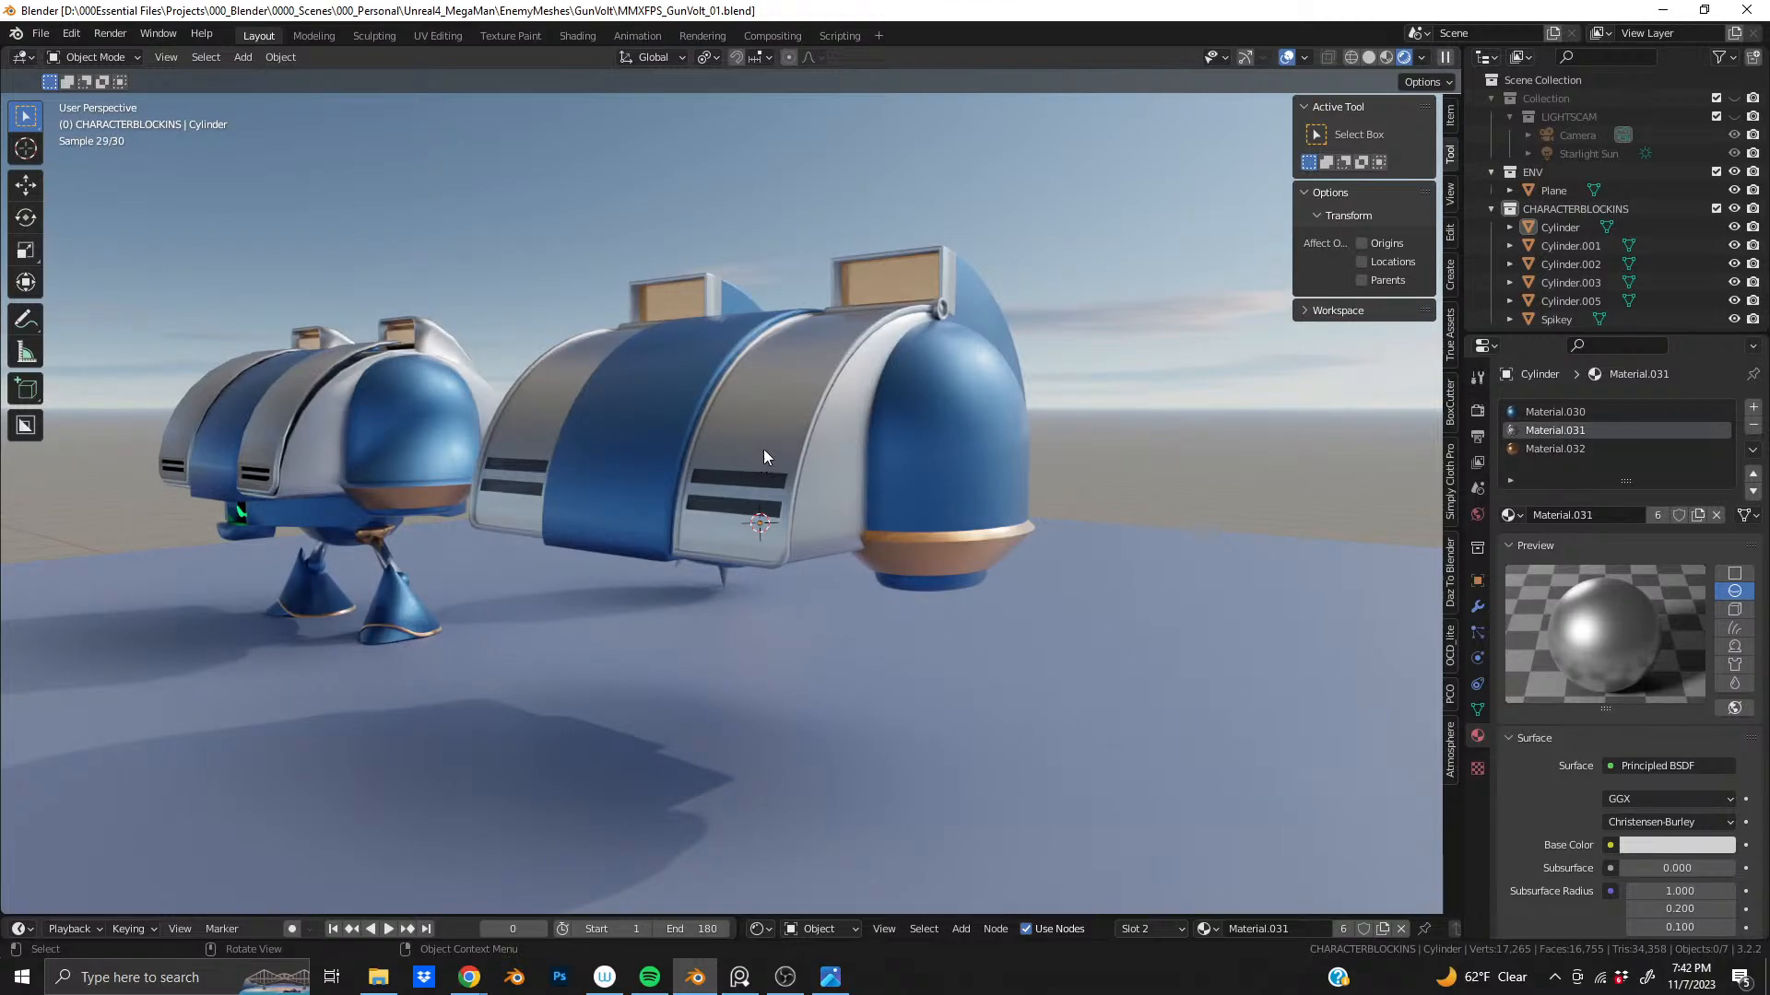
- Examine the Gun Volt reference images and compare them with the blocked-in body shell and the completed robot beside it
middle_drag(677, 386, 687, 565)
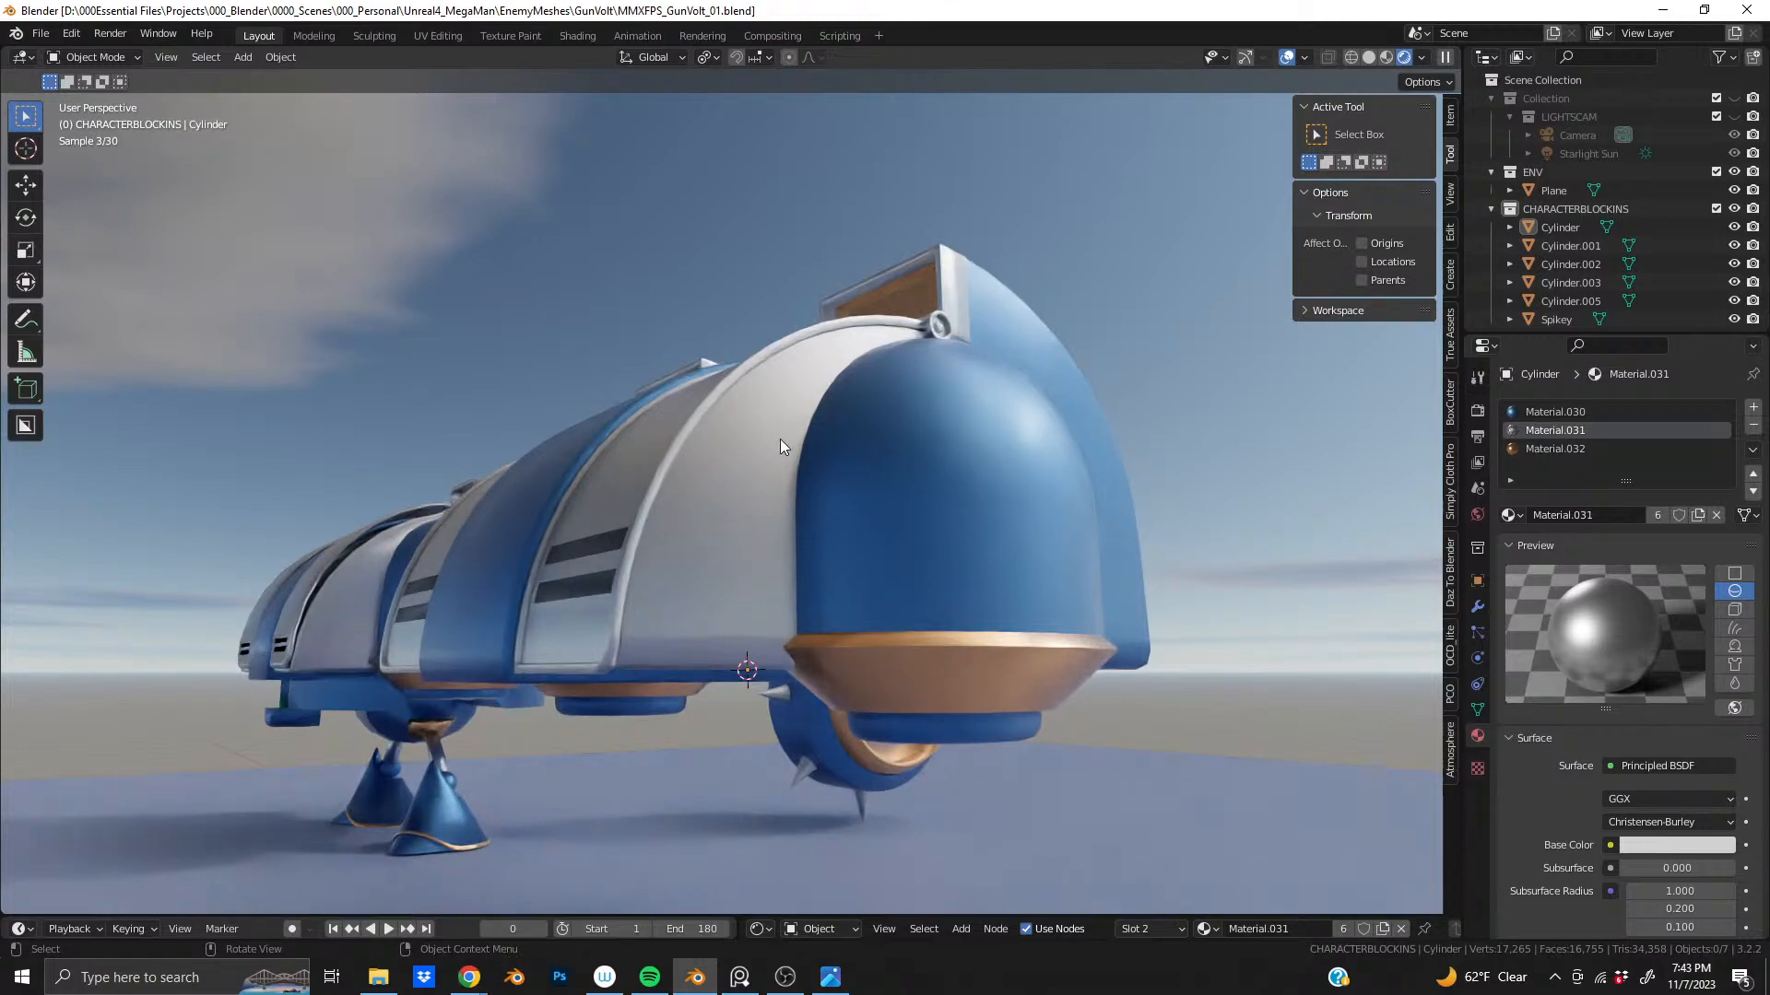
key(alt+Tab)
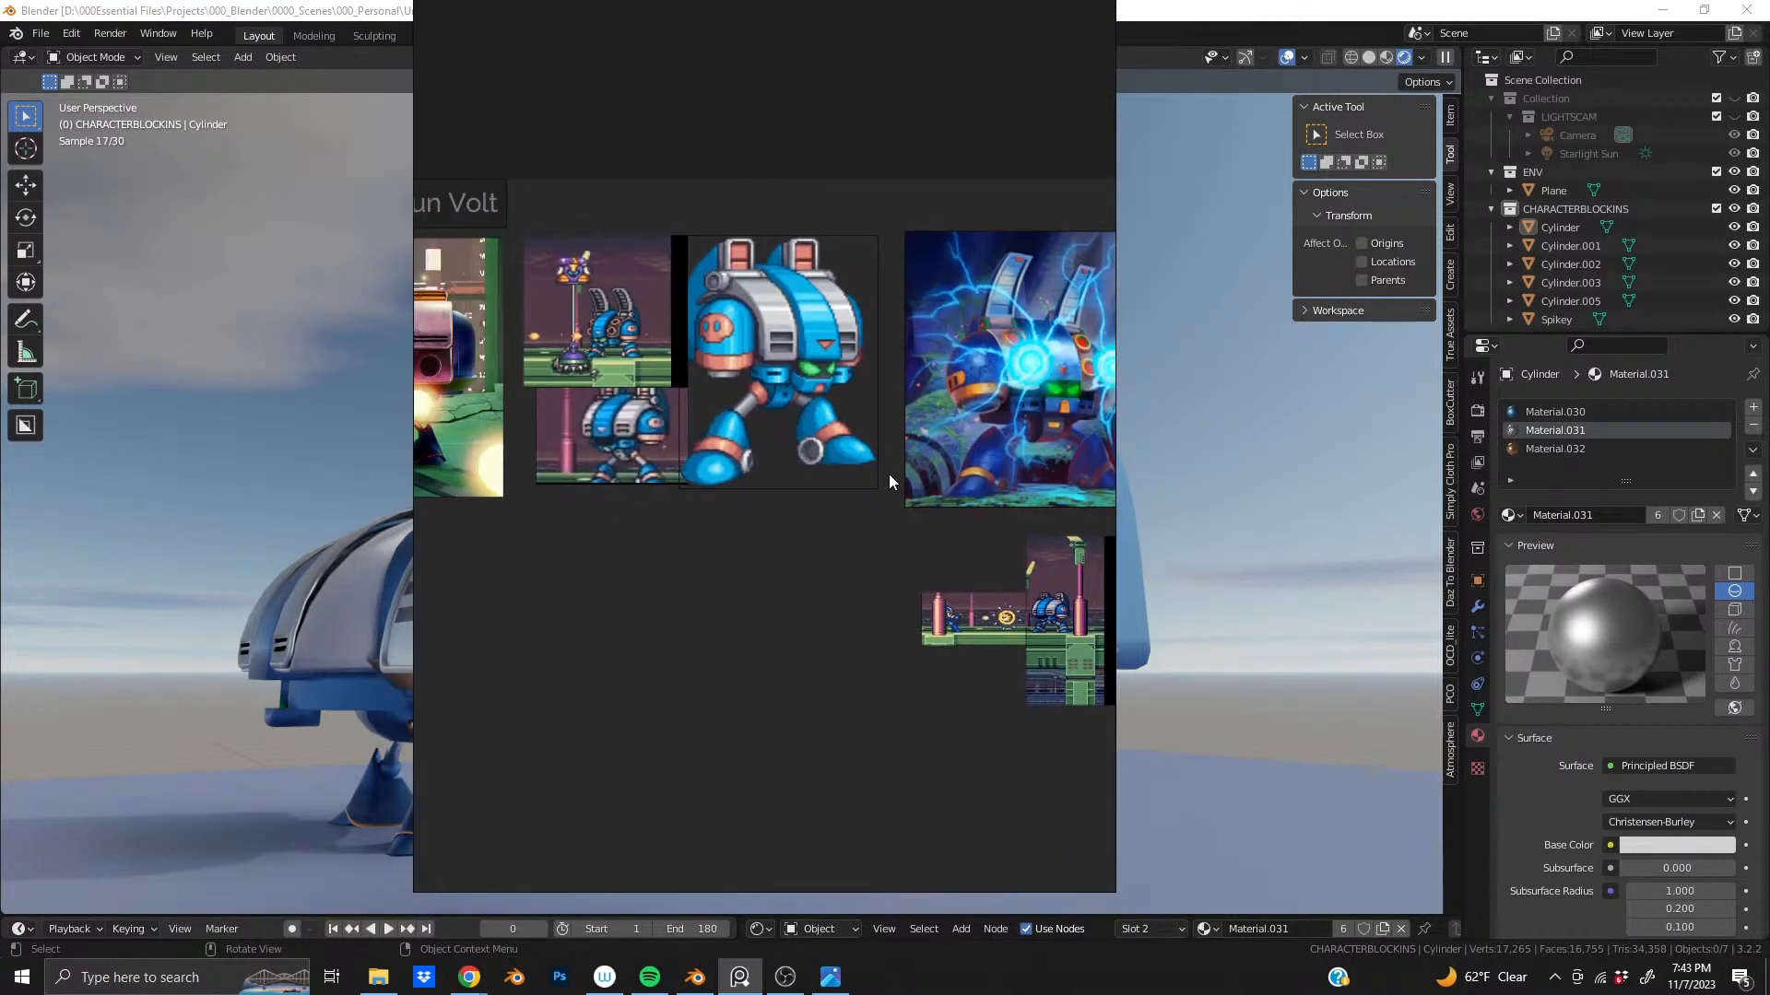
middle_drag(765, 428, 709, 405)
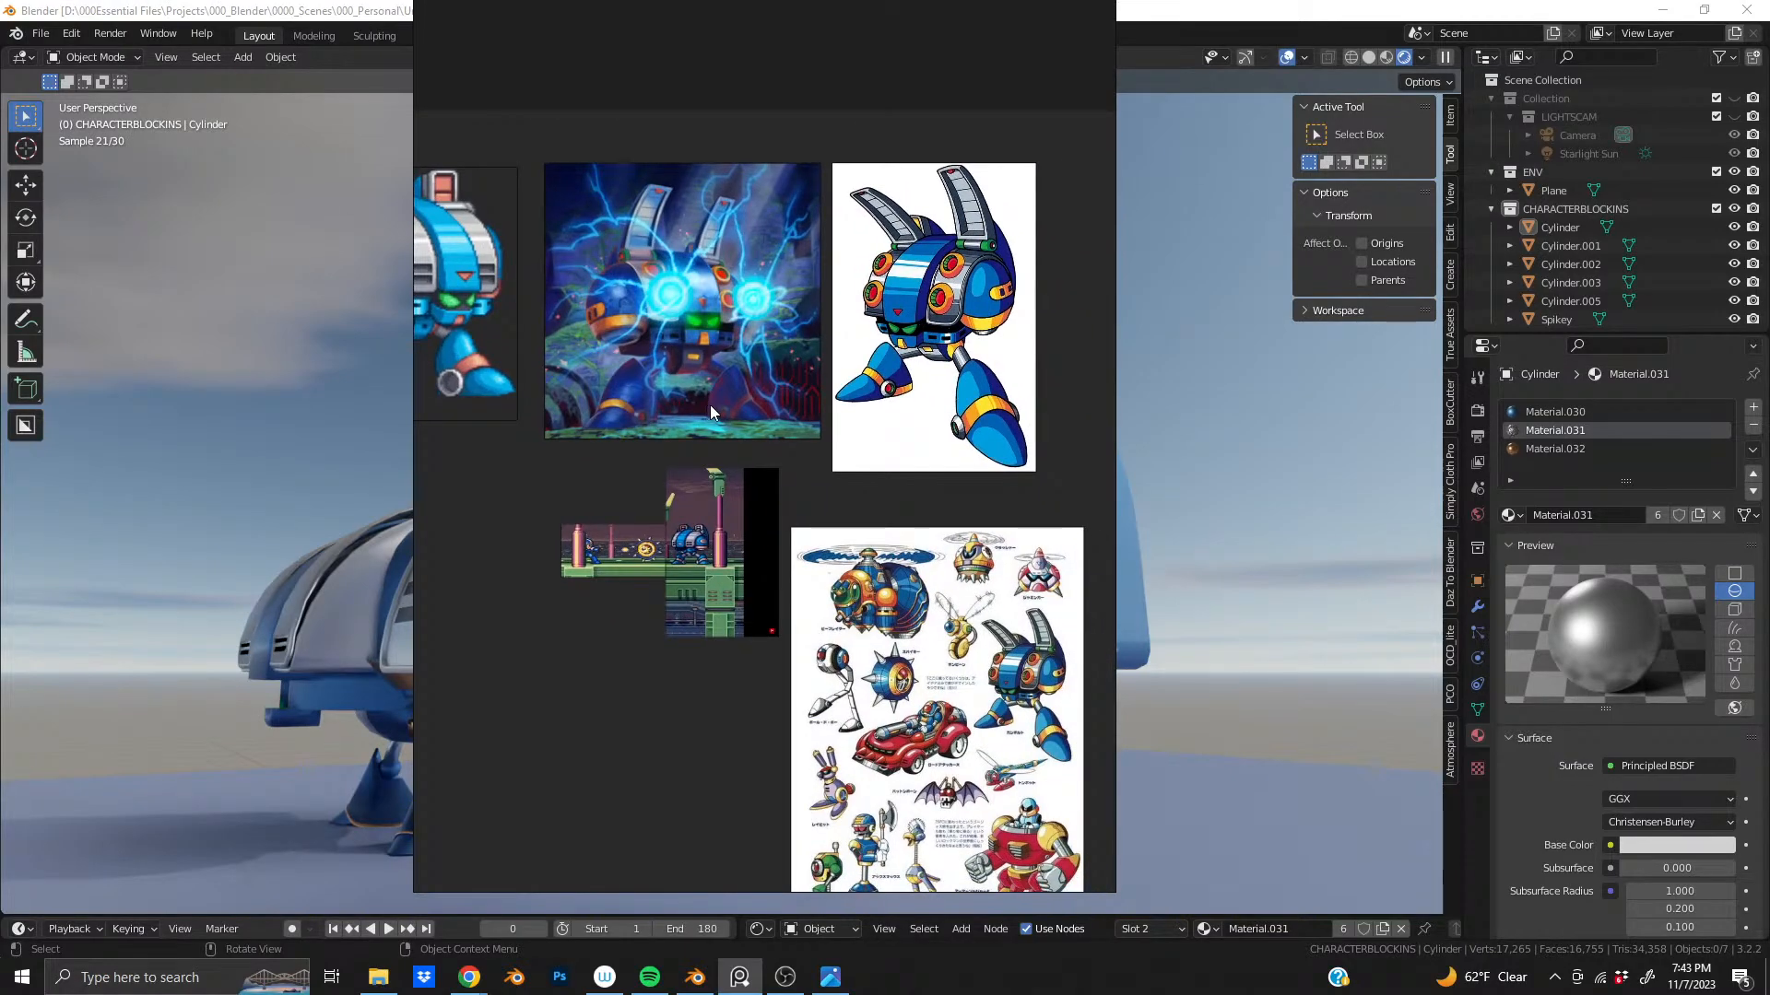
scroll(719, 406, up, 3)
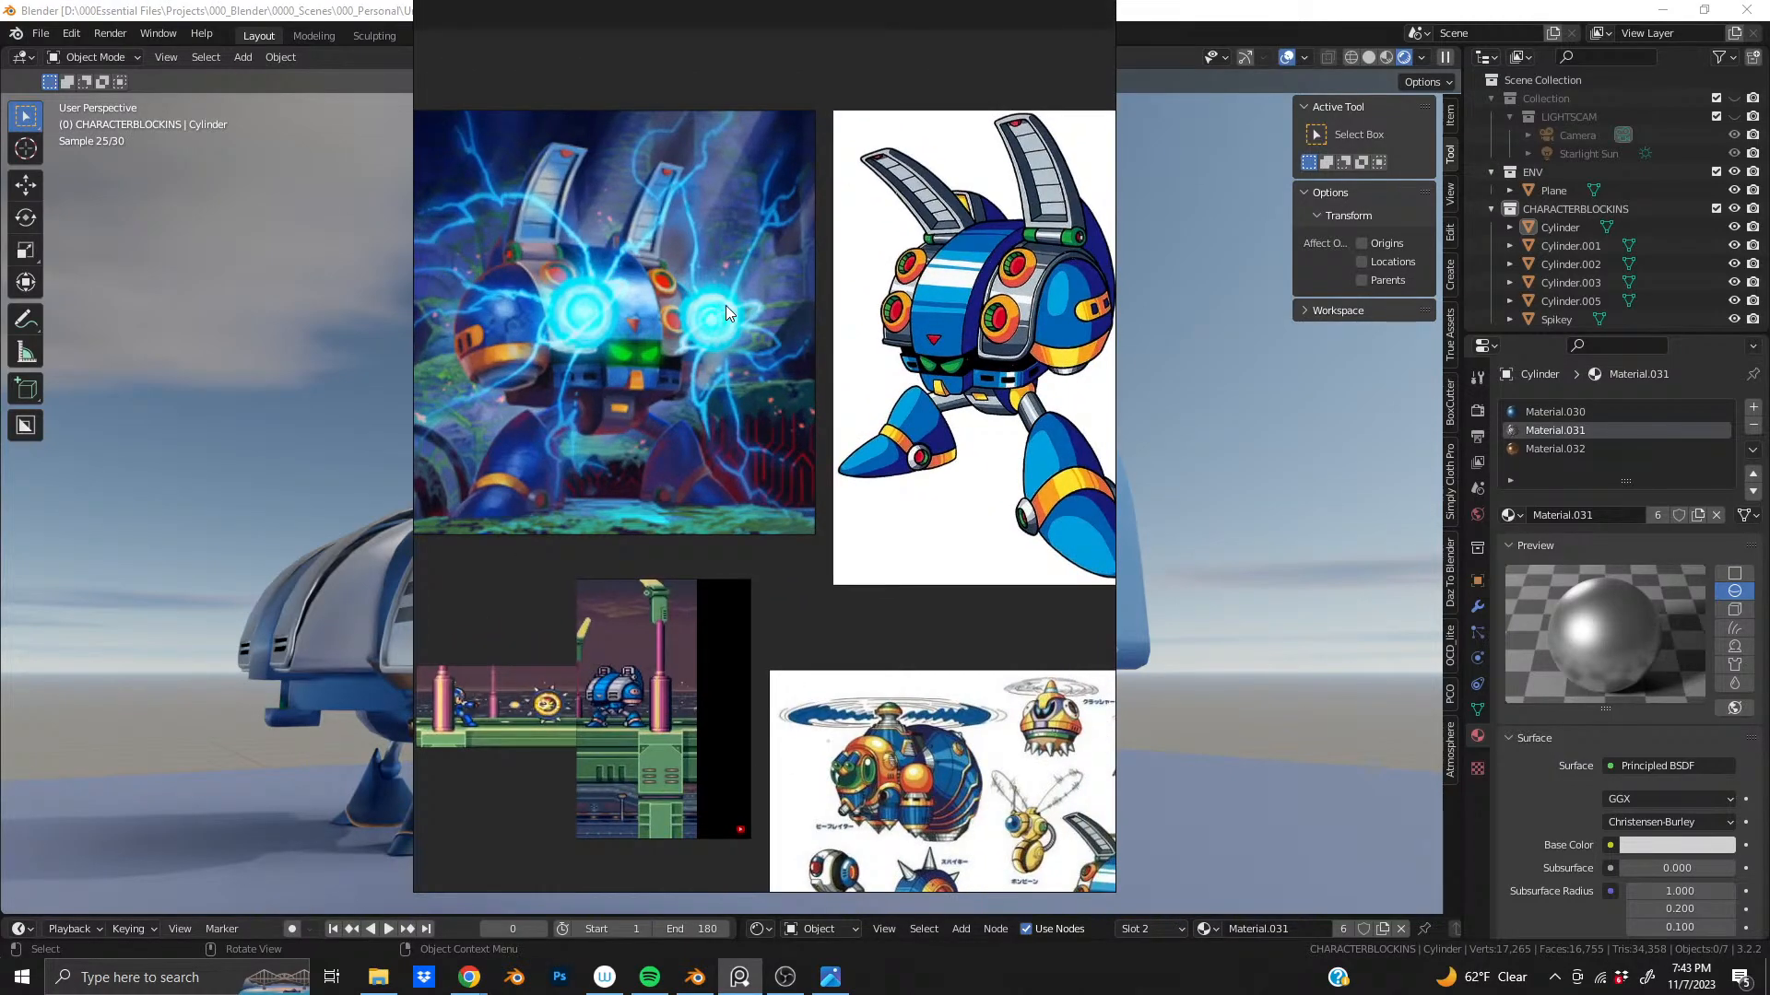
right_drag(782, 443, 742, 0)
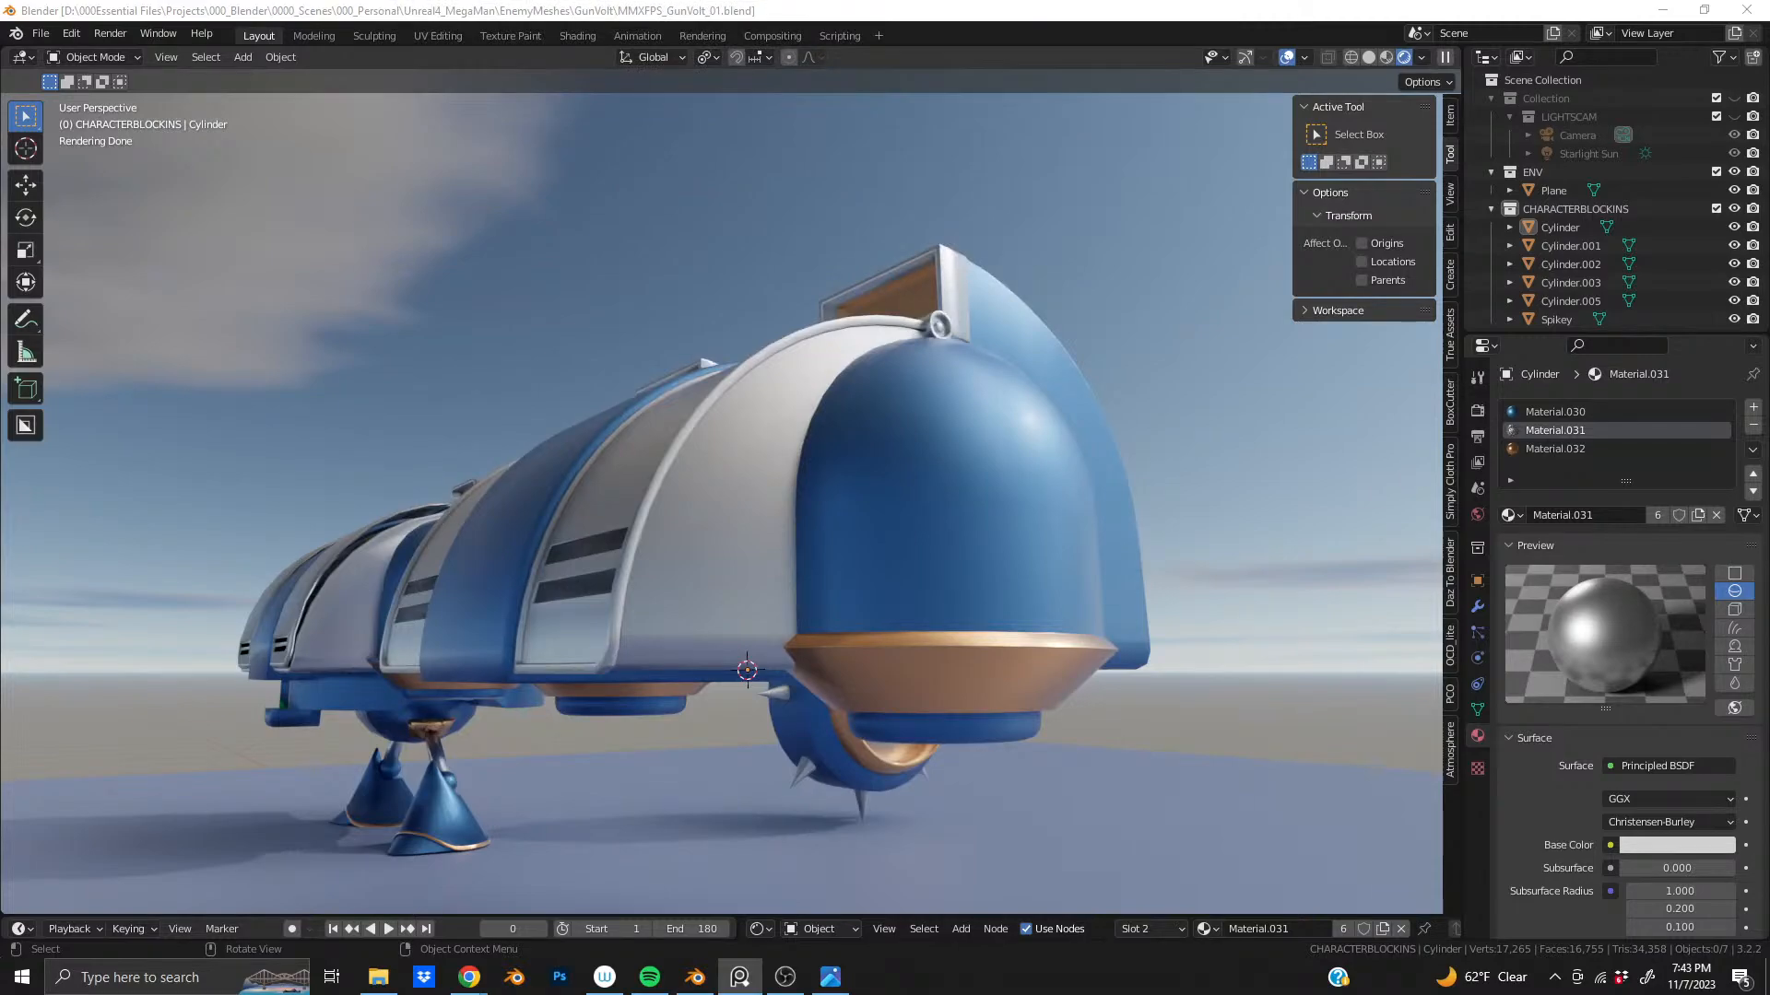
middle_drag(927, 815, 821, 617)
middle_drag(671, 501, 1088, 415)
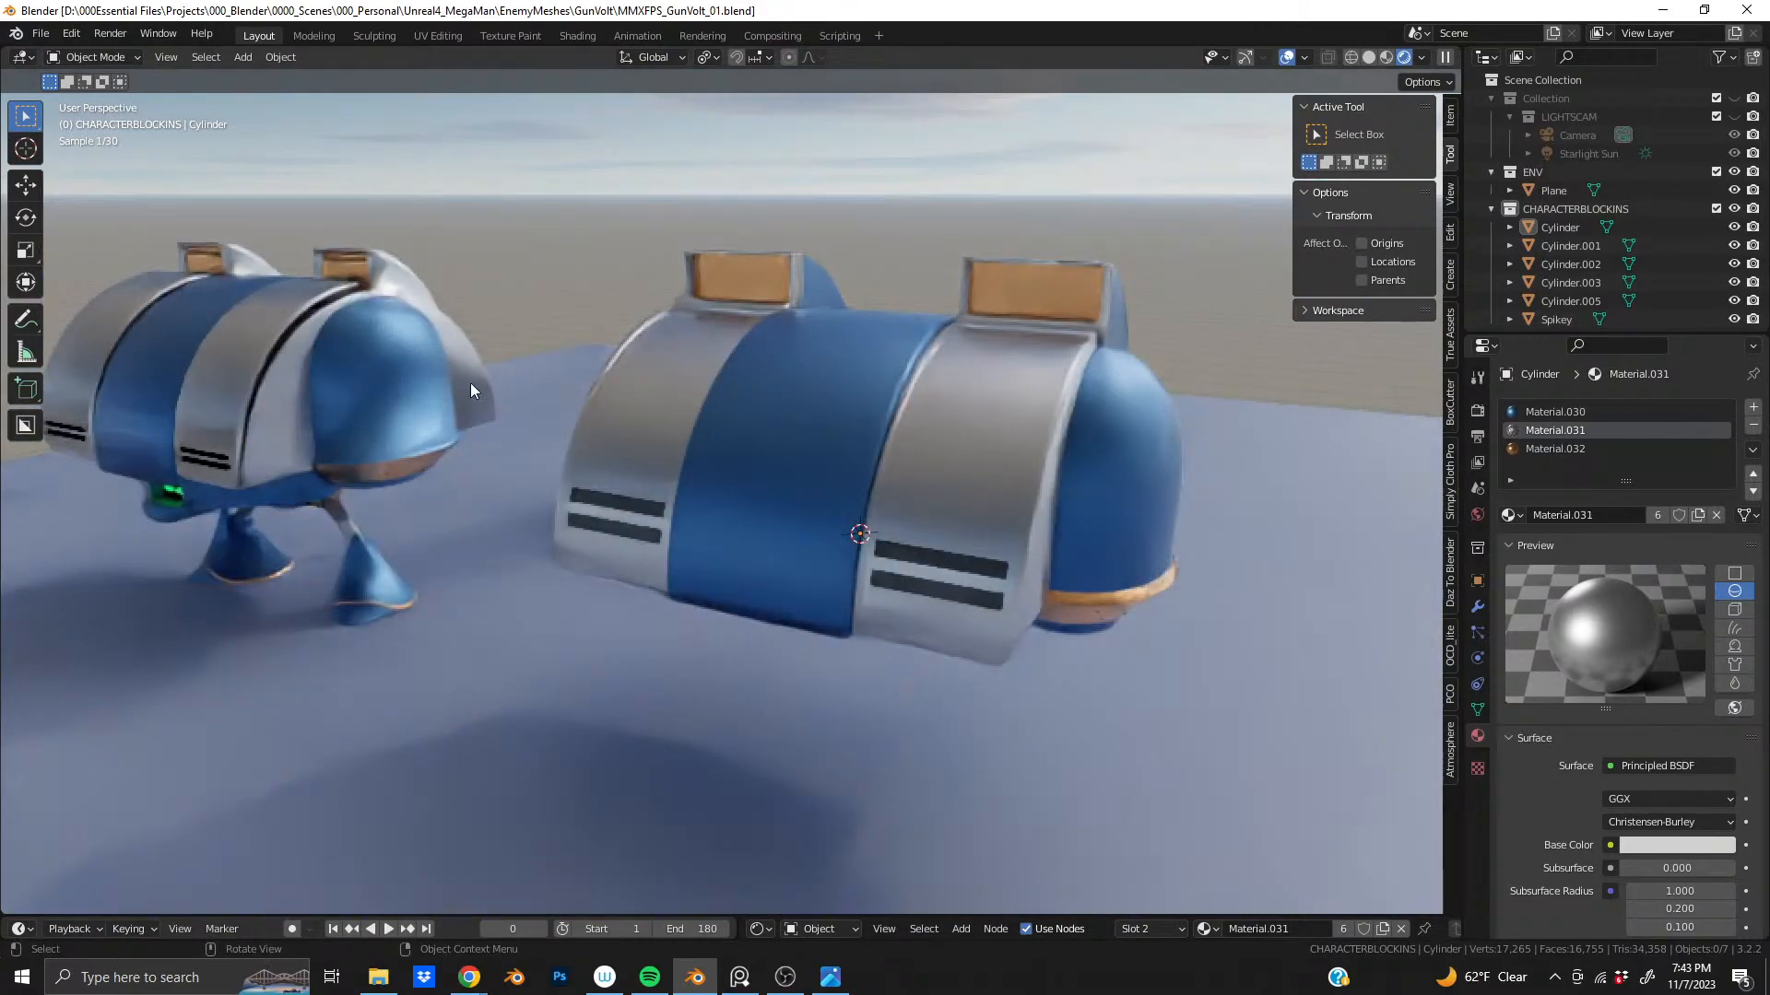
middle_drag(544, 379, 267, 494)
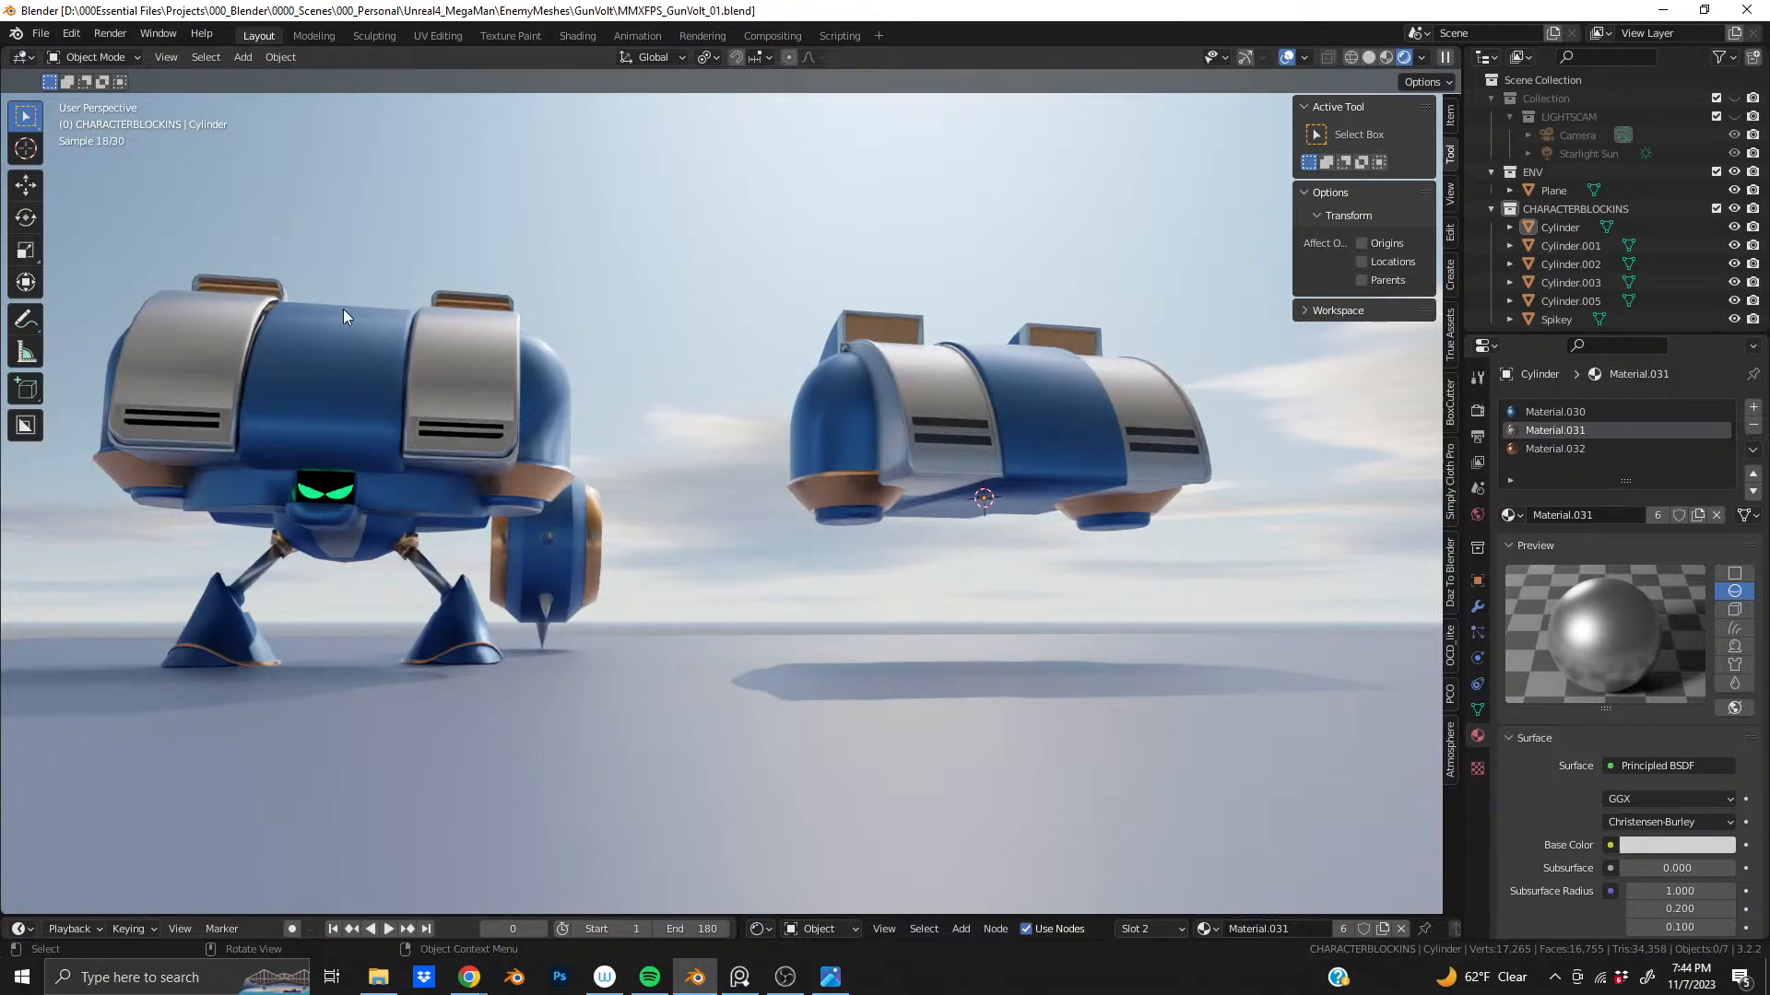
- Switch the viewport to solid shading and inspect the unfinished body shell and the robot's underside
click(1370, 53)
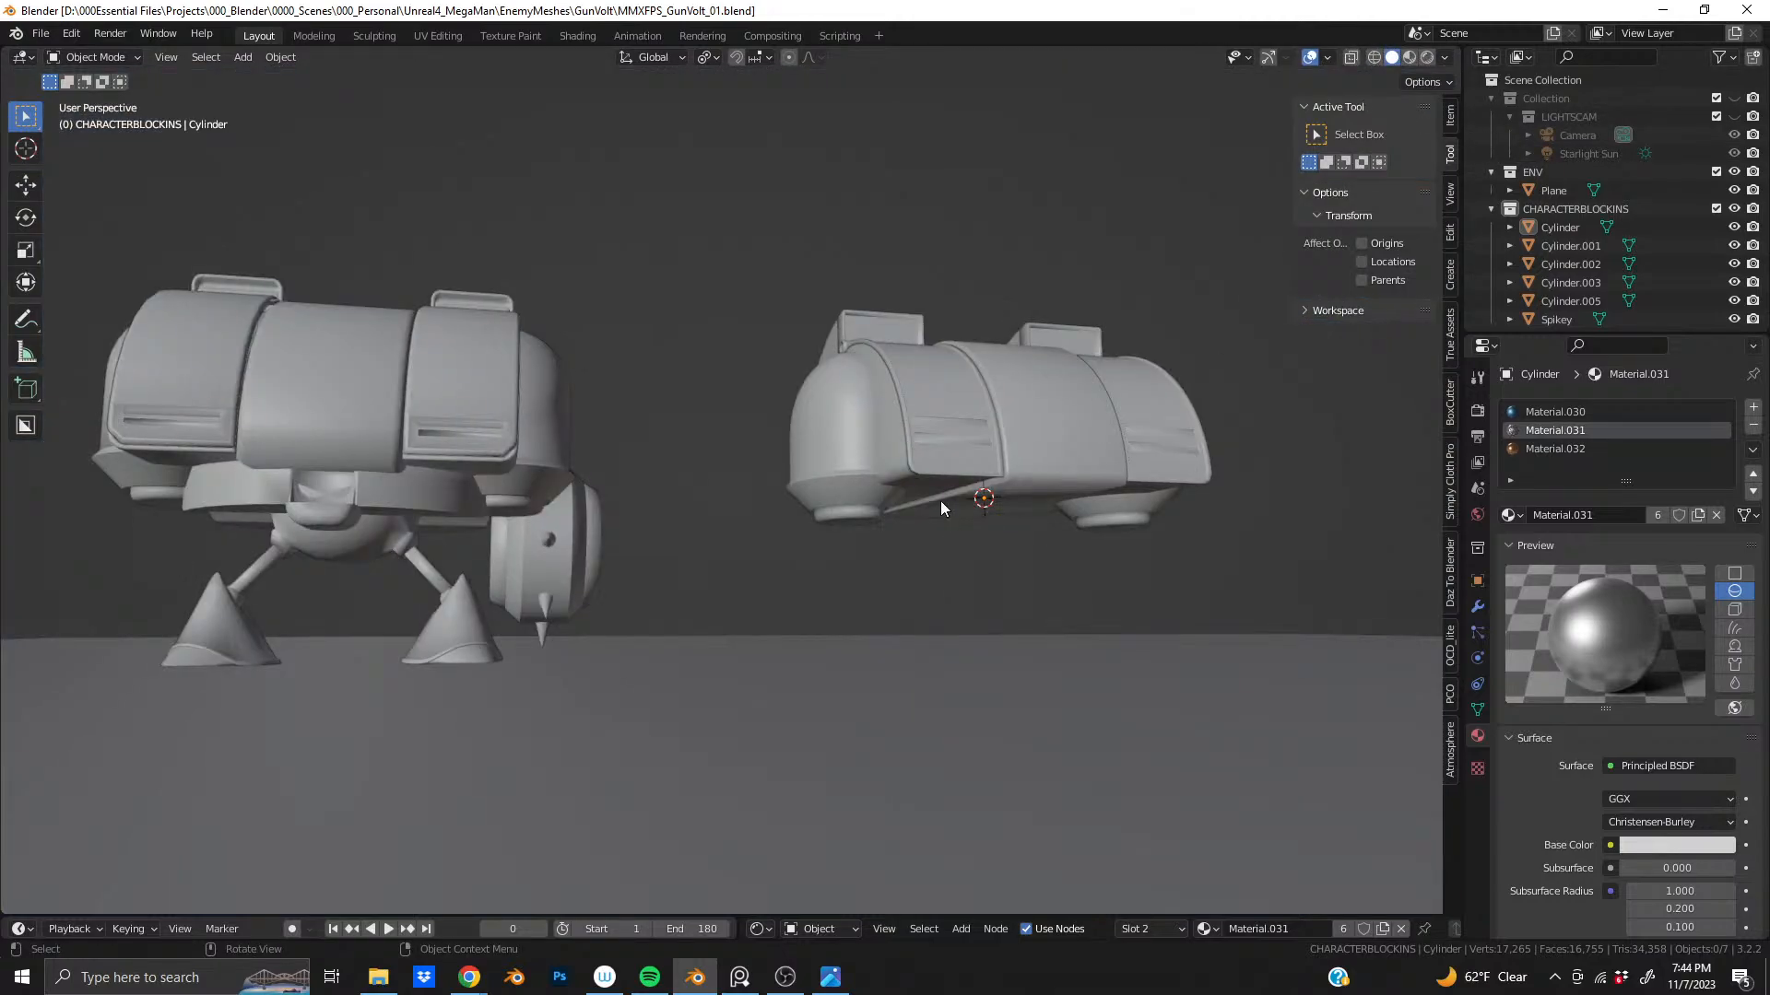
mouse_move(940, 501)
middle_down()
mouse_move(946, 451)
mouse_move(778, 550)
middle_up()
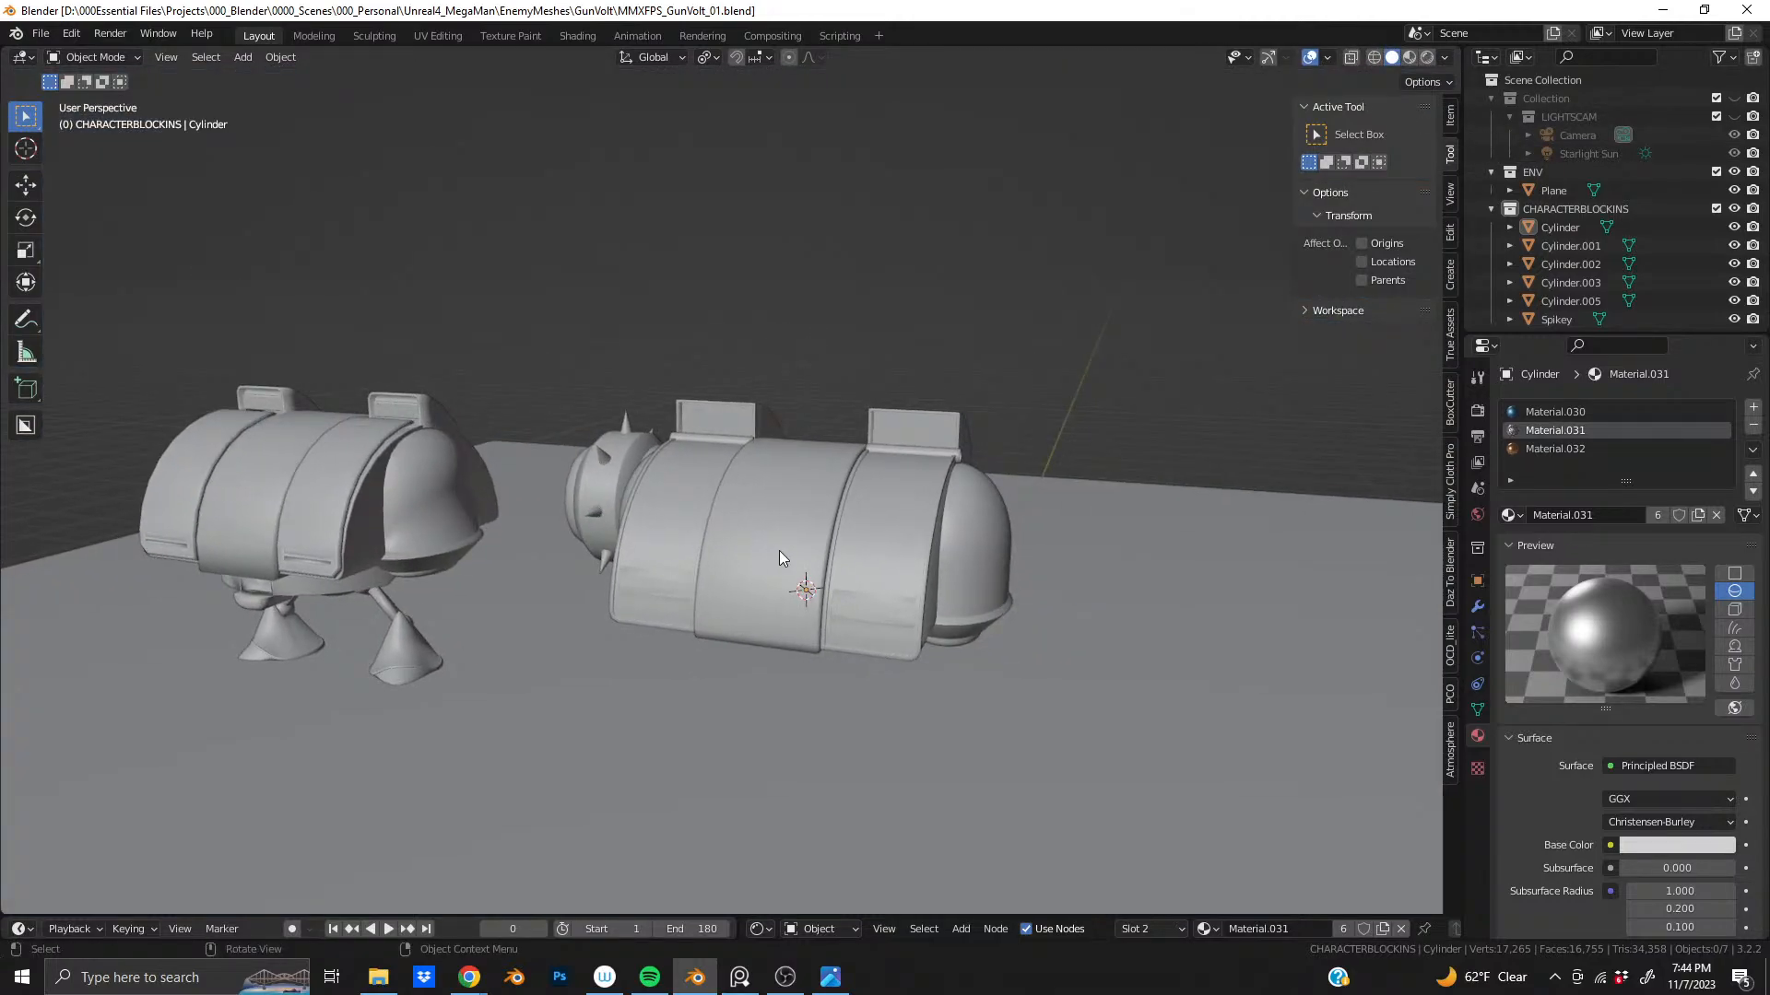
scroll(778, 551, up, 2)
shift+middle_drag(888, 545, 745, 479)
scroll(745, 480, up, 2)
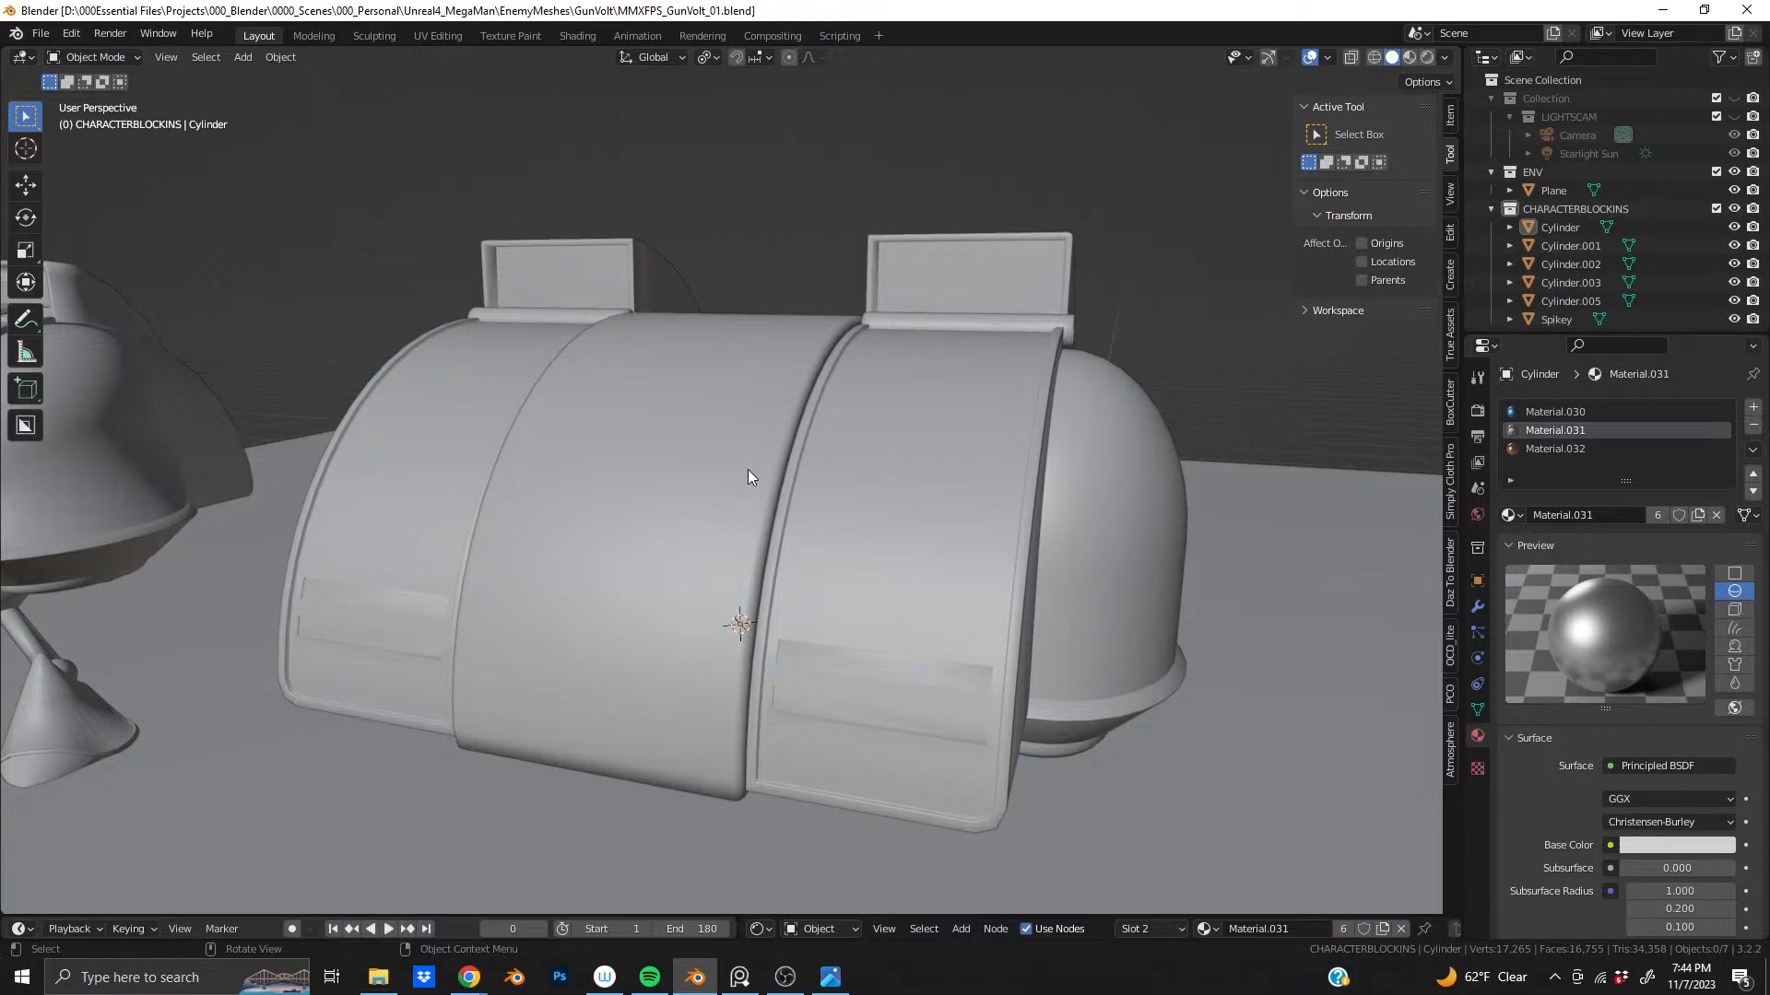
middle_drag(654, 528, 636, 341)
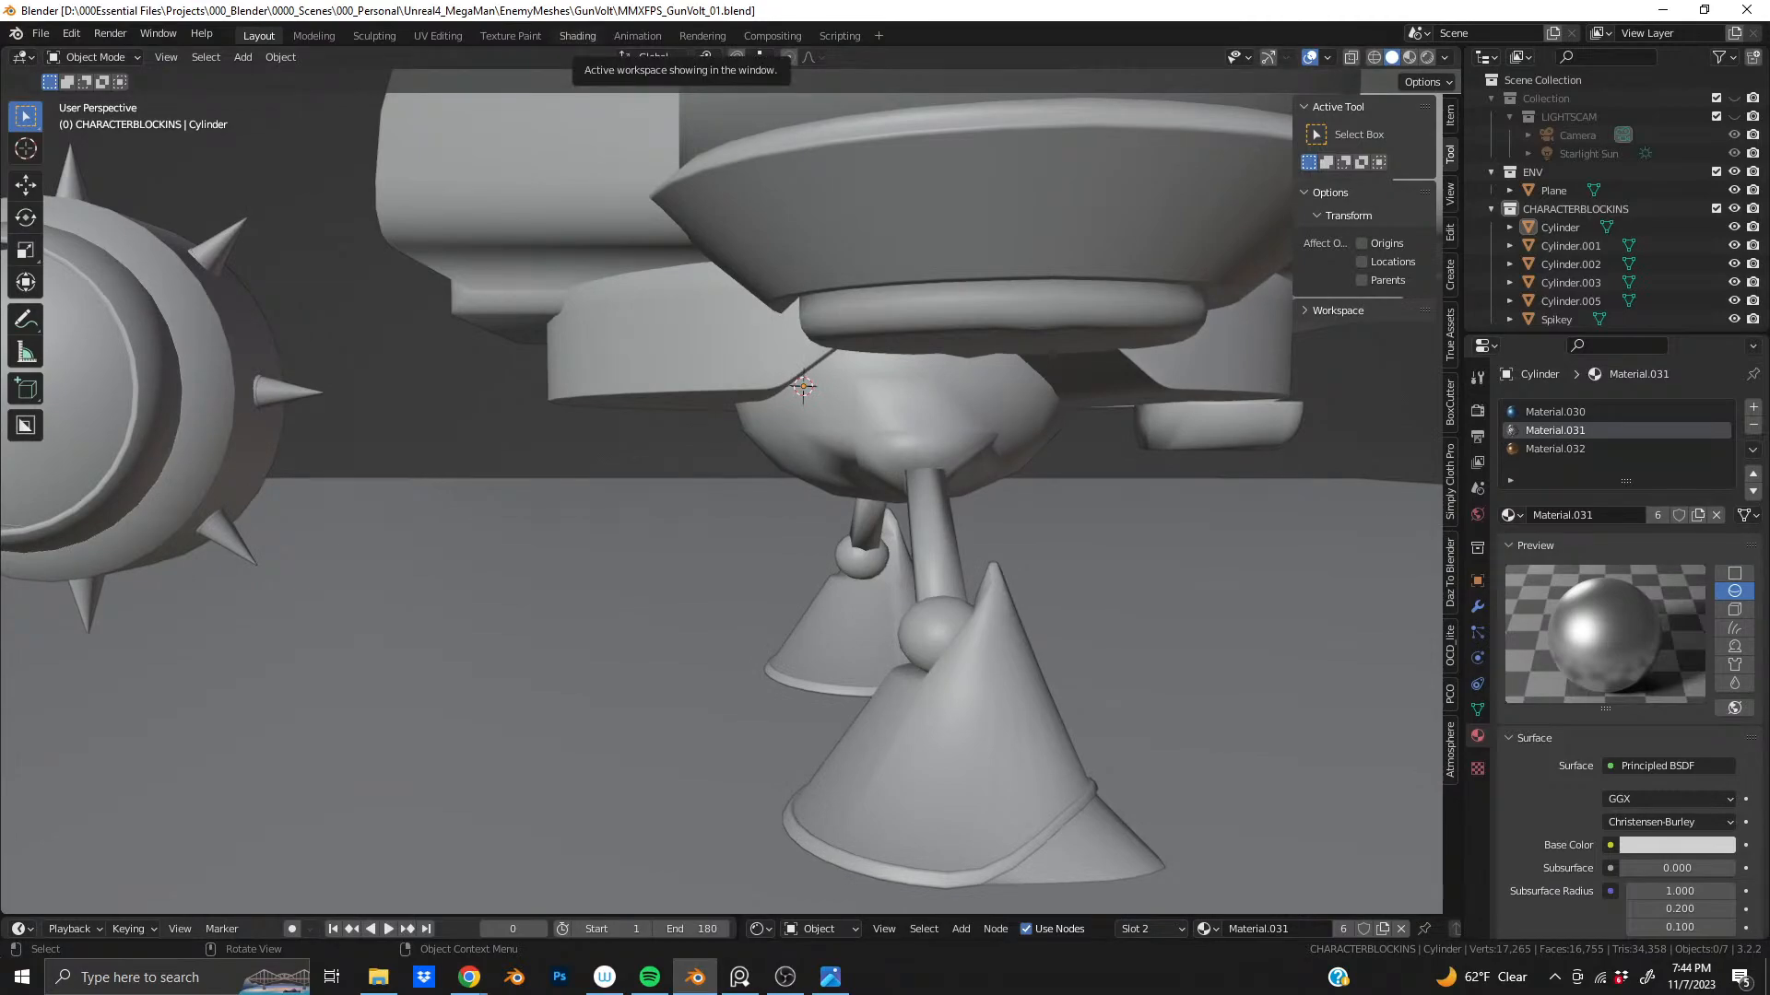
- Examine the completed robot's waist, face and legs against the reference images
key(alt+Tab)
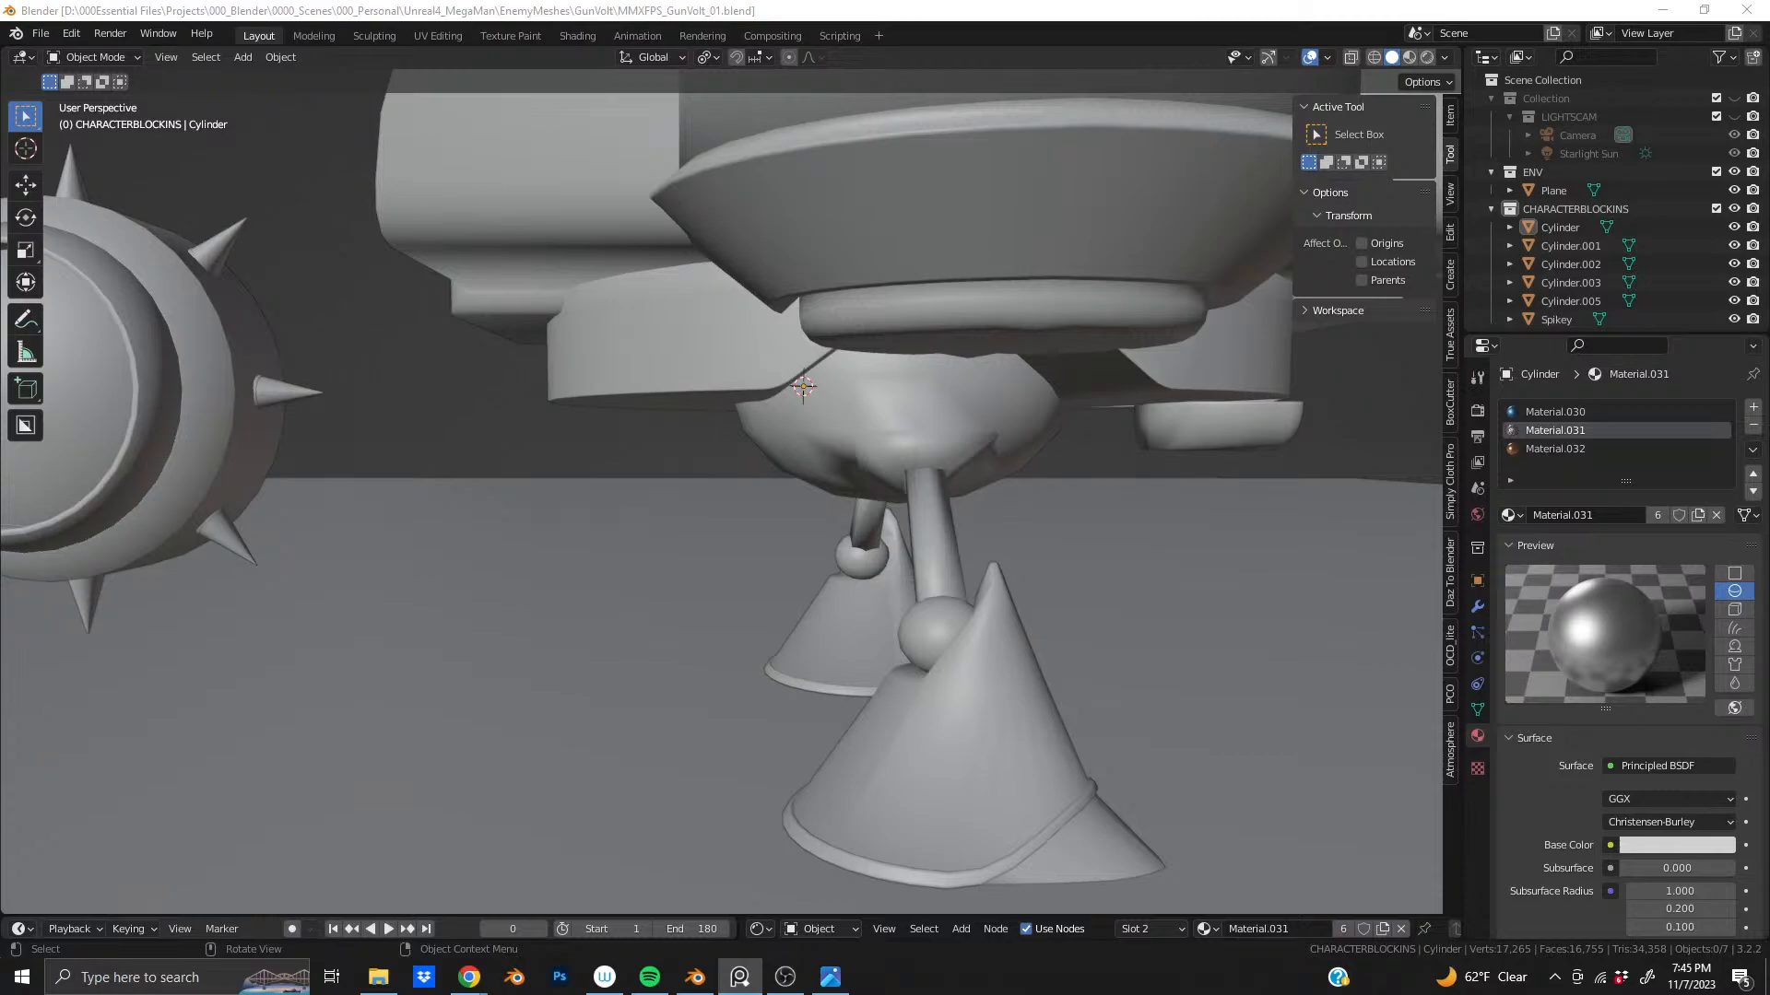
middle_drag(885, 157, 765, 387)
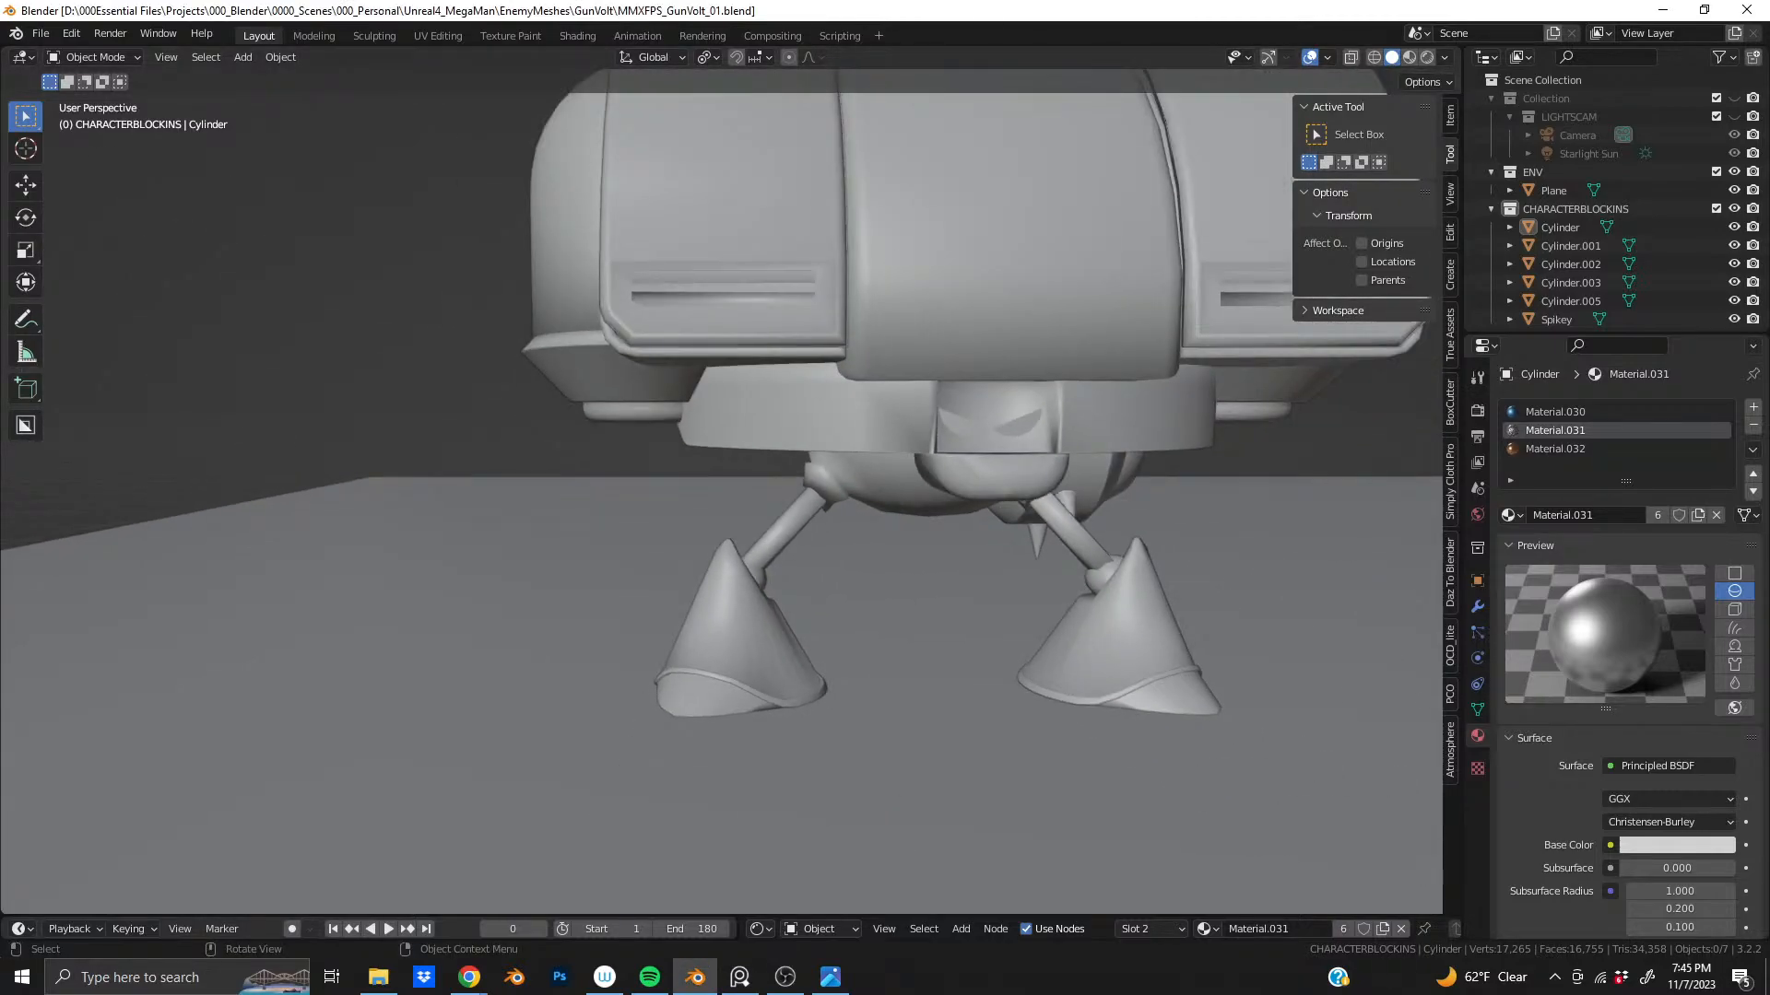
key(alt+Tab)
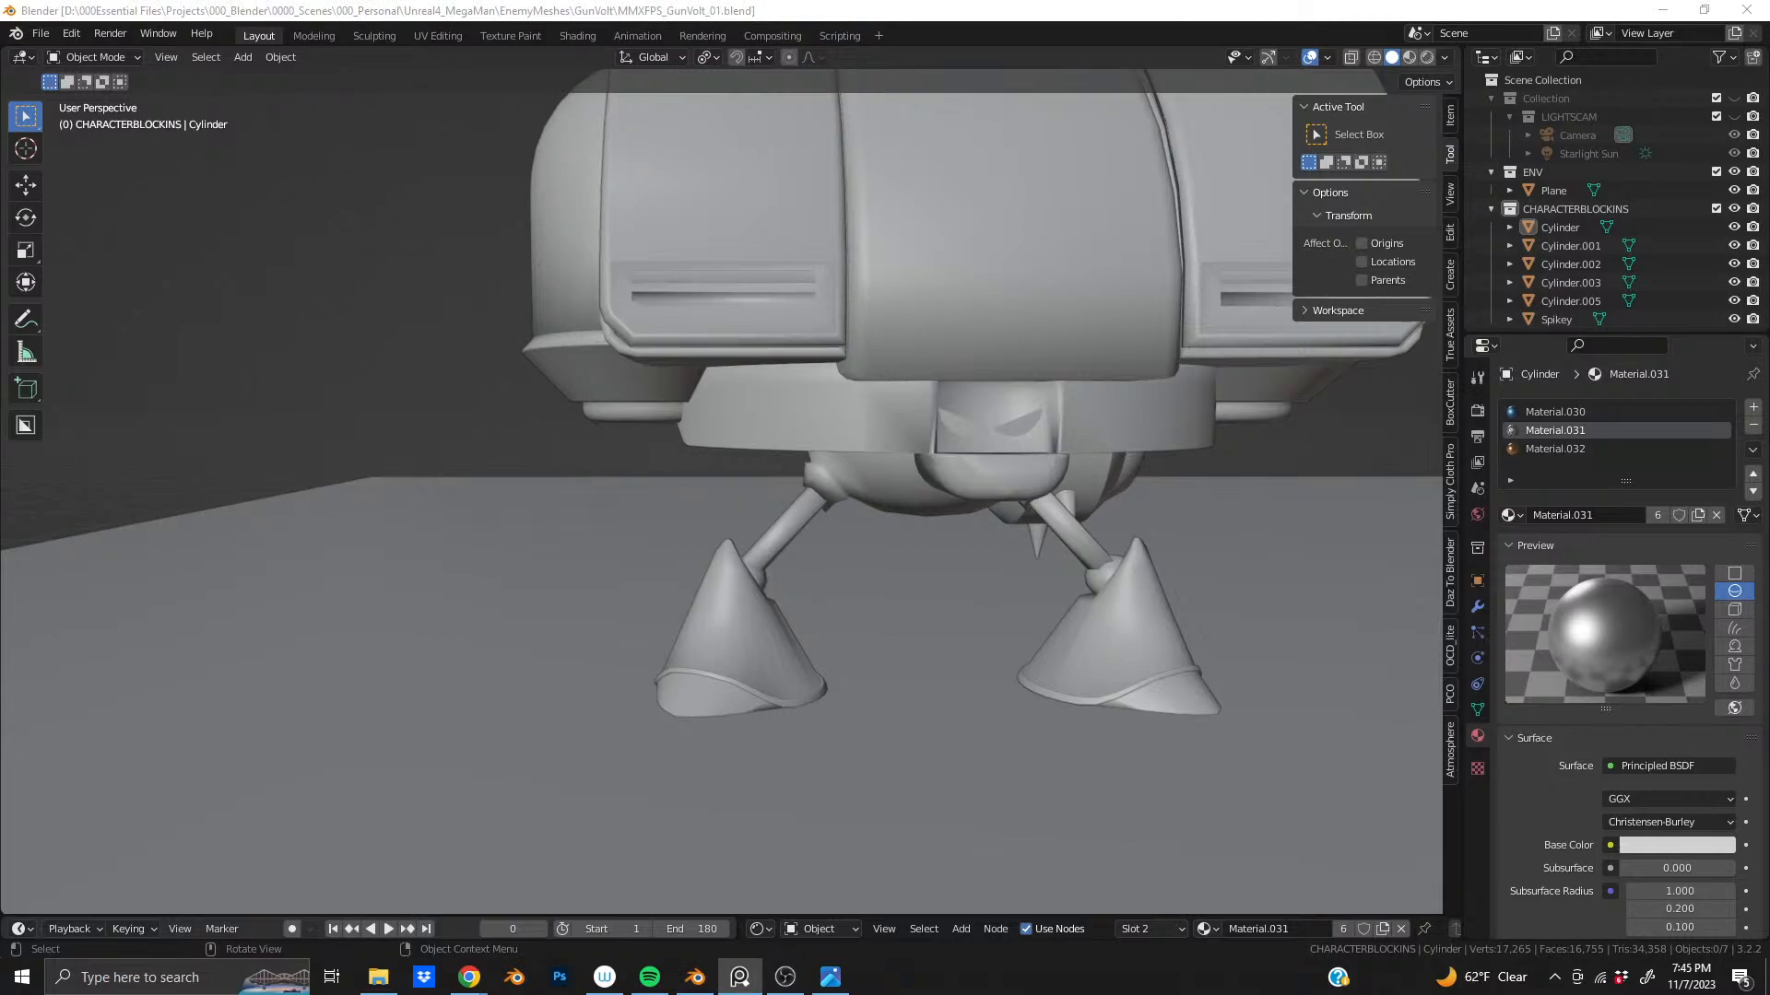
key(alt+Tab)
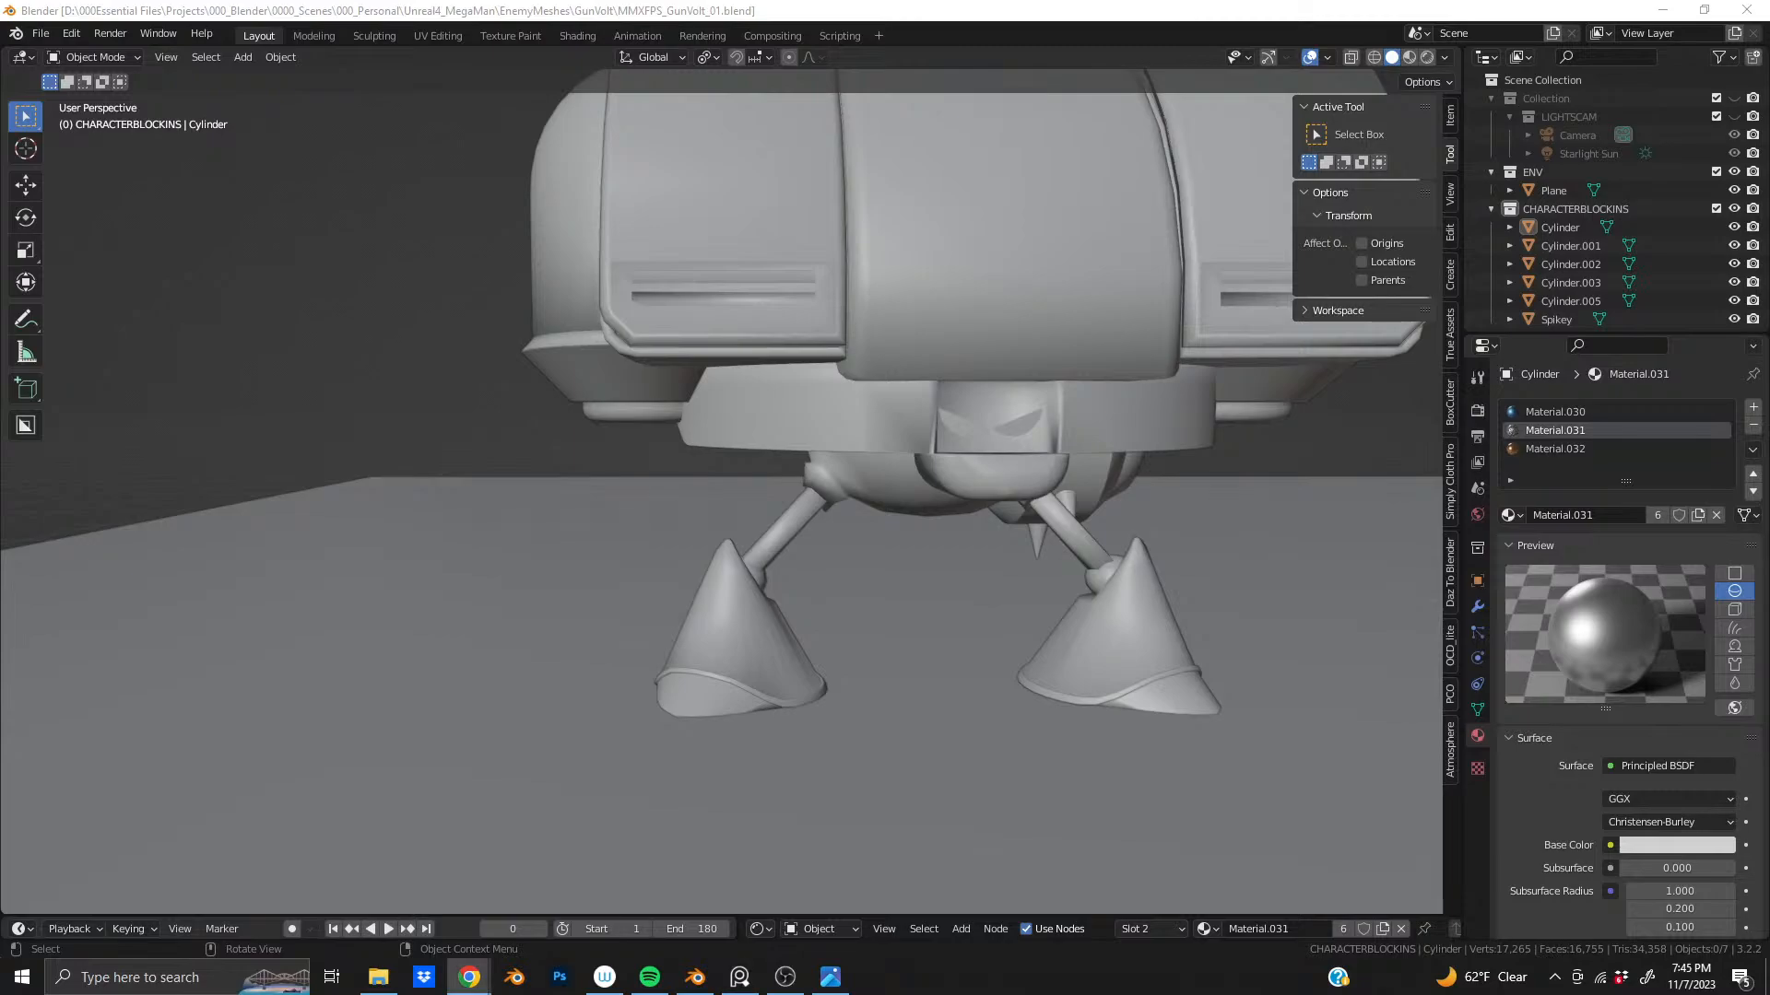
key(alt+Tab)
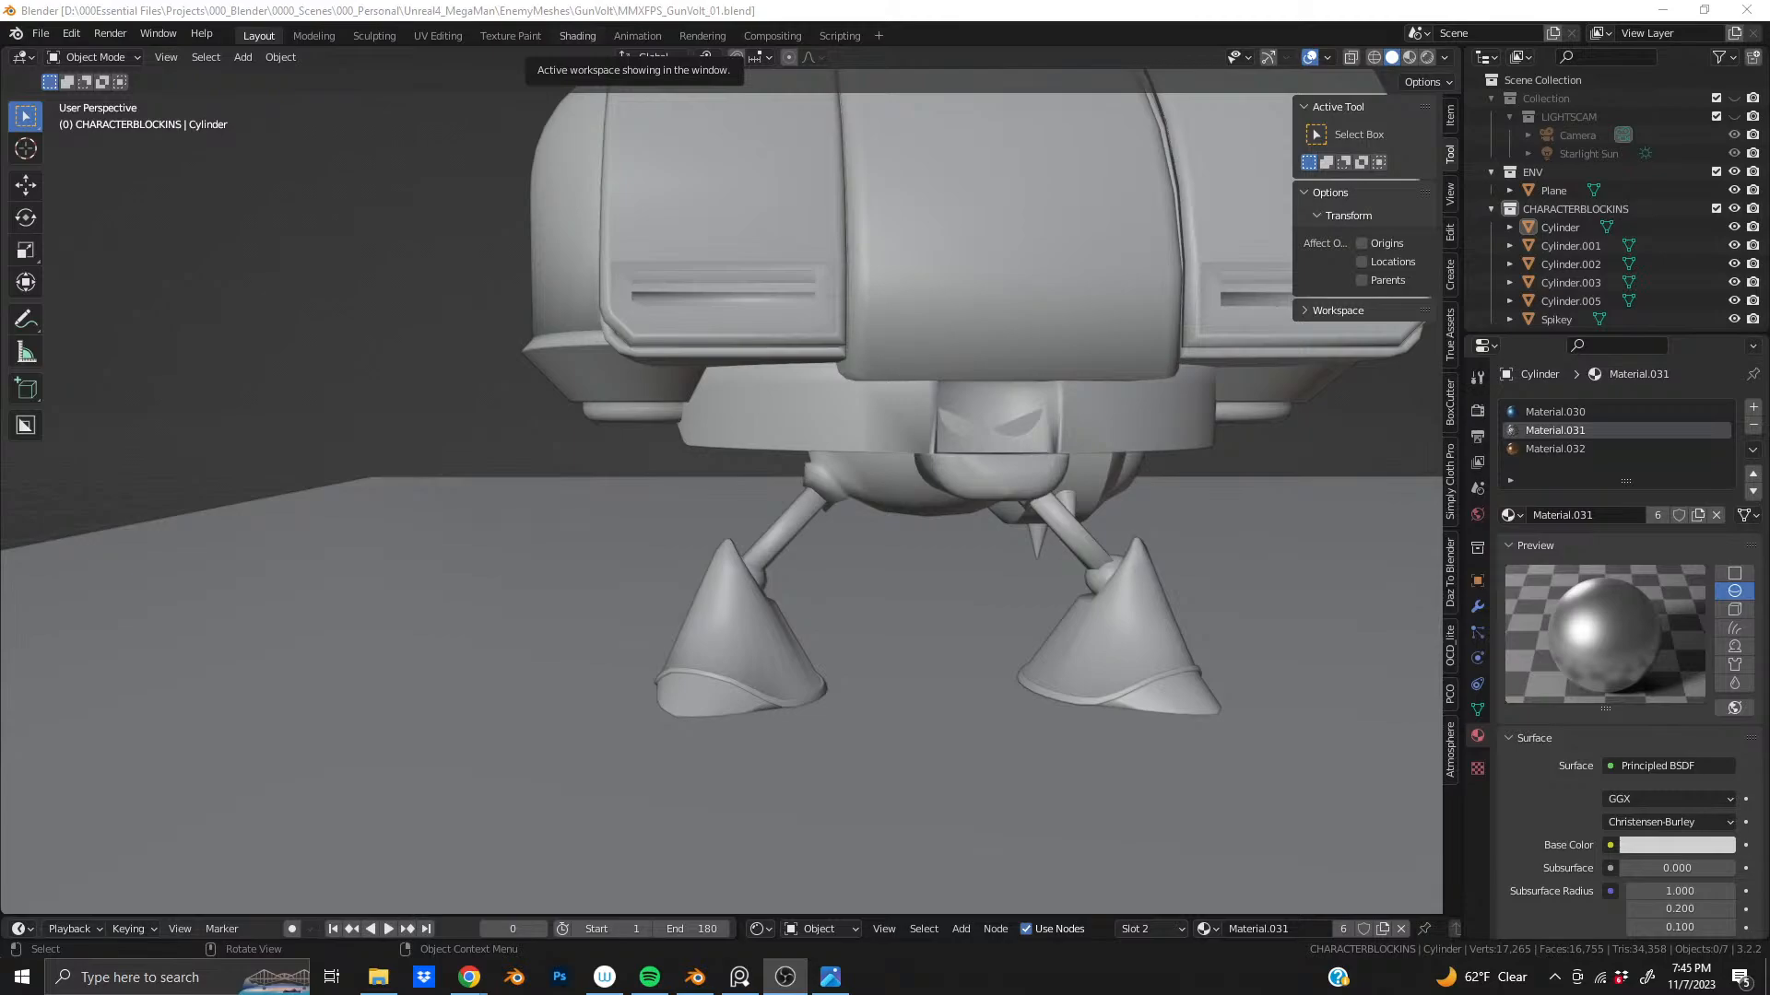
click(962, 188)
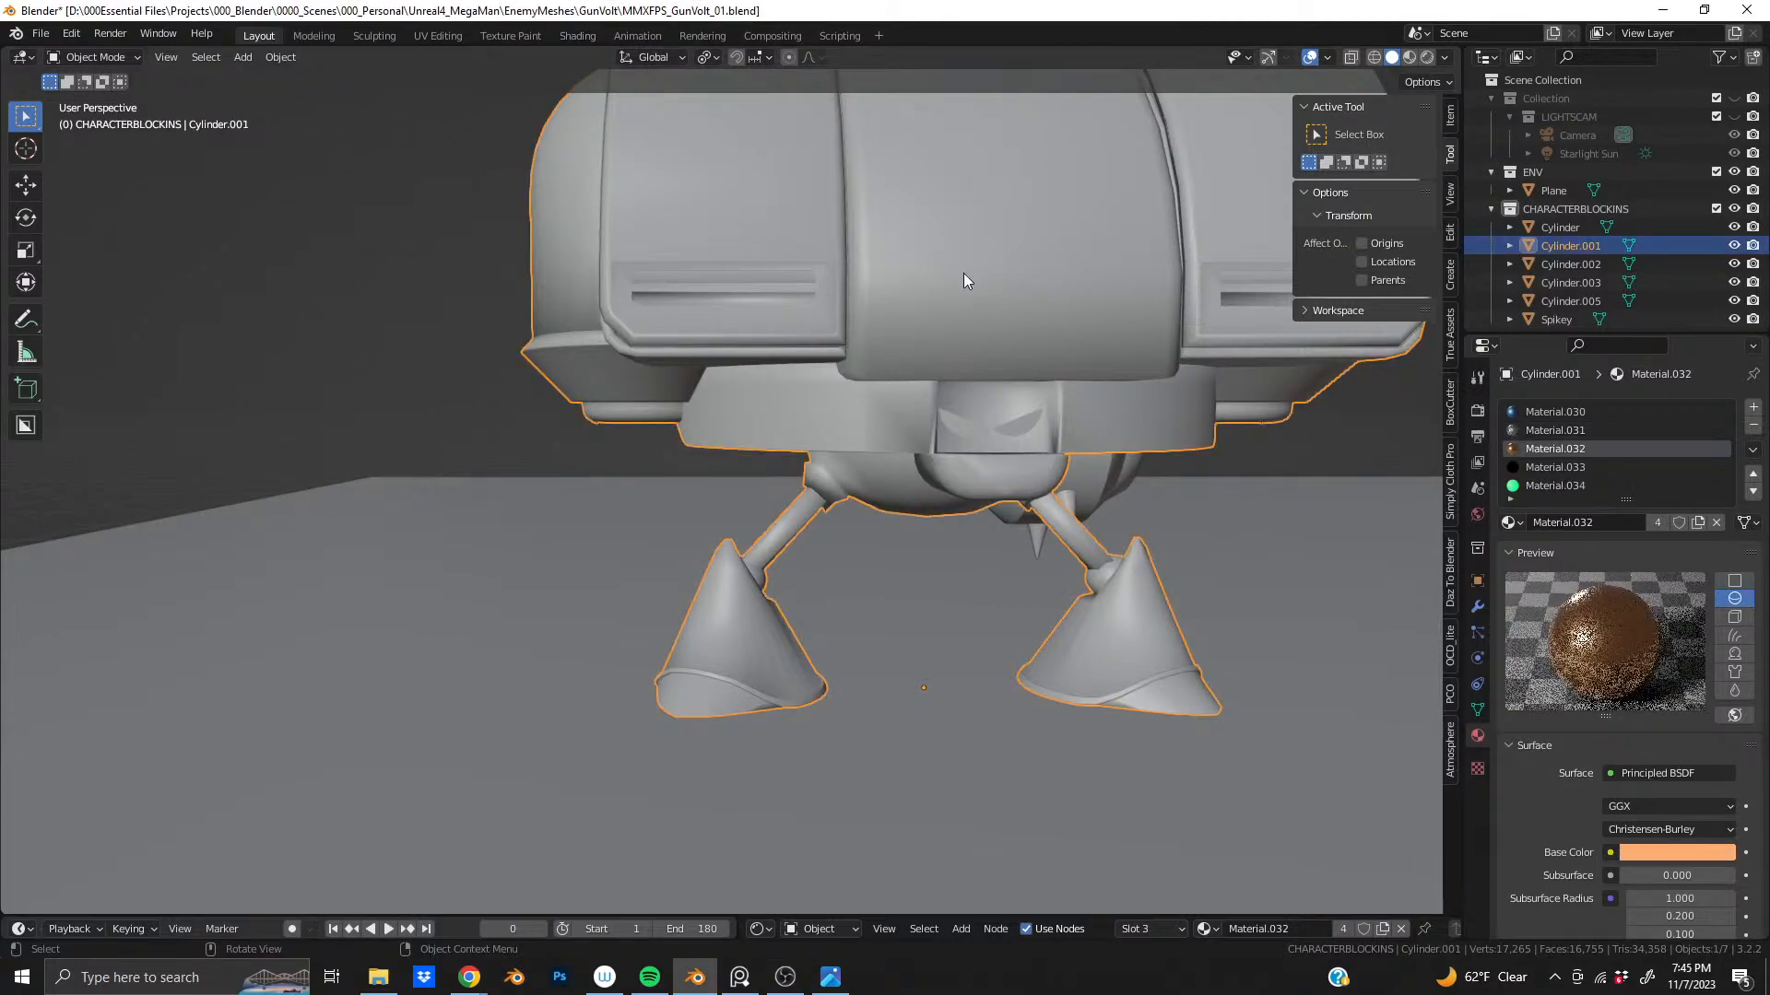
middle_drag(964, 273, 832, 356)
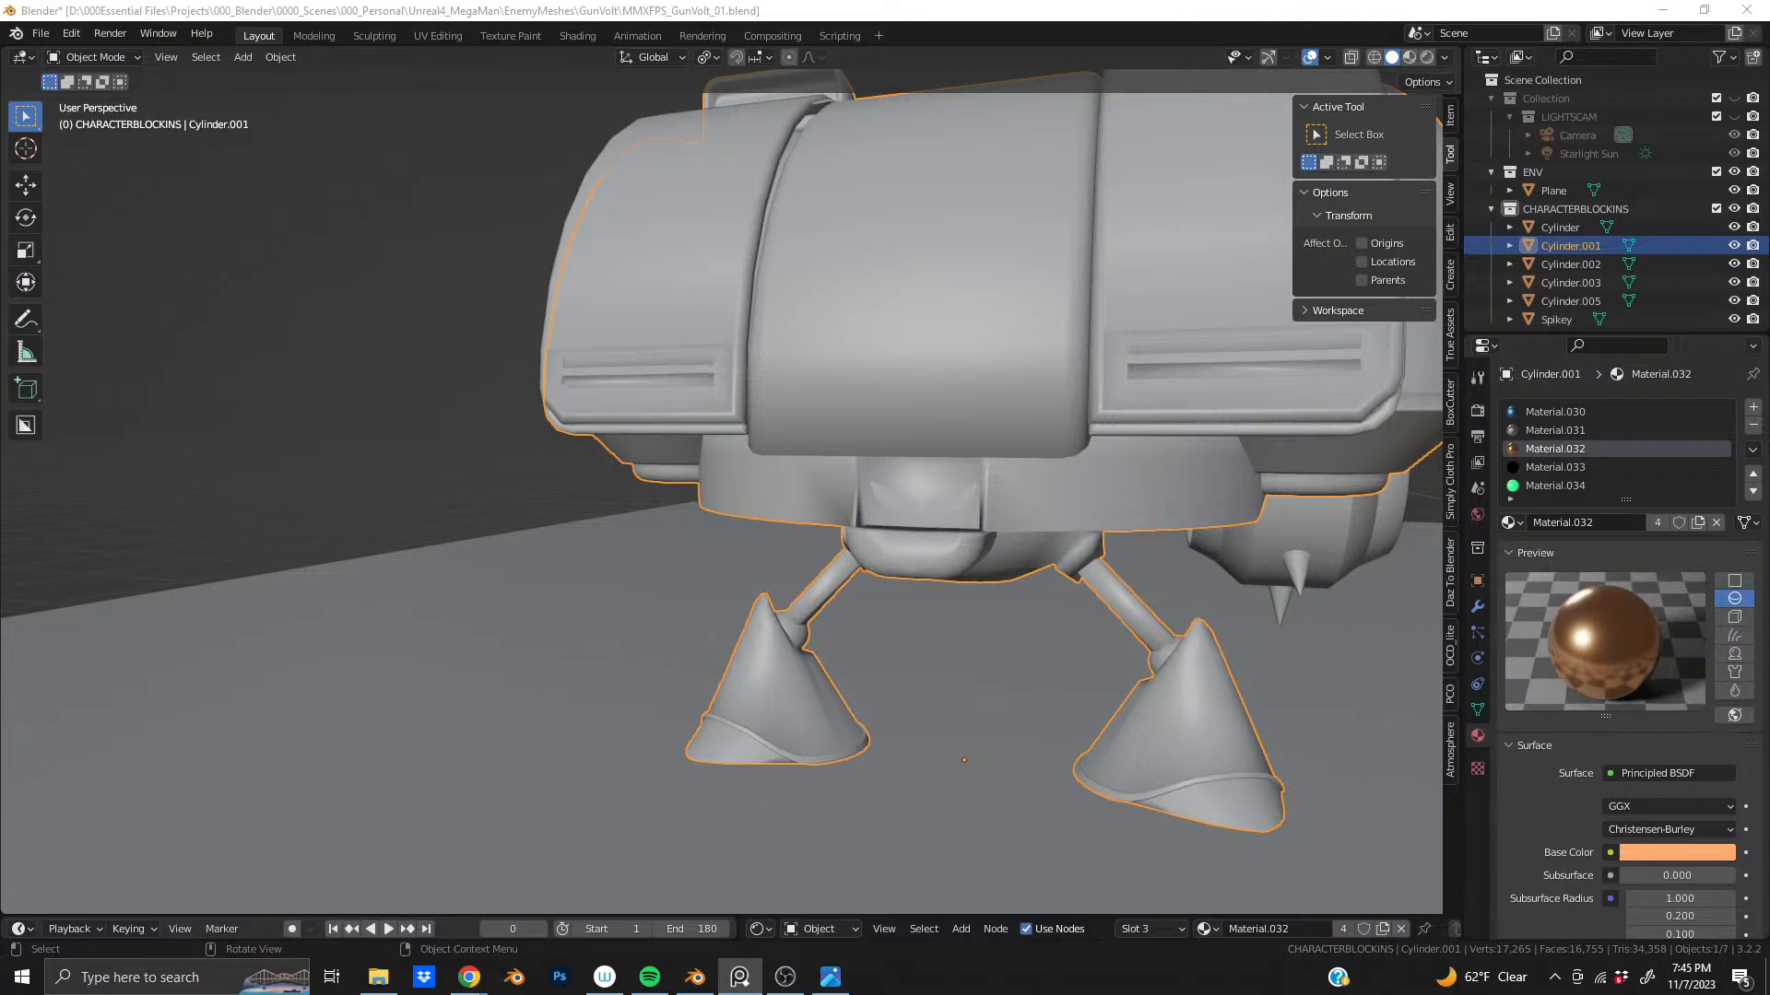
scroll(1019, 390, down, 6)
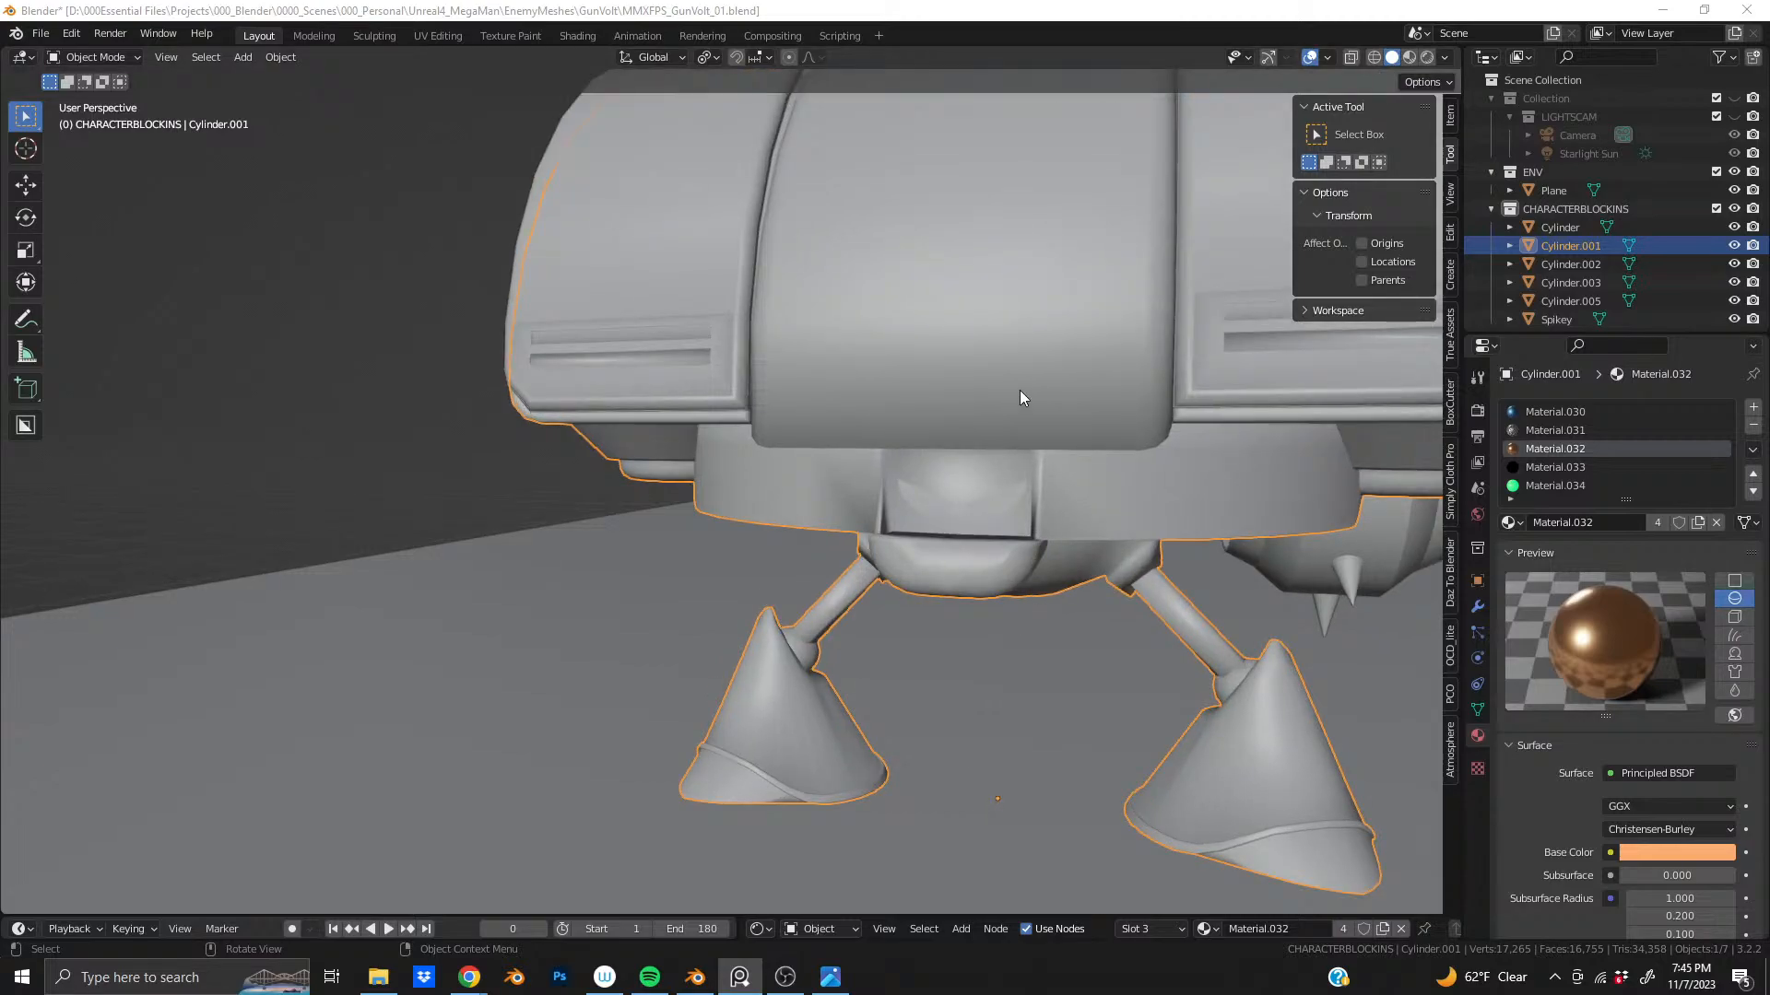
- Add a 2 m cube mesh at the 3D cursor beneath the unfinished body shell
middle_drag(994, 419, 757, 370)
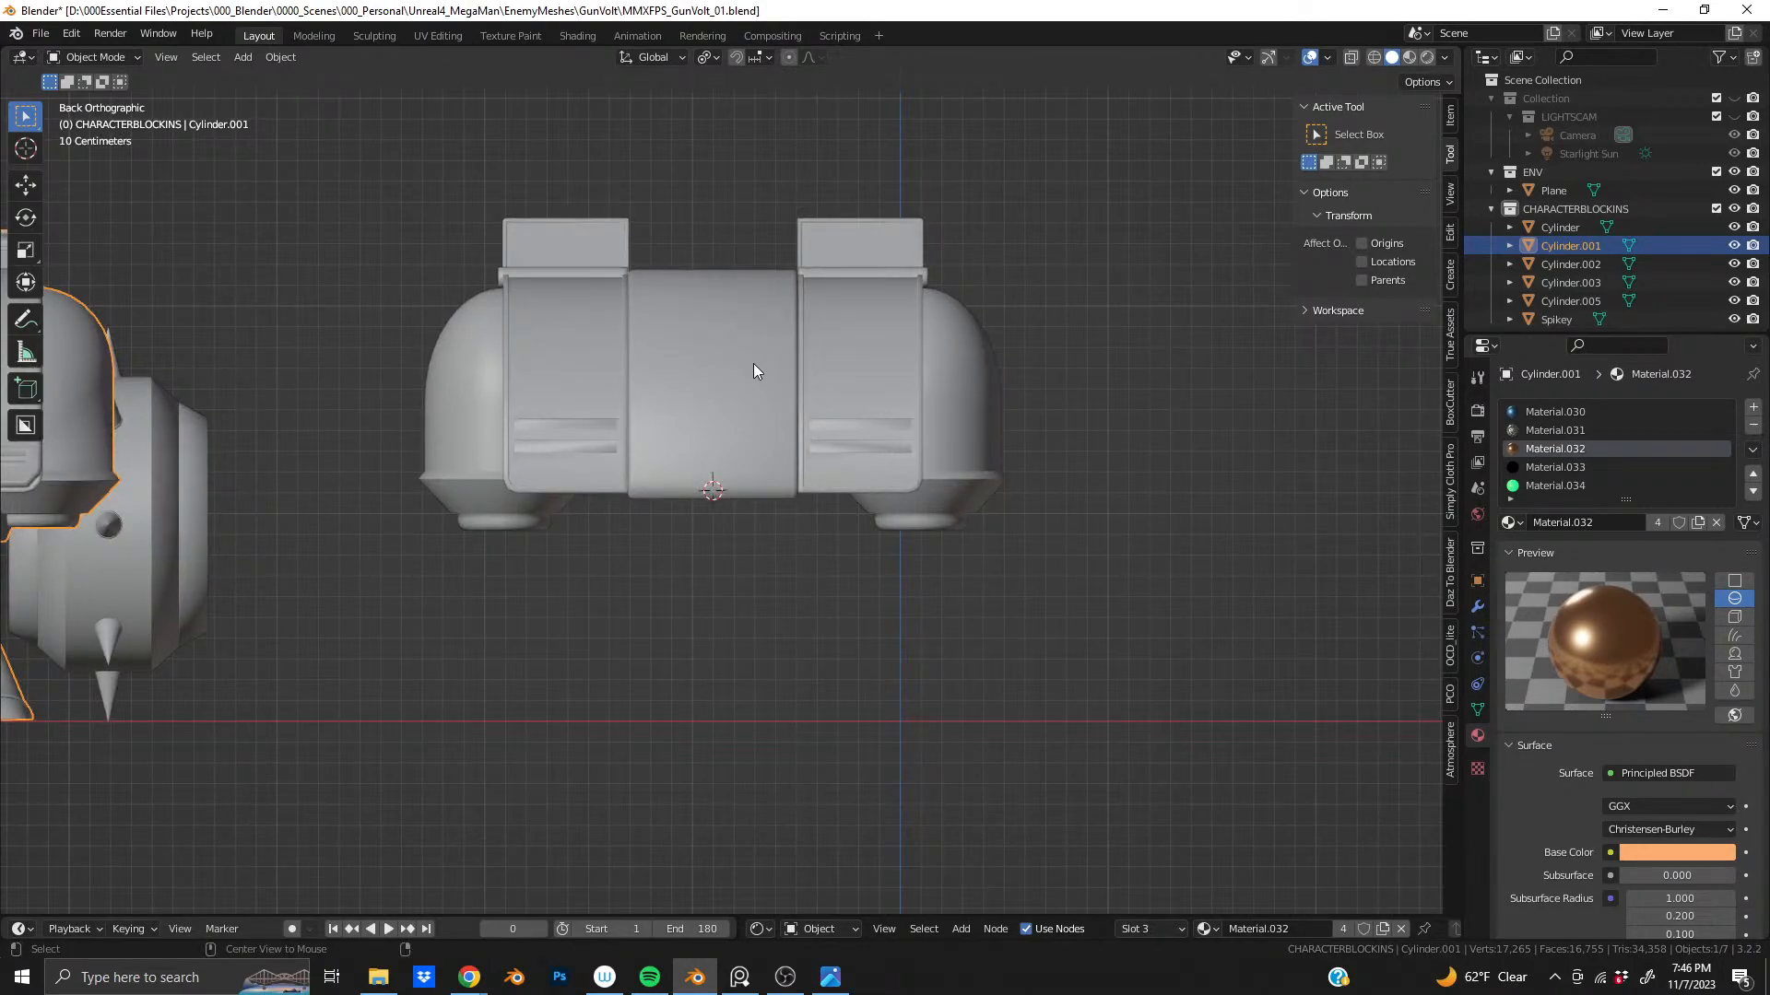
alt+middle_click(754, 364)
alt+middle_click(754, 364)
alt+middle_drag(760, 350, 767, 341)
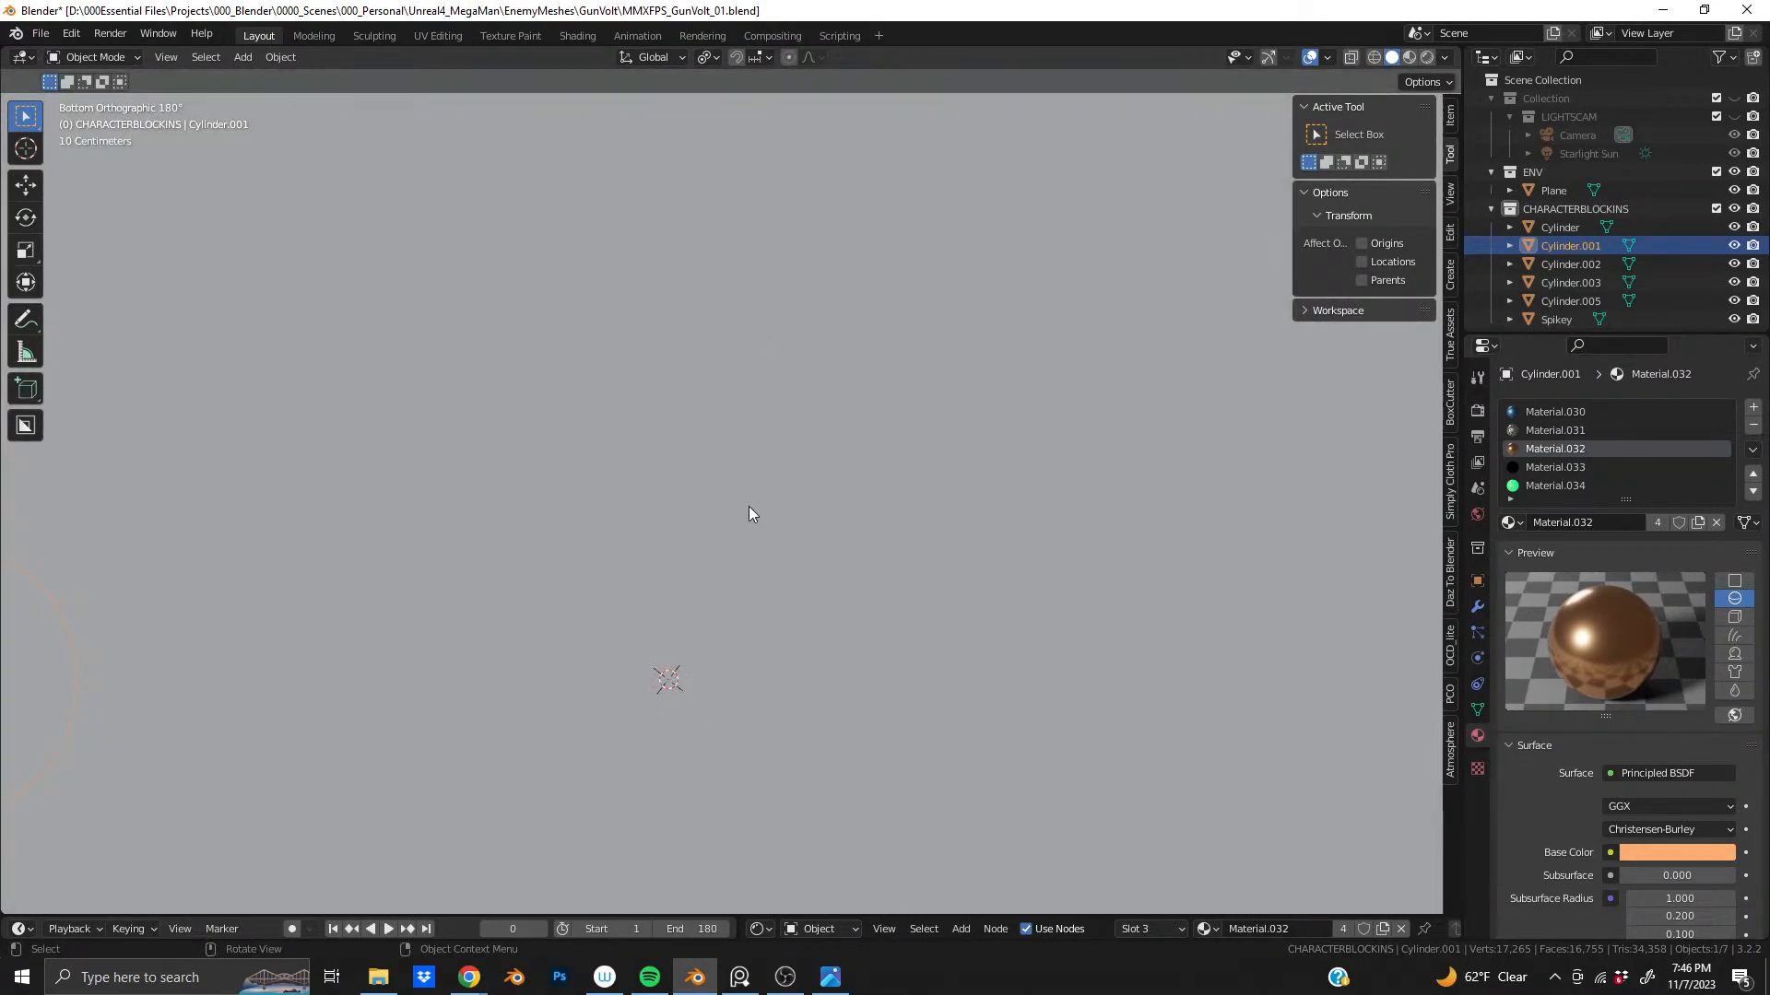
scroll(749, 498, down, 4)
middle_drag(748, 494, 745, 717)
scroll(738, 590, up, 5)
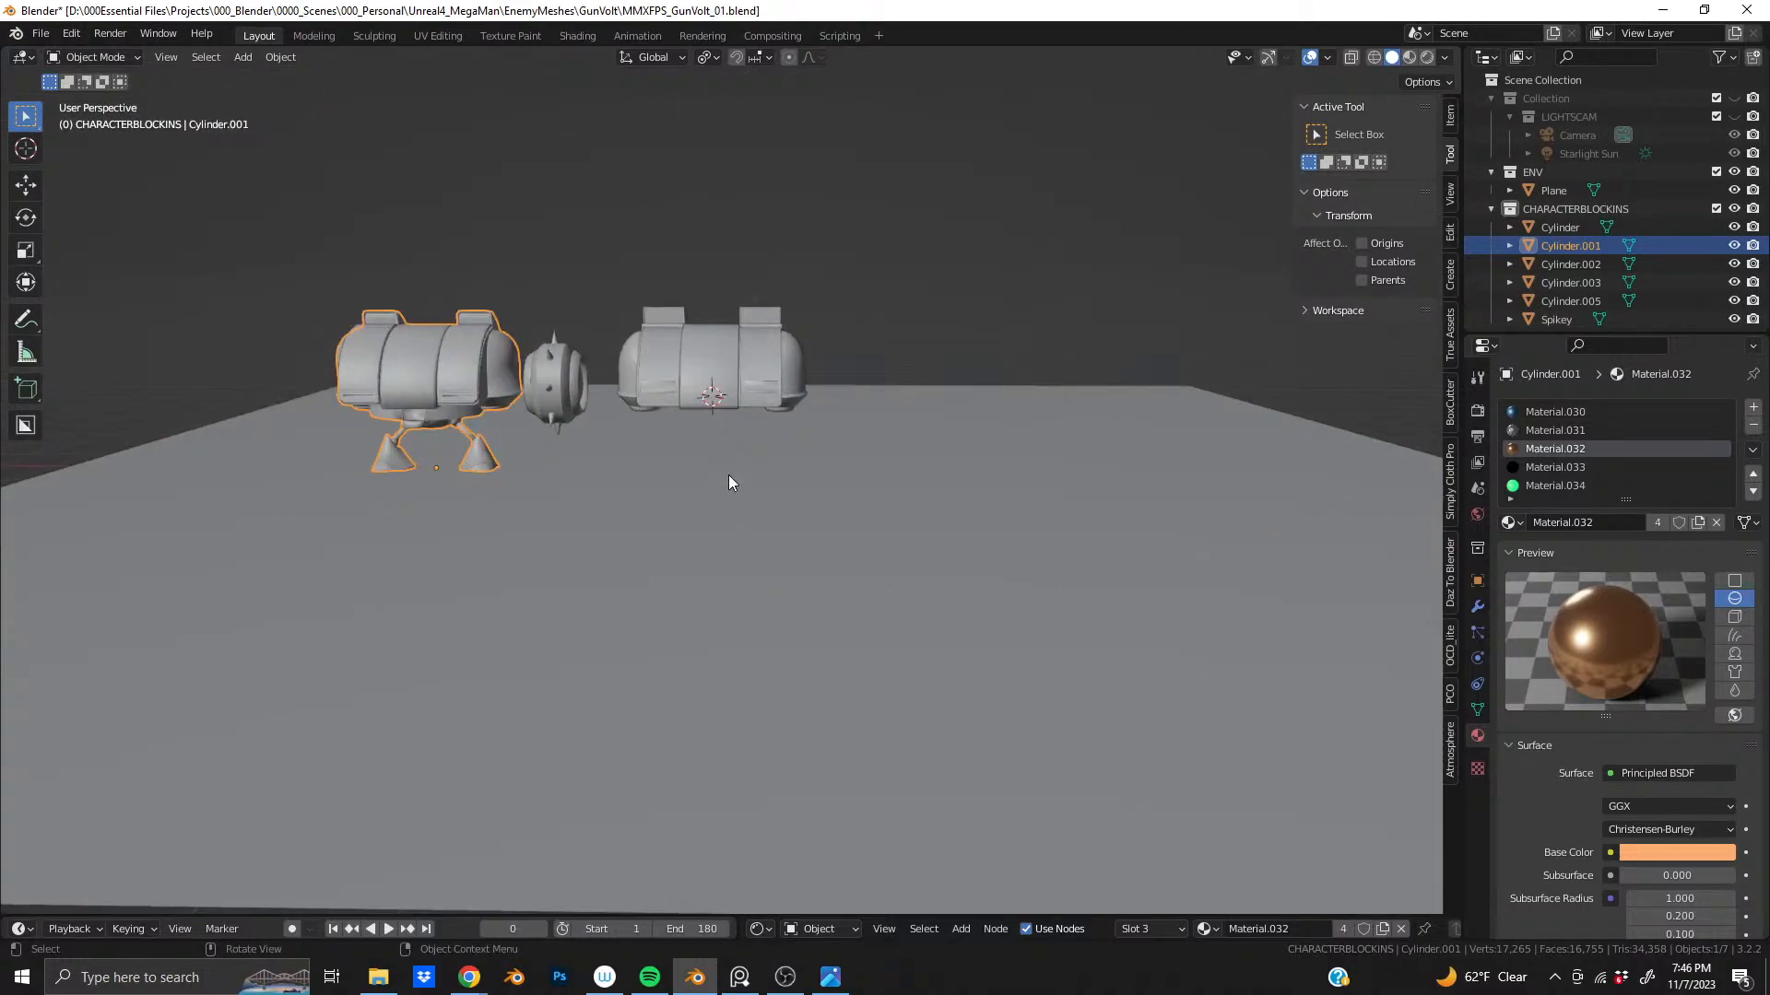
shift+middle_drag(754, 346, 774, 386)
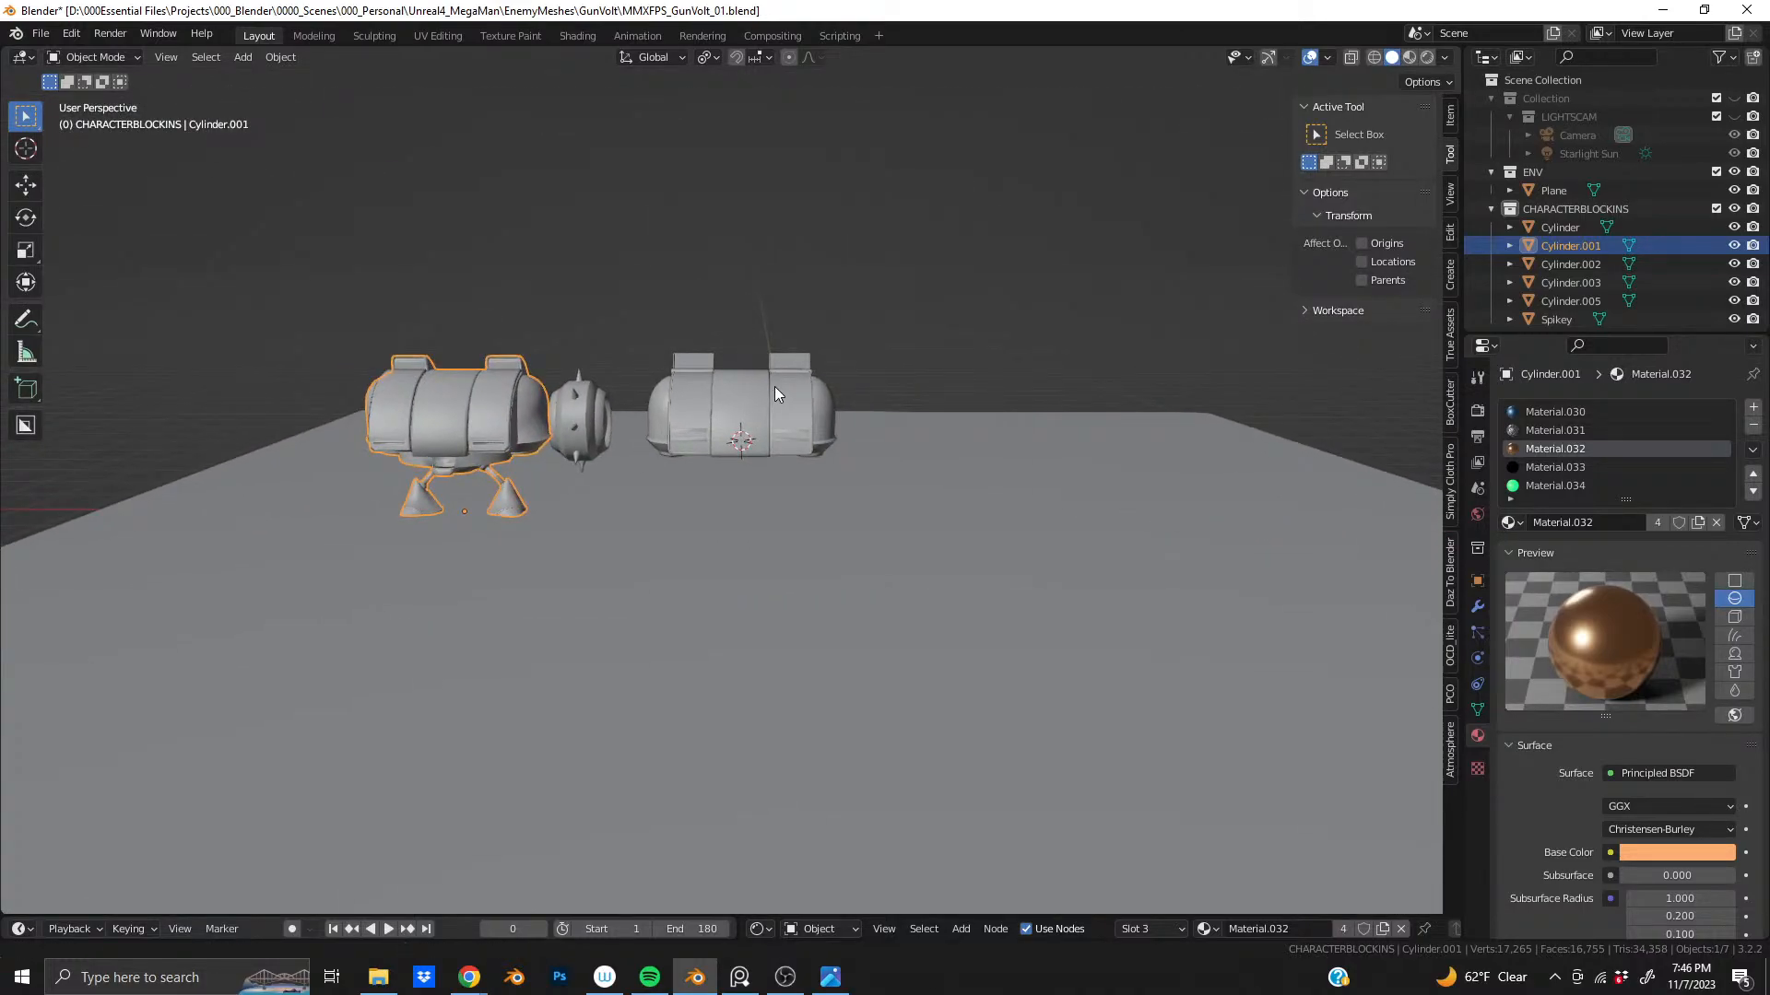
scroll(727, 395, up, 4)
middle_drag(712, 397, 802, 310)
click(688, 279)
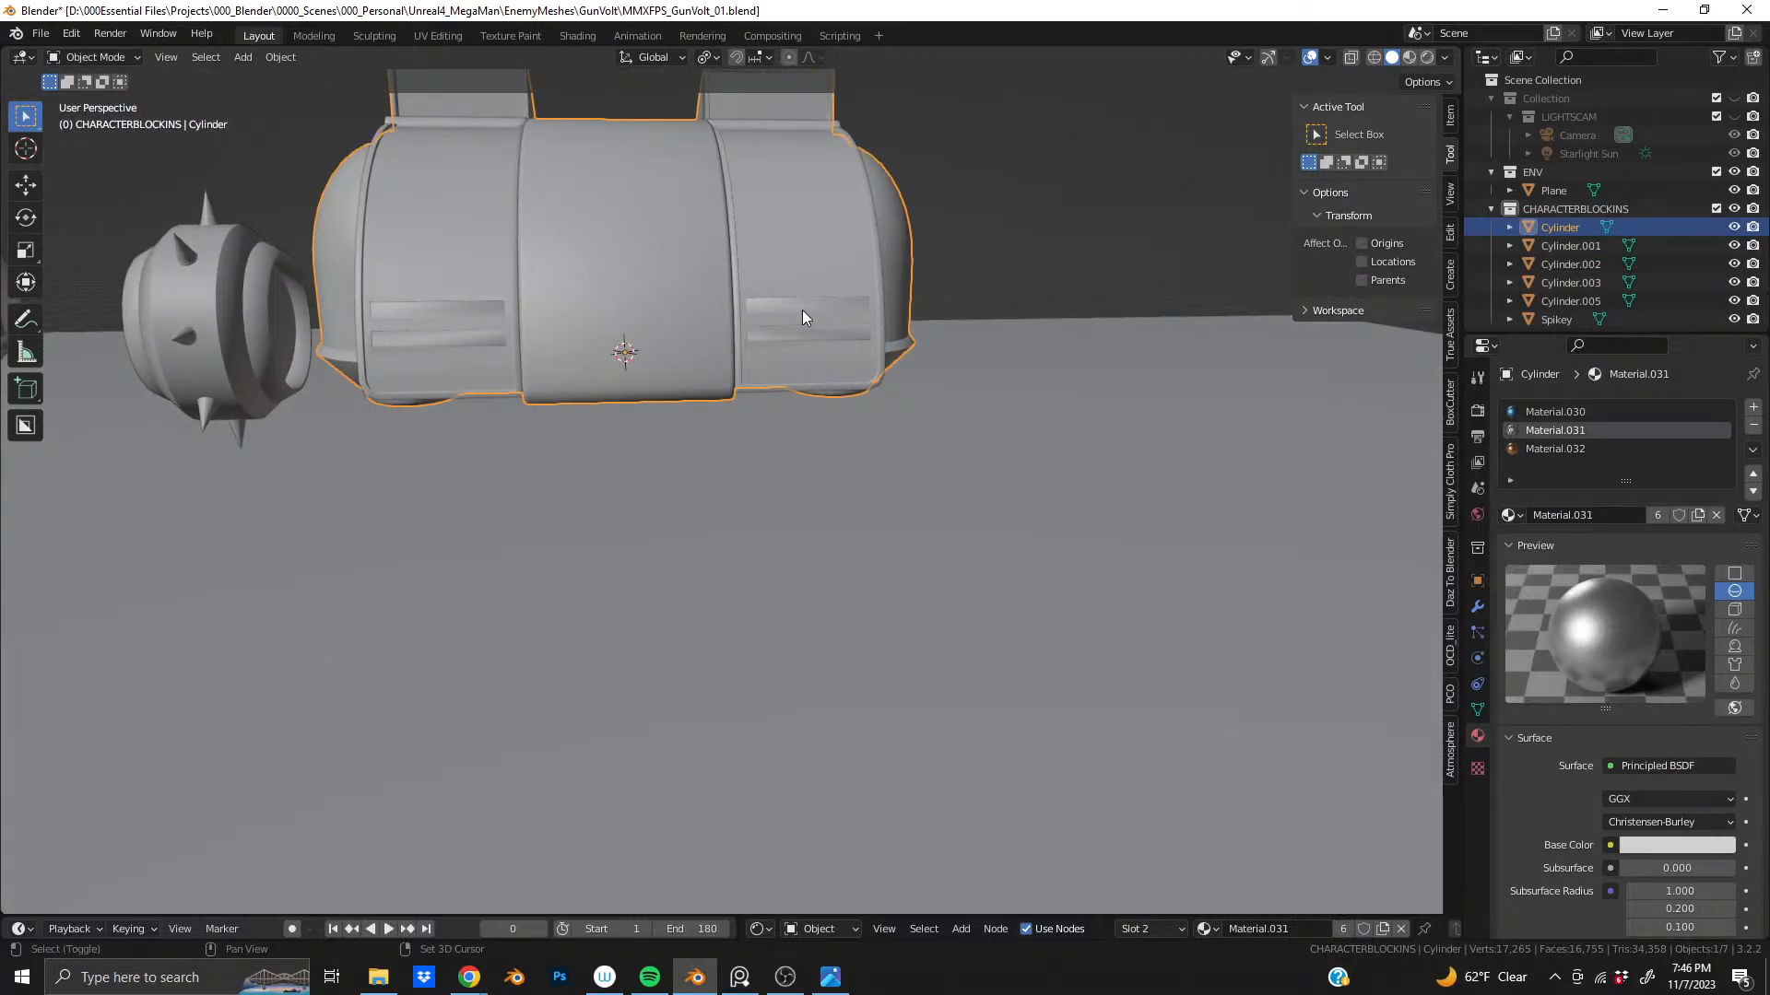
key(shift+a)
mouse_move(798, 310)
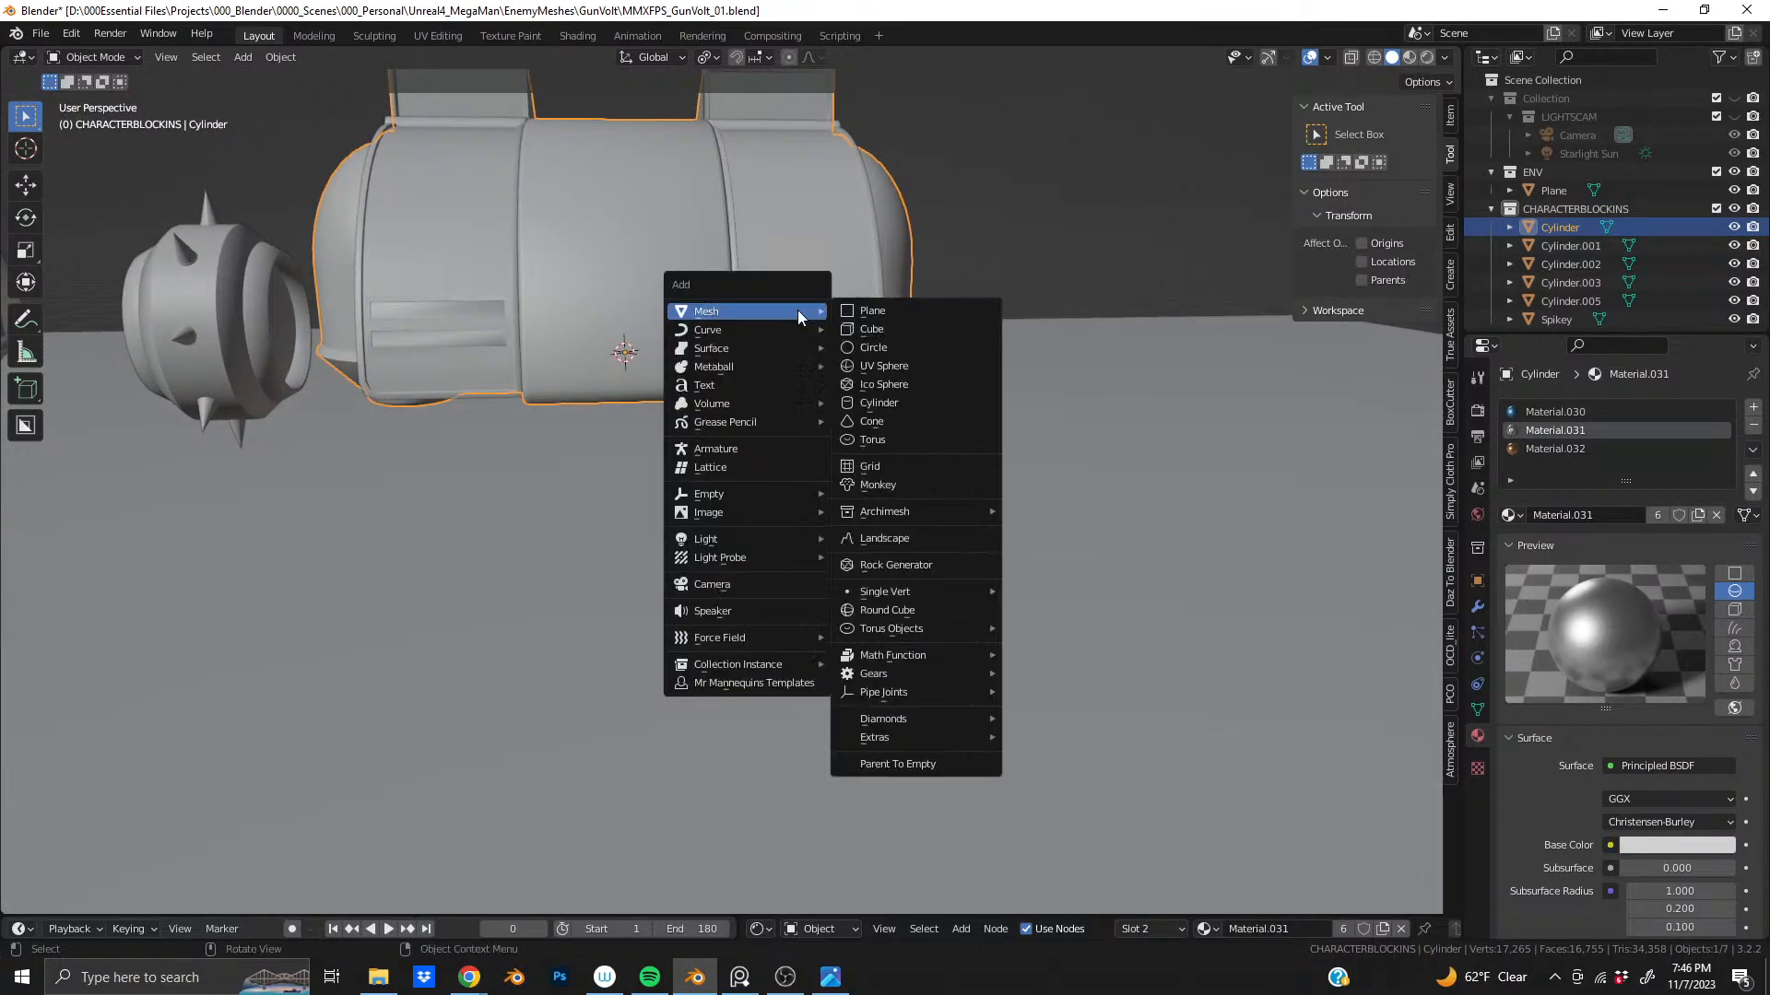
click(887, 330)
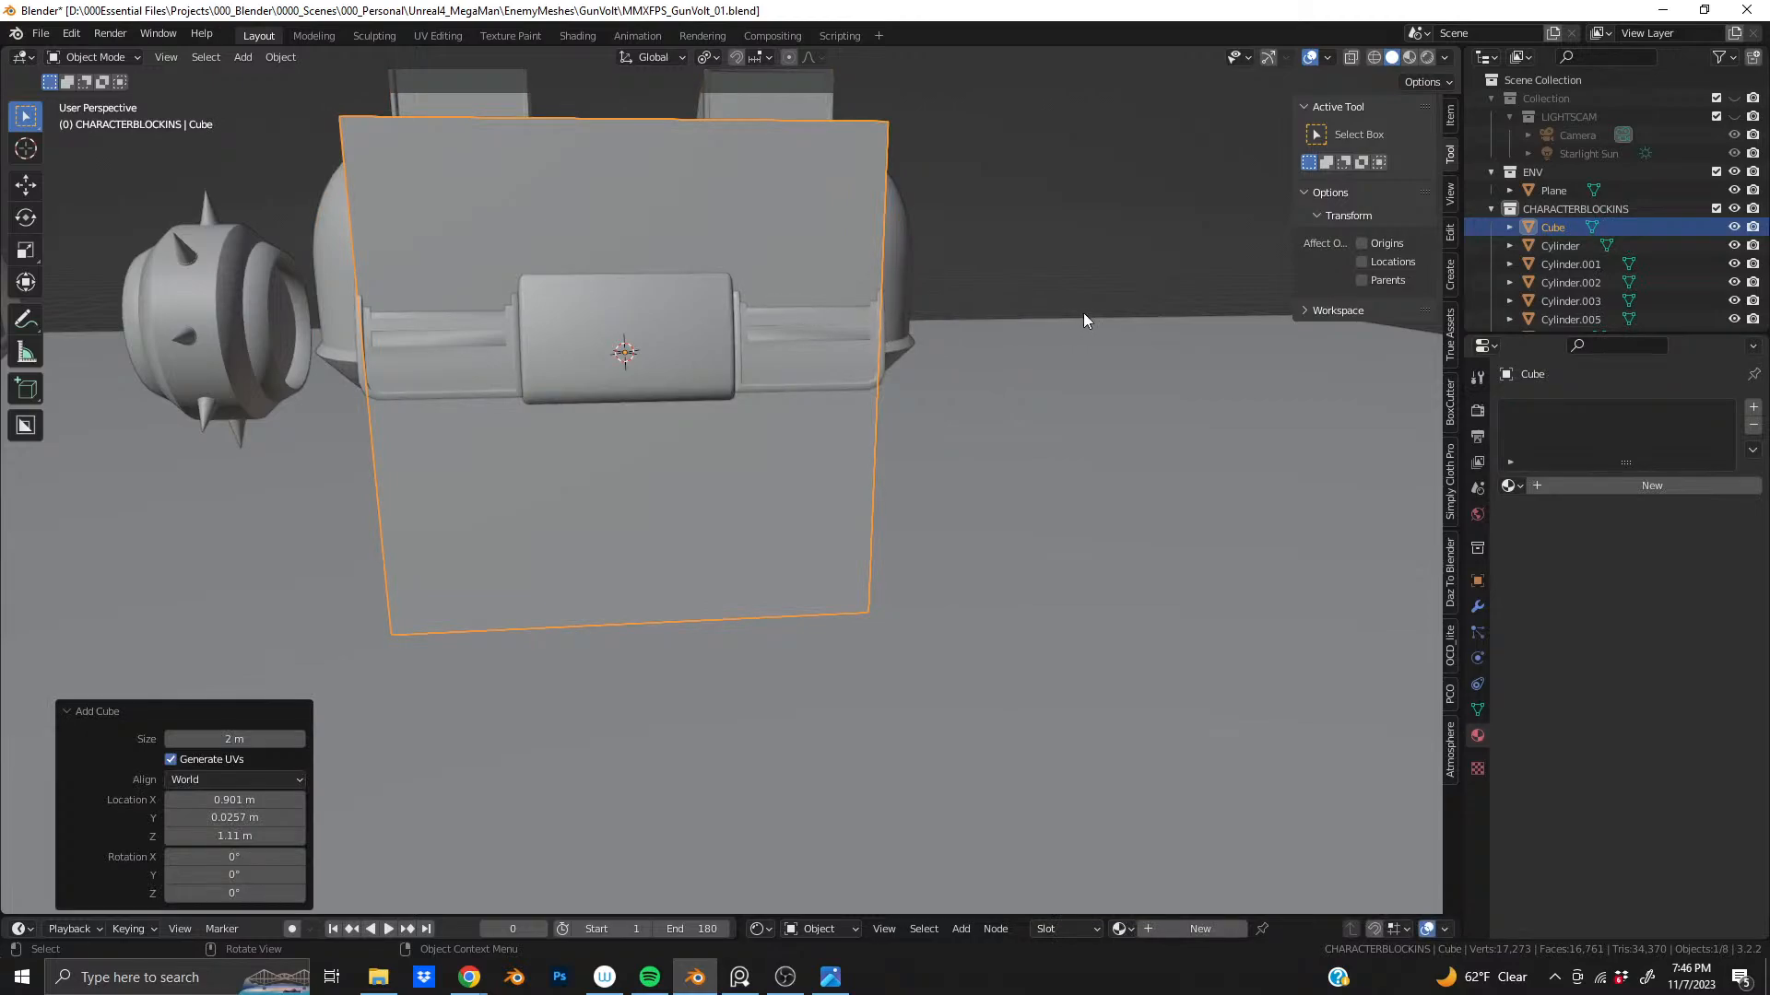
- Flatten the cube along Z to a scale of about 0.108, forming a thin slab under the body shell
key(s)
key(z)
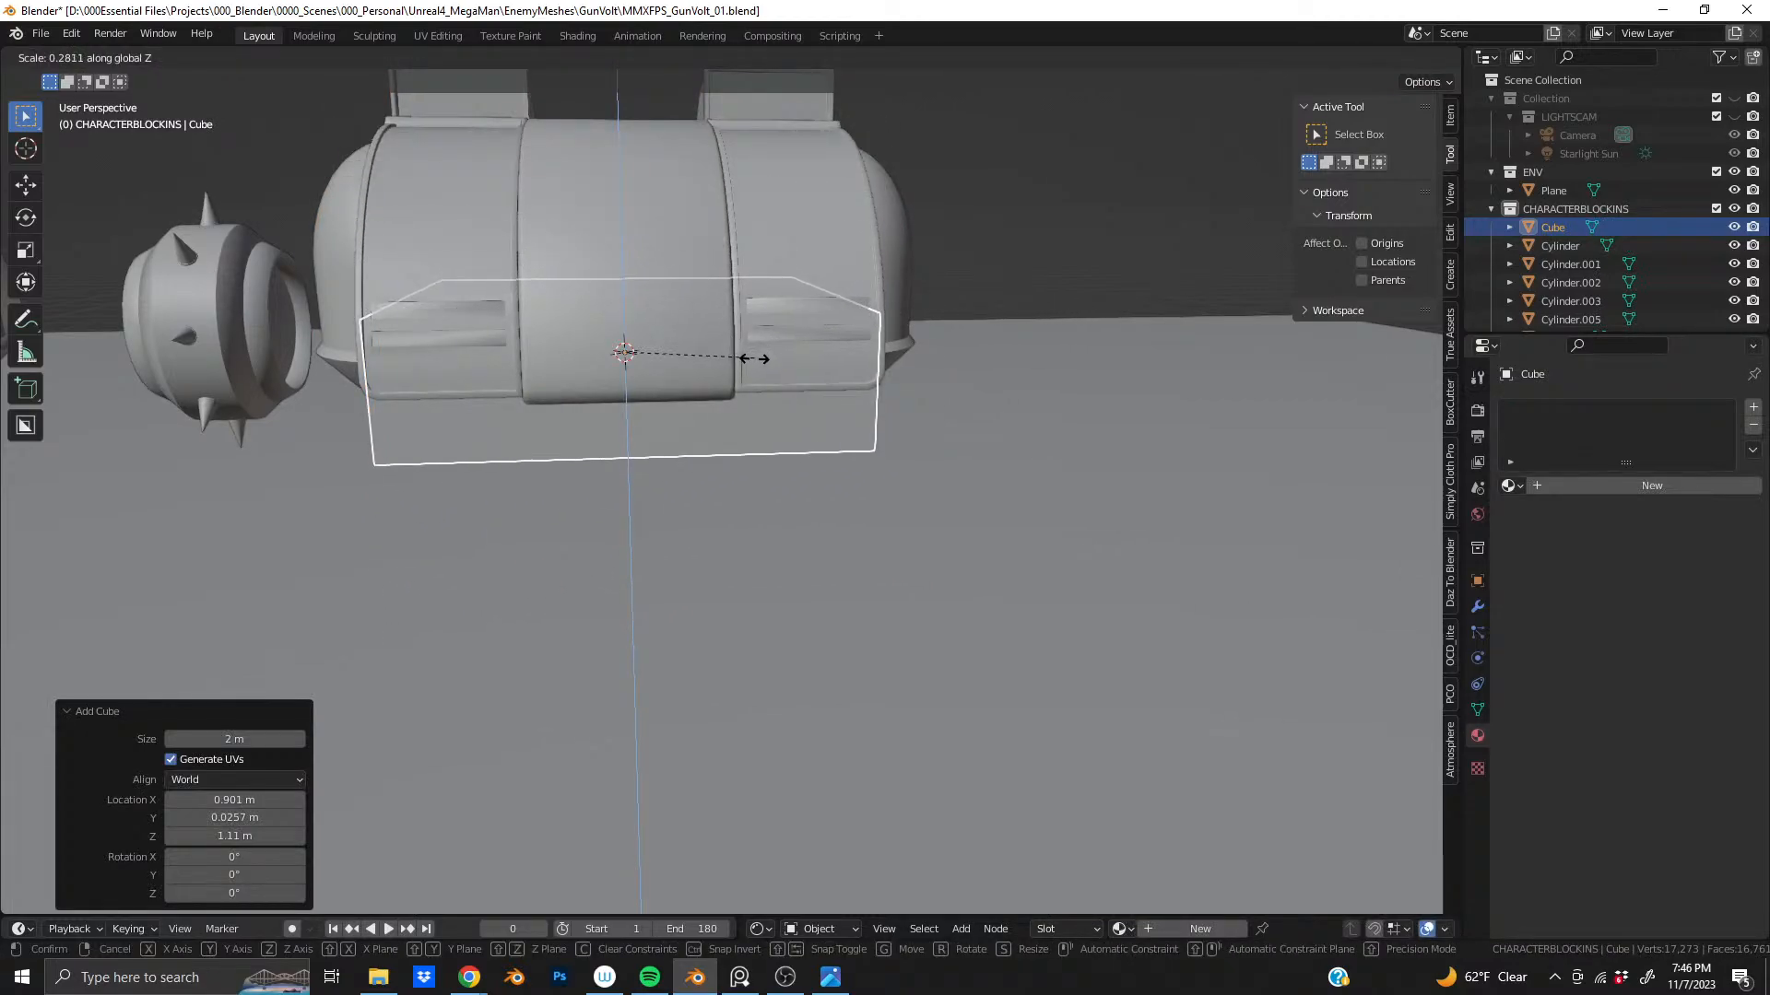
click(672, 360)
middle_drag(673, 366, 649, 351)
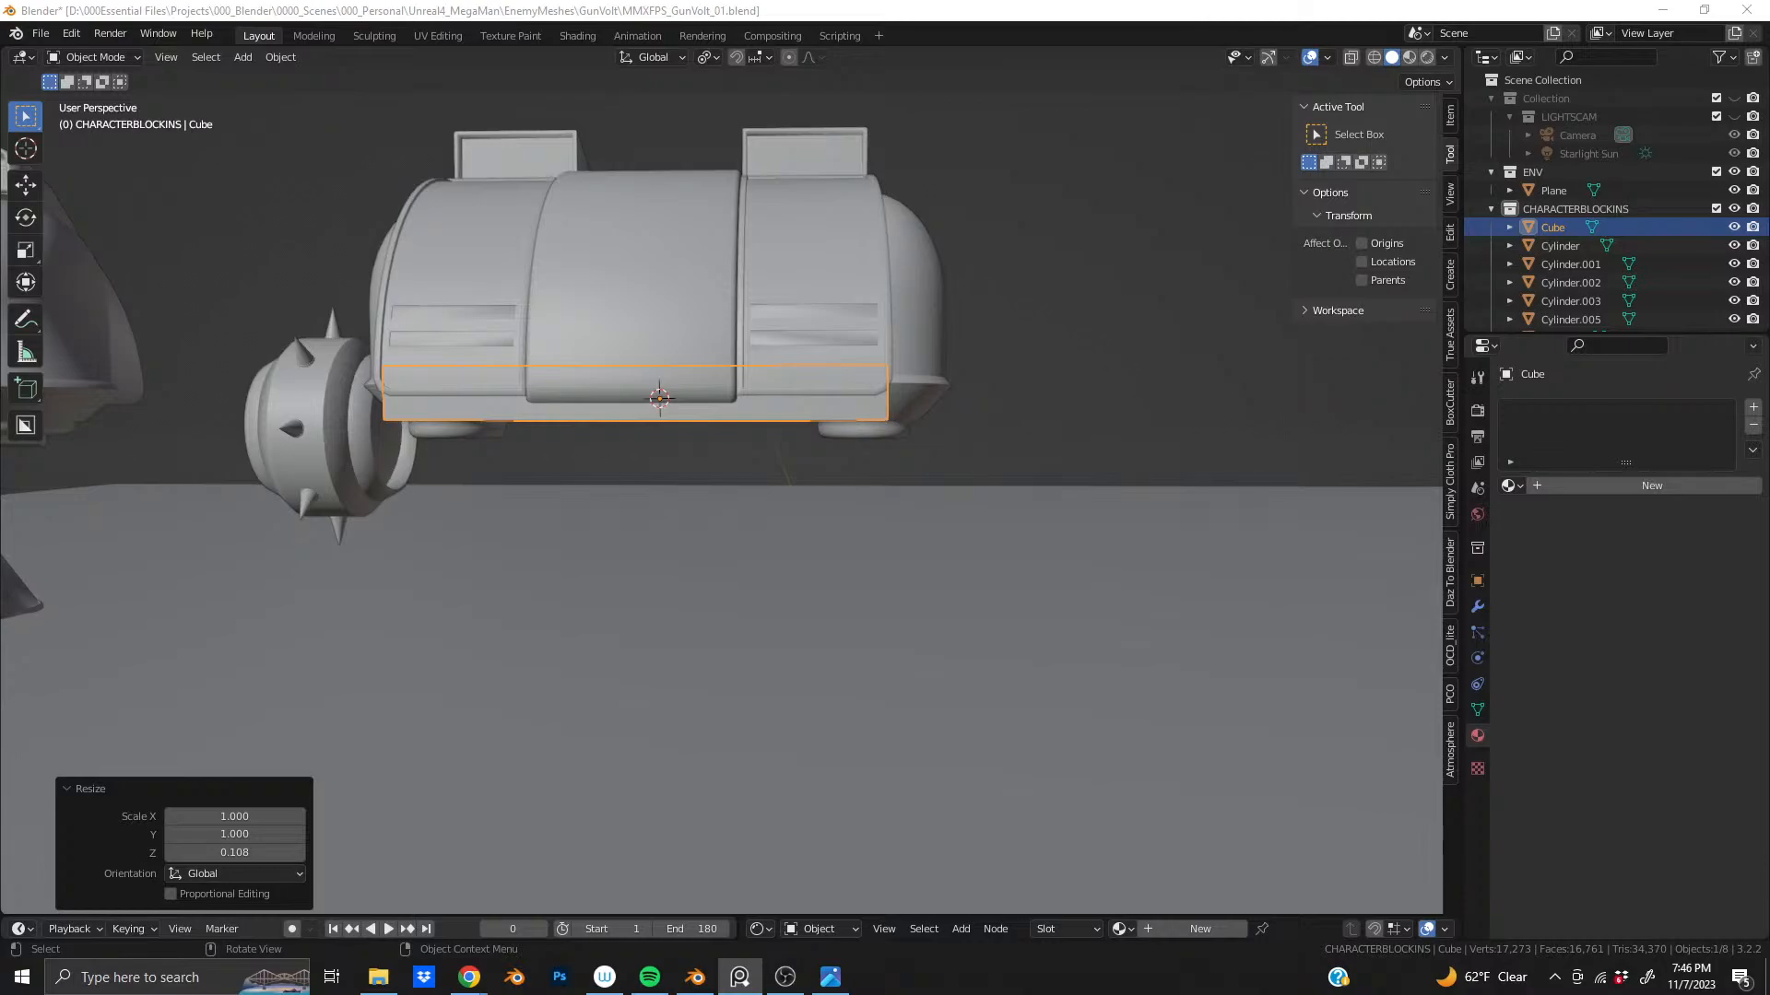
middle_drag(450, 355, 1198, 448)
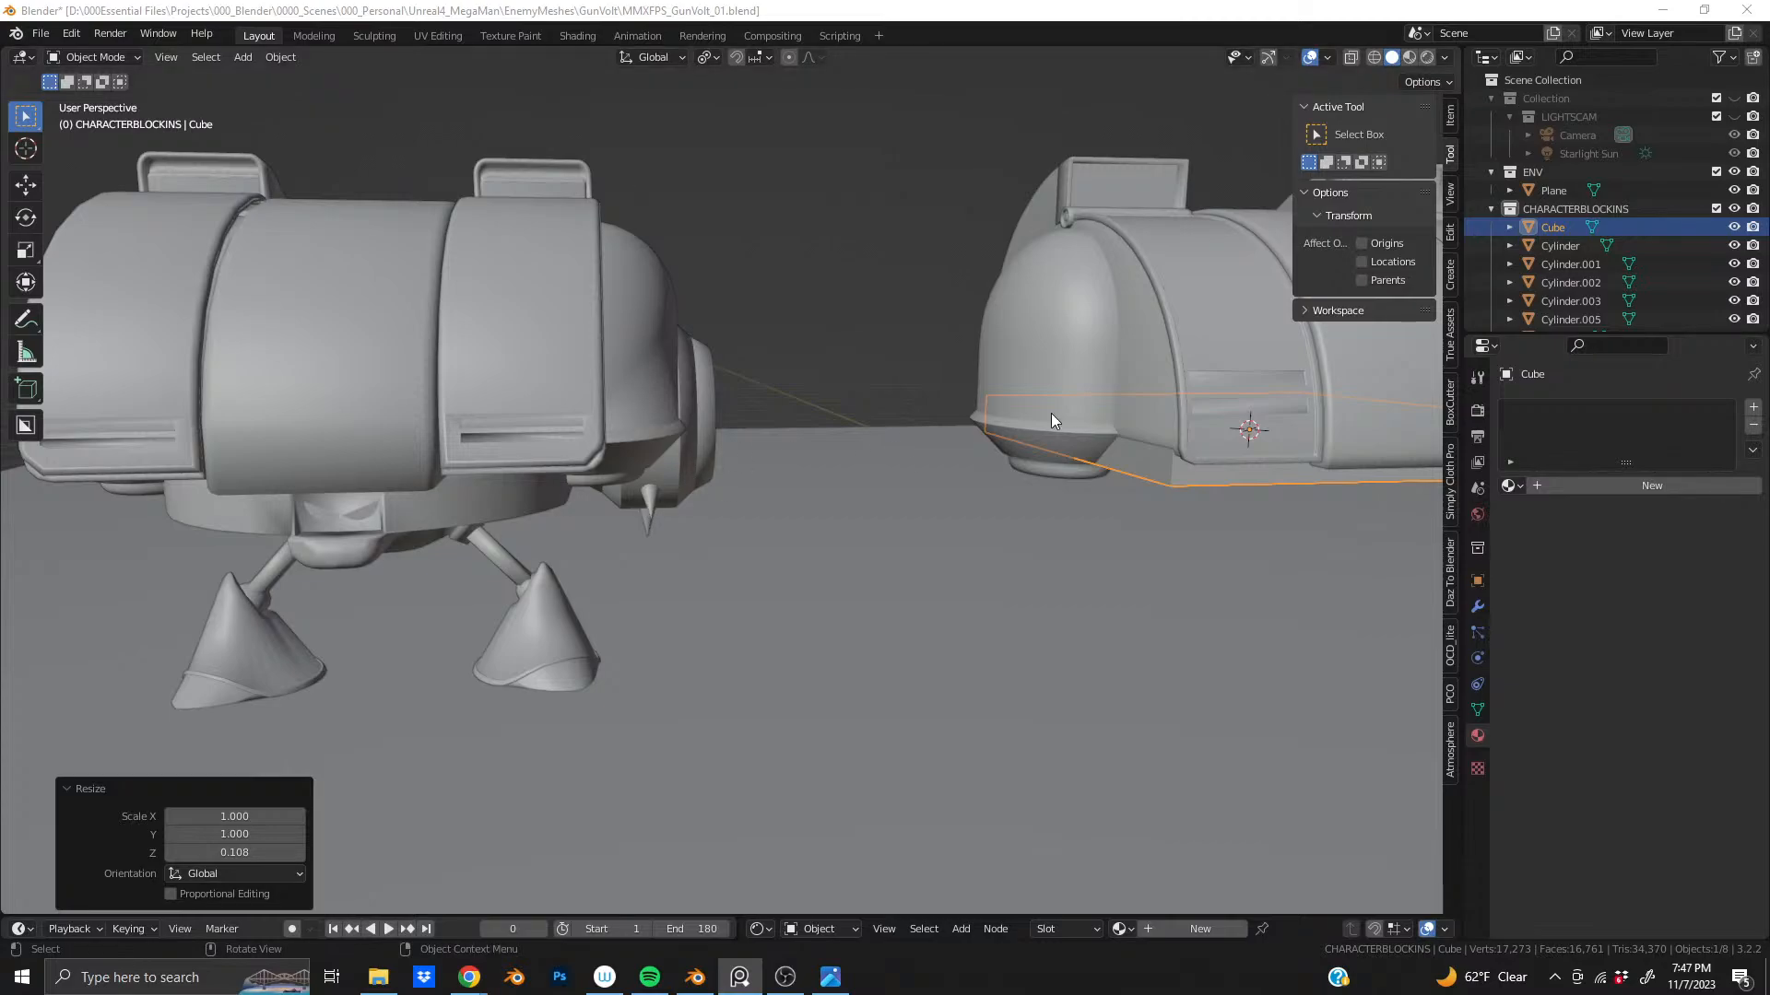
- Scale the slab uniformly by about 0.945, and by a further 0.702 in X and Y only, to fit between the shoulders
middle_drag(1051, 413, 554, 348)
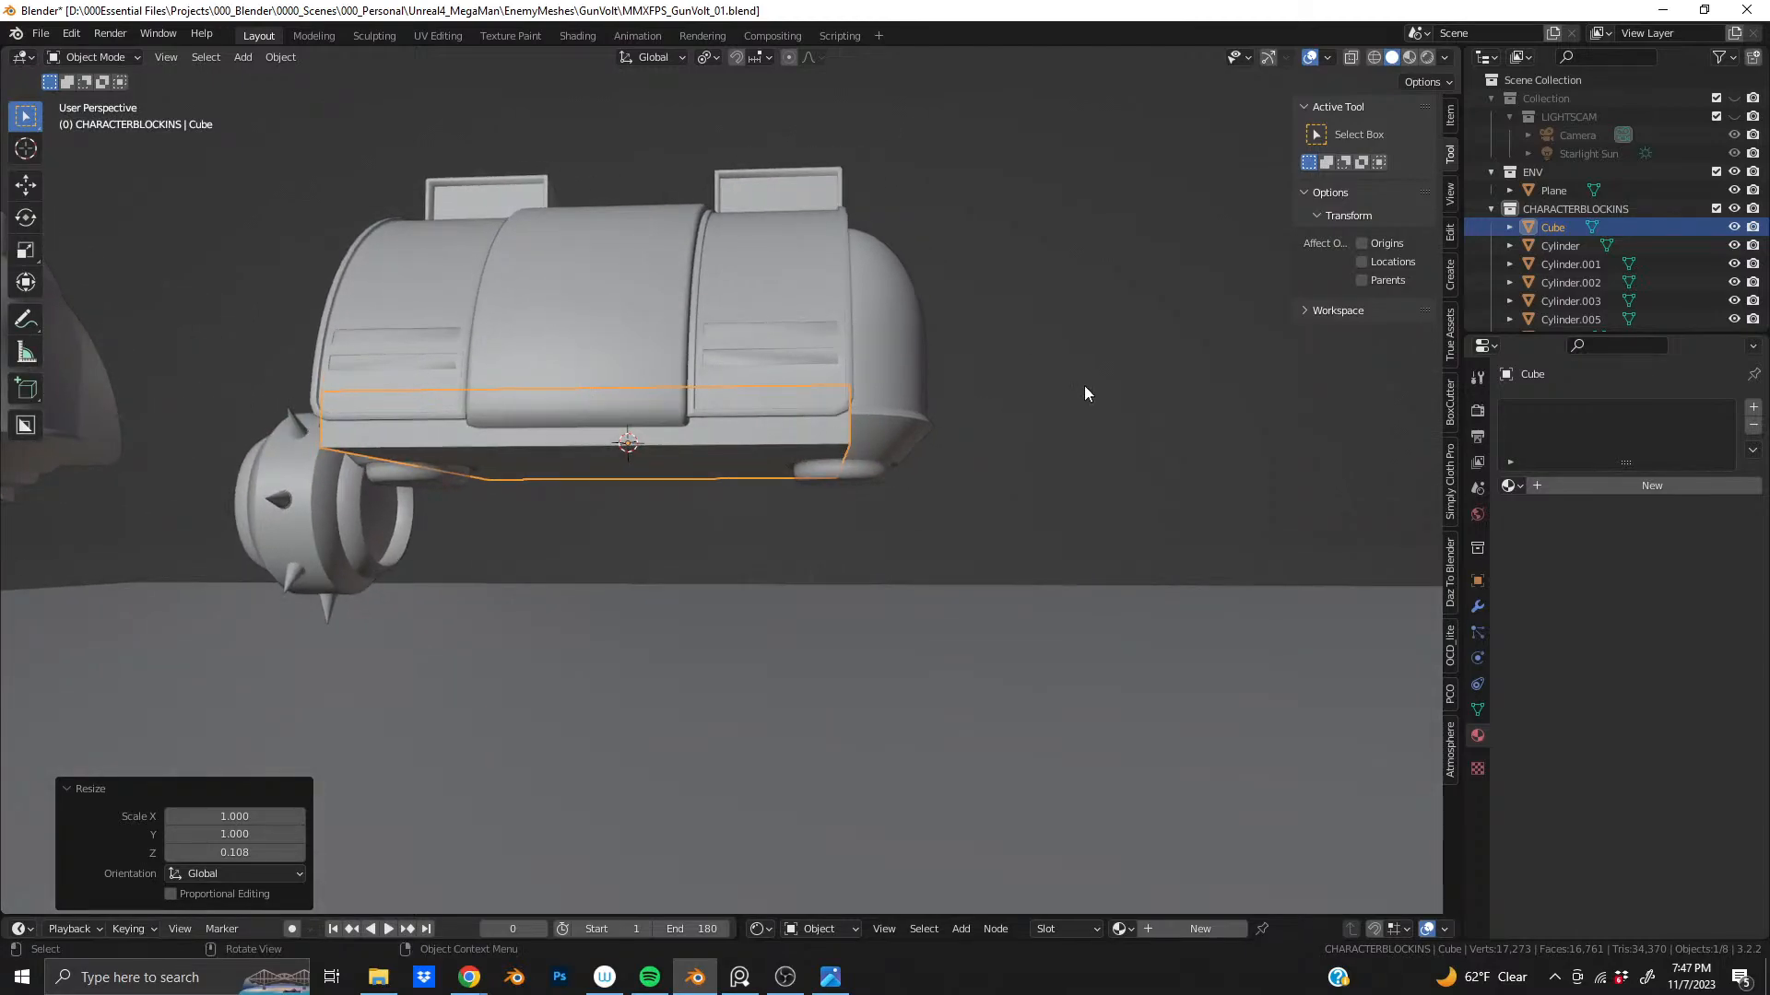
key(s)
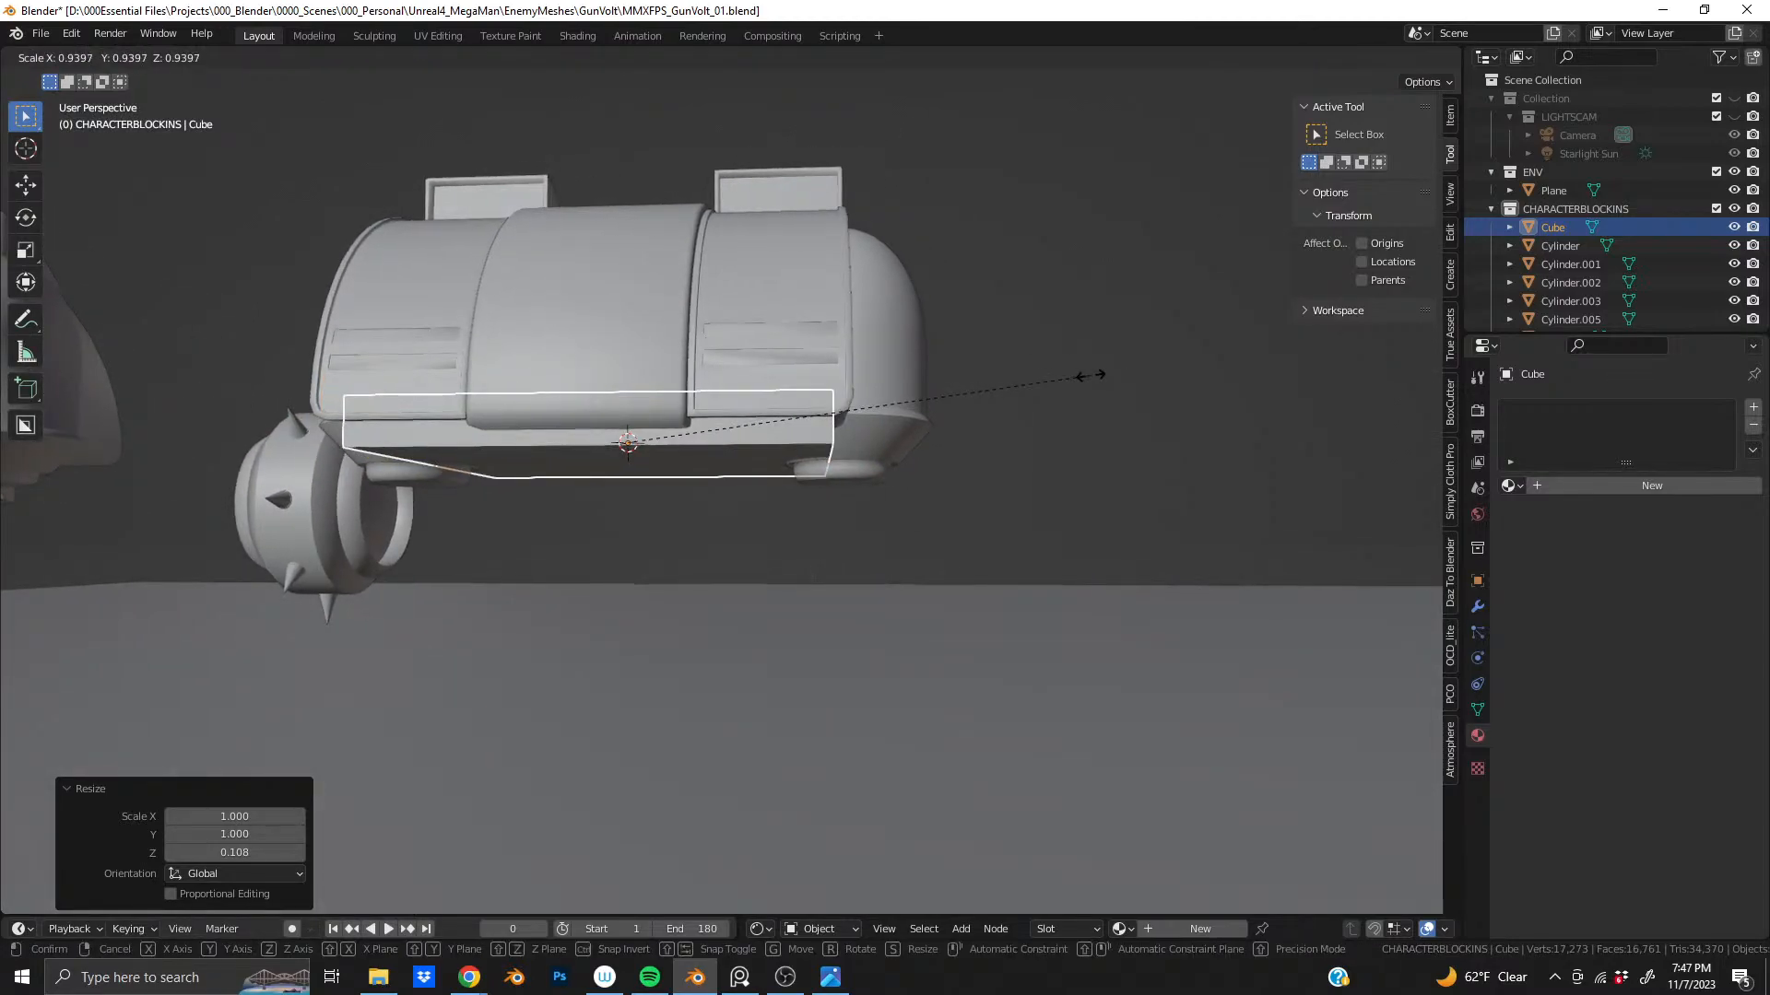
click(1086, 374)
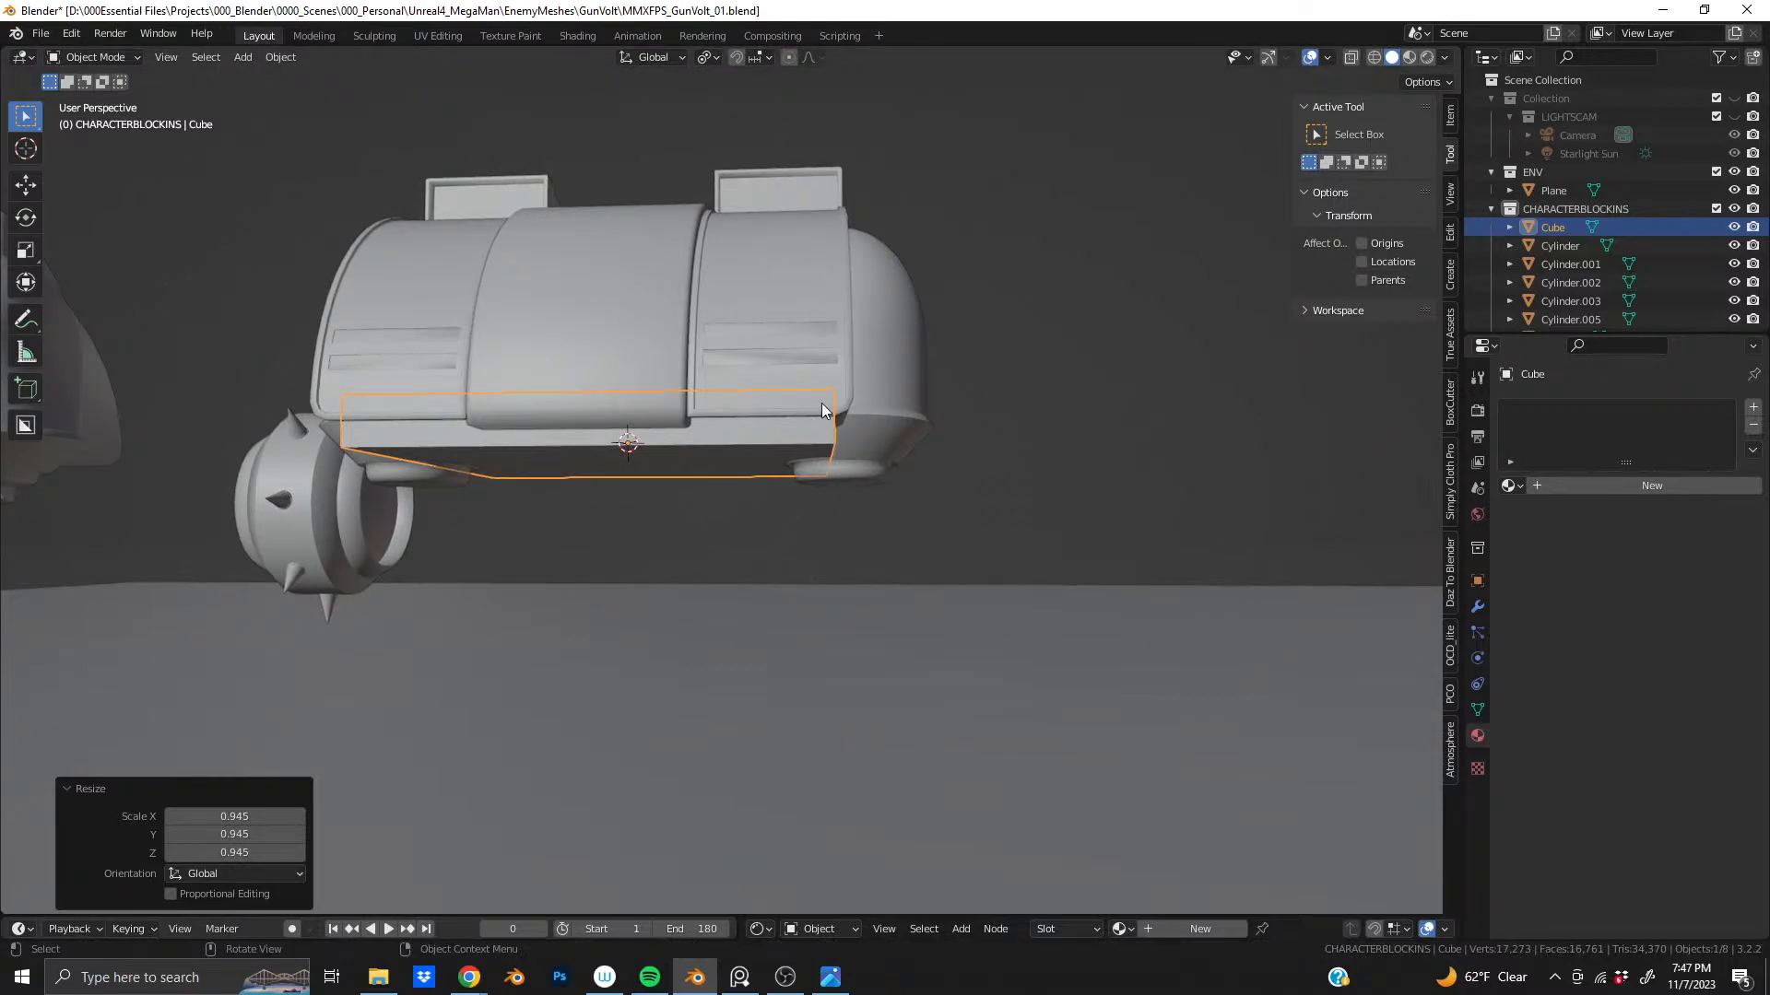
middle_drag(821, 402, 844, 421)
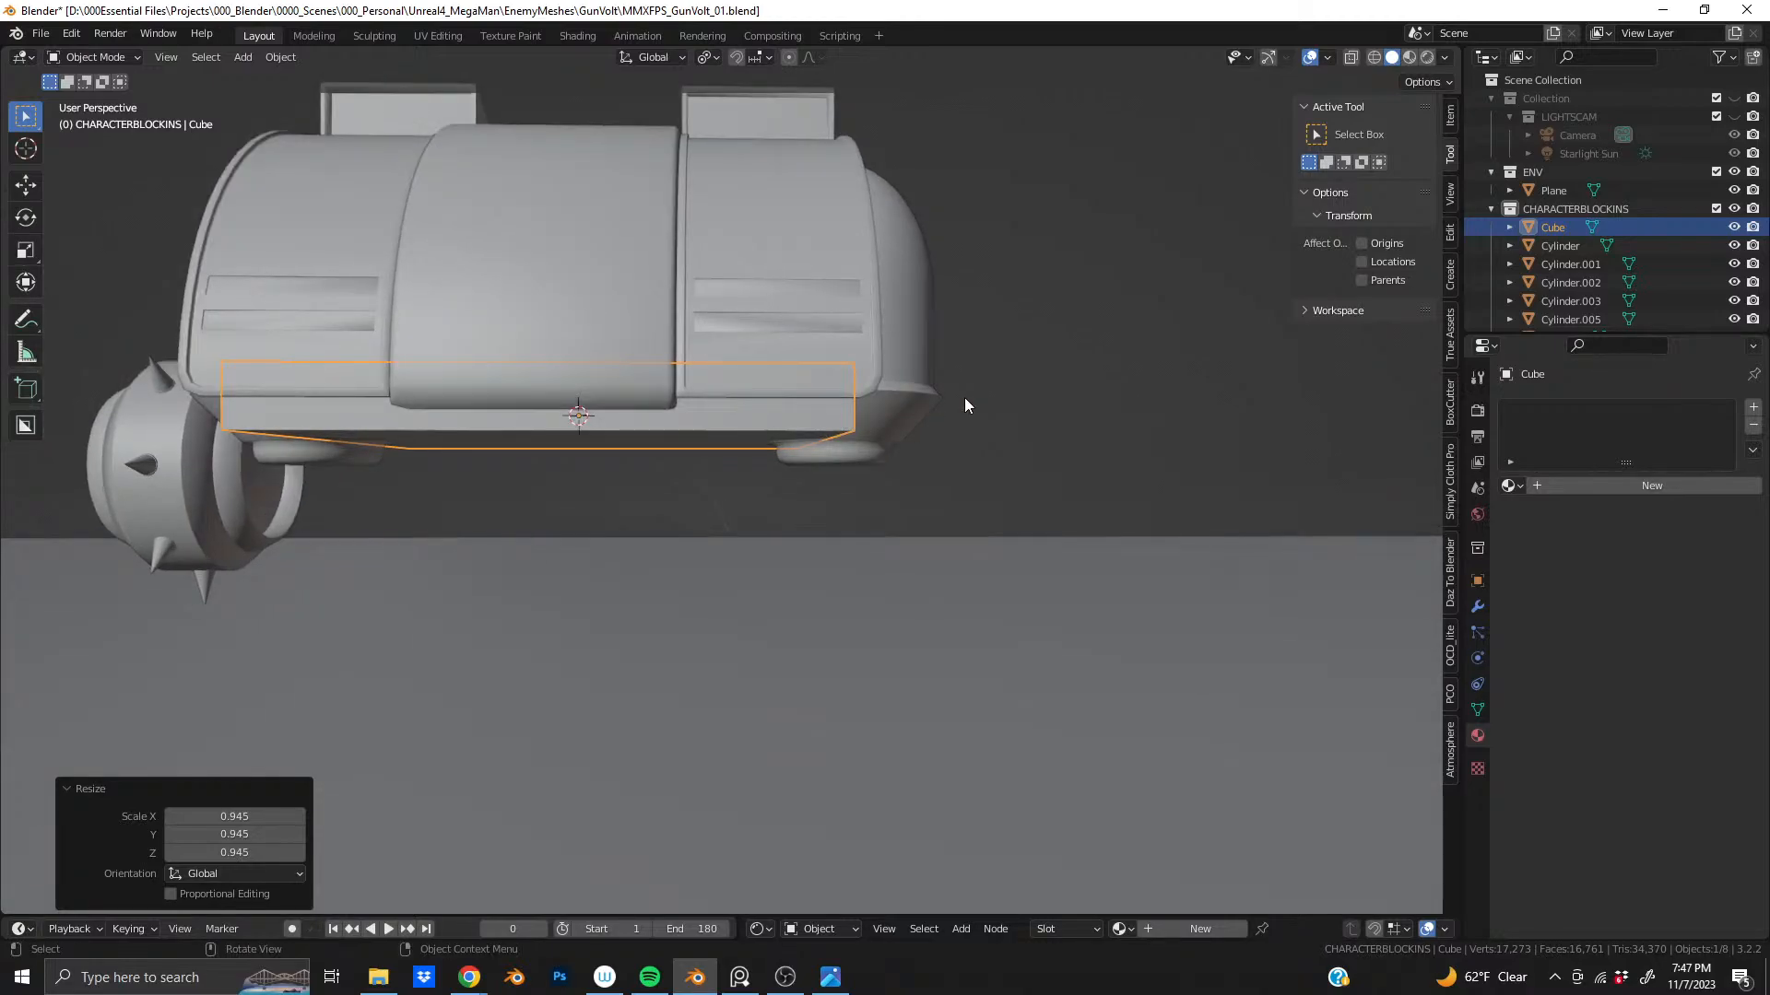
key(s)
key(shift+z)
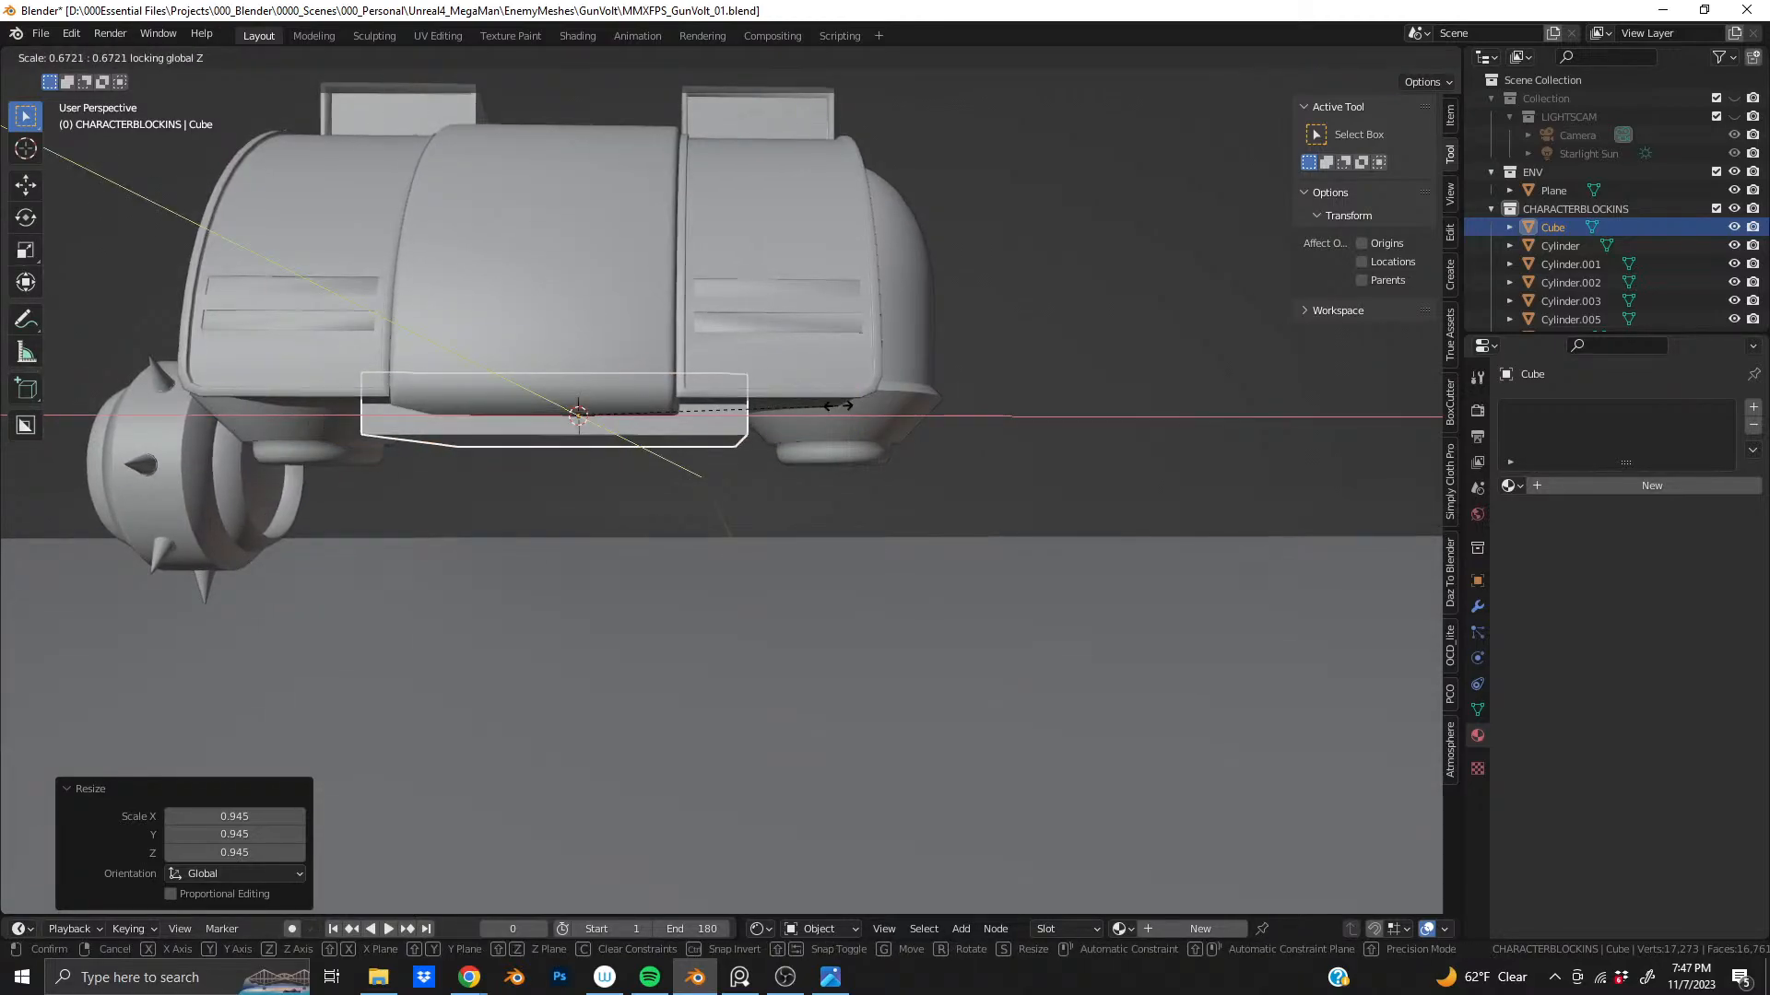
click(844, 406)
- Lower the slab along Z beneath the body shell by about 0.089 m, and by a further 0.004 m
middle_drag(844, 406, 737, 339)
key(g)
key(z)
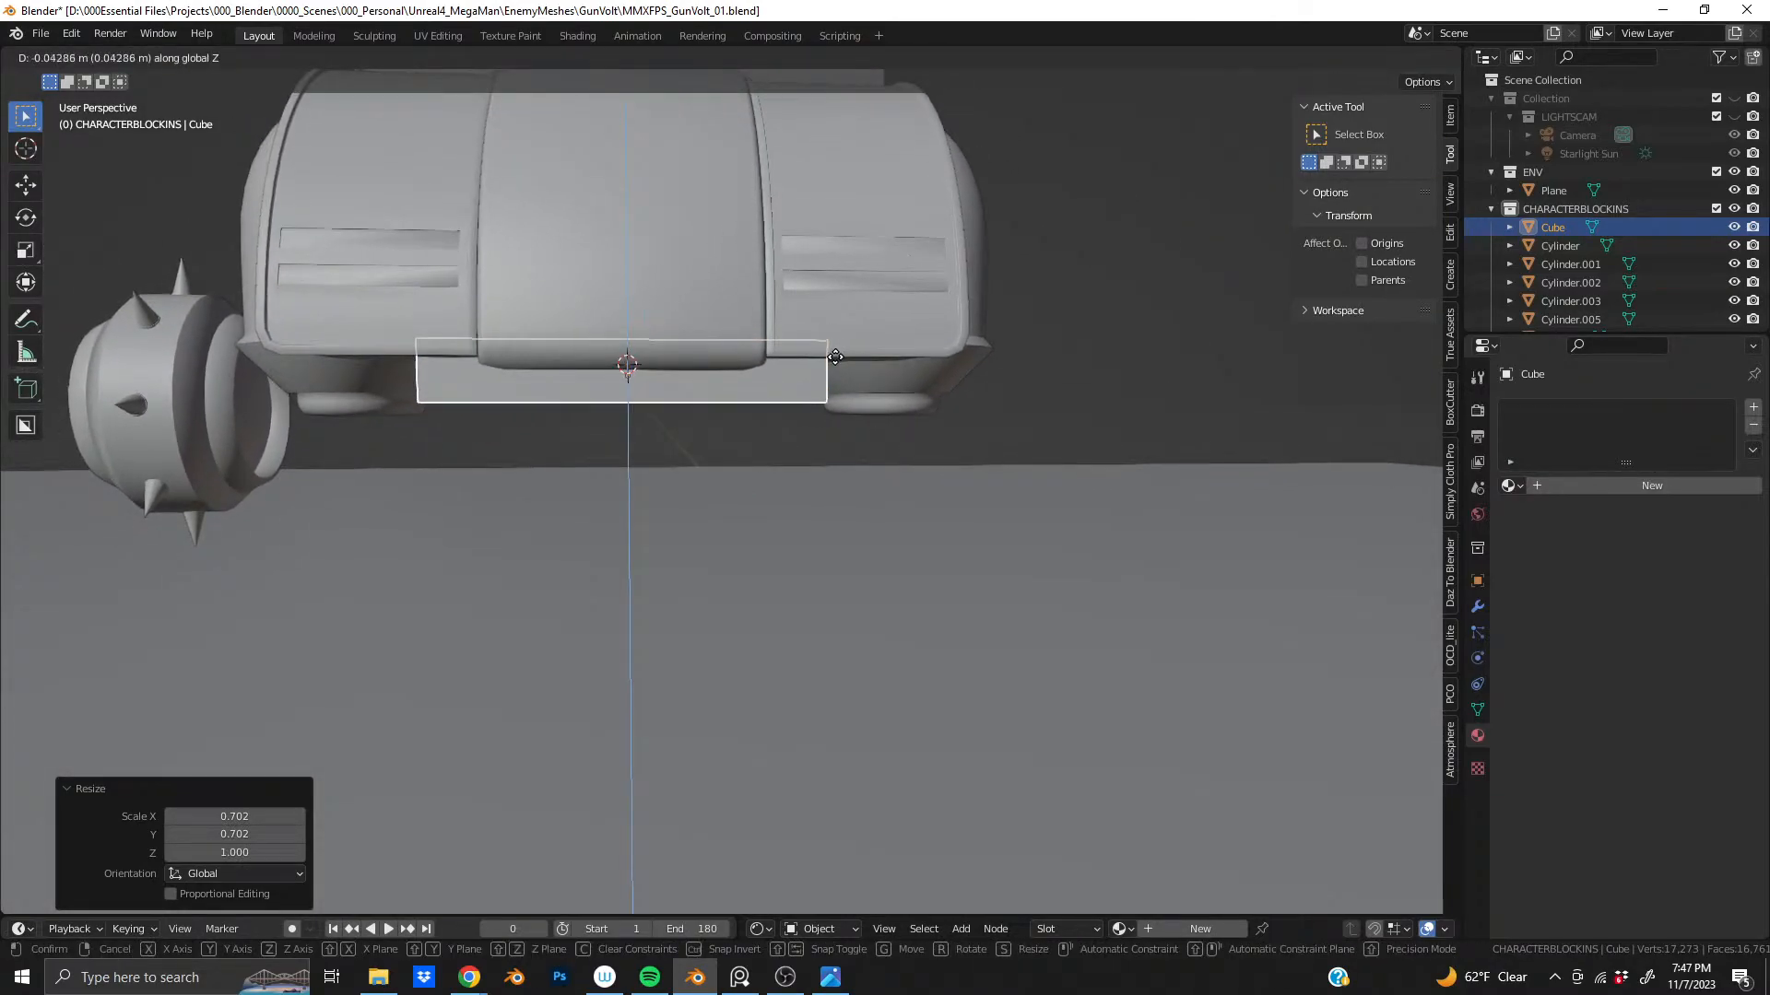
click(837, 370)
middle_drag(837, 368, 710, 356)
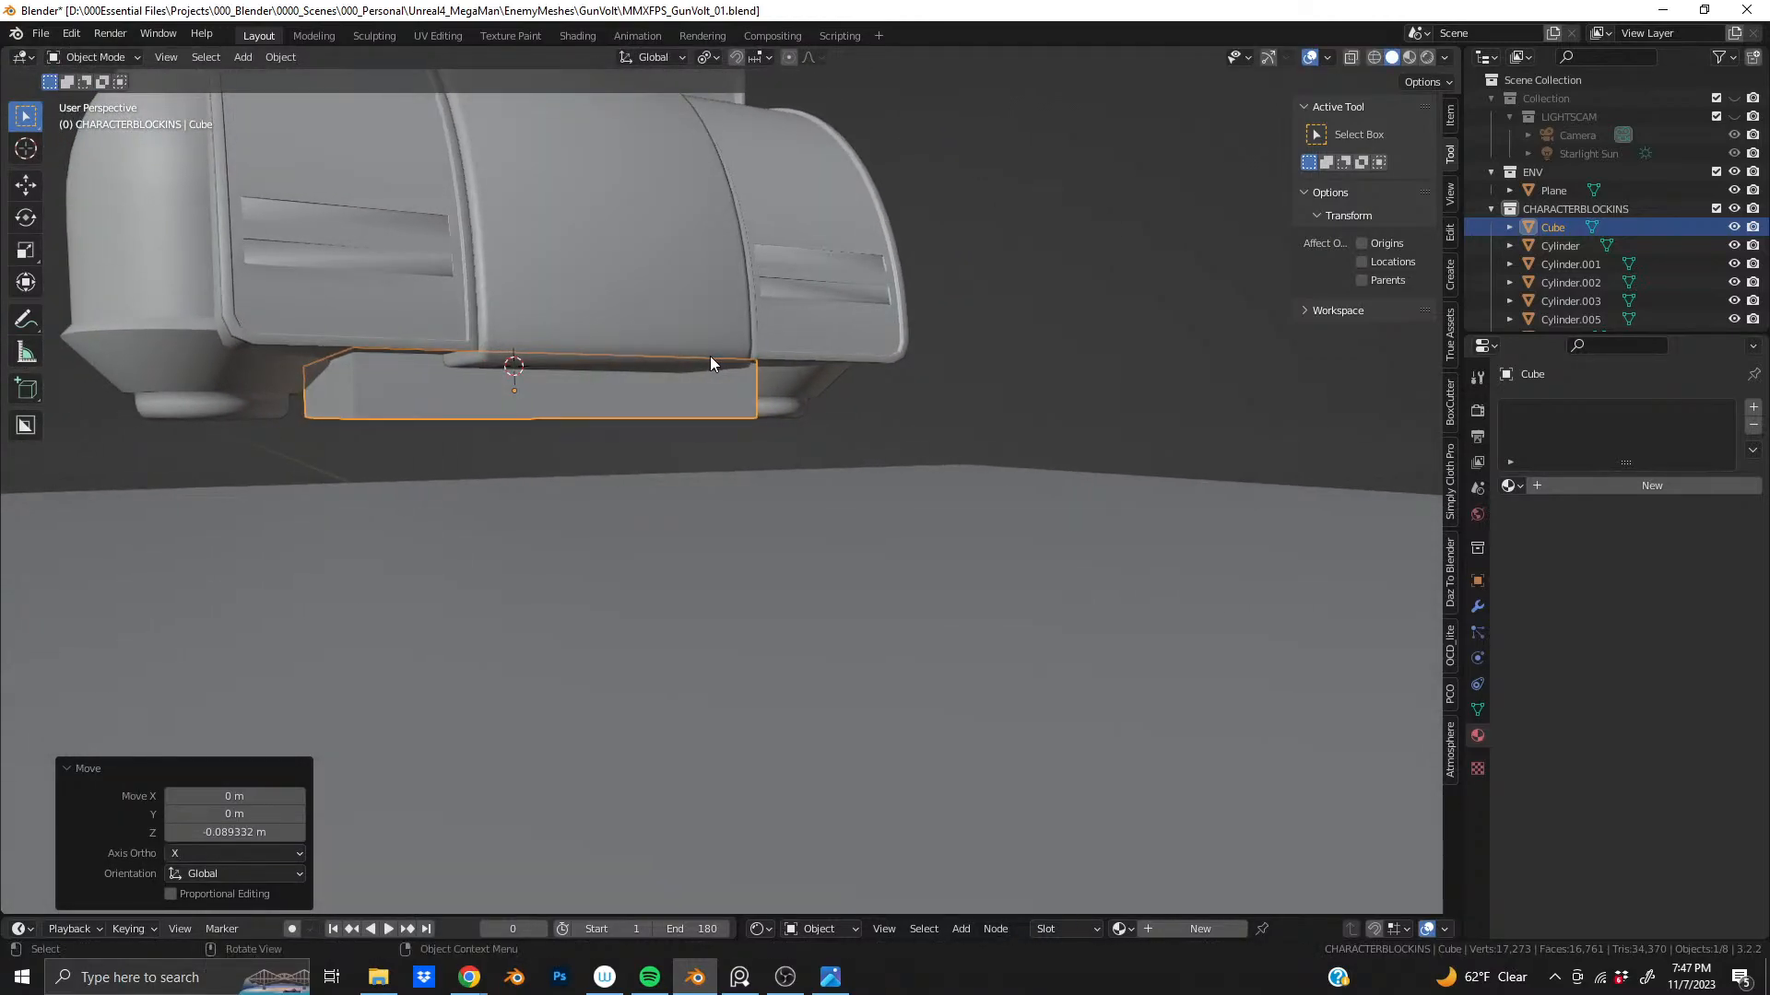
key(g)
key(z)
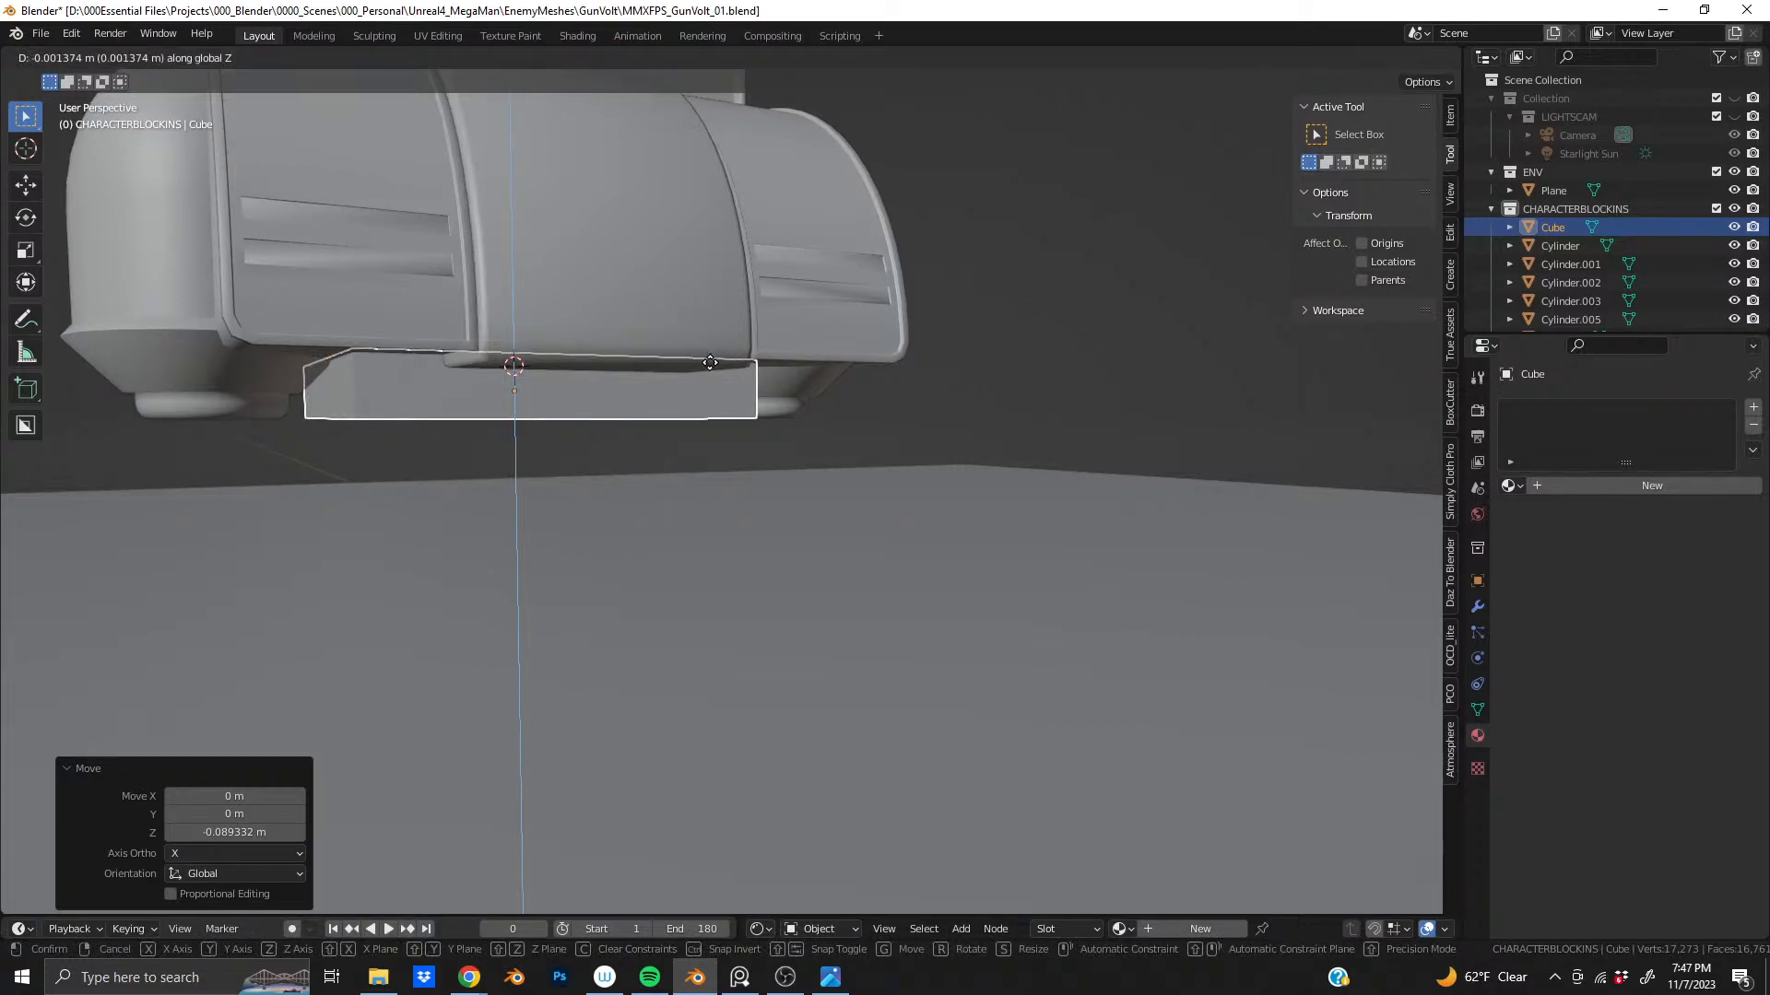
click(711, 369)
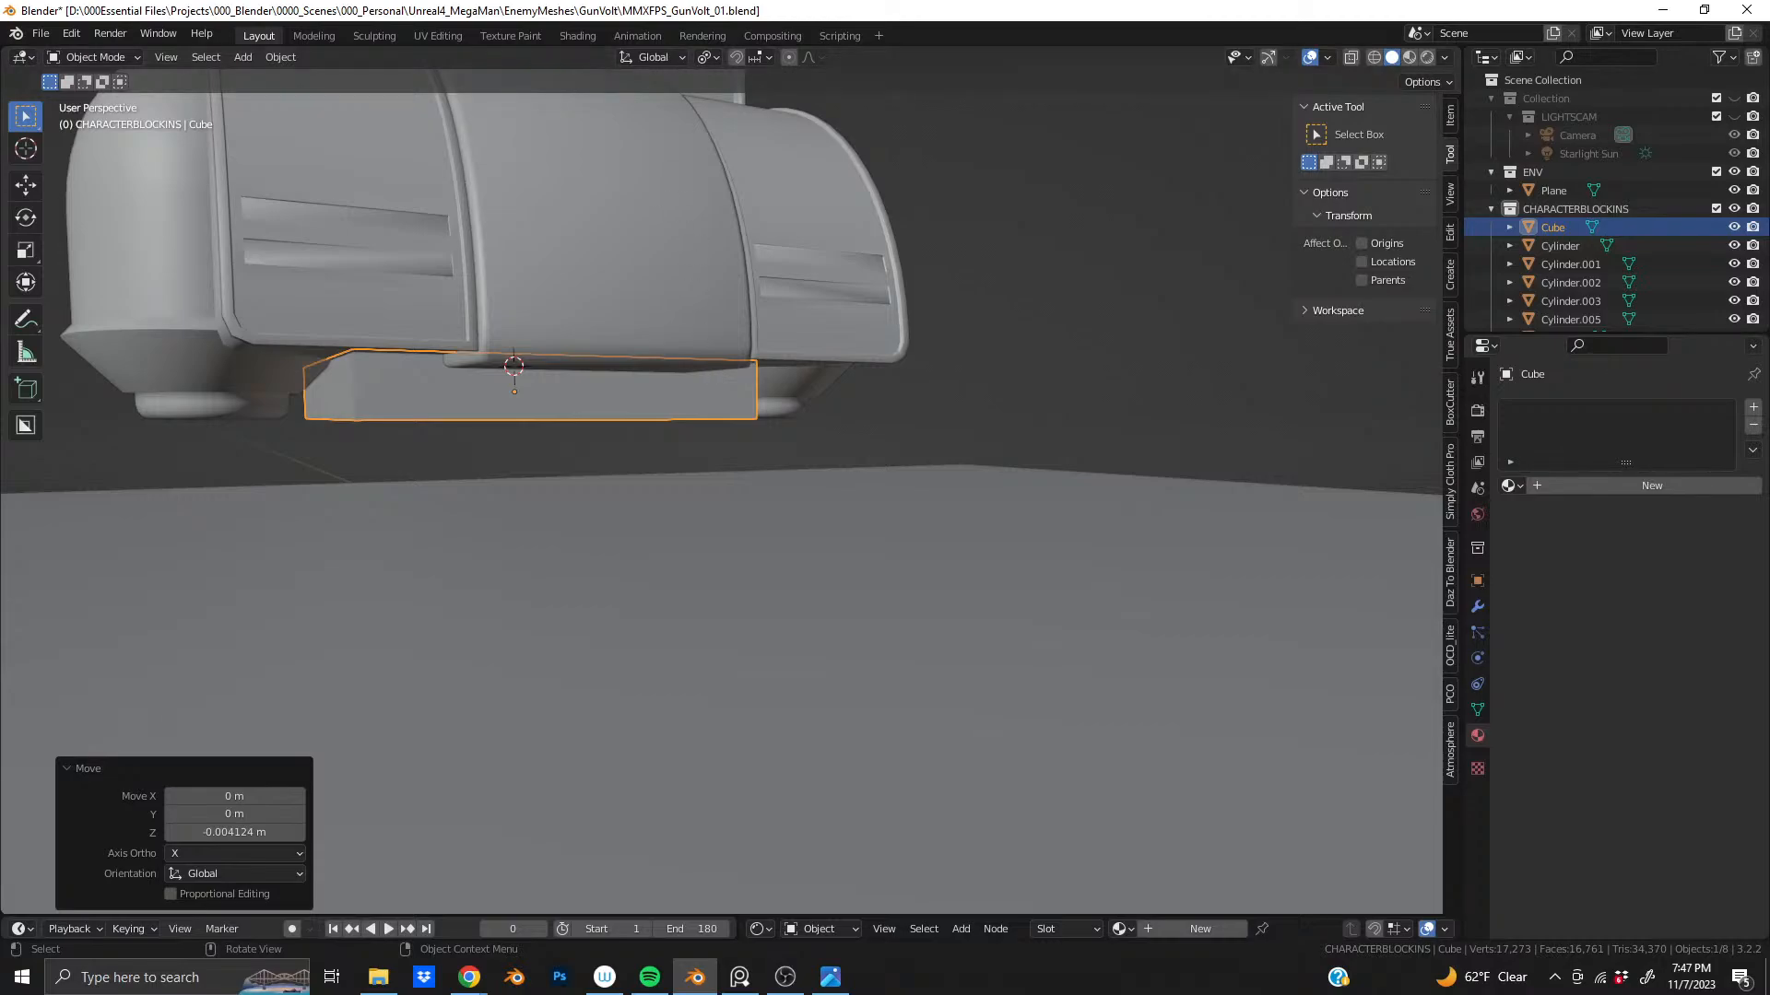
- Lower the slab a further 0.108 m or so along Z, and adjust the system's music volume to 26
middle_drag(612, 355, 480, 411)
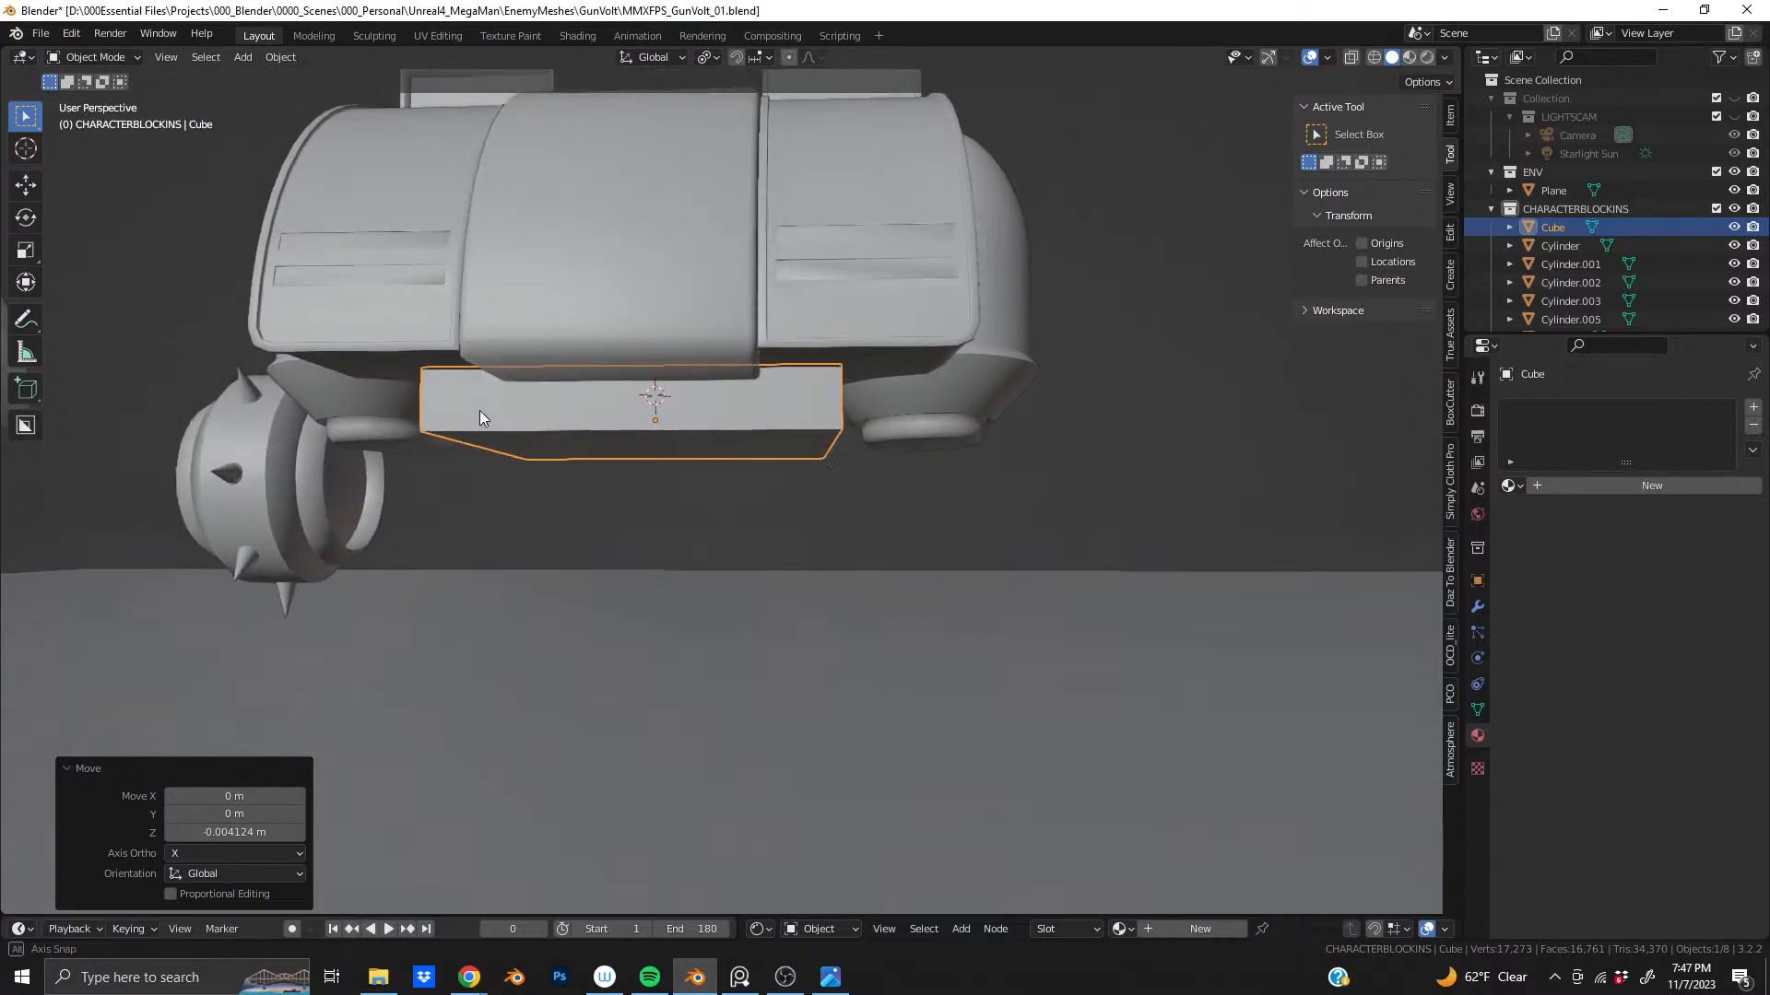
key(g)
key(z)
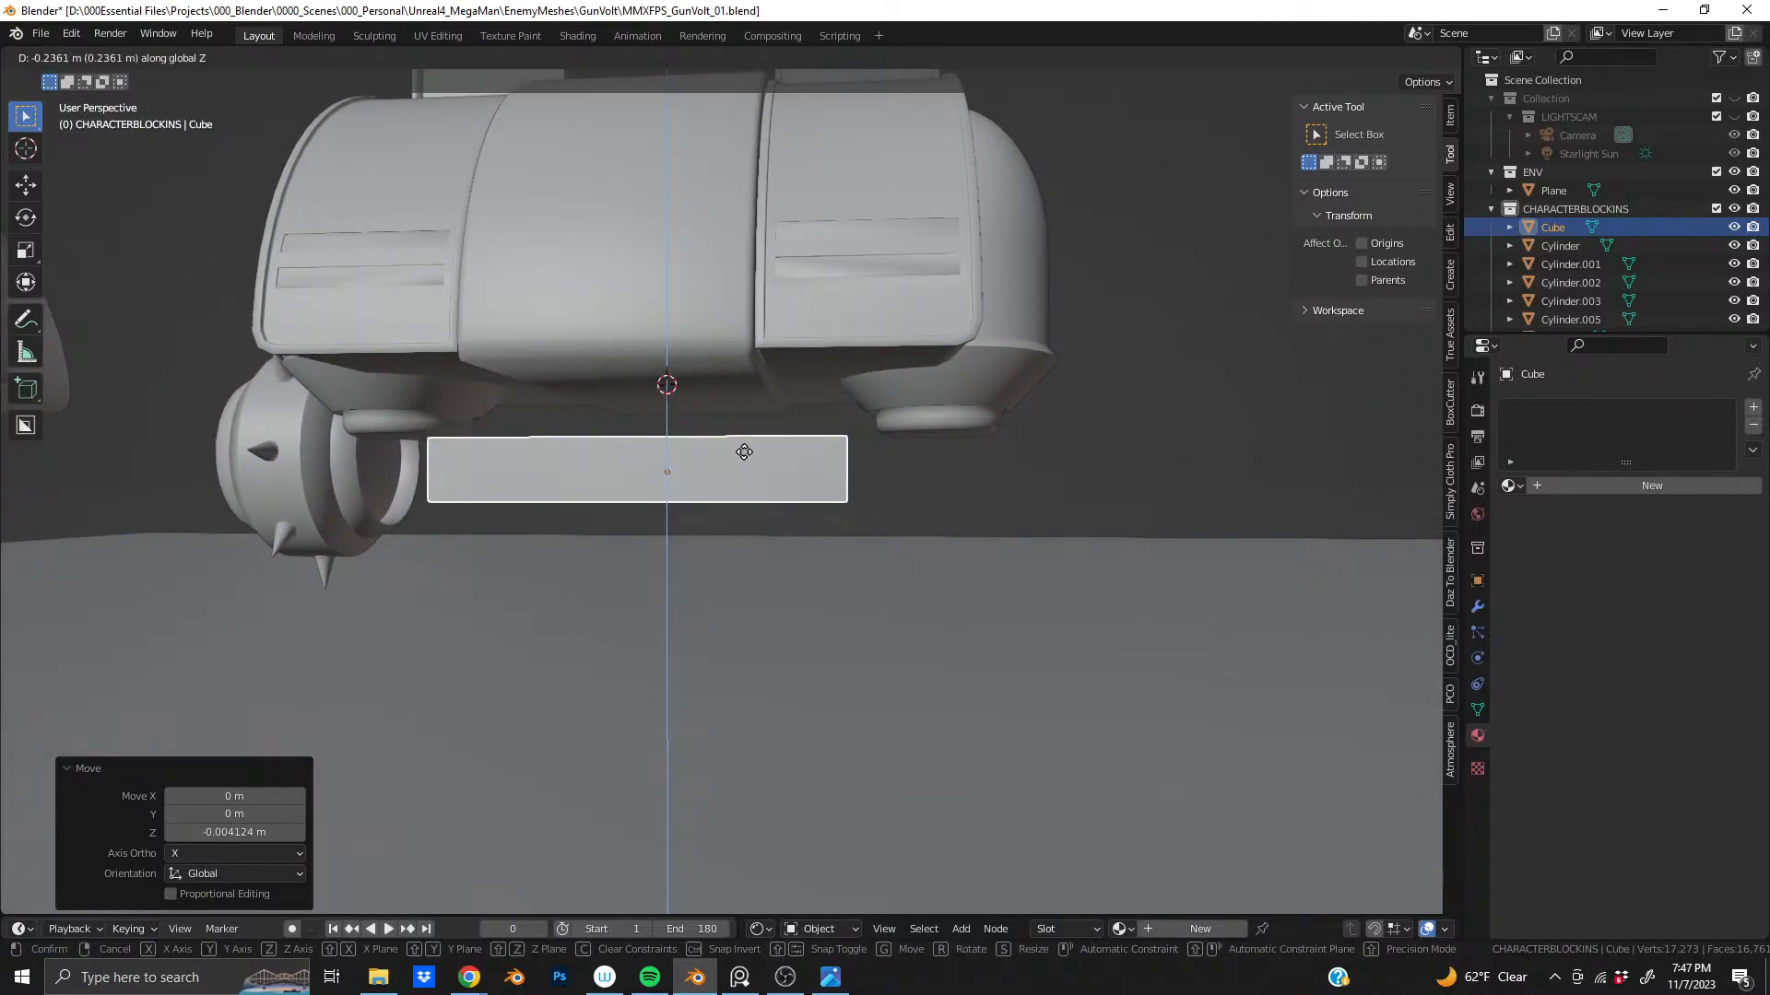
key(XF86AudioLowerVolume)
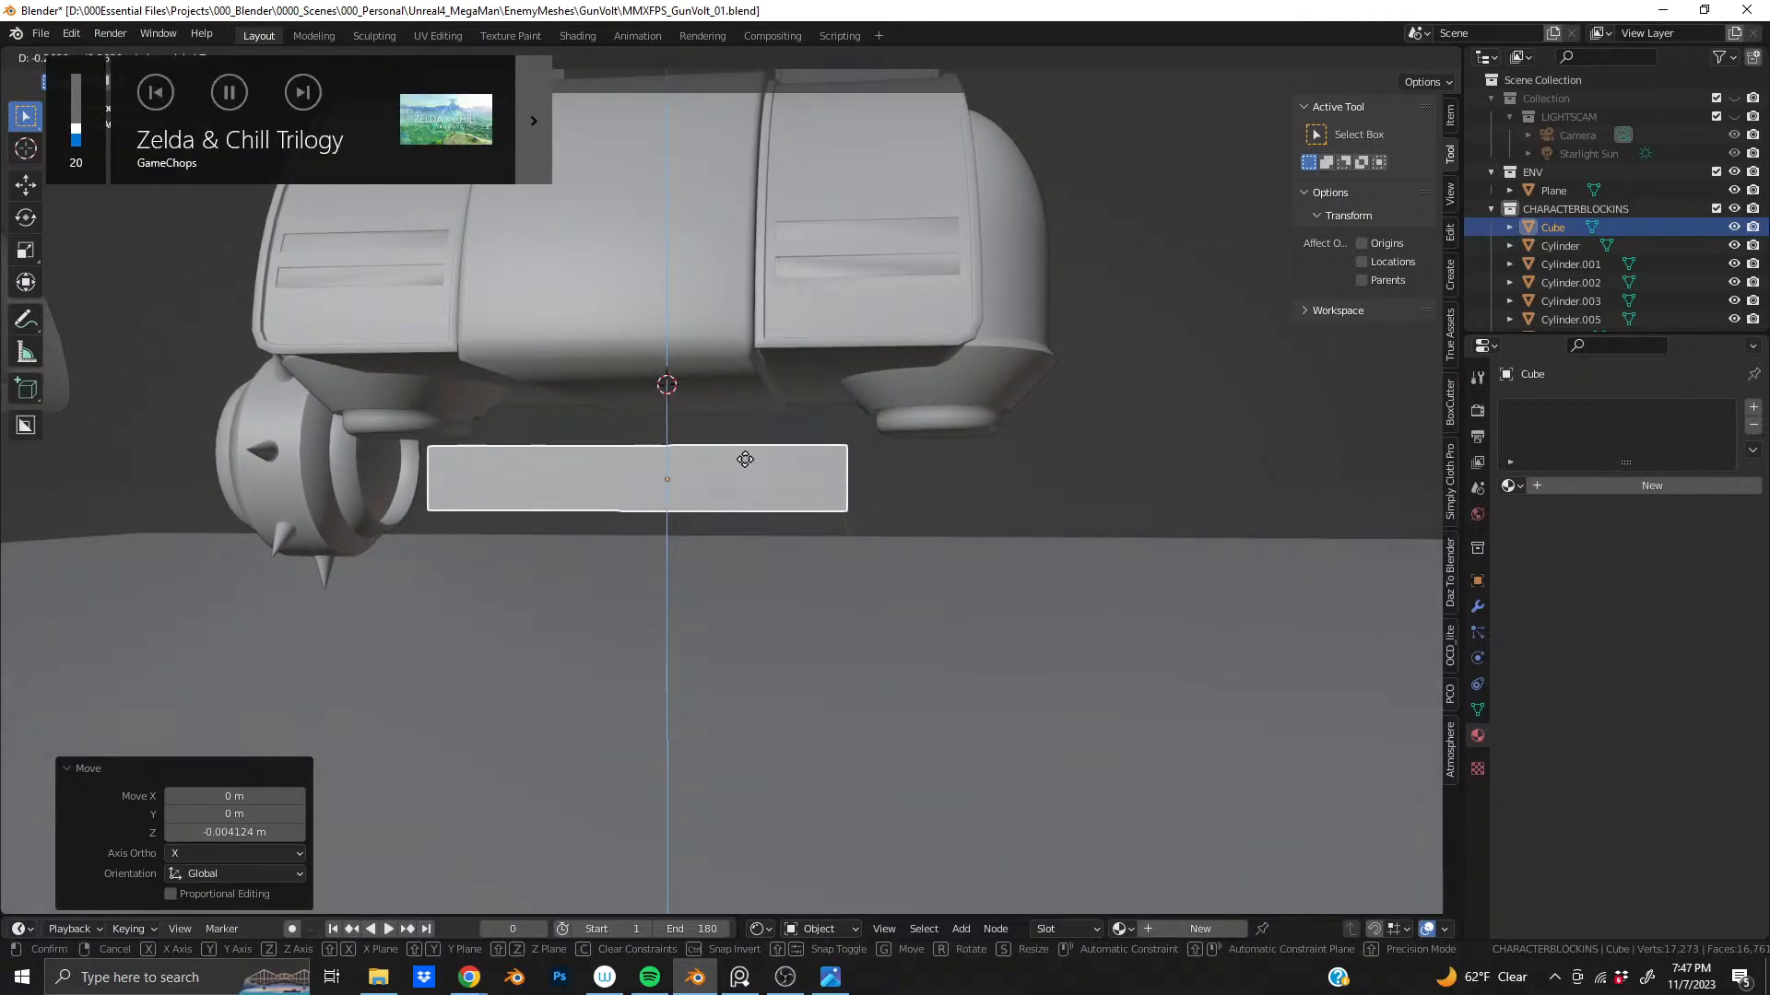
key(XF86AudioLowerVolume)
key(XF86AudioLowerVolume)
key(XF86AudioRaiseVolume)
key(XF86AudioRaiseVolume)
key(XF86AudioRaiseVolume)
key(XF86AudioRaiseVolume)
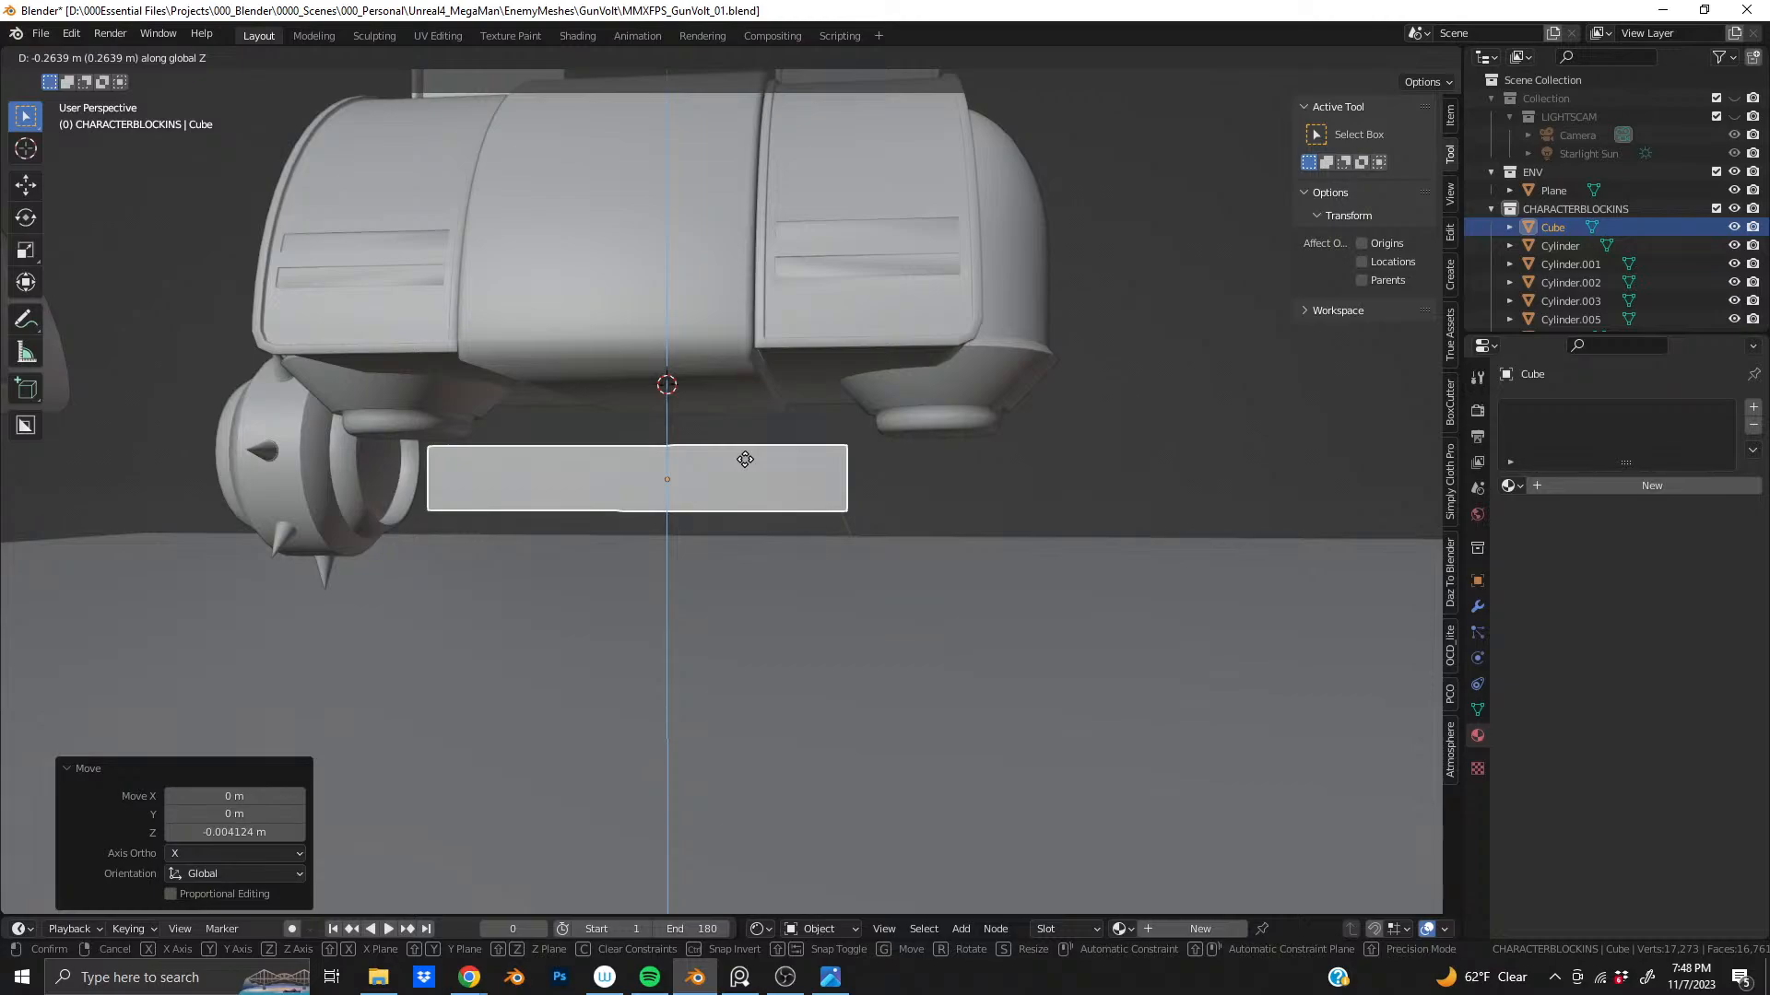
key(XF86AudioRaiseVolume)
key(XF86AudioRaiseVolume)
key(XF86AudioRaiseVolume)
key(XF86AudioRaiseVolume)
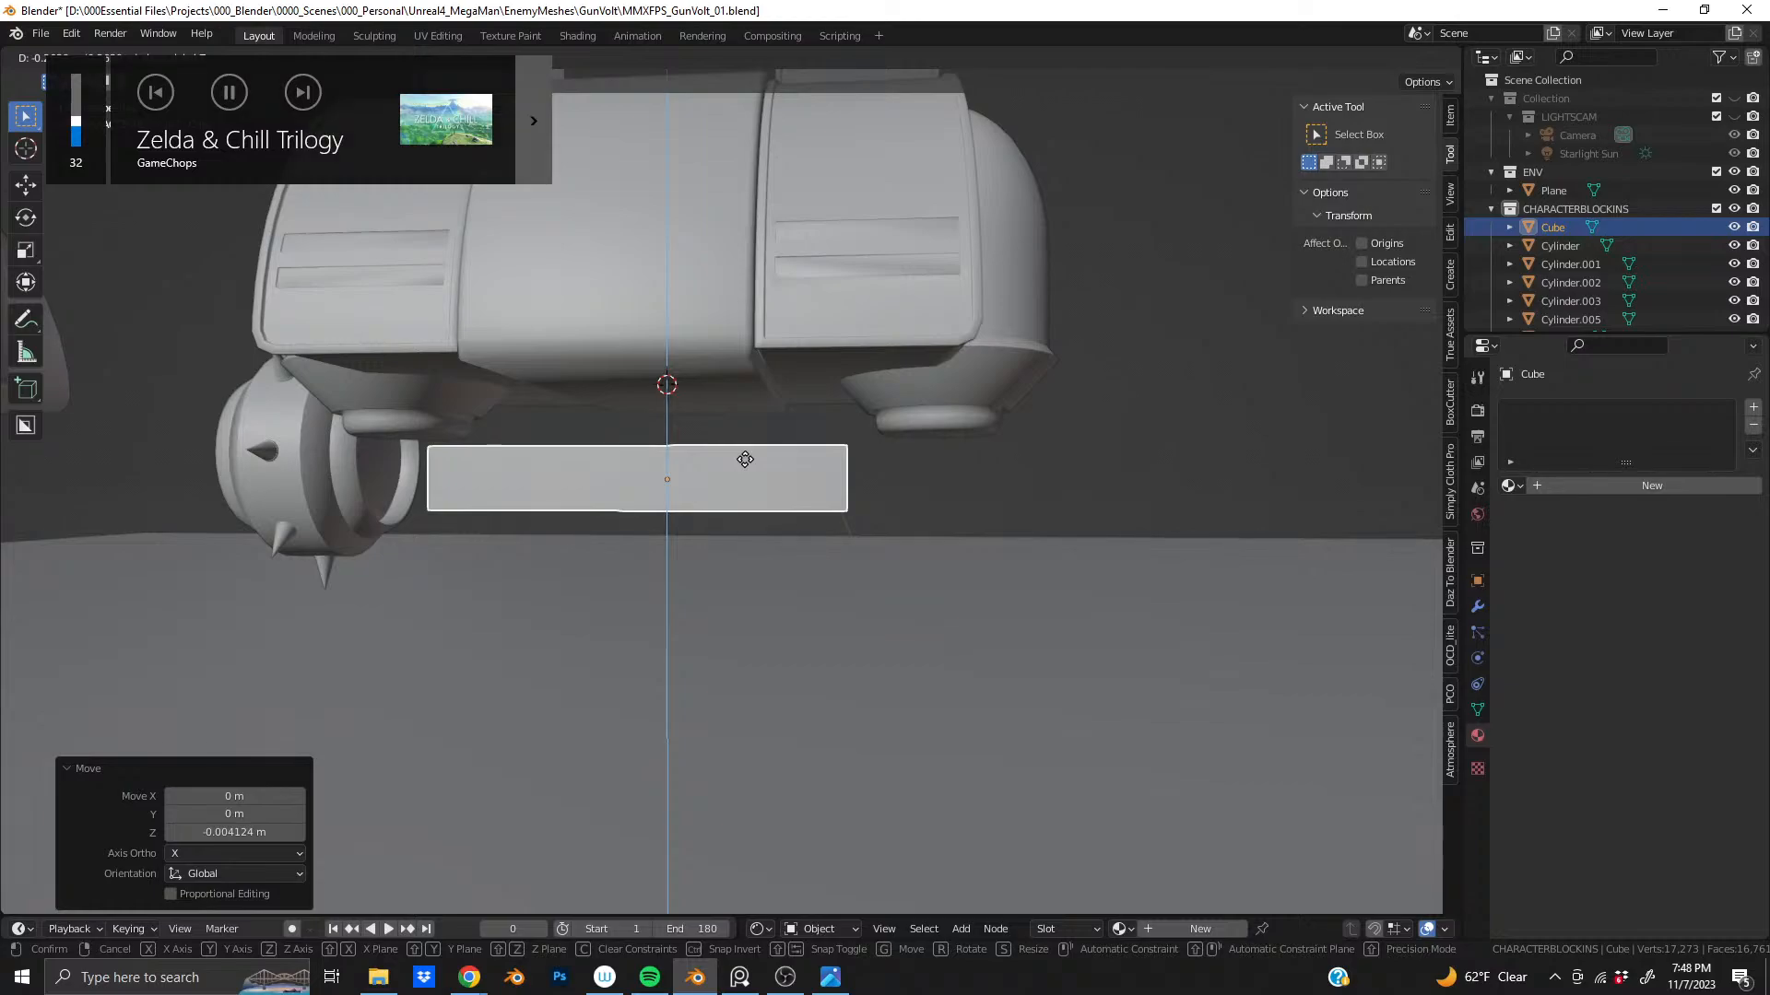
key(XF86AudioRaiseVolume)
key(XF86AudioLowerVolume)
key(XF86AudioLowerVolume)
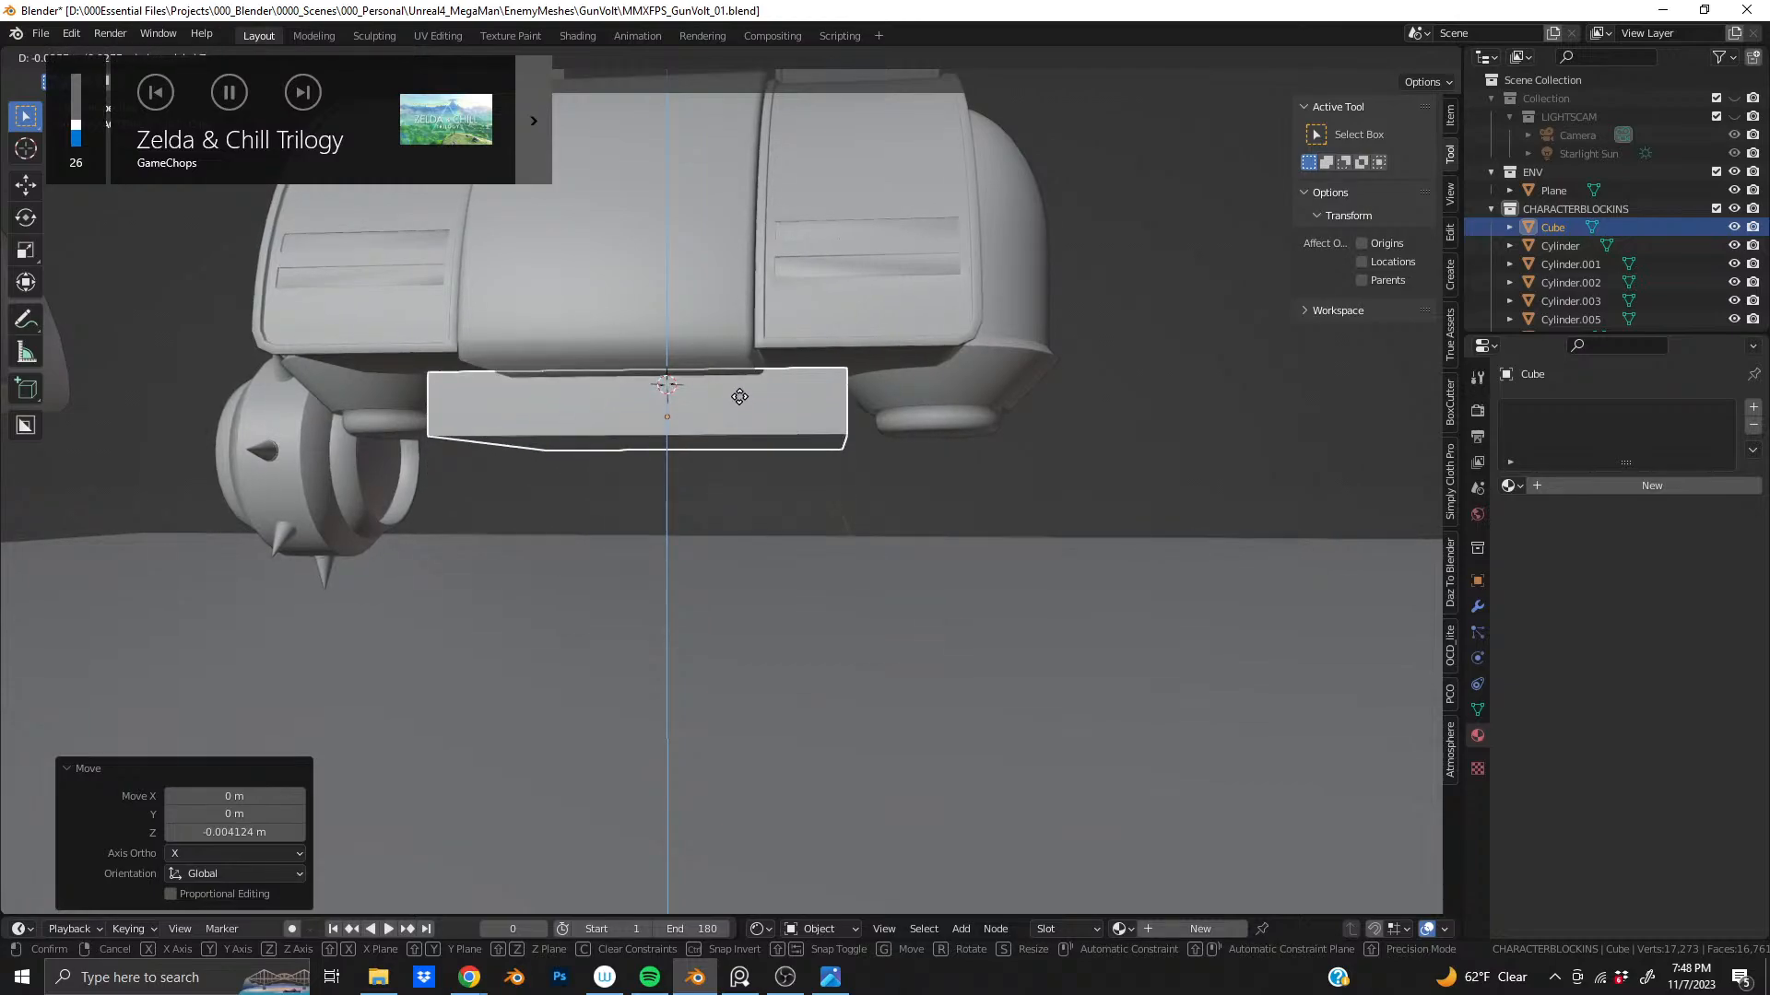
click(737, 418)
middle_drag(738, 417, 595, 424)
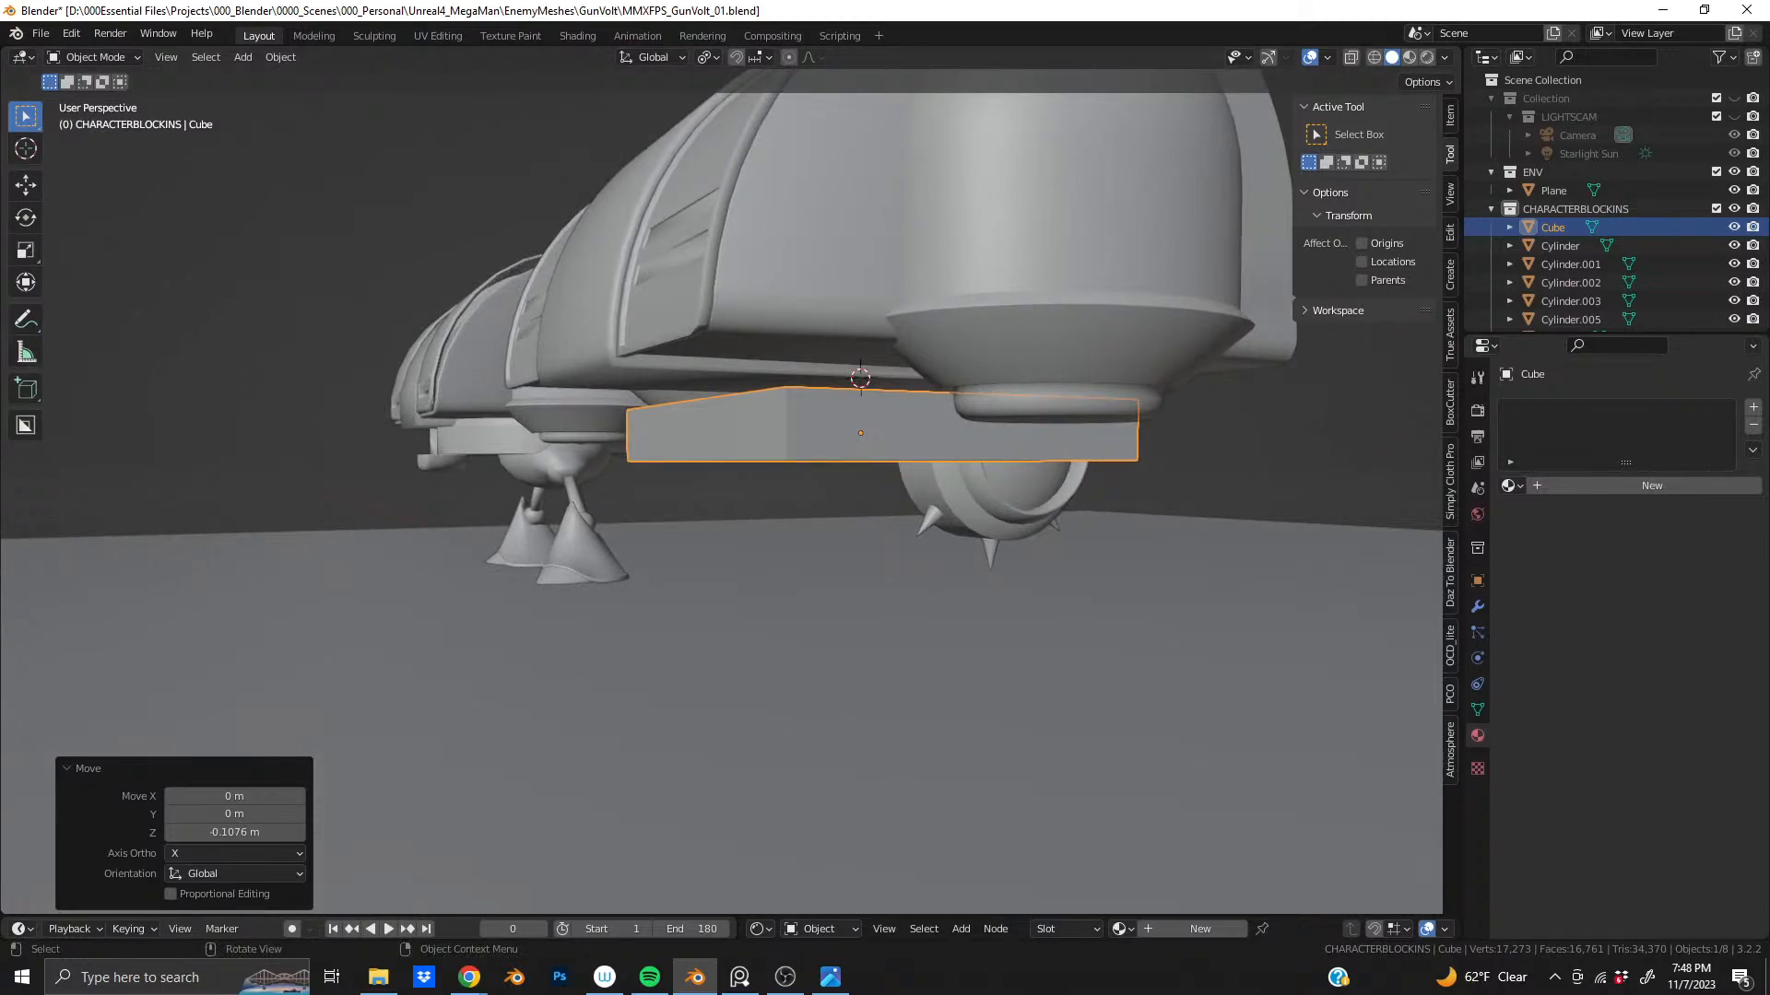
- Scale the slab by about 0.958 in X and Y only, and raise it about 0.08 m along Z
key(alt+Tab)
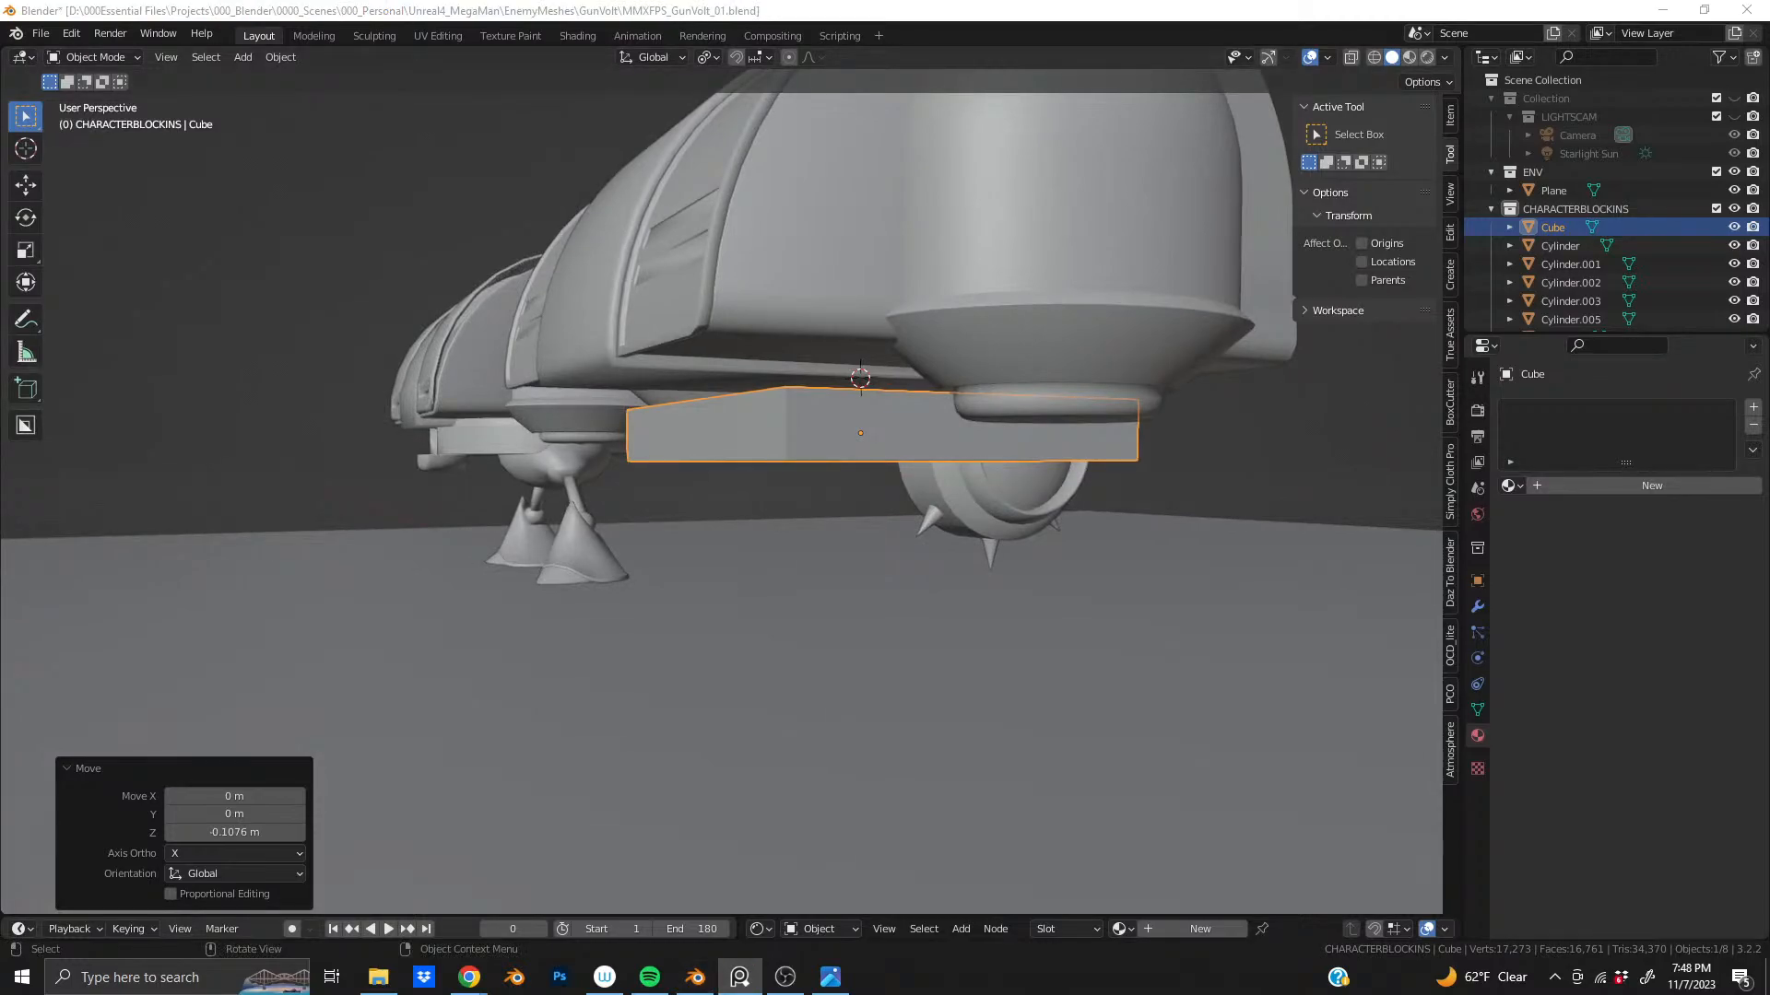
middle_drag(936, 391, 638, 422)
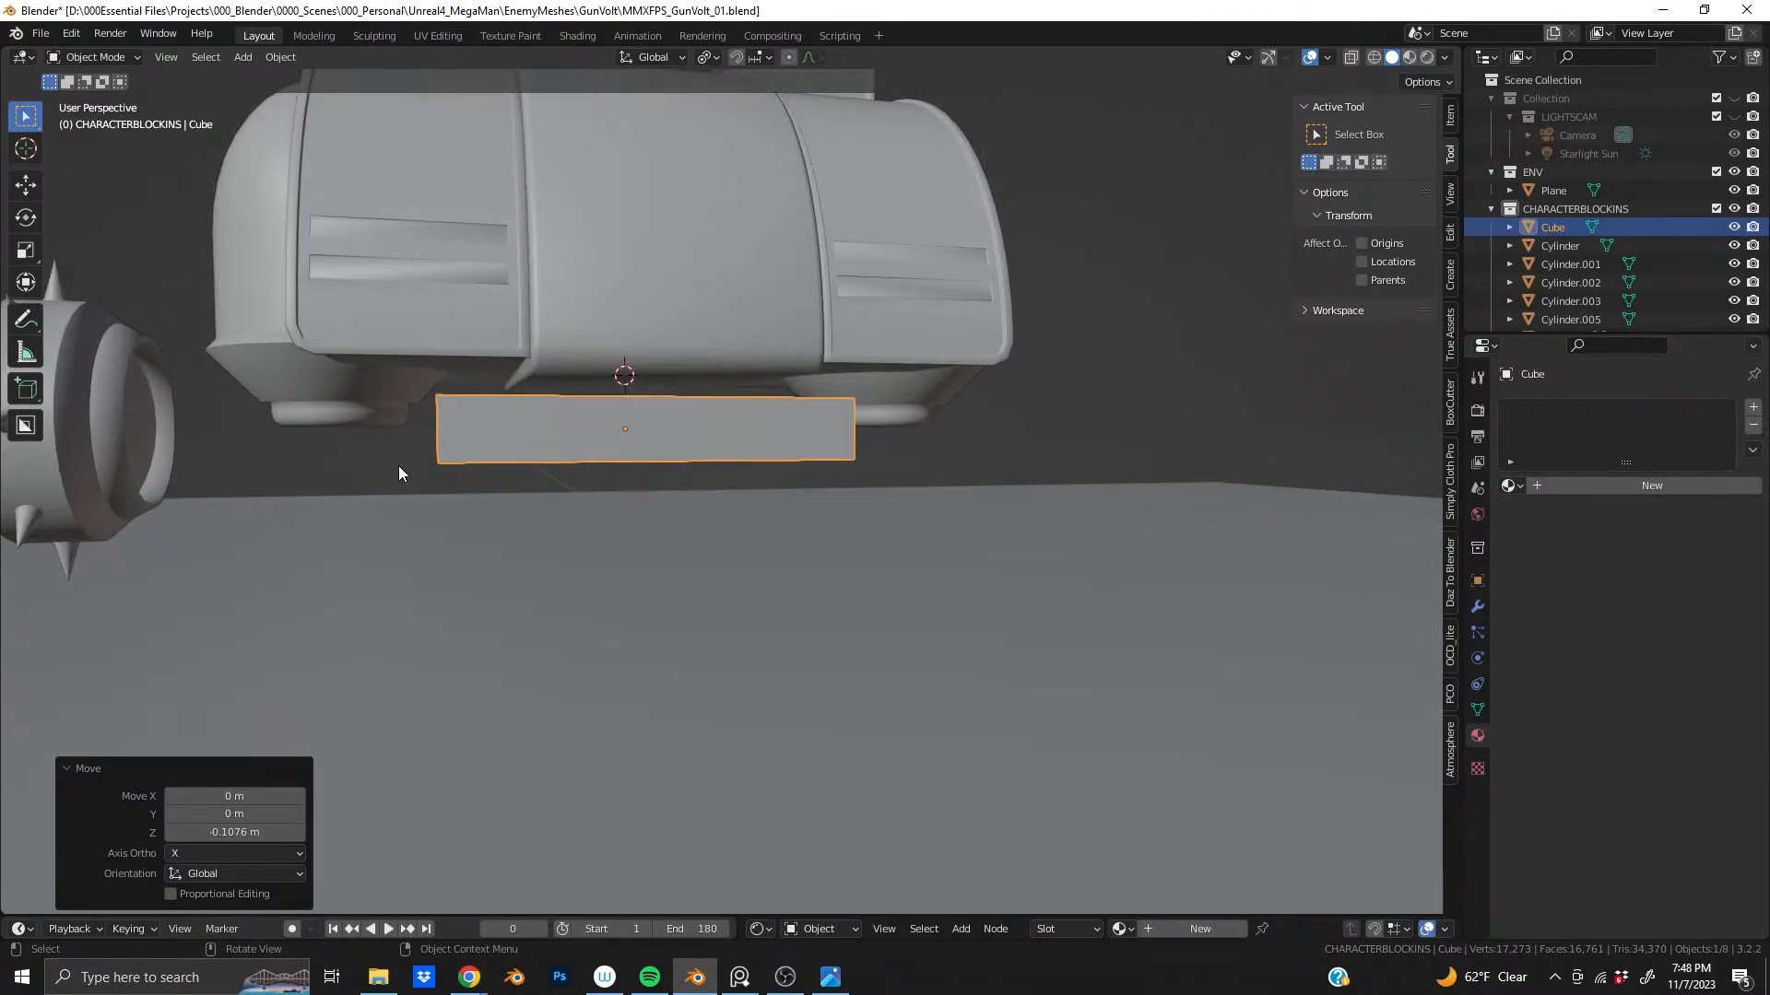
key(s)
key(shift+z)
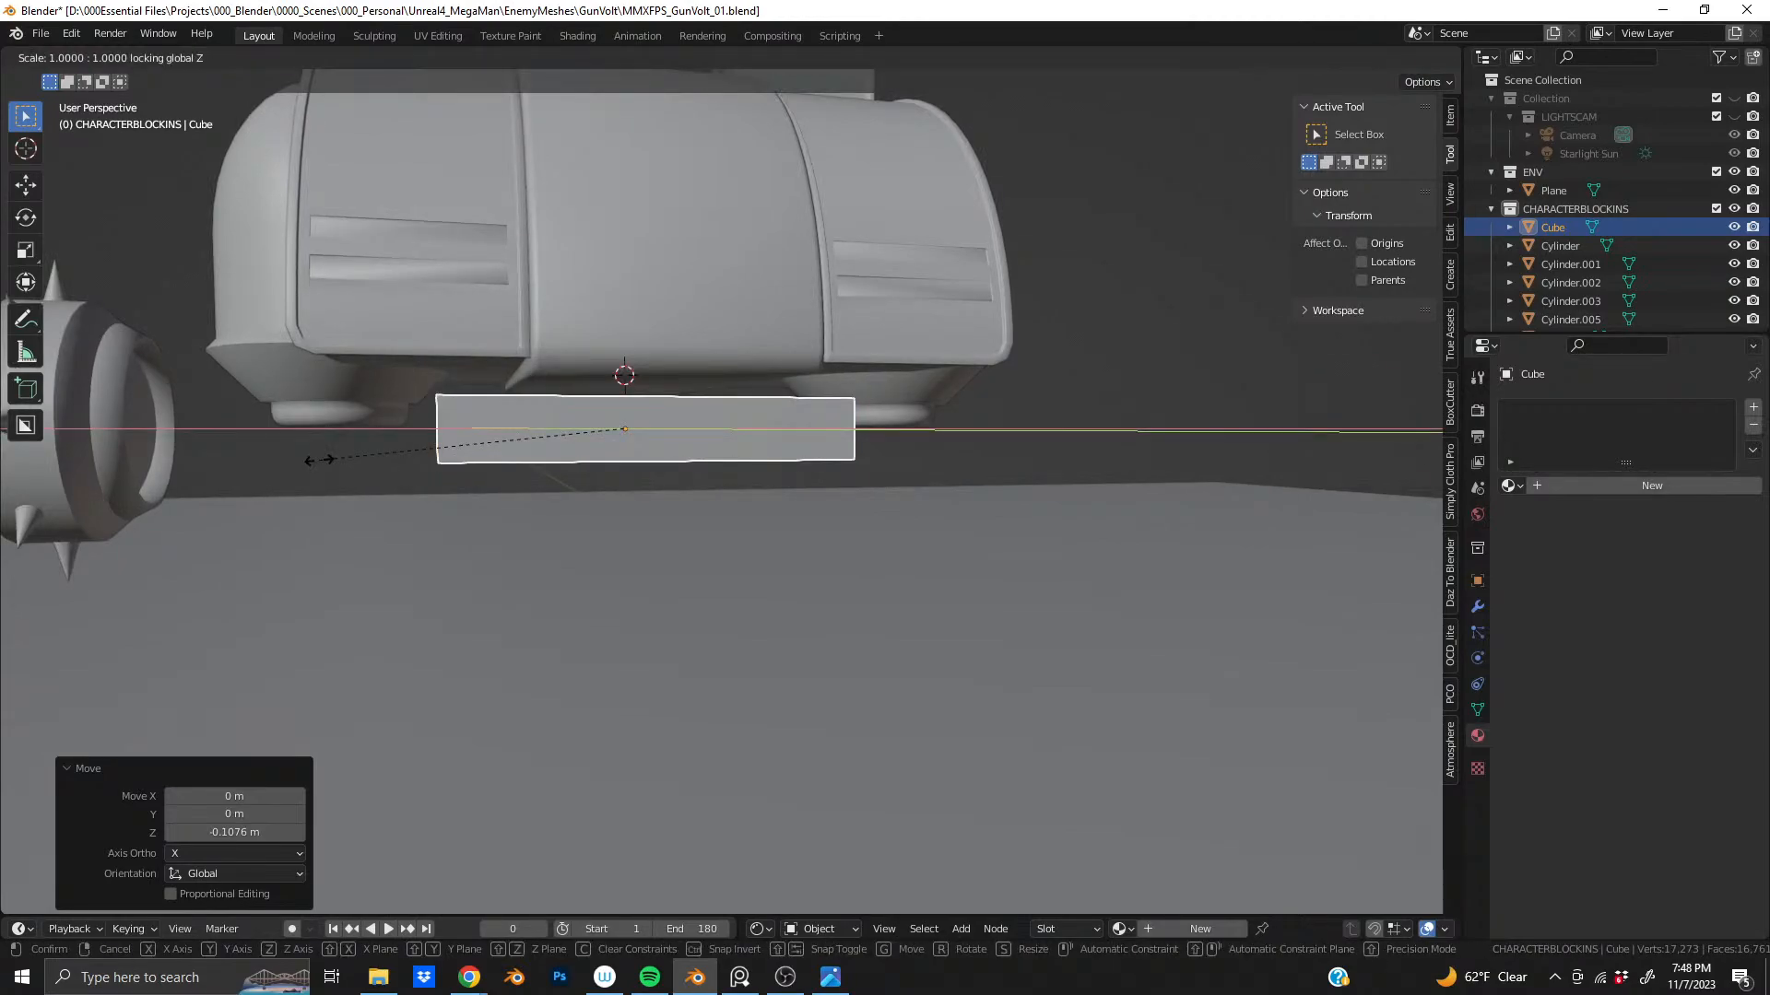
click(332, 453)
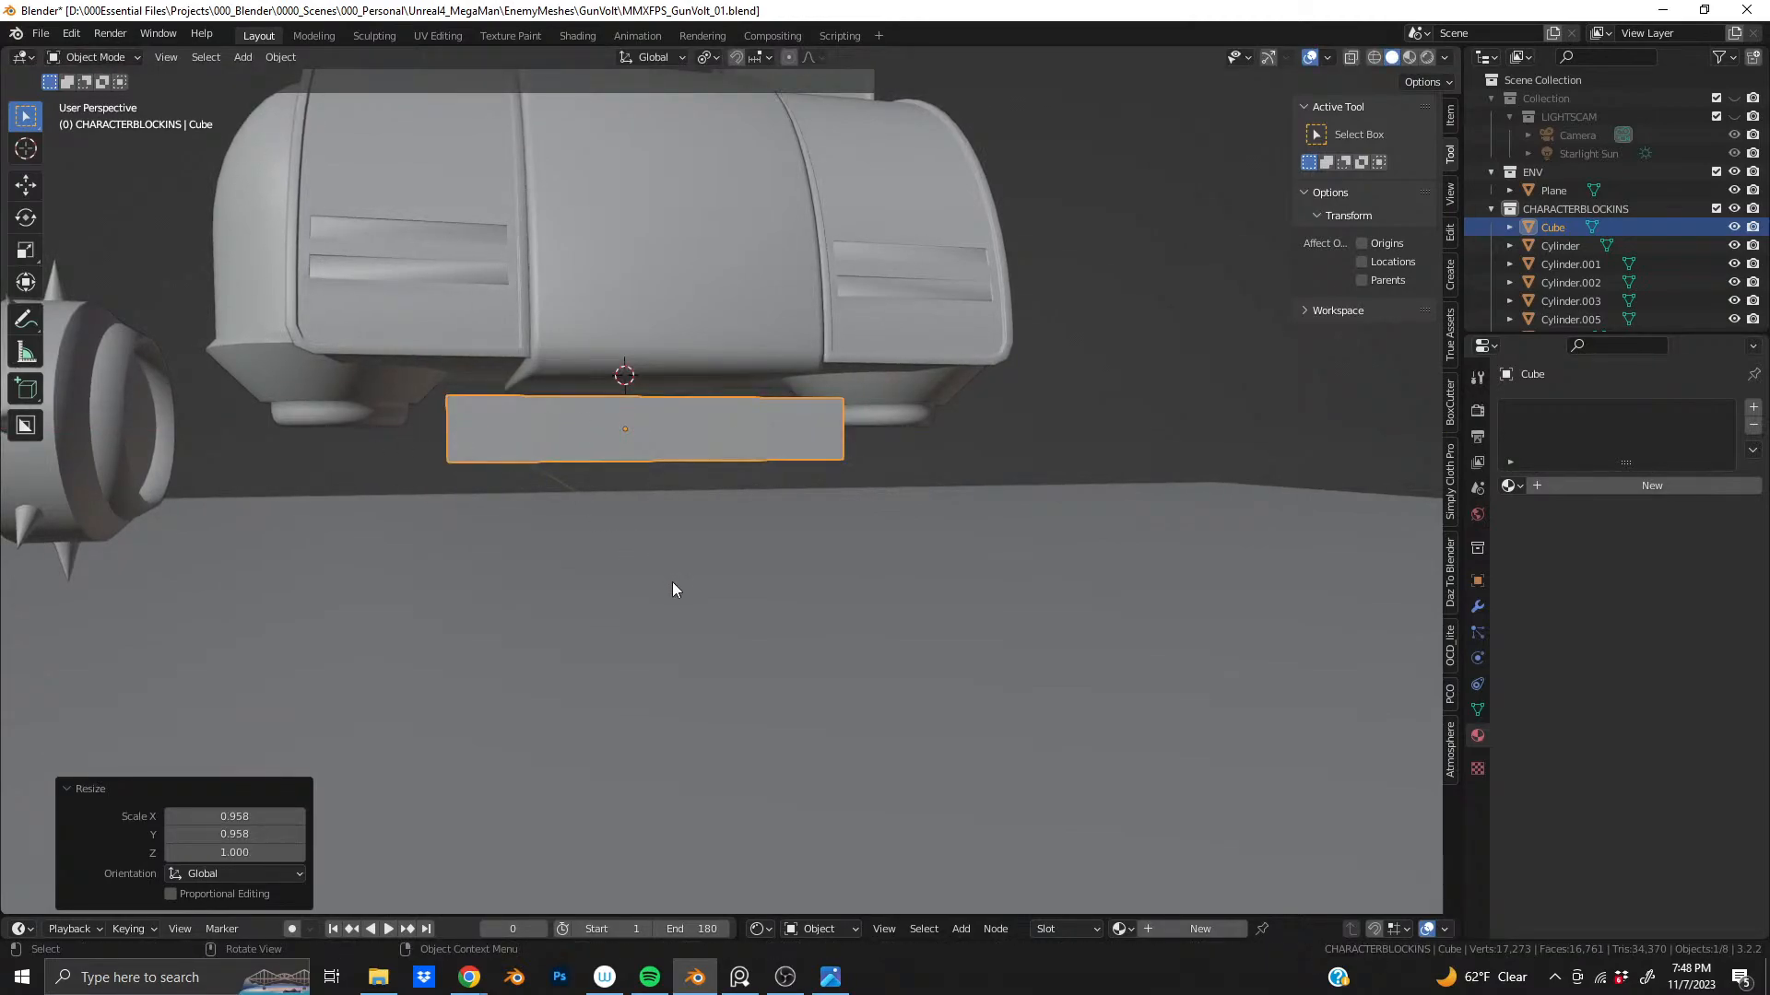
key(g)
key(z)
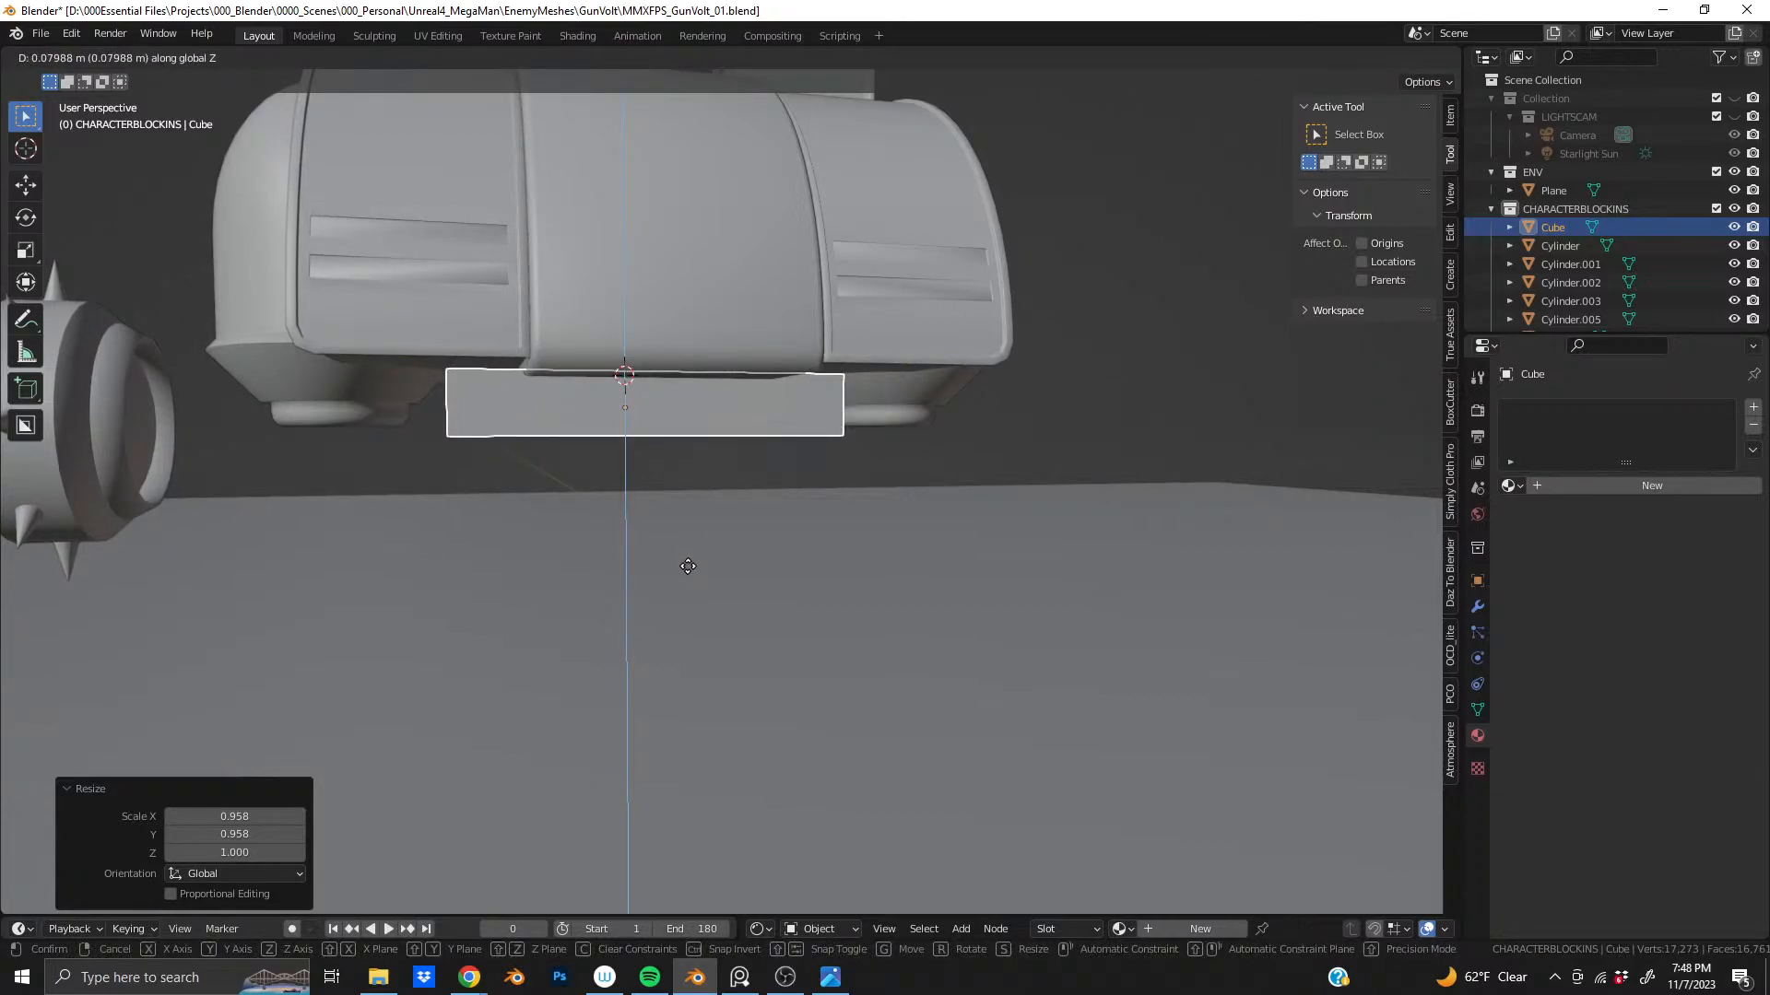
click(687, 566)
- Widen the slab by a scale of about 1.093 in X and Y, keeping its Z thickness
middle_drag(692, 557, 703, 396)
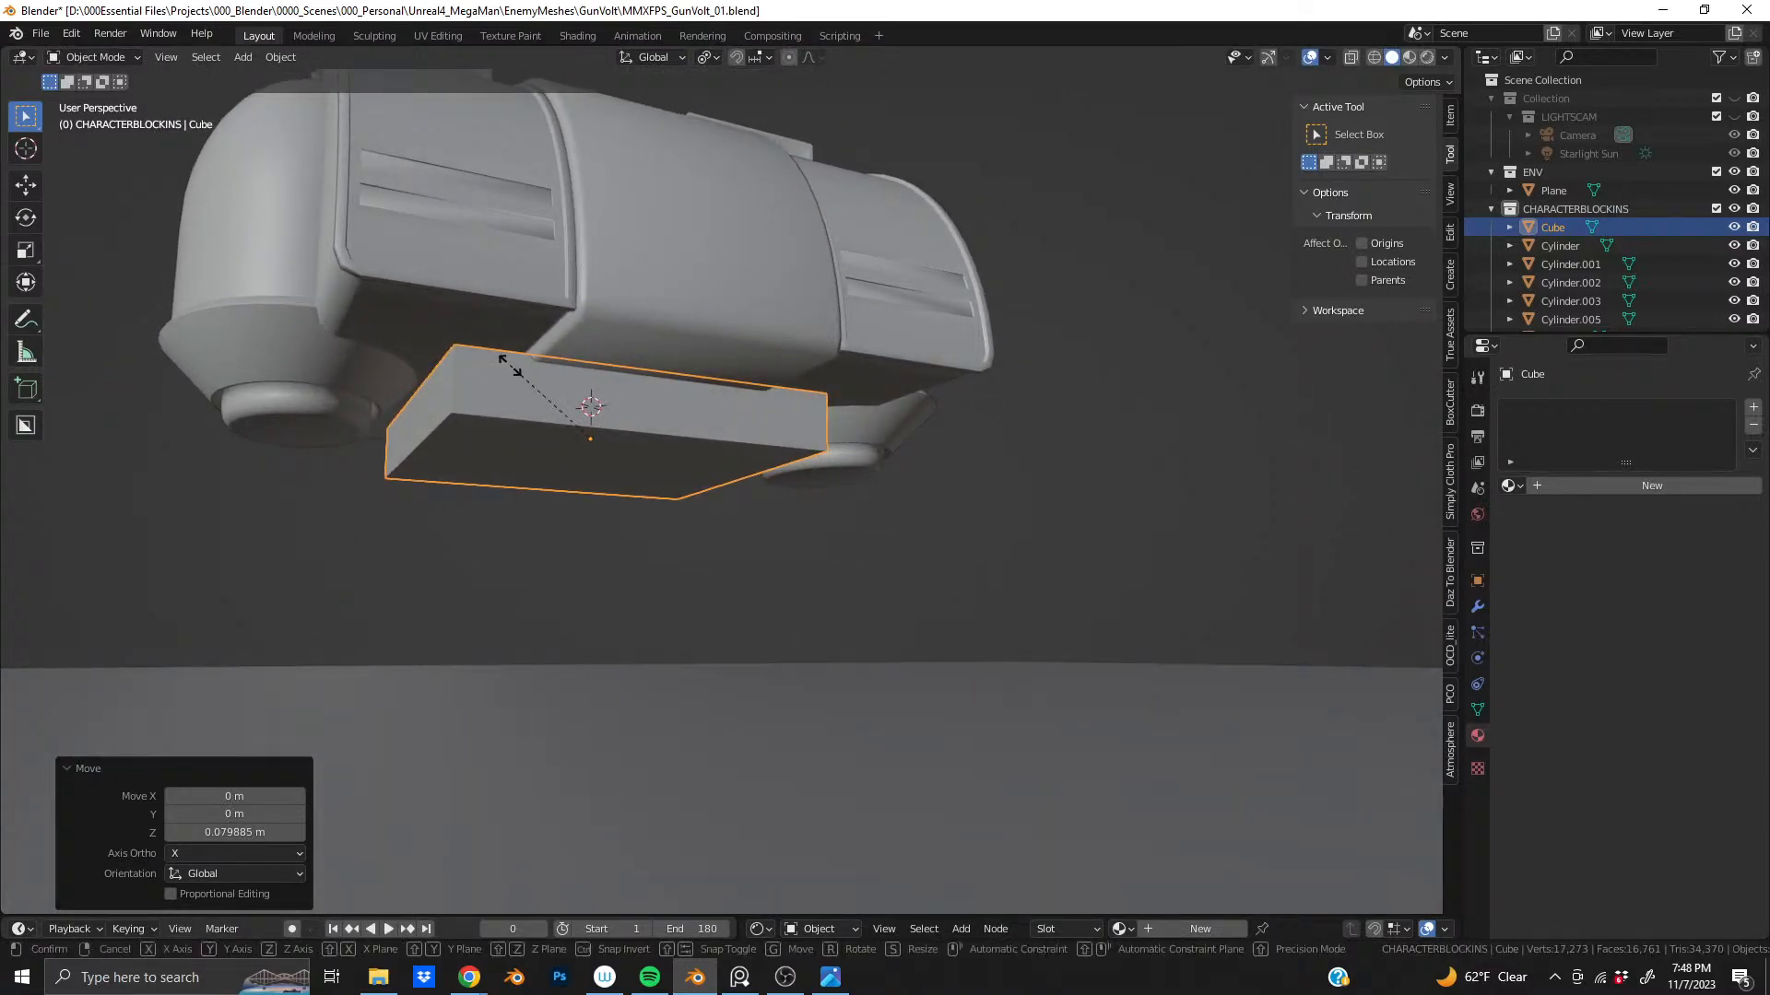
key(s)
key(shift+z)
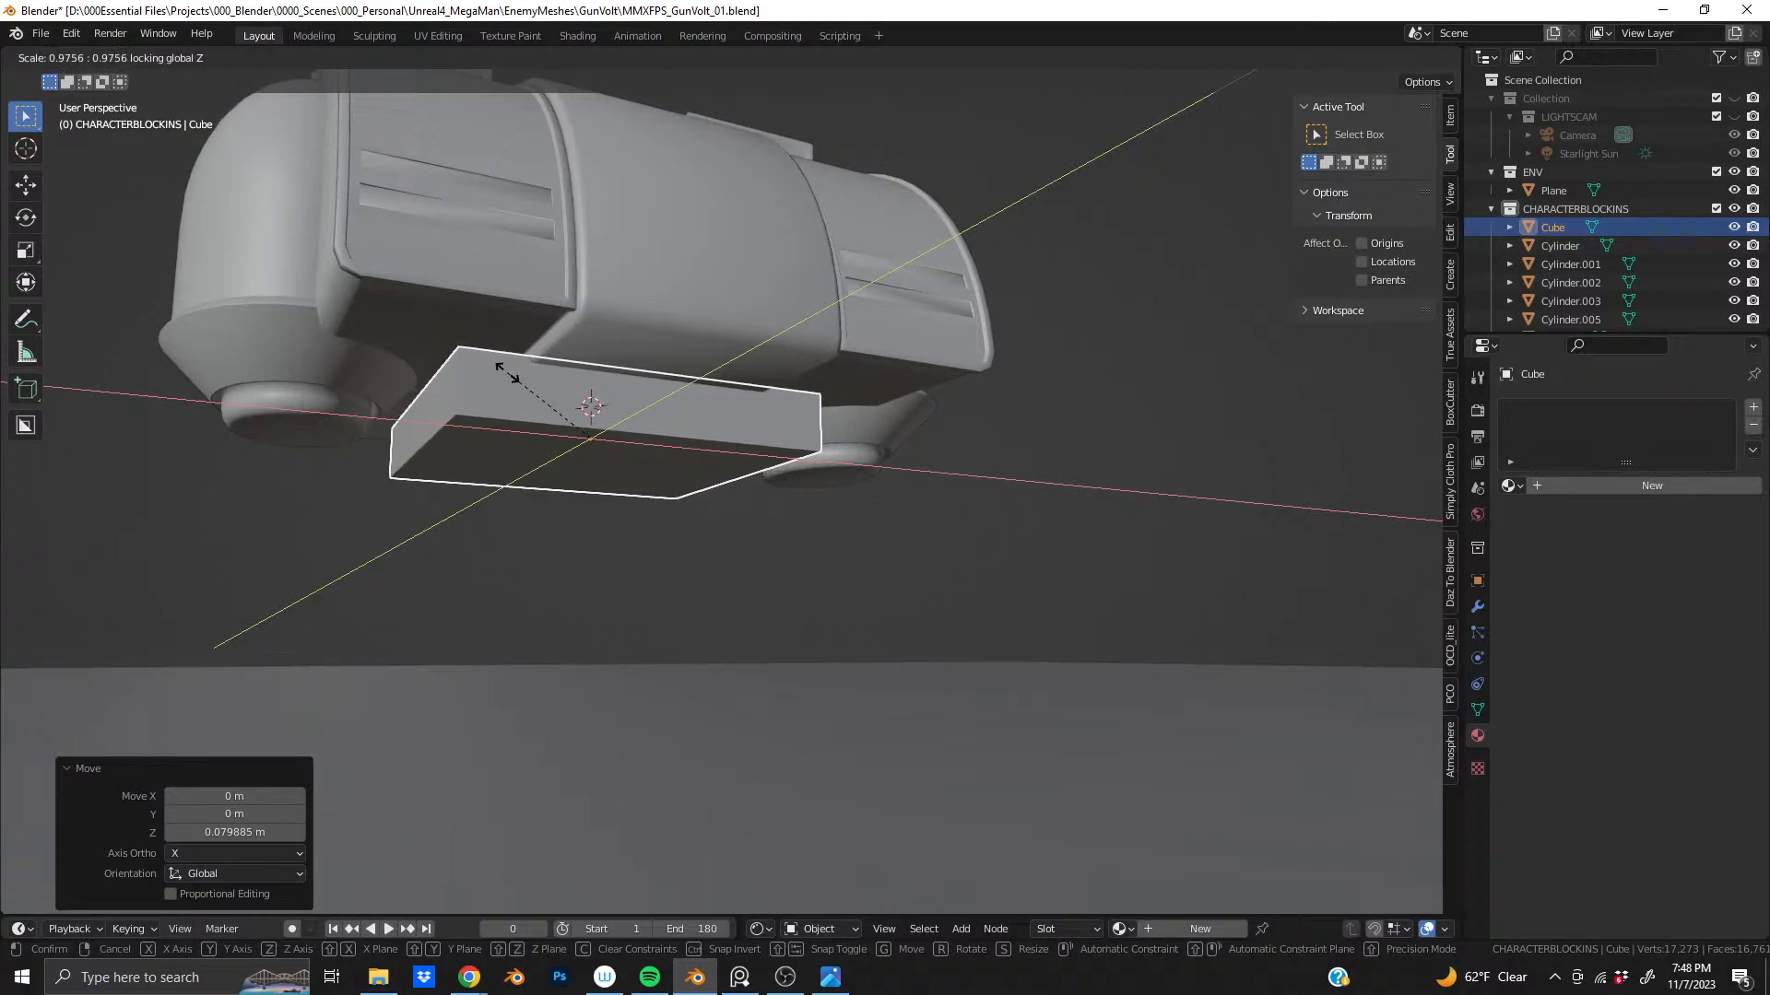
click(498, 362)
- Lower the widened slab about 0.167 m along Z, leaving a gap below the body shell
middle_drag(500, 363, 457, 380)
scroll(480, 372, down, 3)
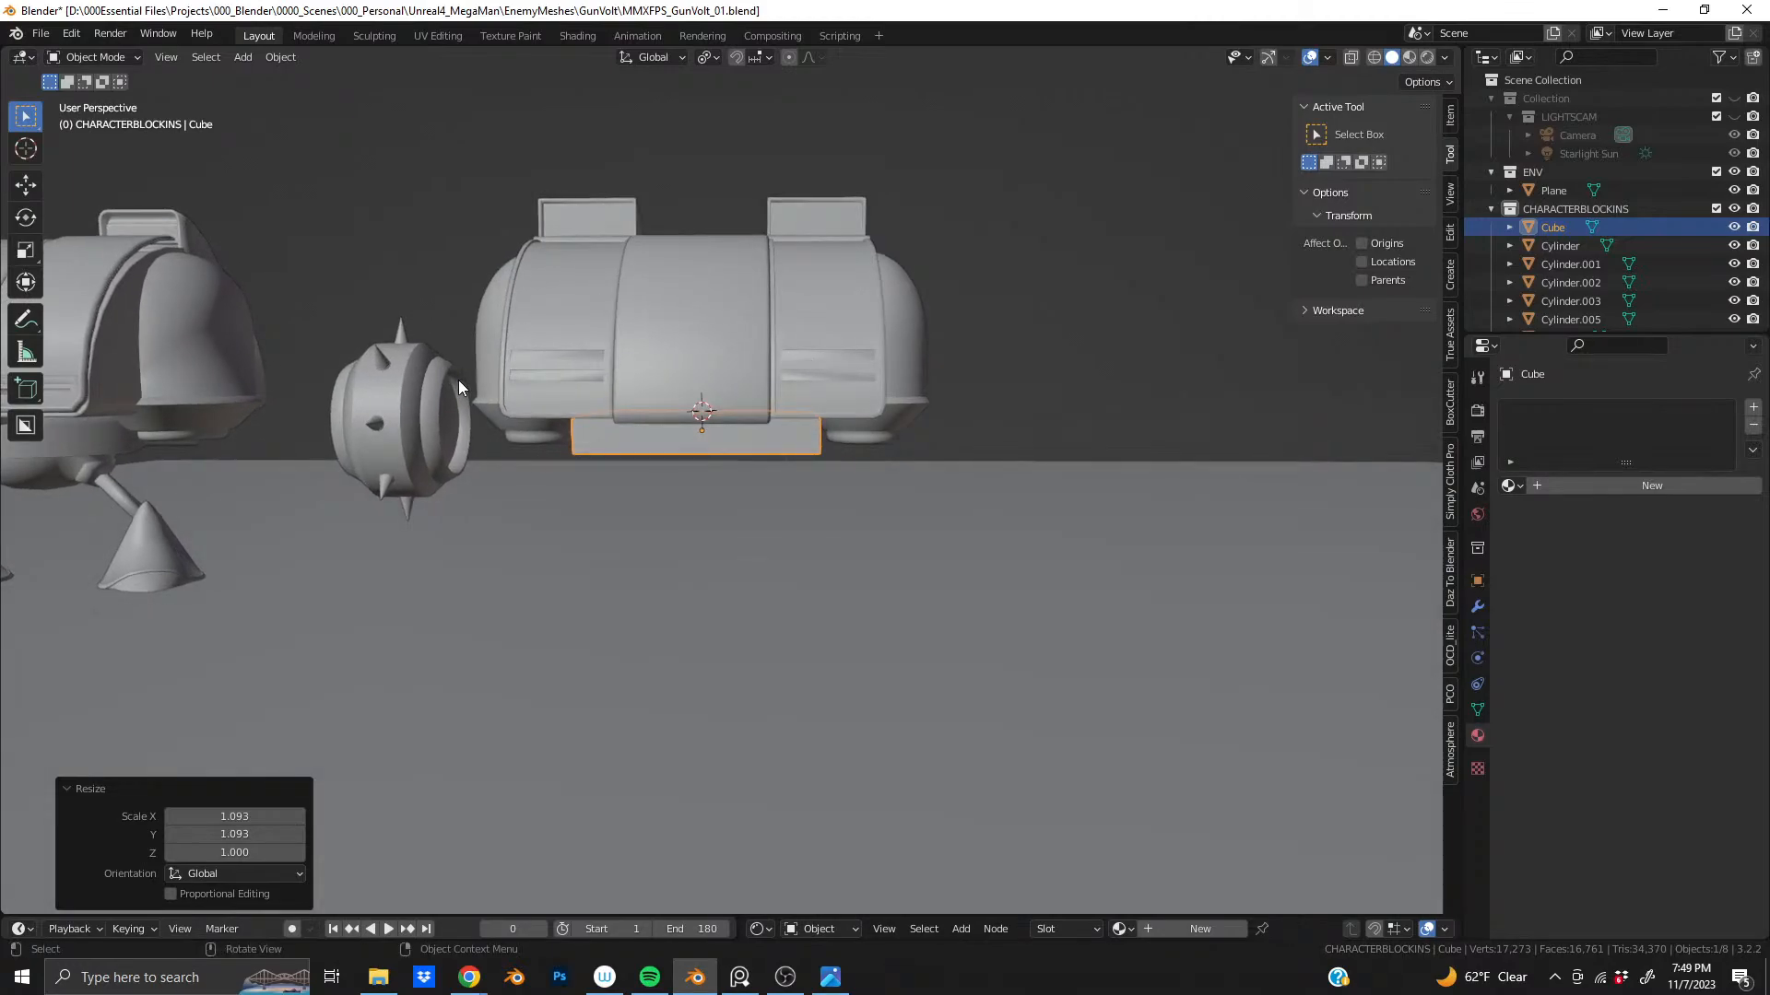
scroll(711, 339, up, 2)
middle_drag(712, 339, 745, 403)
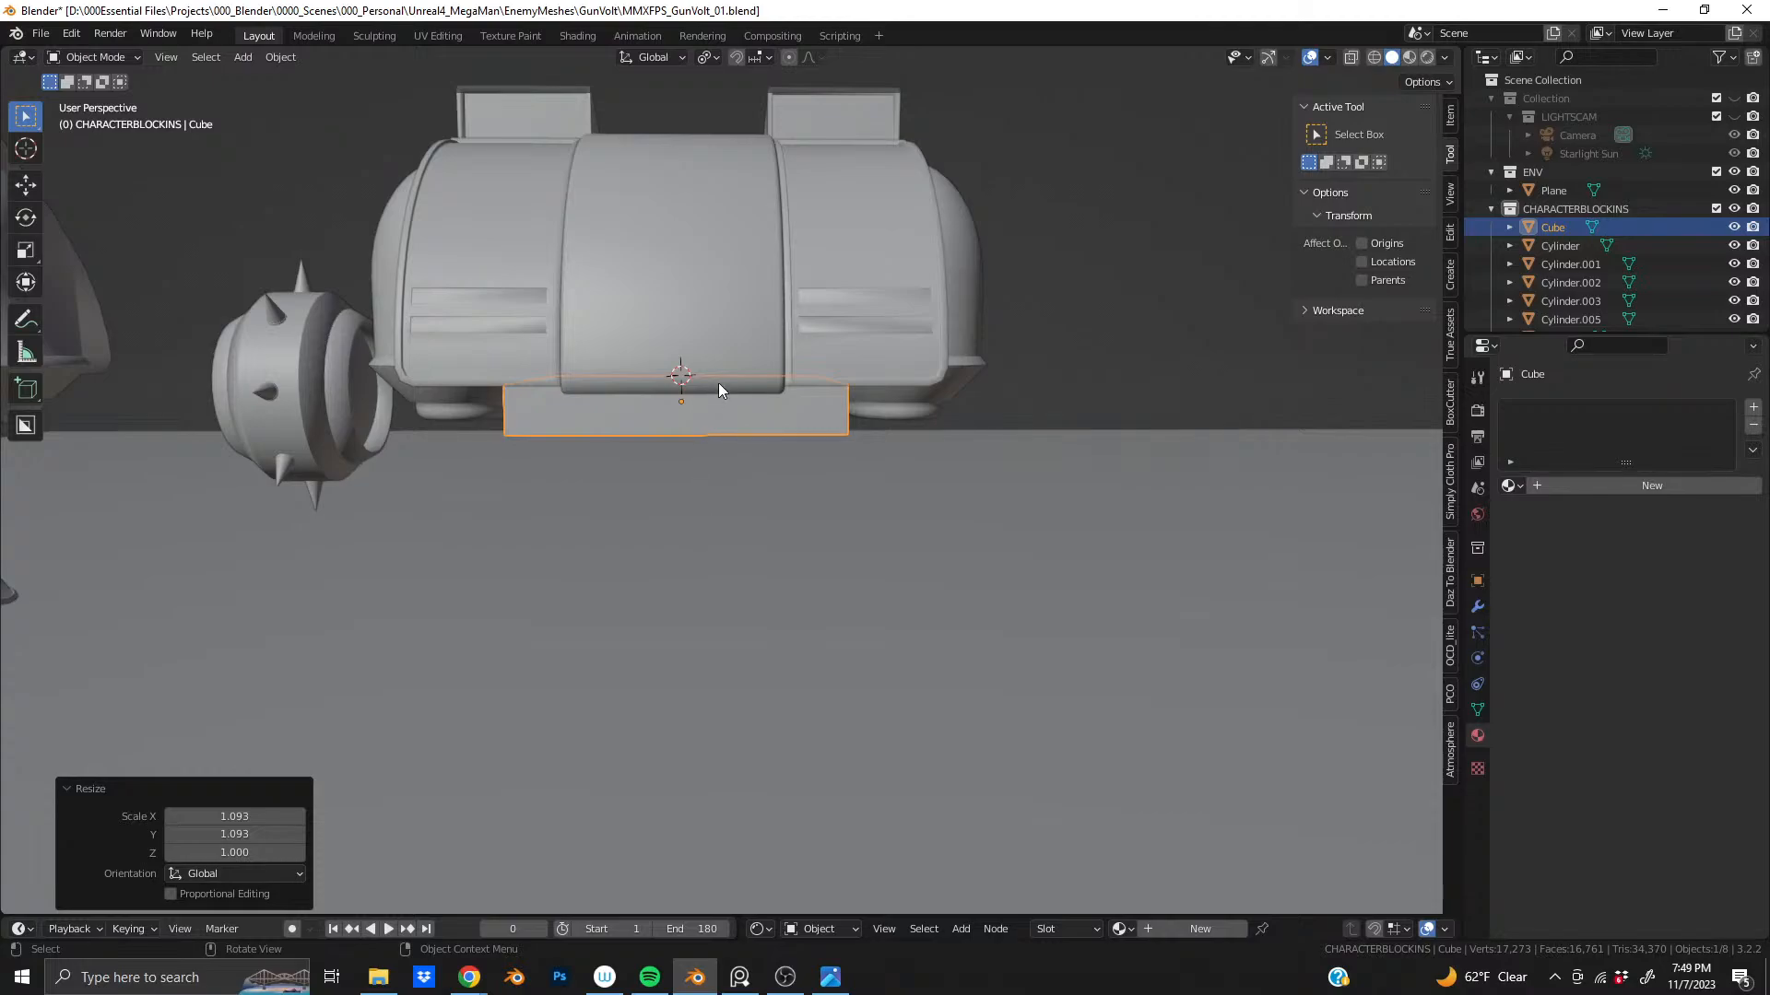
middle_drag(719, 387, 747, 365)
shift+middle_drag(683, 450, 594, 405)
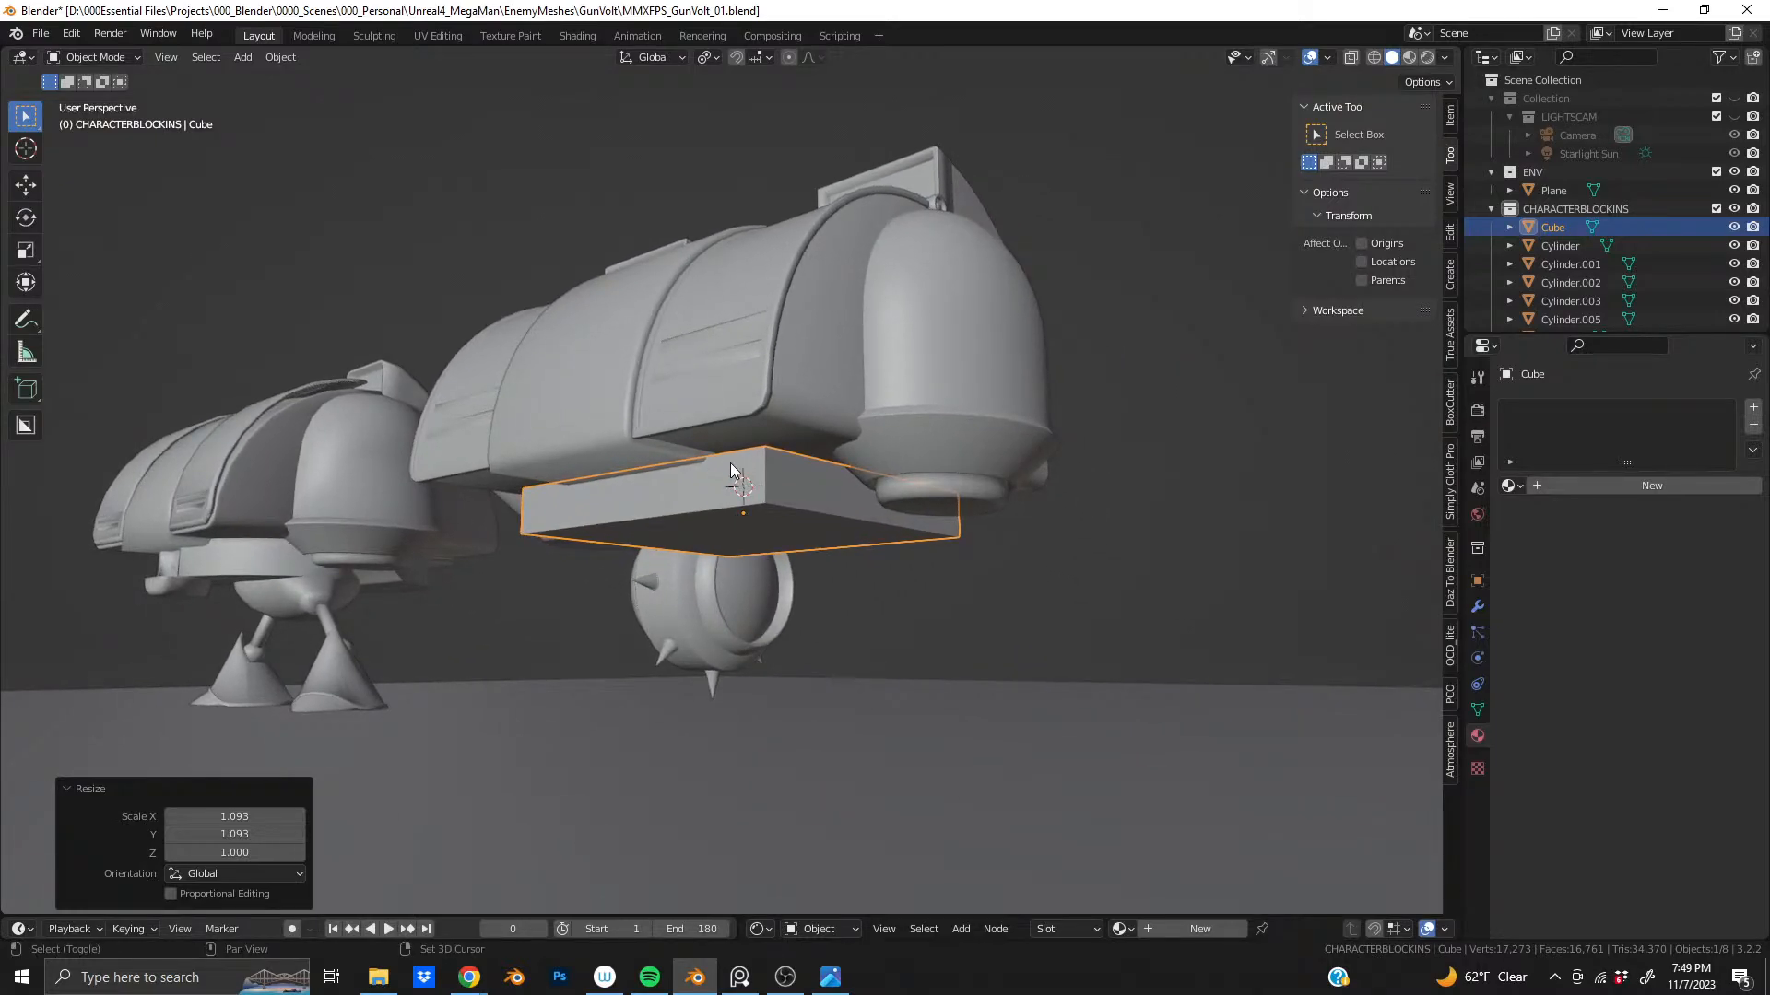
scroll(730, 463, up, 3)
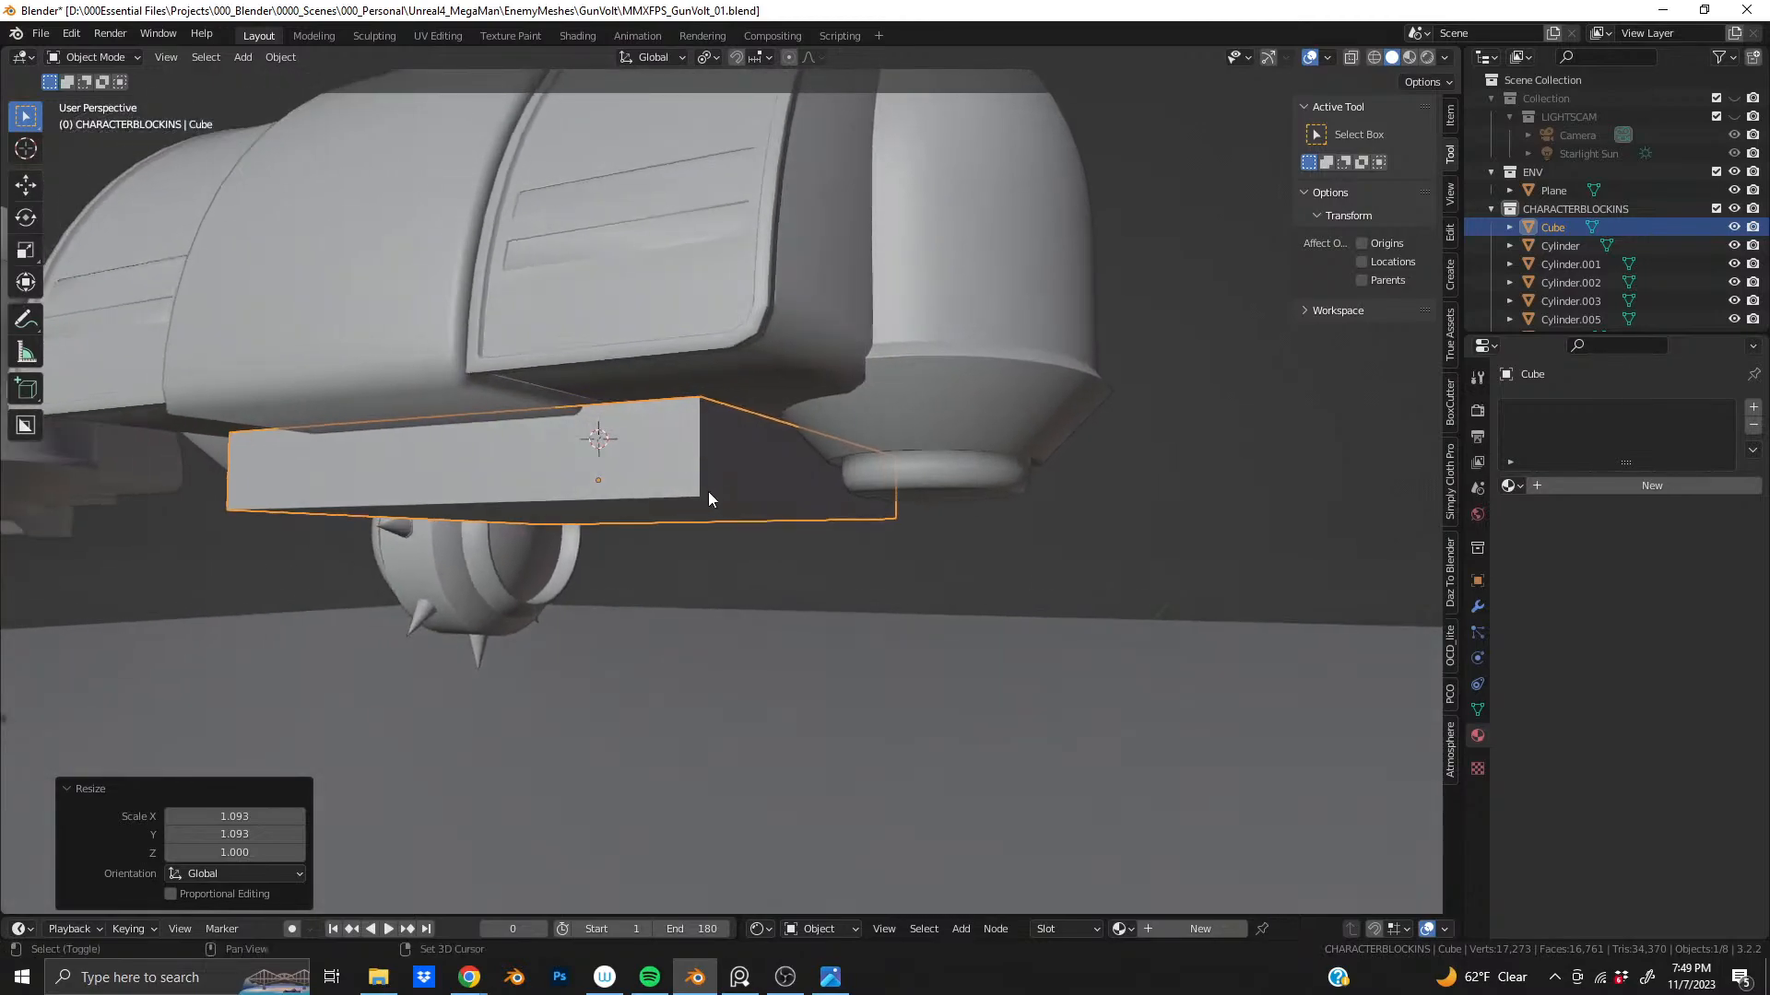
shift+middle_drag(708, 499, 774, 414)
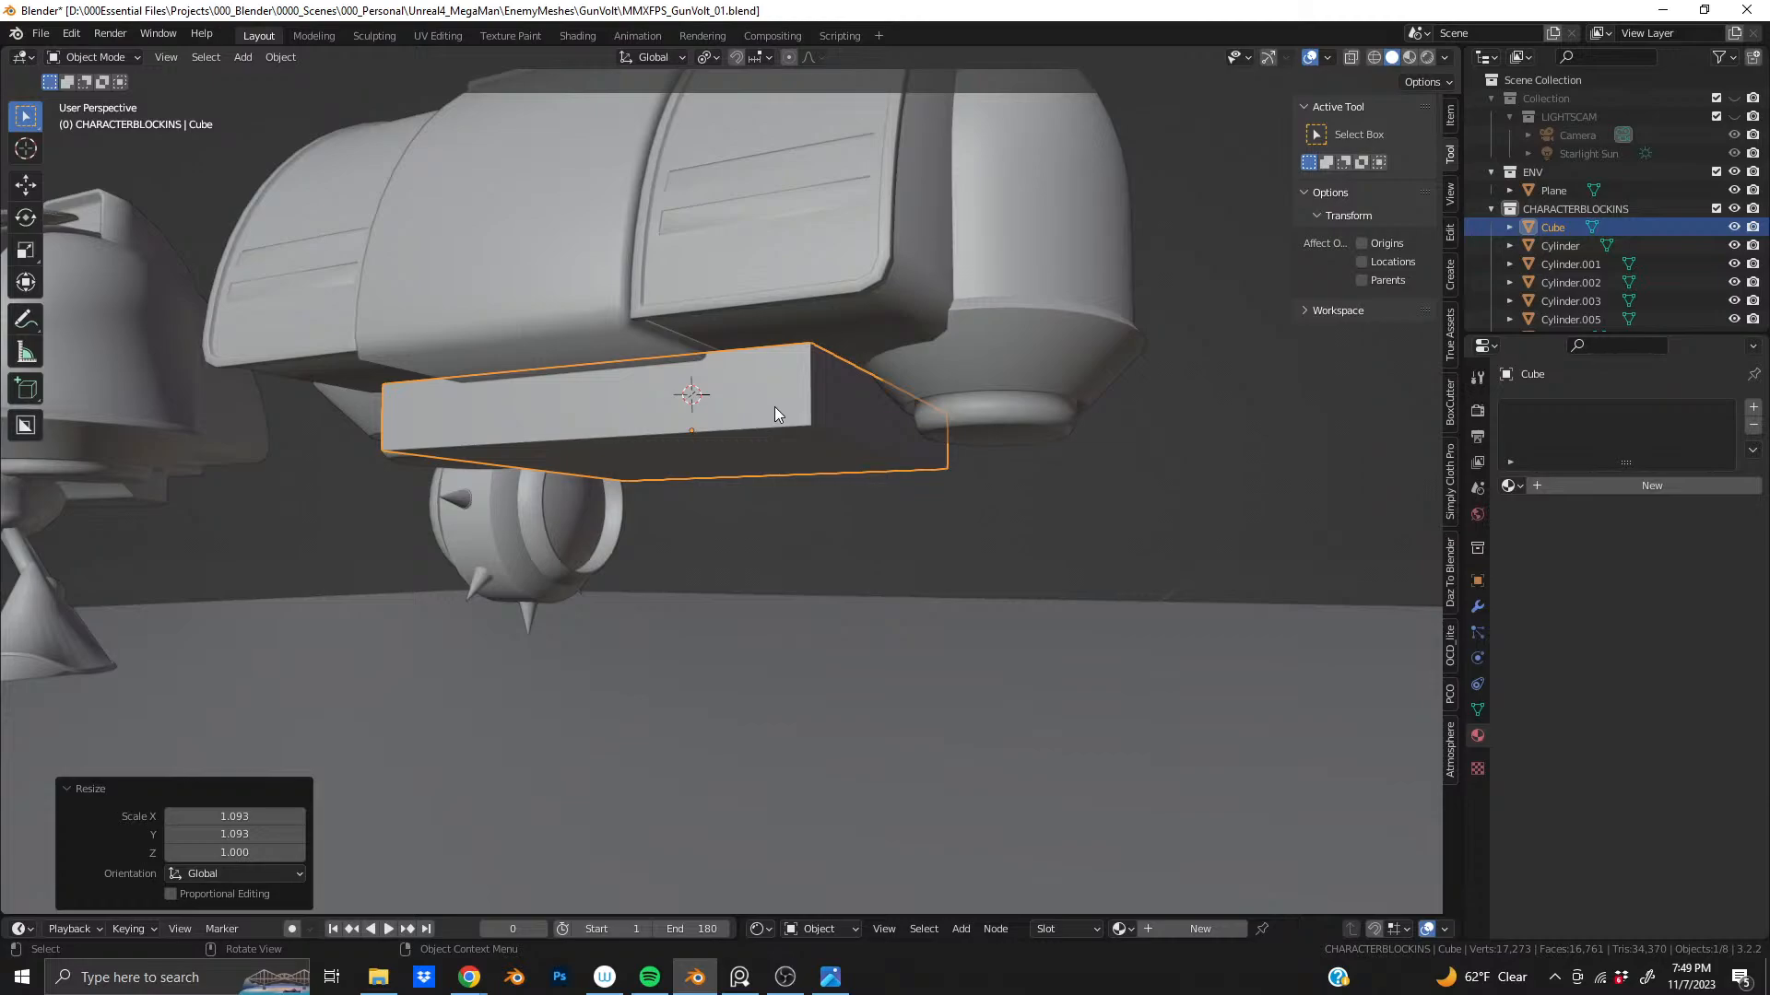
key(g)
key(z)
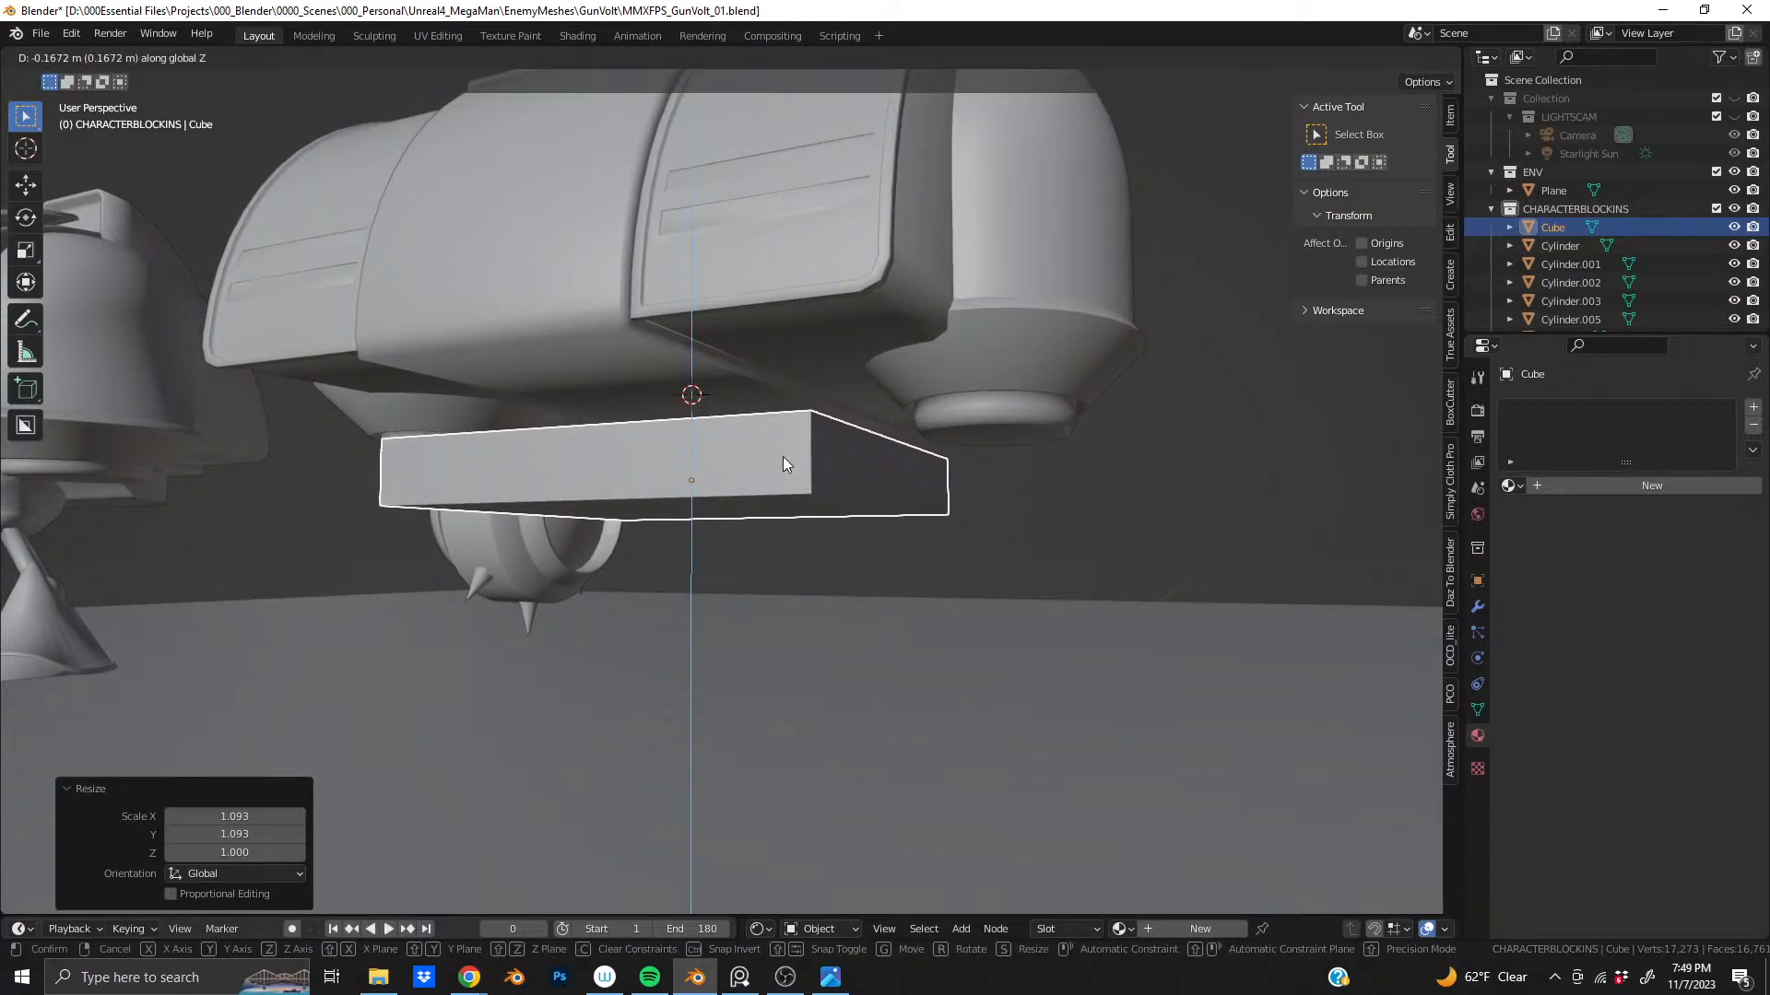
click(784, 455)
- Enter Edit Mode on the slab and select its top face
middle_drag(782, 456, 690, 480)
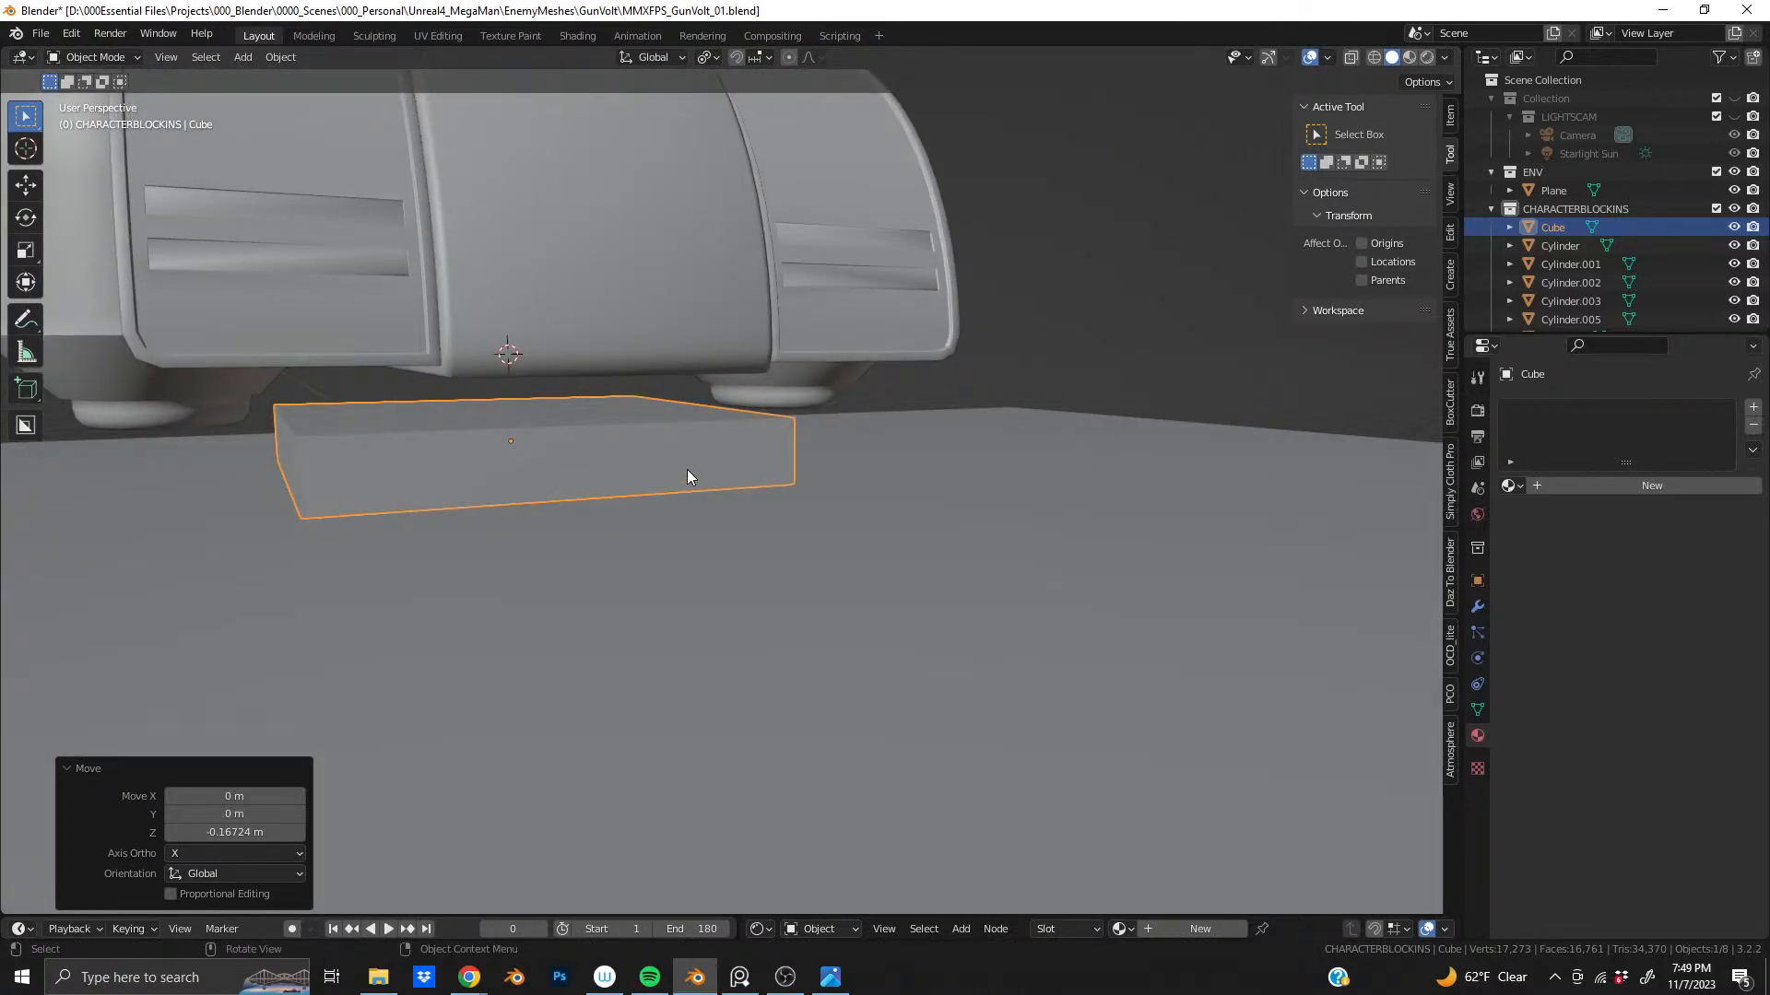
key(Tab)
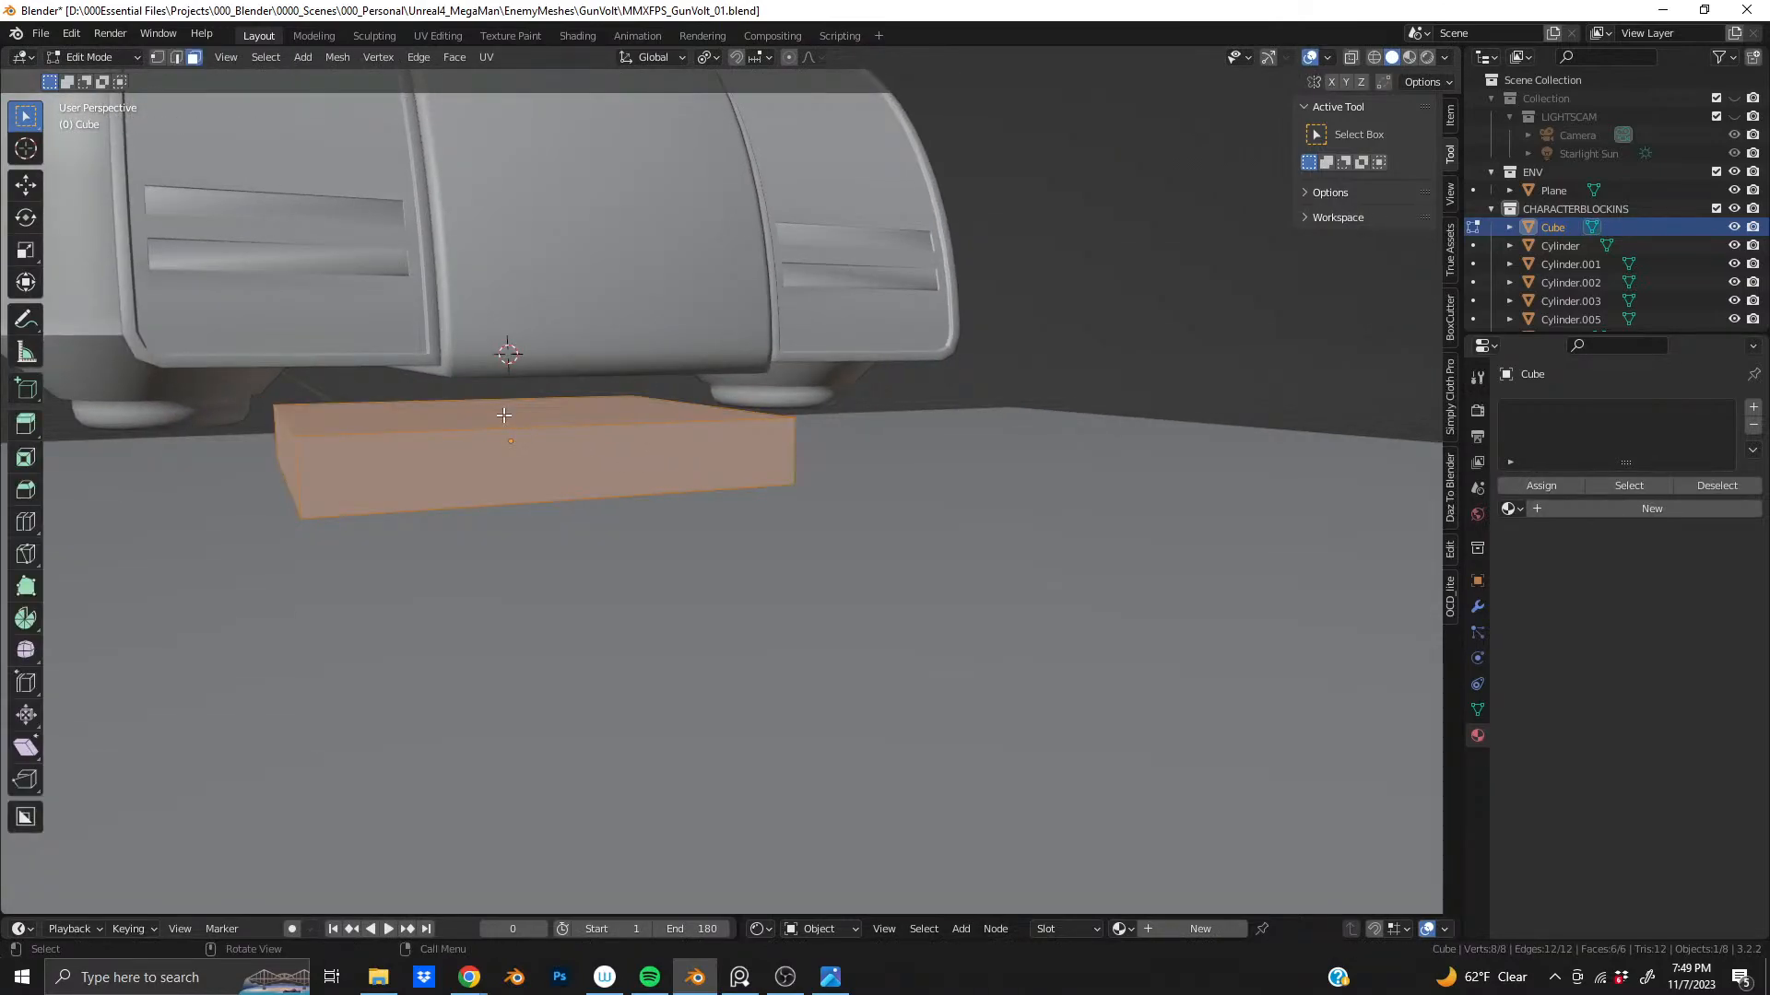
click(505, 415)
key(g)
key(z)
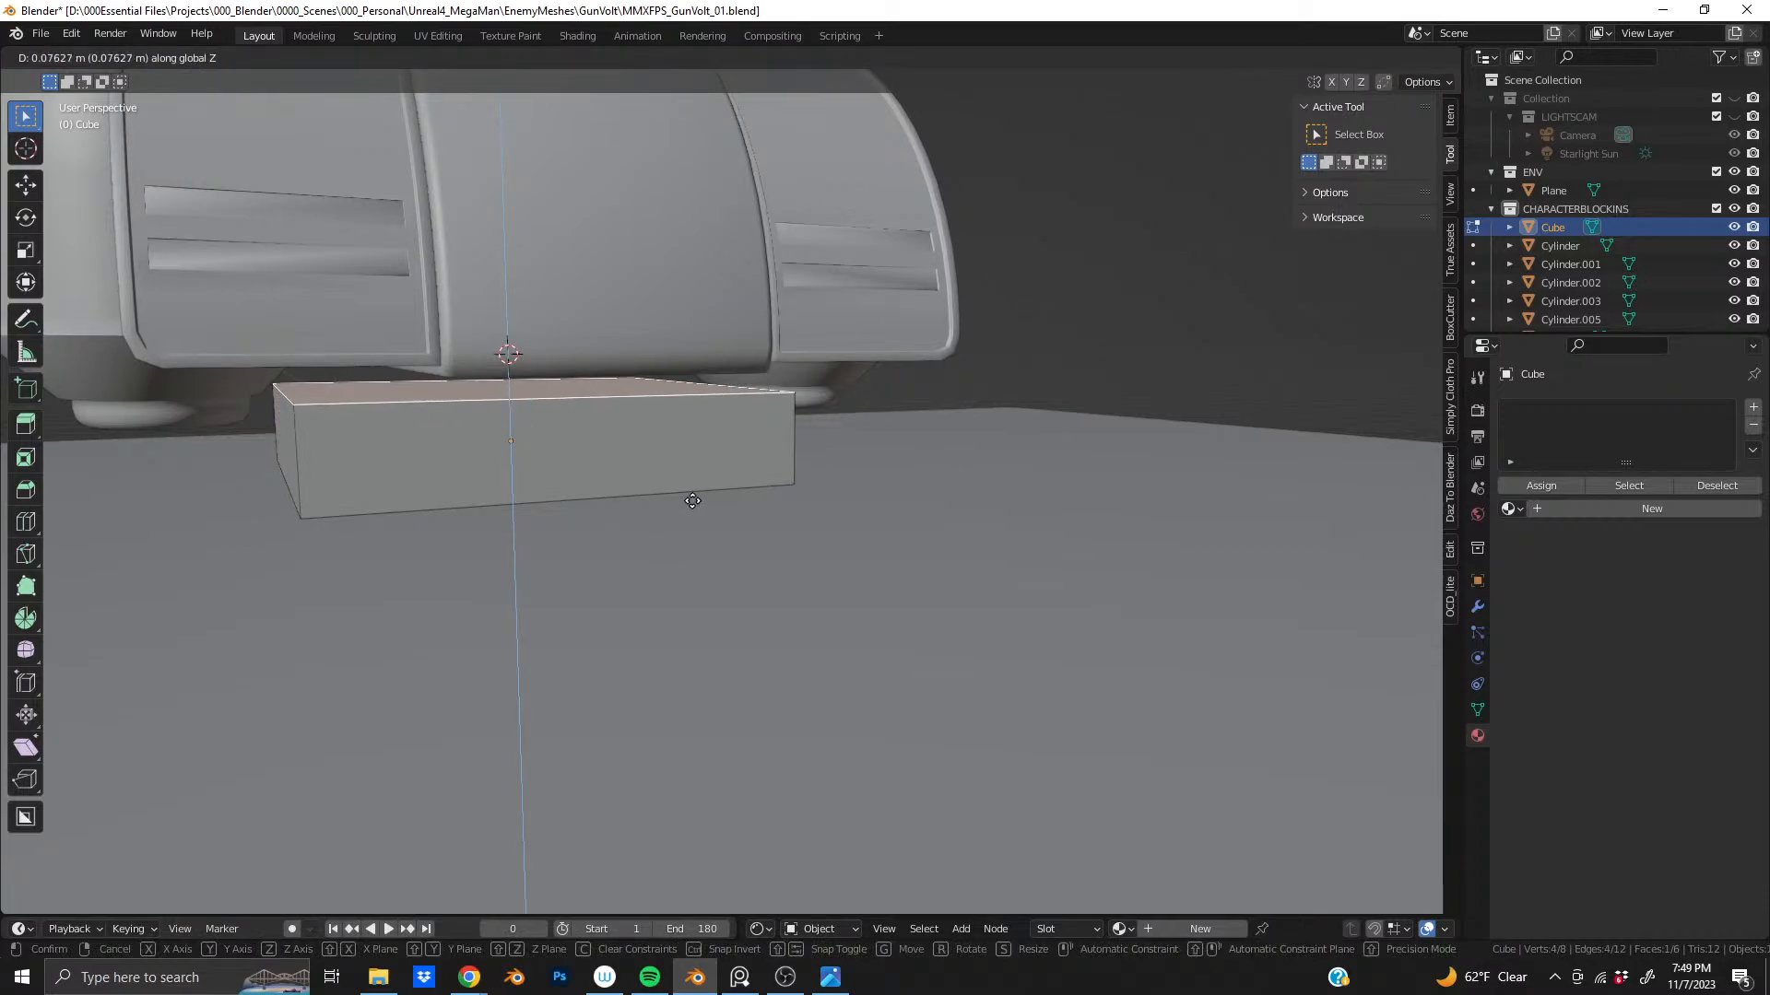
click(693, 487)
- Extrude the slab's top face upward about 0.167 m, and raise it a further 0.024 m and 0.005 m along Z
key(e)
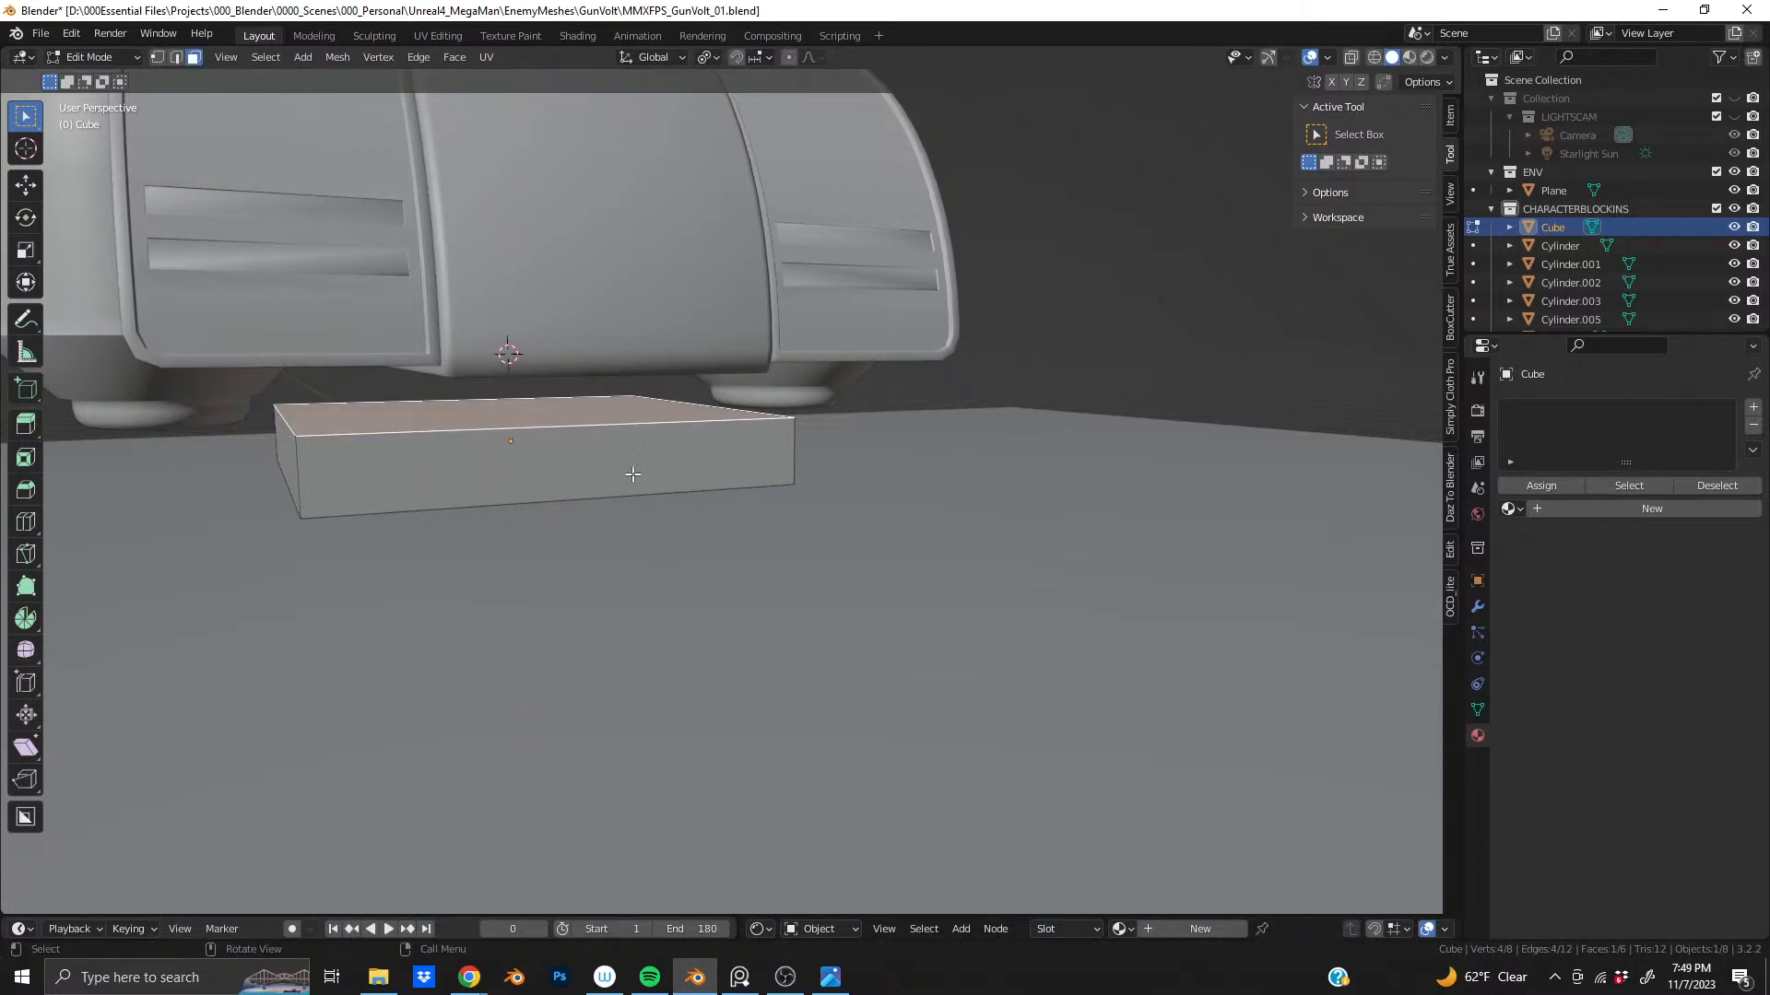
click(552, 425)
middle_drag(551, 425, 552, 415)
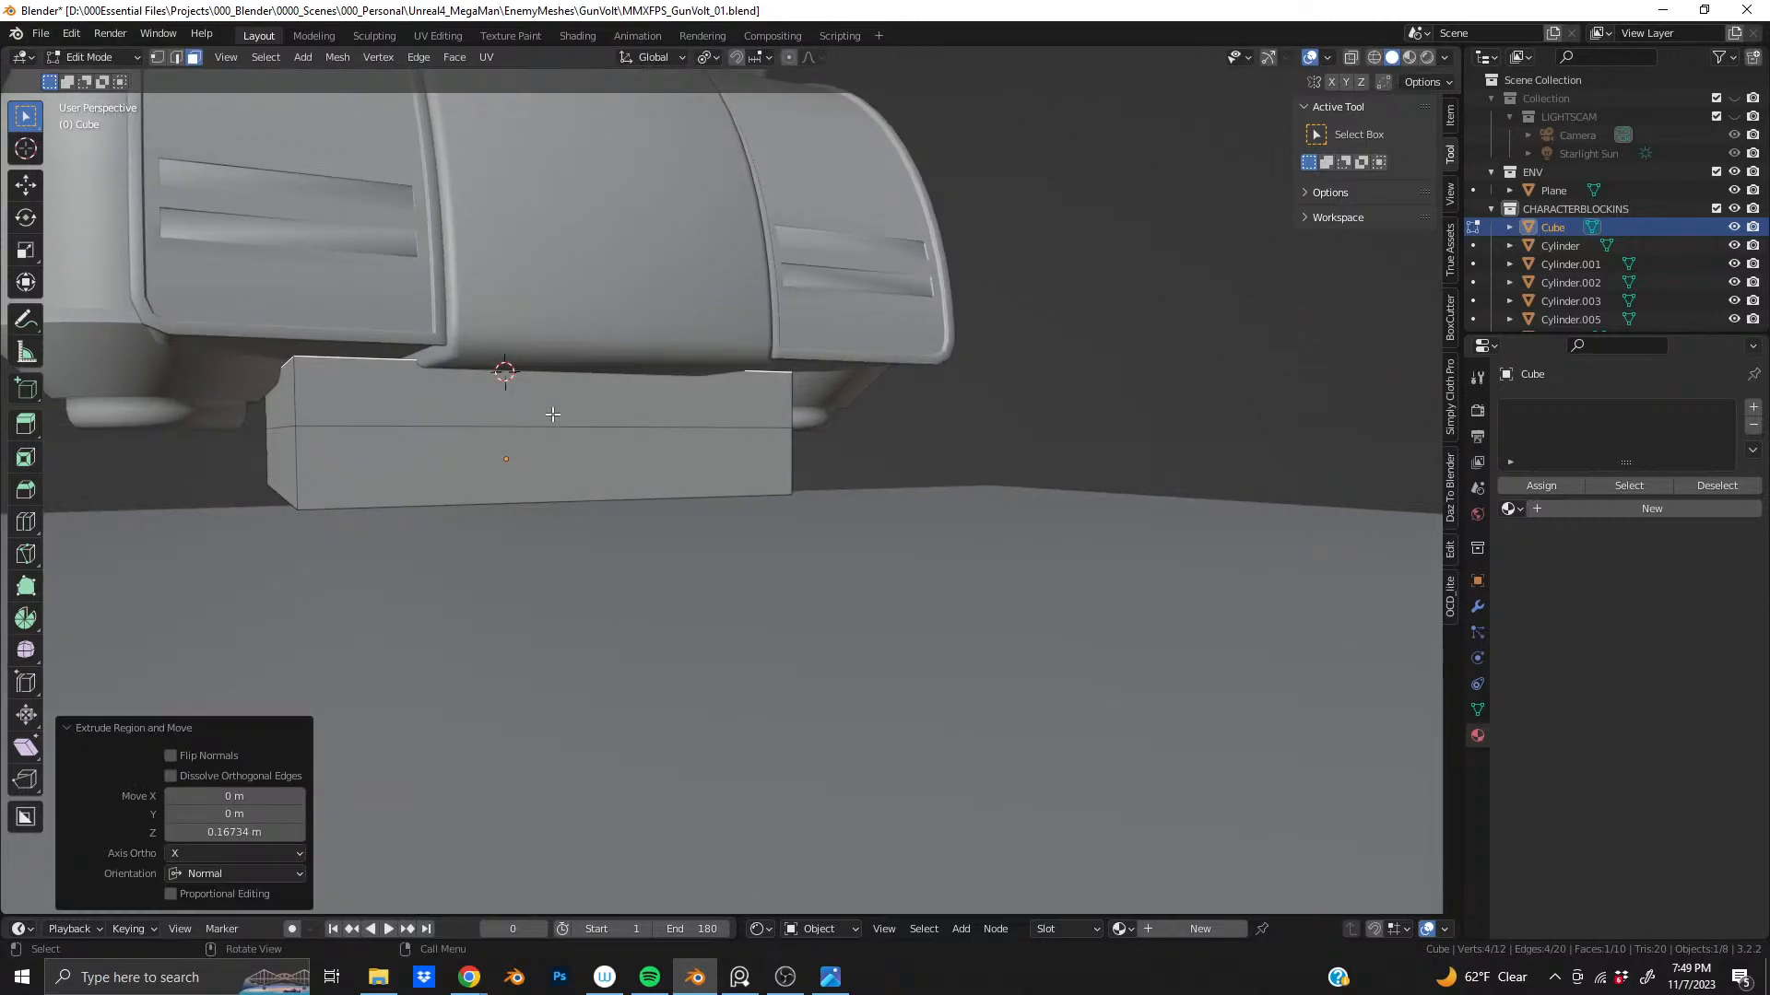
key(g)
key(z)
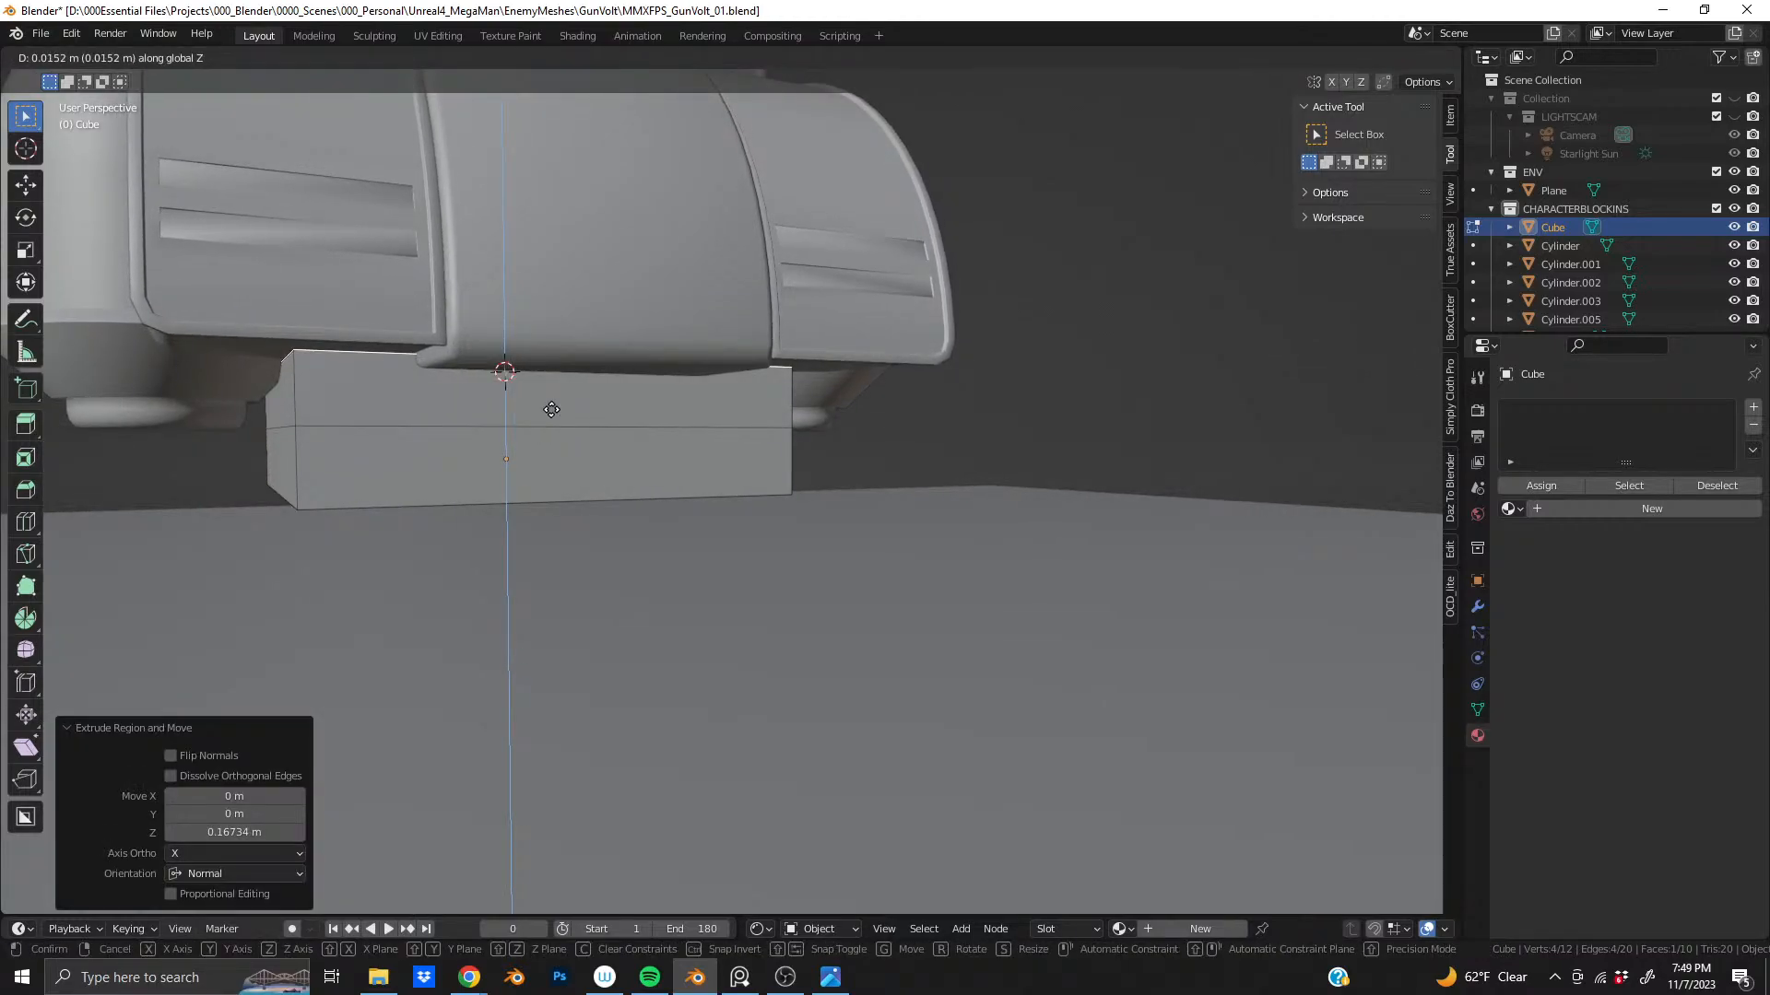
click(551, 413)
mouse_move(551, 413)
middle_down()
mouse_move(551, 430)
mouse_move(573, 427)
middle_up()
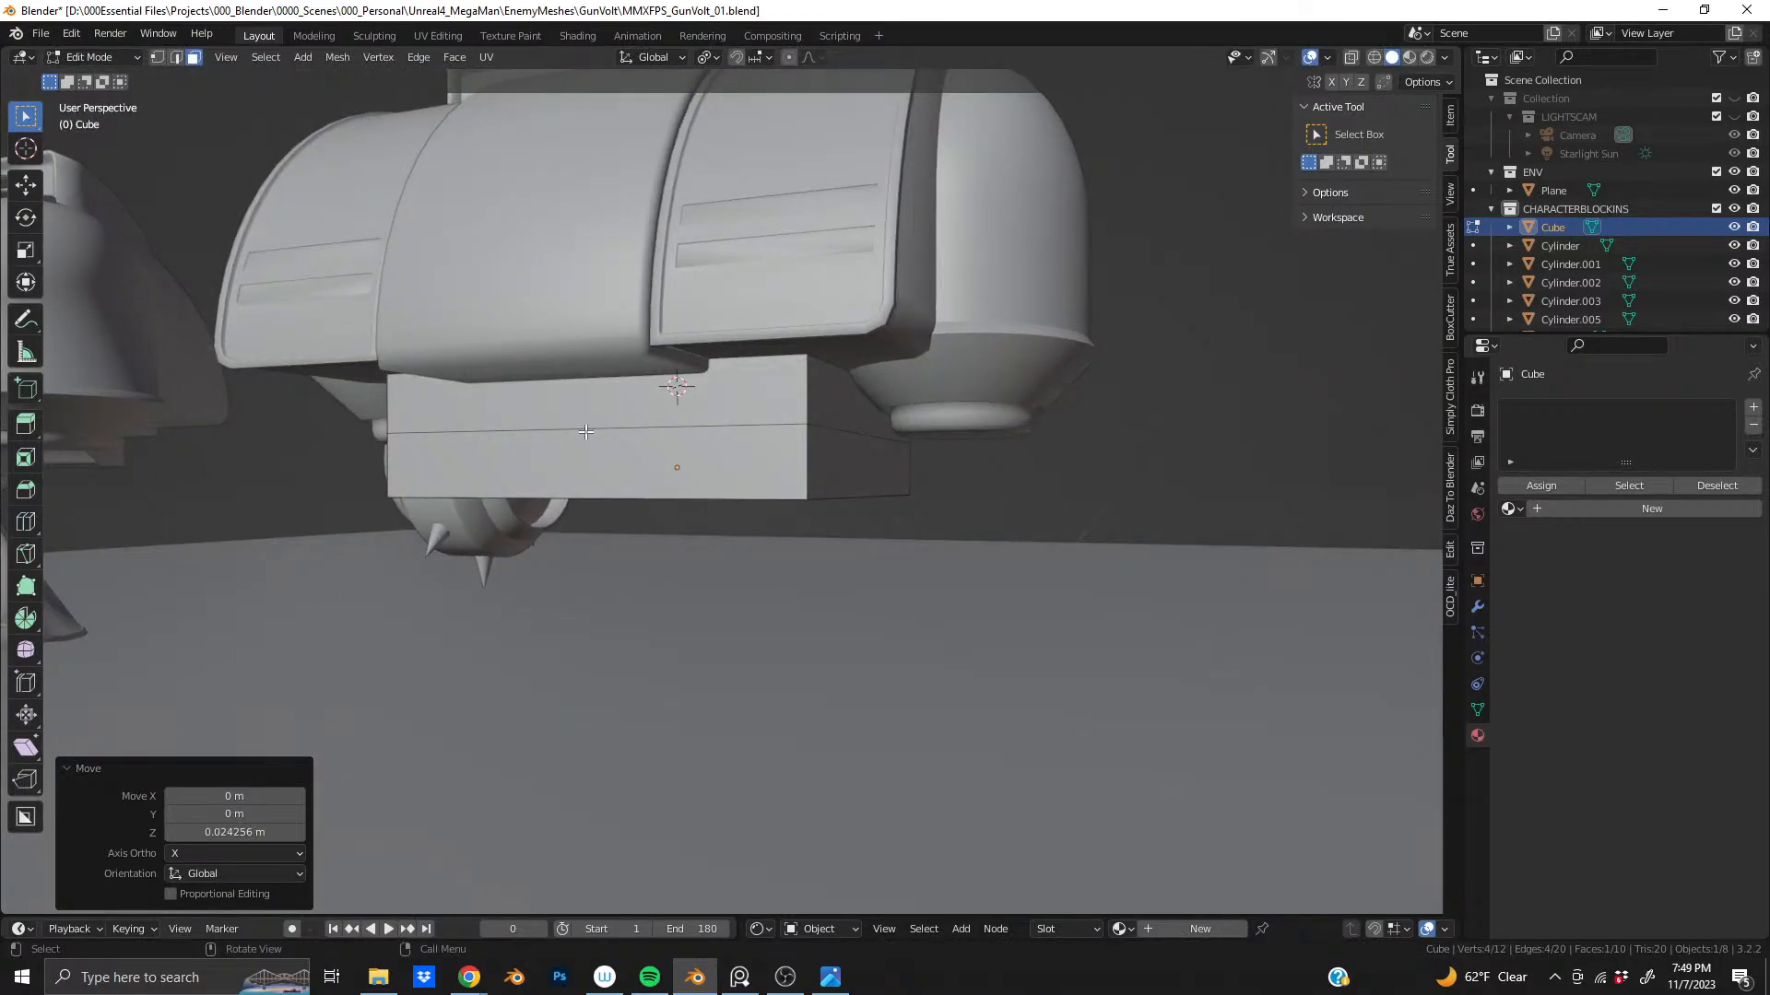
key(g)
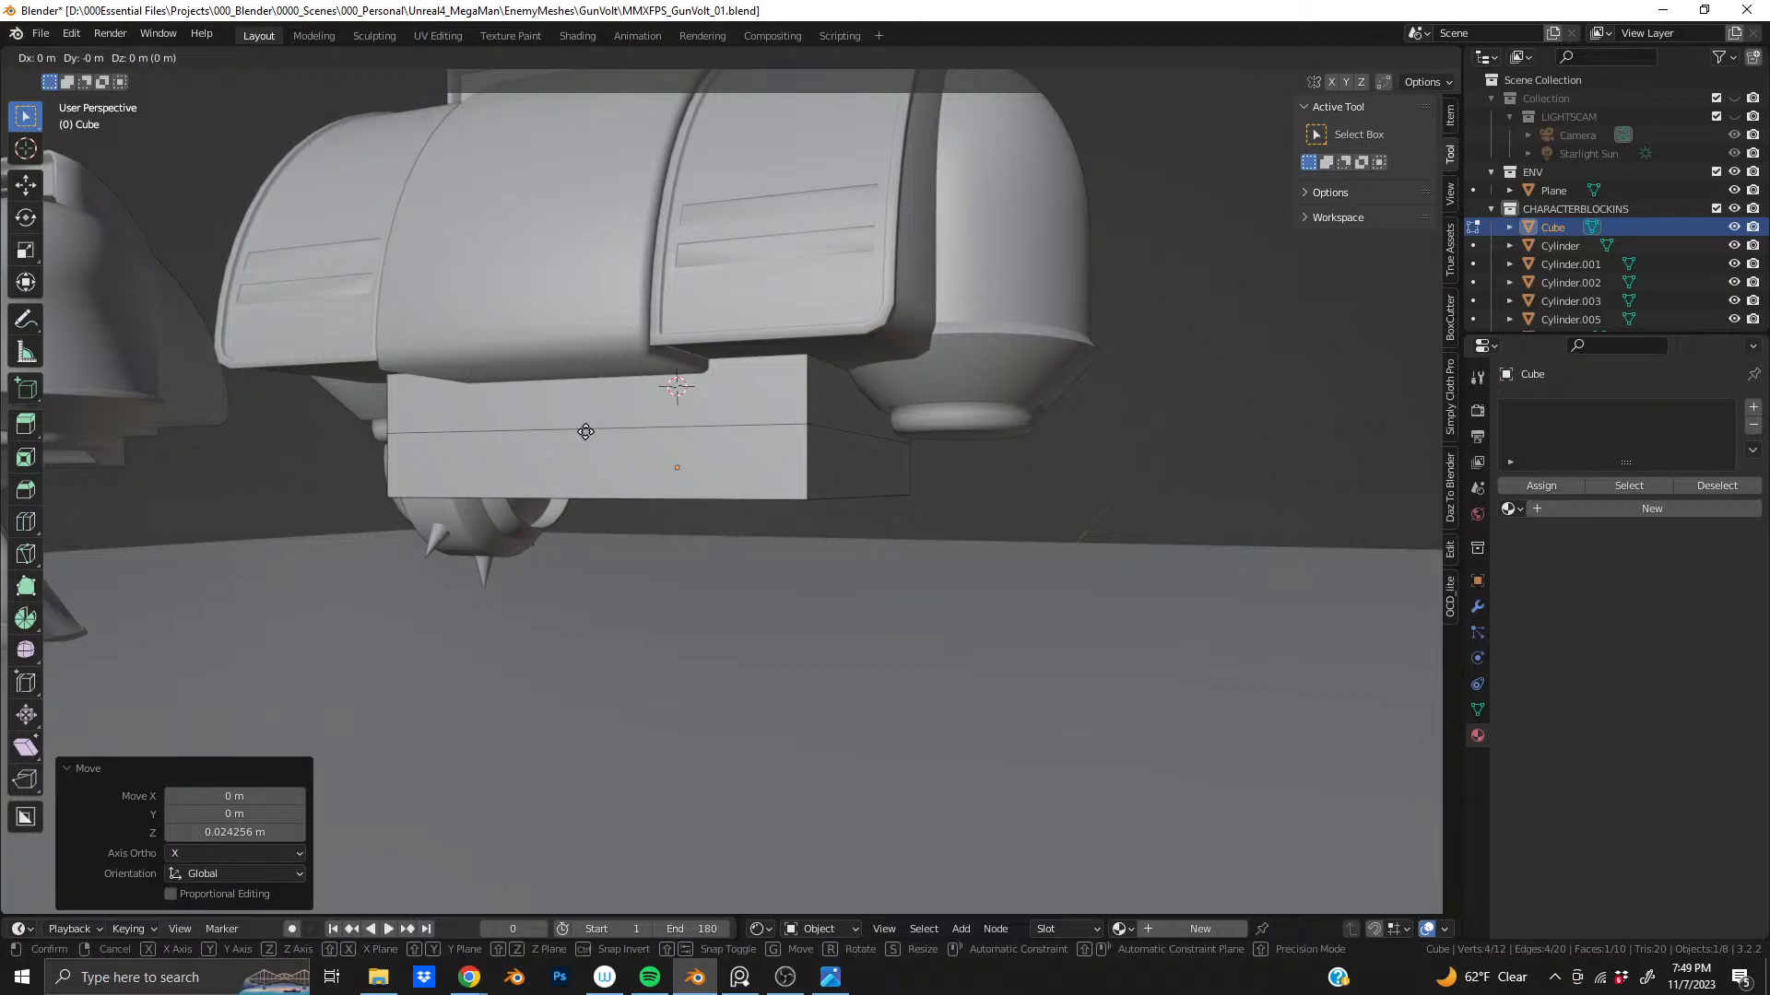
key(z)
click(587, 419)
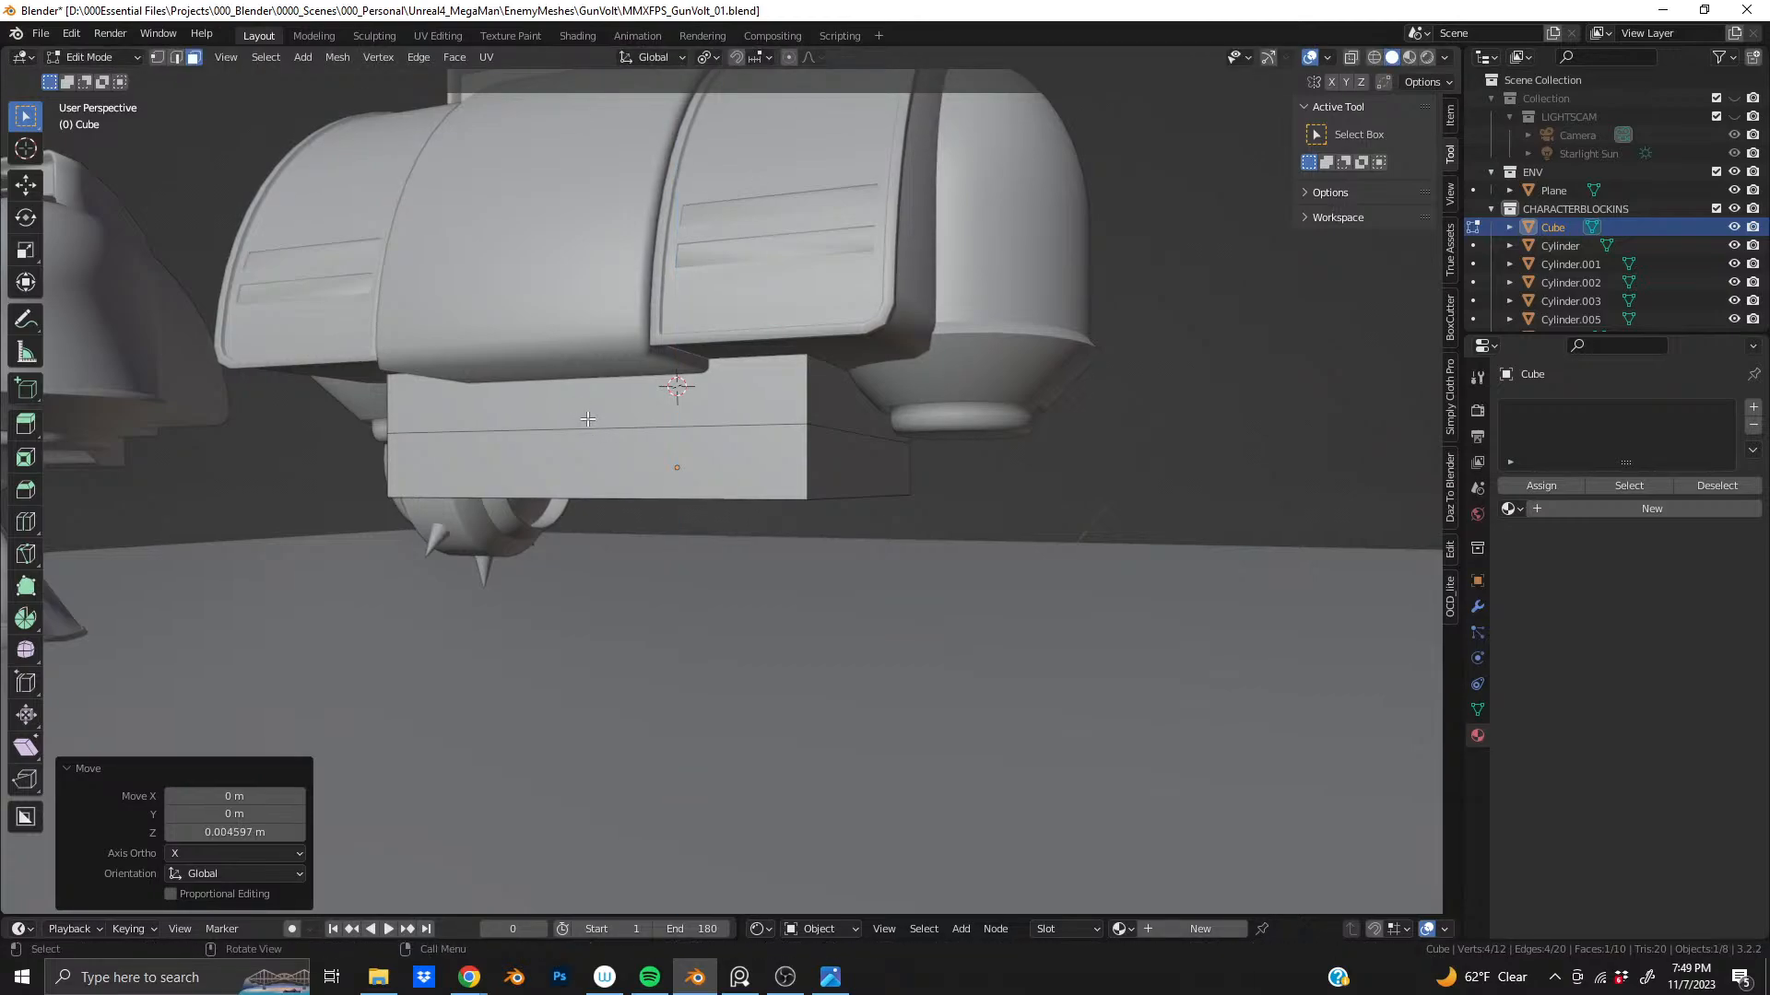
- Try shifting the whole block vertically along Z in Object Mode
key(Tab)
key(g)
key(z)
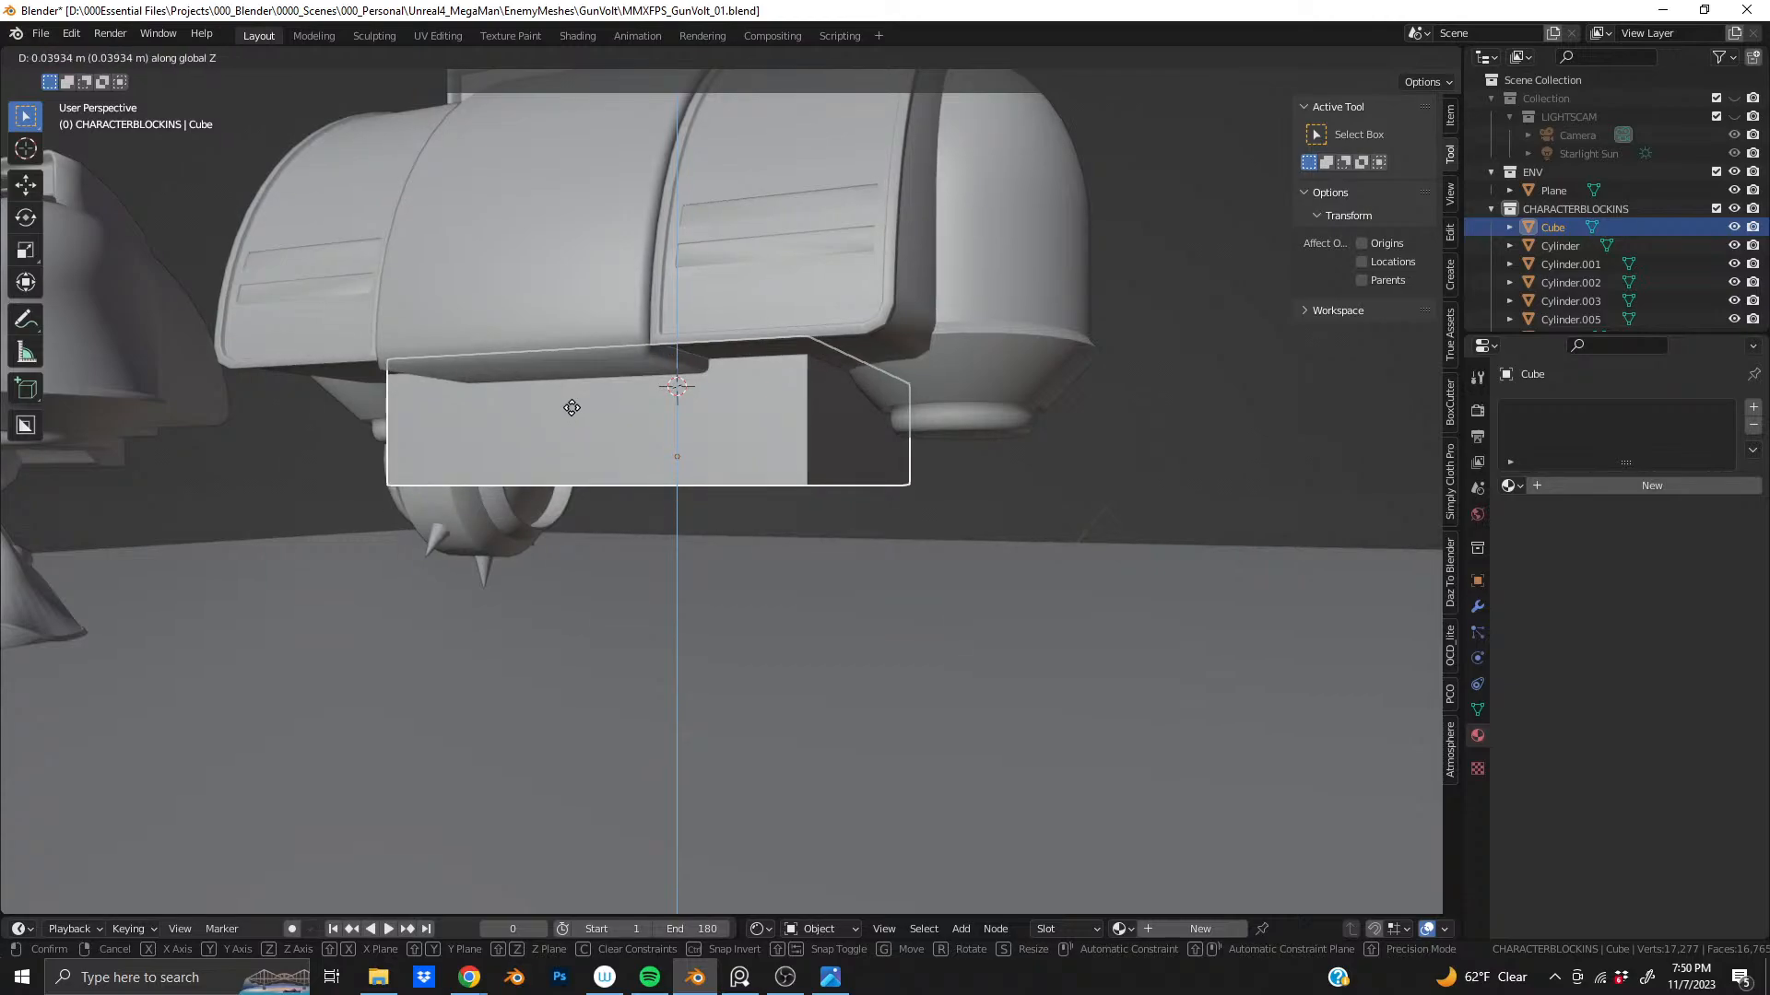
key(XF86AudioLowerVolume)
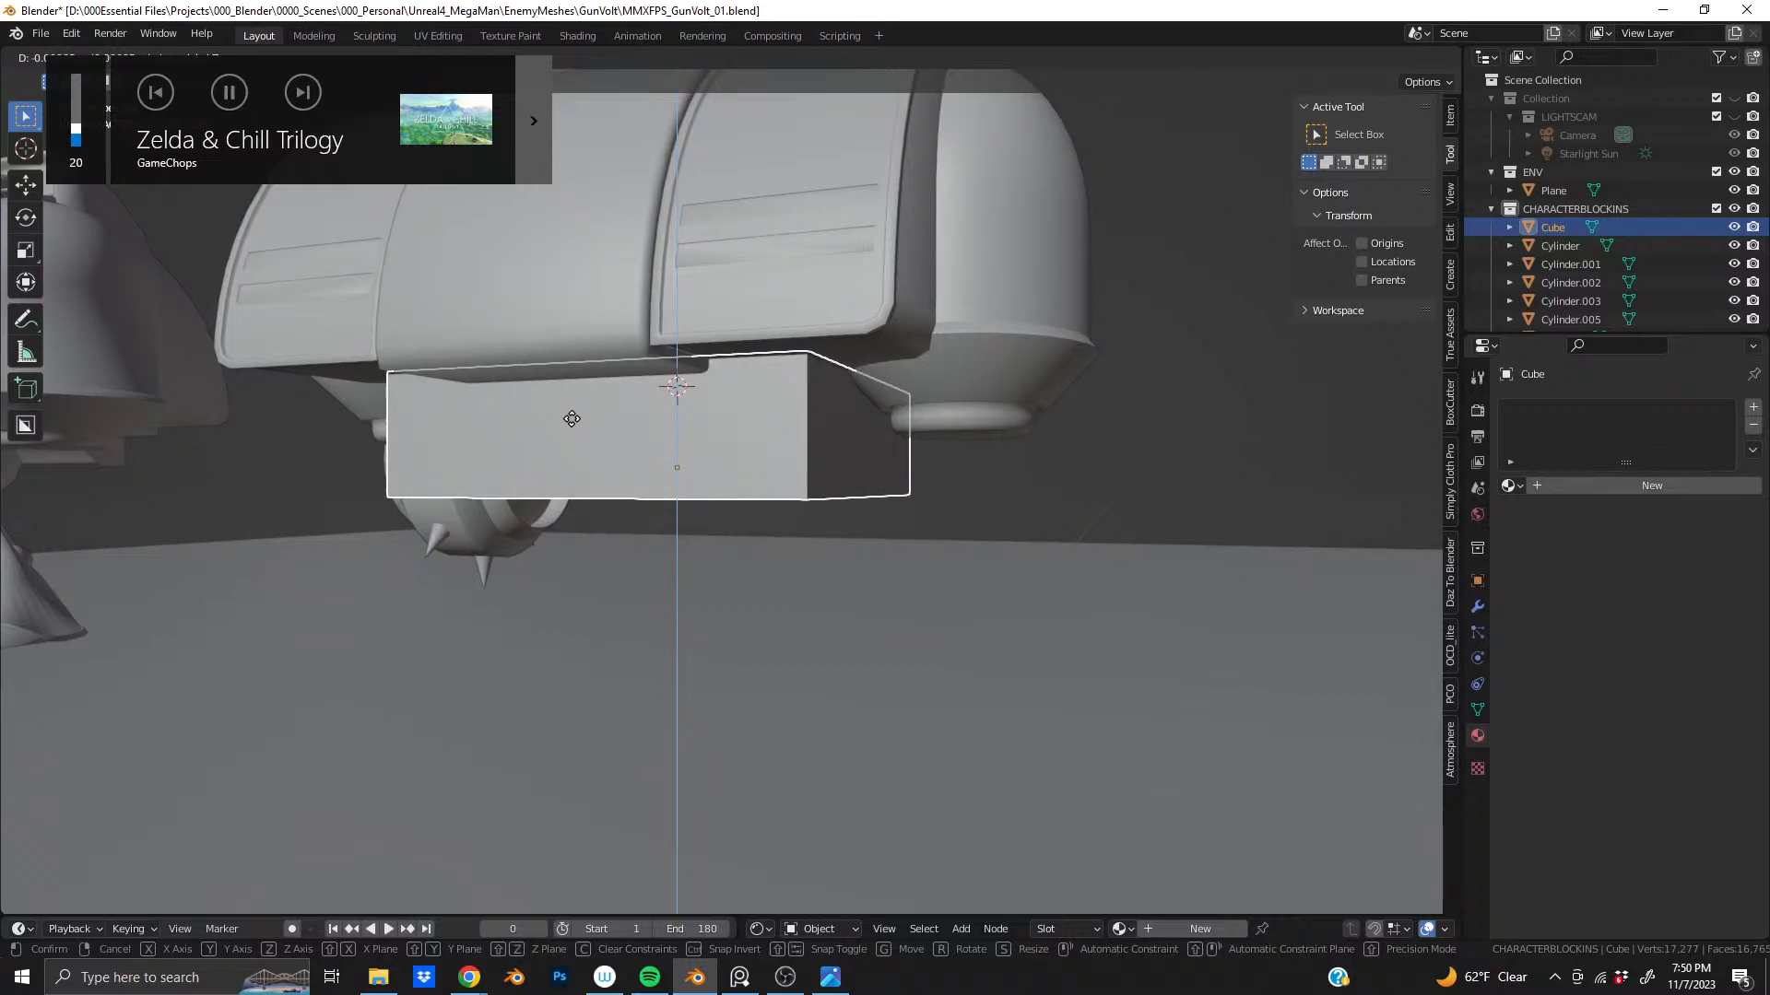
click(572, 418)
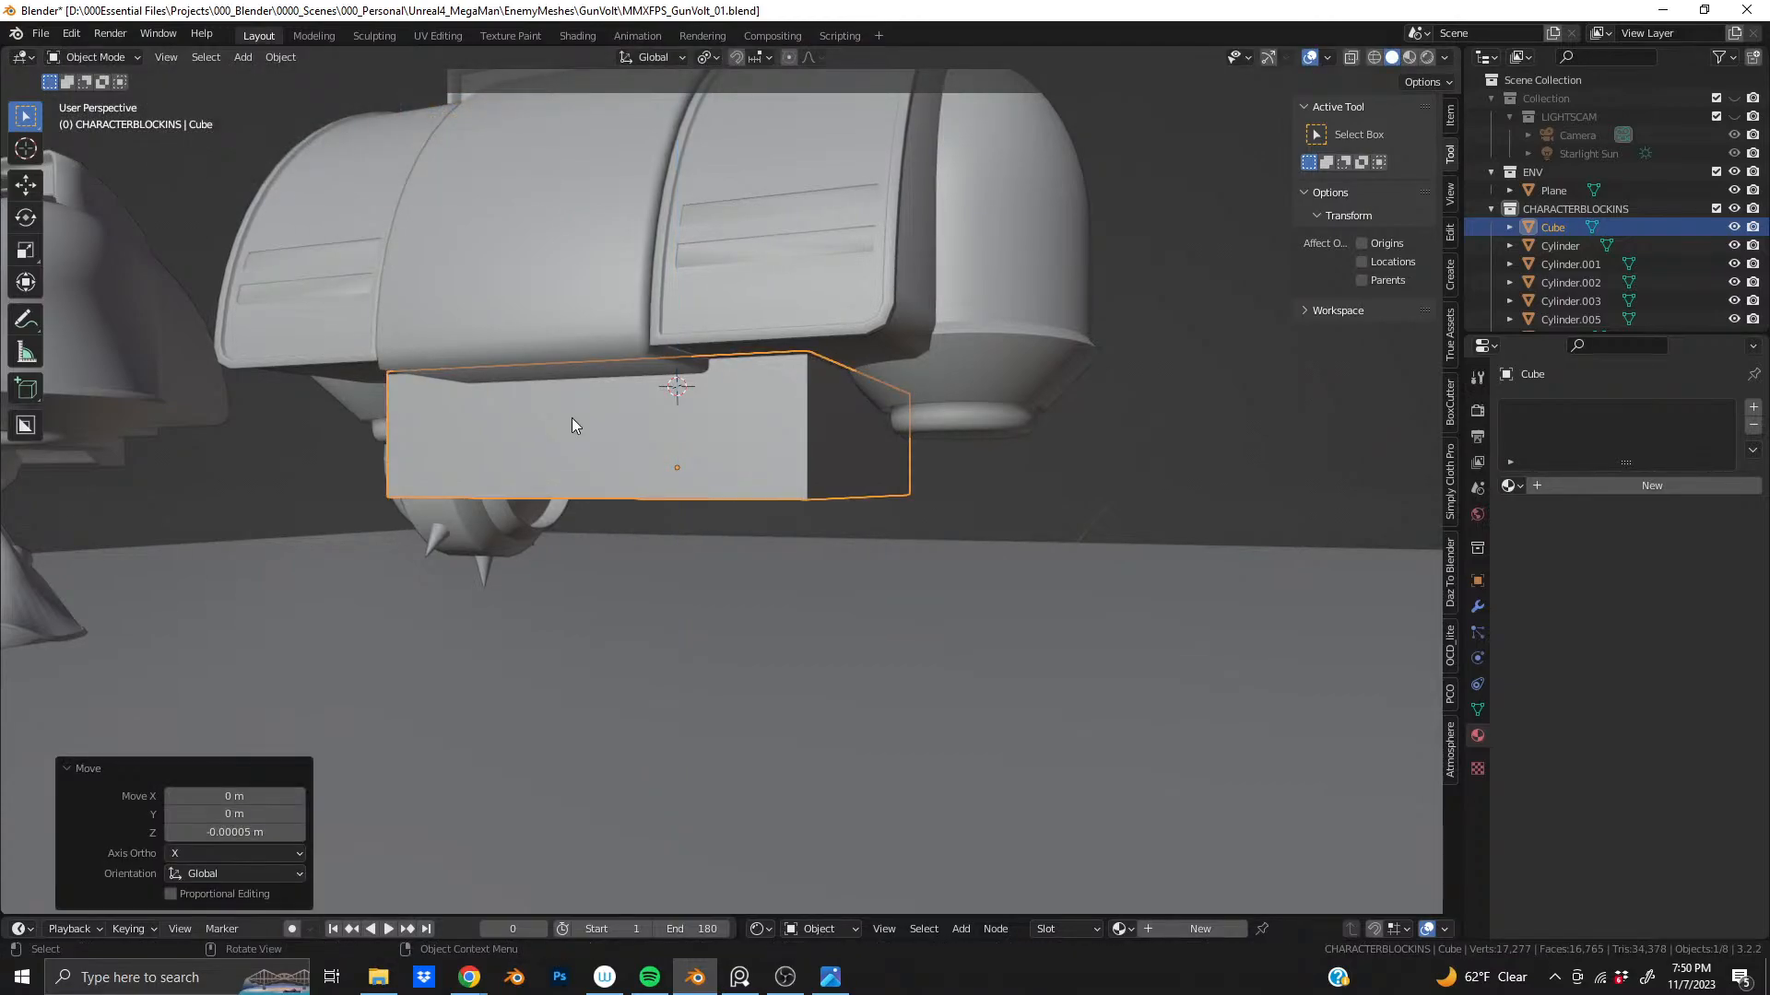
- Select the block's bottom face in Edit Mode and raise it about 0.027 m along Z
key(Tab)
middle_drag(571, 417, 642, 445)
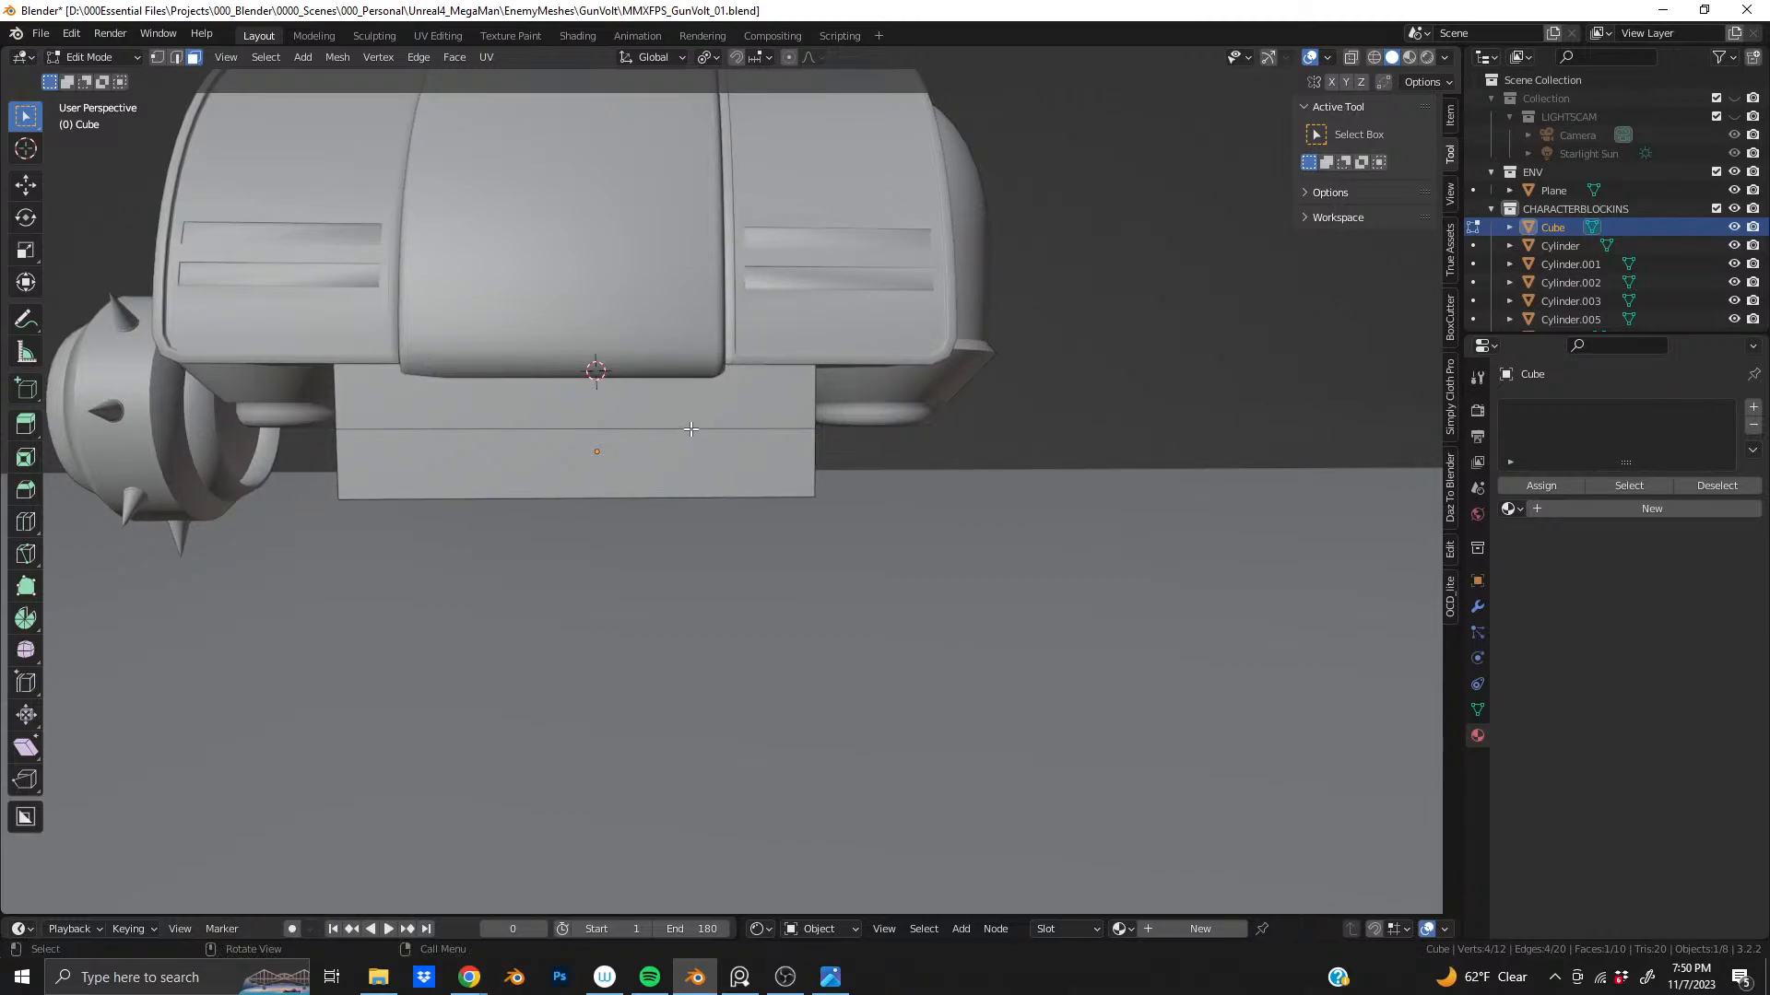
middle_drag(690, 429, 570, 412)
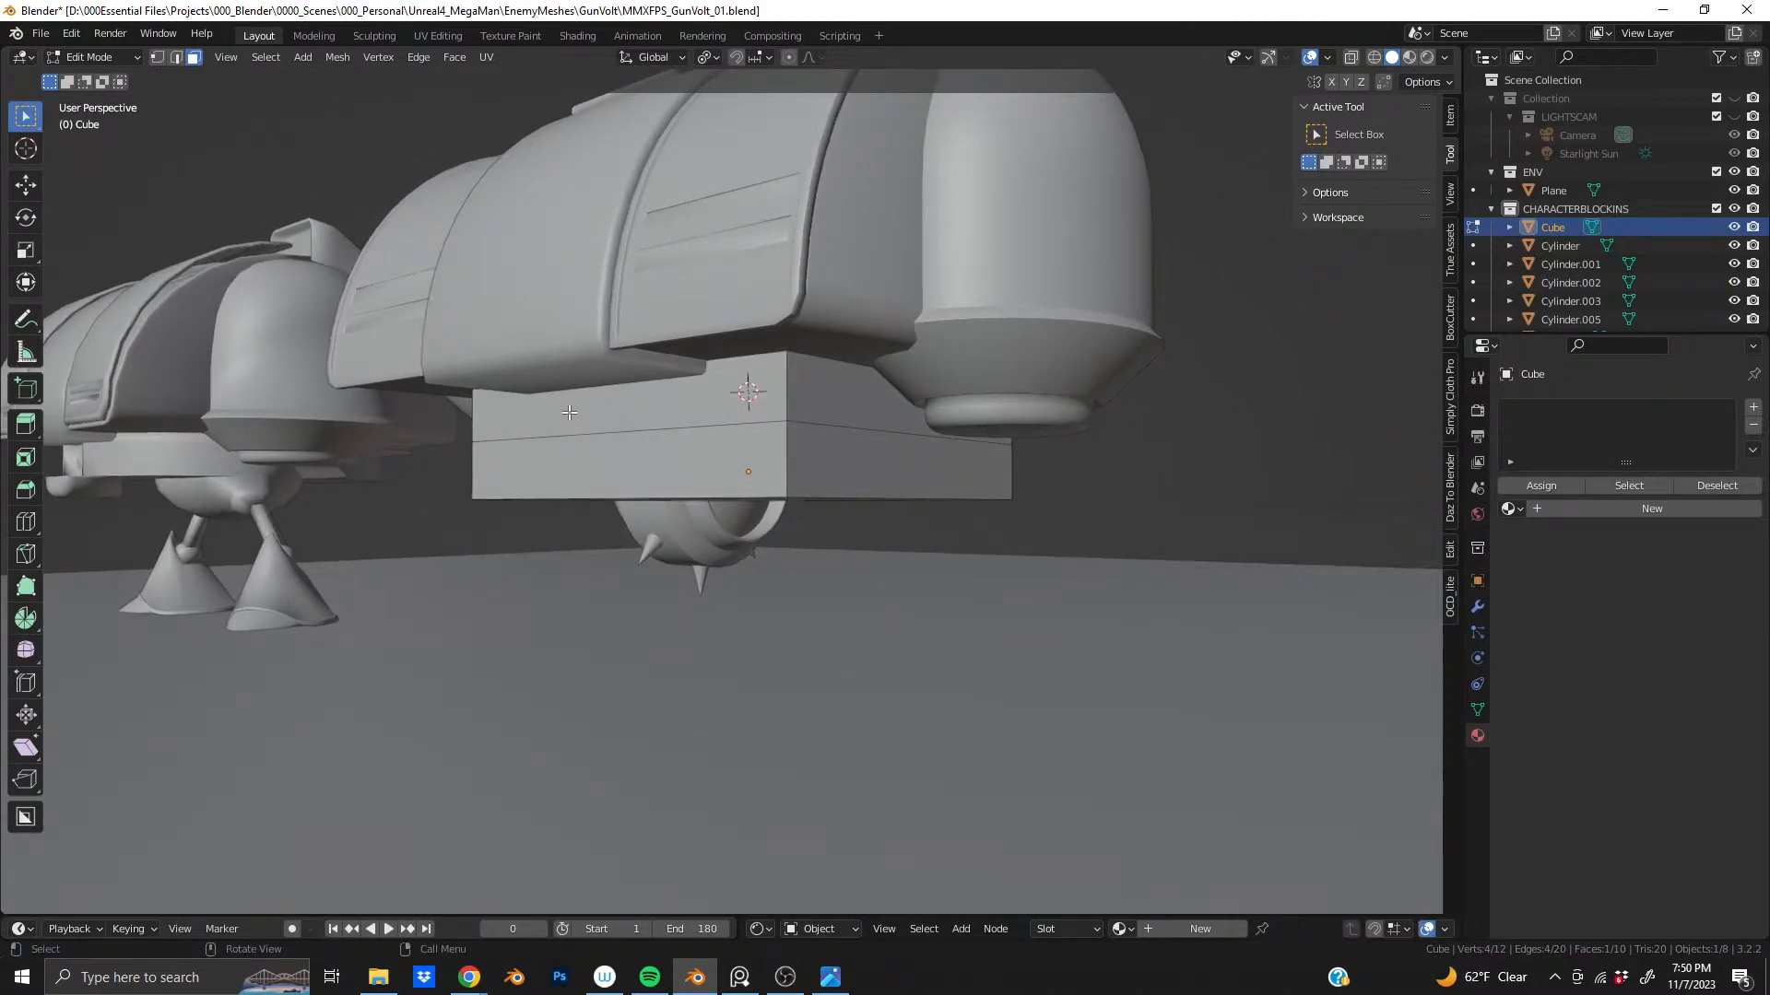
middle_drag(683, 495, 674, 467)
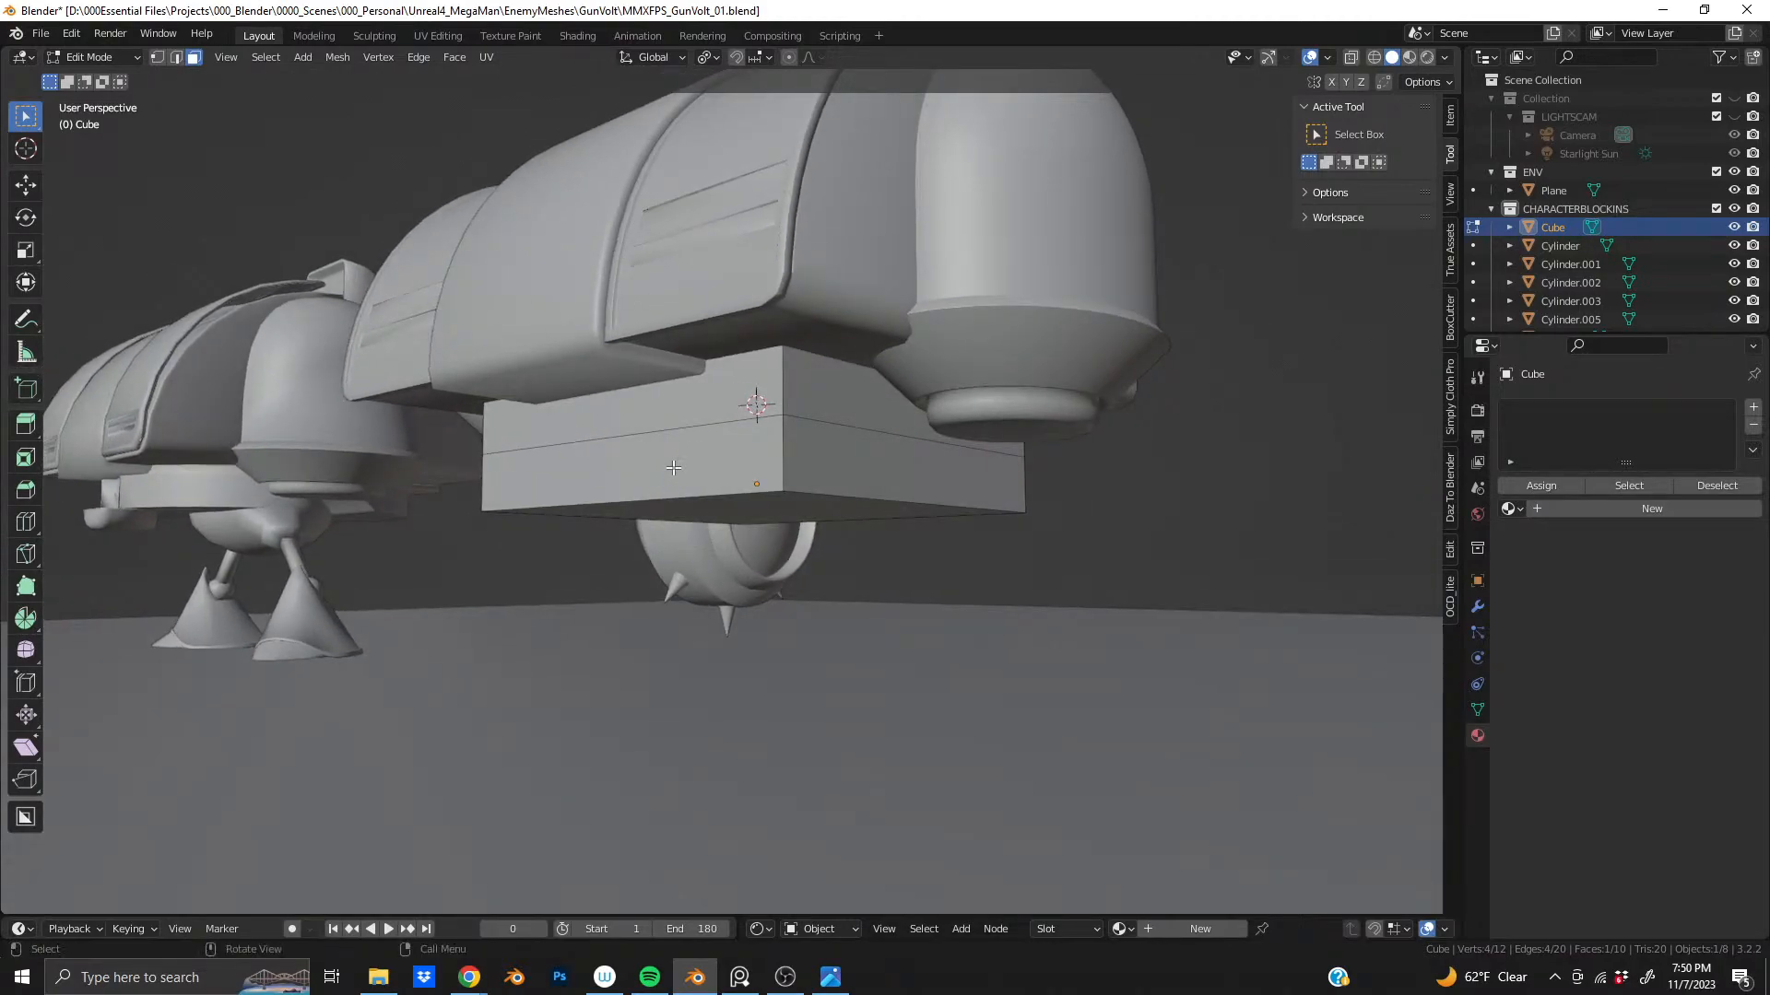
click(693, 505)
key(g)
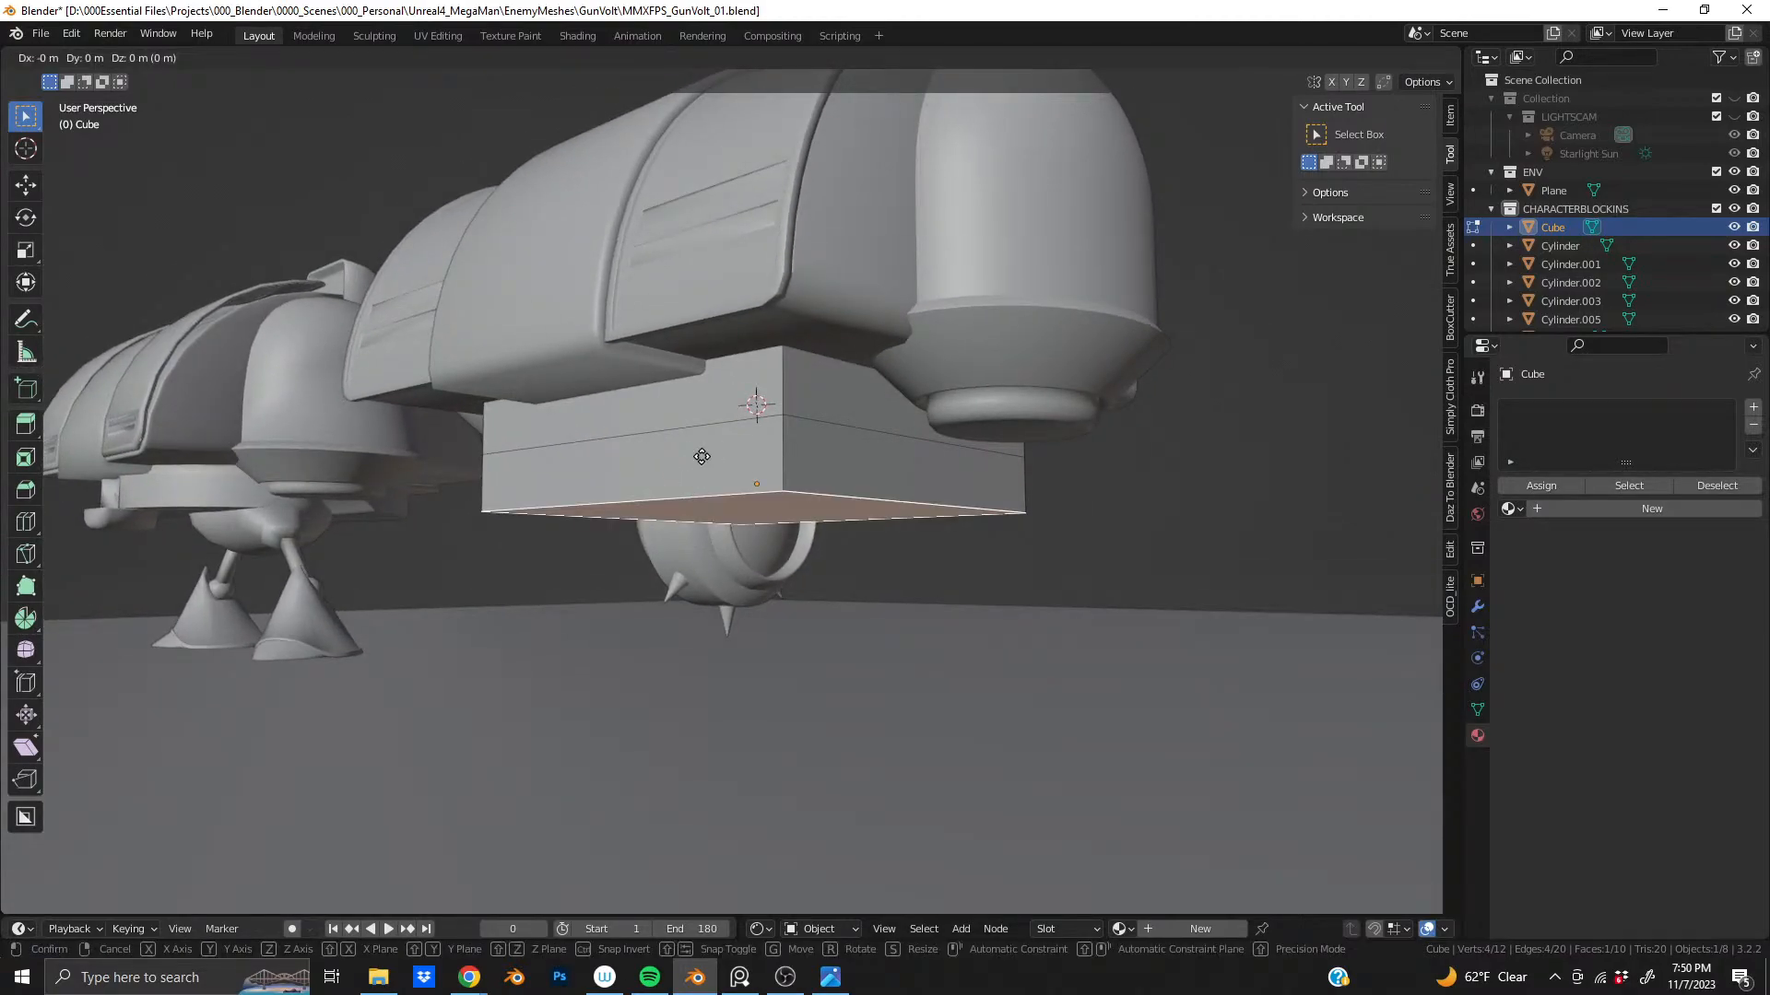
key(z)
click(702, 451)
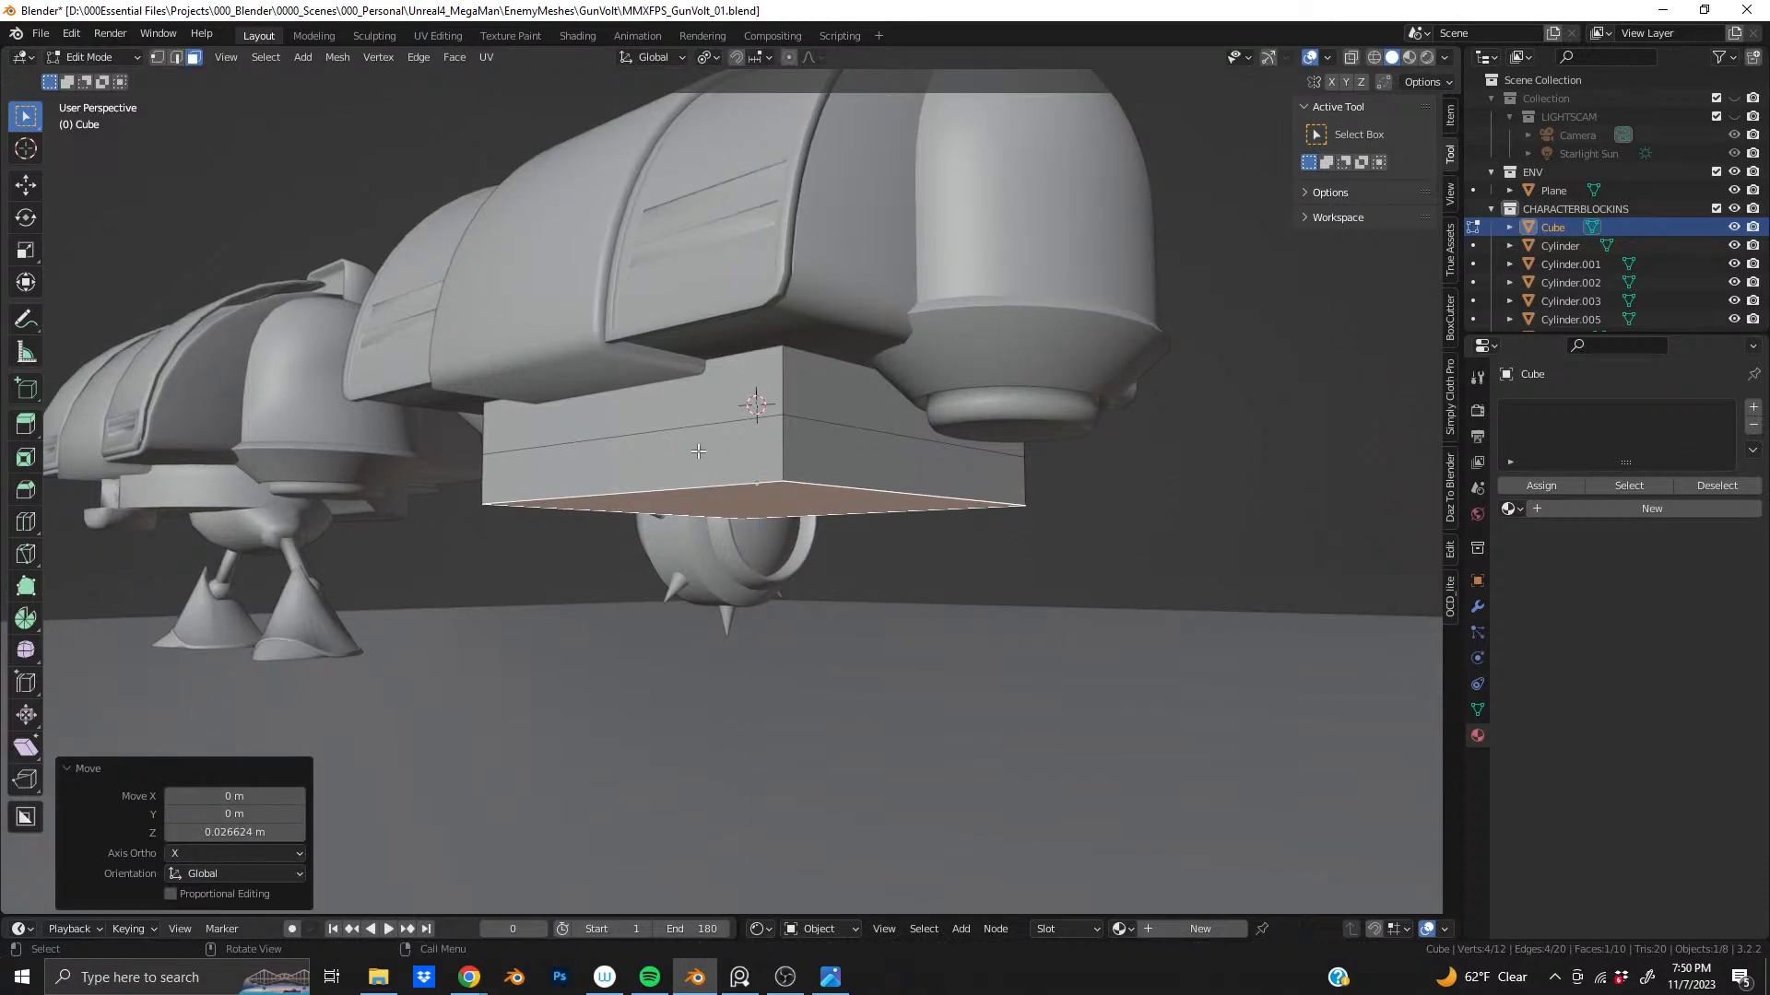
- Select the vertical edges at all four corners of the block, across both its upper and lower bands
mouse_move(701, 451)
alt+middle_down()
mouse_move(728, 475)
mouse_move(710, 469)
alt+middle_up()
key(2)
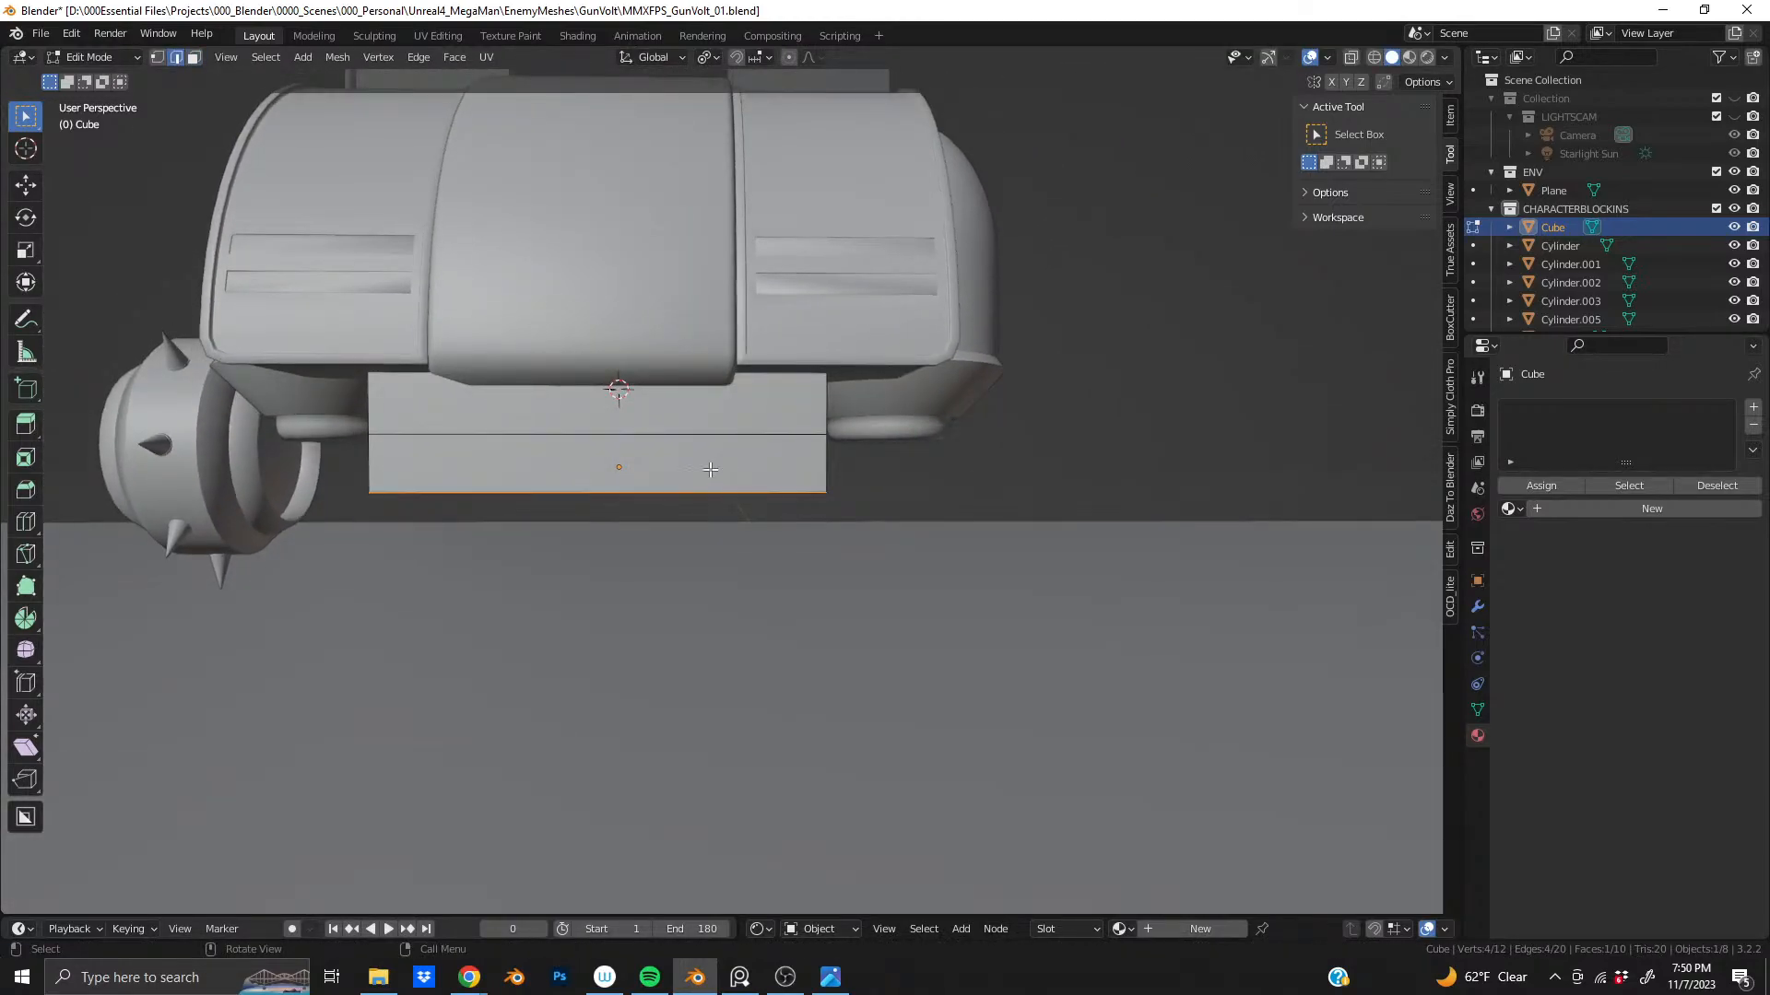
alt+click(376, 417)
alt+shift+click(843, 409)
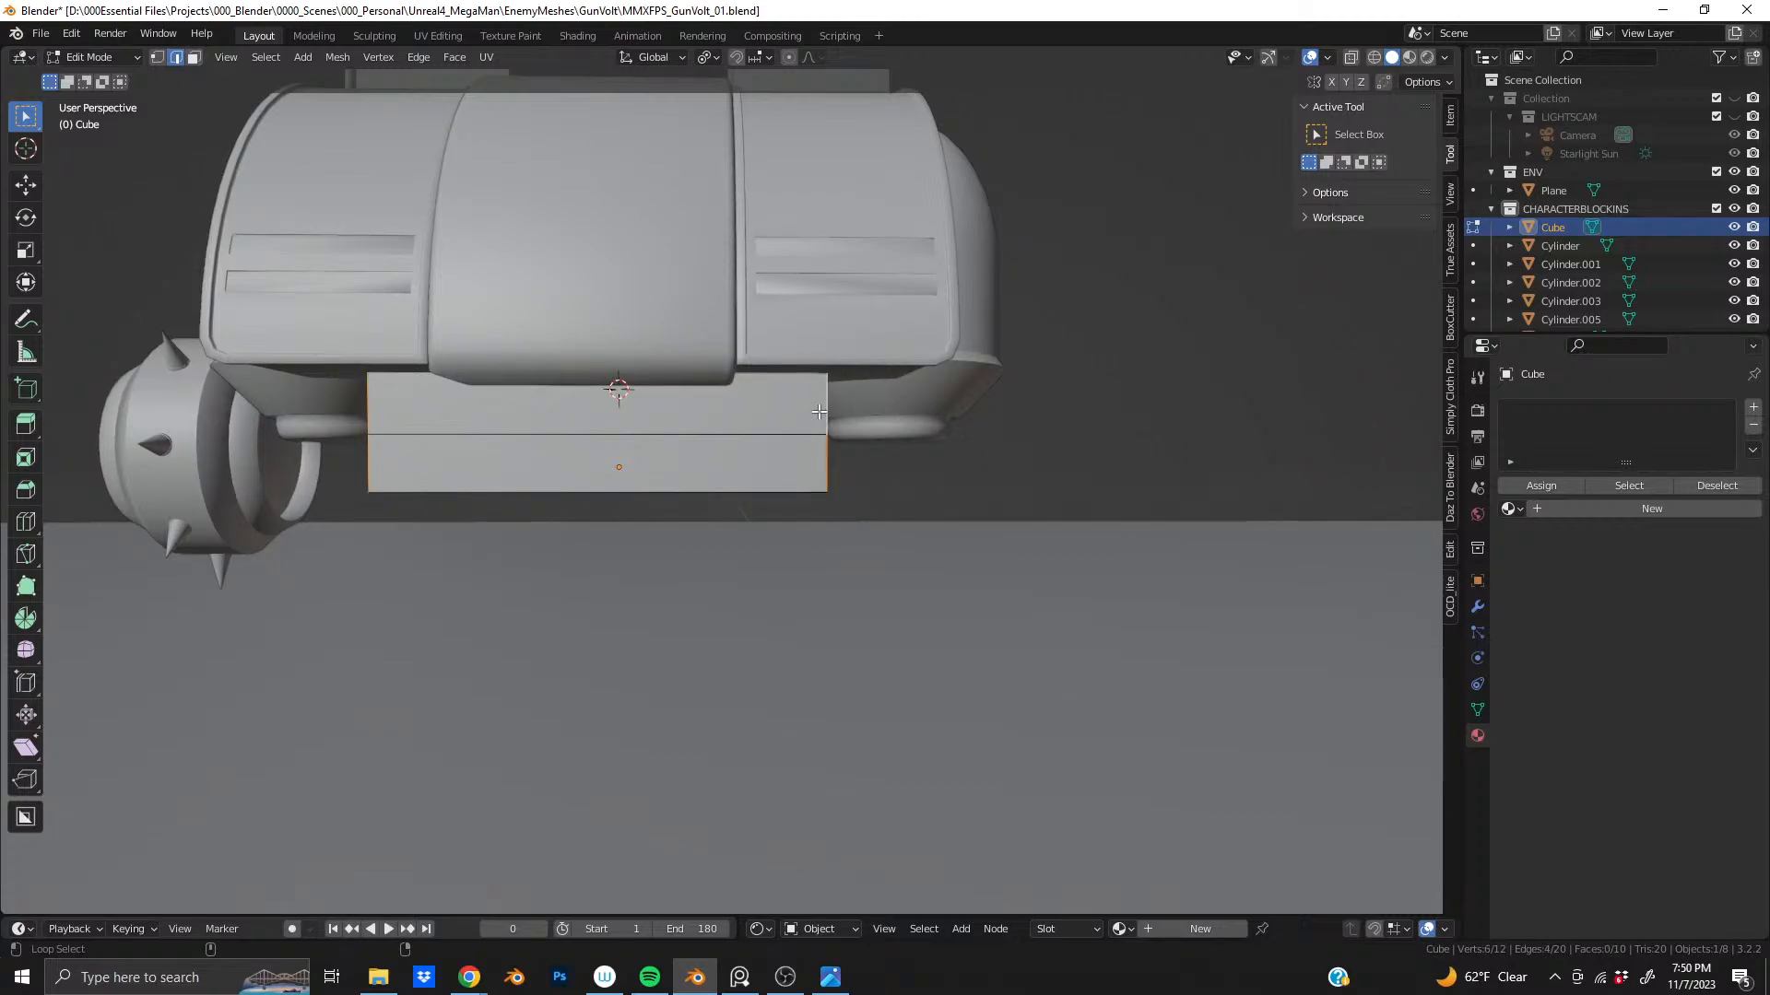
middle_drag(821, 411, 1244, 473)
alt+shift+click(763, 417)
alt+shift+click(704, 439)
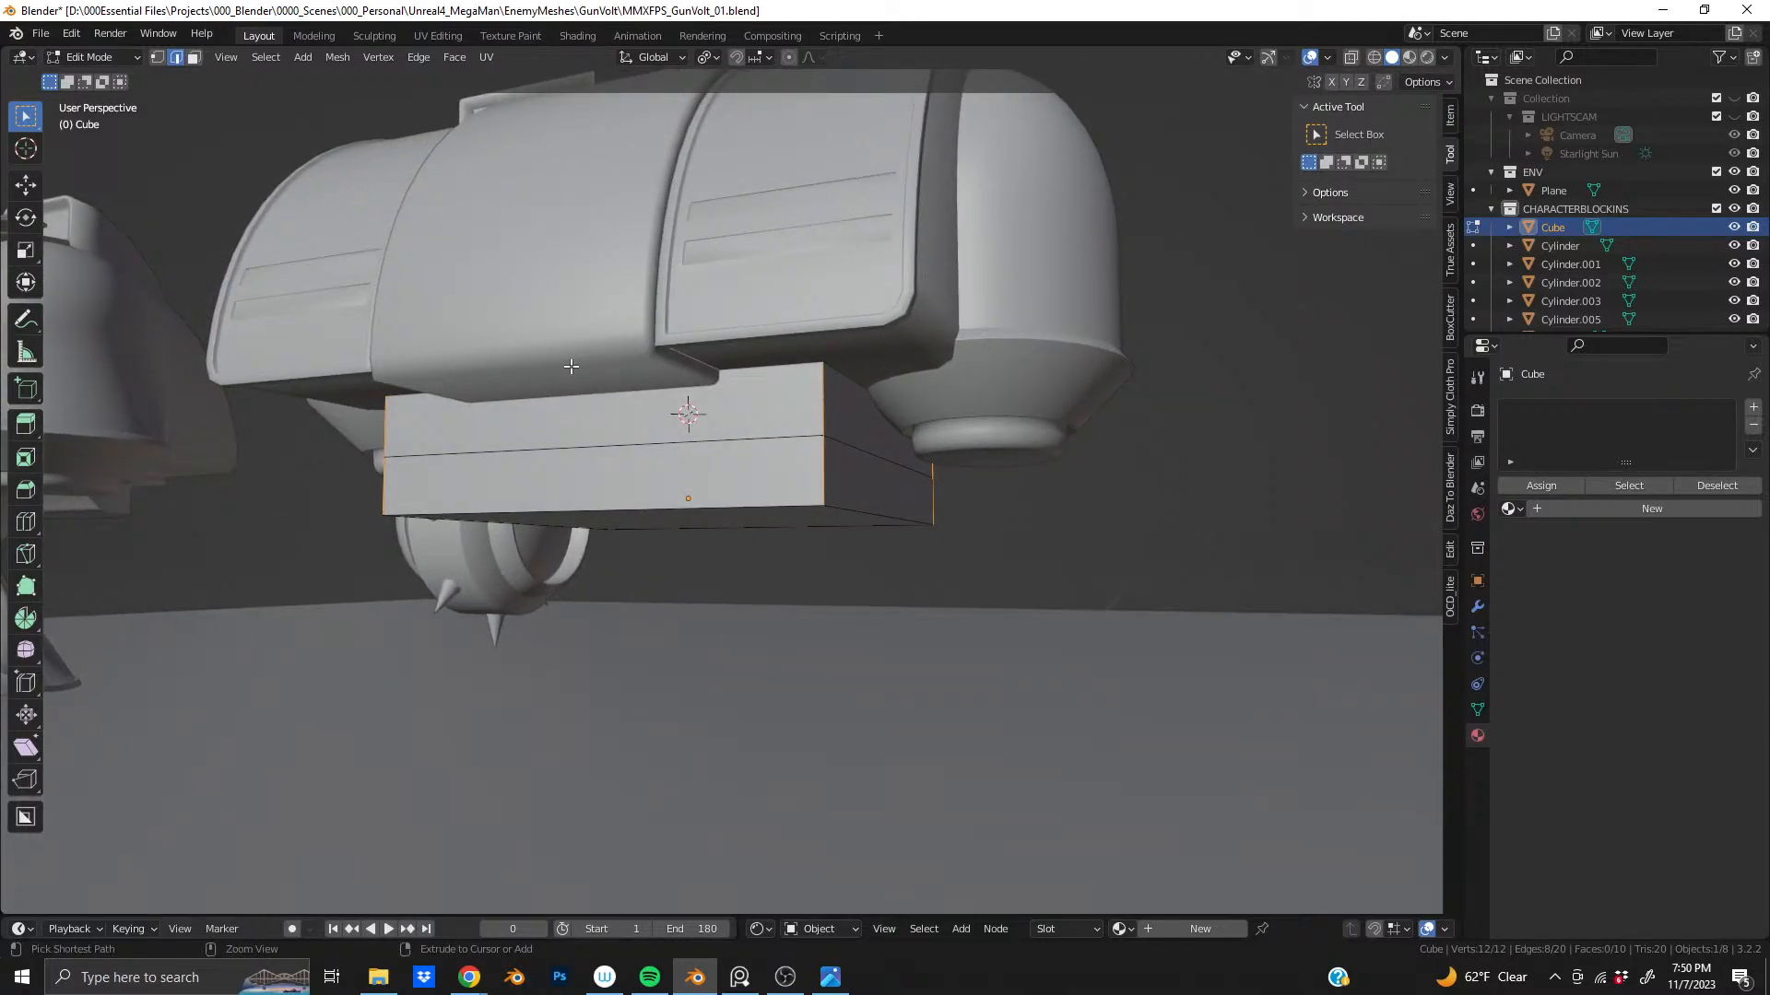
- Return to Object Mode and apply the block's scale only
key(Tab)
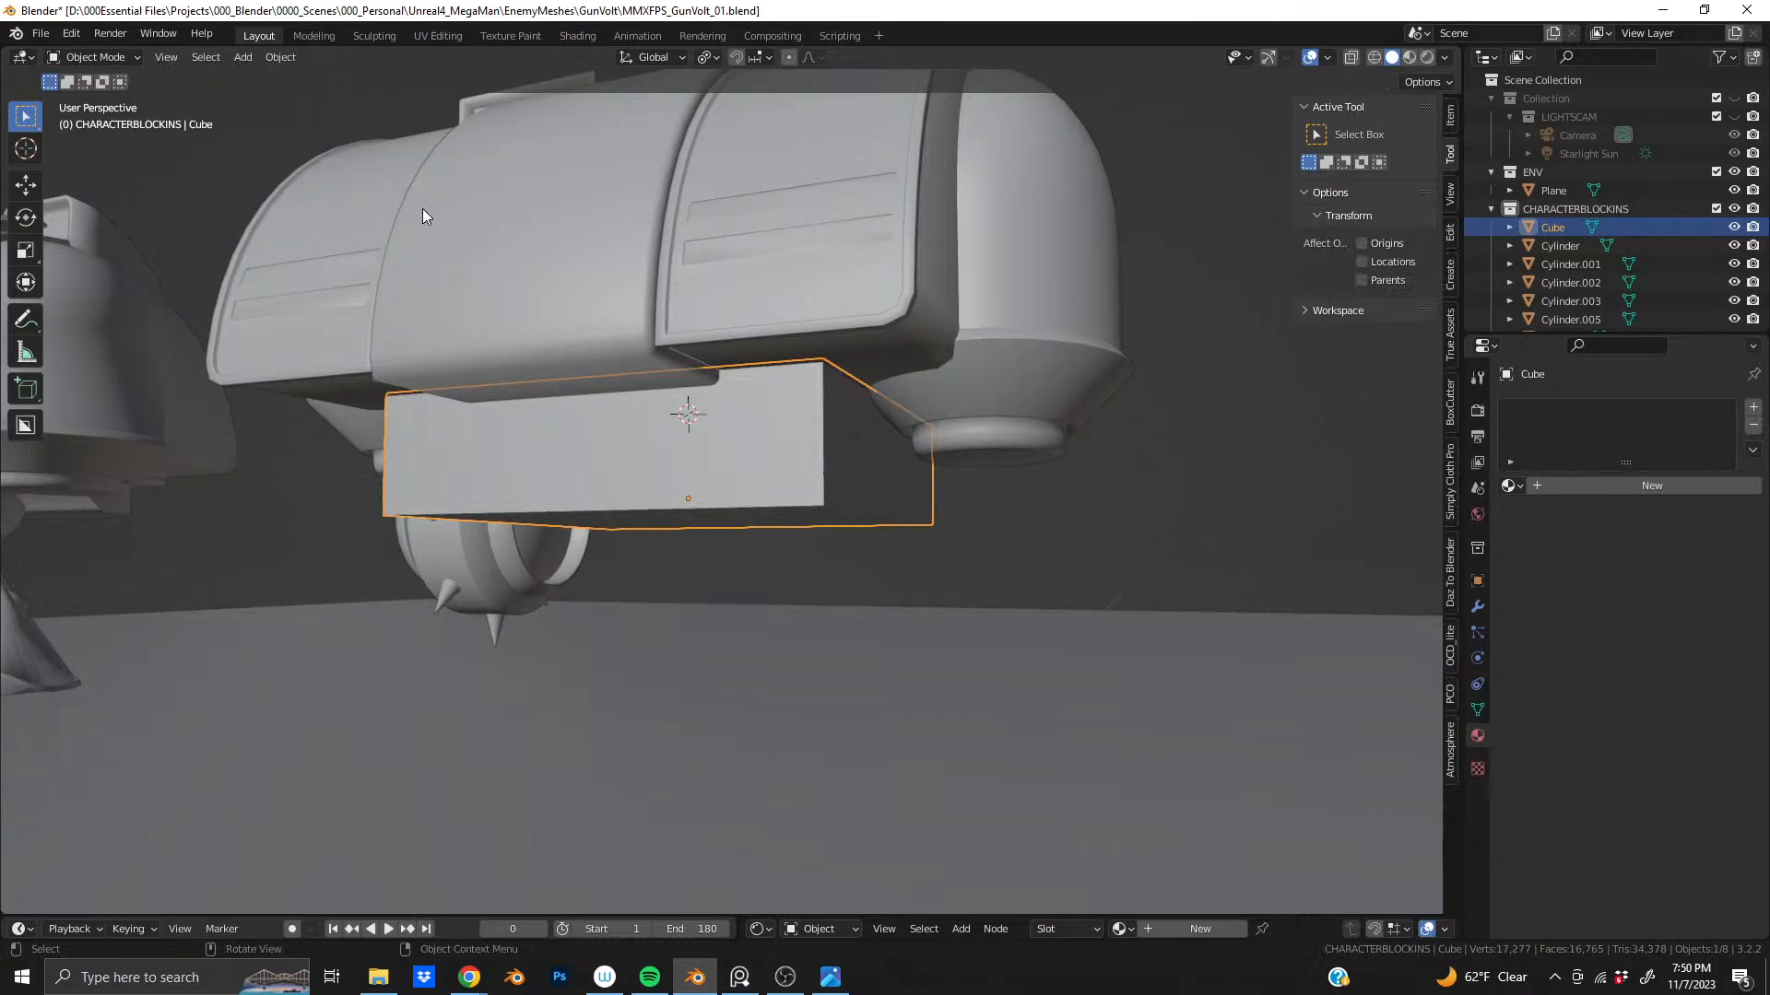
click(281, 57)
mouse_move(304, 152)
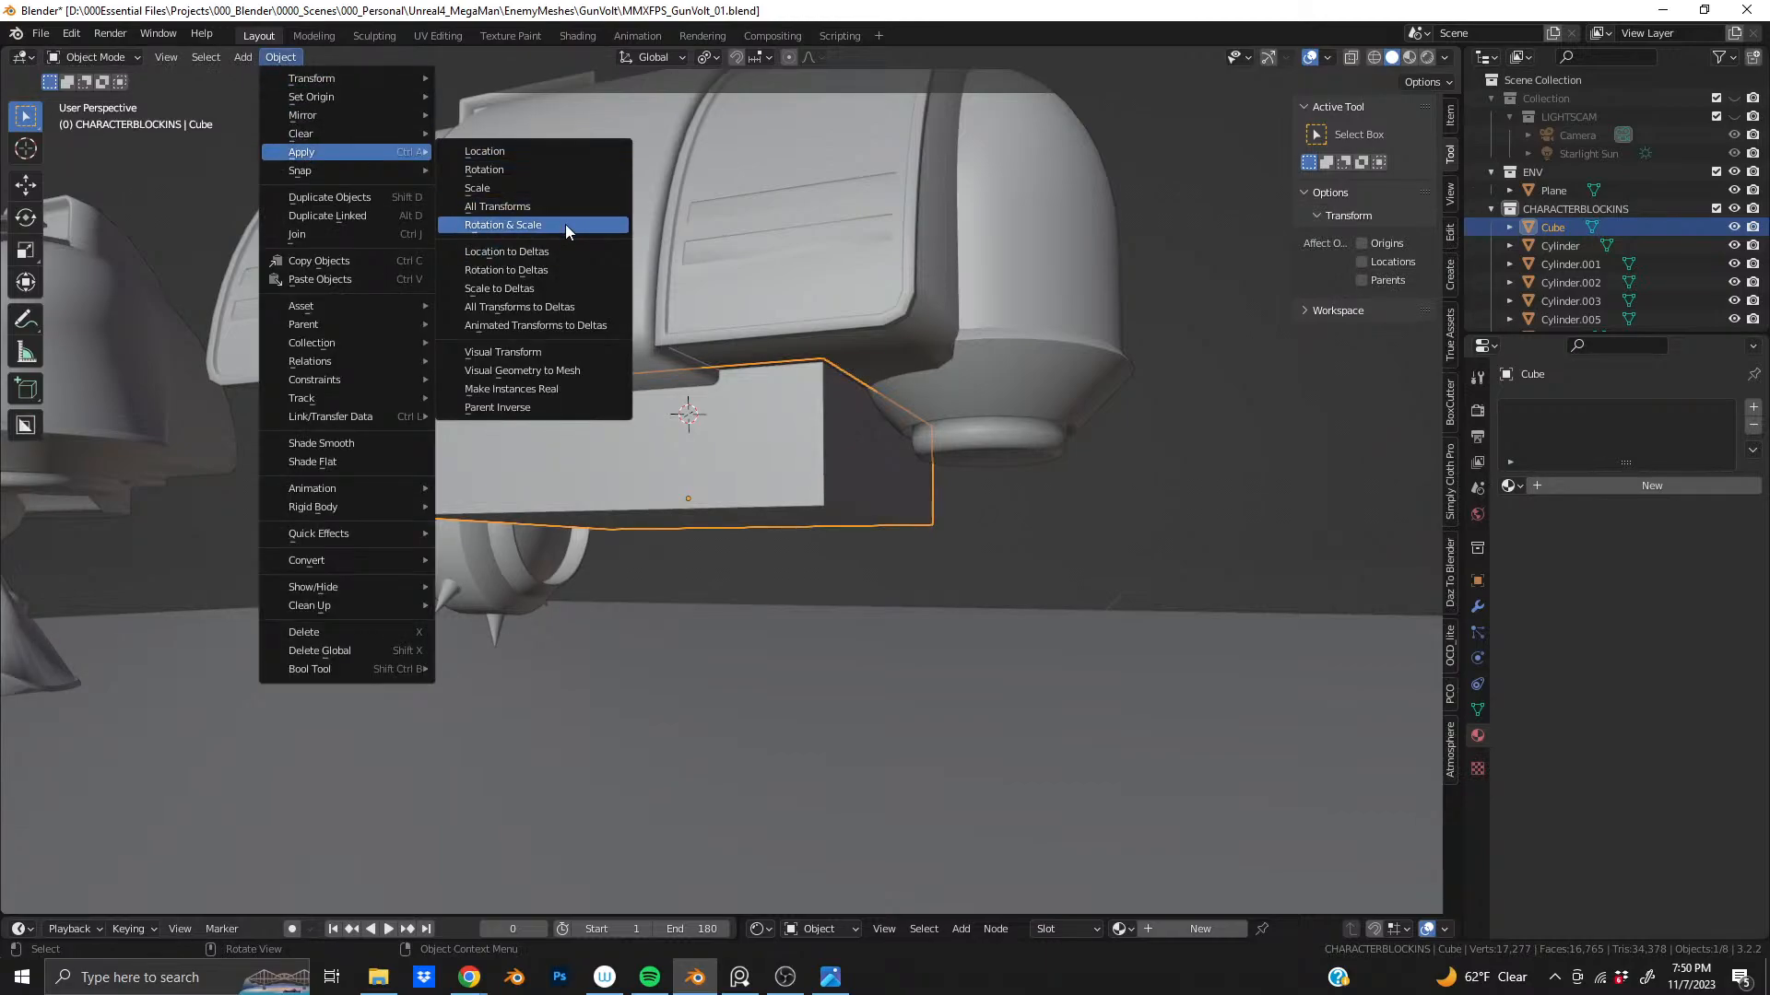
click(563, 189)
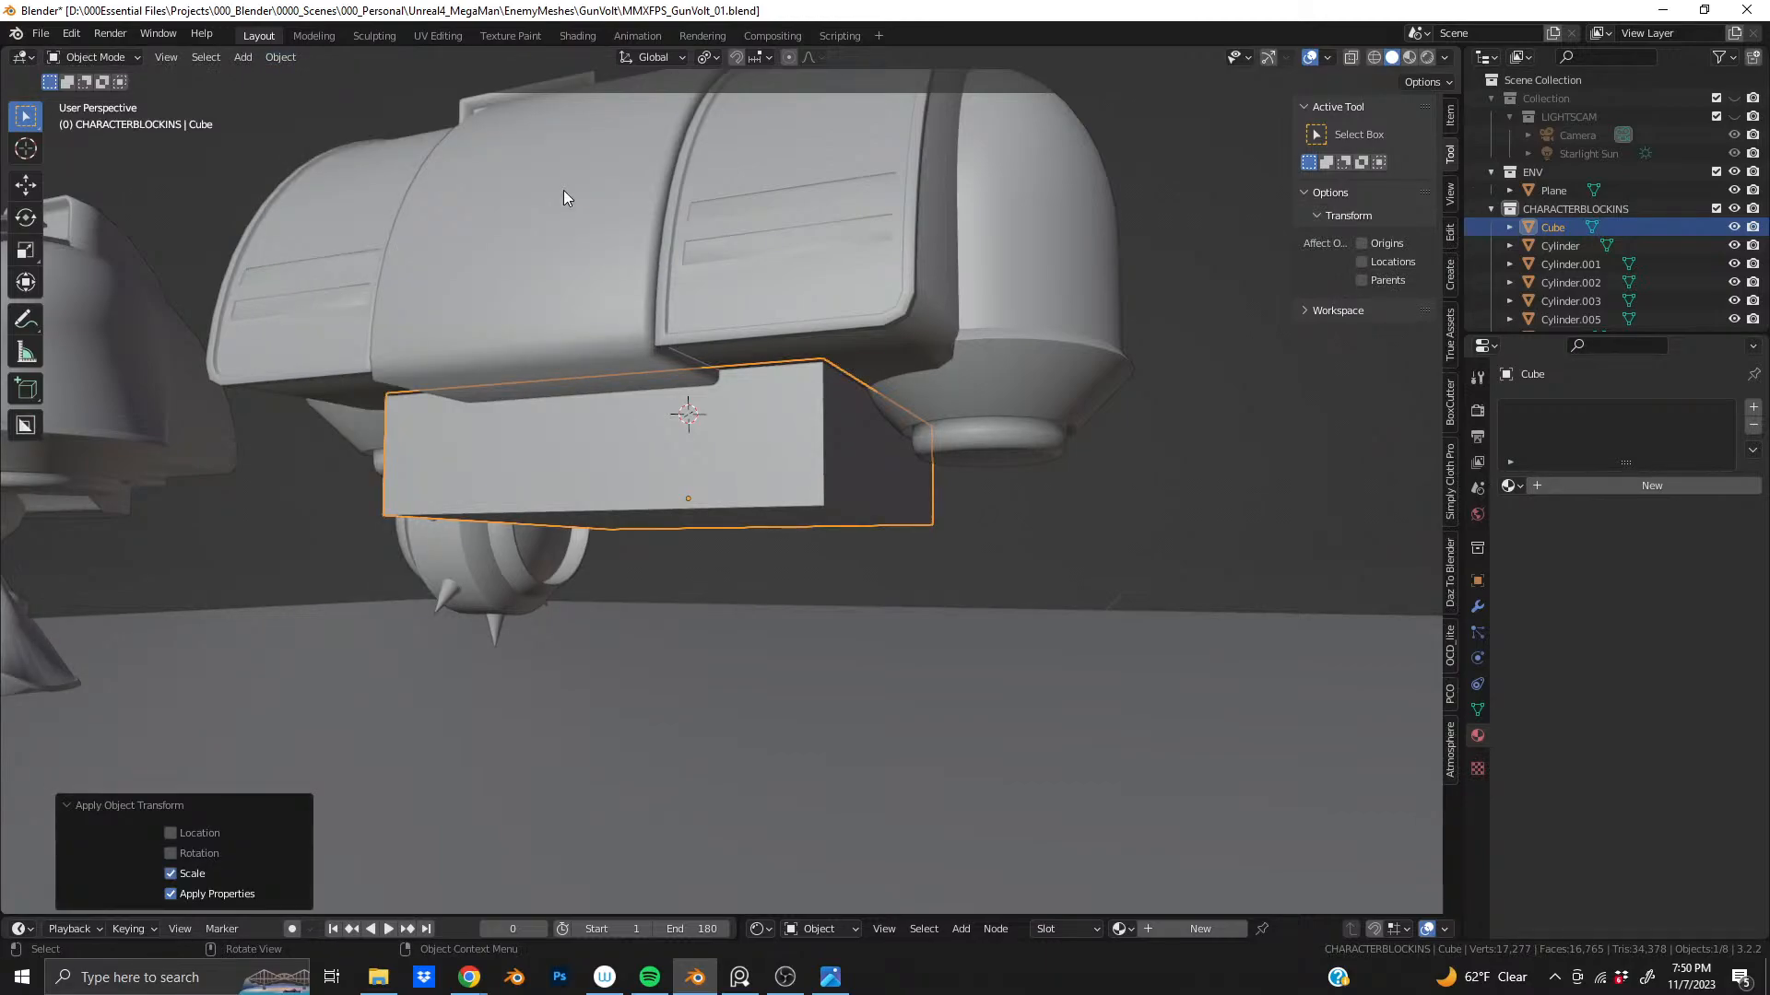
- Bevel the four selected vertical corners of the block to a width of about 0.172 m with 10 segments
key(Tab)
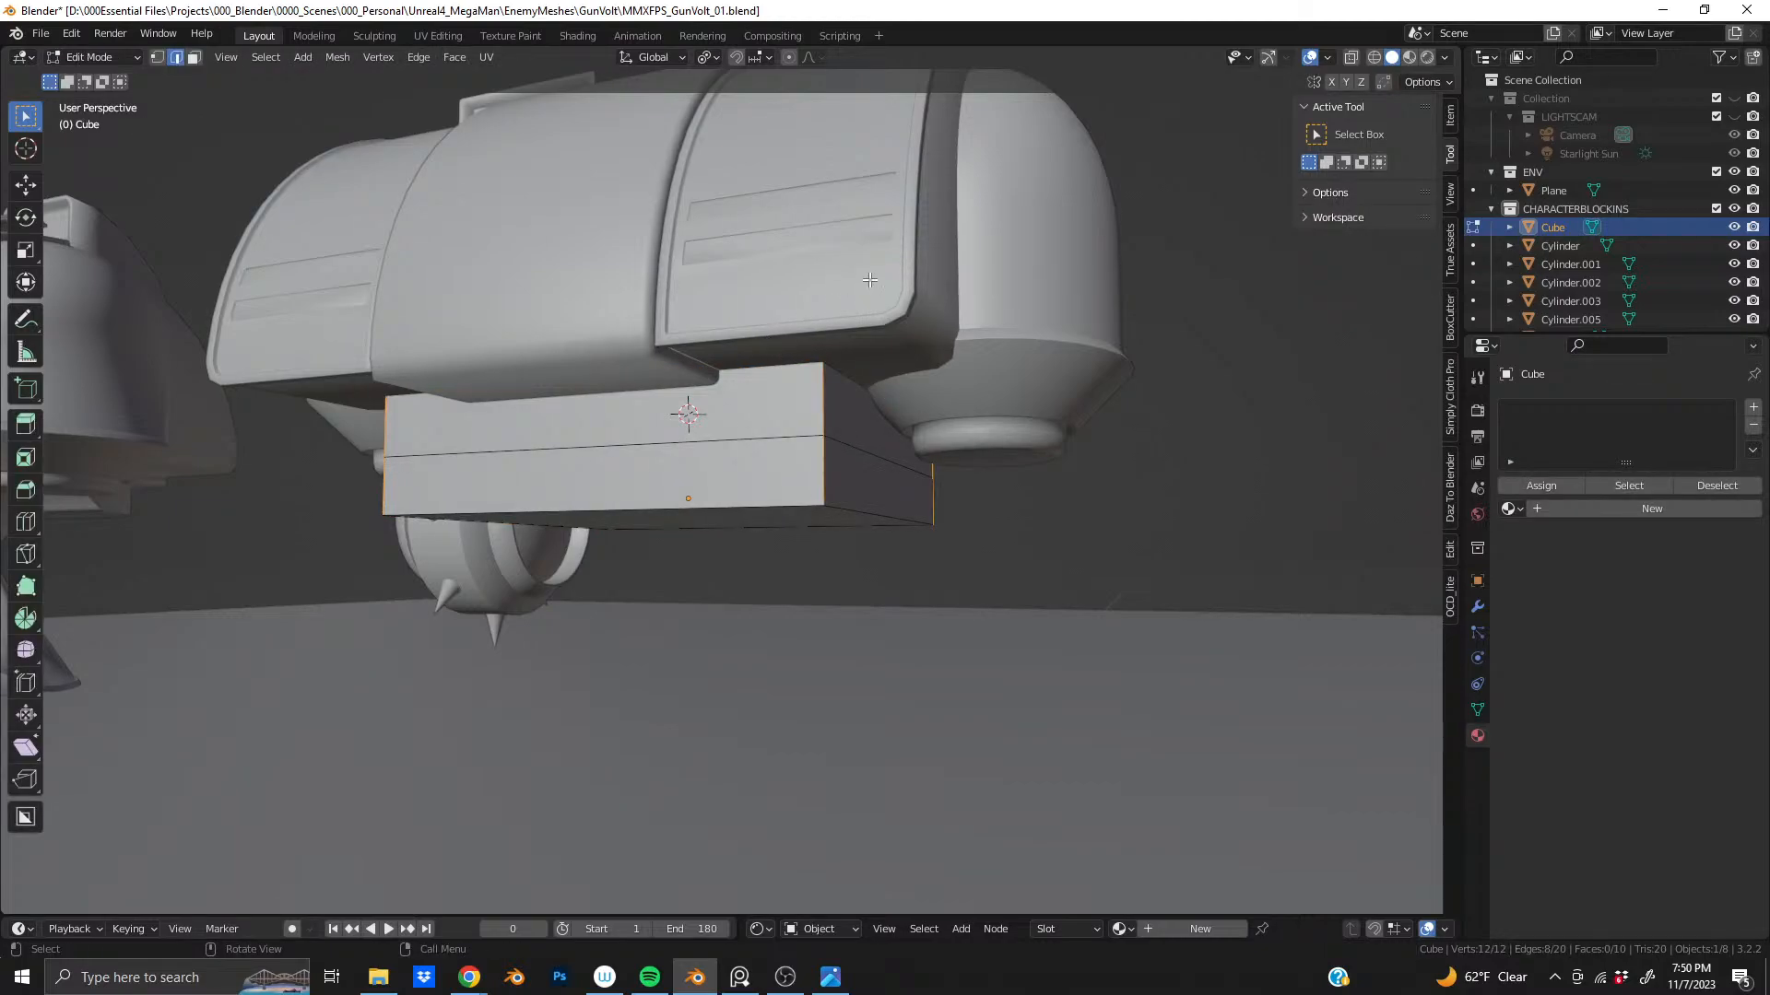
key(ctrl+b)
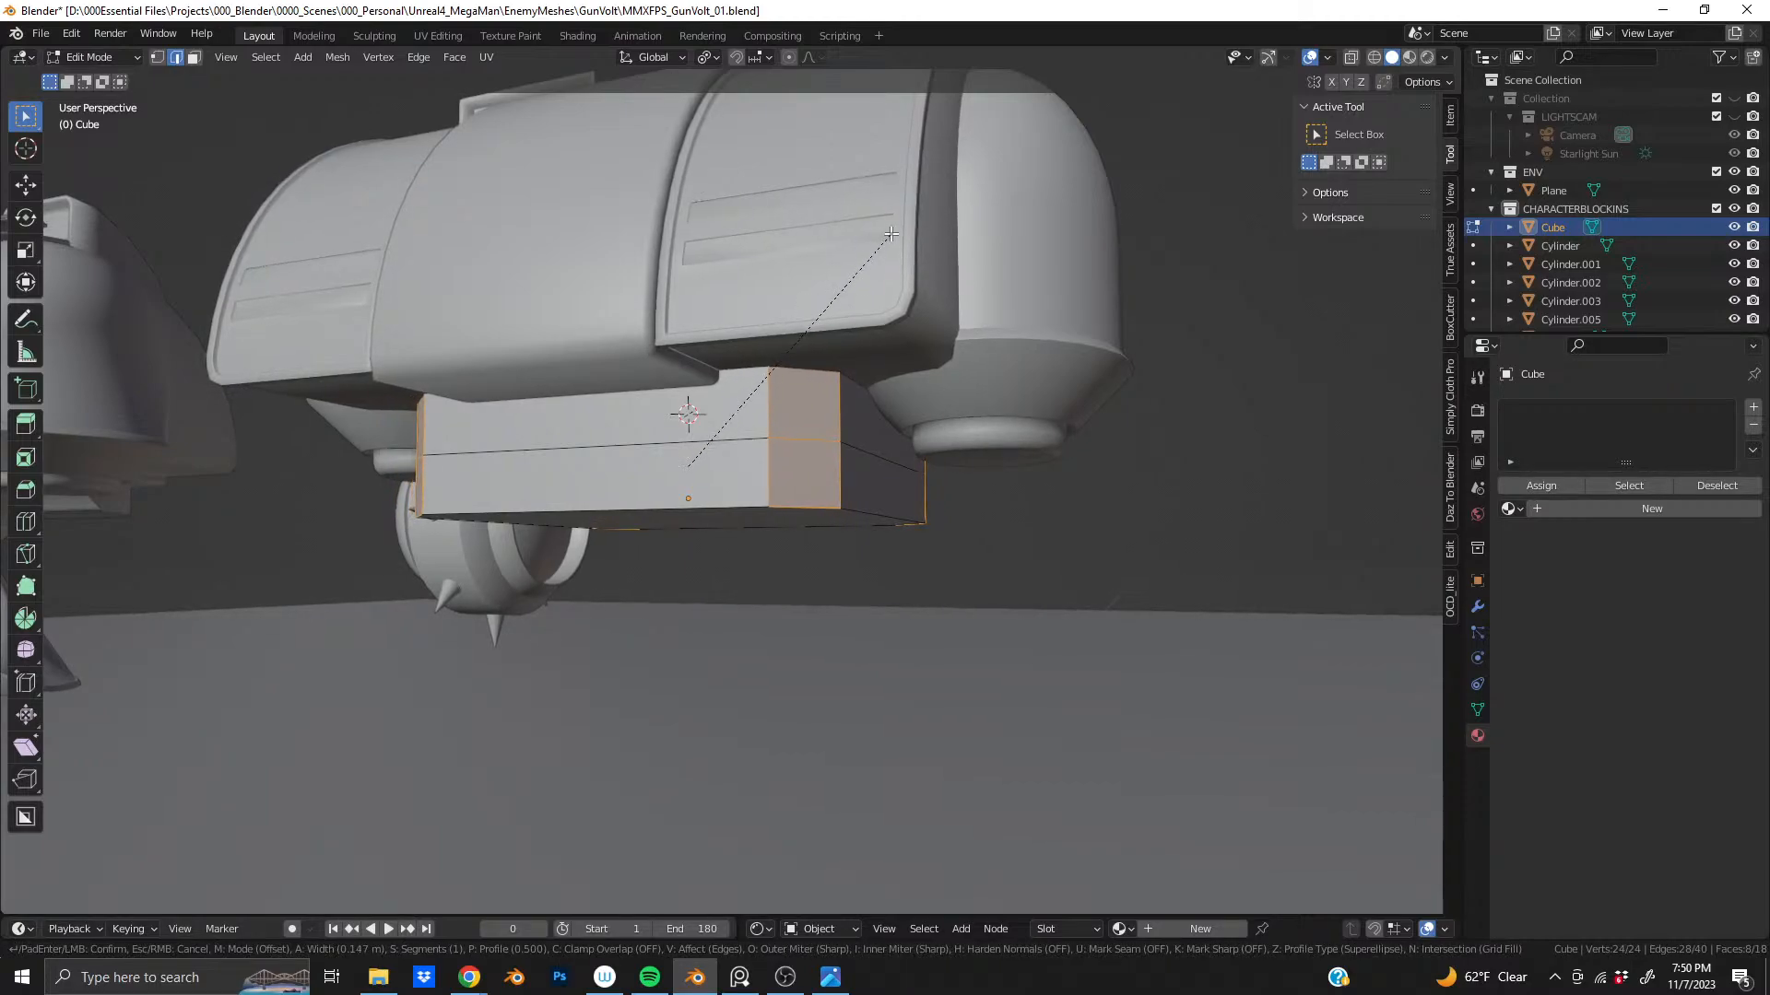
scroll(894, 228, up, 1)
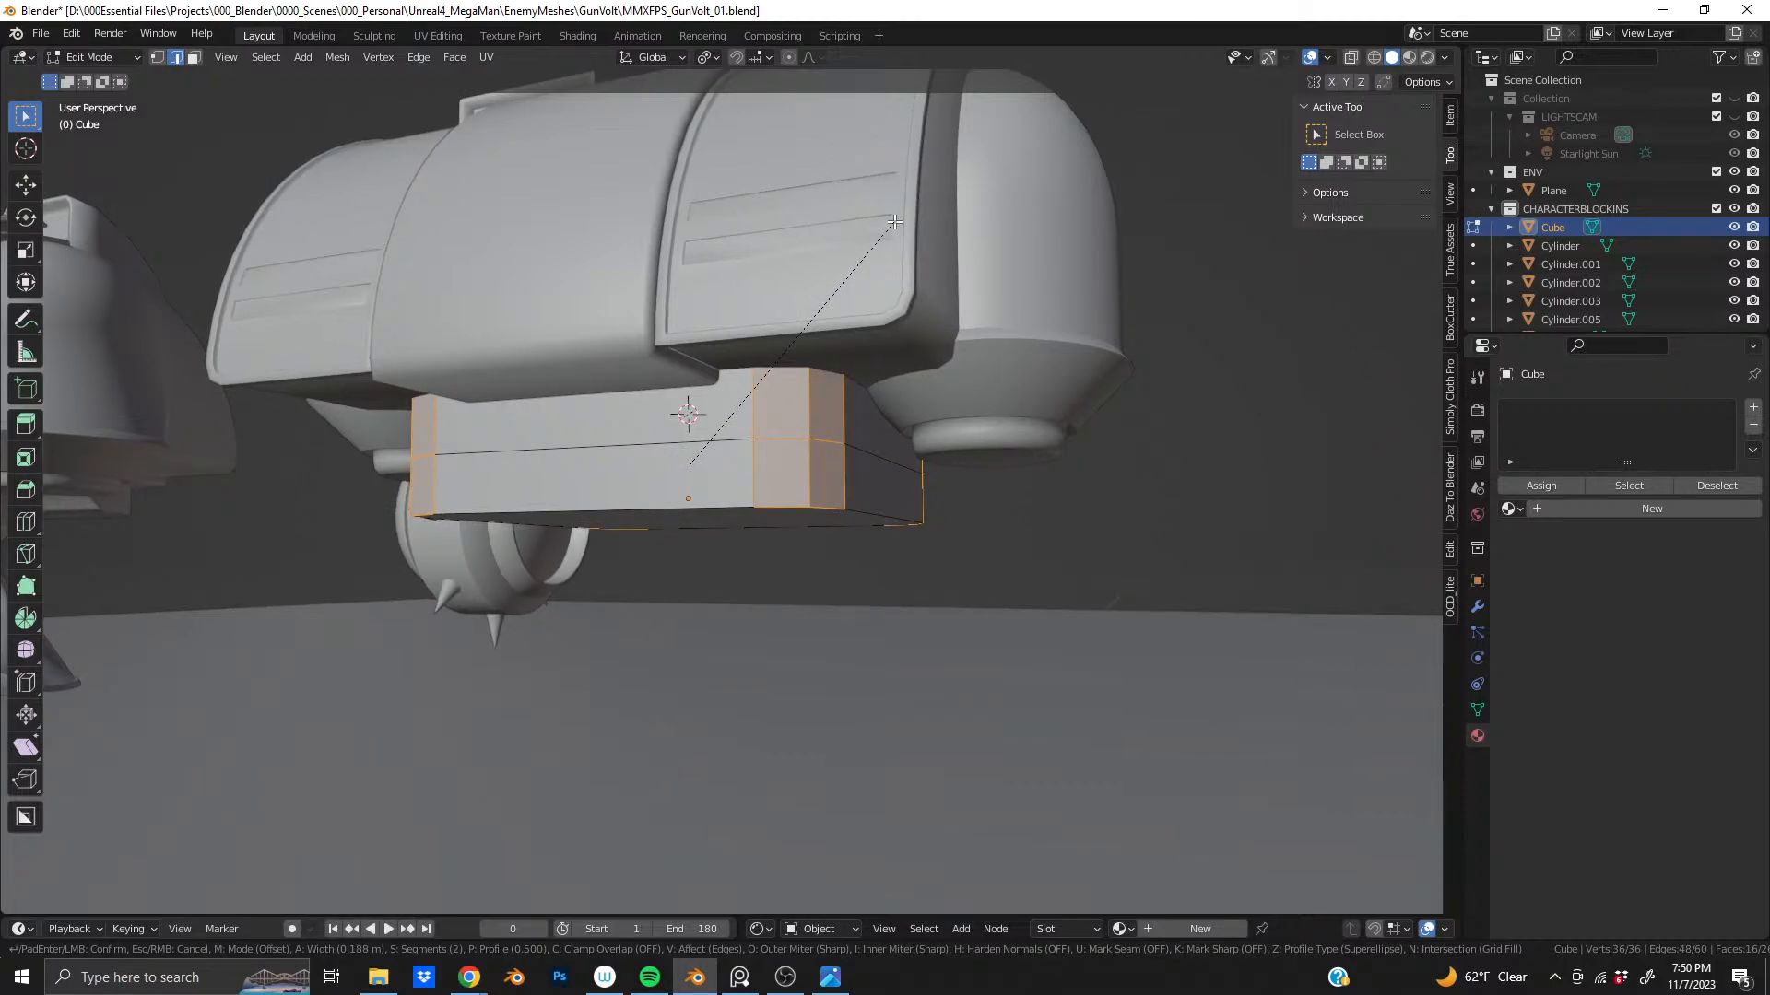
scroll(894, 222, up, 4)
scroll(892, 222, up, 2)
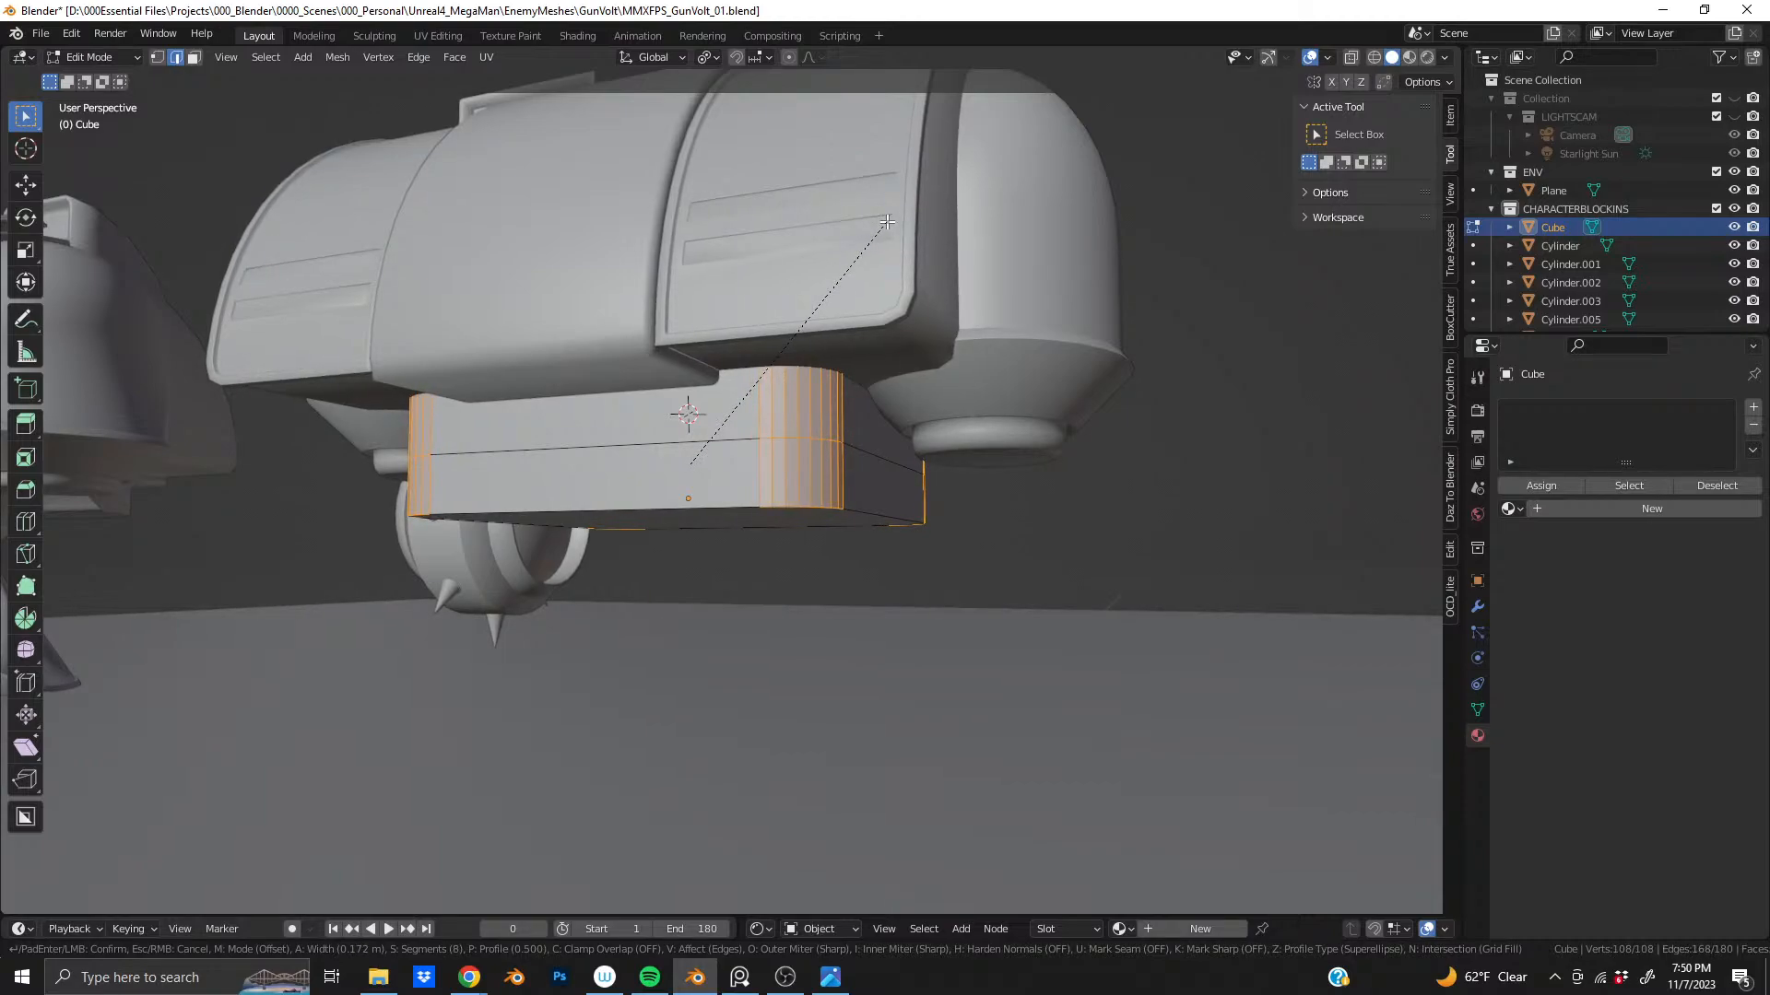
scroll(887, 223, up, 2)
click(887, 222)
middle_drag(887, 222, 592, 177)
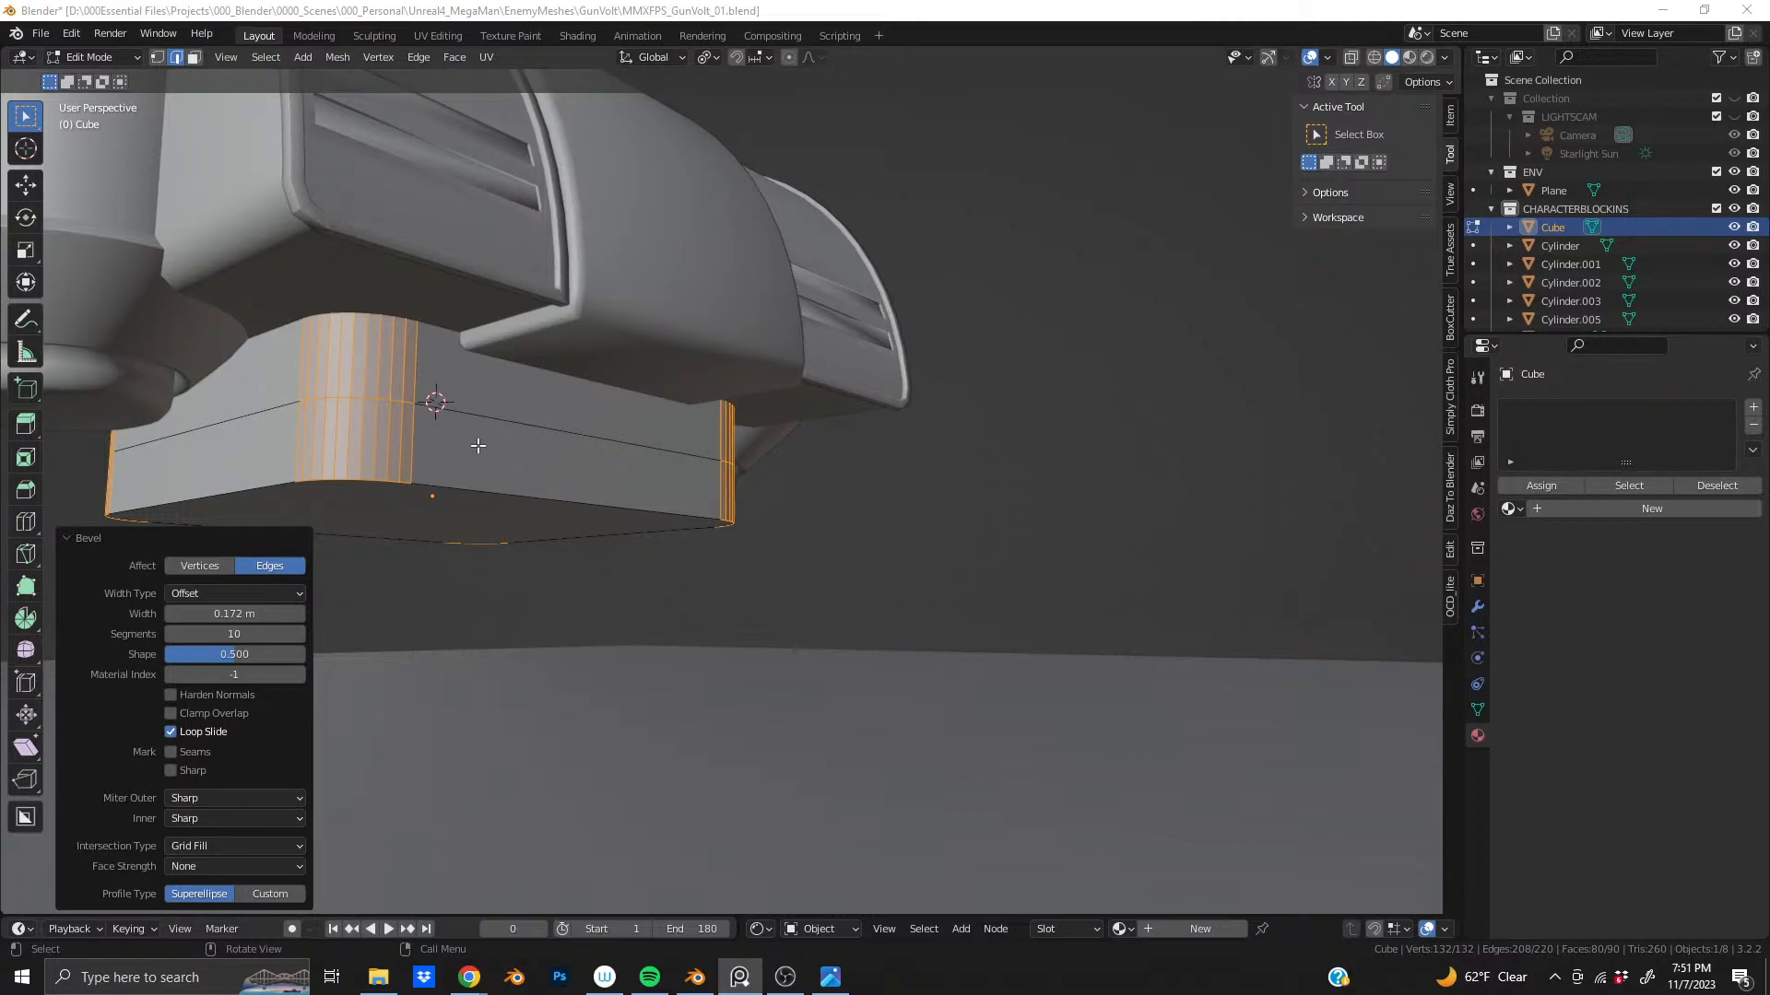
- Add a horizontal loop cut around the block's upper band and slide it fully down onto the dividing edge
middle_drag(493, 445, 435, 451)
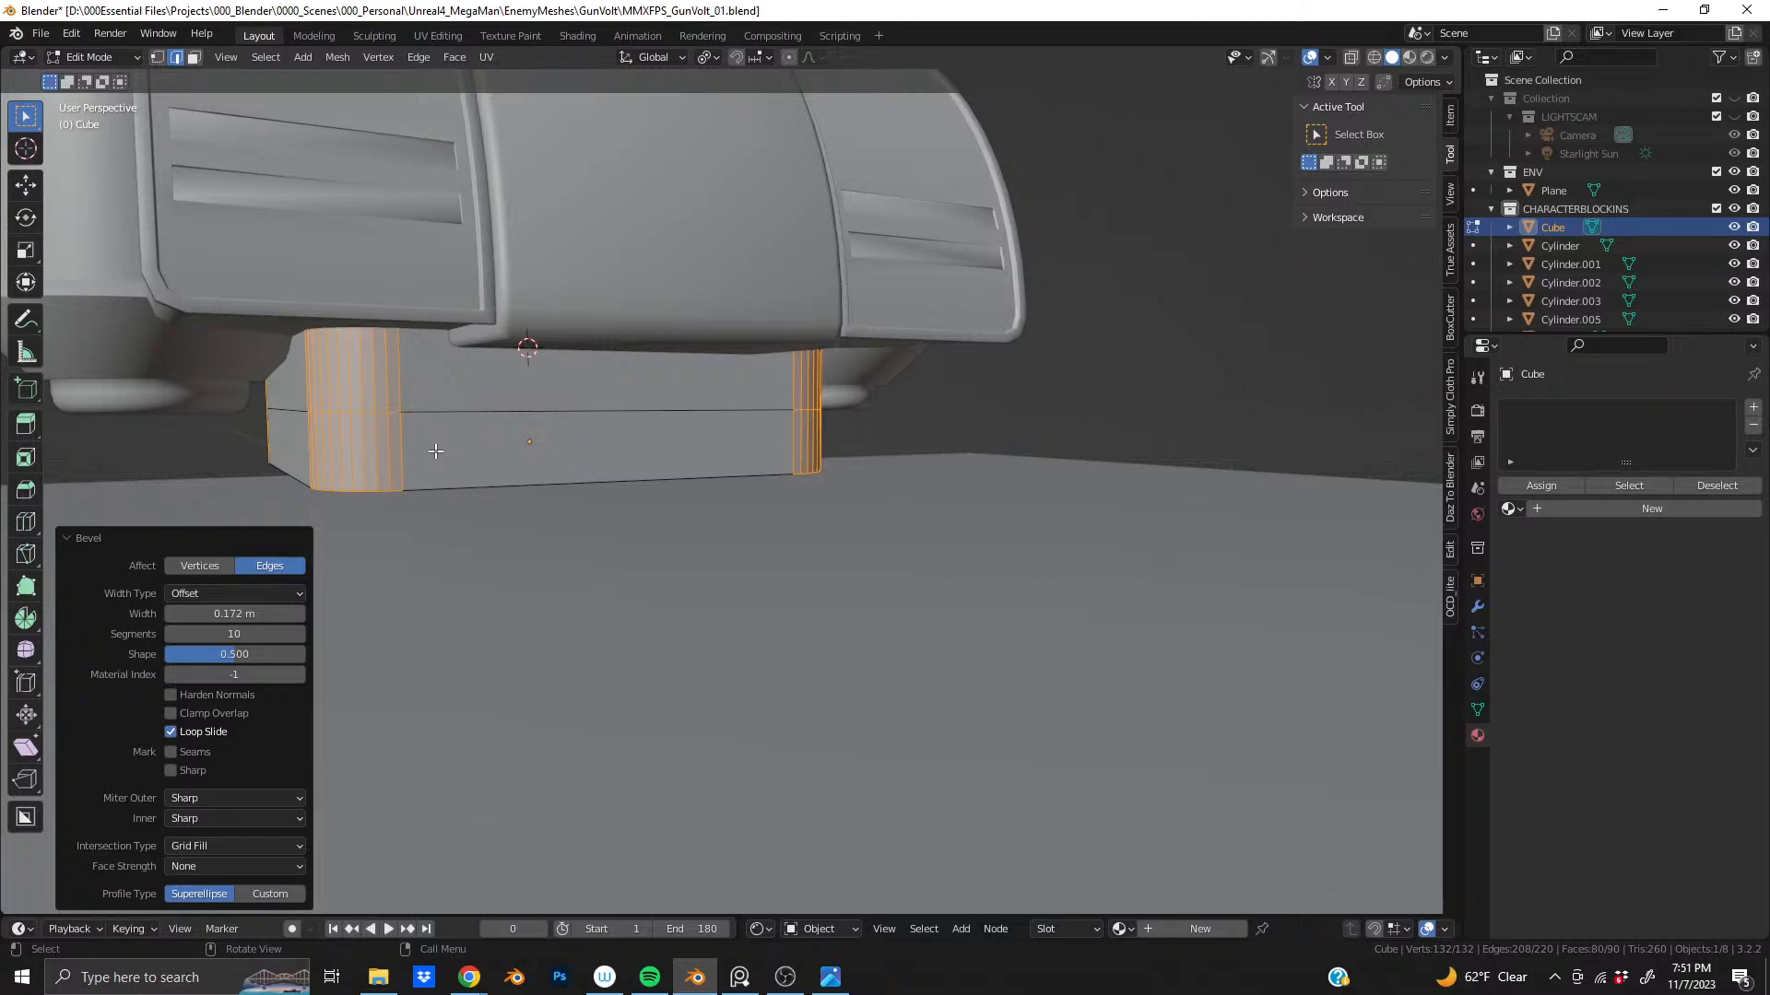
middle_drag(436, 451, 558, 429)
key(3)
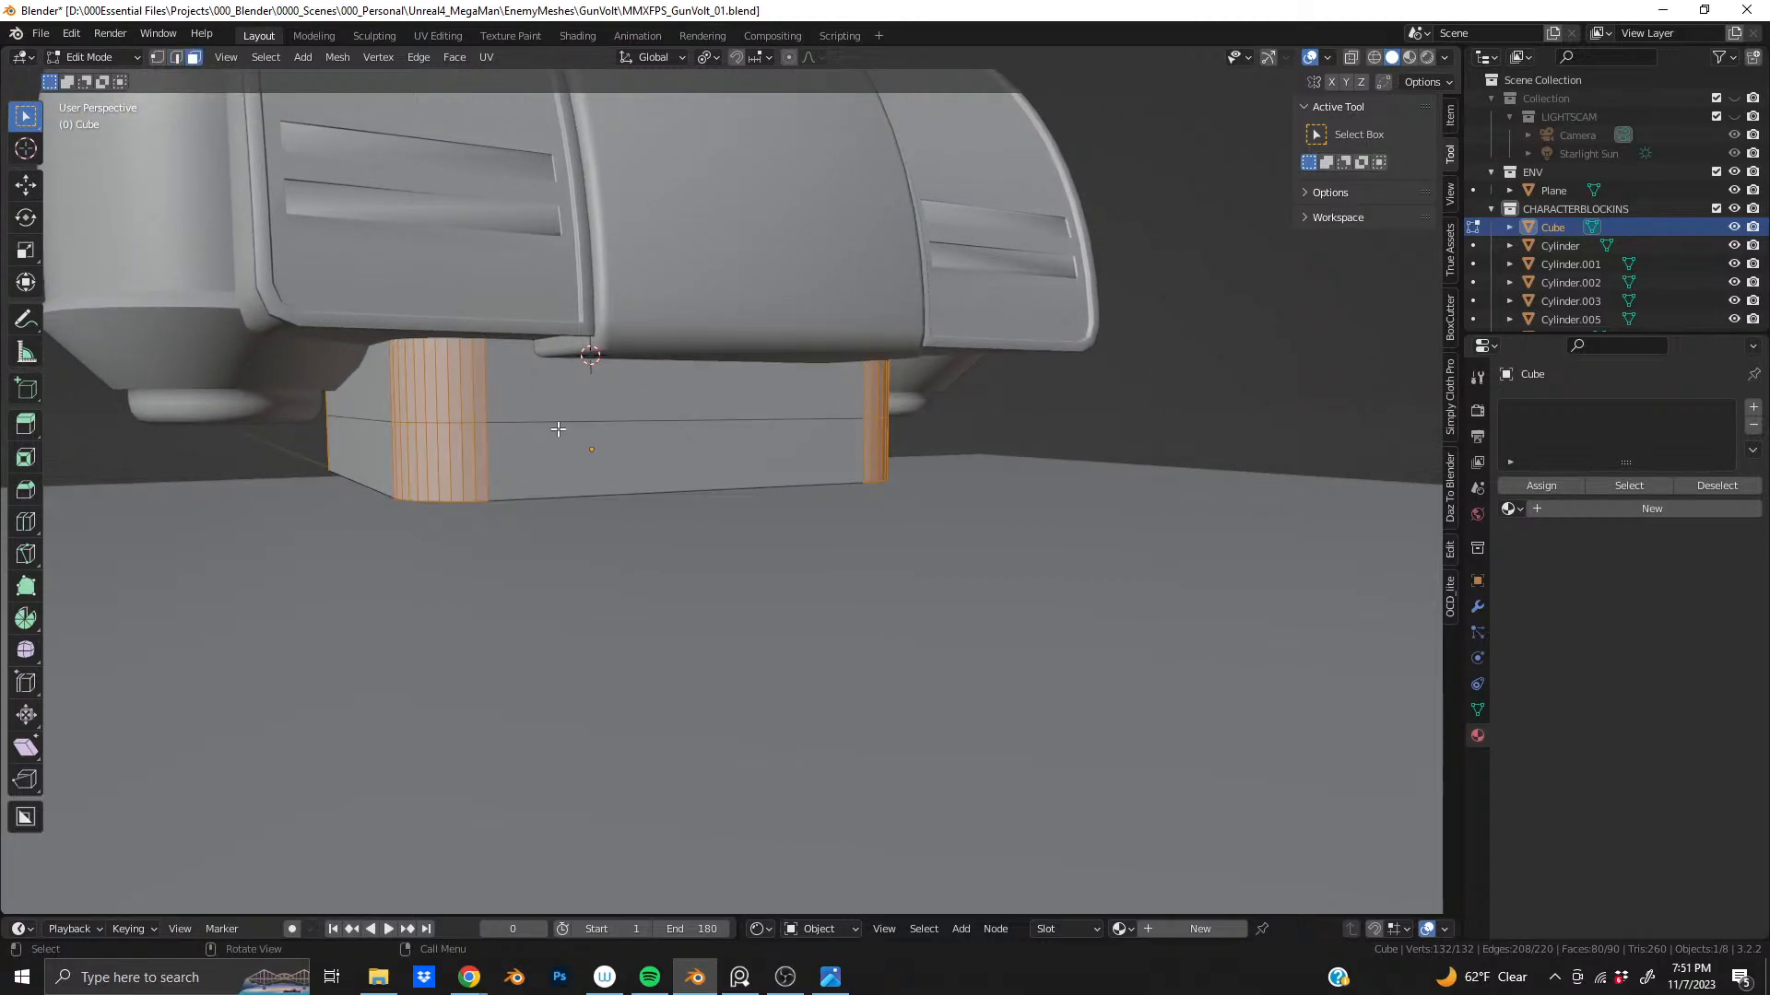
alt+click(490, 391)
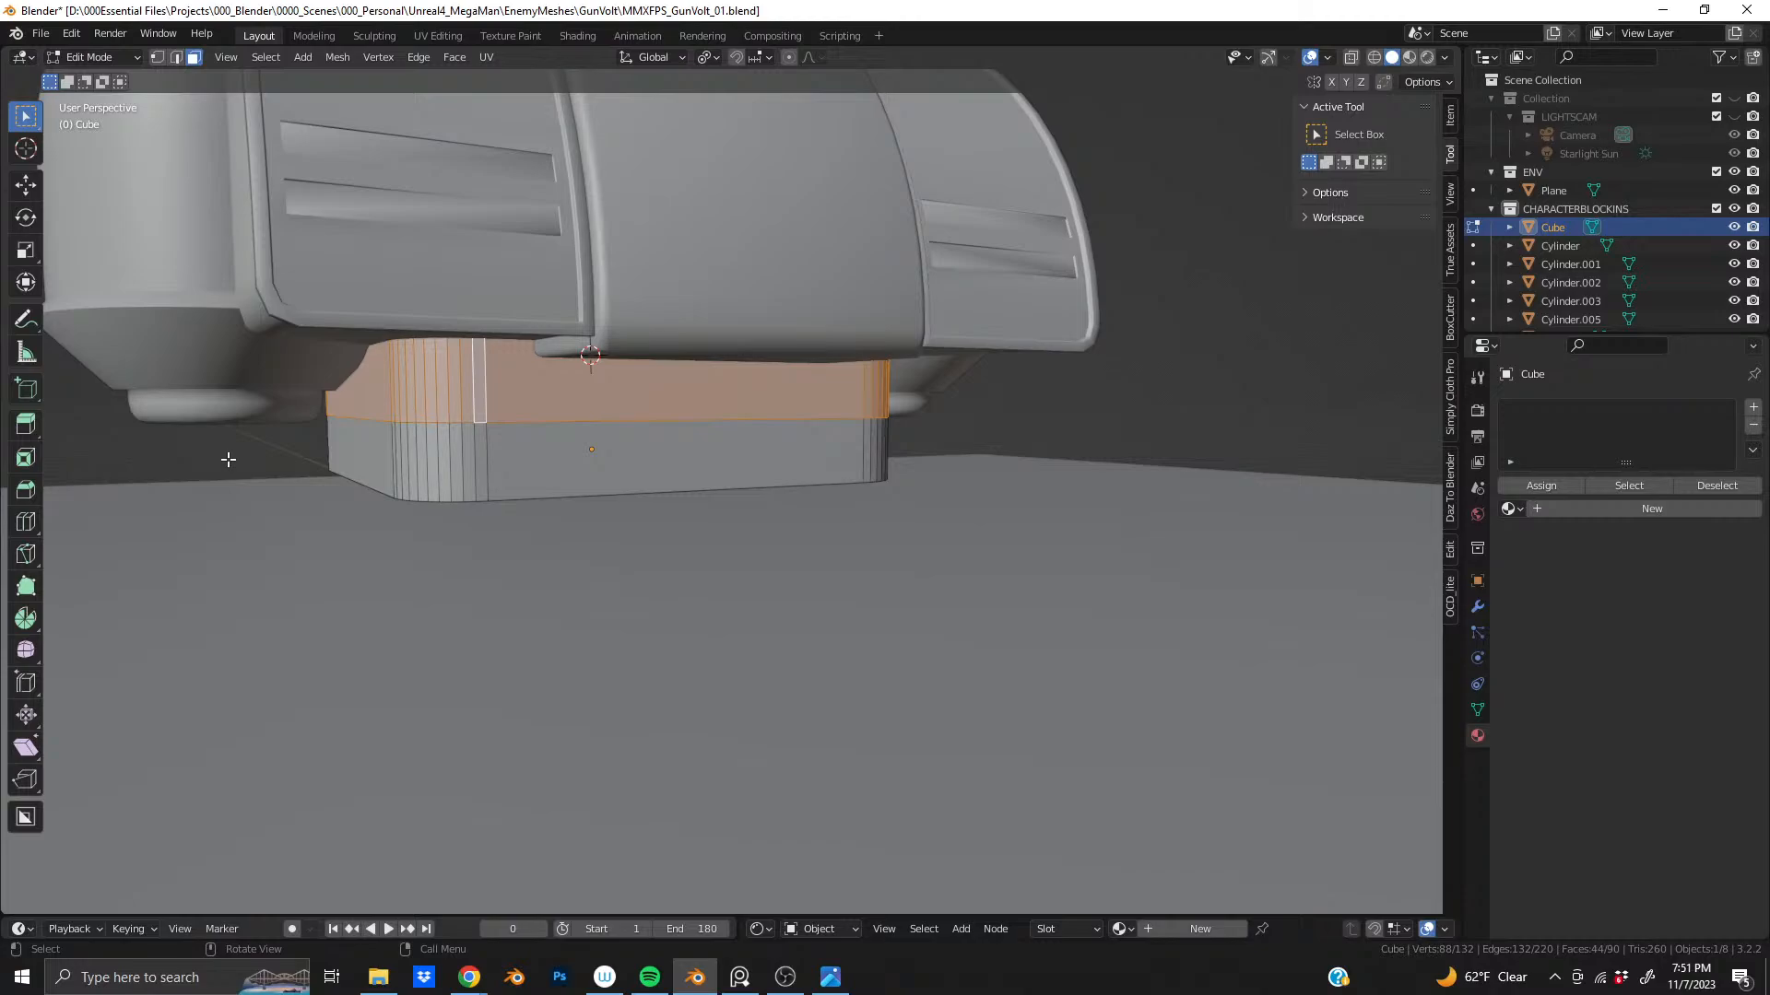
key(ctrl+r)
click(380, 417)
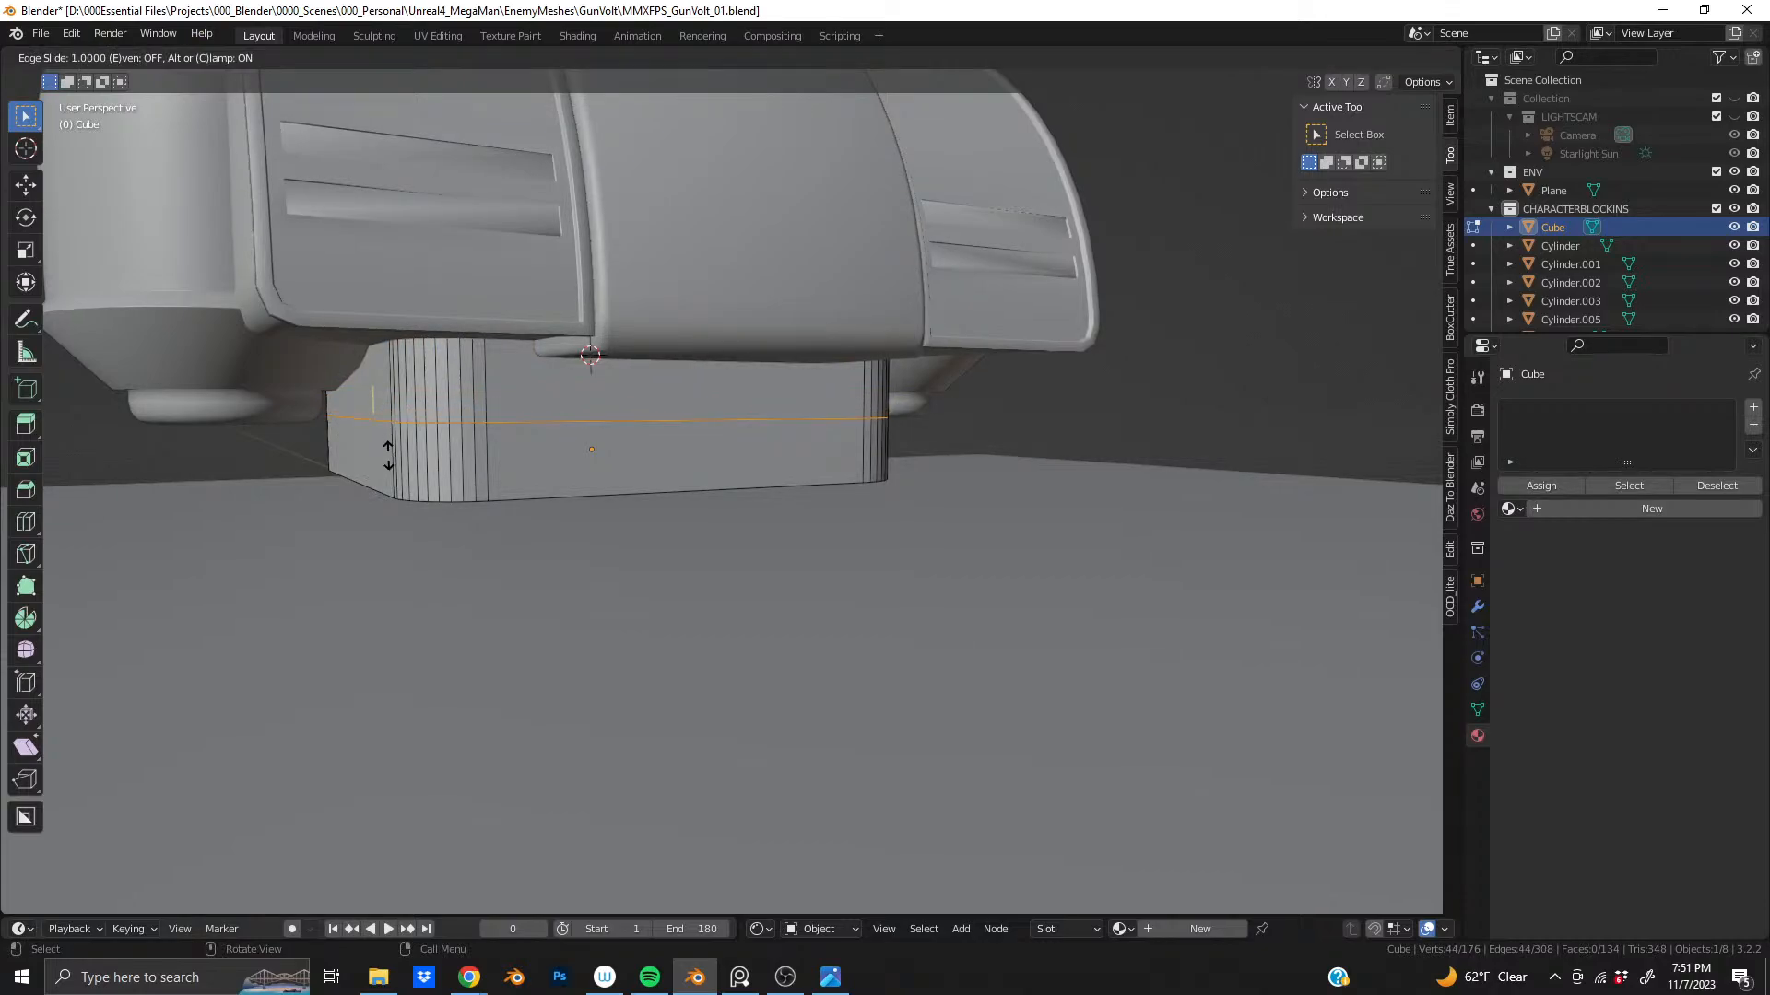
click(392, 461)
- Select the upper band's face loop and scale it to about 0.959 in X and Y, keeping its Z height
key(3)
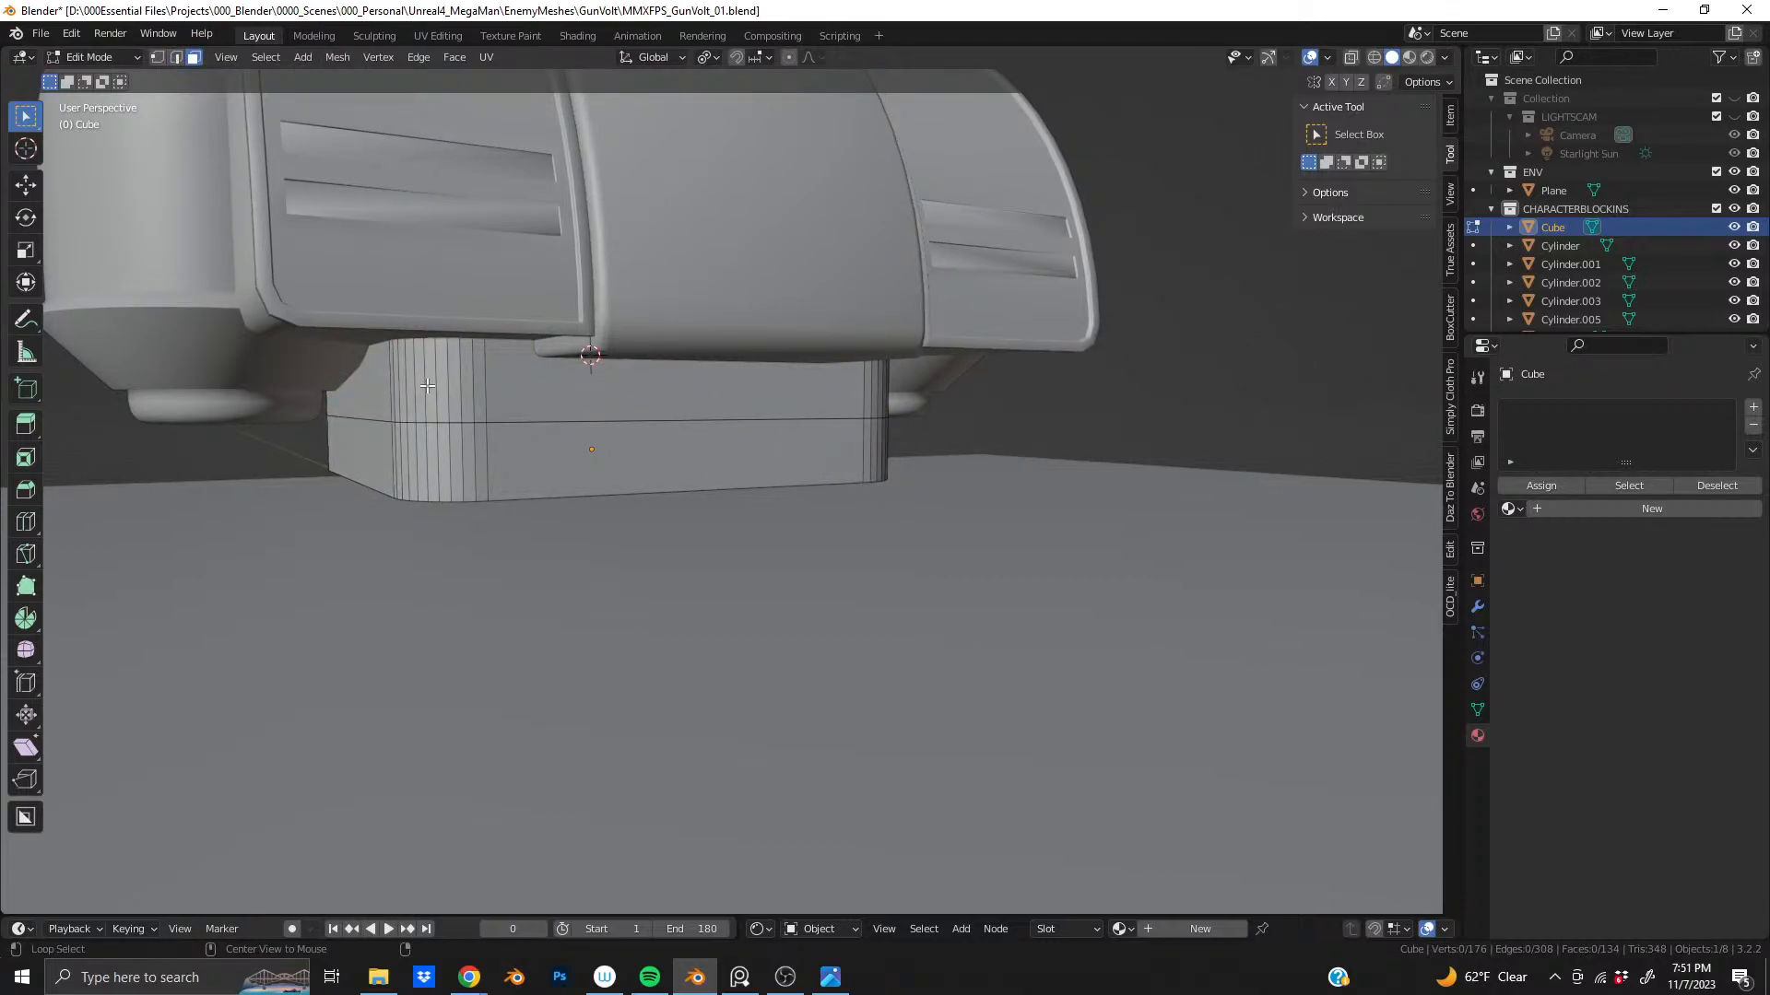
alt+click(428, 391)
key(s)
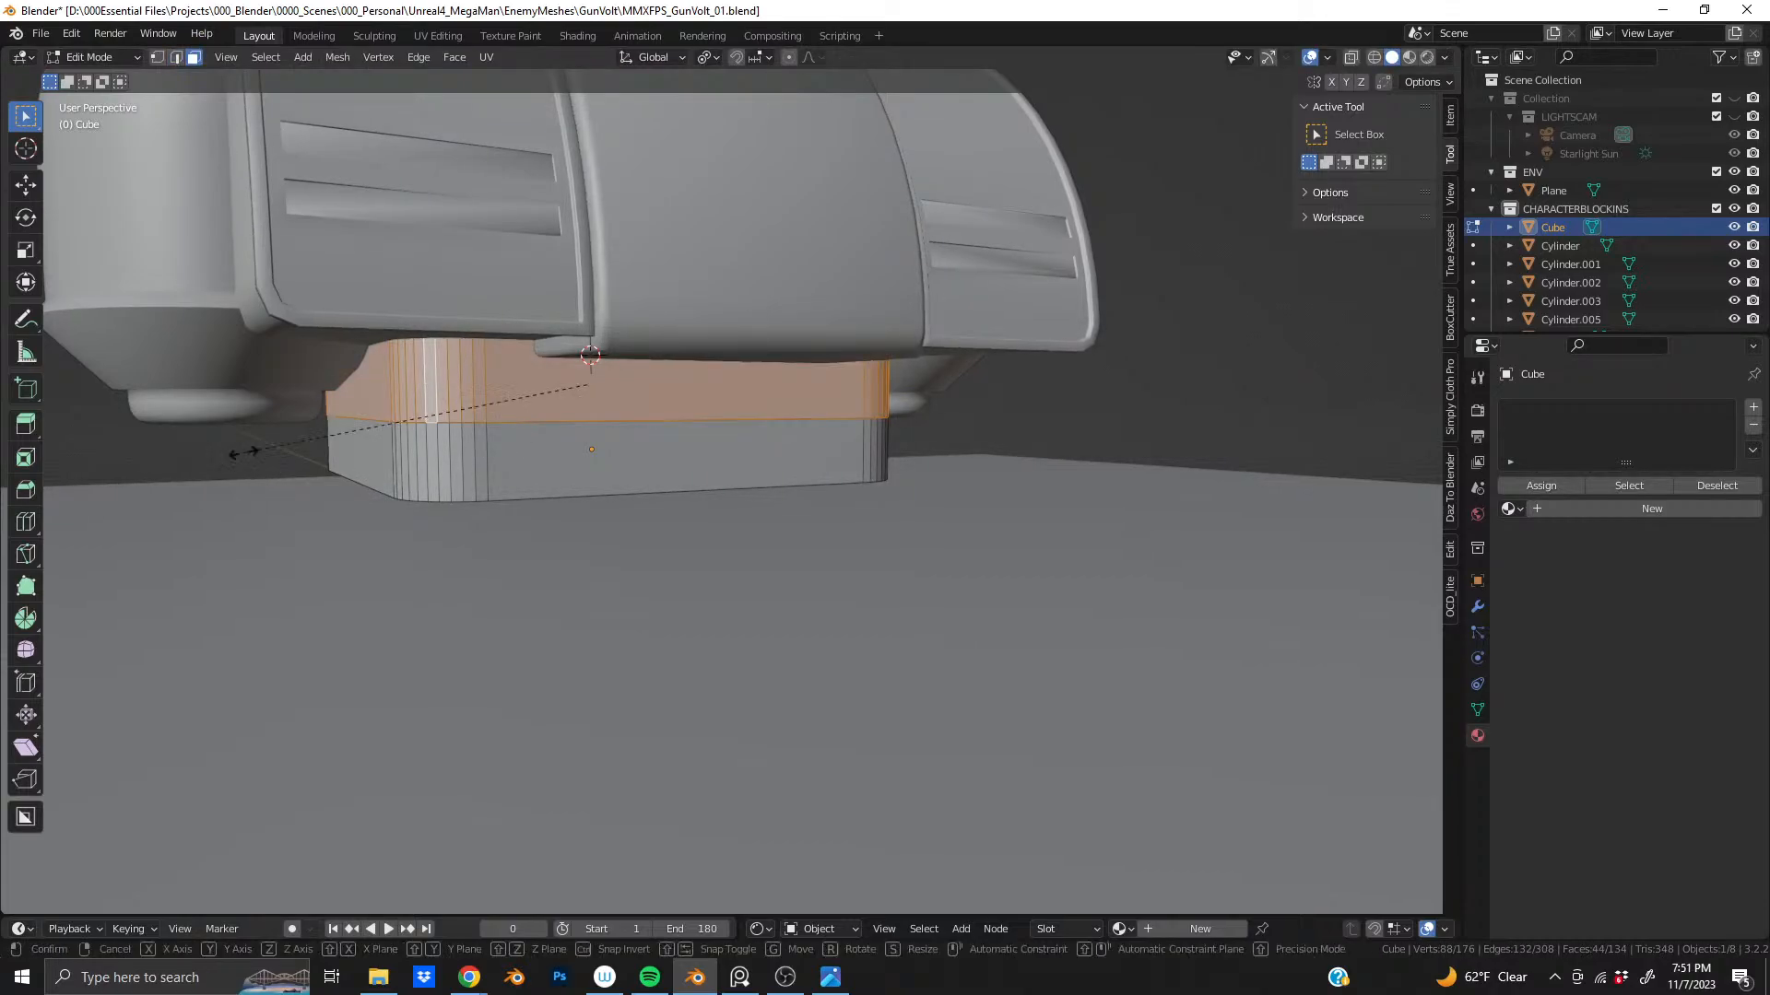
key(shift+z)
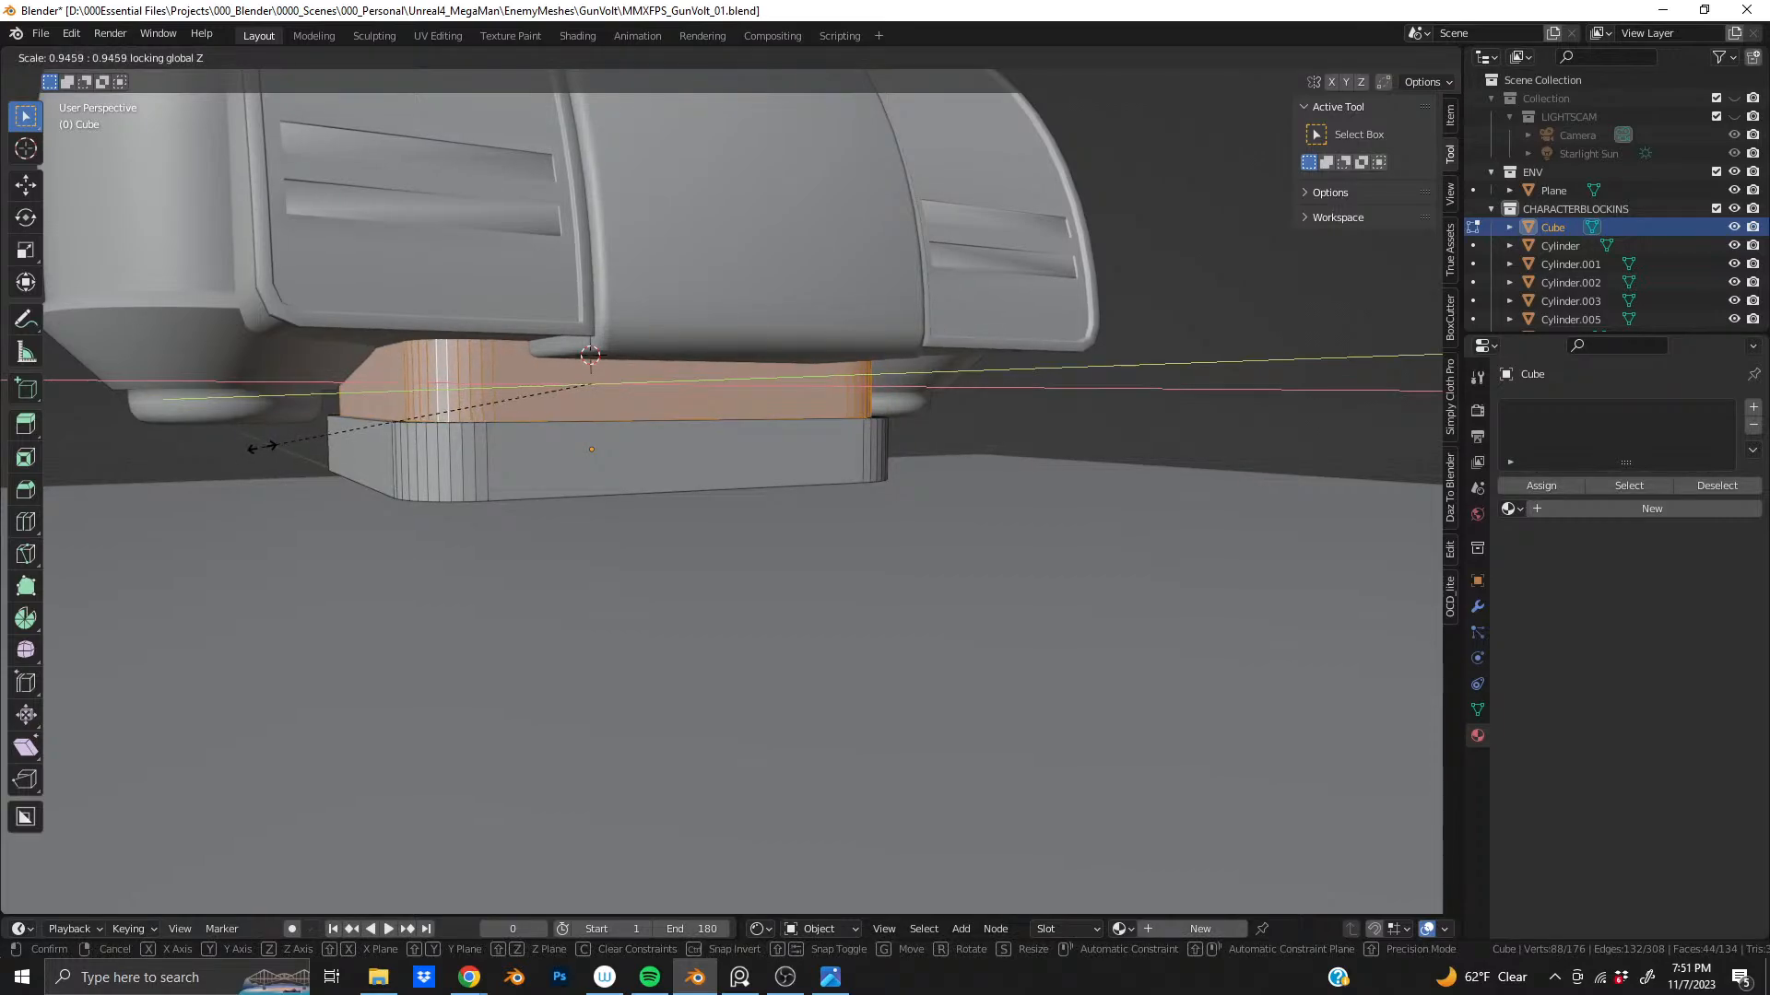
click(257, 449)
middle_drag(257, 449, 618, 541)
scroll(621, 536, up, 1)
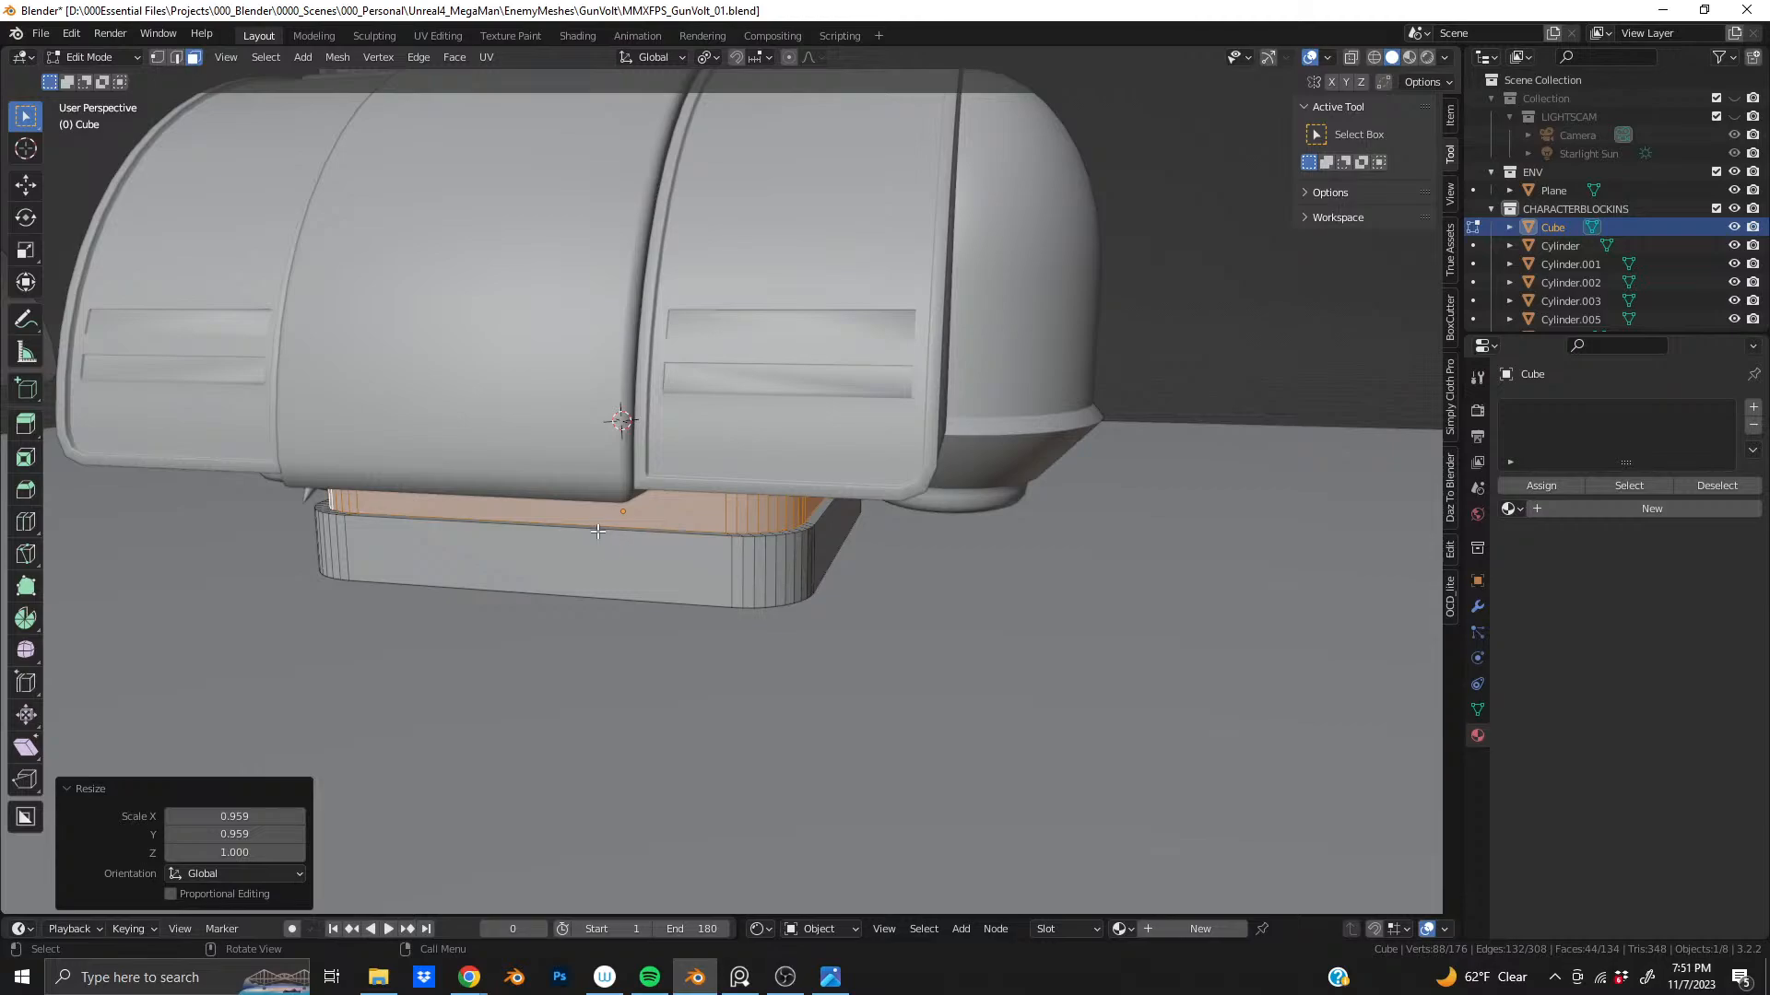
middle_drag(598, 532, 682, 433)
scroll(525, 489, up, 3)
scroll(633, 521, up, 2)
scroll(737, 470, down, 6)
scroll(631, 486, down, 5)
scroll(682, 466, up, 5)
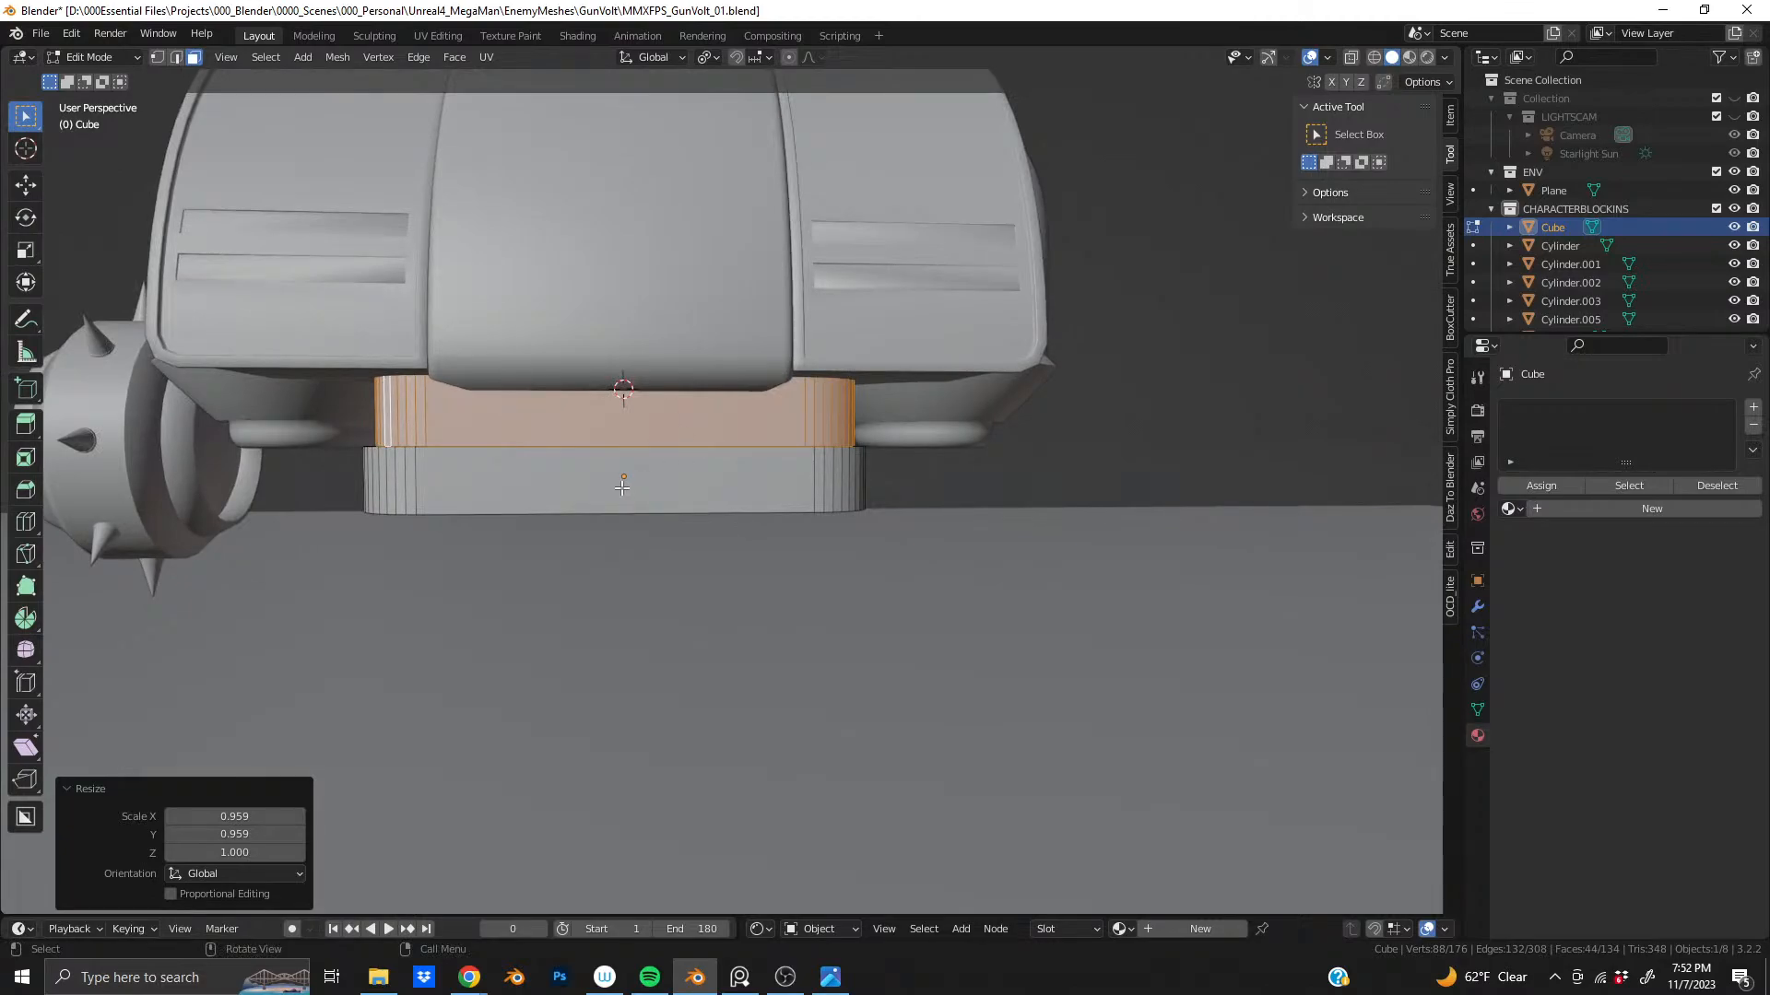
- Try nine evenly spaced vertical loop cuts across both bands of the block, and undo them
key(ctrl+r)
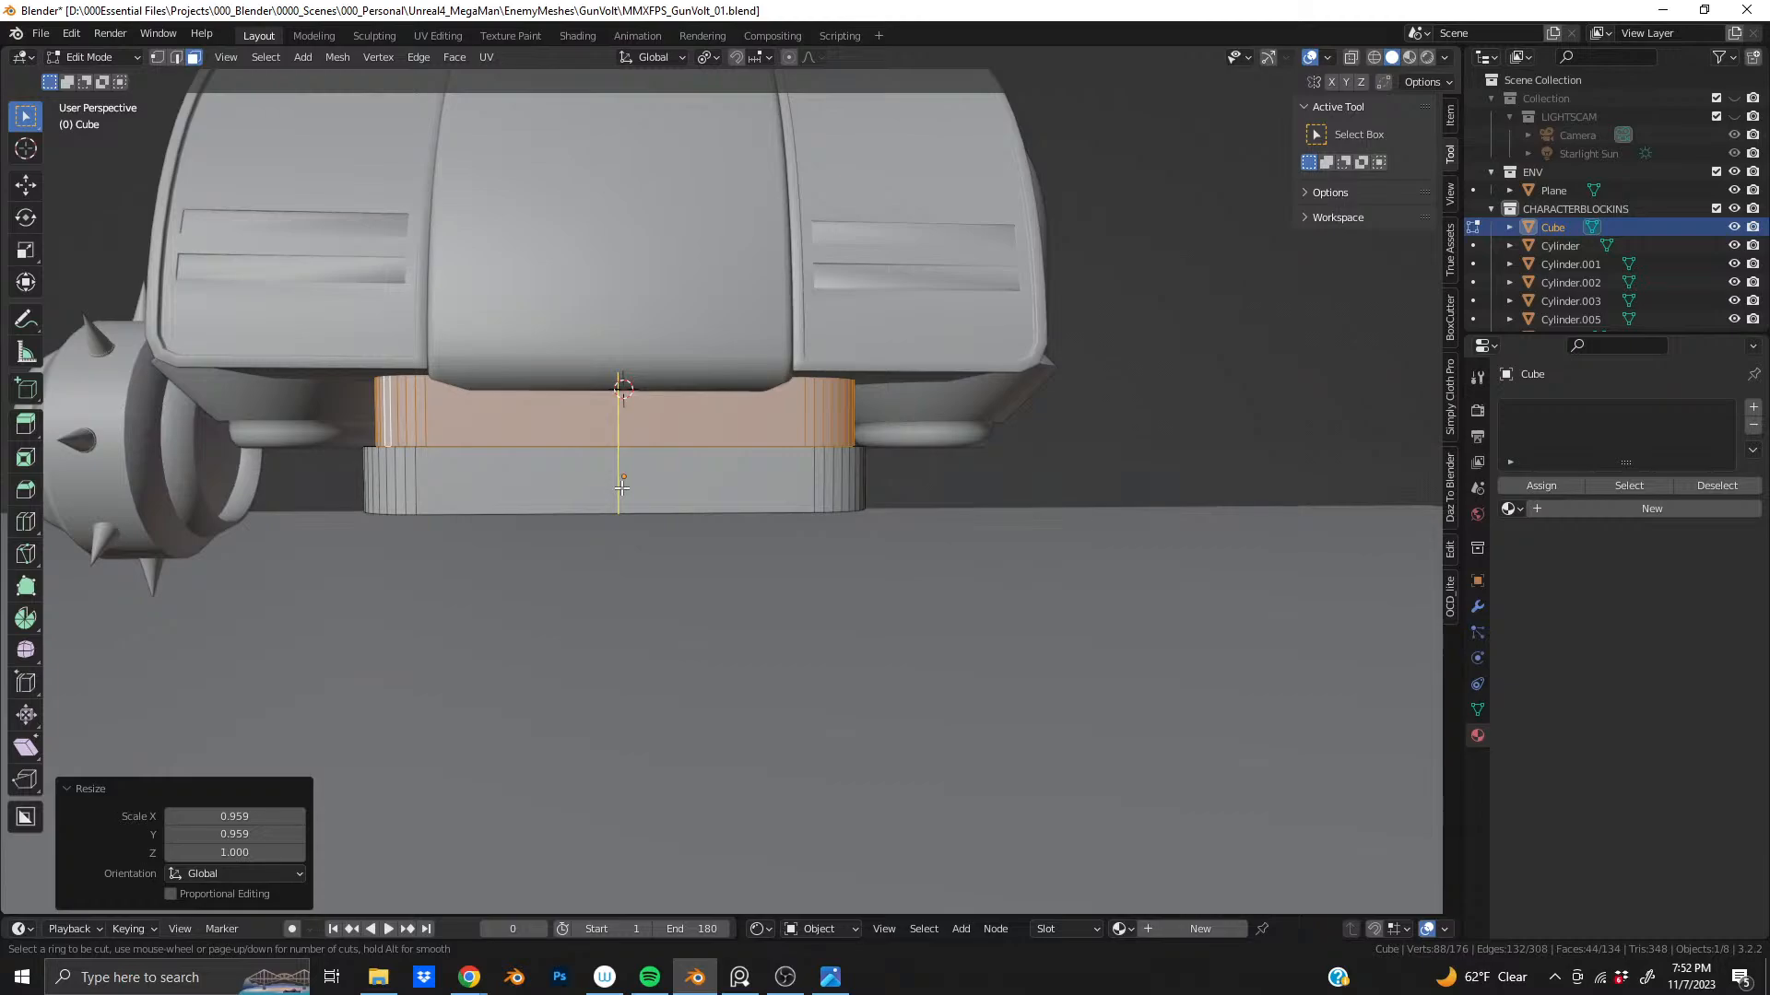
scroll(622, 488, up, 2)
scroll(622, 489, up, 5)
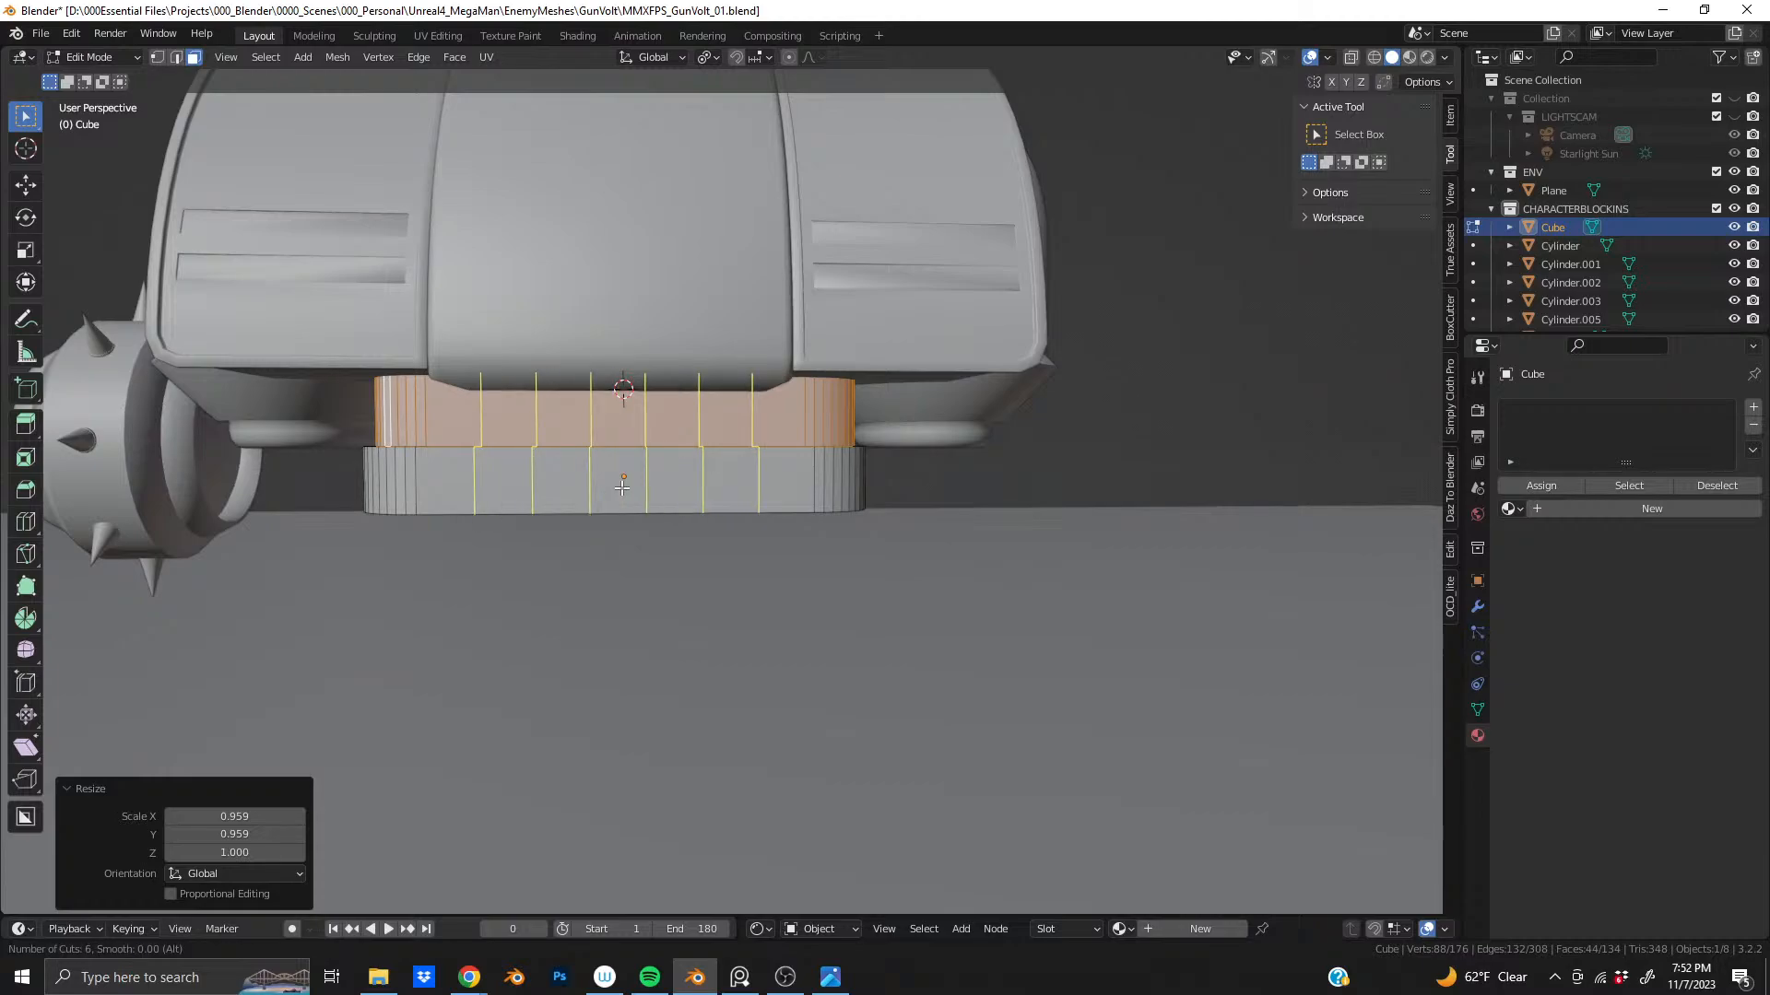
scroll(622, 488, up, 1)
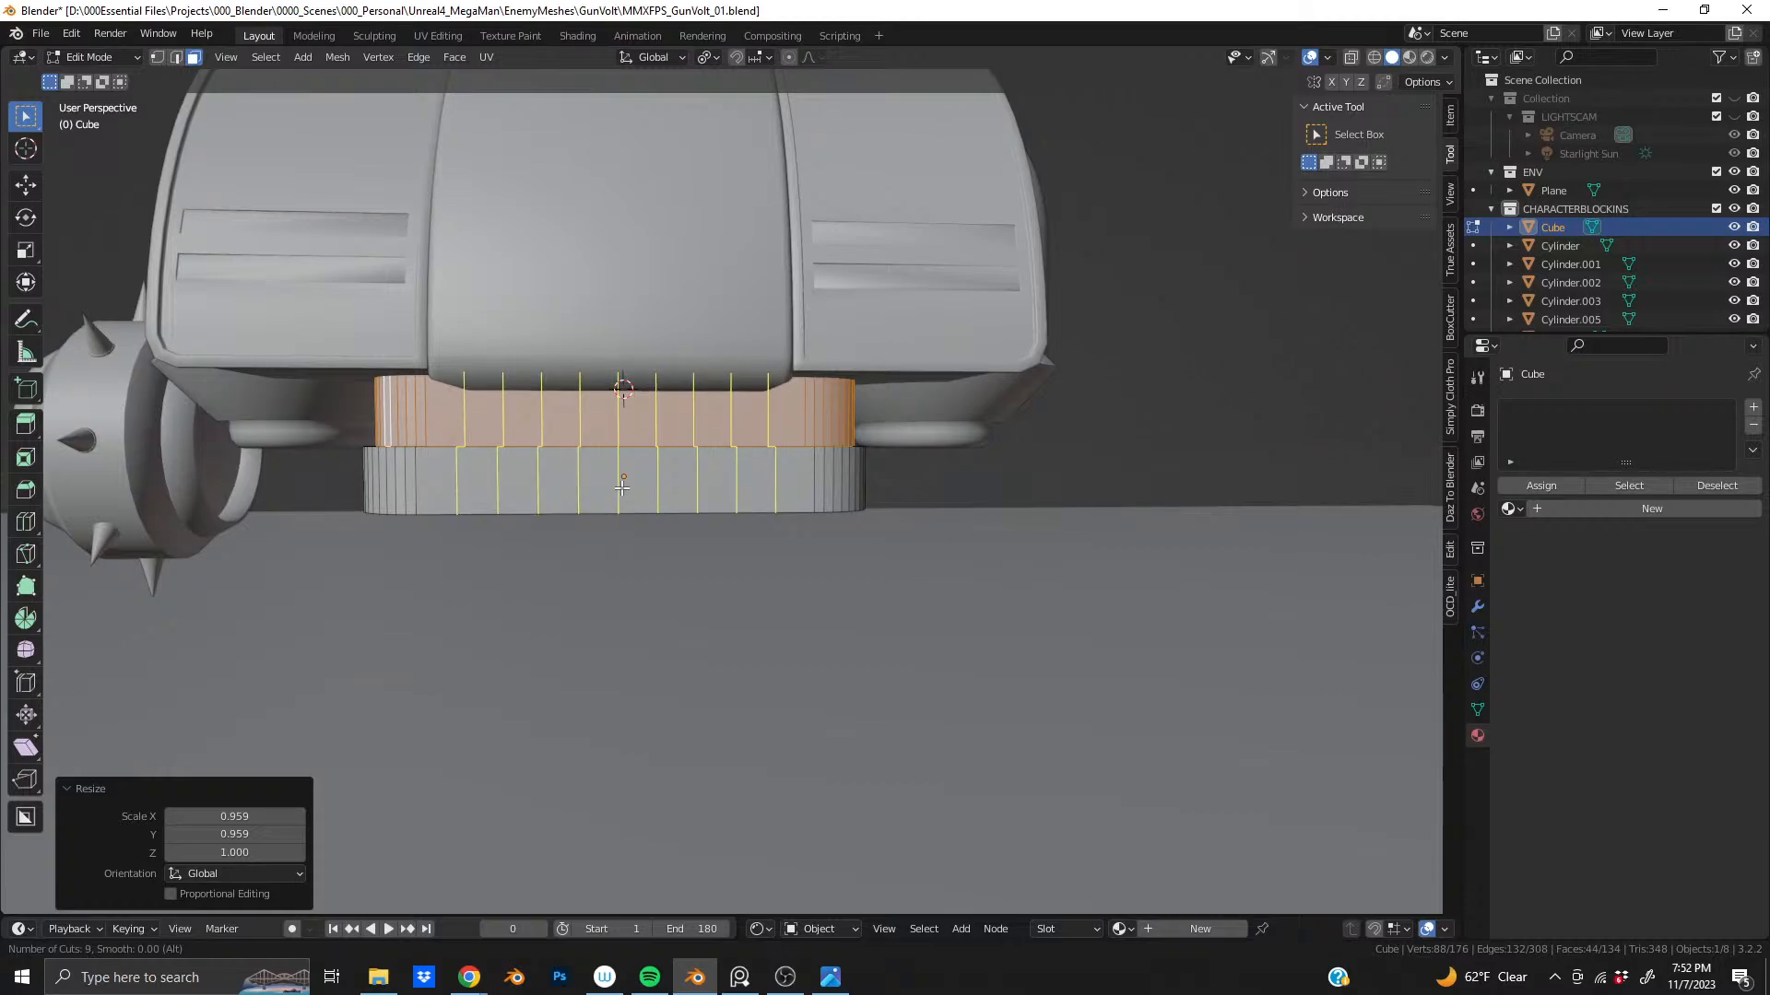
click(622, 489)
right_click(622, 488)
mouse_move(622, 489)
middle_down()
mouse_move(639, 423)
mouse_move(660, 459)
mouse_move(767, 489)
mouse_move(615, 453)
mouse_move(592, 476)
middle_up()
scroll(767, 488, up, 3)
key(ctrl+z)
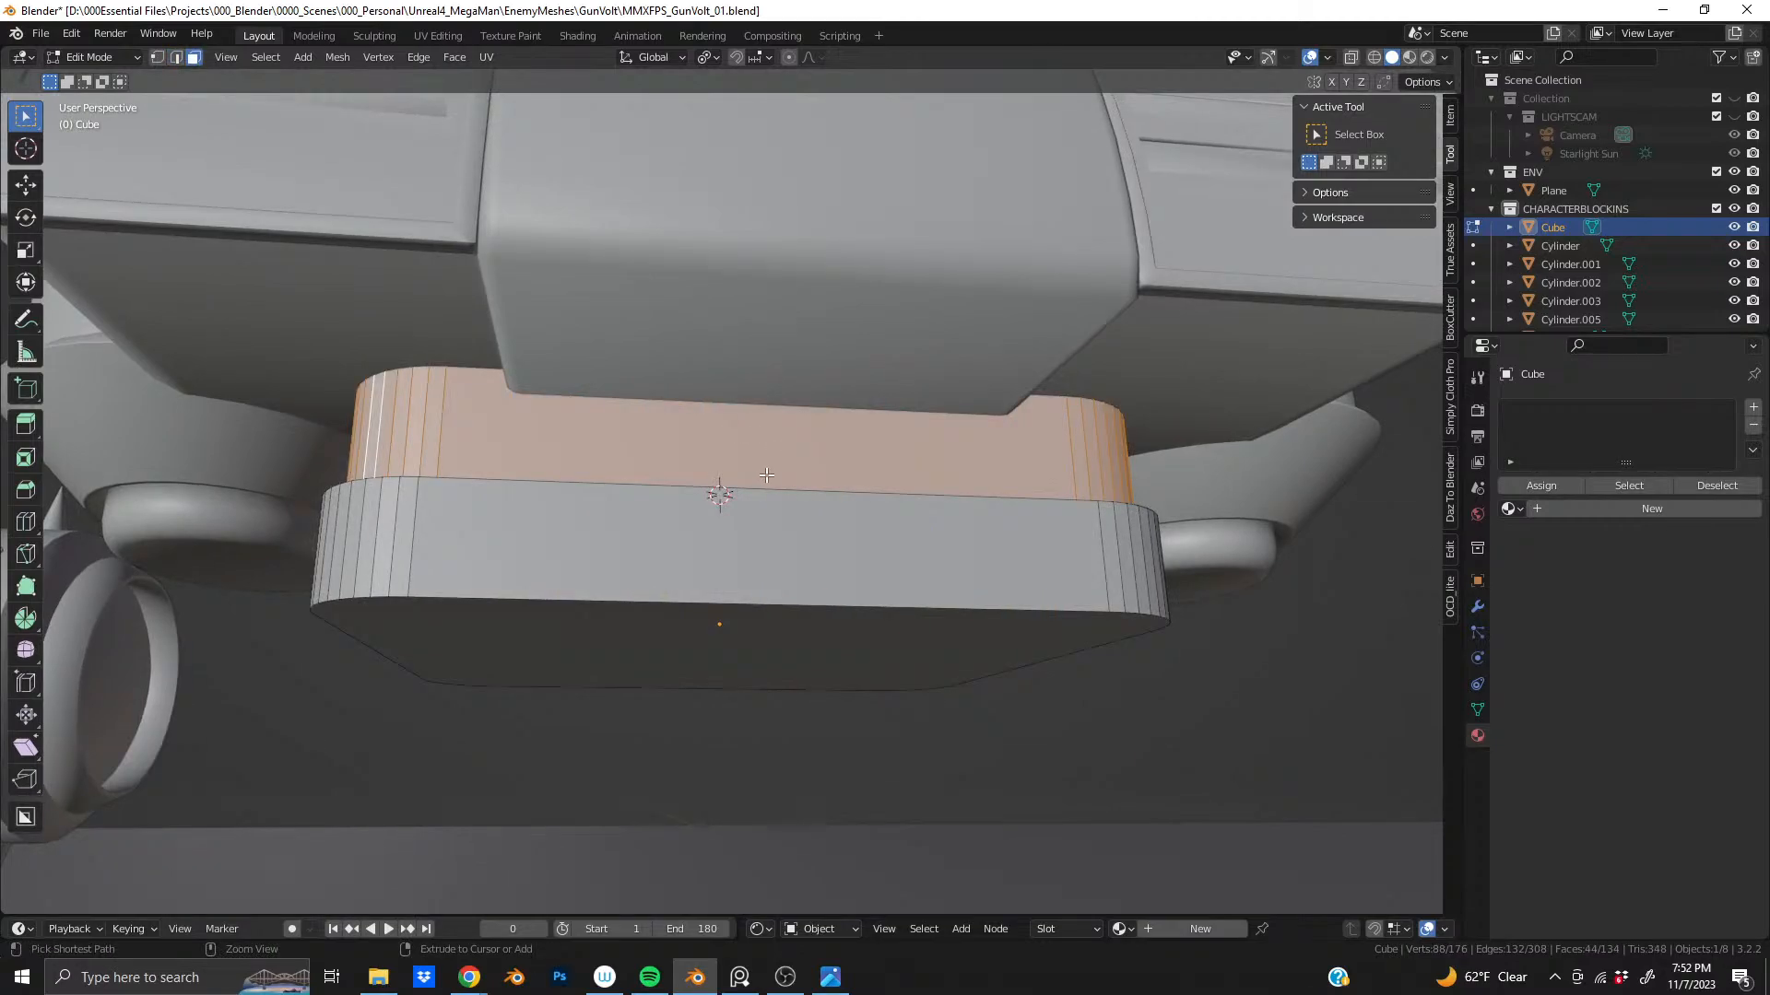
- Try ten unslid vertical loop cuts across the block's front, and undo them
key(ctrl+r)
scroll(766, 476, up, 9)
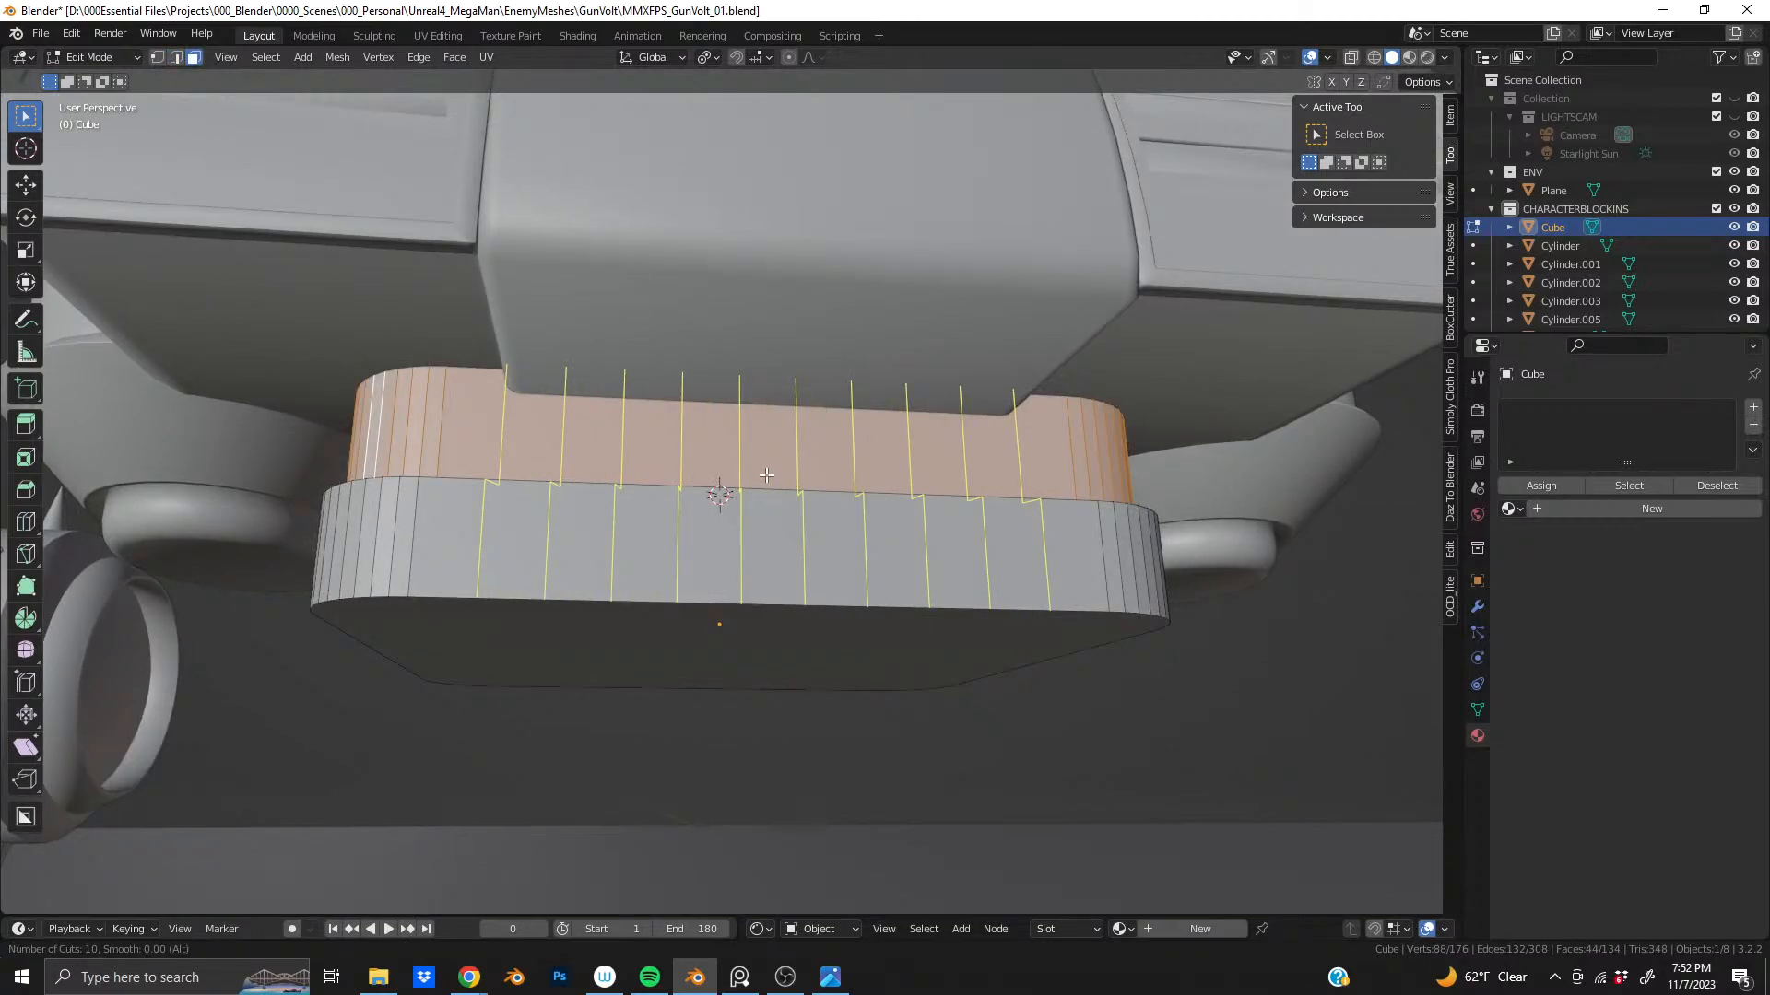
click(766, 476)
right_click(764, 477)
middle_drag(764, 478, 731, 526)
key(ctrl+z)
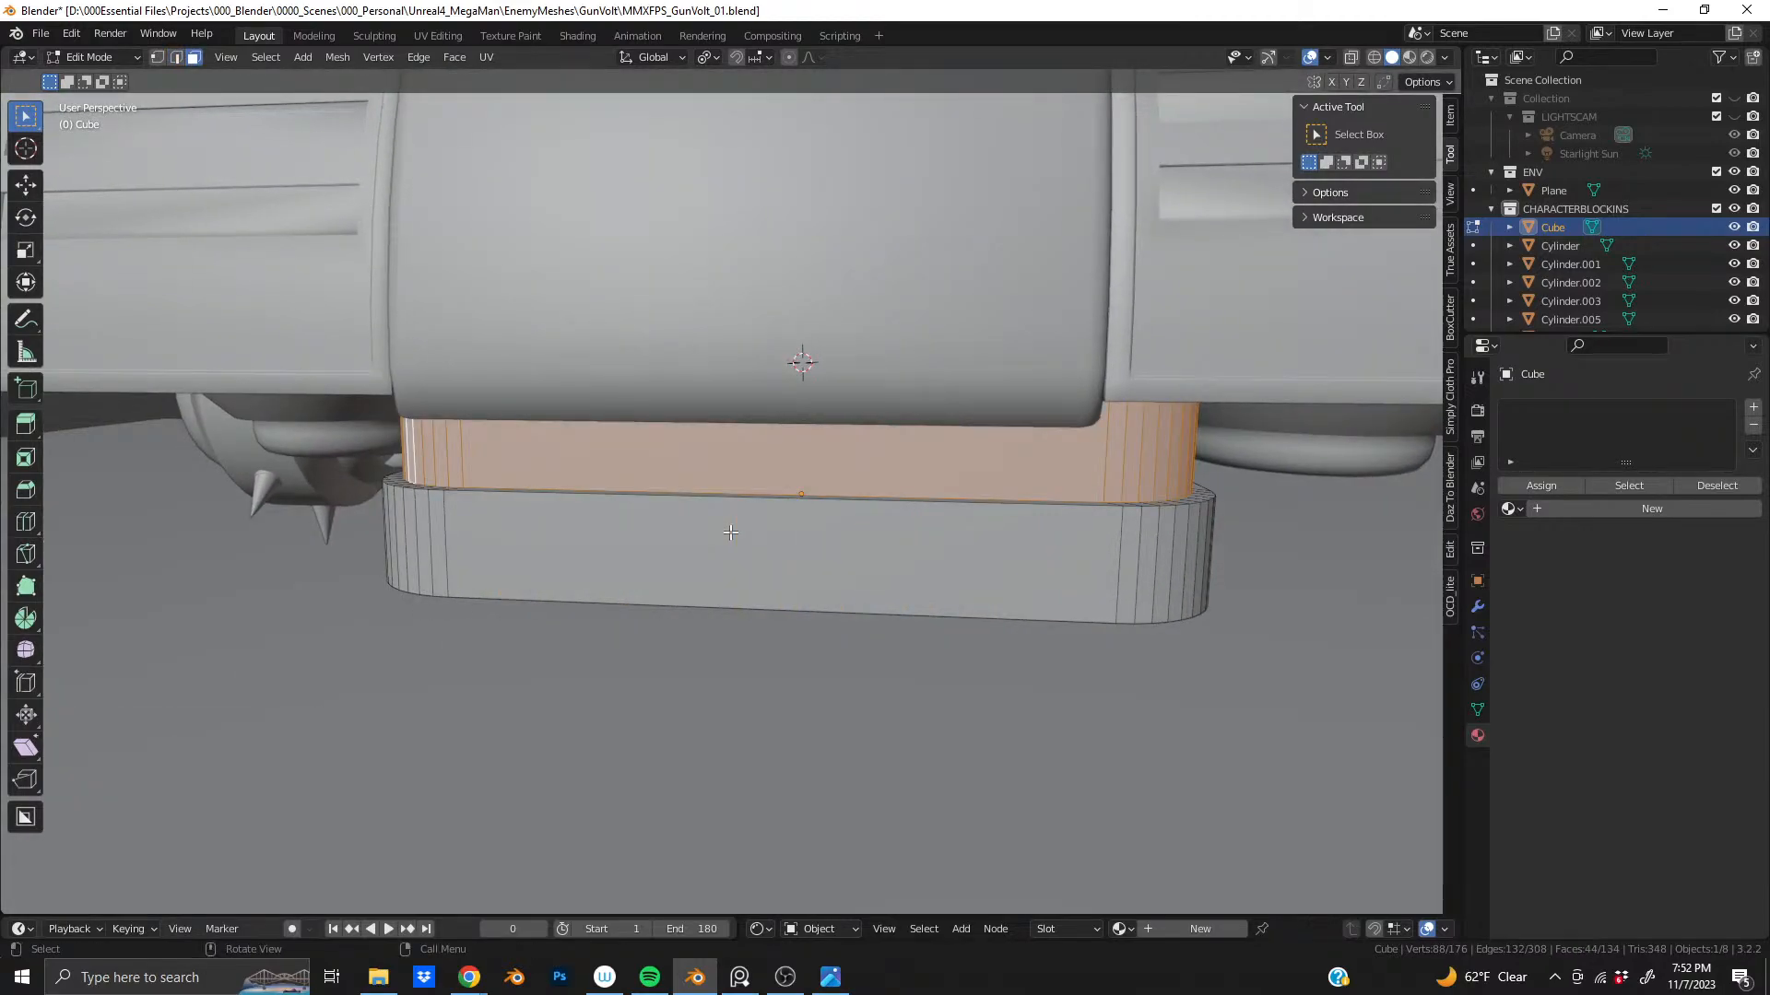
- Apply the waist block's scale transform
key(Tab)
click(280, 56)
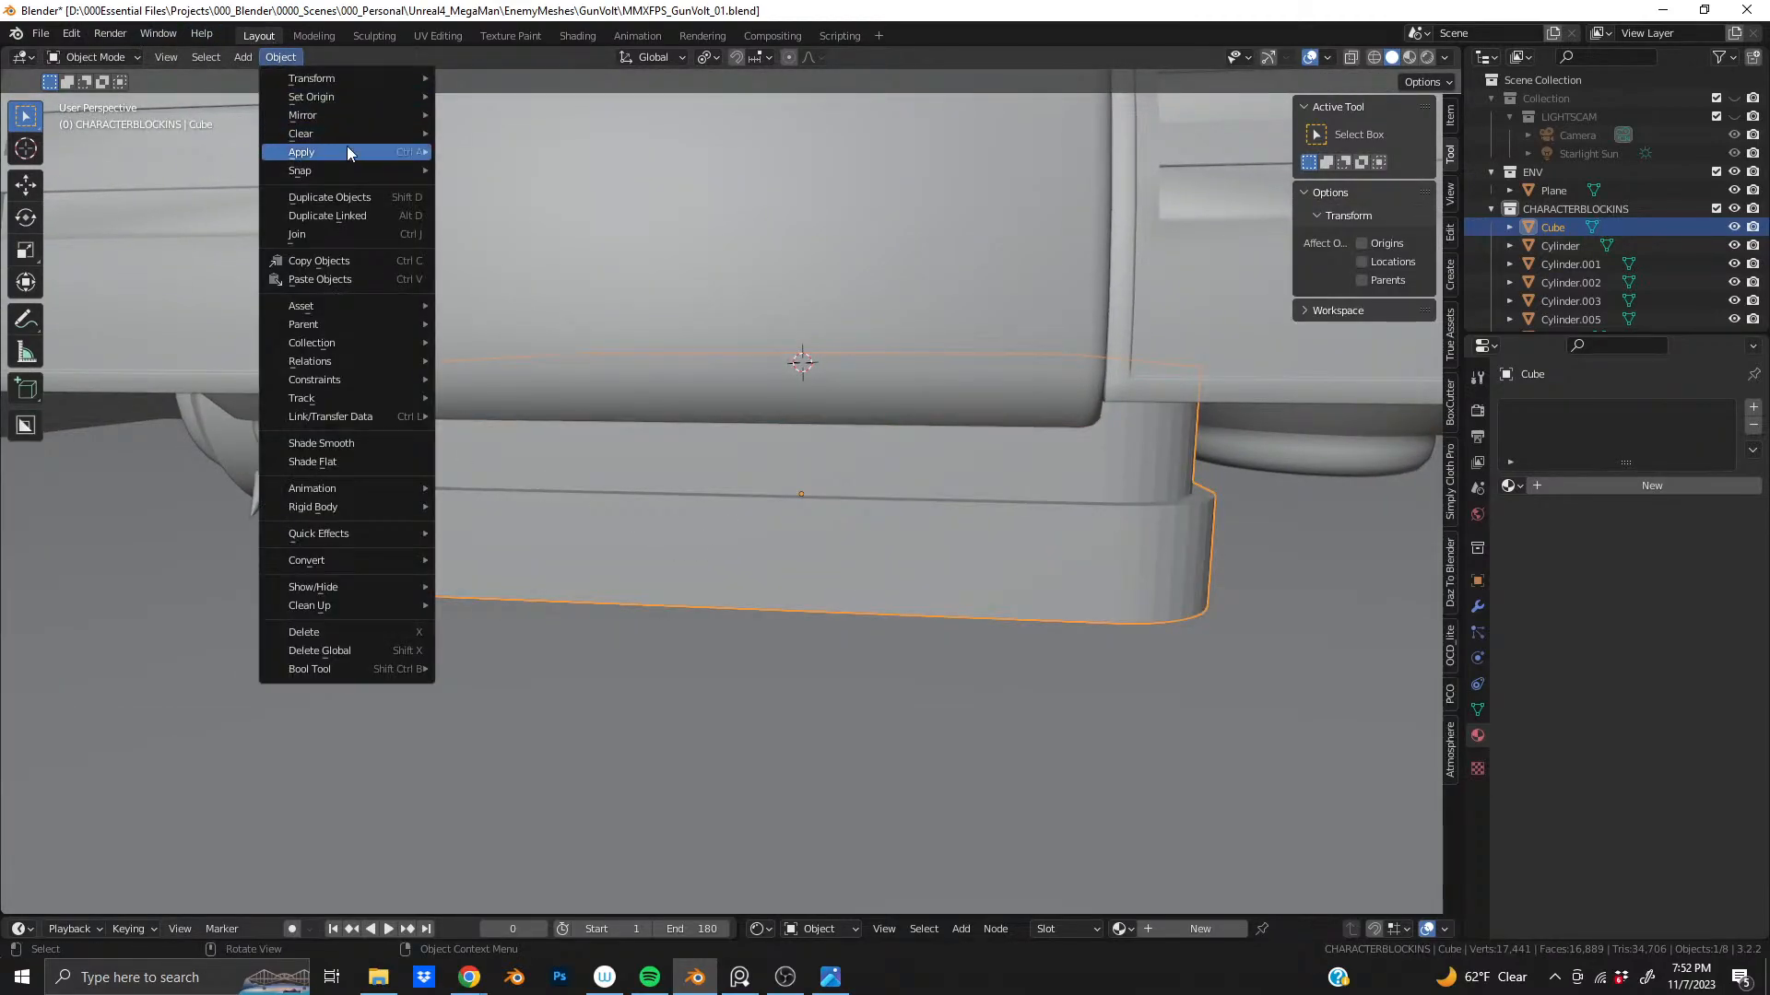
mouse_move(346, 149)
click(503, 189)
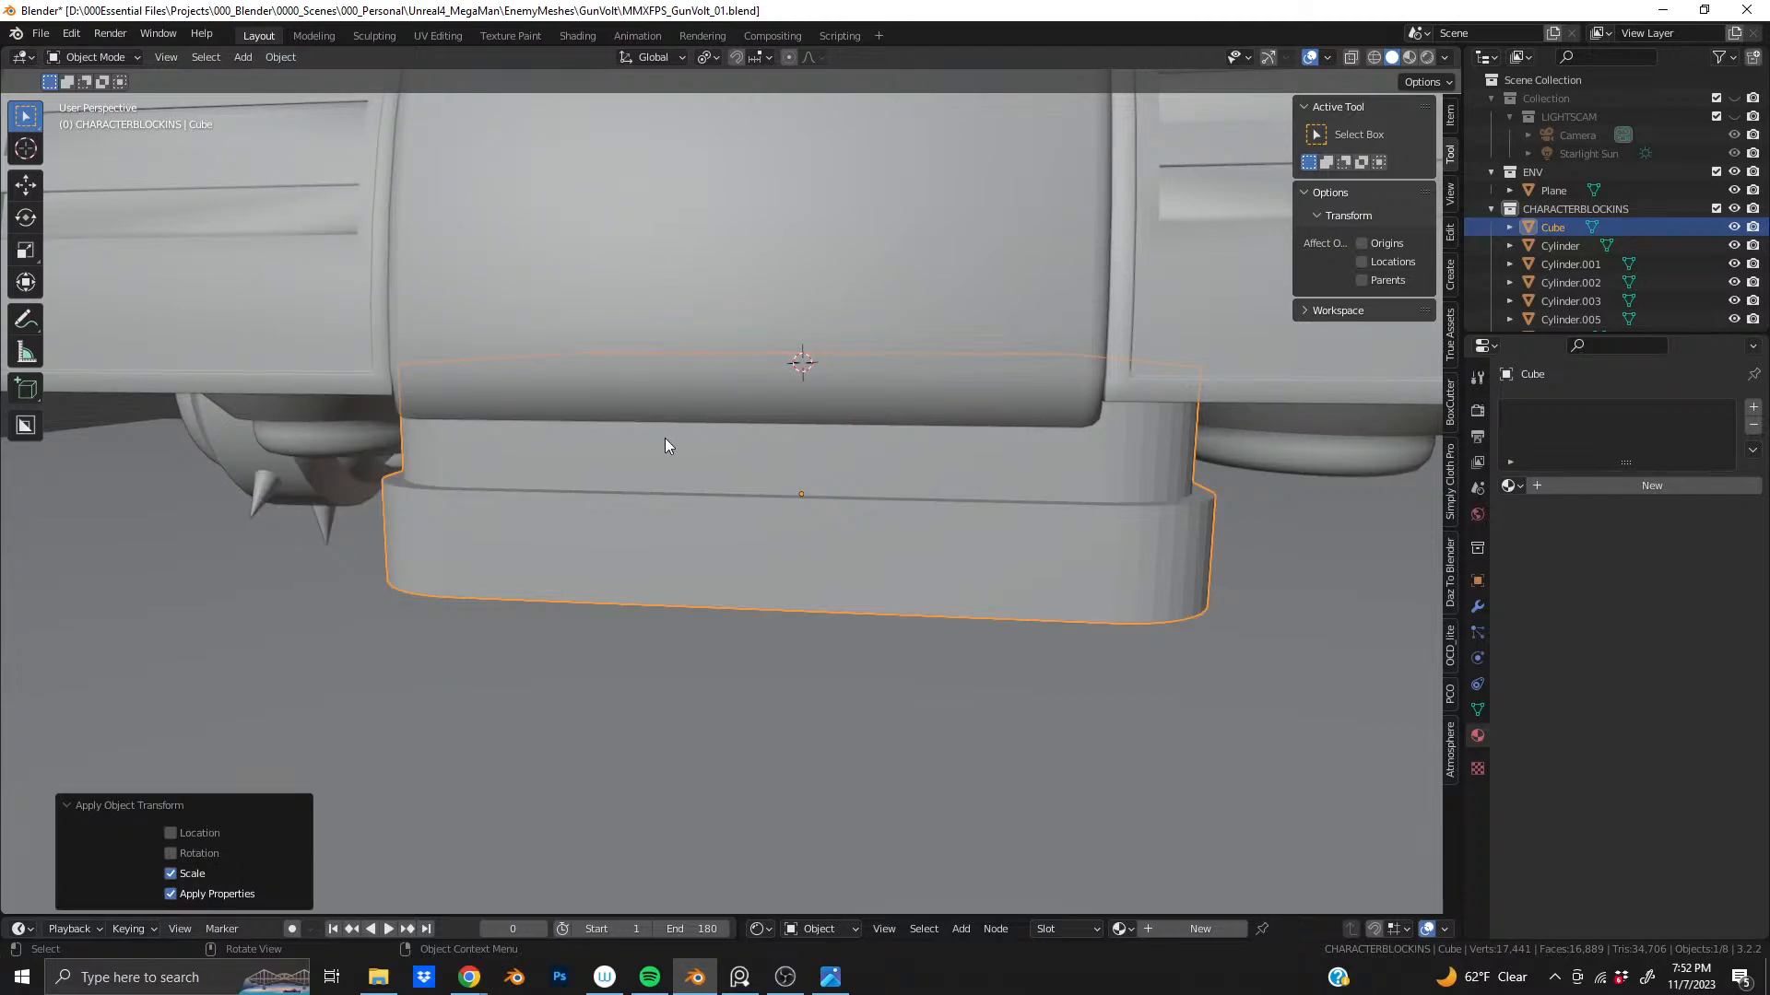
key(Tab)
key(ctrl+r)
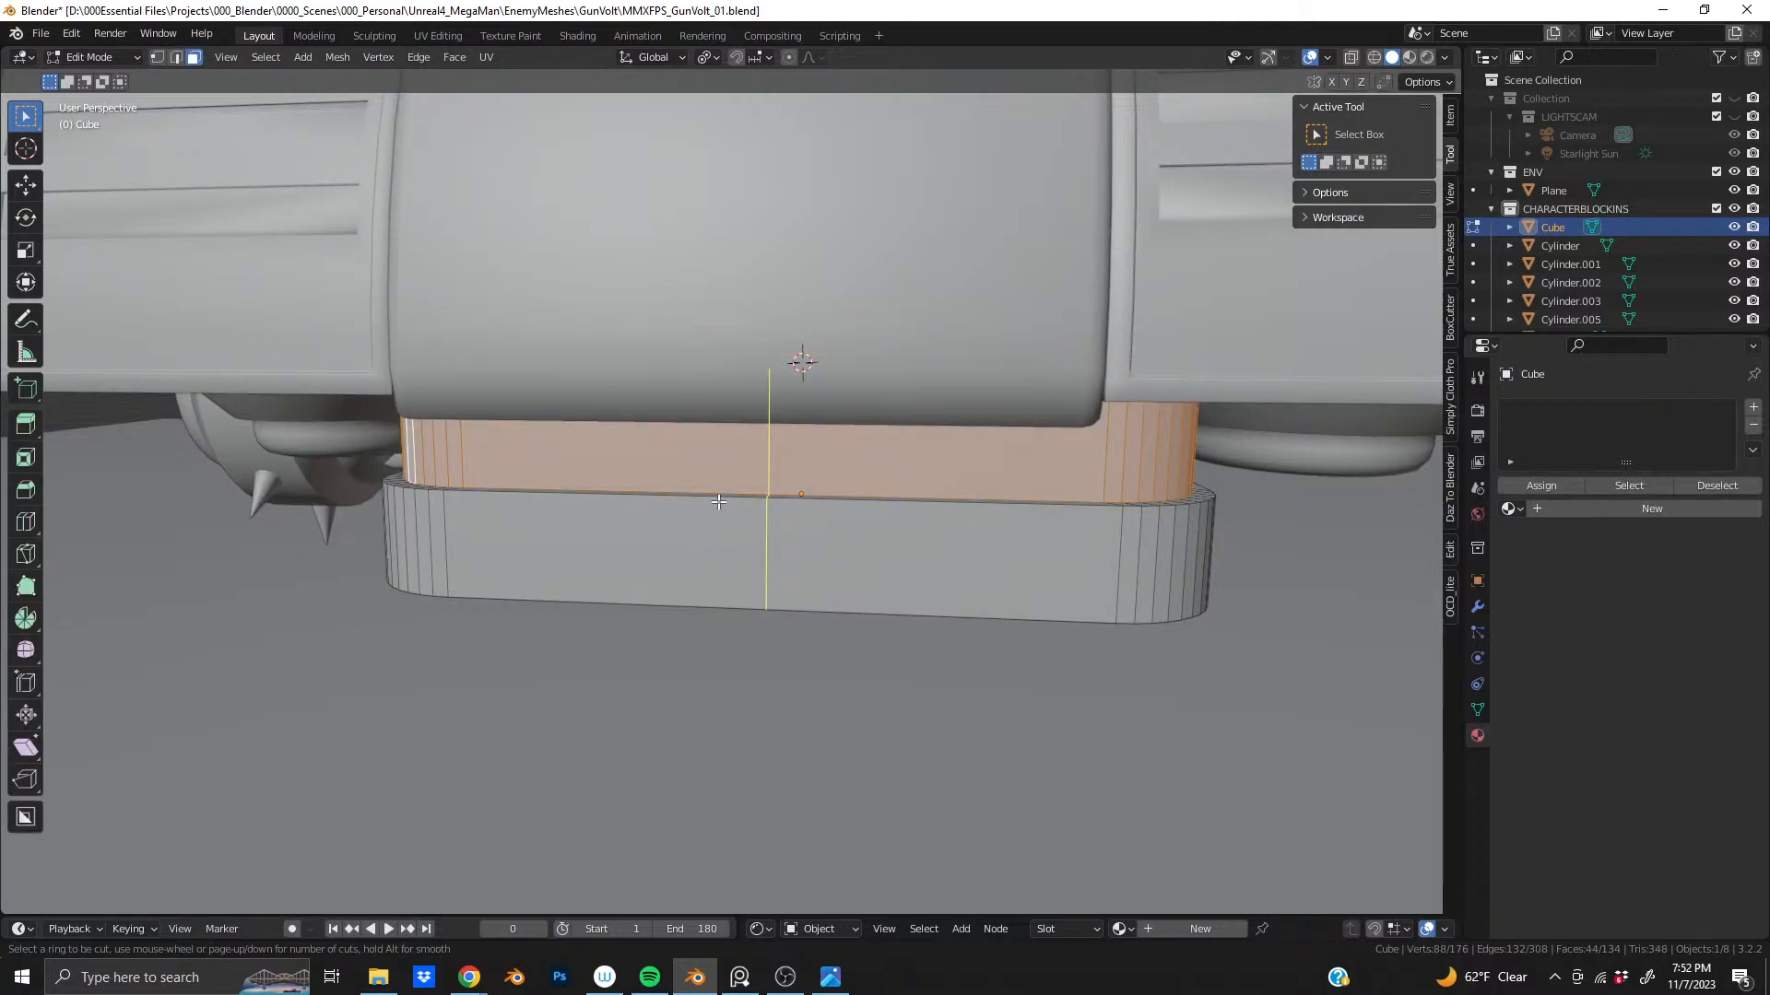
scroll(718, 501, up, 4)
scroll(718, 501, up, 7)
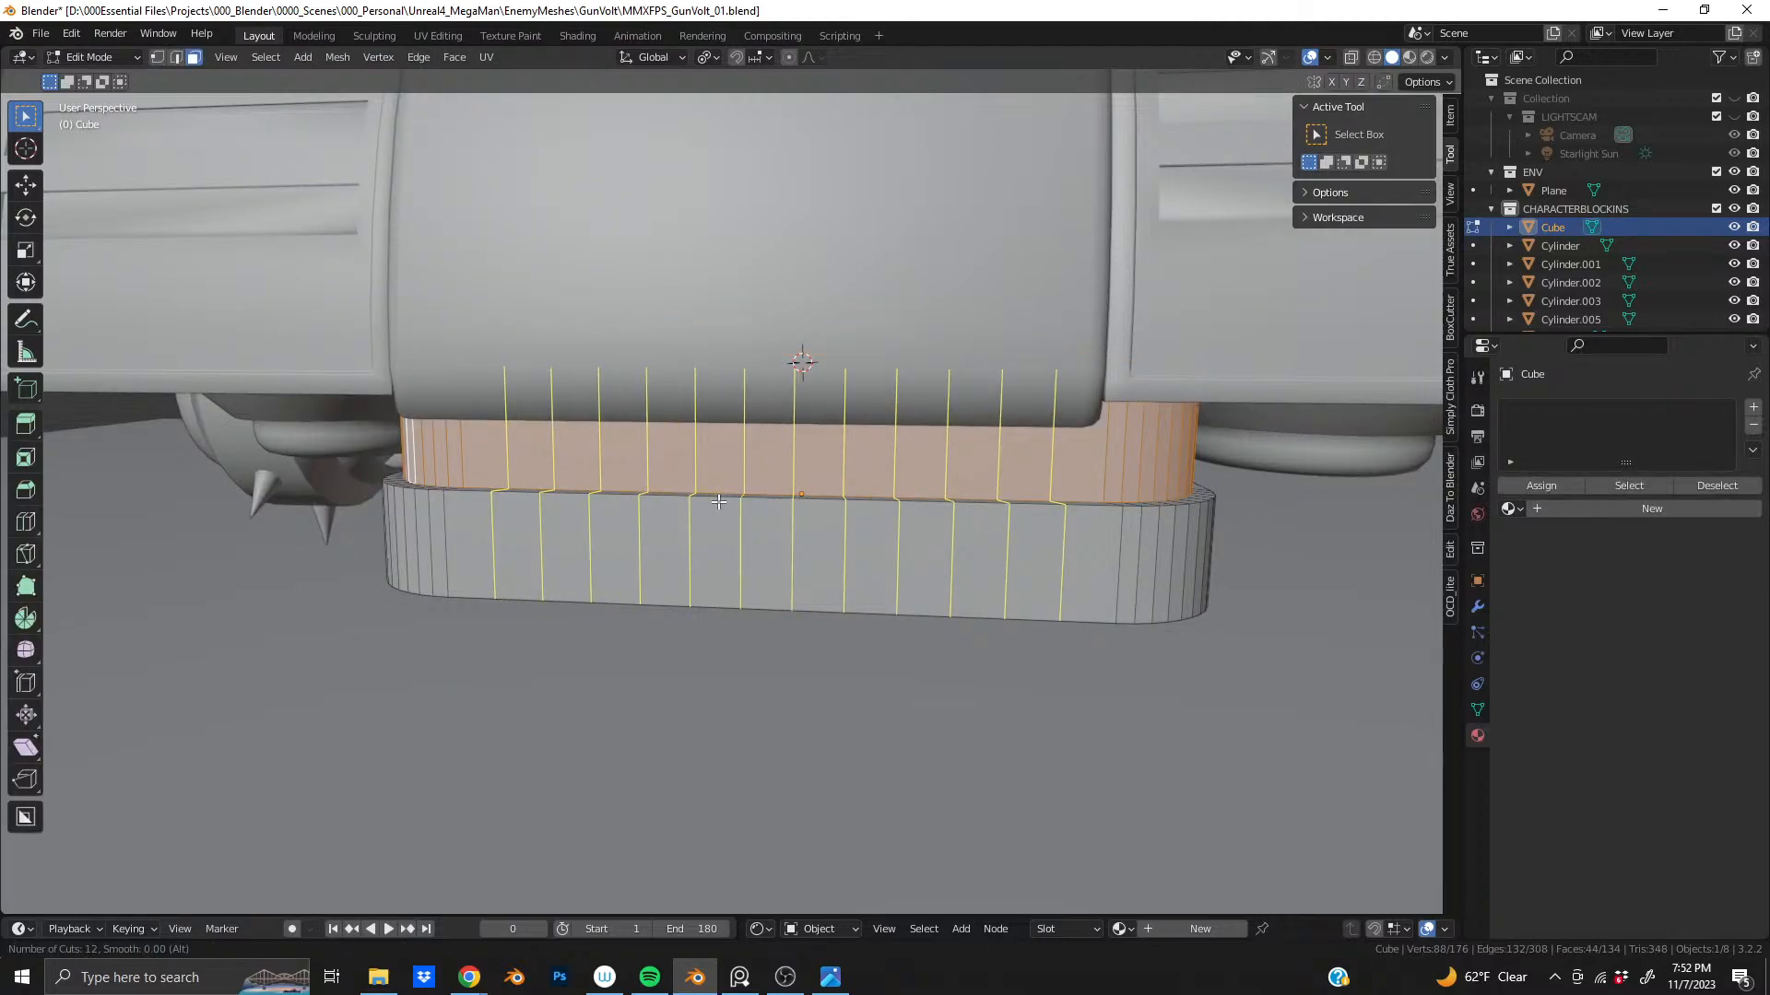
scroll(718, 501, up, 1)
scroll(718, 501, up, 1)
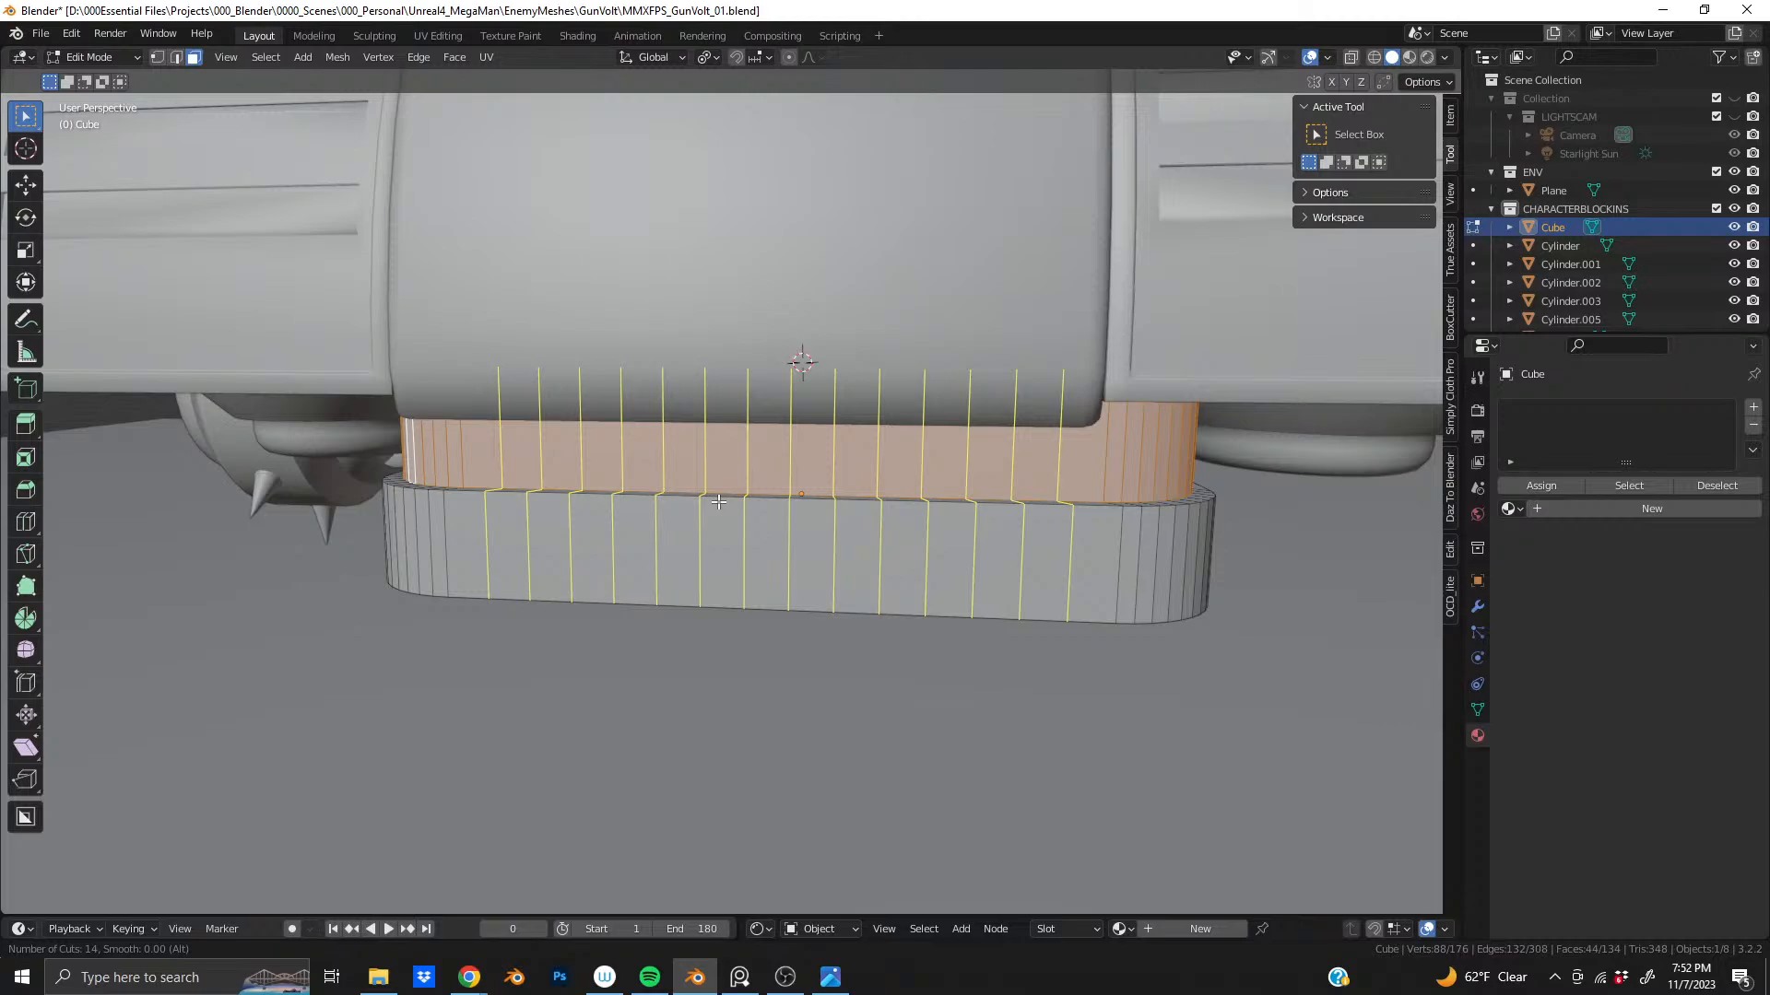
right_click(718, 501)
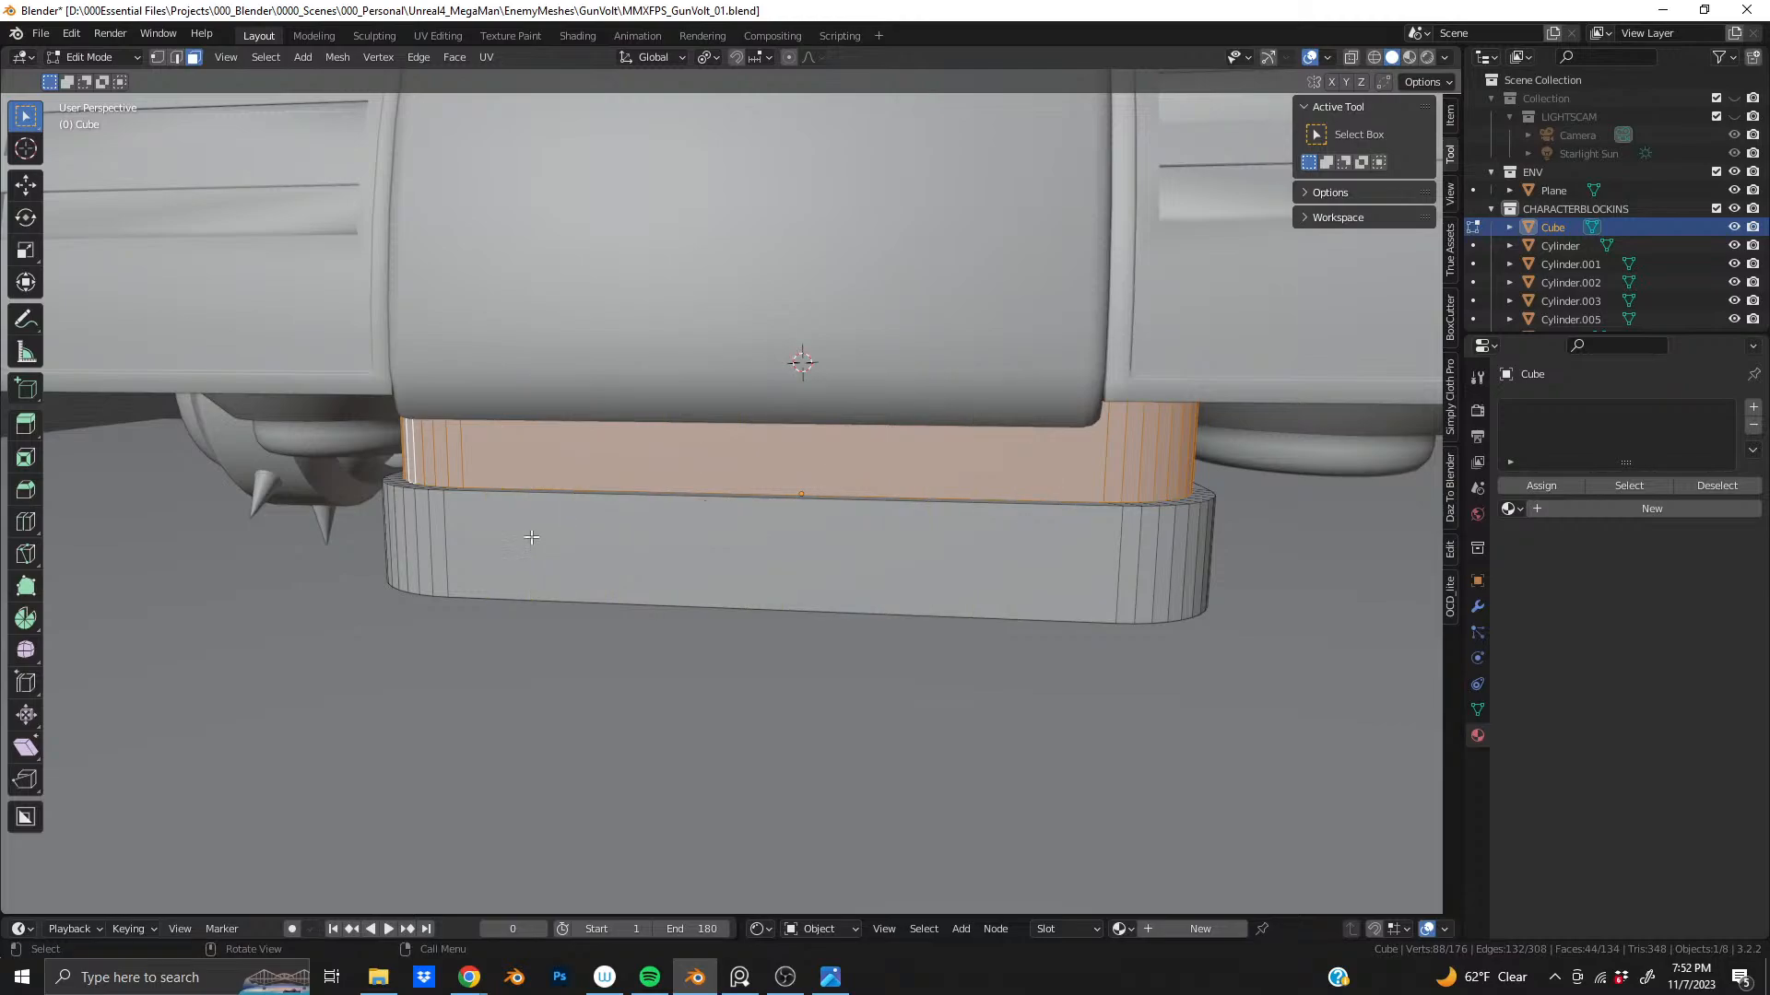
- Undo the upper band's scaling and the rounded corners, going back to the square-cornered box with one horizontal dividing edge
middle_drag(530, 538, 806, 489)
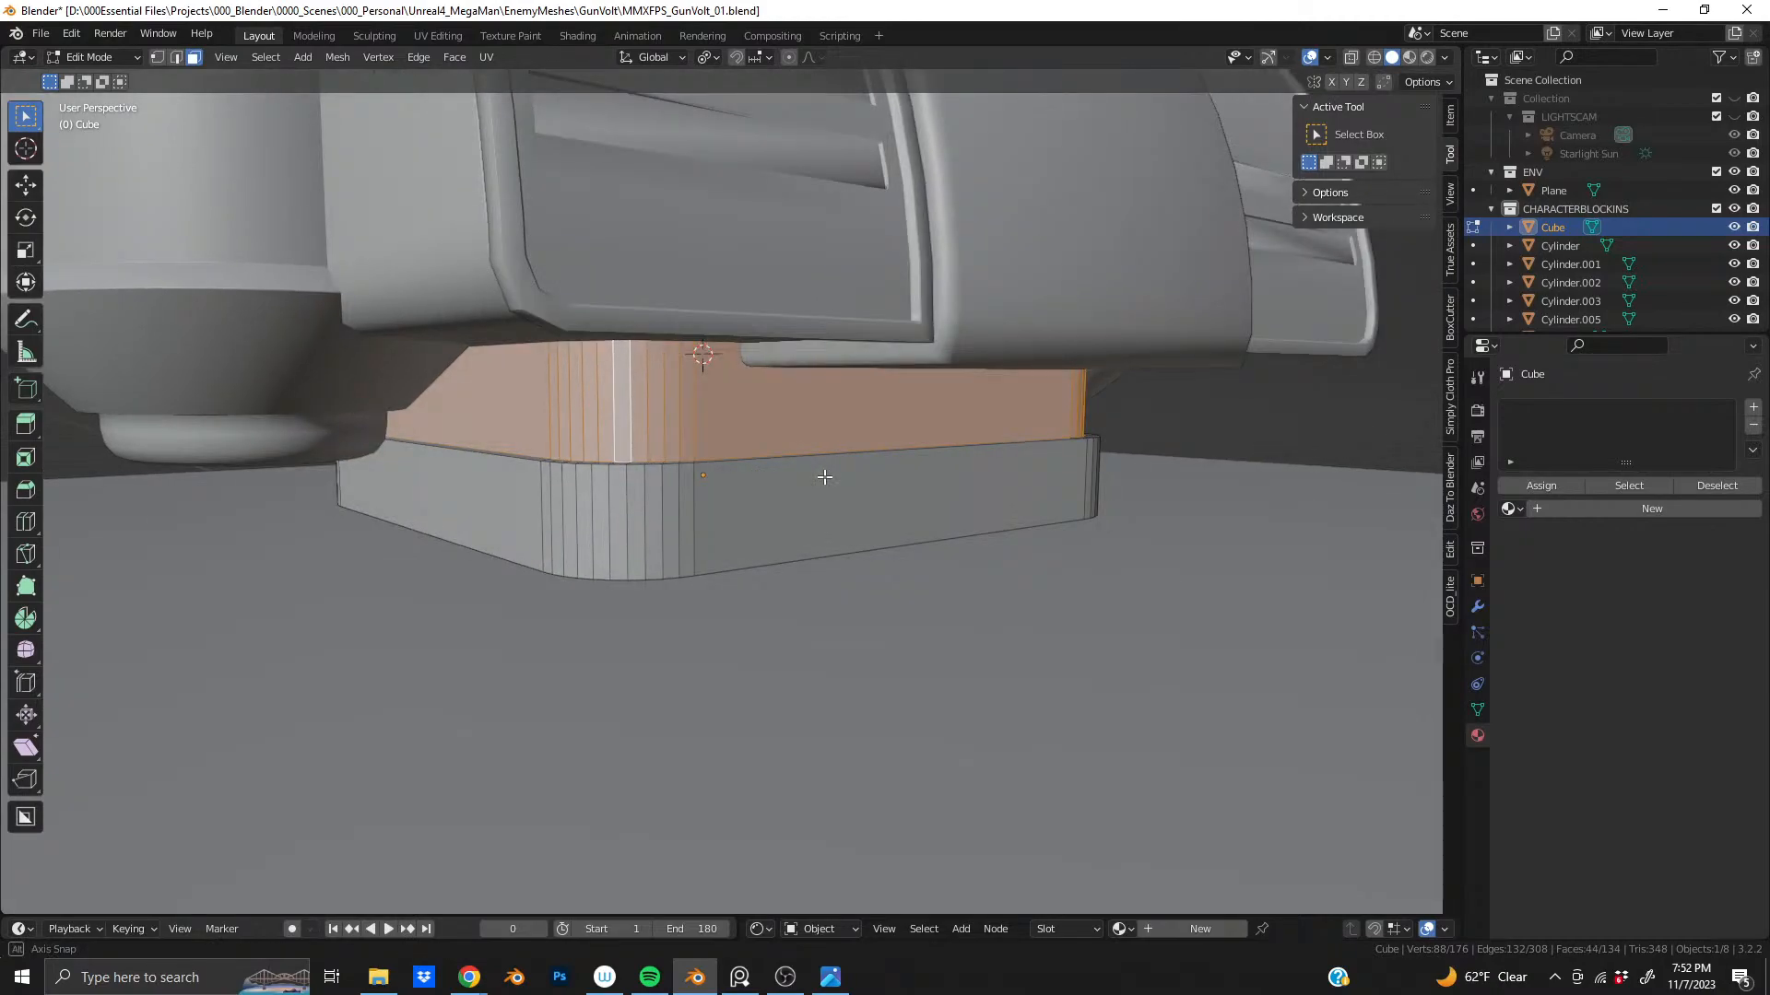
key(Tab)
key(Tab)
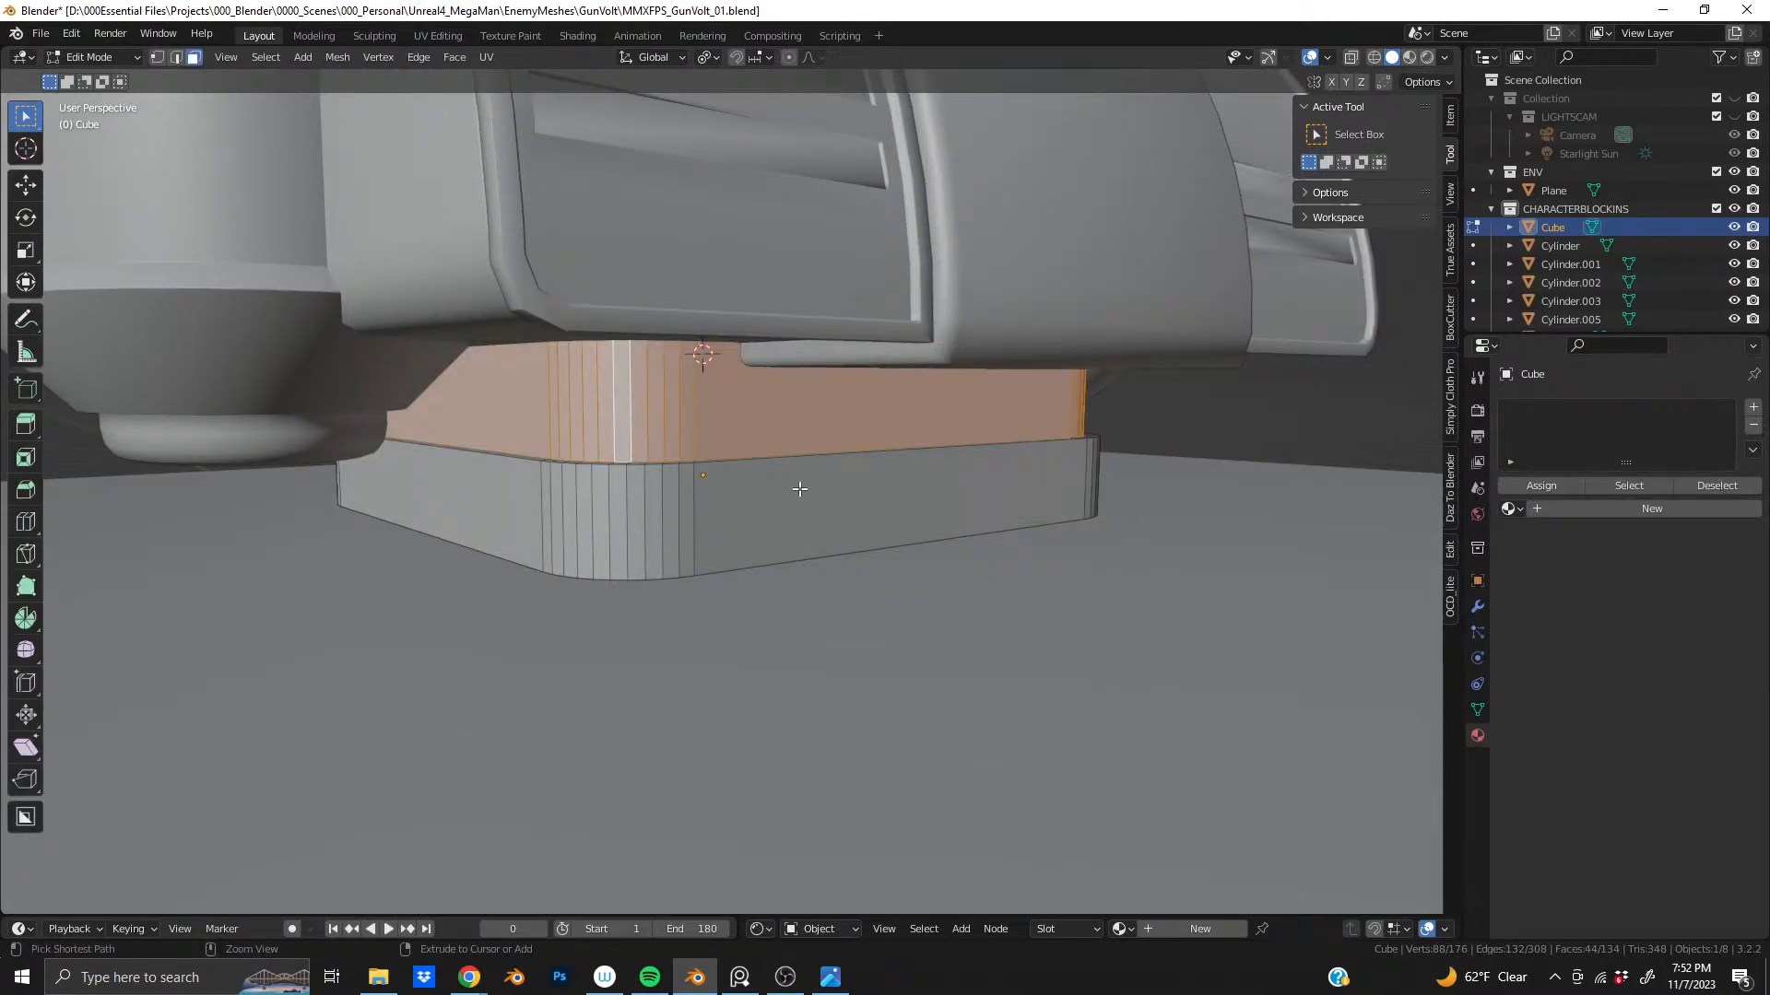
key(alt+a)
key(2)
alt+click(799, 489)
ctrl+alt+click(799, 488)
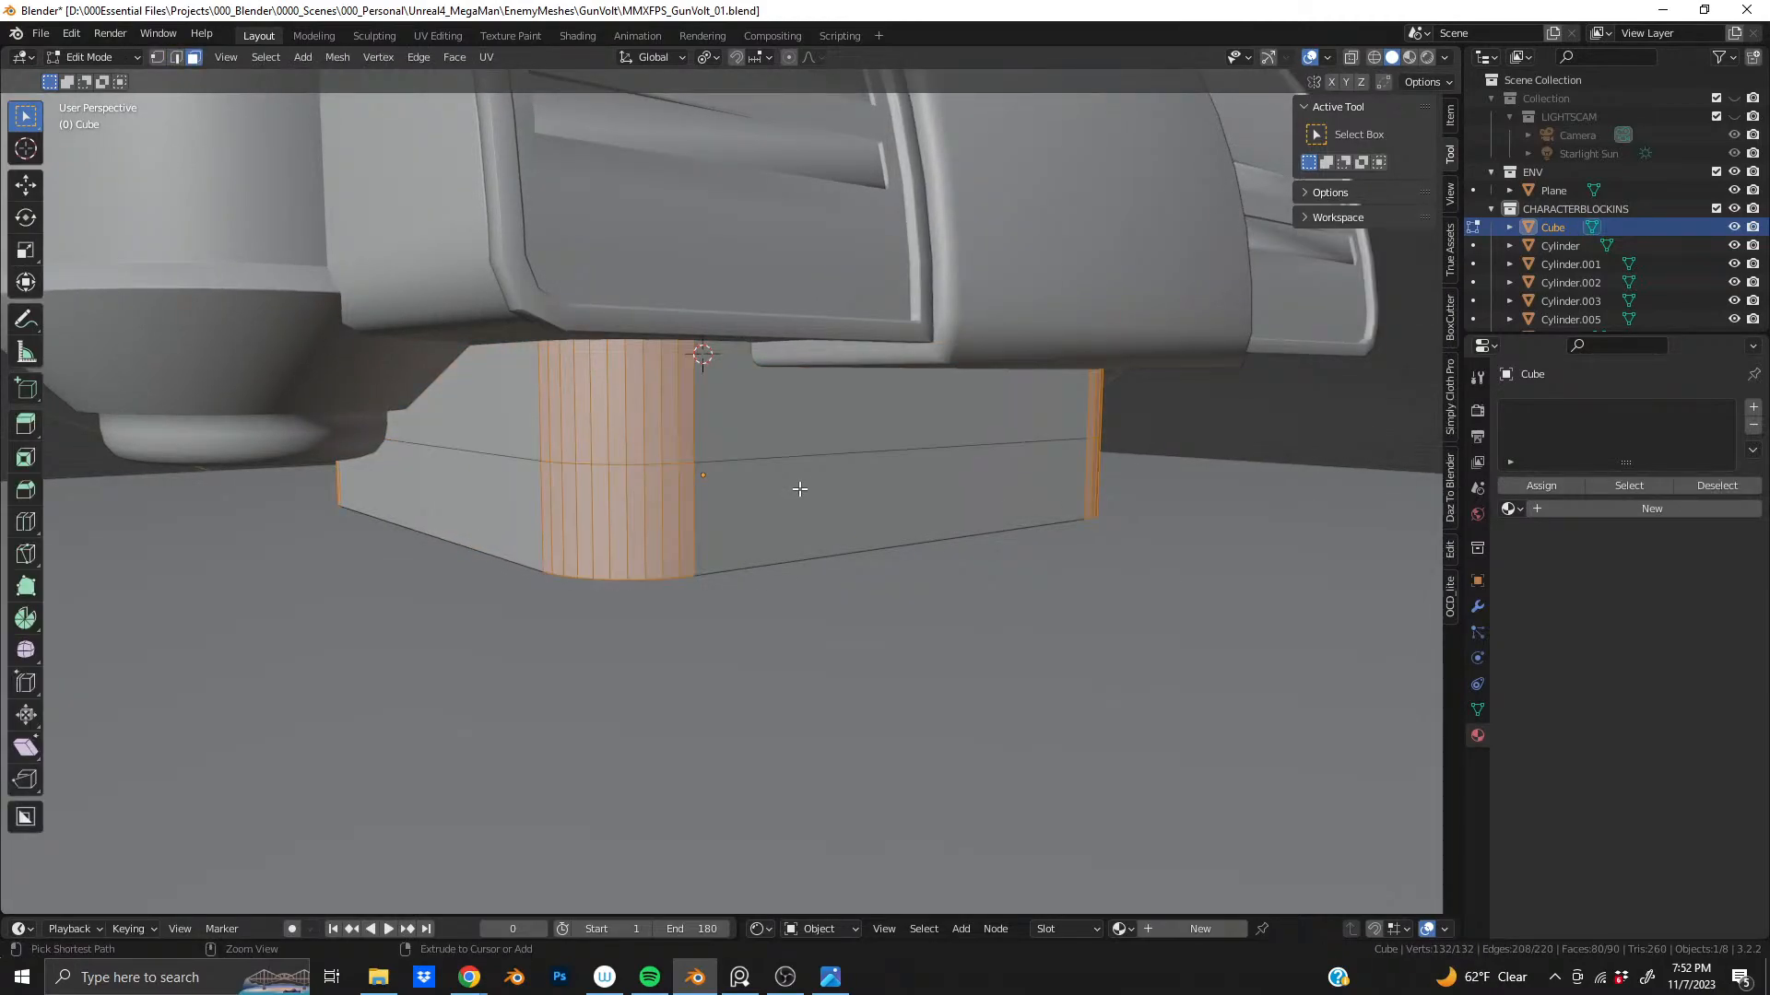
middle_drag(771, 482, 693, 459)
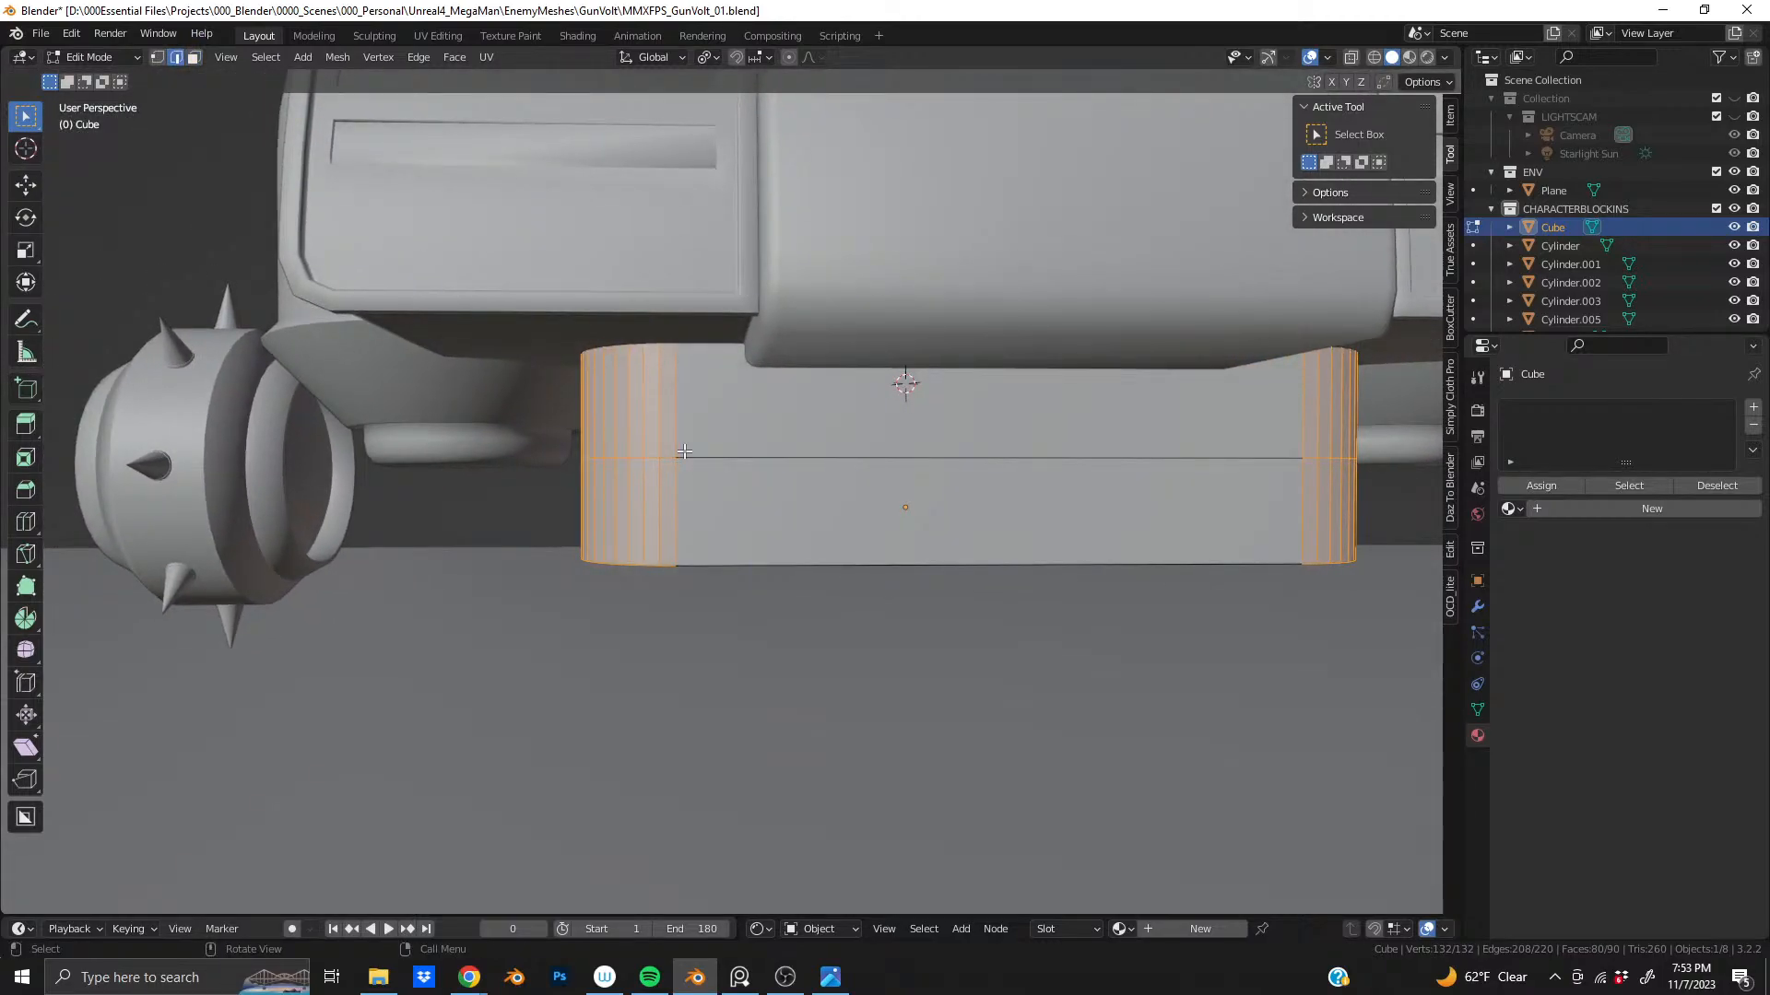
key(ctrl+x)
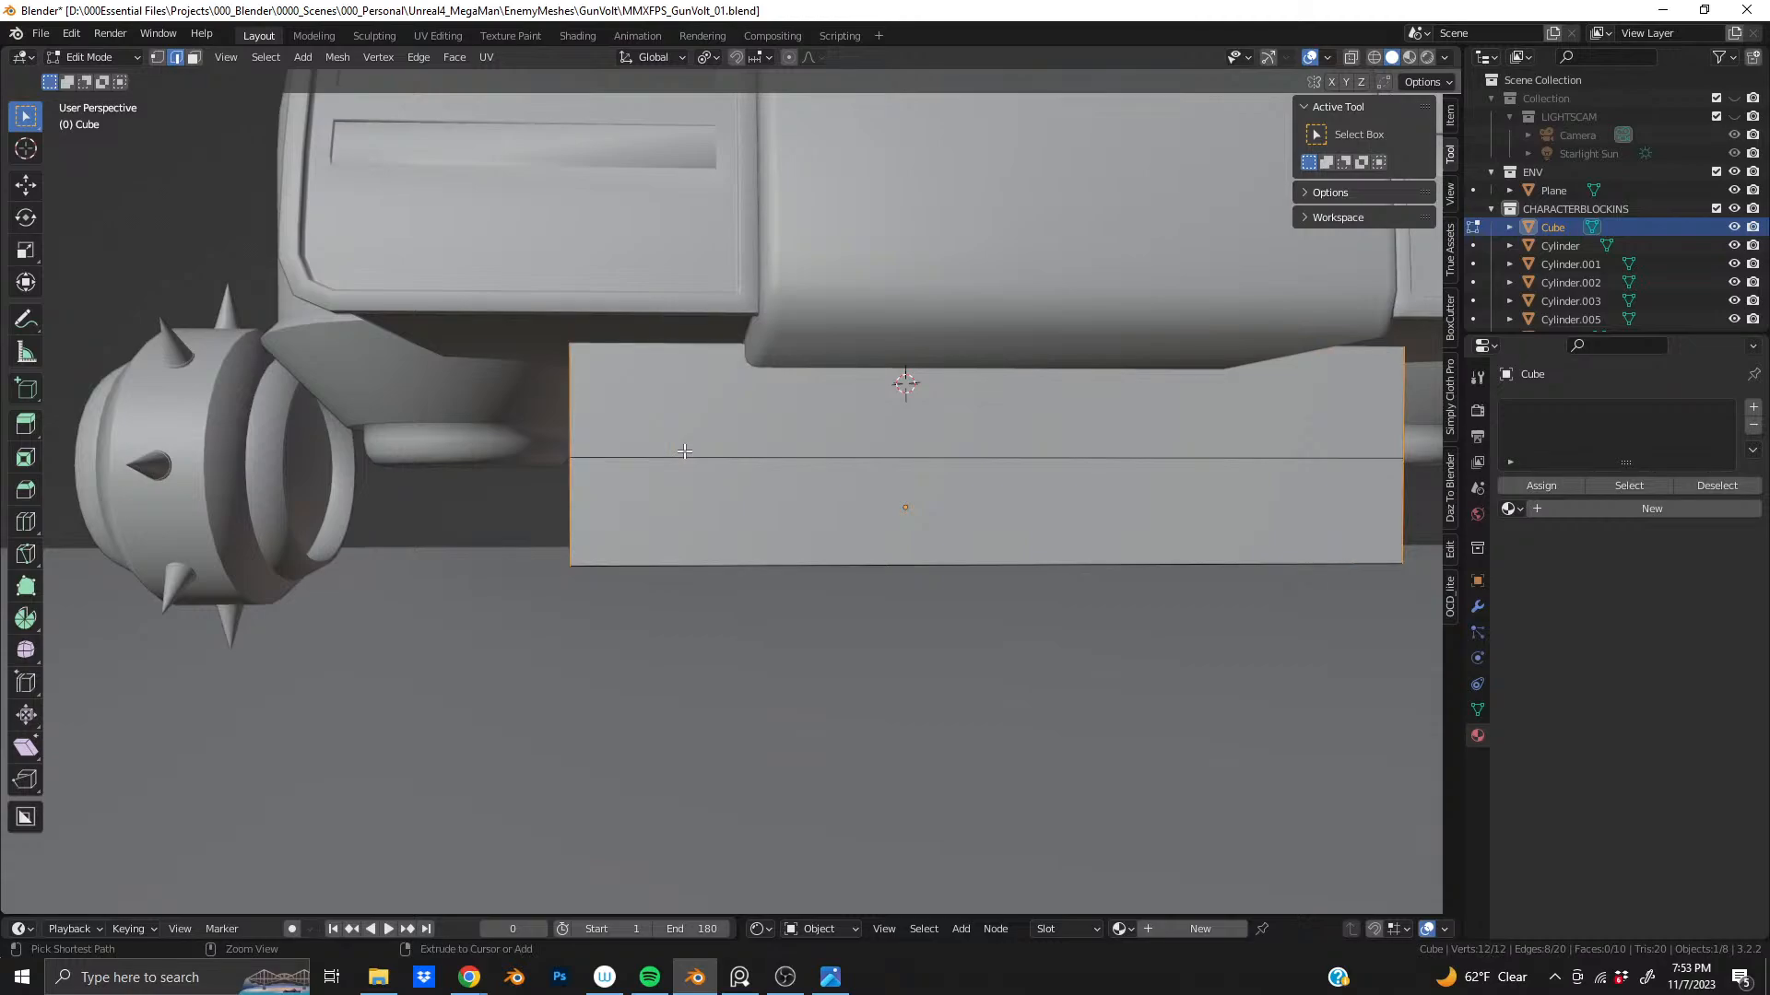
- Try a single vertical loop cut across the block's front, slid towards one end by a factor of 0.693, and undo it
key(ctrl+r)
click(925, 458)
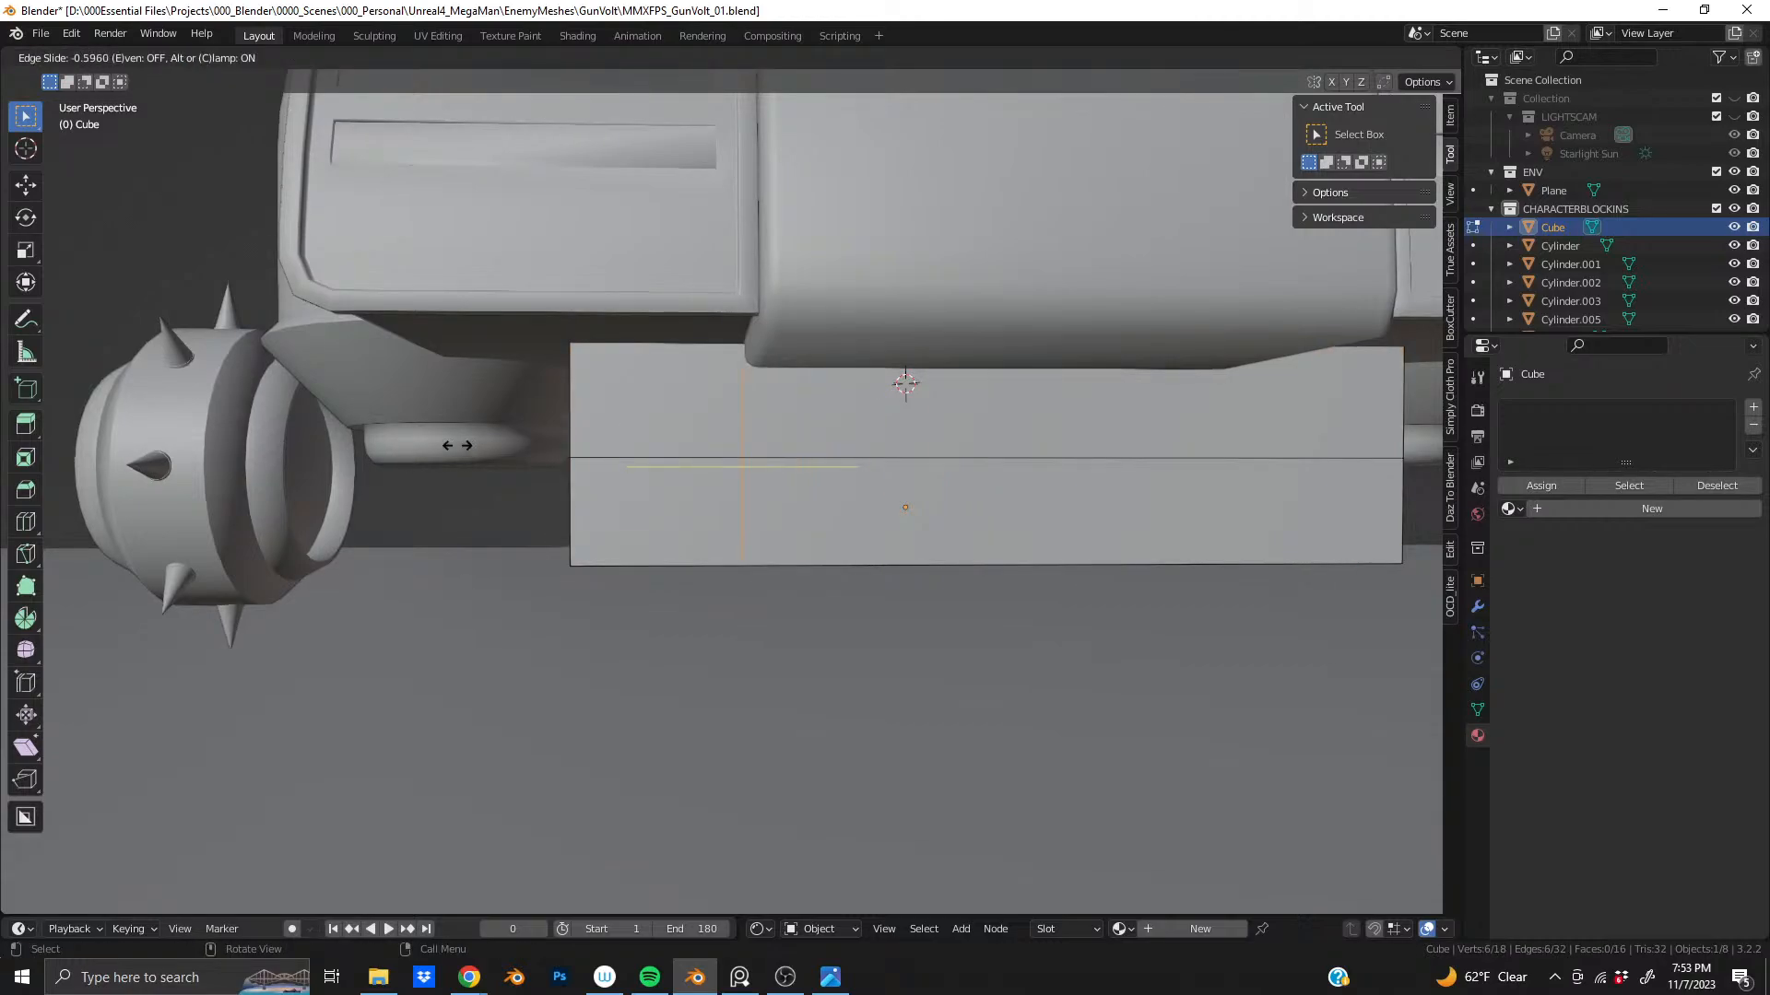
right_click(418, 439)
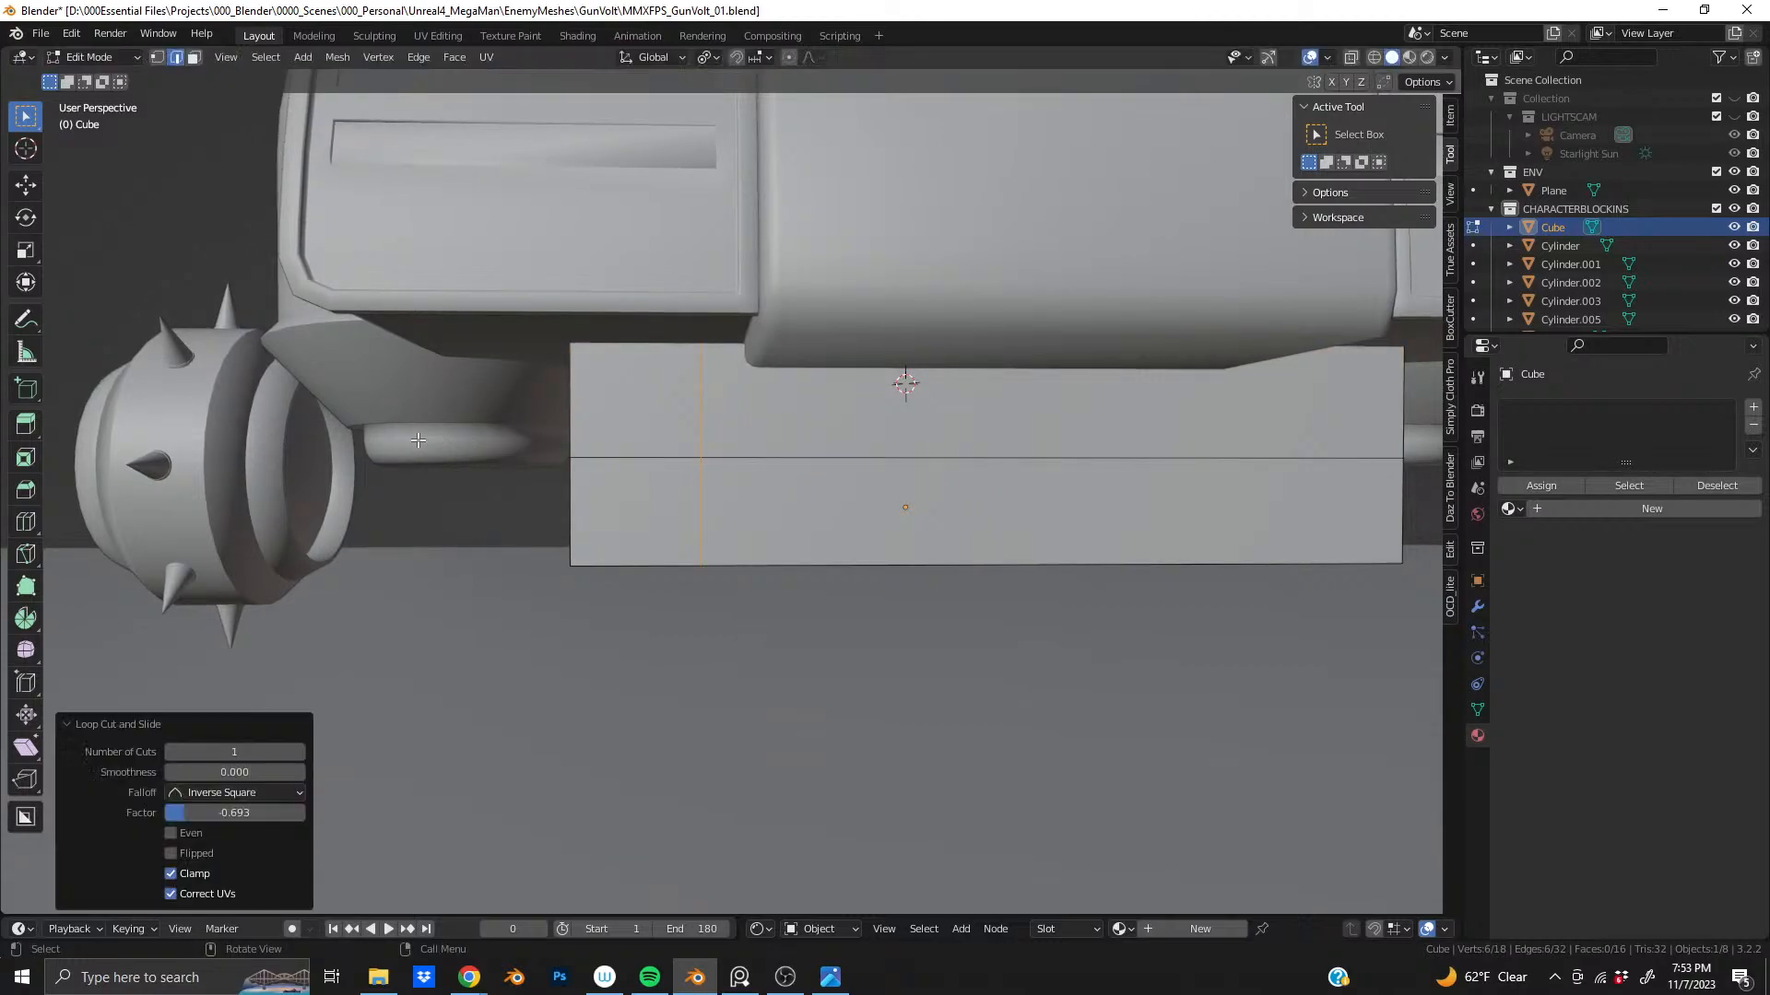
key(ctrl+z)
- Add five evenly spaced, unslid vertical loop cuts across the block's front
shift+middle_drag(908, 456, 699, 481)
key(ctrl+r)
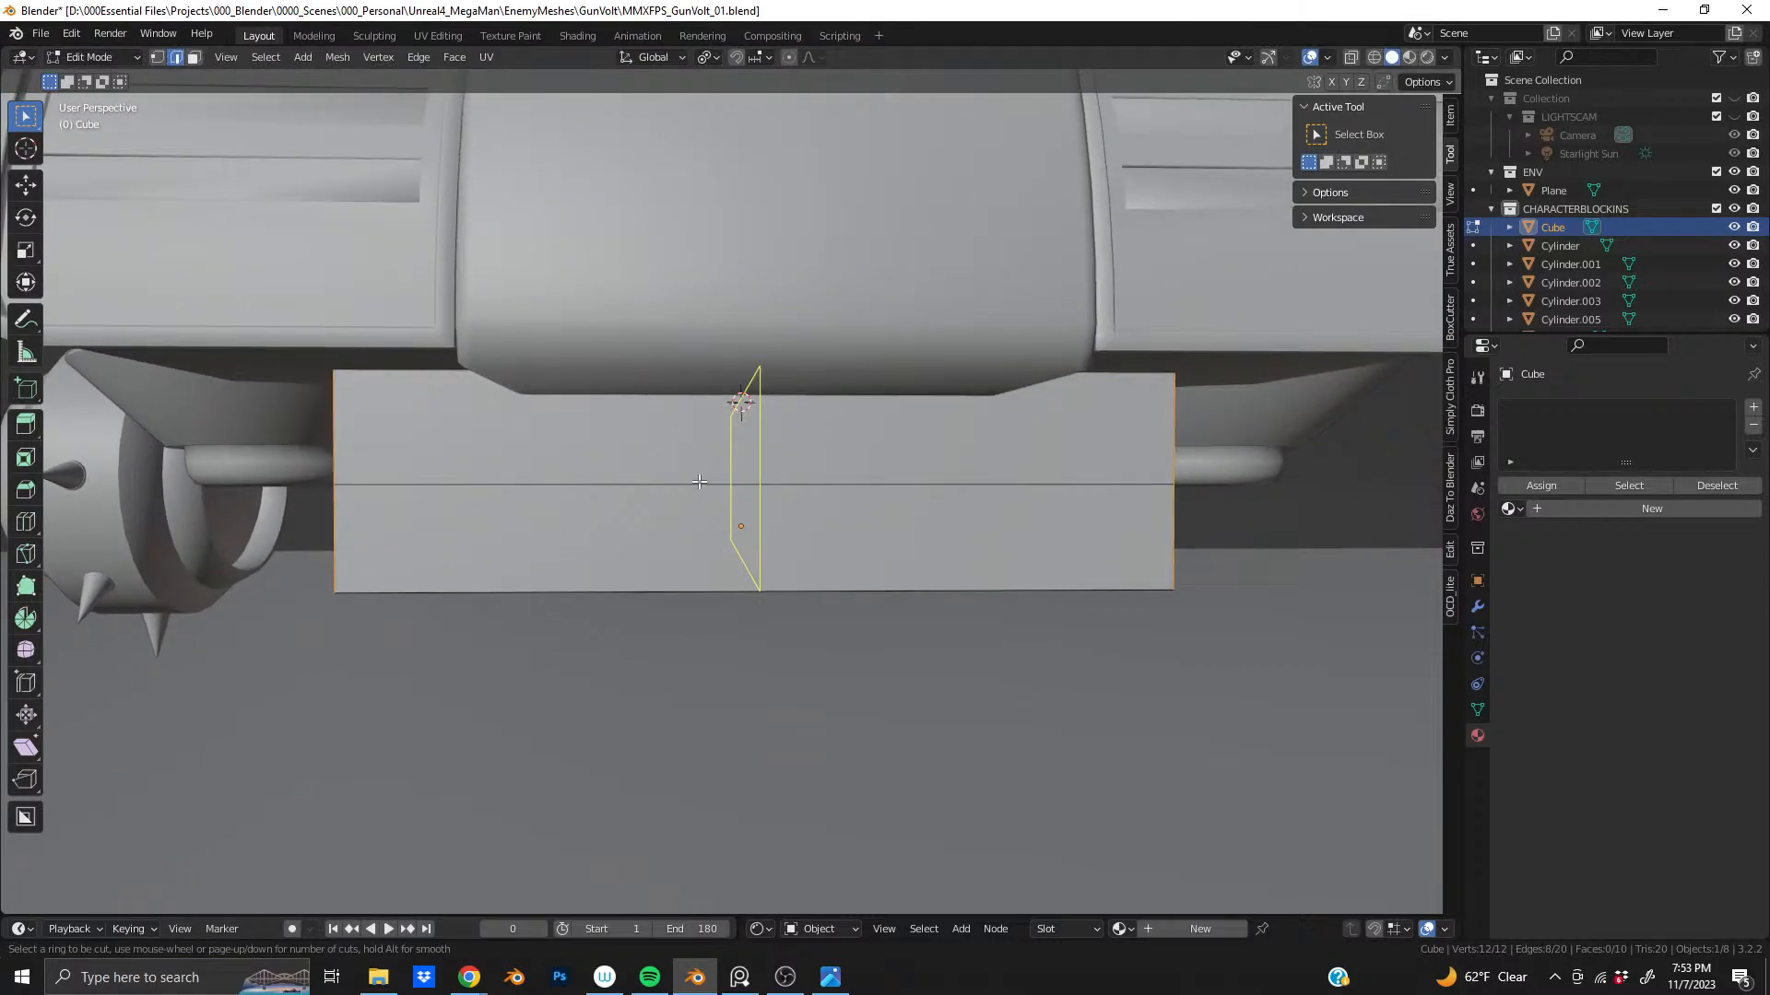
scroll(700, 481, up, 5)
scroll(699, 481, down, 1)
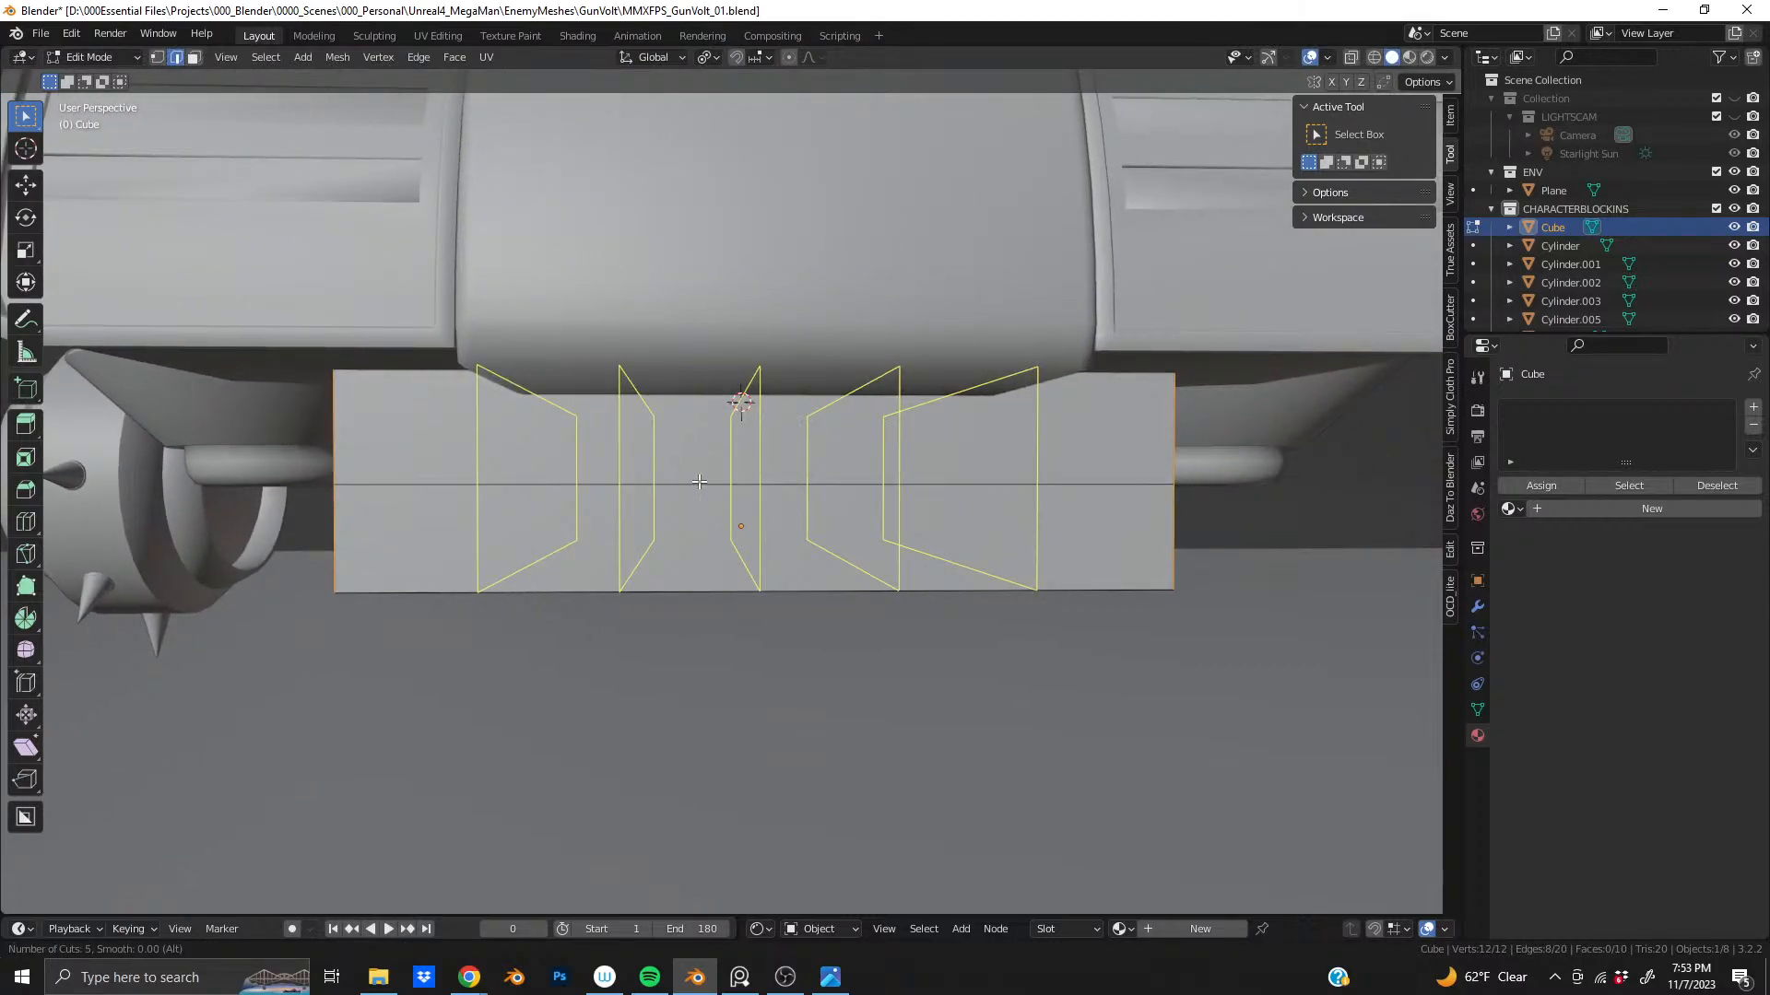
click(699, 481)
right_click(700, 481)
- Add five evenly spaced, unslid vertical loop cuts along the block's side
middle_drag(940, 457, 835, 481)
key(ctrl+r)
scroll(867, 483, up, 3)
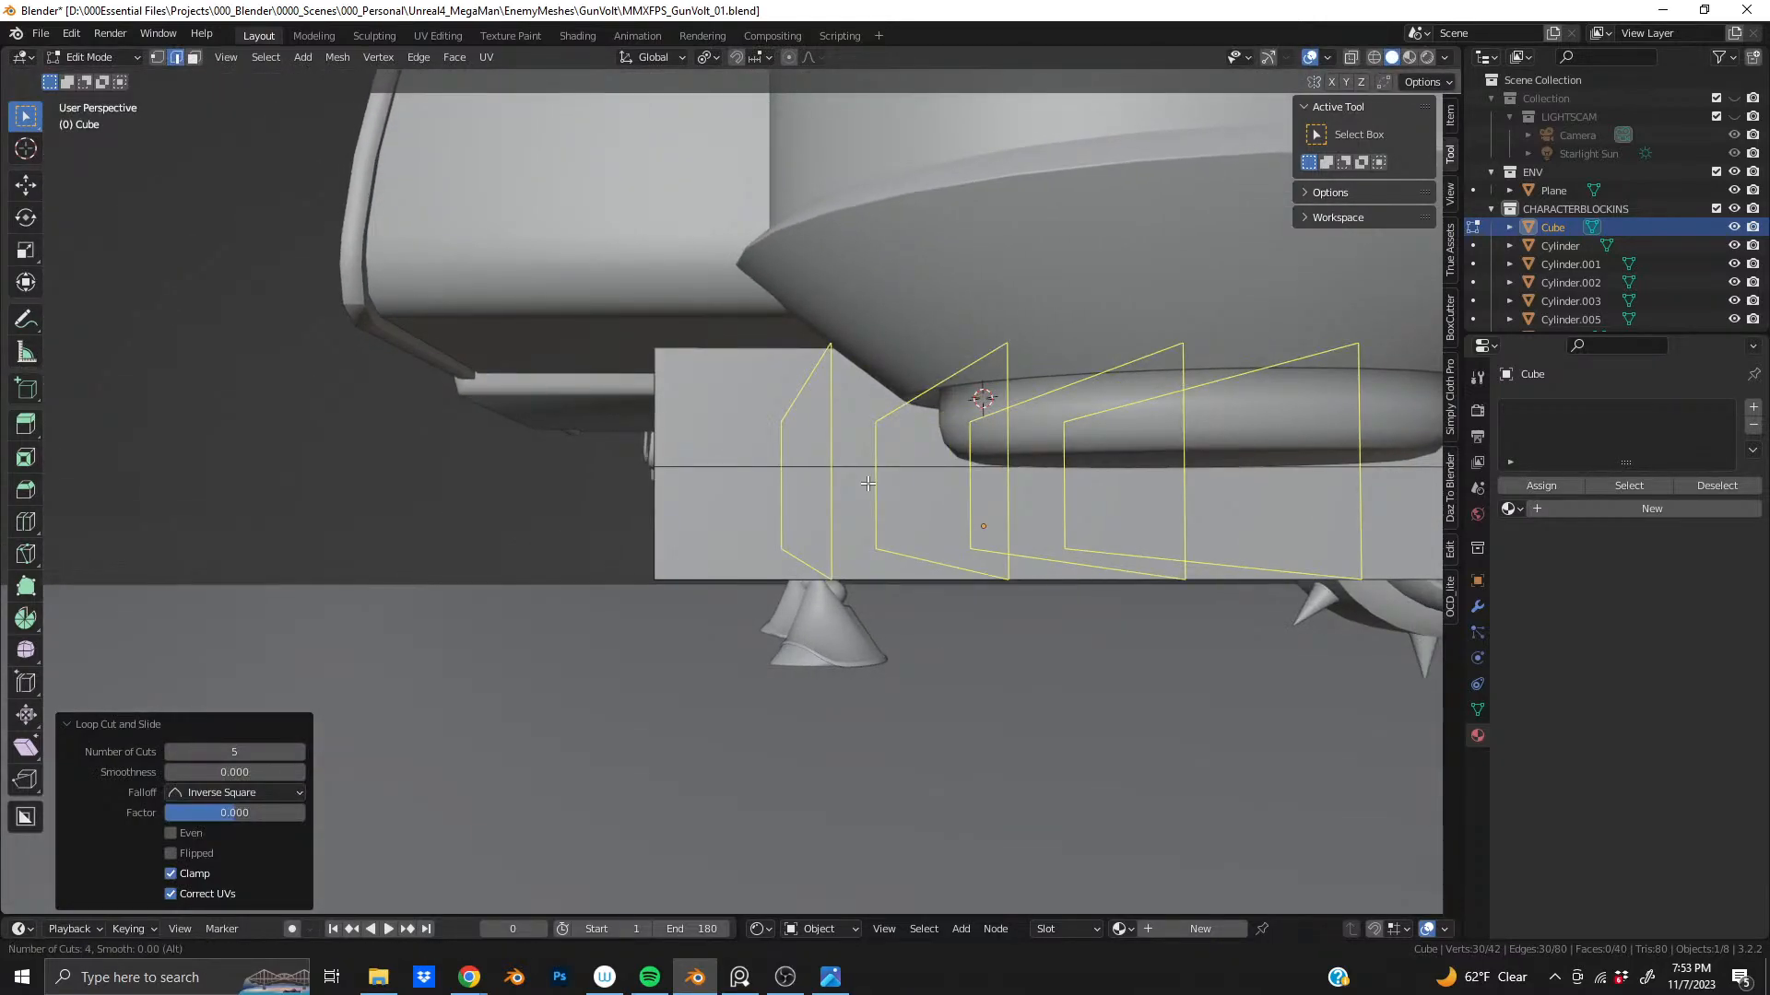
scroll(868, 483, up, 1)
click(867, 483)
right_click(868, 483)
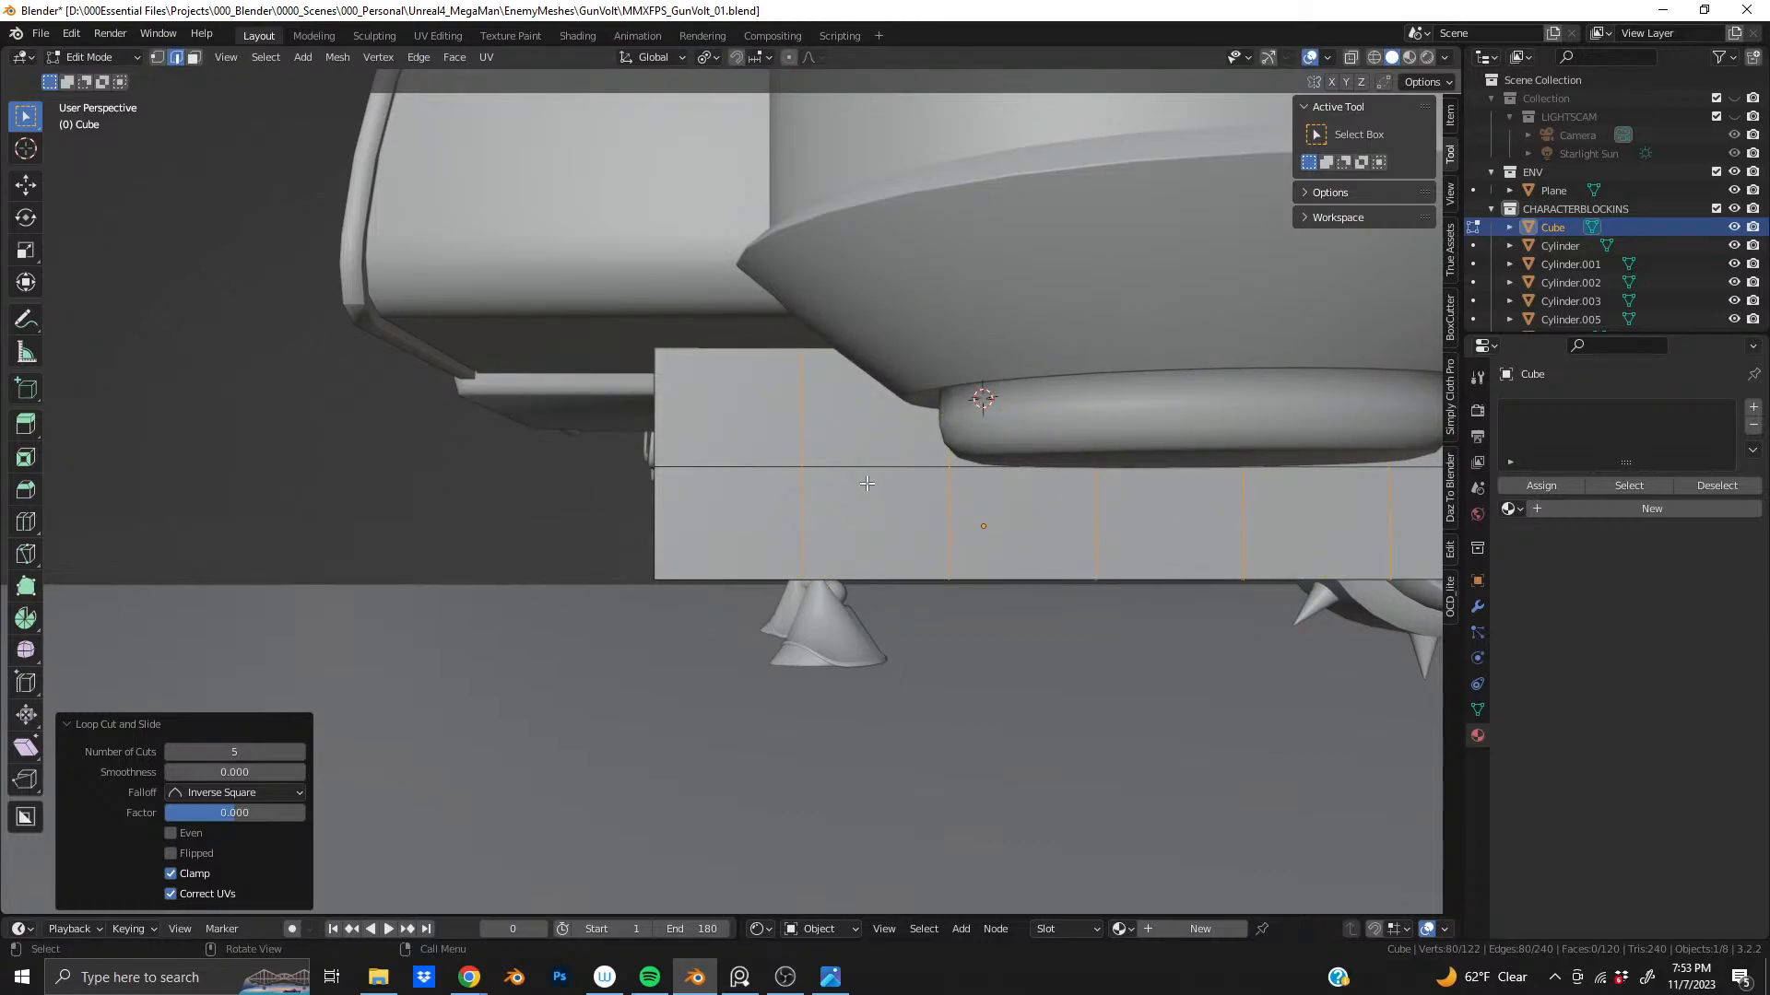
- Bevel the block's four vertical corner edges across both bands with a width of 0.132 m and 10 segments
middle_drag(867, 483, 737, 479)
middle_drag(977, 526, 856, 485)
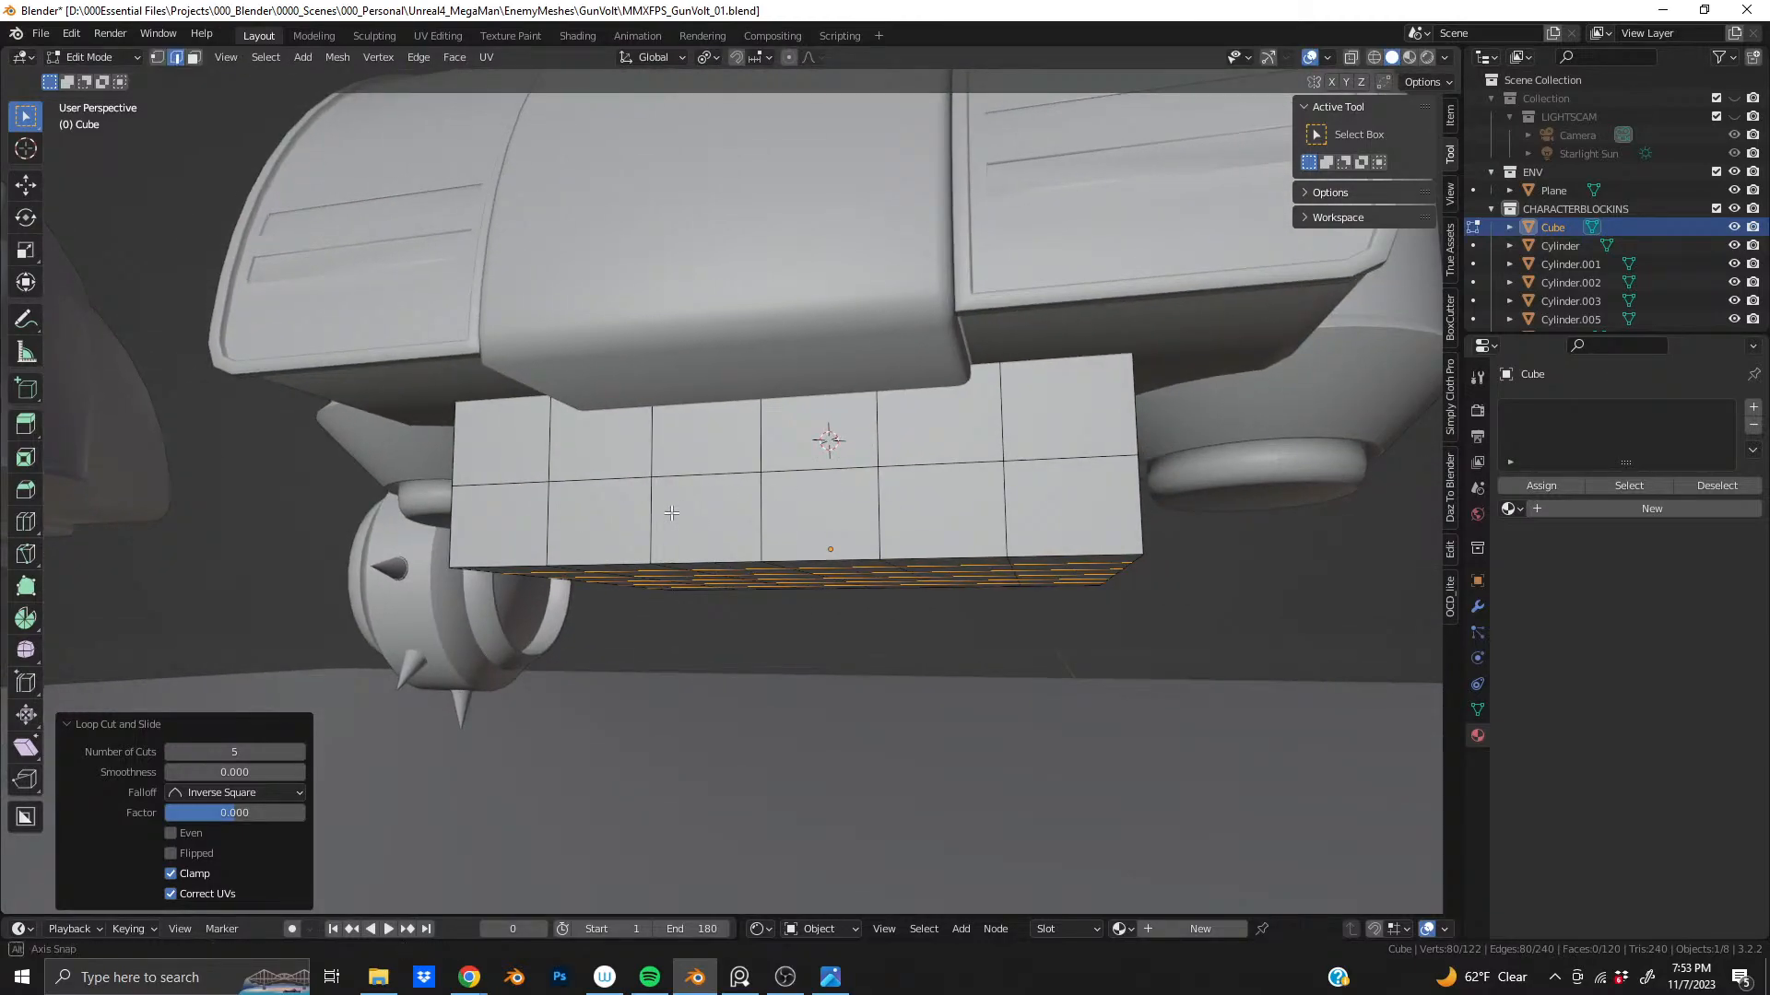
middle_drag(667, 514, 446, 514)
alt+click(409, 451)
middle_drag(971, 478, 697, 491)
alt+click(760, 496)
key(ctrl+z)
alt+shift+click(773, 477)
shift+middle_drag(1041, 479, 648, 506)
alt+shift+click(648, 506)
middle_drag(954, 498, 772, 538)
alt+shift+click(773, 538)
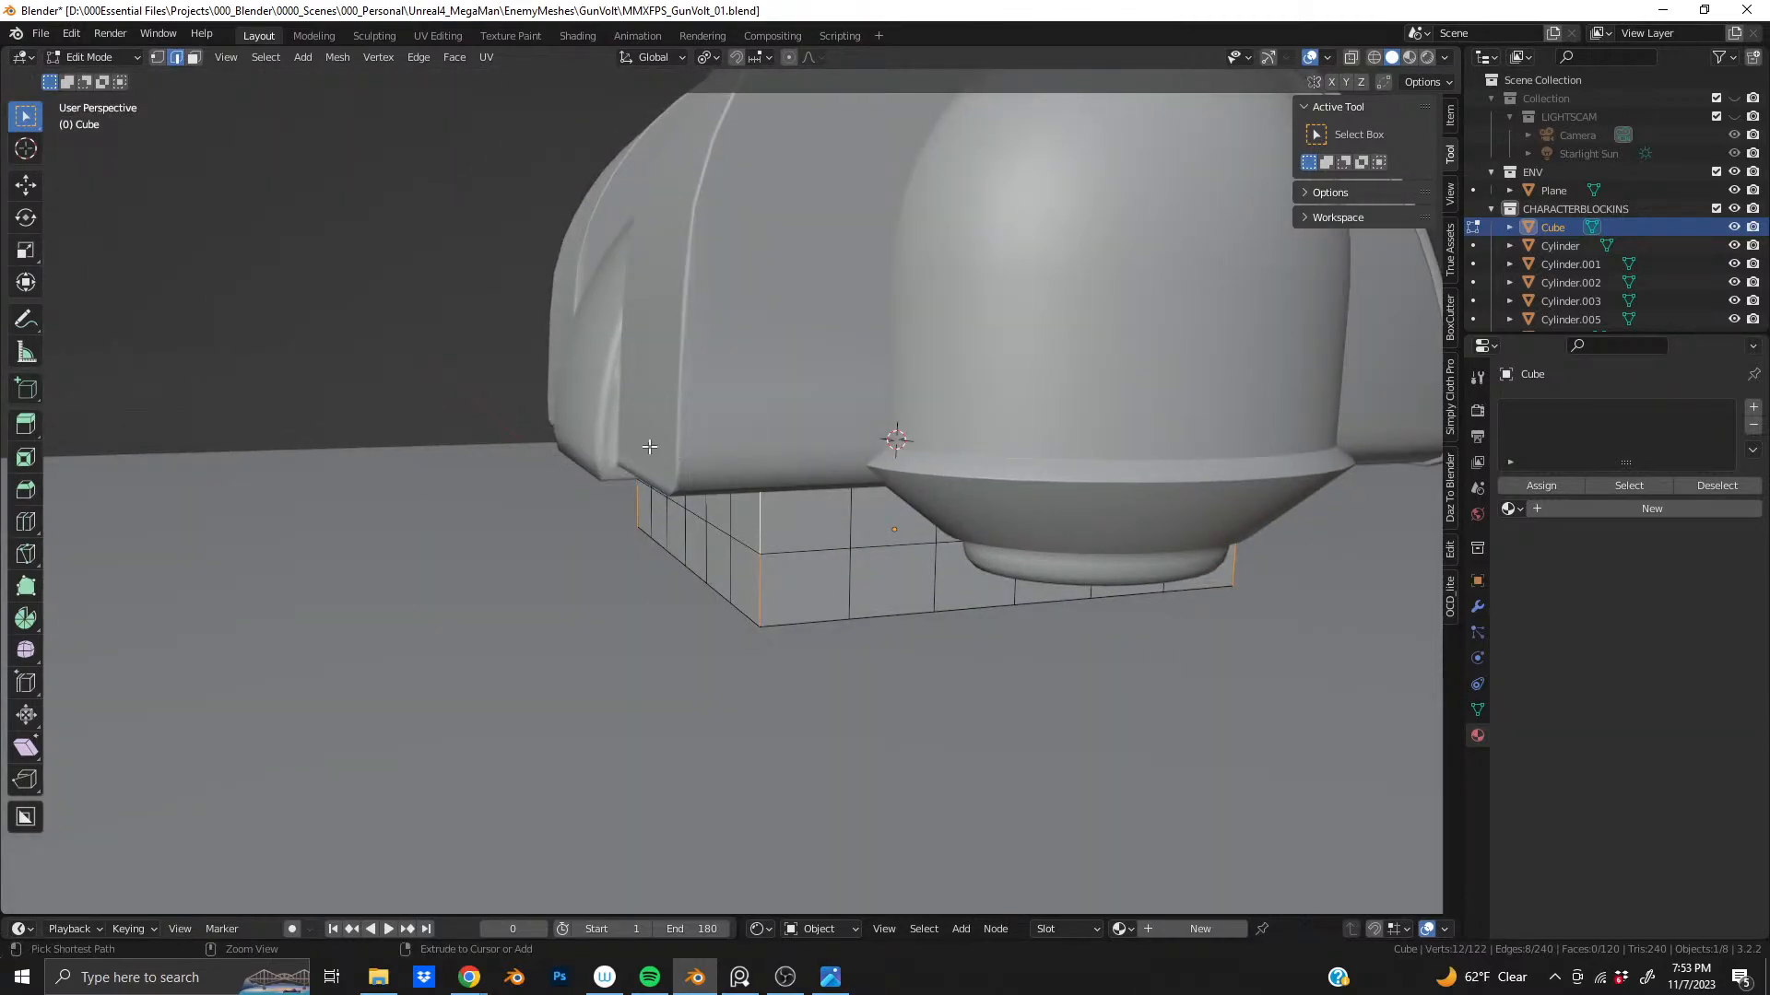
middle_drag(651, 475, 1284, 557)
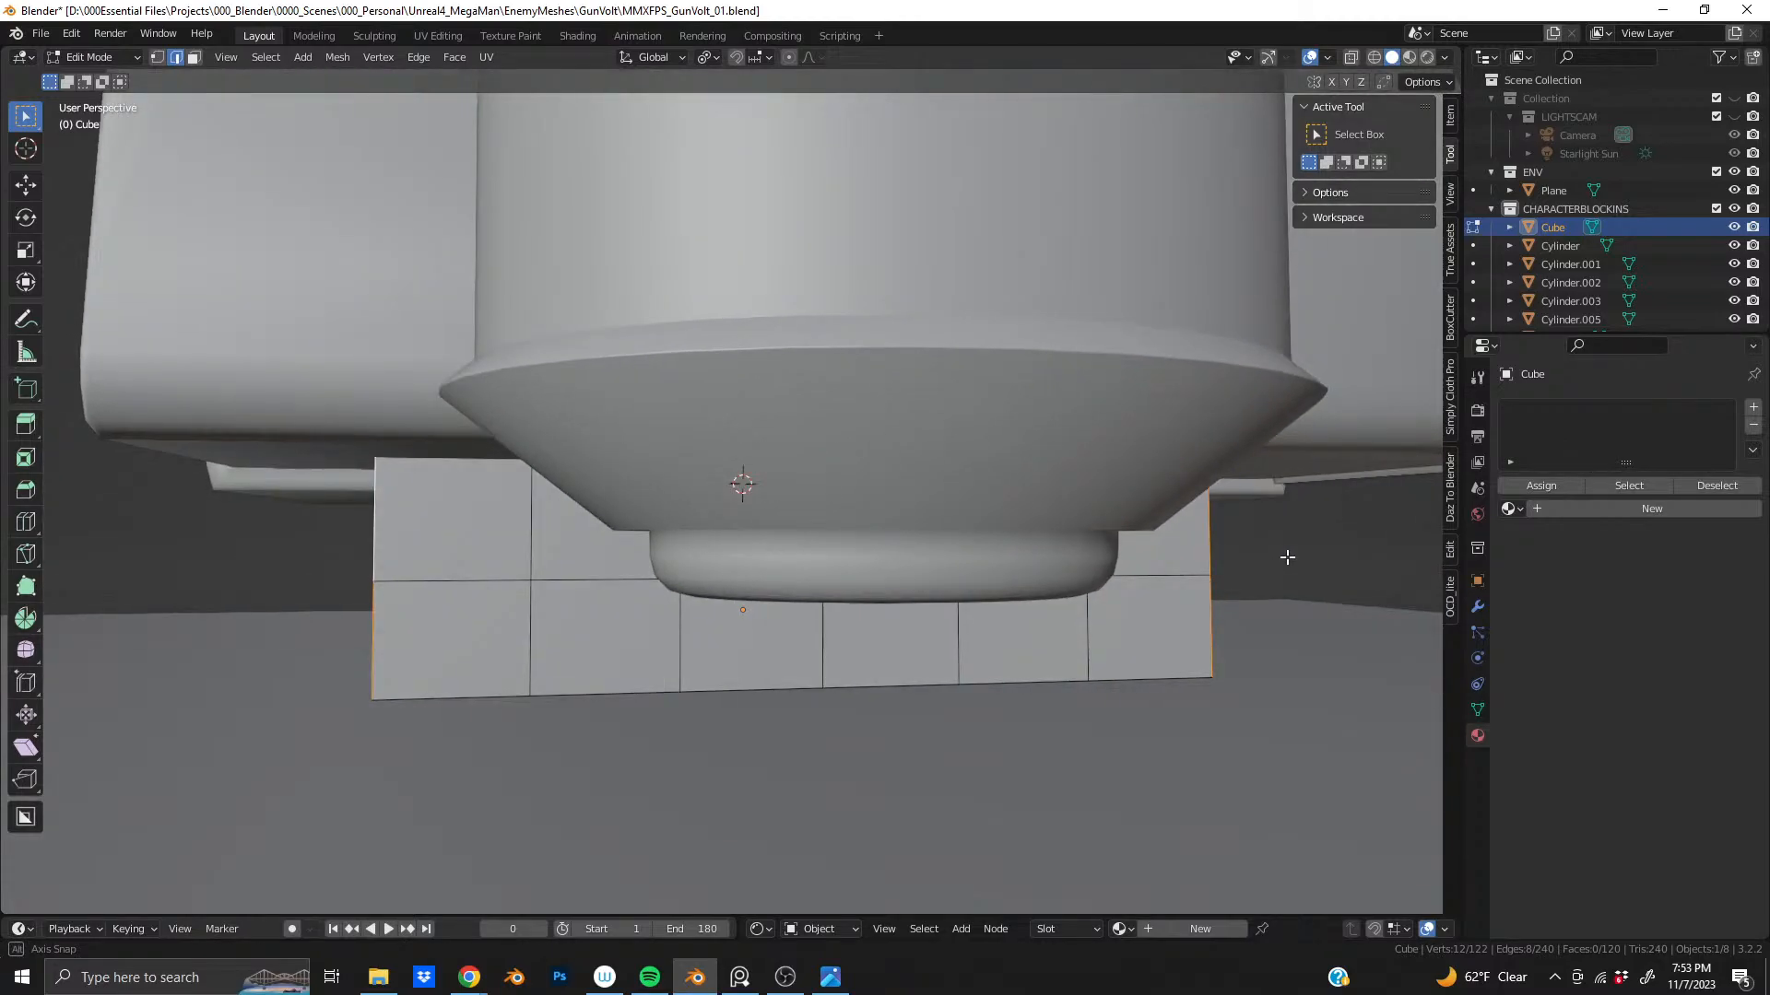
key(ctrl+b)
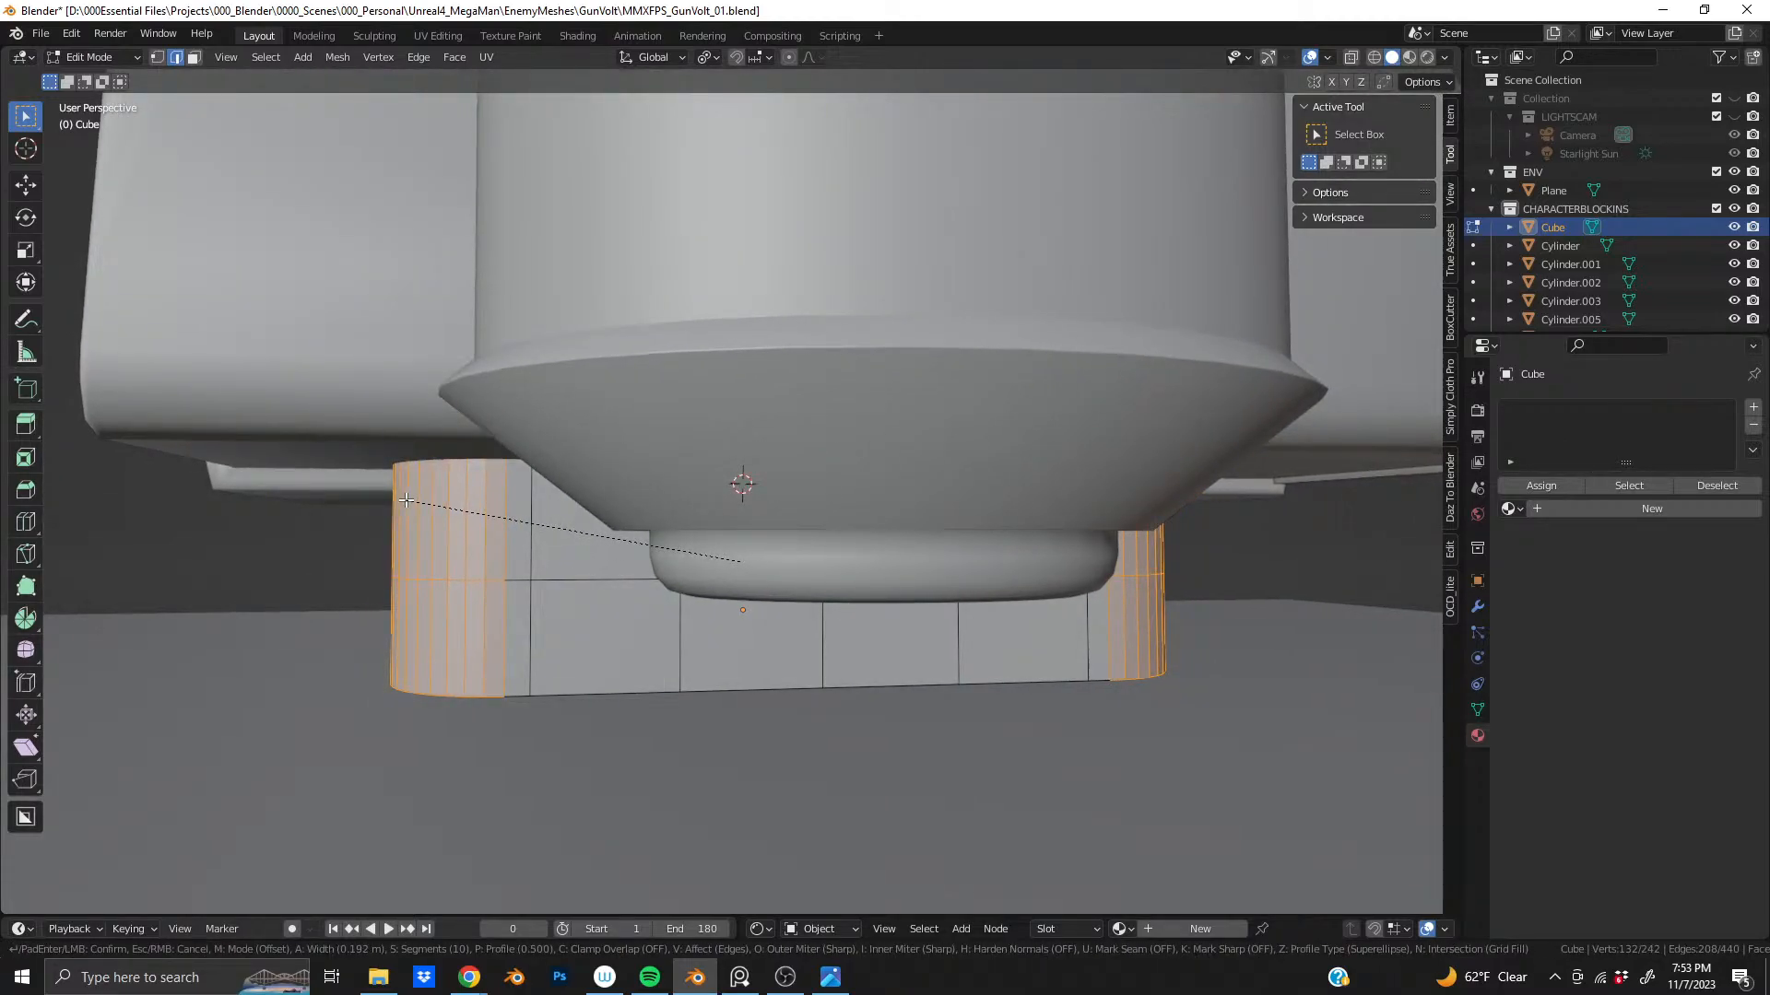
click(407, 501)
middle_drag(406, 501, 599, 562)
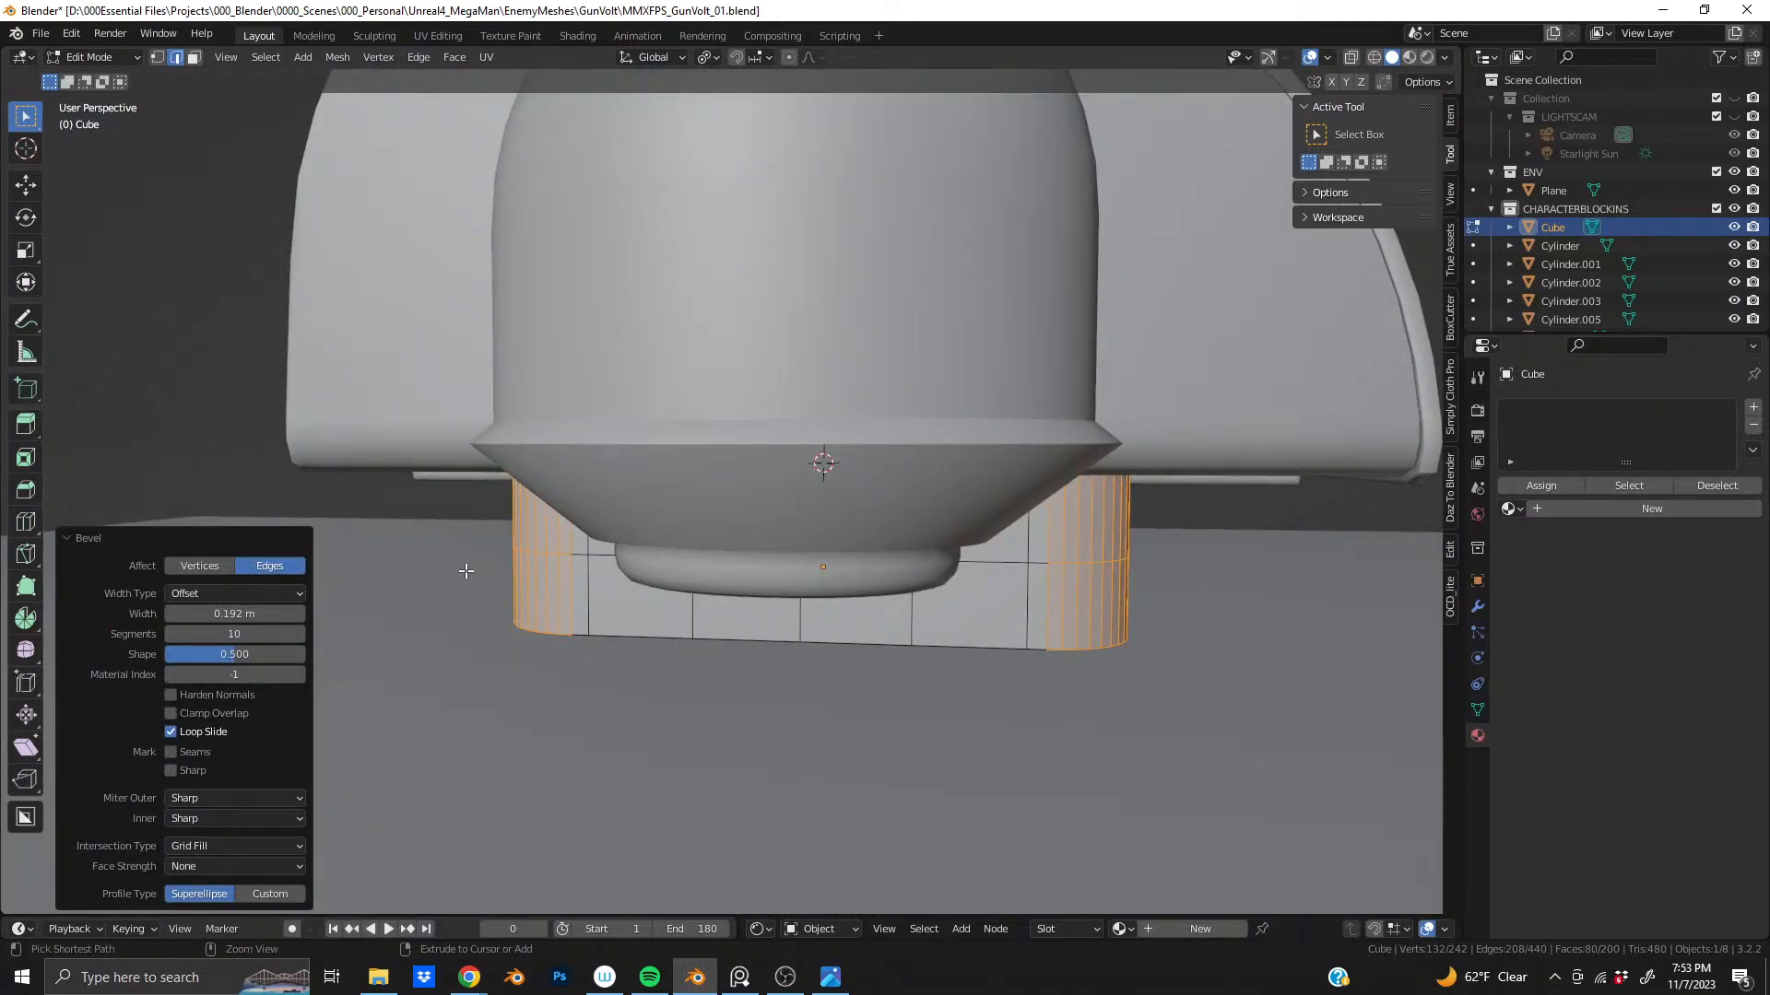
key(ctrl+z)
key(ctrl+b)
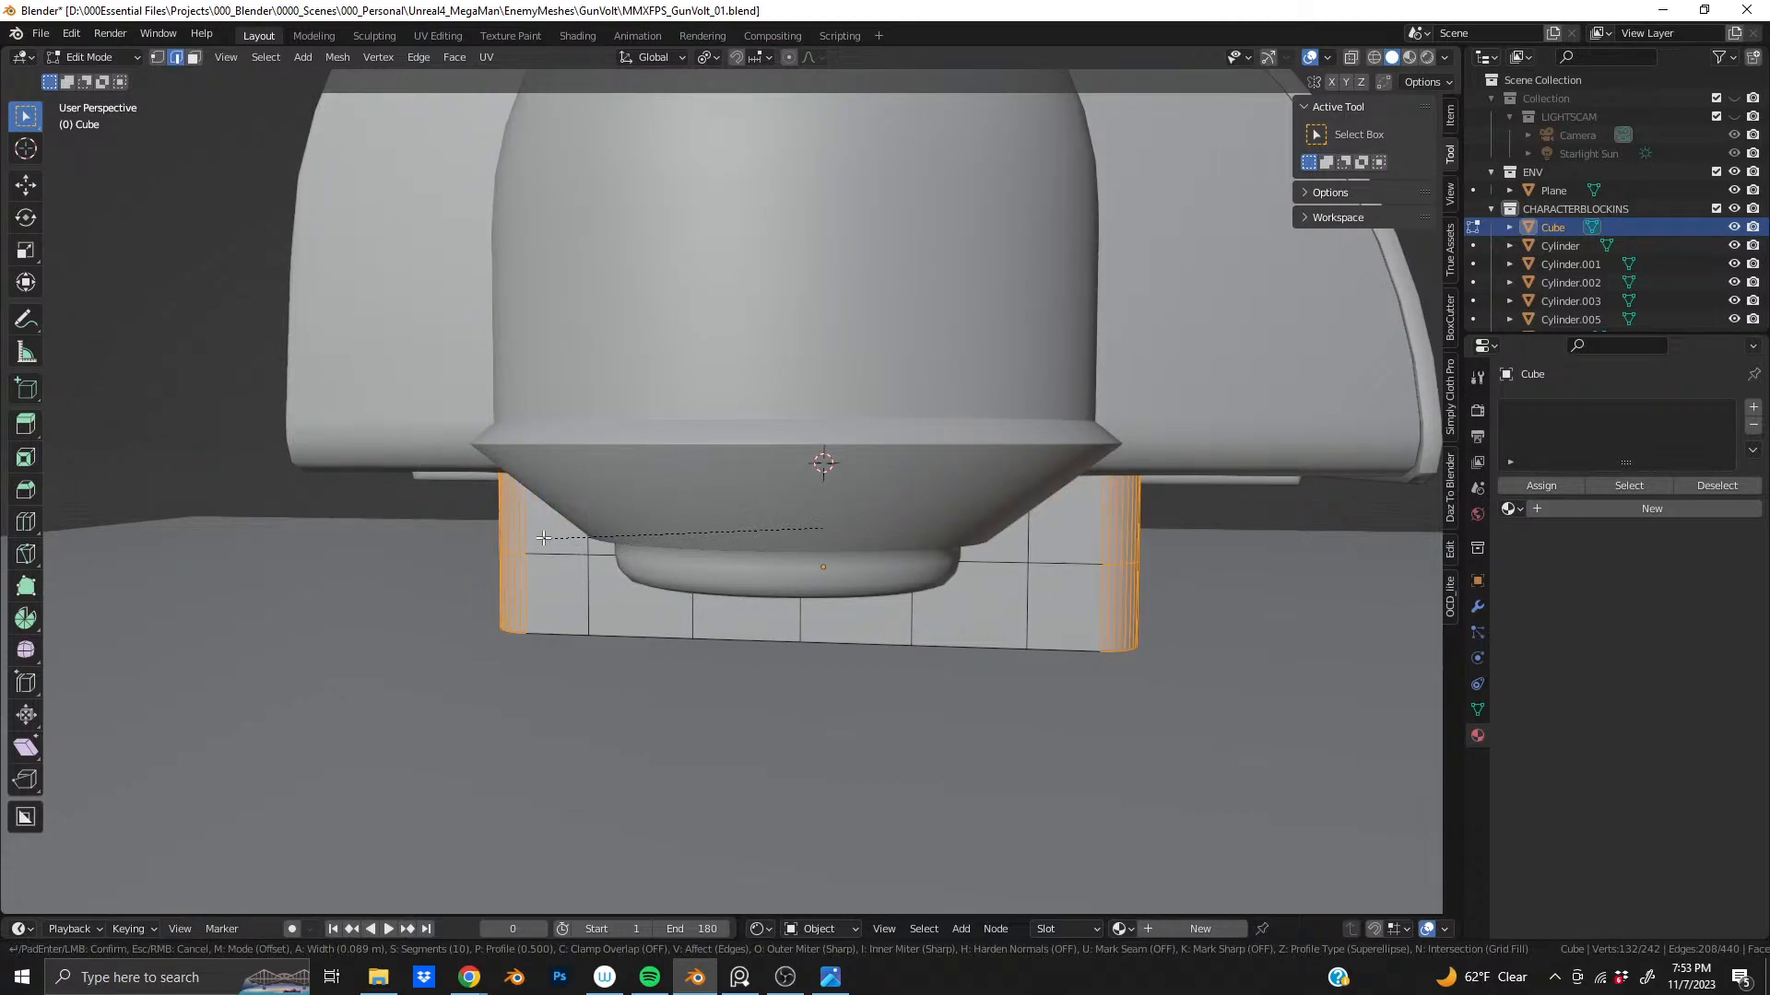
click(529, 536)
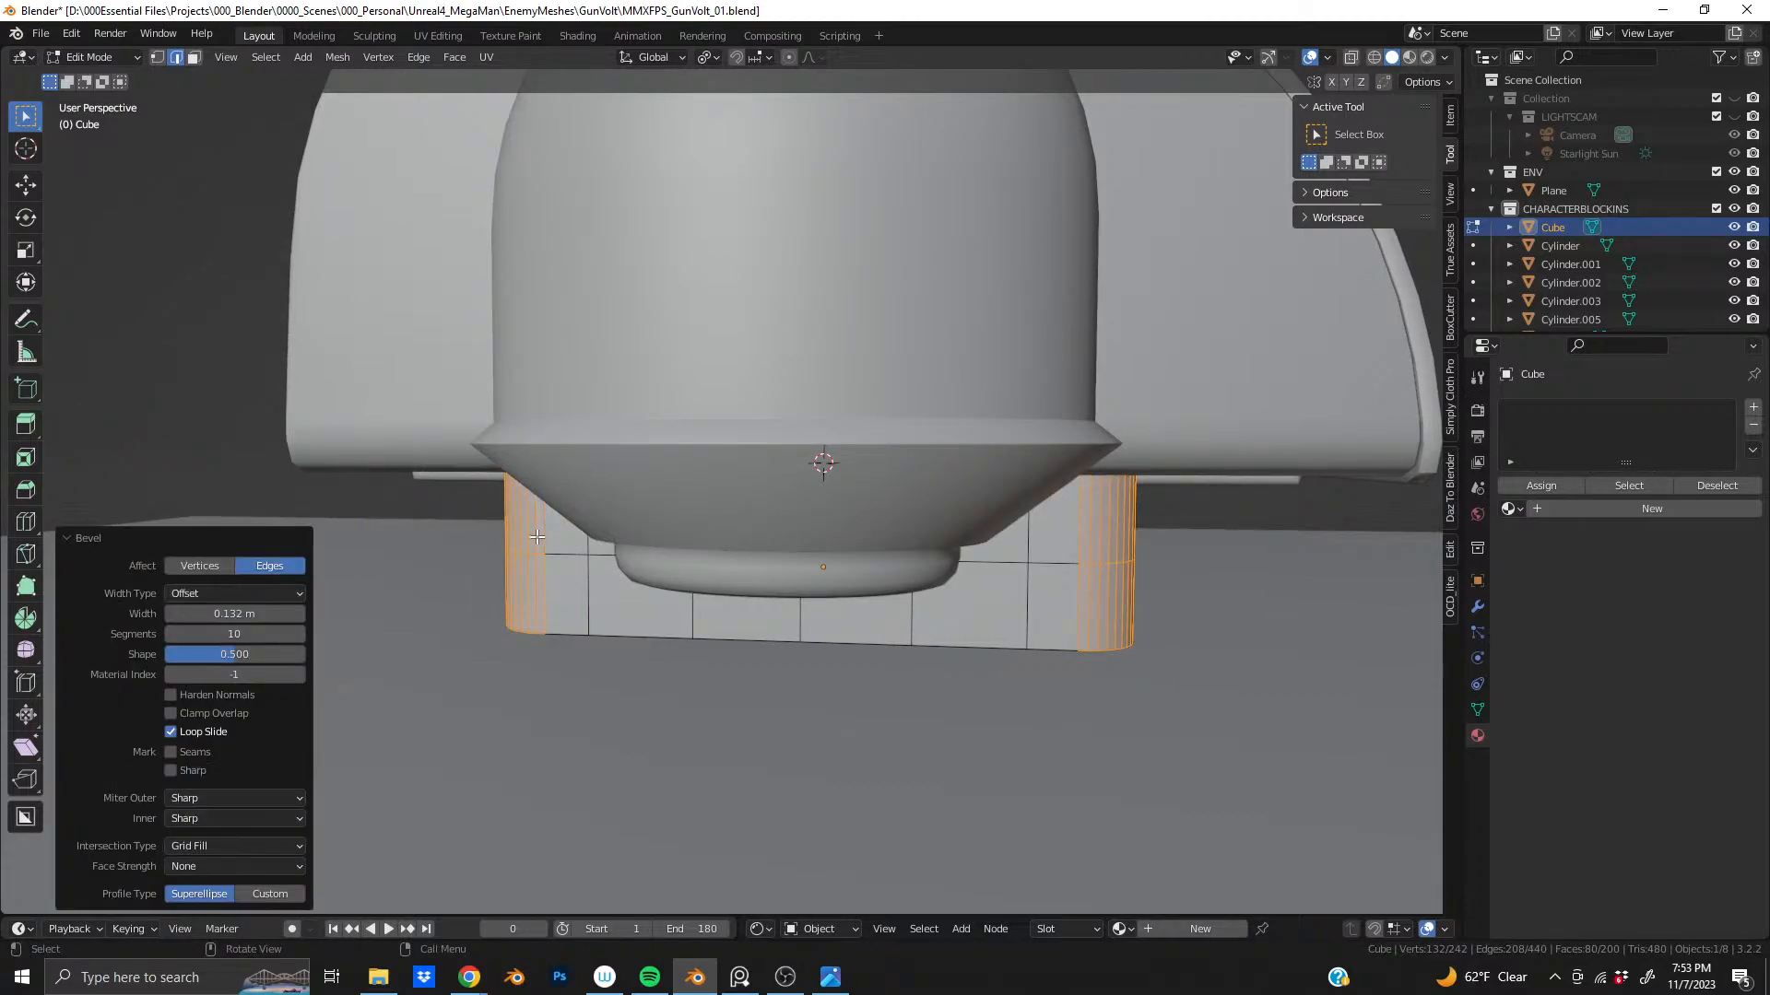
- Dissolve the three middle vertical edge loops on the block's side and front, keeping the outer loops beside the rounded corners
middle_drag(534, 536, 686, 553)
alt+click(686, 553)
alt+shift+click(842, 544)
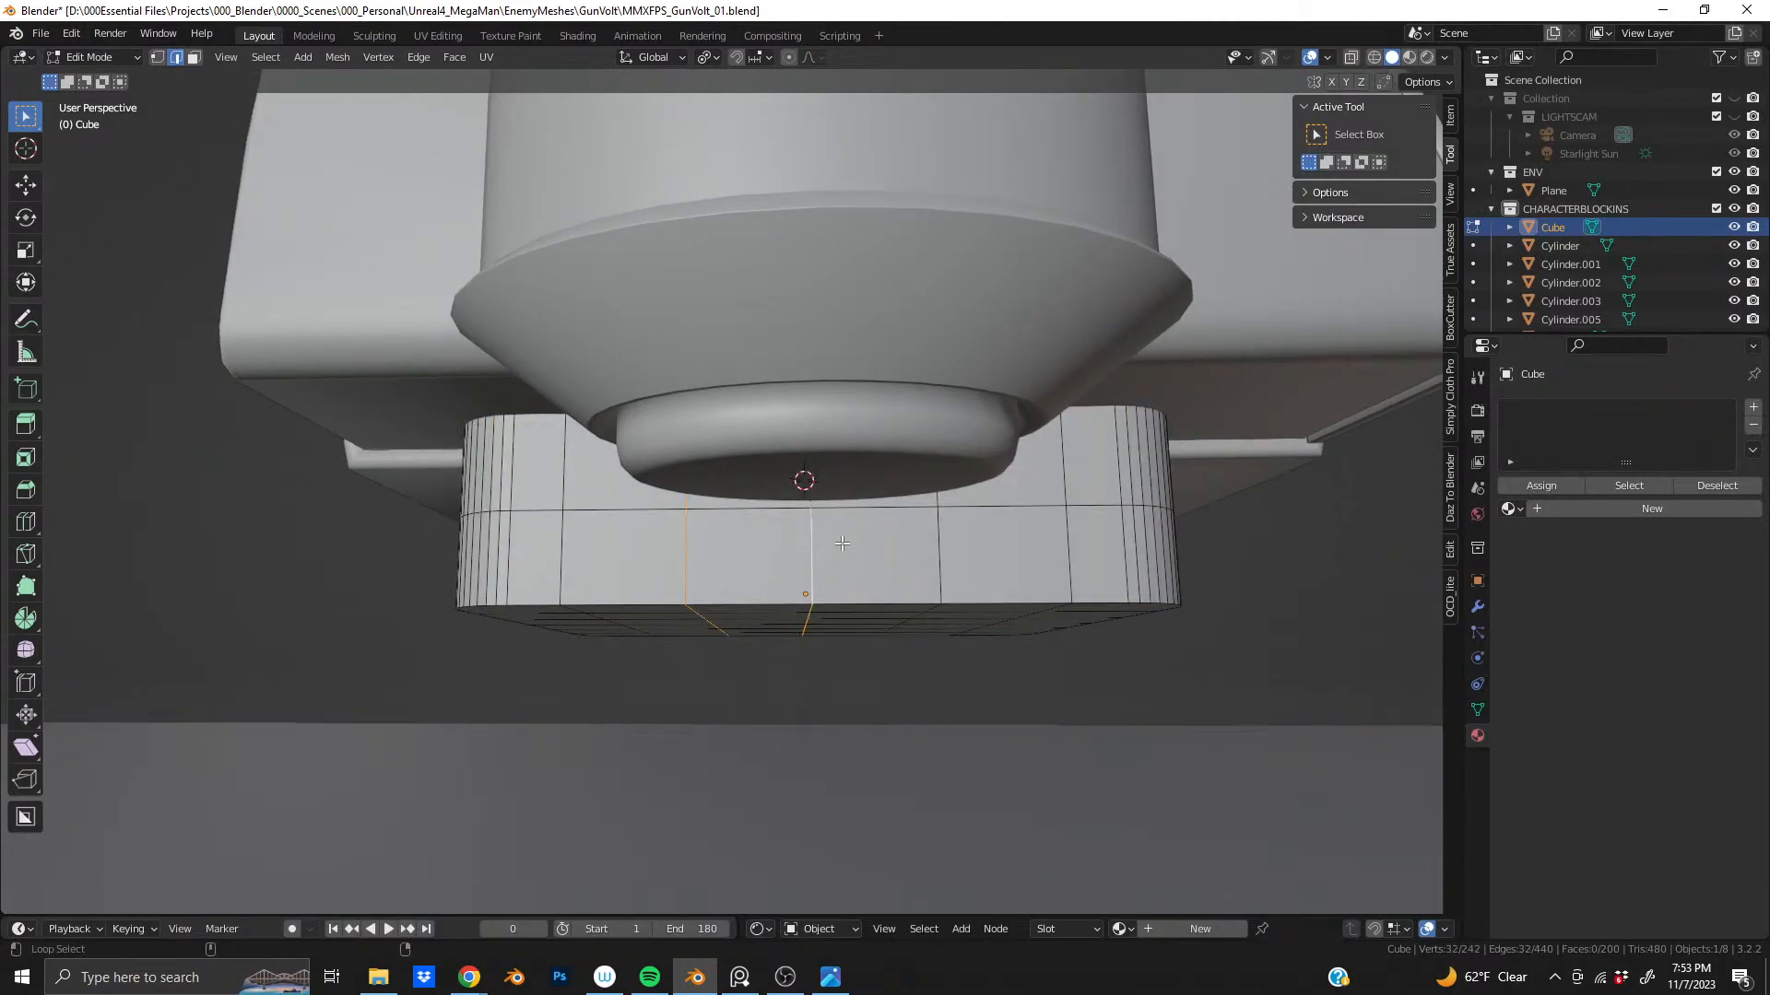
alt+shift+click(926, 545)
shift+middle_drag(927, 545, 545, 543)
alt+shift+click(998, 539)
alt+shift+click(1140, 541)
alt+shift+click(1225, 540)
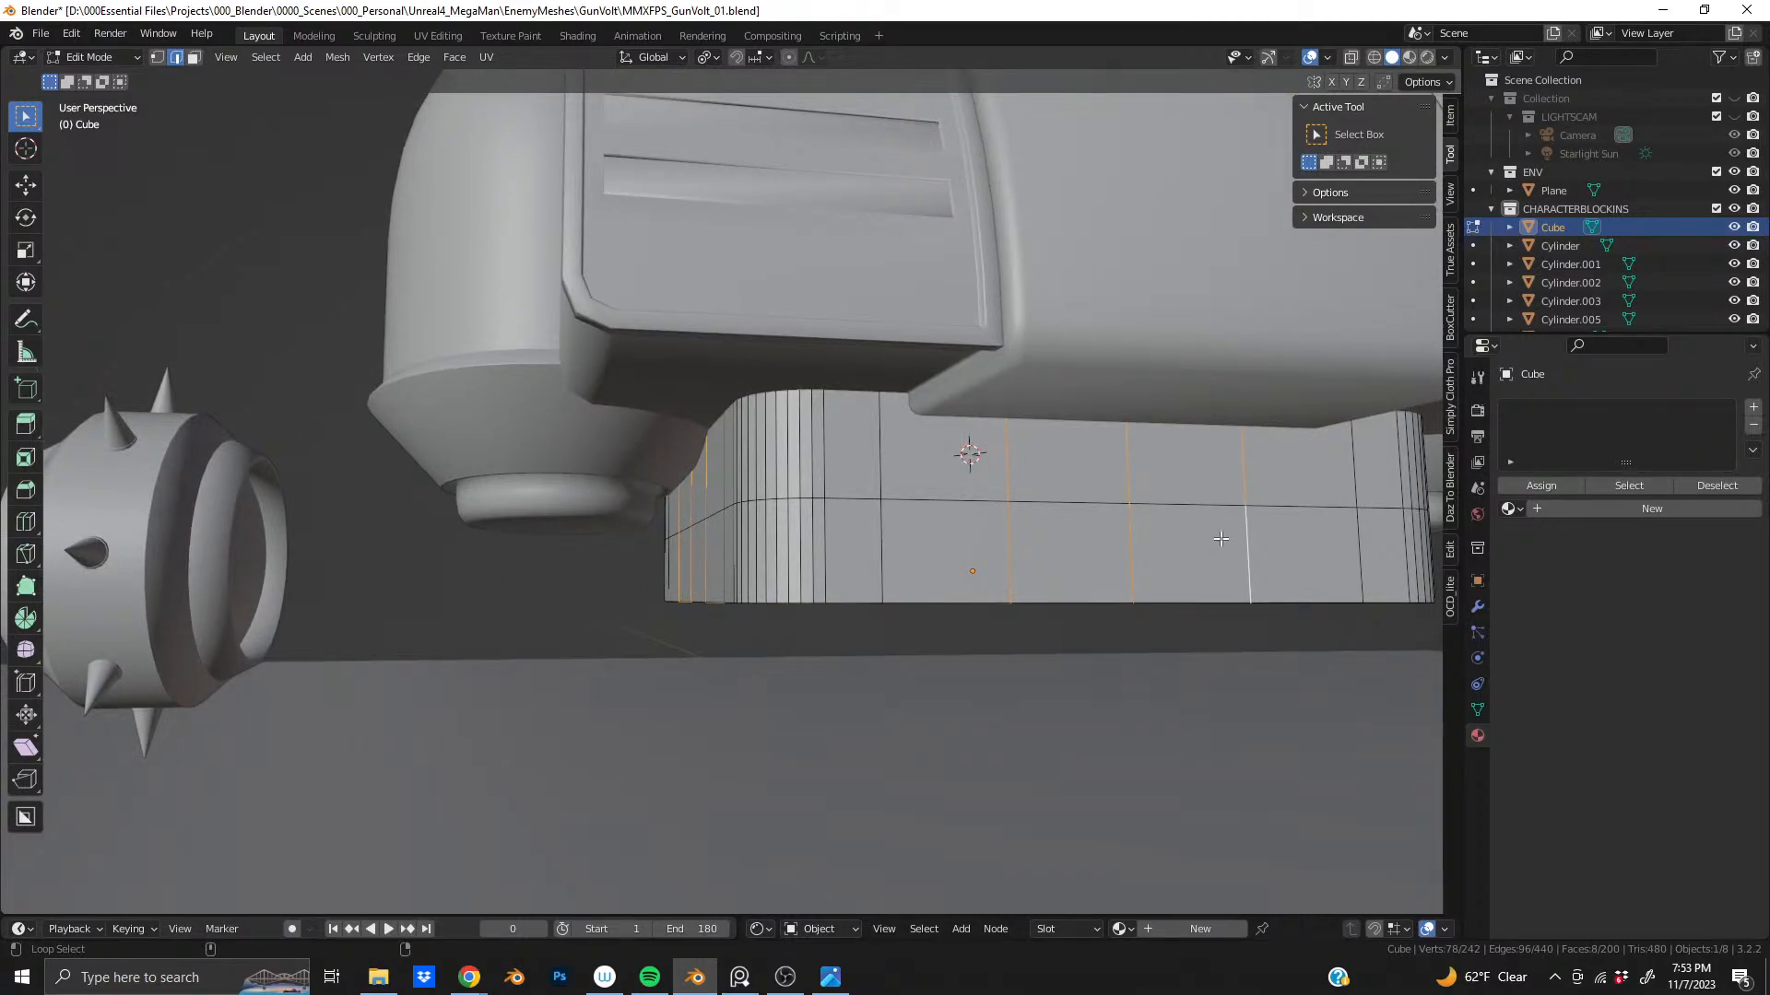
key(x)
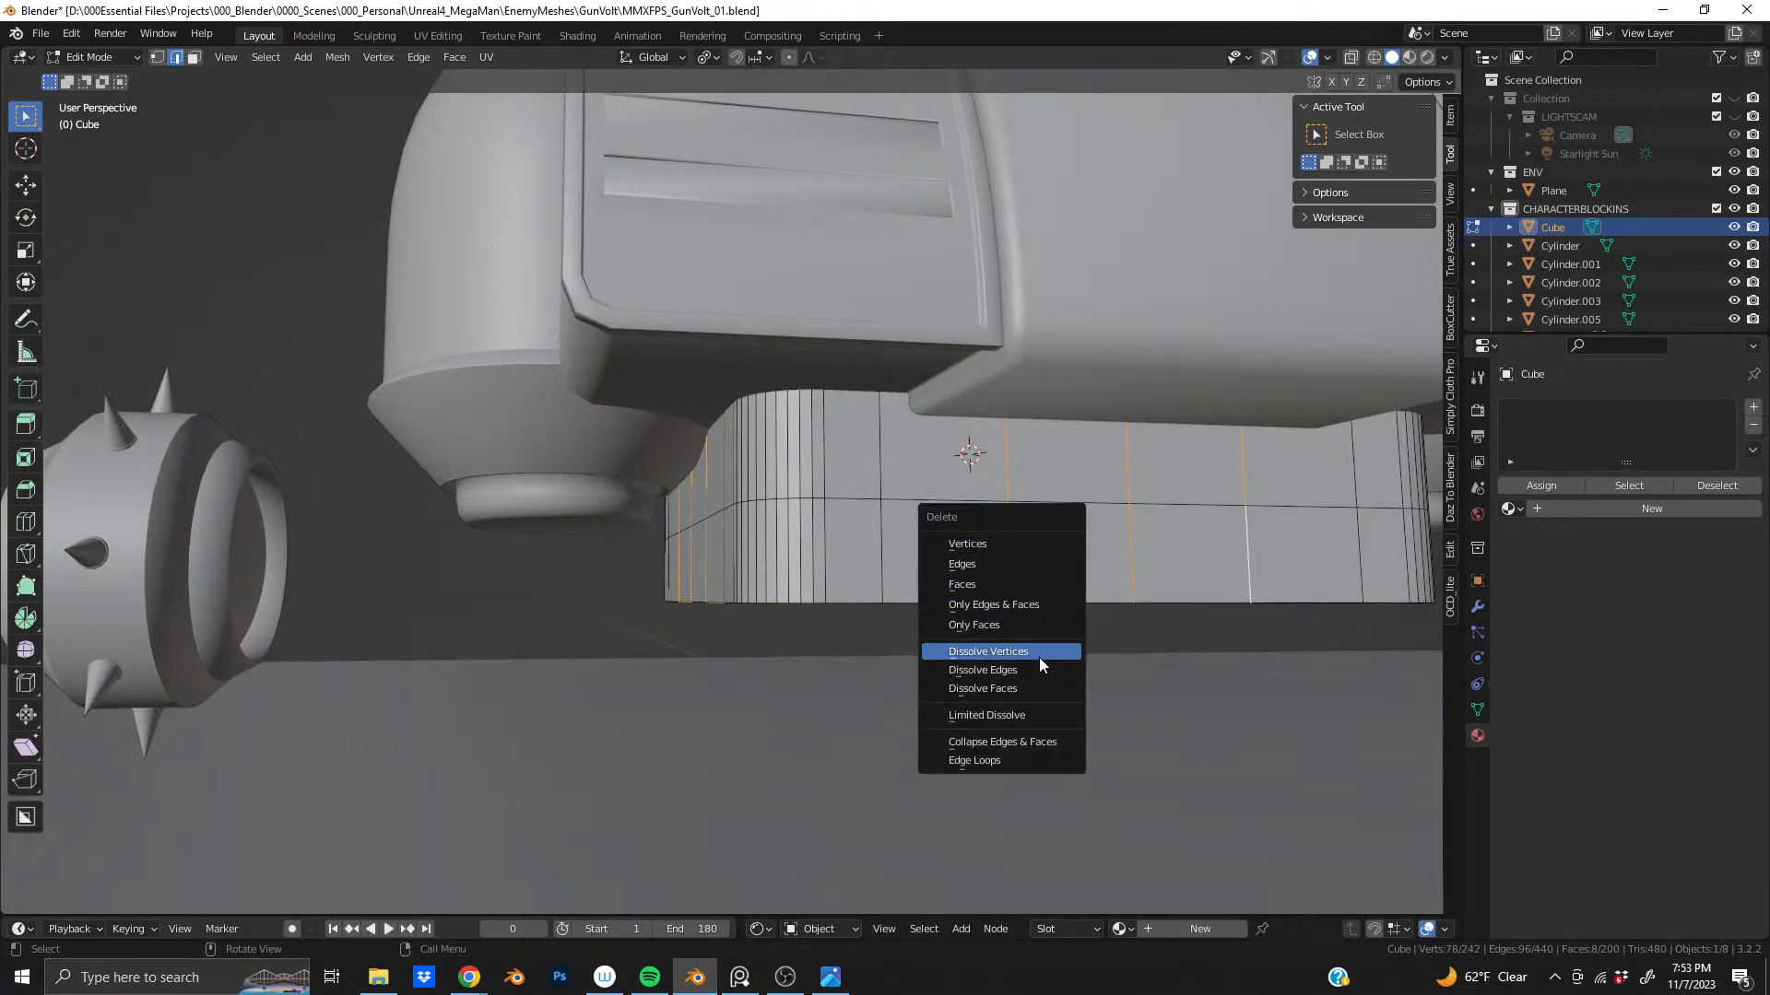
click(1033, 670)
middle_drag(866, 614, 956, 568)
middle_drag(443, 563, 663, 589)
scroll(451, 529, down, 4)
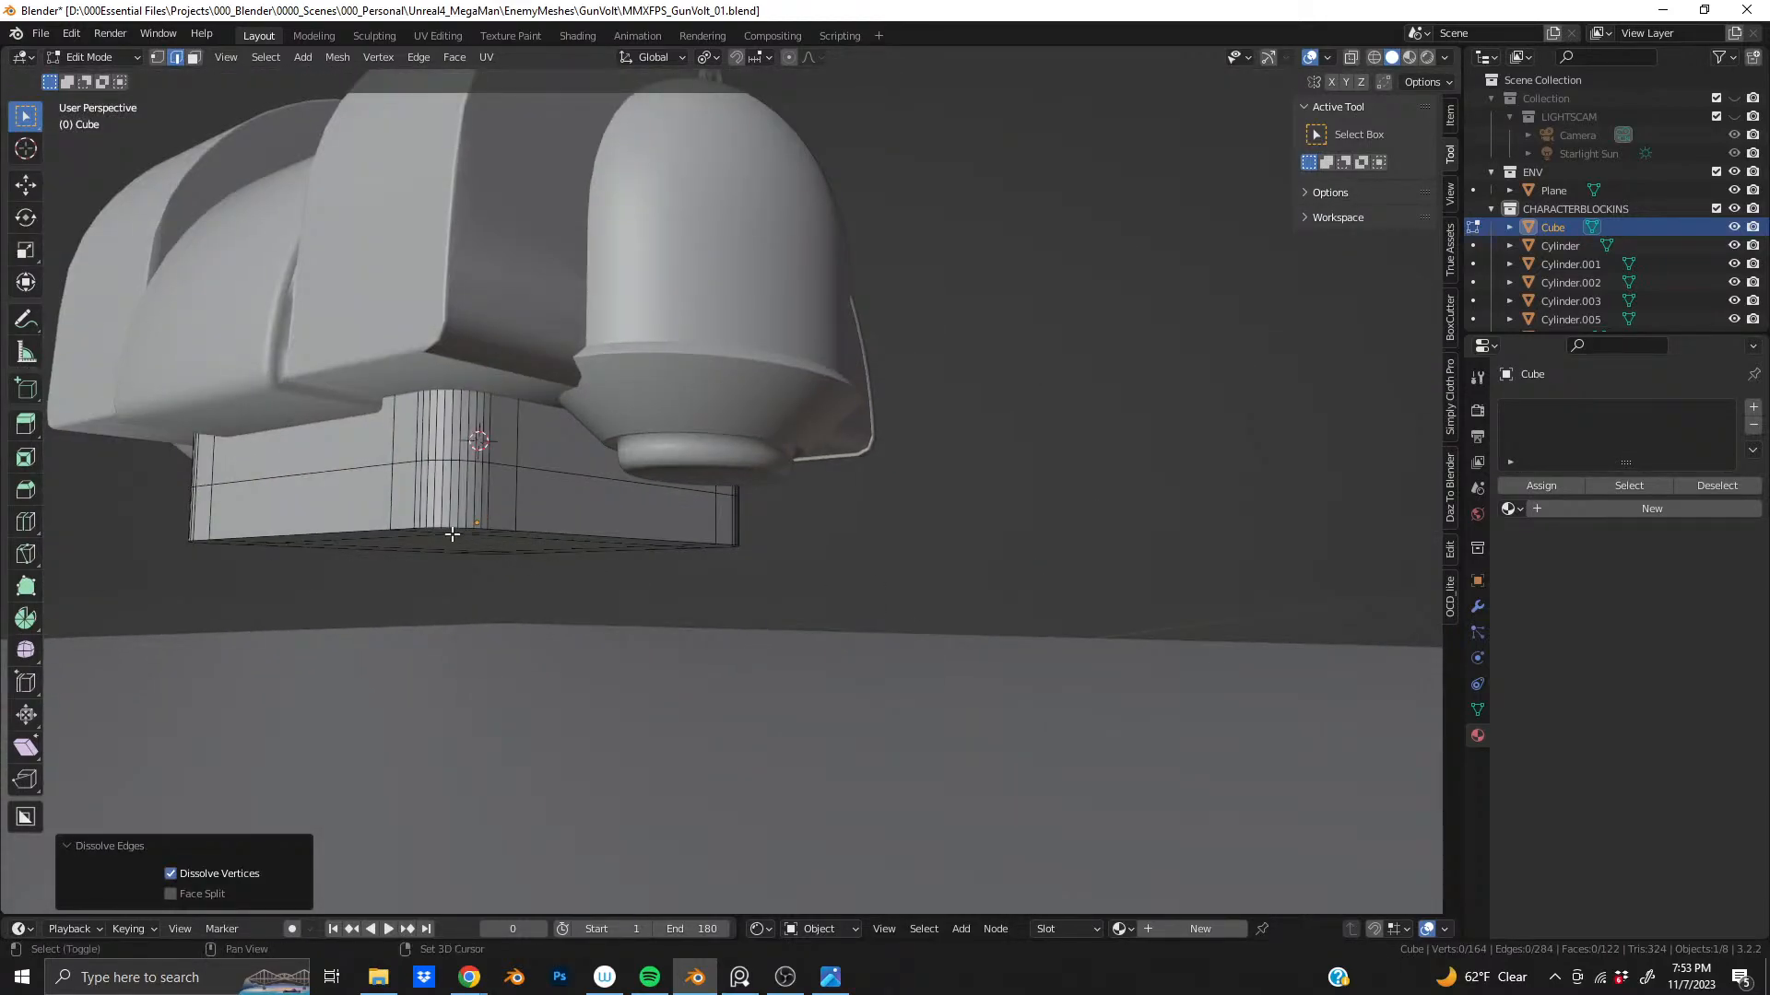
shift+middle_drag(450, 529, 948, 592)
scroll(770, 554, down, 1)
mouse_move(703, 537)
shift+middle_down()
mouse_move(719, 545)
mouse_move(652, 555)
mouse_move(728, 553)
shift+middle_up()
scroll(719, 545, up, 3)
key(ctrl+r)
scroll(731, 552, up, 10)
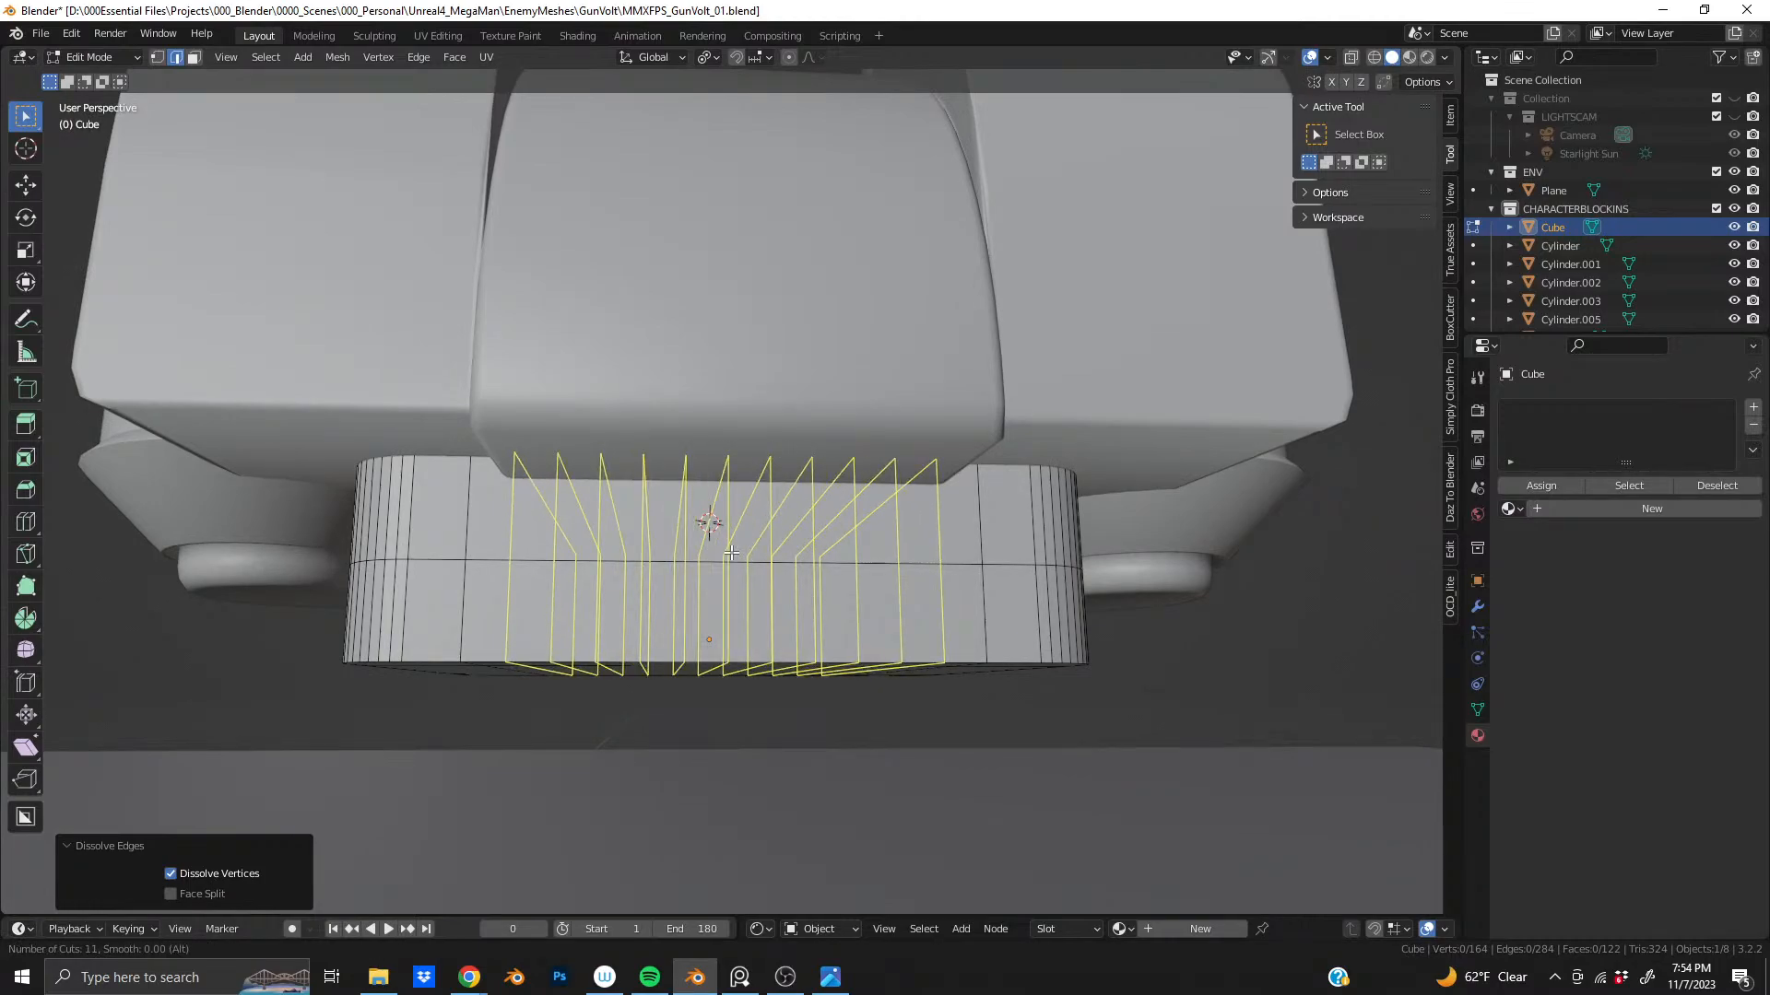
right_click(731, 552)
- Add 17 unslid vertical loop cuts across the middle section of the block's front
middle_drag(731, 552, 759, 553)
key(ctrl+r)
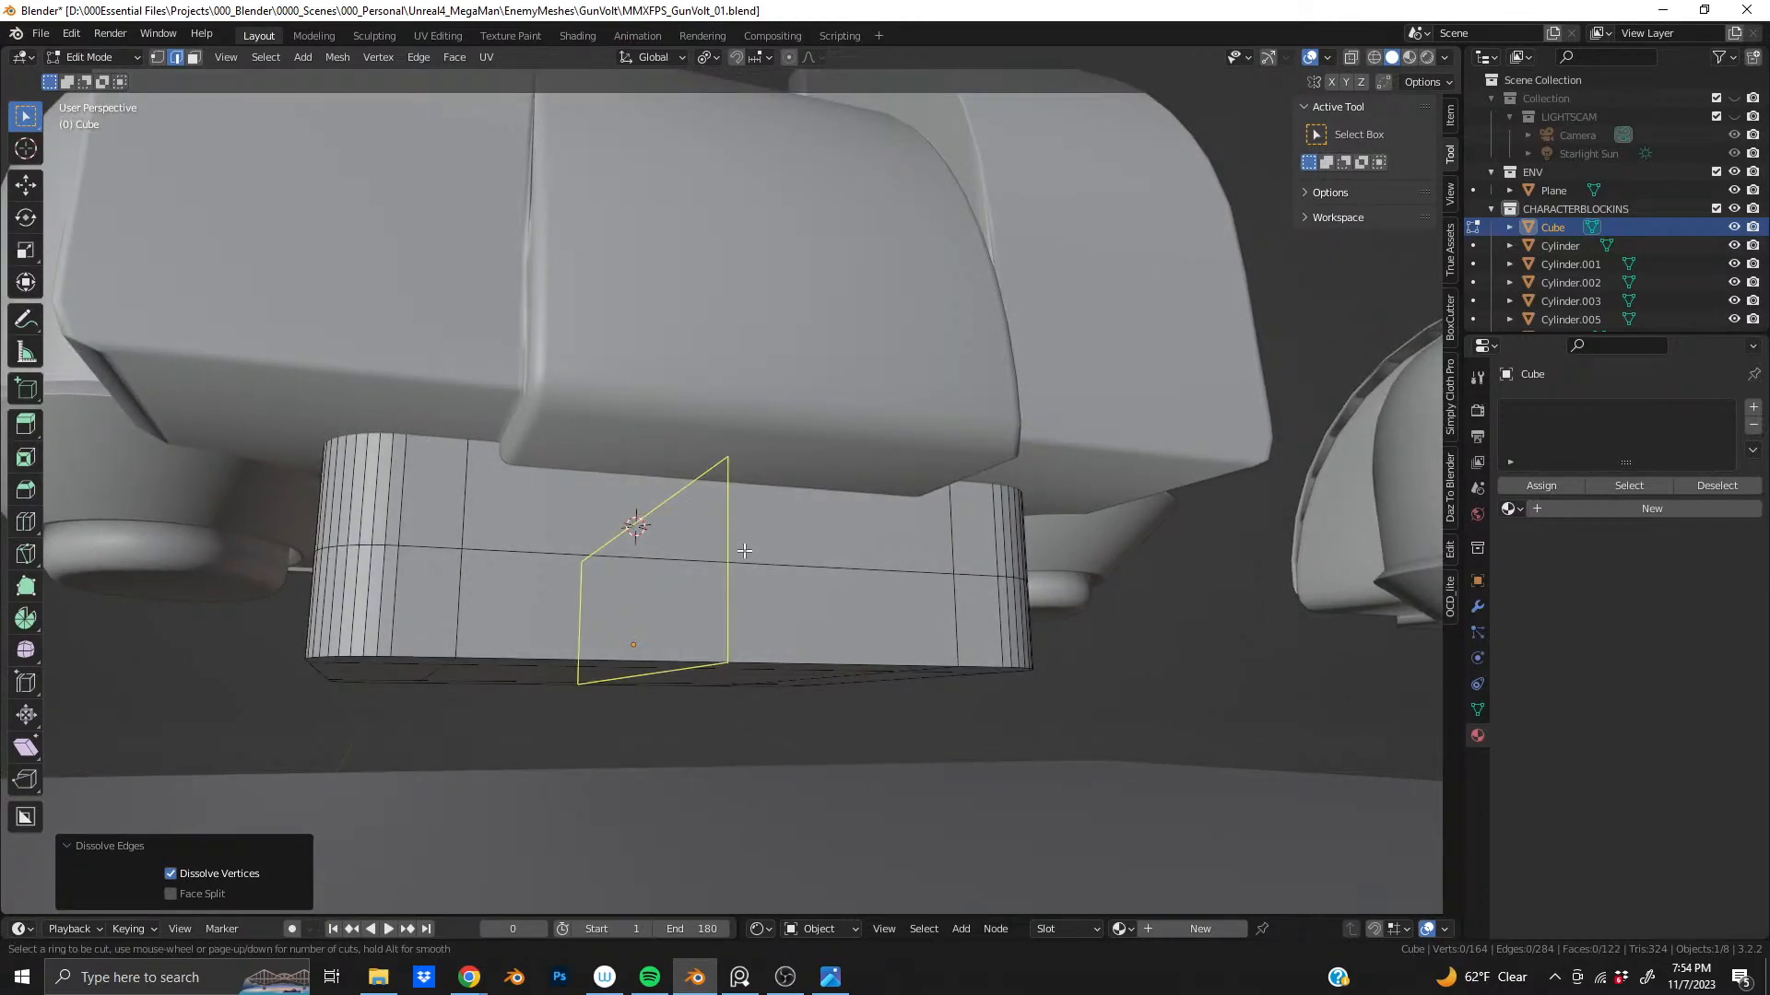
scroll(744, 550, up, 14)
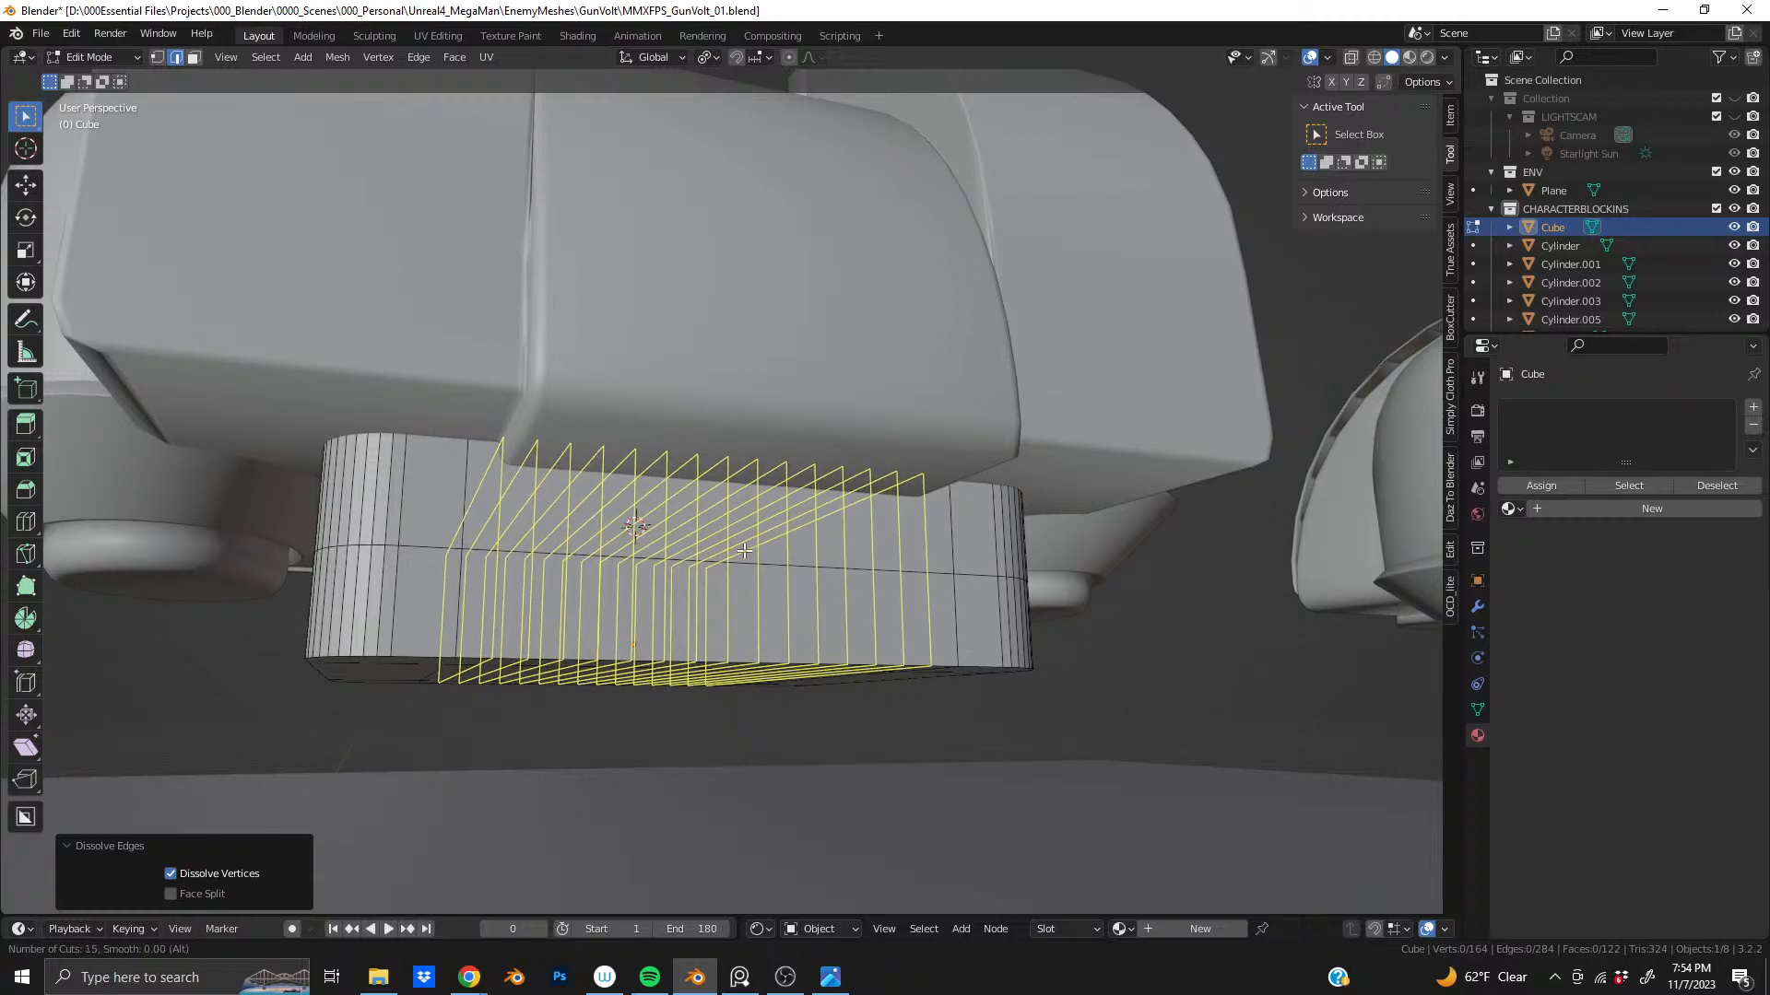
scroll(745, 550, up, 1)
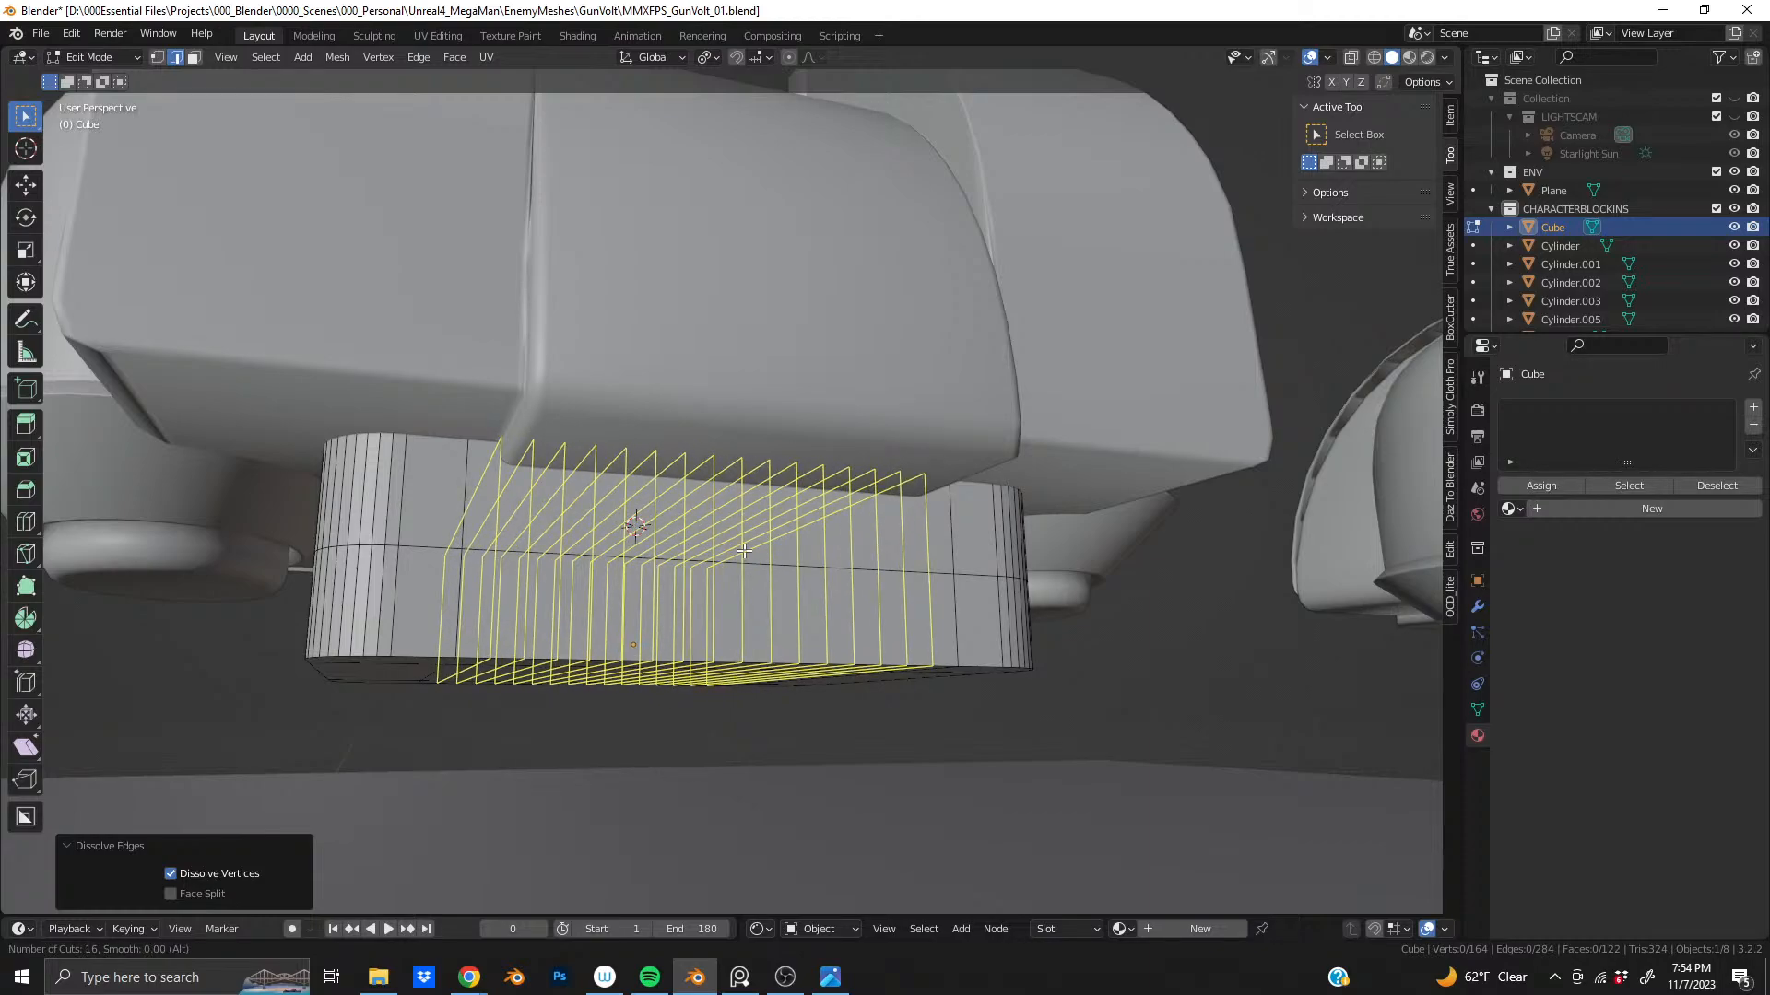
scroll(745, 550, up, 1)
click(744, 550)
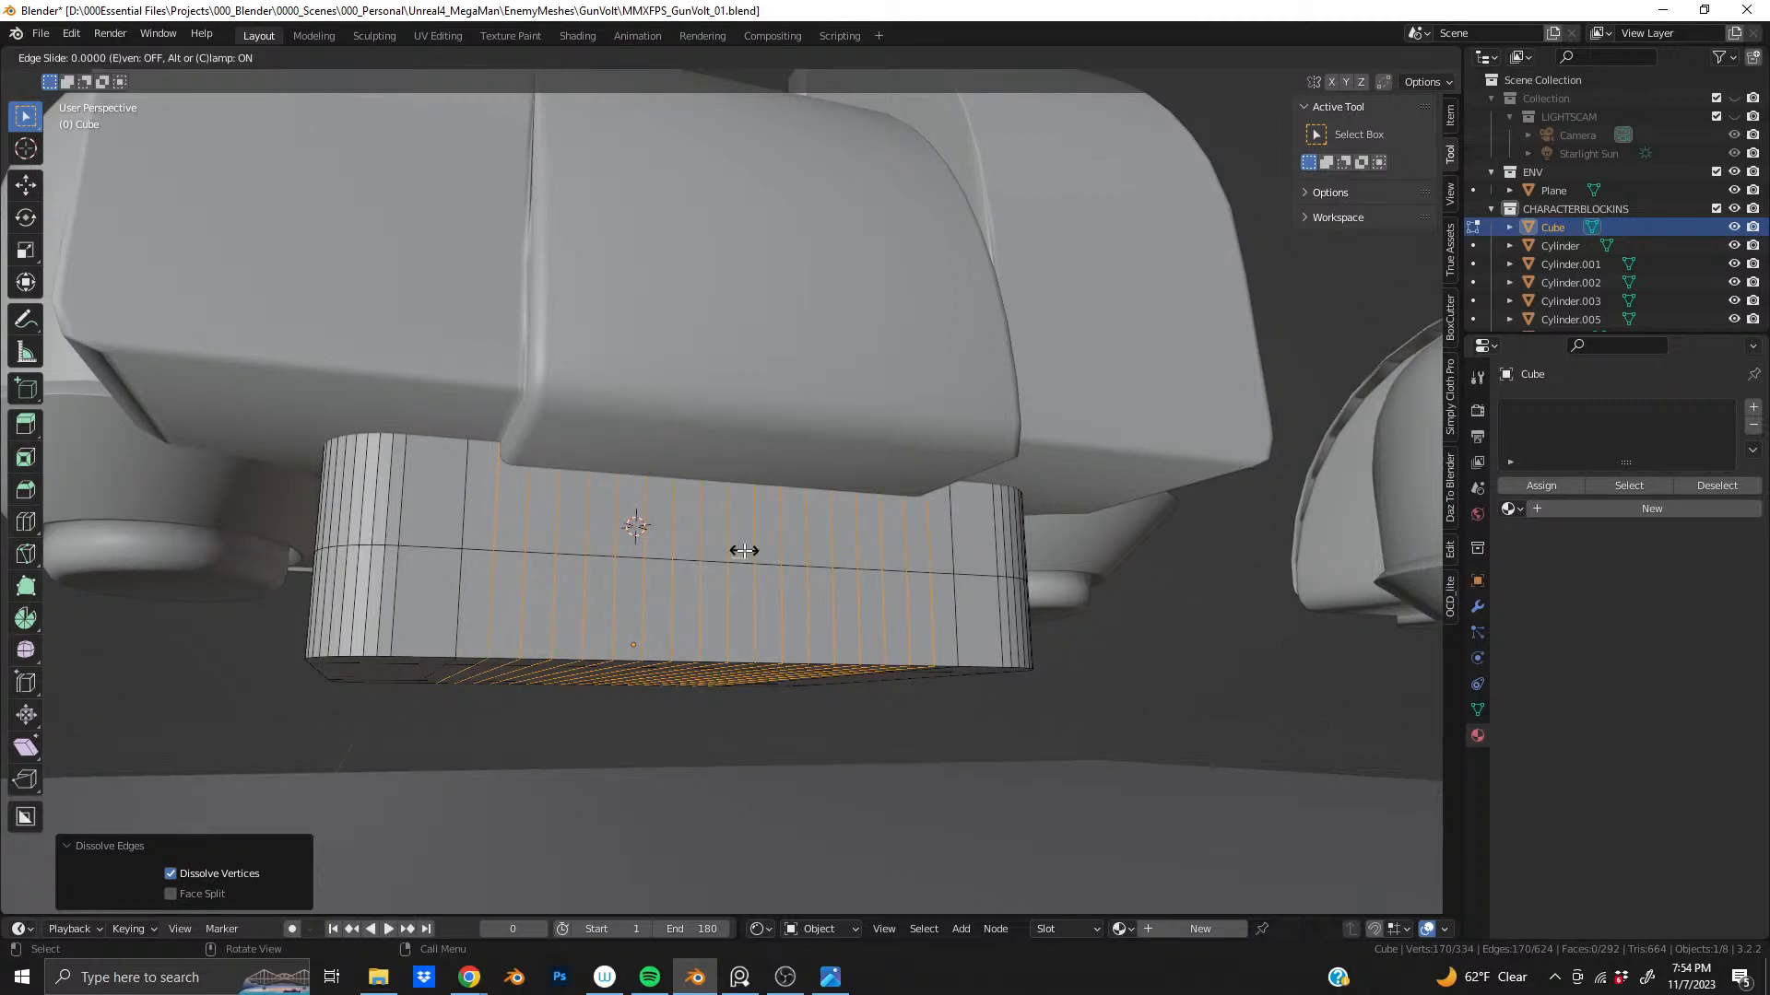
right_click(744, 550)
- Dissolve the inner 15 of the new vertical edge loops on the block's front, keeping only the outermost loop on each side
middle_drag(705, 536, 652, 560)
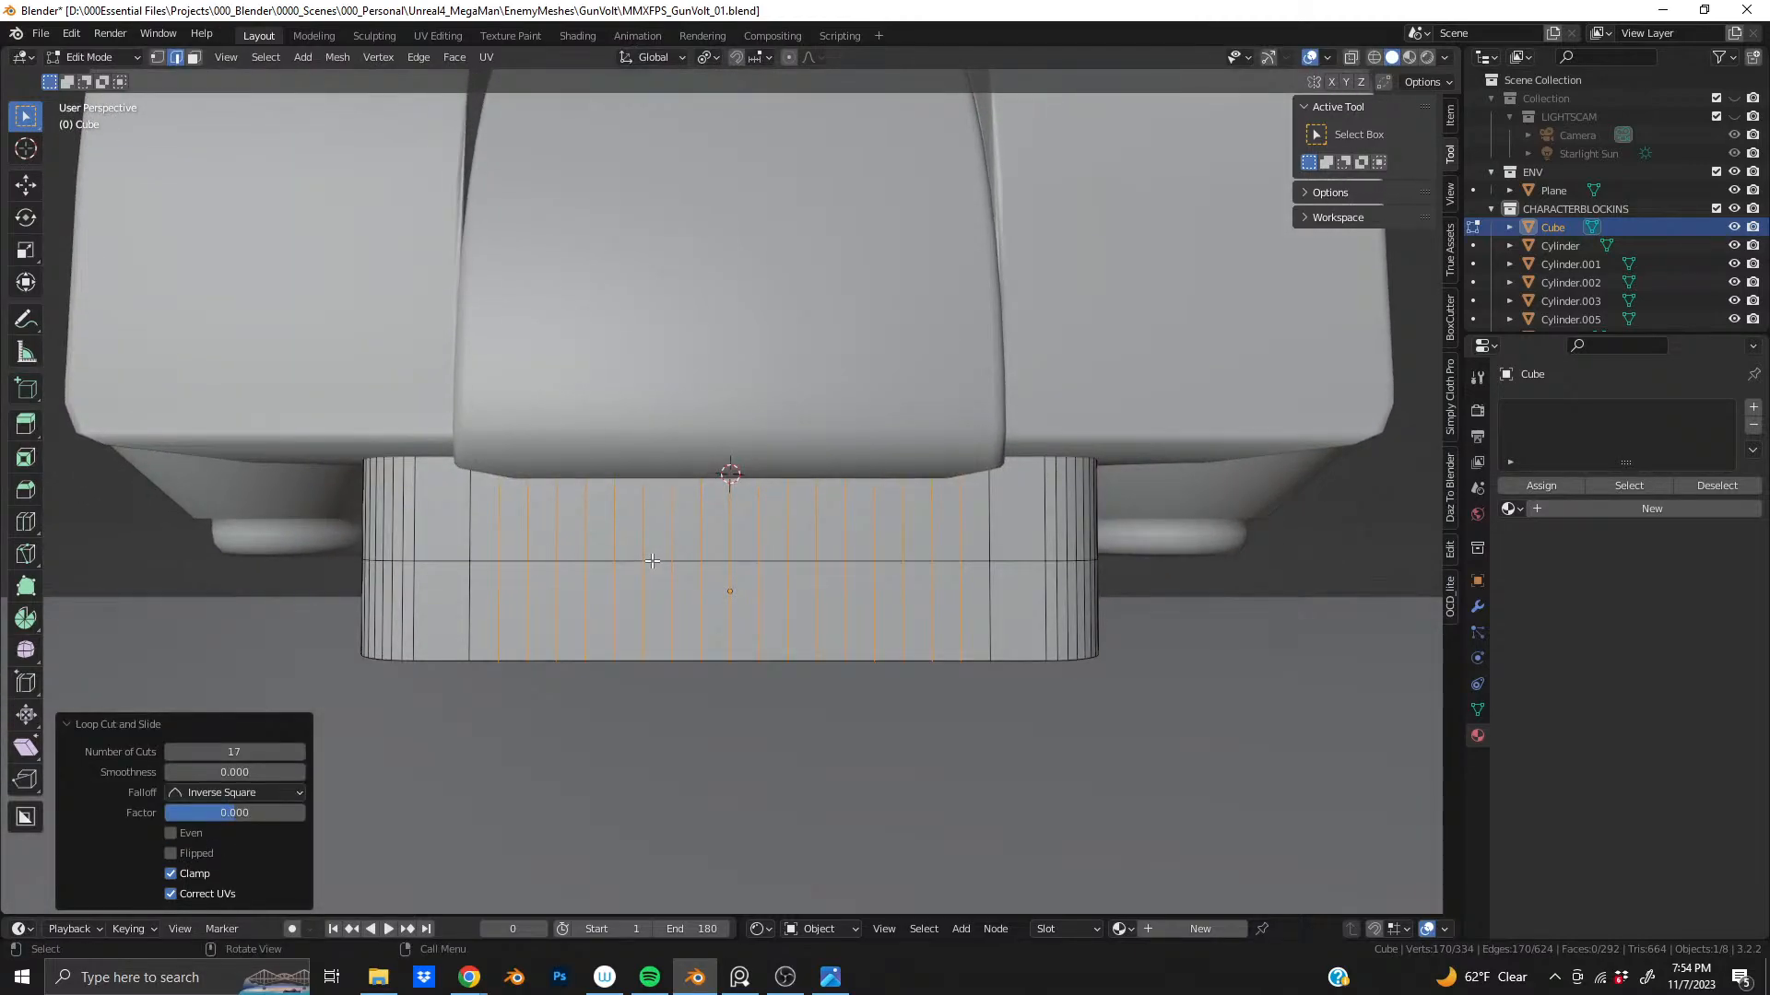
alt+shift+click(503, 596)
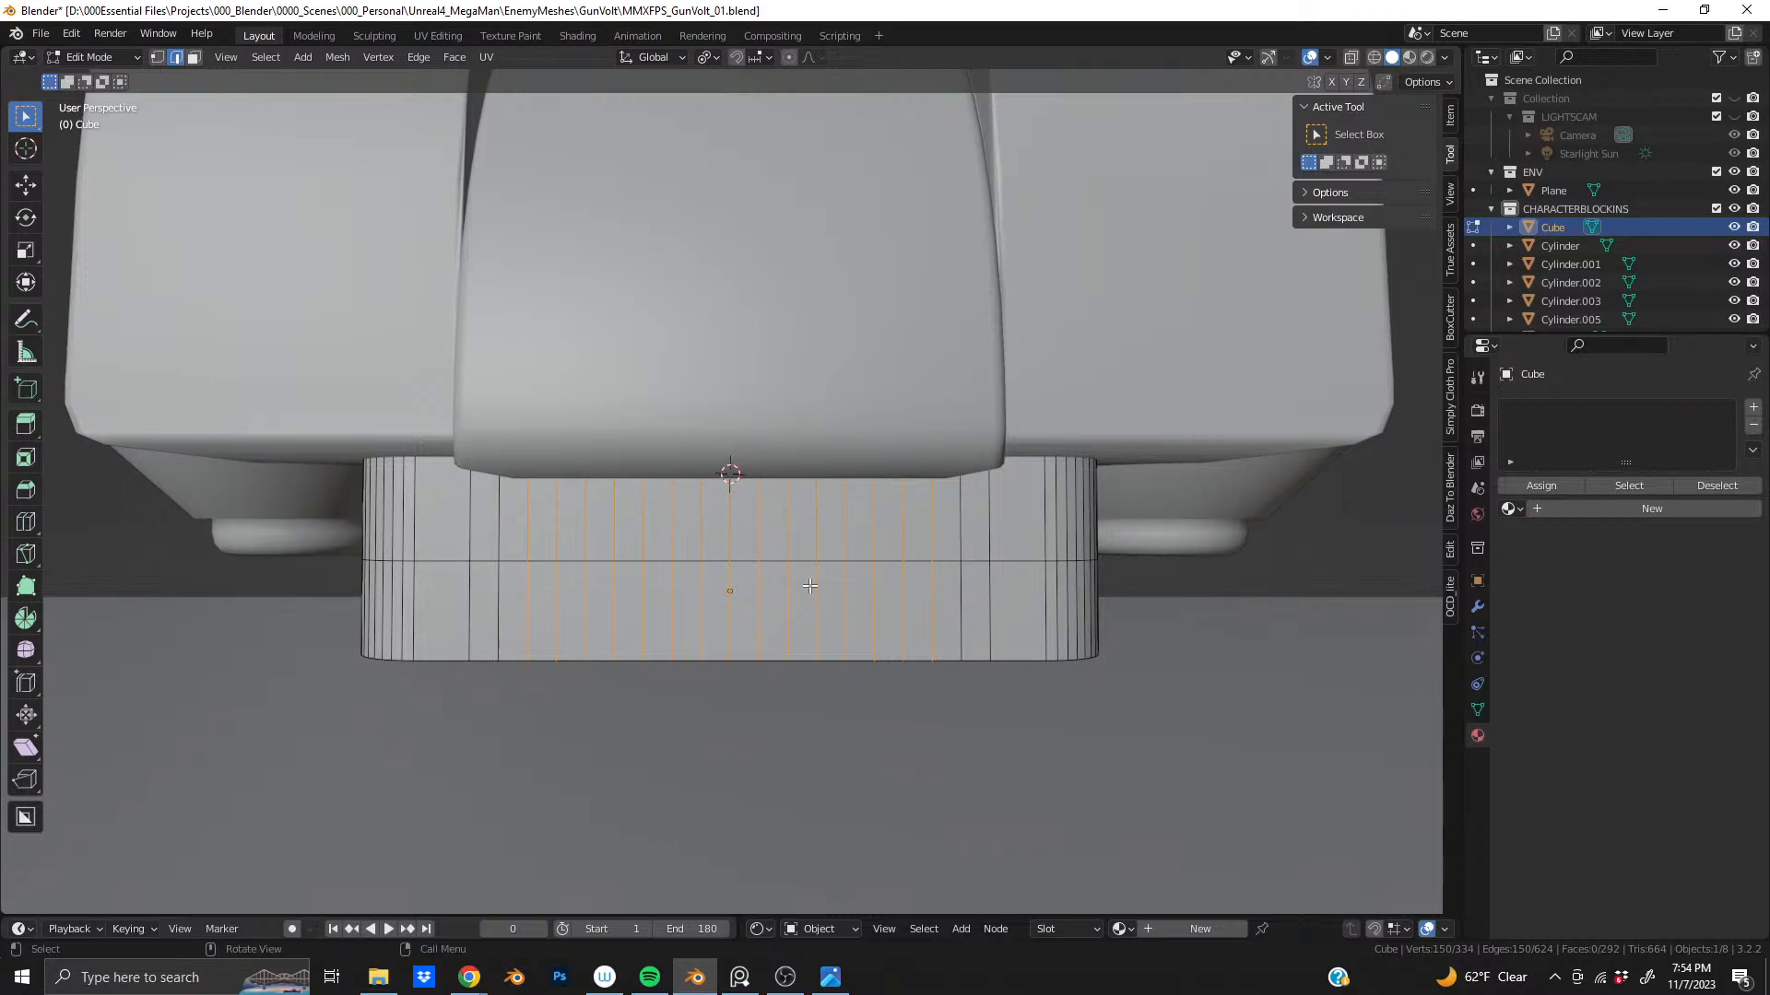
key(c)
key(Escape)
key(x)
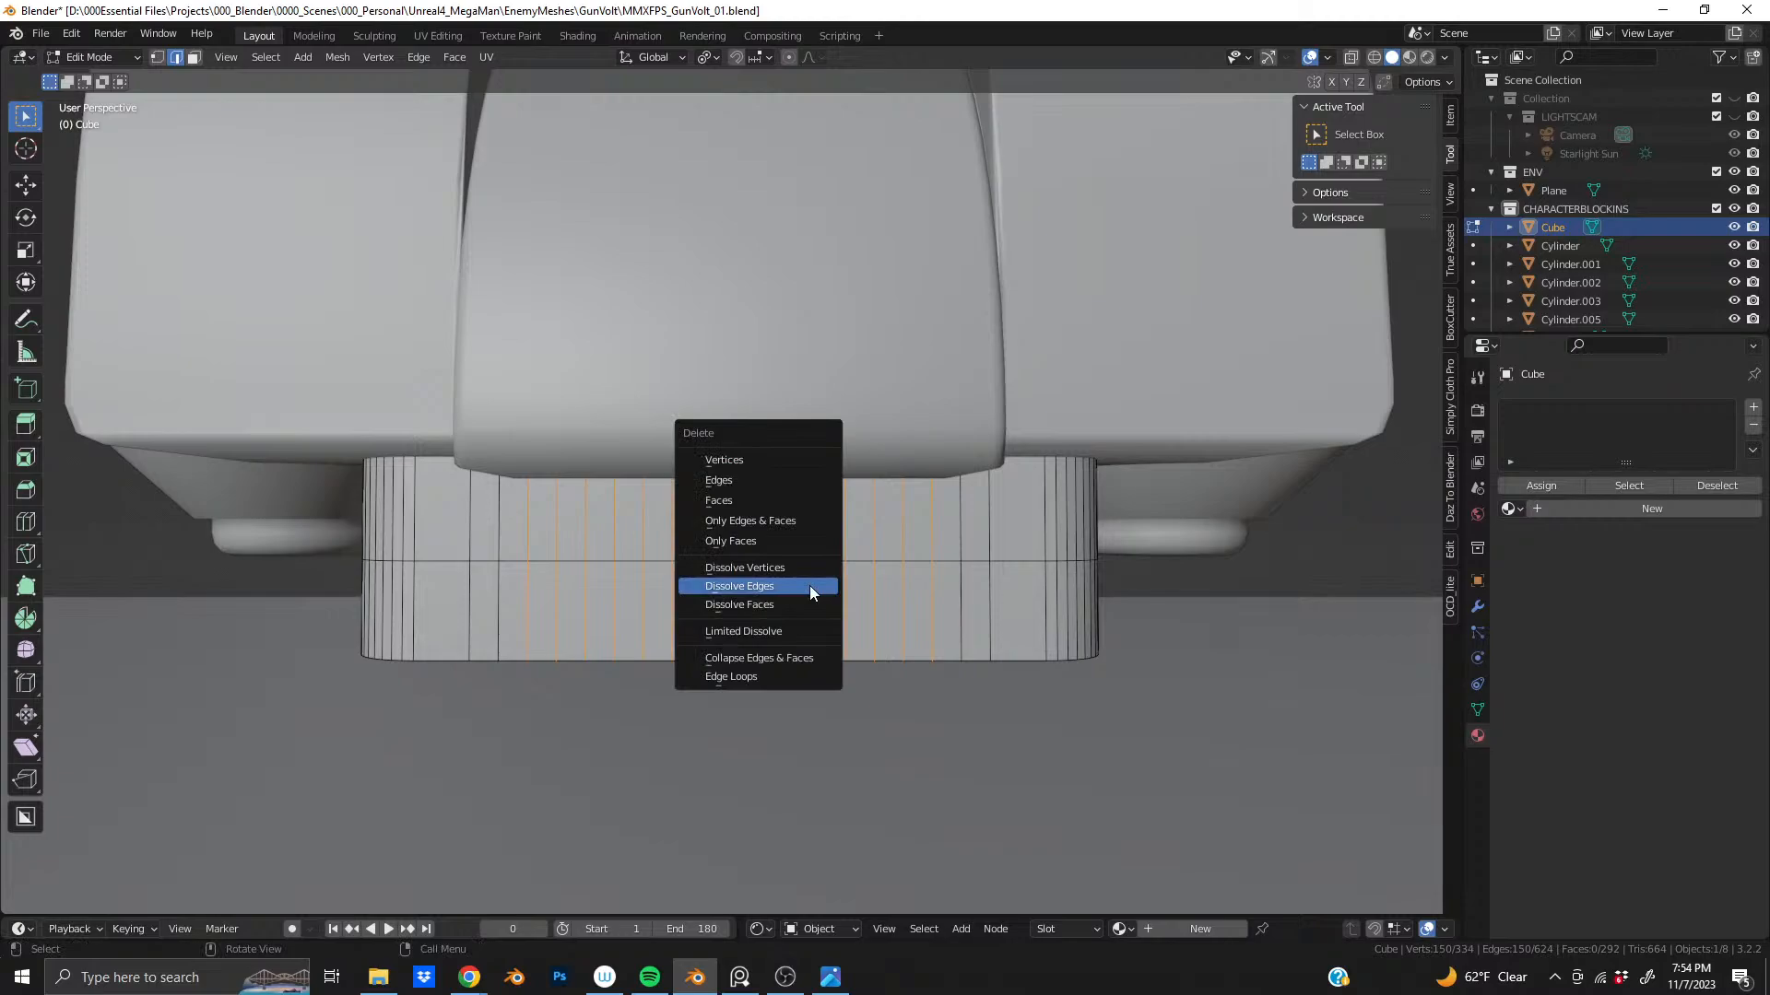
click(809, 586)
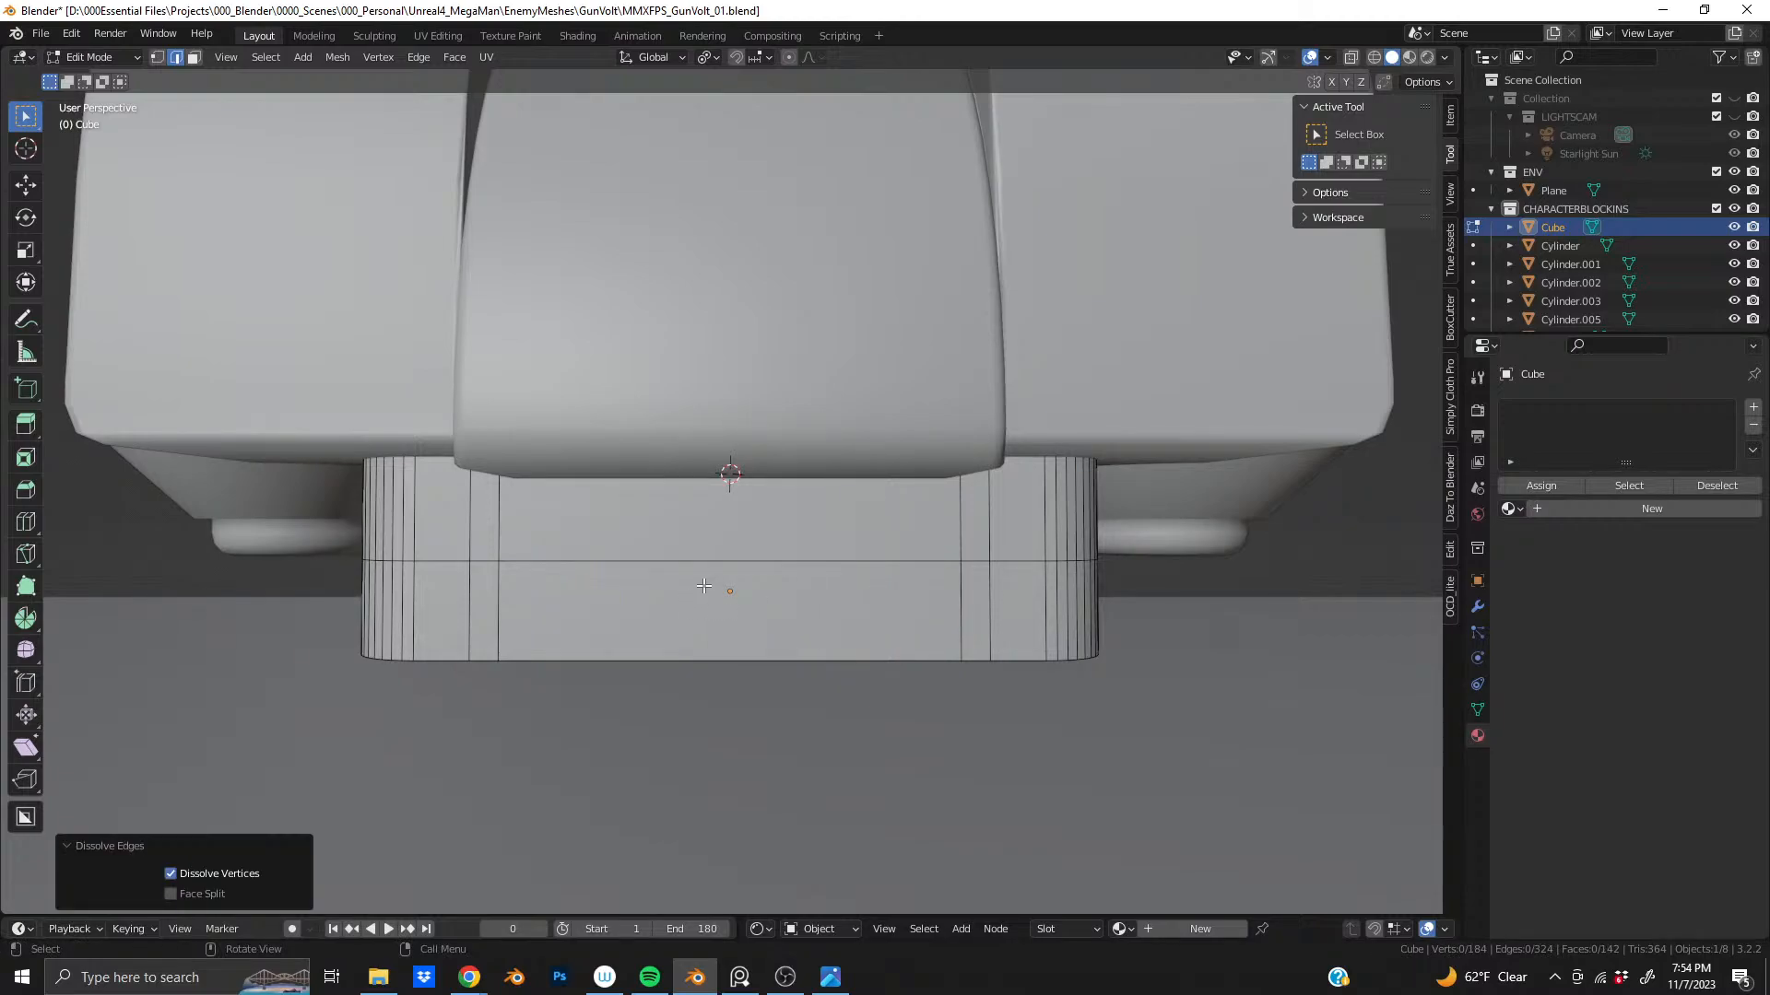
- Add a horizontal loop cut around the block's upper band and slide it down onto the middle edge
key(3)
click(695, 554)
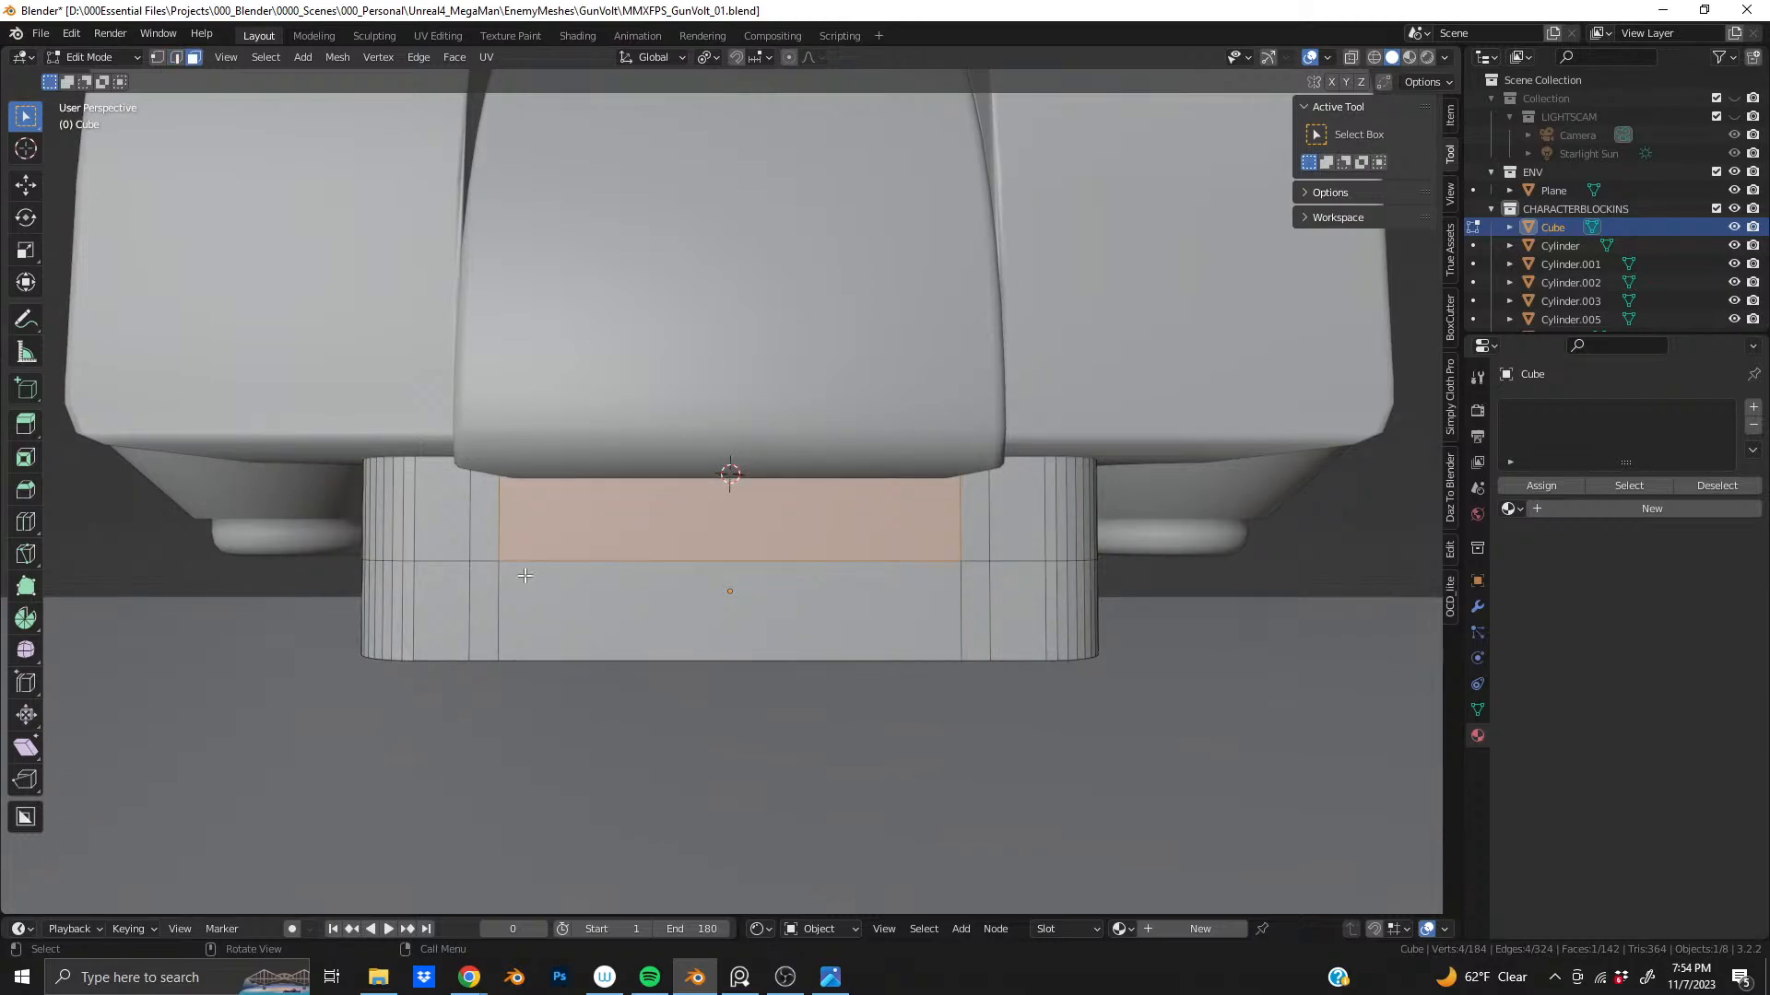
alt+click(503, 559)
middle_drag(504, 559, 640, 593)
key(ctrl+r)
click(634, 601)
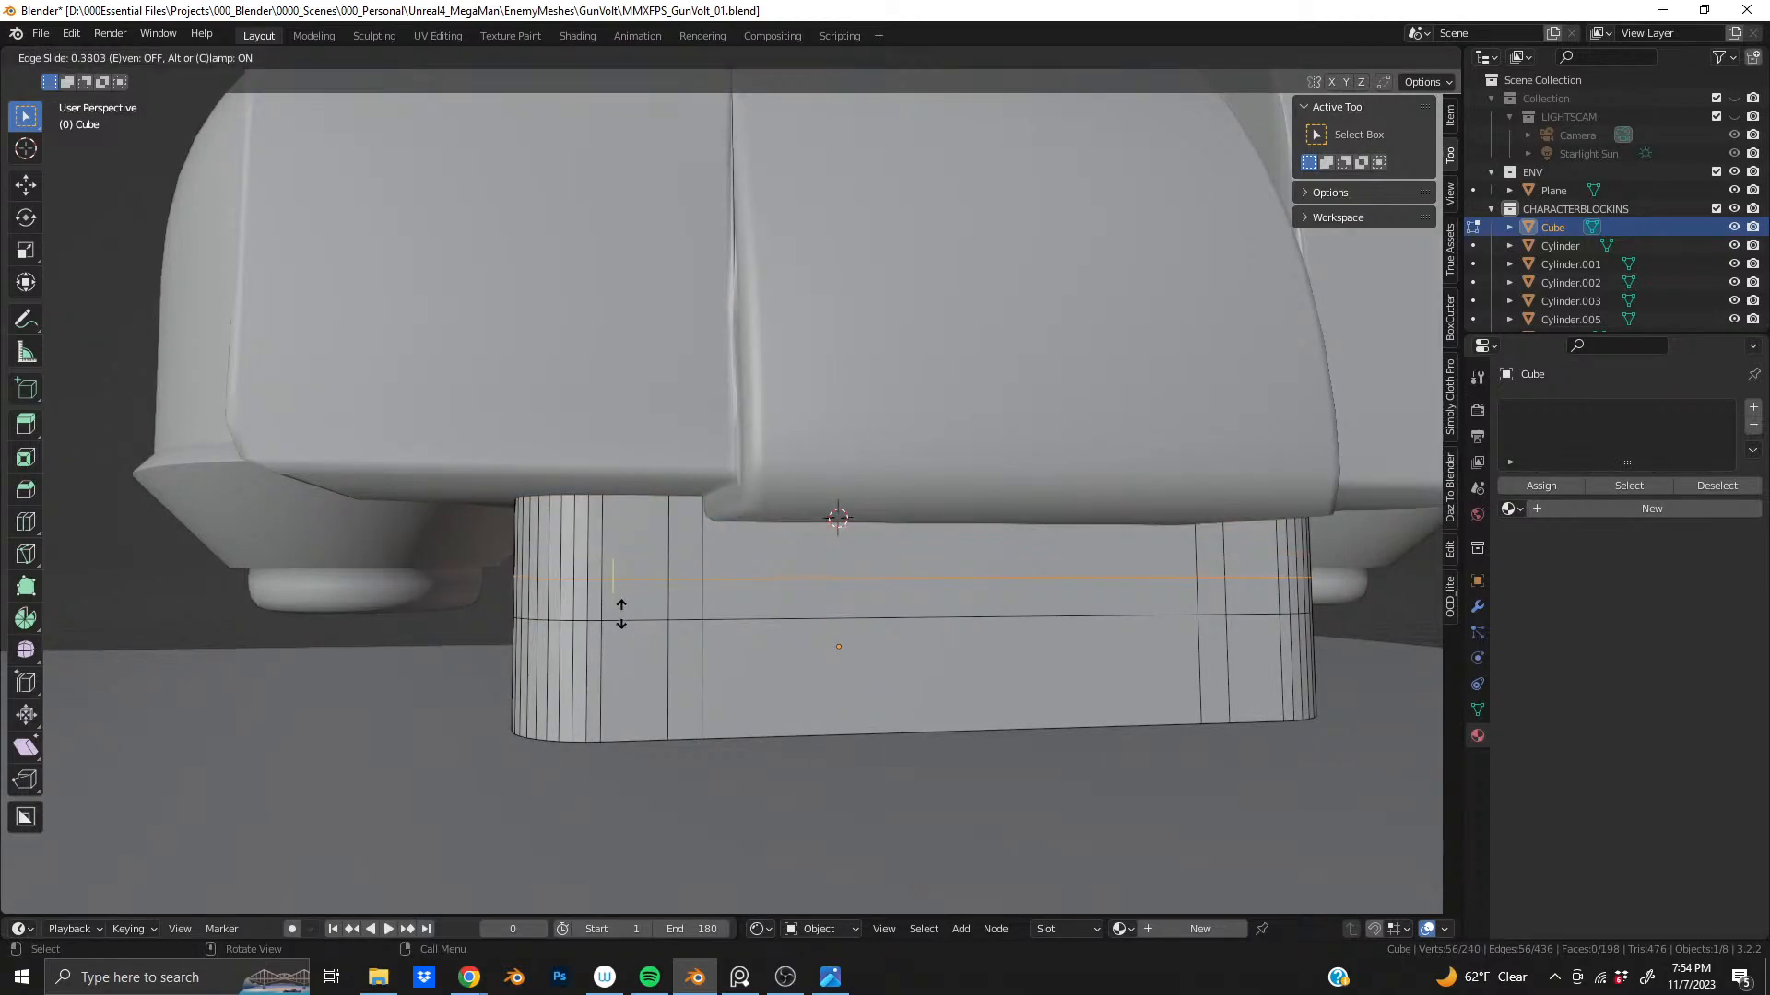
click(628, 673)
key(3)
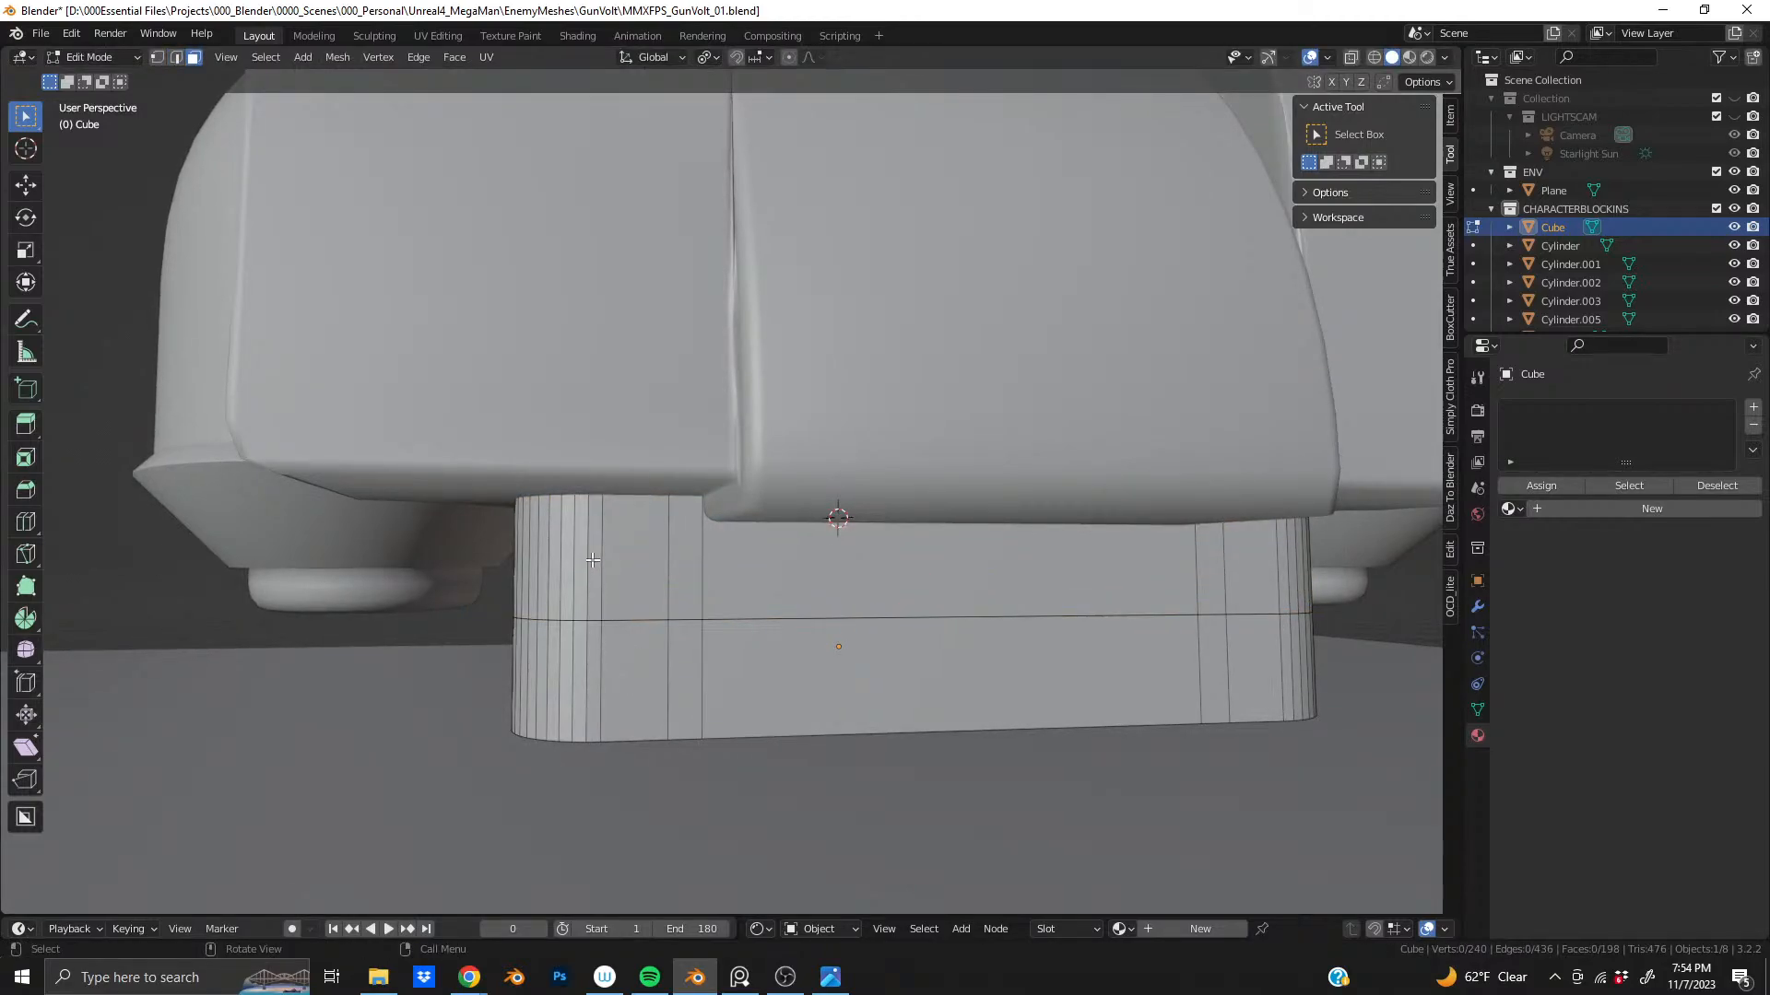
- Scale the ring of upper band faces to 0.970 on X and Y, keeping Z locked
alt+click(549, 606)
key(s)
key(shift+z)
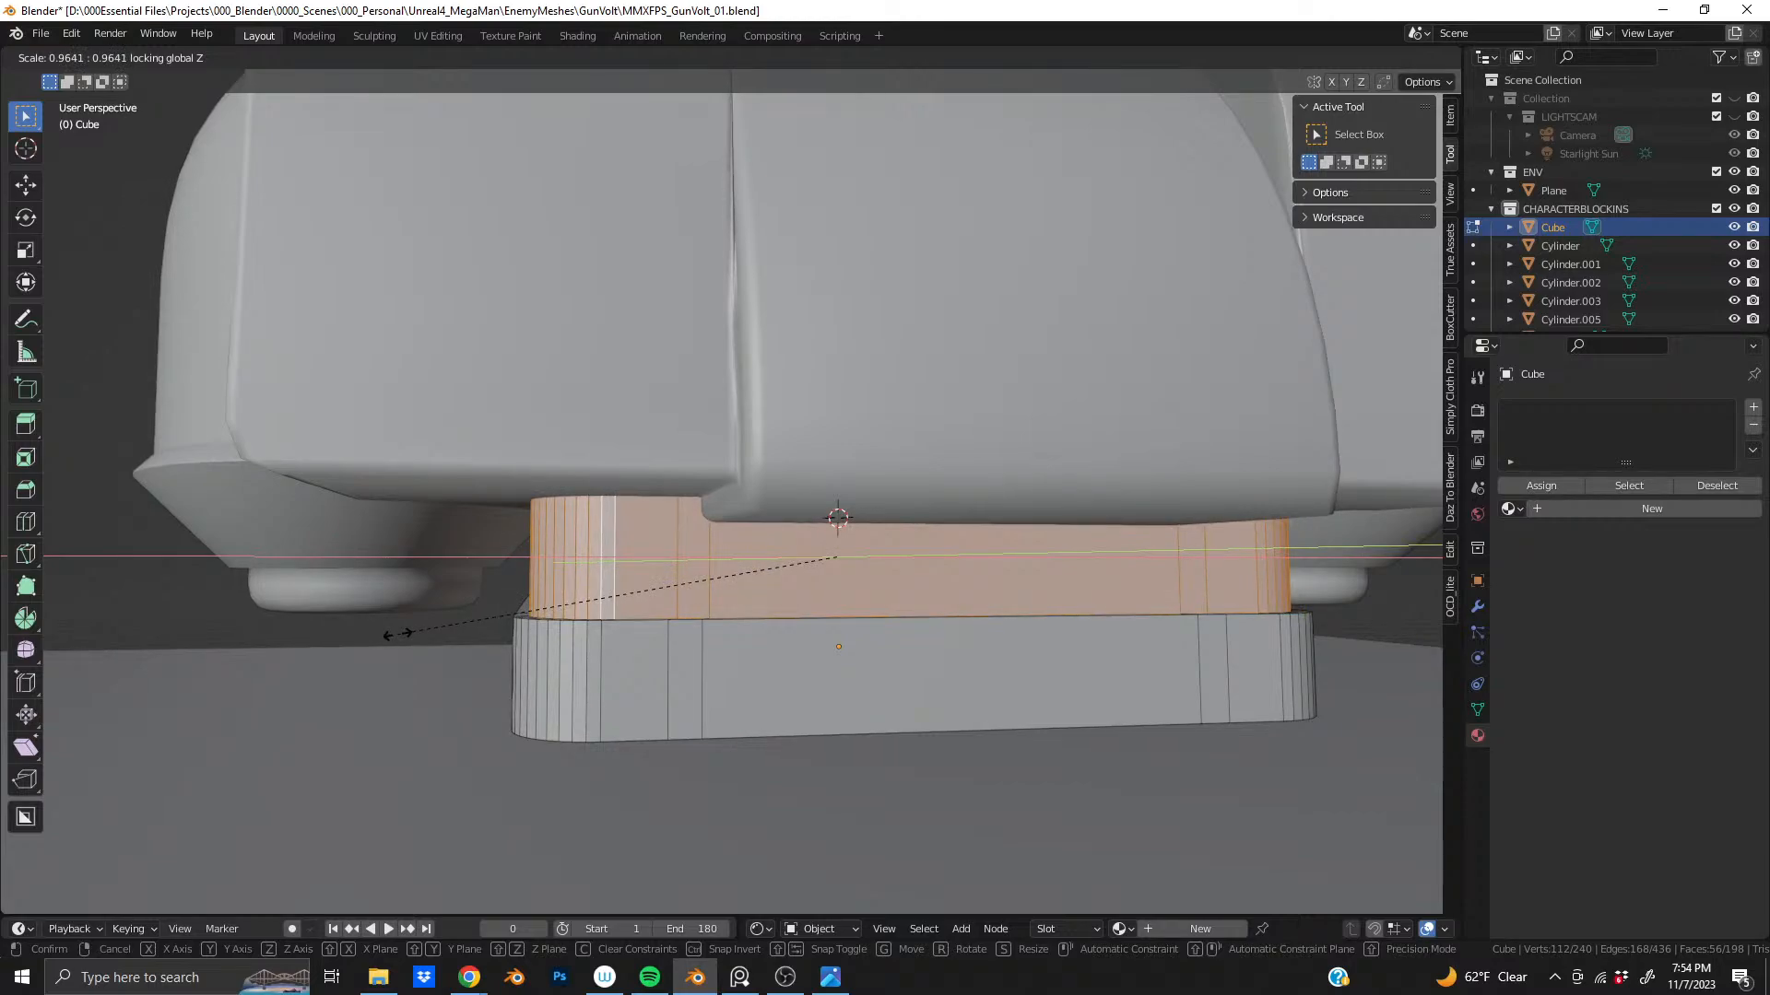
click(389, 634)
mouse_move(728, 589)
middle_down()
mouse_move(745, 573)
mouse_move(722, 572)
middle_up()
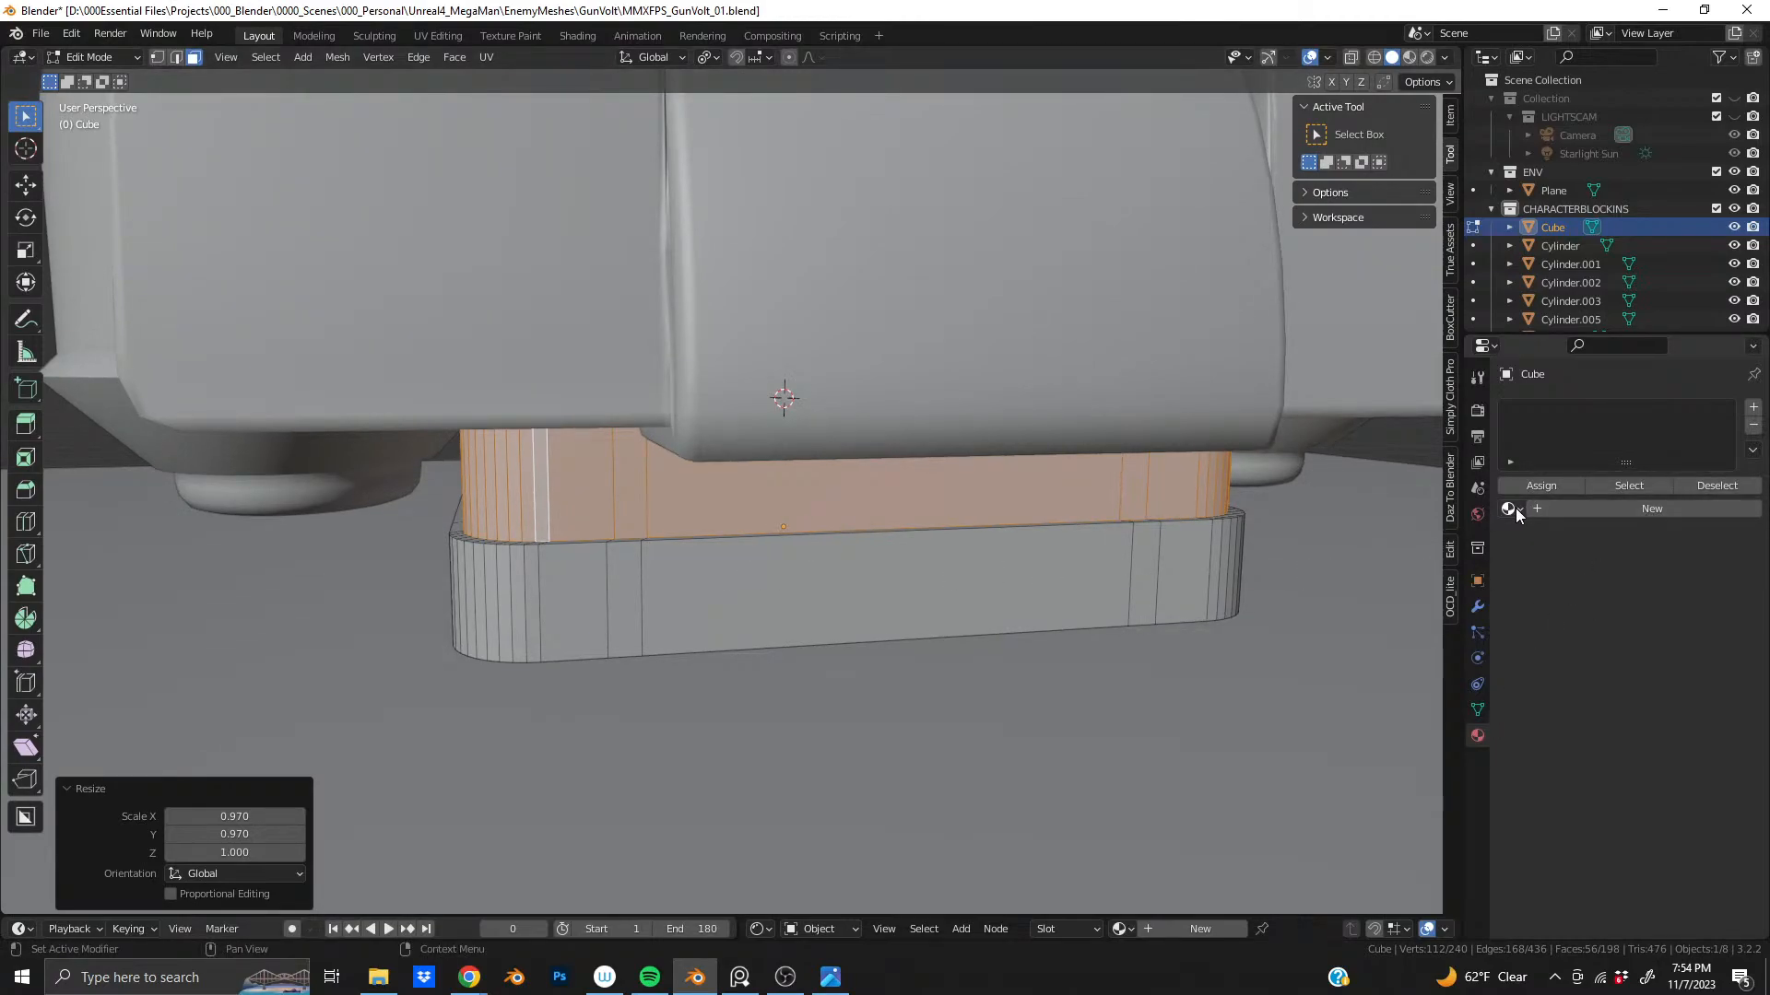
- Give the block Material.030, add a second slot with Material.042, and assign that second material to the upper band faces
click(1515, 507)
click(1543, 590)
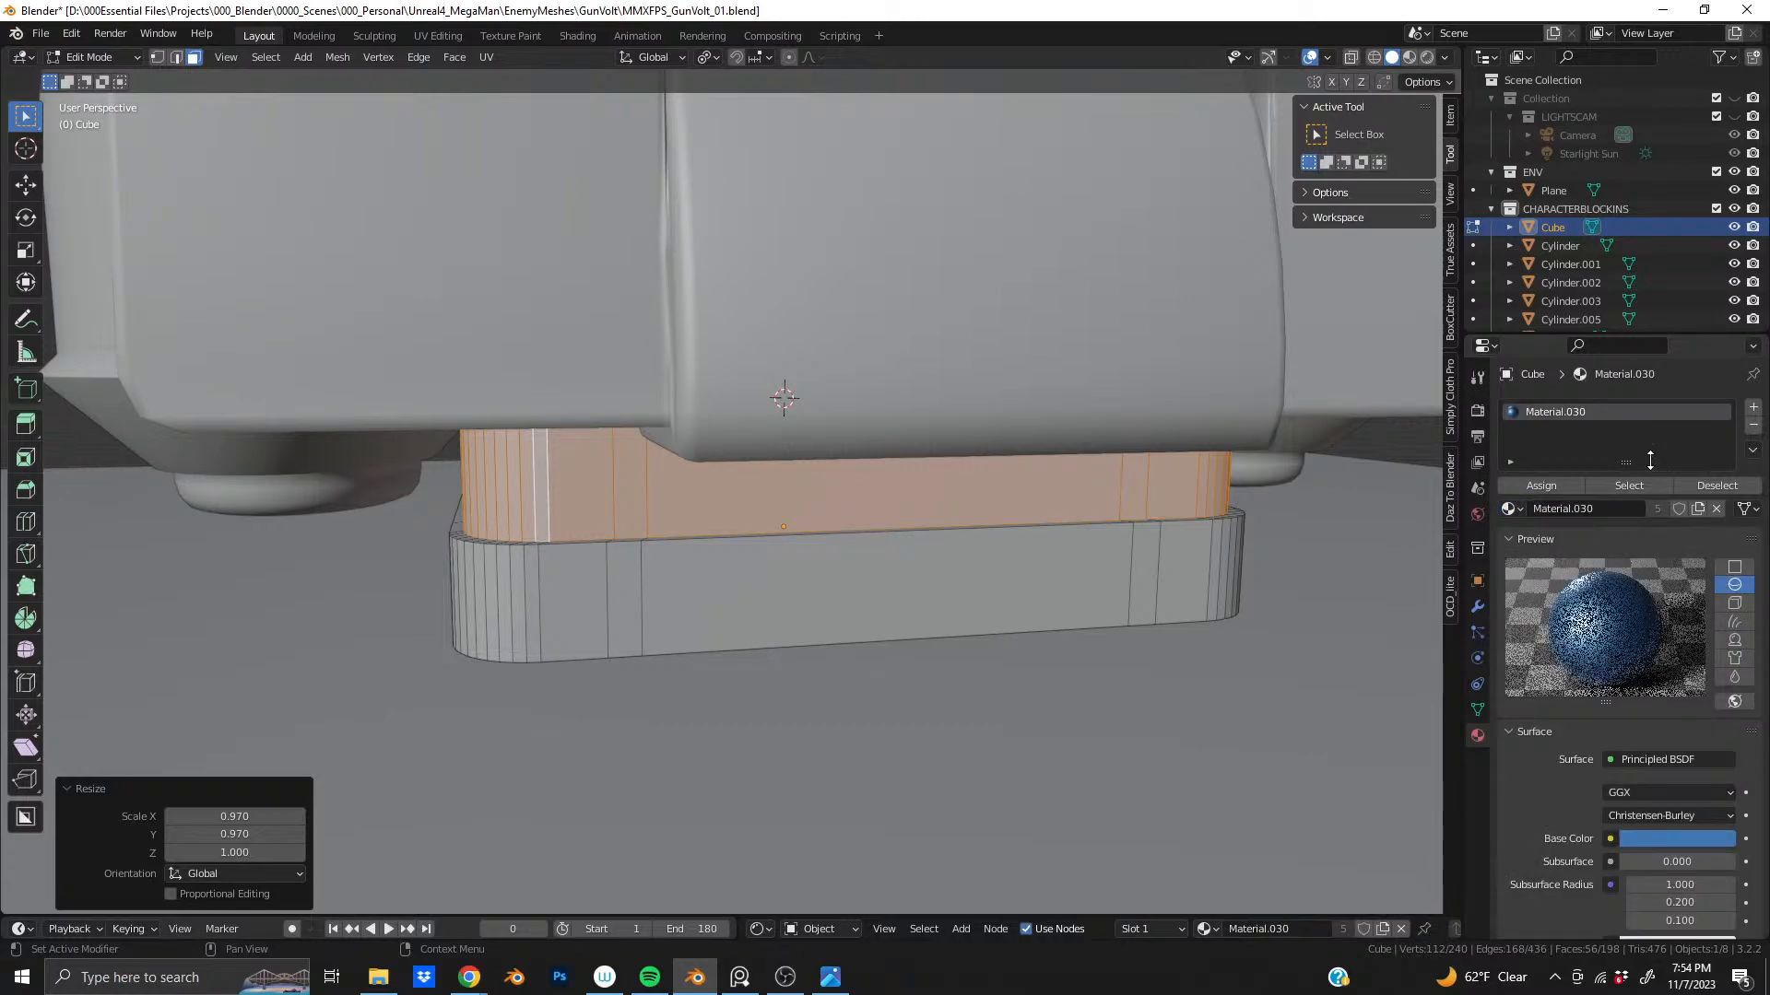
click(1753, 406)
click(1511, 539)
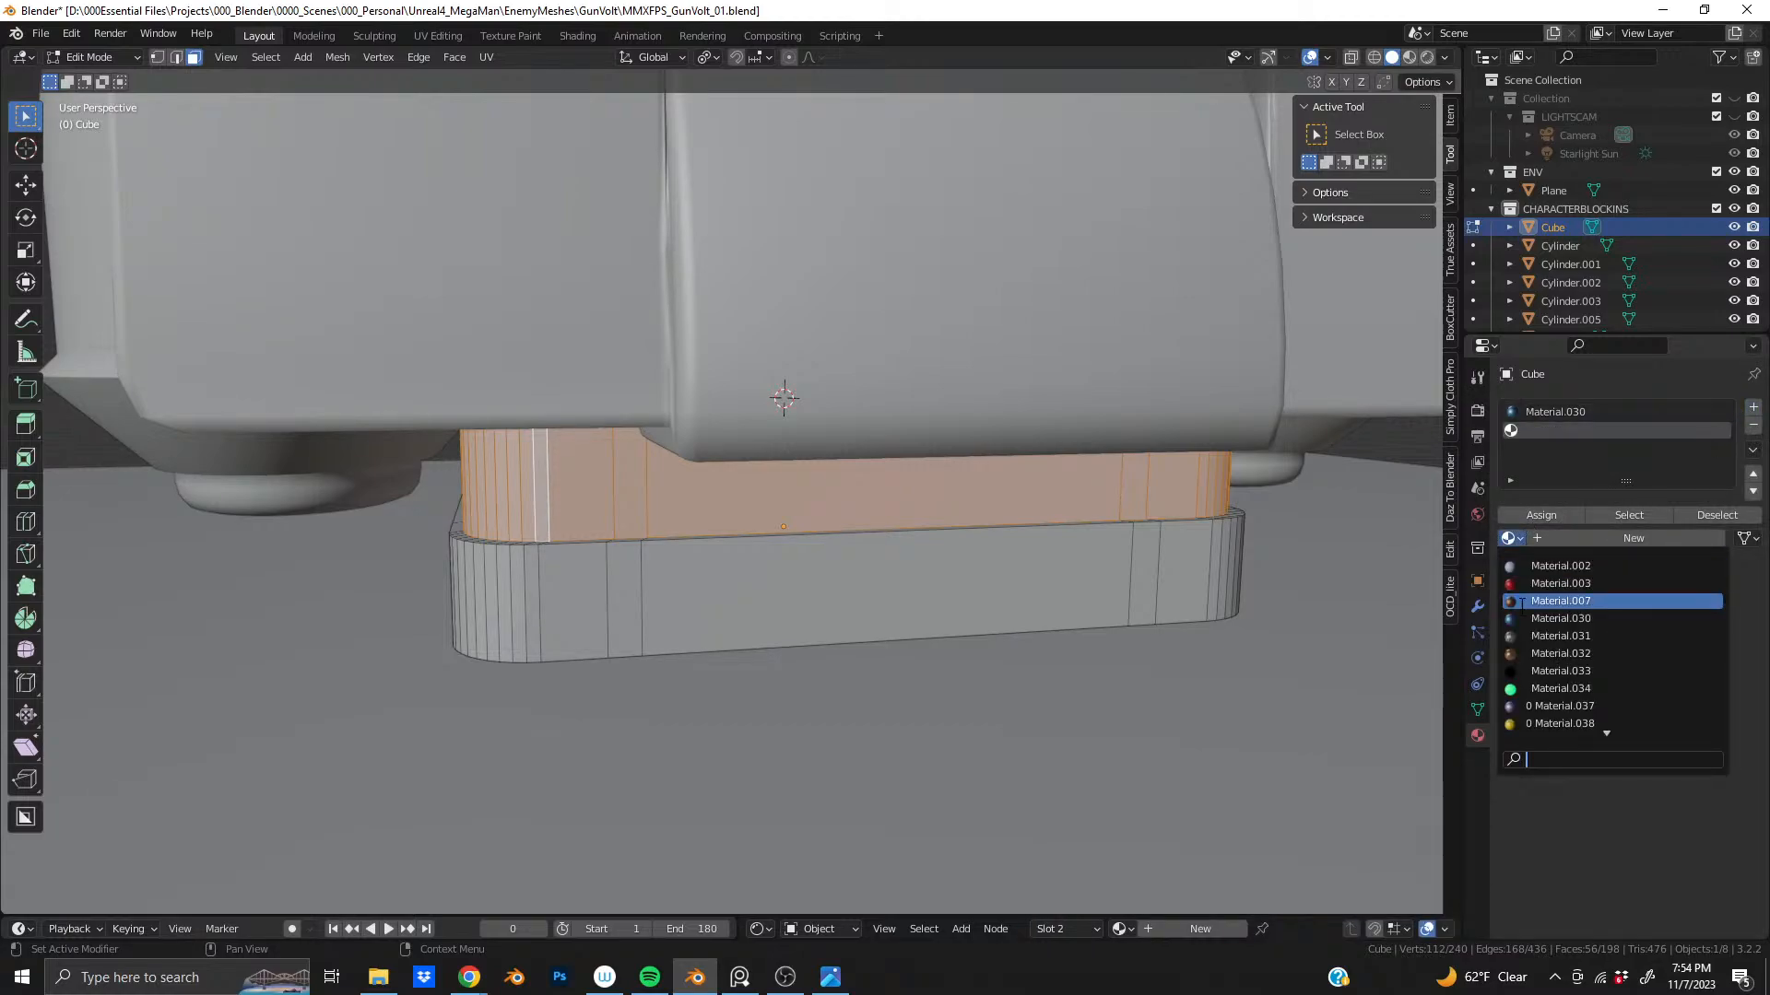
scroll(1560, 654, down, 8)
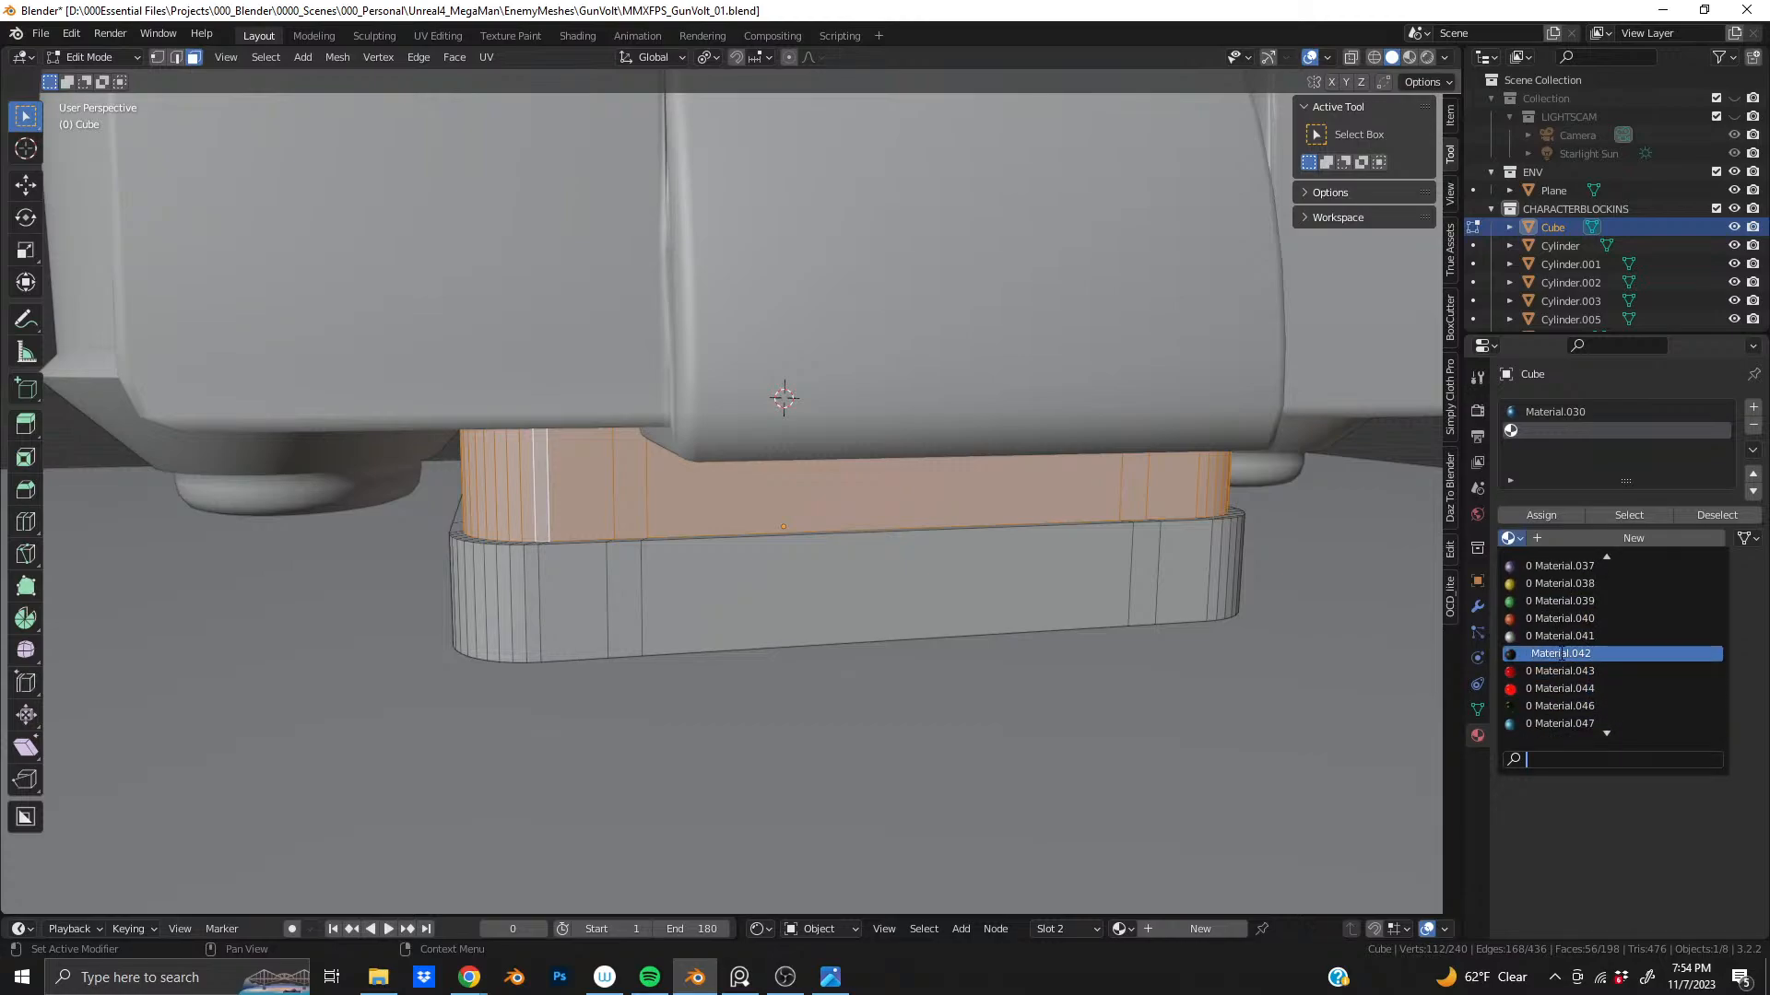
click(1561, 653)
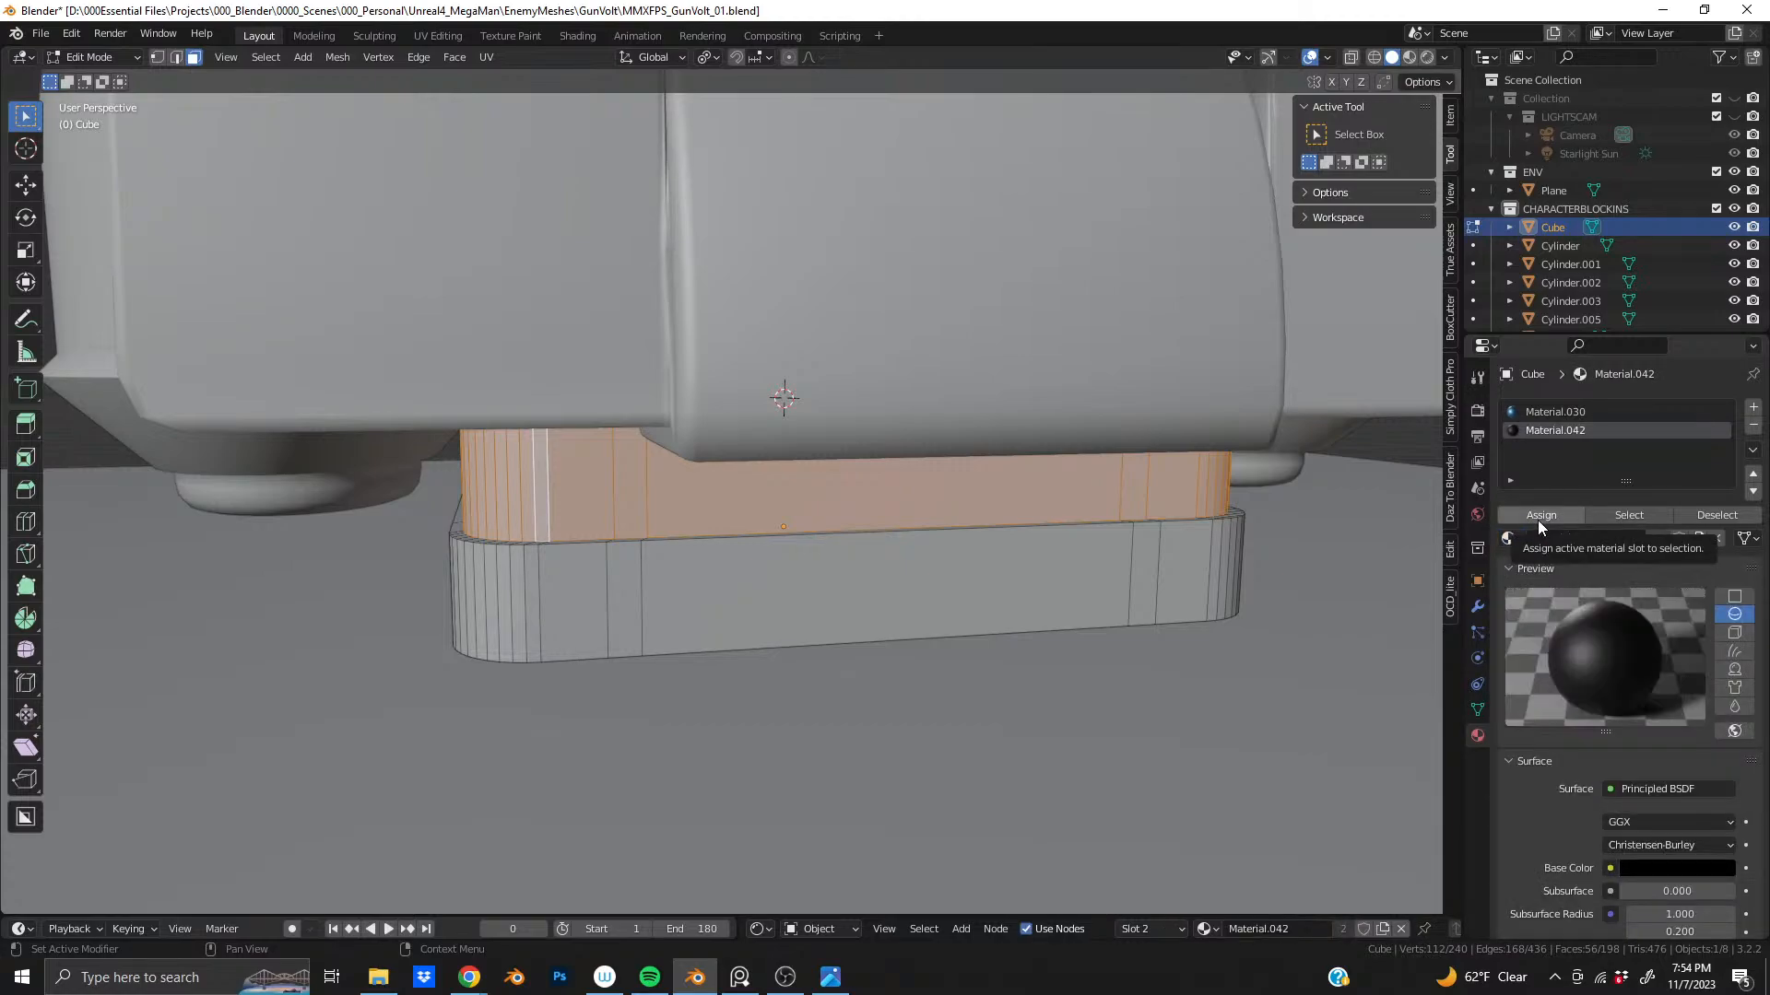
click(1538, 520)
- Undo the material assignments, the upper band's scaling and the horizontal loop cut
middle_drag(936, 569, 629, 410)
key(Tab)
key(Tab)
scroll(904, 553, down, 2)
scroll(756, 473, up, 3)
scroll(770, 463, up, 3)
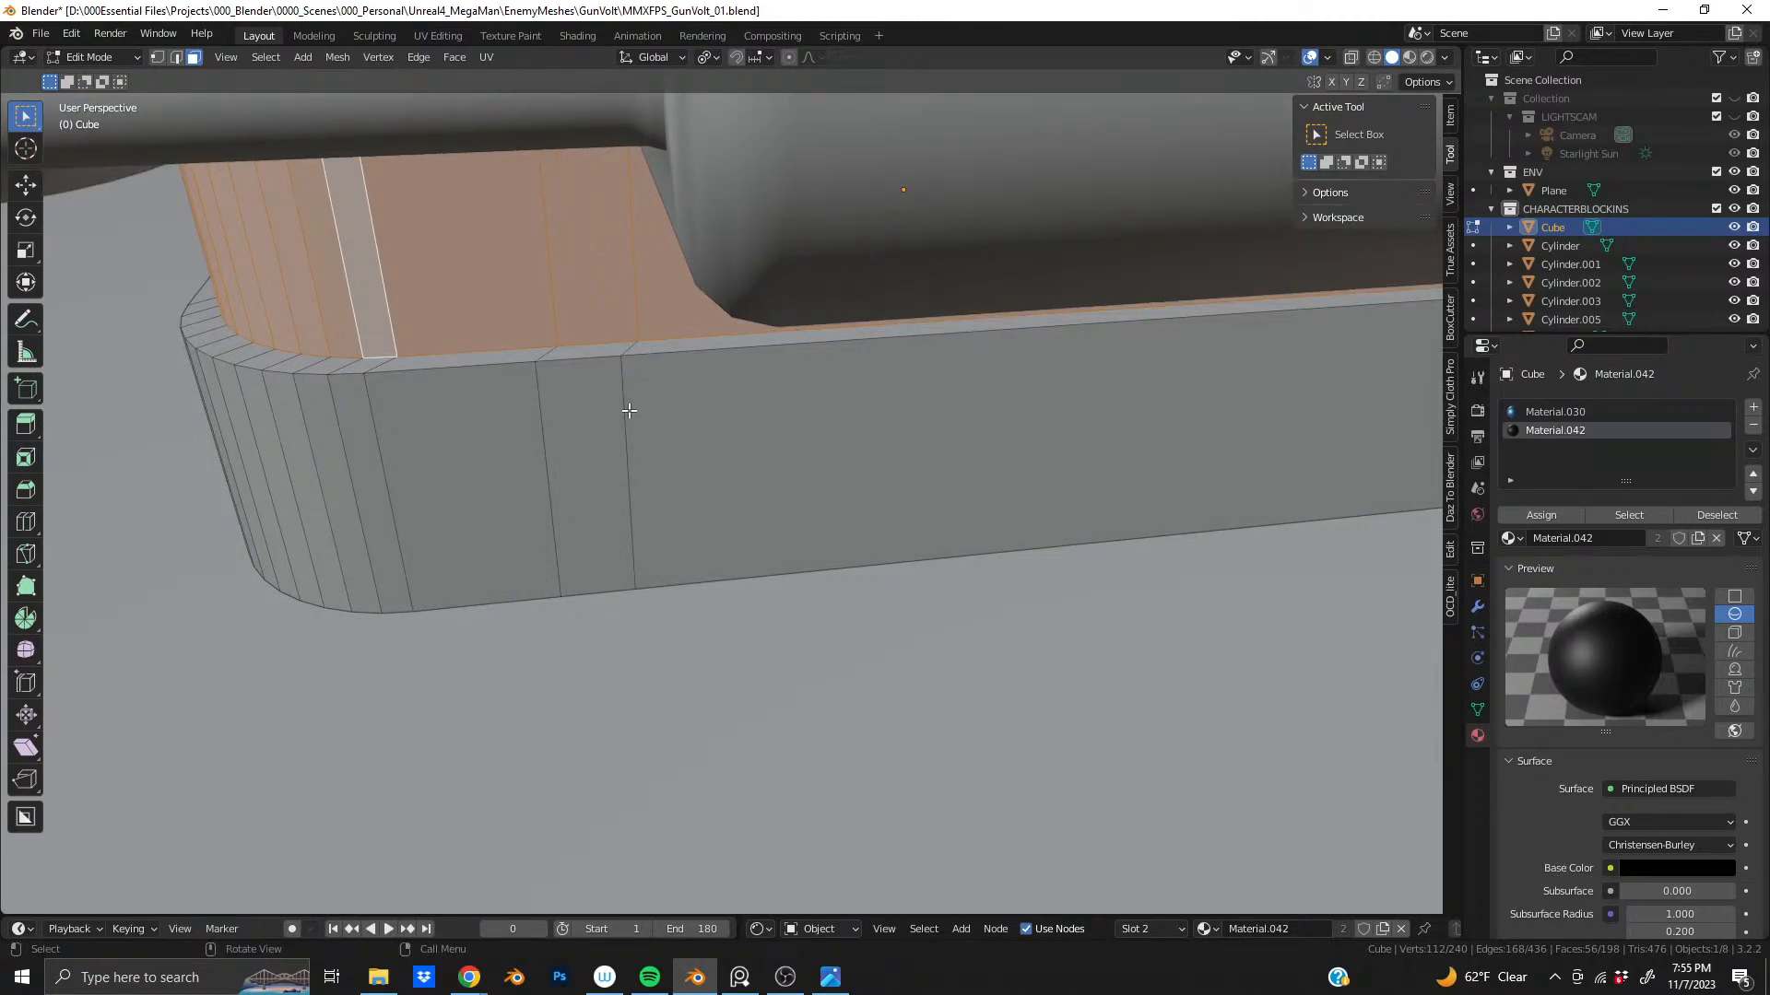
middle_drag(629, 410, 671, 380)
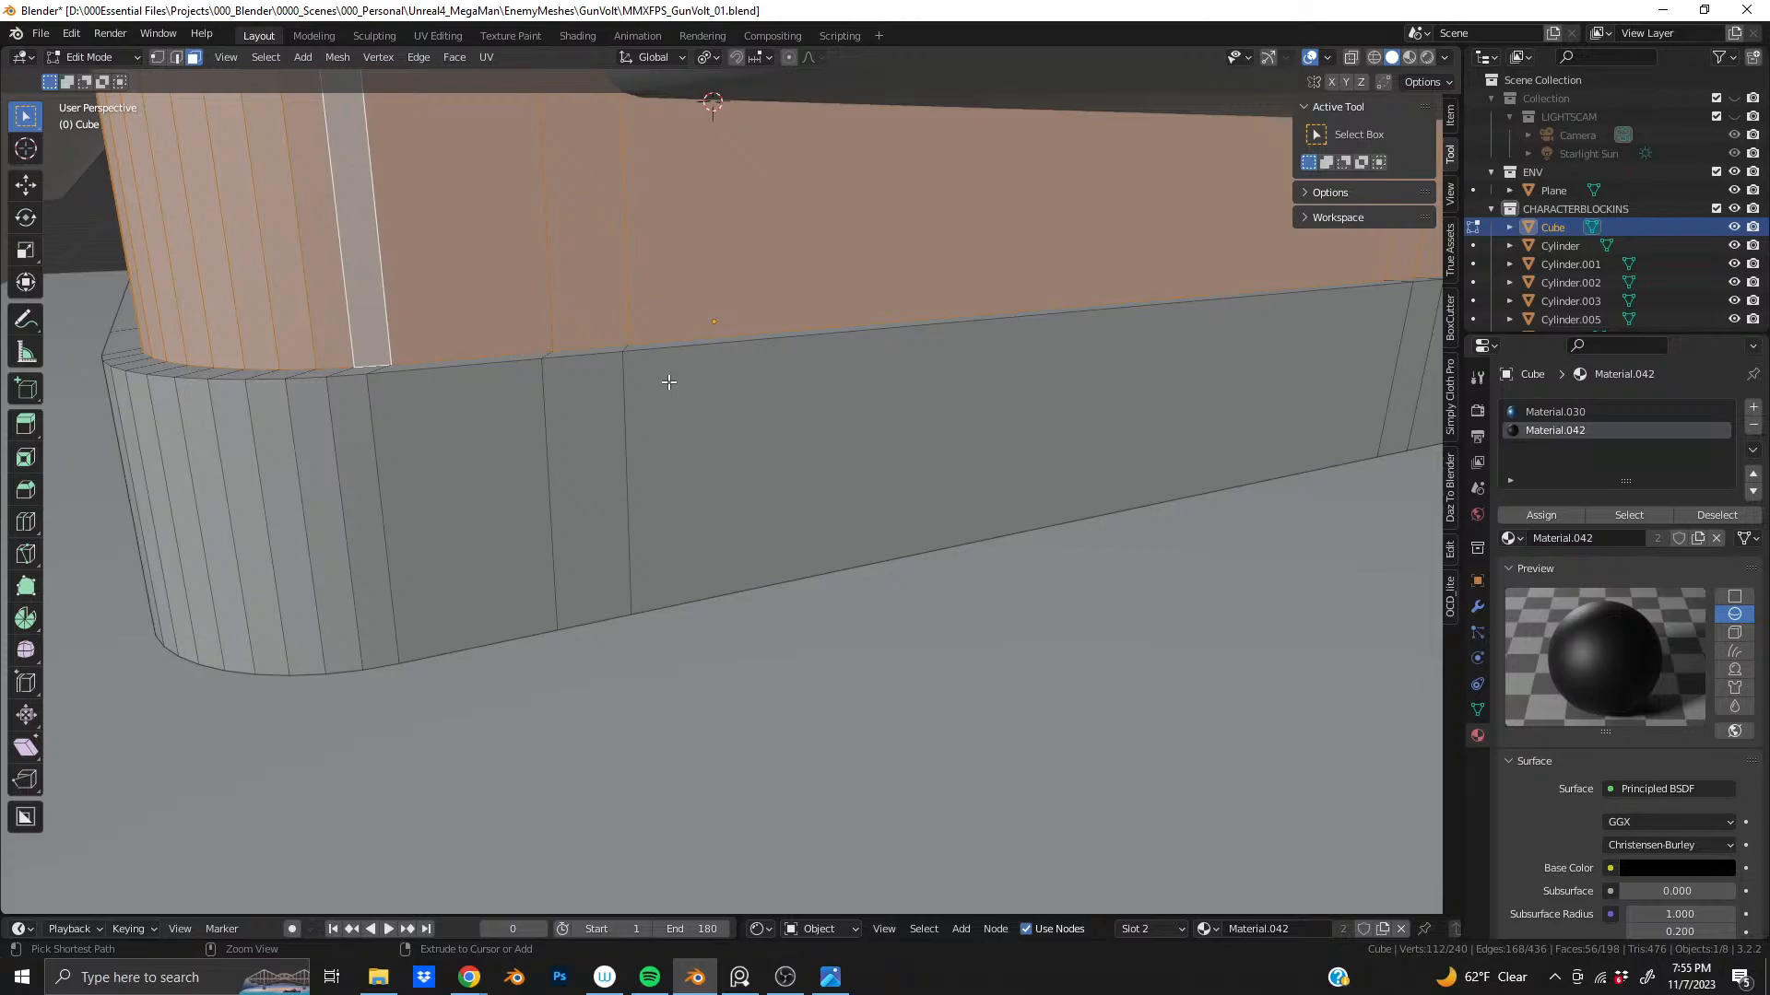
key(ctrl+z)
key(ctrl+z)
key(ctrl+z)
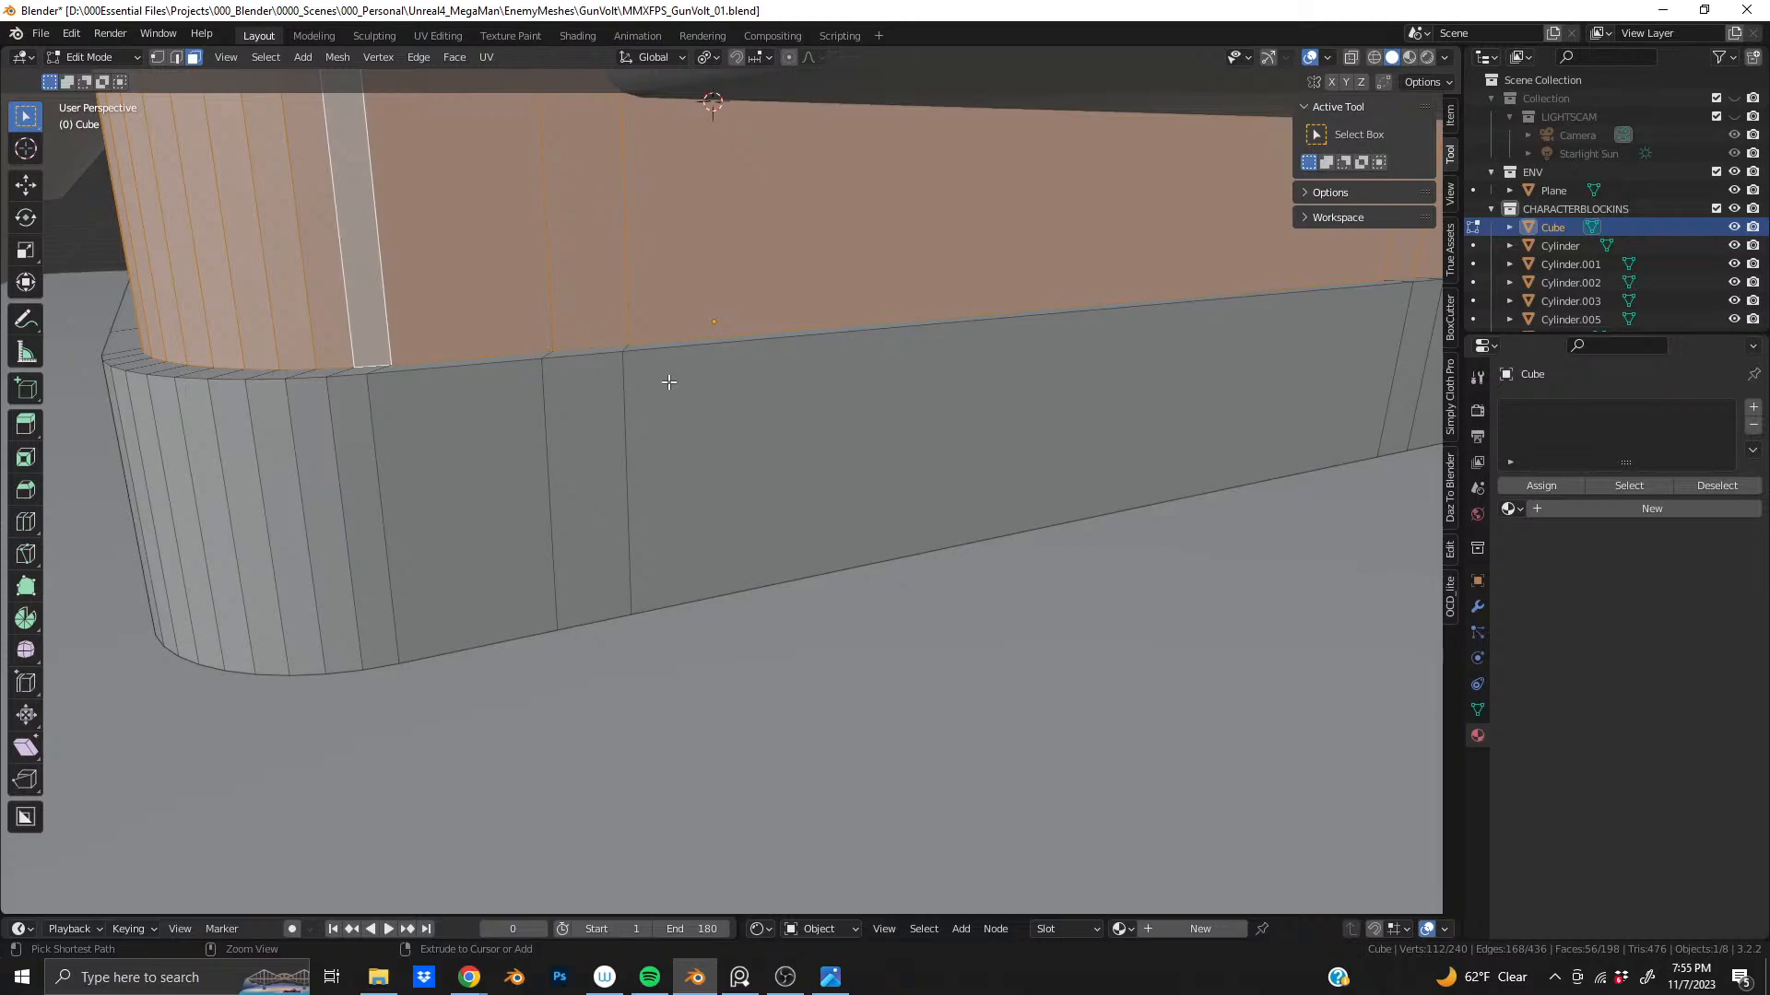
middle_drag(668, 382, 656, 342)
key(ctrl+z)
key(ctrl+z)
key(ctrl+z)
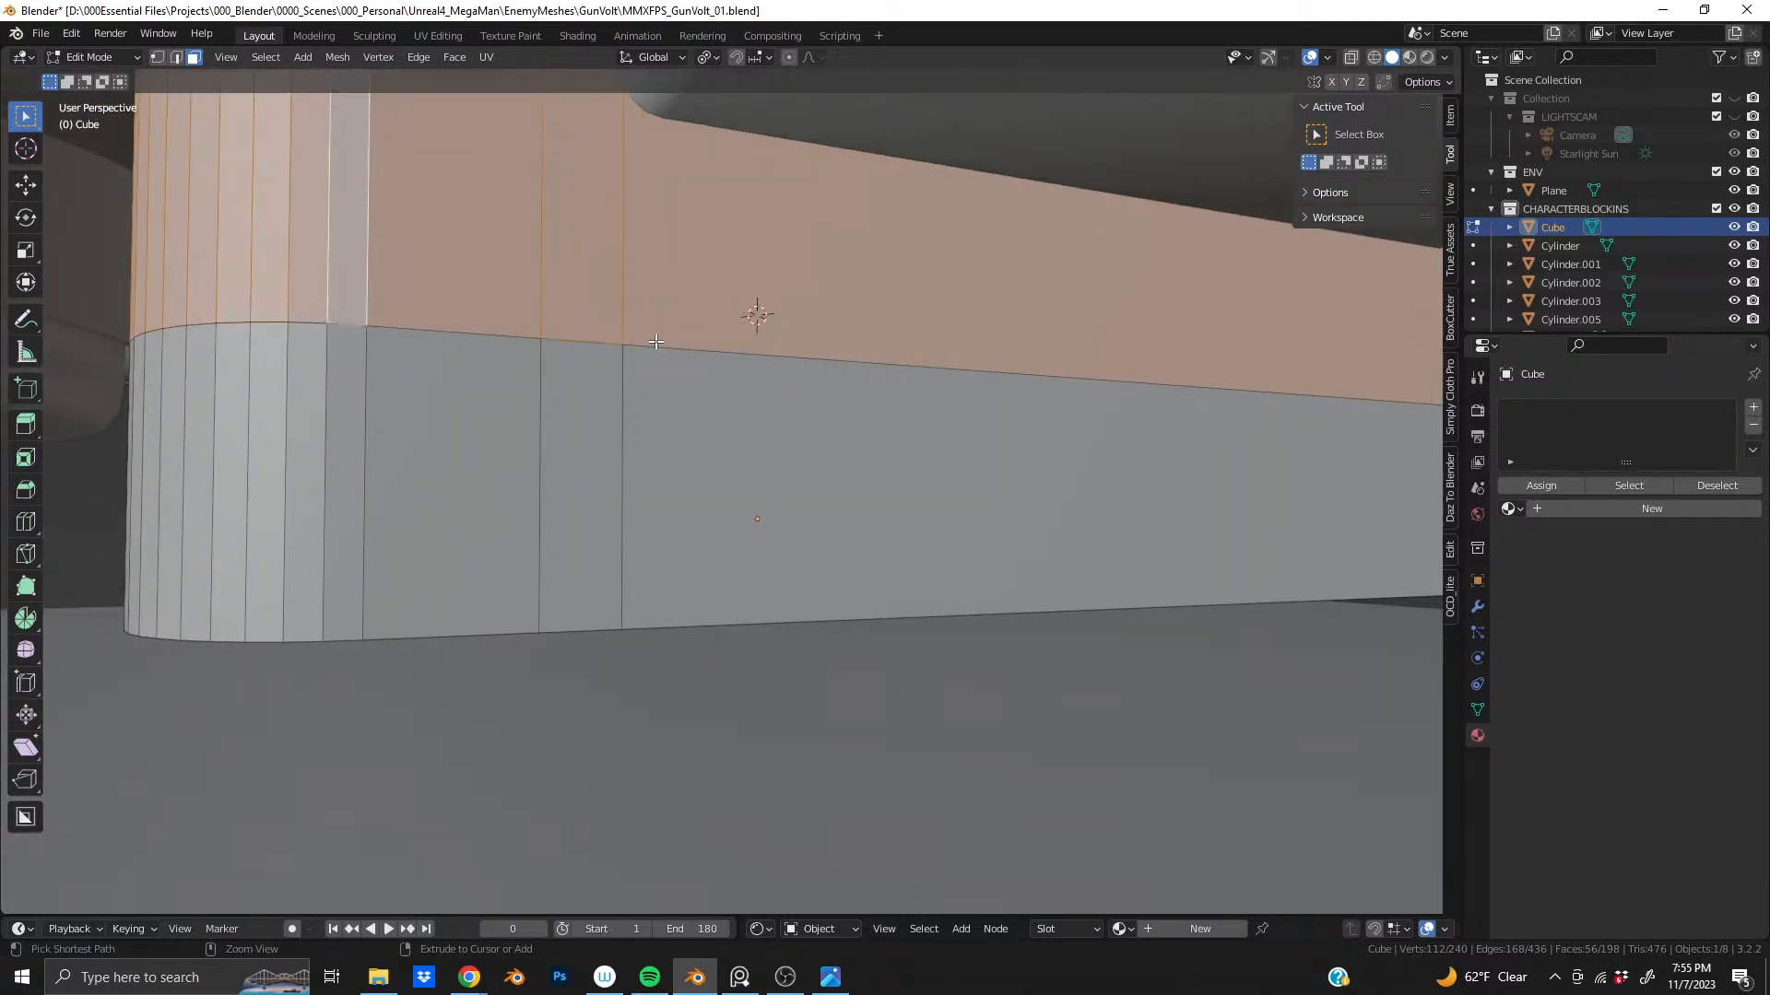
key(ctrl+z)
key(ctrl+z)
key(ctrl+z)
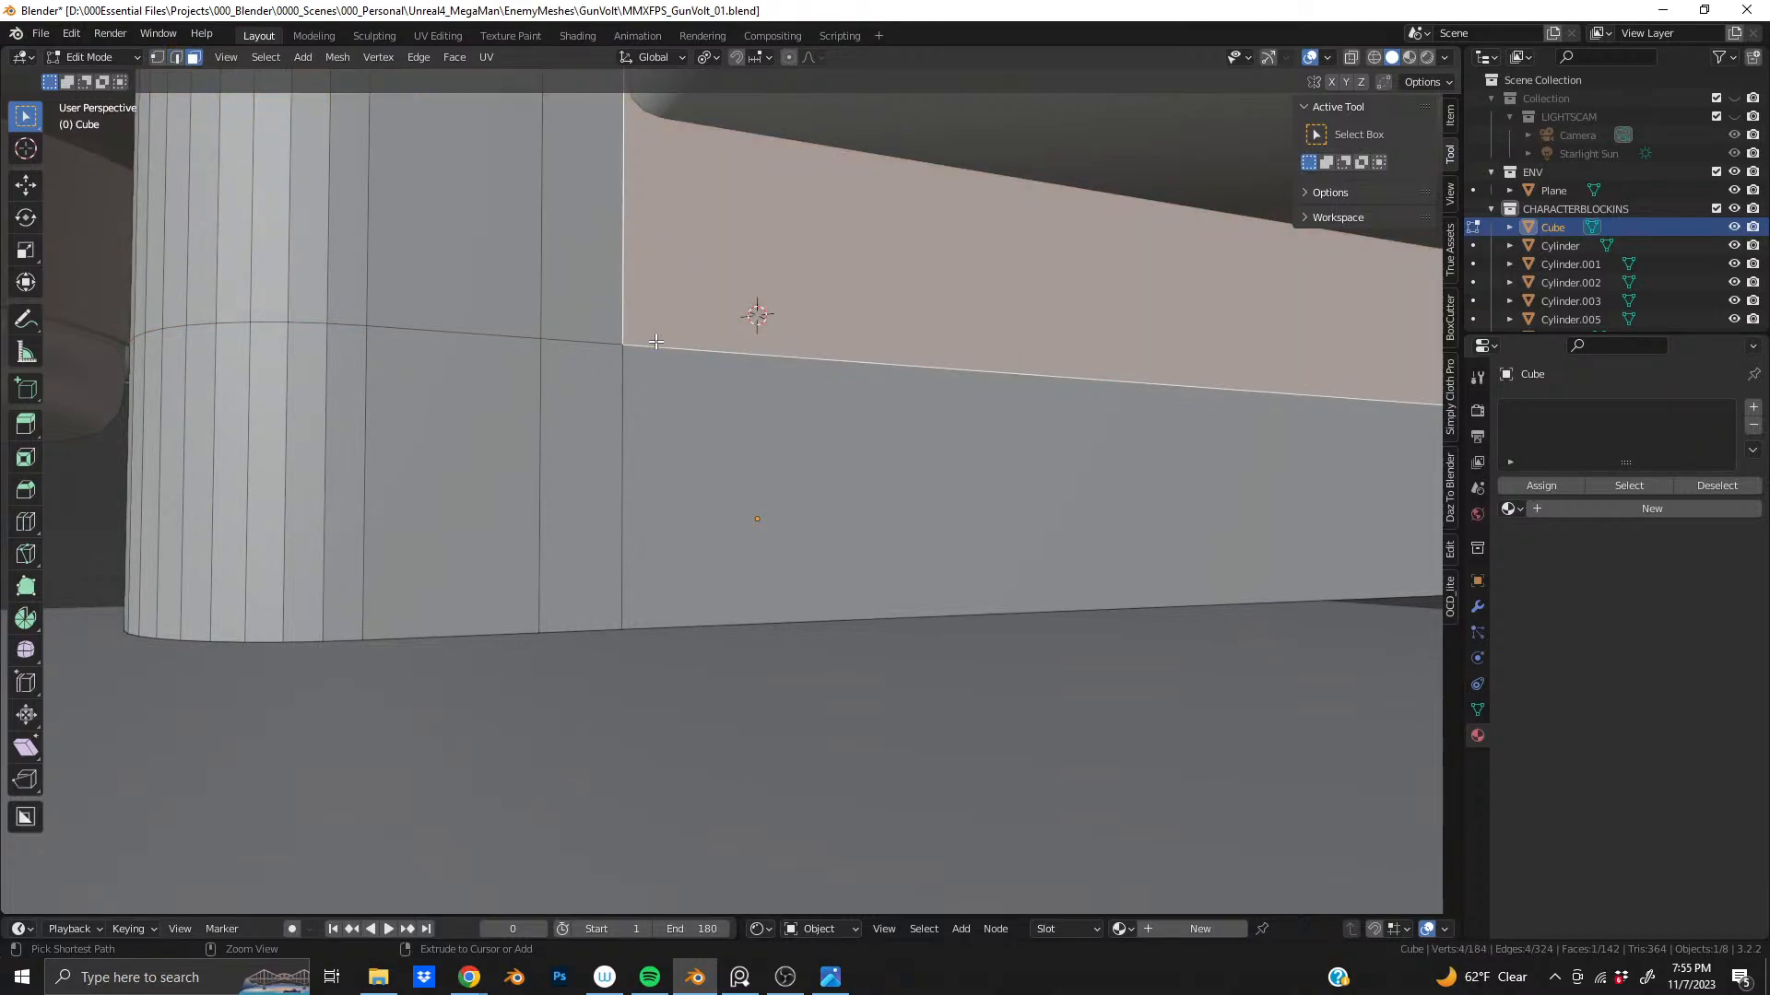
shift+click(655, 344)
ctrl+right_click(655, 341)
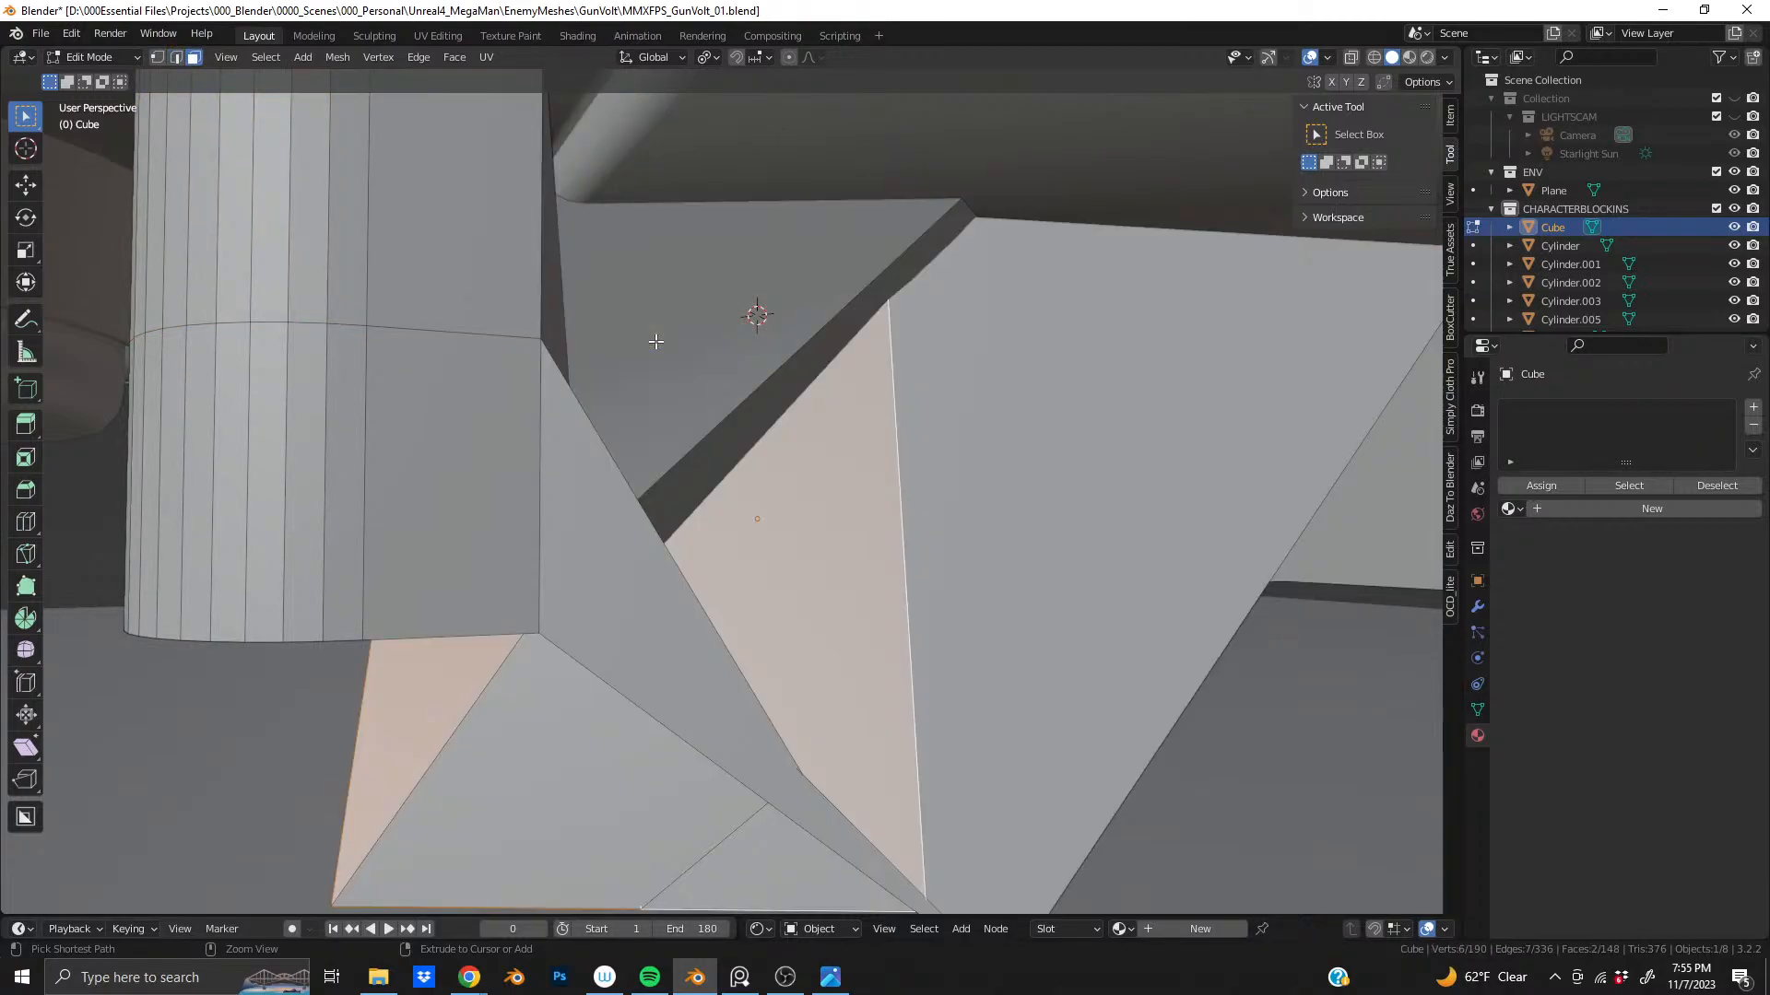
key(ctrl+z)
- Dissolve the remaining vertical edge loops on the flat front, side and back faces, leaving only those of the rounded corners
middle_drag(751, 308, 623, 403)
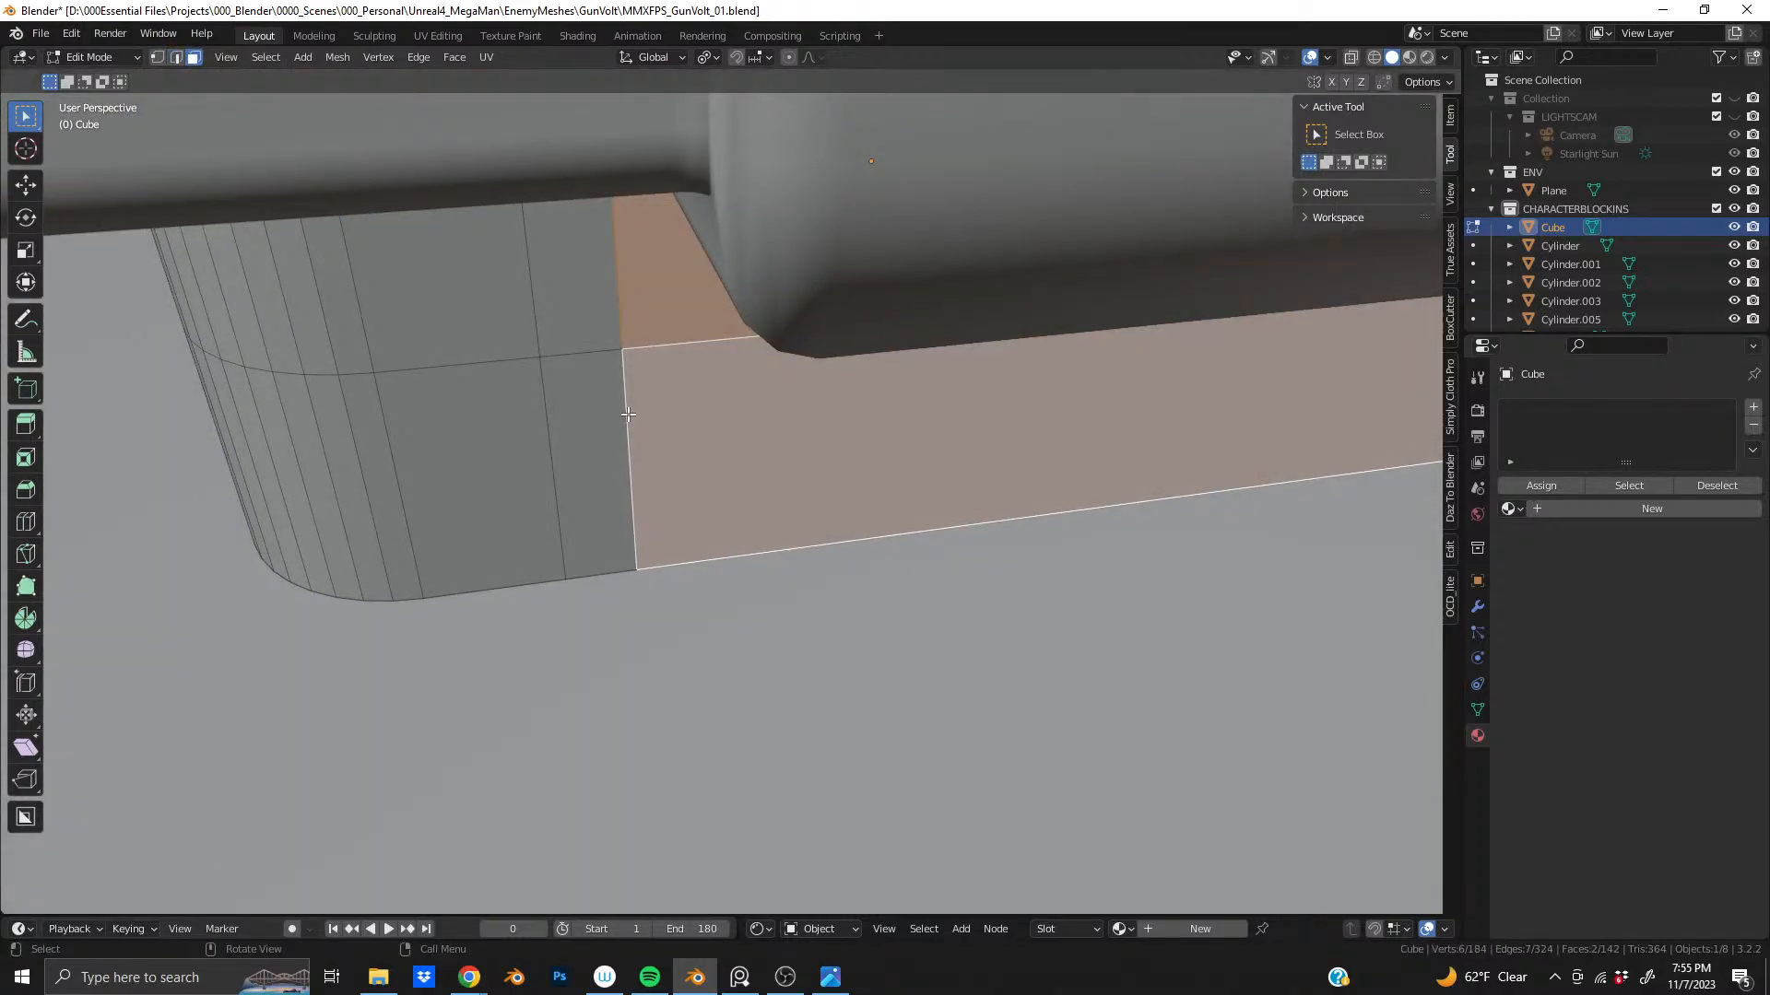
key(2)
alt+click(623, 403)
alt+shift+click(544, 424)
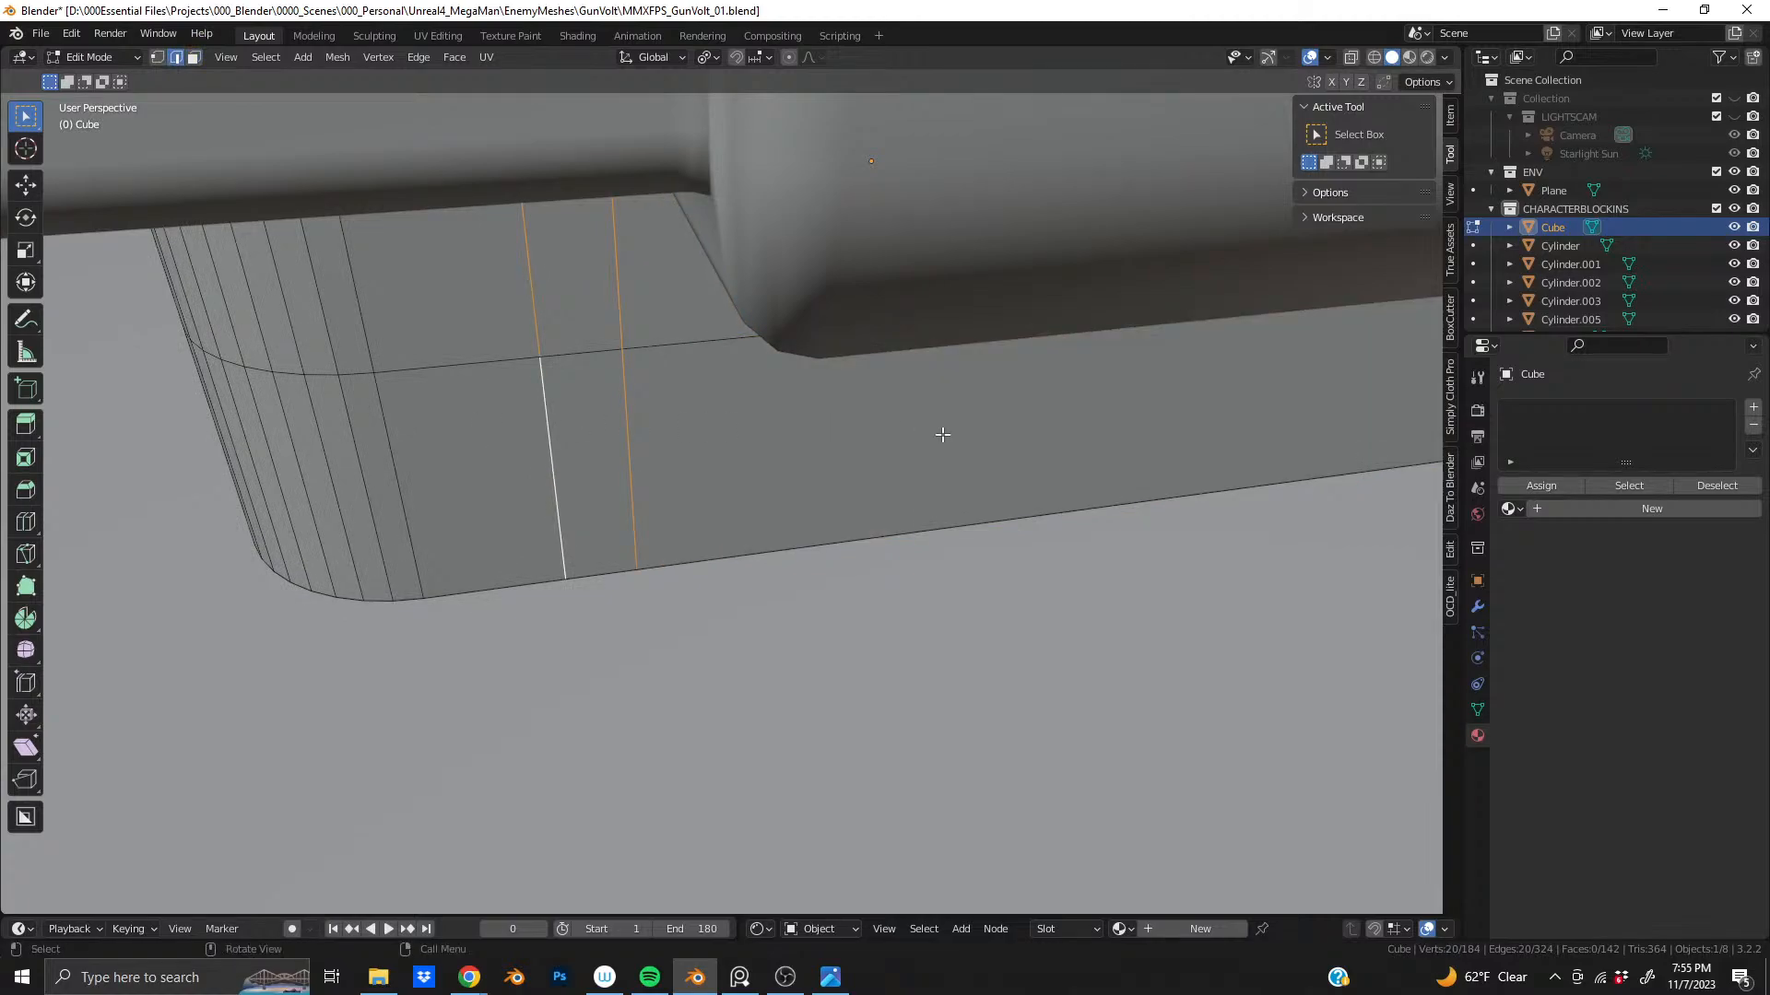
middle_drag(940, 434, 901, 473)
alt+shift+click(1037, 454)
alt+shift+click(1071, 454)
alt+shift+click(945, 480)
alt+shift+click(796, 485)
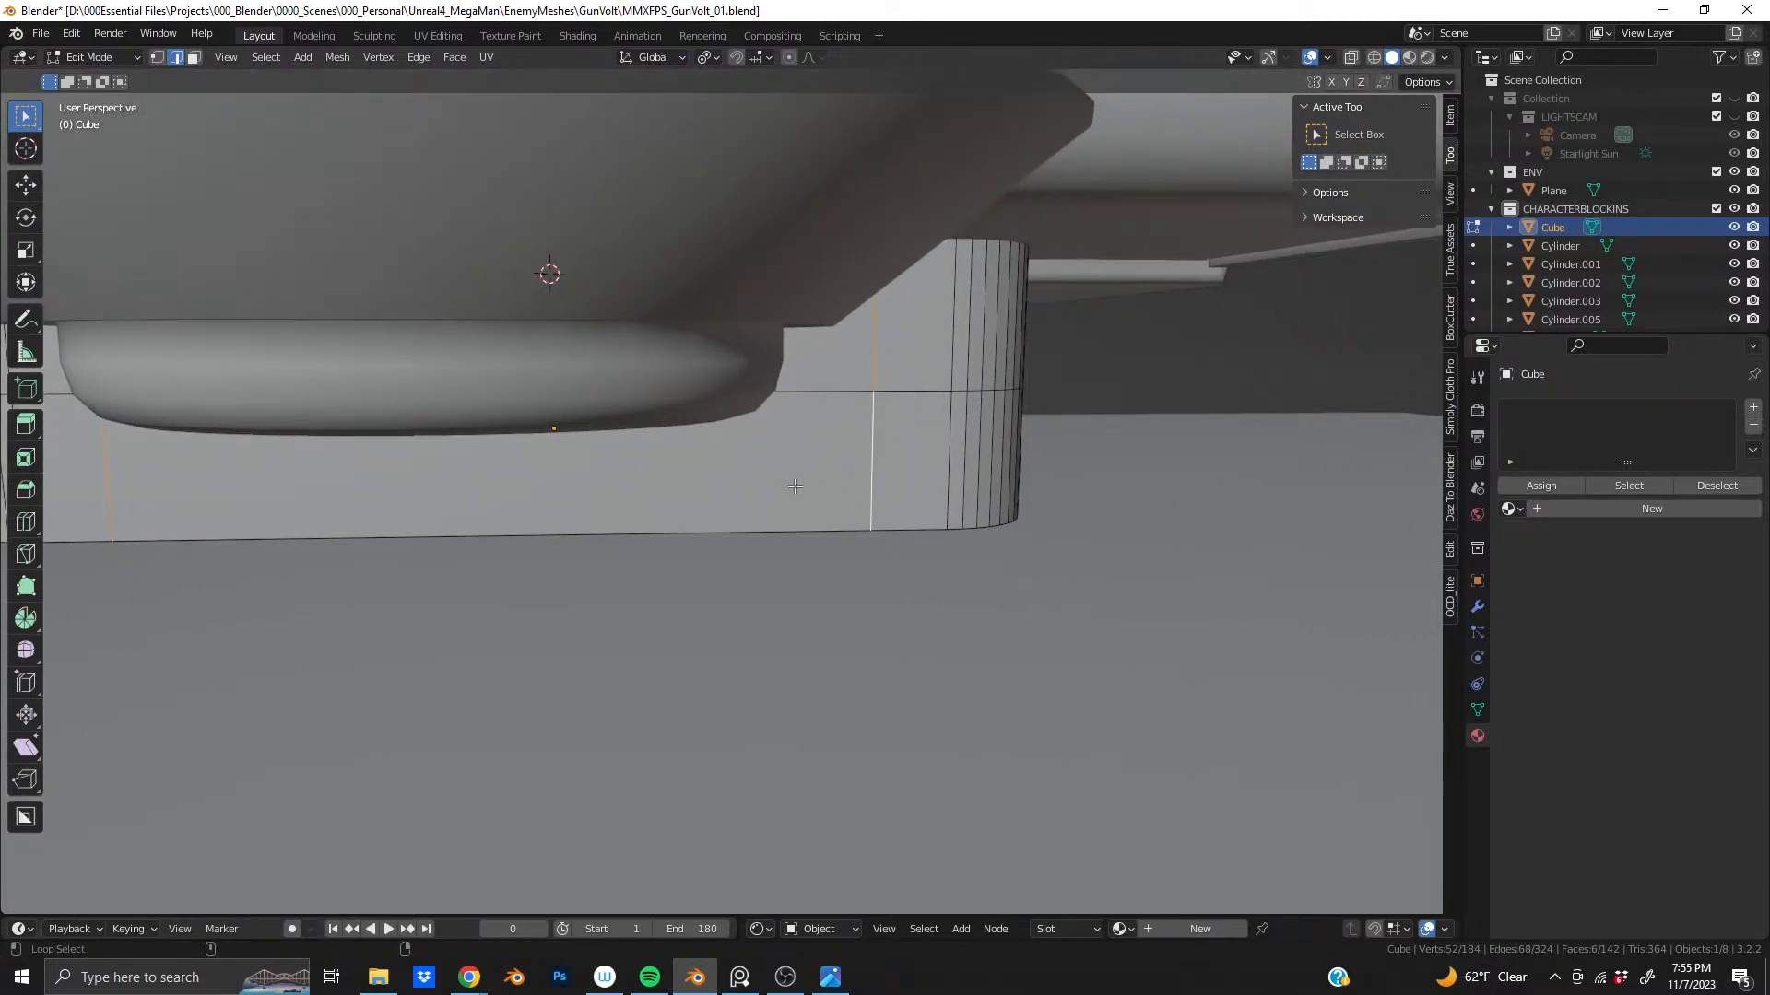
middle_drag(795, 486, 1136, 433)
scroll(1153, 431, up, 6)
scroll(701, 461, down, 4)
middle_drag(846, 439, 982, 417)
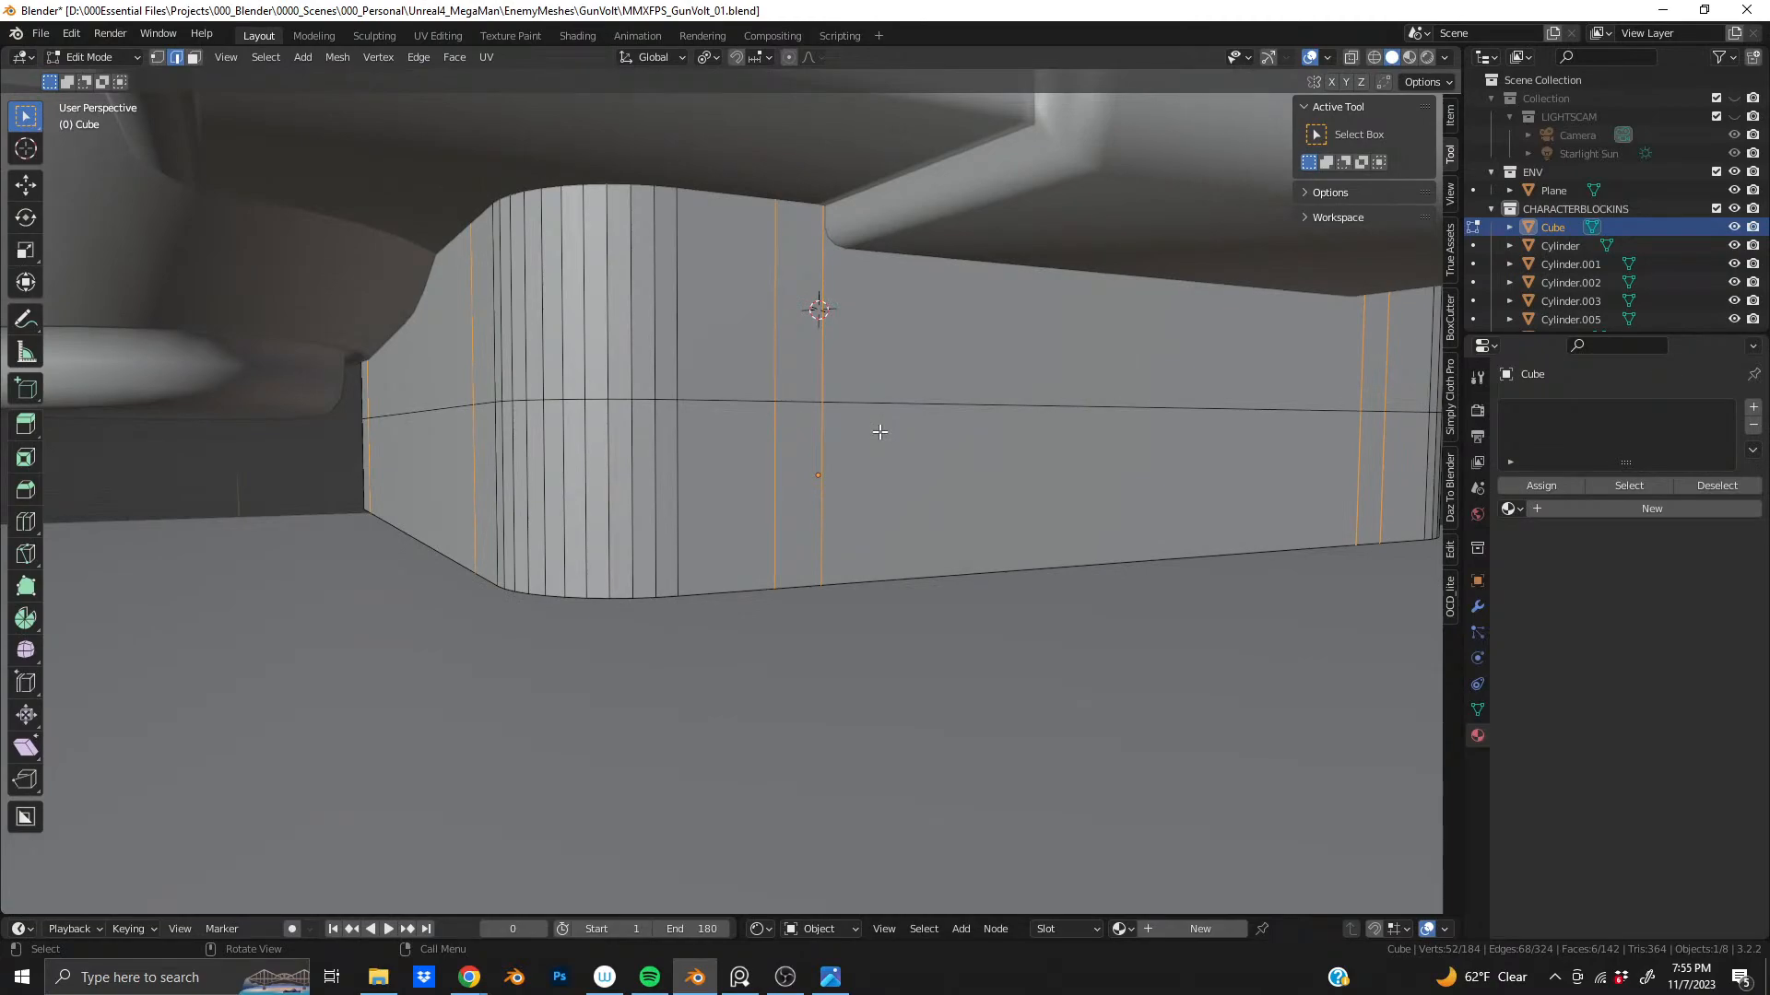
key(x)
click(879, 431)
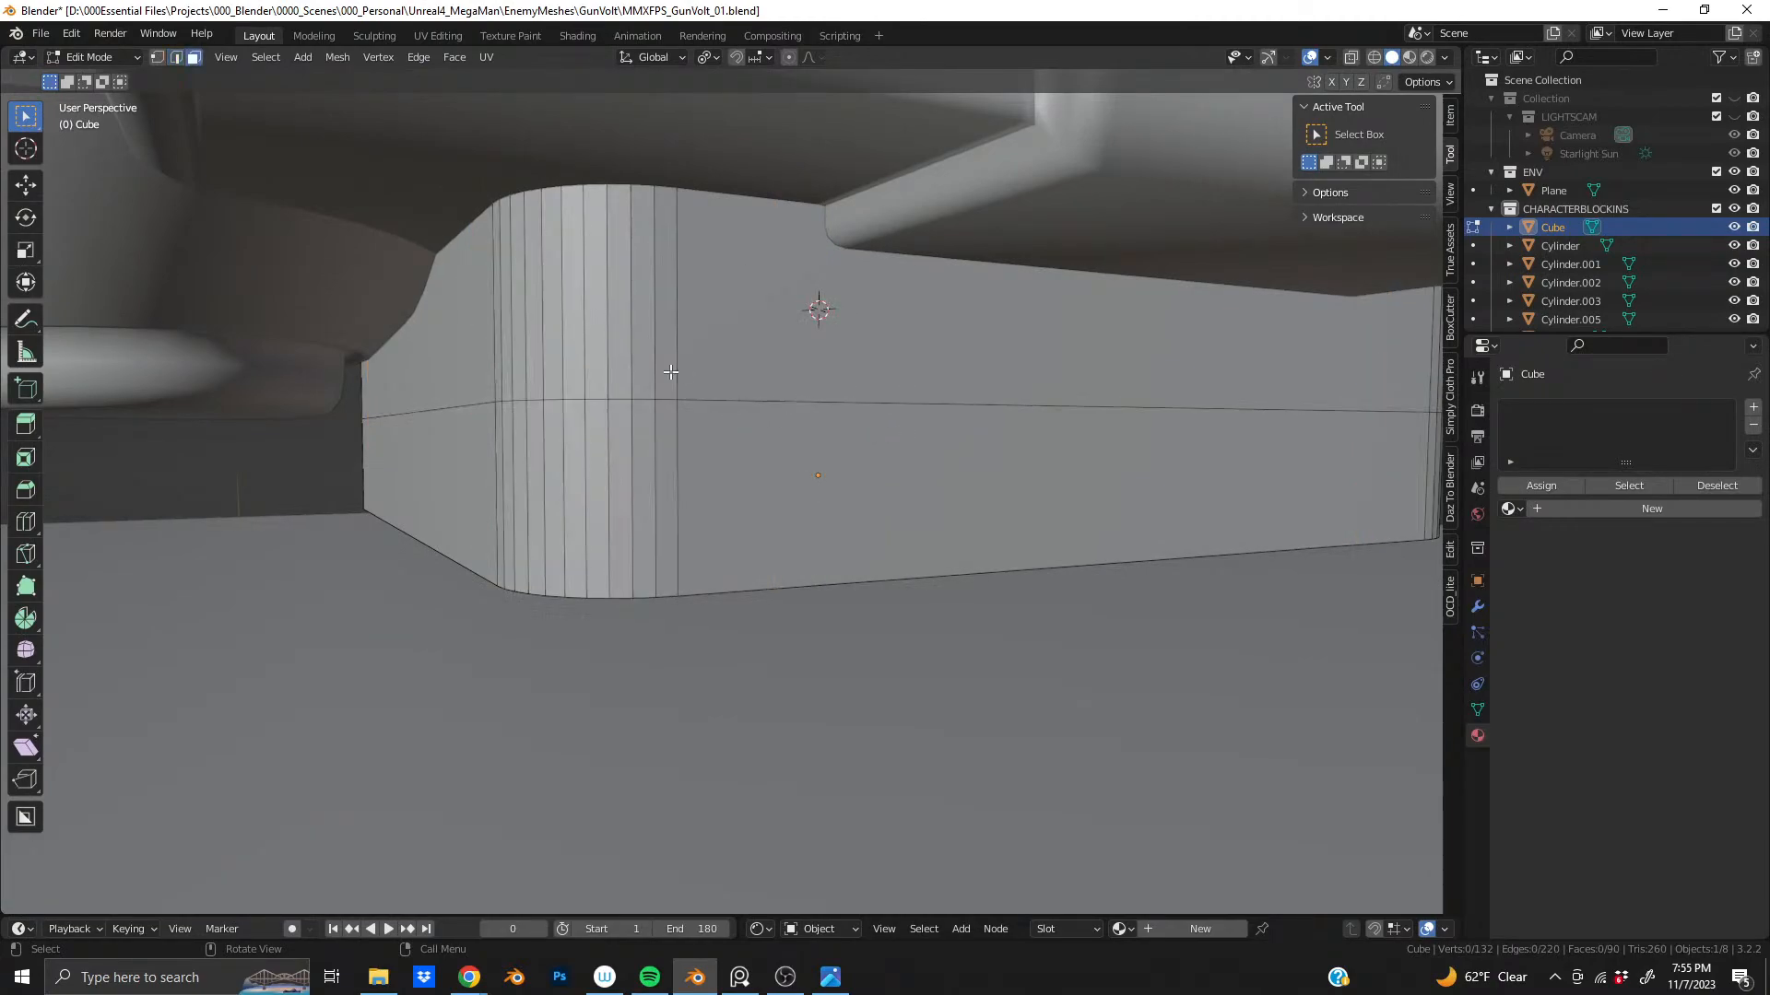
- Add a horizontal loop cut slid fully onto the middle edge, and scale the upper band faces inward with Z locked
key(ctrl)
key(ctrl+r)
click(654, 378)
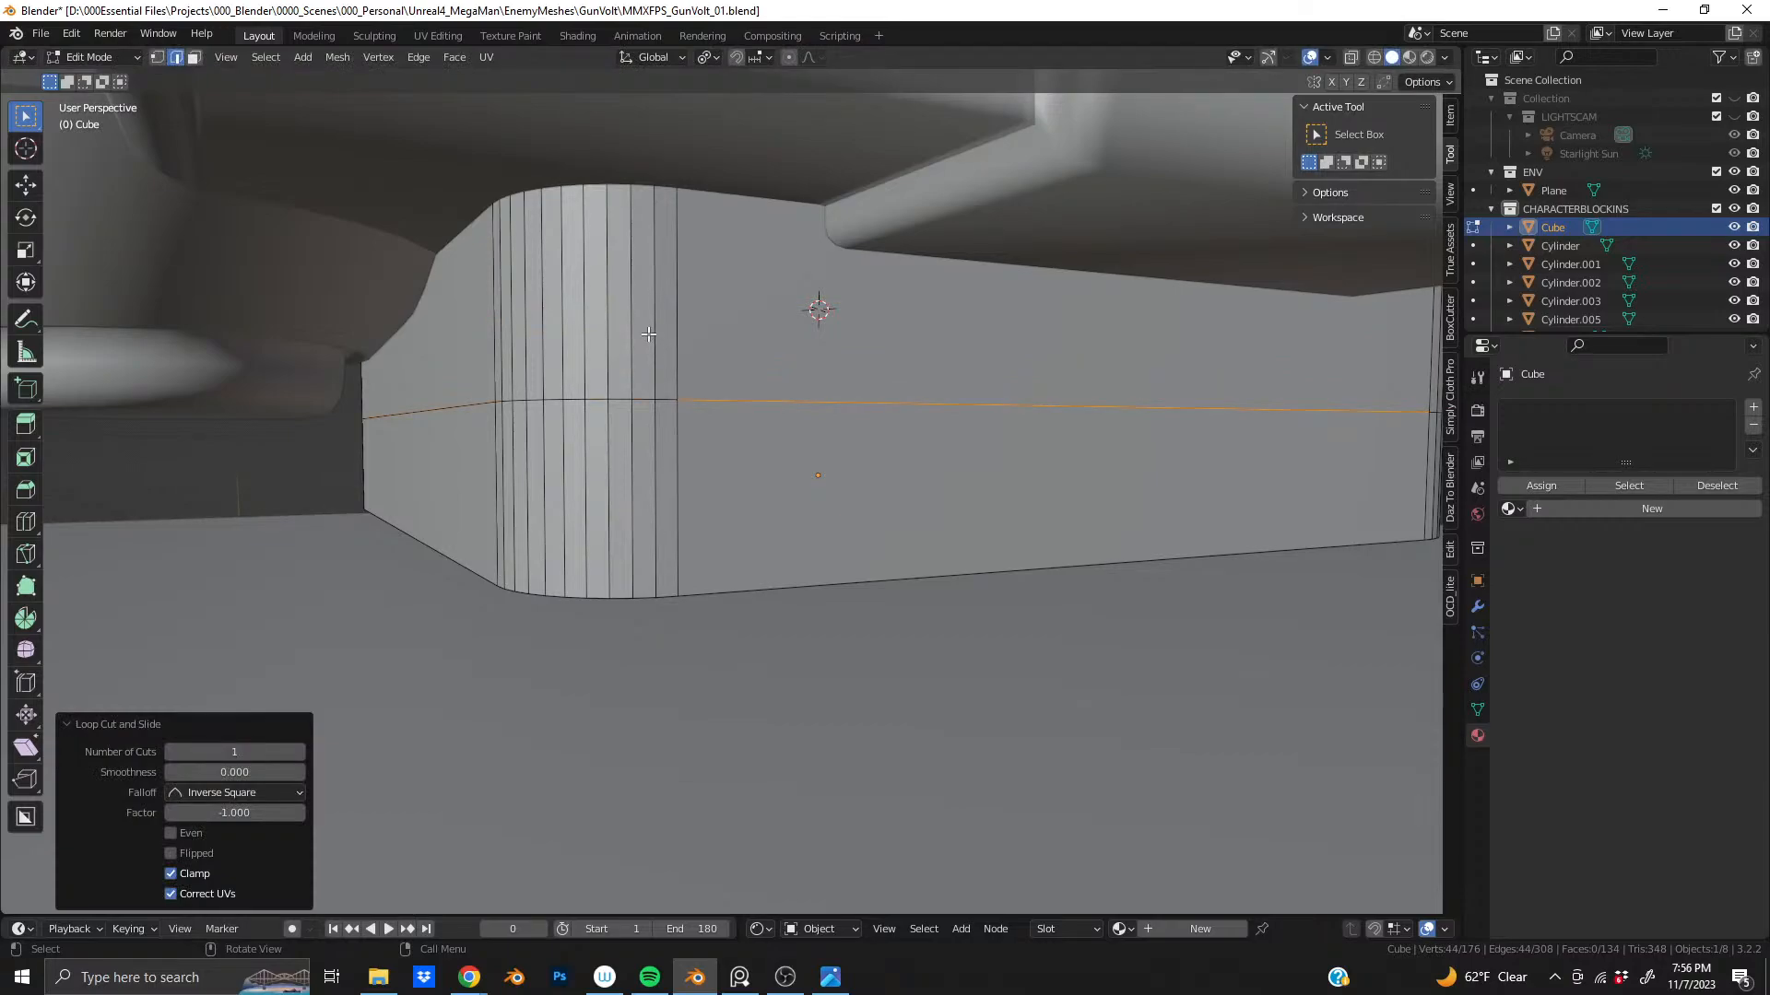
key(3)
alt+click(628, 323)
key(s)
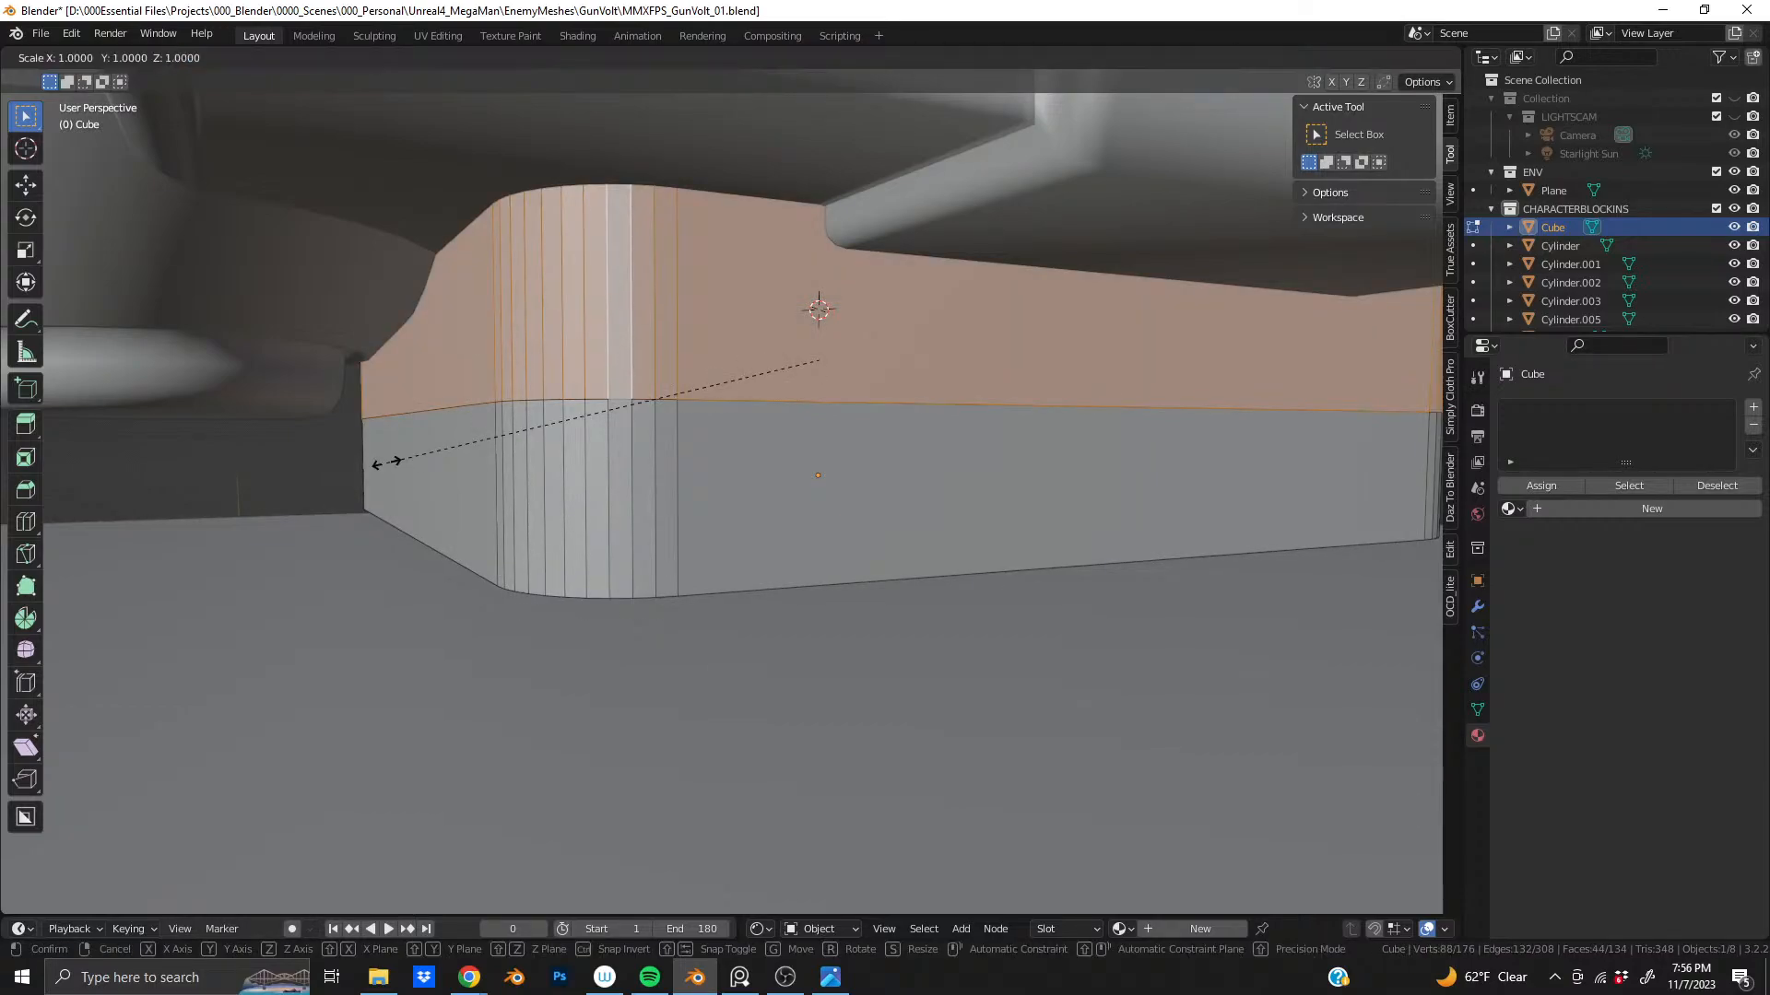
key(shift+z)
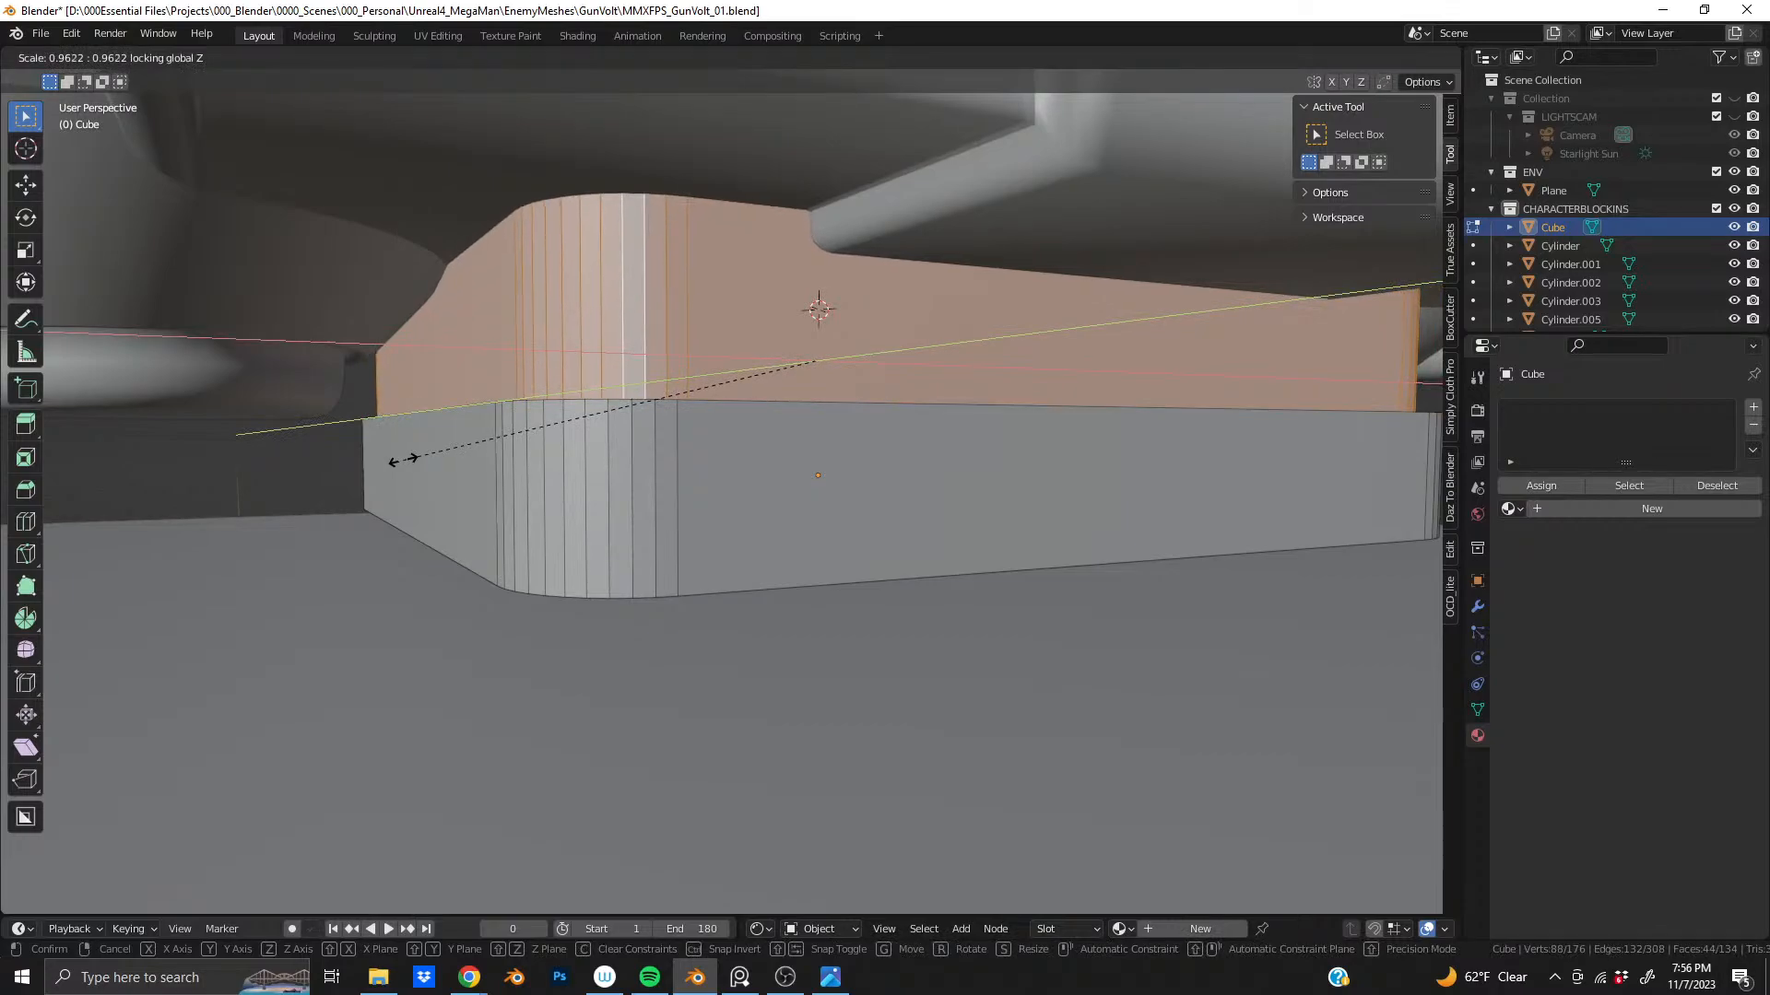
click(414, 475)
- Undo the last scaling and rescale the upper band faces to 0.986 on X and Y, keeping Z locked
middle_drag(415, 474, 474, 435)
key(ctrl+z)
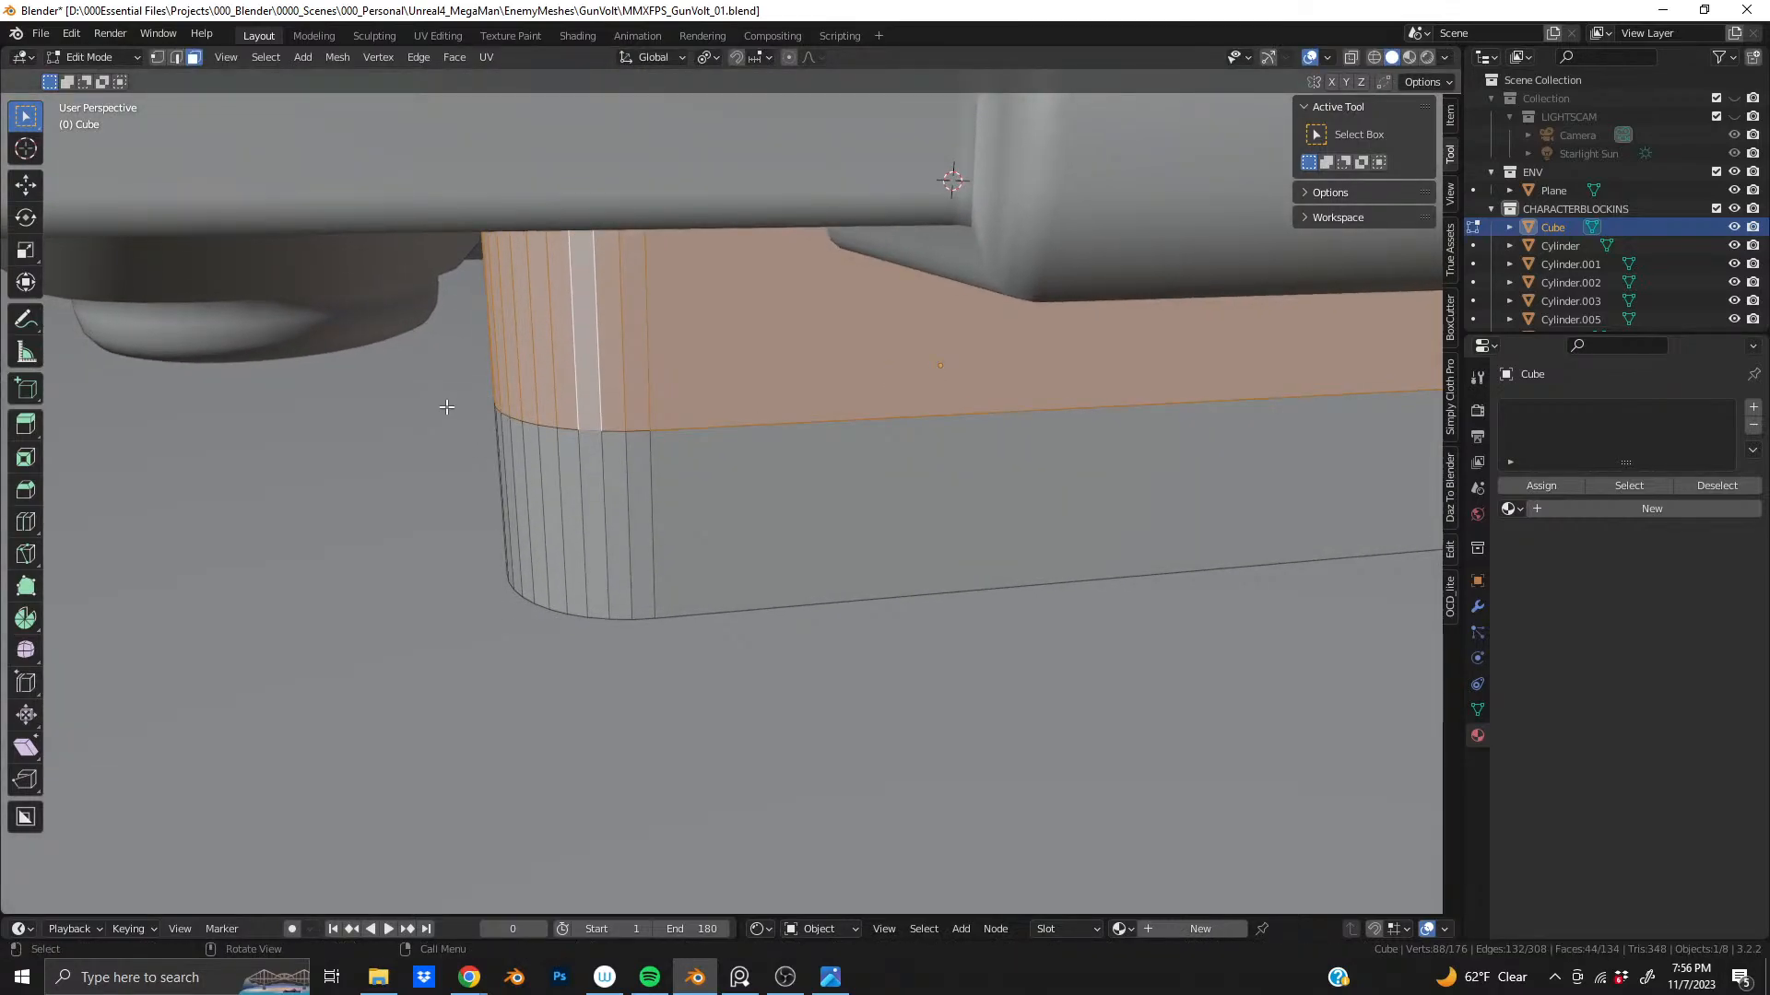
key(s)
key(shift+z)
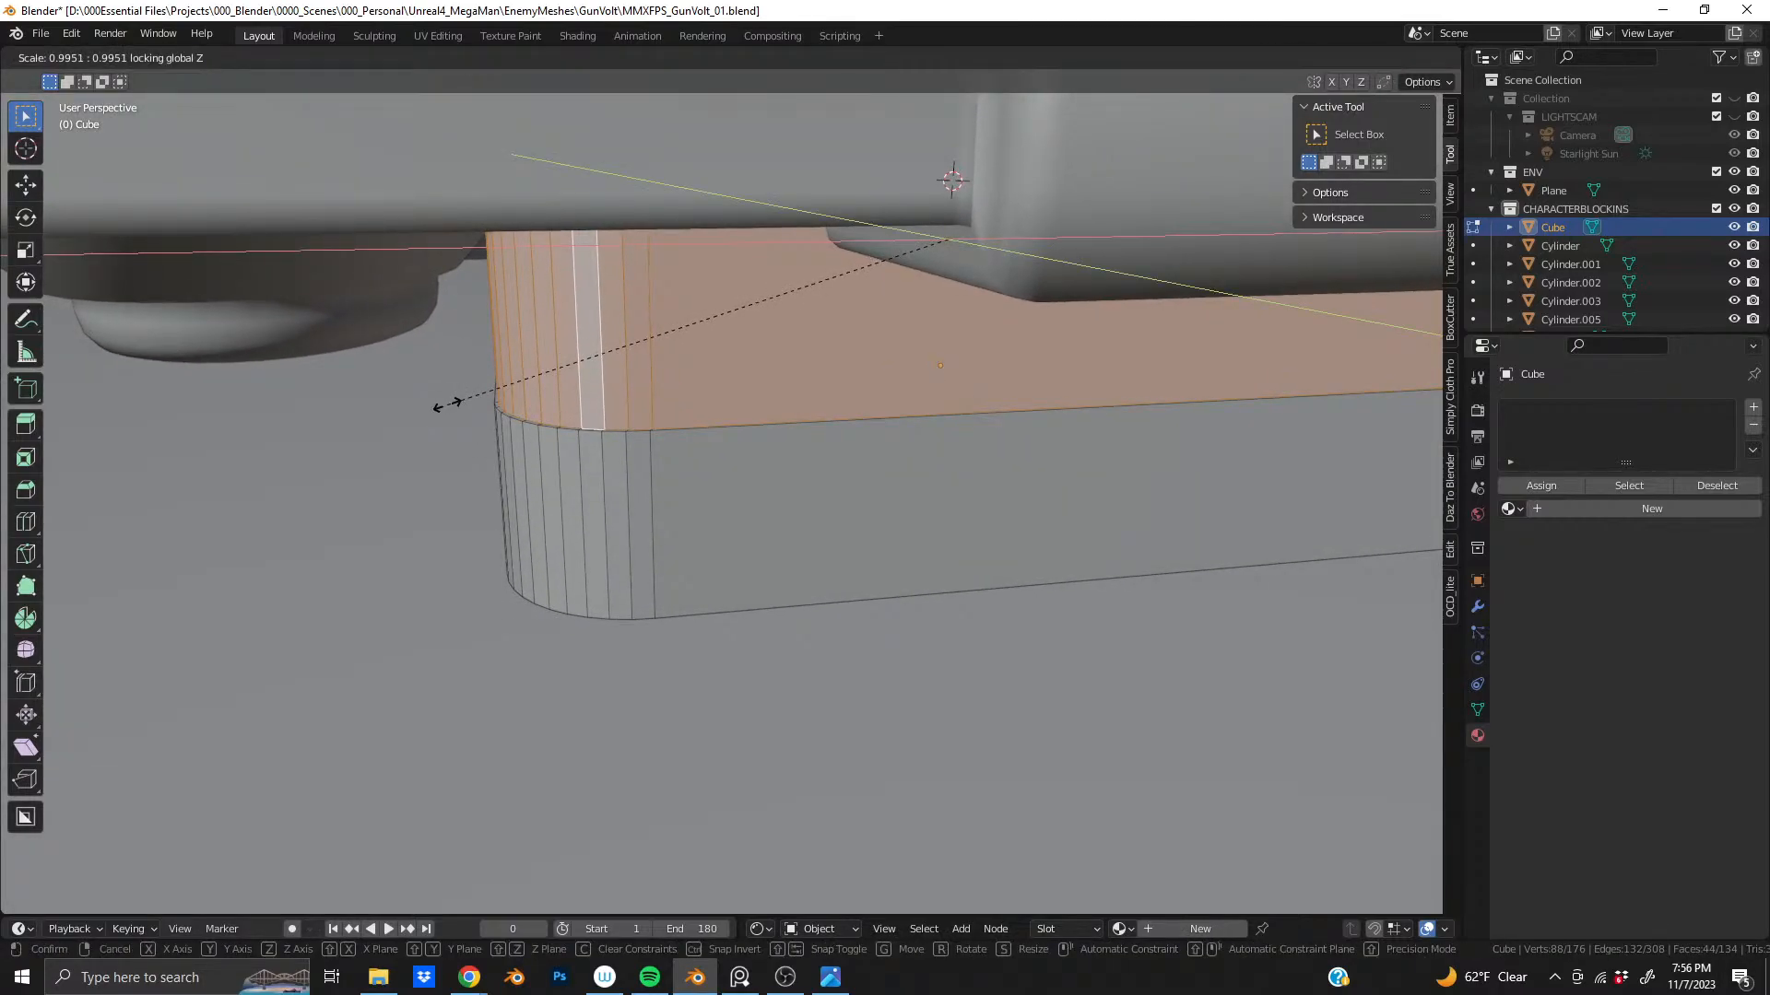
click(451, 403)
- Try a single vertical loop cut across the block's front, slid toward the rounded corner
key(ctrl+r)
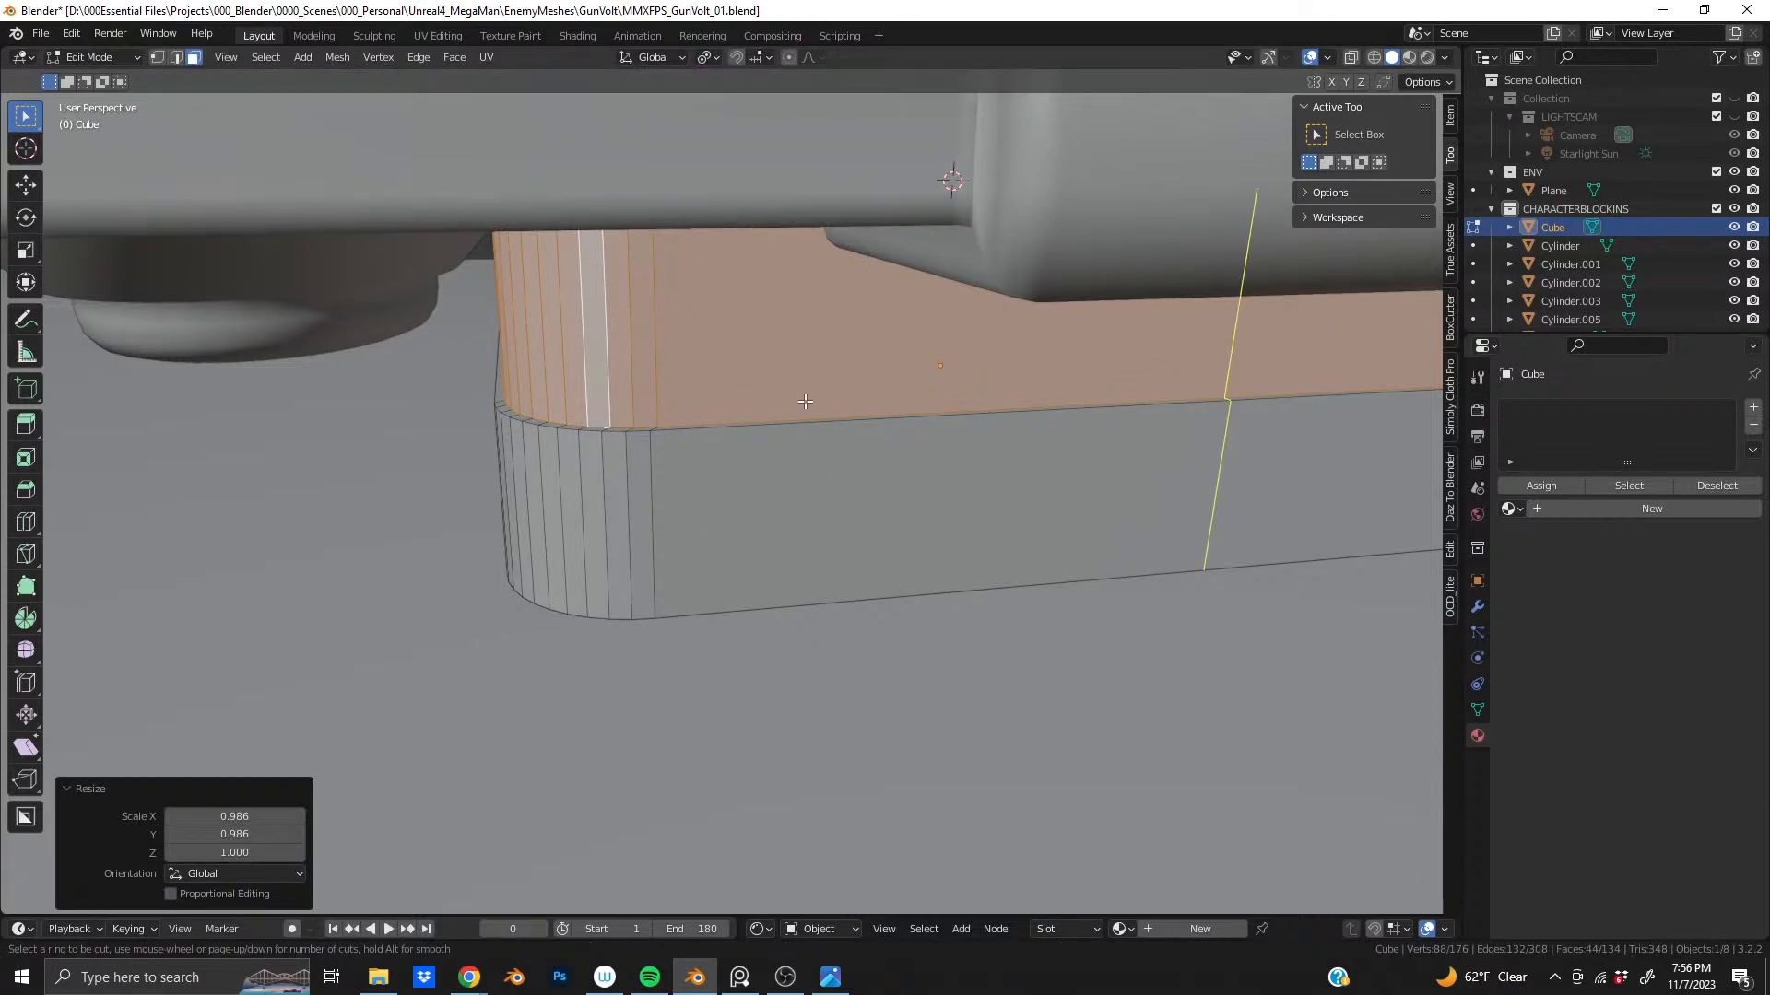
click(791, 407)
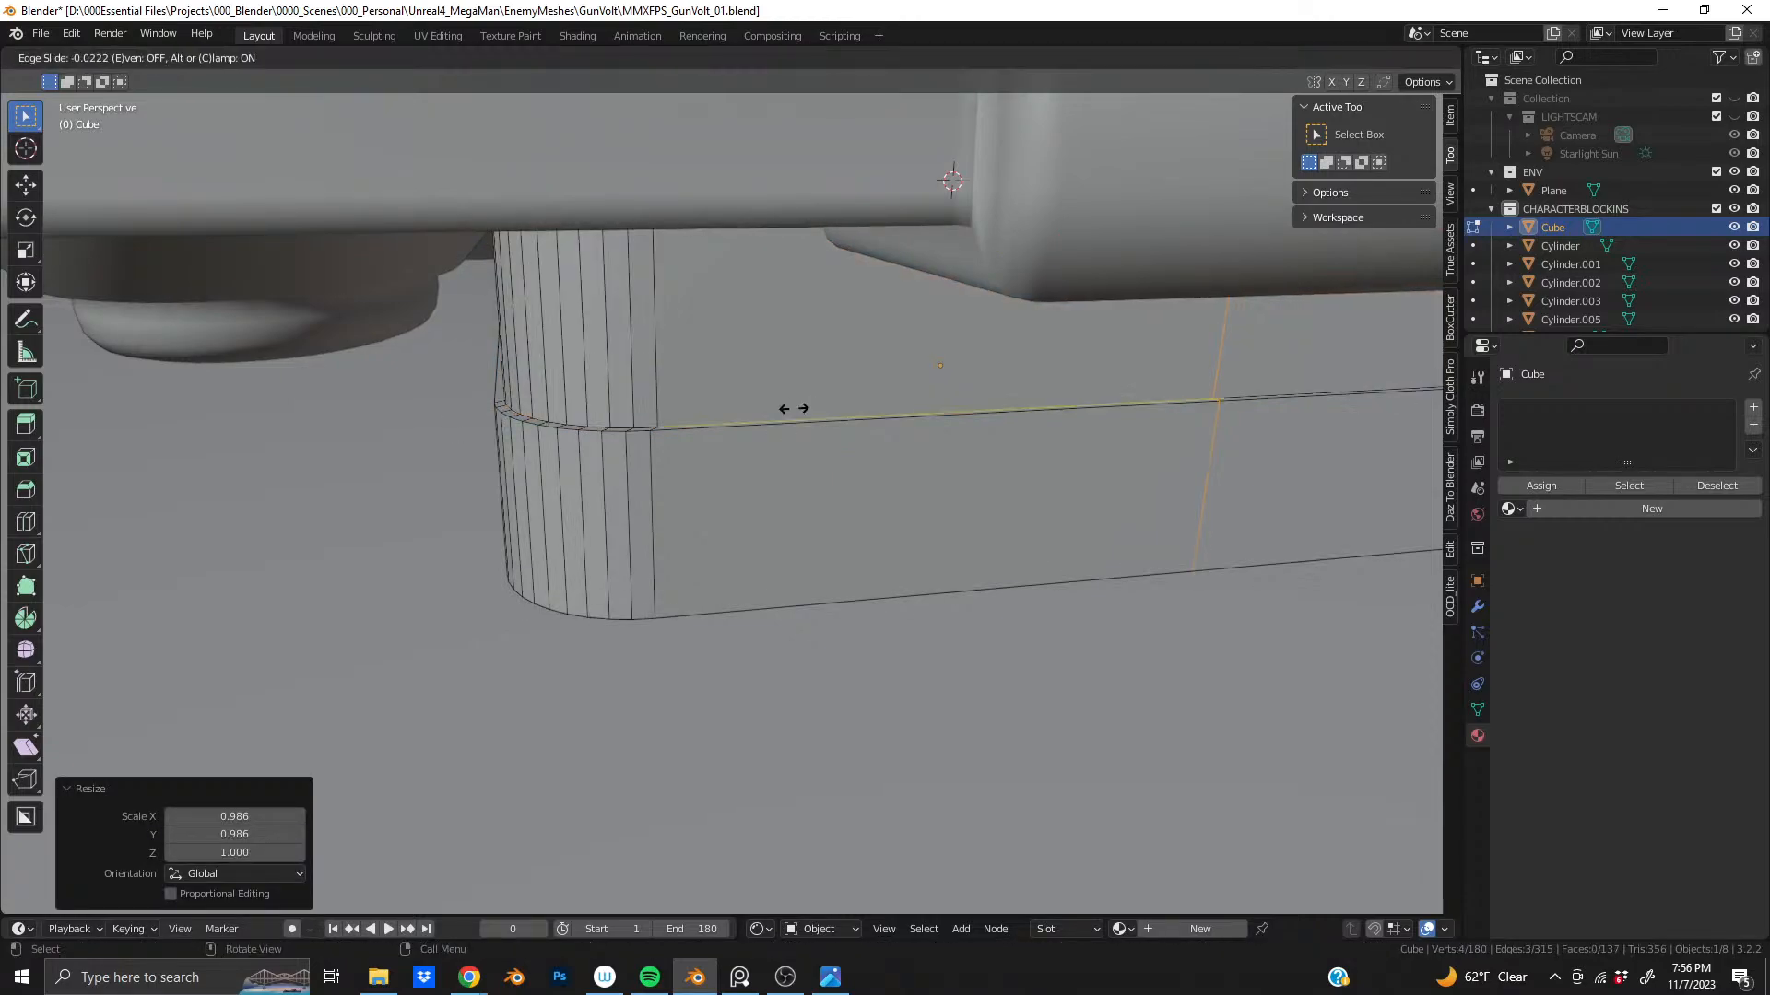
click(364, 418)
- Undo back to before the vertical loops on the flat faces were dissolved, keeping those loops selected
key(ctrl+z)
key(ctrl+z)
key(ctrl+shift+z)
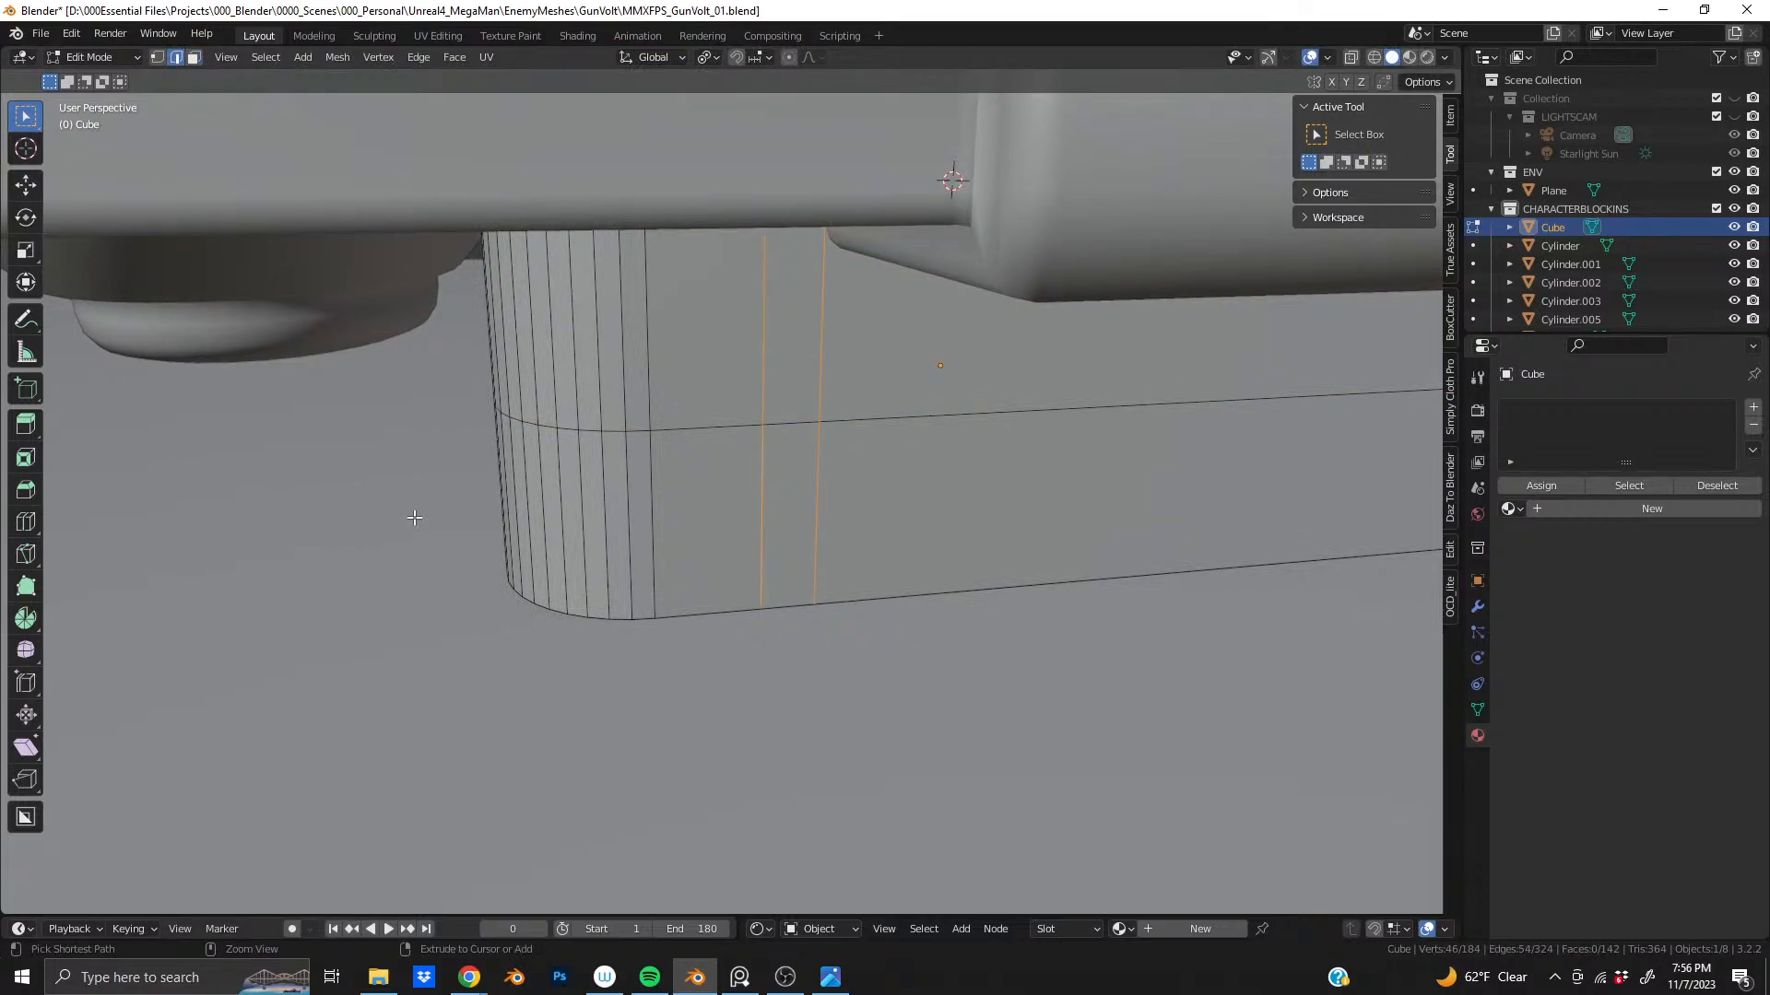
key(ctrl+z)
middle_drag(821, 451, 913, 415)
key(ctrl+z)
key(ctrl+z)
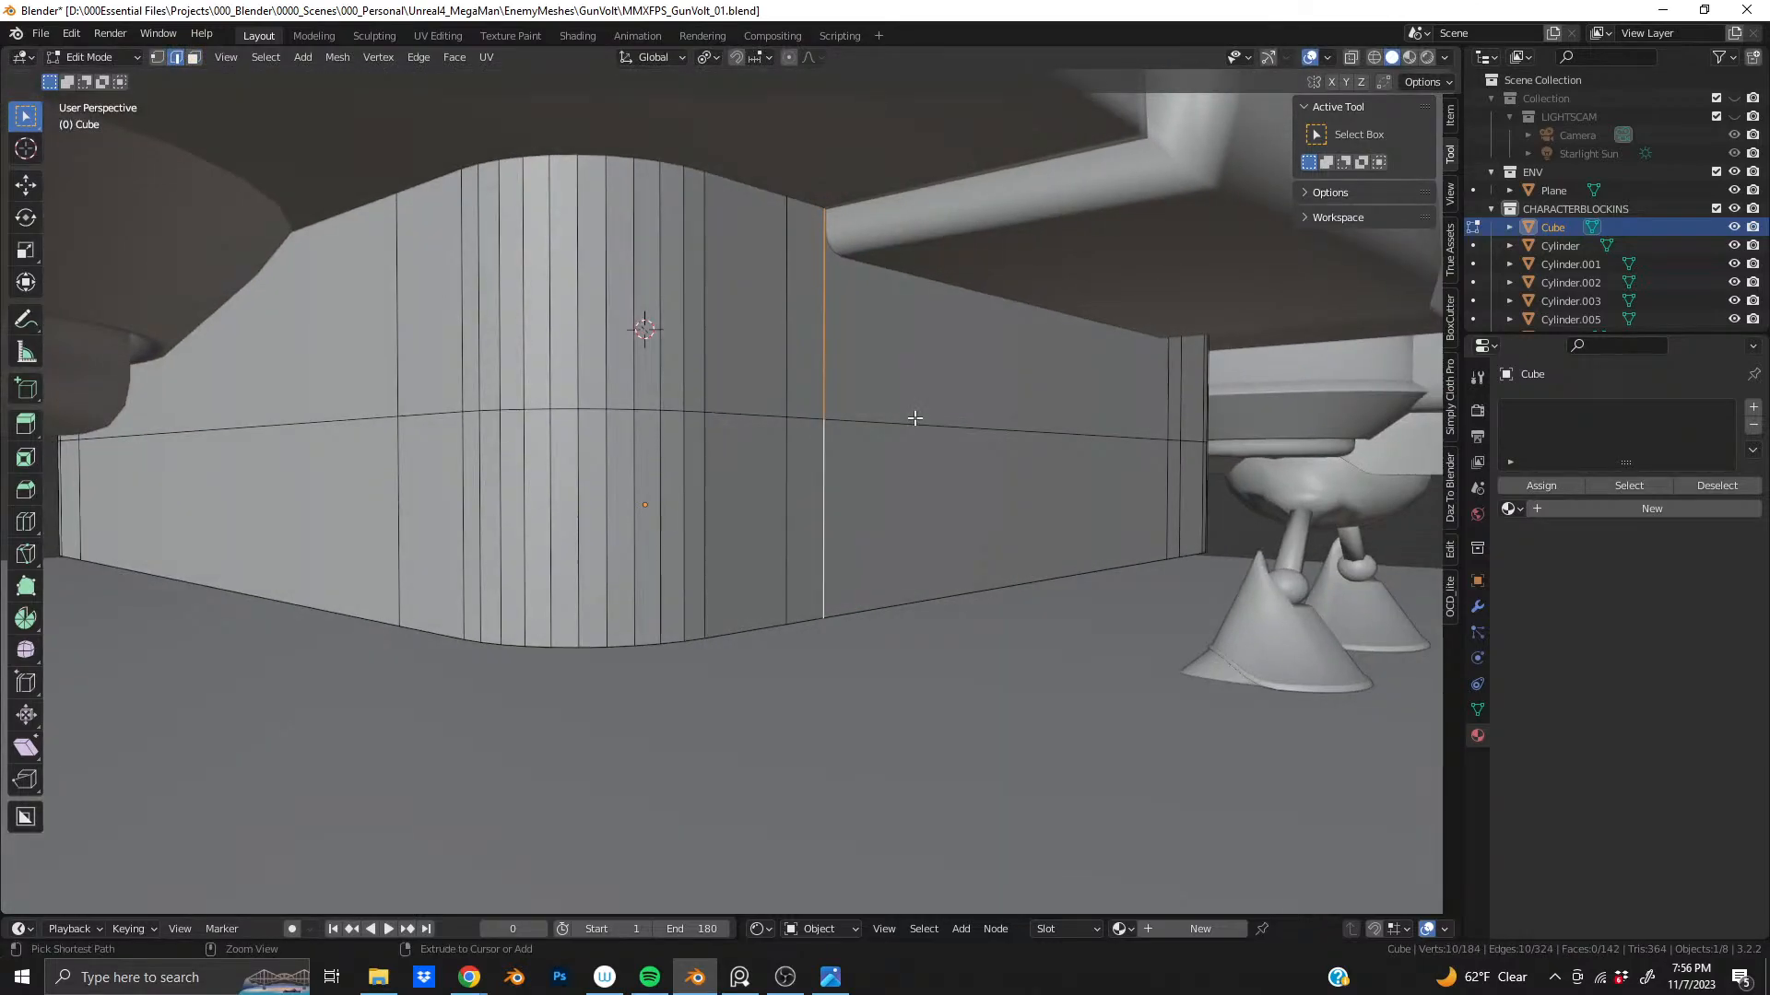
key(3)
key(ctrl+z)
key(ctrl+z)
key(ctrl+z)
key(ctrl+z)
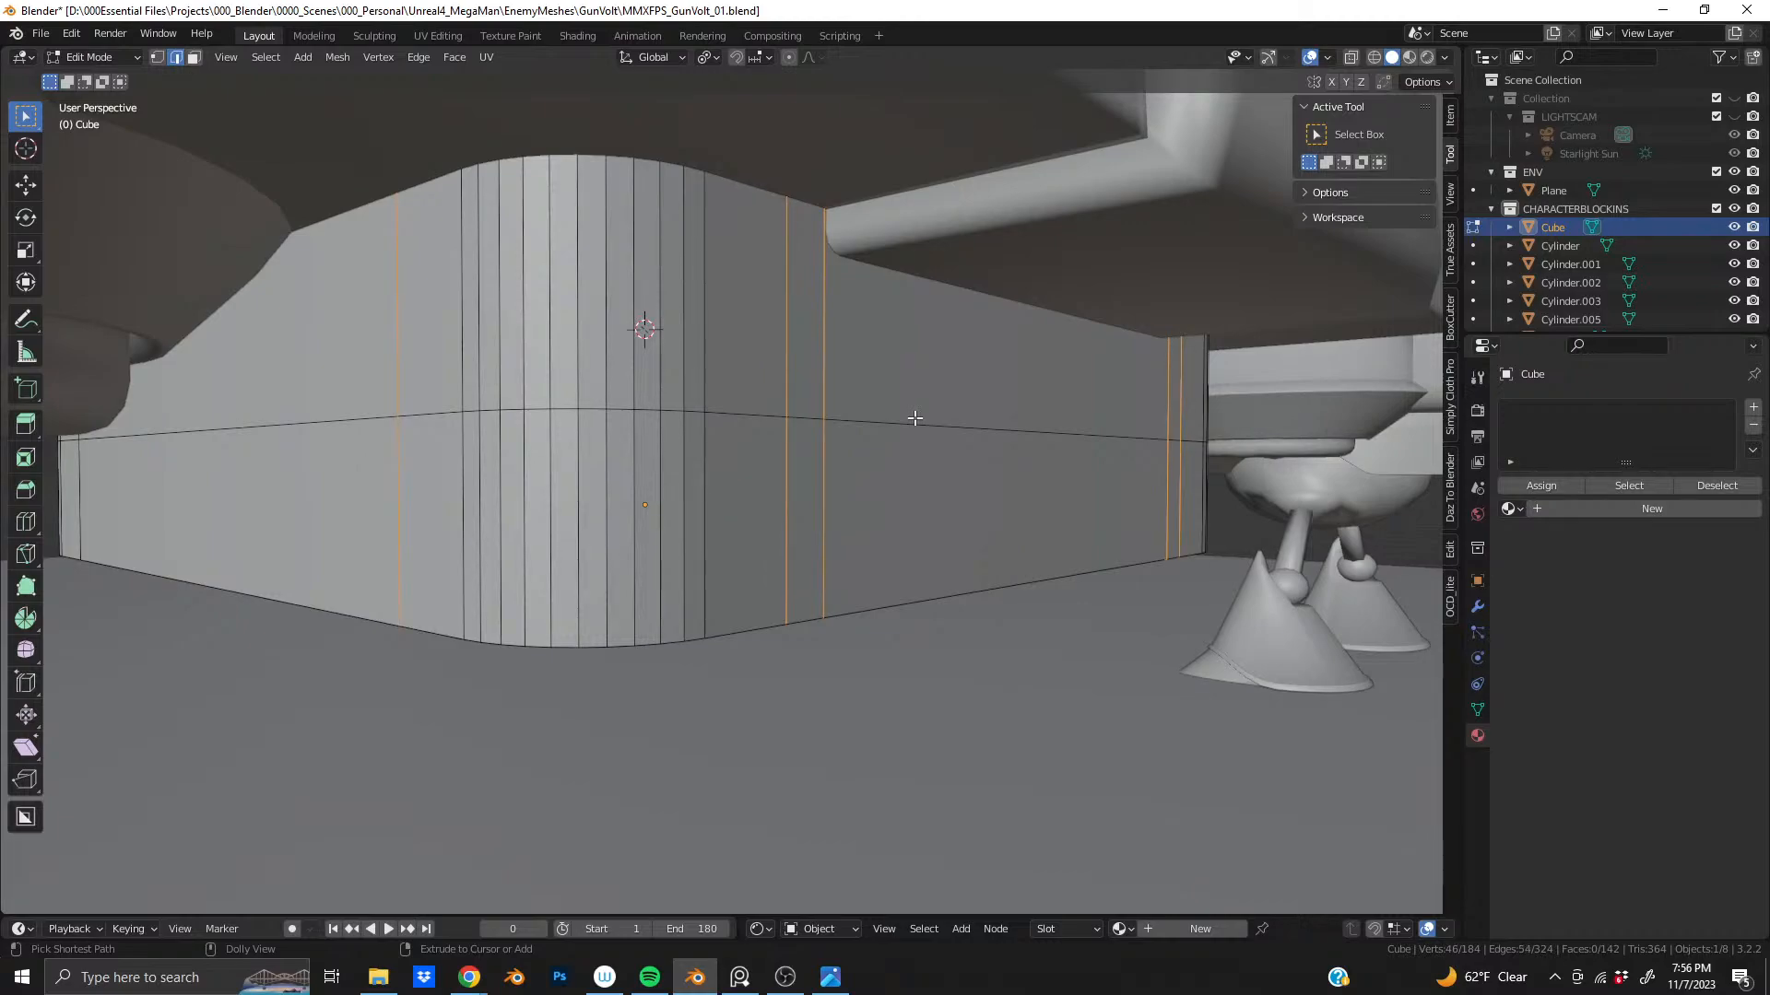
key(ctrl+shift+z)
middle_drag(913, 418, 771, 427)
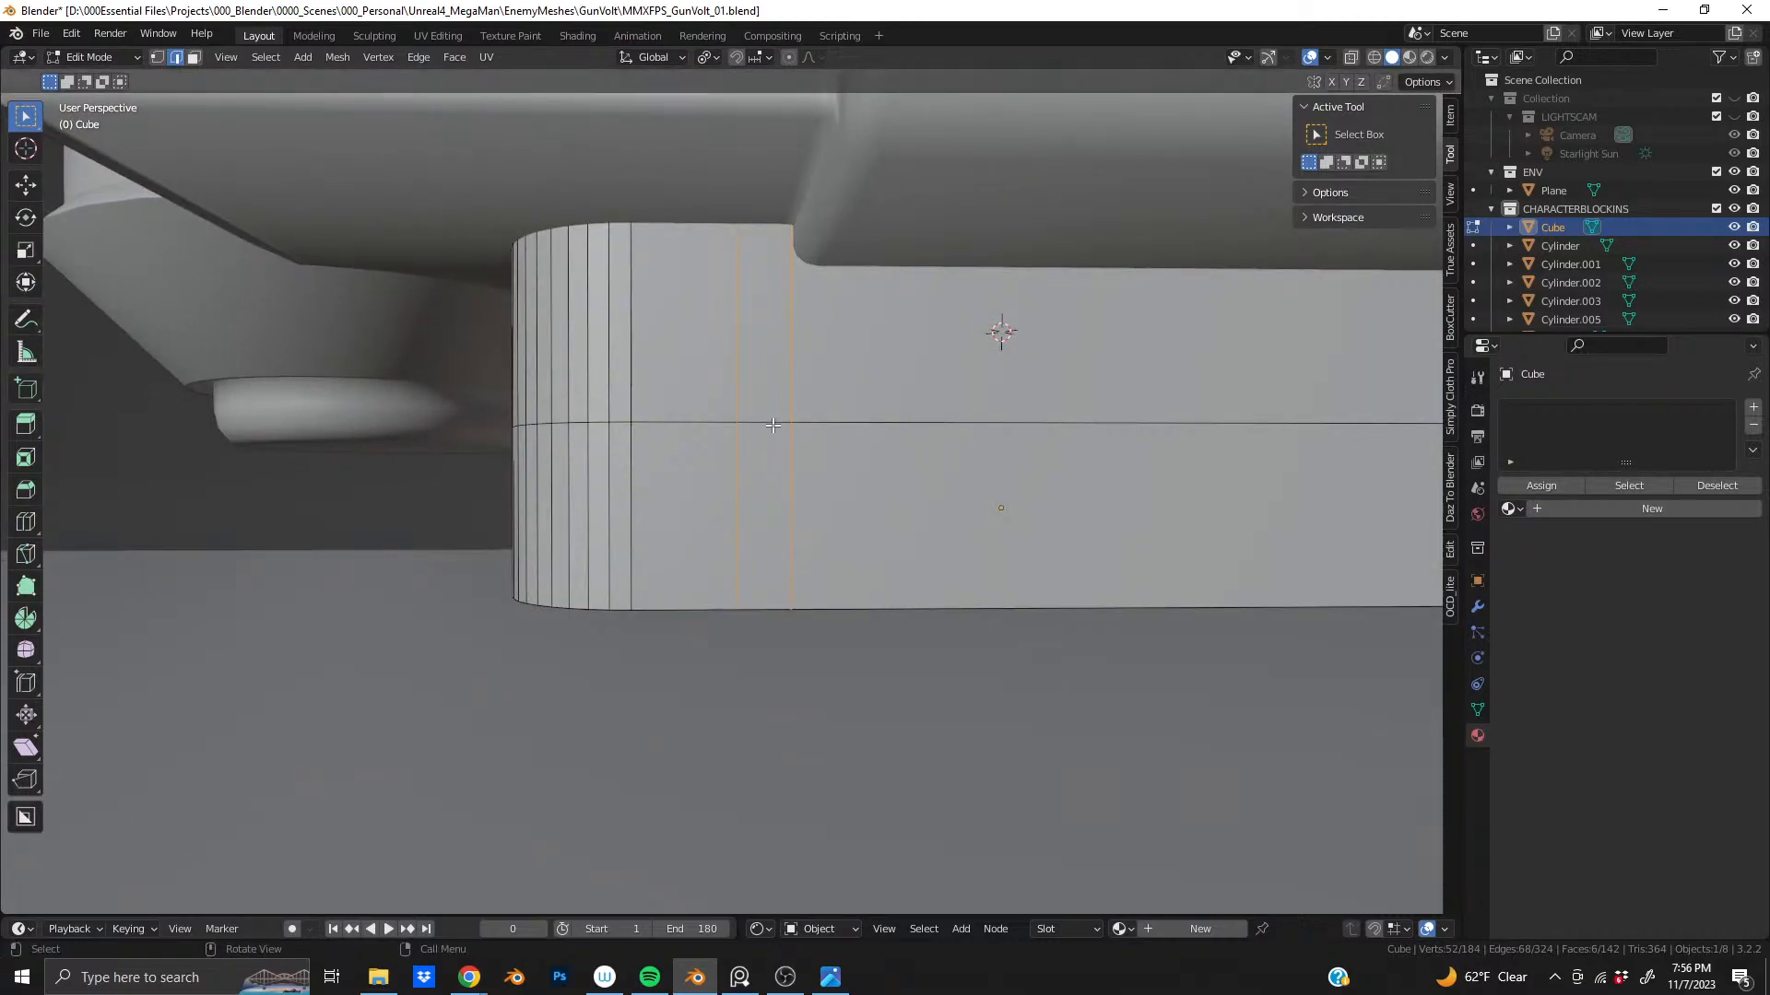
- Undo the last selection change and select the waist block's upper band as a face loop
scroll(875, 459, down, 2)
key(ctrl+z)
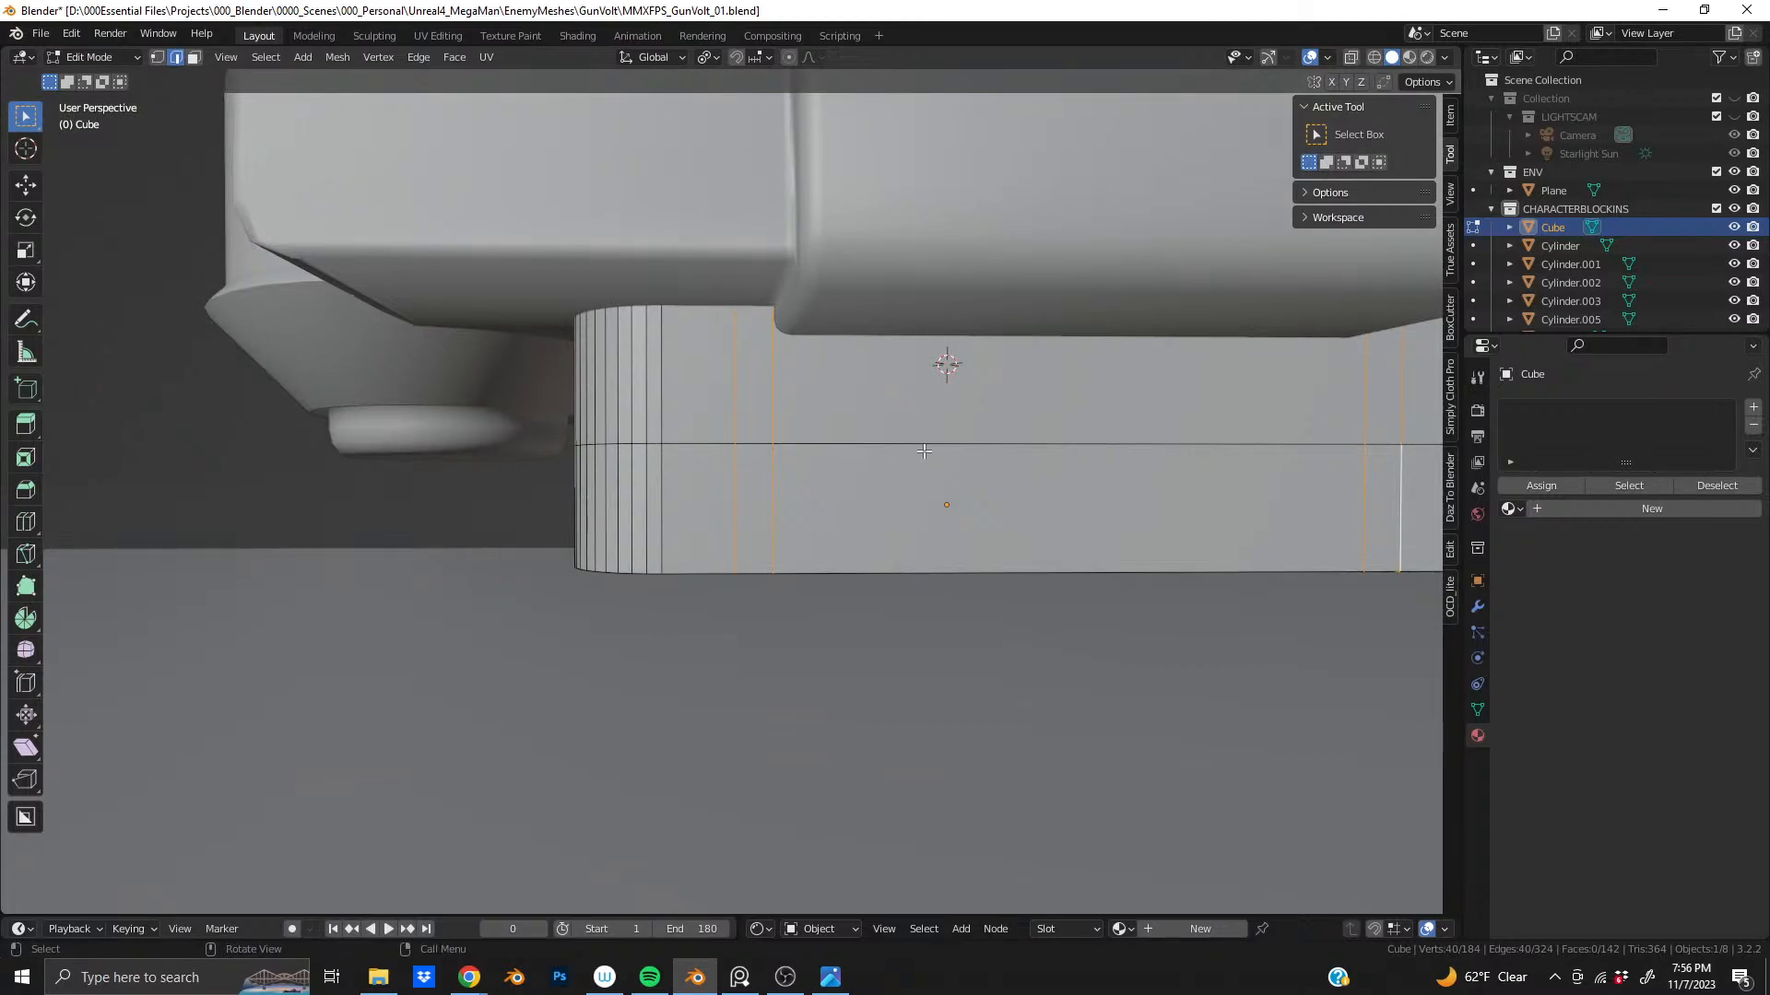
middle_drag(924, 452, 849, 418)
key(3)
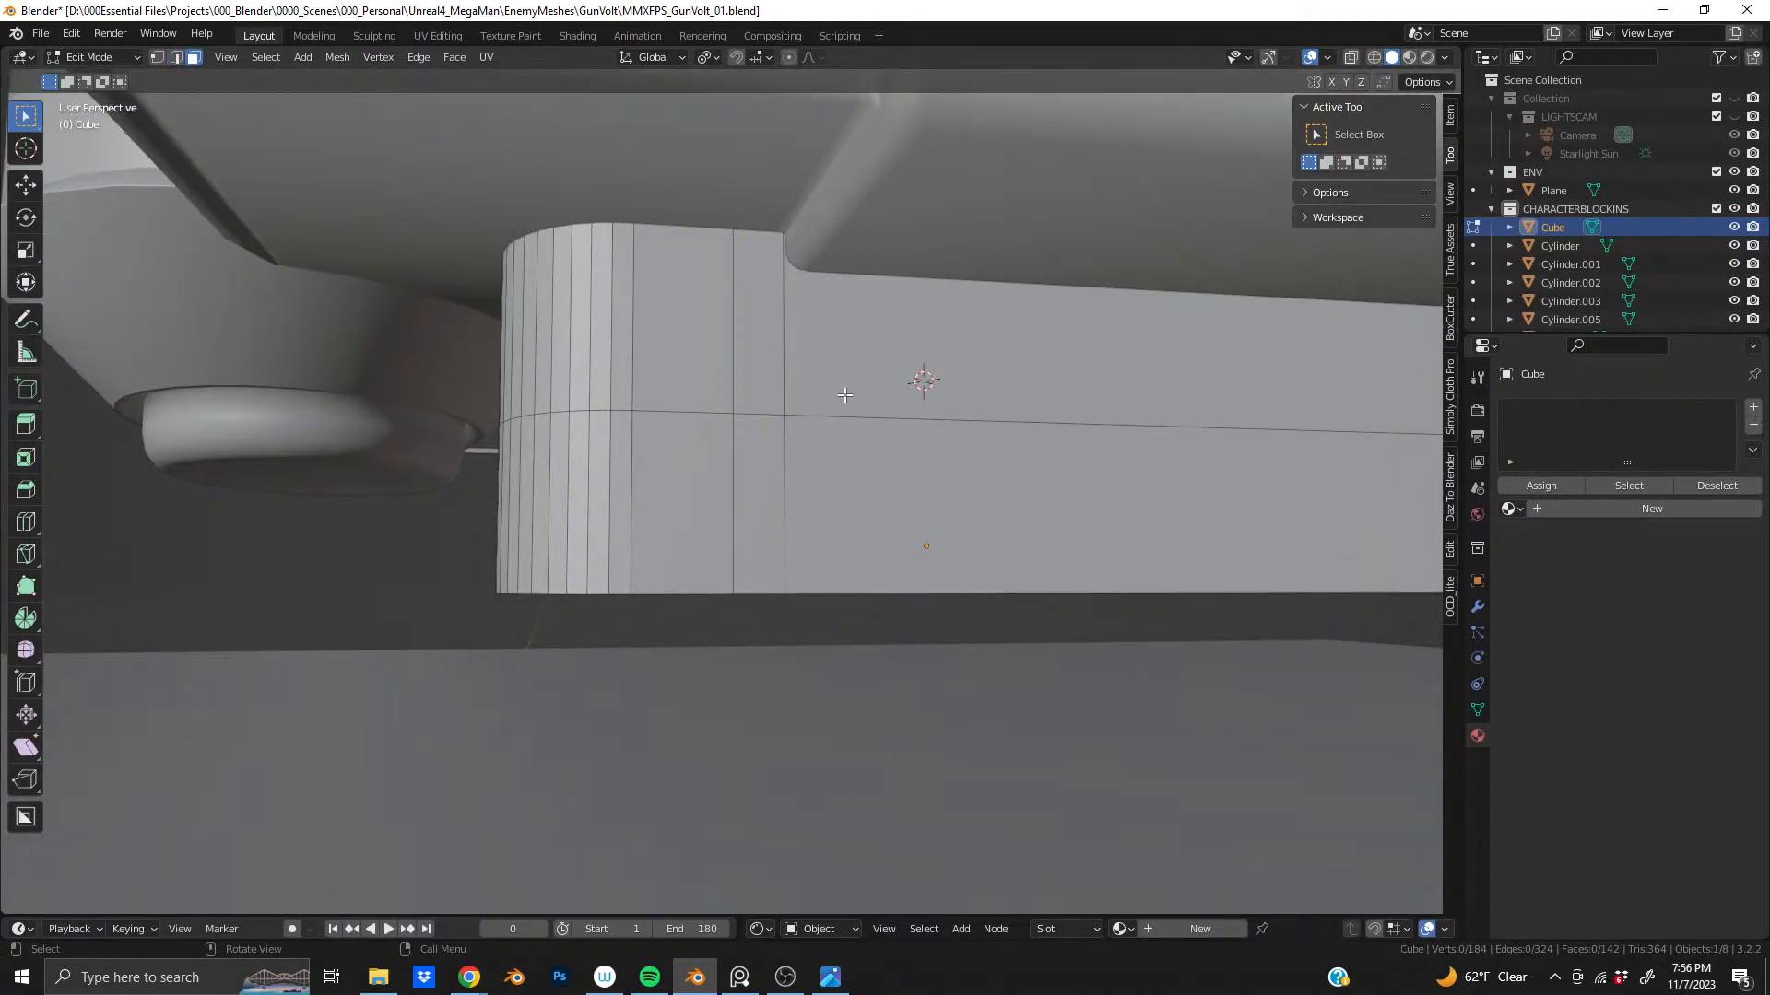
click(845, 396)
alt+click(675, 366)
middle_drag(674, 366, 681, 416)
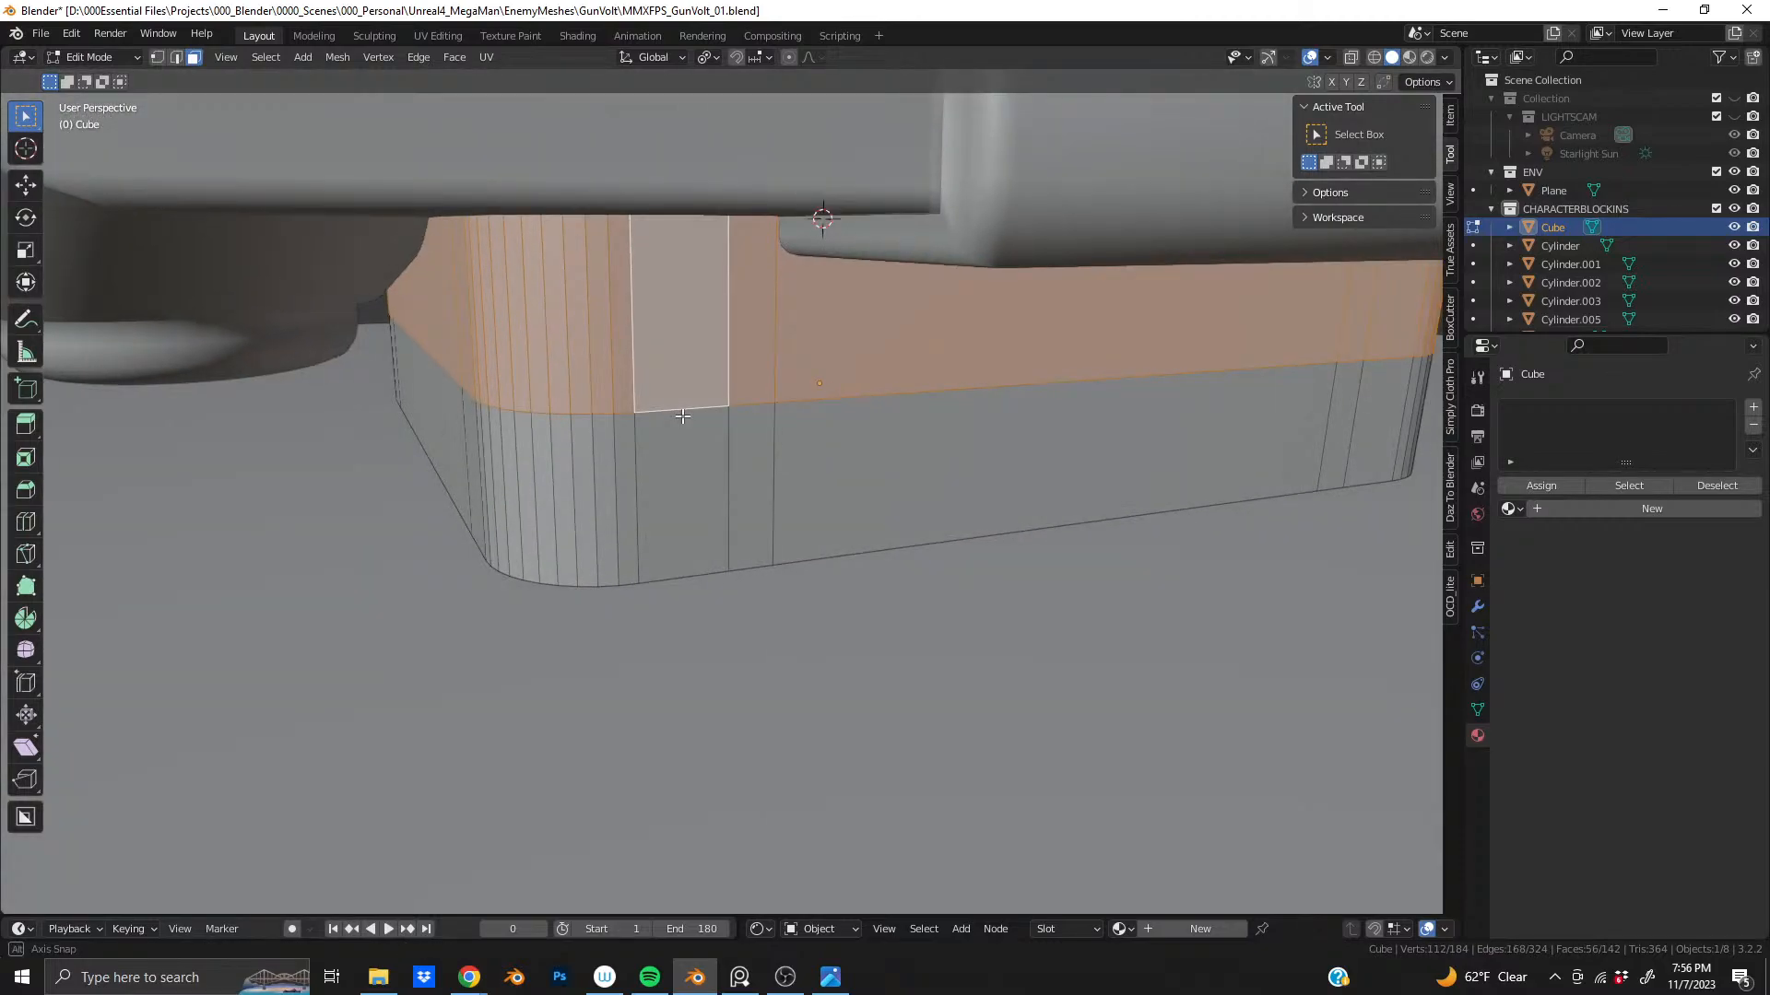
middle_drag(991, 438, 885, 395)
scroll(886, 394, down, 1)
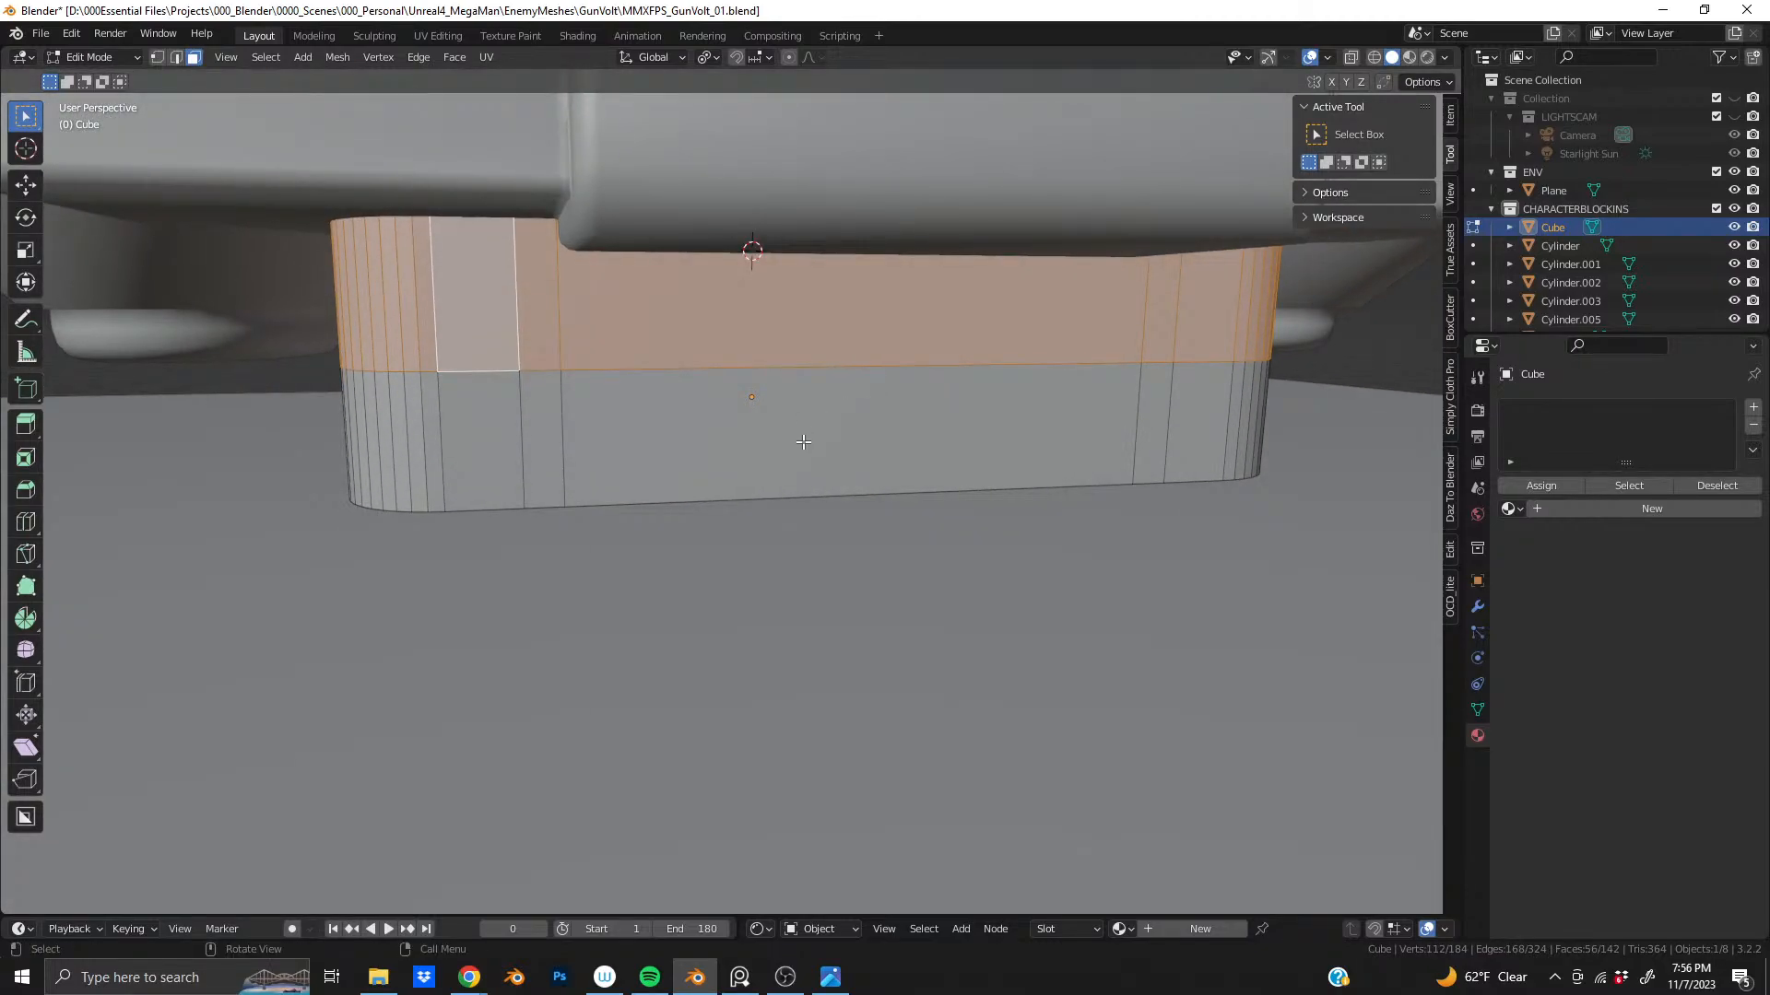
- Select the central face loop running over the block's front and underside, and scale it to 0.996 along X
click(784, 420)
shift+click(765, 384)
click(769, 355)
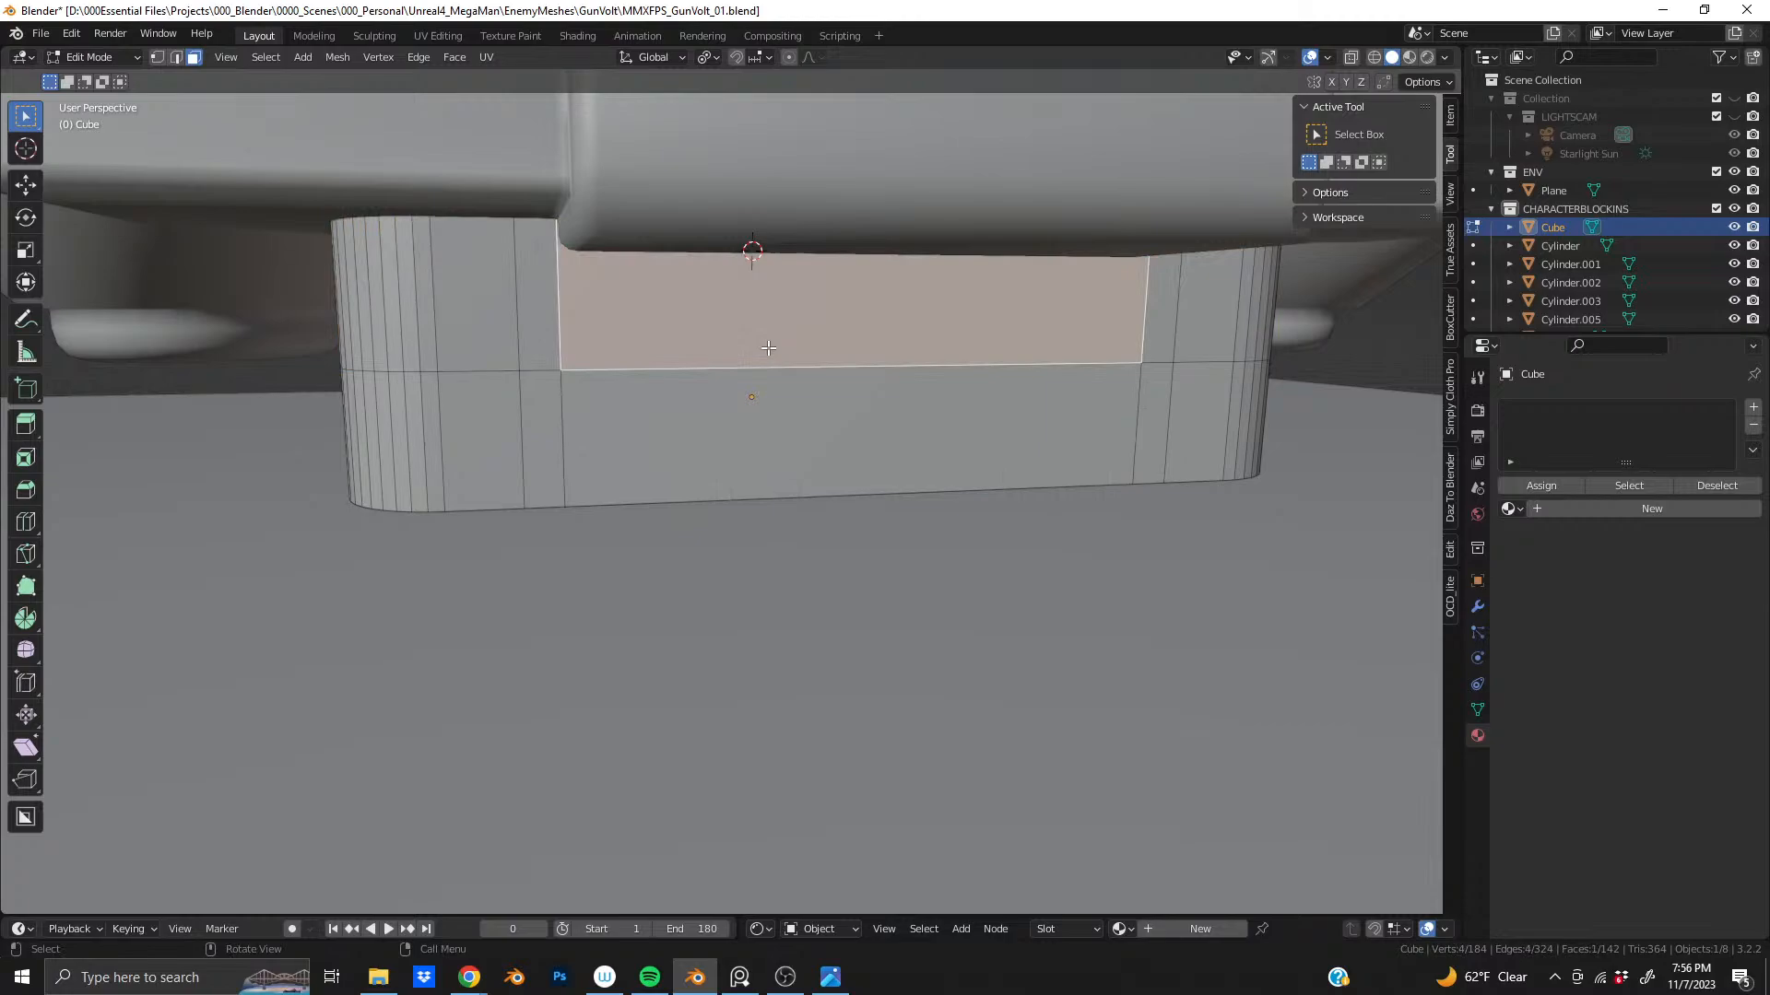
shift+click(783, 411)
mouse_move(783, 410)
middle_down()
mouse_move(765, 381)
mouse_move(809, 416)
middle_up()
scroll(708, 340, up, 2)
middle_drag(708, 340, 581, 400)
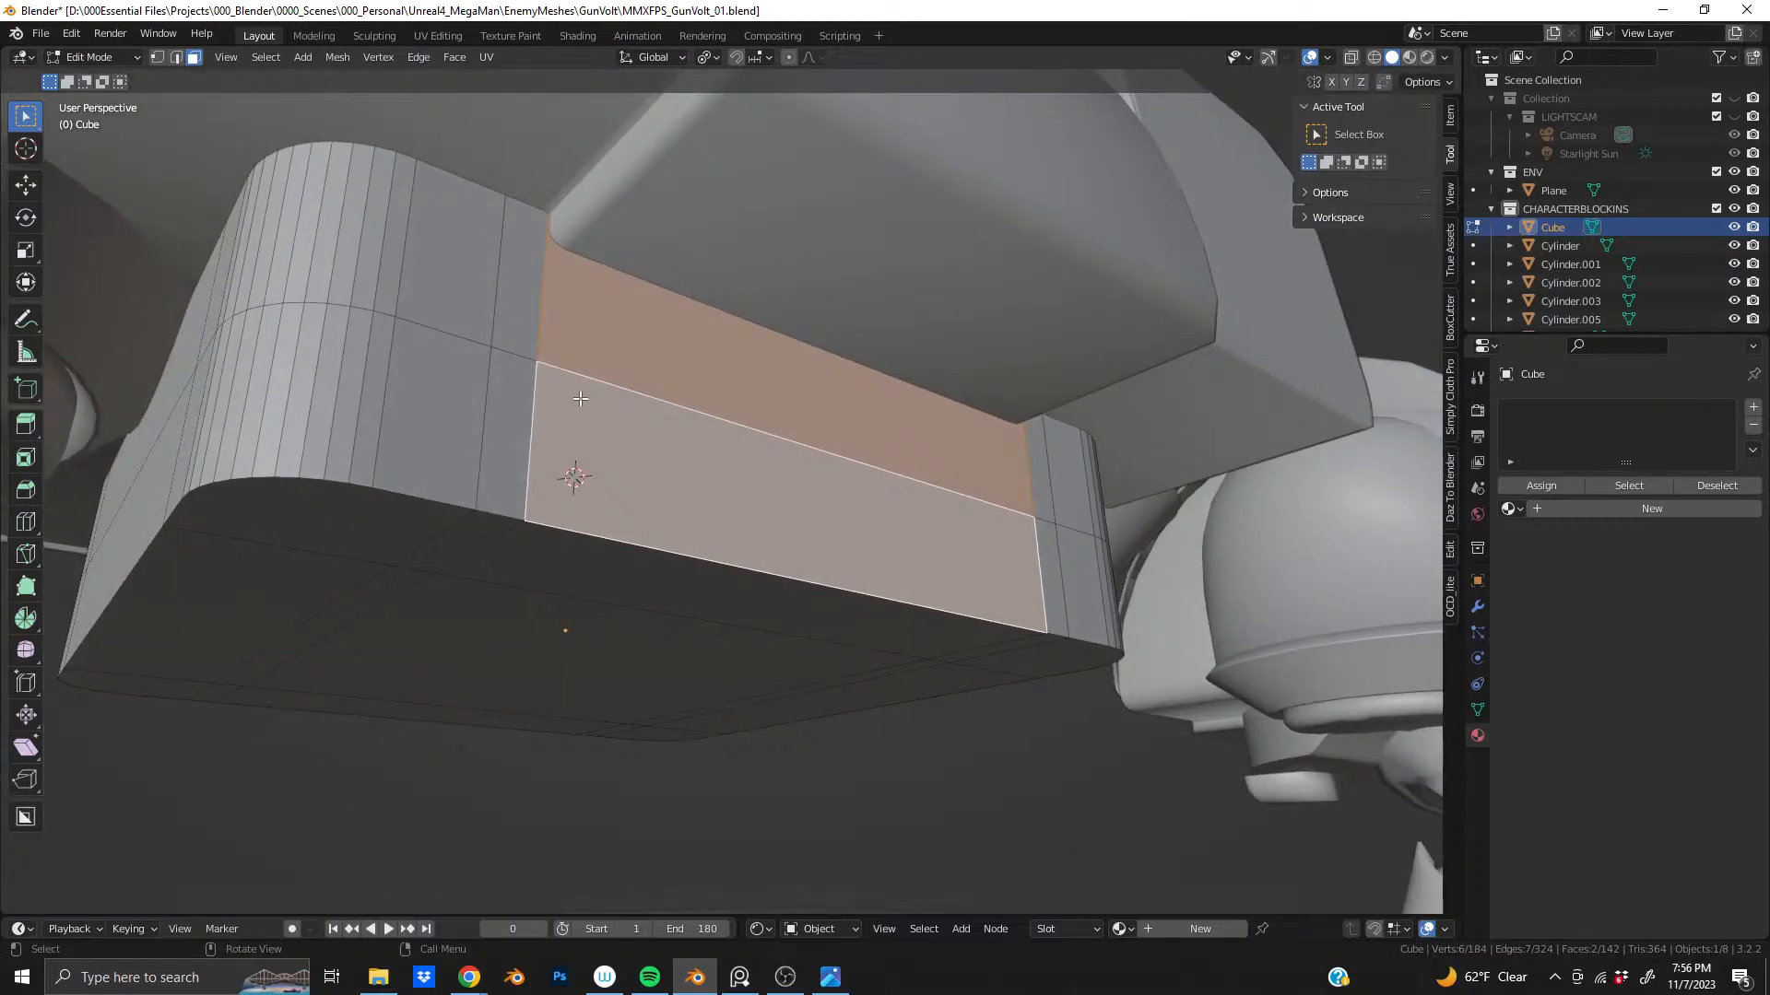
alt+shift+click(594, 530)
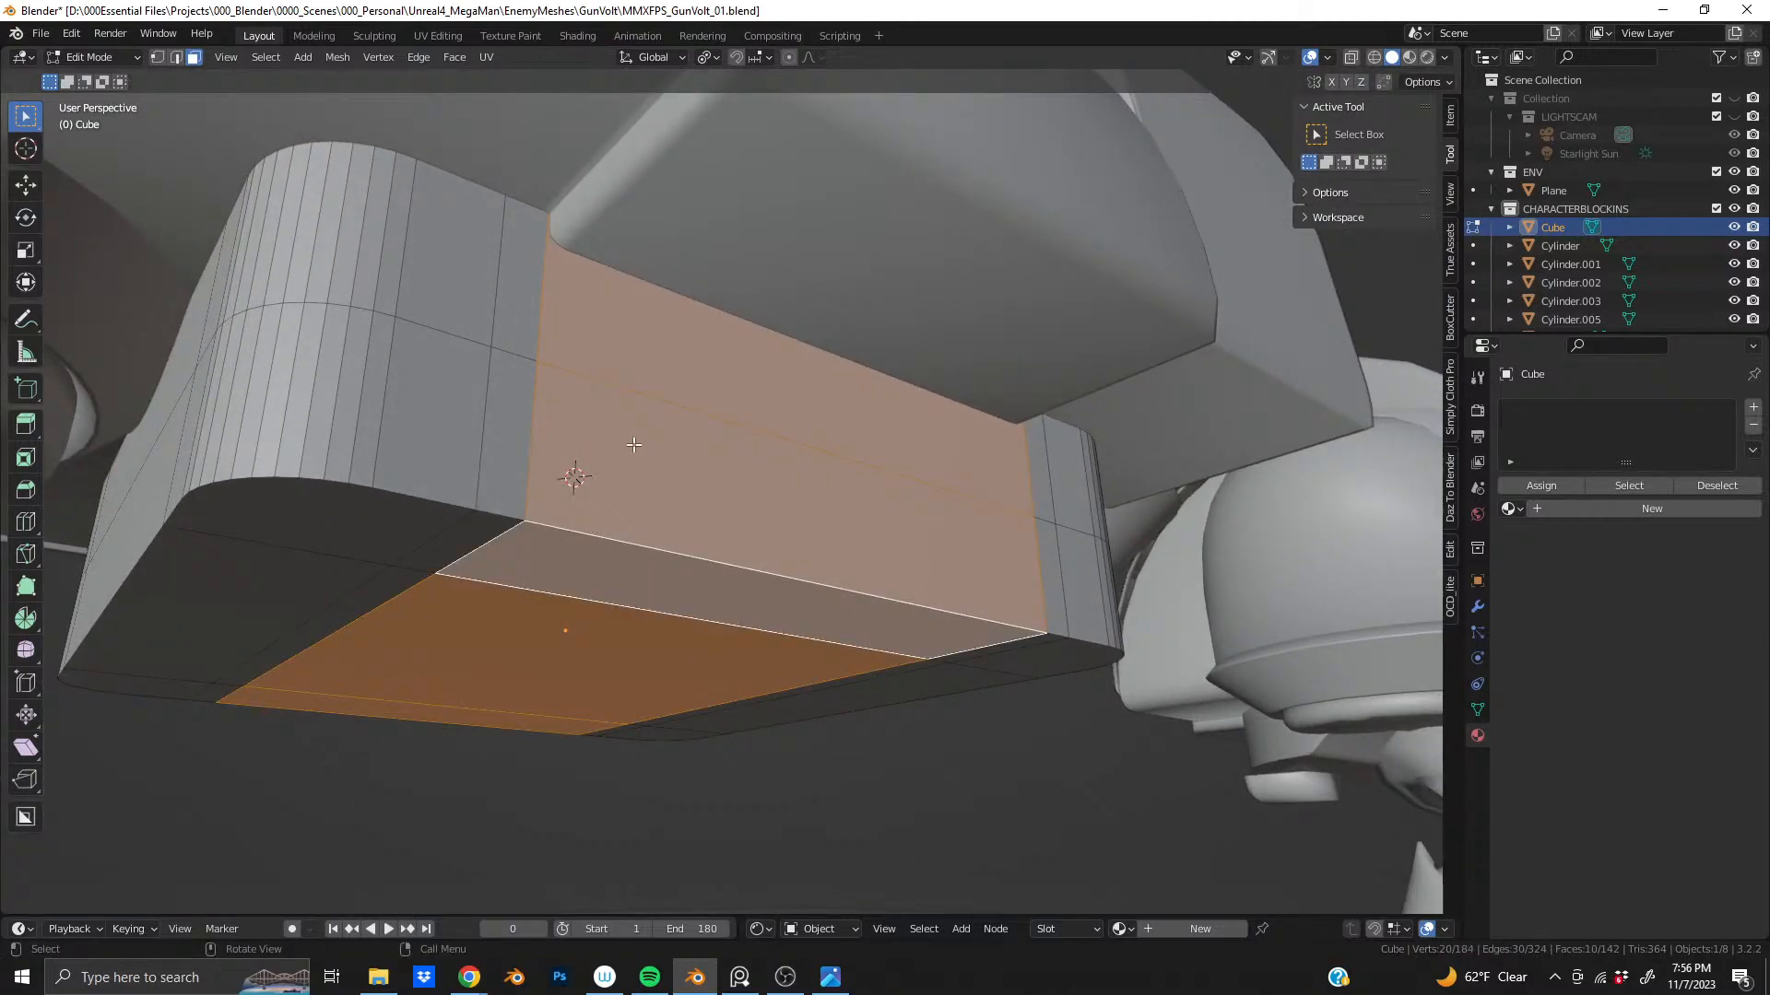
key(s)
key(x)
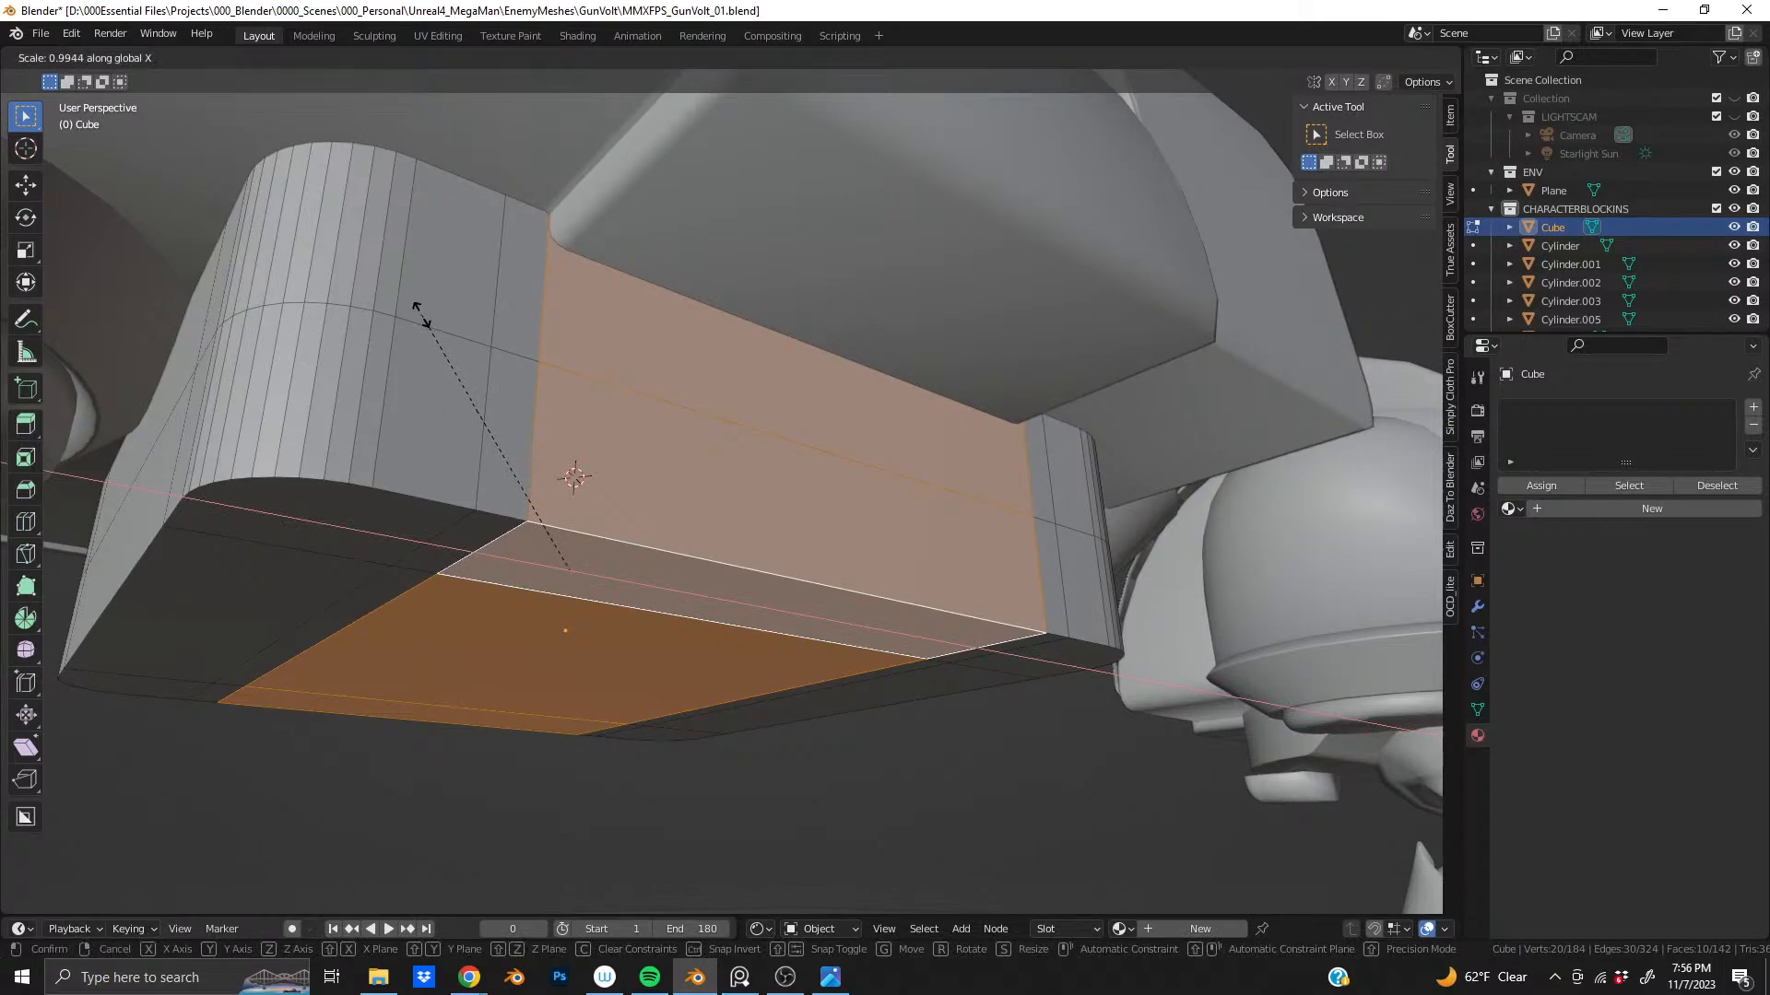
click(411, 307)
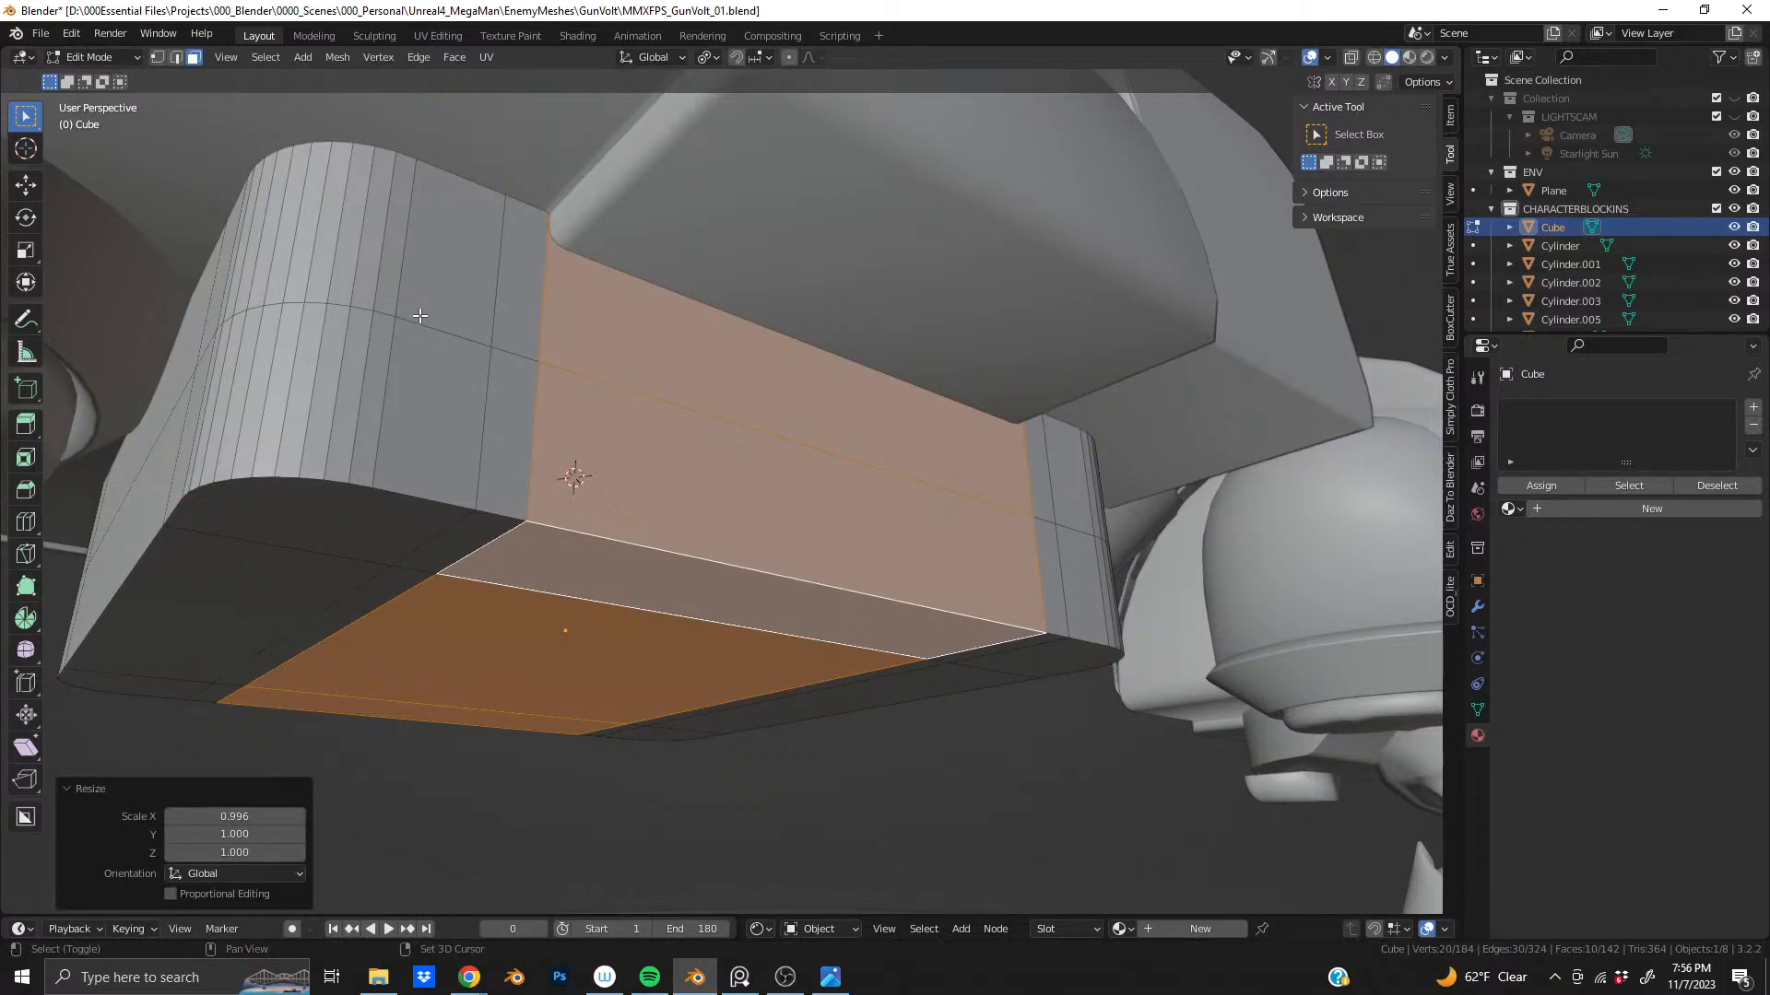
- Extrude the upper and lower central faces on the block's front outward by about 0.333 m
middle_drag(423, 306, 677, 449)
click(679, 449)
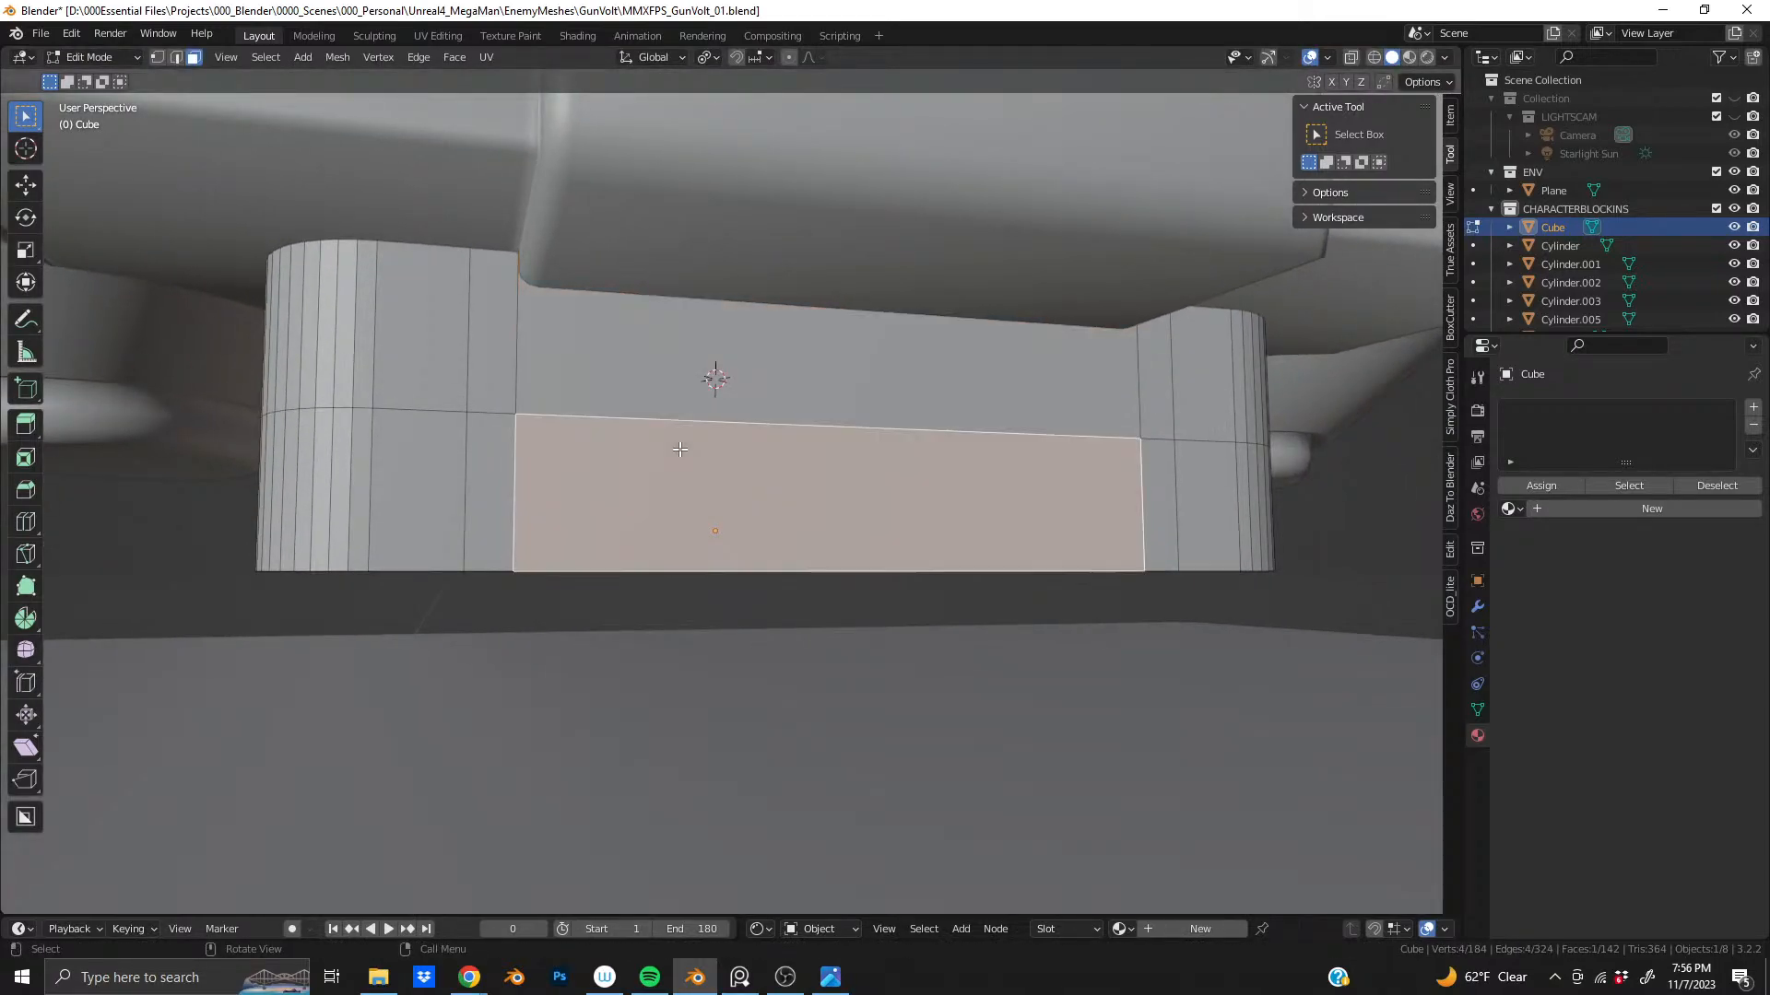
shift+click(689, 387)
scroll(664, 502, down, 3)
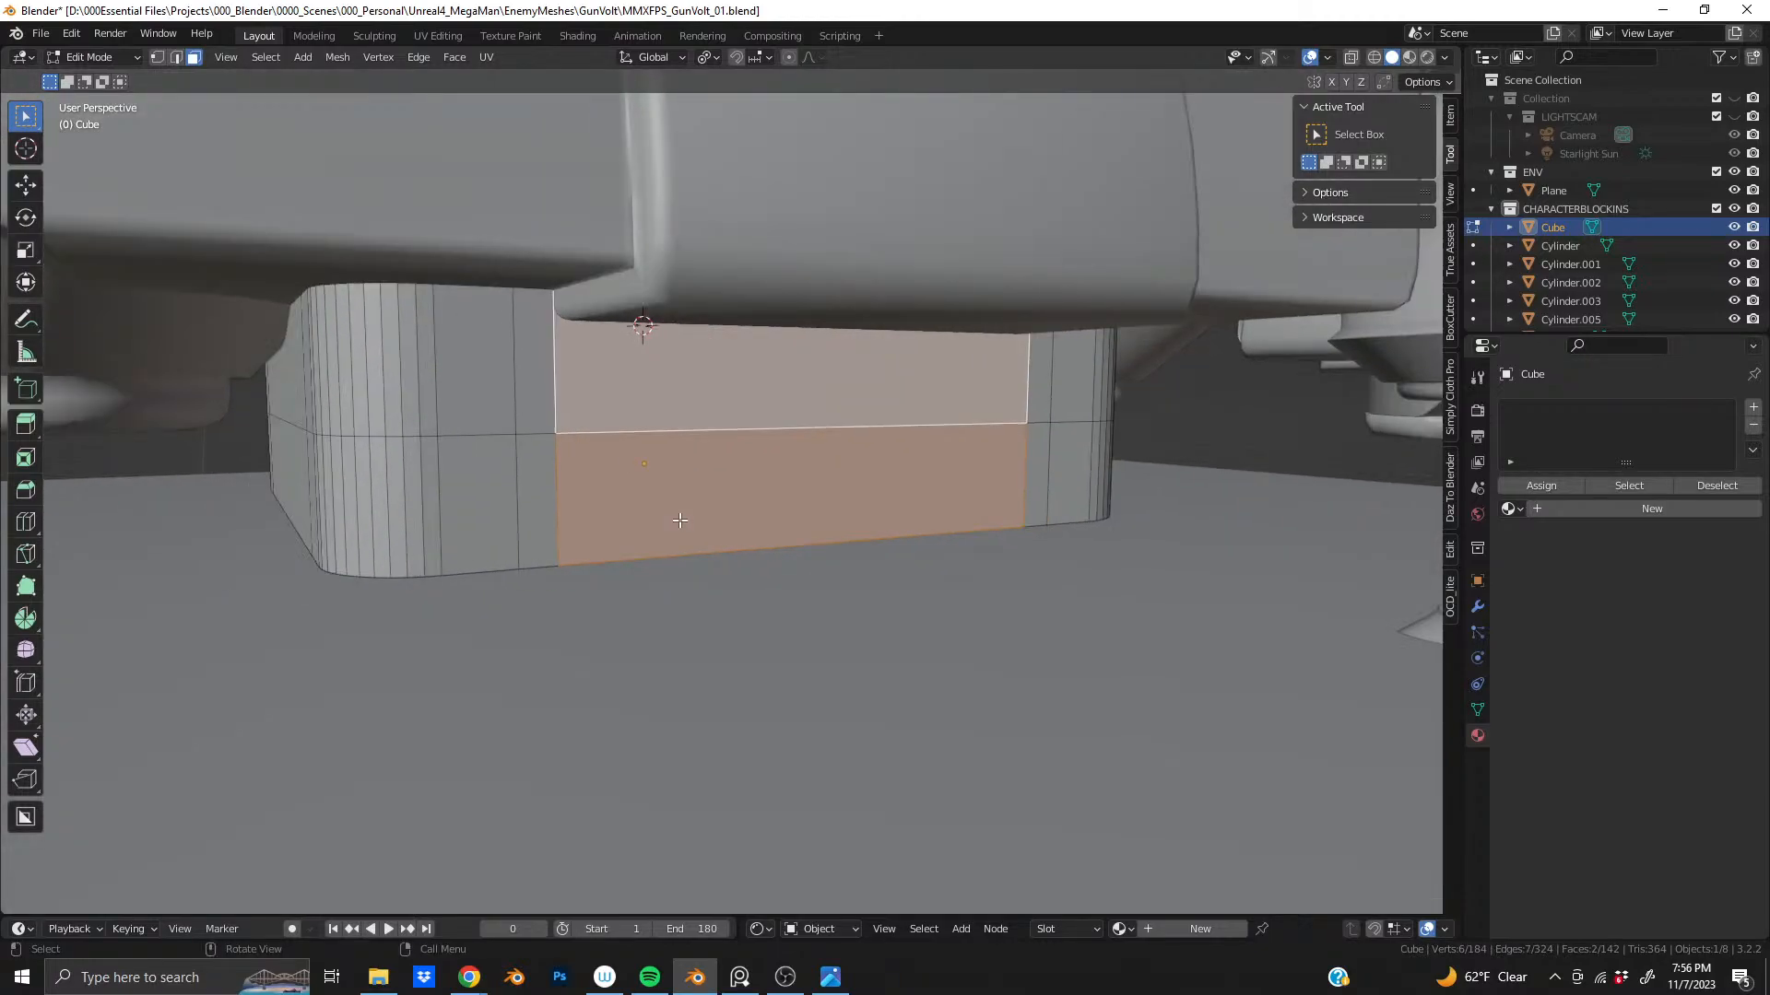
middle_drag(694, 531, 743, 531)
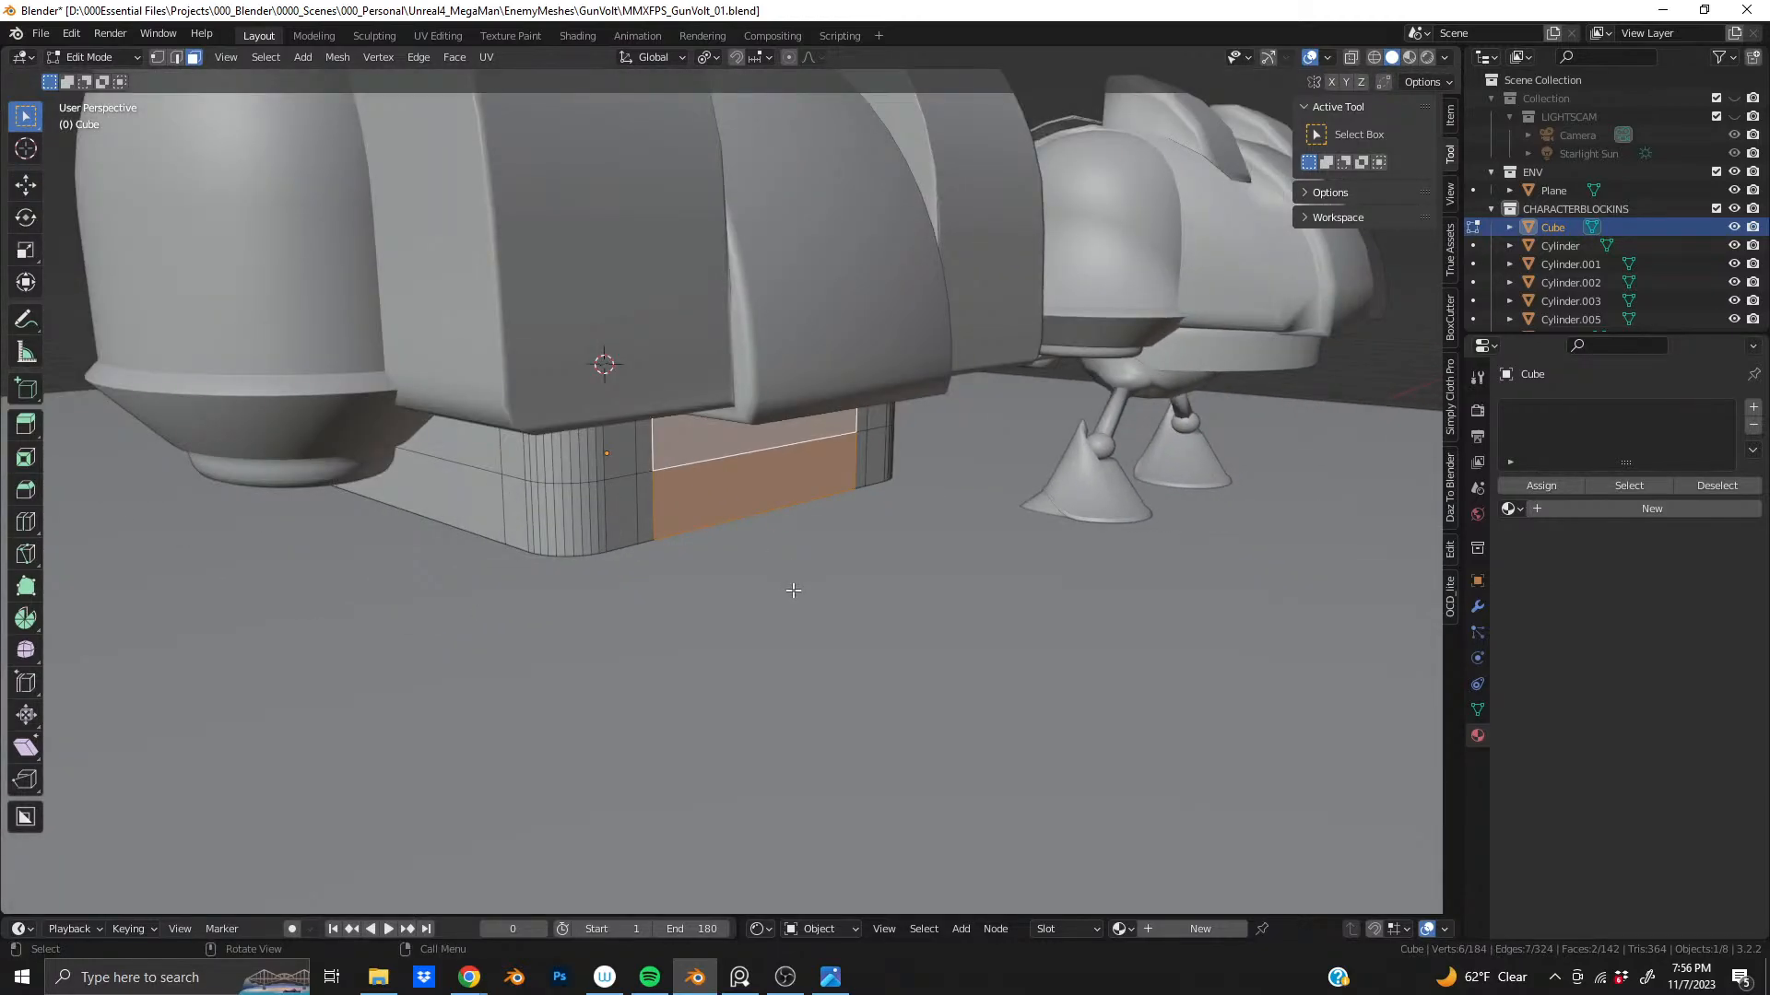
key(e)
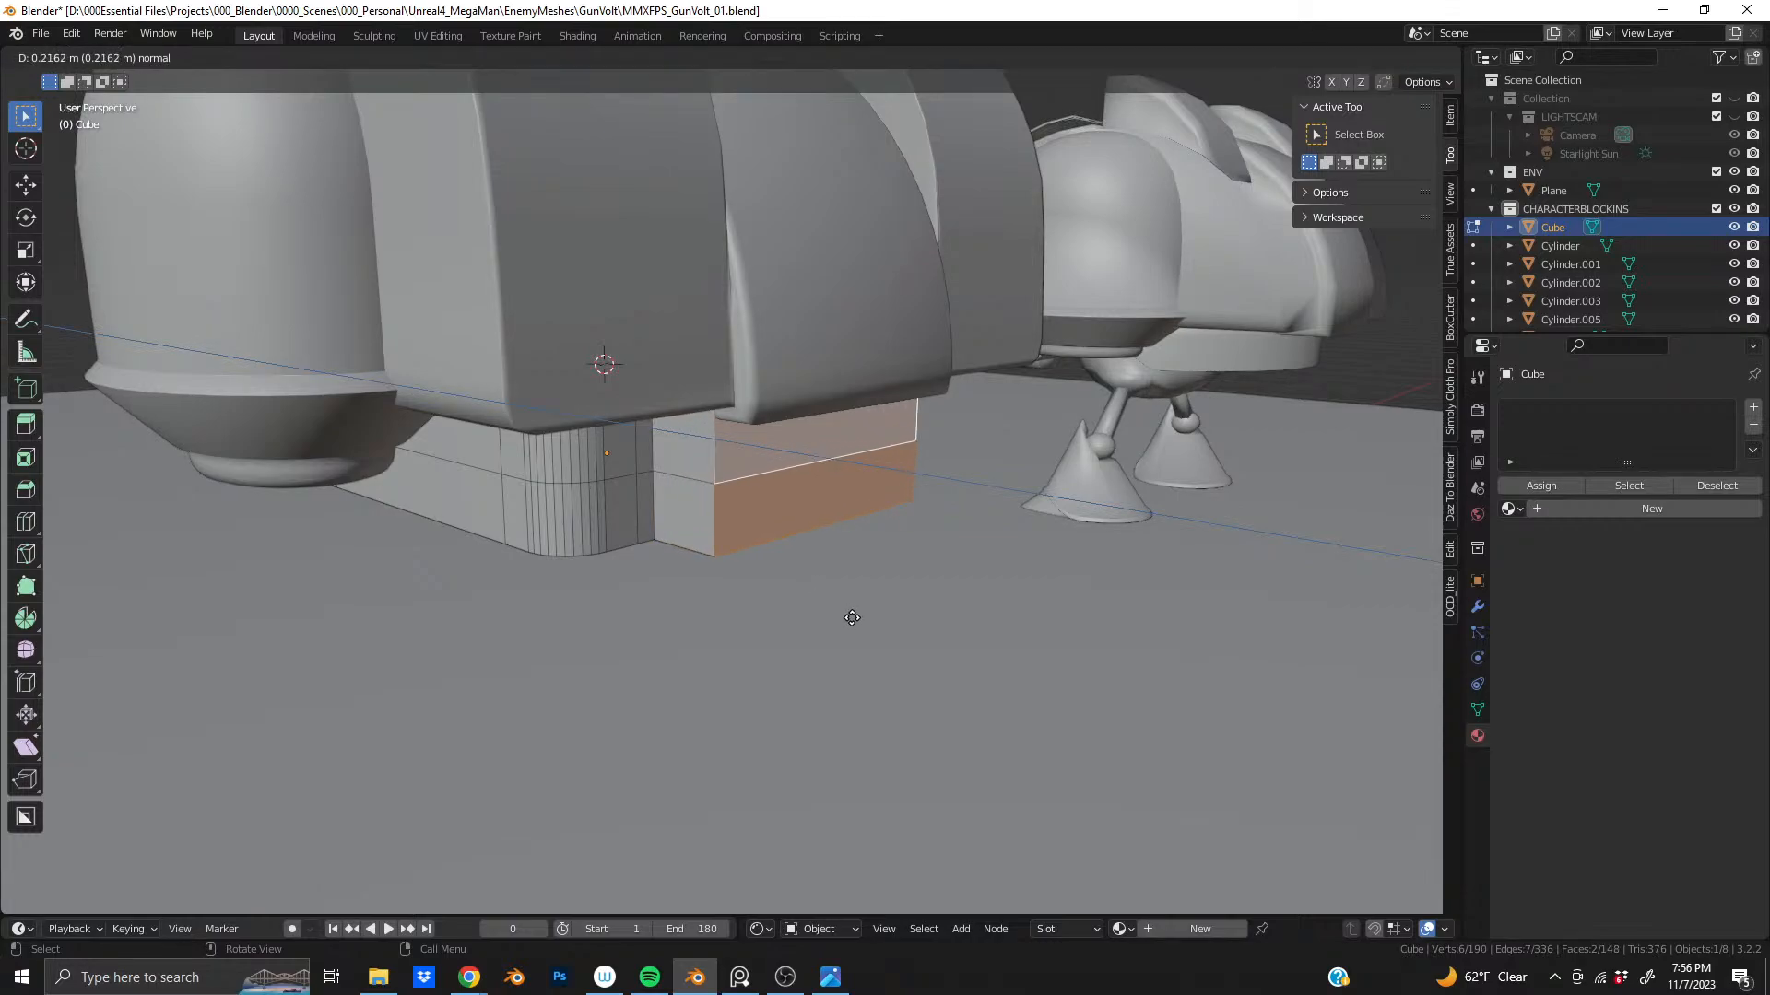
shift+click(892, 649)
scroll(834, 525, up, 4)
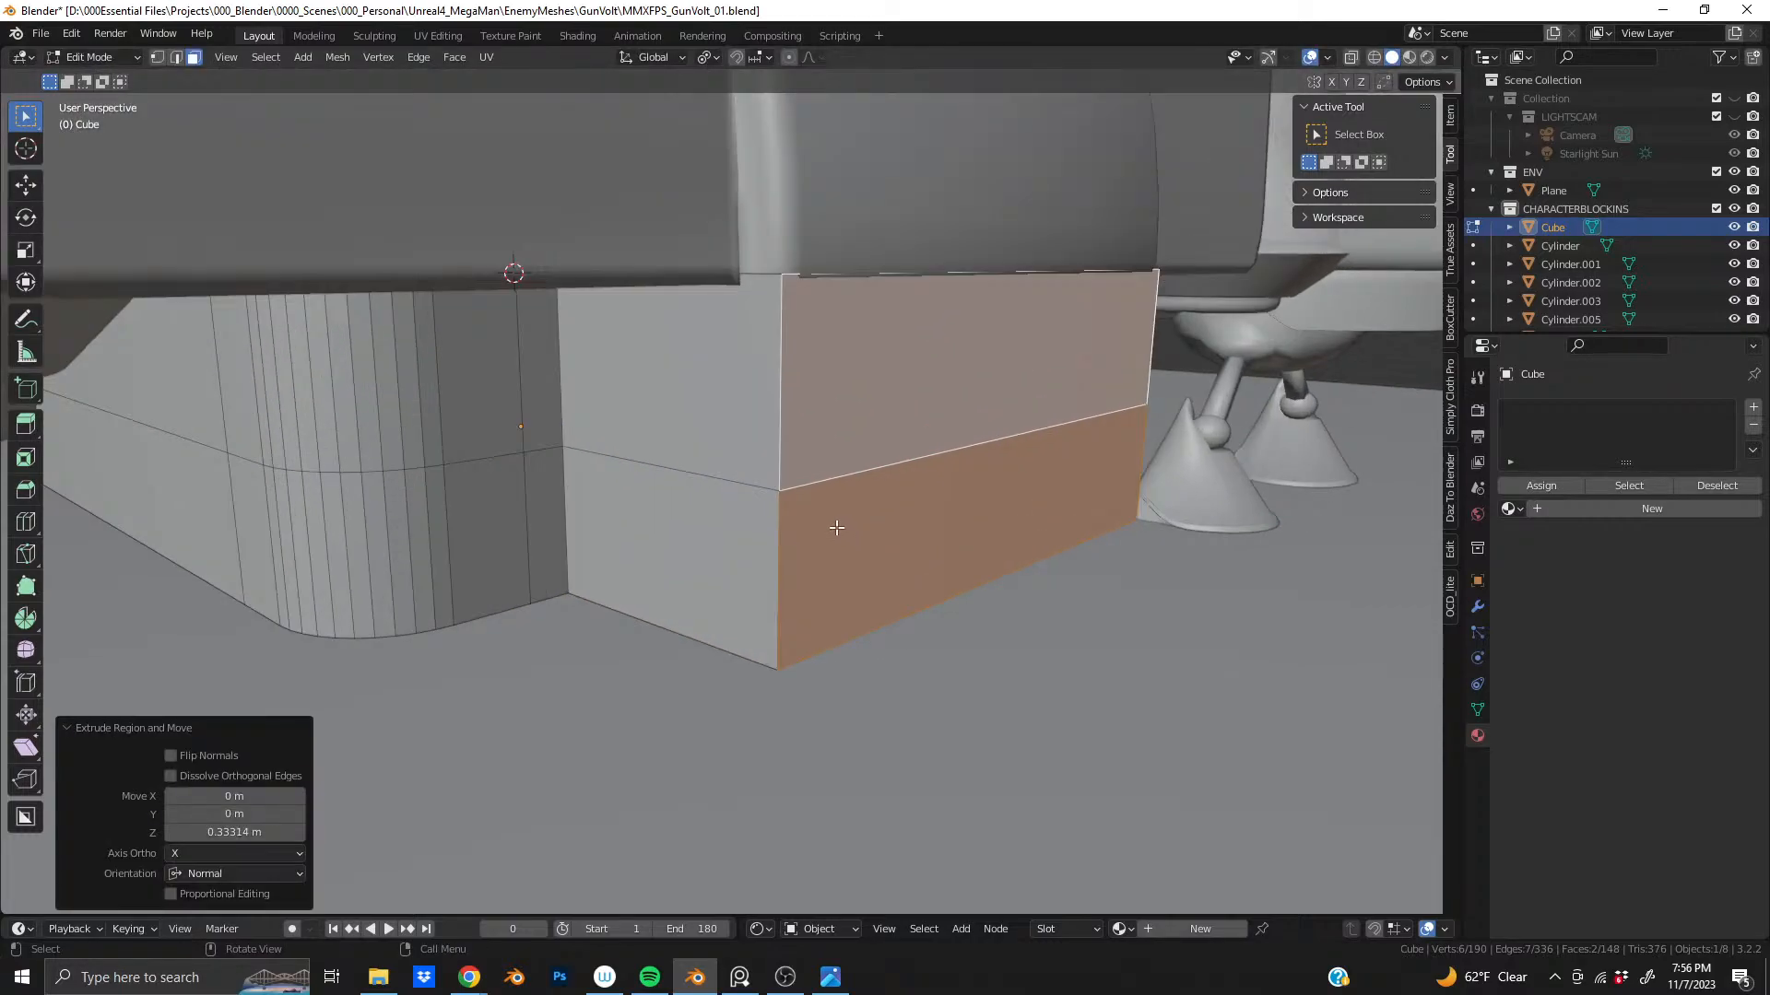
- Add a horizontal loop cut around the upper band, slid down onto the middle edge
middle_drag(834, 526, 714, 509)
middle_drag(701, 510, 665, 532)
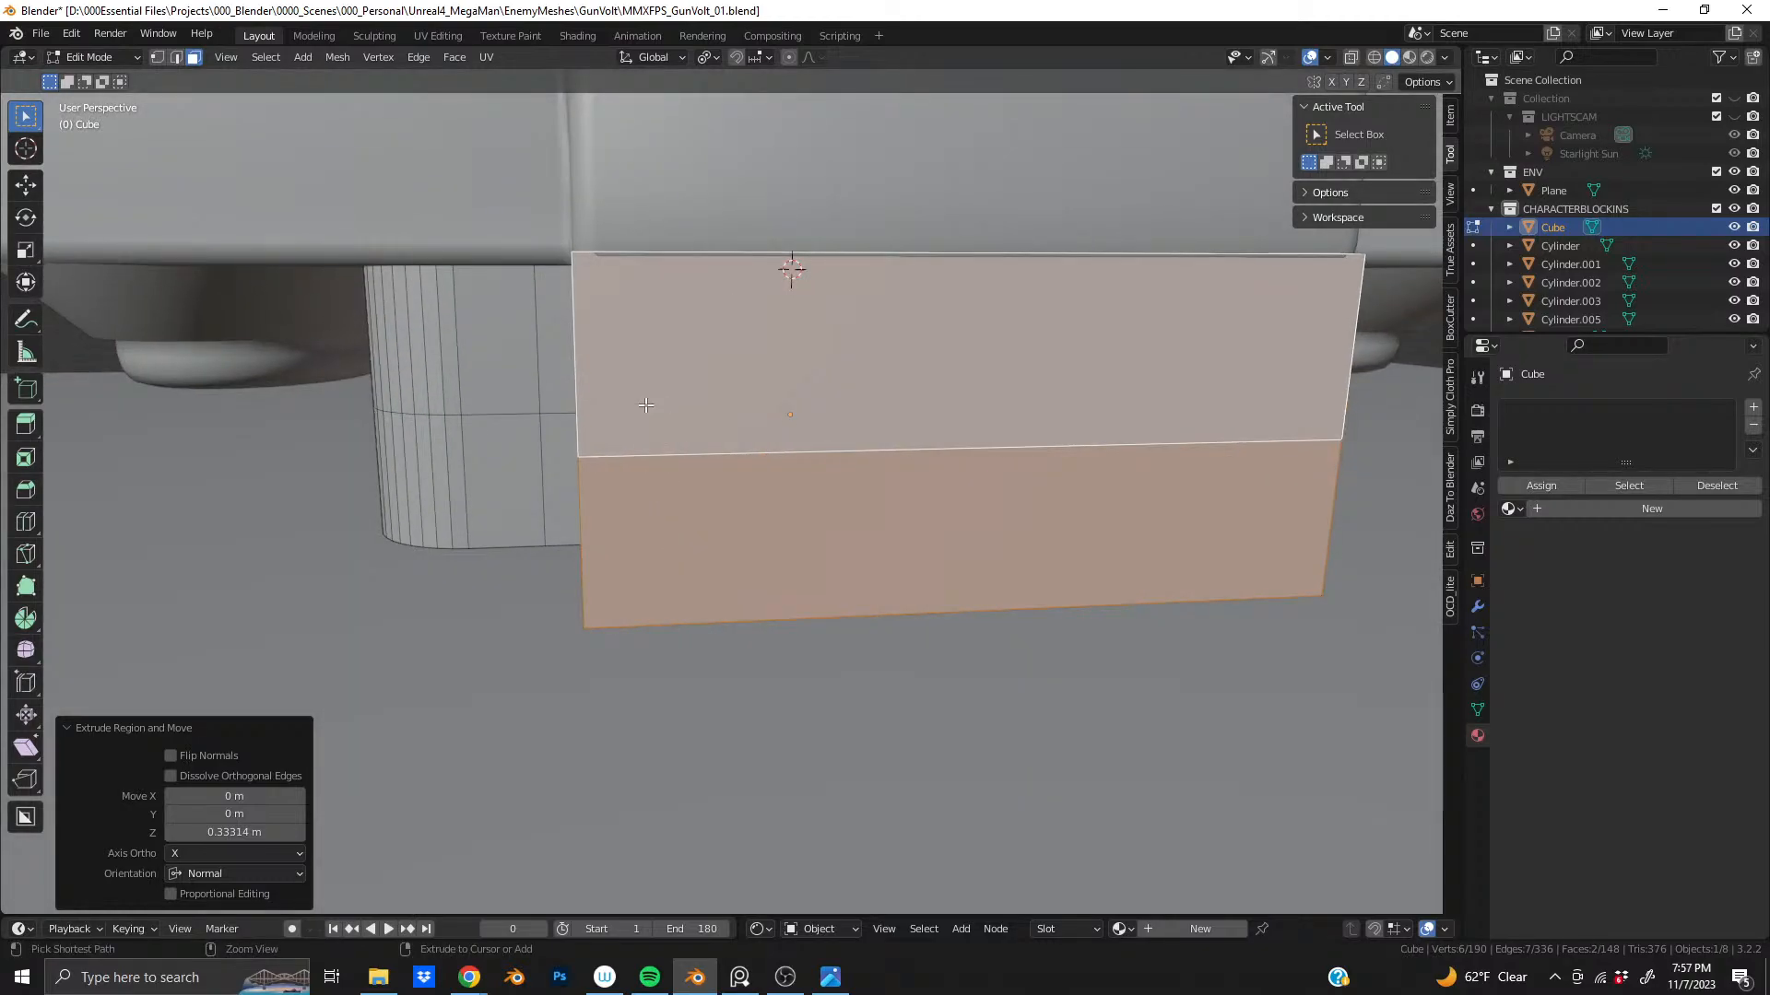
key(ctrl+r)
click(581, 344)
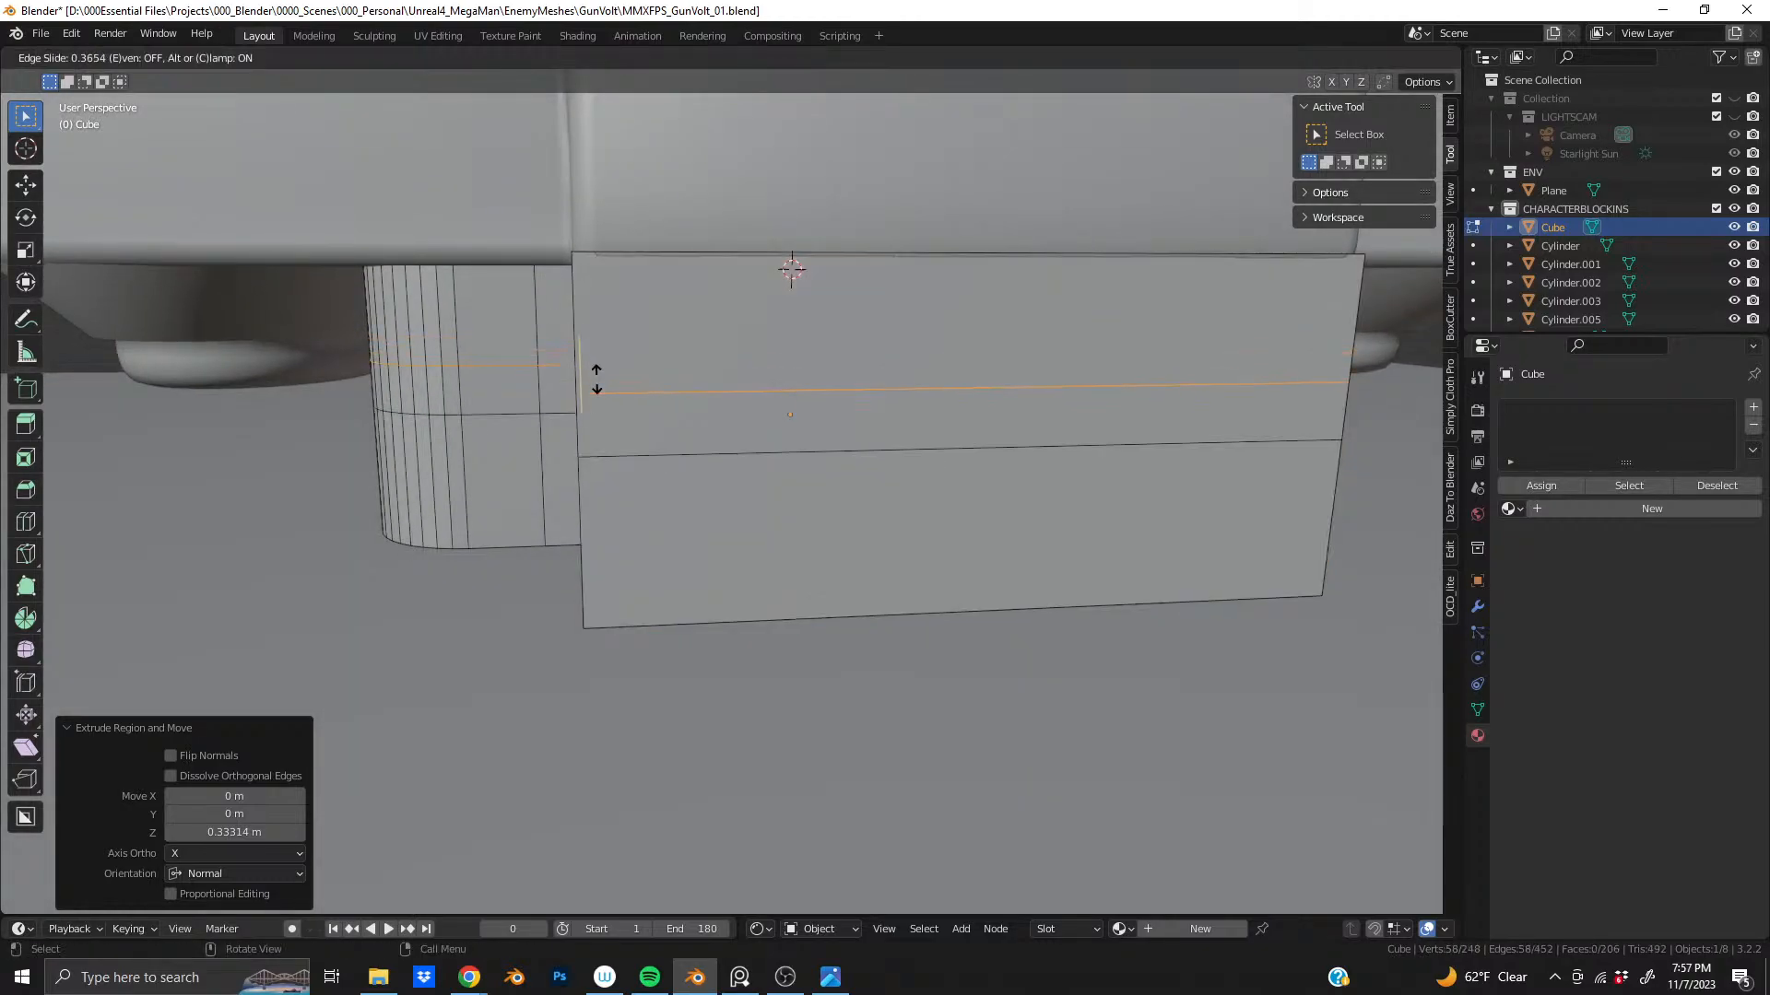
click(617, 467)
- Select the upper band's face loop, including the extruded part, and scale it to 0.975 on X and Y with Z locked
key(3)
alt+click(408, 376)
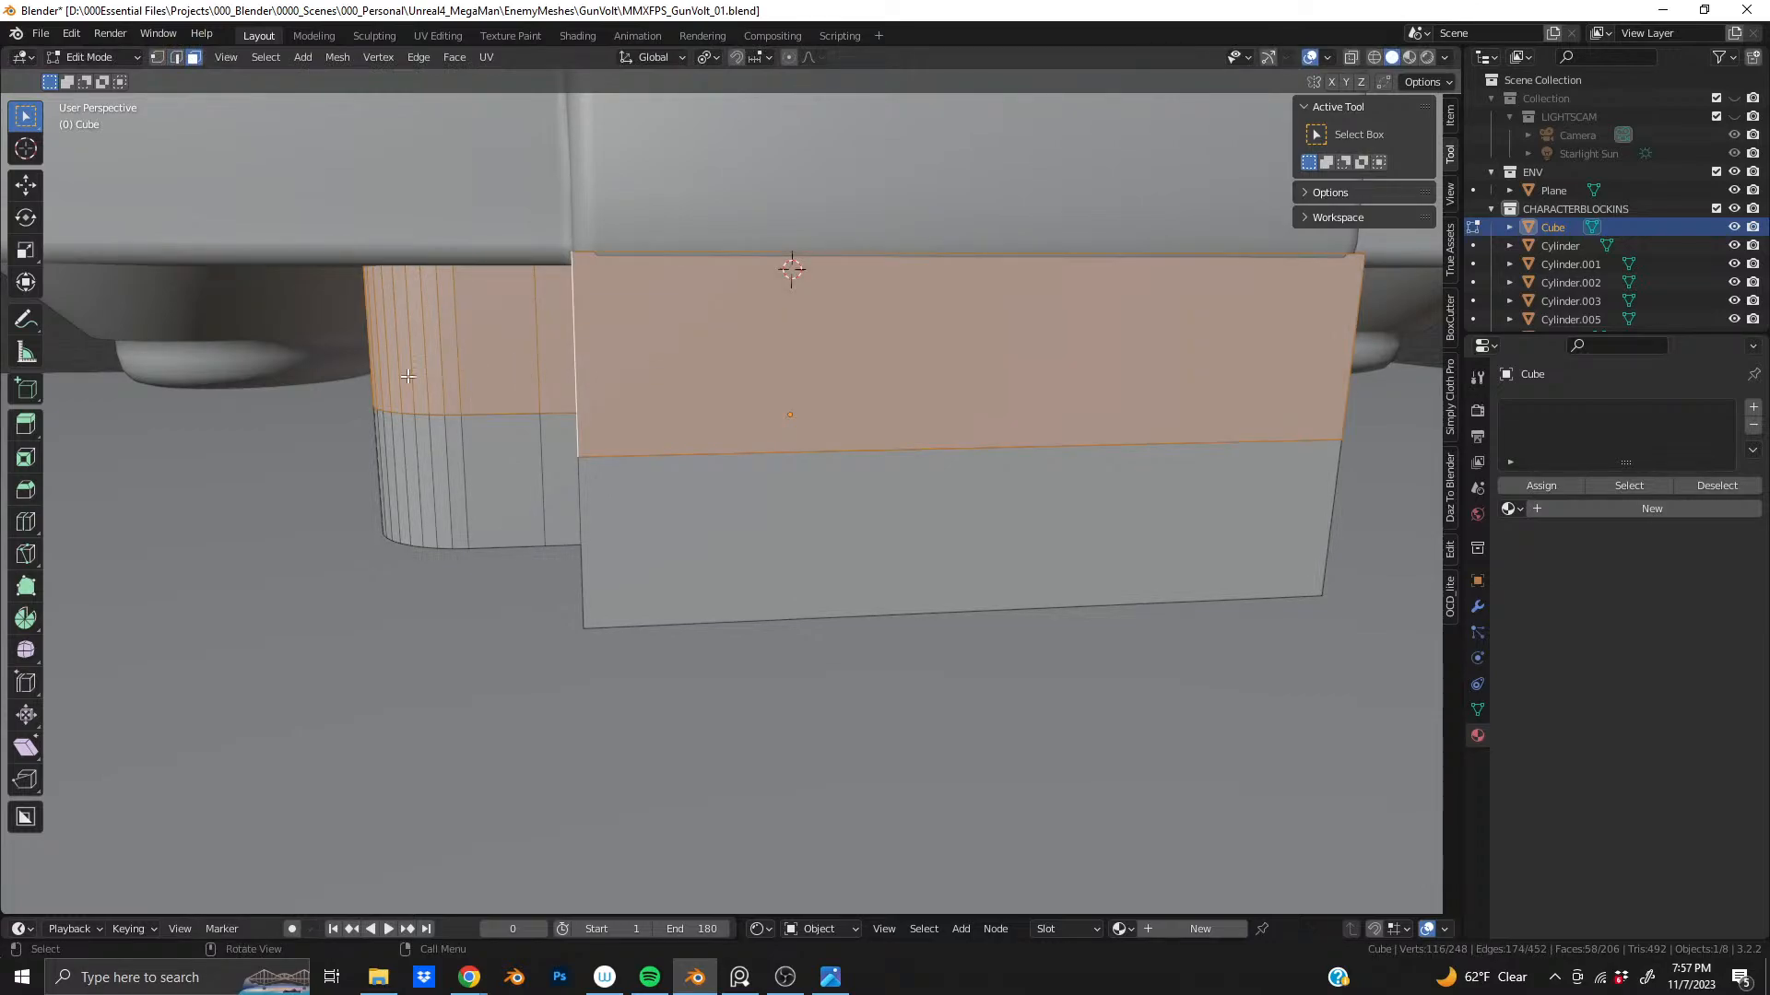
key(s)
key(shift+z)
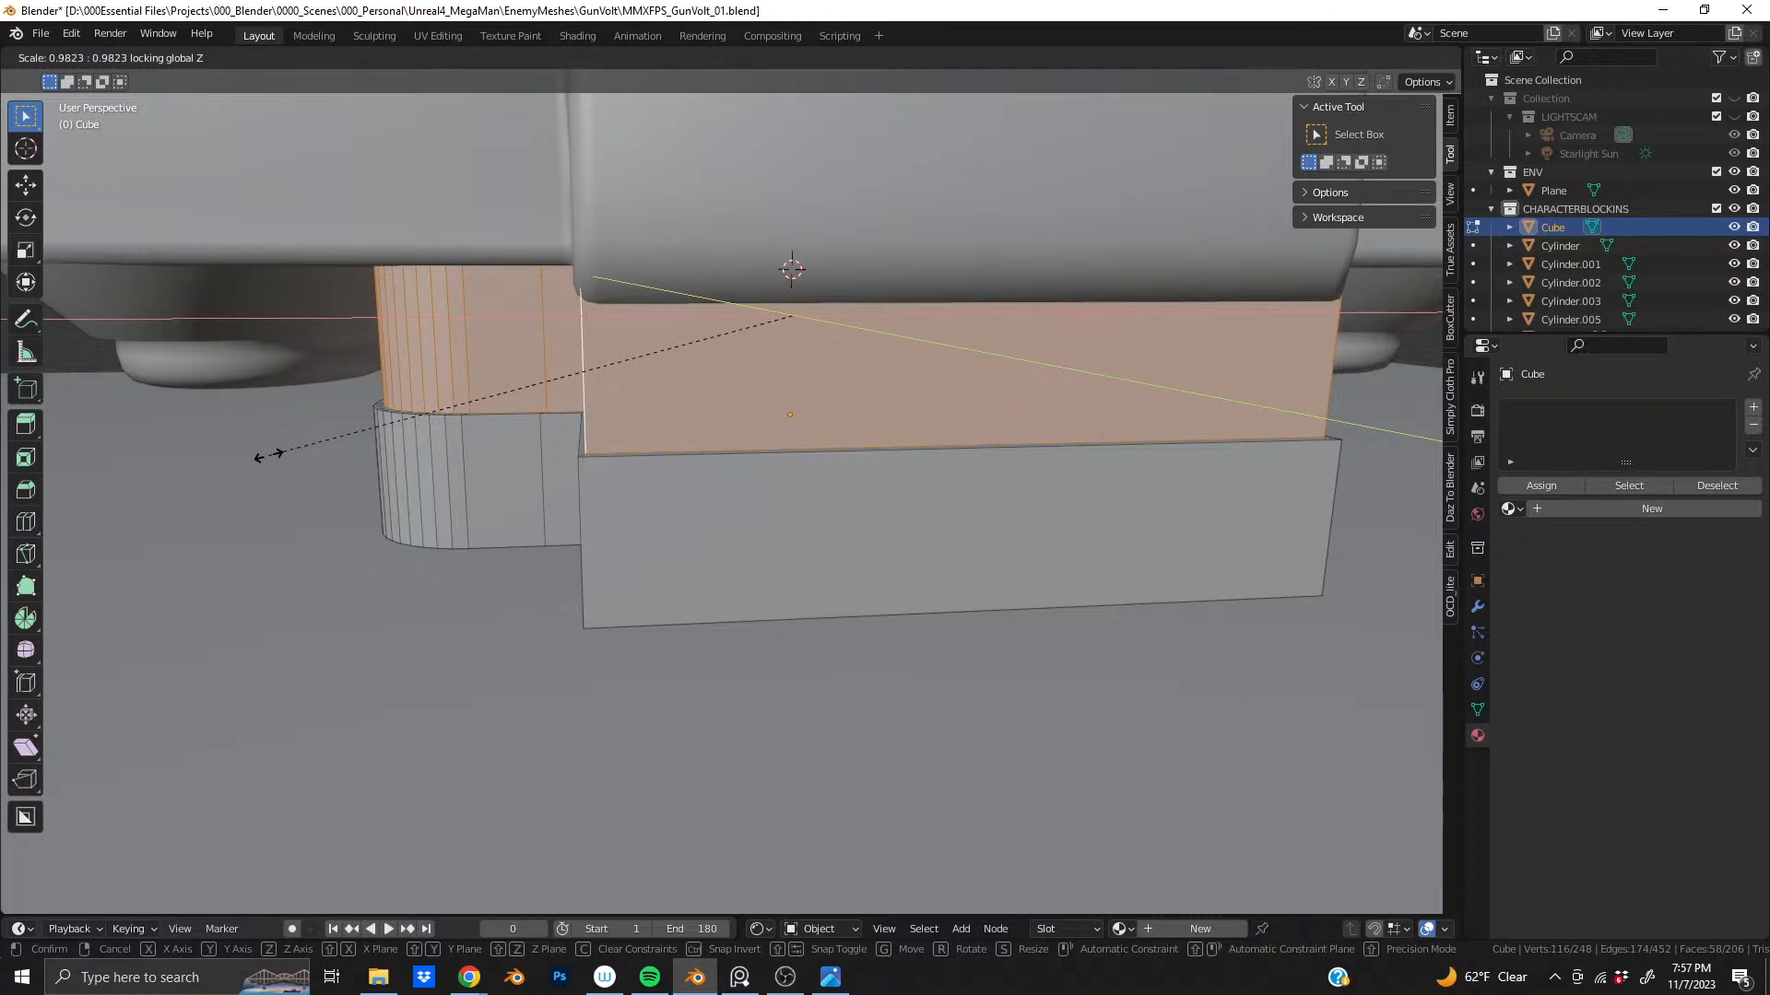
click(266, 455)
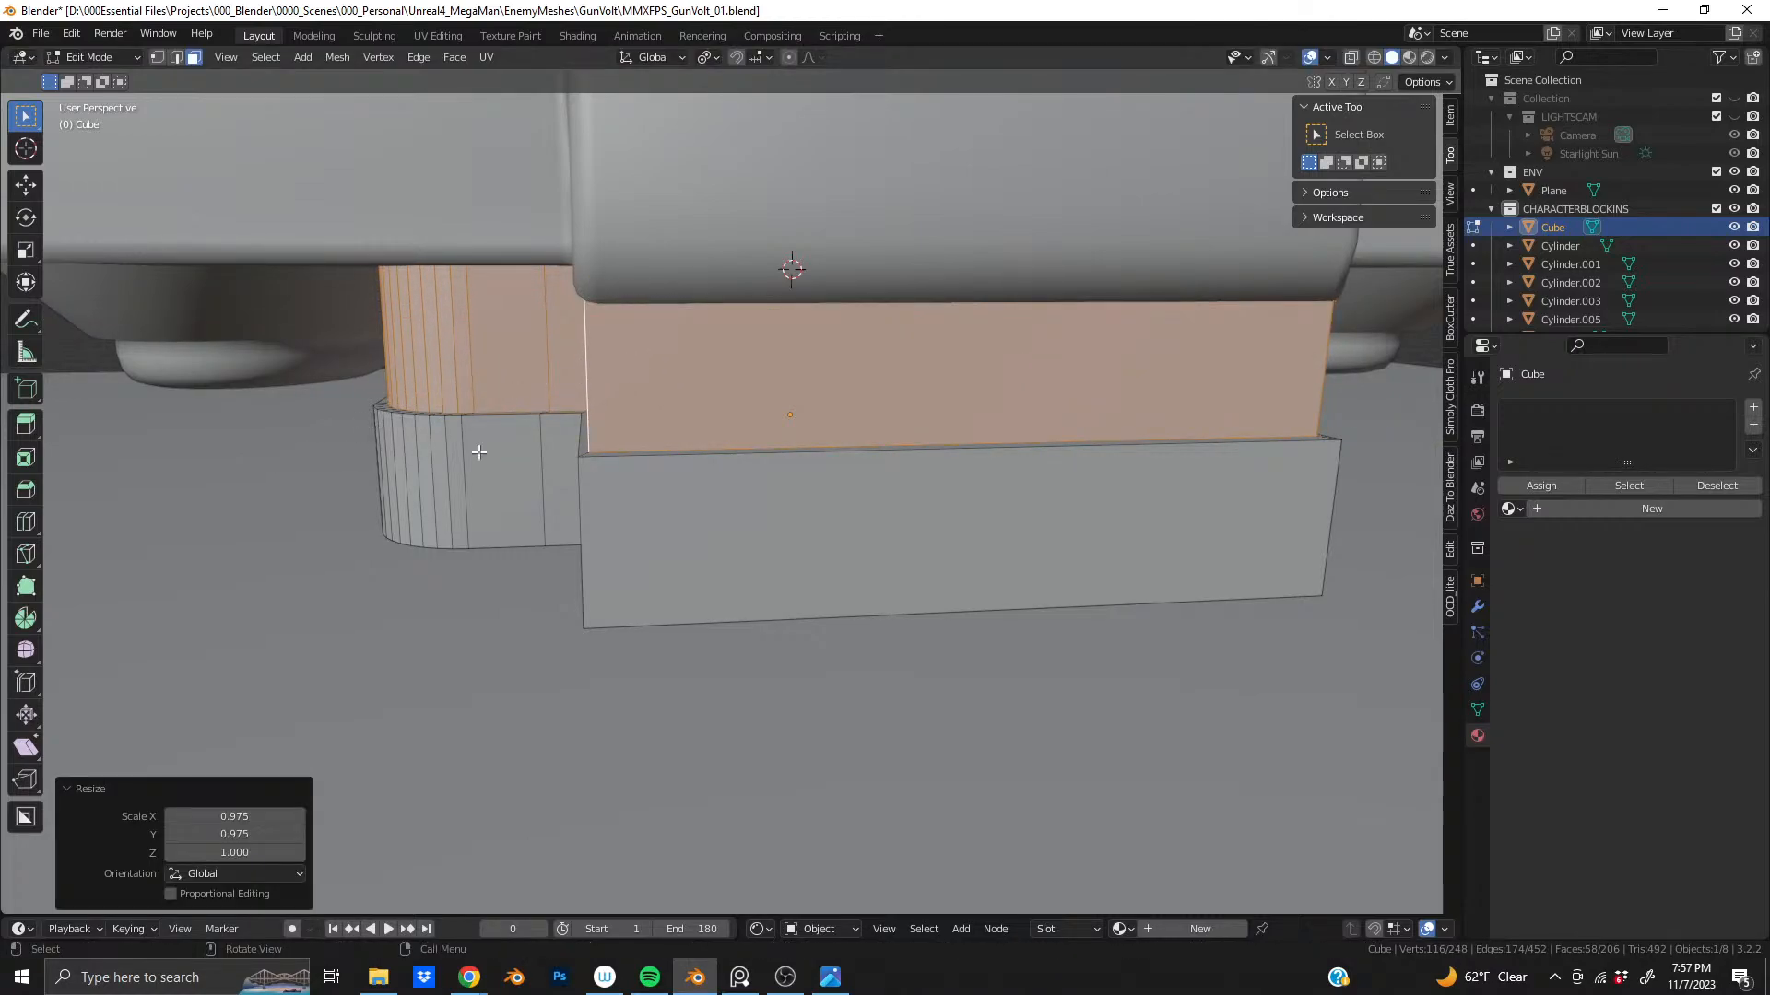
mouse_move(480, 453)
middle_down()
mouse_move(608, 505)
mouse_move(470, 447)
middle_up()
shift+middle_drag(862, 438, 810, 401)
scroll(804, 407, down, 5)
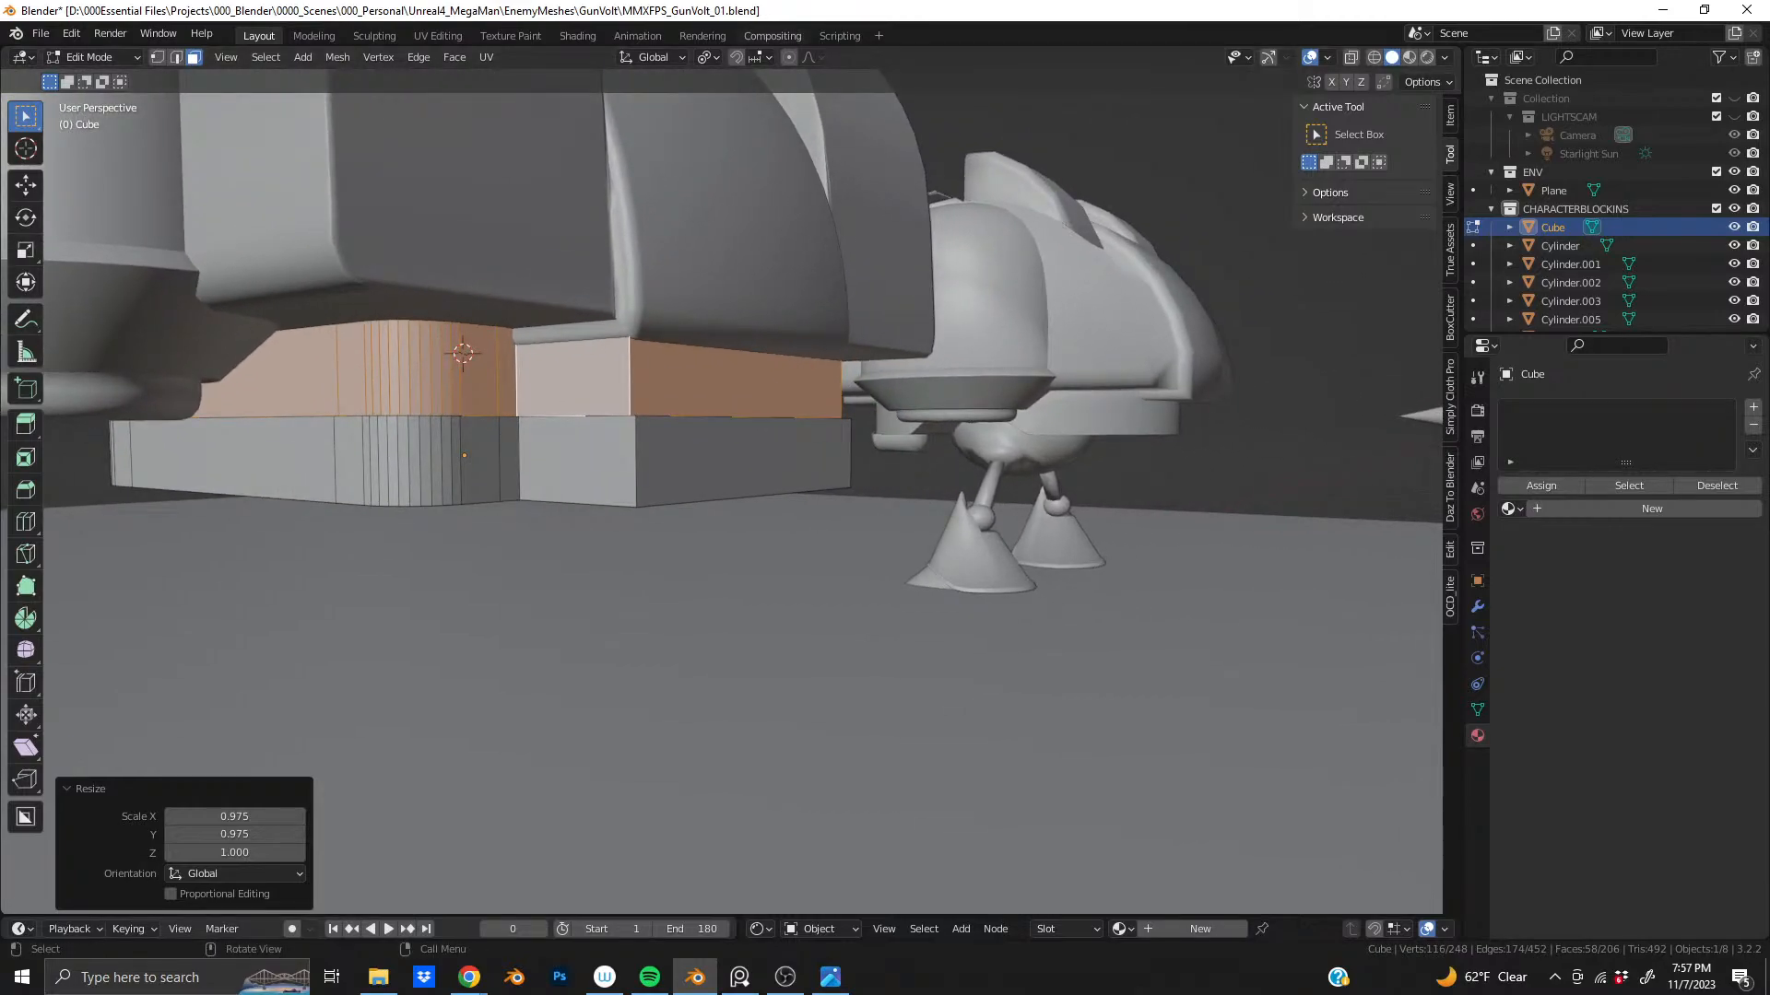
key(alt+Tab)
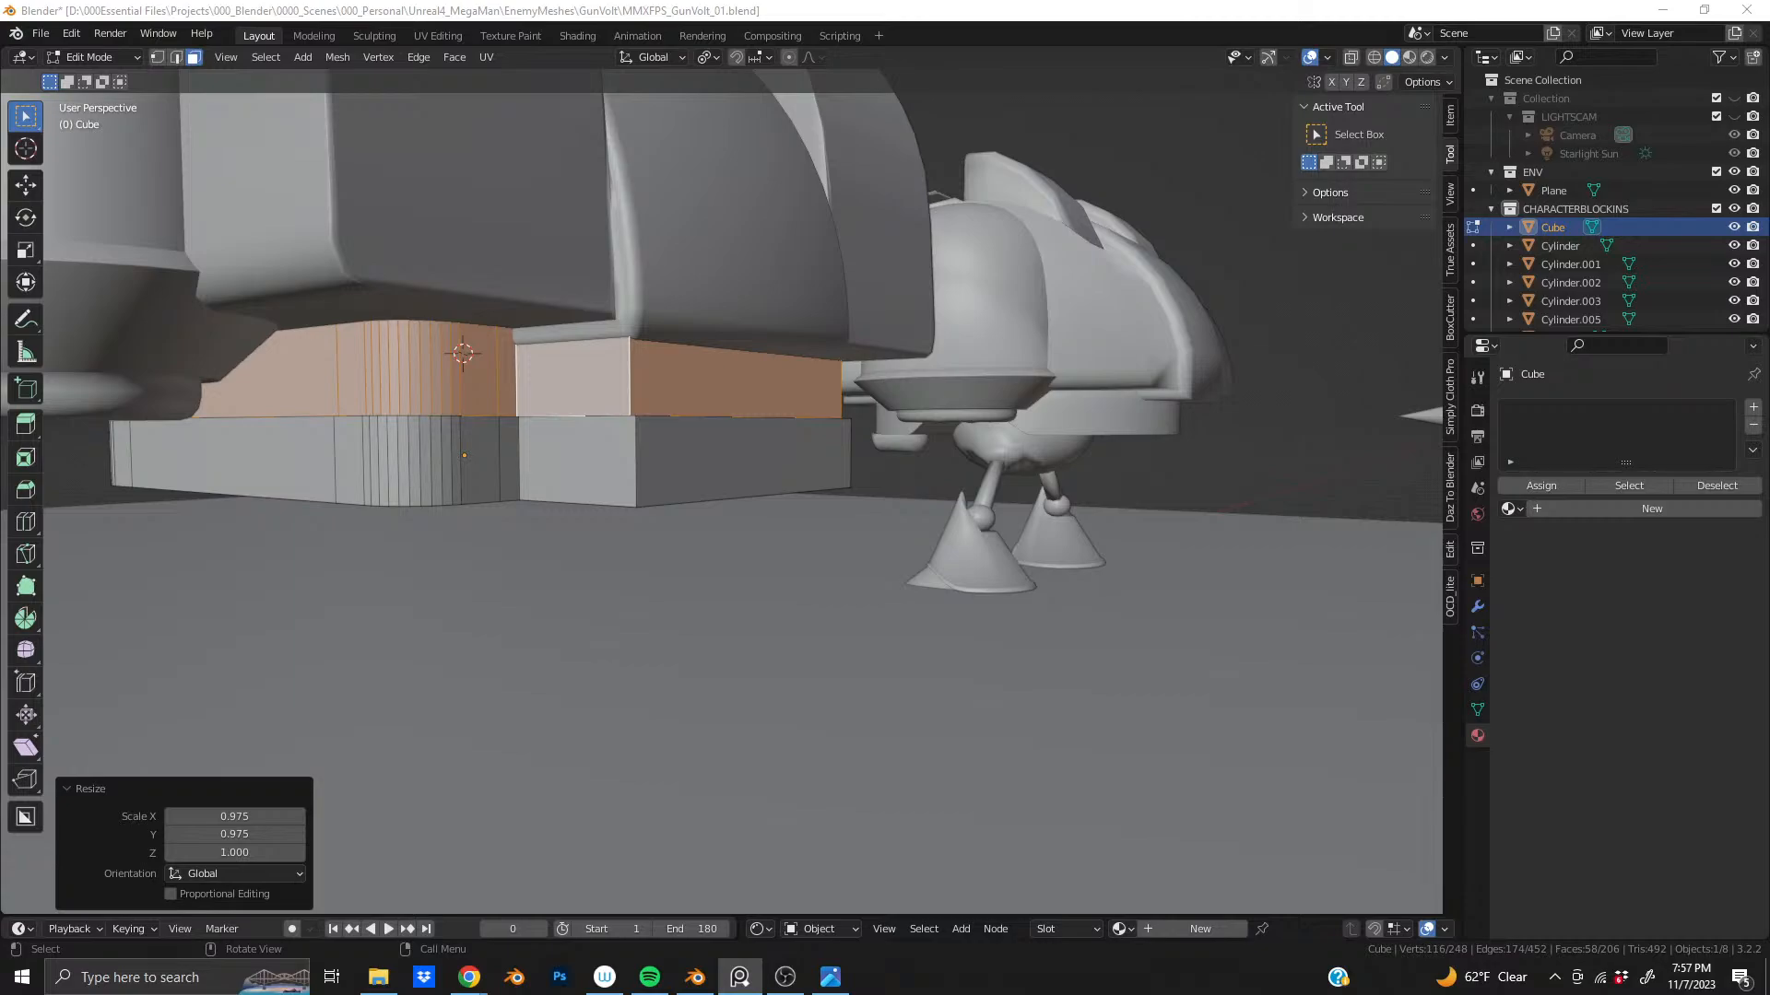
- Select the vertical corner edges of the extruded front section on both the upper and lower bands
scroll(899, 399, up, 3)
middle_drag(829, 406, 731, 407)
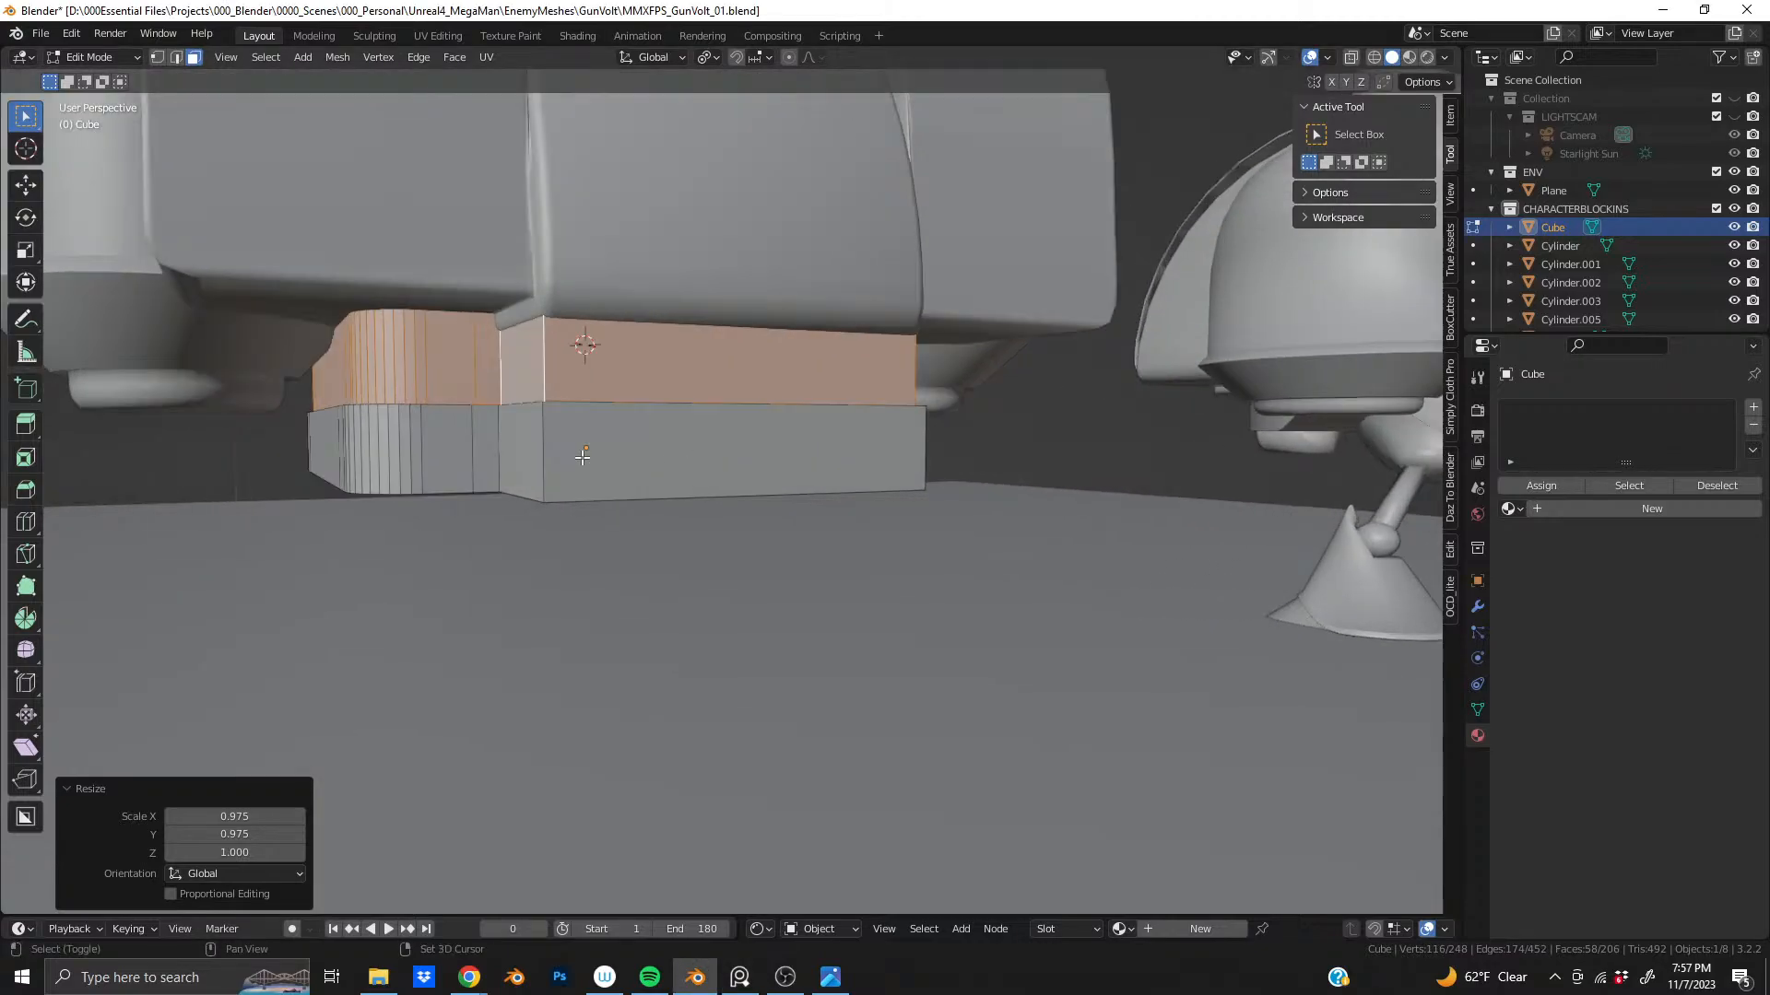
scroll(731, 408, up, 2)
alt+click(694, 394)
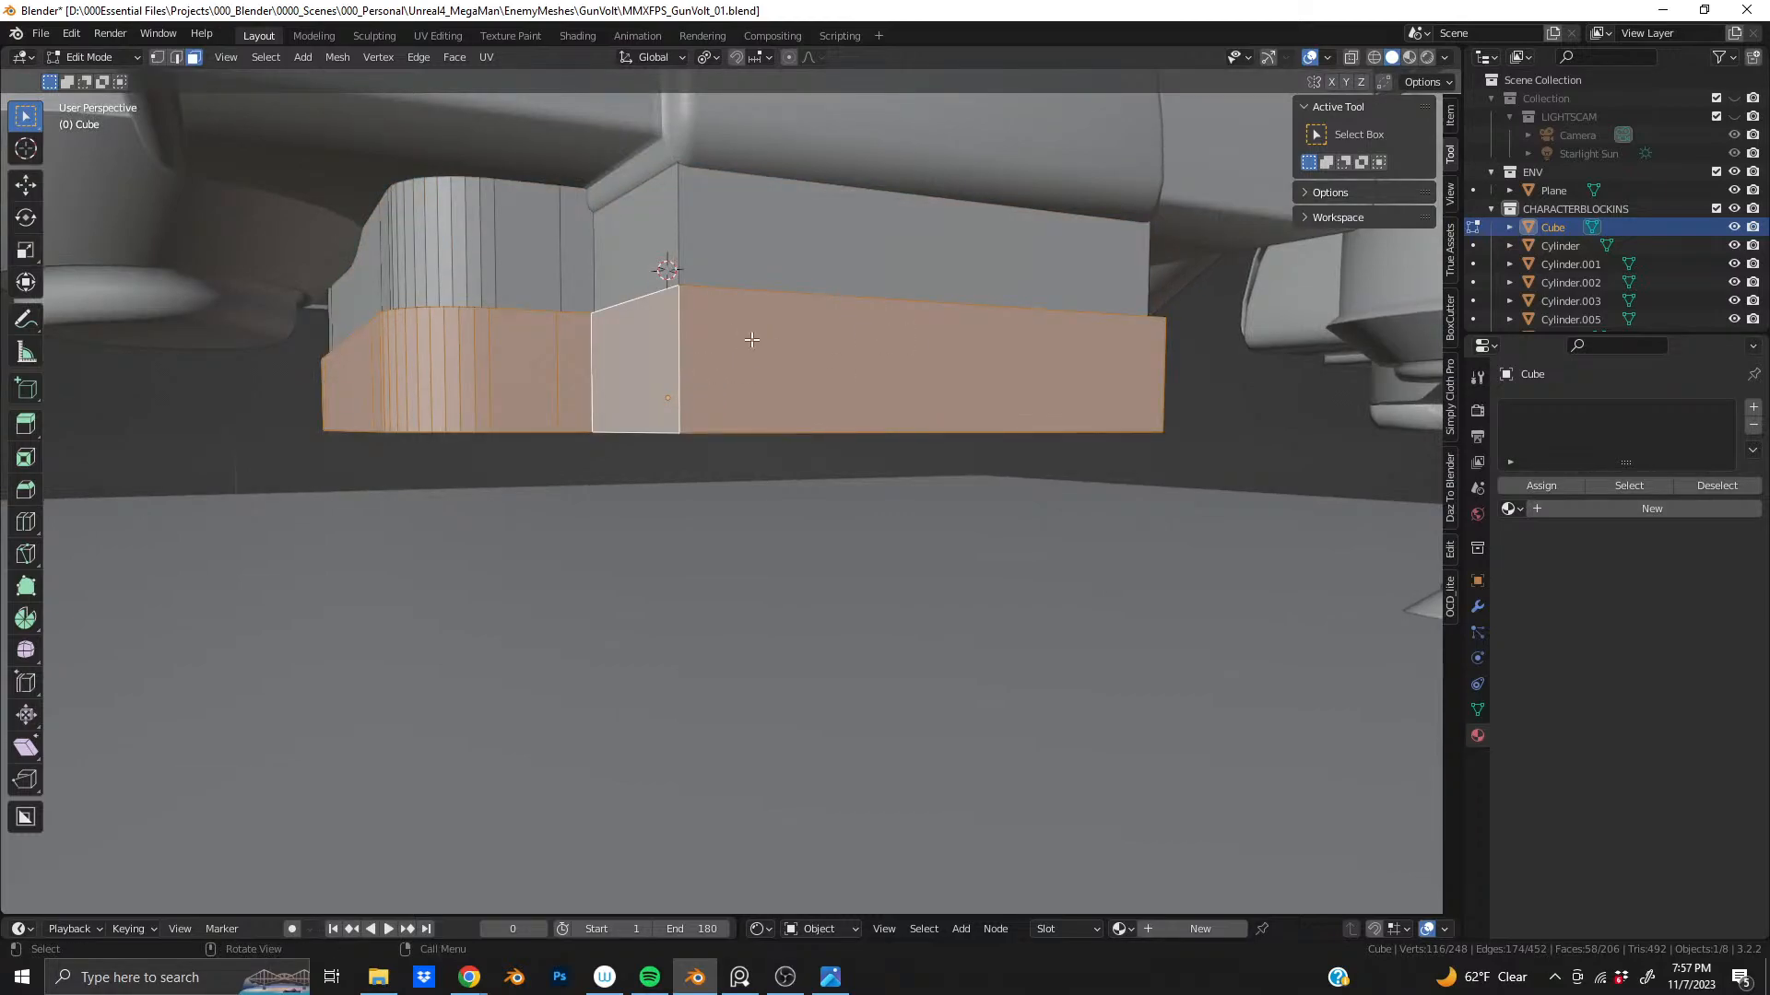
key(2)
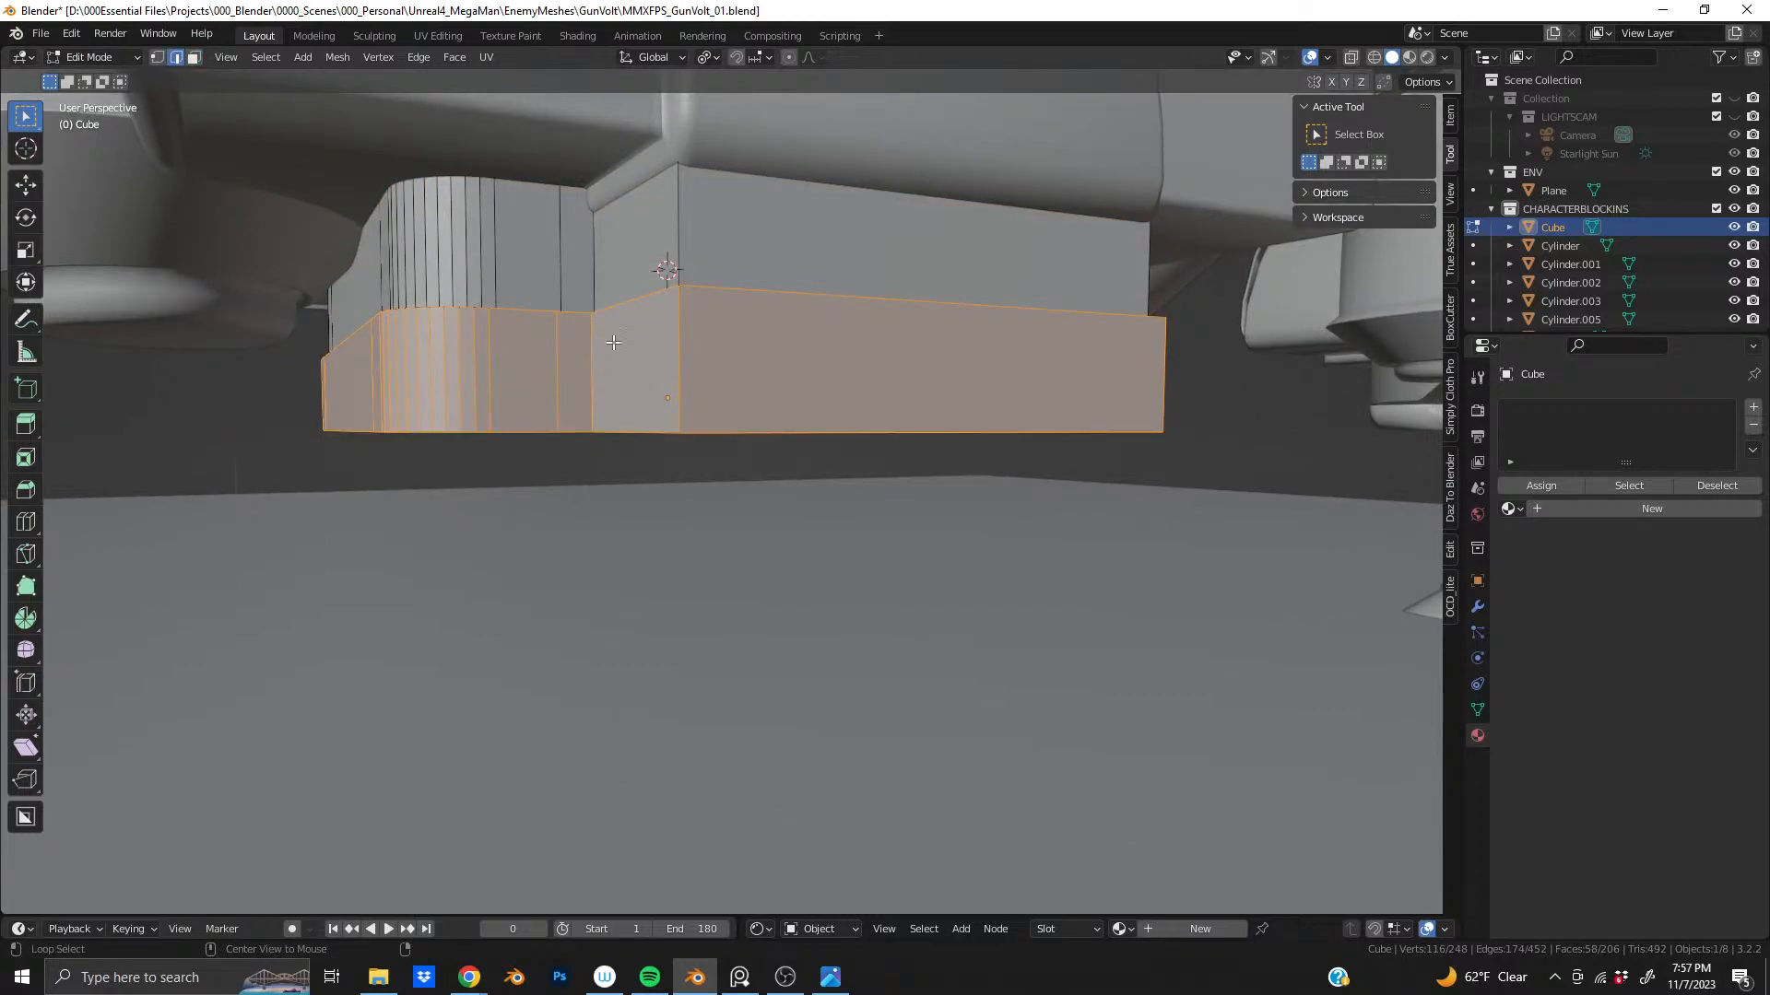
alt+click(668, 334)
middle_drag(667, 334, 698, 519)
alt+shift+click(689, 371)
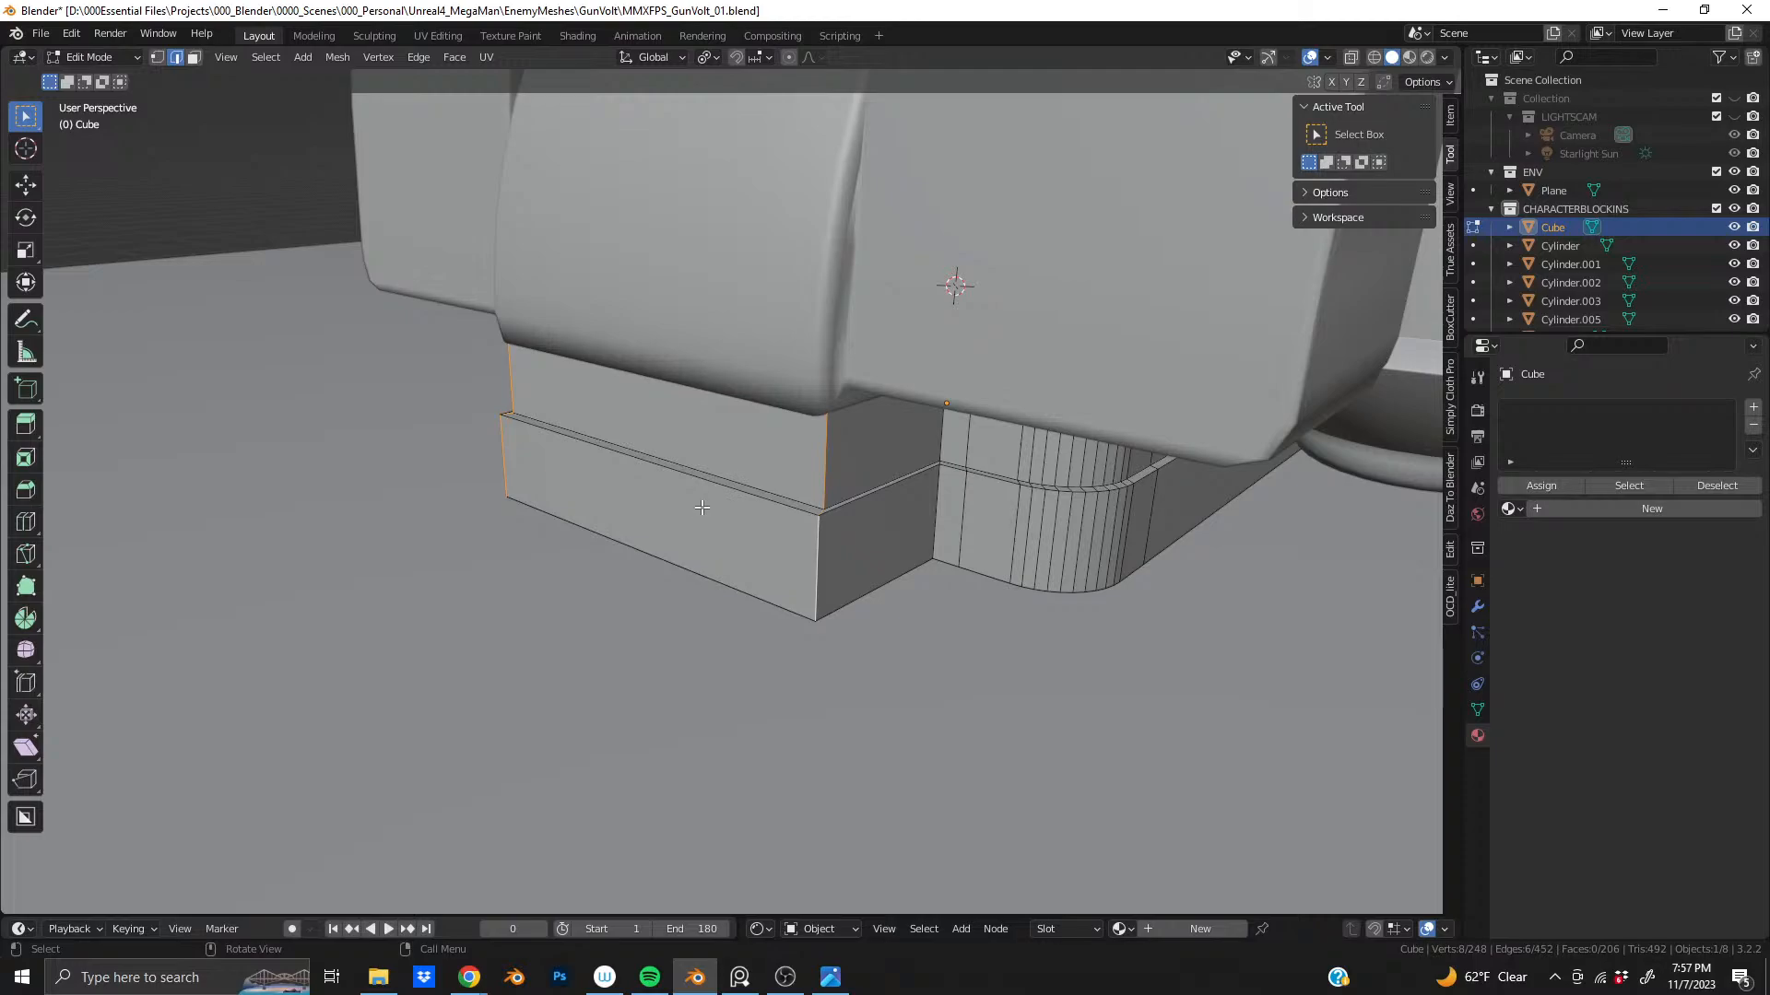
middle_drag(701, 507, 715, 476)
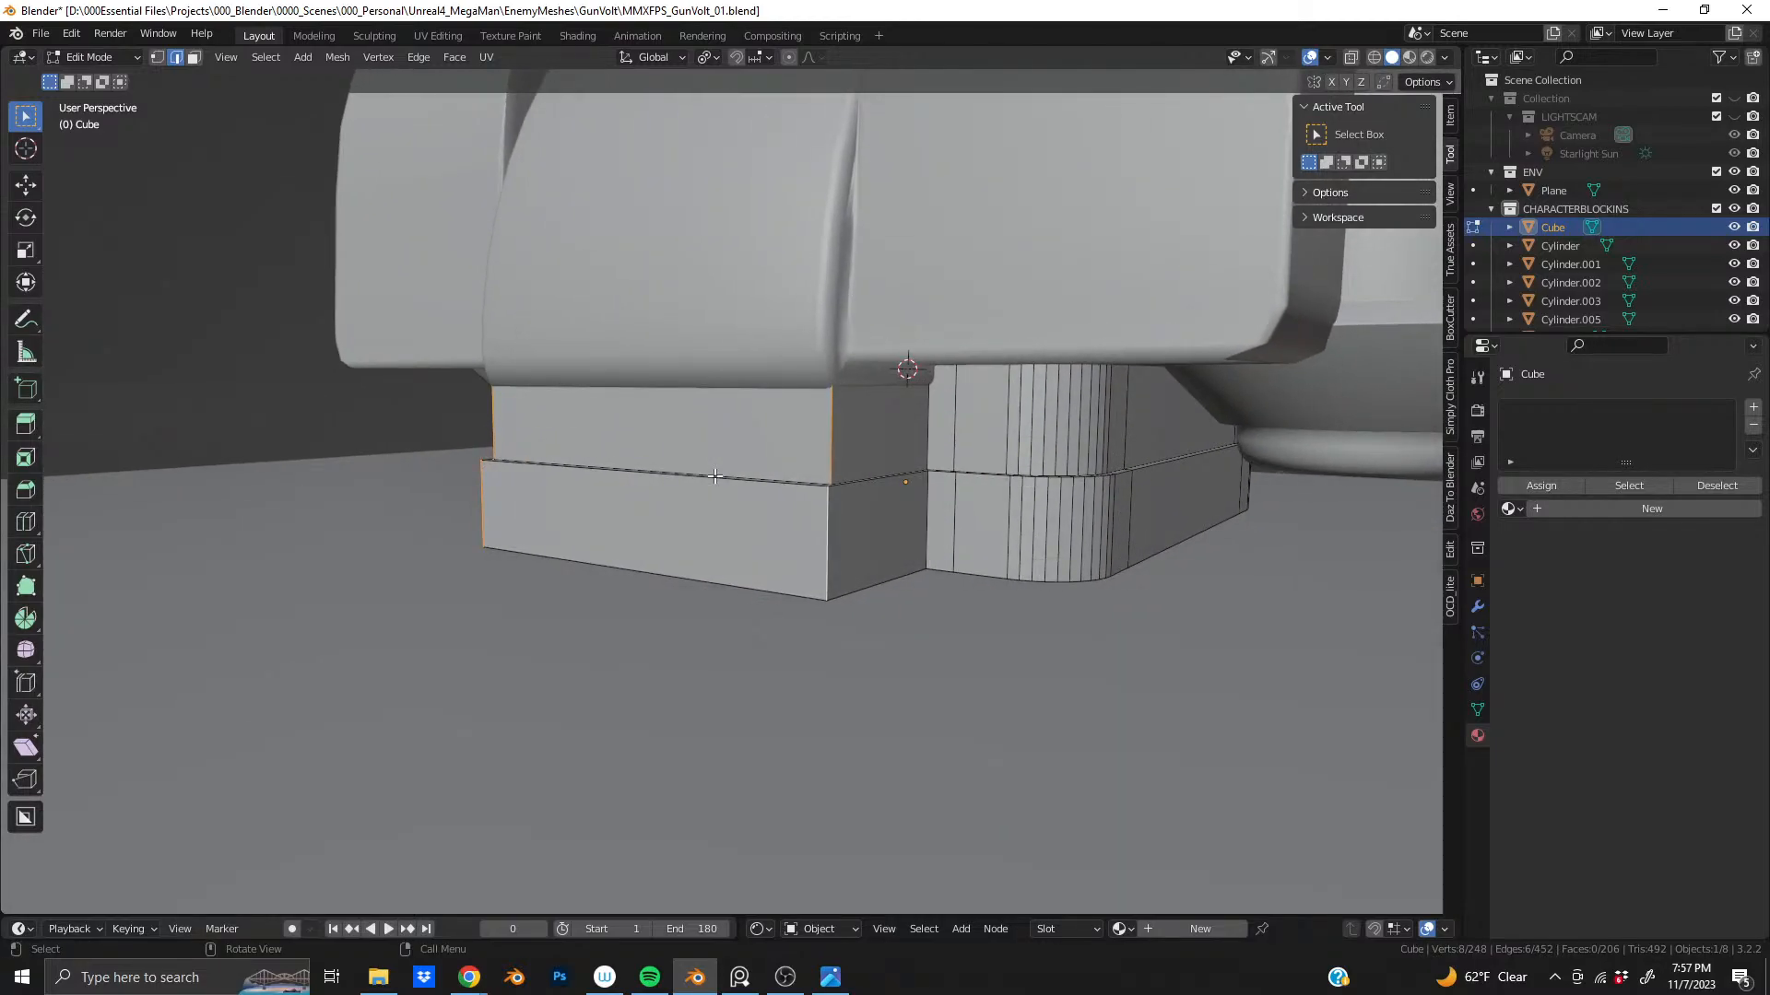
scroll(734, 461, up, 3)
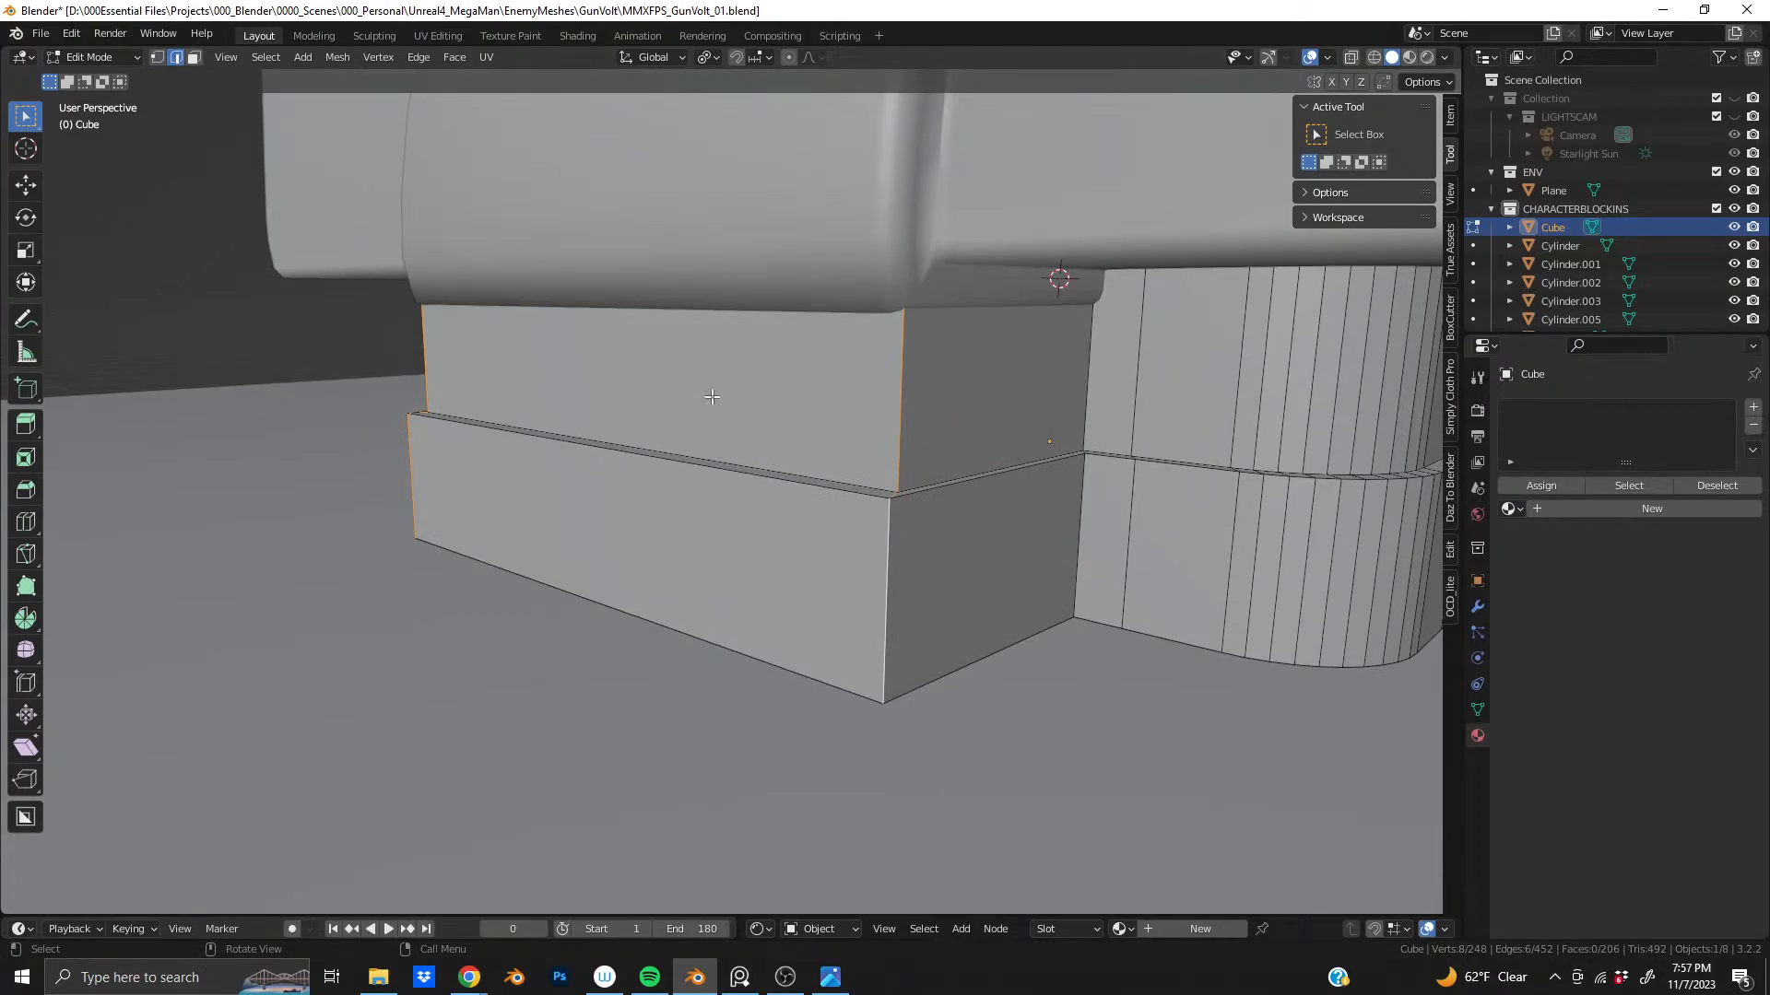
- Try a 10-segment bevel on the extruded section's vertical corner edges
key(ctrl+b)
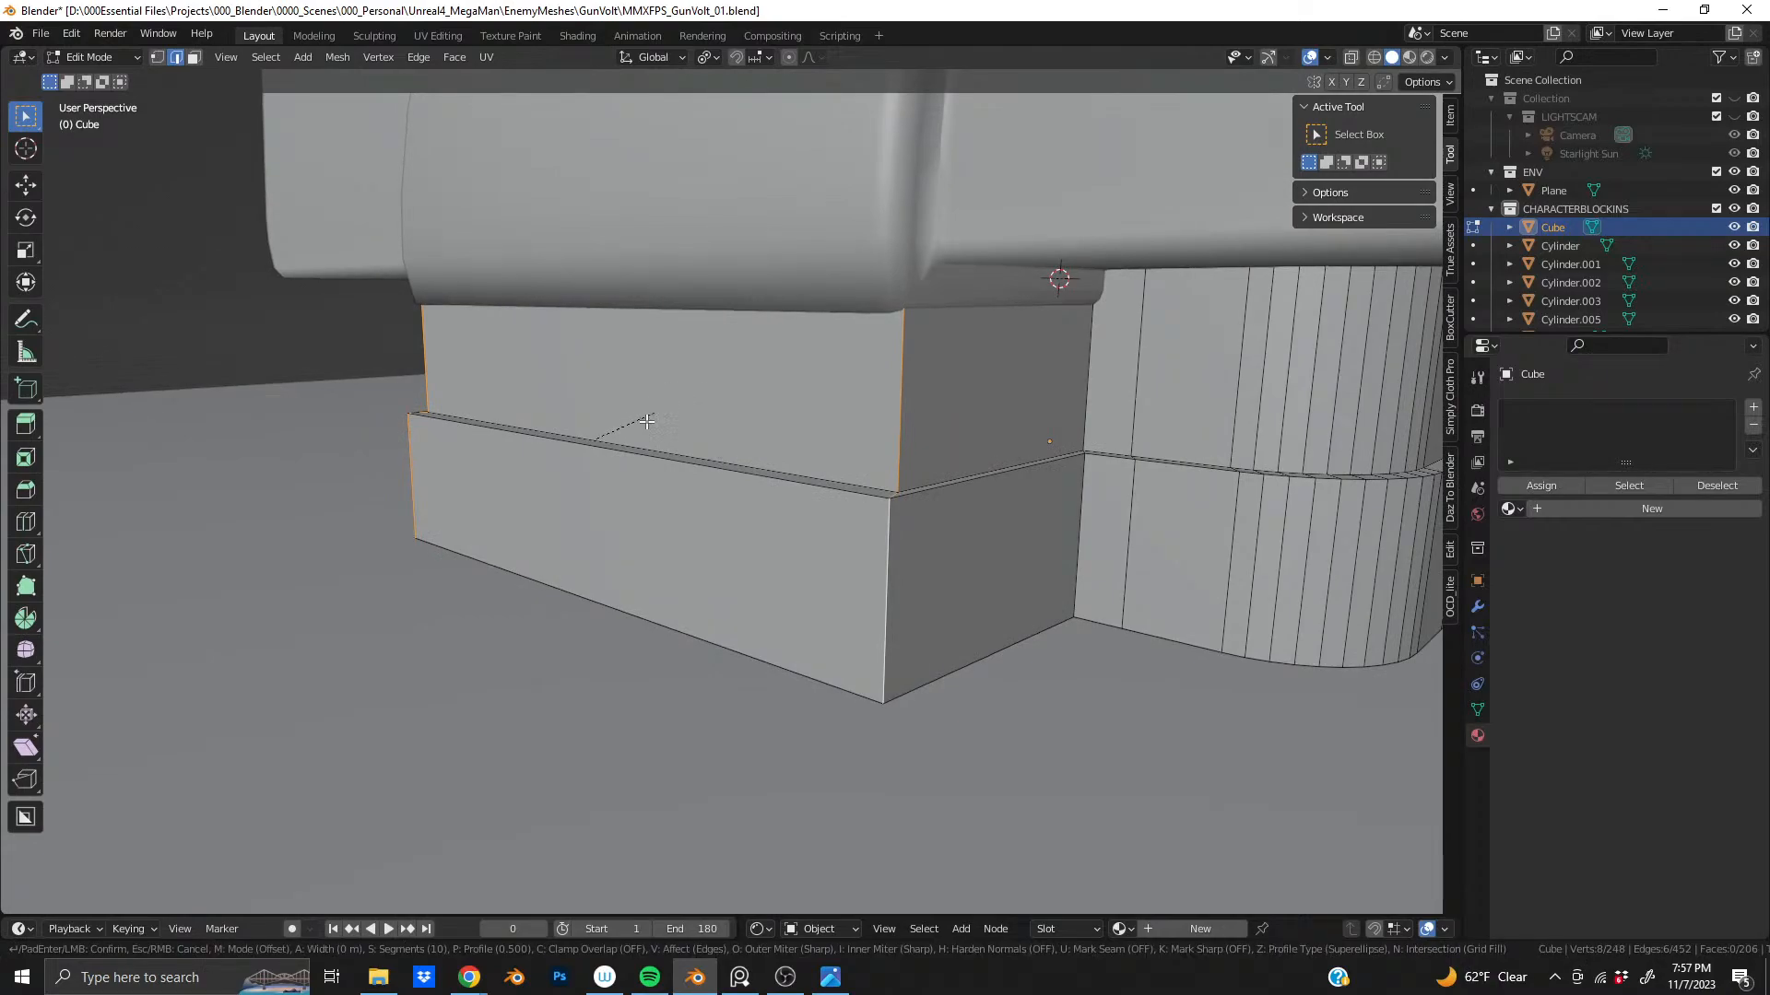
click(472, 663)
key(ctrl+z)
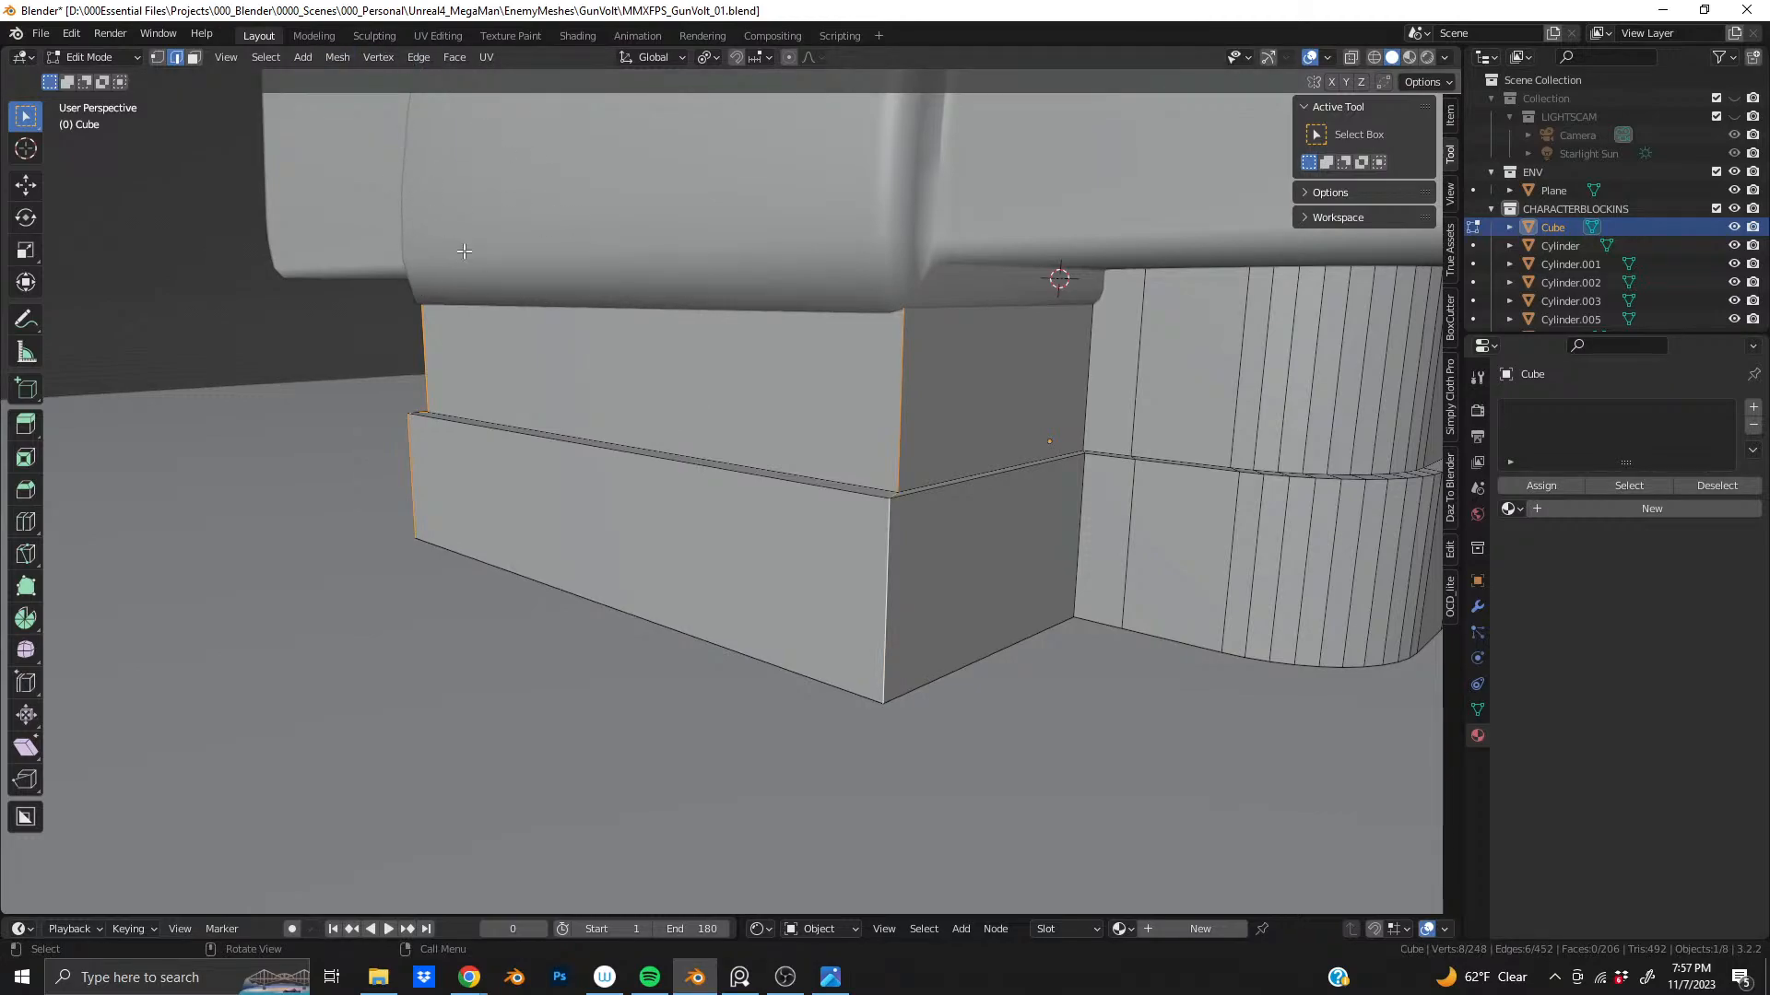
- Apply the waist block's scale in Object Mode and return to editing its mesh
key(Tab)
click(281, 56)
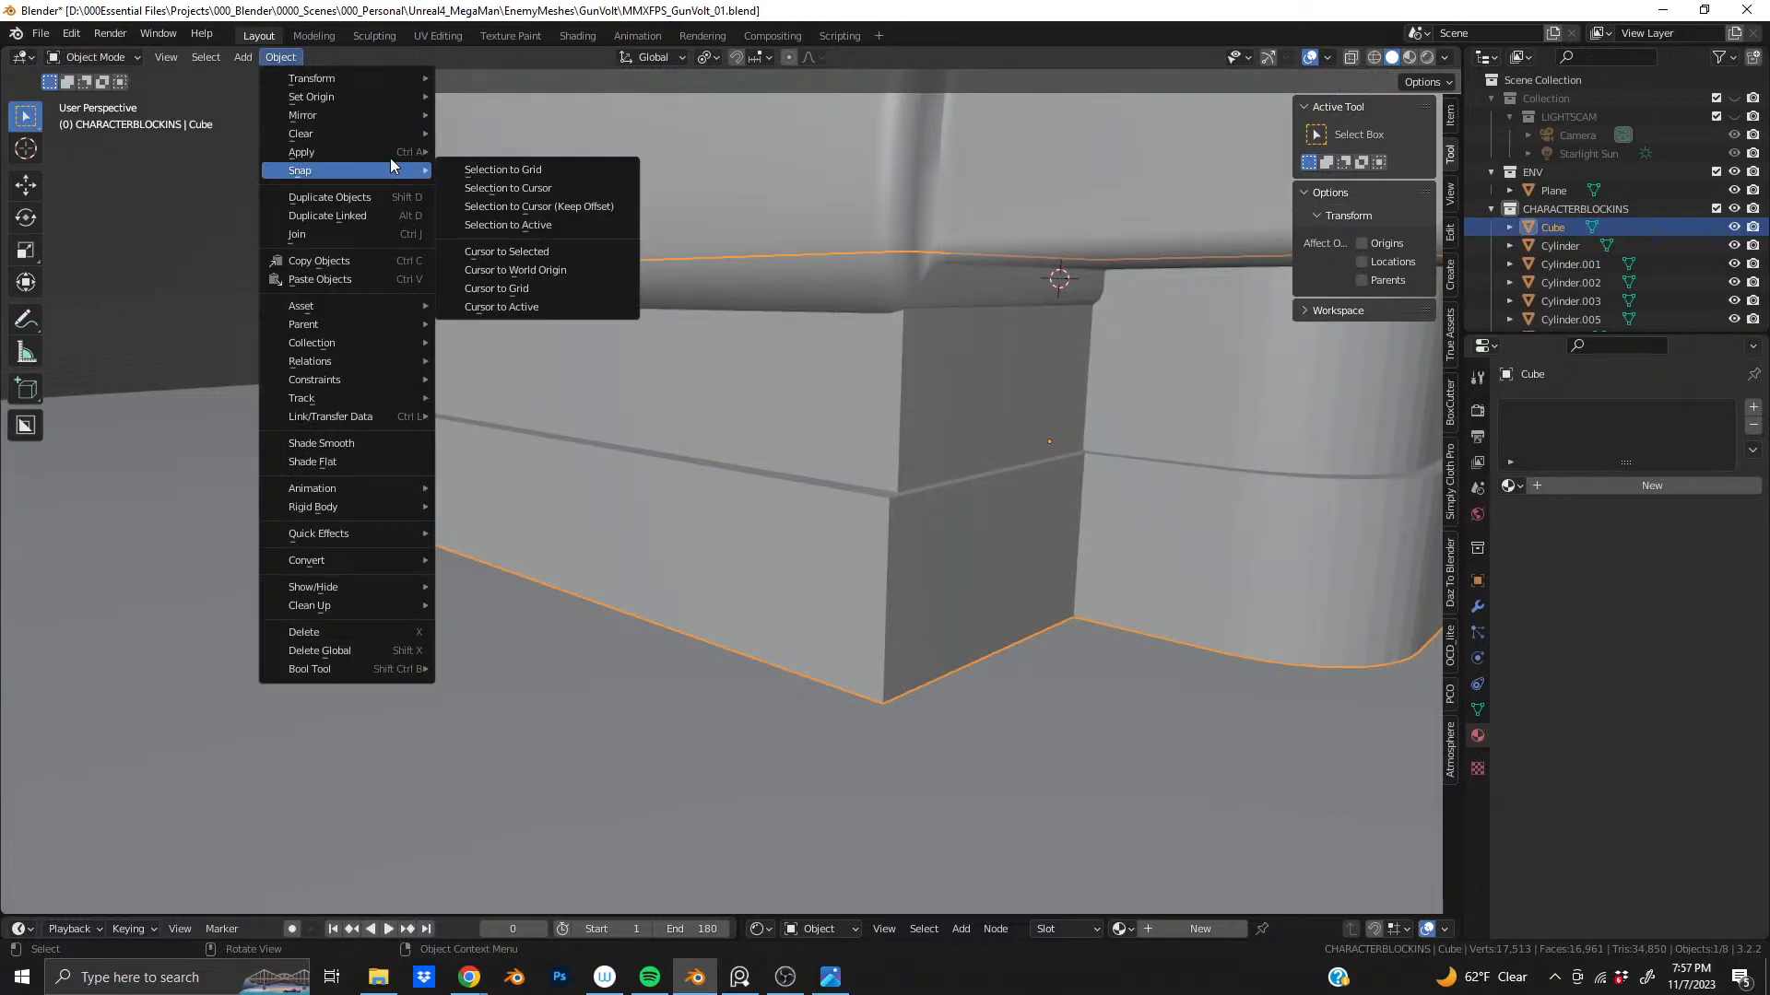
mouse_move(390, 150)
click(608, 187)
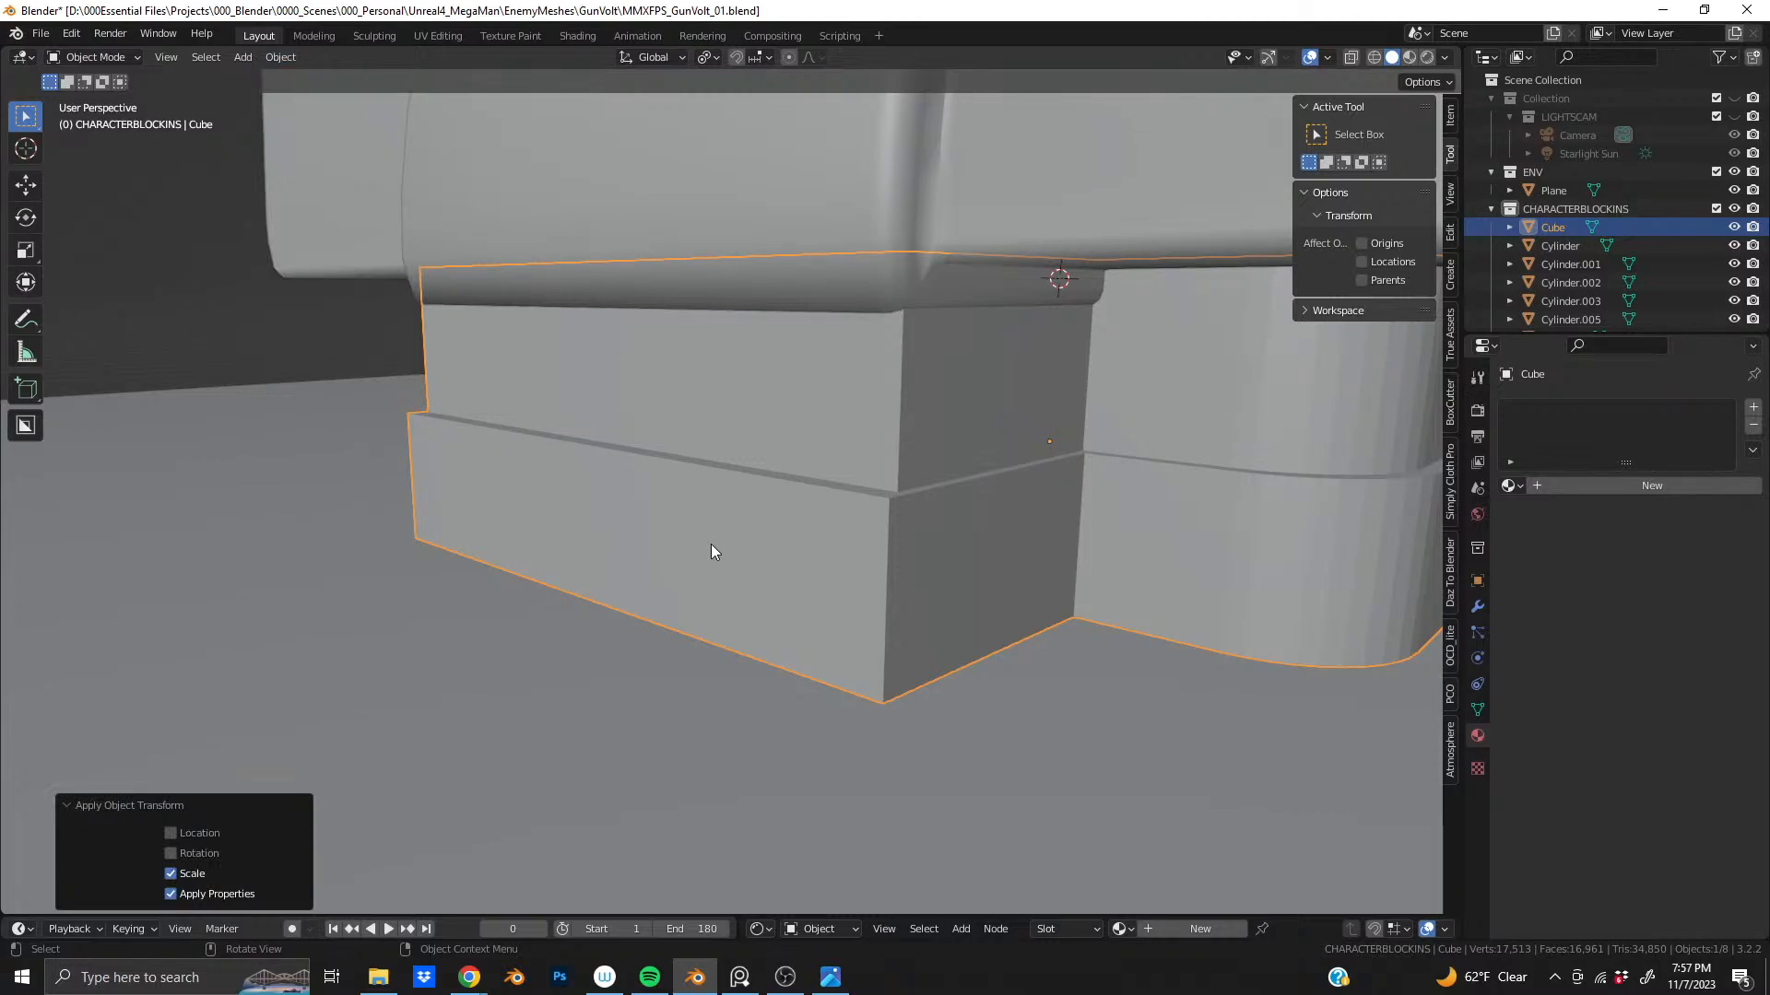
key(Tab)
key(Tab)
key(Tab)
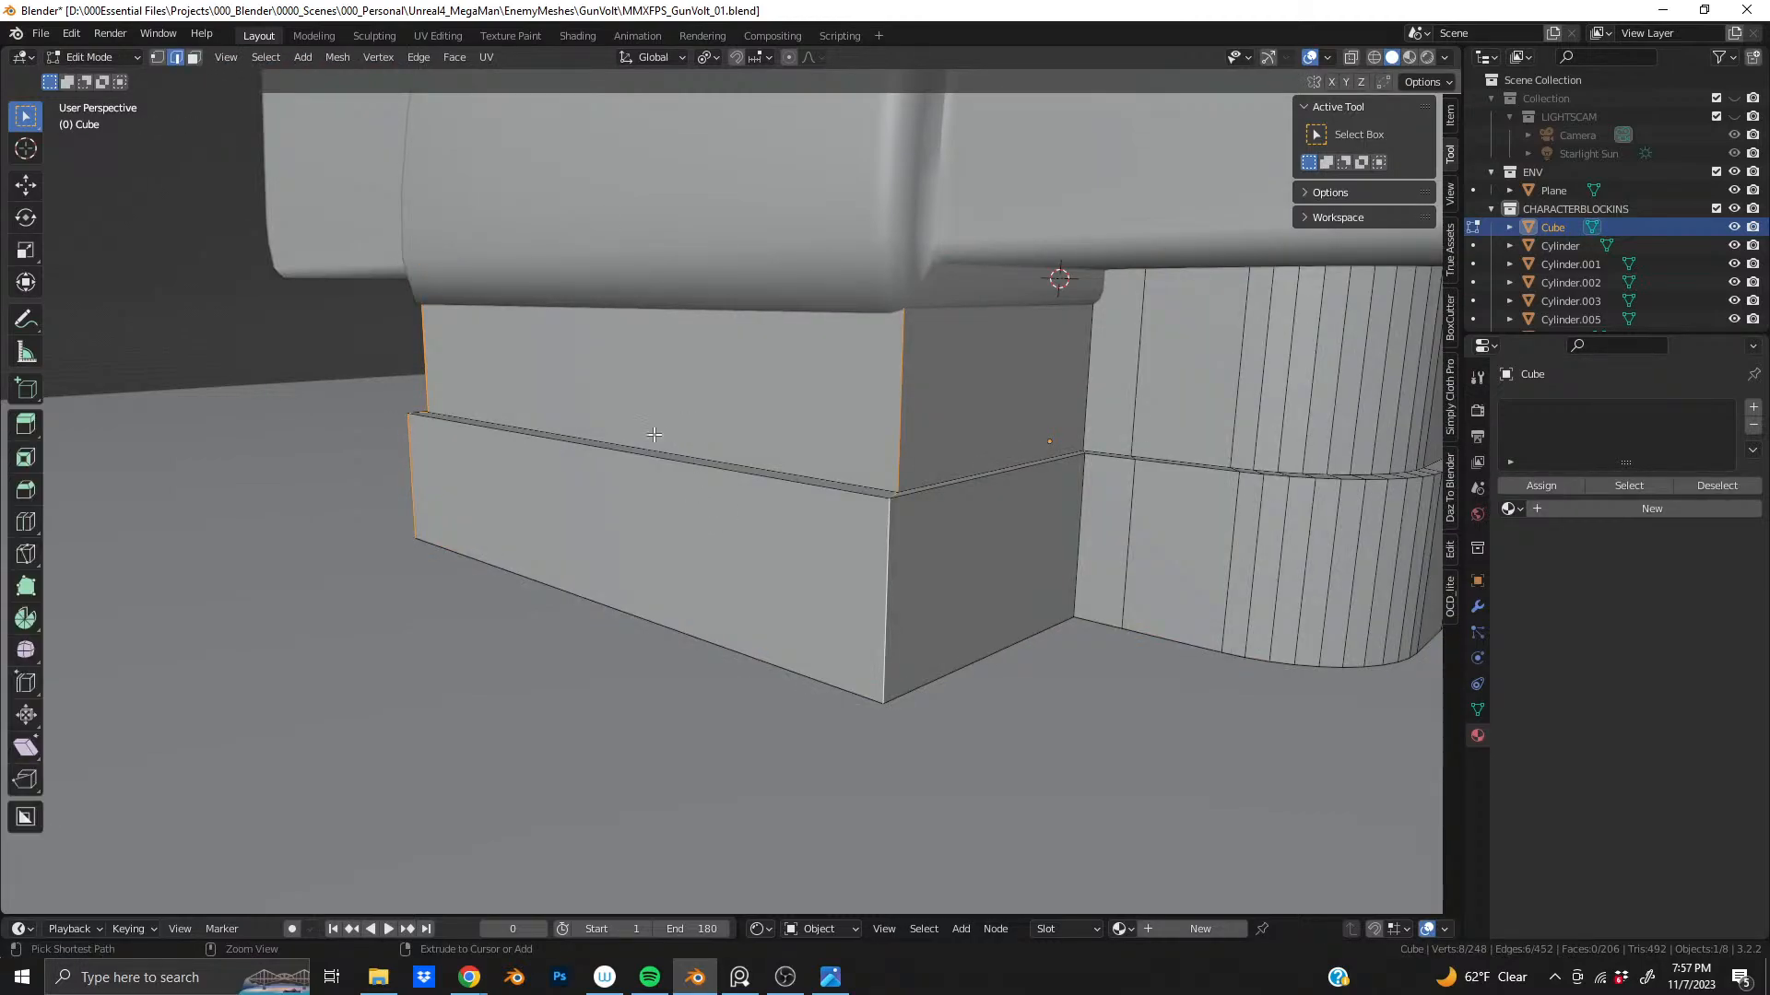
- Bevel the extruded front section's vertical corner edges with 6 segments and a width of about 0.04 m
key(ctrl+b)
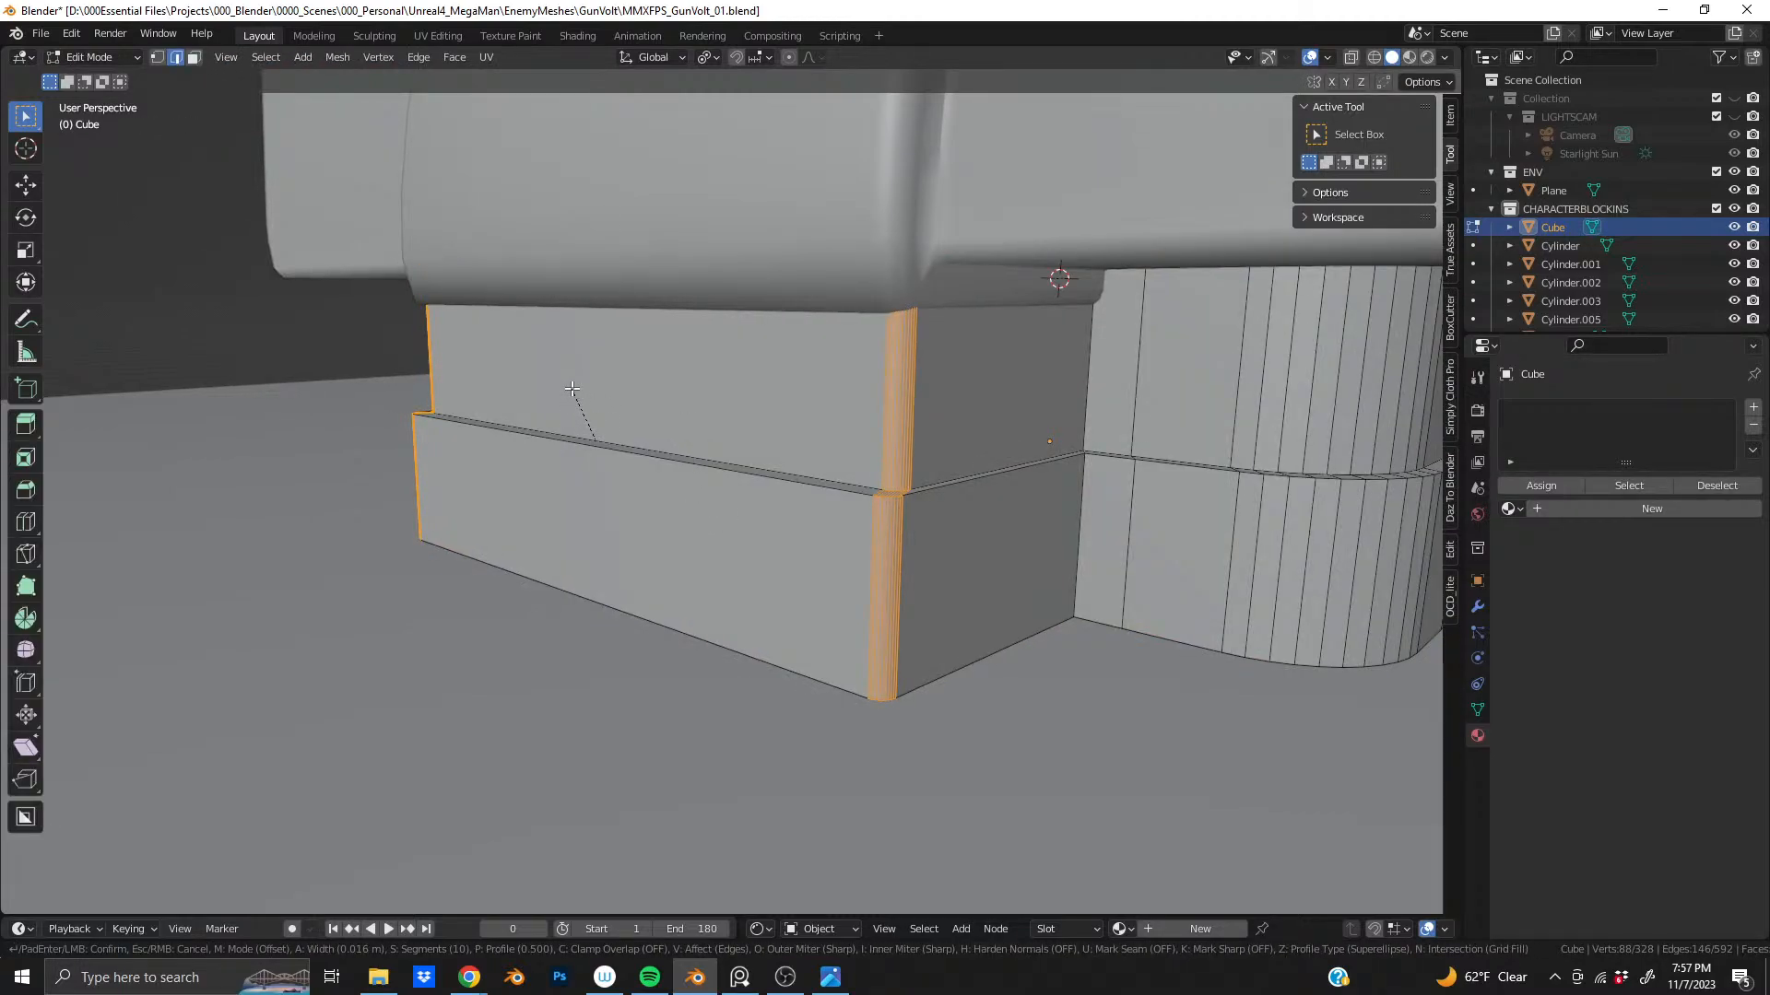
scroll(566, 380, down, 4)
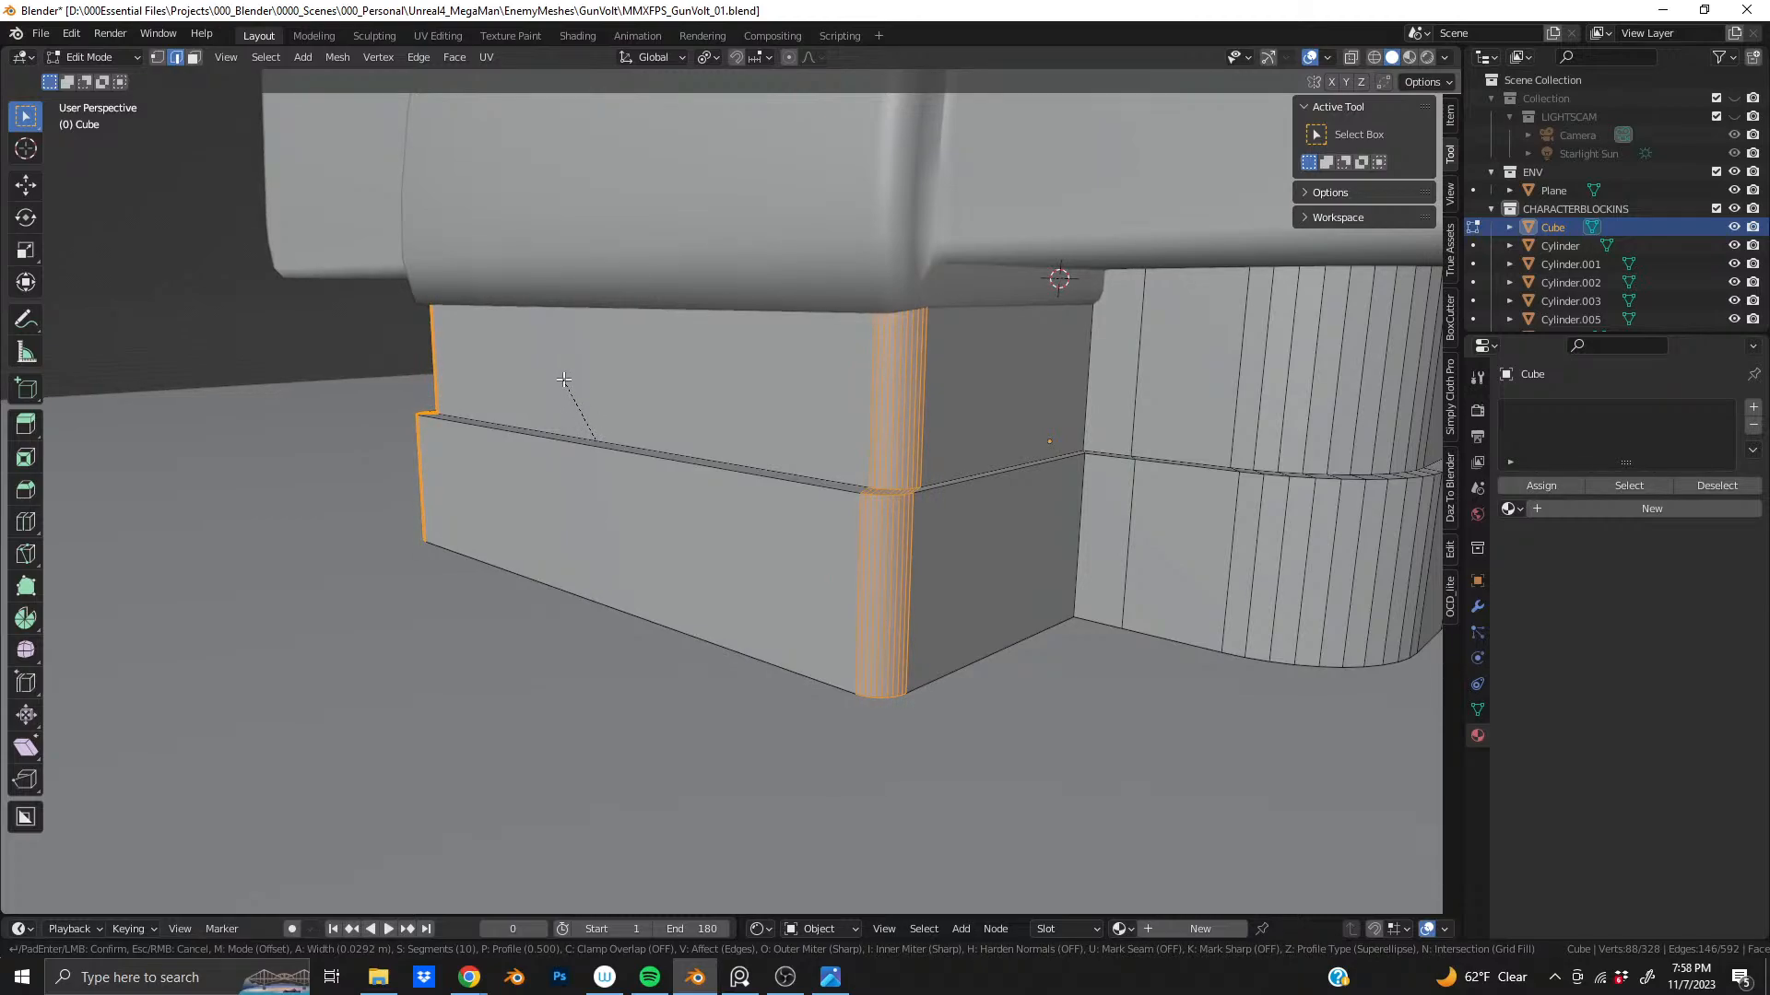
scroll(559, 376, down, 2)
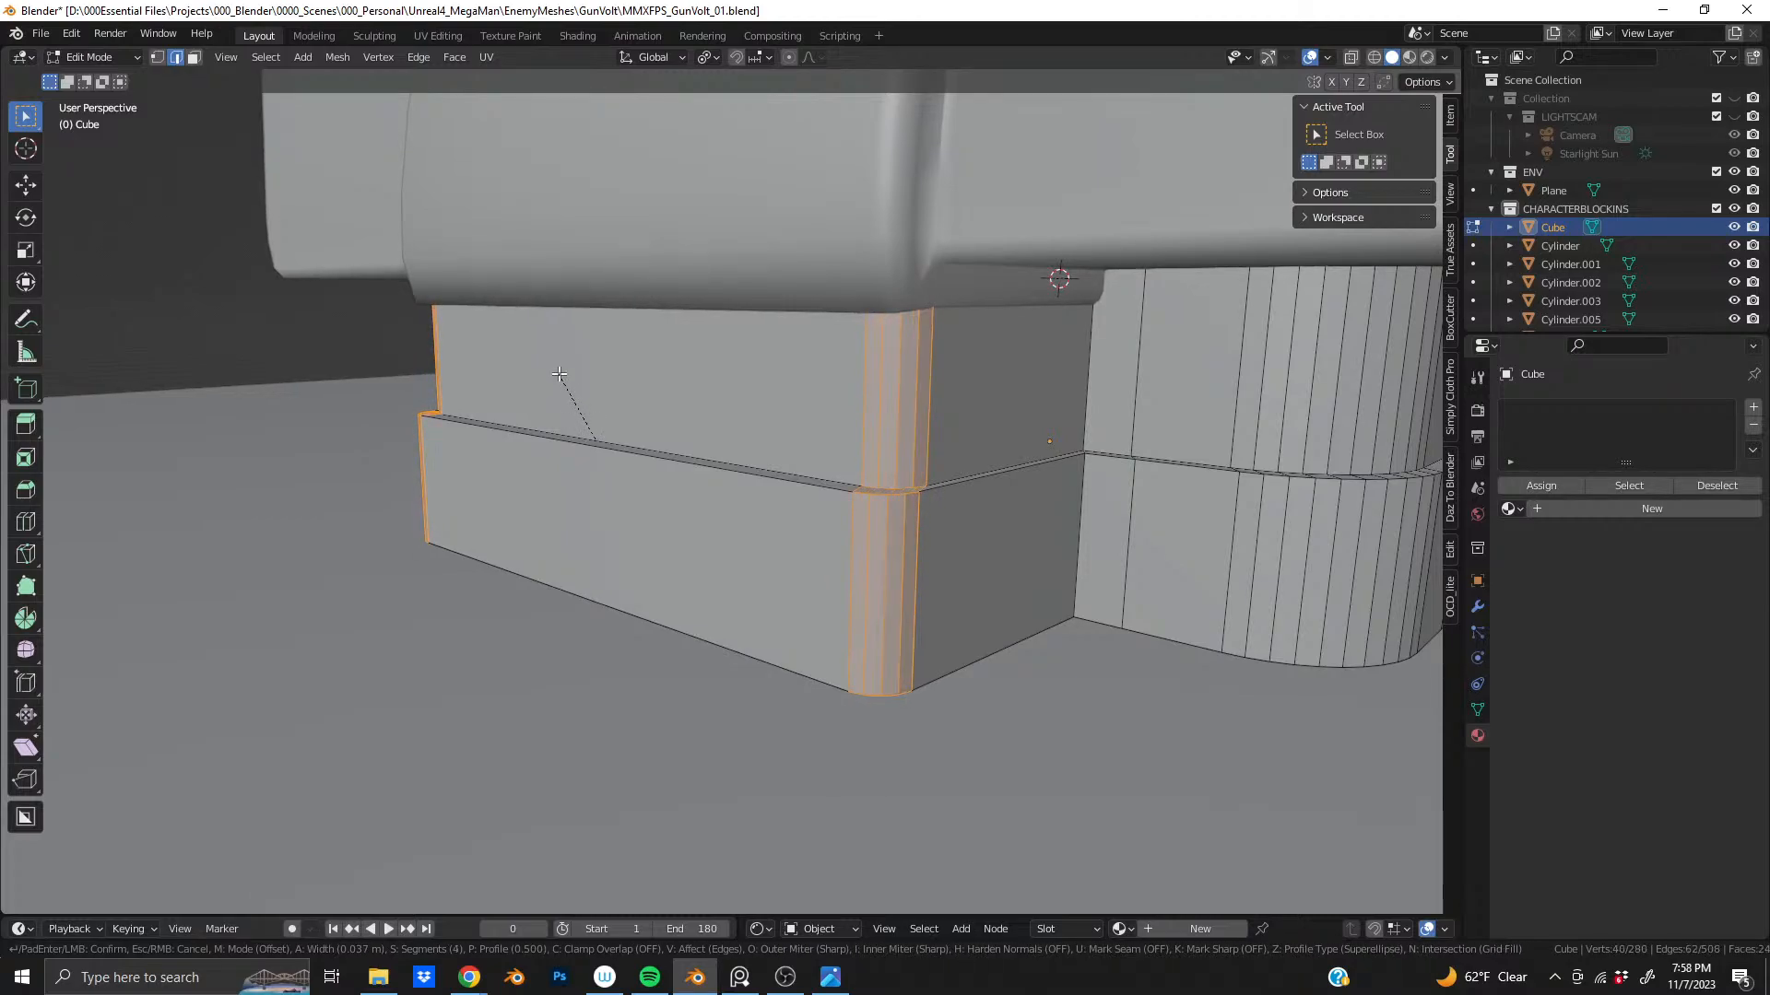
scroll(559, 374, up, 2)
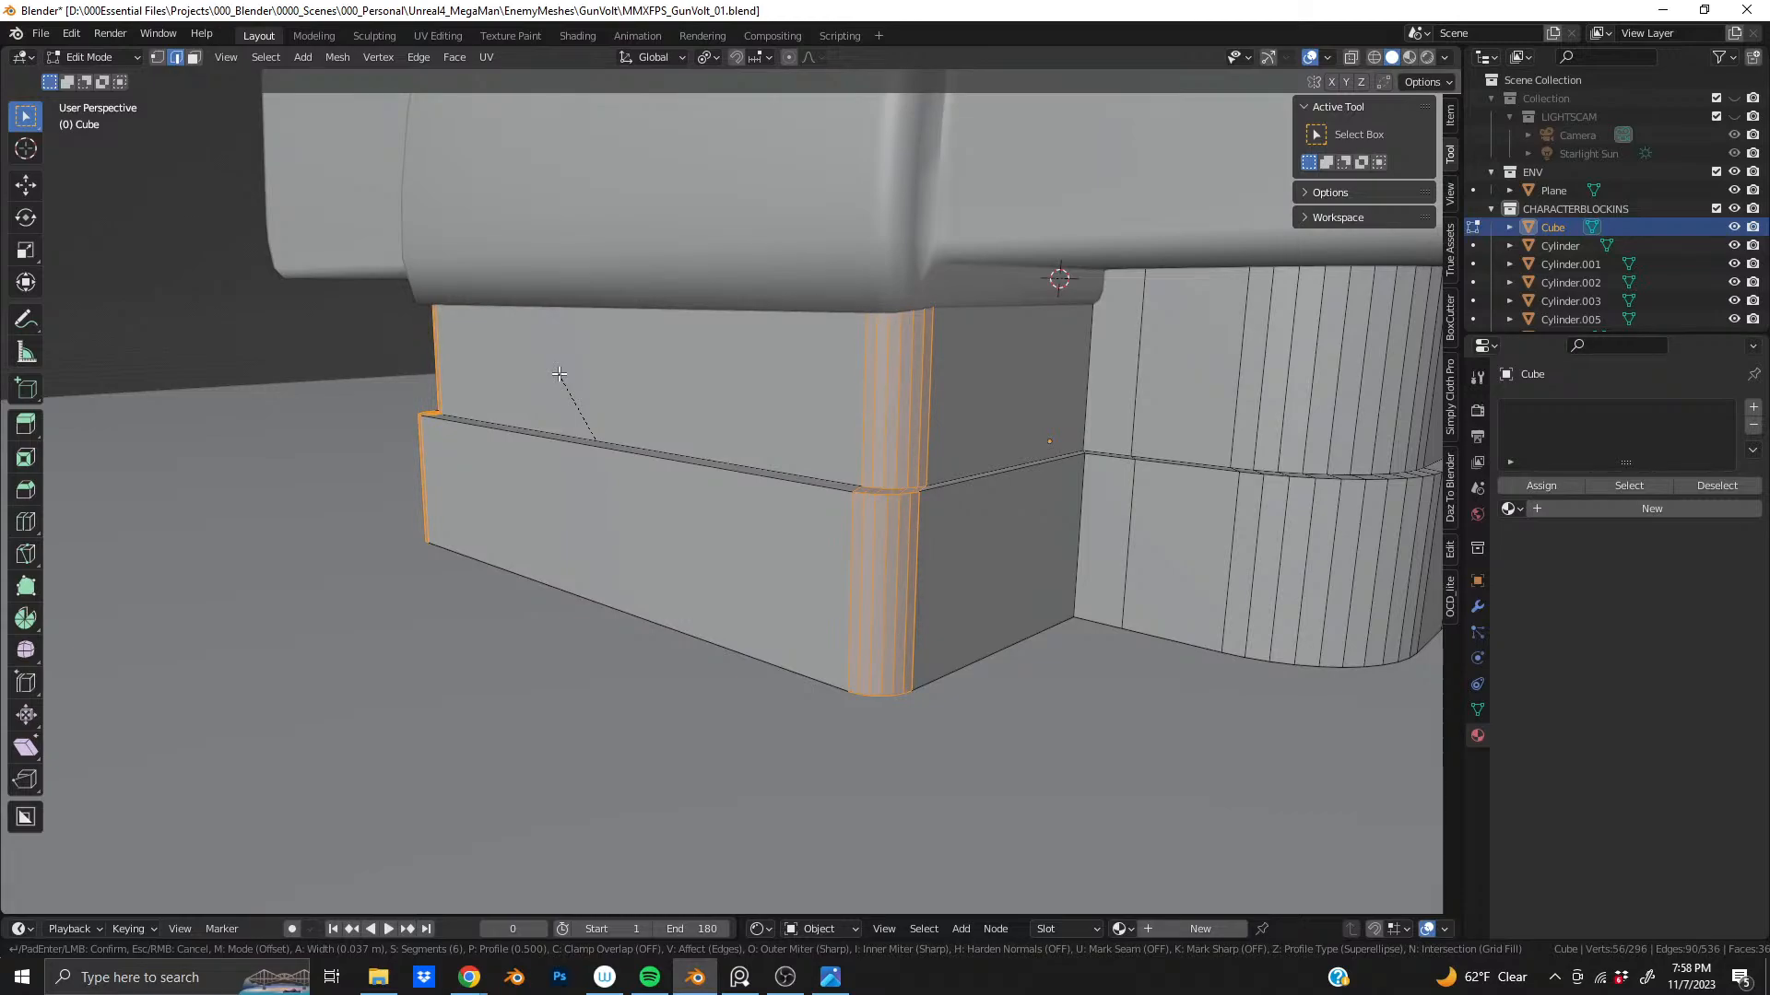
click(558, 374)
- Try scaling the front section's bottom edge loop to 0.965 along X, and undo the scaling
middle_drag(611, 414, 924, 442)
scroll(861, 506, down, 2)
shift+middle_drag(861, 506, 812, 376)
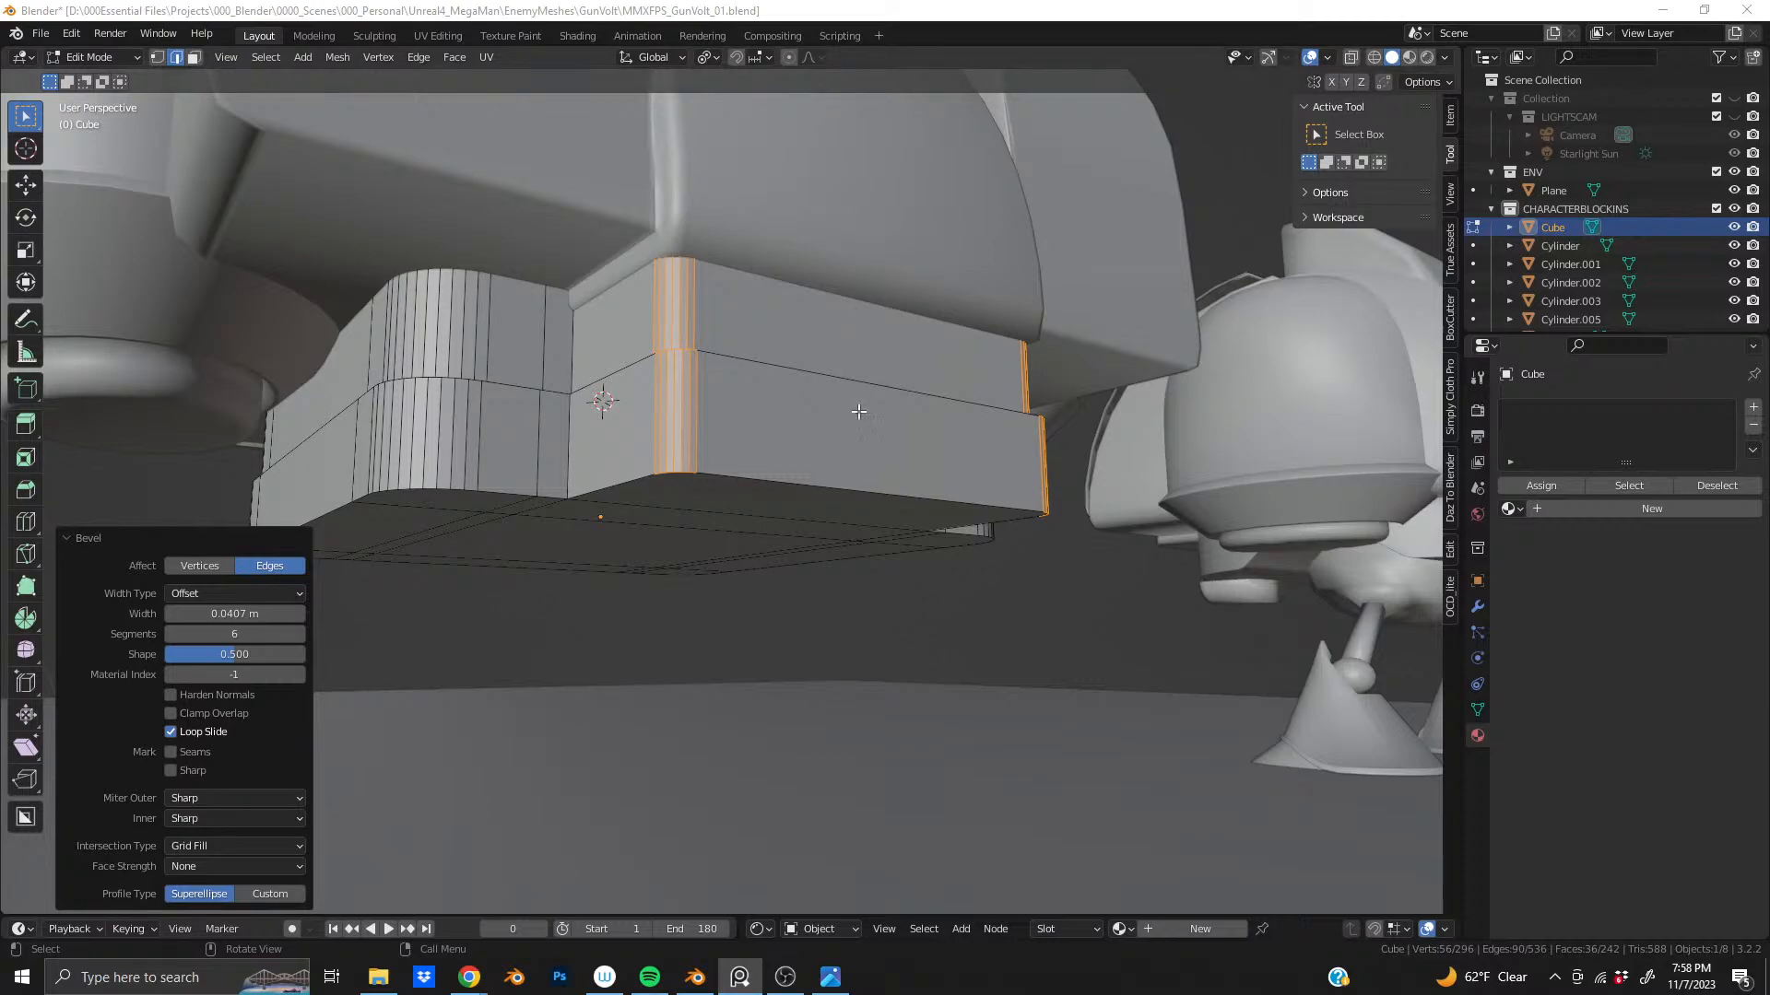
middle_drag(645, 350, 808, 447)
alt+click(617, 492)
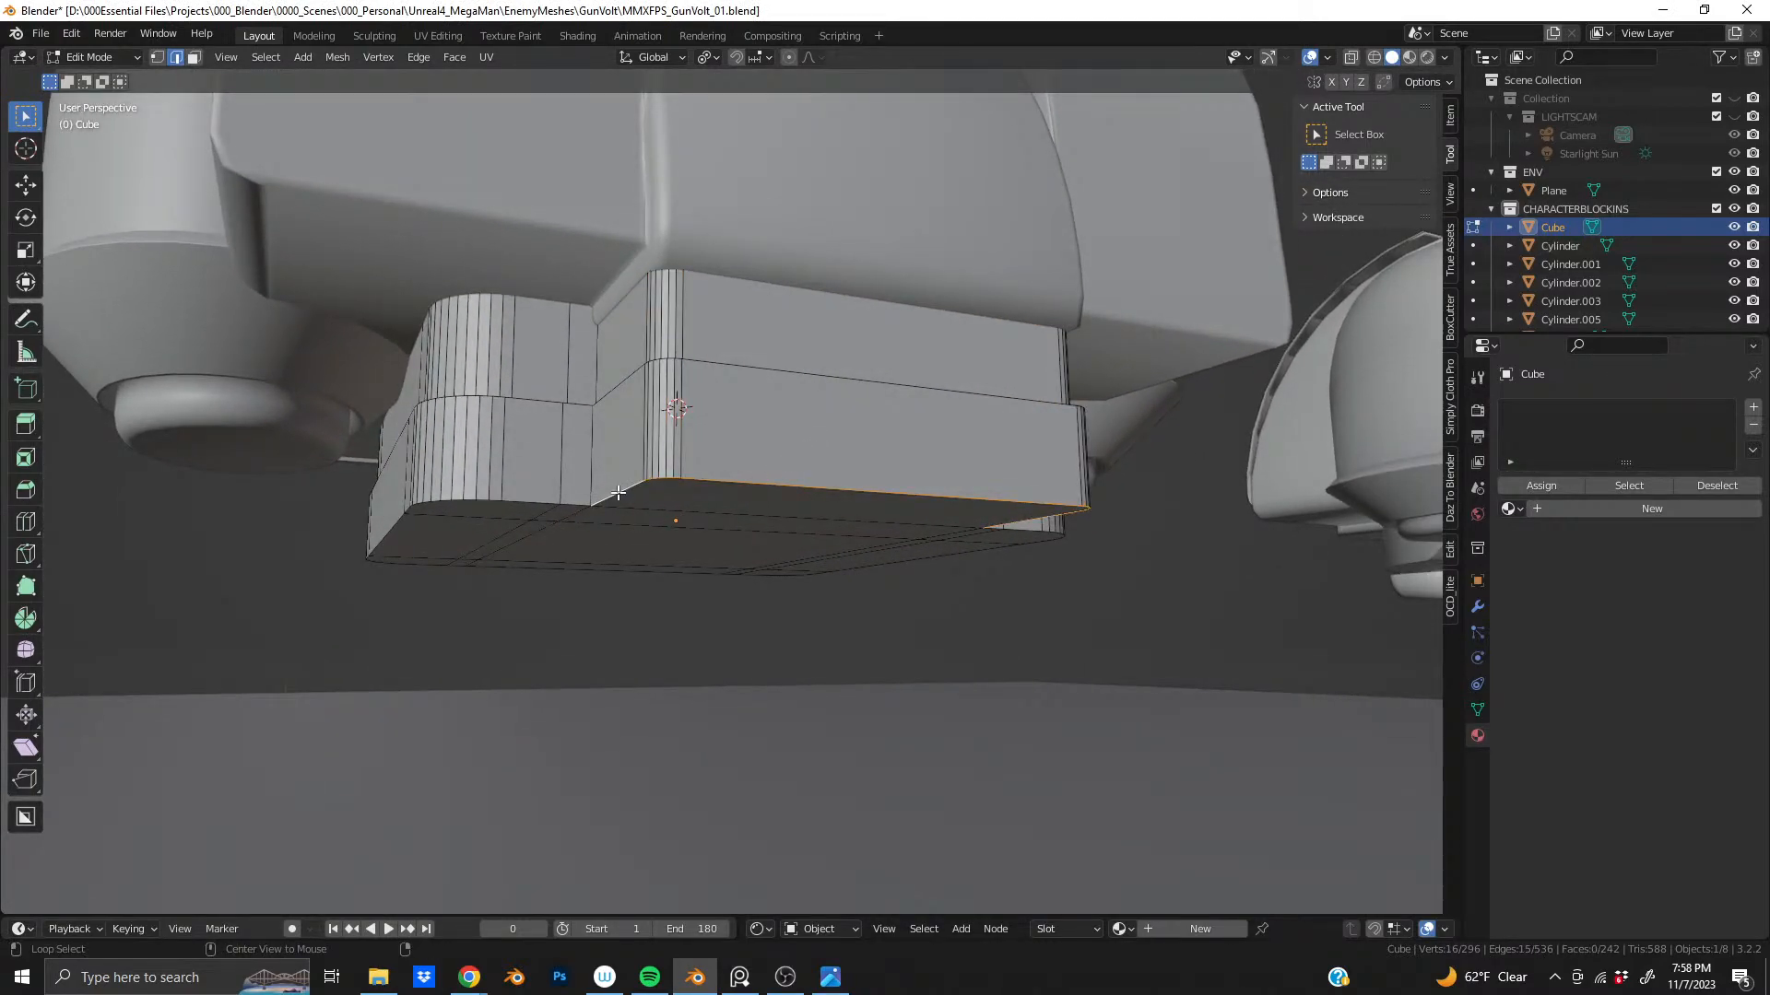
middle_drag(769, 461, 747, 500)
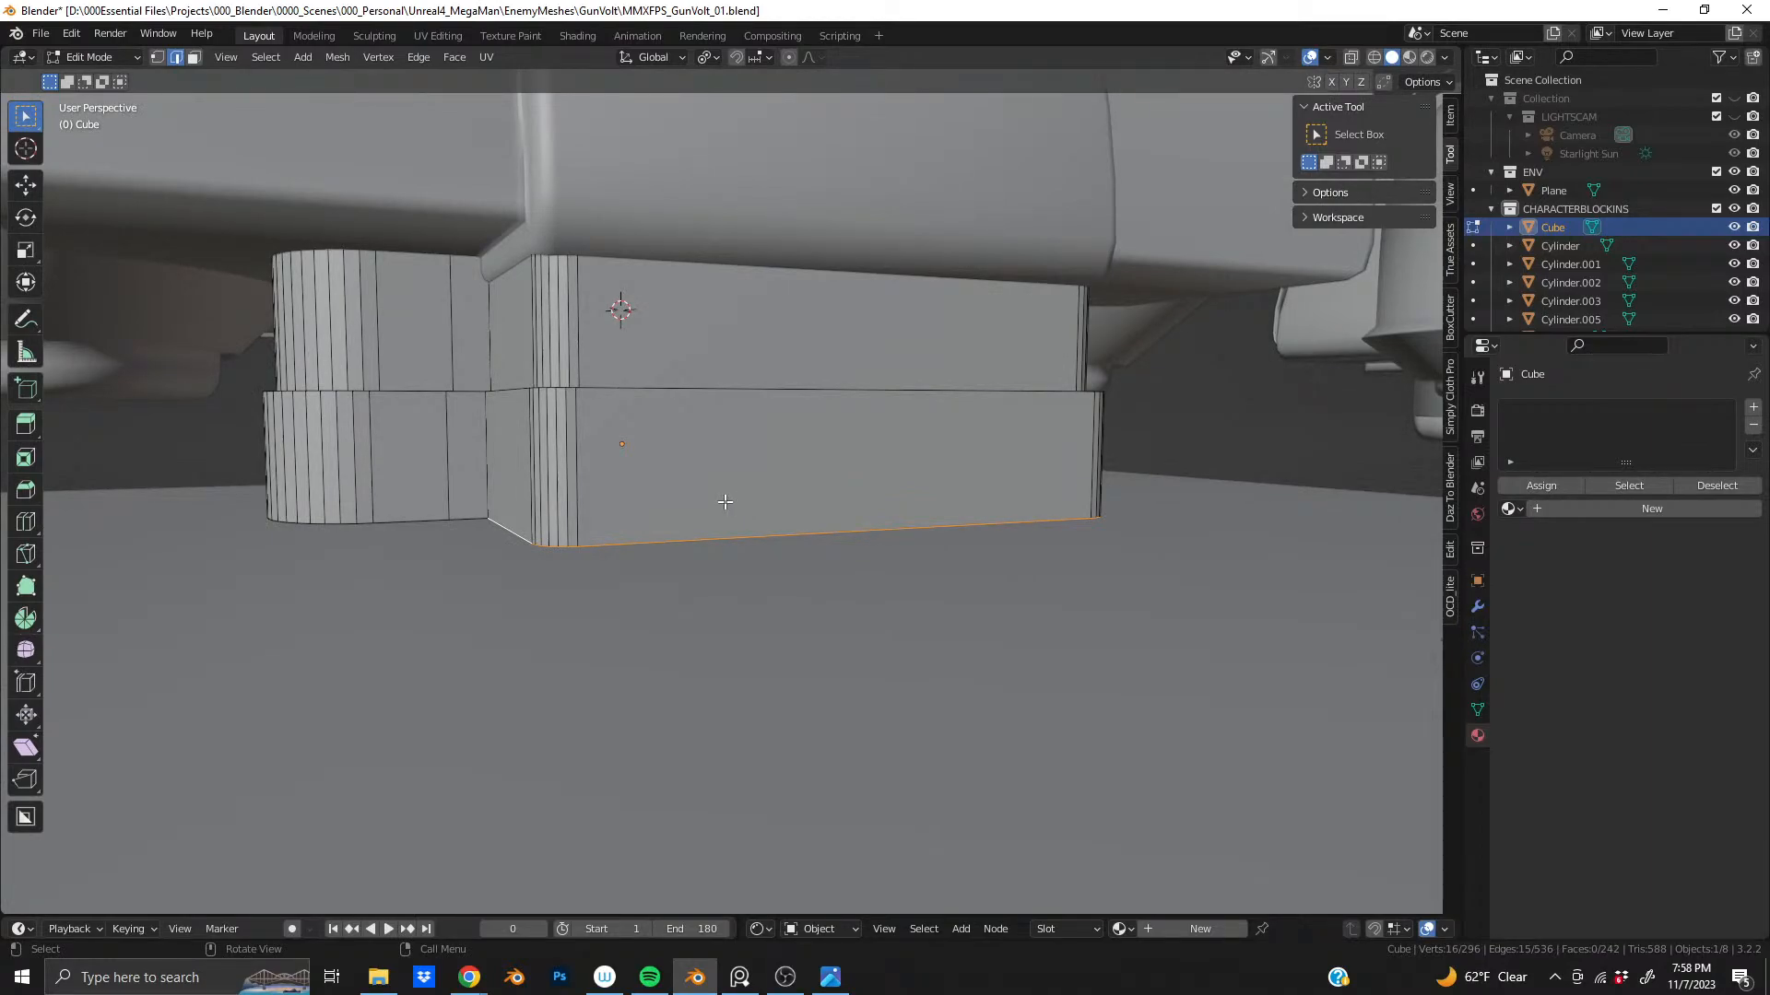
middle_drag(726, 501, 672, 495)
key(s)
key(x)
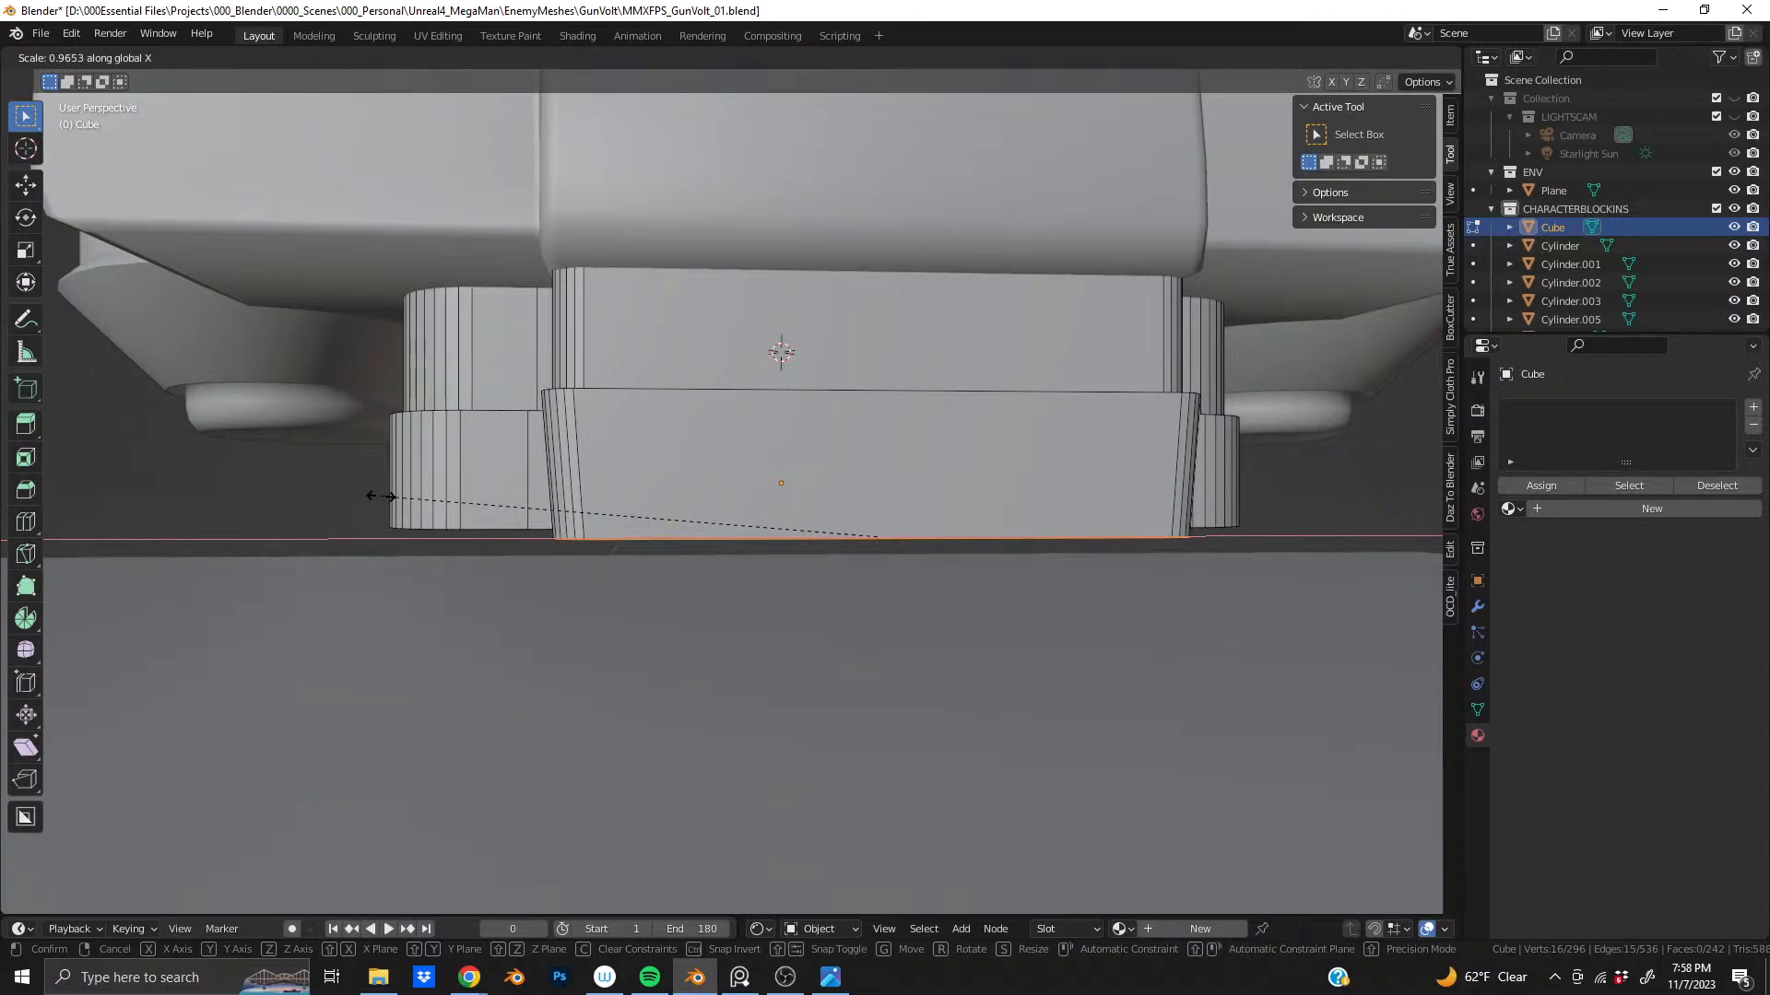
click(380, 496)
middle_drag(415, 498, 657, 469)
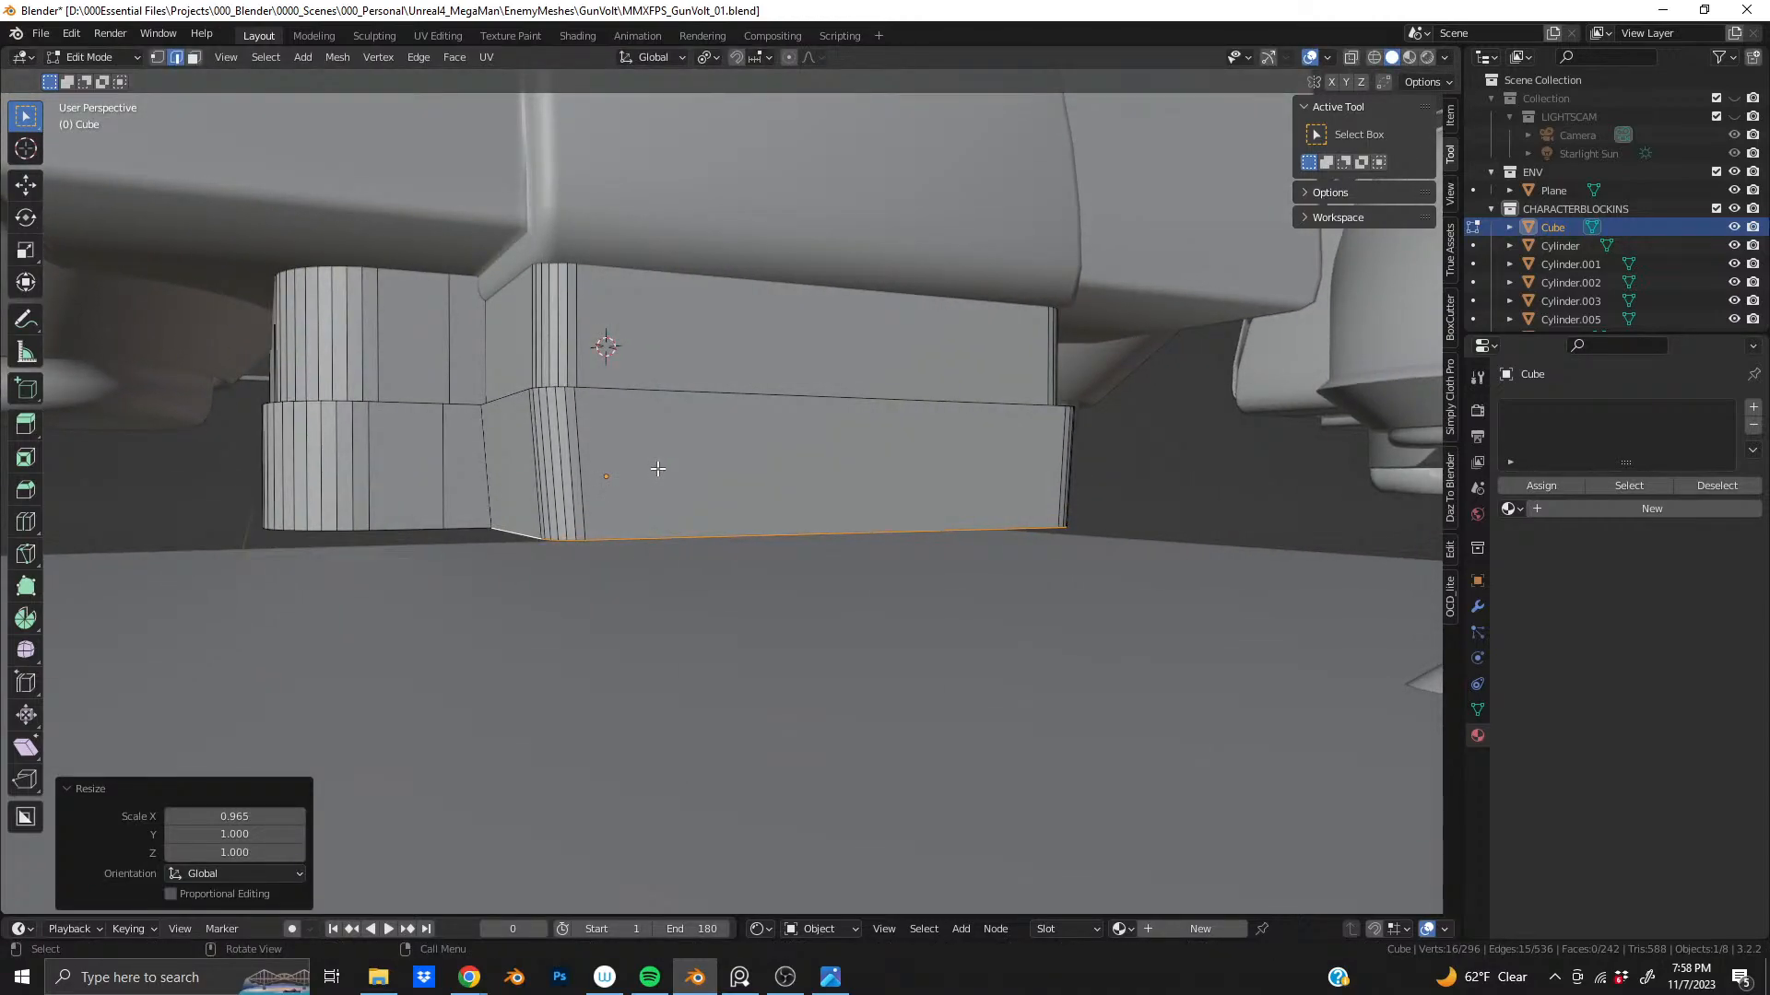
key(ctrl+z)
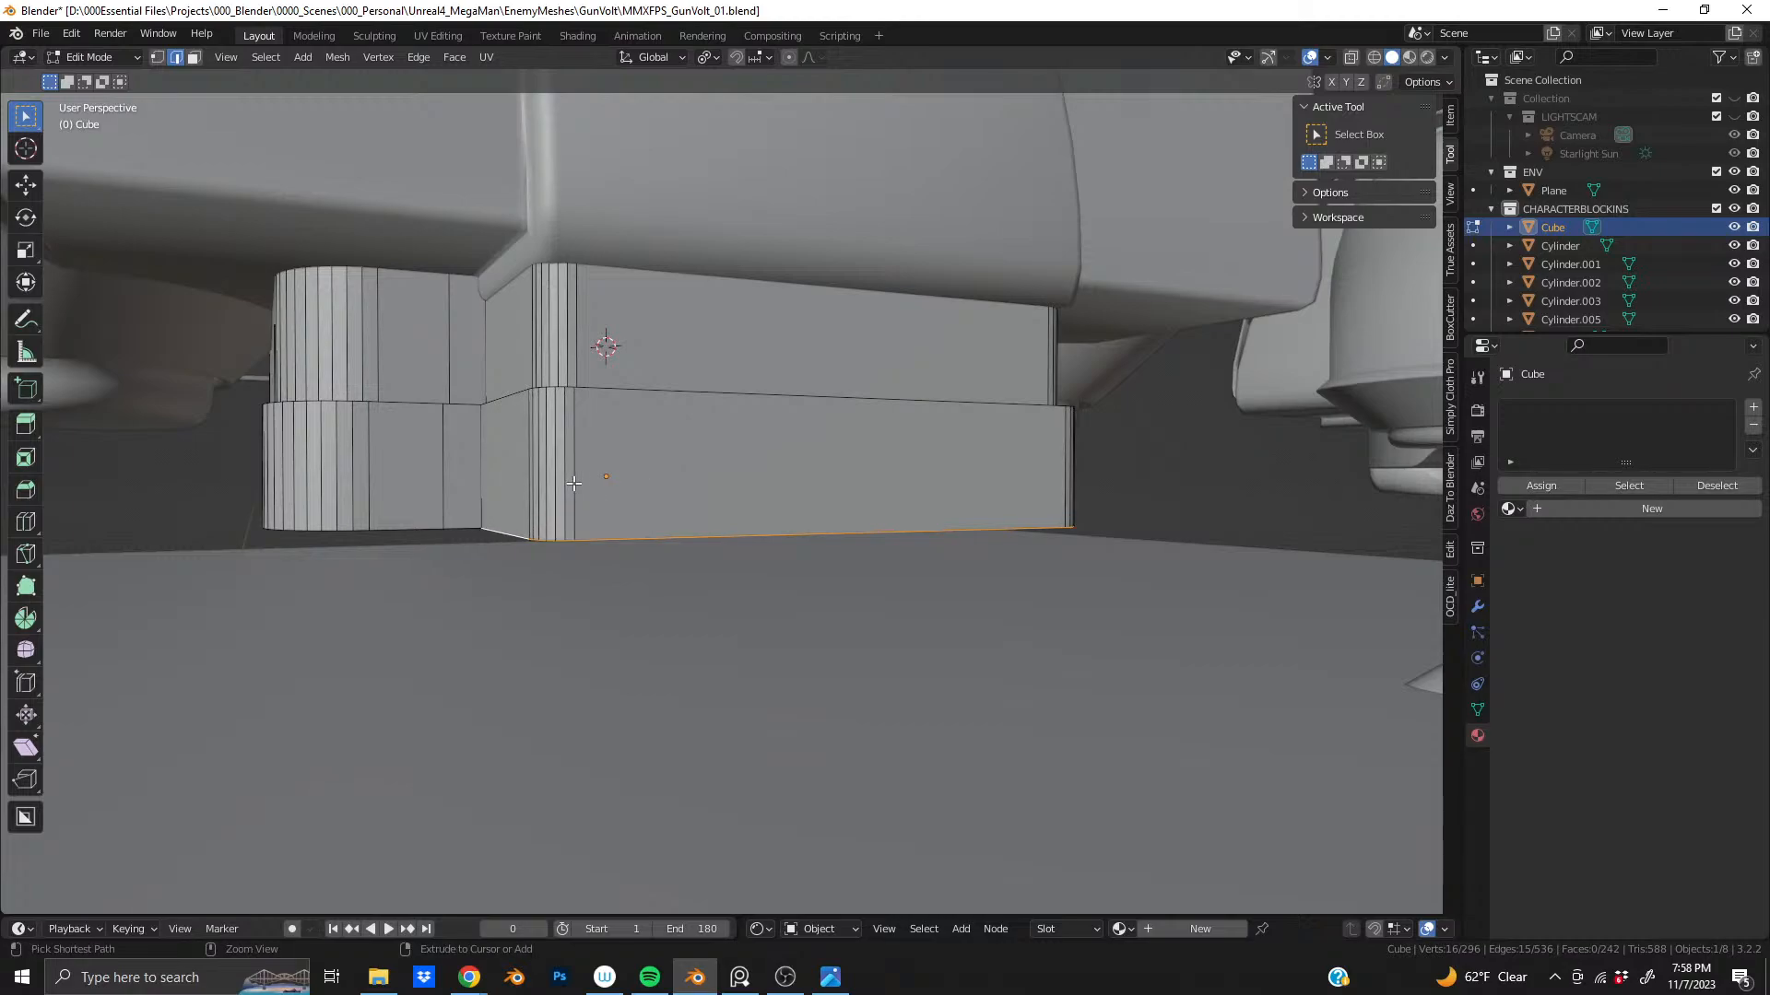
- Add one horizontal loop cut around the lower band, slid toward its bottom edge with a factor of about 0.554
key(ctrl+r)
click(573, 483)
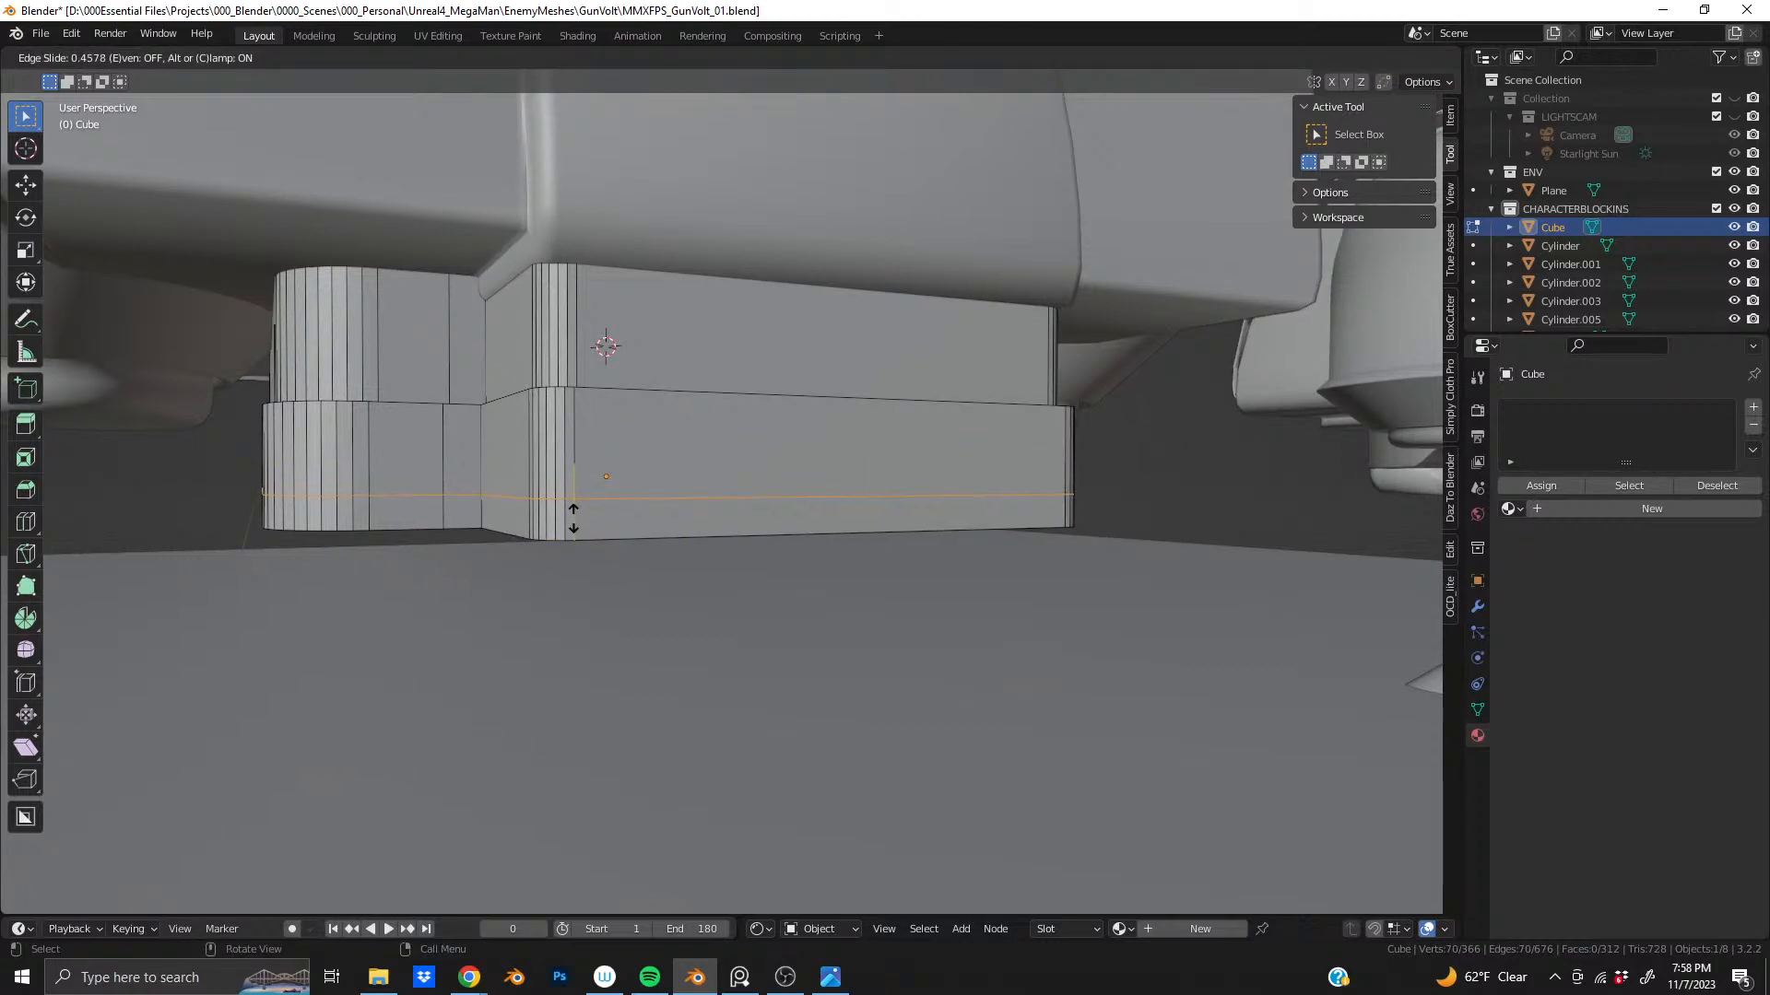
click(573, 524)
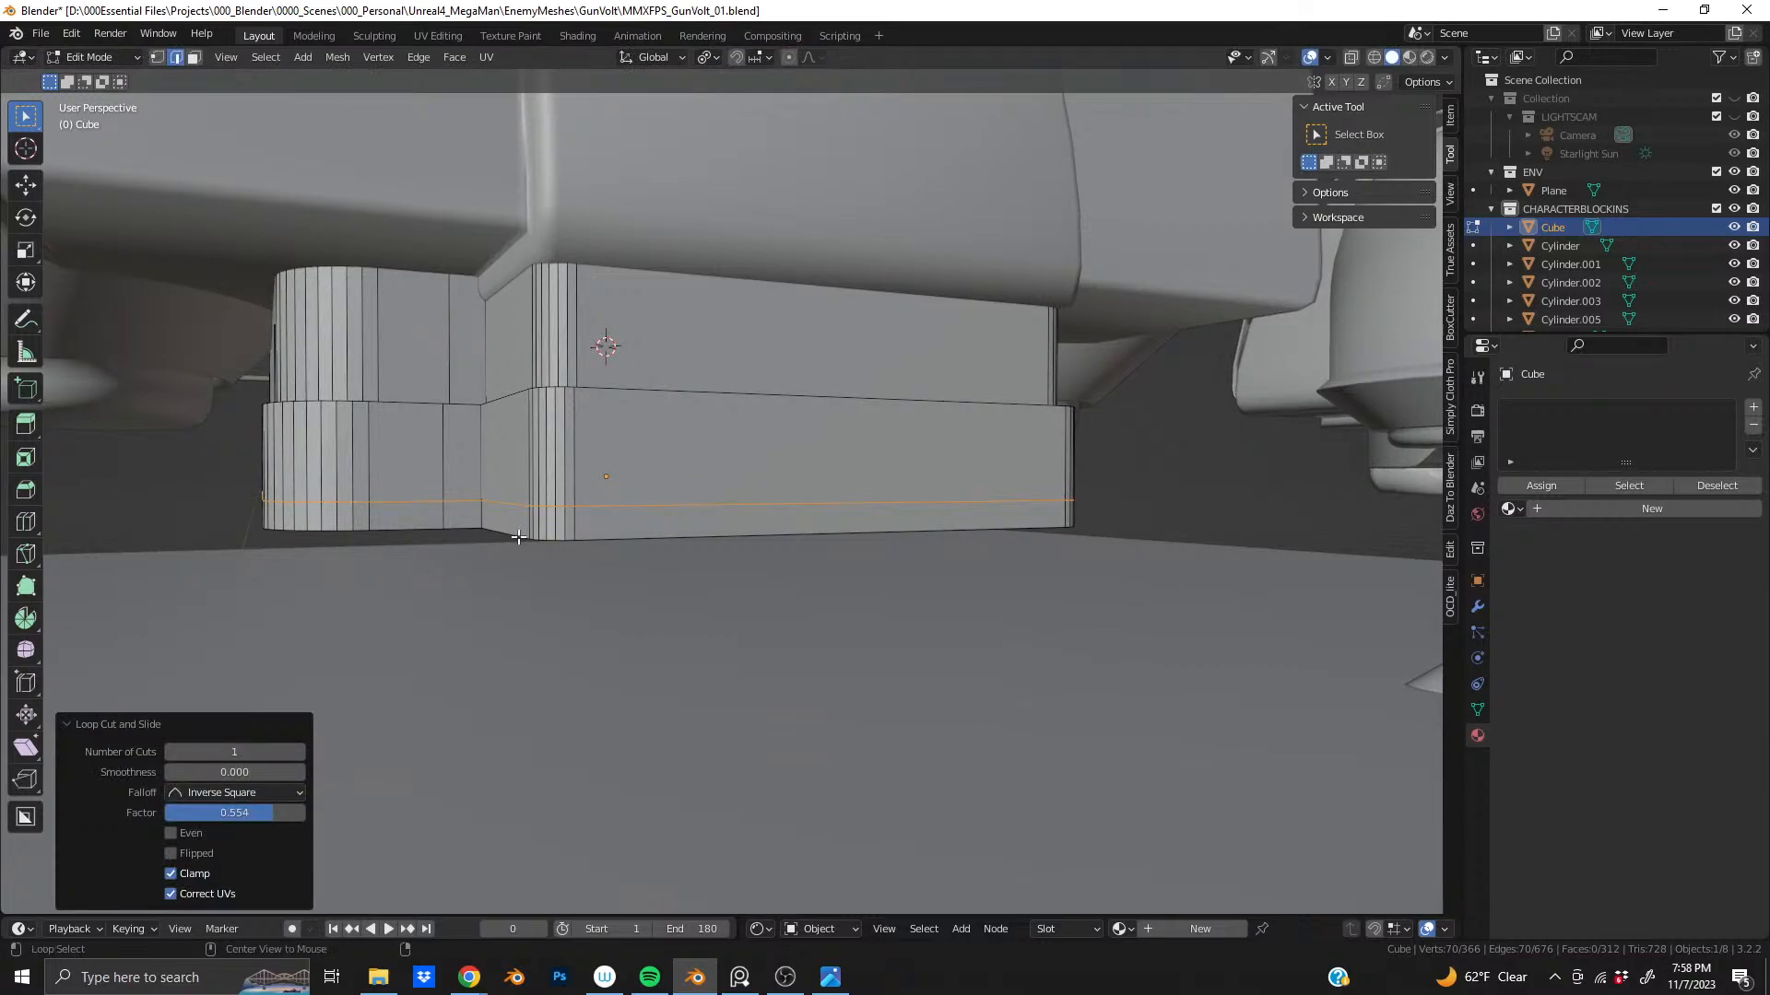
- Select the front section's bottom edge loop and scale it to 0.984 along X
alt+click(509, 535)
key(s)
key(x)
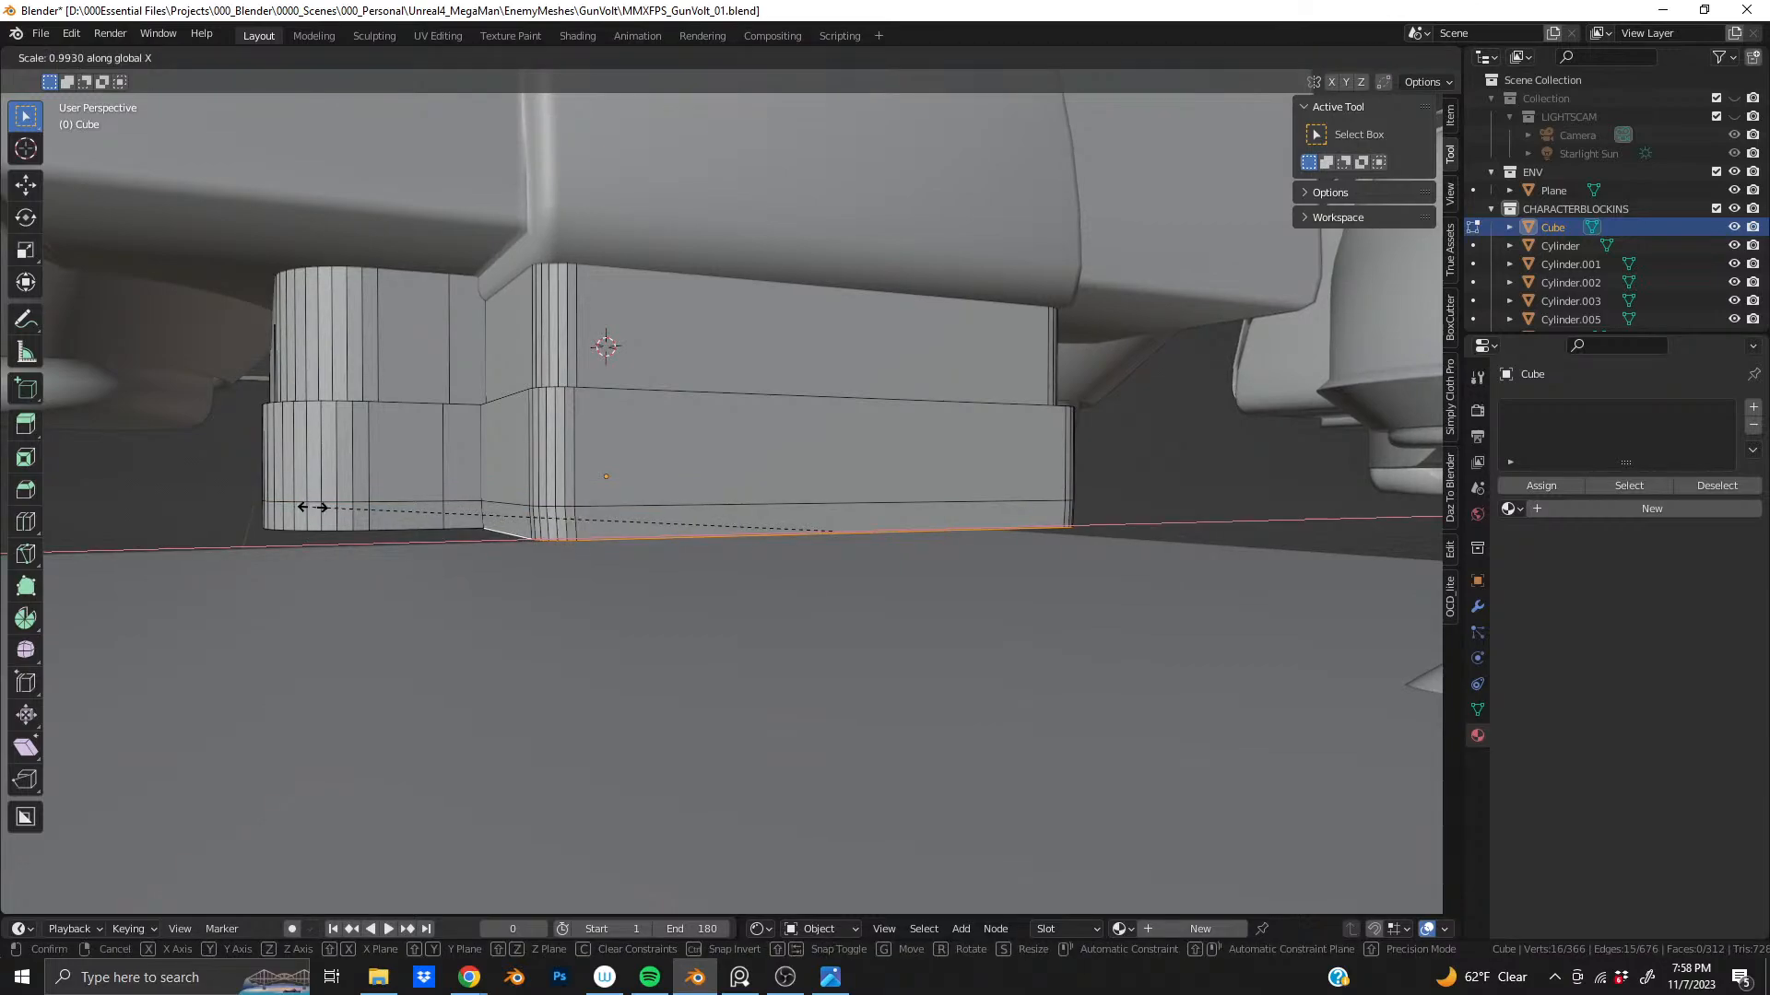
click(317, 508)
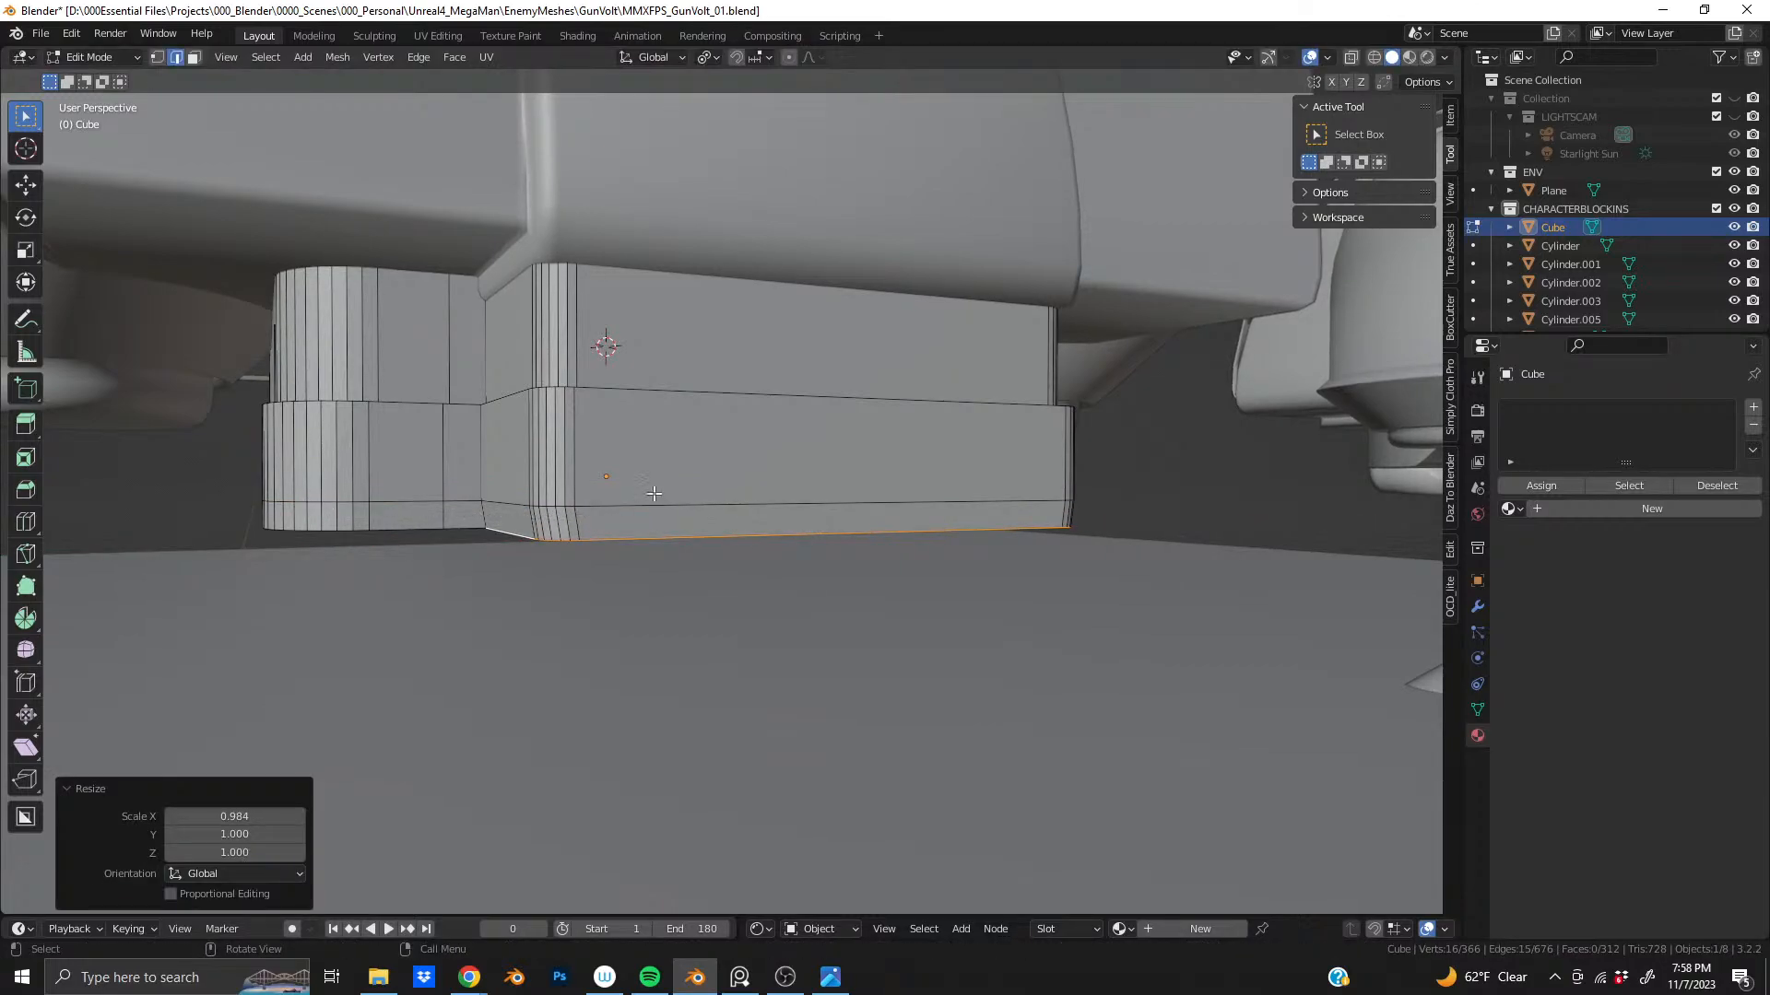
- Try narrowing the bottom edge loop further along X by a factor of about 0.98, and undo it
middle_drag(653, 494, 553, 476)
key(s)
key(x)
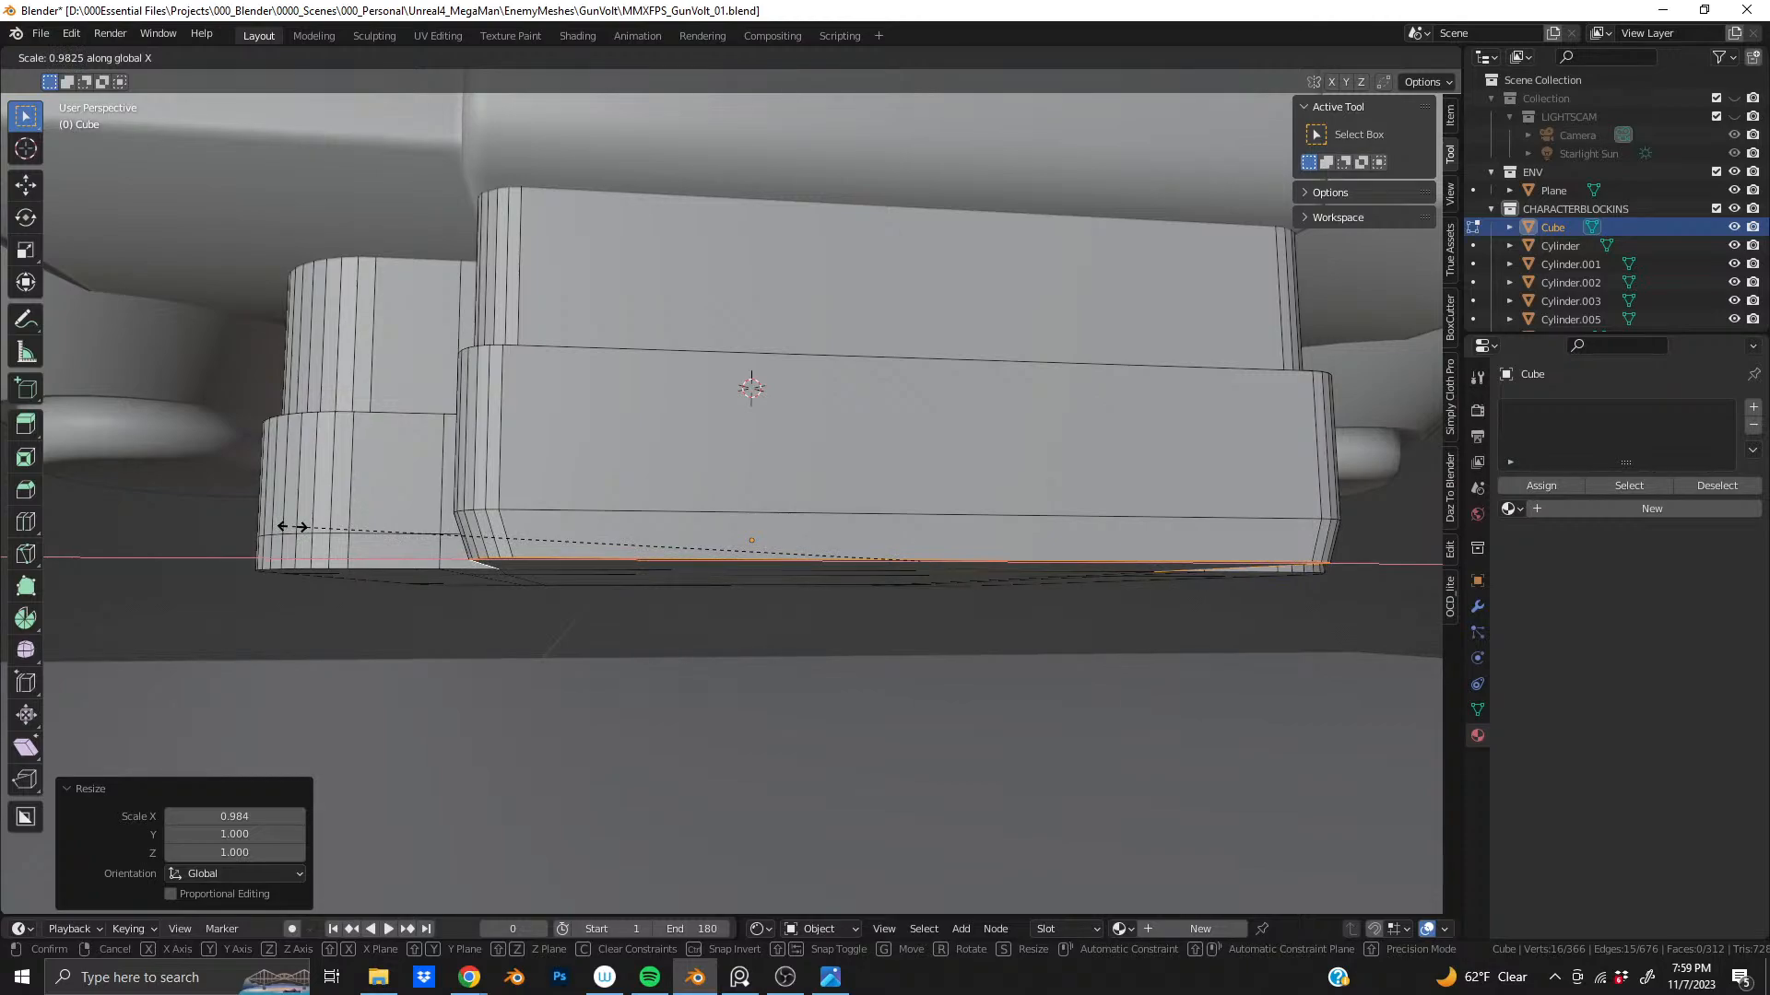
click(293, 526)
key(ctrl+z)
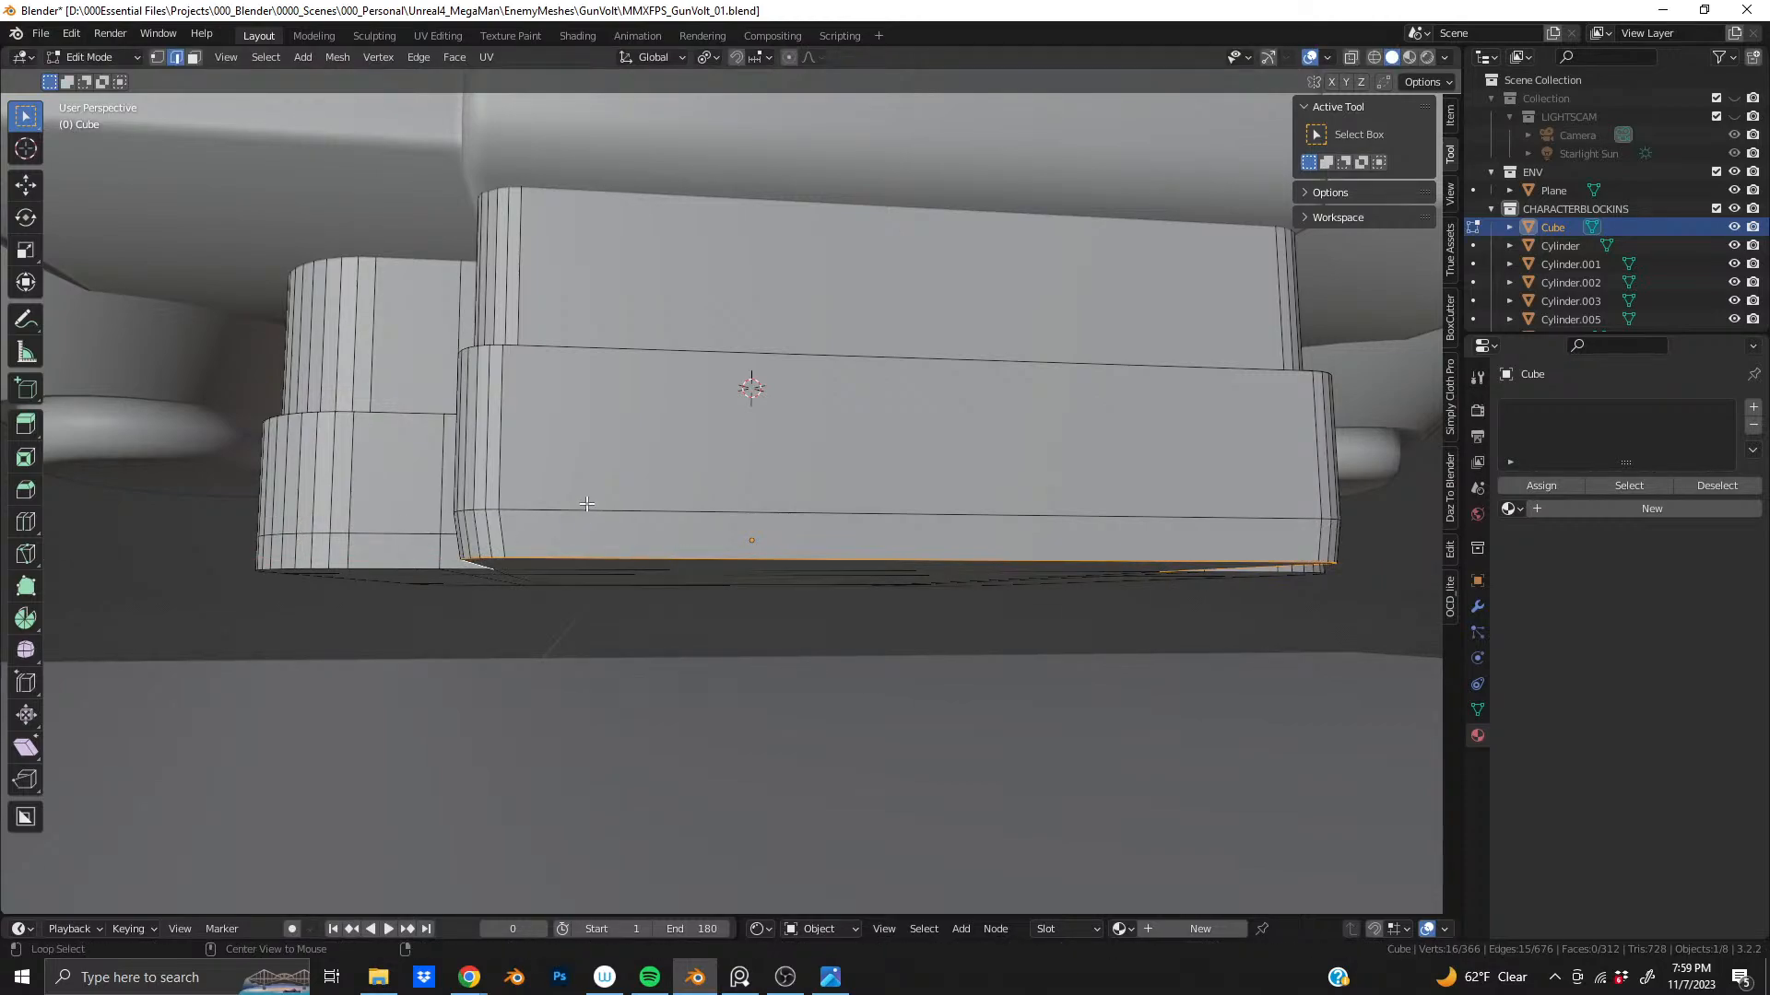
- Select the lower band's horizontal edge loop and move it up about 0.035 m along Z
alt+click(586, 512)
key(g)
key(z)
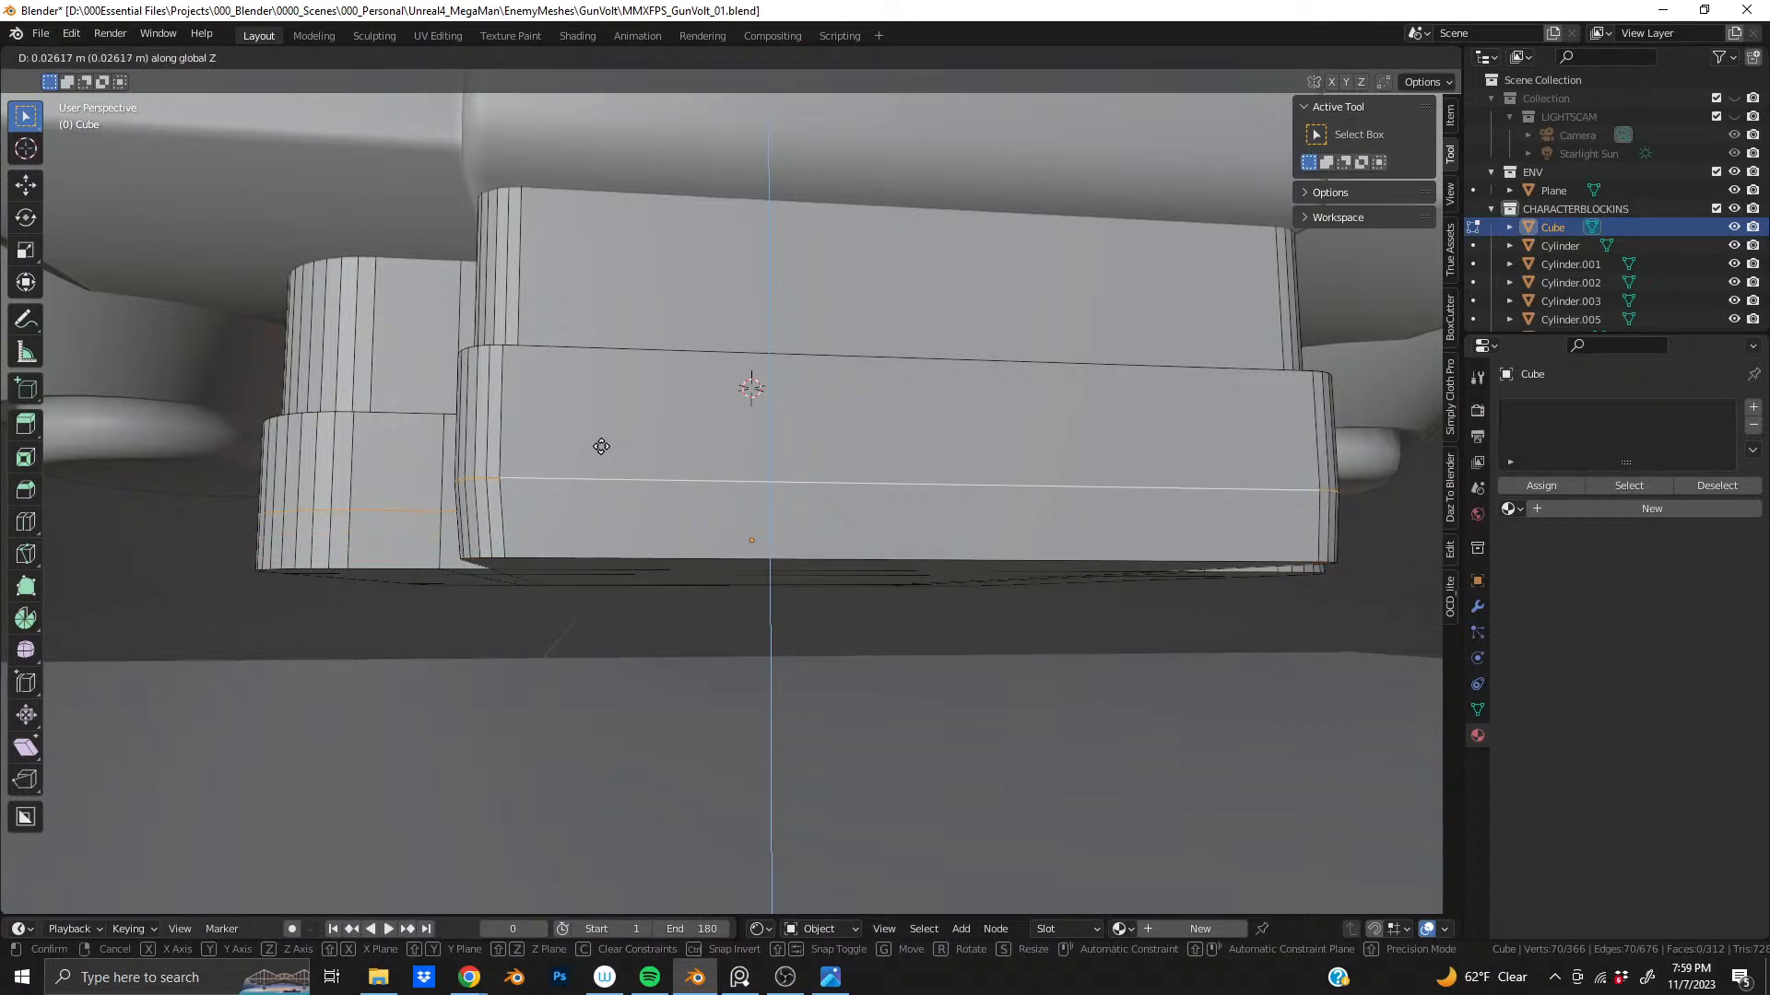
click(600, 445)
- Select the front section's bottom edge loop again and scale it to 0.974 along X
middle_drag(600, 445, 431, 538)
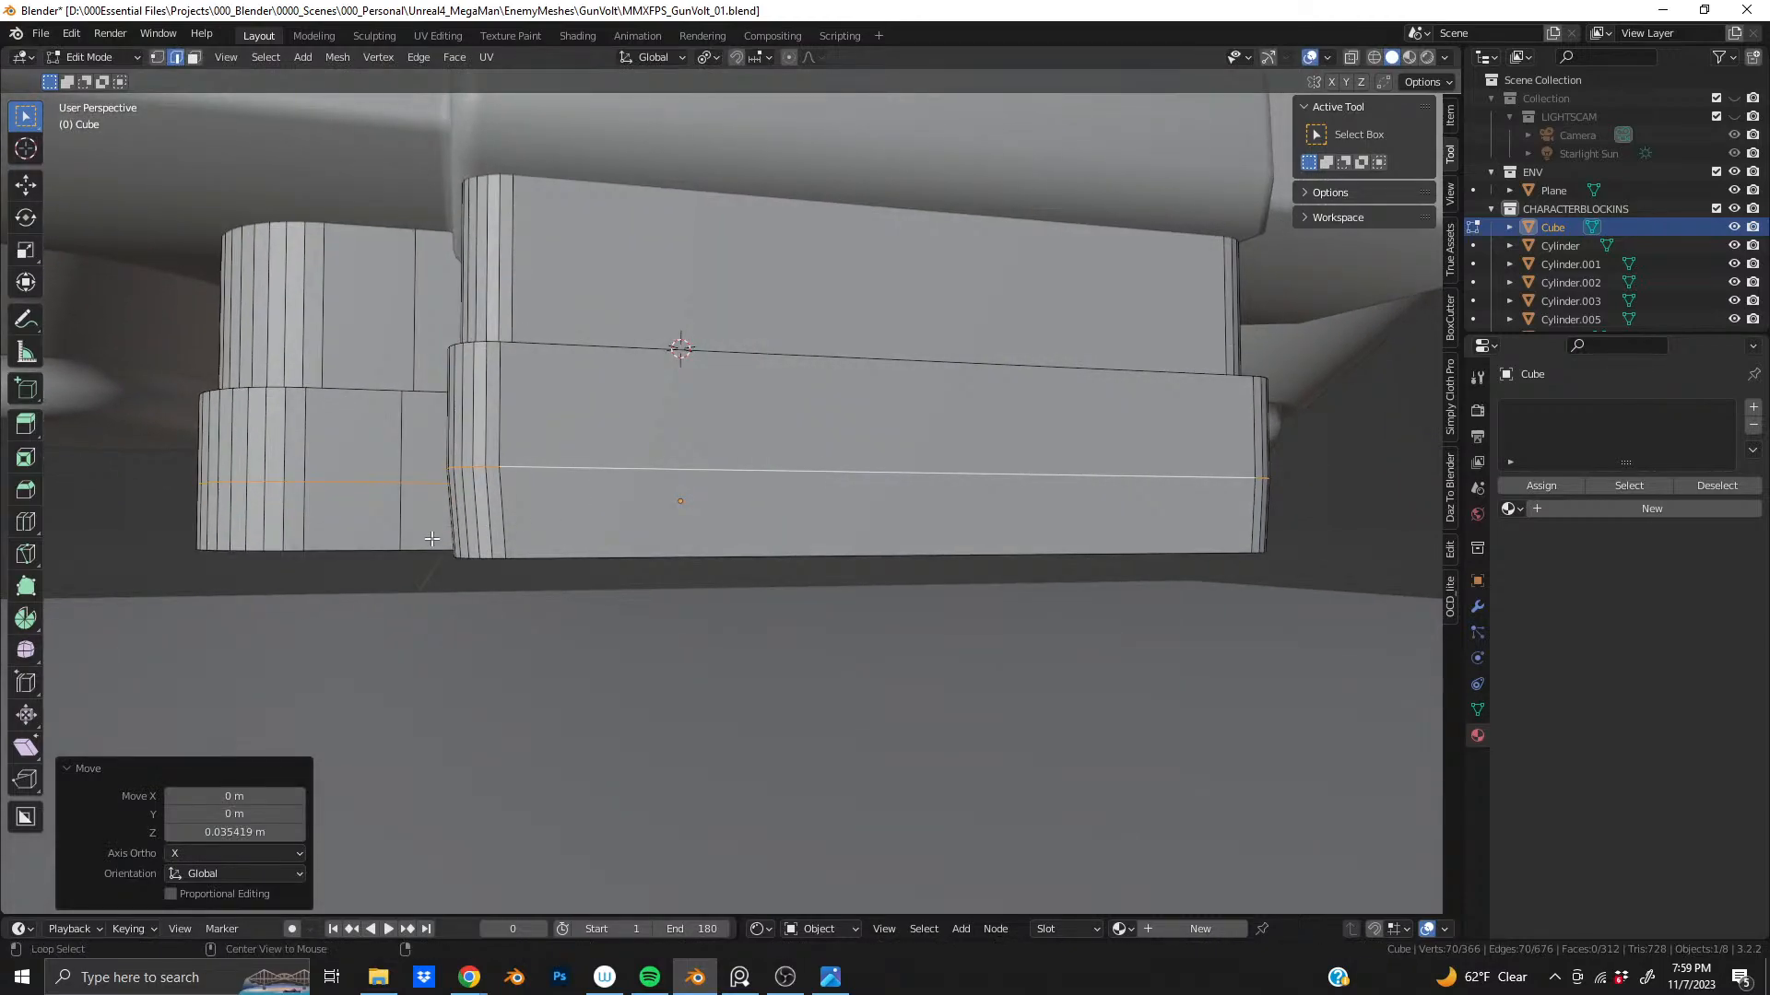
alt+click(521, 555)
key(s)
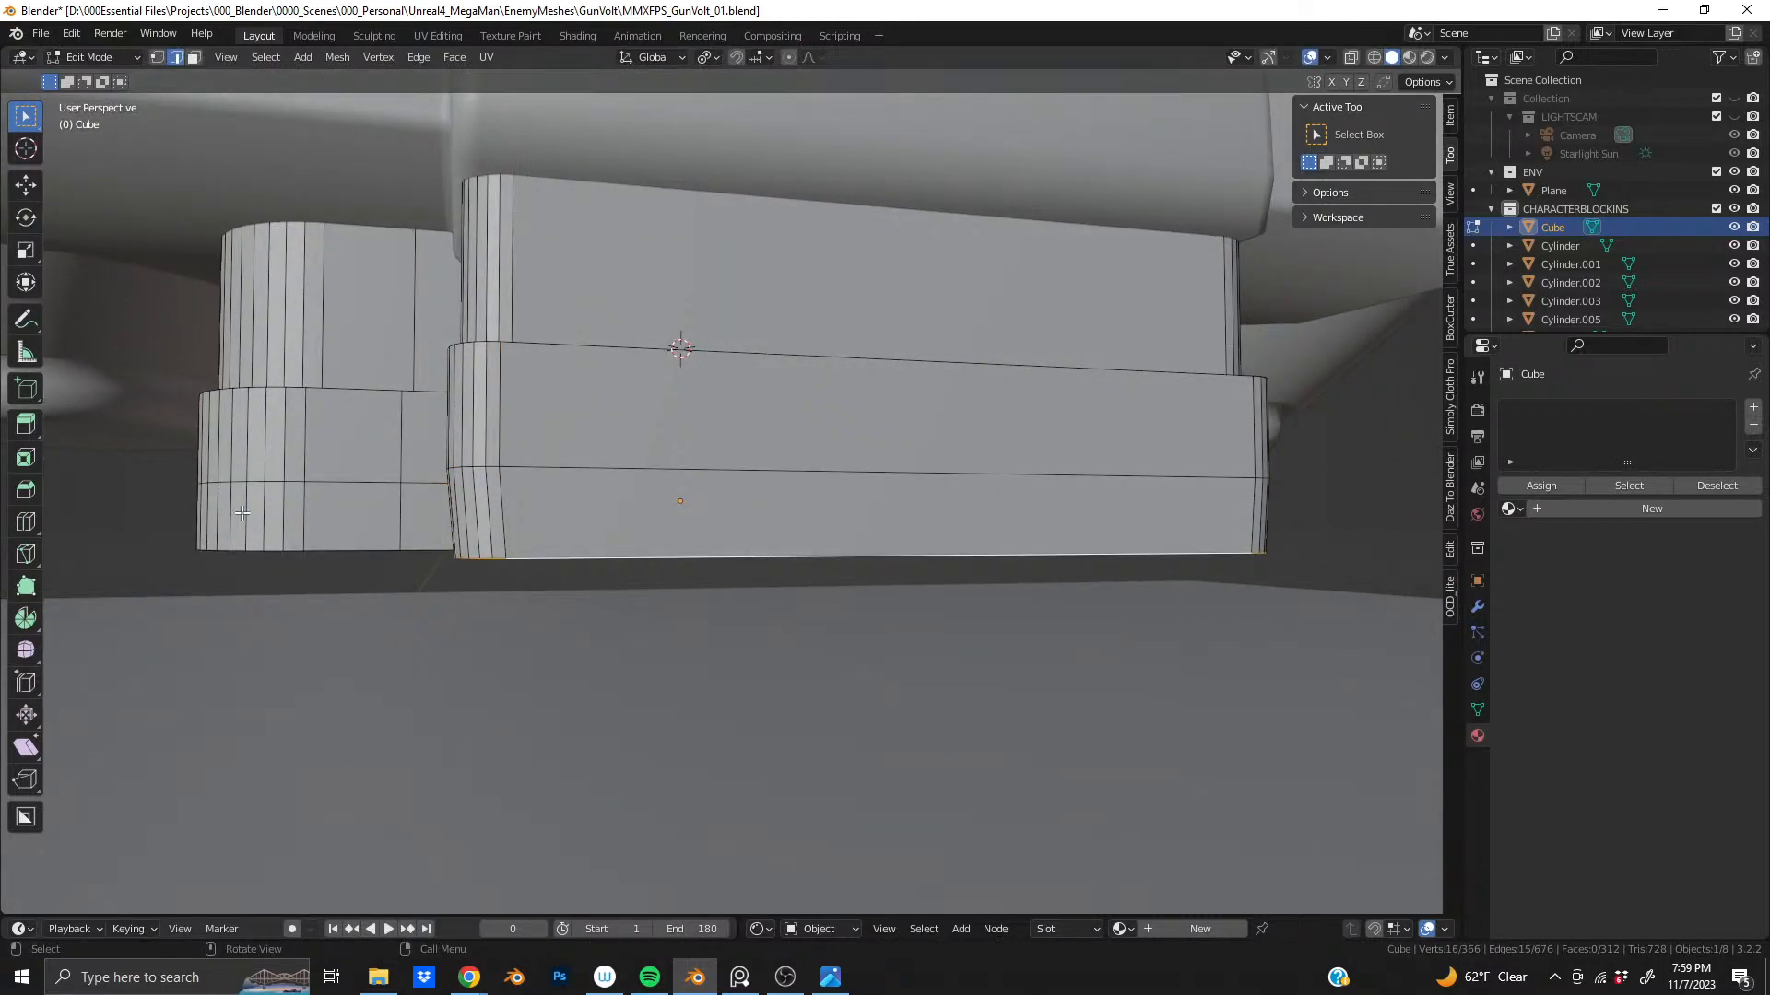
key(x)
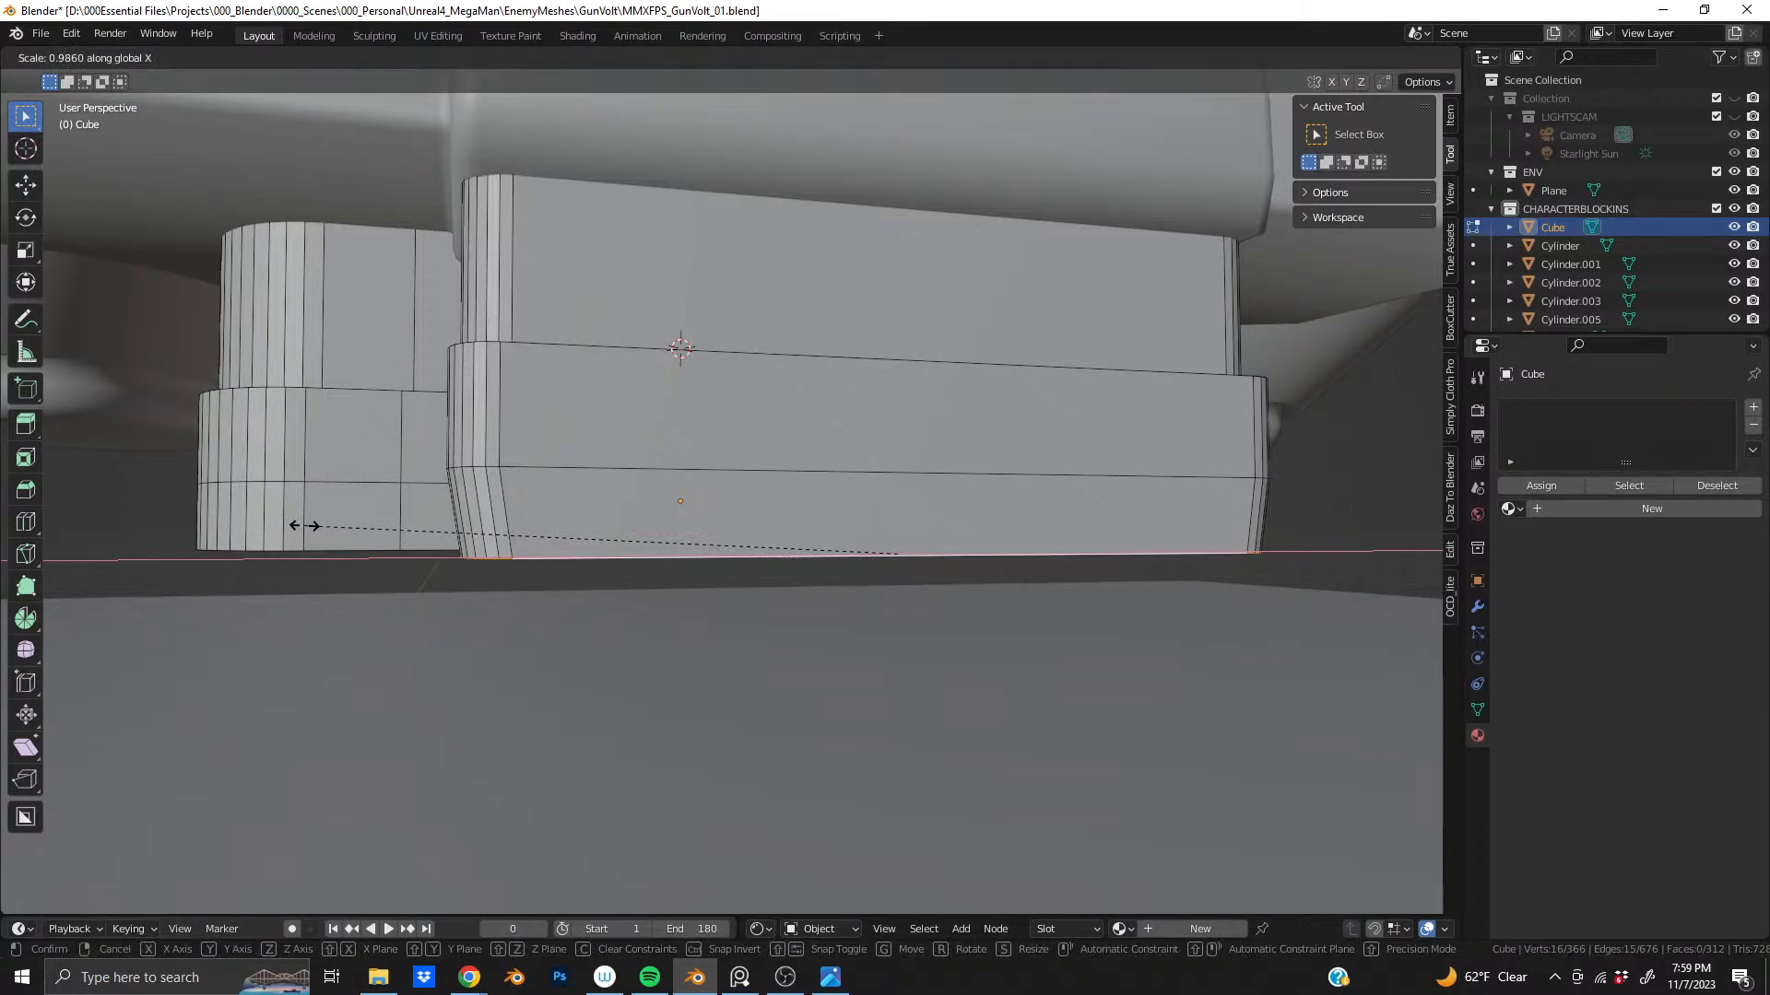
click(311, 526)
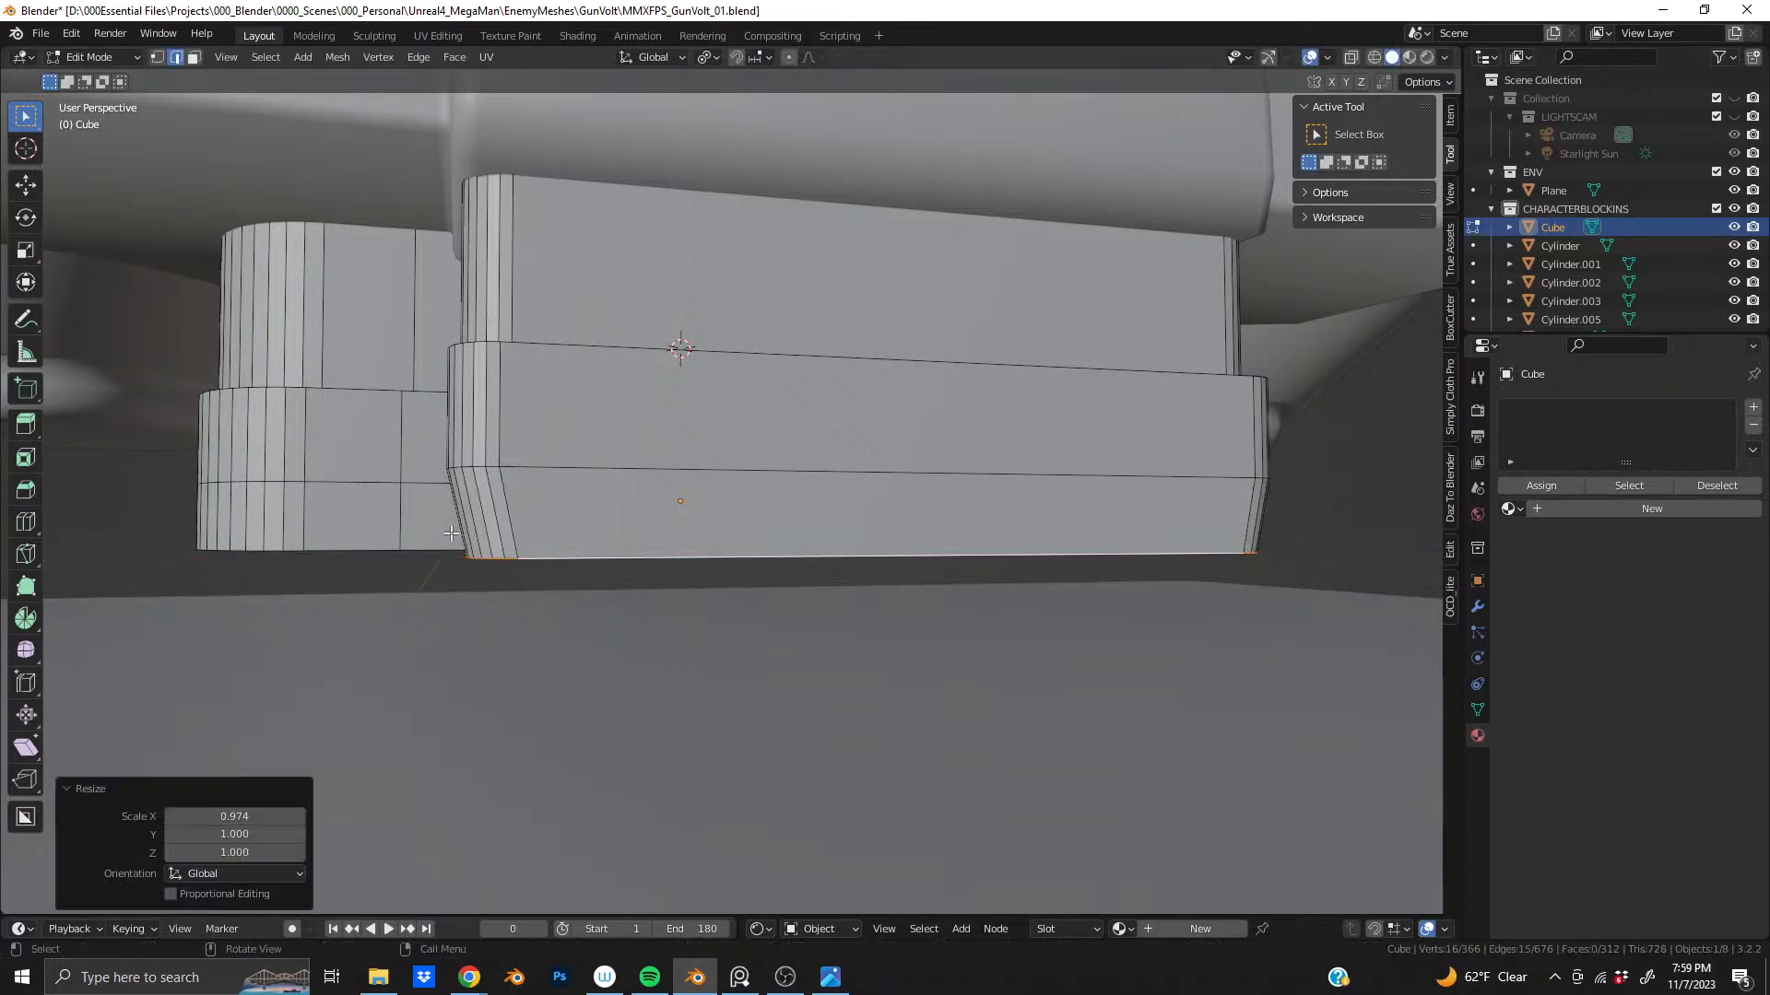
- Add a centred horizontal loop cut between the lower band's existing loop and its bottom edge
key(ctrl+r)
click(505, 532)
right_click(505, 532)
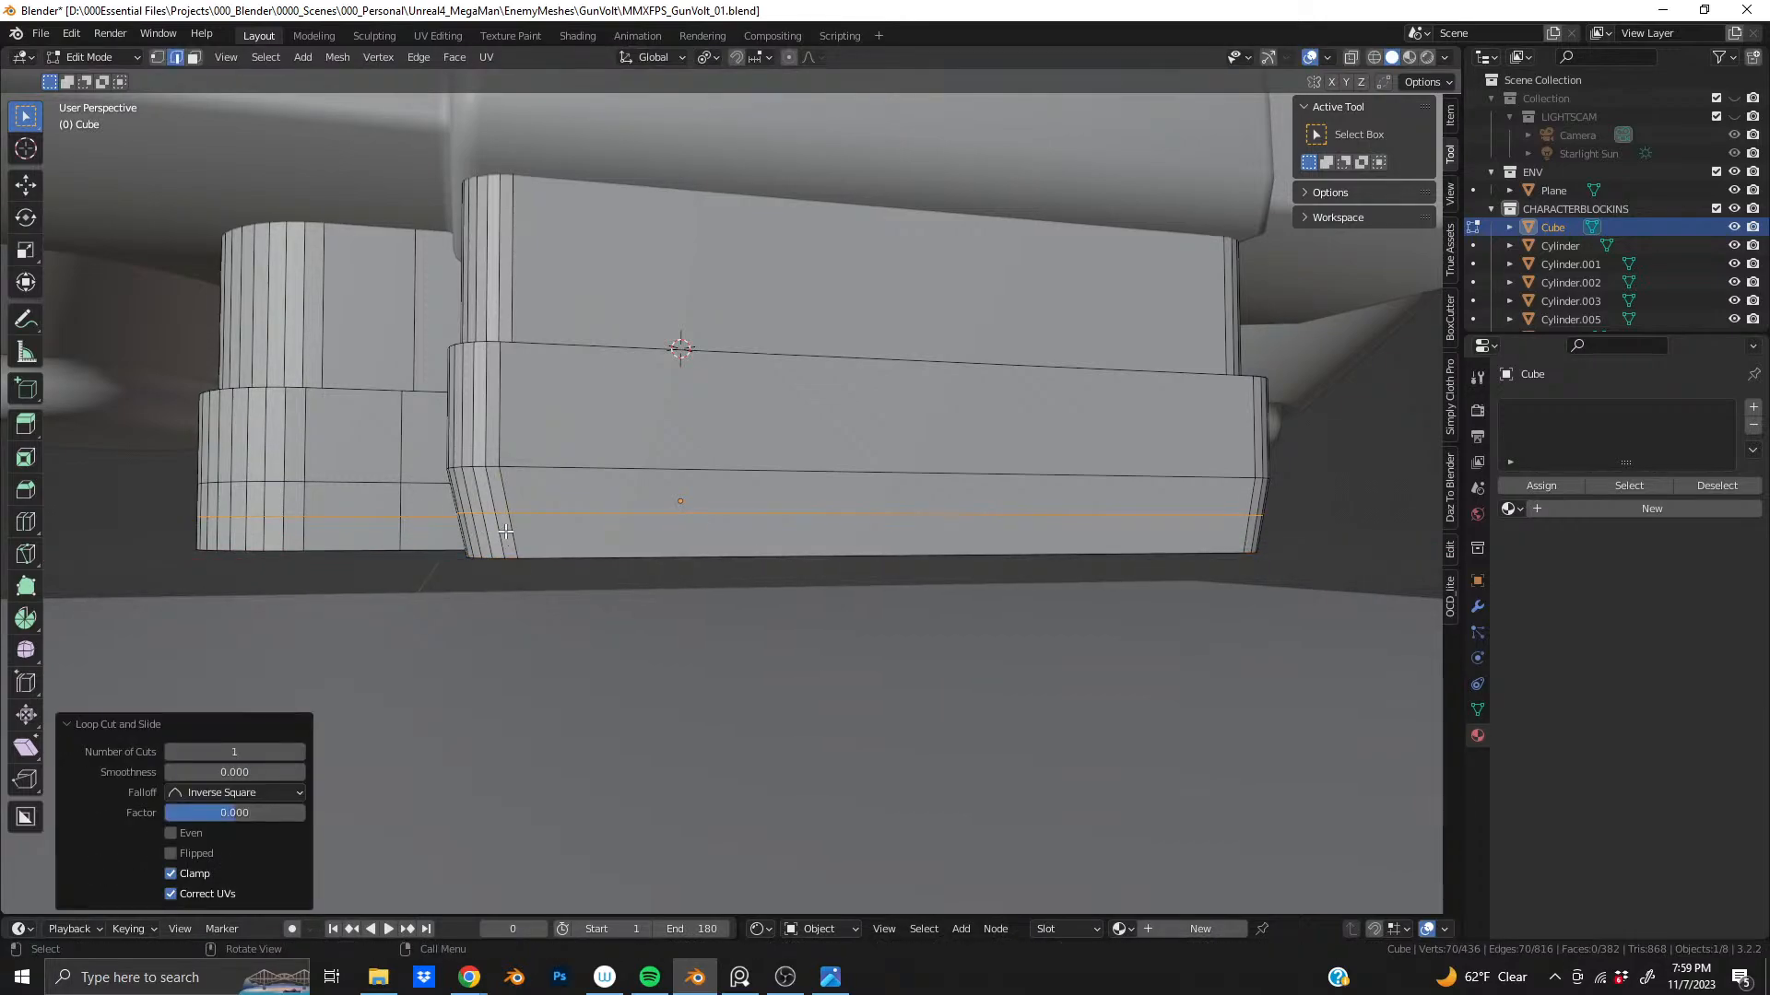
- Using X-ray, deselect the rear part of the new loop so only its edges around the front section stay selected
shift+click(527, 510)
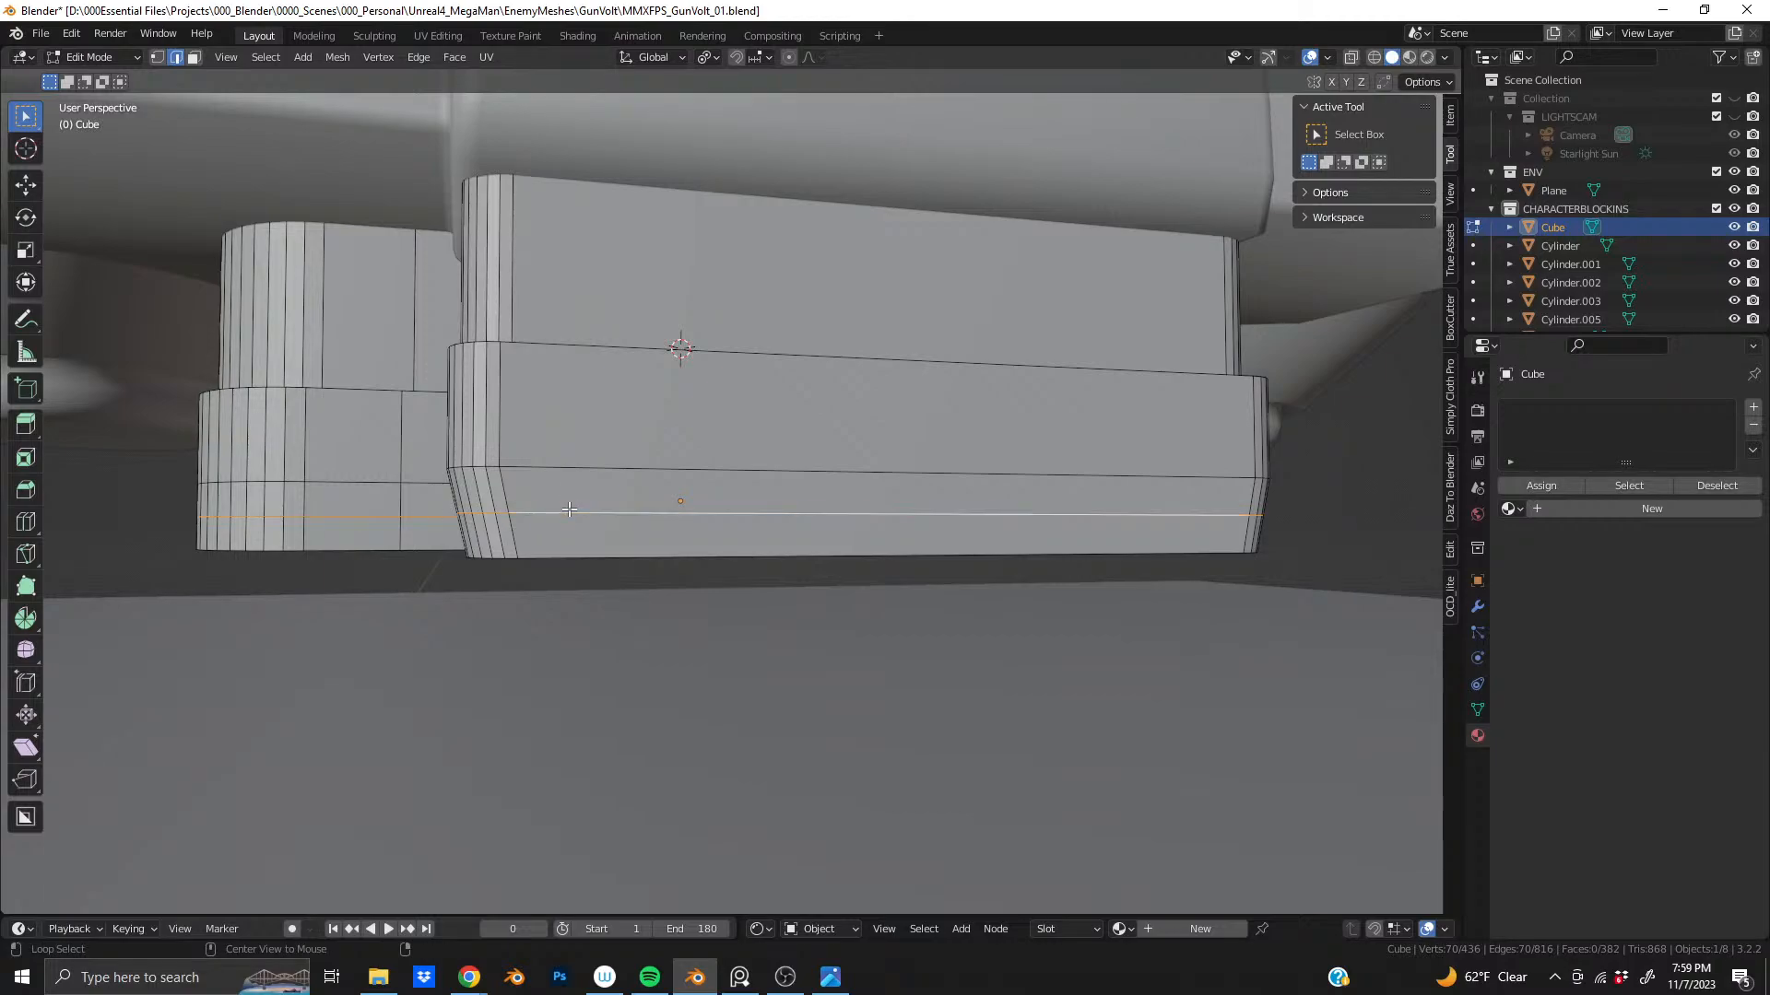
middle_drag(527, 509, 334, 522)
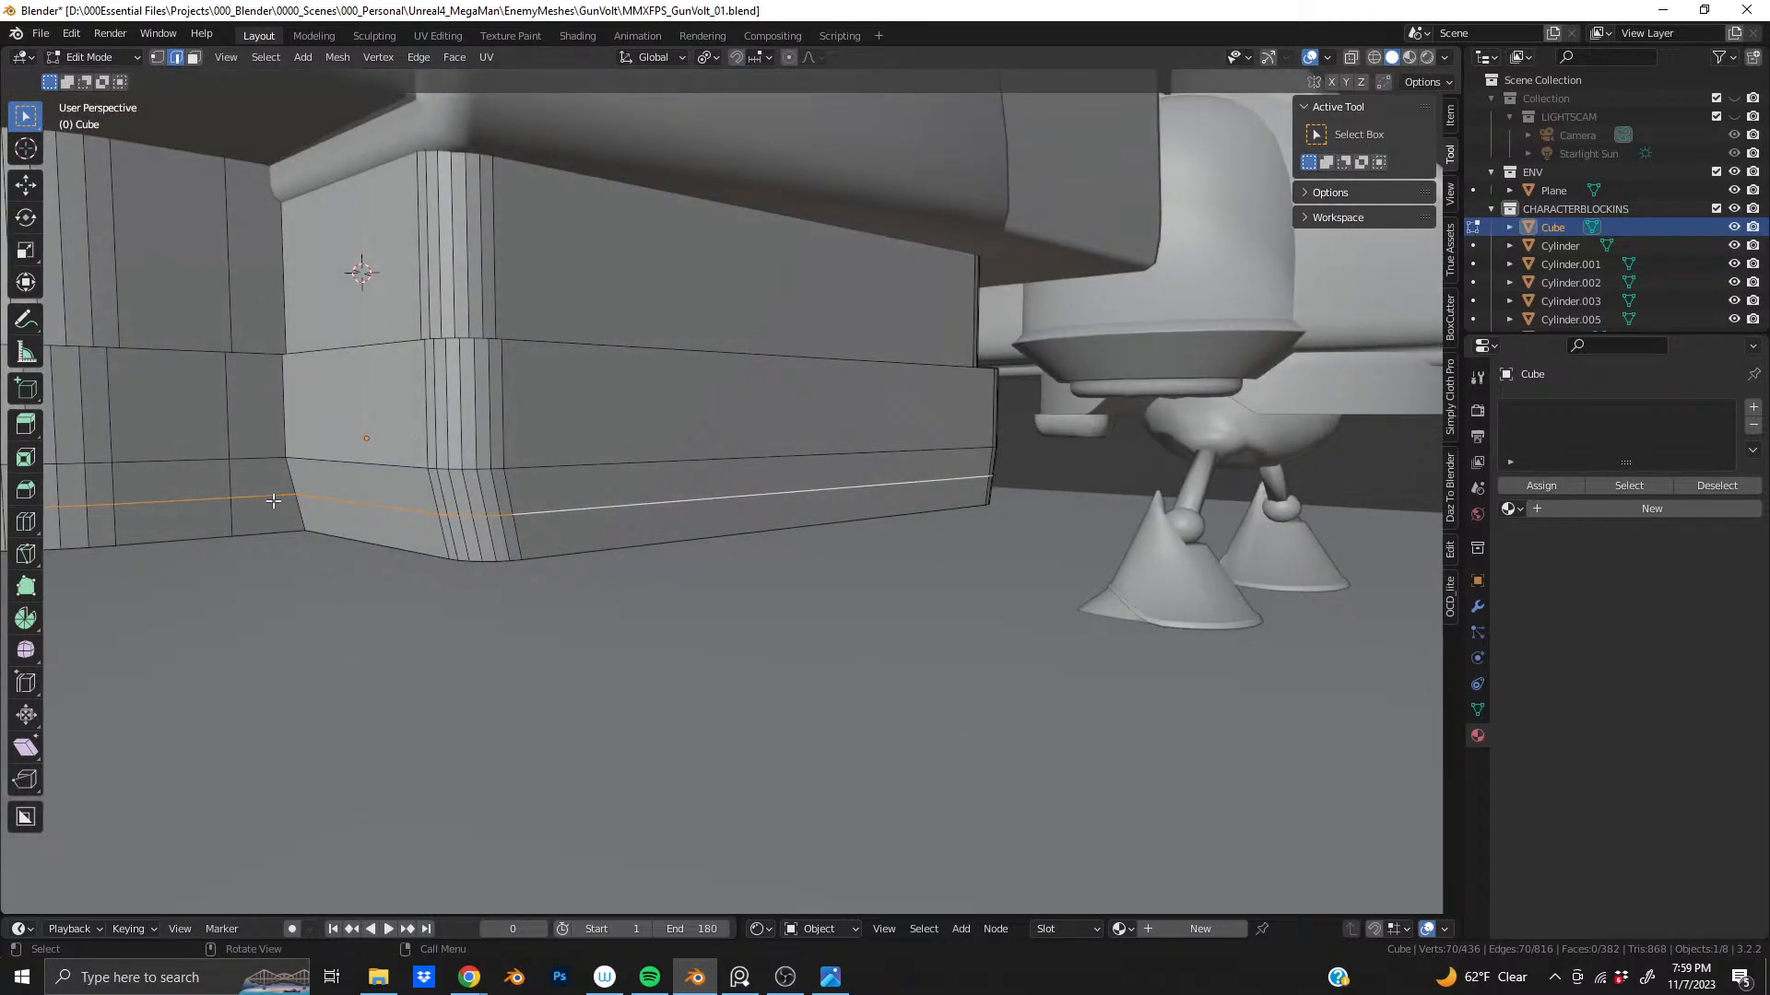
click(1349, 57)
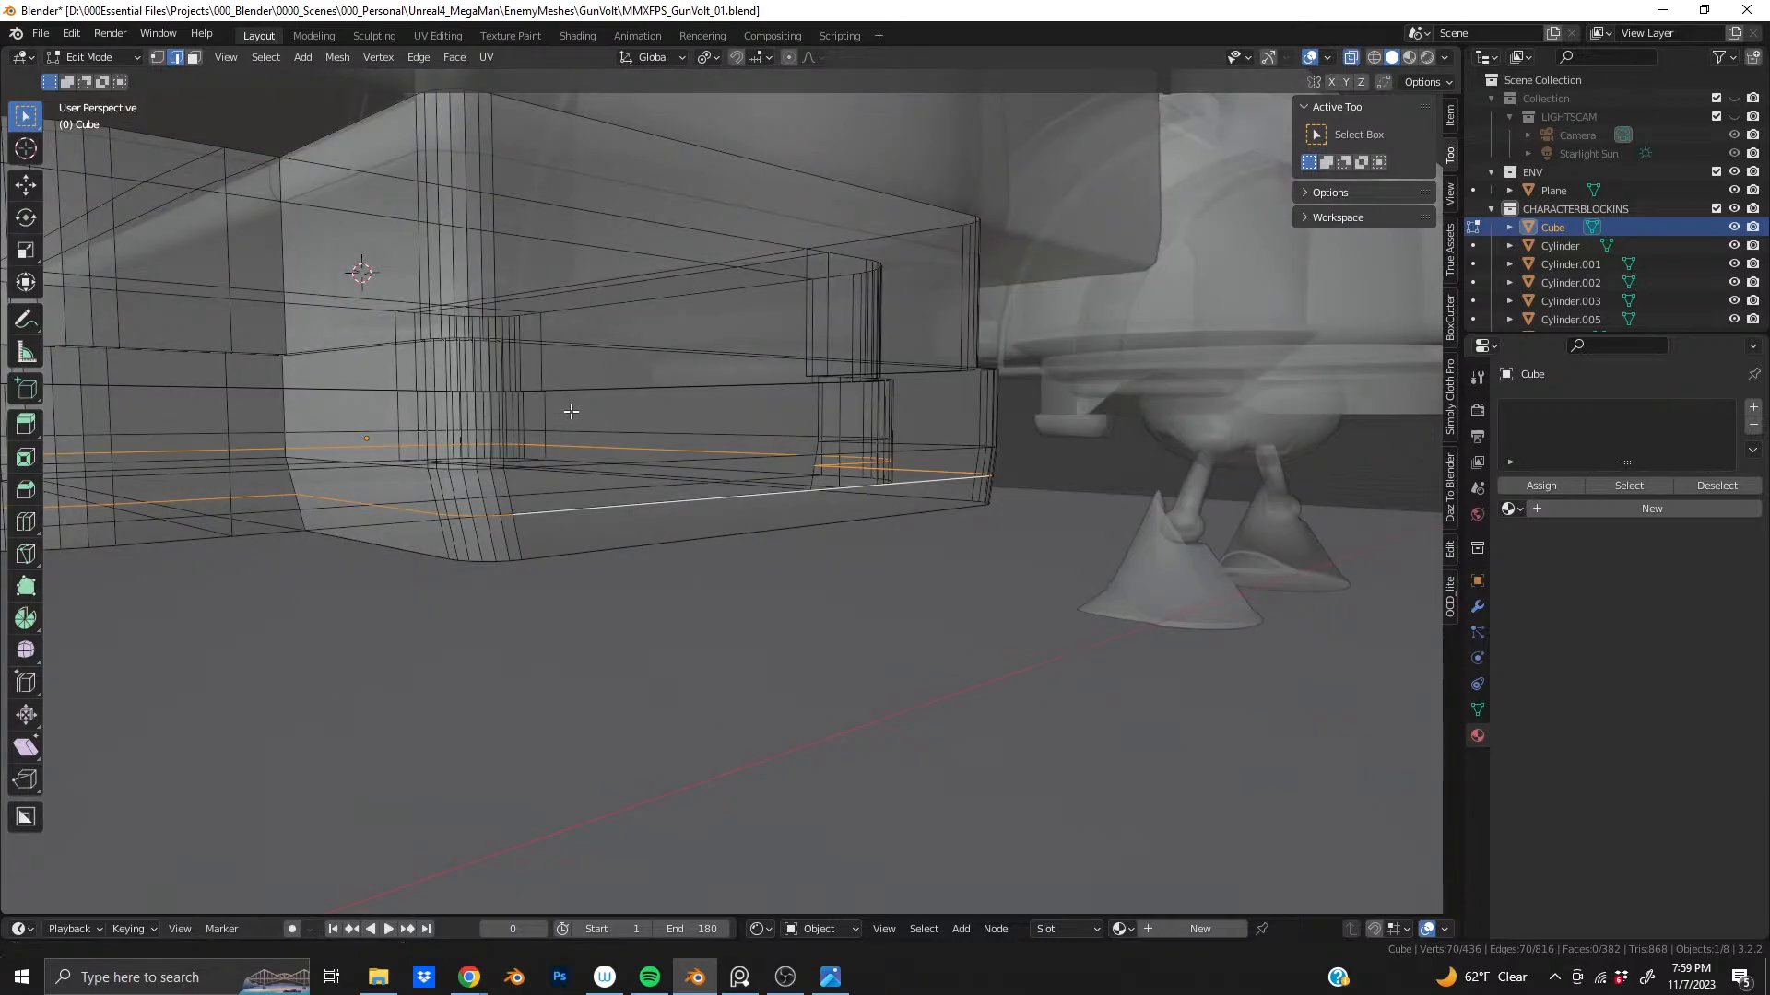
middle_drag(573, 406, 384, 383)
drag(375, 372, 650, 595)
ctrl+drag(628, 435, 683, 541)
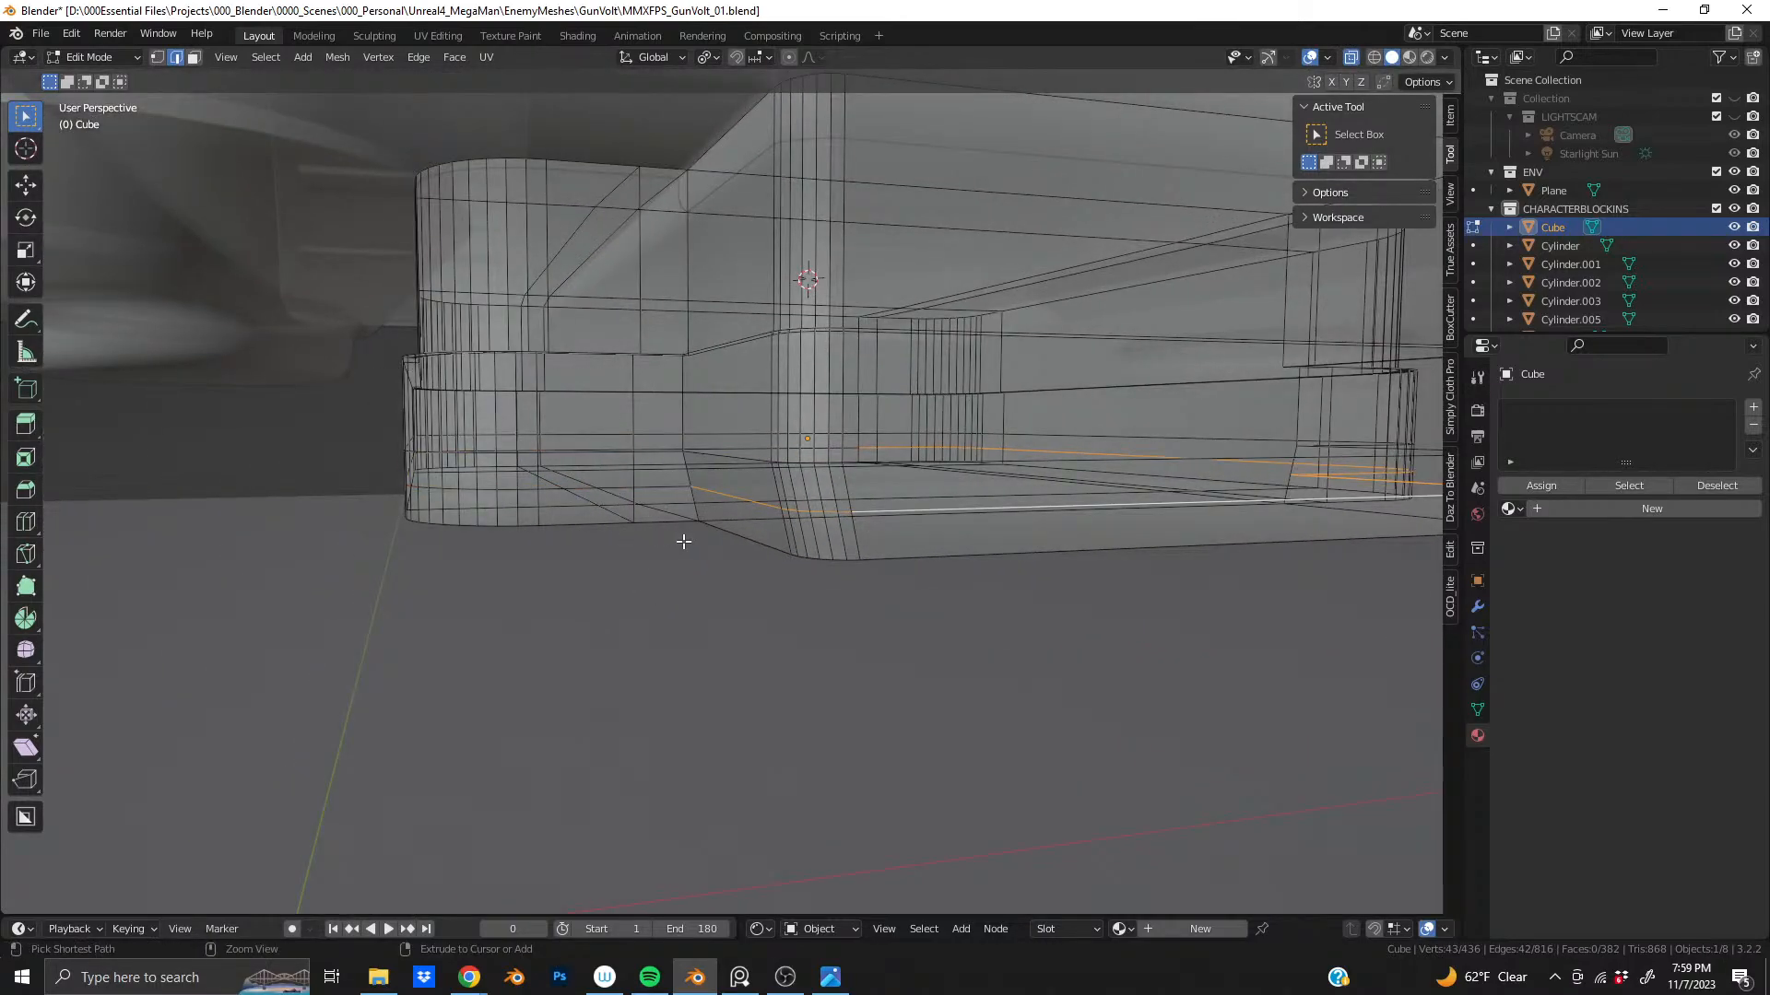
middle_drag(520, 458, 361, 488)
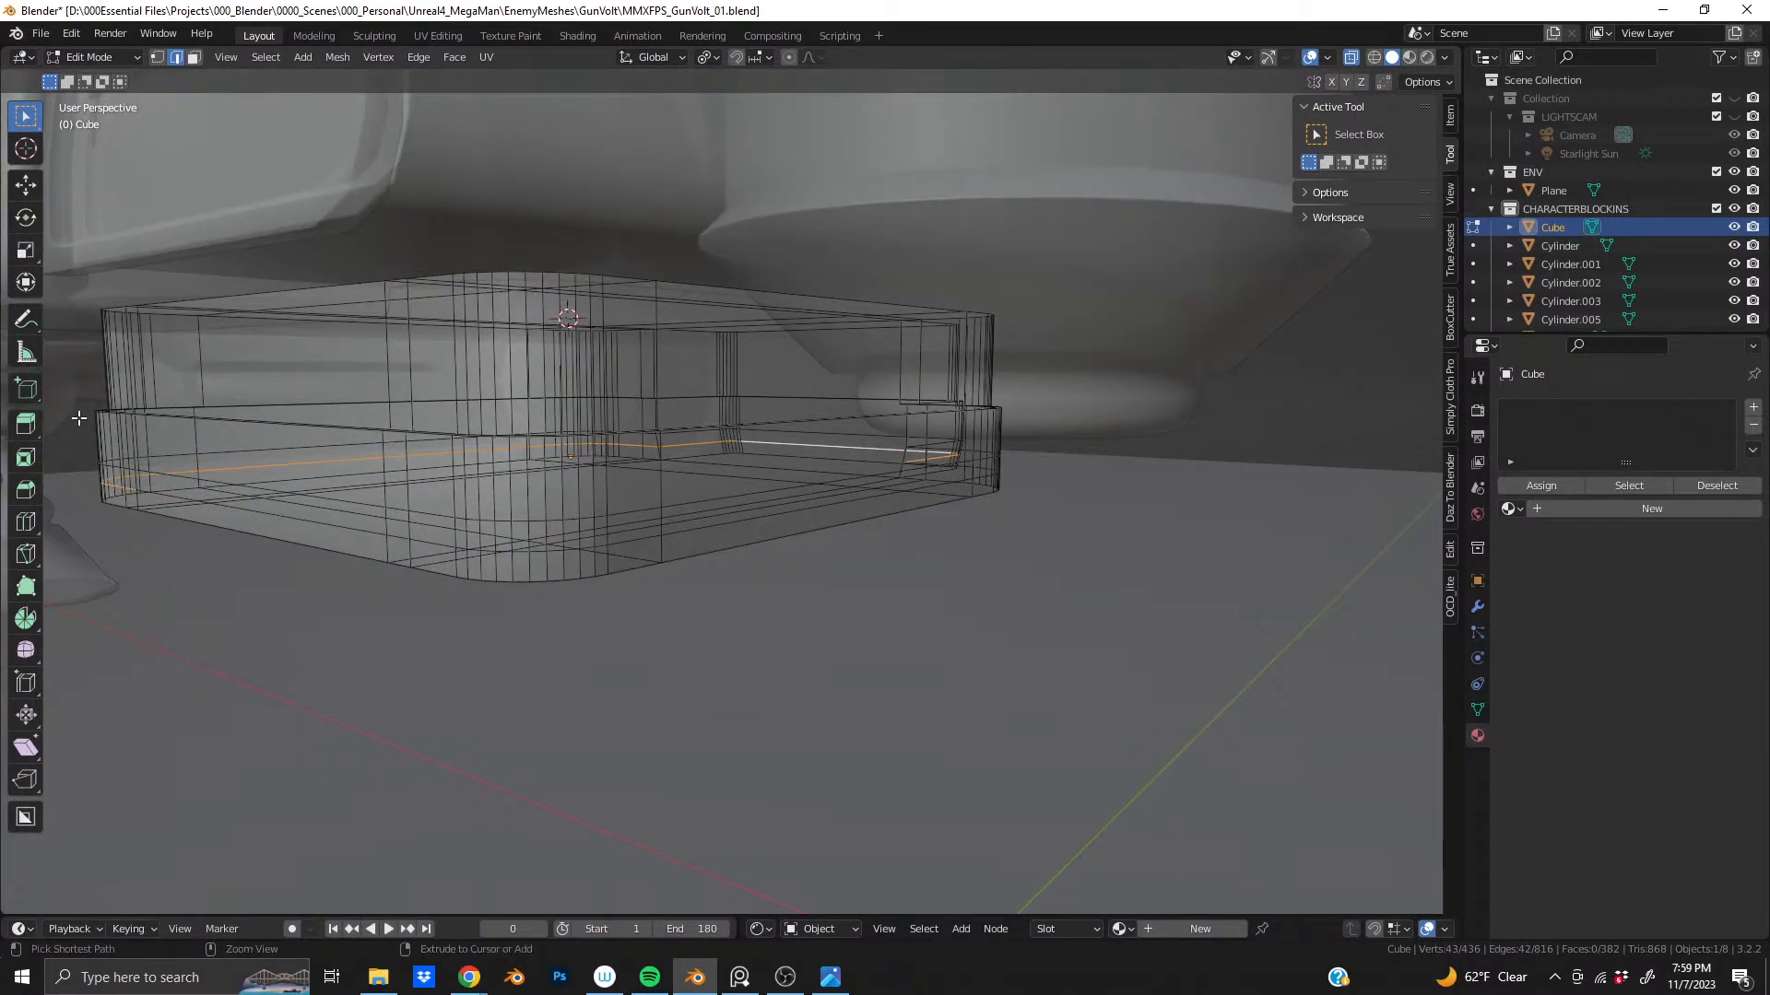
drag(77, 417, 652, 715)
middle_drag(652, 716, 450, 509)
ctrl+drag(893, 576, 964, 644)
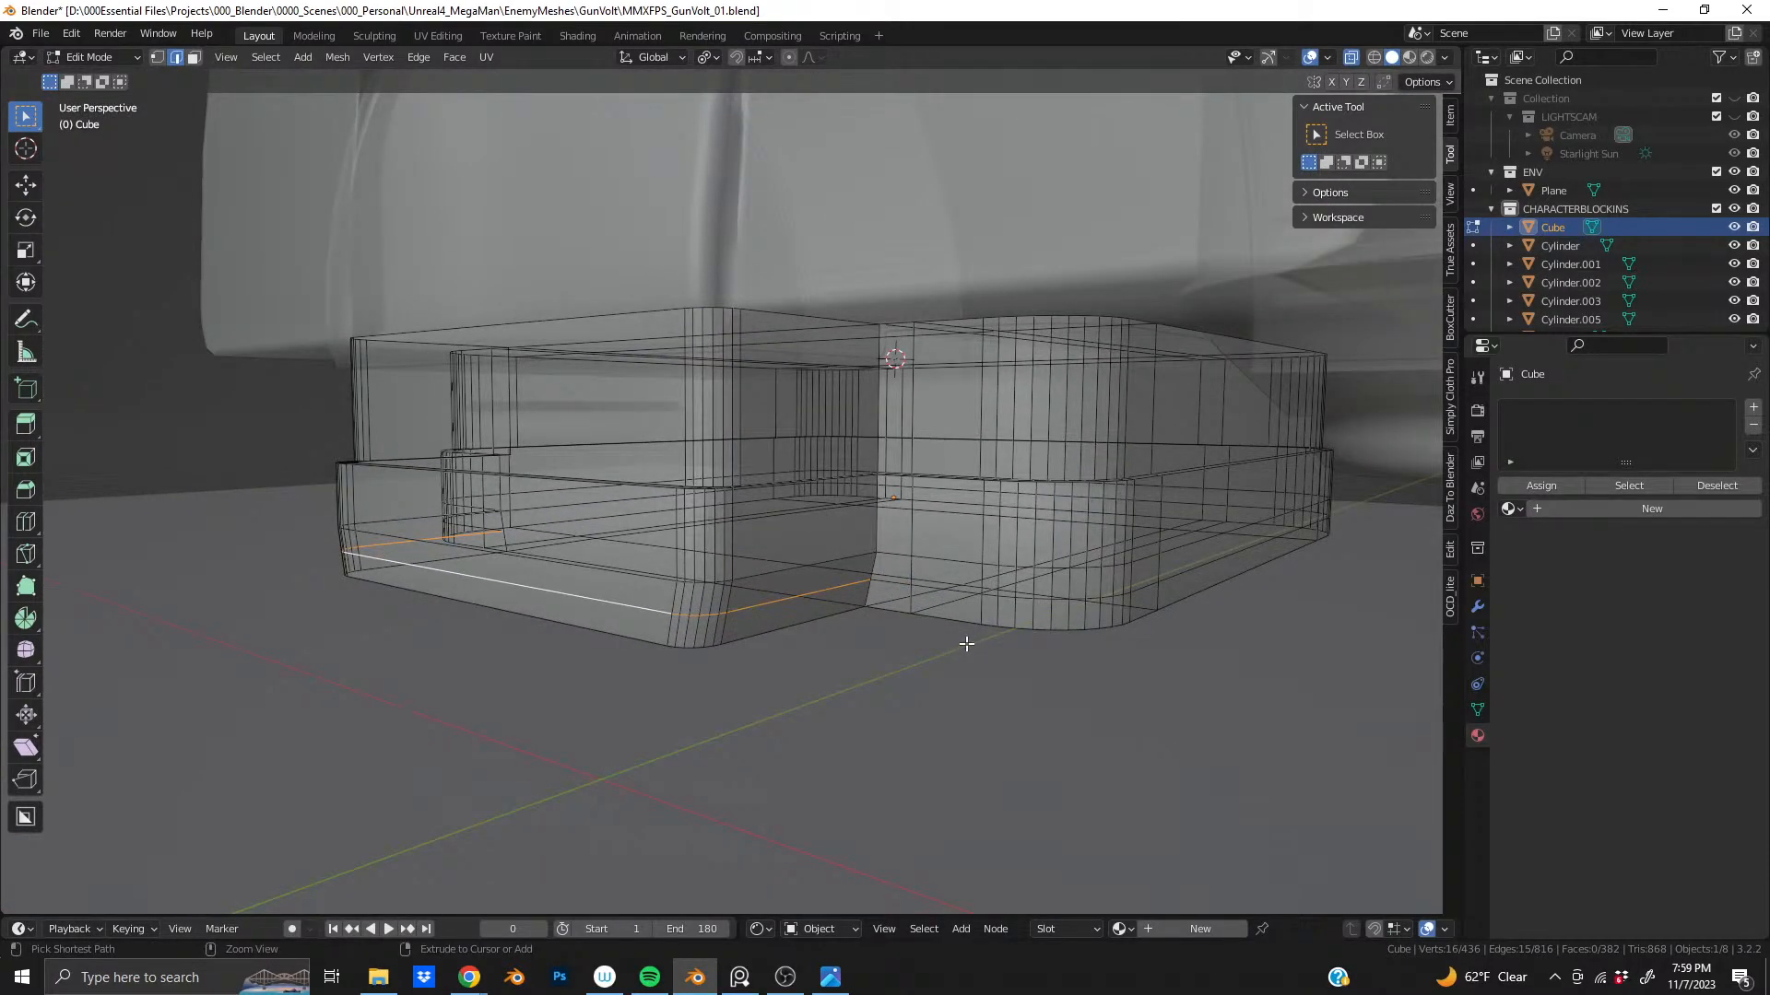
middle_drag(672, 498, 803, 488)
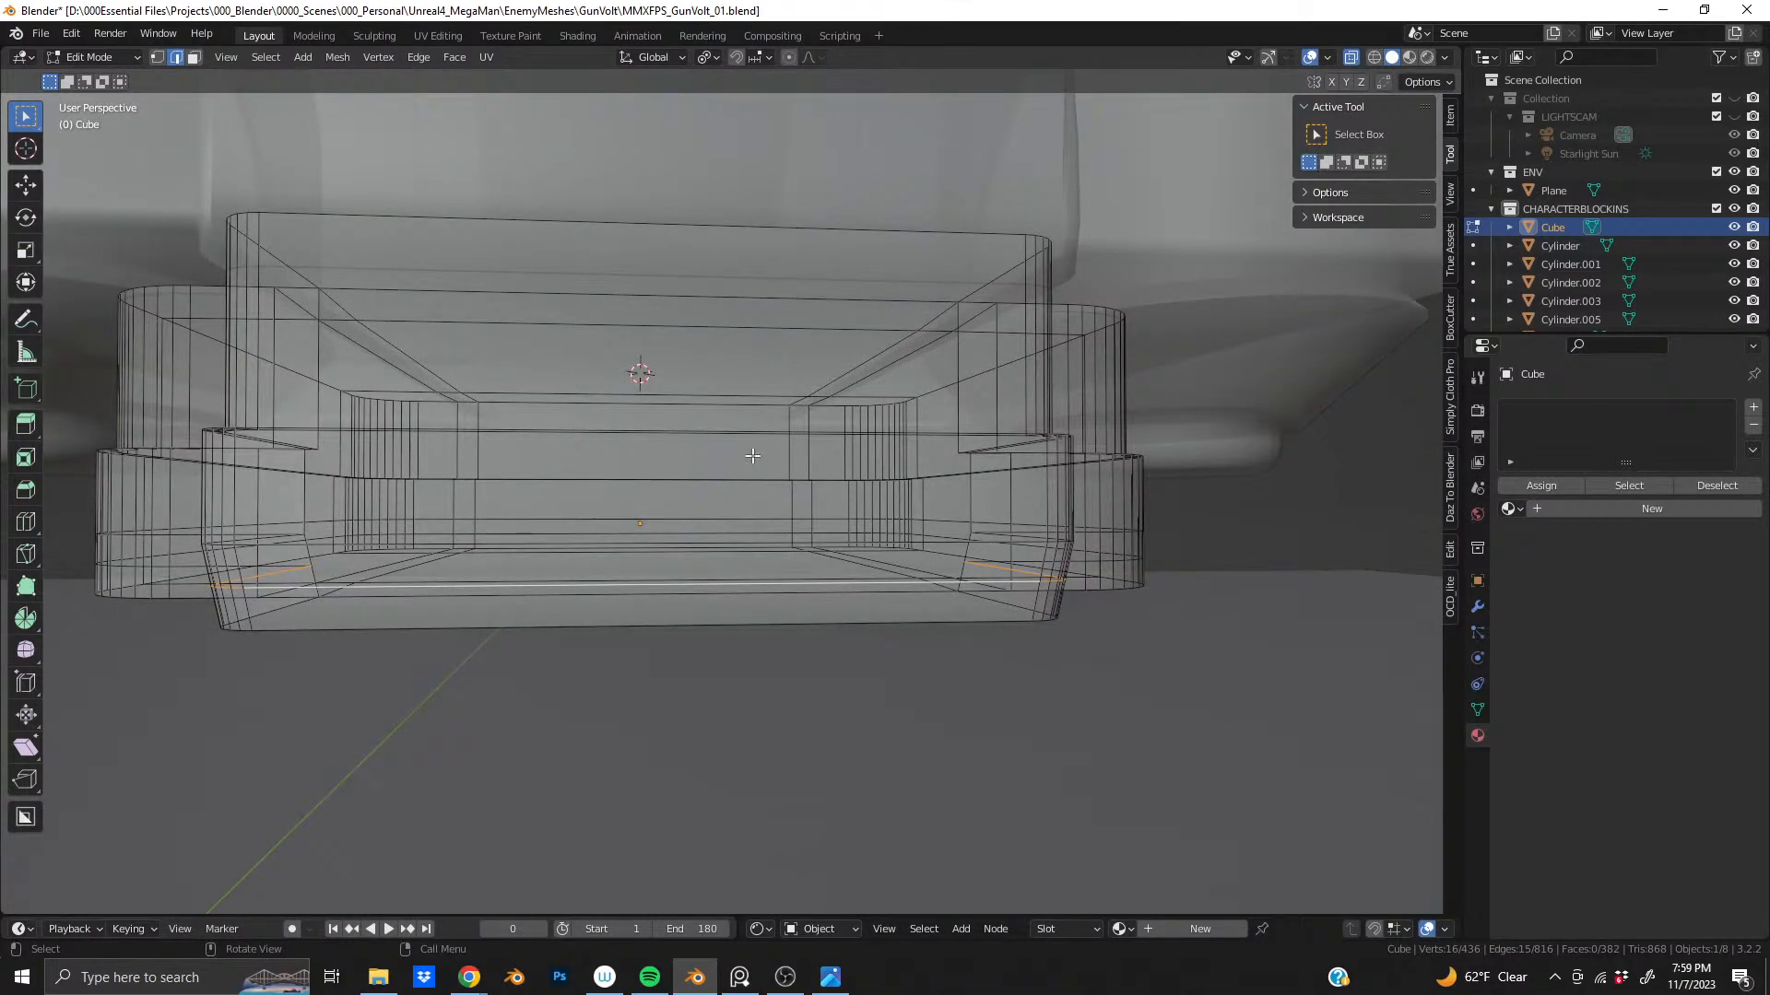
click(1350, 59)
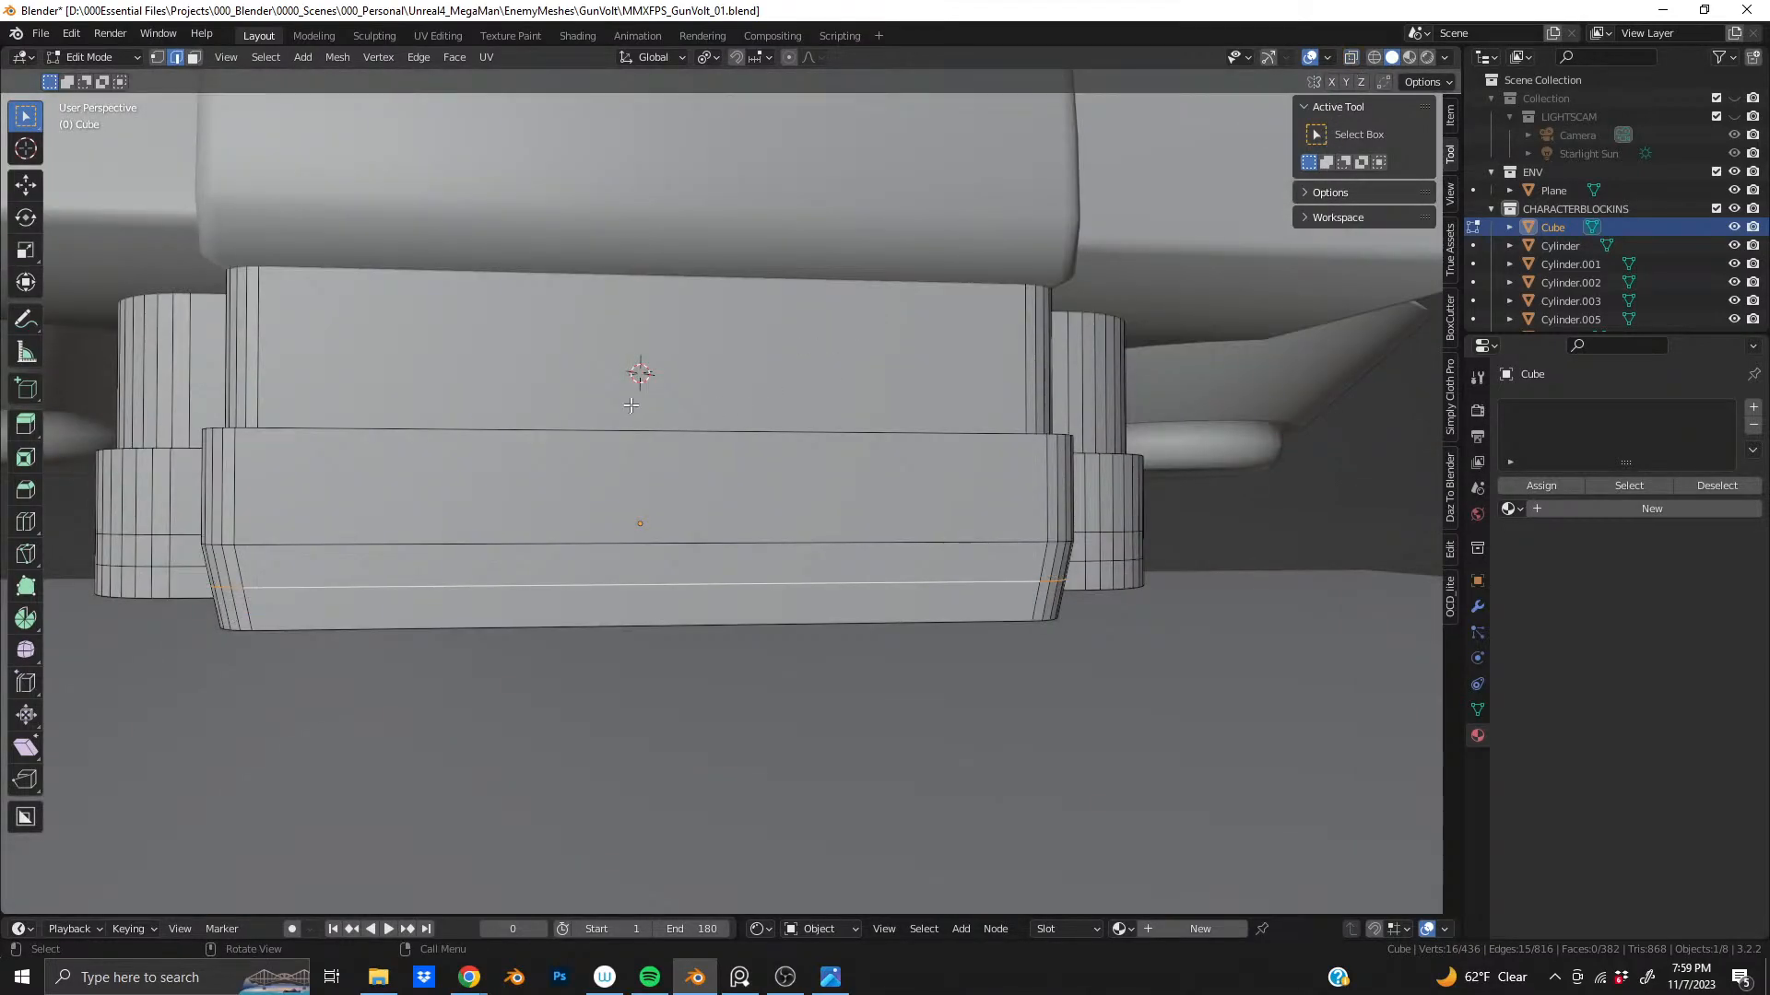
- Scale the front section's part of the new loop to 1.014 along X to round the tapered sides
key(s)
key(x)
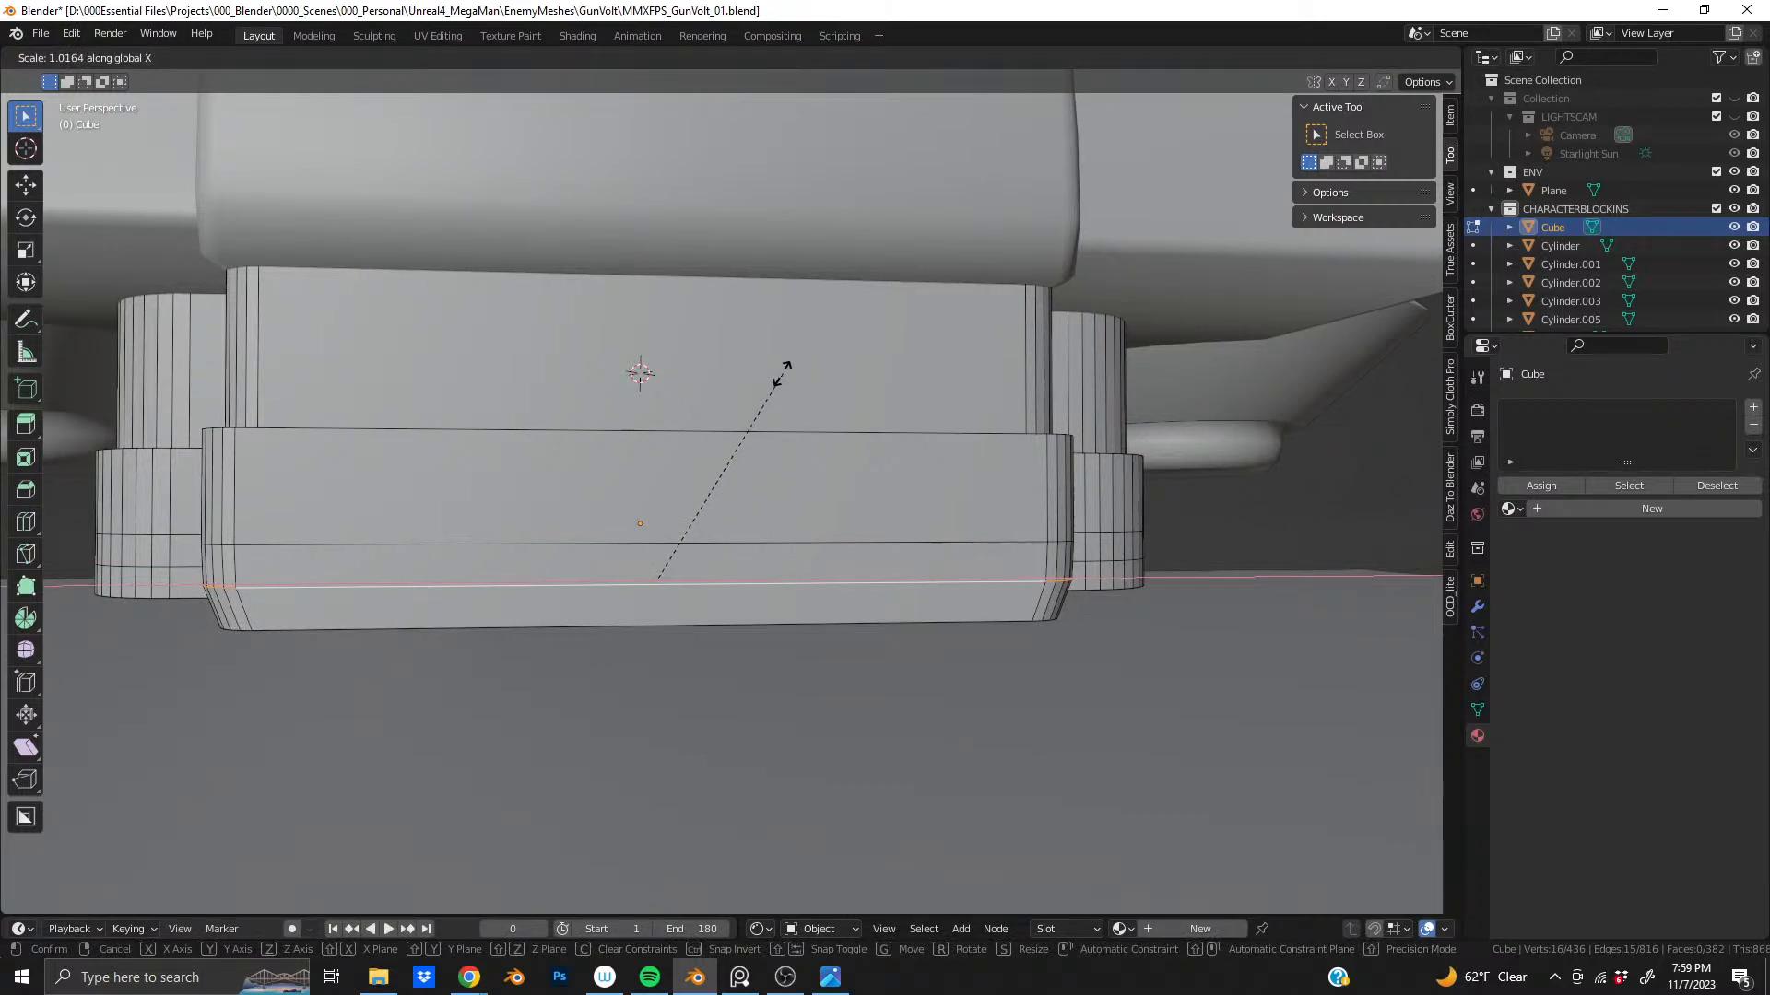
click(778, 378)
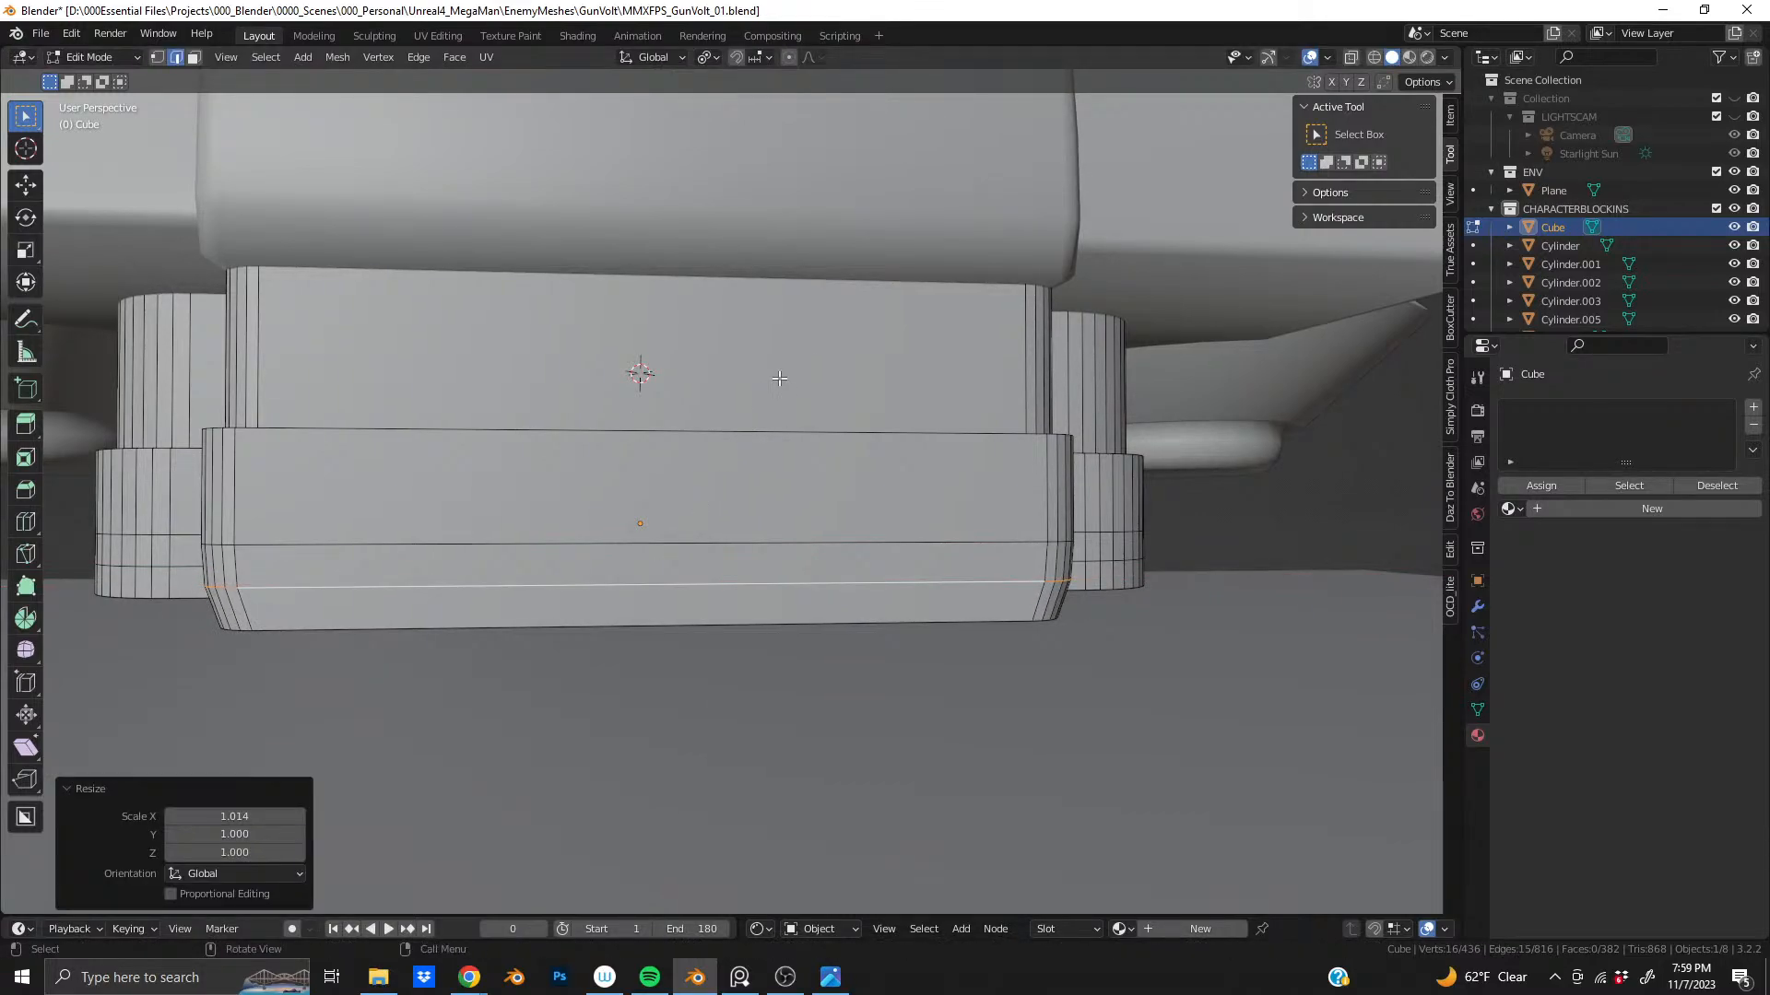
- Try lowering the front section's part of the new loop about 0.008 m along Z, and undo the move
key(g)
key(z)
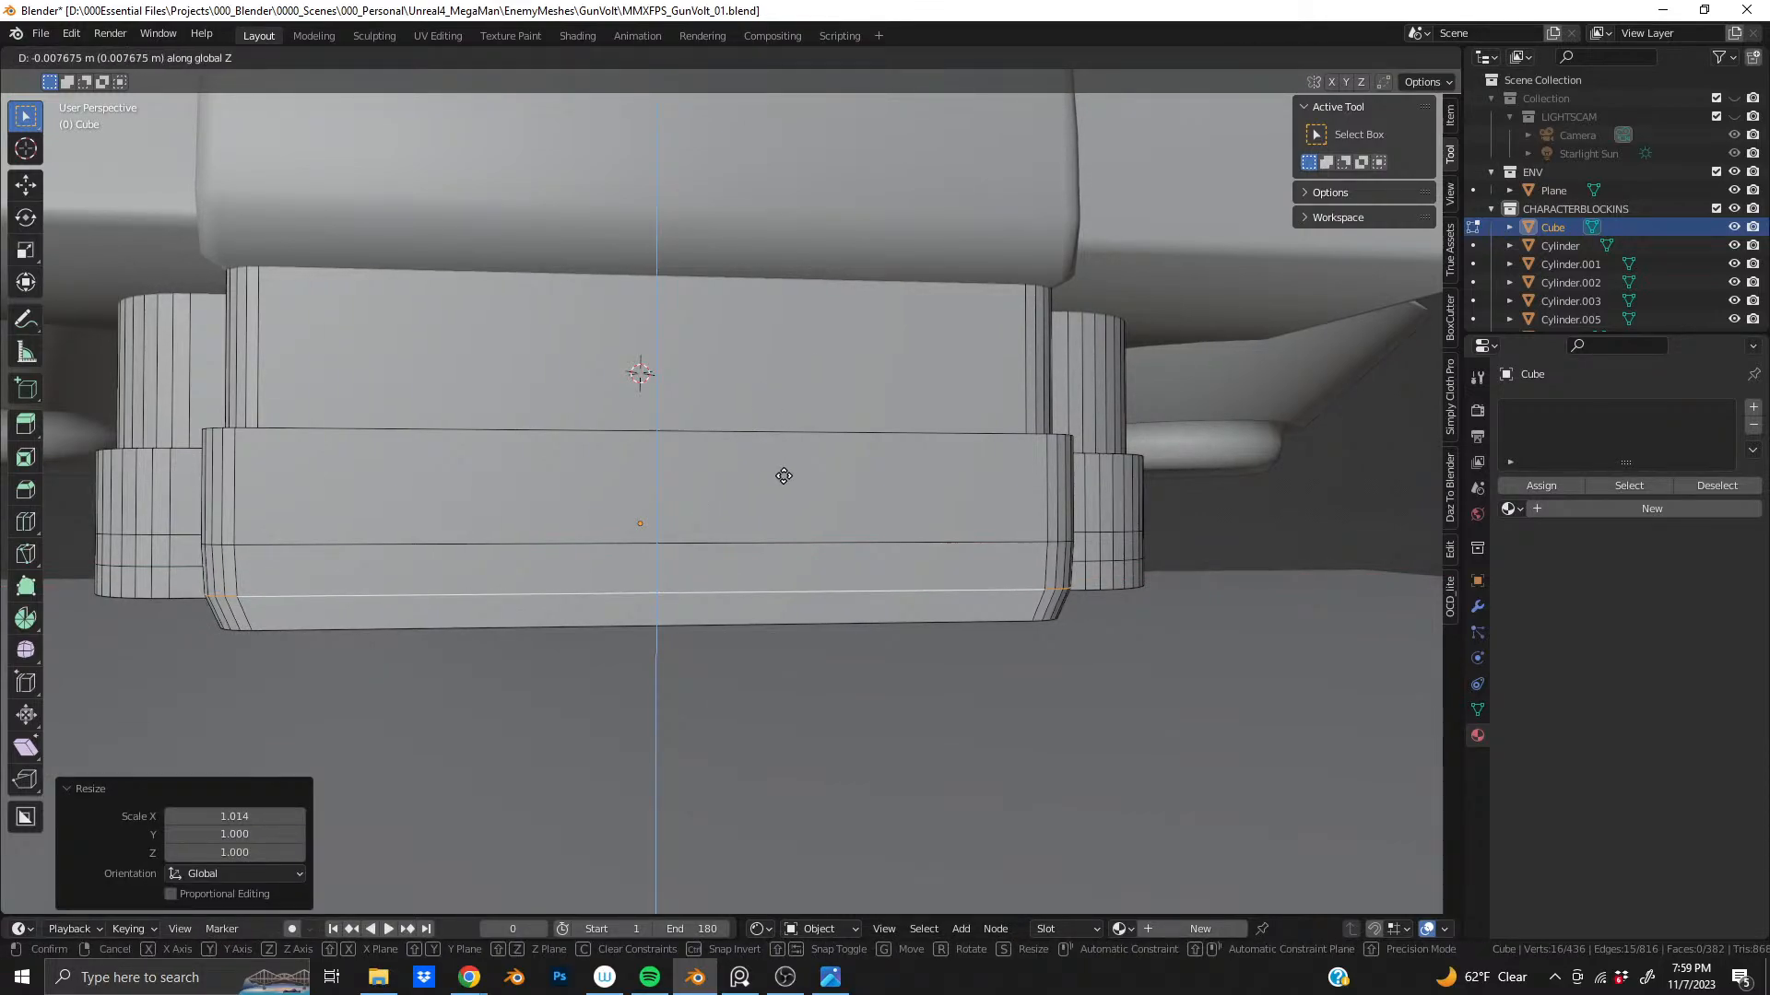
click(783, 476)
key(ctrl+z)
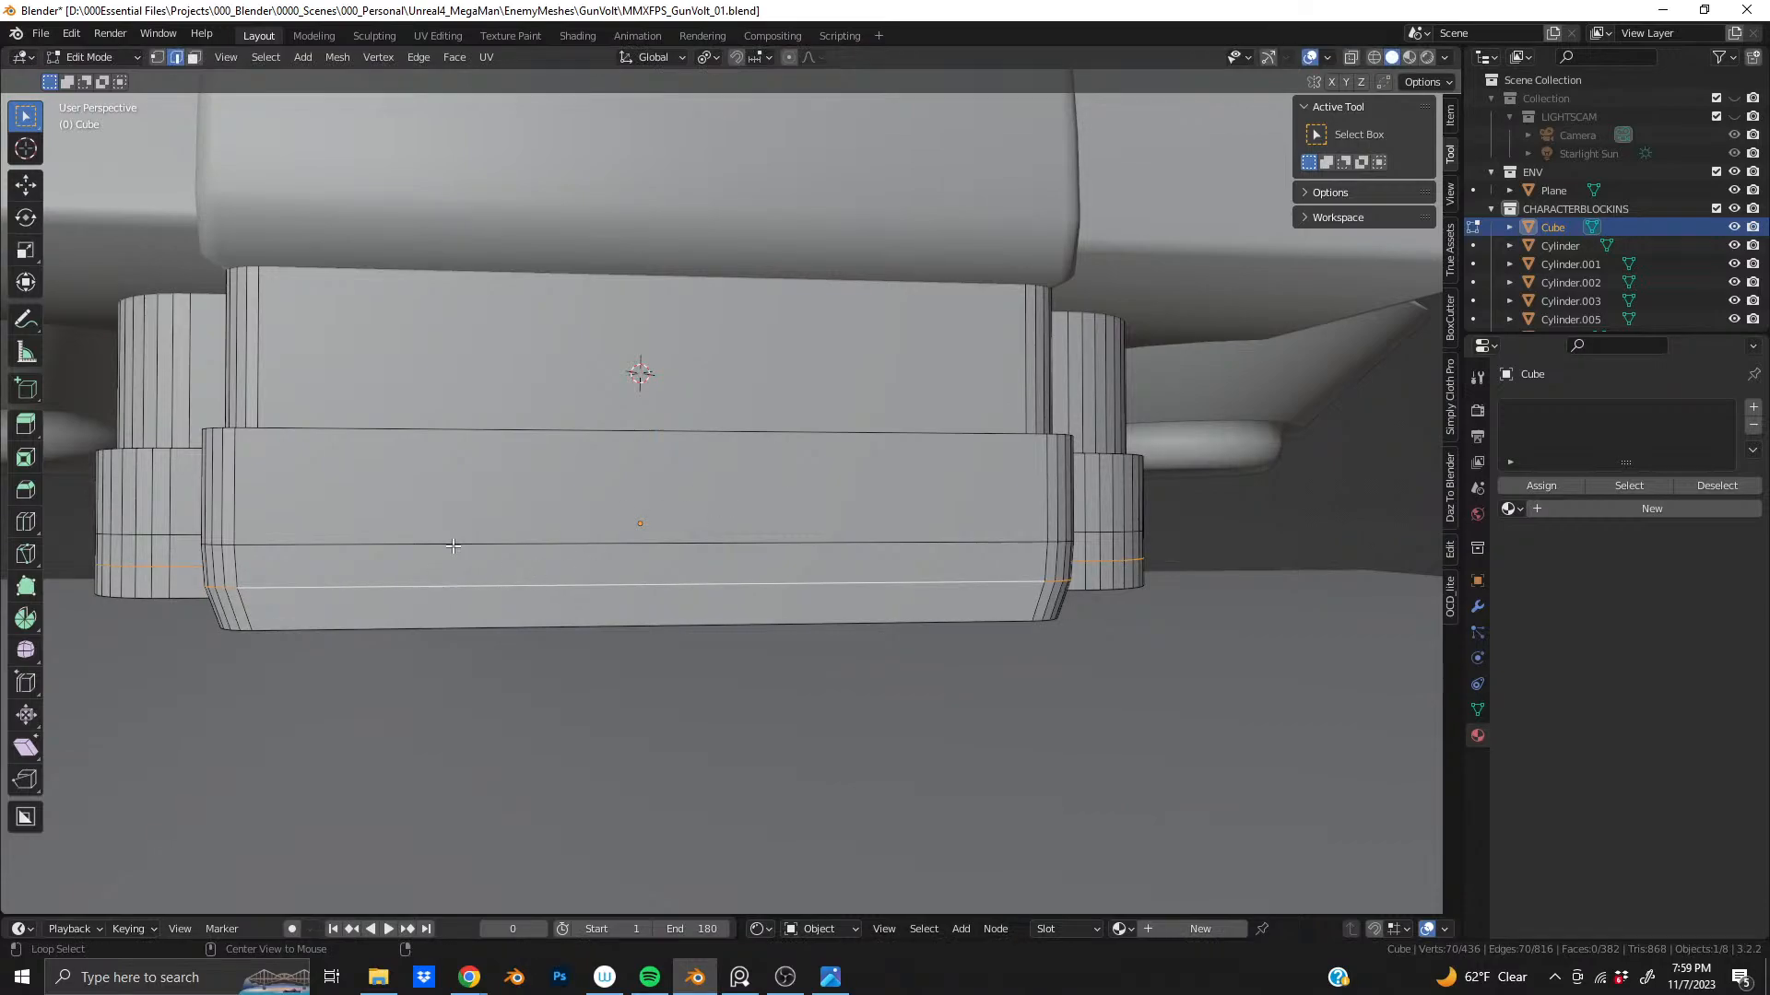
- Lower the front section's part of the new loop about 0.006 m along Z
key(g)
key(z)
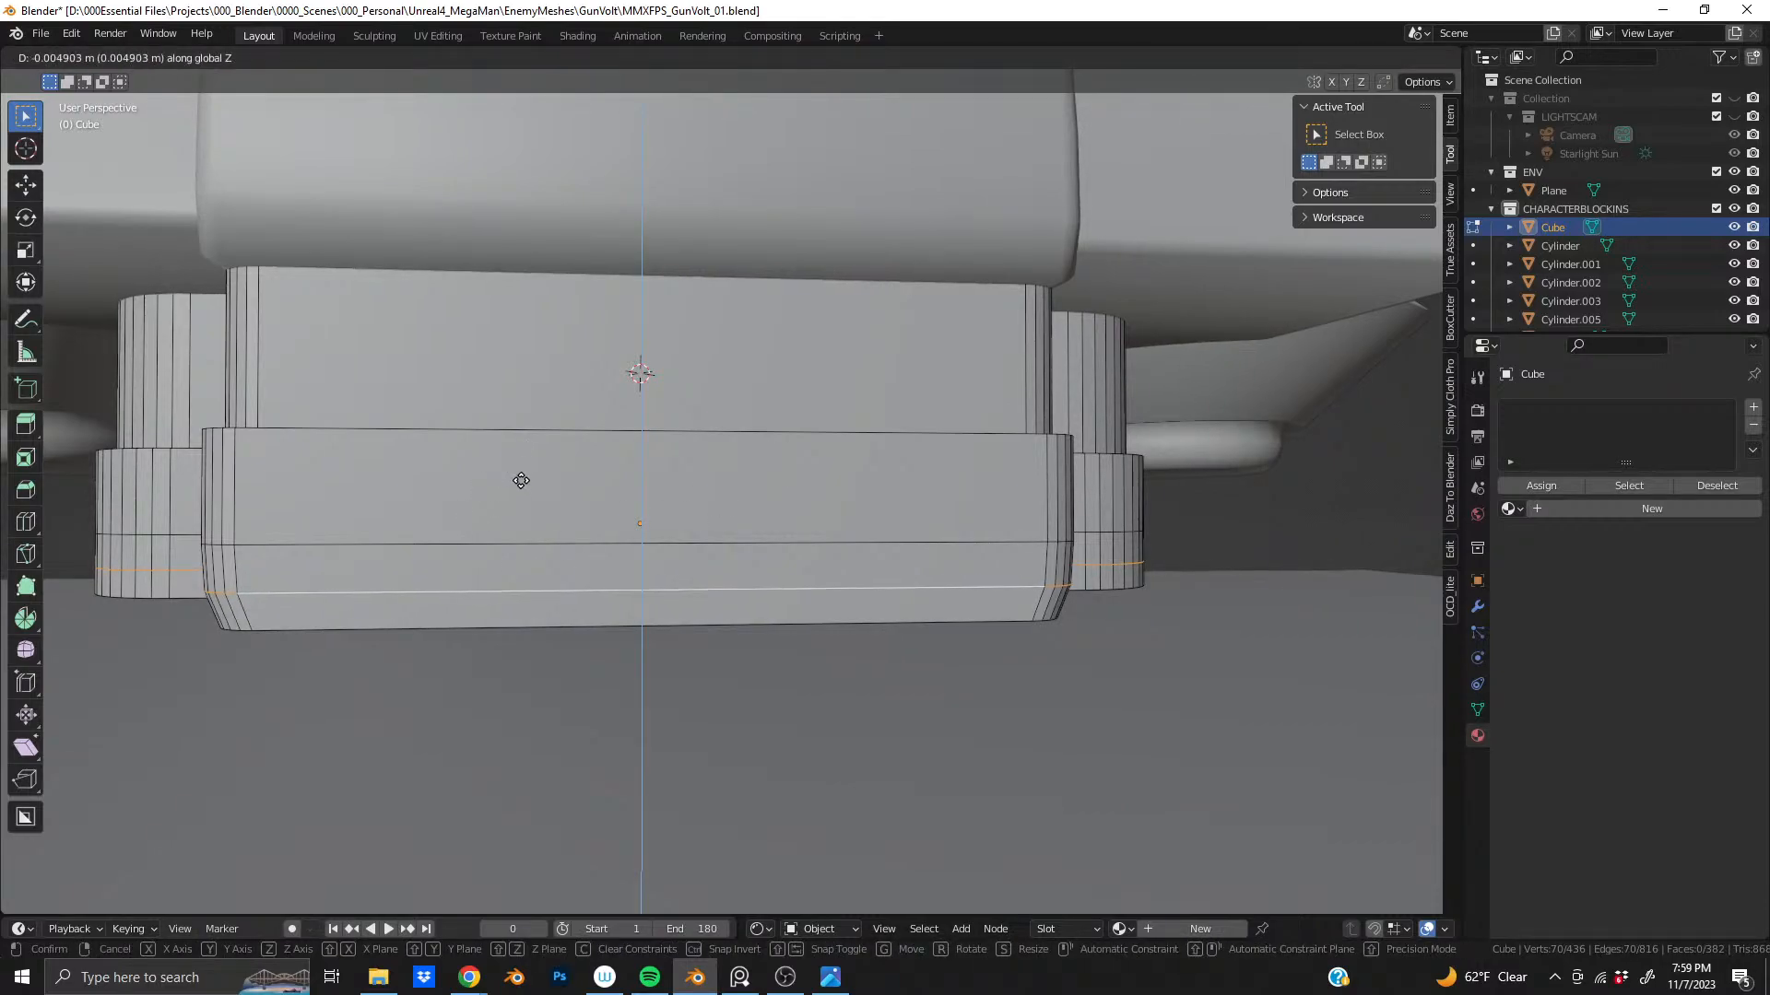
click(522, 485)
scroll(516, 460, up, 4)
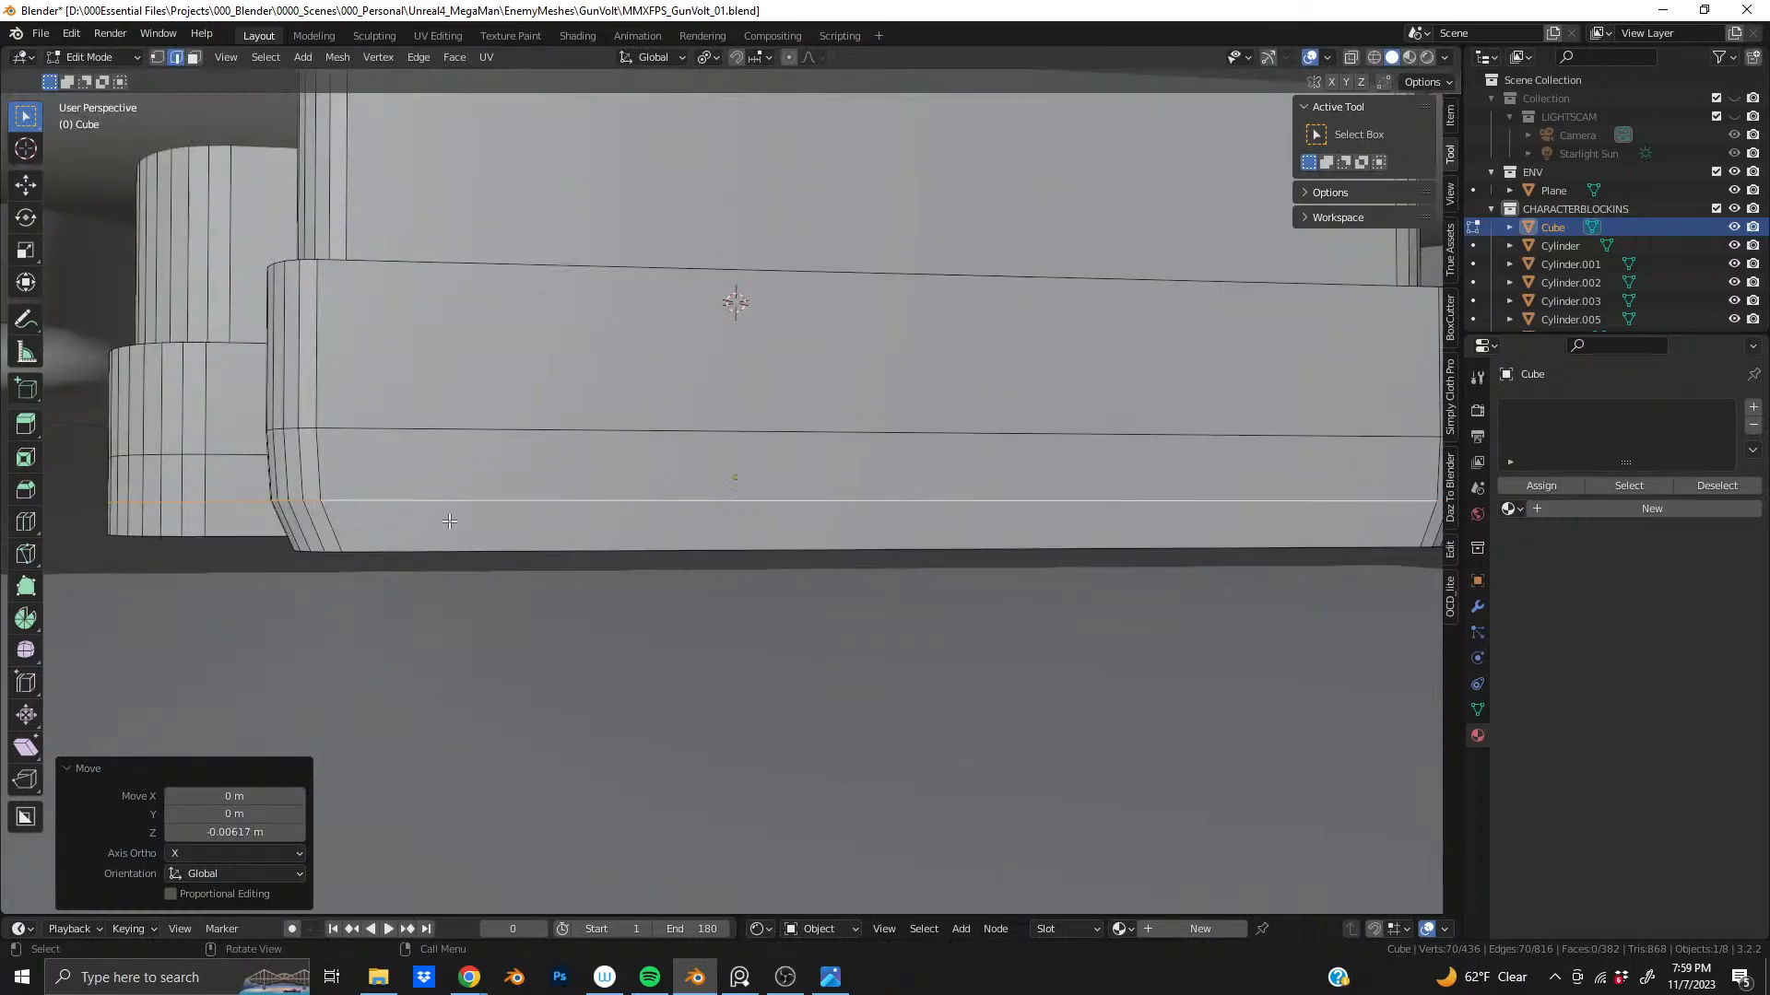
middle_drag(317, 521, 615, 462)
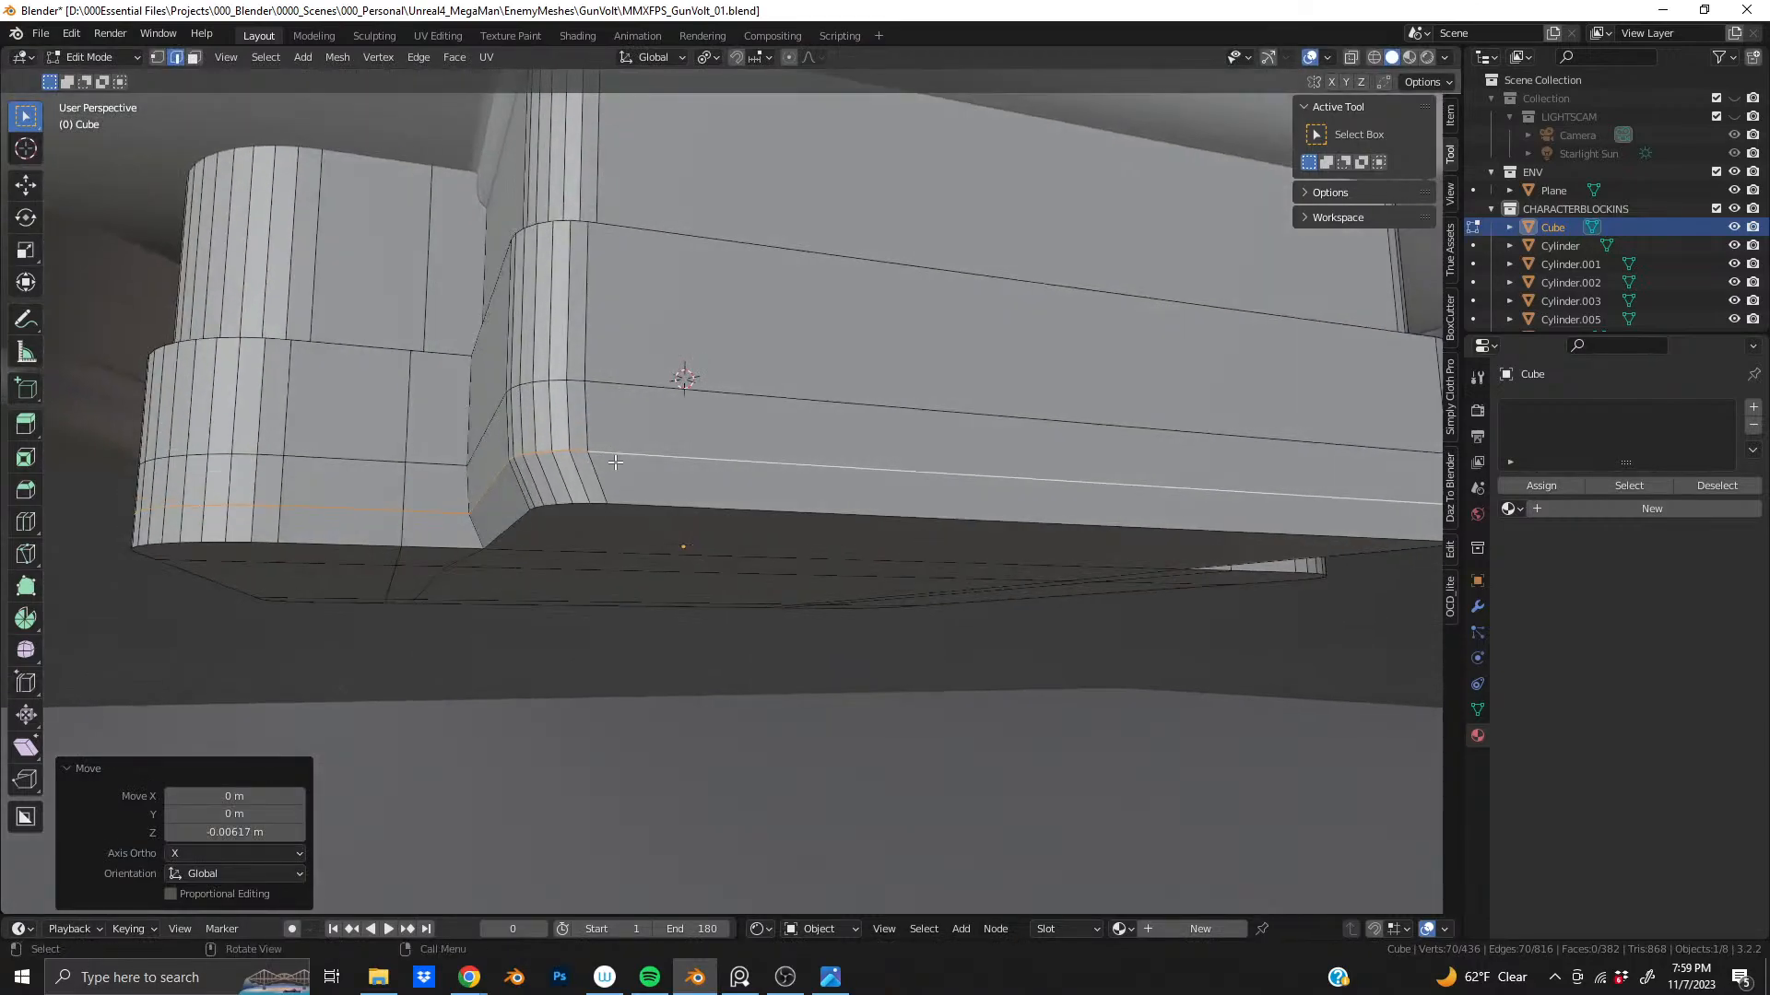
- Try bevelling the front section's bottom edge about 0.023 m wide with 5 segments
alt+click(594, 504)
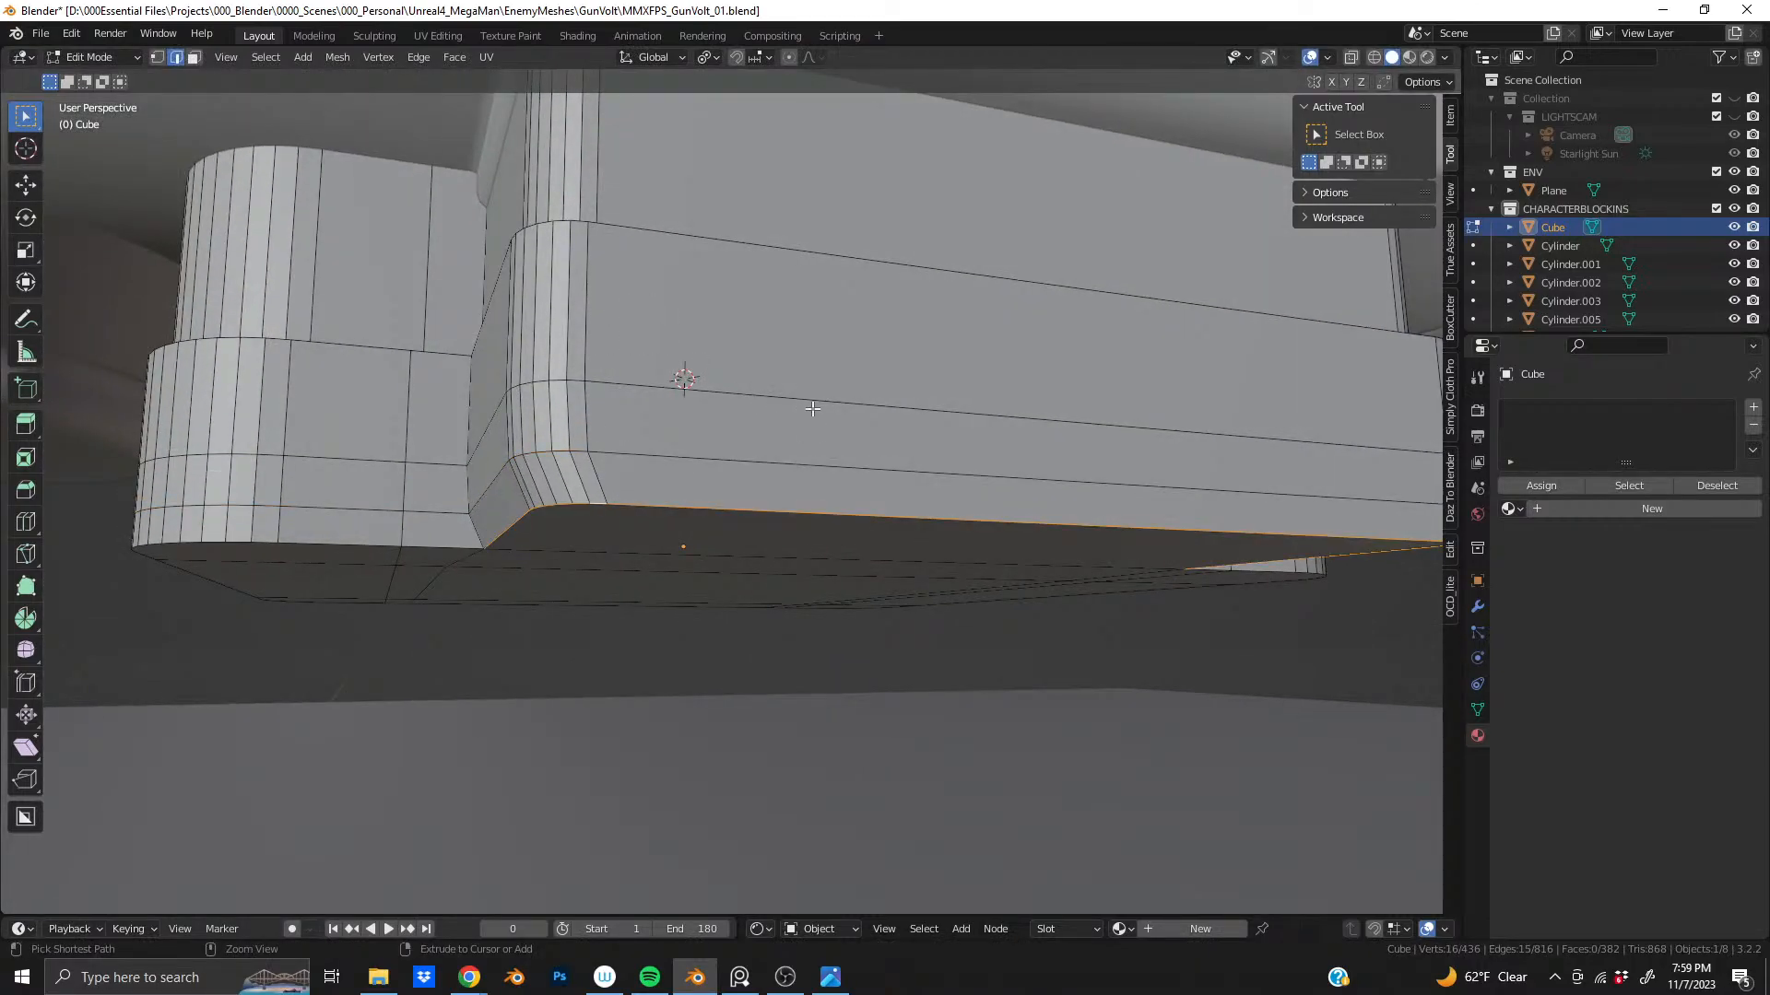
key(ctrl+b)
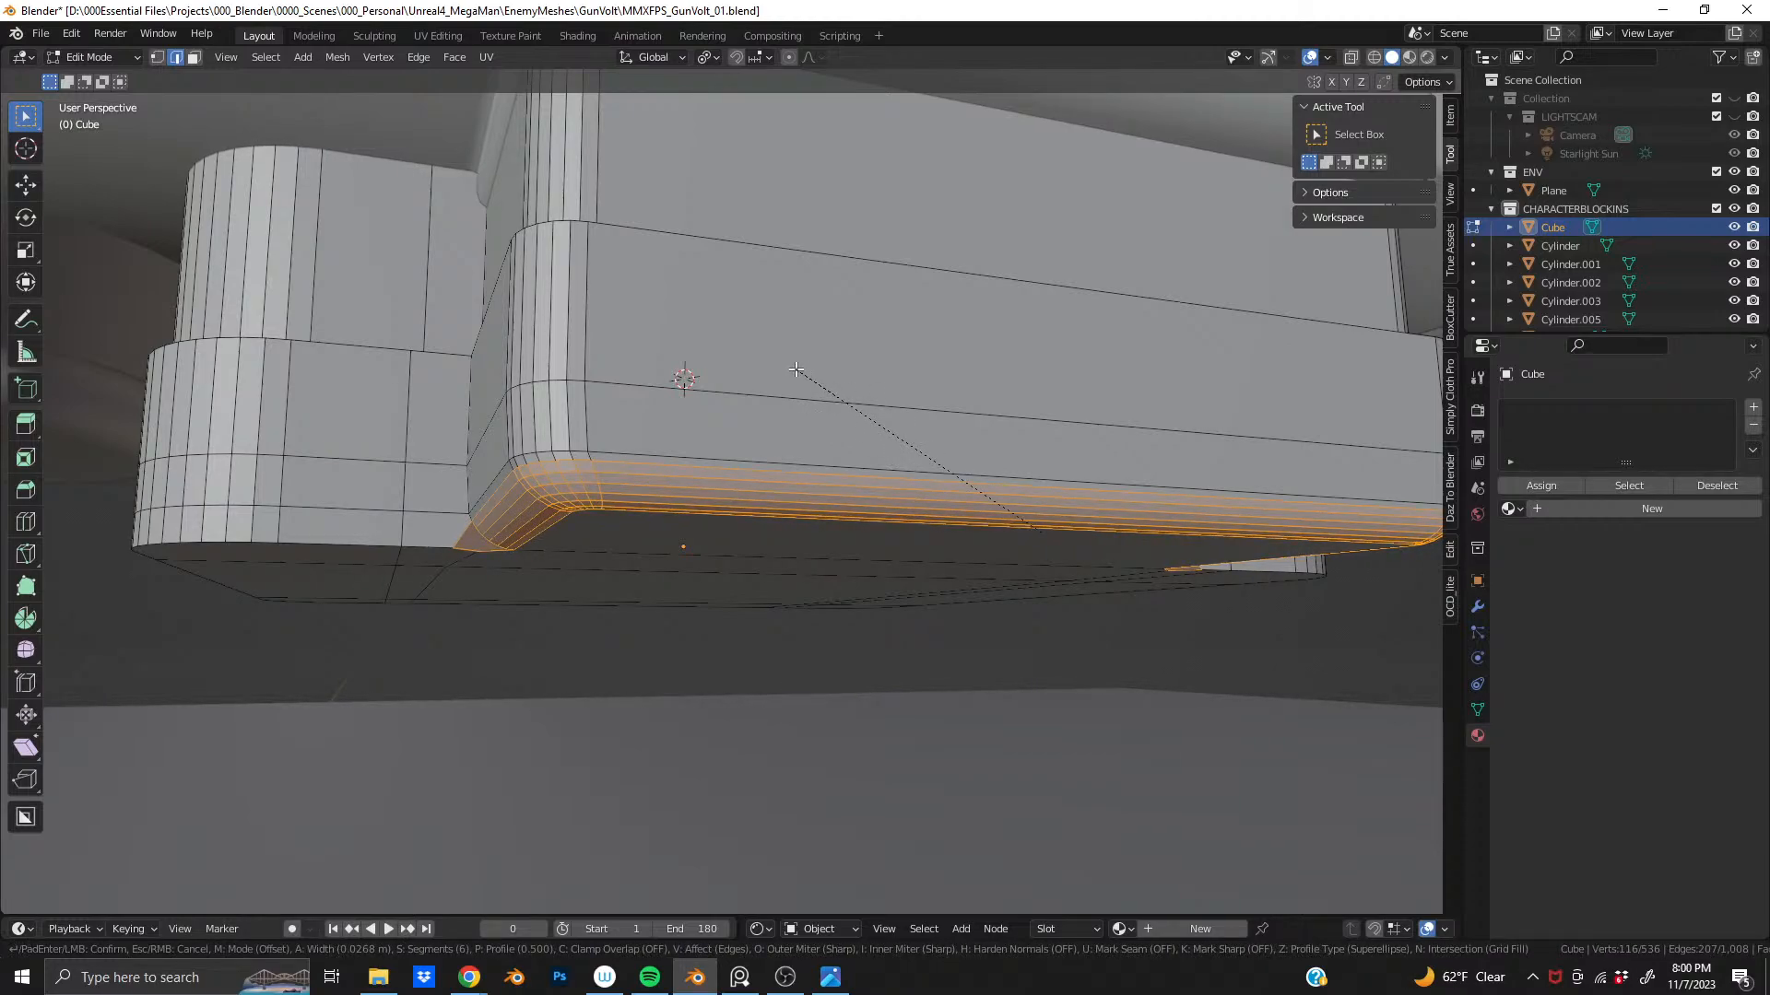
scroll(798, 376, down, 2)
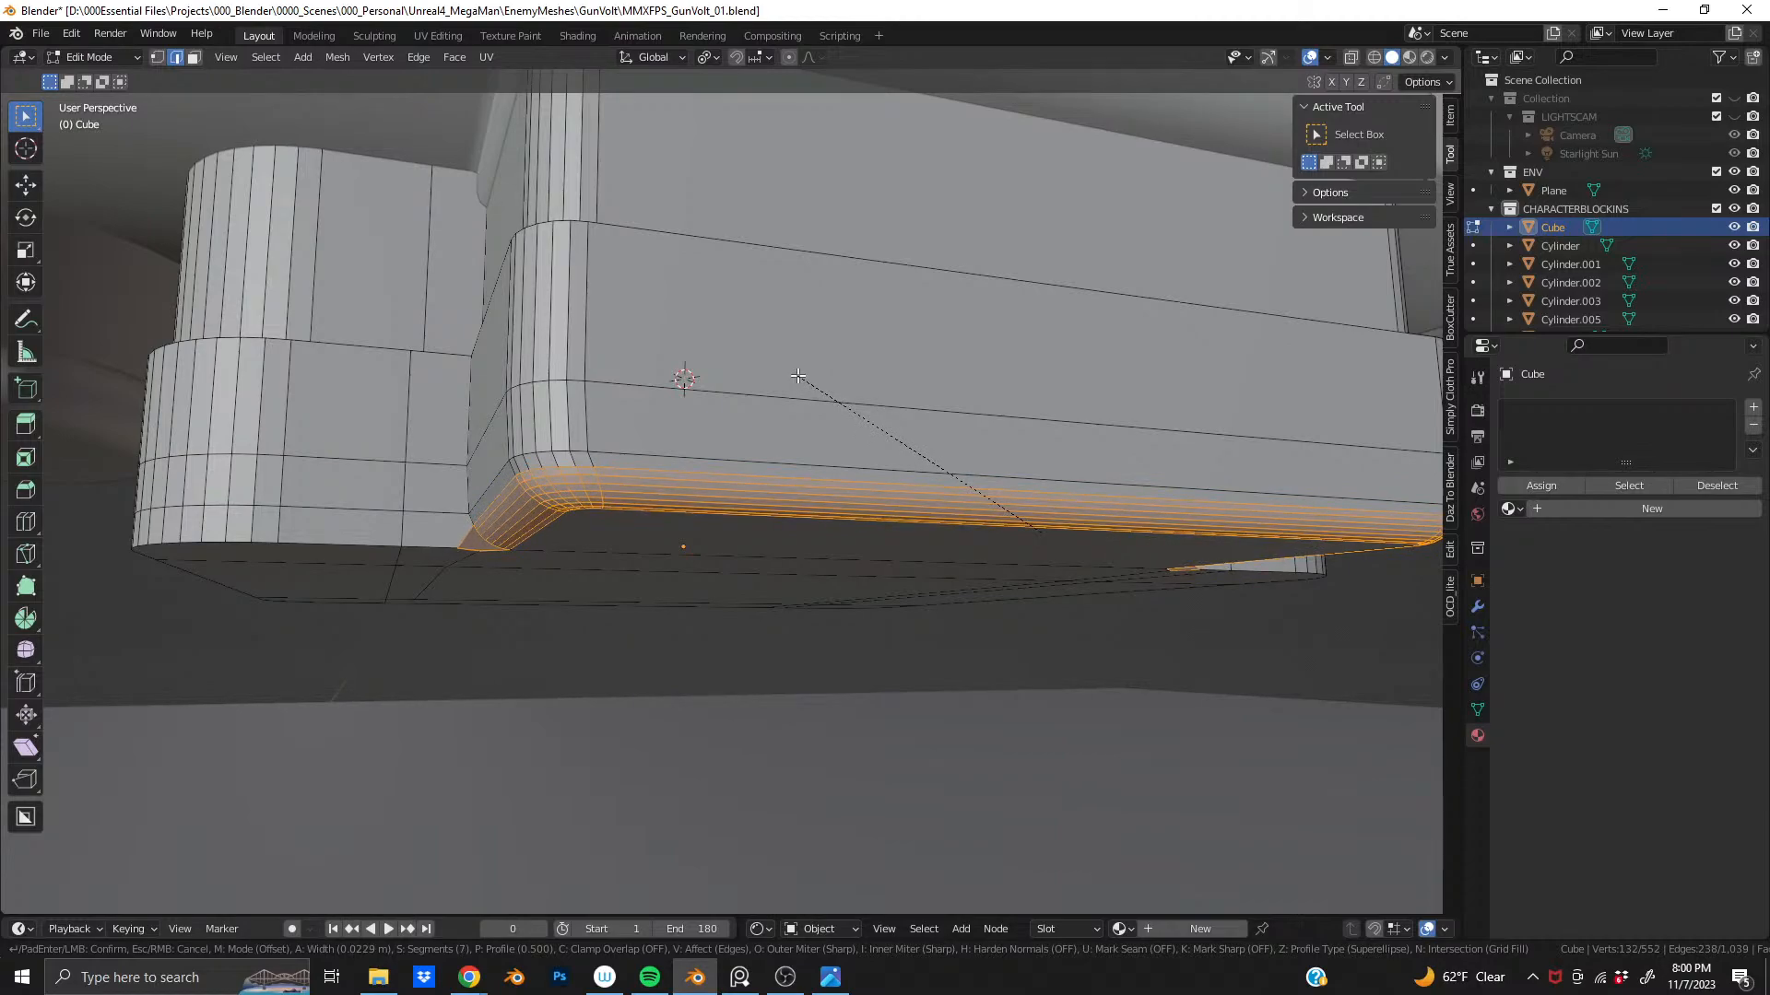
scroll(798, 377, up, 1)
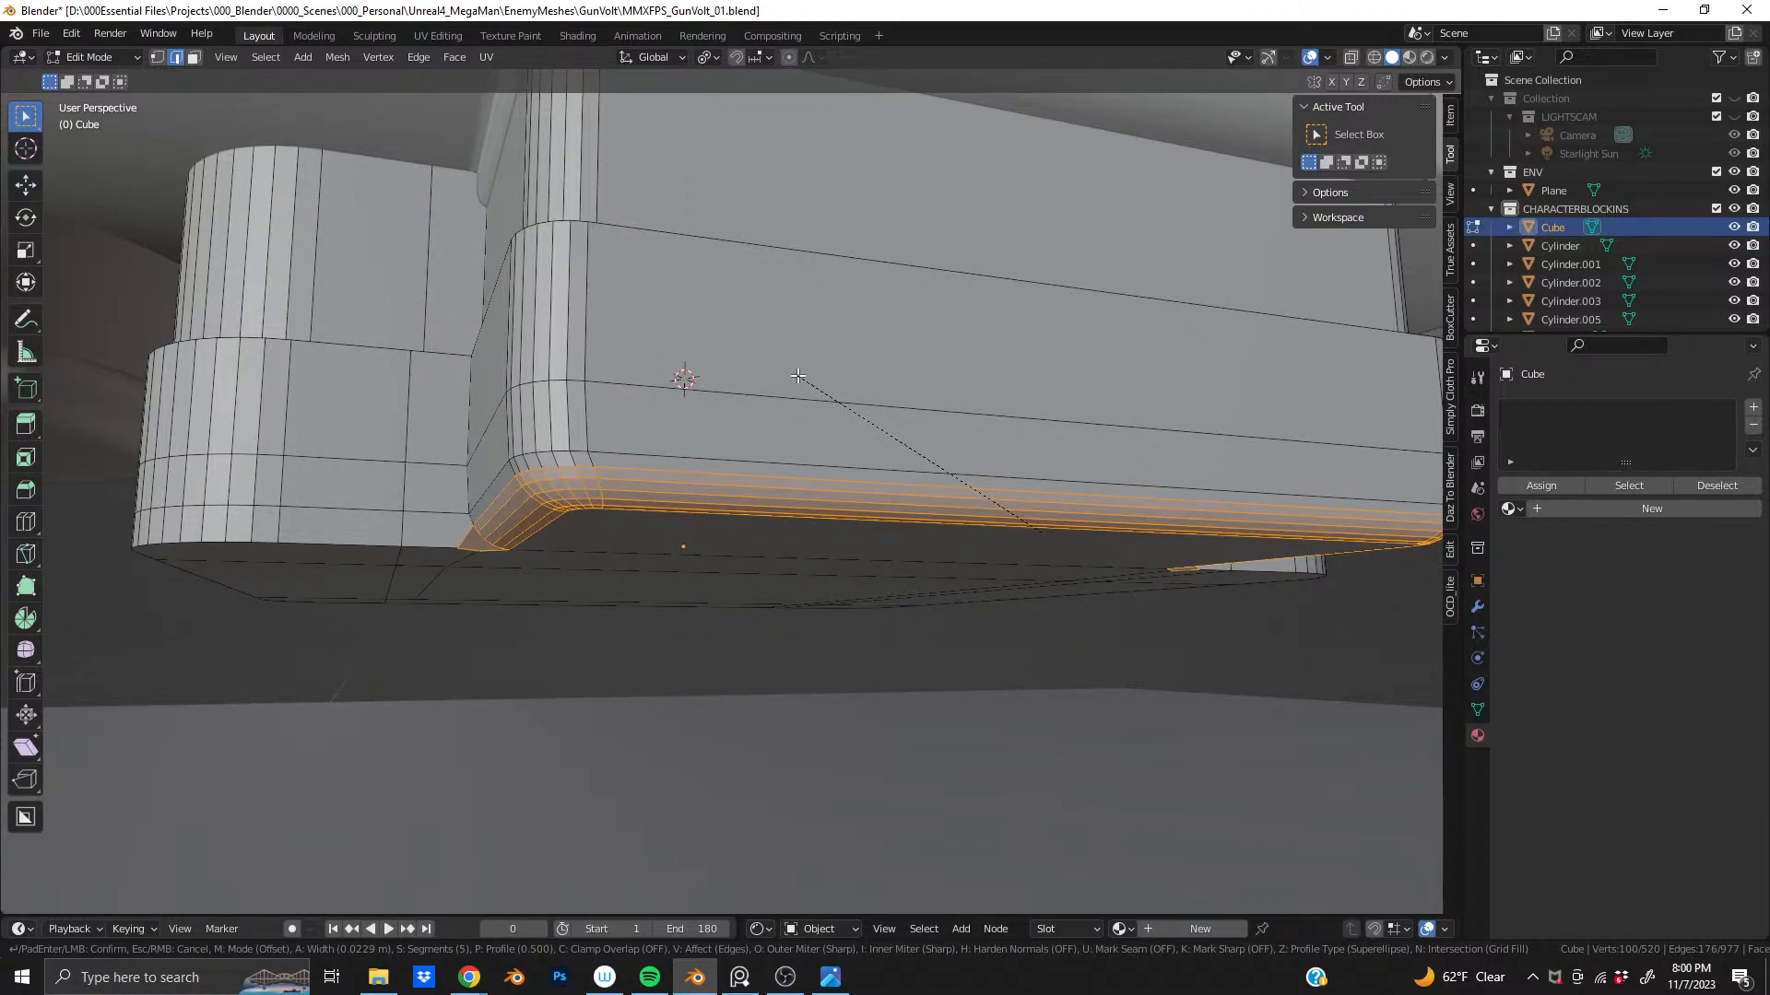
scroll(798, 376, up, 1)
scroll(798, 376, up, 1)
click(798, 376)
- Examine how the bevel ends at the junction with the wider rear section, and undo the bevel
key(Tab)
middle_drag(798, 376, 612, 372)
scroll(801, 396, down, 1)
scroll(800, 429, up, 4)
key(Tab)
scroll(718, 525, up, 3)
mouse_move(718, 525)
middle_down()
mouse_move(724, 489)
mouse_move(875, 461)
mouse_move(999, 454)
mouse_move(1021, 470)
mouse_move(714, 537)
mouse_move(954, 426)
mouse_move(1098, 490)
mouse_move(1117, 402)
mouse_move(717, 523)
middle_up()
scroll(719, 502, up, 4)
key(ctrl+z)
key(ctrl+z)
key(ctrl+z)
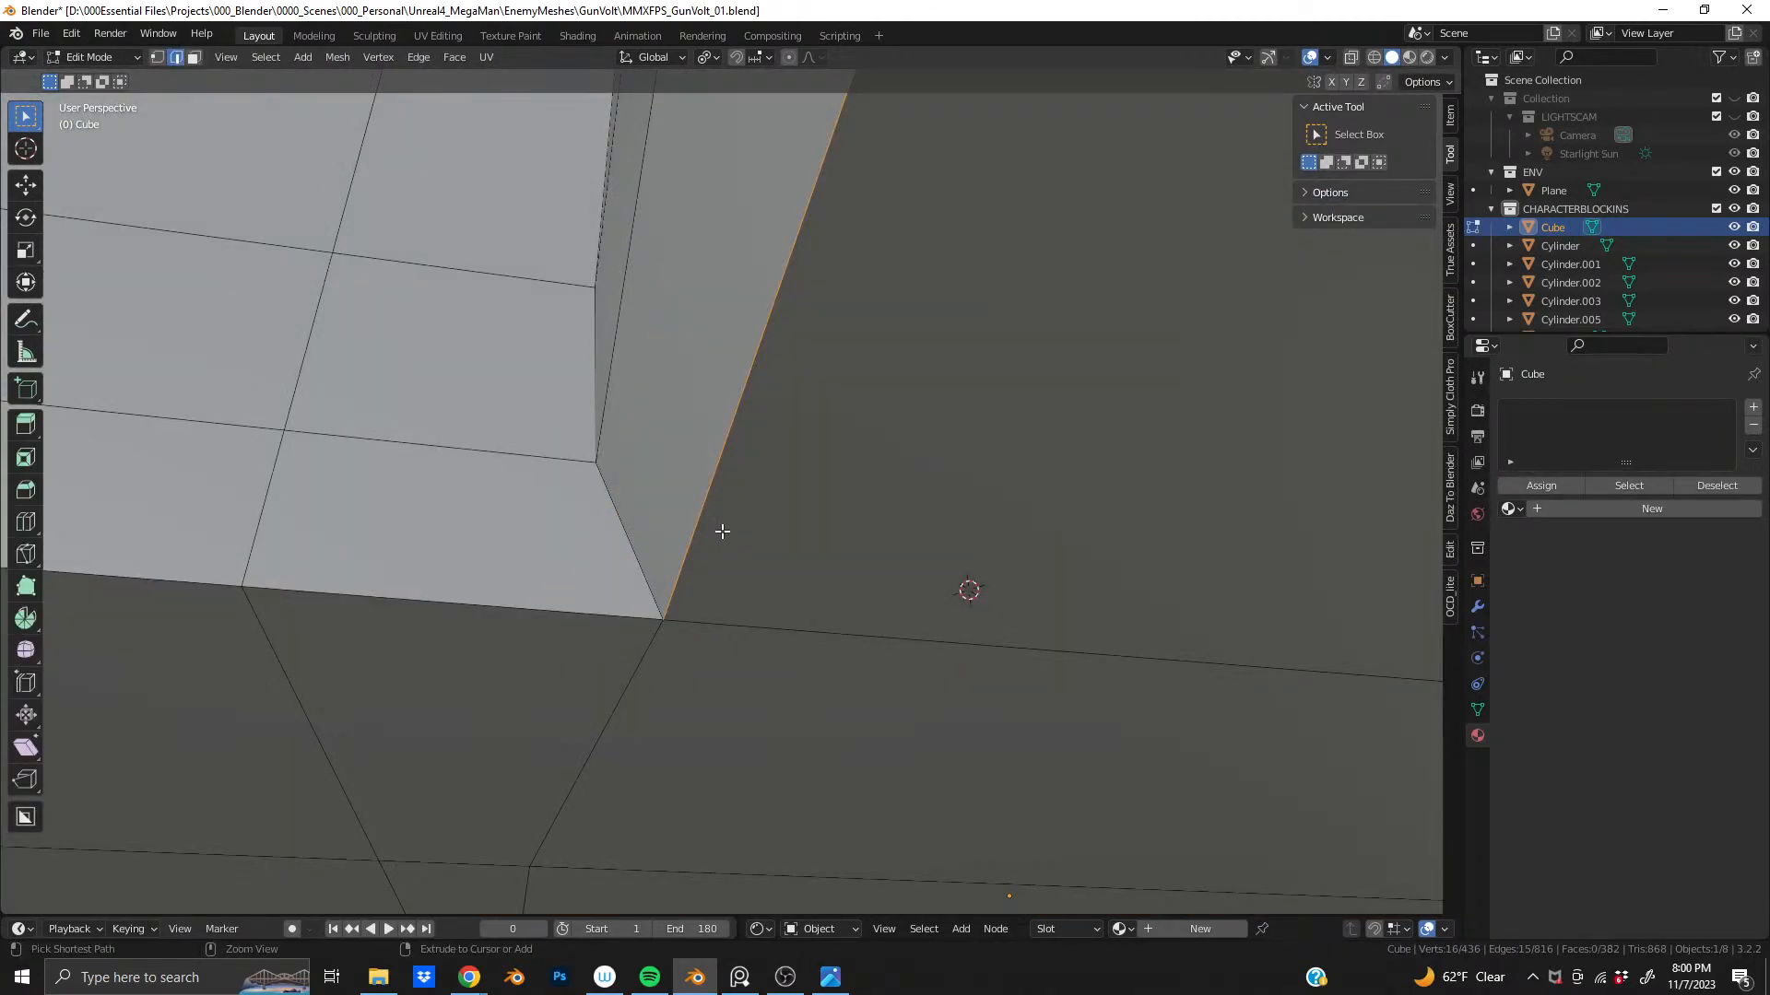
key(ctrl+shift+z)
key(ctrl+z)
- Try a vertical loop cut on the front section's side, slid toward the junction with the rear section, and undo it
middle_drag(694, 533, 842, 536)
scroll(841, 536, down, 2)
key(ctrl+r)
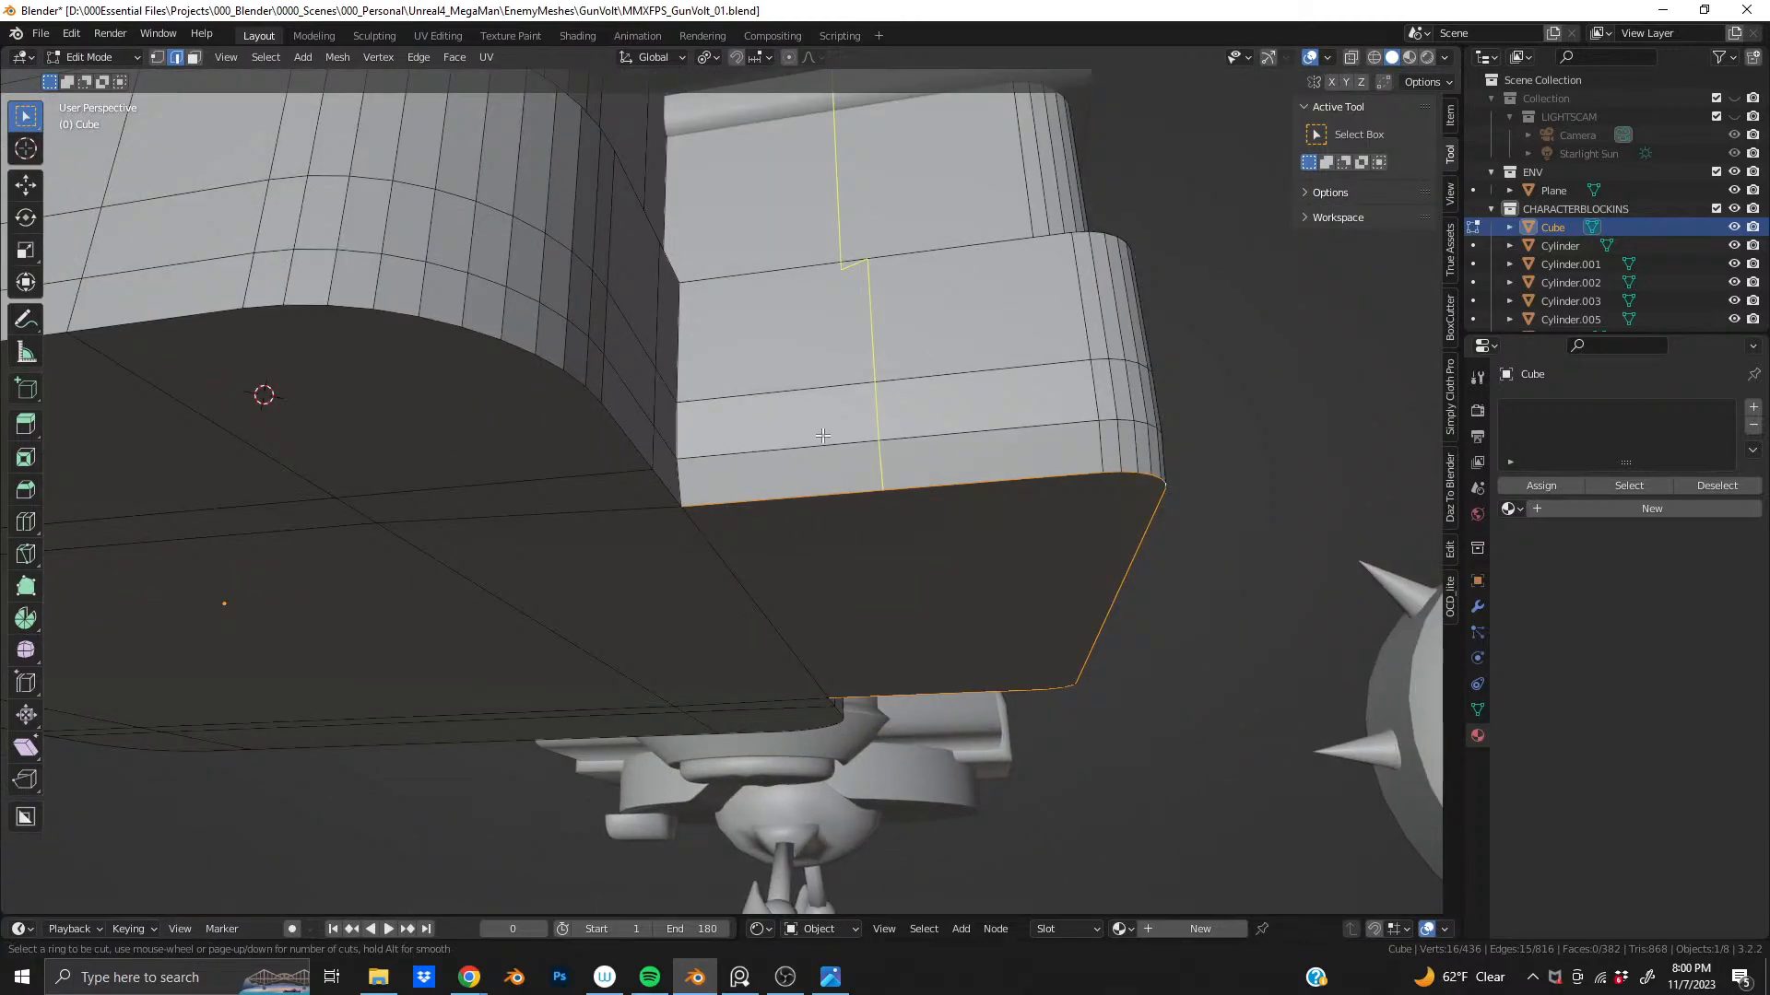
click(827, 426)
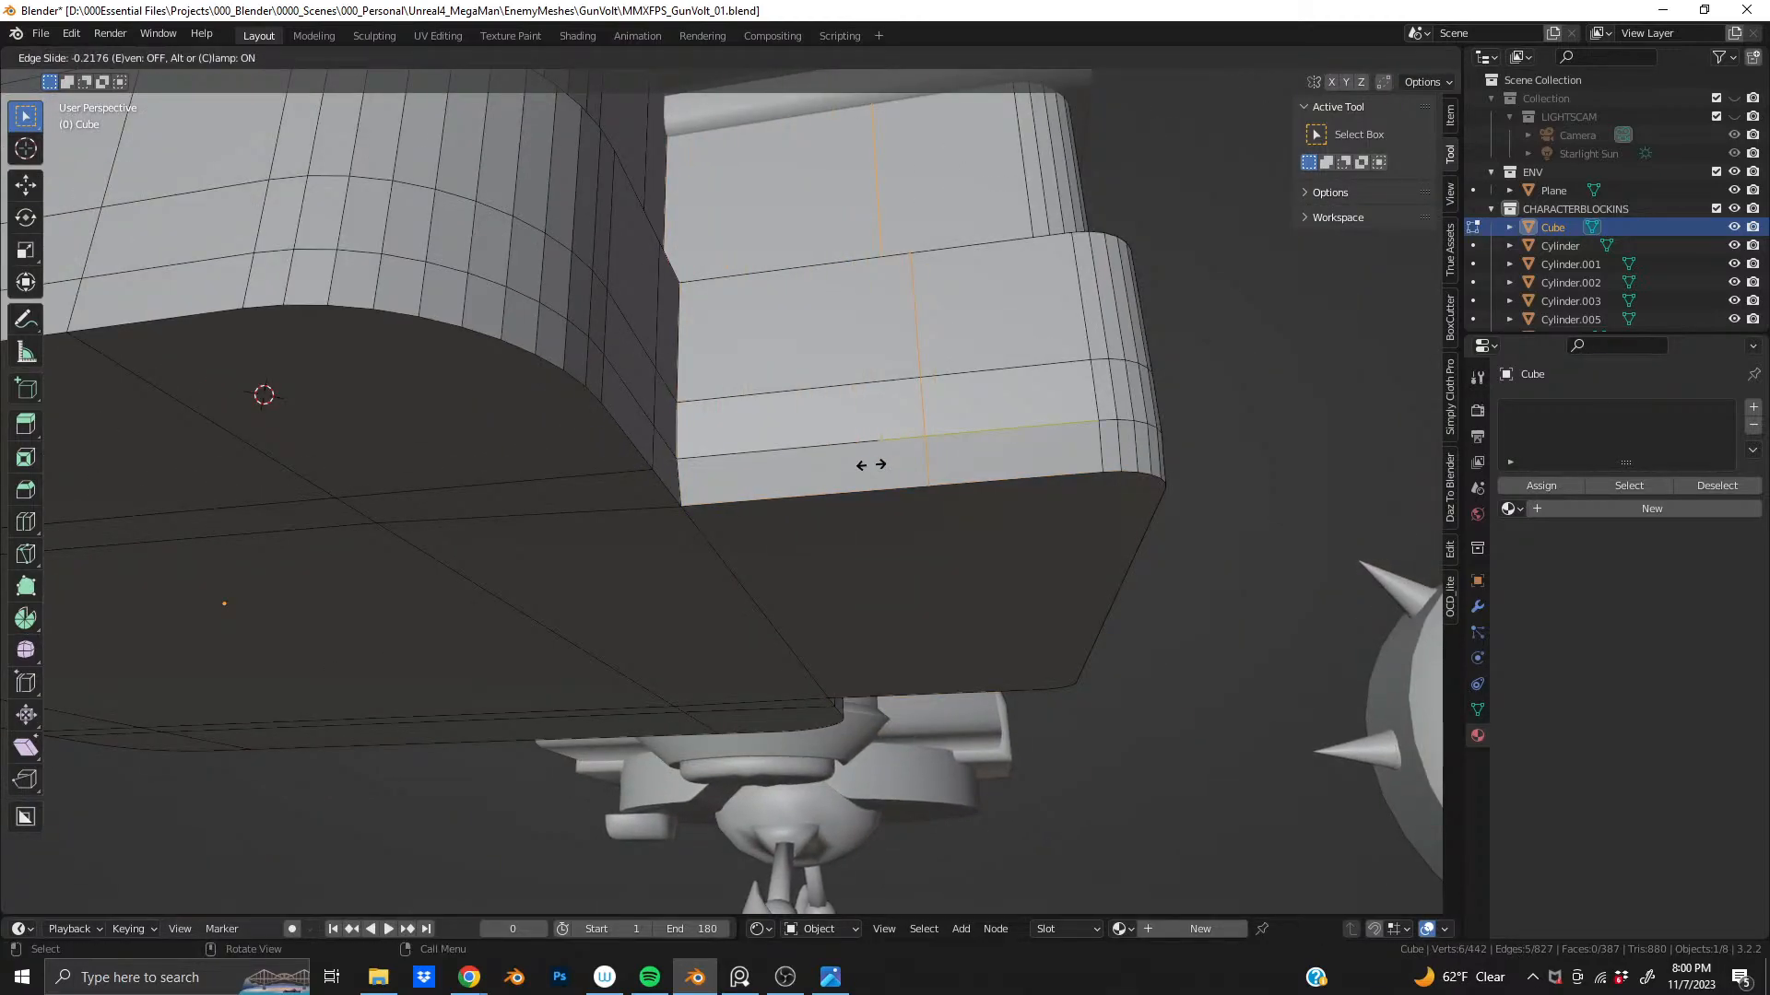
click(706, 471)
middle_drag(706, 471, 992, 403)
key(ctrl+z)
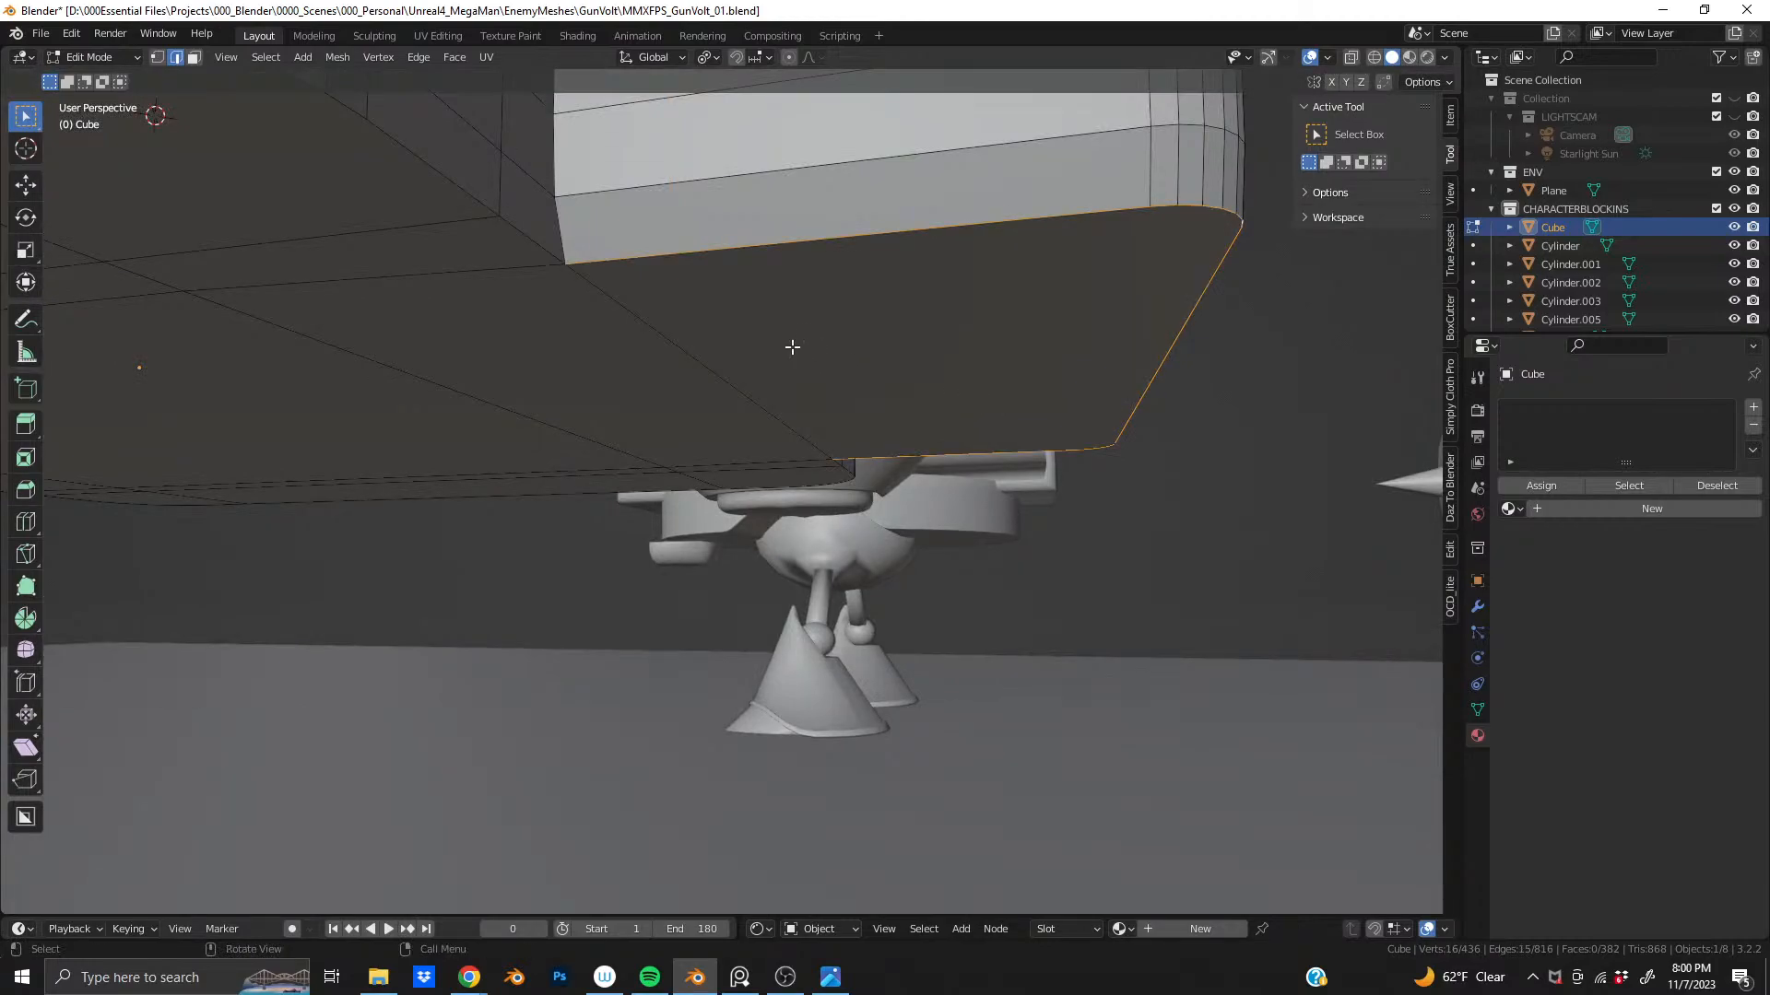
- Add a vertical loop cut on each side of the front section, slid fully against the junction with the rear section
middle_drag(792, 346, 815, 448)
key(ctrl+r)
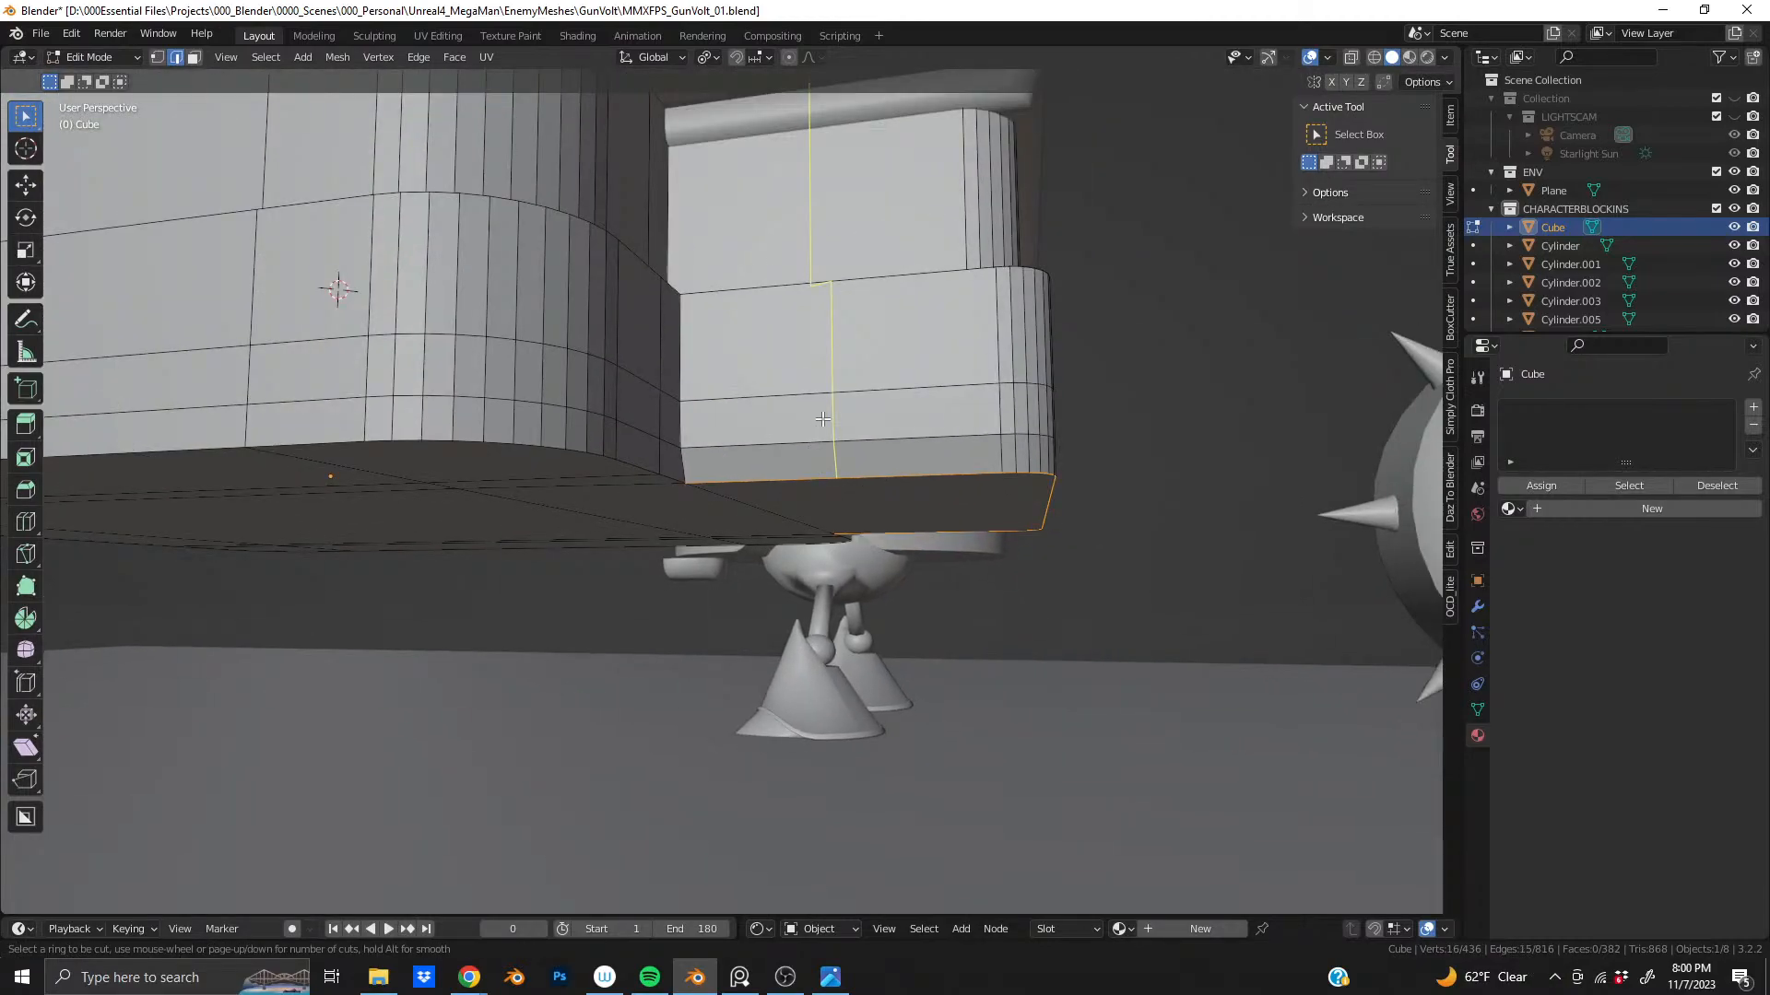
drag(652, 434, 616, 434)
middle_drag(616, 434, 546, 444)
key(ctrl+r)
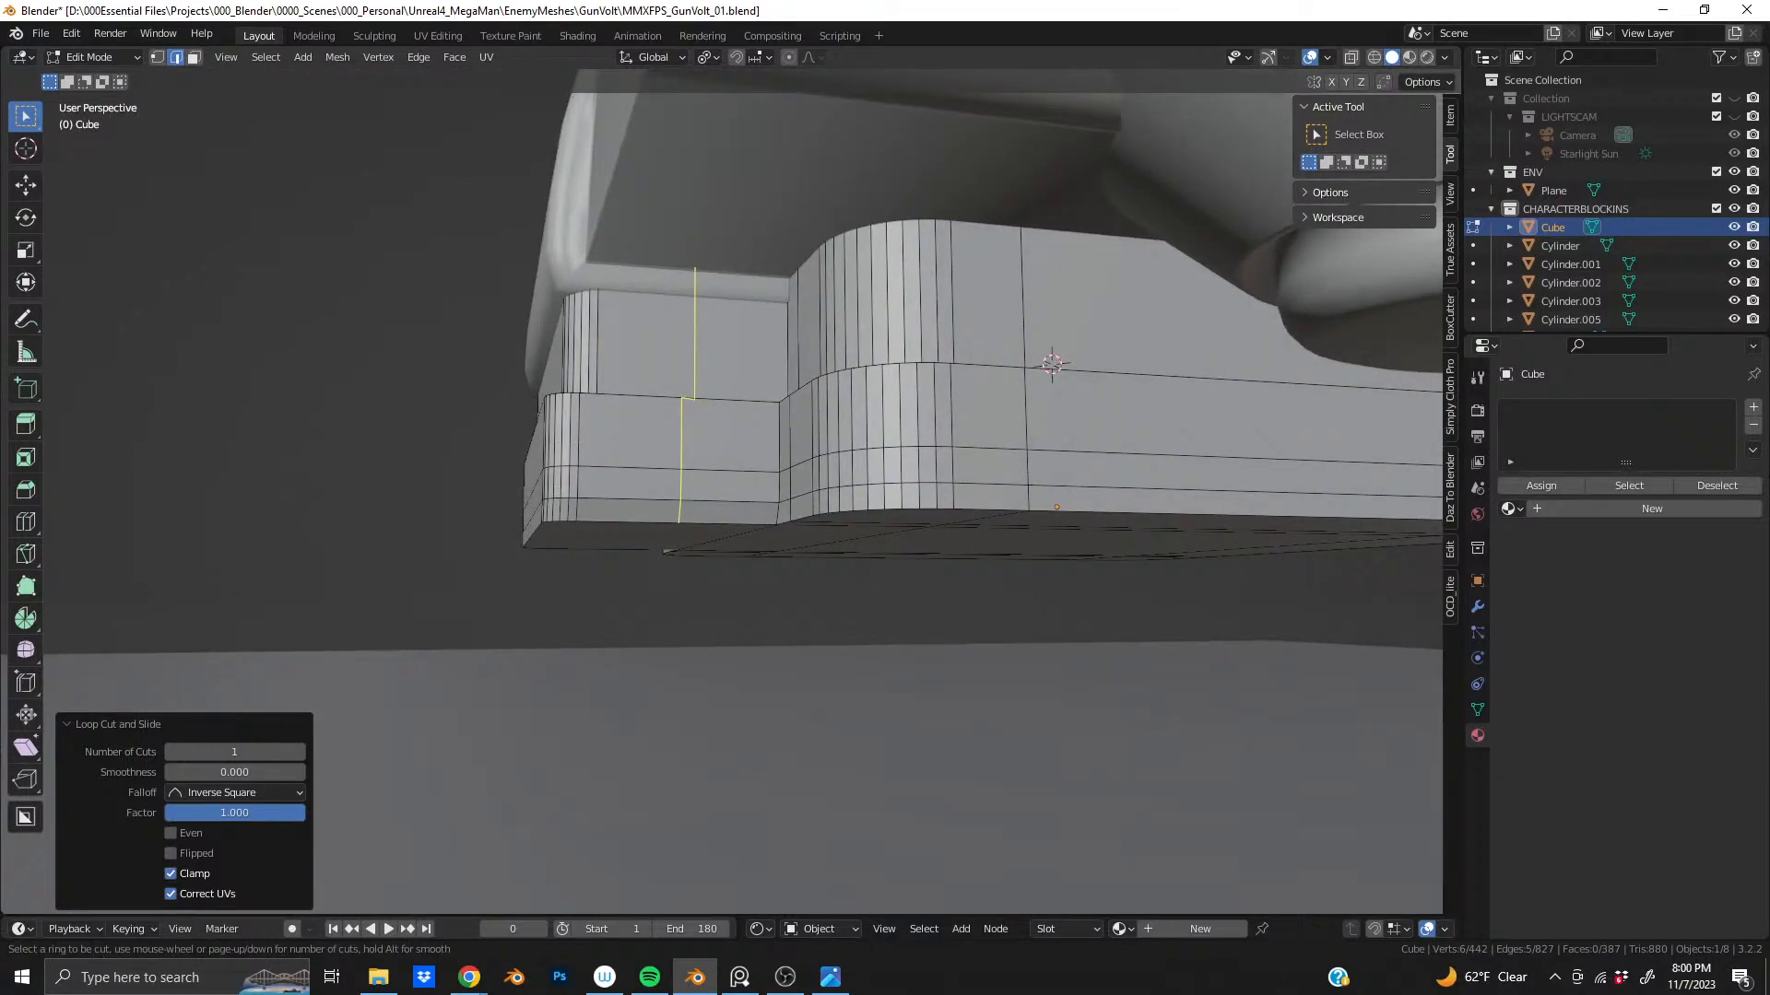
drag(637, 459, 785, 486)
middle_drag(785, 485, 735, 446)
- Try bevelling the front section's bottom edge with the side loop cuts in place, and undo the bevel
alt+click(735, 445)
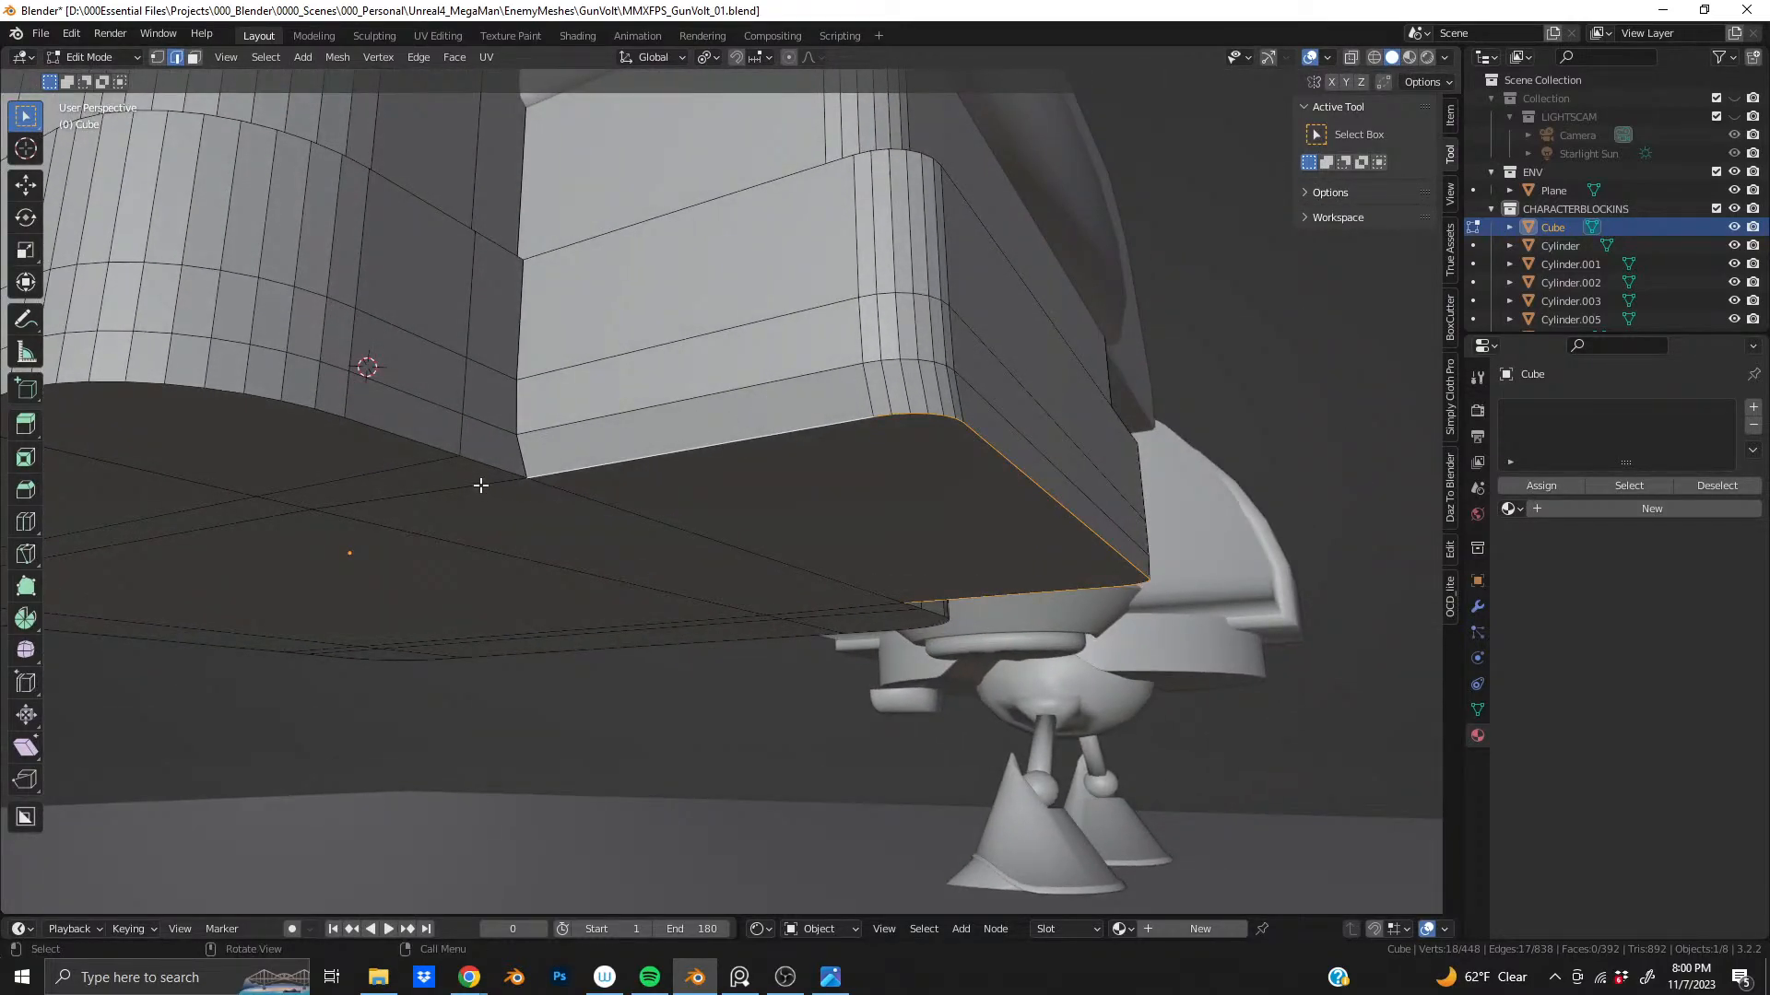
key(ctrl+b)
click(330, 422)
middle_drag(330, 422, 516, 398)
key(ctrl+z)
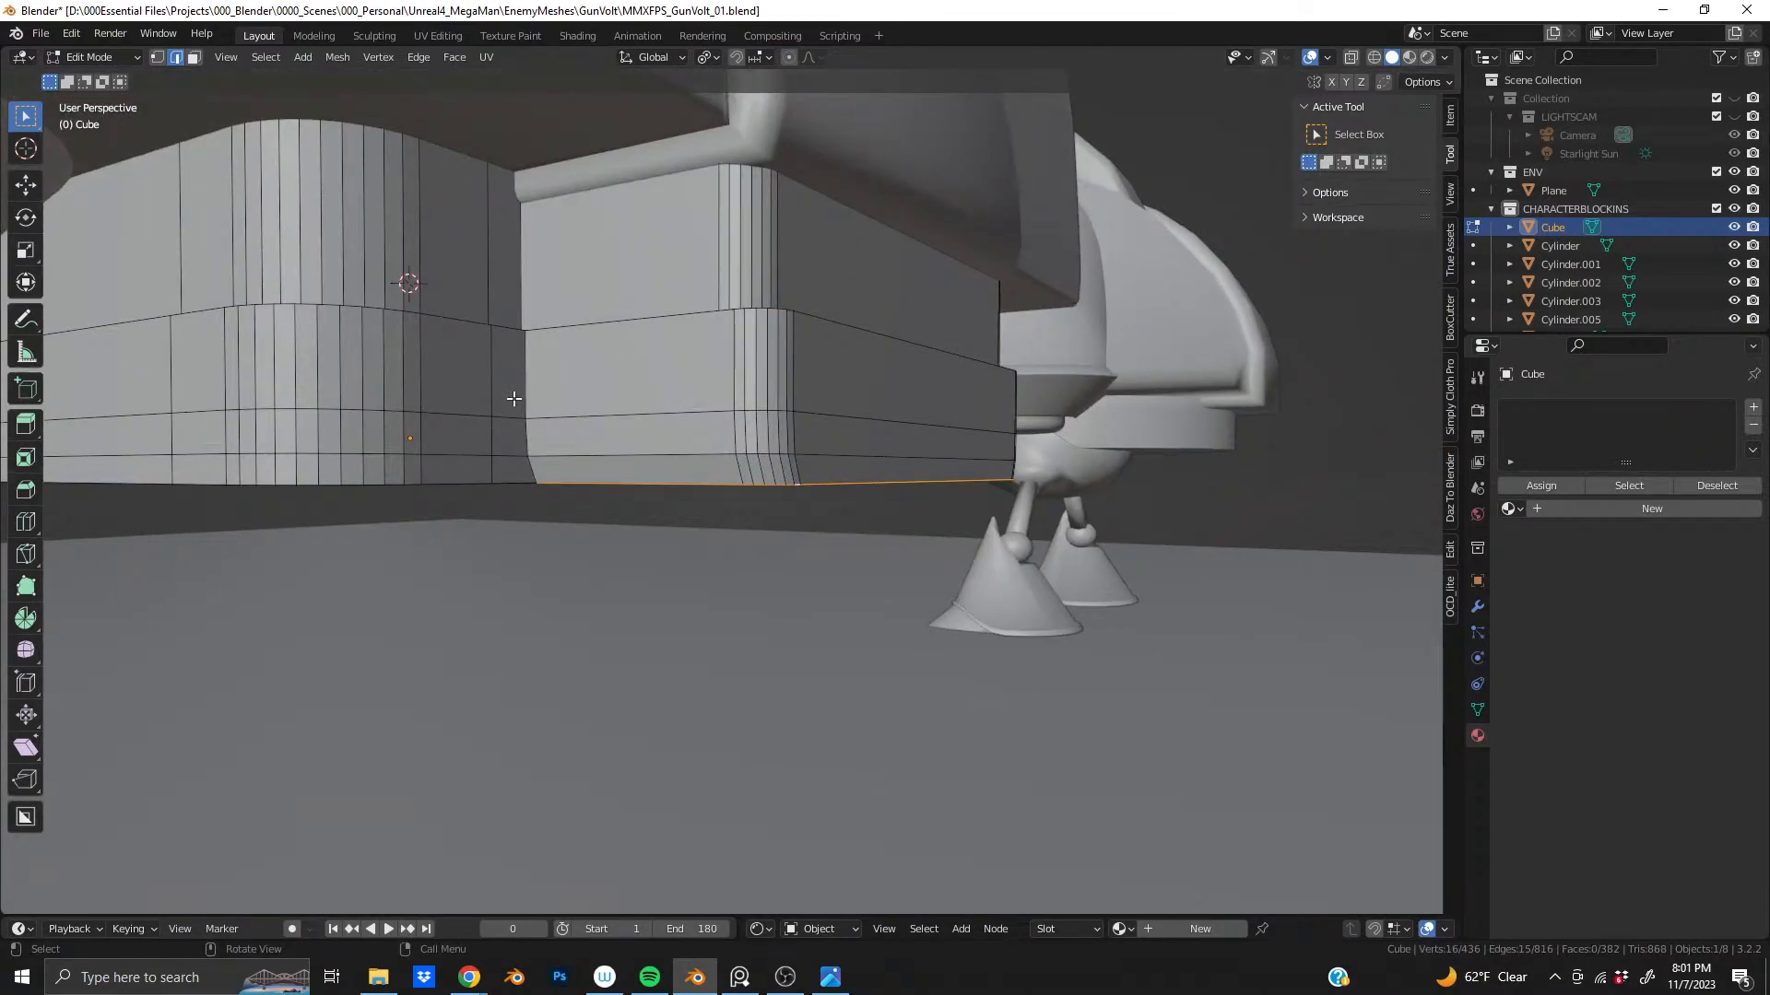
- Undo the two vertical side loop cuts, keeping the lowered horizontal loop
key(ctrl+z)
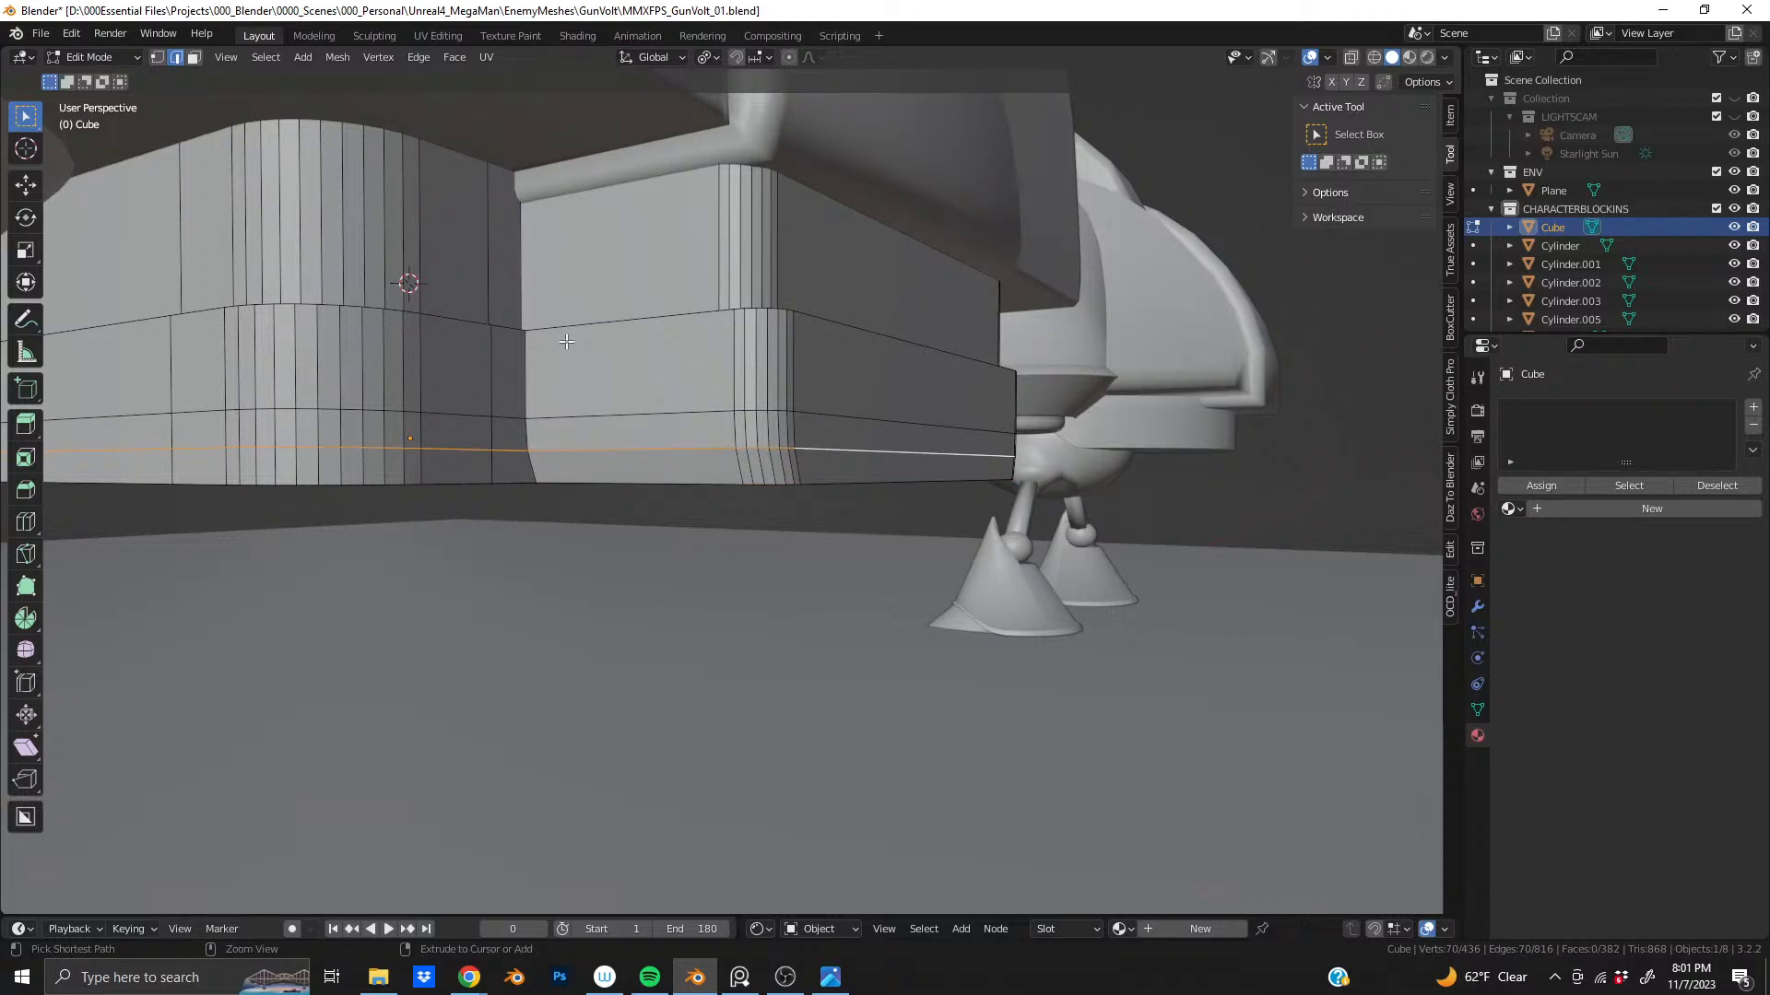
key(ctrl+shift+z)
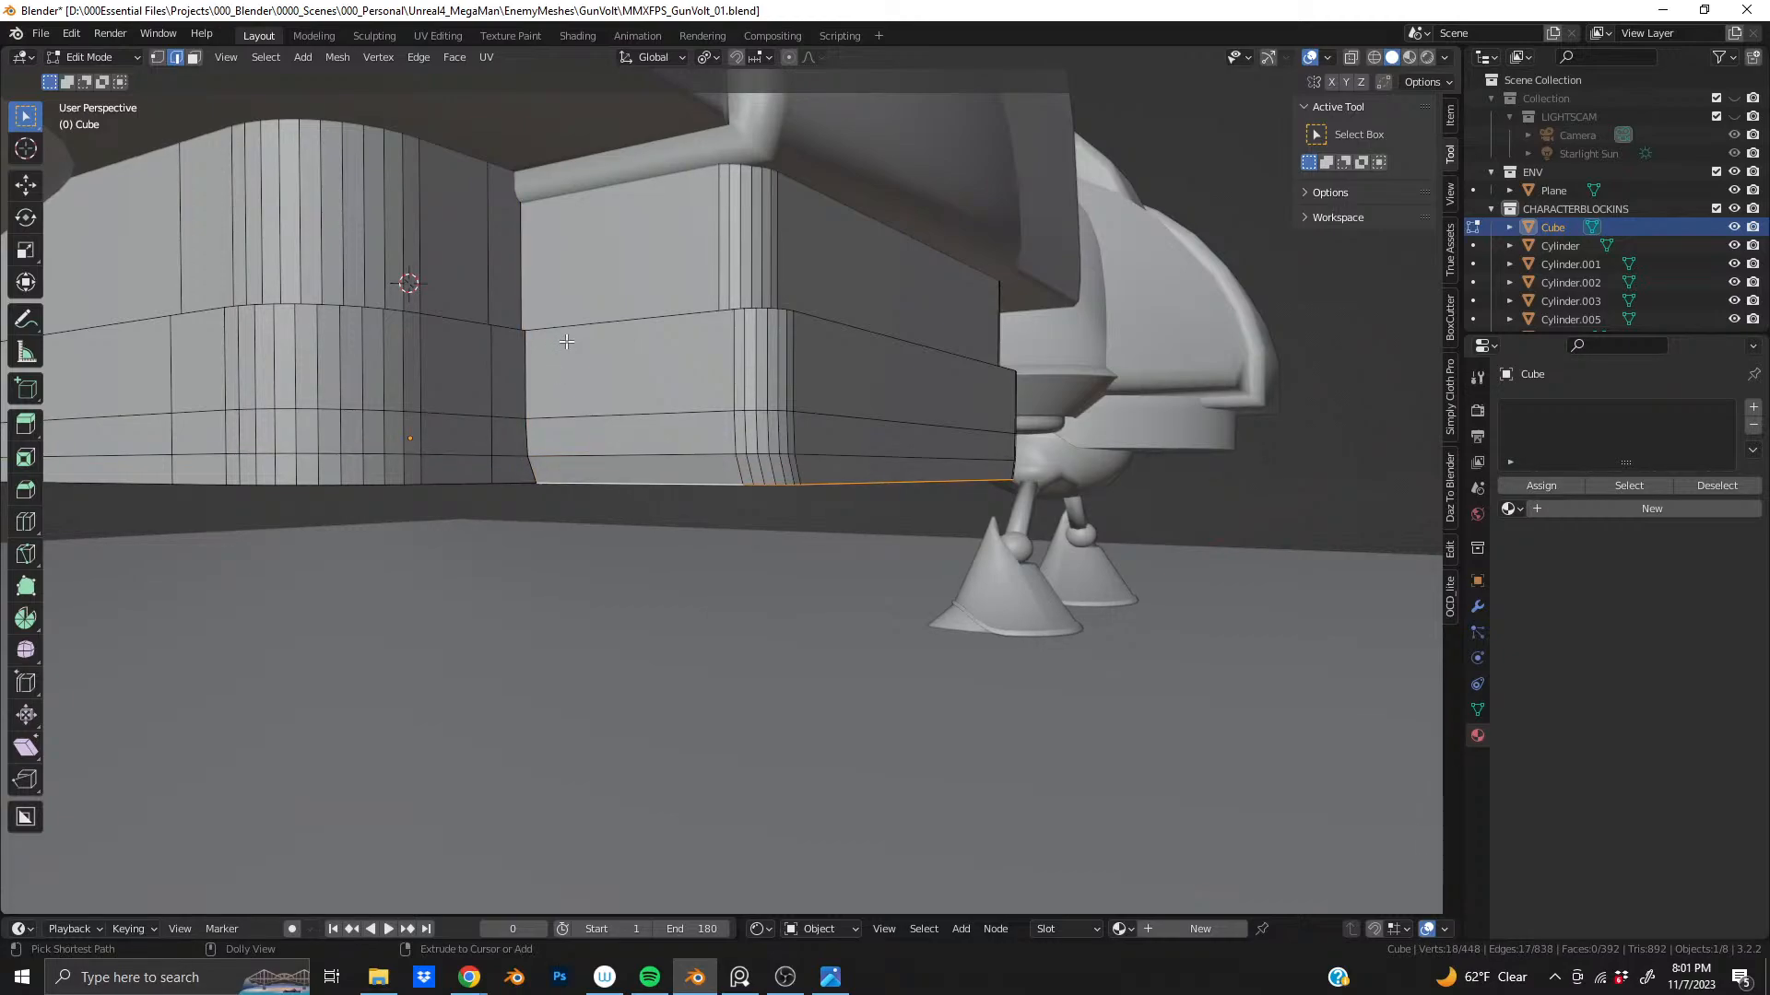
key(ctrl+KP_Add)
scroll(901, 395, up, 4)
shift+middle_drag(535, 384, 540, 443)
key(ctrl+z)
key(ctrl+z)
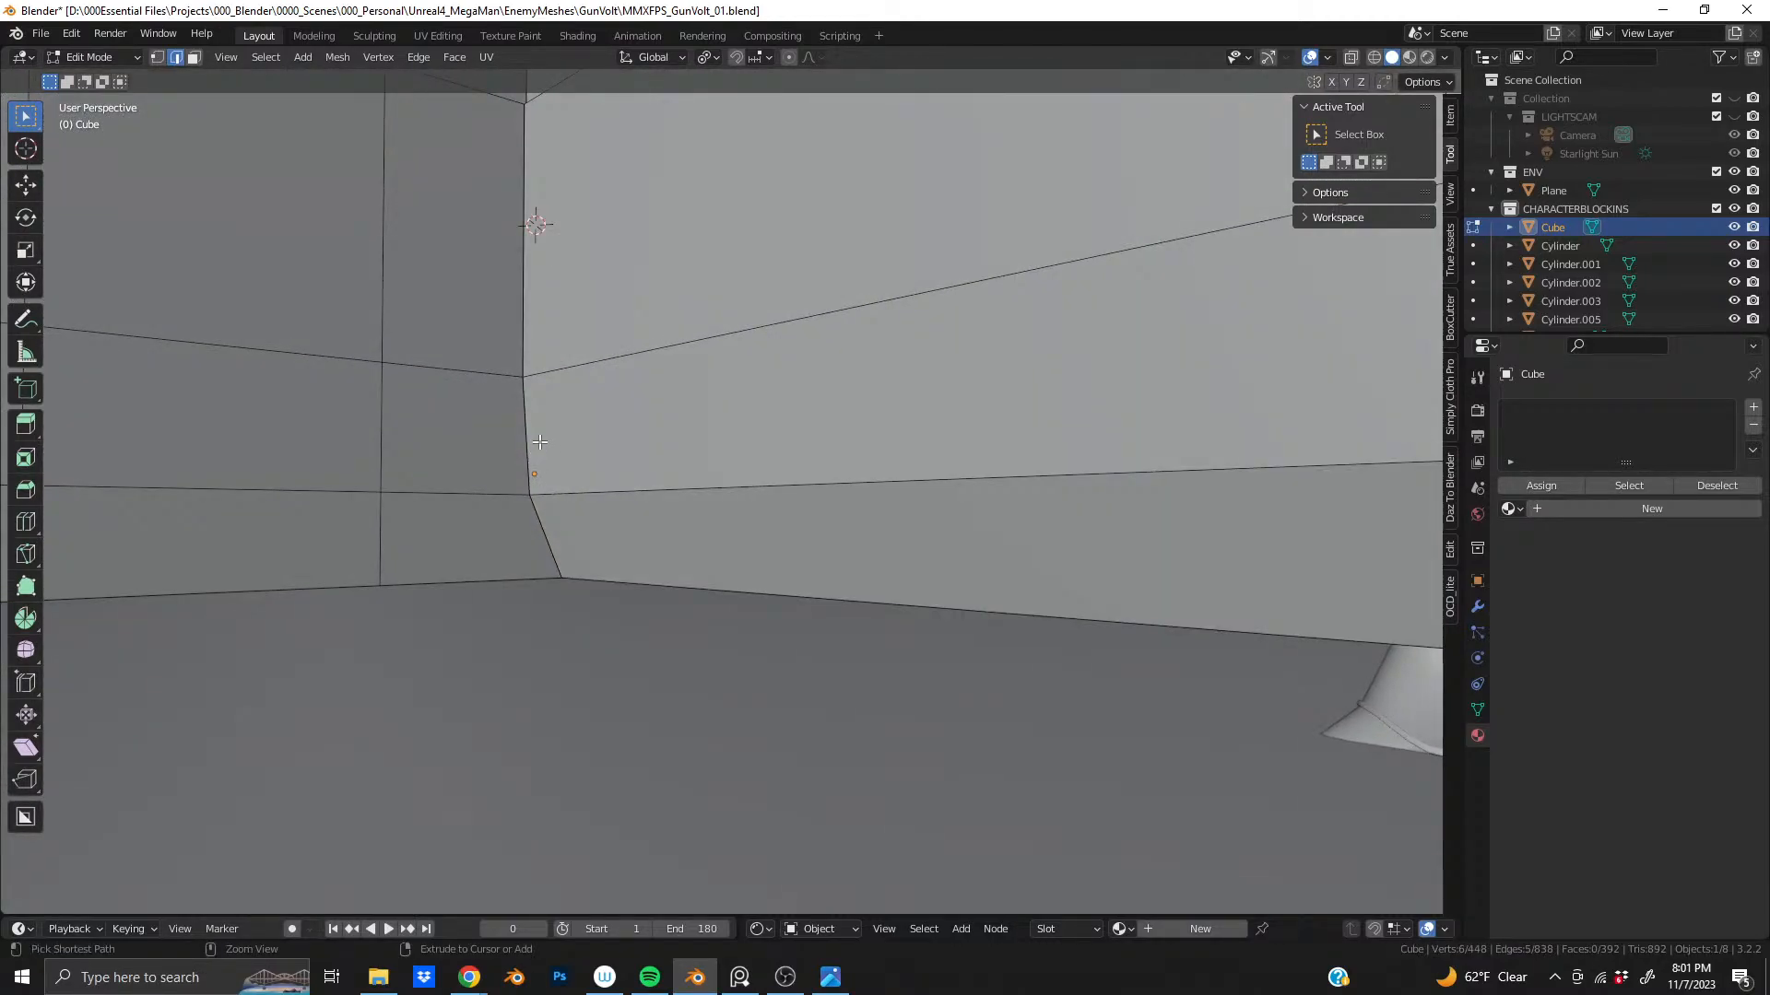
key(ctrl+z)
key(ctrl+z)
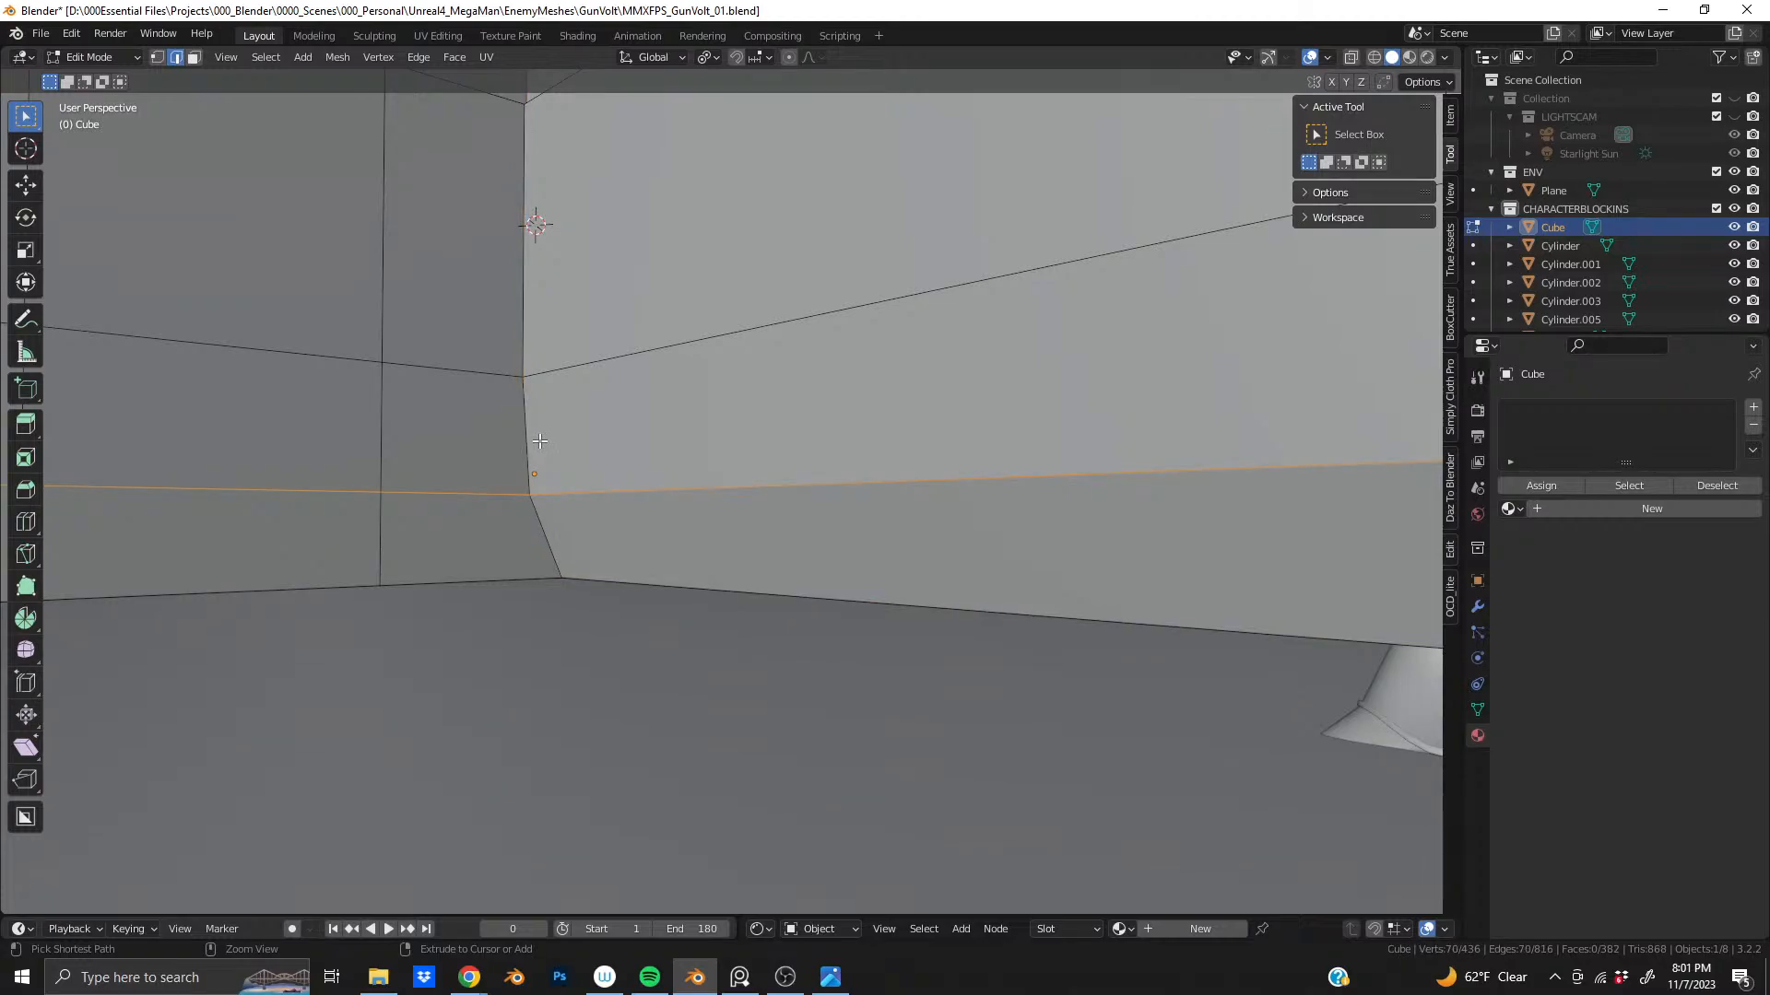
key(ctrl+z)
key(ctrl+shift+z)
- Bevel the front section's bottom edge about 0.026 m wide with 5 segments
middle_drag(539, 442, 663, 529)
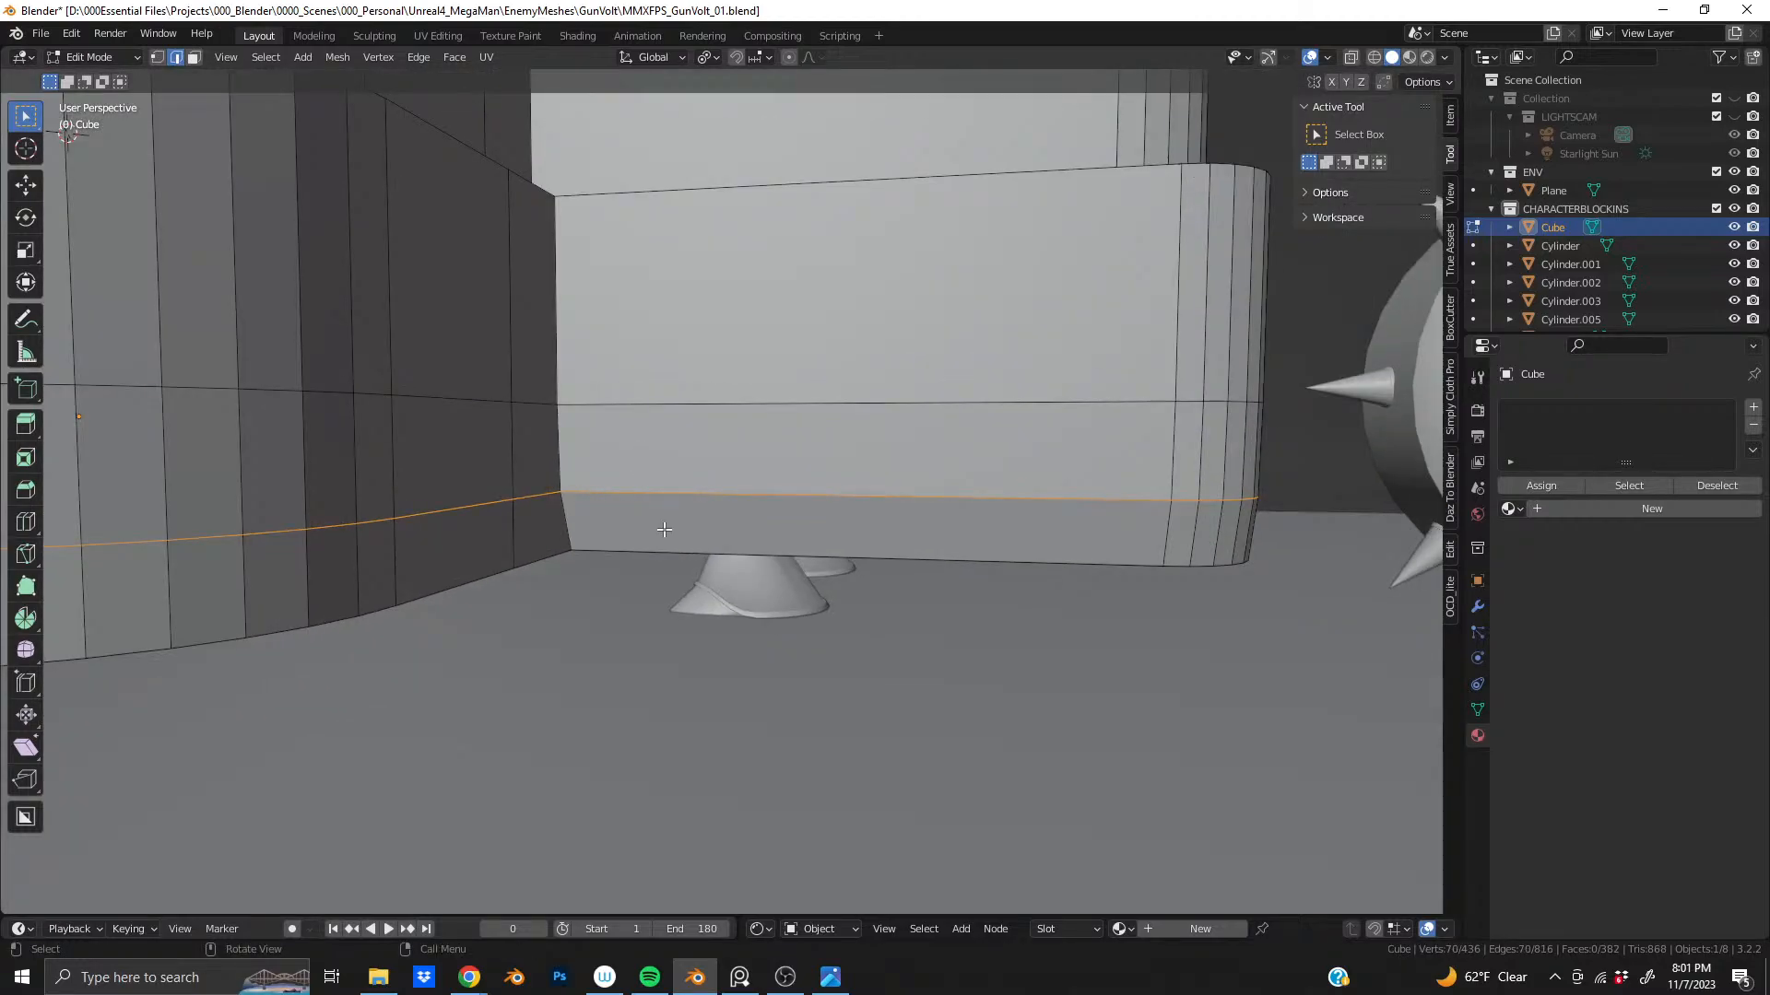
key(ctrl+b)
scroll(465, 184, up, 4)
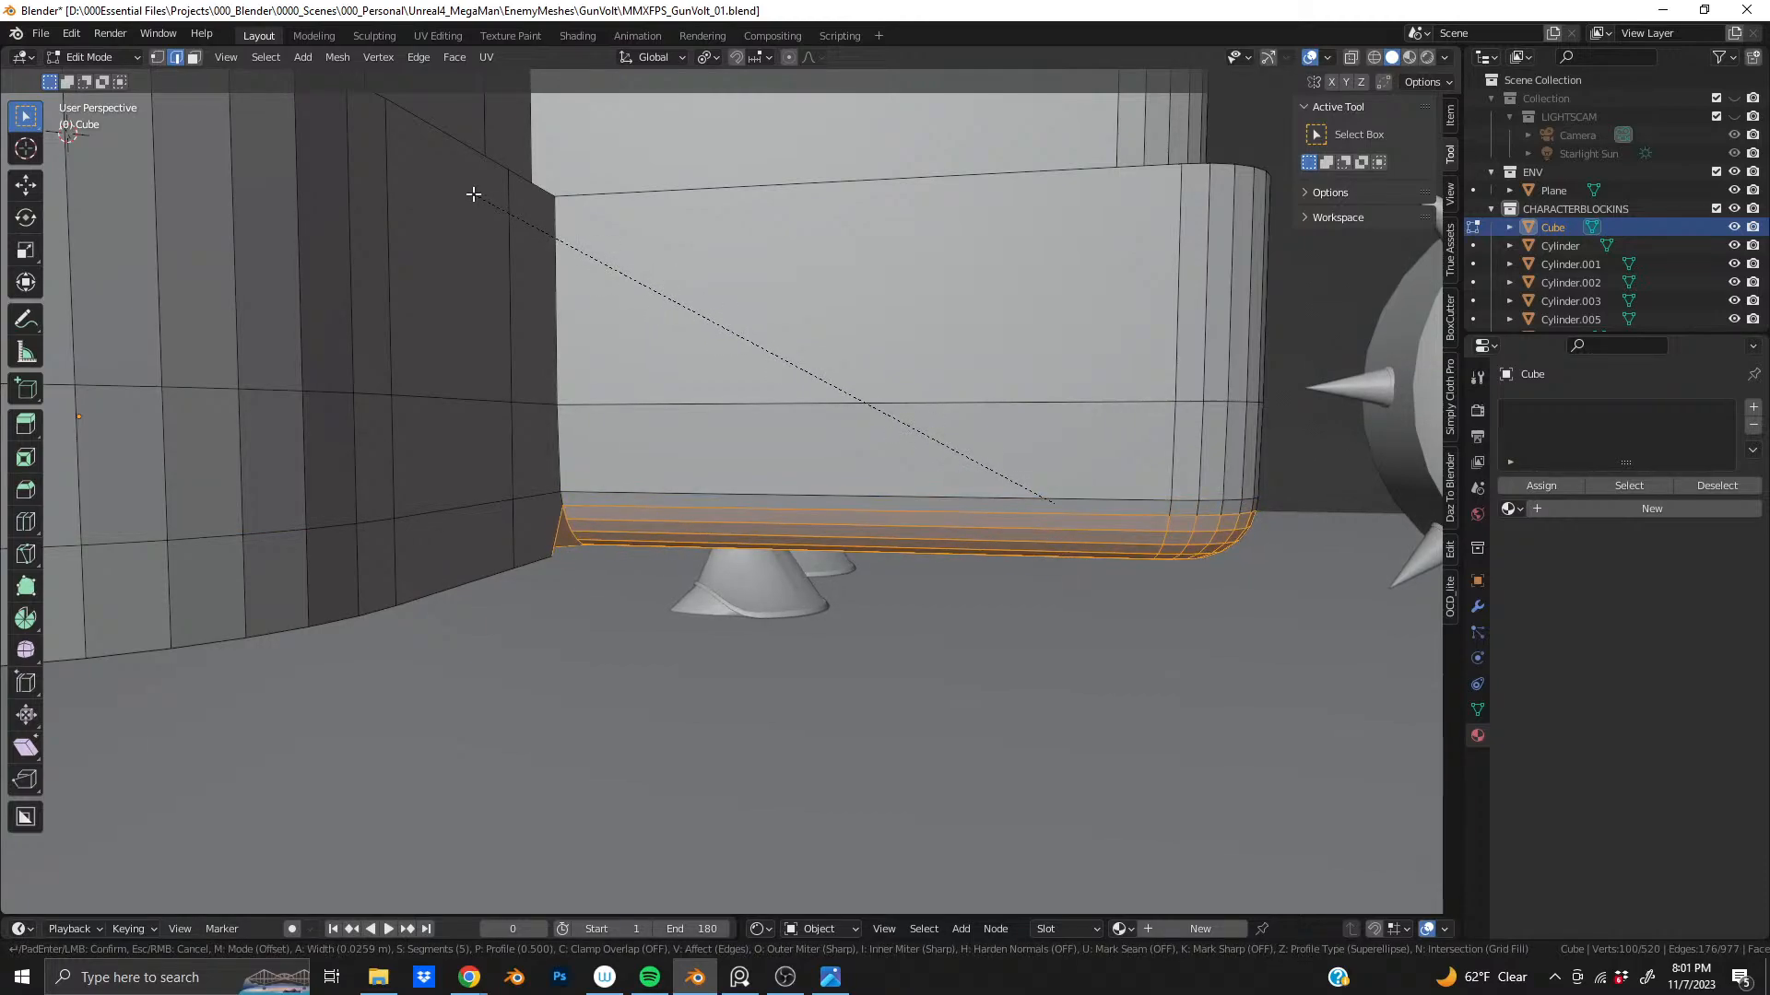
click(467, 185)
middle_drag(466, 185, 590, 318)
- Move the stray underside vertex at the bevel's end about 0.0246 m along negative Y toward the junction edge
shift+middle_drag(590, 318, 659, 222)
middle_drag(701, 424, 789, 538)
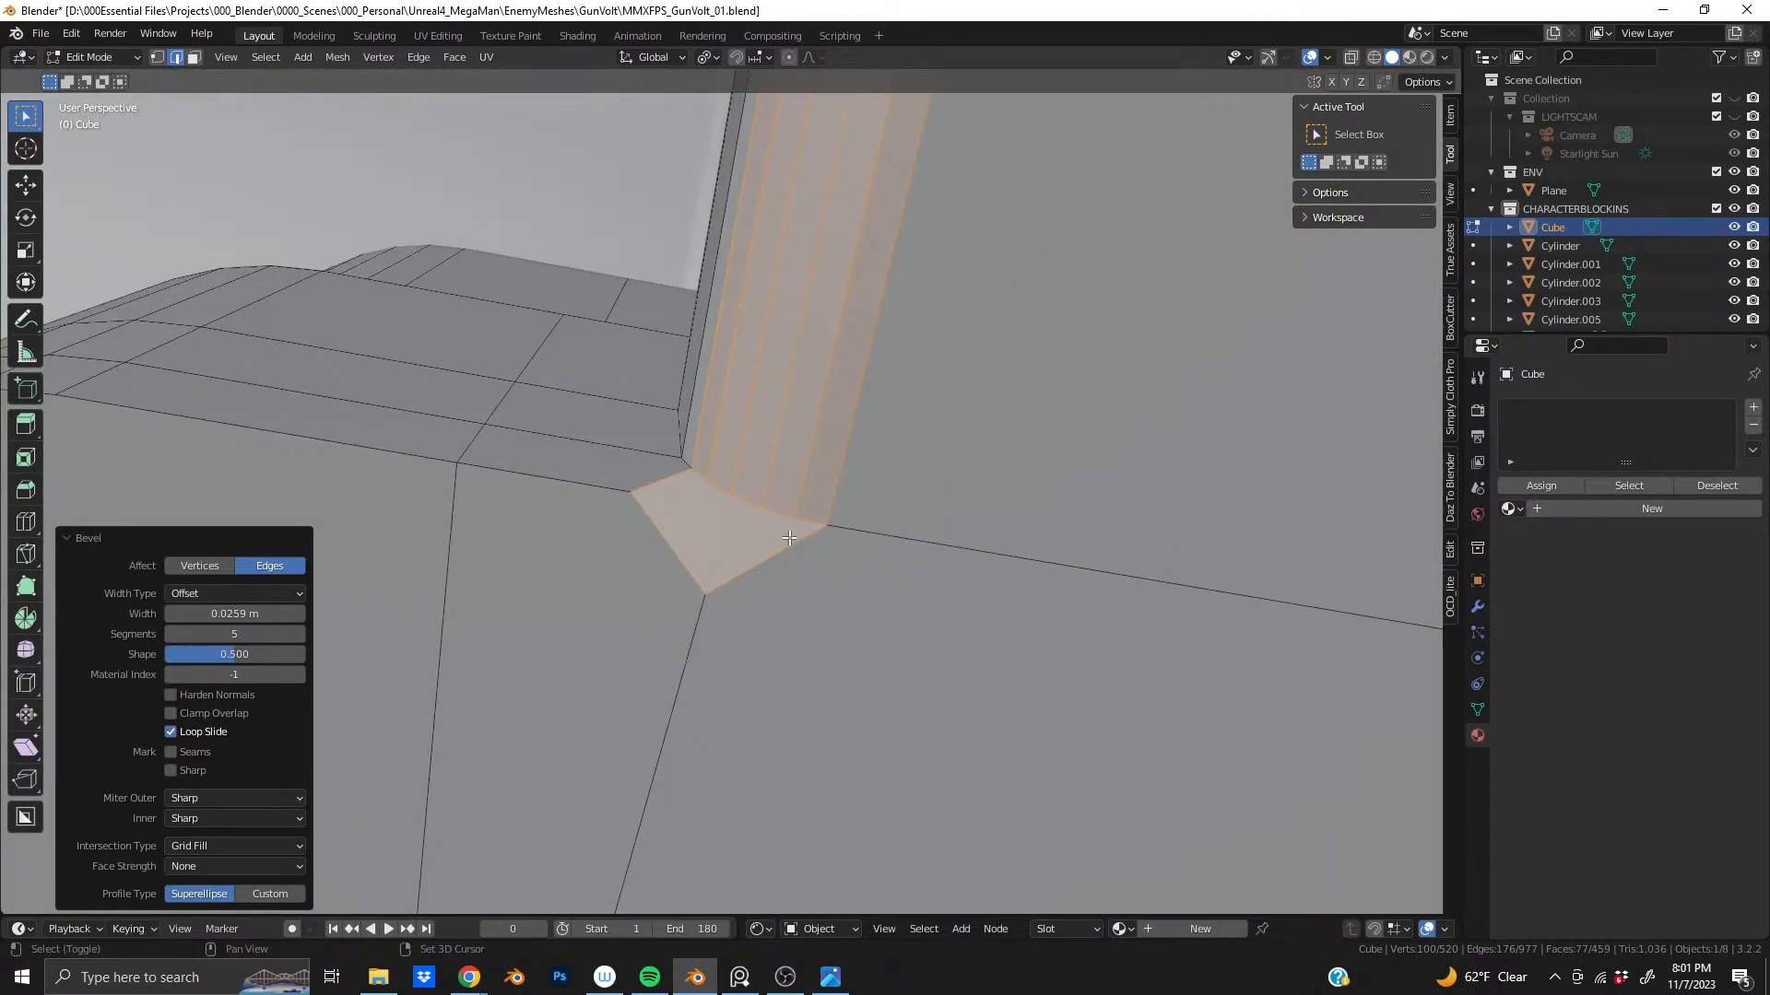
scroll(789, 538, up, 4)
shift+middle_drag(771, 633, 791, 436)
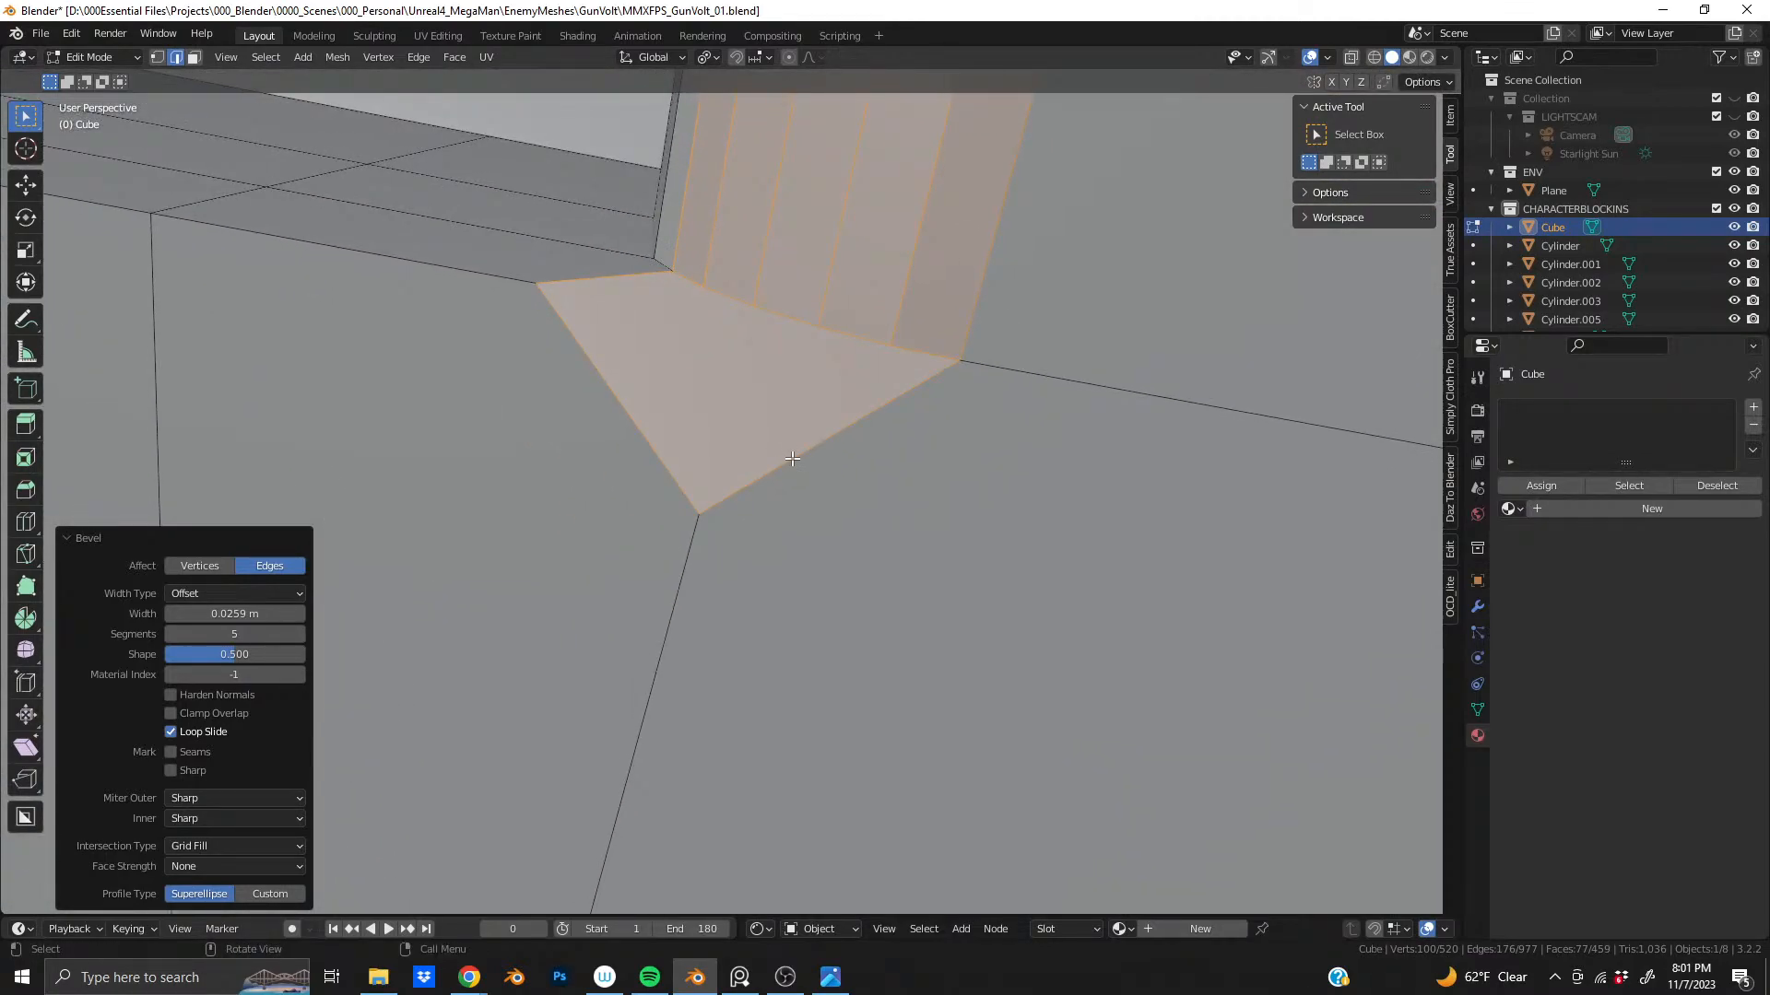
key(1)
click(708, 509)
key(g)
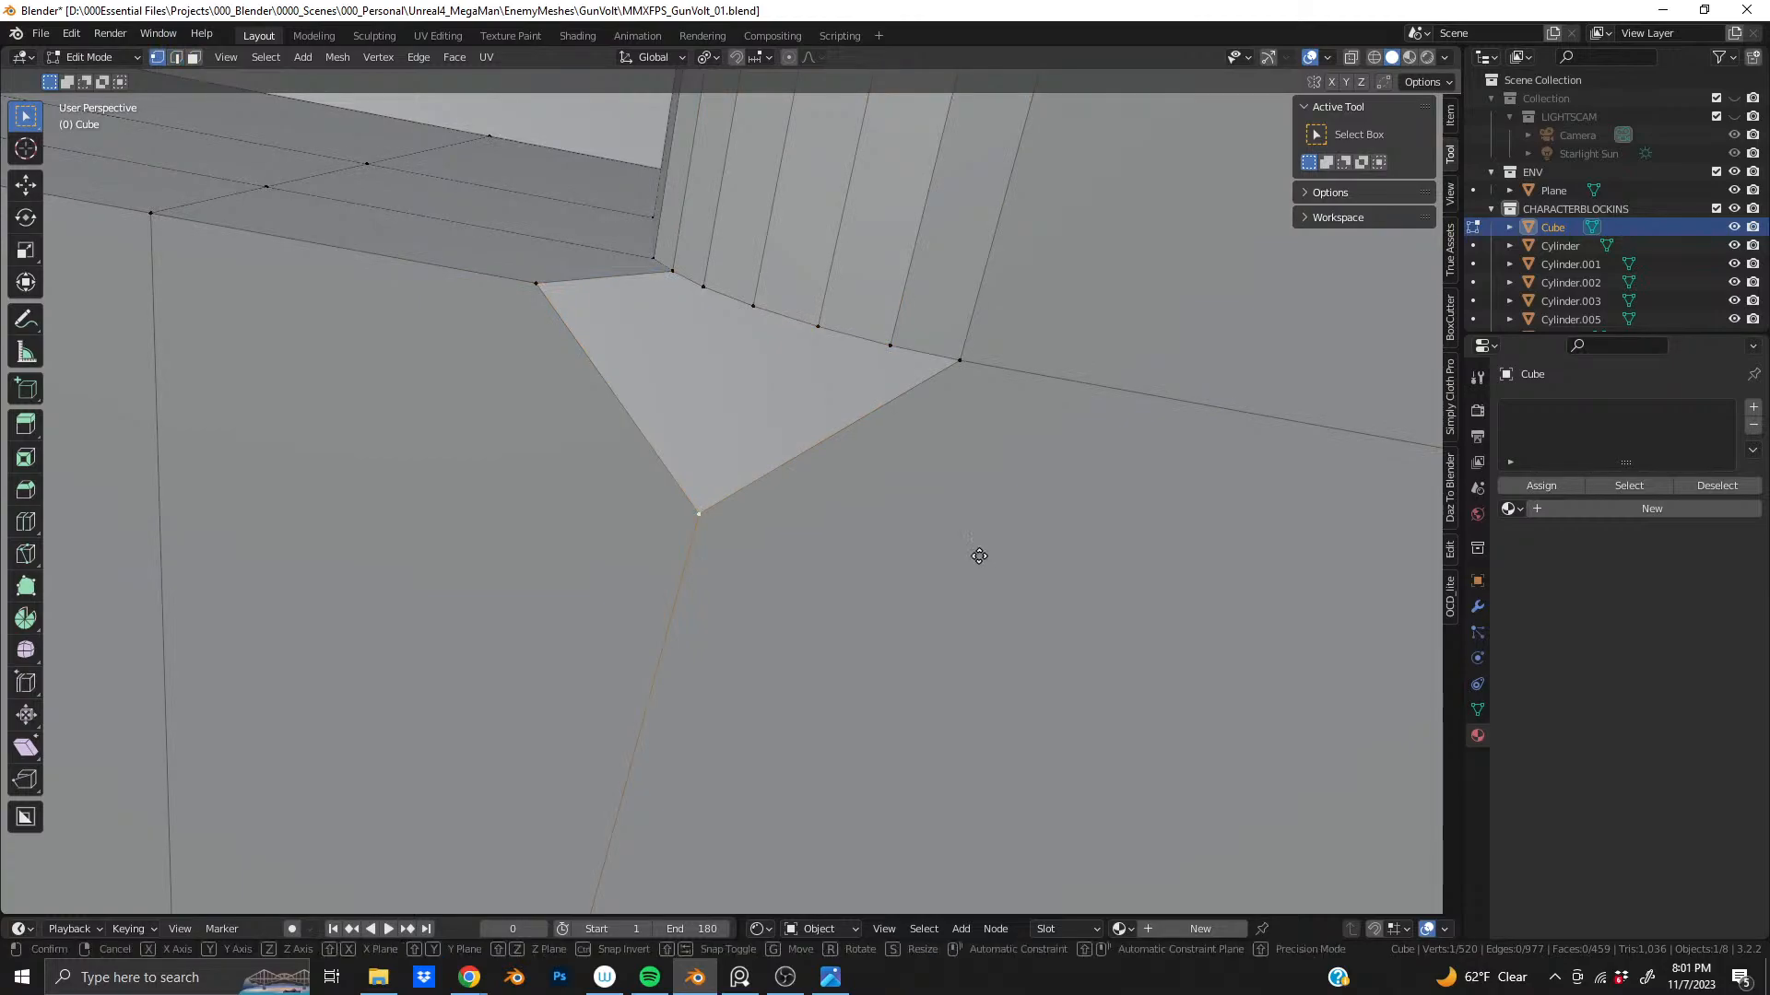
key(y)
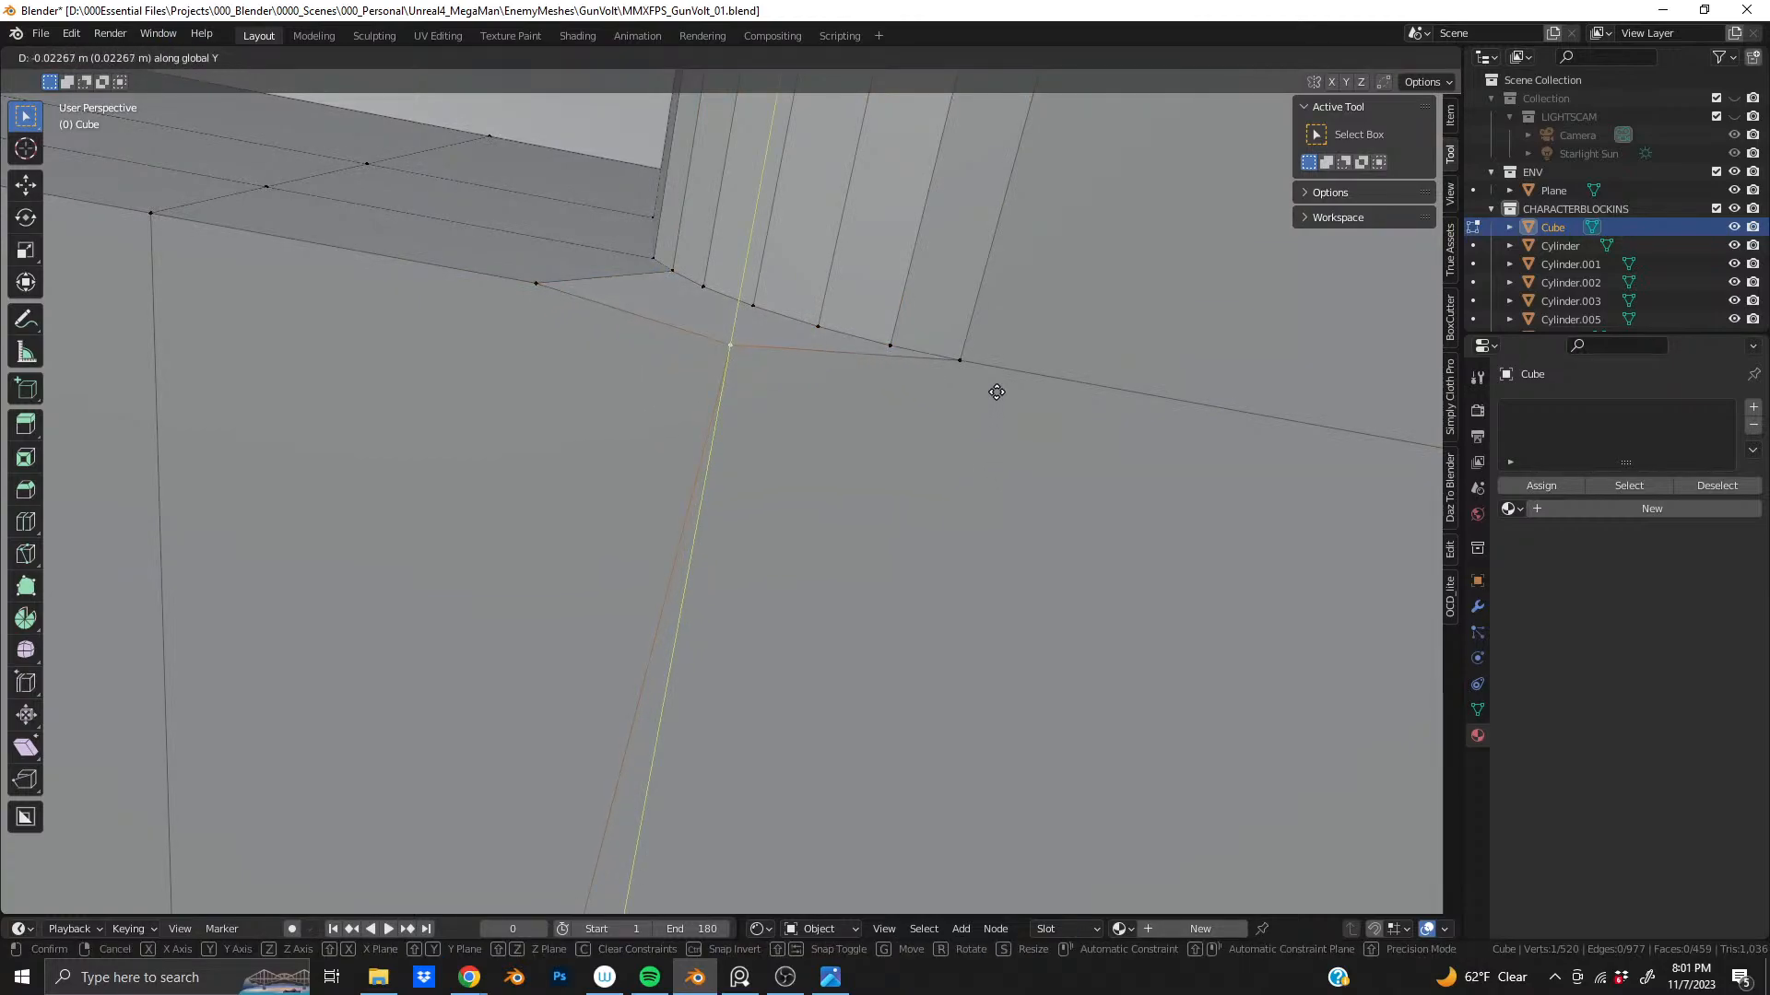
click(998, 382)
middle_drag(985, 490, 968, 447)
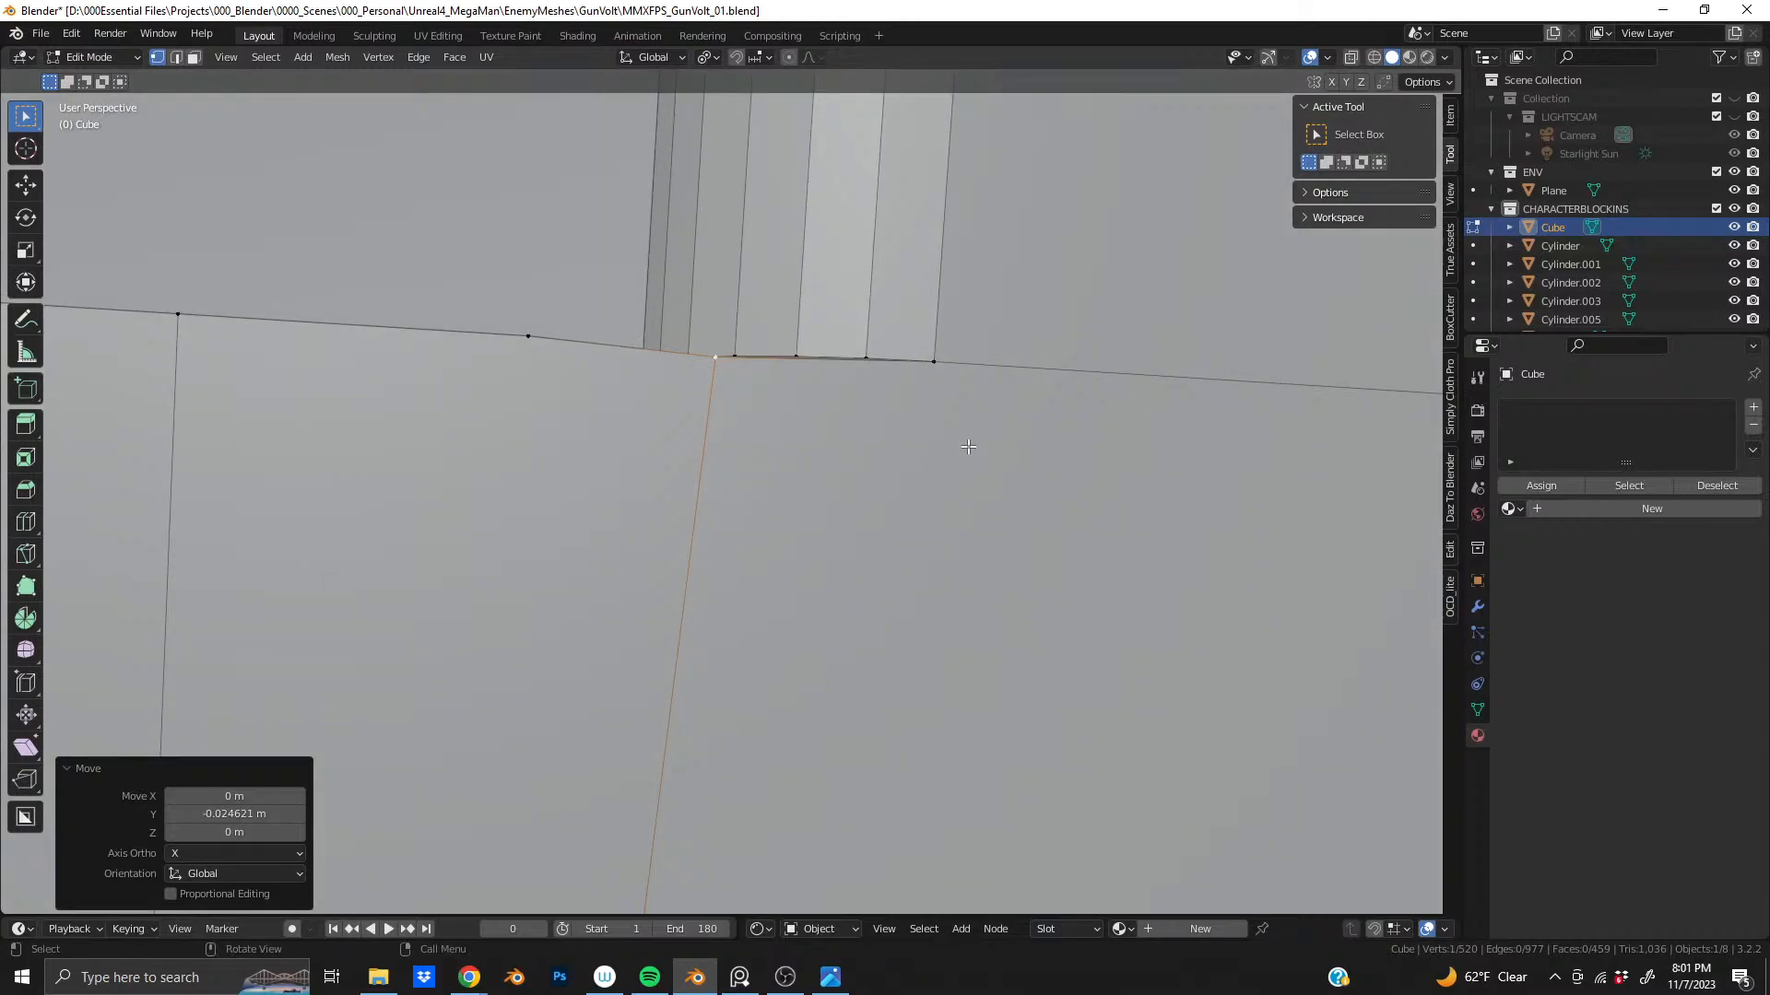
- Isolate the waist block and show it from below, close up on the moved junction vertex
key(KP_Divide)
key(ctrl+KP_7)
shift+middle_drag(650, 335, 787, 516)
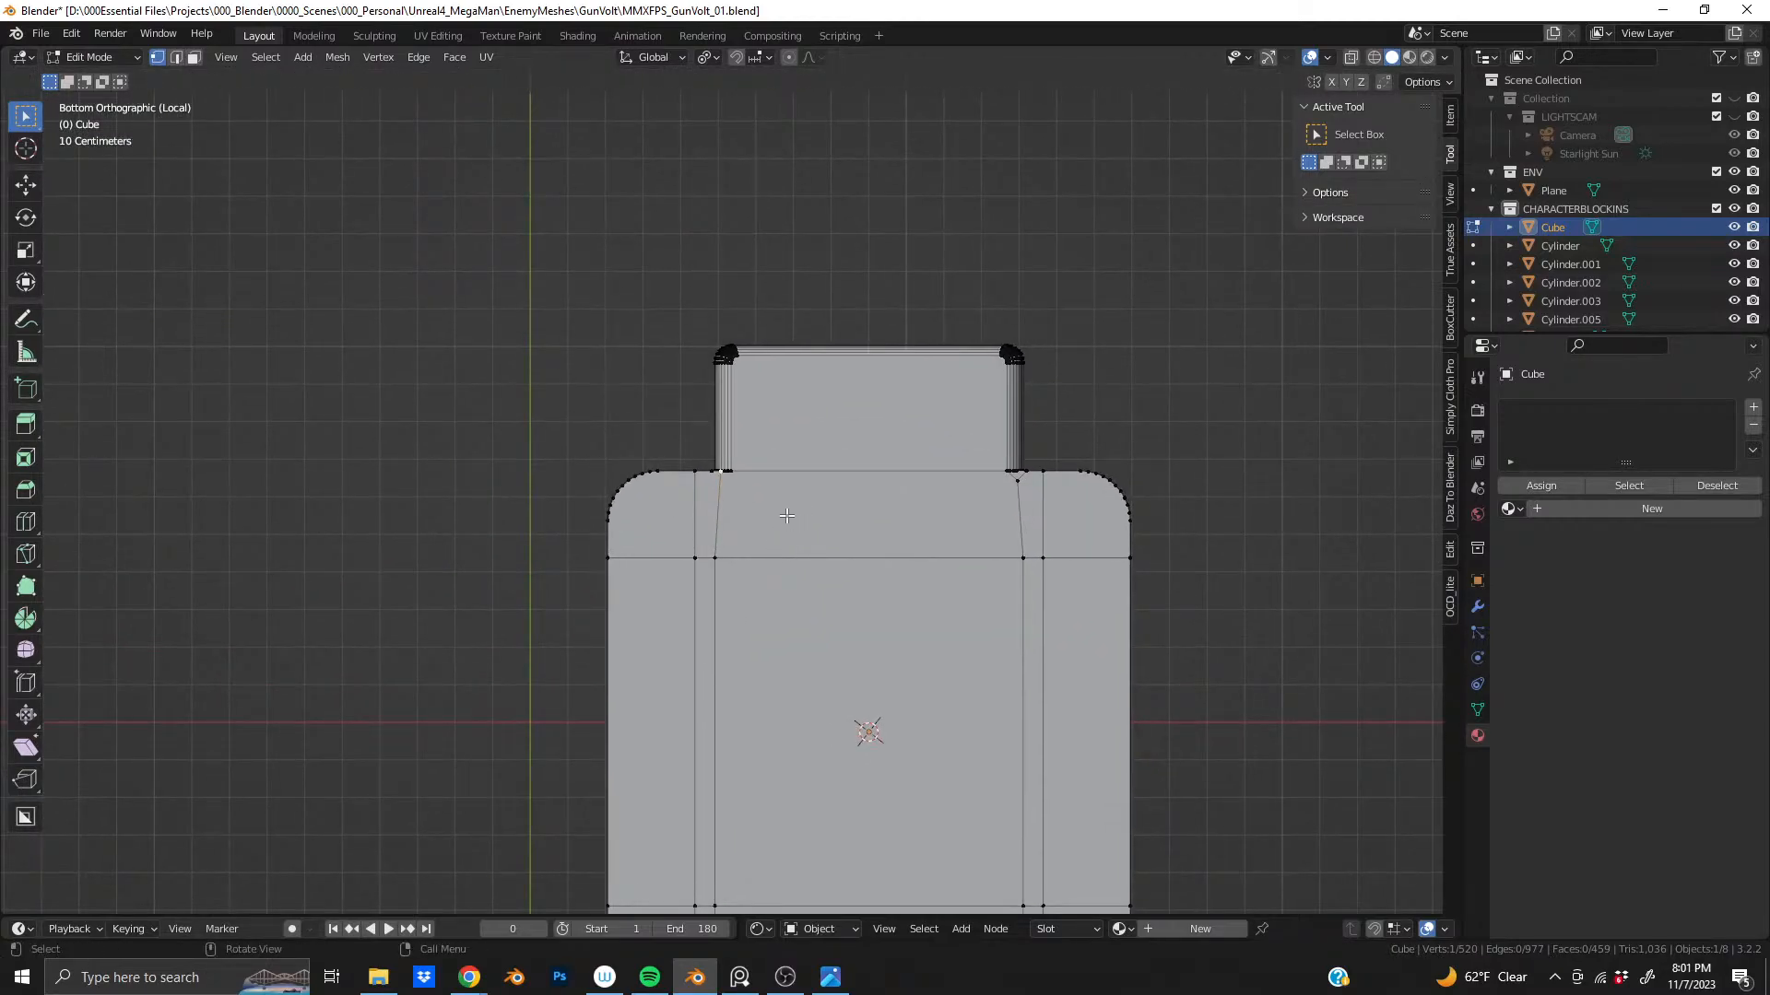
scroll(786, 515, up, 10)
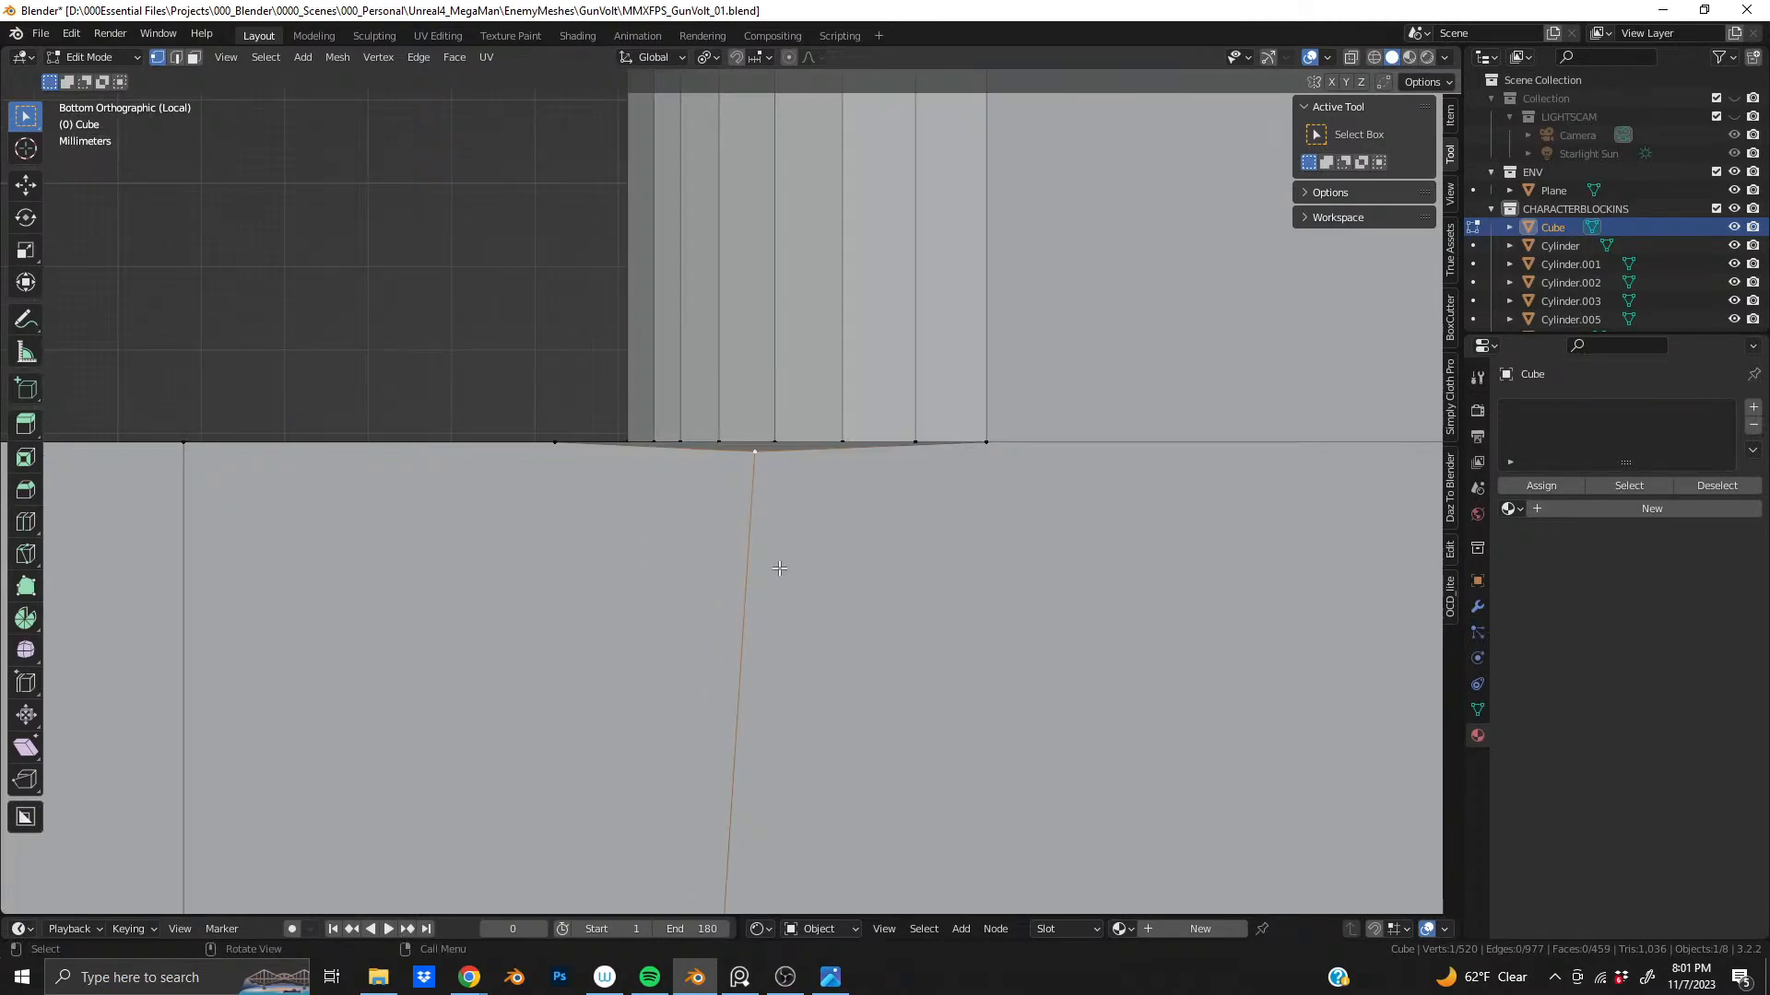
scroll(779, 569, up, 2)
key(g)
key(z)
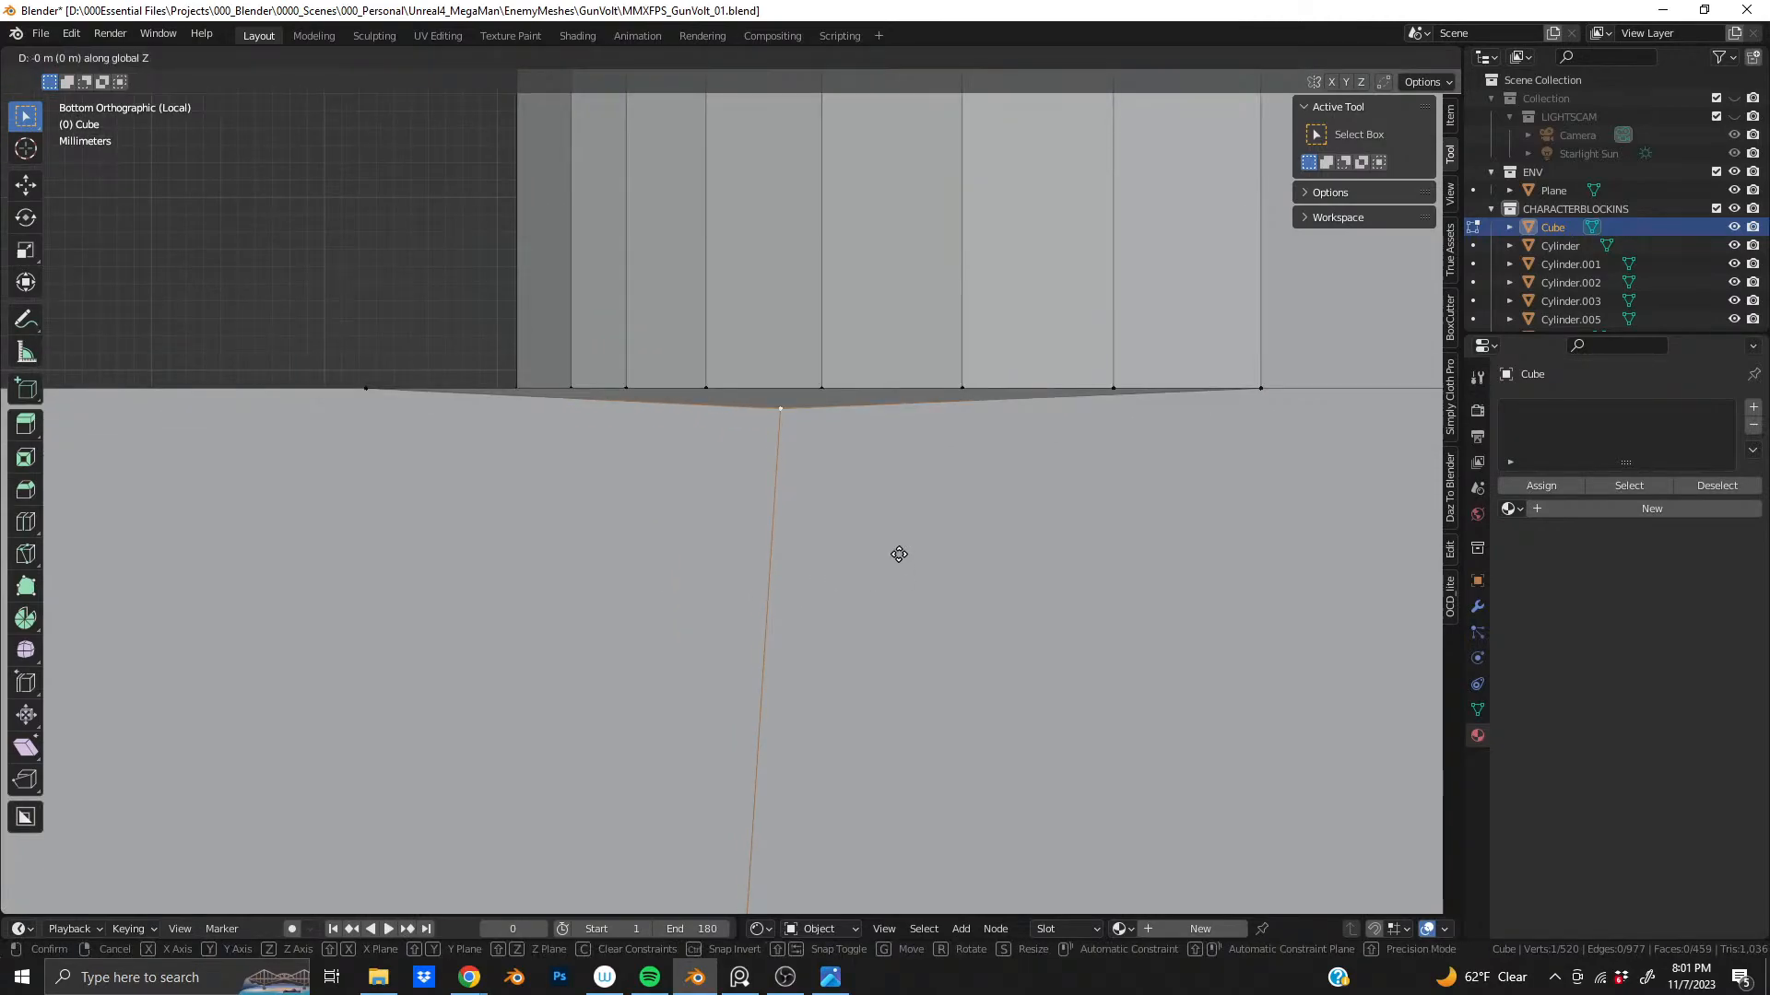
click(908, 494)
key(ctrl+z)
- Align the vertex with the junction edge by moving it about 0.0011 m along negative Y
key(g)
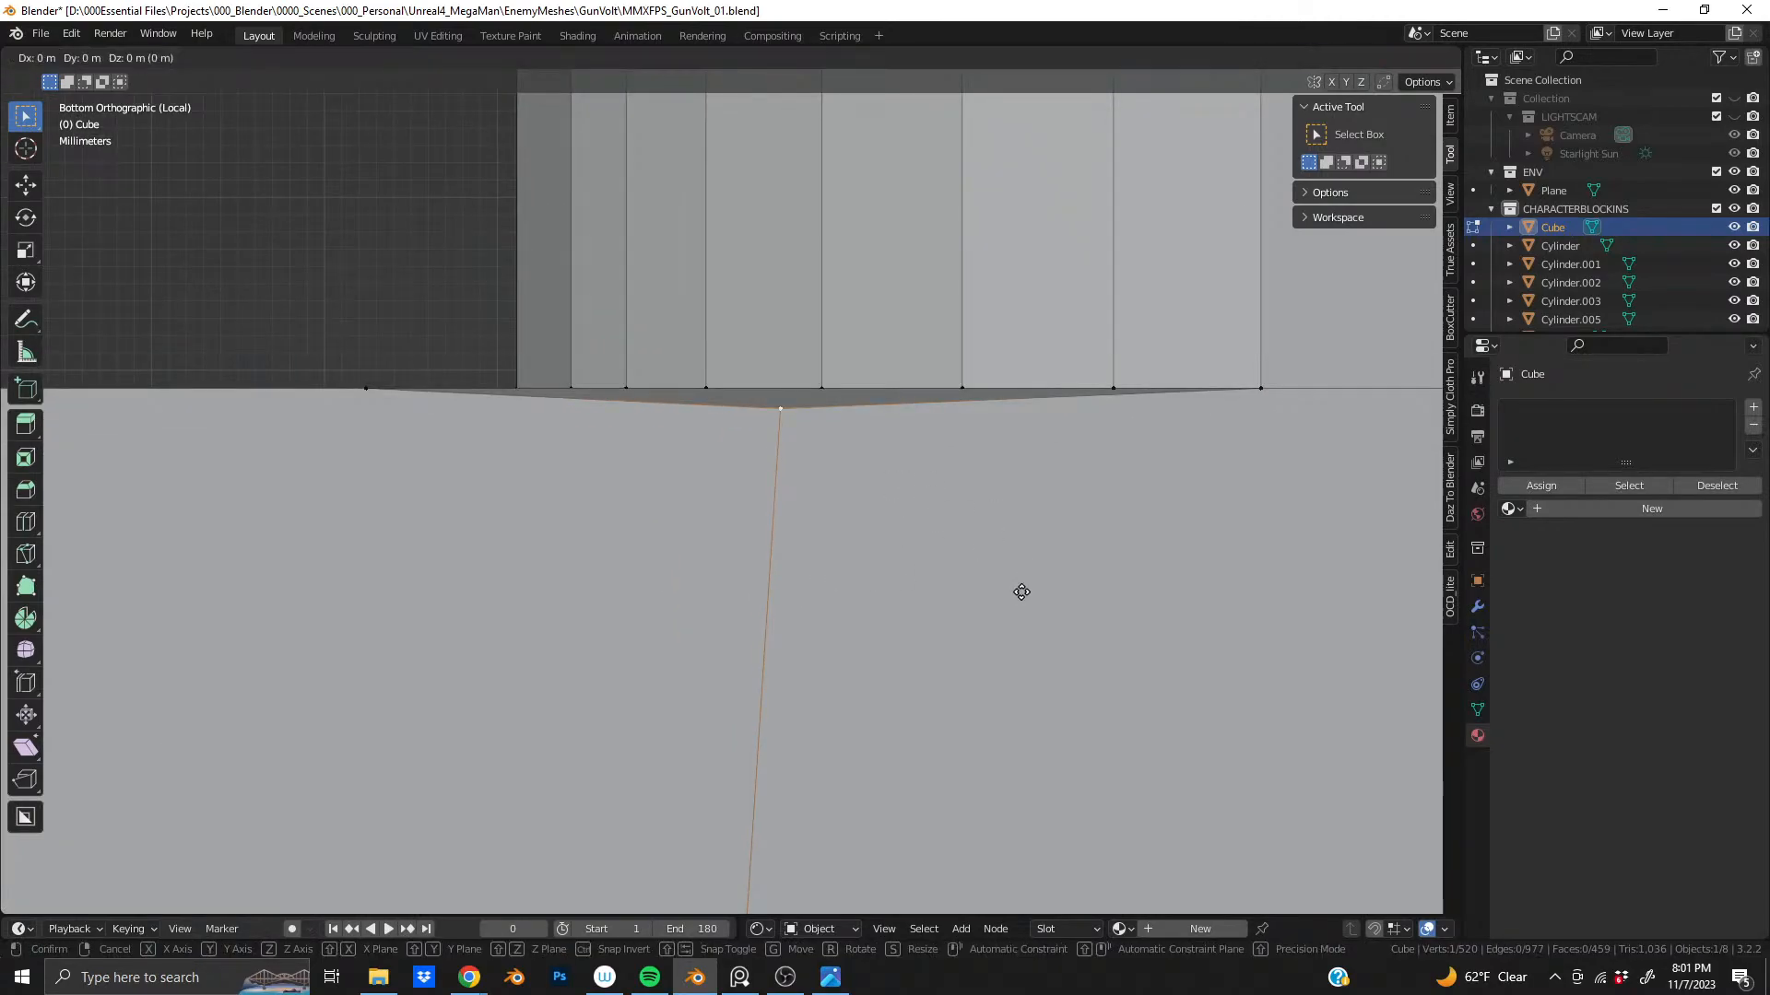
key(y)
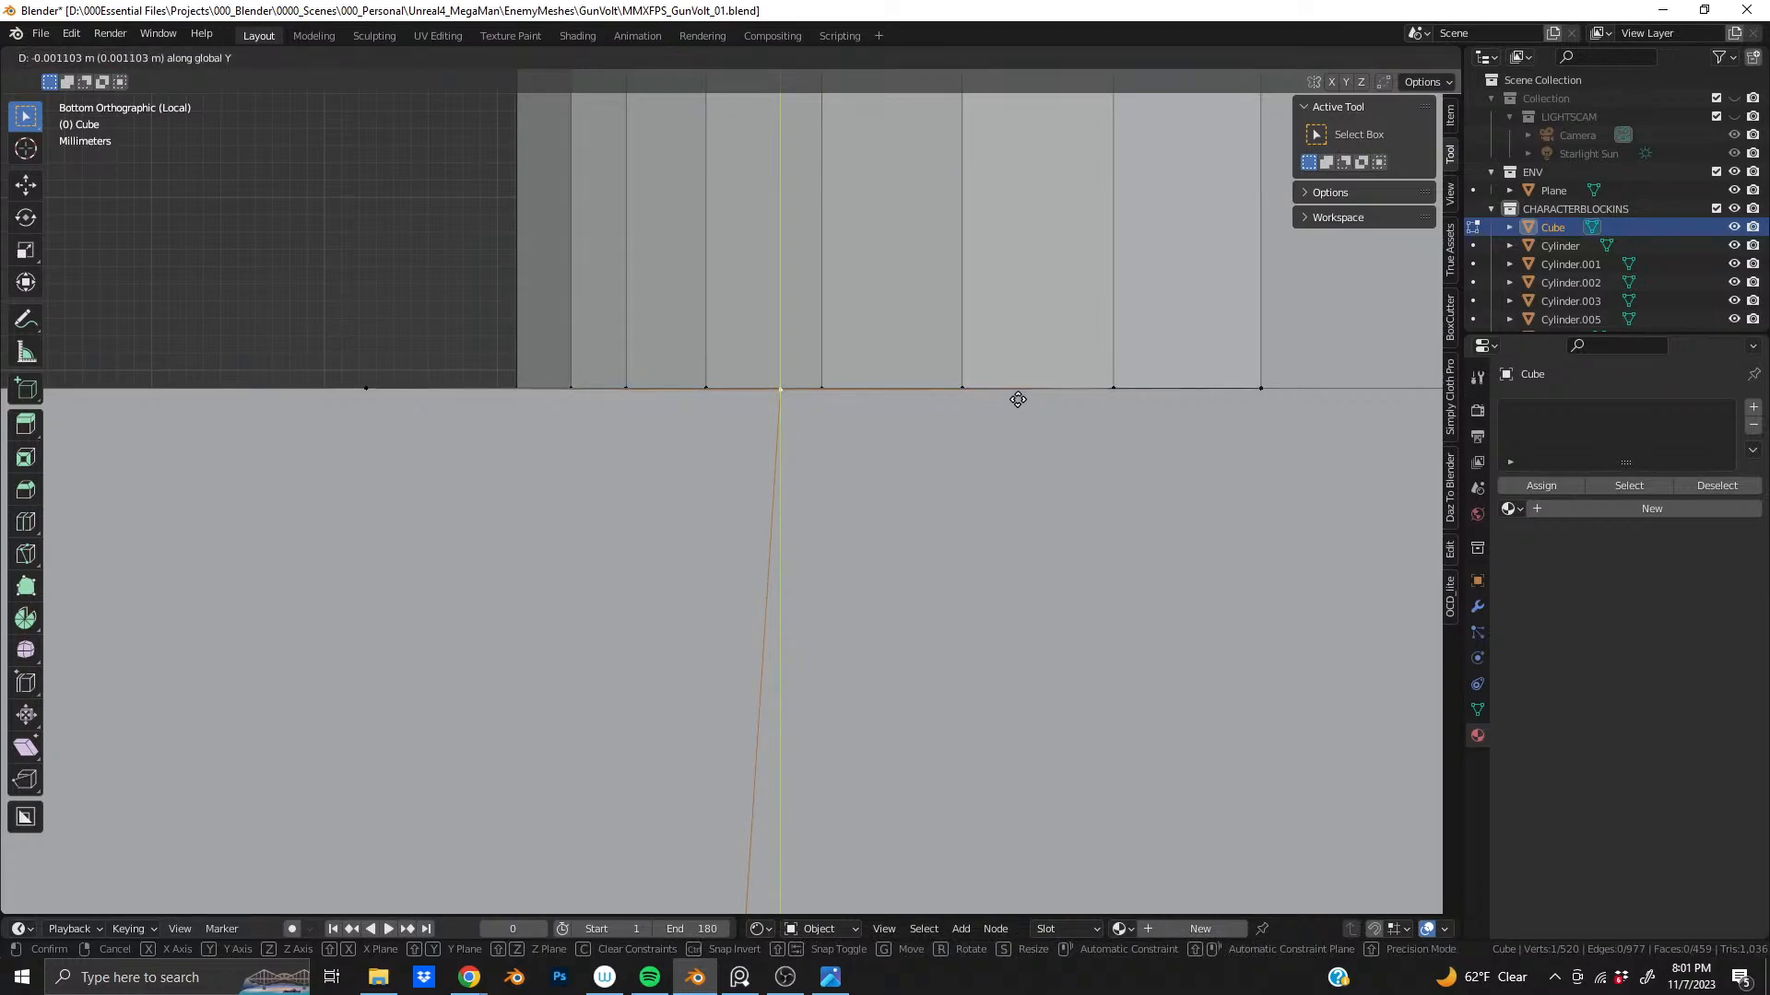
click(1017, 395)
- Move the matching stray vertex on the opposite side about 0.0254 m along negative Y onto the junction edge
scroll(1111, 518, down, 8)
shift+middle_drag(1316, 517, 692, 557)
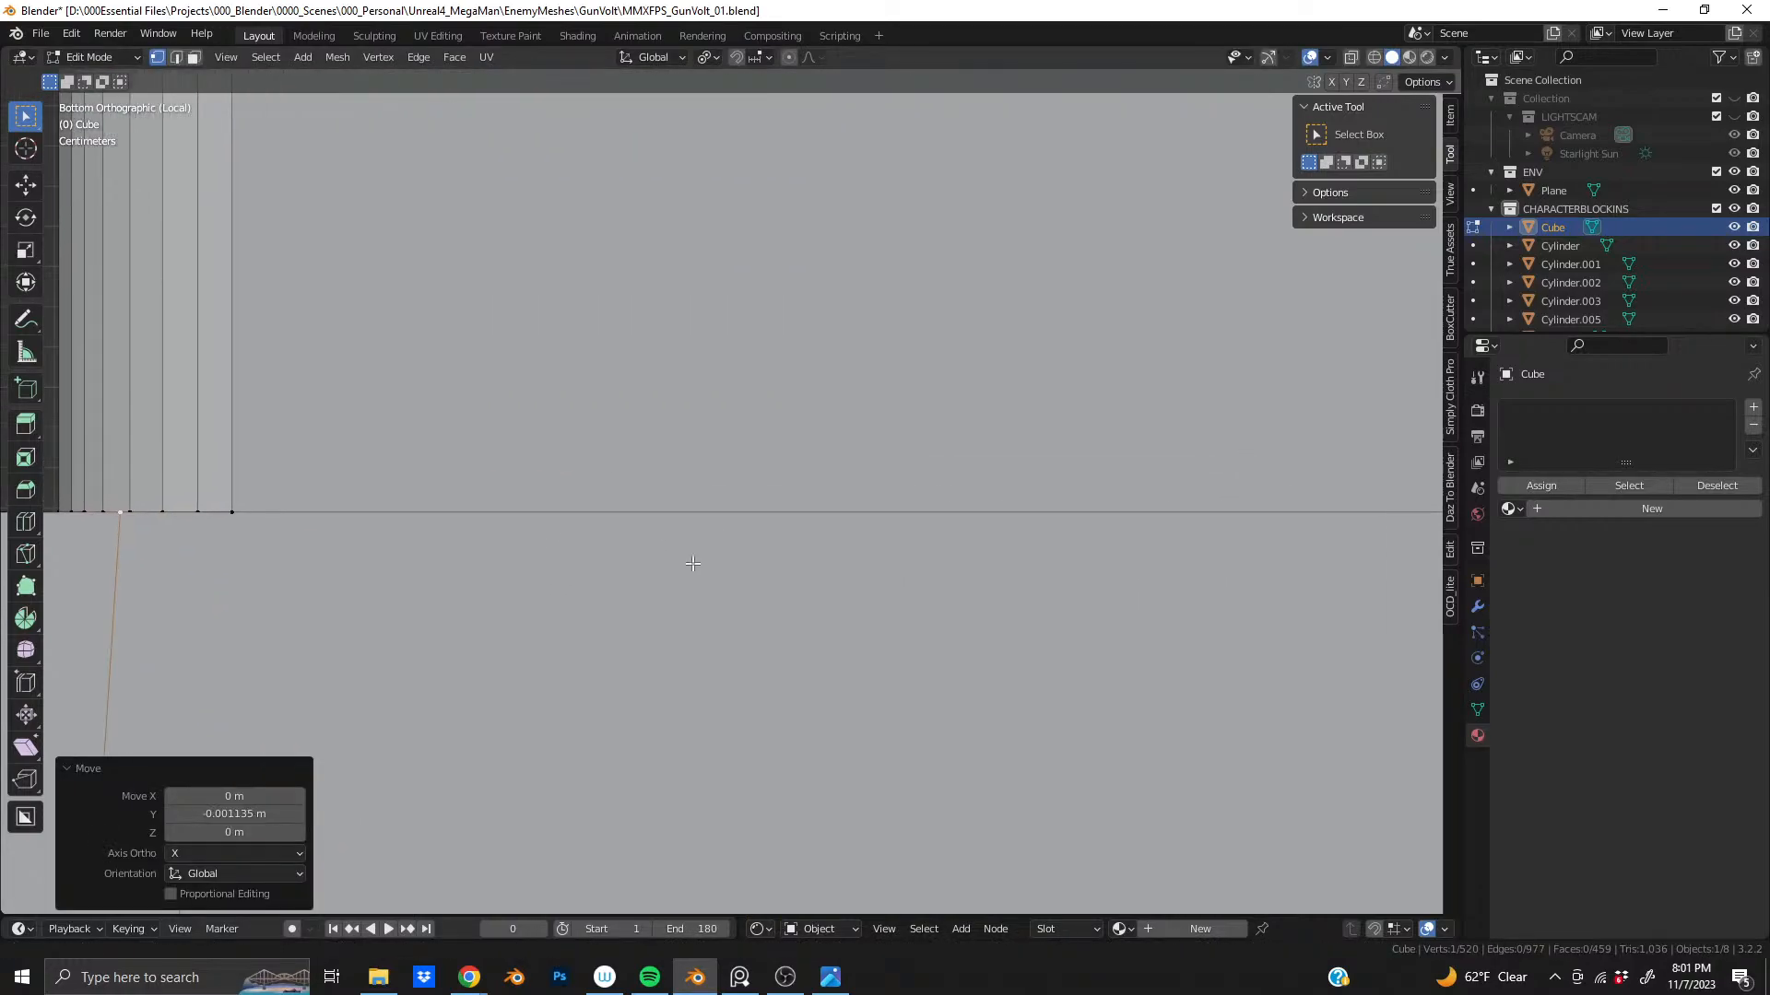
scroll(693, 556, down, 5)
shift+middle_drag(1180, 539, 825, 604)
scroll(829, 608, up, 4)
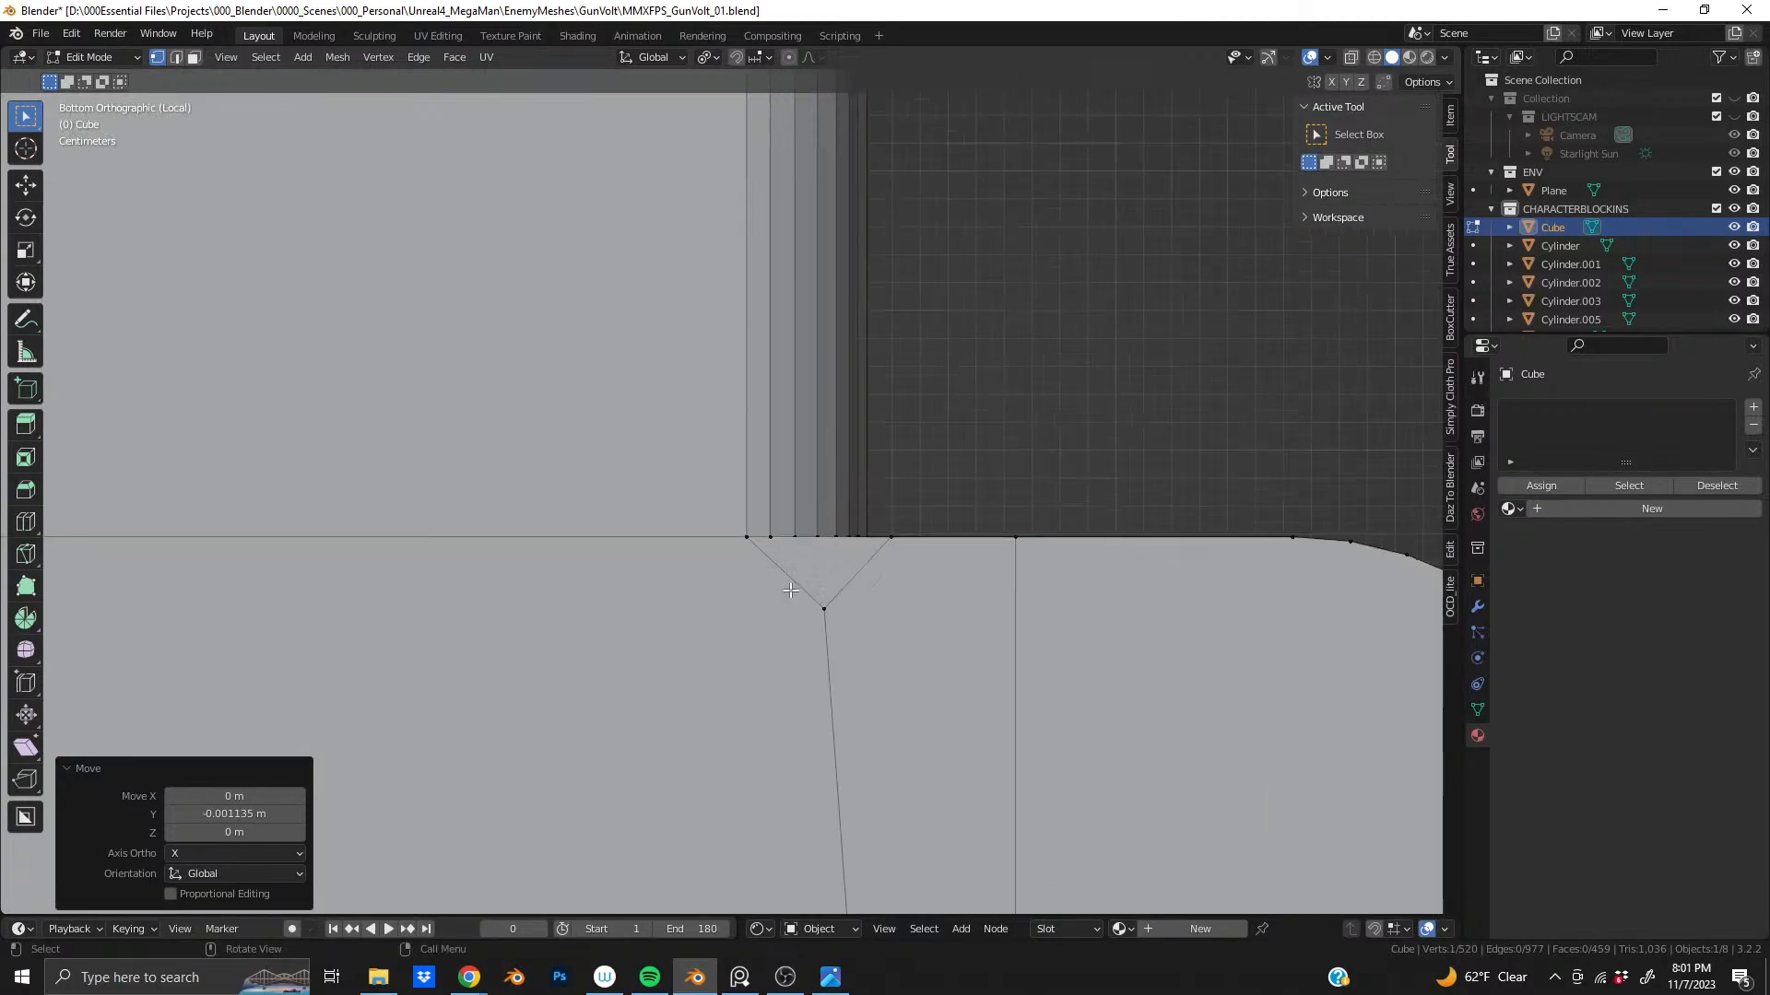
click(841, 633)
key(g)
key(y)
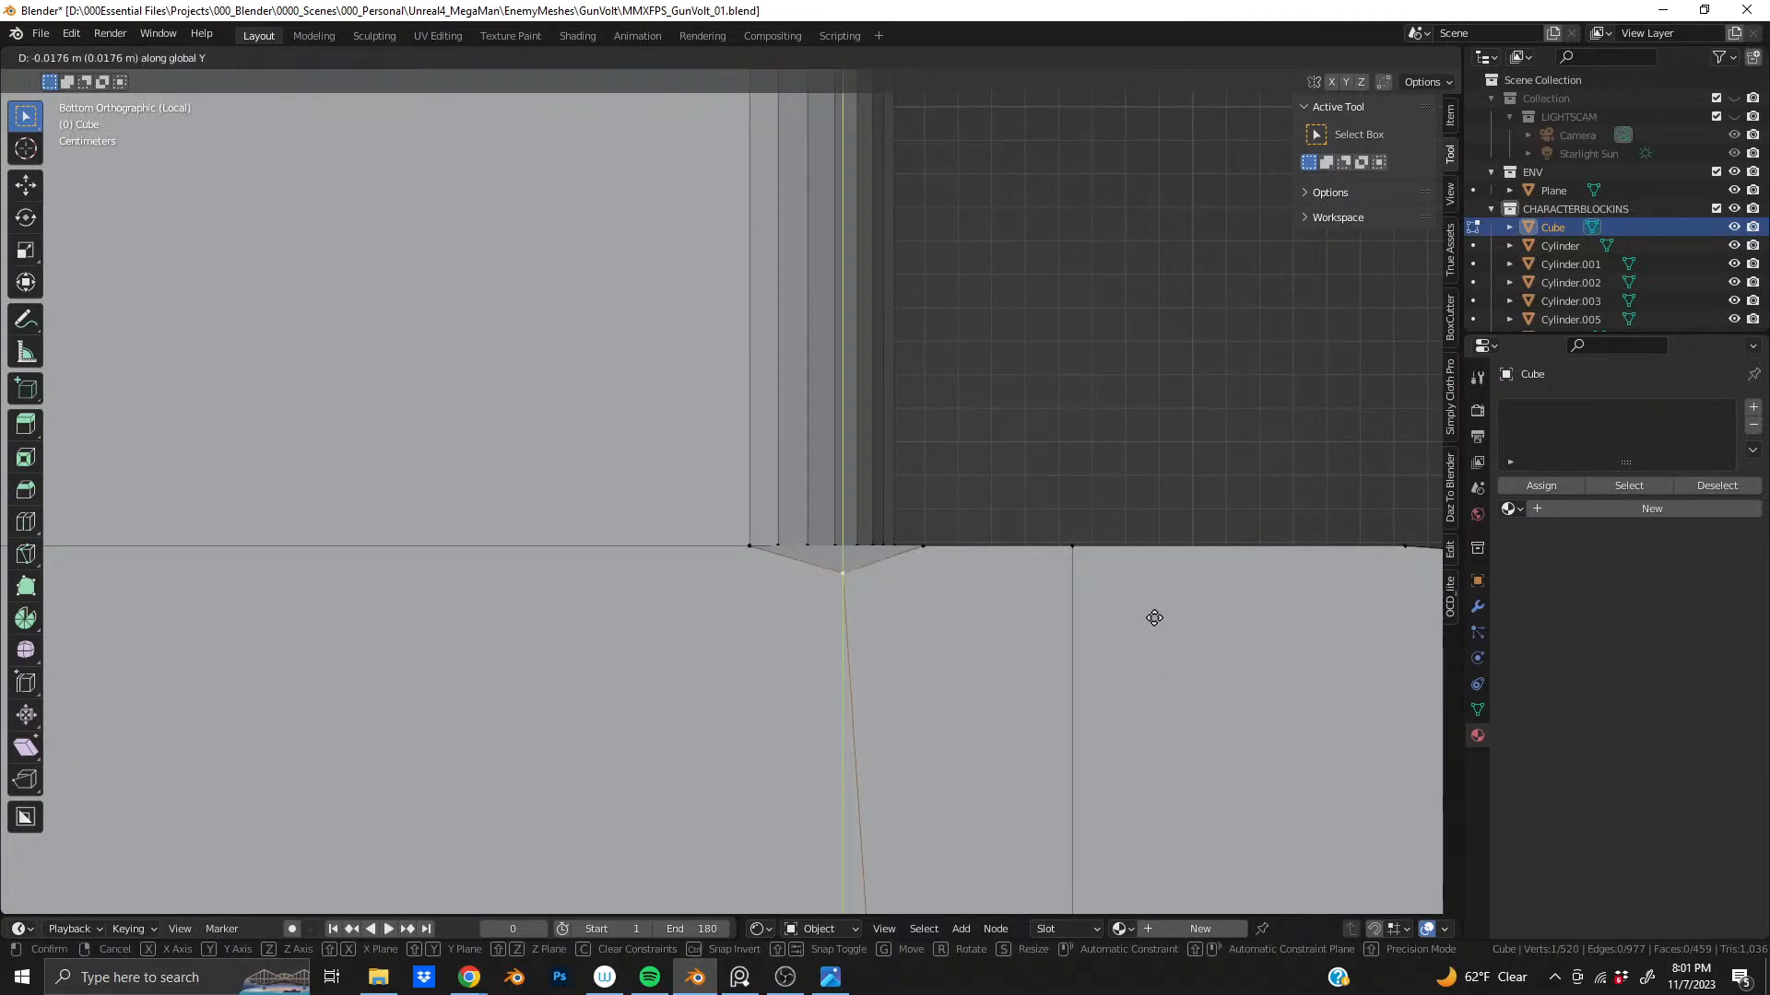
click(1159, 531)
scroll(826, 507, down, 5)
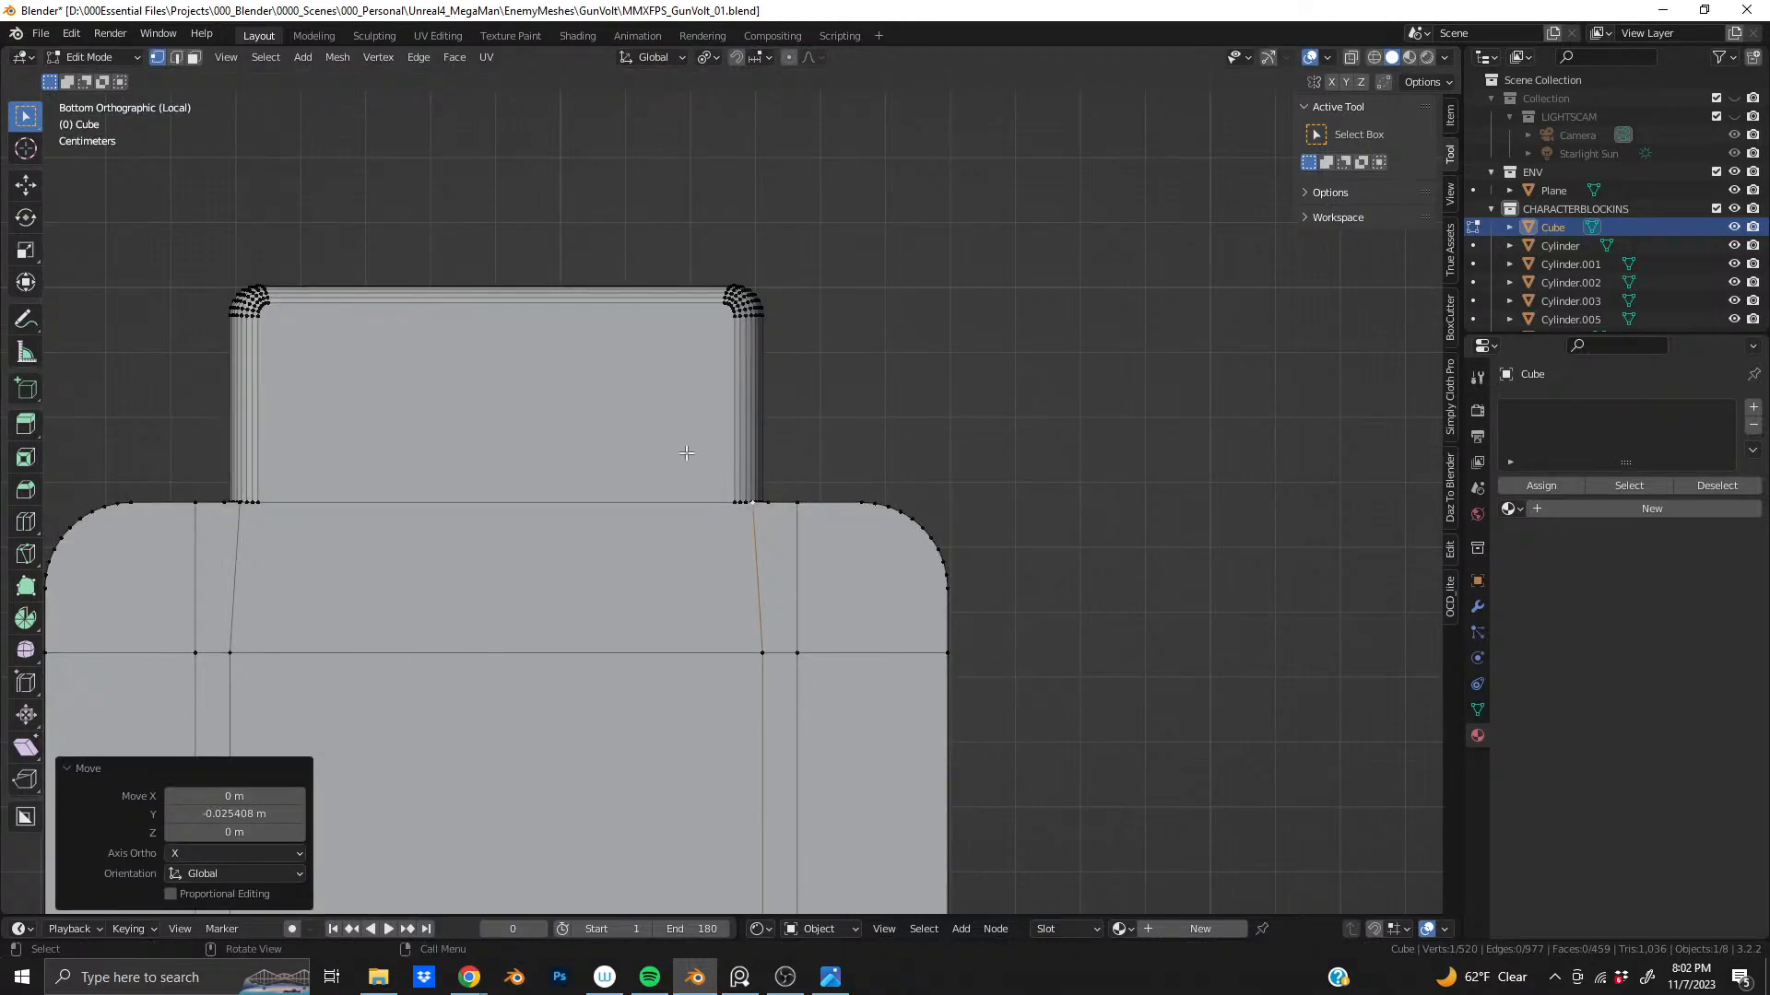
- Dissolve the short diagonal edge between the bevel's curved end and the lower rim on the rear section's front face
middle_drag(687, 453, 723, 651)
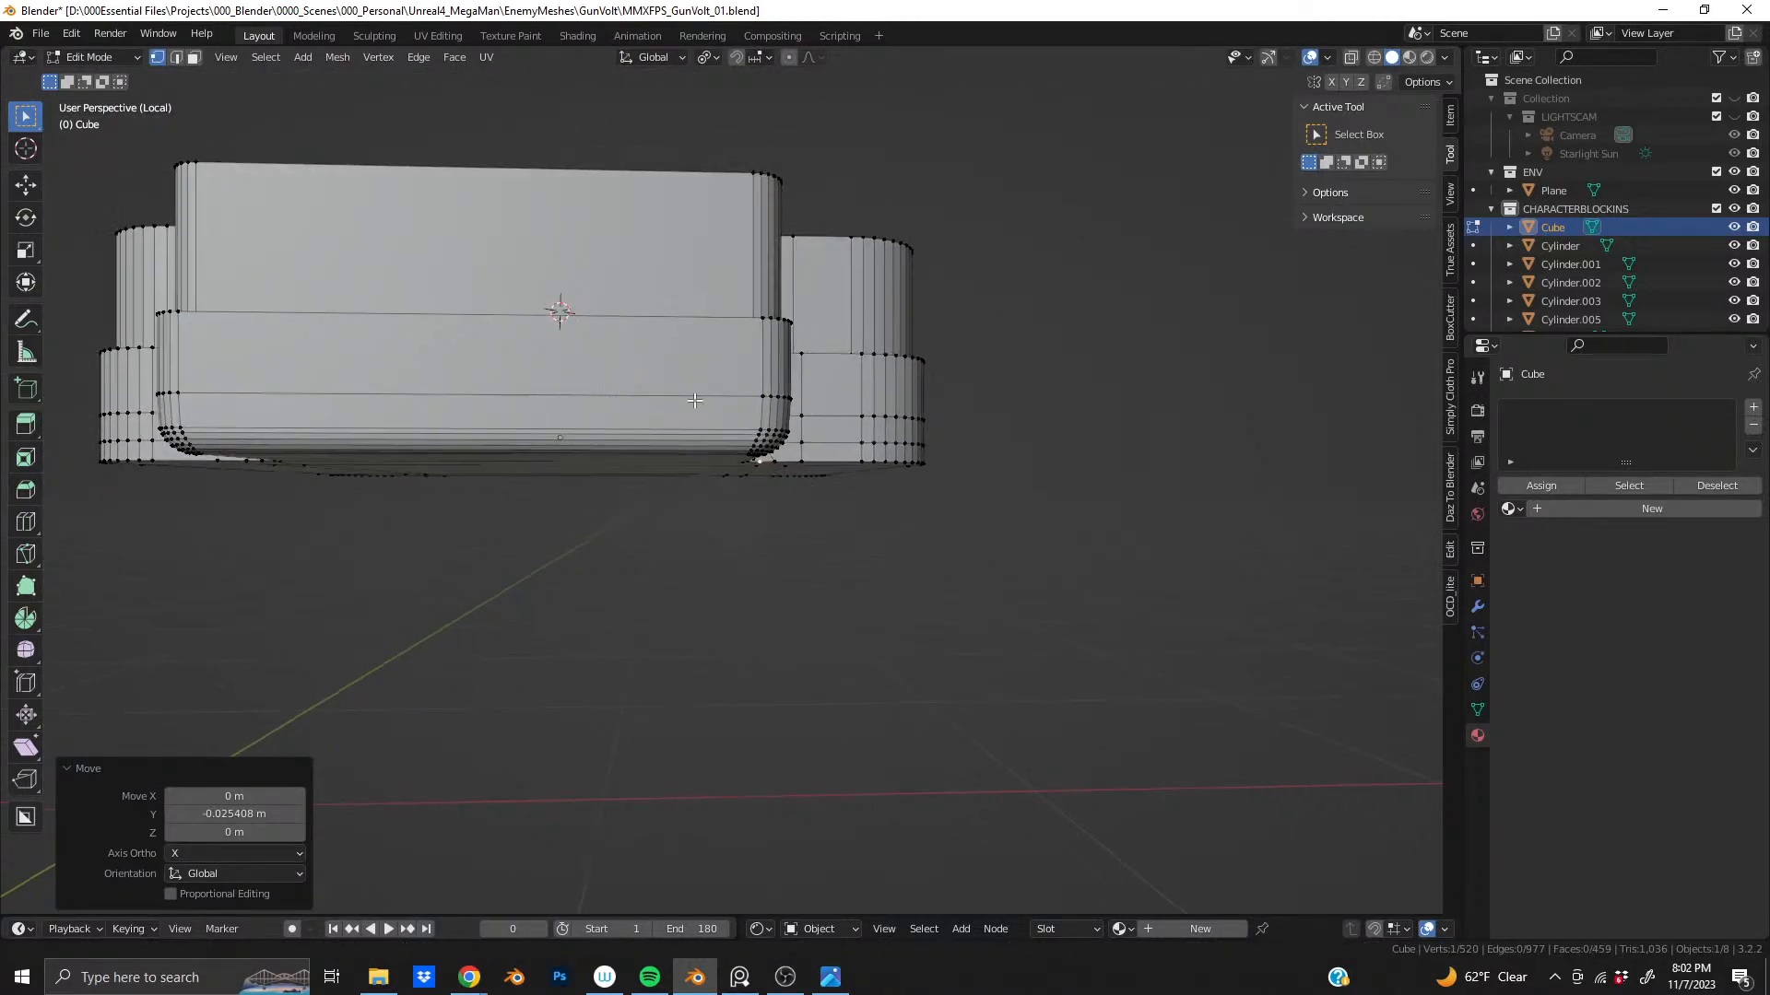
middle_drag(695, 401, 980, 541)
scroll(734, 529, up, 5)
middle_drag(735, 529, 646, 390)
middle_drag(838, 410, 801, 574)
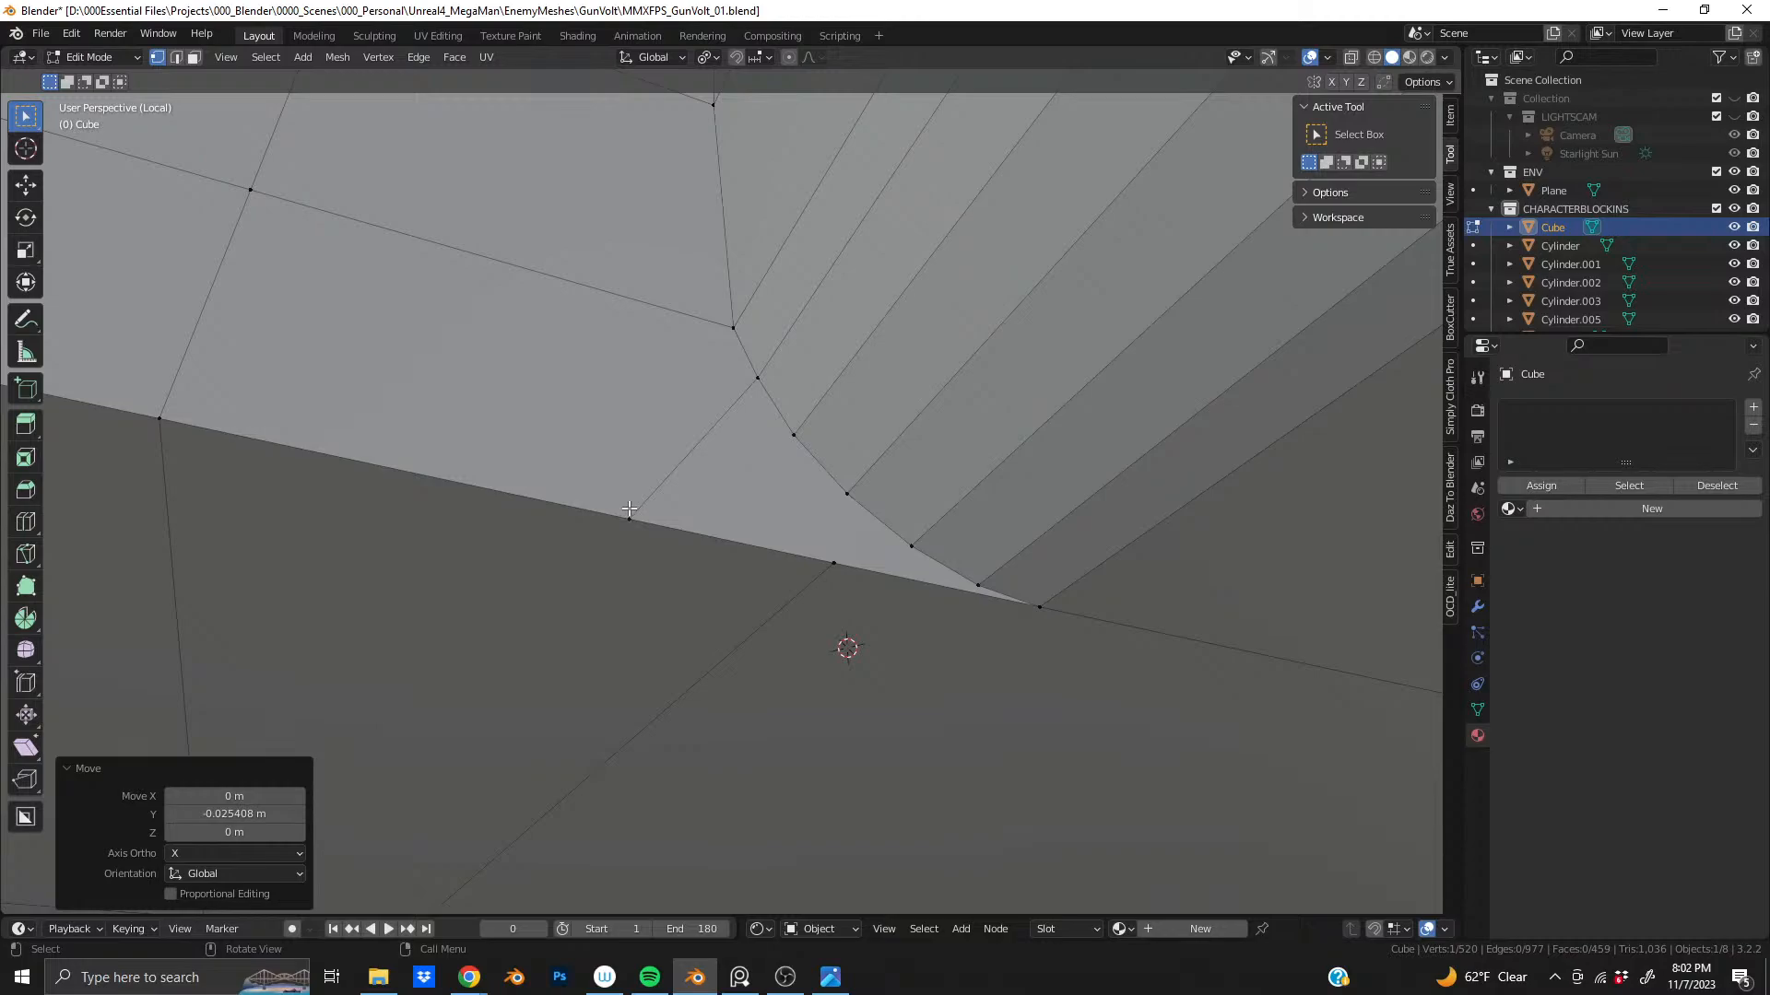
key(2)
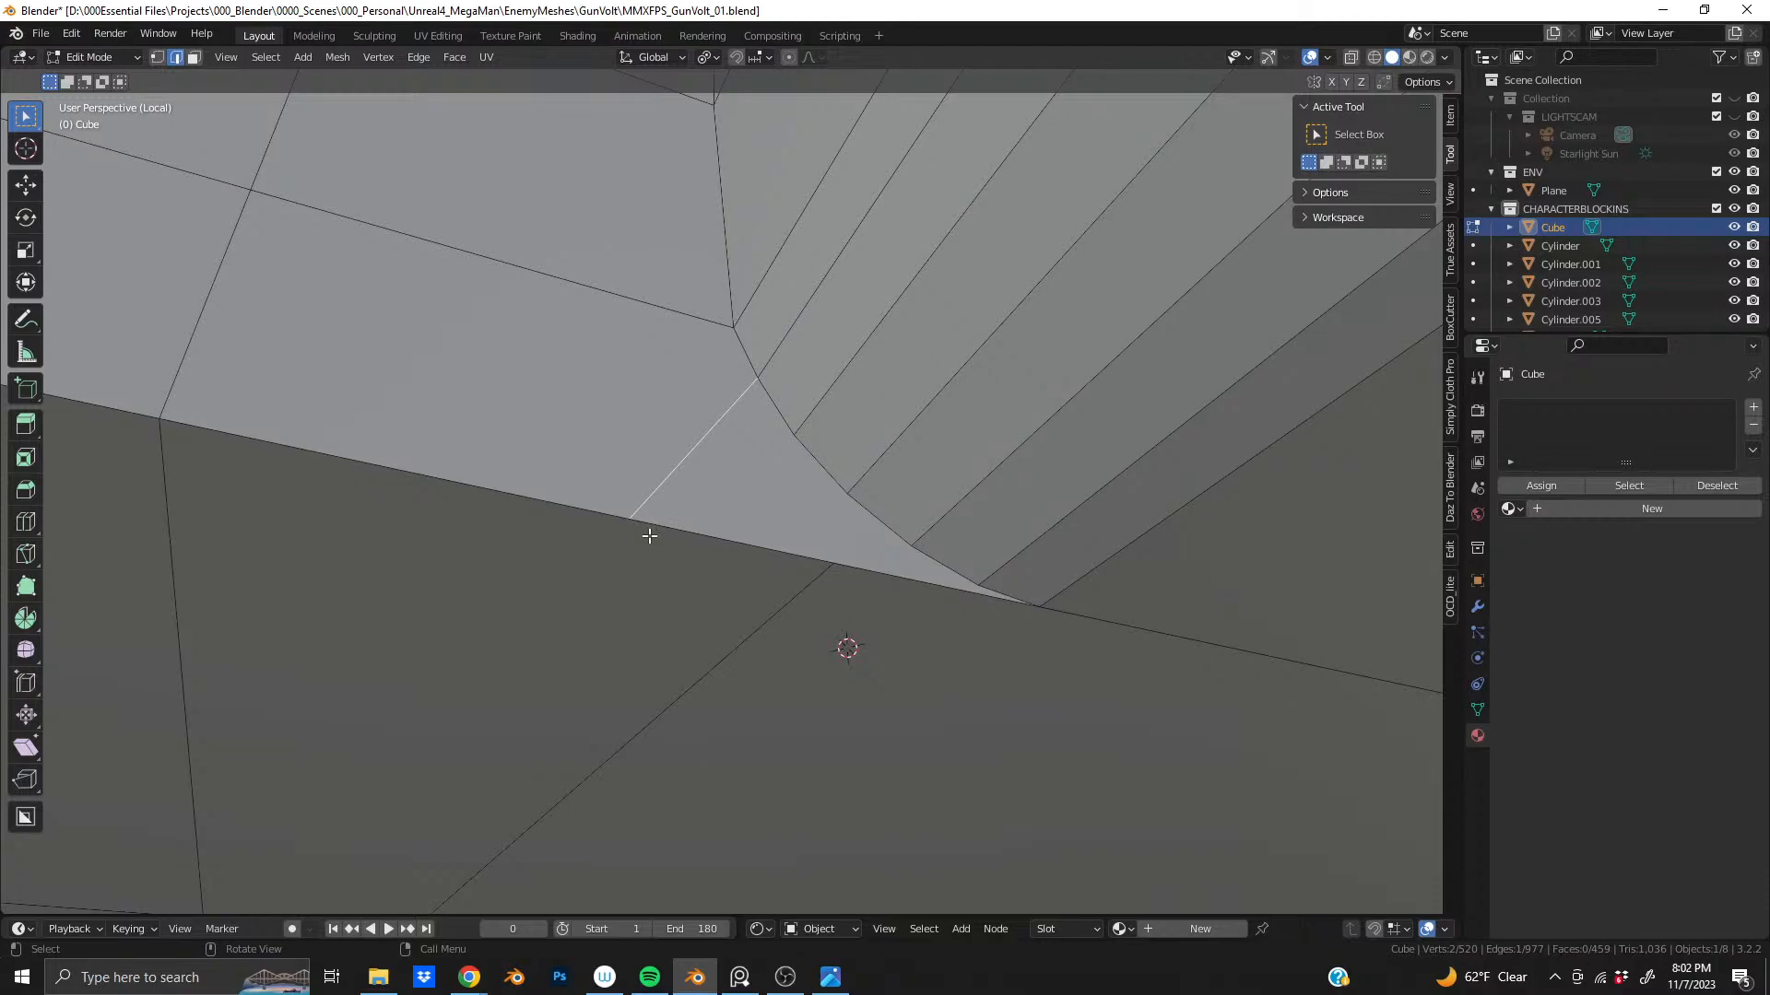
key(x)
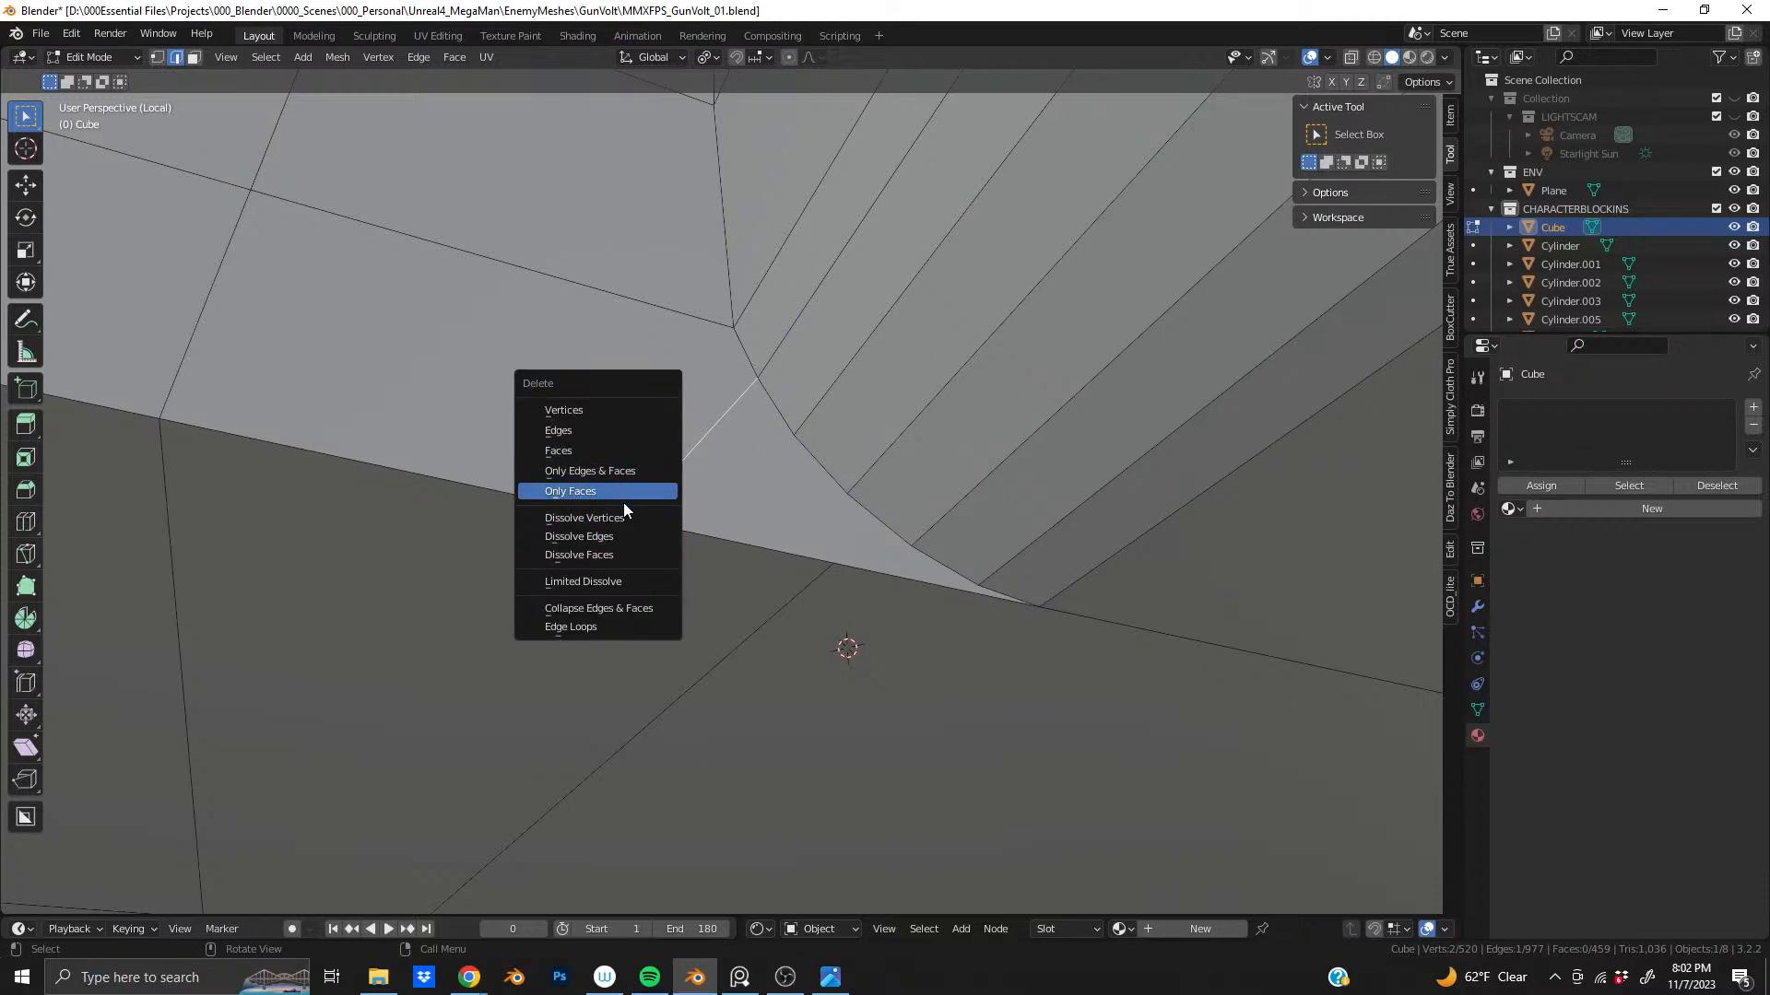
click(628, 535)
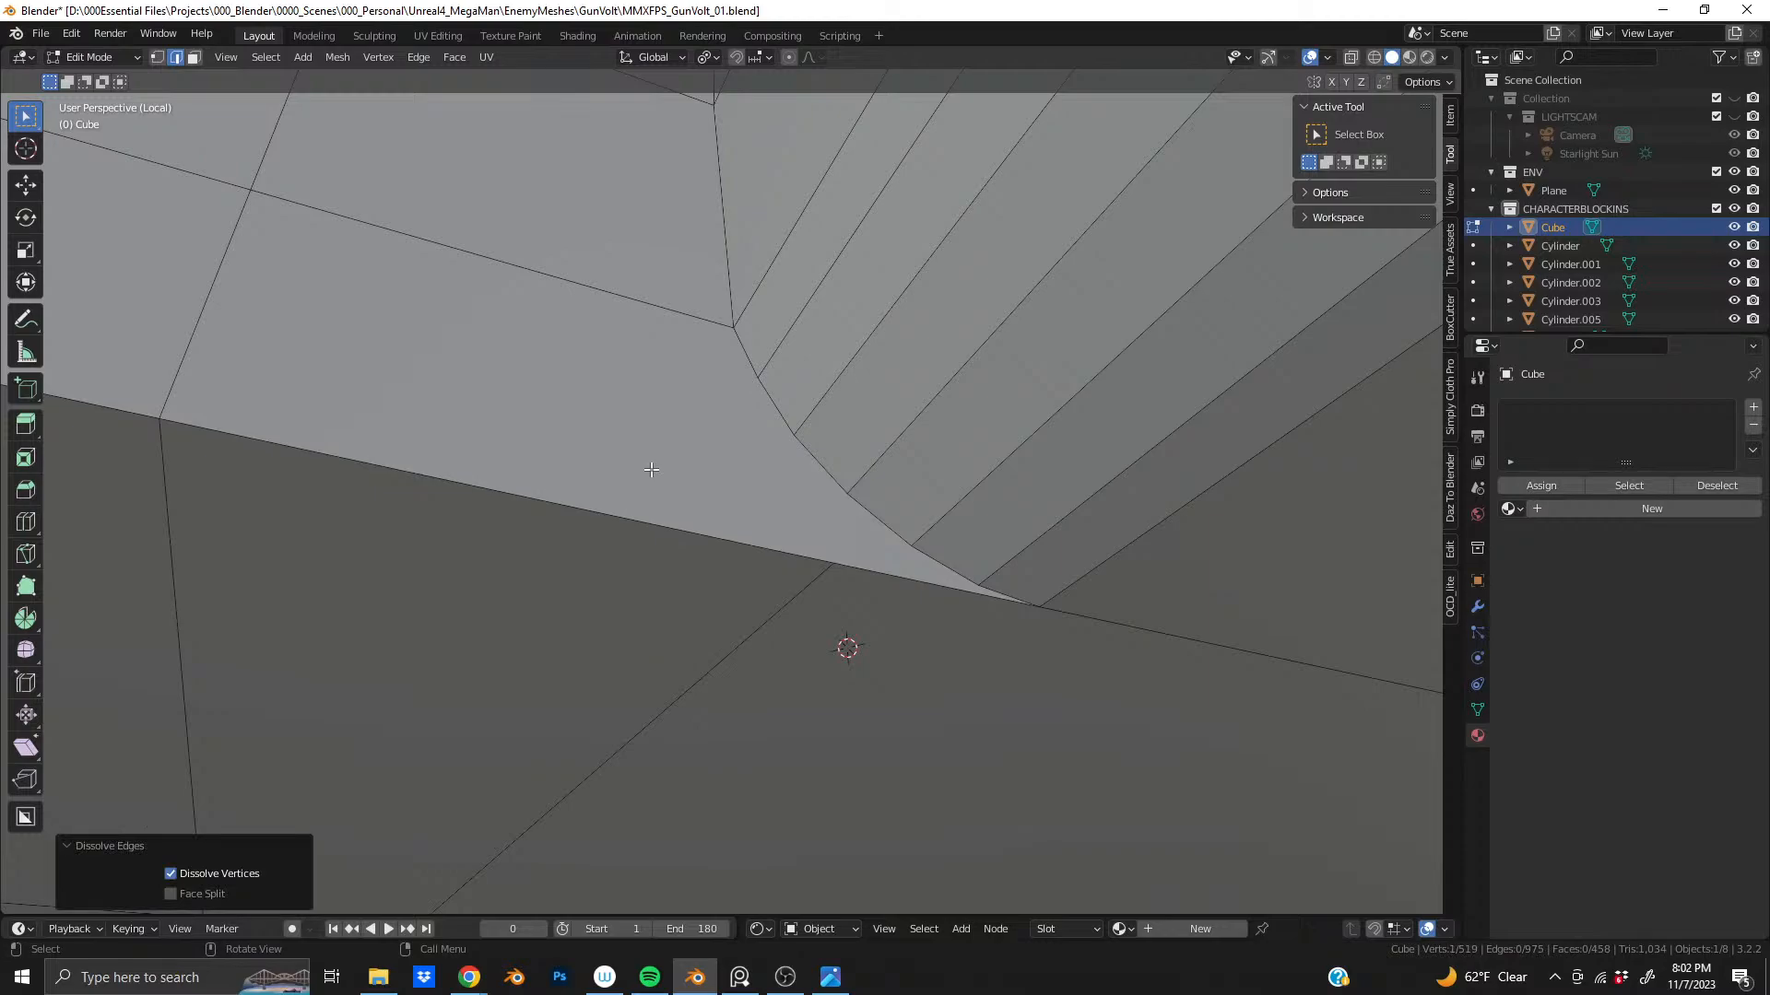
- From the bottom view, move the underside junction vertex about 0.0146 m along negative X to straighten its edge
key(1)
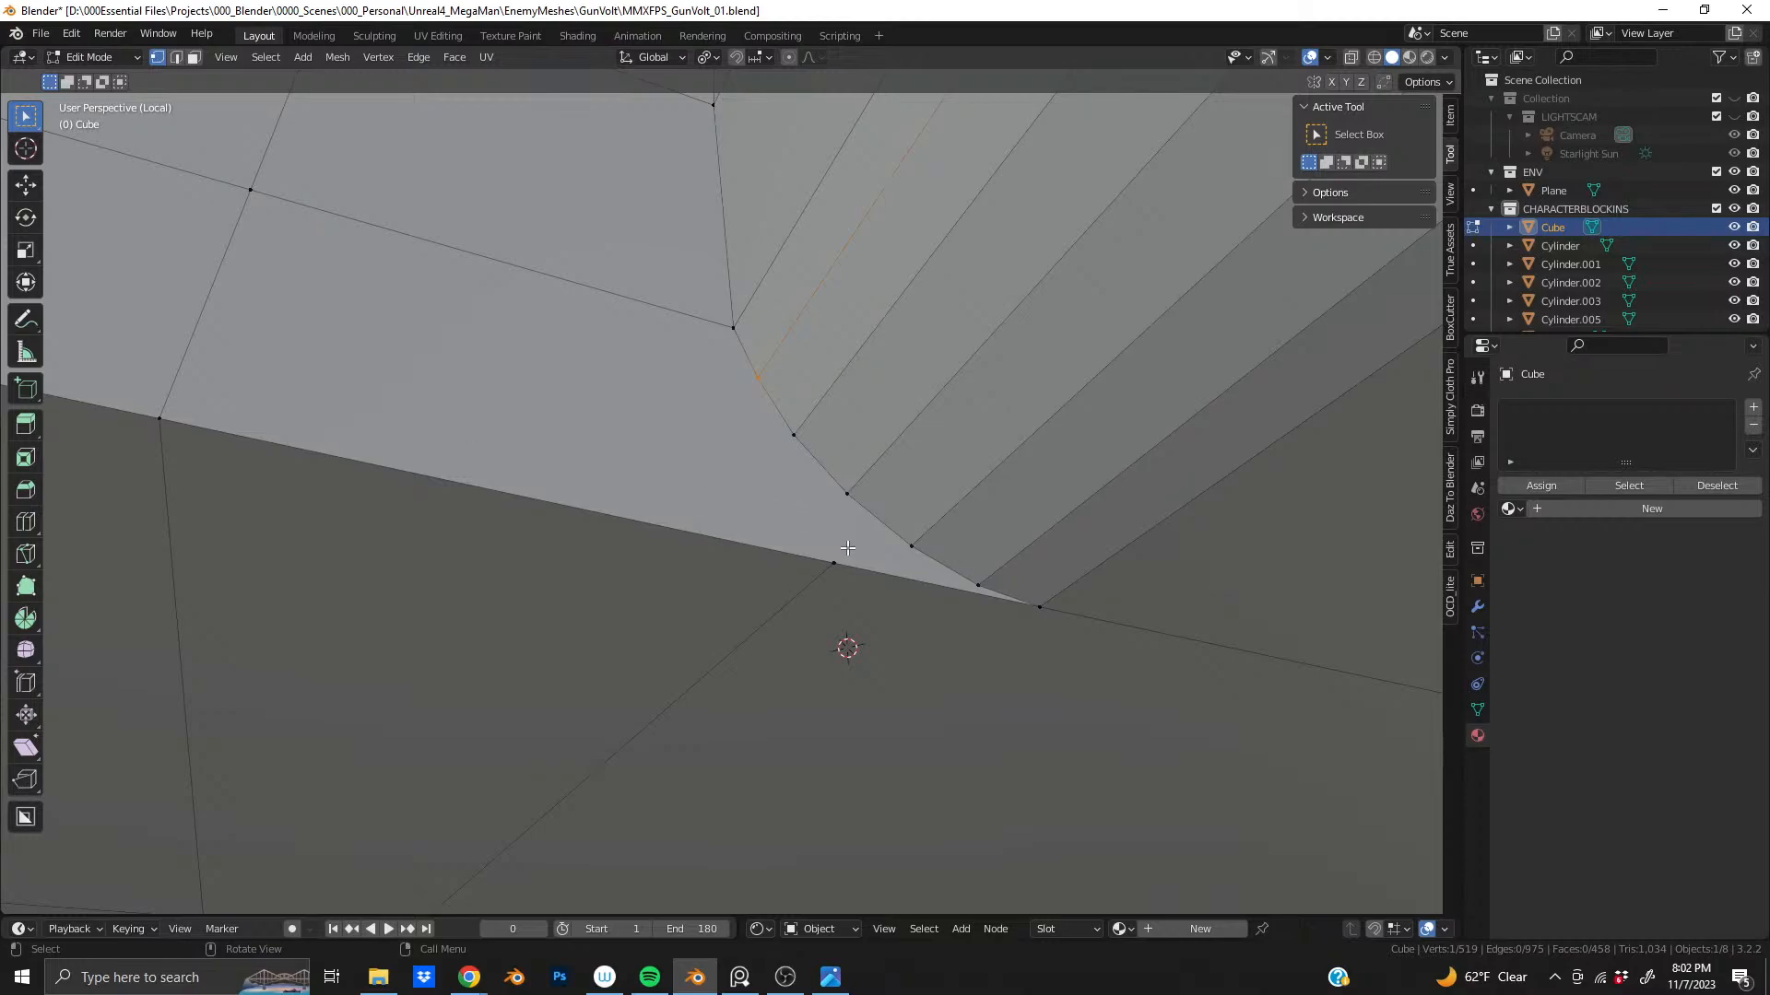
middle_drag(731, 497, 828, 483)
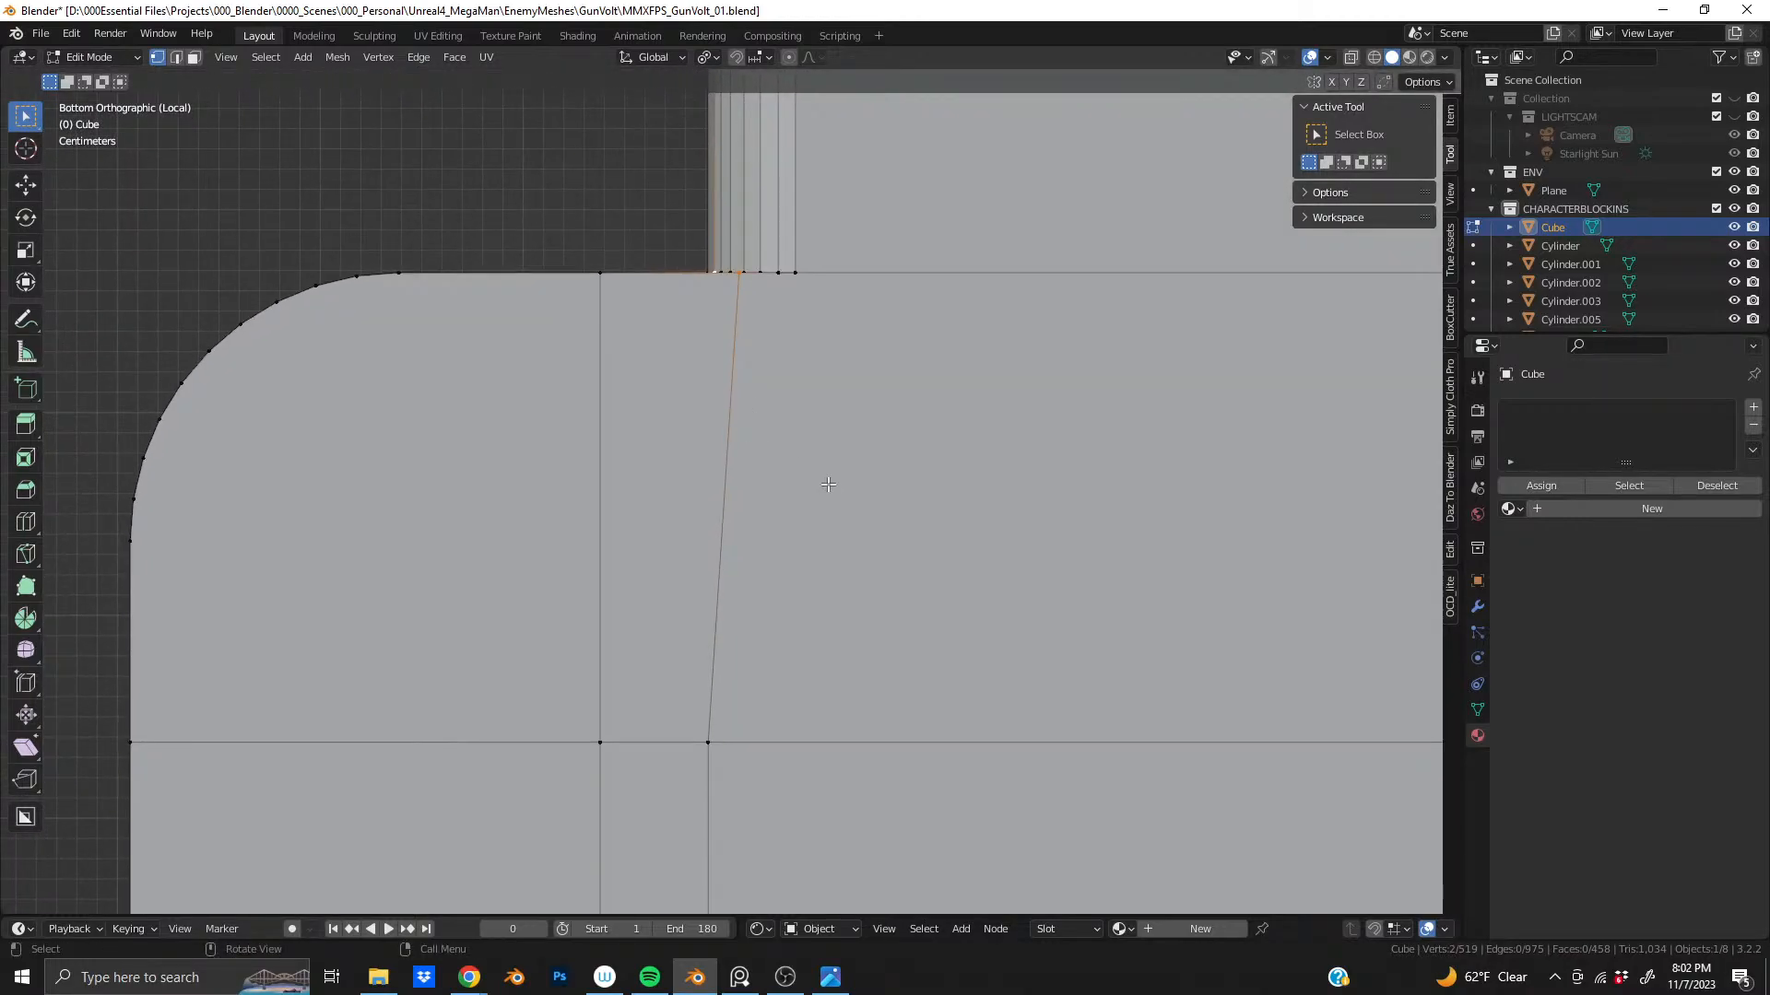
key(g)
key(x)
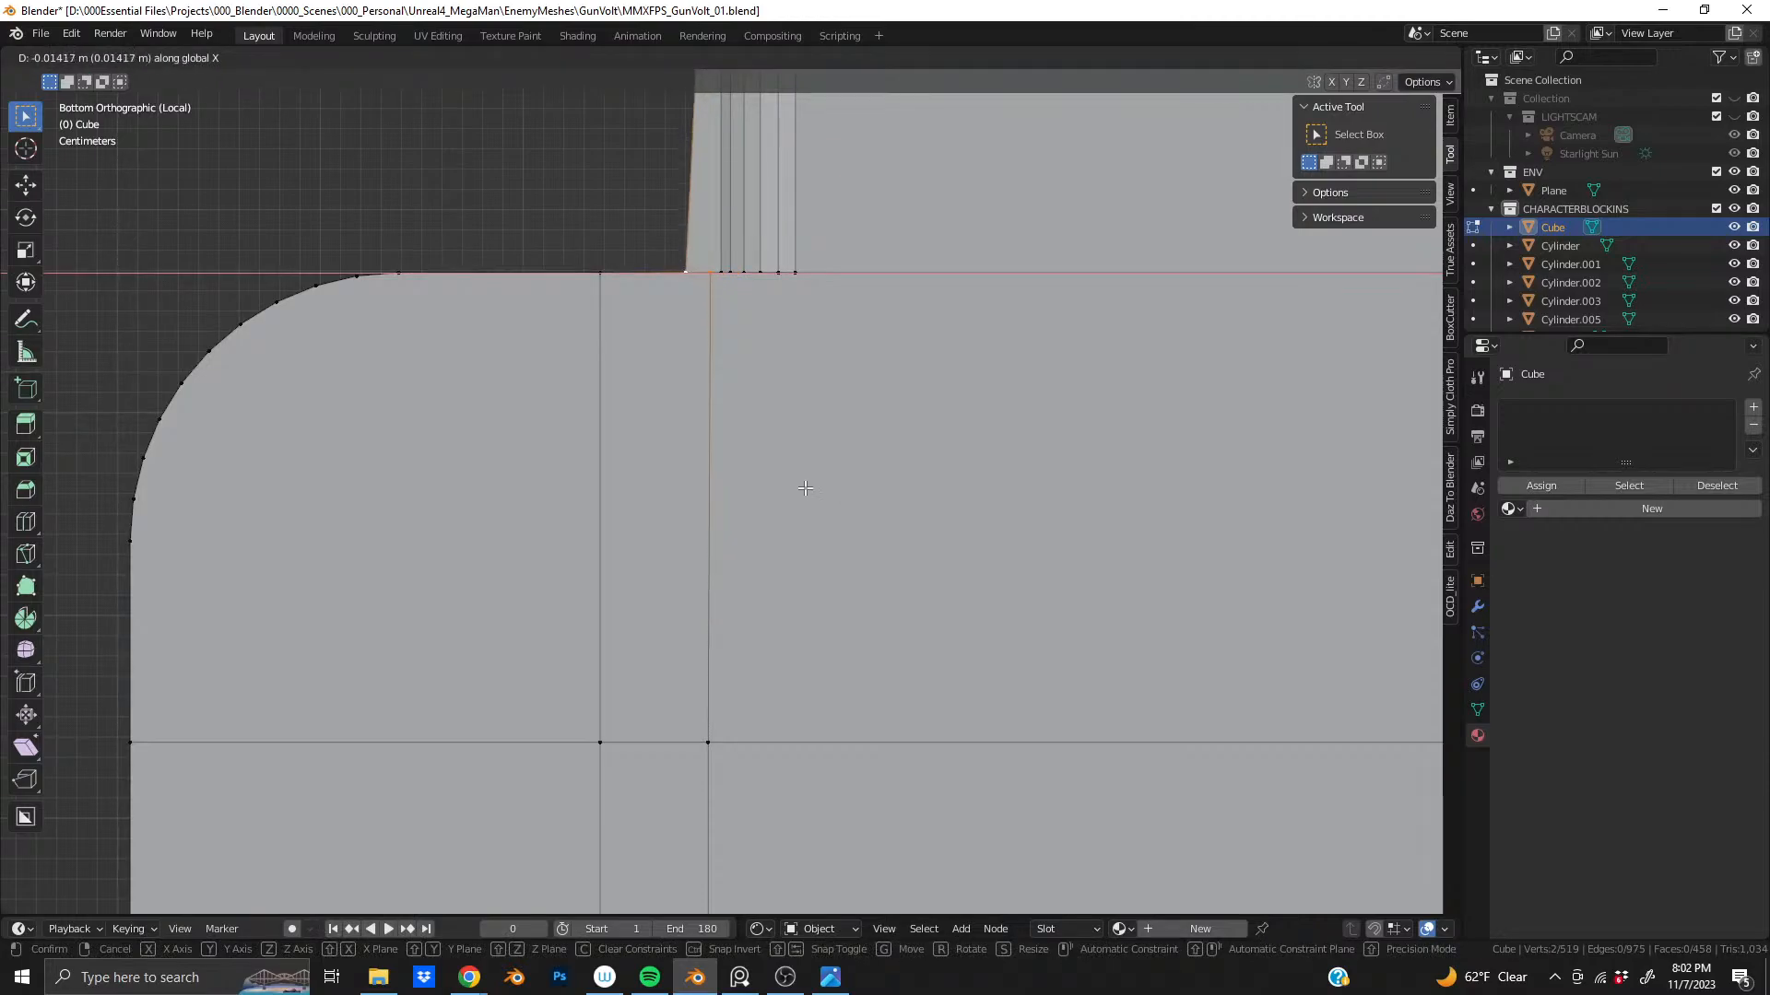
click(756, 344)
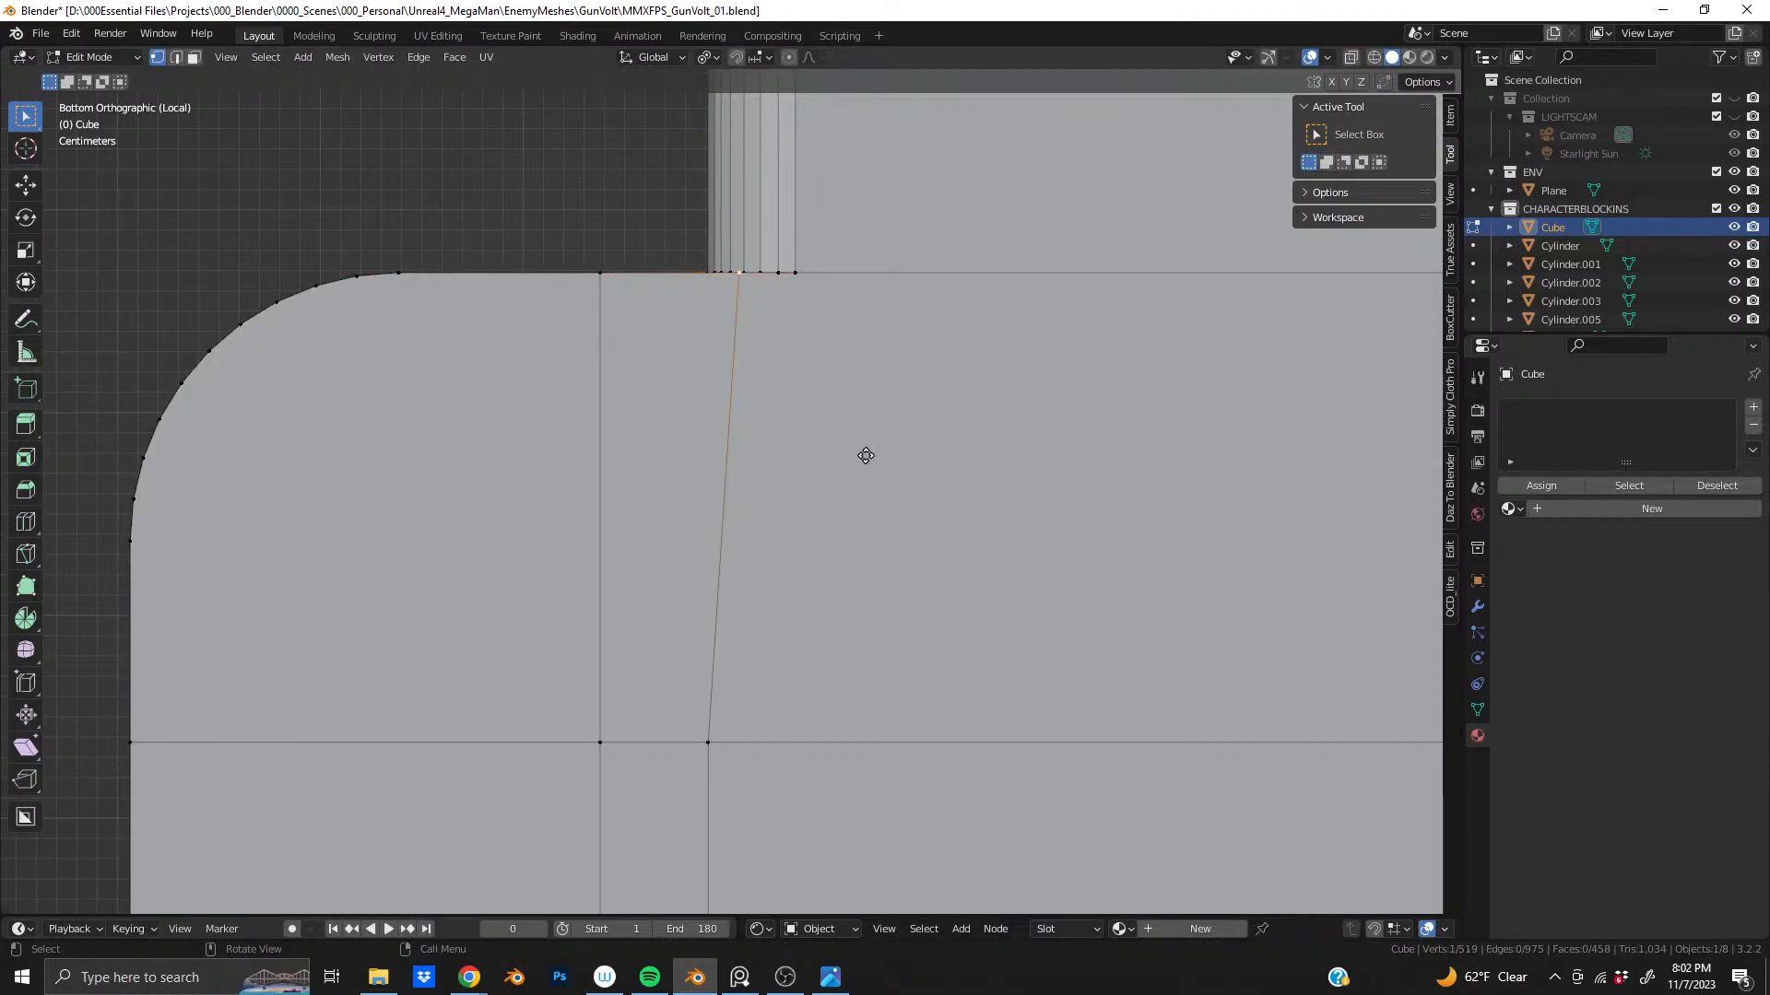
key(g)
key(x)
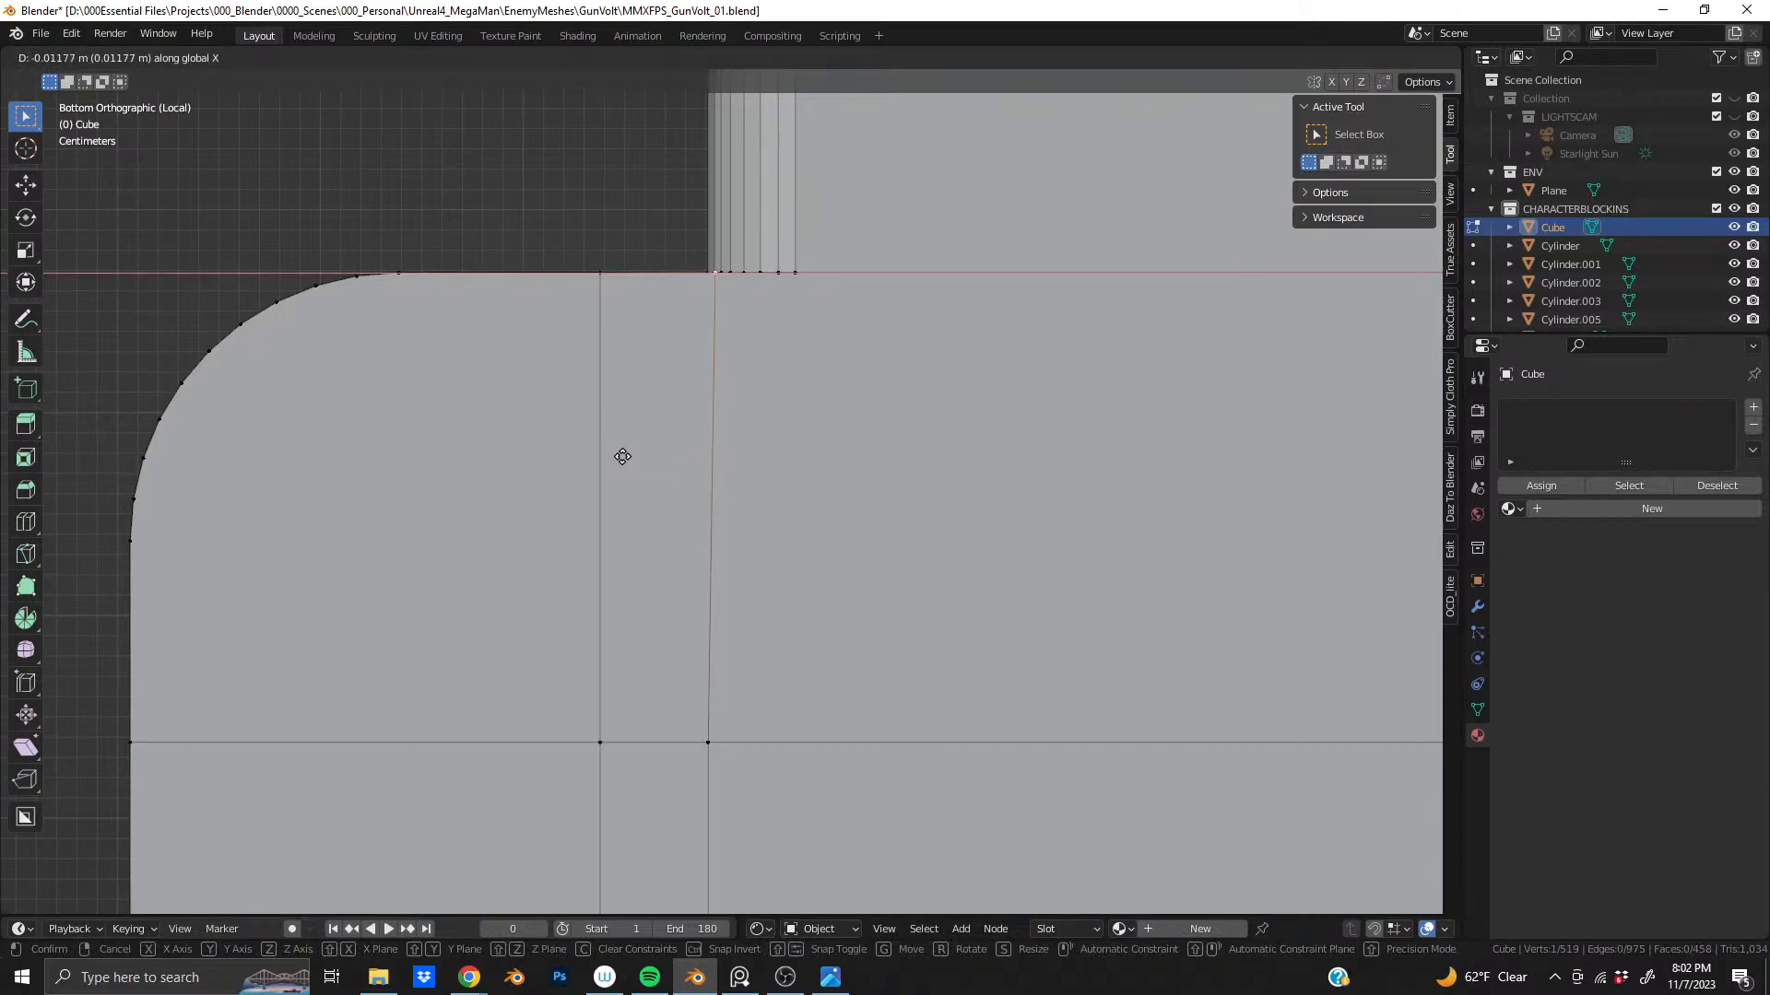
click(570, 455)
- Connect the moved rim vertex to the uppermost vertex of the bevel's curved end with a new edge
middle_drag(612, 423, 643, 471)
scroll(642, 471, up, 4)
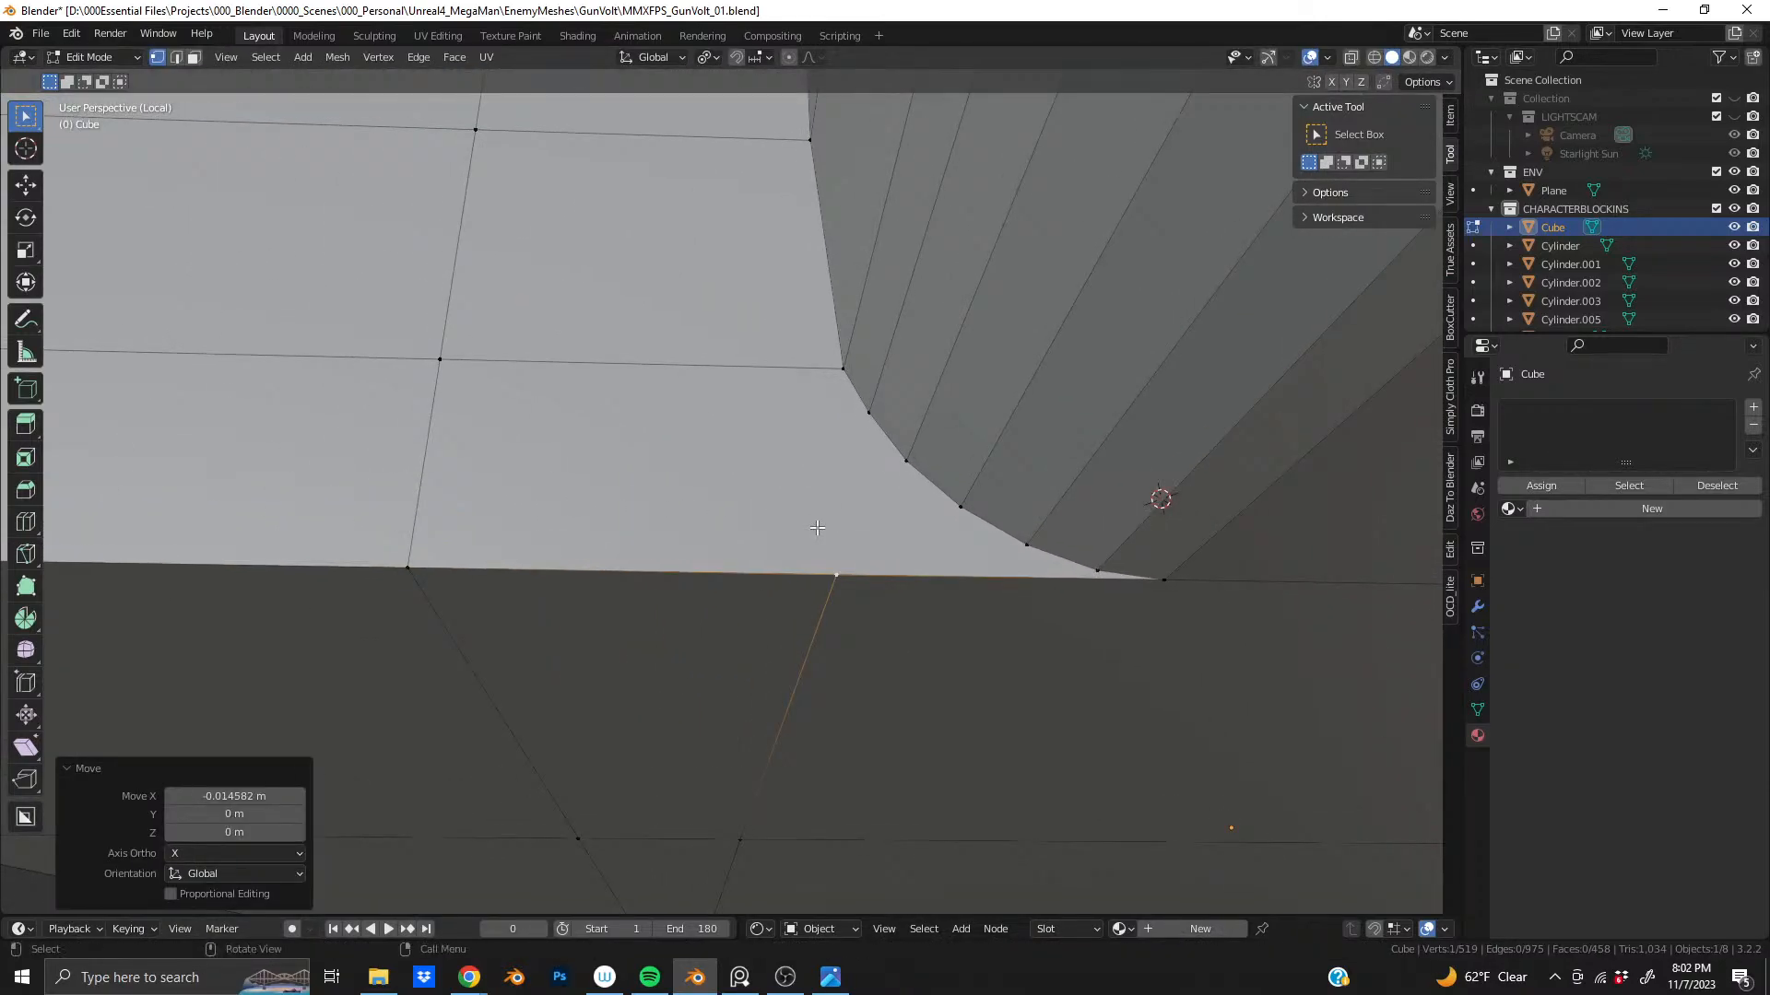
shift+click(835, 373)
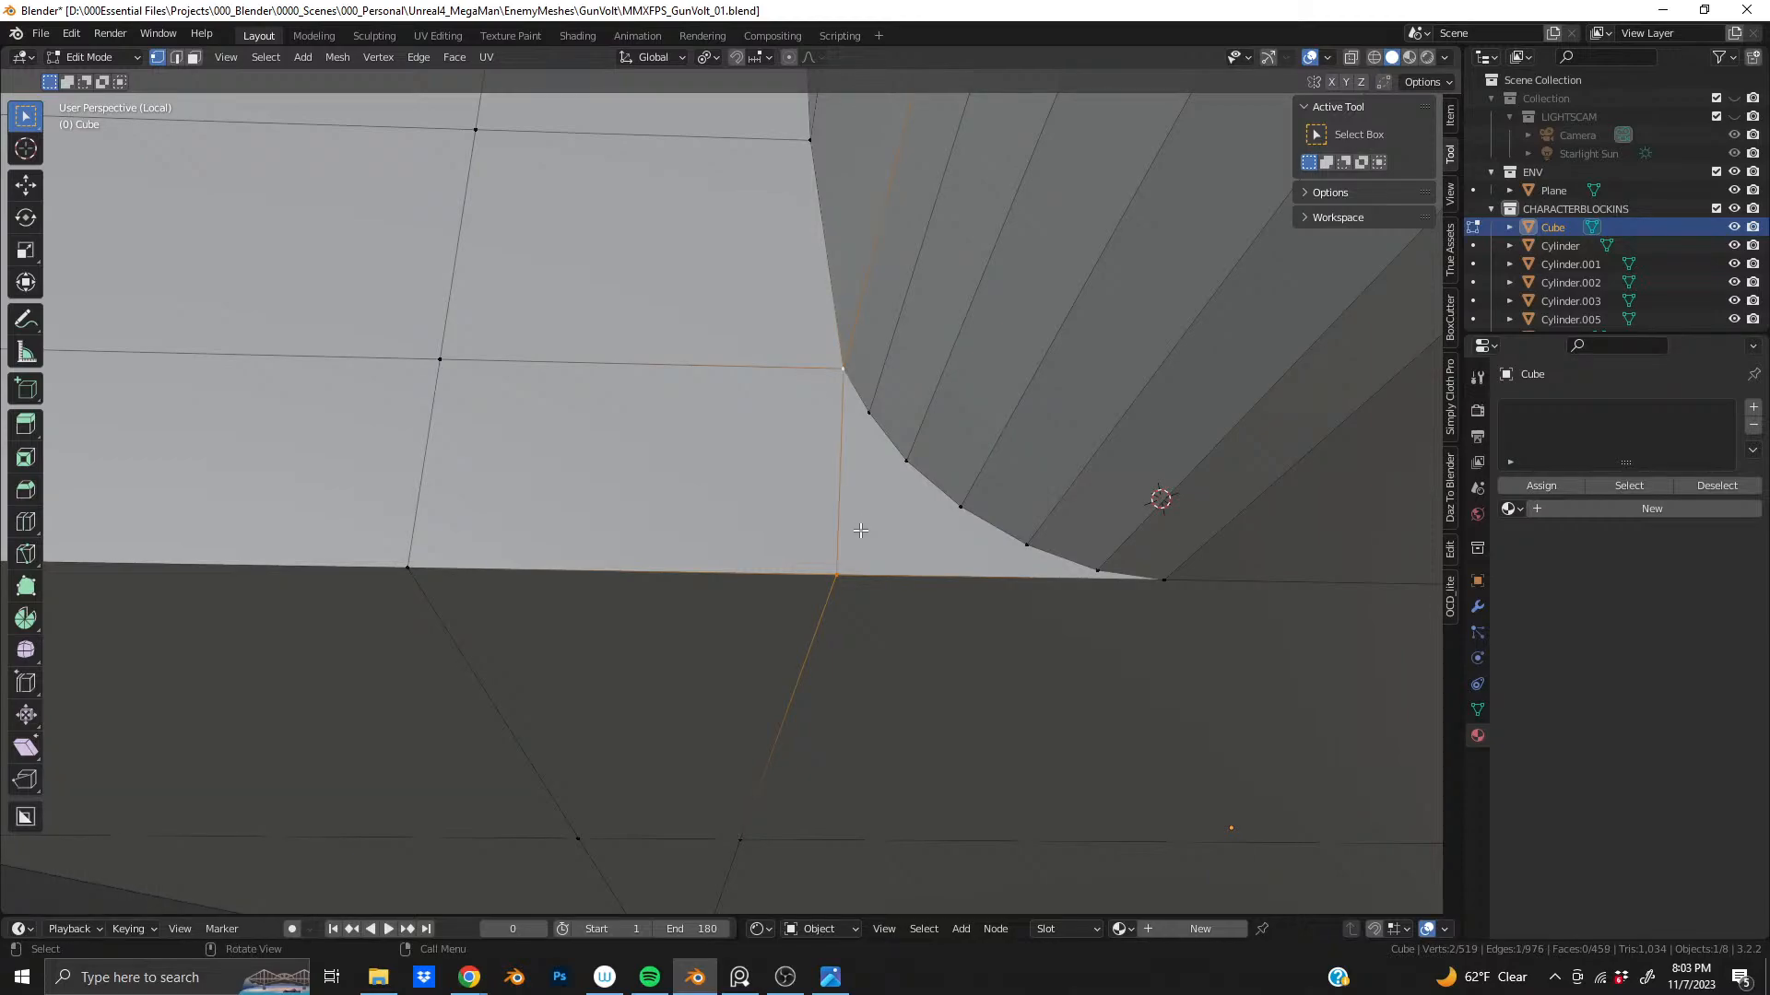
middle_drag(845, 531, 662, 587)
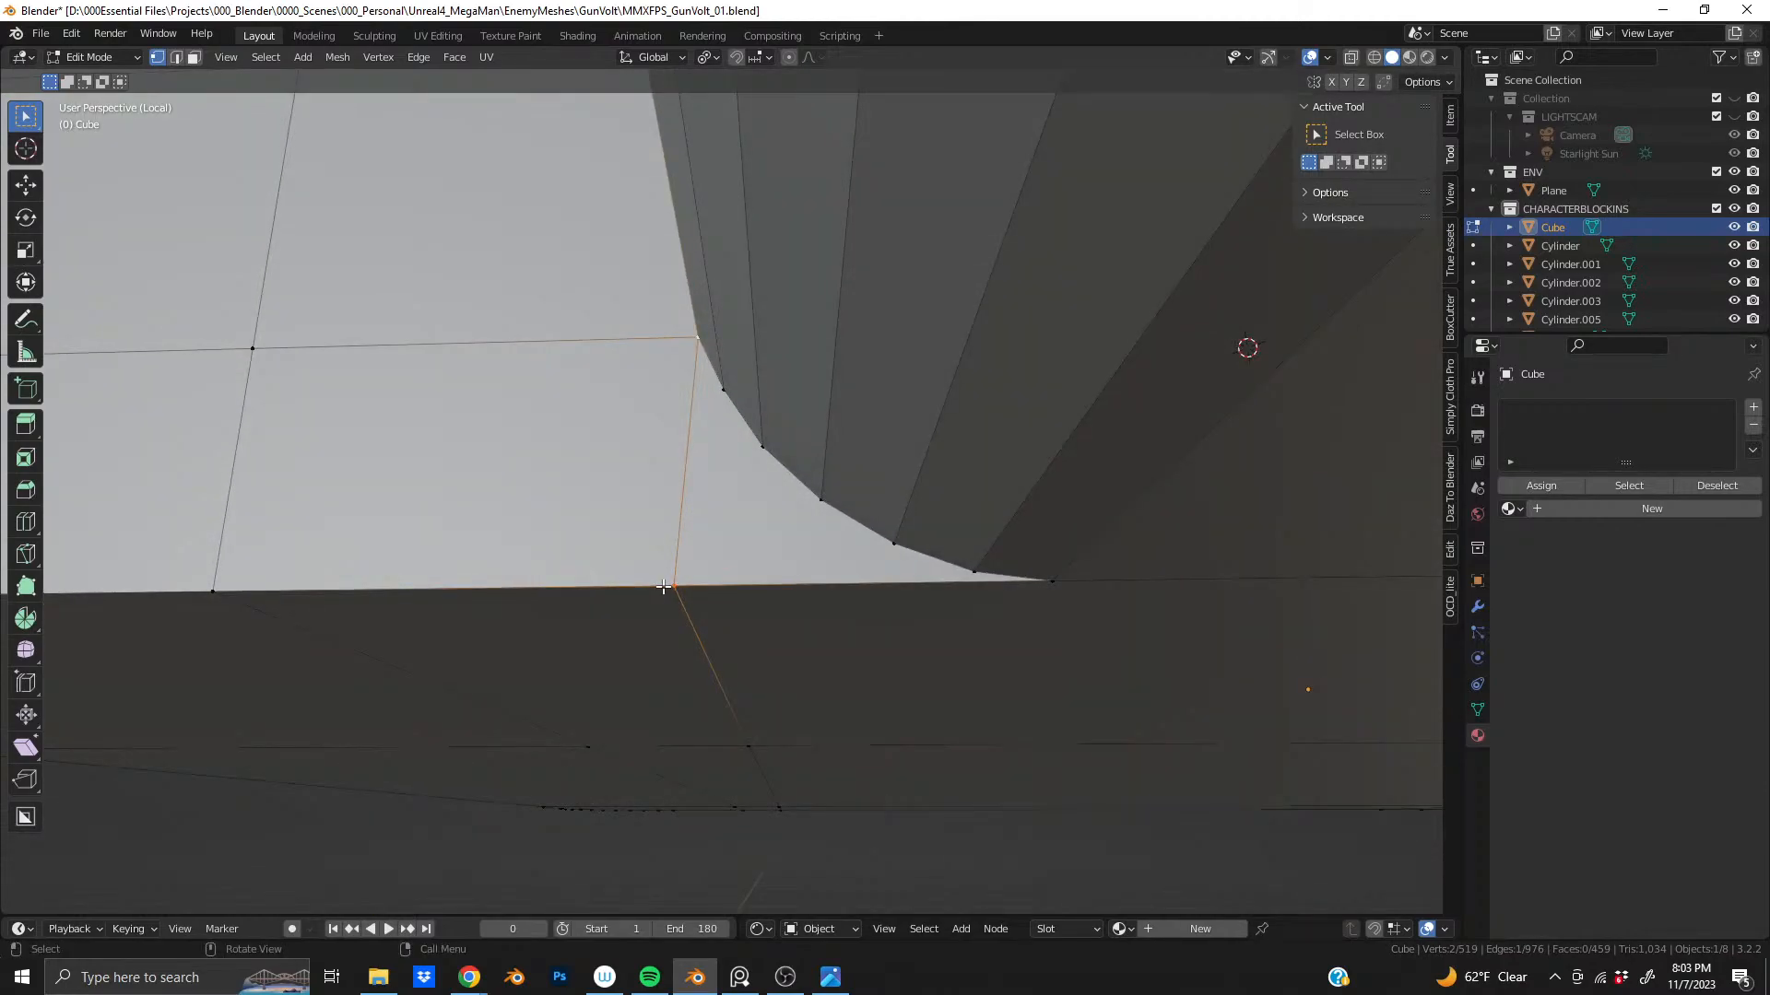
- Nudge the rim vertex about 0.002 m along positive X so it sits beneath the bevel's upper vertex
key(g)
key(x)
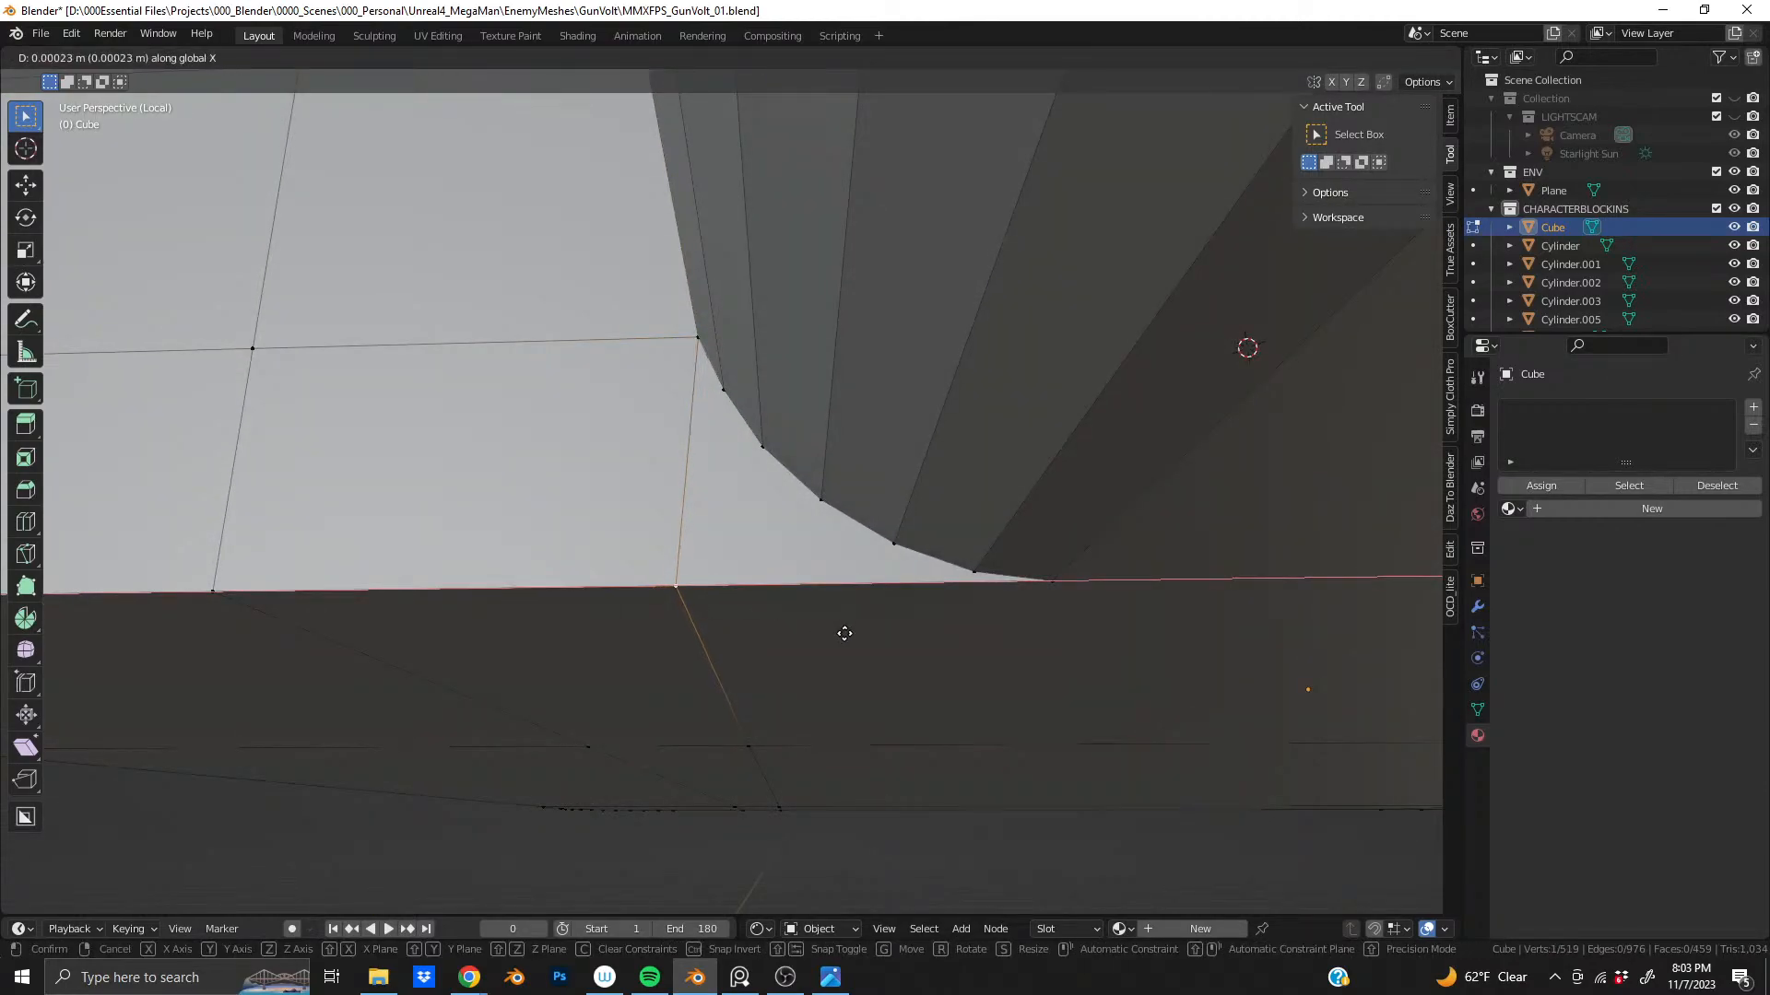
click(982, 634)
middle_drag(983, 634, 827, 521)
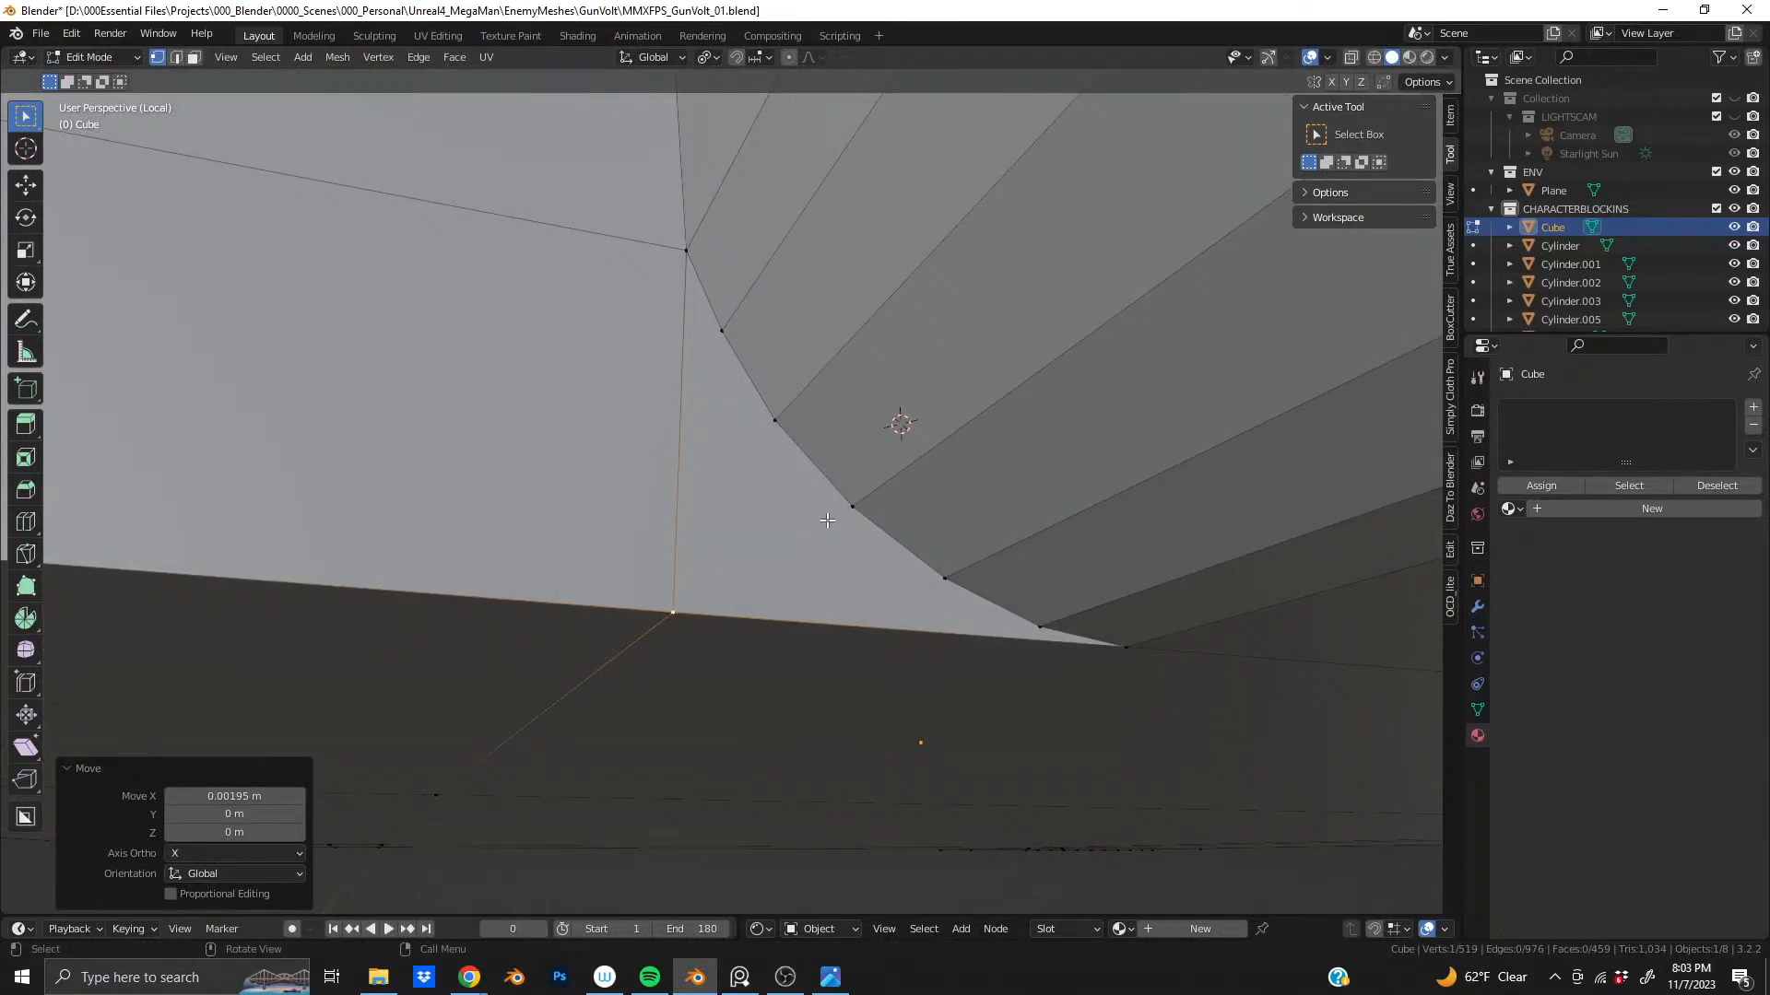
- Connect the rim vertex to two further points along the bevel's curved end, forming a fan of edges
scroll(802, 645, down, 4)
middle_drag(774, 766, 727, 455)
scroll(682, 407, down, 3)
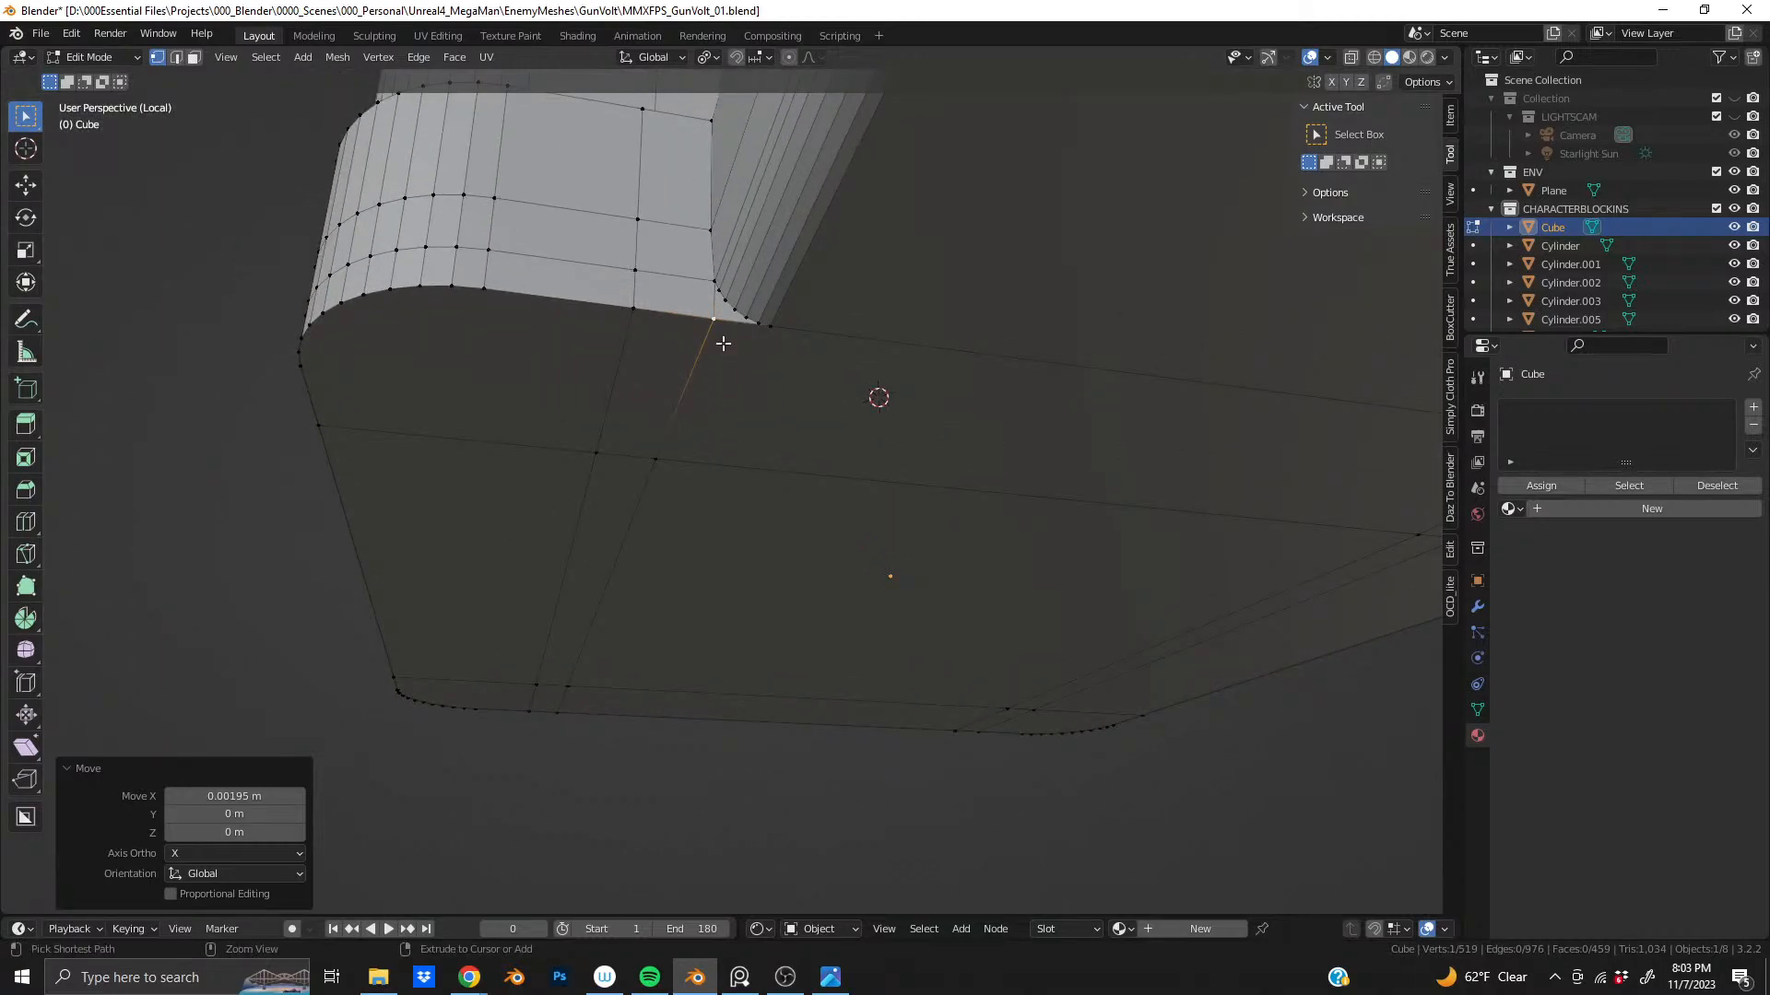
key(ctrl+r)
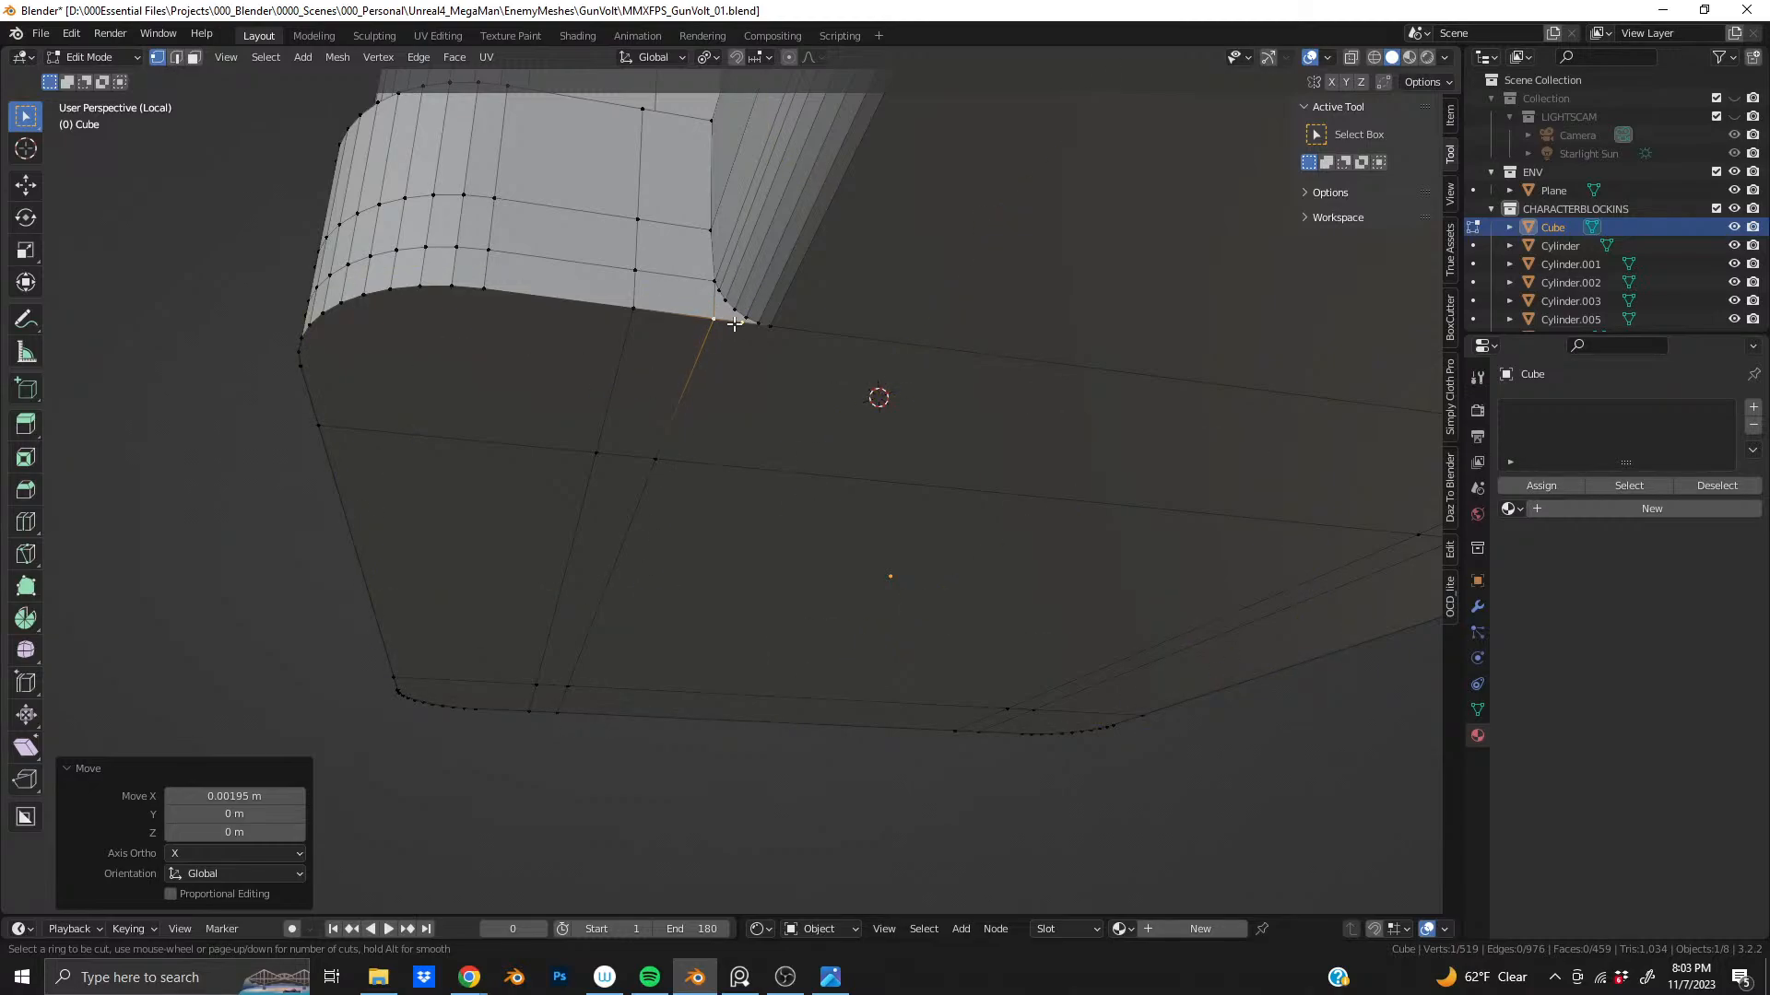
right_click(736, 406)
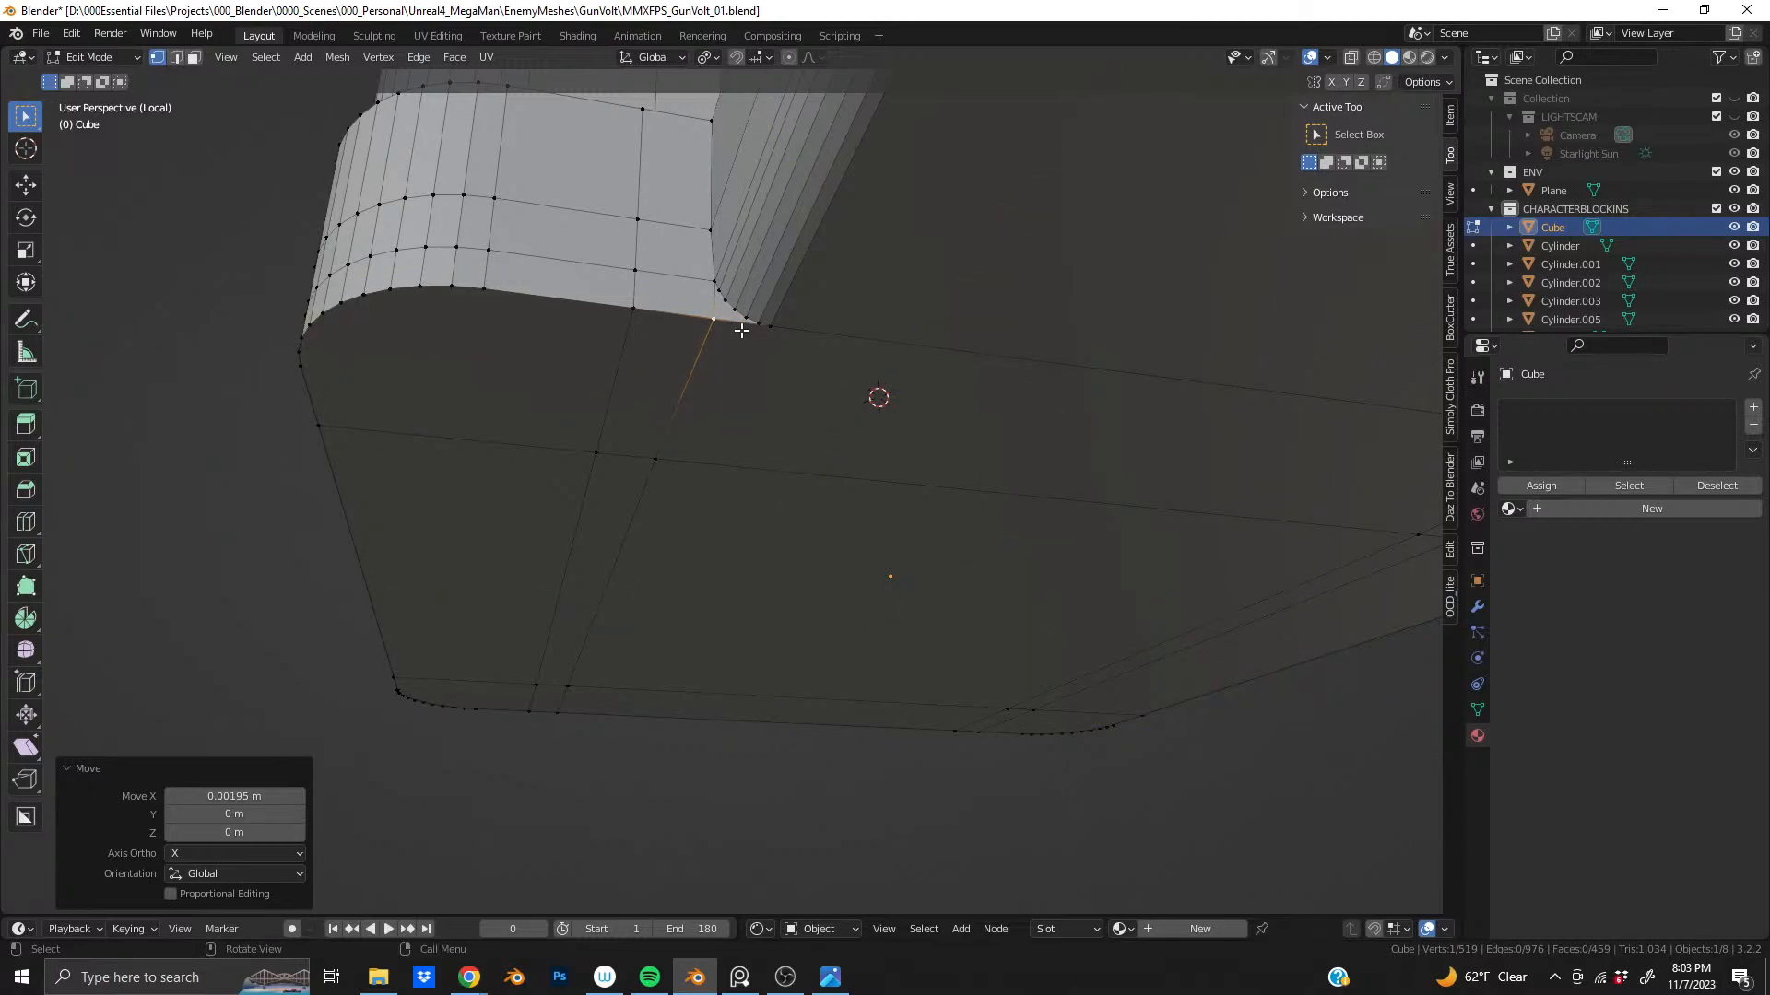
shift+middle_drag(739, 328, 731, 568)
scroll(714, 632, up, 3)
middle_drag(712, 637, 599, 387)
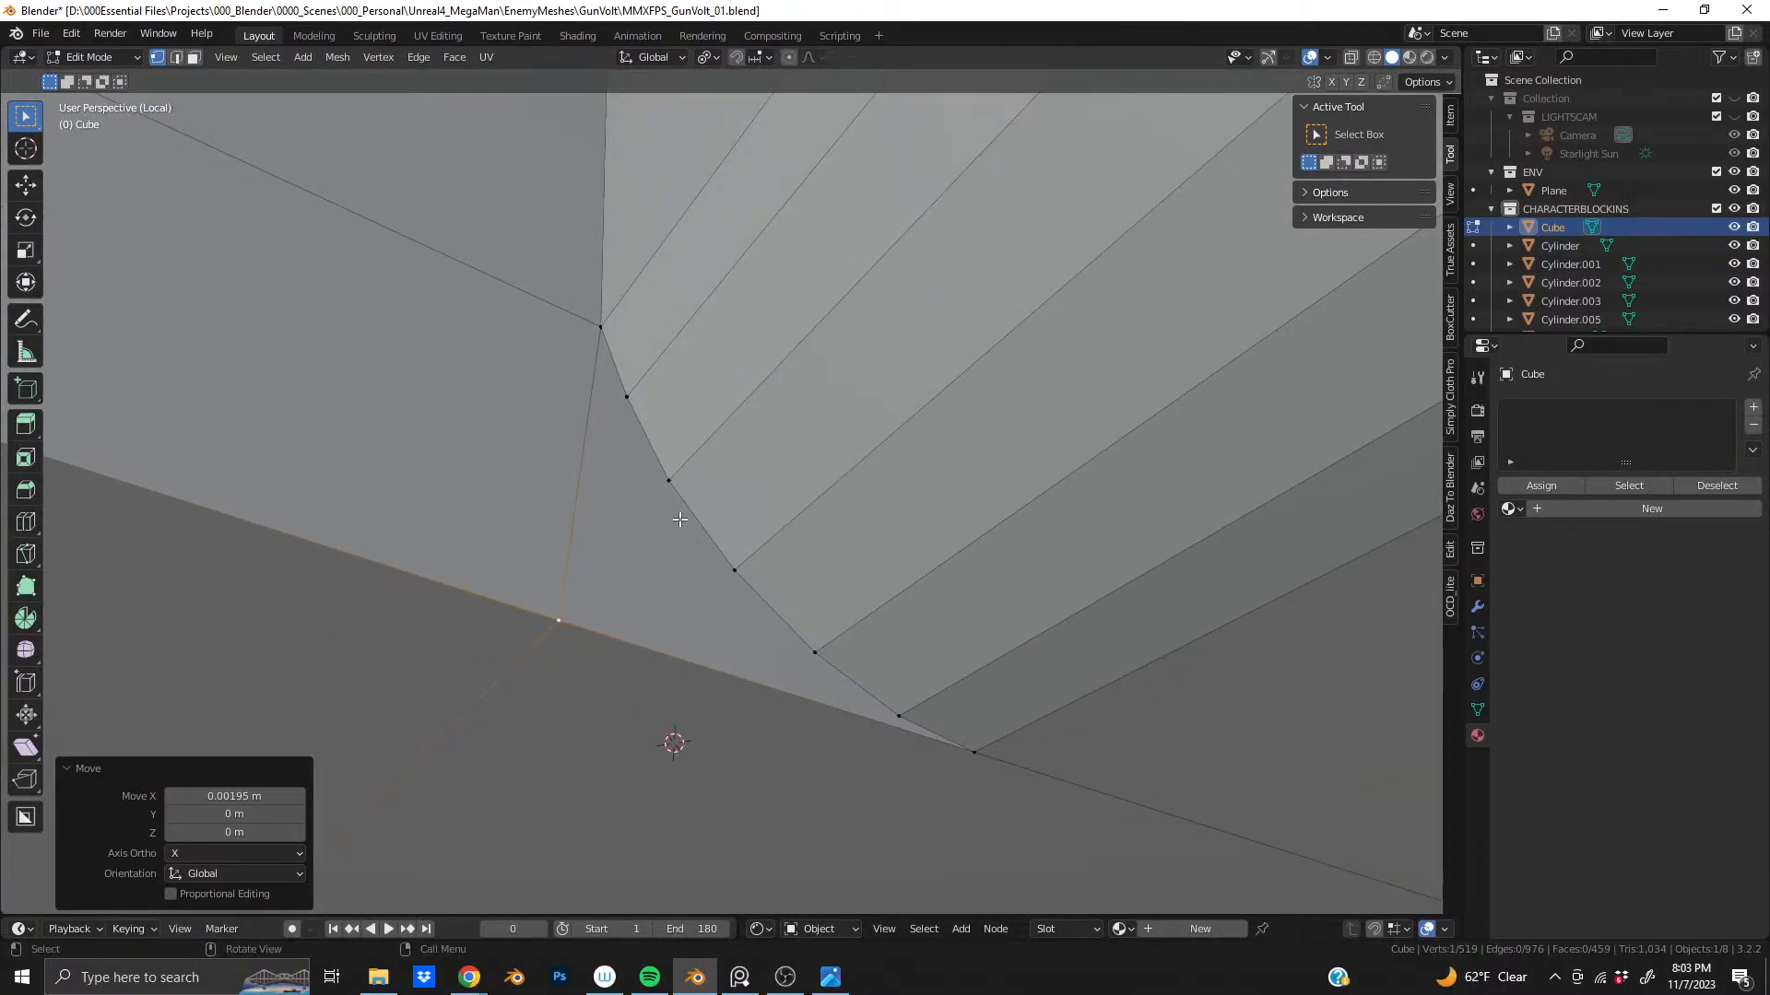
click(729, 568)
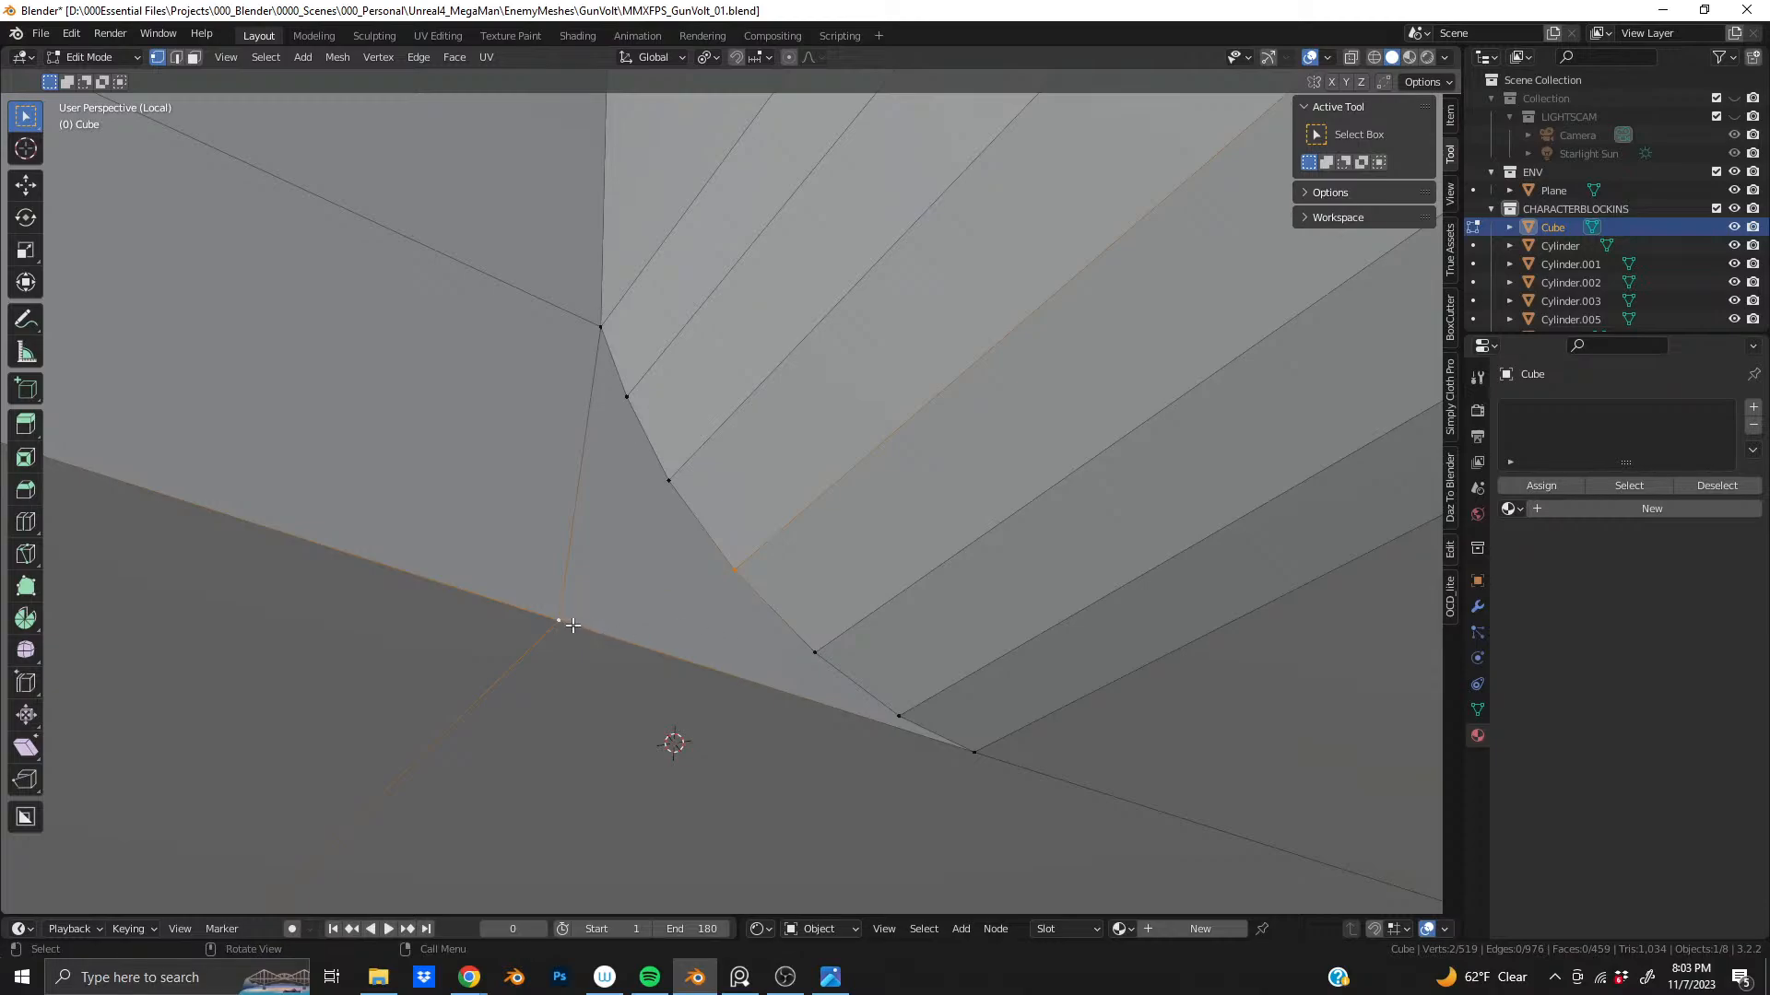
click(657, 480)
click(560, 622)
shift+click(815, 651)
mouse_move(927, 710)
middle_down()
mouse_move(853, 551)
mouse_move(1003, 545)
mouse_move(936, 620)
mouse_move(960, 589)
mouse_move(928, 600)
mouse_move(968, 498)
mouse_move(879, 478)
middle_up()
- Inspect the bevel junctions on both sides of the waist block and compare their edge layouts
scroll(928, 600, down, 3)
scroll(880, 479, down, 3)
scroll(879, 479, down, 3)
middle_drag(1032, 470, 928, 474)
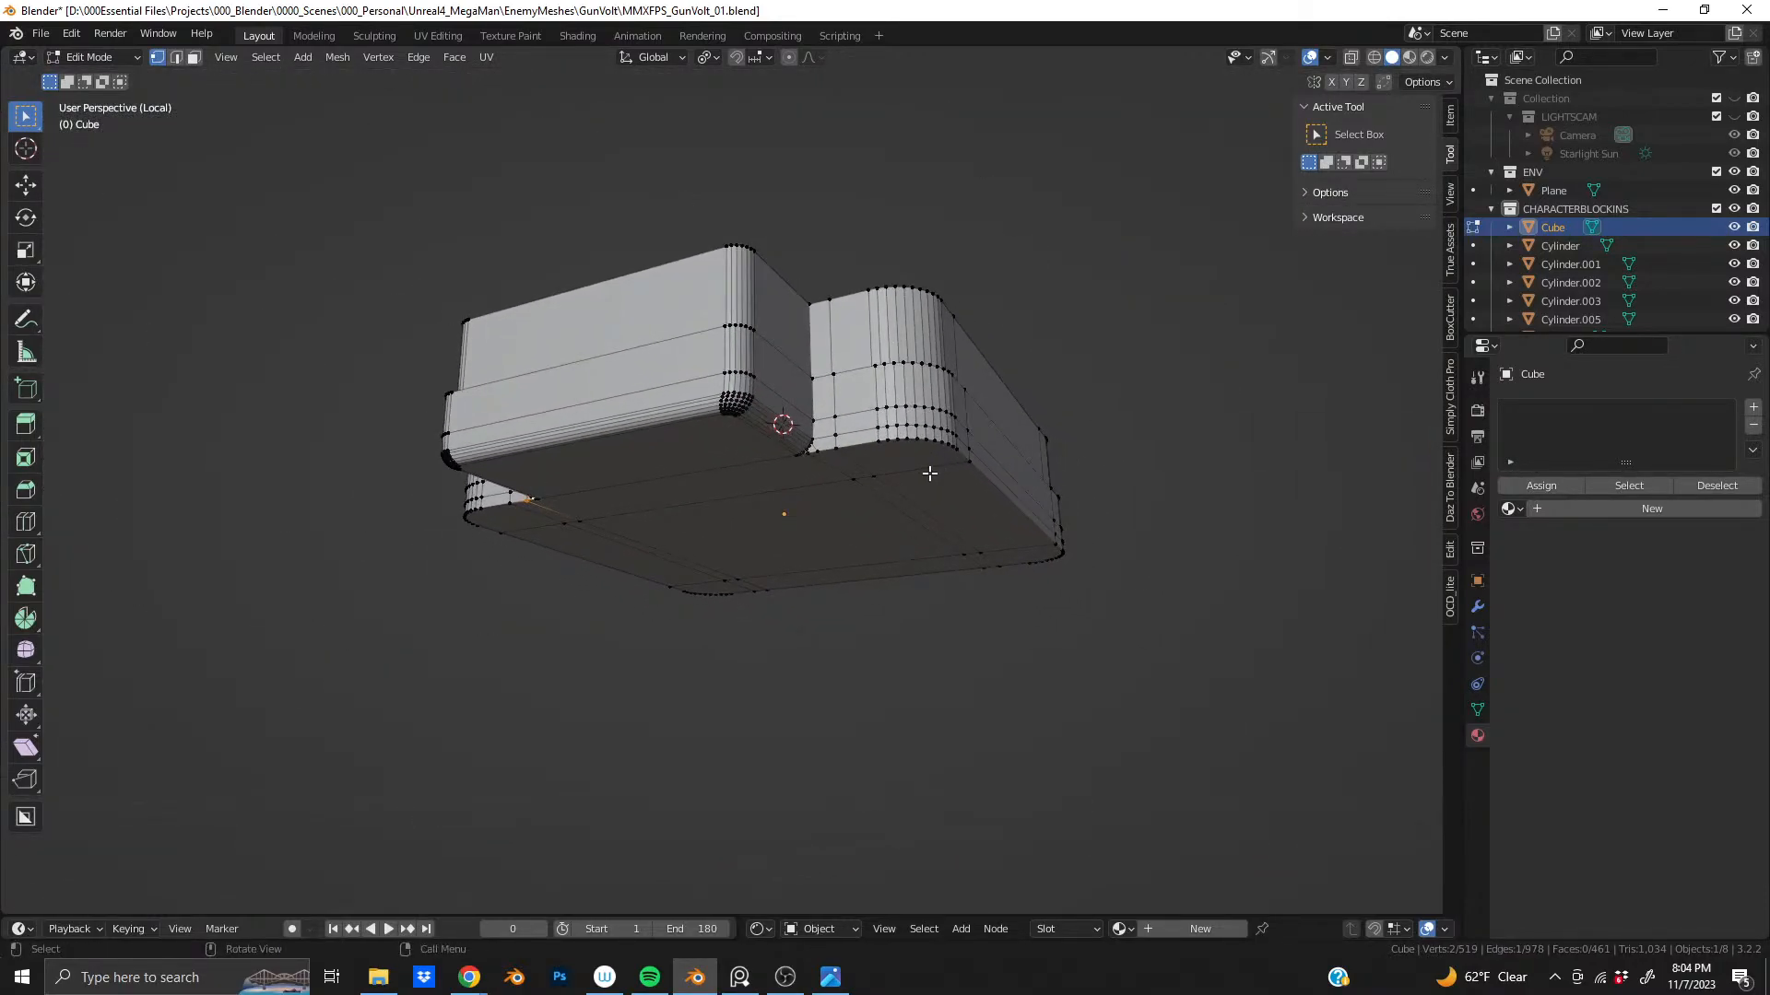
scroll(954, 413, up, 5)
middle_drag(954, 412, 831, 460)
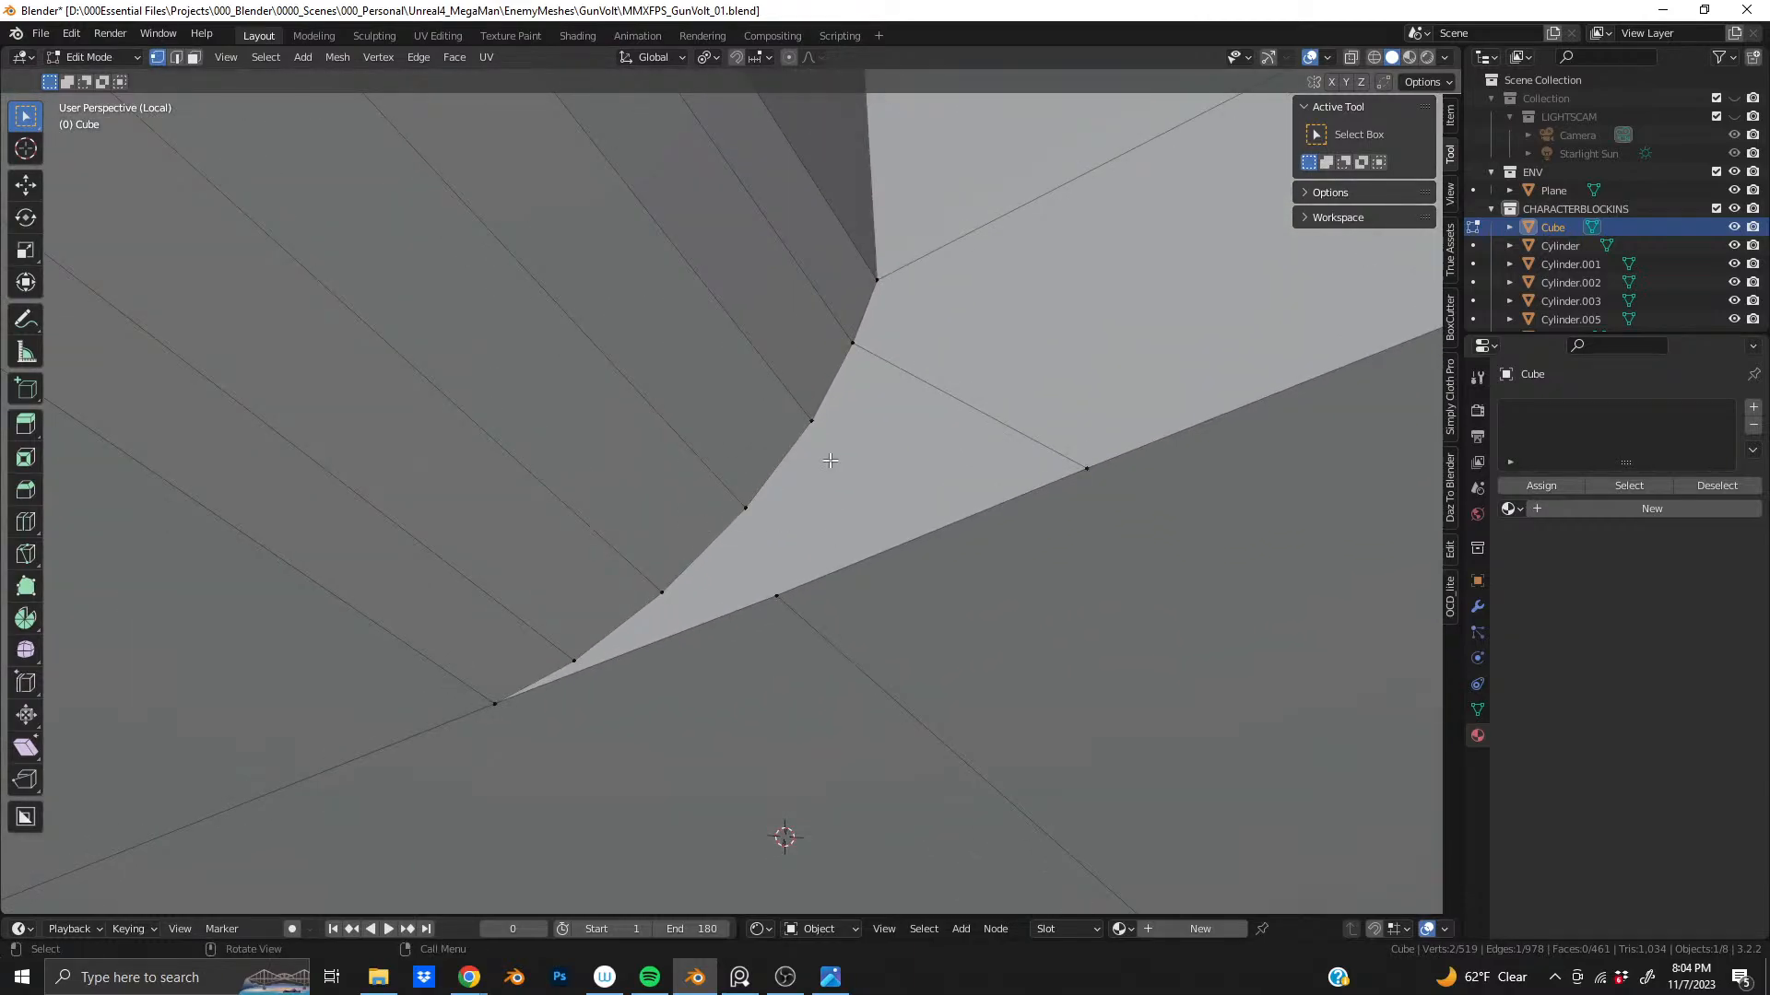
click(1092, 473)
middle_drag(1092, 473, 1007, 518)
key(XF86AudioLowerVolume)
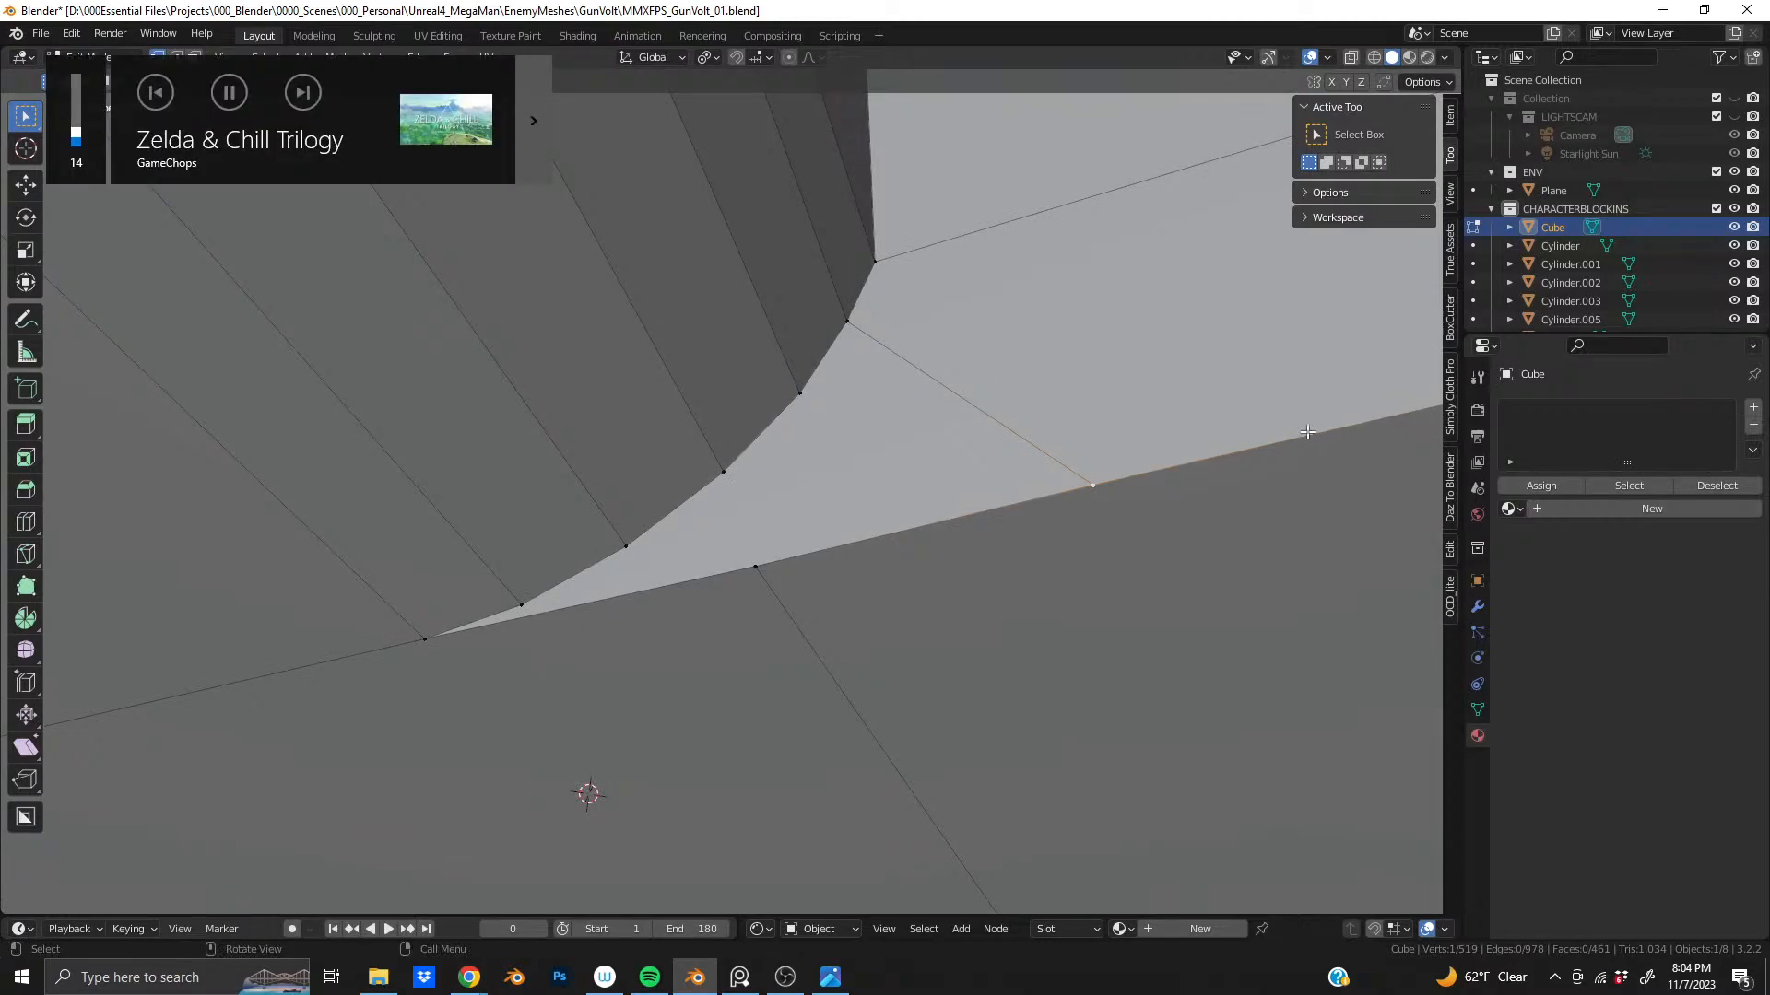
mouse_move(1307, 433)
middle_down()
mouse_move(937, 324)
mouse_move(905, 365)
middle_up()
mouse_move(605, 526)
middle_down()
mouse_move(455, 565)
mouse_move(1362, 772)
mouse_move(799, 525)
mouse_move(545, 534)
mouse_move(721, 525)
mouse_move(716, 458)
mouse_move(683, 700)
mouse_move(812, 527)
mouse_move(742, 565)
mouse_move(931, 737)
mouse_move(1042, 589)
mouse_move(856, 598)
mouse_move(867, 677)
mouse_move(802, 508)
middle_up()
key(2)
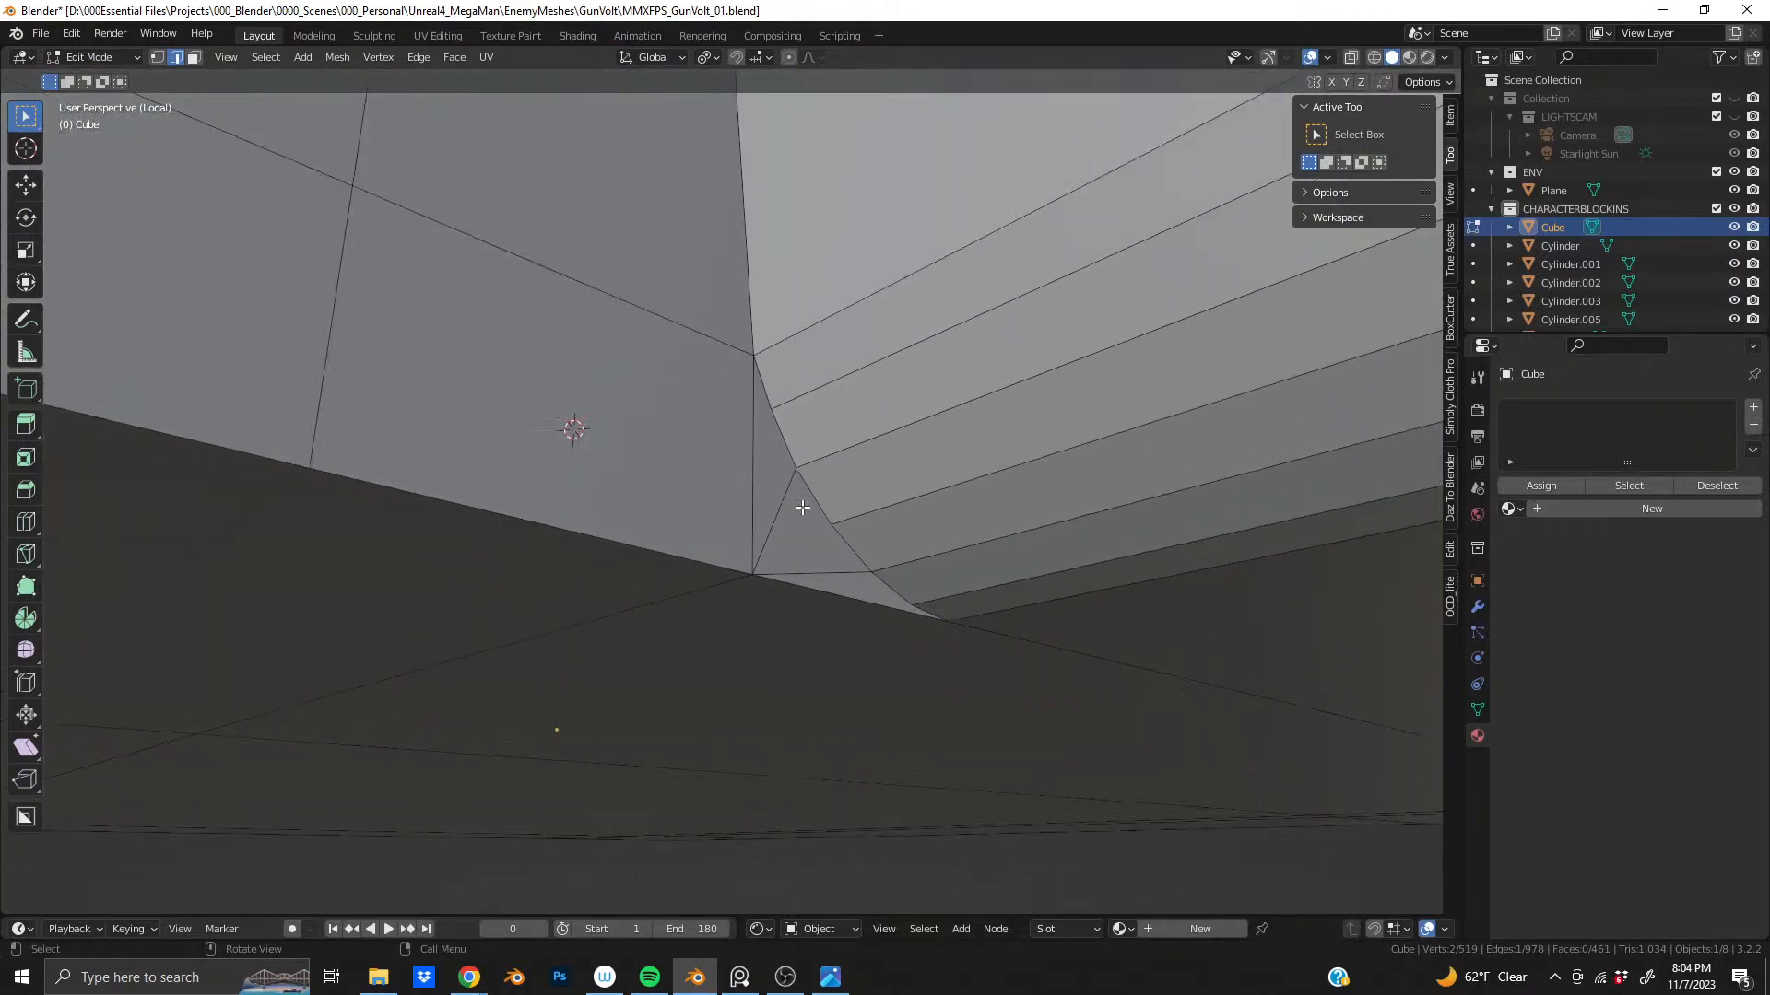
scroll(821, 470, down, 8)
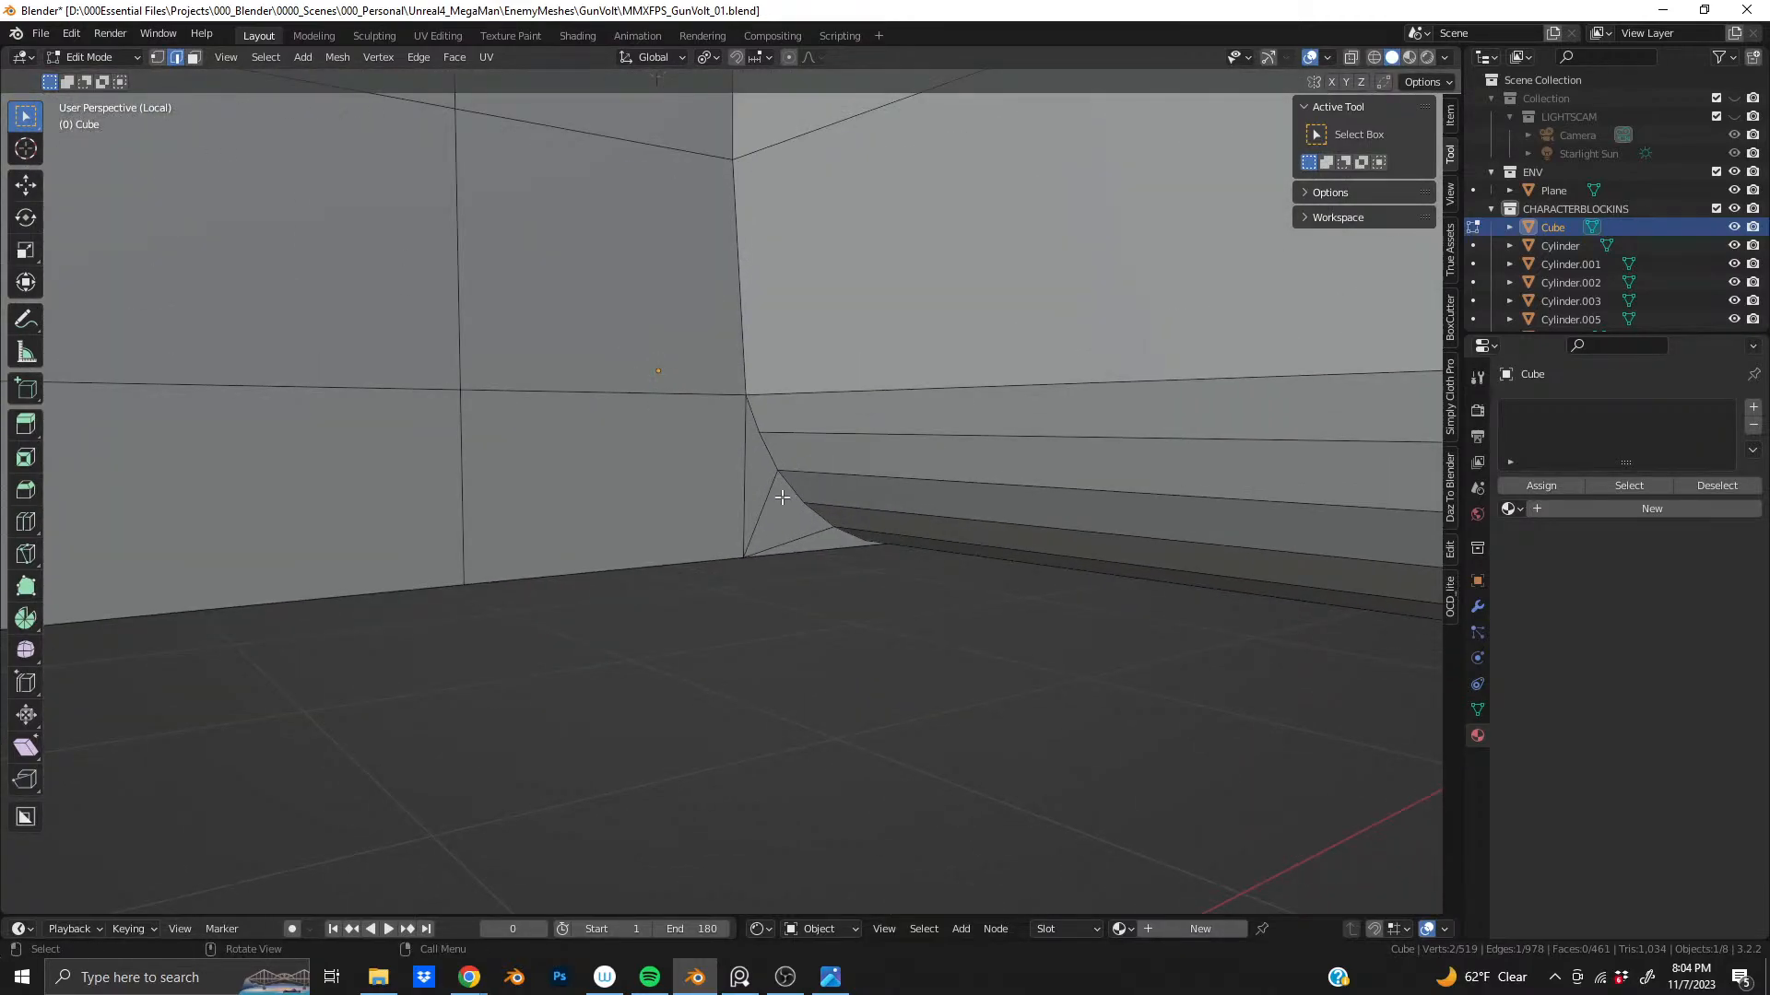
middle_drag(782, 498, 617, 555)
- Select the side-face loop of the waist block's upper band and give the block Material.030
key(Tab)
key(Tab)
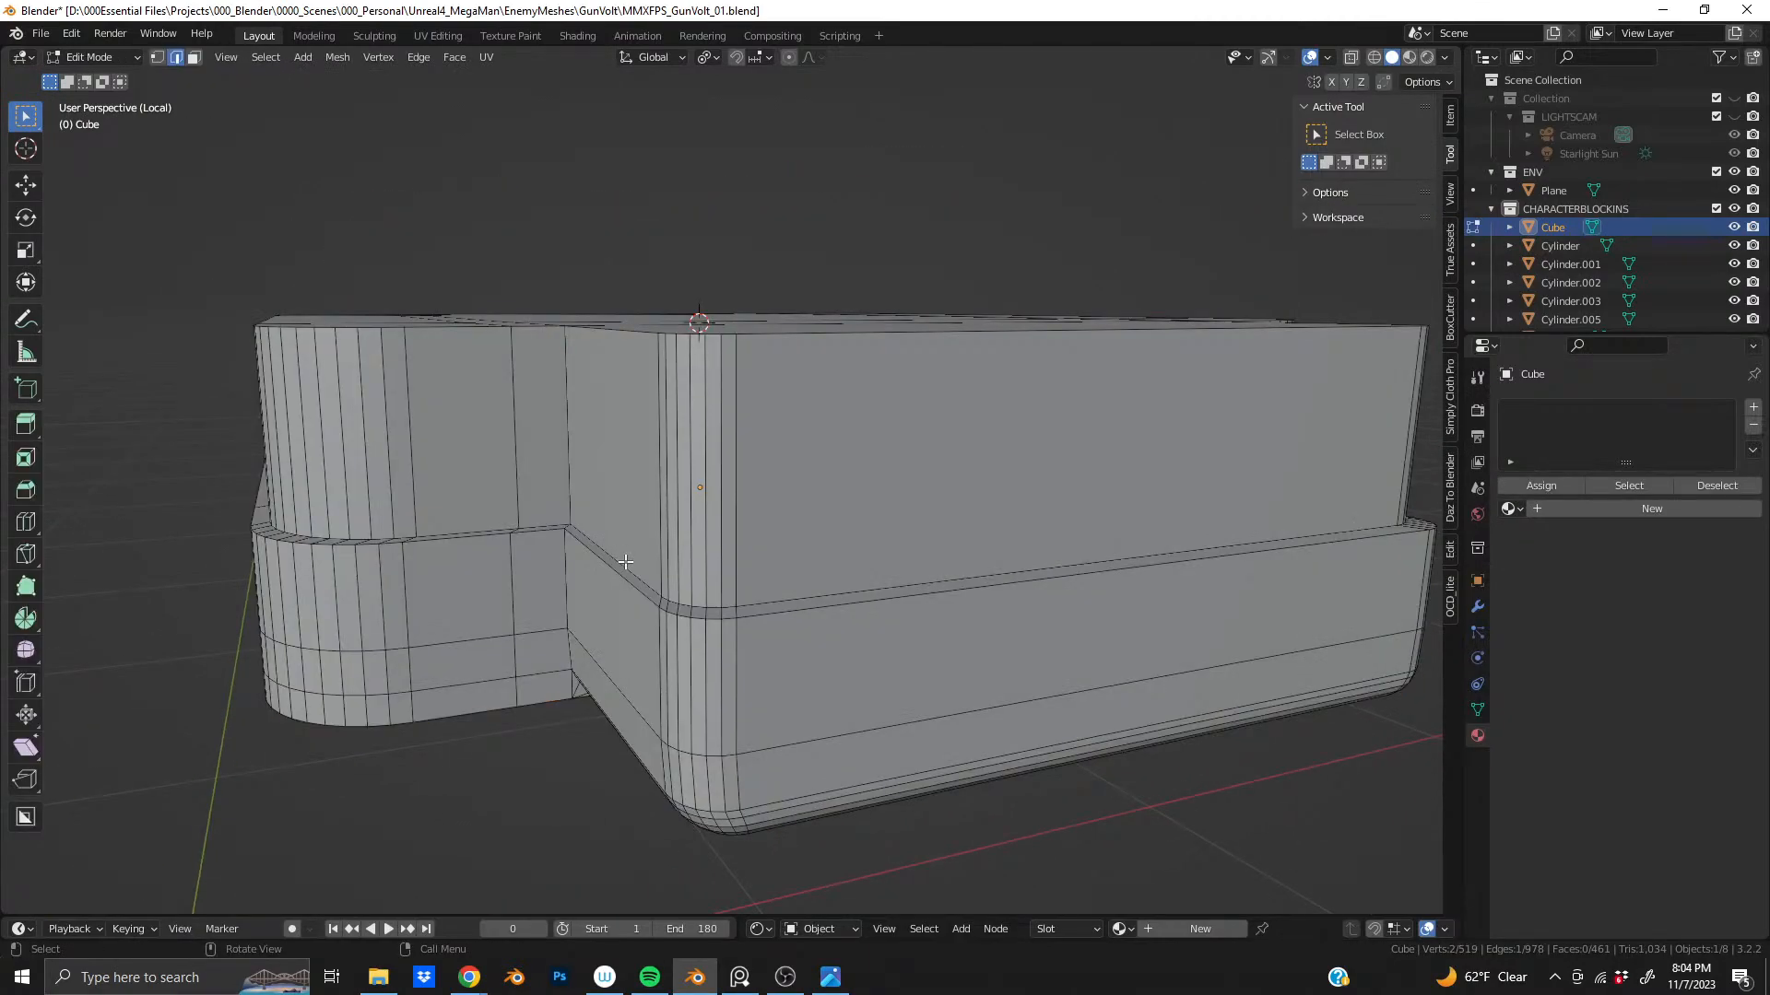
key(3)
alt+click(728, 506)
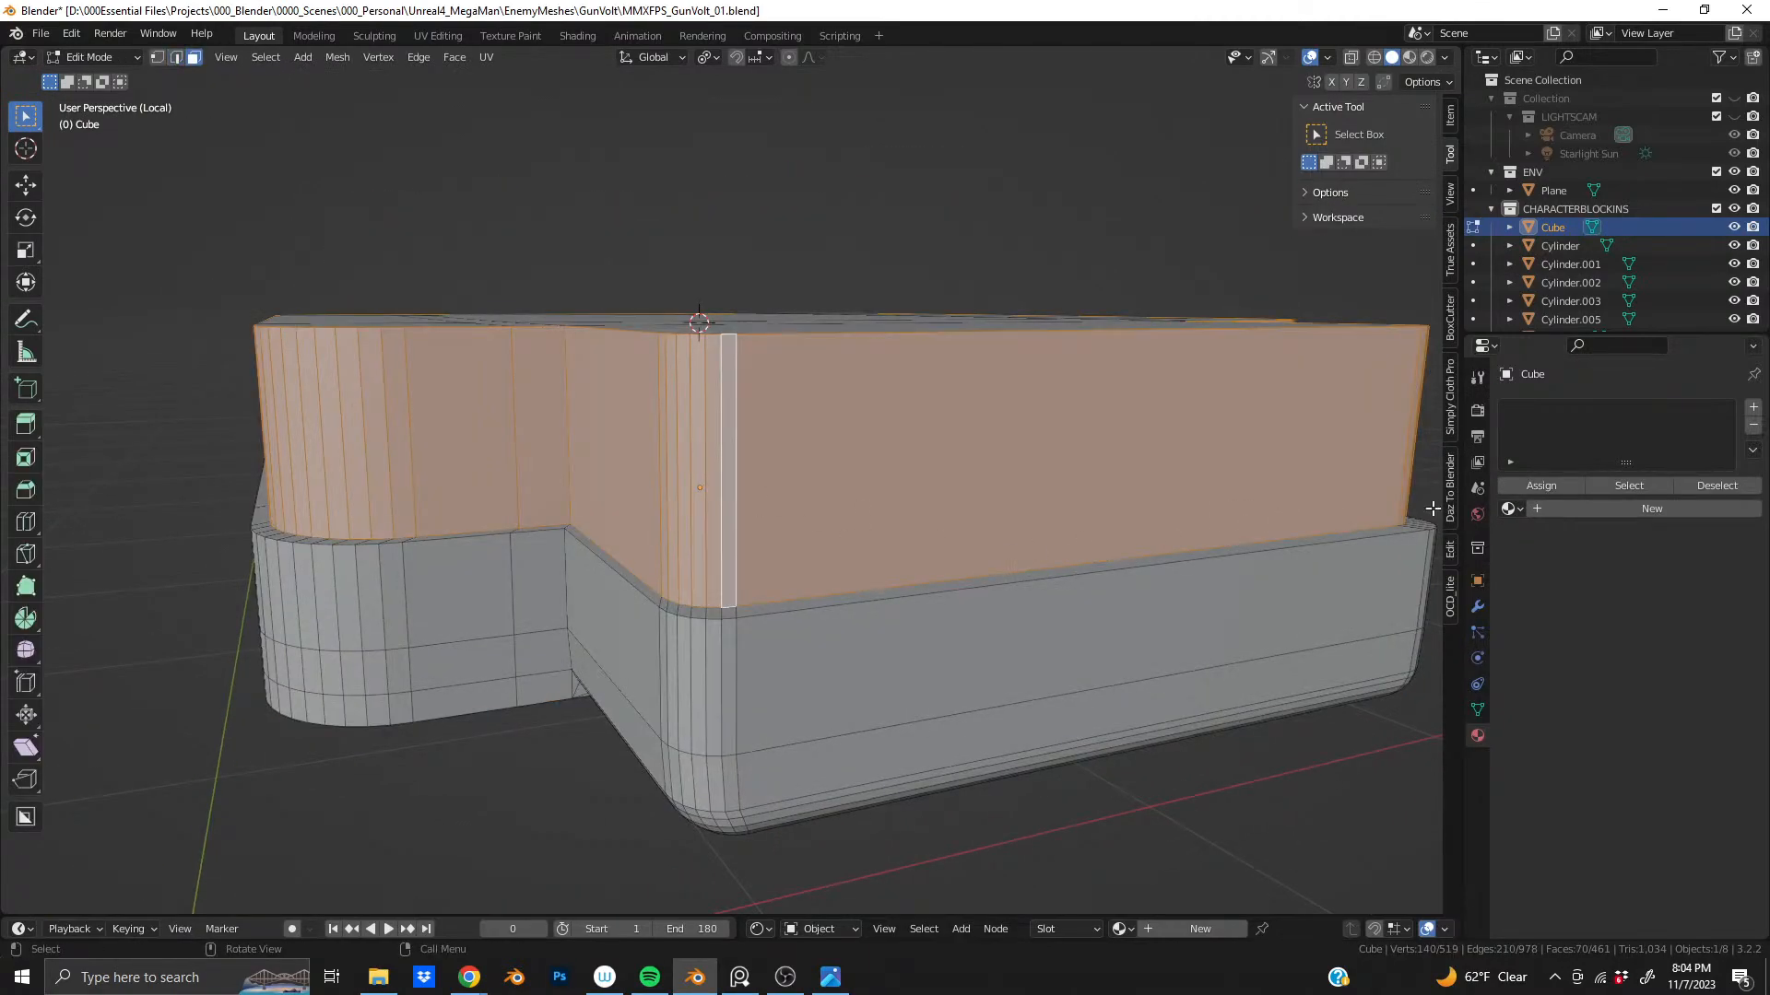
click(1512, 509)
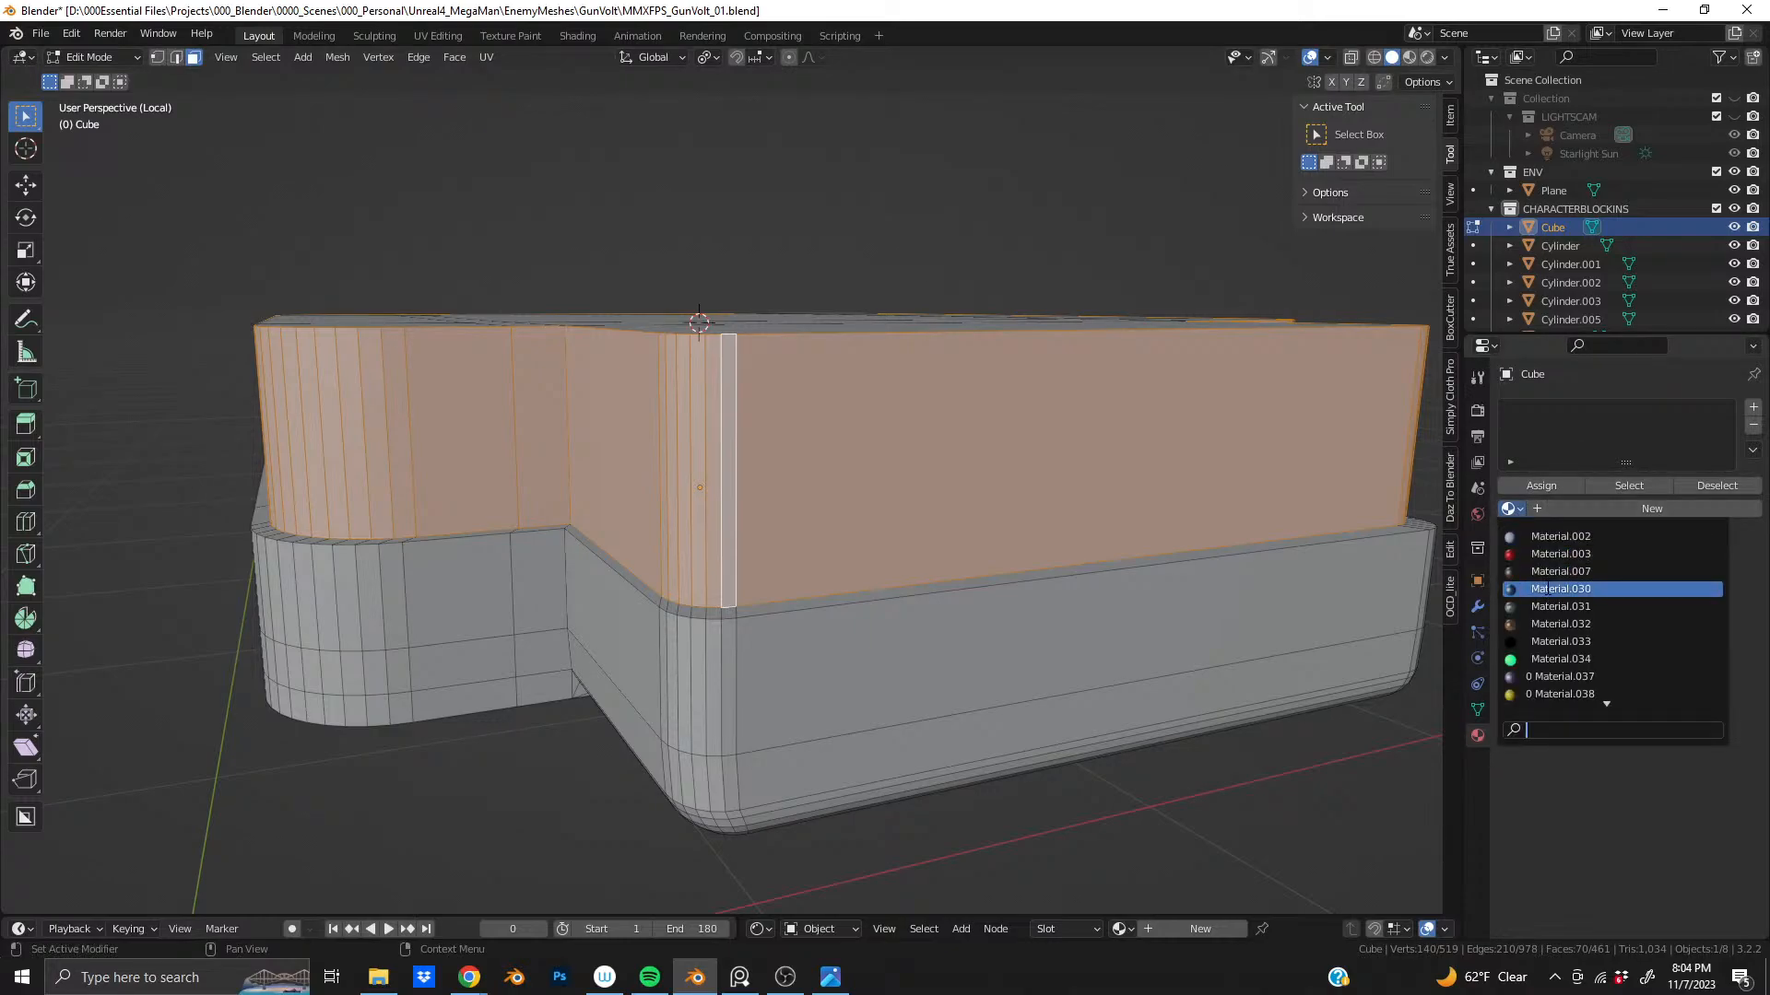
click(1567, 589)
- Add a second material slot using Material.042 for the selected upper band faces
click(1753, 406)
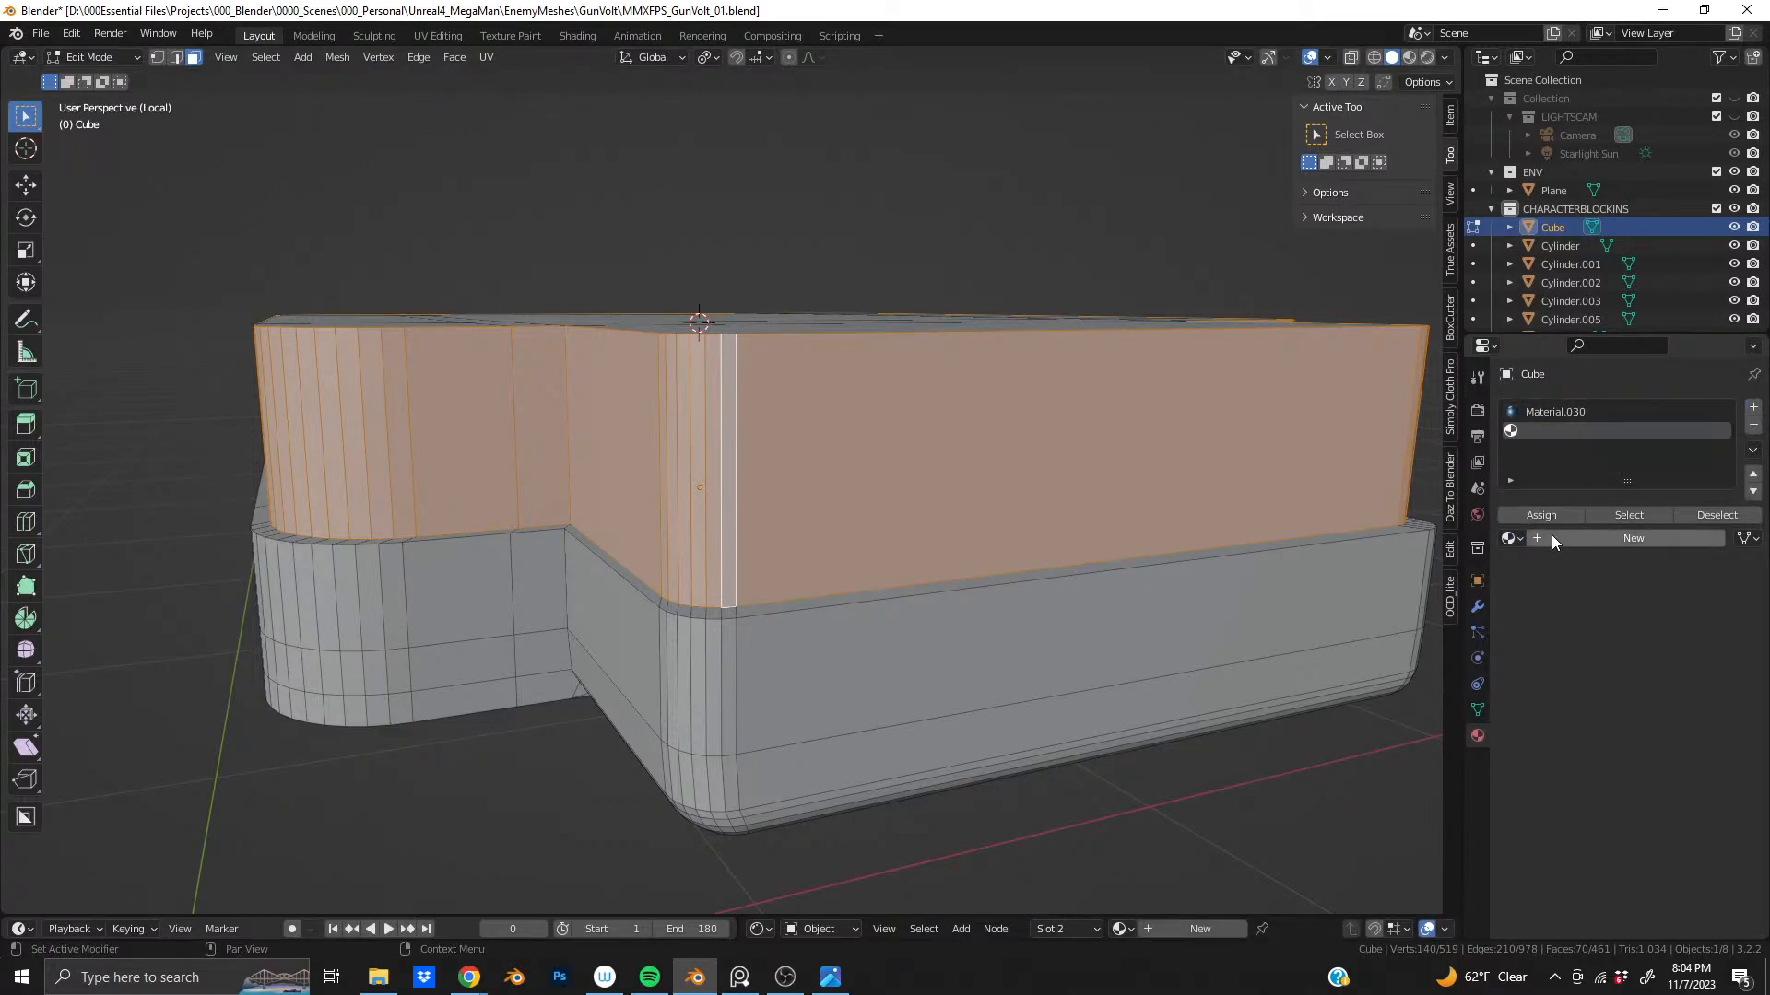
click(1508, 538)
scroll(1567, 724, down, 6)
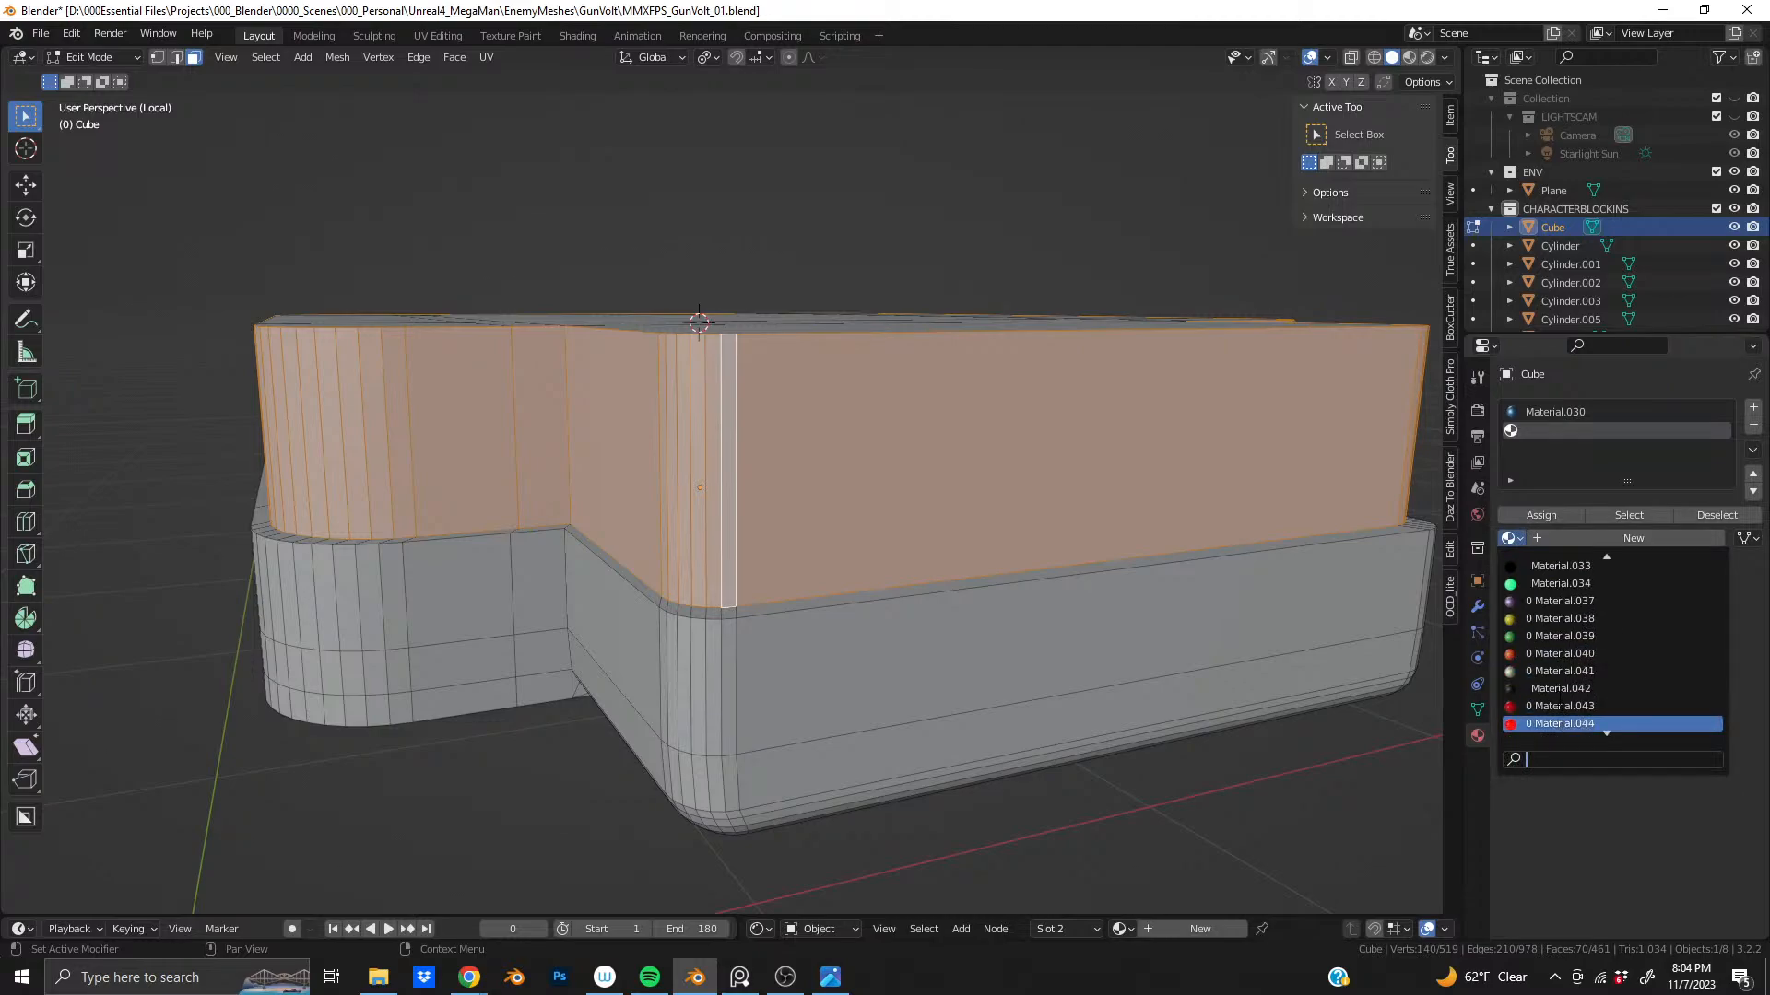
click(1561, 687)
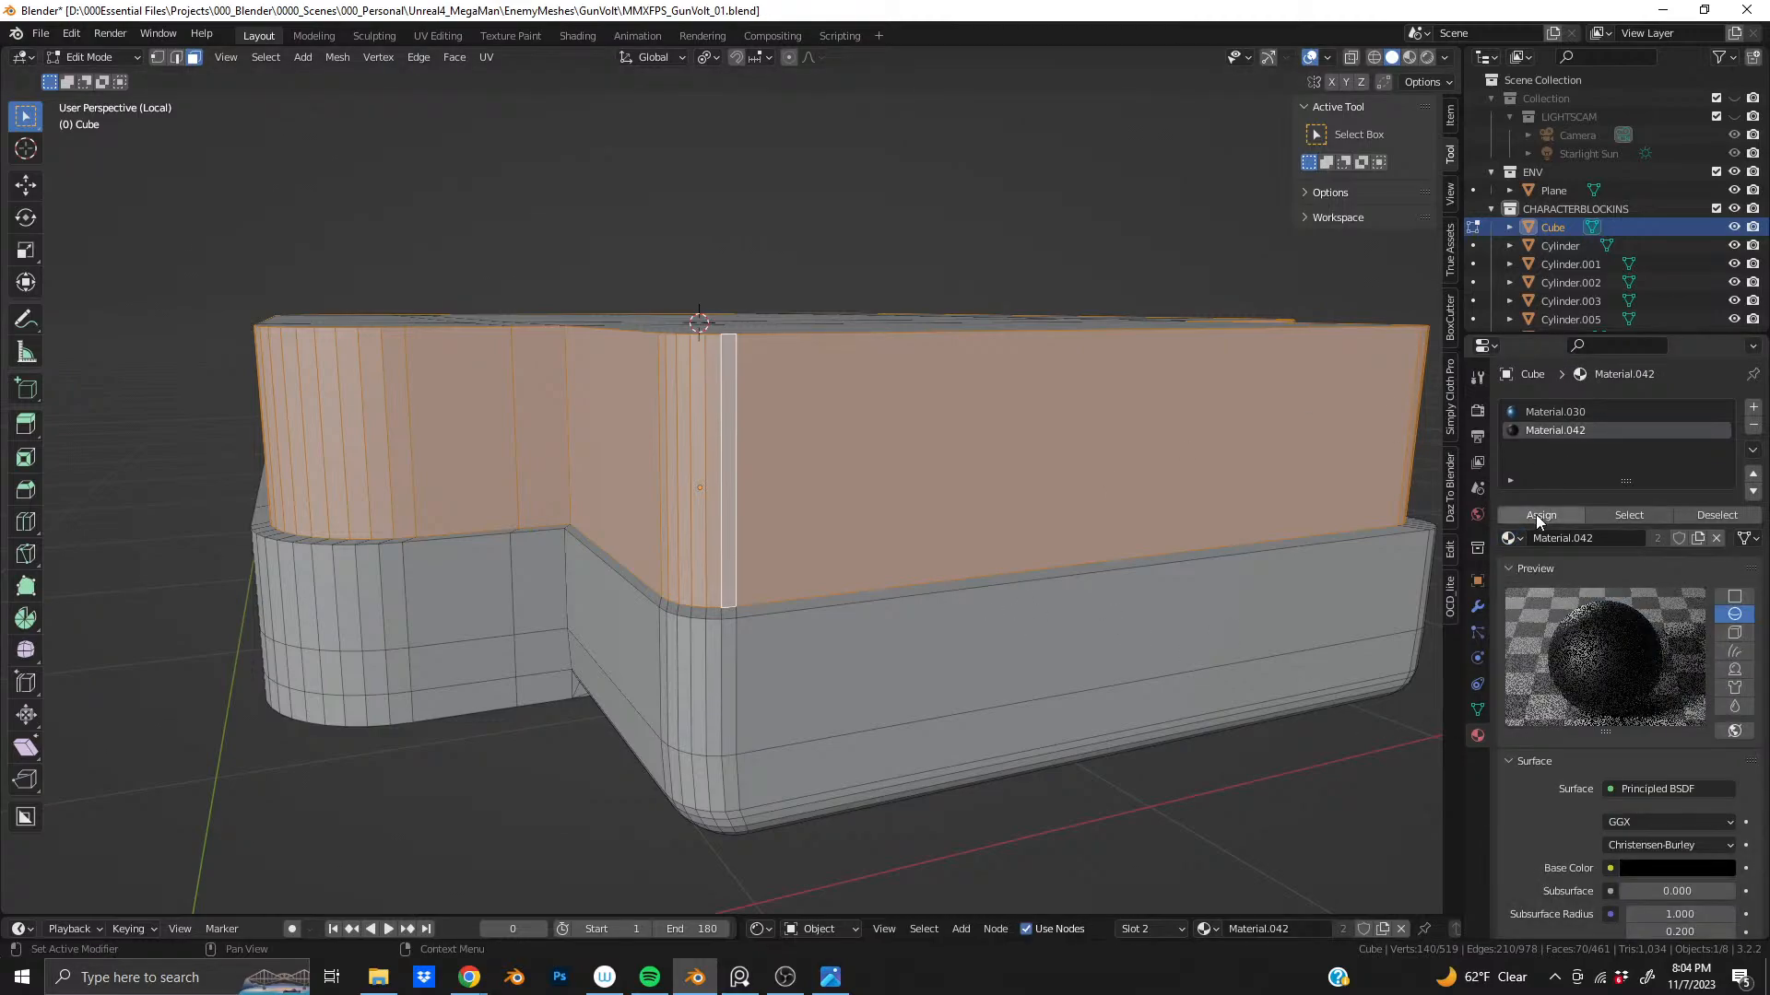
- Return to Object Mode and apply smooth shading to the waist block
key(Tab)
scroll(826, 522, down, 3)
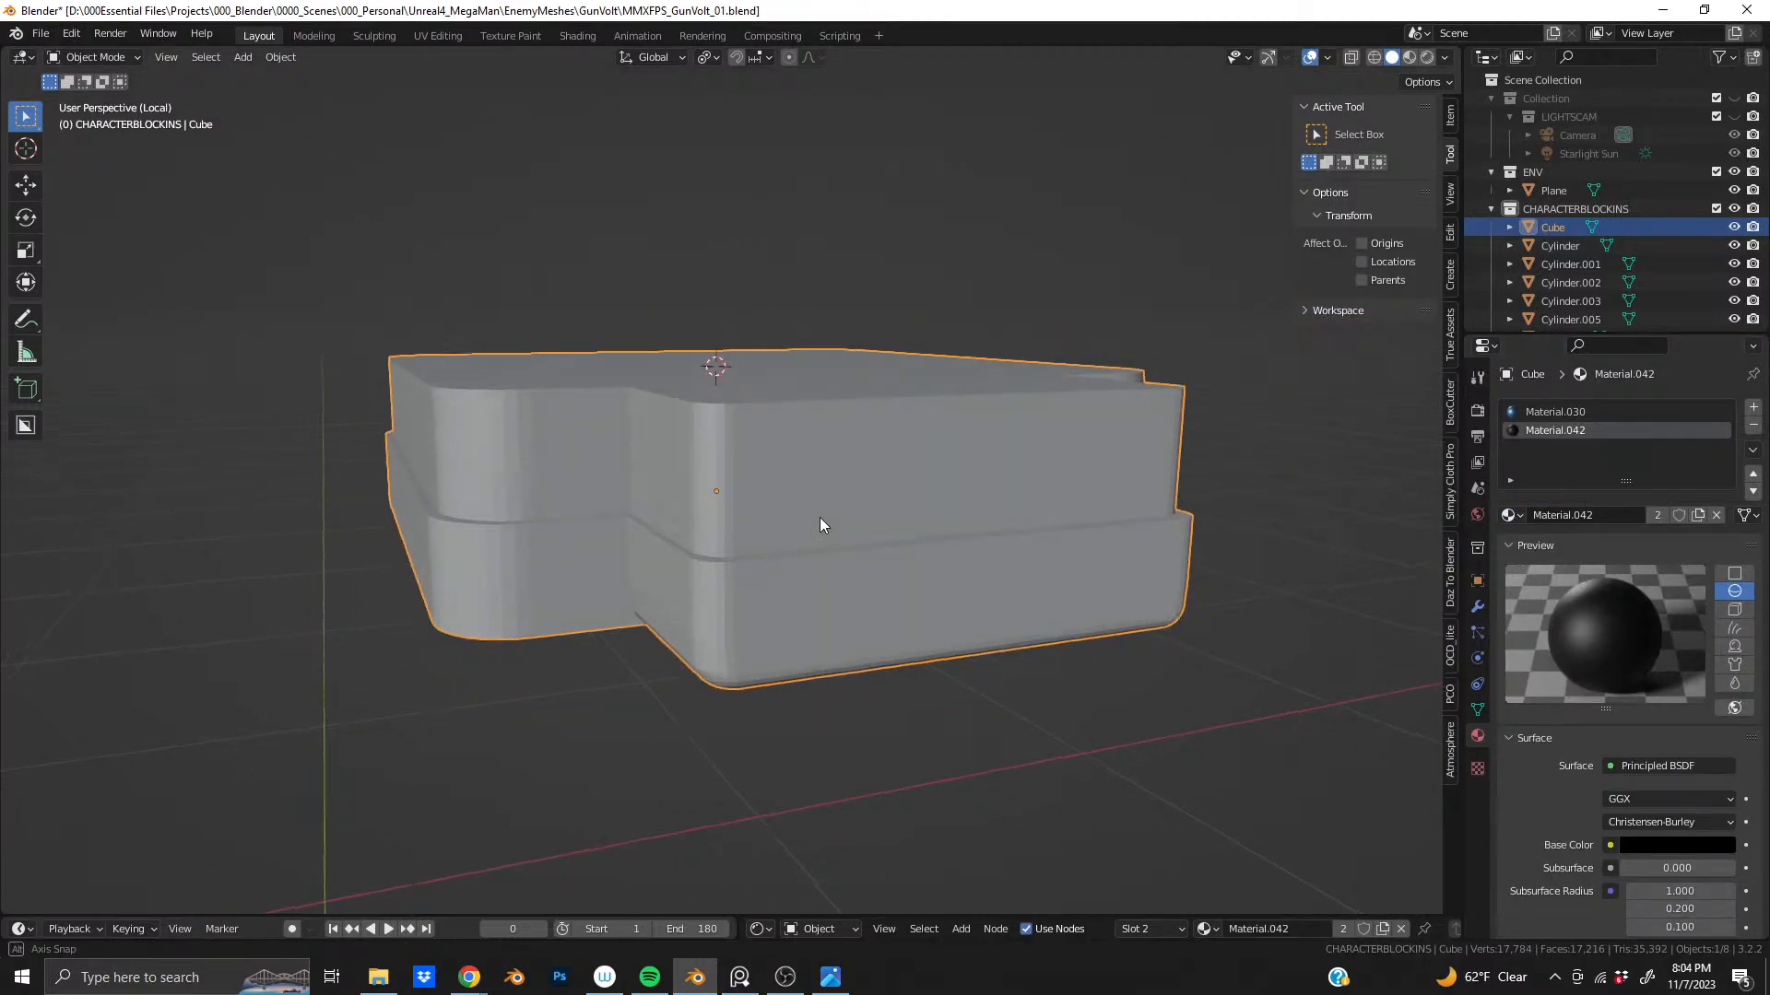
middle_drag(820, 517, 801, 501)
right_click(801, 501)
key(Escape)
scroll(798, 498, up, 5)
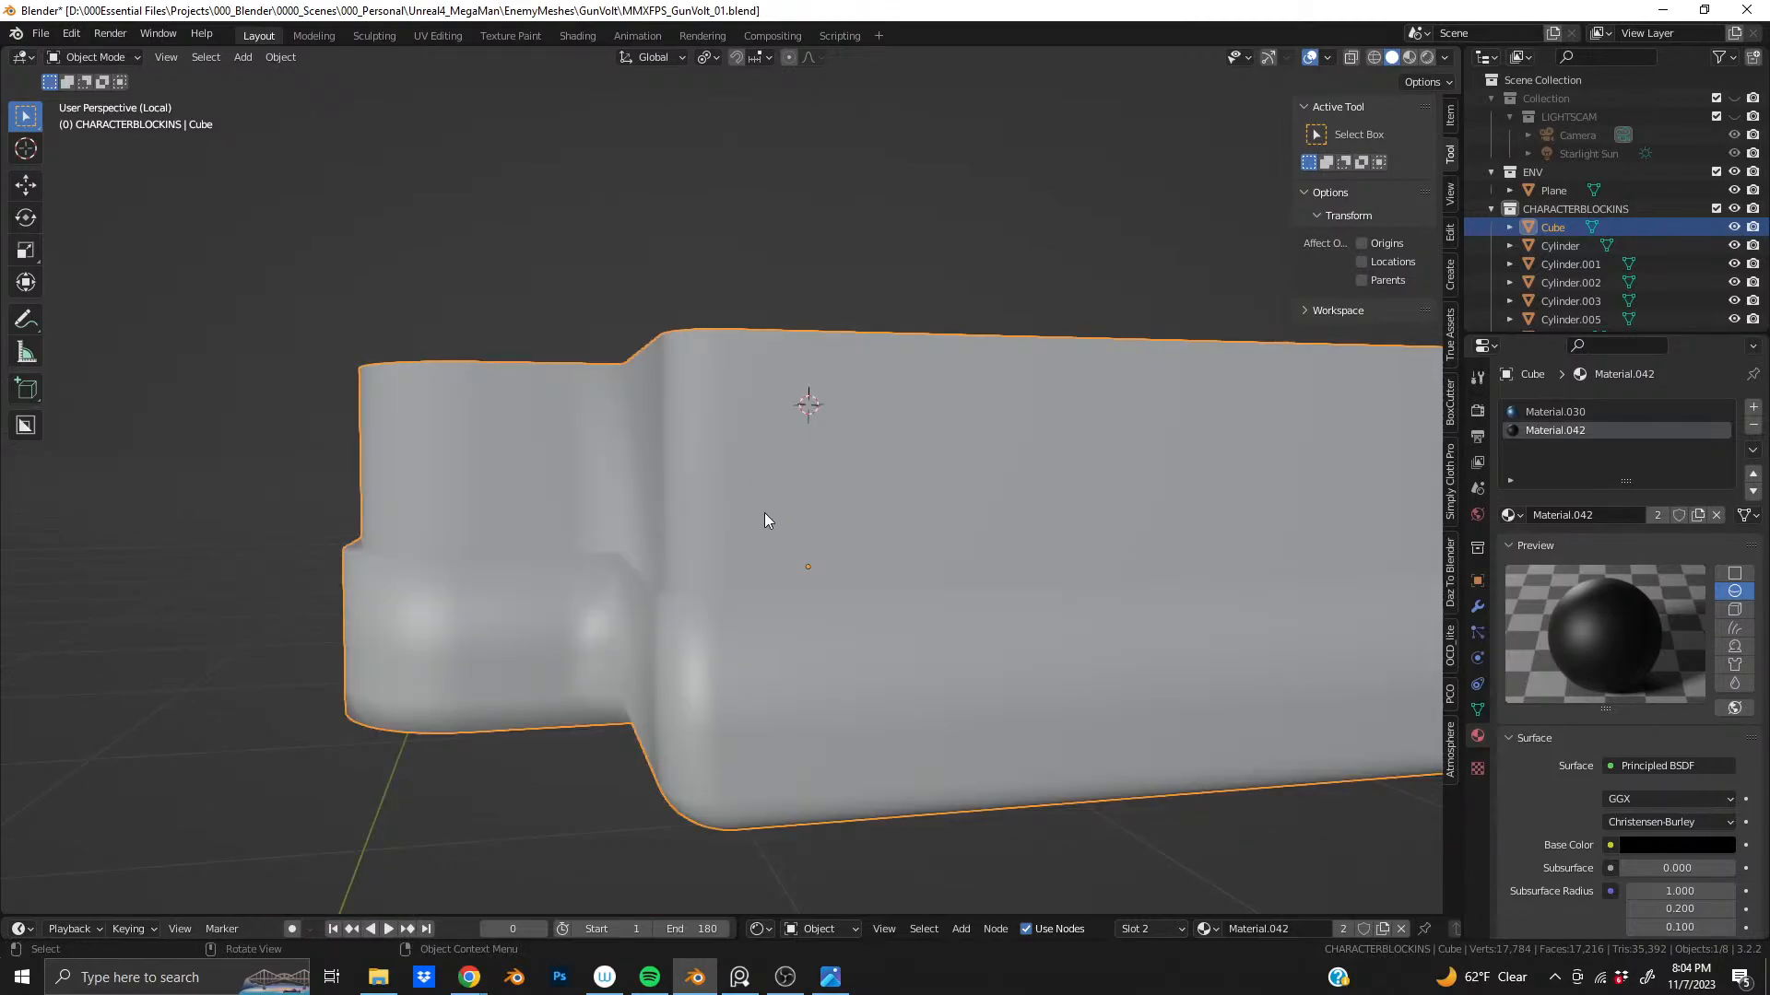
- Try a loop cut around the upper band, slid down close to the ledge, and undo it
key(Tab)
key(ctrl+r)
click(733, 558)
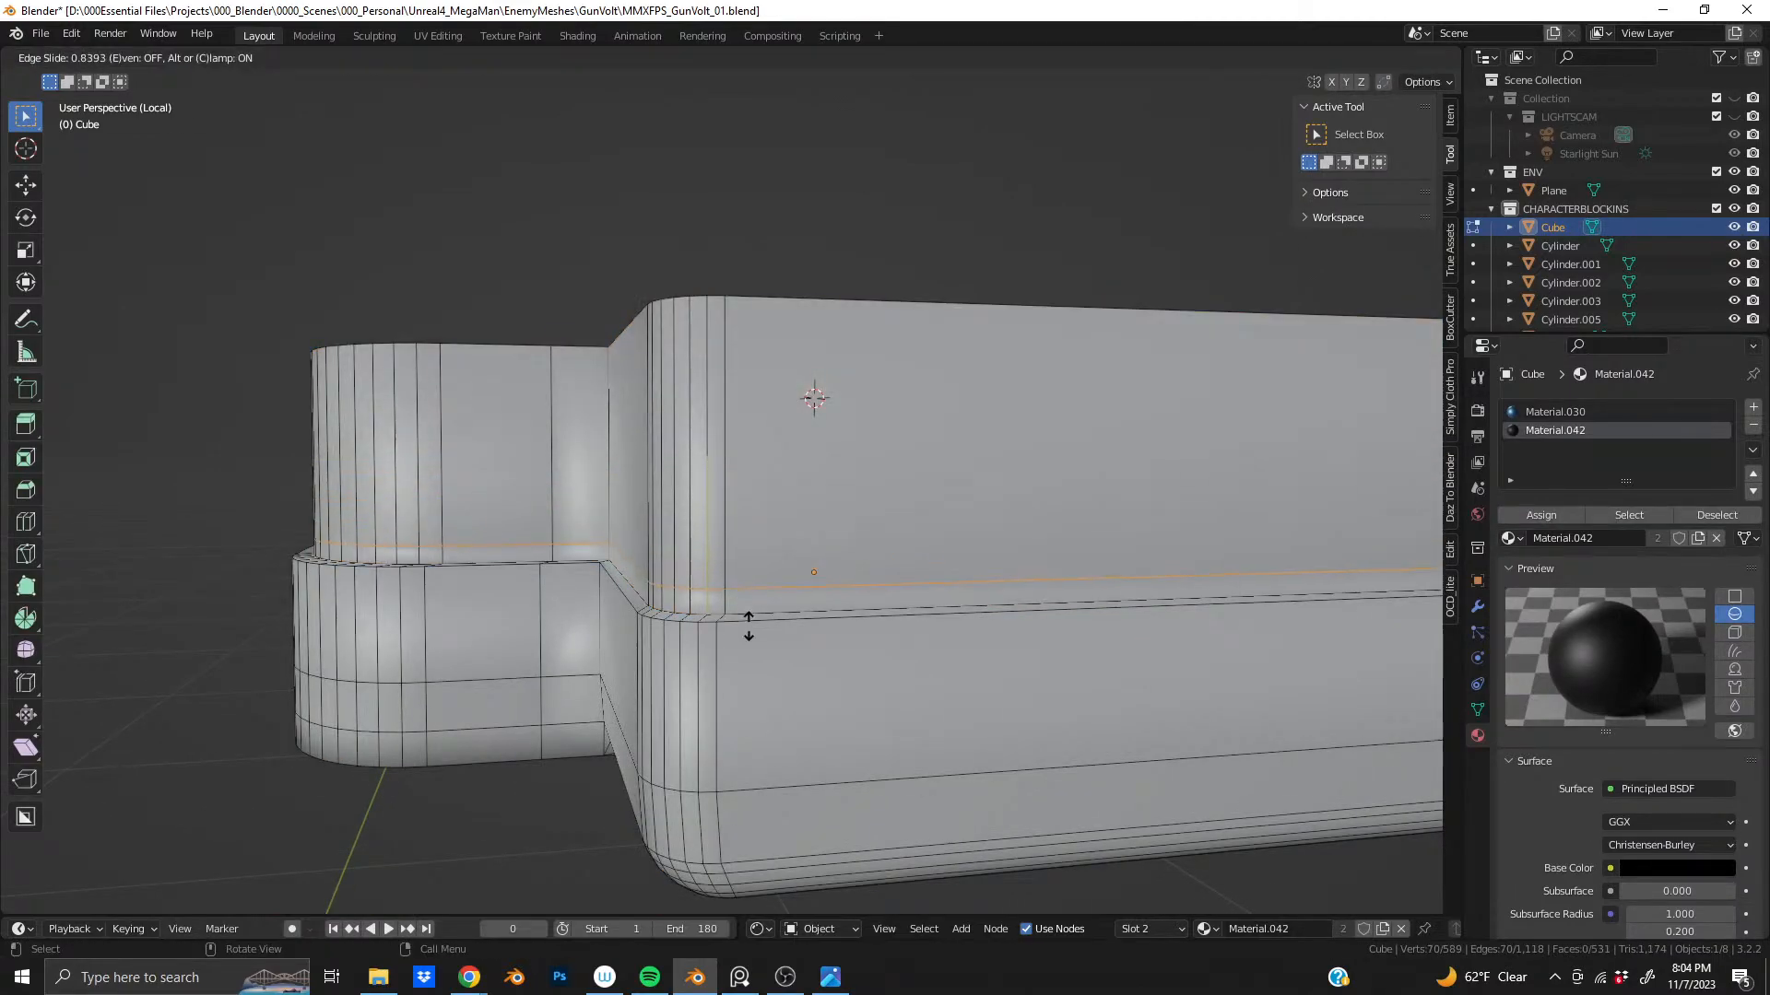
click(749, 658)
key(ctrl+z)
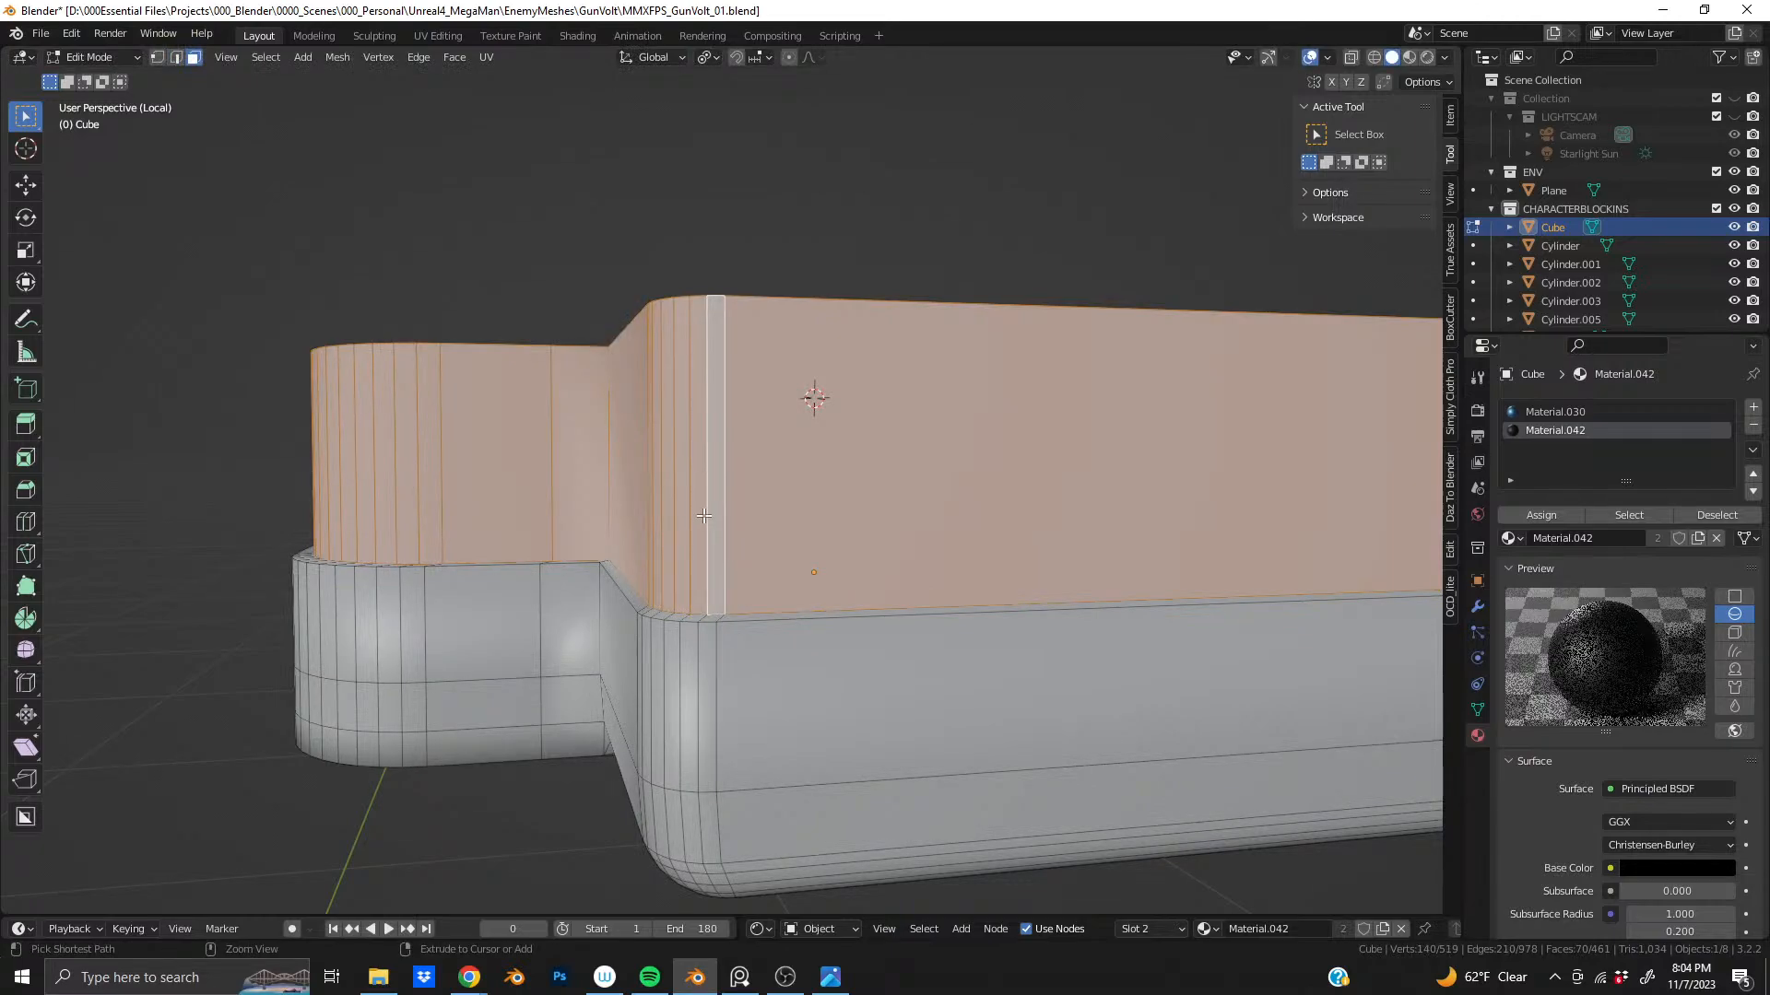
- Add one loop cut around the upper band and one around the lower band, each slid tight against the ledge
key(ctrl+r)
click(706, 509)
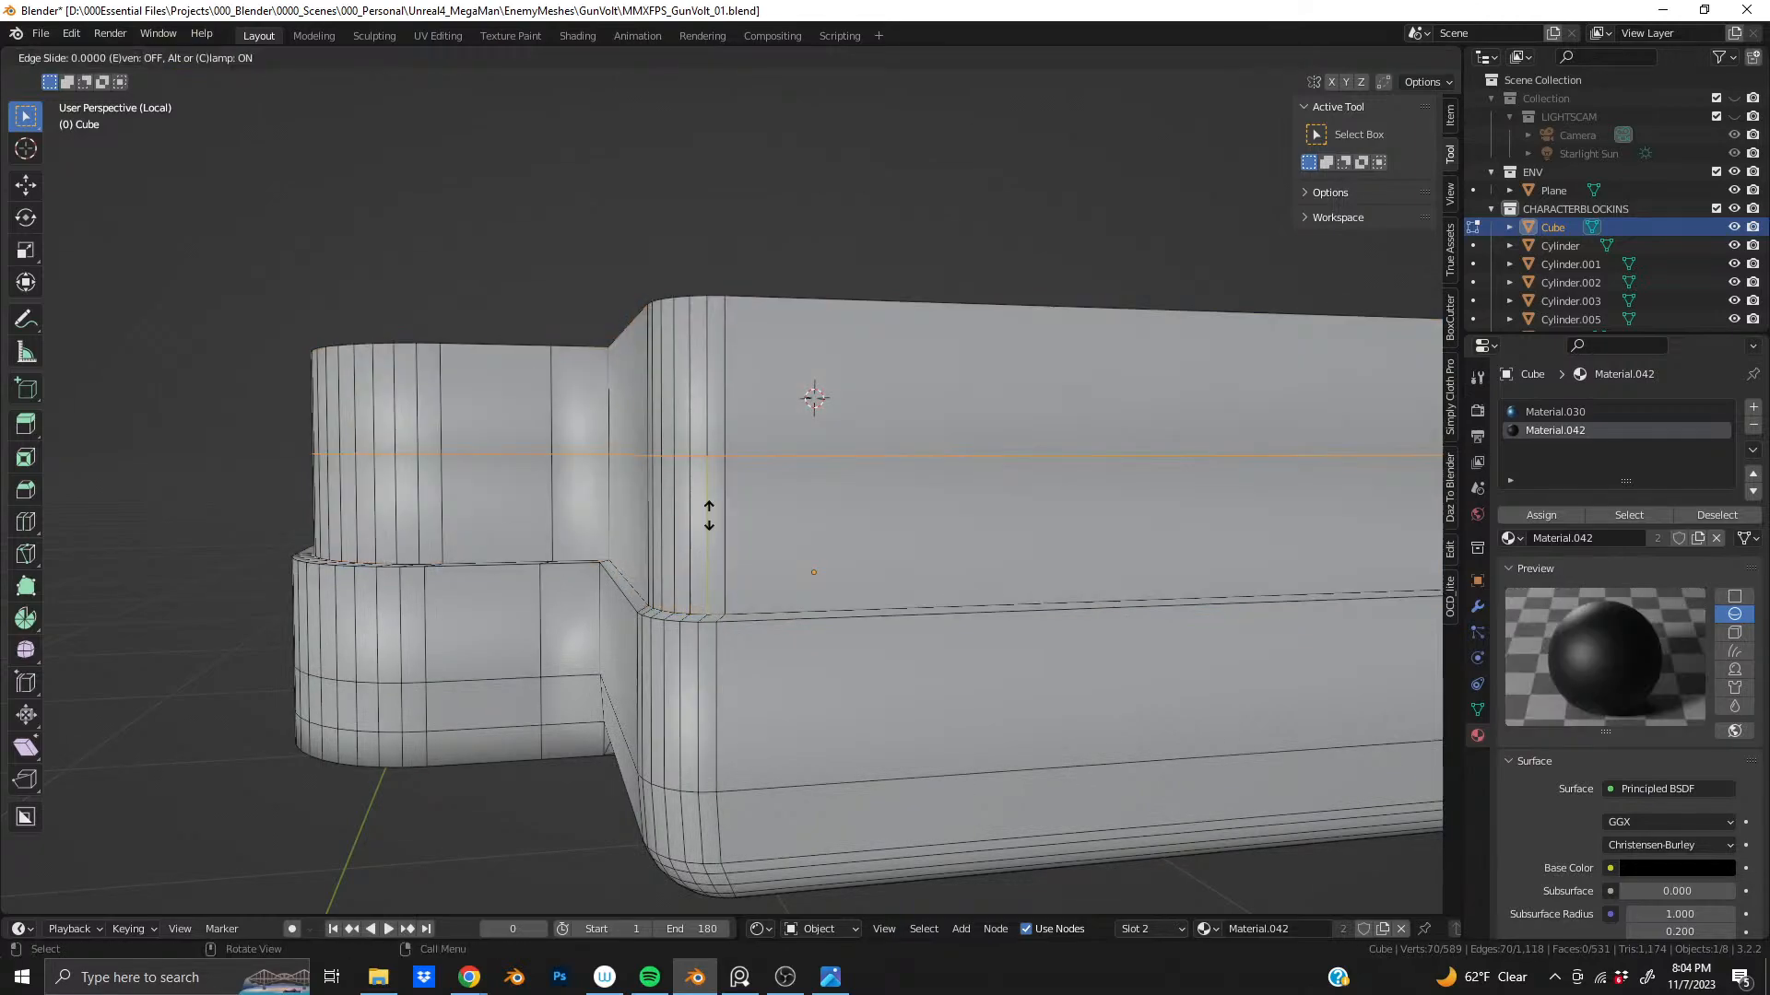
click(733, 671)
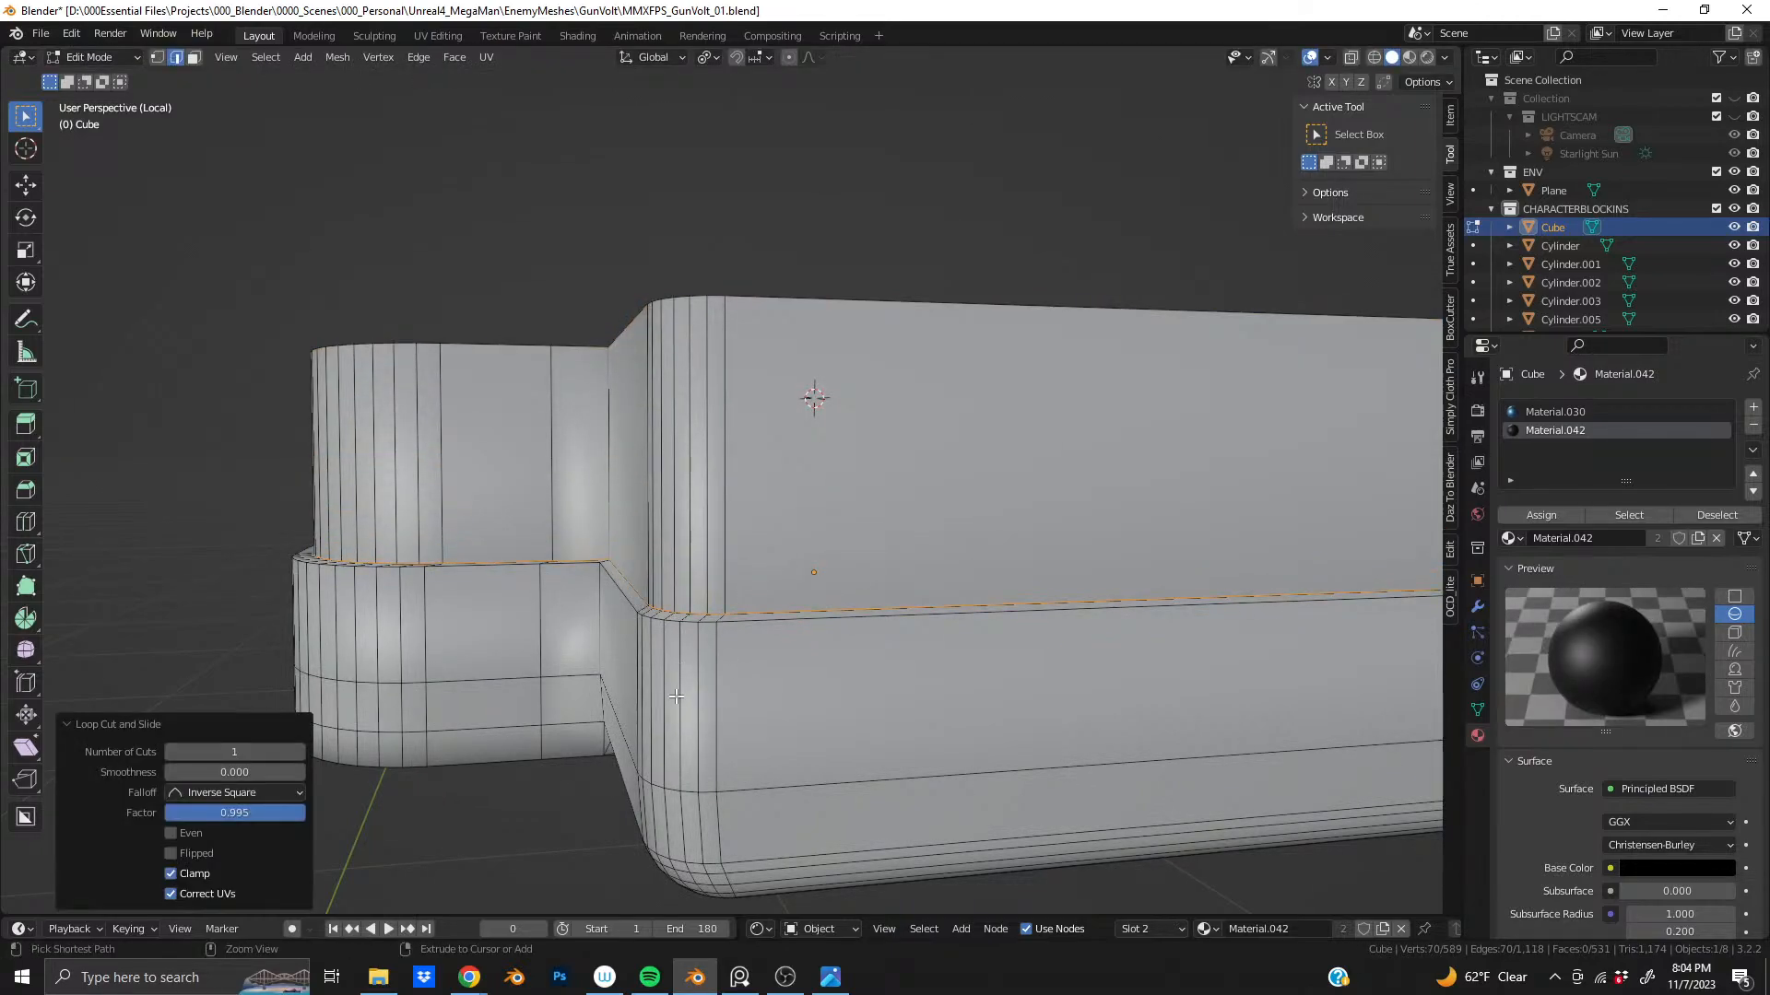
key(ctrl+r)
click(694, 691)
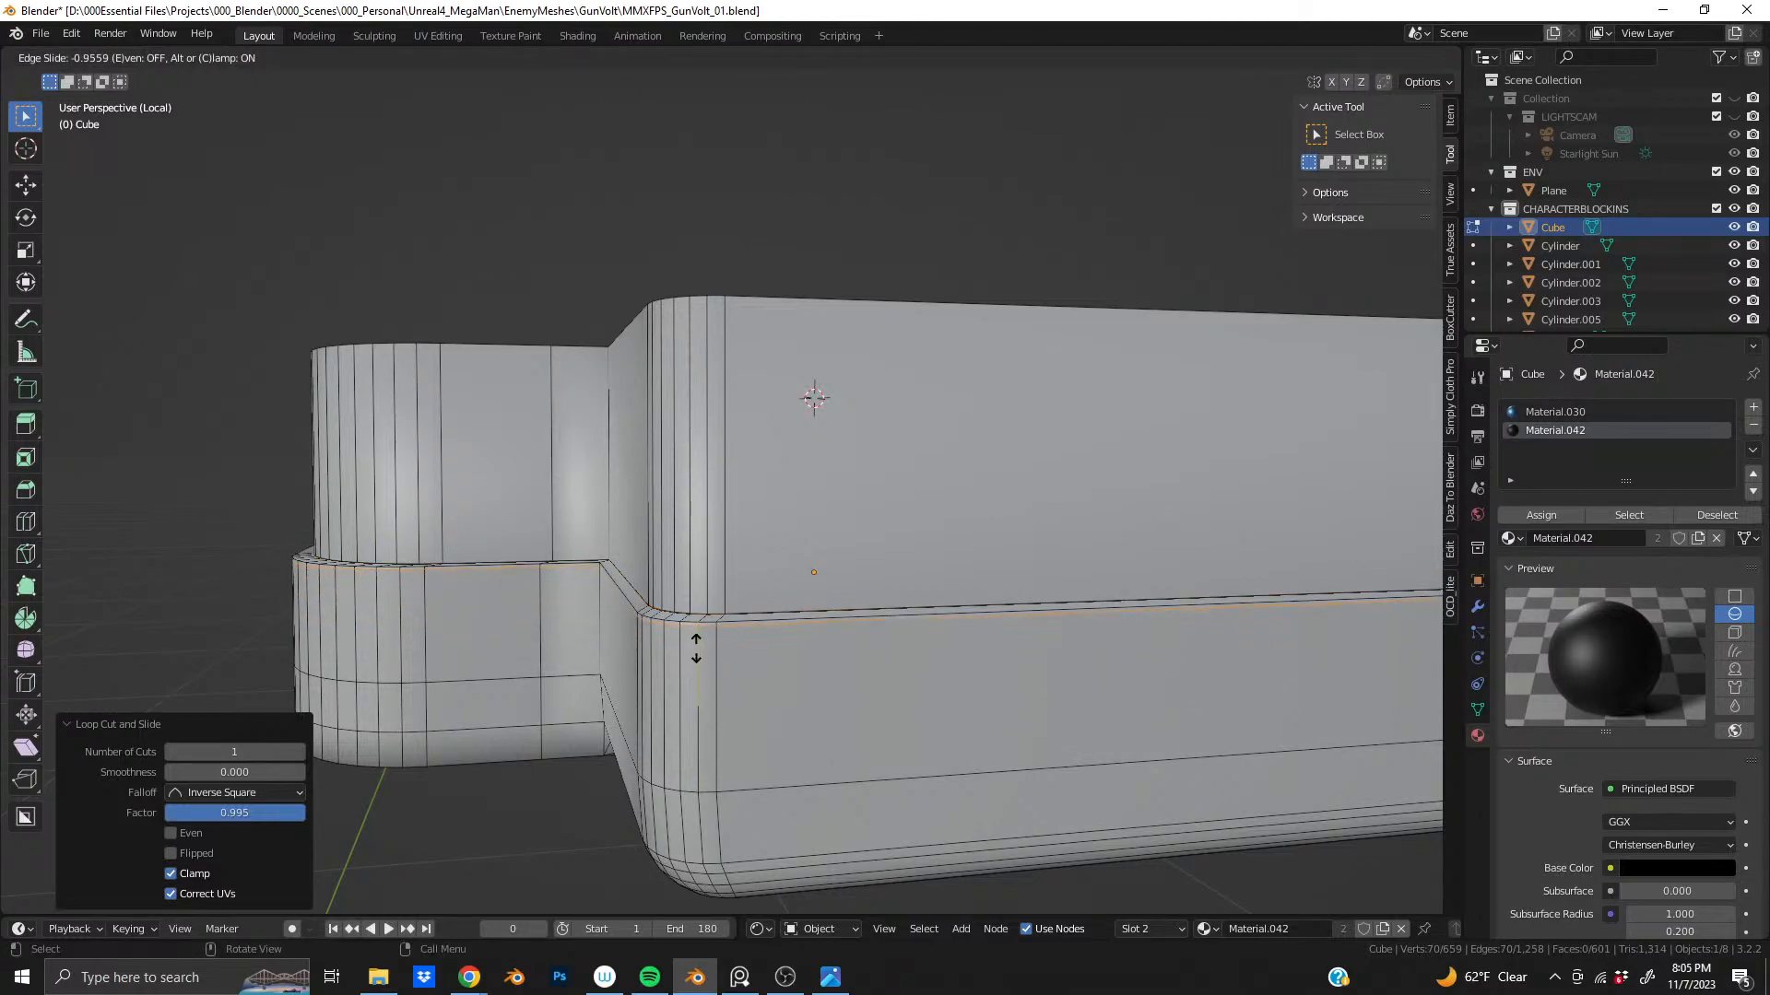
click(696, 646)
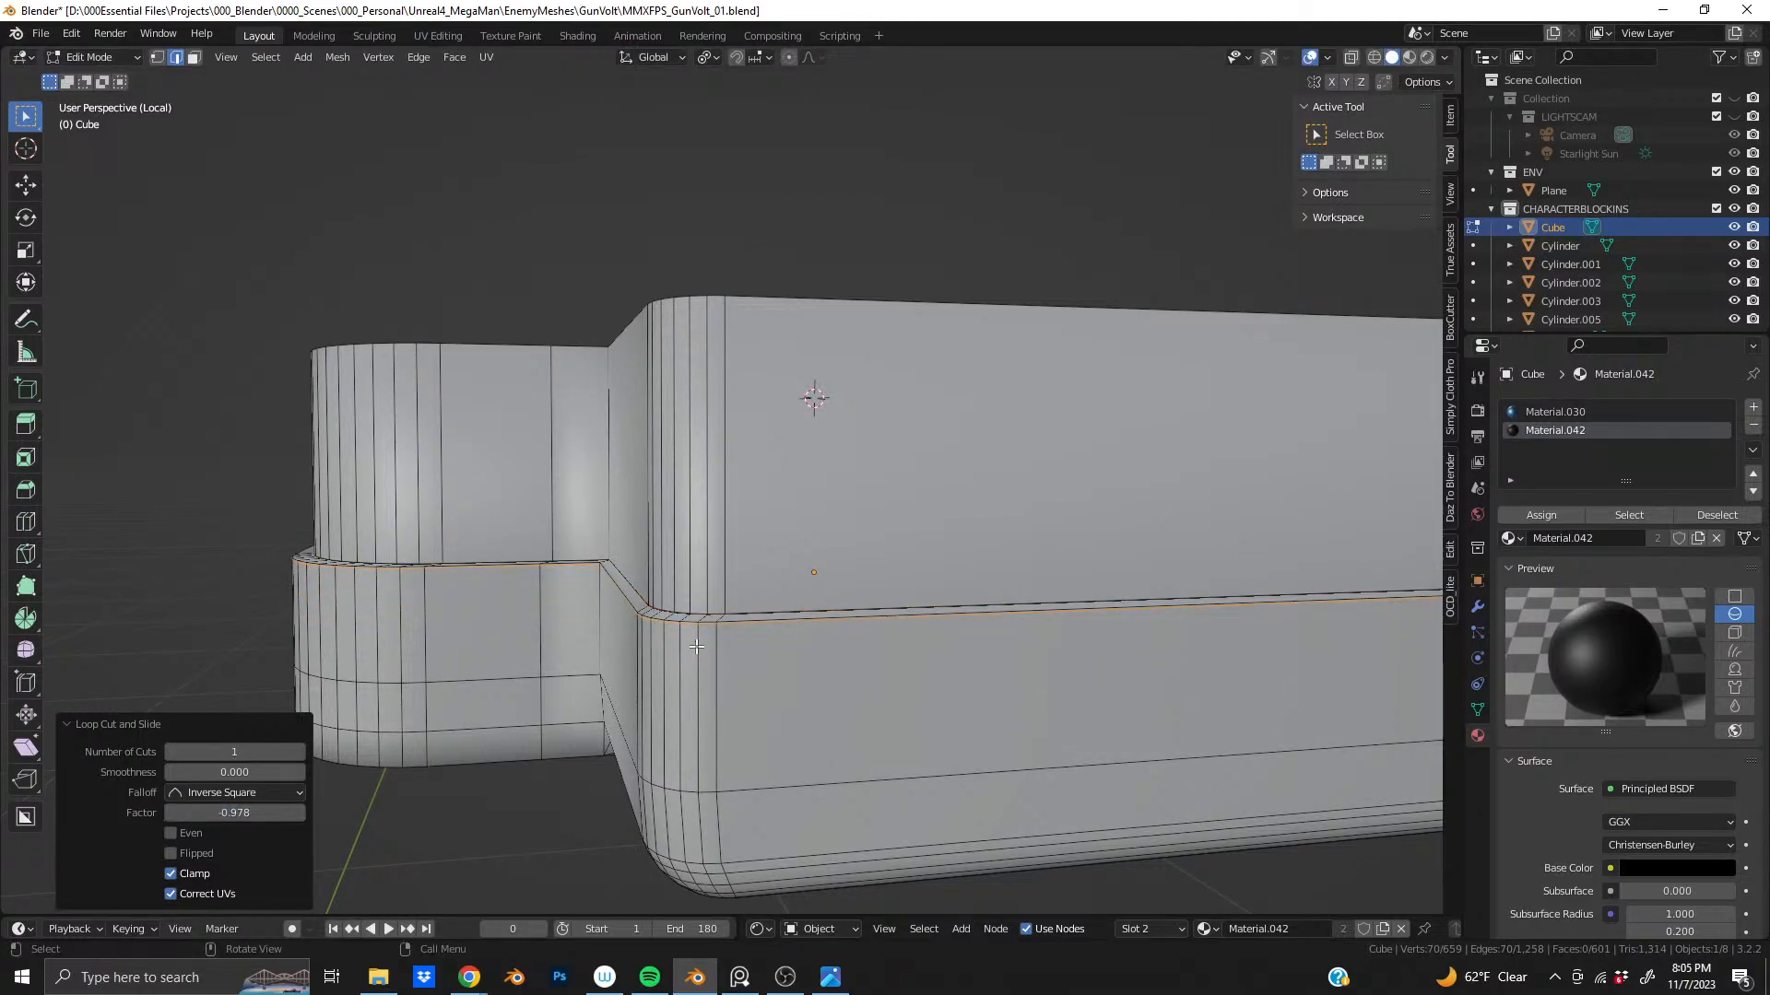
- Select the edge loop around the middle of the lower band and lower it about 0.038 m along Z
shift+middle_drag(724, 741, 723, 471)
alt+click(776, 529)
key(g)
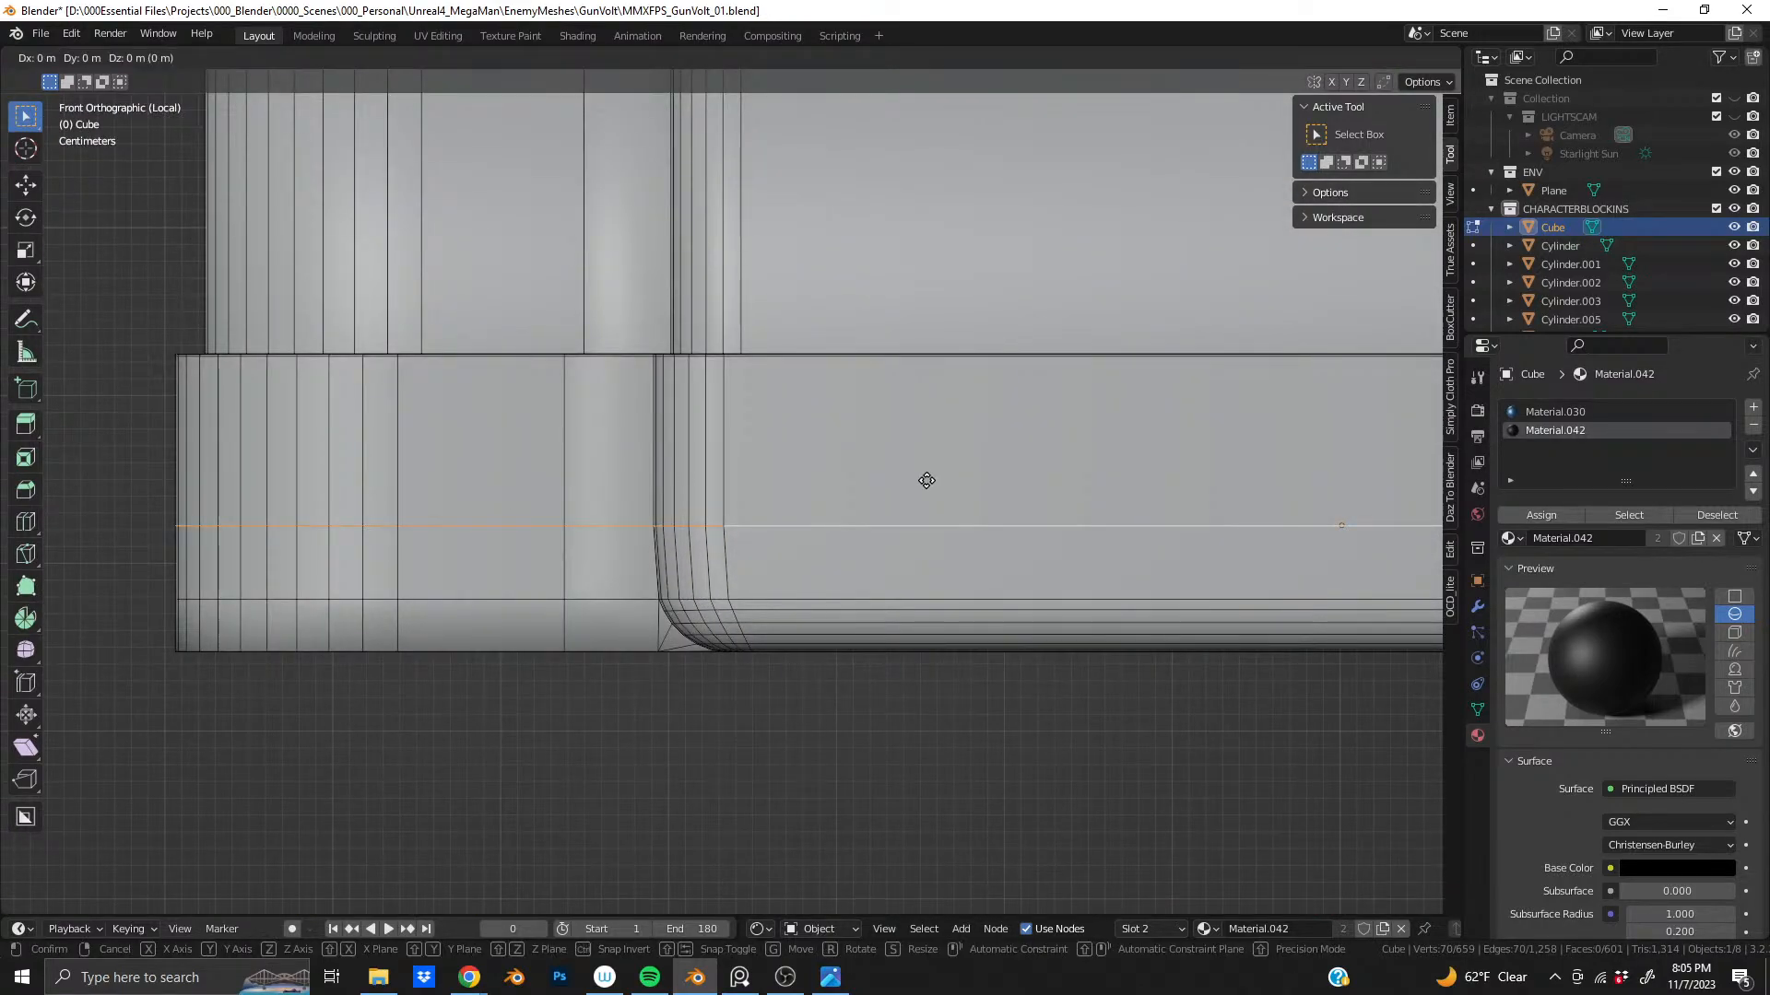
key(z)
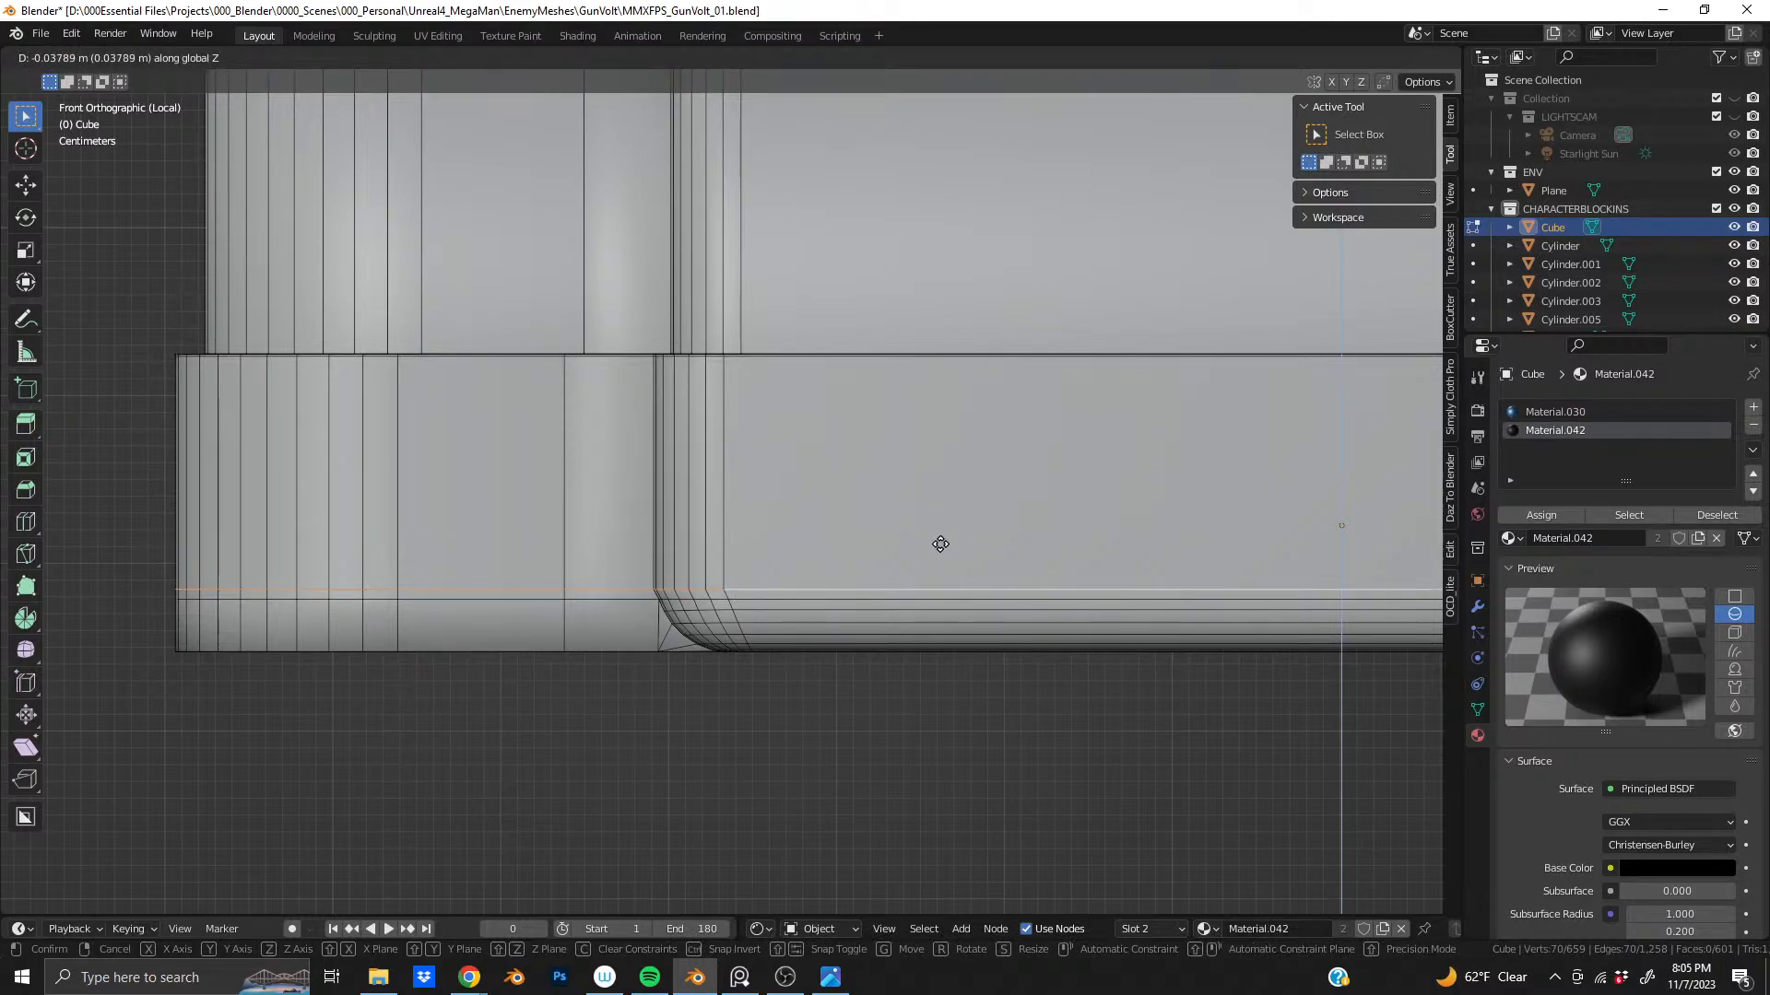
click(940, 544)
- Scale the lowered edge loop slightly along X, by about 0.999 and again by about 1.001
key(s)
key(x)
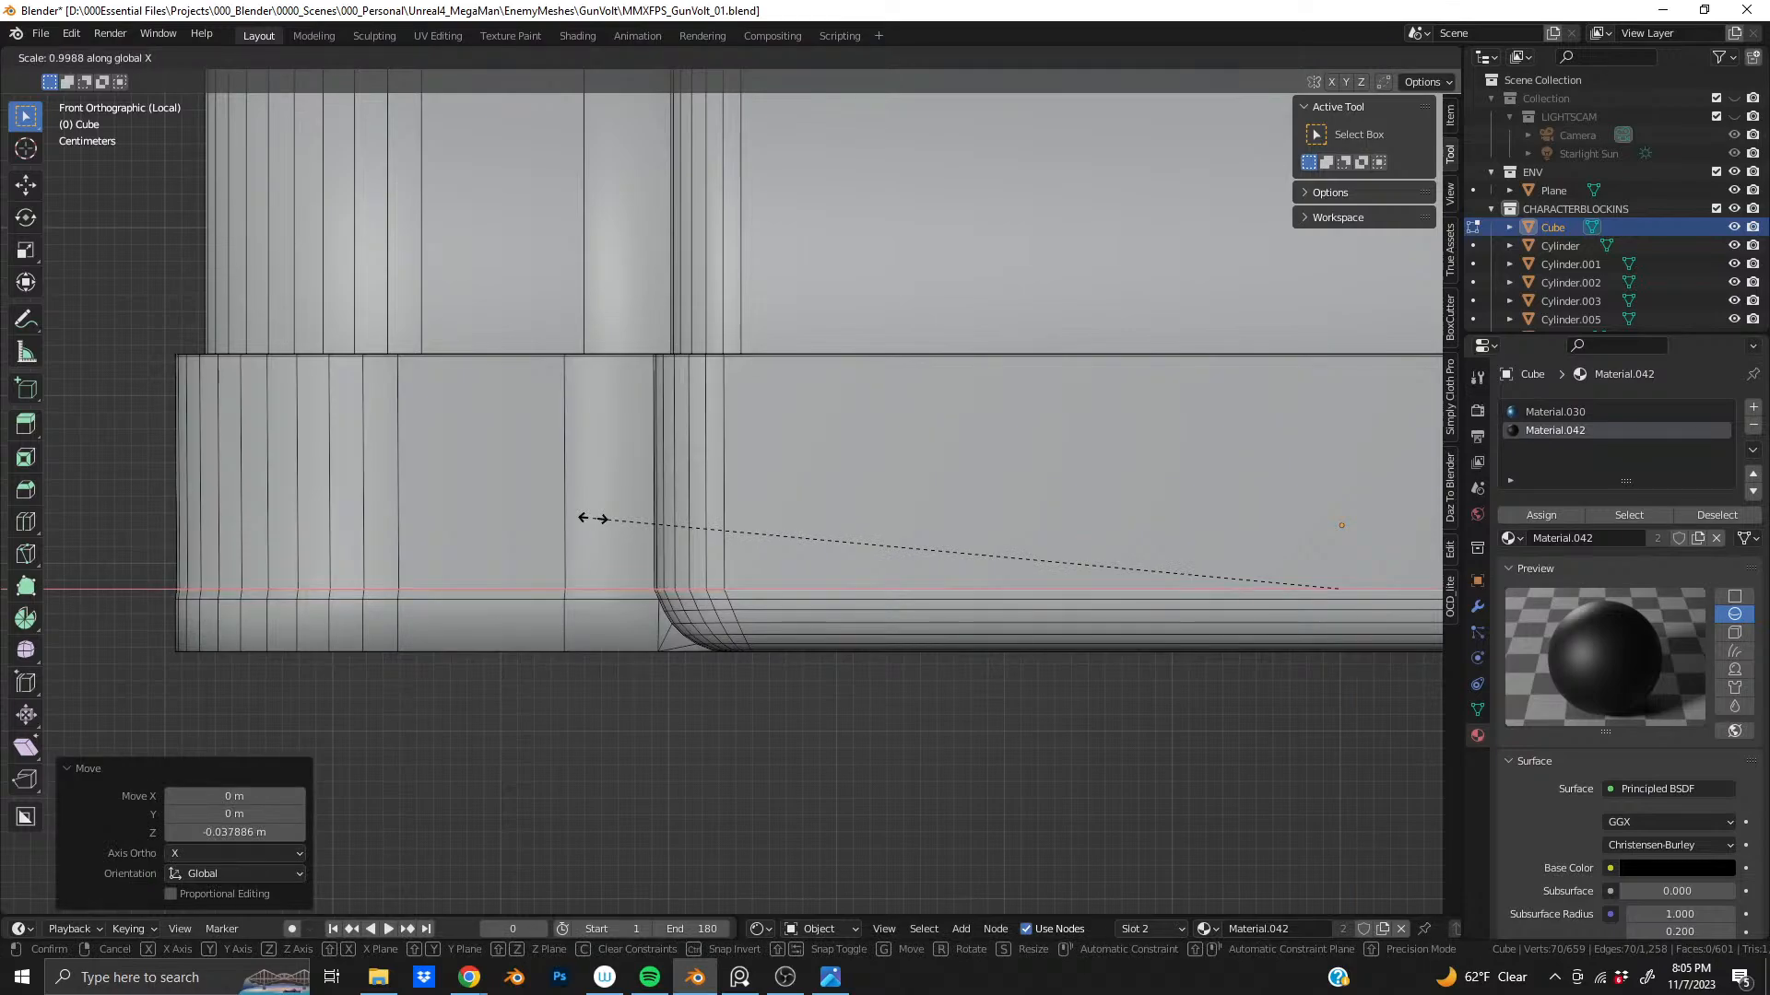
click(593, 519)
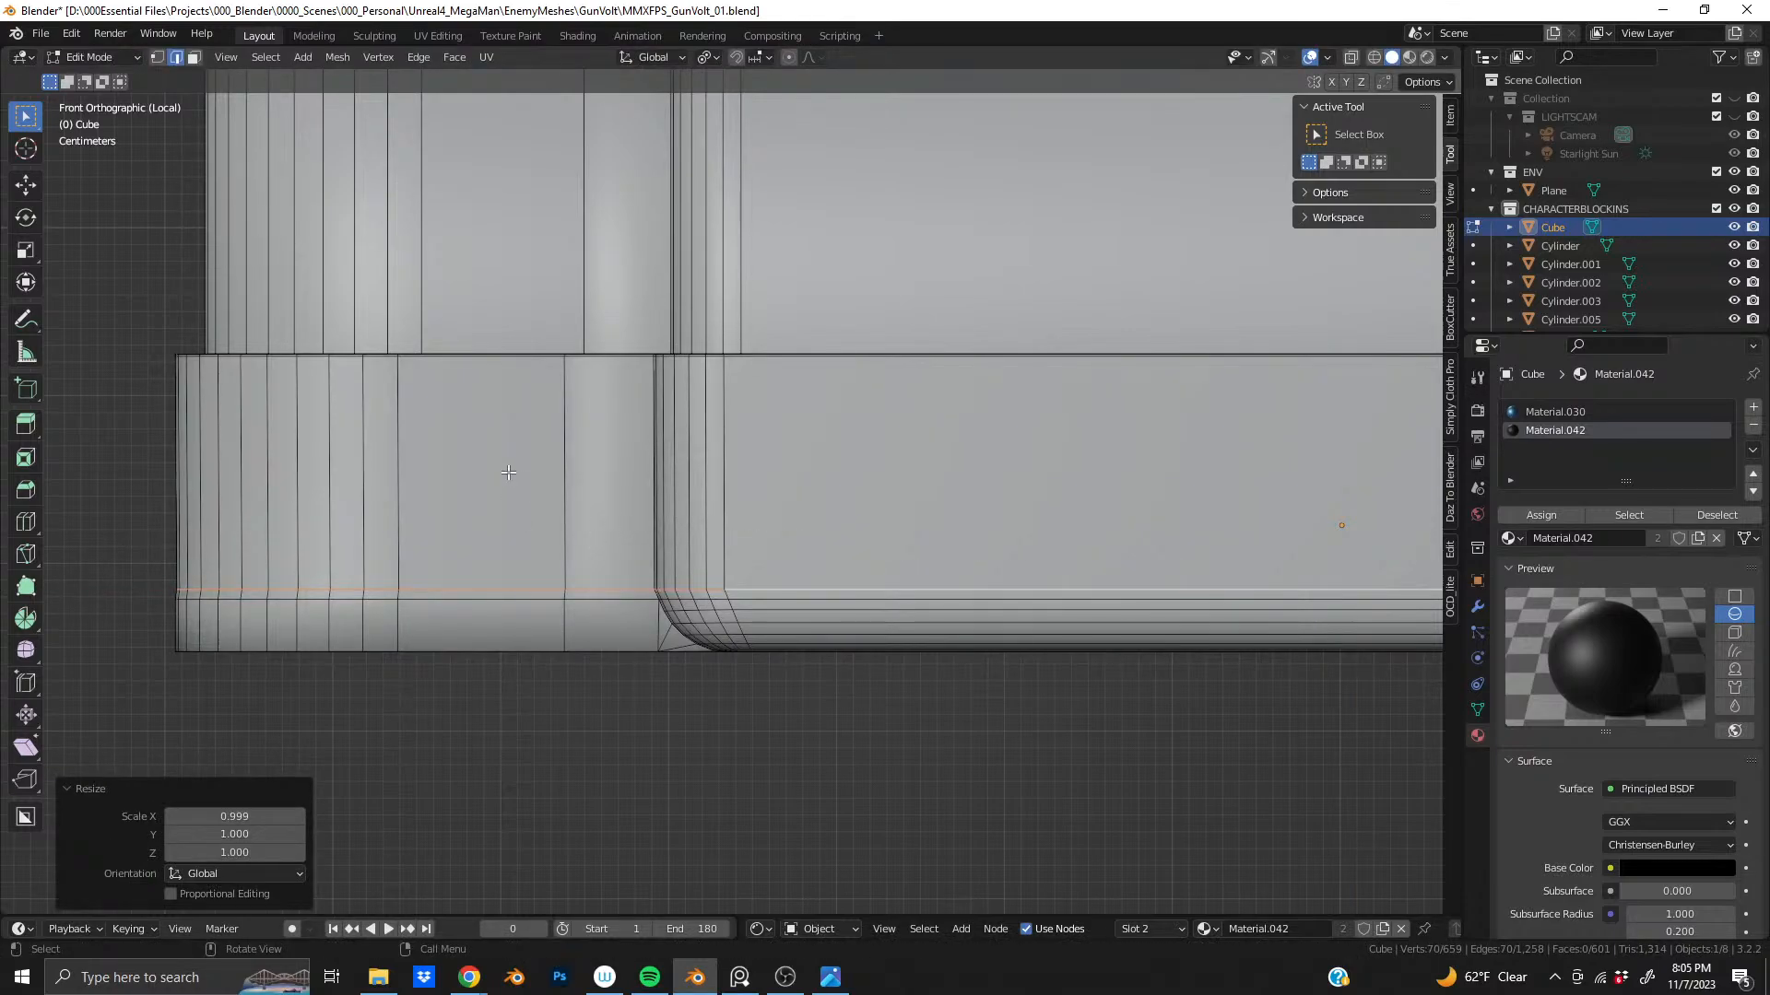
key(s)
key(x)
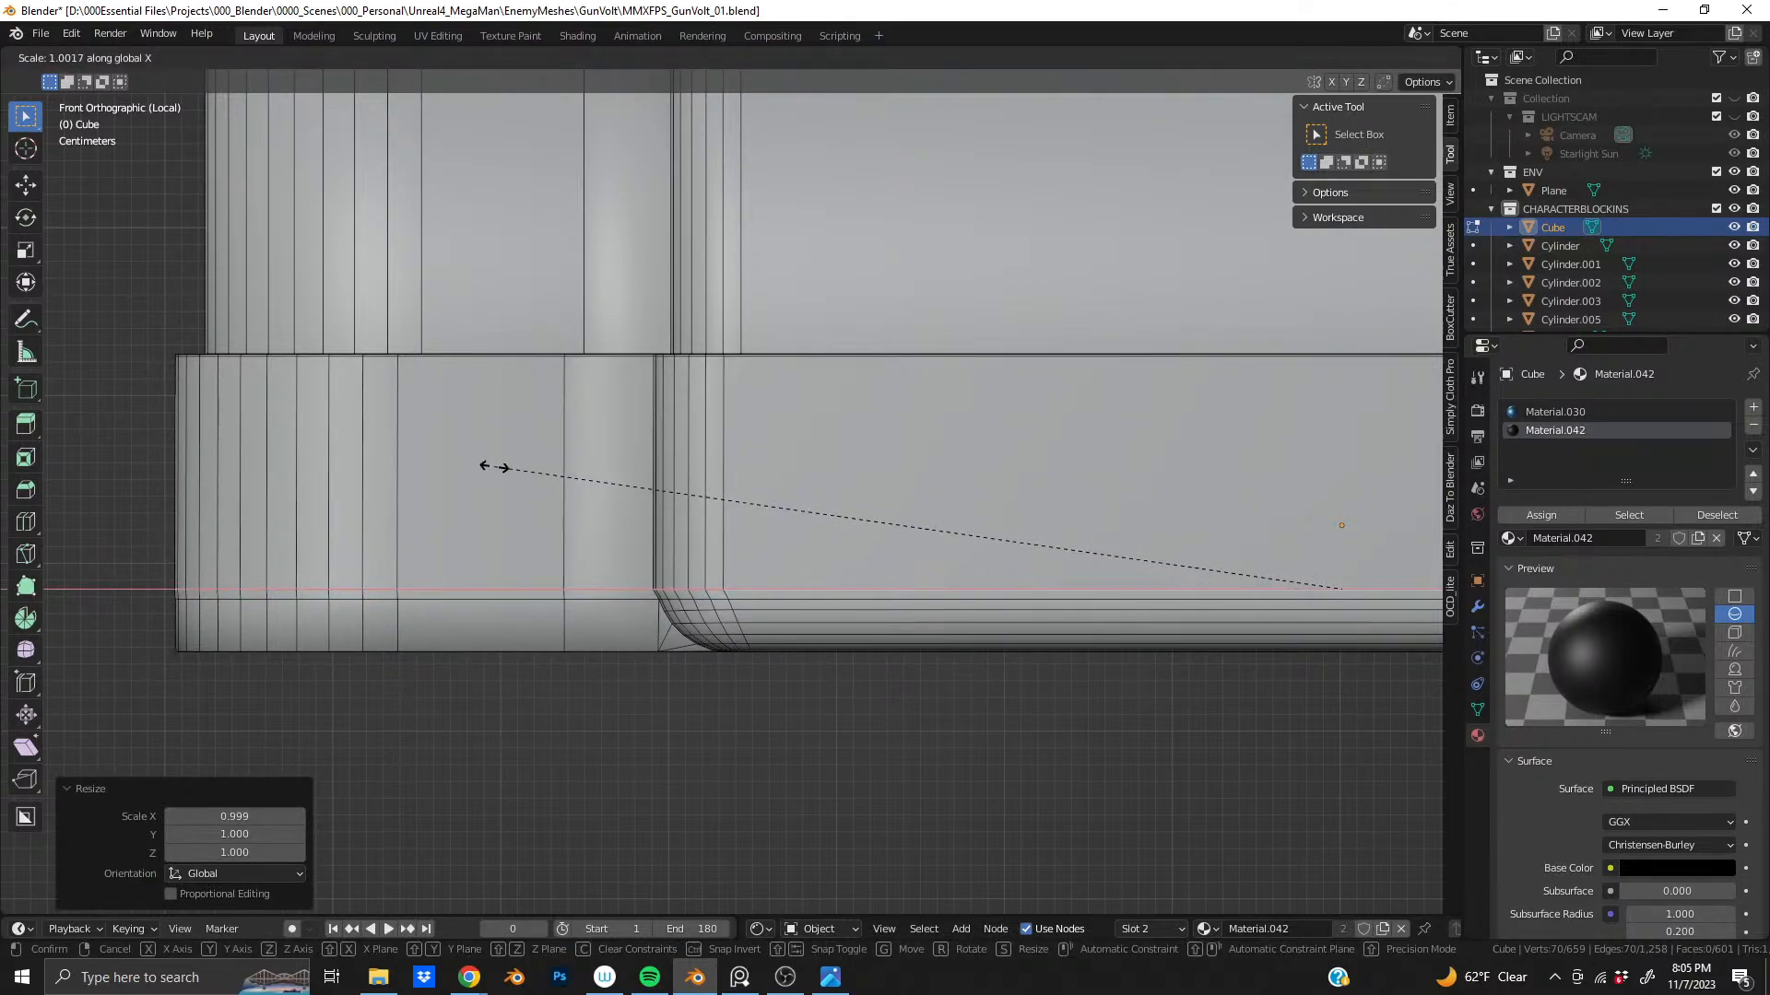
click(497, 469)
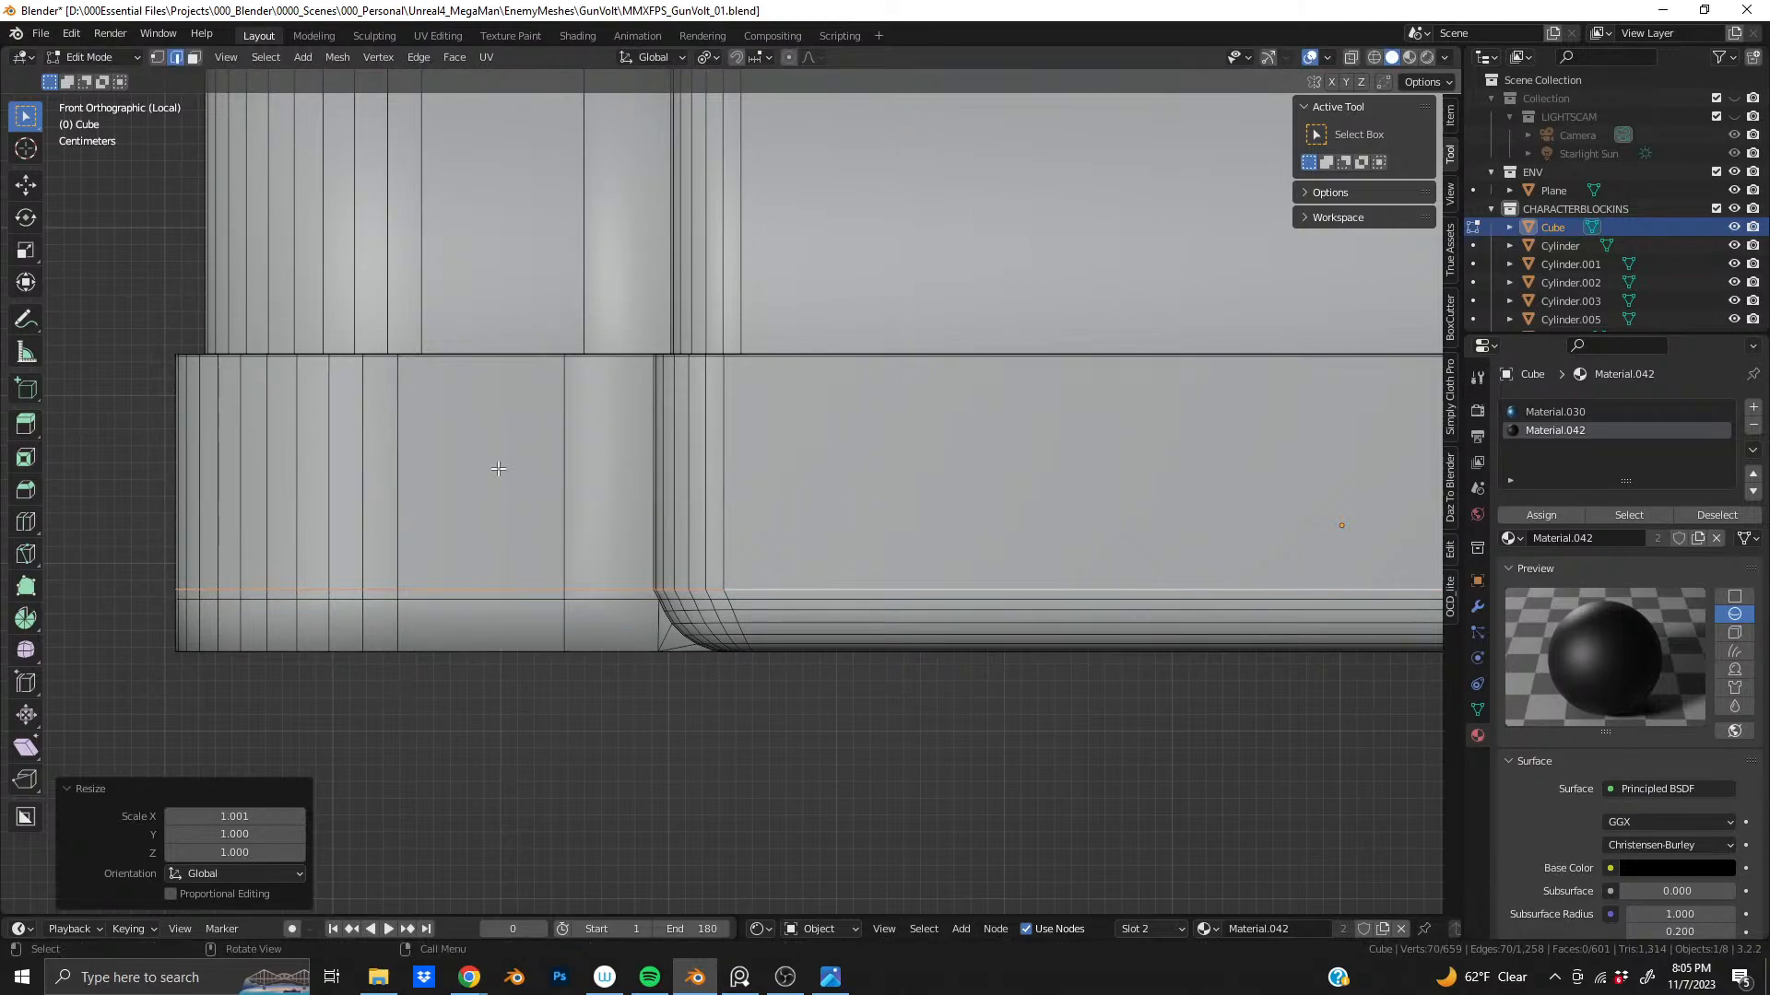
- Select the loop's edges from the inner corner along the central front section and scale them about 0.995 along X around the 3D Cursor
middle_drag(521, 476, 673, 545)
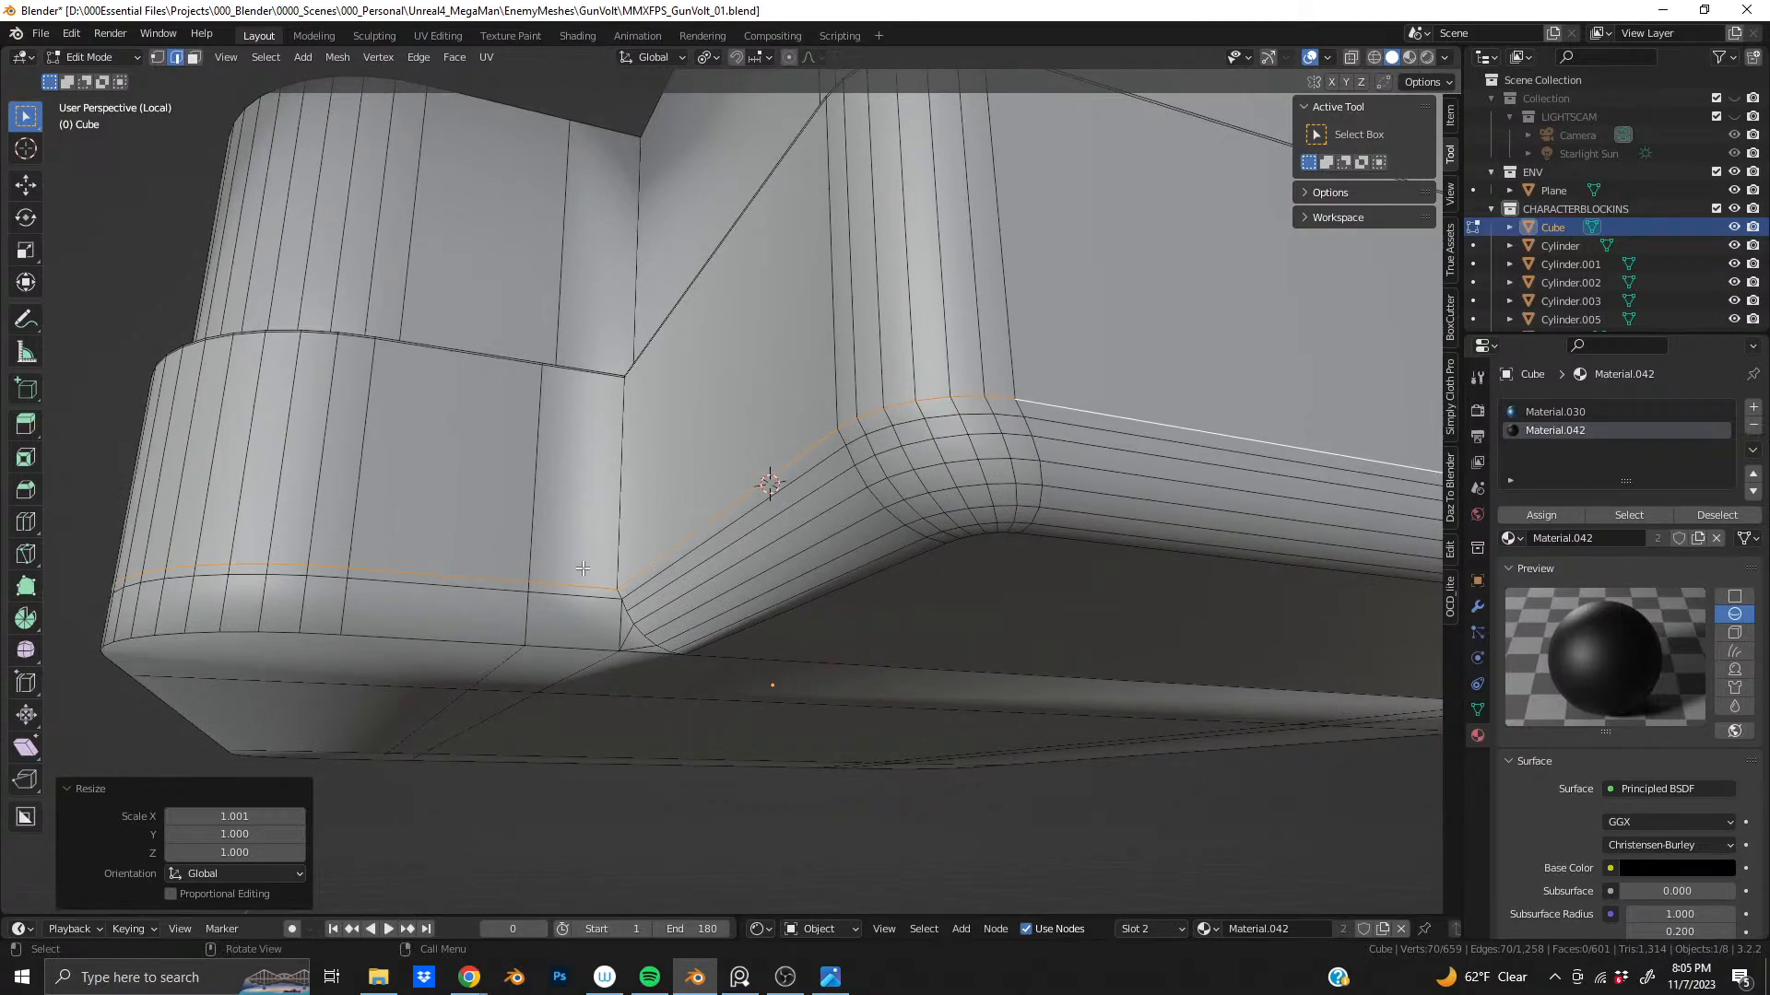
click(645, 567)
ctrl+click(1065, 412)
middle_drag(1292, 399, 777, 455)
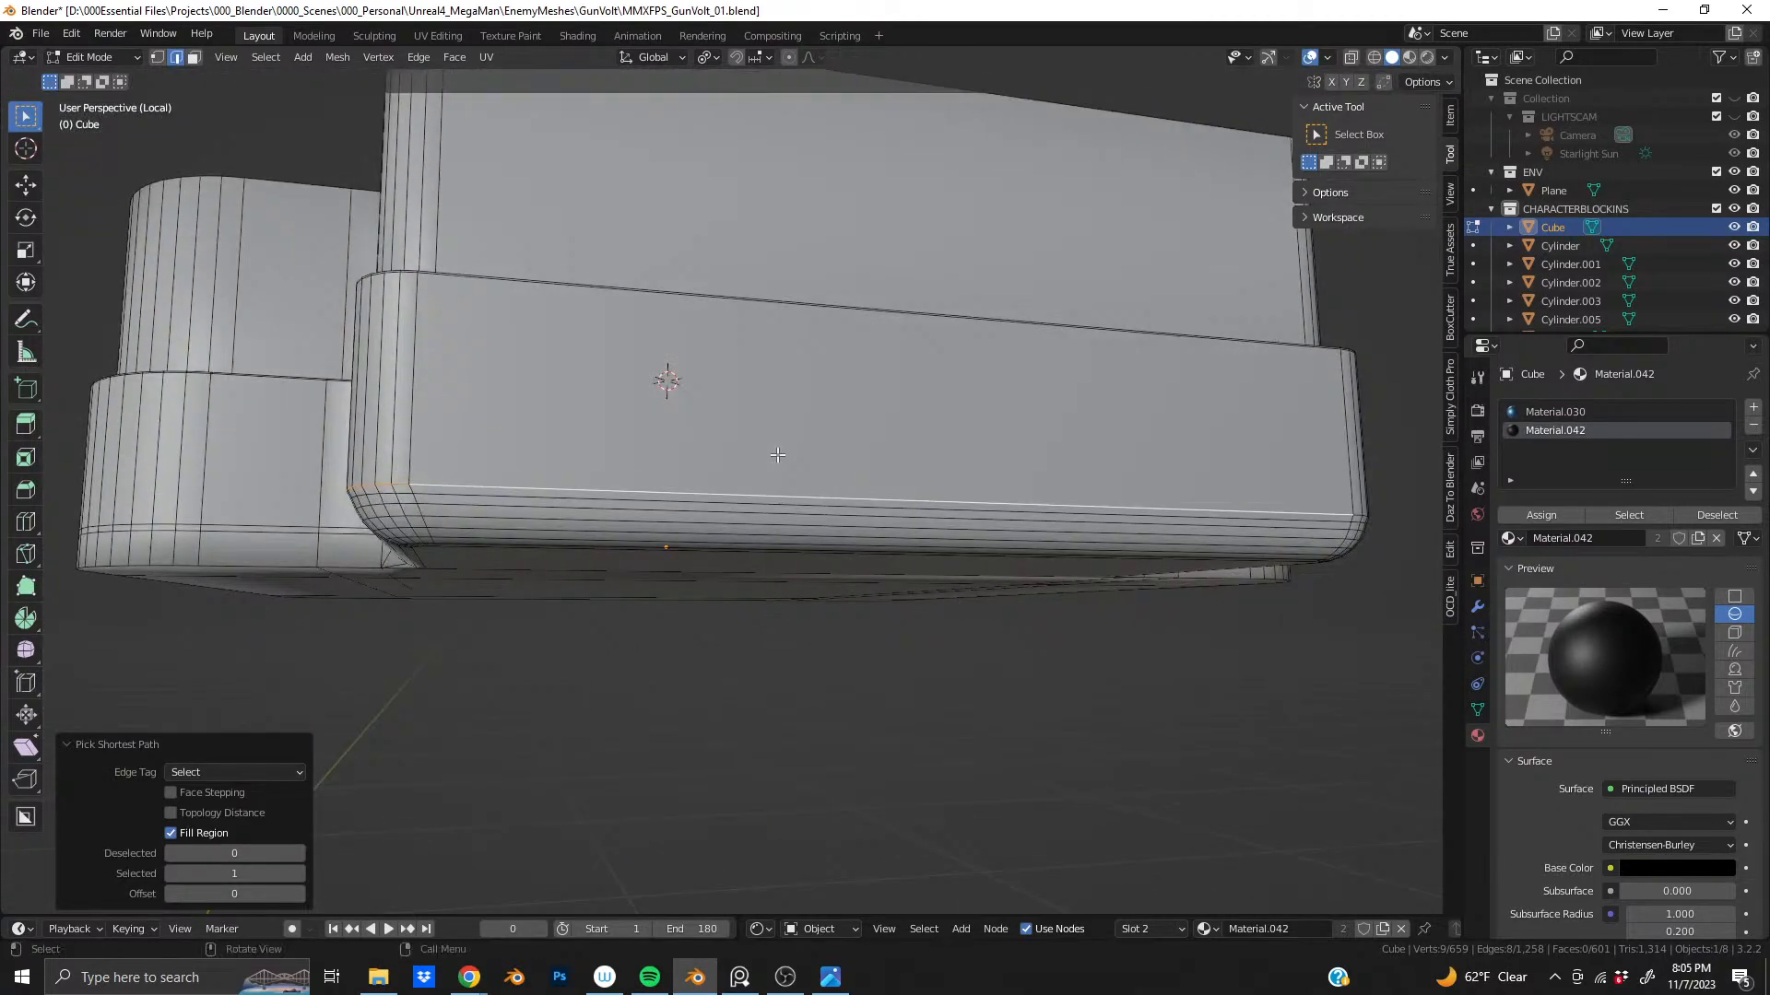
middle_drag(496, 440, 642, 454)
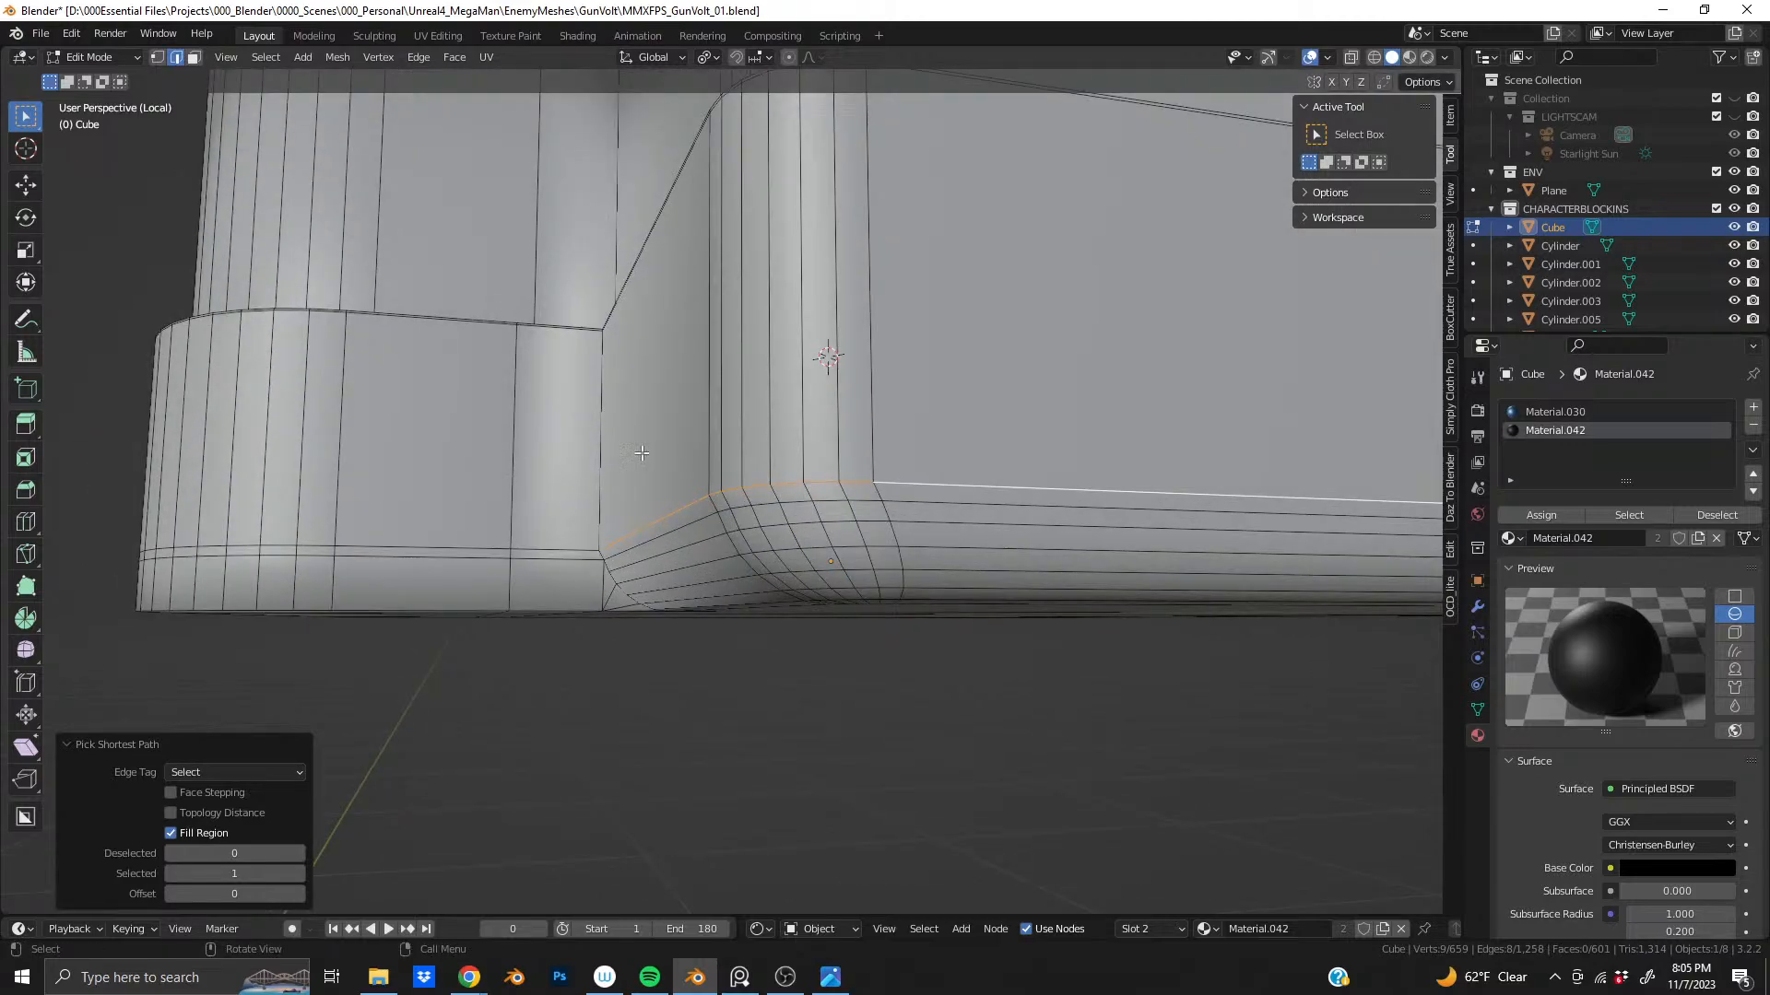
click(717, 58)
click(719, 106)
key(s)
key(x)
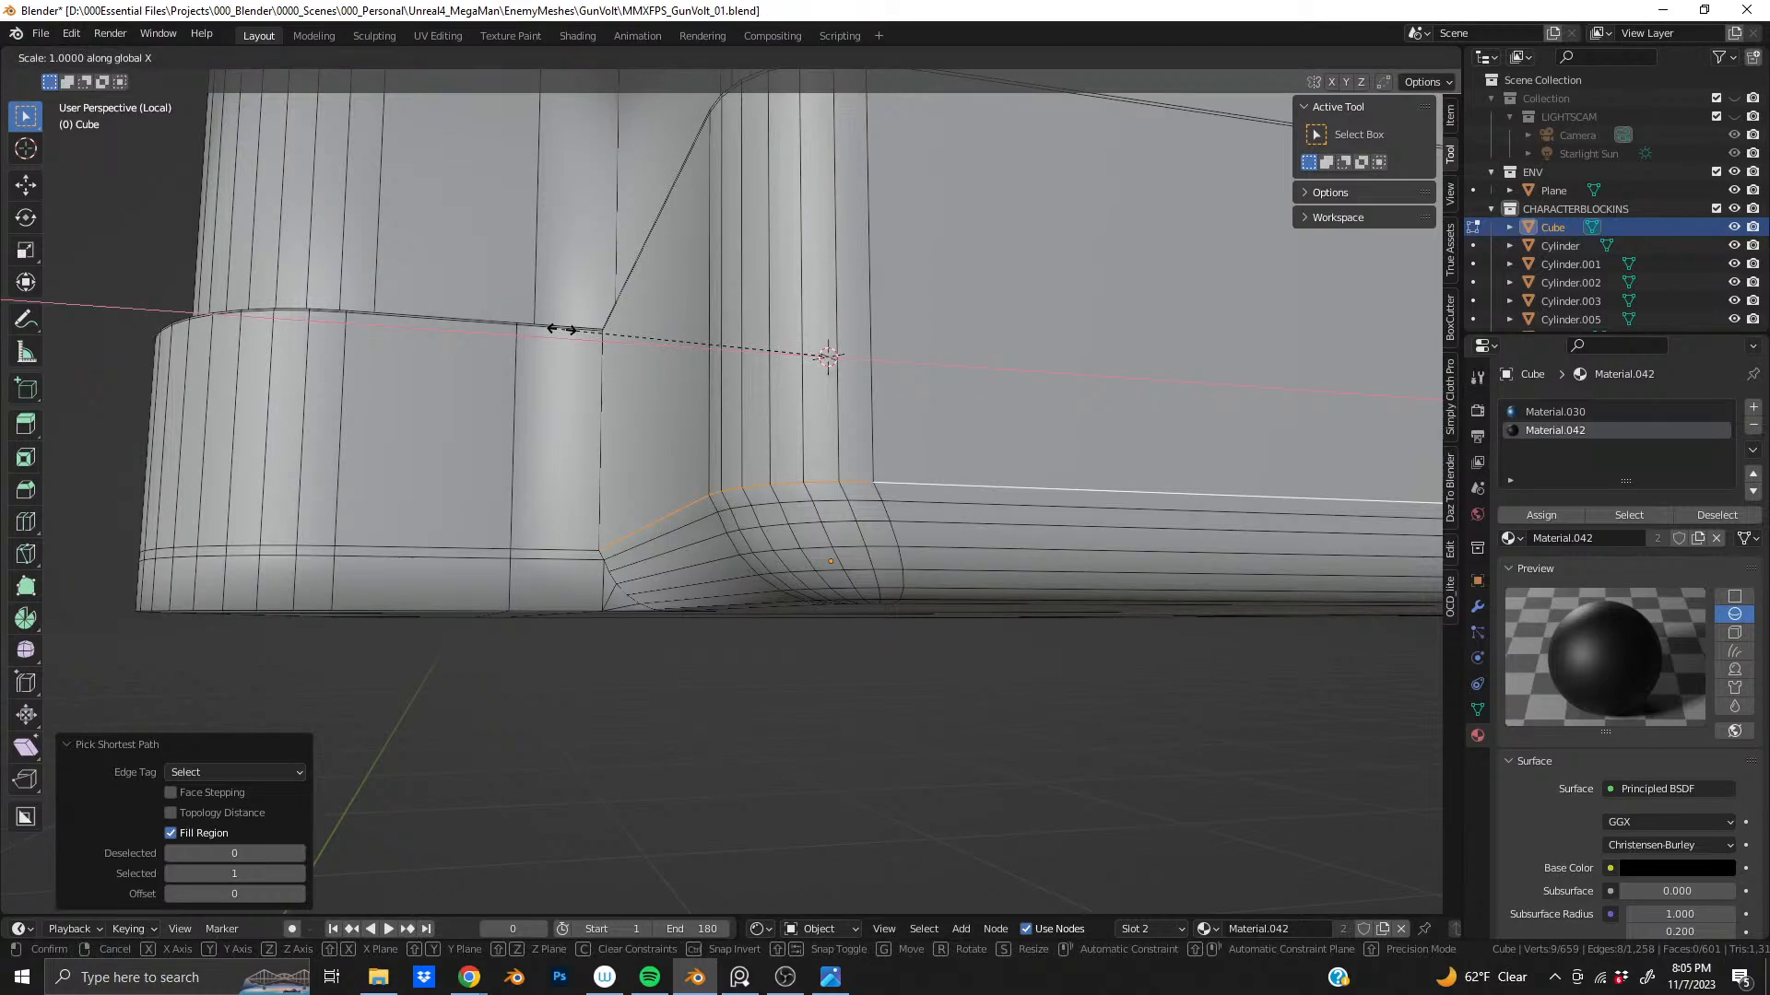
click(572, 337)
- Select the bottom edge chain around the rounded front corner of the block's recessed side section
key(KP_1)
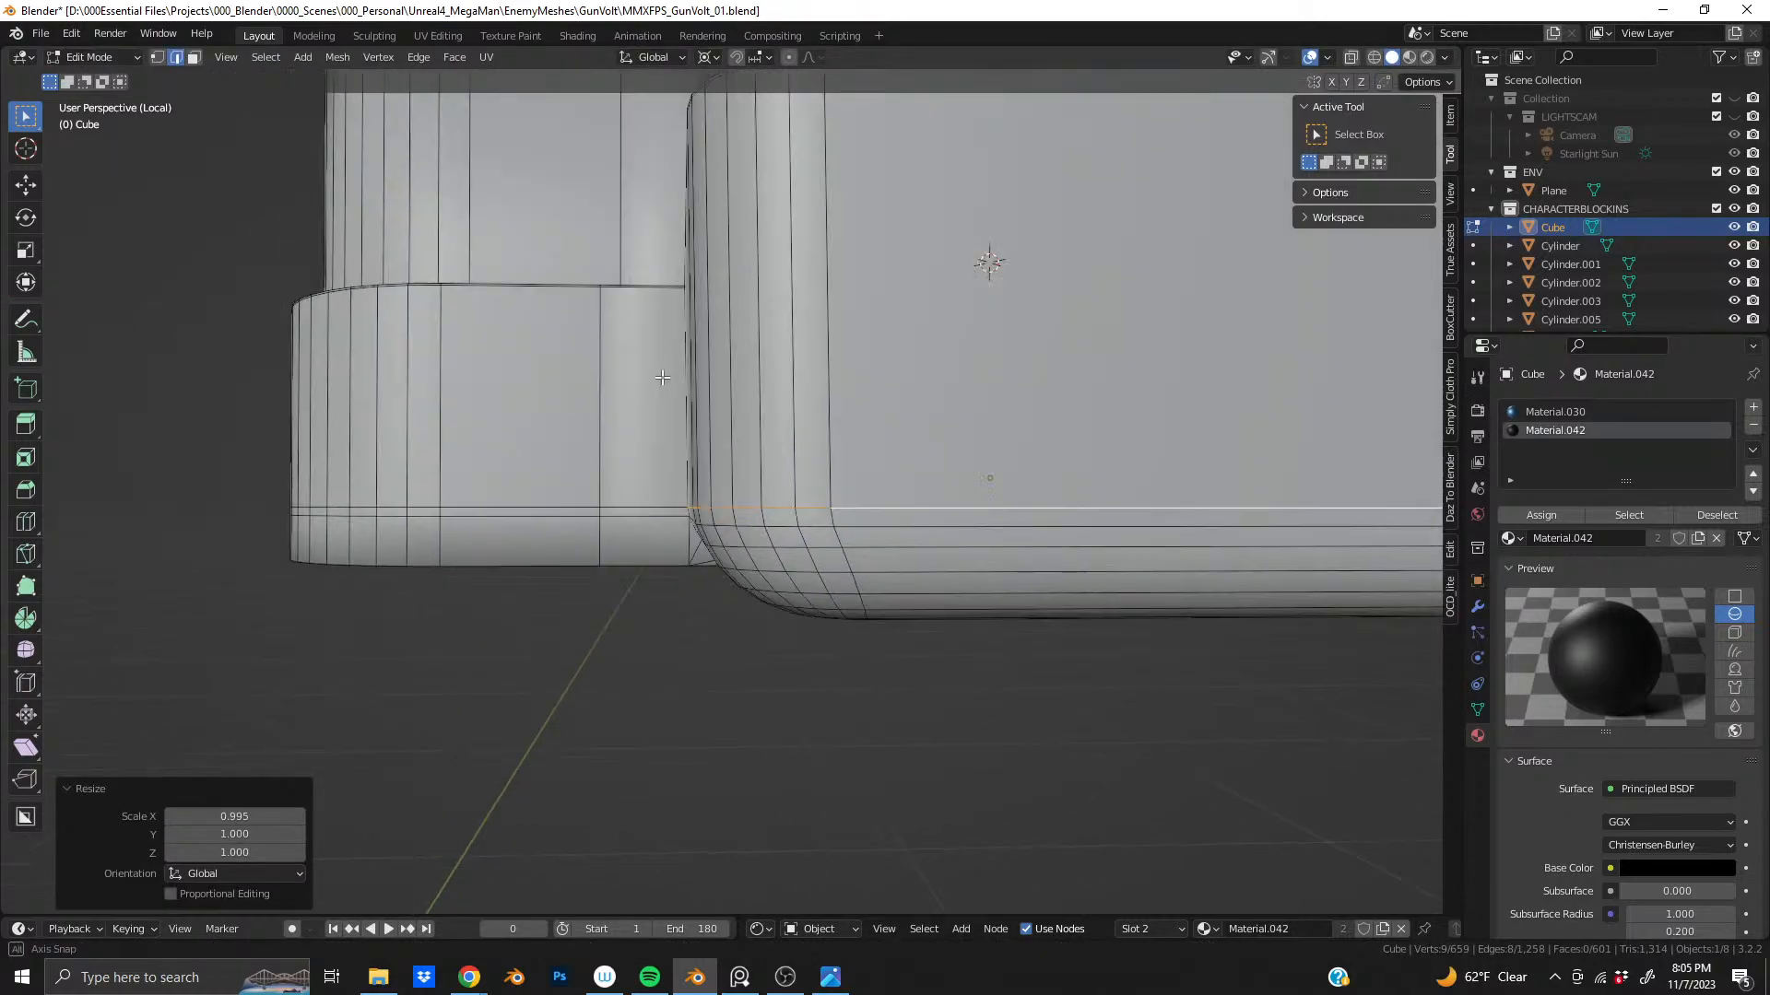
scroll(660, 375, down, 6)
shift+middle_drag(1071, 360, 767, 388)
shift+middle_drag(703, 465, 1191, 449)
middle_drag(908, 456, 748, 519)
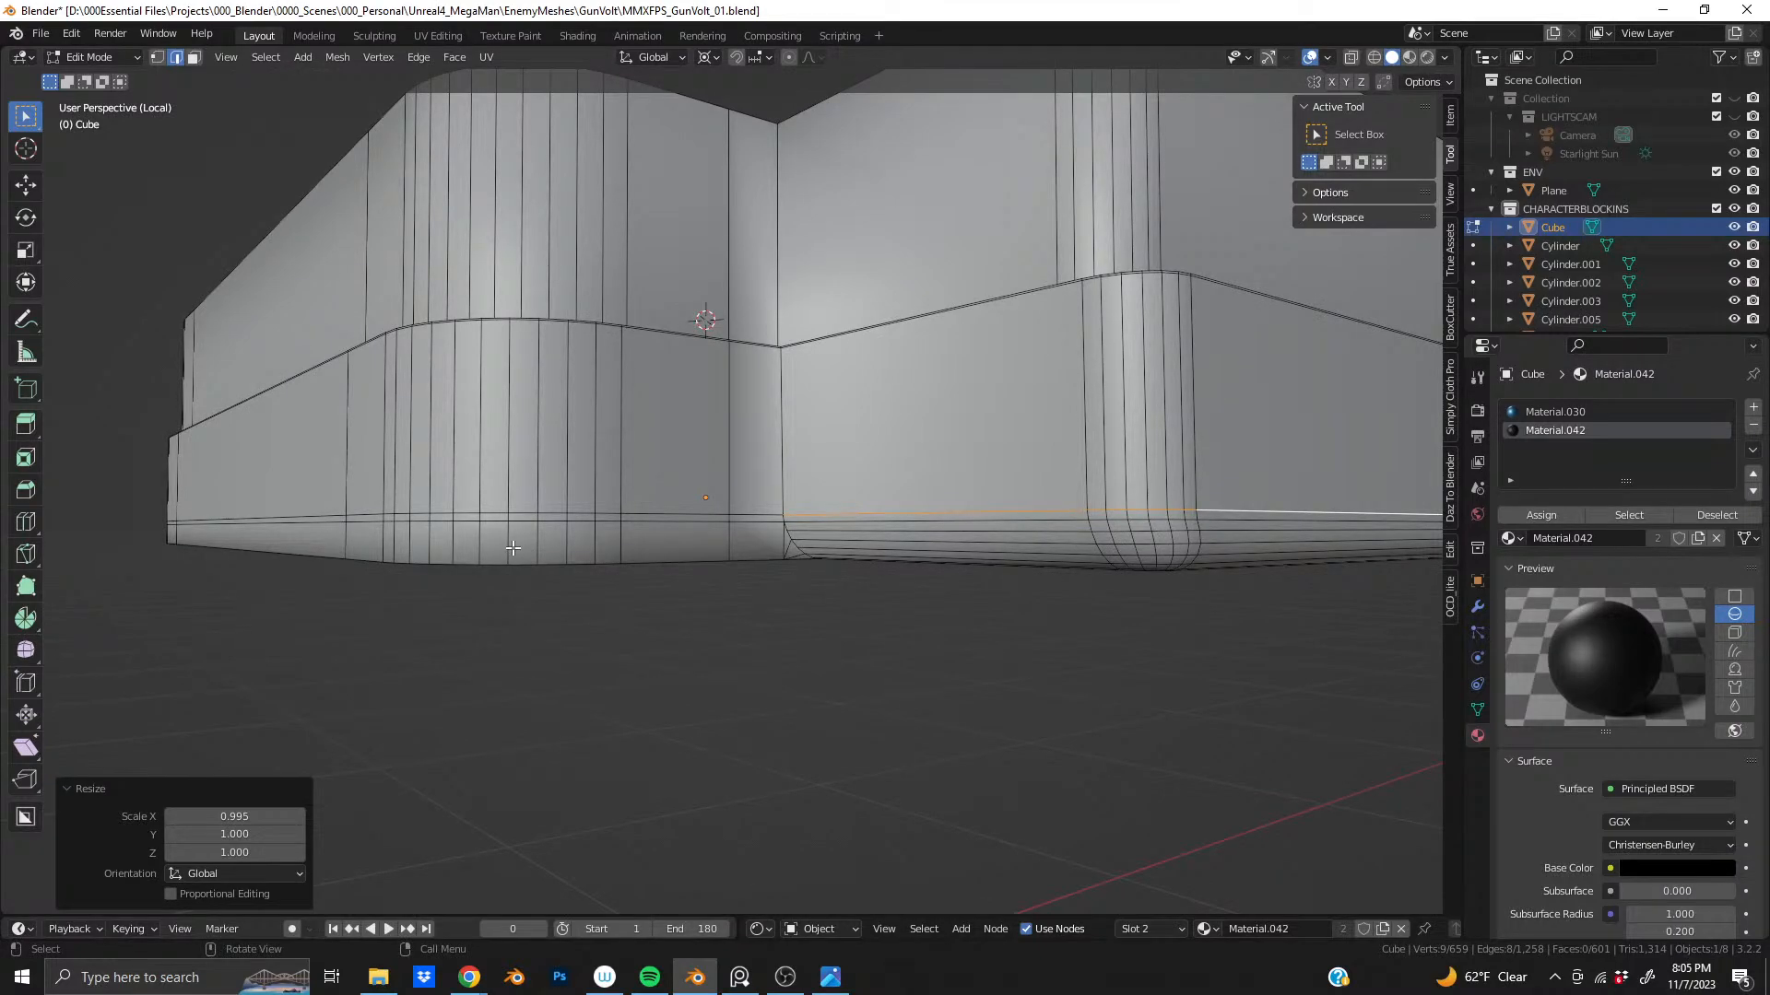
middle_drag(531, 537, 516, 506)
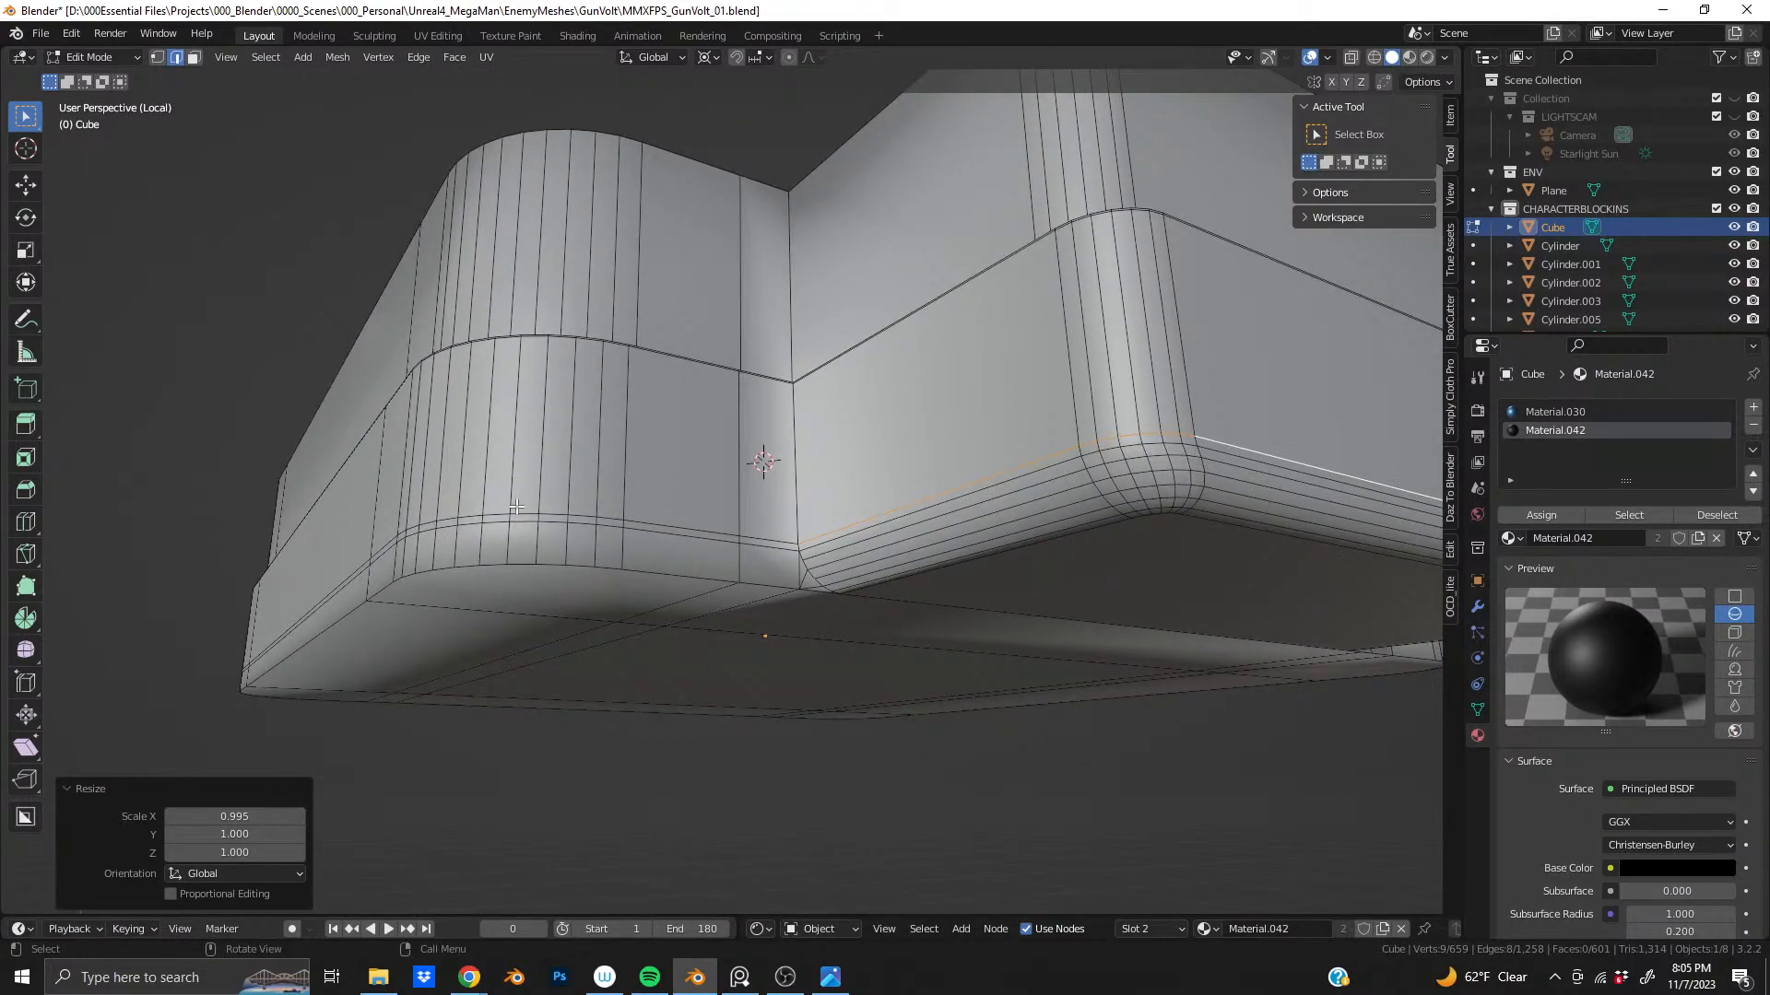
alt+shift+click(672, 571)
middle_drag(683, 575, 757, 632)
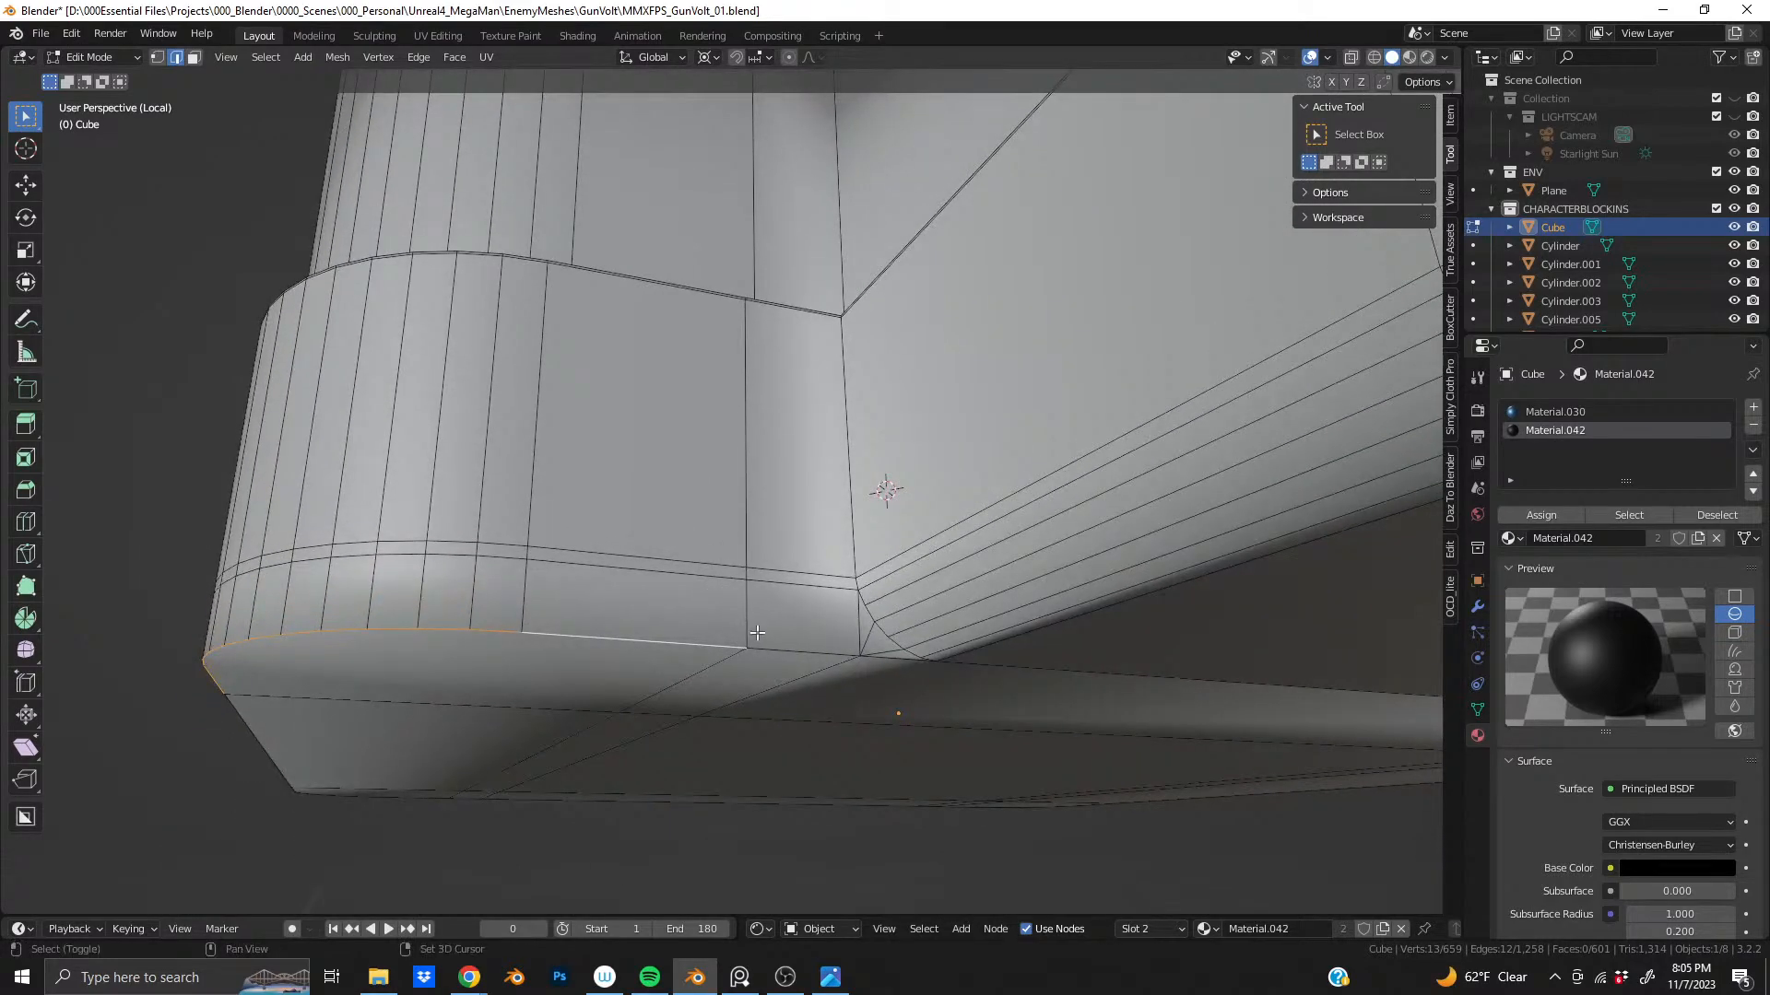
shift+click(783, 644)
key(ctrl+z)
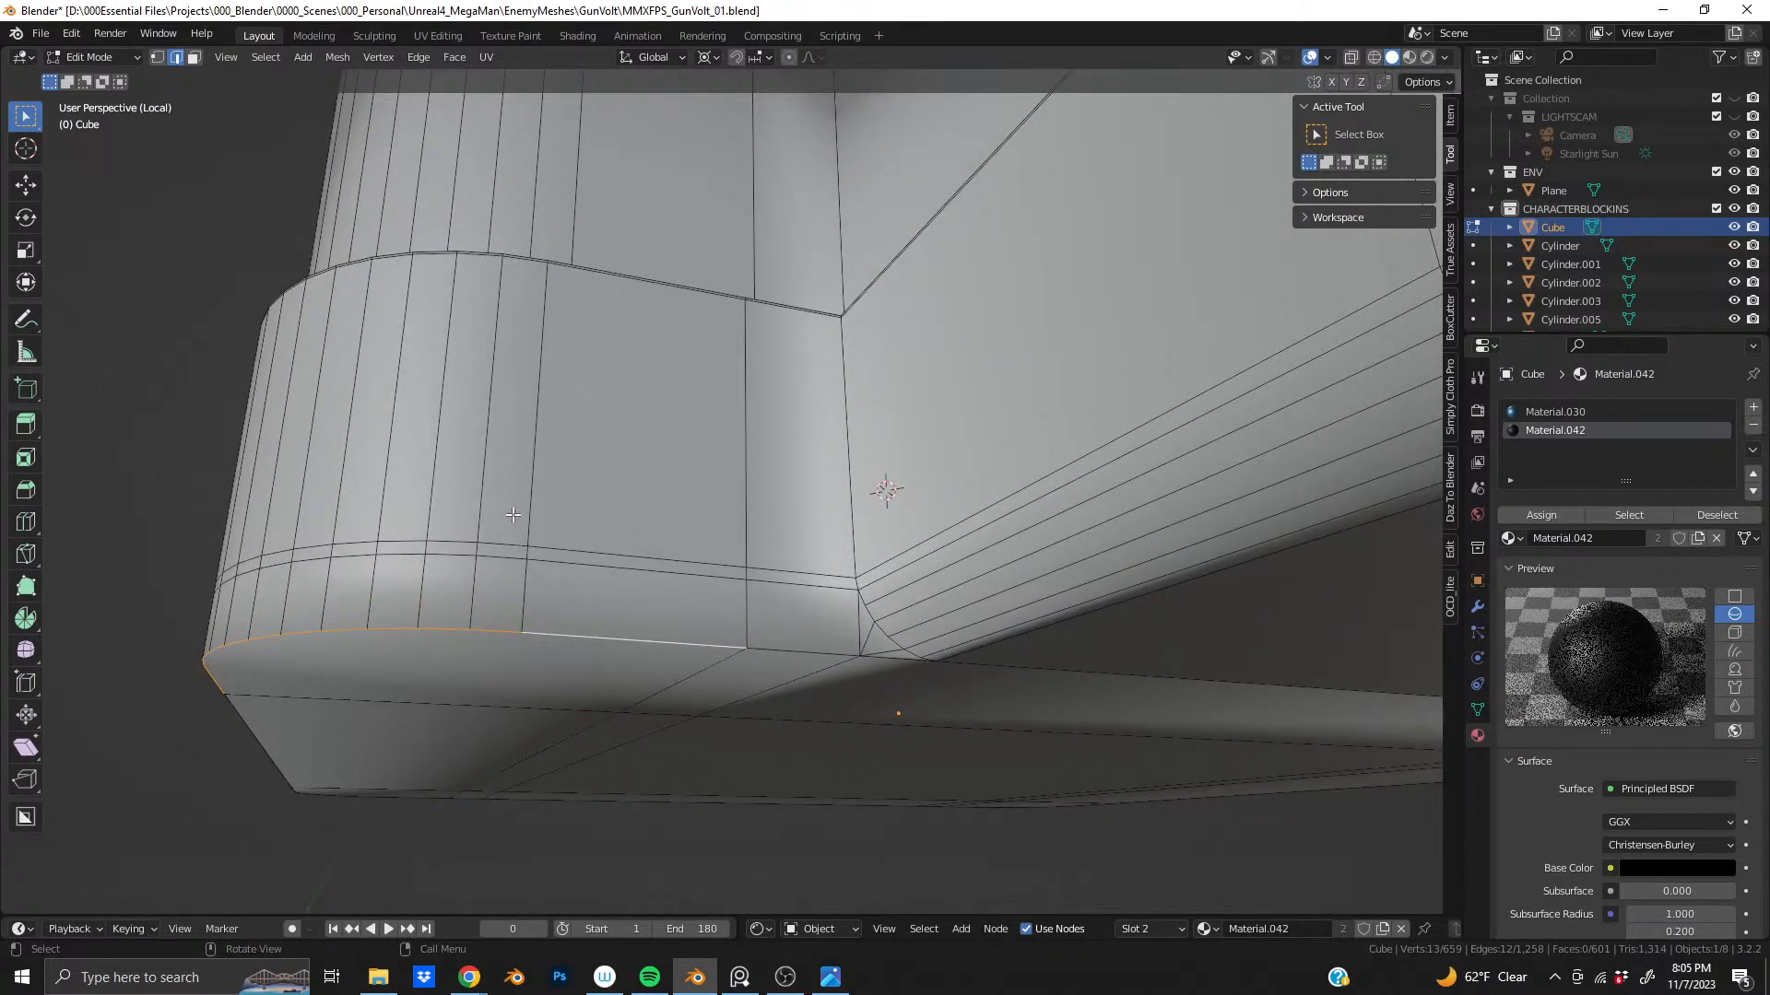
click(339, 314)
key(ctrl+z)
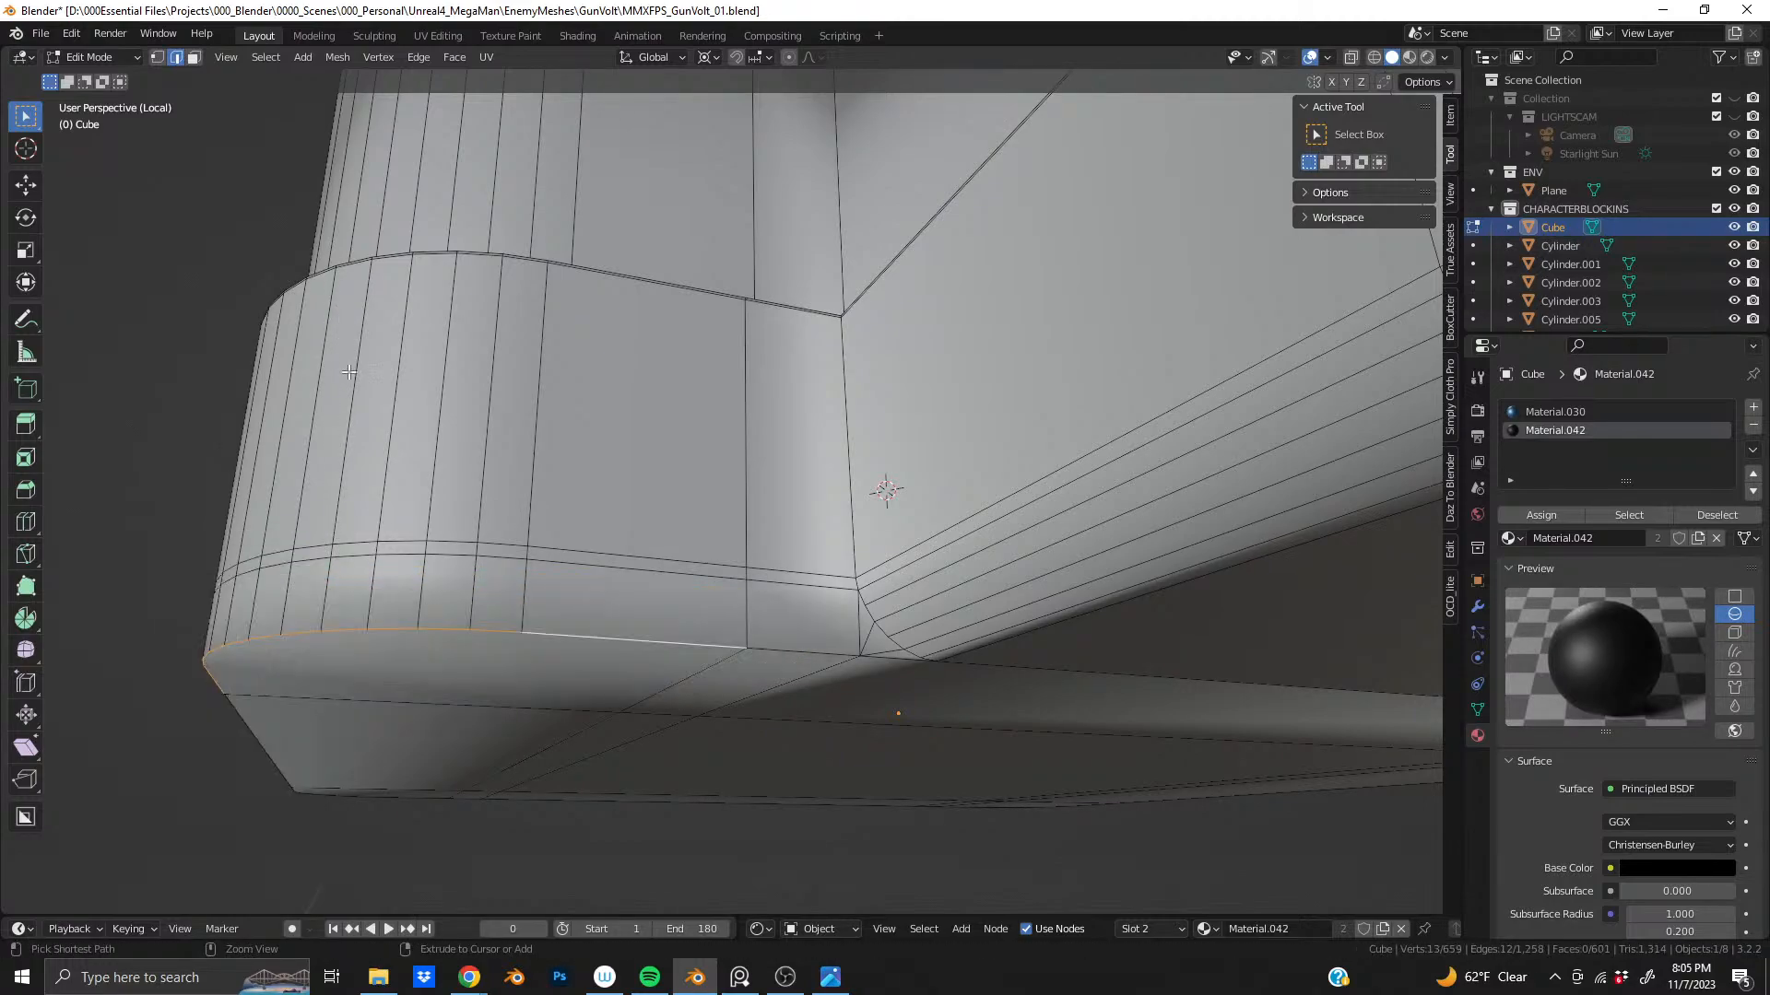
- Extend the selection with the remaining bottom edges along the side section, its rear corner and the back of the block
middle_drag(313, 406, 544, 562)
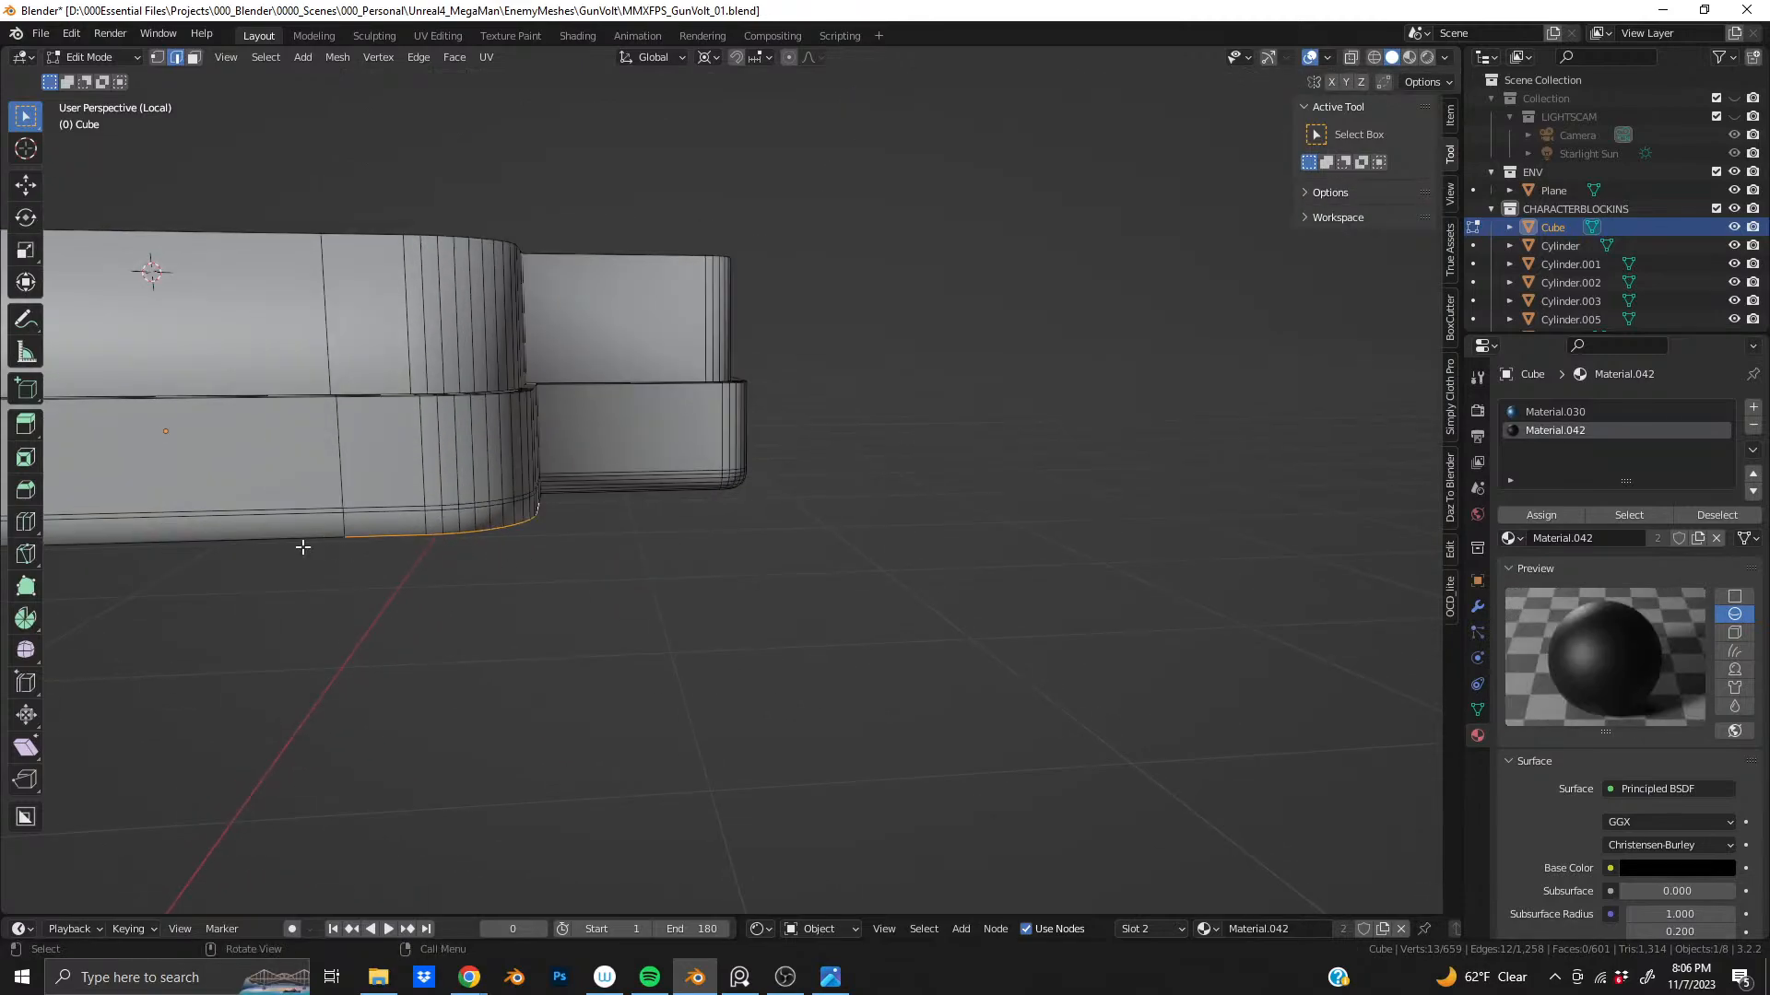
alt+shift+click(237, 539)
shift+middle_drag(185, 446, 1149, 415)
shift+middle_drag(560, 440, 478, 552)
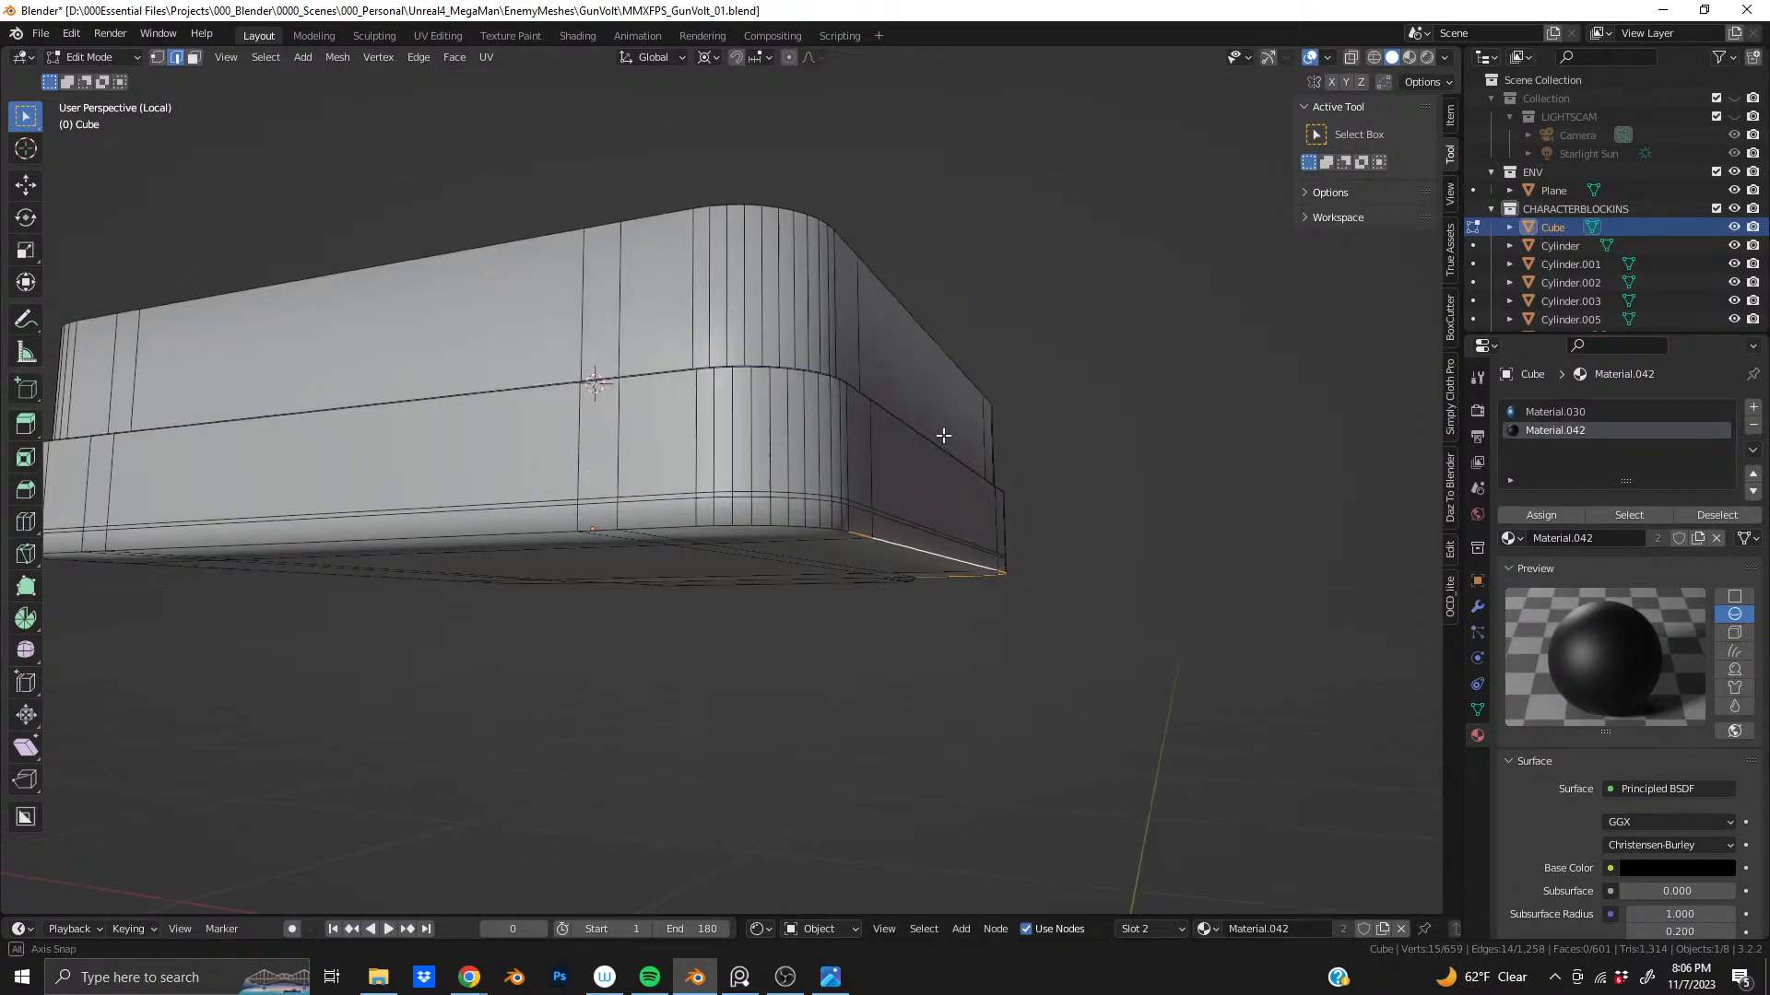
alt+shift+click(485, 532)
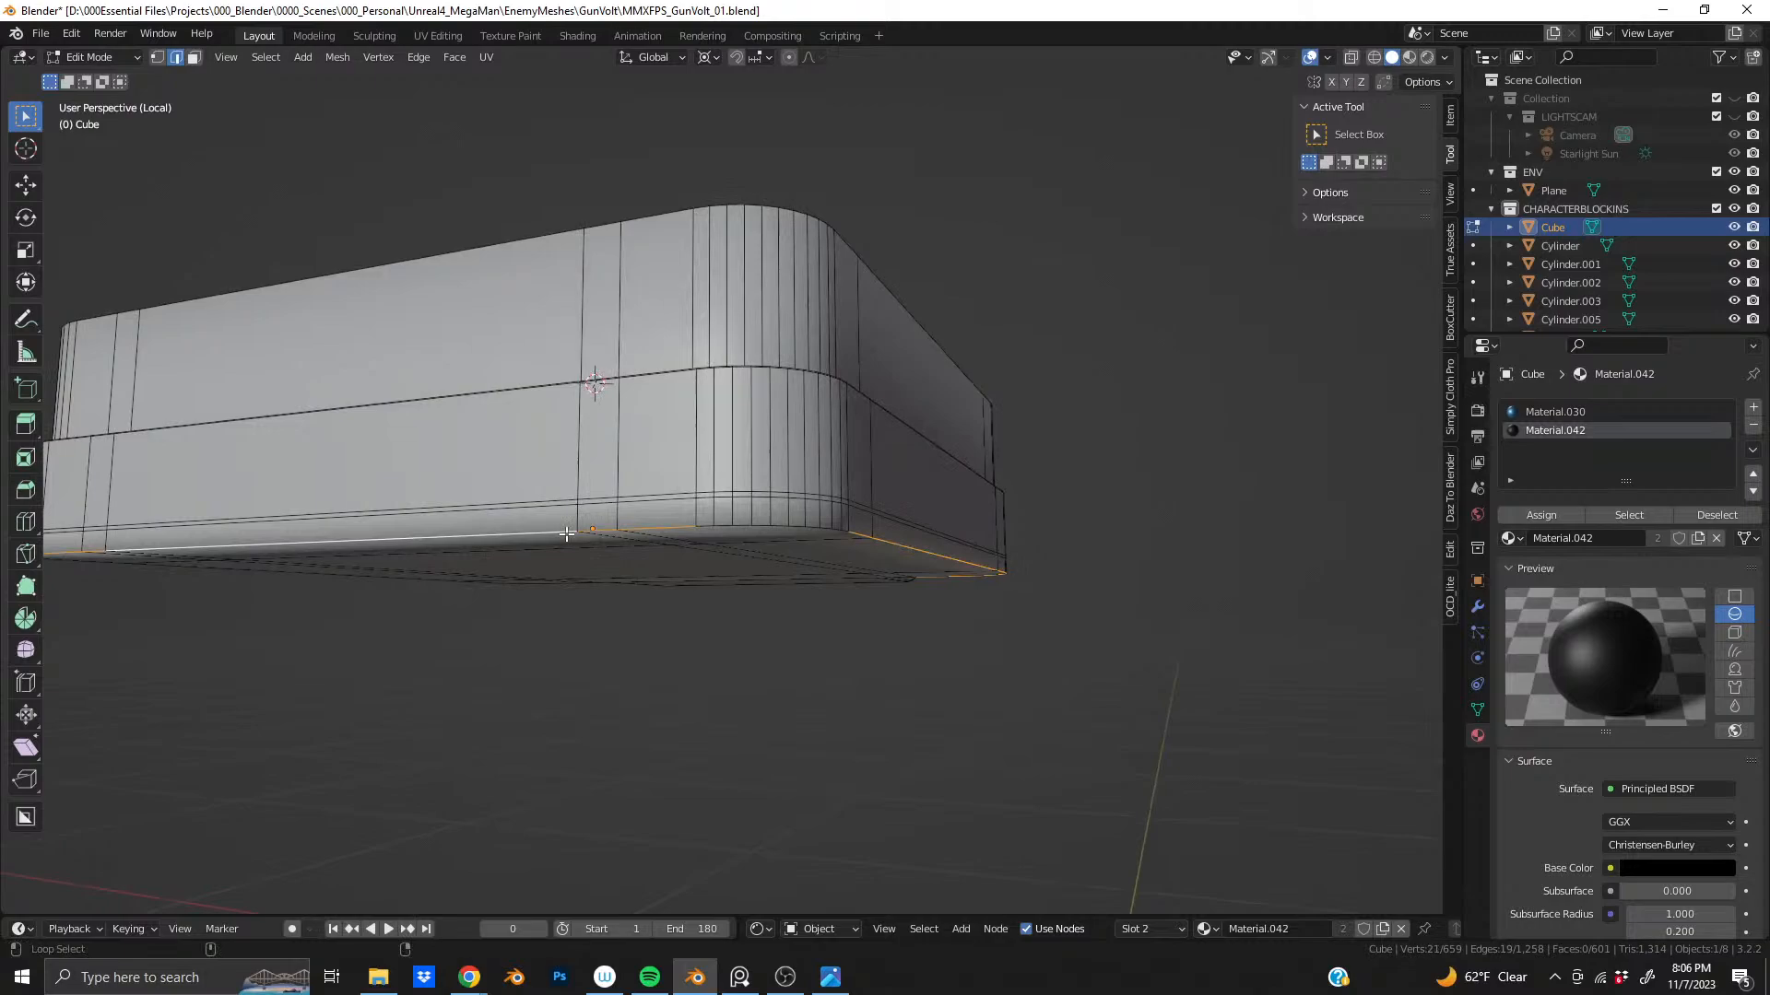
alt+shift+click(742, 524)
middle_drag(742, 524, 810, 410)
scroll(738, 470, up, 3)
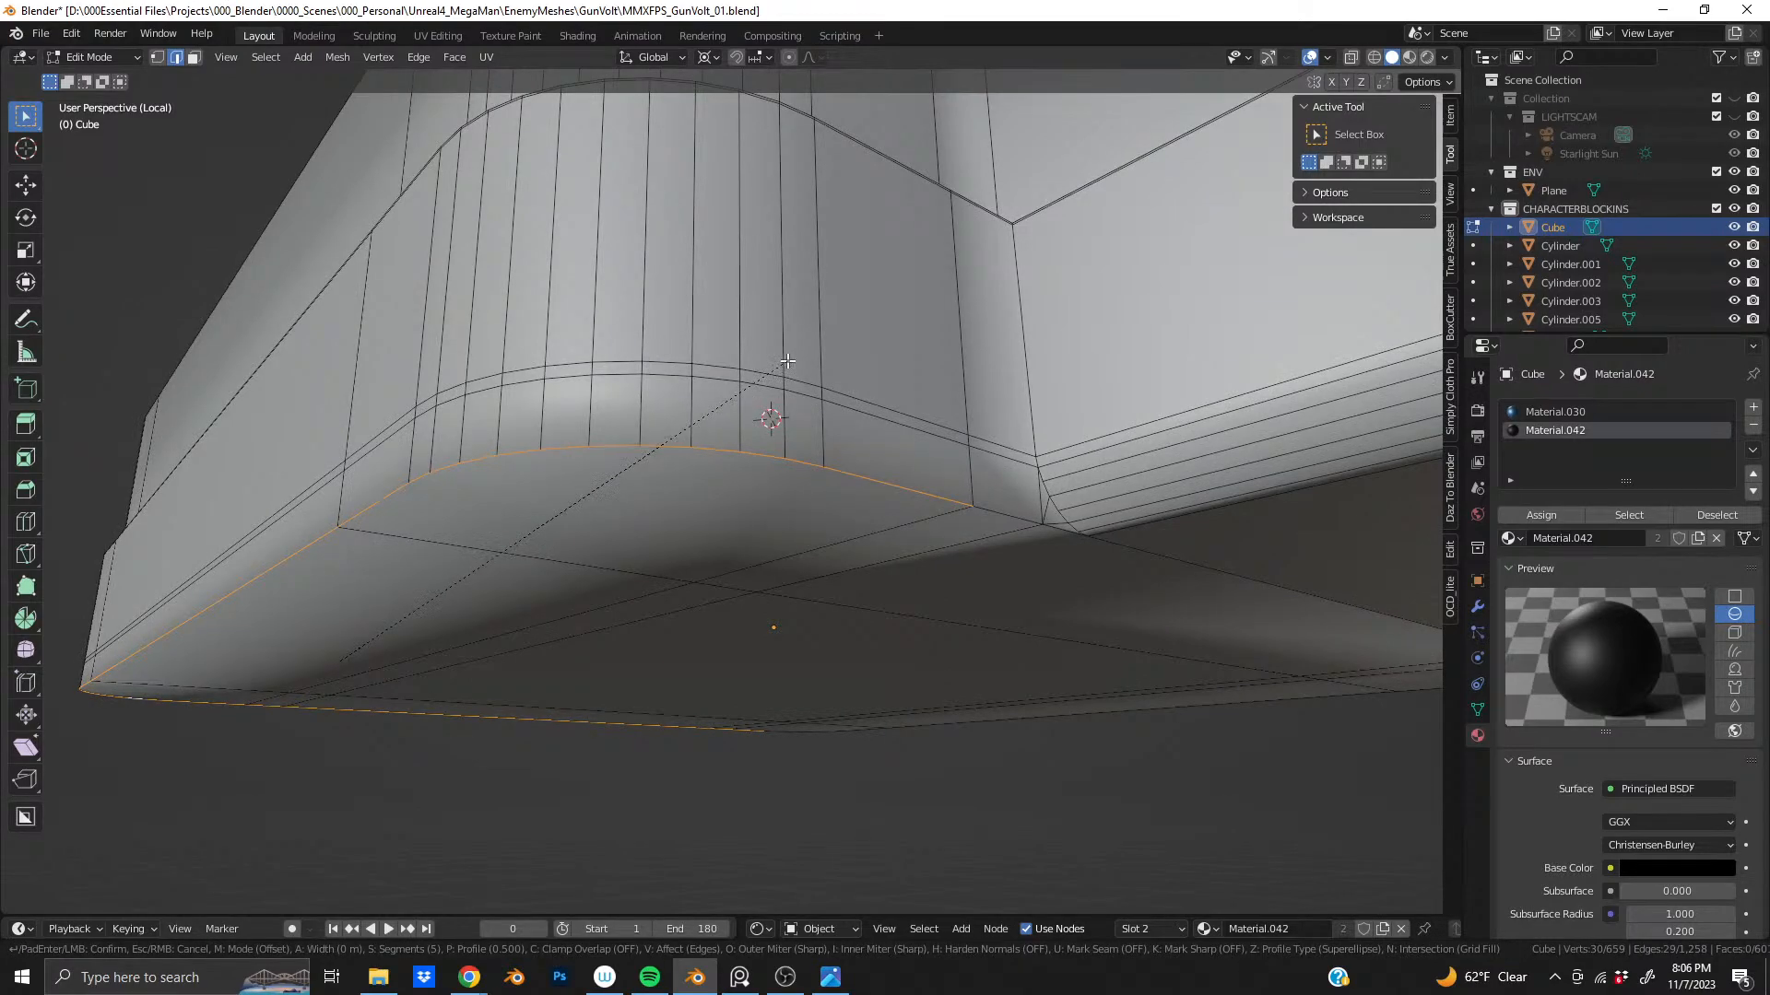
- Try a five-segment bevel about 0.024 m wide on the selected bottom edges and undo it
key(ctrl+b)
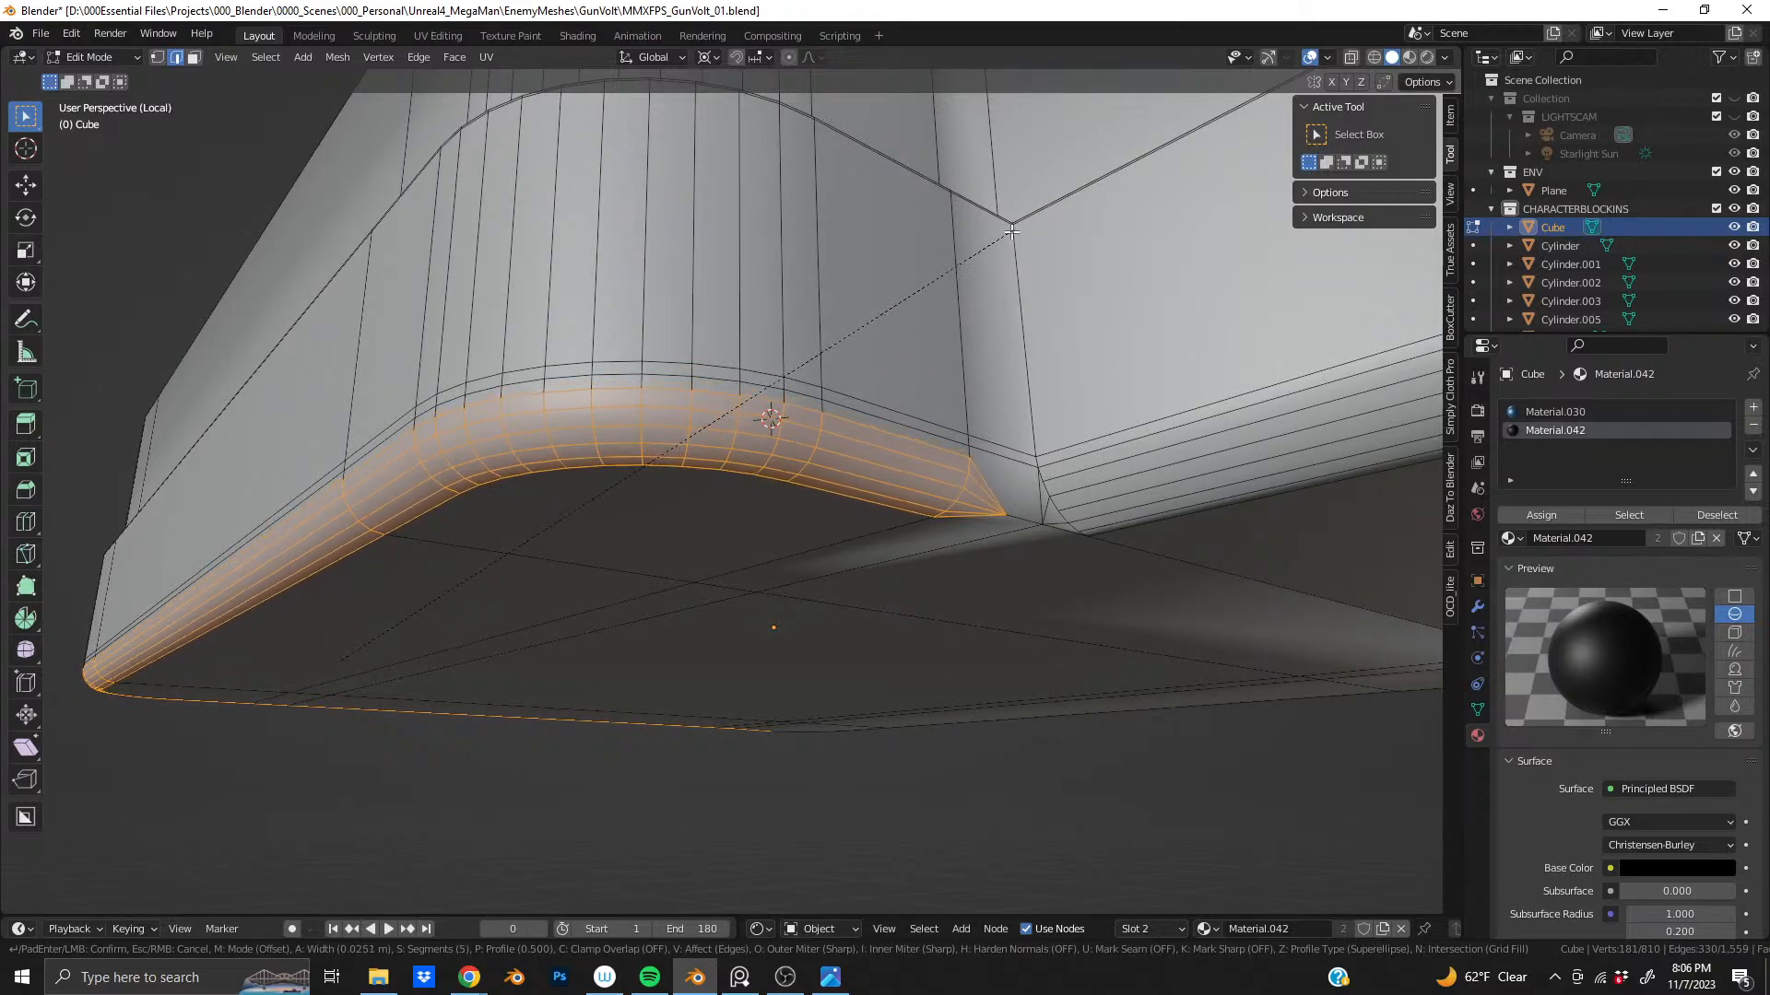
click(1005, 236)
middle_drag(1087, 360, 804, 466)
scroll(804, 466, up, 6)
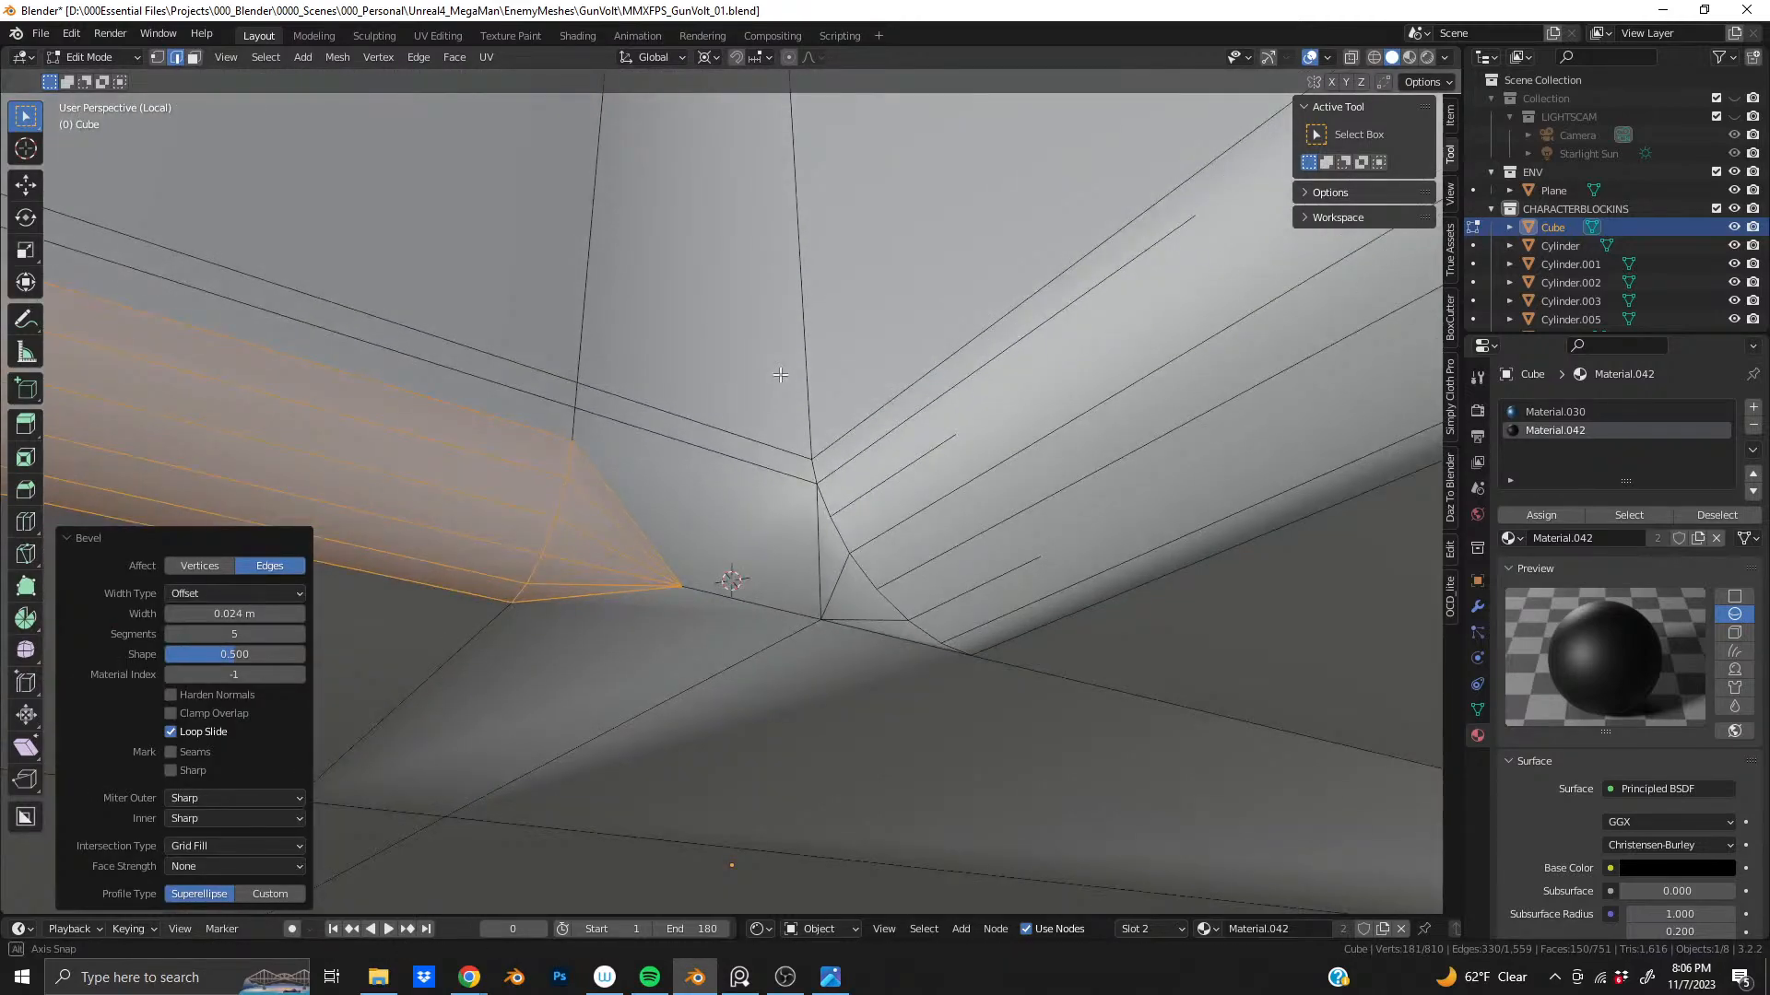
middle_drag(772, 594, 711, 544)
key(ctrl+z)
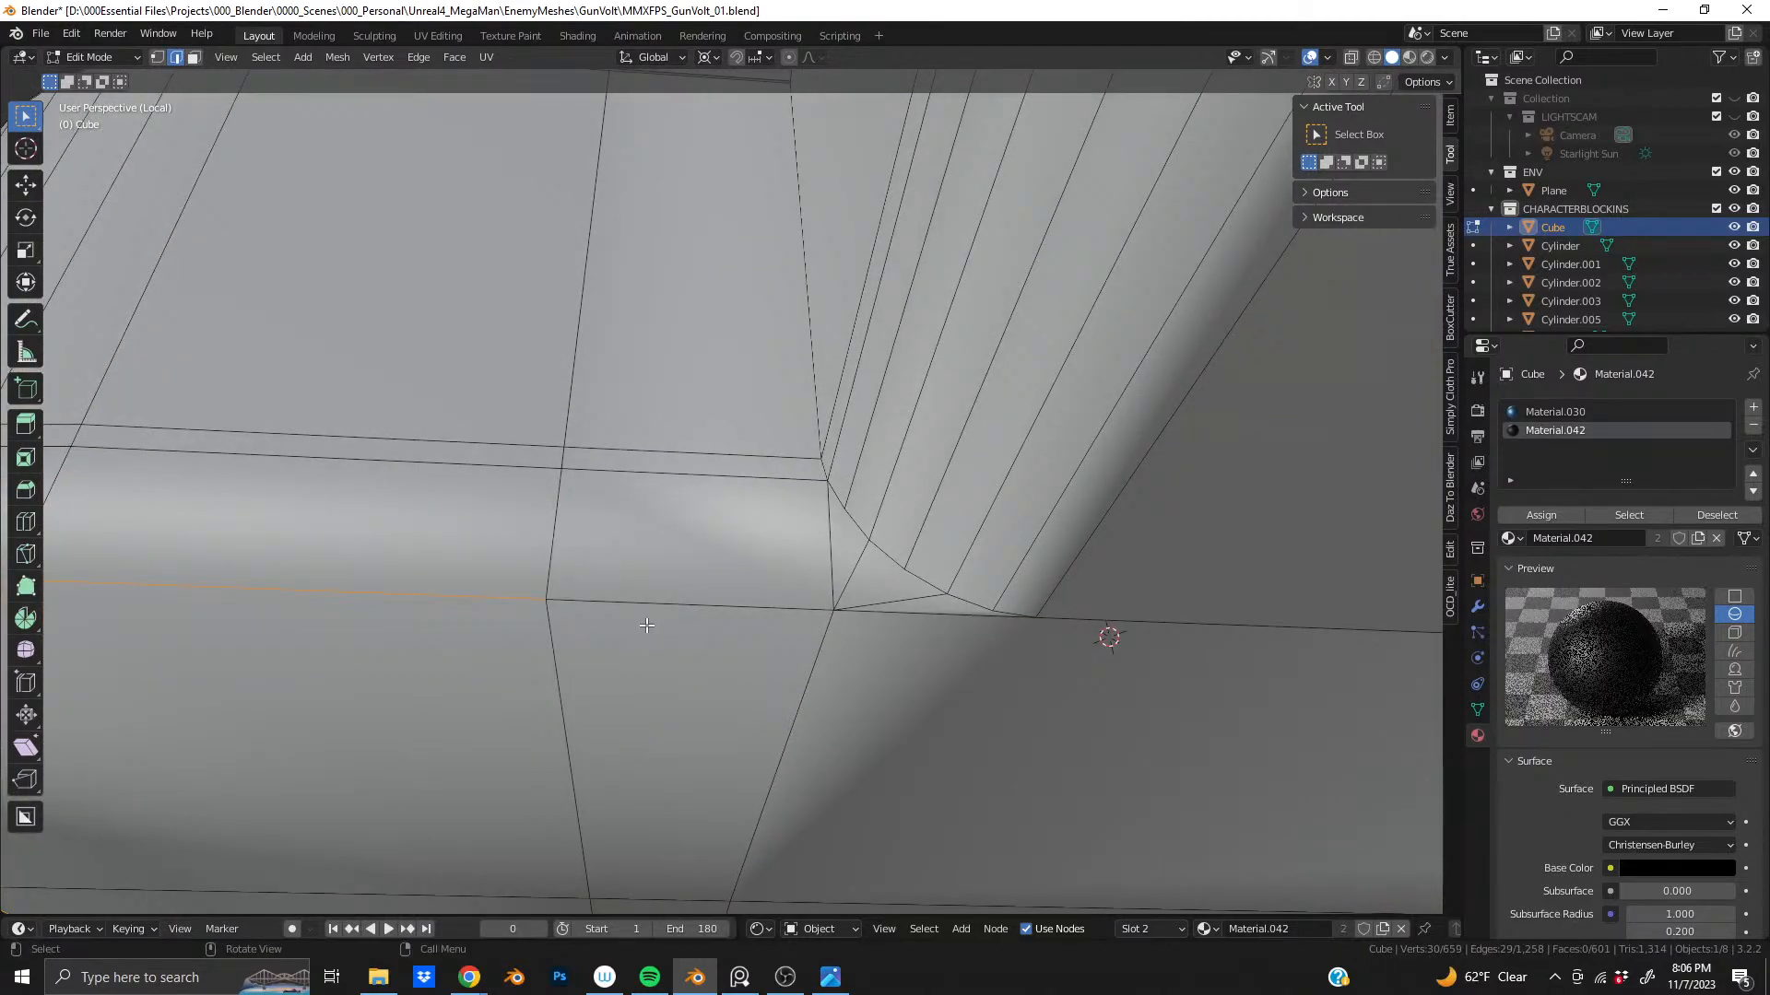
- Extend the bottom edge selection to the inner corner and bevel it with five segments, about 0.027 m wide
ctrl+click(654, 605)
key(ctrl+b)
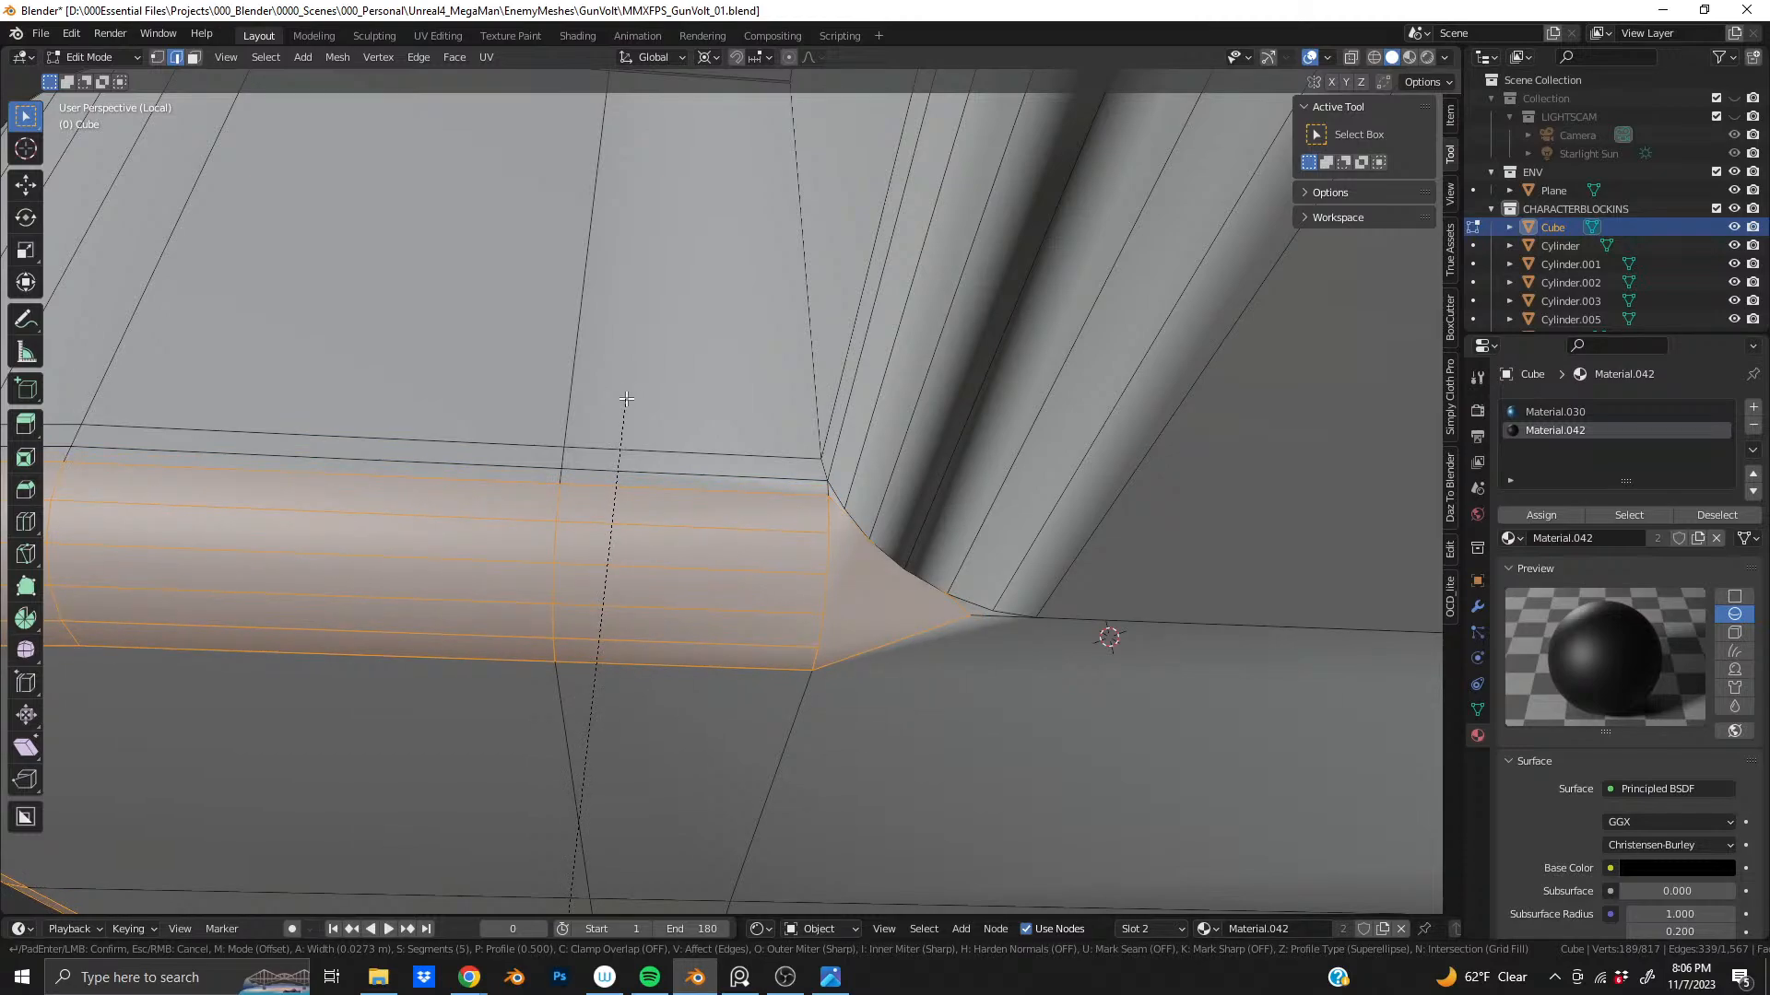
click(630, 403)
- Merge two vertices where the bevels meet at the inner corner, using At Last
middle_drag(630, 403, 758, 553)
key(1)
click(818, 552)
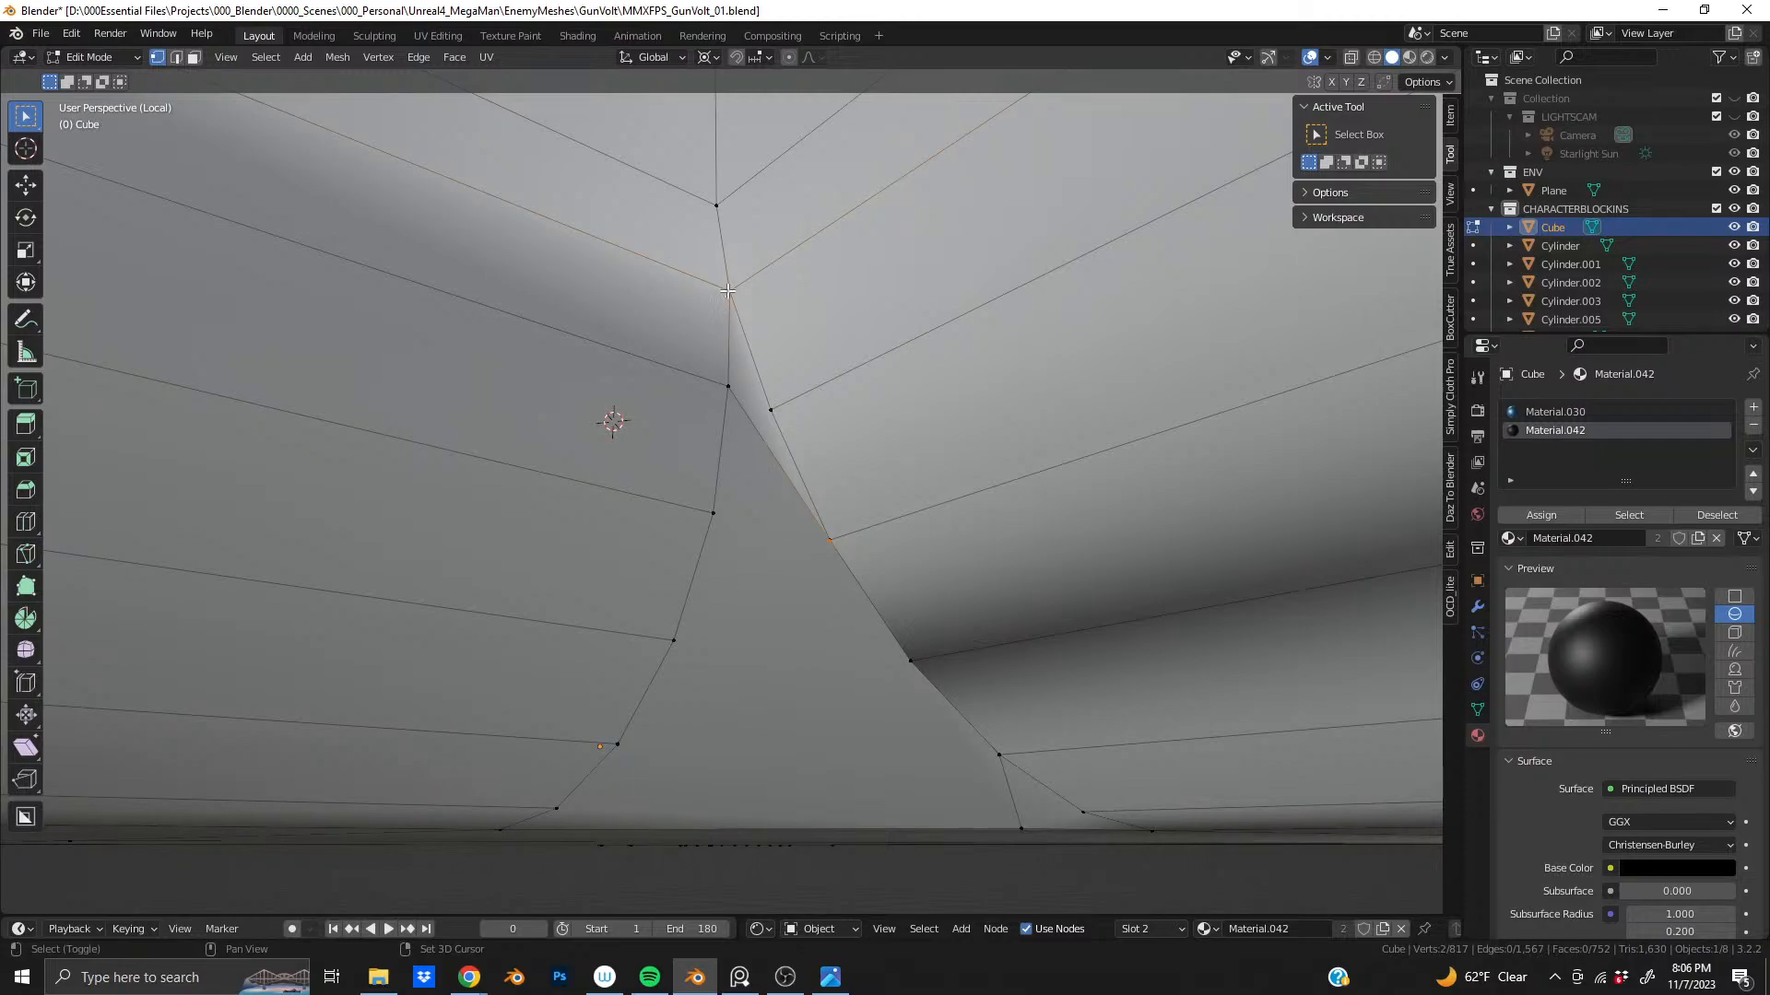
key(m)
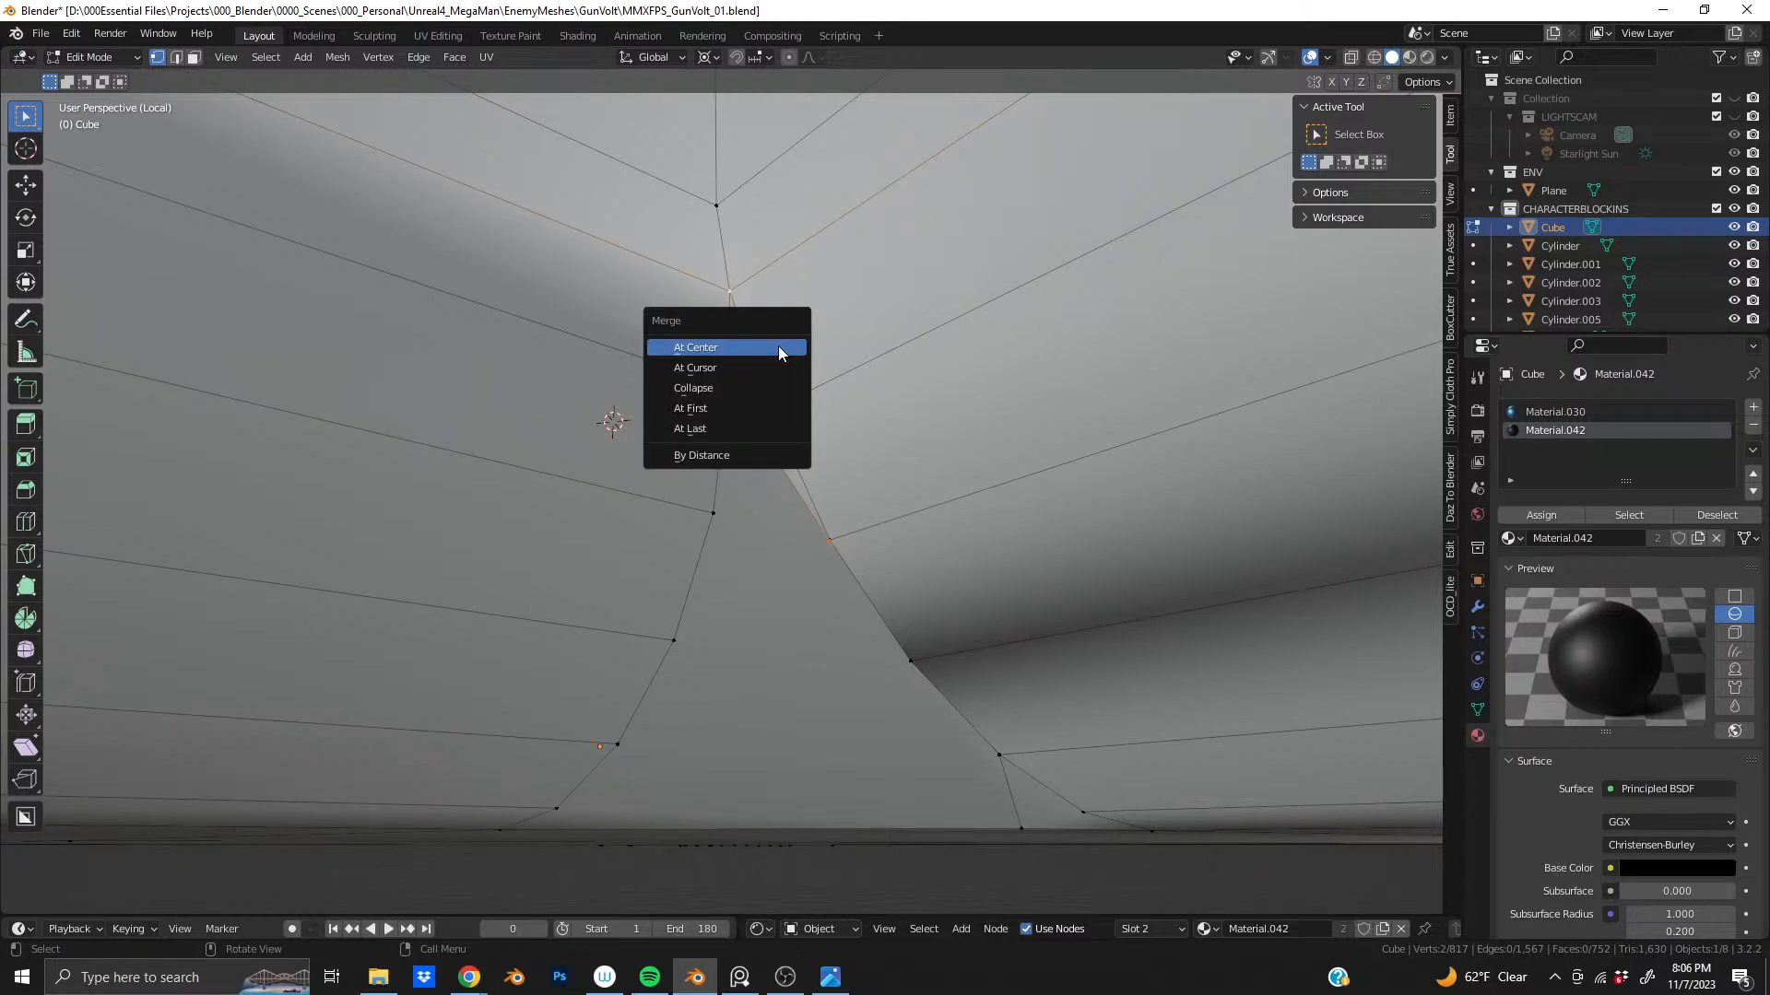
click(747, 428)
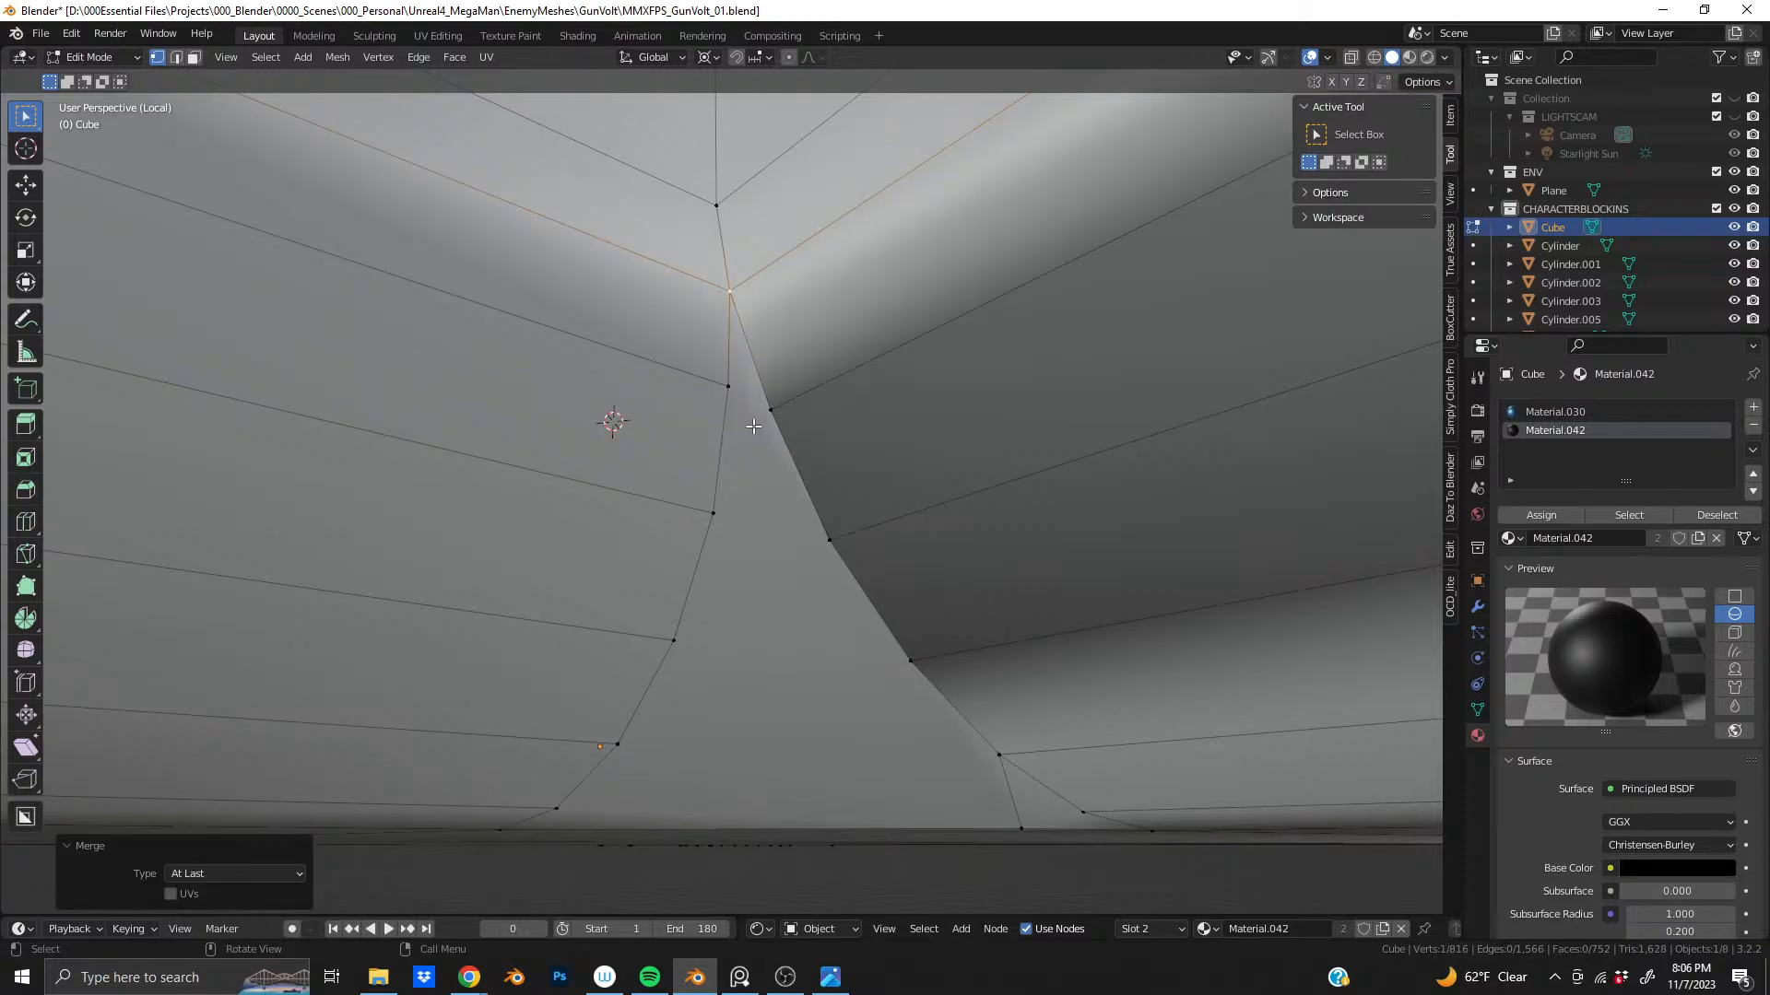
- Turn on X-ray and select vertices along the gap between the two bevels at the inner corner
middle_drag(751, 468, 679, 512)
click(1350, 59)
click(773, 423)
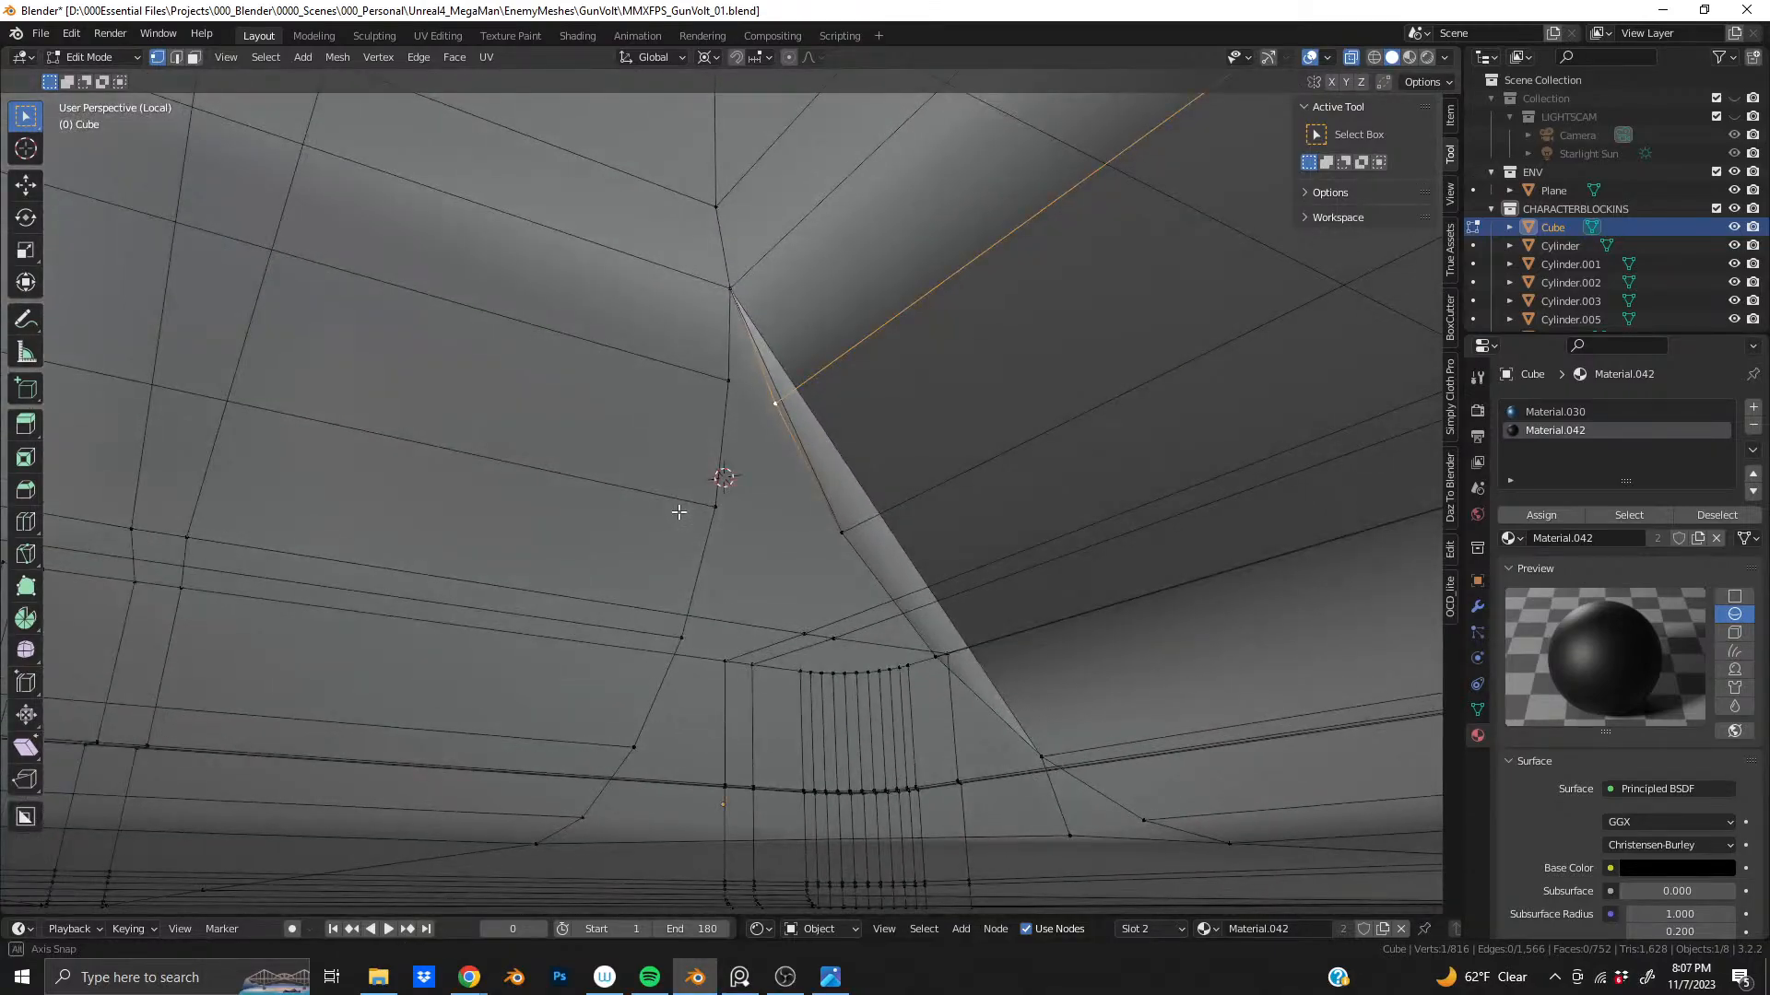
middle_drag(847, 597, 675, 450)
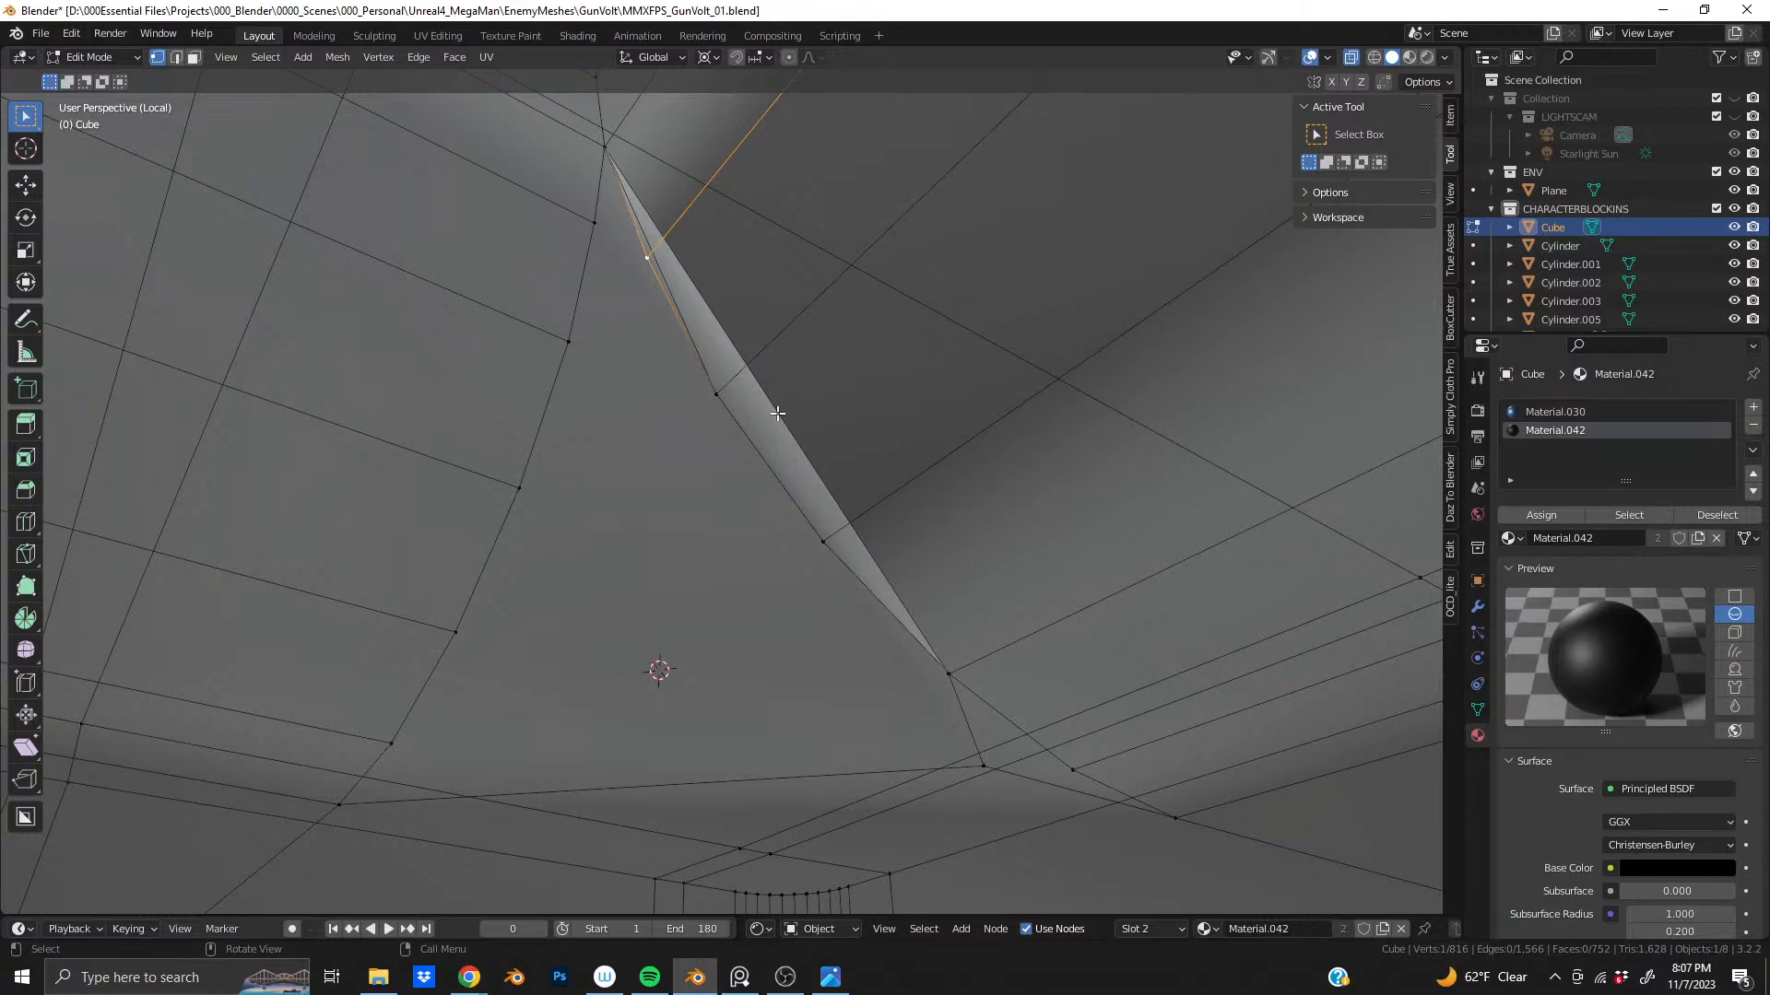
click(964, 707)
middle_drag(960, 714, 604, 562)
- Turn off X-ray and undo the corner vertex merge, the bottom edge bevel and the last edge selections
key(ctrl+z)
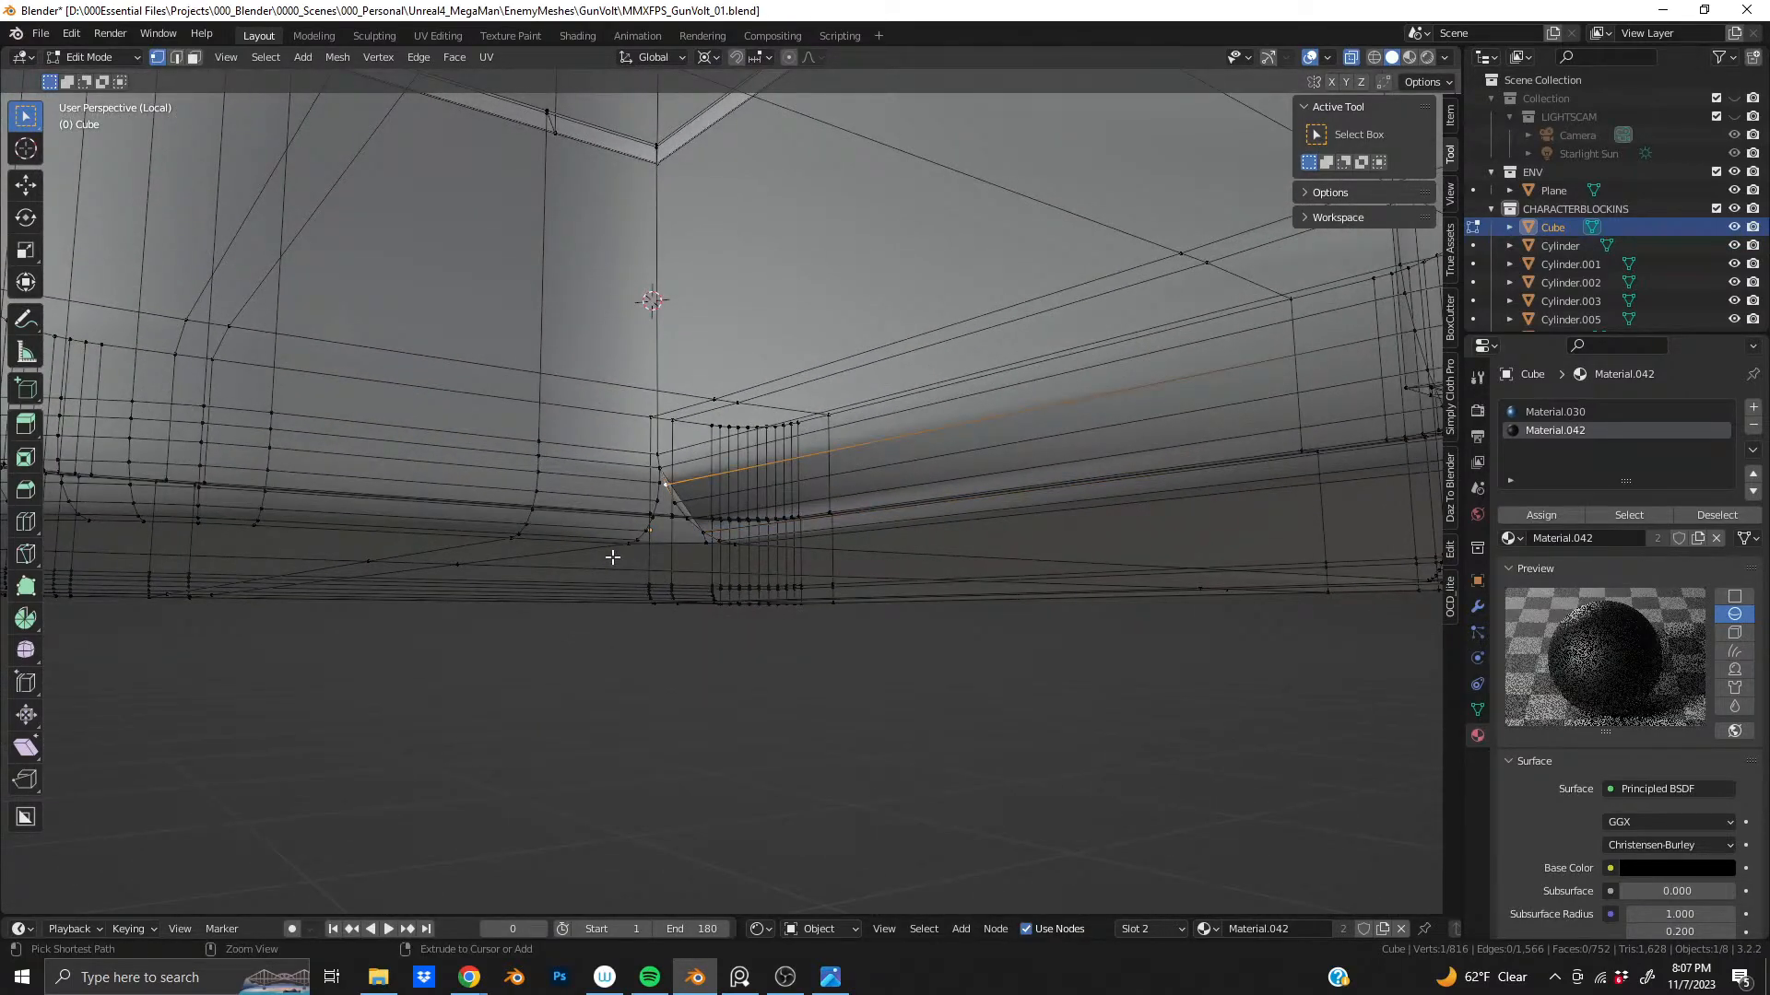
key(ctrl+z)
key(ctrl+z)
click(1351, 58)
scroll(802, 356, down, 1)
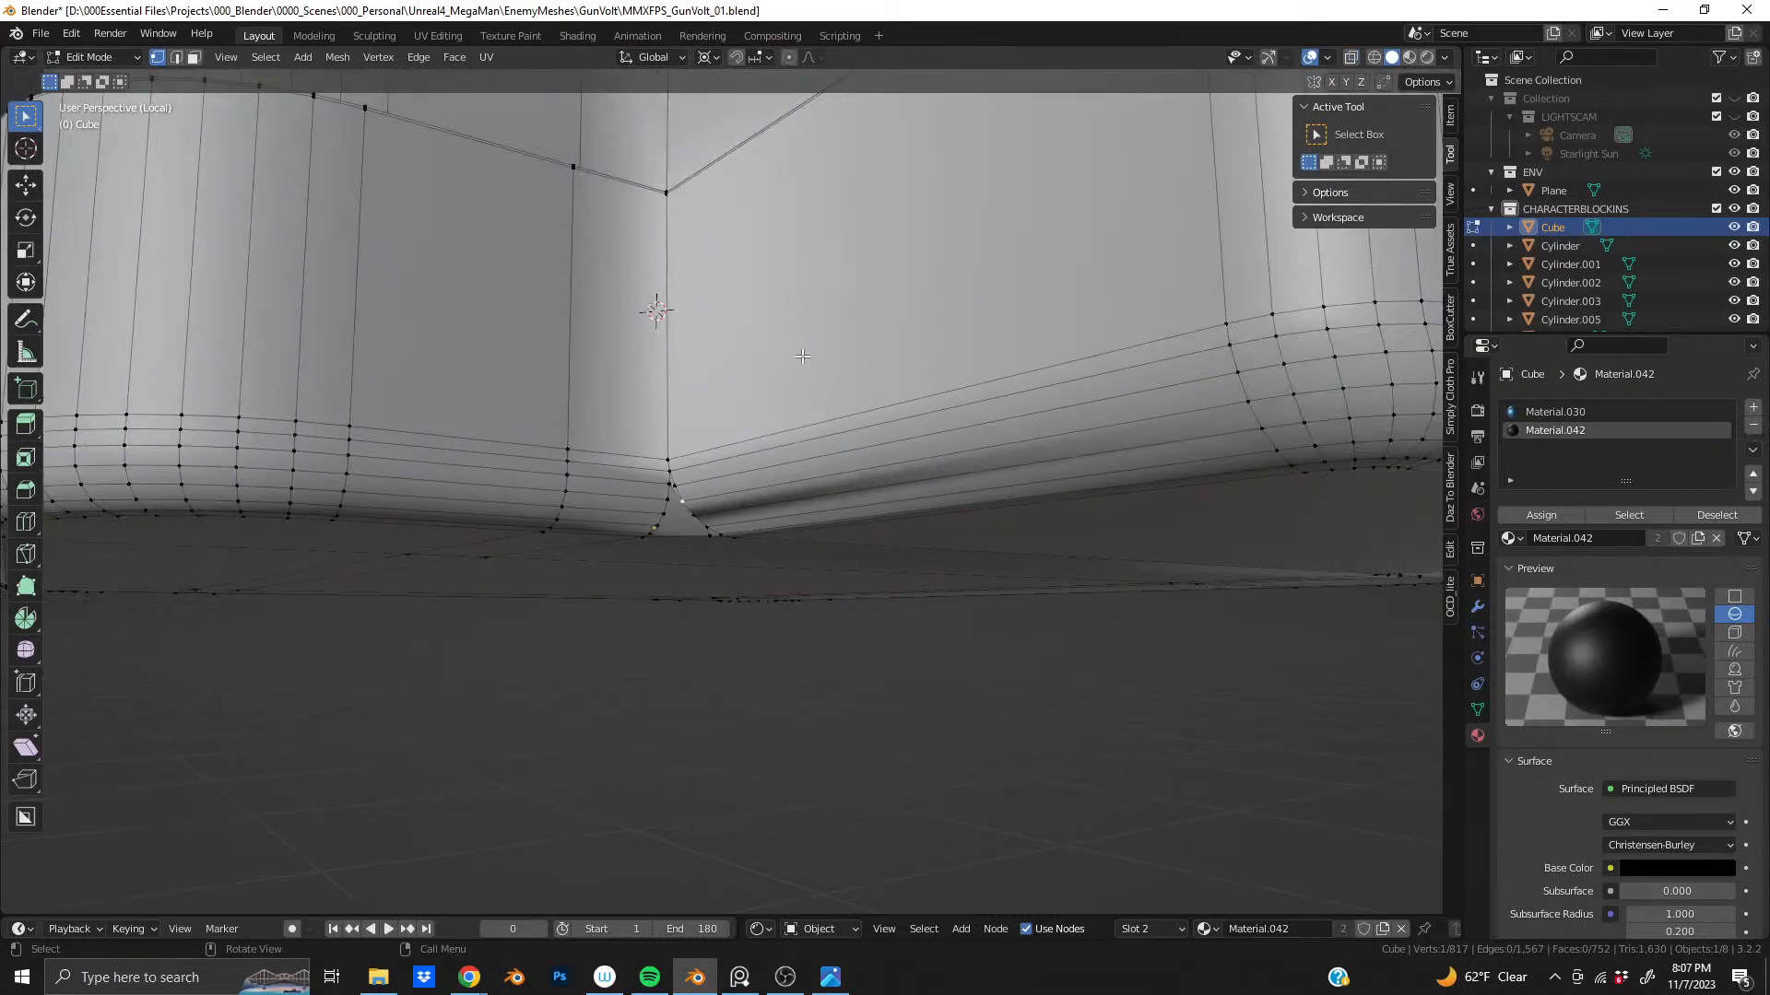
scroll(802, 355, down, 3)
middle_drag(802, 356, 774, 383)
key(ctrl+z)
key(ctrl+z)
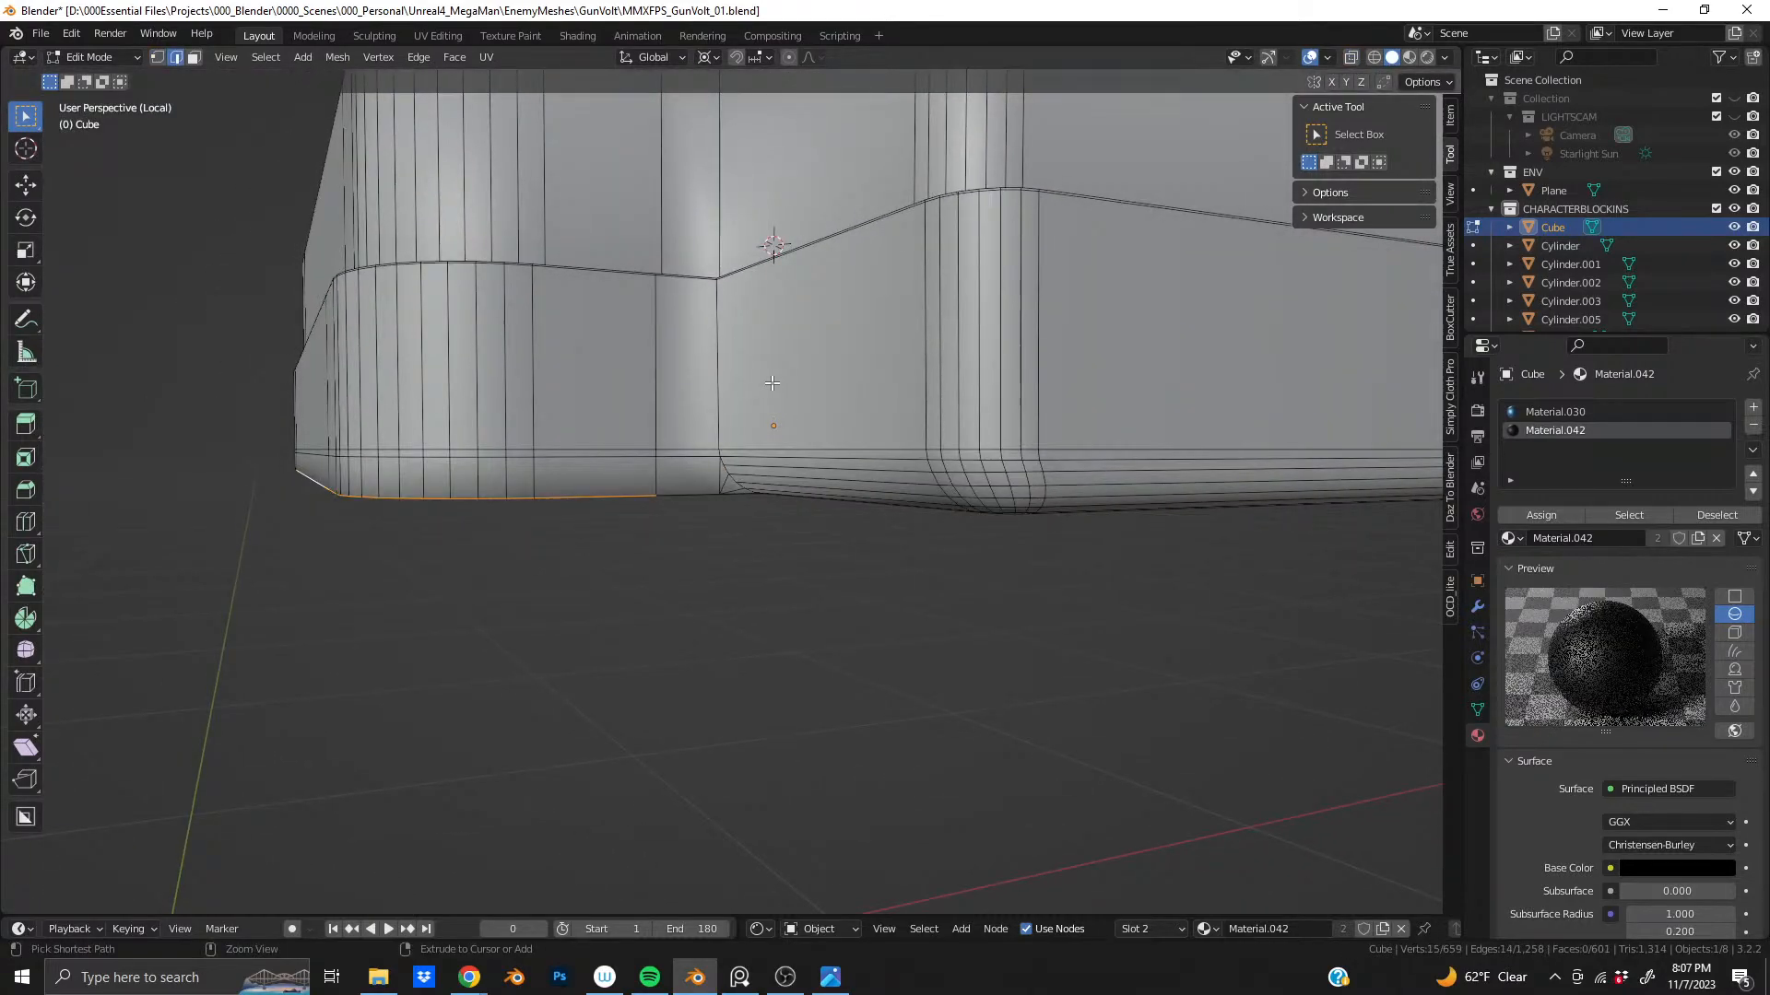
- Undo the recent edits to the Cube mesh and exit local view
key(ctrl+z)
key(ctrl+z)
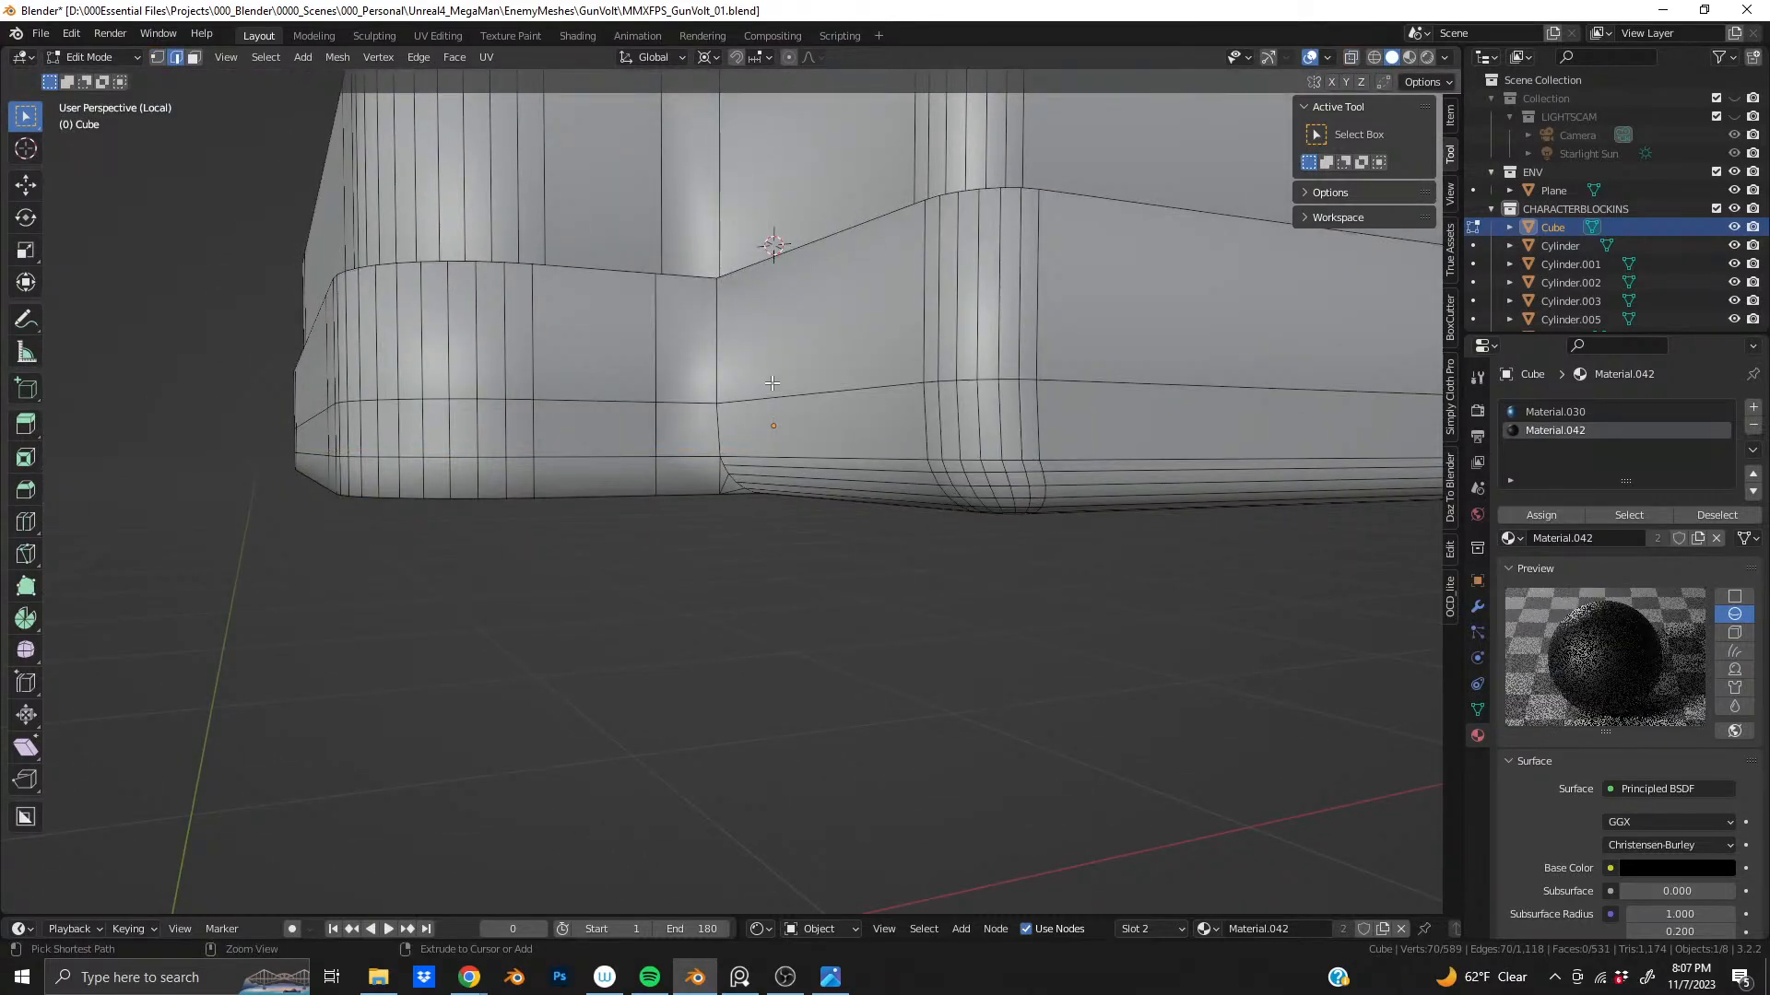
key(ctrl+z)
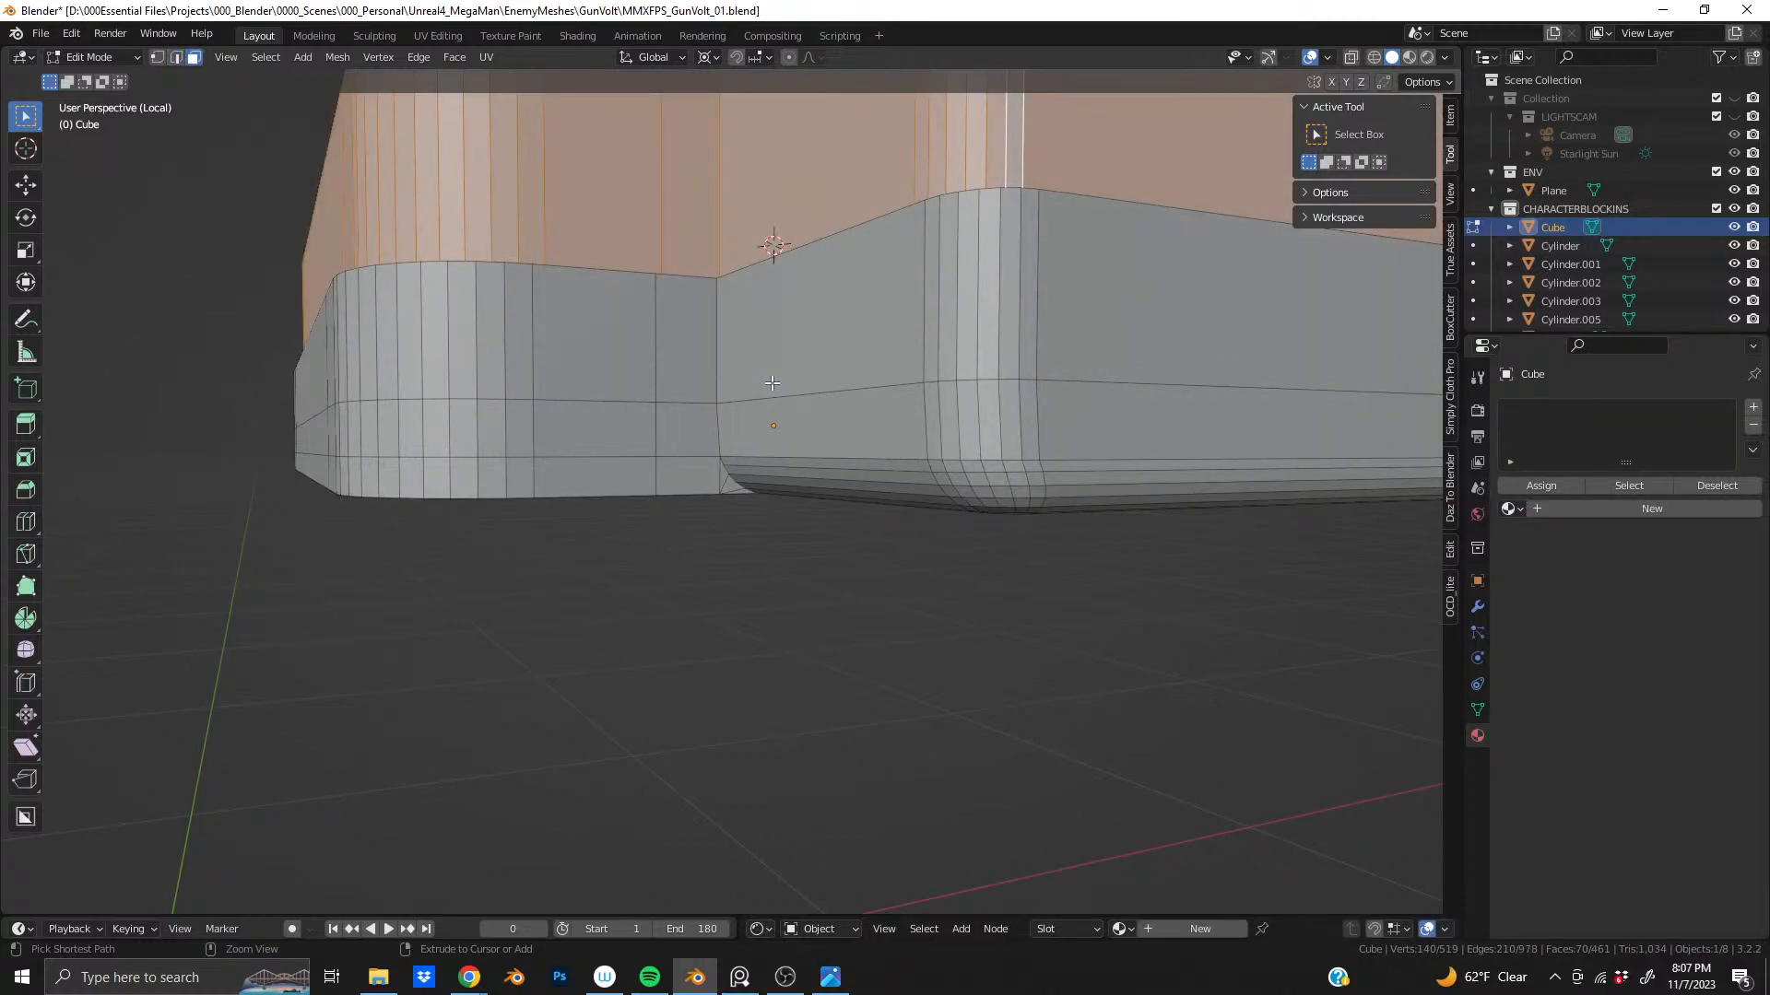
key(ctrl+z)
key(KP_Divide)
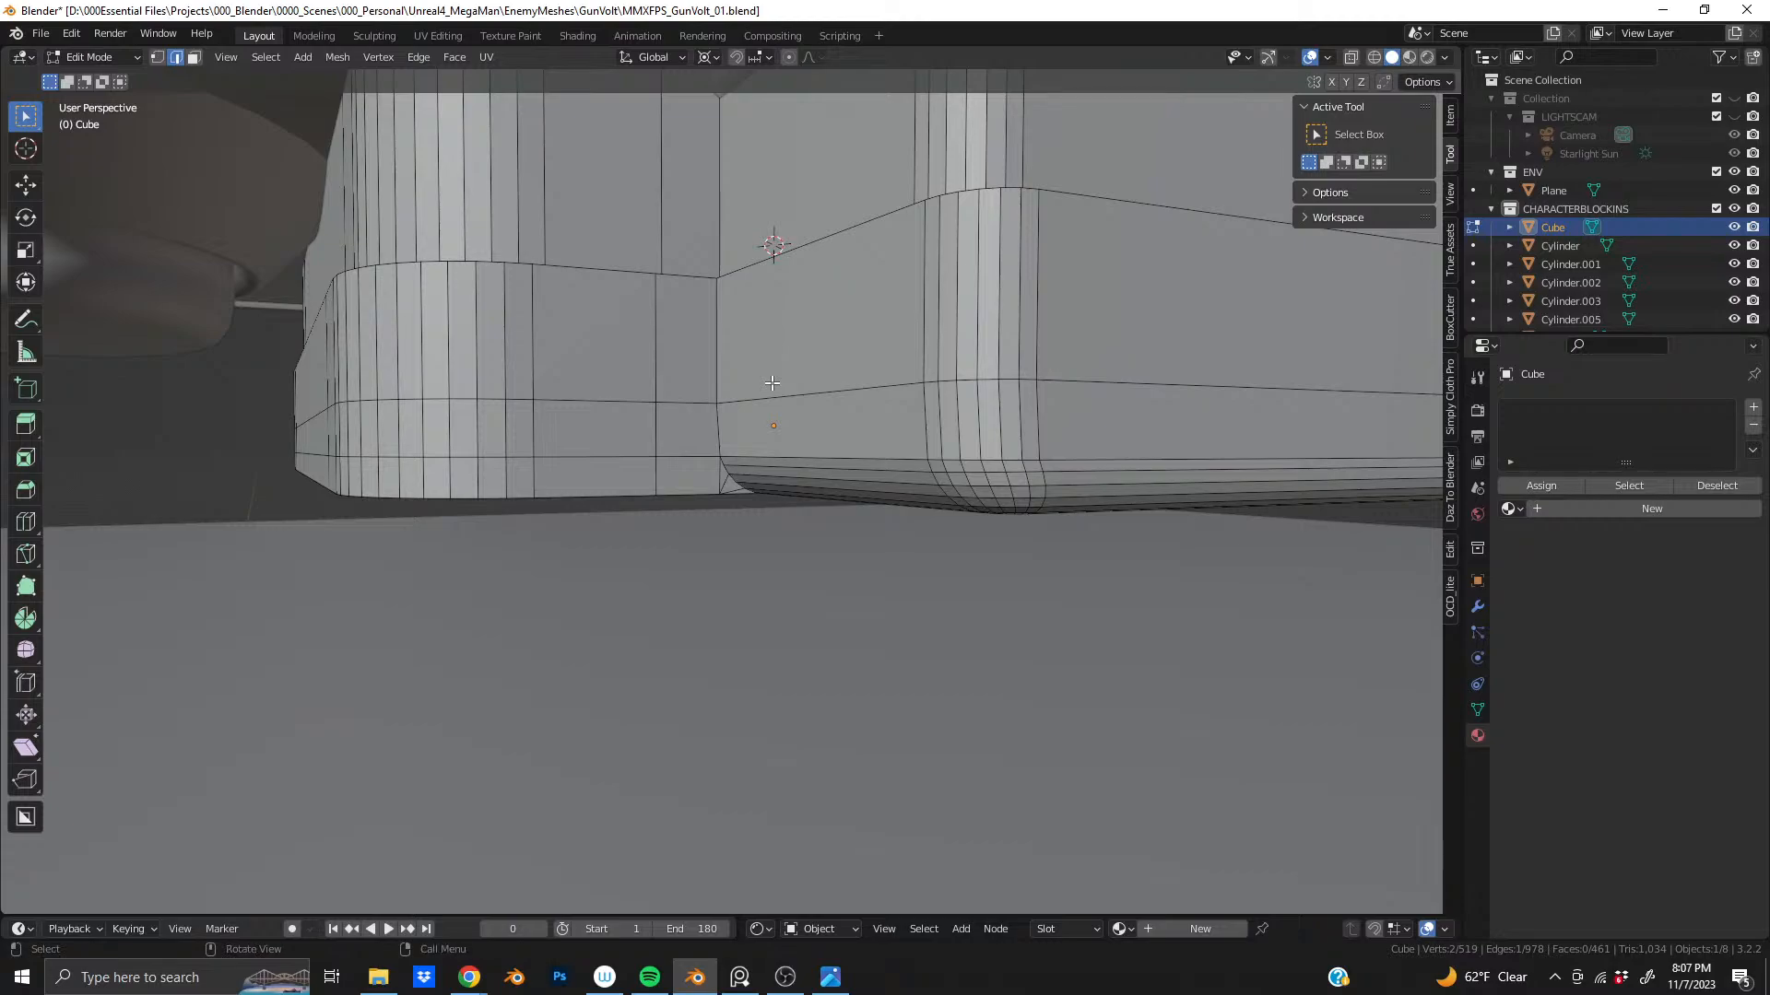
- Redo the undone Cube edits through the bevel along its bottom edges
key(ctrl+shift+z)
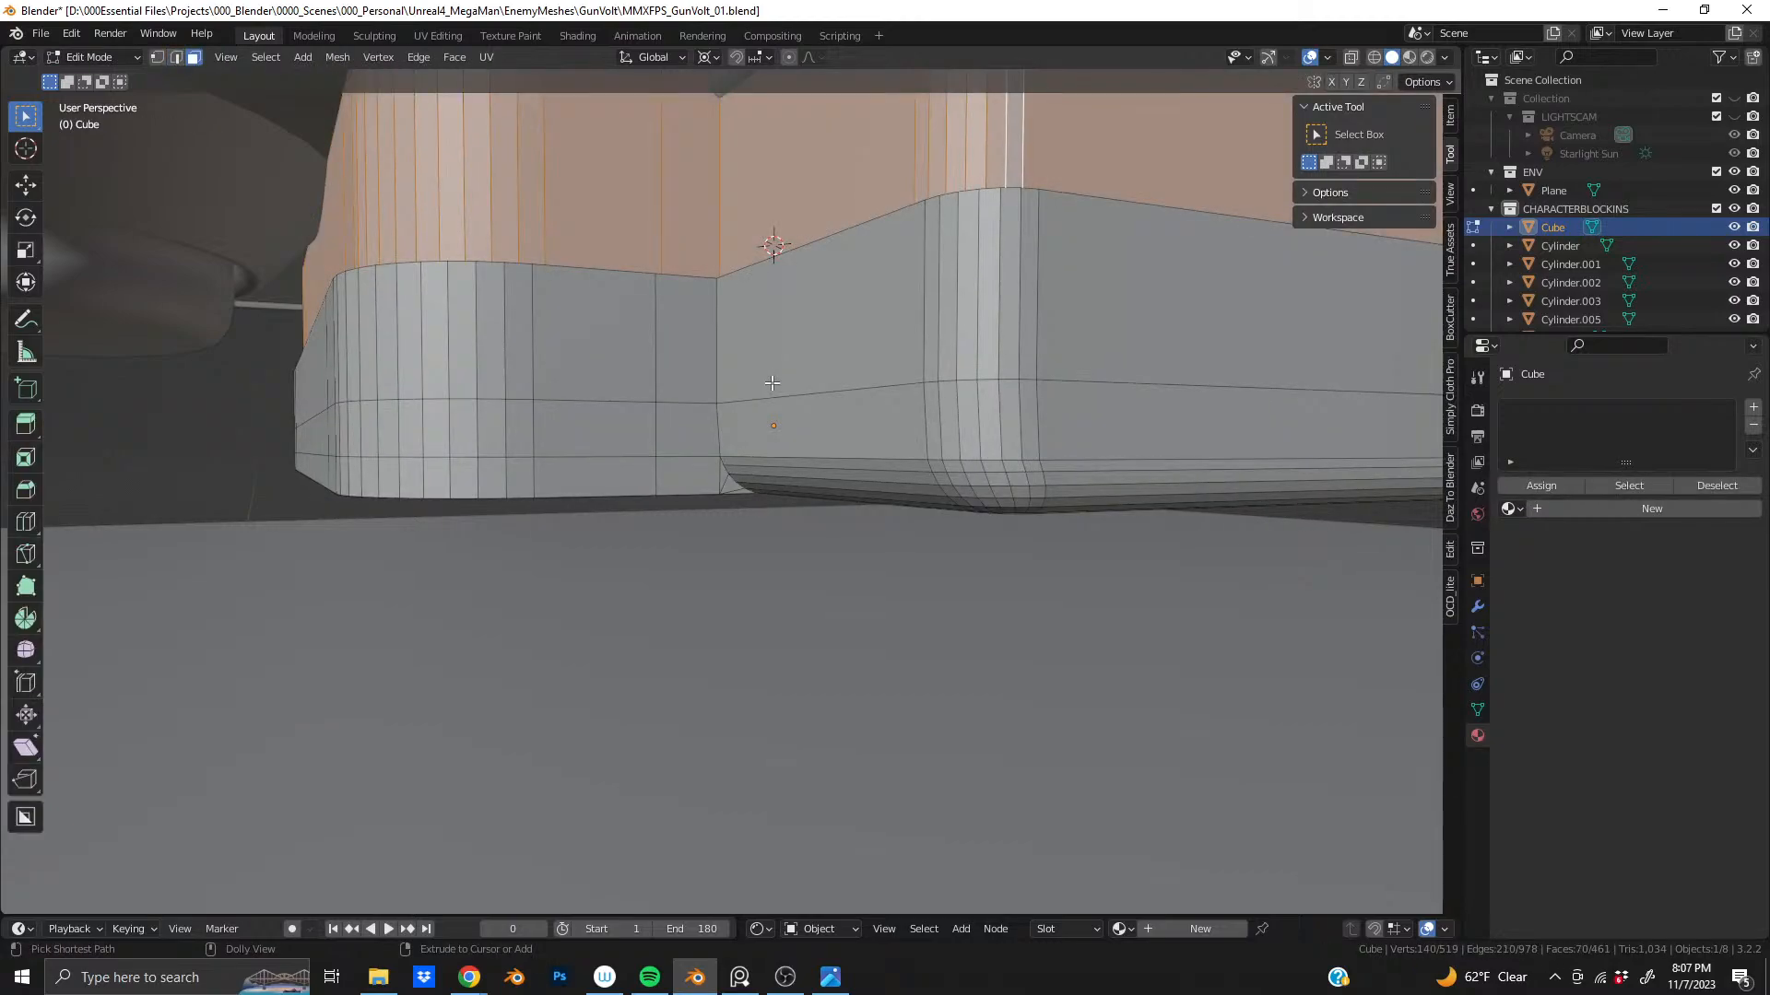
key(ctrl+shift+z)
key(ctrl+shift+z)
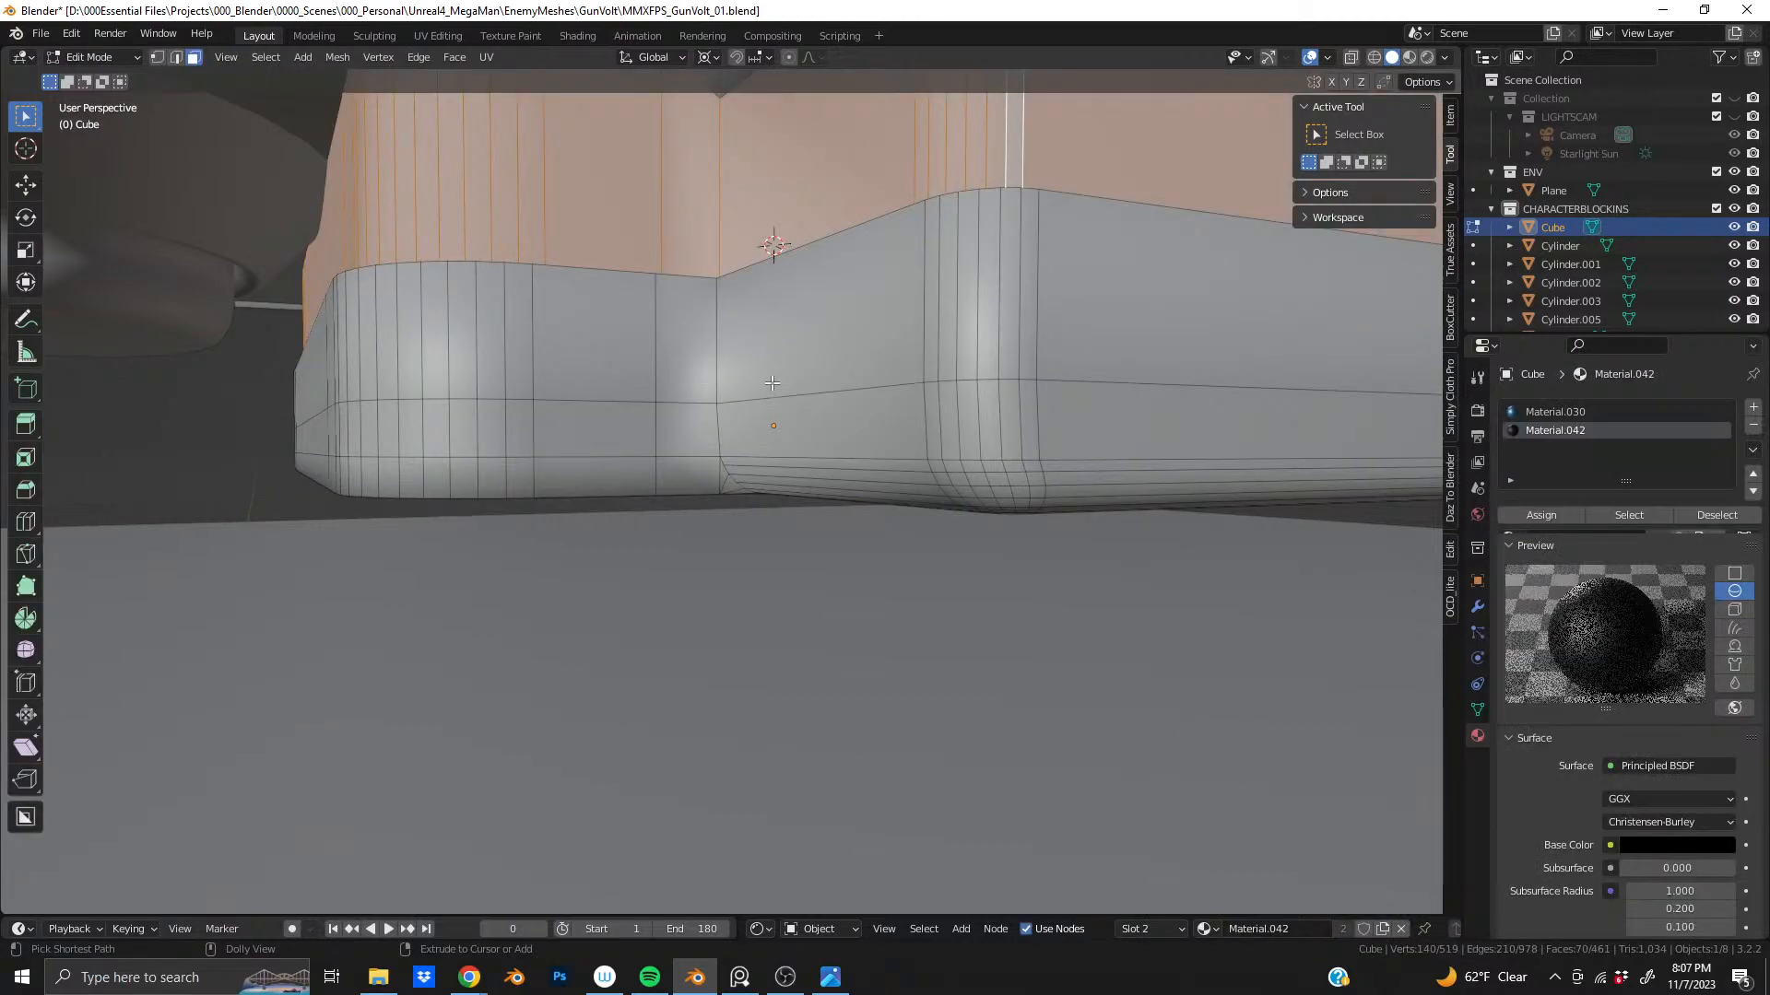
key(ctrl+shift+z)
key(ctrl+shift+z)
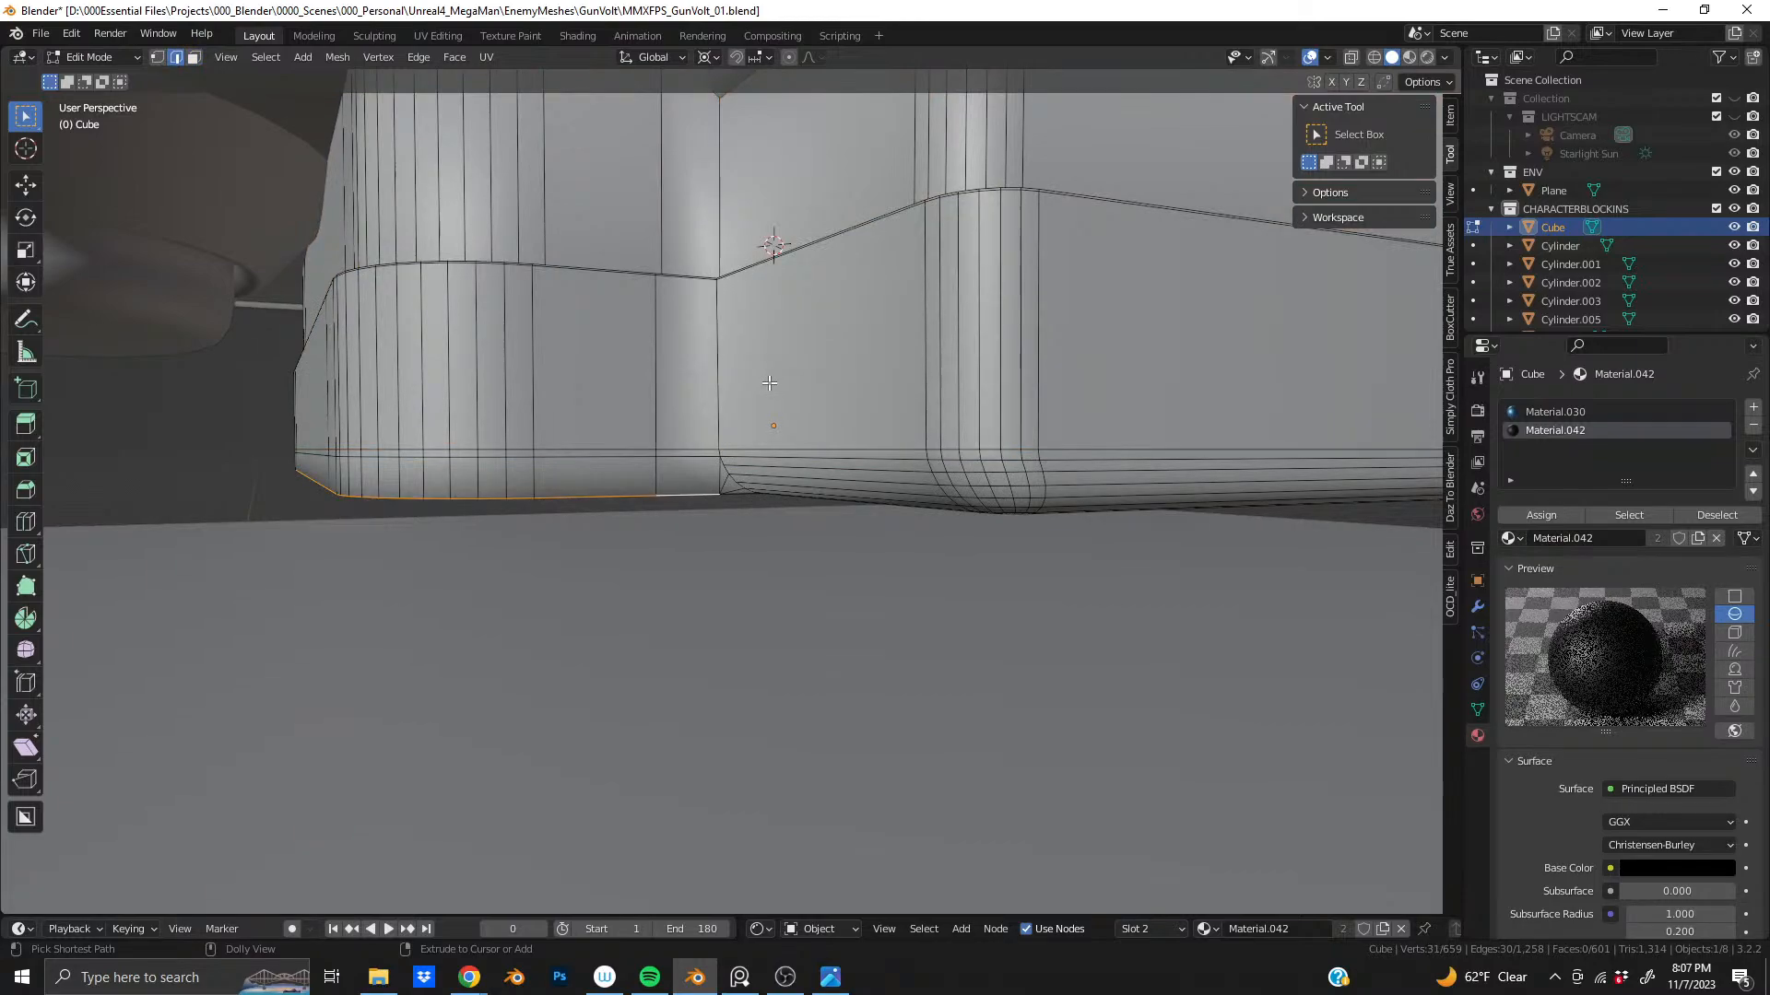
key(ctrl+shift+z)
key(ctrl+shift+z)
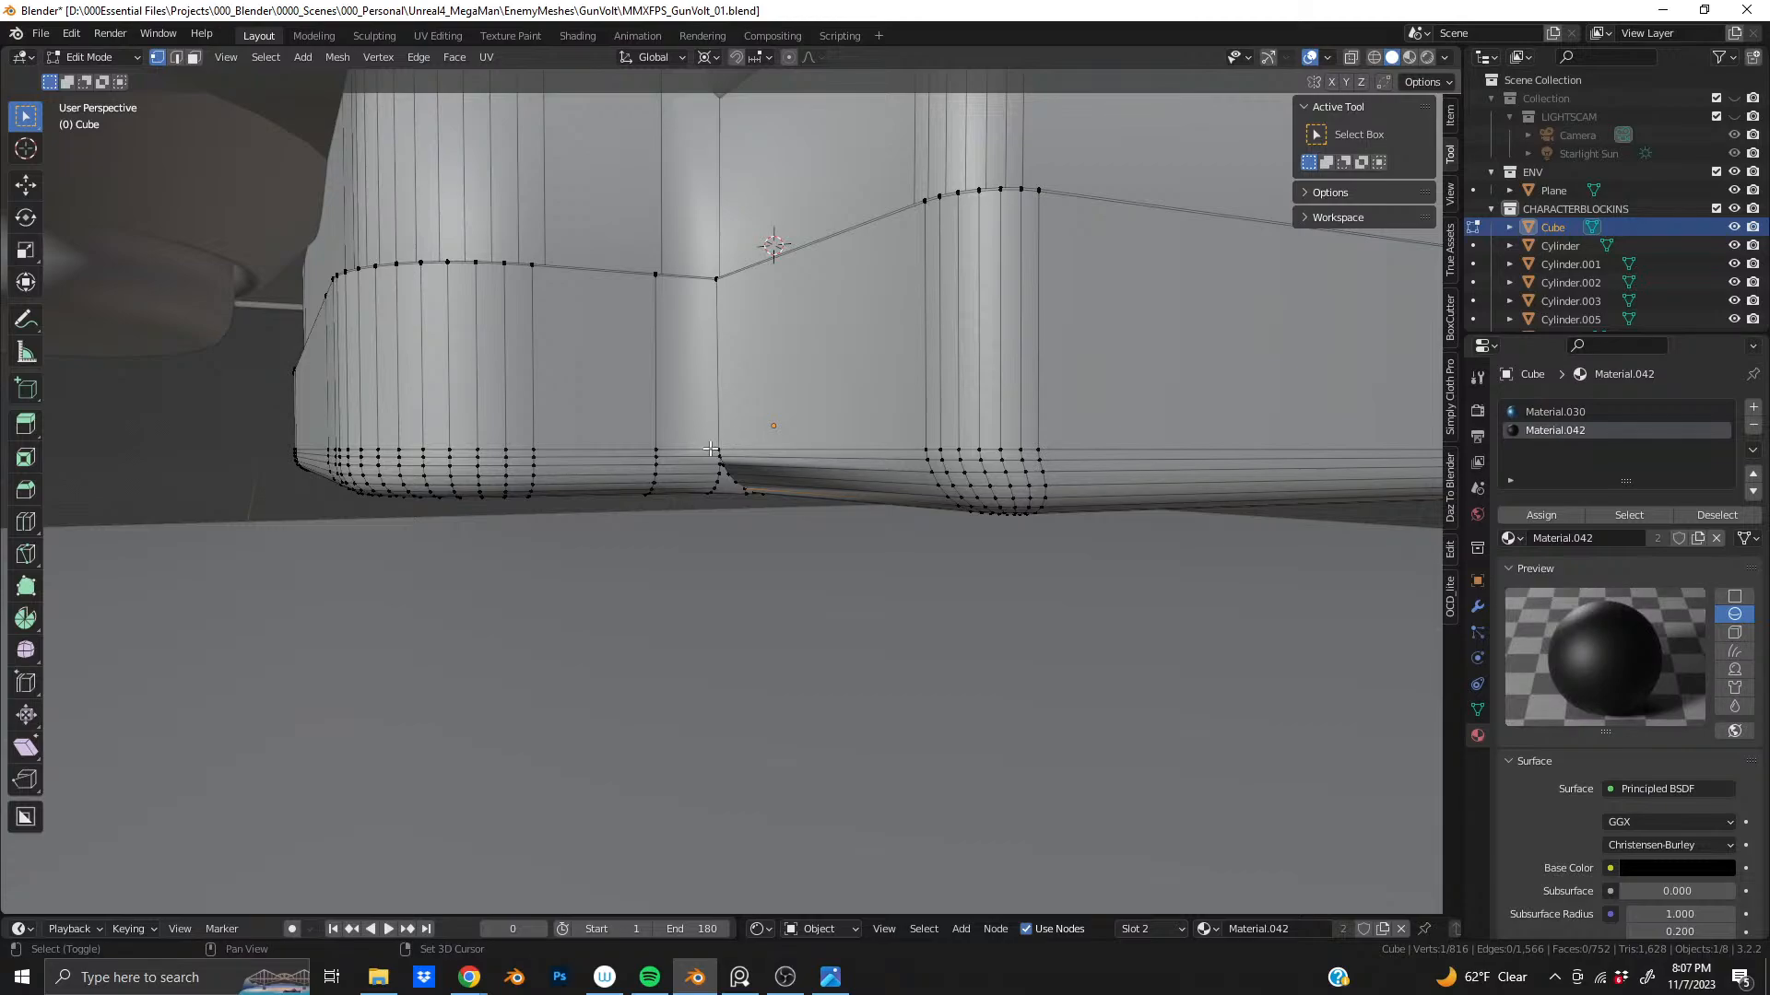
- Enable X-ray display for working on the vertices at the Cube's inner bottom corner
scroll(845, 407, up, 5)
shift+middle_drag(729, 444, 783, 477)
scroll(802, 401, up, 3)
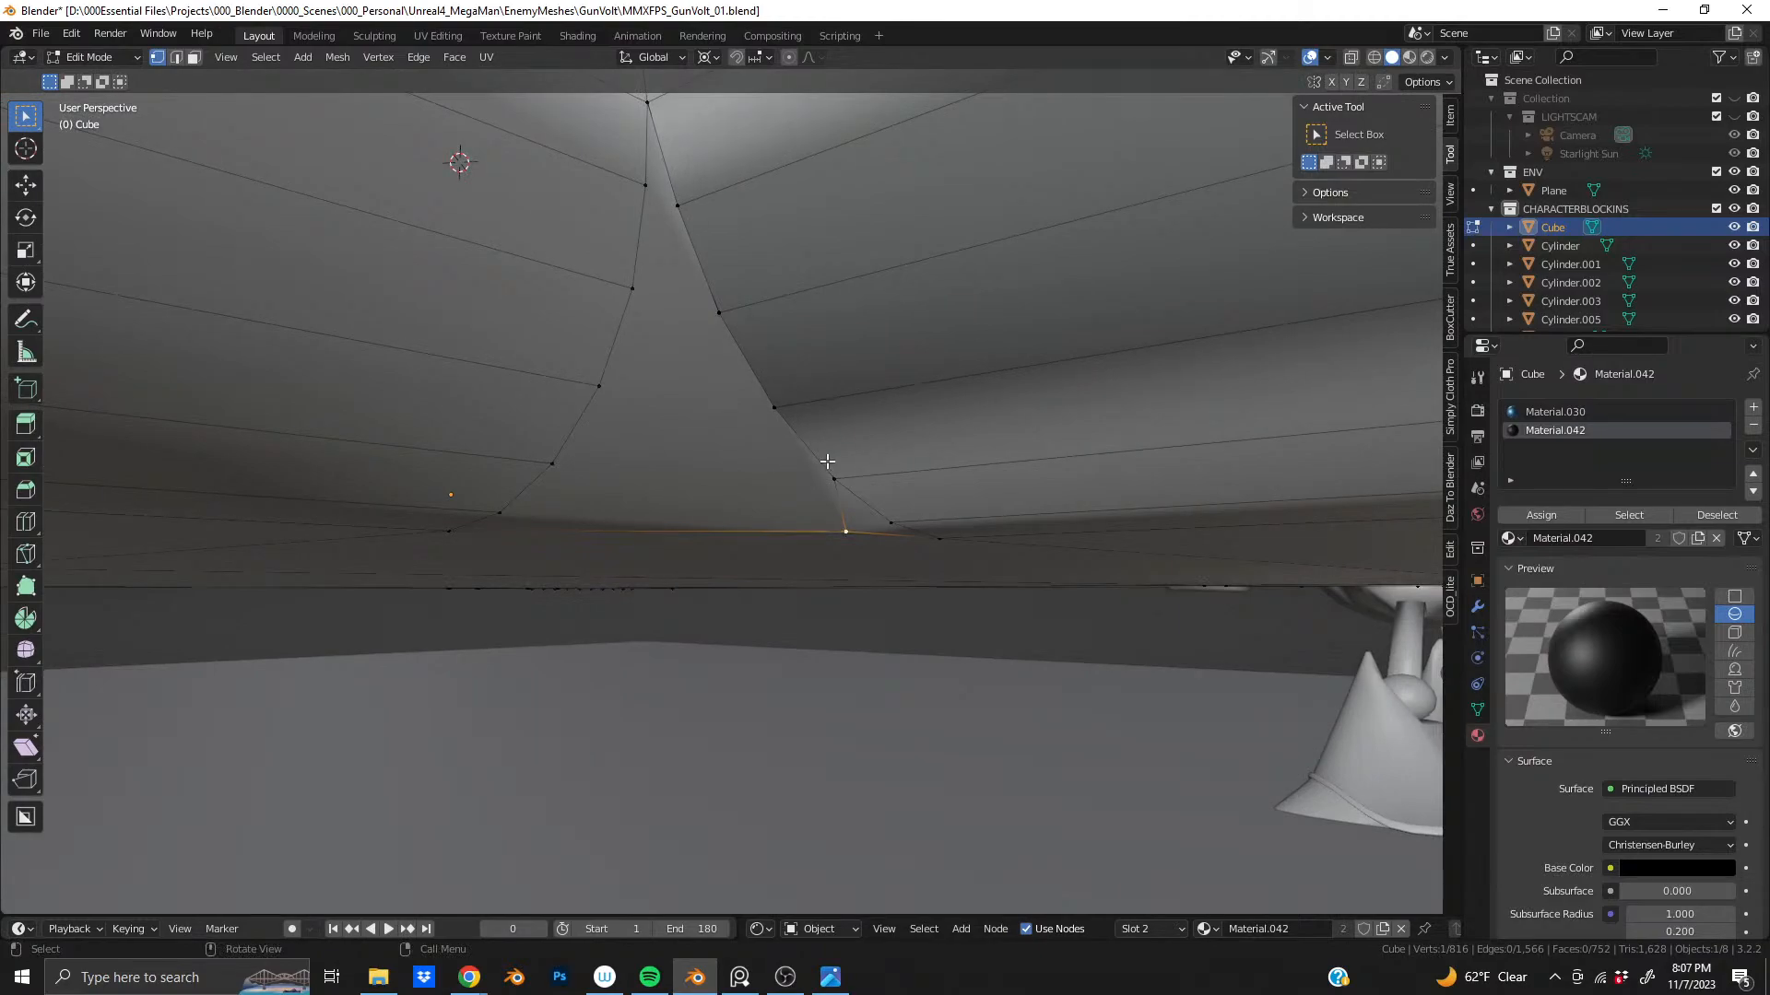
click(1350, 57)
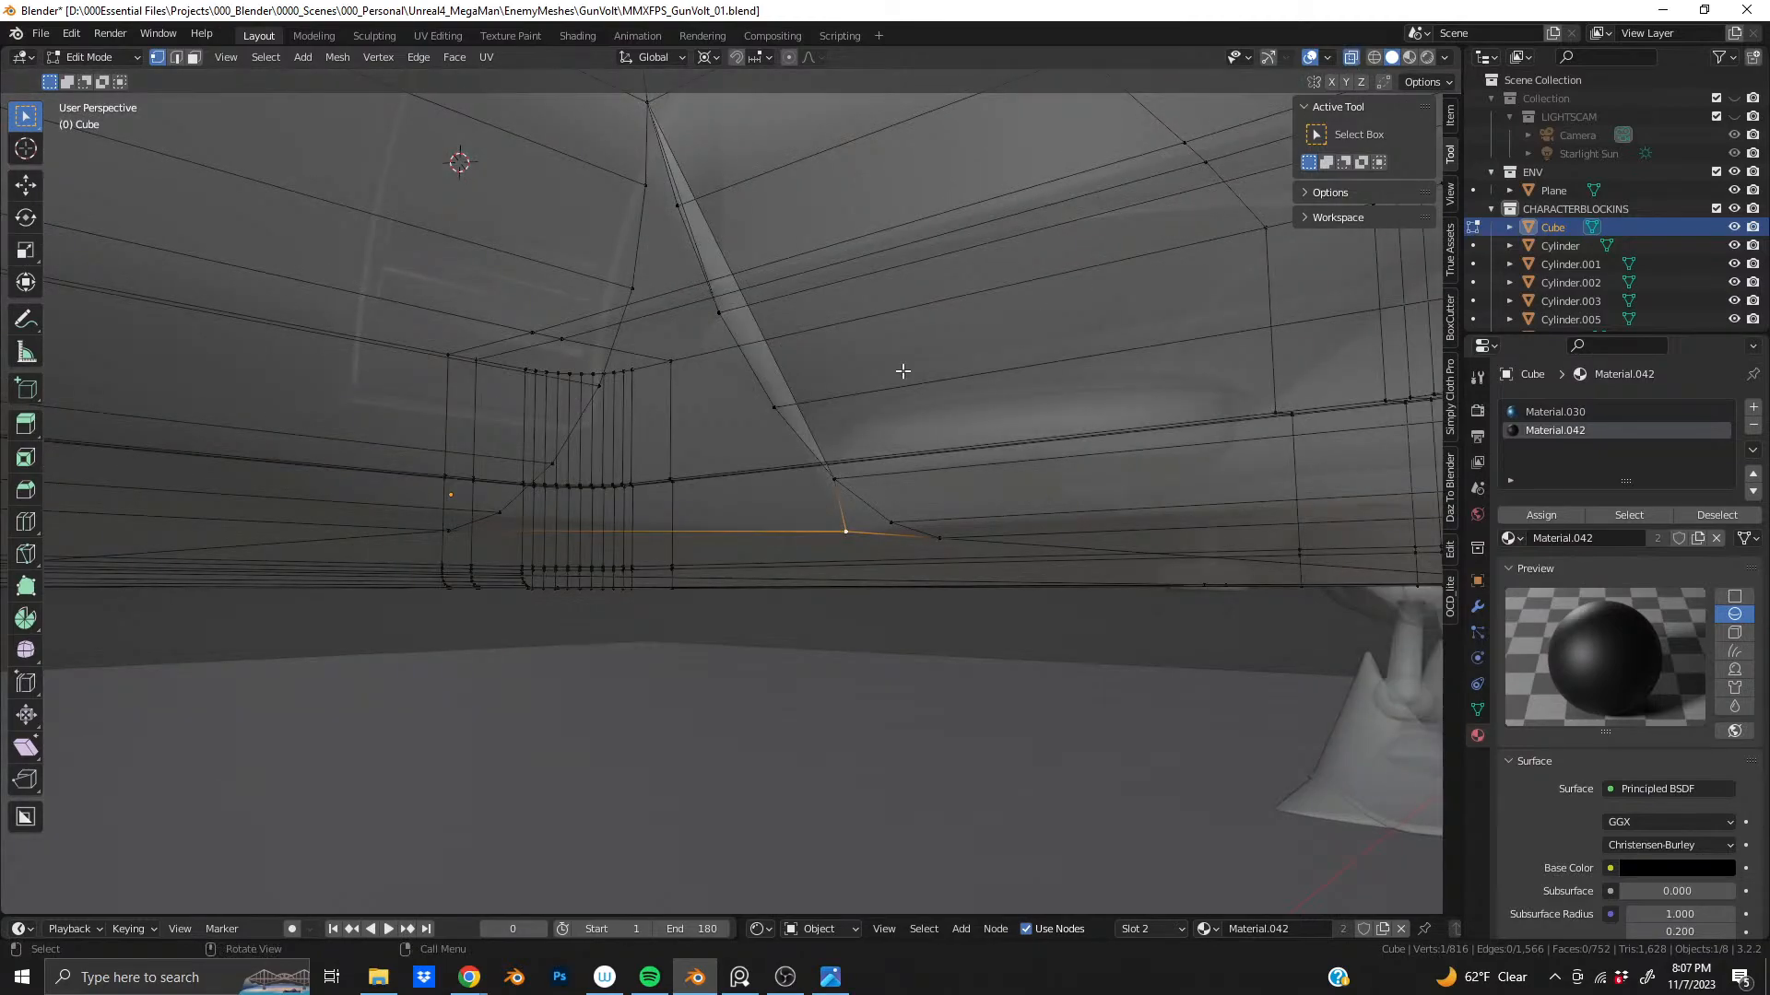
middle_drag(904, 371, 662, 510)
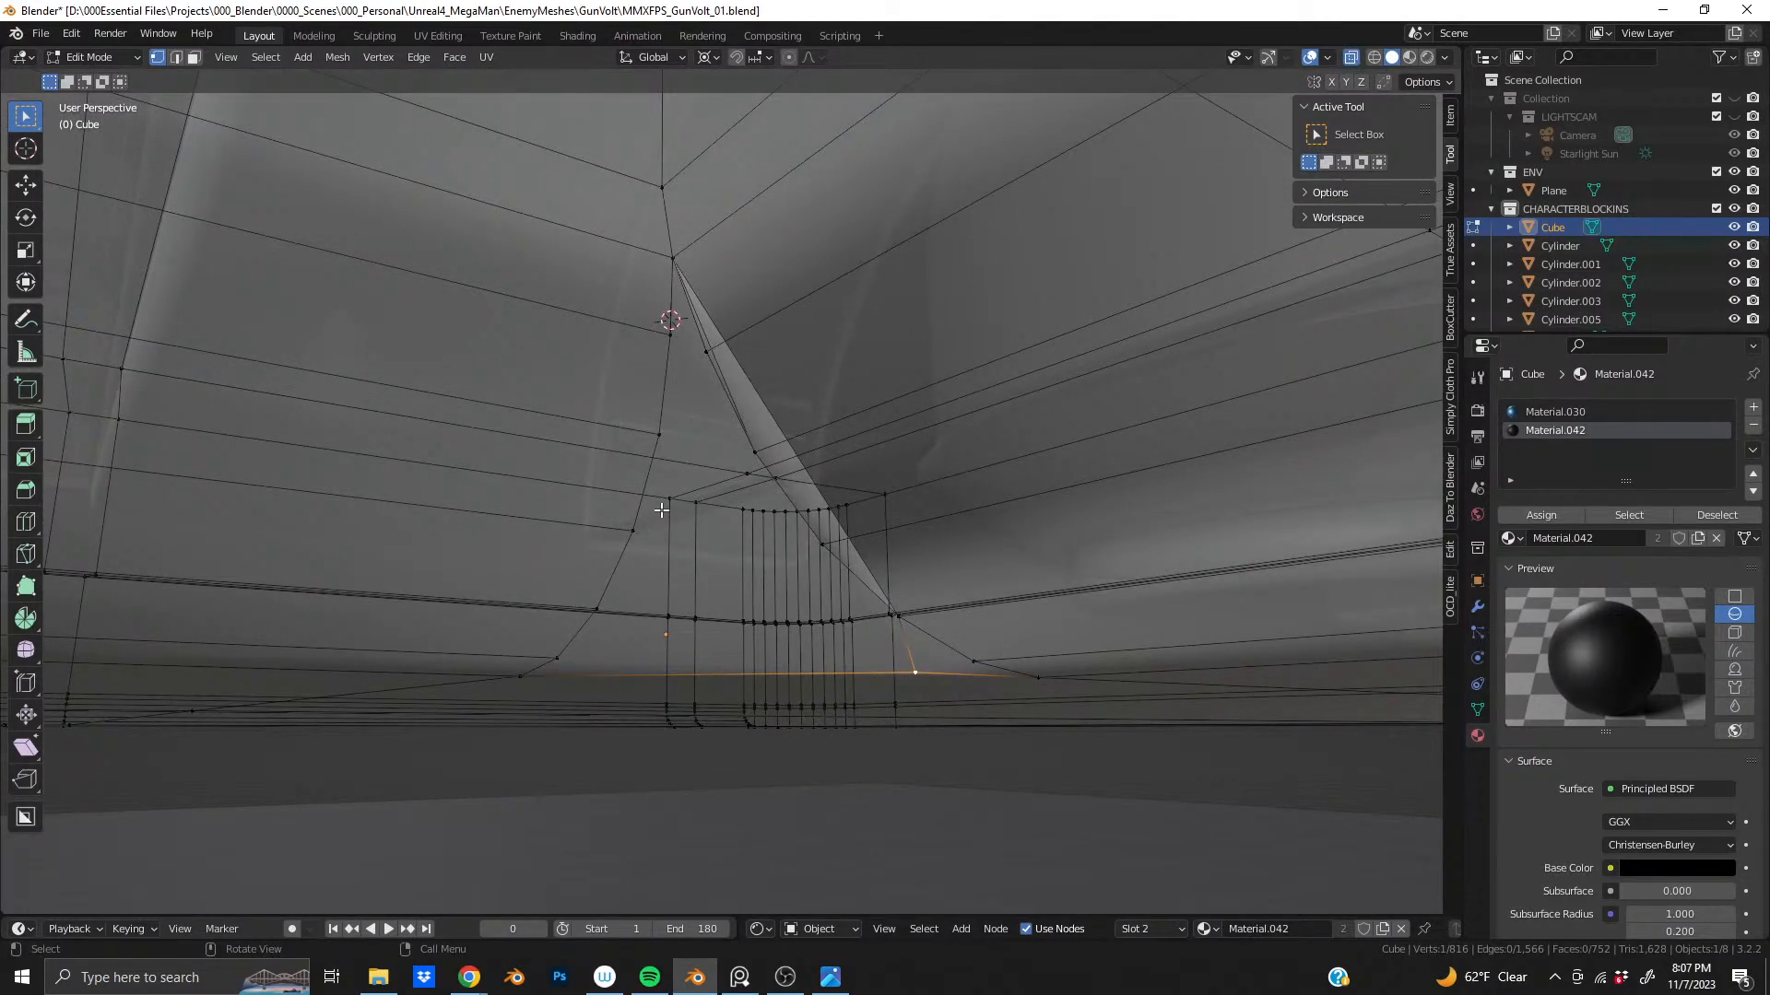
- Connect the upper three pairs of facing vertices across the inner corner's open face
shift+click(706, 351)
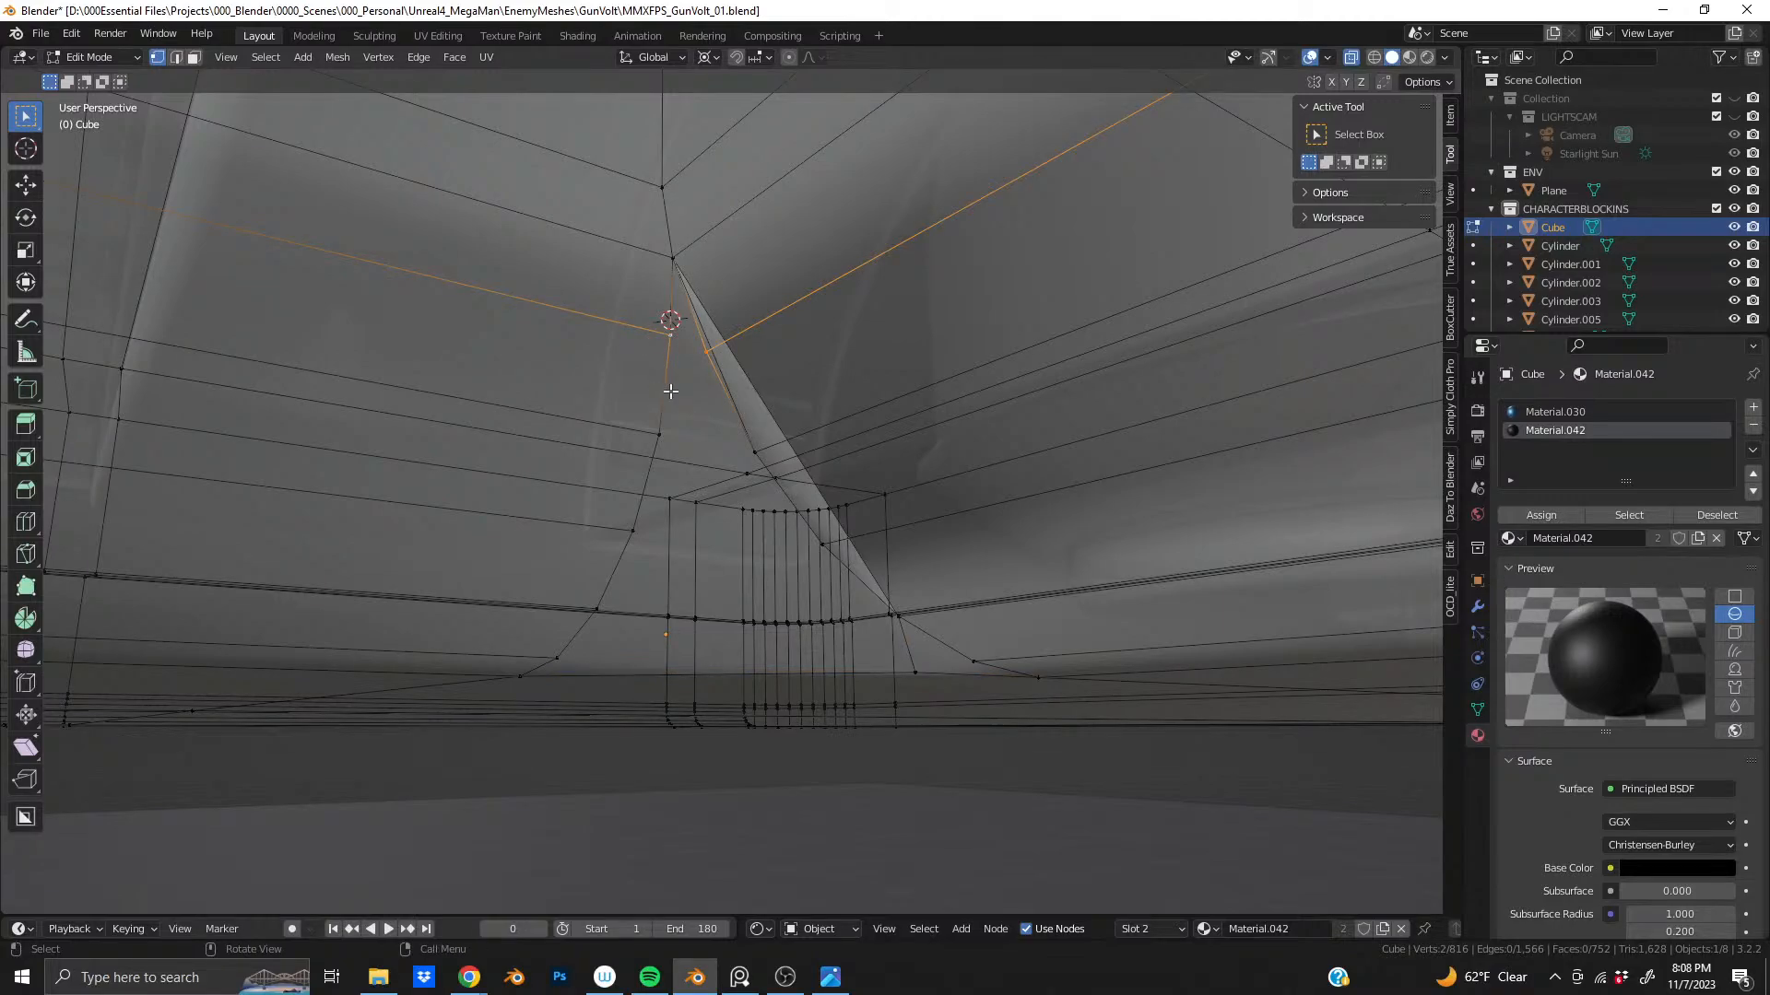
key(j)
key(j)
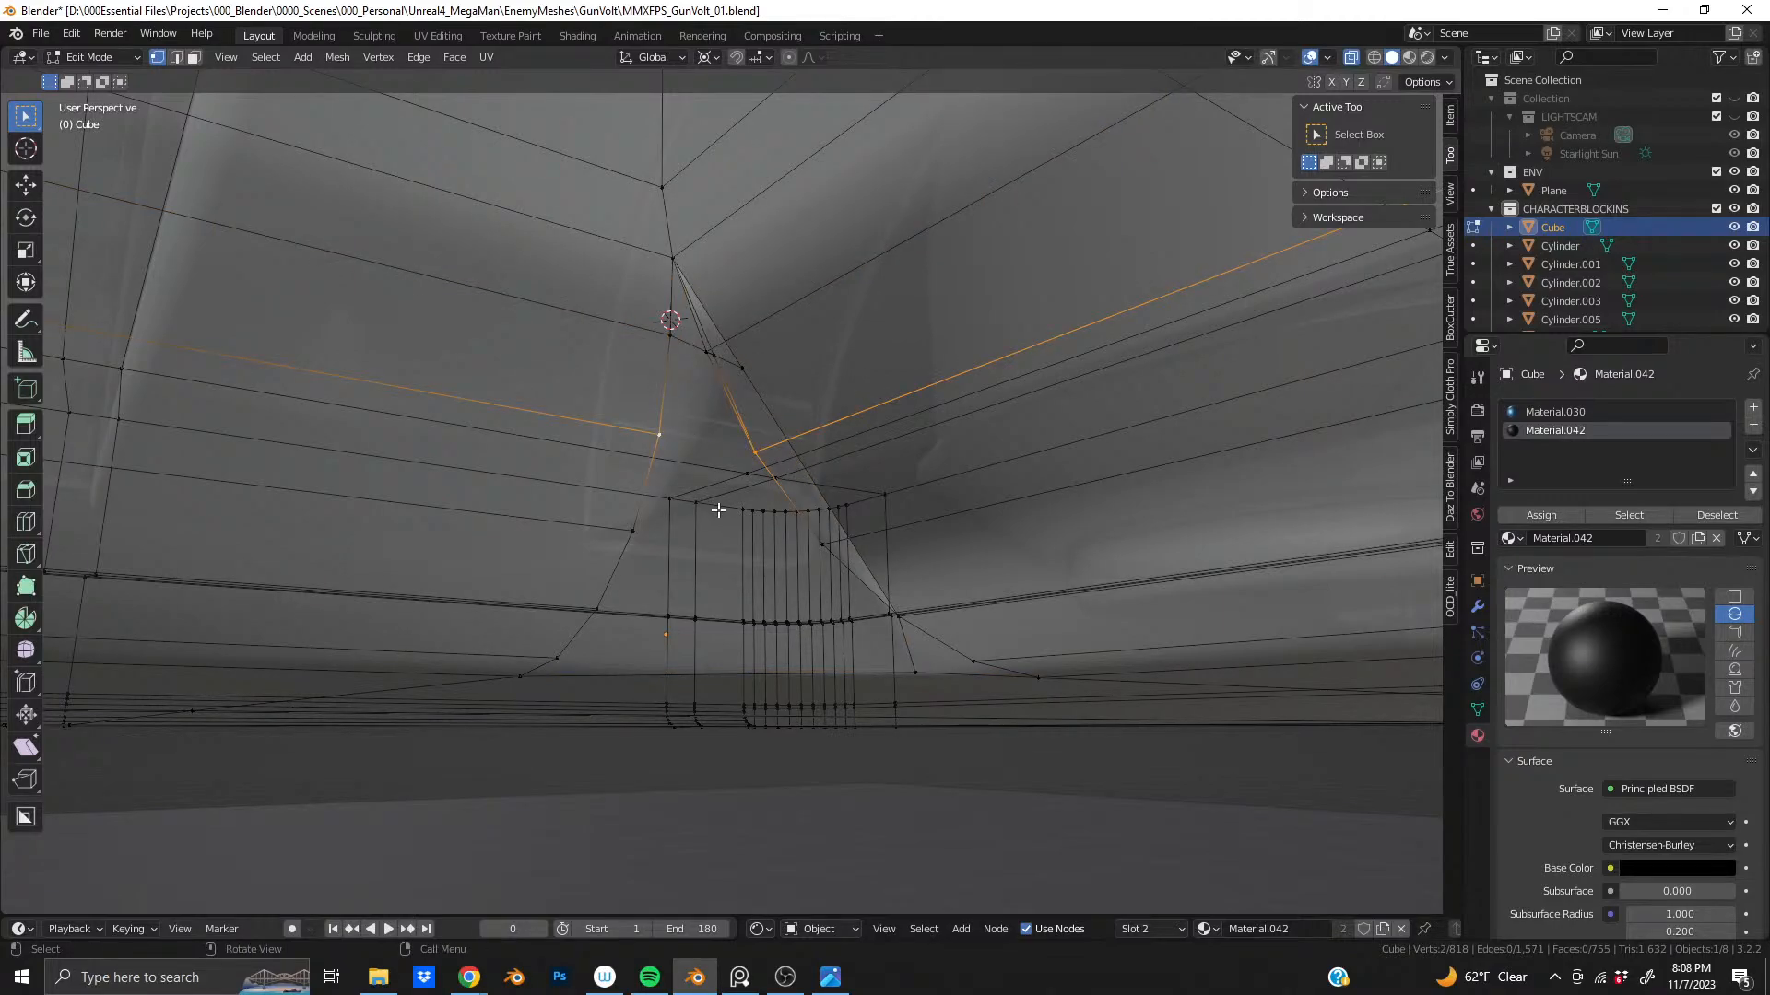
click(627, 531)
shift+click(828, 545)
middle_drag(830, 544, 710, 519)
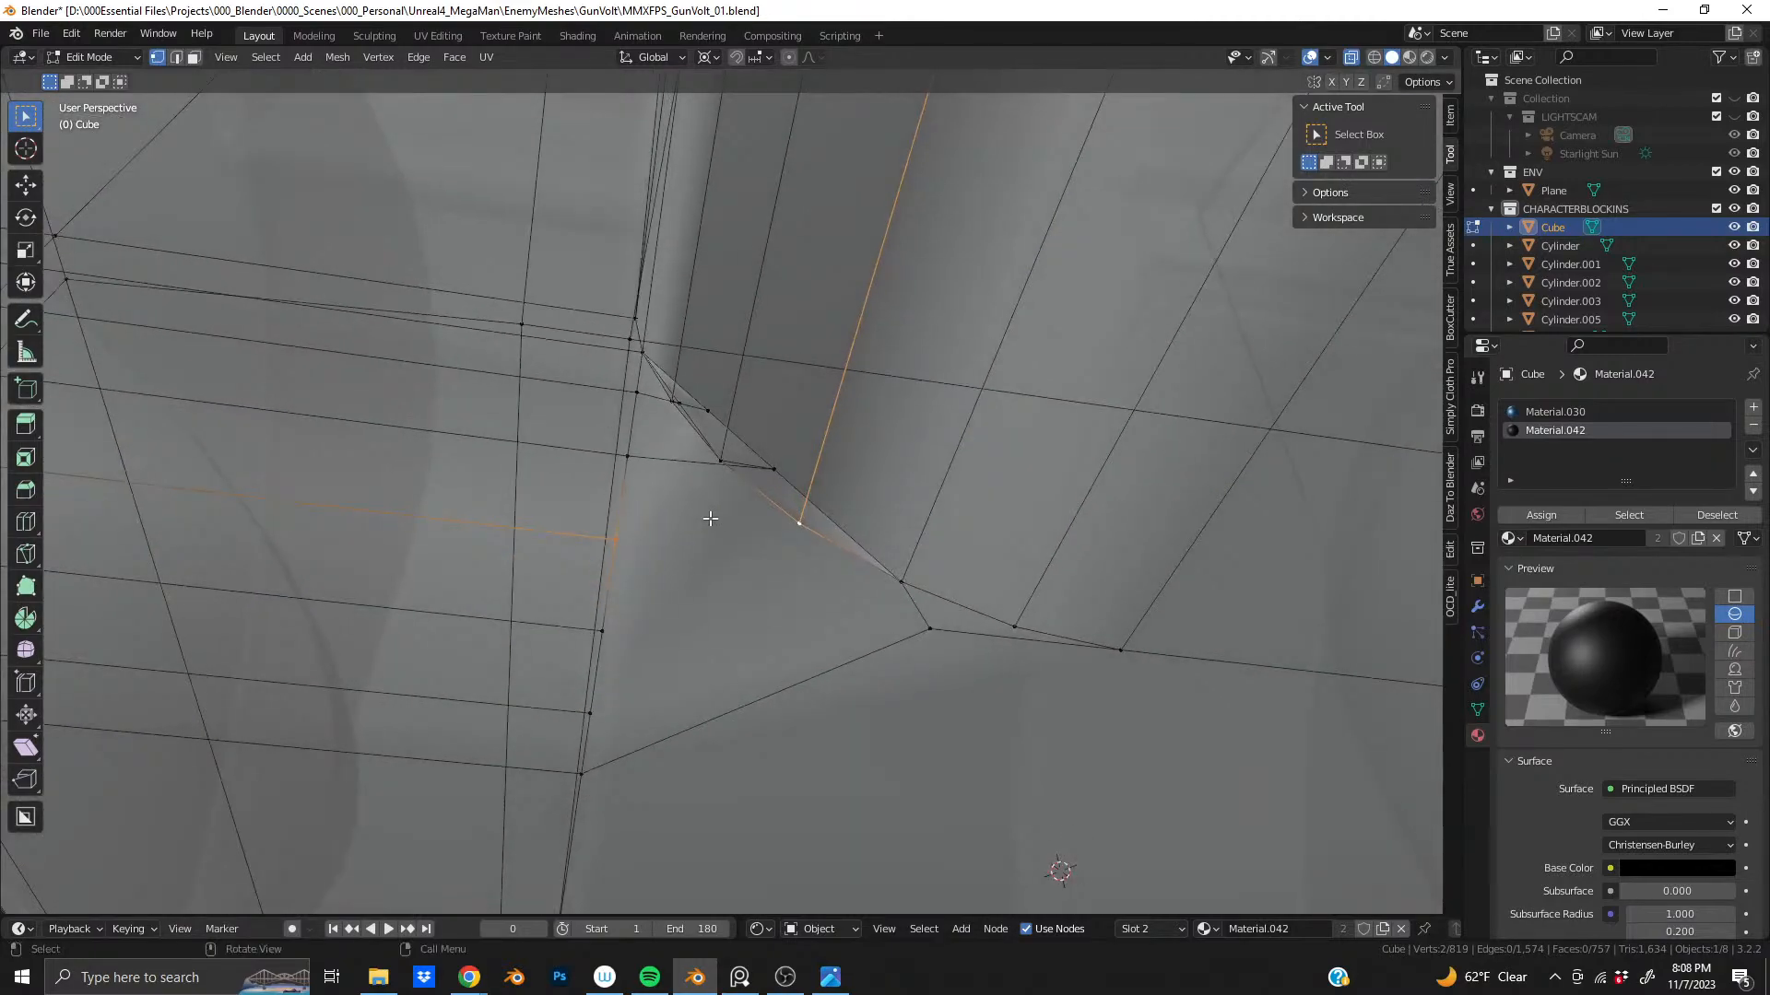
key(j)
- Connect the corner's single tip vertex to two vertices on the opposite bevelled edge
click(929, 630)
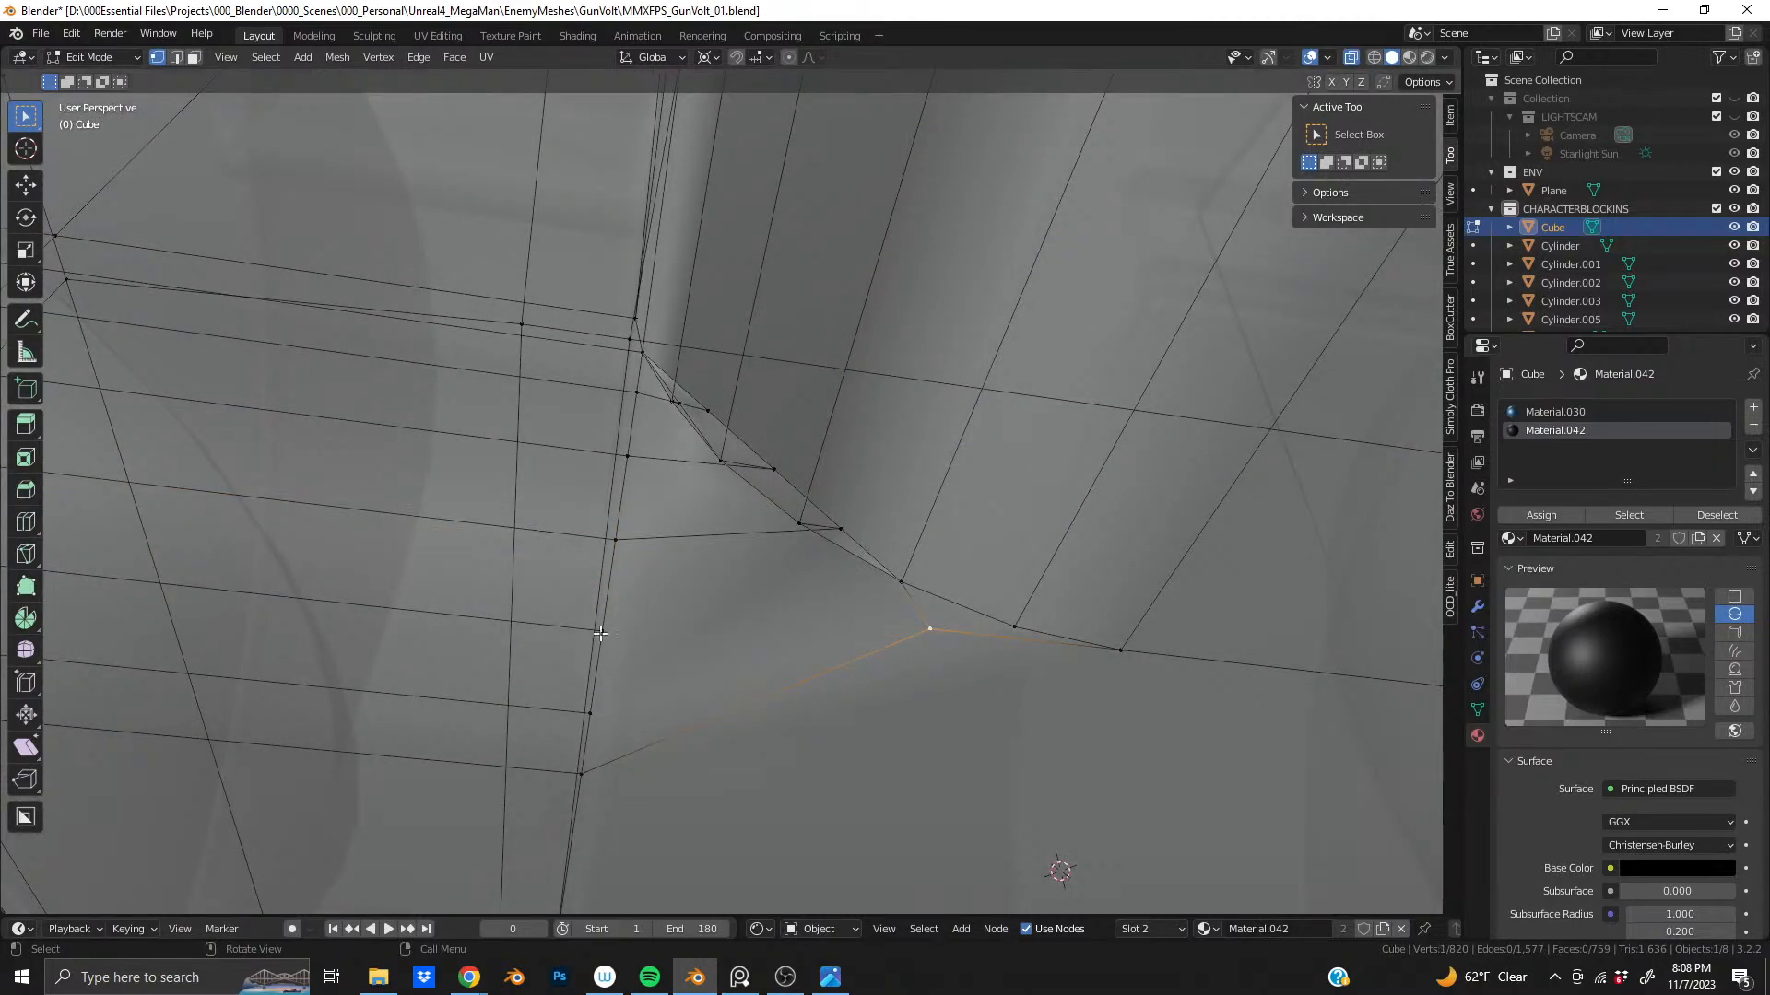
shift+click(602, 632)
key(j)
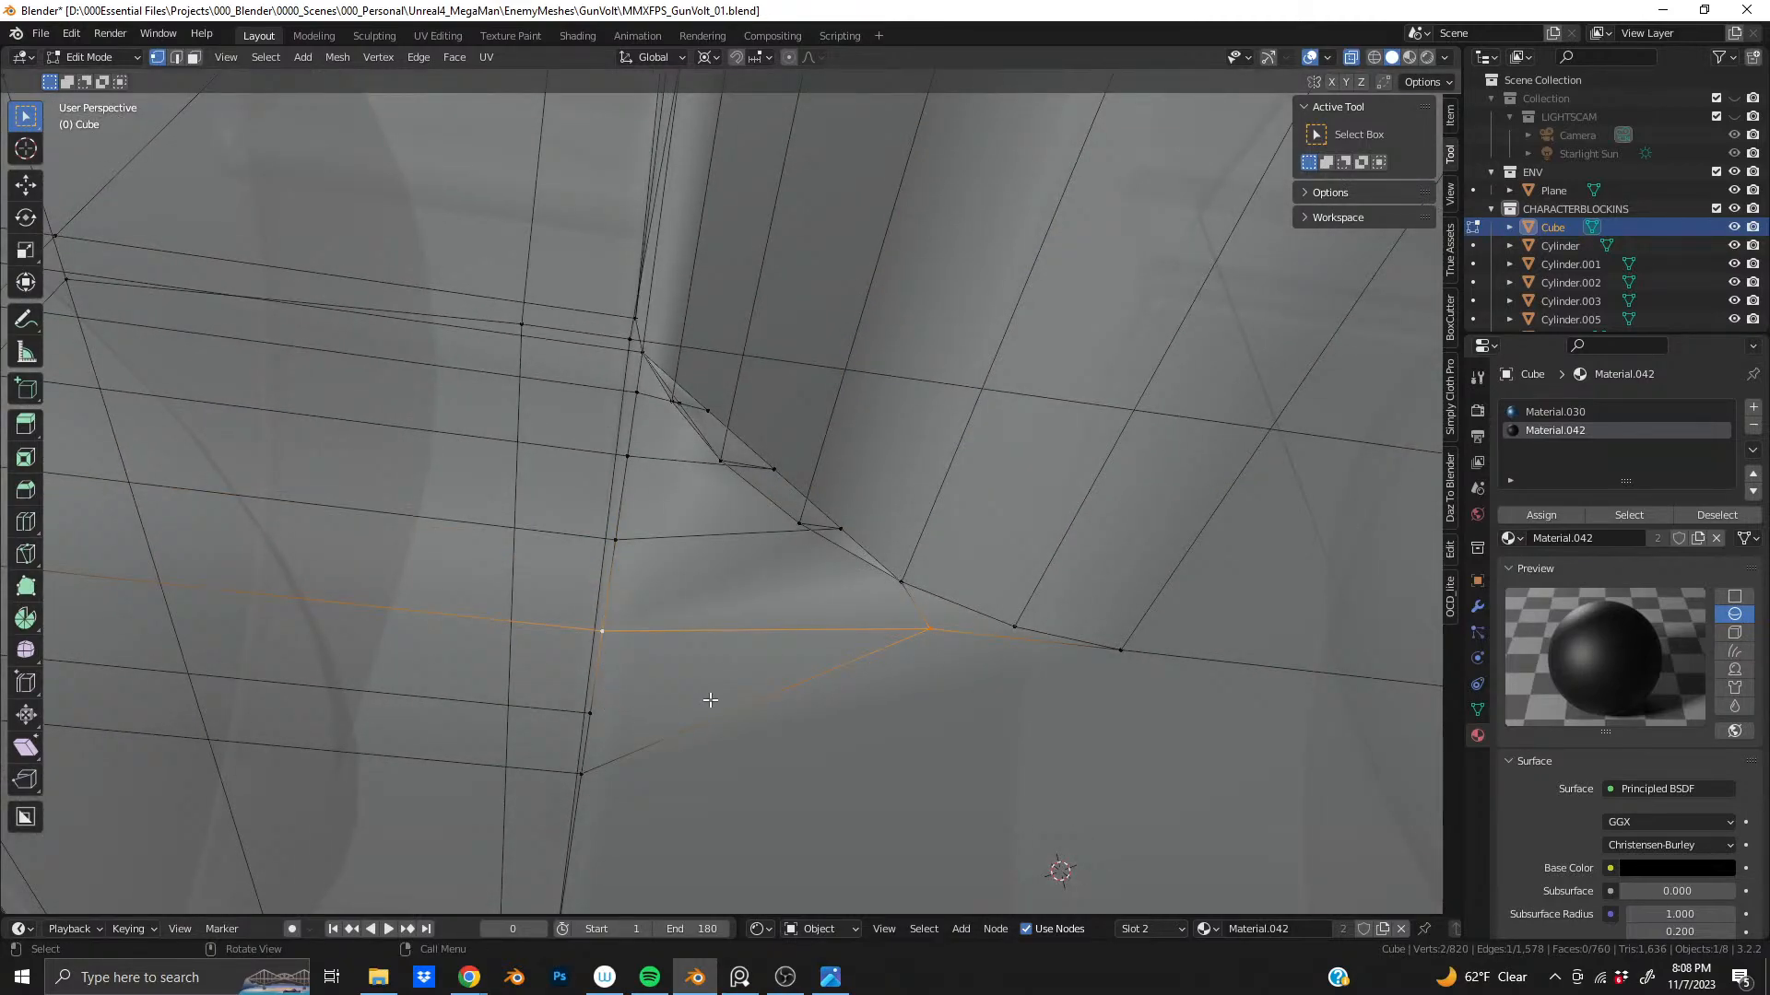
click(590, 713)
shift+click(929, 629)
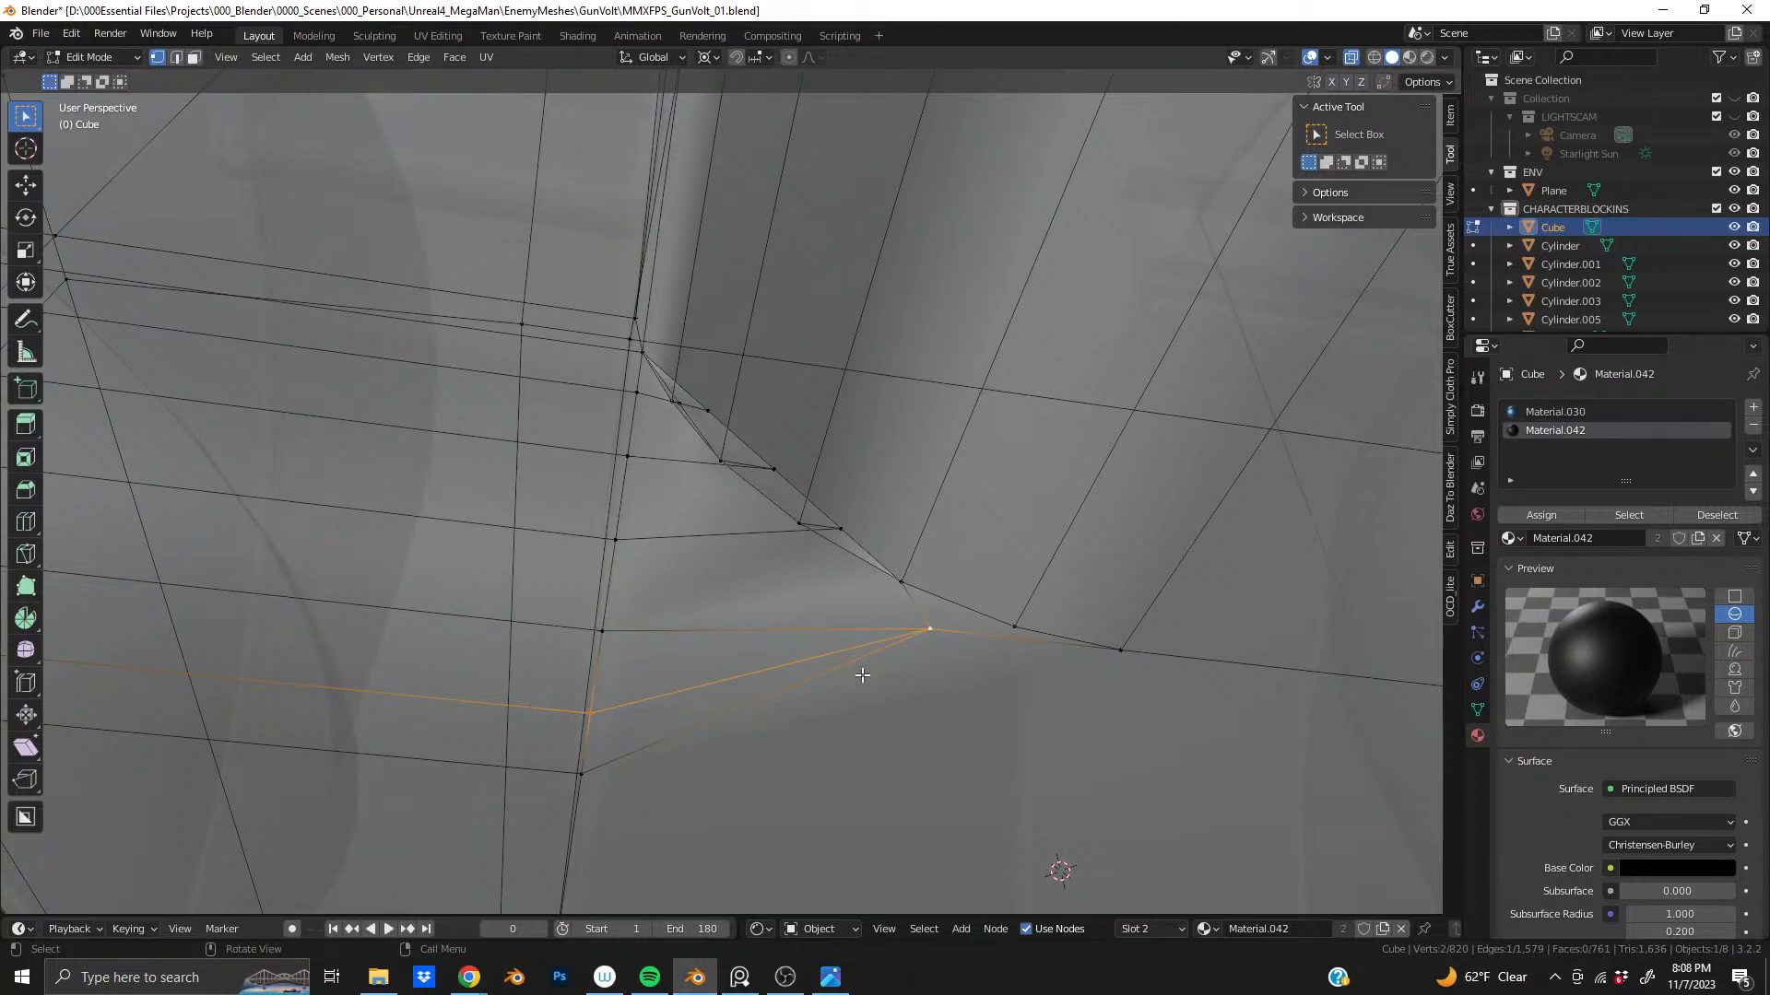
- Dissolve the tip vertex at the underside of the inner corner
click(933, 632)
key(x)
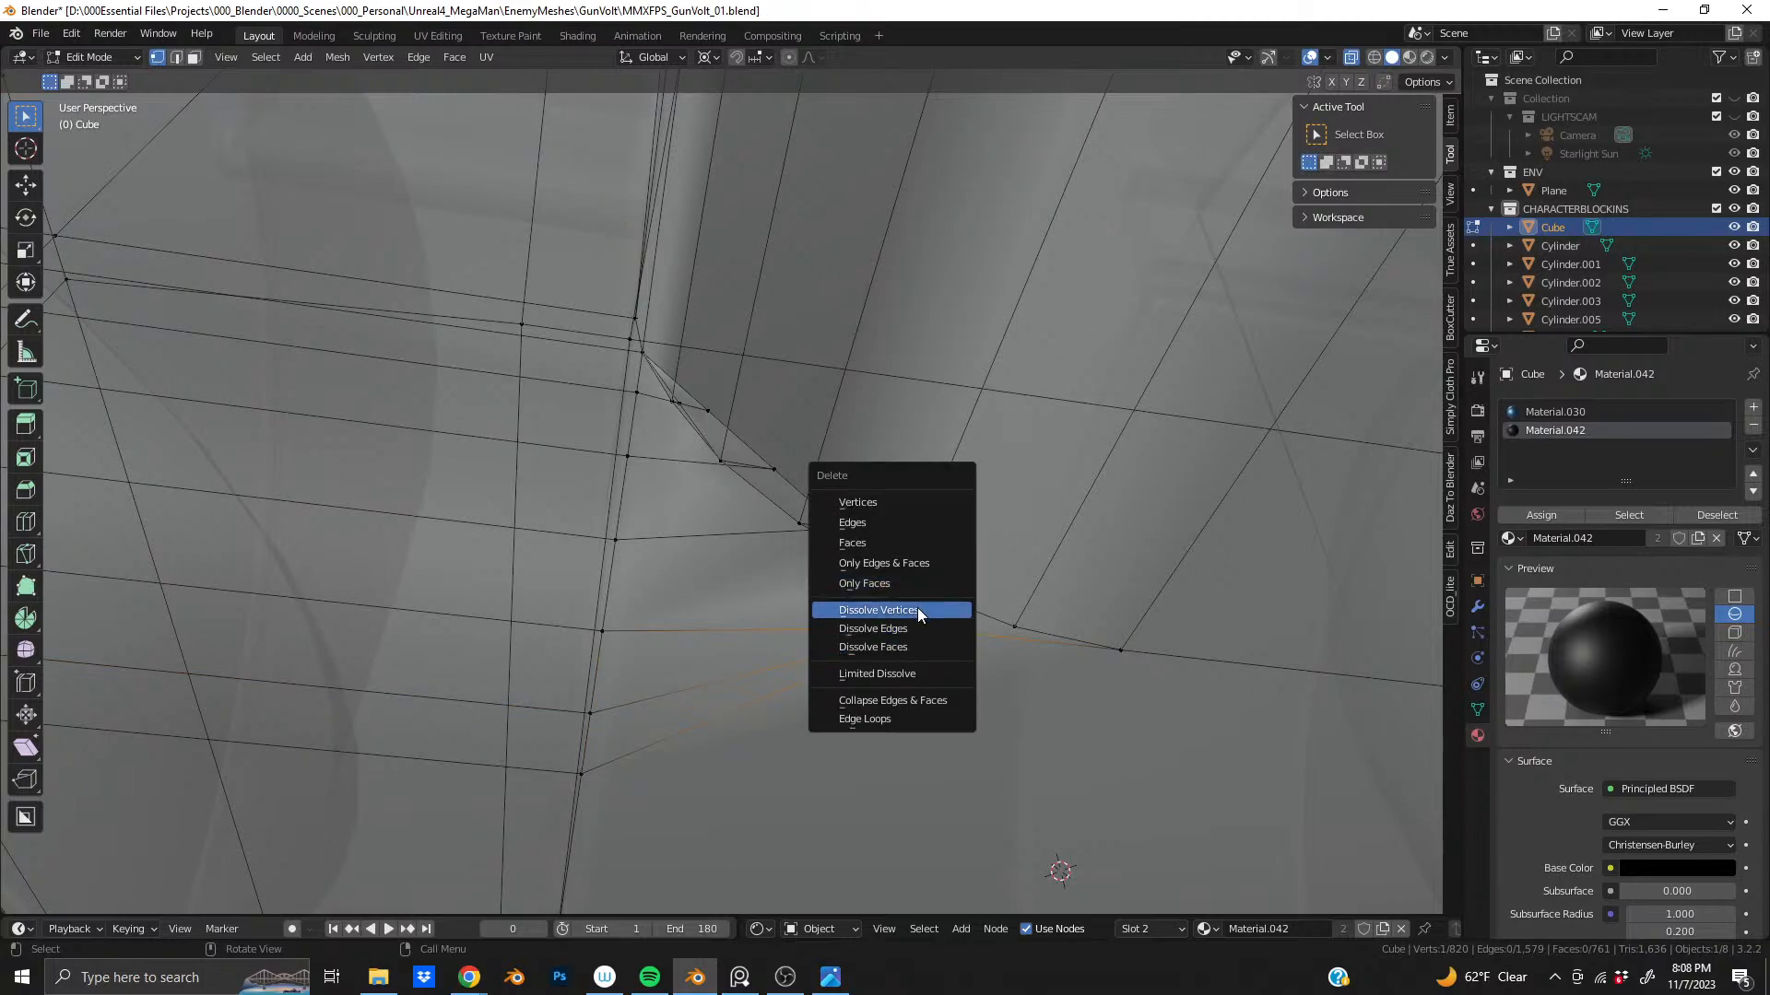
click(916, 609)
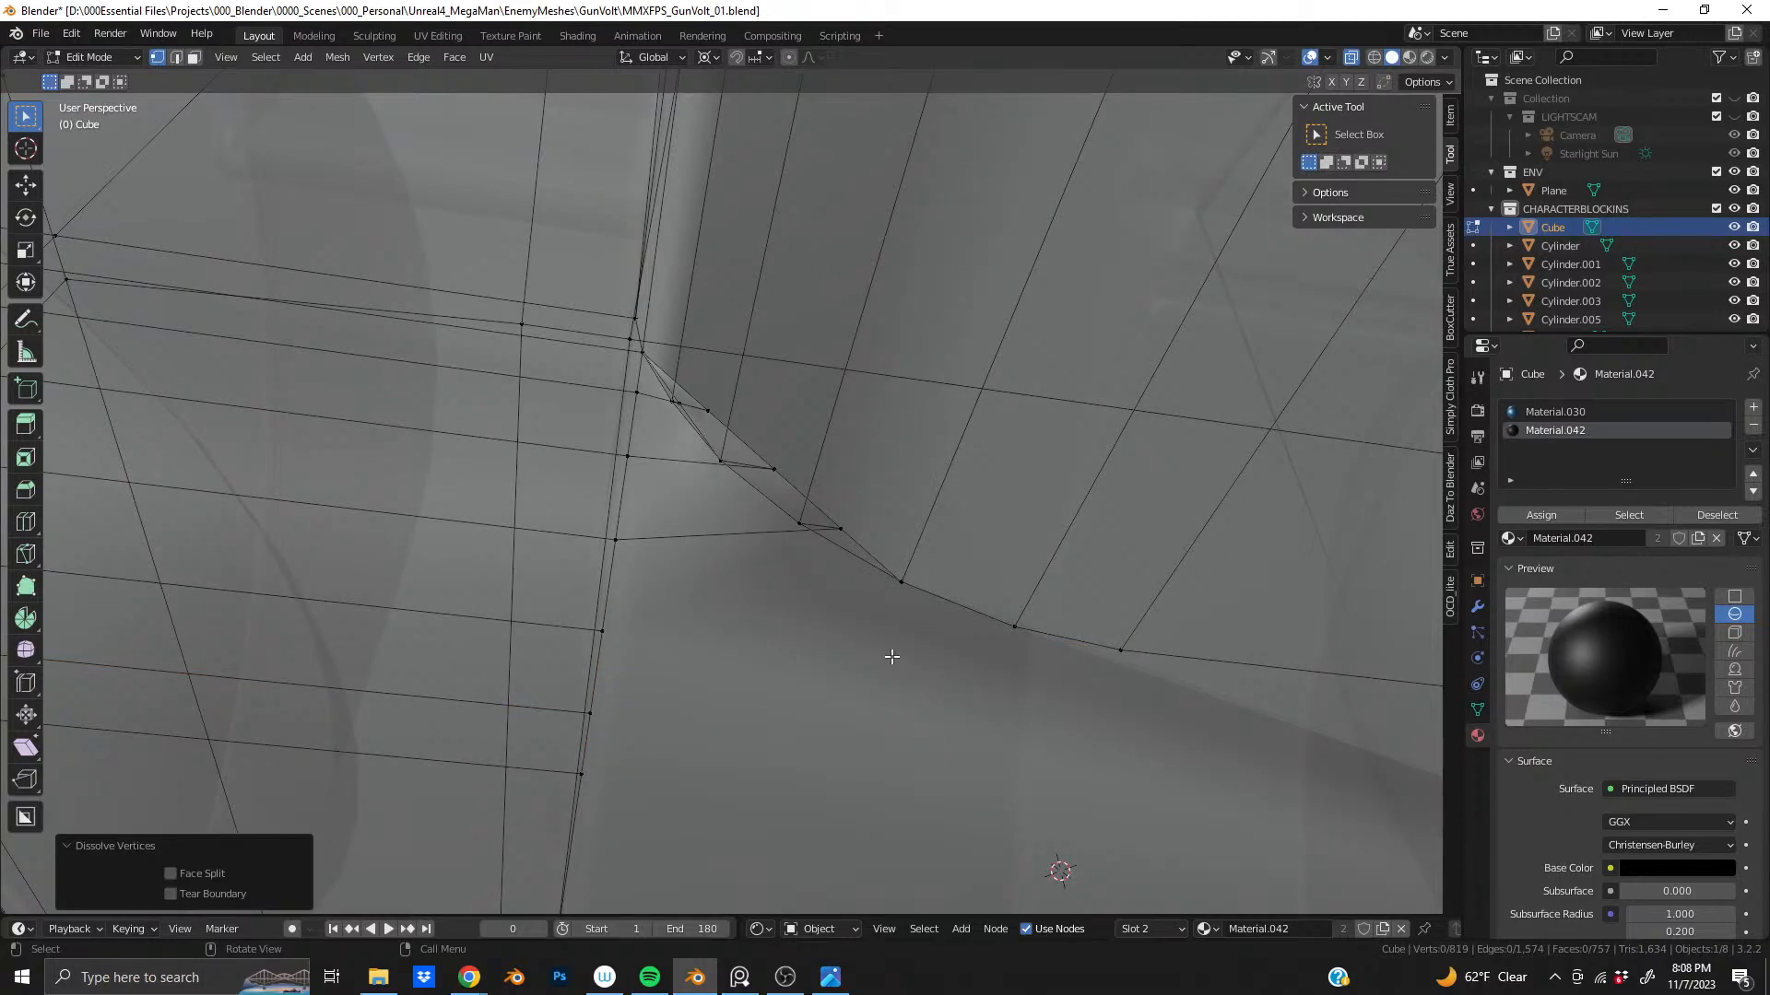
- Connect the lowest three pairs of facing vertices between the two bevels at the inner corner
middle_drag(888, 652, 565, 632)
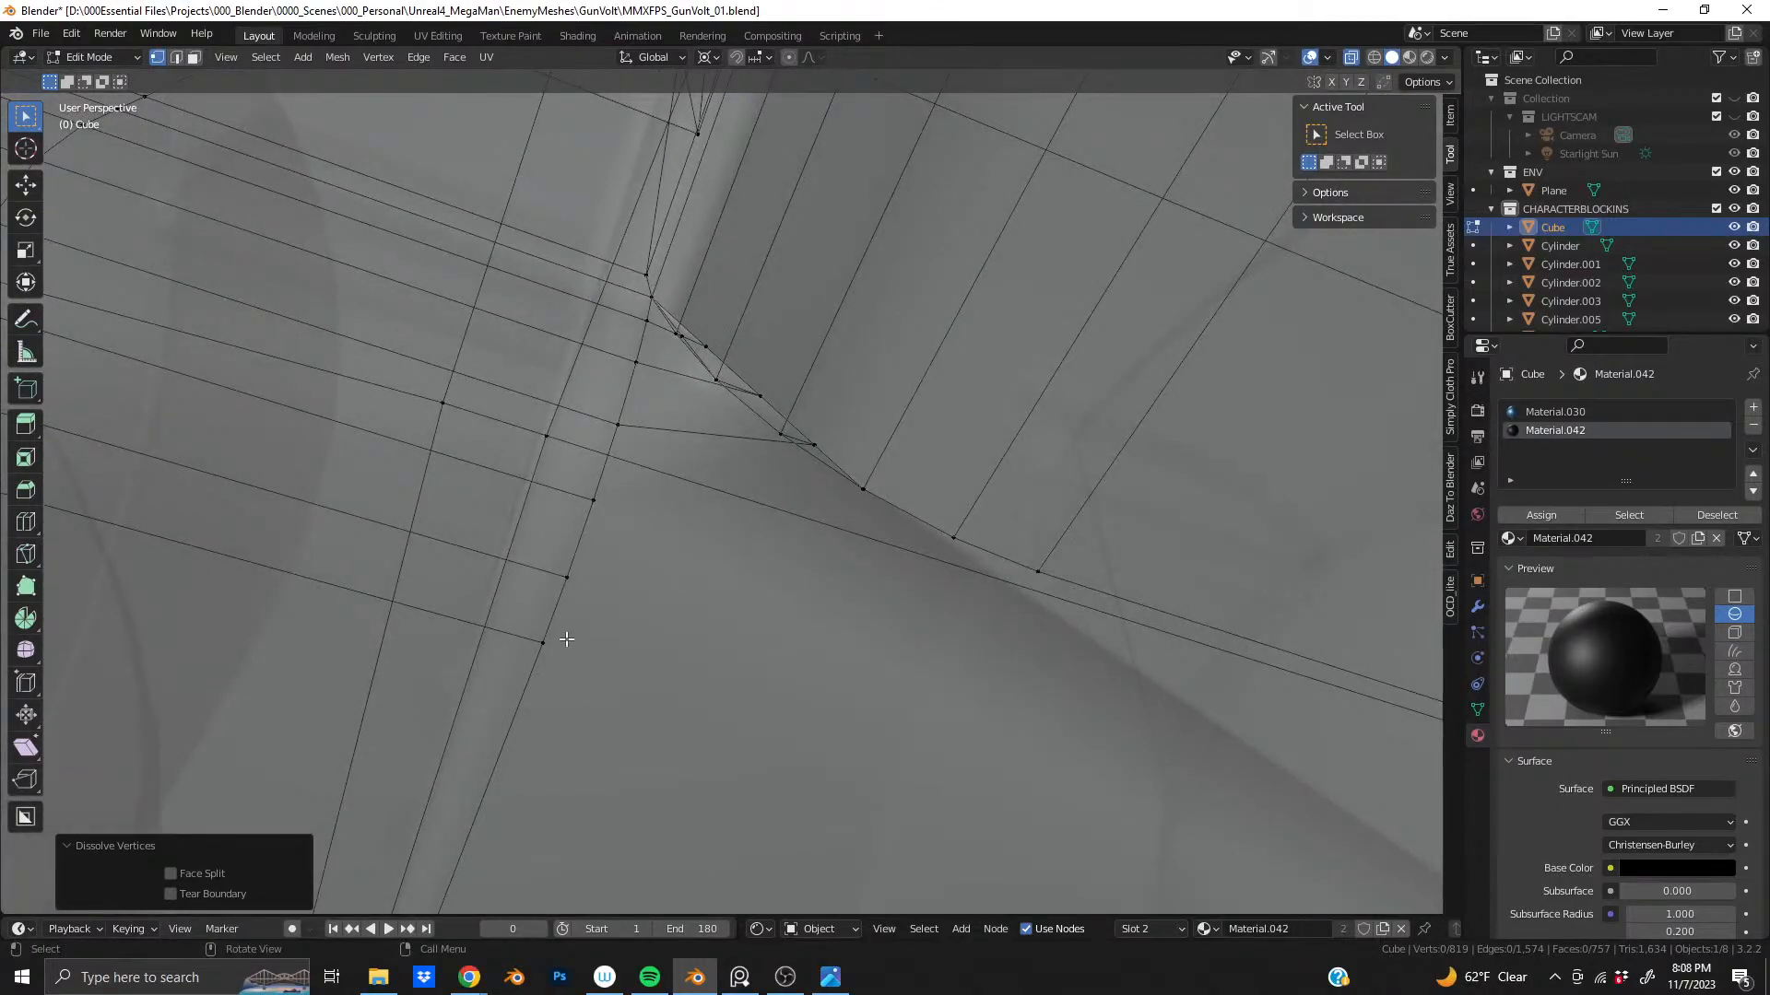
shift+click(542, 642)
shift+click(1051, 575)
key(j)
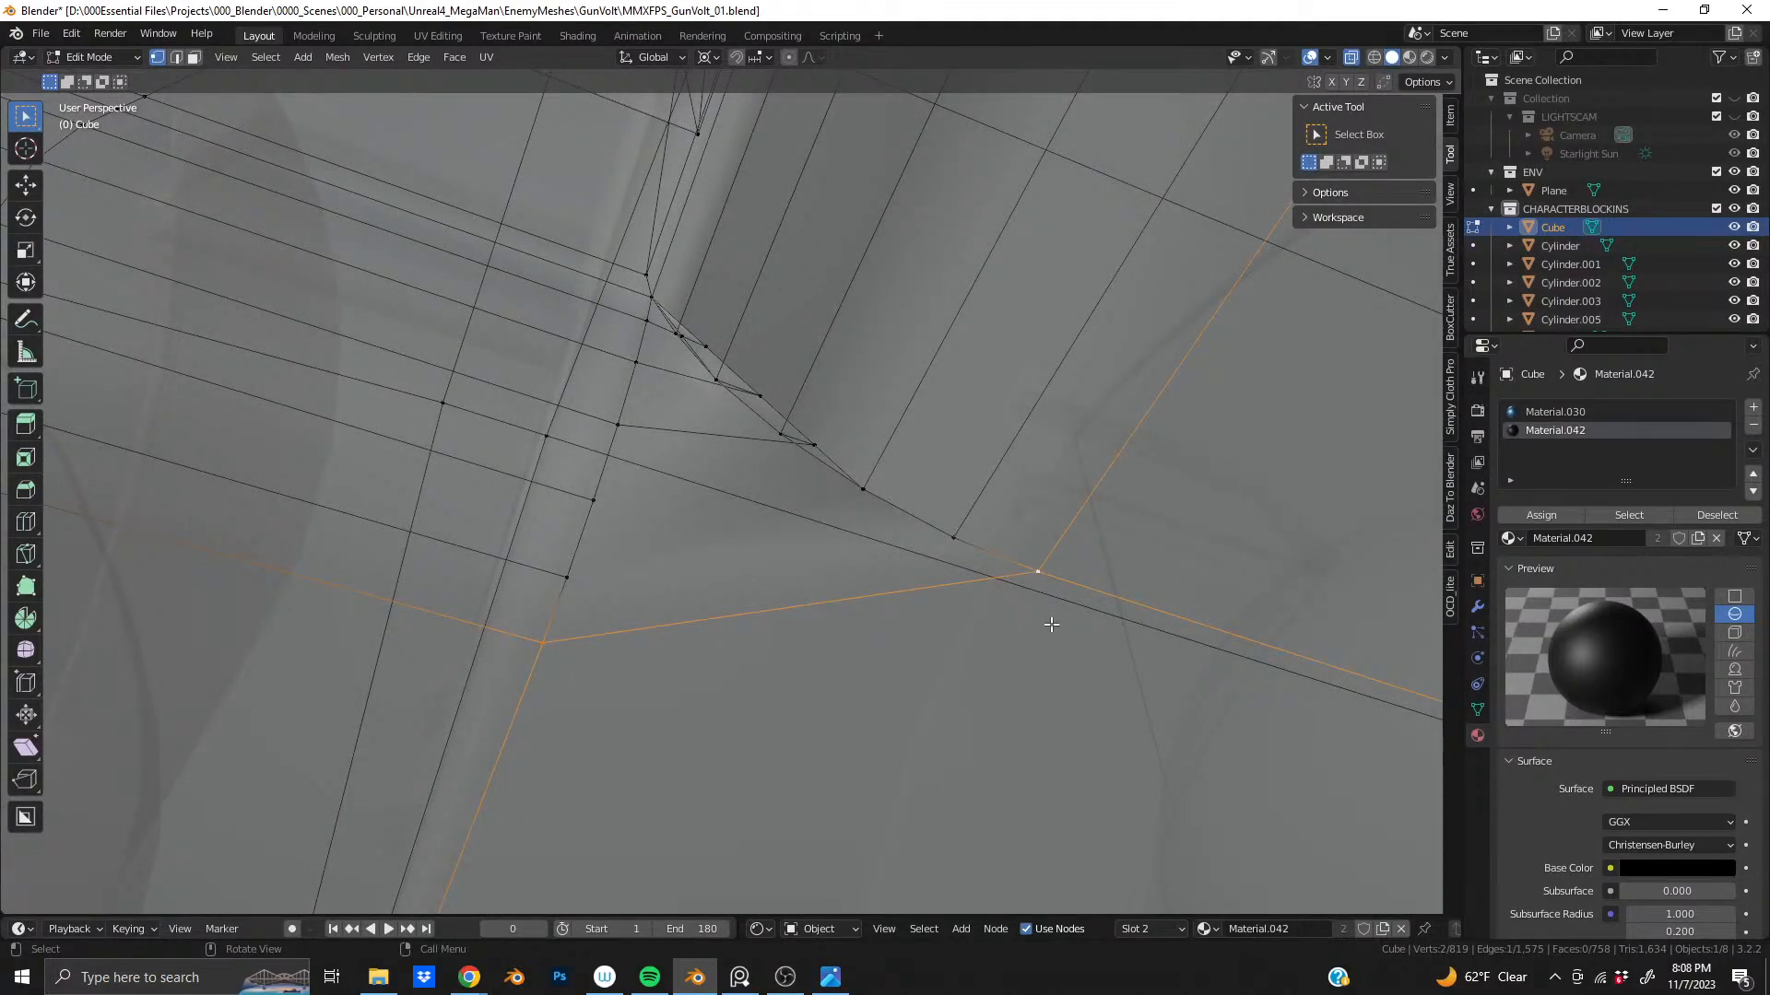
click(568, 577)
shift+click(953, 538)
key(j)
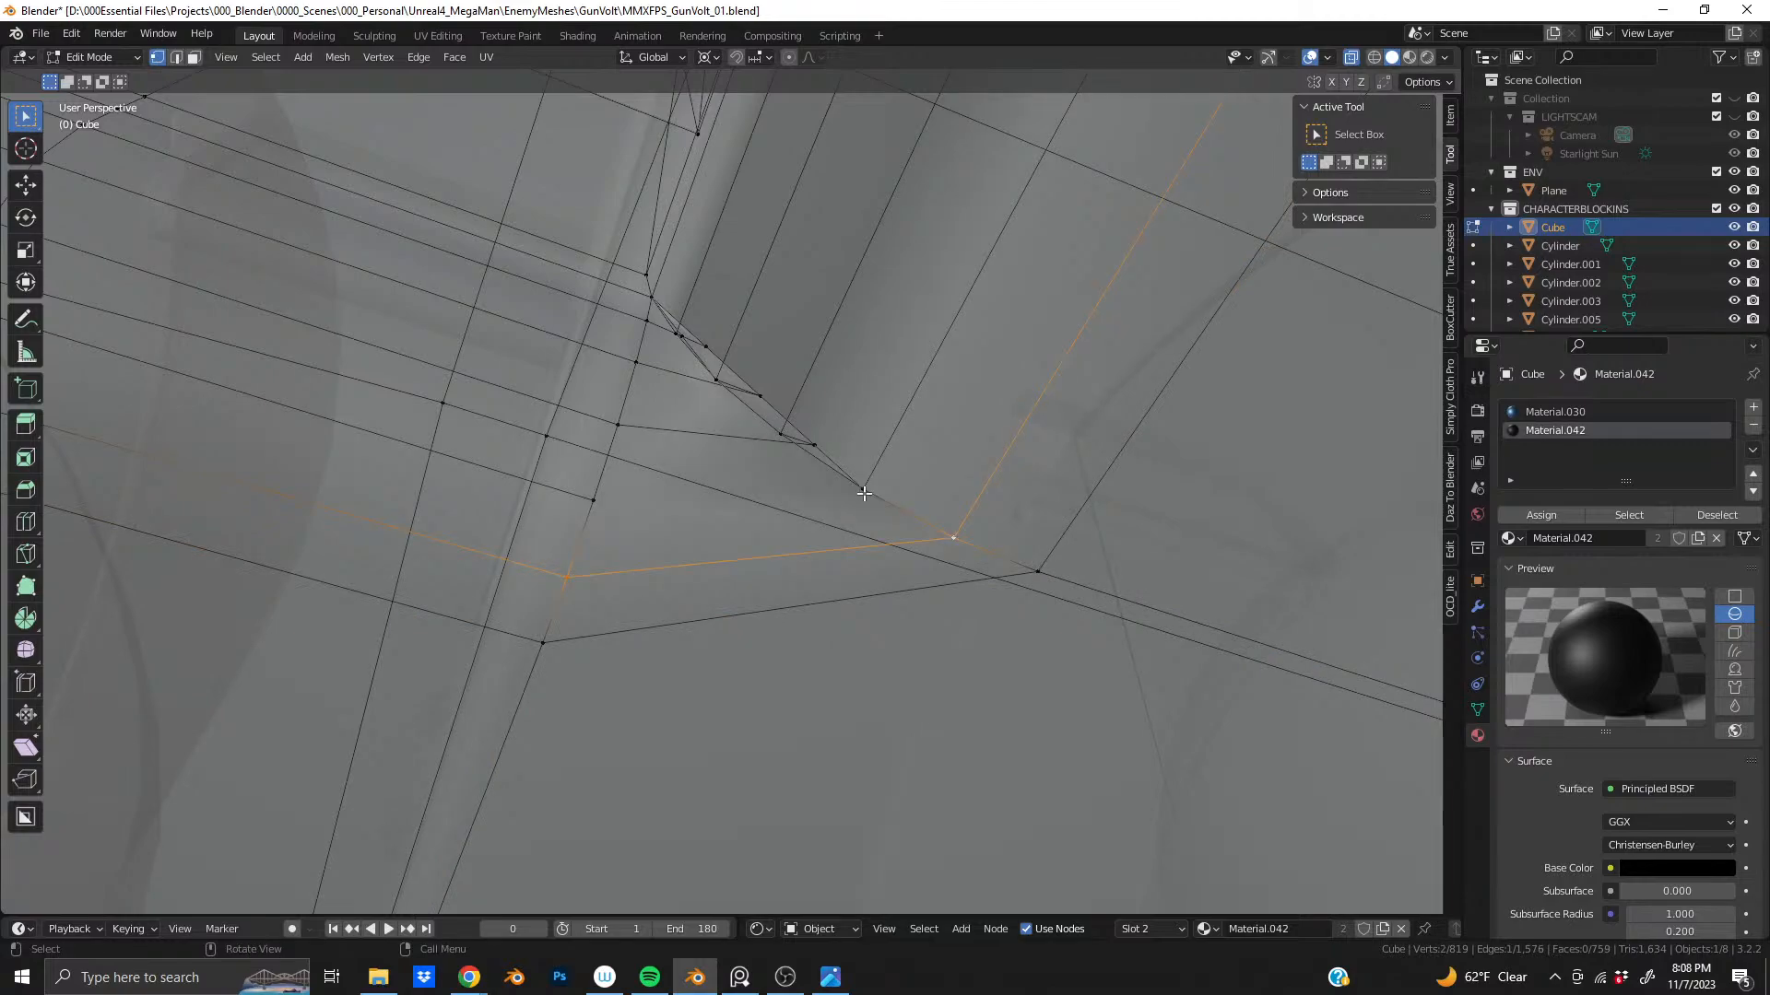
click(863, 488)
shift+click(592, 502)
key(j)
- Dissolve the four stray vertices left by the misplaced cuts along the inner corner's diagonal edge
middle_drag(682, 461, 668, 549)
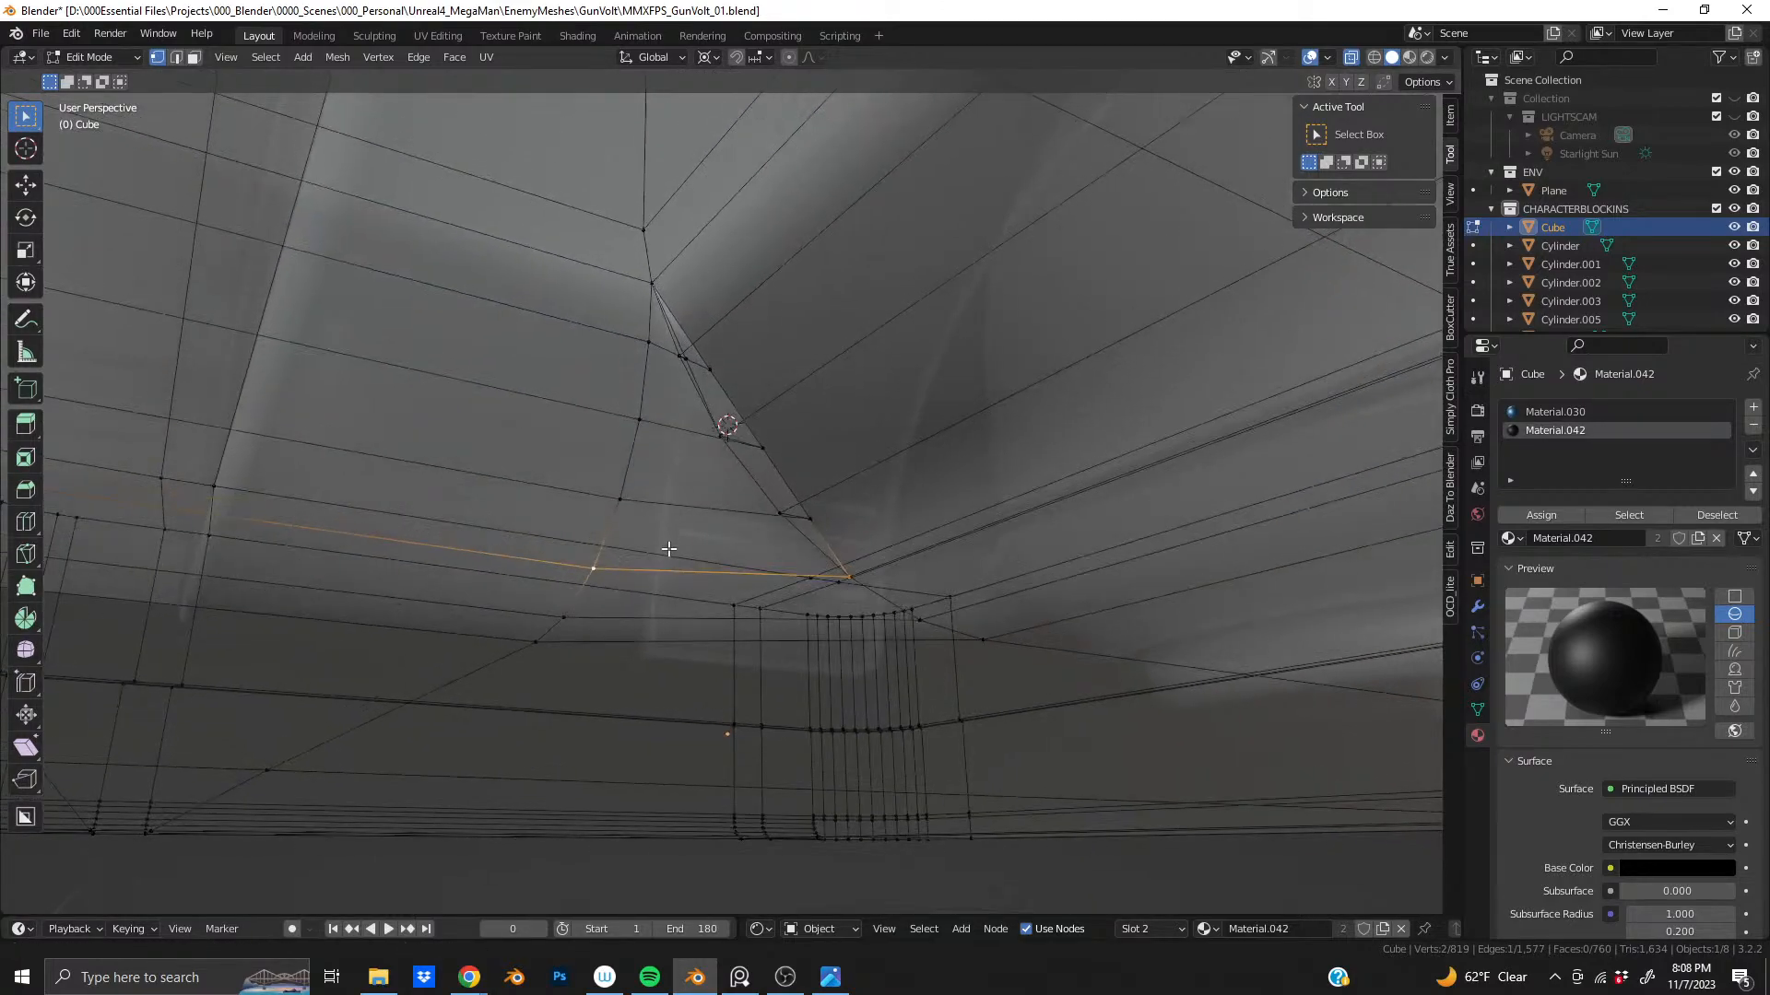
scroll(817, 536, up, 3)
click(871, 567)
key(j)
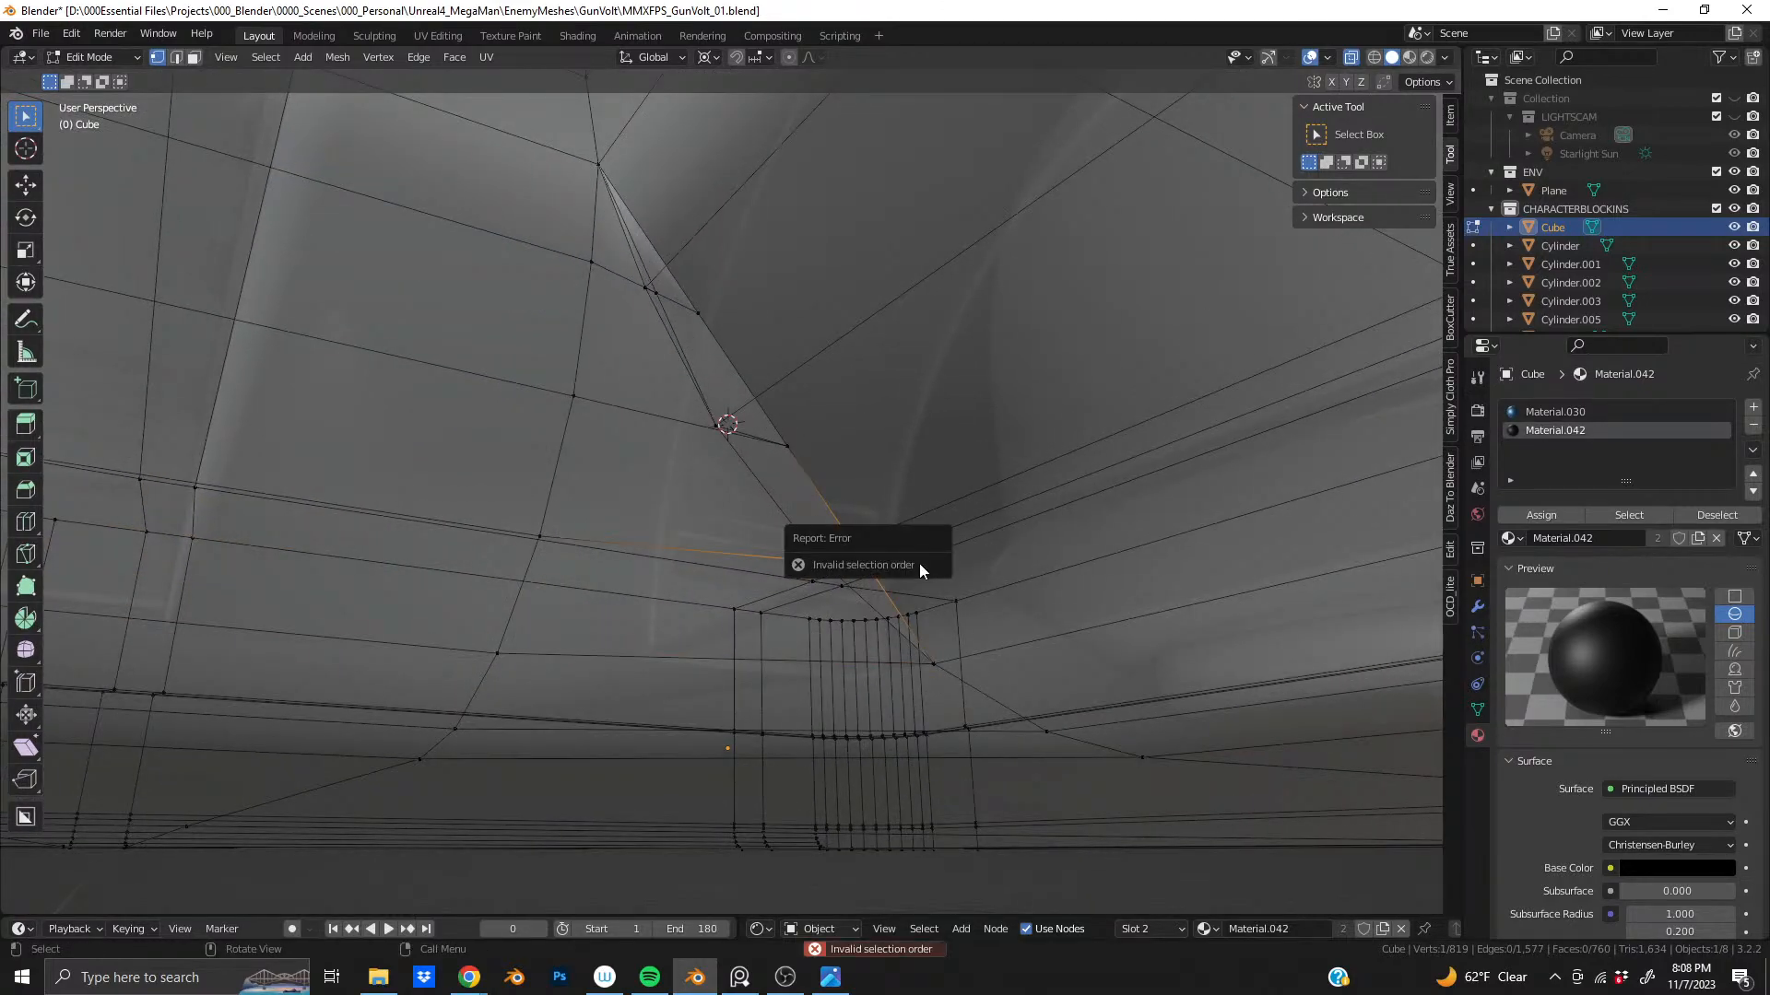
shift+click(789, 446)
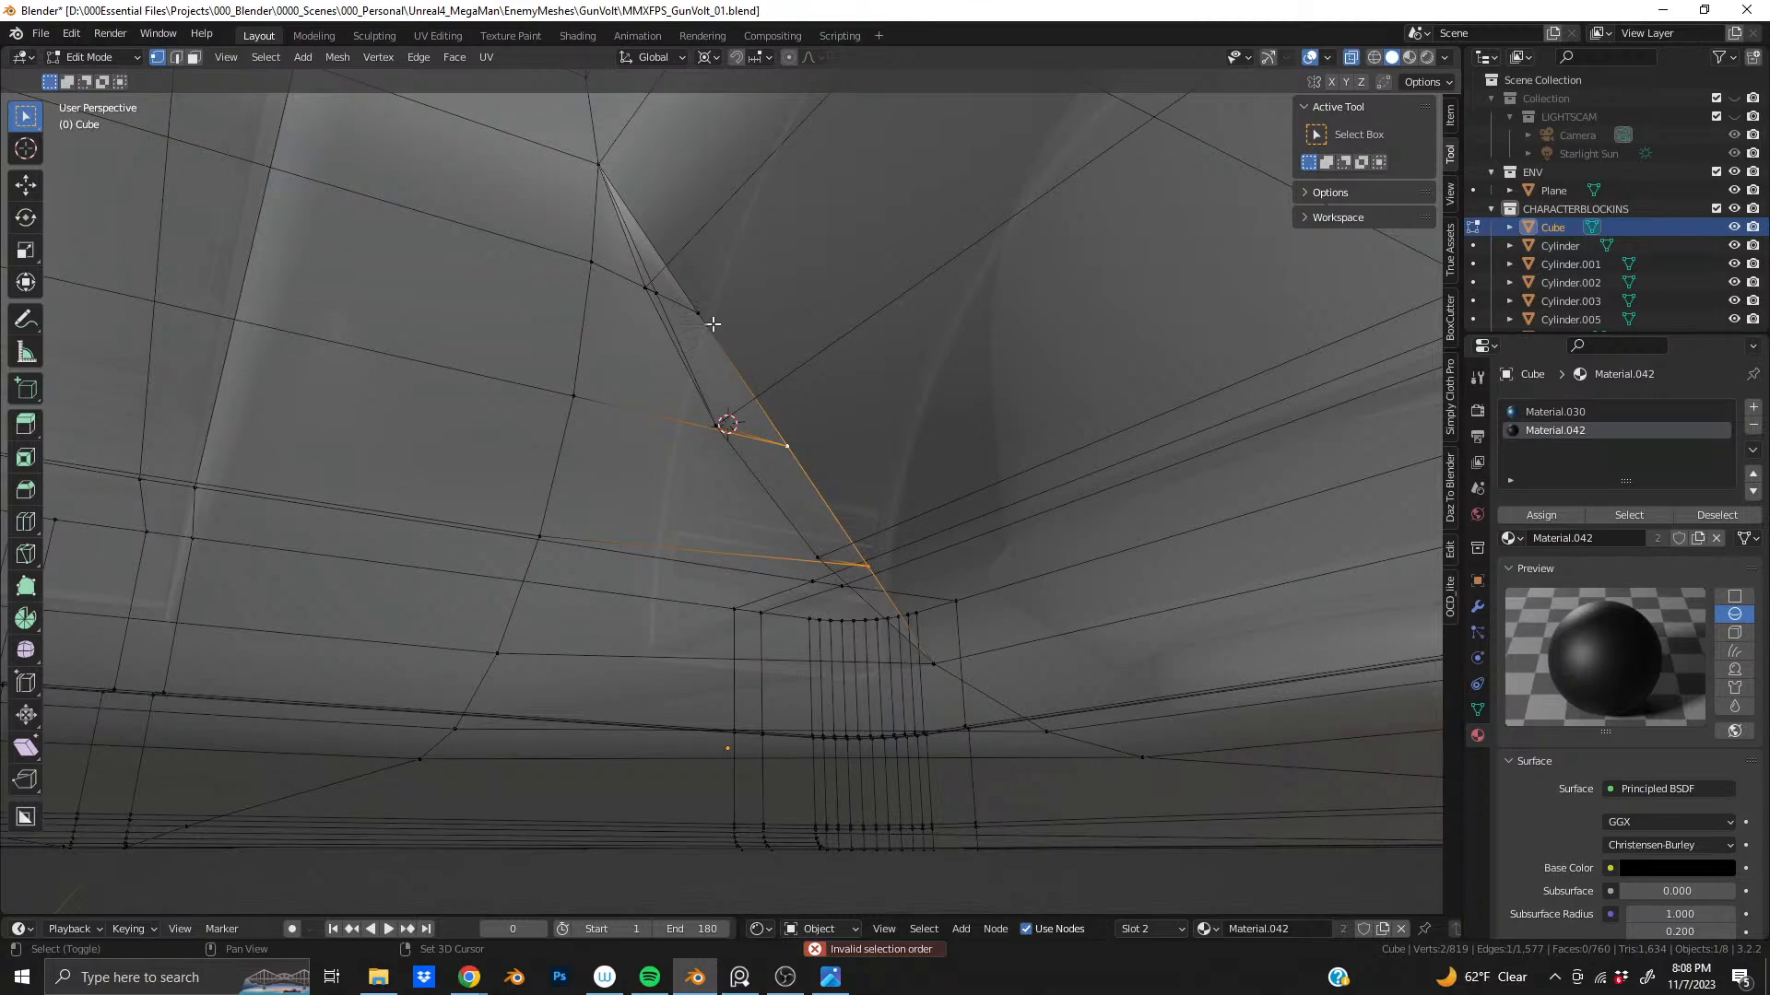
key(x)
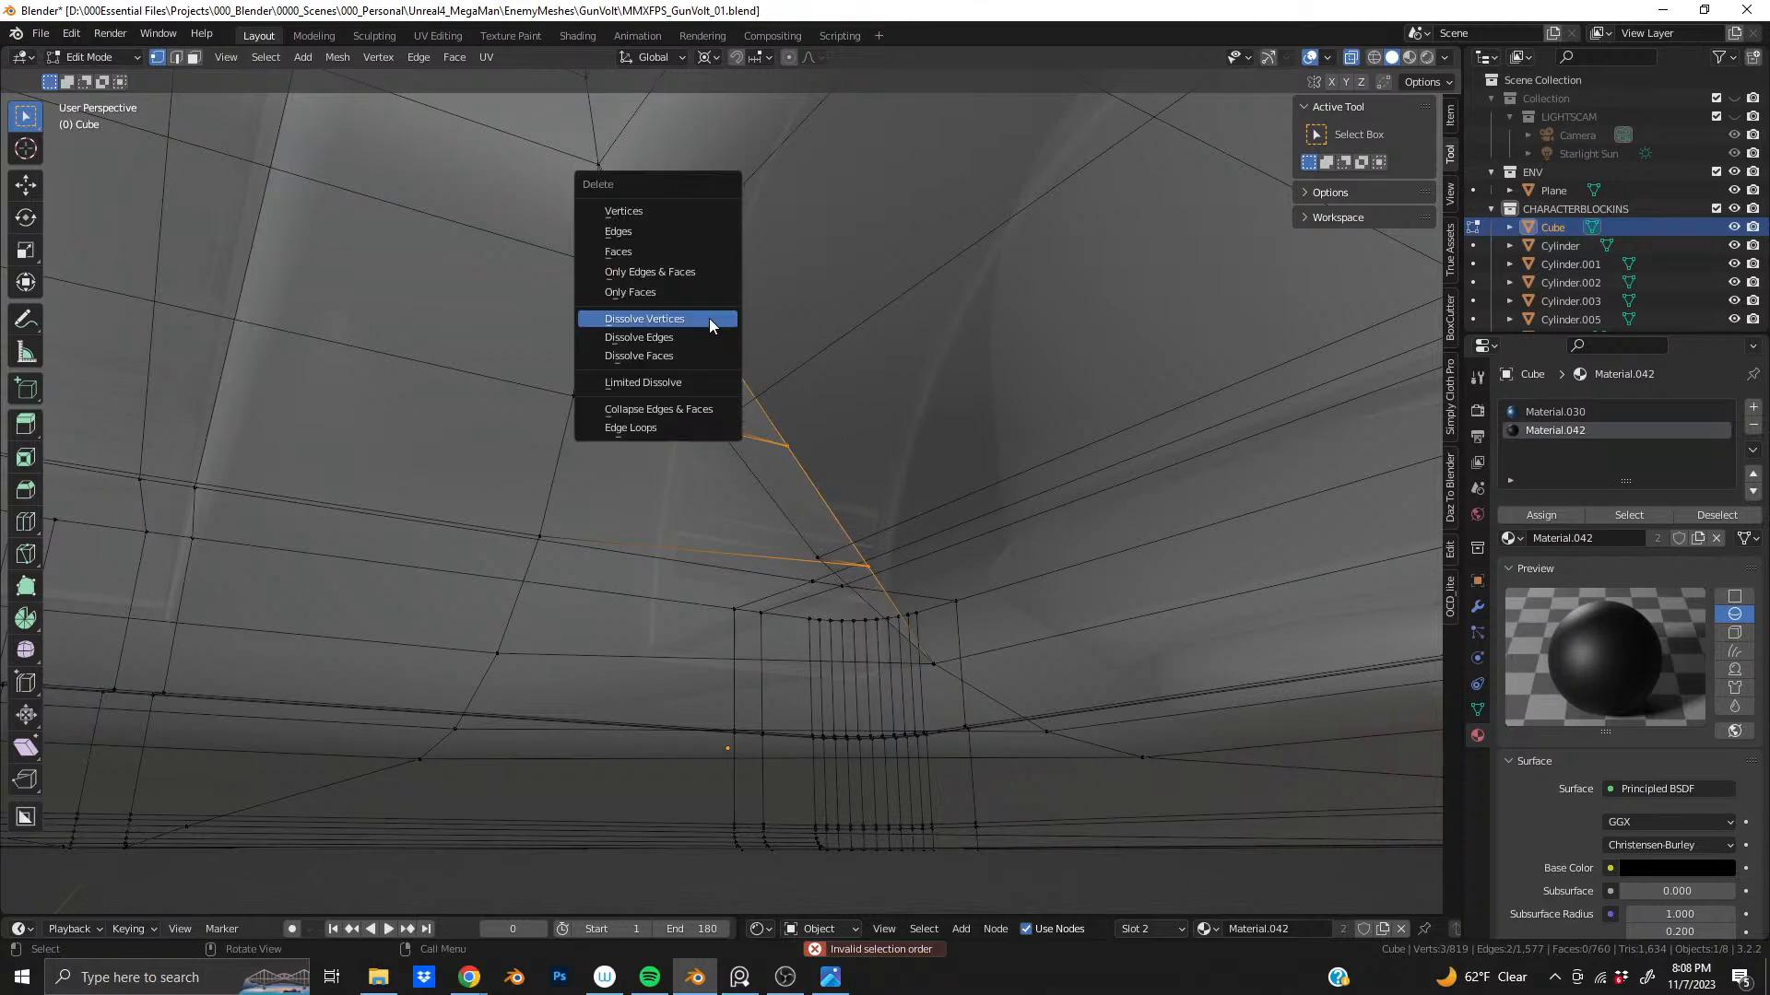
click(710, 318)
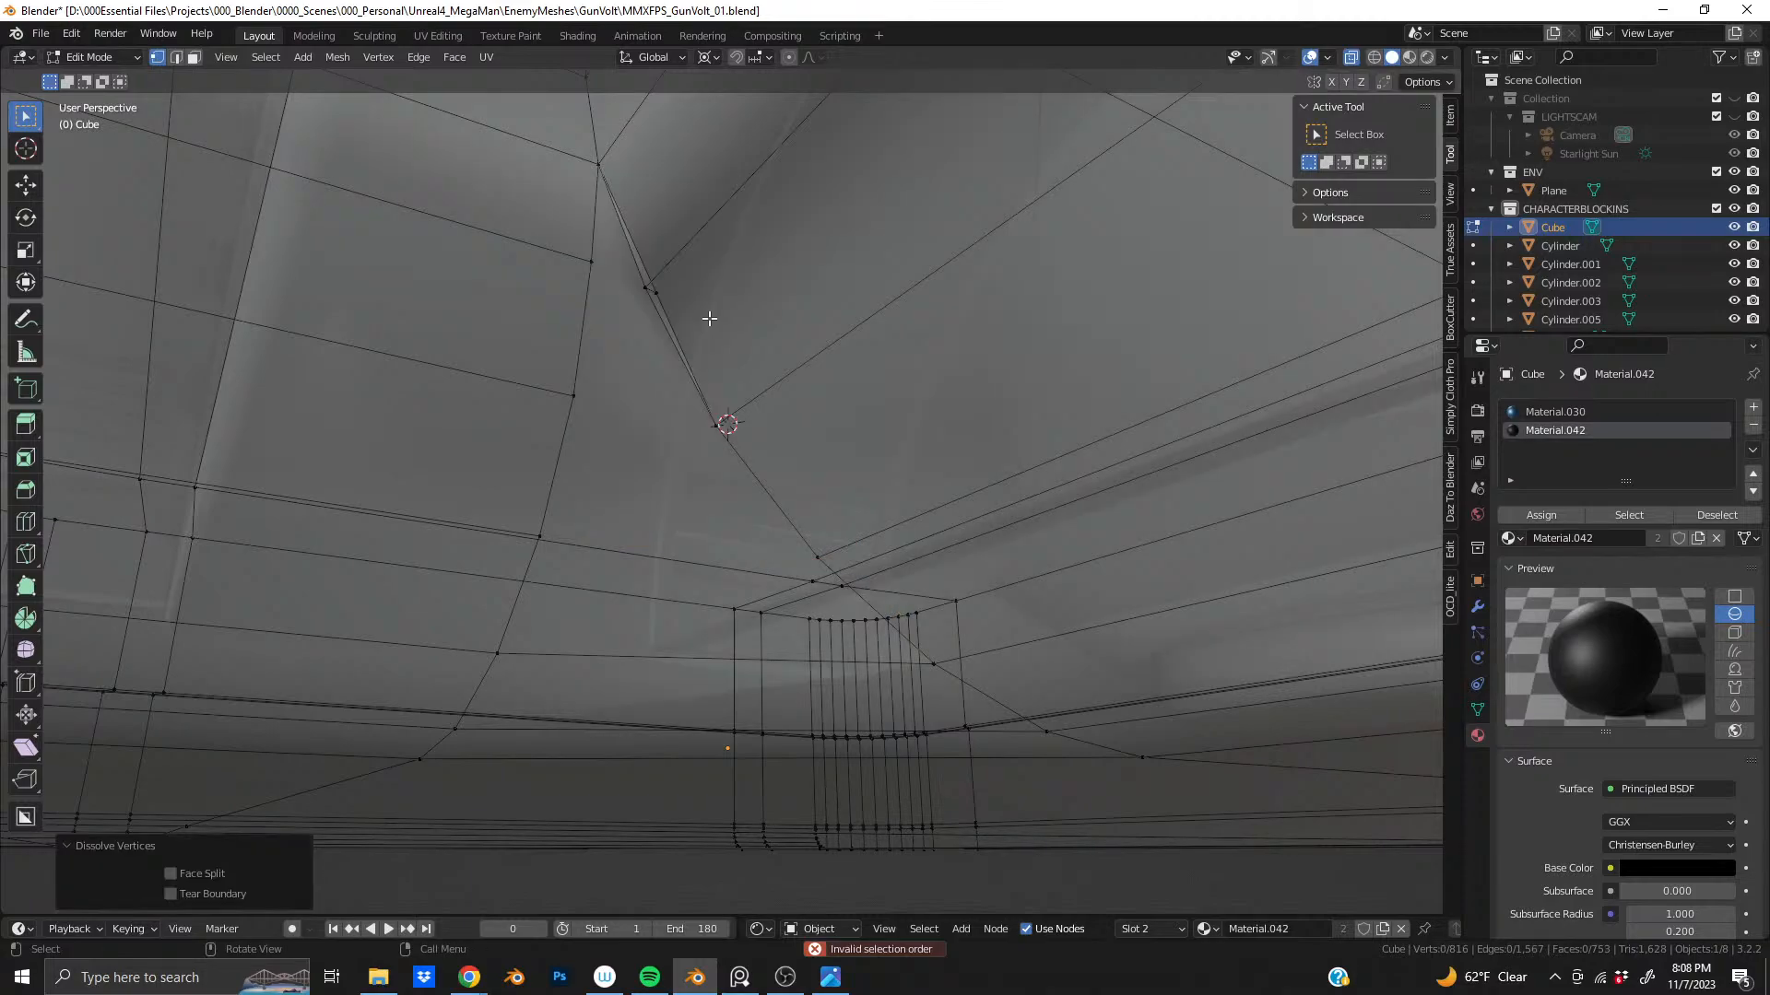
scroll(710, 318, up, 5)
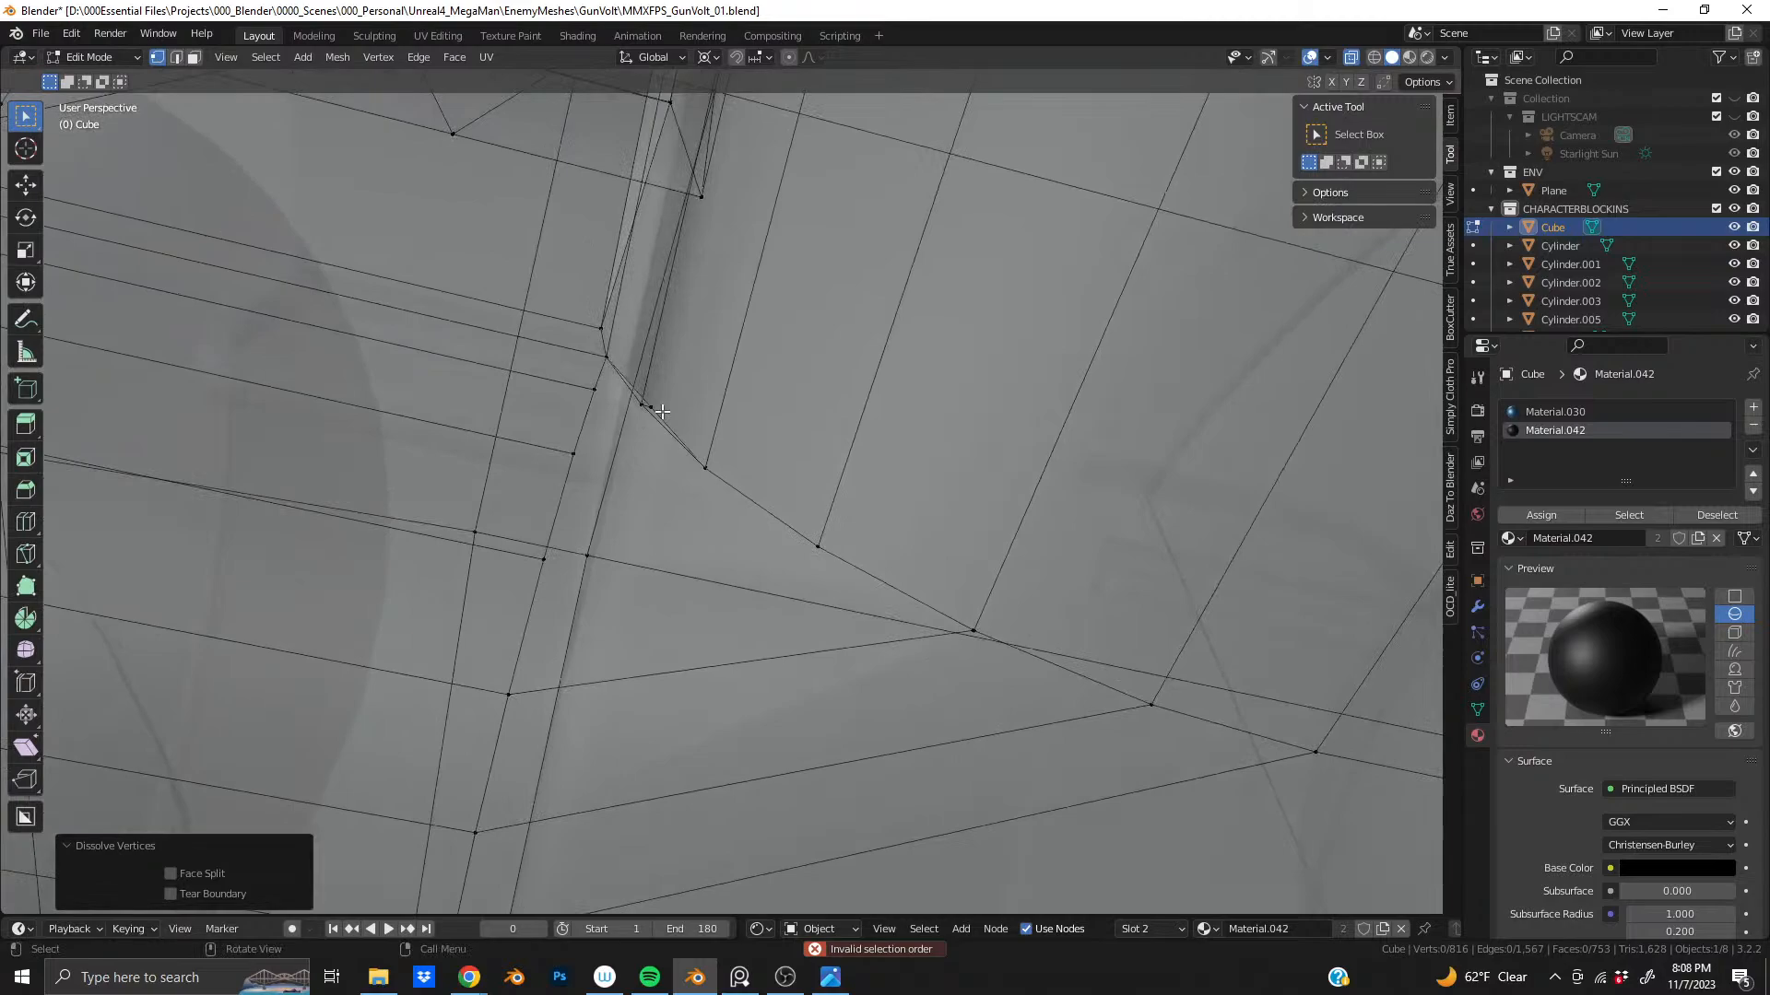
click(664, 407)
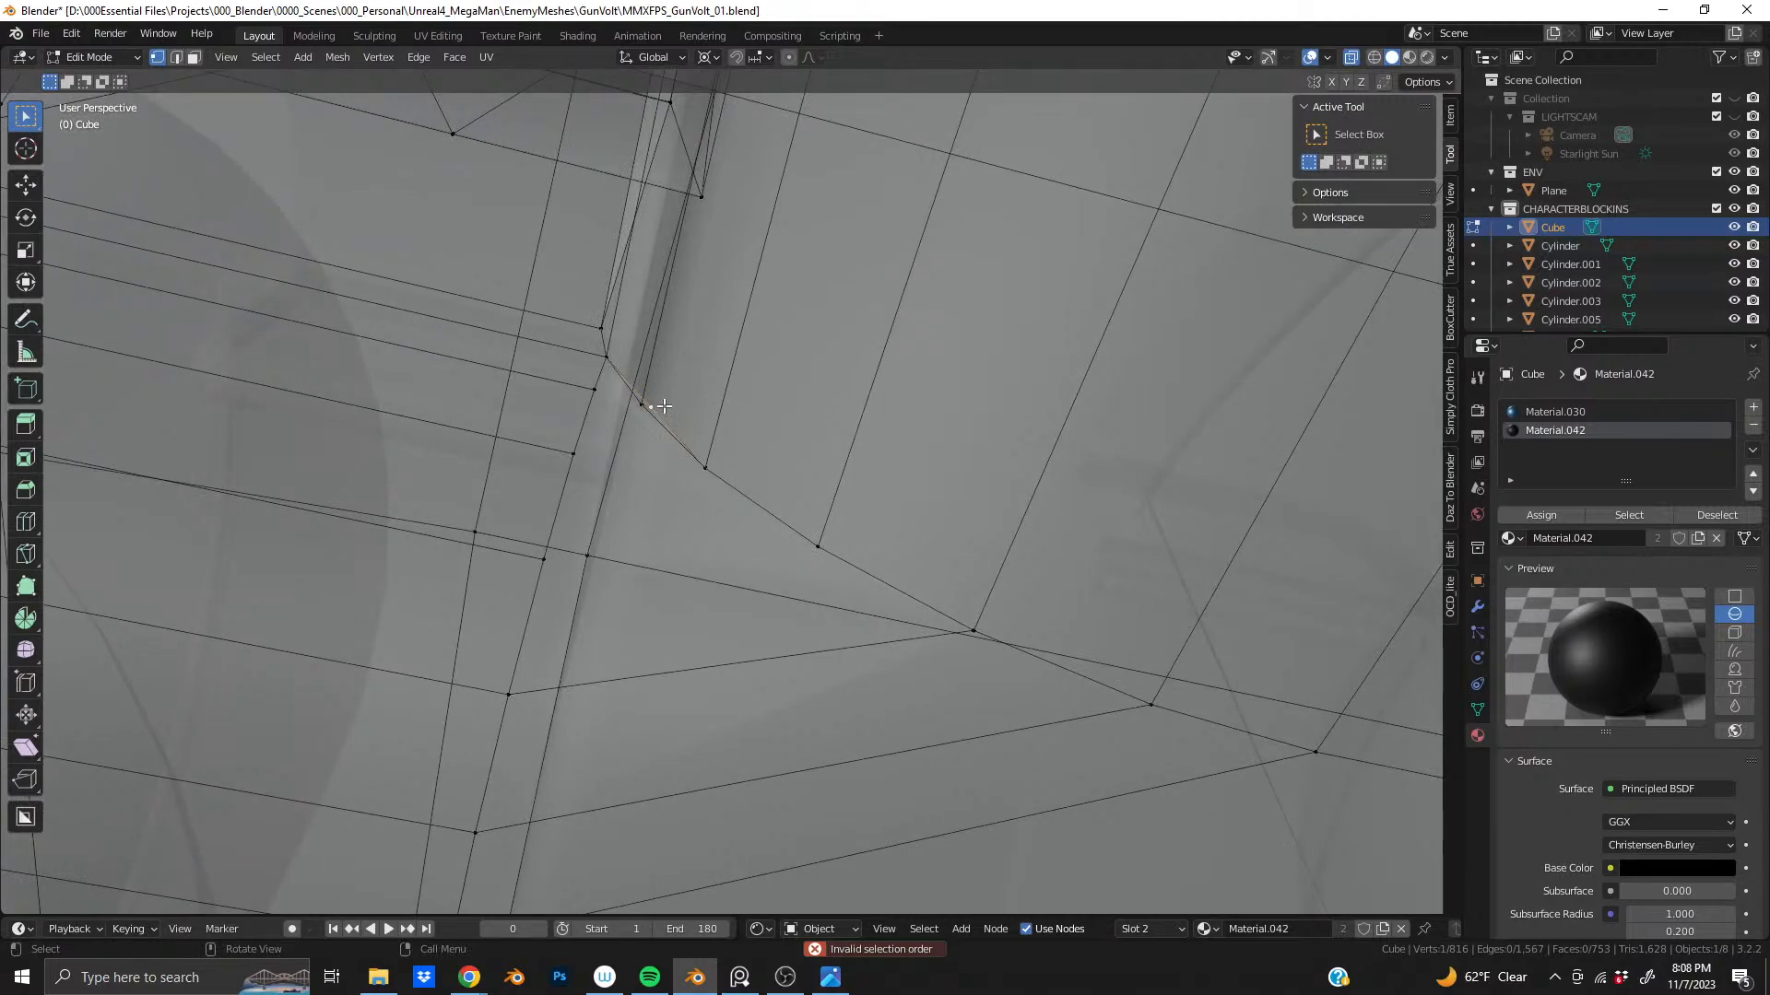
key(x)
click(664, 407)
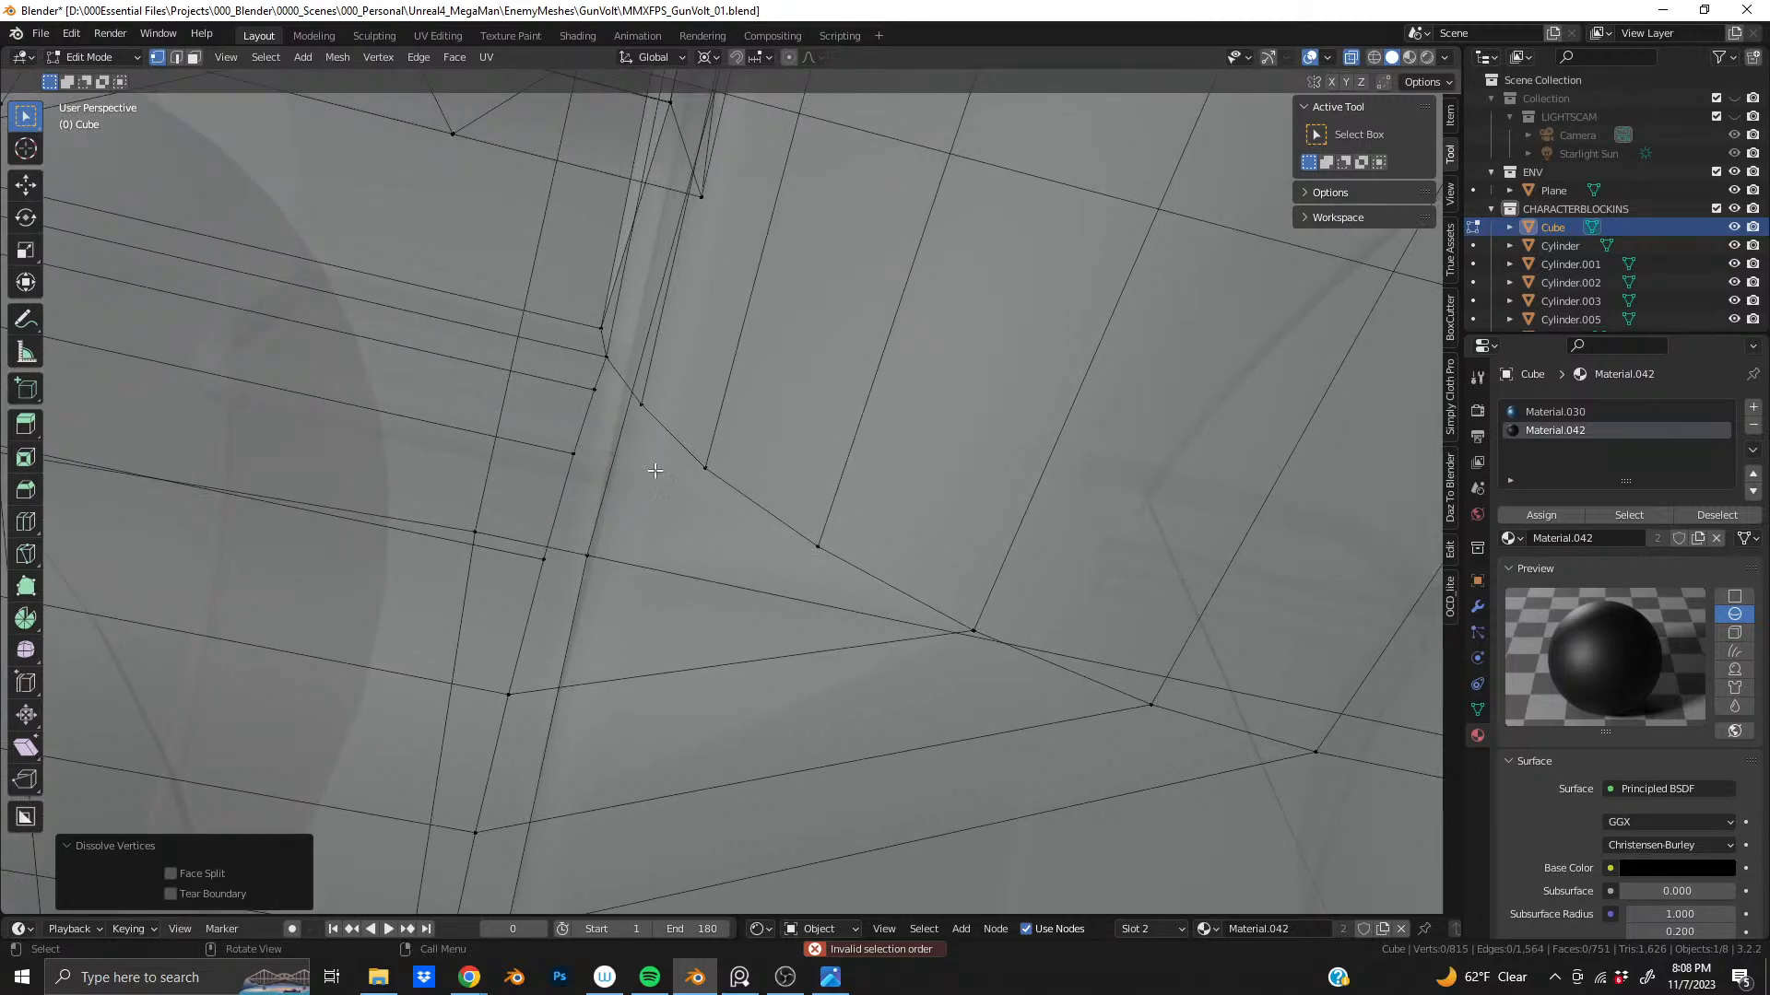
- Connect the remaining three pairs of facing vertices across the upper part of the inner corner face
middle_drag(652, 466, 678, 546)
click(589, 330)
shift+click(655, 374)
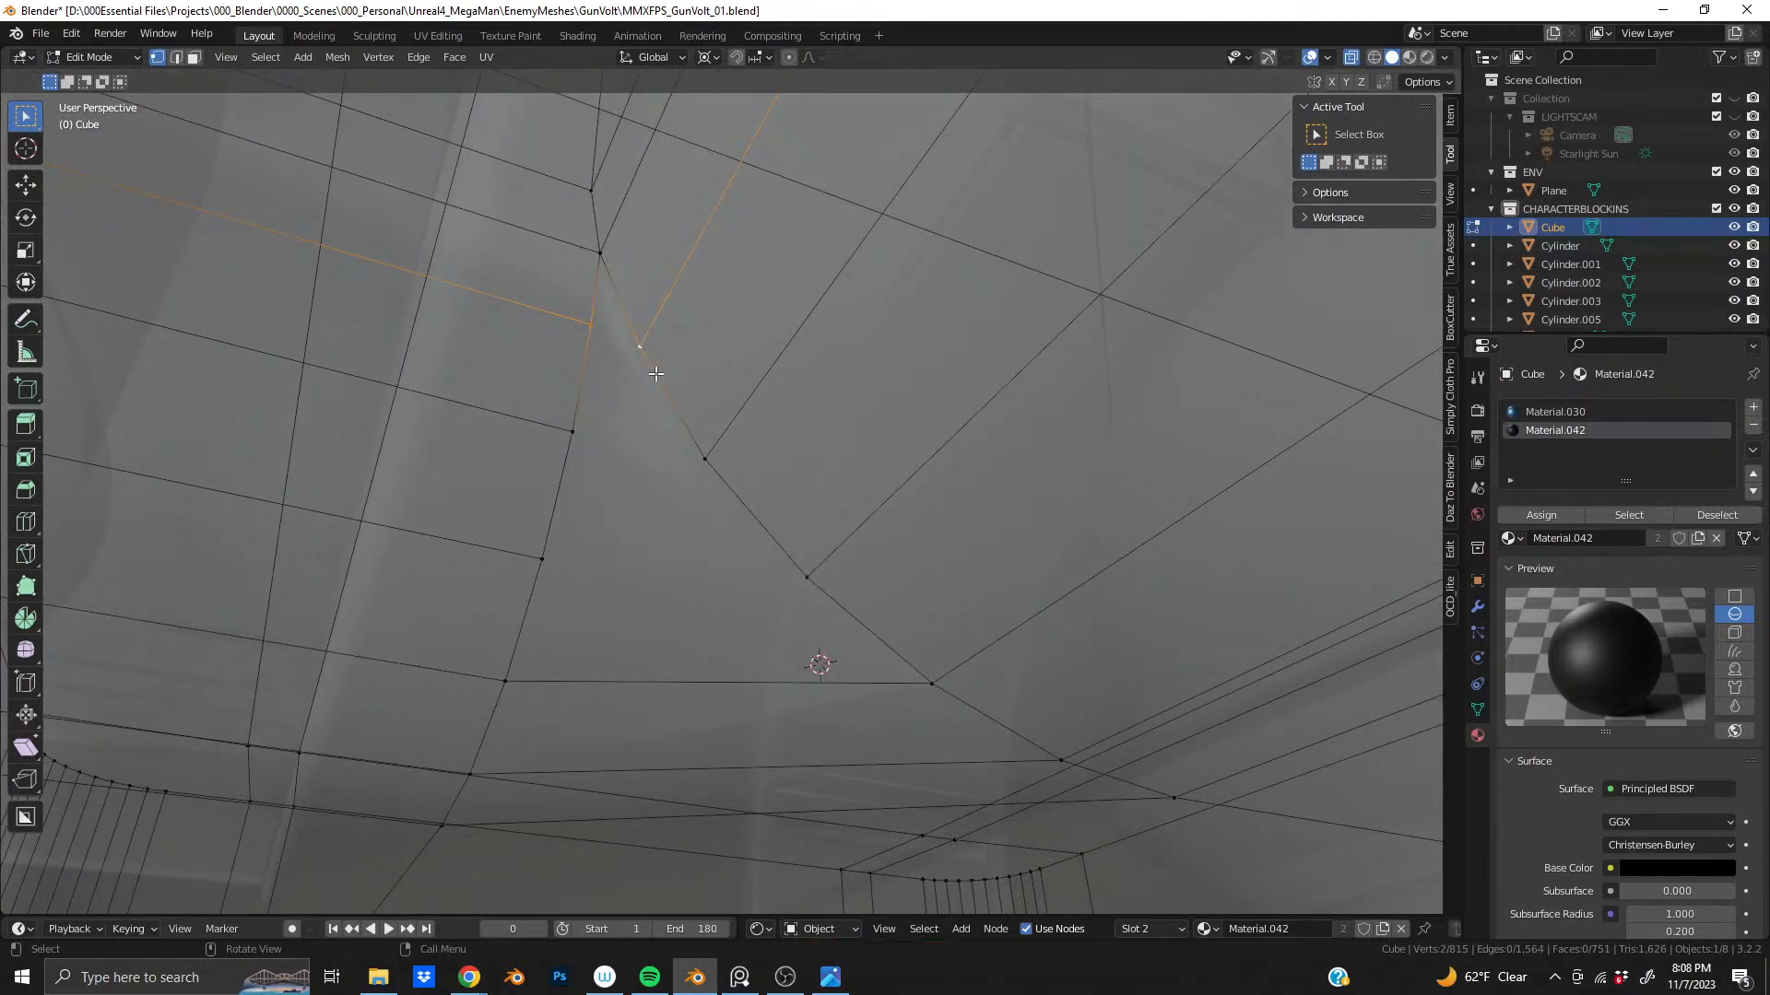
click(583, 429)
shift+click(717, 456)
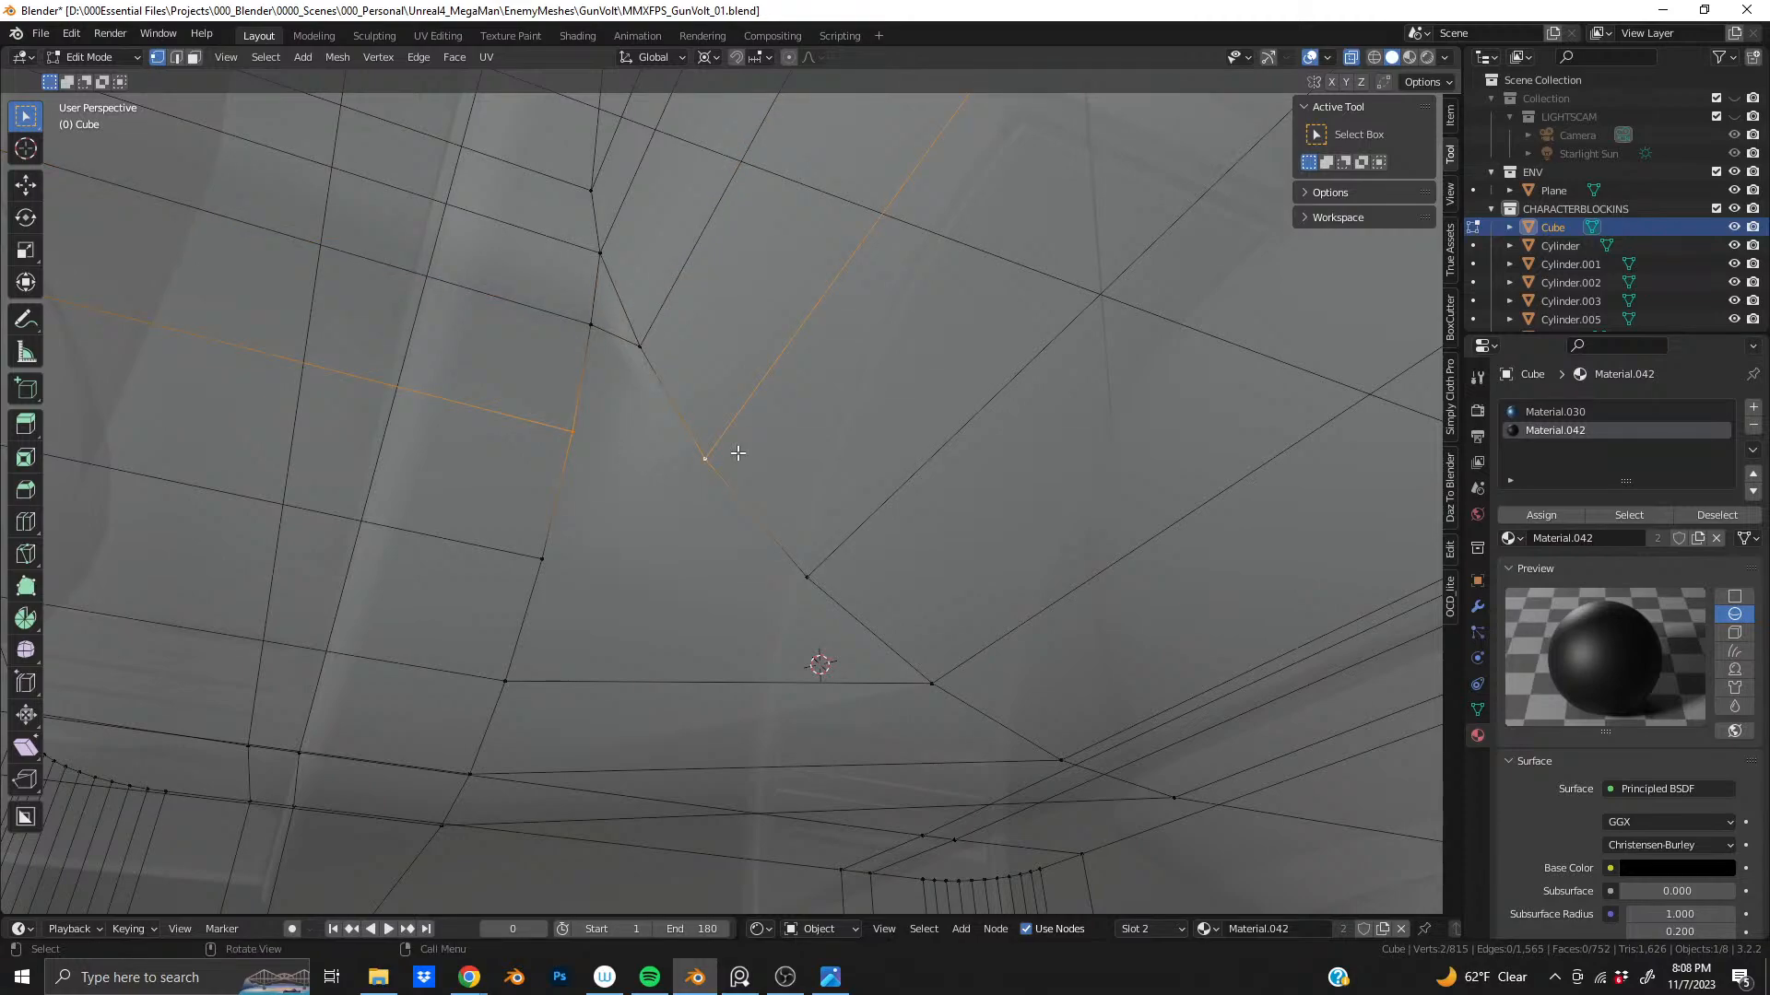
key(j)
click(576, 569)
shift+click(791, 576)
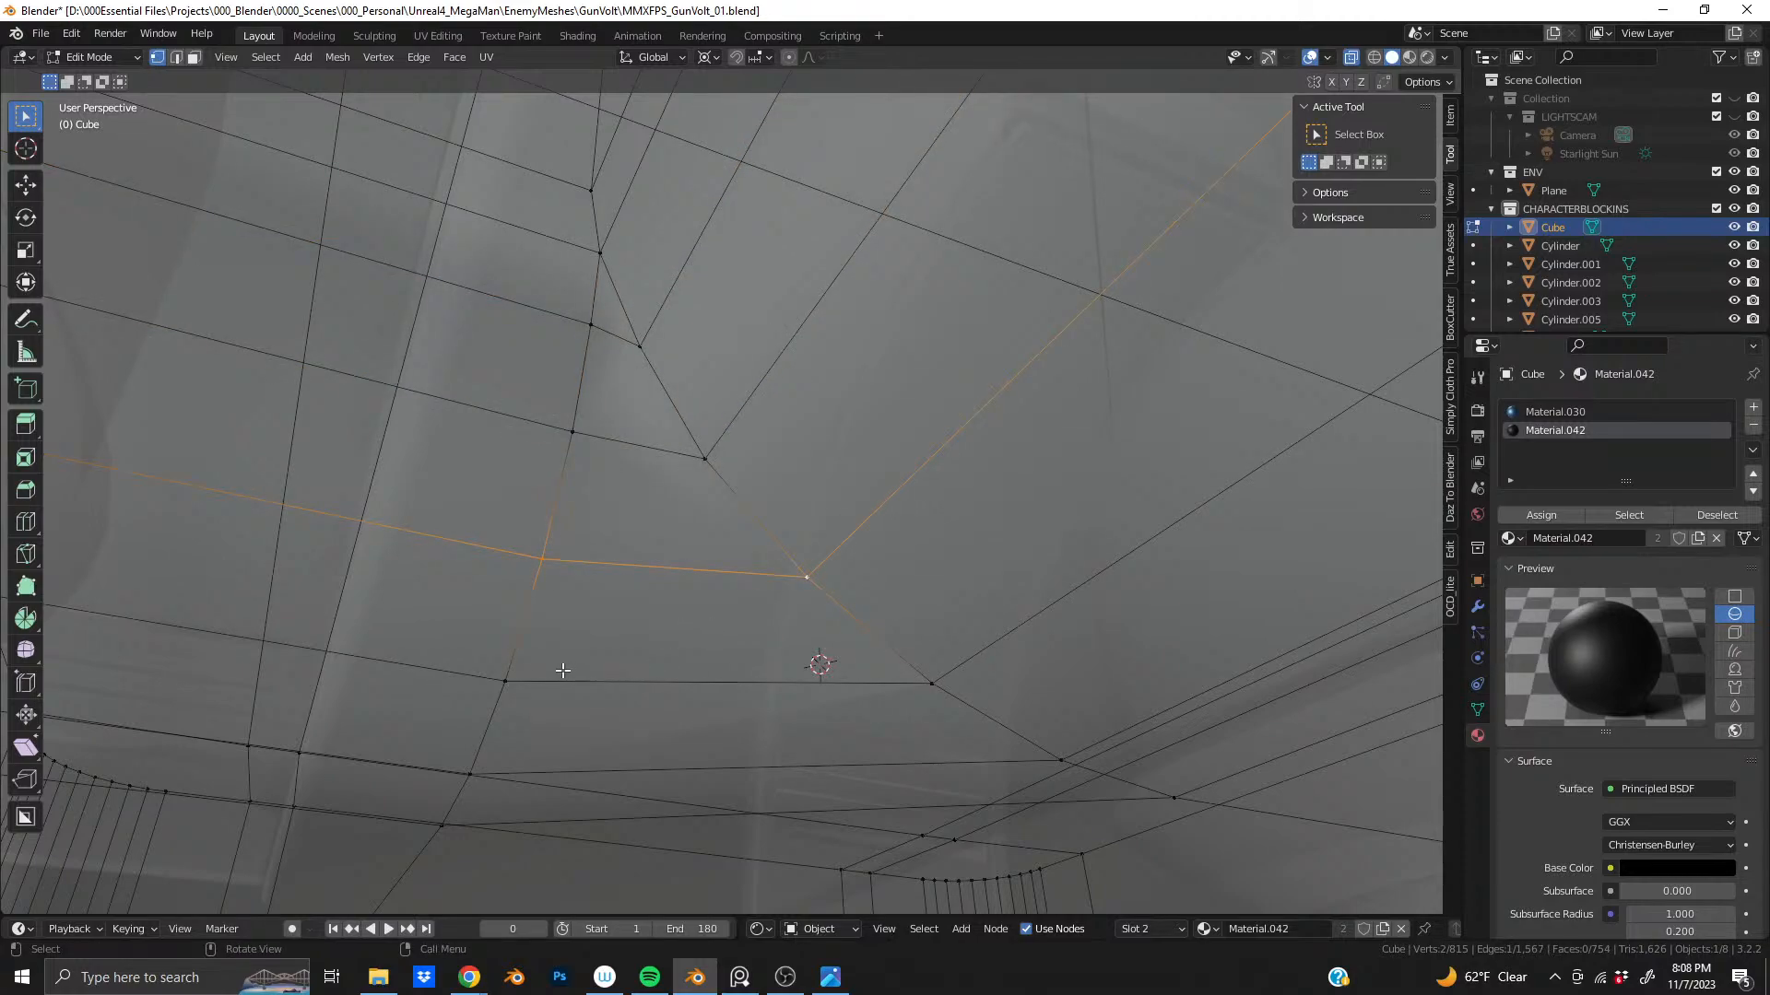
- Return to Object Mode and turn off X-ray to inspect the shading of the inner corner
key(Tab)
key(KP_Decimal)
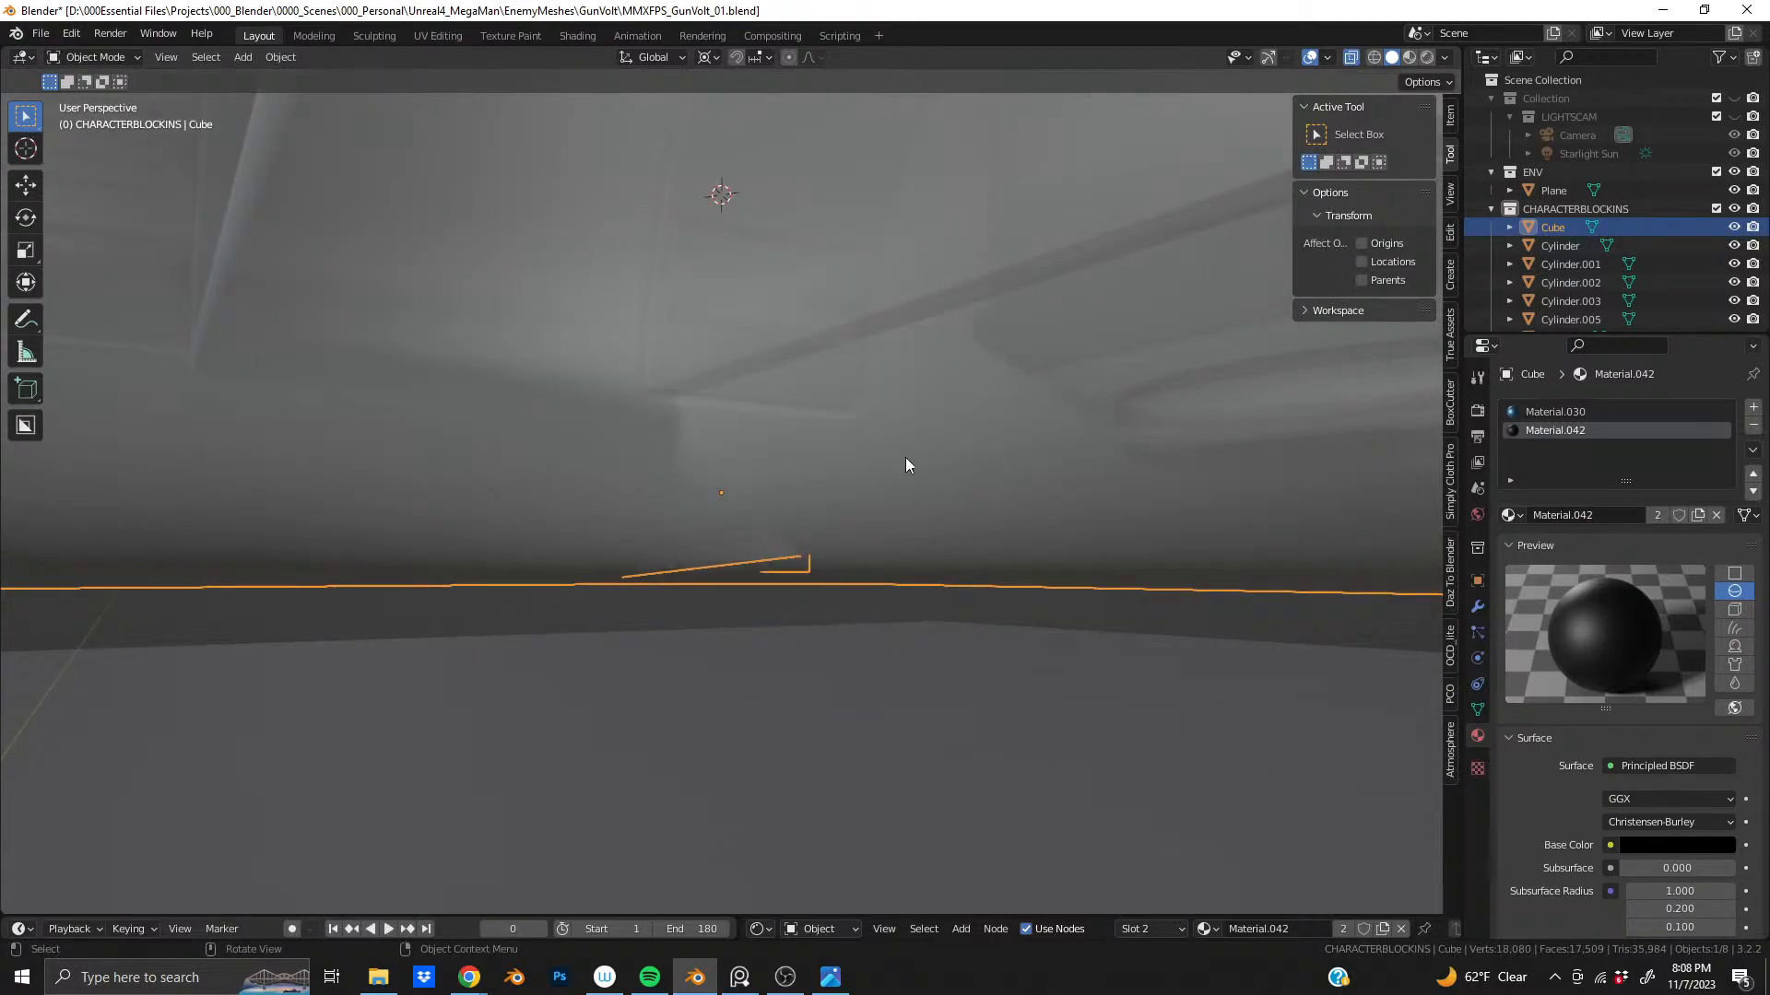
click(1350, 57)
middle_drag(661, 441, 693, 288)
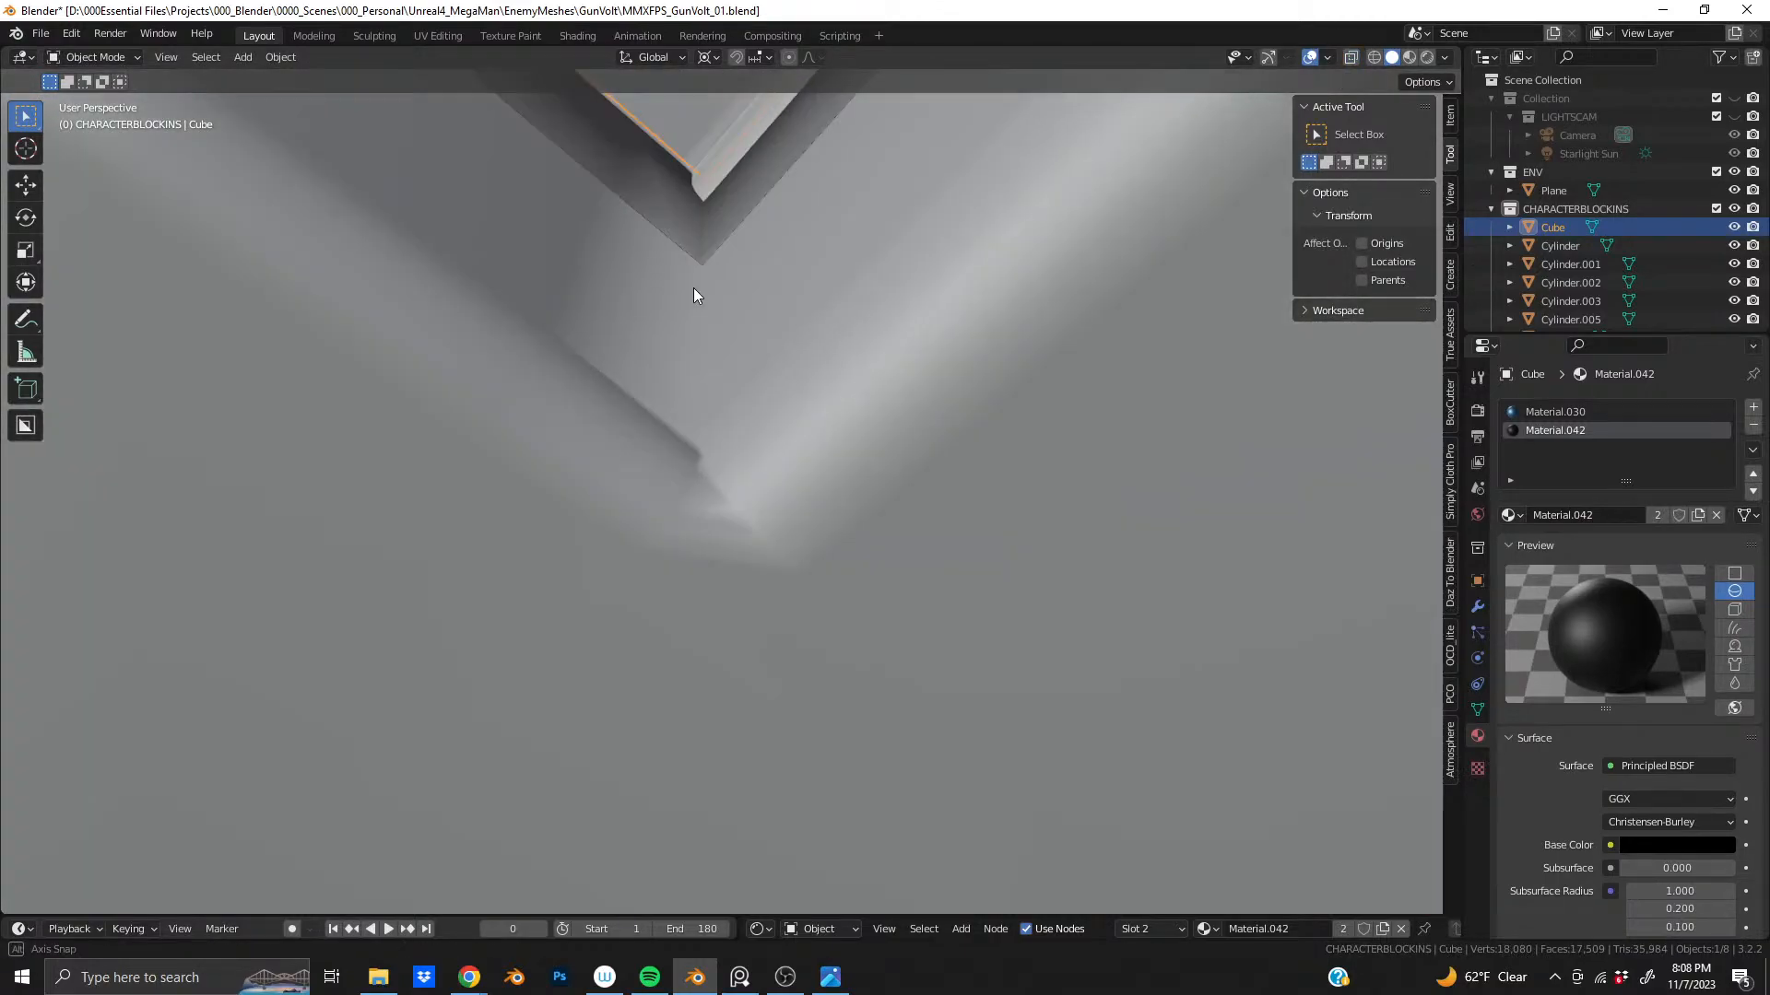
- Enter Edit Mode on the Cube and slide the upper vertex of the inner corner's right-hand bevel slightly along its edge
key(Tab)
scroll(684, 448, up, 8)
middle_drag(704, 213, 758, 313)
key(shift+v)
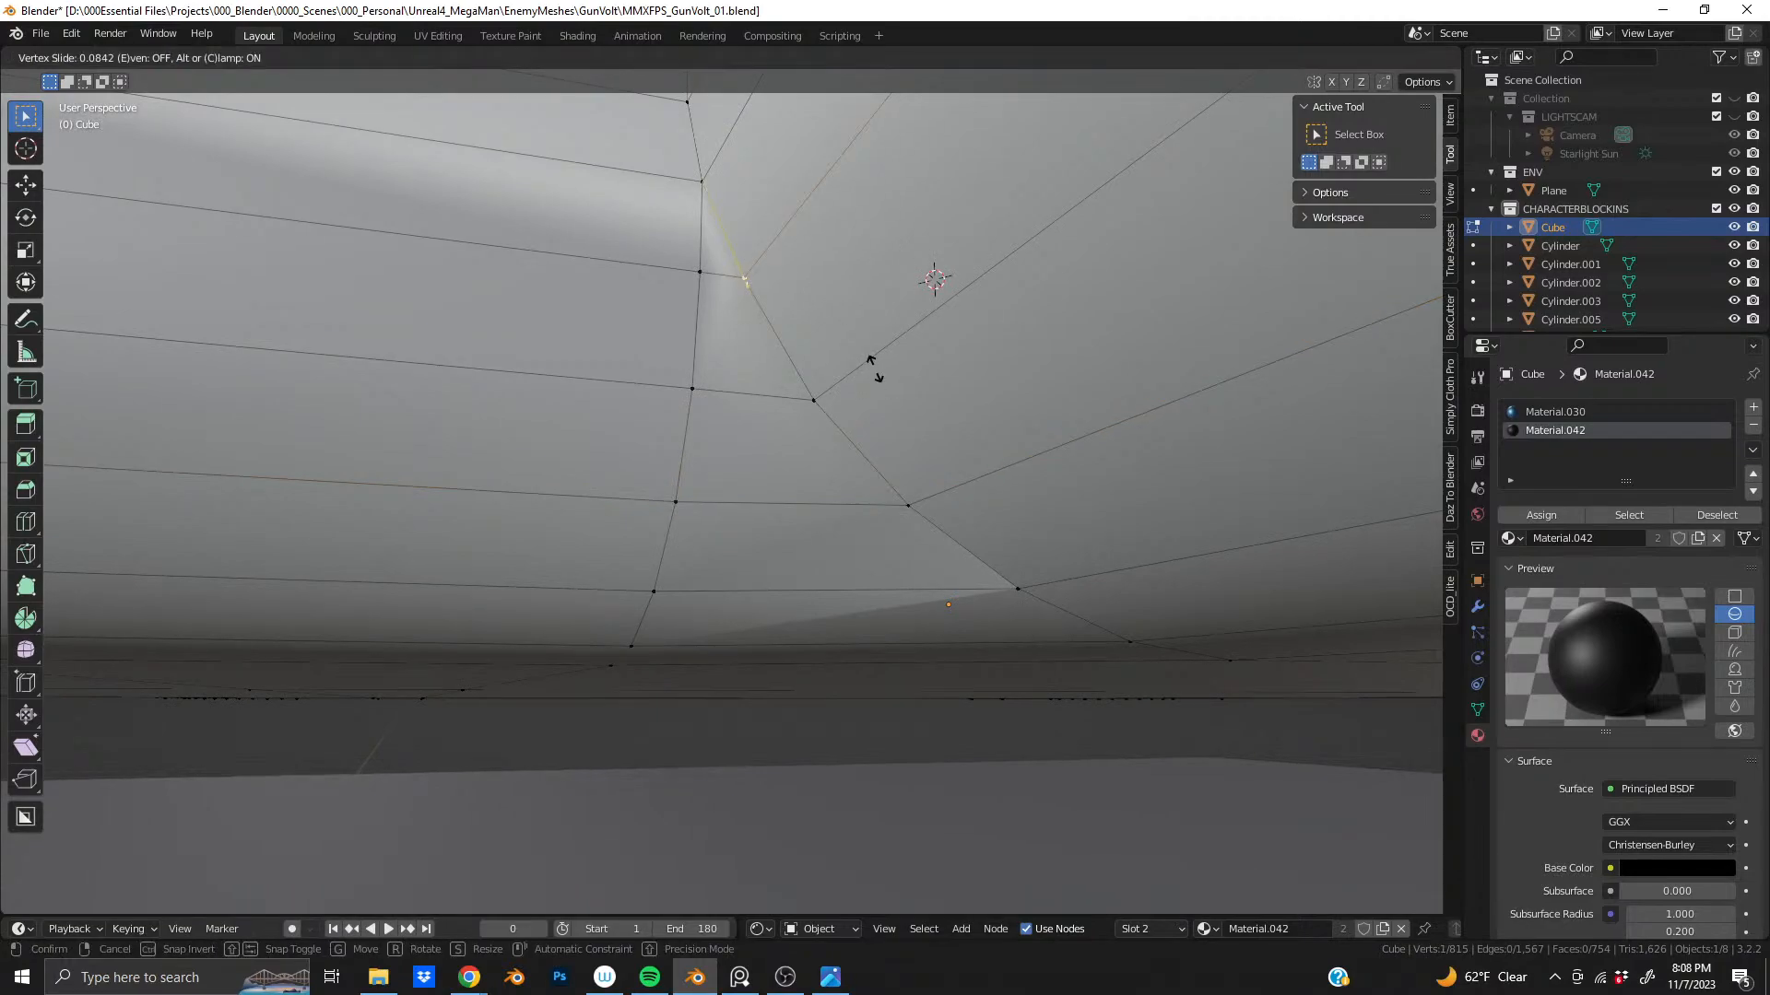
click(871, 361)
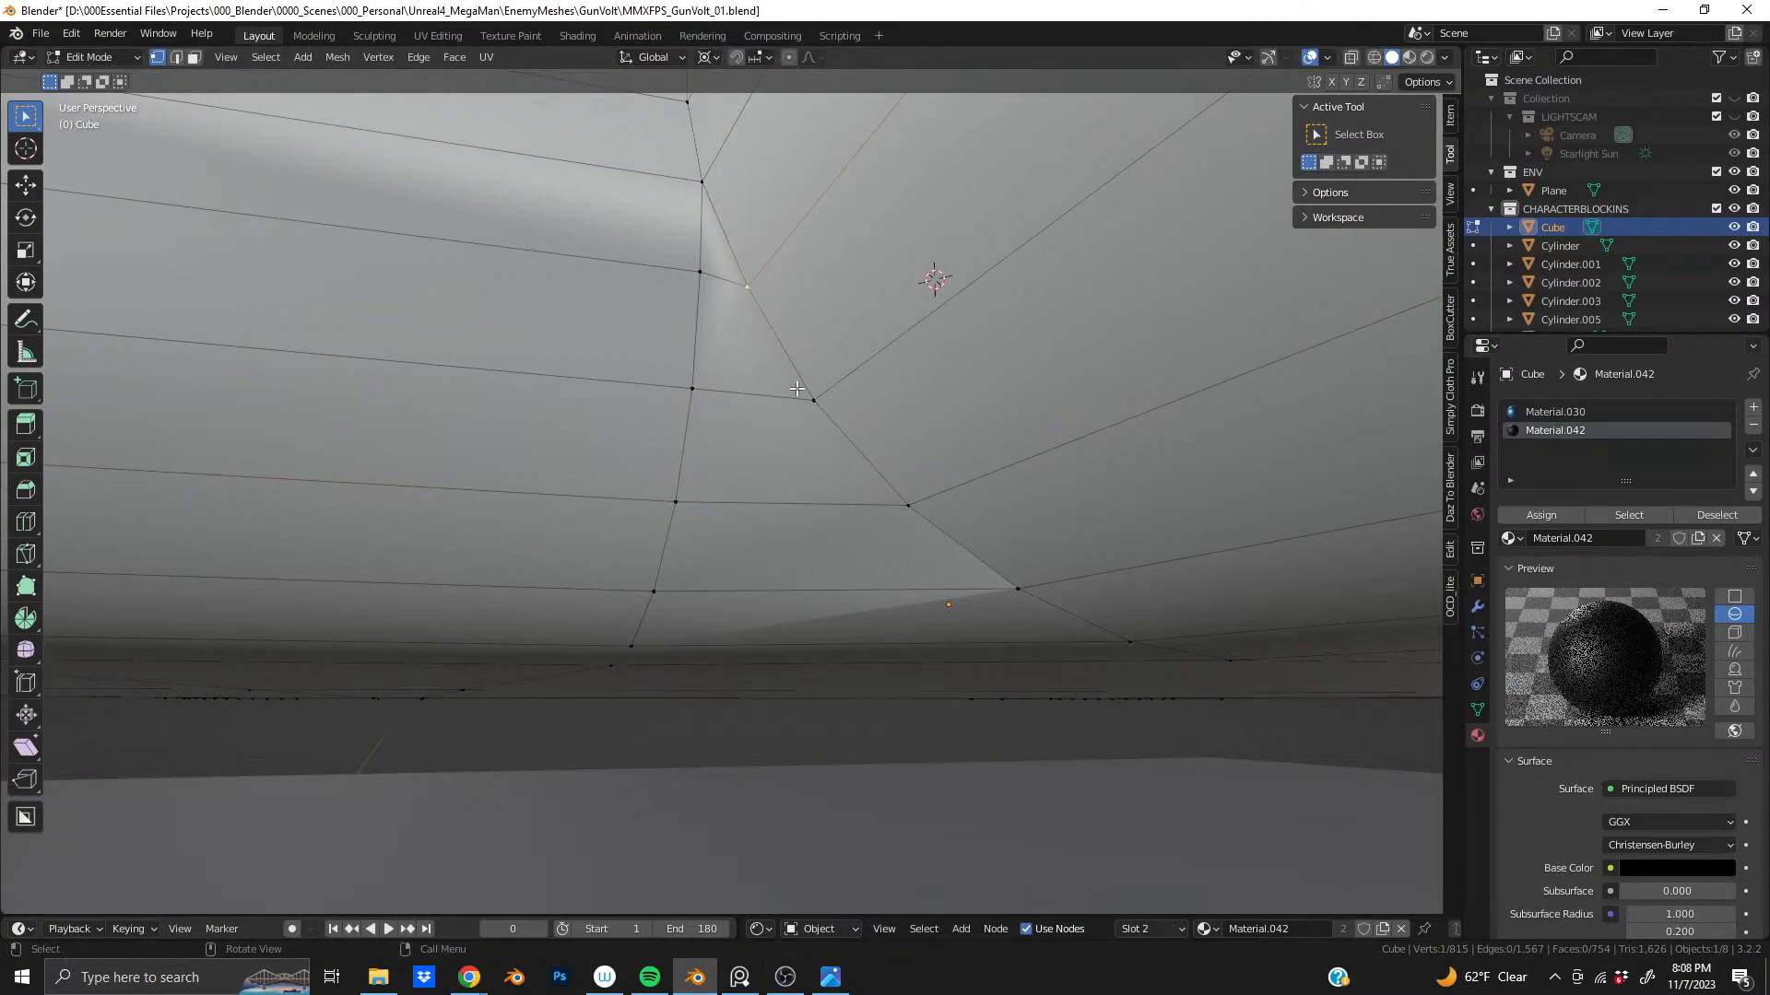
- Connect the inner corner's top bevel vertex to the third-row vertex on the left bevel, cutting across the second-row edge
middle_drag(708, 304, 727, 354)
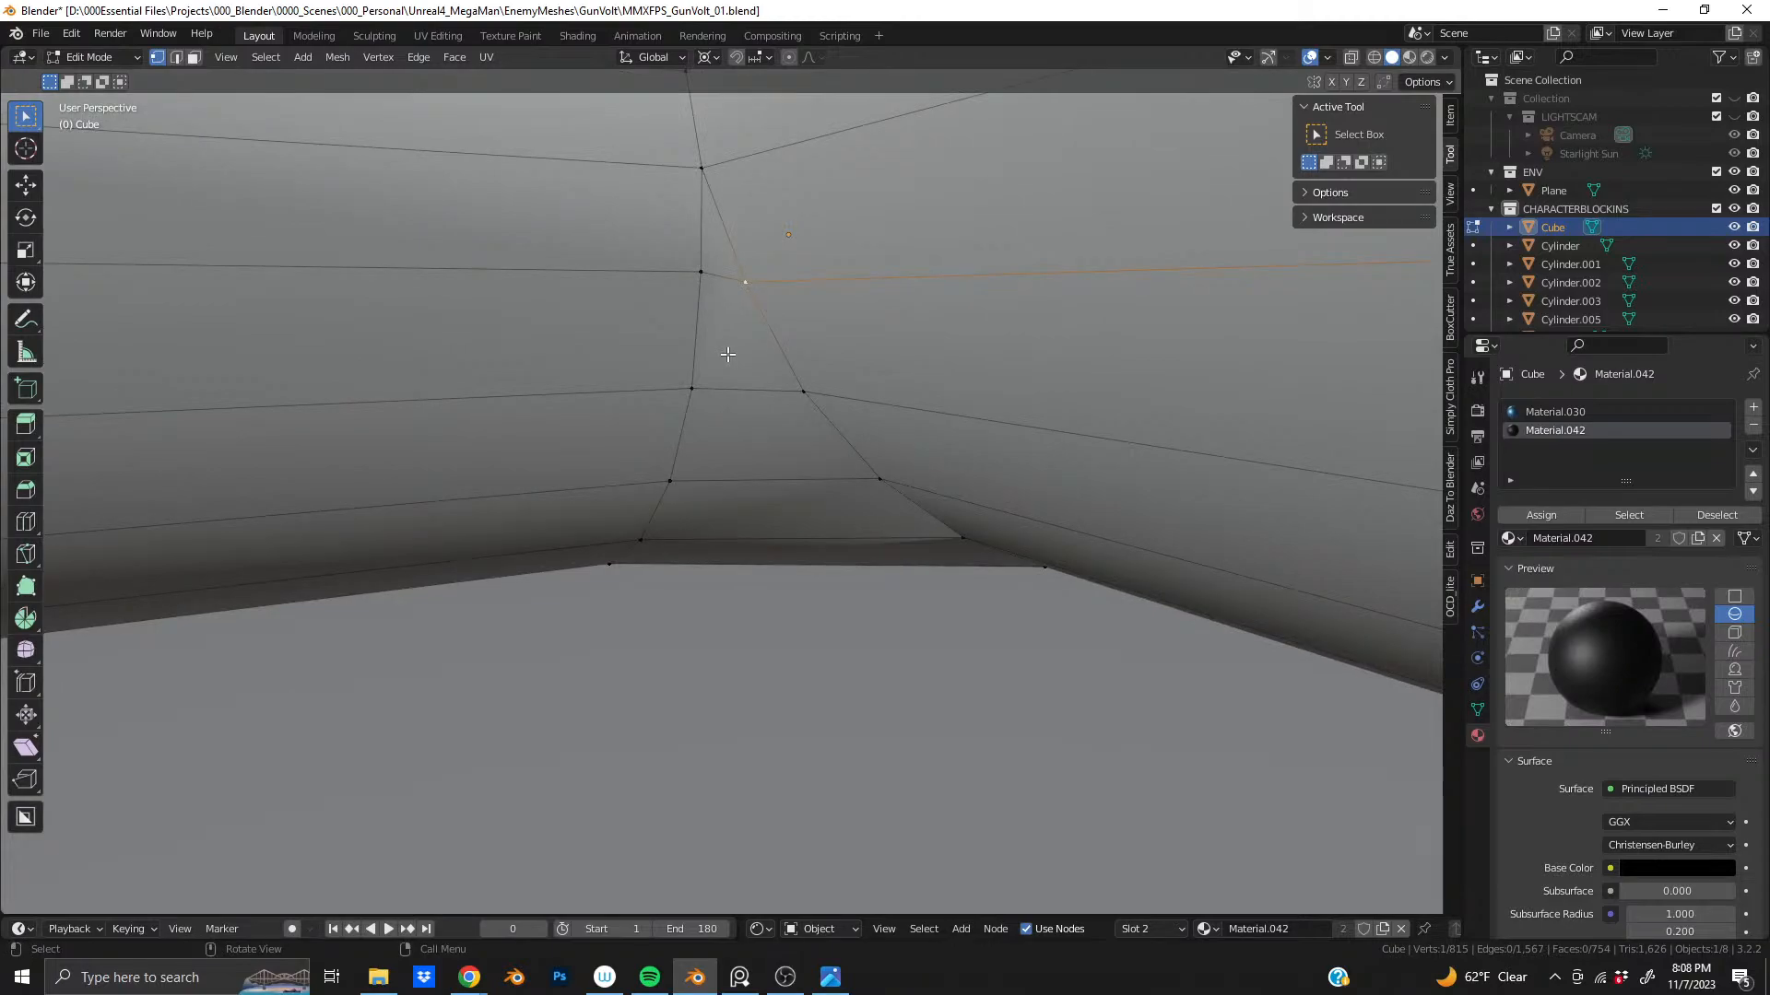
click(706, 292)
middle_drag(805, 504, 789, 407)
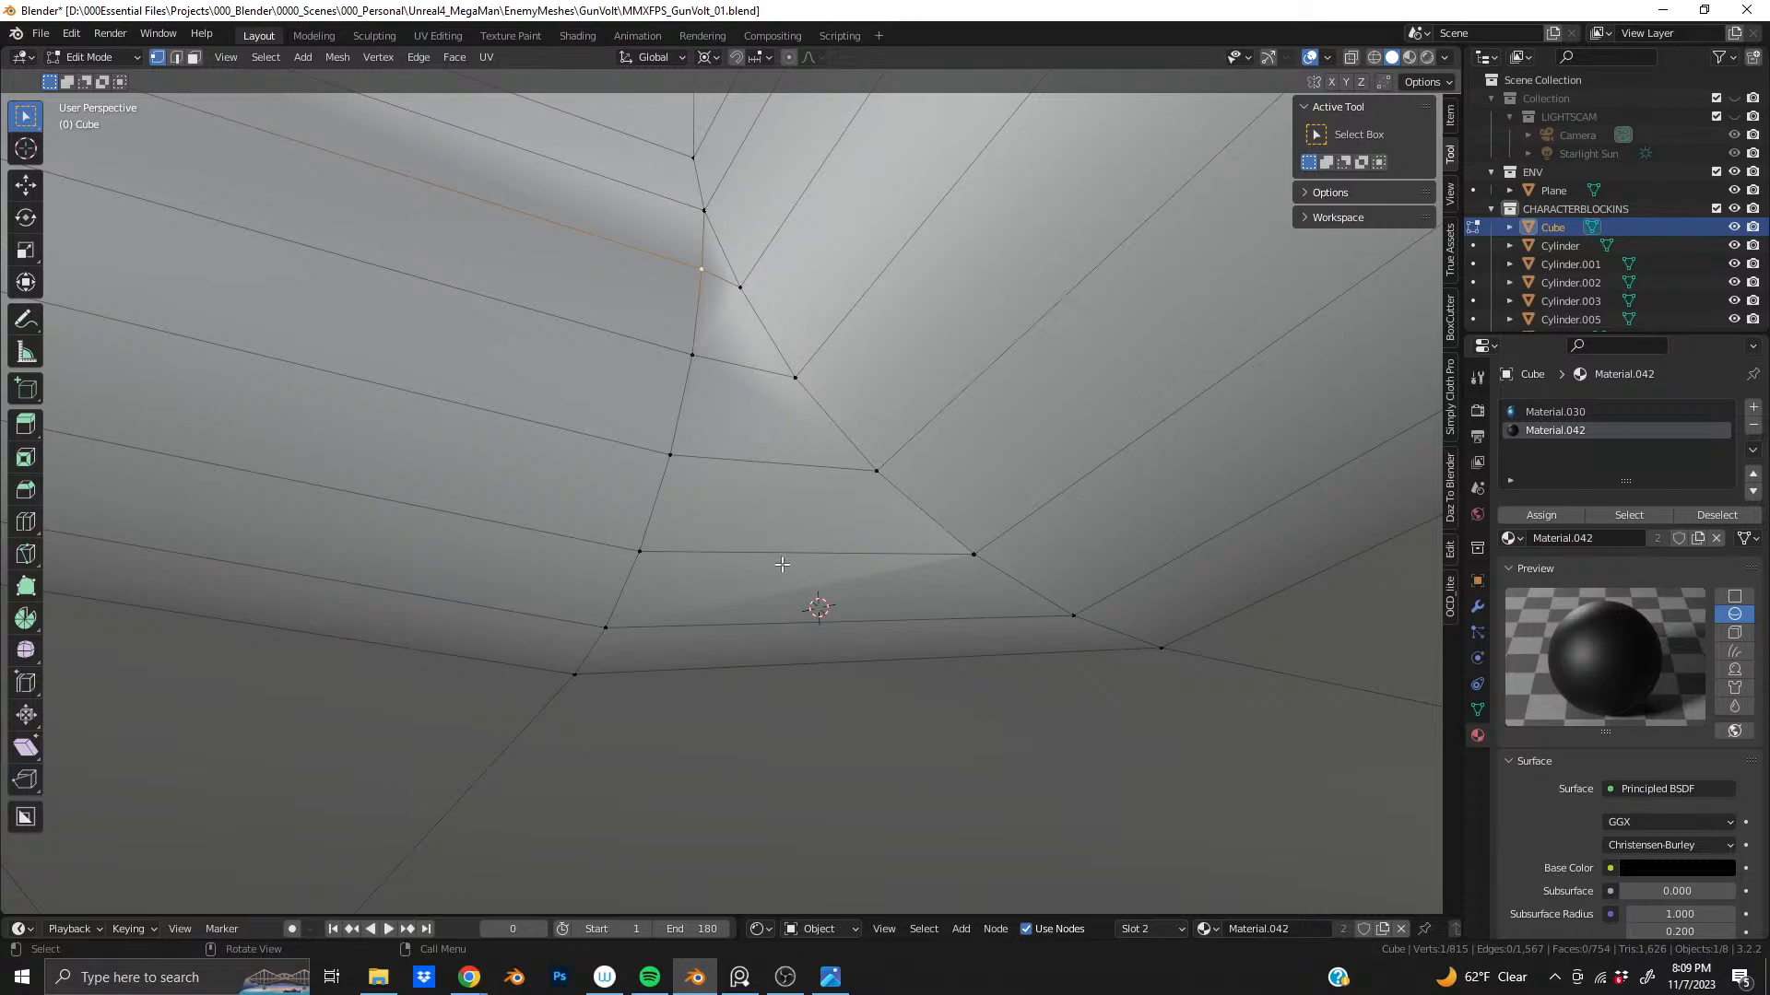
scroll(892, 649, down, 3)
scroll(862, 608, up, 3)
shift+middle_drag(800, 415, 865, 657)
scroll(845, 597, up, 1)
scroll(686, 510, up, 3)
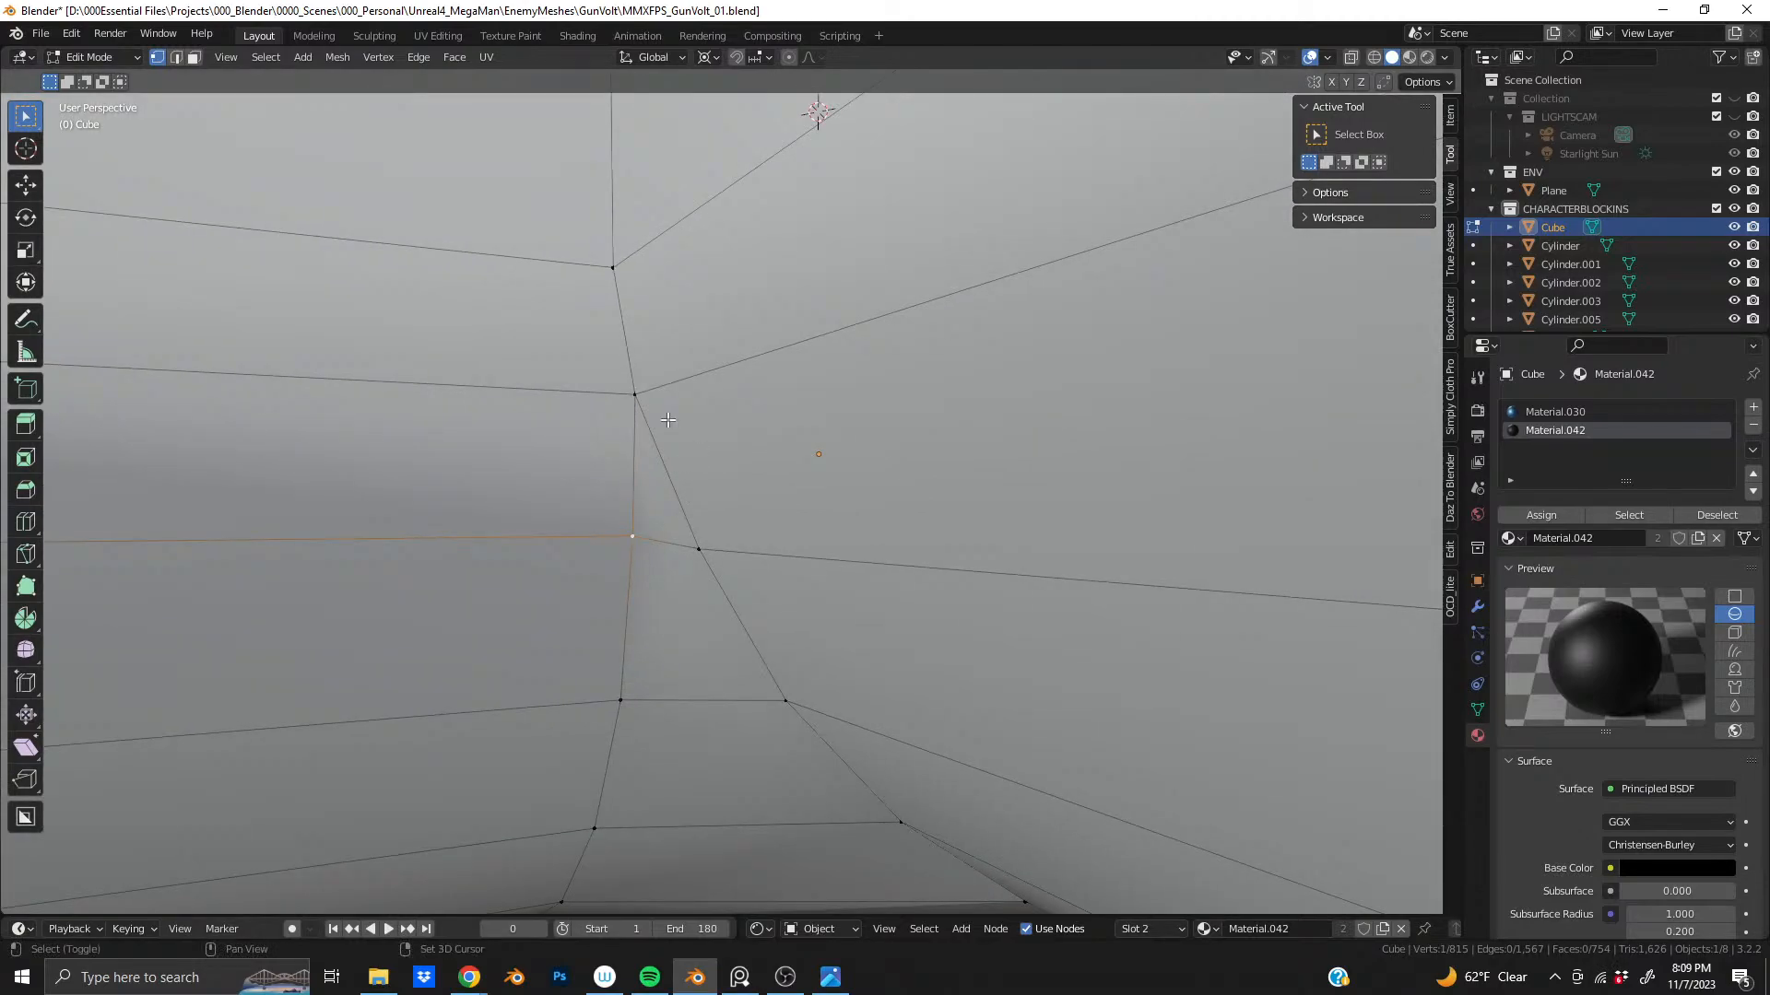
shift+middle_drag(636, 377, 713, 474)
scroll(713, 474, down, 2)
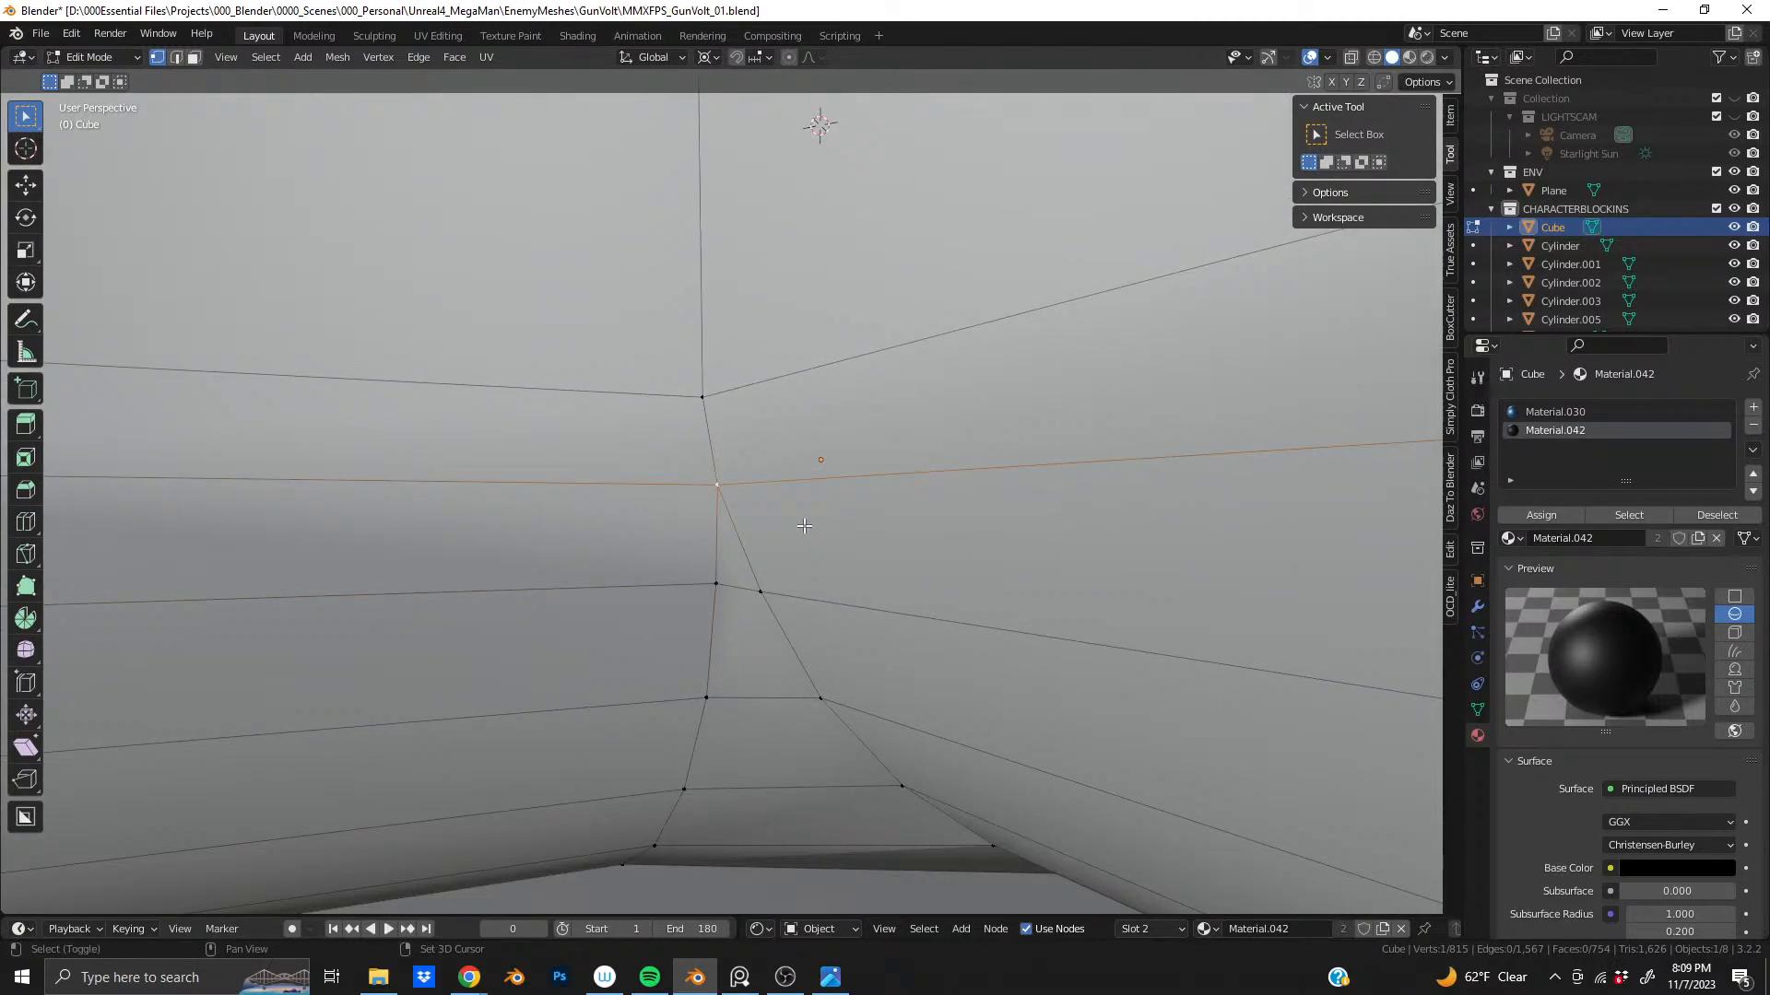
shift+click(719, 585)
key(j)
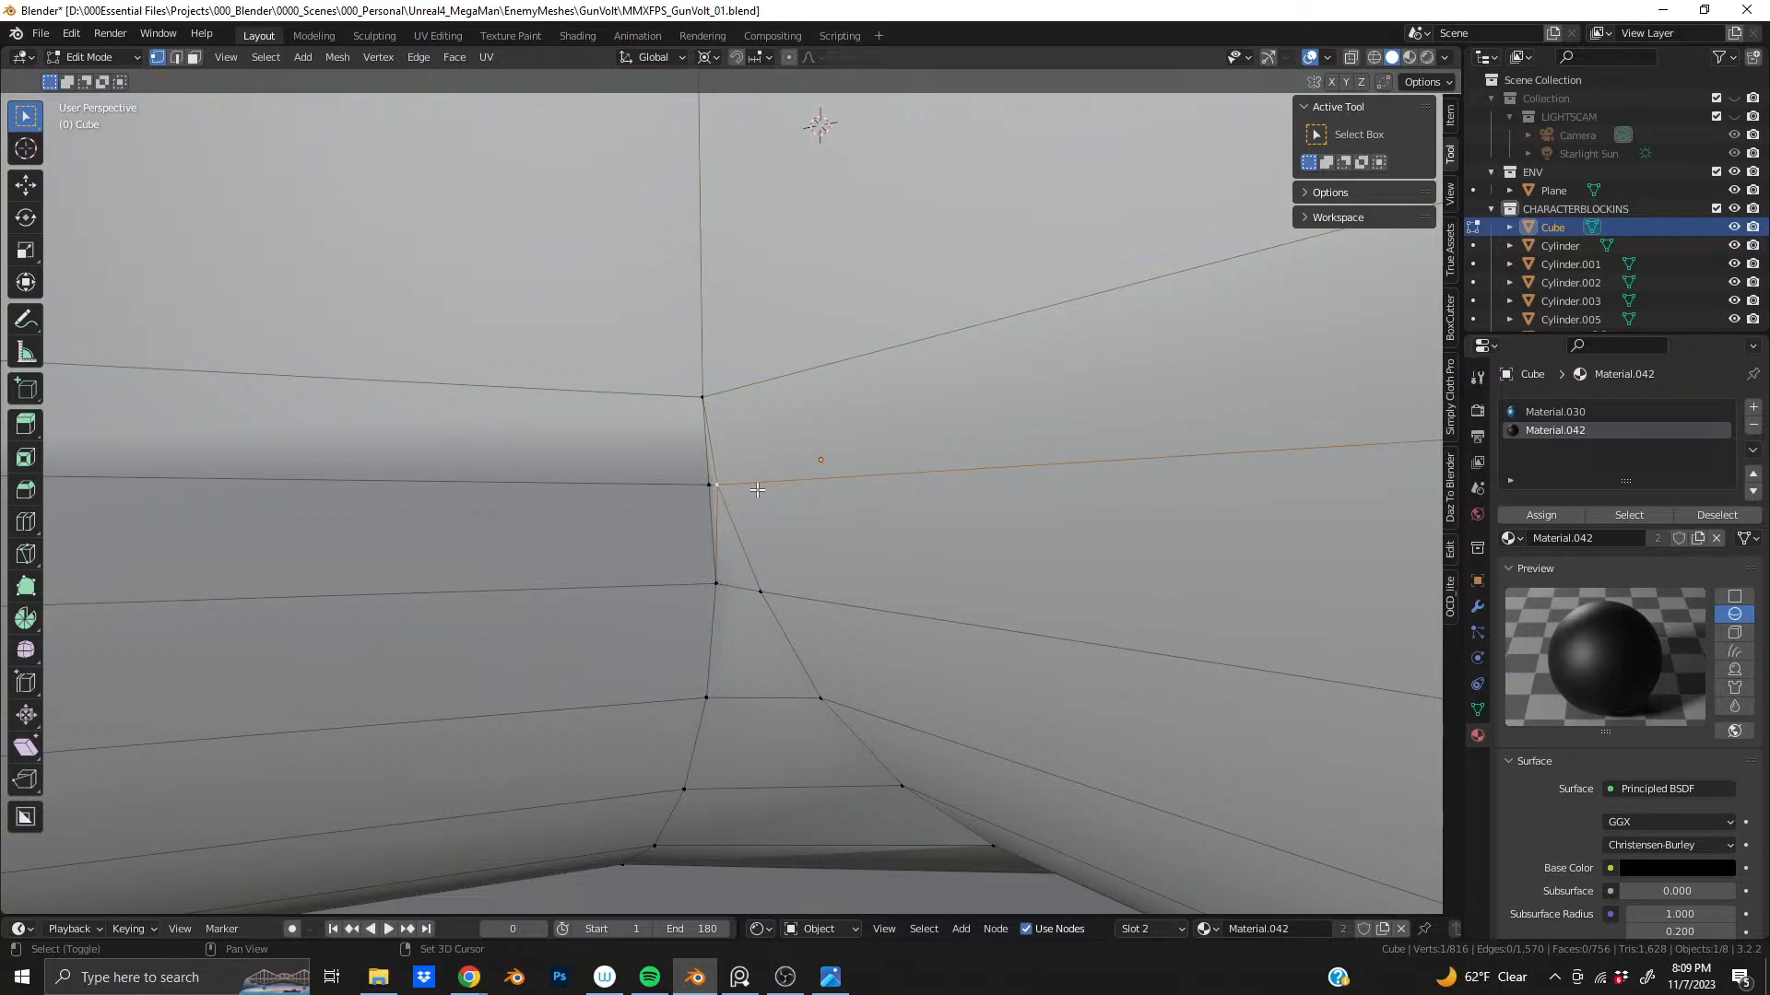
key(shift+v)
click(949, 476)
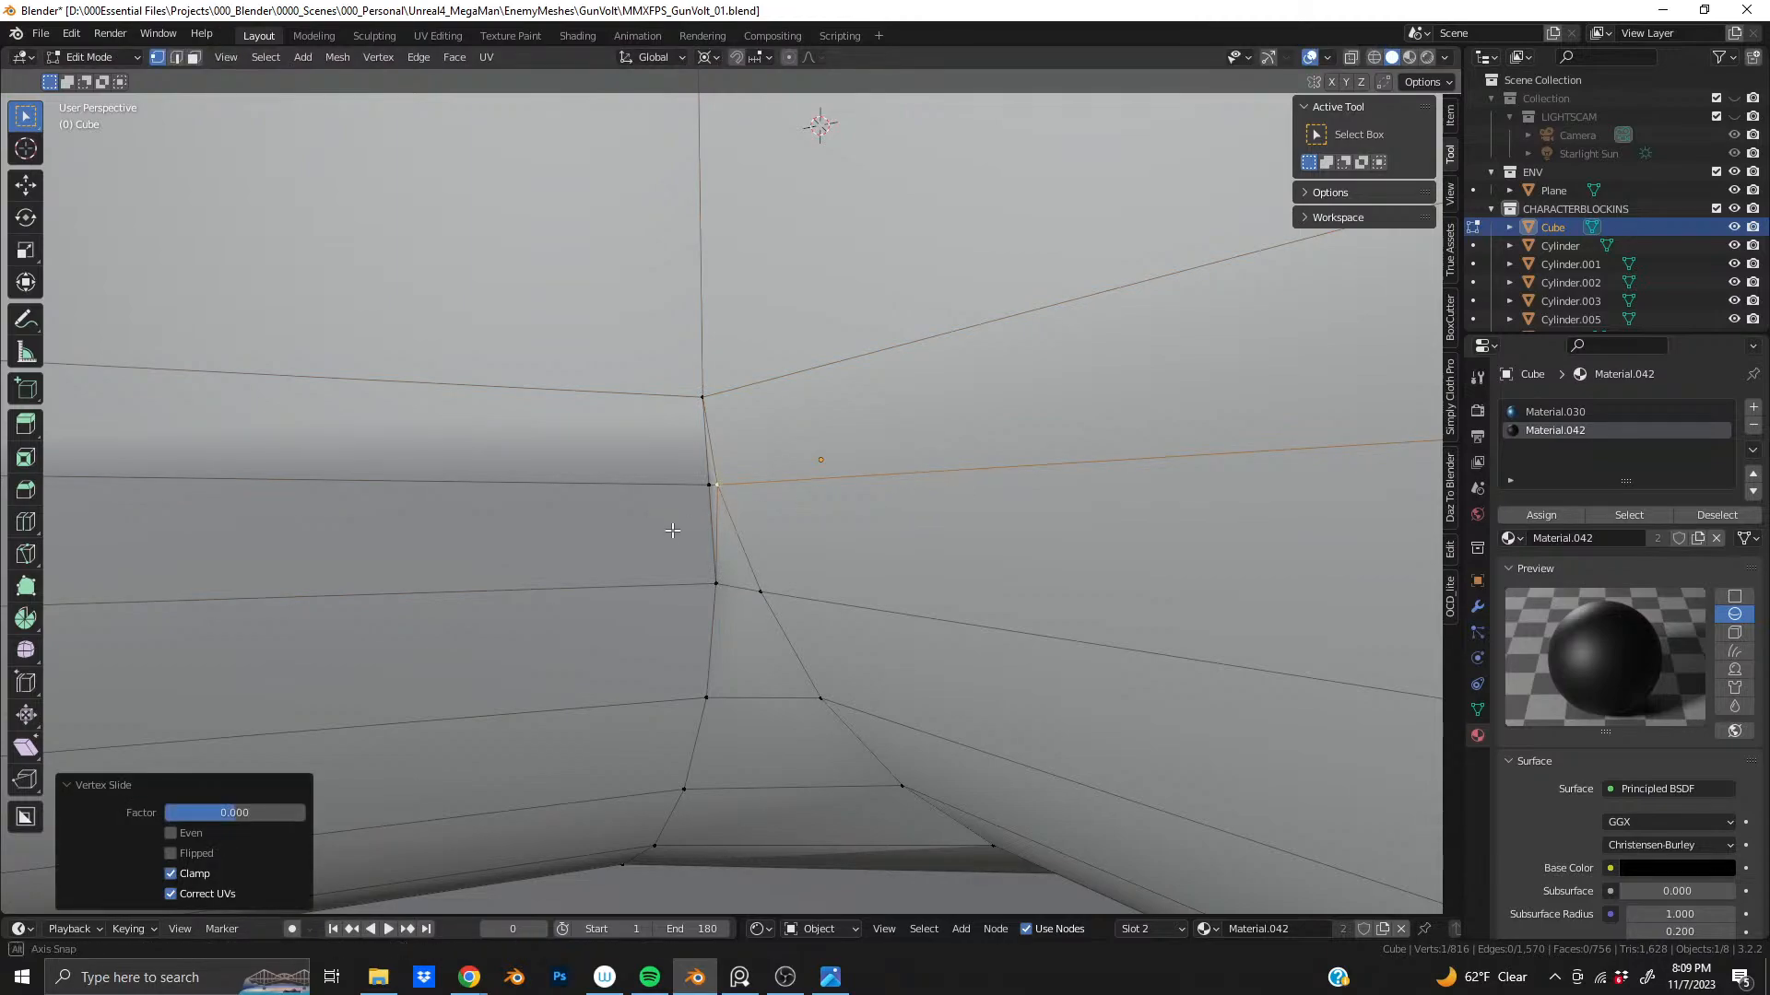
middle_drag(675, 529, 802, 534)
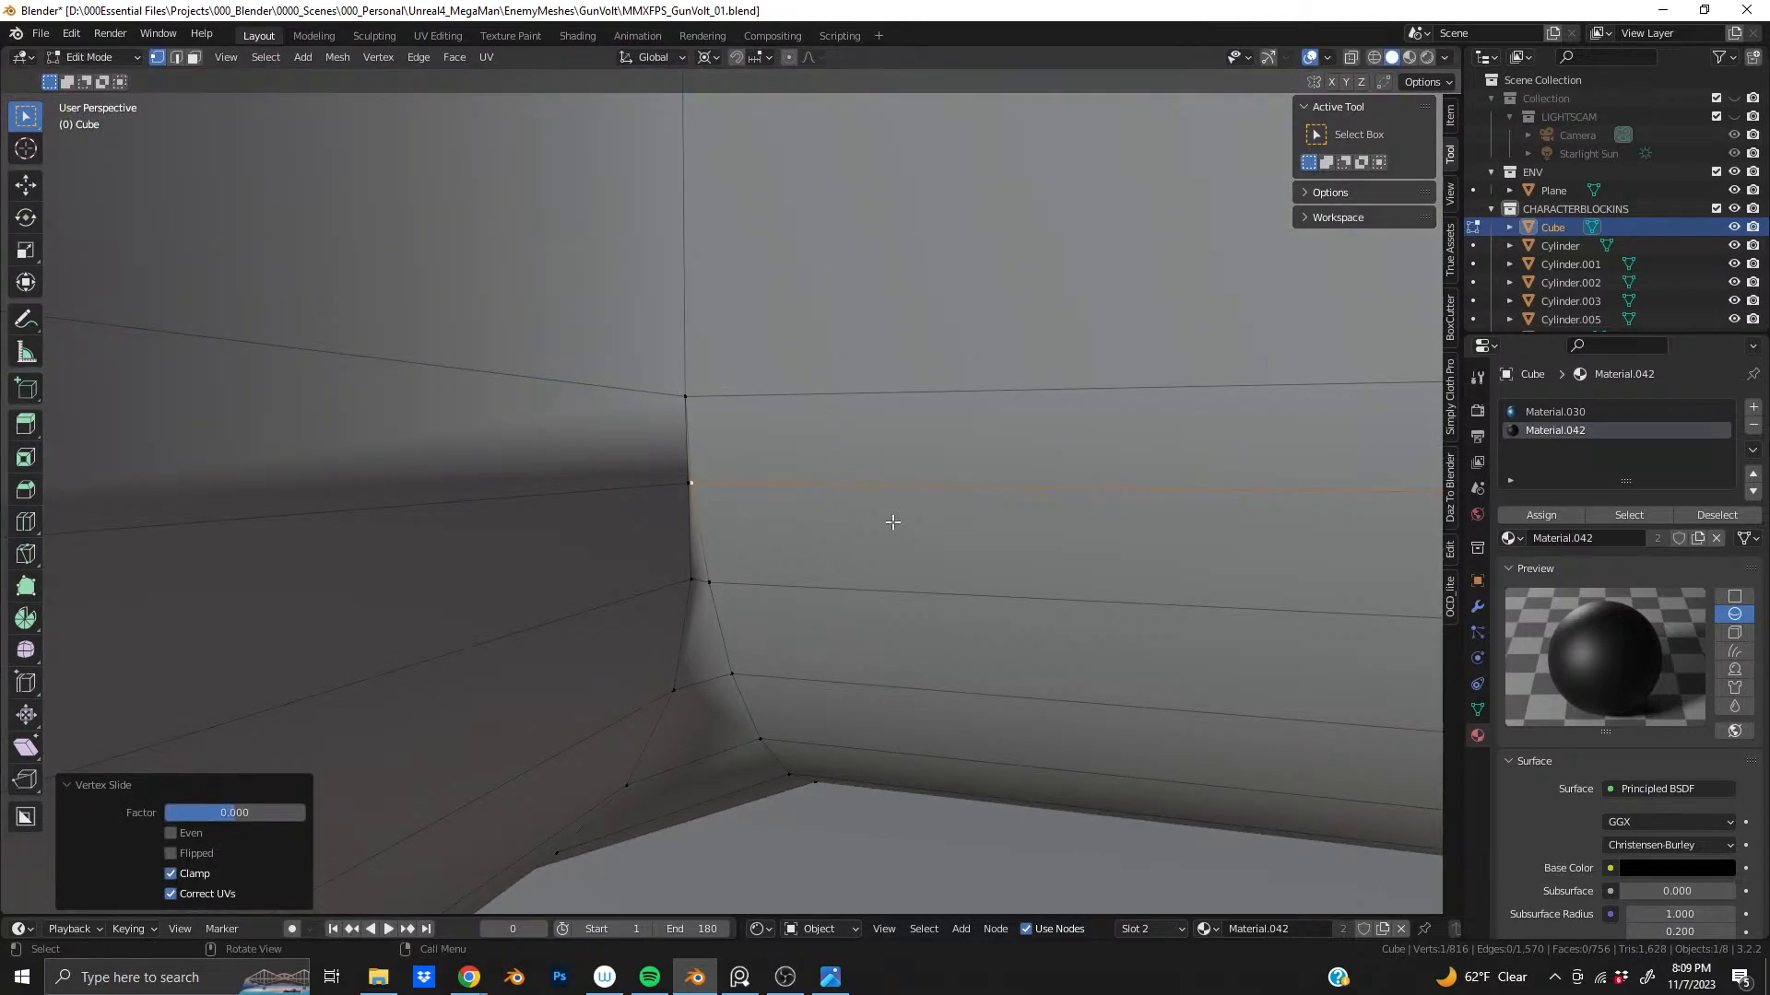
key(g)
key(g)
right_click(930, 521)
- Move the second-row corner vertex -0.001666 m along global Y, away from the new edge on the left bevel
key(g)
key(y)
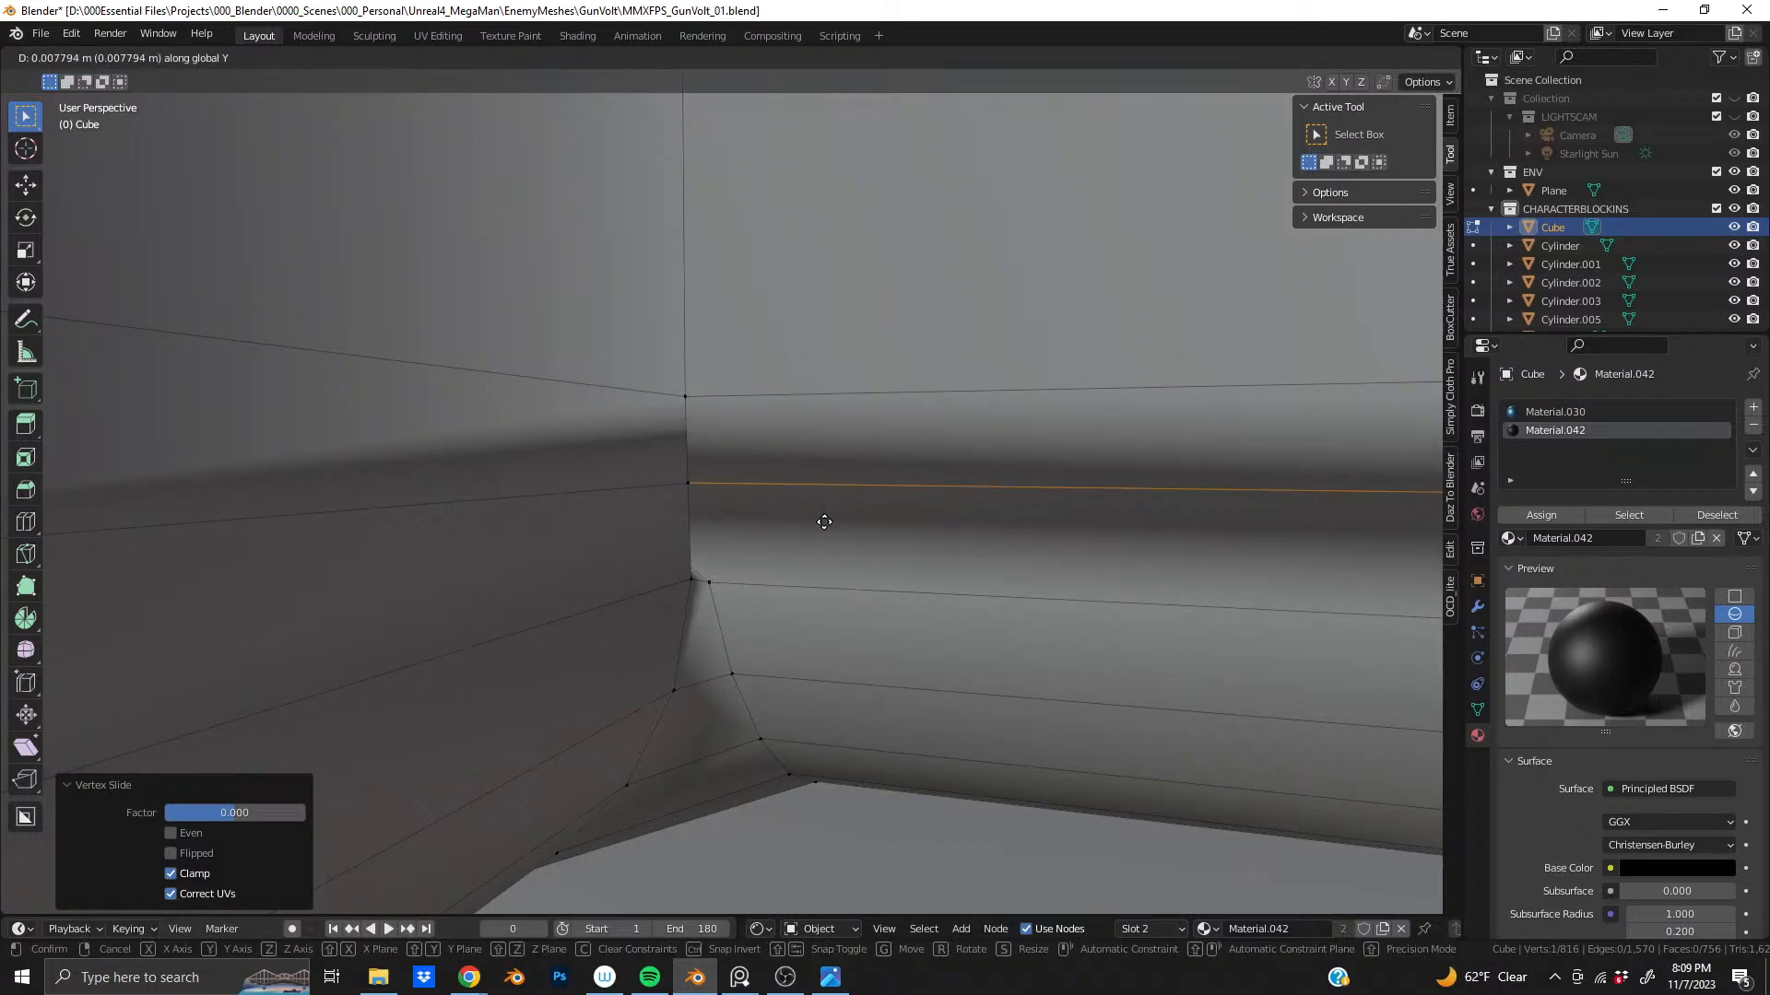
click(830, 526)
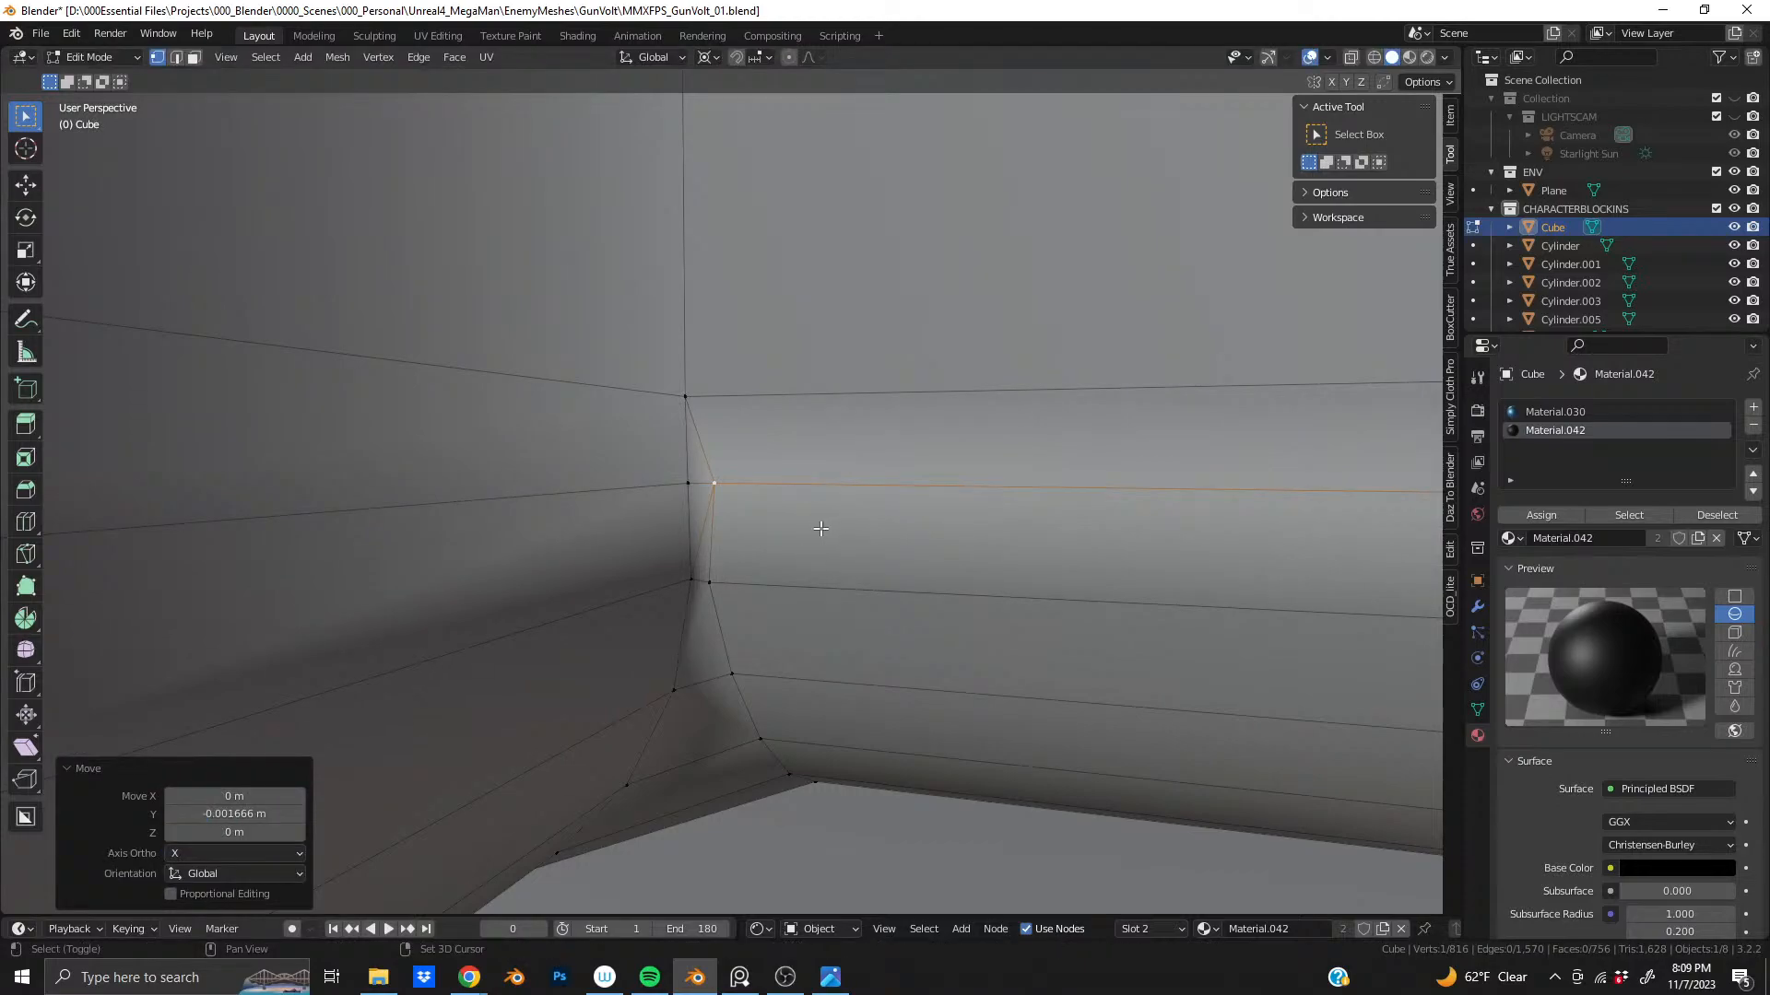
- Reselect the second-row vertex on the right bevel and nudge it about 0.0007 m along global Y towards the corner
scroll(817, 527, up, 3)
click(718, 658)
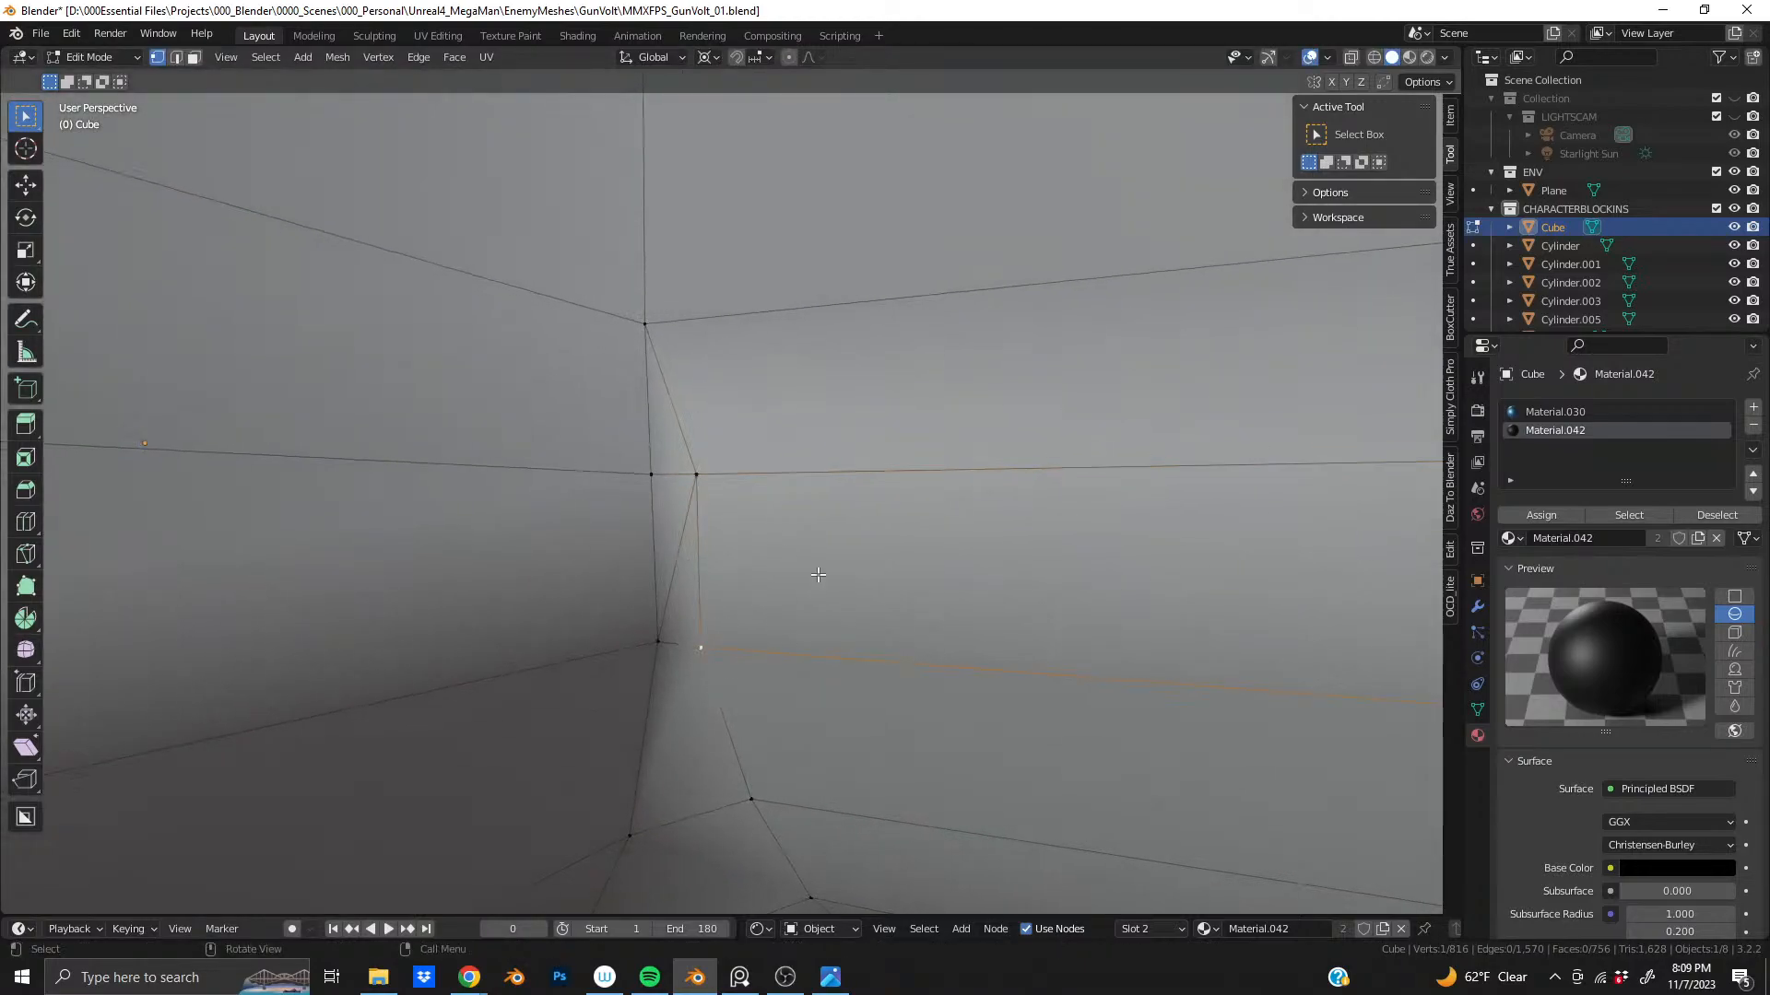
middle_drag(690, 457, 695, 497)
click(697, 481)
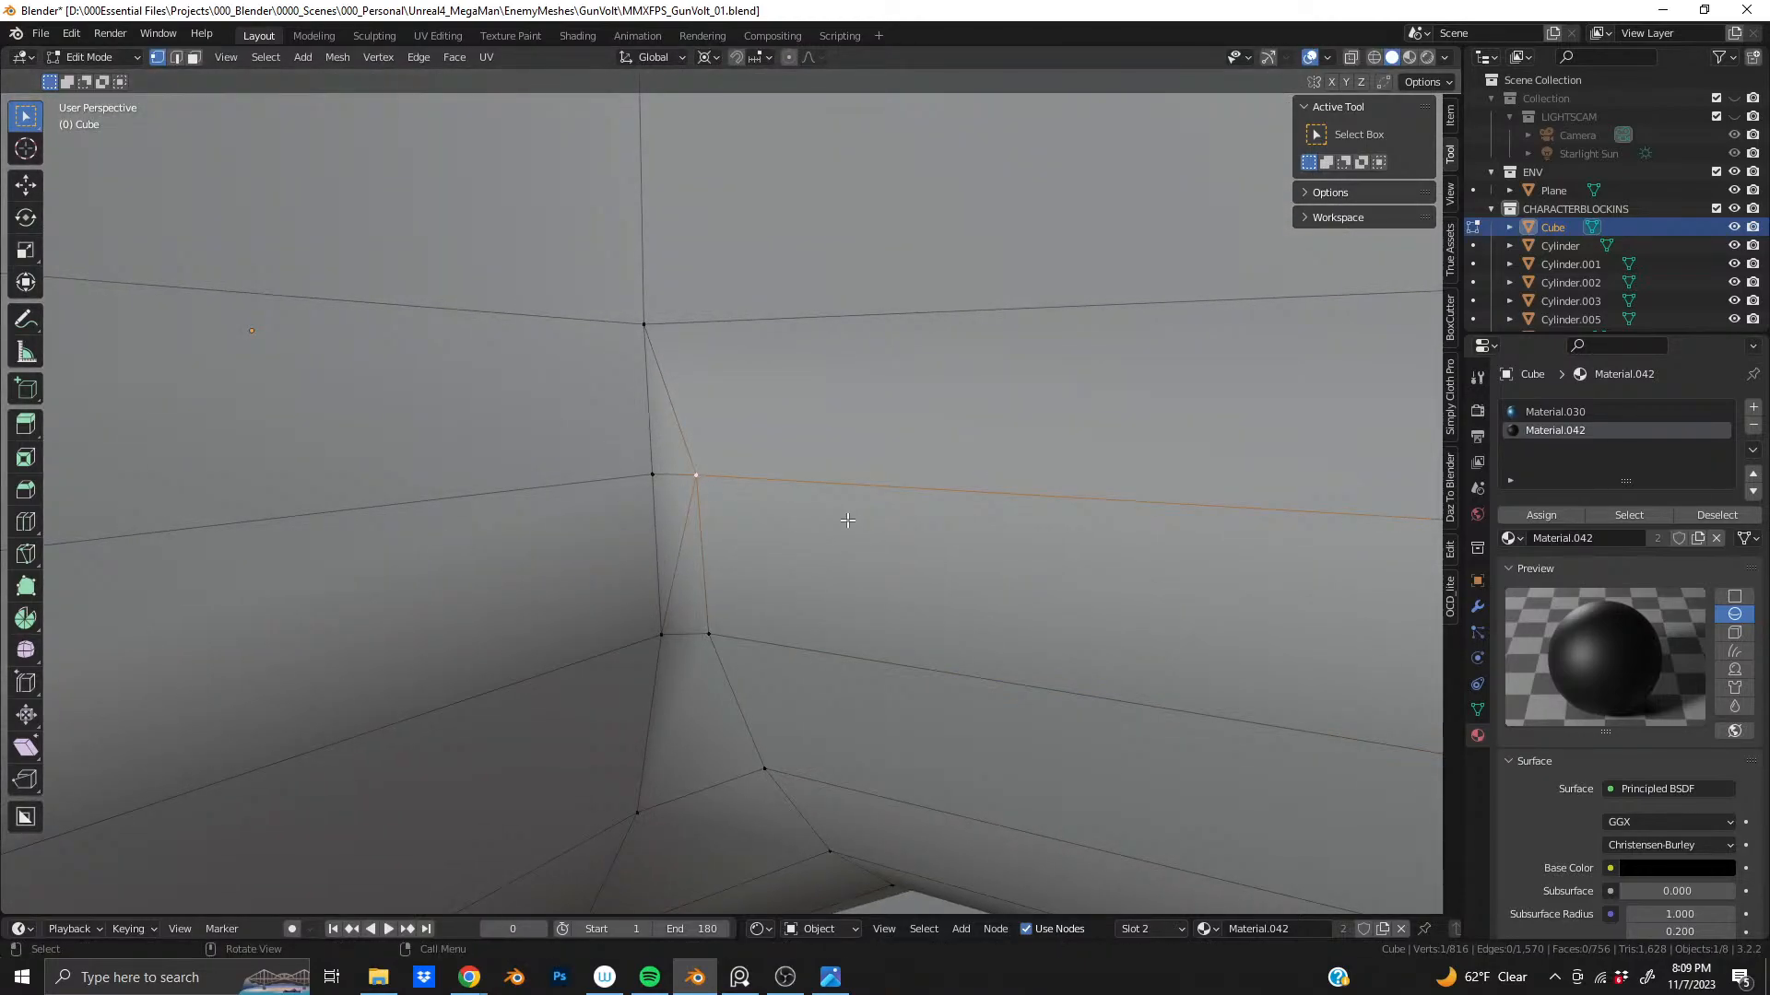
key(g)
key(y)
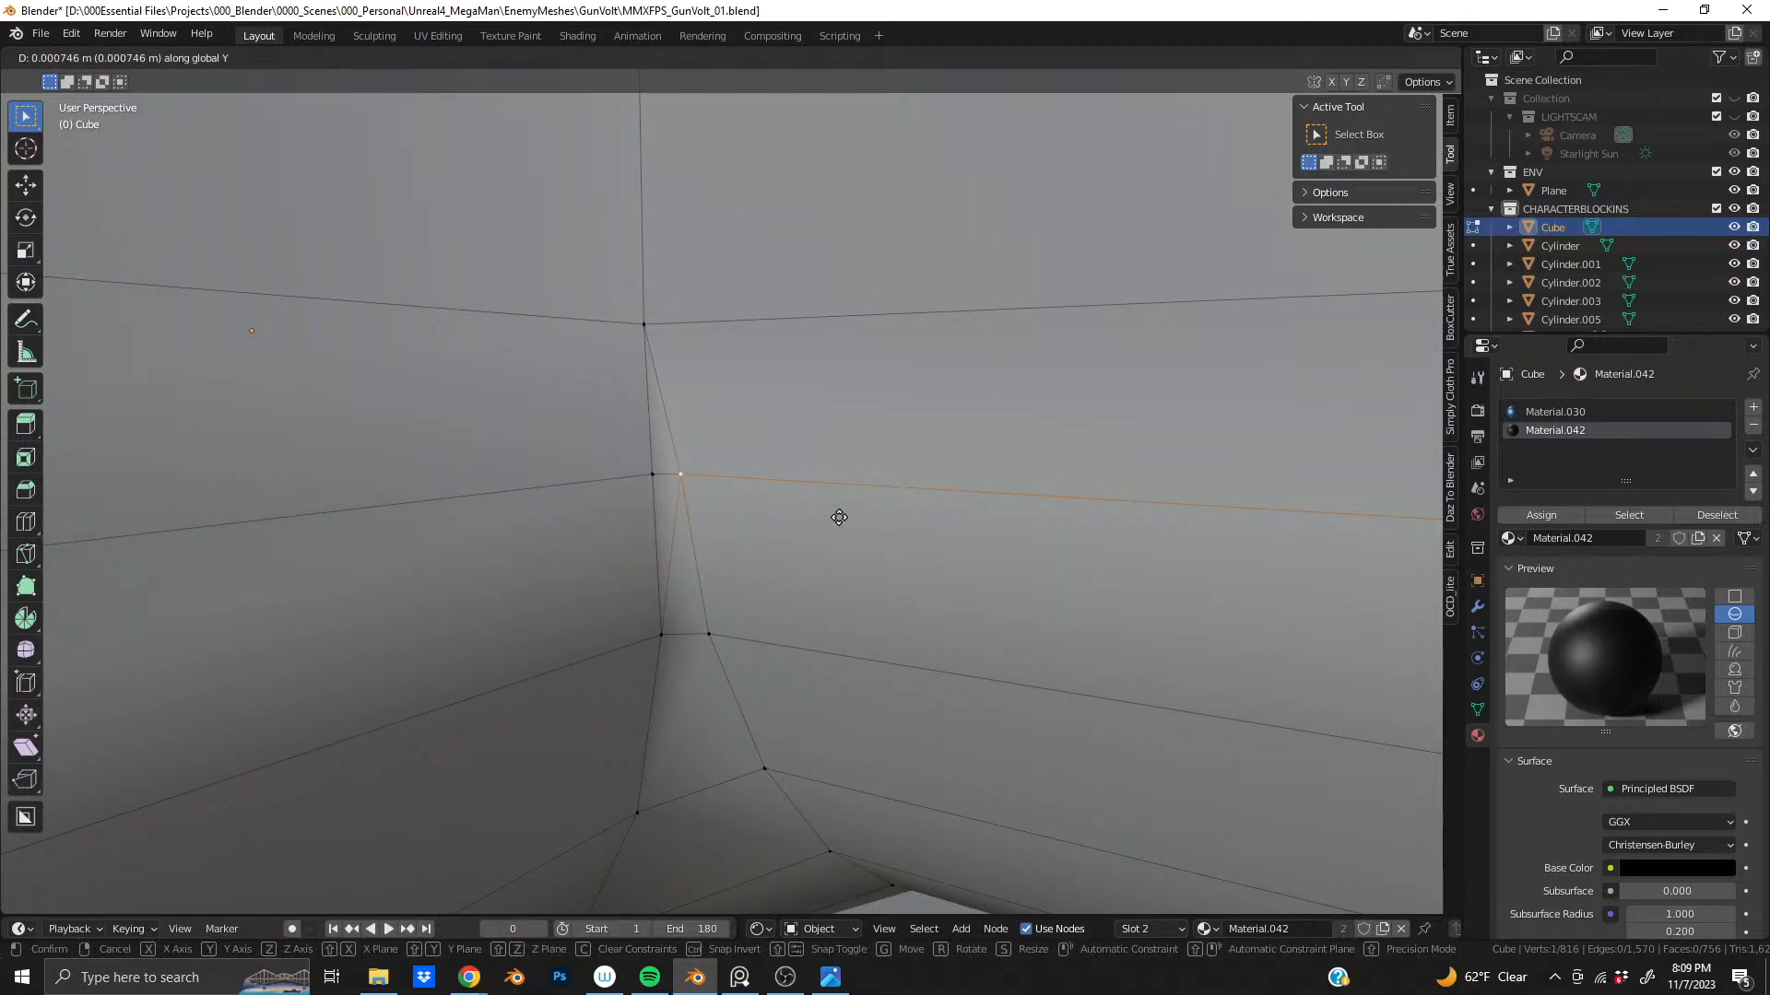
click(838, 518)
- Dissolve the leftover diagonal edge running between the second and third rows of the inner corner
key(2)
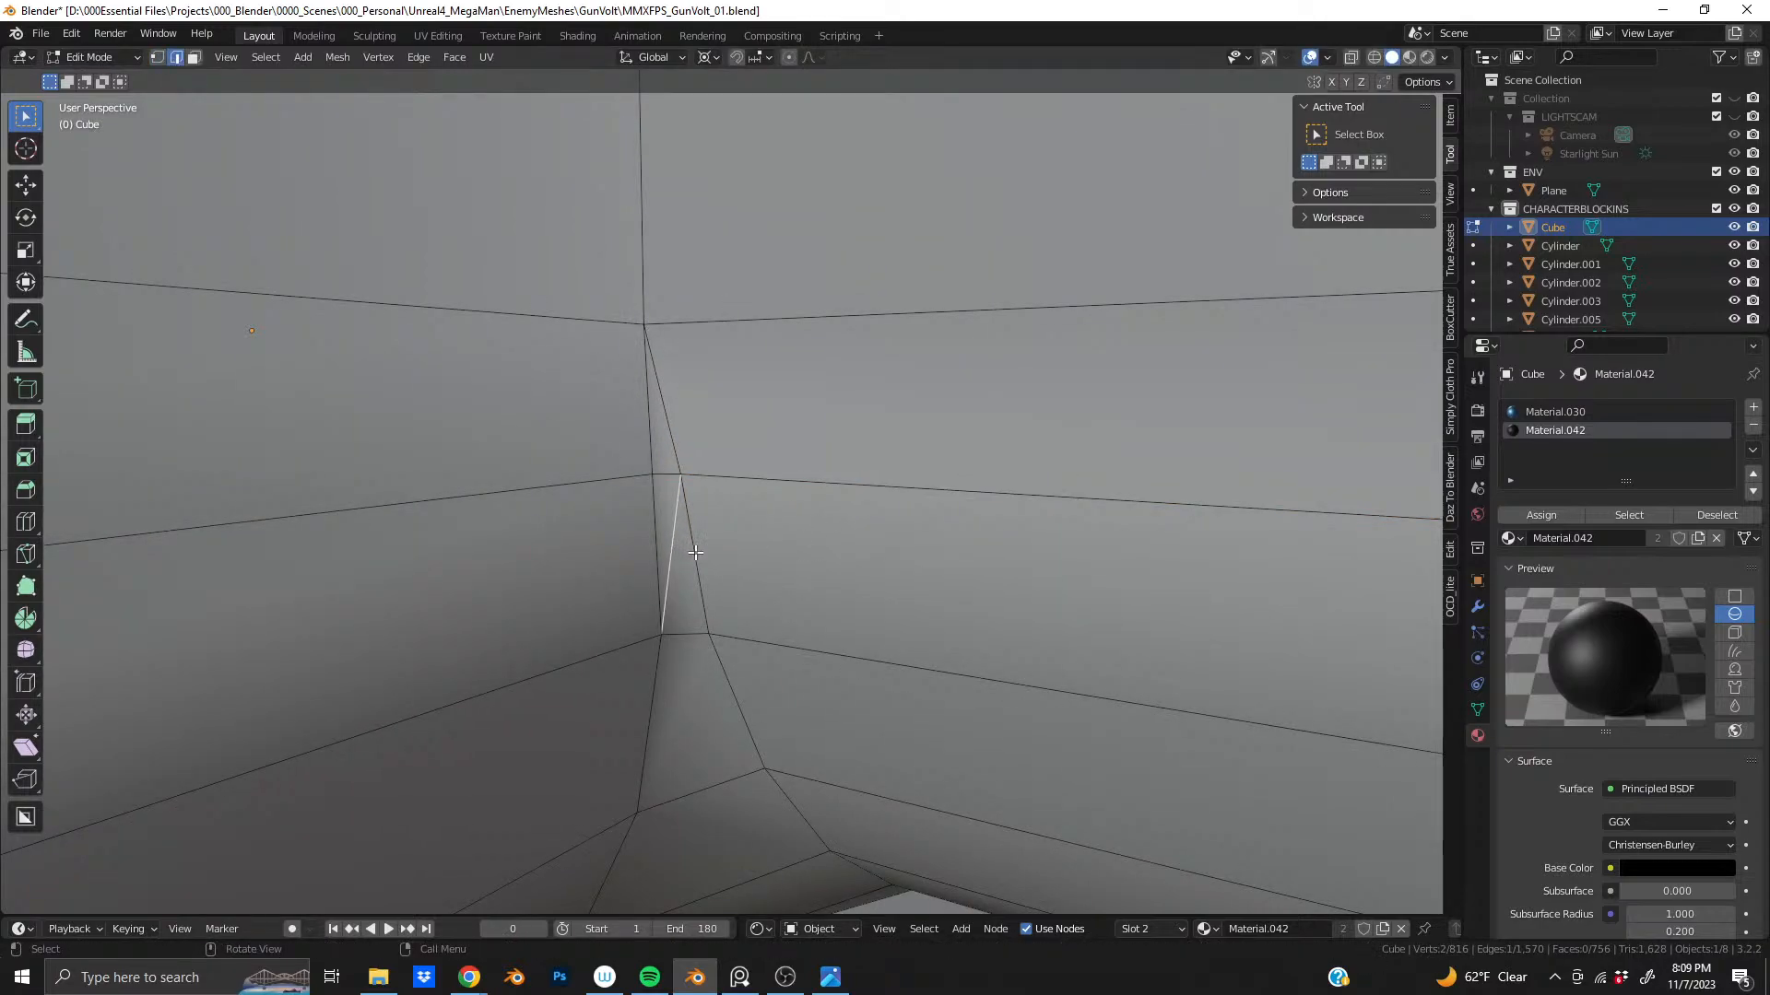
key(x)
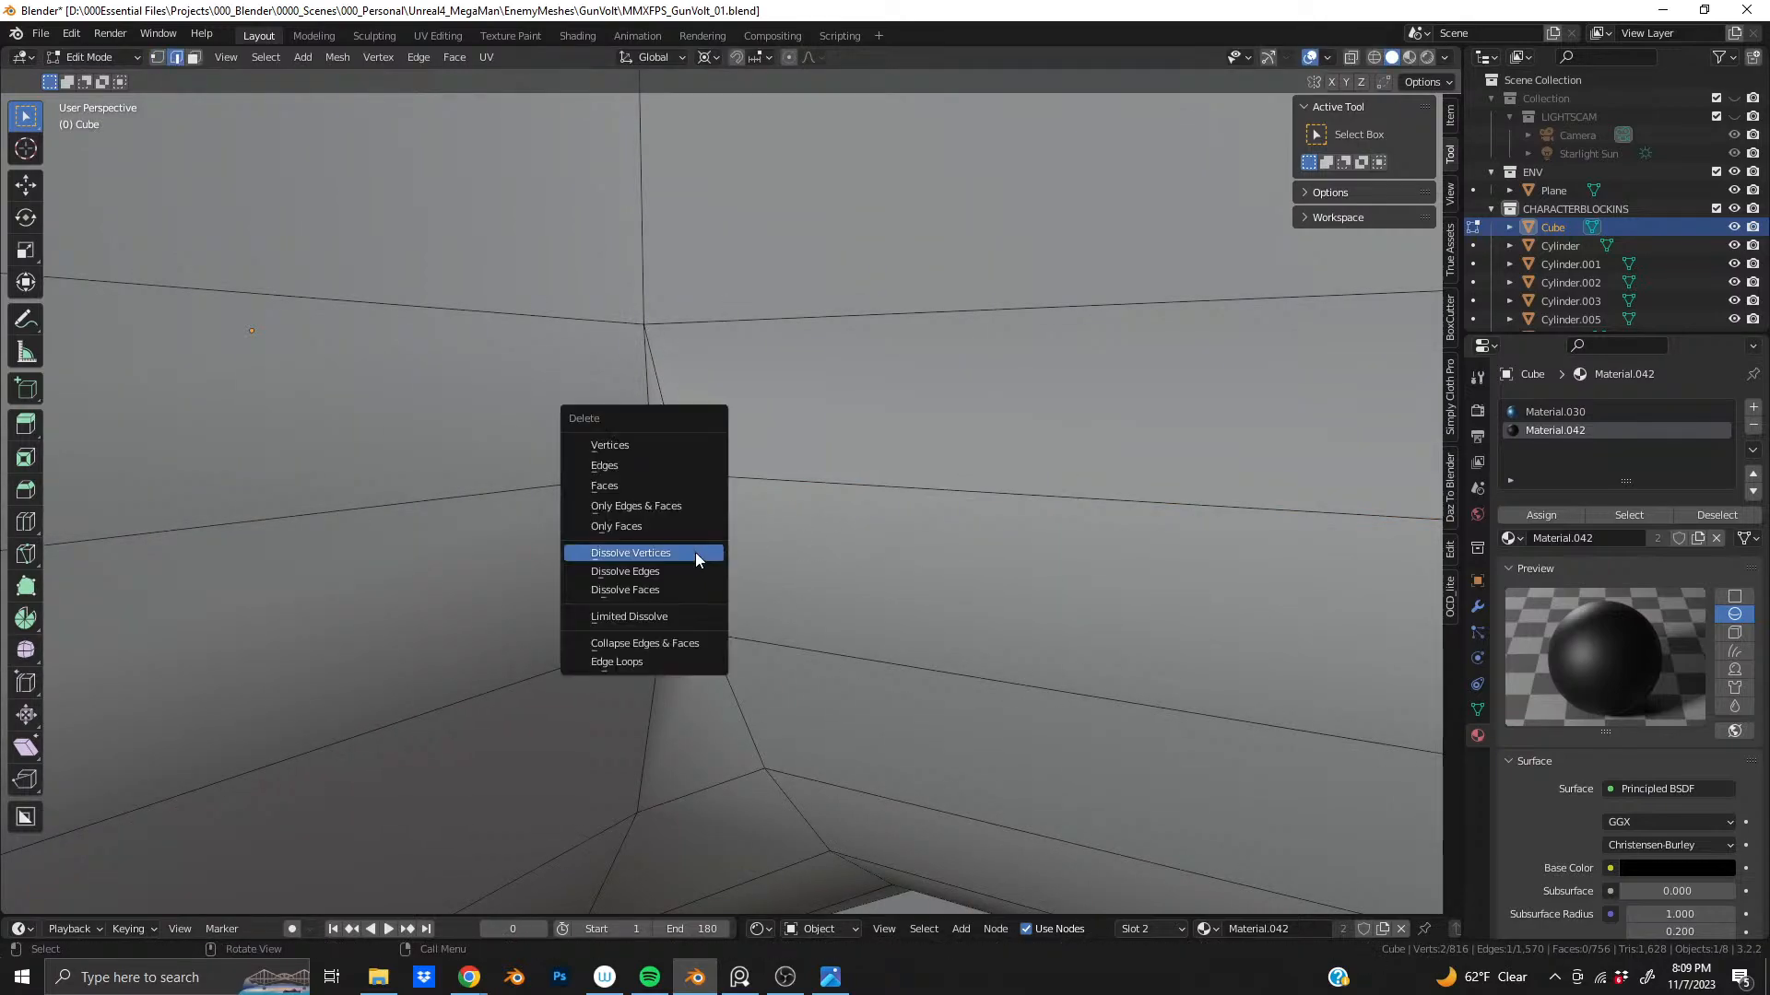
click(691, 570)
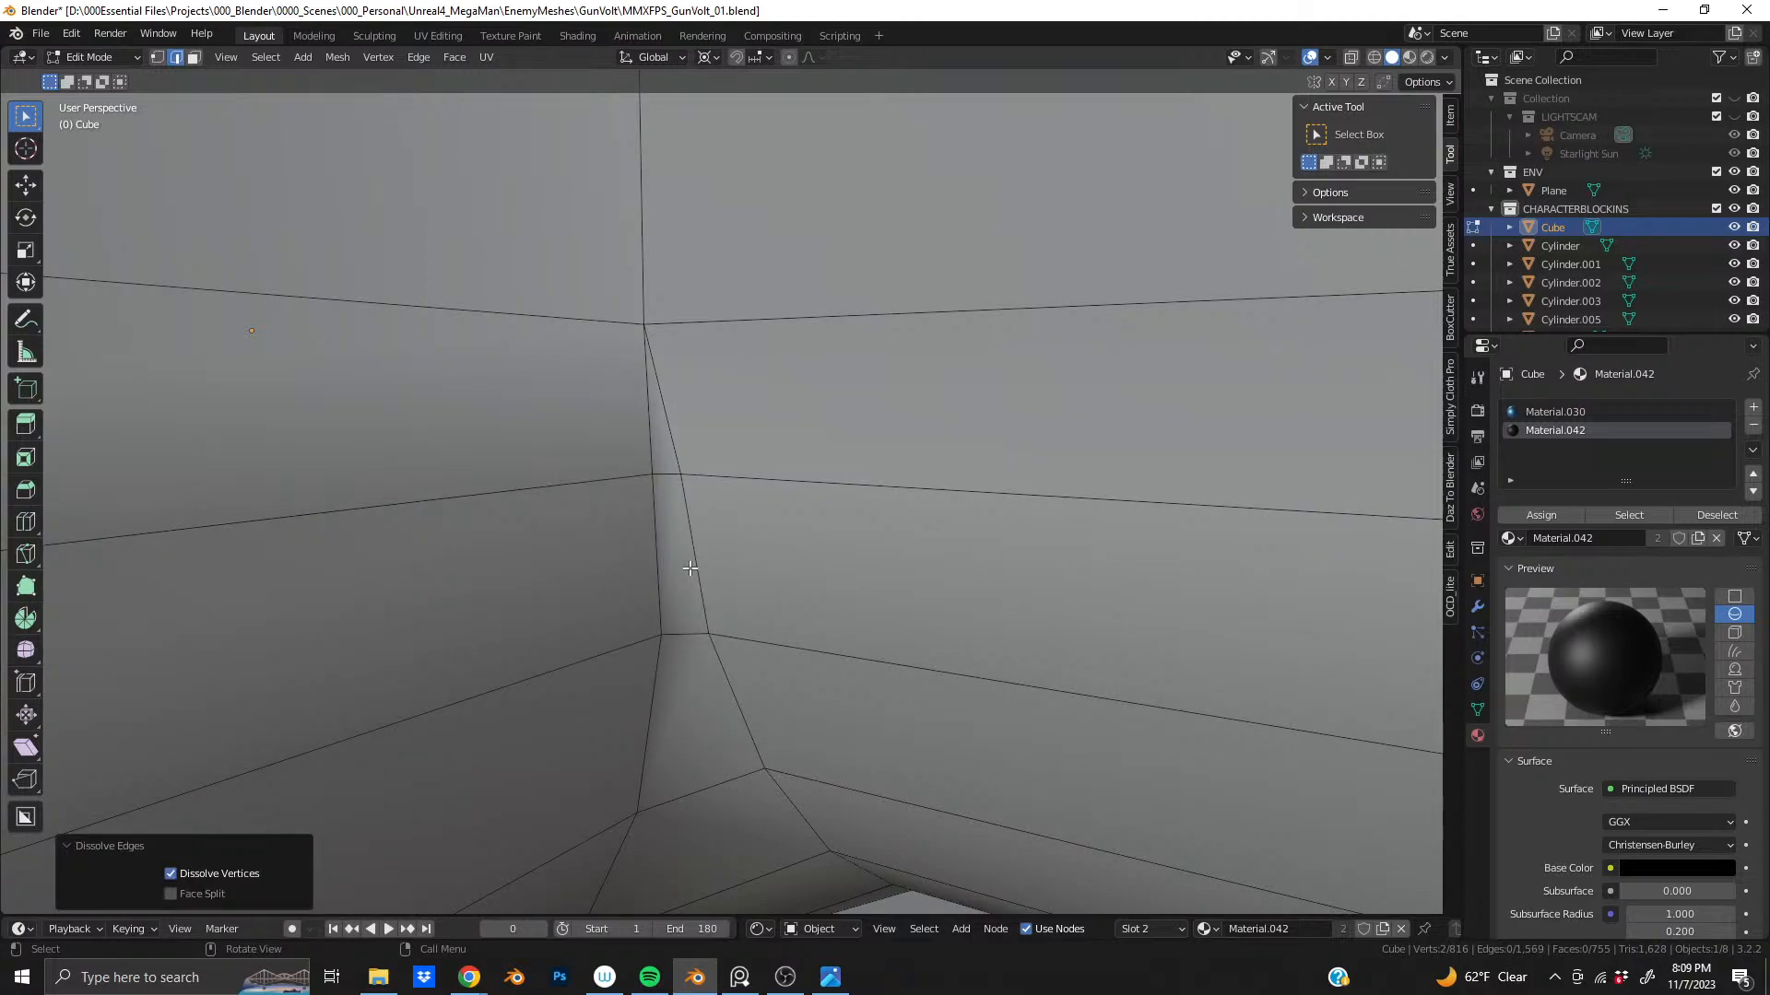
- Examine the inner corner's vertex rows and shading from several angles, both close up and from farther away
middle_drag(785, 501, 743, 403)
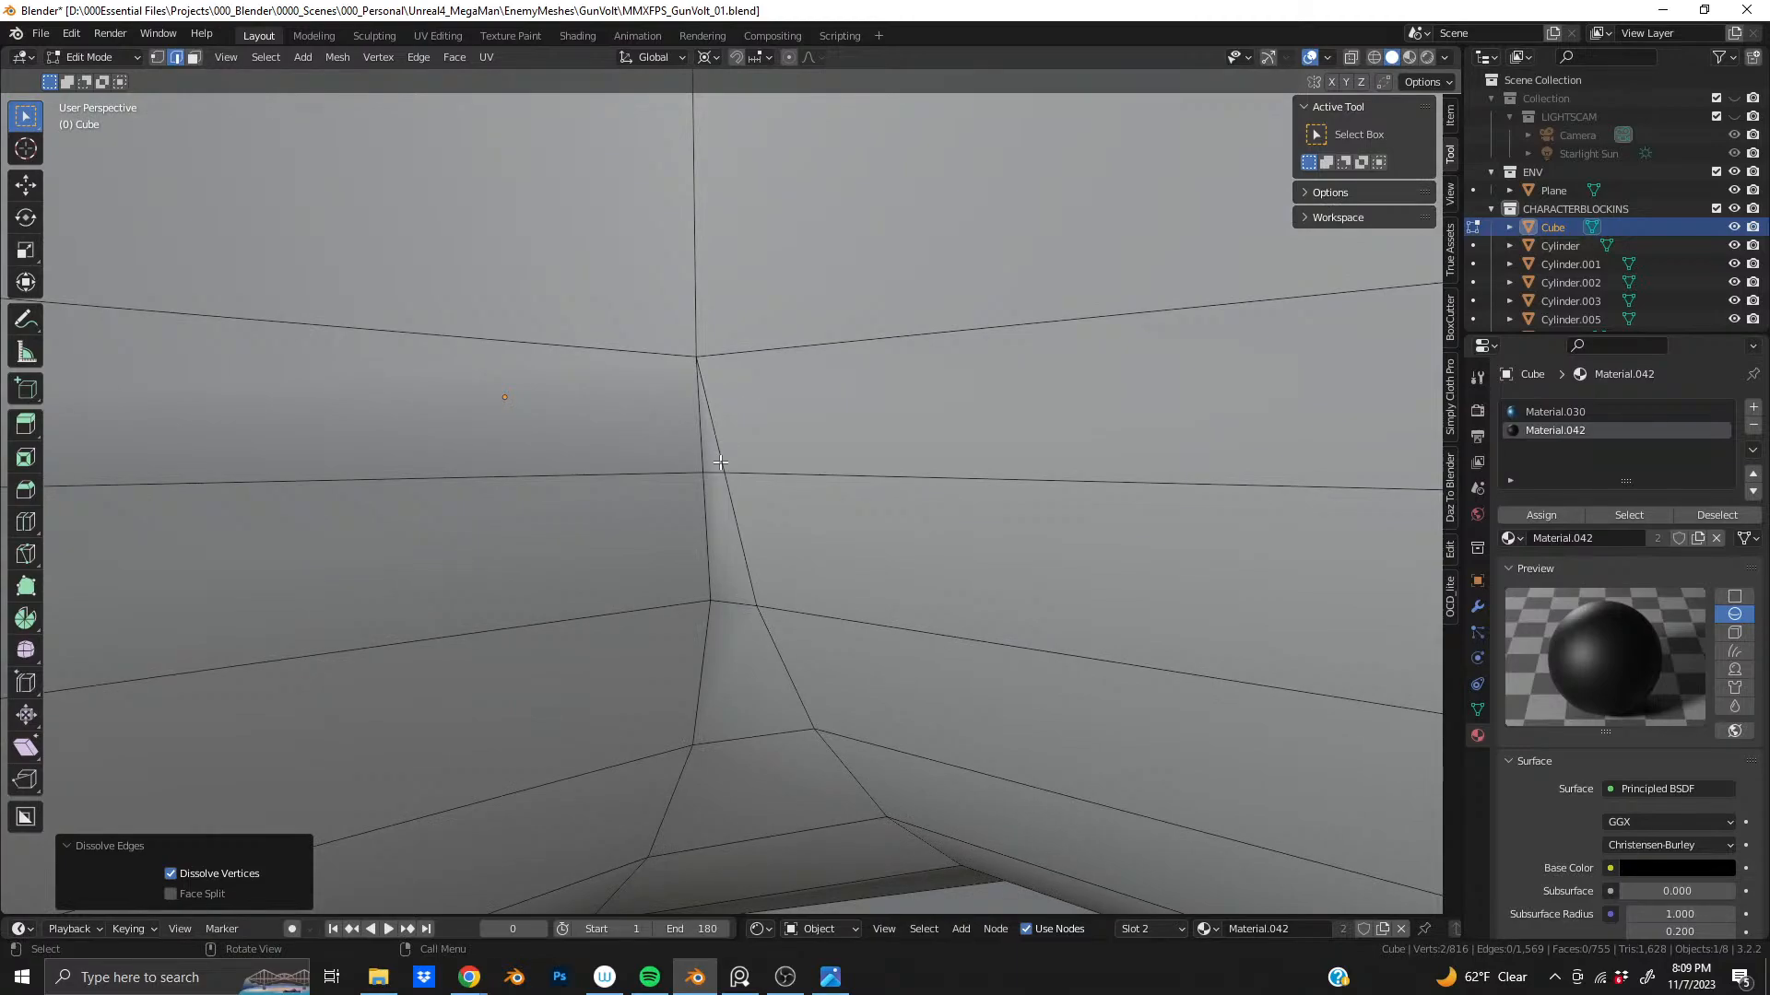
key(1)
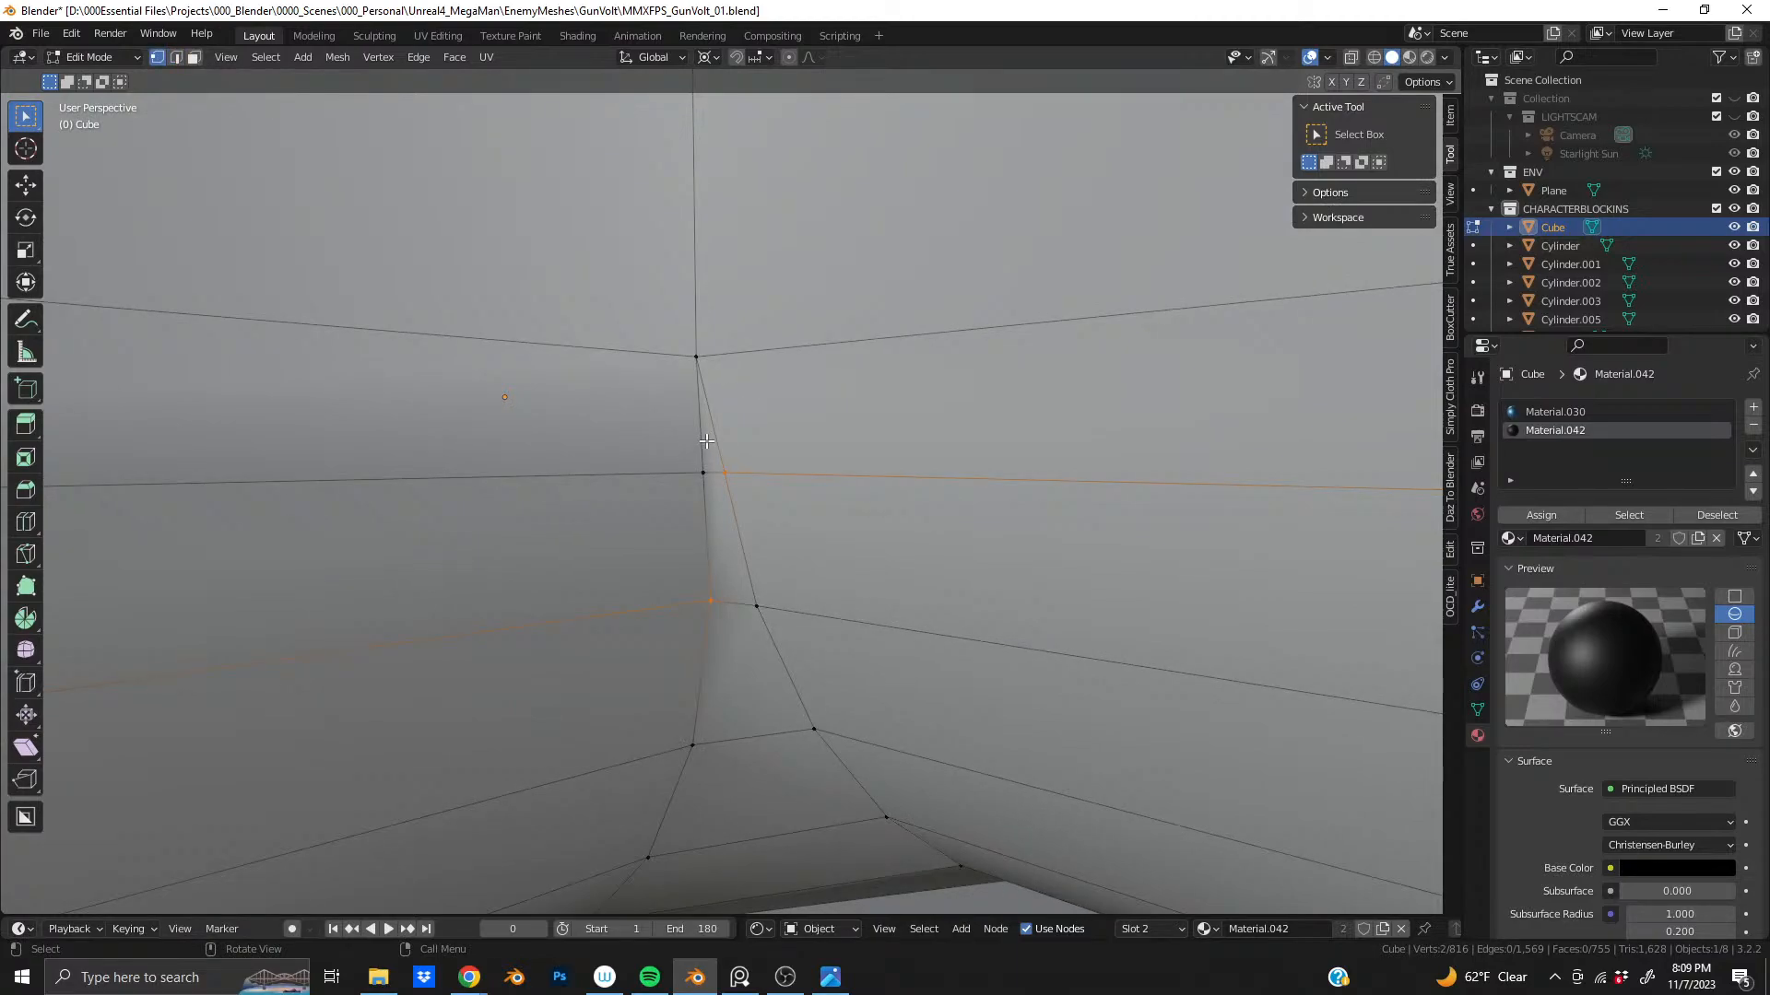
scroll(706, 440, down, 6)
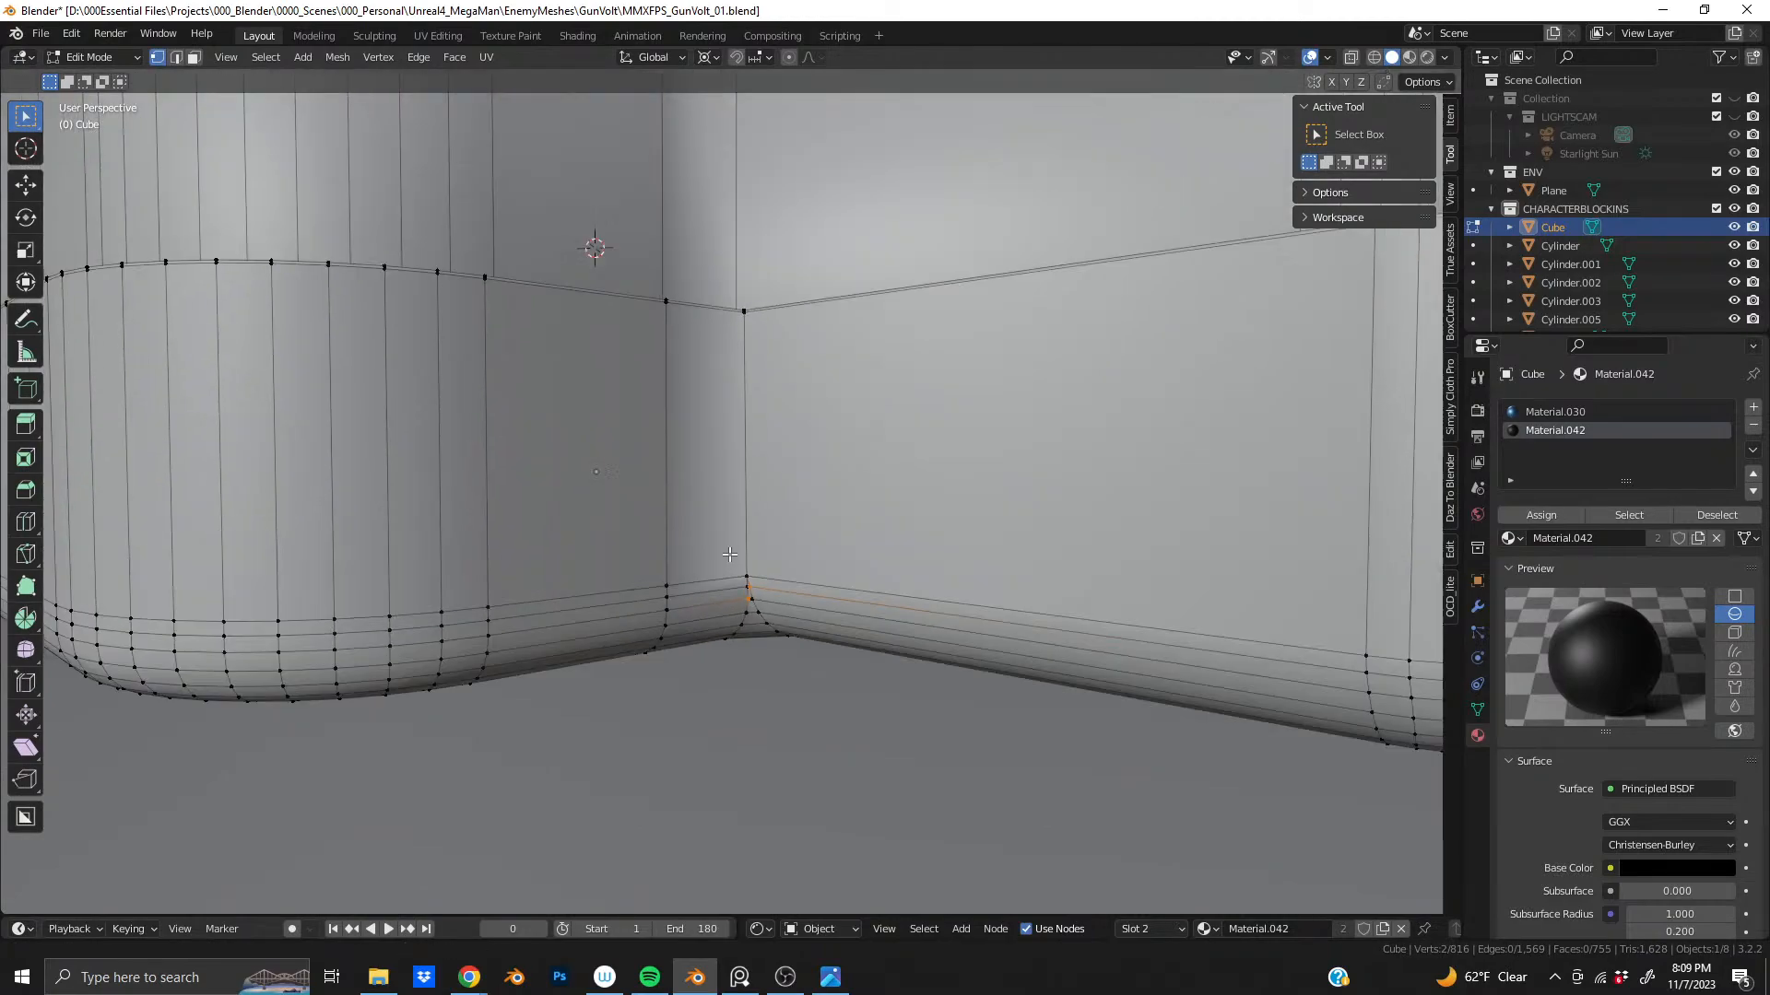
middle_drag(729, 554, 732, 402)
scroll(685, 449, up, 8)
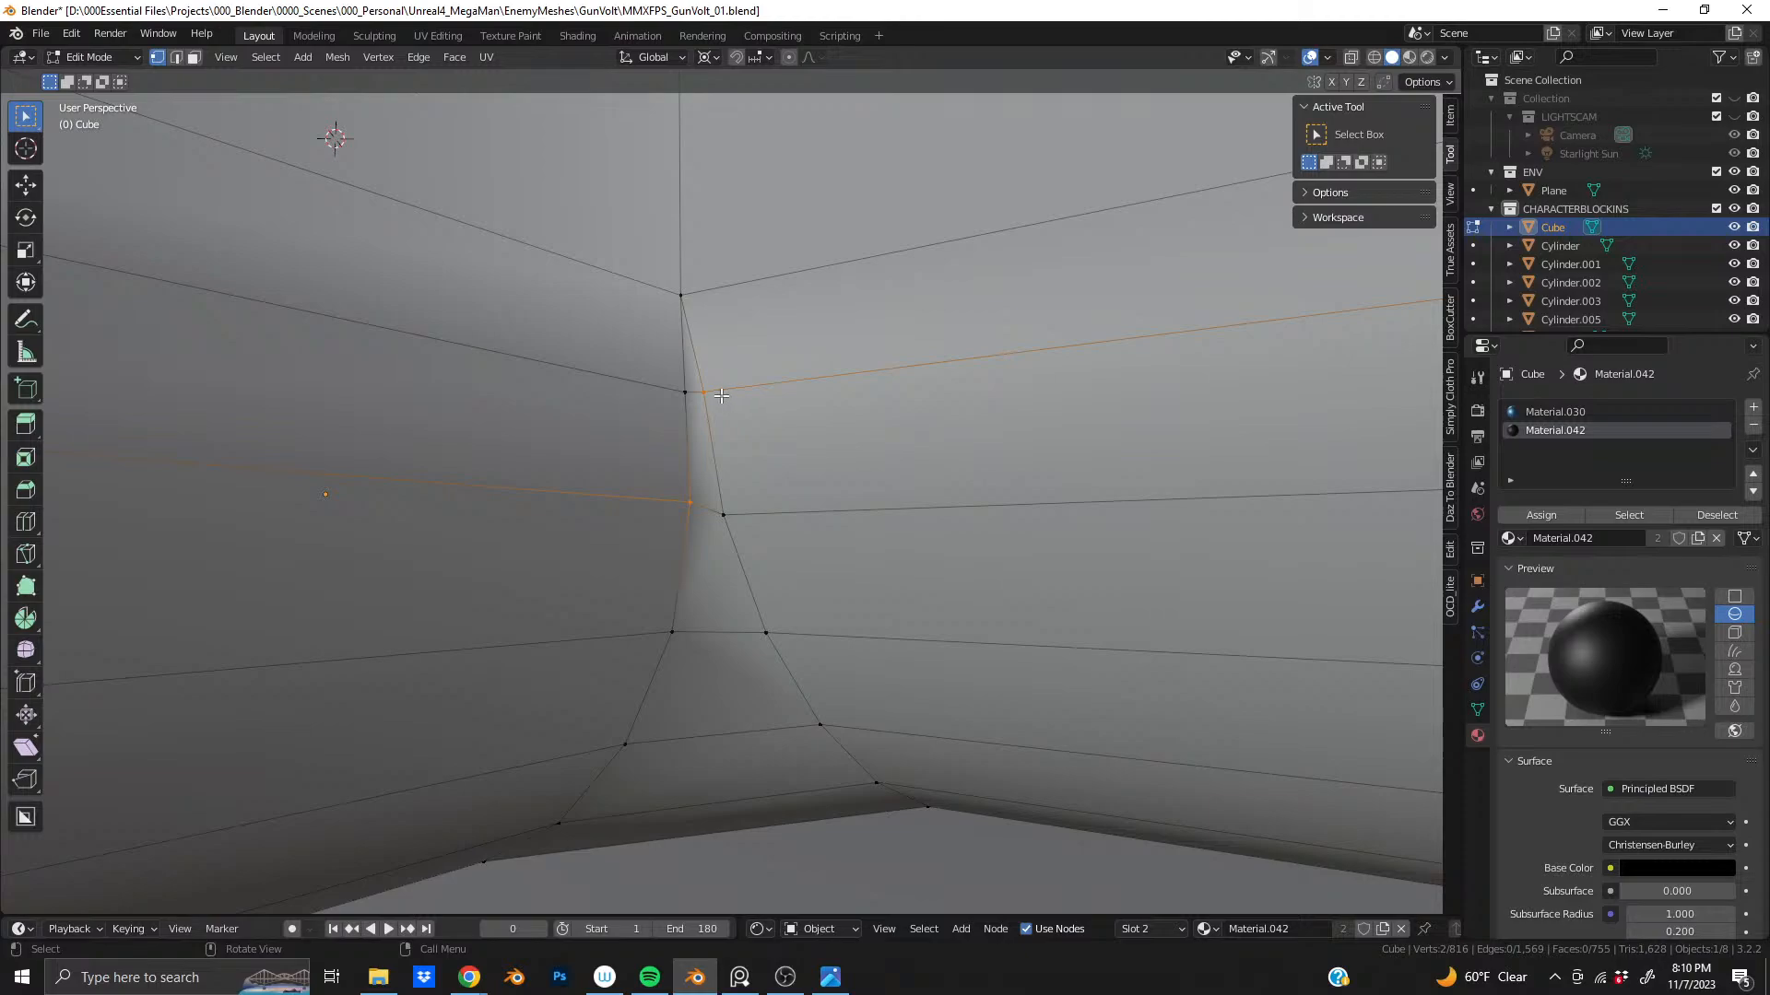
scroll(721, 394, up, 5)
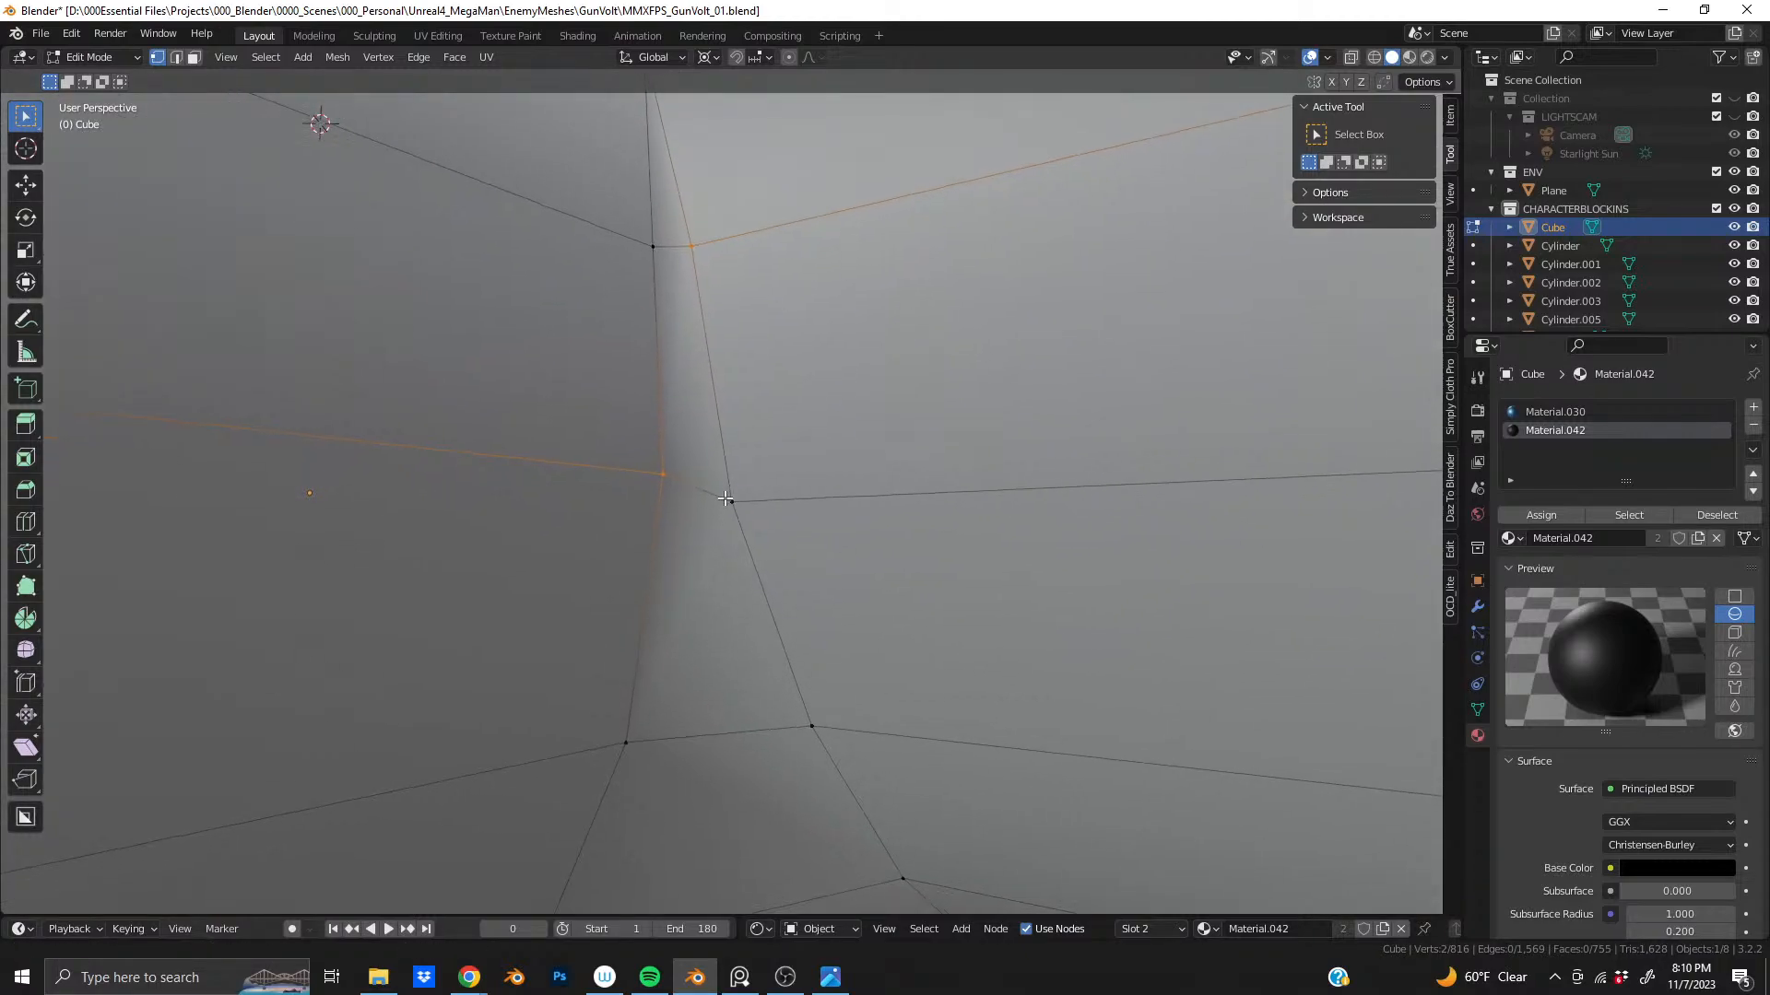
middle_drag(731, 506, 577, 545)
click(732, 599)
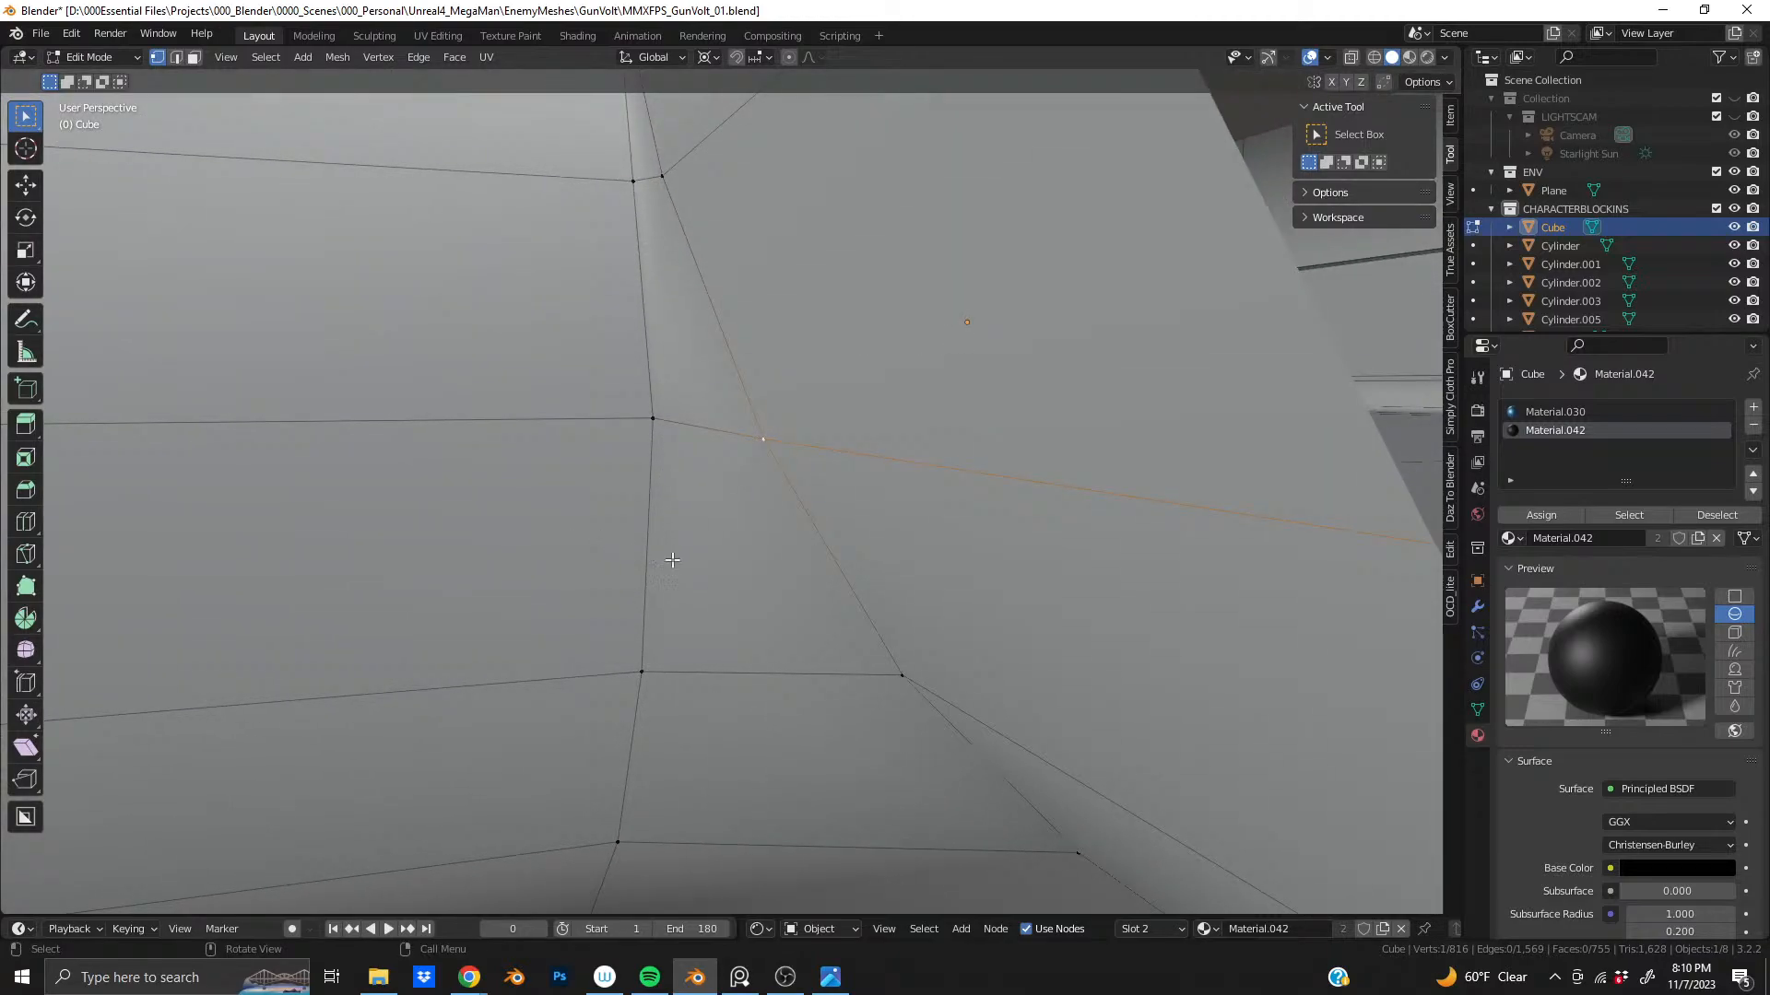
scroll(721, 550, down, 1)
middle_drag(721, 549, 715, 427)
key(Tab)
key(Tab)
shift+middle_drag(710, 355, 682, 313)
scroll(710, 462, up, 5)
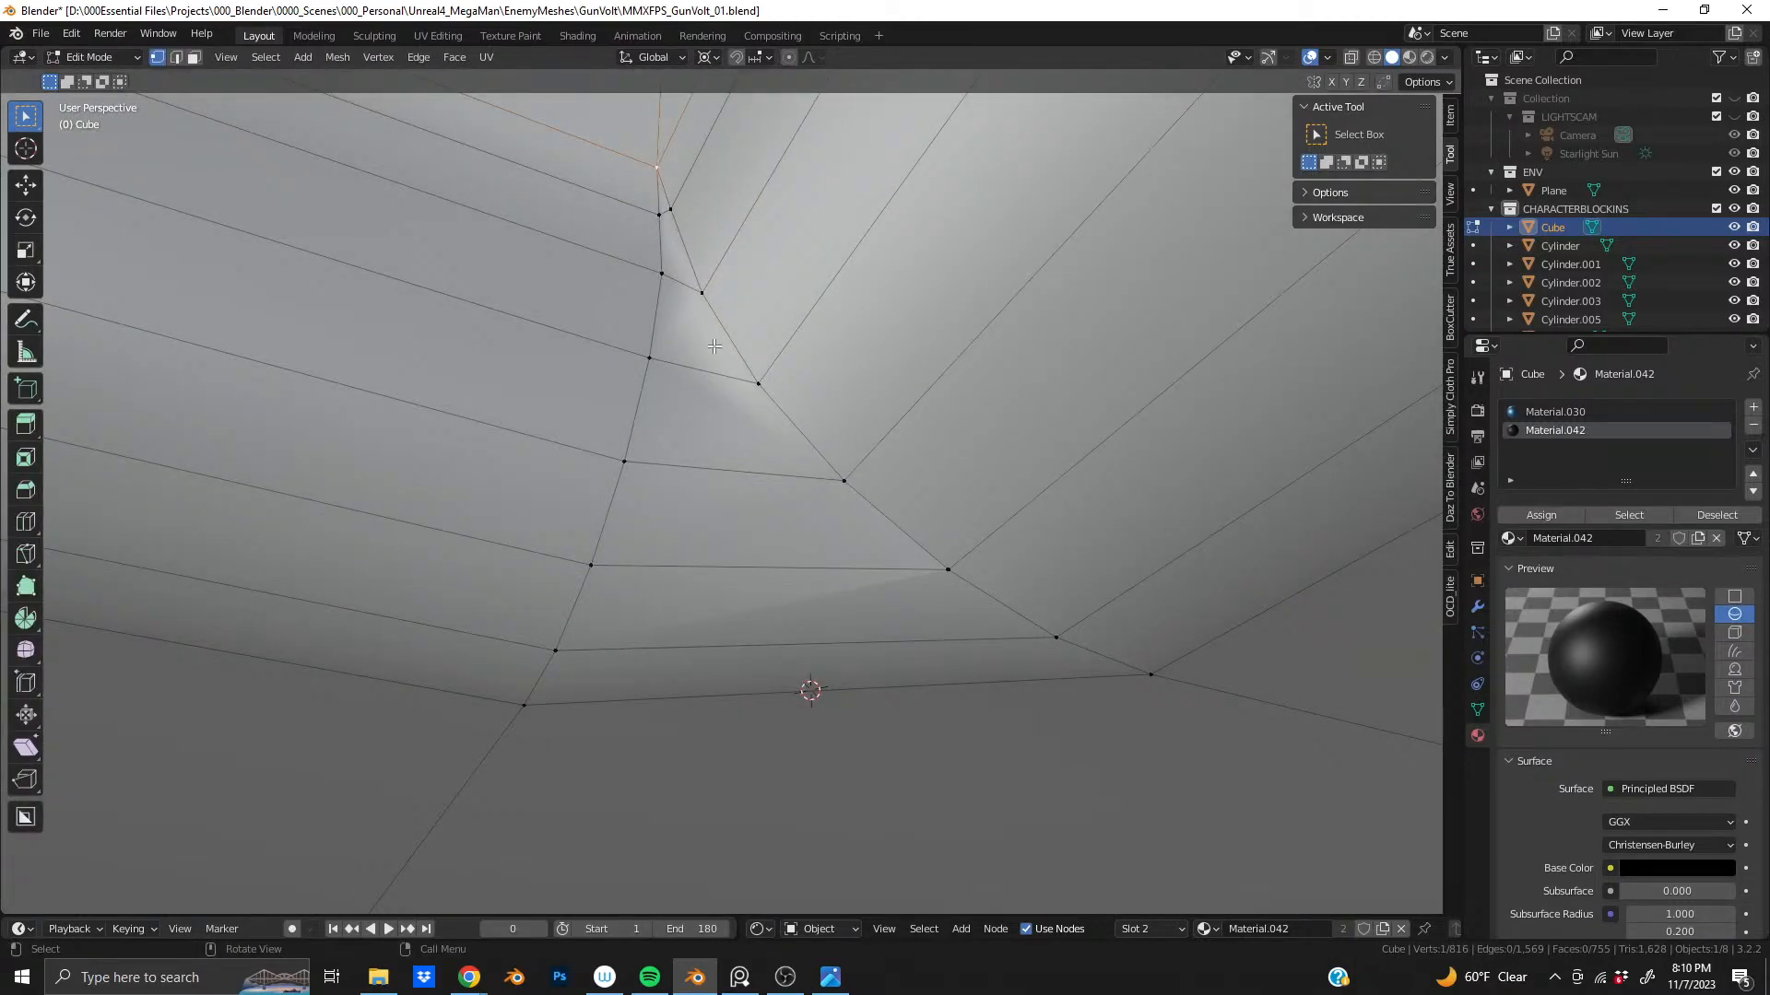
scroll(809, 700, down, 5)
scroll(763, 509, up, 3)
shift+middle_drag(782, 627, 712, 495)
scroll(823, 638, up, 1)
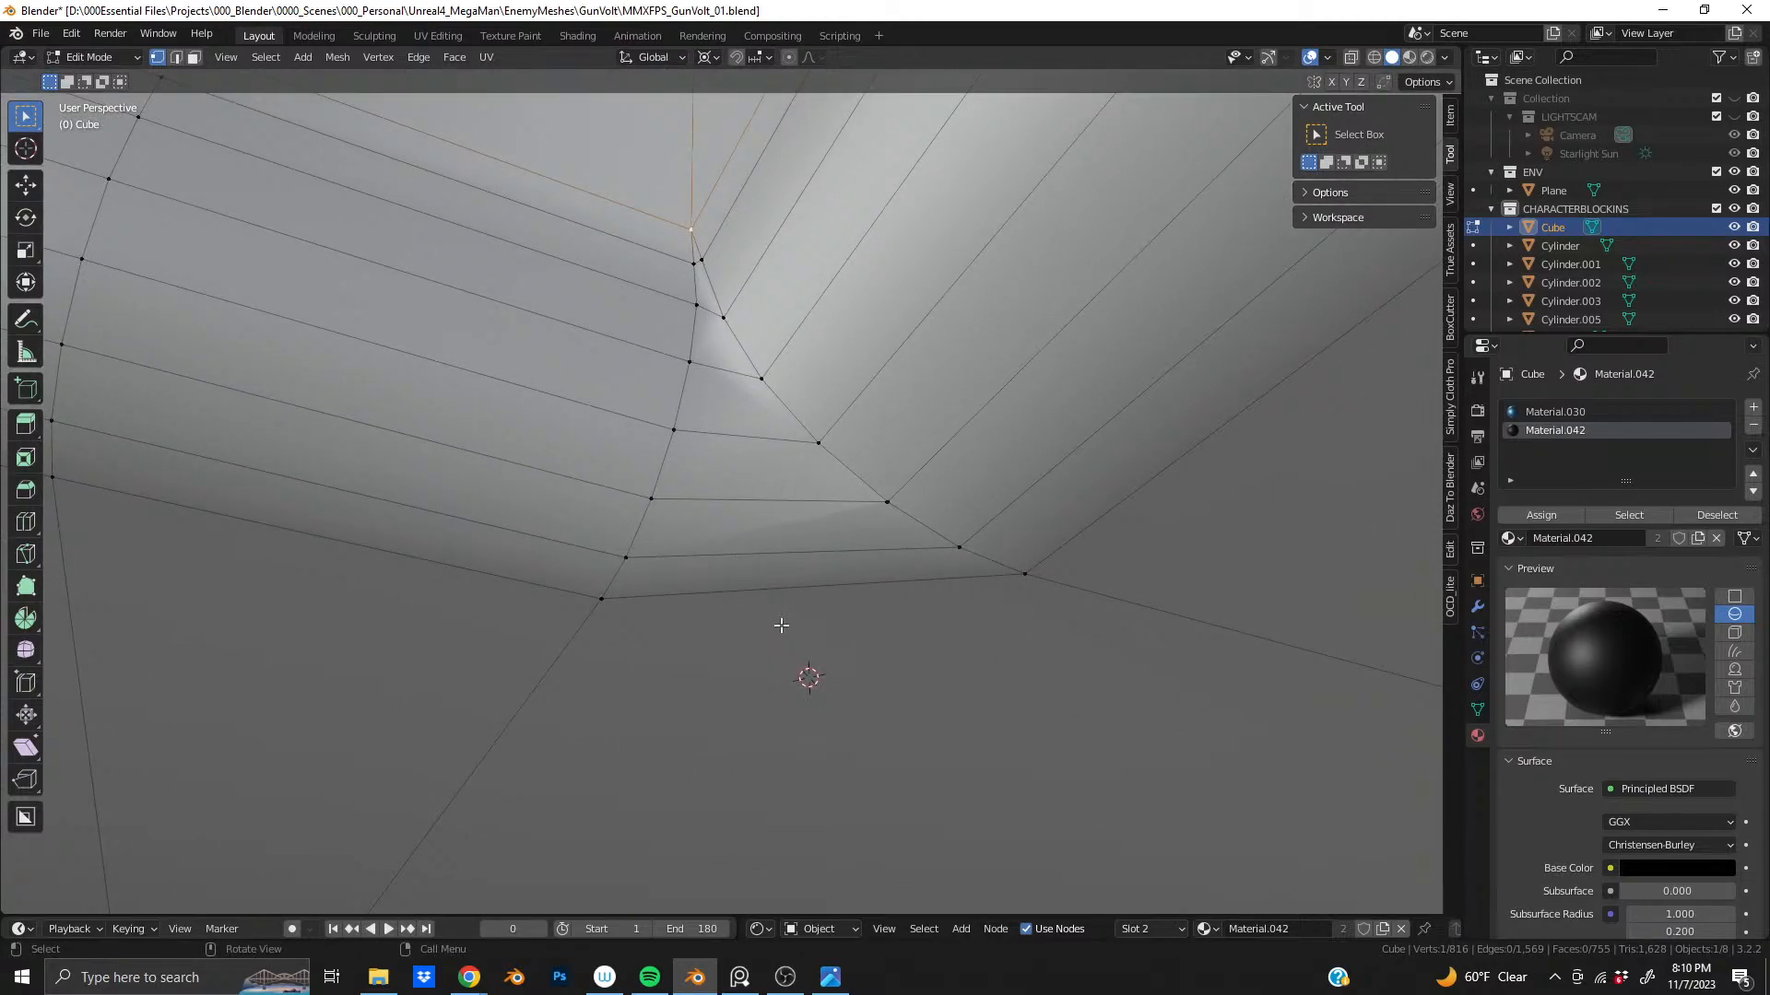
- Add a loop cut through the flat underside beside the inner corner and slide it towards the existing edge there
shift+middle_drag(796, 628, 699, 533)
scroll(731, 506, down, 3)
scroll(708, 578, down, 2)
key(ctrl+r)
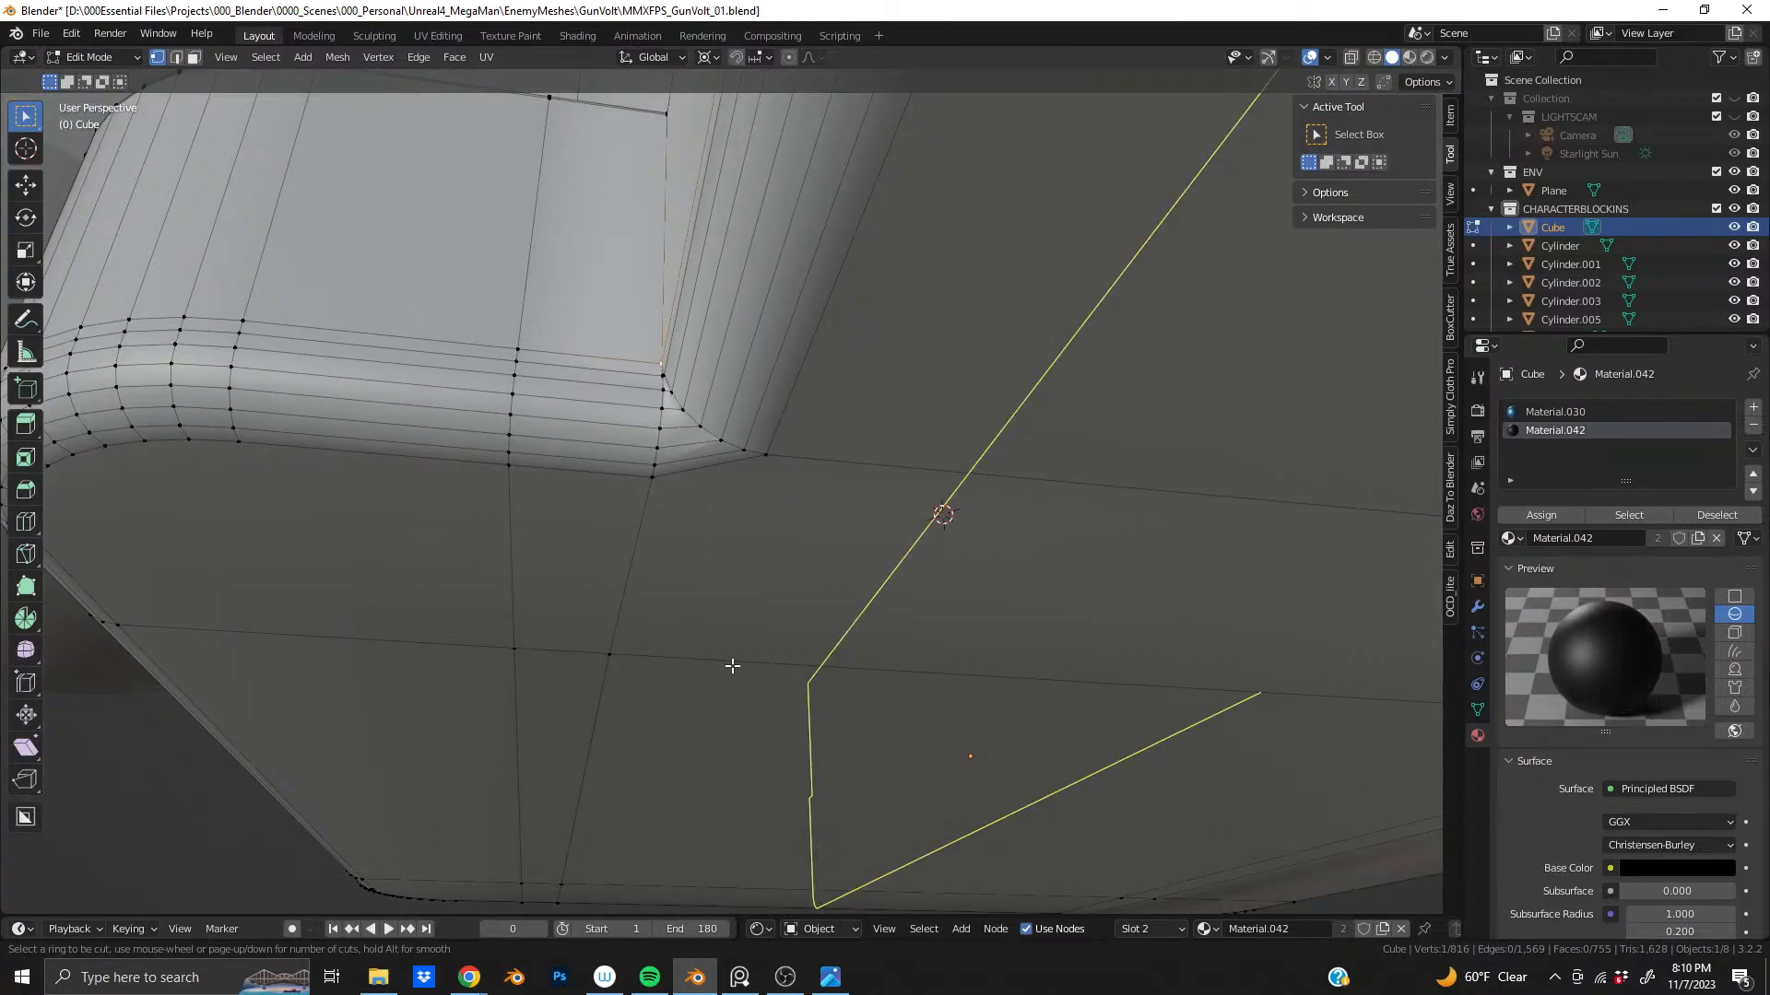
click(732, 664)
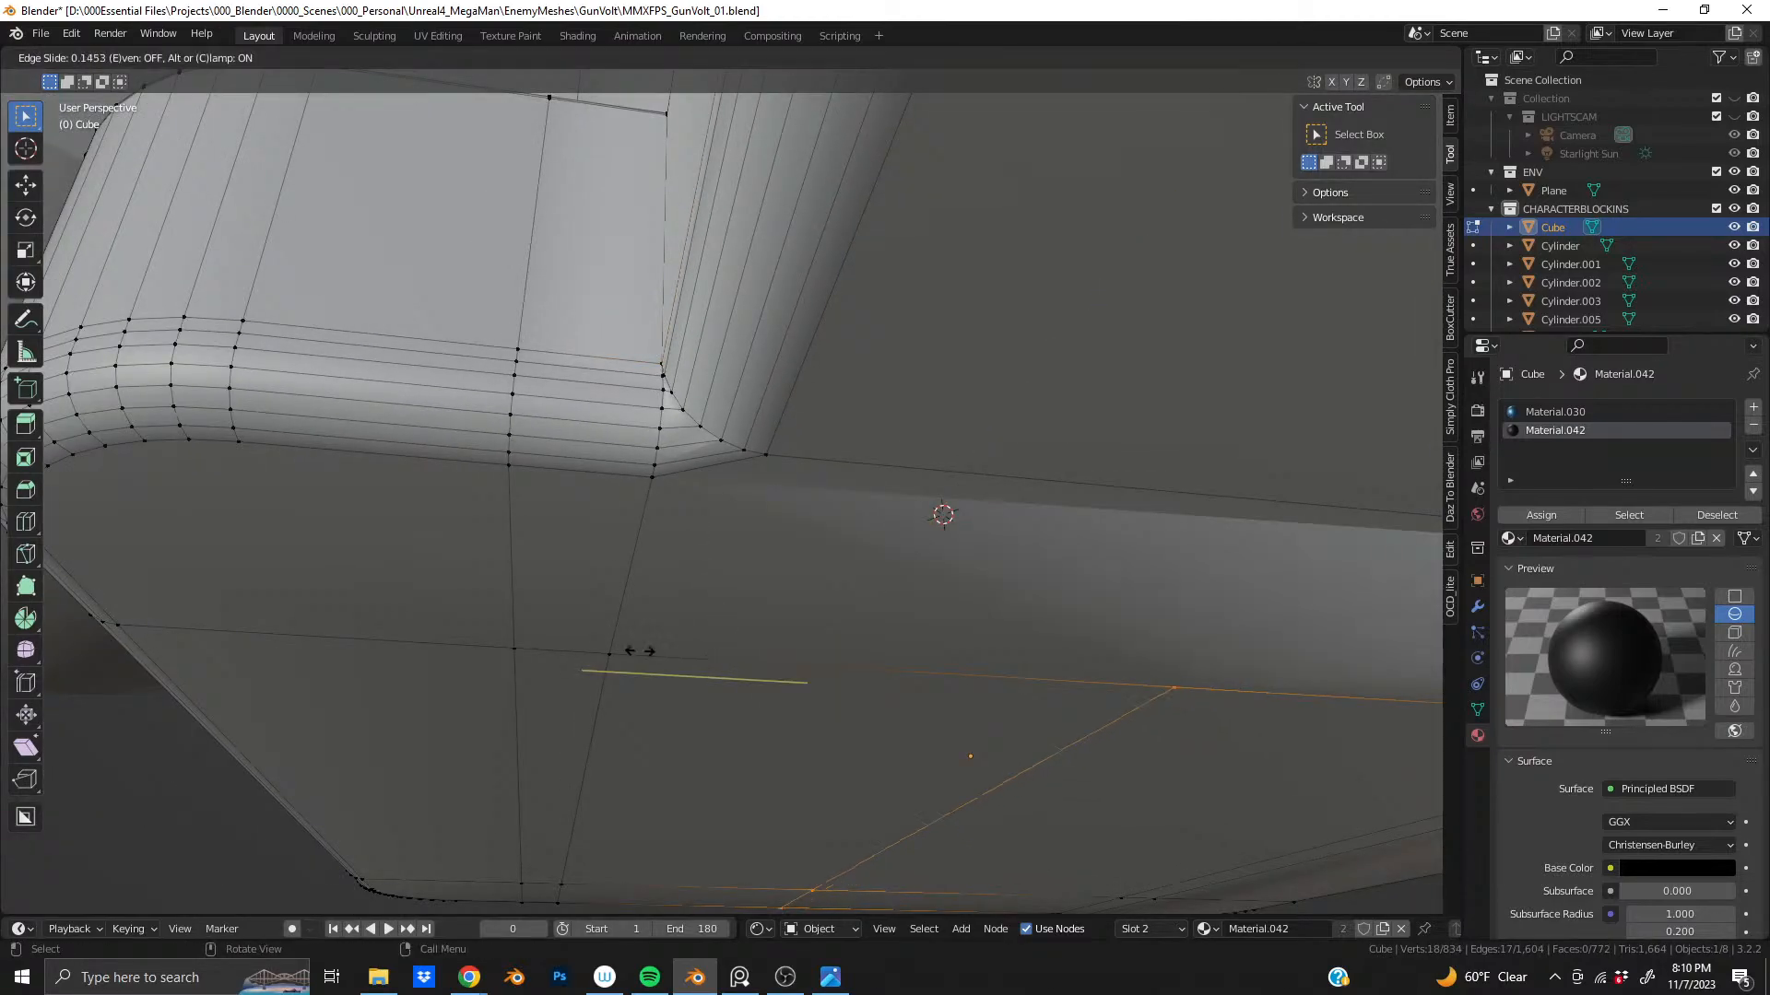
click(240, 597)
- Try to connect the new loop cut's vertex on the underside directly to the inner corner's top bevel vertex
scroll(770, 648, up, 3)
shift+middle_drag(722, 549, 780, 609)
click(759, 740)
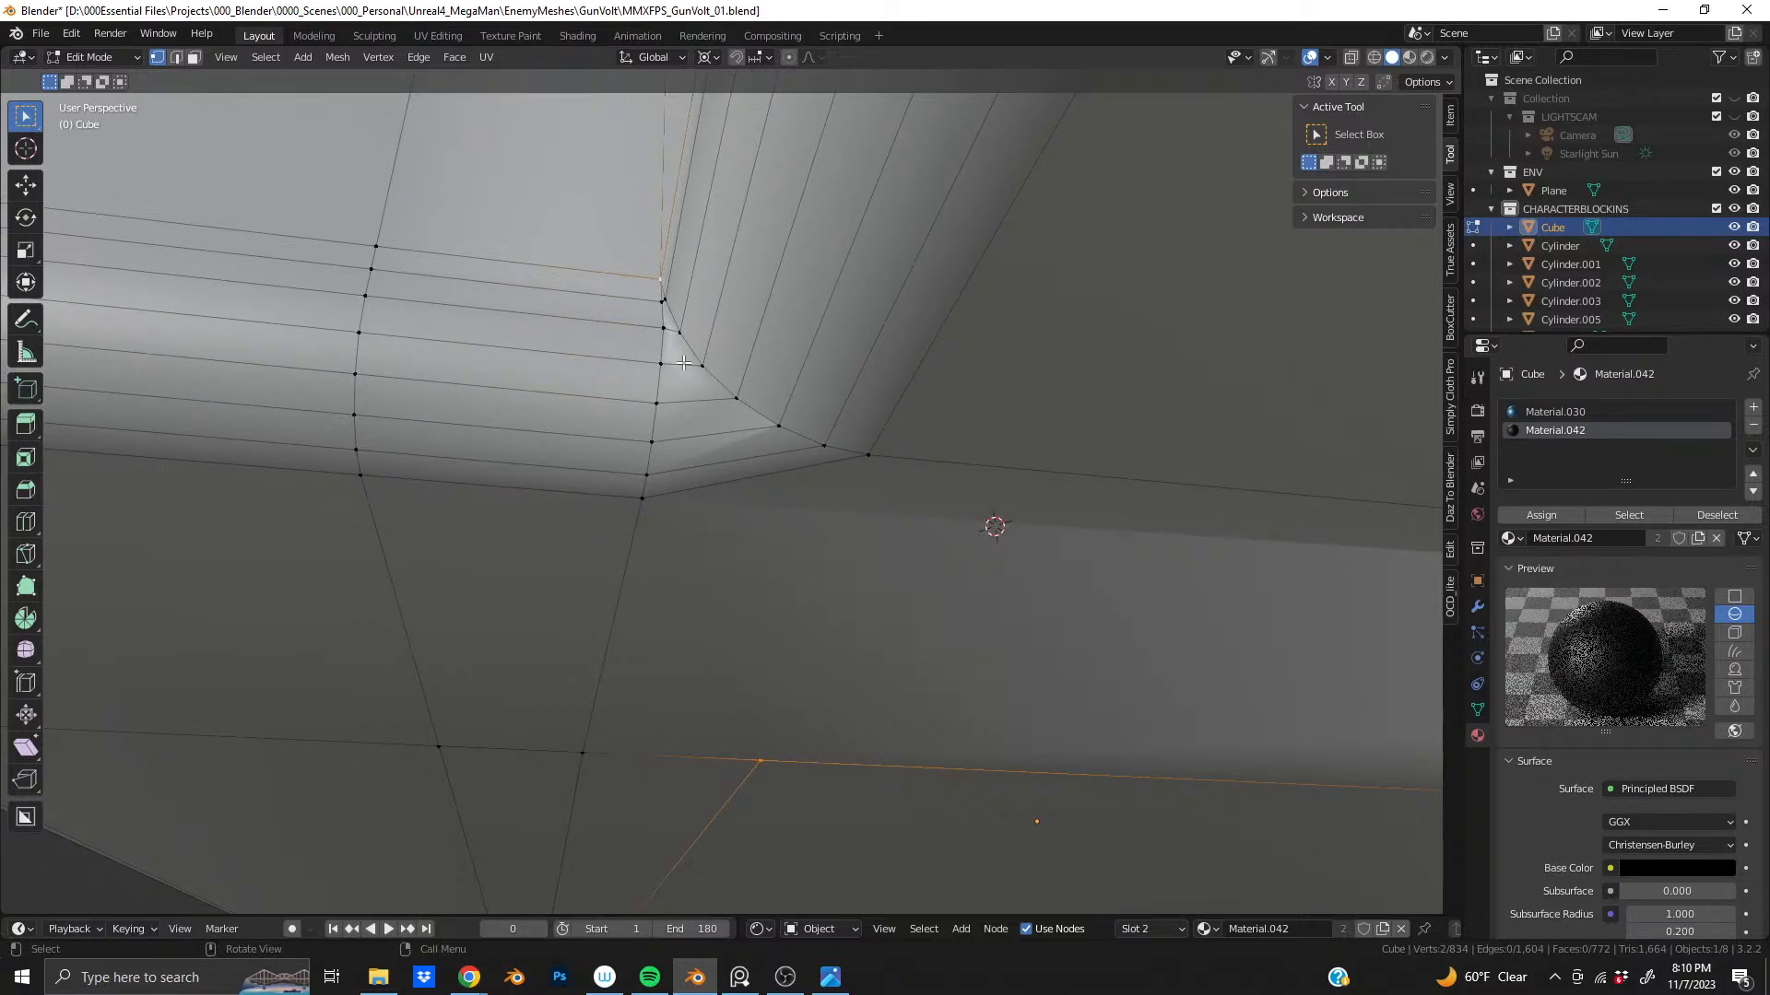
middle_drag(714, 434, 757, 529)
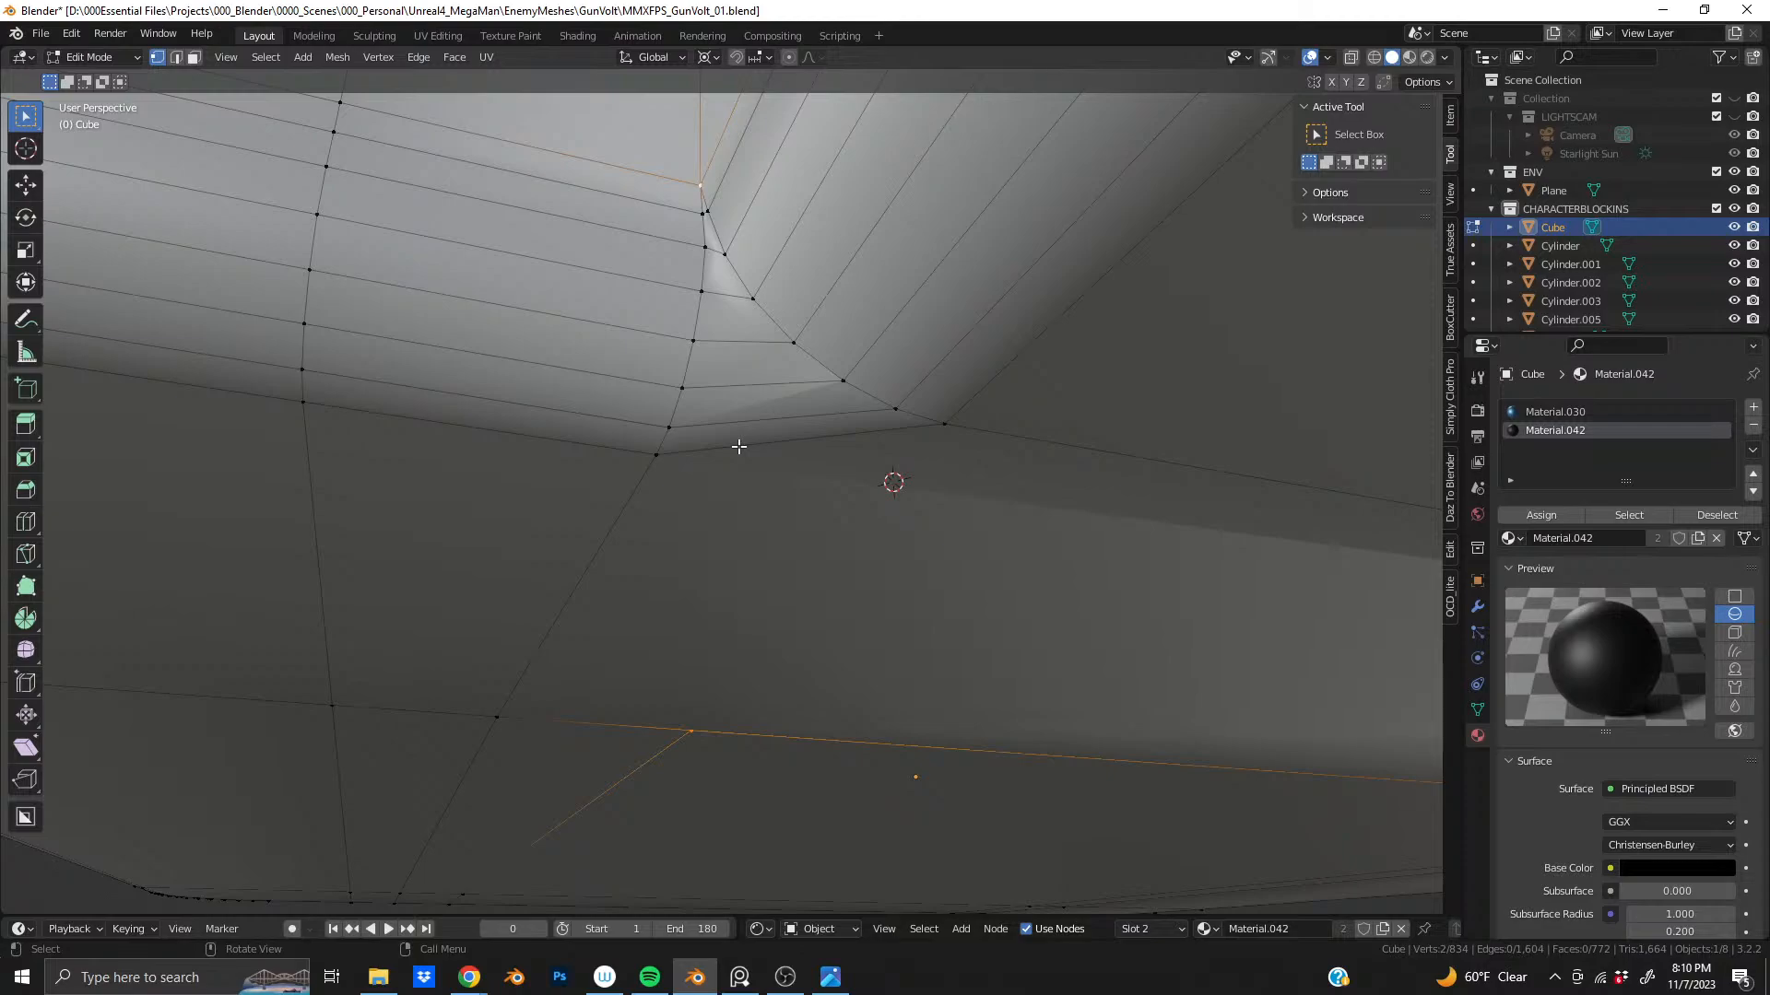
key(j)
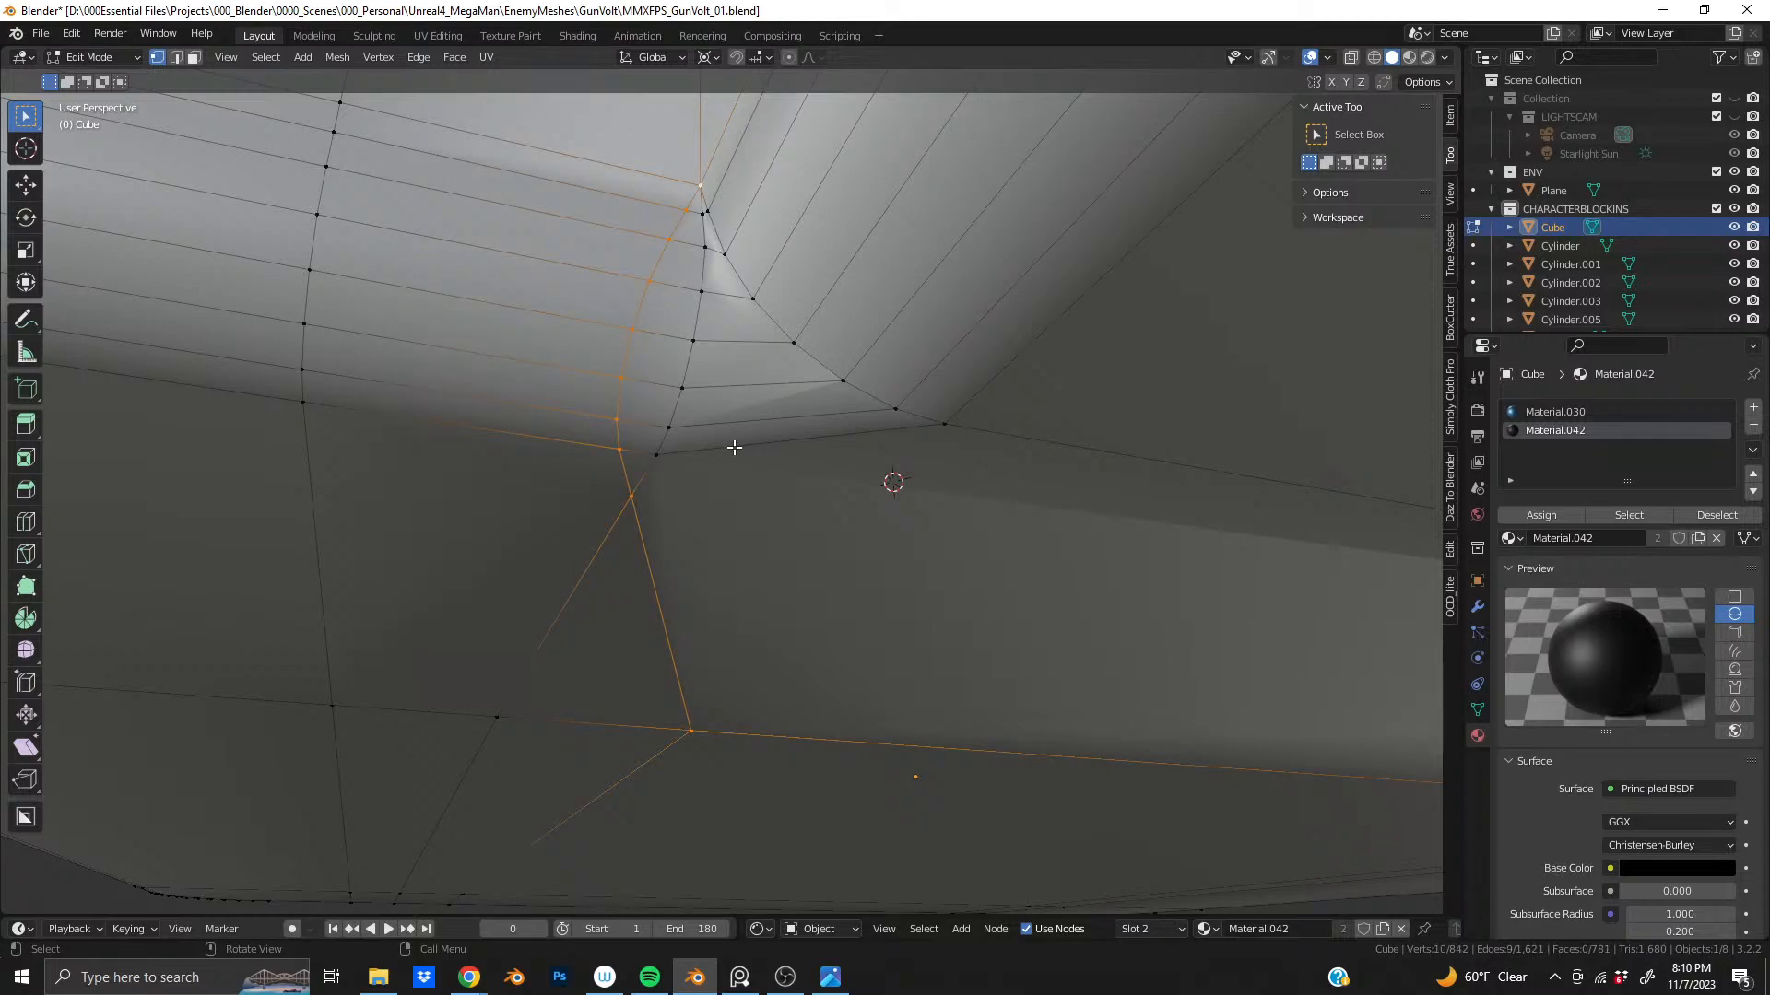
- Undo the connection between the underside vertex and the corner's top vertex, redoing it once for comparison
key(ctrl+z)
key(ctrl+z)
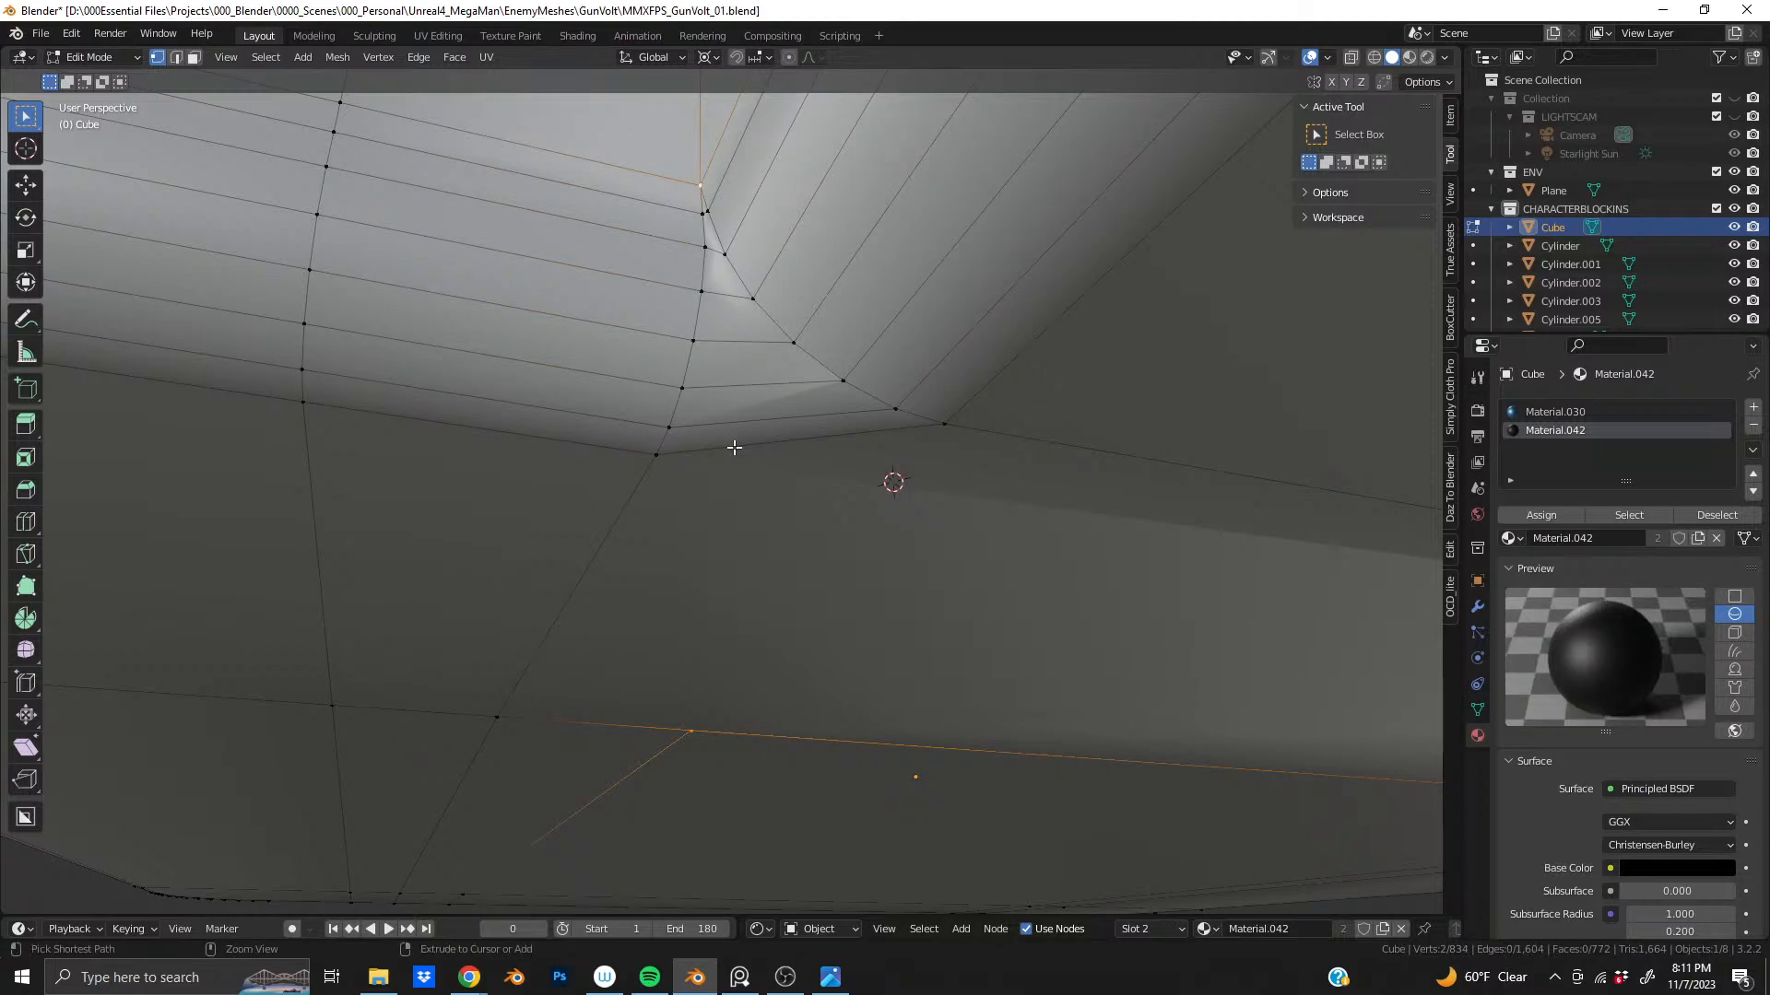
key(ctrl+shift+z)
key(ctrl+shift+z)
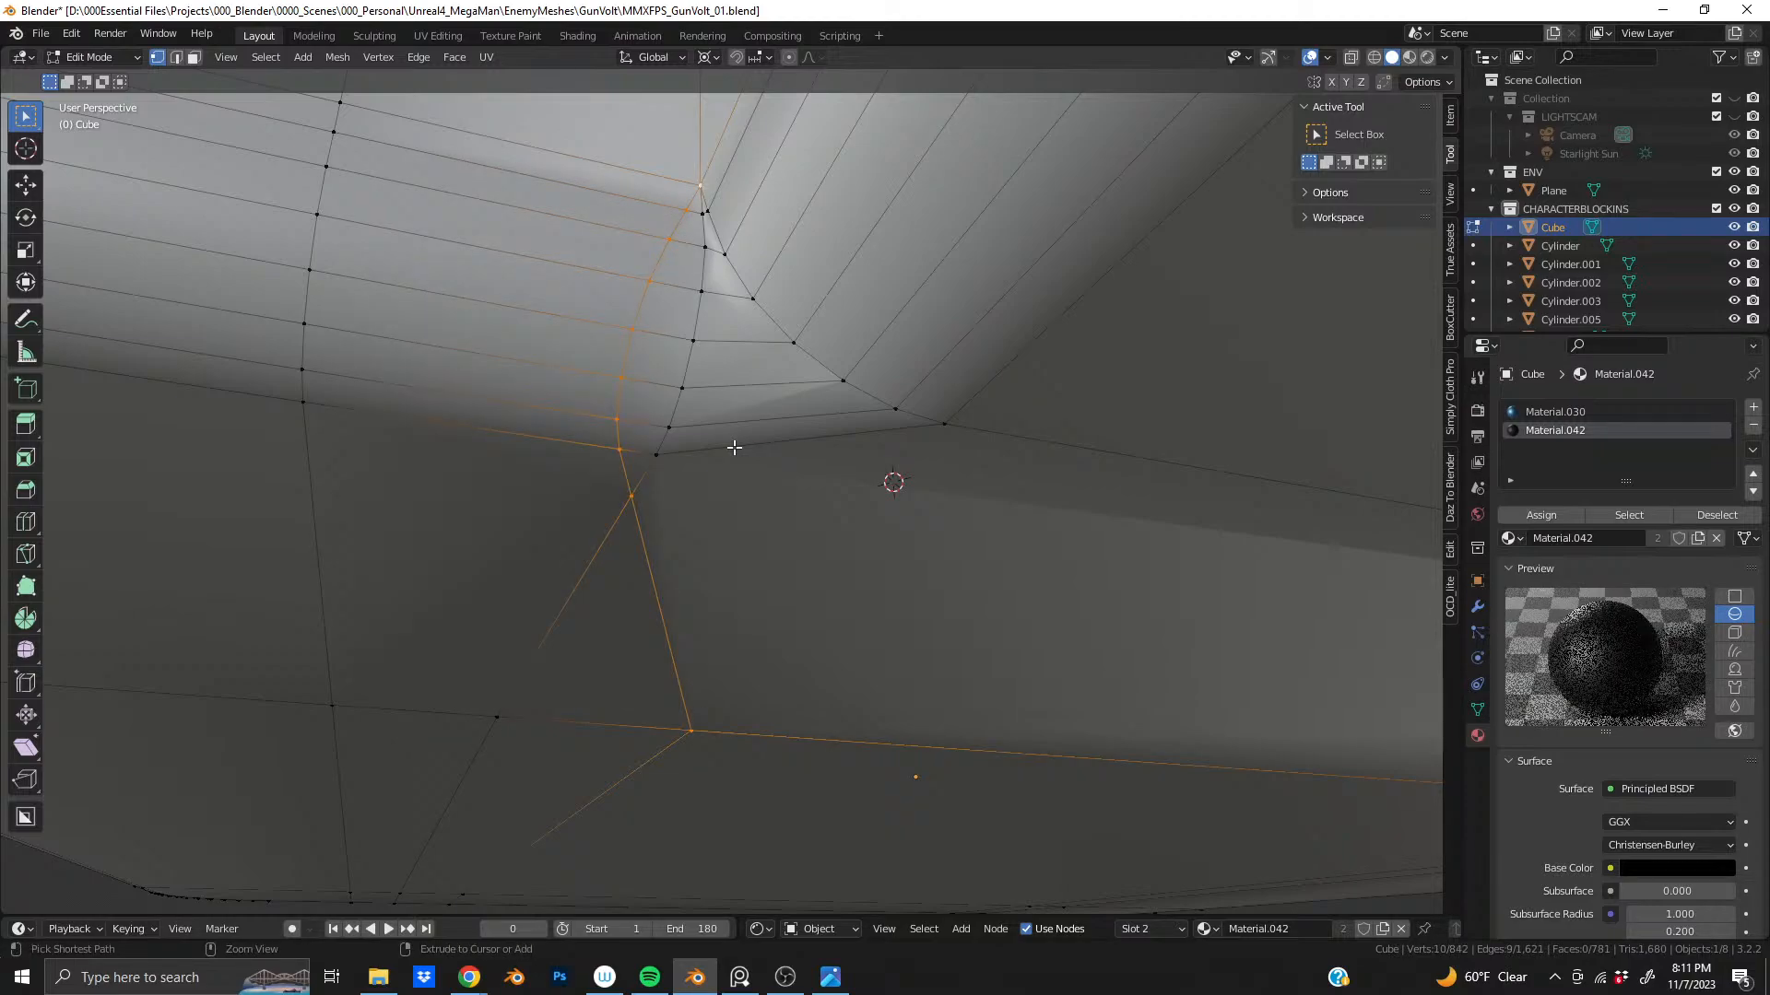
key(ctrl+z)
- Knife-cut from the loop cut's underside vertex over the bevel's lower edge and up to the inner corner's top bevel vertex
middle_drag(673, 718, 671, 664)
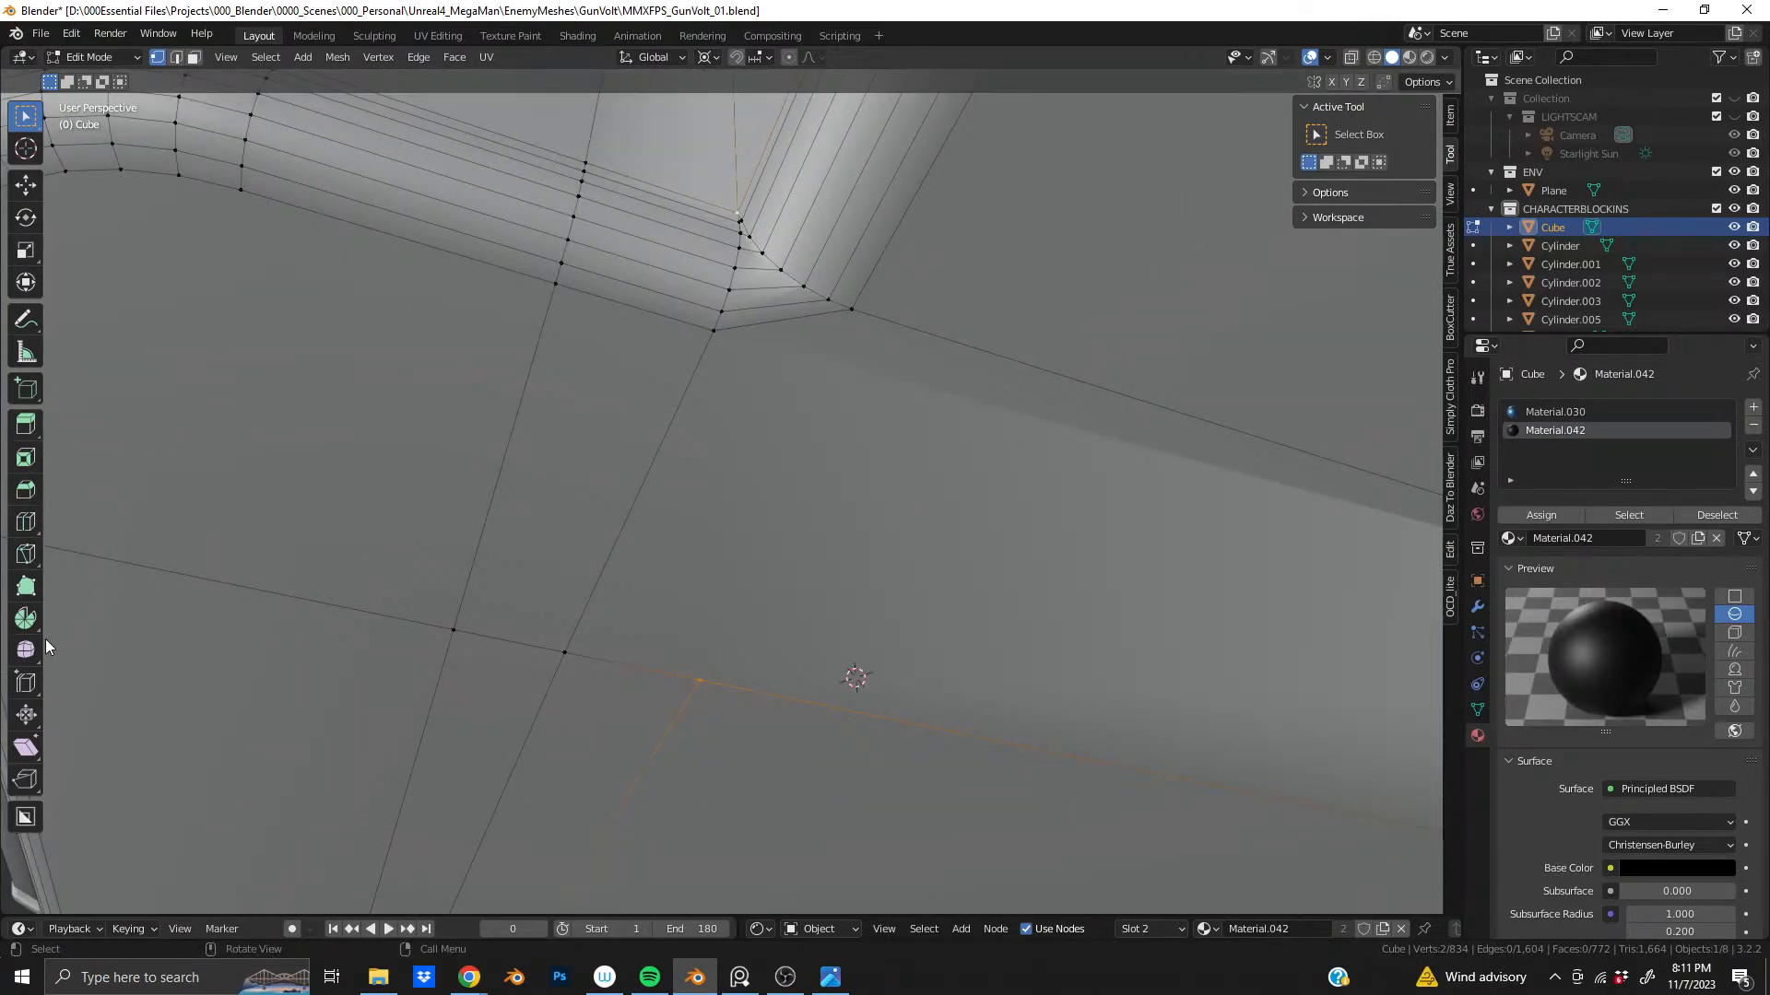
click(26, 554)
click(700, 680)
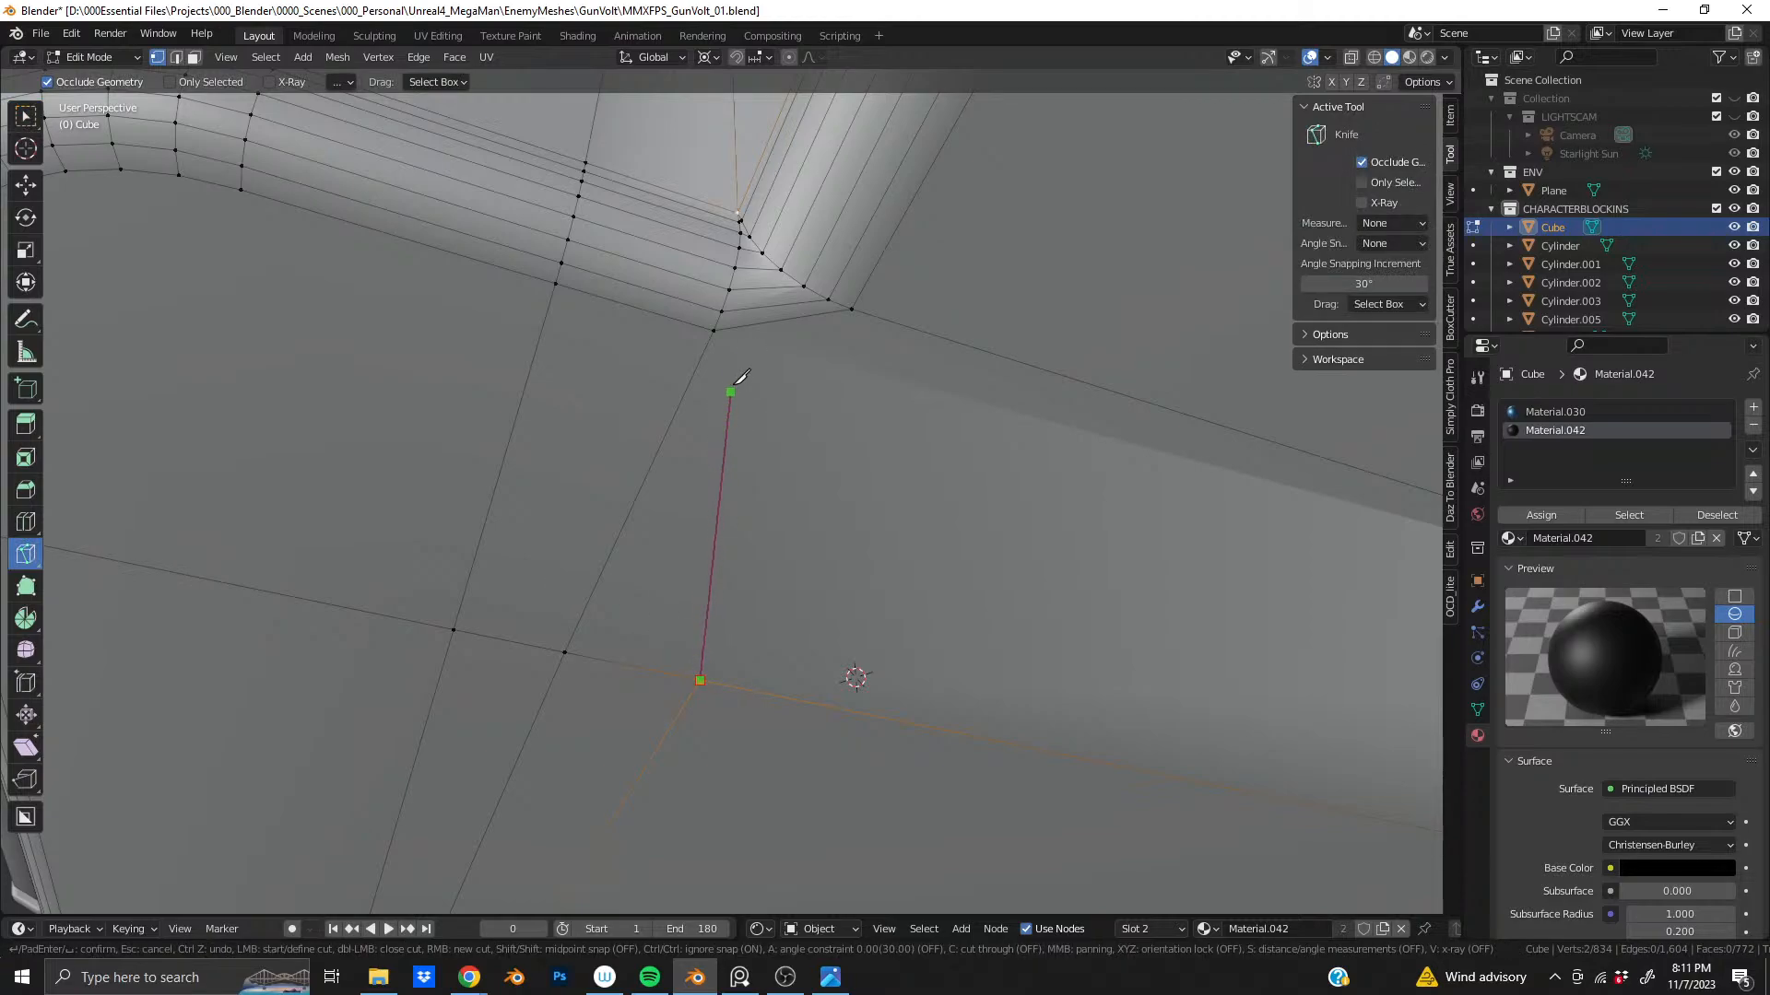
click(773, 323)
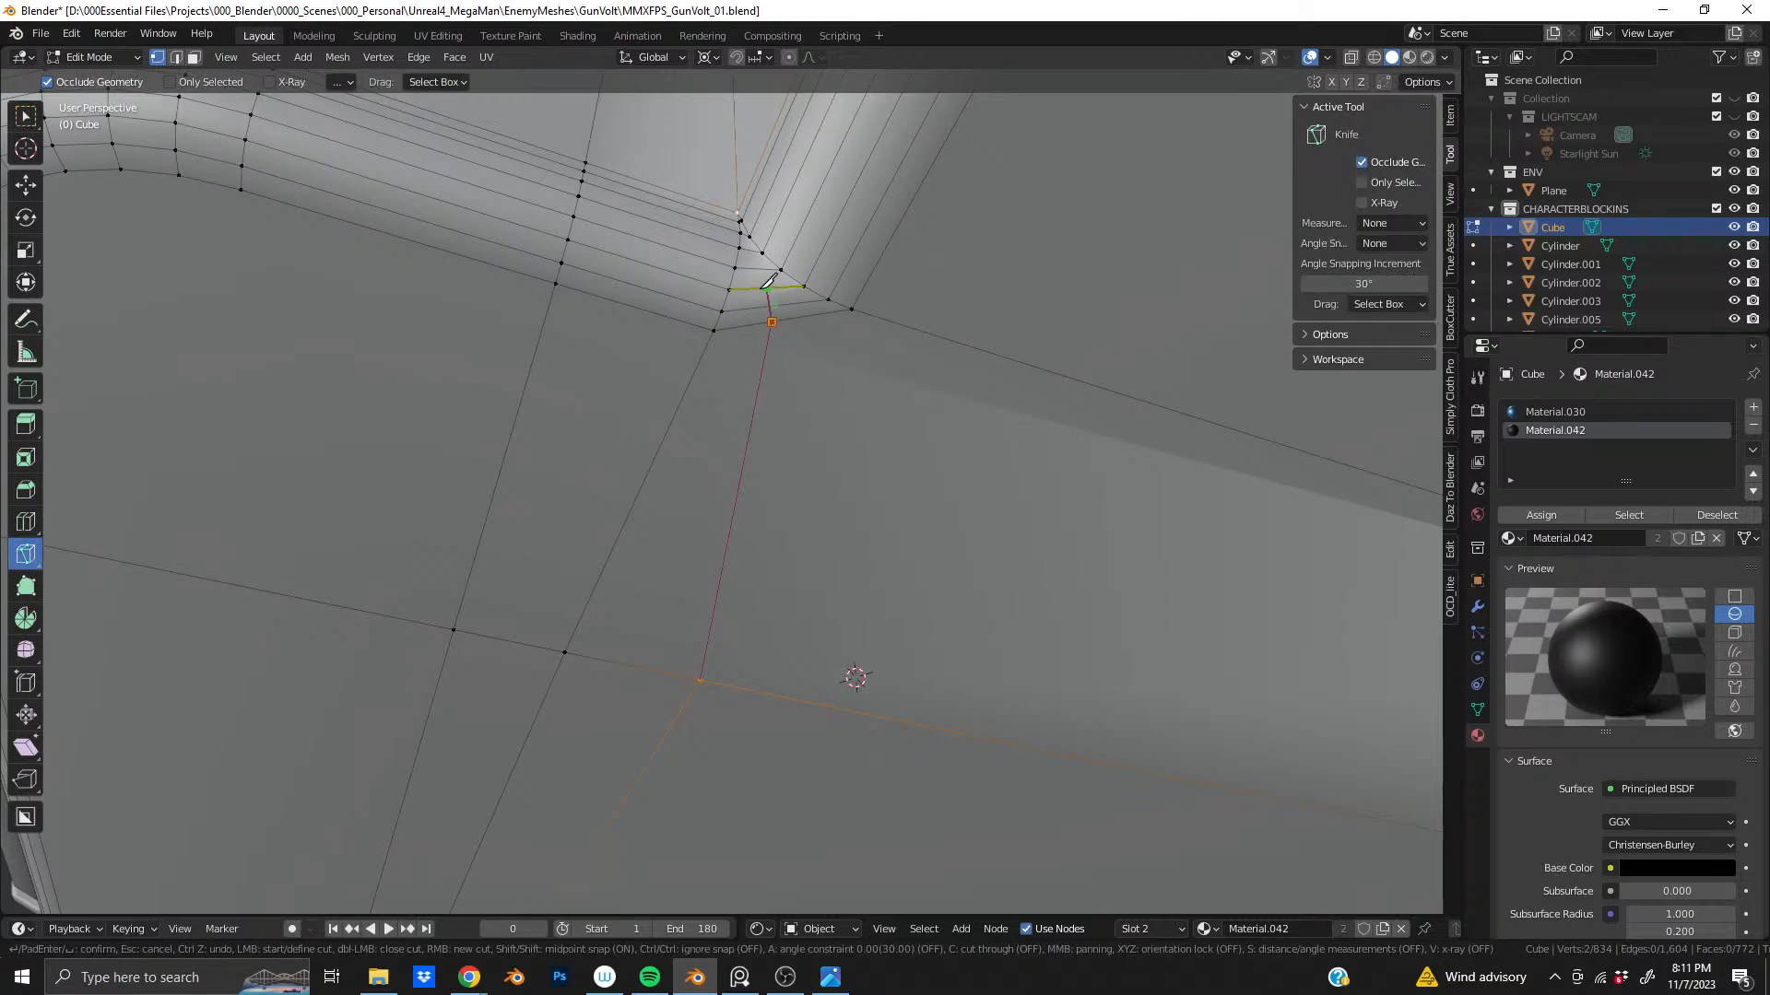
shift+middle_drag(767, 286, 784, 531)
scroll(767, 468, up, 4)
scroll(785, 533, up, 3)
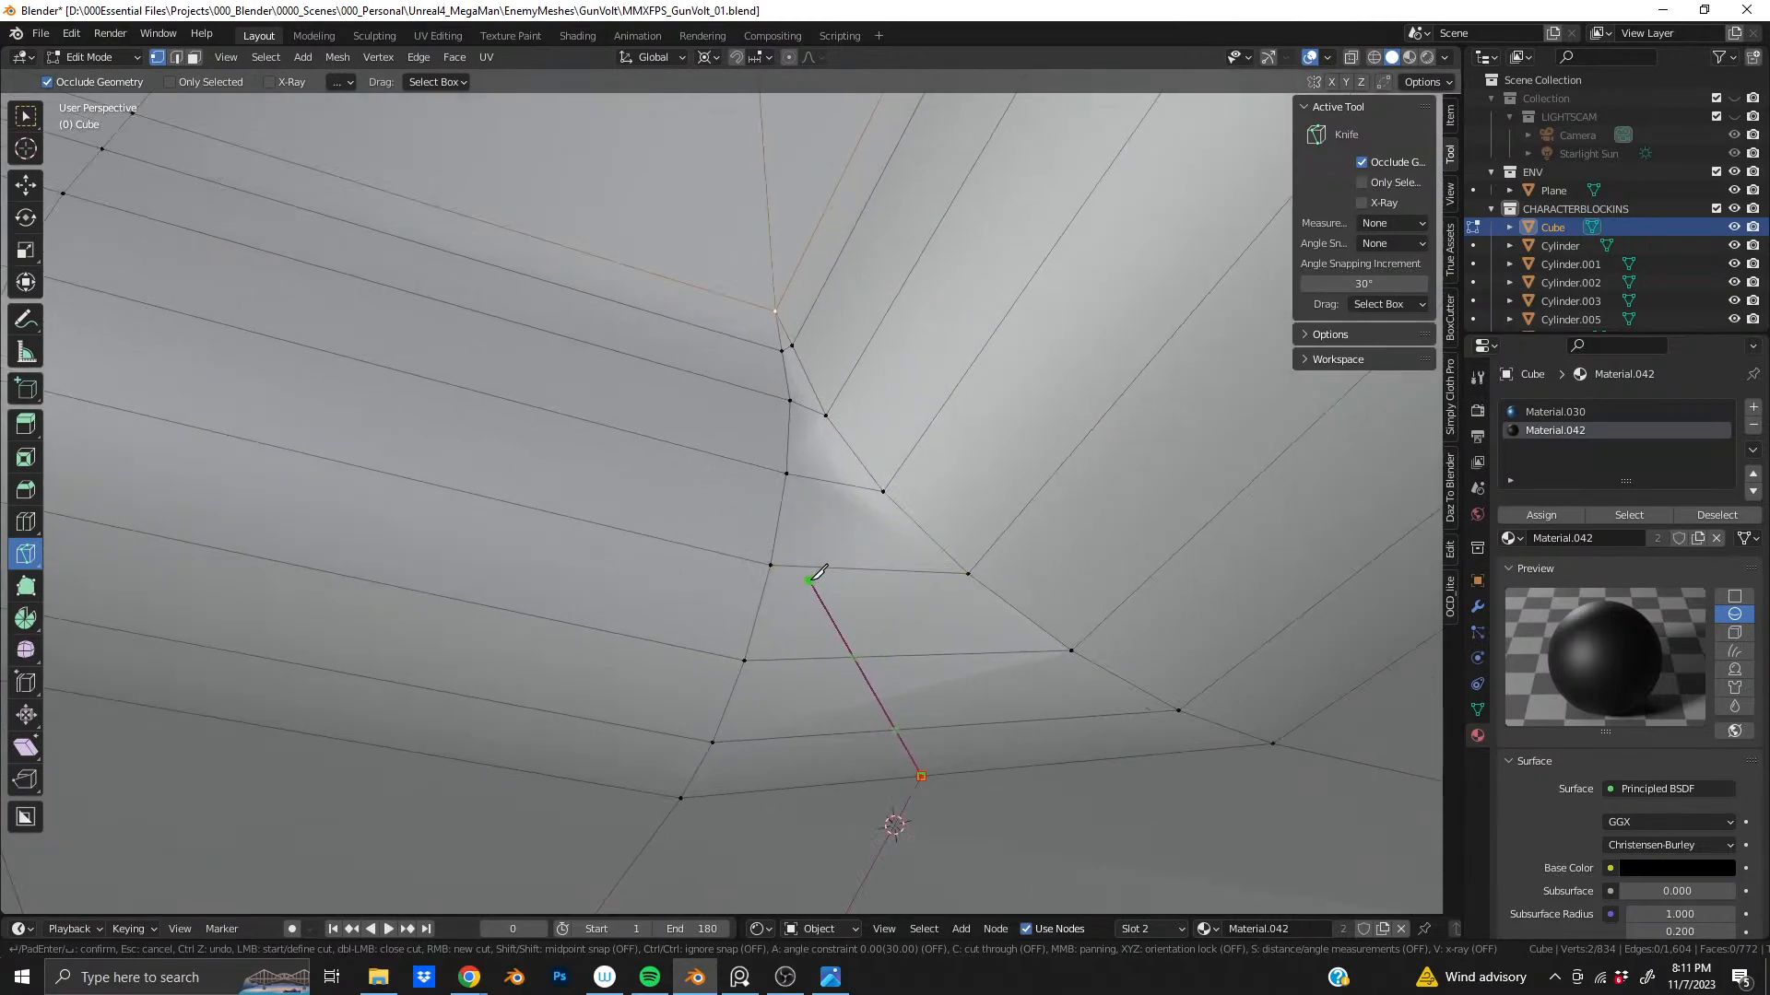
click(923, 765)
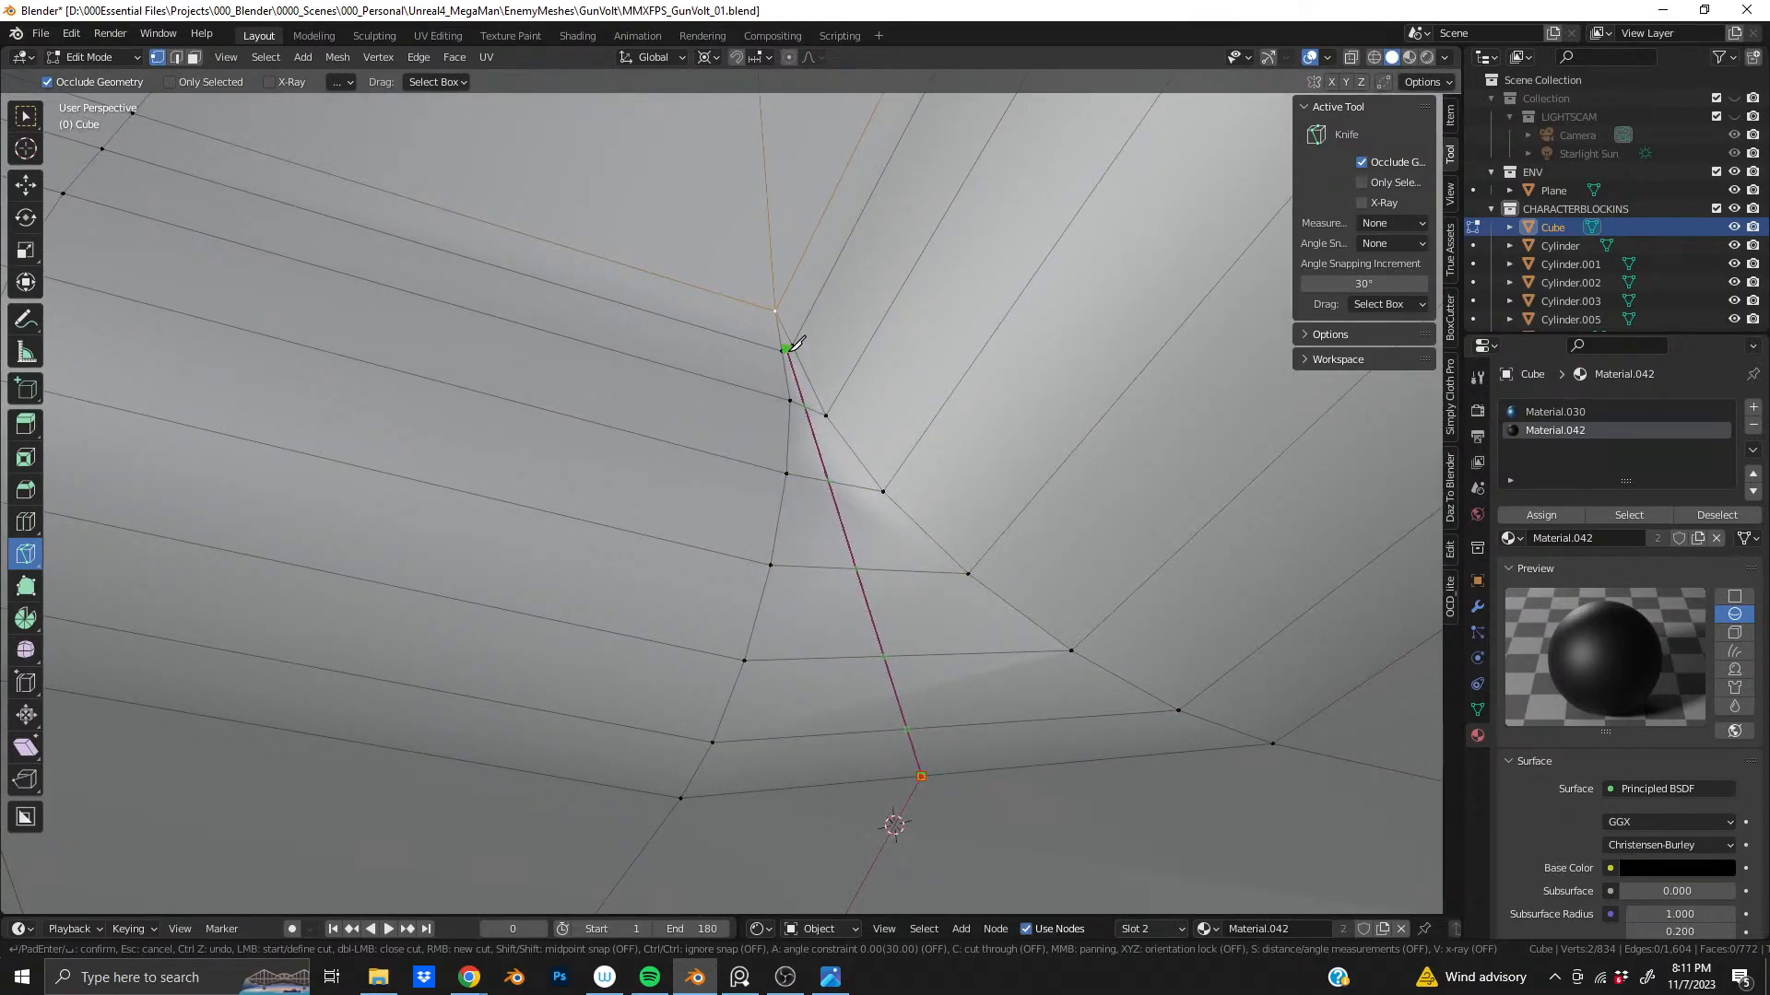
click(776, 311)
key(Return)
- Return to the Select Box tool and clear the selection of the new corner cut
shift+middle_drag(880, 636, 837, 549)
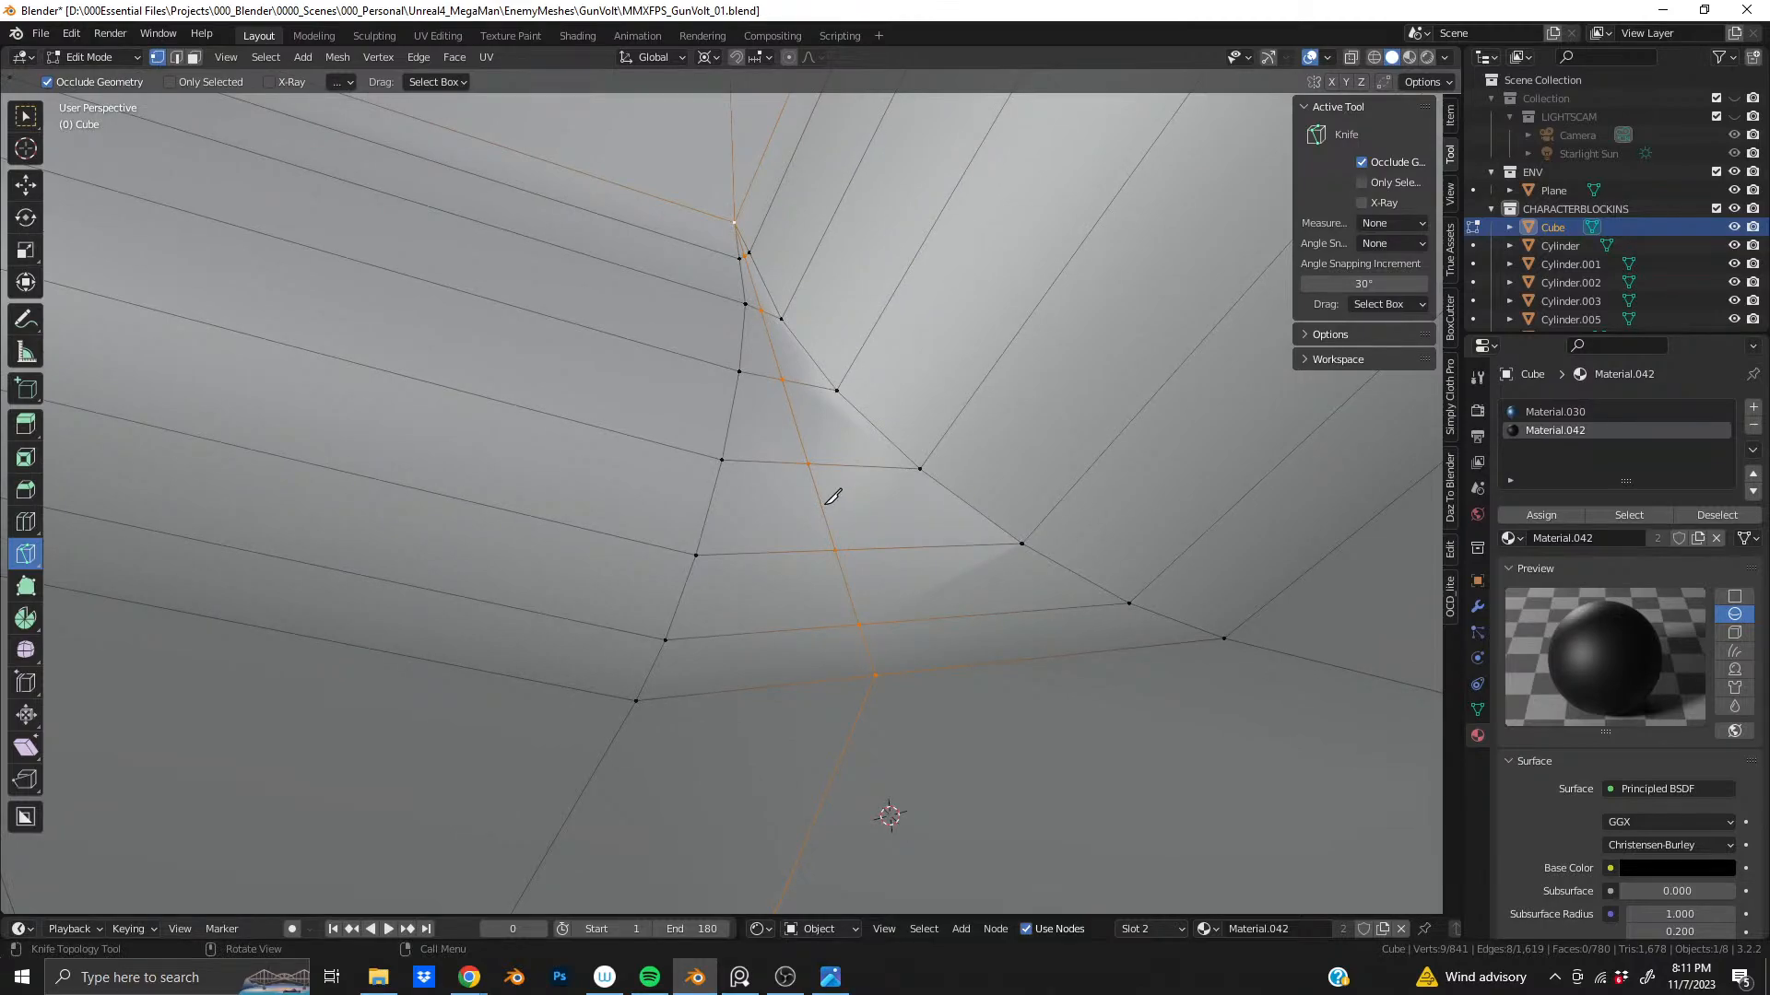
scroll(834, 497, down, 5)
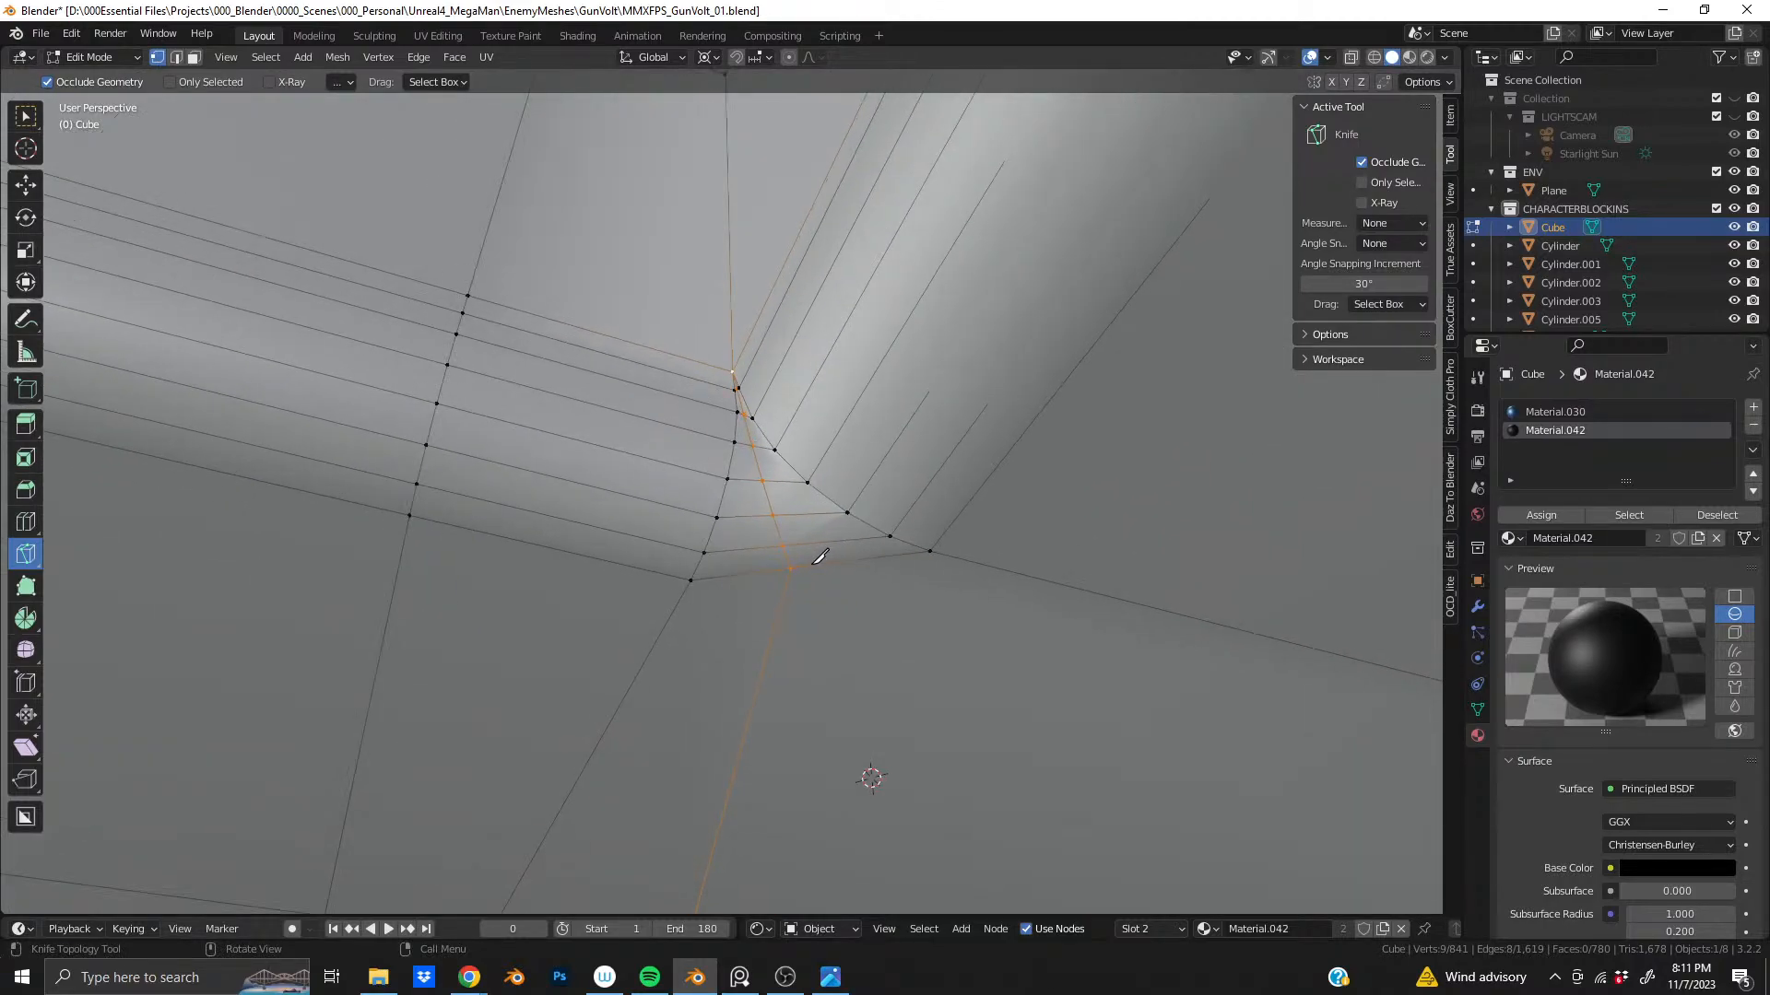
mouse_move(818, 556)
shift+middle_down()
mouse_move(783, 510)
mouse_move(762, 675)
mouse_move(790, 672)
mouse_move(810, 644)
mouse_move(804, 538)
mouse_move(756, 521)
mouse_move(542, 596)
mouse_move(651, 715)
mouse_move(652, 858)
mouse_move(714, 495)
mouse_move(814, 529)
shift+middle_up()
scroll(783, 512, up, 5)
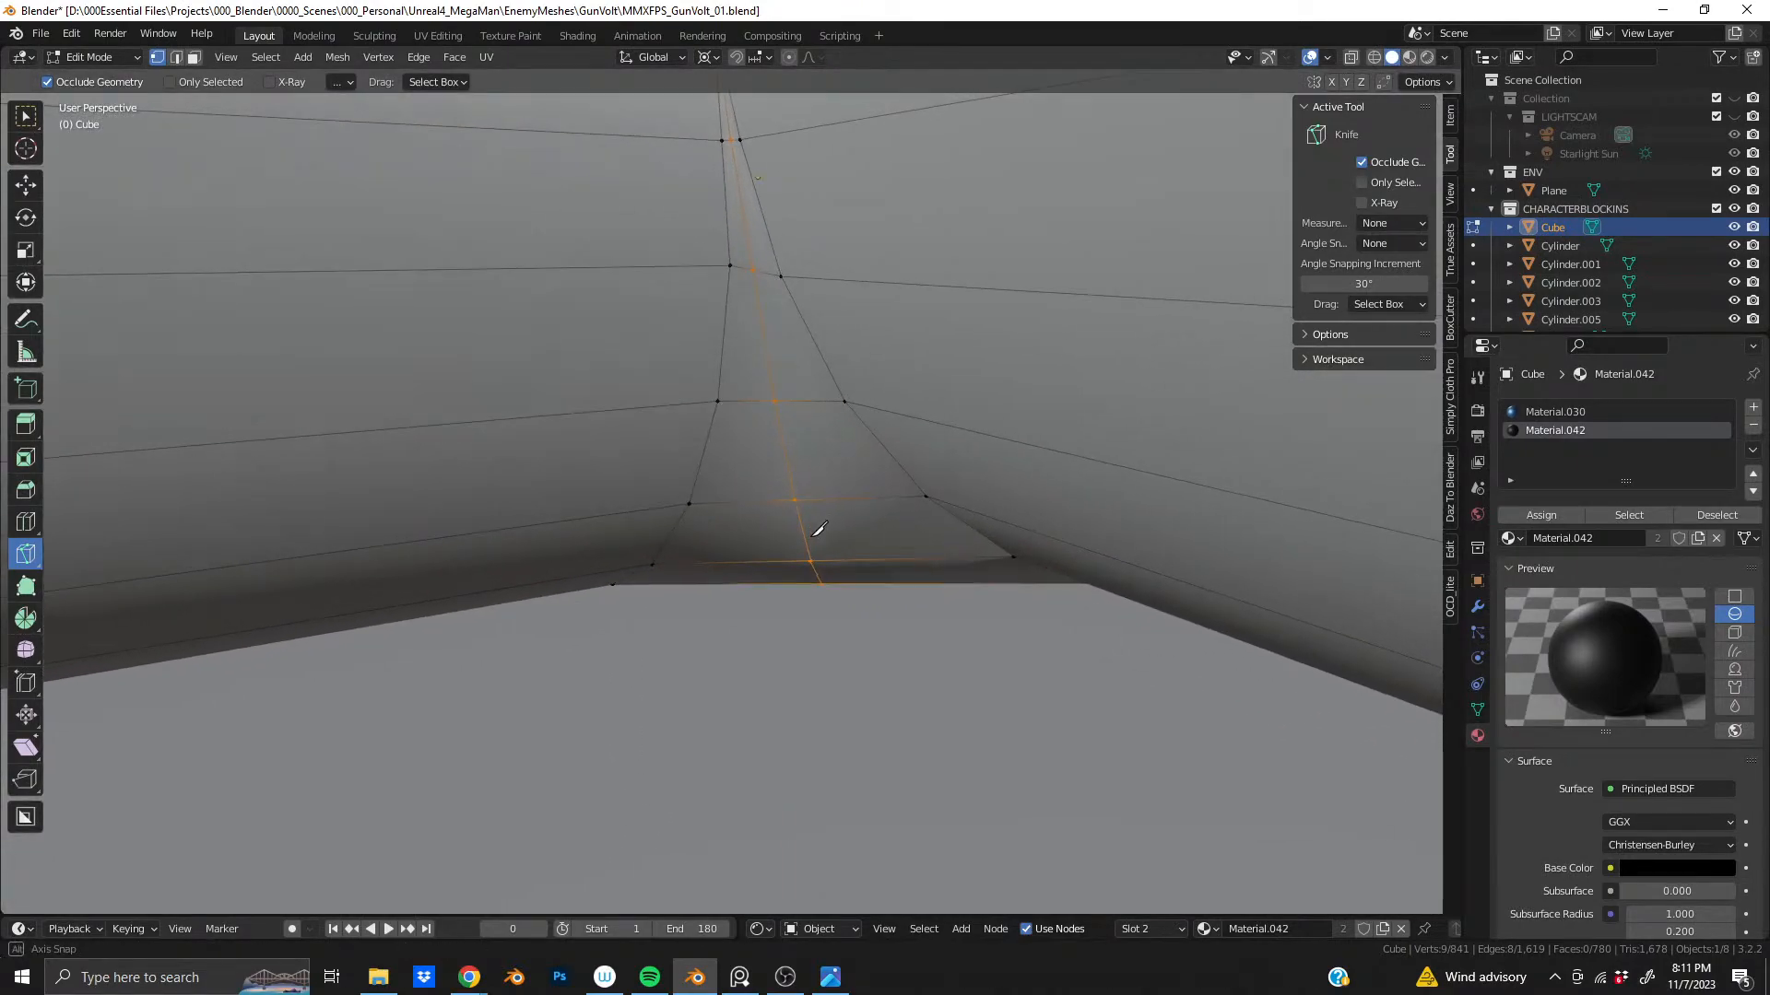
click(26, 116)
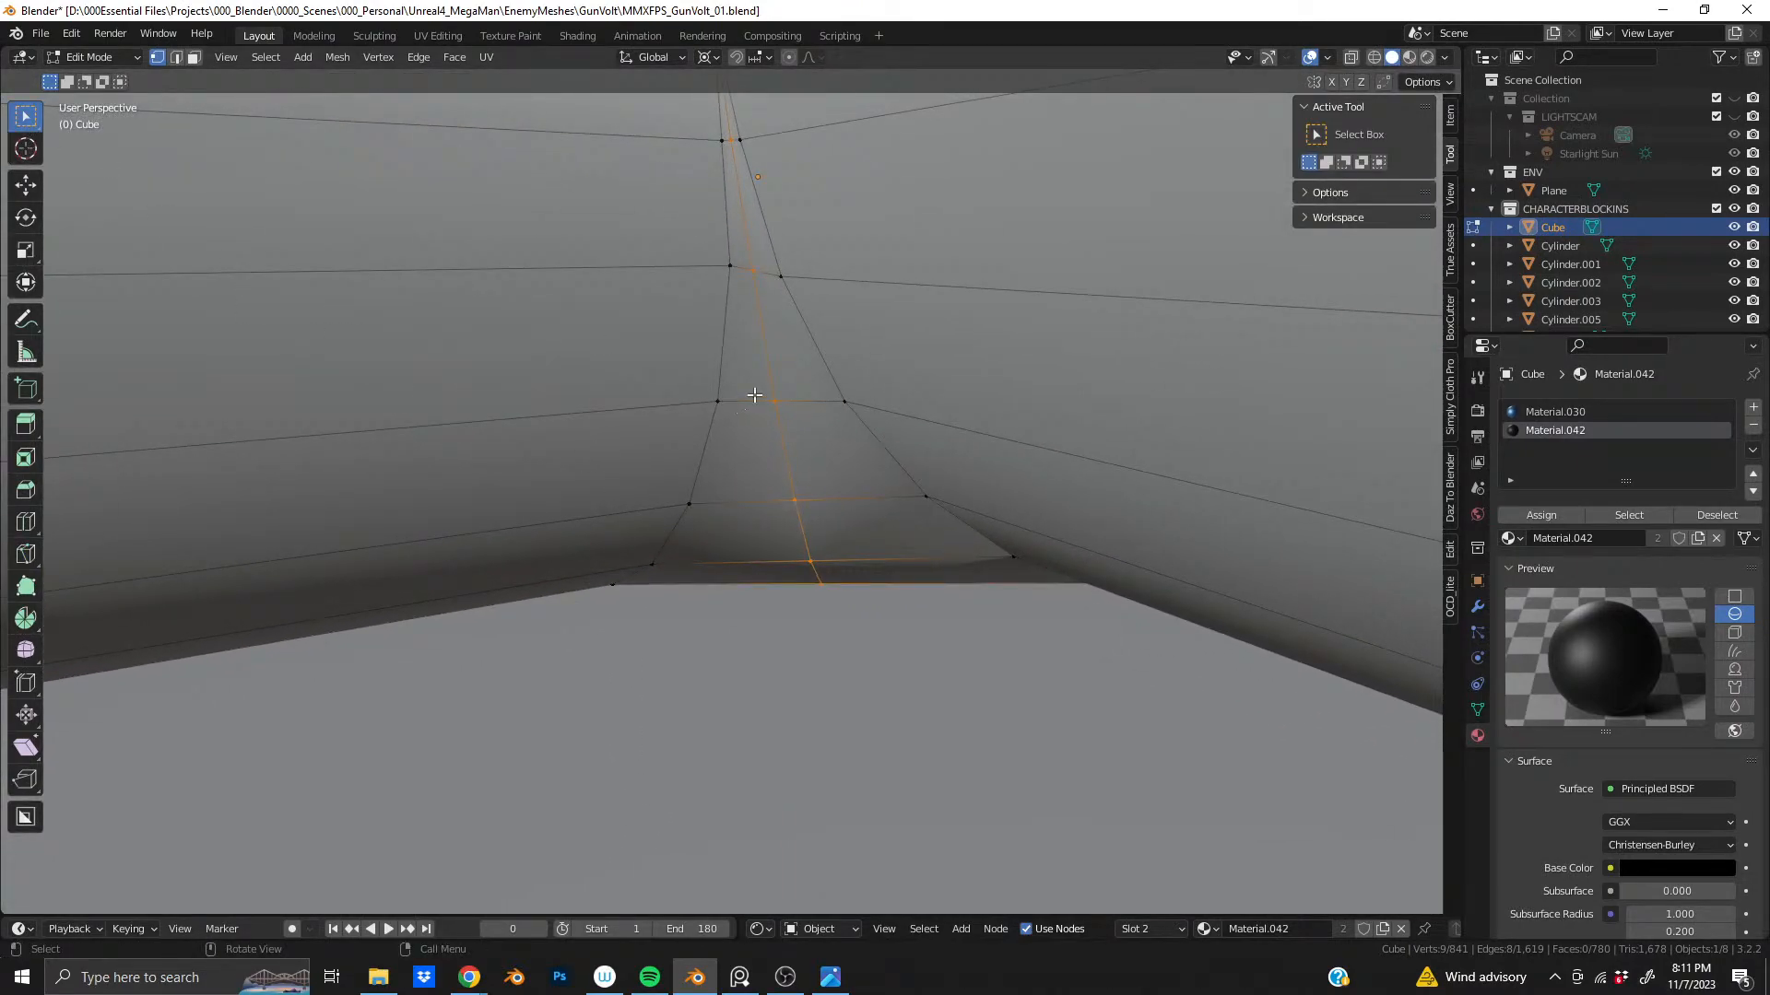
key(alt+a)
- Try to reposition a single vertex of the new cut near the corner's lower edge
middle_drag(789, 501, 818, 526)
scroll(781, 429, down, 5)
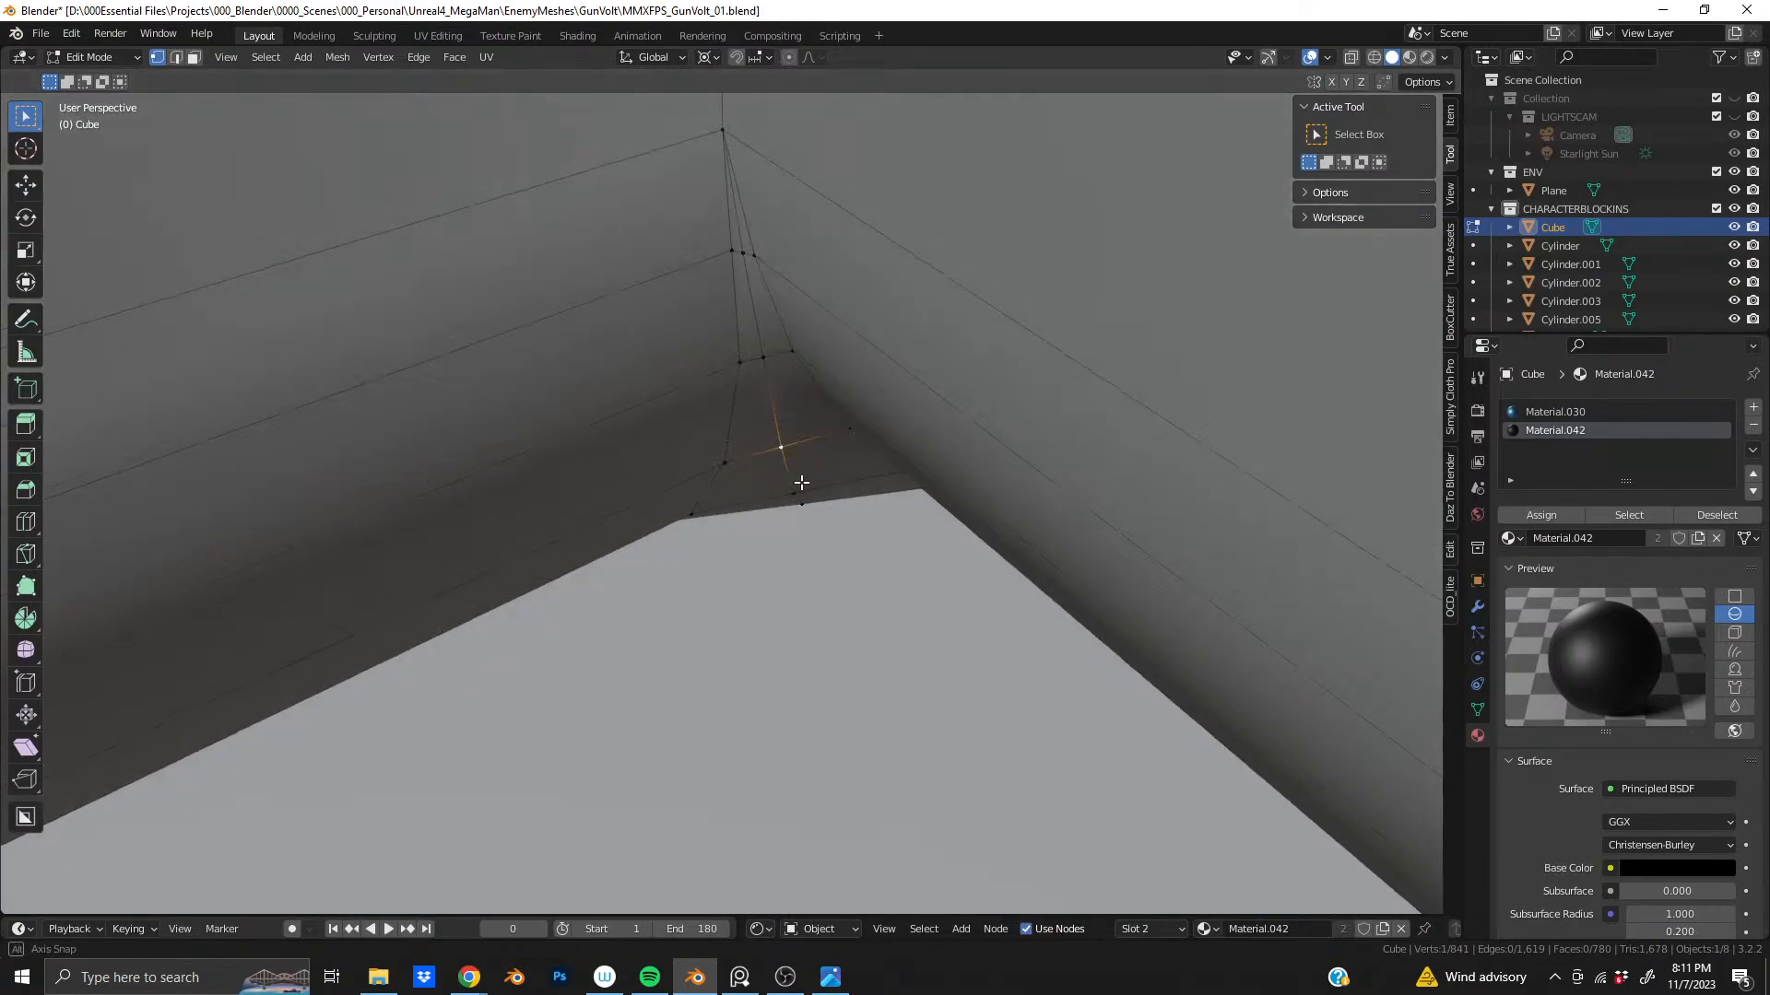
key(g)
key(z)
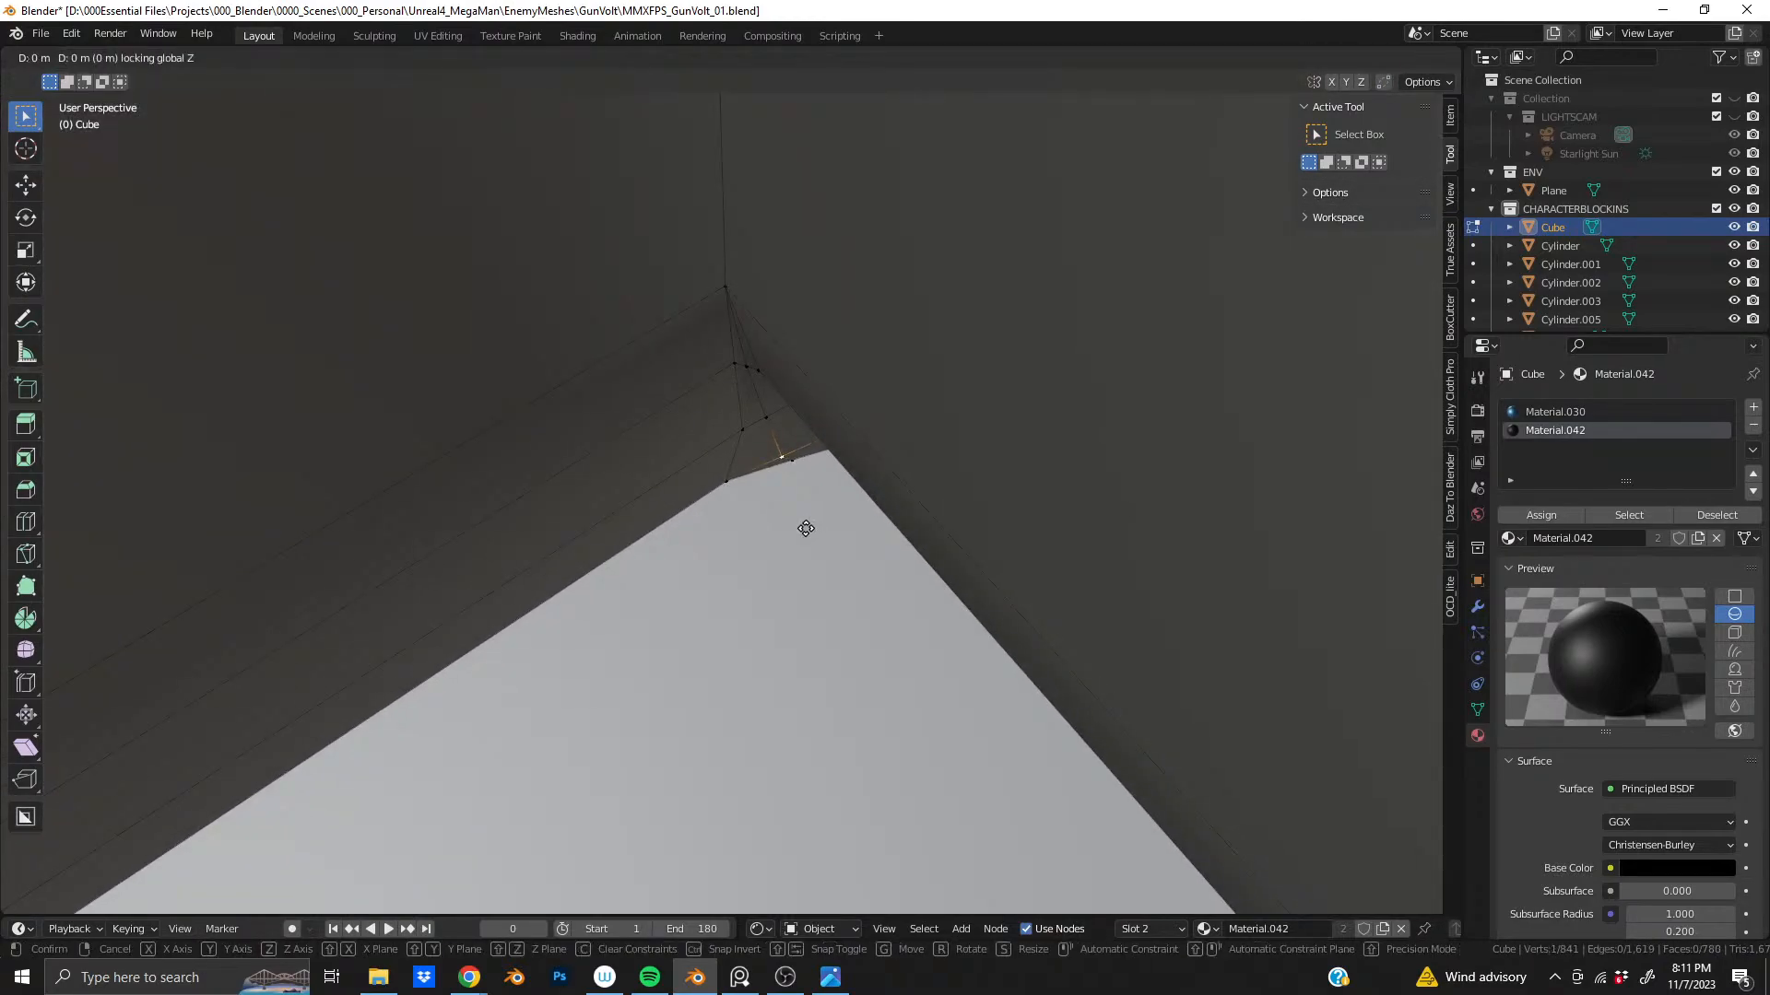
click(806, 517)
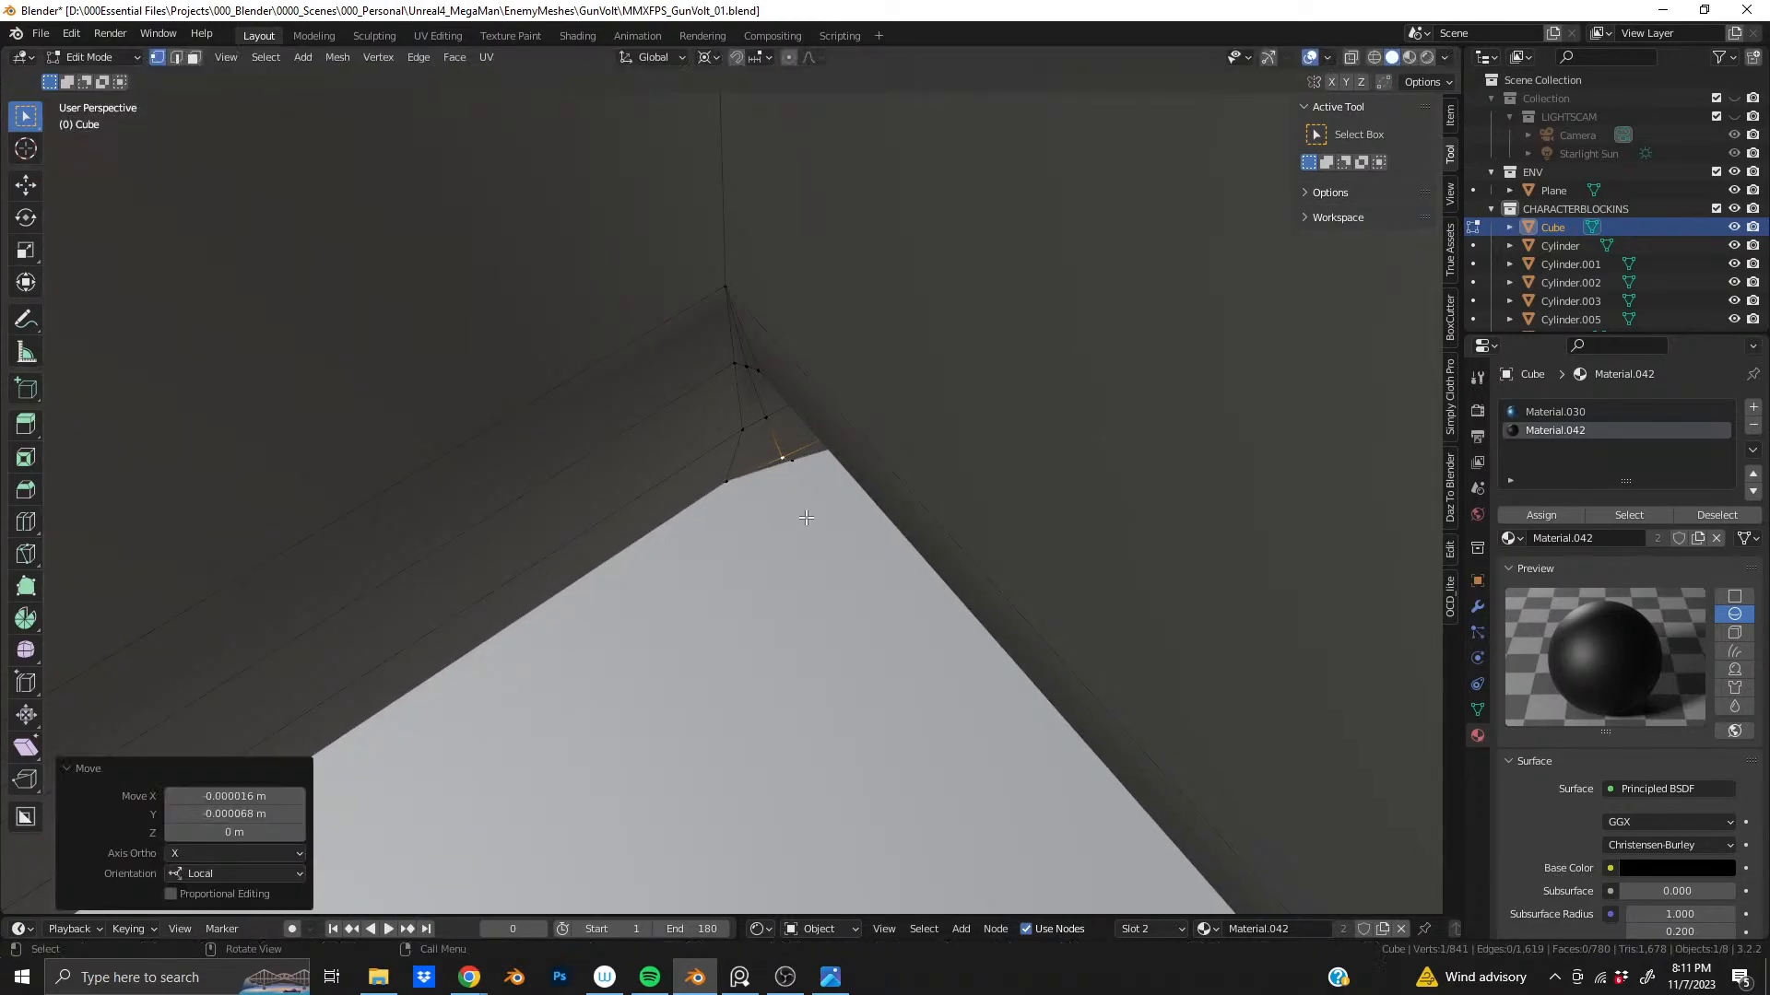
key(g)
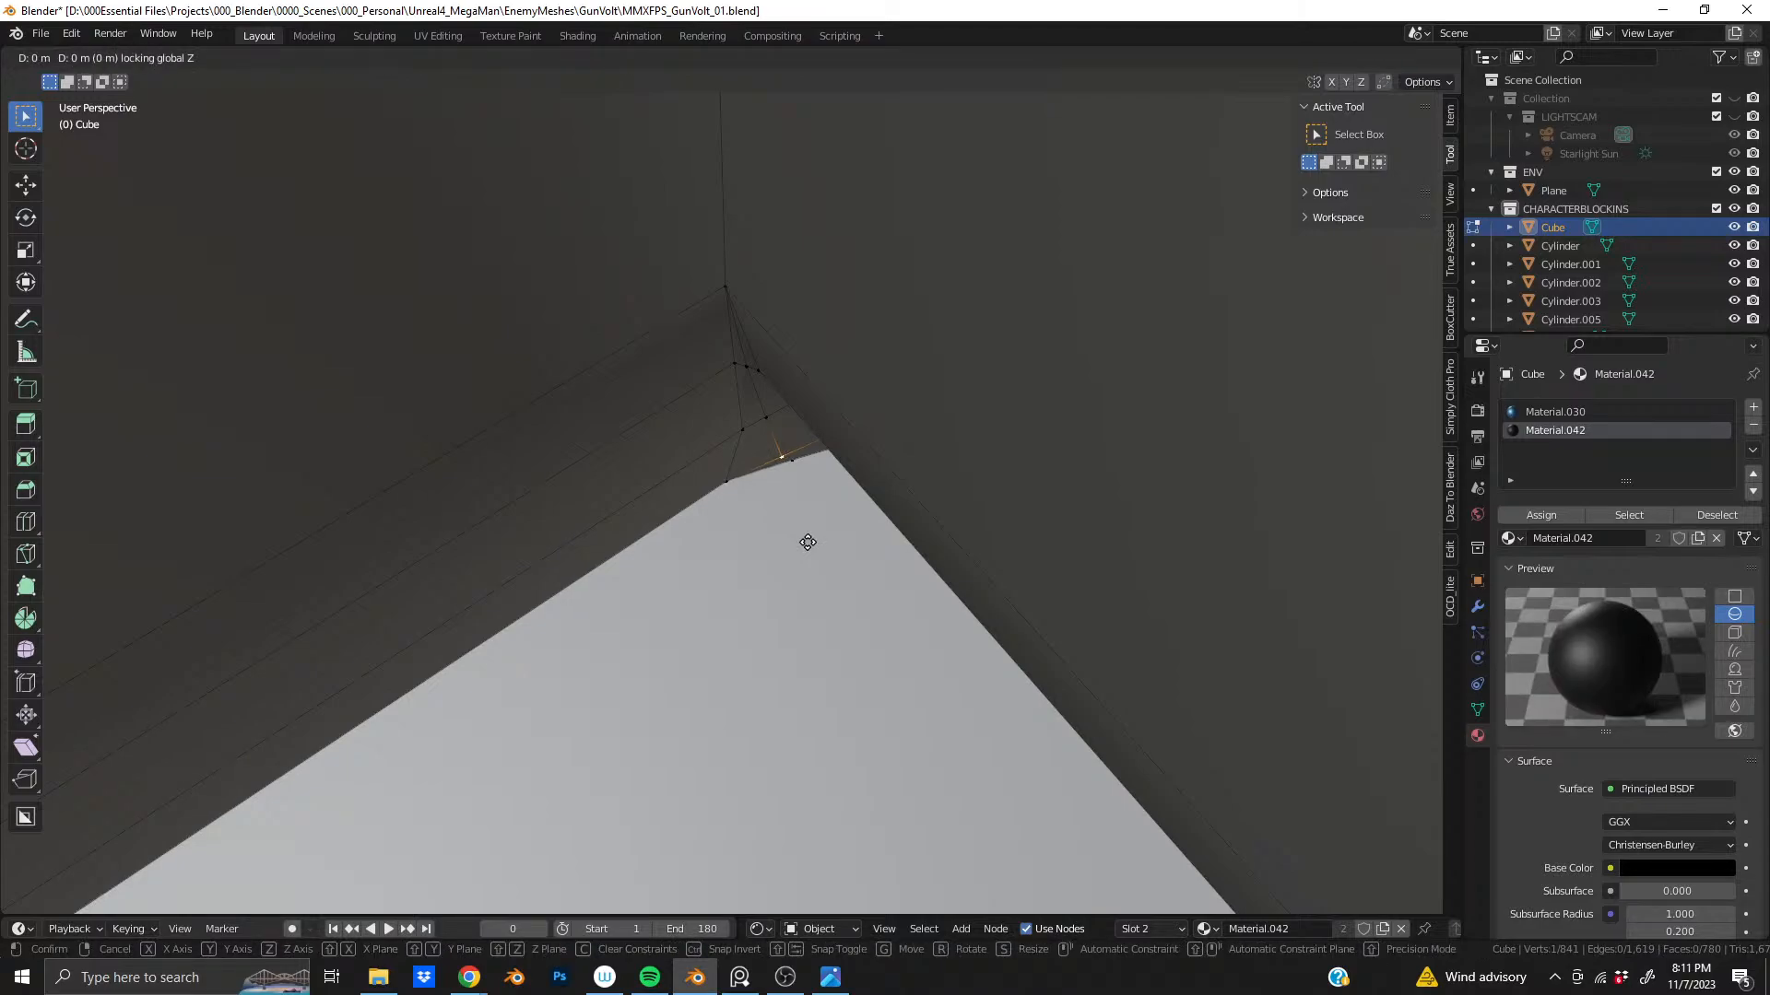
click(807, 533)
key(ctrl+z)
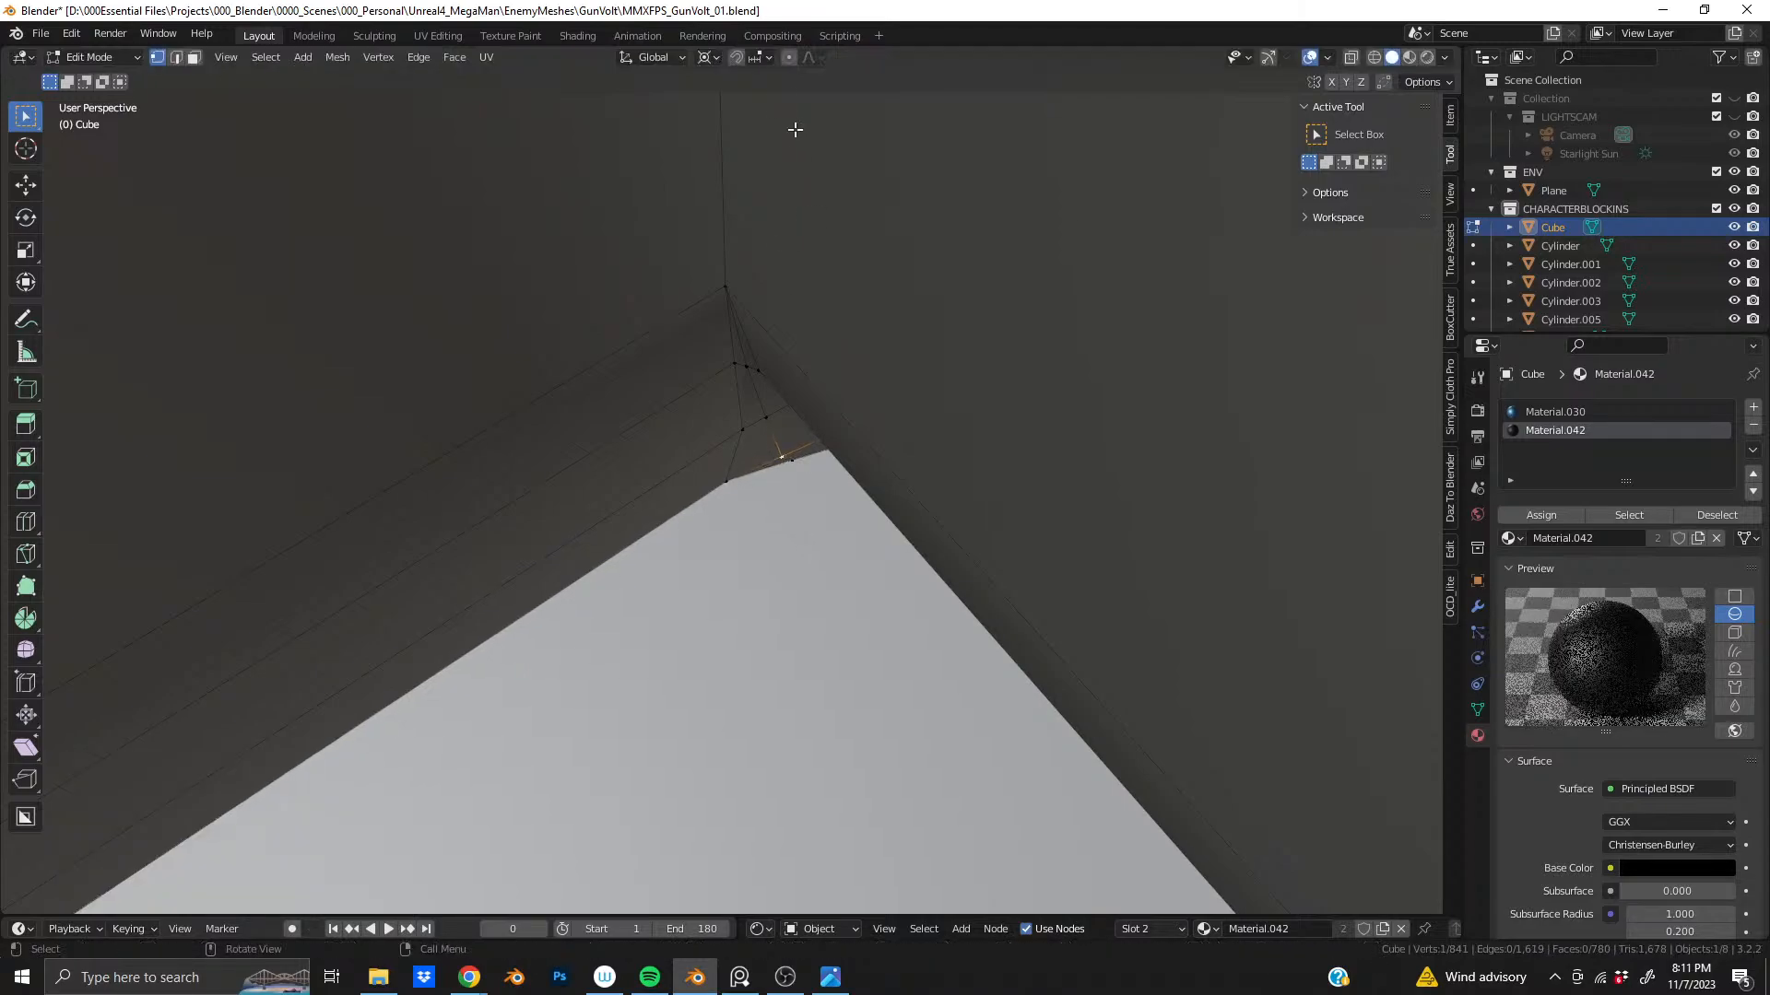
- Change the transform pivot point and move the two lower vertices of the new cut inward within the horizontal XY plane
click(703, 63)
click(737, 116)
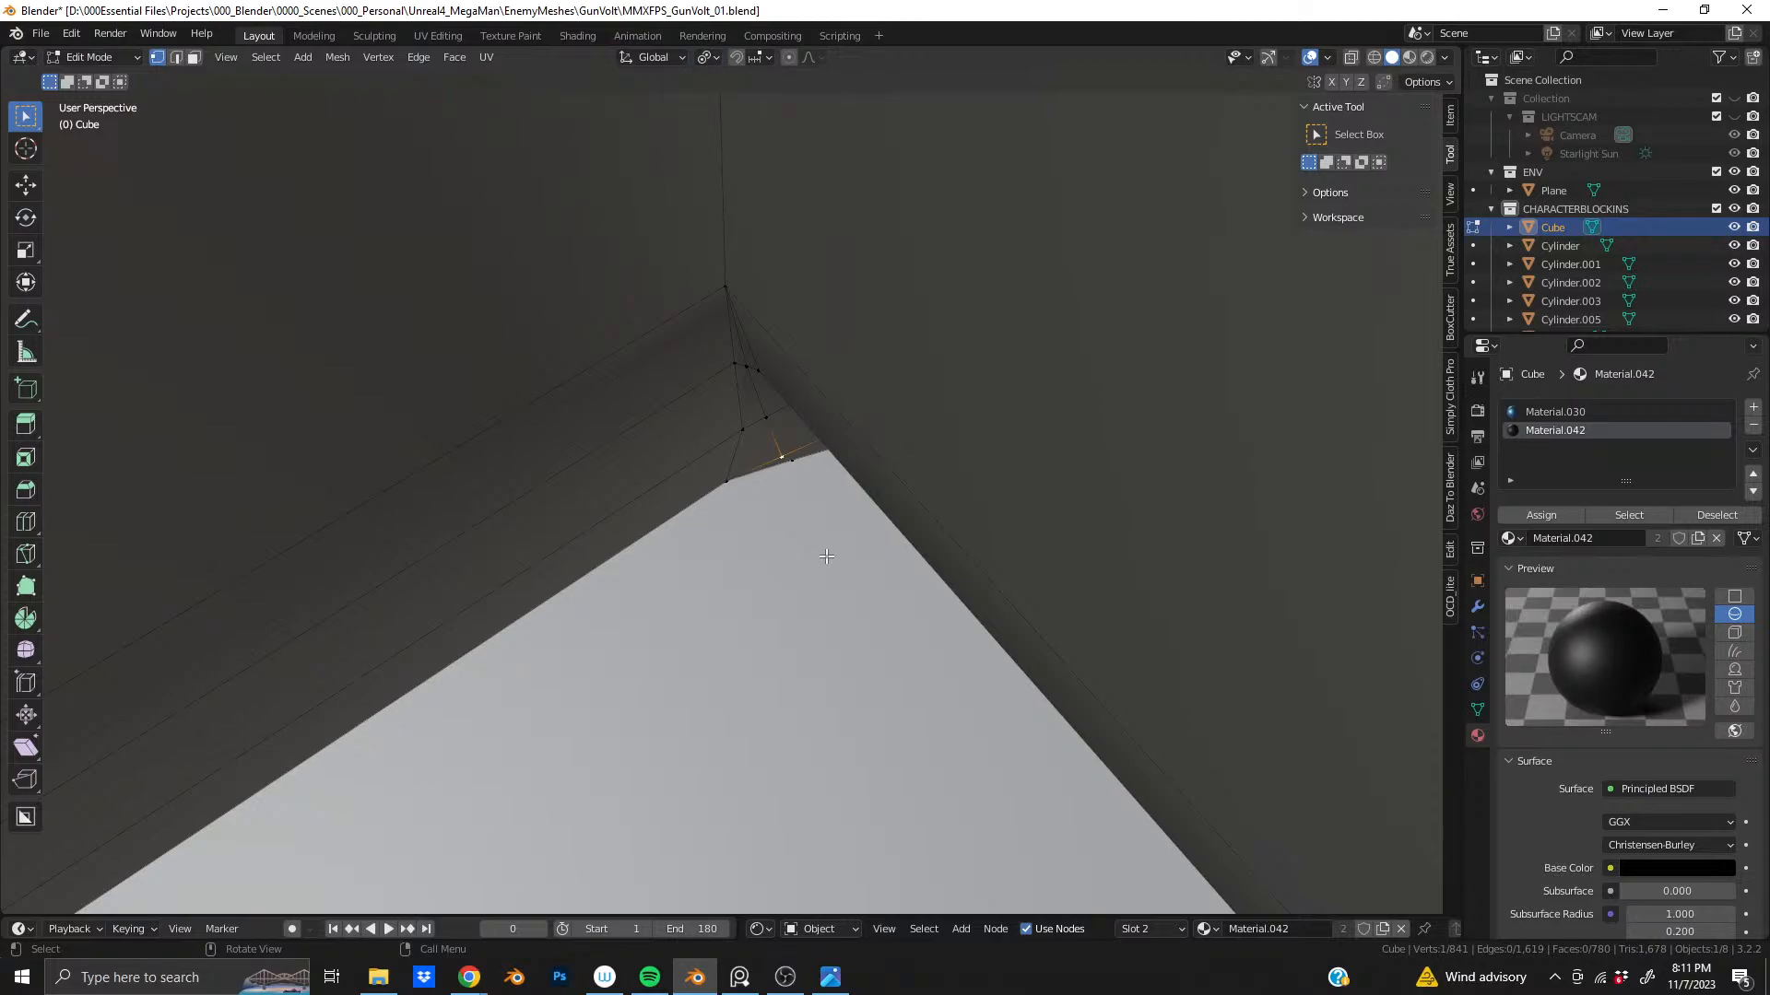
key(g)
key(shift+z)
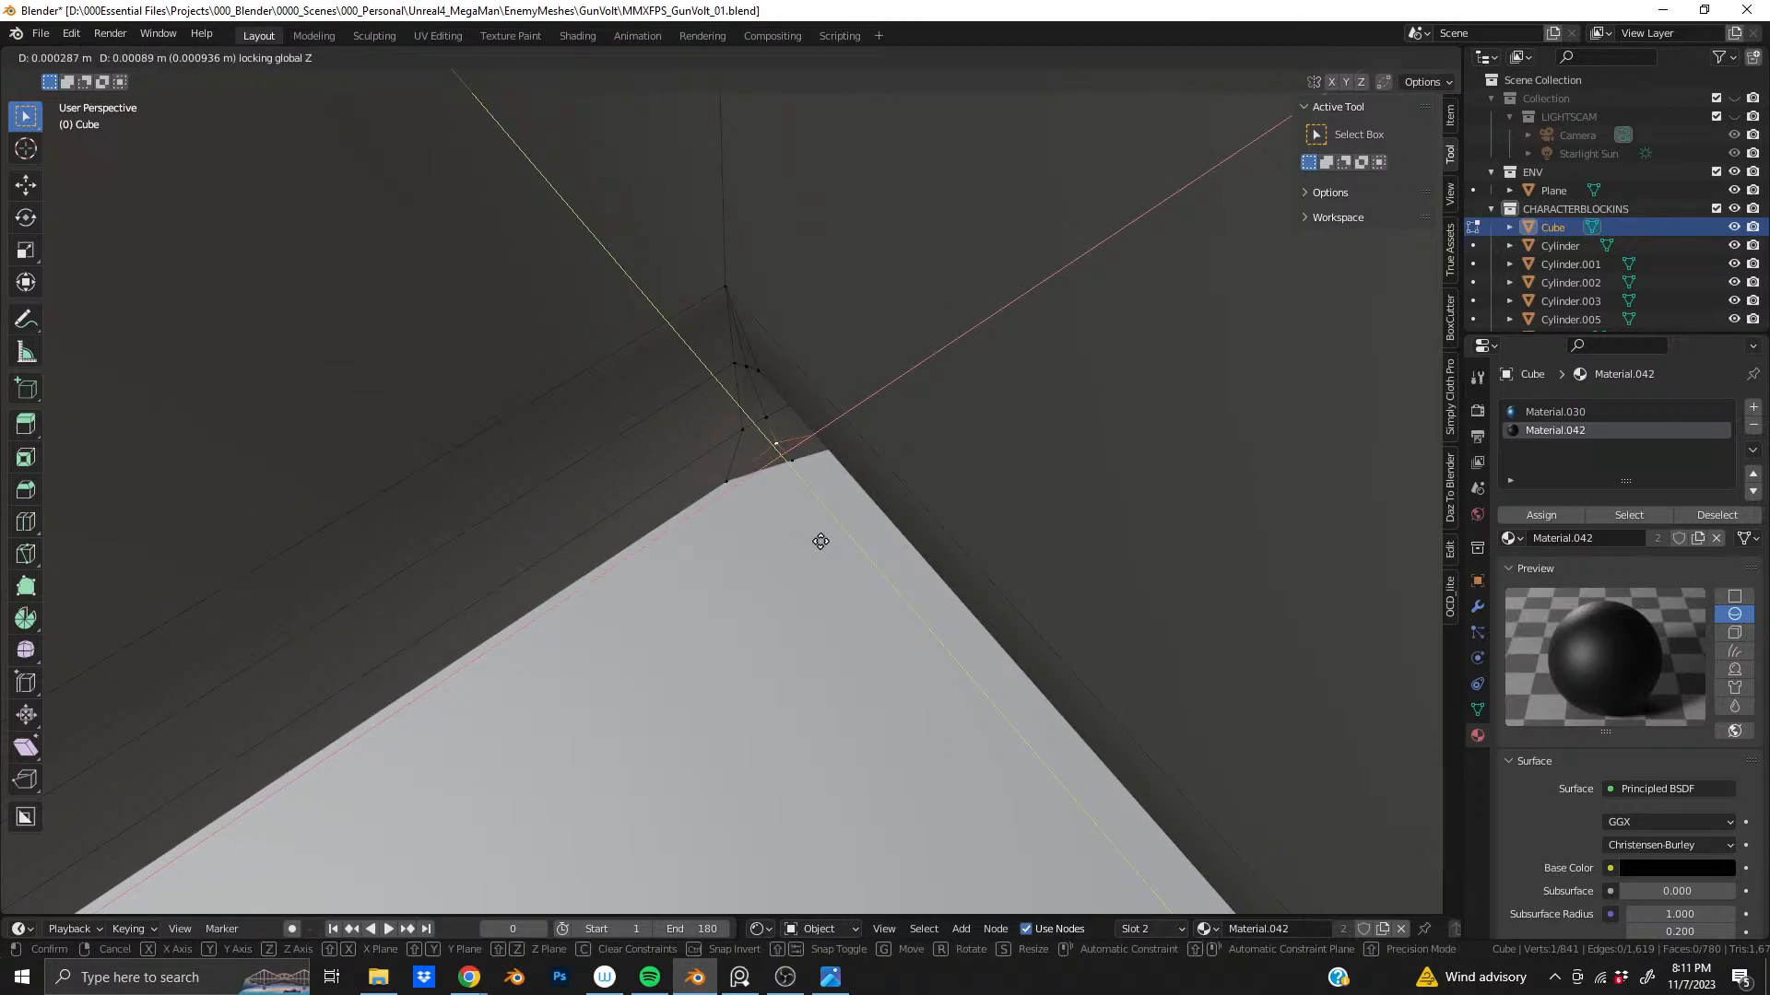
click(820, 541)
key(ctrl+z)
key(g)
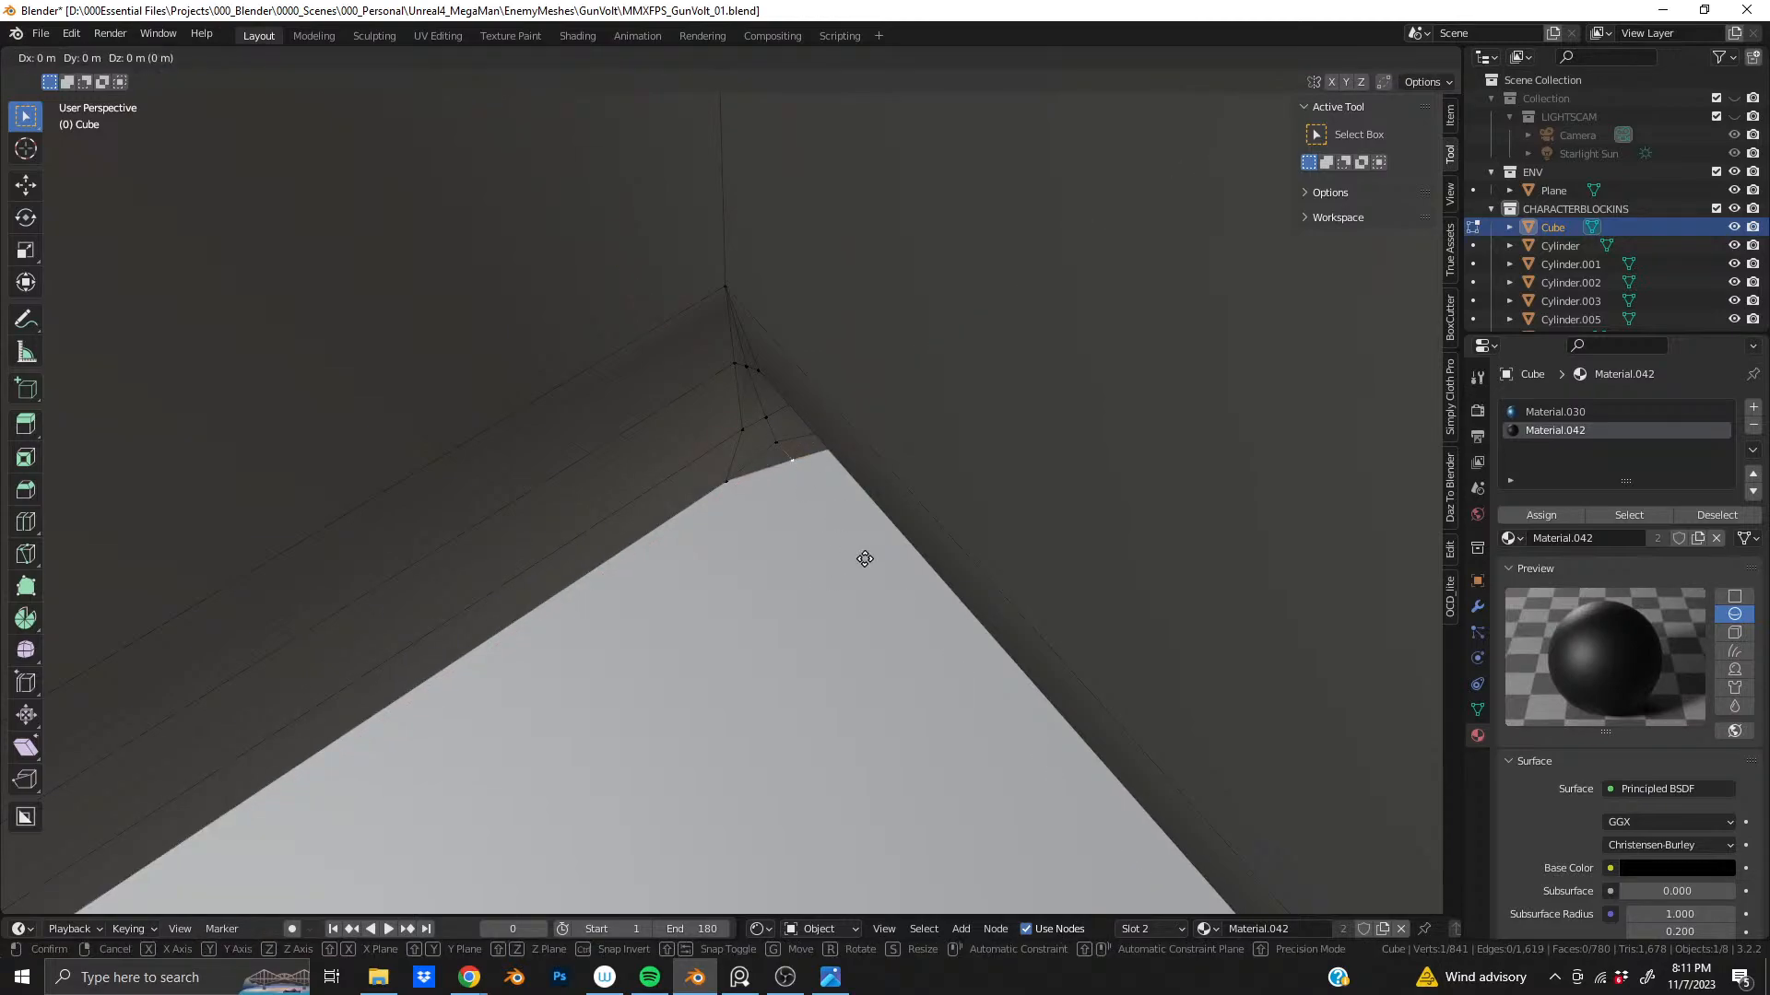
key(shift+z)
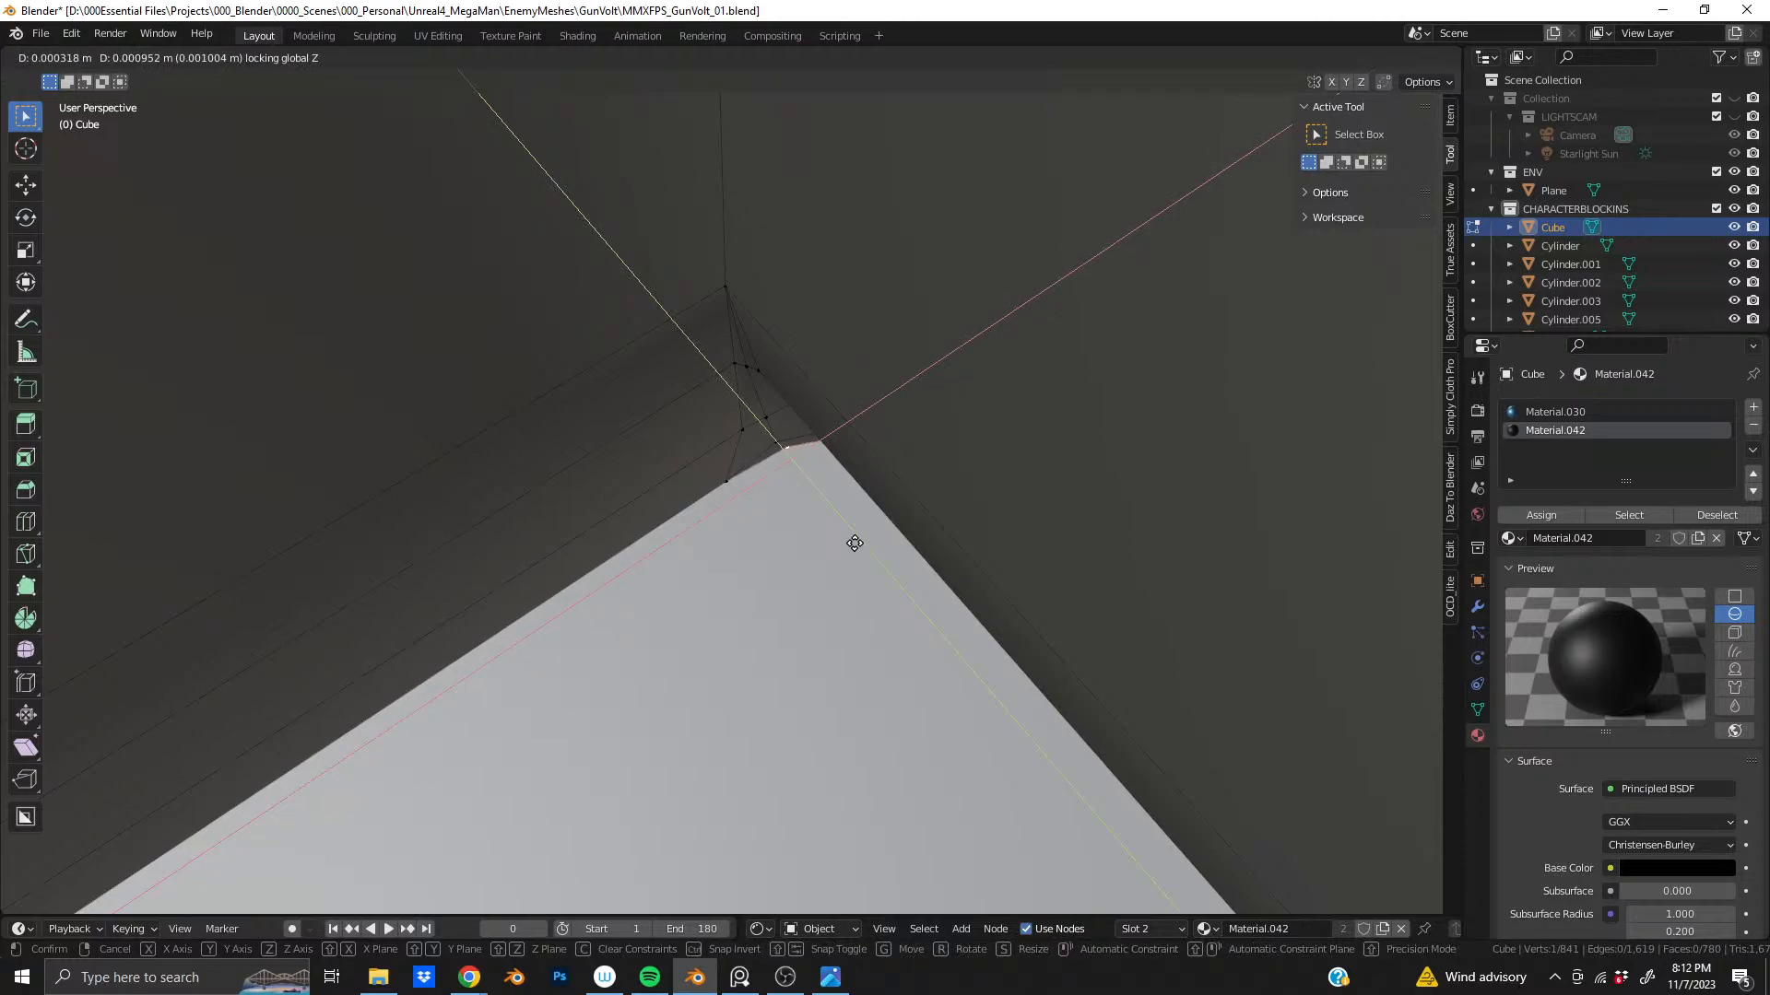
click(854, 543)
- Adjust the vertices higher up the new cut within the XY plane, offsetting the last by X 0.001335 m and Y 0.001549 m
middle_drag(855, 544, 936, 582)
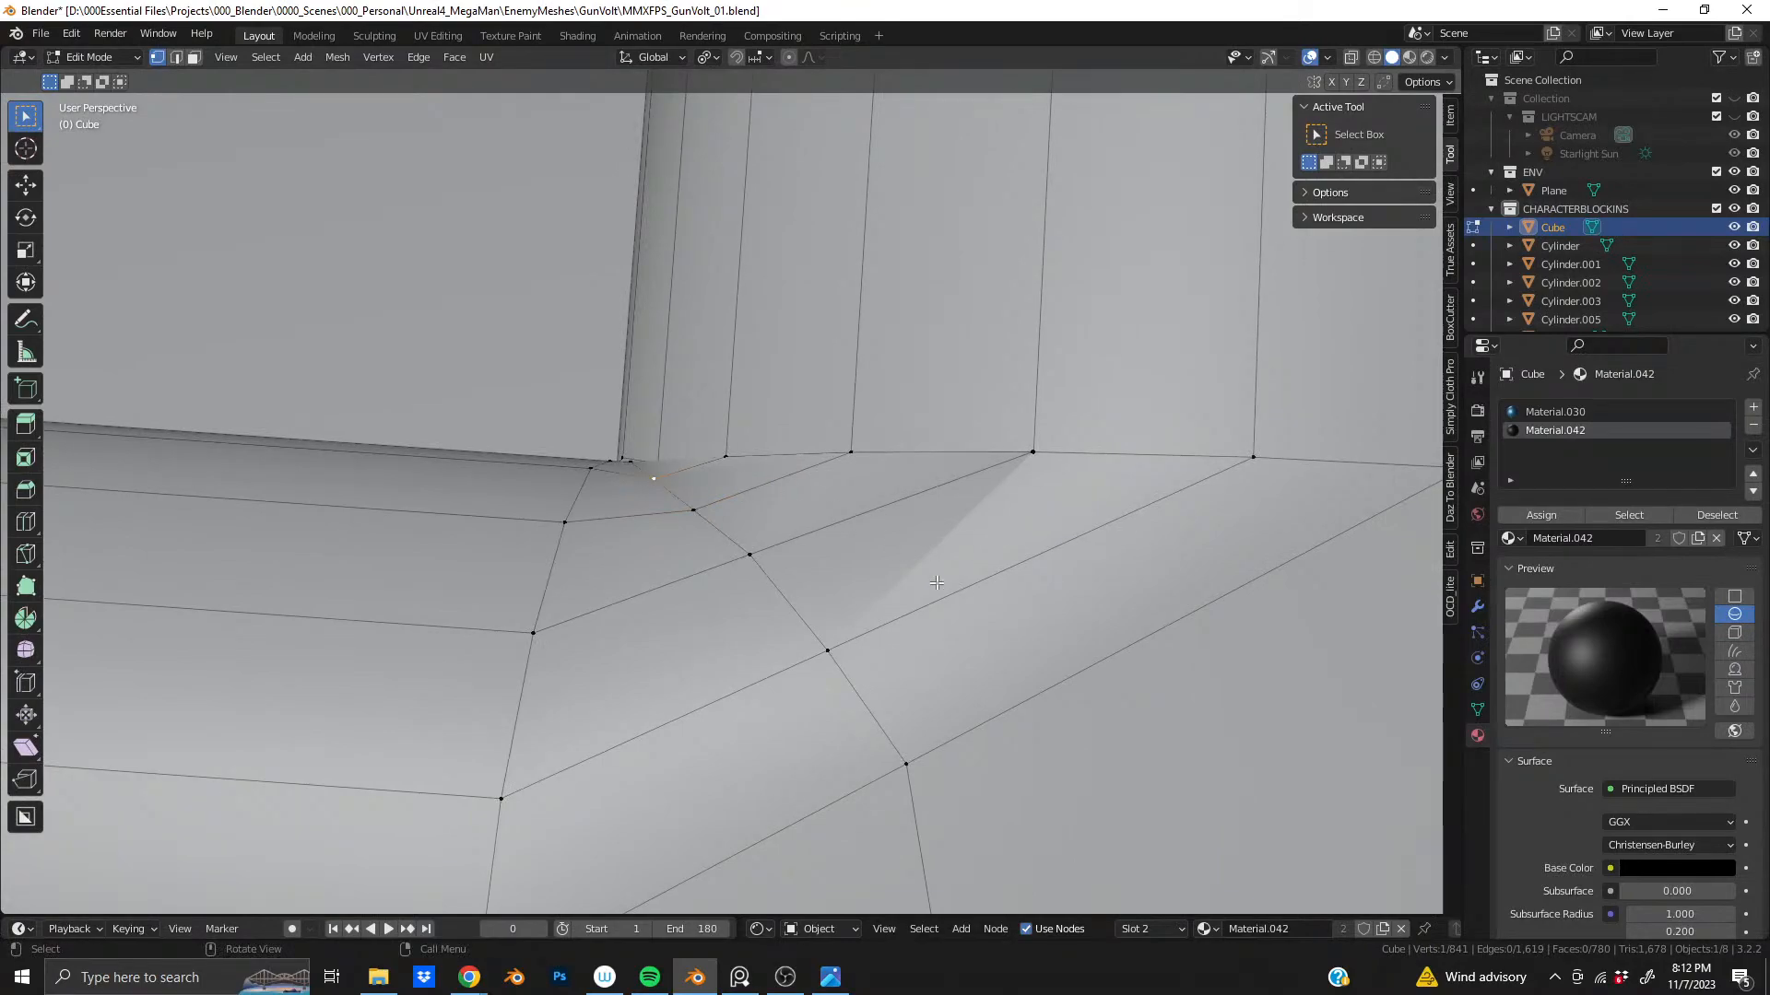
key(g)
key(shift+z)
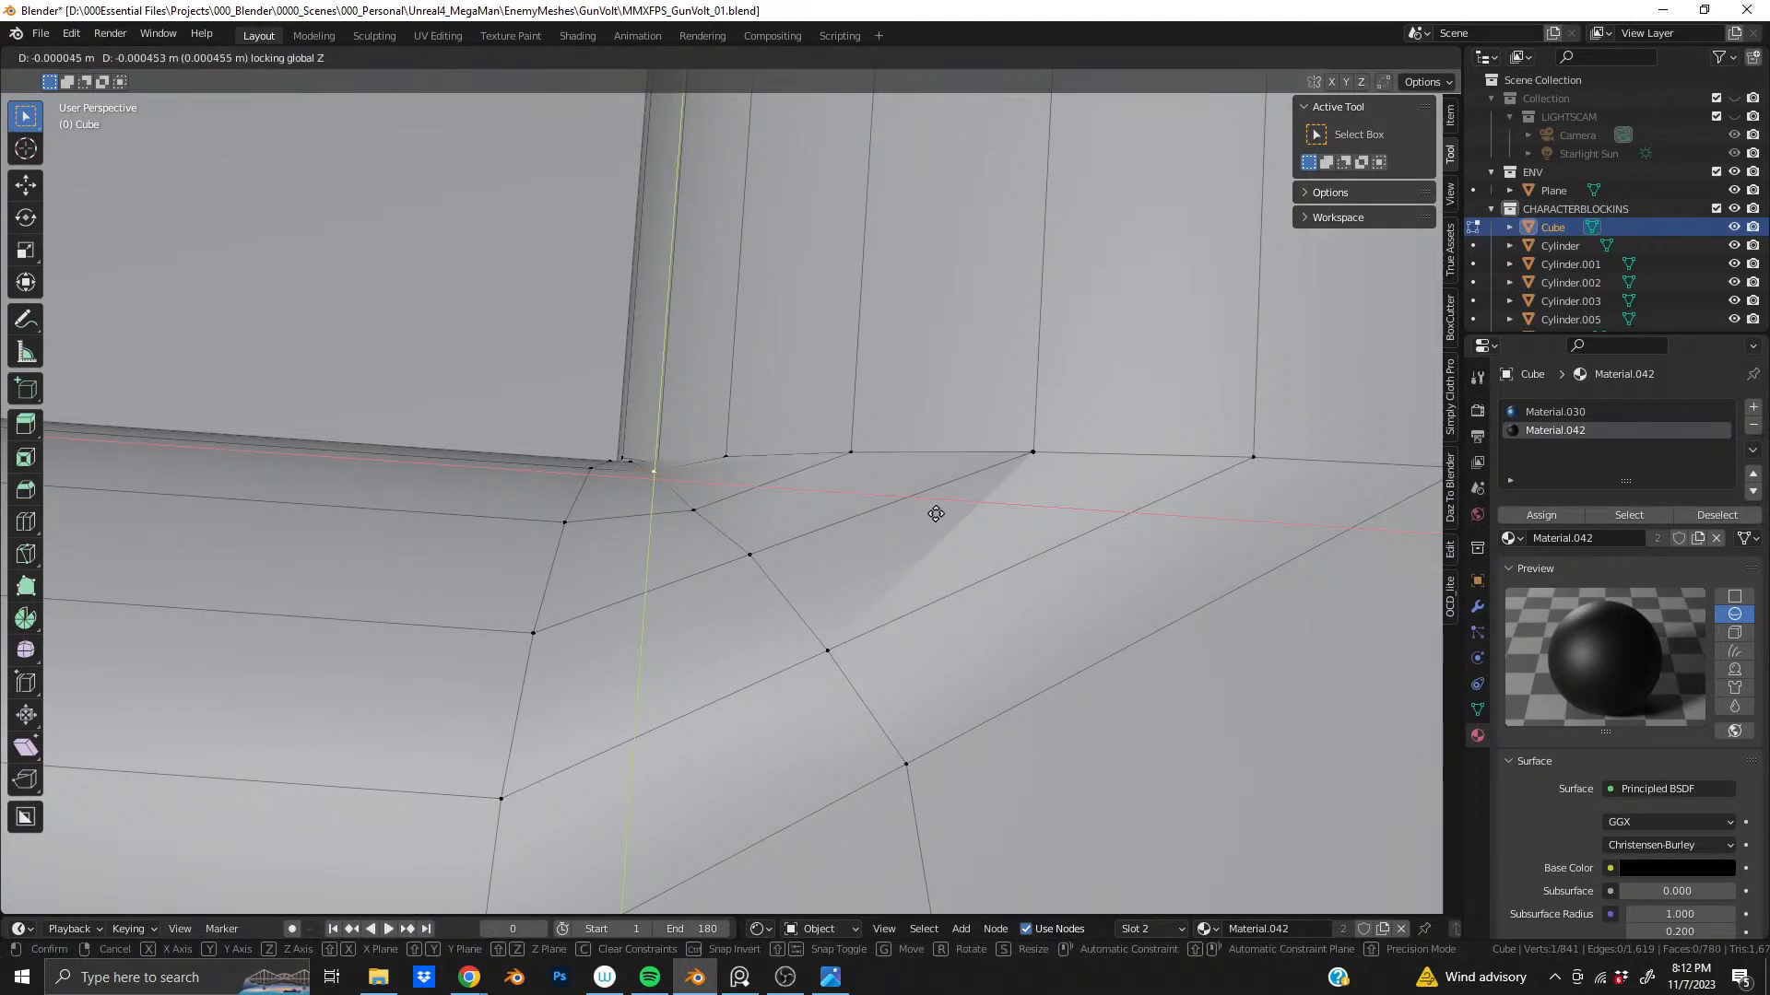
click(933, 489)
middle_drag(933, 490, 734, 611)
key(g)
key(shift+z)
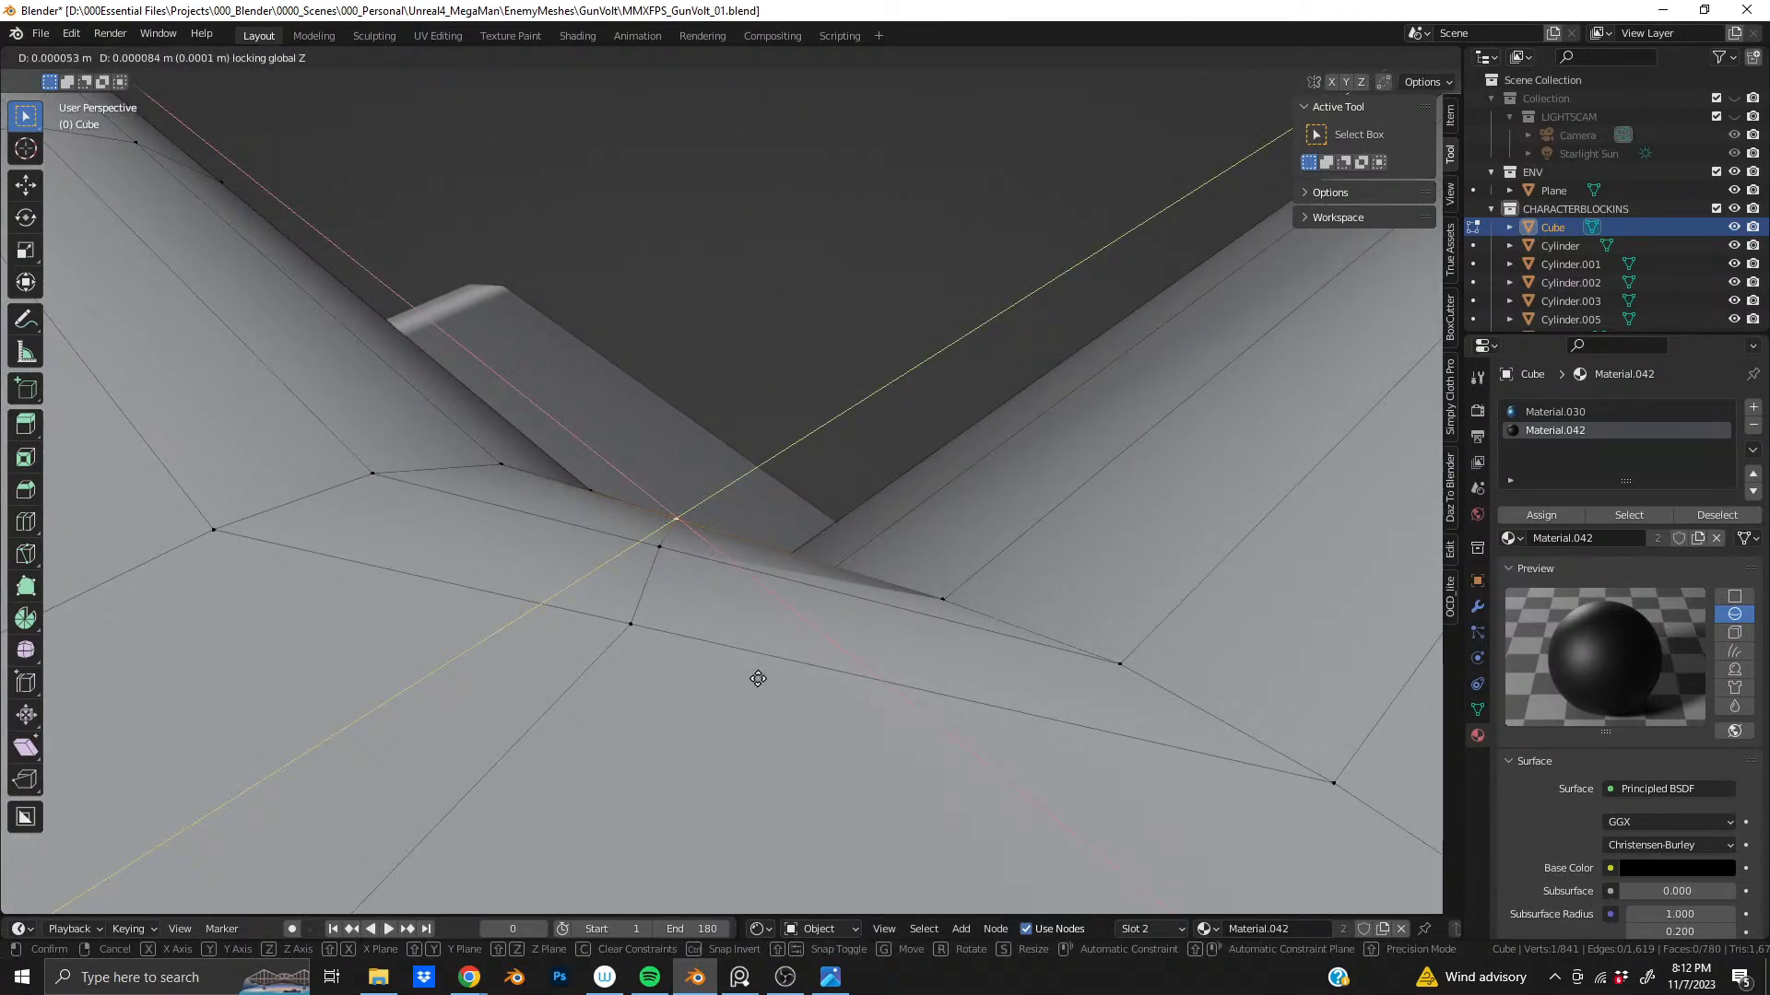
click(703, 101)
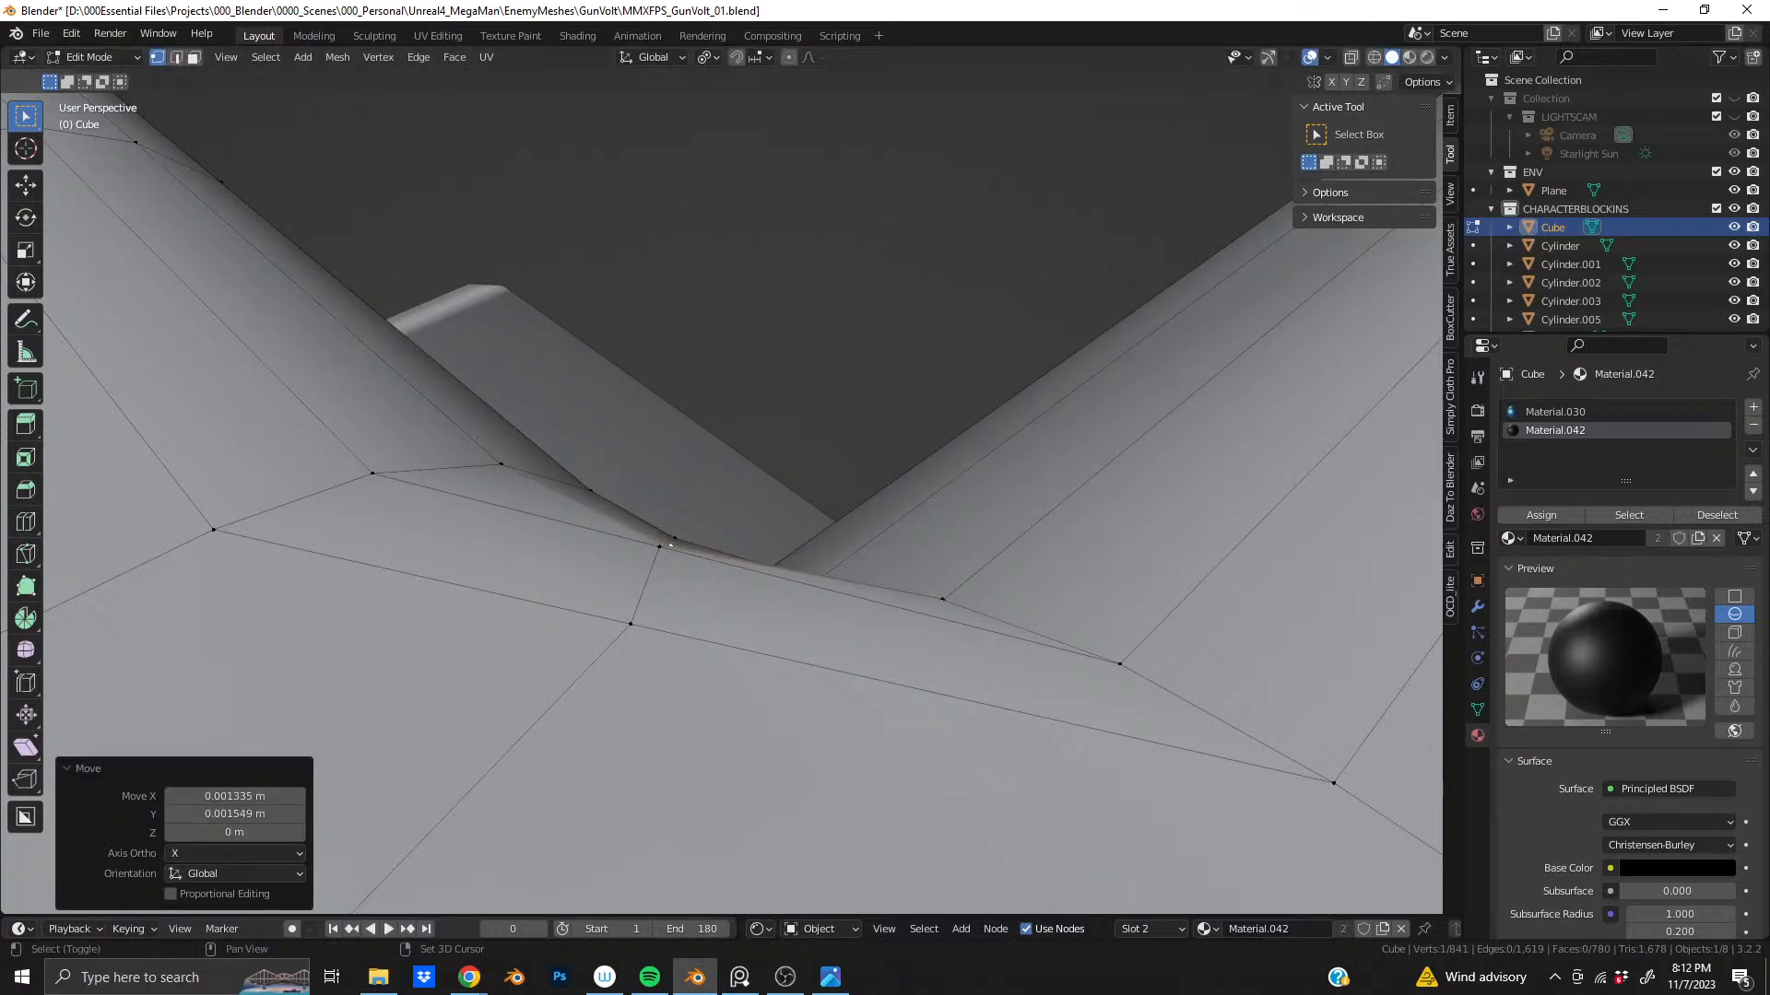
- Move the cut's second-lowest vertex outward by about 0.0015 m within the XY plane to round the bevel profile
click(660, 544)
middle_drag(665, 540, 790, 558)
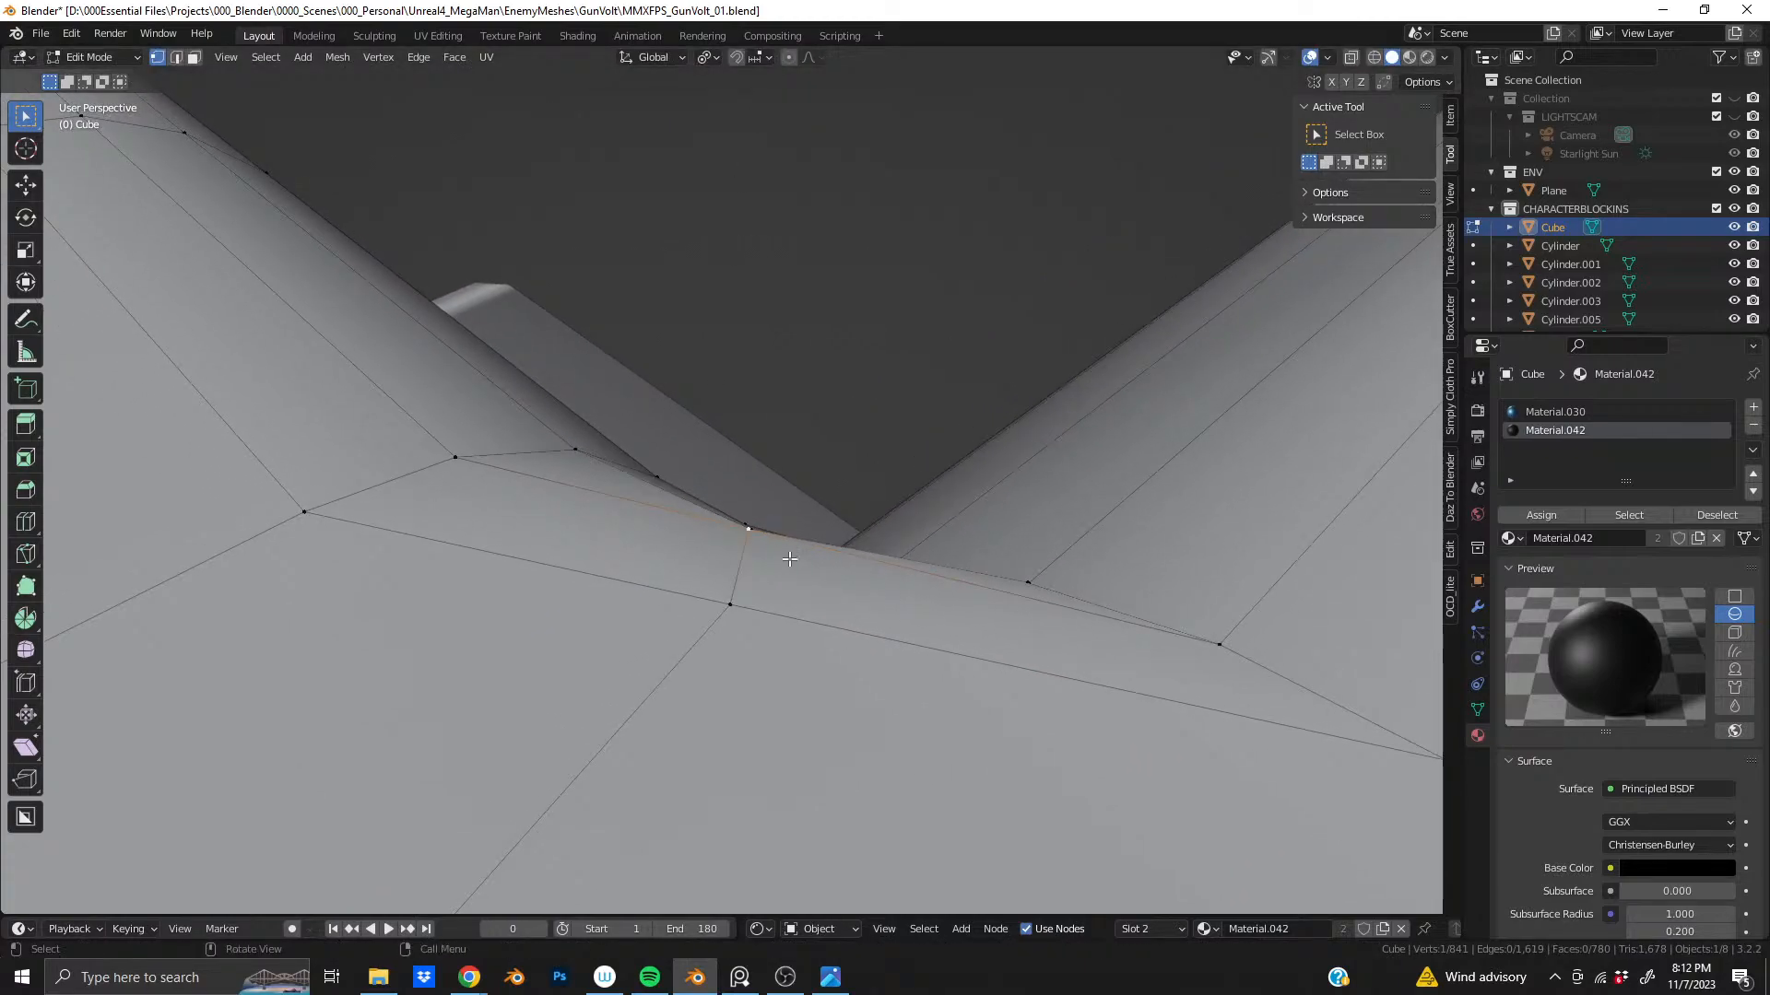
key(g)
key(shift+z)
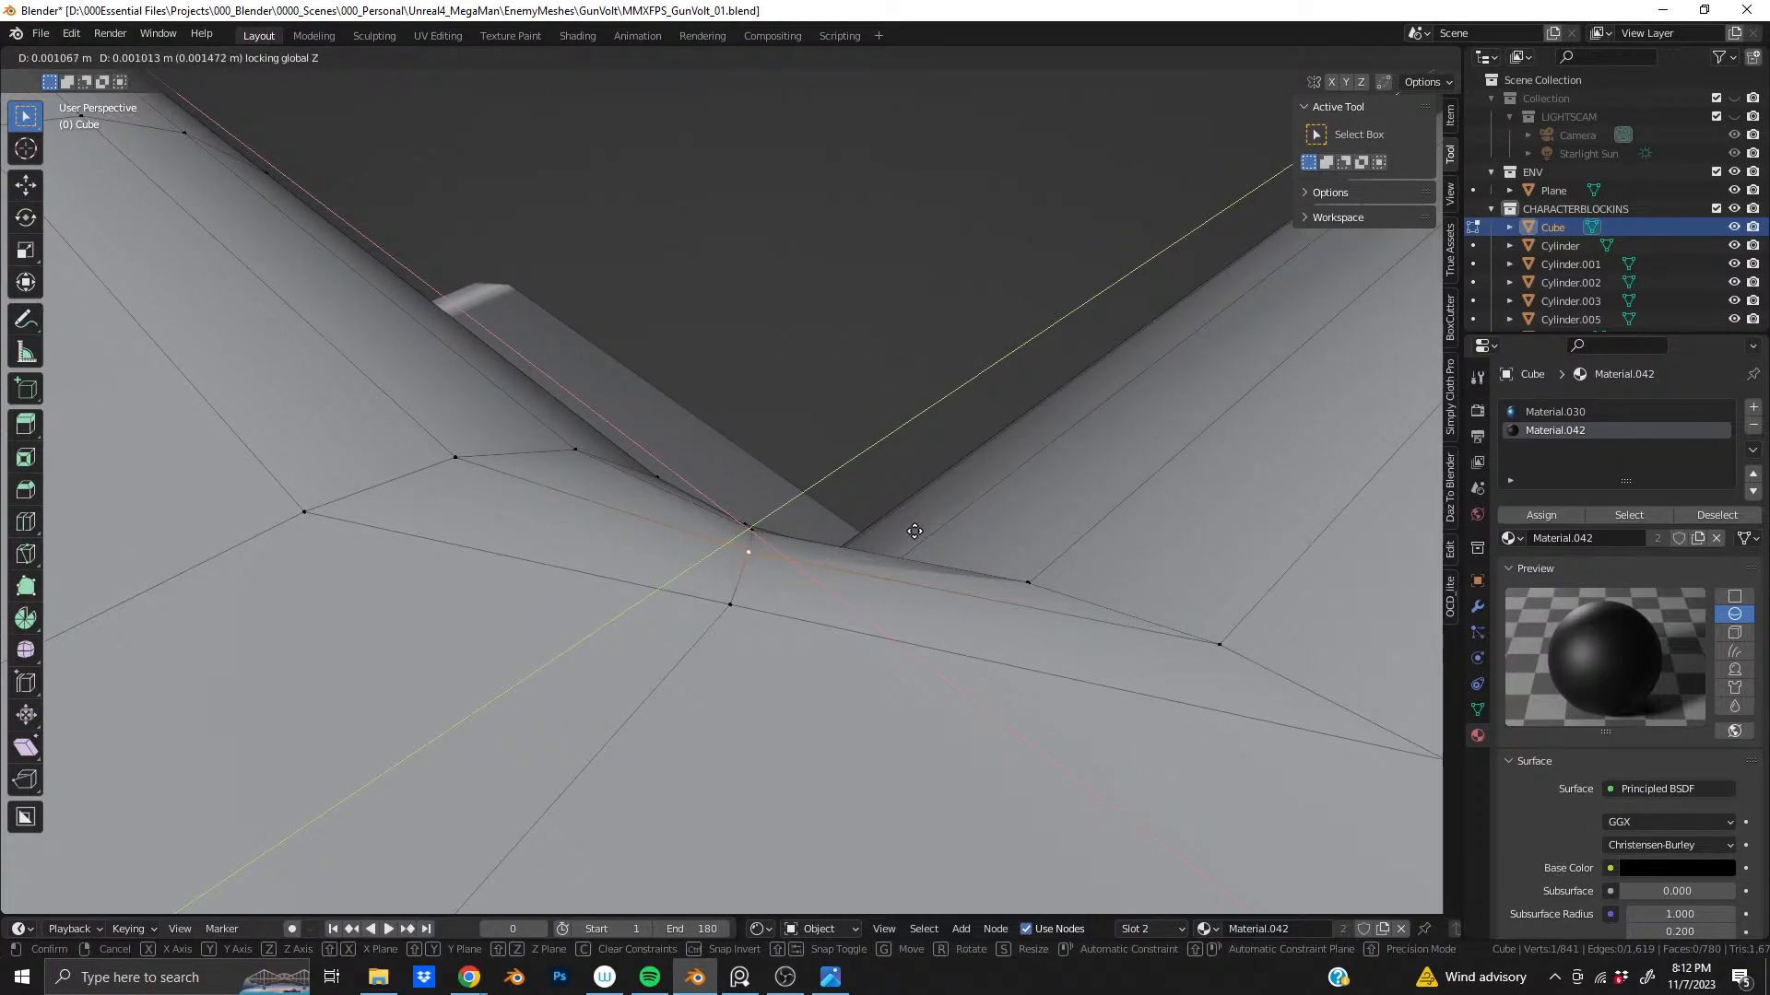
click(914, 531)
- Slide the cut's lowest vertex slightly along its edge on the flat underside
click(728, 610)
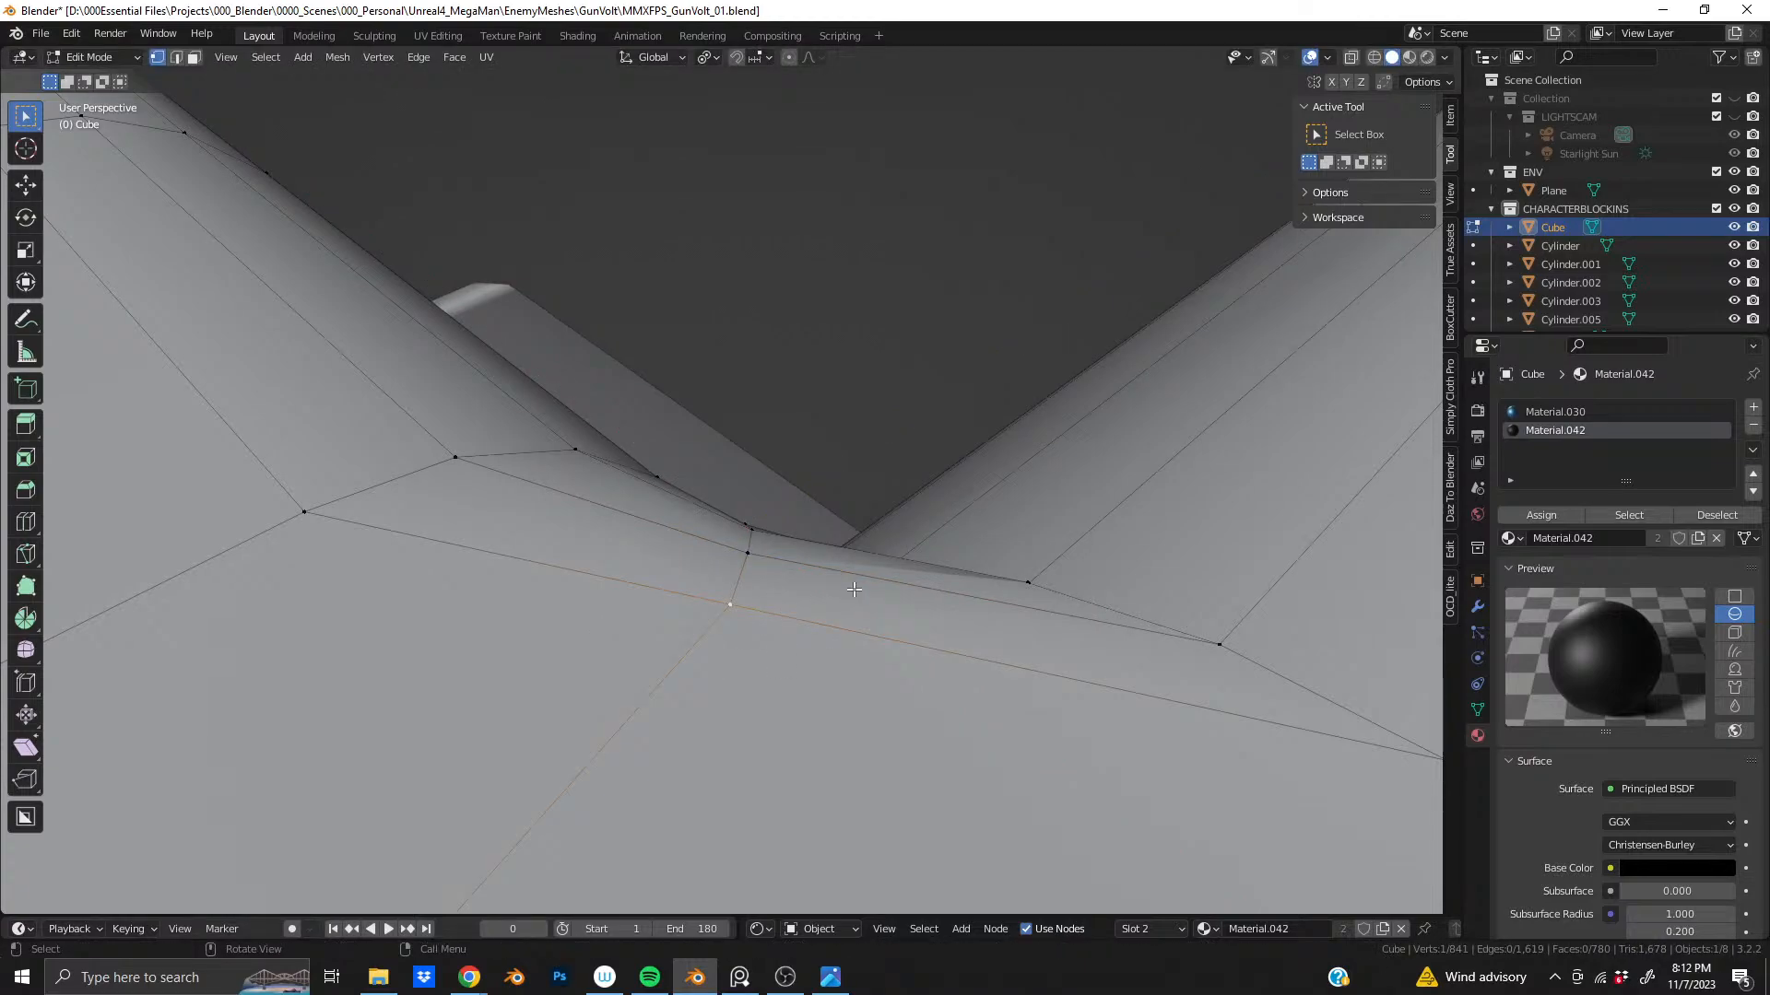
key(shift+v)
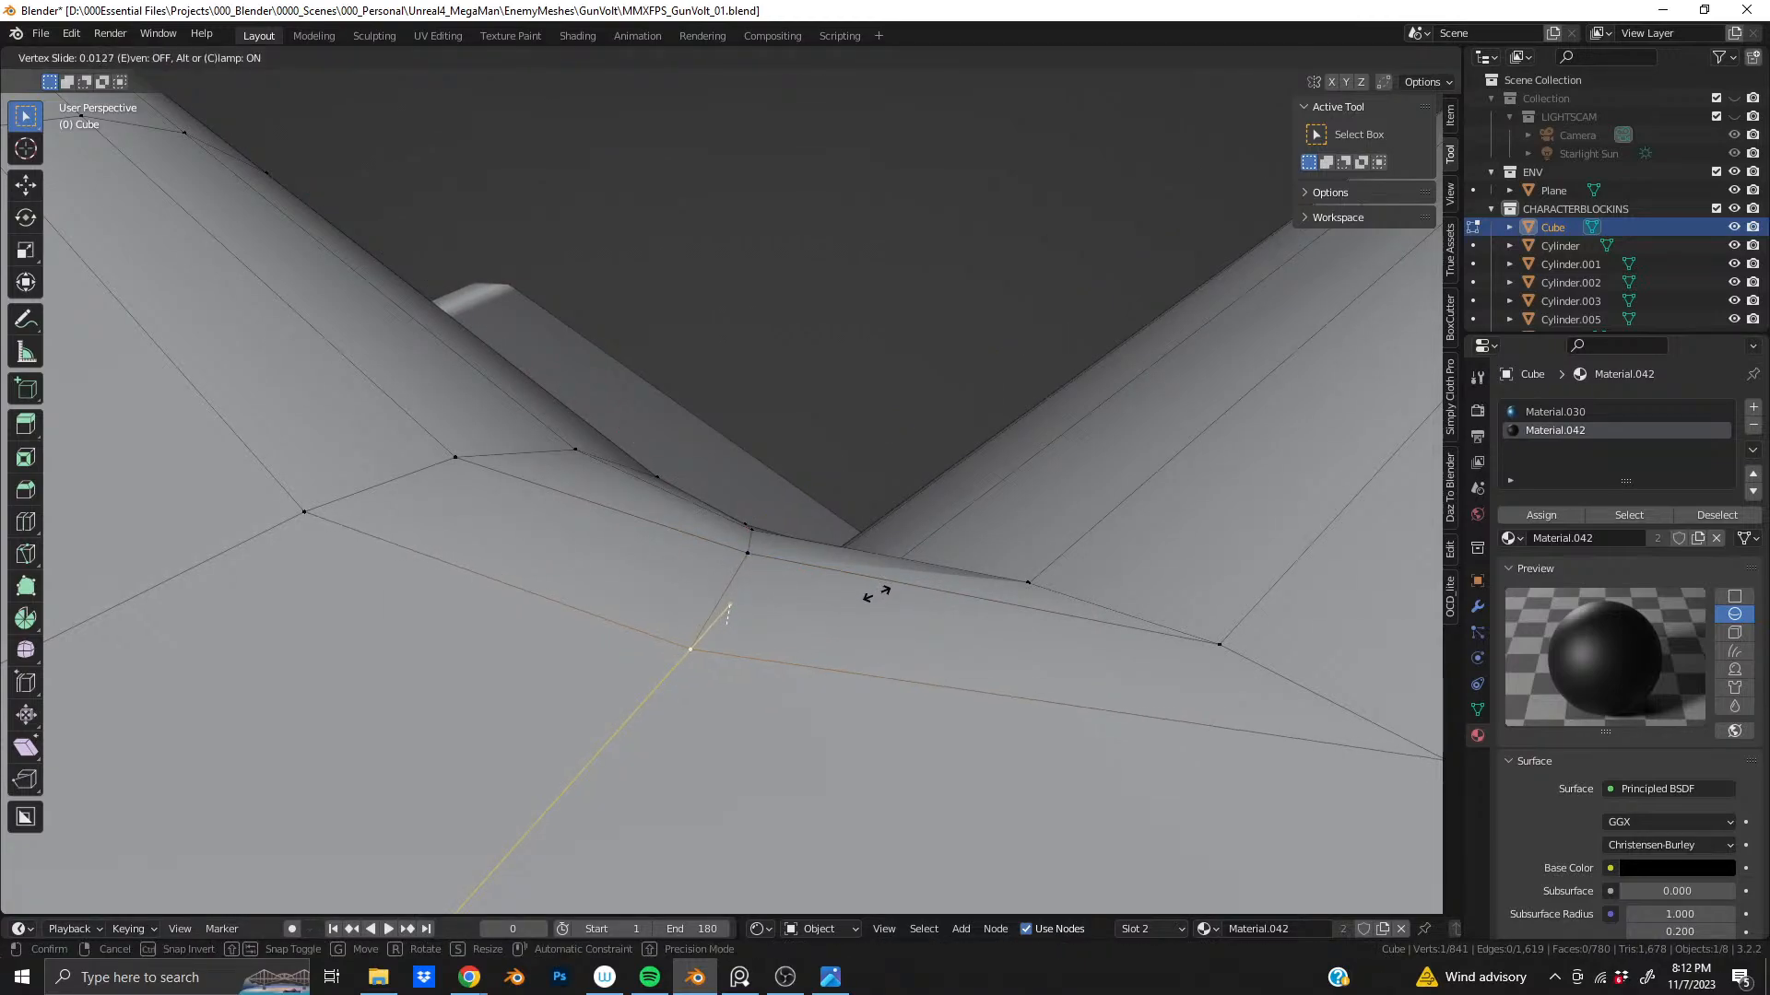
click(847, 578)
- Slide the cut's two lowest vertices sideways along their bevel rows, starting with factor 0.108 and sliding the lowest one a second time
middle_drag(847, 578, 783, 523)
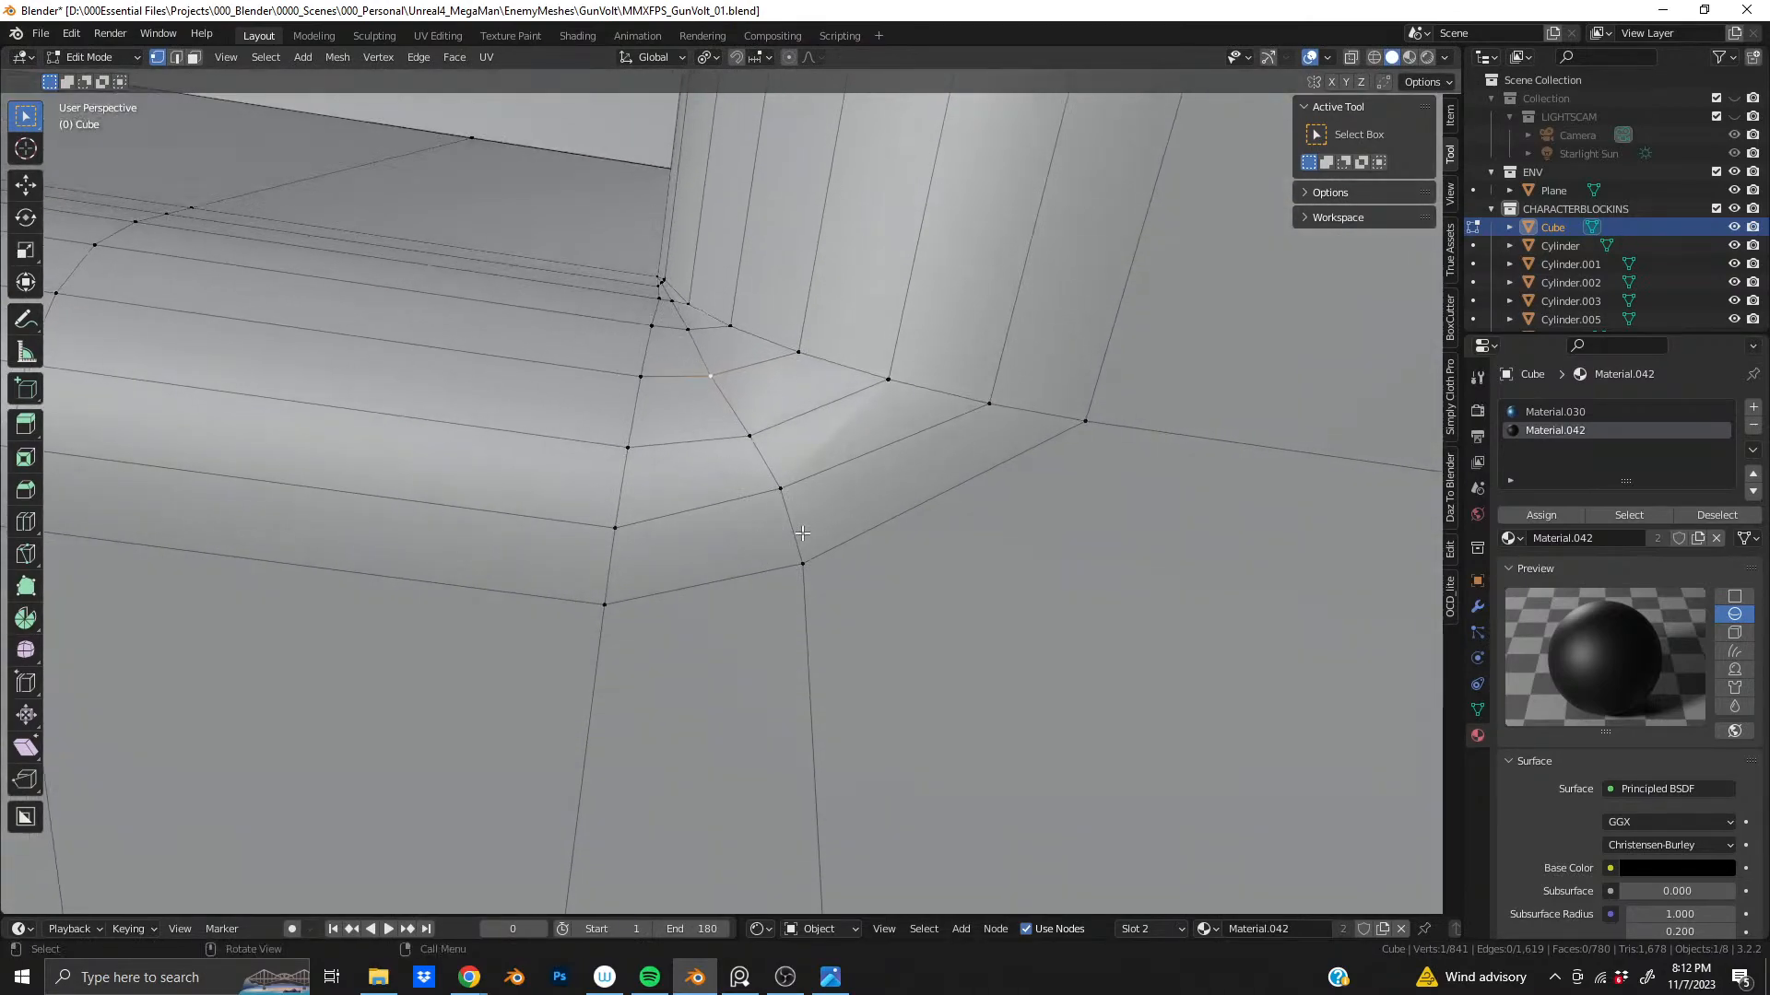
key(shift+v)
click(940, 541)
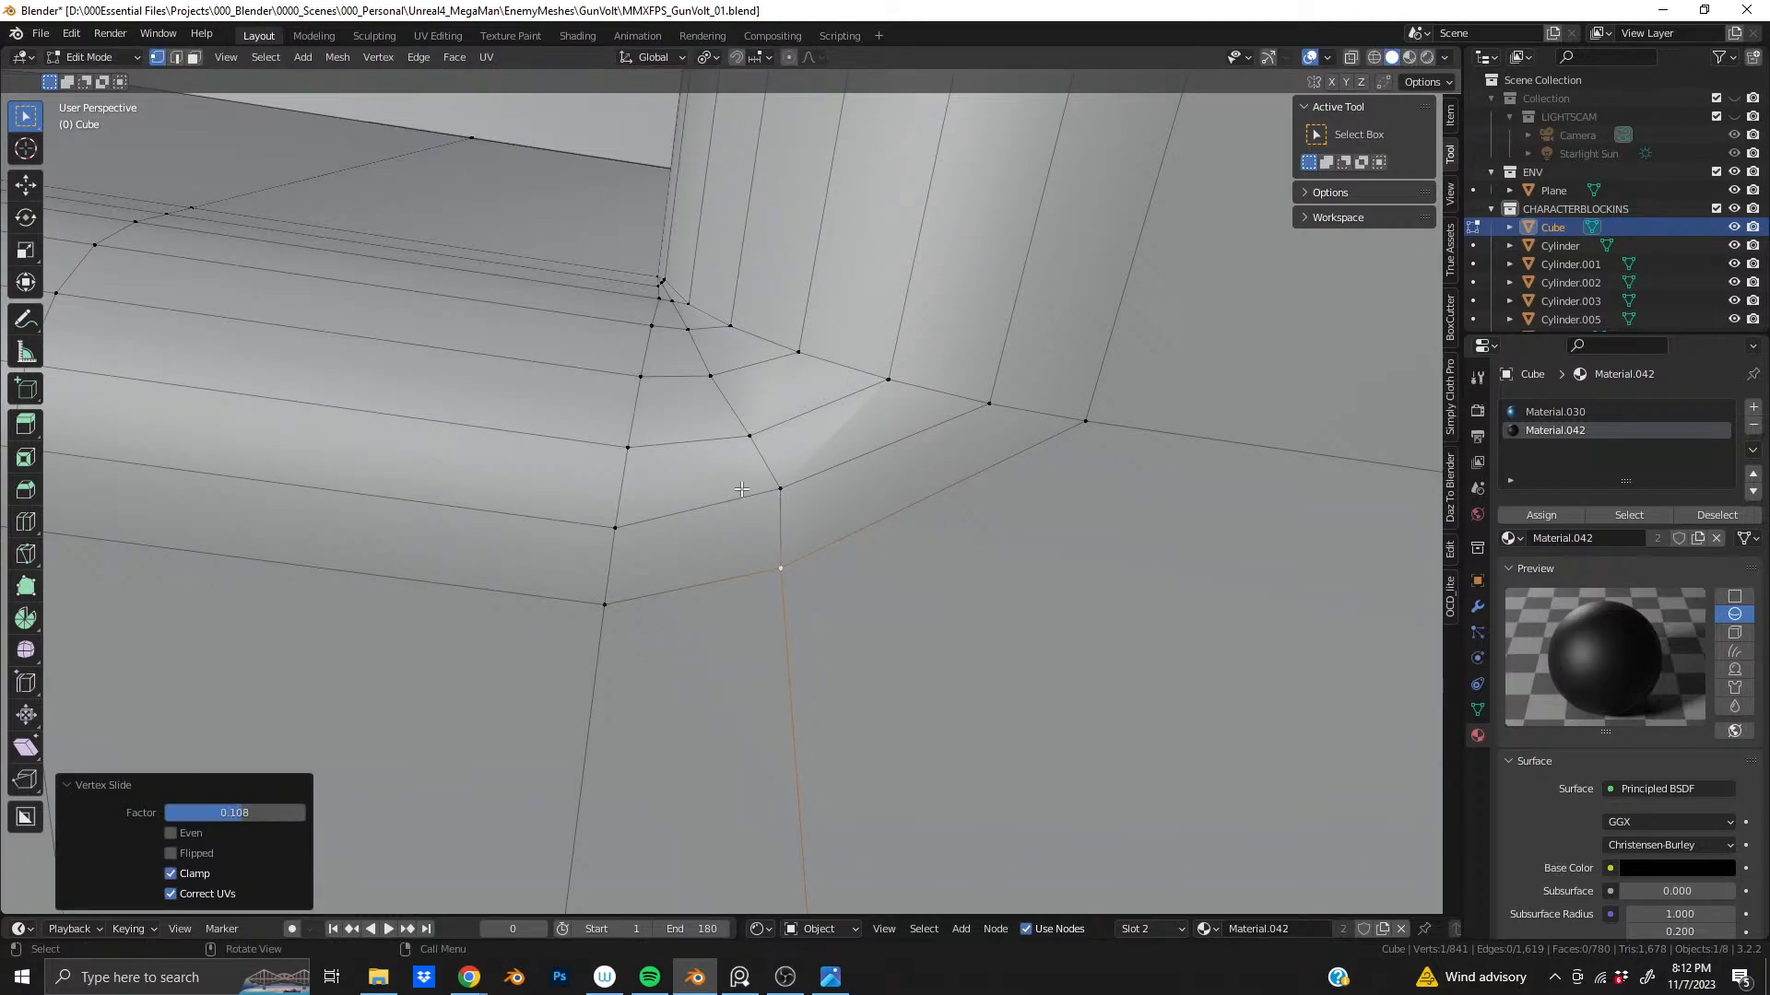
click(780, 488)
key(shift+v)
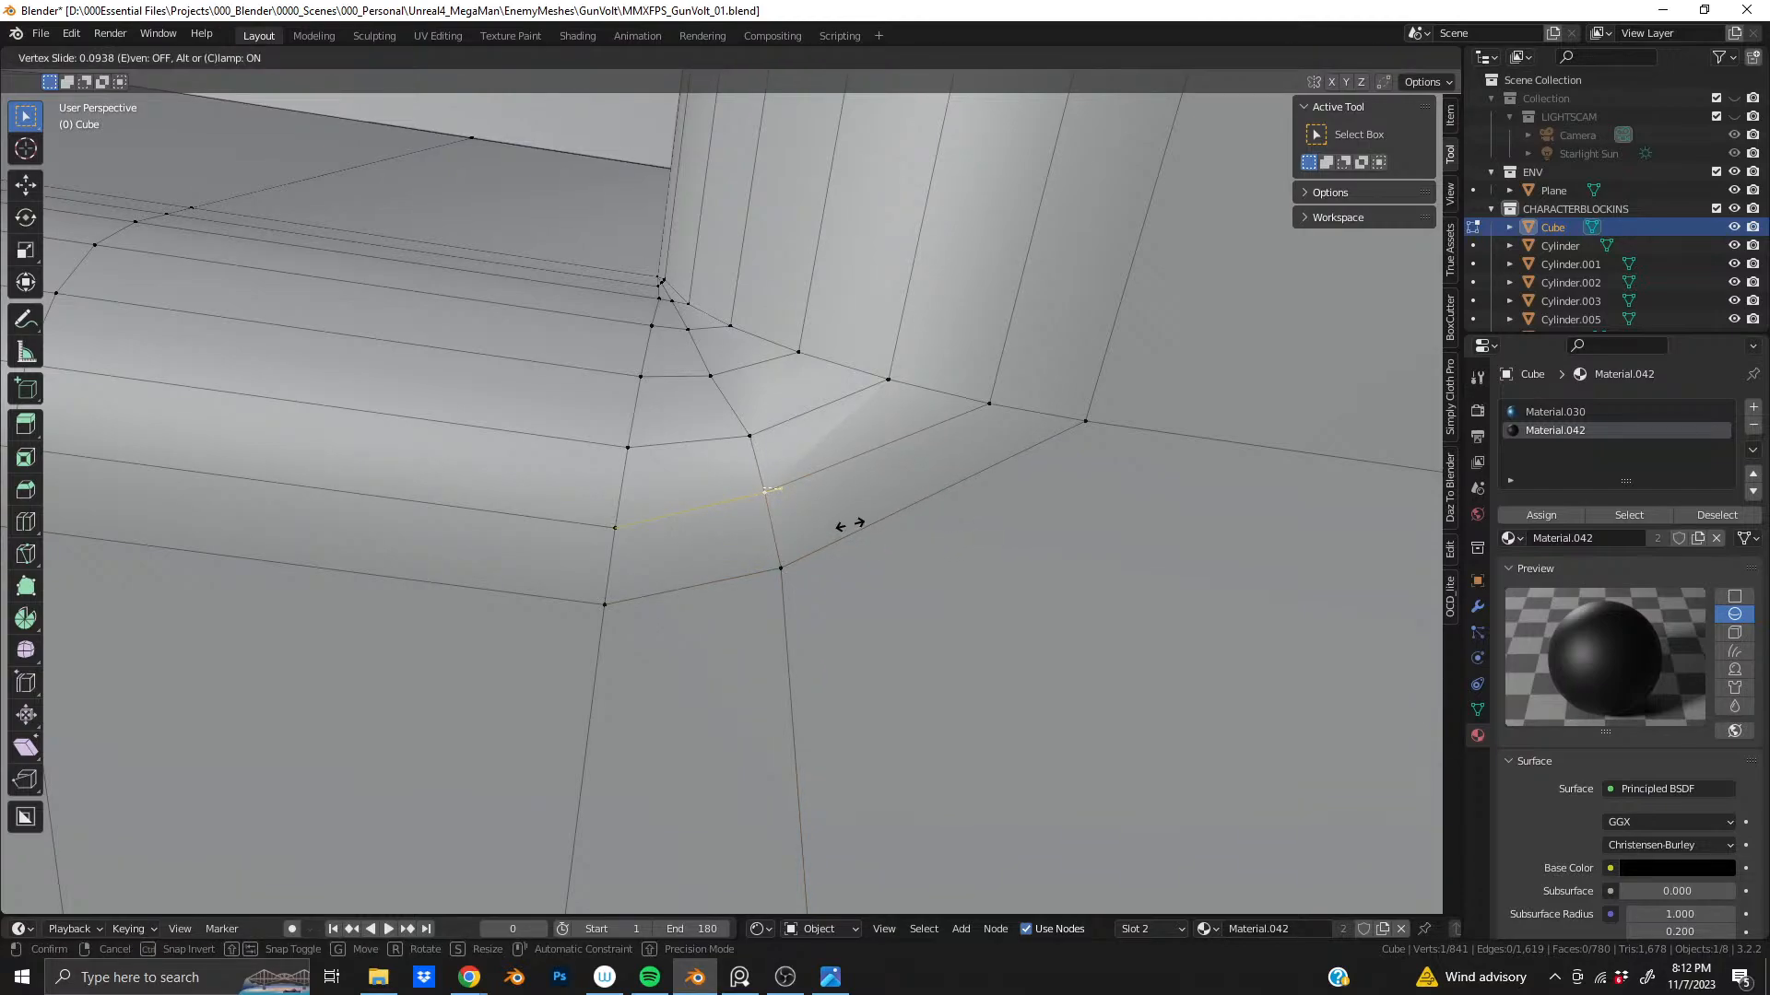
click(837, 524)
key(shift+v)
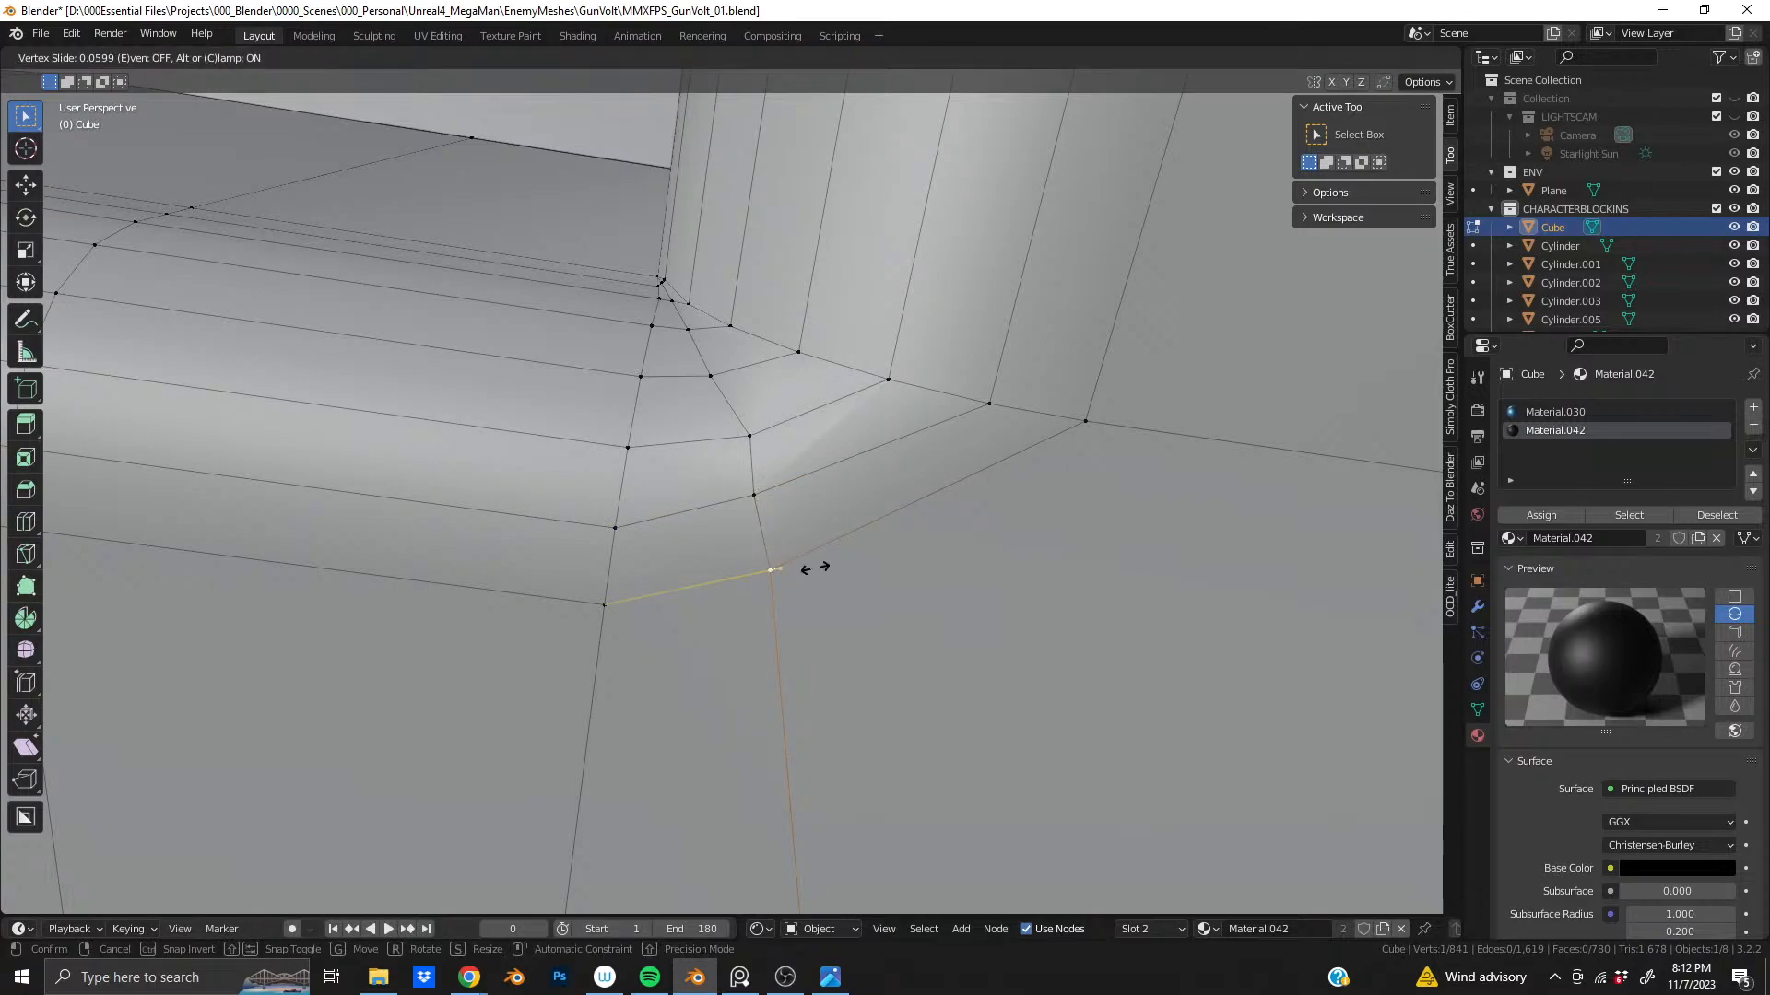
click(807, 570)
- Slide the cut's second-lowest vertex by a factor of 0.020 and the vertex above it by 0.122 along their bevel rows
click(754, 495)
key(shift+v)
click(864, 504)
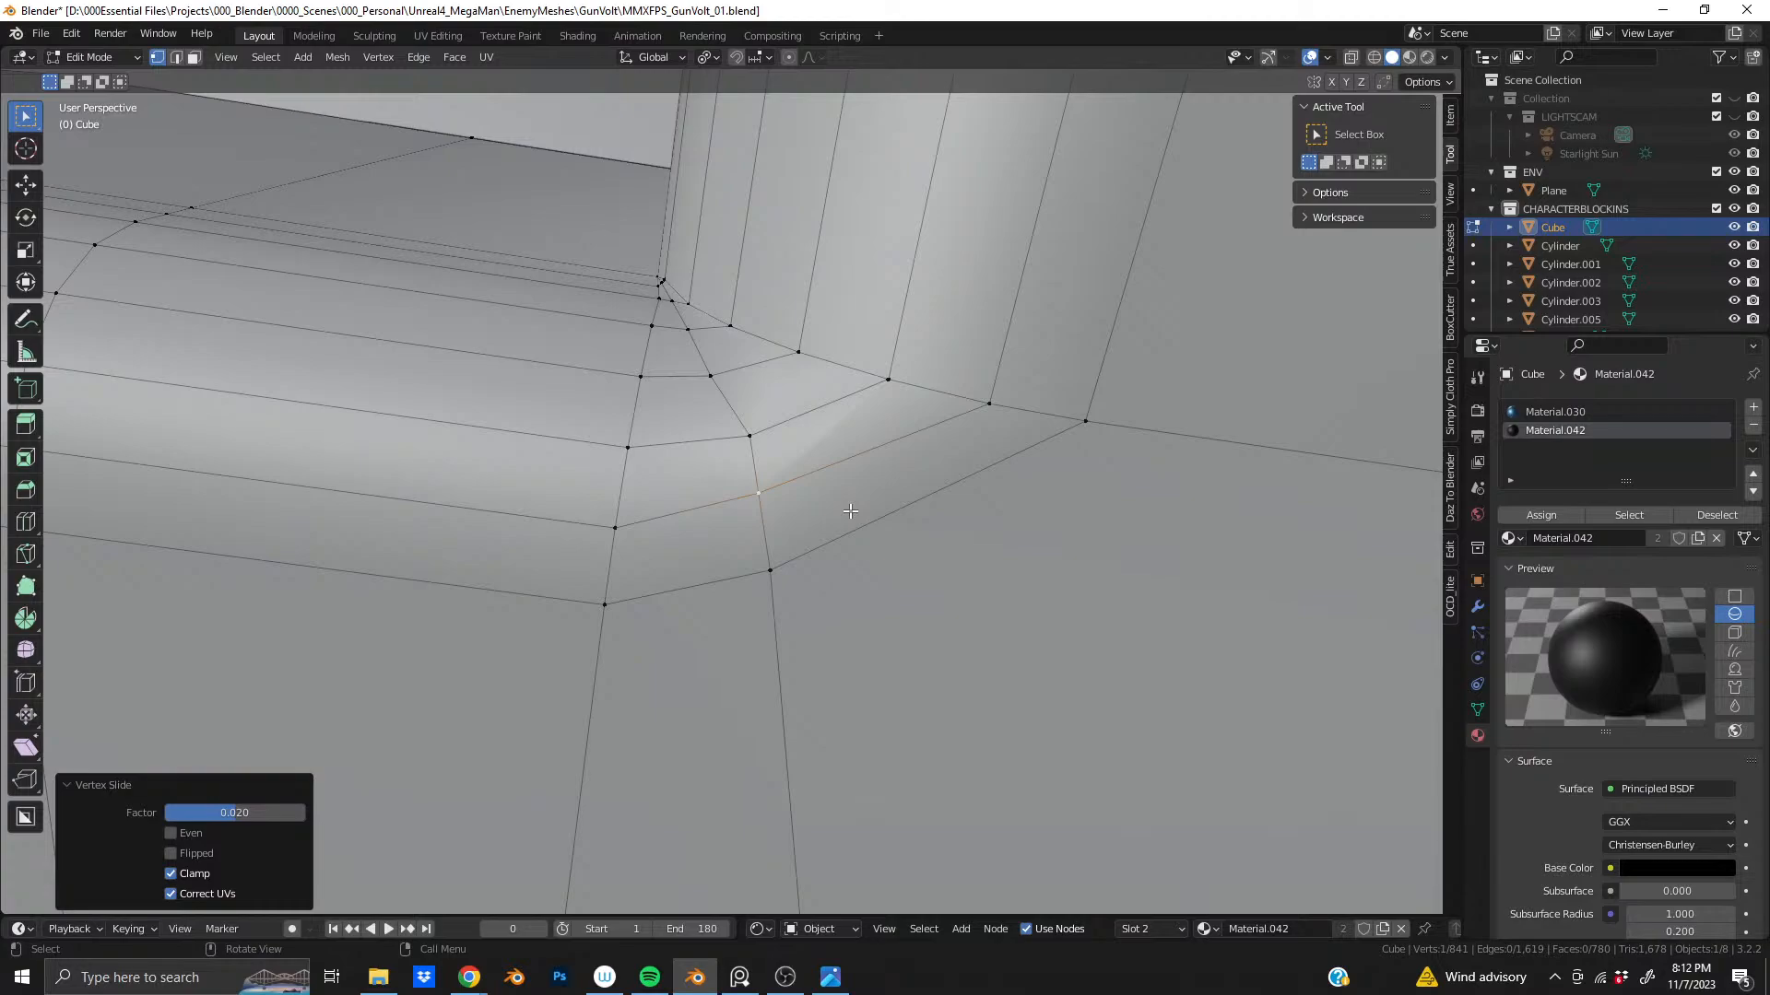
click(747, 440)
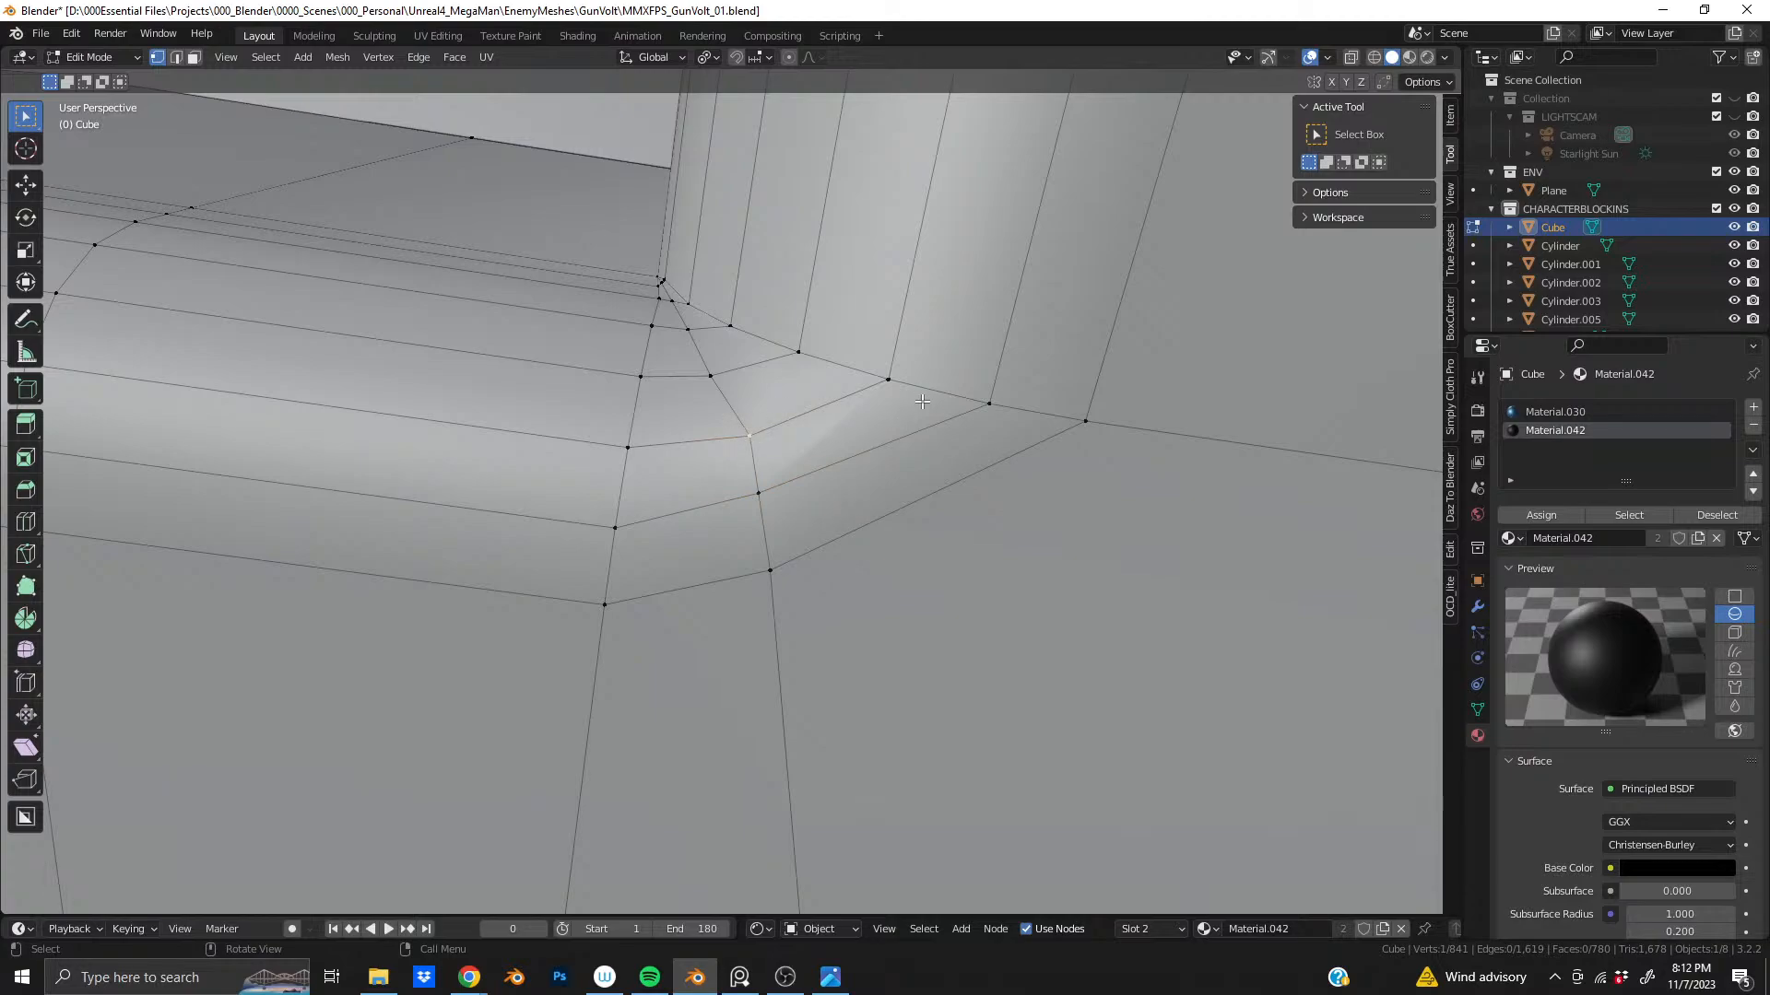
key(shift+v)
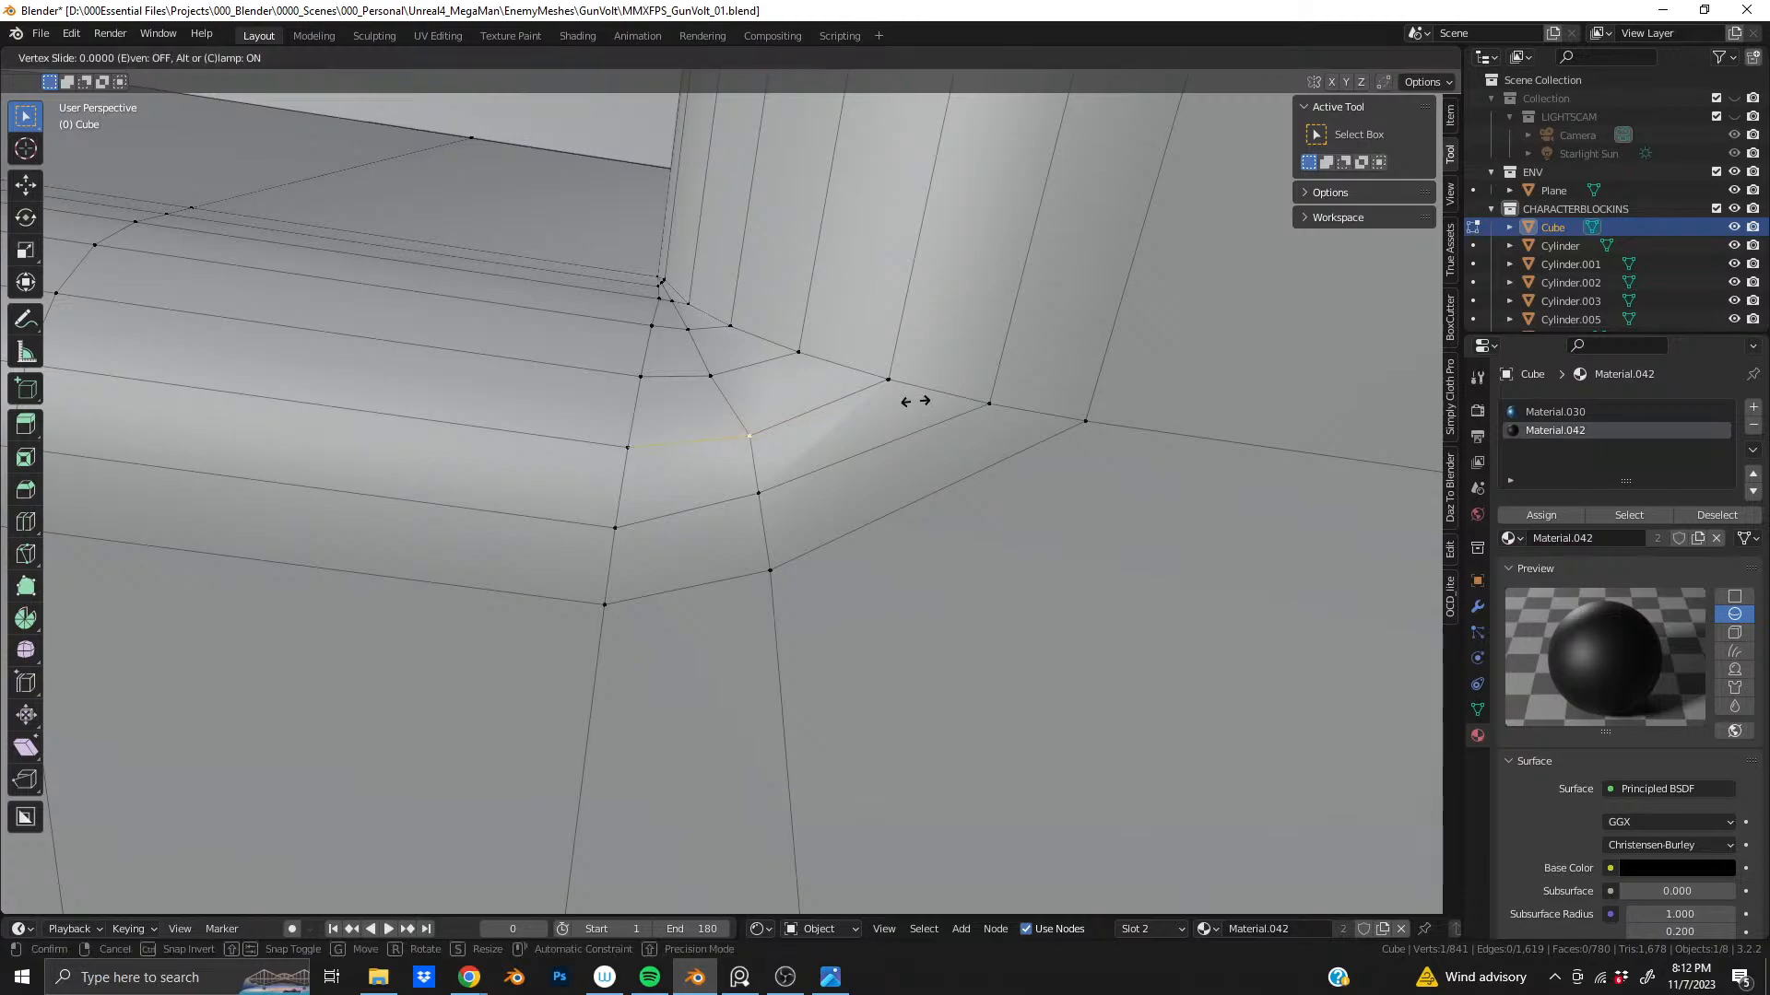
click(891, 404)
- Leave Edit Mode and view the whole enemy model with the reworked base
scroll(710, 516, down, 8)
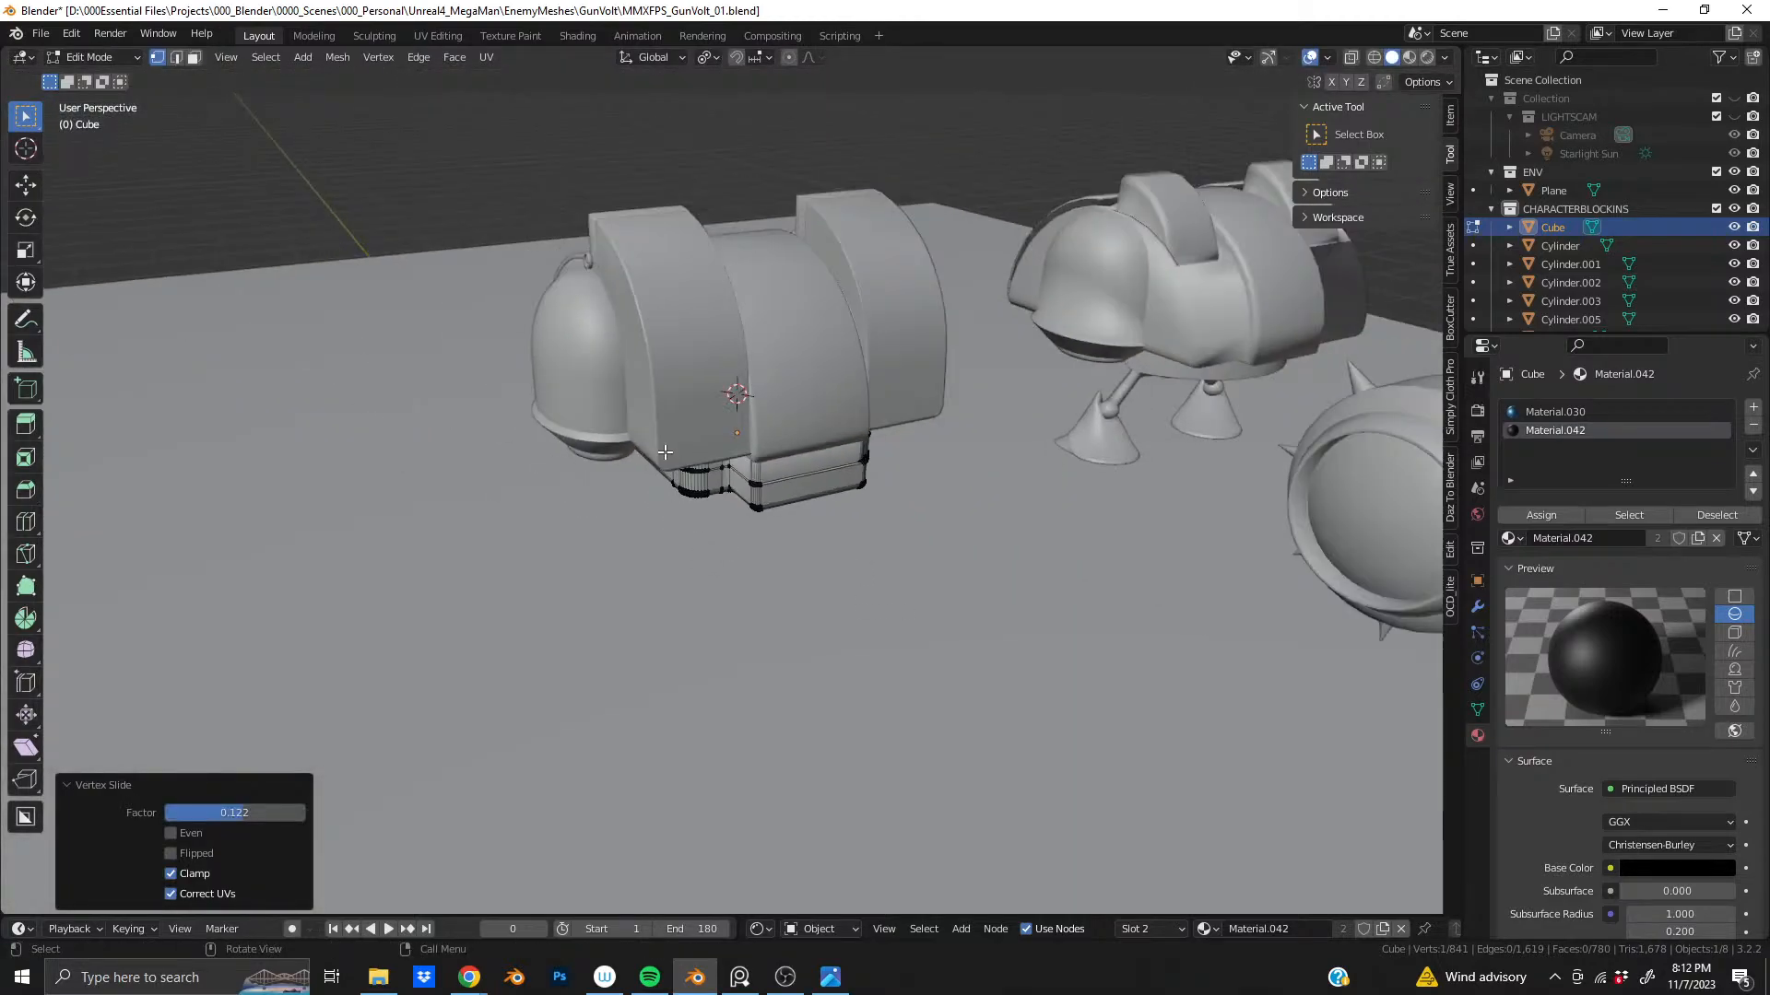
middle_drag(703, 450, 830, 443)
key(Tab)
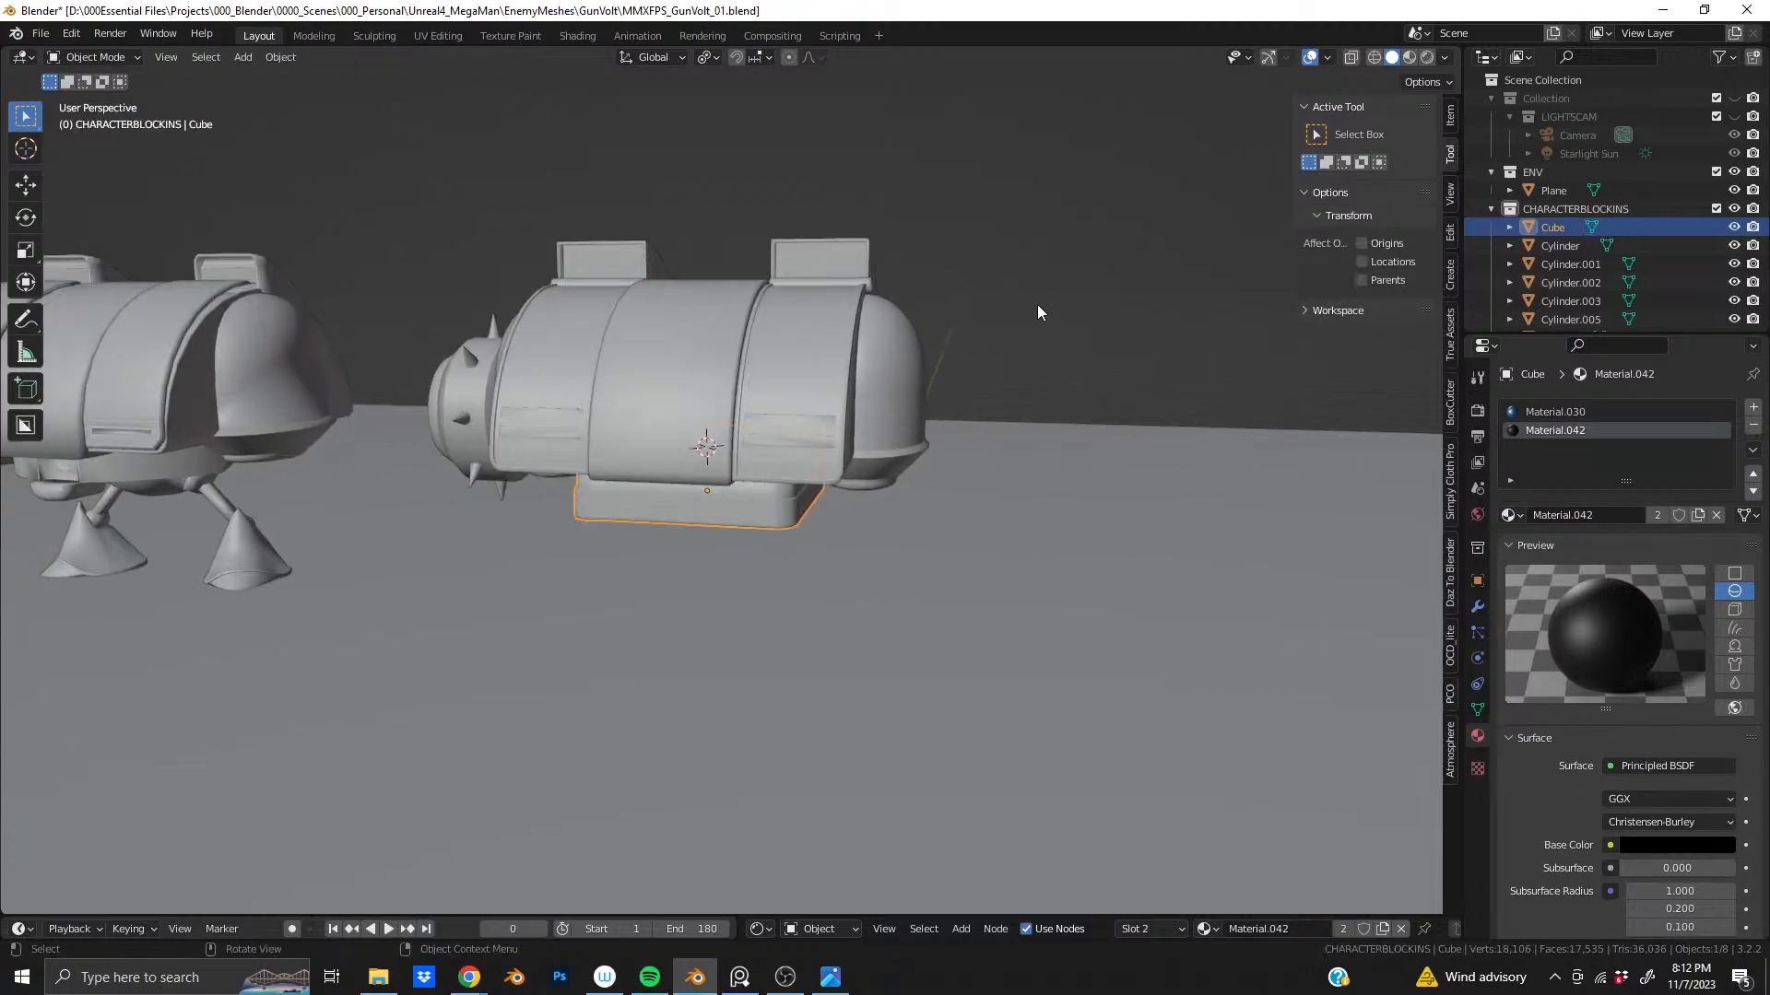
- Preview the base and body of the enemy model in rendered shading, and return the viewport to solid shading
click(1428, 57)
middle_drag(684, 501, 422, 516)
middle_drag(852, 538, 799, 672)
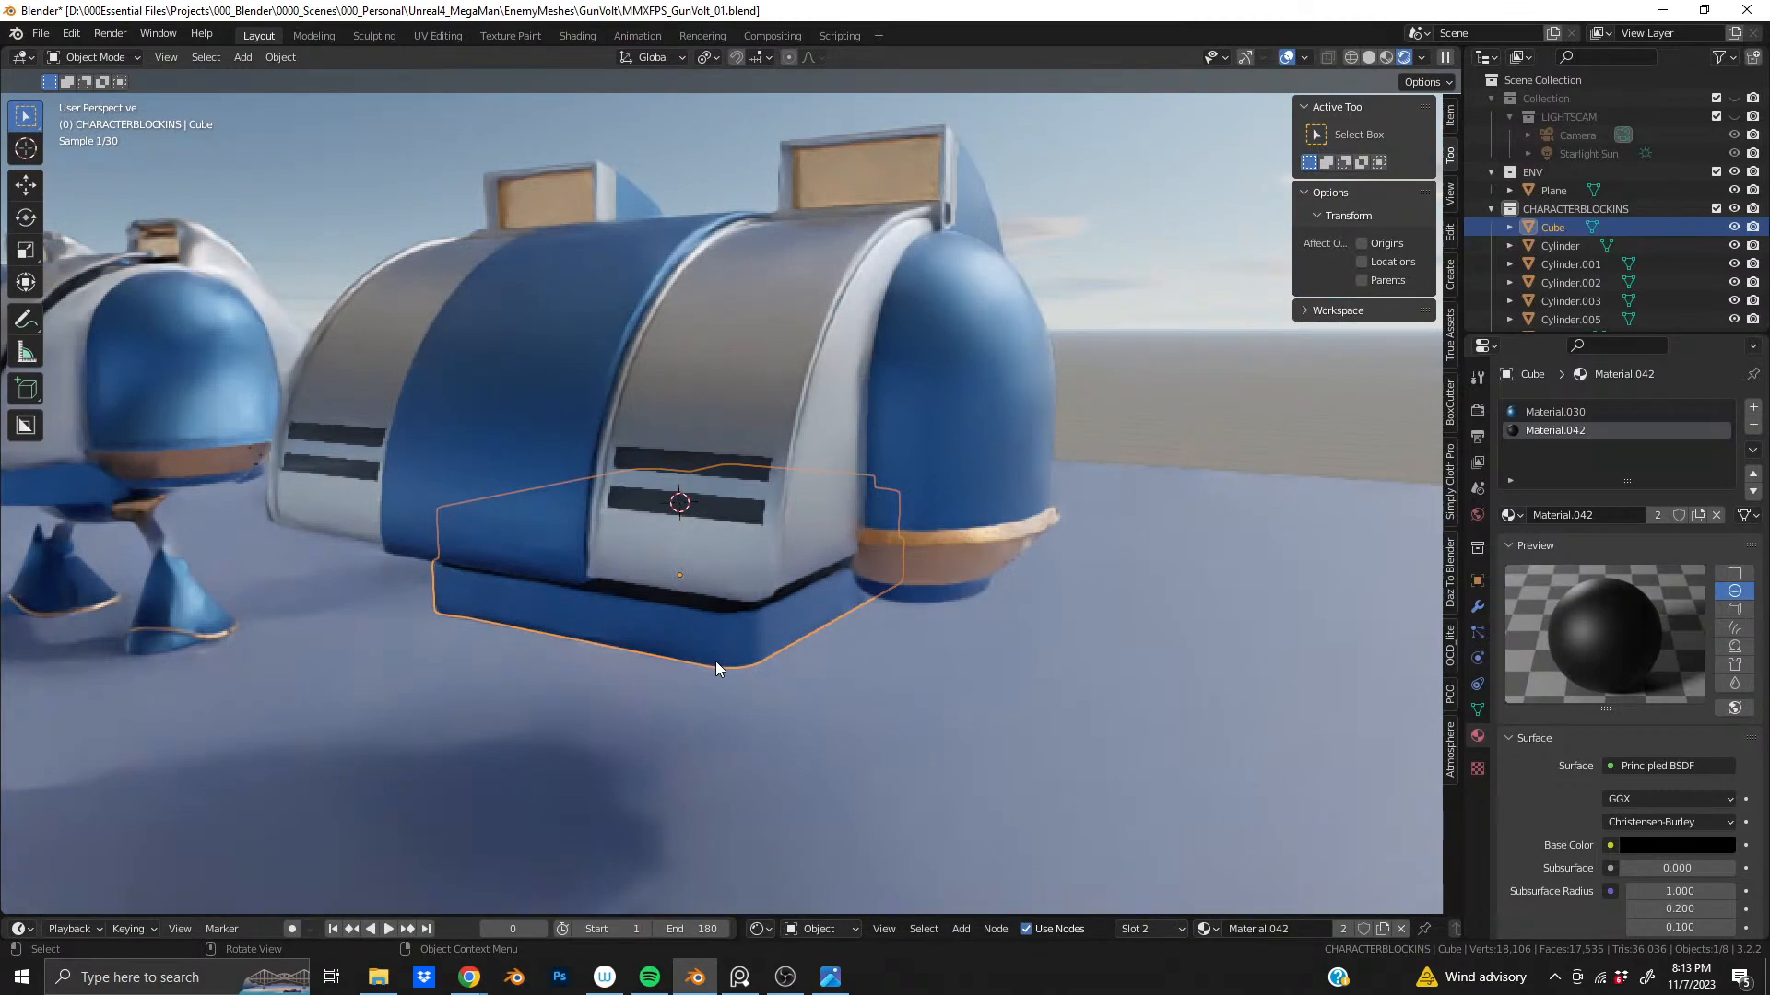
click(1368, 57)
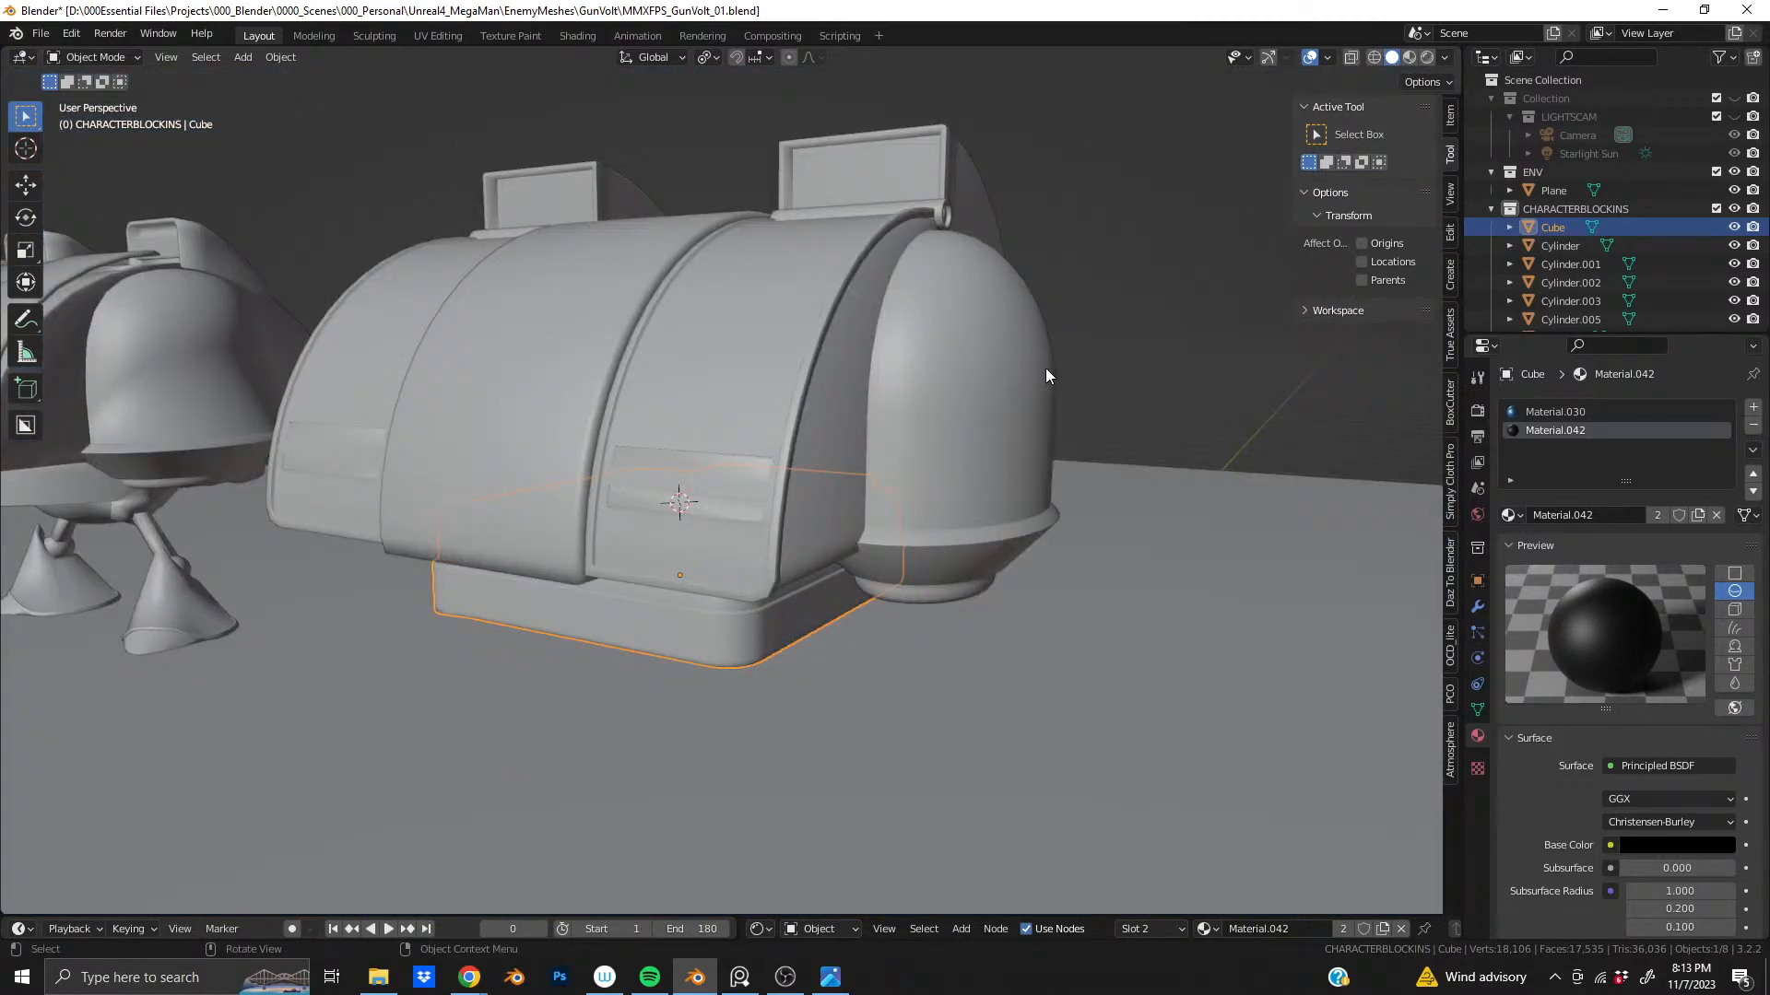
- Rotate the enemy's Cube base 180° about the global Z axis
scroll(665, 455, up, 1)
mouse_move(666, 456)
middle_down()
mouse_move(758, 408)
mouse_move(446, 650)
mouse_move(720, 537)
middle_up()
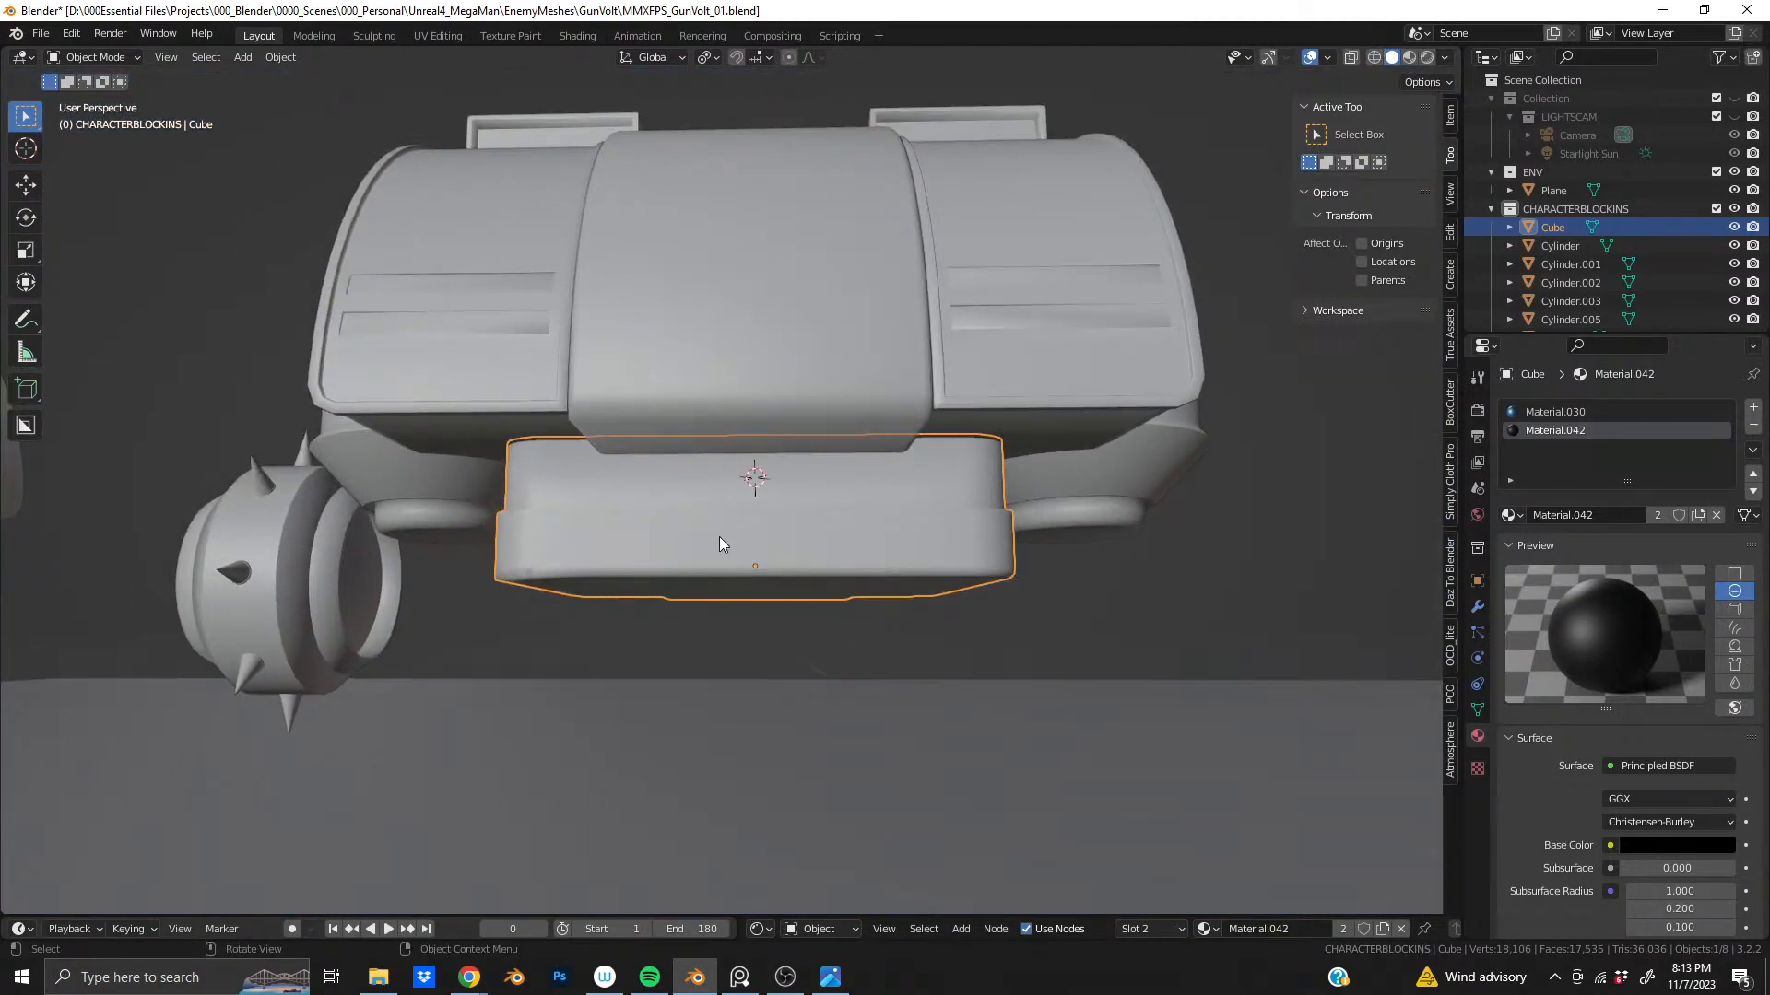
text(rz180)
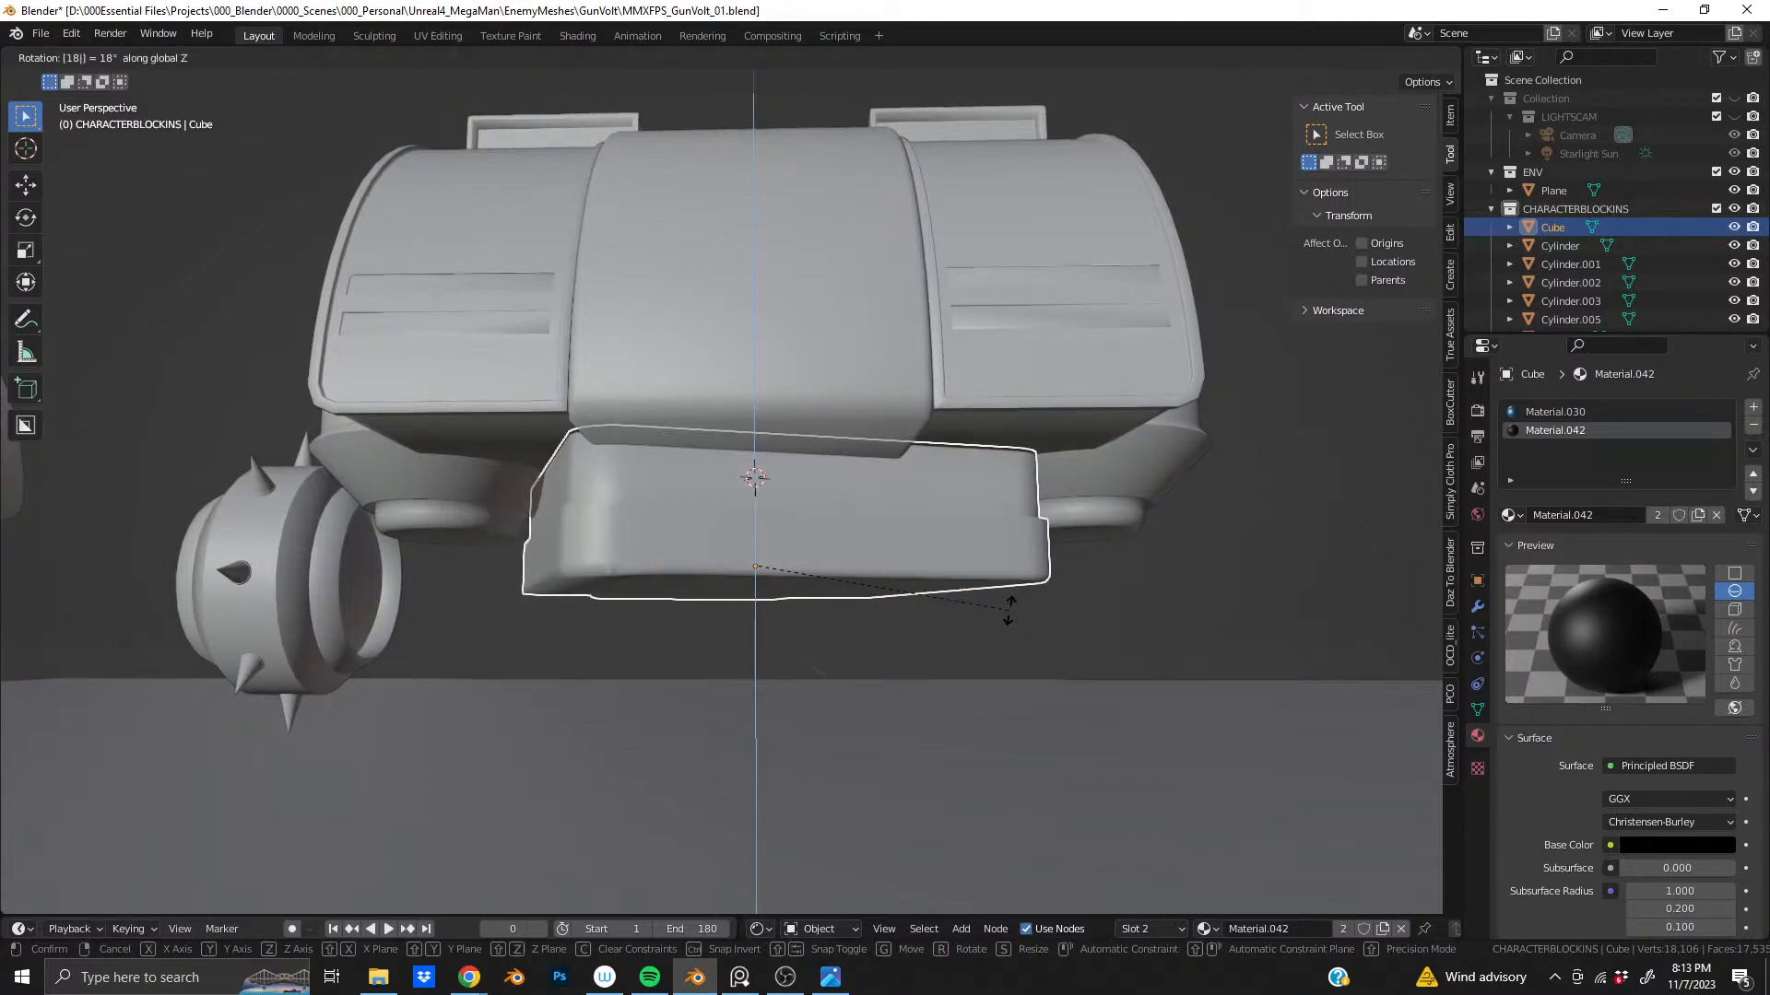
key(Return)
- Move the Cube base 0.074934 m along the global Y axis
middle_drag(900, 617, 682, 488)
key(g)
key(y)
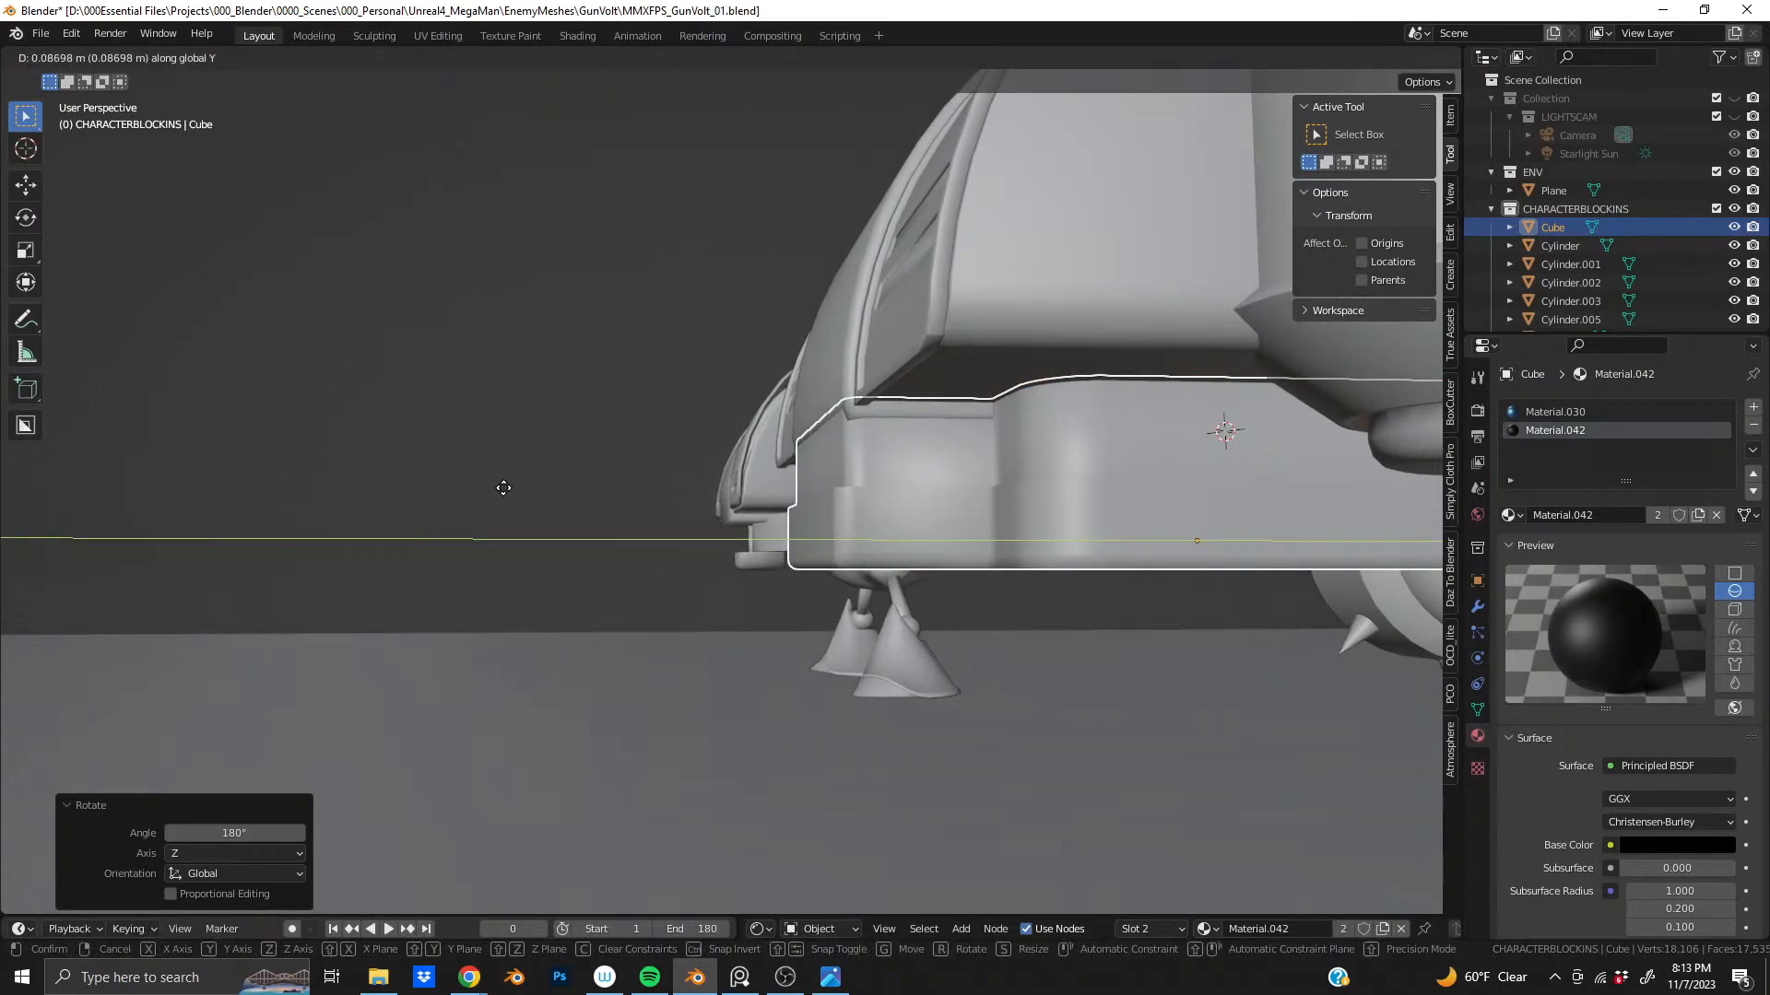
click(546, 483)
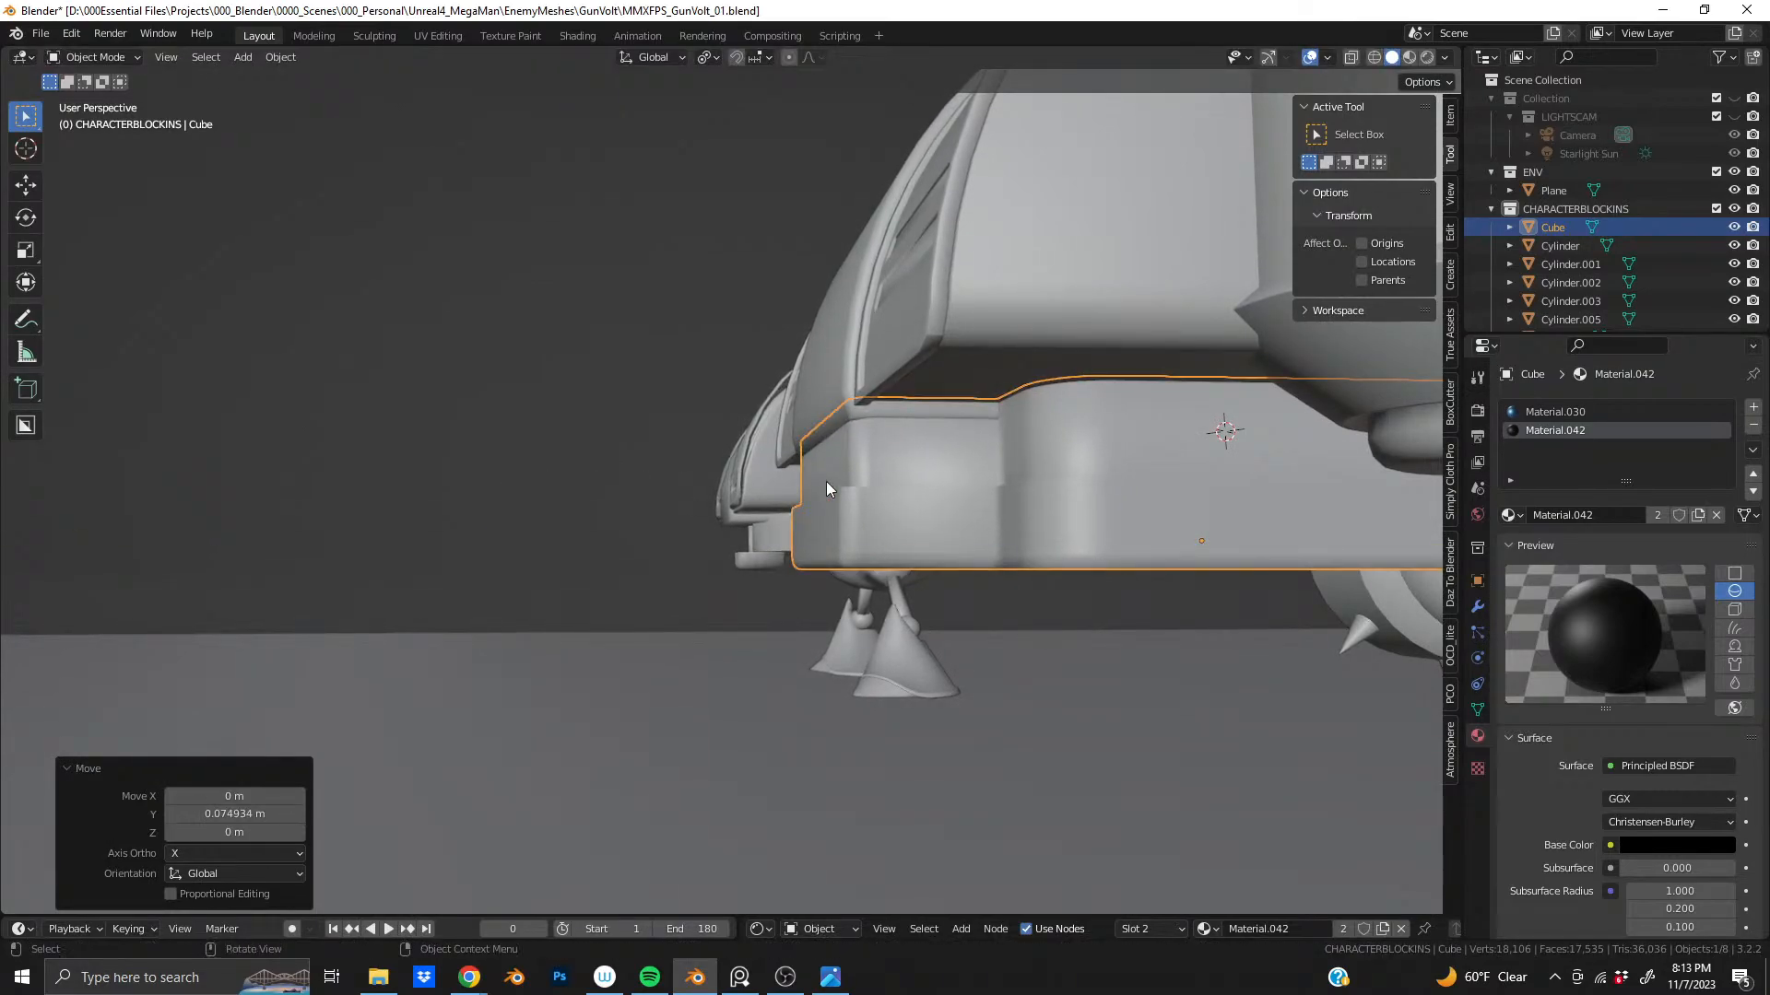
- In the left orthographic view, shift the Cube base by -0.024451 m along the global Y axis
key(ctrl+KP_3)
key(g)
key(y)
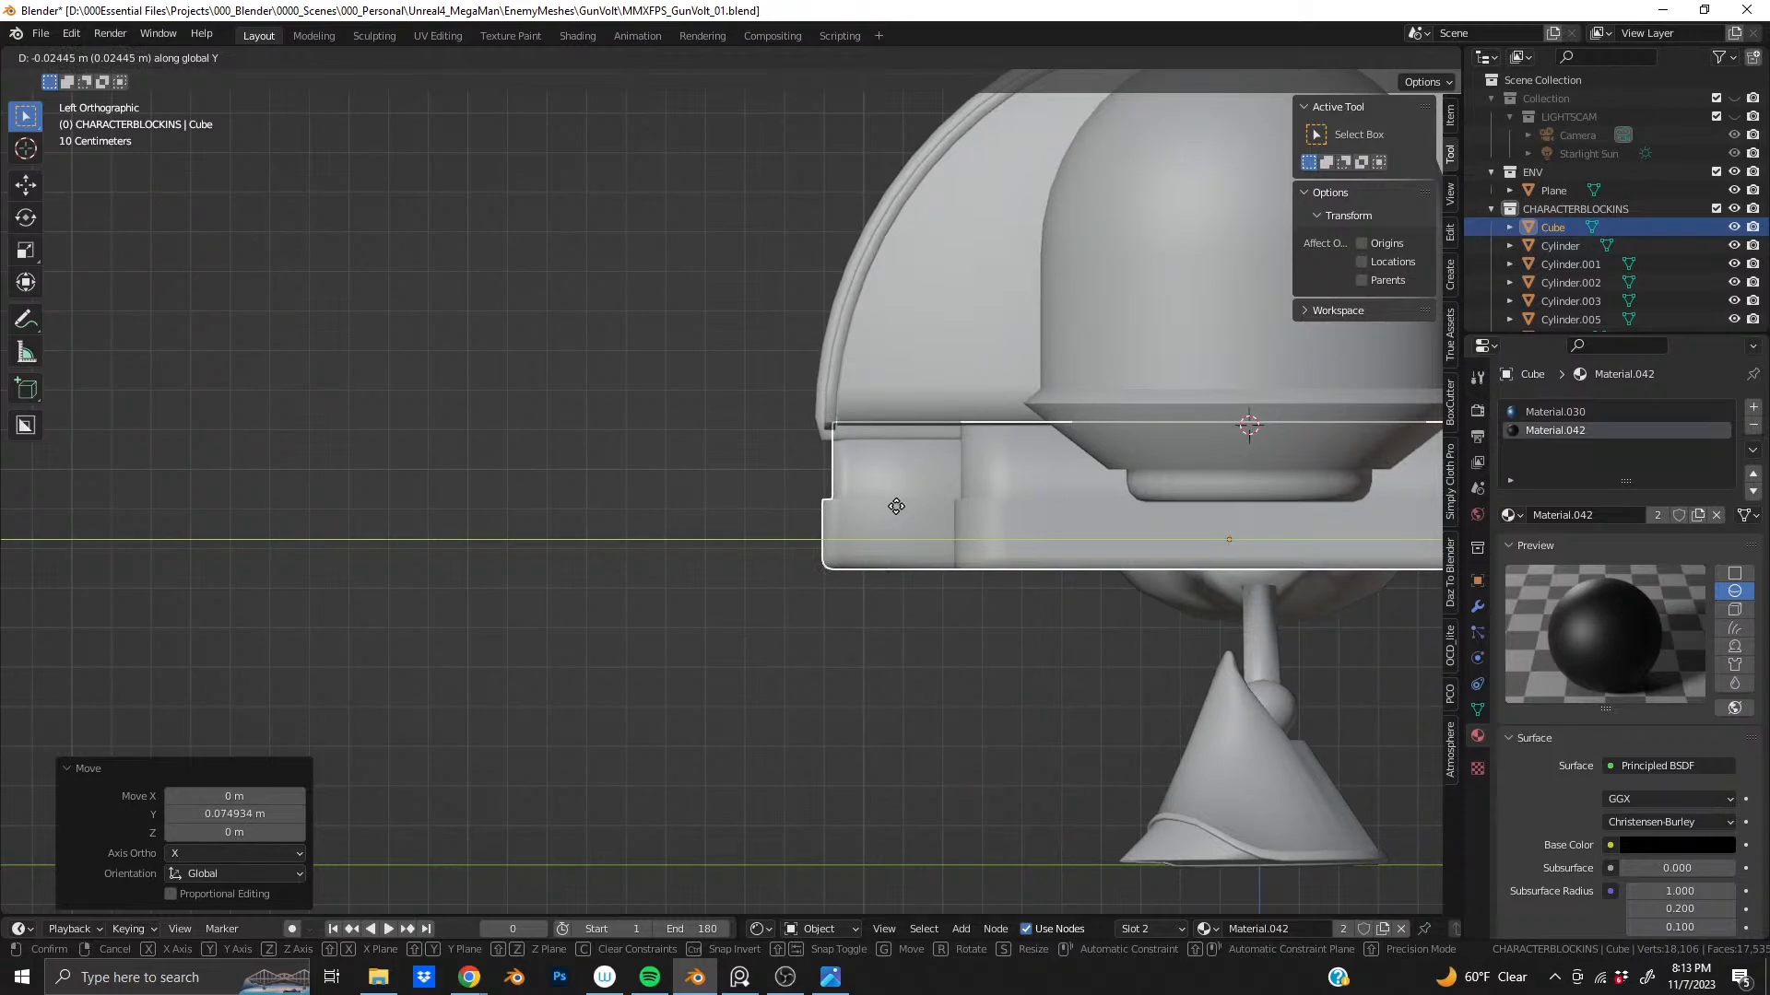
click(896, 506)
- Check the repositioned base against the body in rendered shading from several angles, and return to solid shading
middle_drag(879, 505, 710, 529)
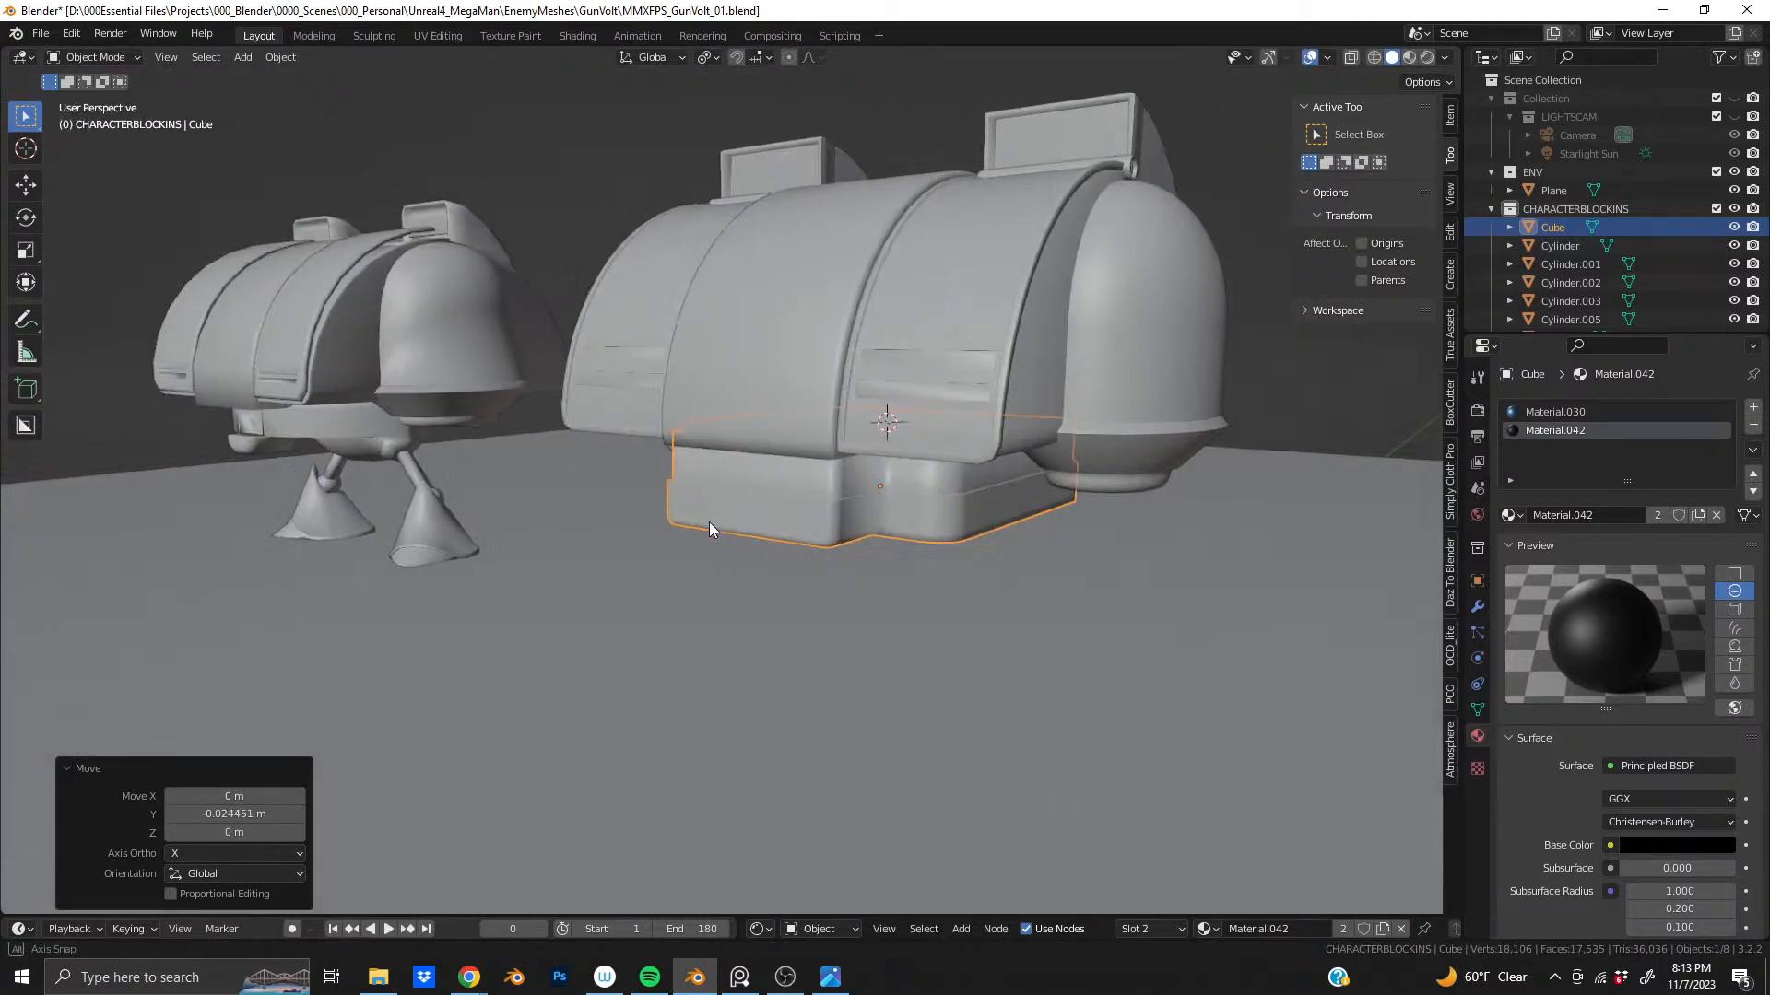
click(1427, 58)
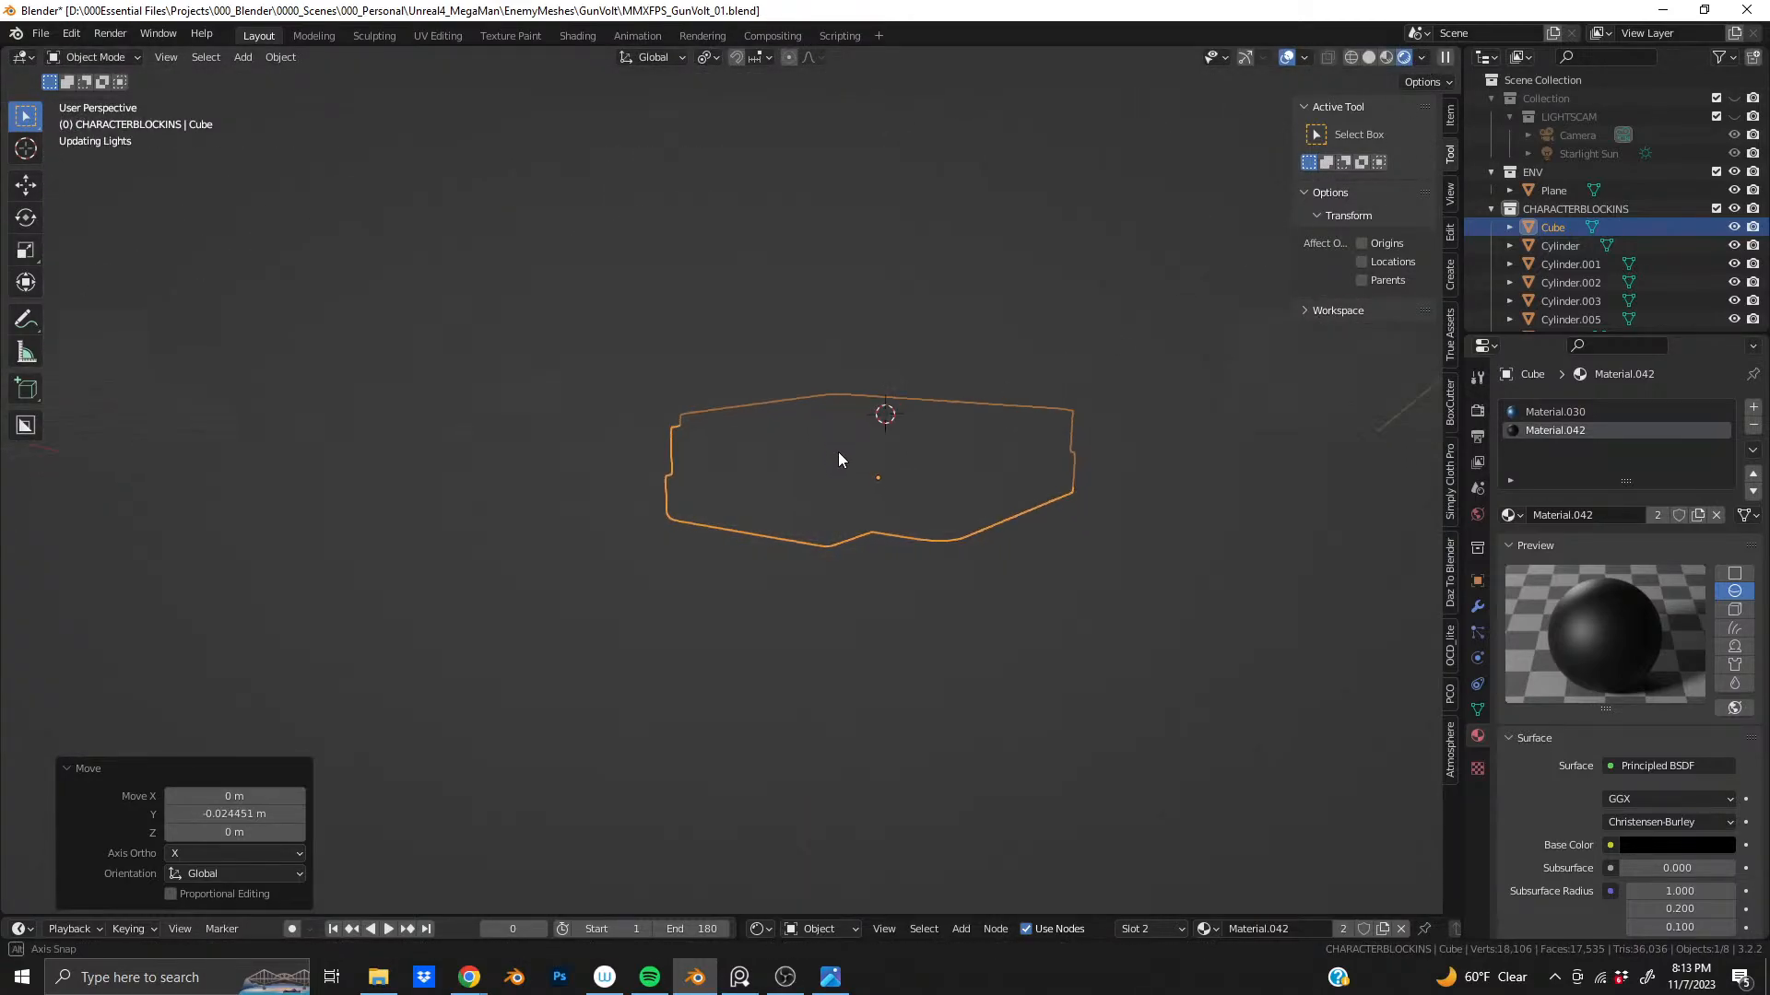
middle_drag(838, 452, 413, 434)
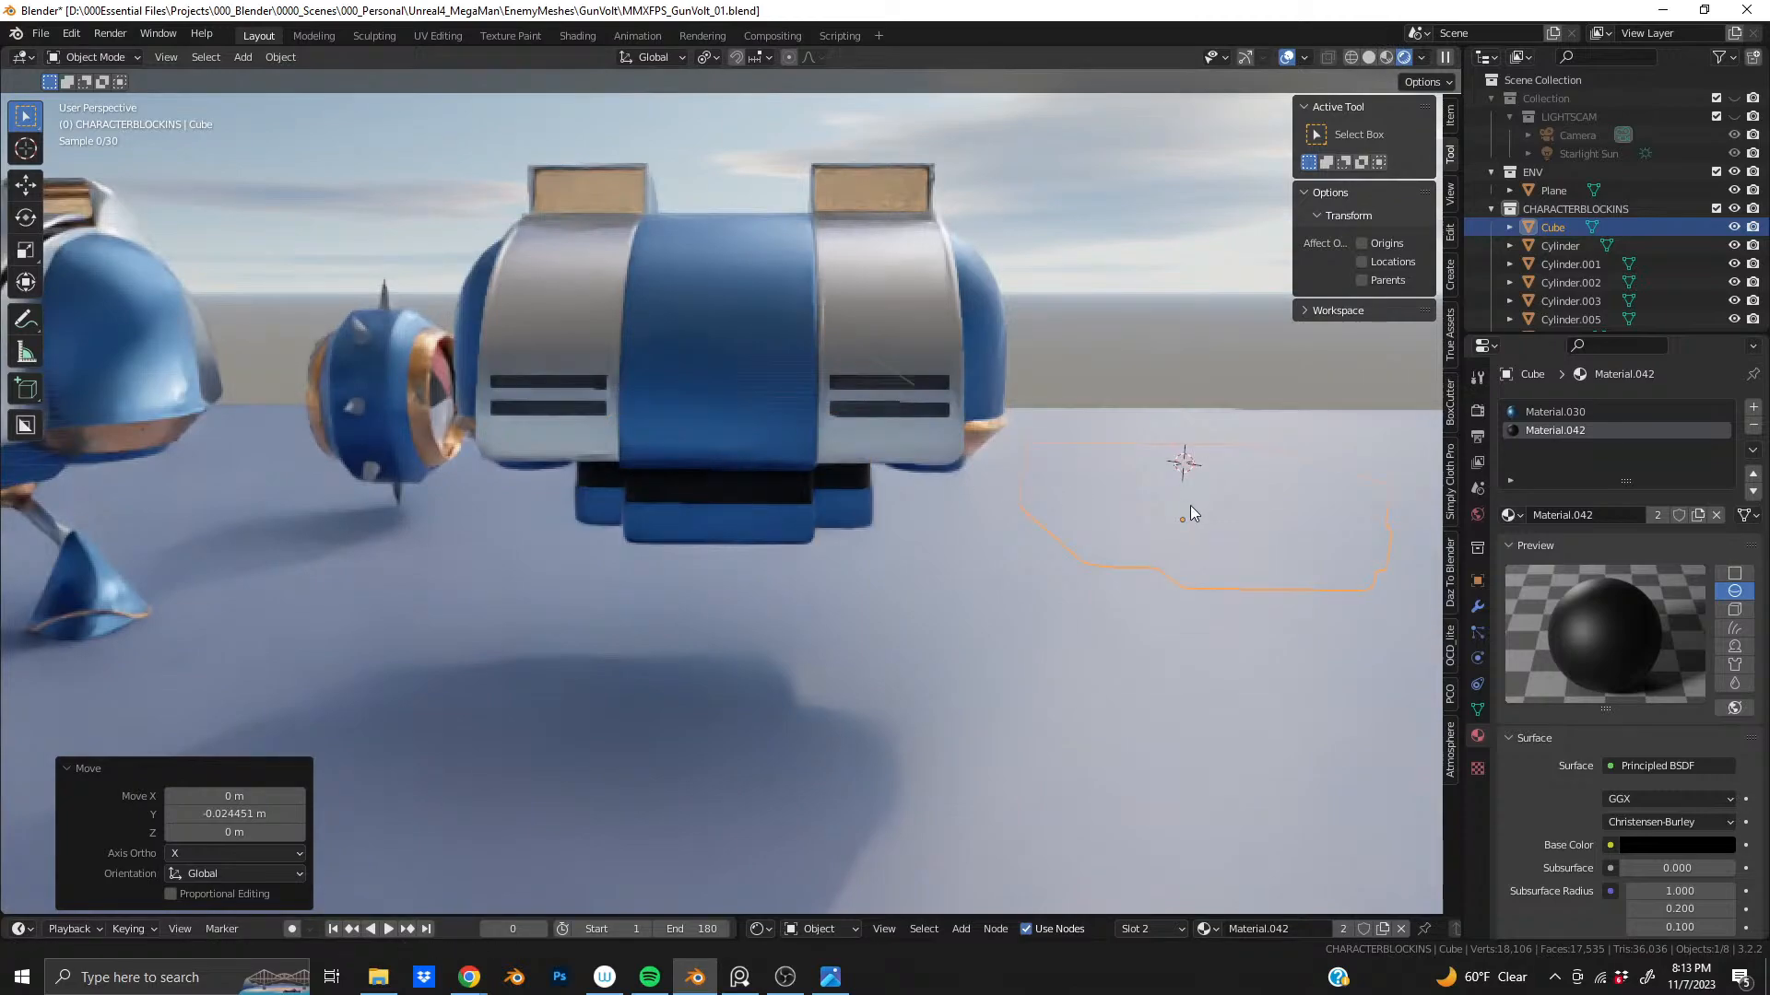
middle_drag(1190, 505, 1031, 512)
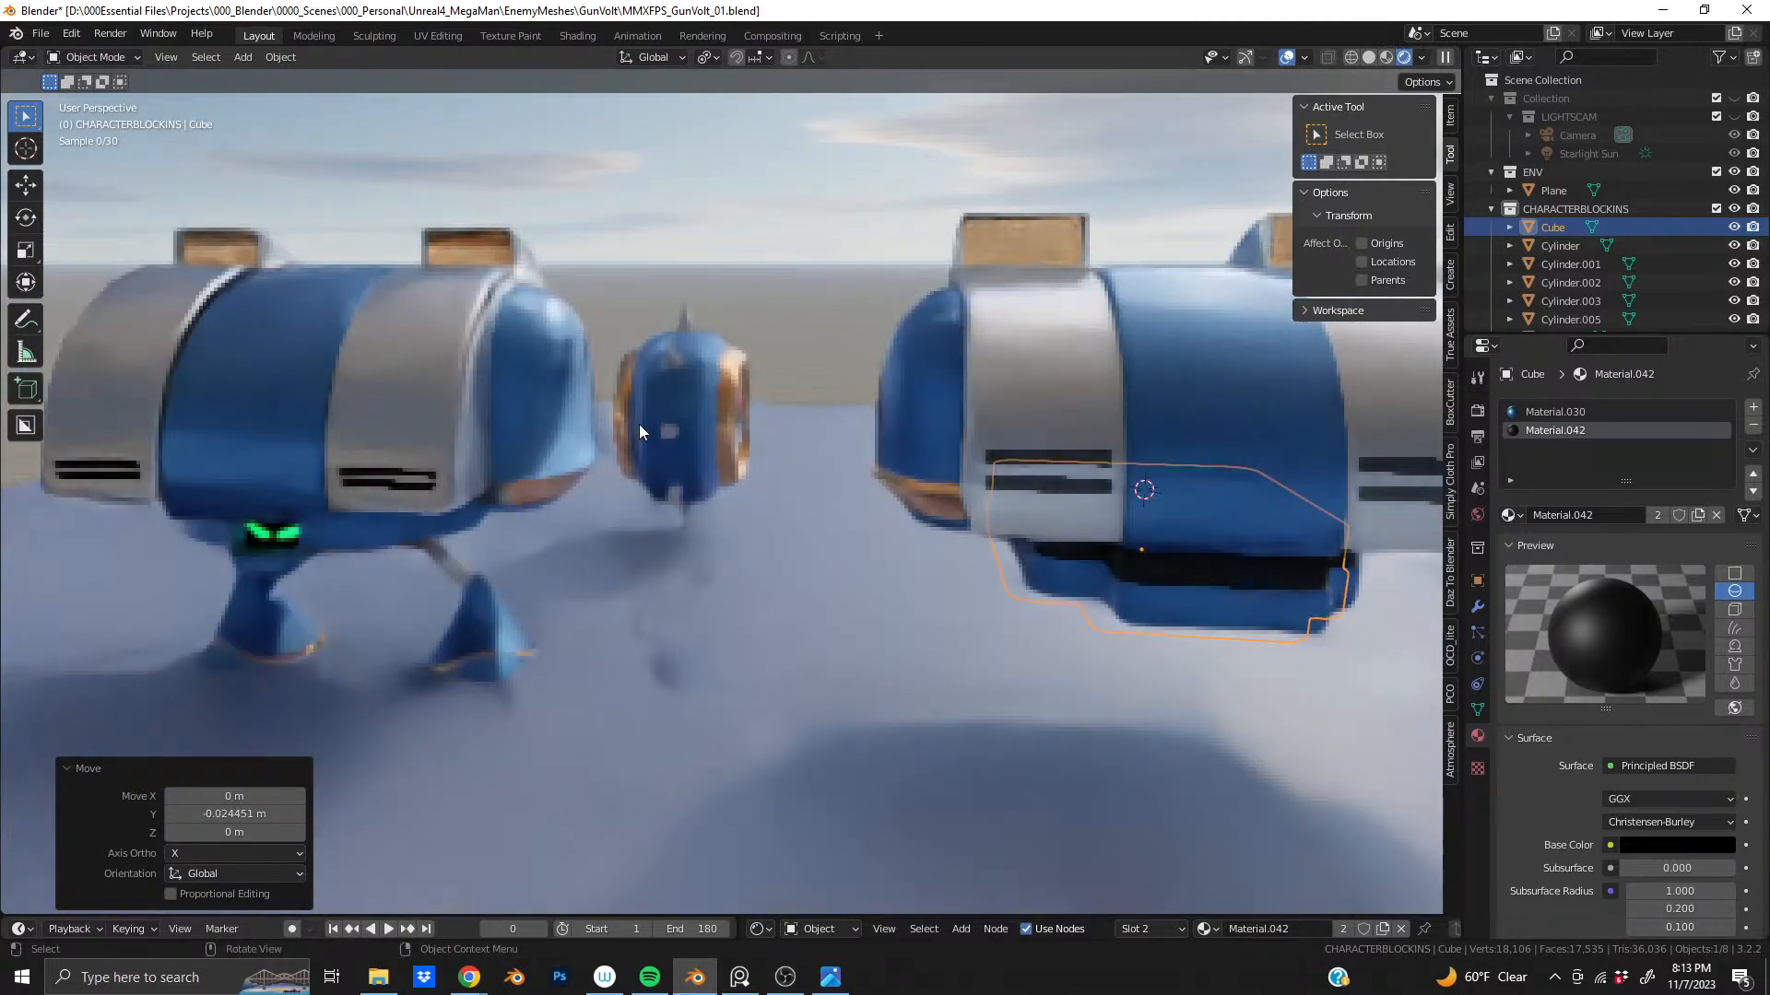
shift+middle_drag(1217, 465, 965, 445)
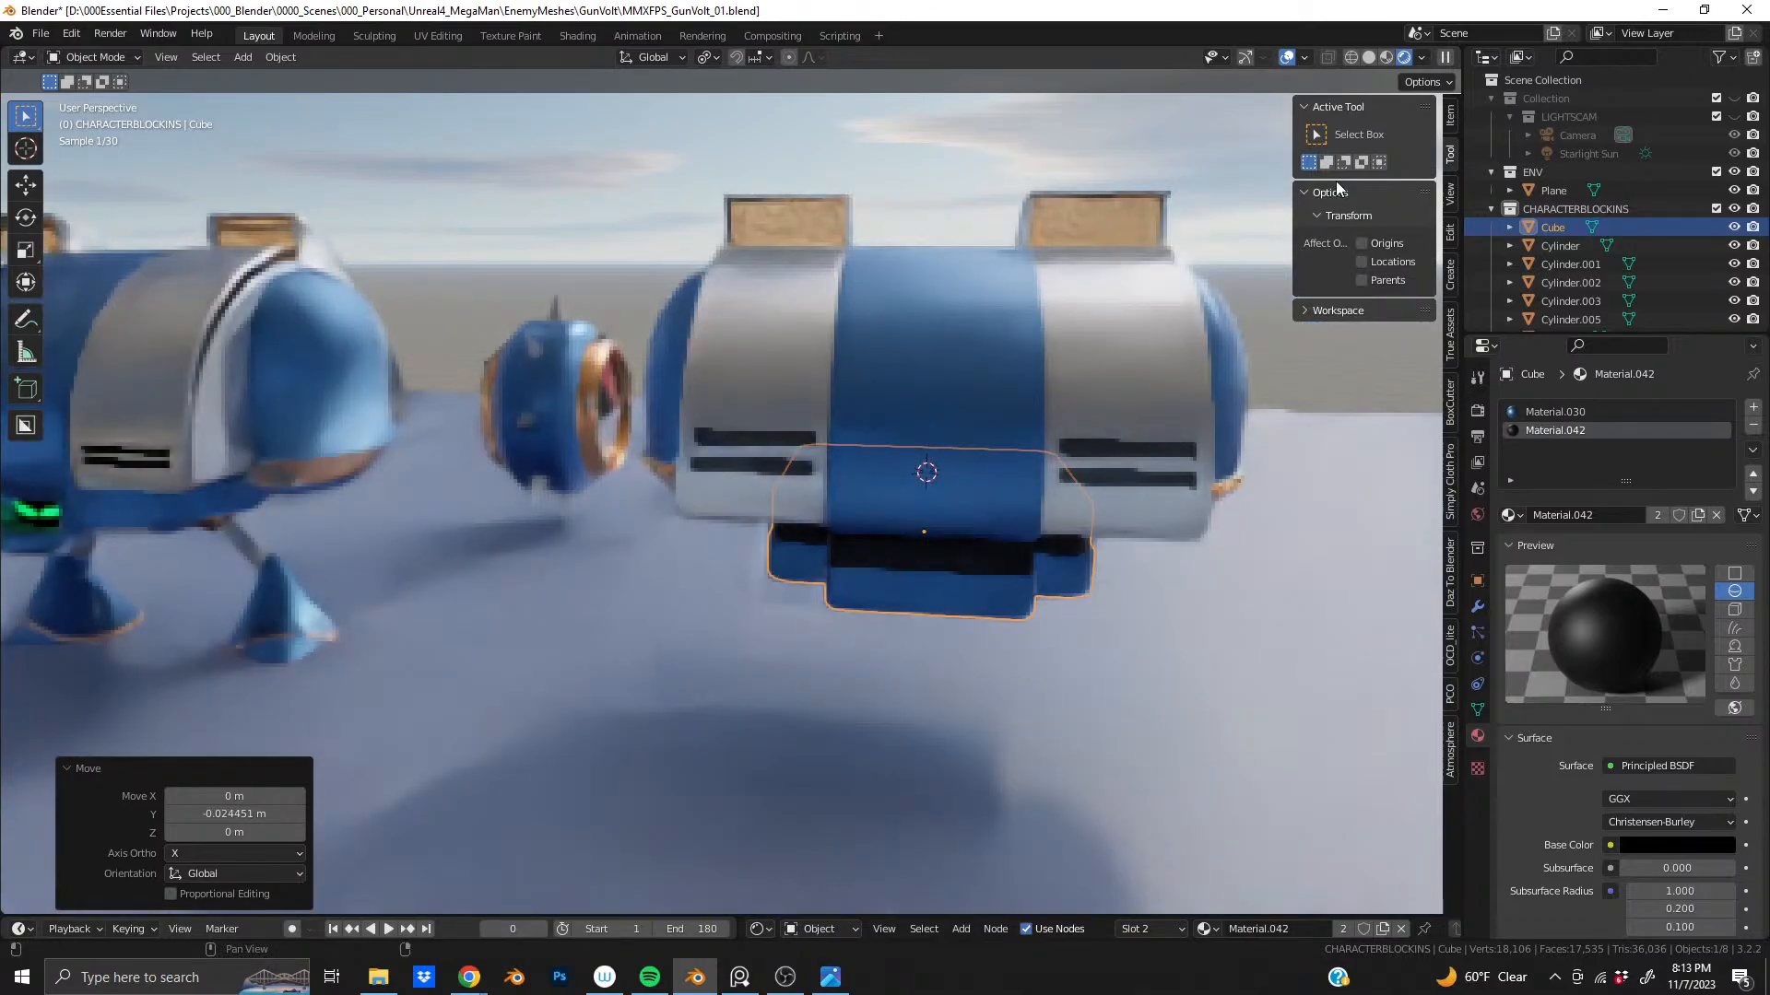
click(1369, 58)
- Enter Edit Mode on the Cube base and examine its bevelled bottom edges and underside from several sides
scroll(1106, 514, up, 5)
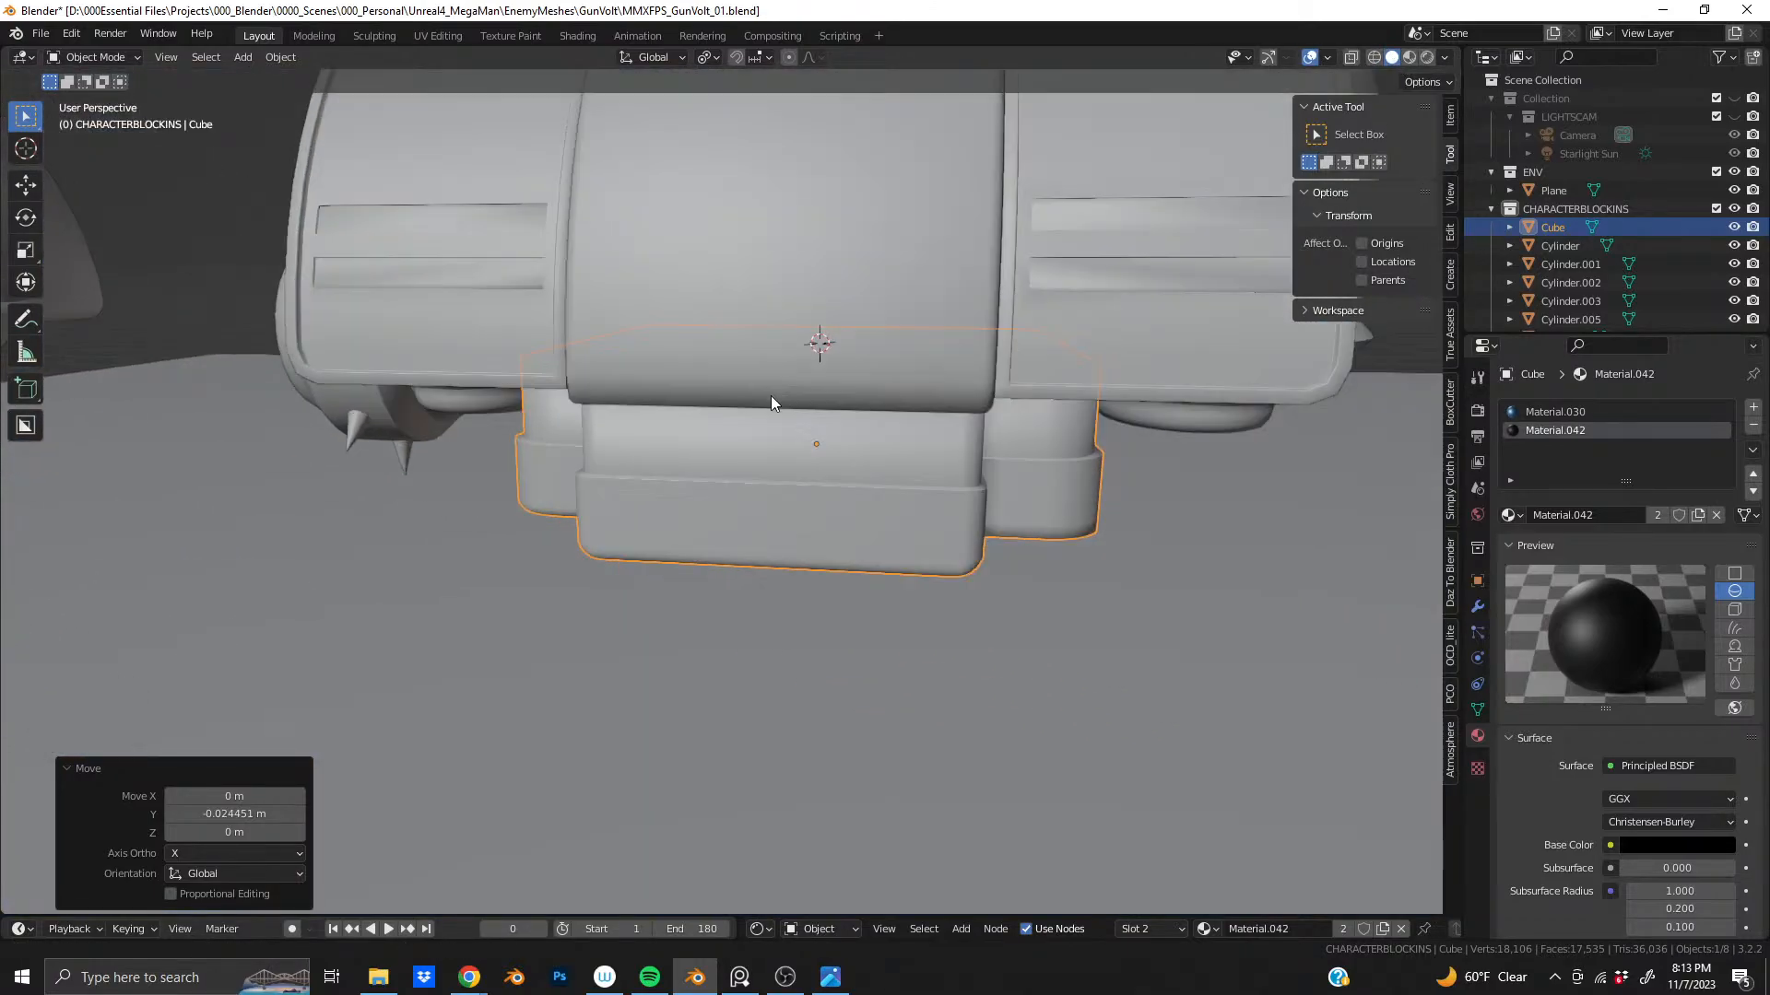
middle_drag(771, 402, 793, 442)
key(Tab)
scroll(751, 431, up, 3)
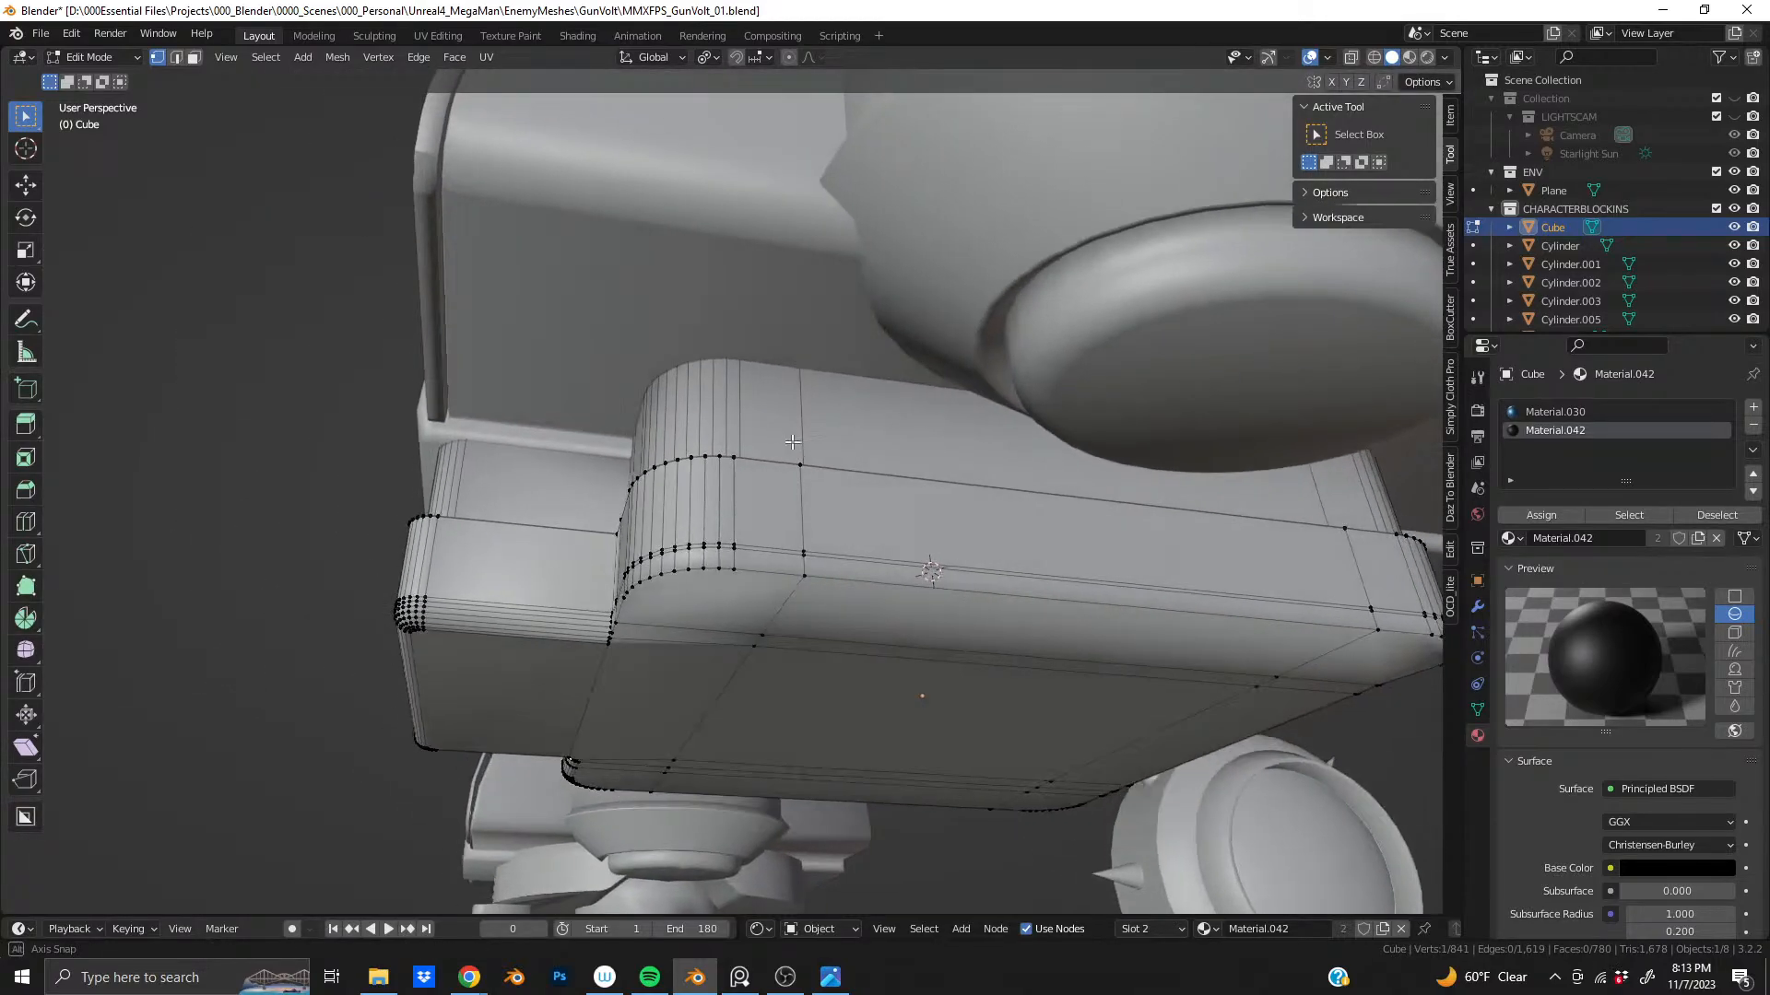
middle_drag(1232, 550, 506, 552)
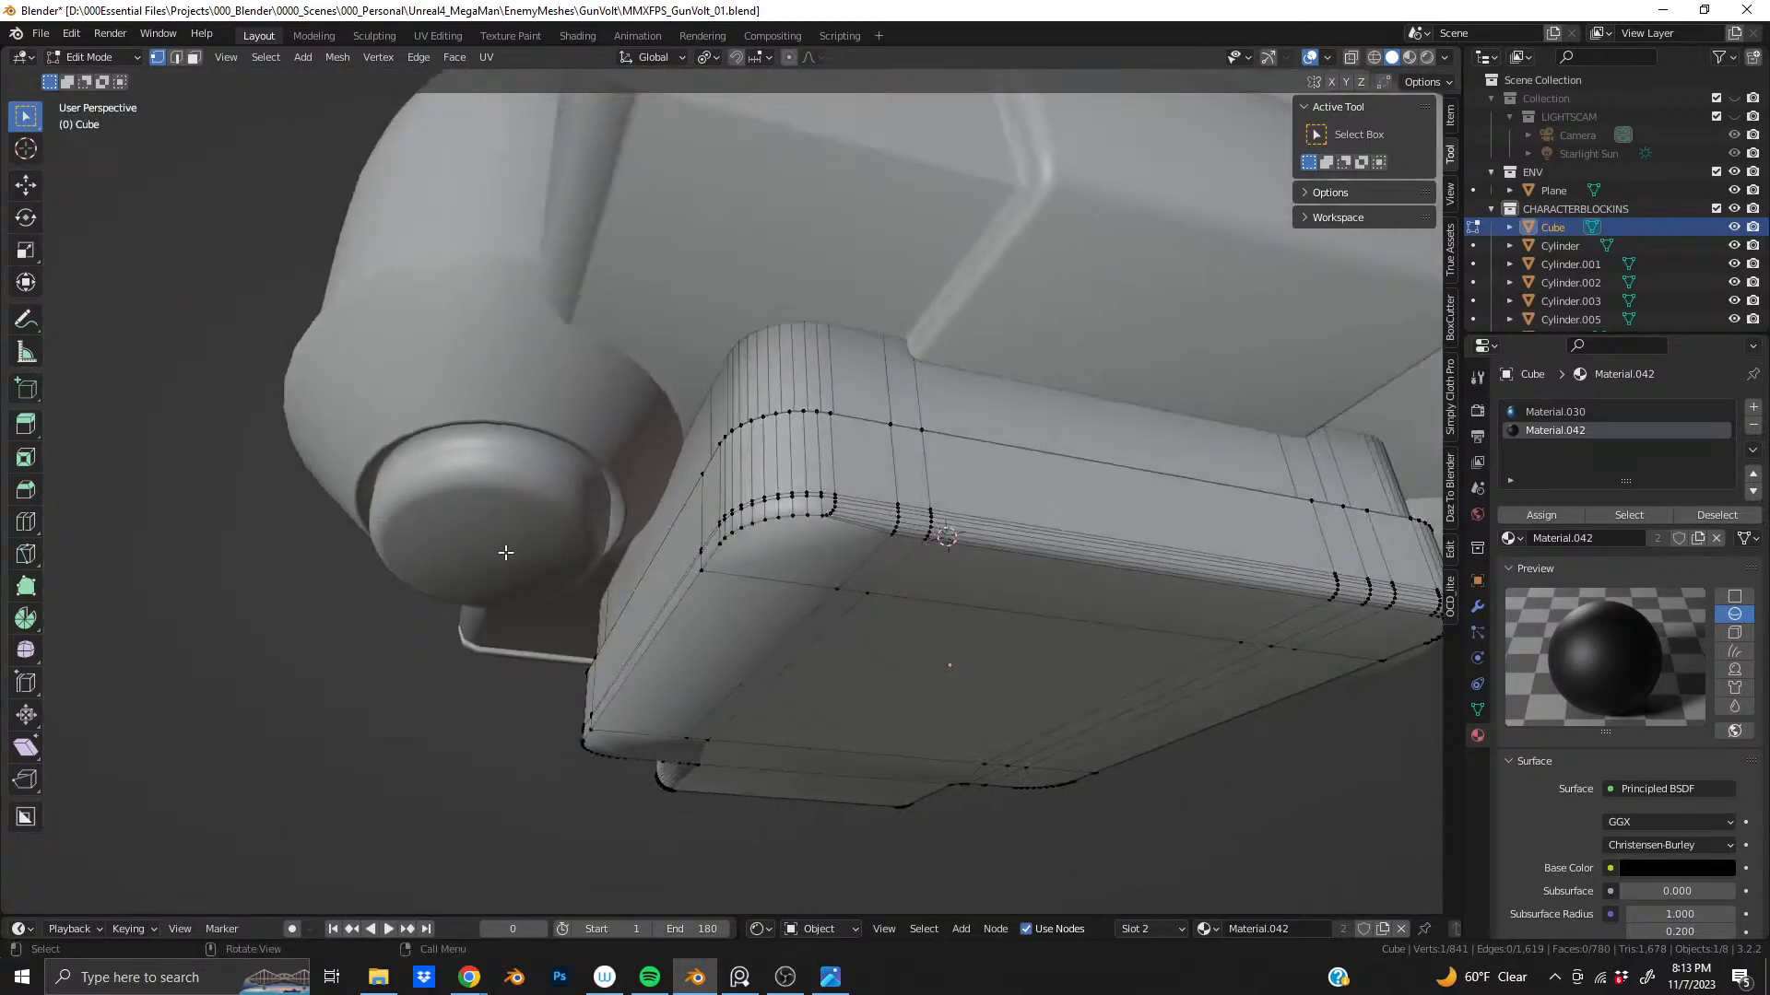
middle_drag(616, 567, 760, 629)
scroll(759, 629, down, 7)
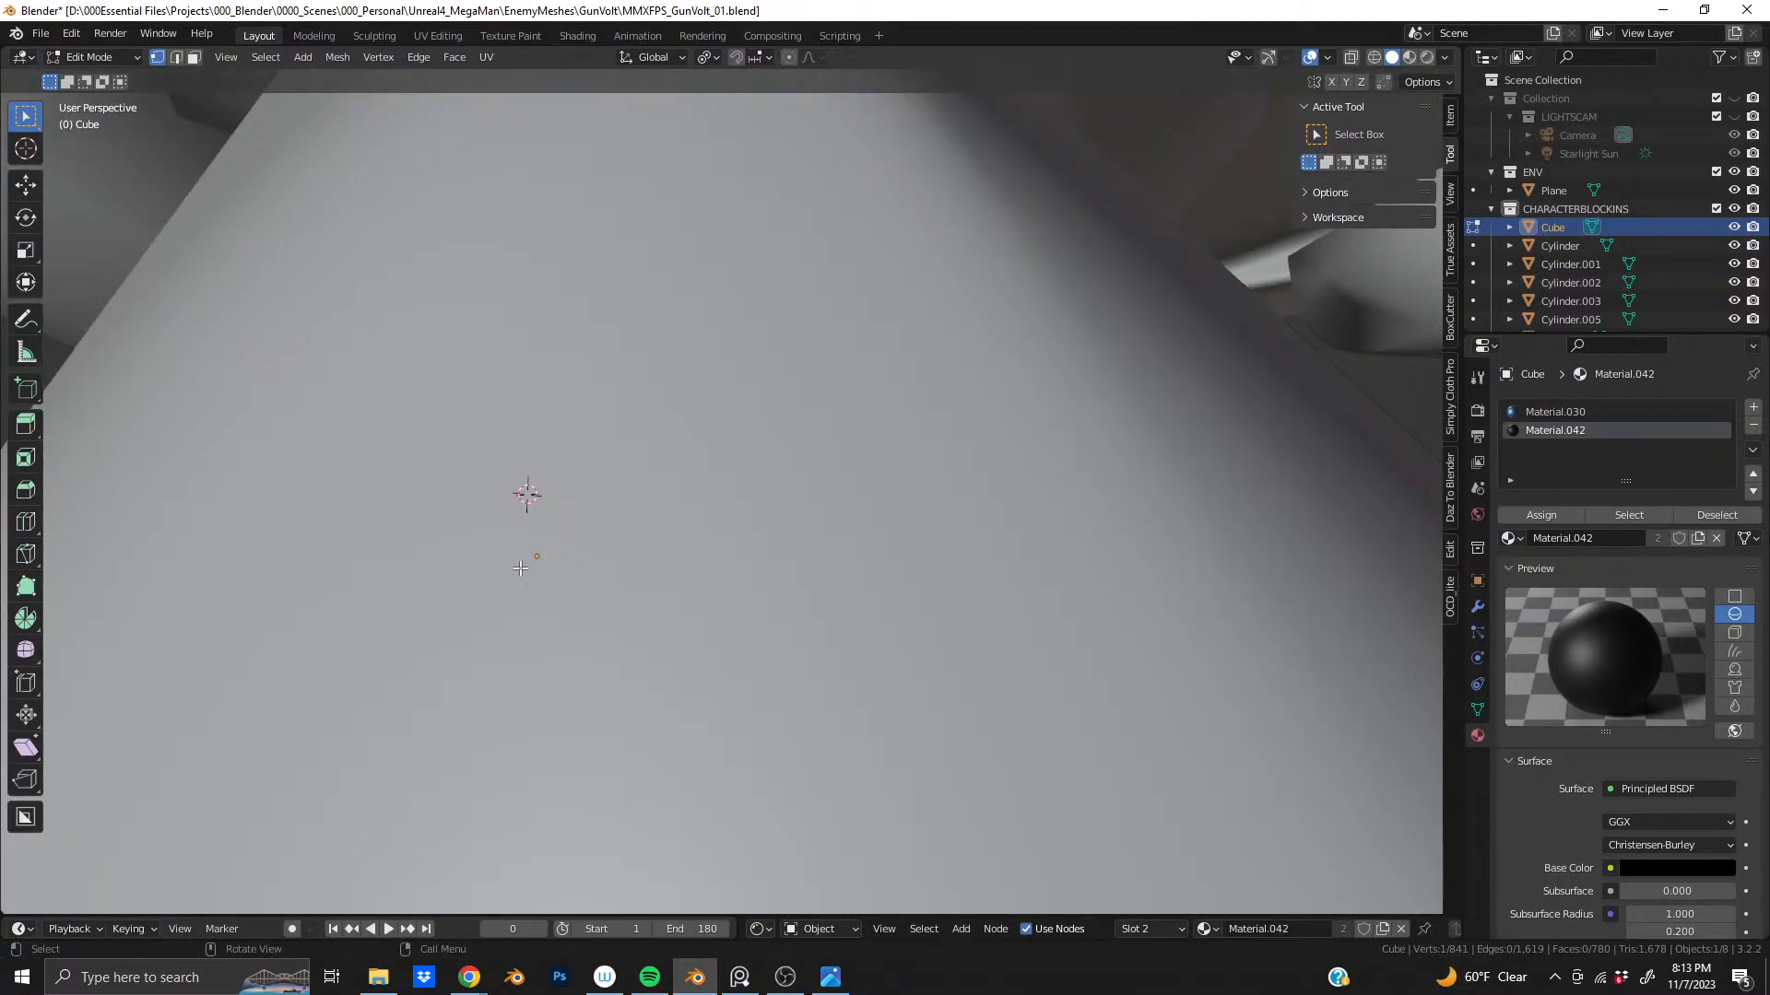
scroll(526, 565, down, 4)
middle_drag(597, 539, 719, 565)
scroll(1133, 553, up, 6)
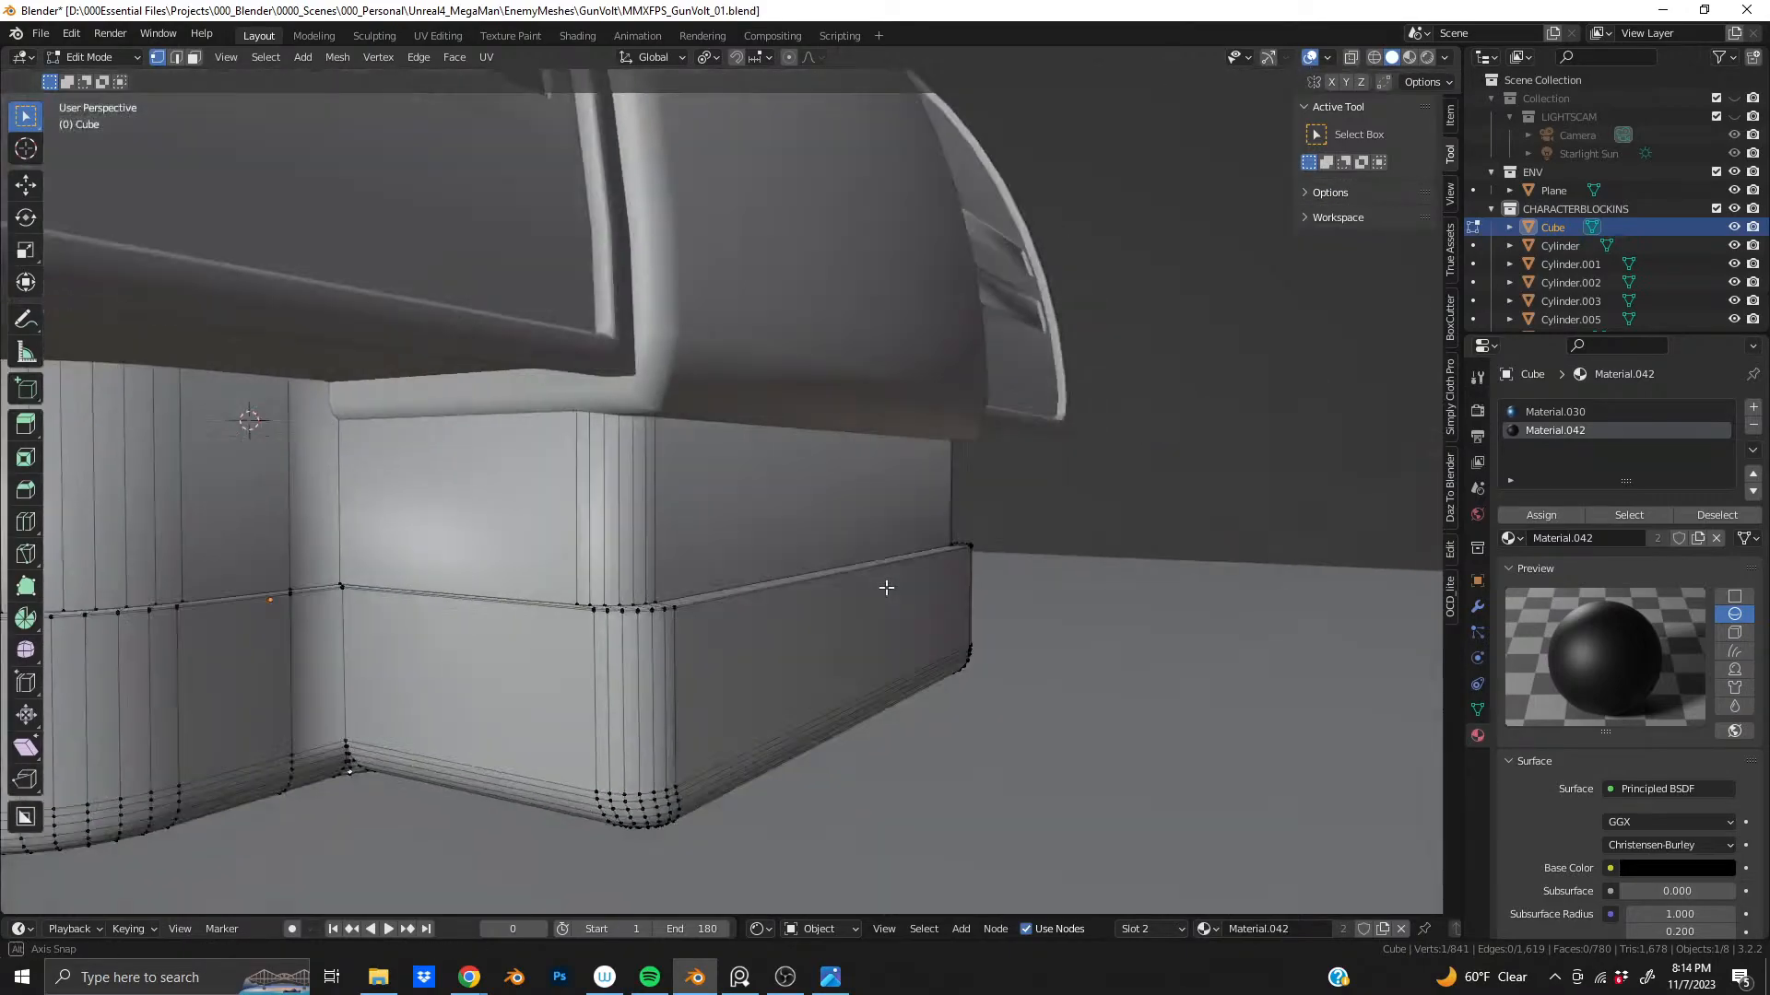
- Slide the flat underside vertex connected to the inner corner along its edge by a factor of 0.363
middle_drag(885, 589, 904, 632)
scroll(757, 646, up, 4)
middle_drag(757, 646, 738, 572)
shift+middle_drag(707, 726, 746, 245)
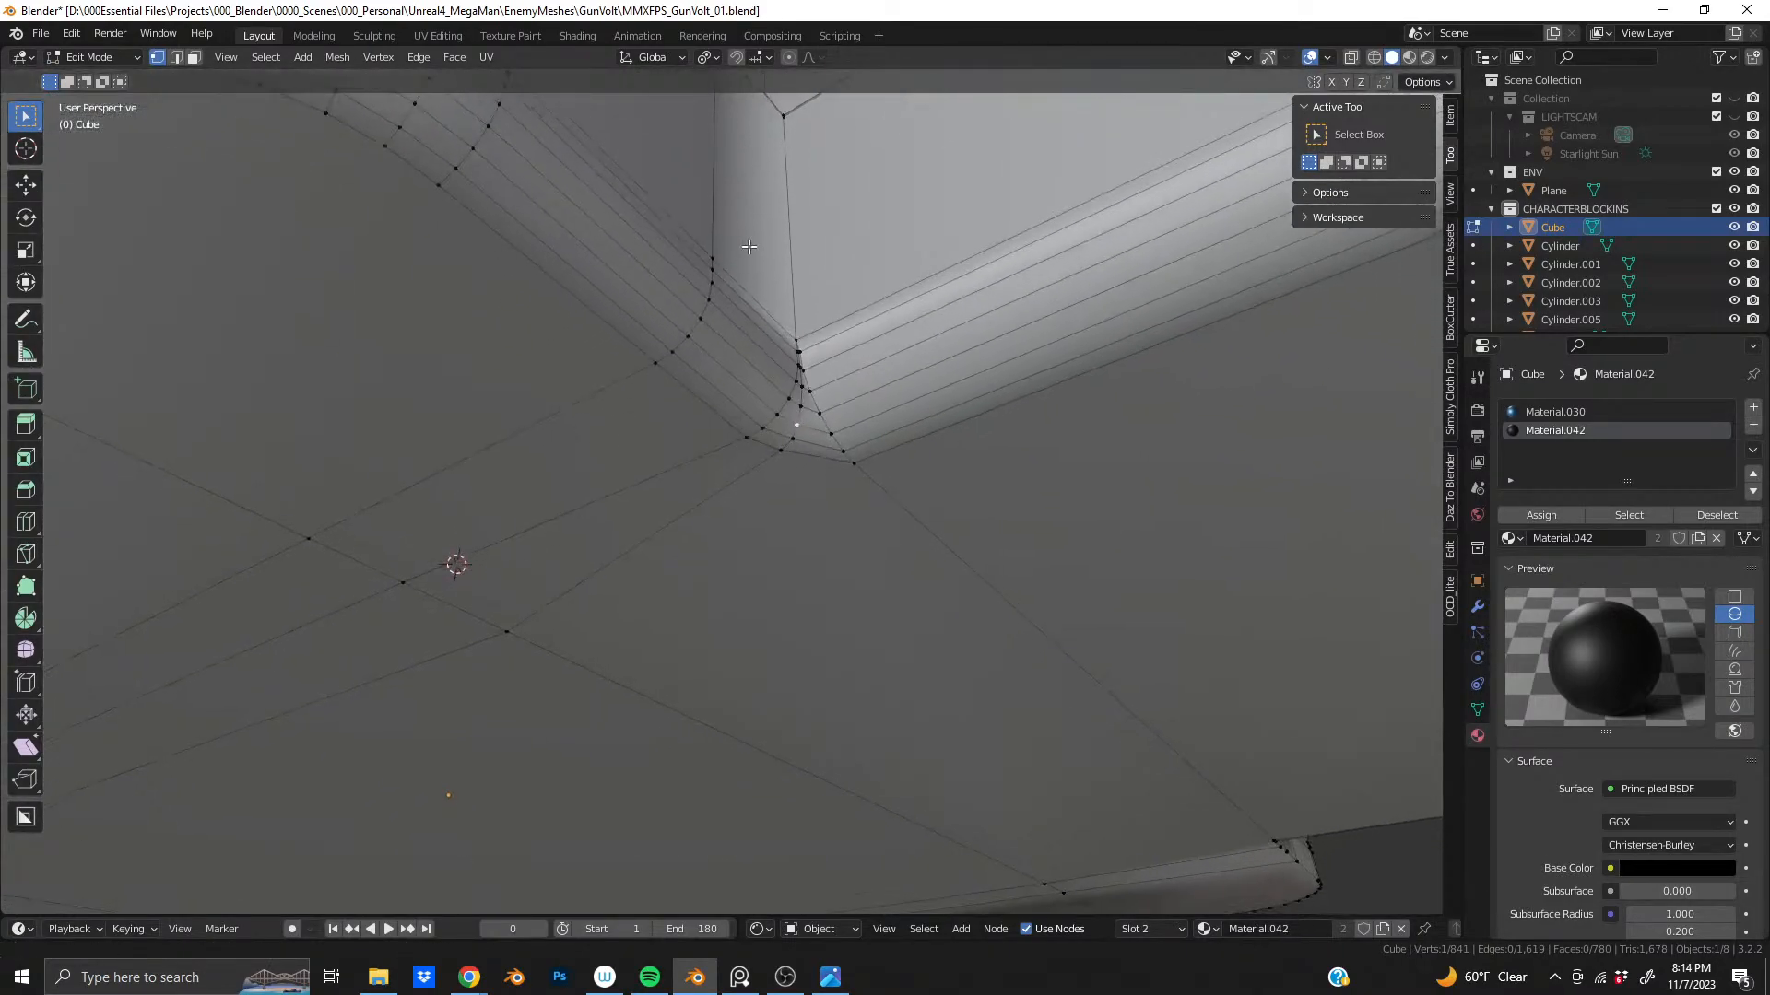
scroll(802, 461, up, 6)
middle_drag(782, 493, 844, 676)
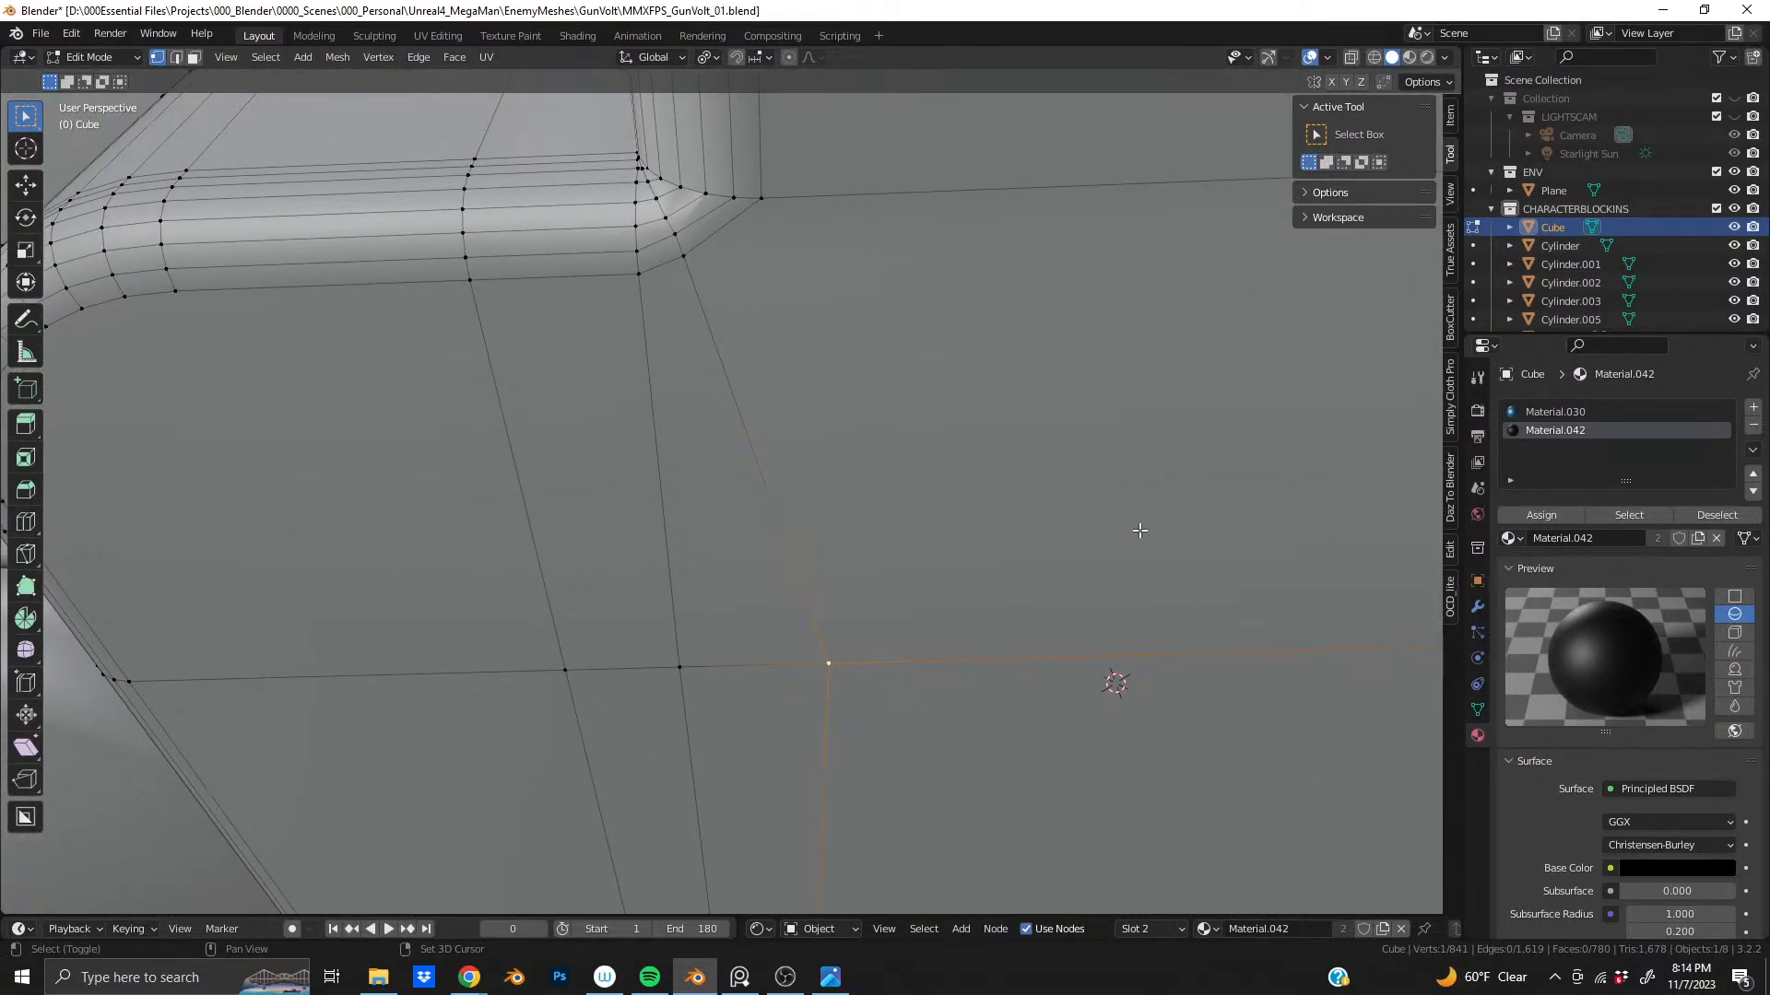
key(shift+v)
click(1084, 528)
- Try to delete the middle edge of the narrow triangle at the upper tip of the inner corner's cut
shift+middle_drag(748, 308, 825, 703)
scroll(841, 758, up, 3)
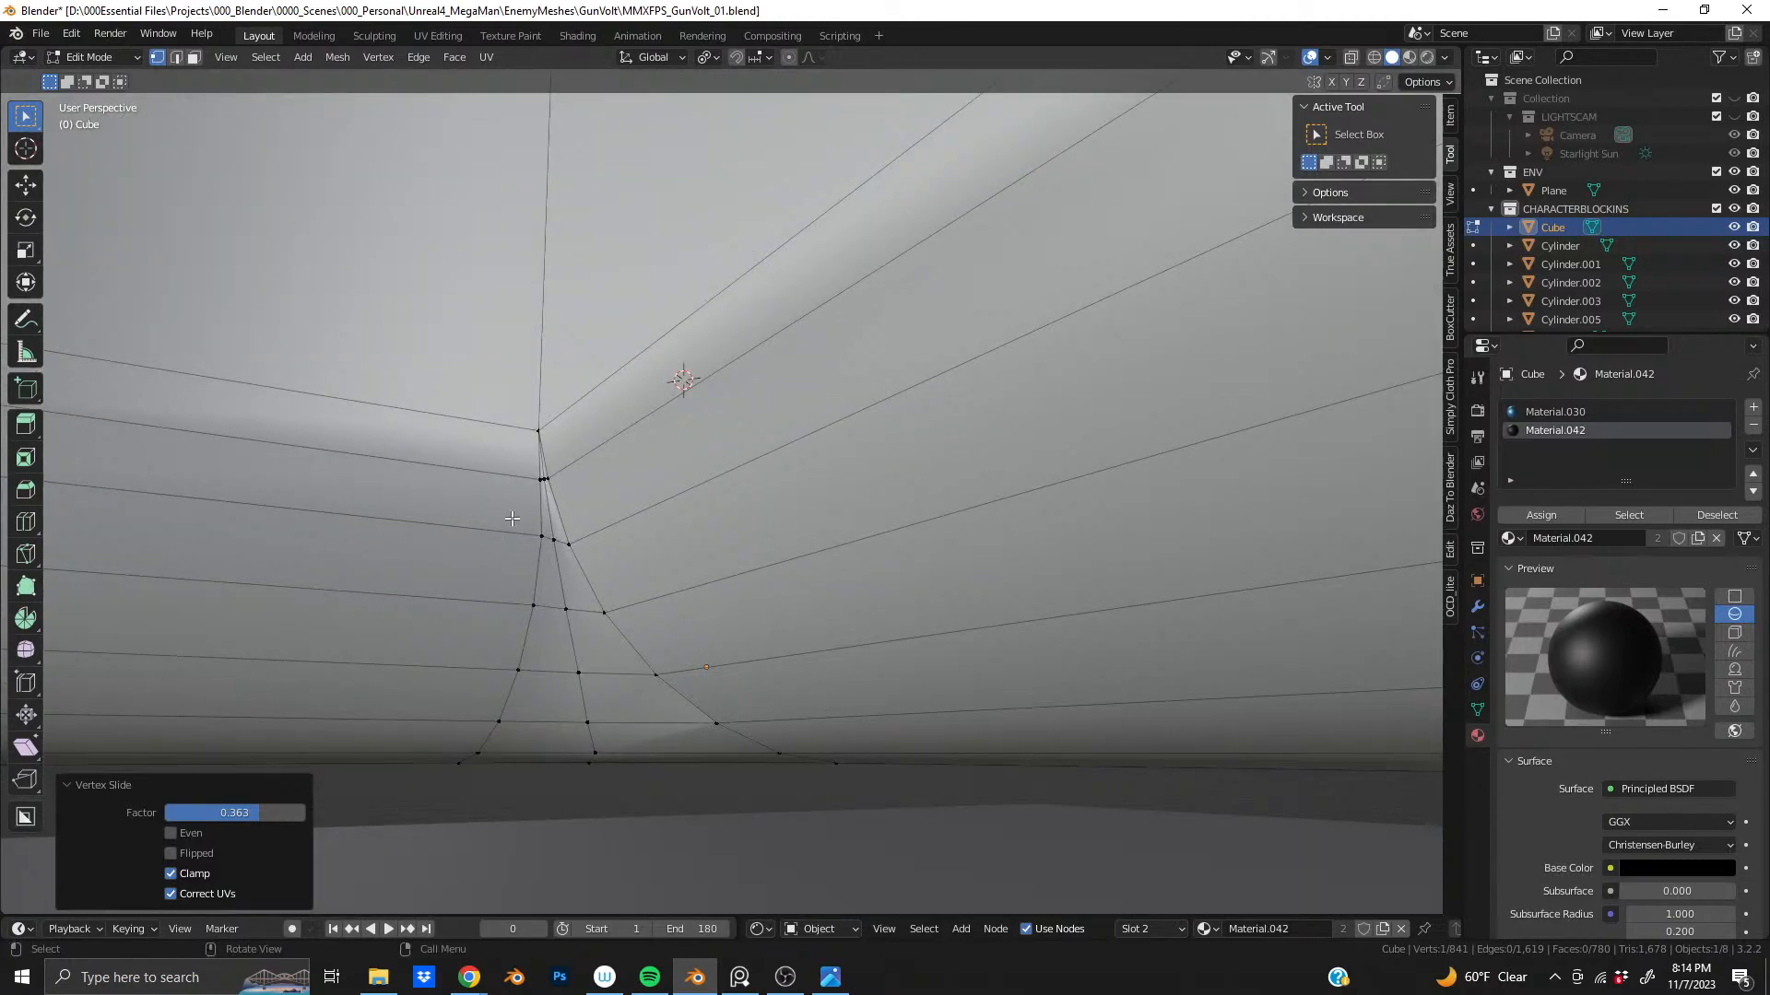
middle_drag(513, 519, 698, 432)
scroll(793, 553, up, 3)
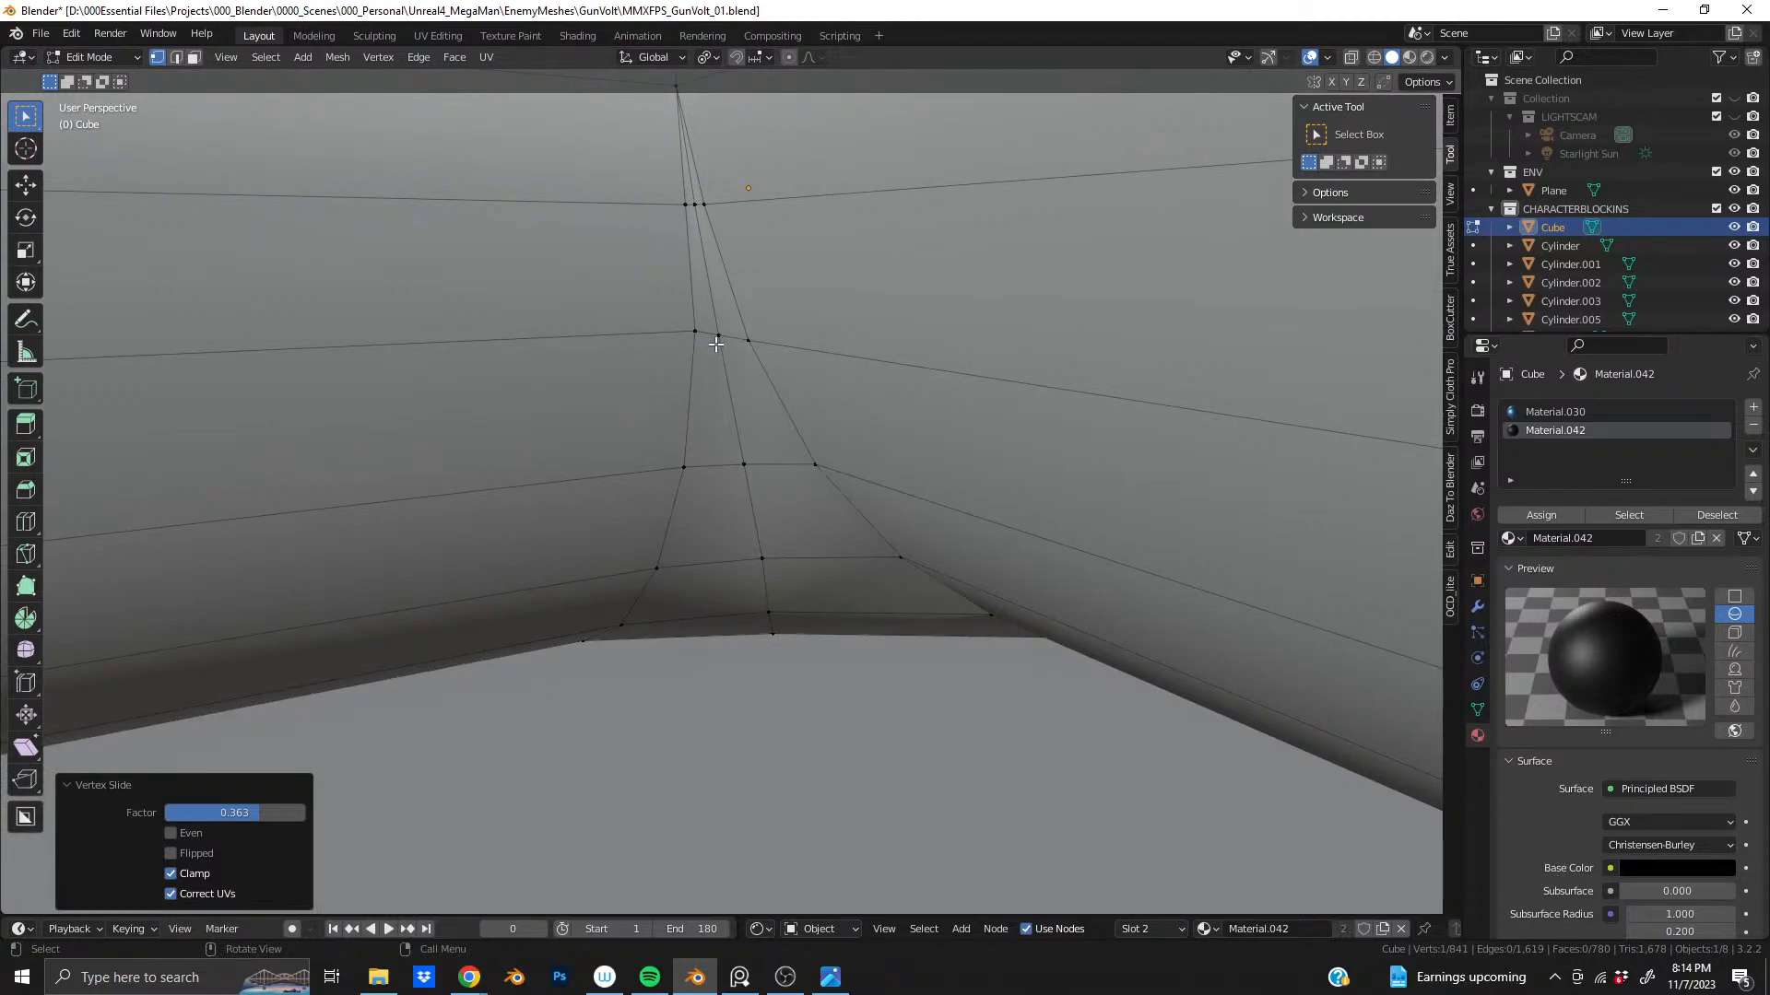
middle_drag(716, 344, 761, 578)
middle_drag(714, 420, 767, 413)
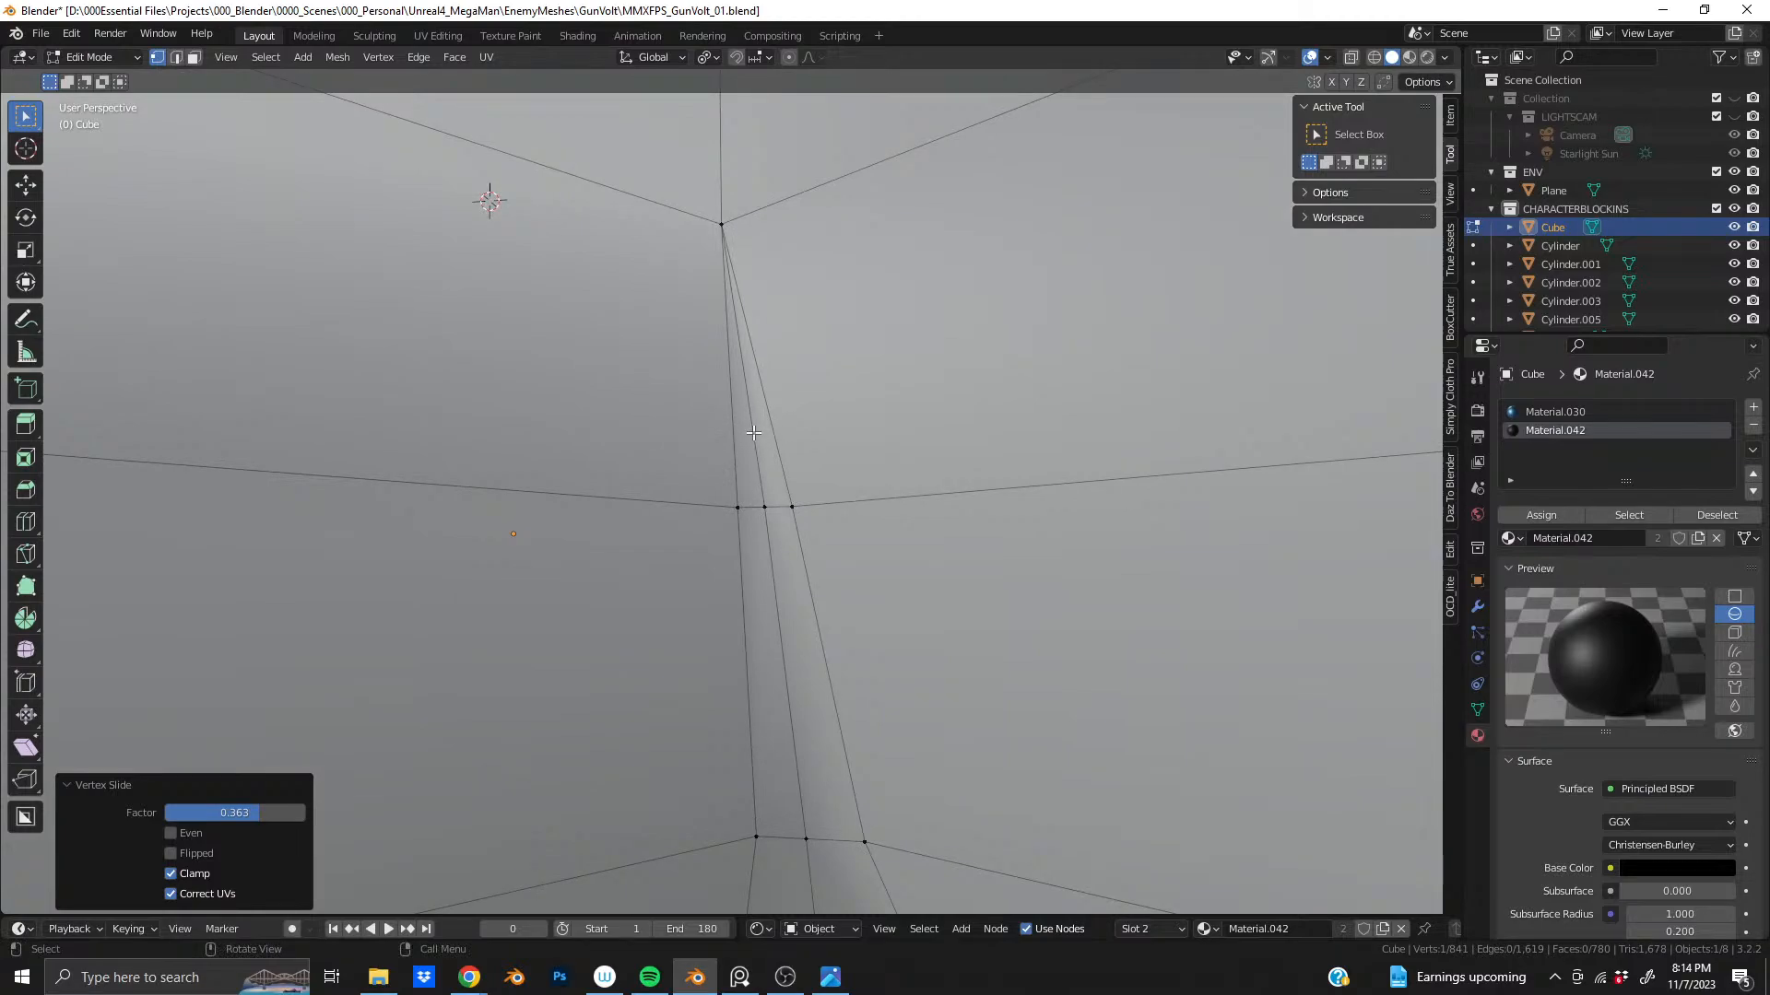
key(2)
key(x)
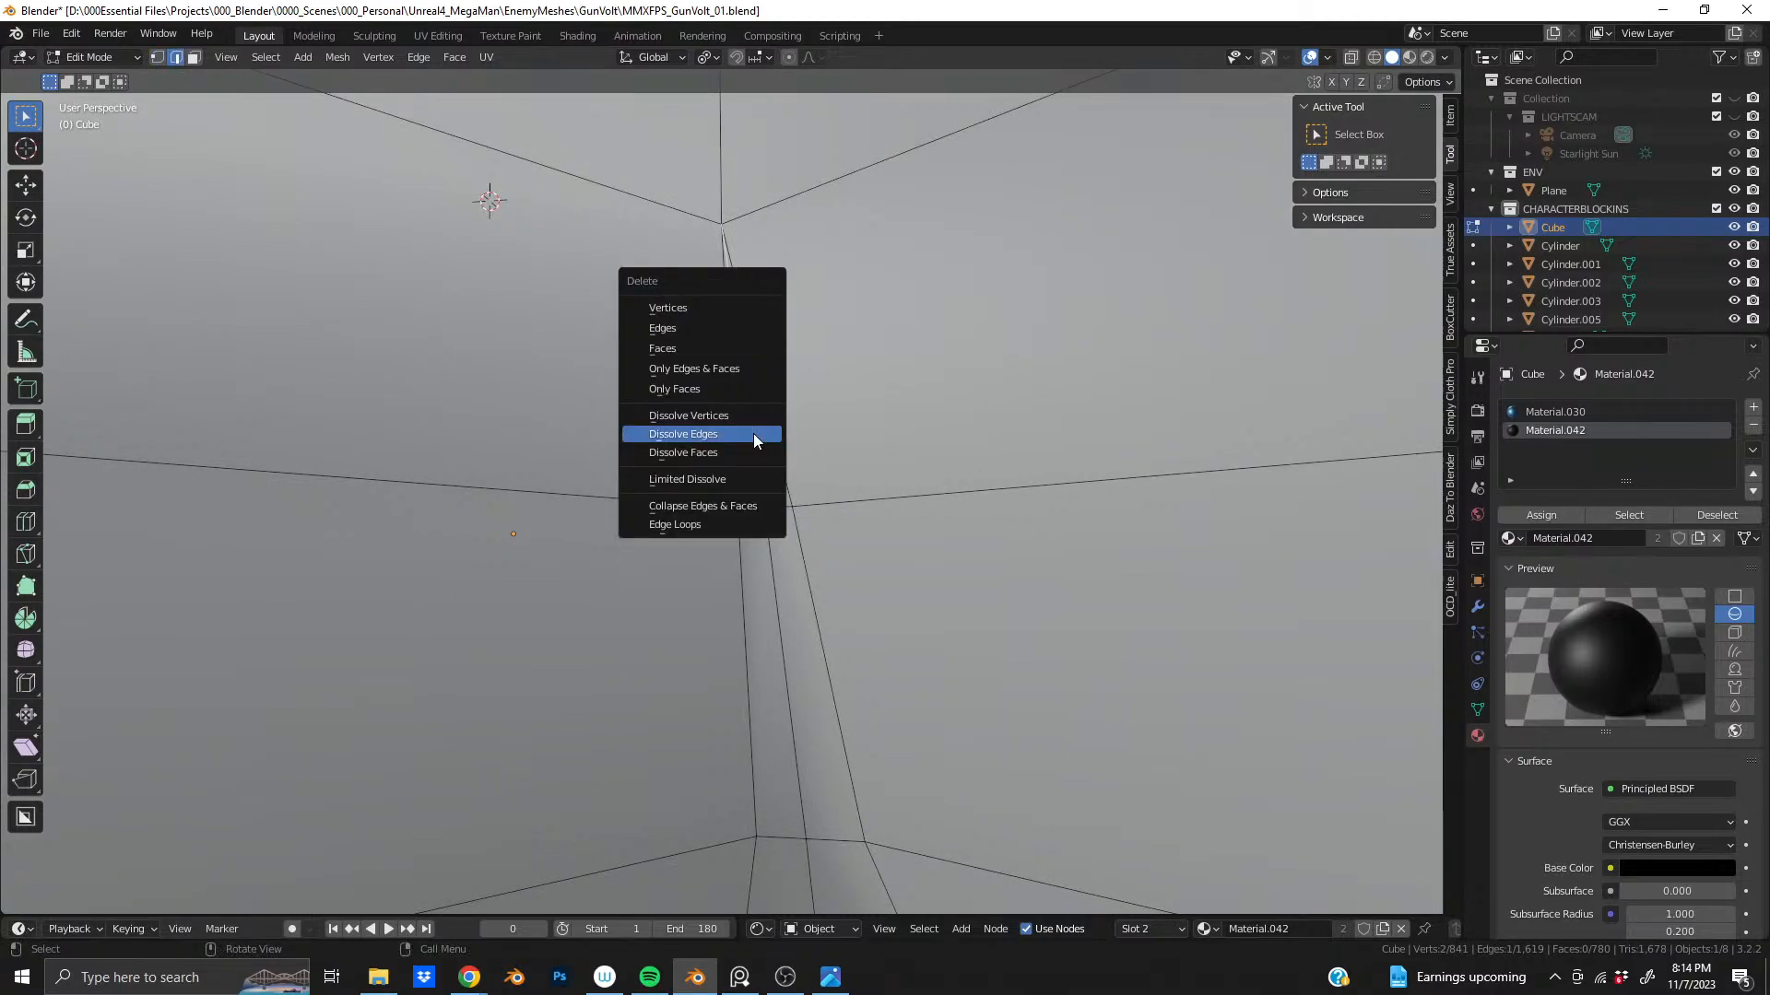
click(723, 326)
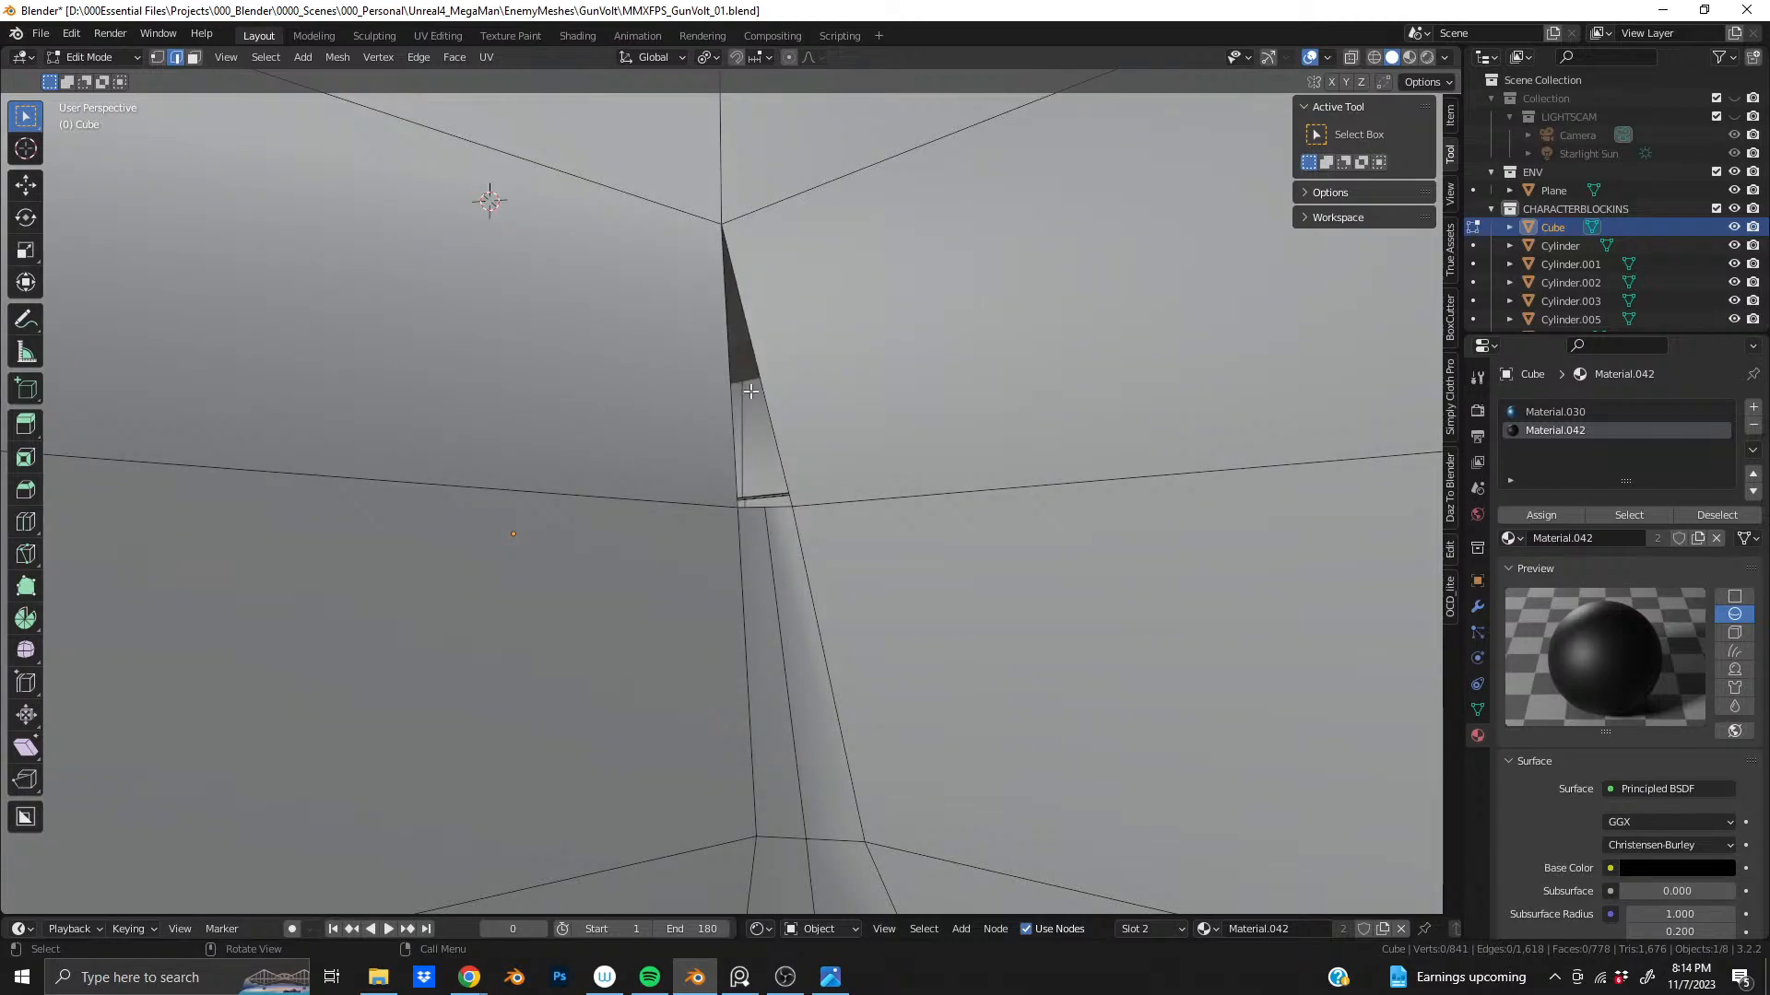
- Dissolve the middle edge of the narrow triangle at the upper tip of the inner corner's cut
key(x)
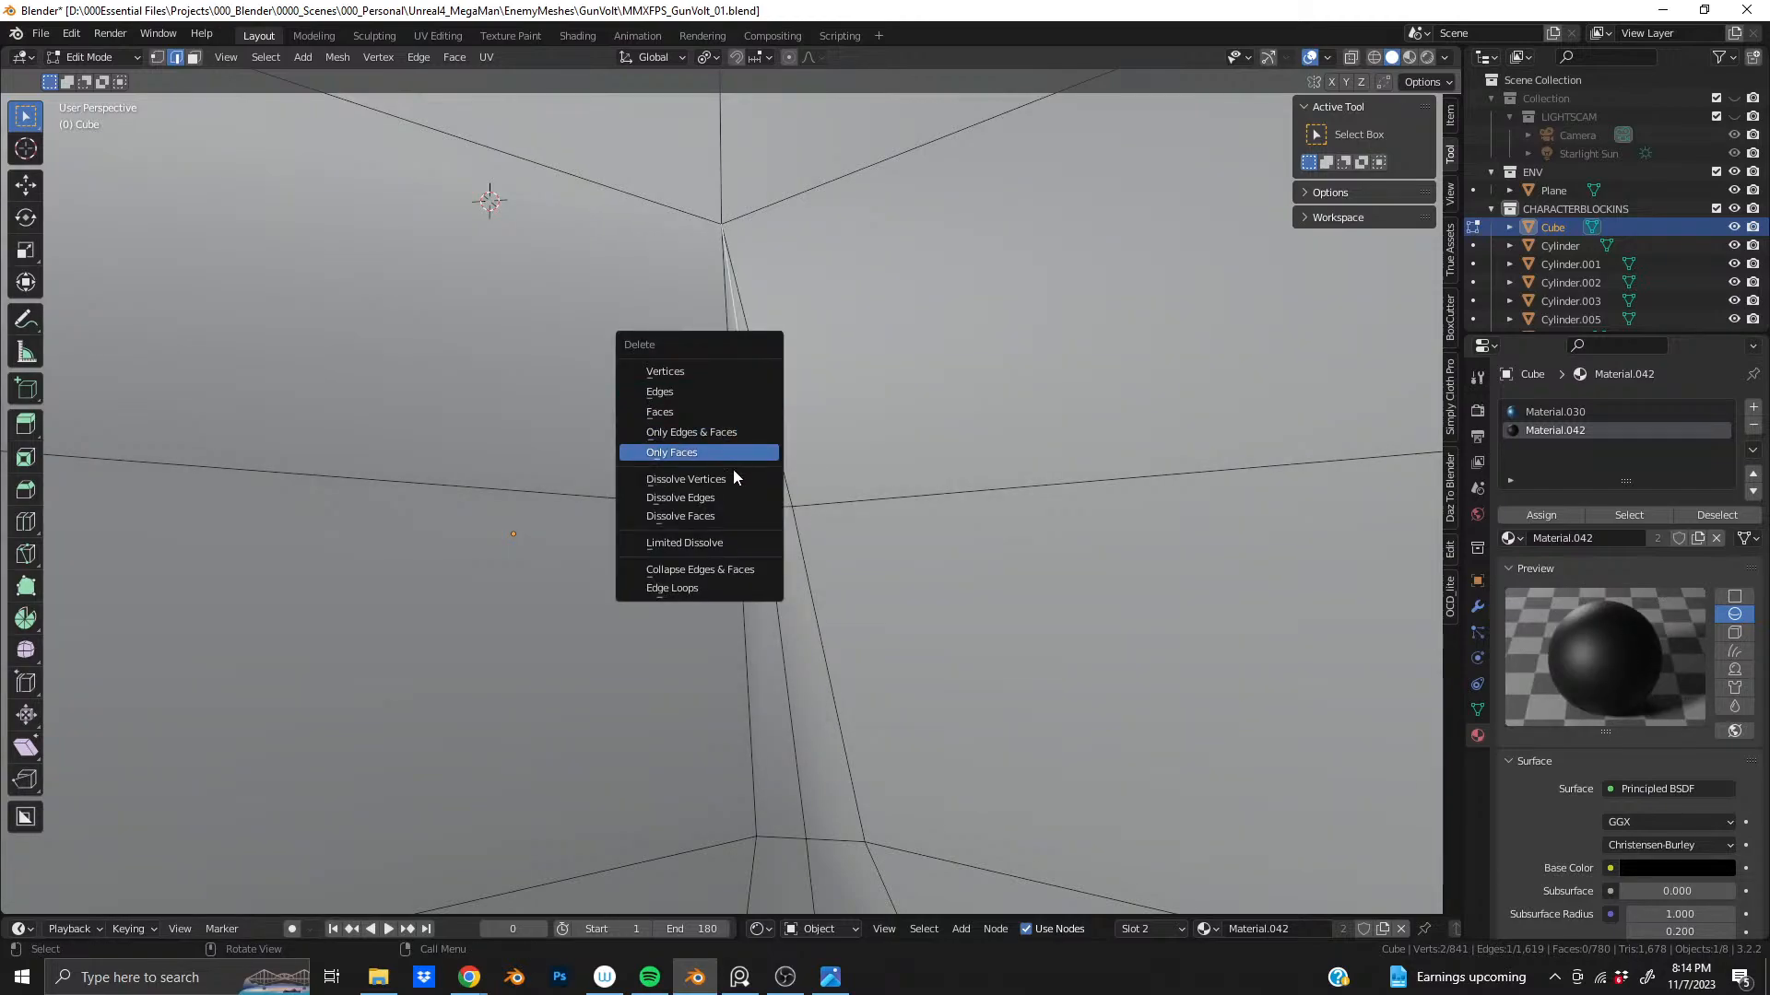
click(734, 498)
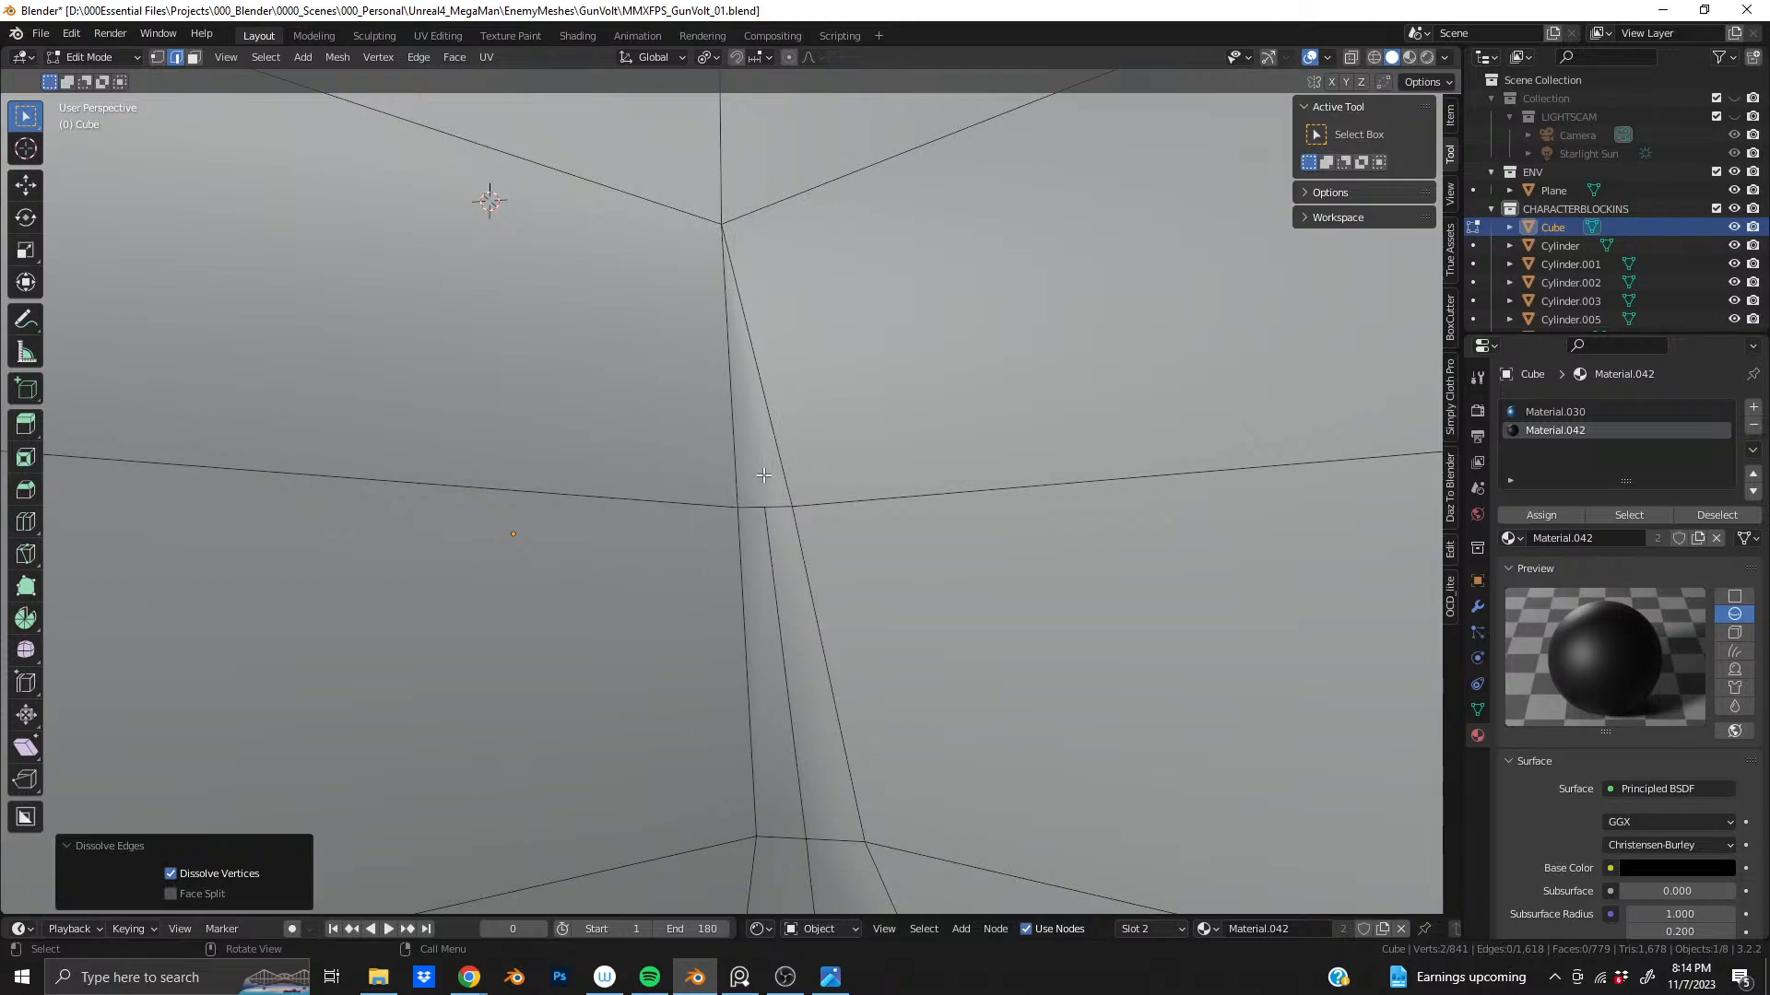
key(1)
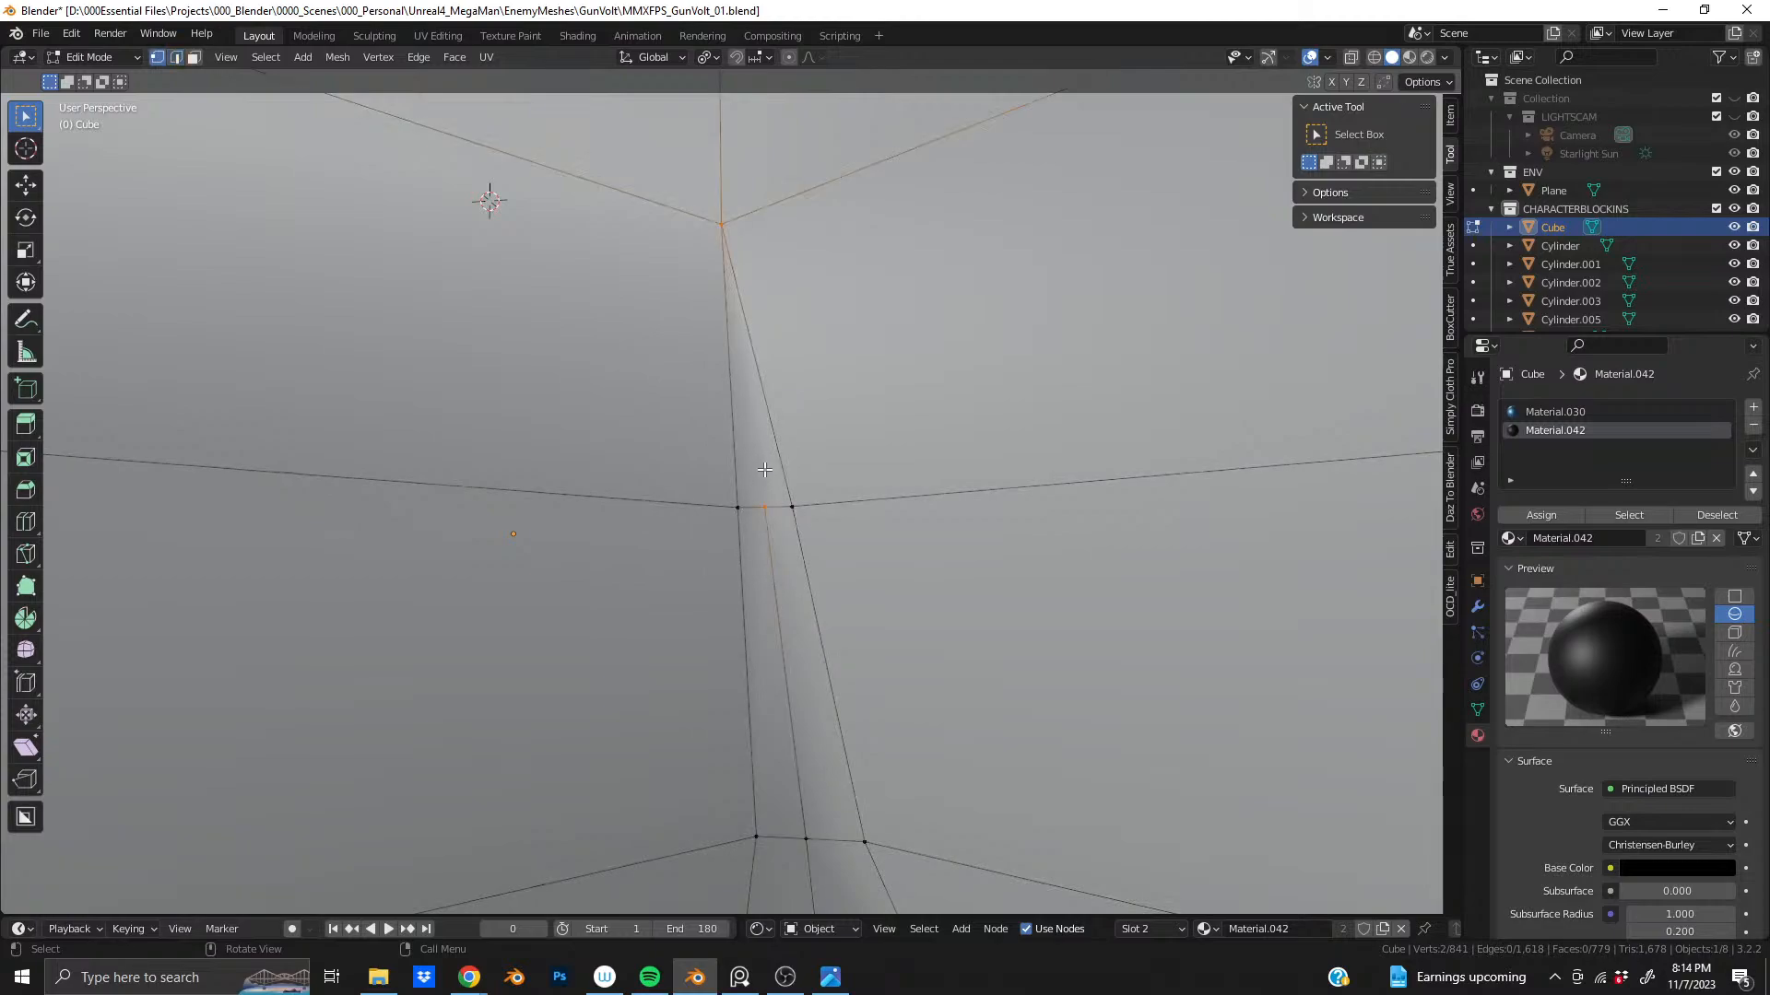
key(KP_Decimal)
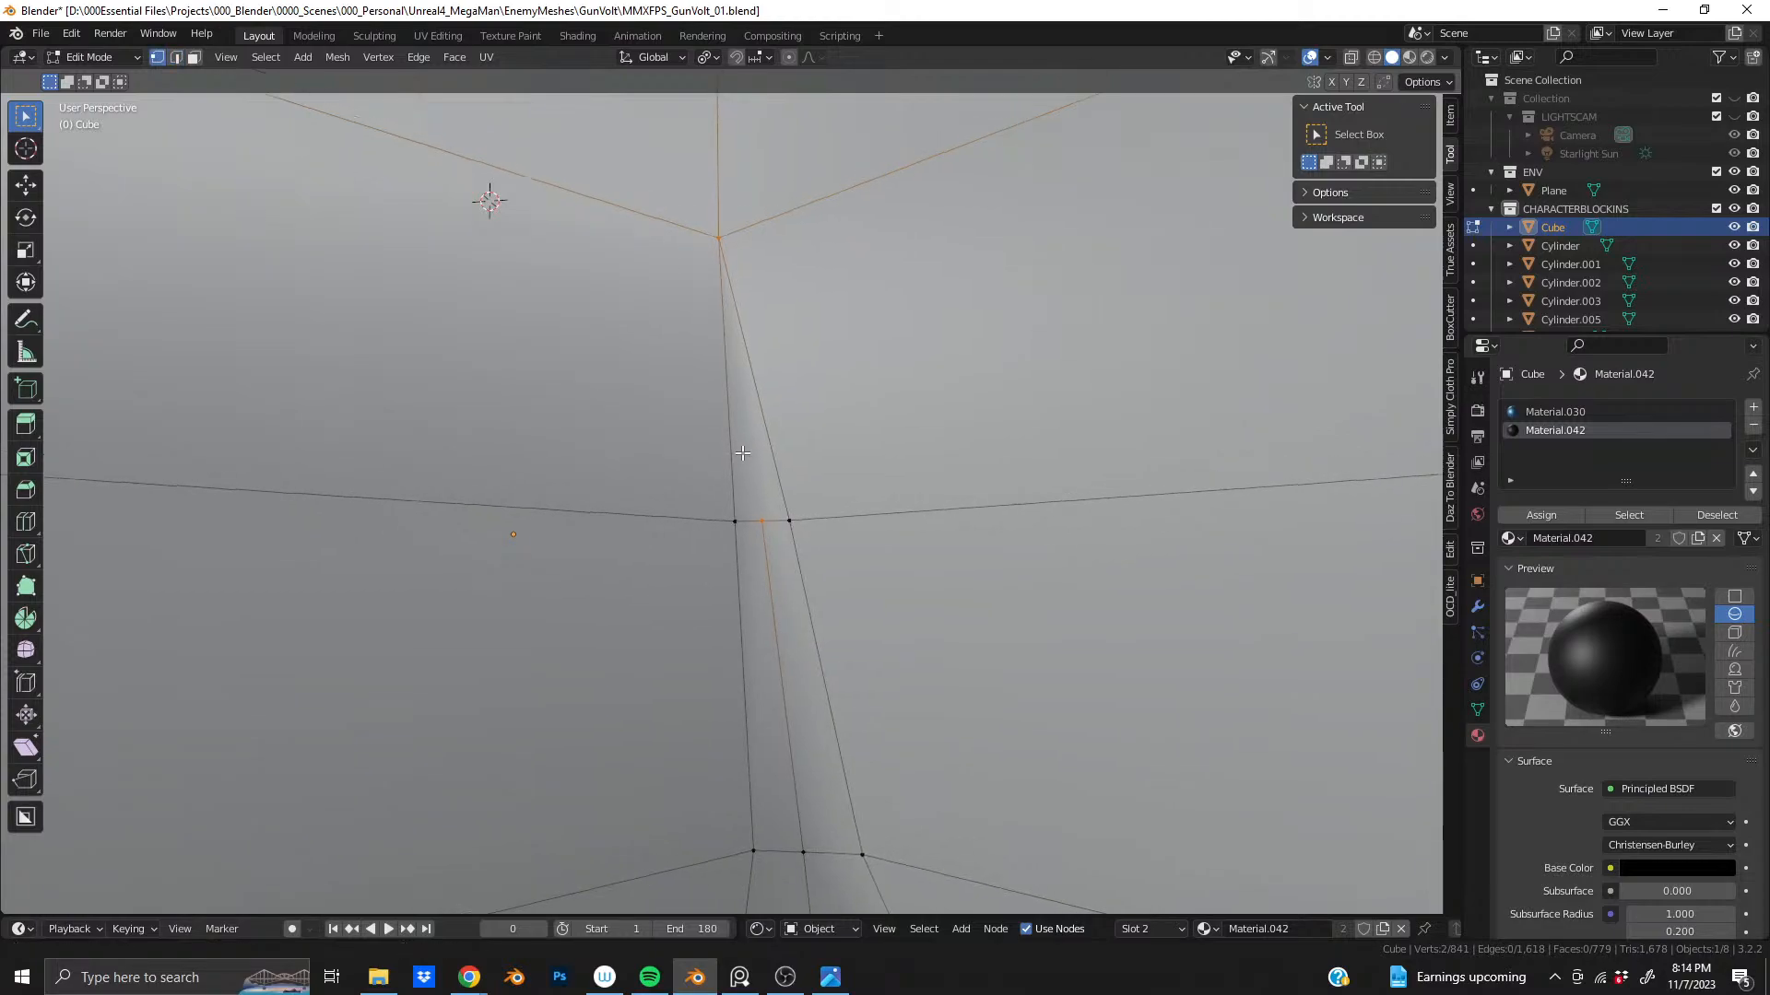
scroll(741, 451, up, 3)
scroll(743, 533, down, 5)
scroll(743, 525, up, 3)
ctrl+middle_drag(744, 524, 735, 396)
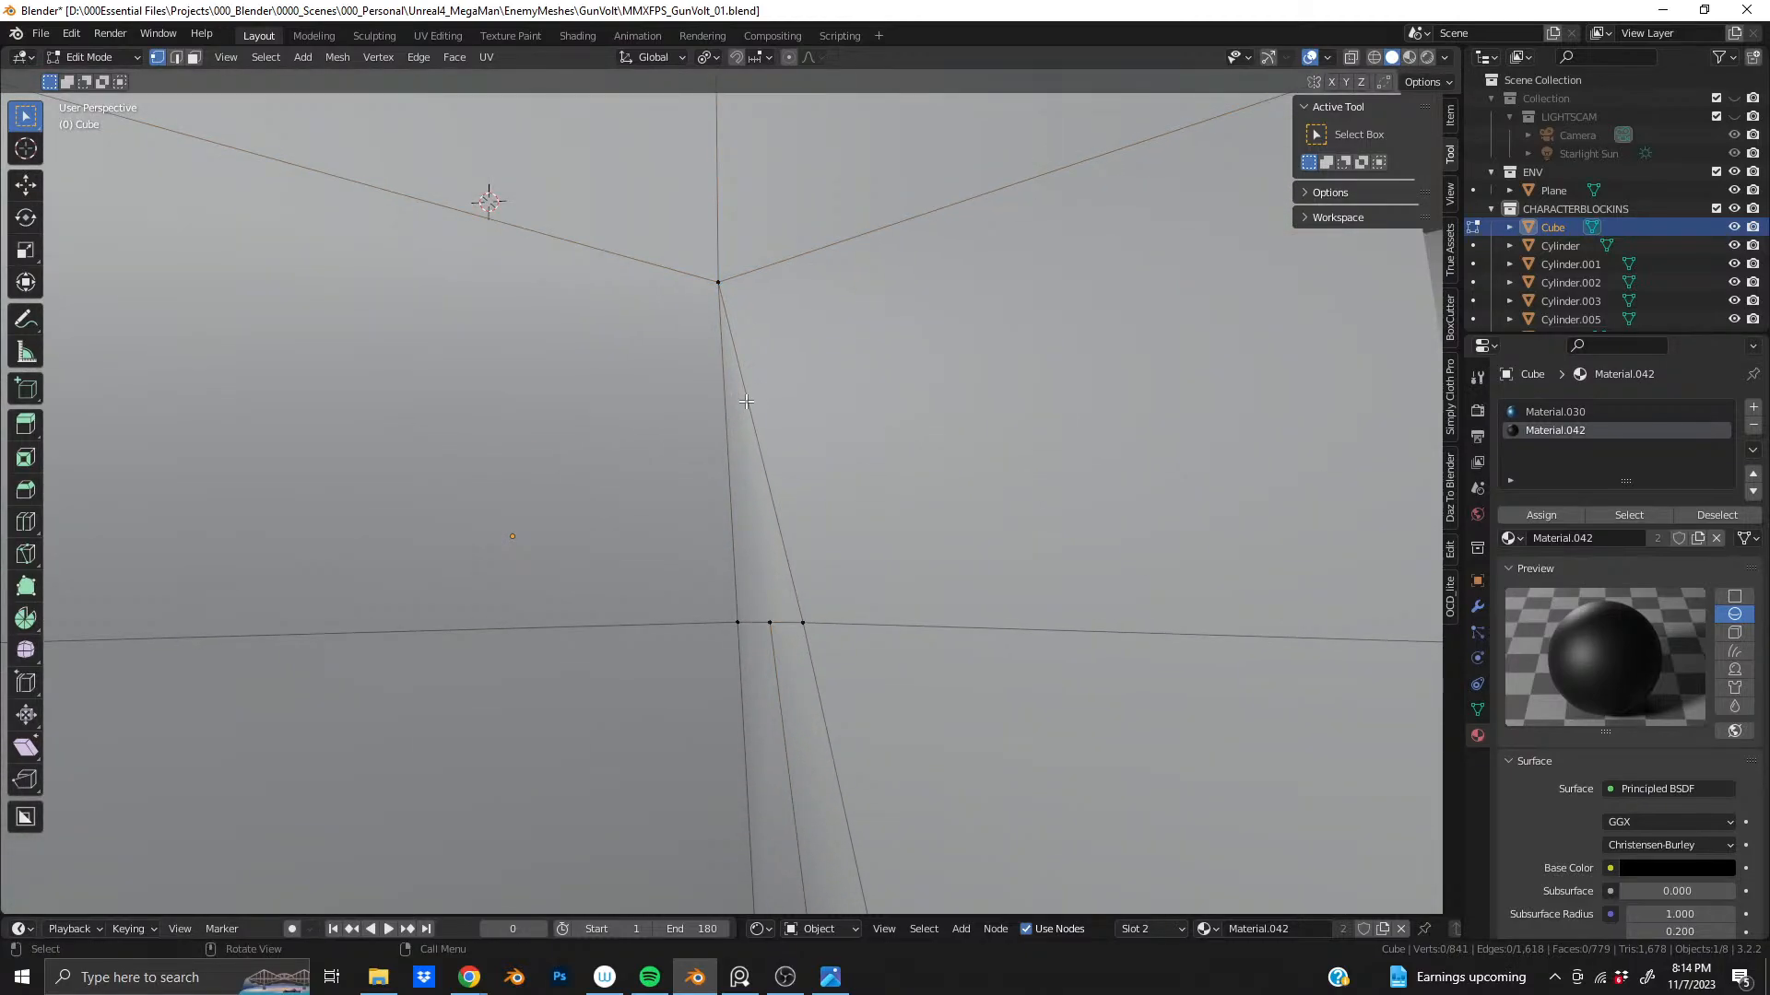
- Add a loop cut around the base's upper tier, slide it up near the top edge, and check the shading in Object Mode
key(2)
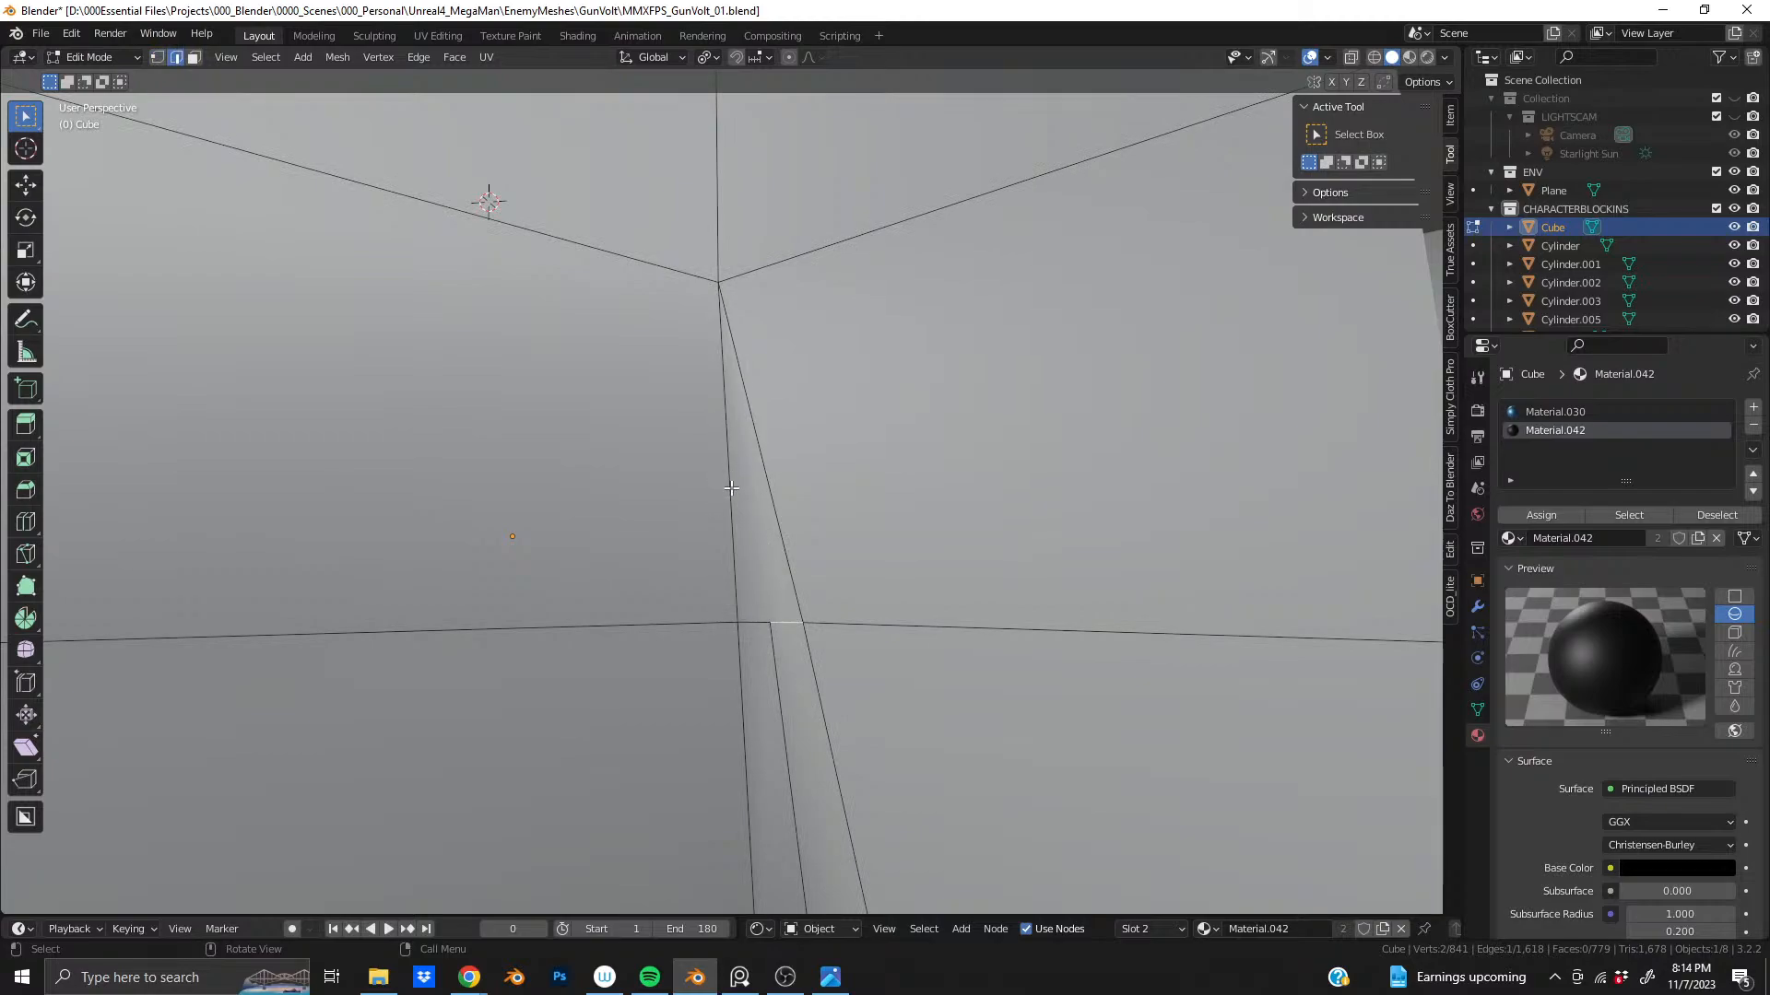
key(1)
ctrl+middle_drag(731, 488, 707, 399)
shift+middle_drag(580, 360, 644, 446)
scroll(725, 457, up, 3)
key(ctrl+r)
click(683, 452)
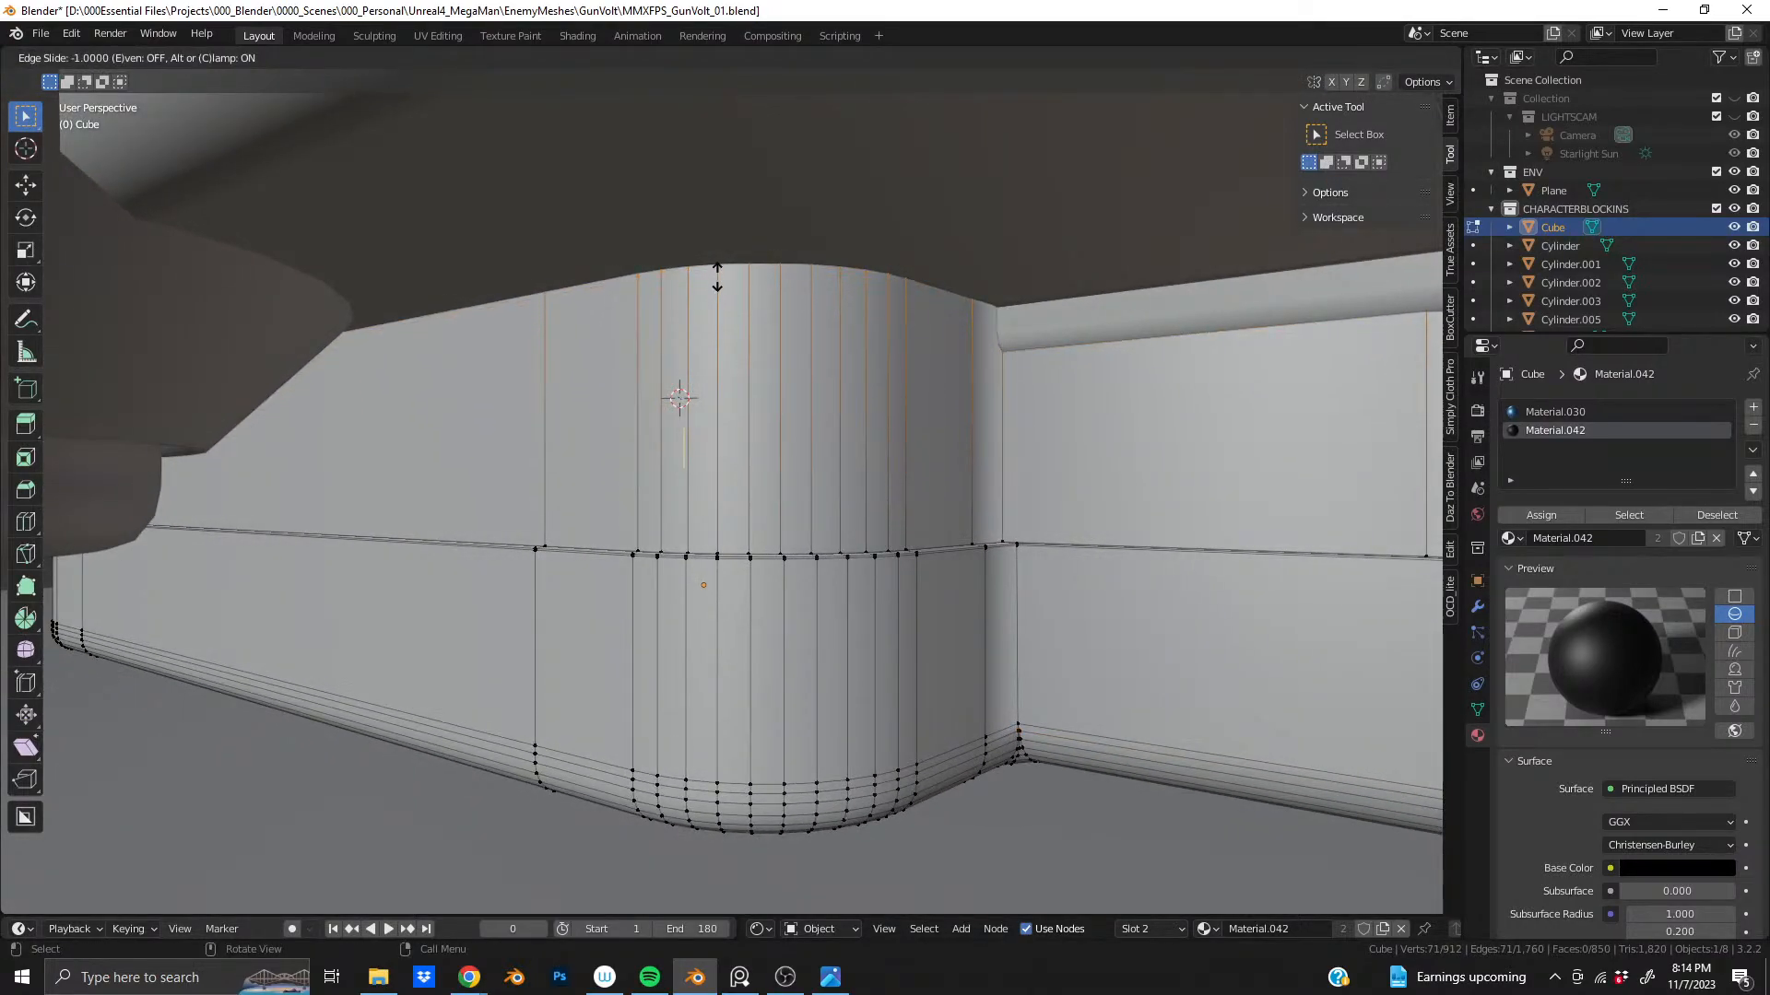
drag(717, 274, 764, 324)
click(767, 286)
middle_drag(924, 411, 916, 470)
key(Tab)
scroll(917, 470, up, 5)
- Add a second loop cut around the upper tier, slide it down close to the ledge, and check the shading in Object Mode
key(Tab)
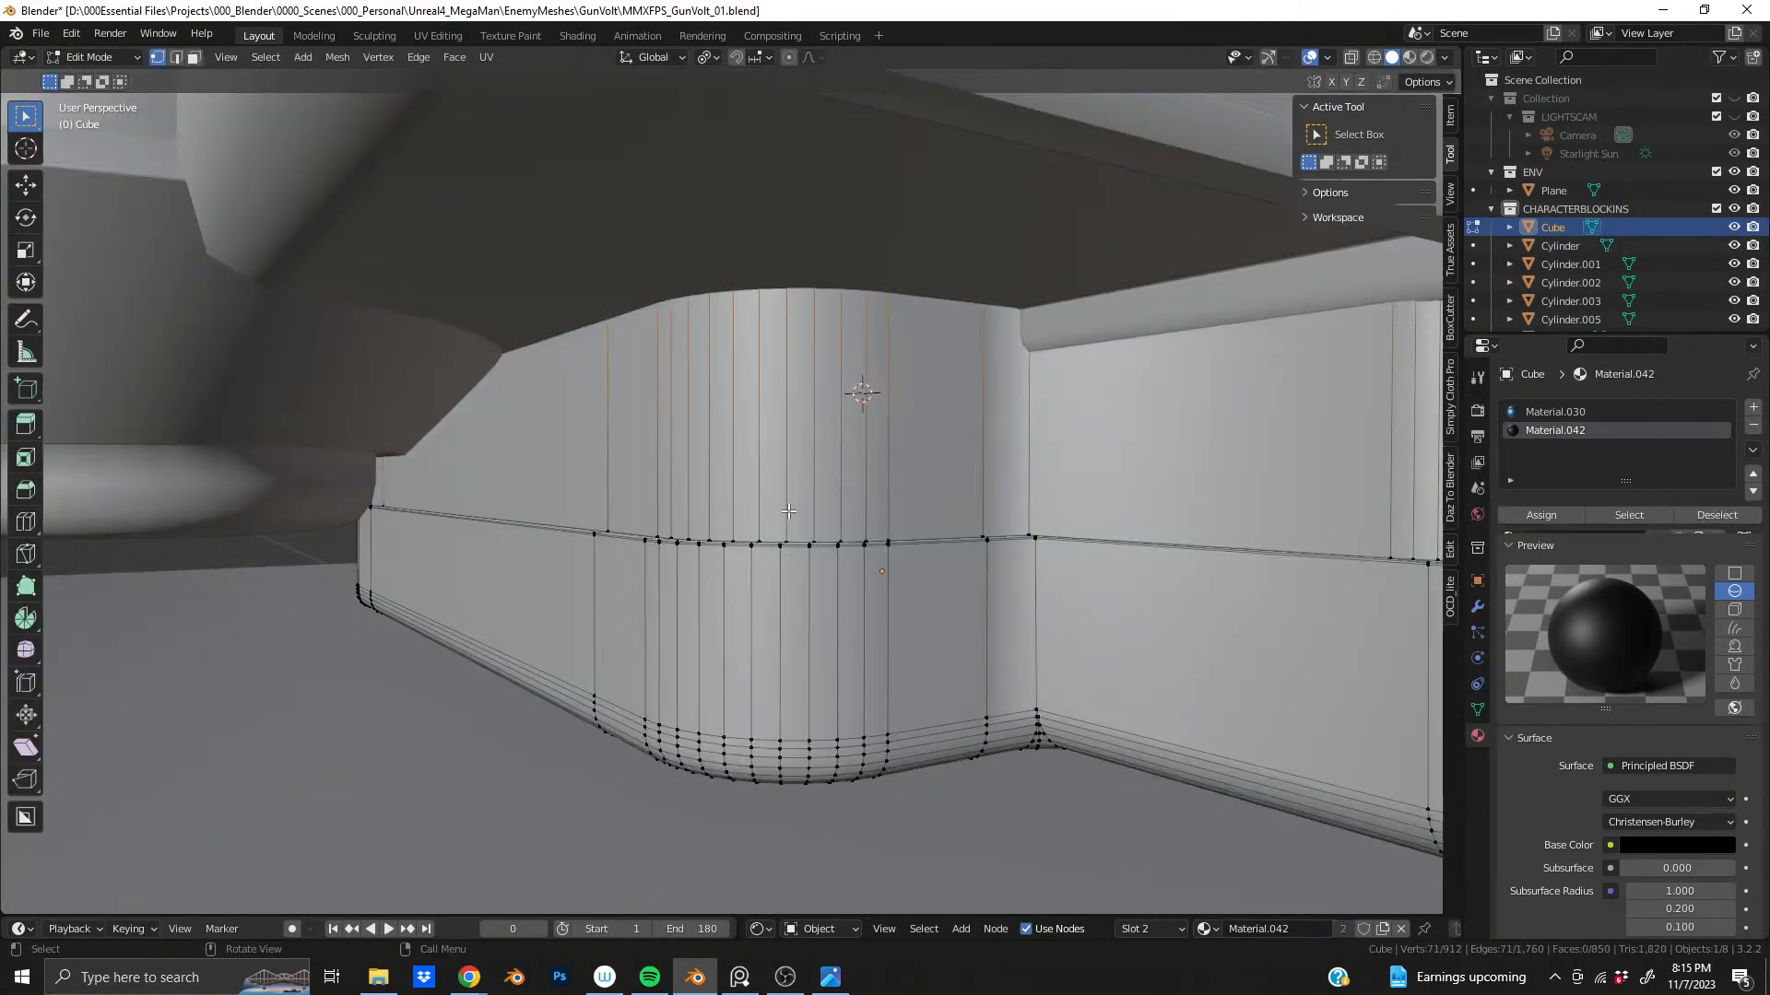
key(ctrl+r)
drag(789, 458, 792, 586)
key(Tab)
middle_drag(802, 582, 766, 567)
scroll(785, 553, up, 8)
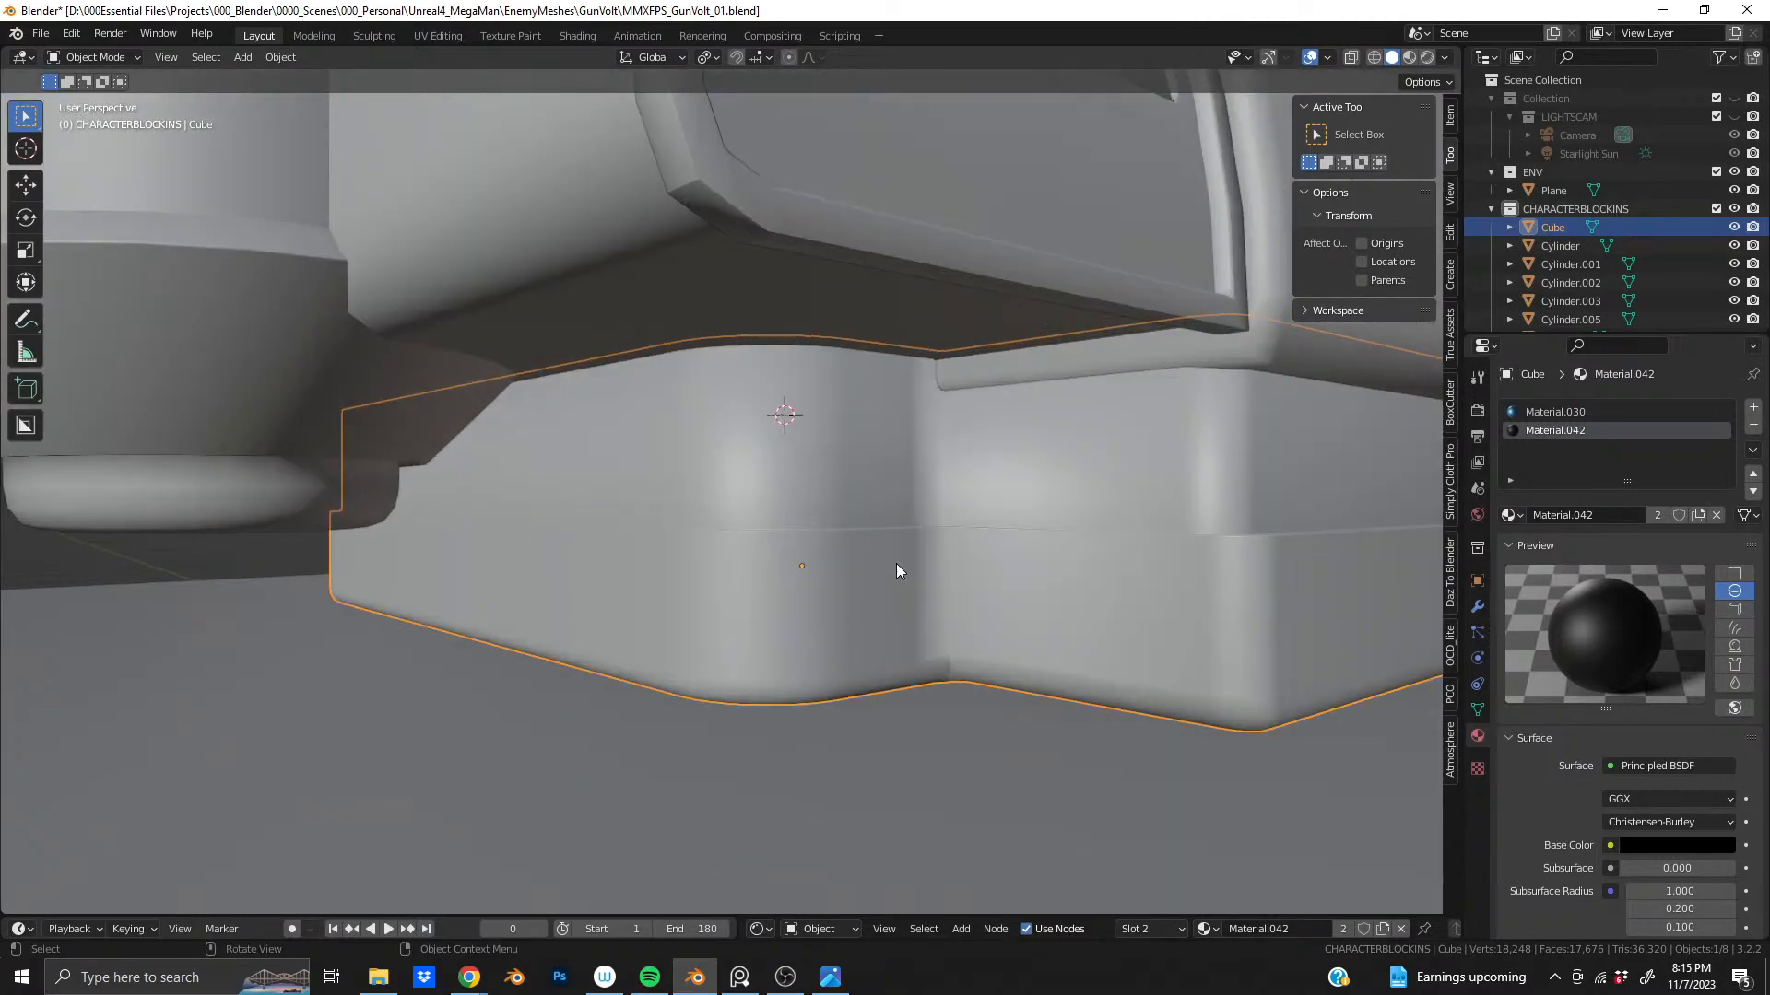
- Undo the second loop cut, and compare the base with and without the first loop by undoing and redoing it
key(Tab)
key(ctrl+z)
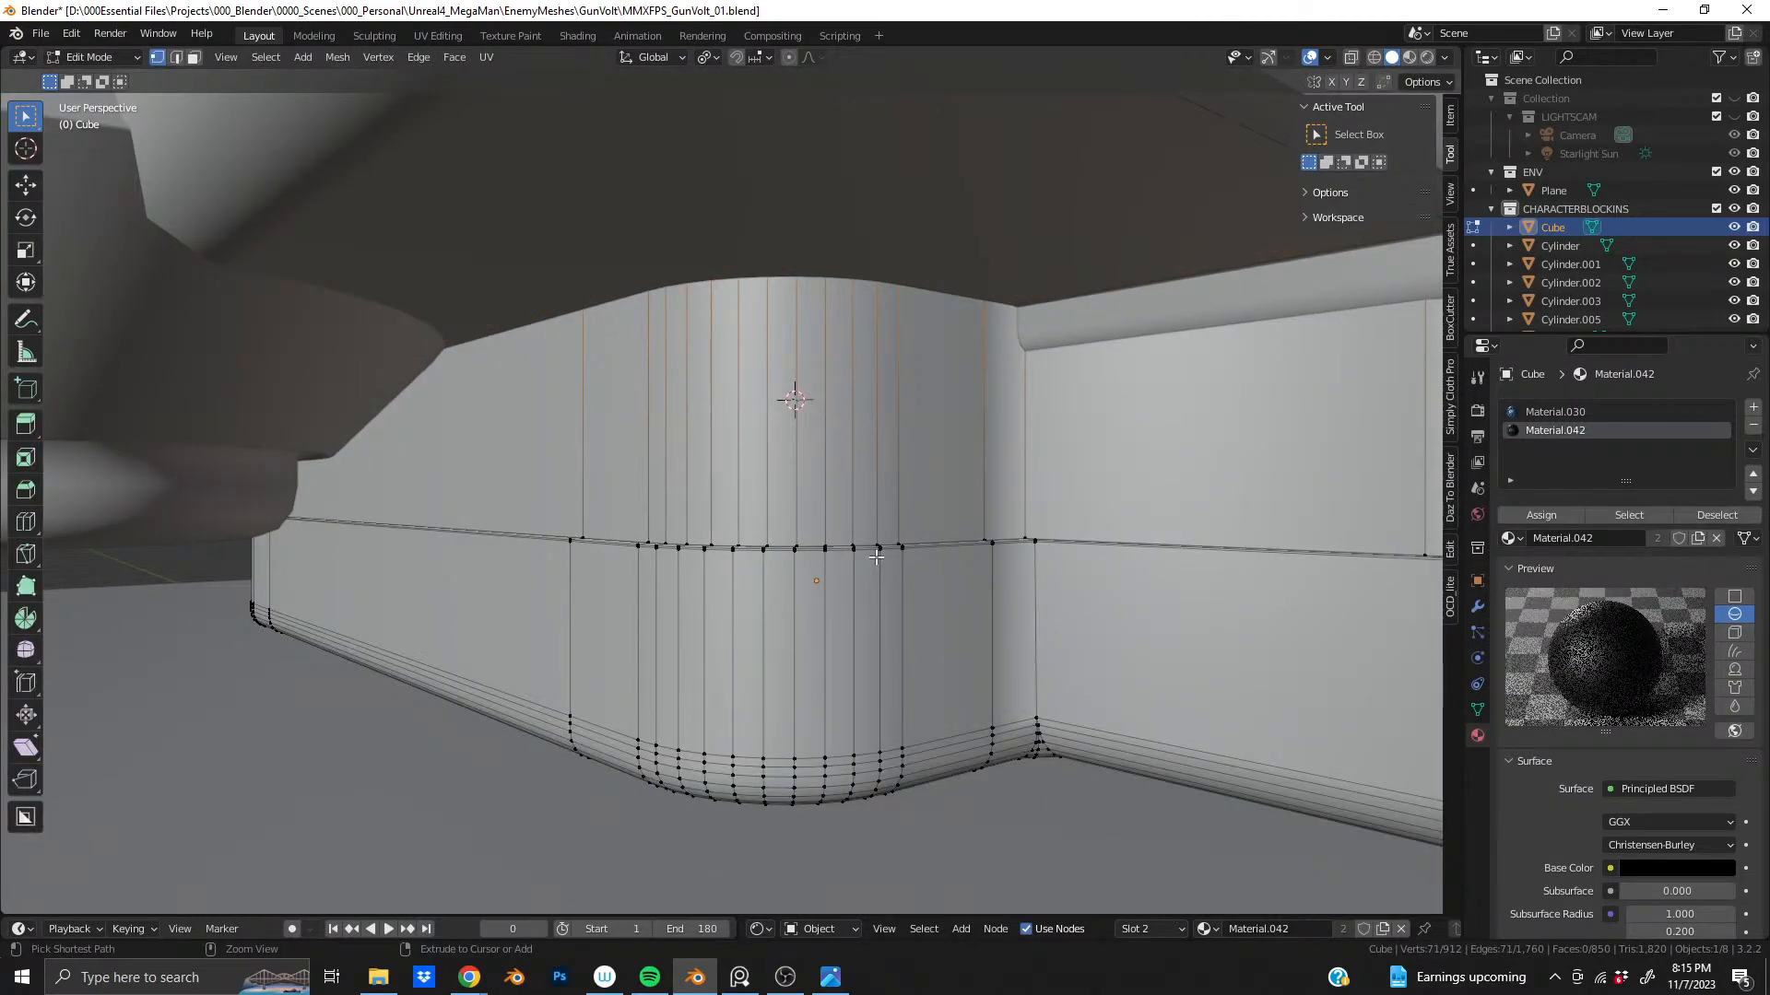
key(ctrl+z)
key(ctrl+shift+z)
key(ctrl+z)
middle_drag(862, 567, 630, 443)
key(ctrl+shift+z)
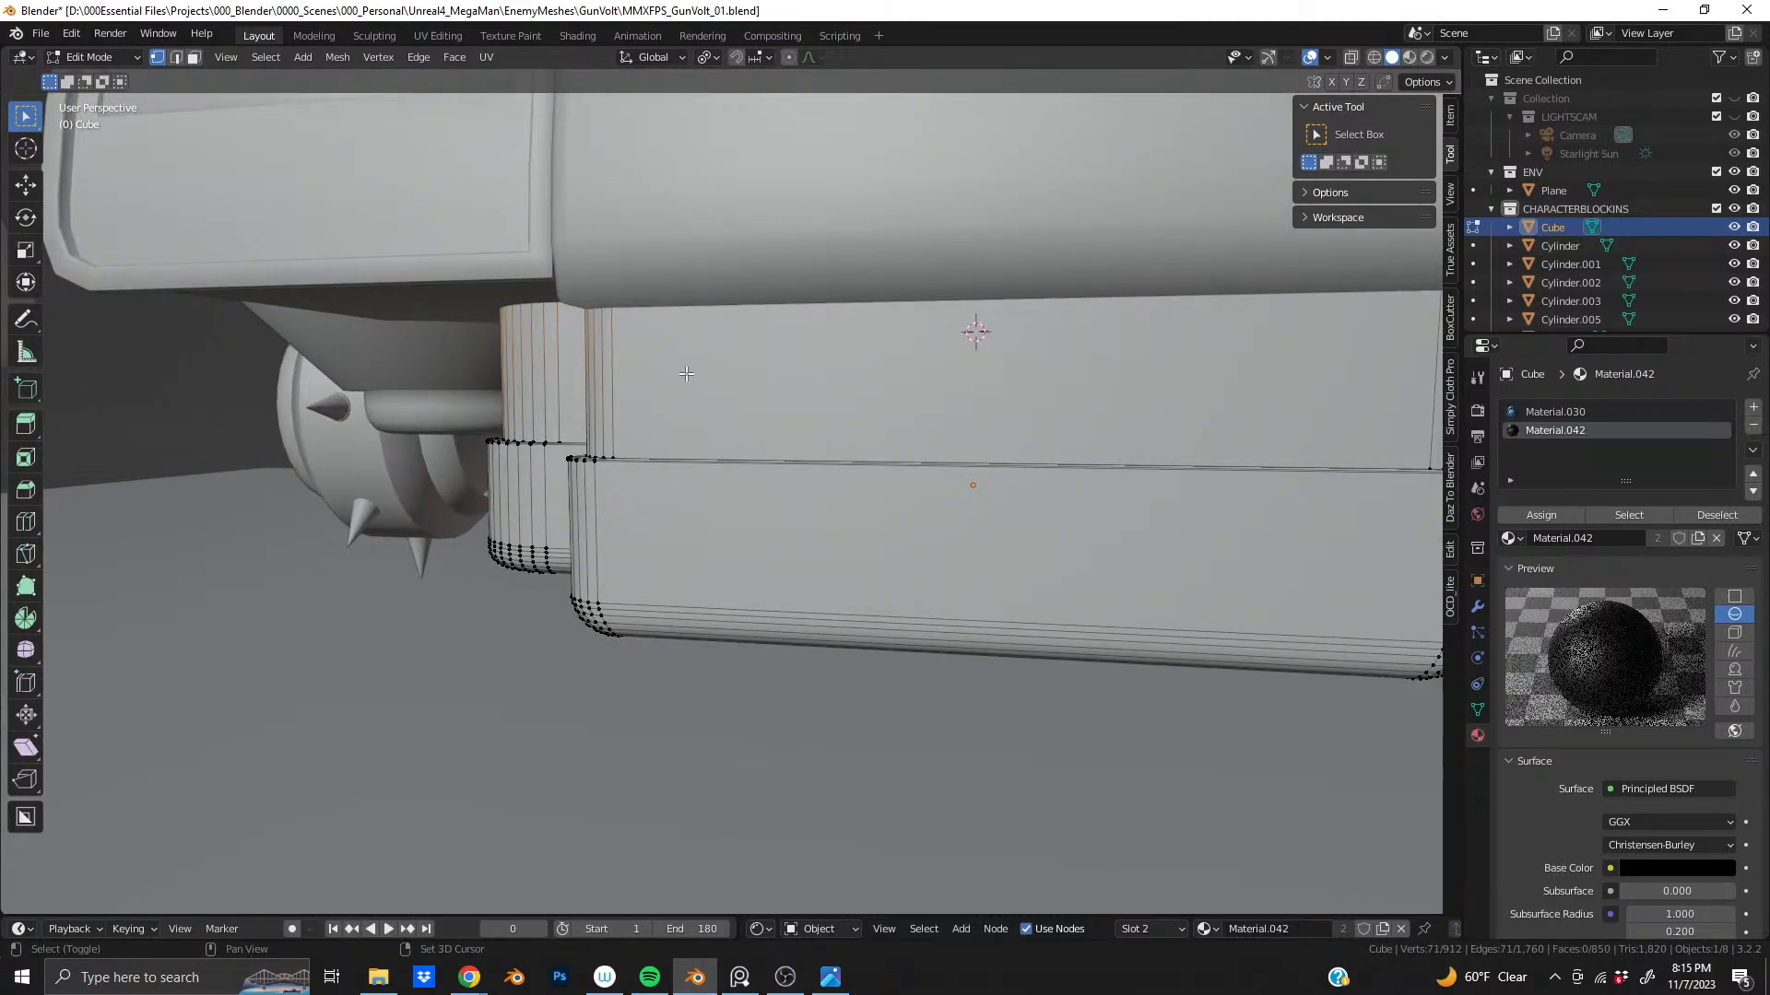
- From the side view with X-ray on, select all vertices at one end of the base and move them about -0.103 m along global Y
middle_drag(686, 374, 839, 511)
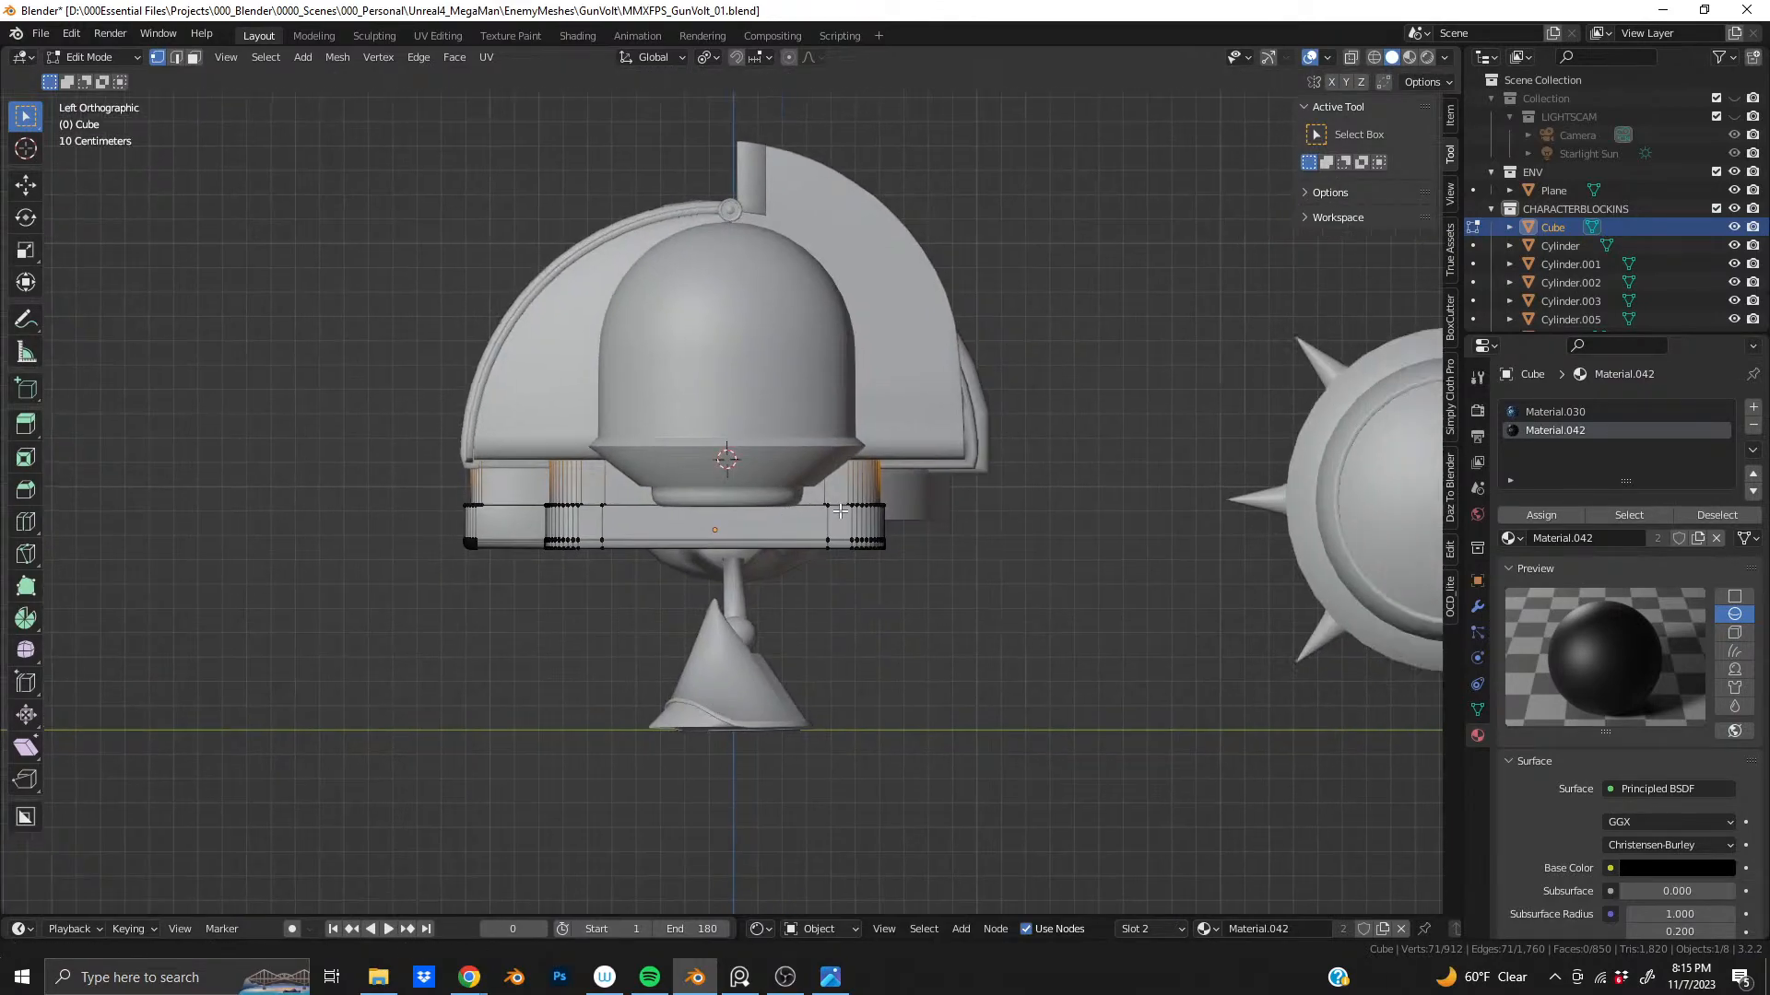
scroll(839, 510, up, 3)
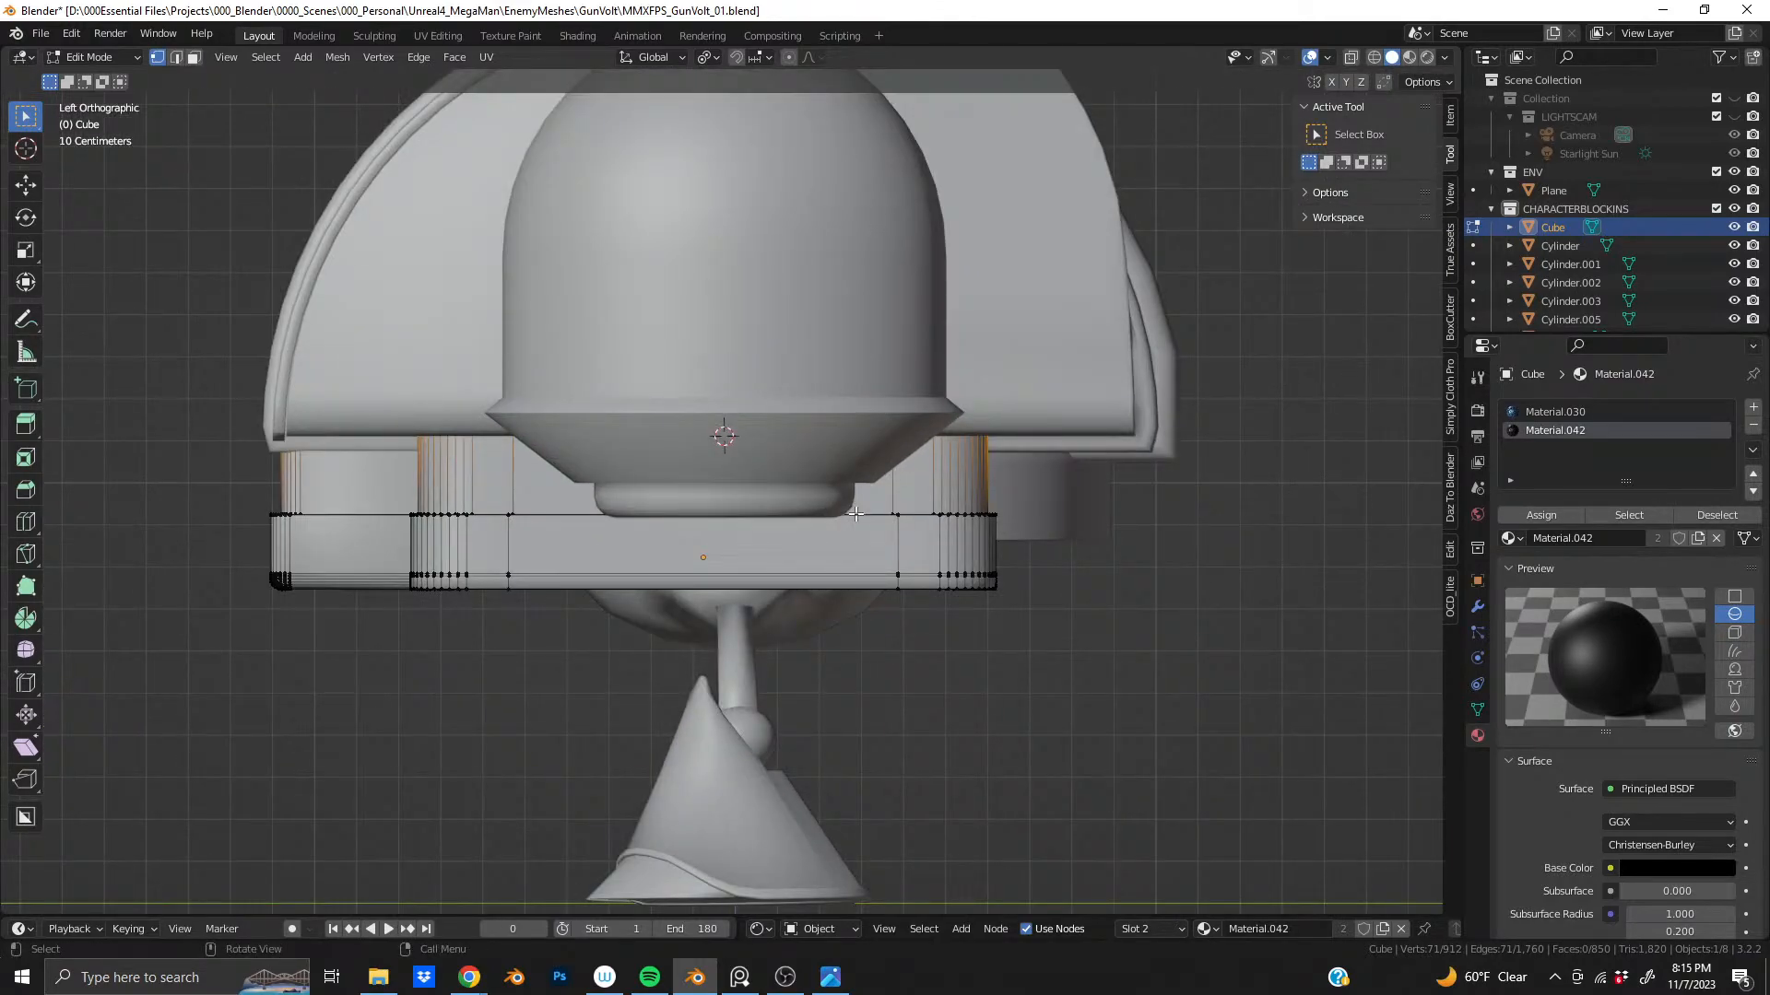
click(1352, 58)
drag(887, 269, 1146, 682)
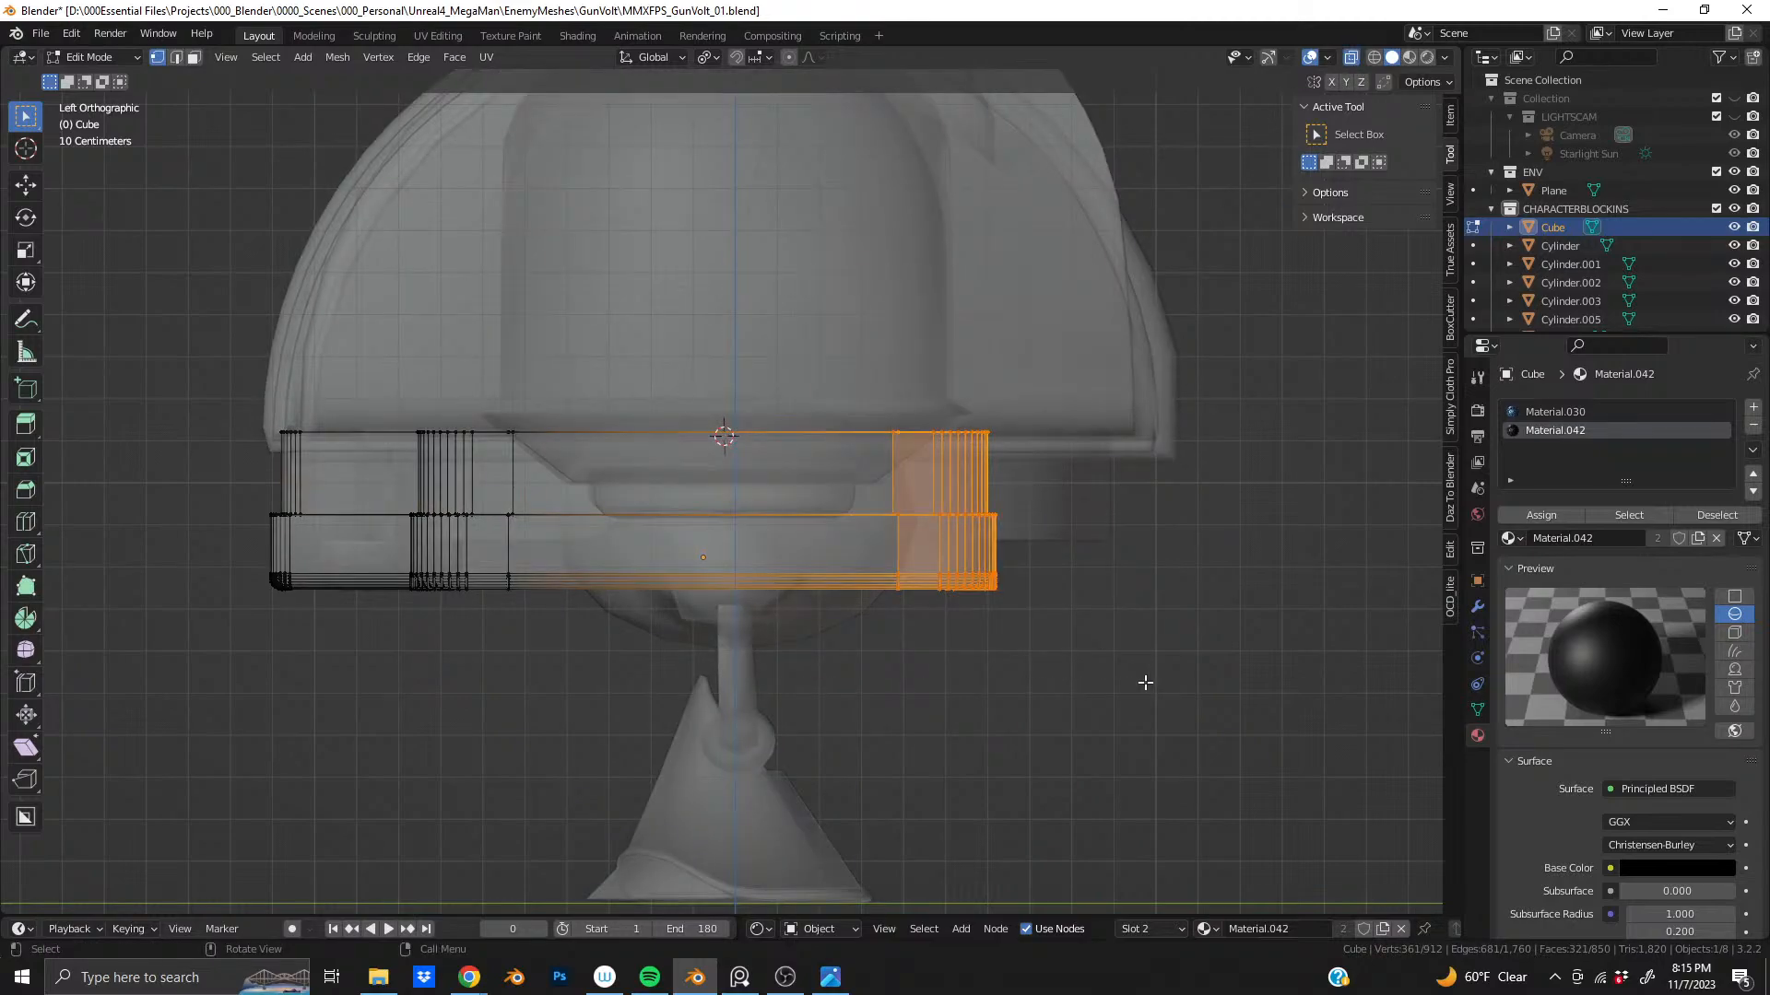
key(g)
key(y)
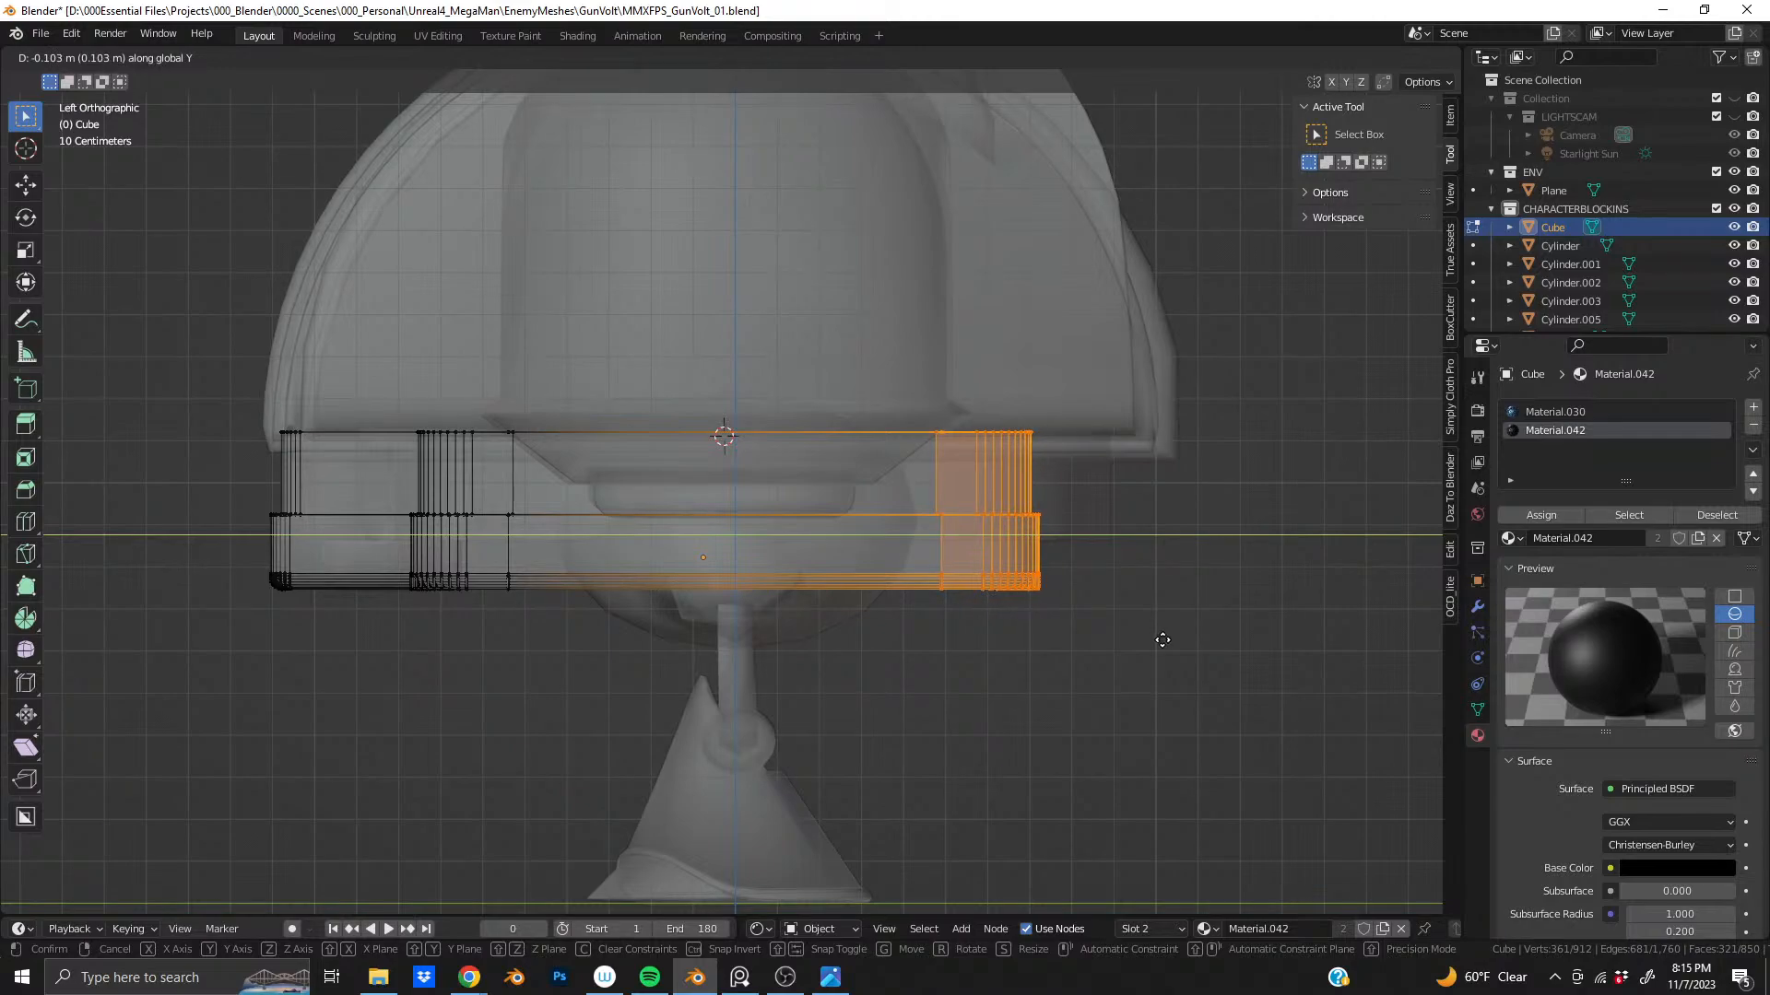
click(1163, 640)
- Return to Object Mode with X-ray off and examine the shading on the base's underside and inner corners
key(Tab)
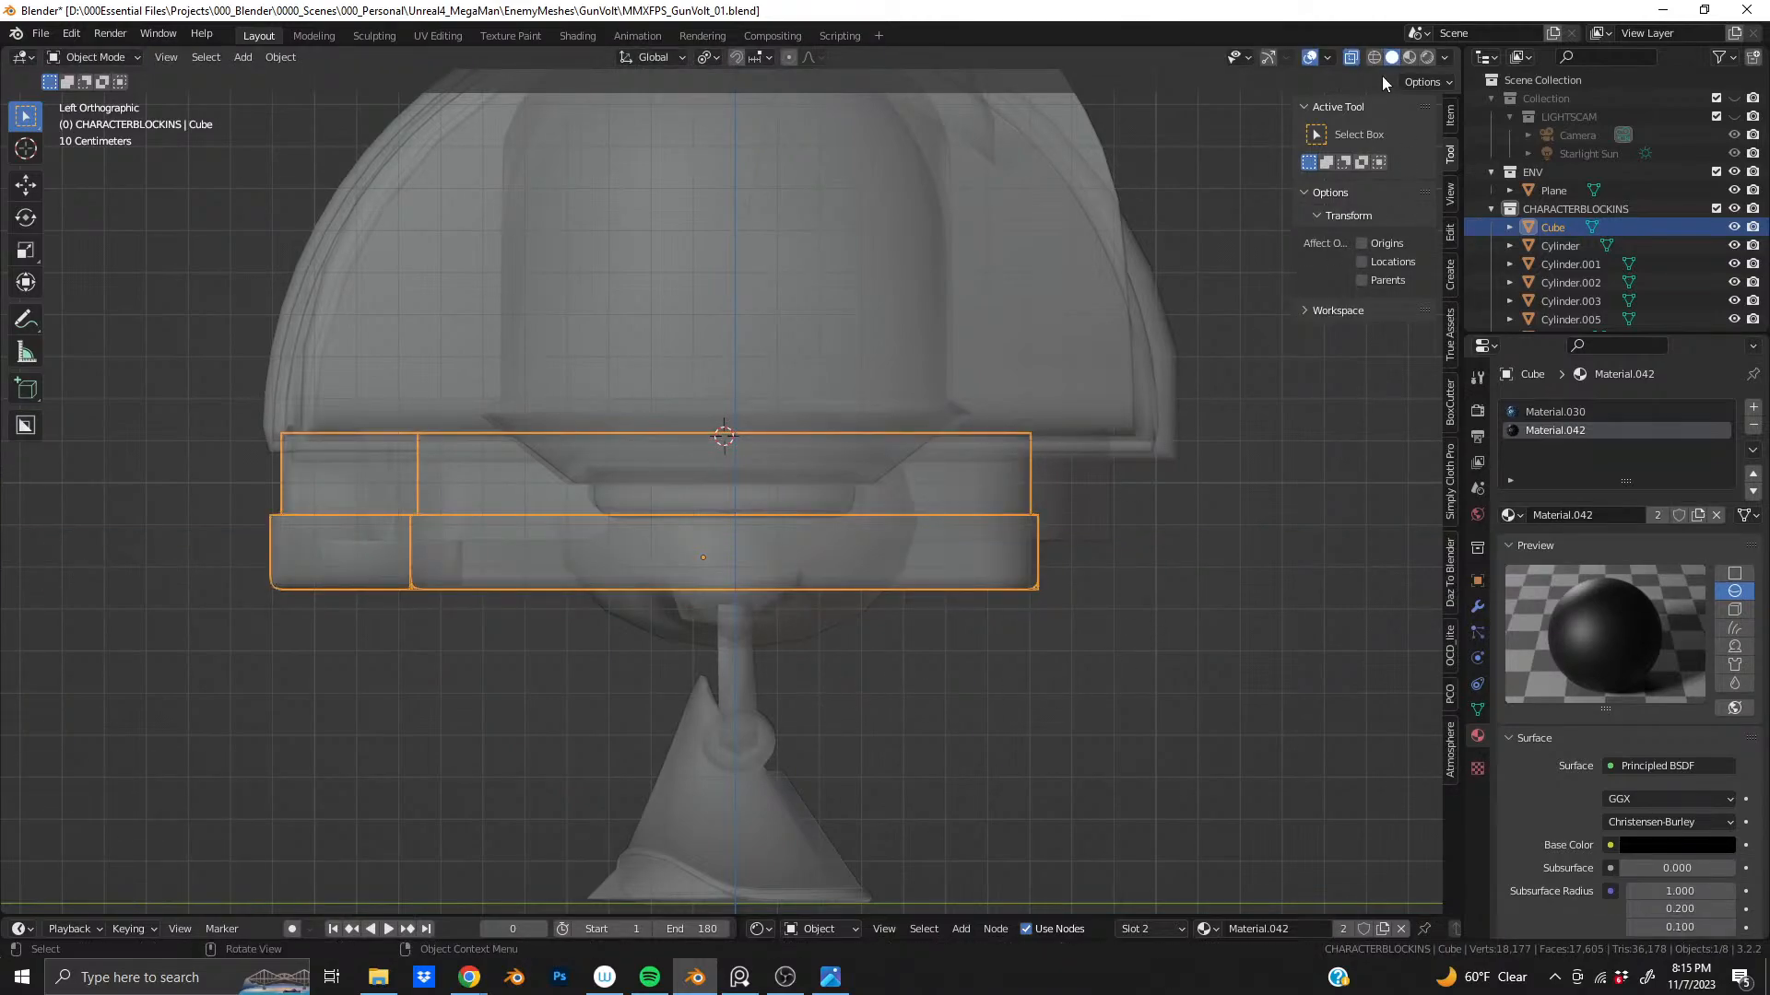
click(1352, 59)
middle_drag(999, 466, 1067, 572)
scroll(397, 483, down, 2)
scroll(594, 553, down, 3)
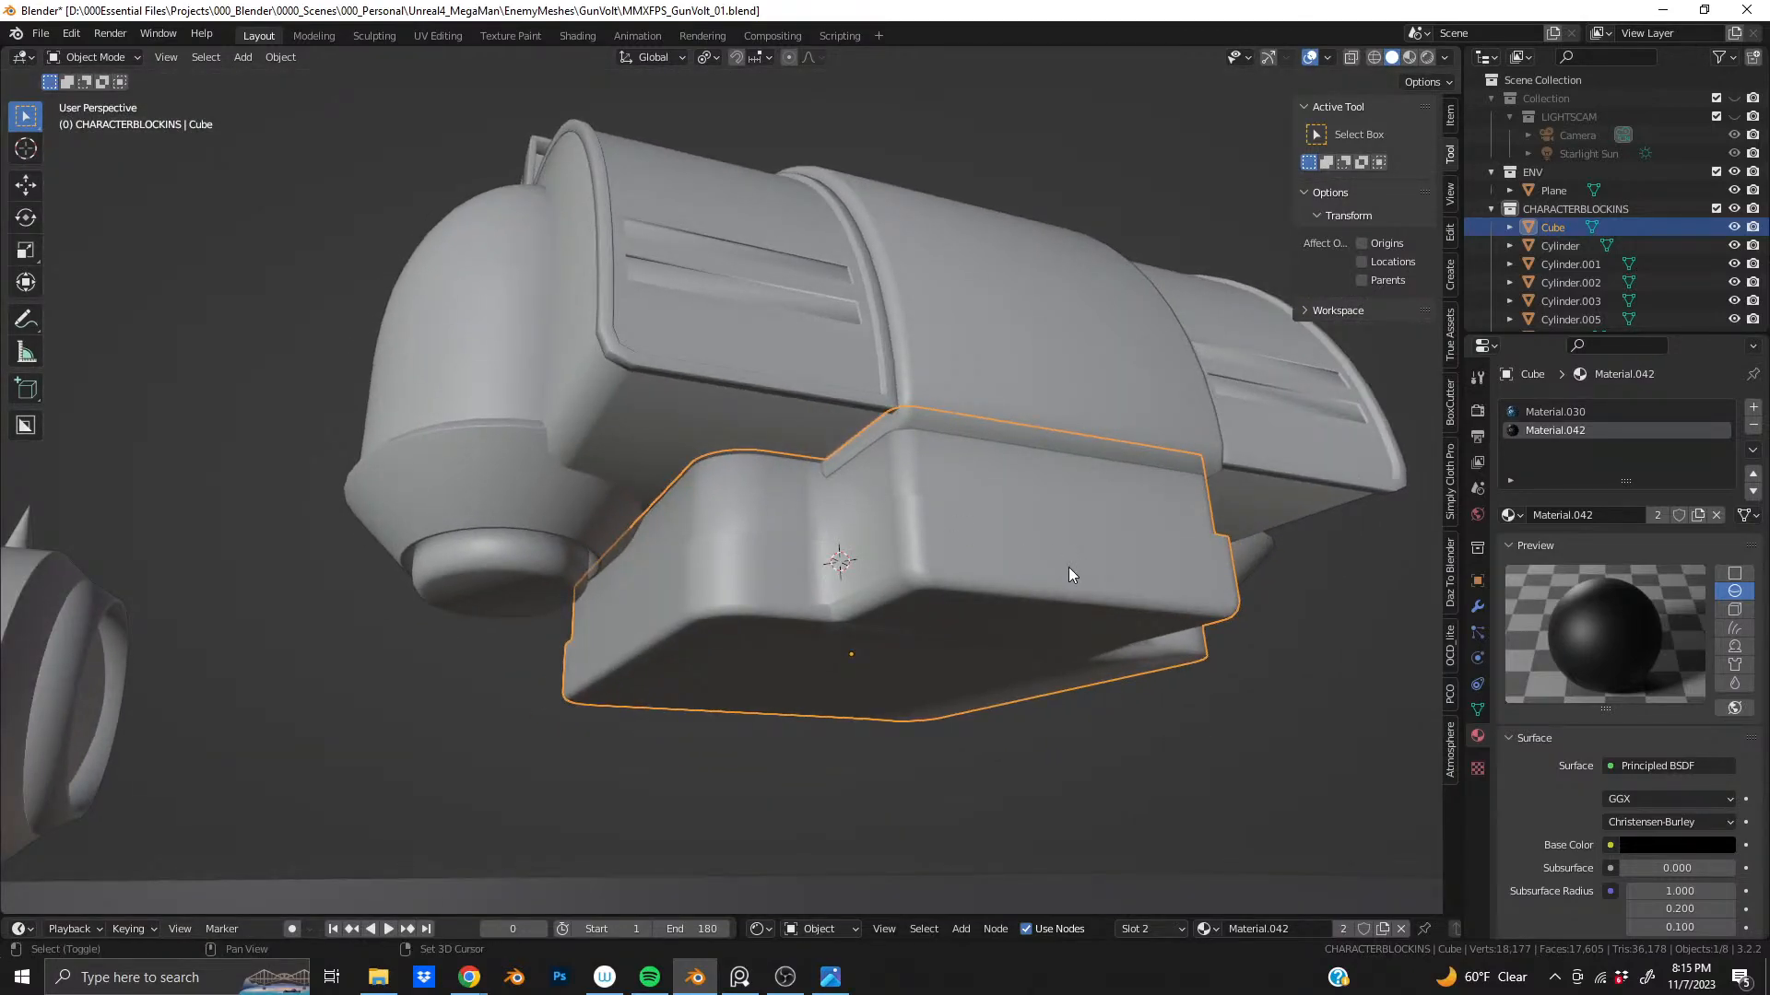
scroll(798, 427, up, 5)
scroll(751, 534, down, 5)
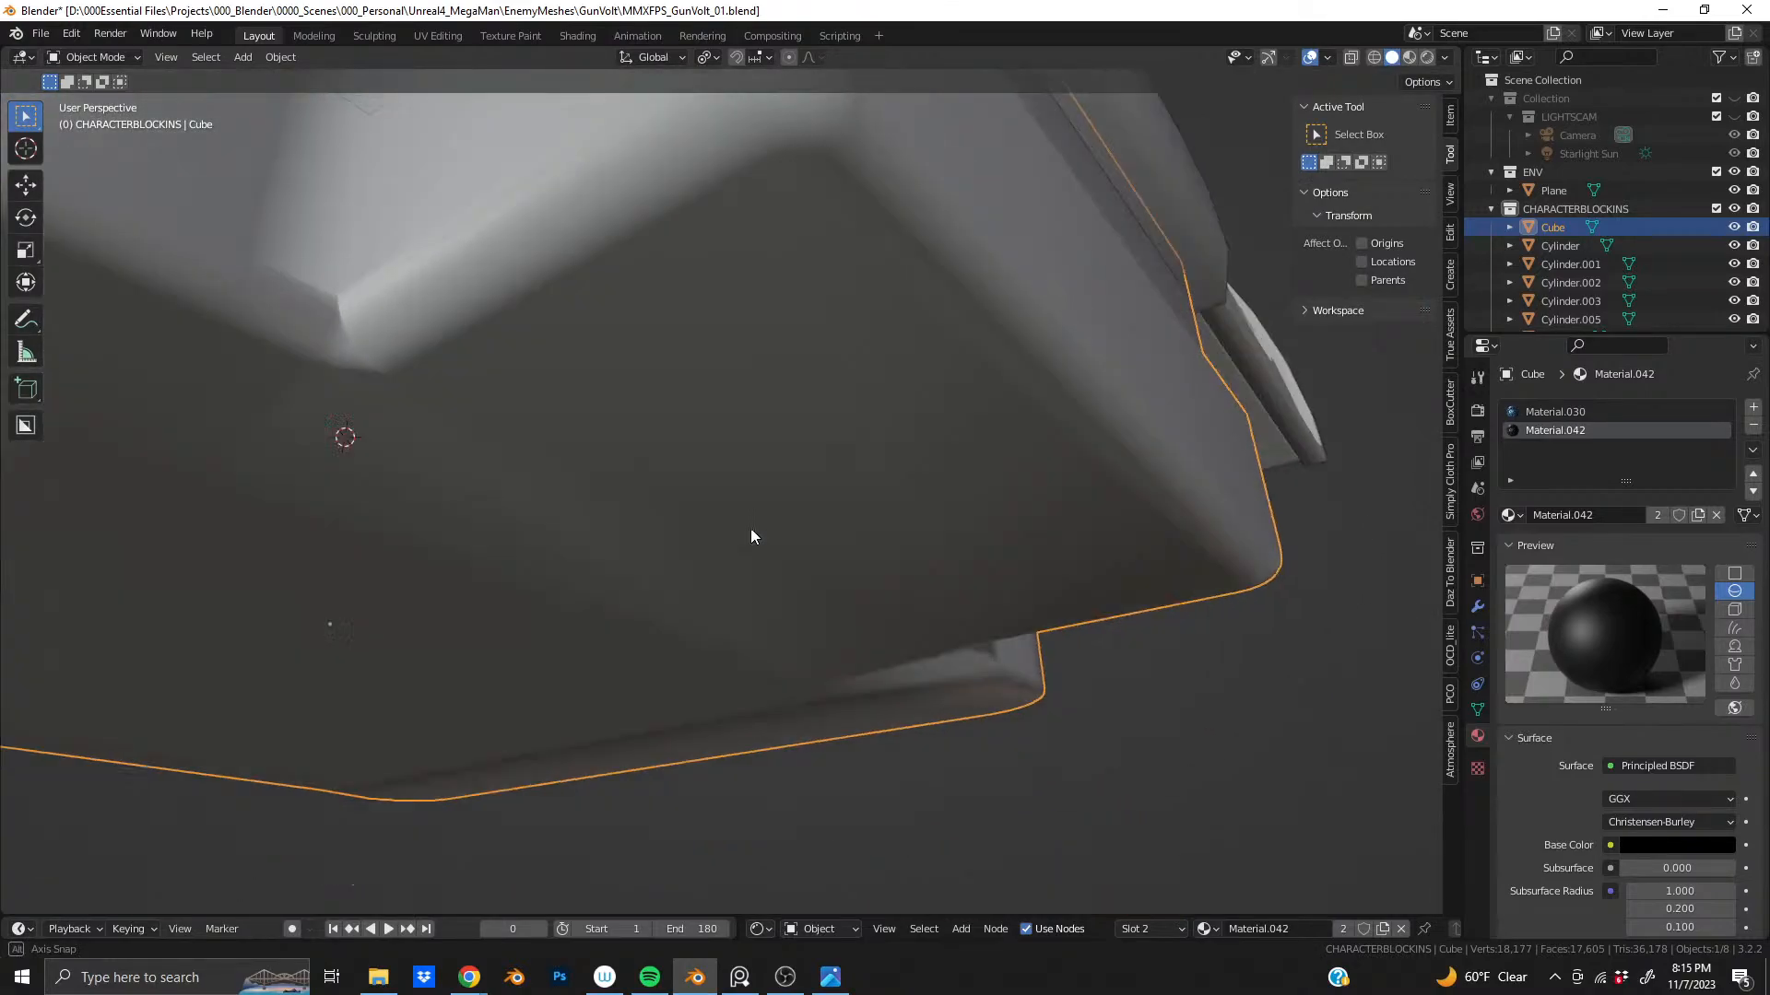
- Select the whole base mesh in Edit Mode and symmetrize it from -X to +X
key(Tab)
scroll(656, 517, down, 5)
middle_drag(636, 651, 834, 461)
key(a)
scroll(819, 500, up, 3)
scroll(848, 507, up, 3)
mouse_move(861, 535)
middle_down()
mouse_move(871, 489)
mouse_move(865, 503)
middle_up()
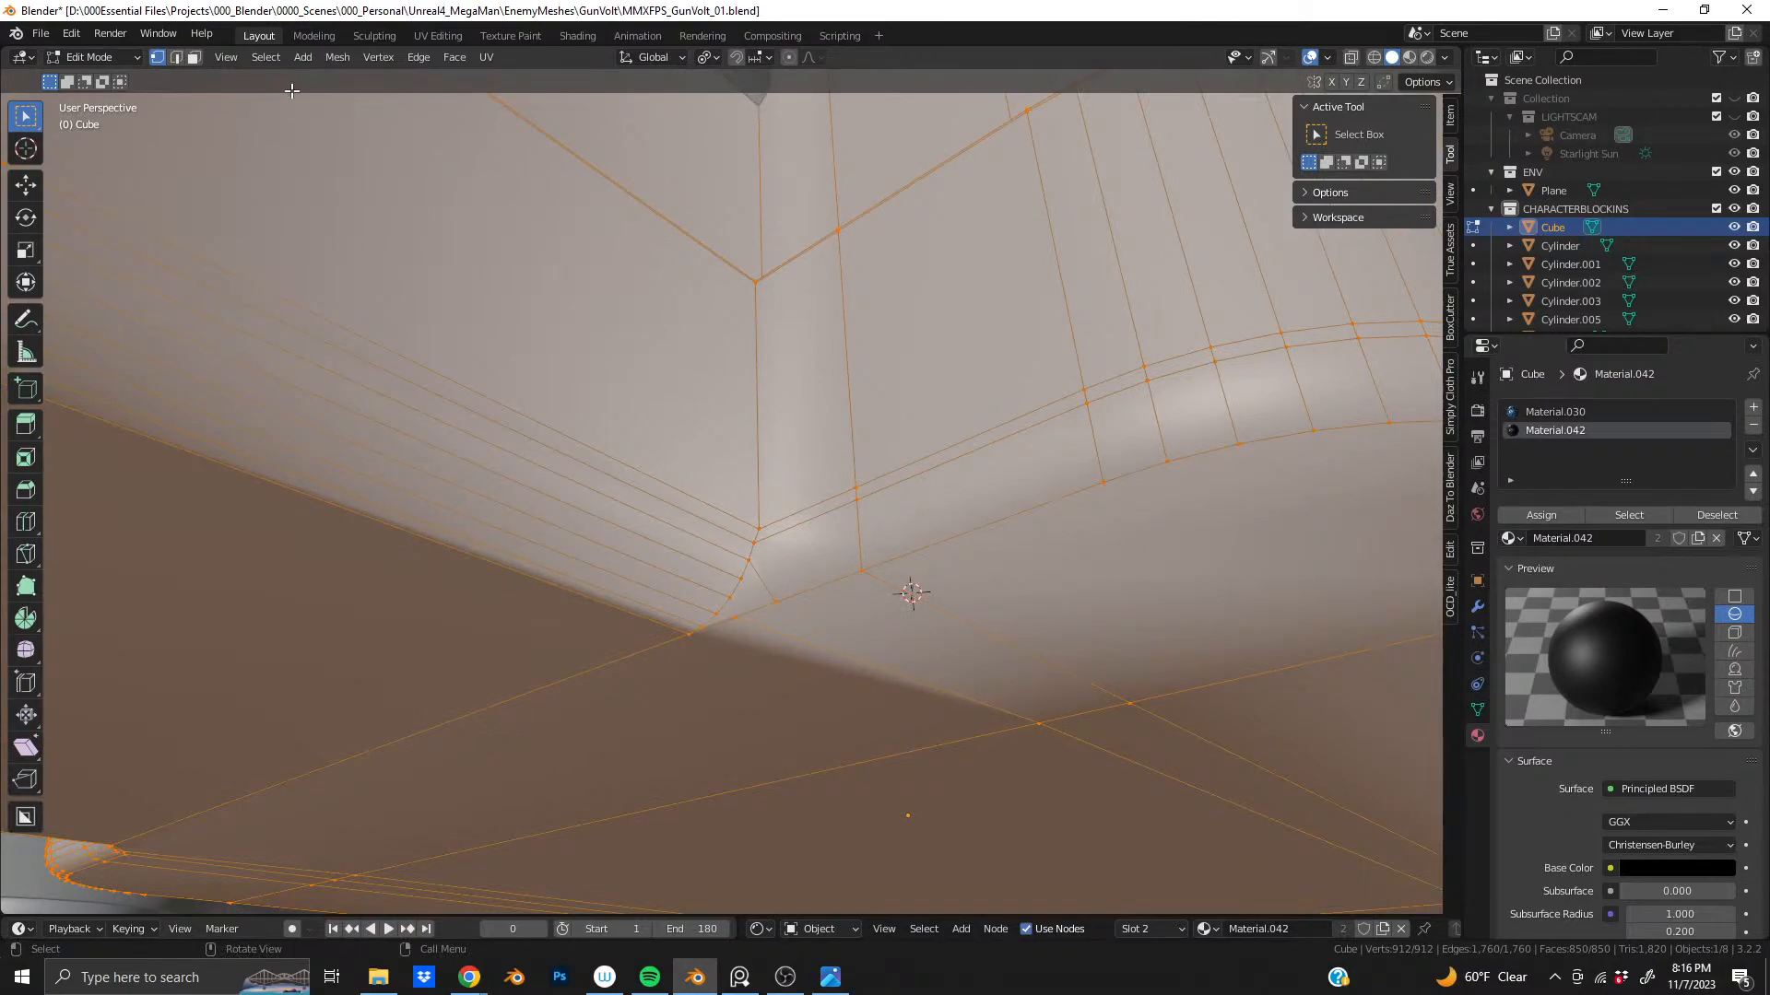
click(337, 57)
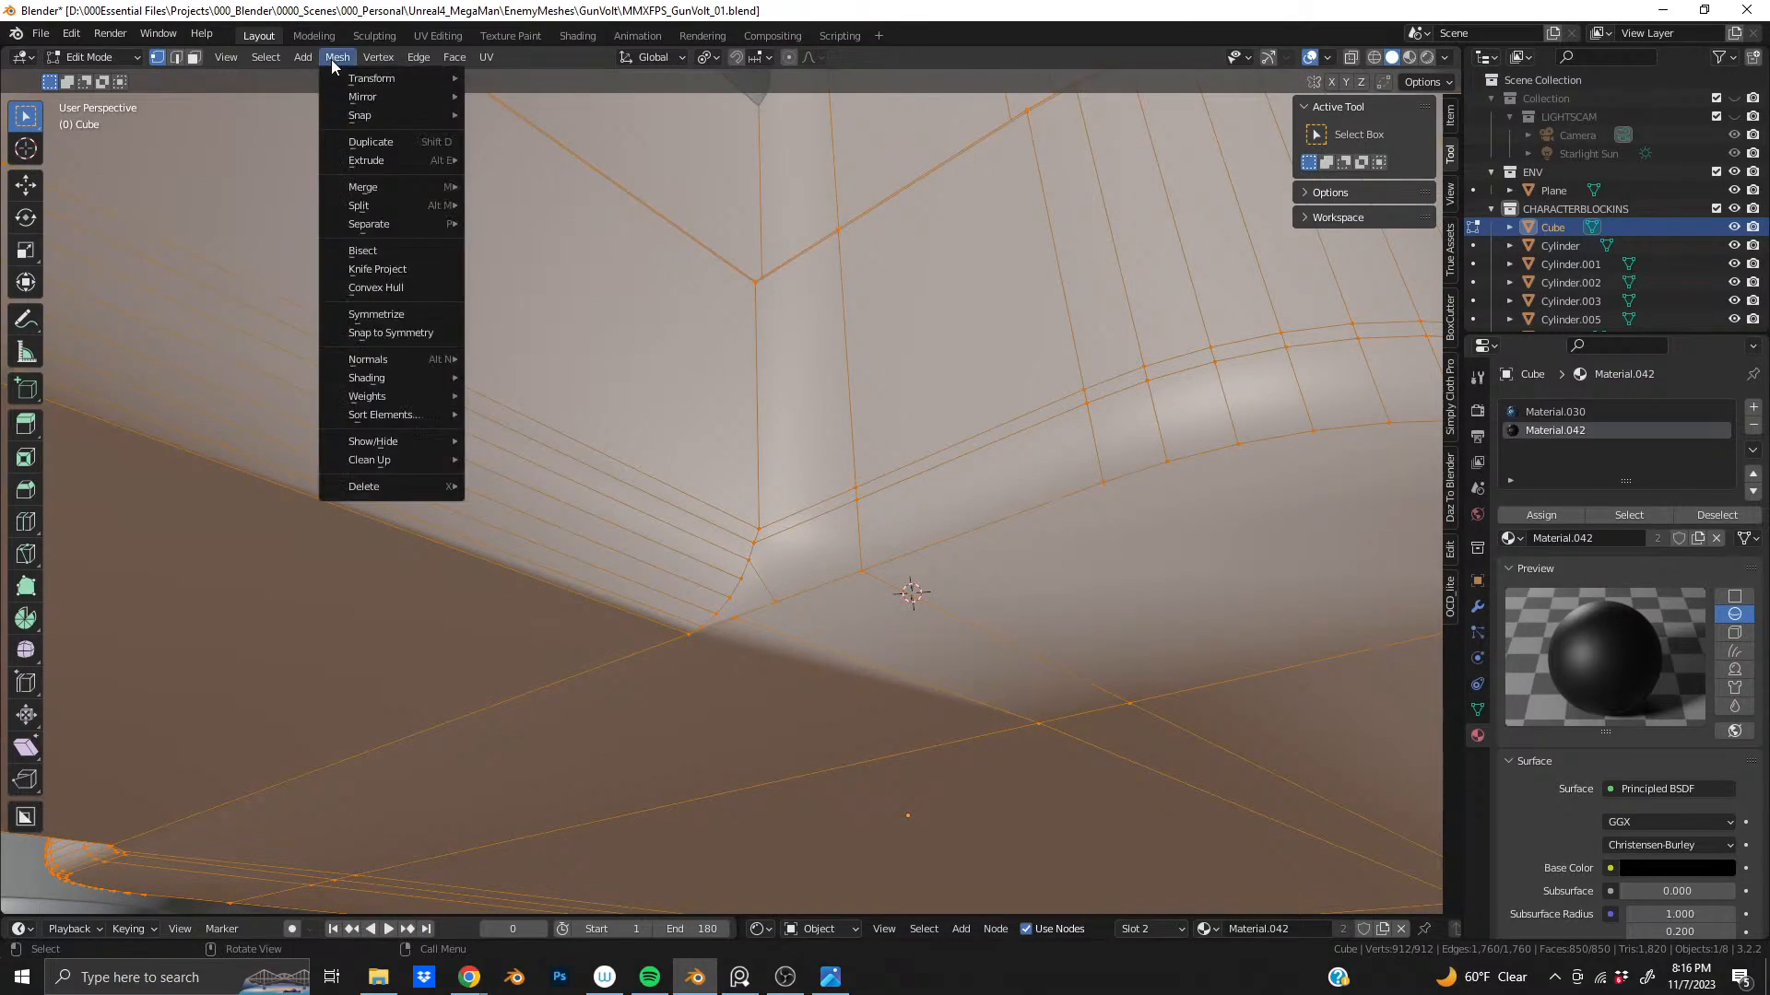
click(397, 315)
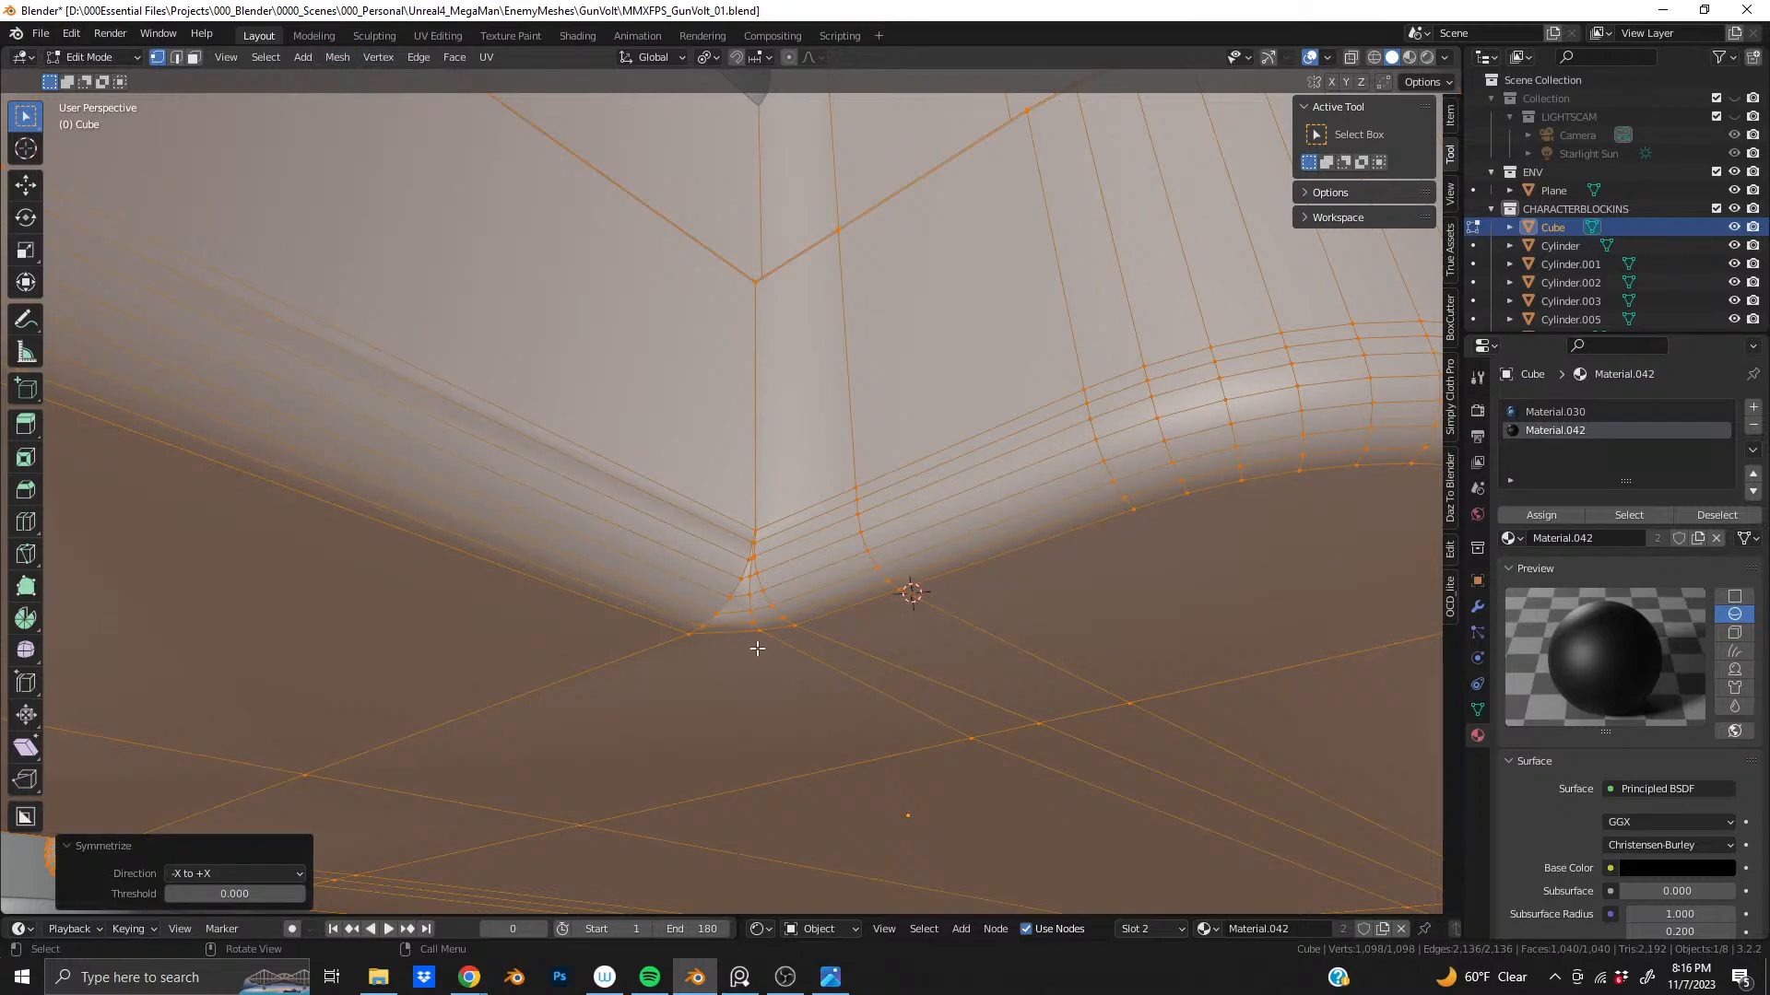
- Dissolve the vertical edge loop running through the centre of the base and save the file
scroll(757, 648, down, 8)
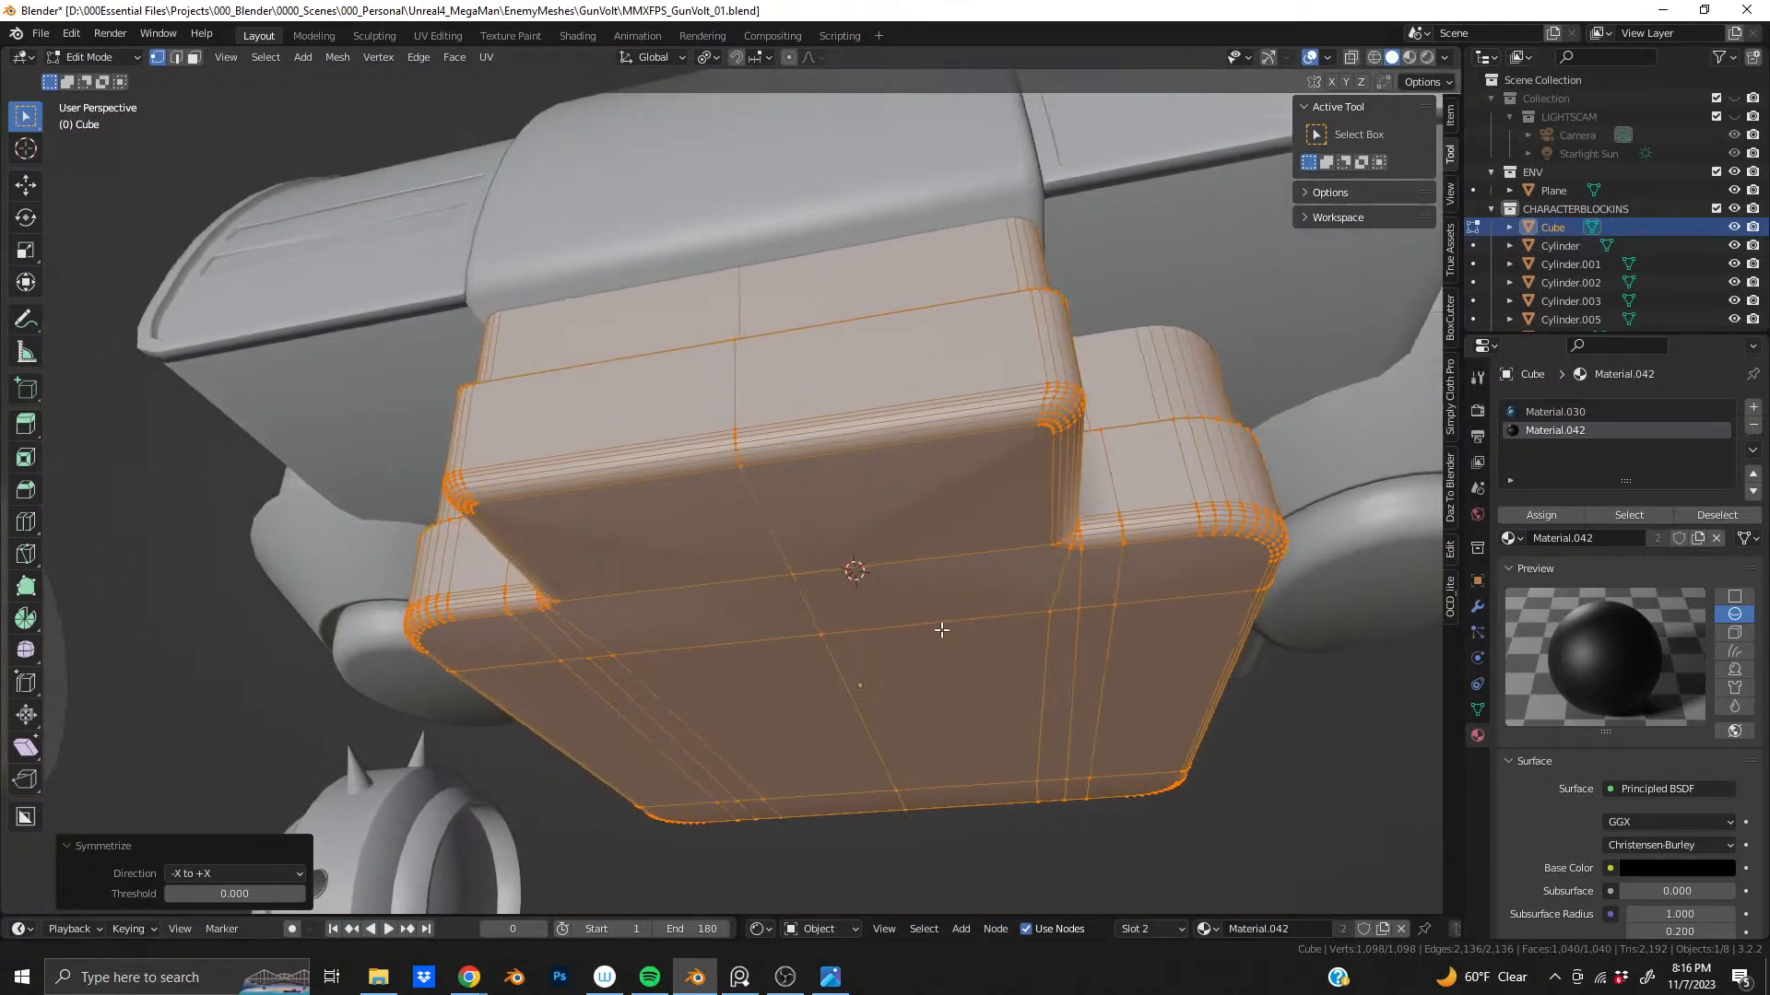
middle_drag(941, 629, 842, 664)
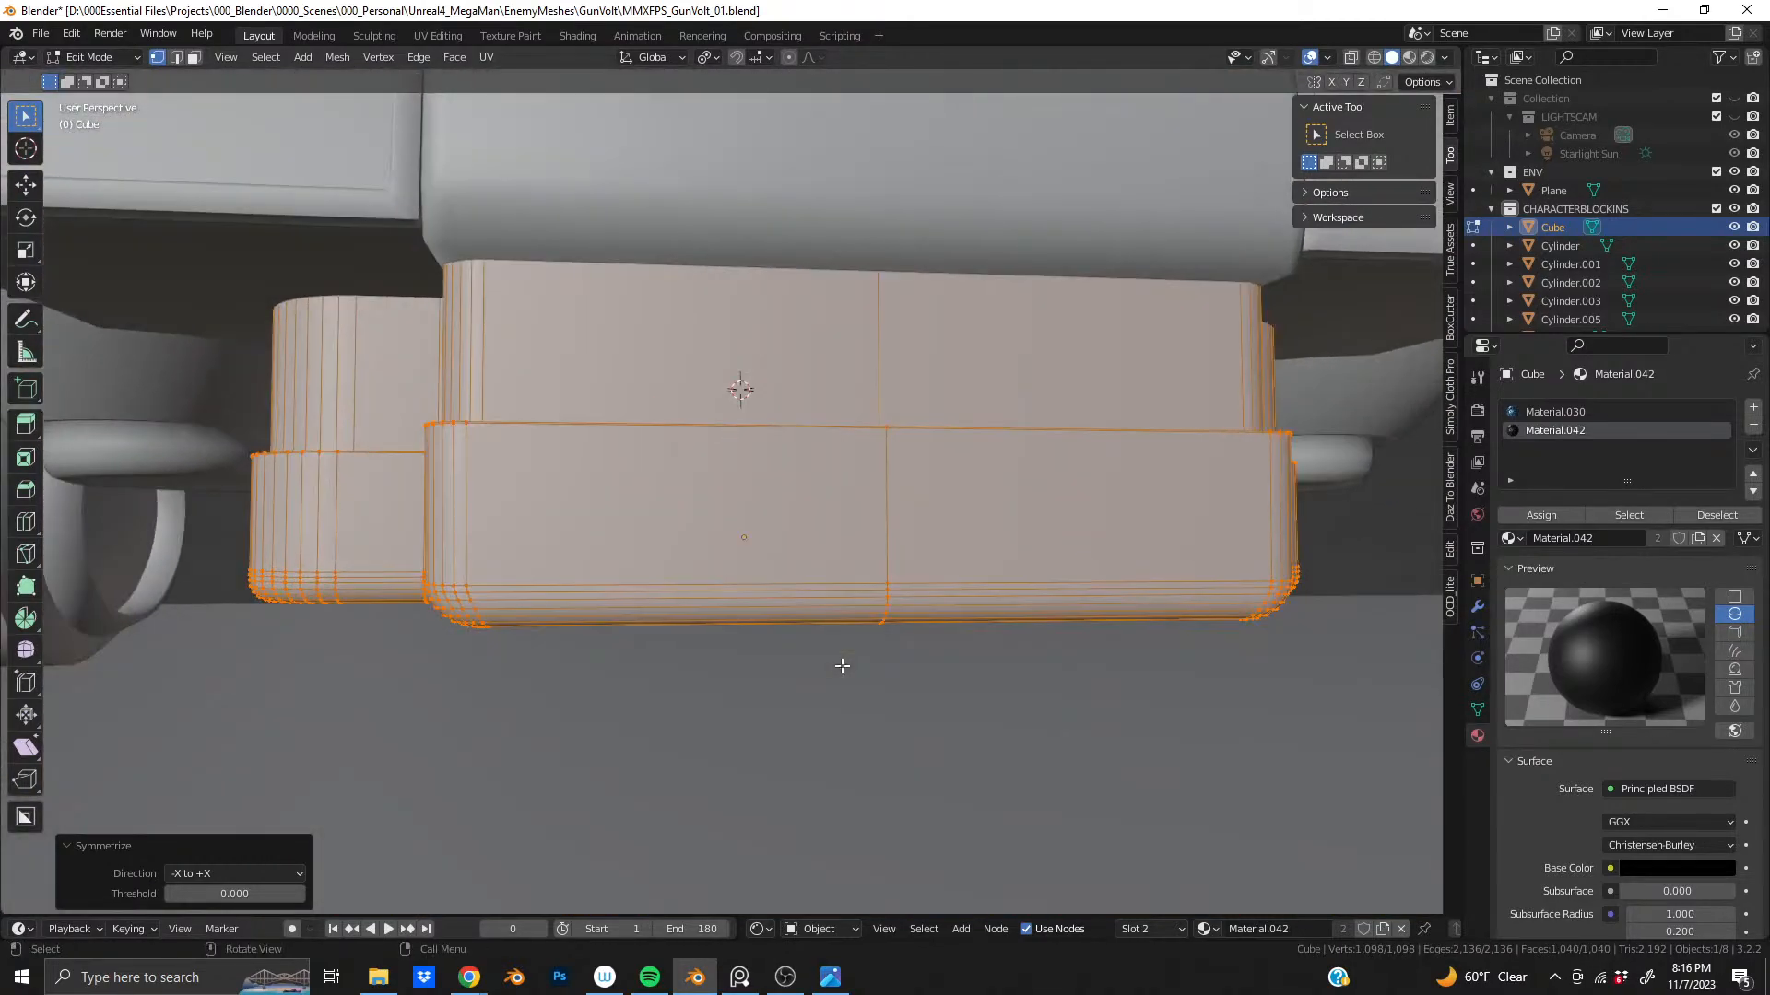
alt+click(879, 488)
key(x)
click(876, 488)
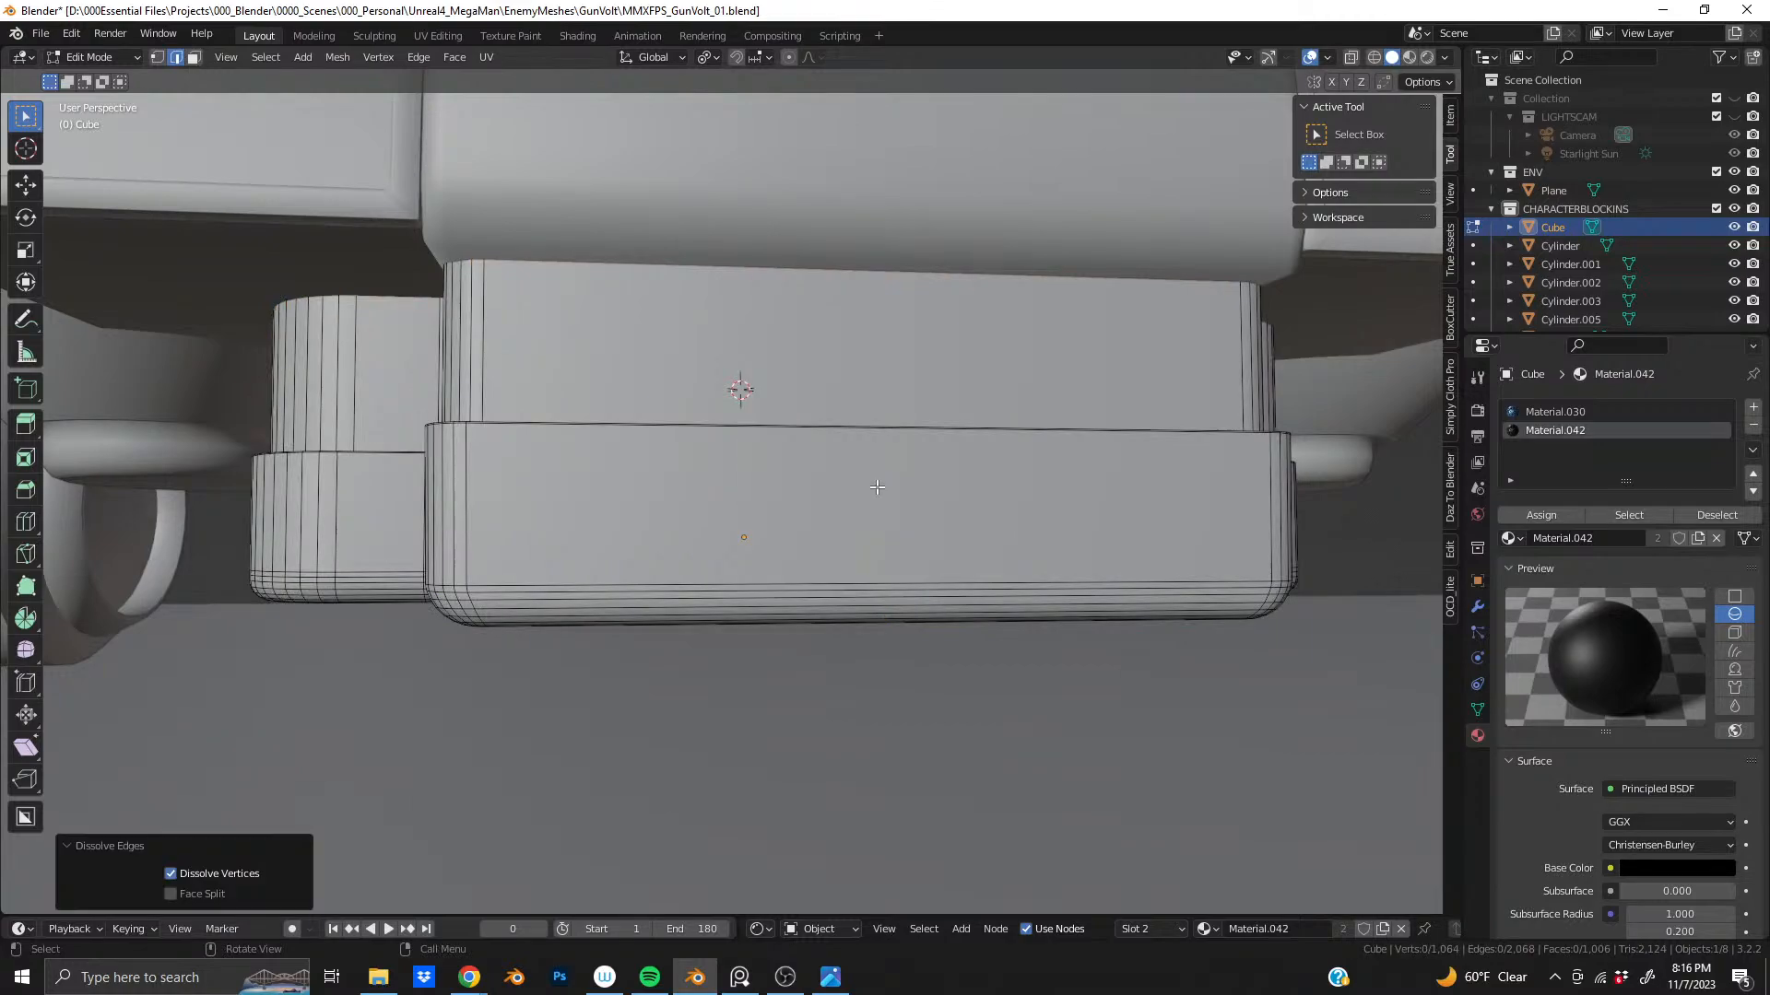
scroll(877, 487, down, 5)
middle_drag(876, 487, 767, 506)
key(ctrl+s)
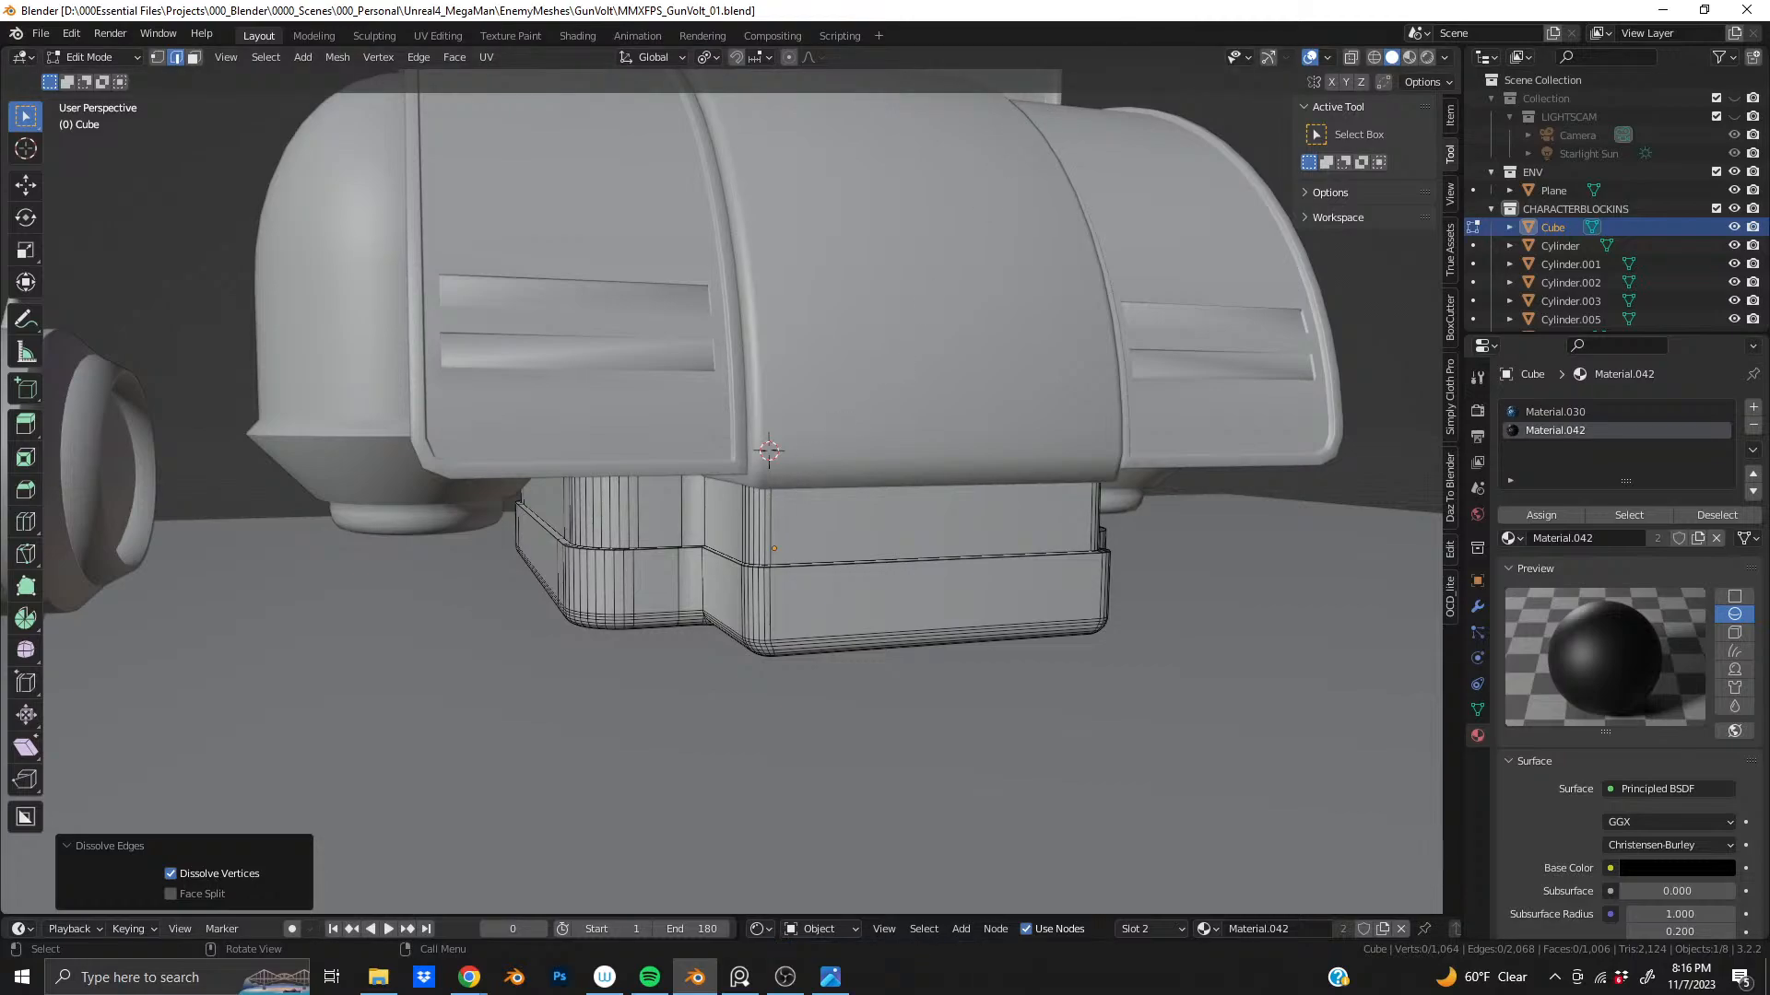
- Examine the base and torso proportions against the neighbouring legged GunVolt model
scroll(638, 498, down, 3)
middle_drag(650, 419, 516, 433)
scroll(516, 433, down, 4)
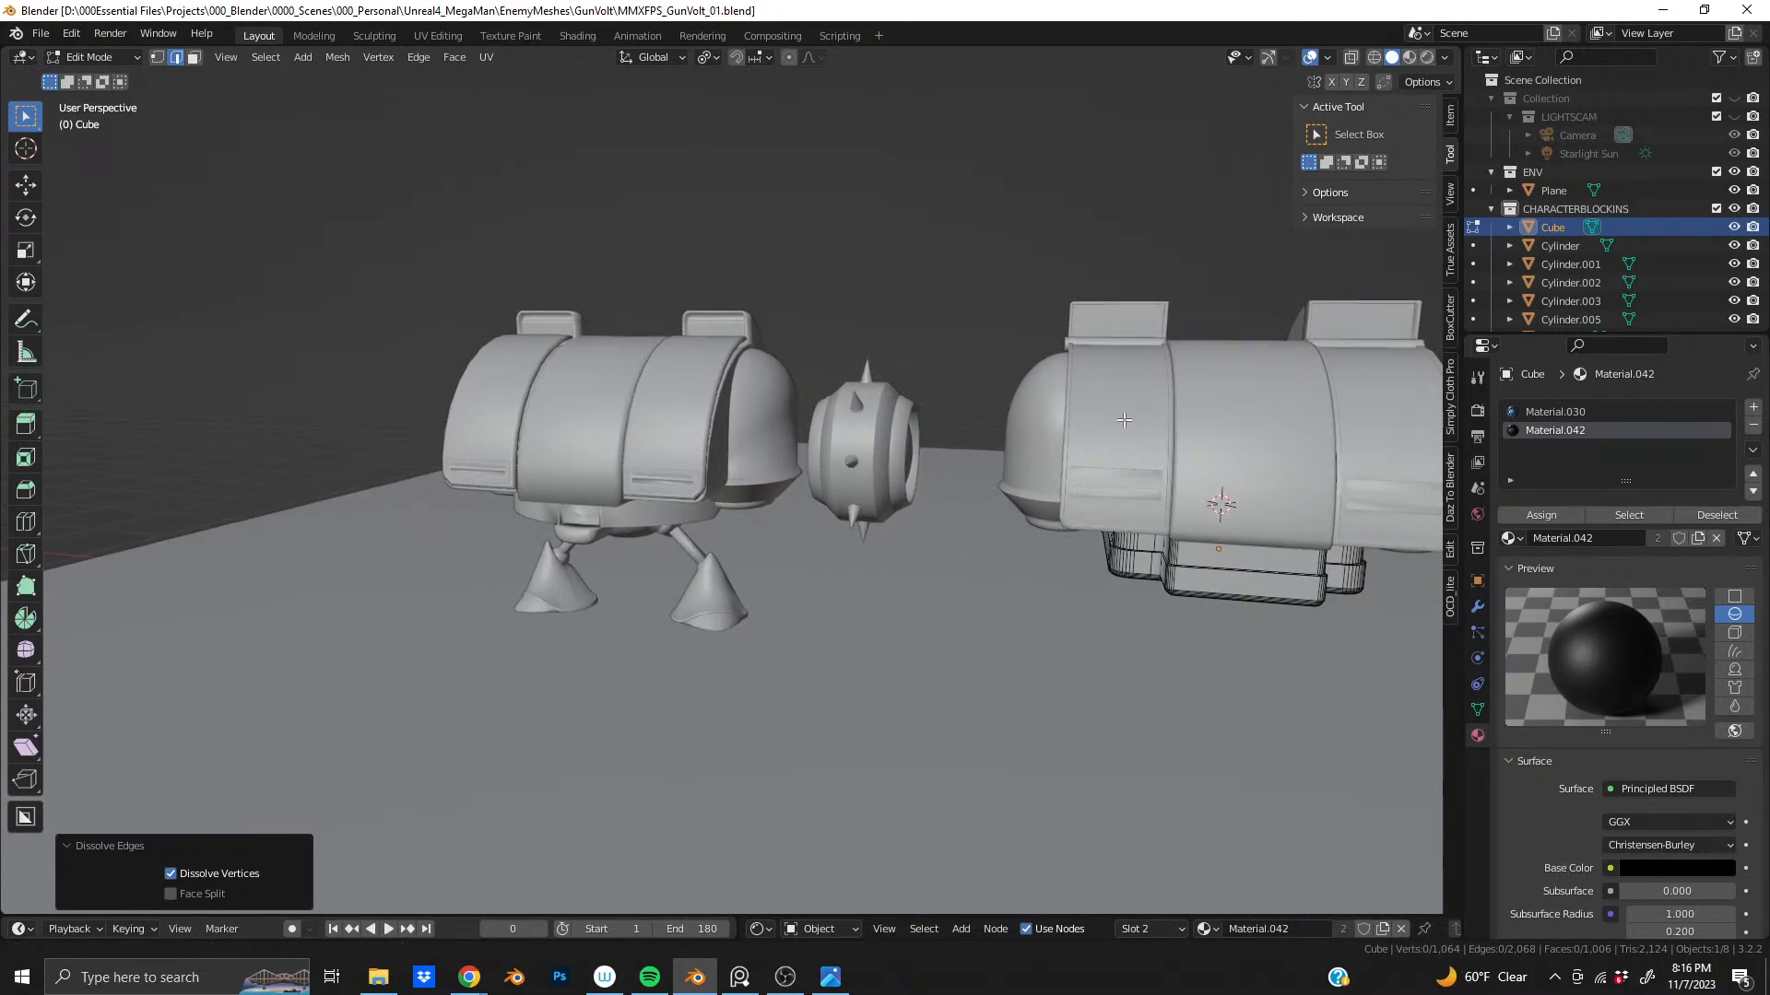
shift+middle_drag(1048, 418, 495, 391)
scroll(630, 421, up, 1)
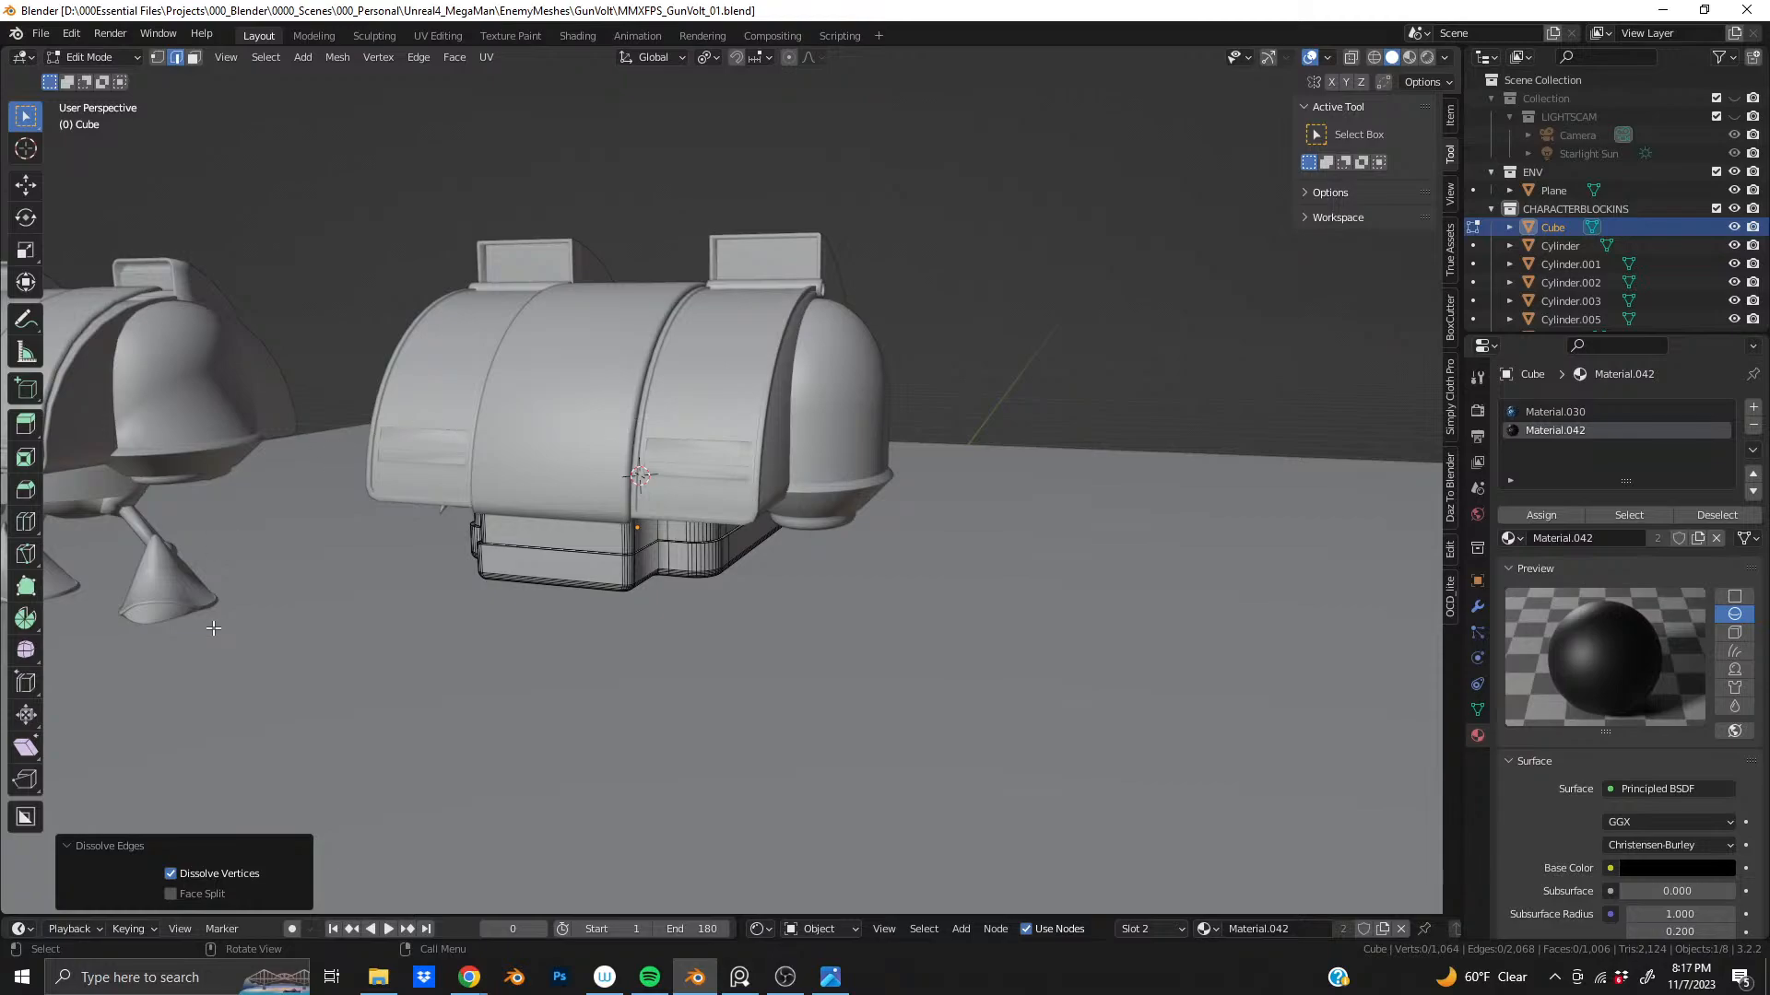
middle_drag(500, 460, 645, 461)
- Select the support loop just below the lower tier's ledge and slide it down by a factor of about 0.051
scroll(936, 344, up, 6)
middle_drag(937, 343, 707, 554)
scroll(877, 596, up, 4)
scroll(733, 456, up, 2)
alt+click(720, 567)
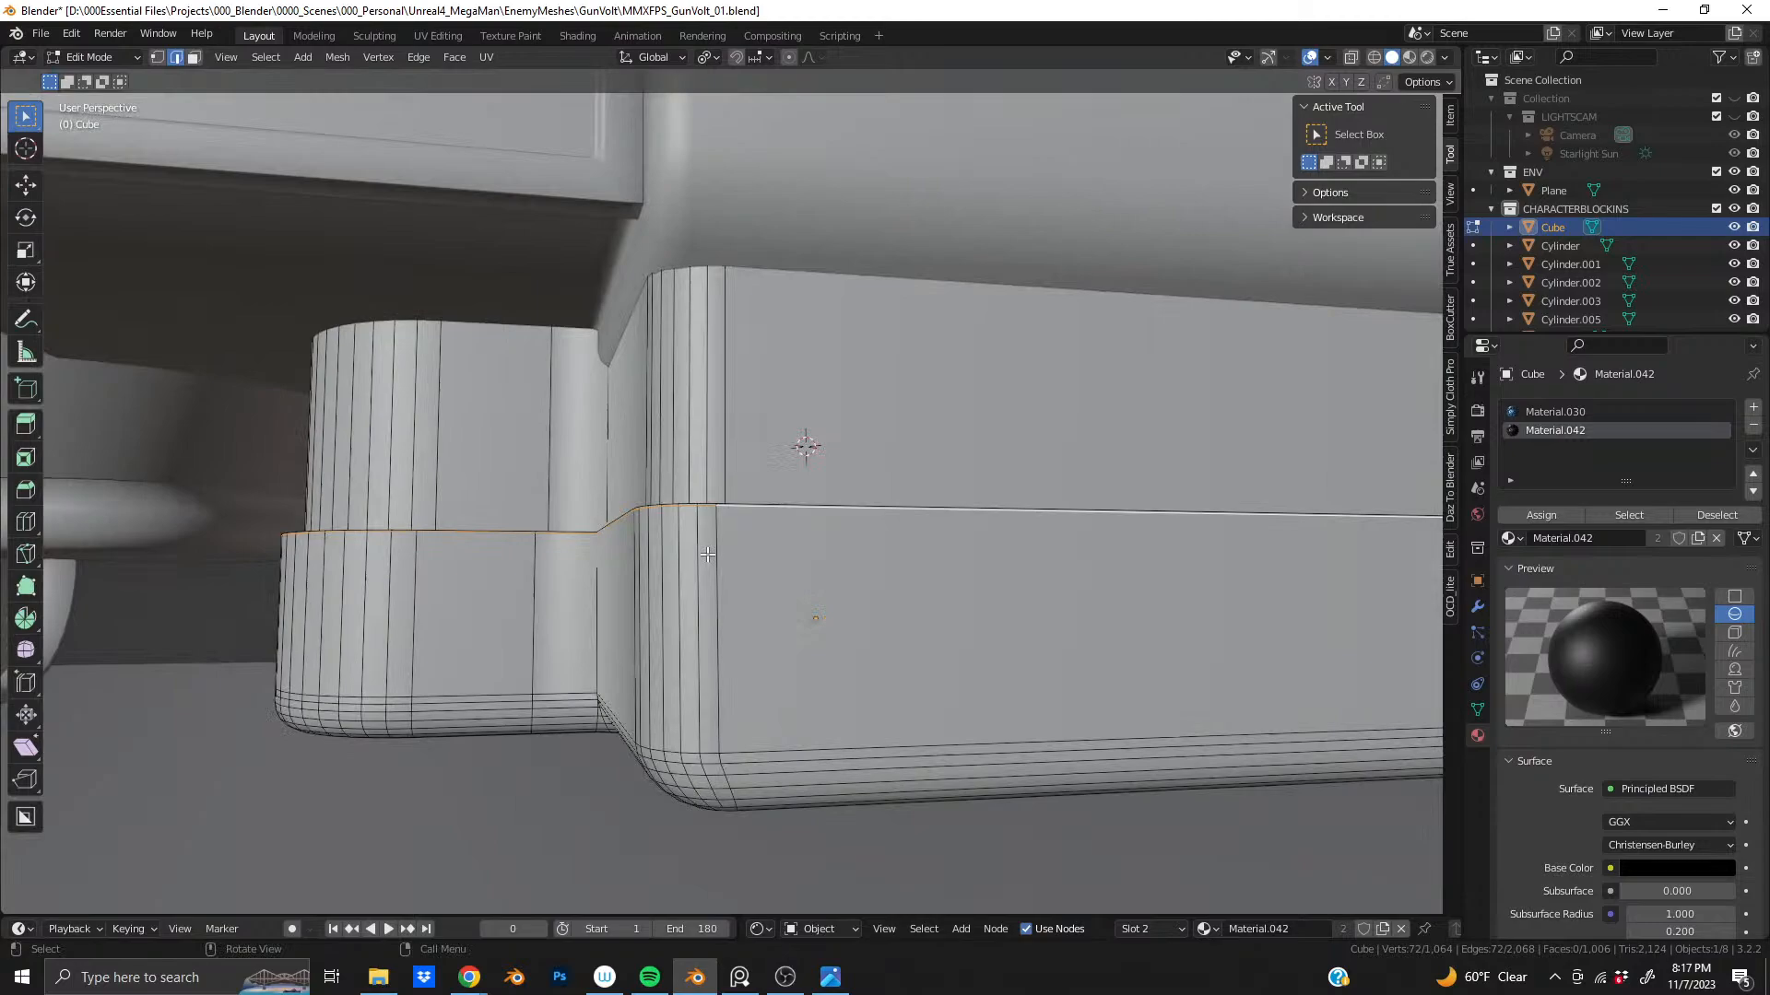
middle_drag(827, 553, 774, 559)
scroll(774, 559, up, 3)
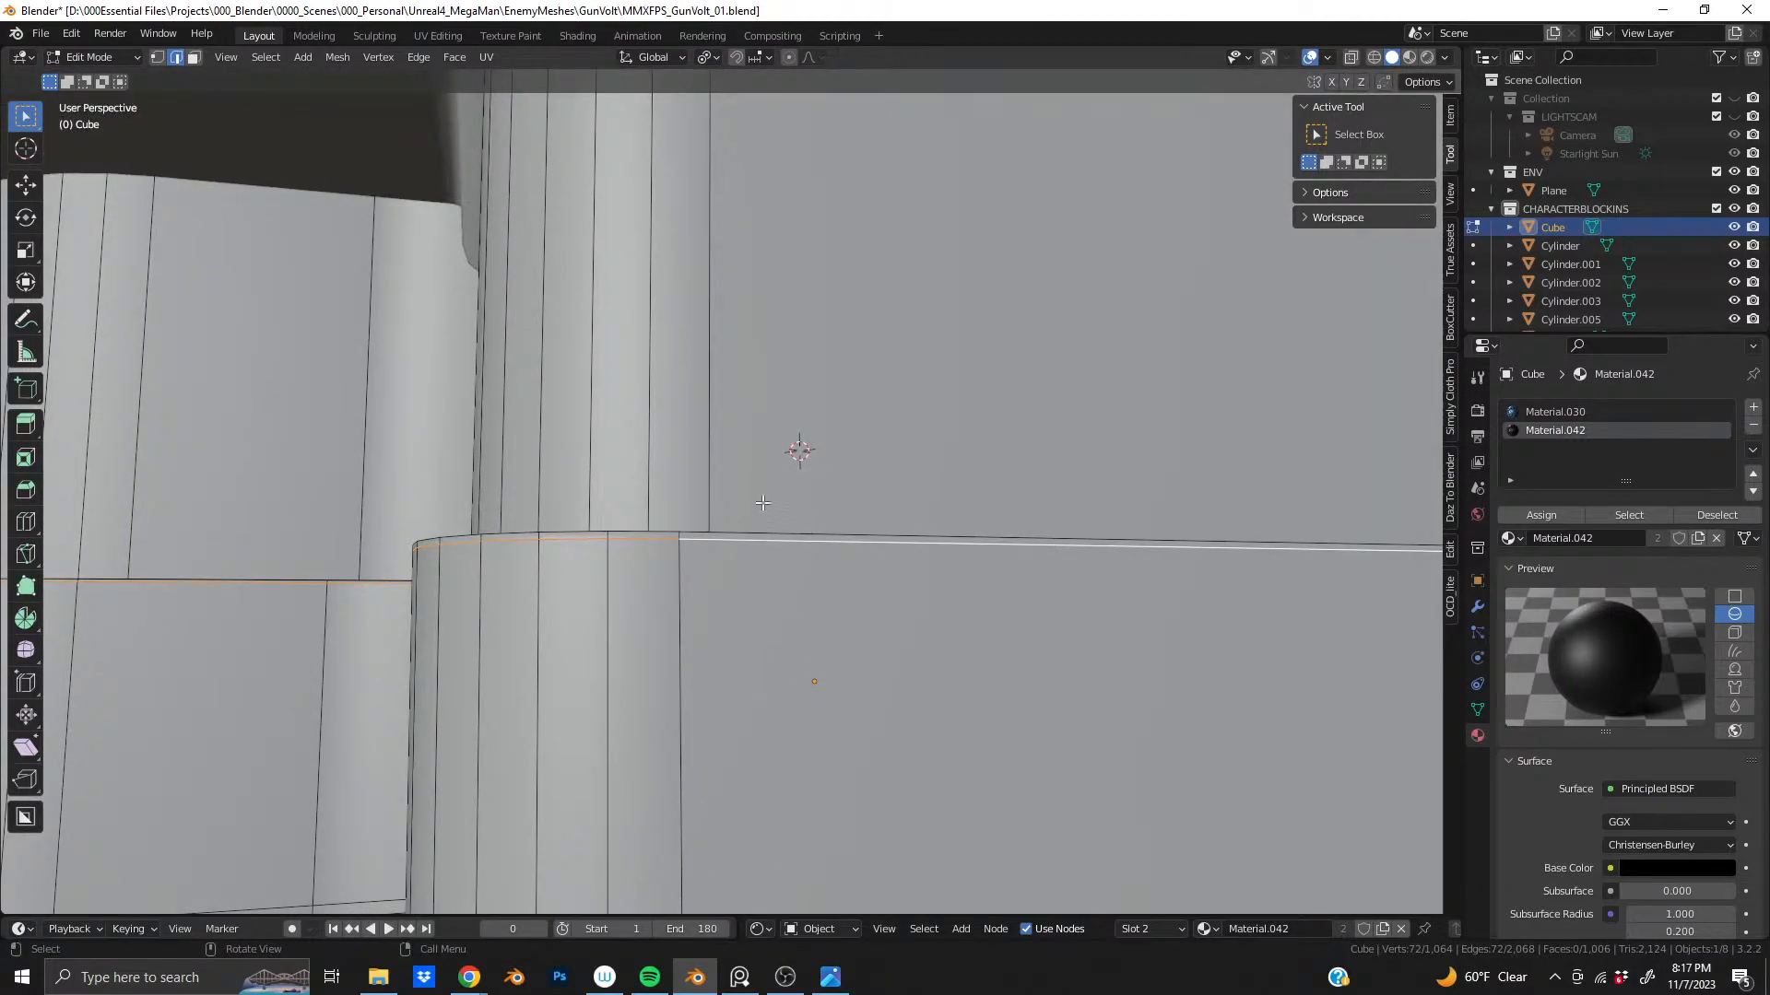
key(g)
key(g)
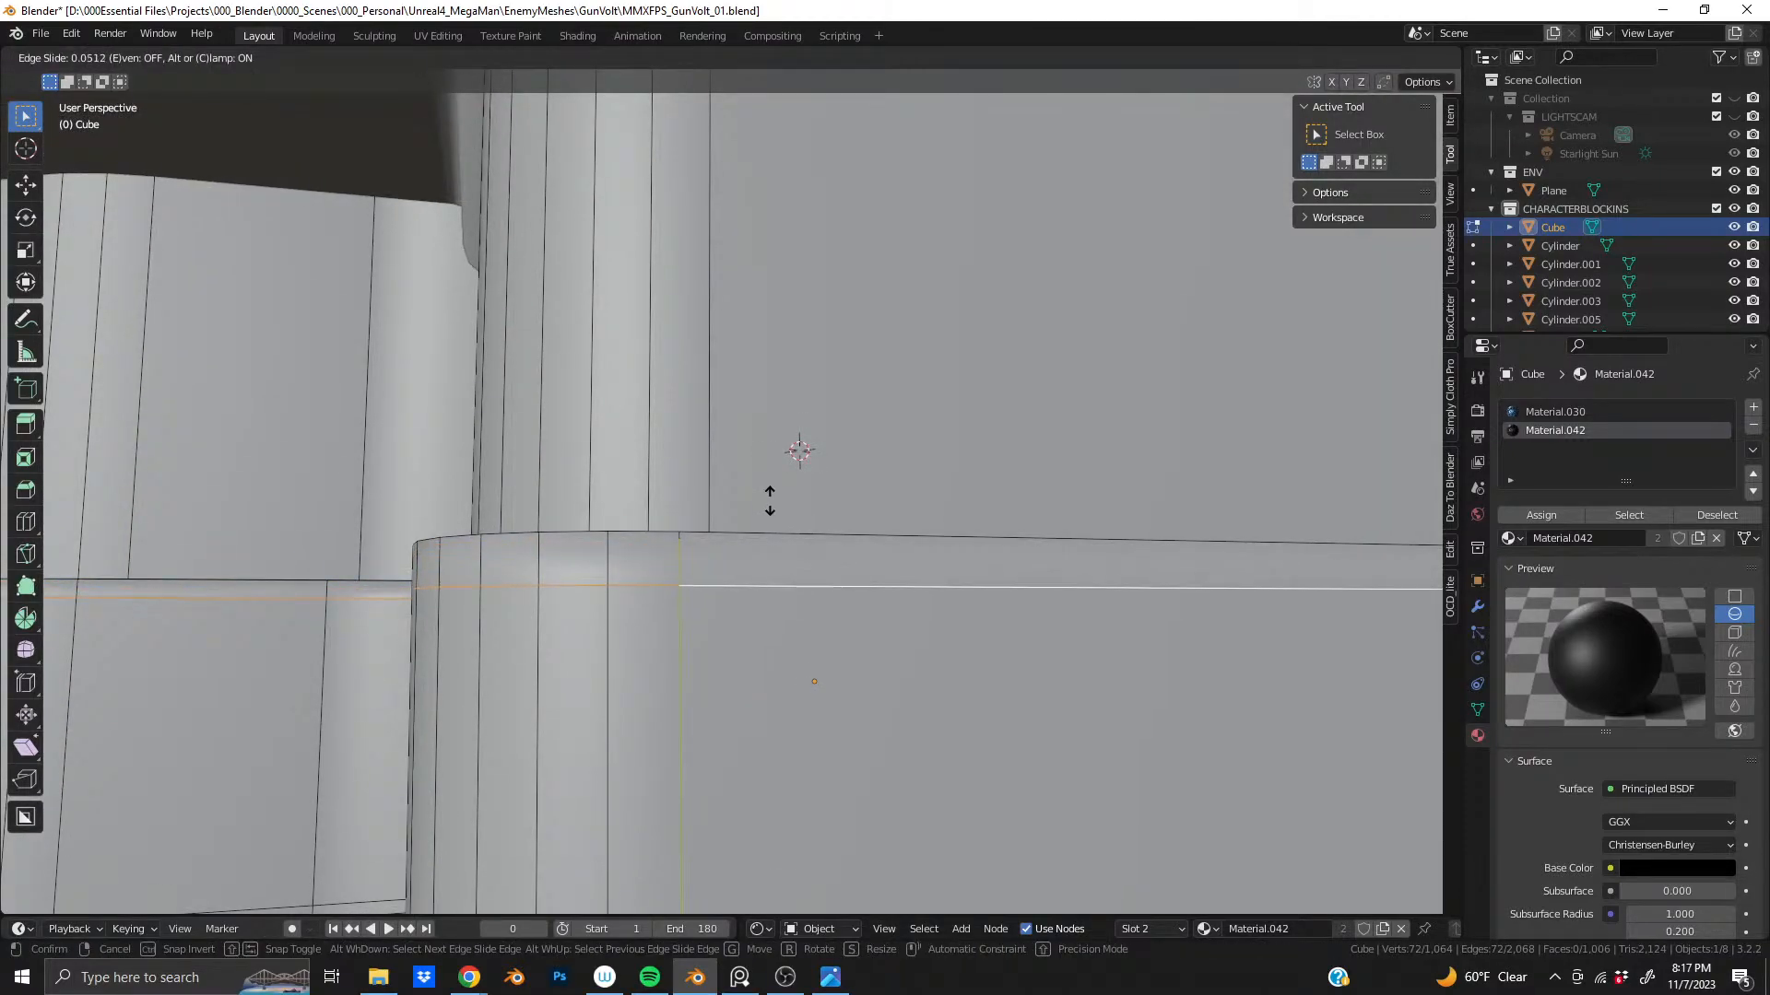
click(770, 495)
- Bevel the ledge's outer rim edge loop slightly with a single segment, redoing the bevel once
middle_drag(771, 494, 741, 557)
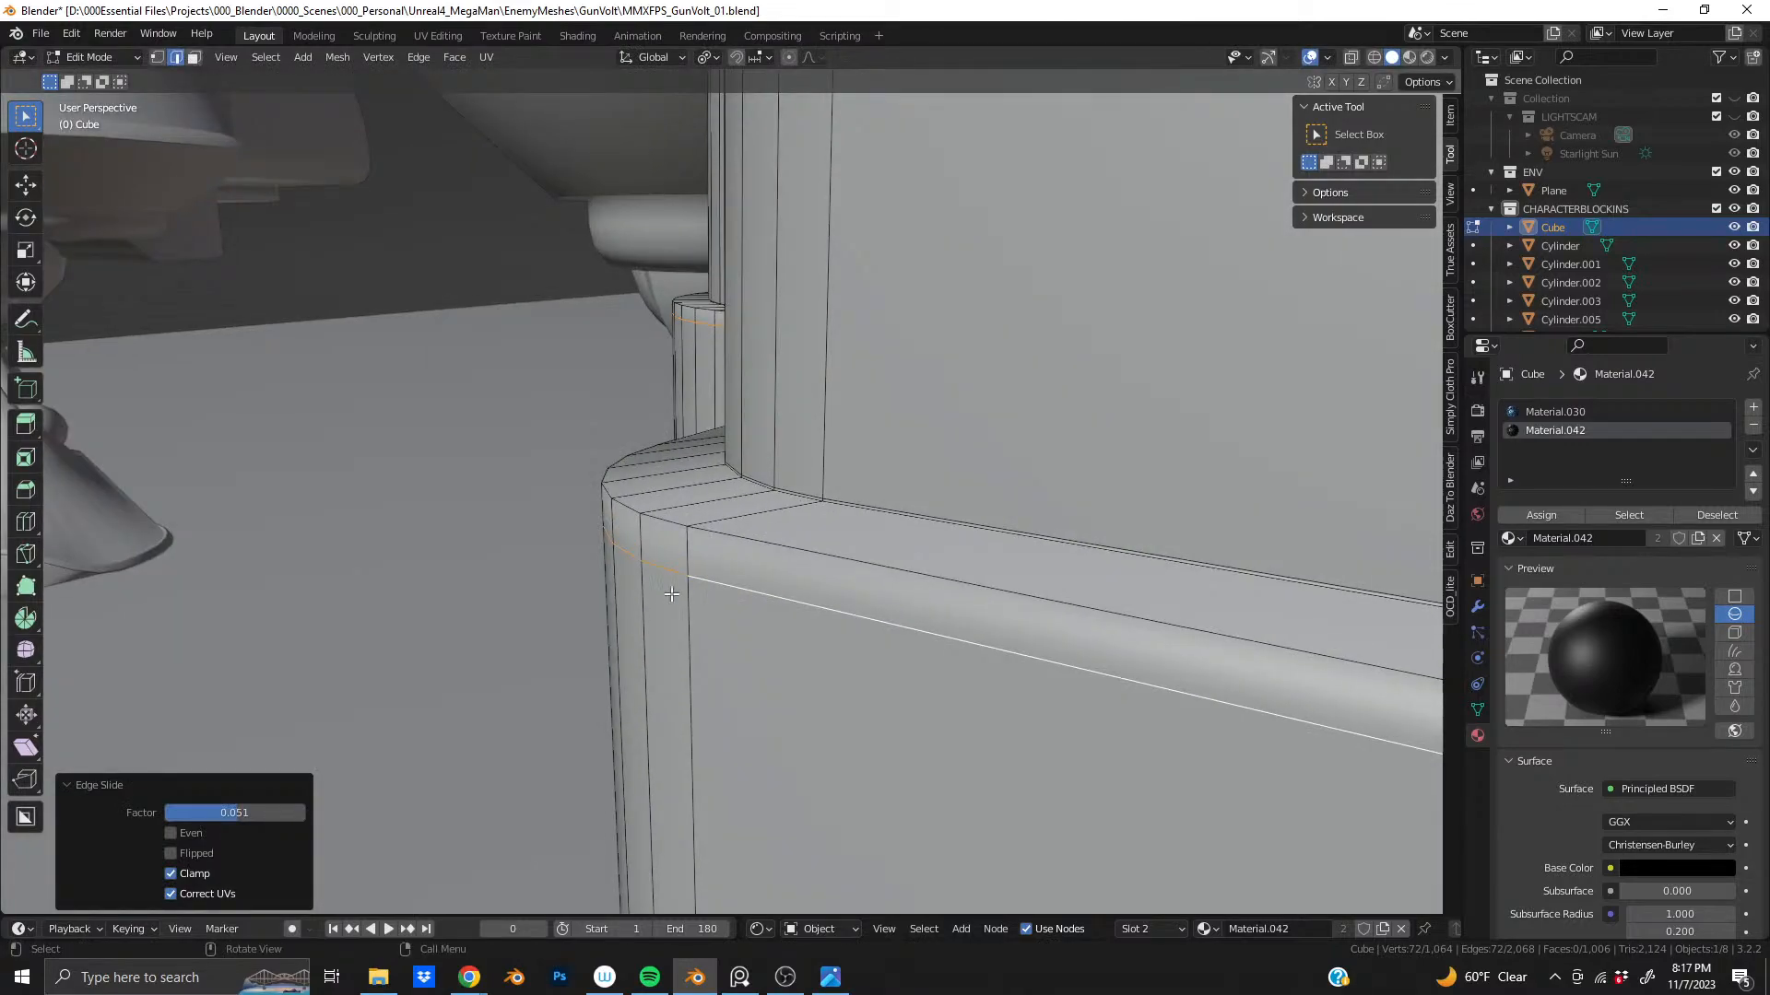
key(ctrl+b)
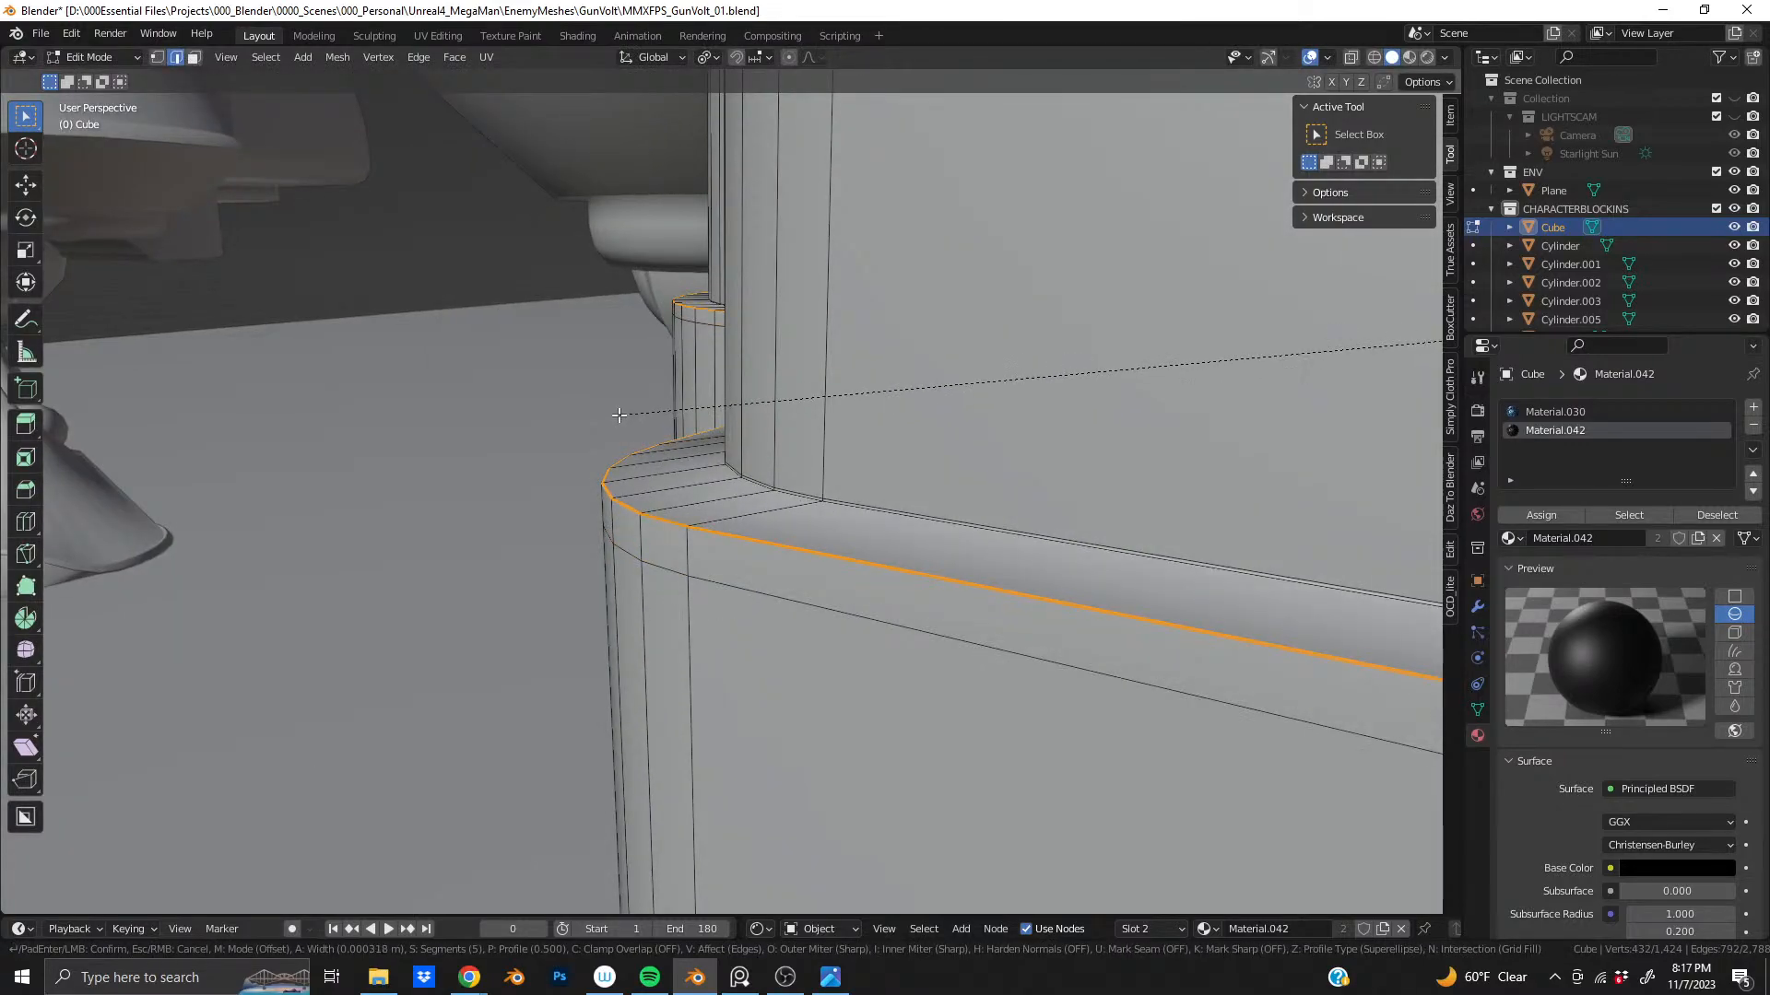
scroll(593, 409, down, 4)
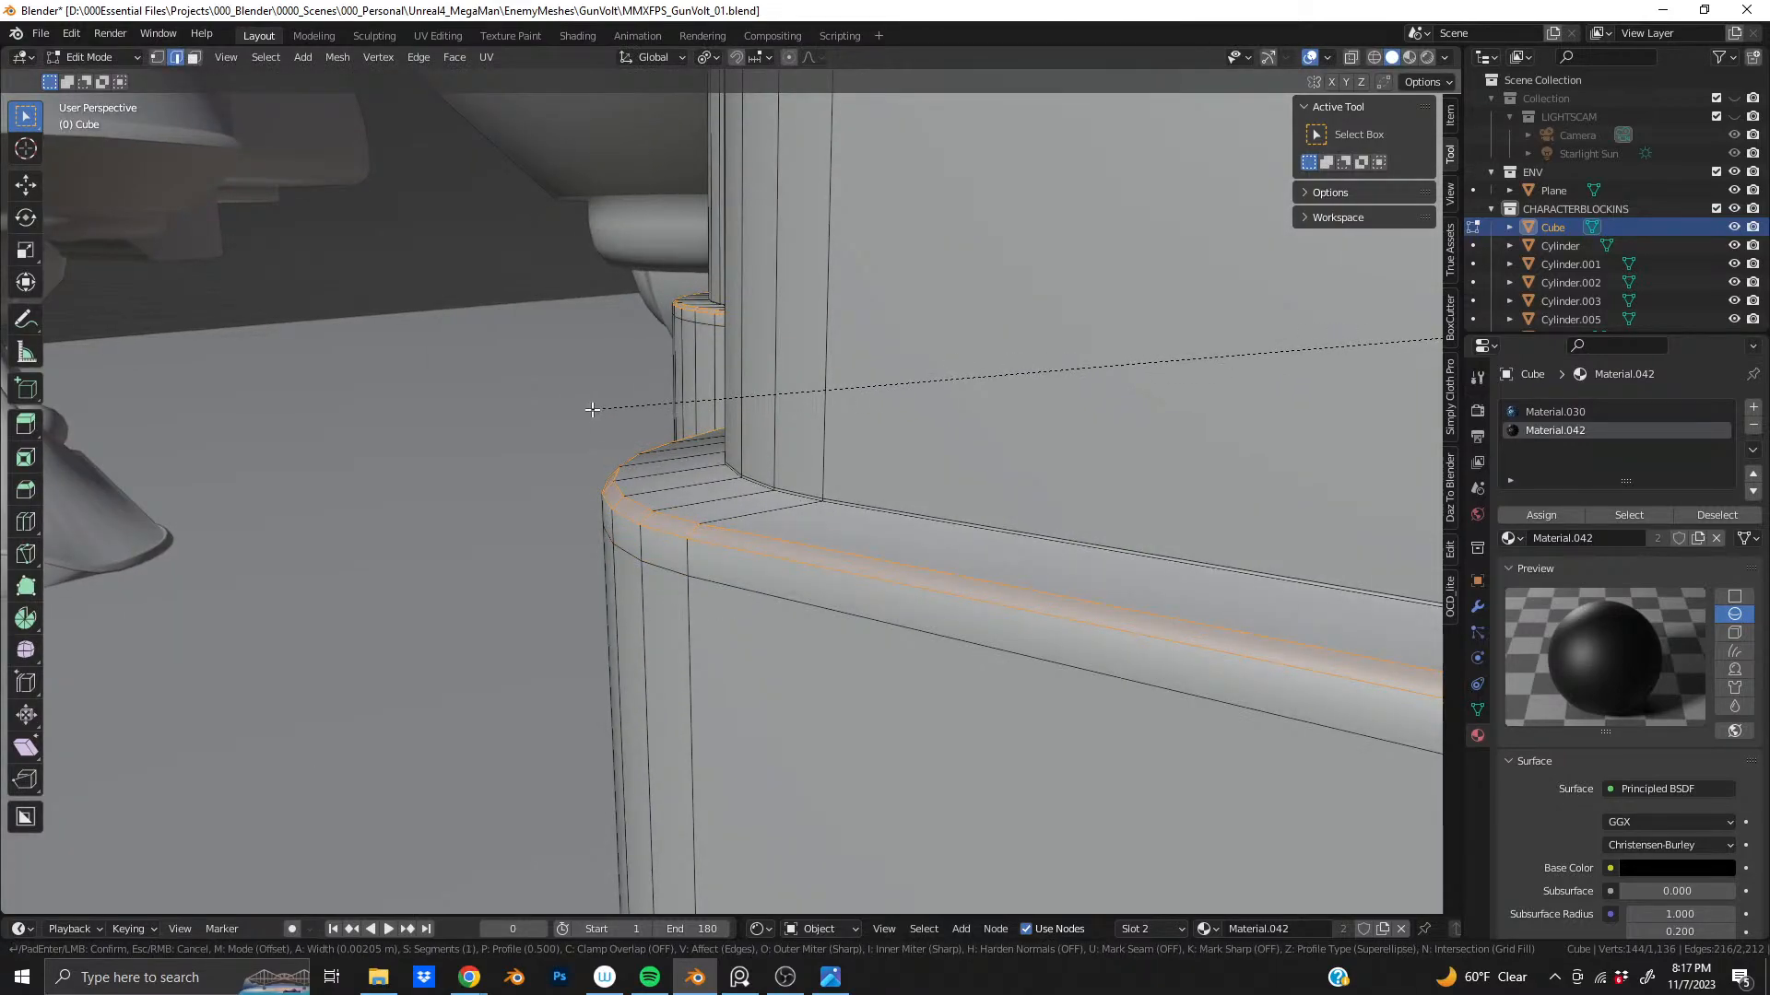
click(608, 419)
key(ctrl+b)
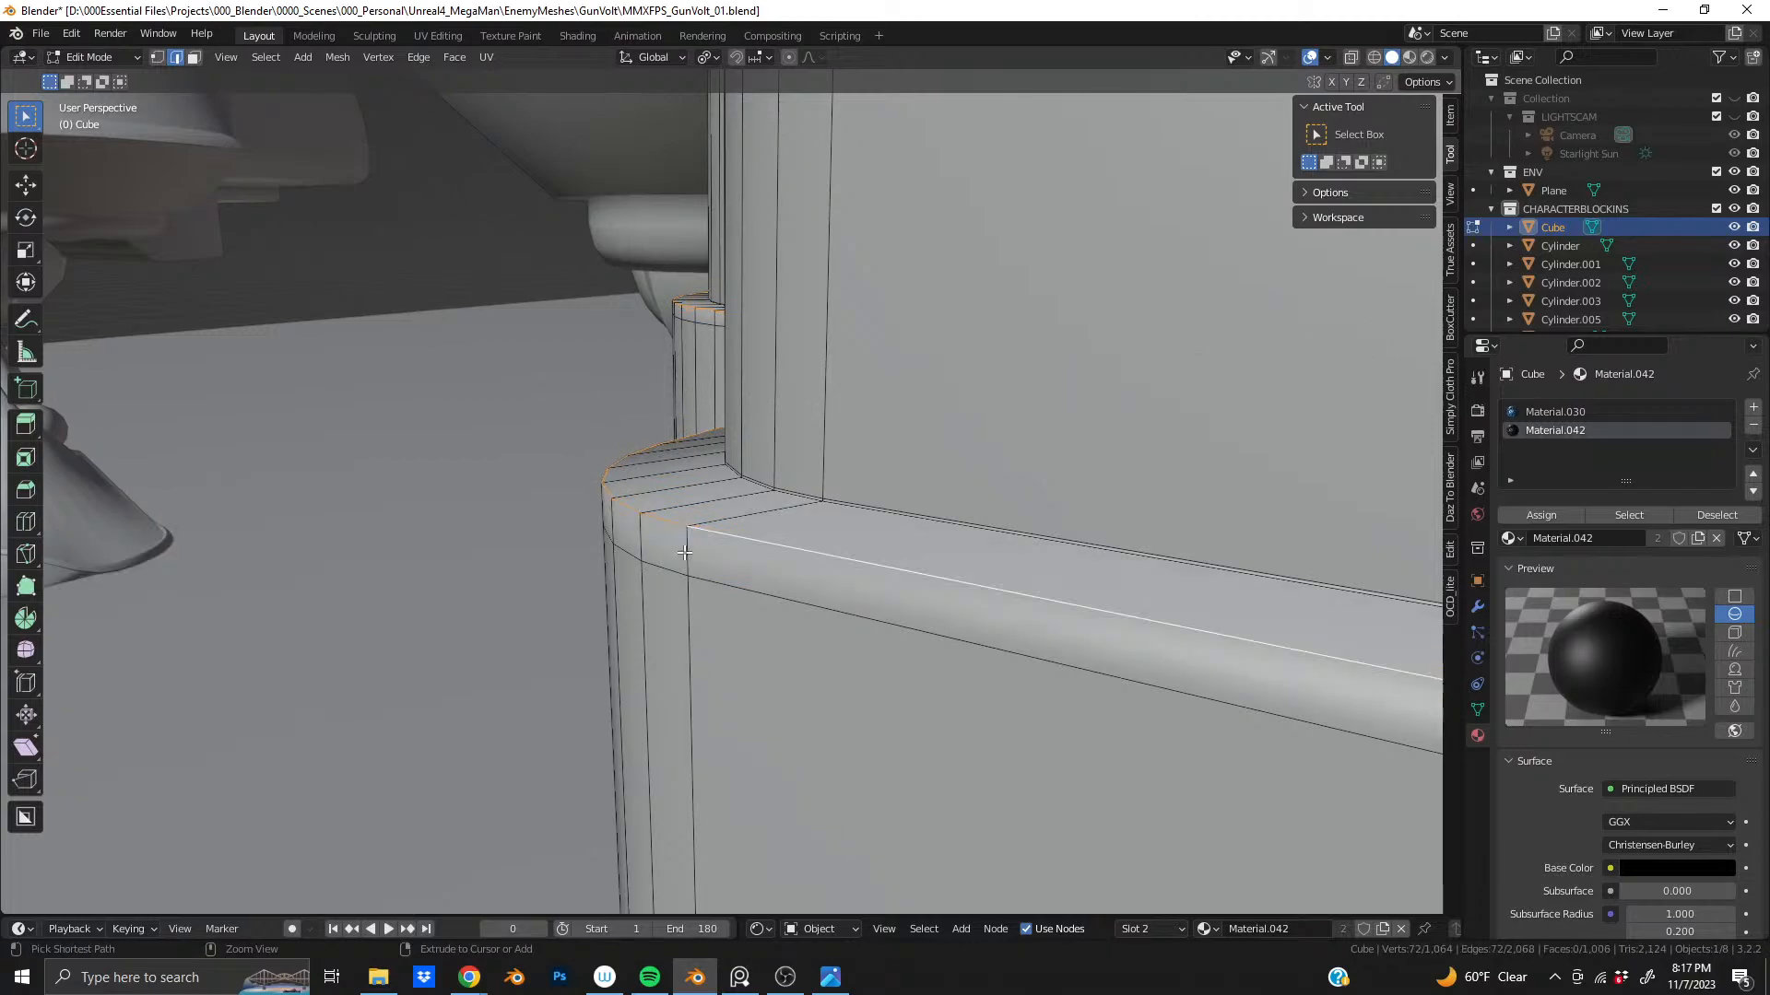
click(542, 397)
- Return to Object Mode and examine the bevelled base beneath the torso from a distance and from the front
key(Tab)
middle_drag(771, 549, 1019, 487)
scroll(885, 551, down, 10)
scroll(889, 519, up, 5)
scroll(1017, 486, down, 6)
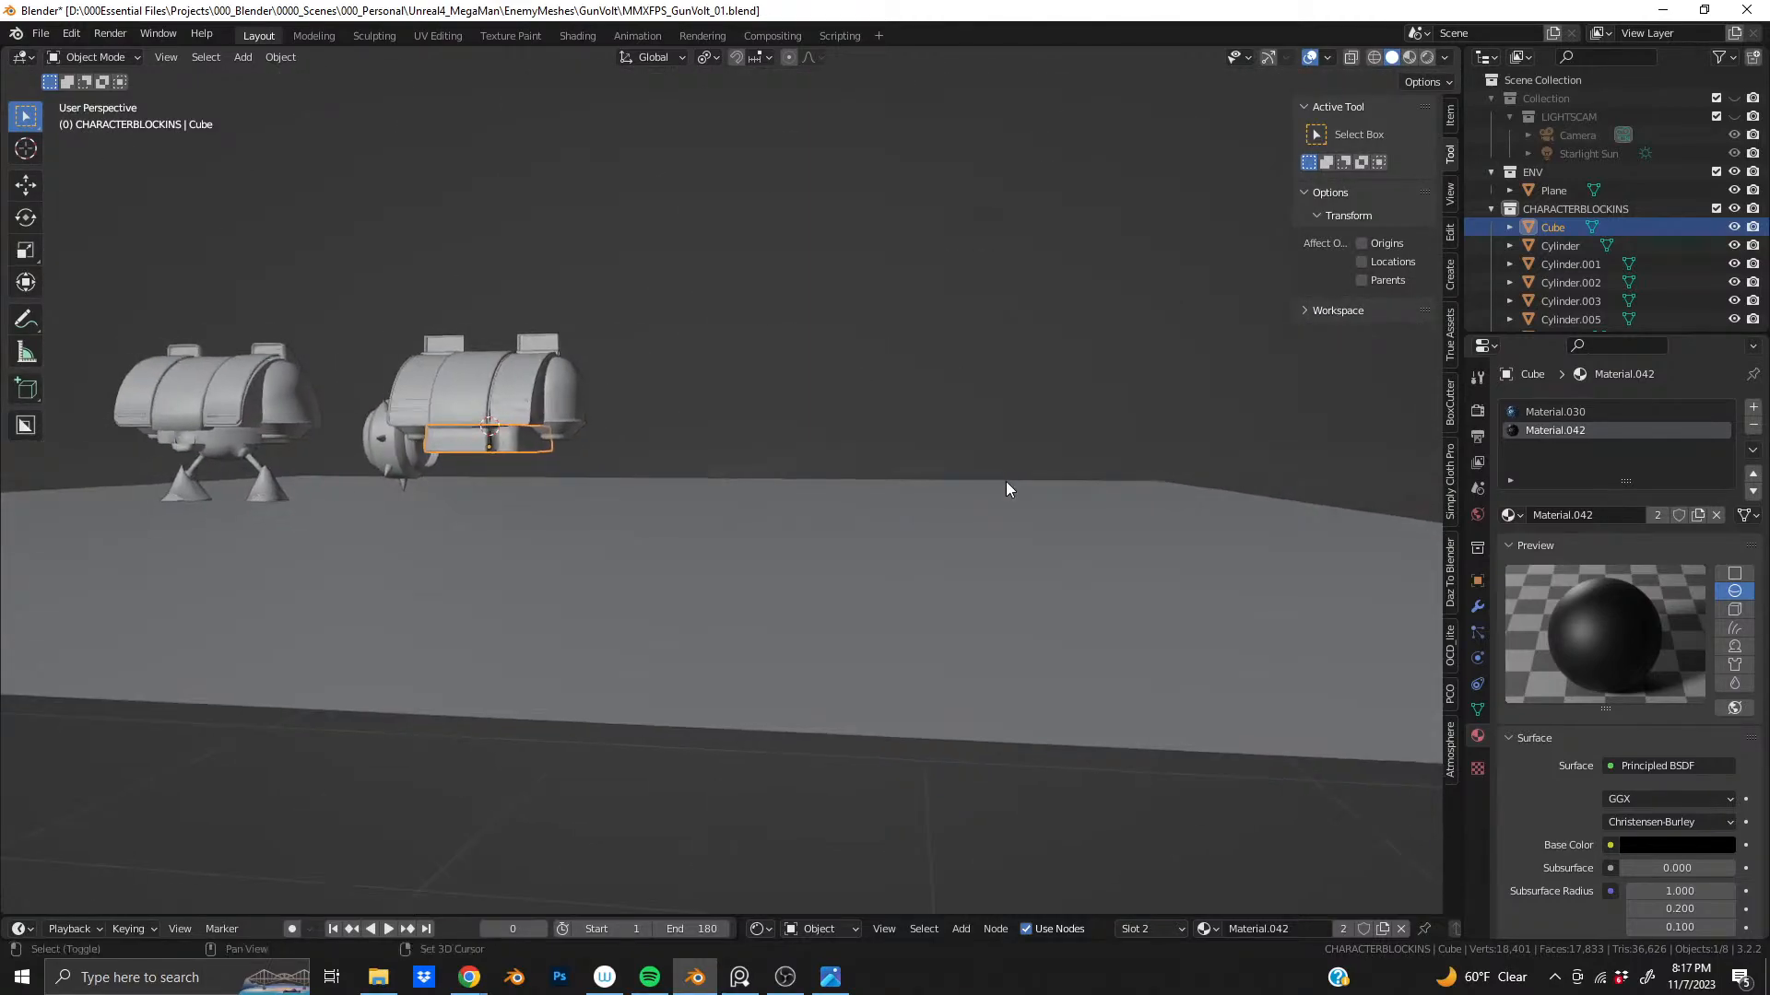
shift+middle_drag(486, 403, 695, 453)
scroll(695, 454, up, 5)
middle_drag(491, 428, 774, 506)
- Select the base together with the torso cylinder and compare their shapes with the GunVolt reference artwork
click(737, 475)
shift+click(716, 582)
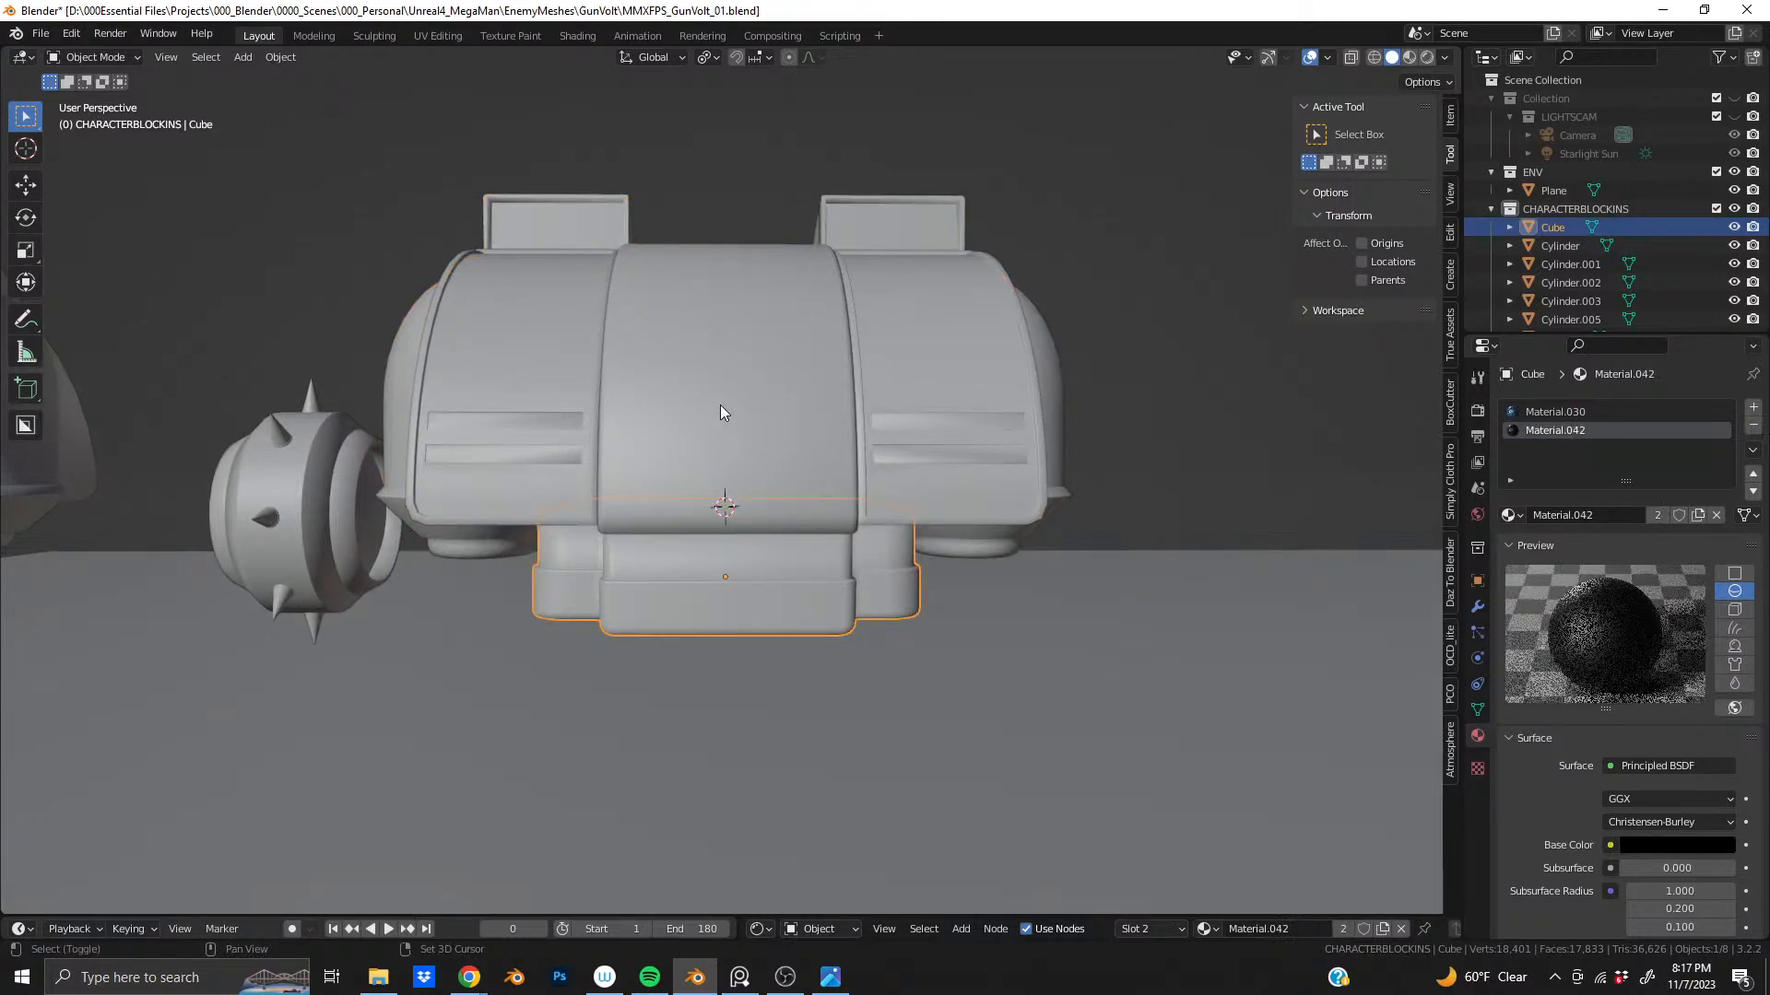
shift+click(721, 406)
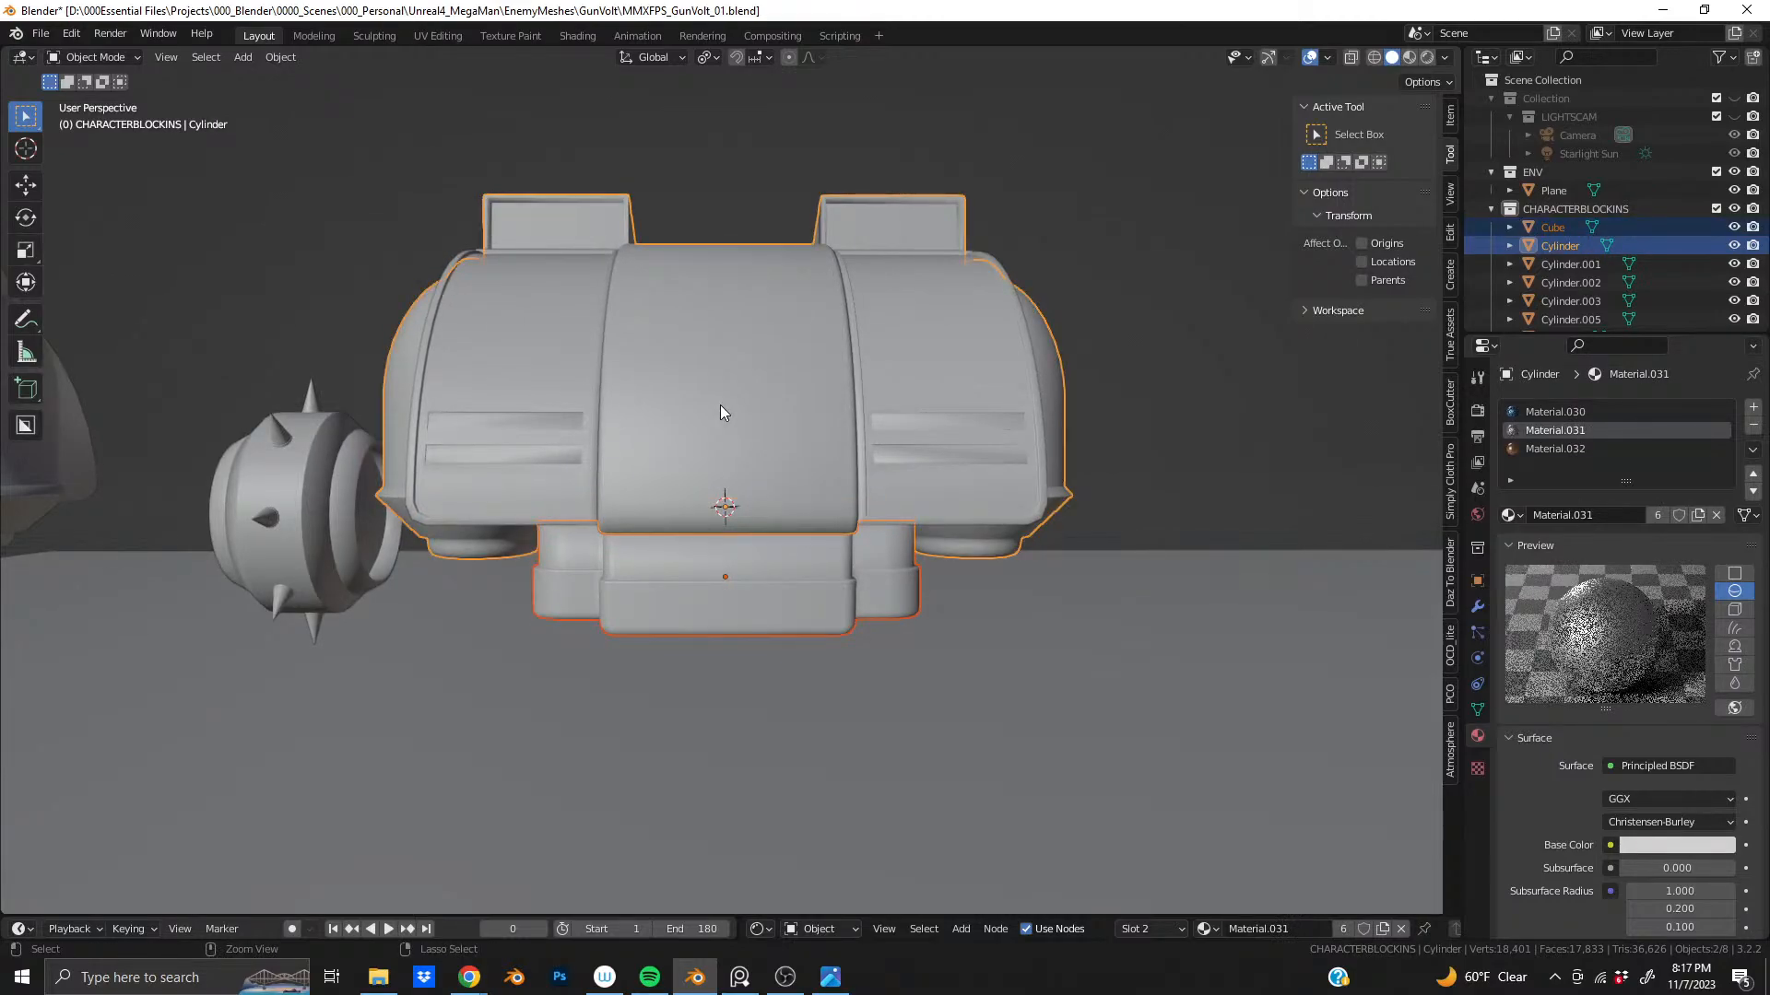
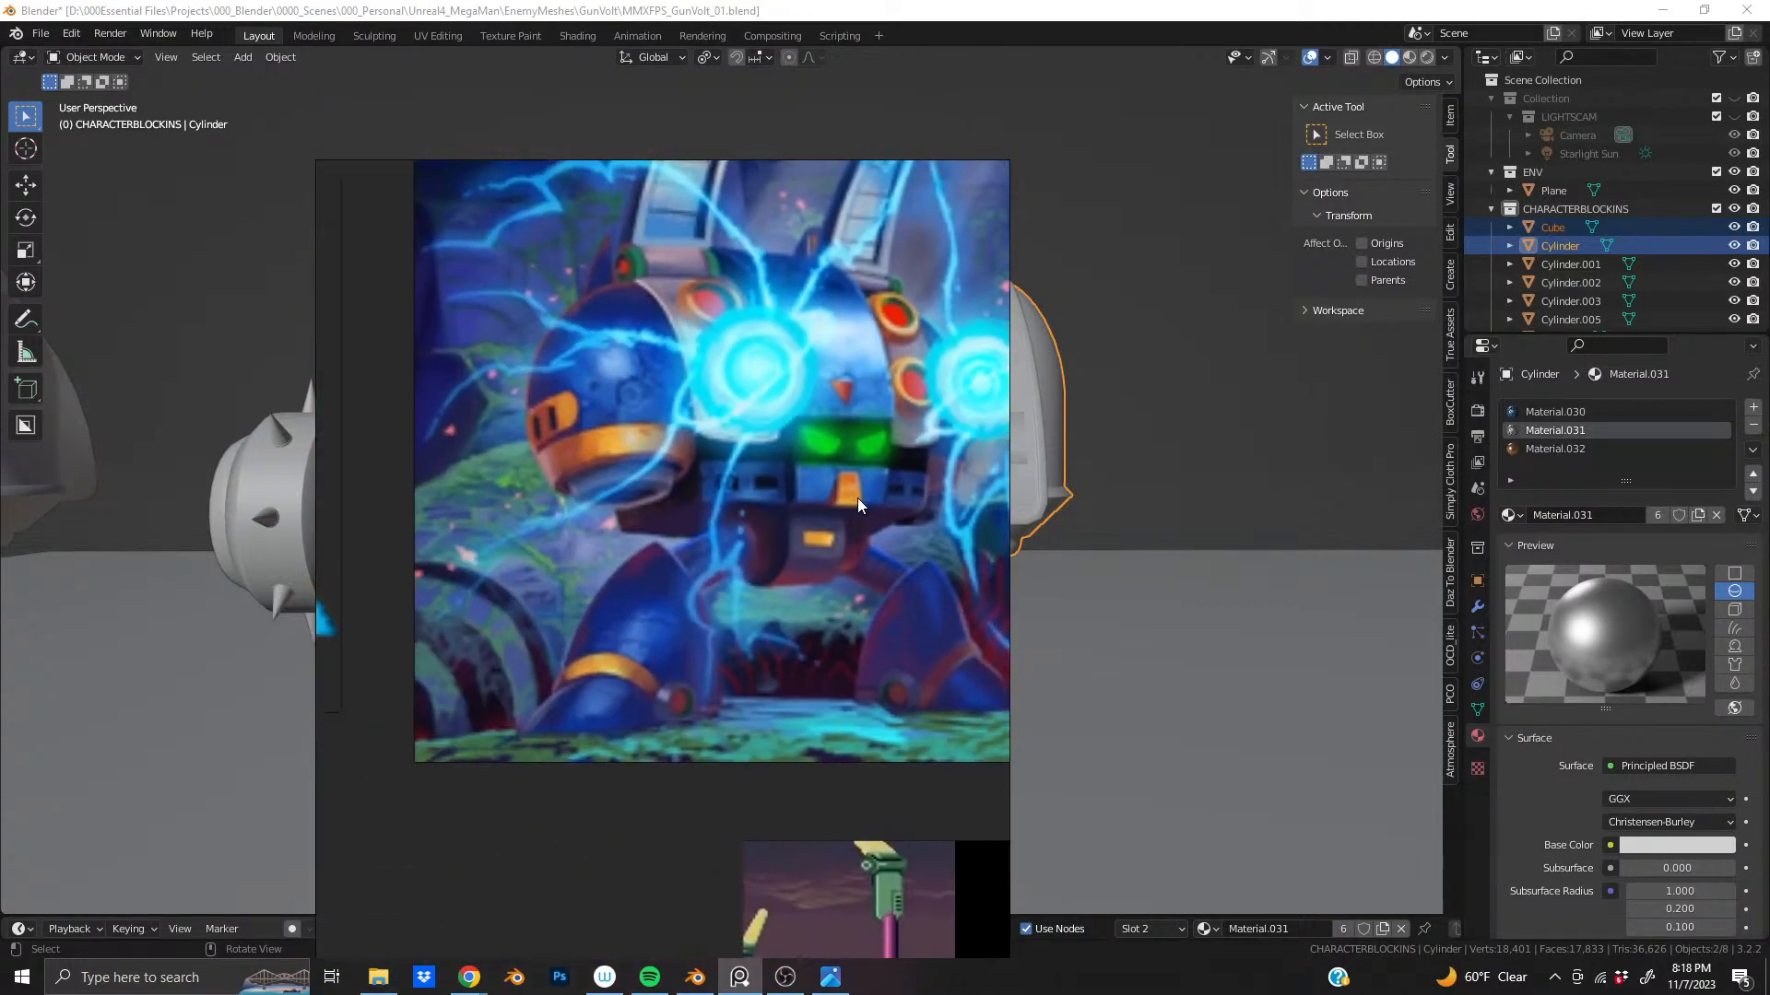
scroll(806, 495, up, 2)
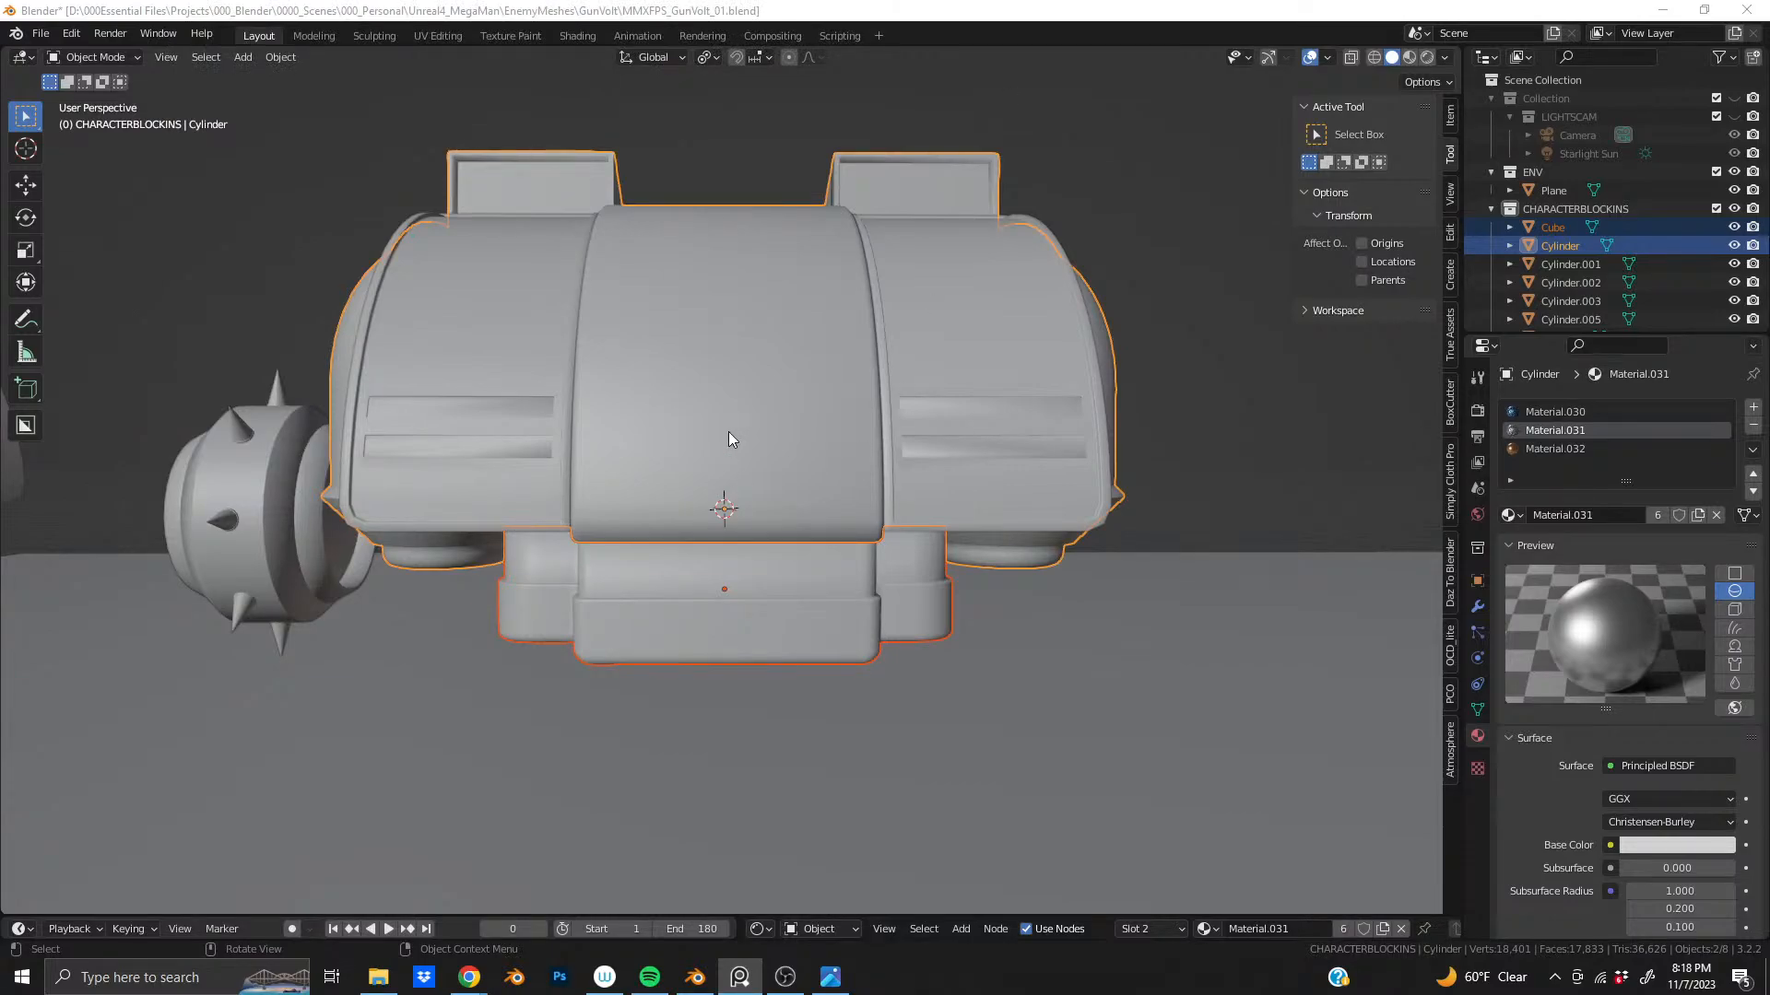
middle_drag(729, 439, 942, 393)
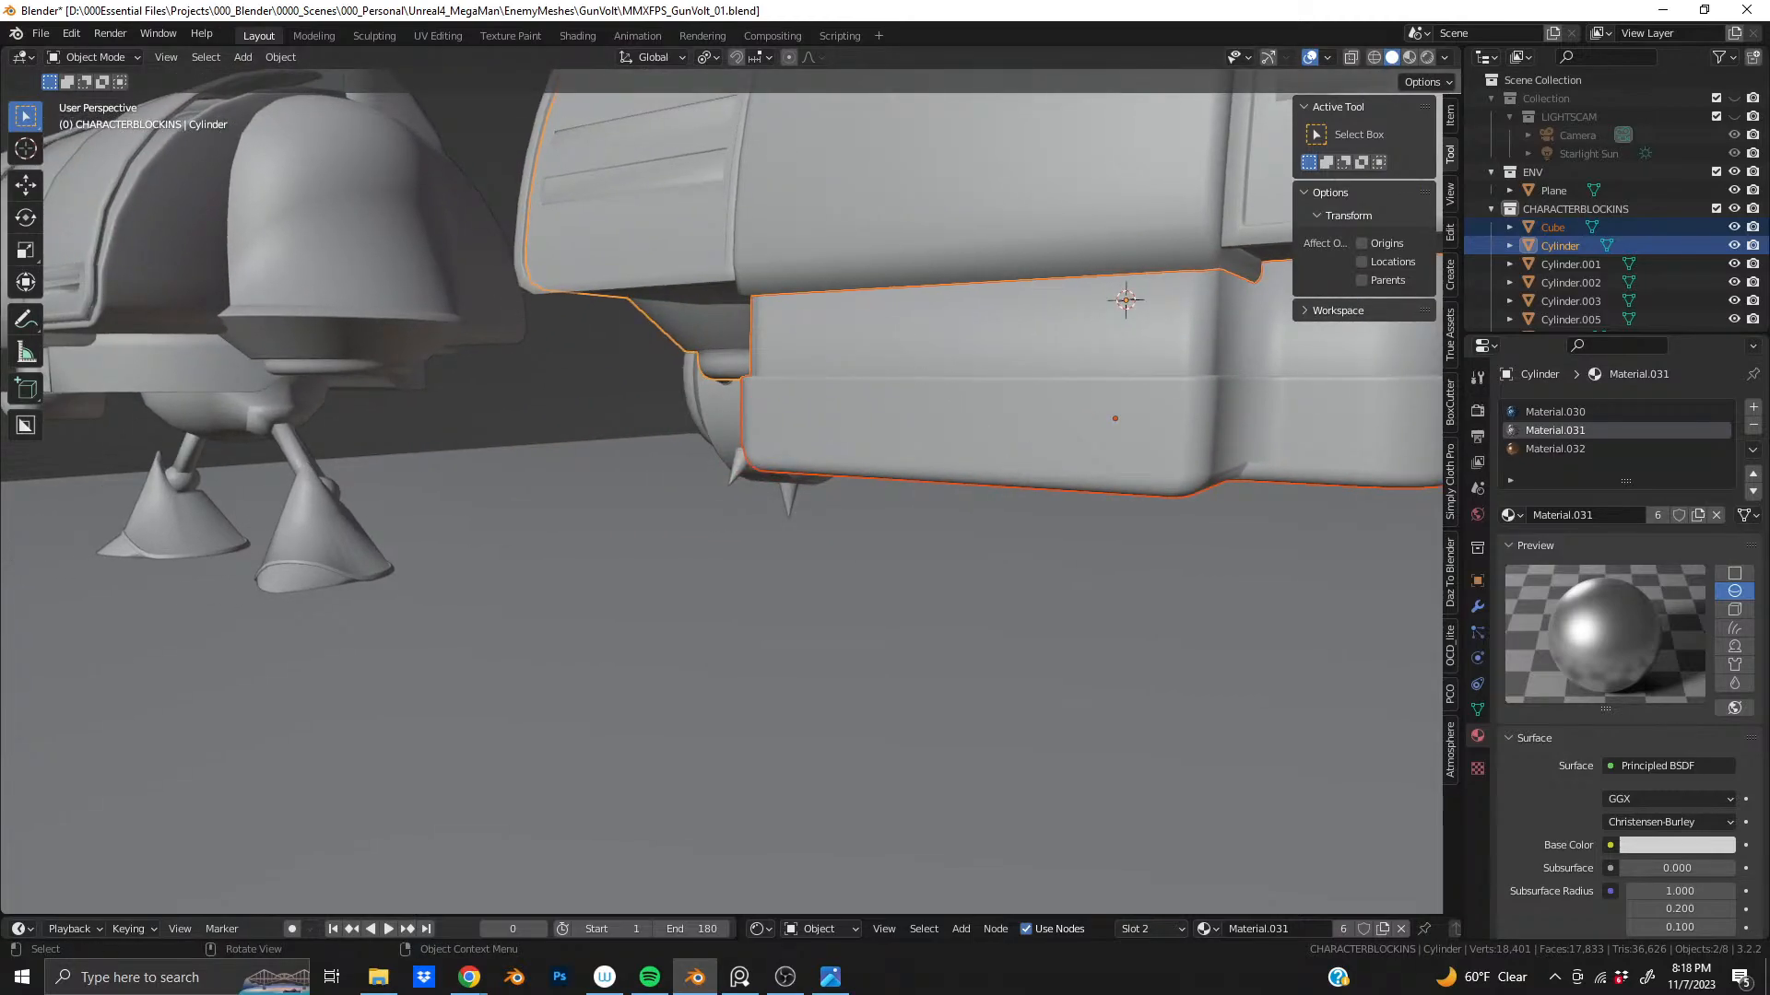
key(alt+Tab)
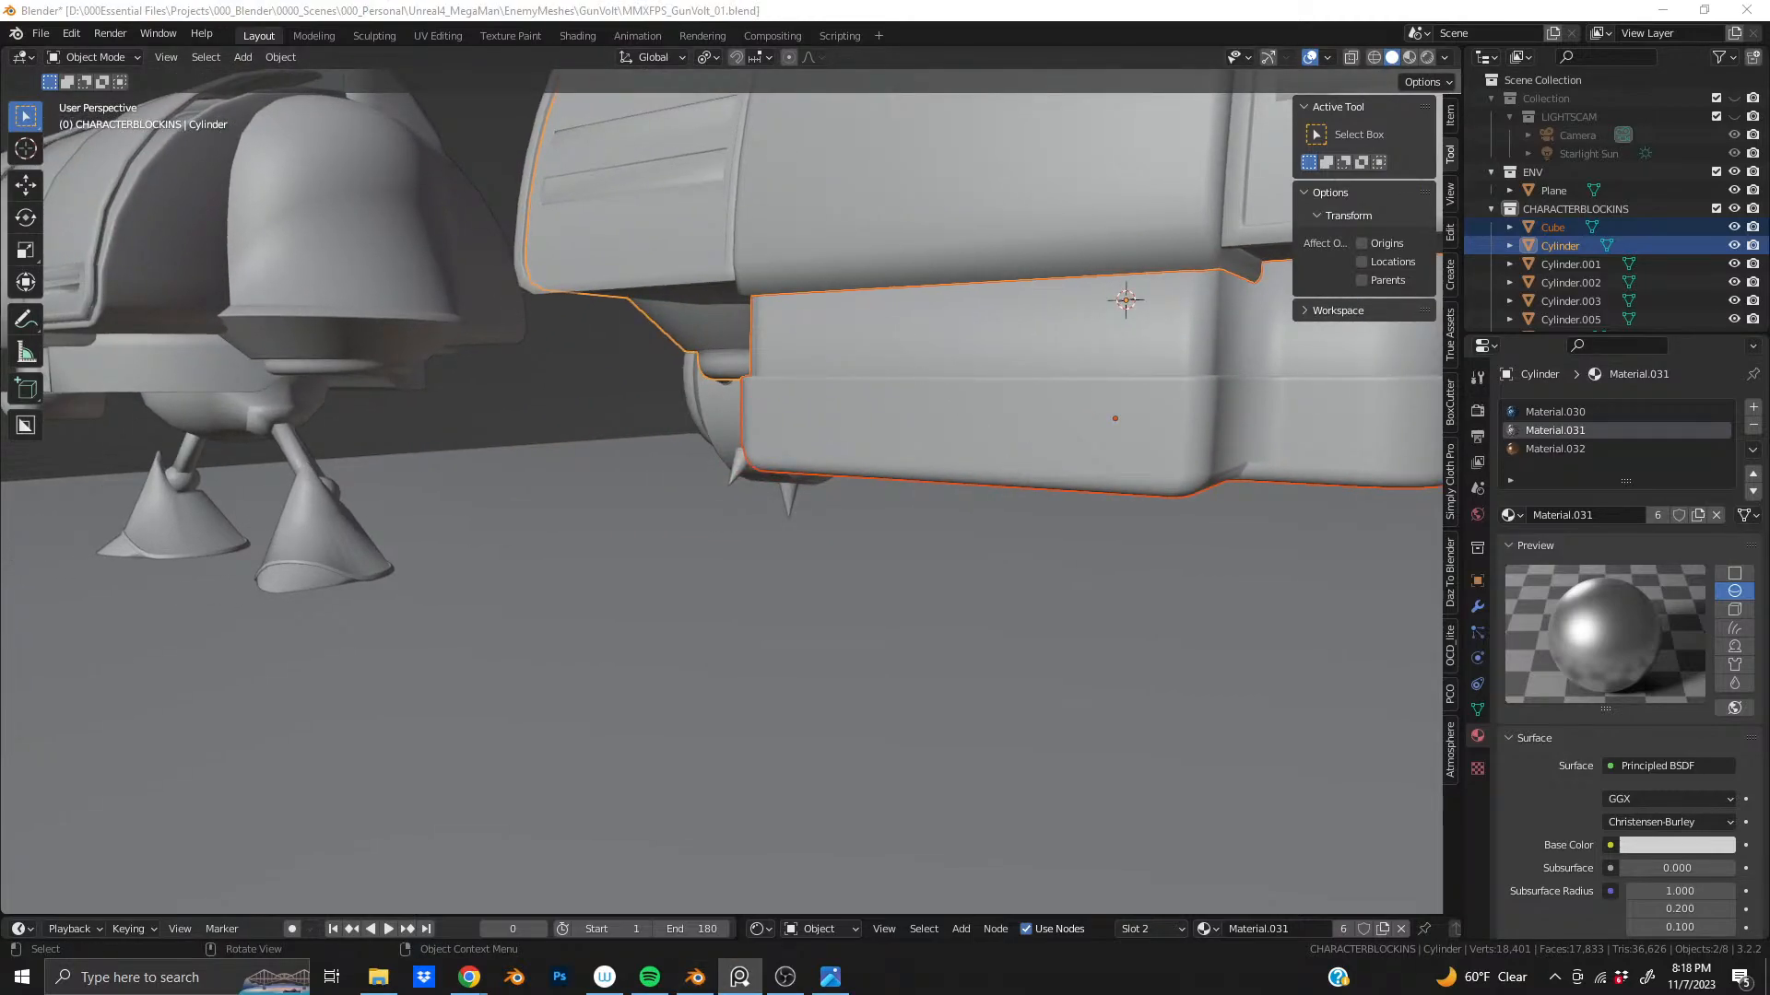
- Add a horizontal loop cut around the base's lower tier and slide it up toward the ledge by a factor of 0.650
middle_drag(966, 372, 749, 421)
click(954, 418)
key(Tab)
scroll(748, 417, up, 3)
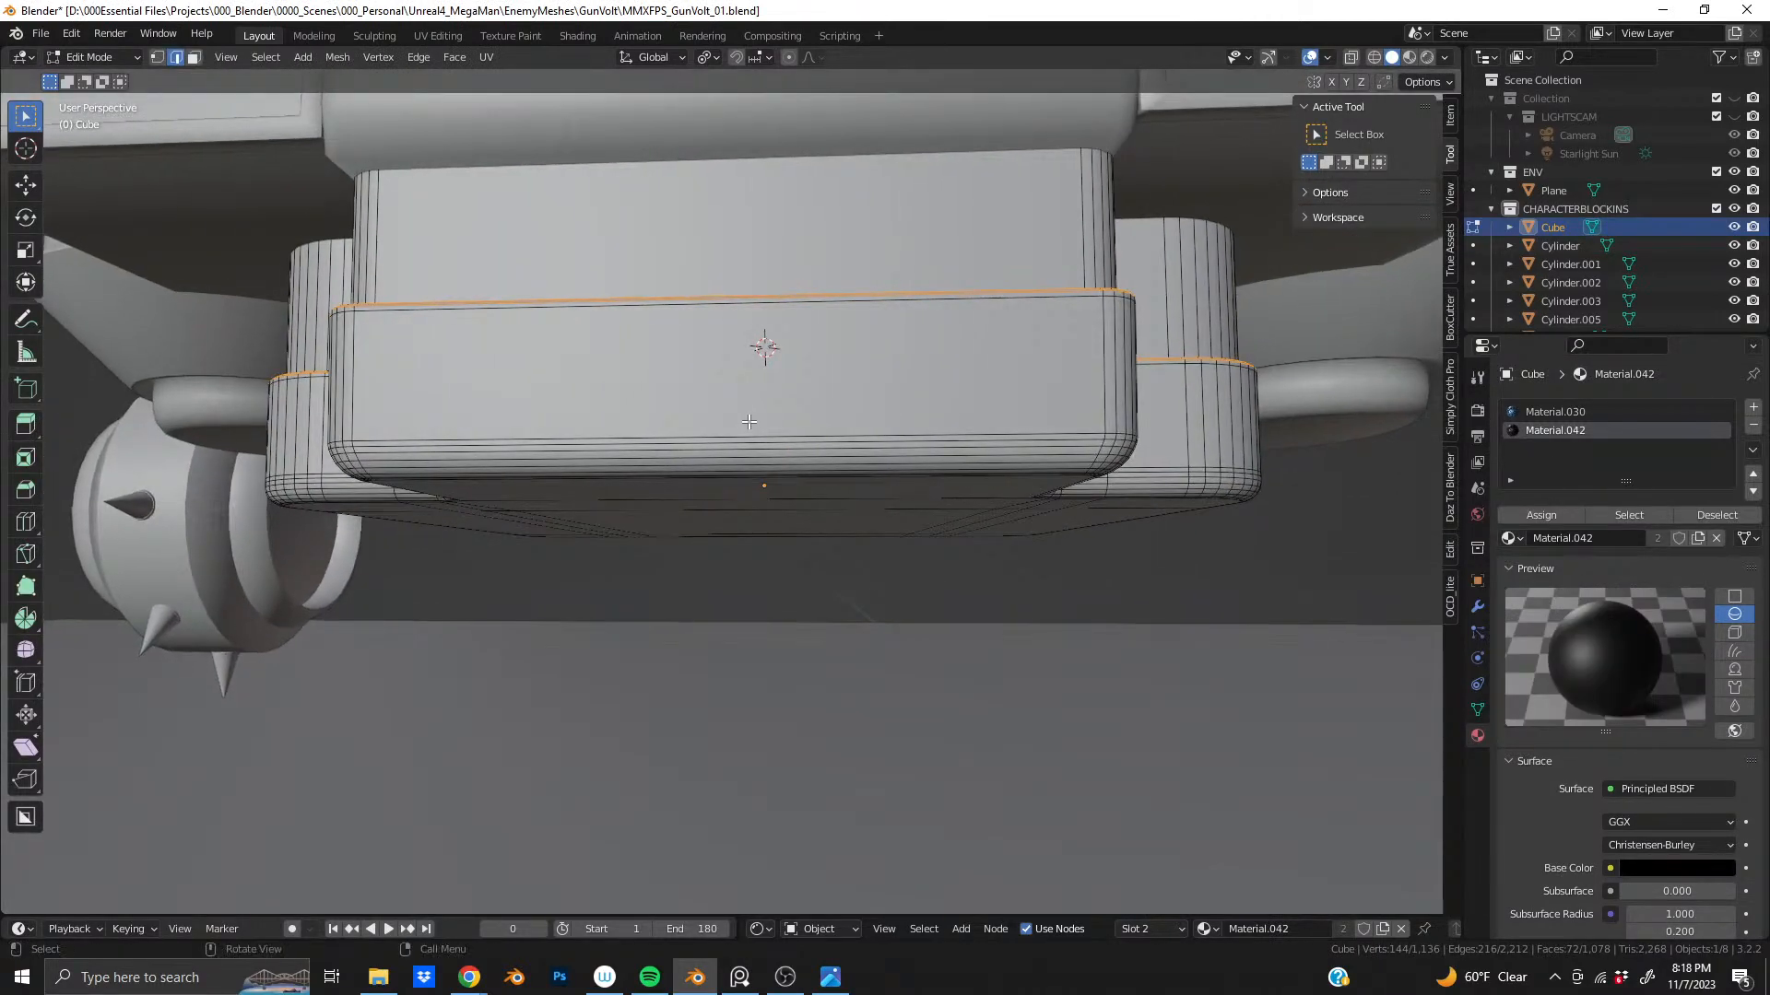
middle_drag(606, 359, 569, 353)
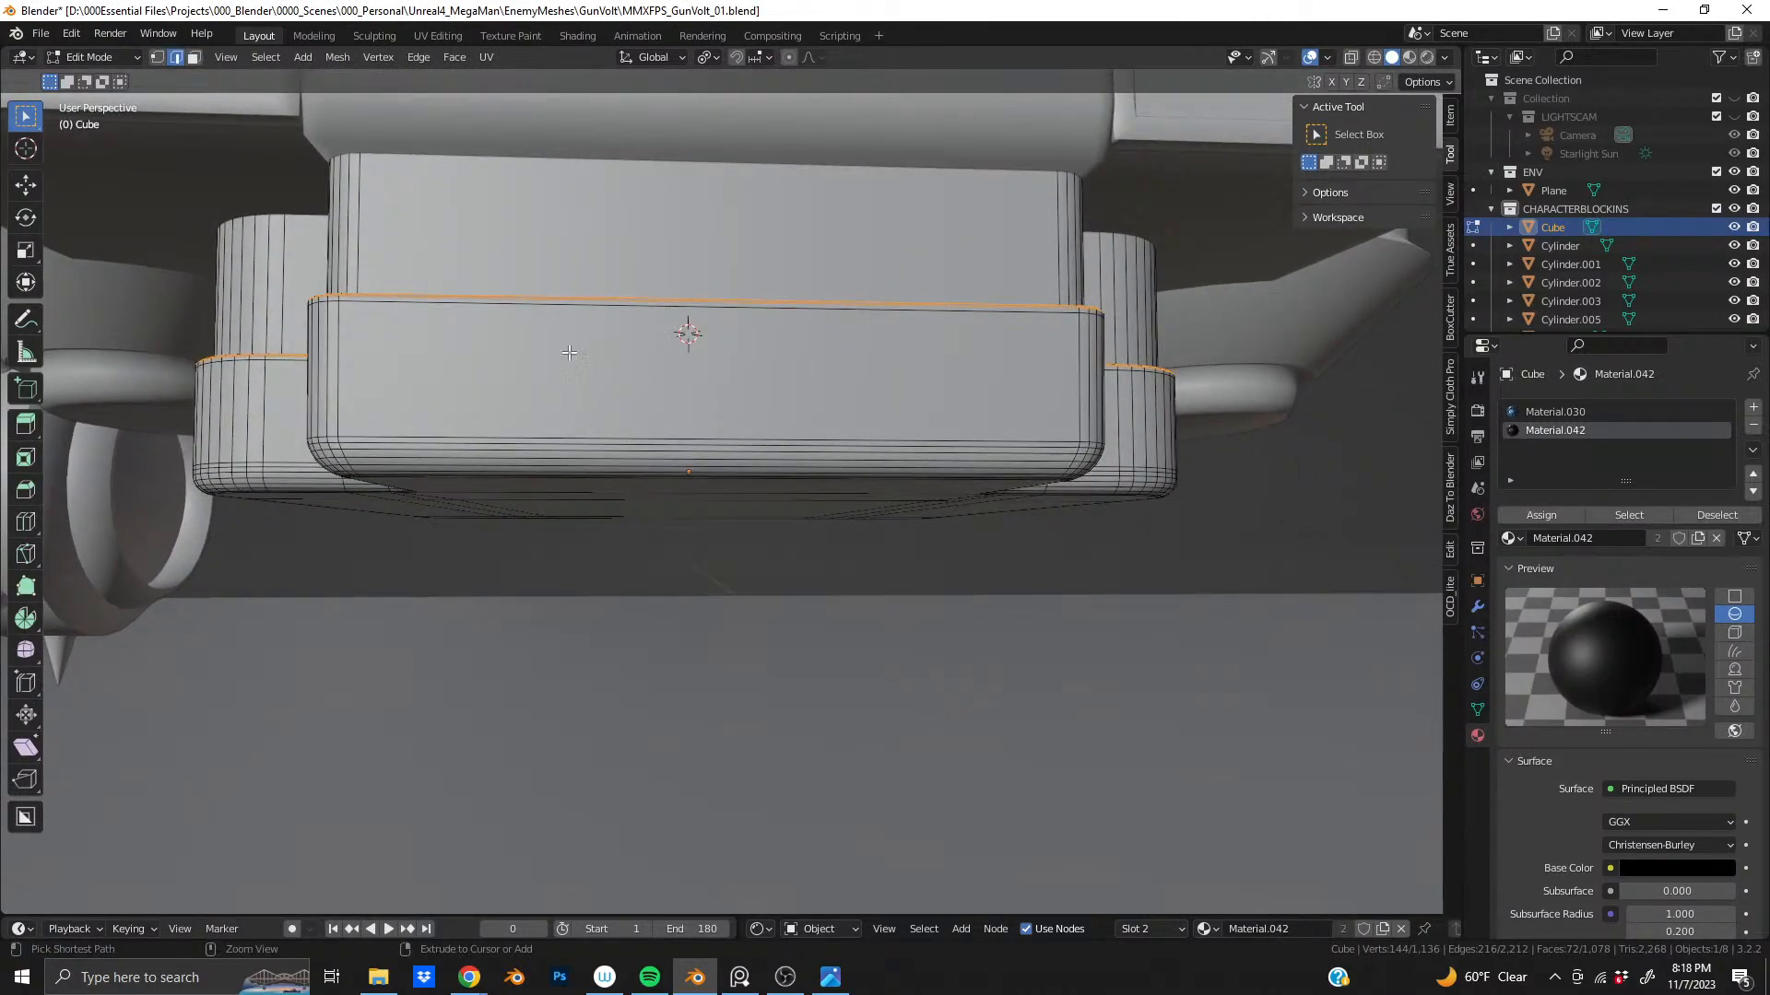
key(ctrl+r)
click(364, 365)
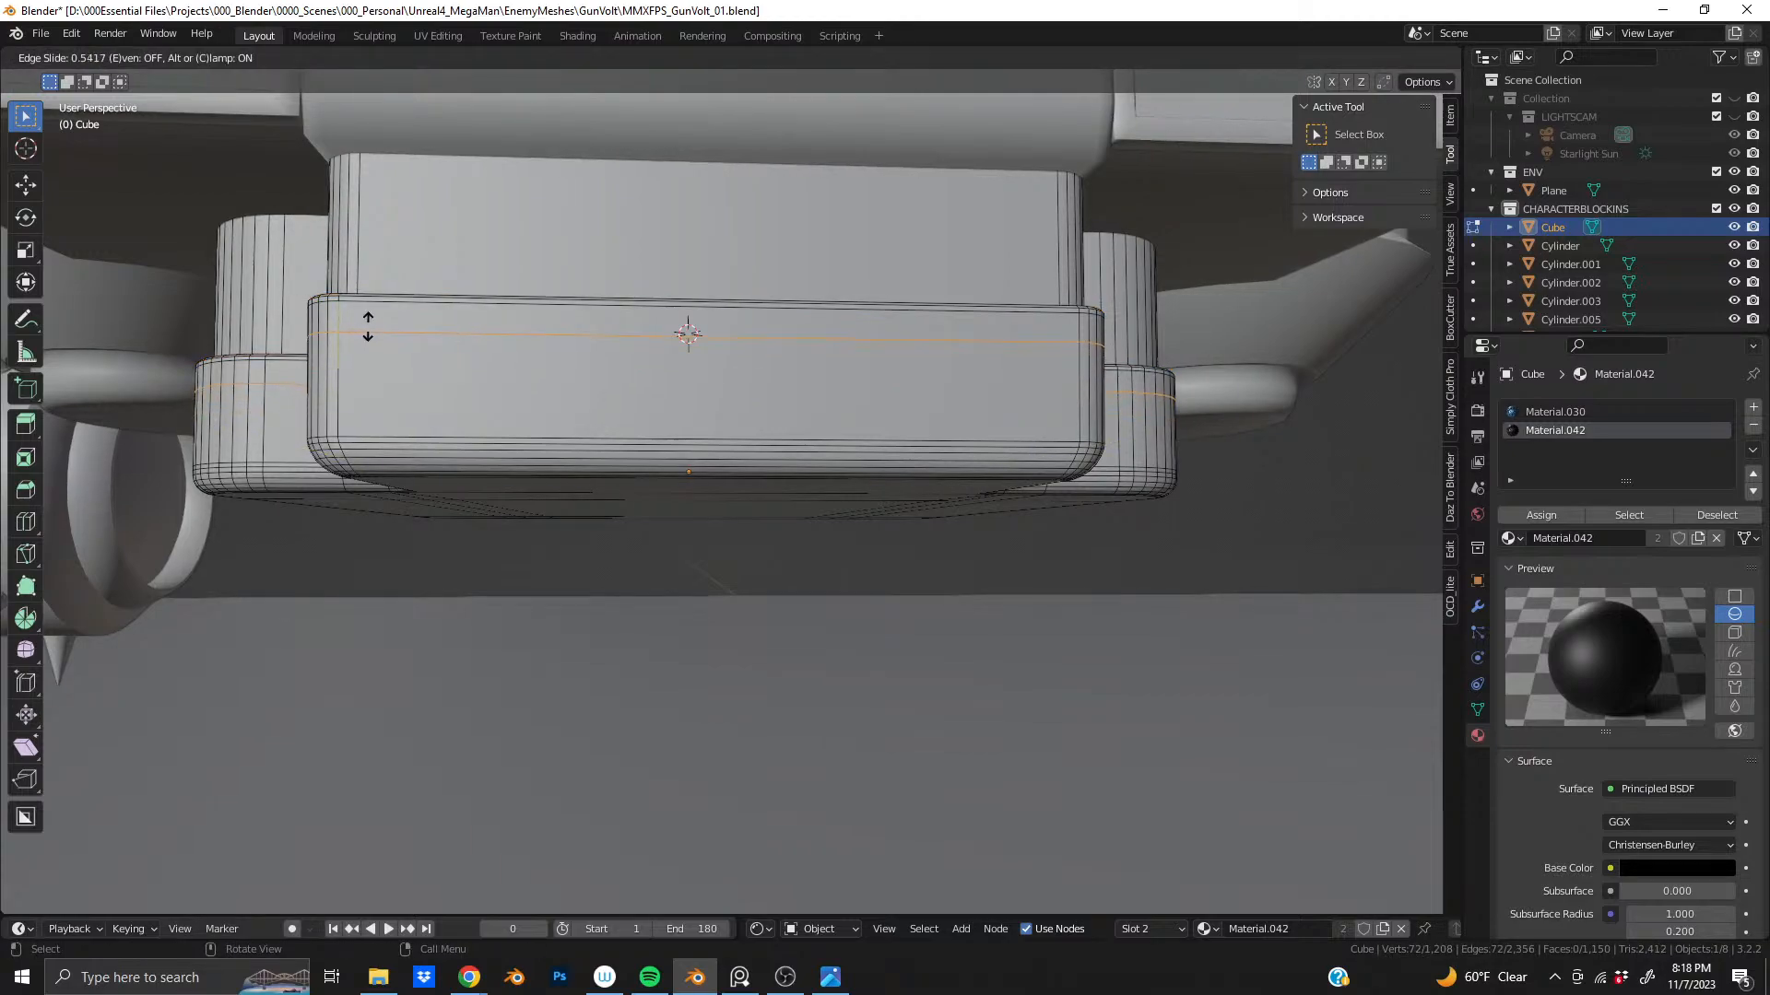
click(367, 319)
middle_drag(368, 319, 847, 455)
- Add six evenly spaced vertical loop cuts across the long face of the base without sliding them
key(ctrl+r)
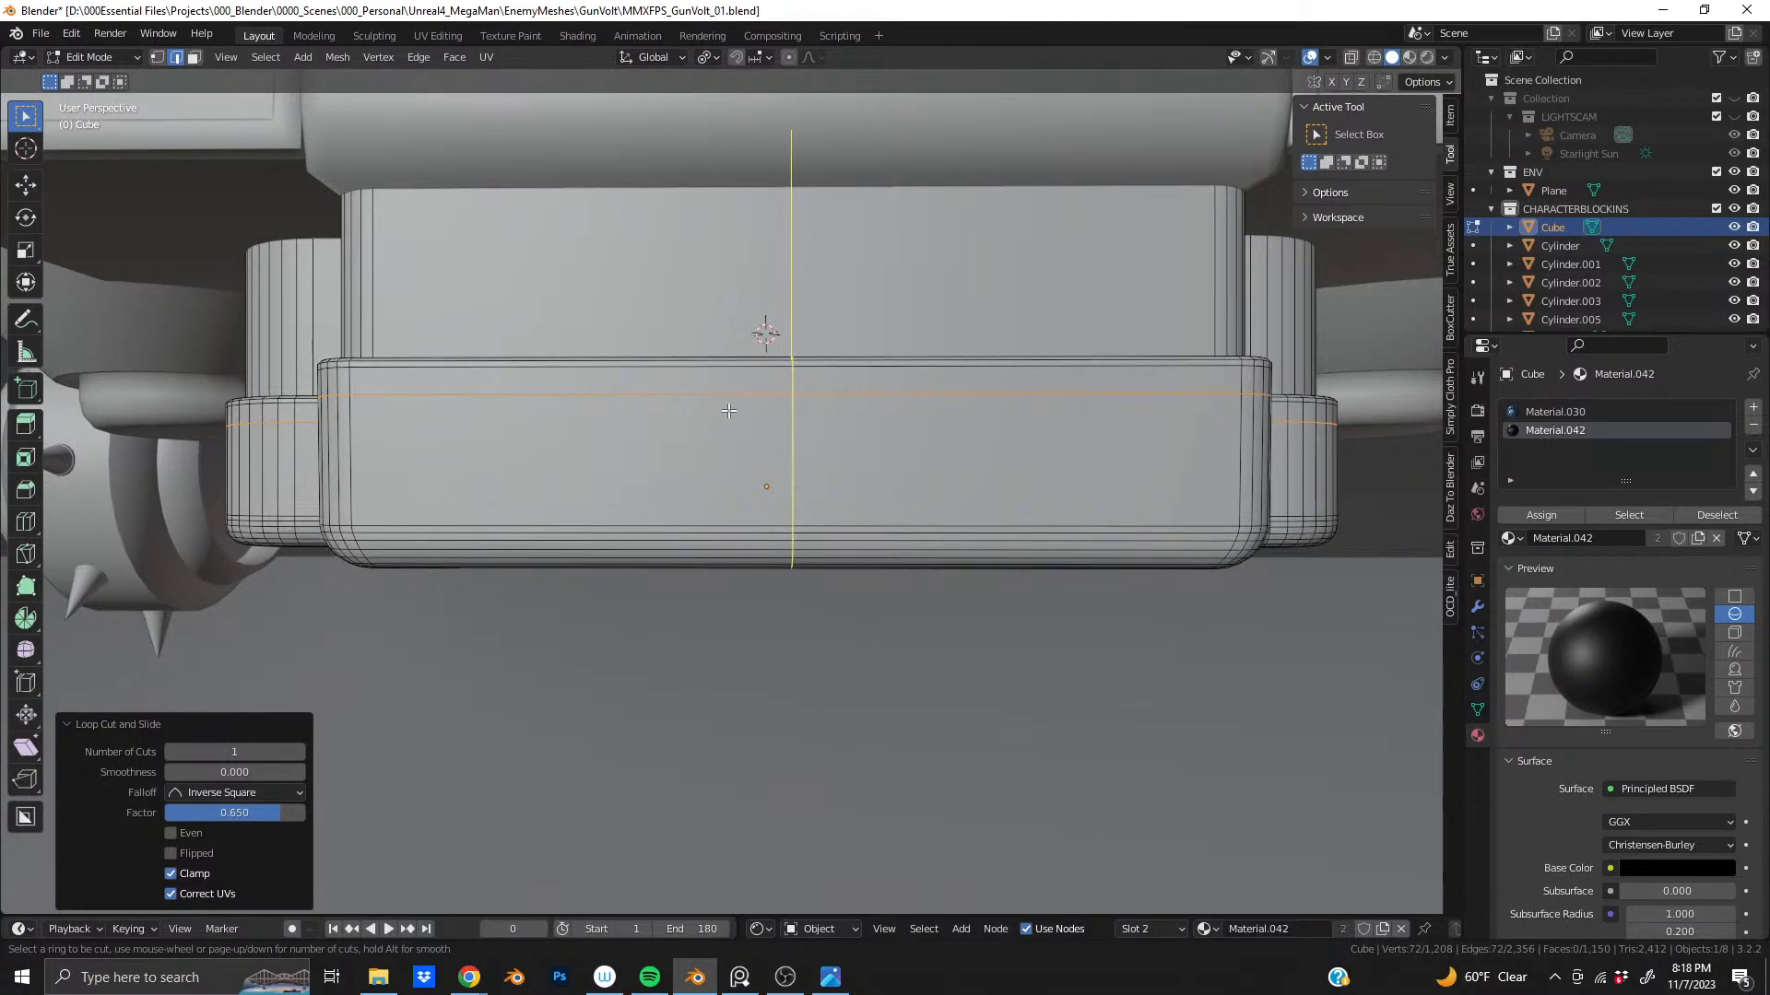
scroll(728, 410, up, 1)
scroll(728, 410, up, 6)
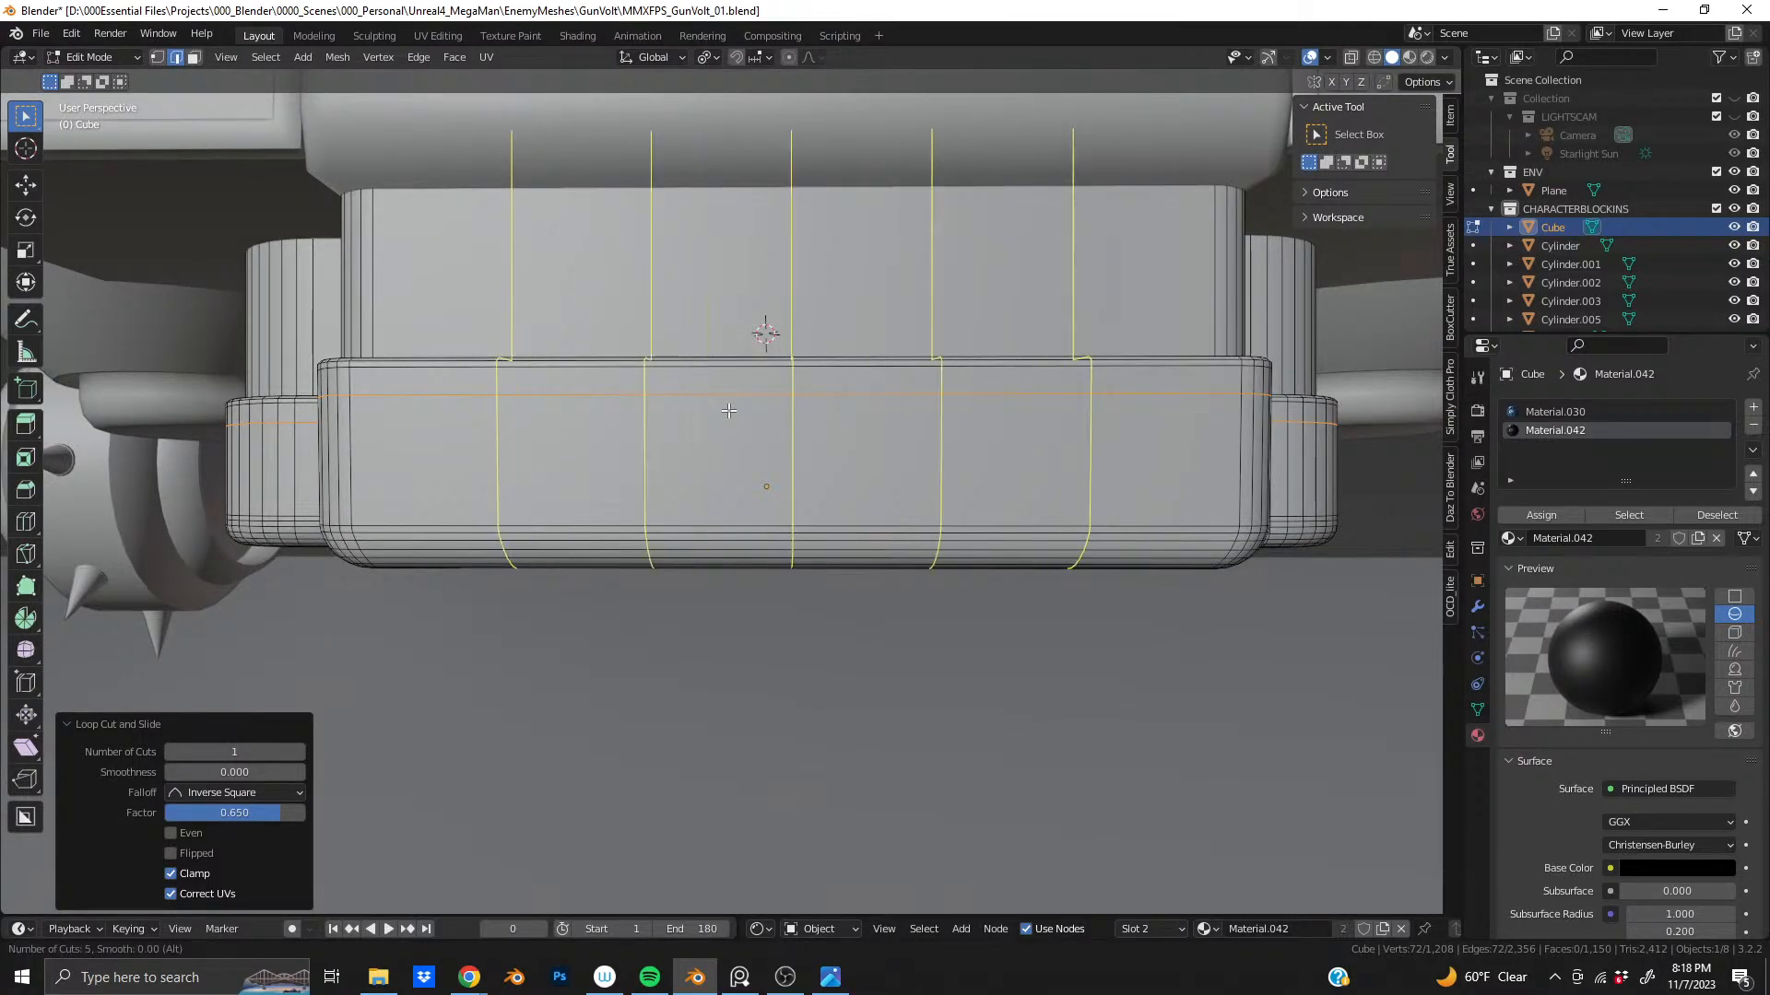
scroll(728, 410, up, 2)
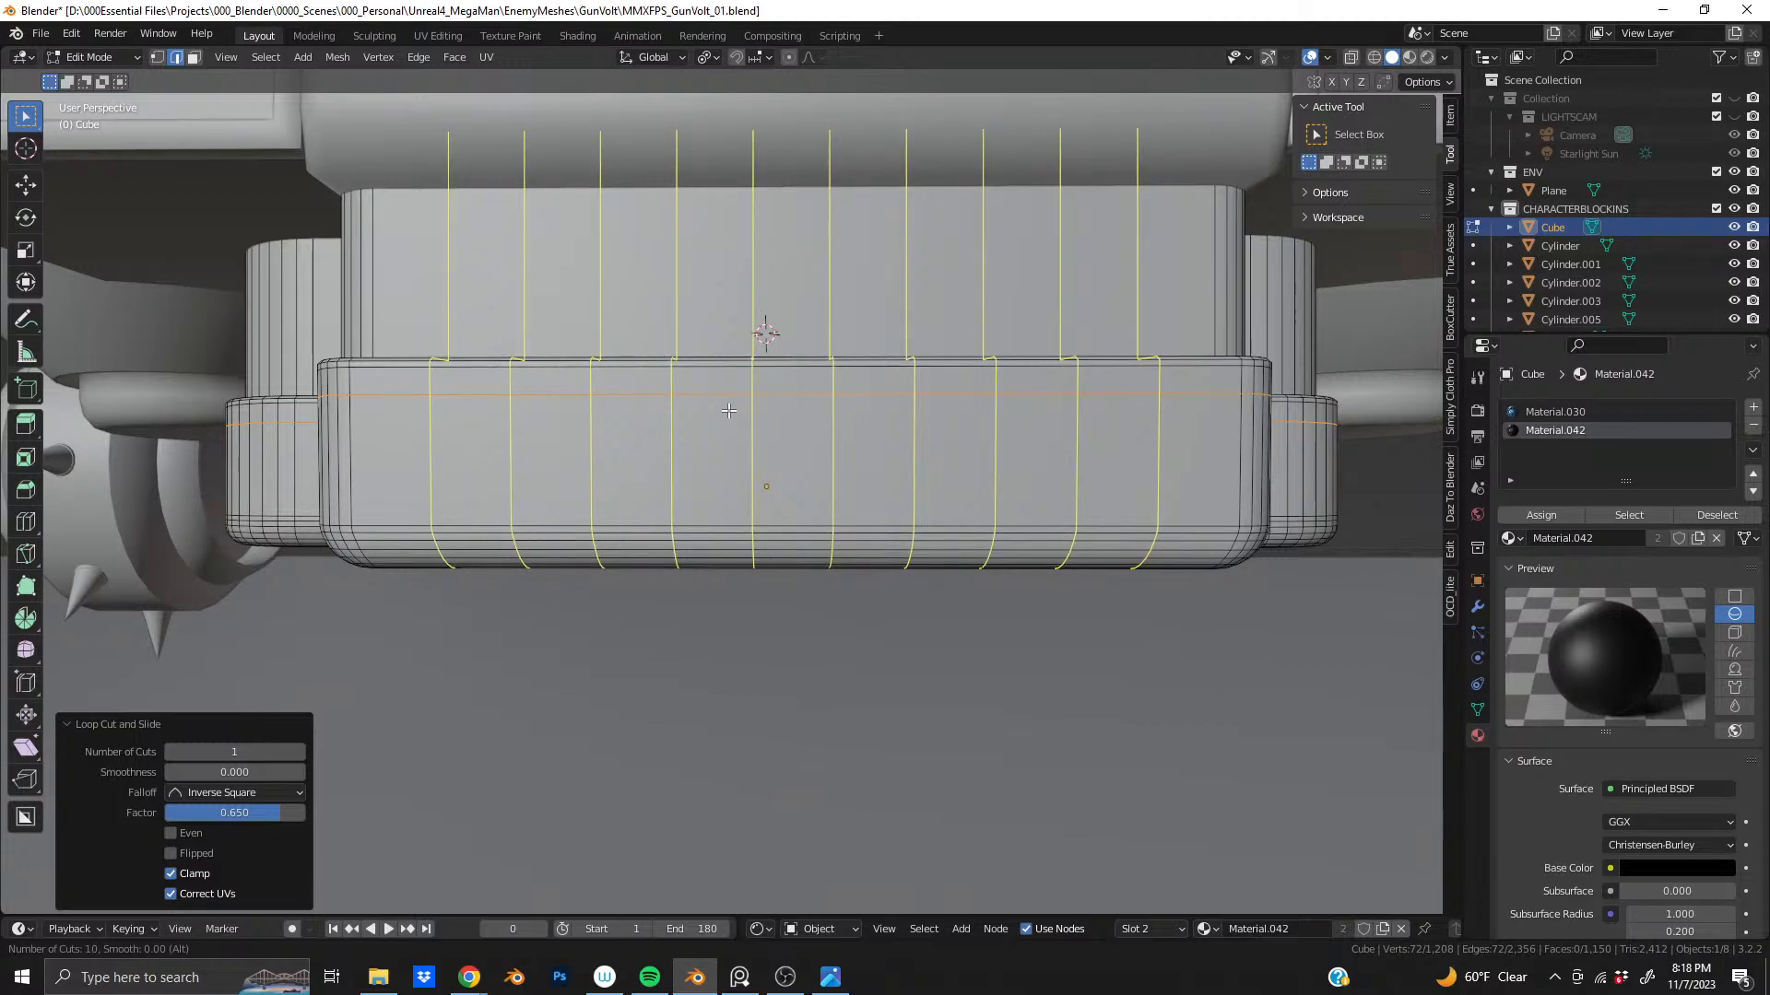
scroll(728, 411, down, 2)
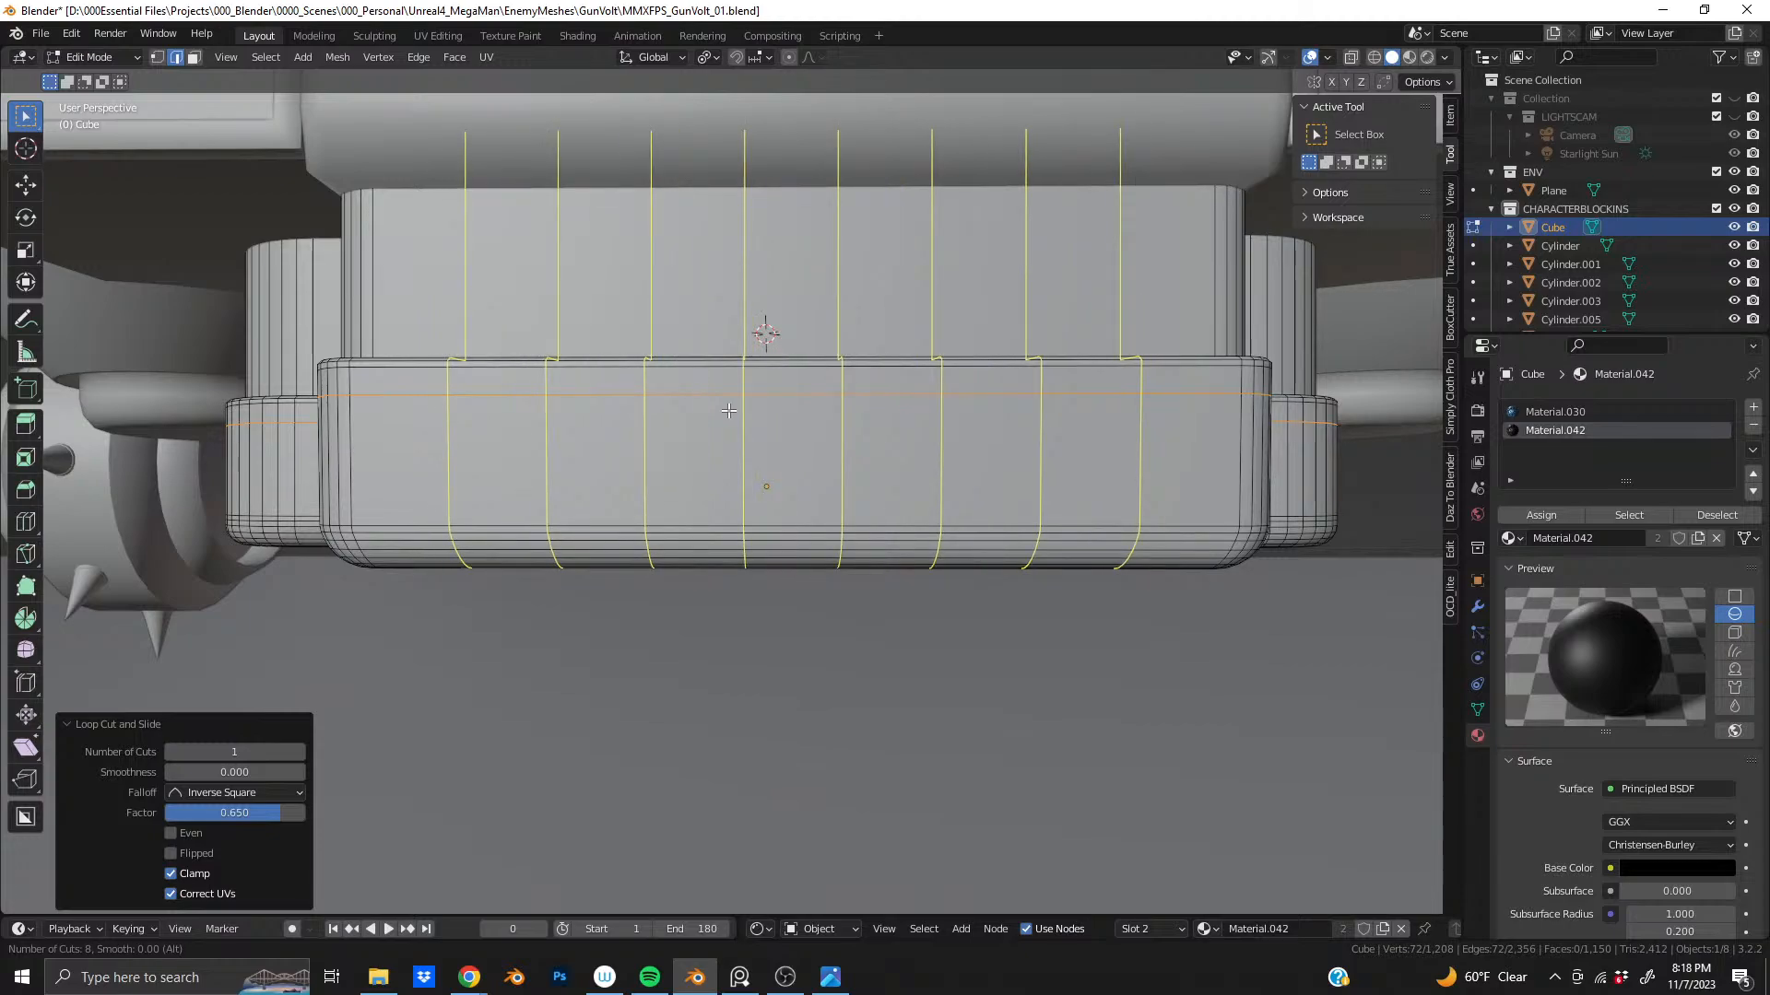
scroll(728, 410, down, 1)
scroll(728, 410, down, 1)
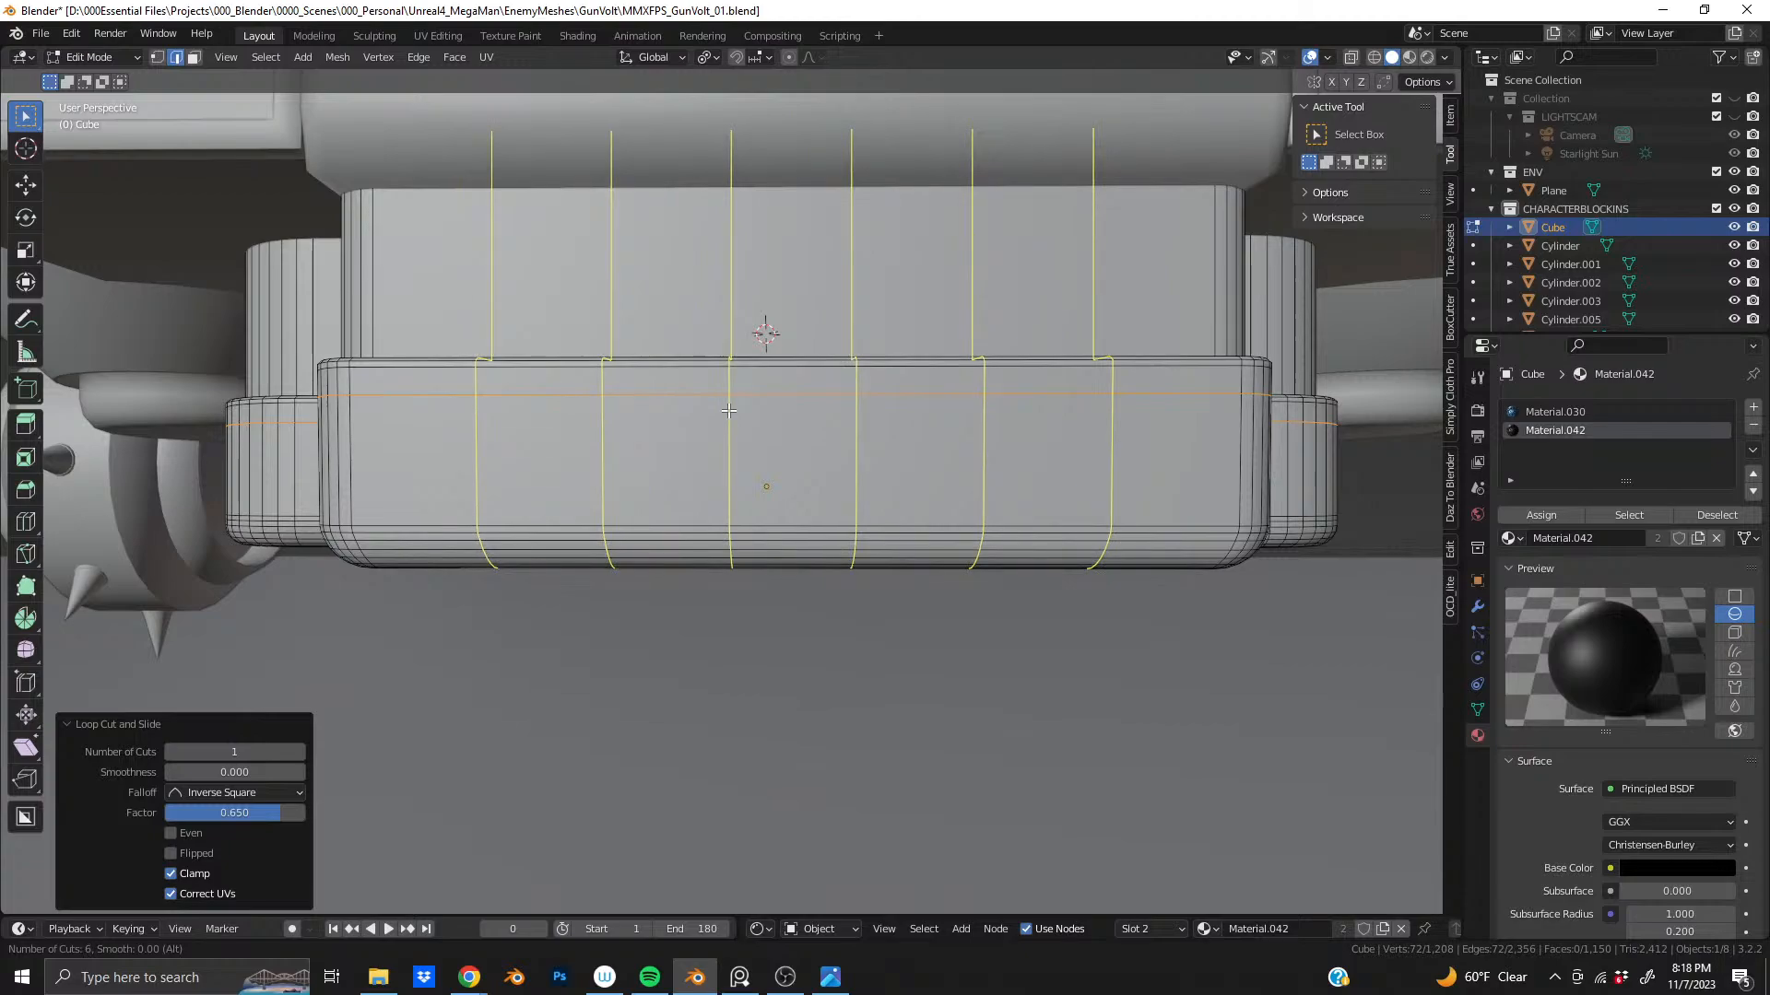
click(728, 411)
right_click(728, 410)
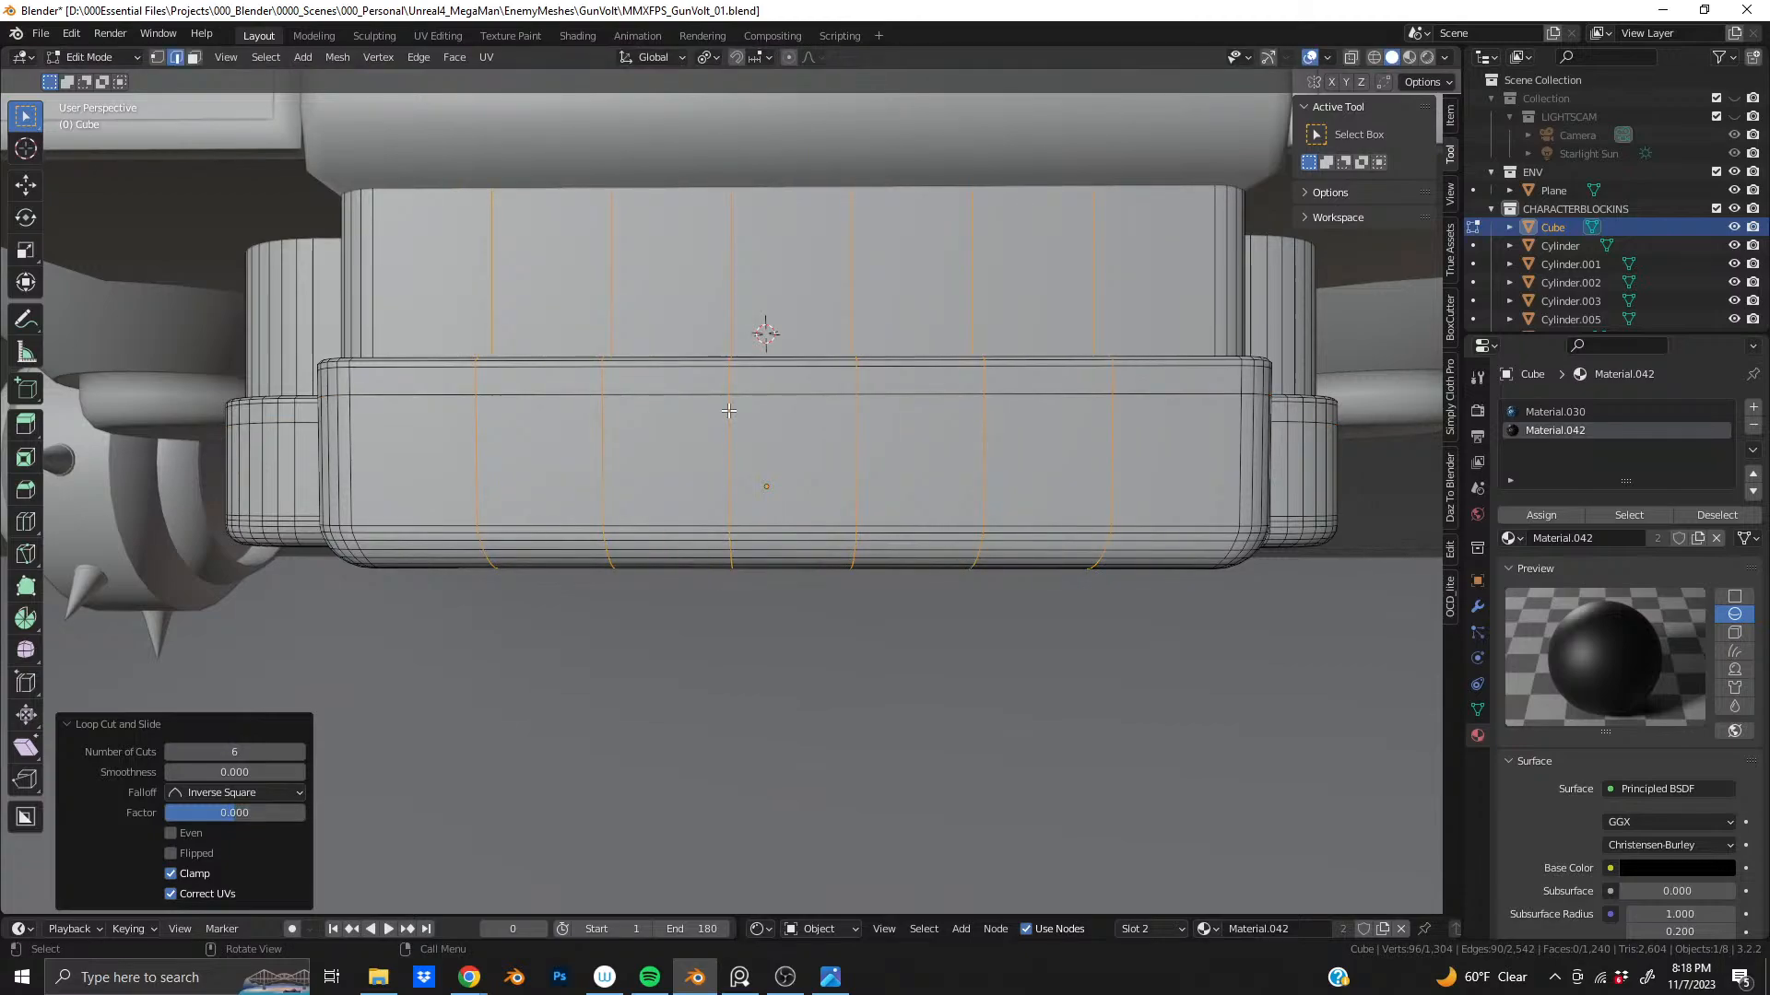
- Dissolve the four outer vertical edge loops on the base, keeping only the two central ones
alt+click(729, 411)
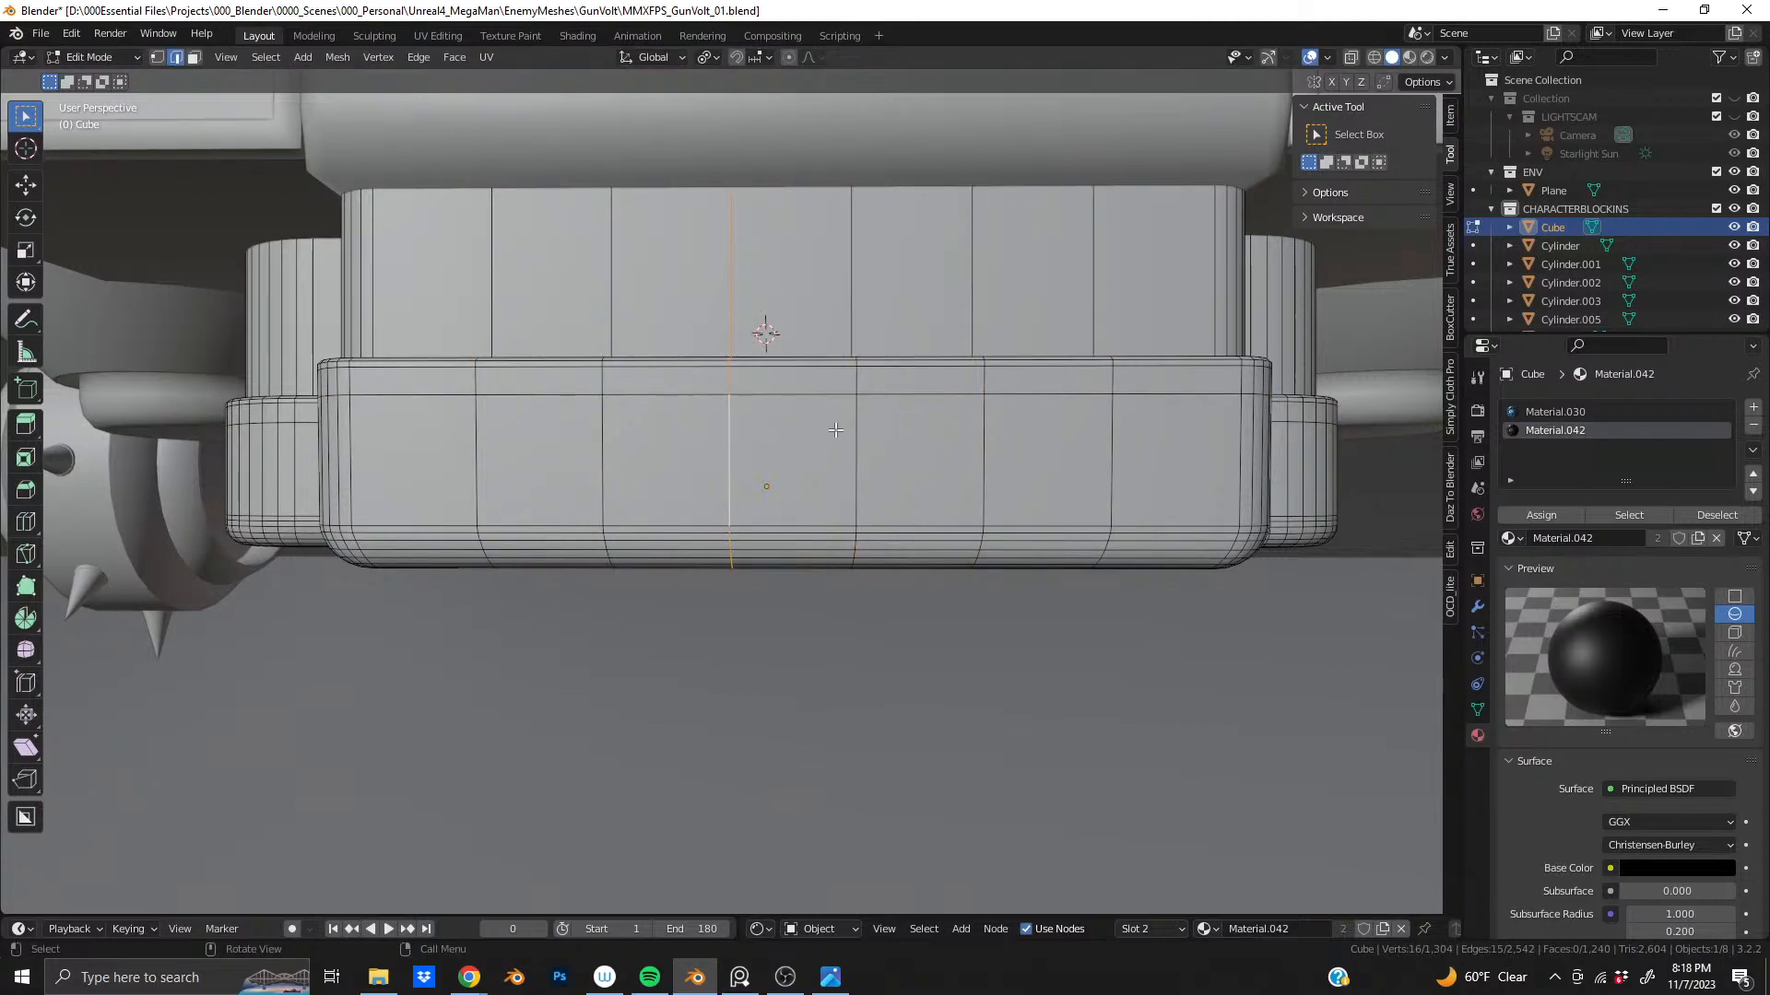
key(ctrl+z)
alt+shift+click(734, 433)
alt+shift+click(850, 438)
key(x)
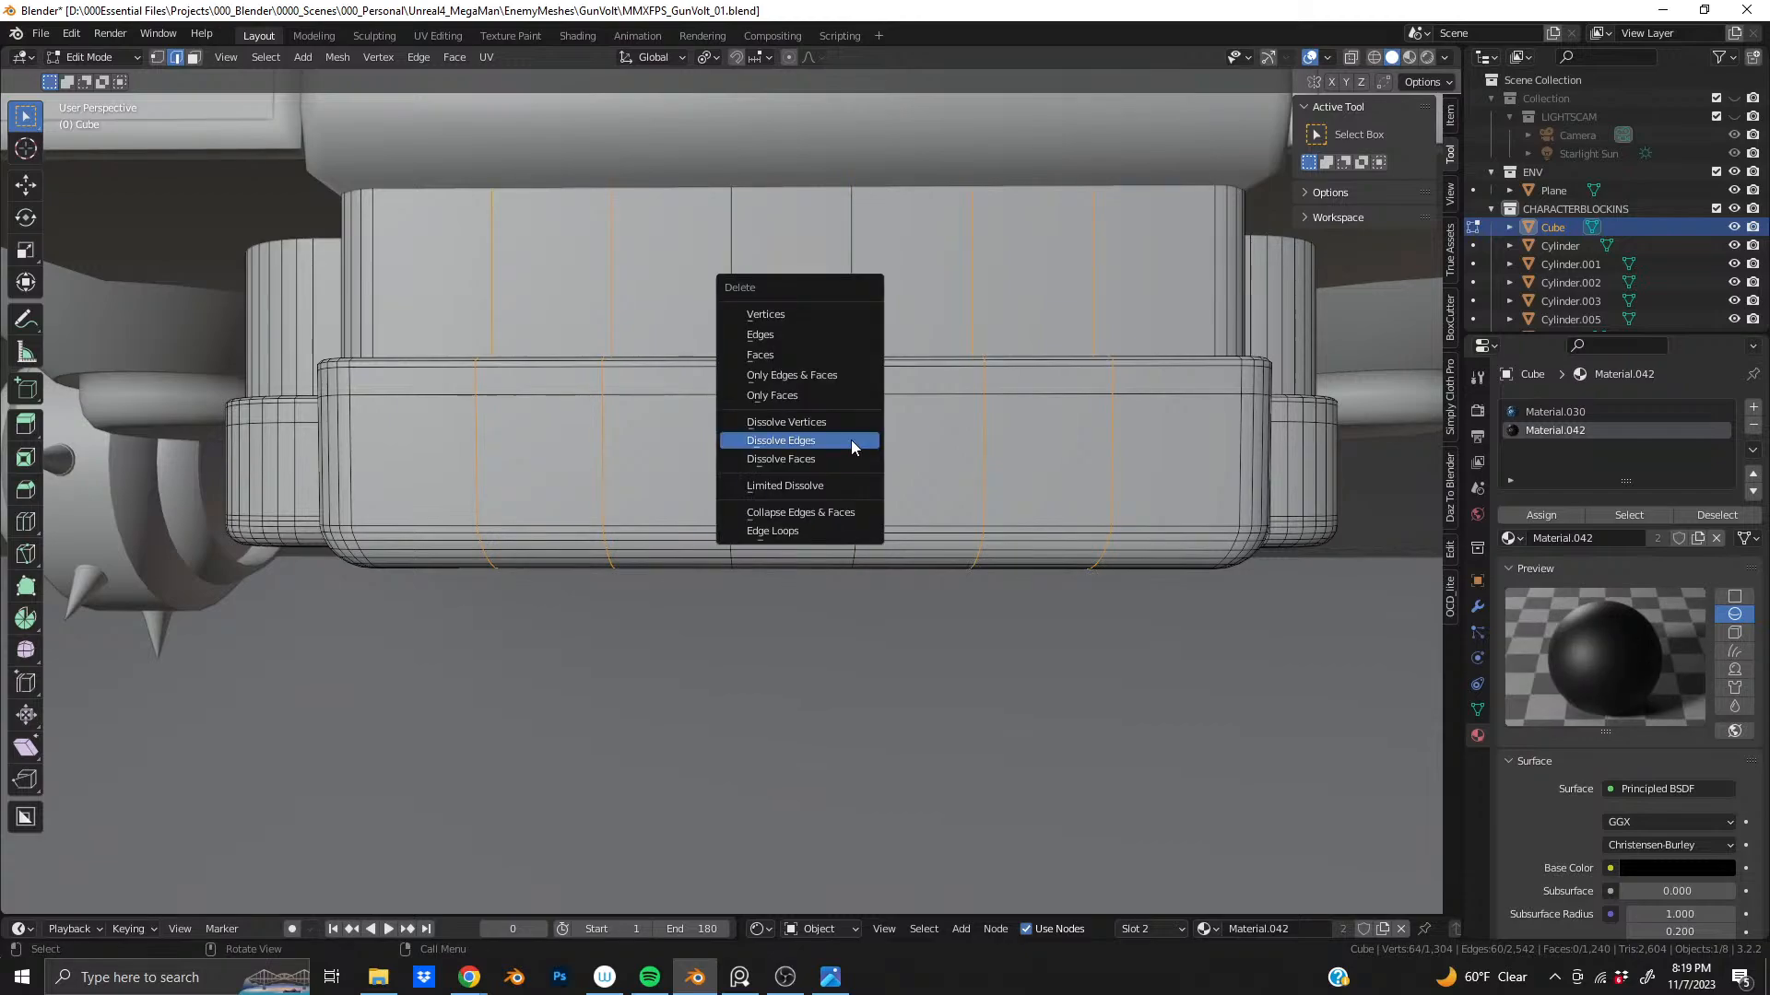
click(850, 440)
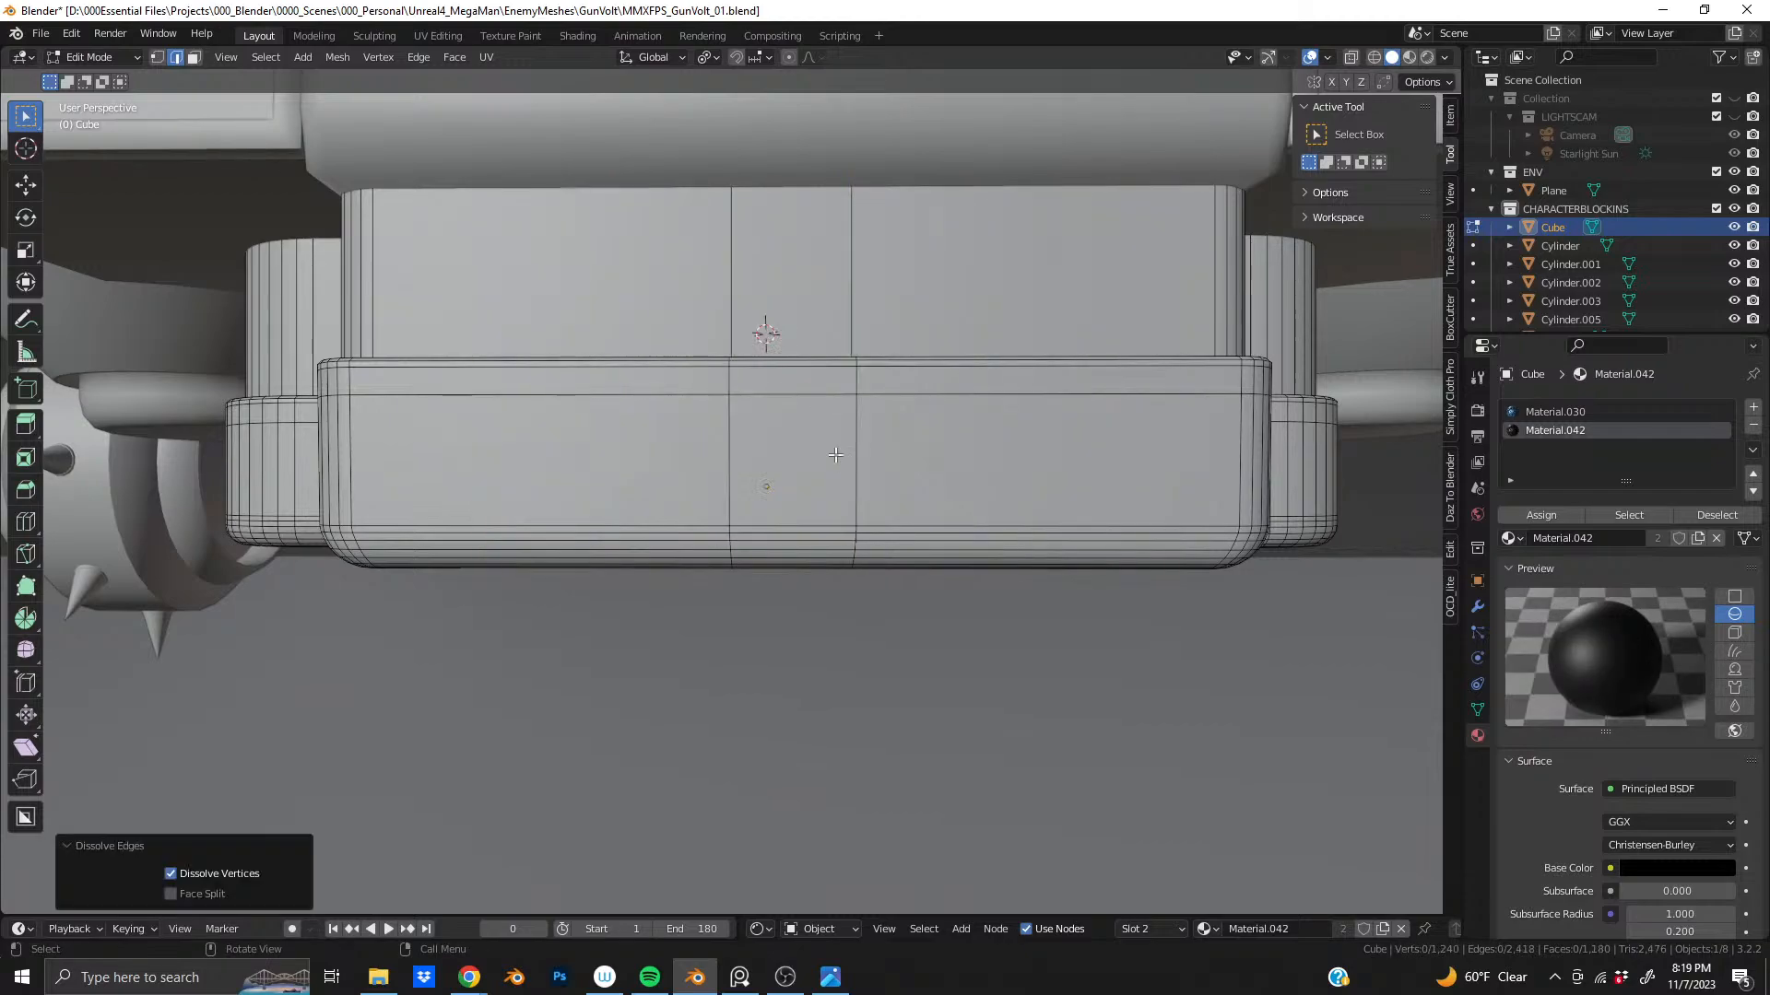
- Recess the lower tier's central faces below the horizontal loop using an inset with 0 m thickness and about -0.011 m depth
middle_drag(835, 455, 876, 433)
key(3)
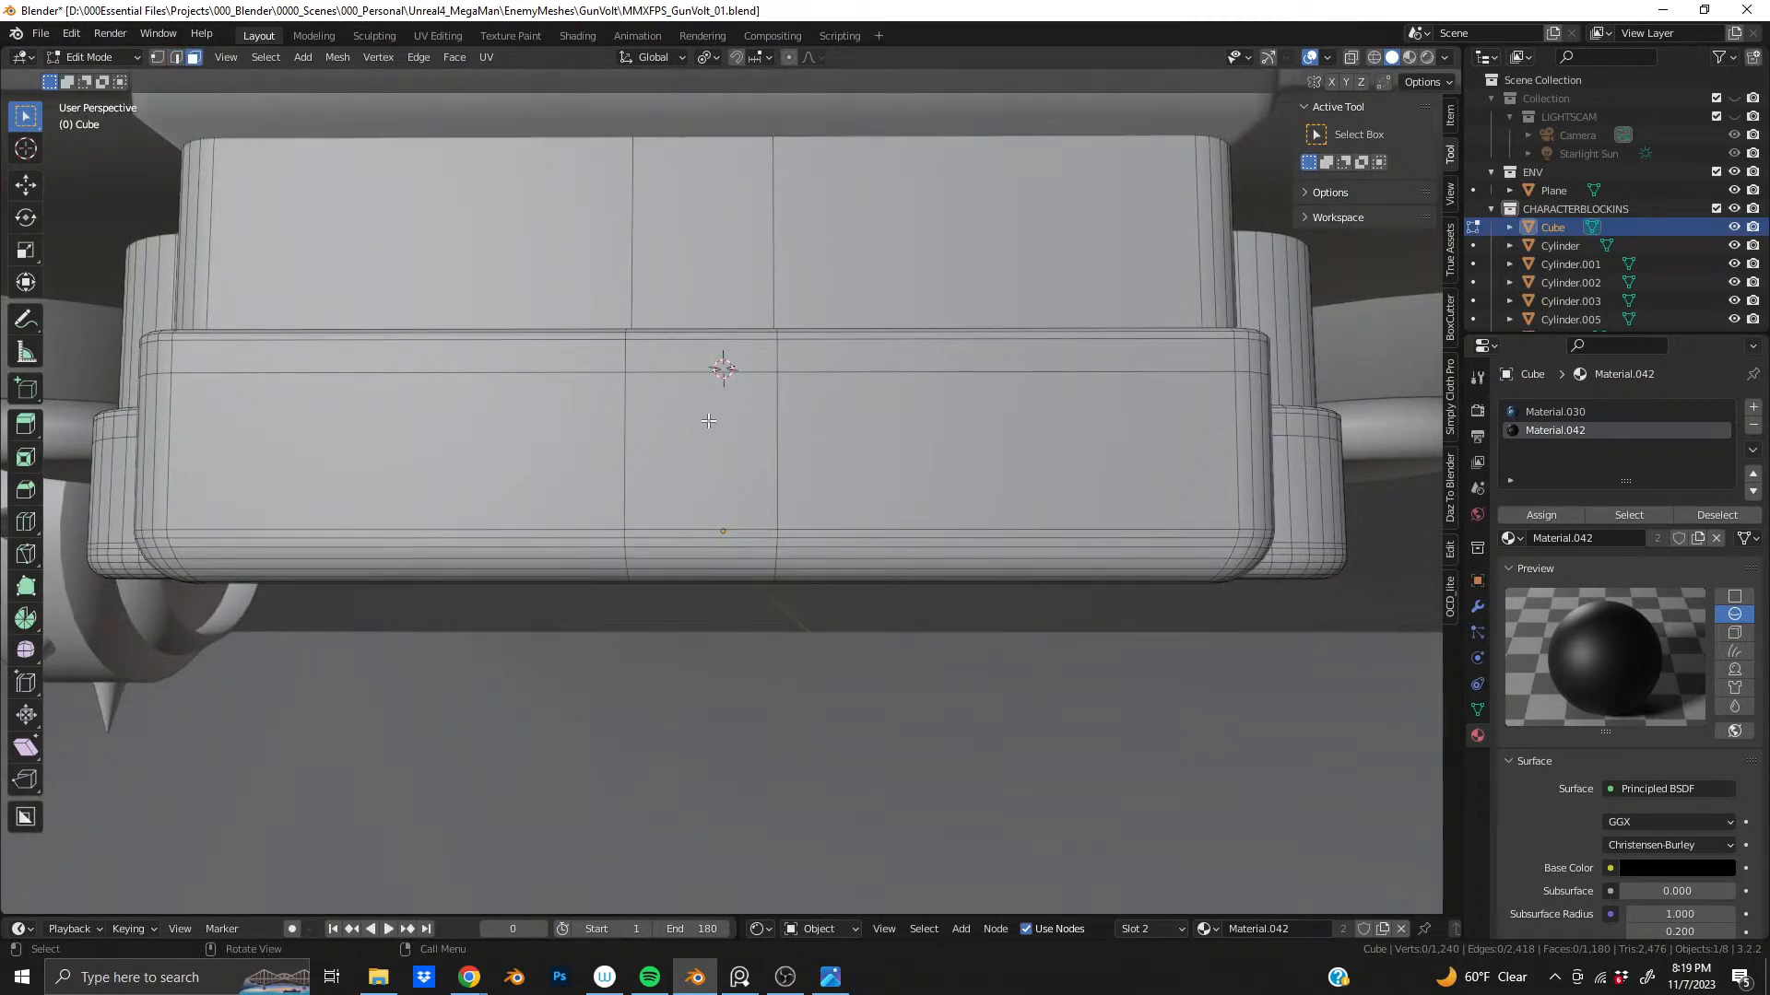
click(708, 421)
ctrl+shift+click(769, 365)
shift+middle_drag(783, 261, 781, 435)
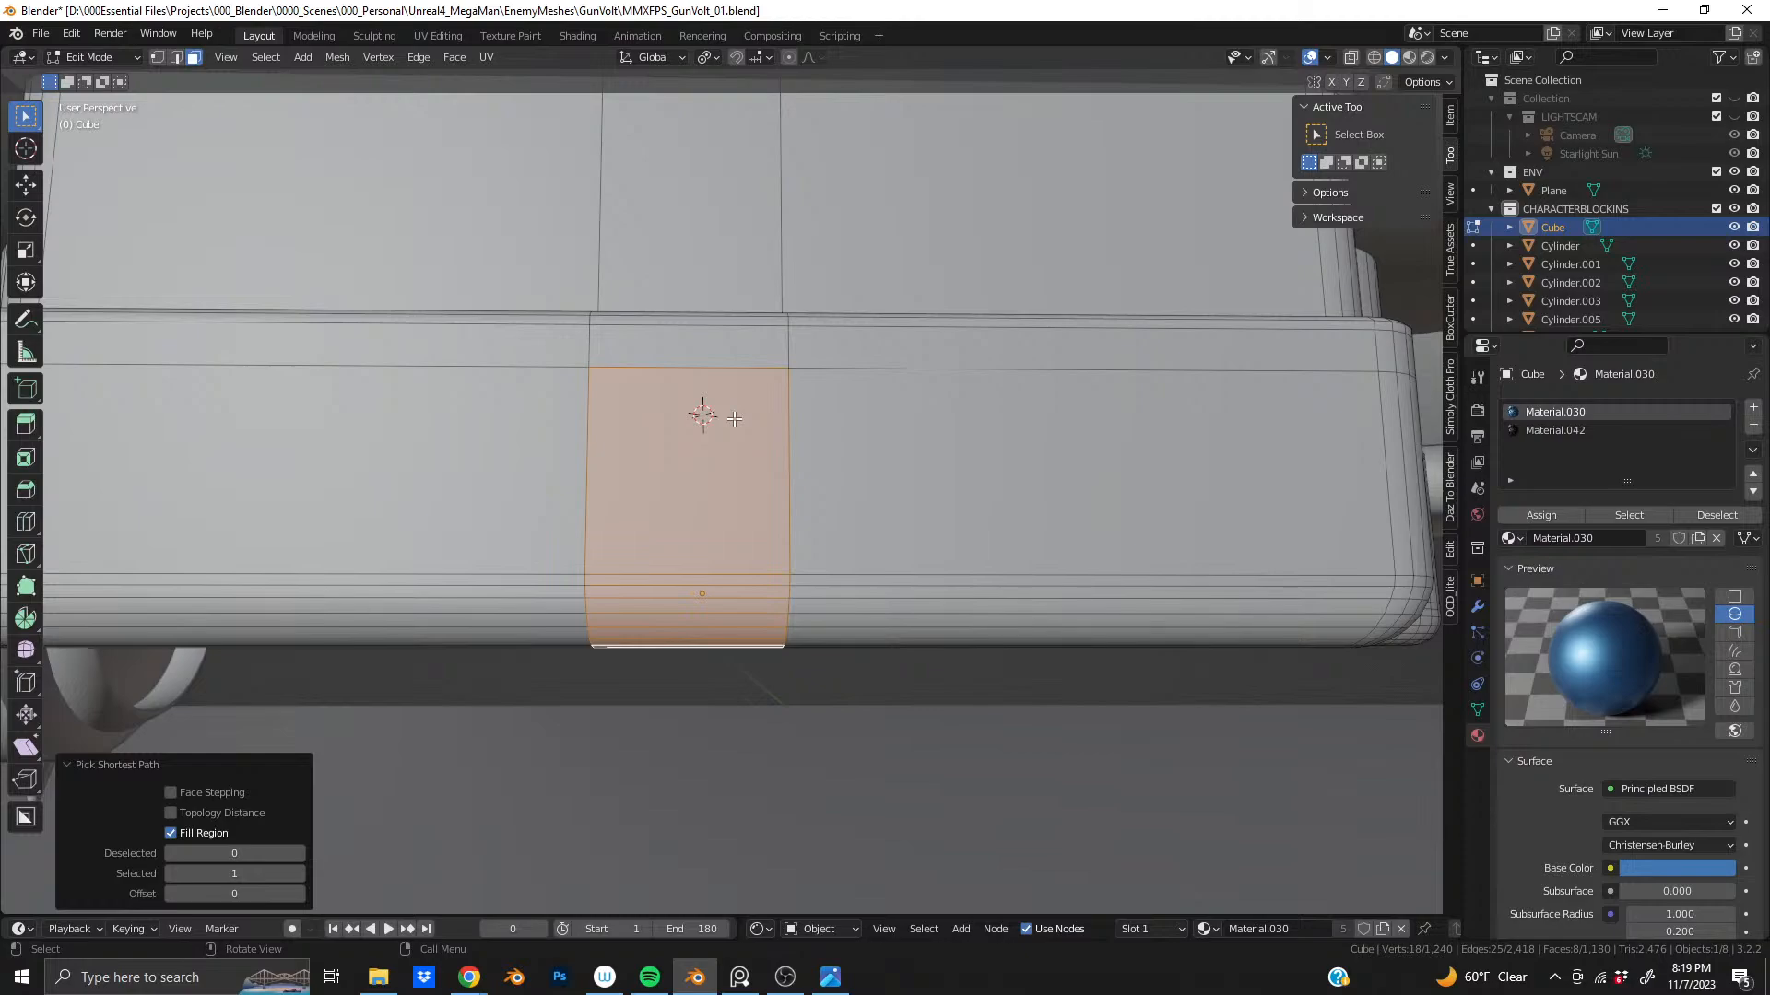
middle_drag(735, 419, 713, 359)
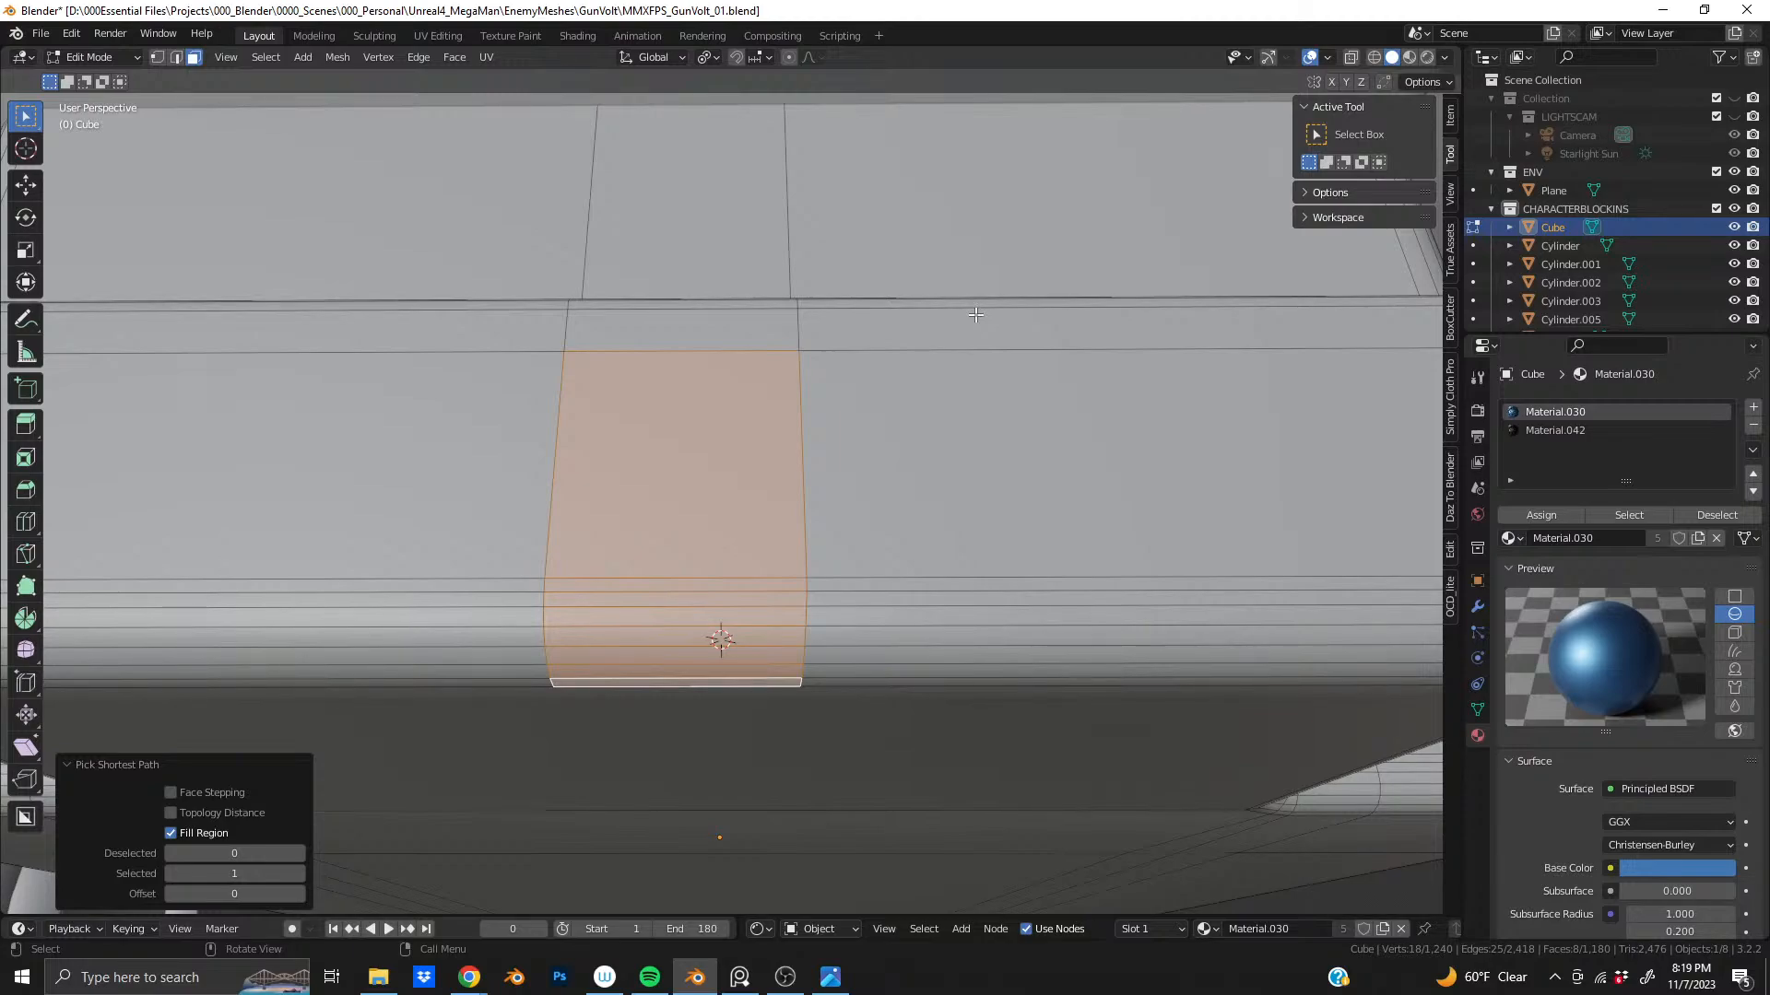
key(i)
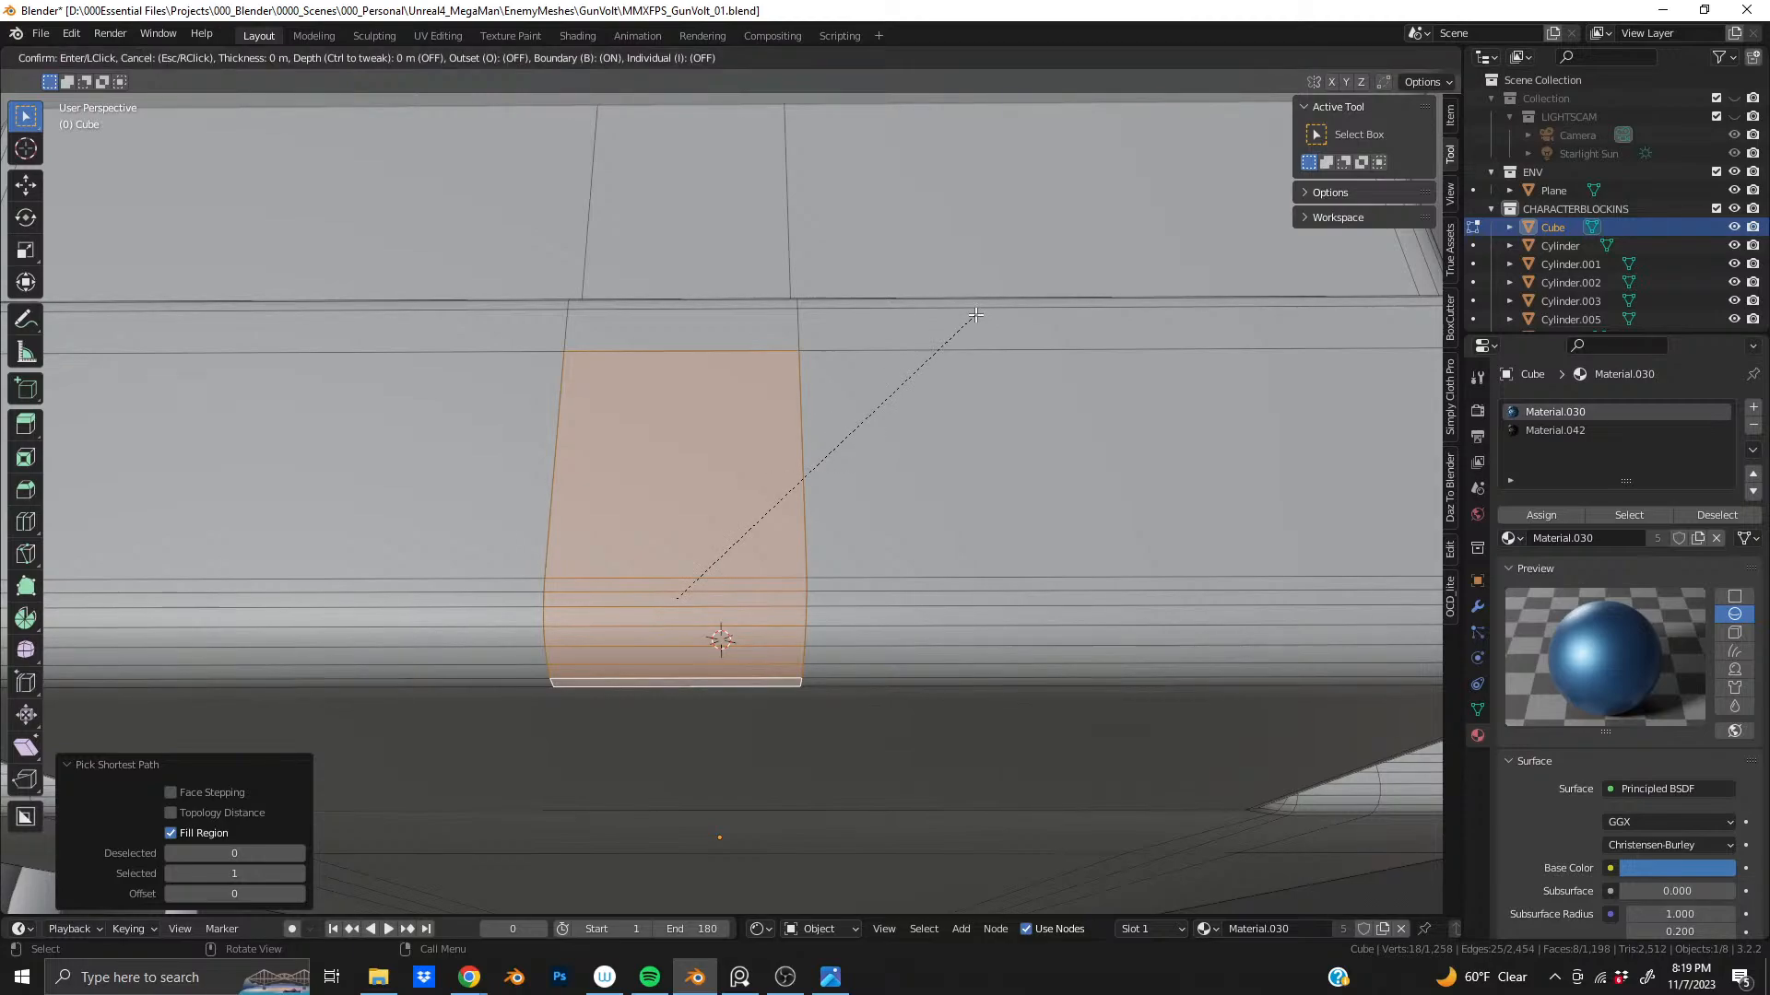
key(ctrl)
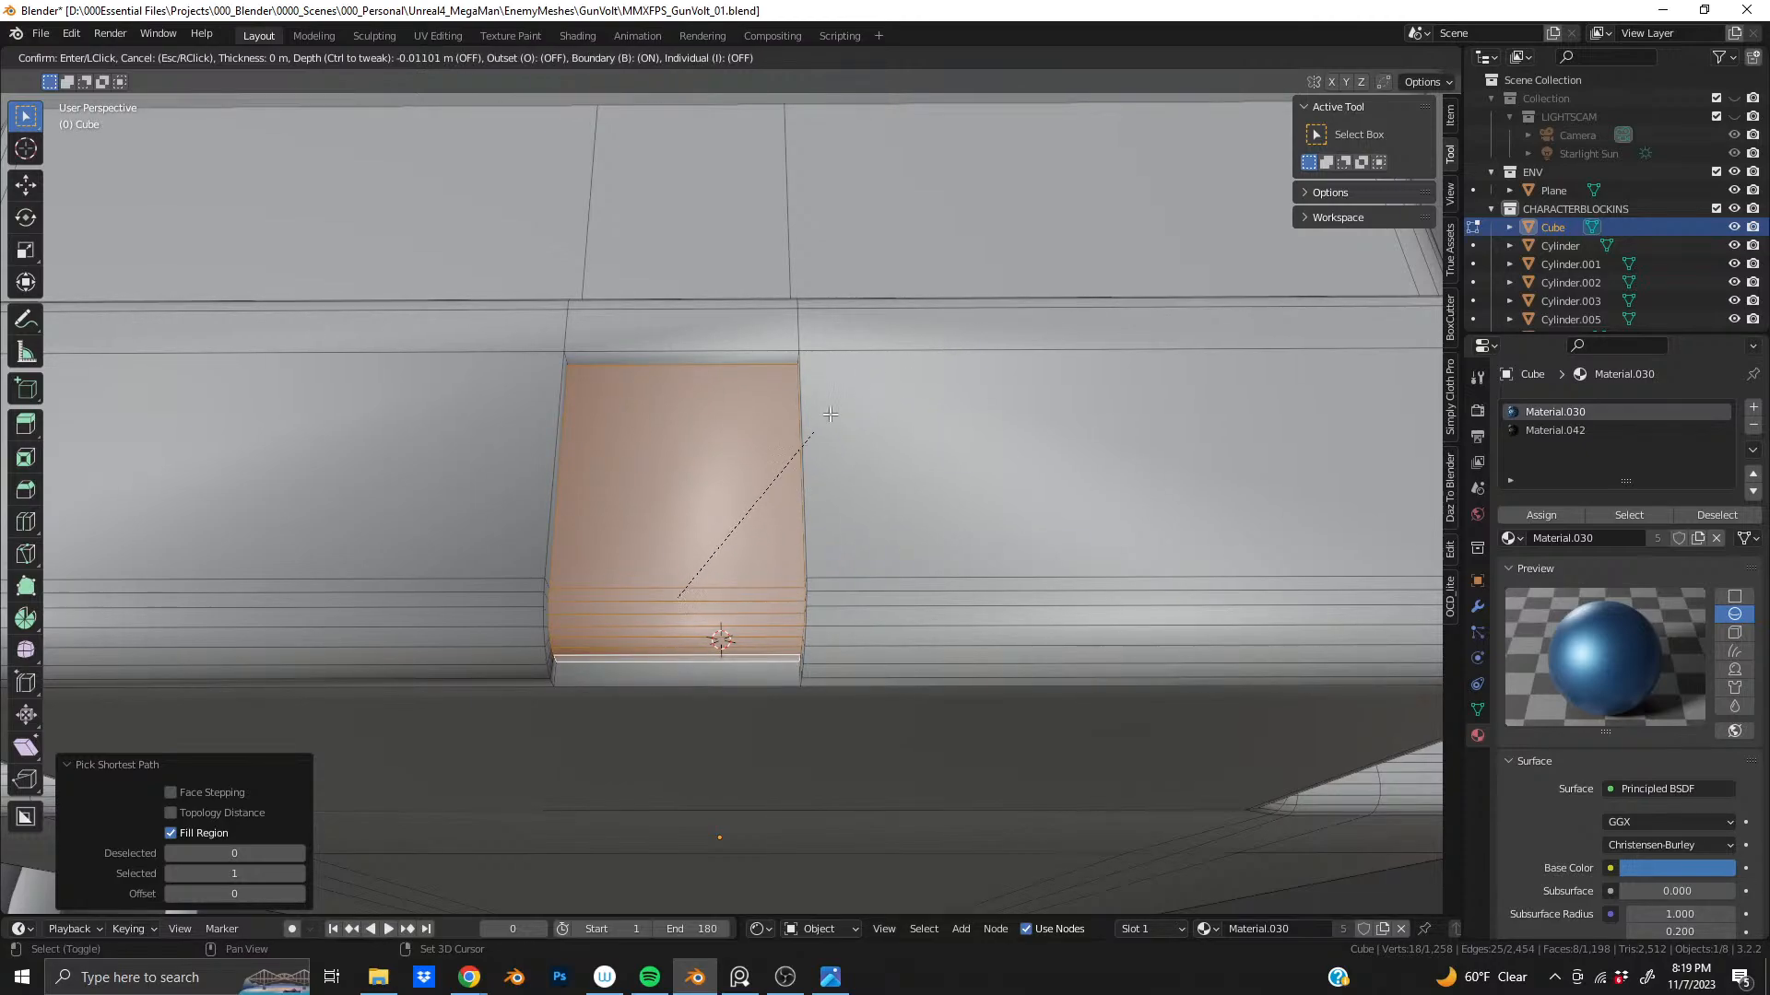
click(1114, 207)
- Scale the recessed faces to about 0.924 along X and lower them by about 0.0058 m along Z in back view
middle_drag(680, 440, 837, 450)
key(ctrl+KP_1)
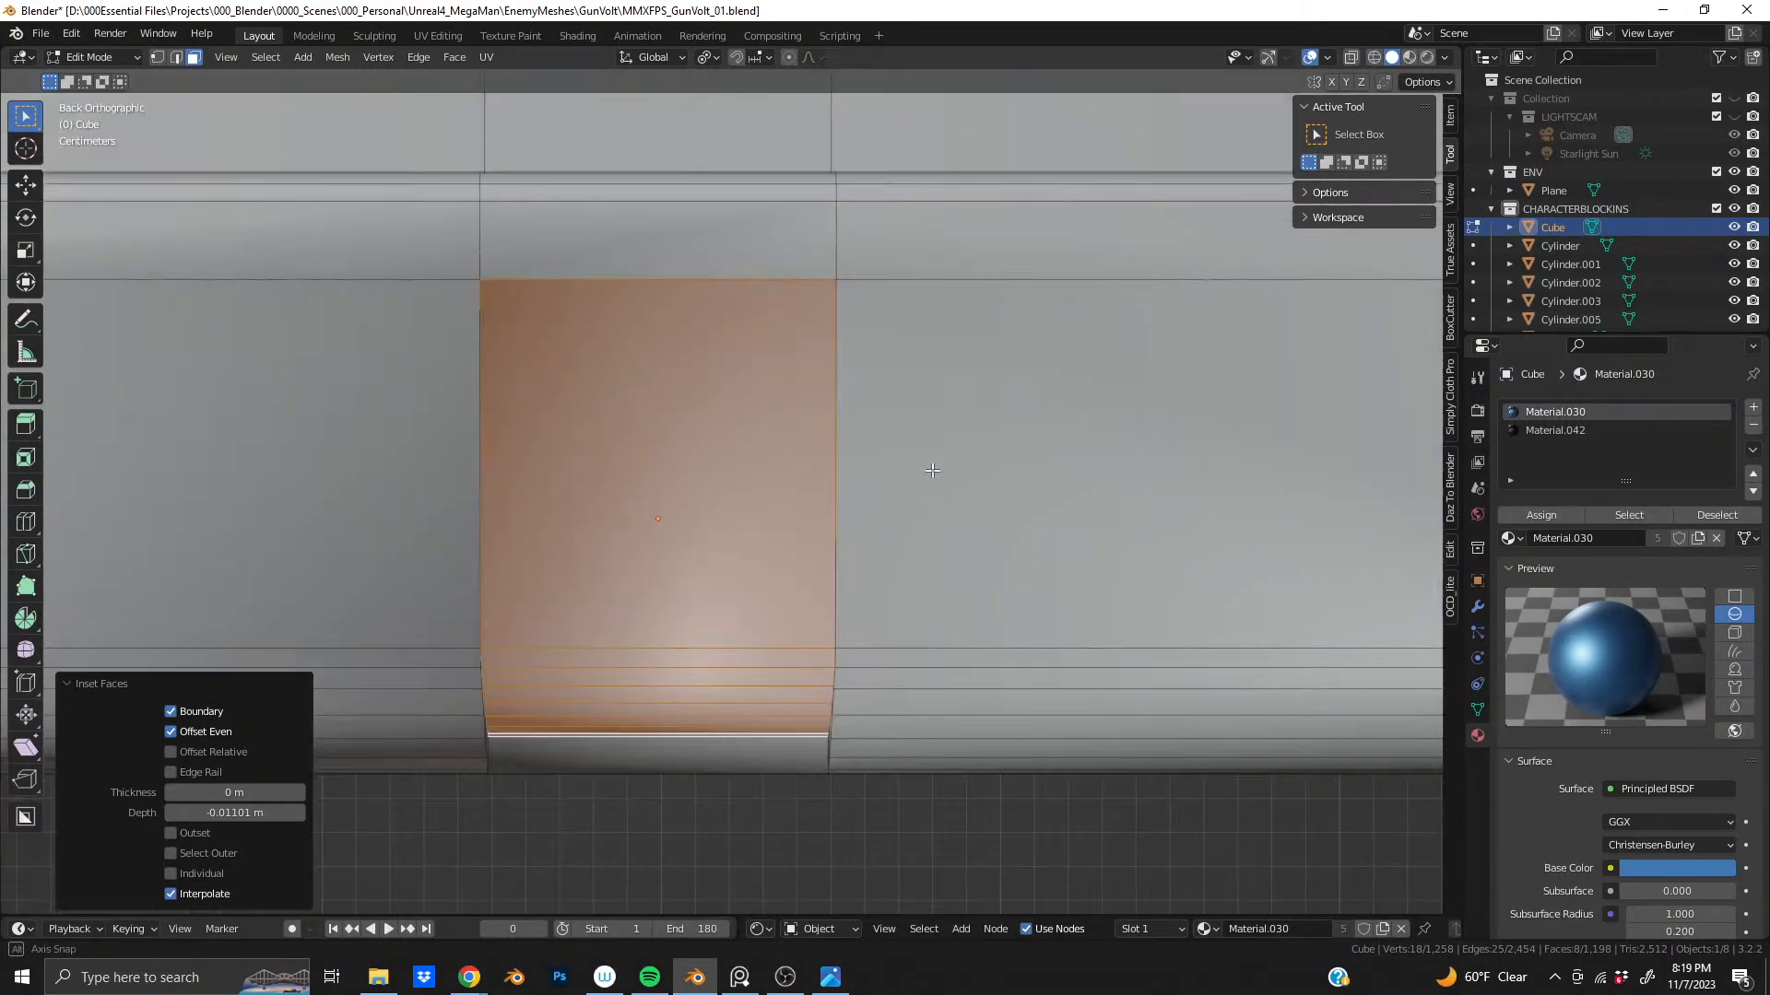
key(s)
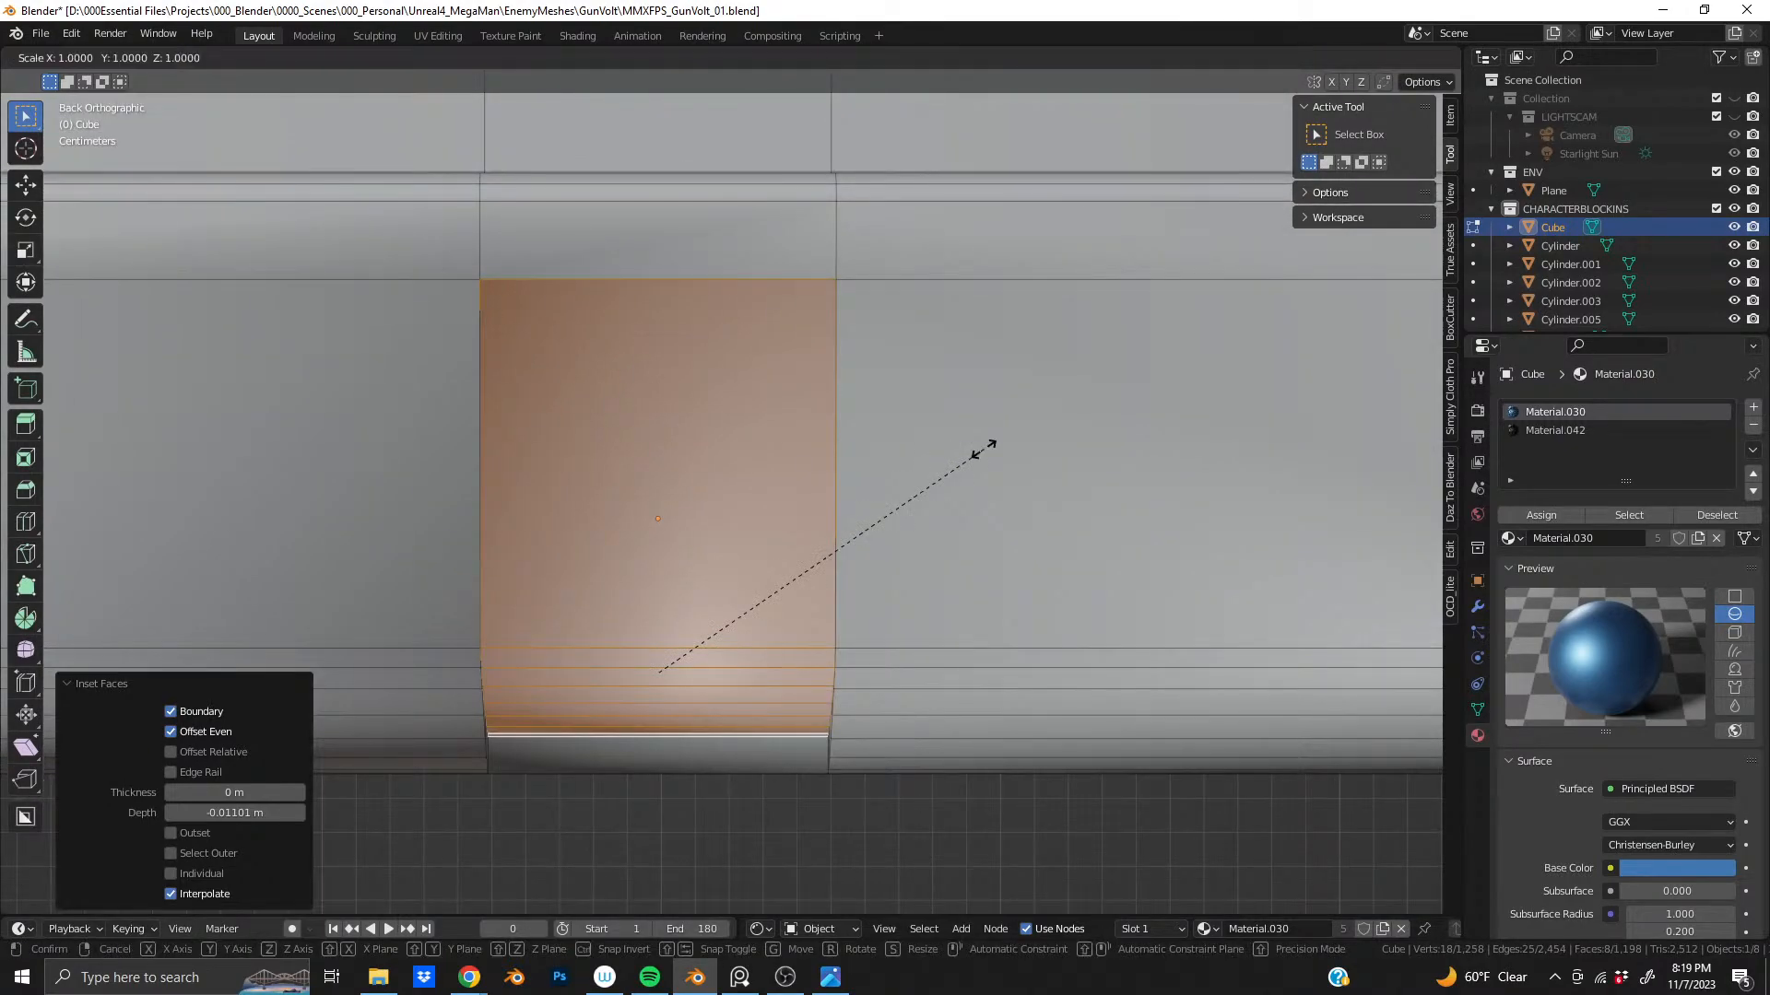
key(x)
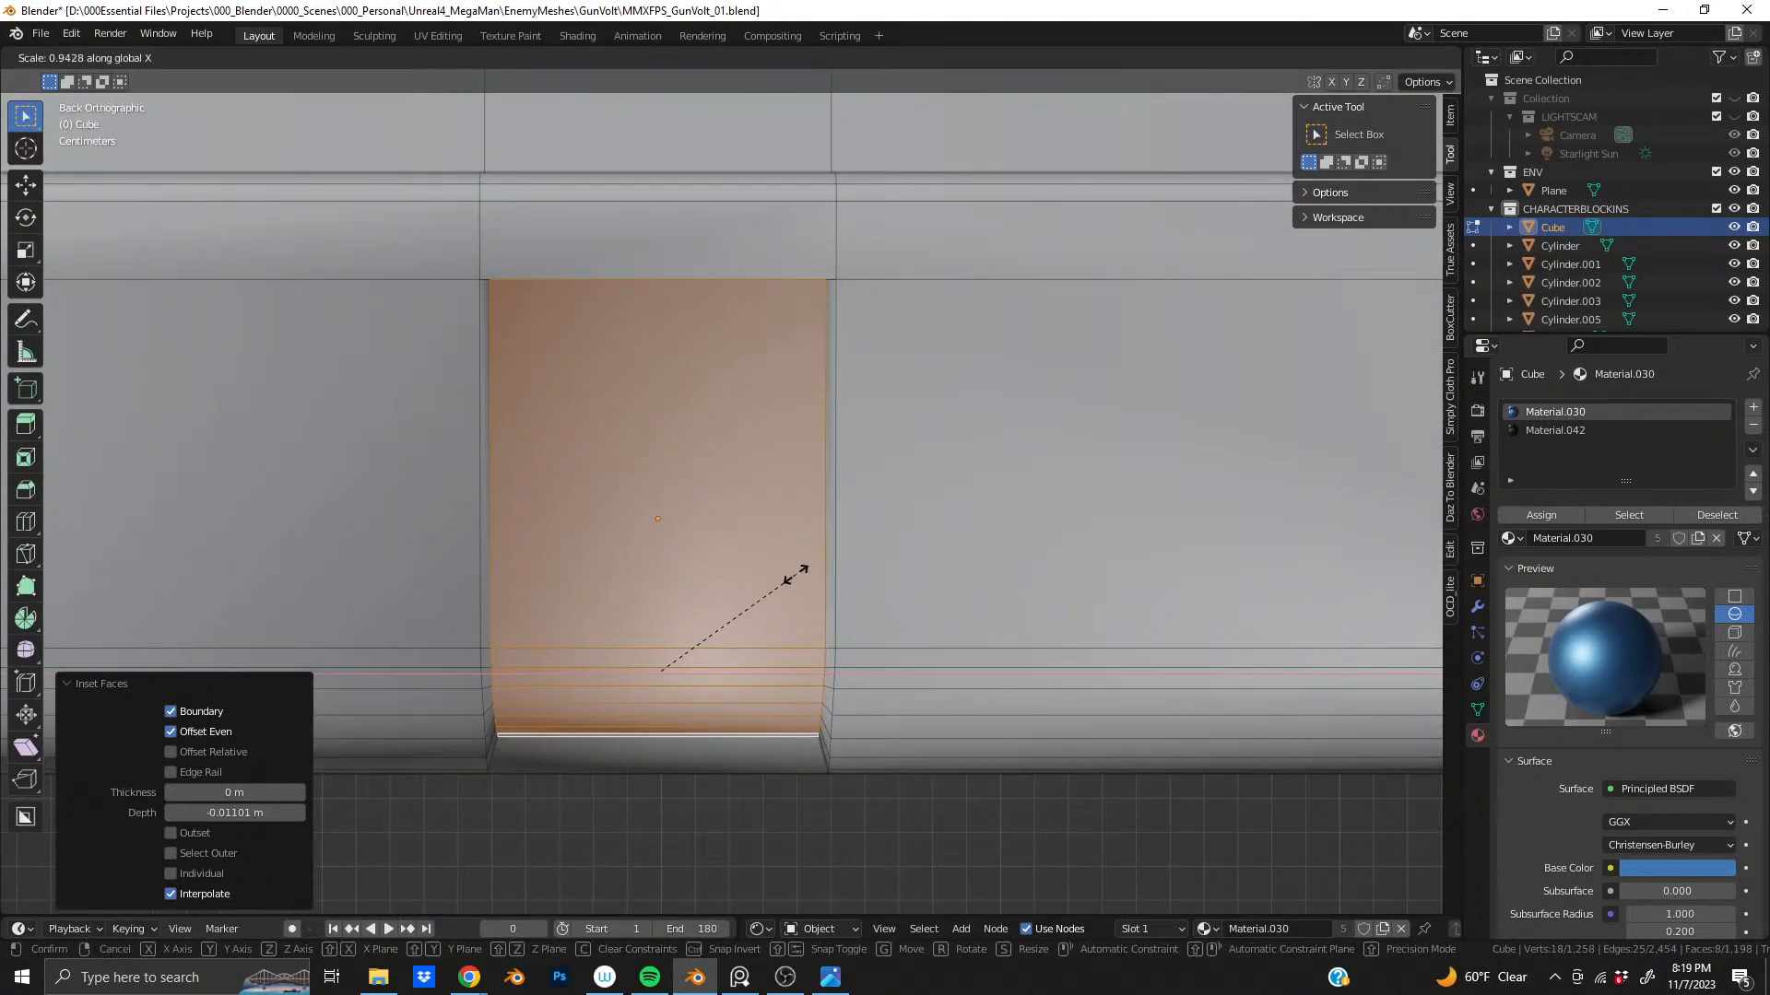
click(728, 619)
key(g)
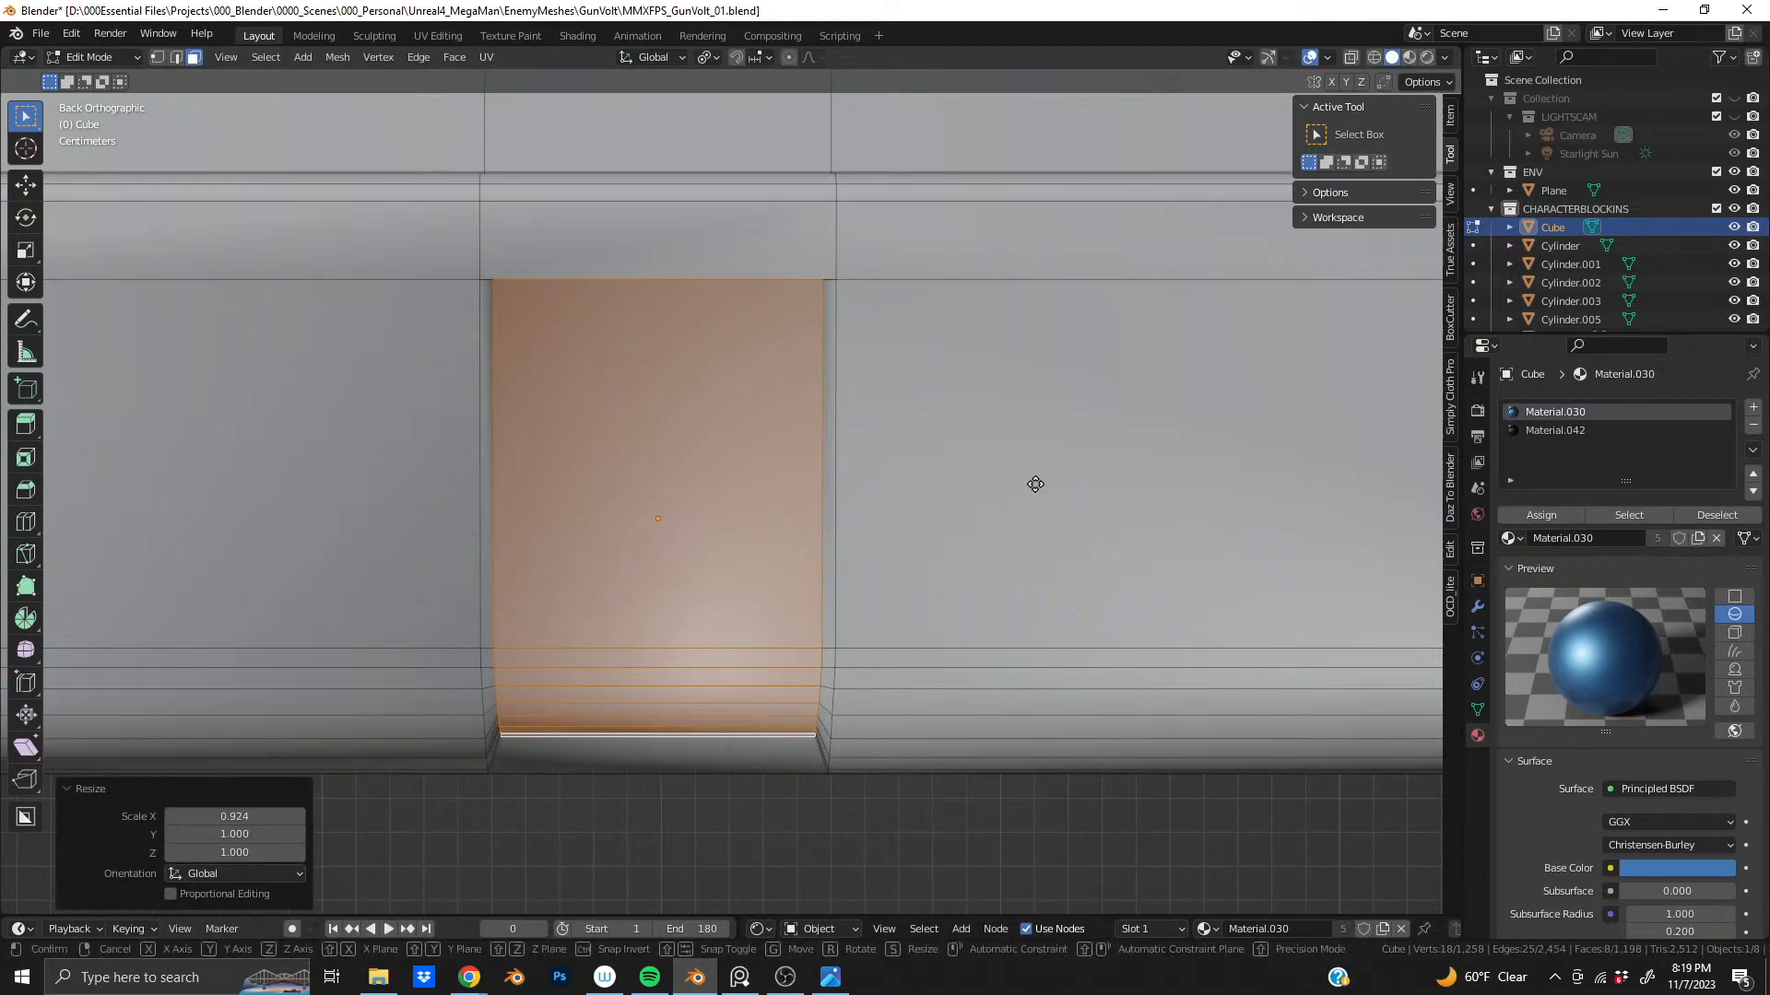
key(z)
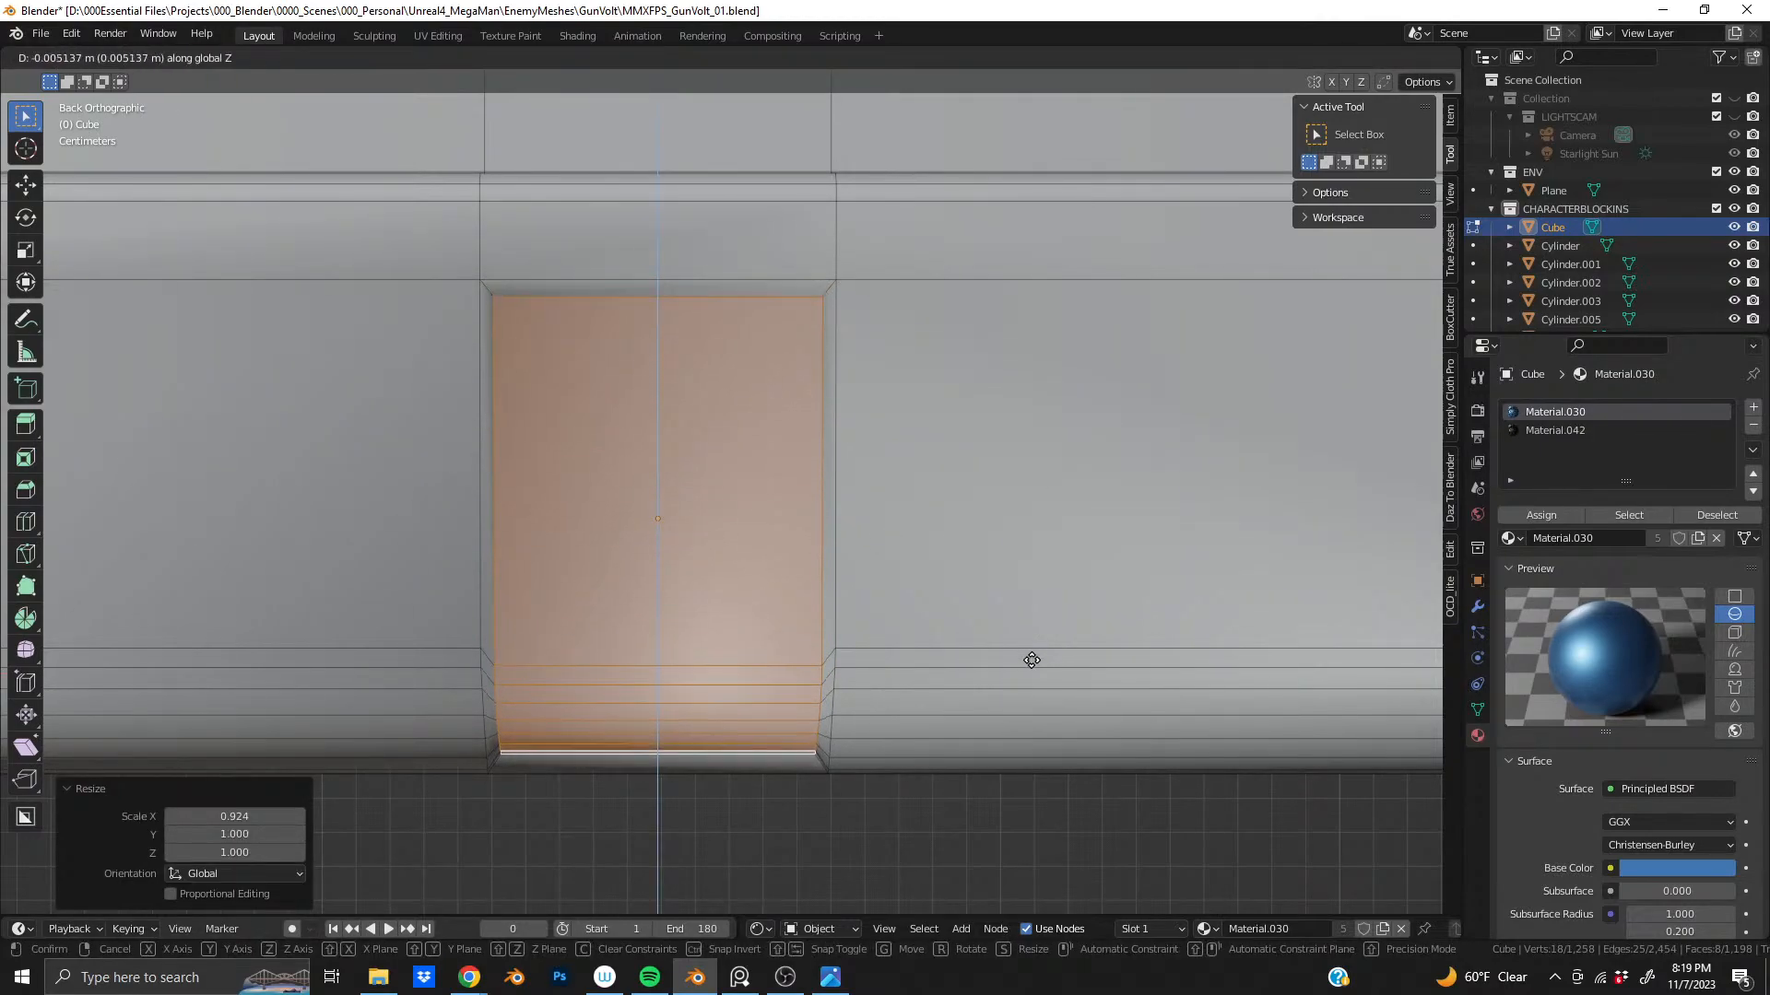
click(1030, 675)
middle_drag(1028, 675, 866, 589)
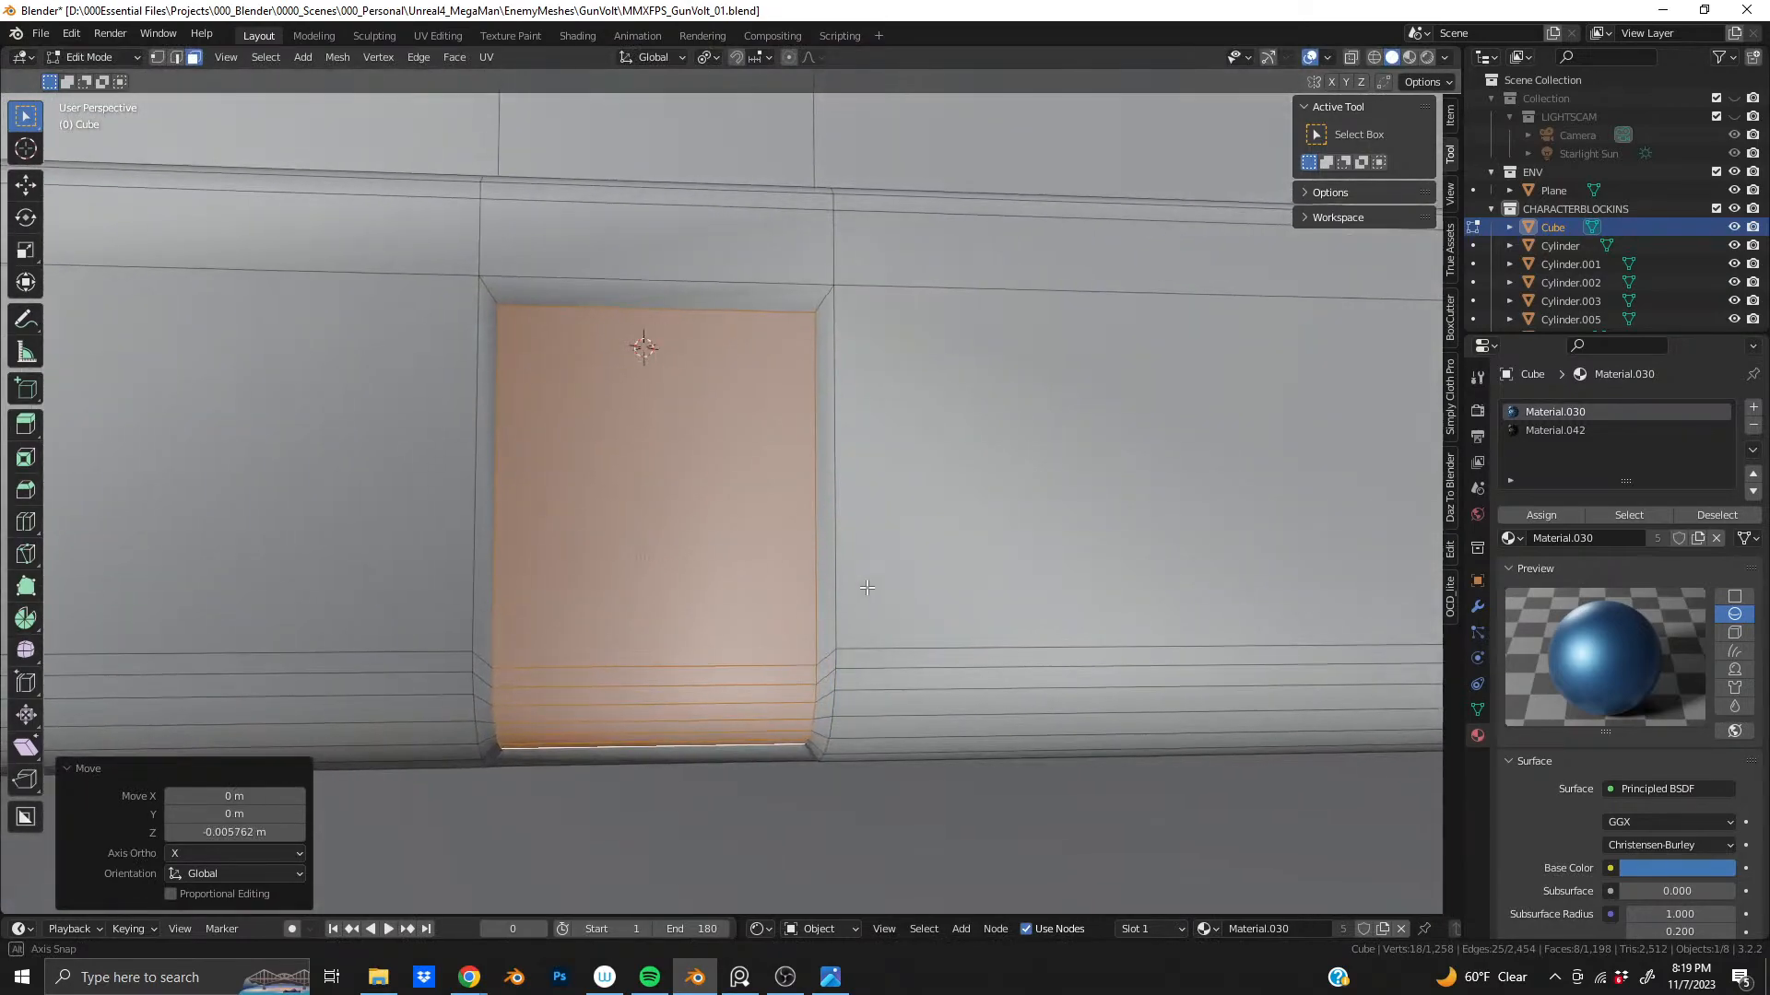
- Bevel the recess's two upper corner edges with a width of 0.0304 m, 8 segments and a shape of 0.640
alt+click(498, 296)
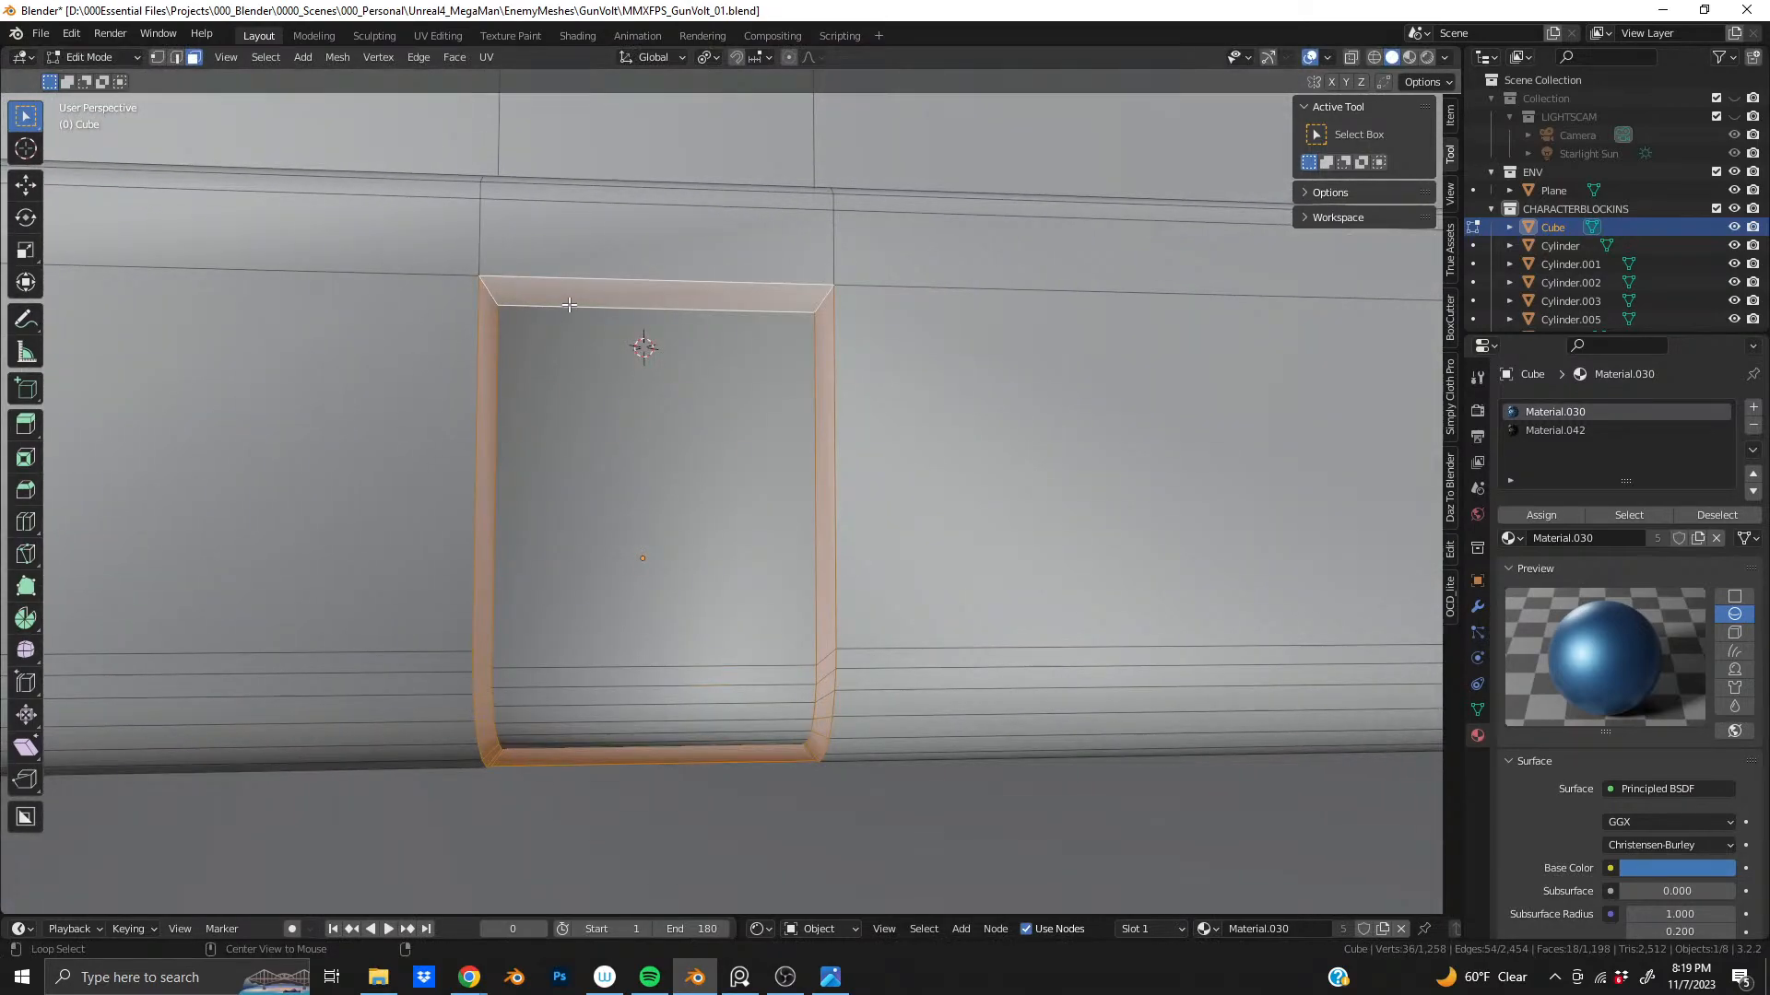
key(2)
alt+click(494, 287)
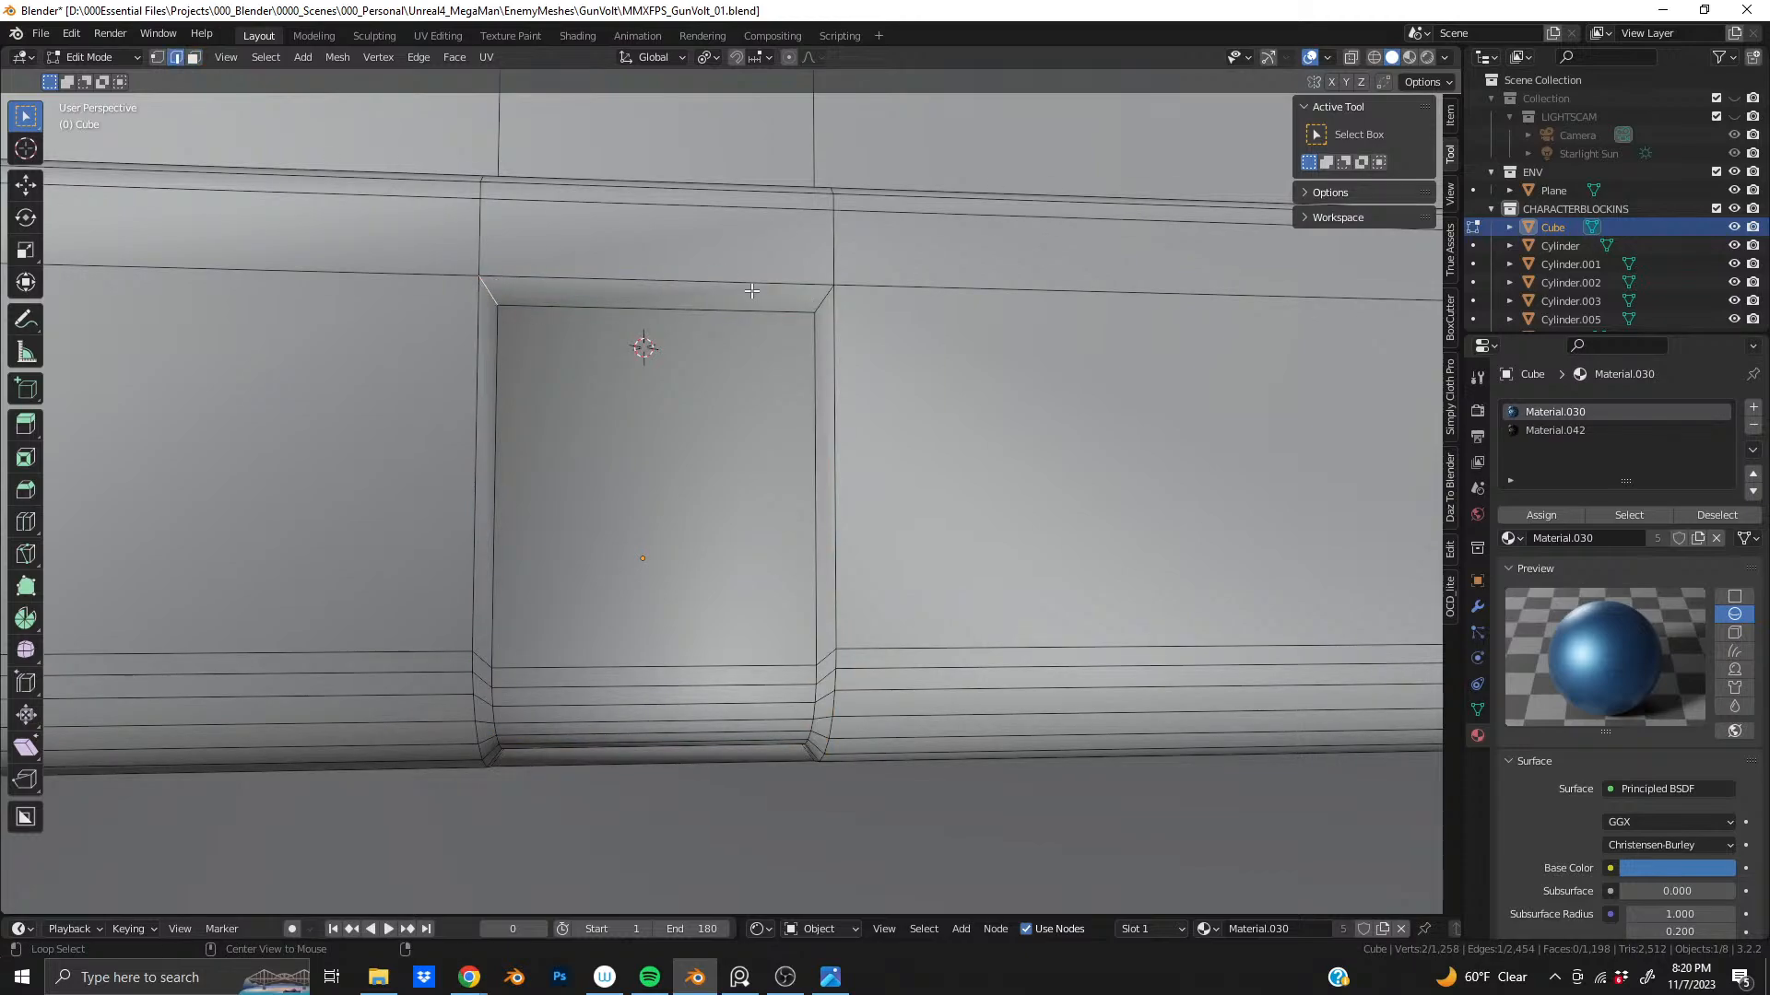
alt+shift+click(820, 297)
key(ctrl+b)
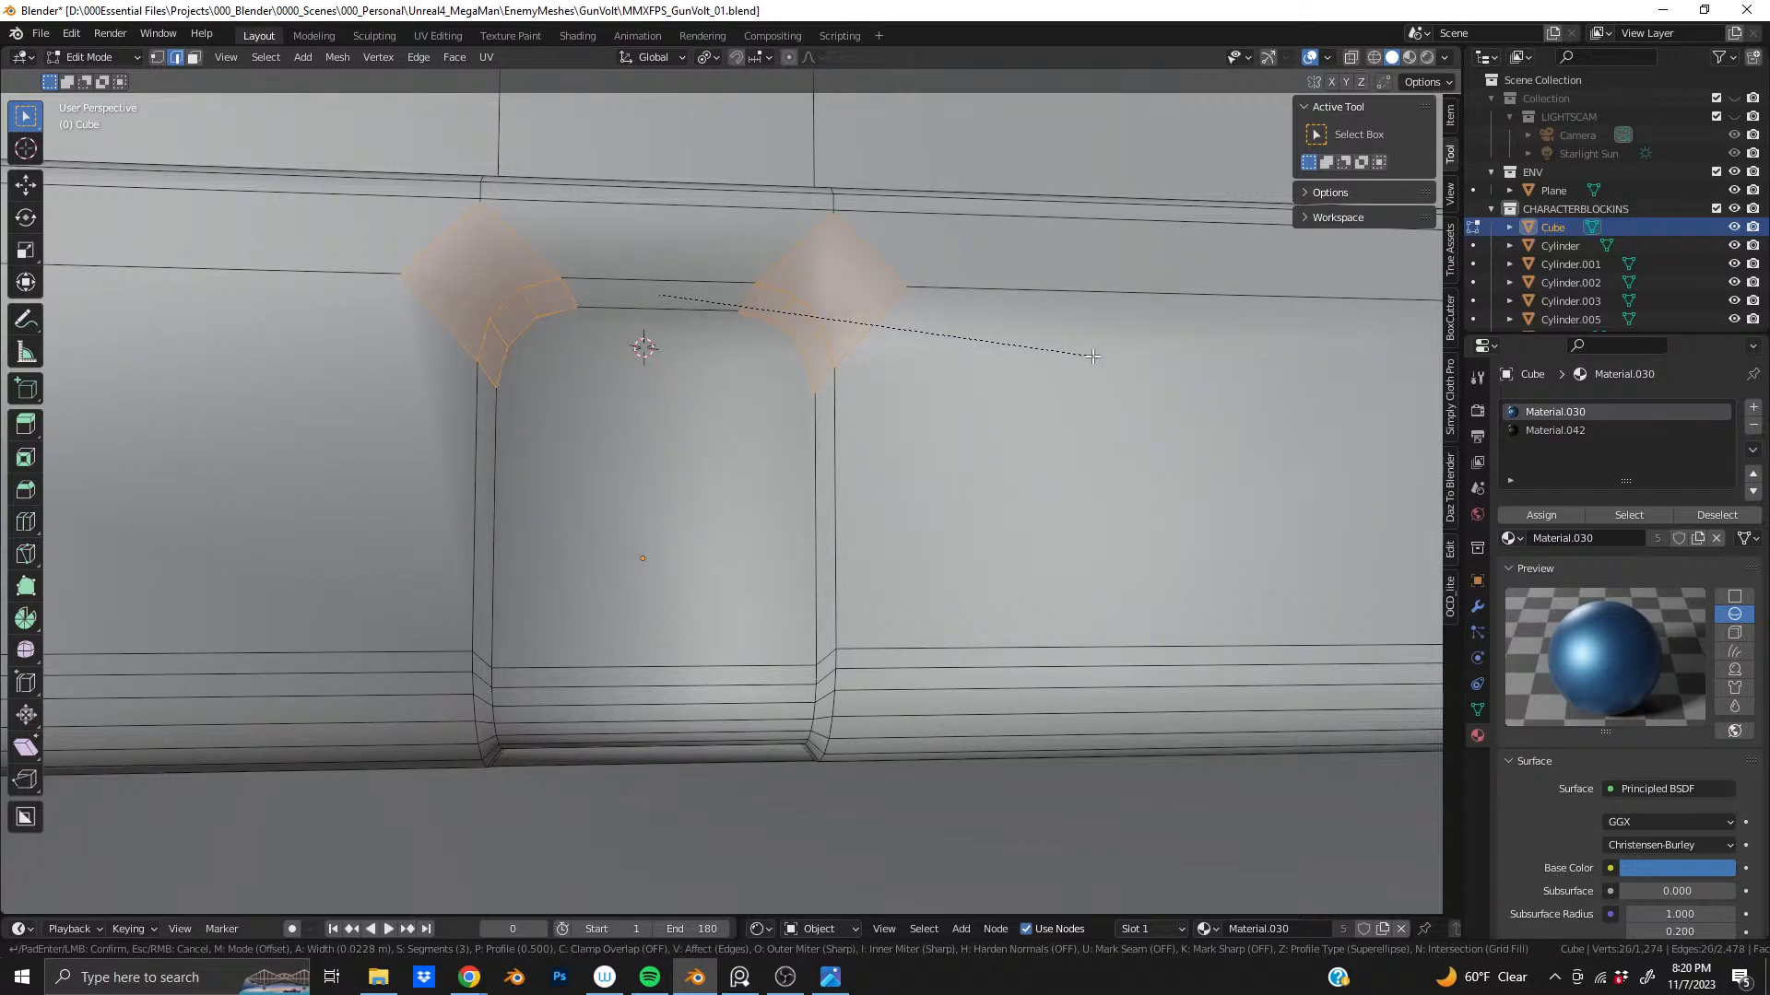
scroll(1106, 355, up, 3)
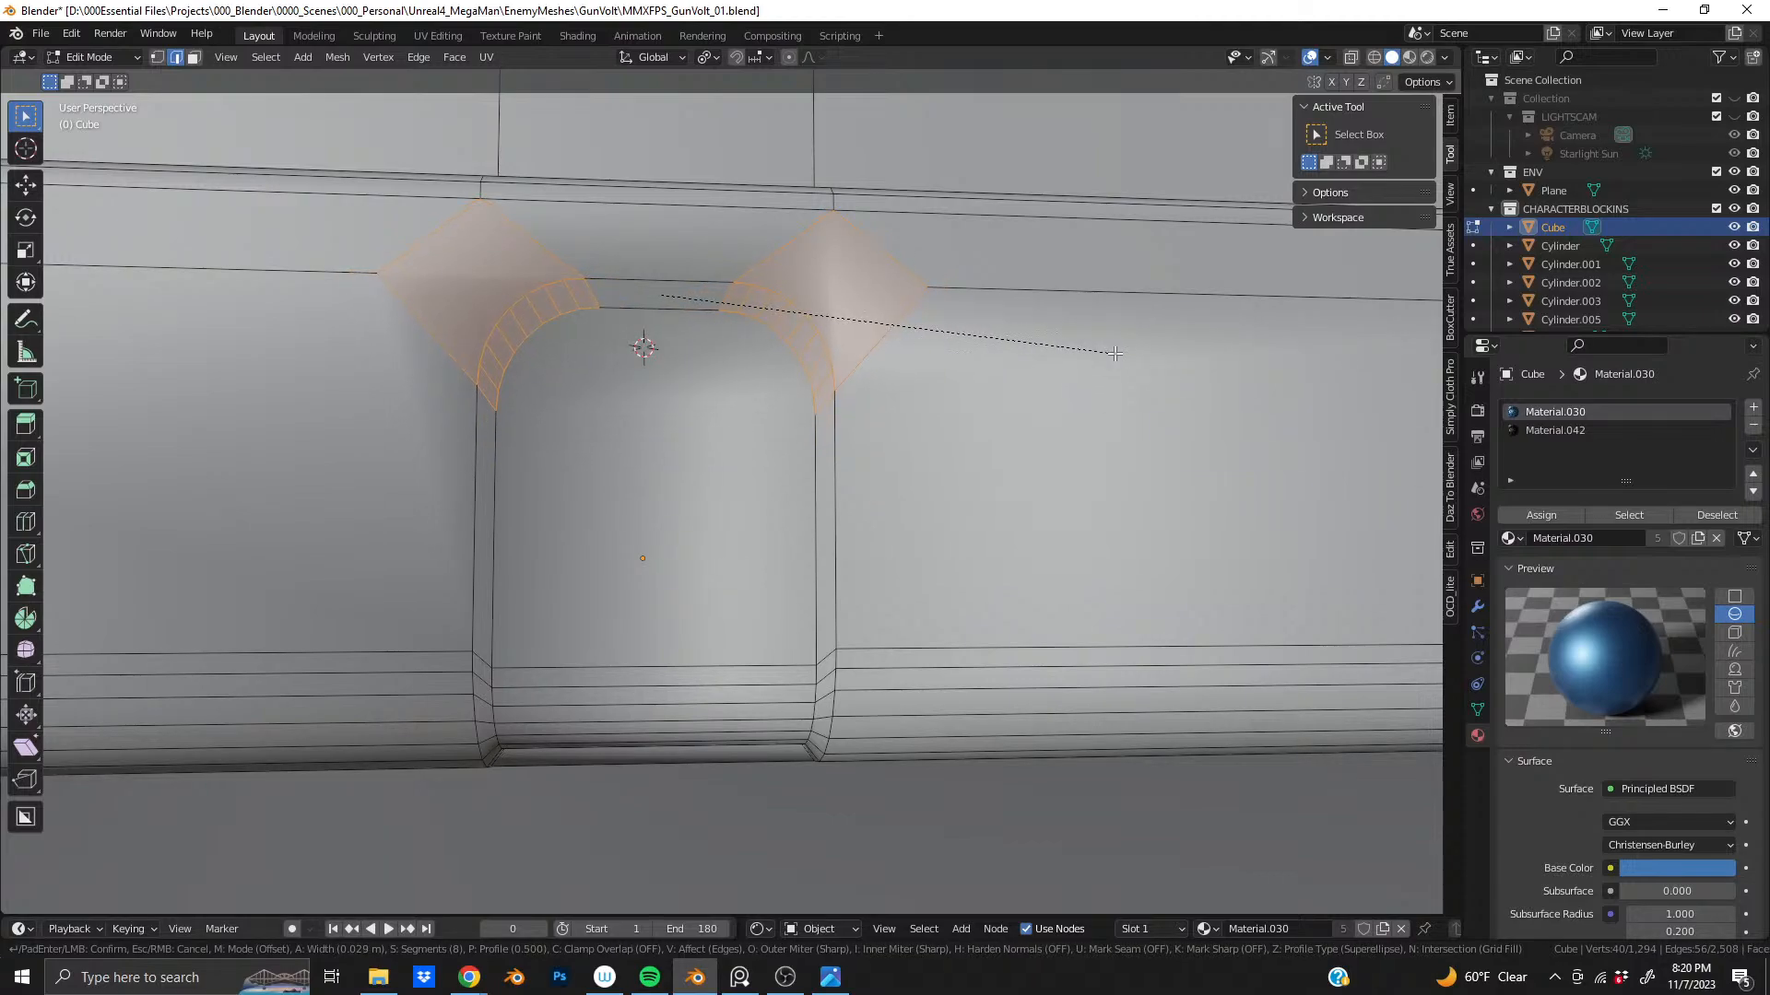
click(1118, 353)
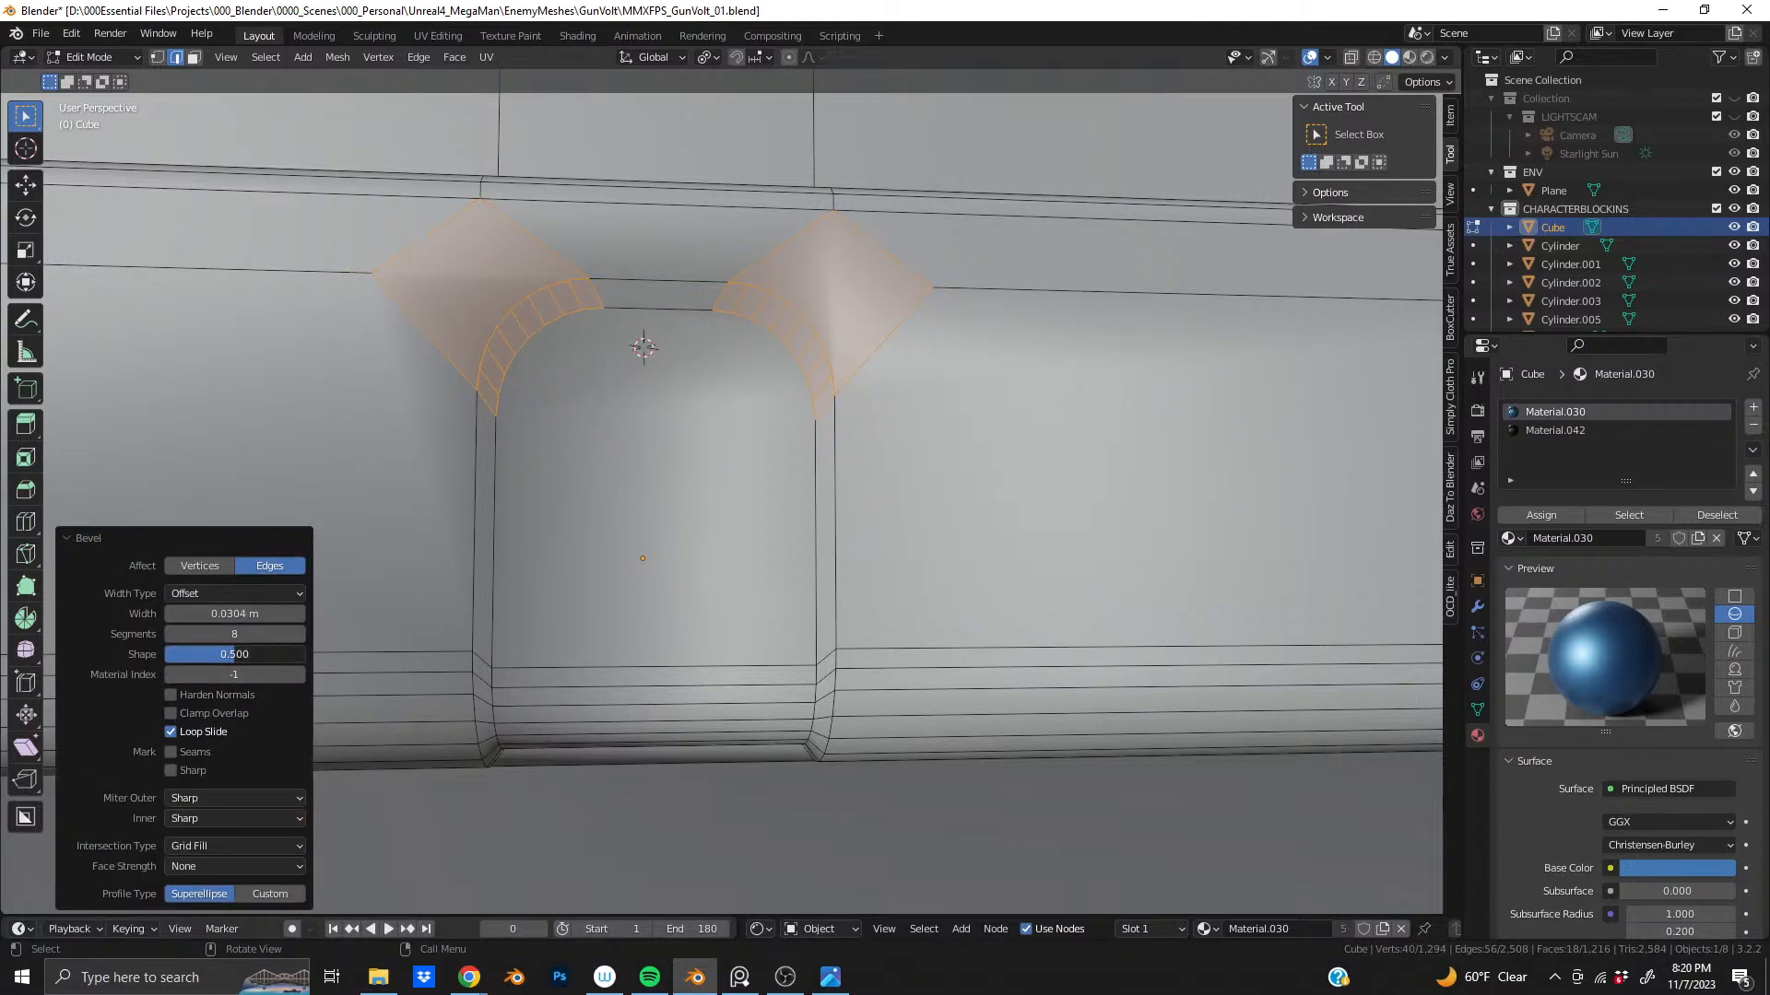
mouse_move(245, 654)
mouse_down()
mouse_move(282, 655)
mouse_move(207, 655)
mouse_move(260, 654)
mouse_up()
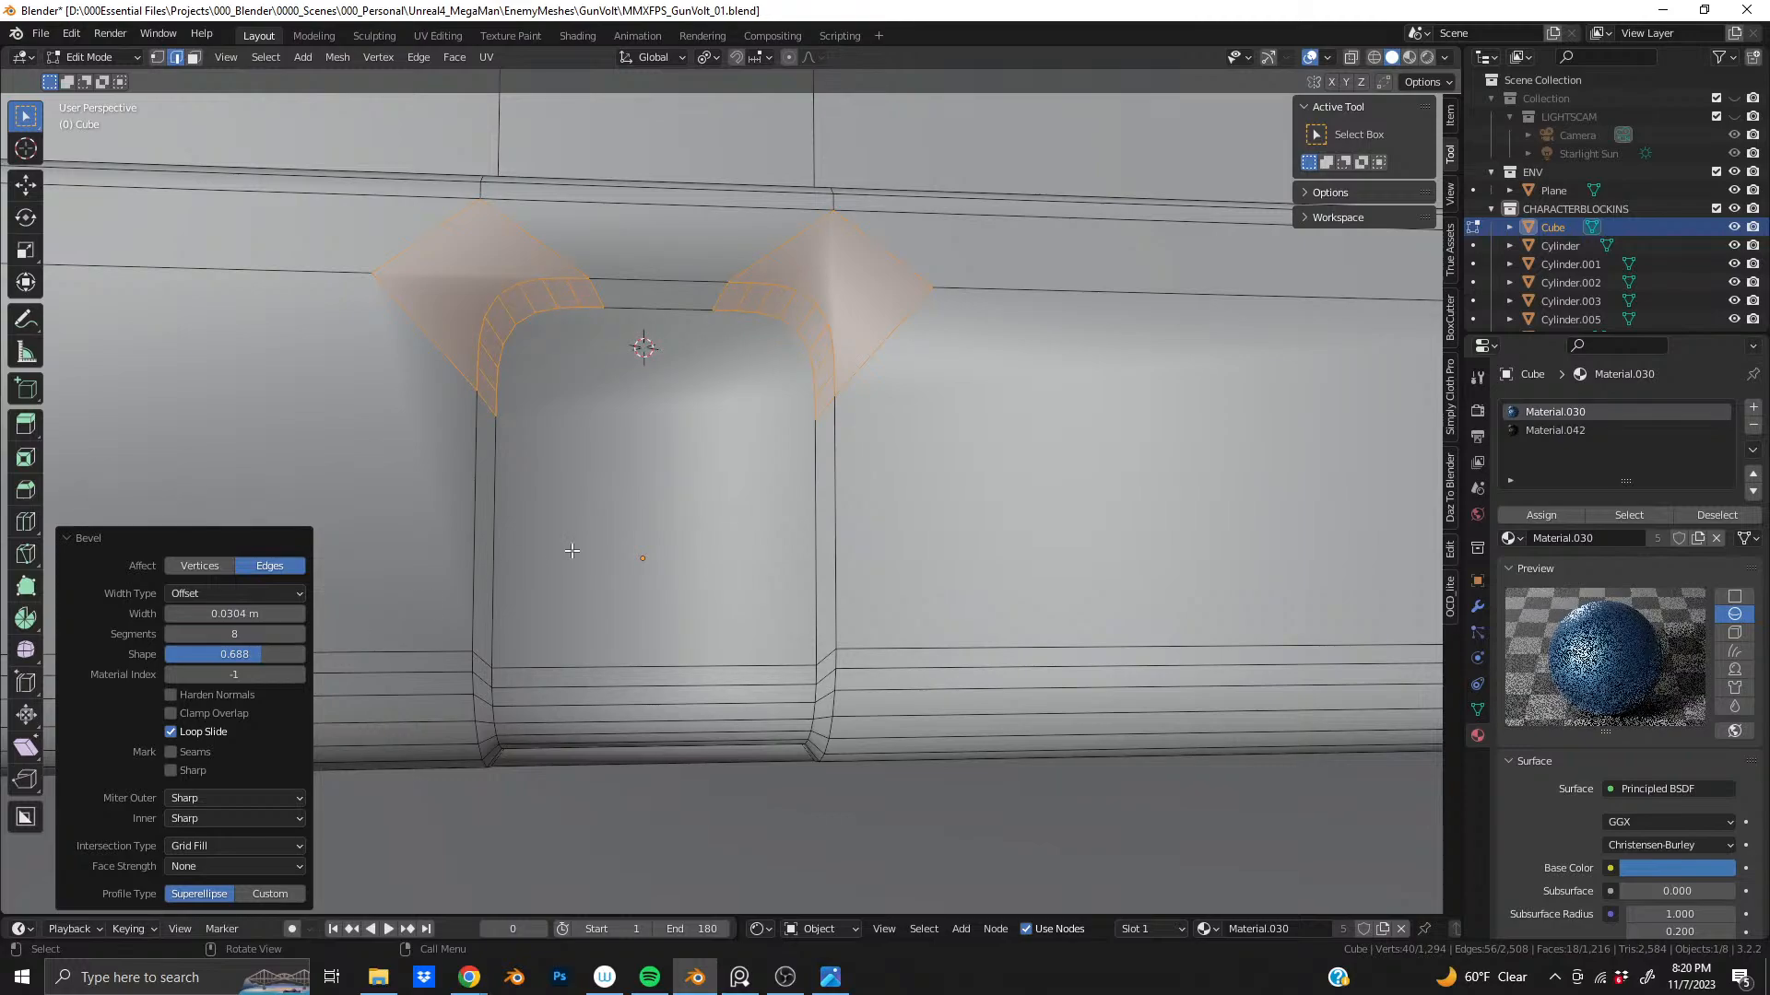
middle_drag(572, 551, 553, 632)
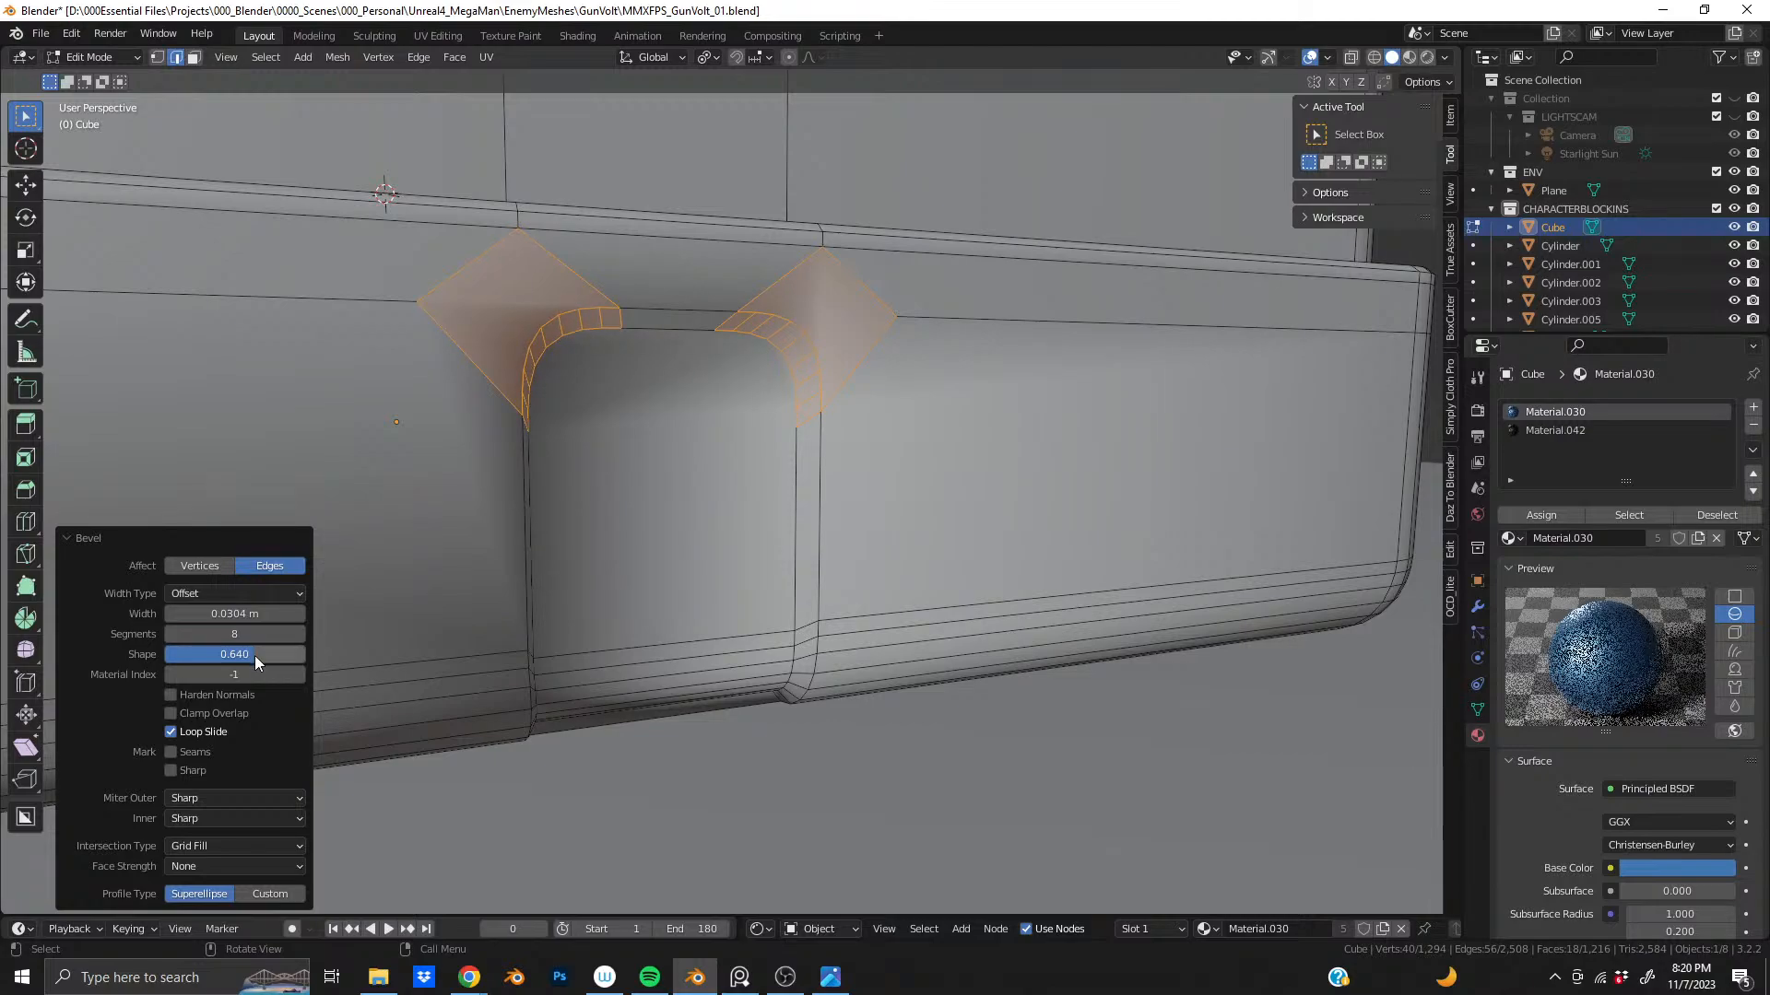
middle_drag(881, 370, 693, 417)
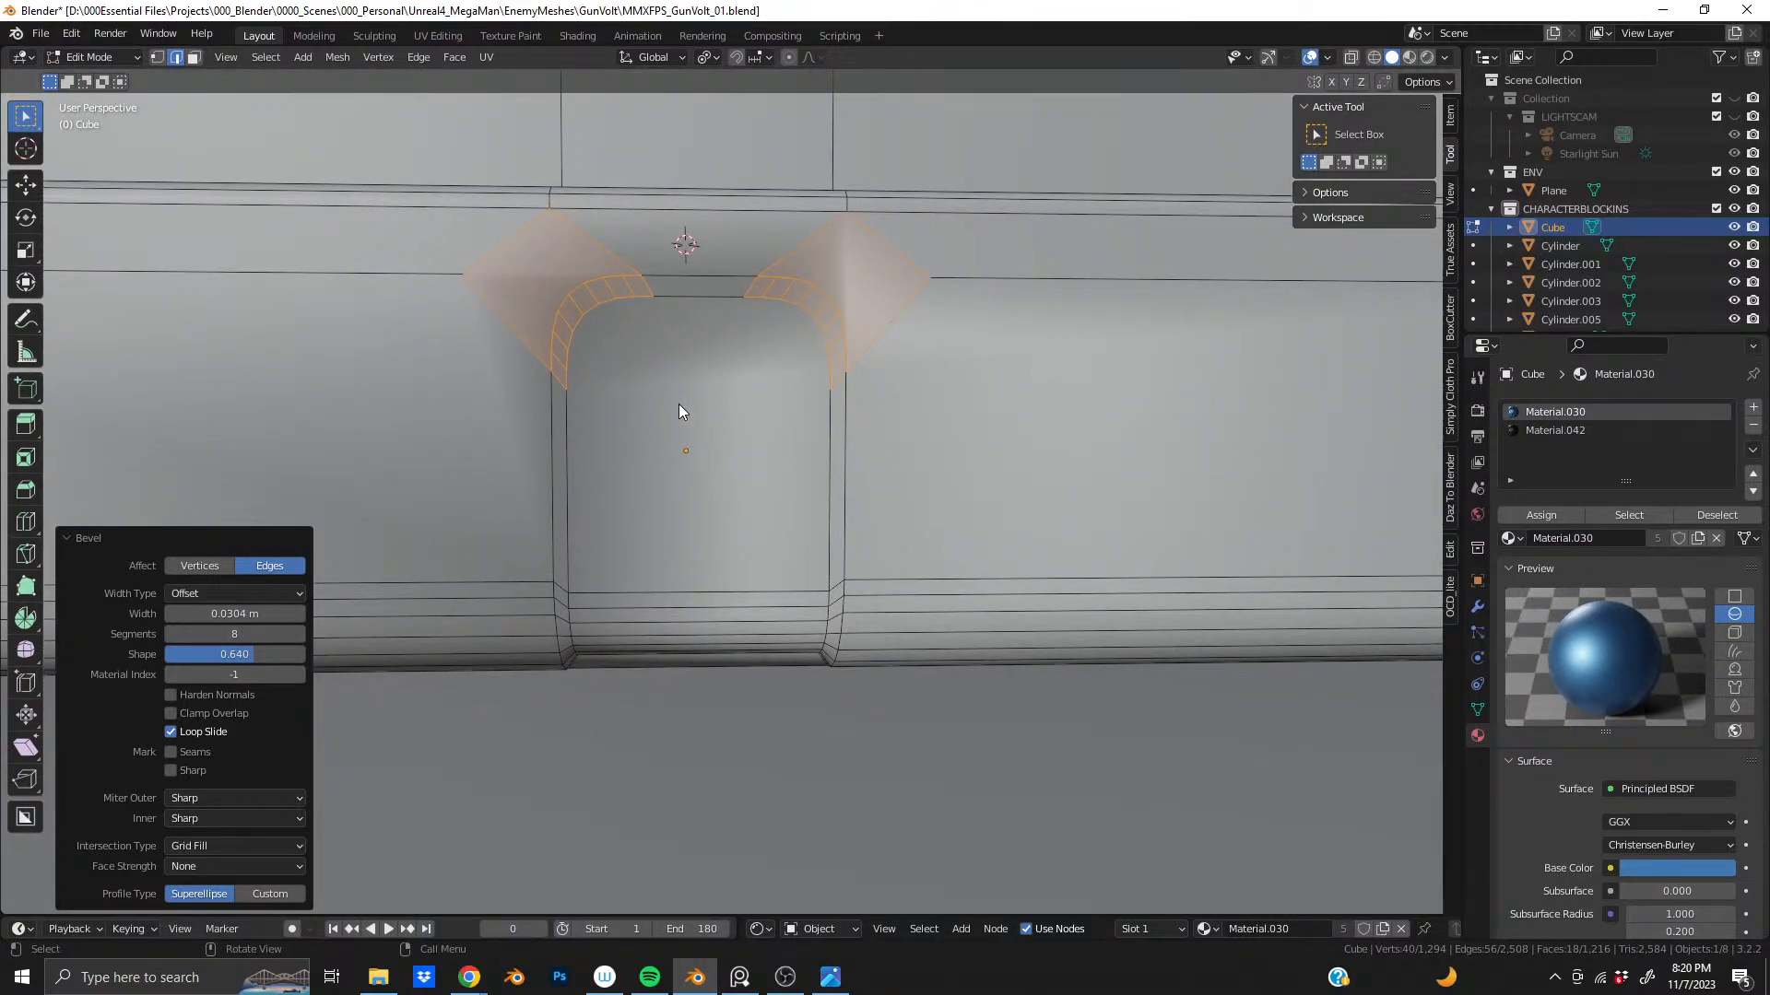
- Select all the inner faces of the recess, from the large panel down through the curved strips to its lower edge
key(3)
scroll(685, 420, up, 2)
click(669, 439)
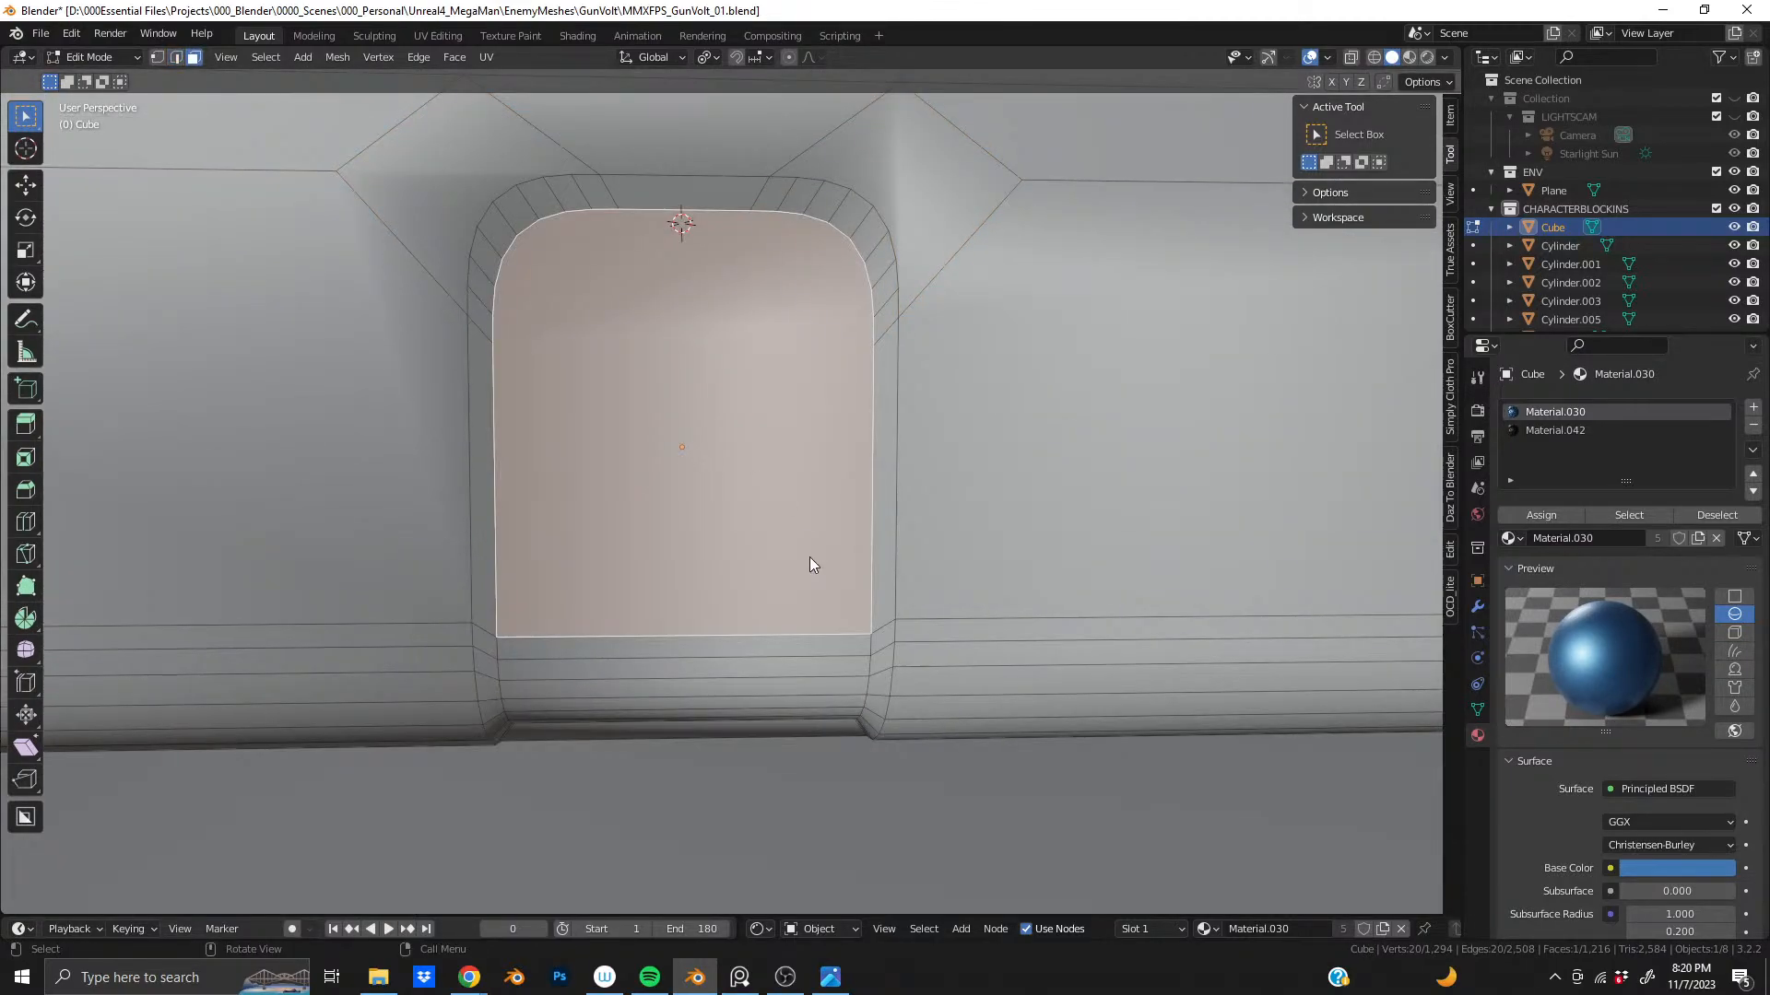
middle_drag(810, 557, 789, 503)
middle_drag(695, 711, 652, 531)
ctrl+shift+click(687, 669)
key(ctrl+z)
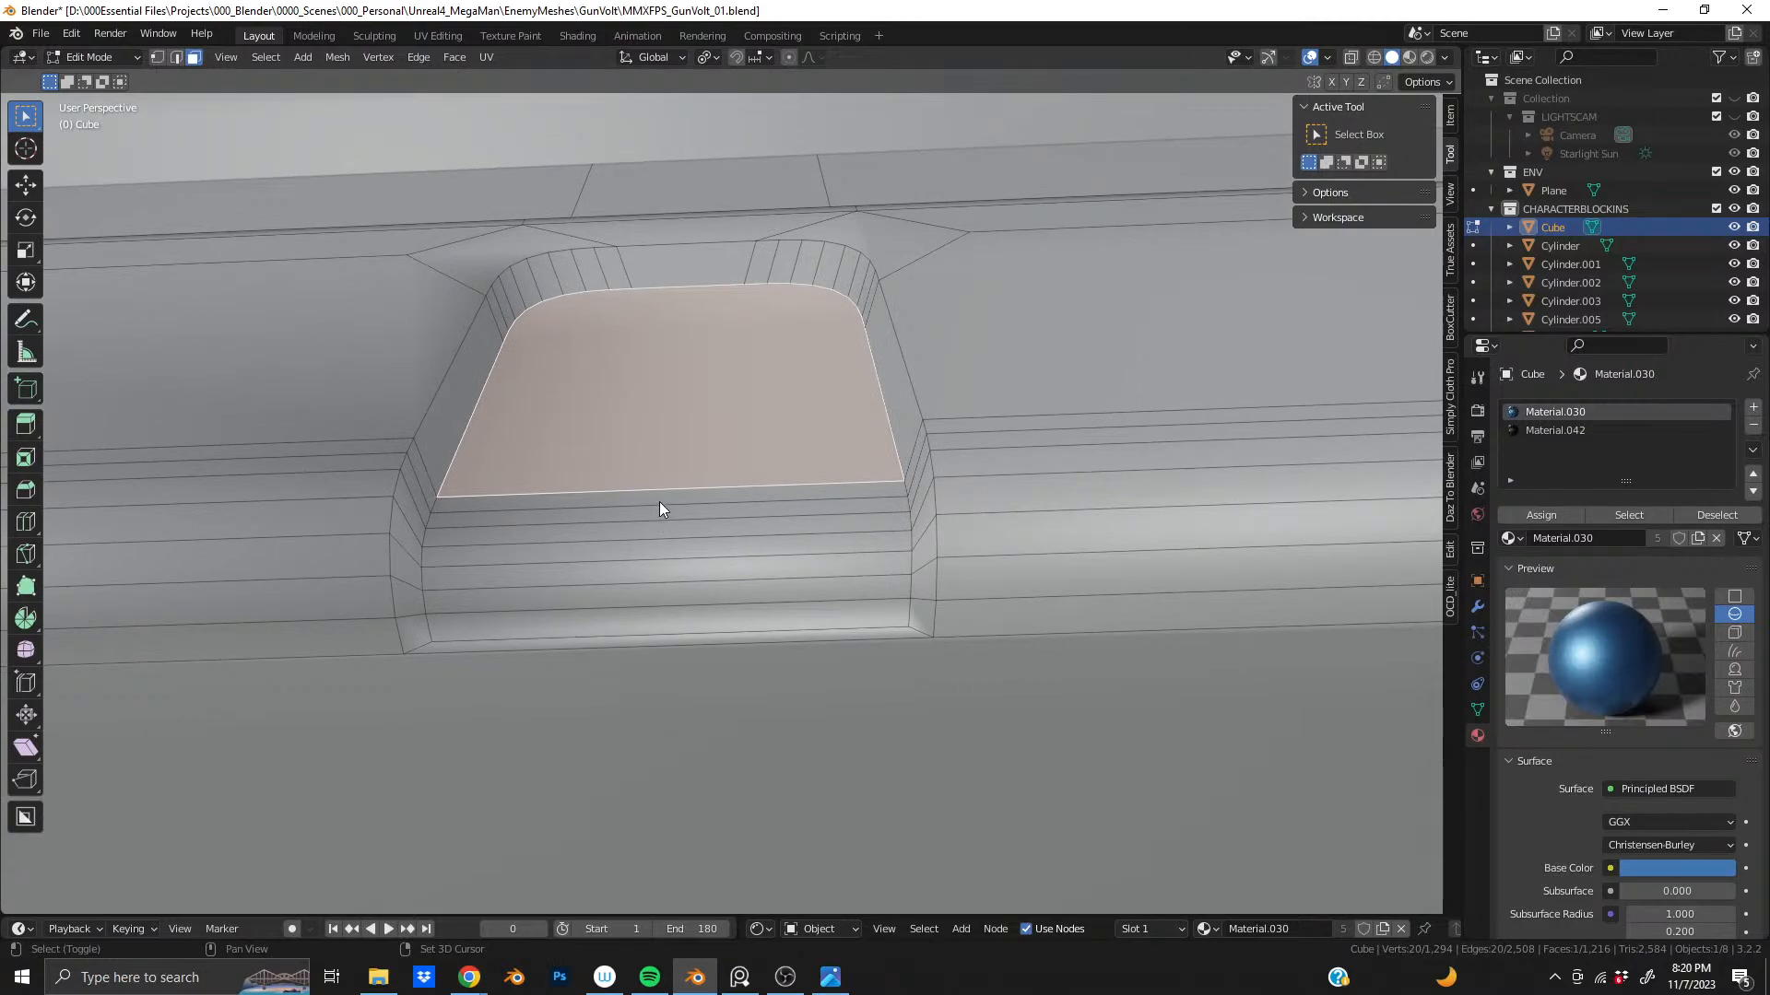
shift+click(660, 505)
ctrl+shift+click(667, 568)
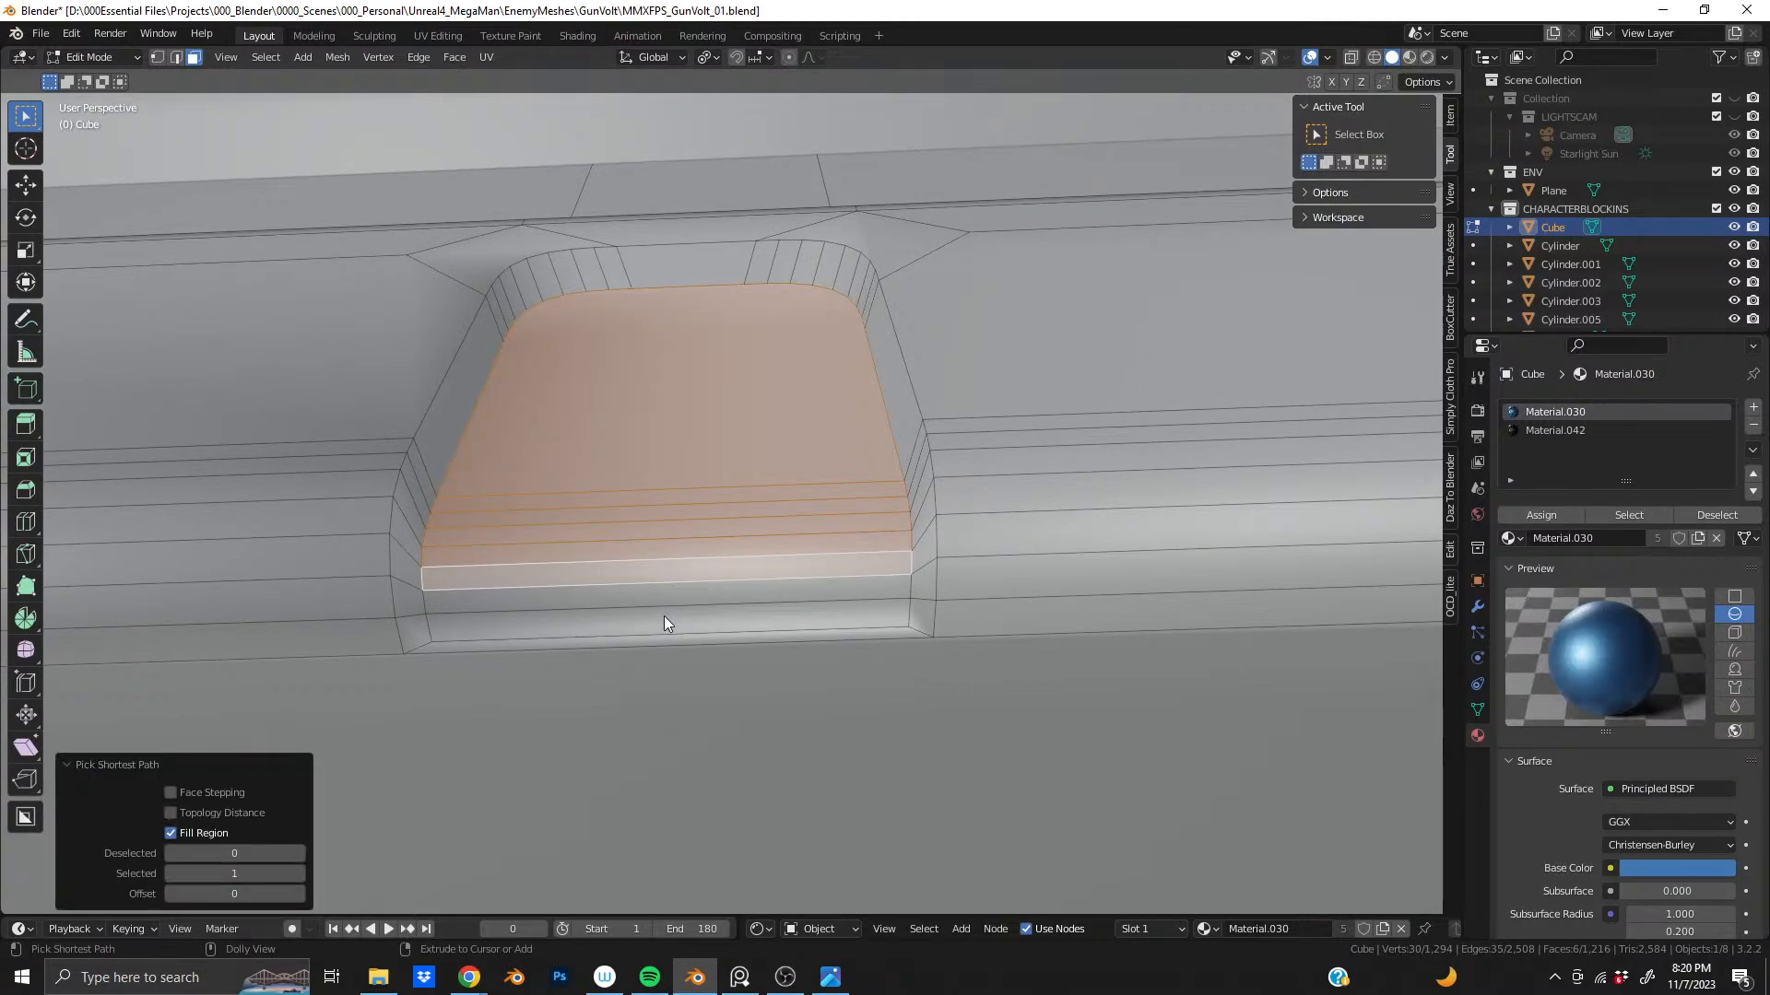
ctrl+shift+click(663, 616)
middle_drag(656, 573, 593, 553)
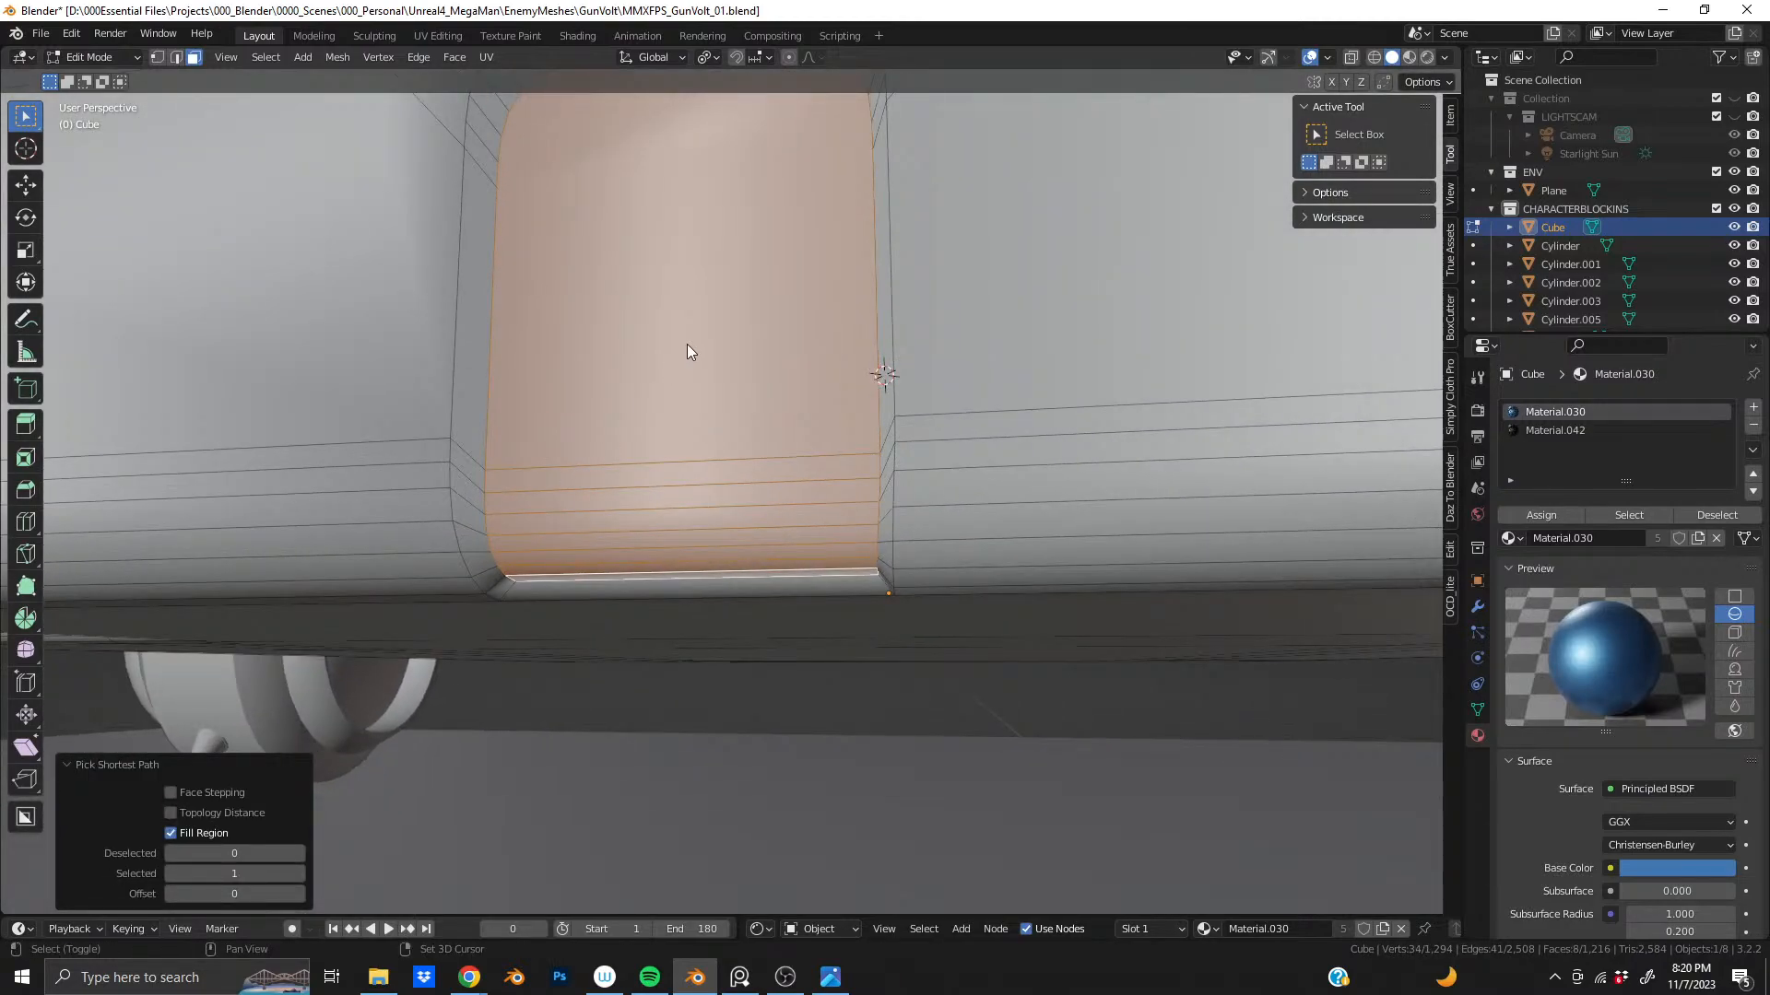
middle_drag(688, 347, 672, 574)
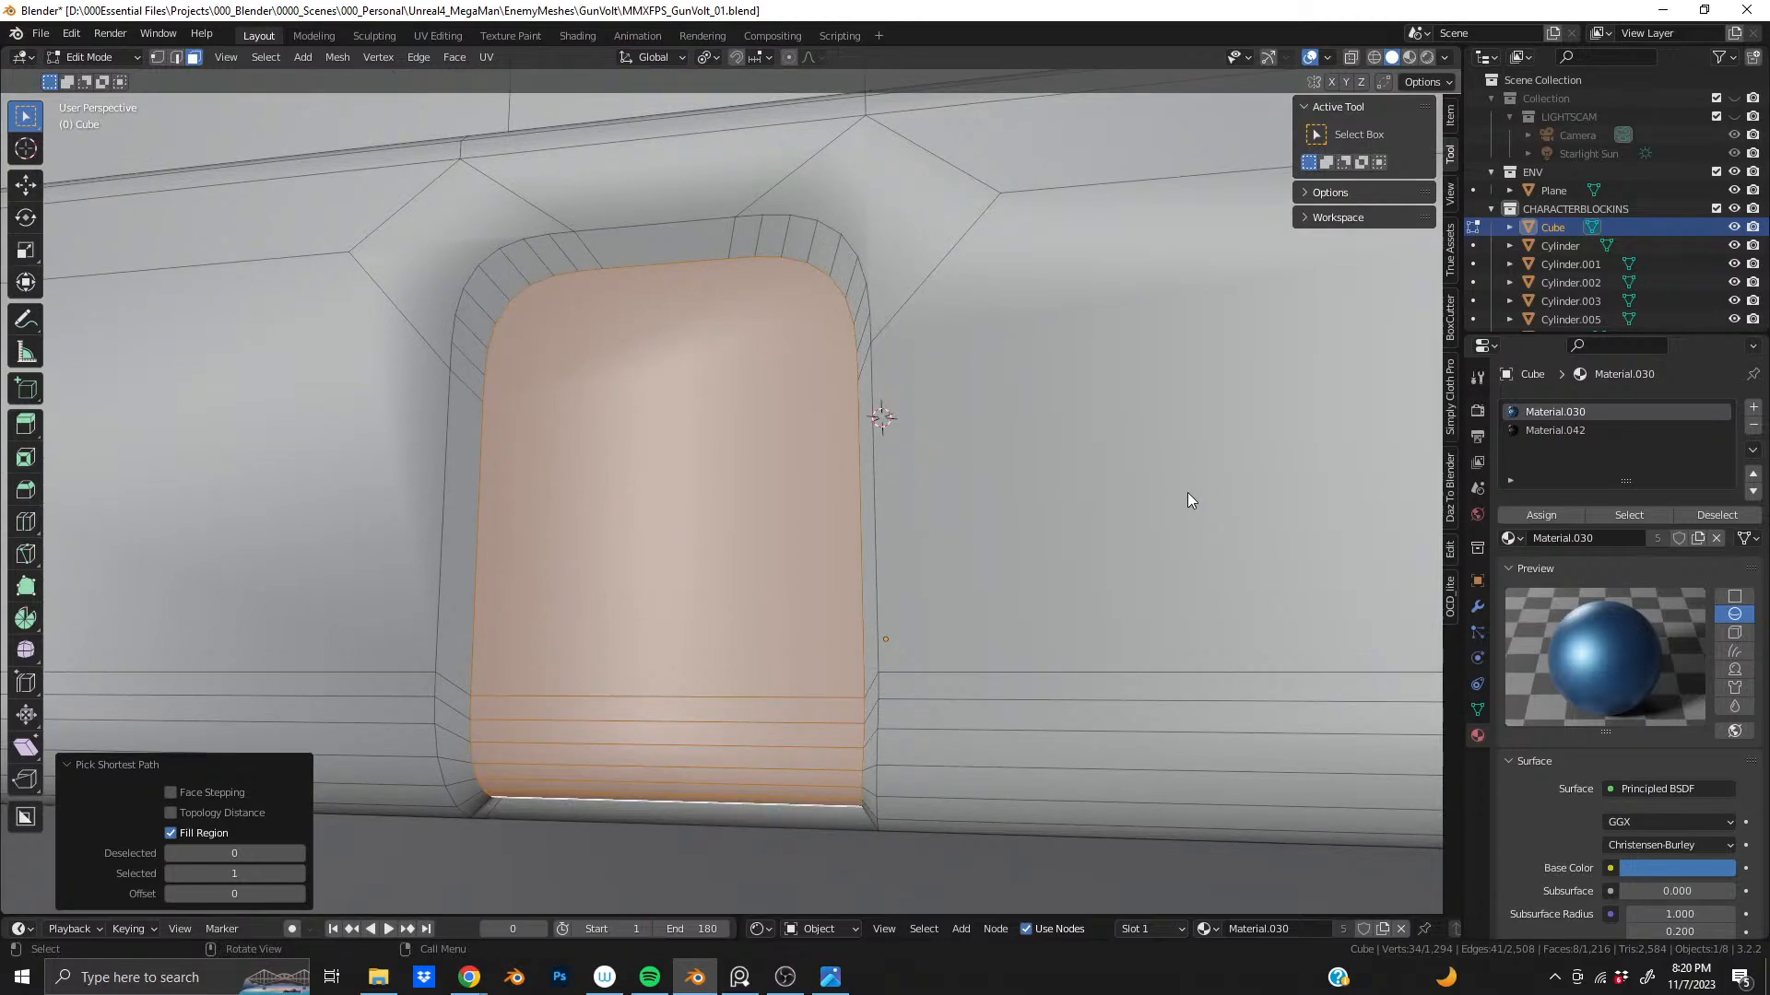
- Add a third material slot to the Cube and link Material.032 to it
key(i)
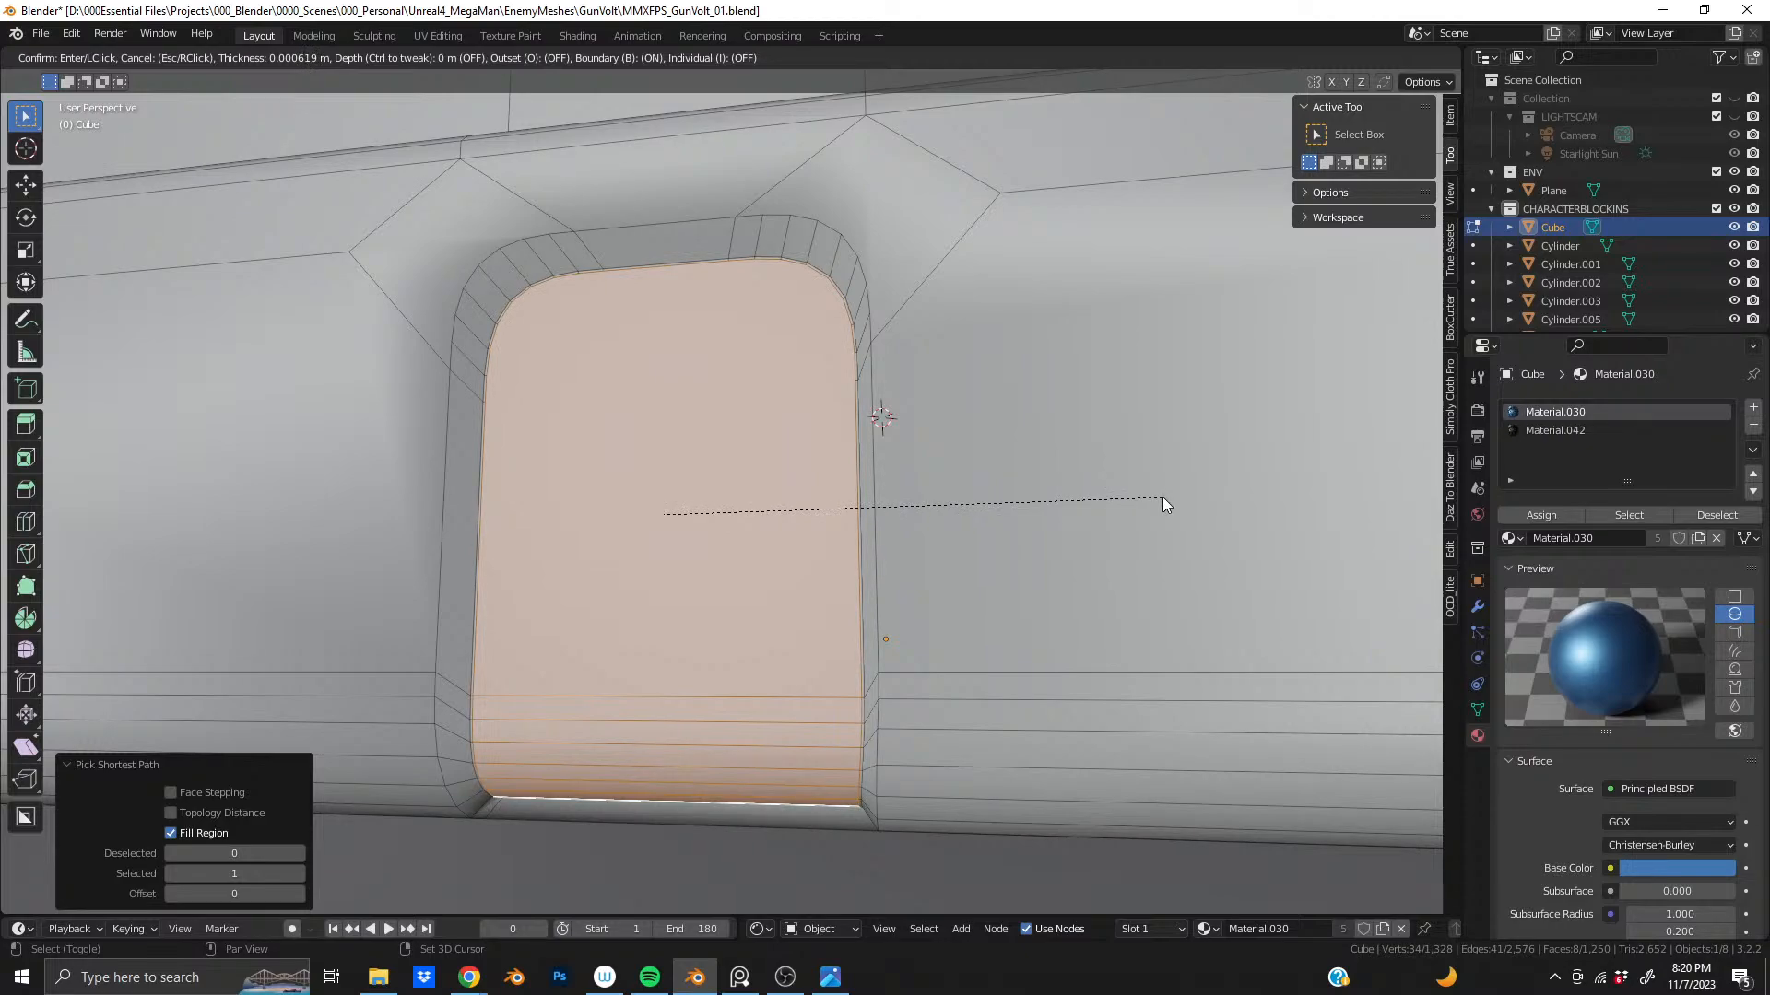
key(Escape)
click(1753, 407)
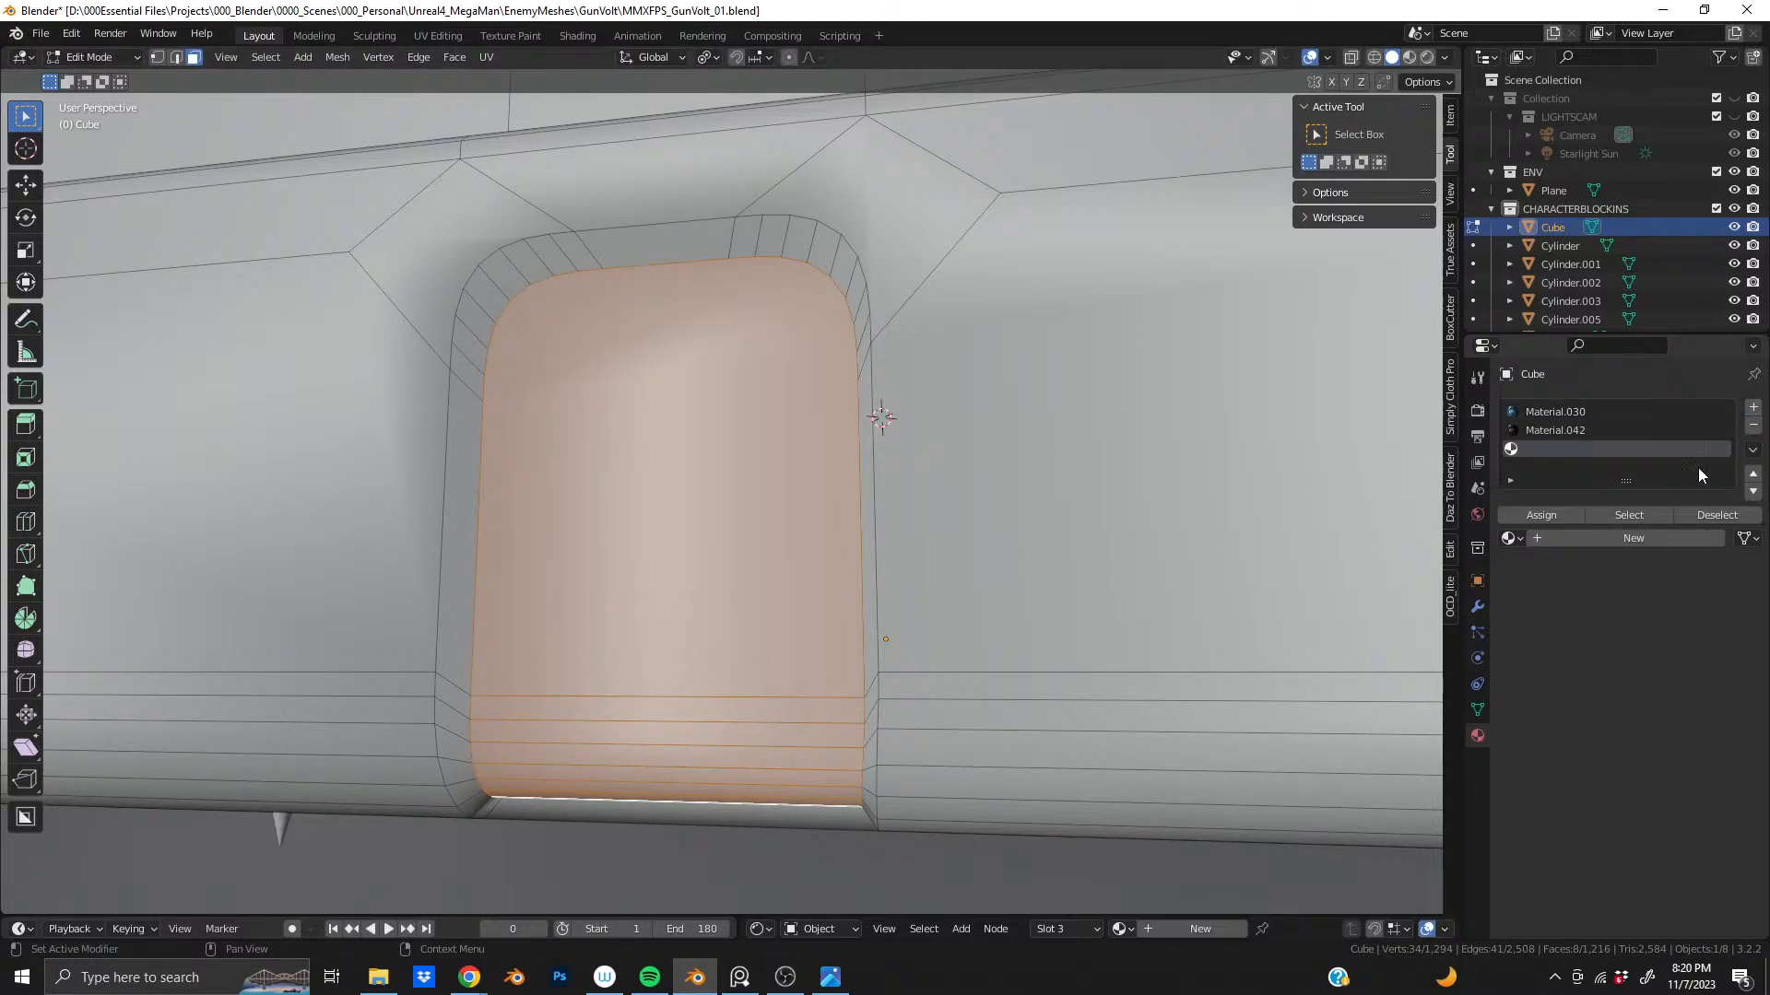
click(1515, 539)
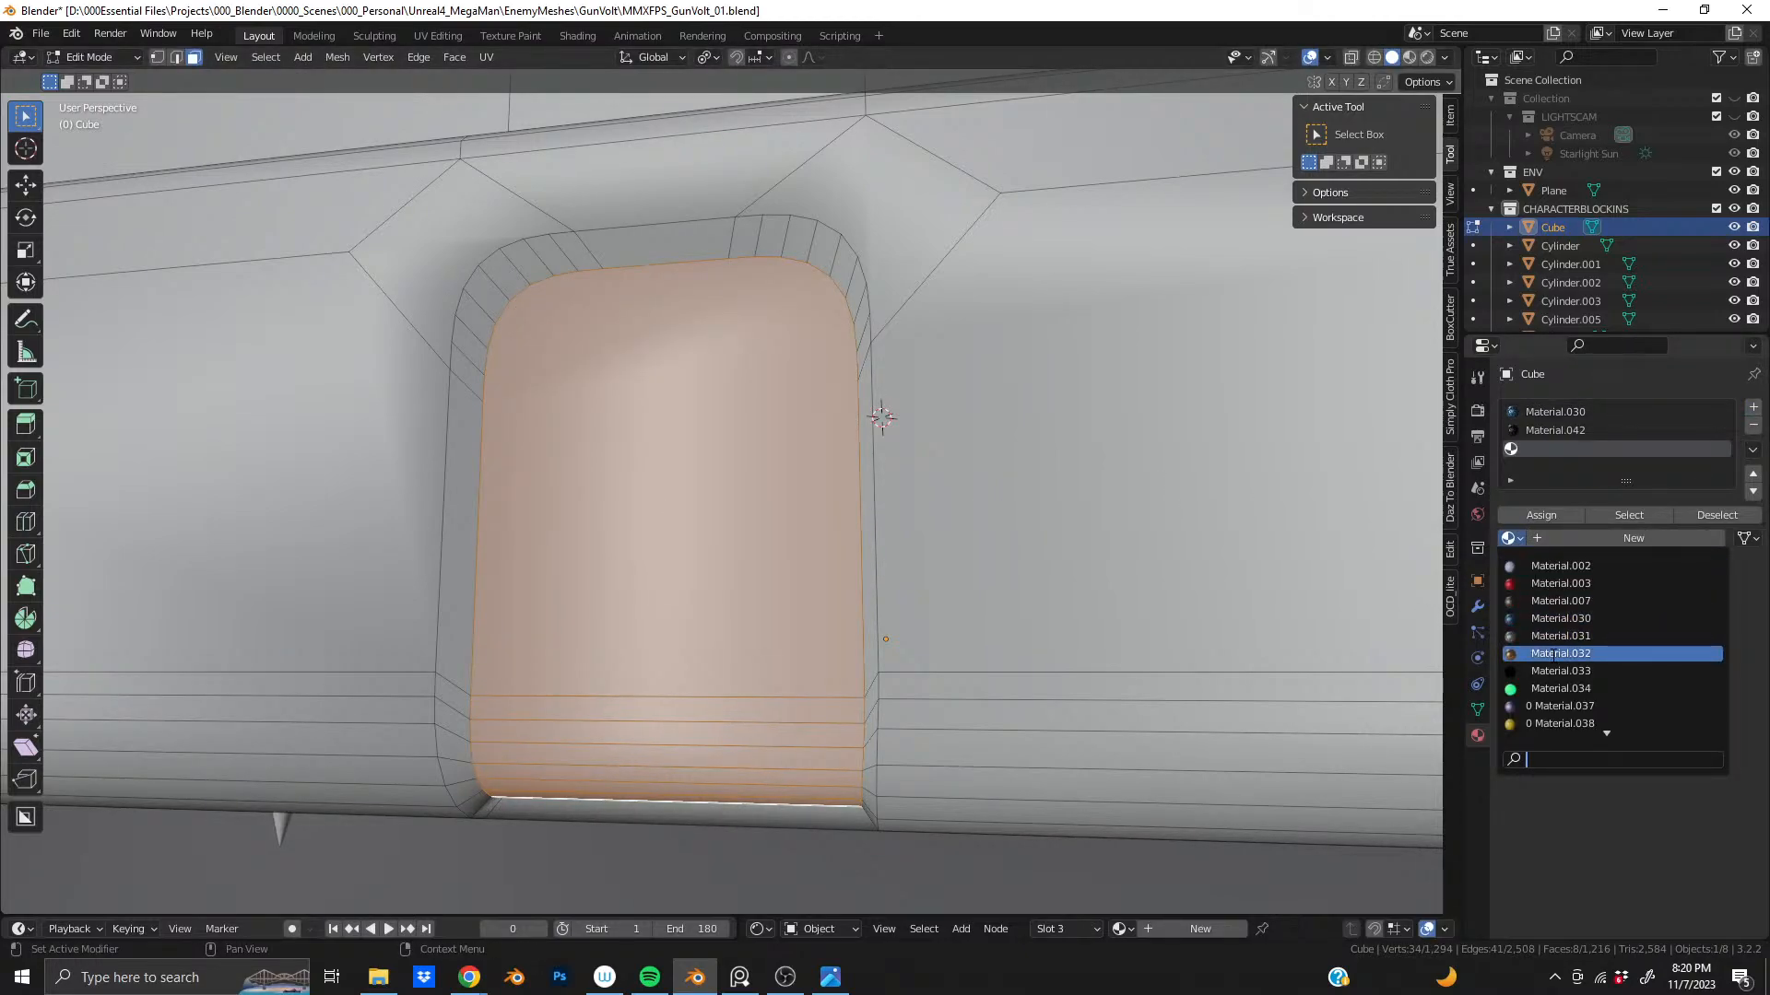
click(1550, 724)
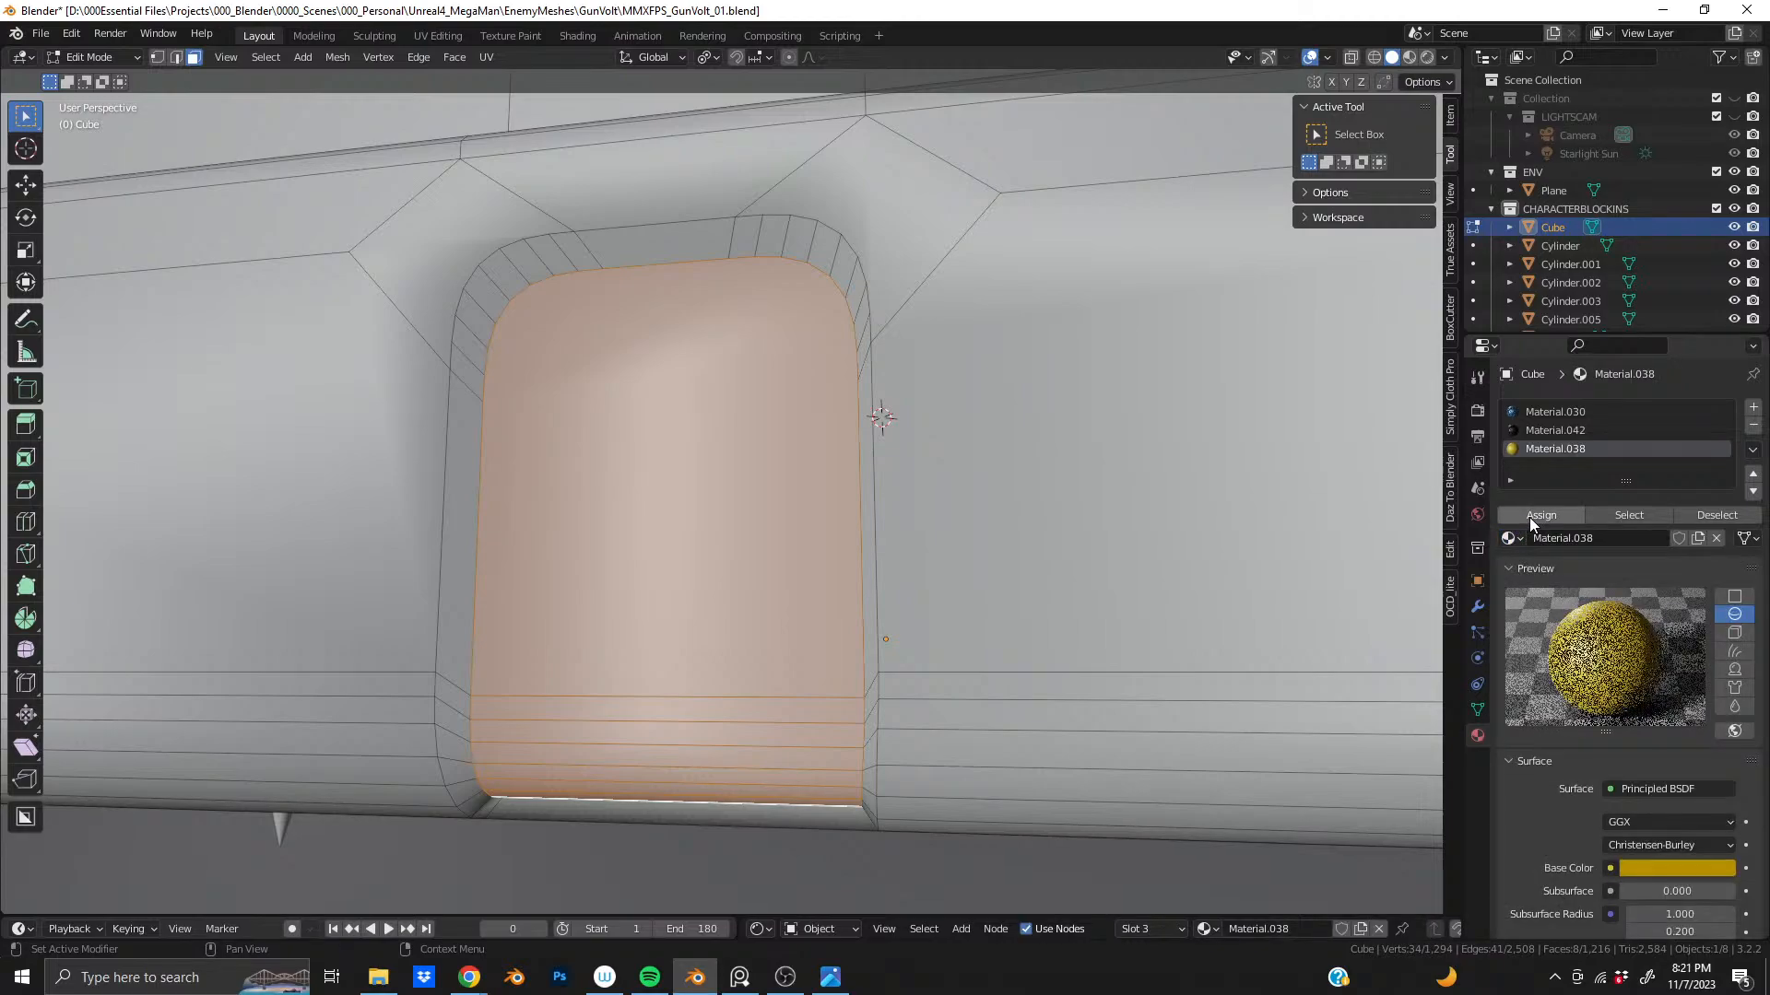
click(1507, 539)
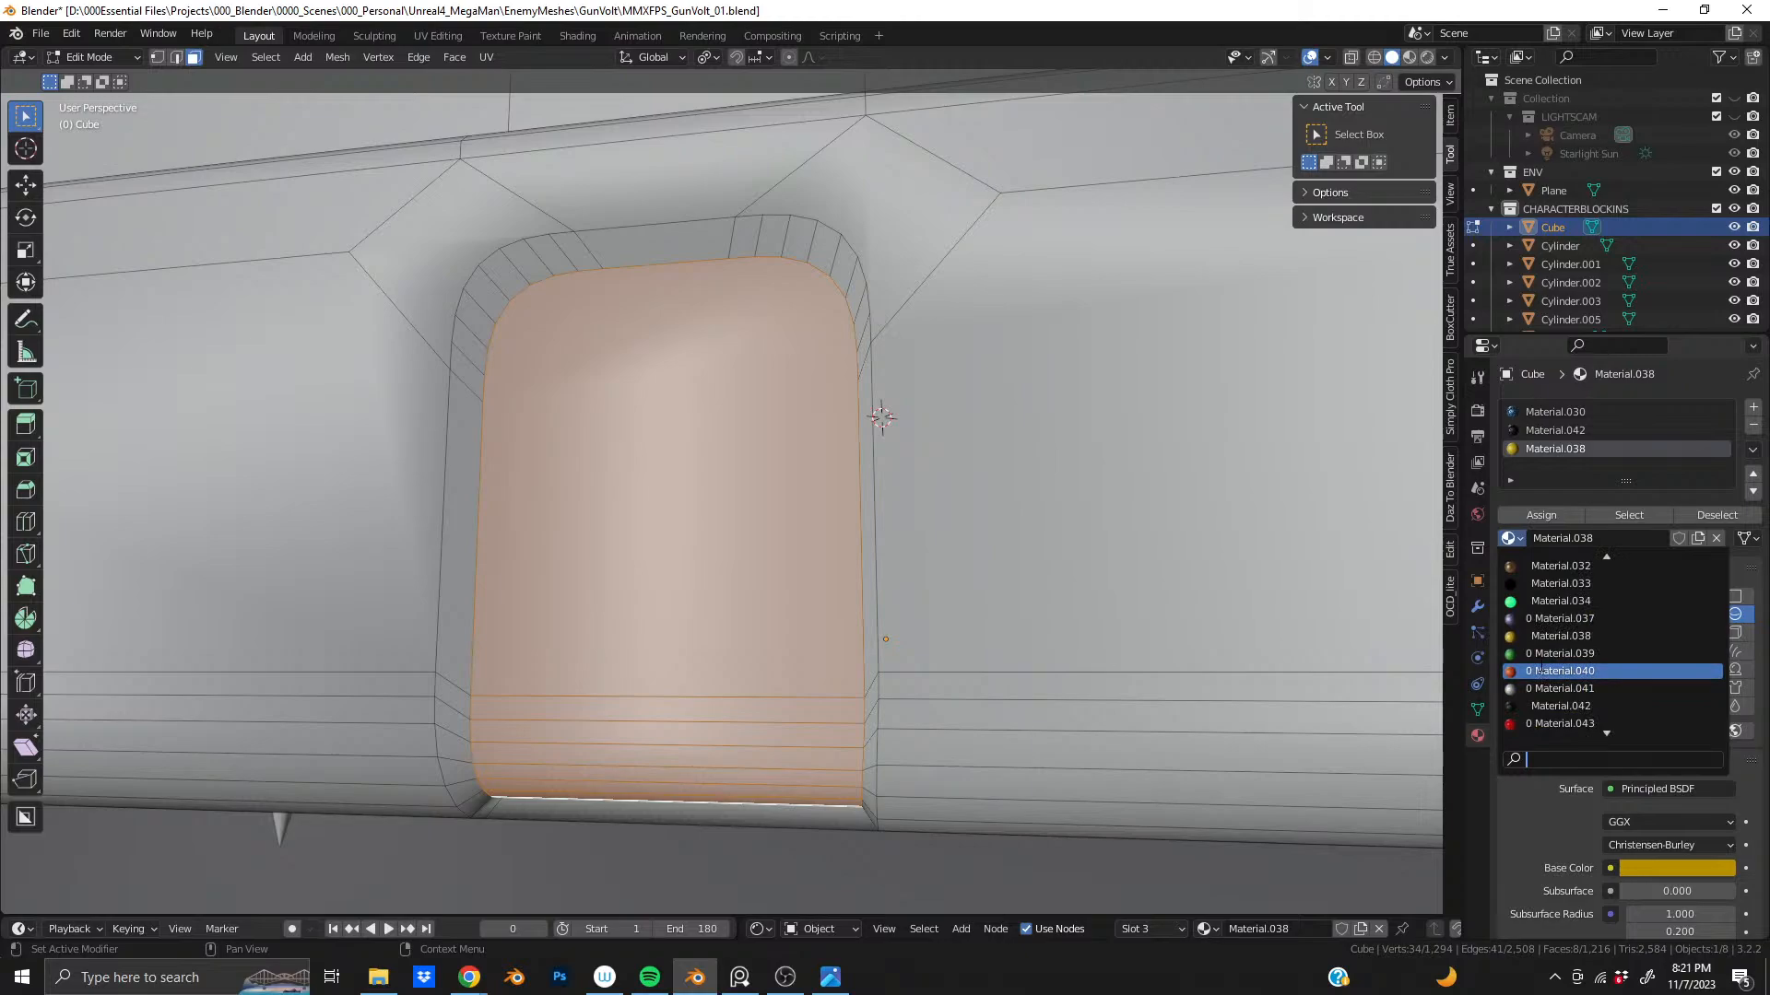
scroll(1535, 565, up, 5)
click(1530, 654)
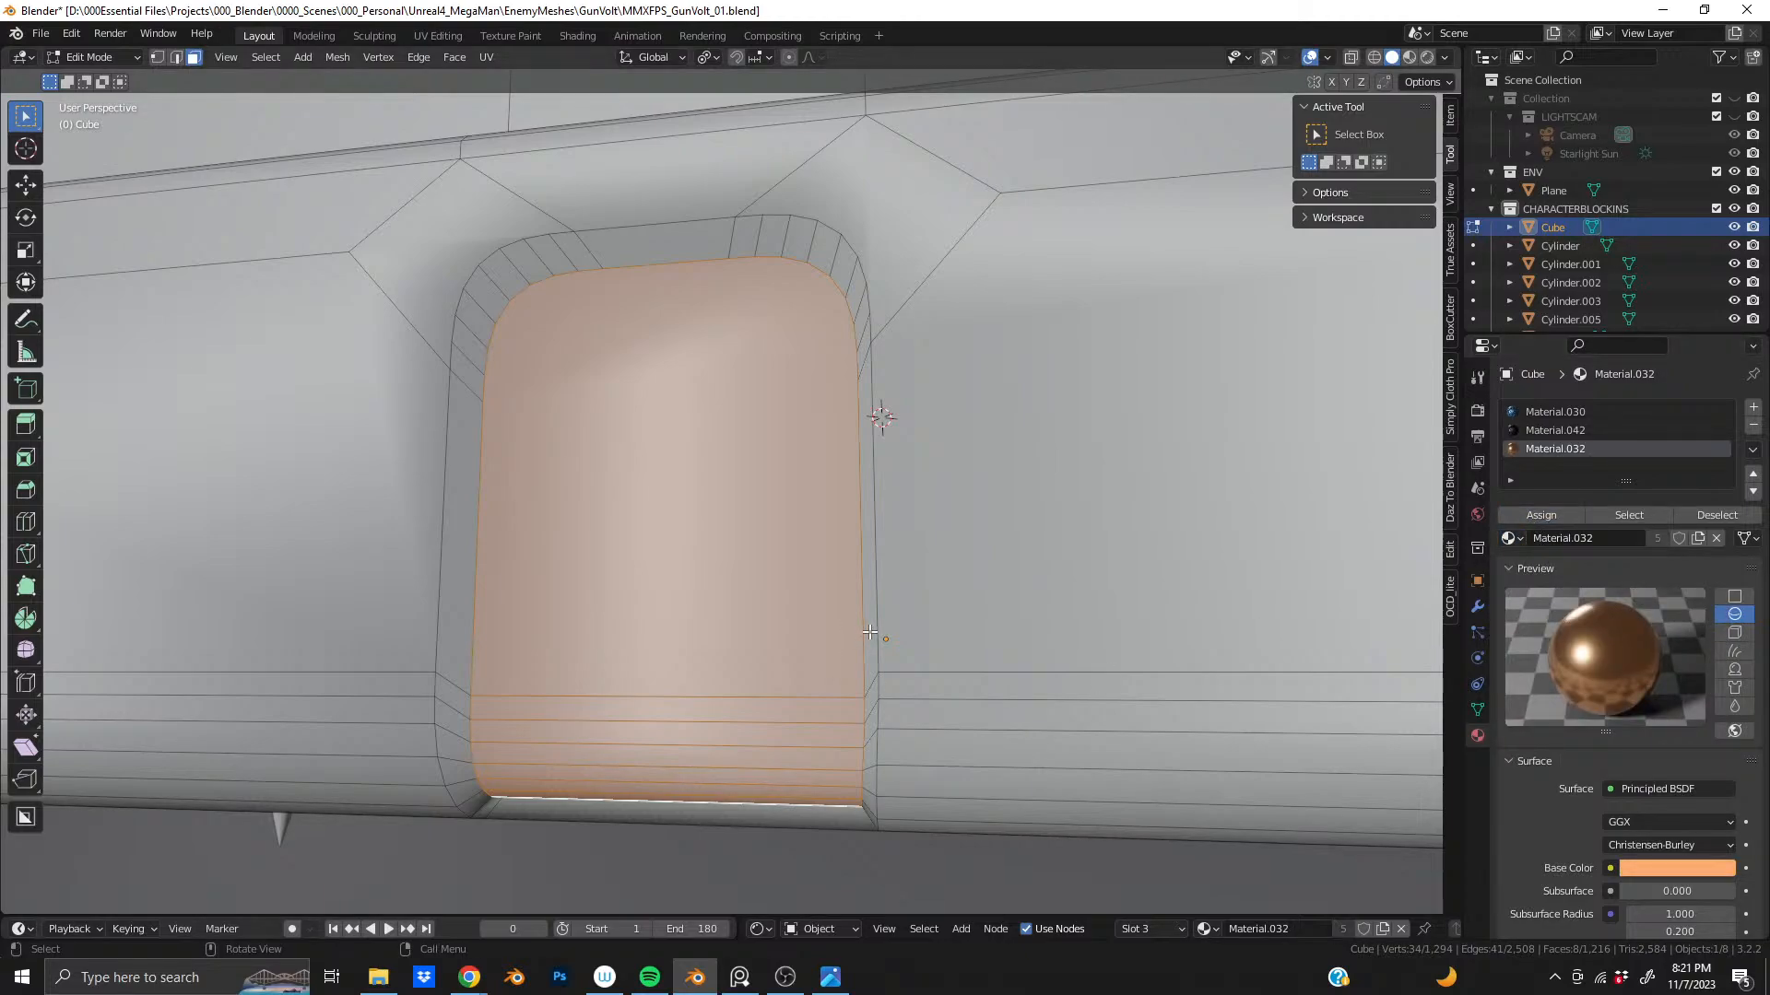
- Inset the recess's inner faces with a thickness of about 0.0005 m and a depth of 0 m
middle_drag(870, 633, 829, 635)
key(i)
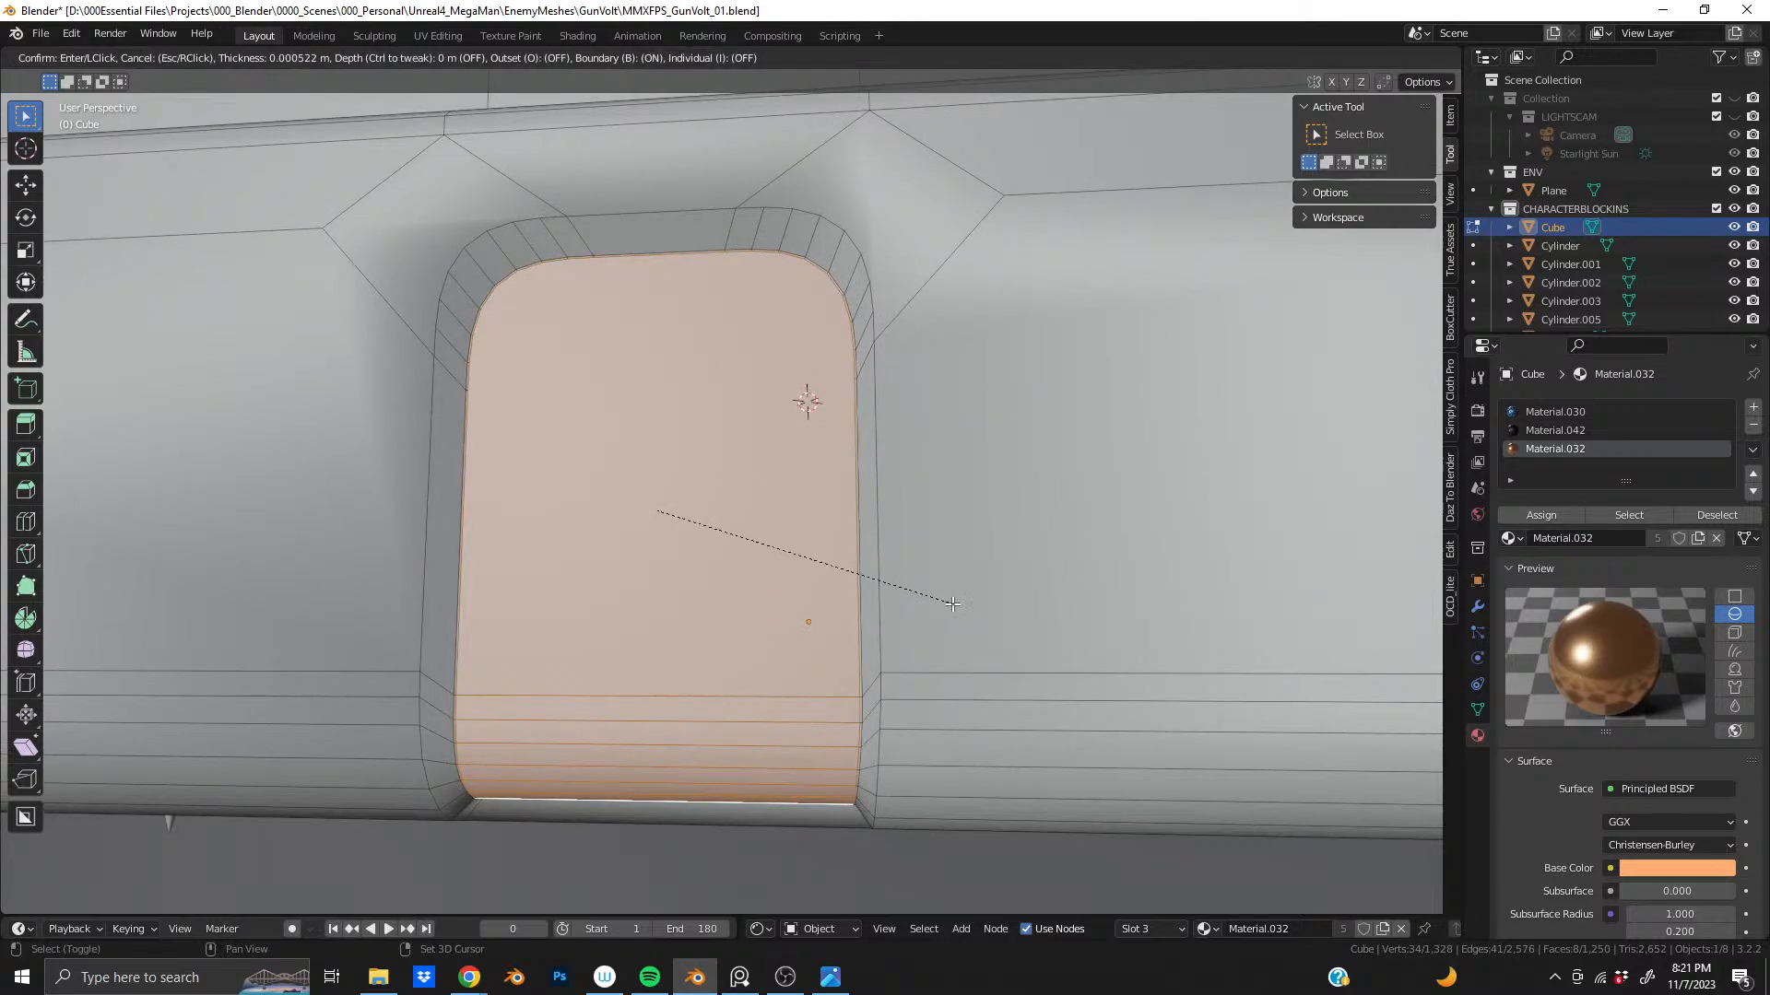
click(949, 601)
key(ctrl+z)
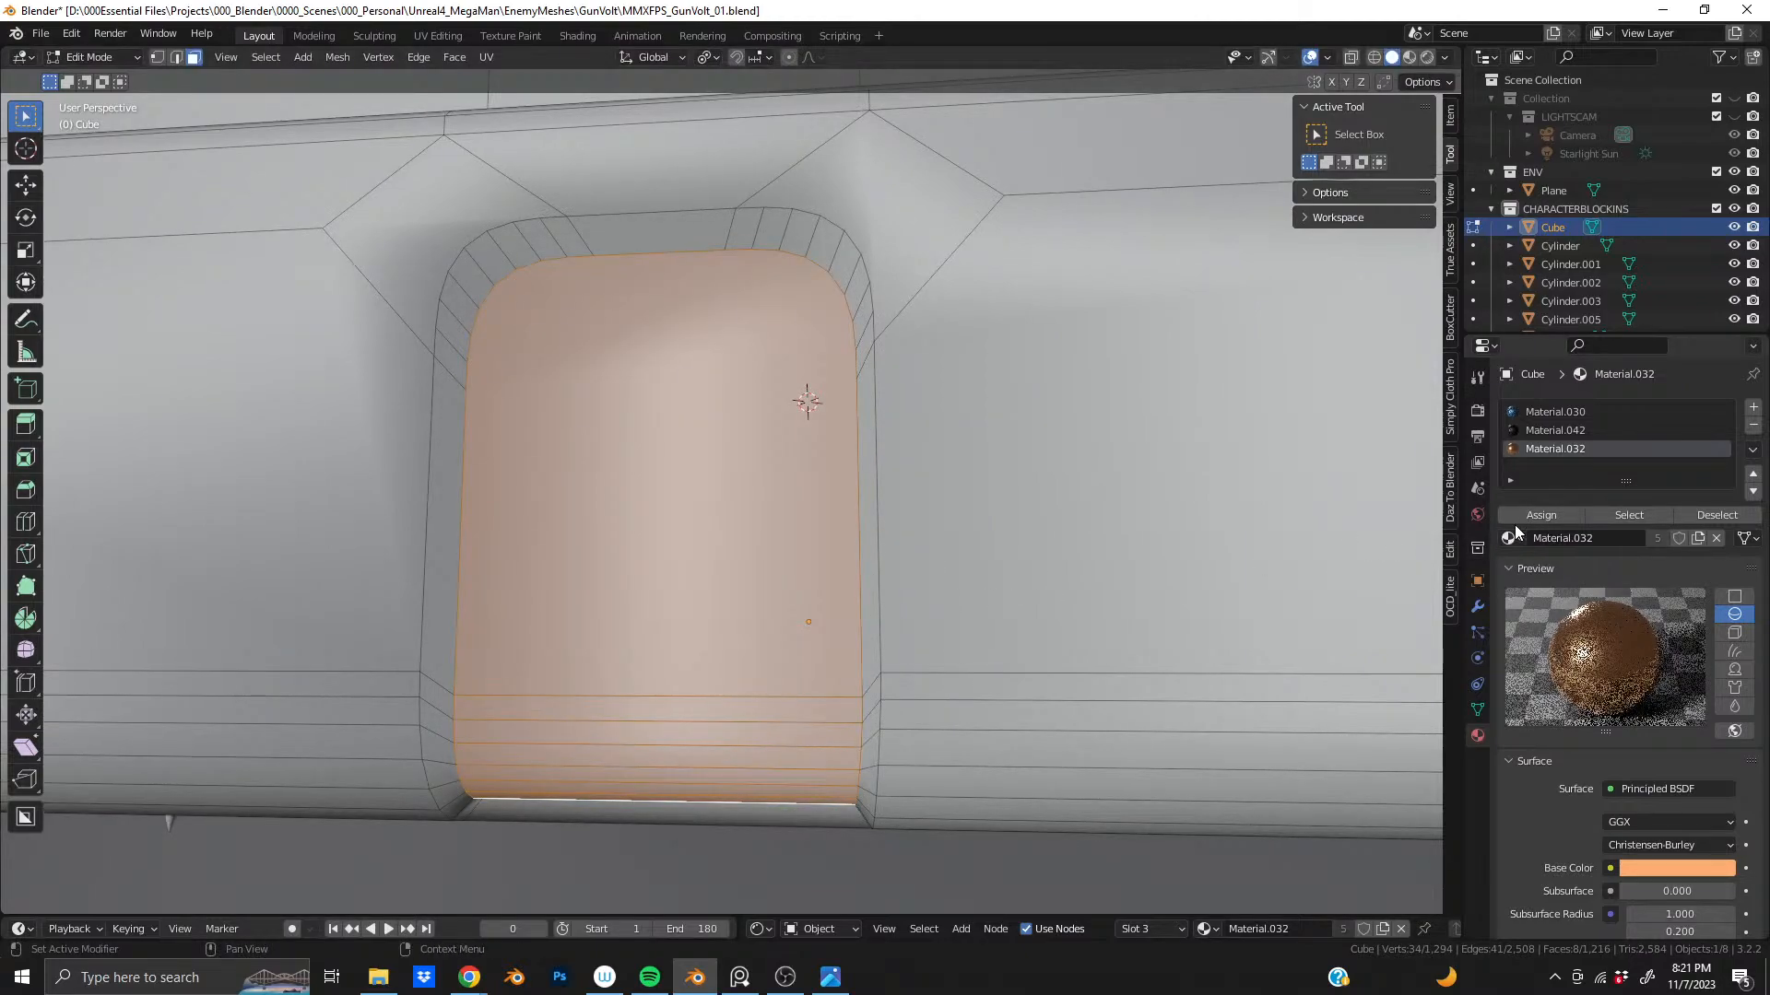
key(i)
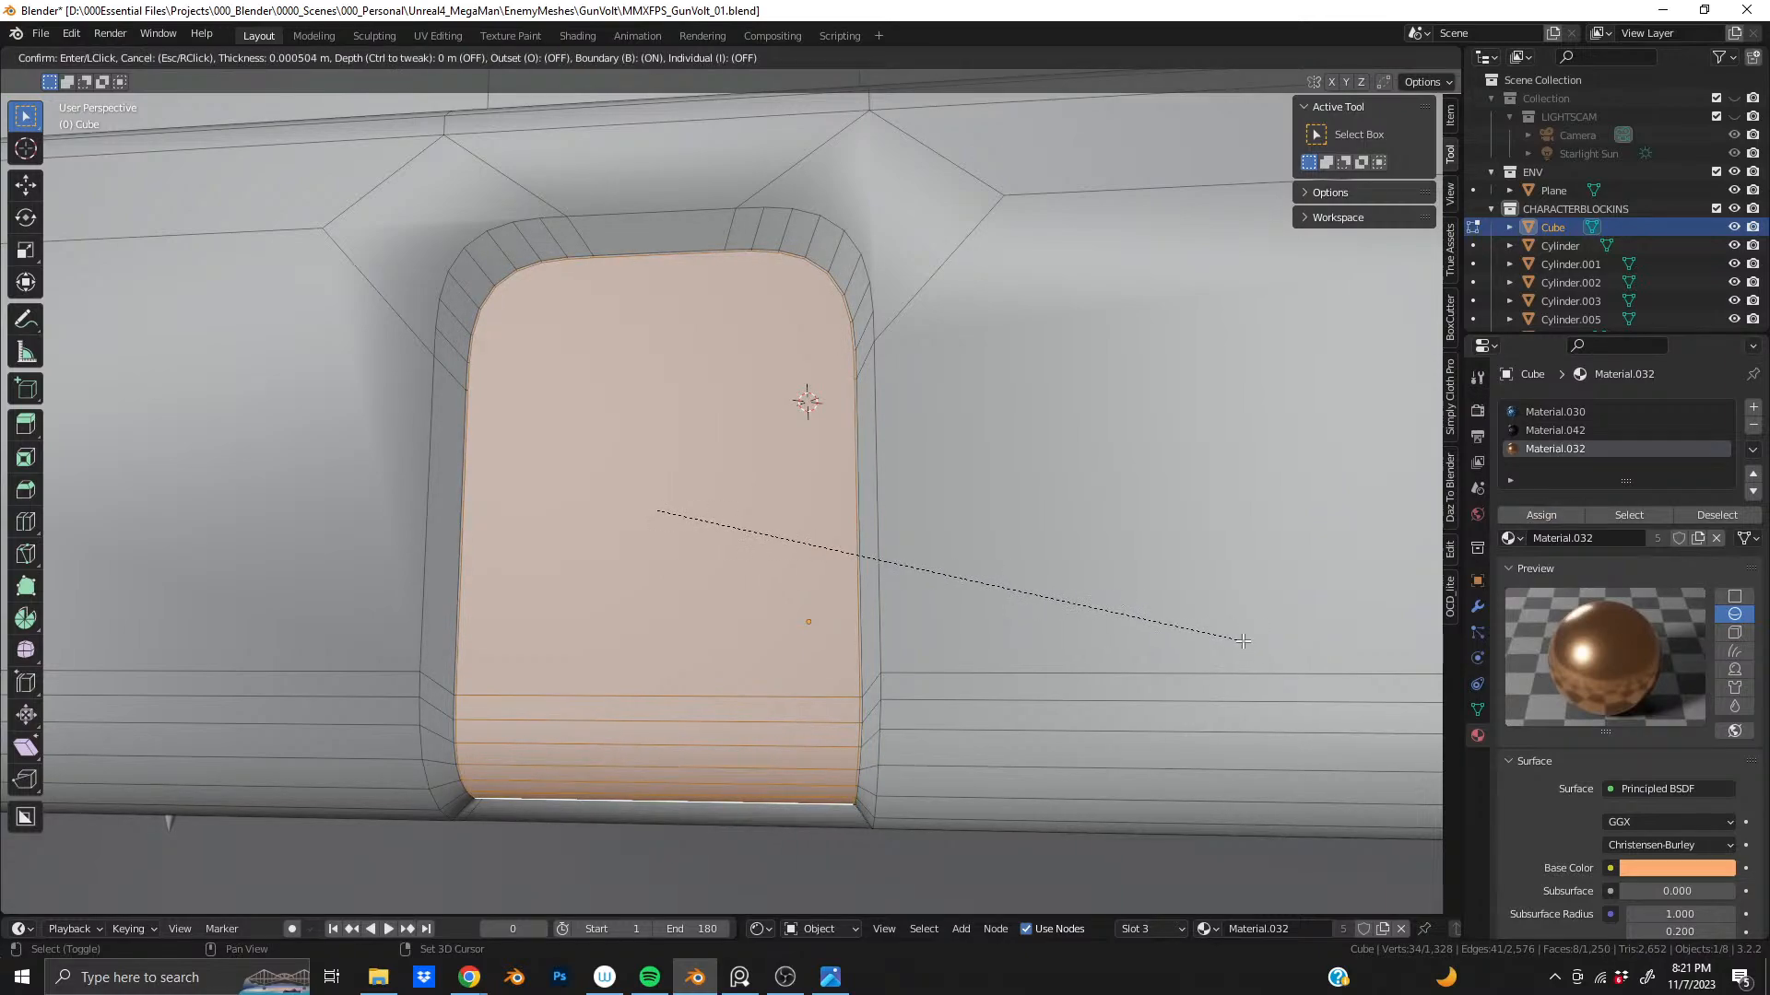
click(1243, 640)
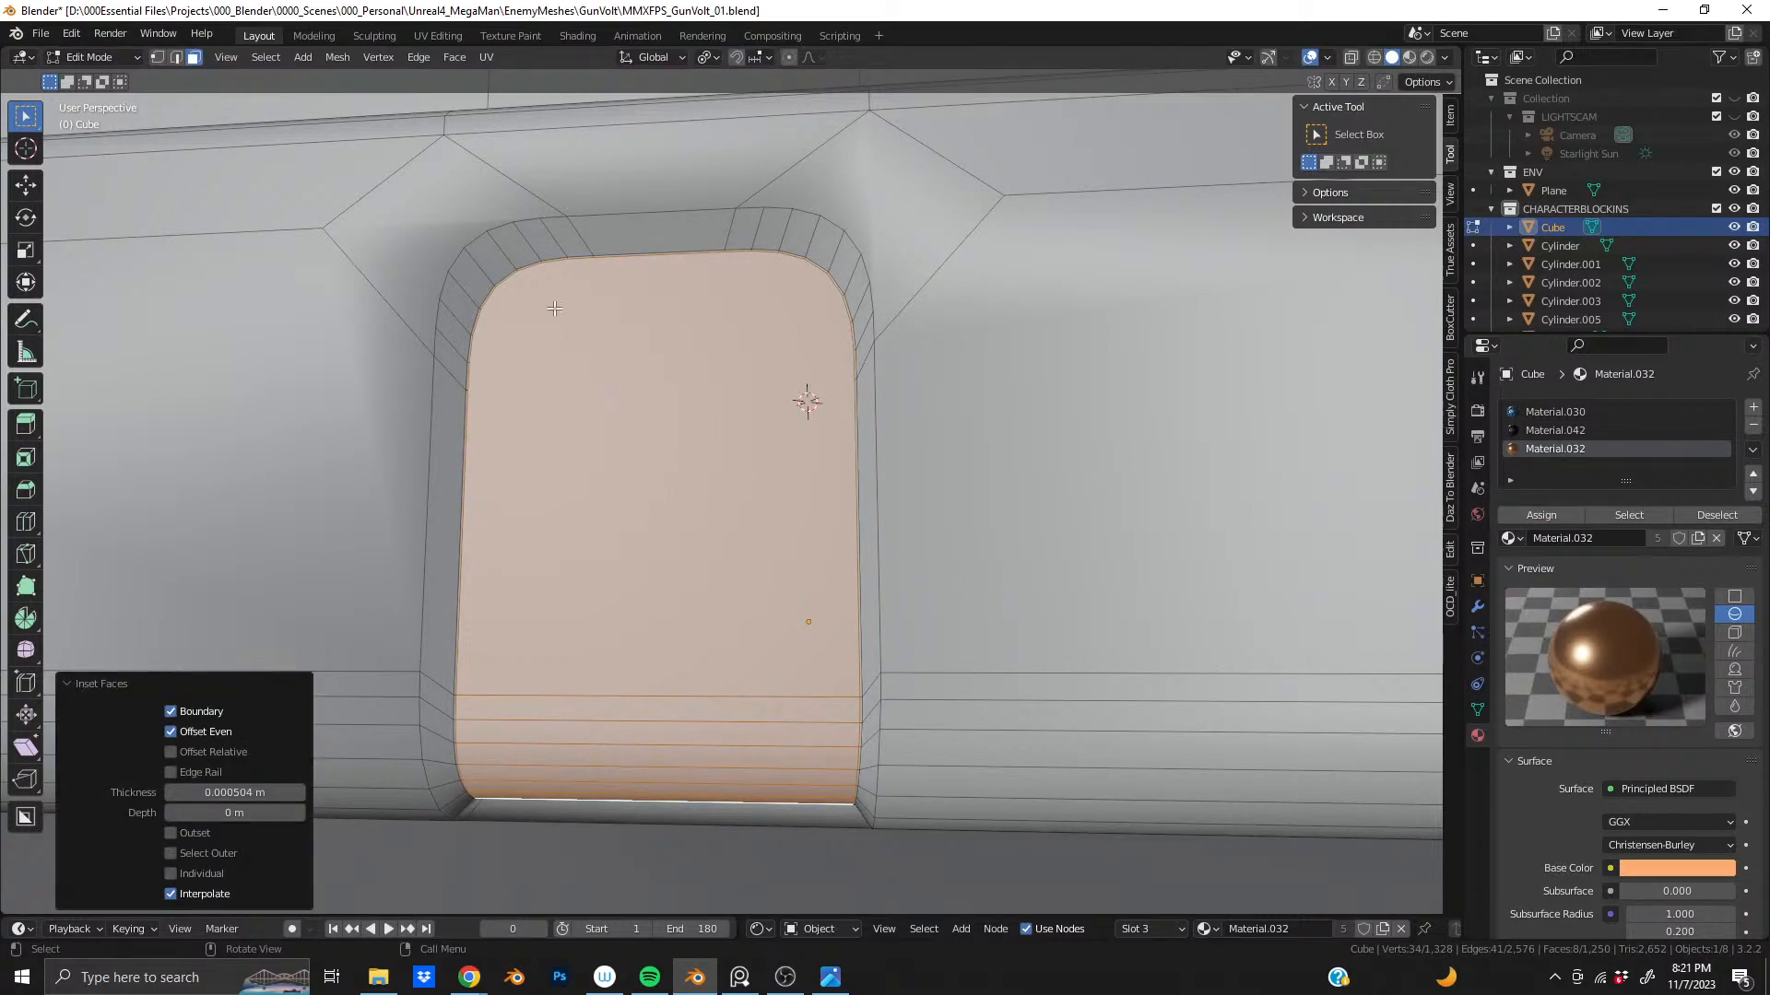
- Select the outer rim edges of the recess, including the upper corner, top edge, sides and lower edge
middle_drag(554, 308, 517, 259)
scroll(645, 304, up, 2)
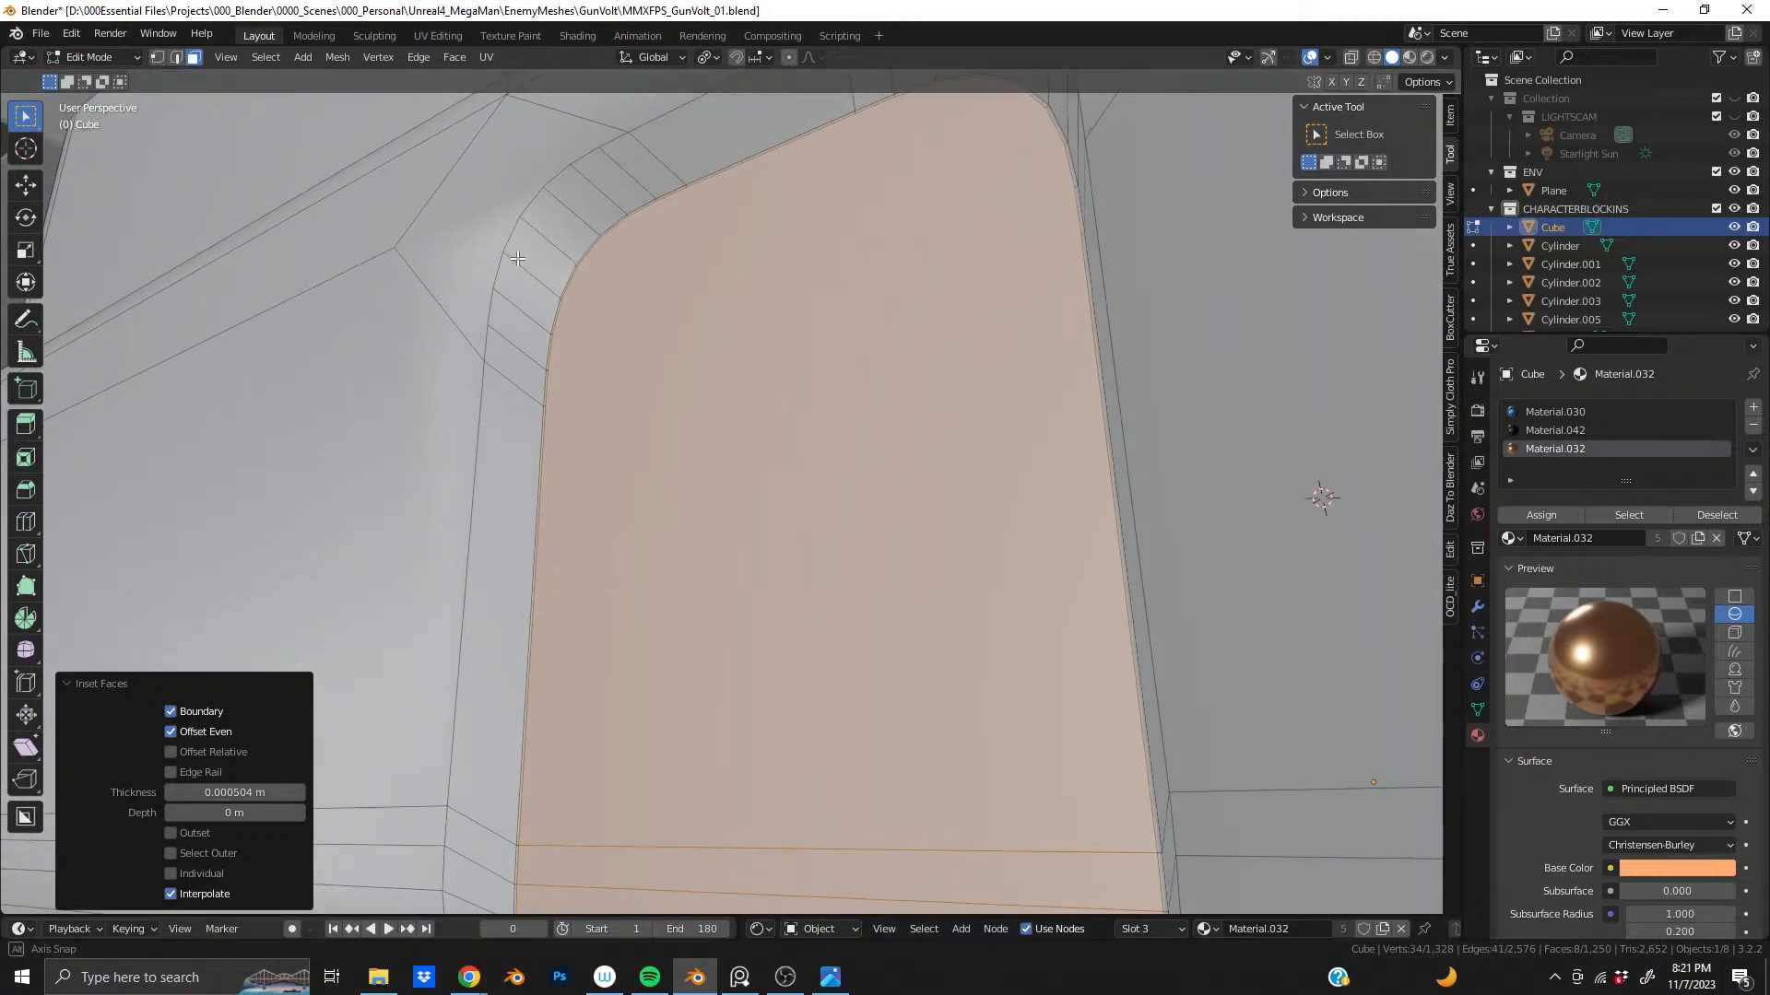
click(493, 424)
middle_drag(493, 423, 552, 450)
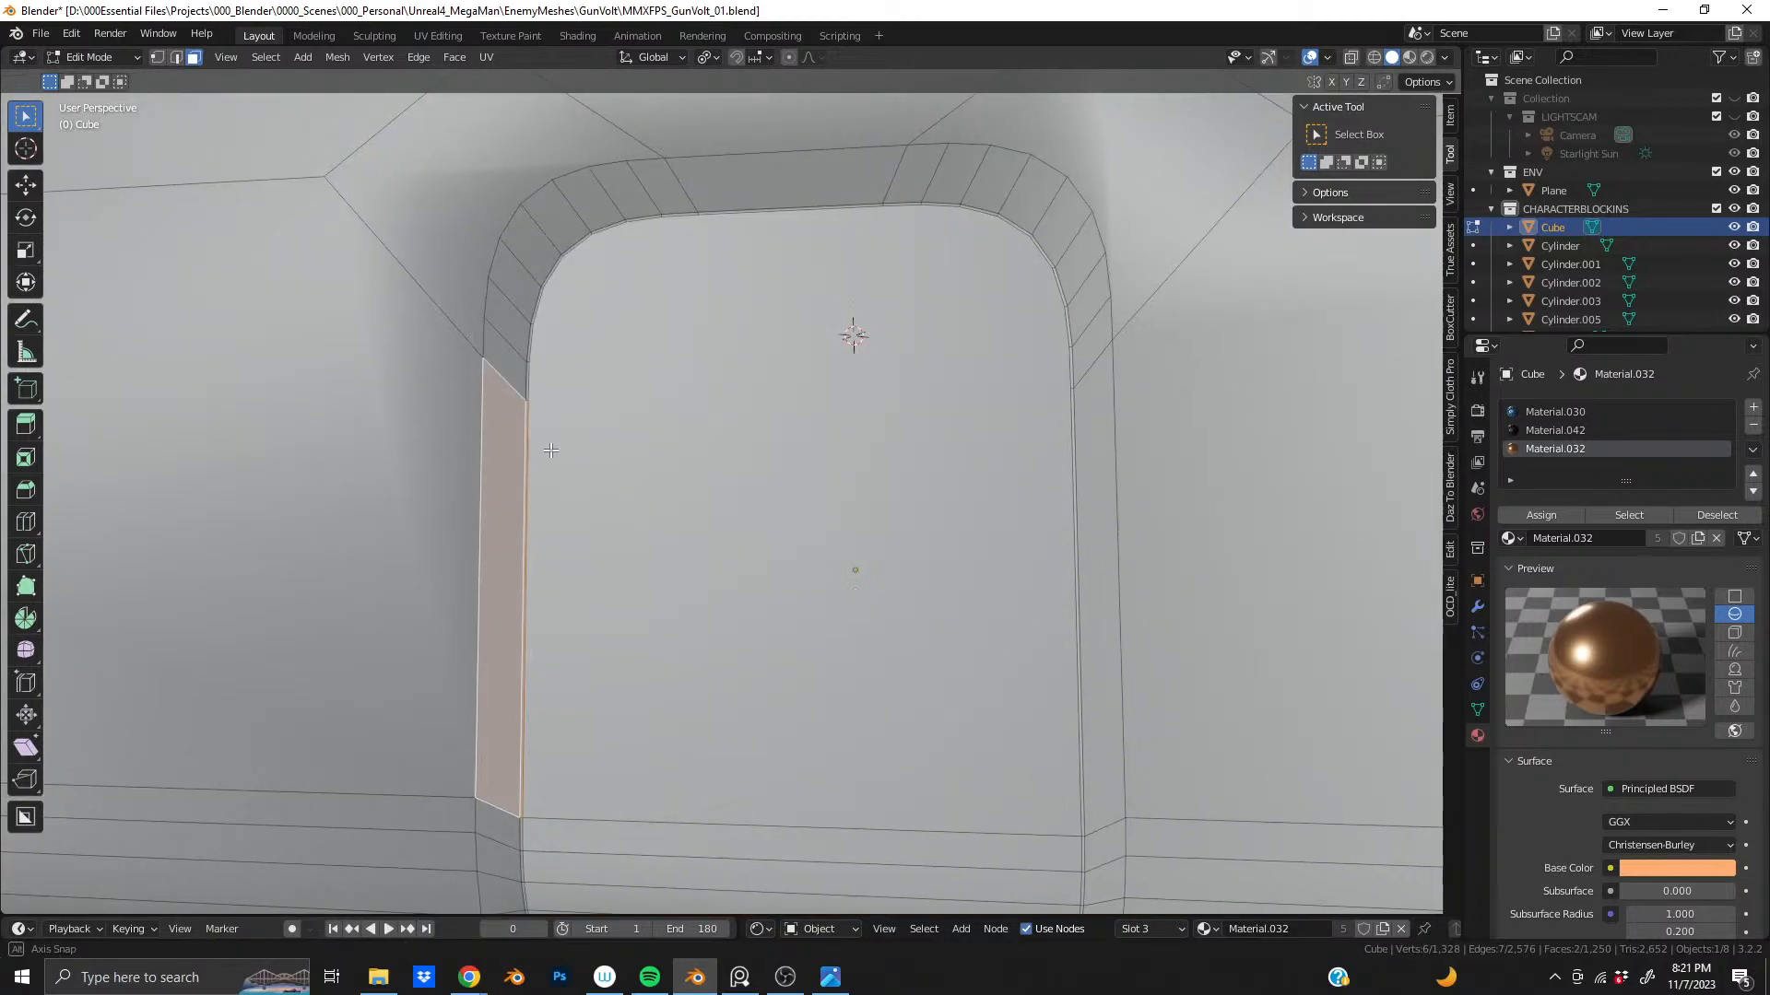
key(2)
alt+click(486, 336)
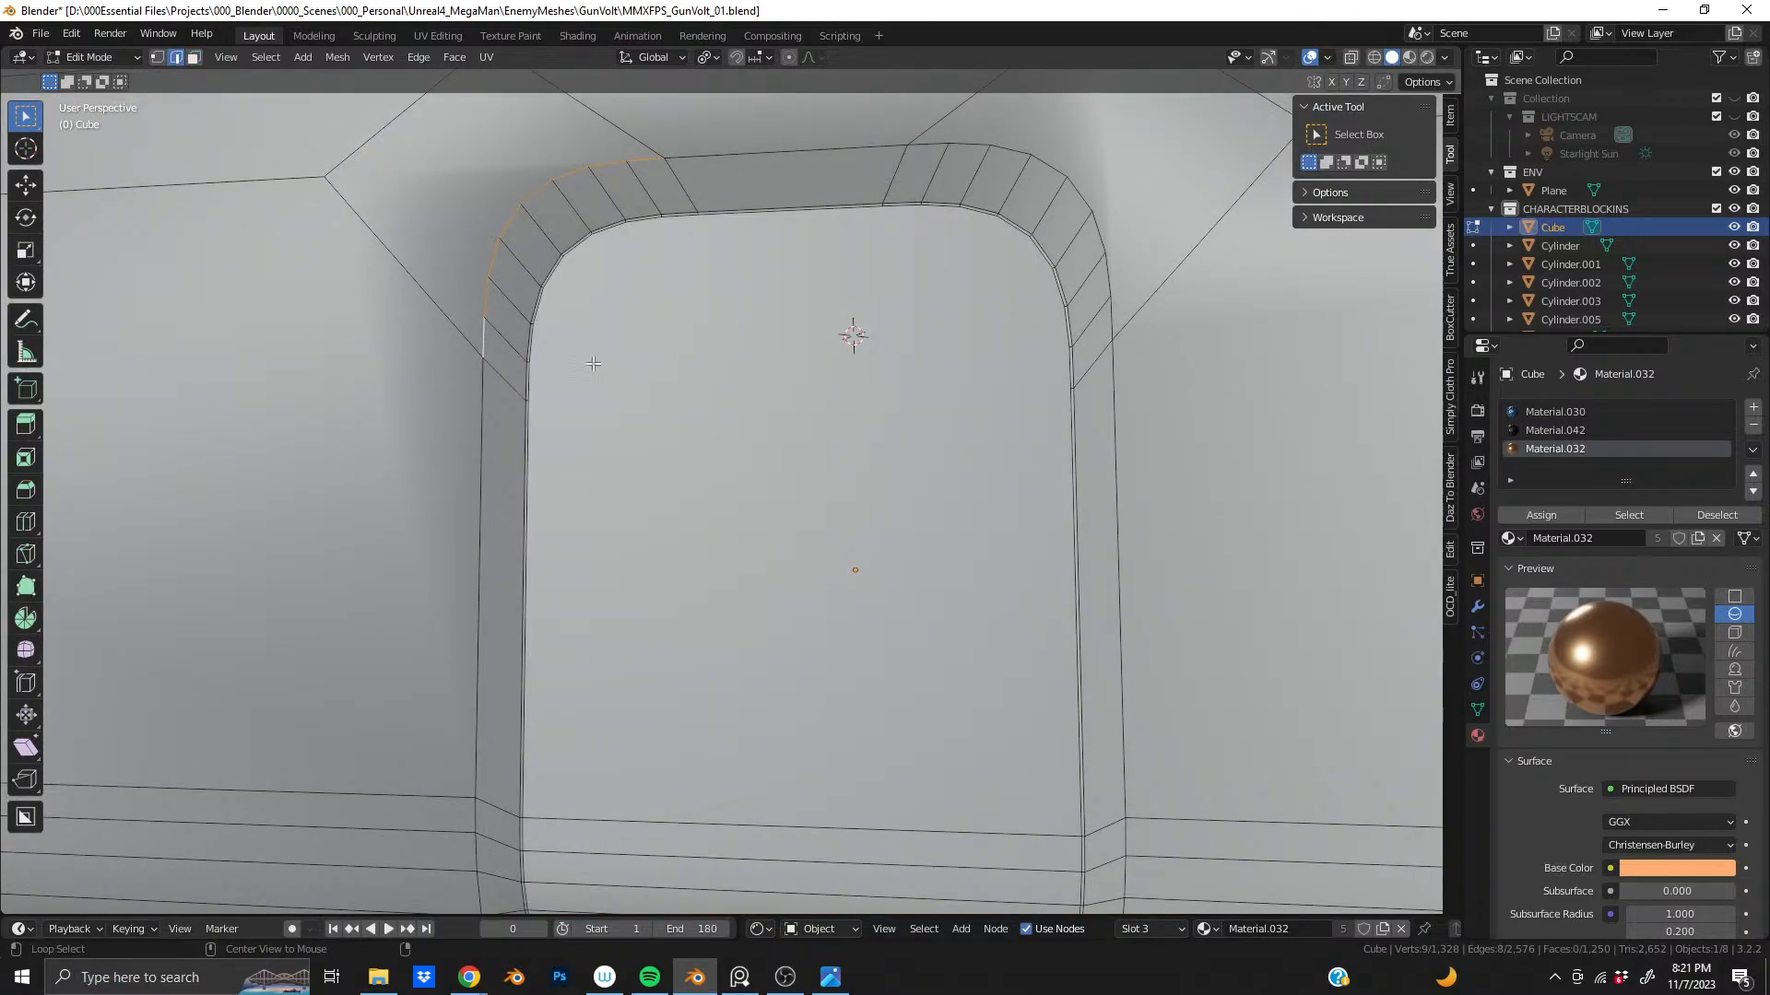
shift+click(811, 151)
alt+shift+click(1112, 369)
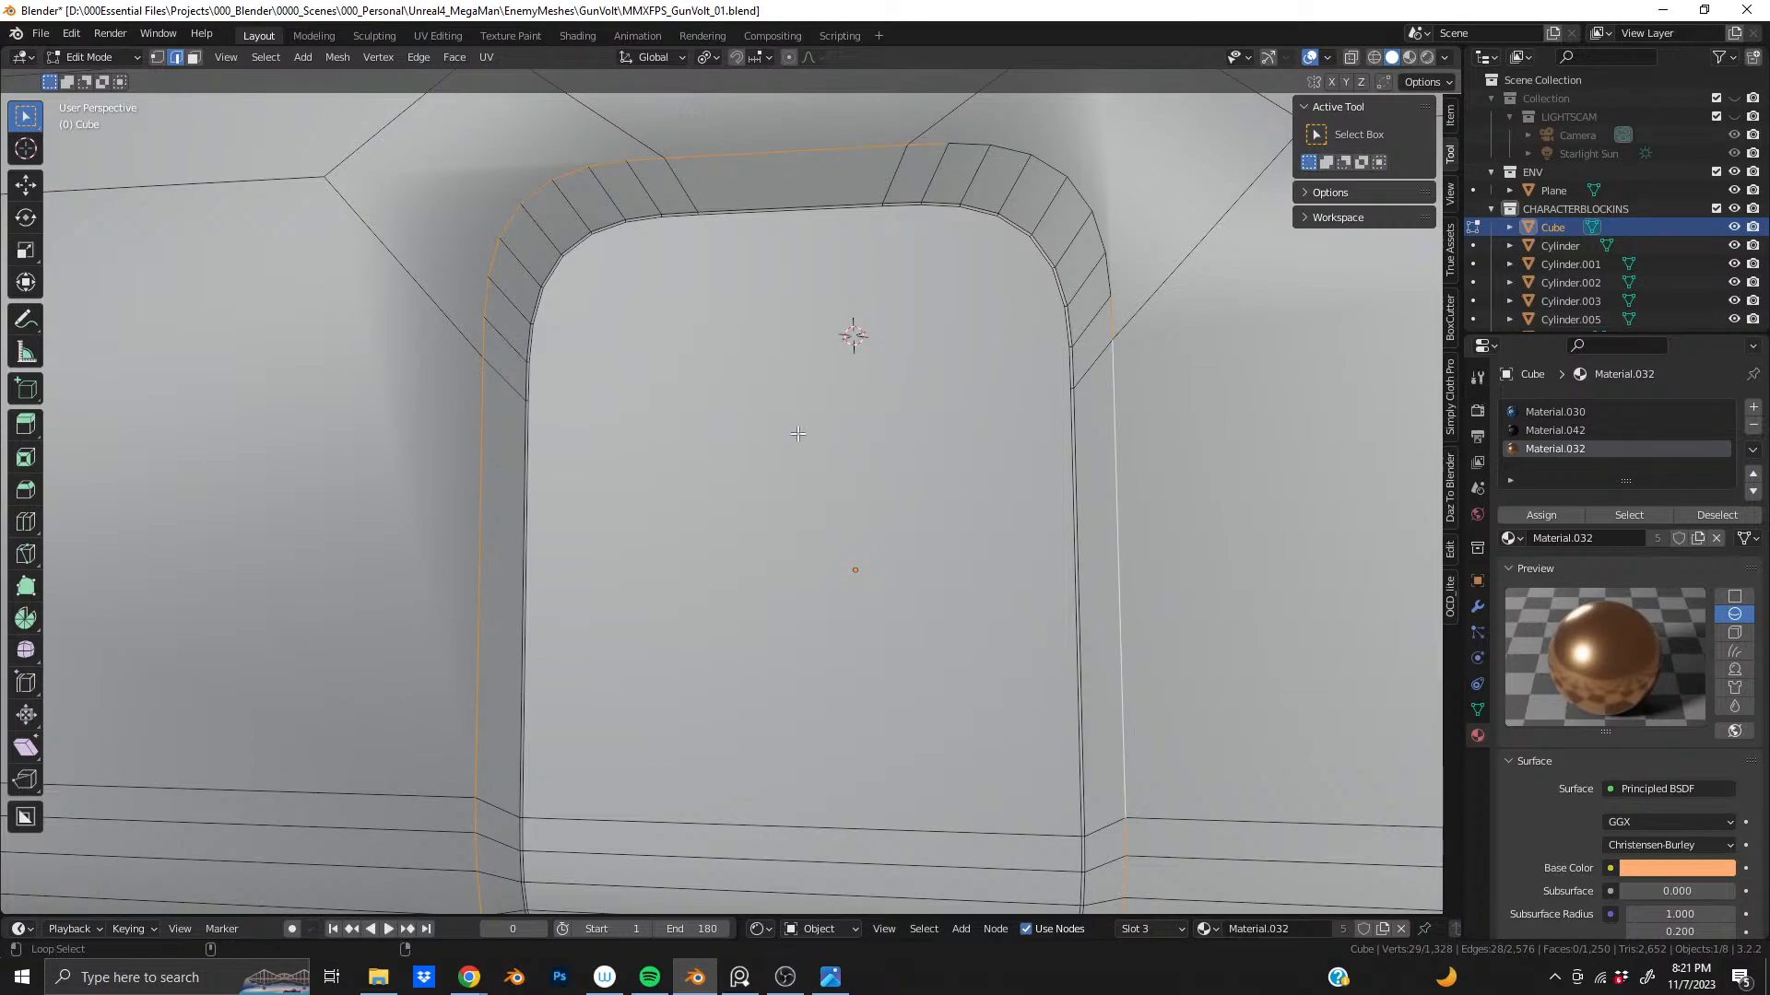
middle_drag(501, 555, 734, 403)
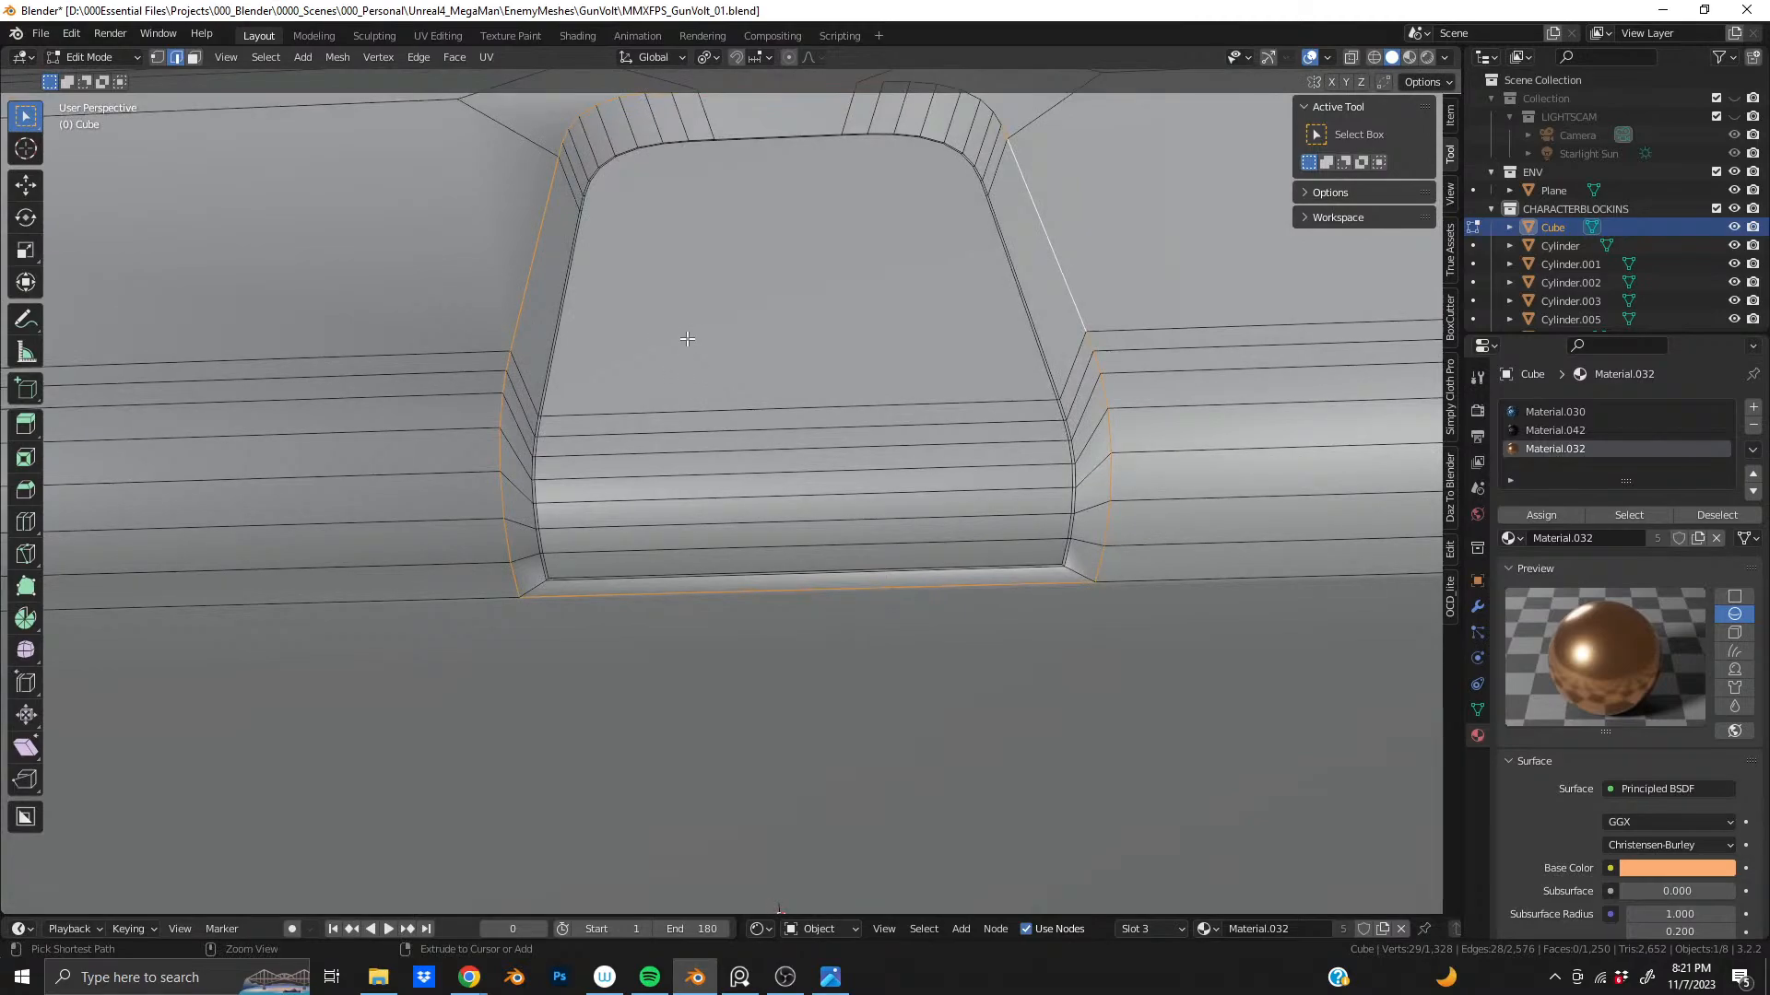
- Try beveling the recess's outer rim with 1 segment at widths of 0.00362 m and 0.000615 m, undoing each attempt
key(ctrl+b)
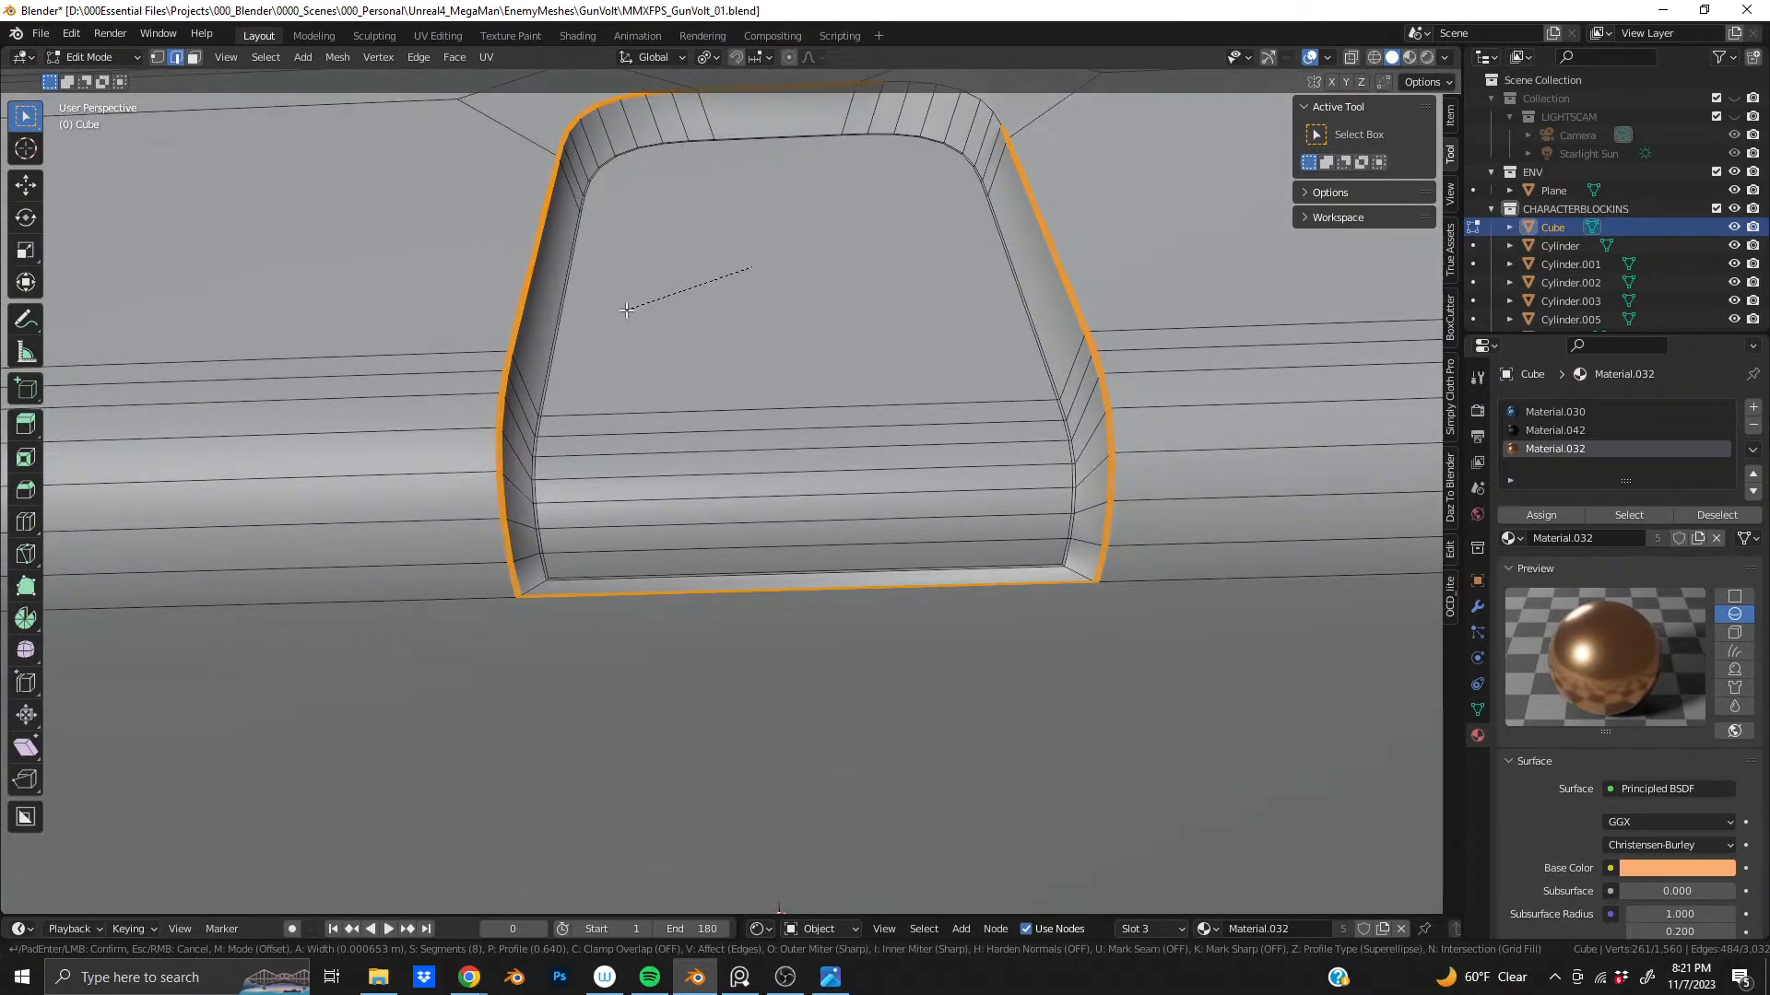
scroll(626, 307, down, 7)
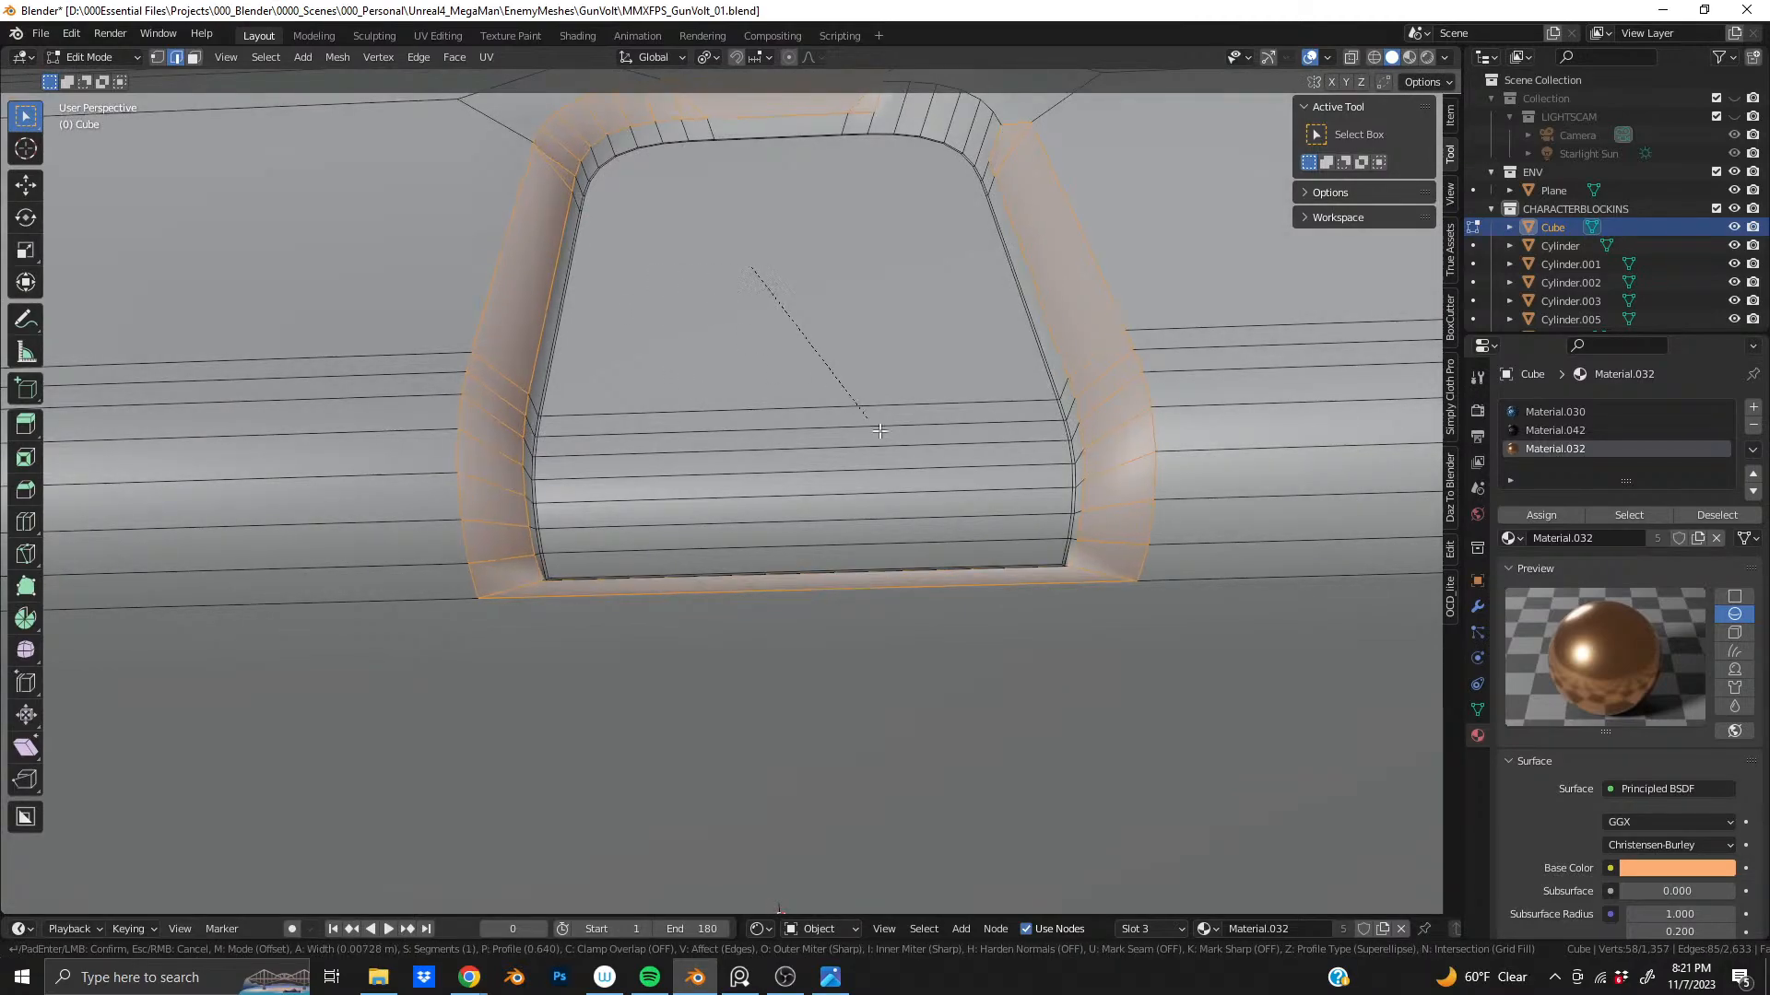
click(753, 283)
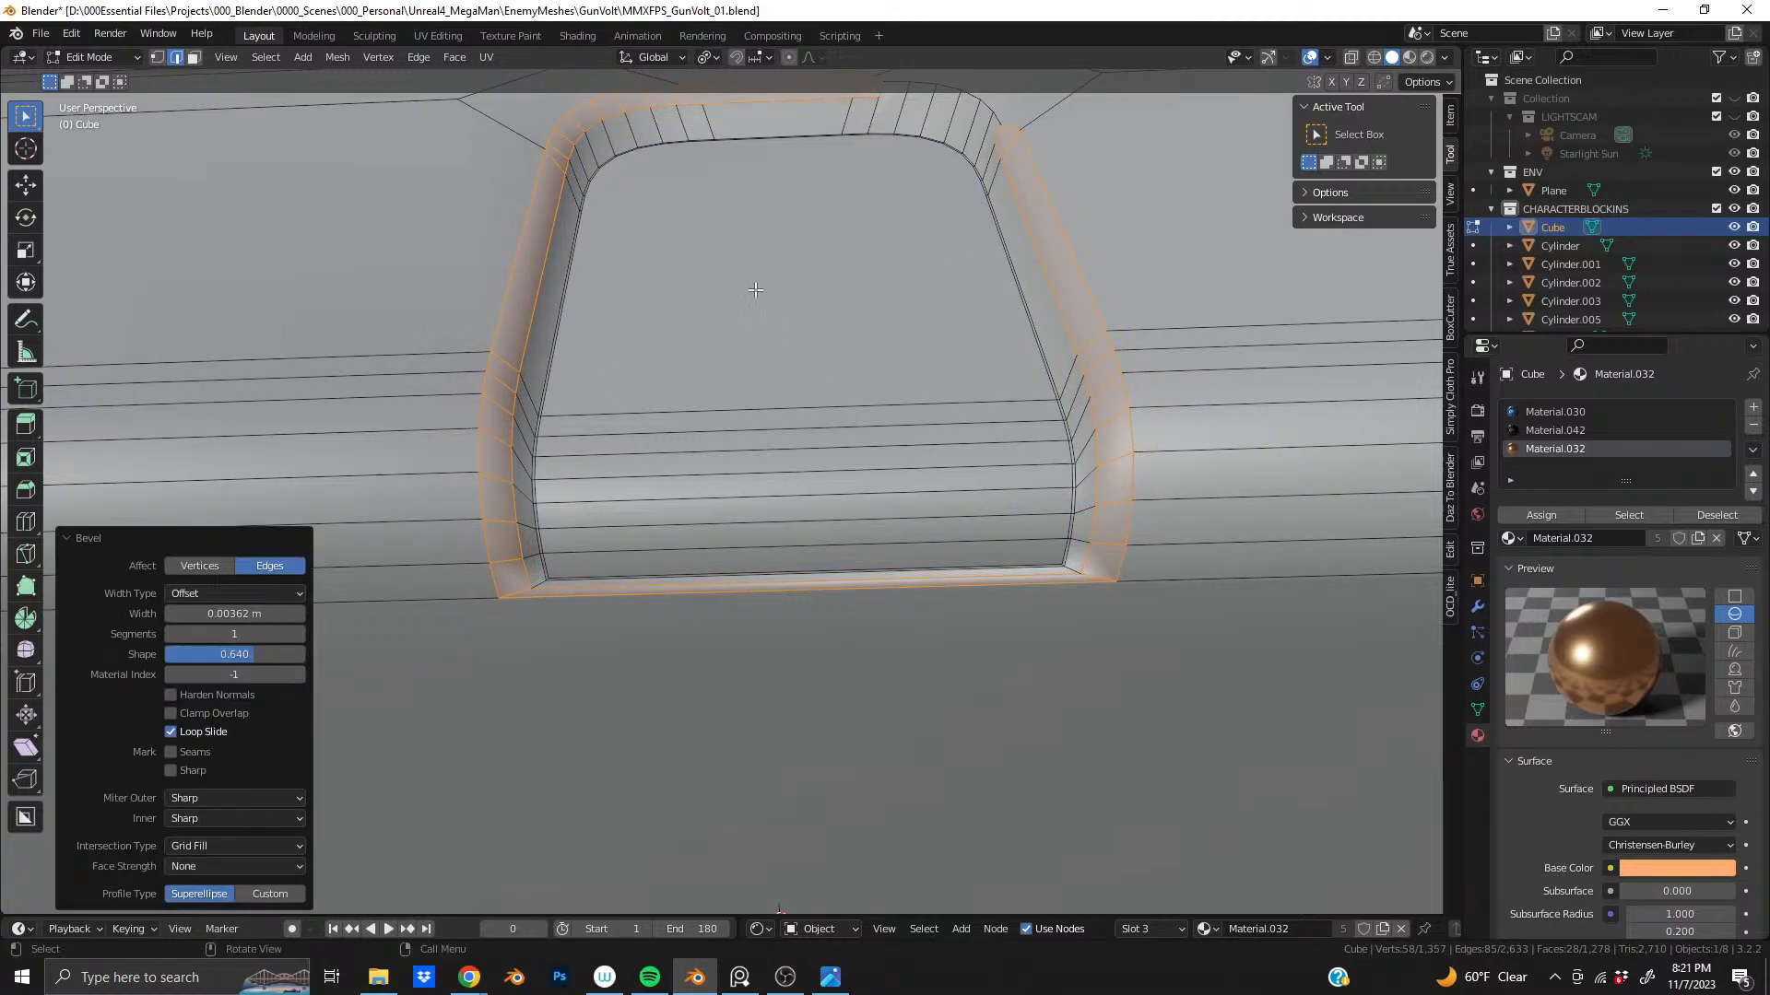
key(ctrl+z)
key(ctrl+b)
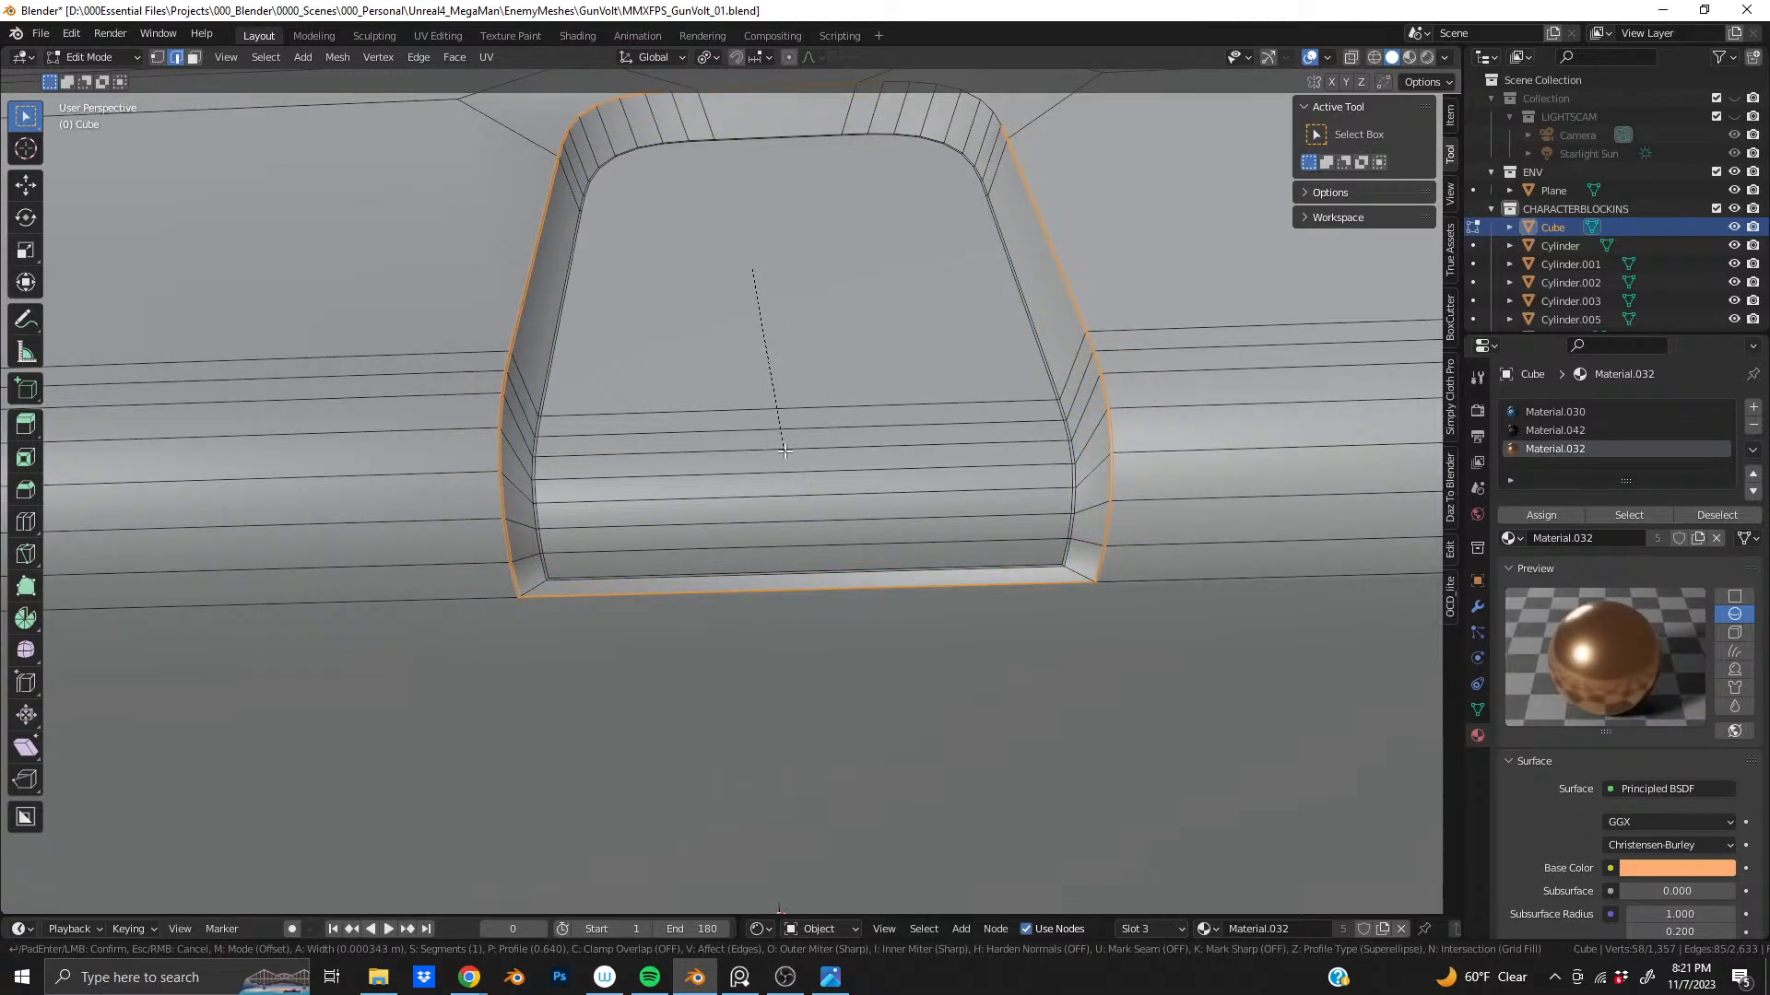
click(790, 468)
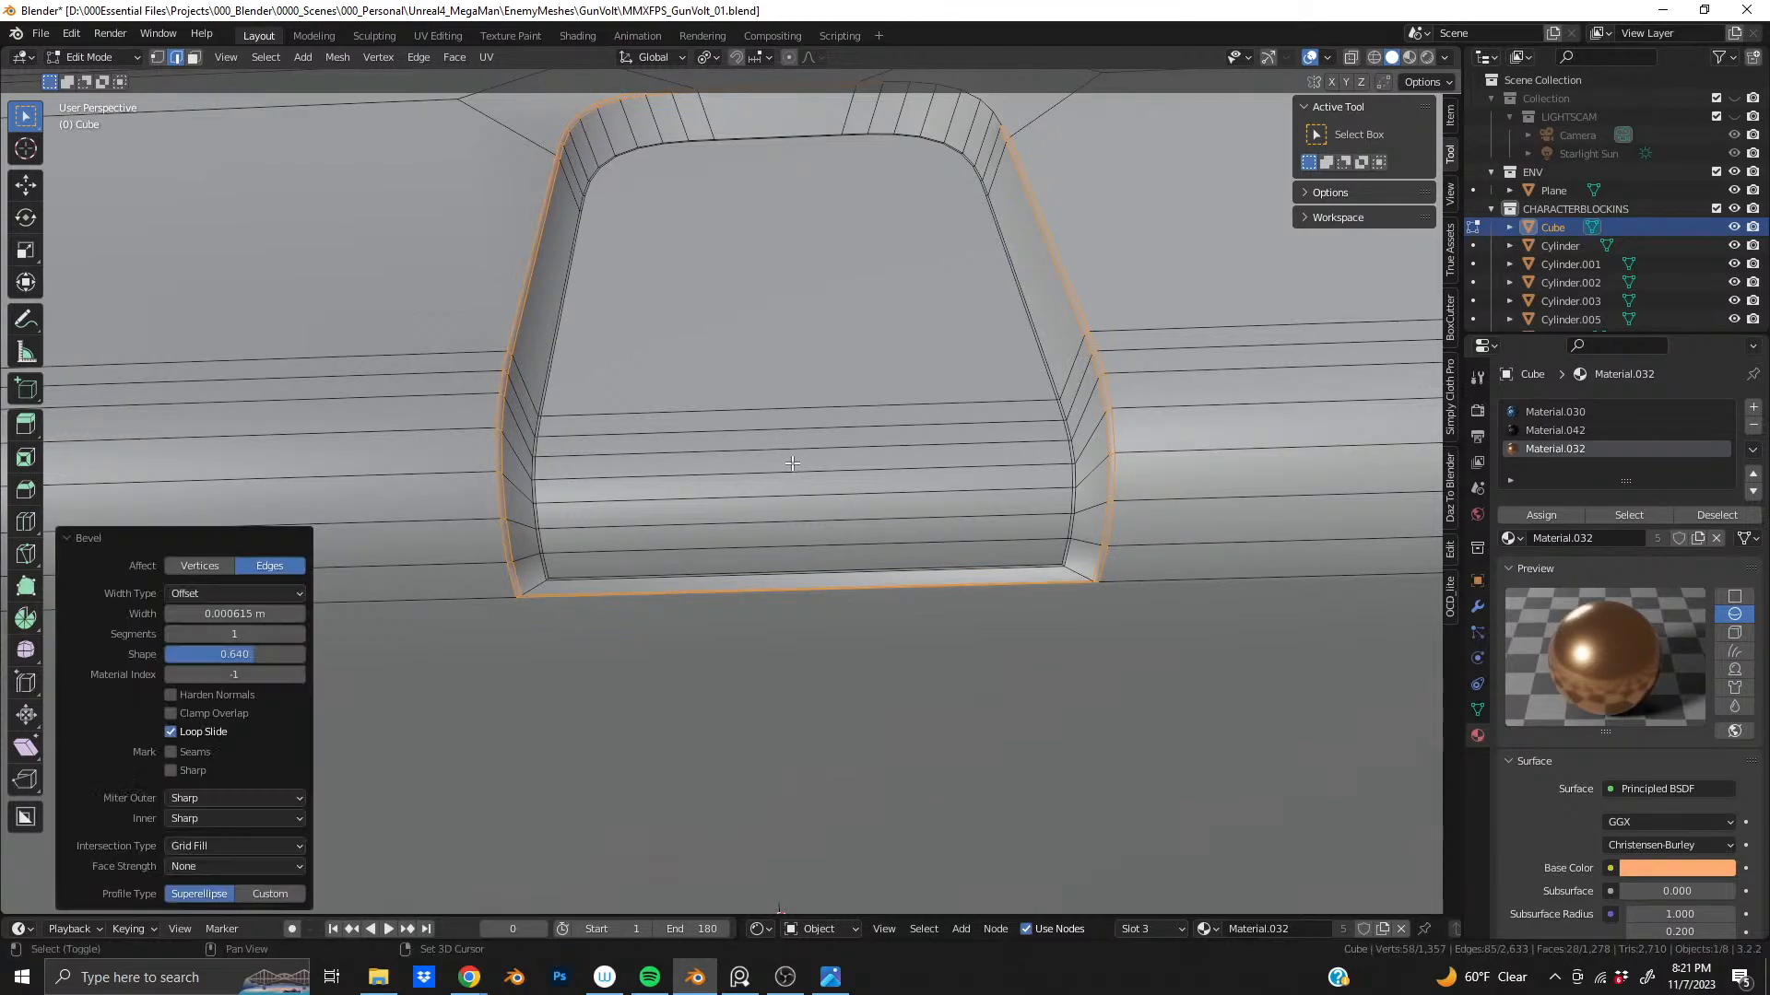
middle_drag(790, 468, 719, 433)
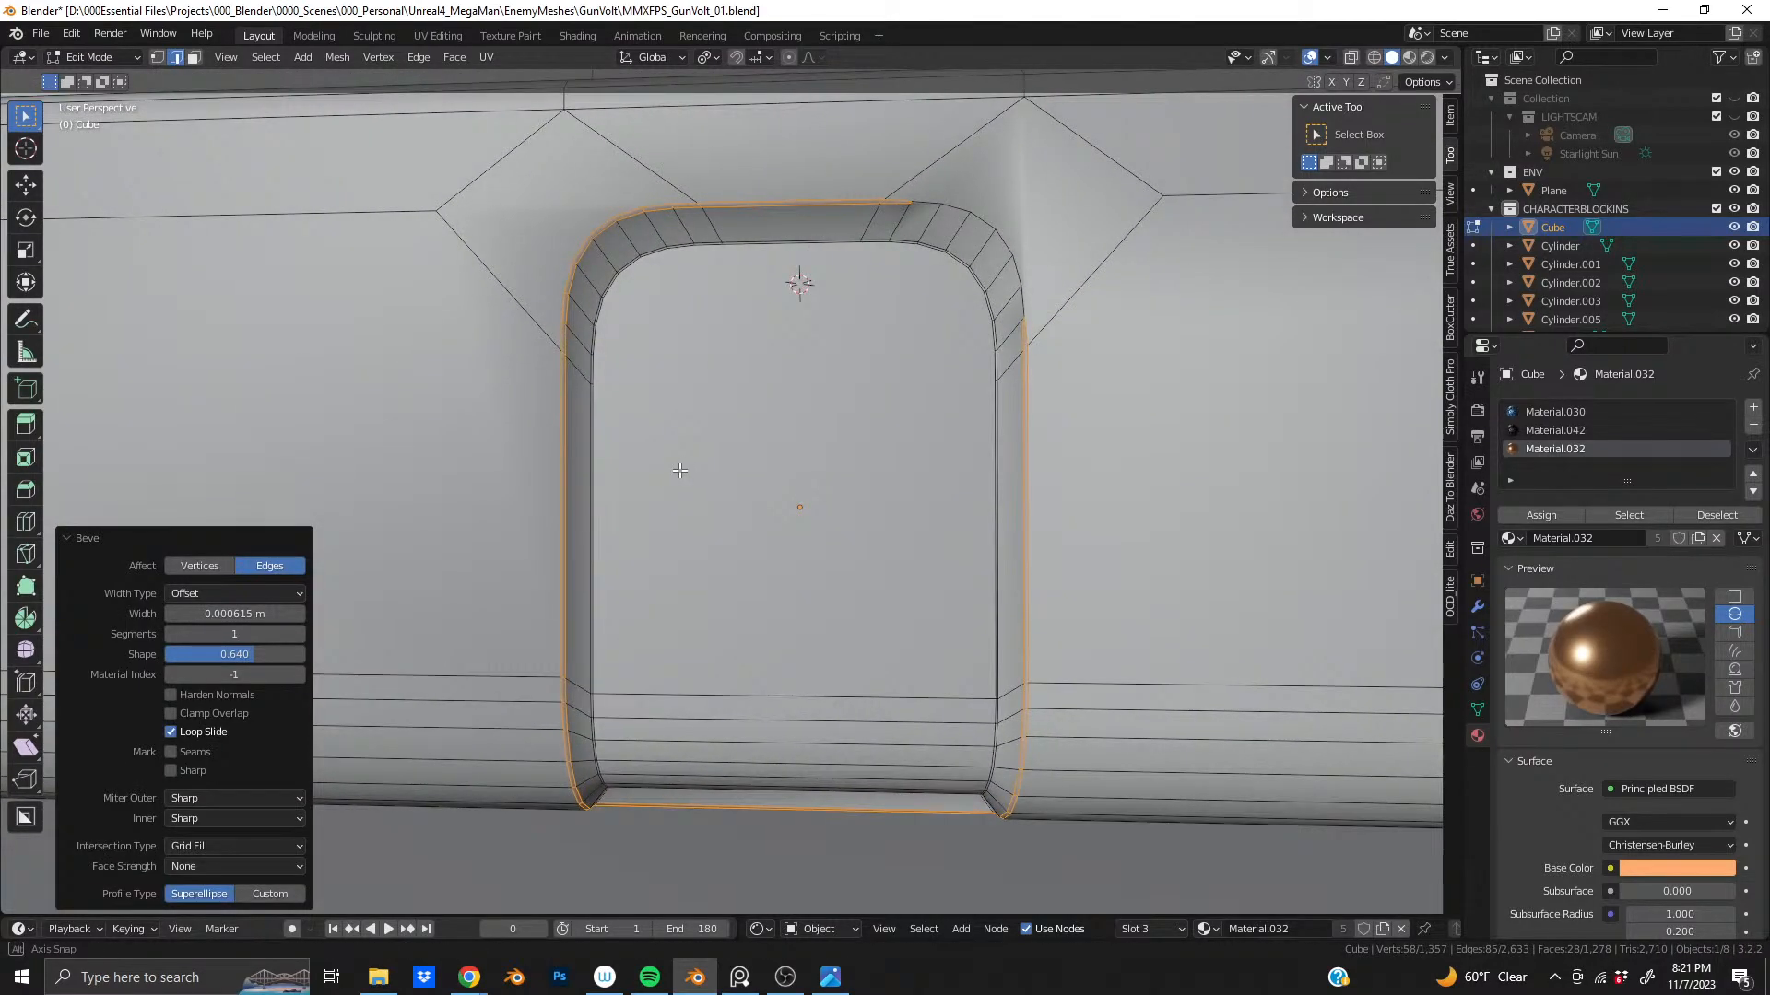
key(ctrl+z)
- Add the remaining upper corner edges to the rim selection, try a 1-segment bevel around the full rim, and undo it
alt+shift+click(985, 224)
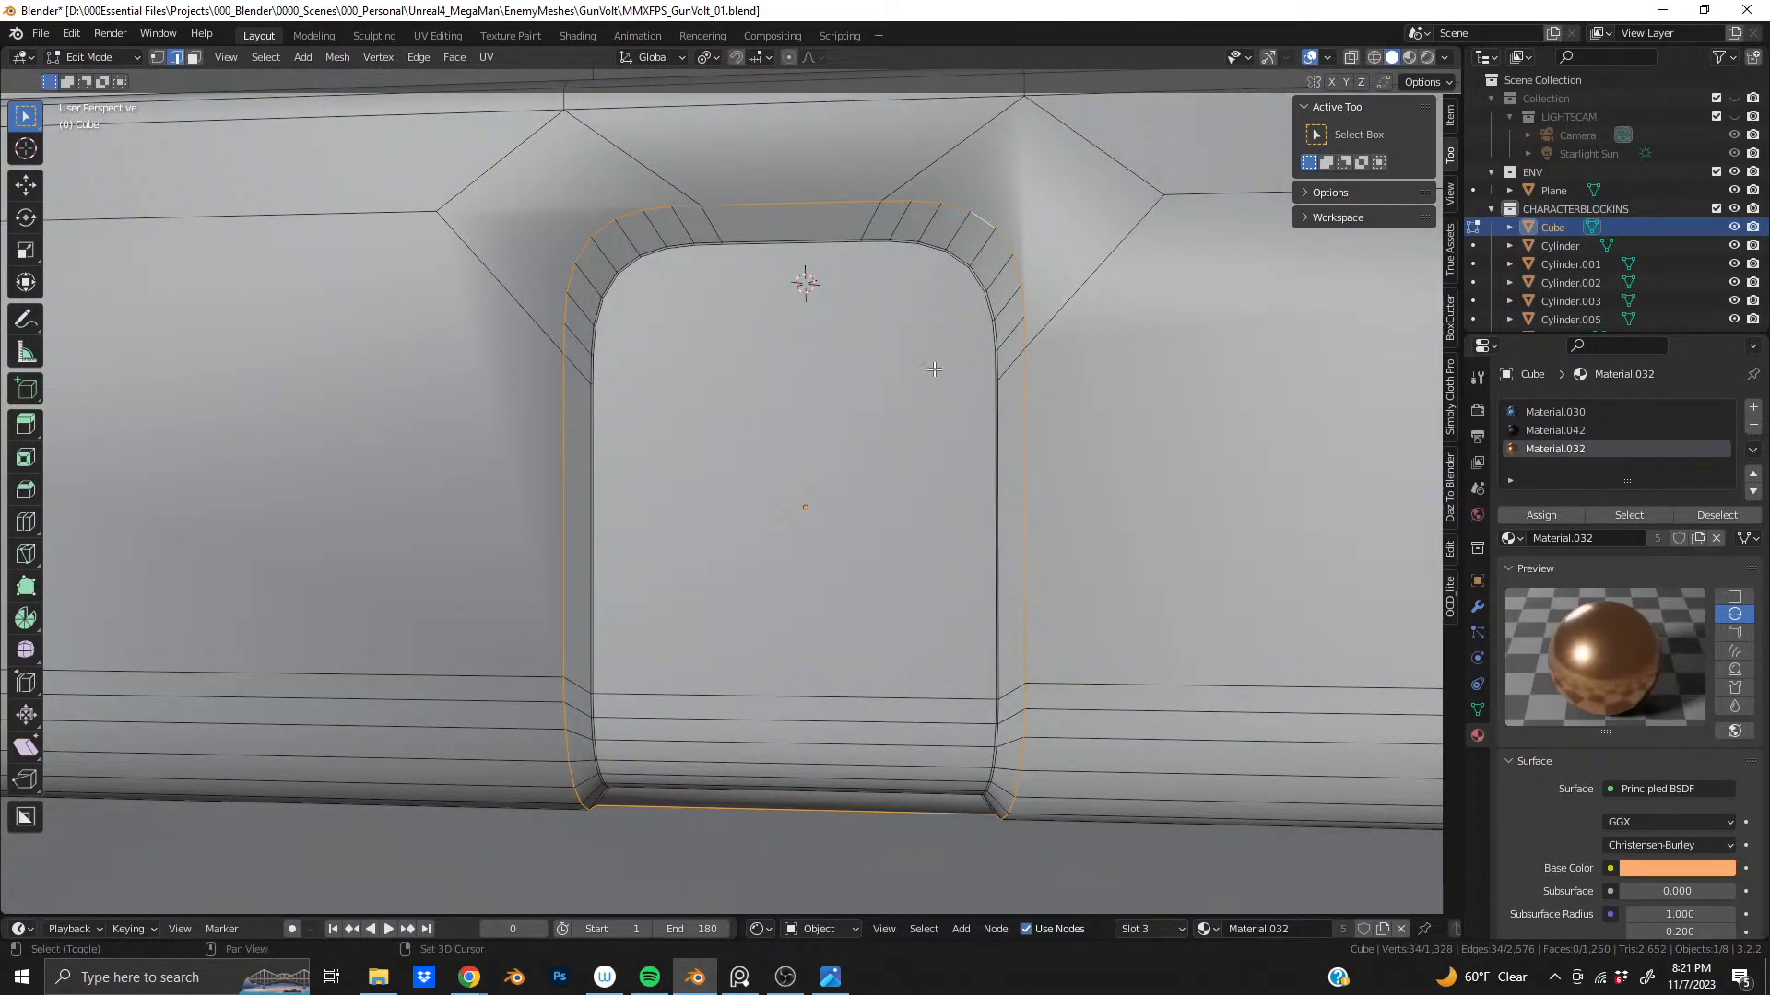
mouse_move(833, 465)
middle_down()
mouse_move(830, 300)
mouse_move(827, 434)
middle_up()
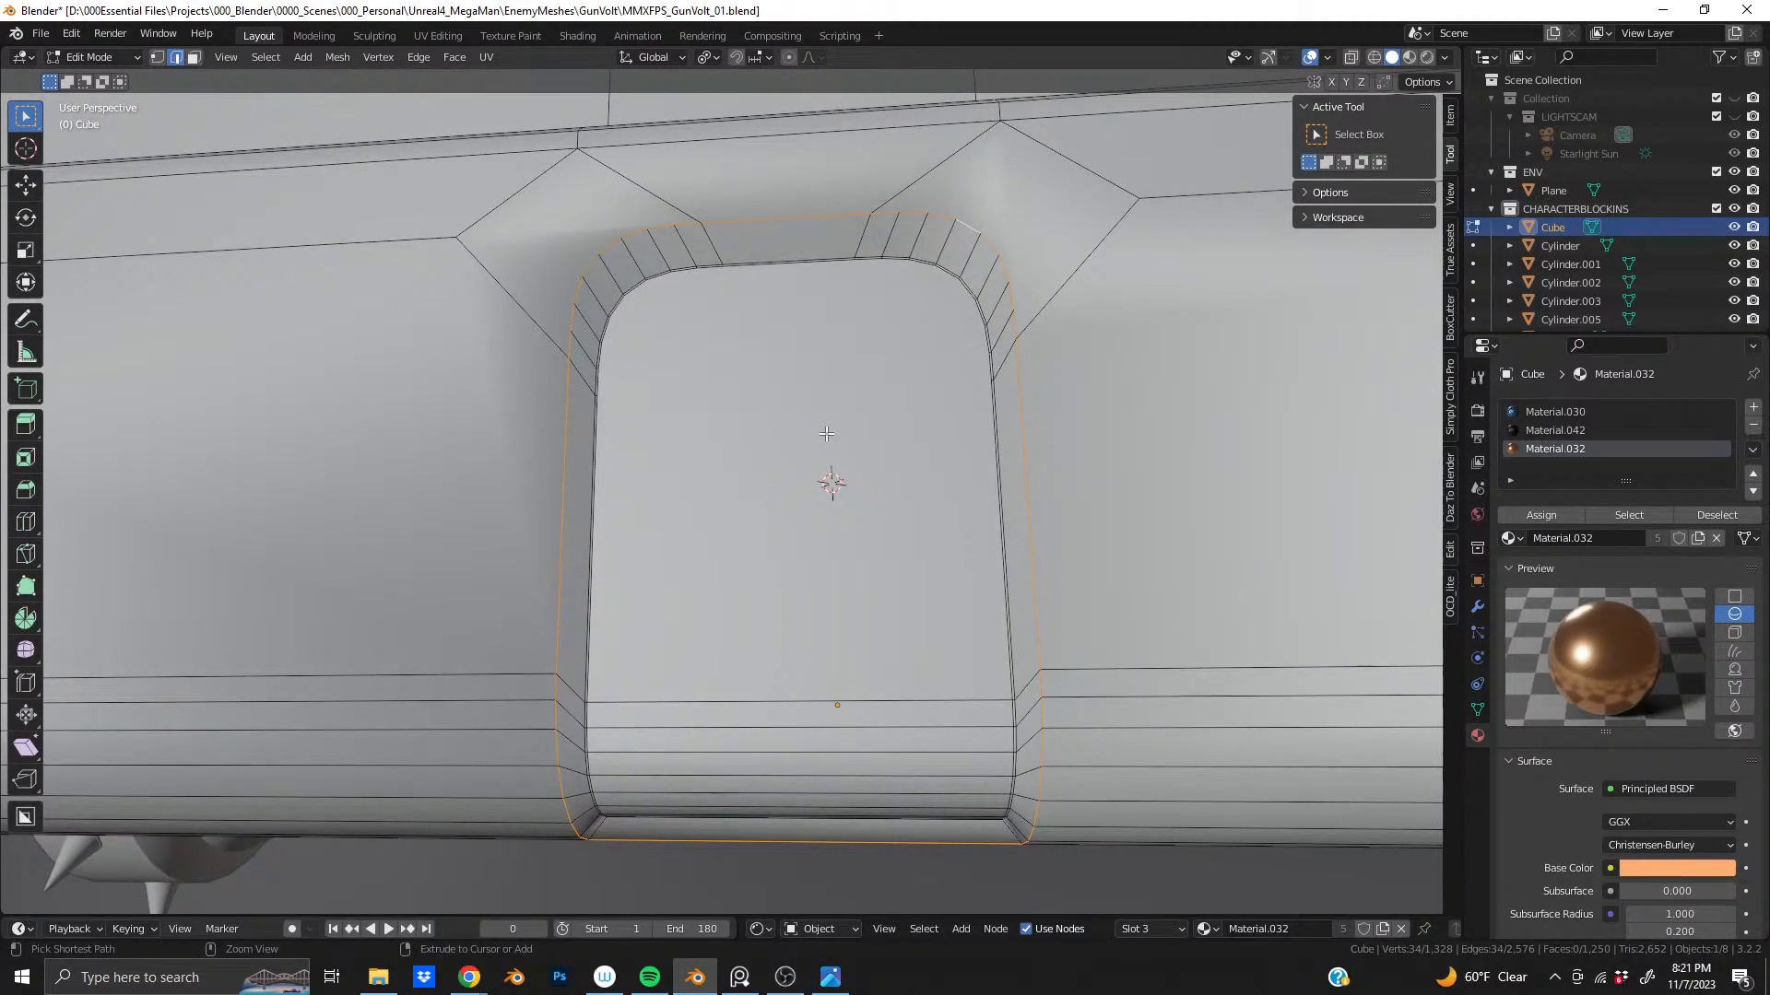
key(ctrl+b)
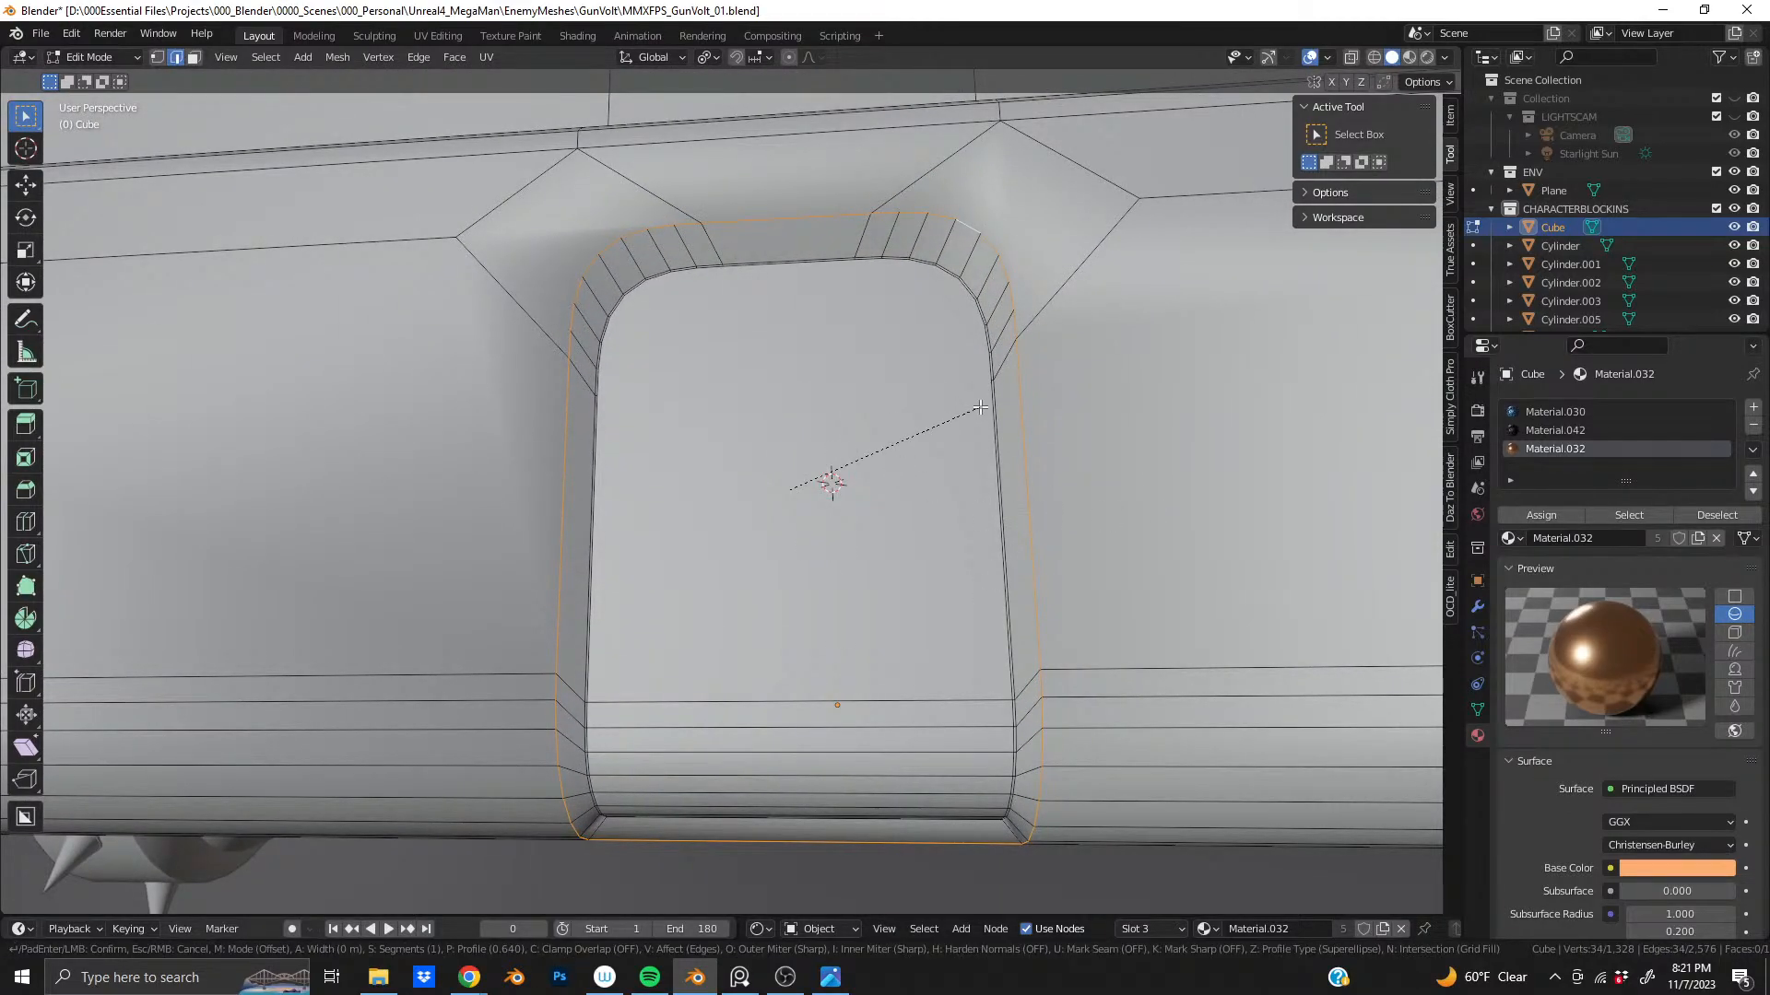
click(1081, 366)
mouse_move(728, 449)
middle_down()
mouse_move(861, 474)
mouse_move(761, 488)
mouse_move(734, 440)
middle_up()
key(ctrl+z)
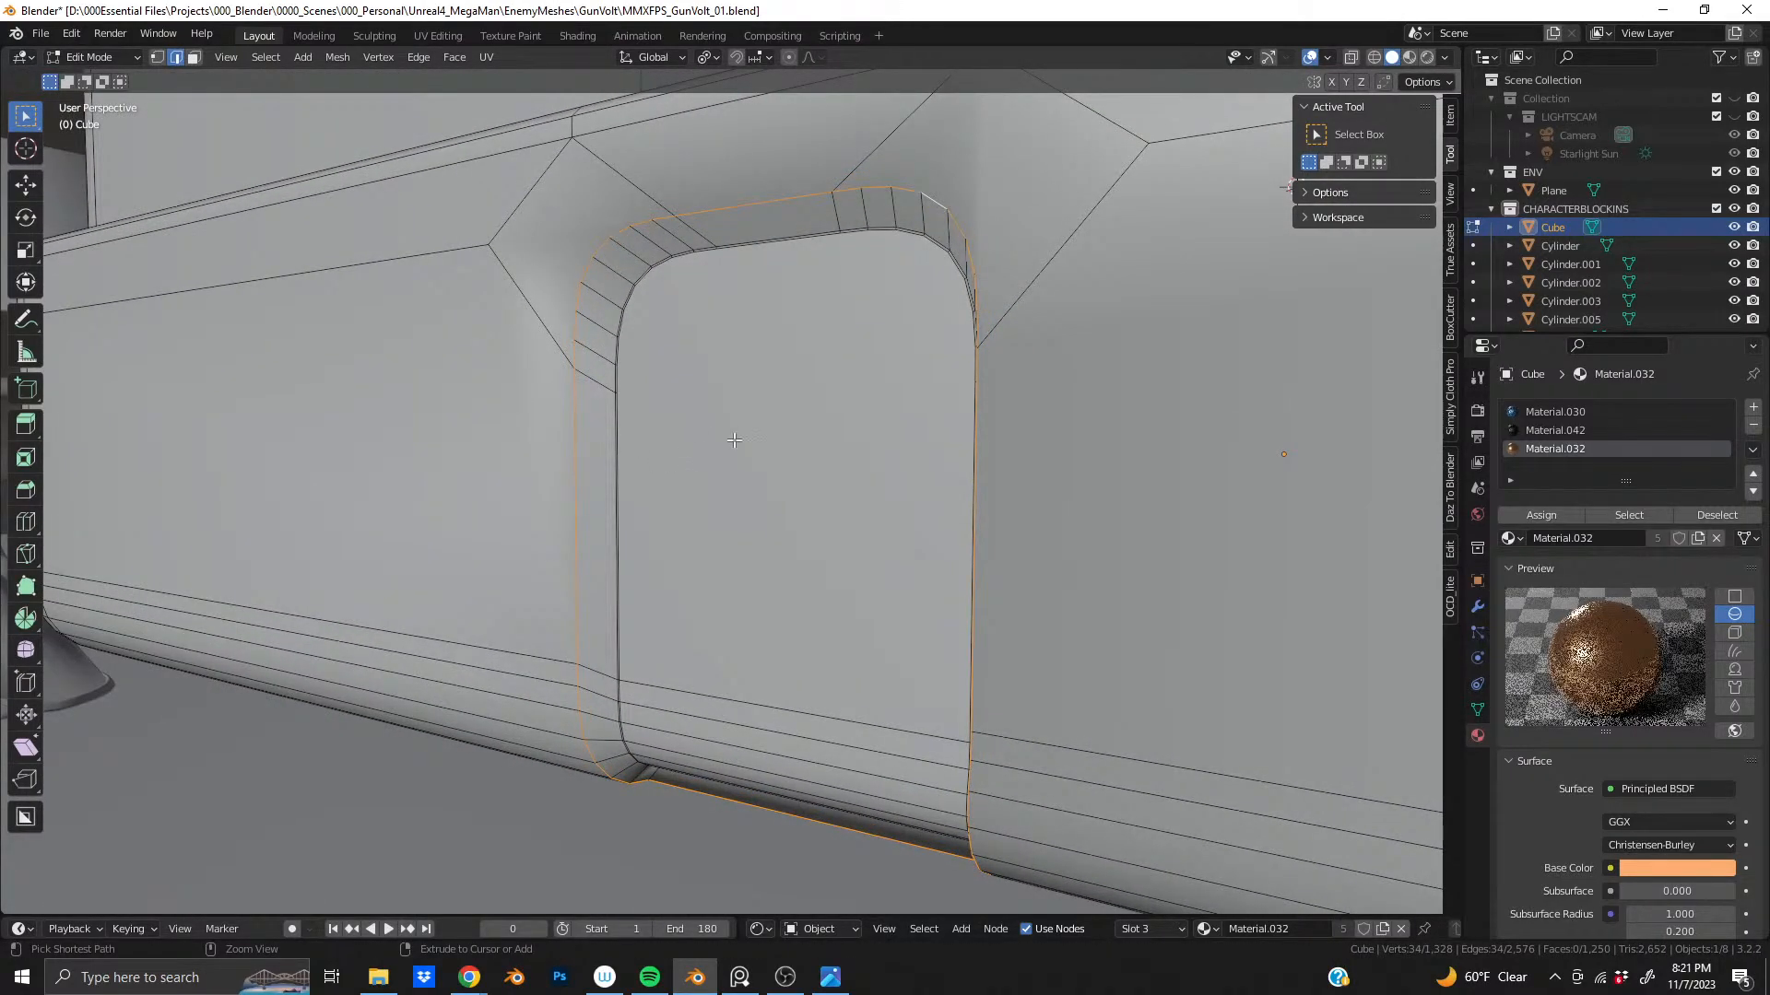
- Undo the rim selection, thin inset, corner bevels, scaling and recess, back to the flat selected faces on the lower tier
scroll(759, 477, up, 2)
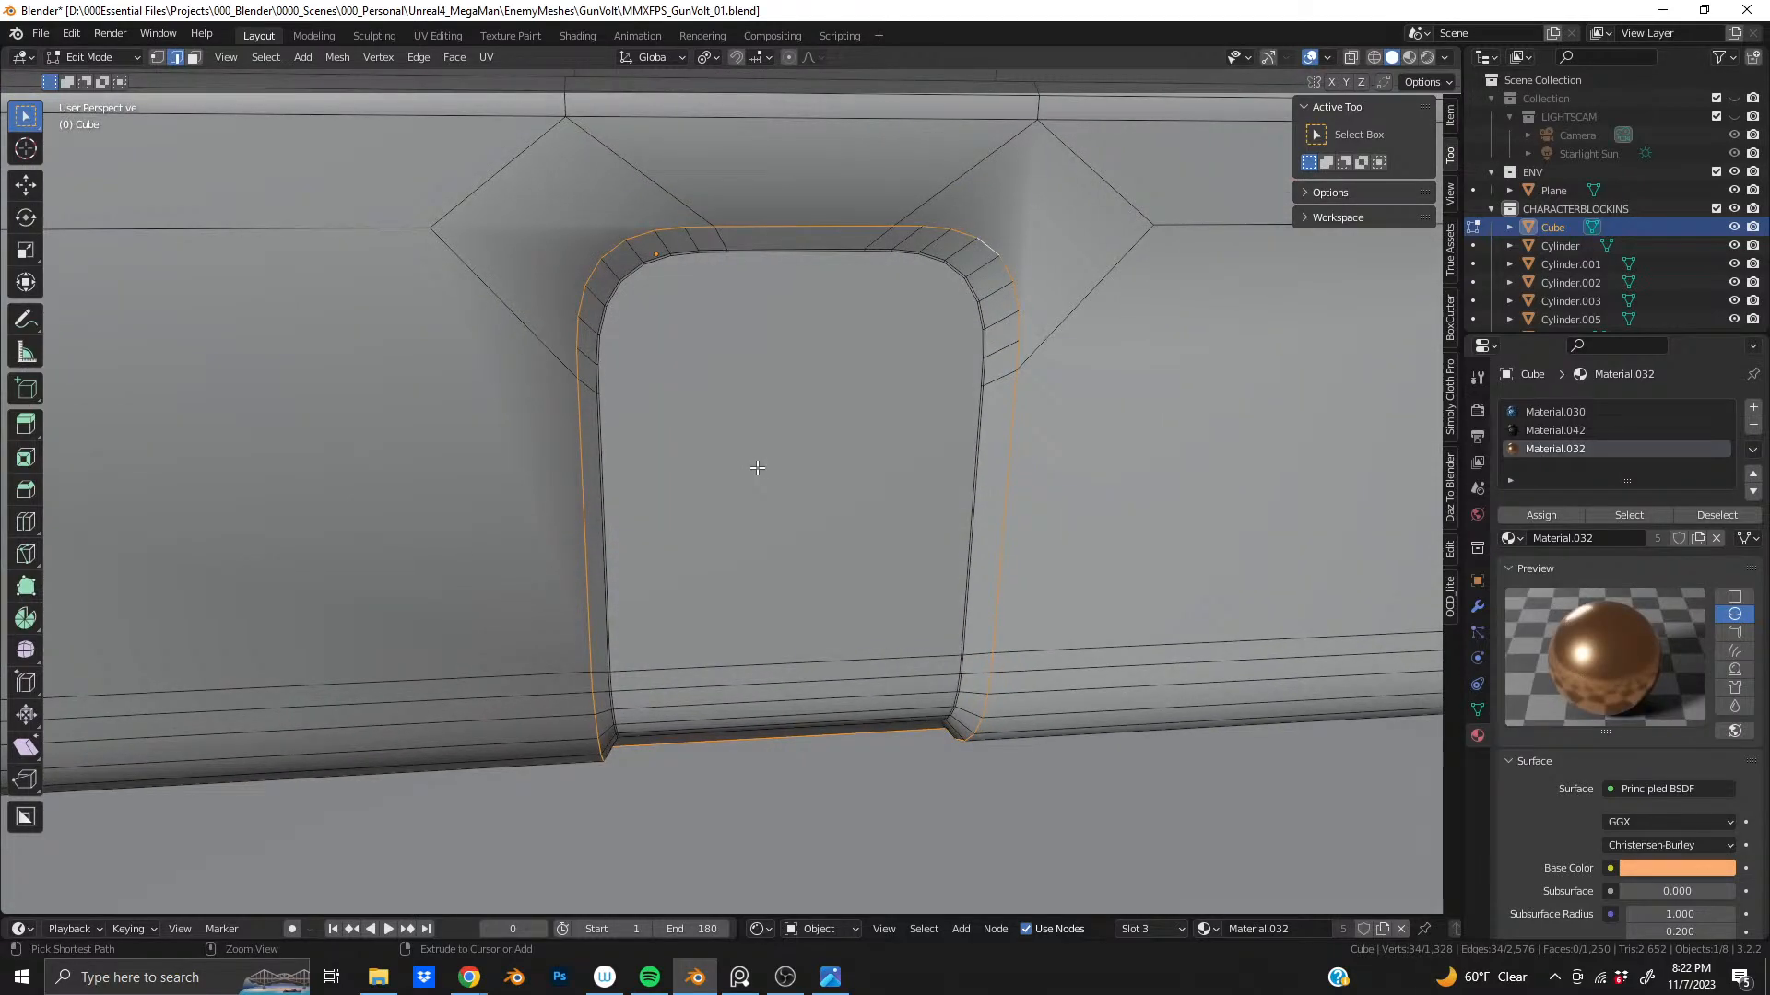
key(ctrl+z)
key(ctrl+z)
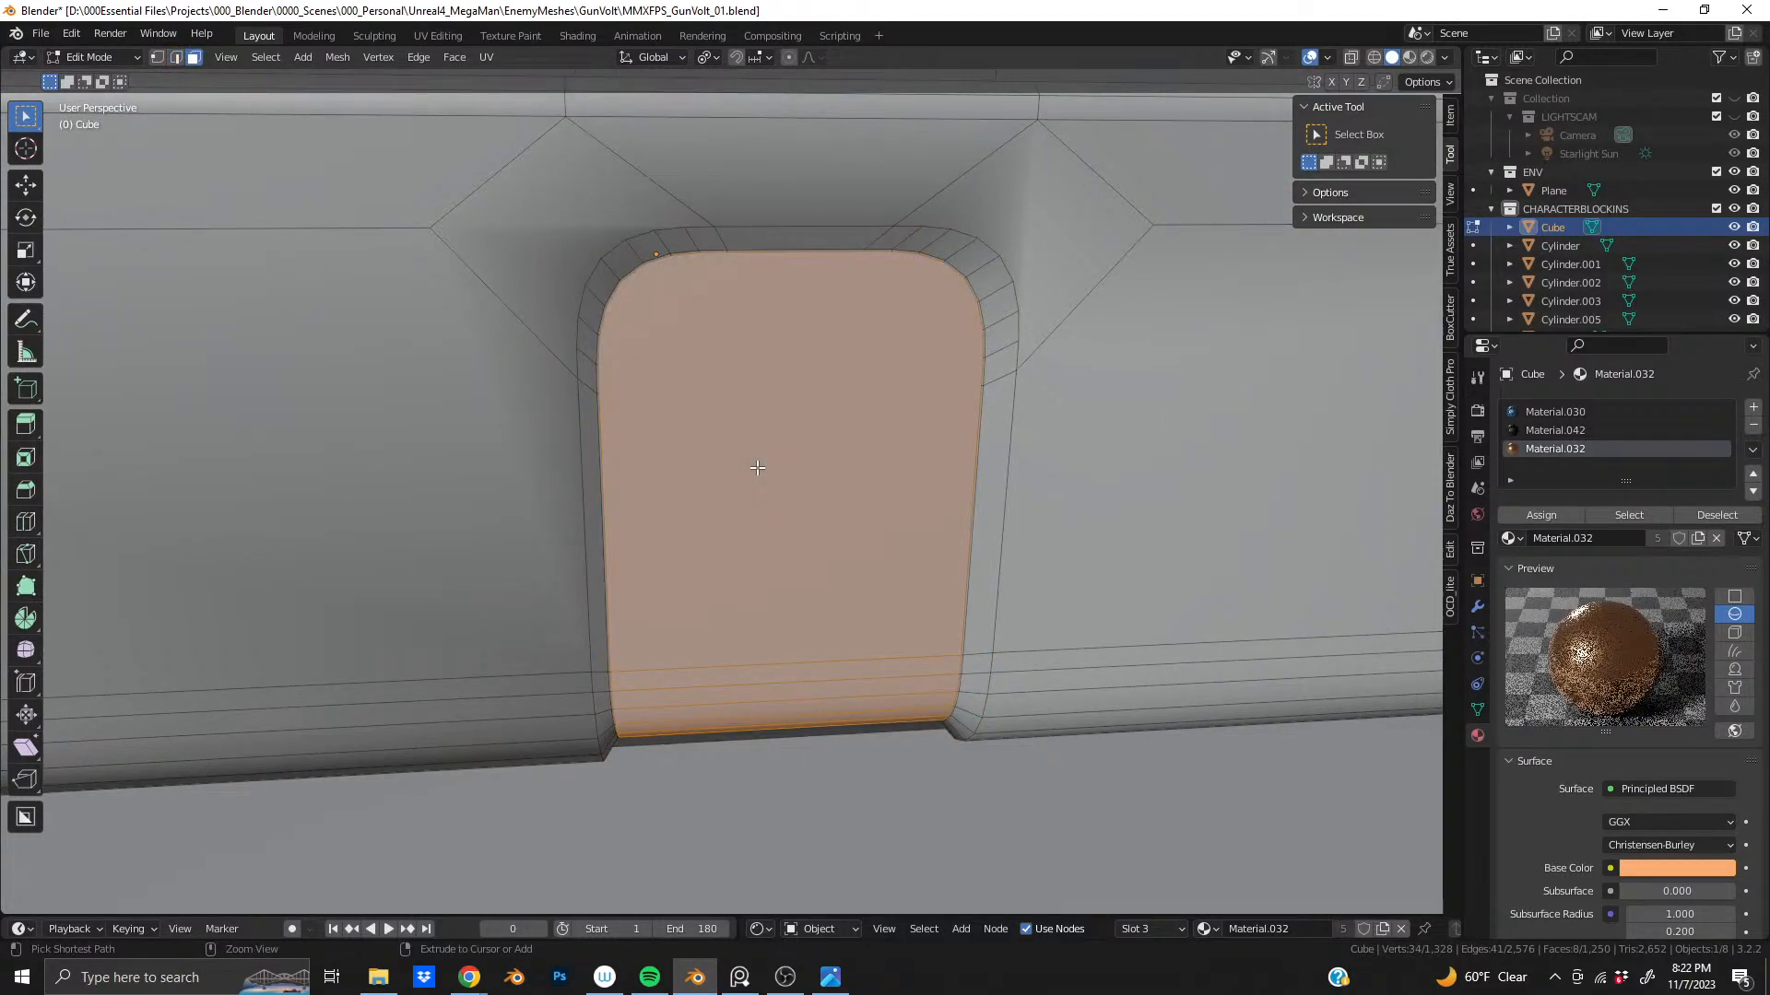
key(ctrl+z)
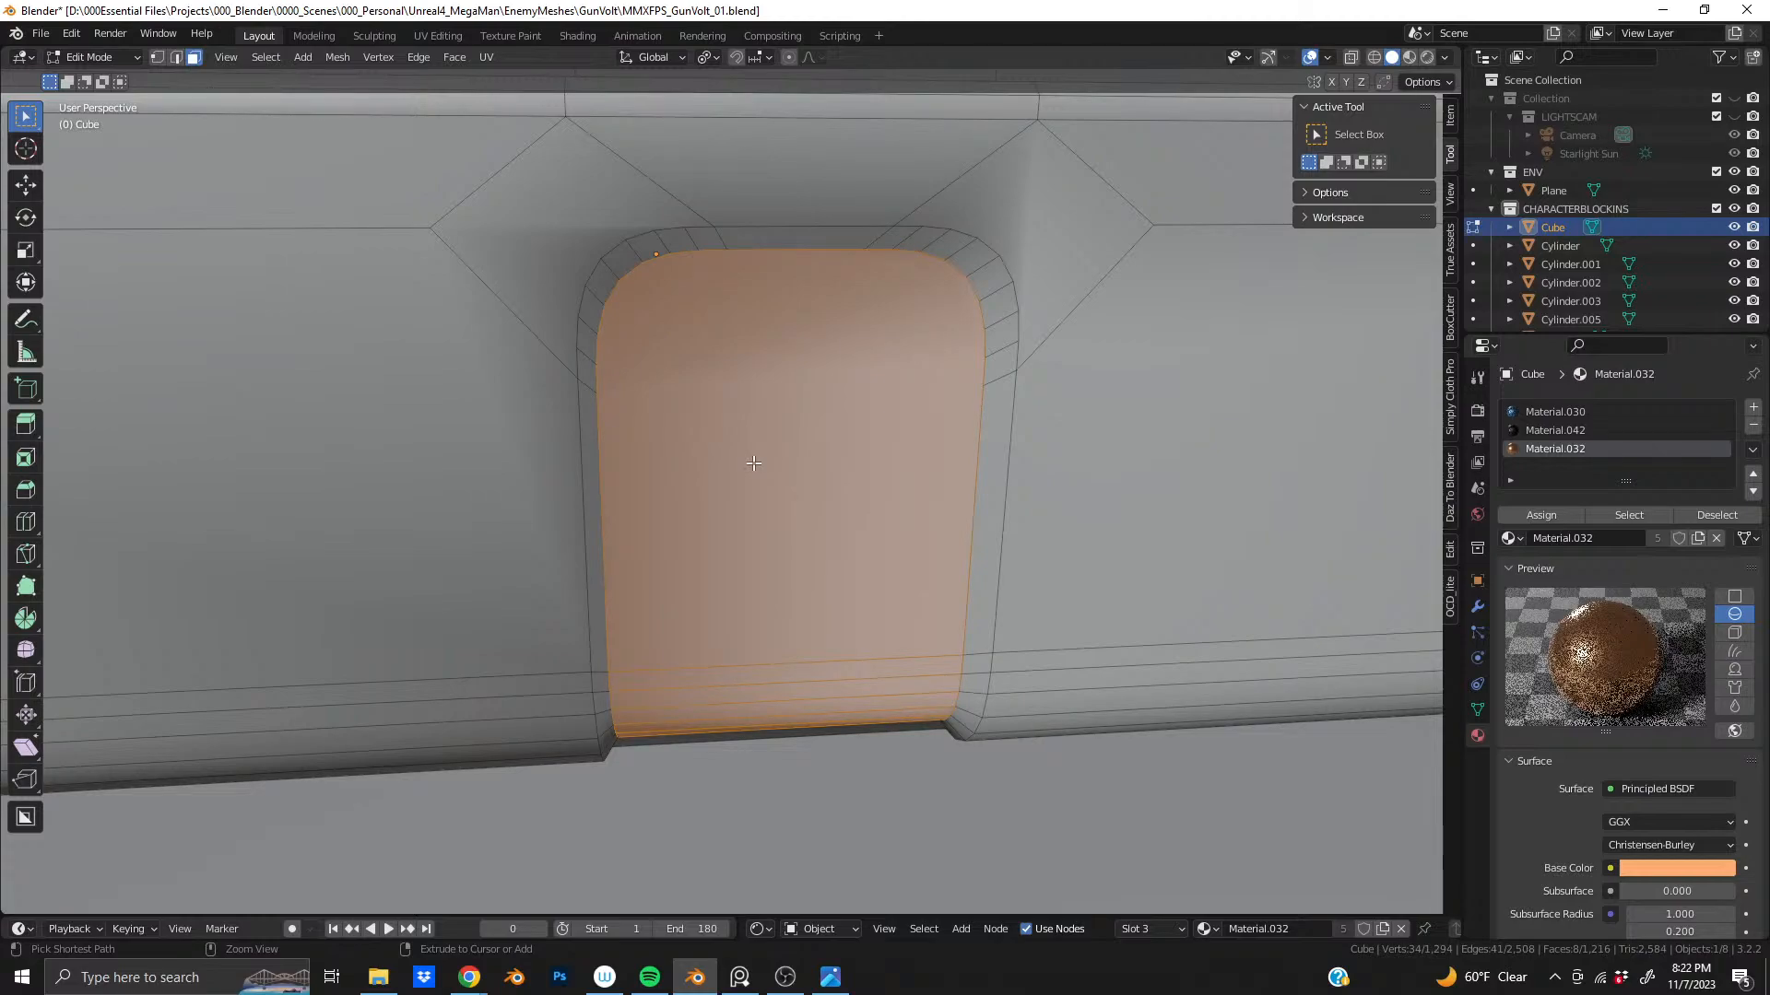
key(ctrl+z)
middle_drag(753, 463, 700, 425)
key(ctrl+z)
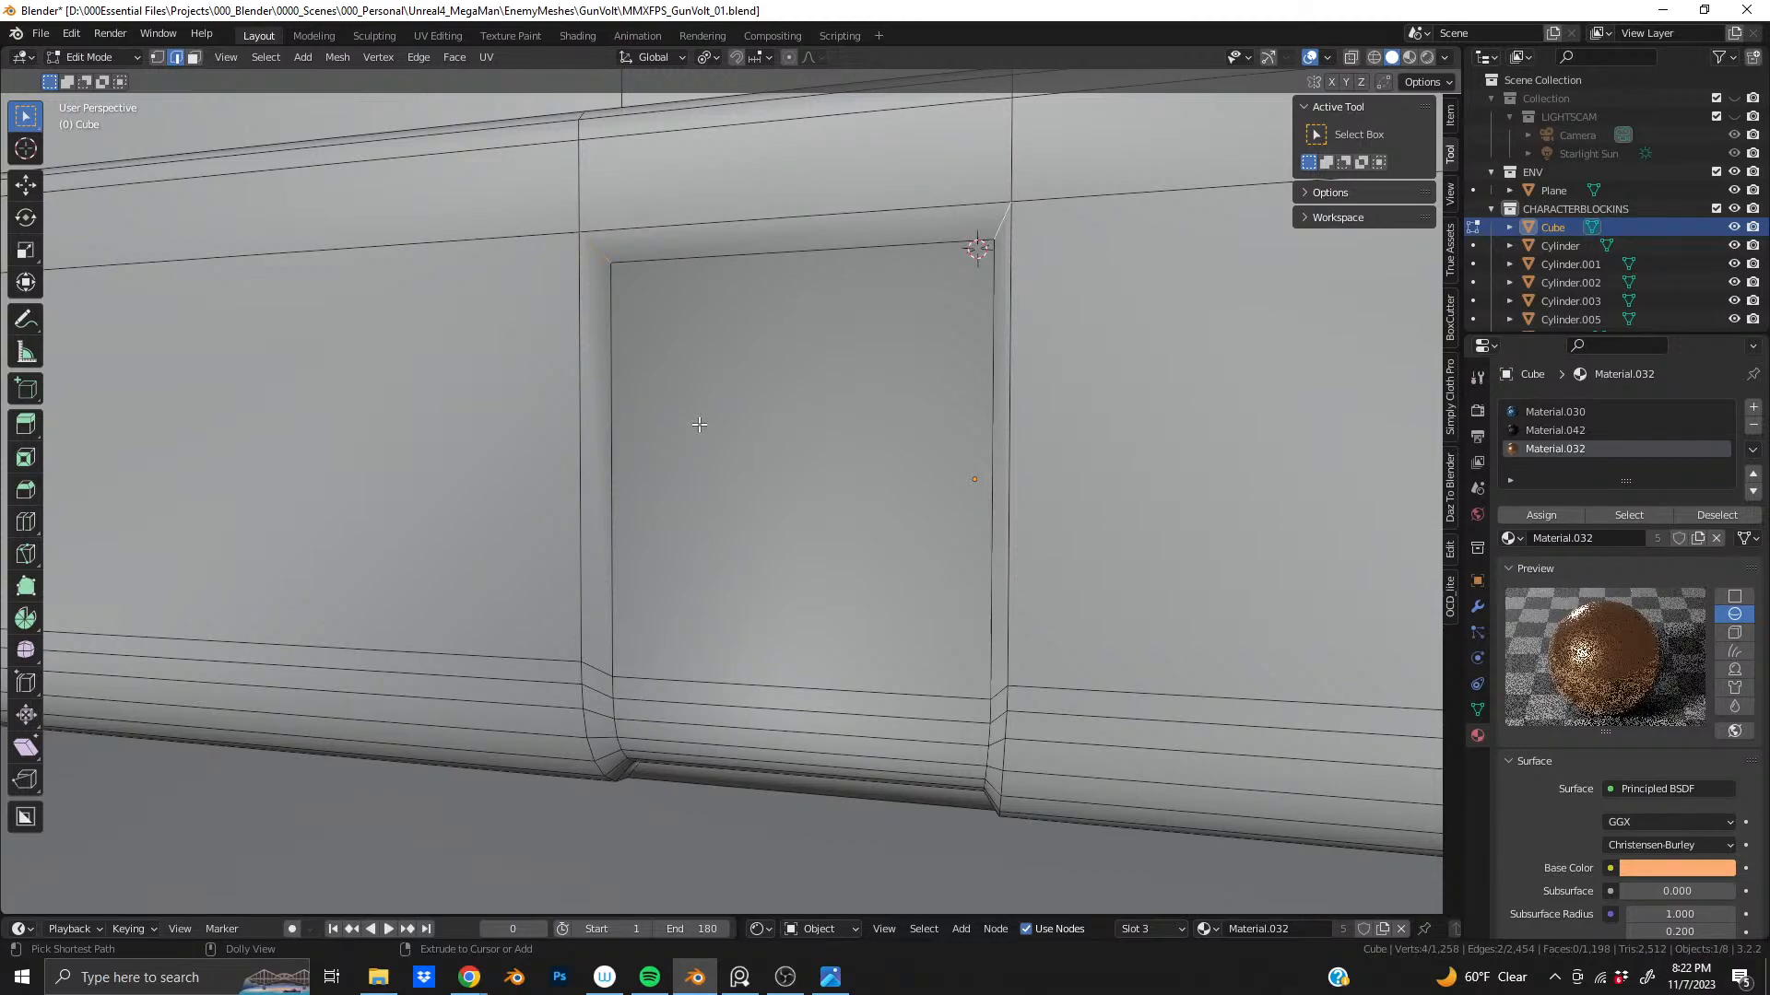
middle_drag(700, 424, 709, 400)
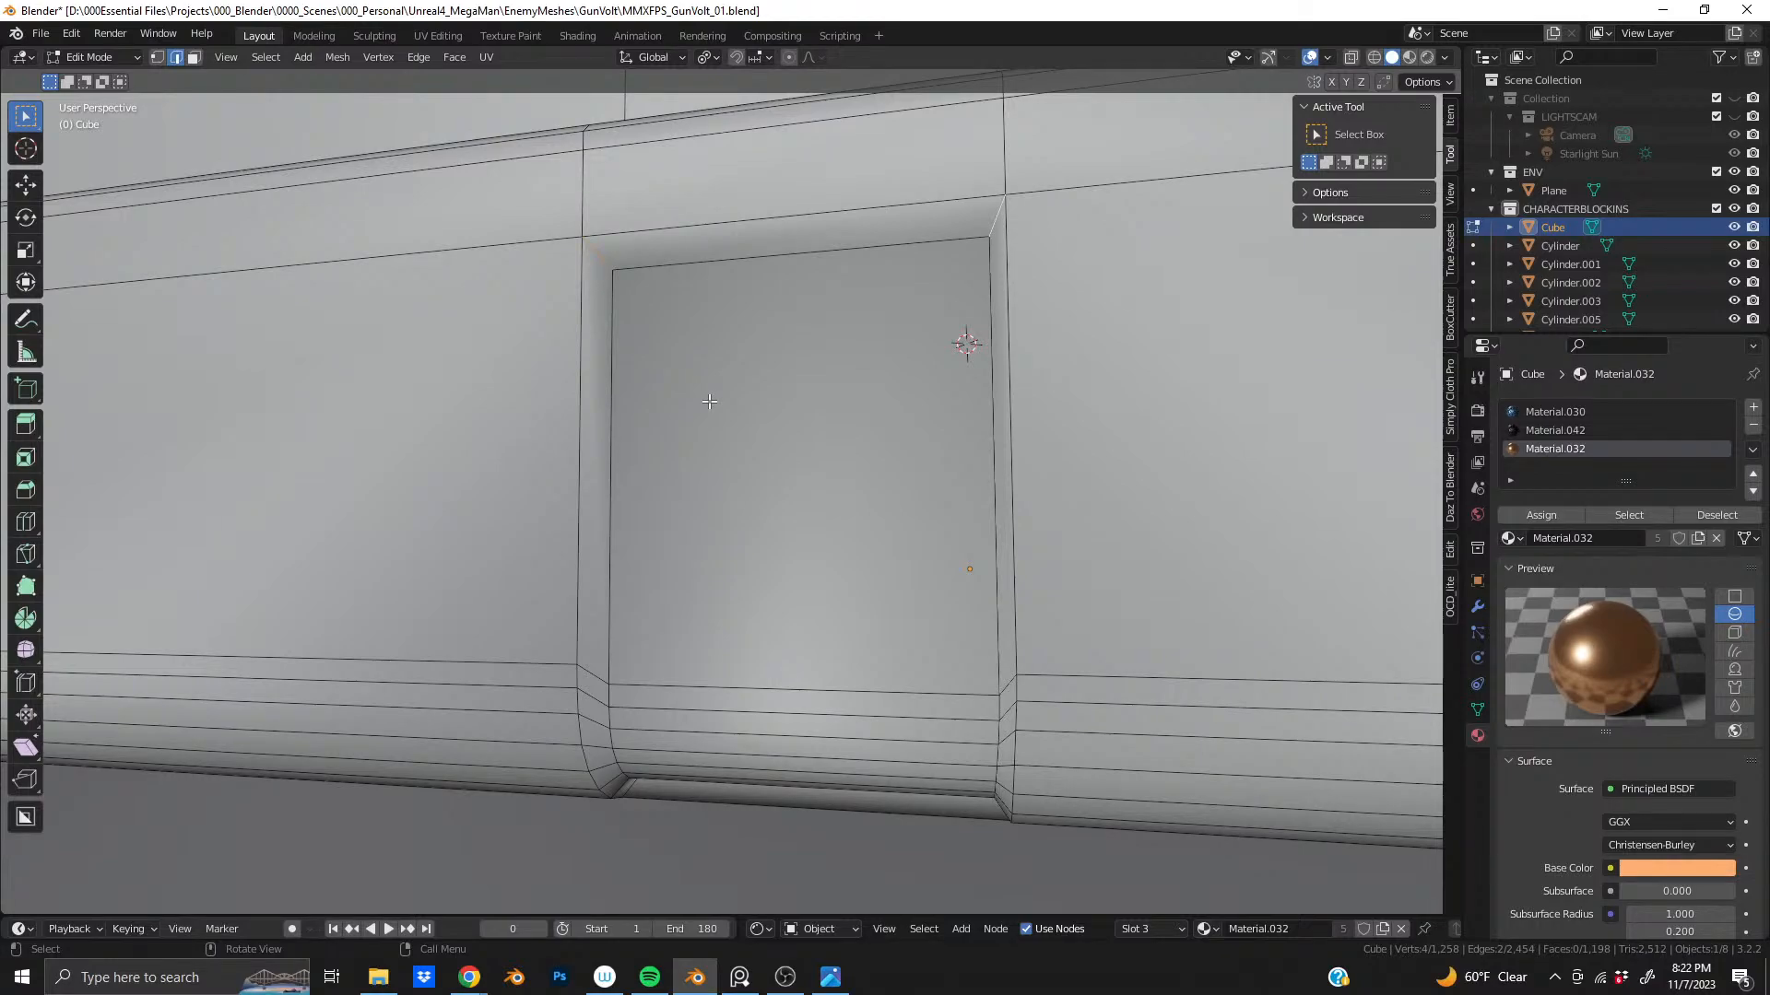
key(ctrl+z)
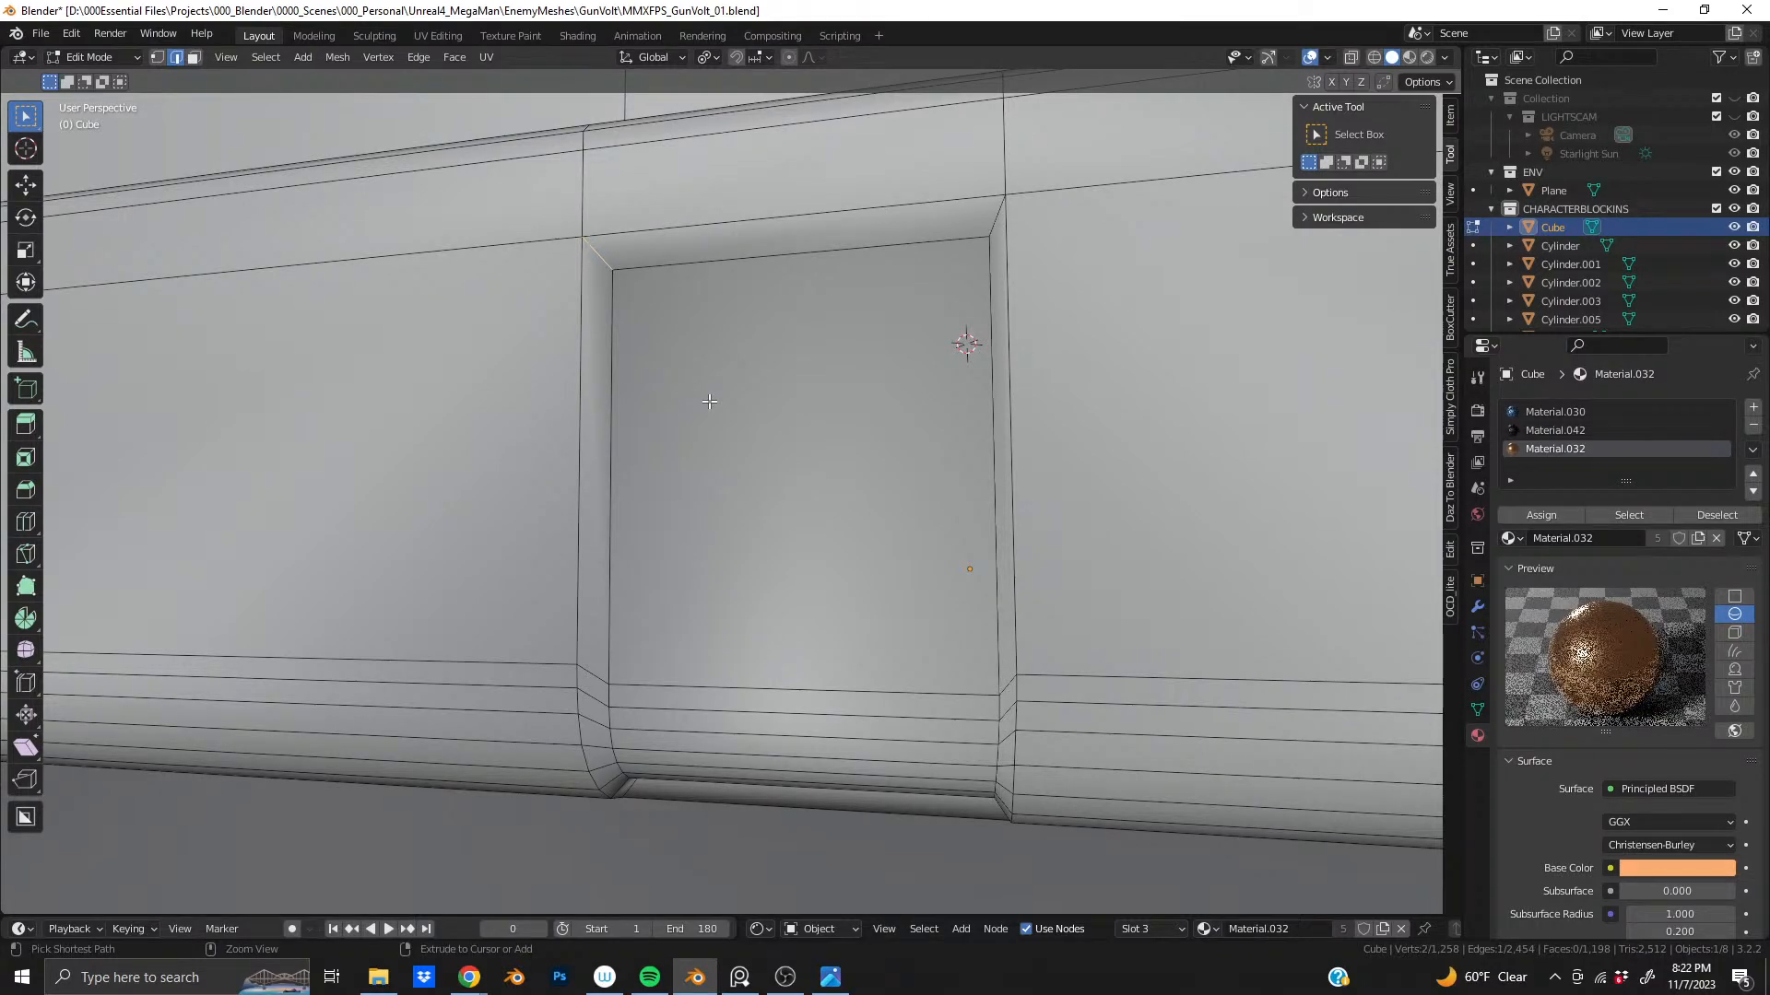
key(ctrl+z)
key(ctrl+z)
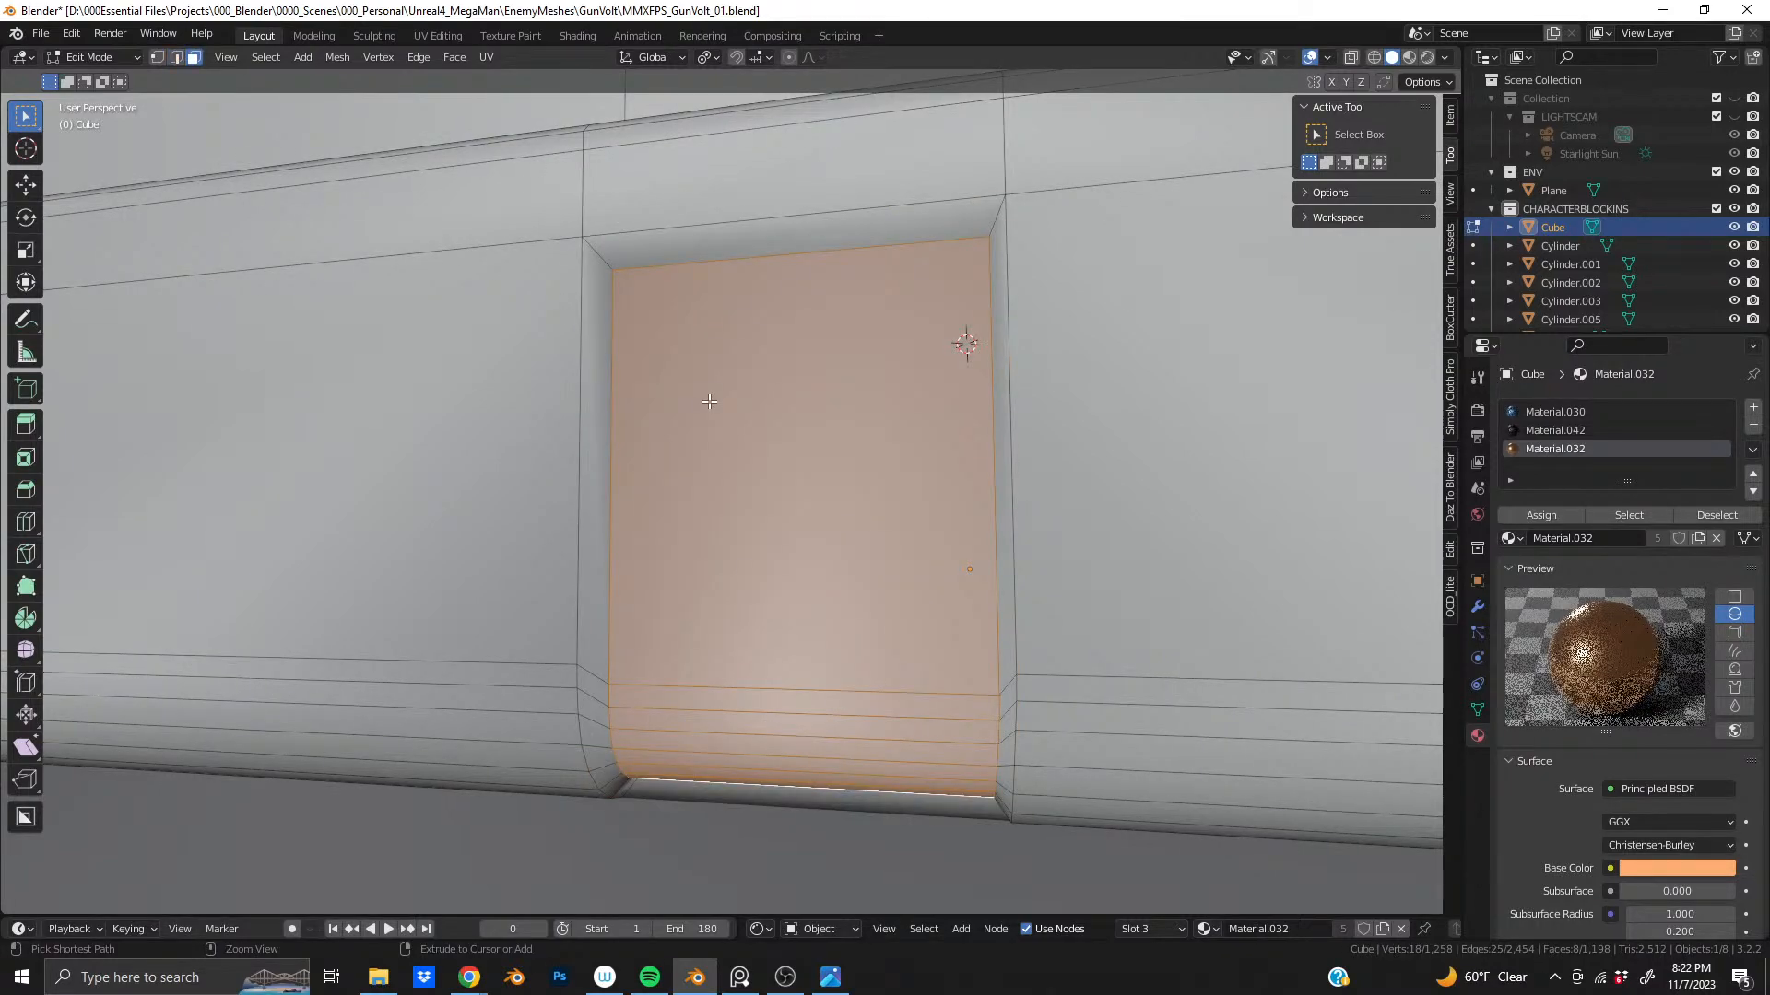
key(ctrl+z)
key(ctrl+z)
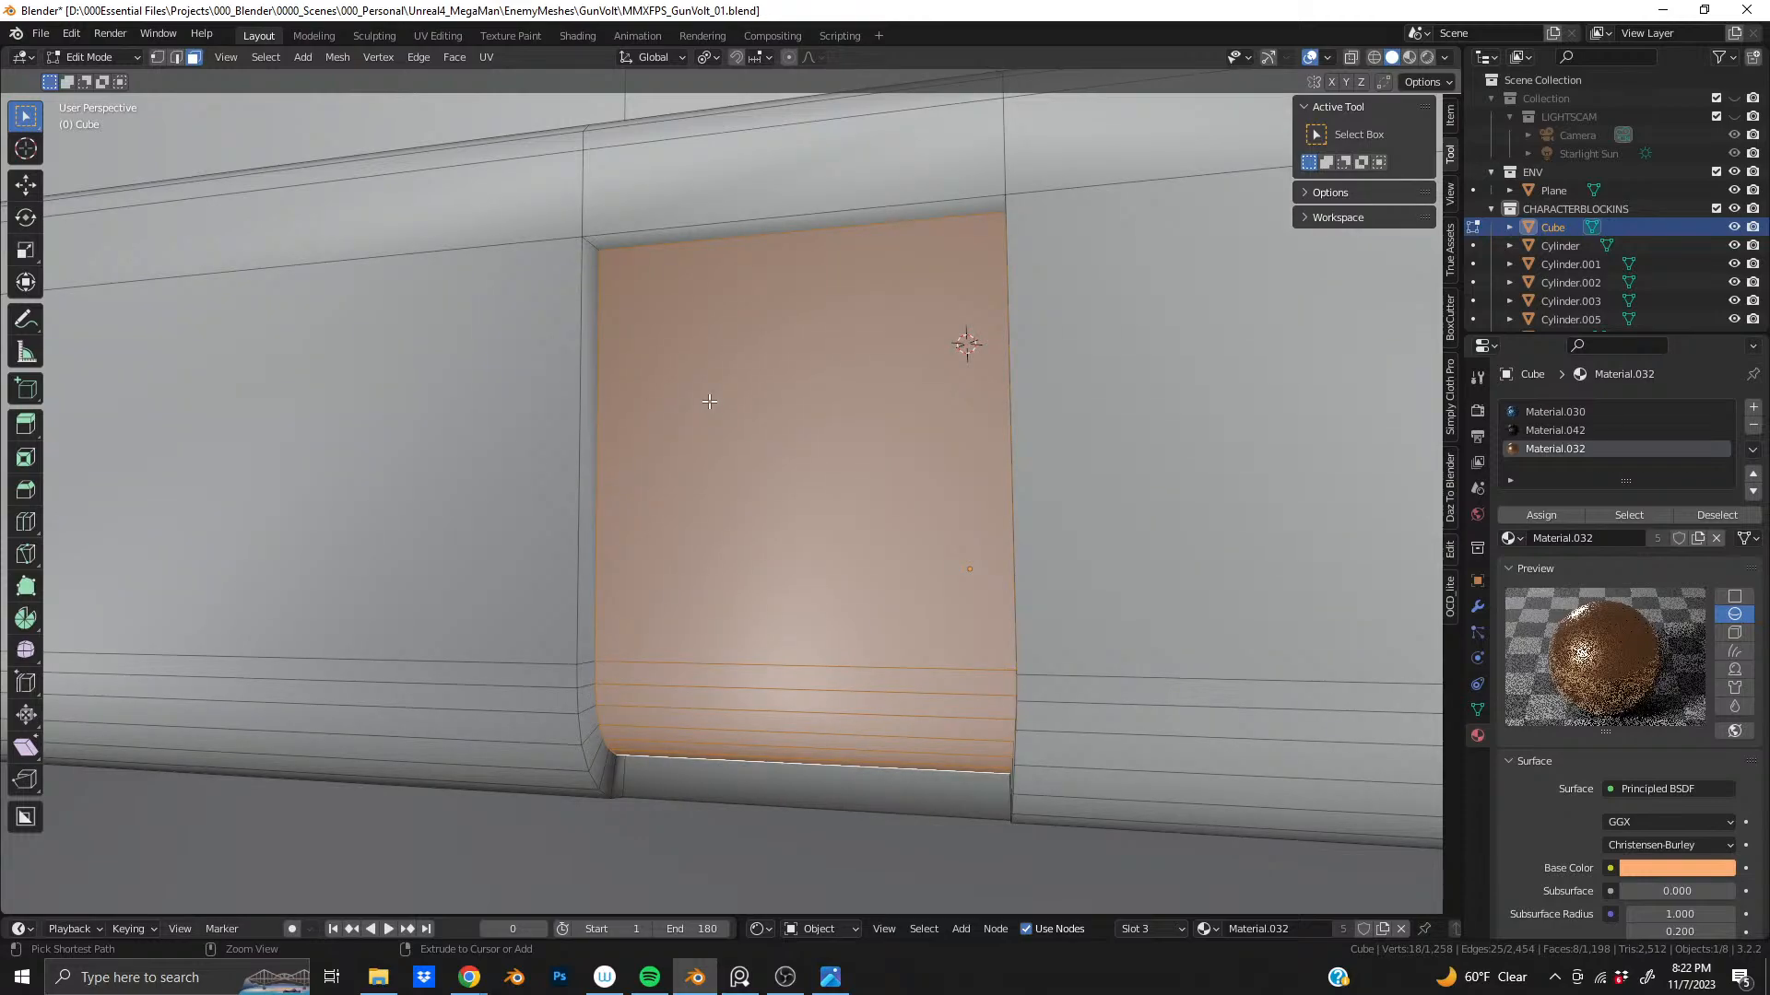
key(ctrl+z)
middle_drag(709, 401, 1069, 401)
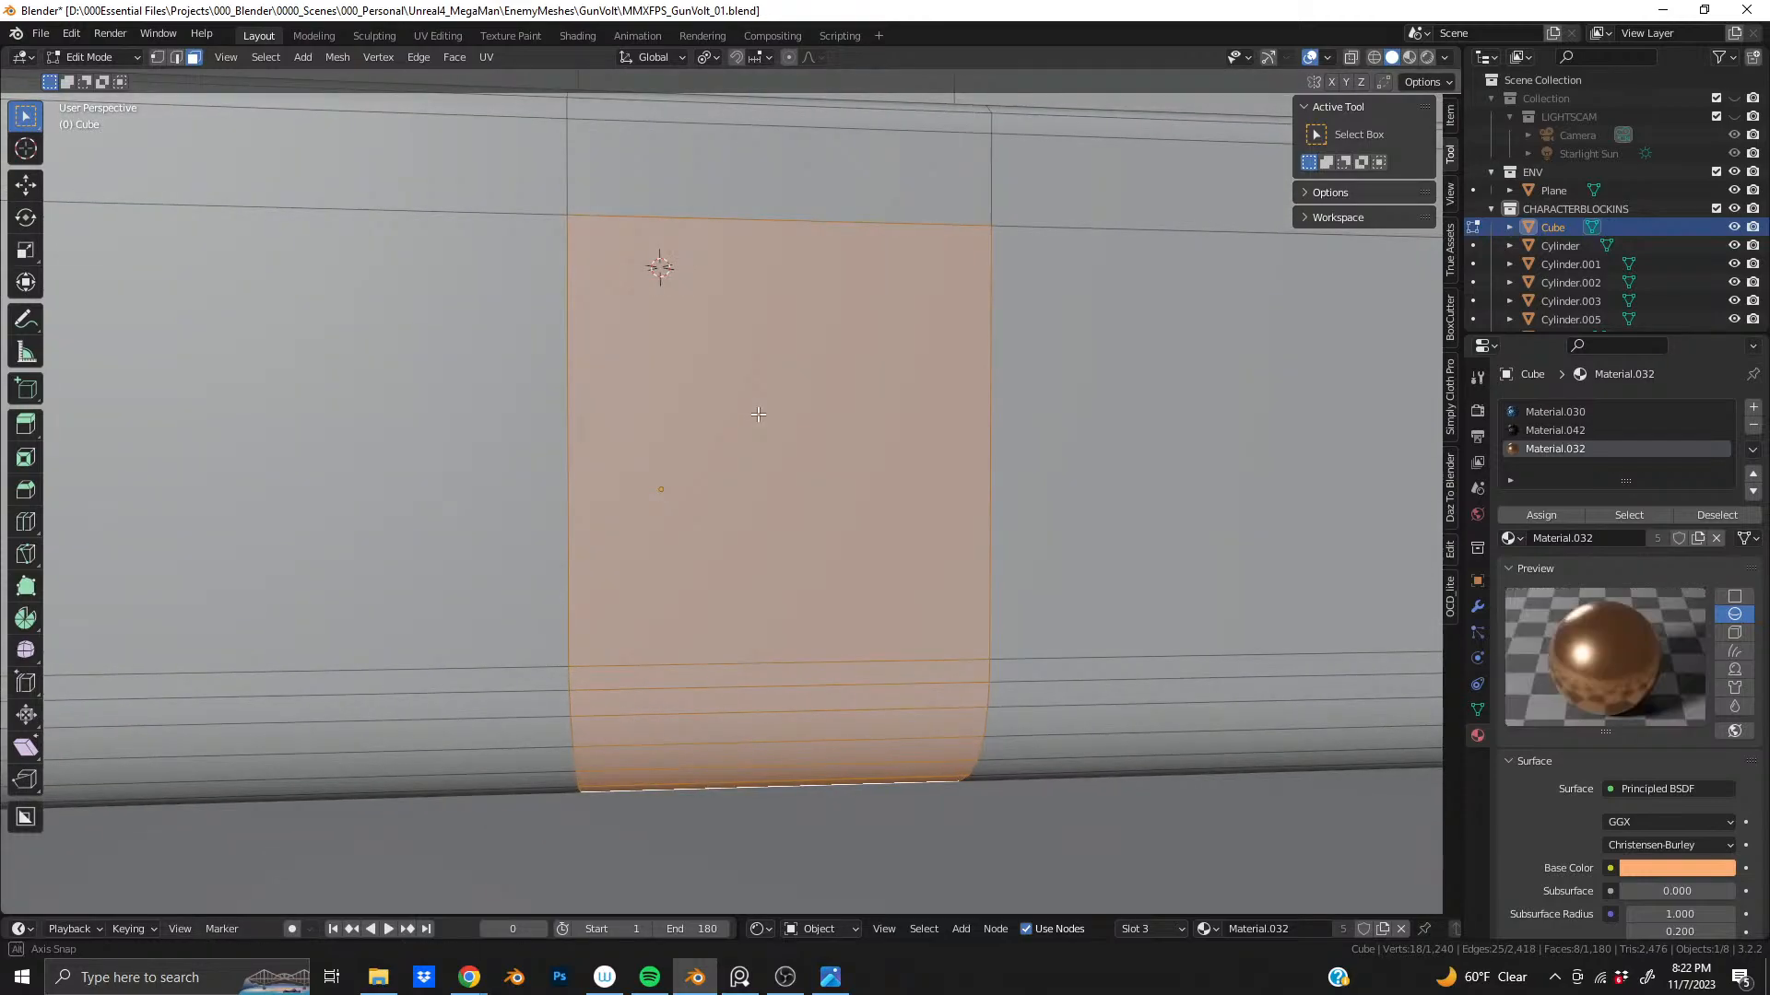
- Inset the selected faces on the lower tier by about 0.000558 m
key(i)
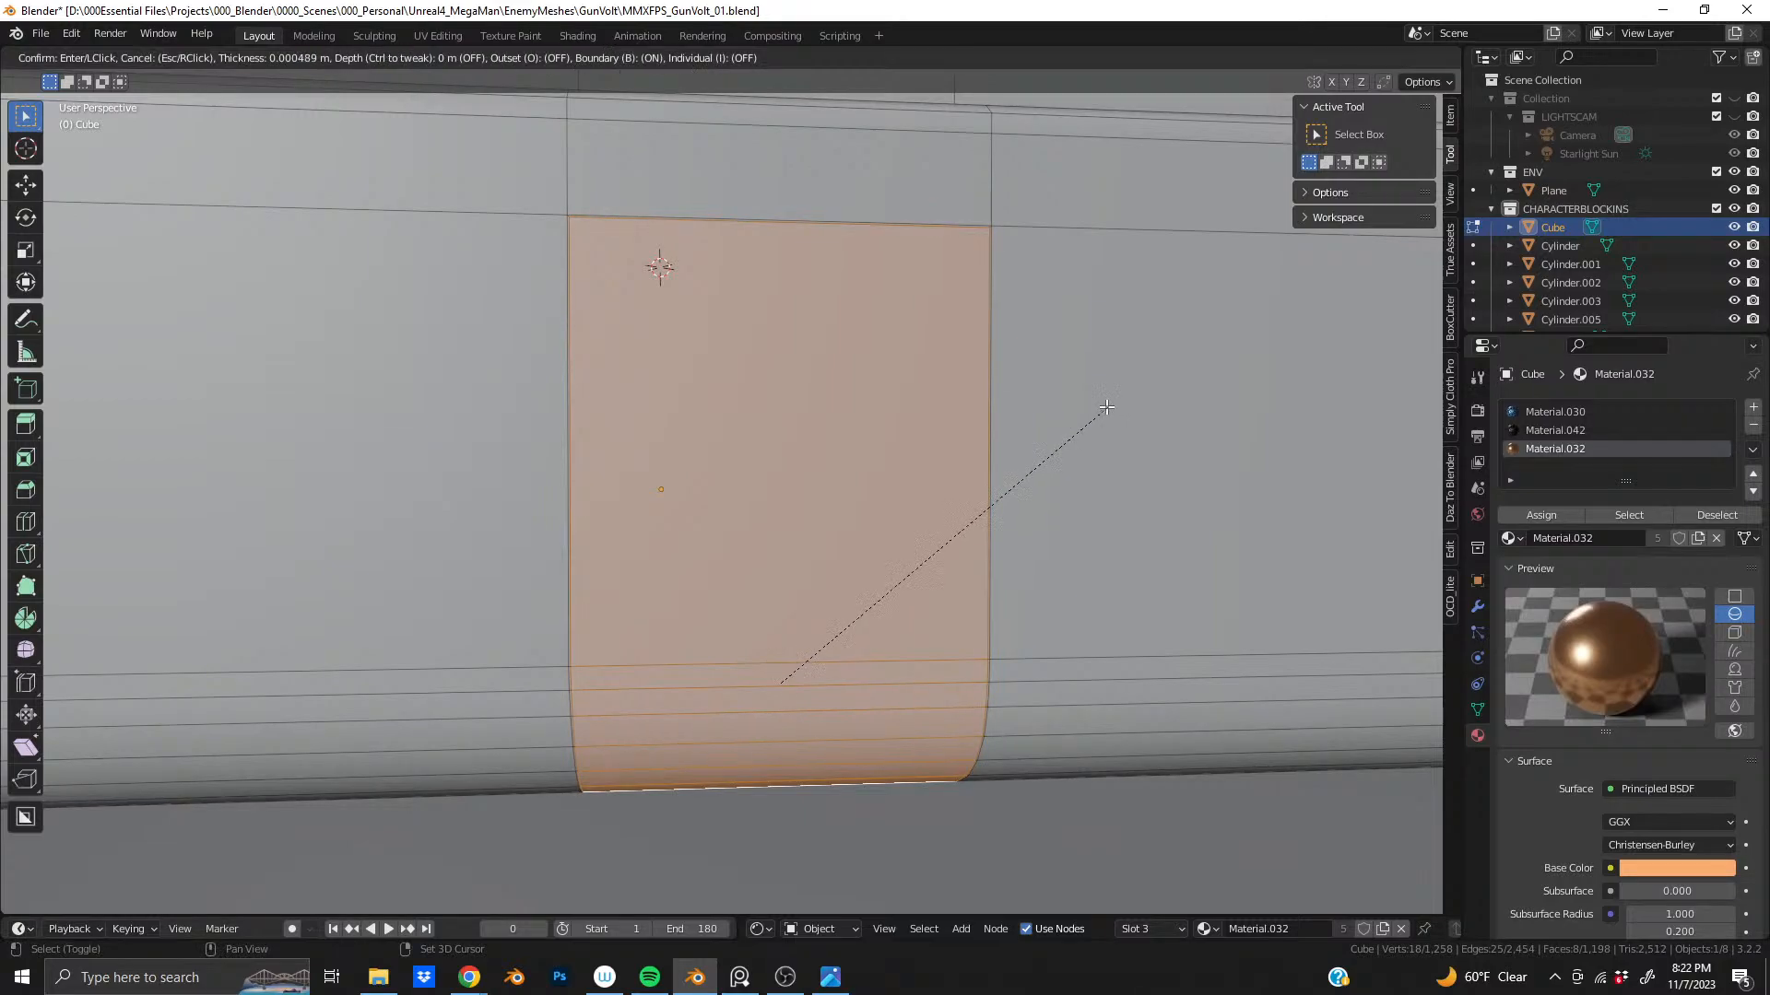
click(1105, 407)
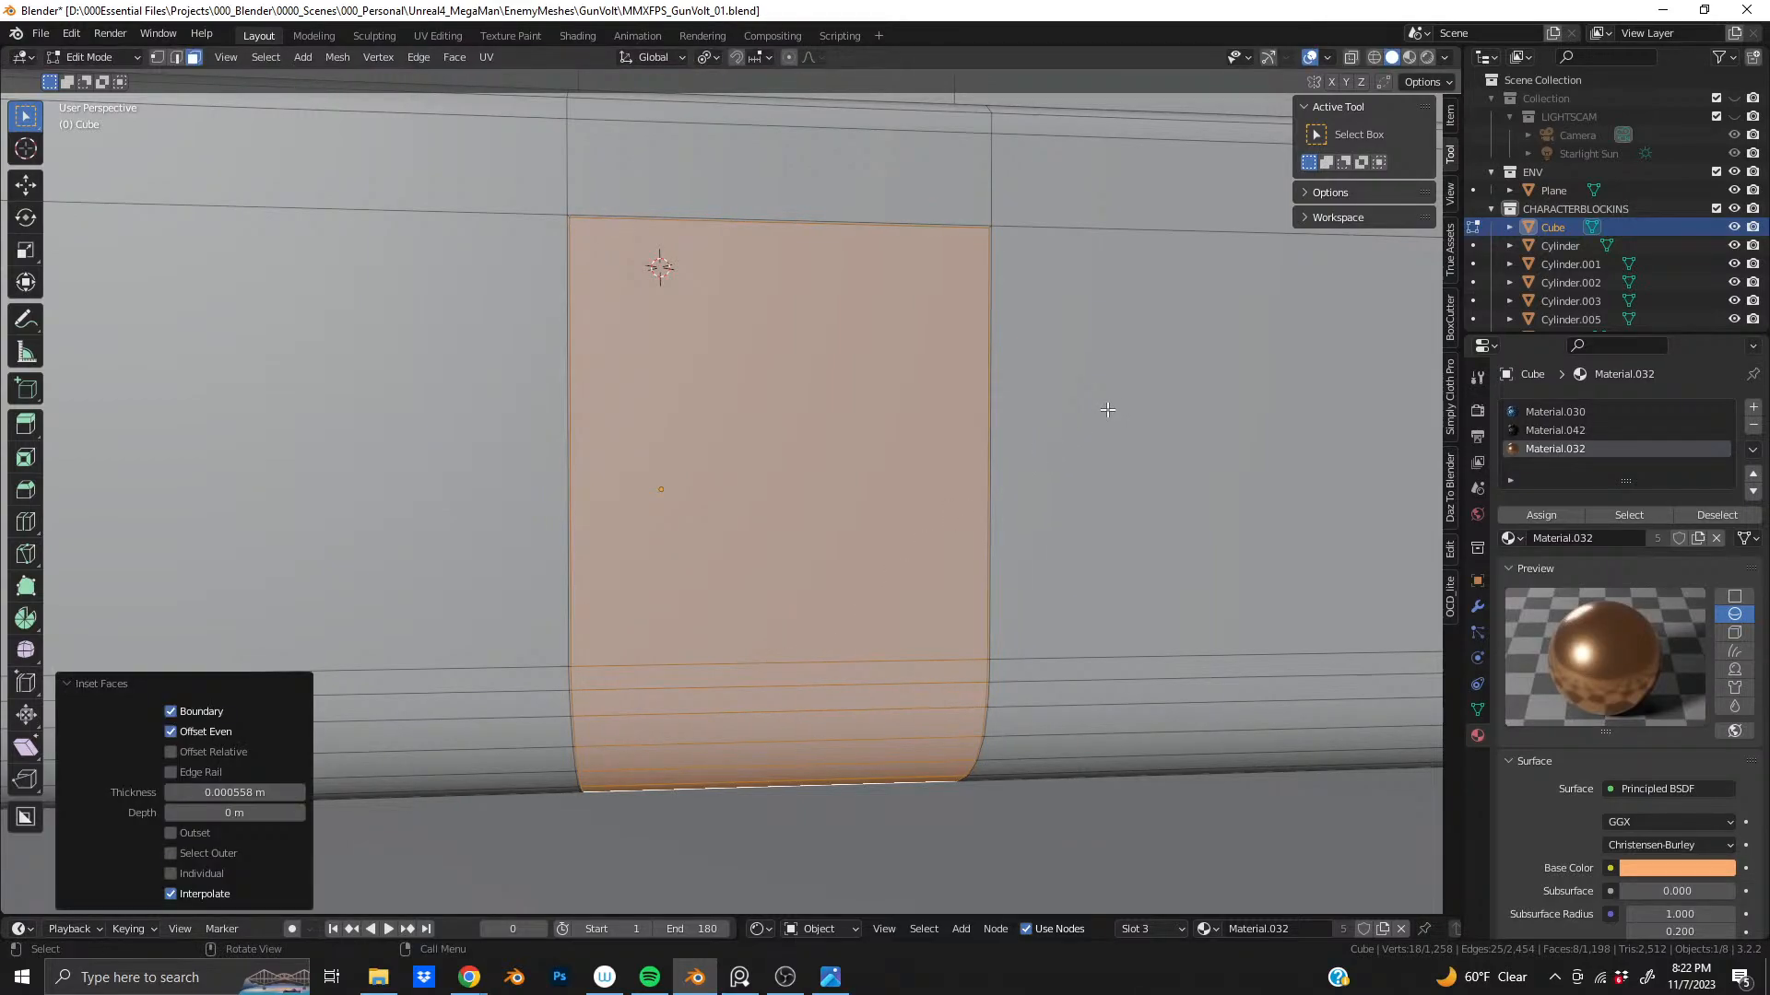
- Try recessing the inset faces by depth, then insetting them with a wider border, undoing each attempt
key(i)
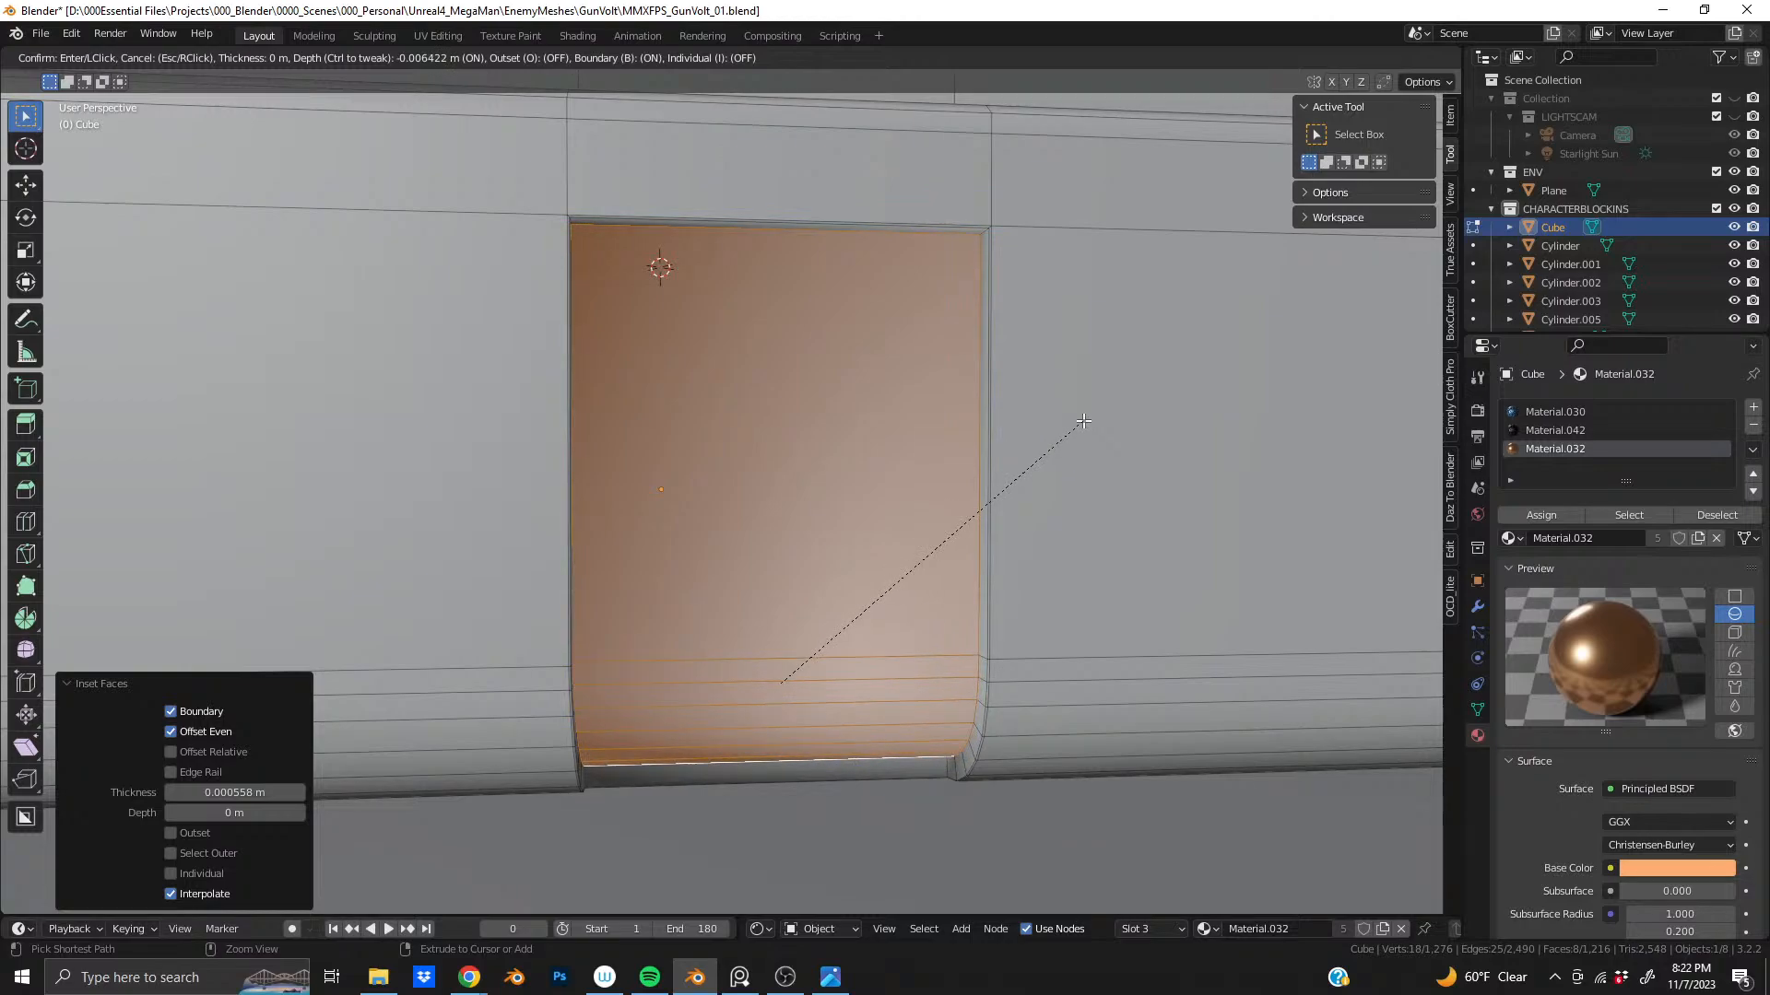
click(1077, 422)
middle_drag(1077, 422, 751, 427)
key(ctrl+z)
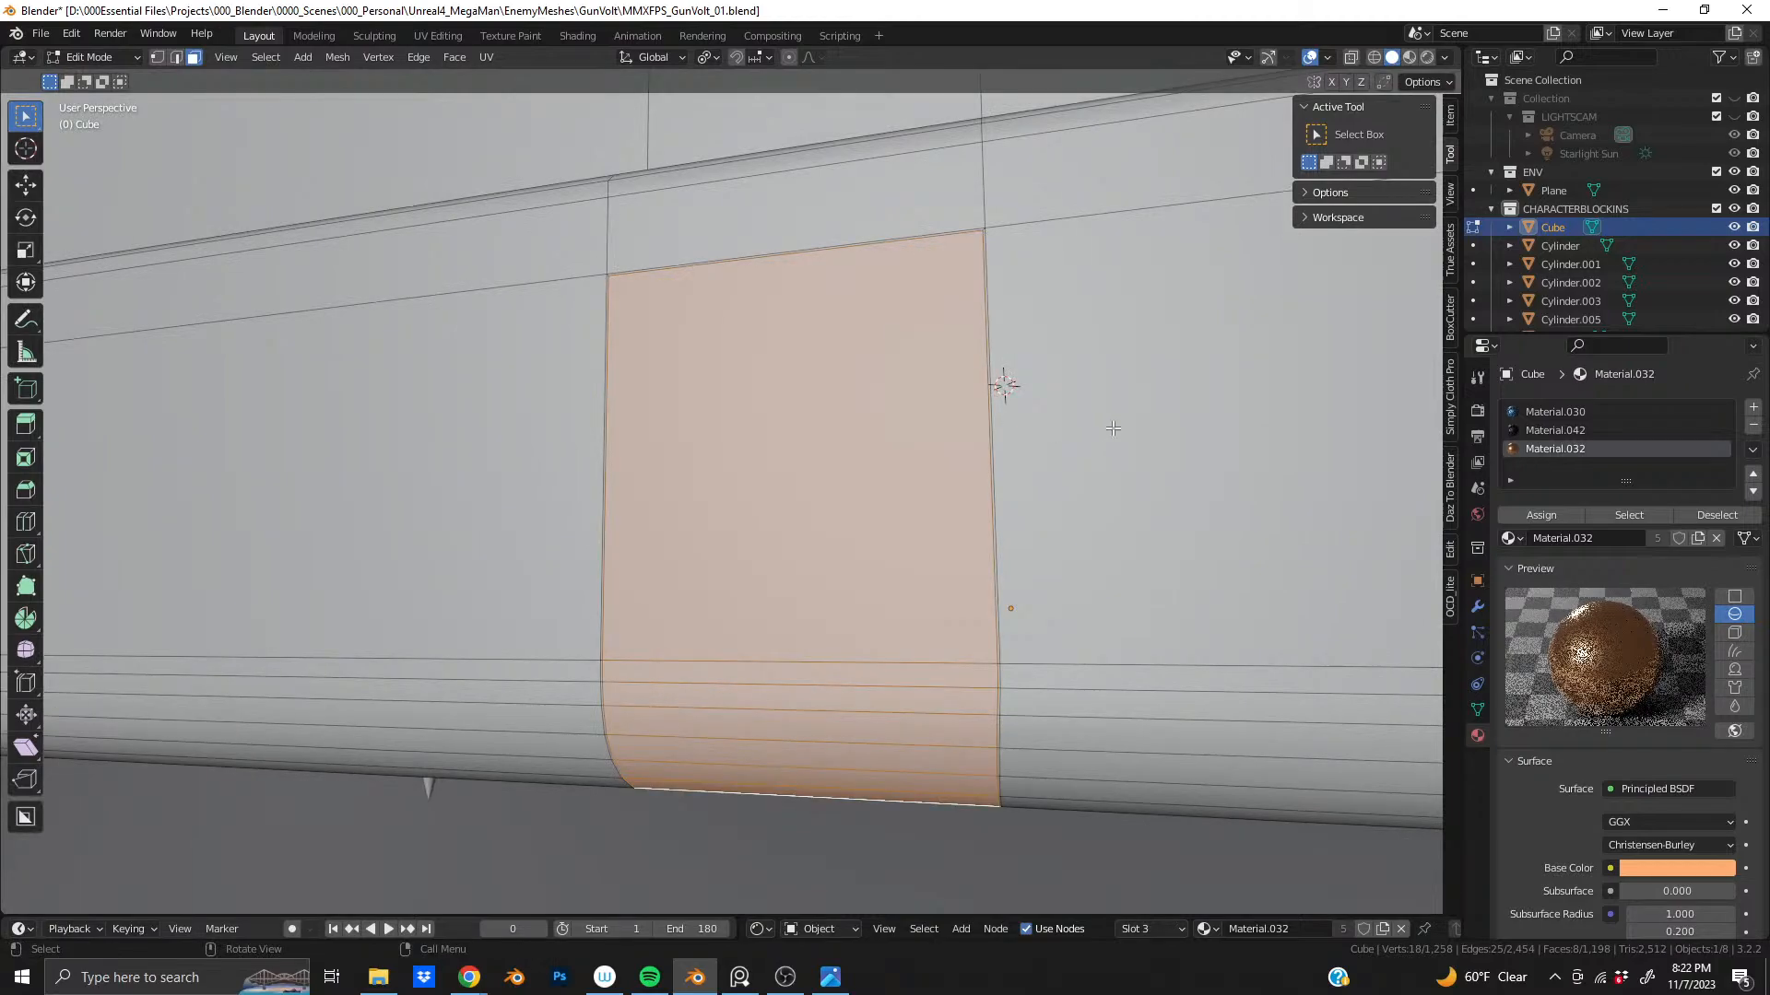
key(i)
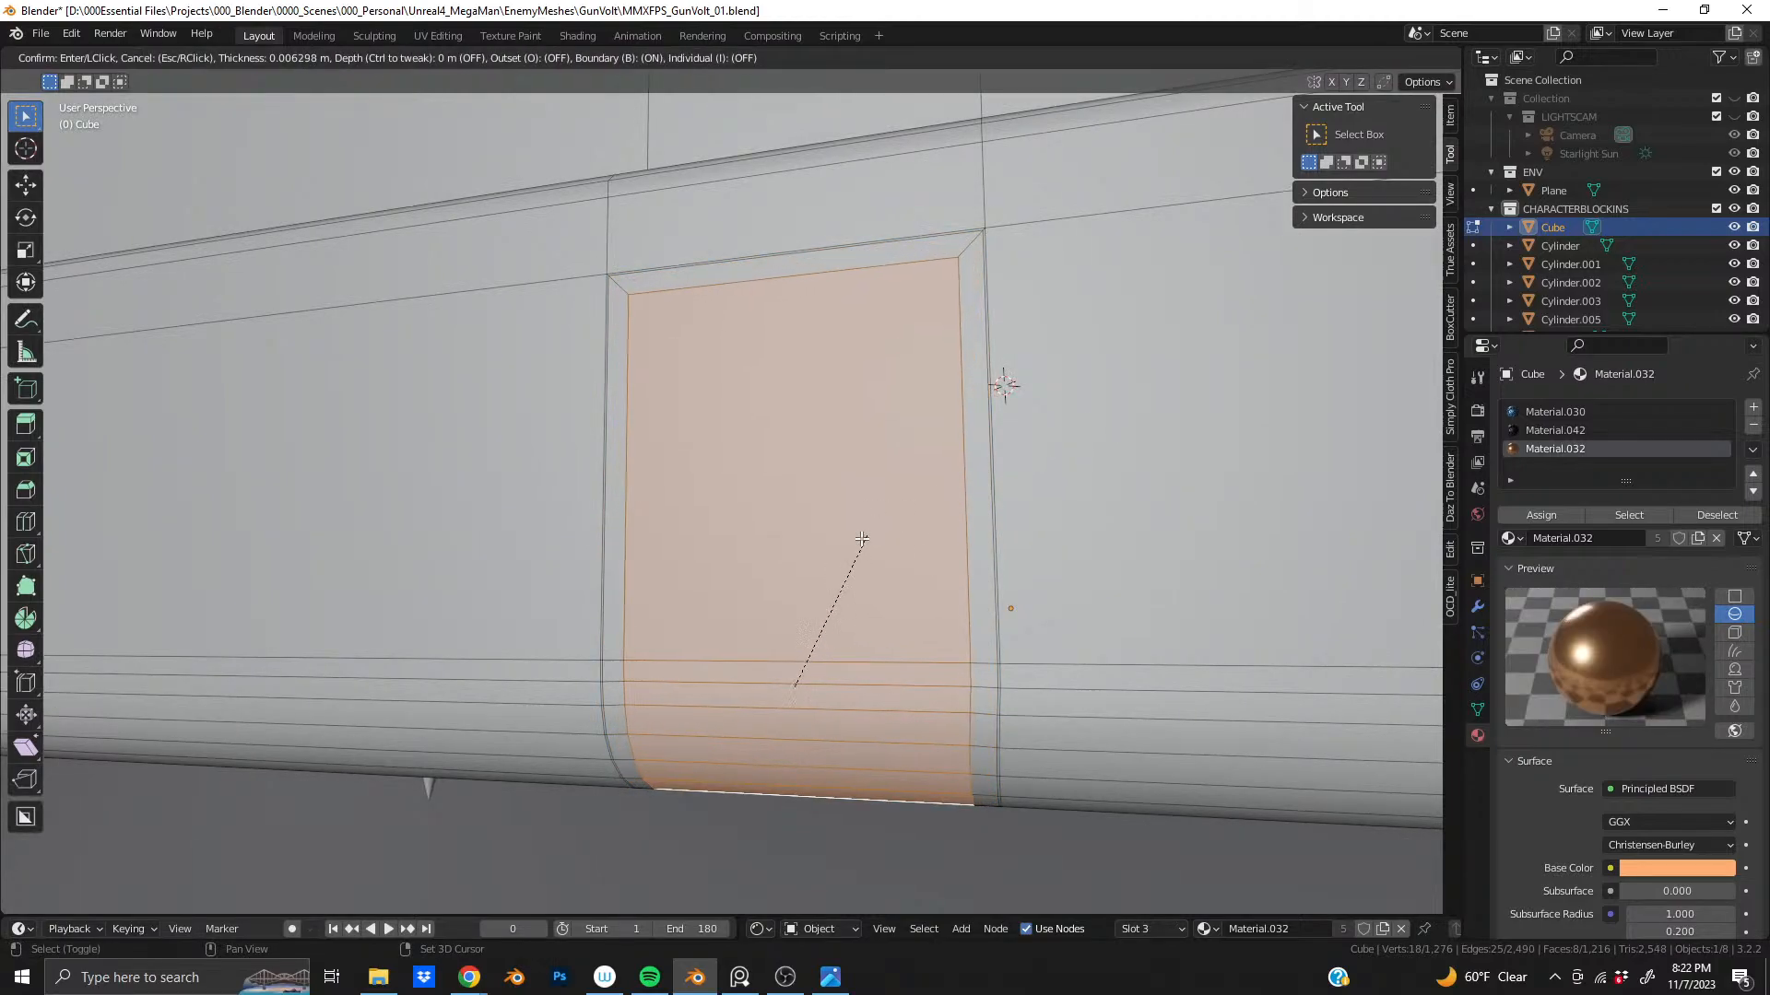
click(835, 559)
key(ctrl+z)
- Recess the selected panel faces using Inset with zero thickness and a depth of about -0.01166 m
key(i)
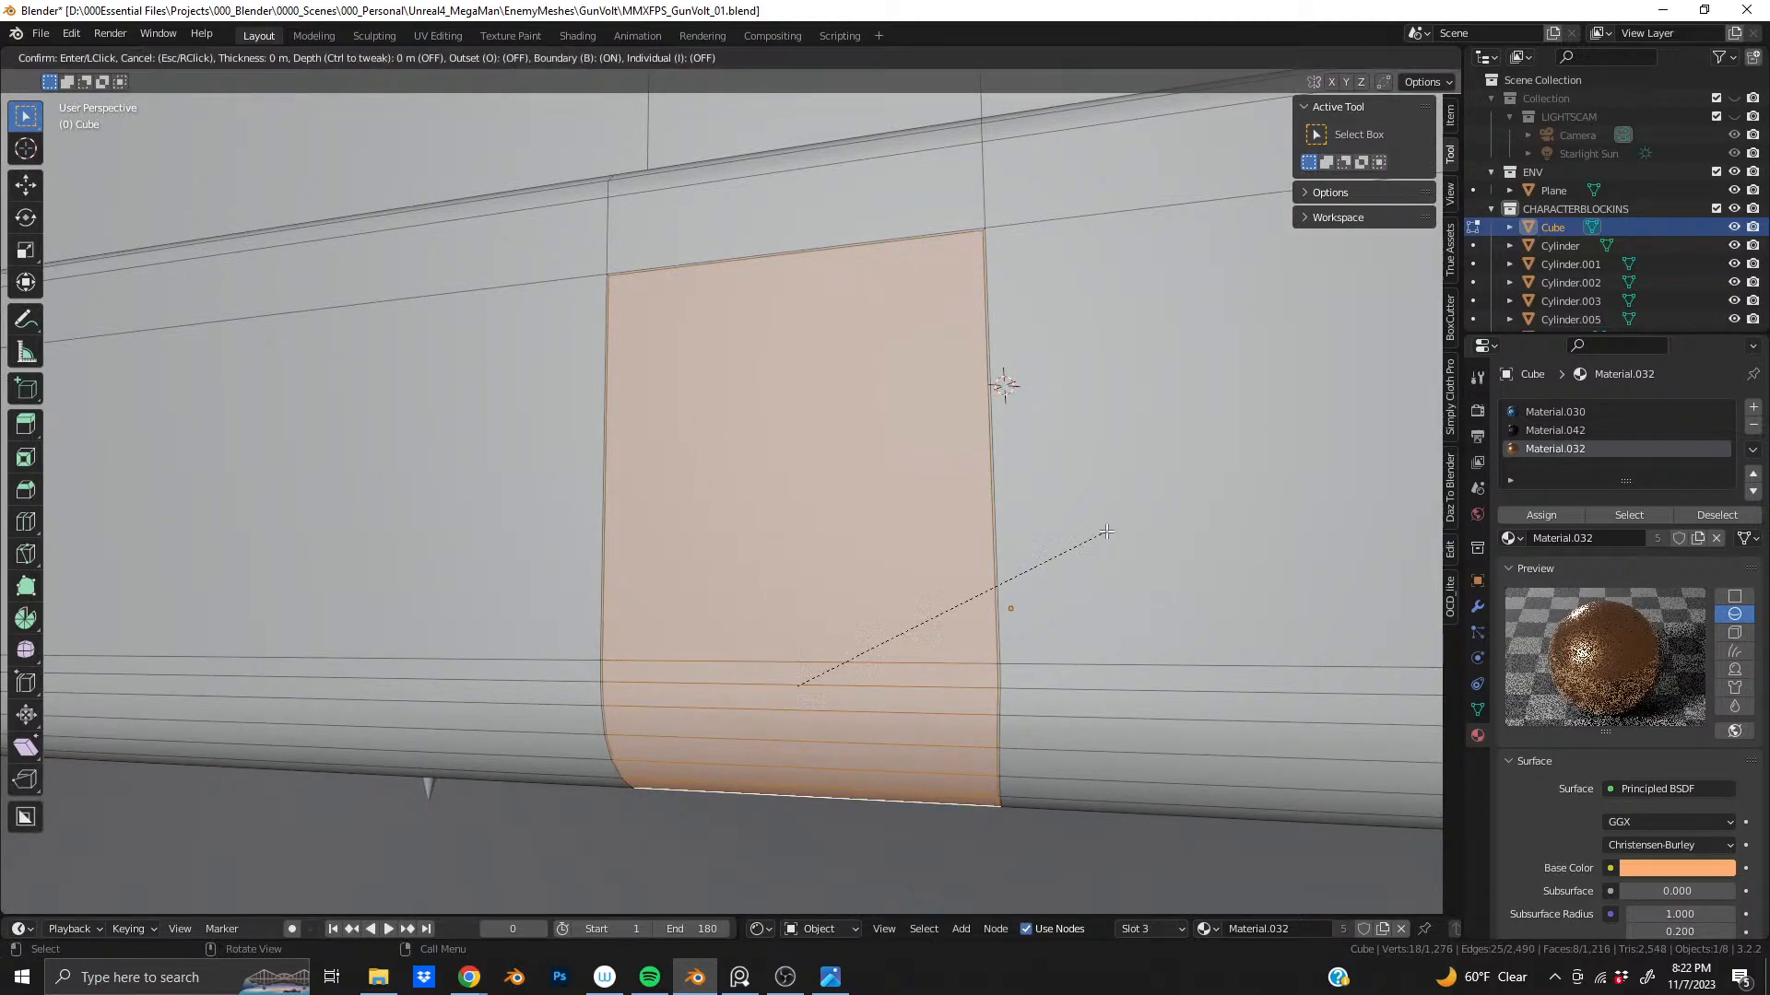
key(ctrl)
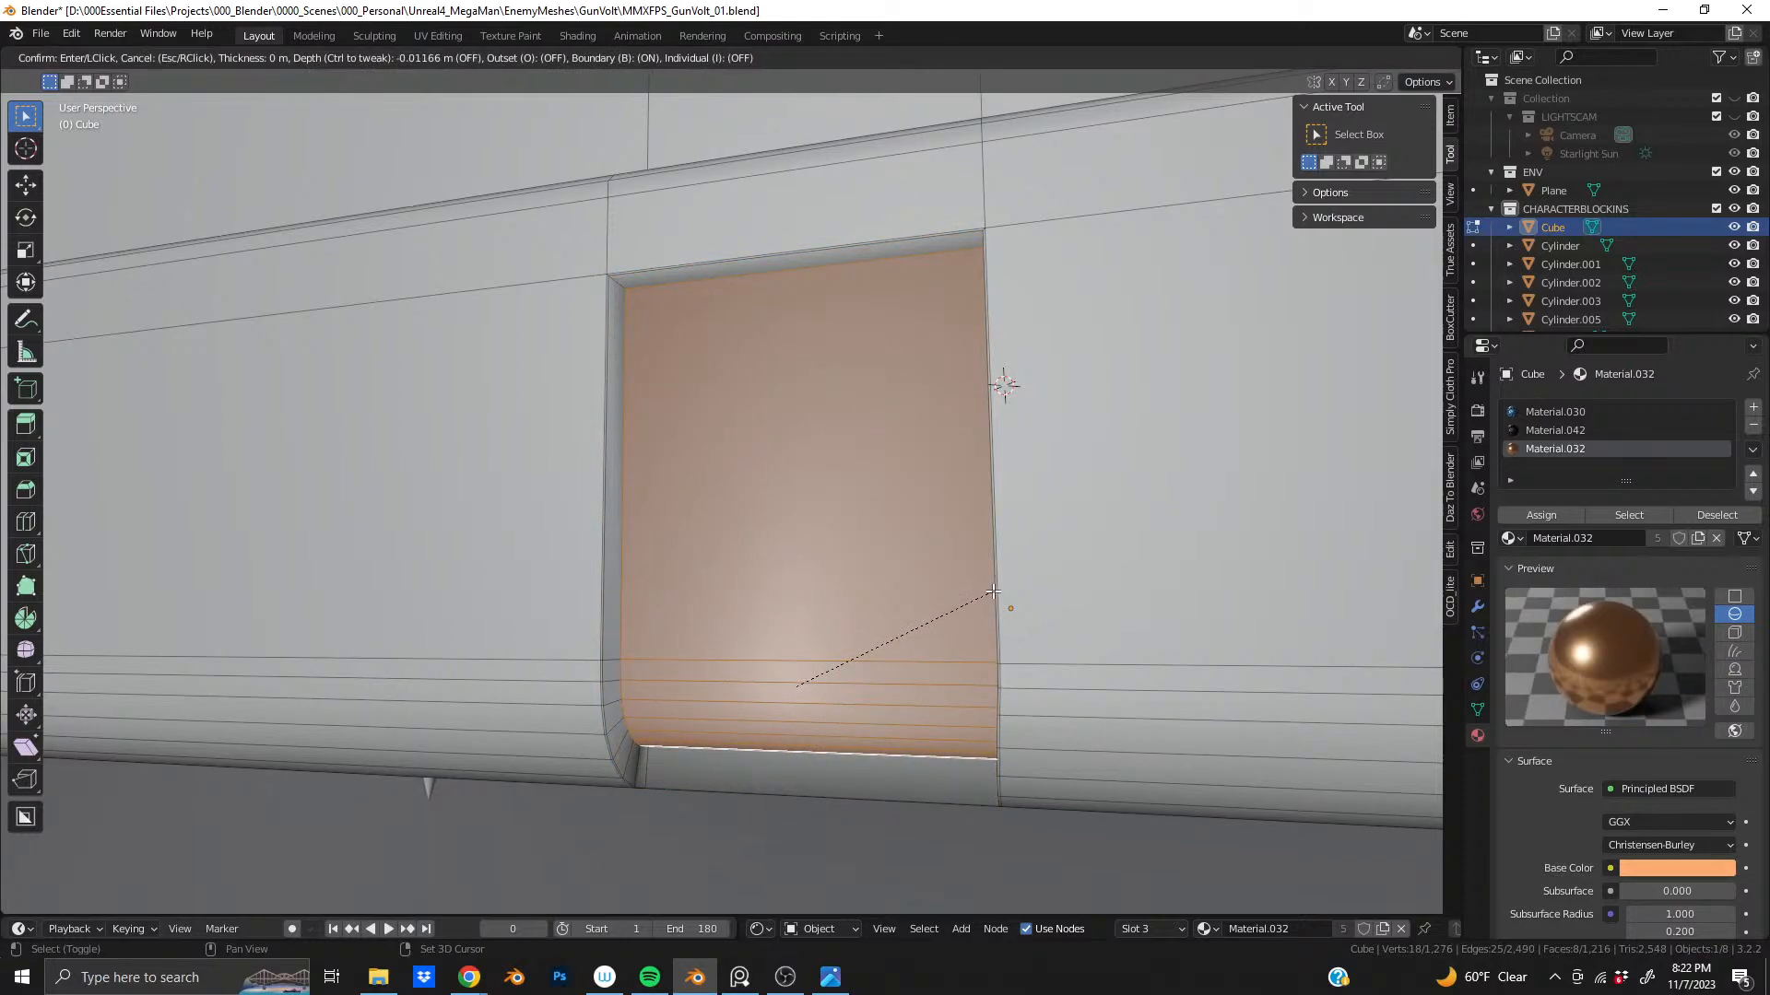
click(917, 622)
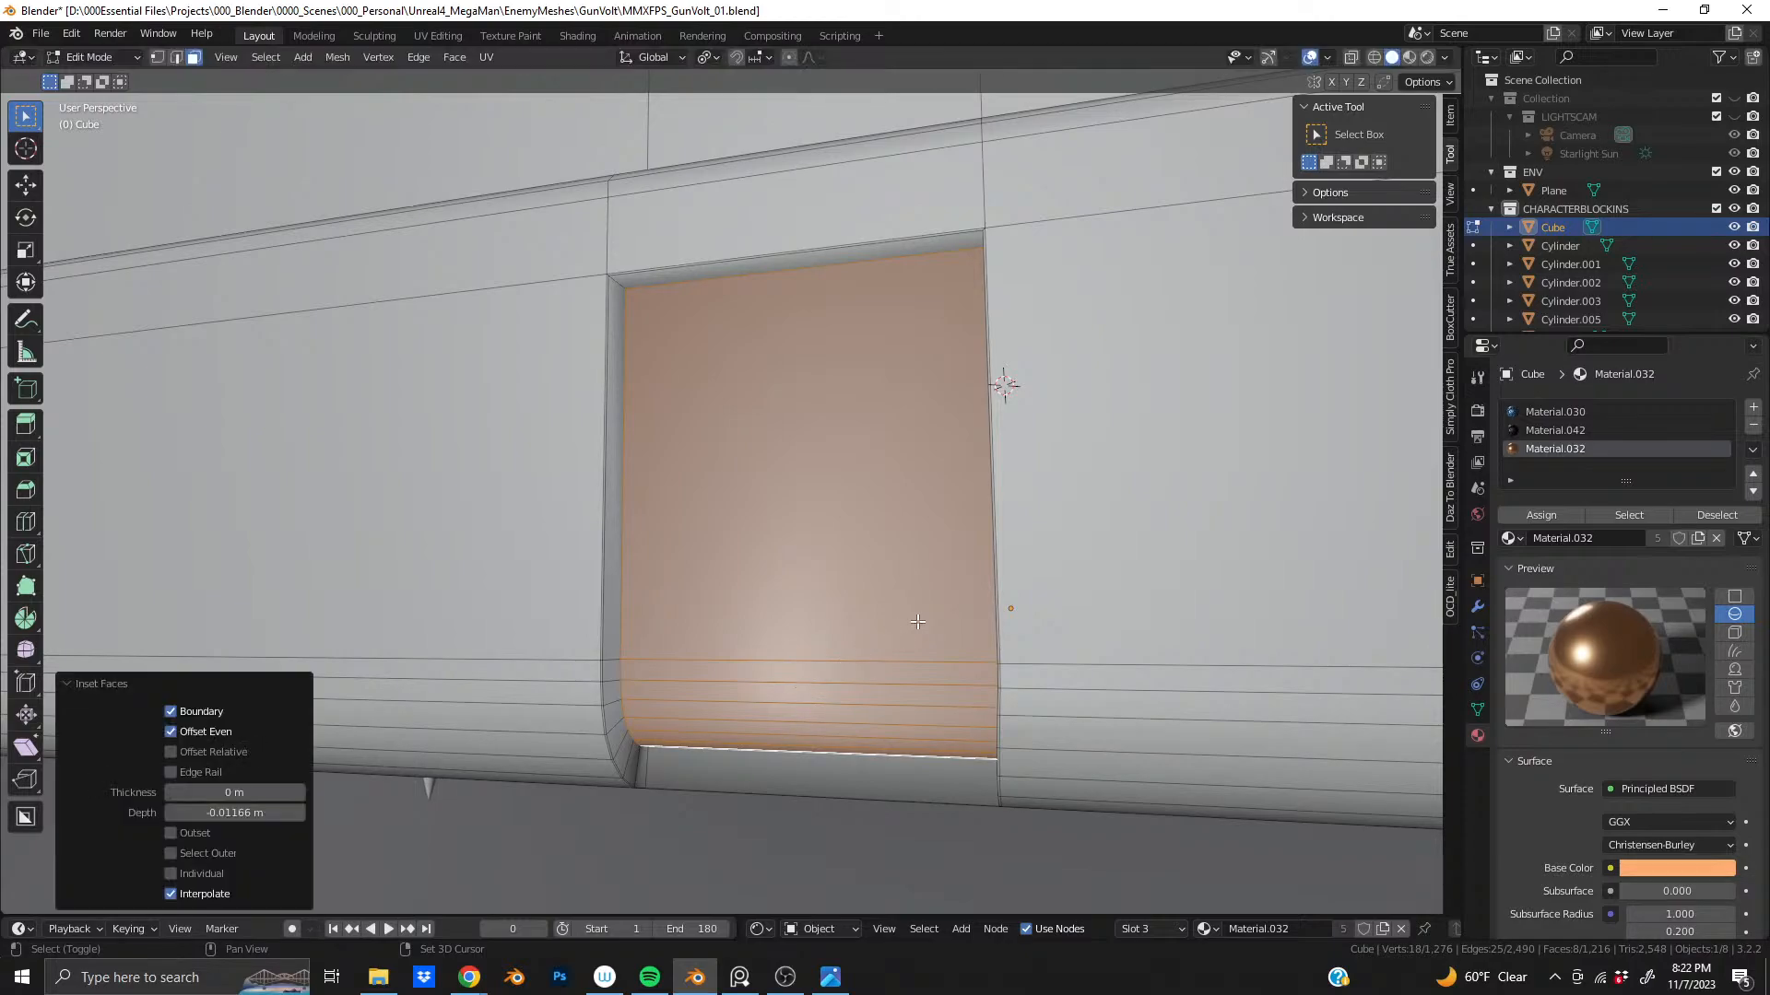
- Narrow the recessed faces along the X axis, scaling them by about 0.903 and again by about 0.985
middle_drag(808, 559, 844, 550)
scroll(843, 550, up, 1)
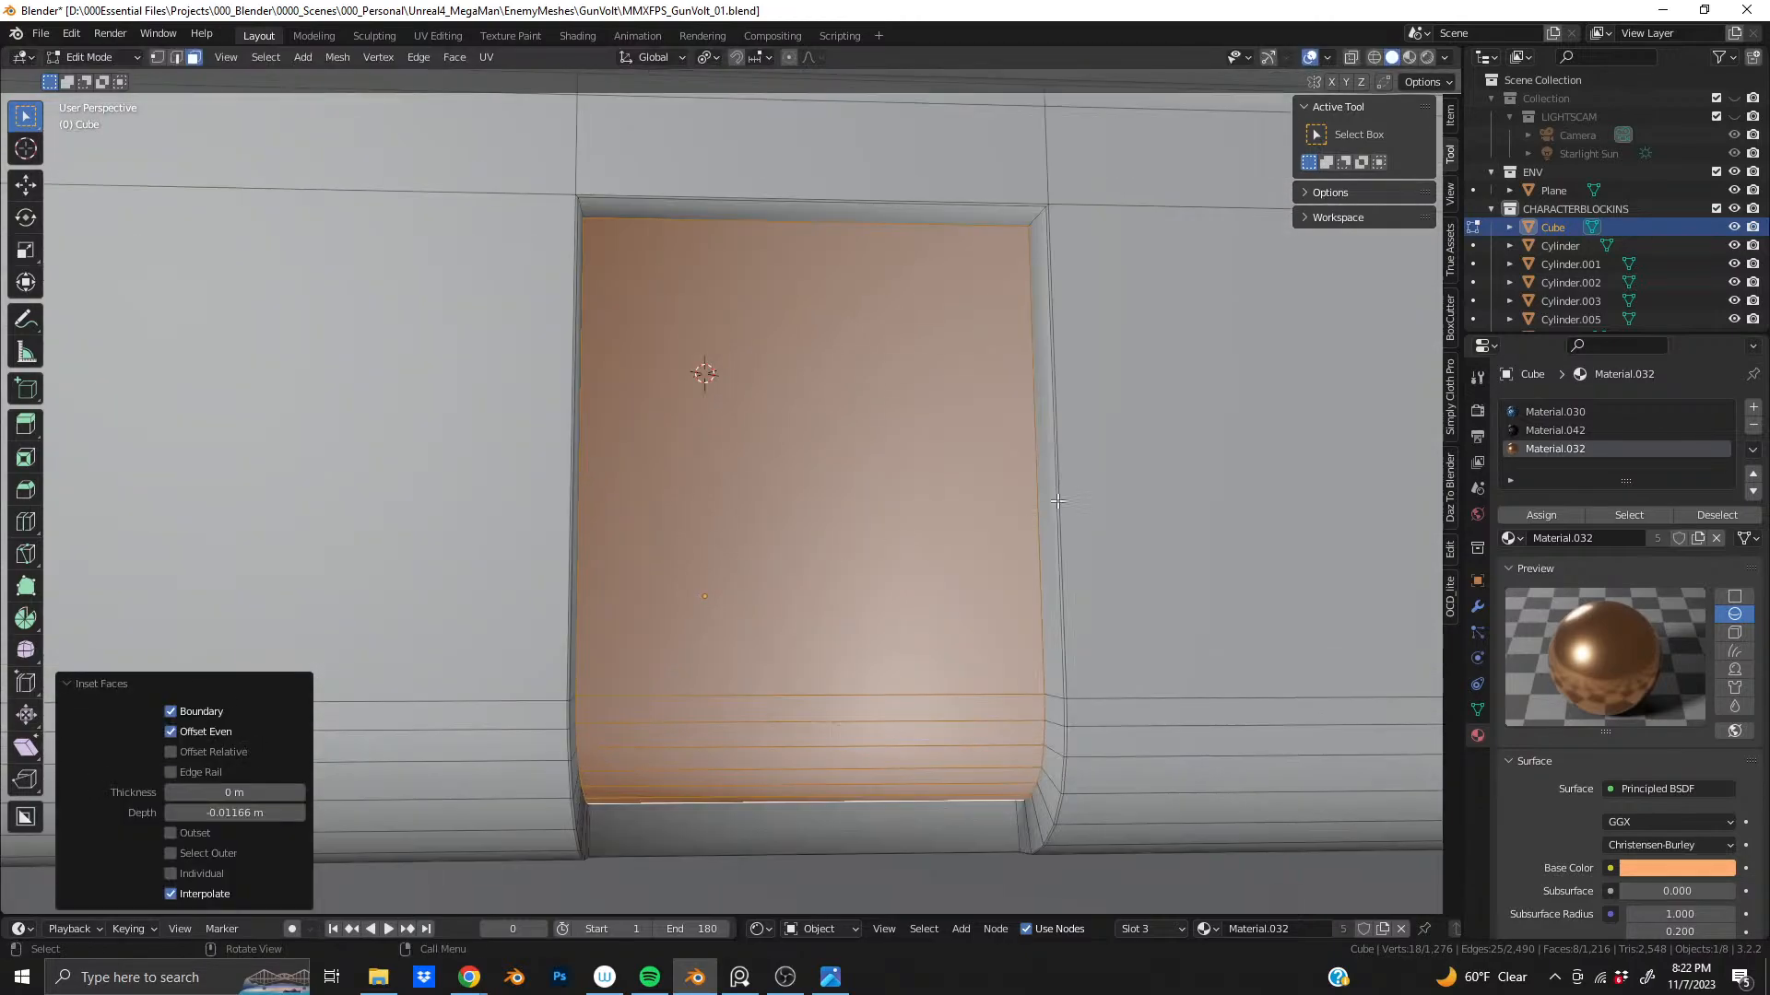
key(s)
key(x)
click(1161, 473)
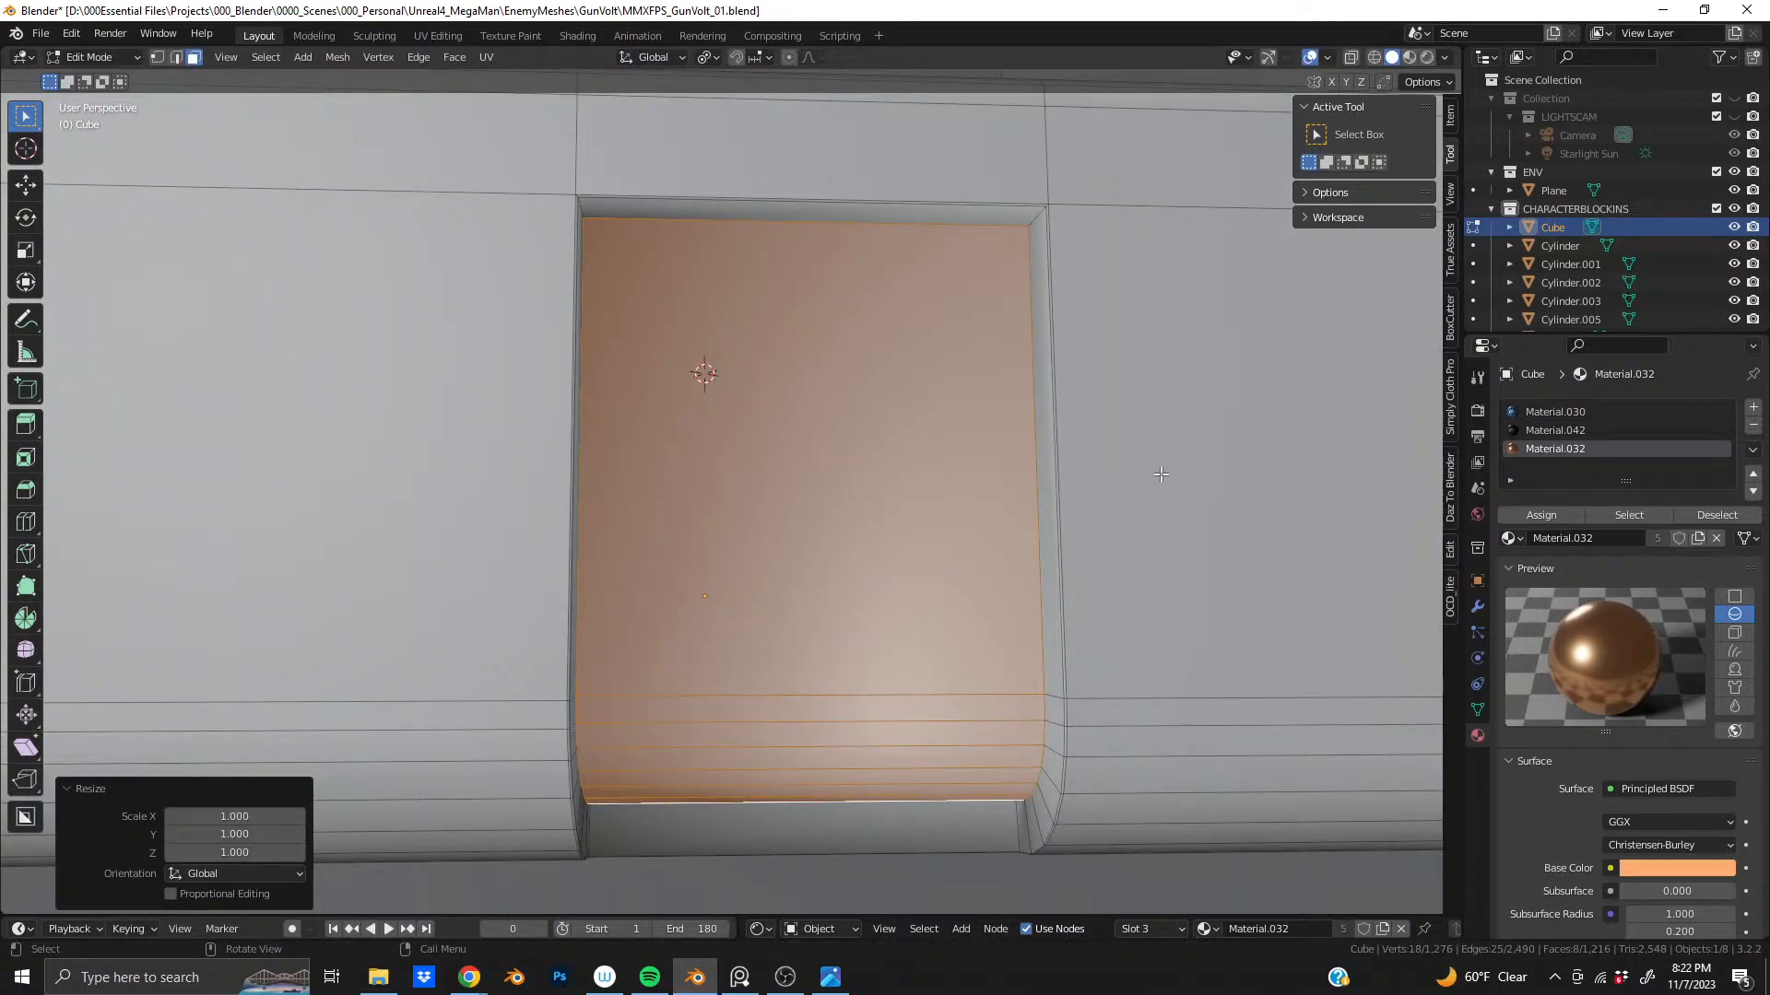
key(s)
key(x)
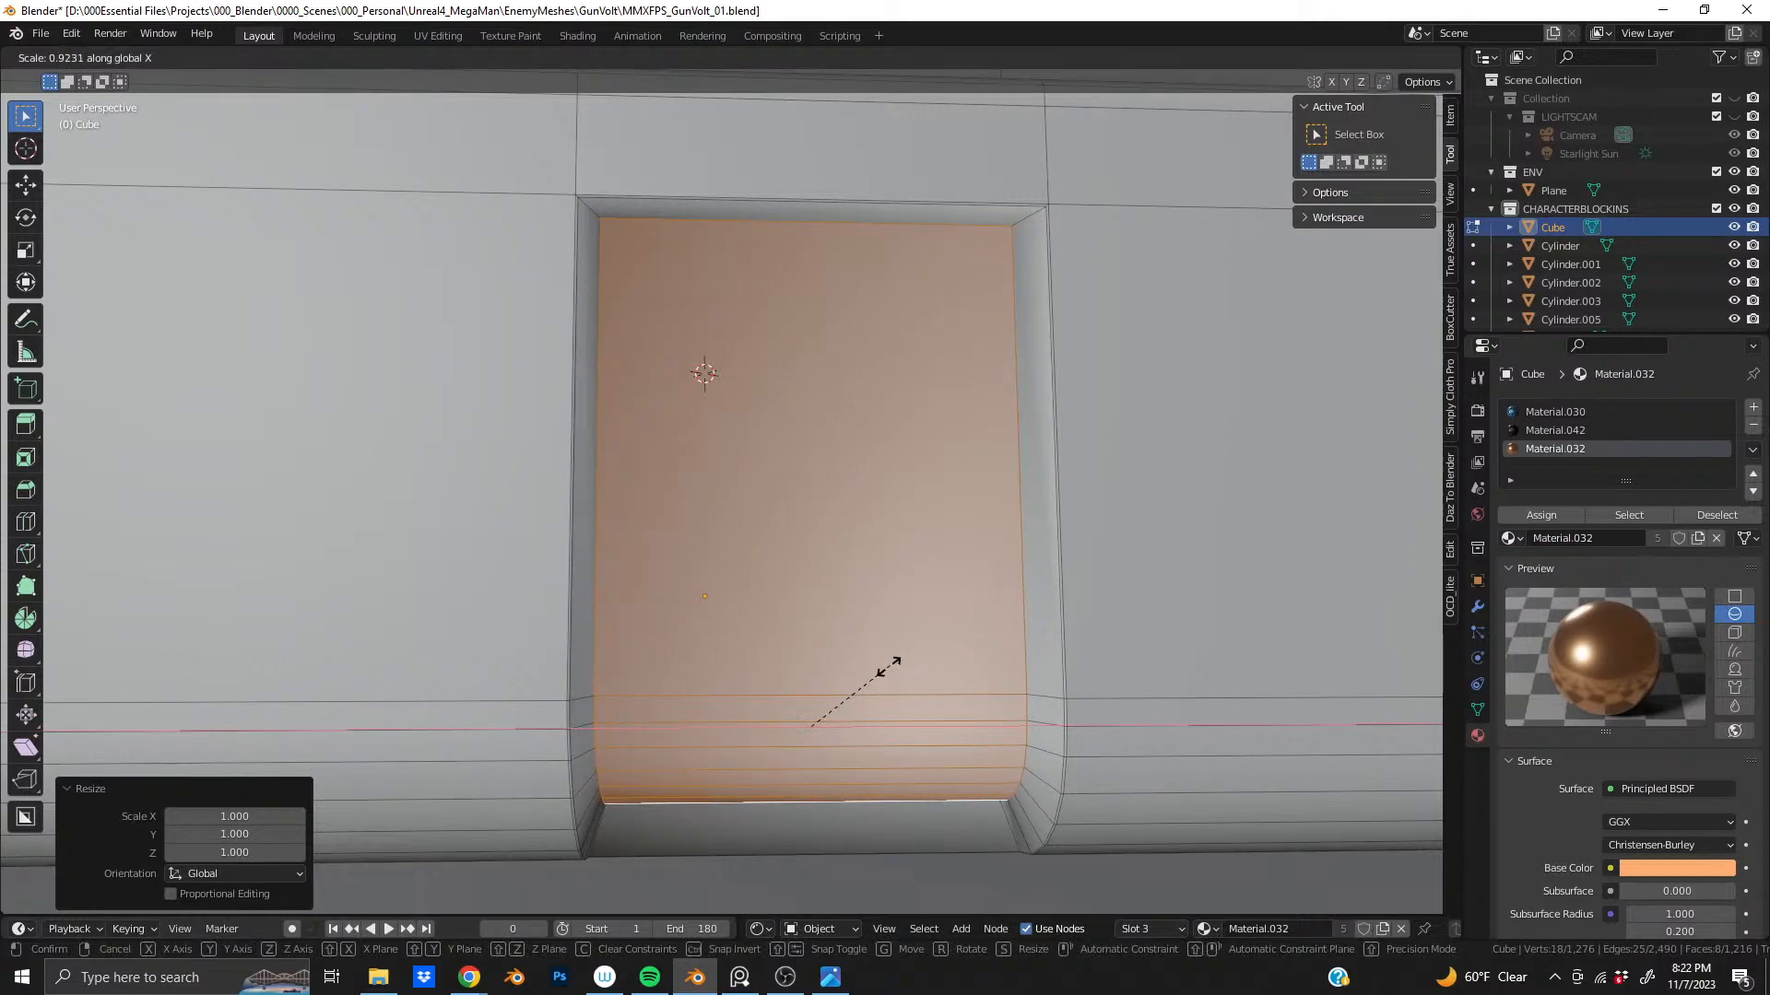
click(811, 725)
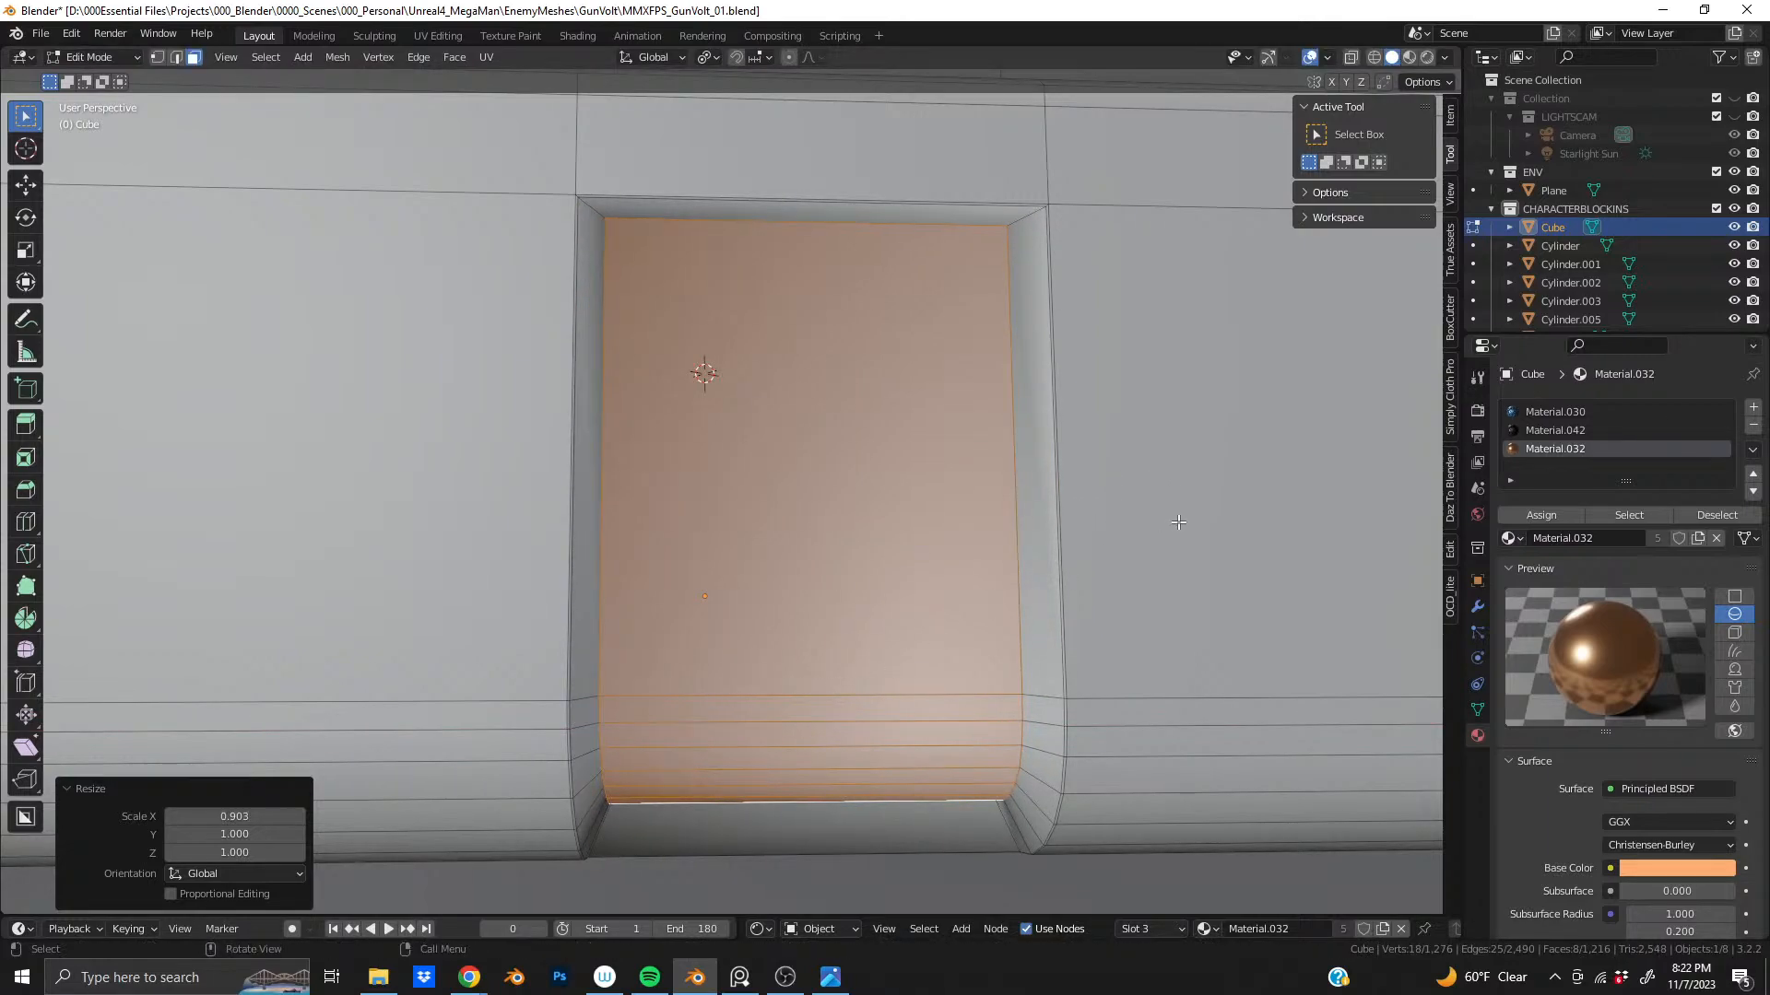
key(s)
key(x)
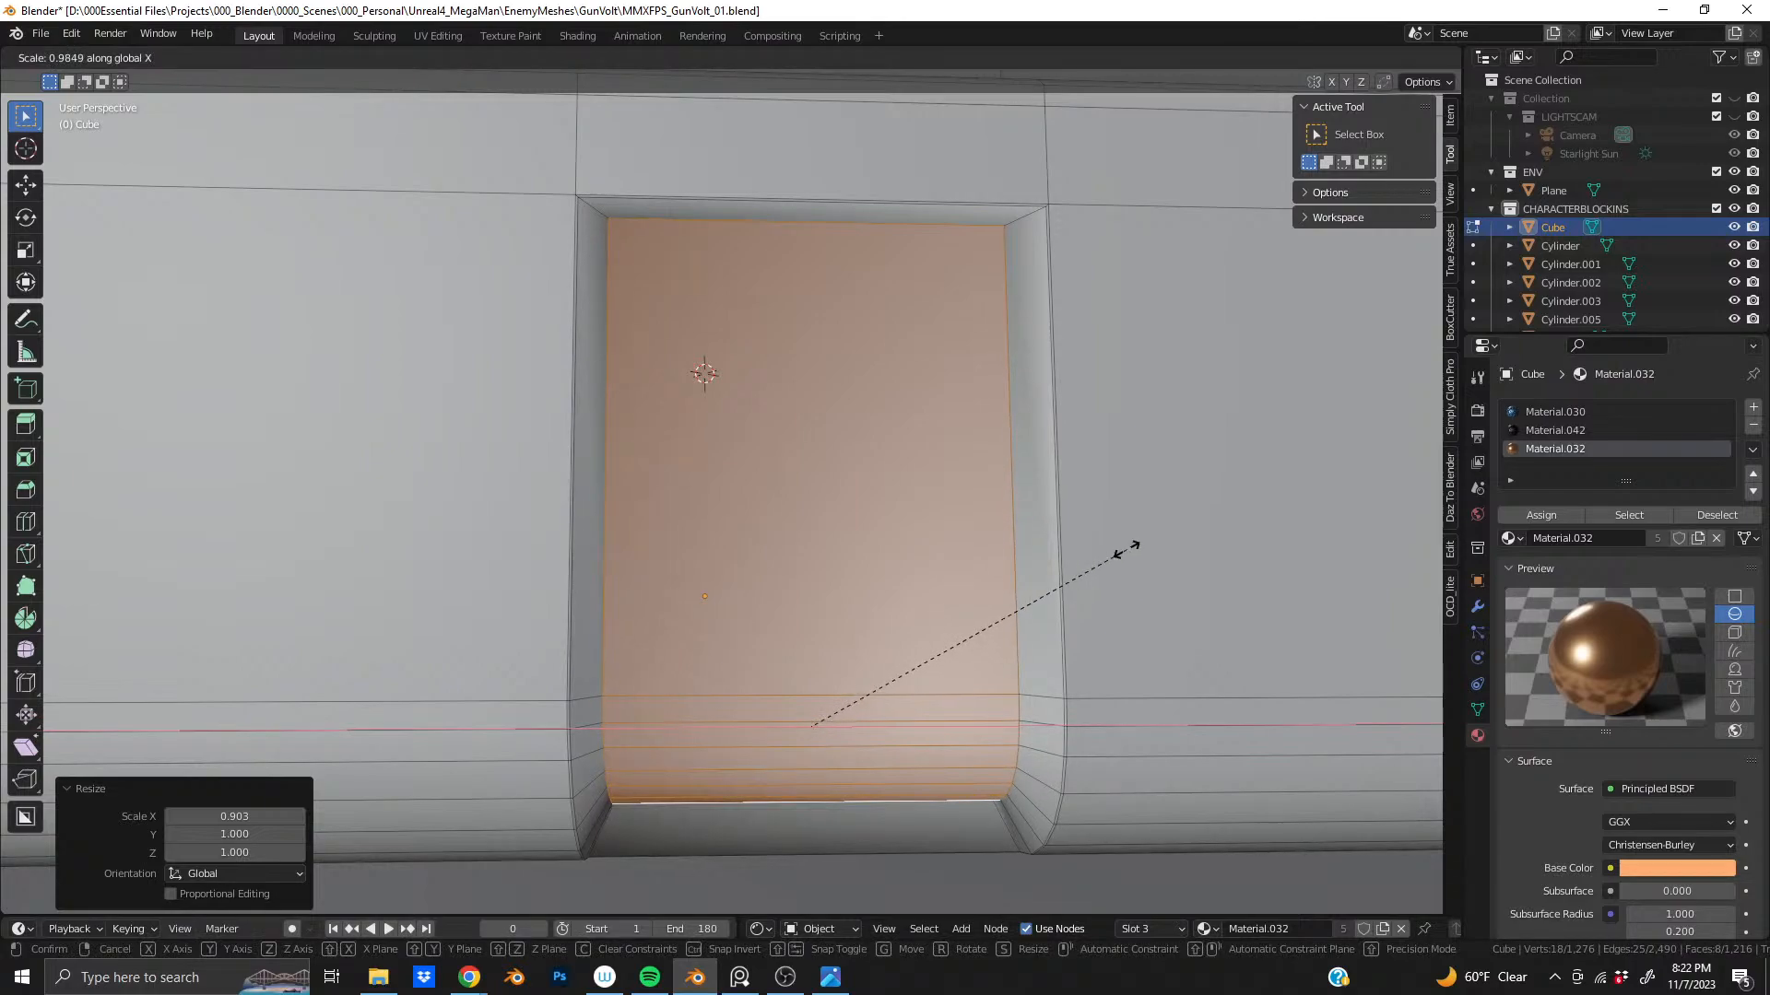
click(1124, 547)
- Move the recessed faces down along the Z axis by about 0.004774 m
key(g)
key(z)
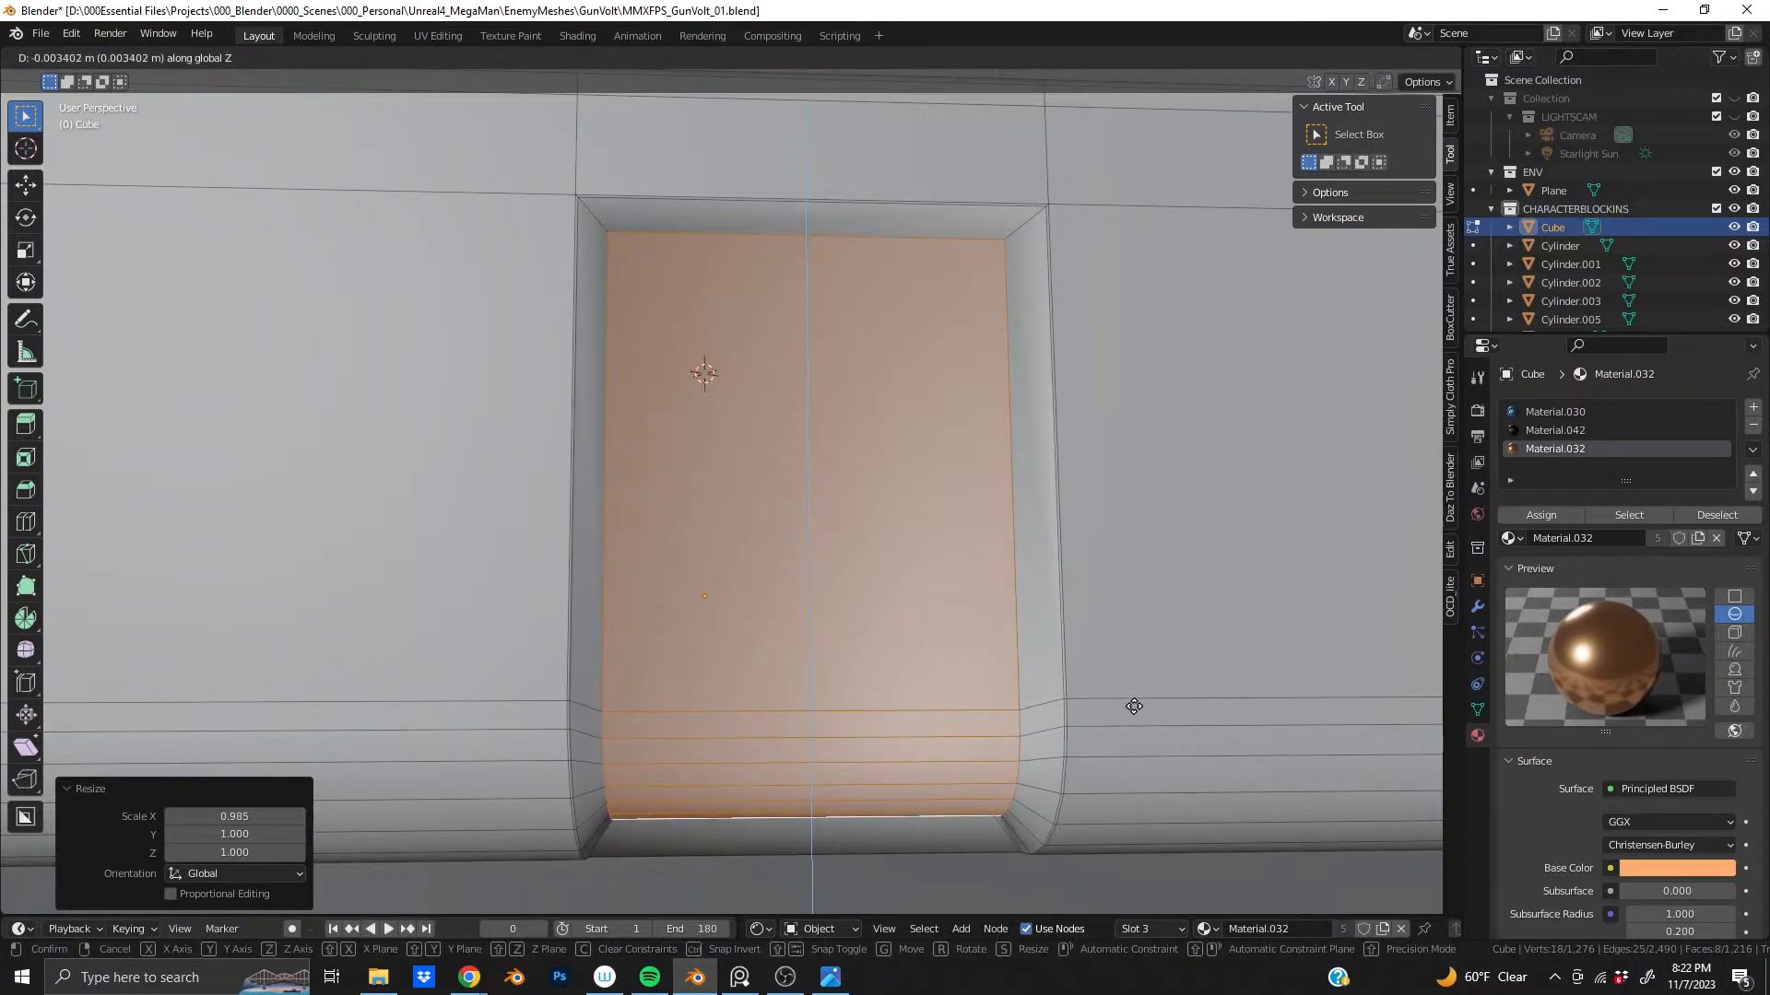
click(1134, 763)
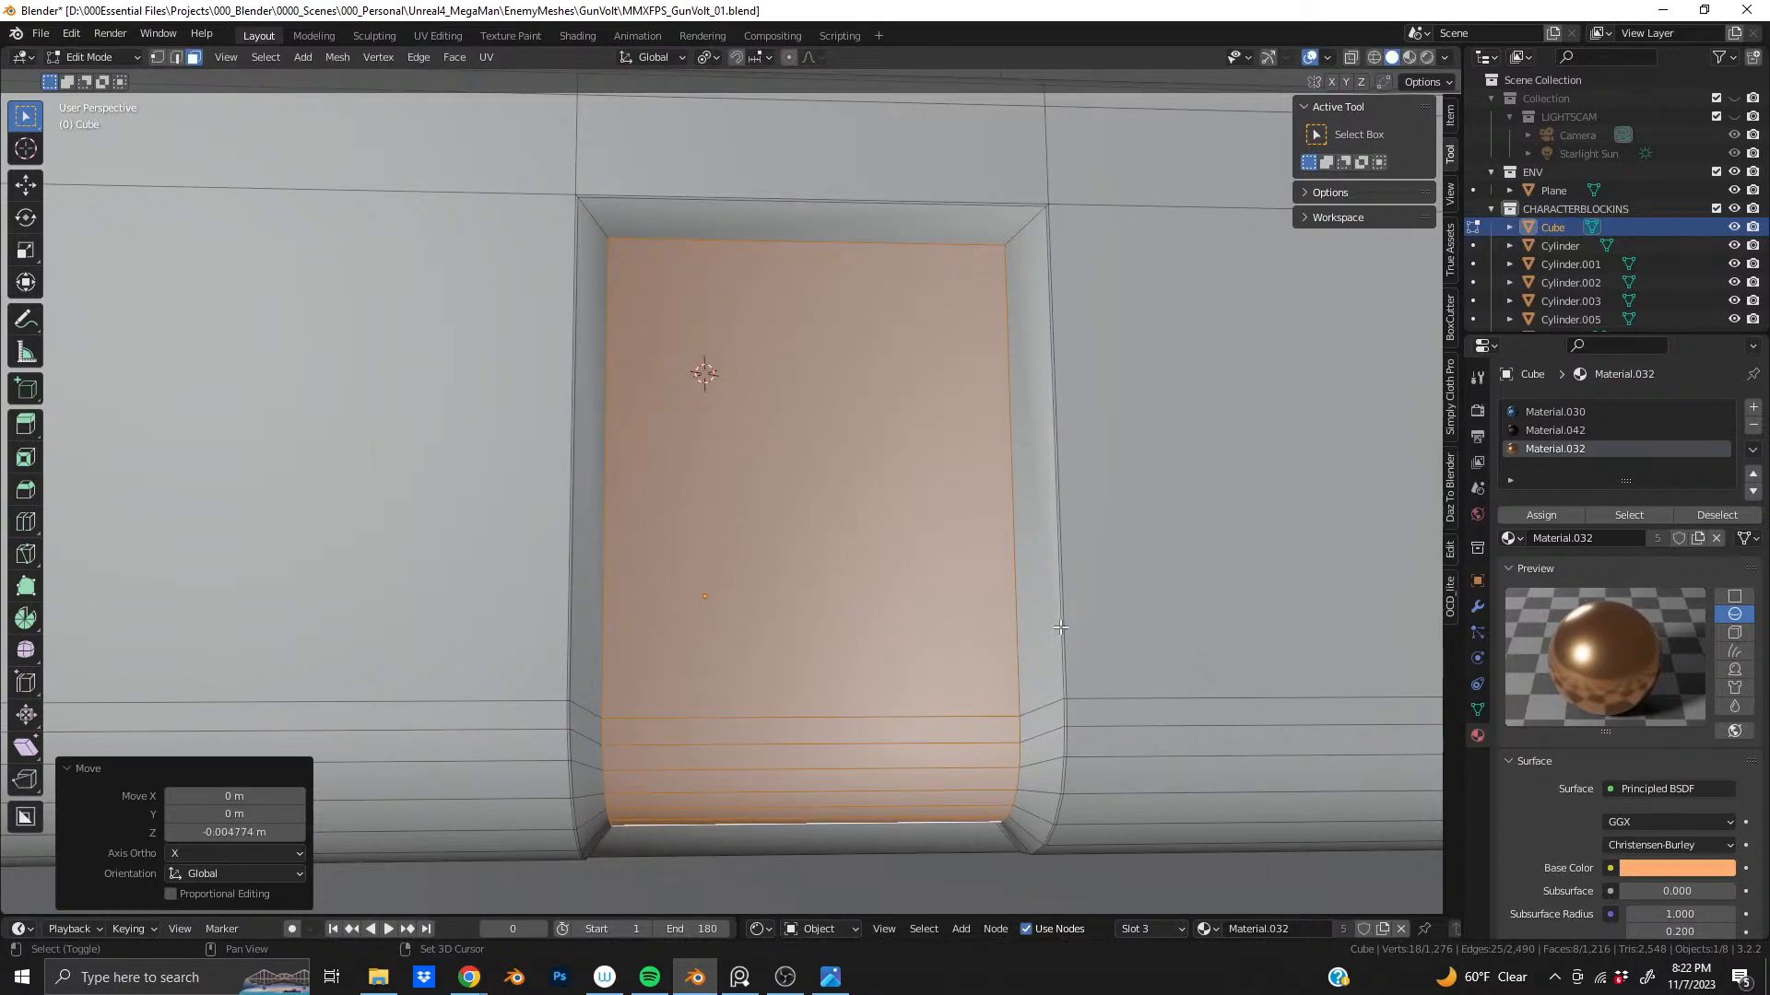
- Assign Material.032 to the selected recessed faces
shift+middle_drag(913, 383, 906, 430)
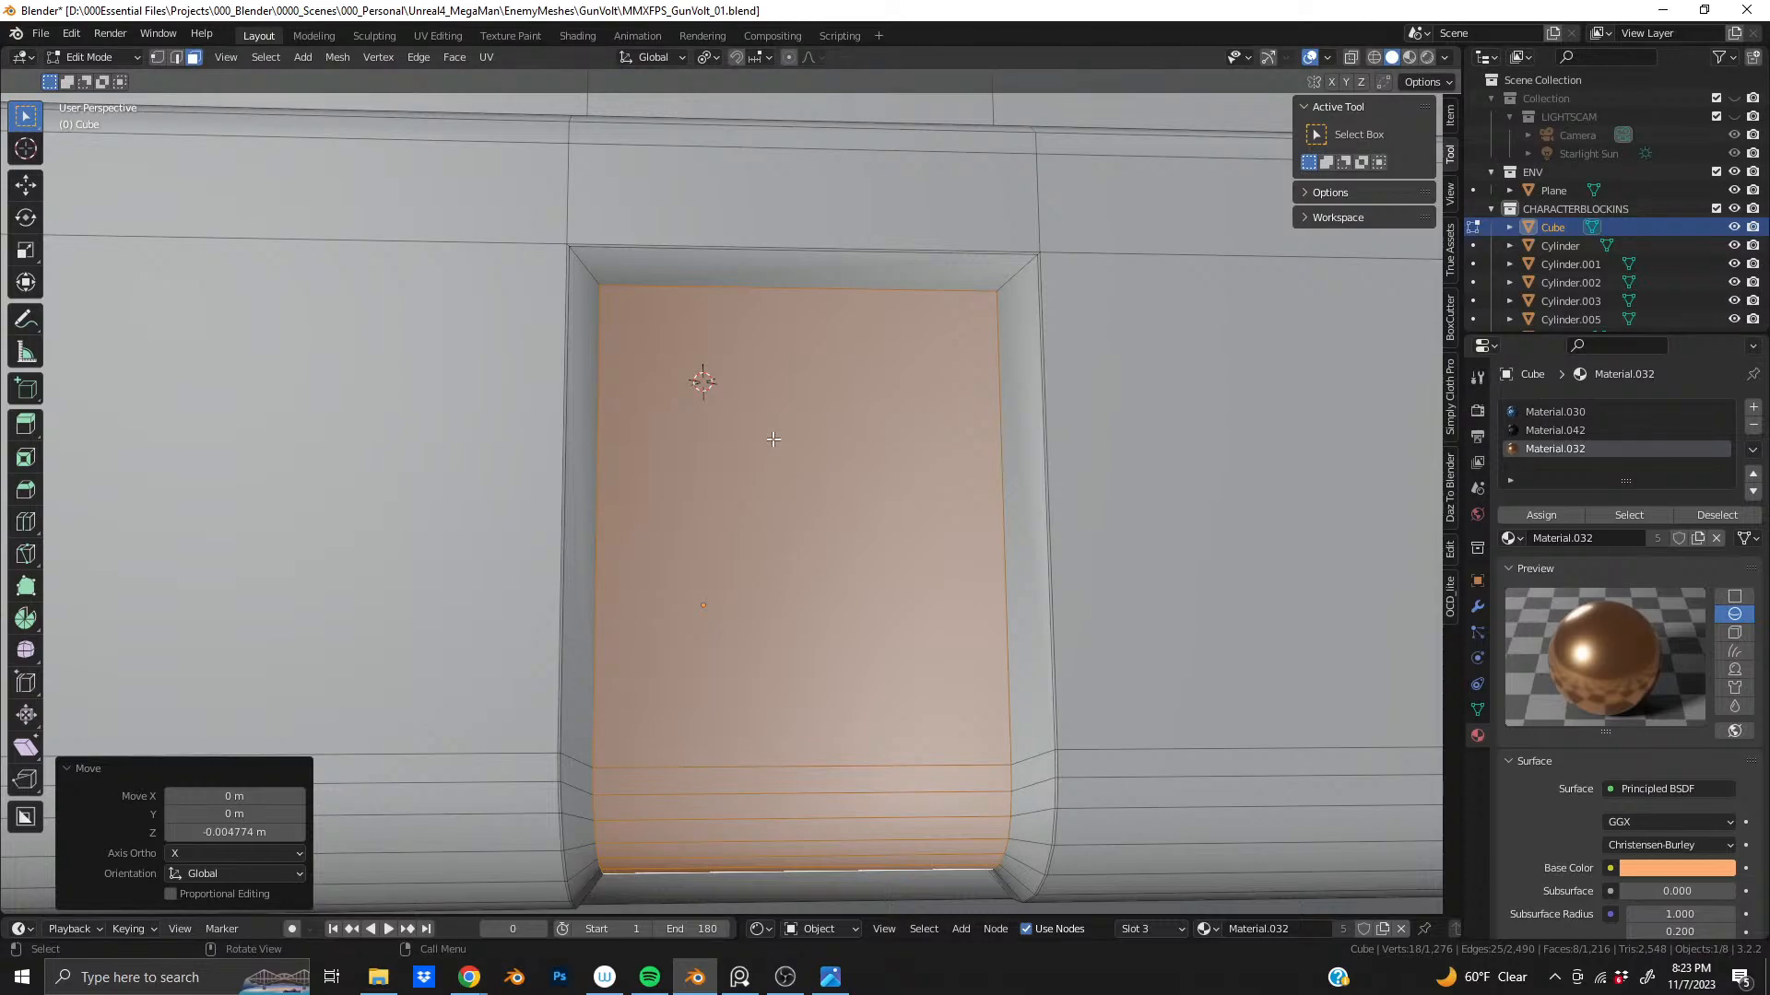
shift+middle_drag(777, 382, 707, 284)
scroll(687, 328, up, 2)
scroll(607, 489, down, 2)
scroll(607, 488, up, 2)
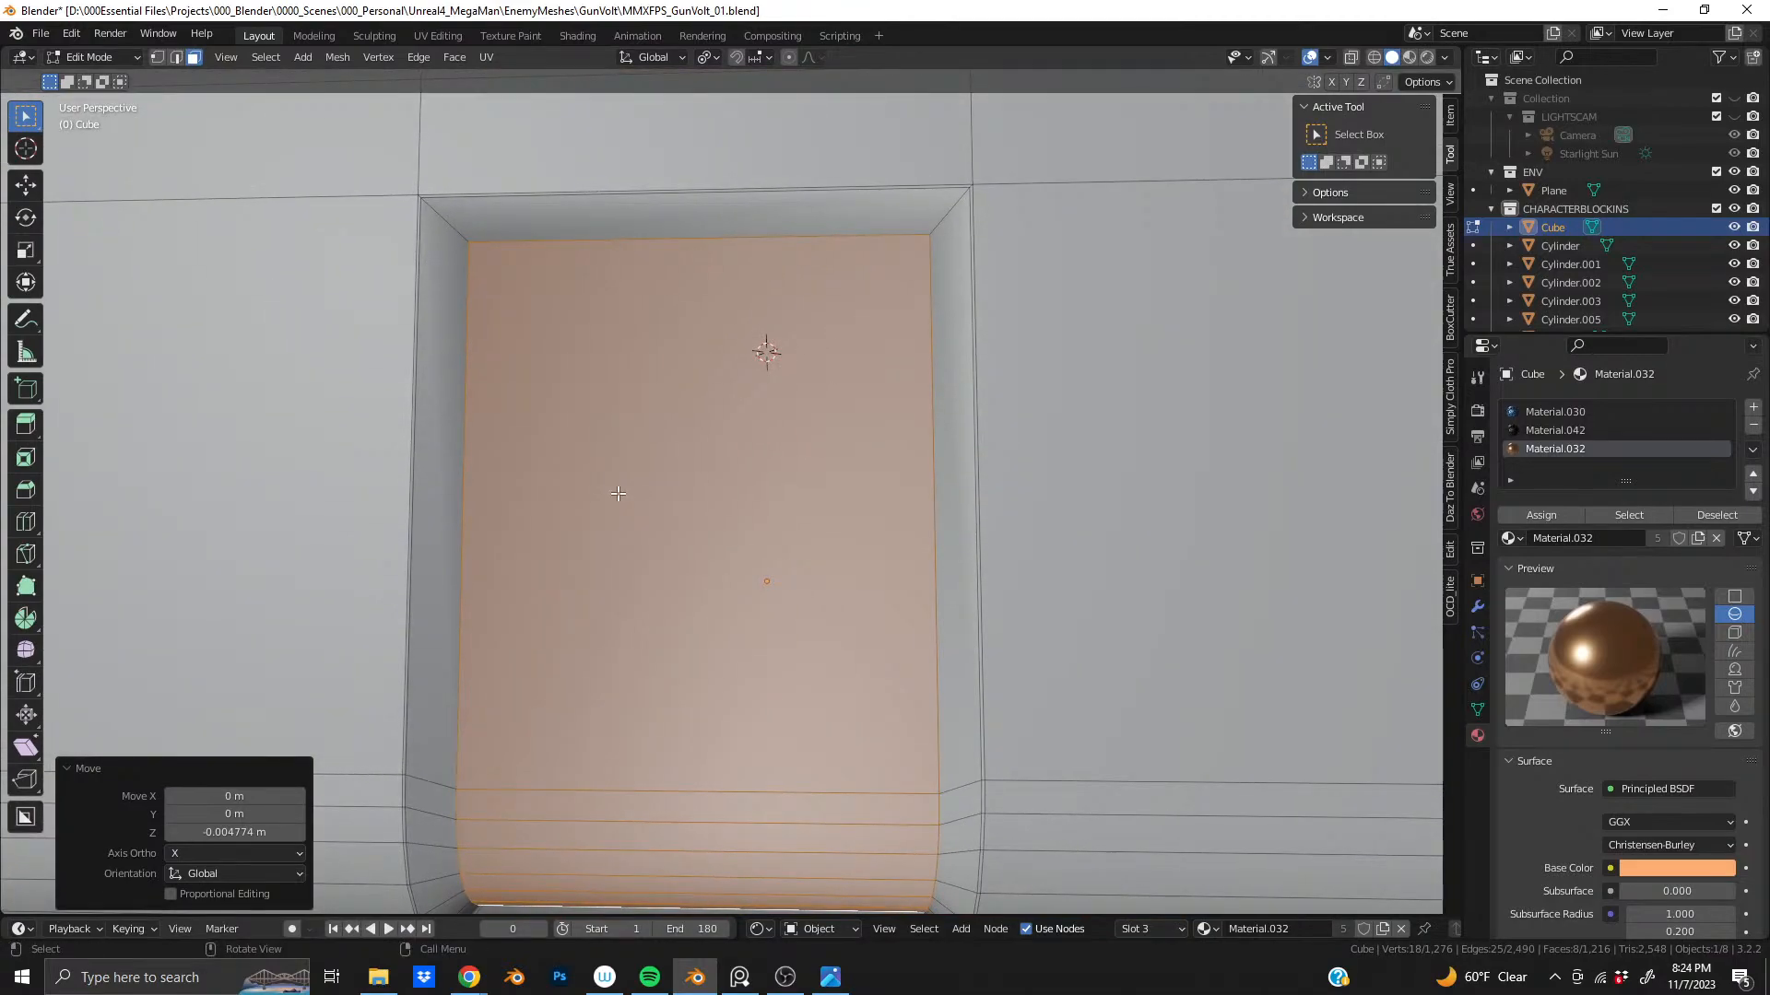
click(1567, 518)
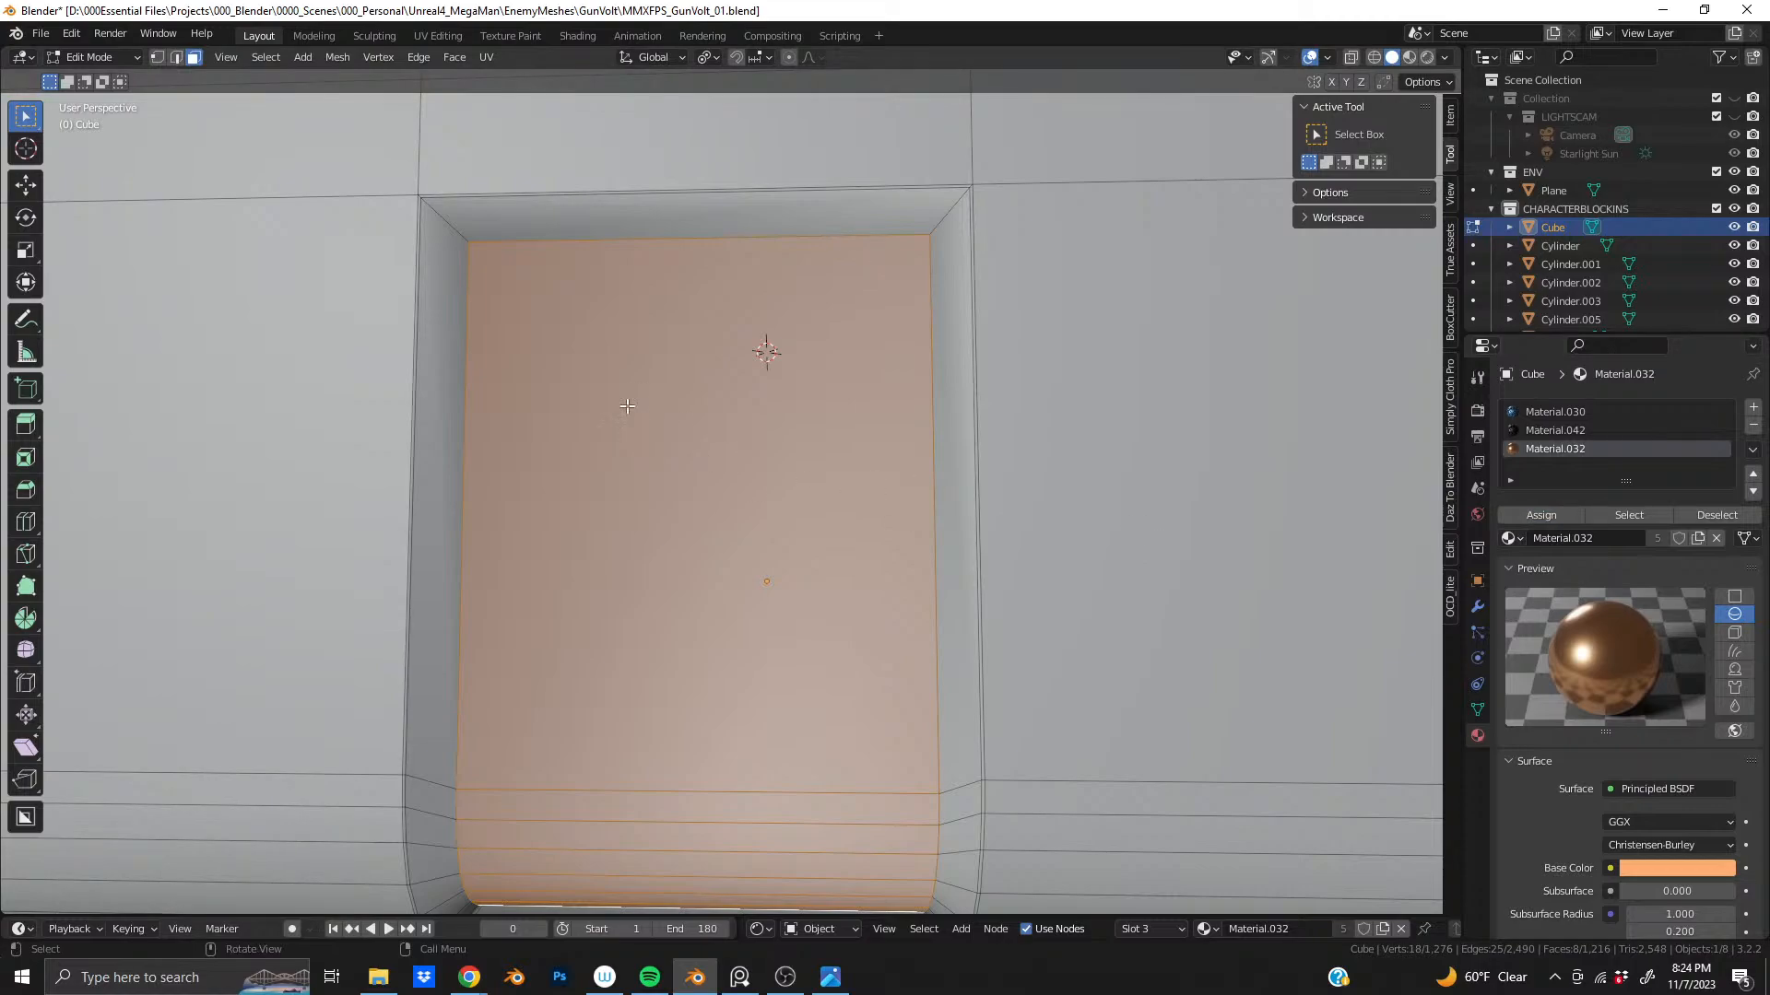
- Bevel the recess's two upper corner edges about 0.0349 m wide with 9 segments and a shape of 0.640
key(2)
ctrl+alt+click(457, 229)
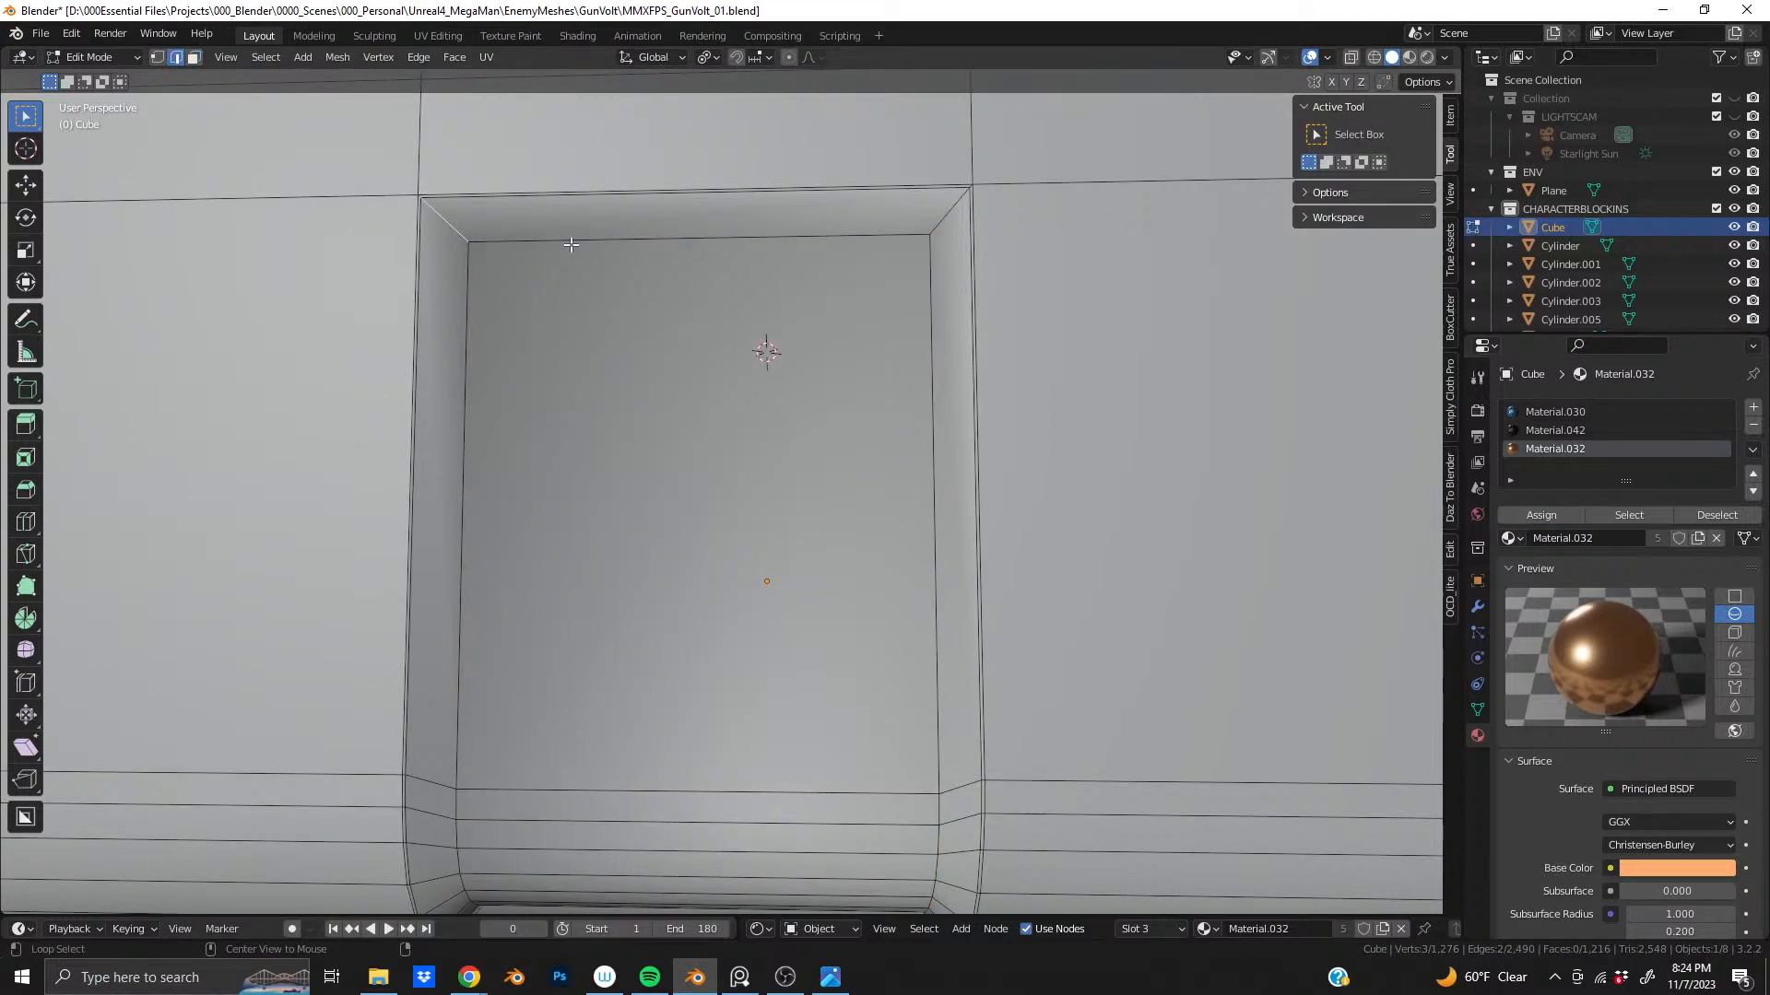
key(ctrl+b)
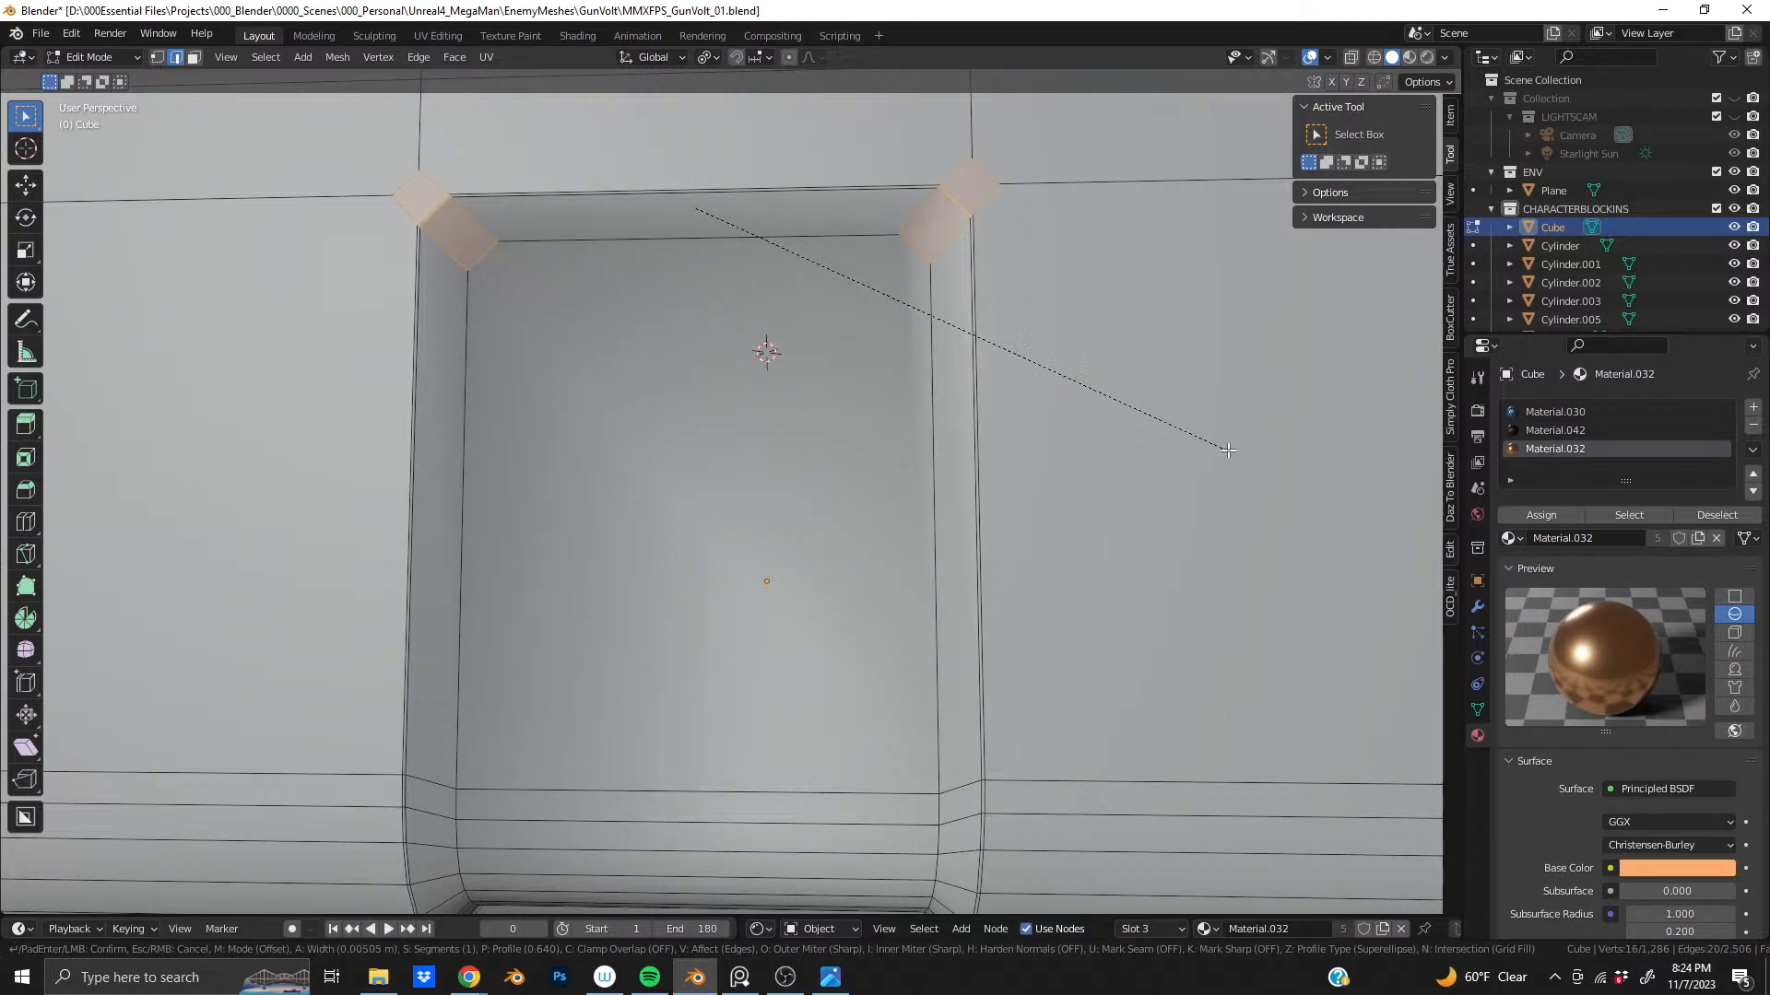
scroll(1253, 455, up, 7)
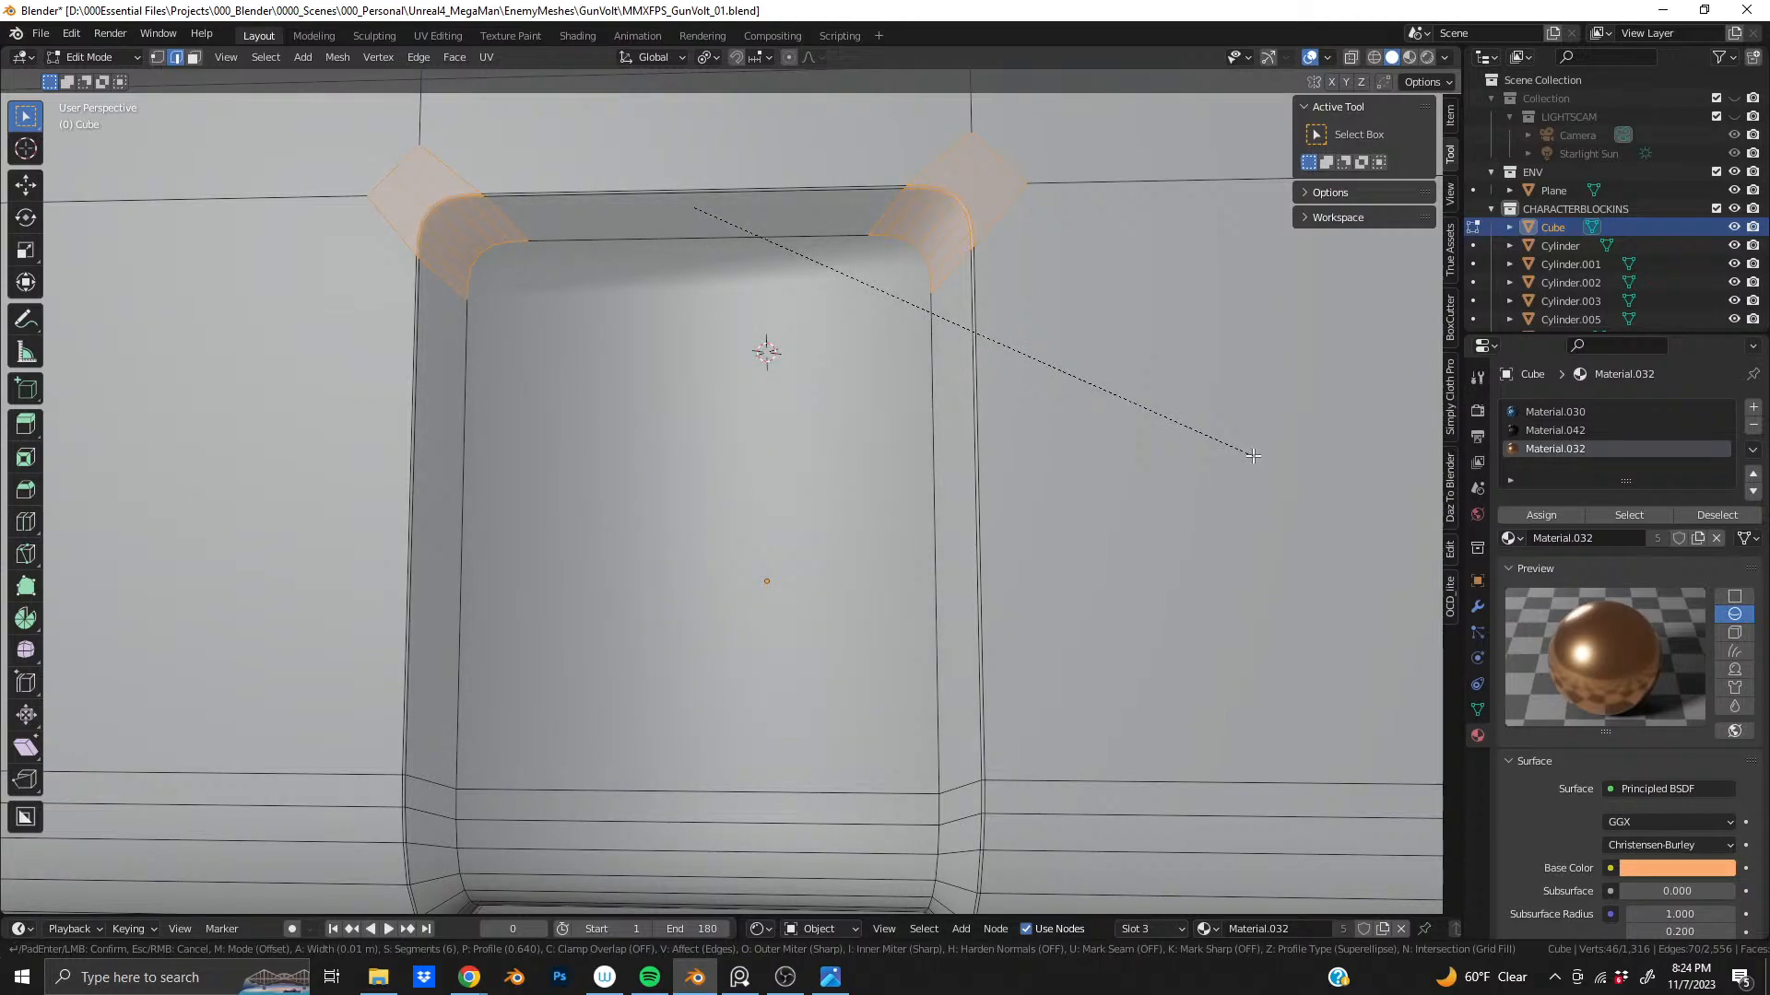
scroll(1346, 461, up, 4)
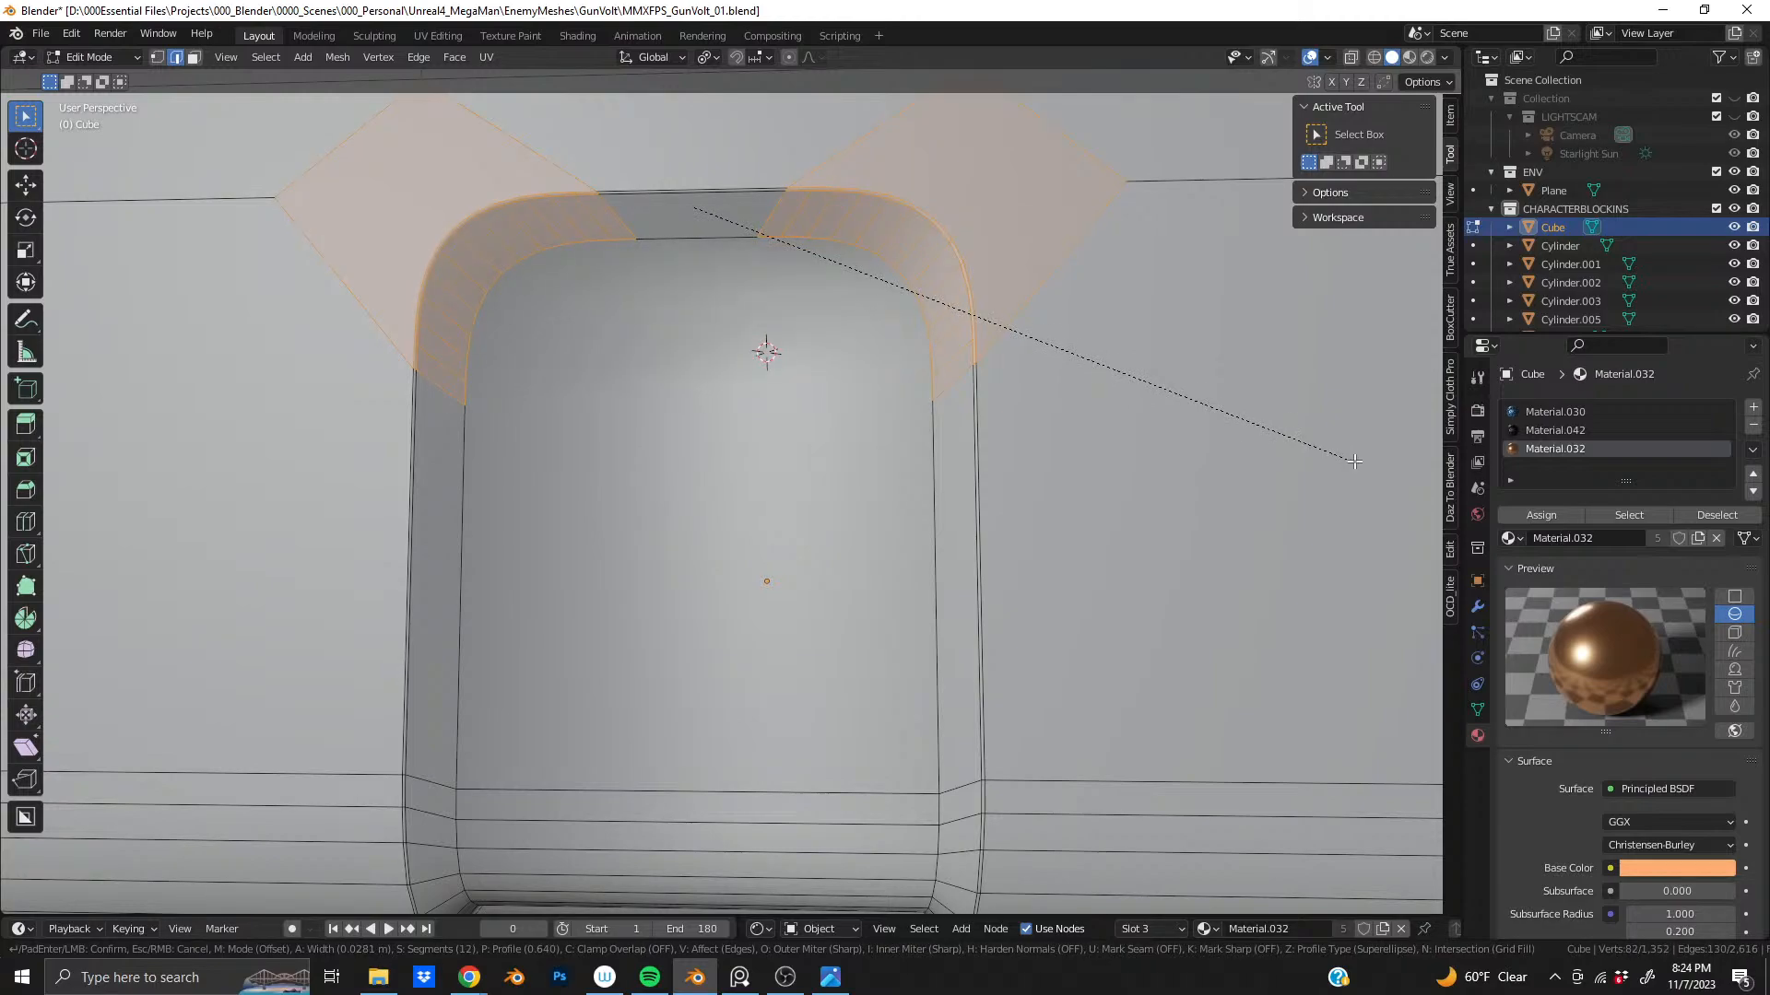
scroll(1378, 469, down, 4)
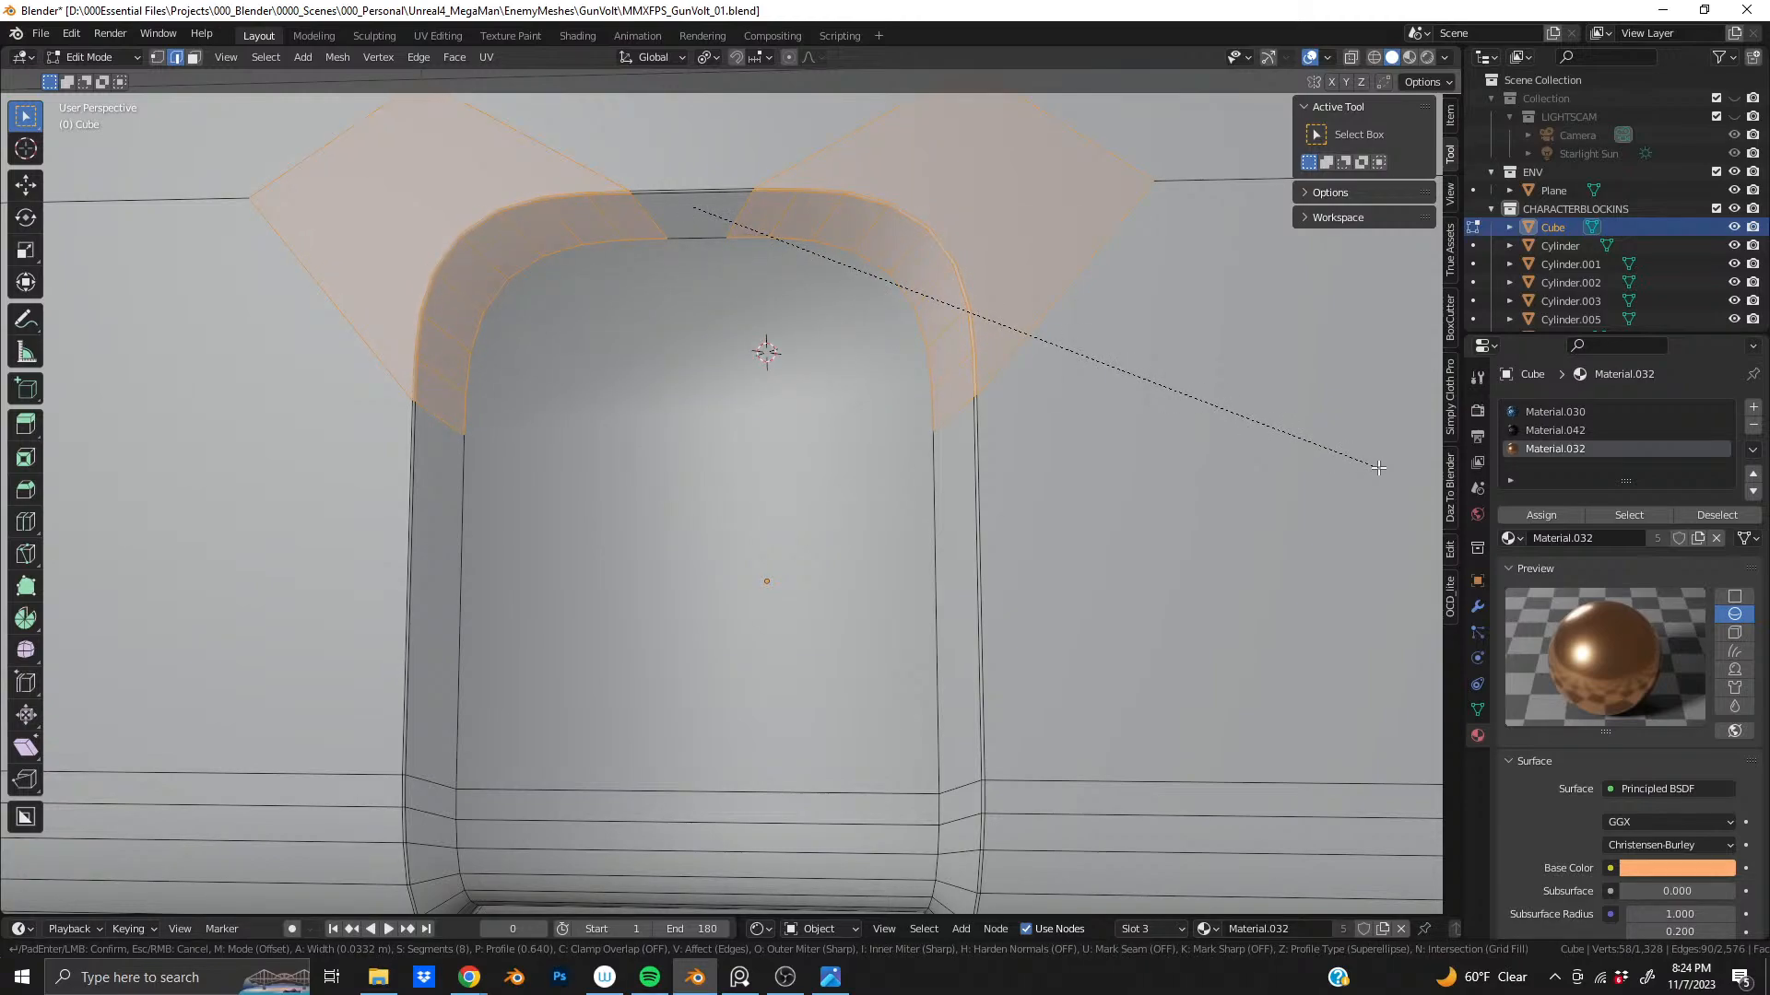
scroll(1380, 470, up, 2)
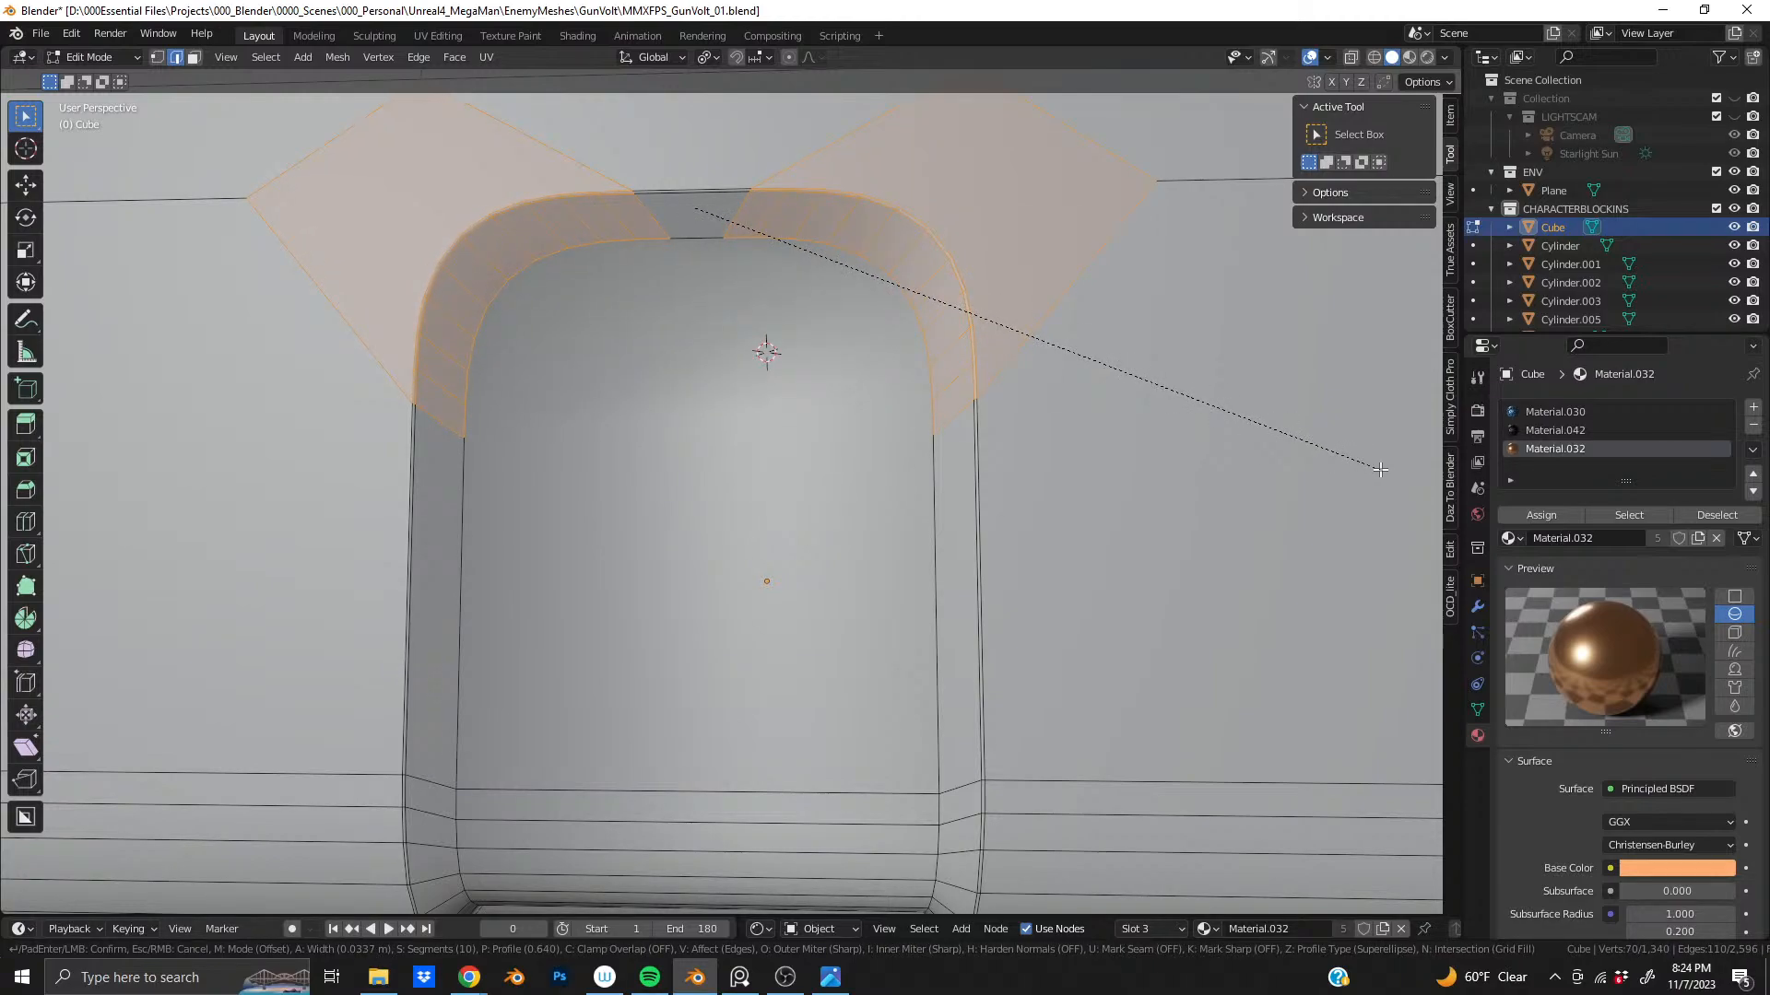
scroll(1419, 489, down, 1)
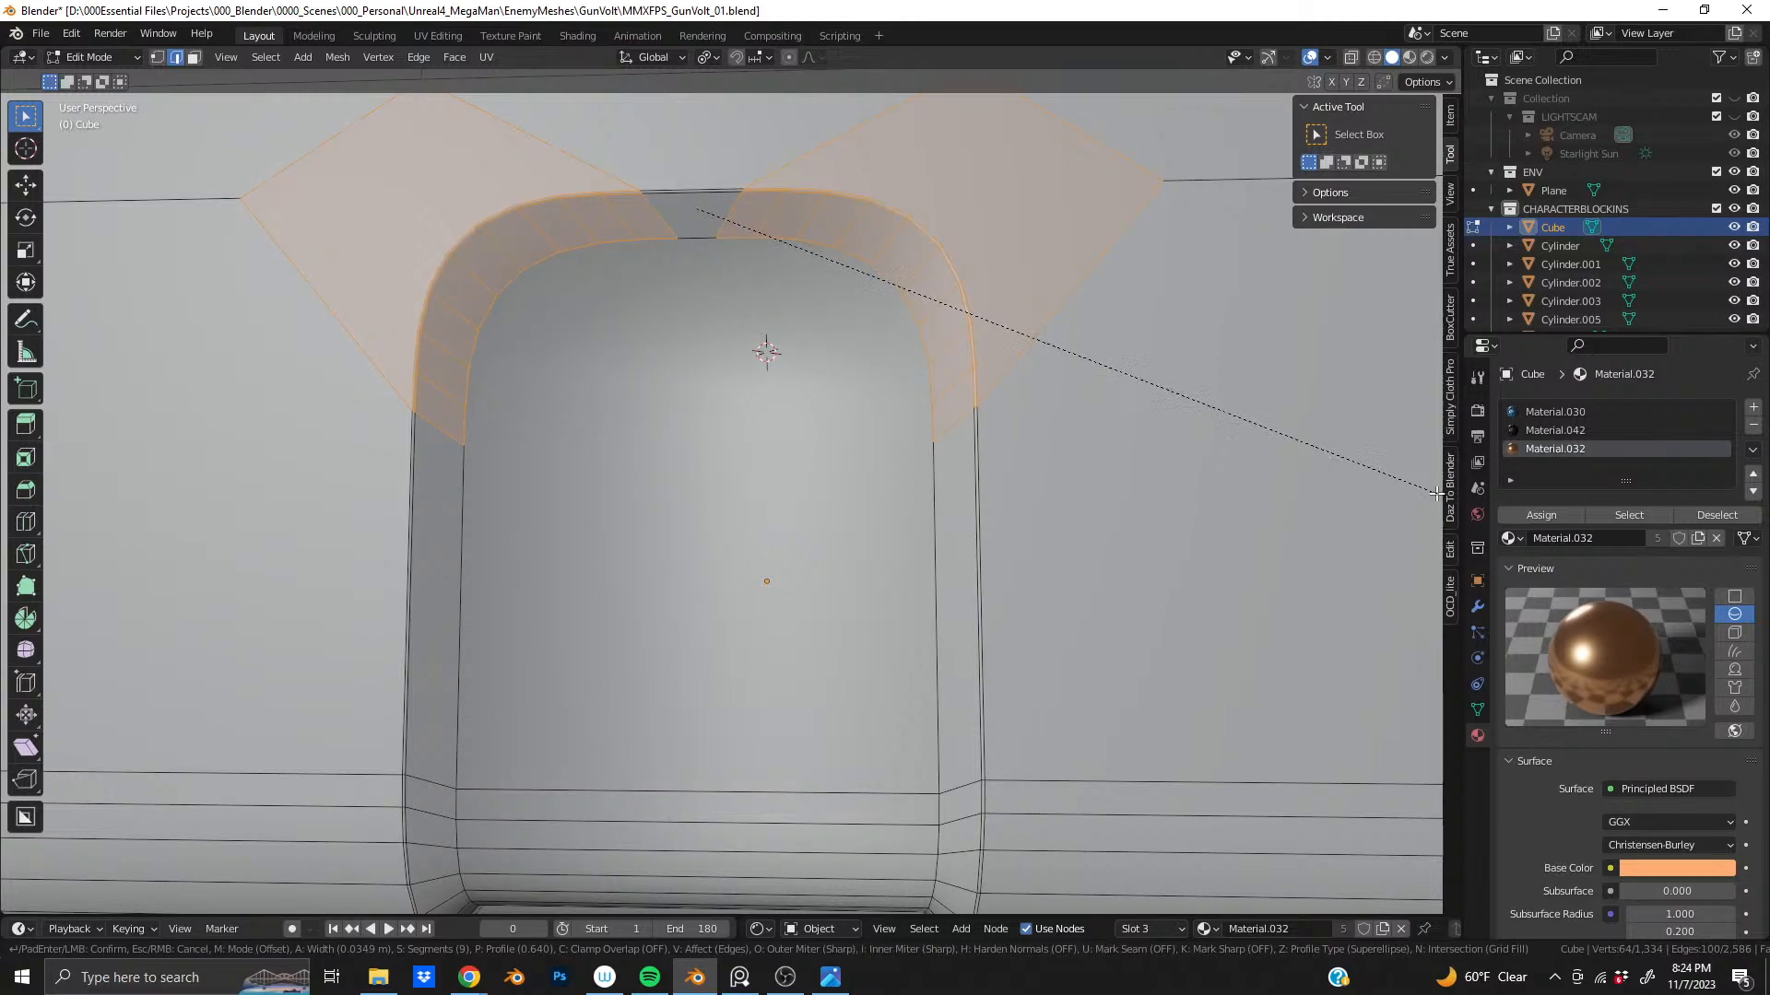
click(1436, 494)
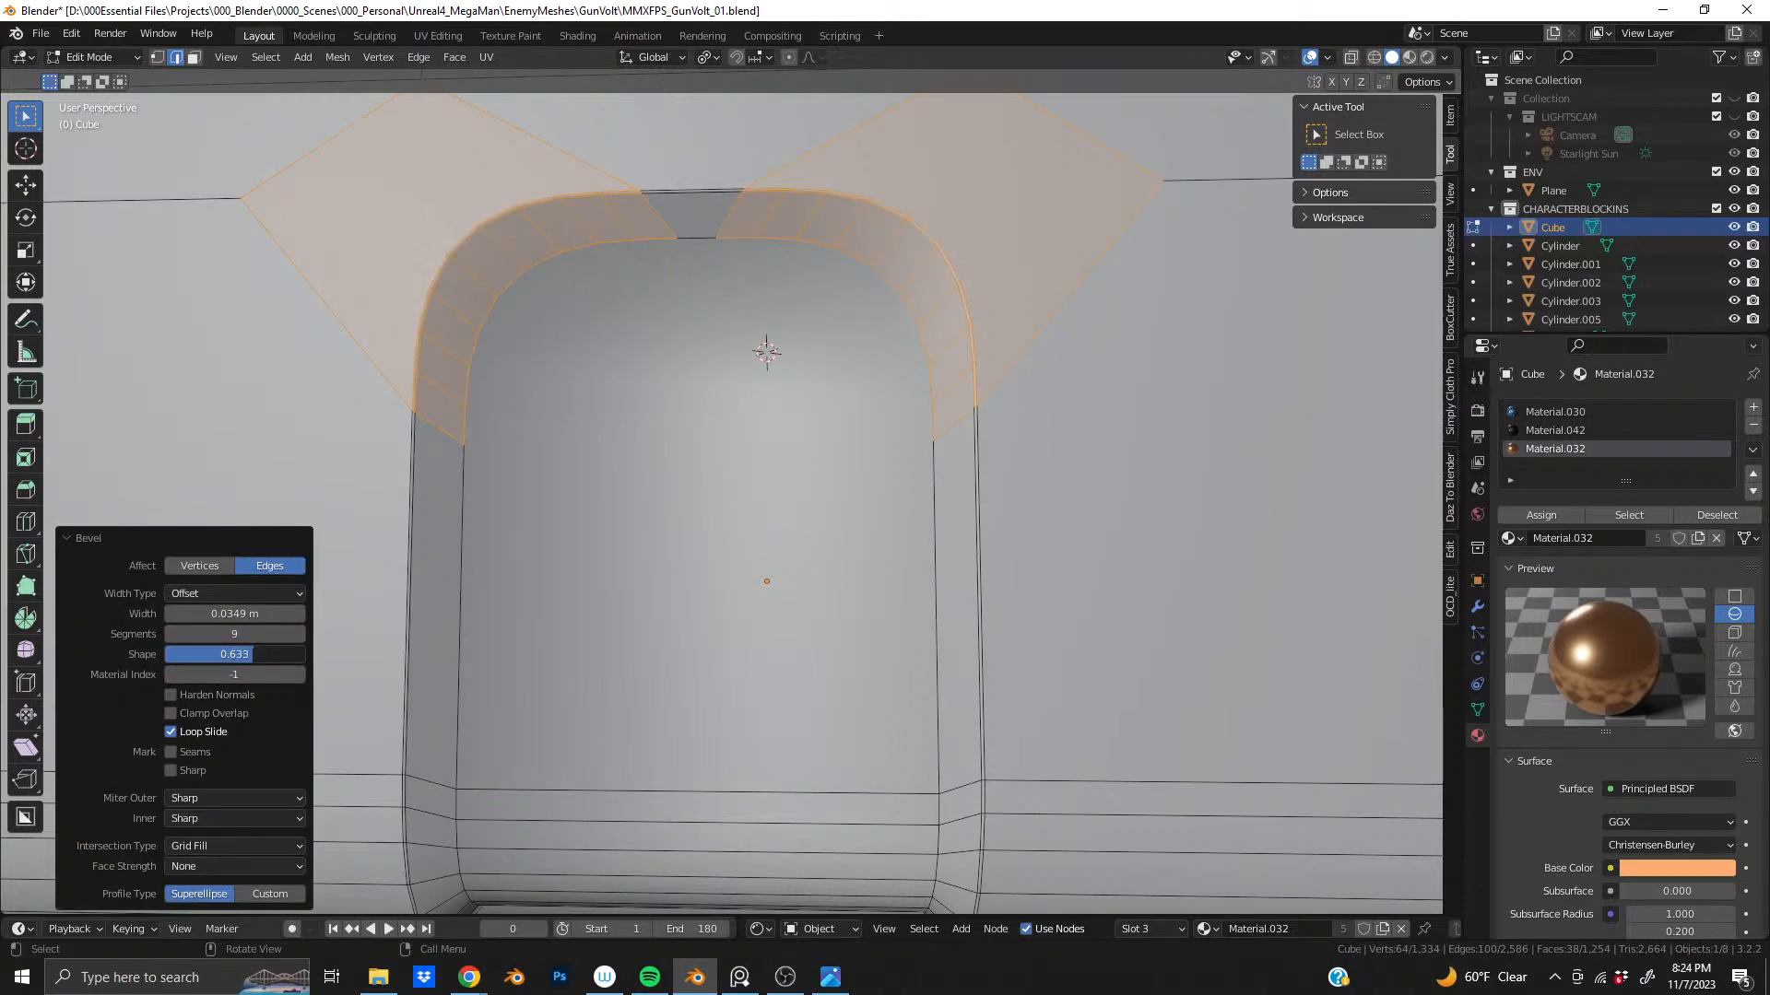
mouse_move(252, 653)
mouse_down()
mouse_move(201, 654)
mouse_move(262, 654)
mouse_up()
- Select the recess's back face and the curved strips below it, and inset them by about 0.00111 m
scroll(666, 479, down, 3)
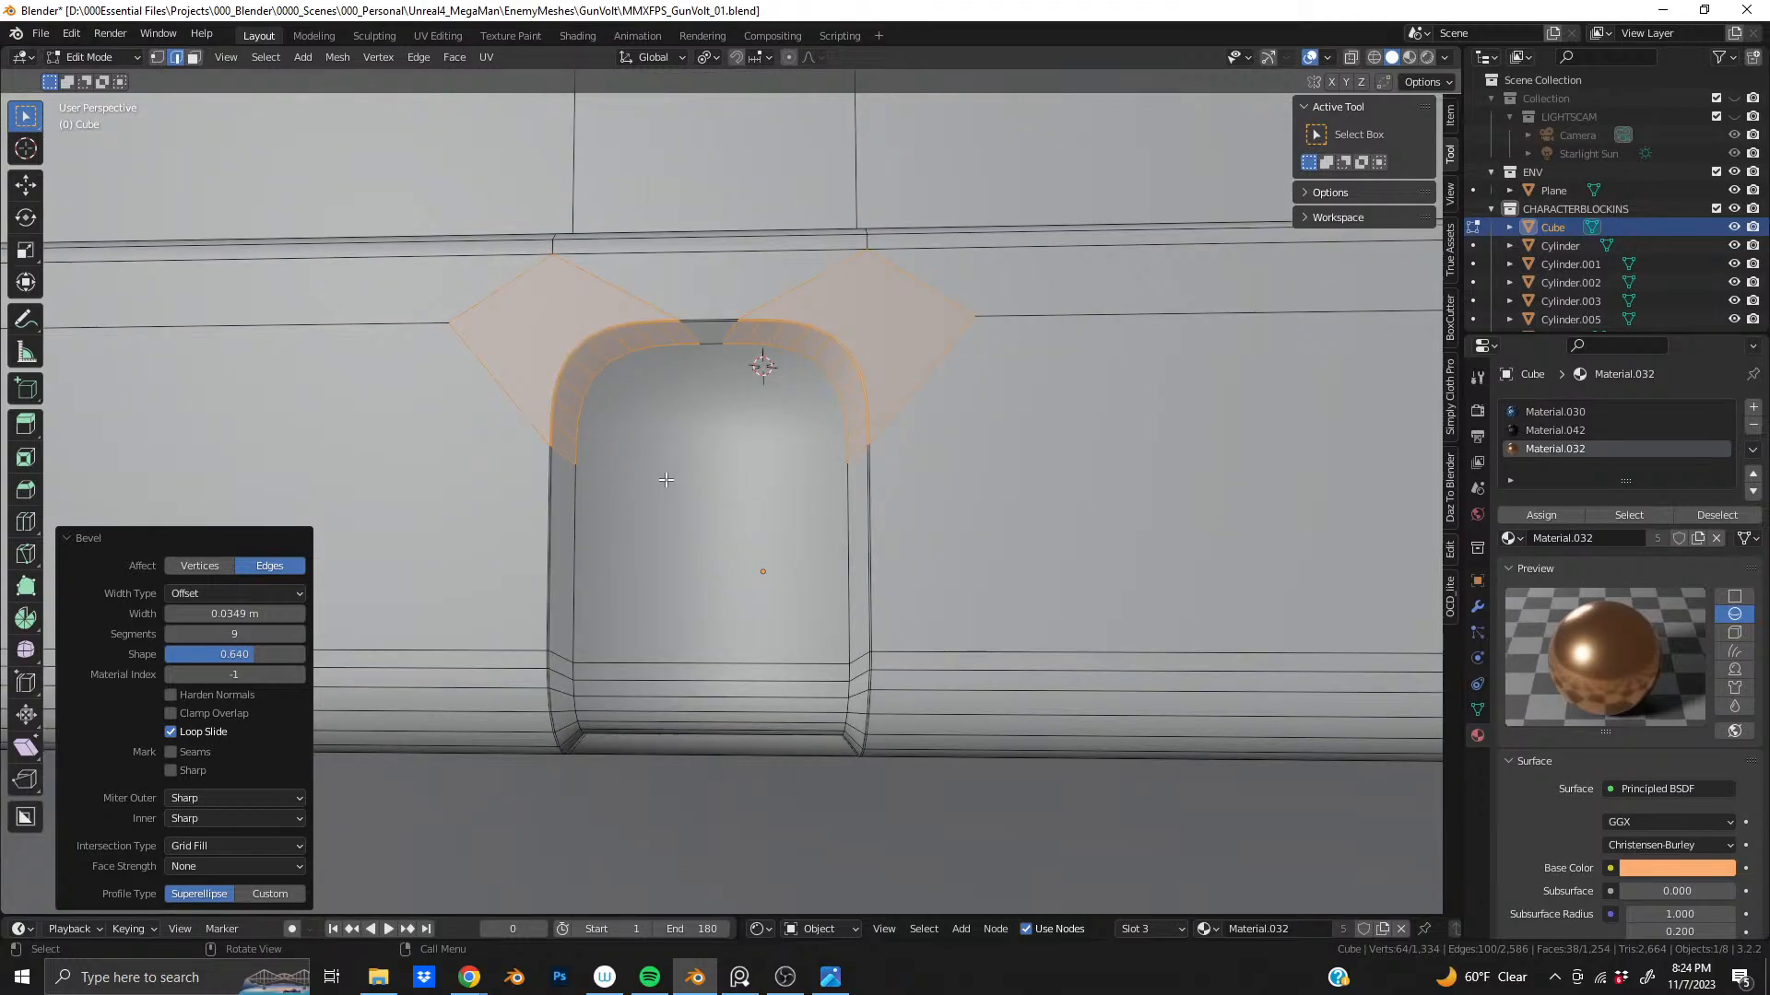
middle_drag(665, 480, 604, 319)
key(3)
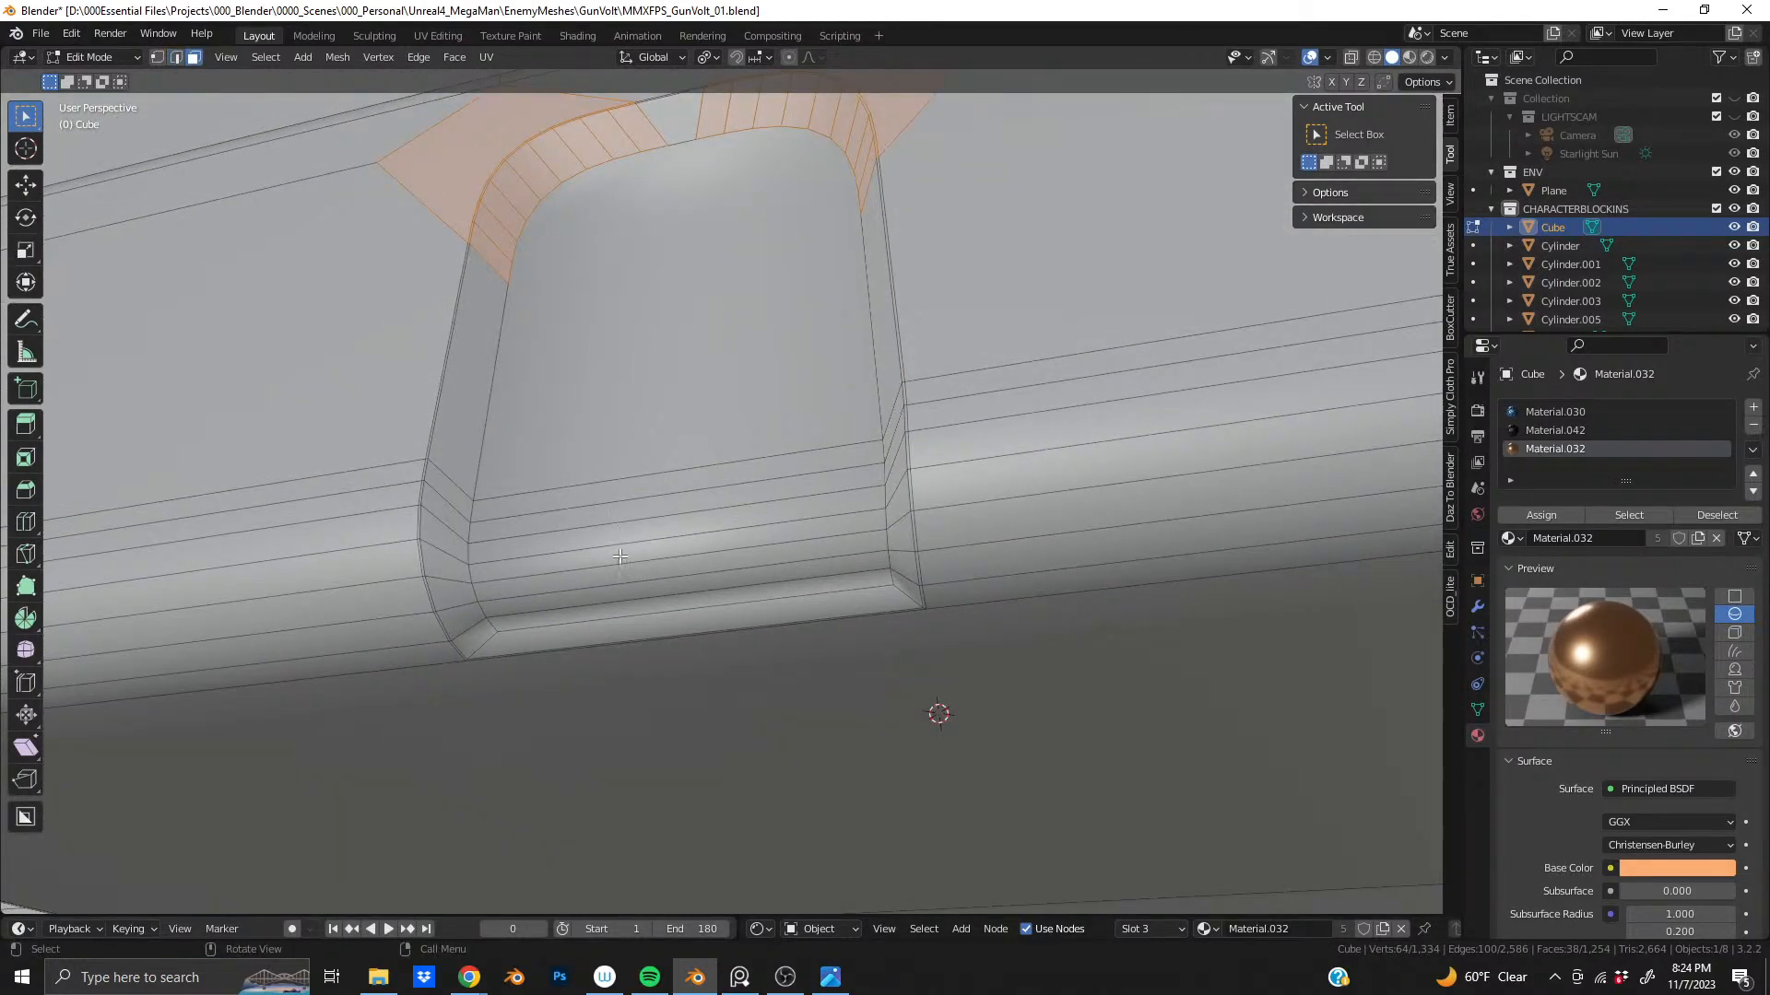
click(639, 605)
ctrl+shift+click(608, 533)
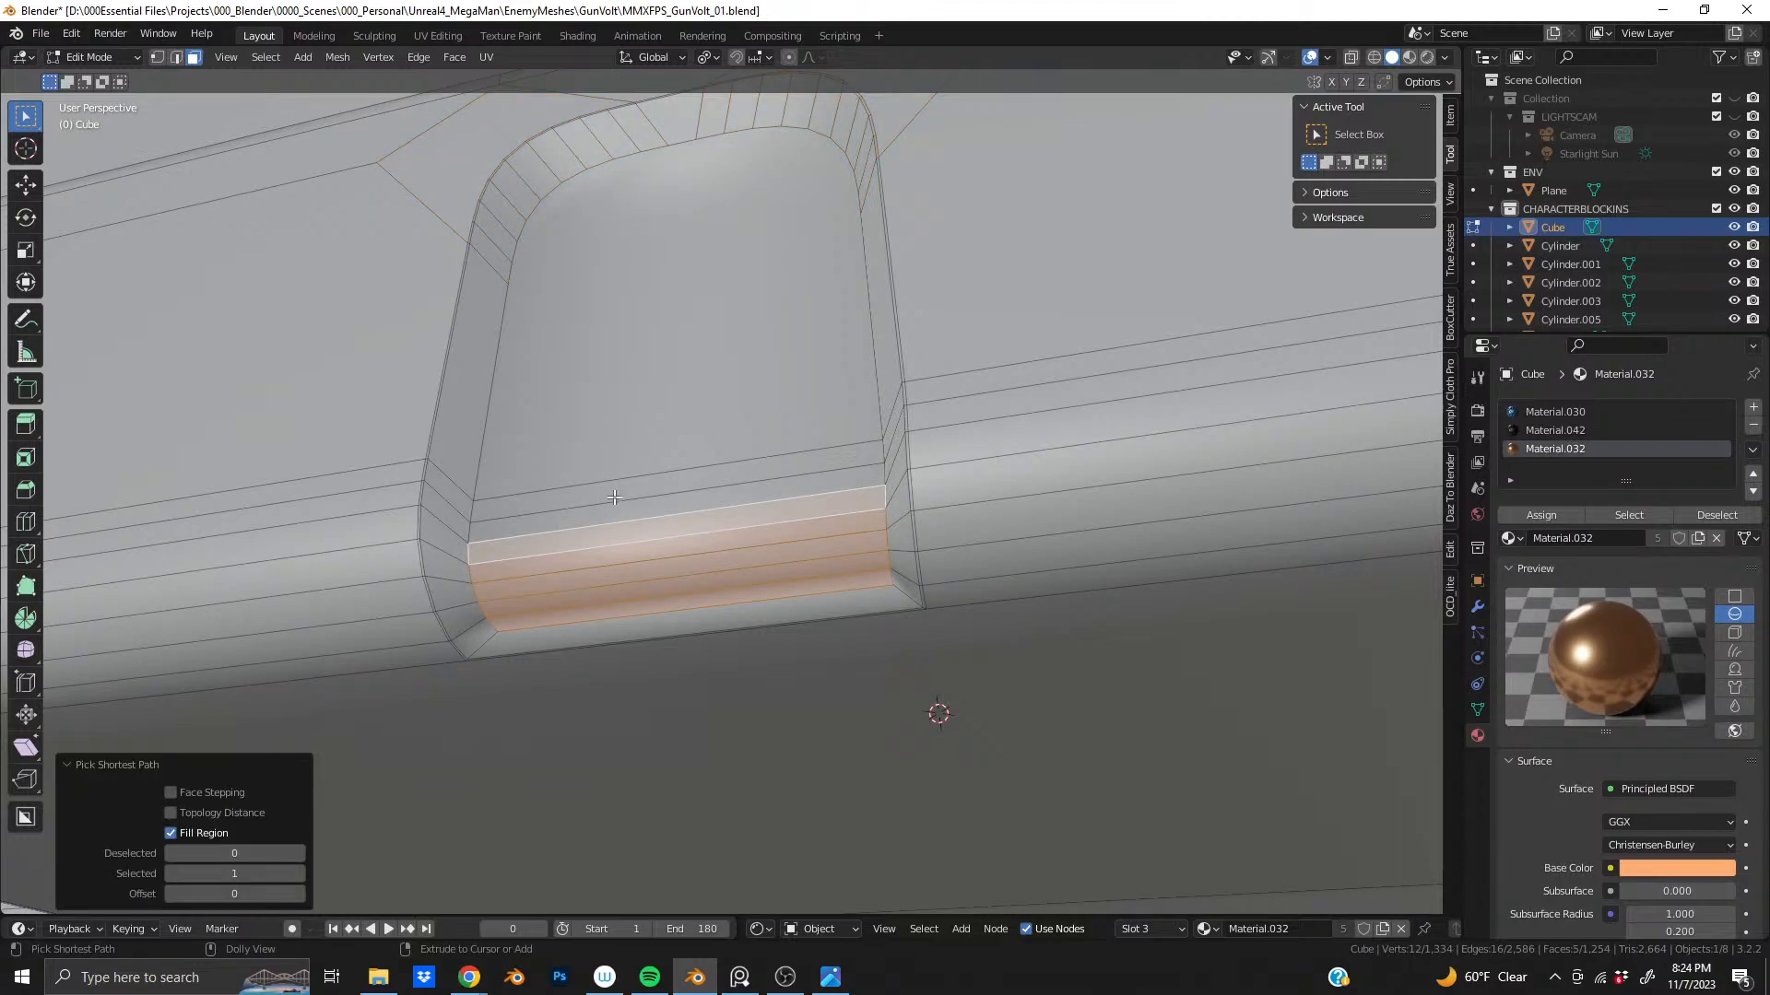
ctrl+shift+click(615, 493)
shift+click(647, 379)
middle_drag(621, 308, 623, 466)
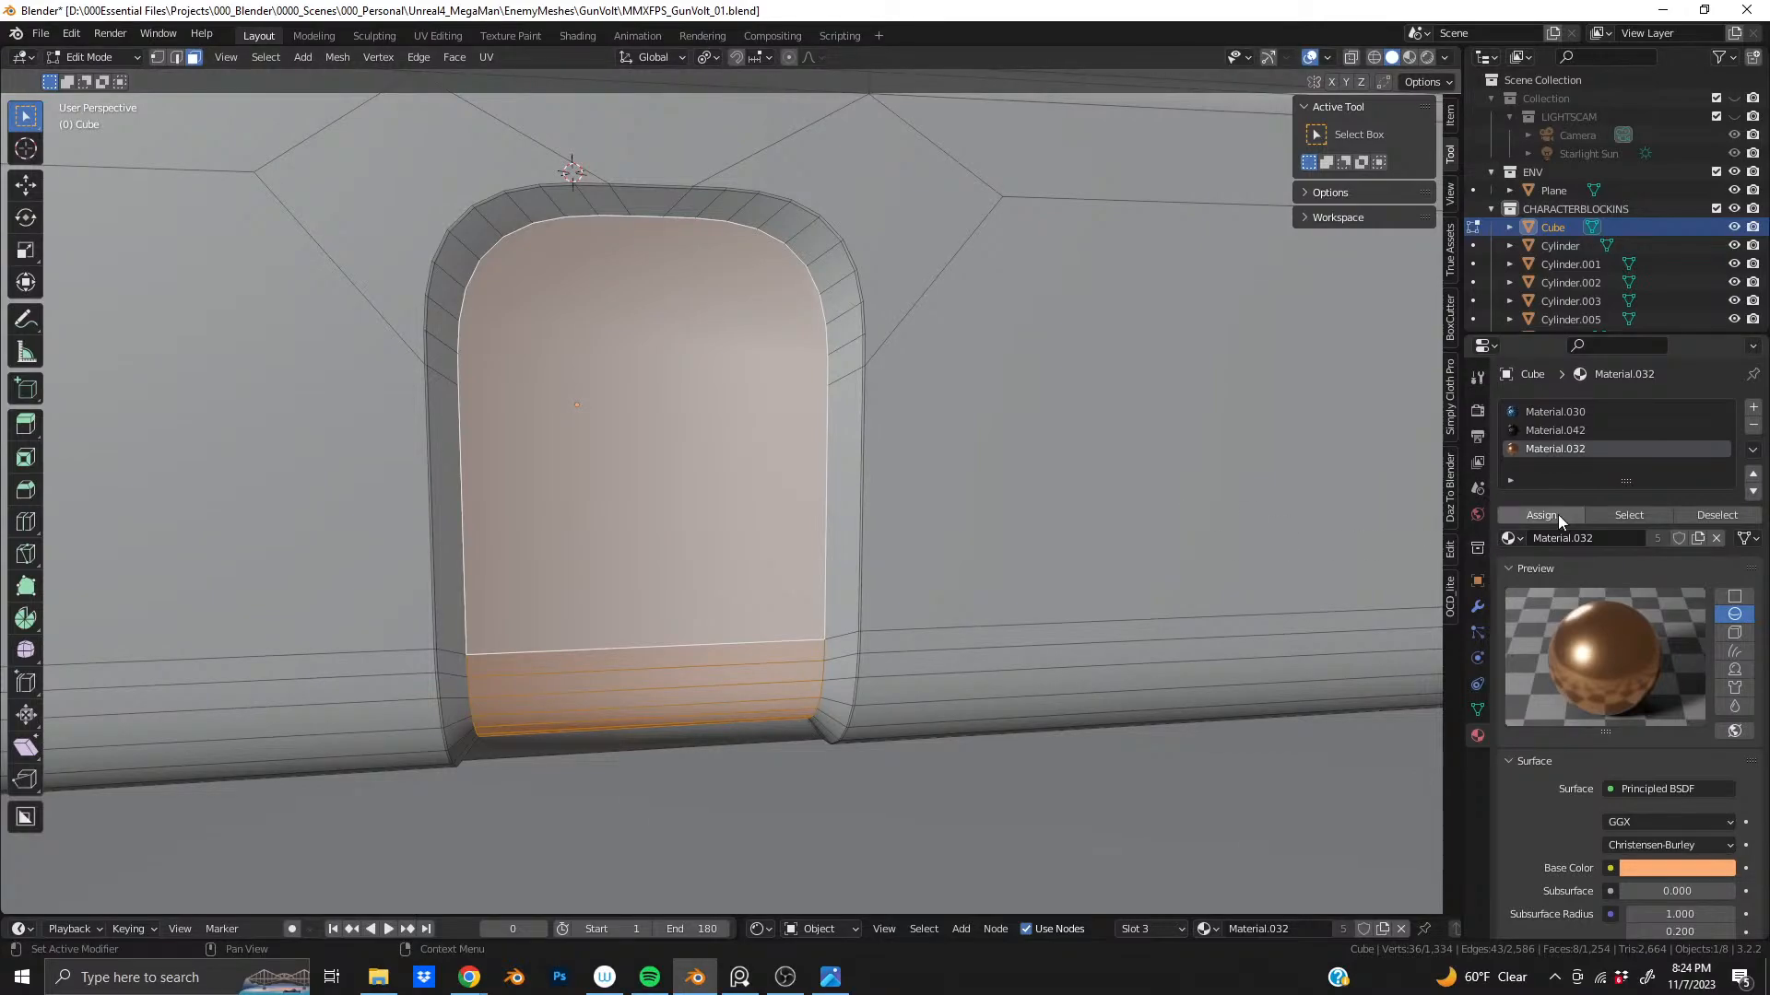
key(i)
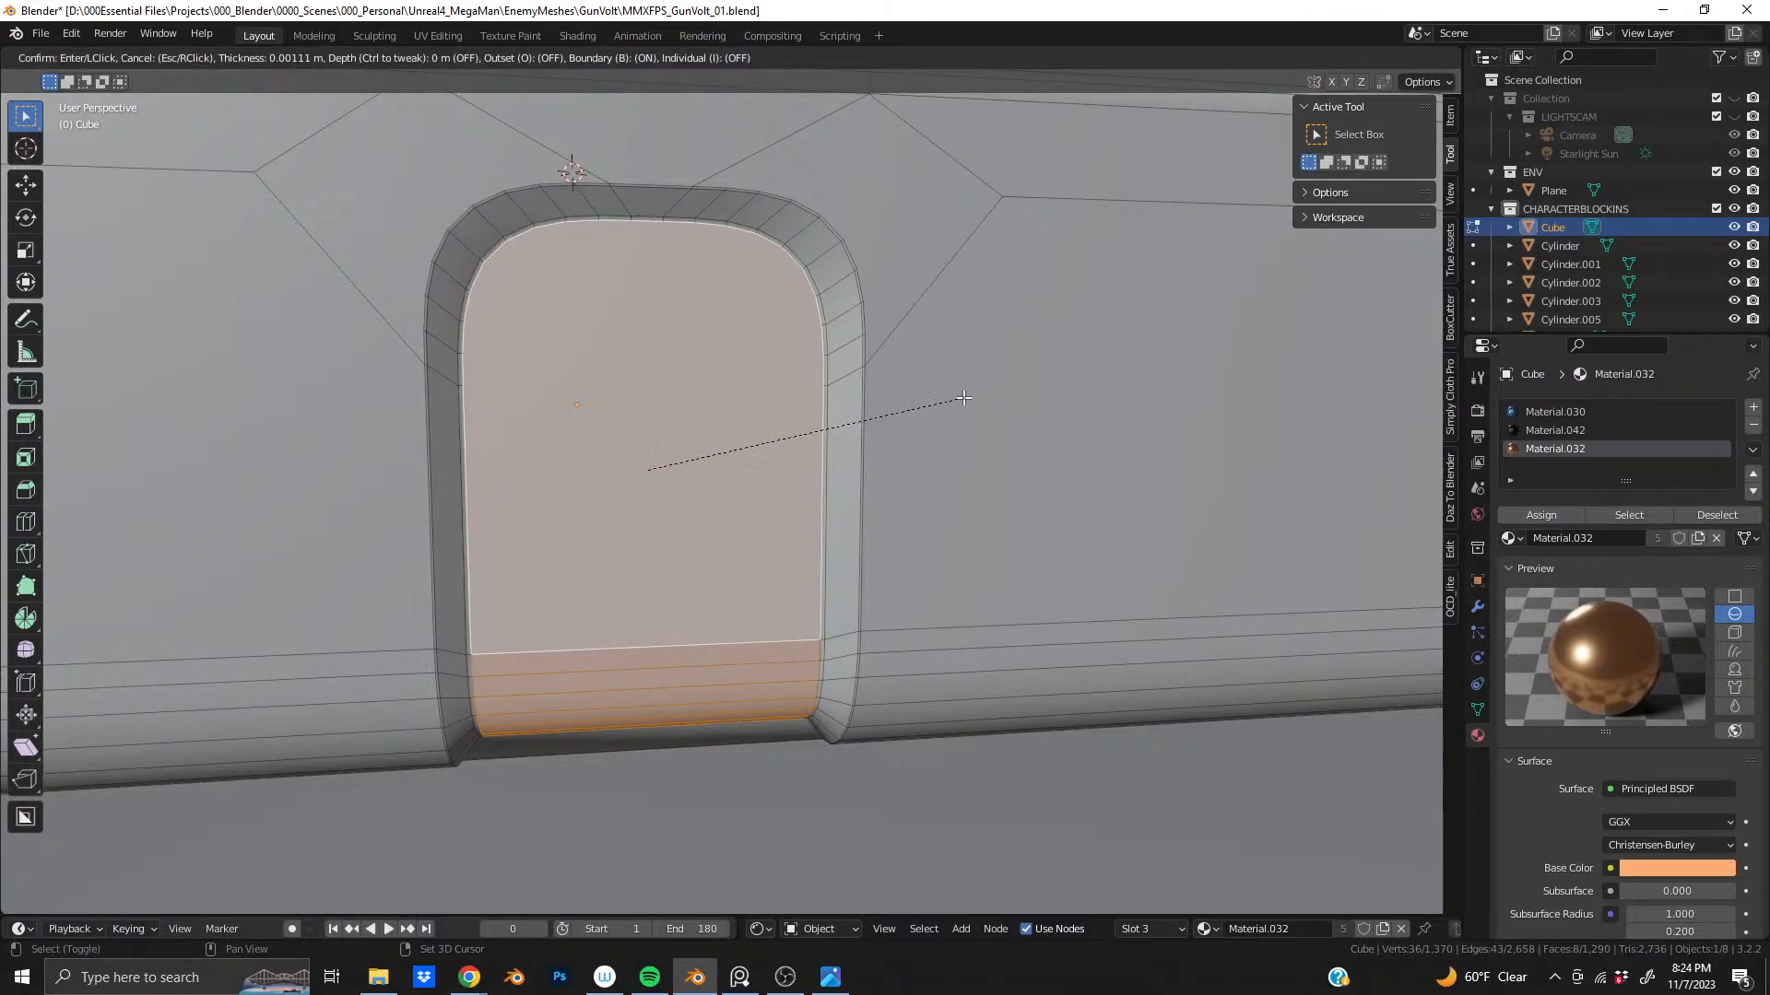
click(959, 395)
- Return to Object Mode and examine the rounded recess and the surrounding base from several angles
key(Tab)
middle_drag(959, 395, 796, 389)
scroll(796, 389, down, 5)
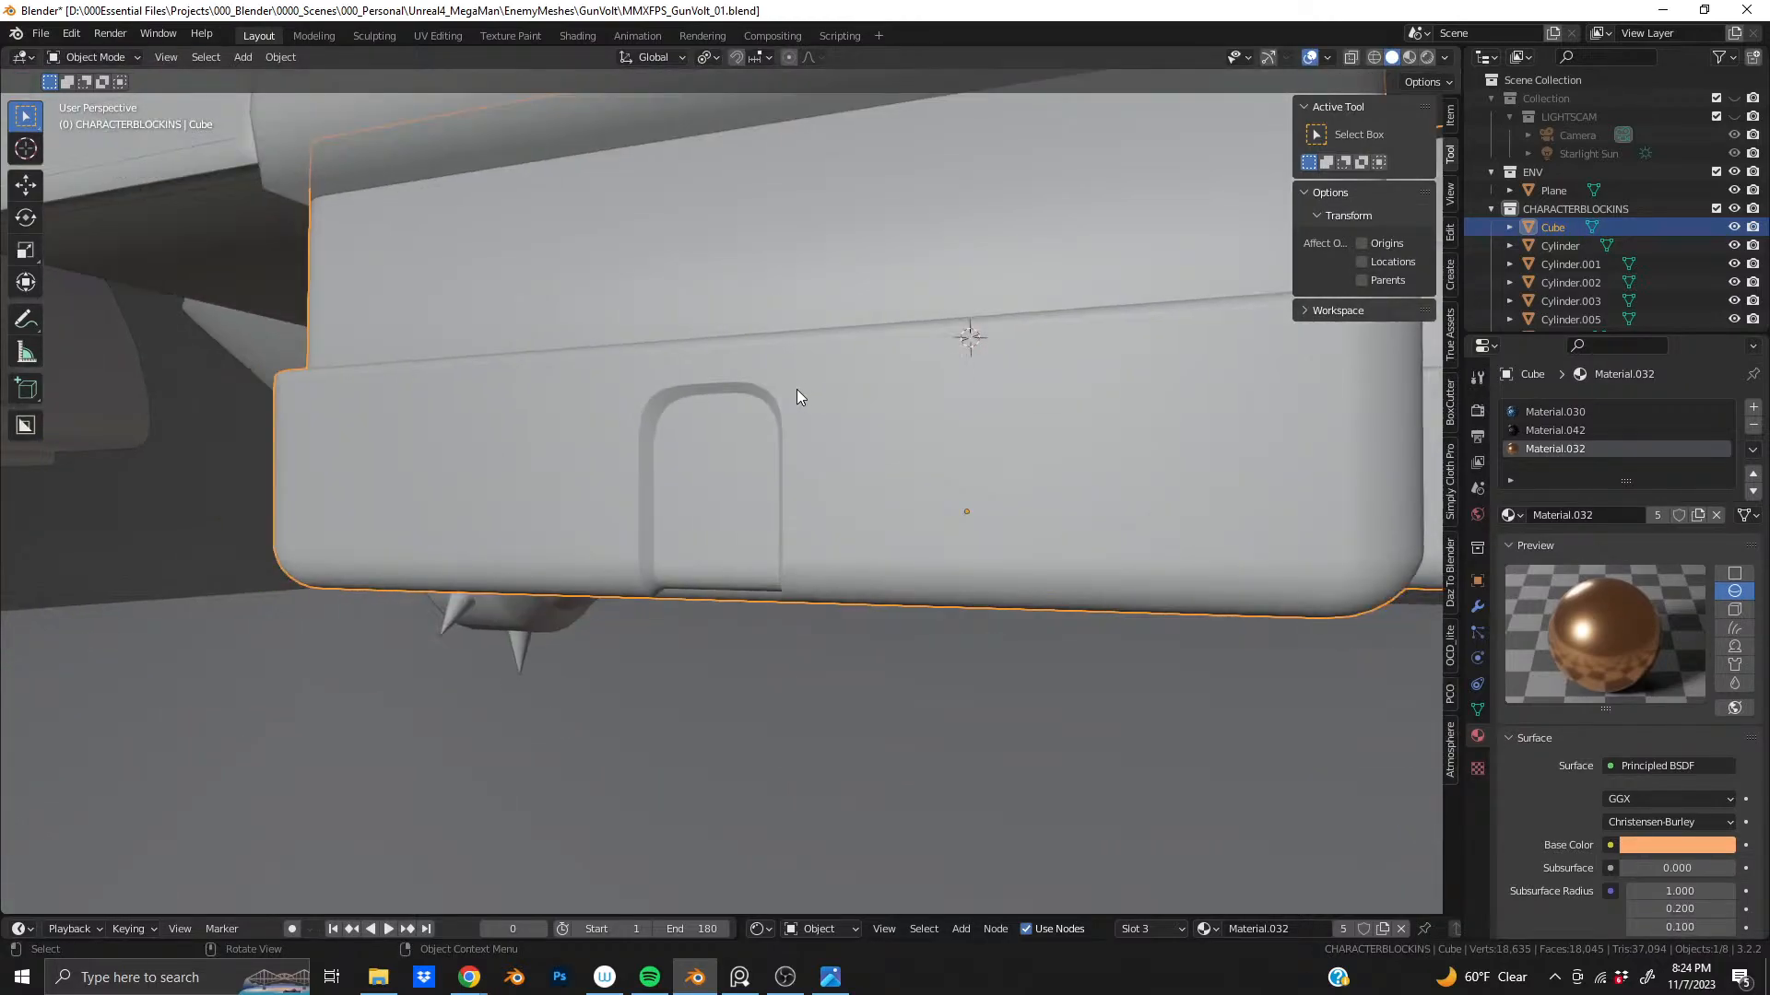
middle_drag(737, 488, 699, 451)
scroll(700, 450, up, 3)
middle_drag(657, 574, 698, 662)
scroll(663, 523, down, 5)
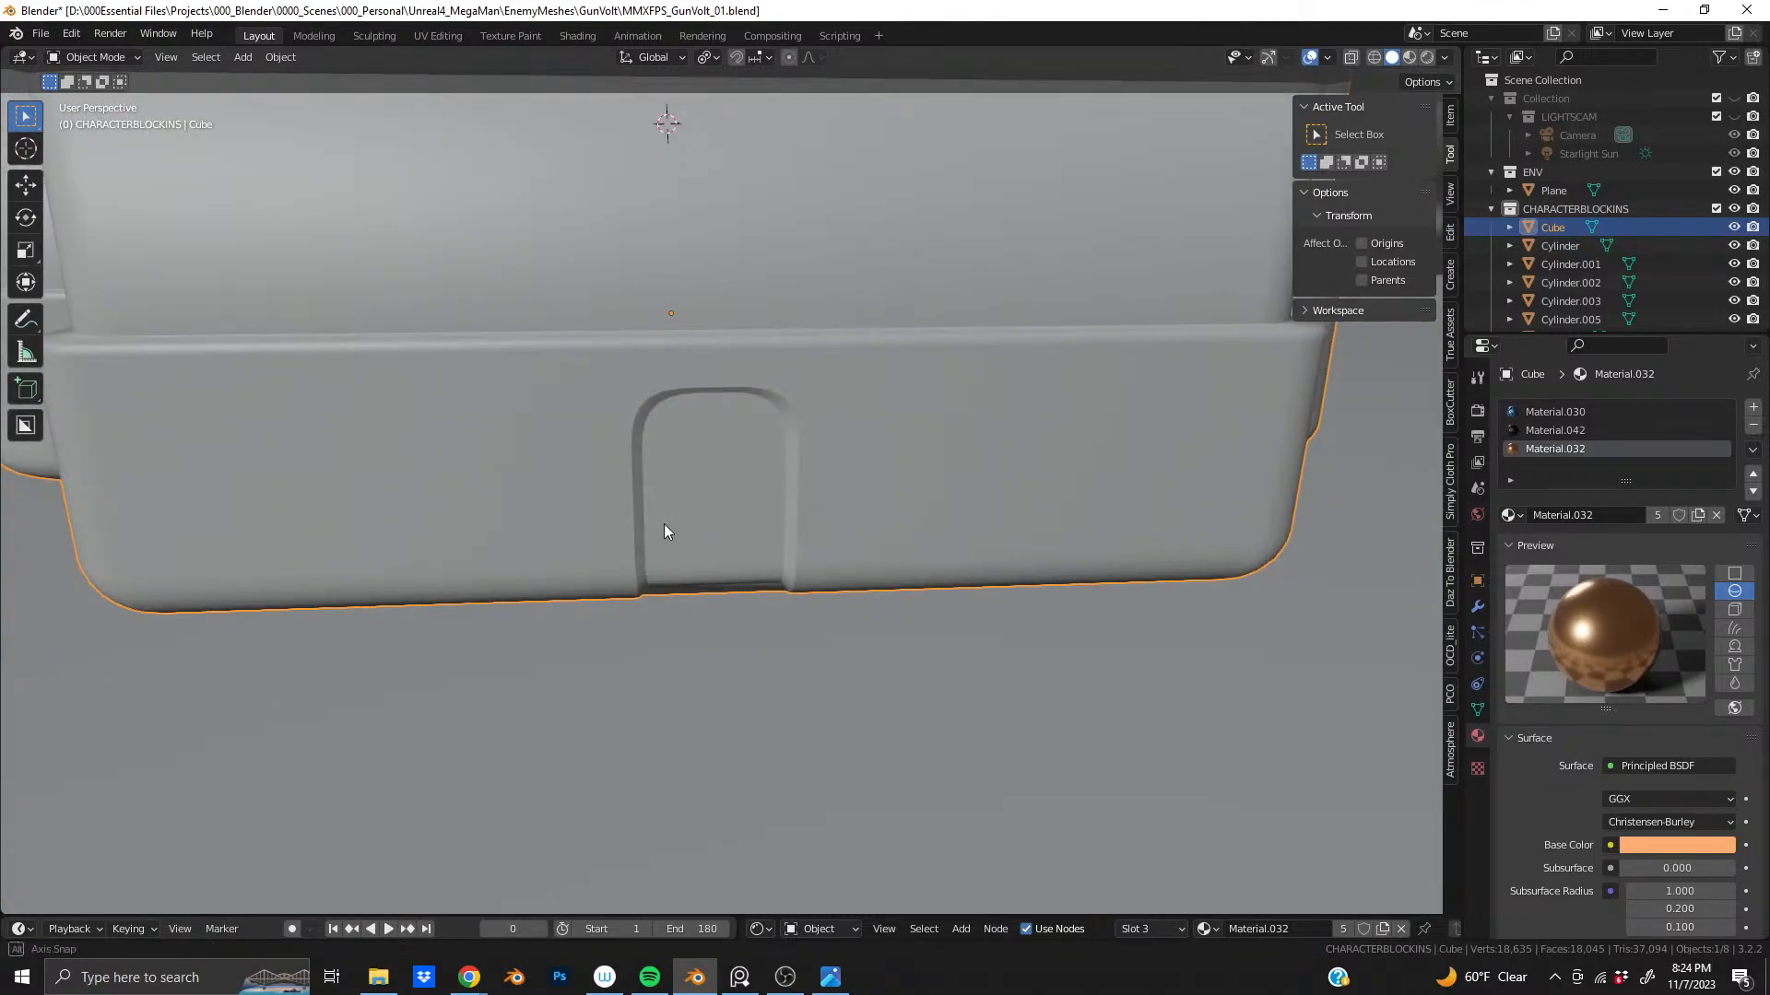
middle_drag(664, 523, 574, 508)
scroll(754, 468, up, 7)
scroll(649, 476, down, 3)
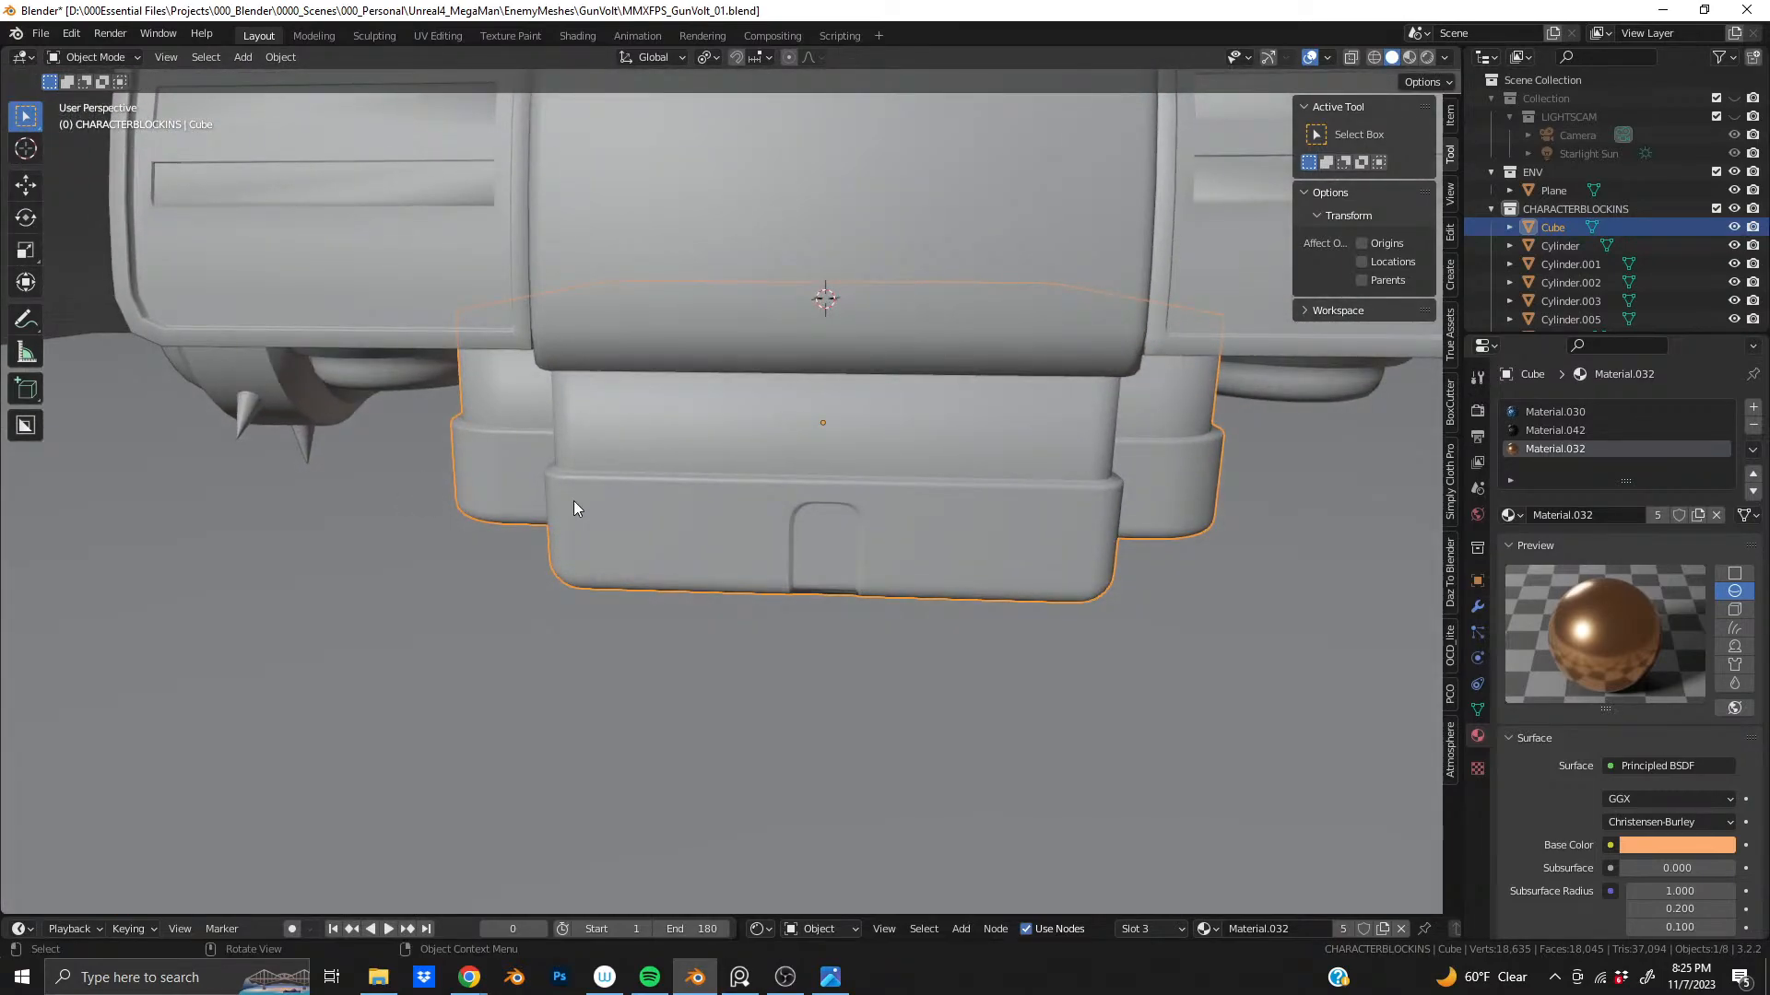
middle_drag(734, 505, 618, 397)
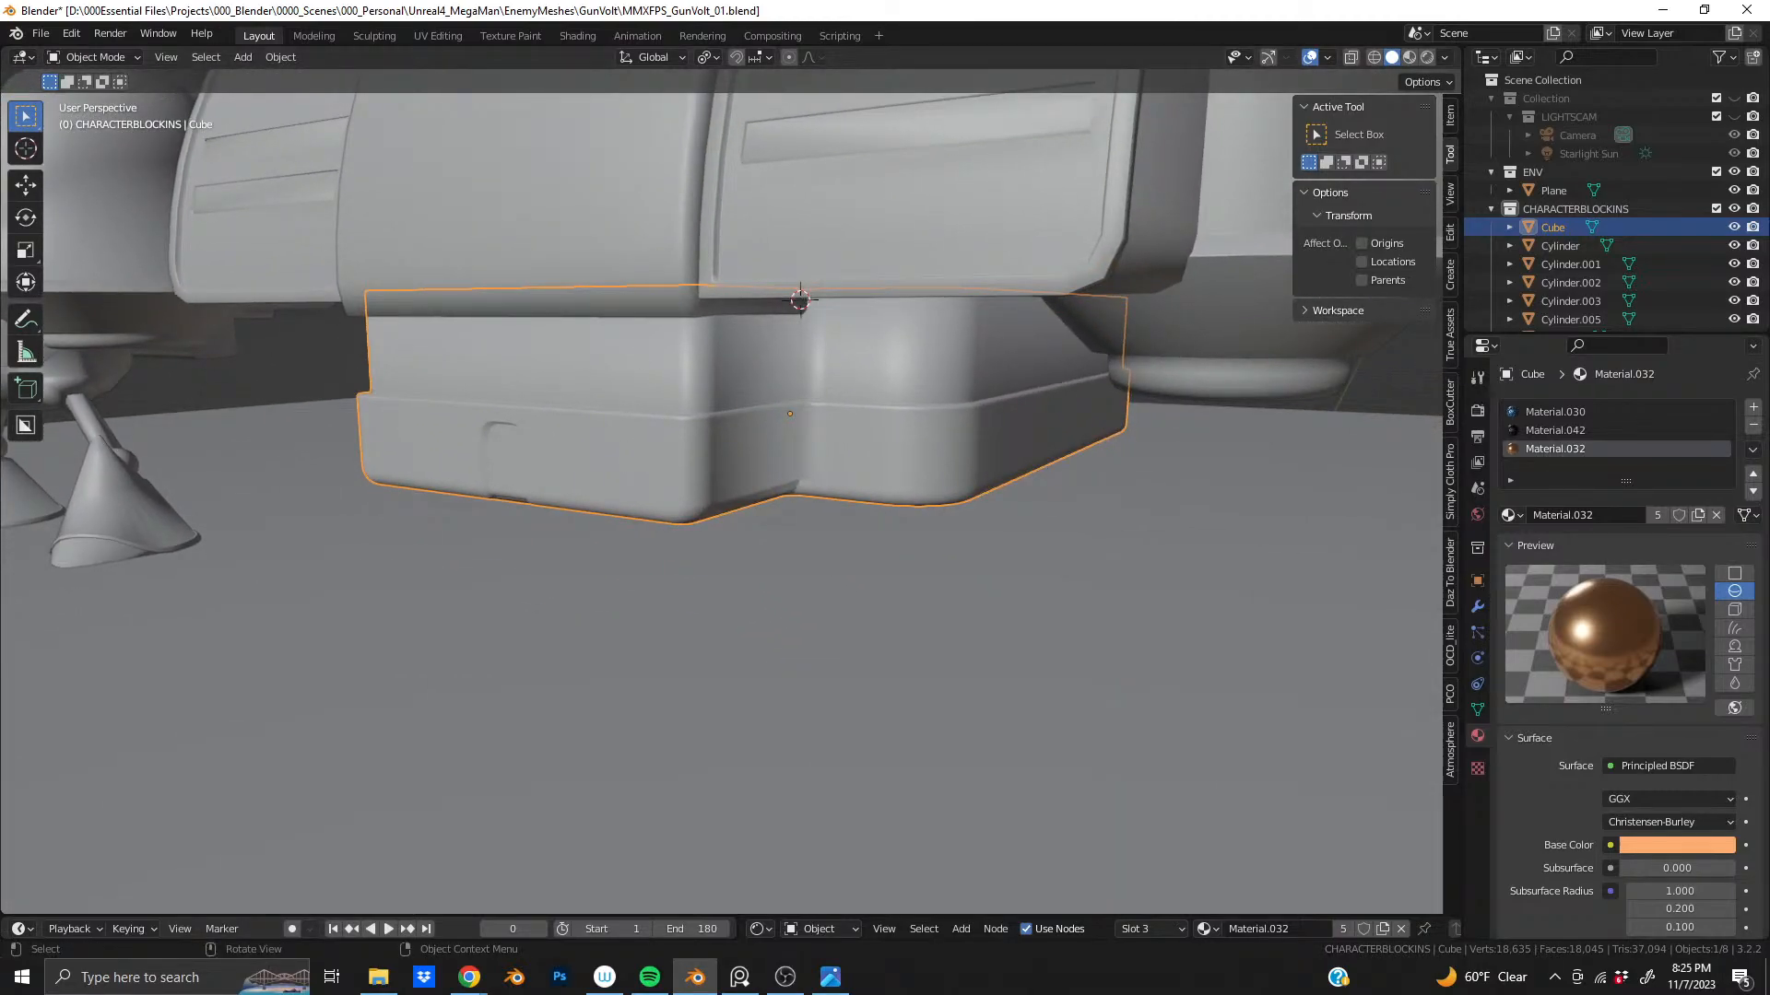
- Add four evenly spaced horizontal loop cuts around the lower tier of the Cube base, without sliding them
key(alt+Tab)
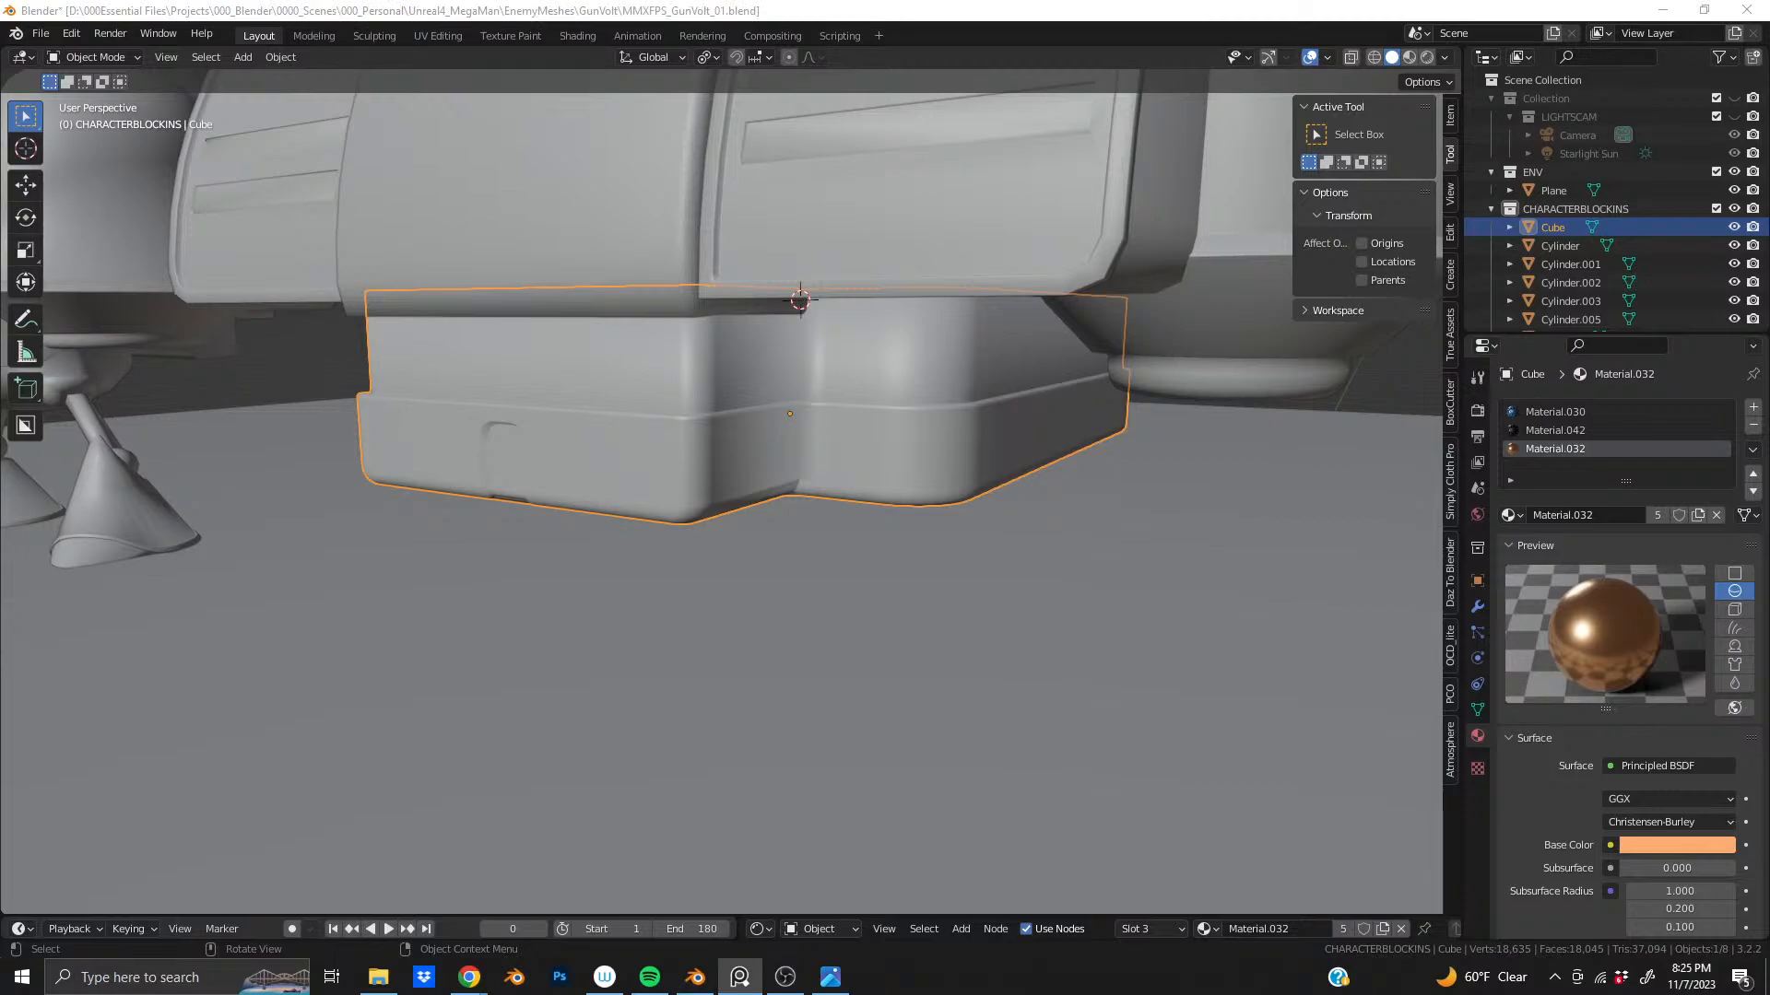
scroll(676, 493, up, 1)
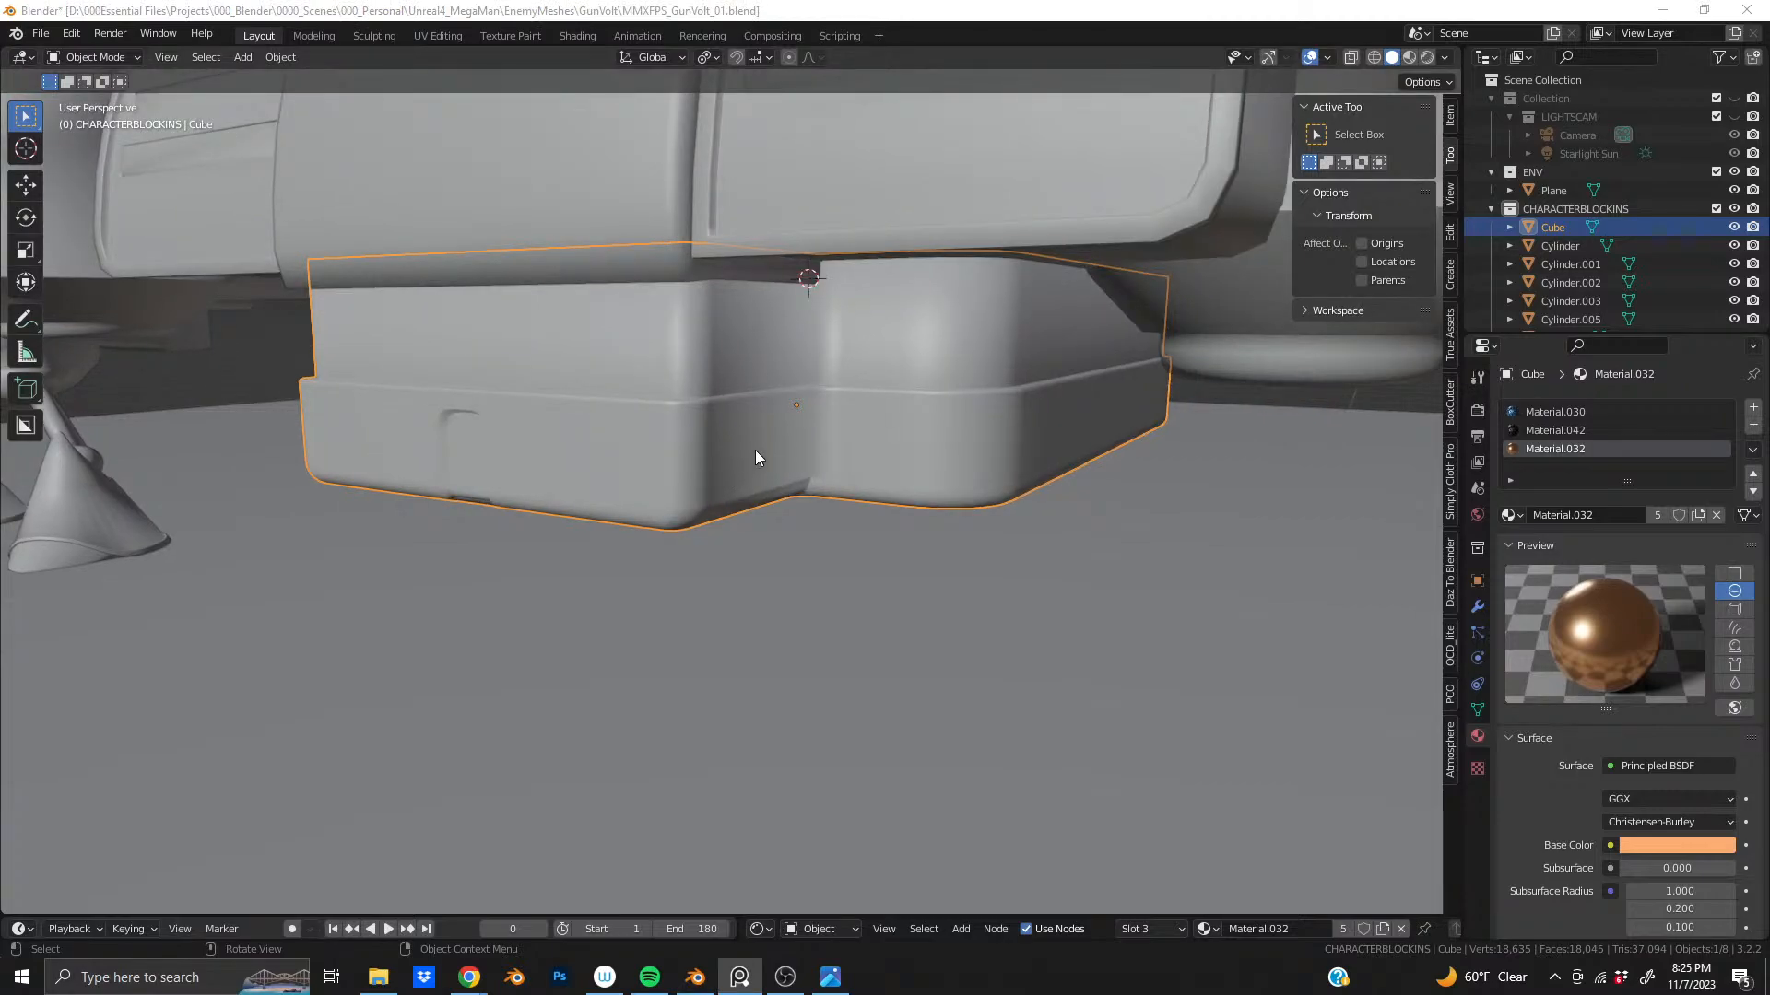
middle_drag(855, 434, 898, 390)
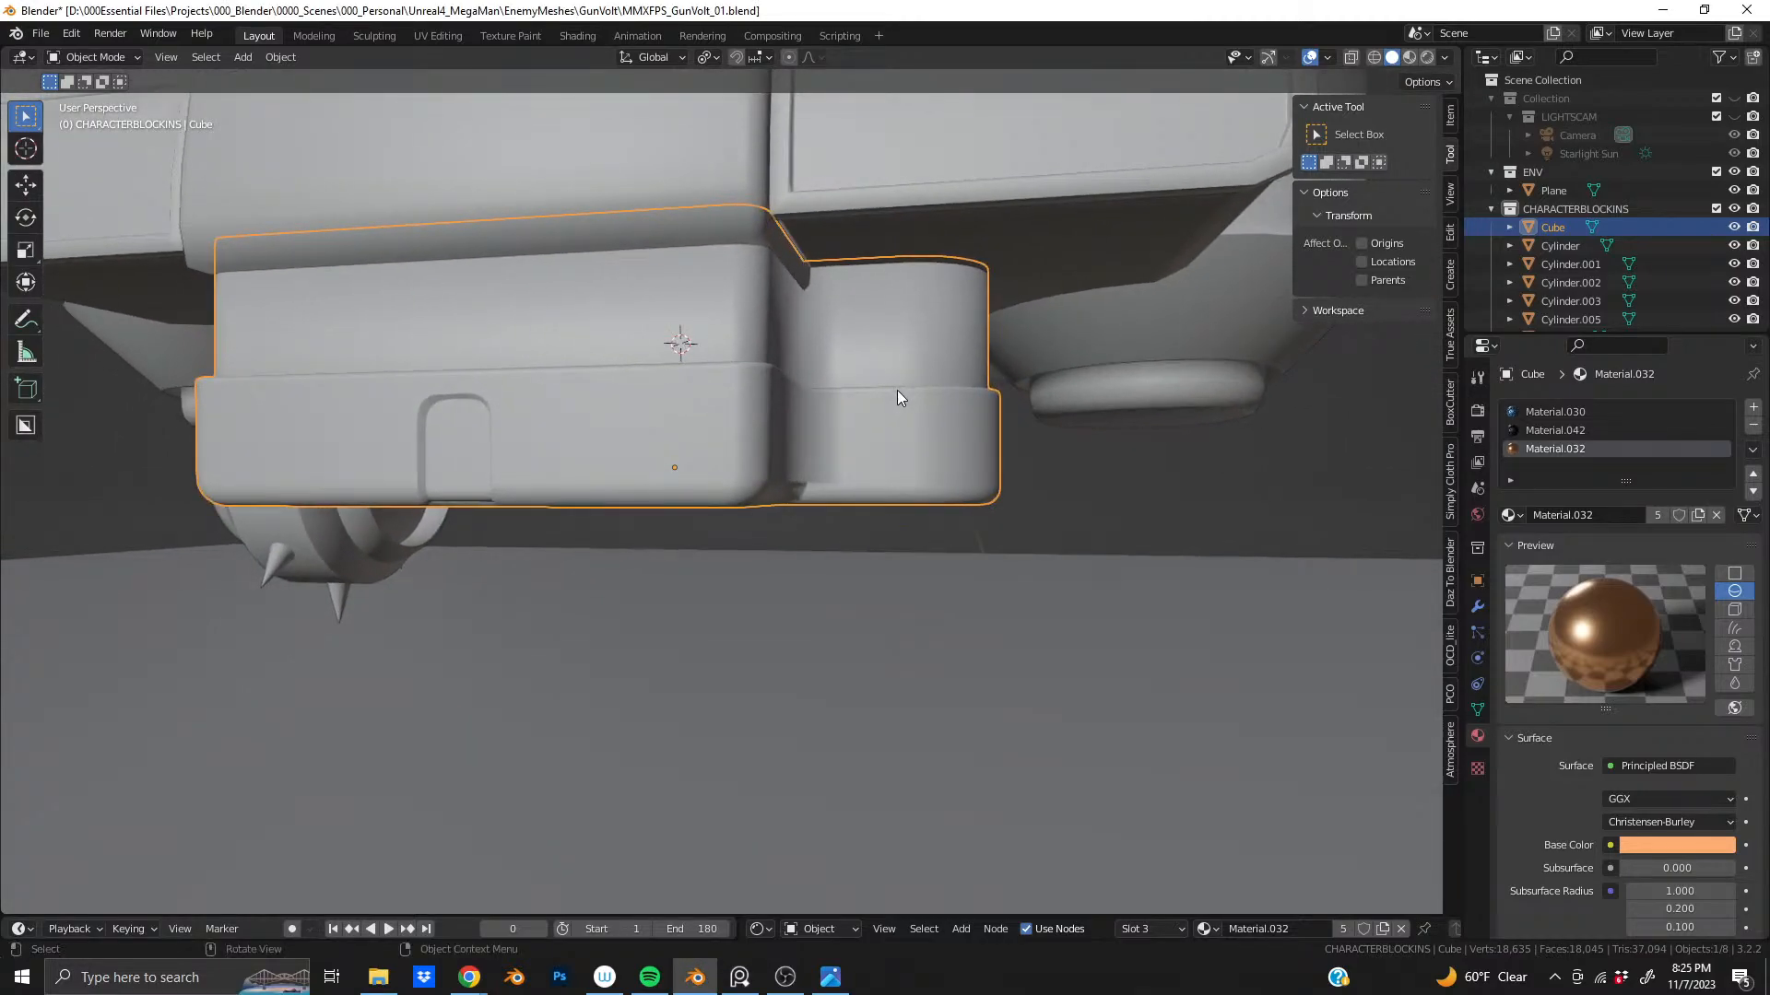
key(Tab)
shift+middle_drag(788, 441, 660, 450)
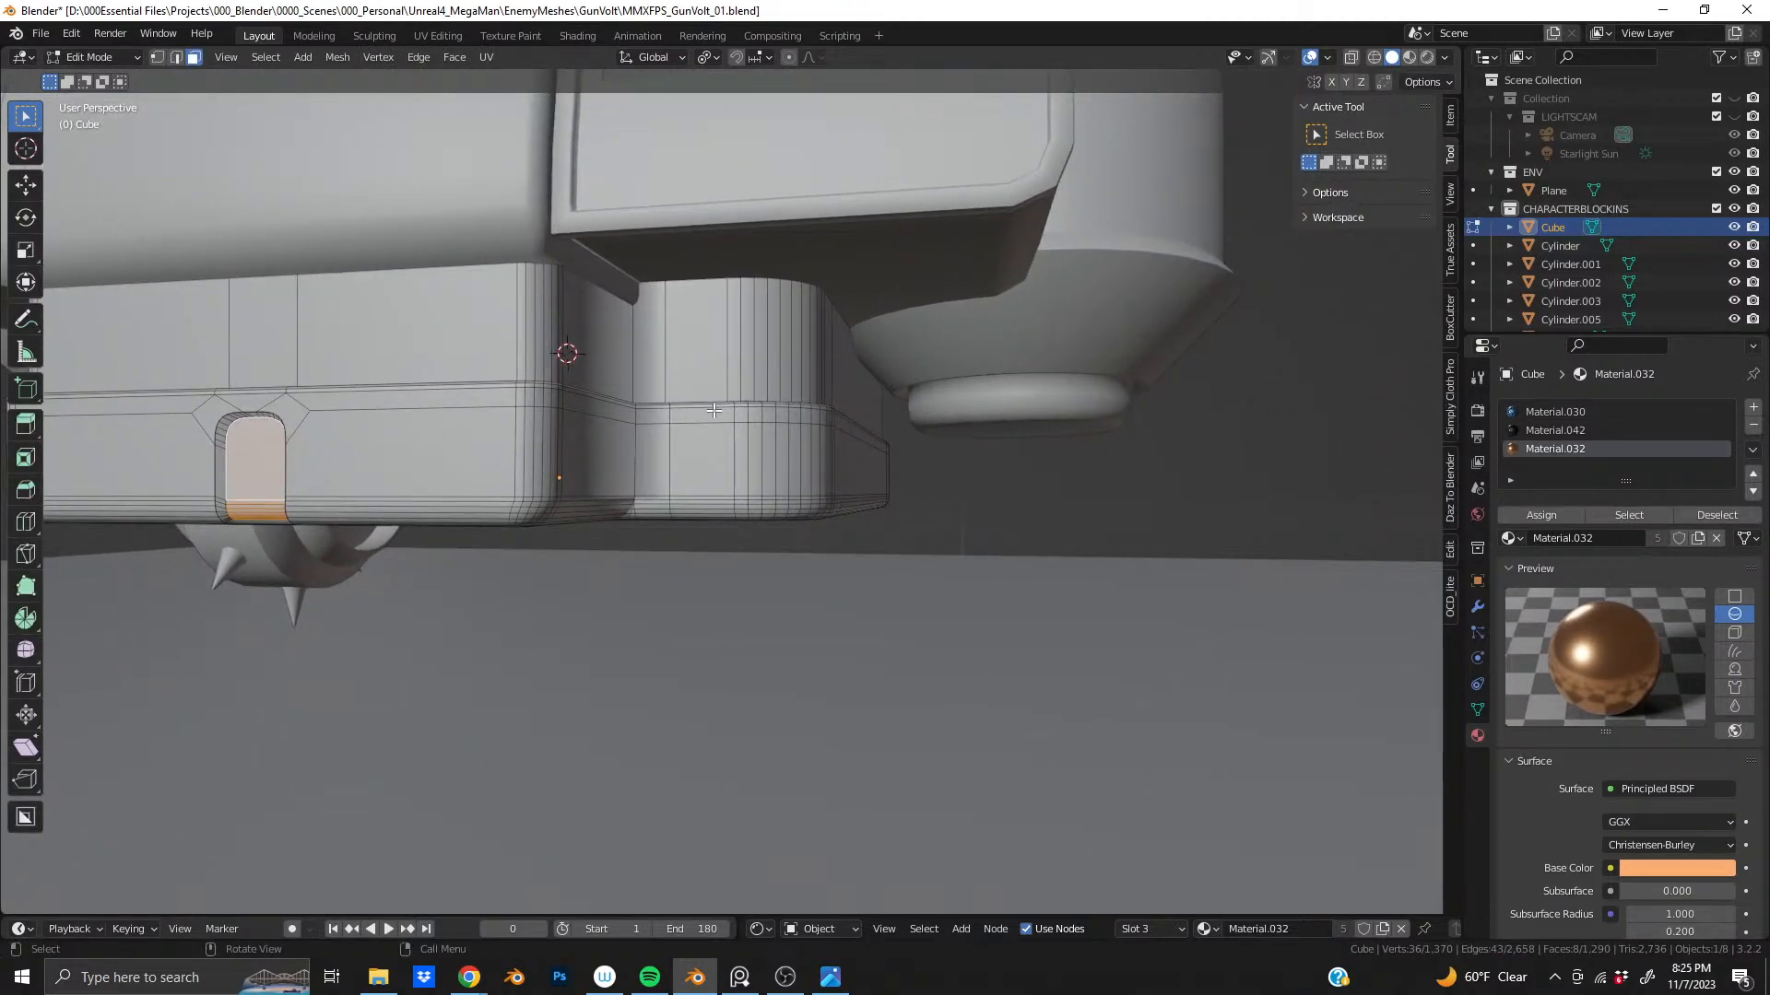
scroll(660, 450, up, 2)
key(ctrl+r)
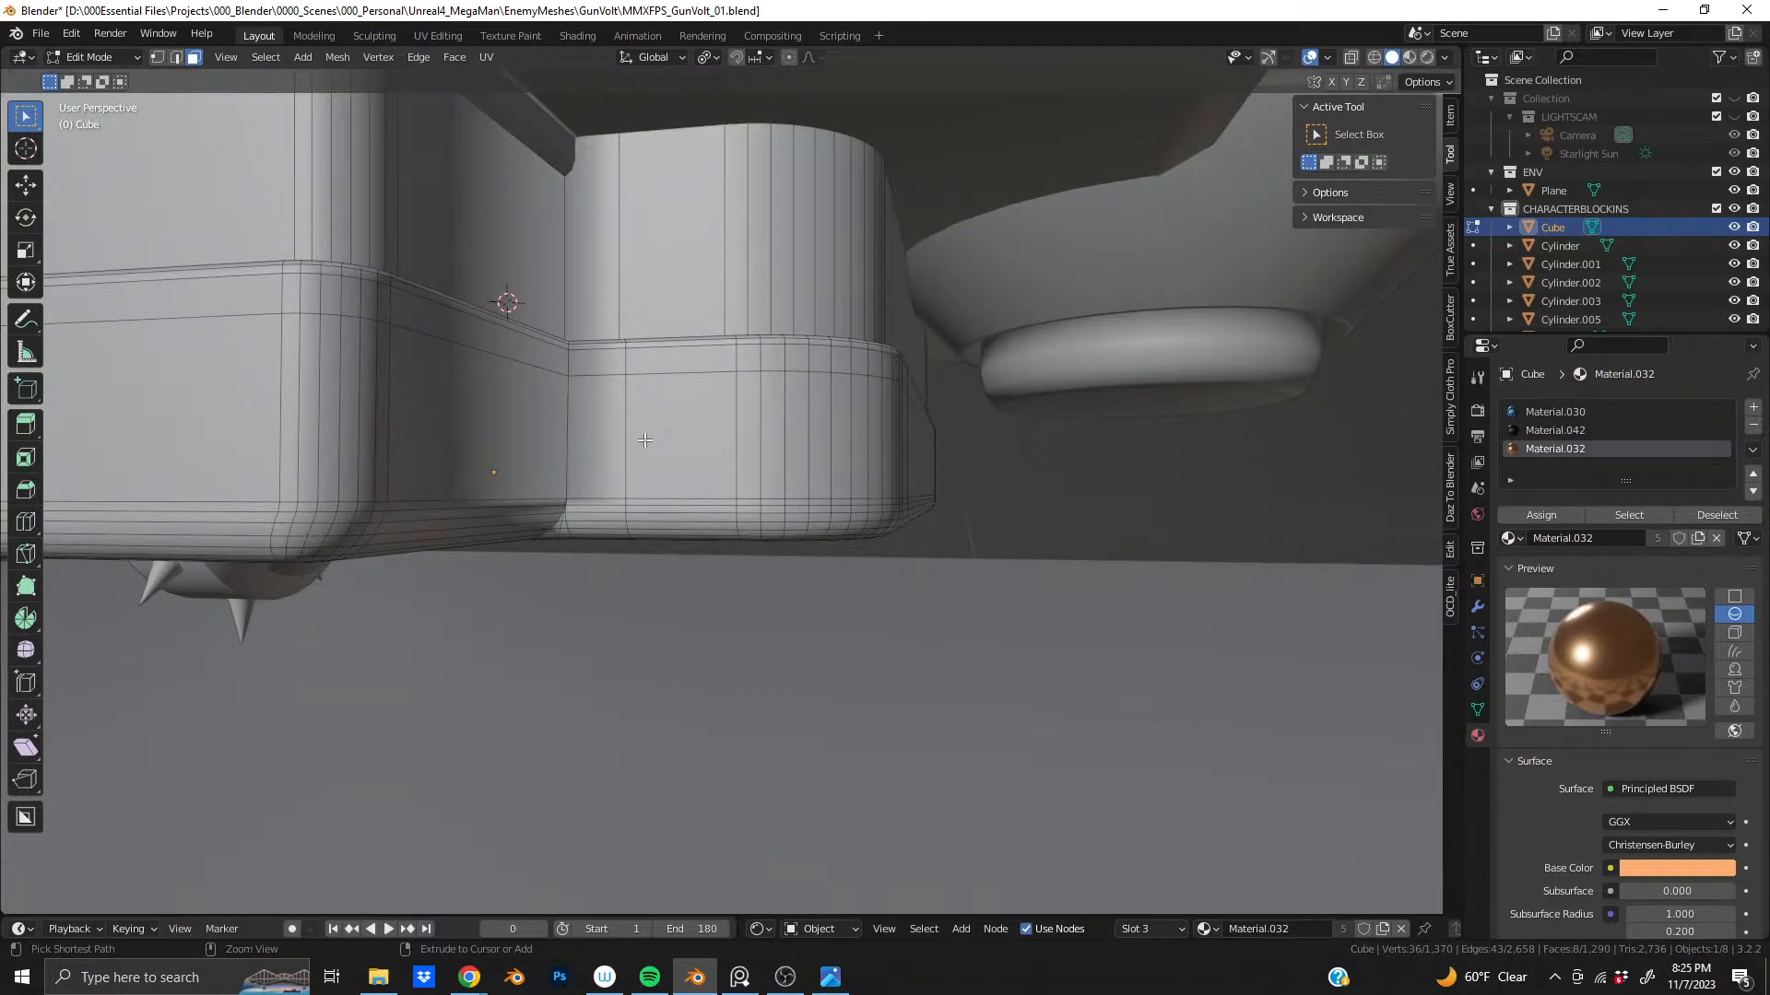
scroll(644, 441, up, 1)
scroll(644, 440, up, 2)
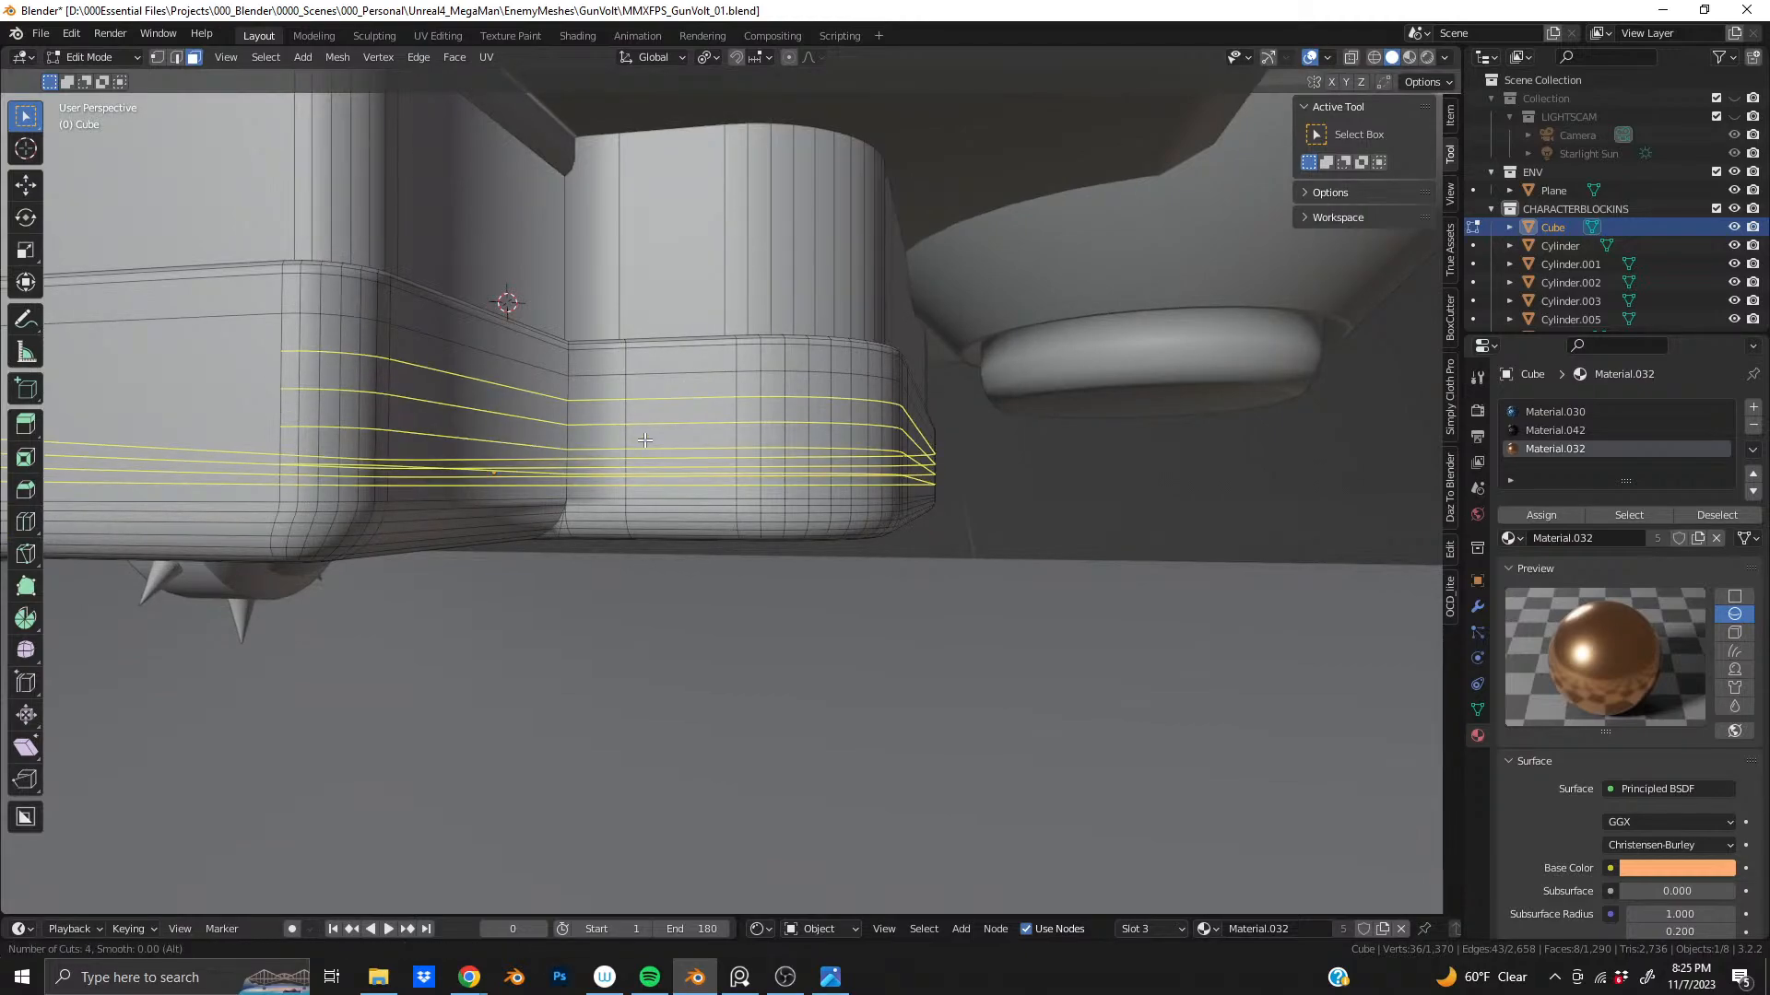
scroll(645, 440, down, 3)
scroll(644, 441, up, 1)
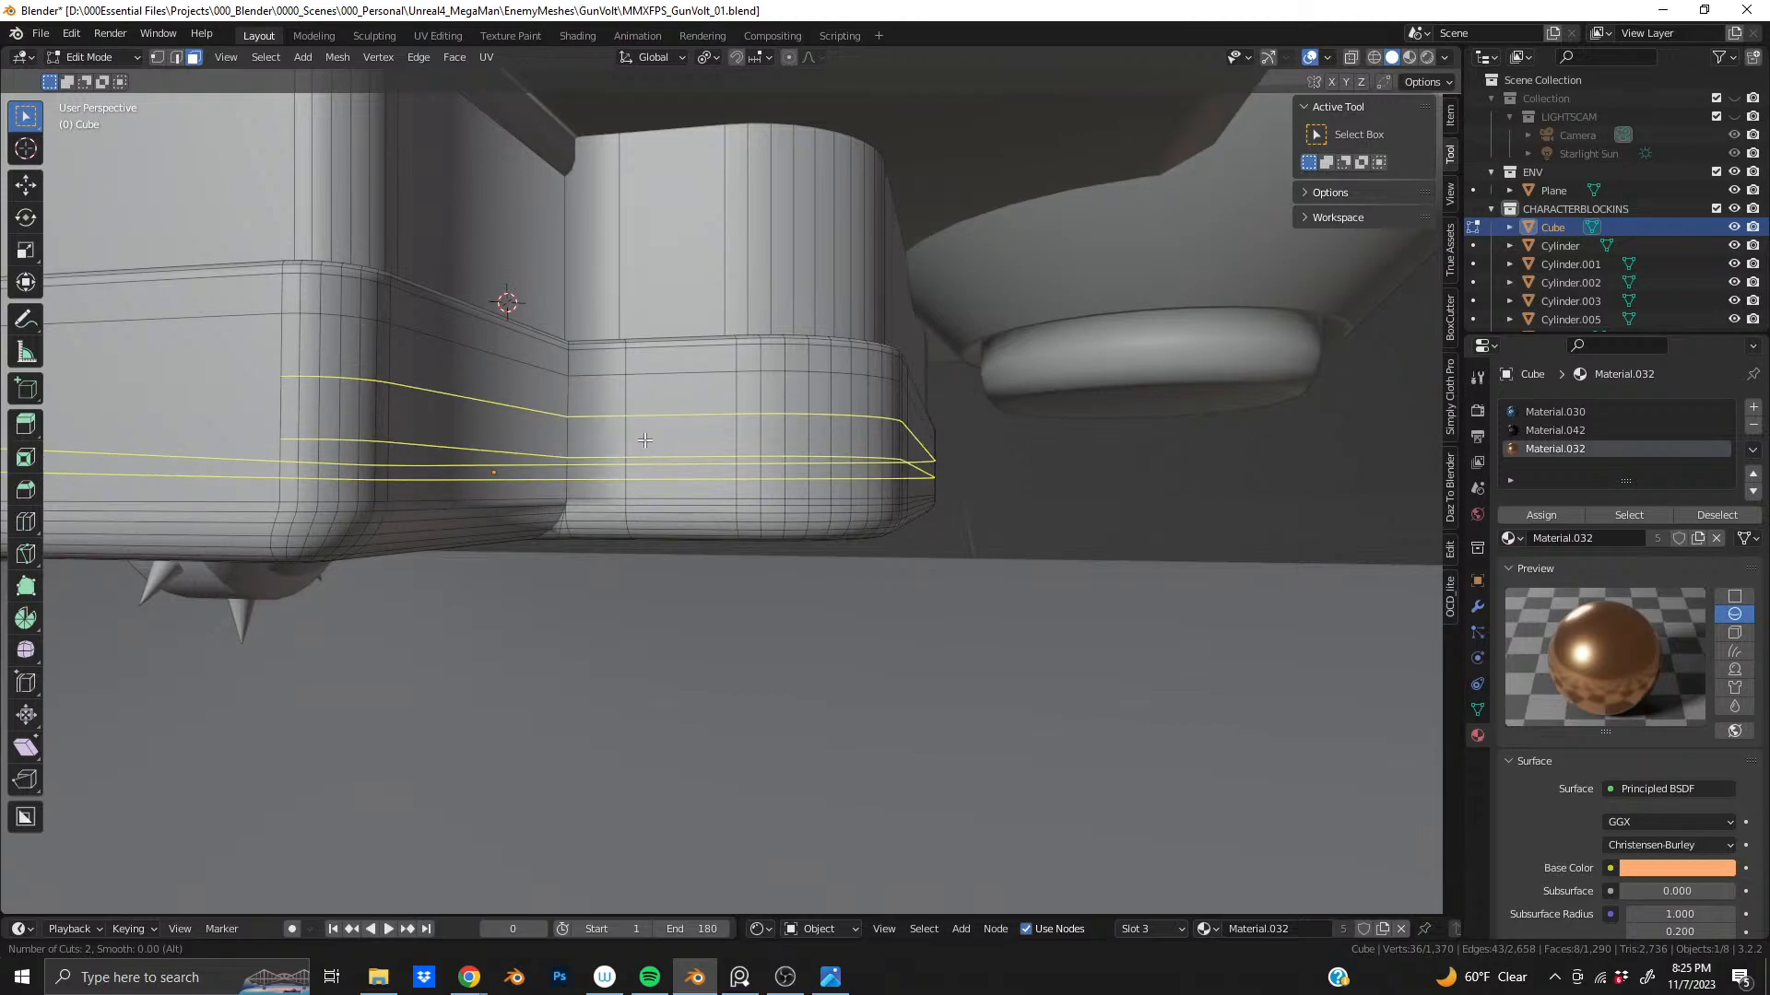
scroll(644, 440, up, 1)
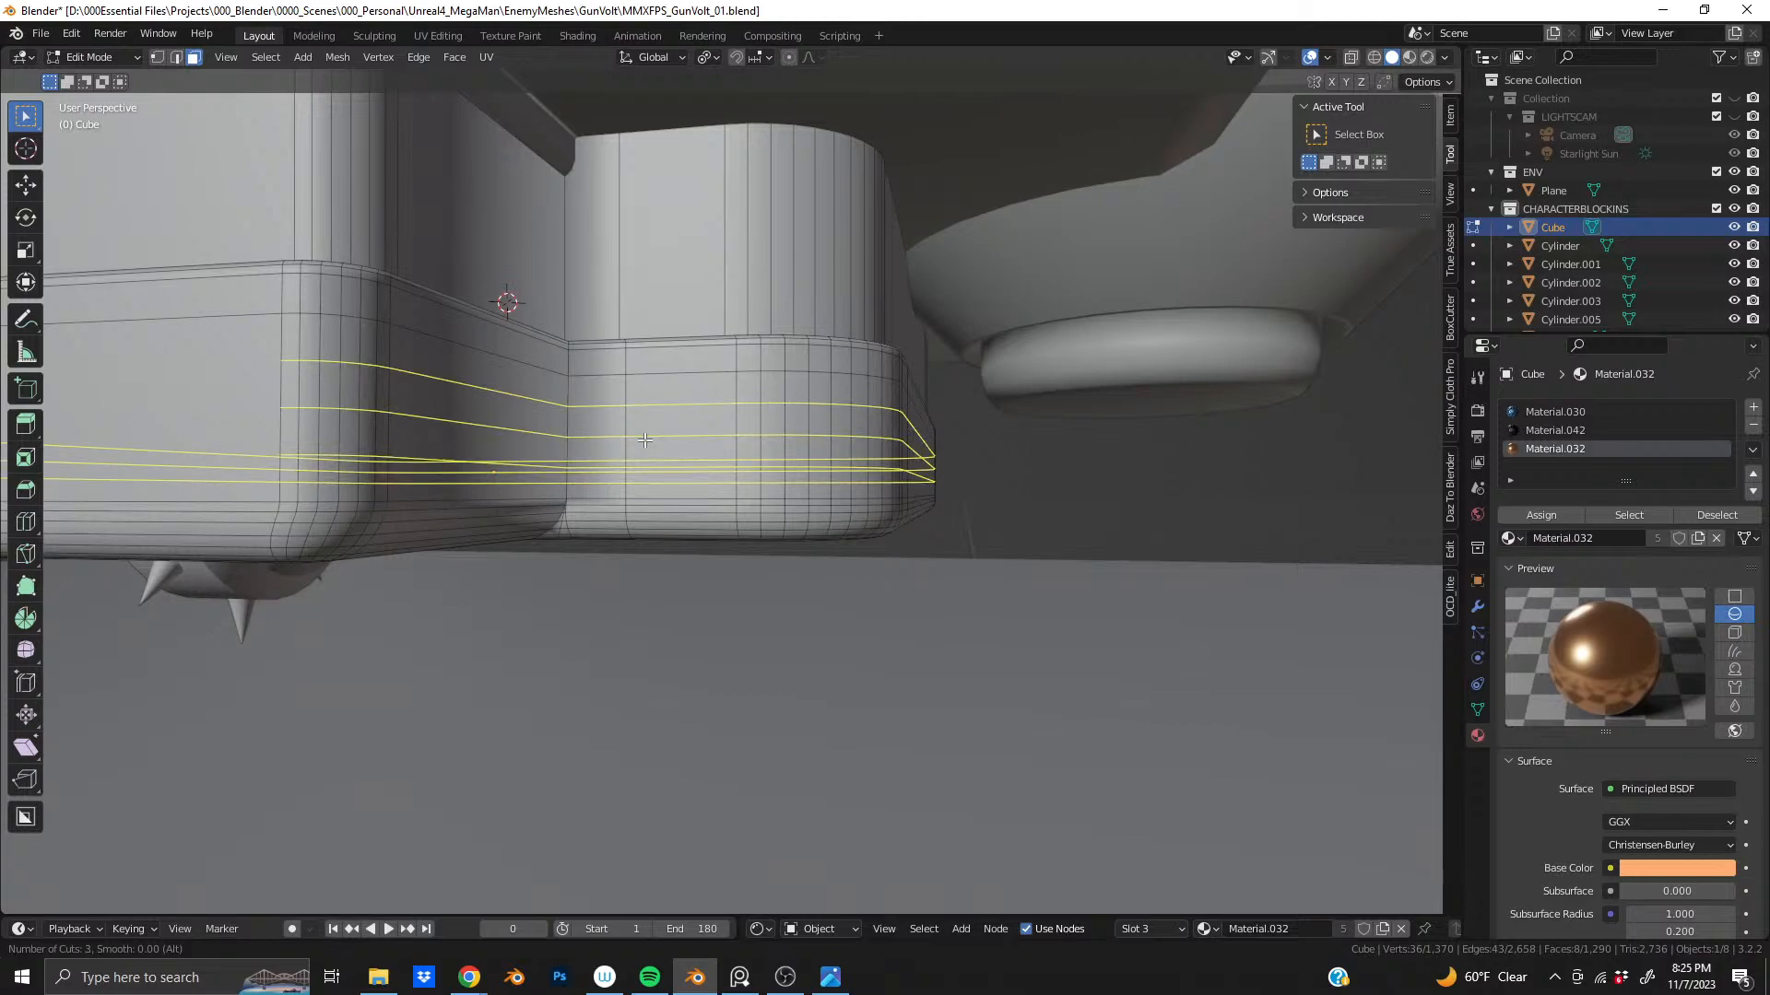
scroll(644, 440, up, 1)
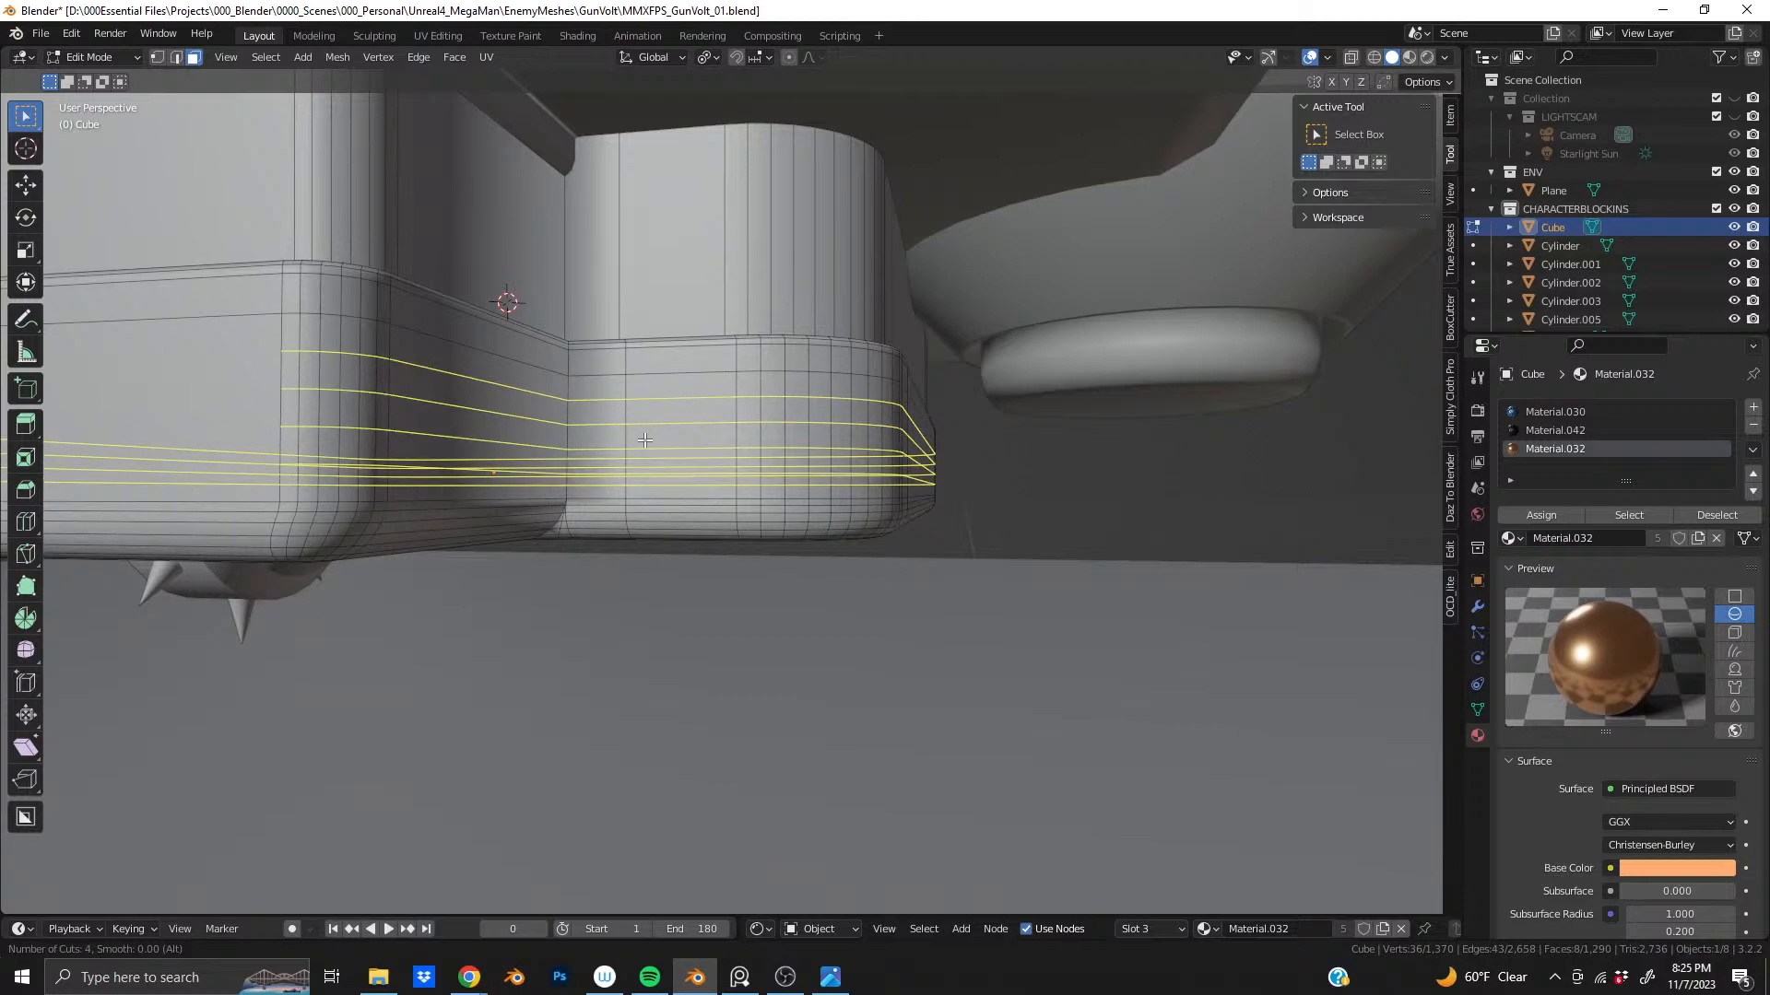
click(645, 441)
right_click(645, 441)
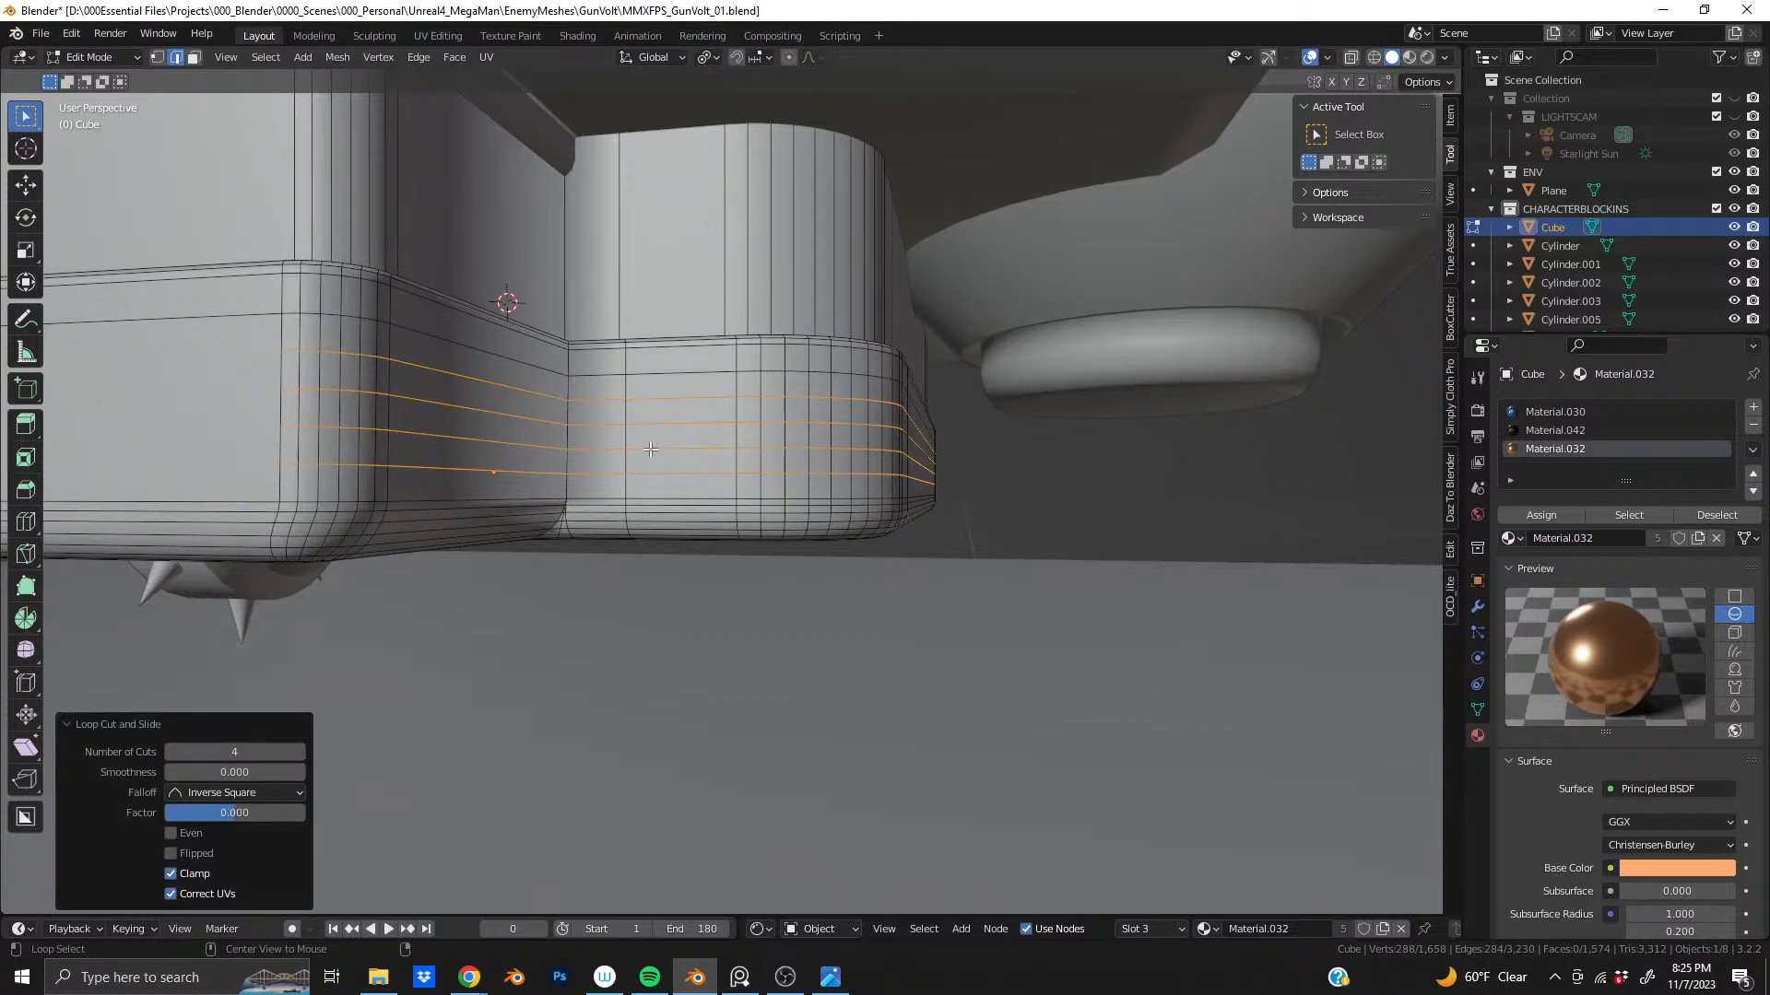
- Deselect the two middle new loops and dissolve the uppermost and lowermost ones, leaving a narrow horizontal strip
alt+click(650, 449)
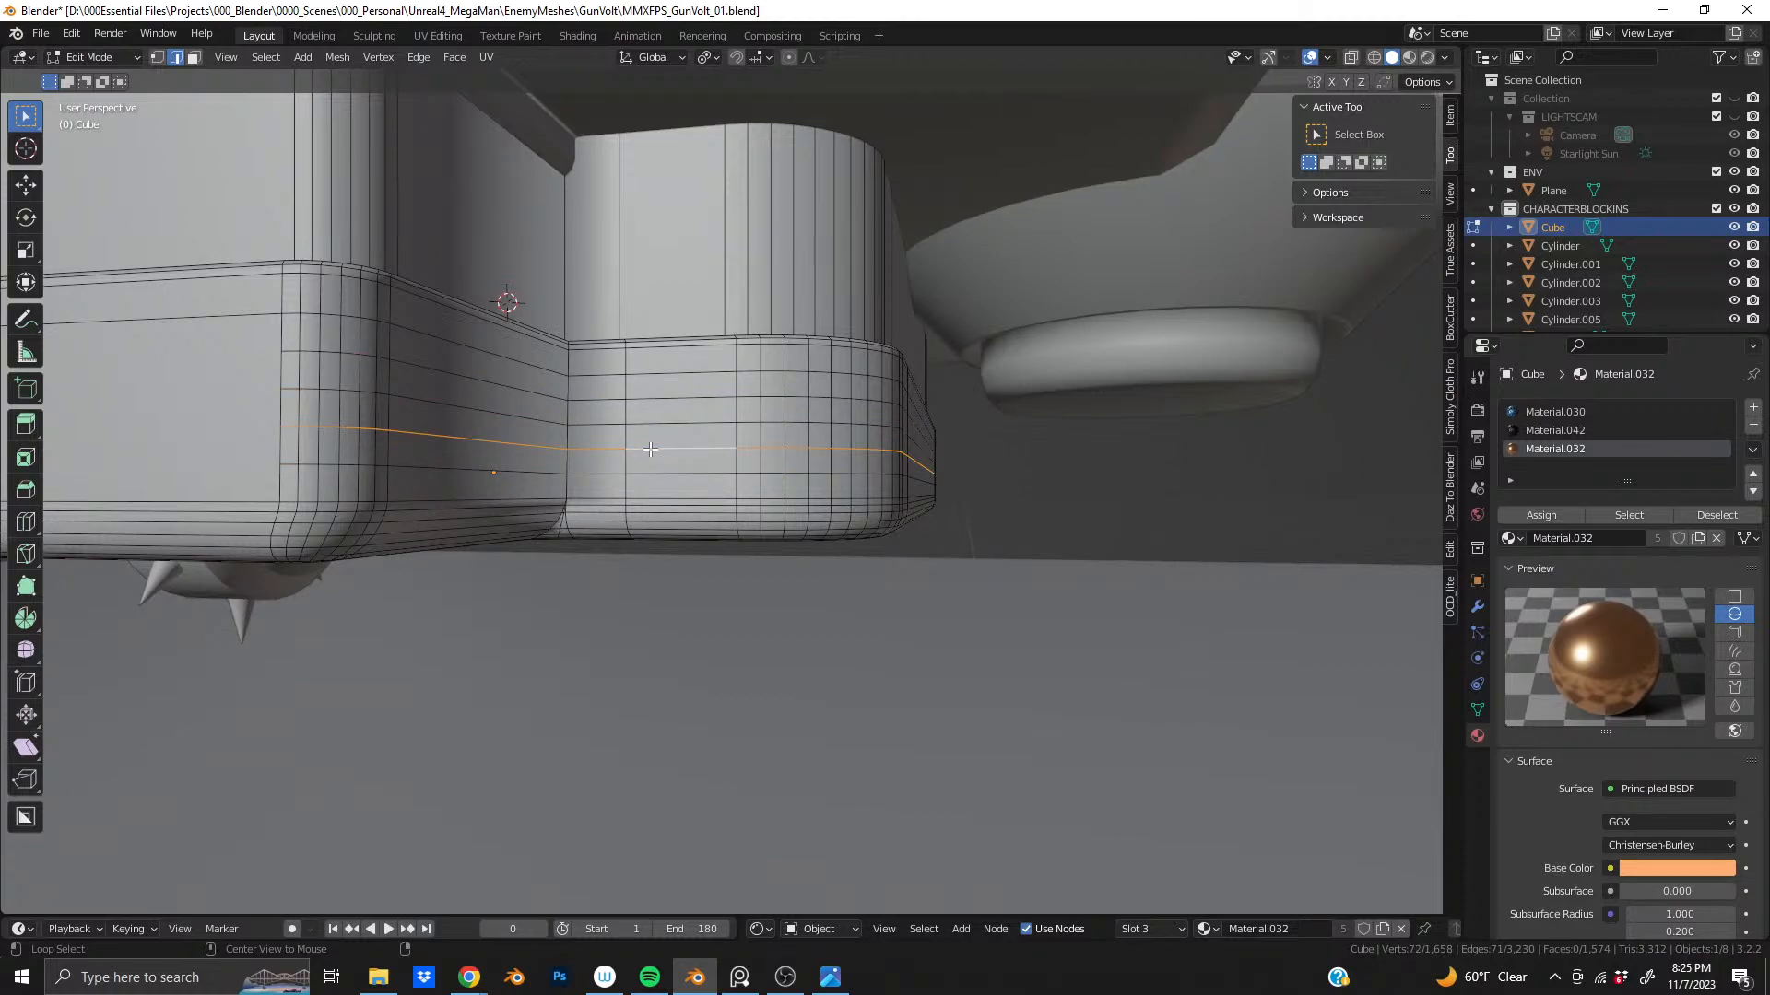
key(ctrl+z)
alt+shift+click(650, 449)
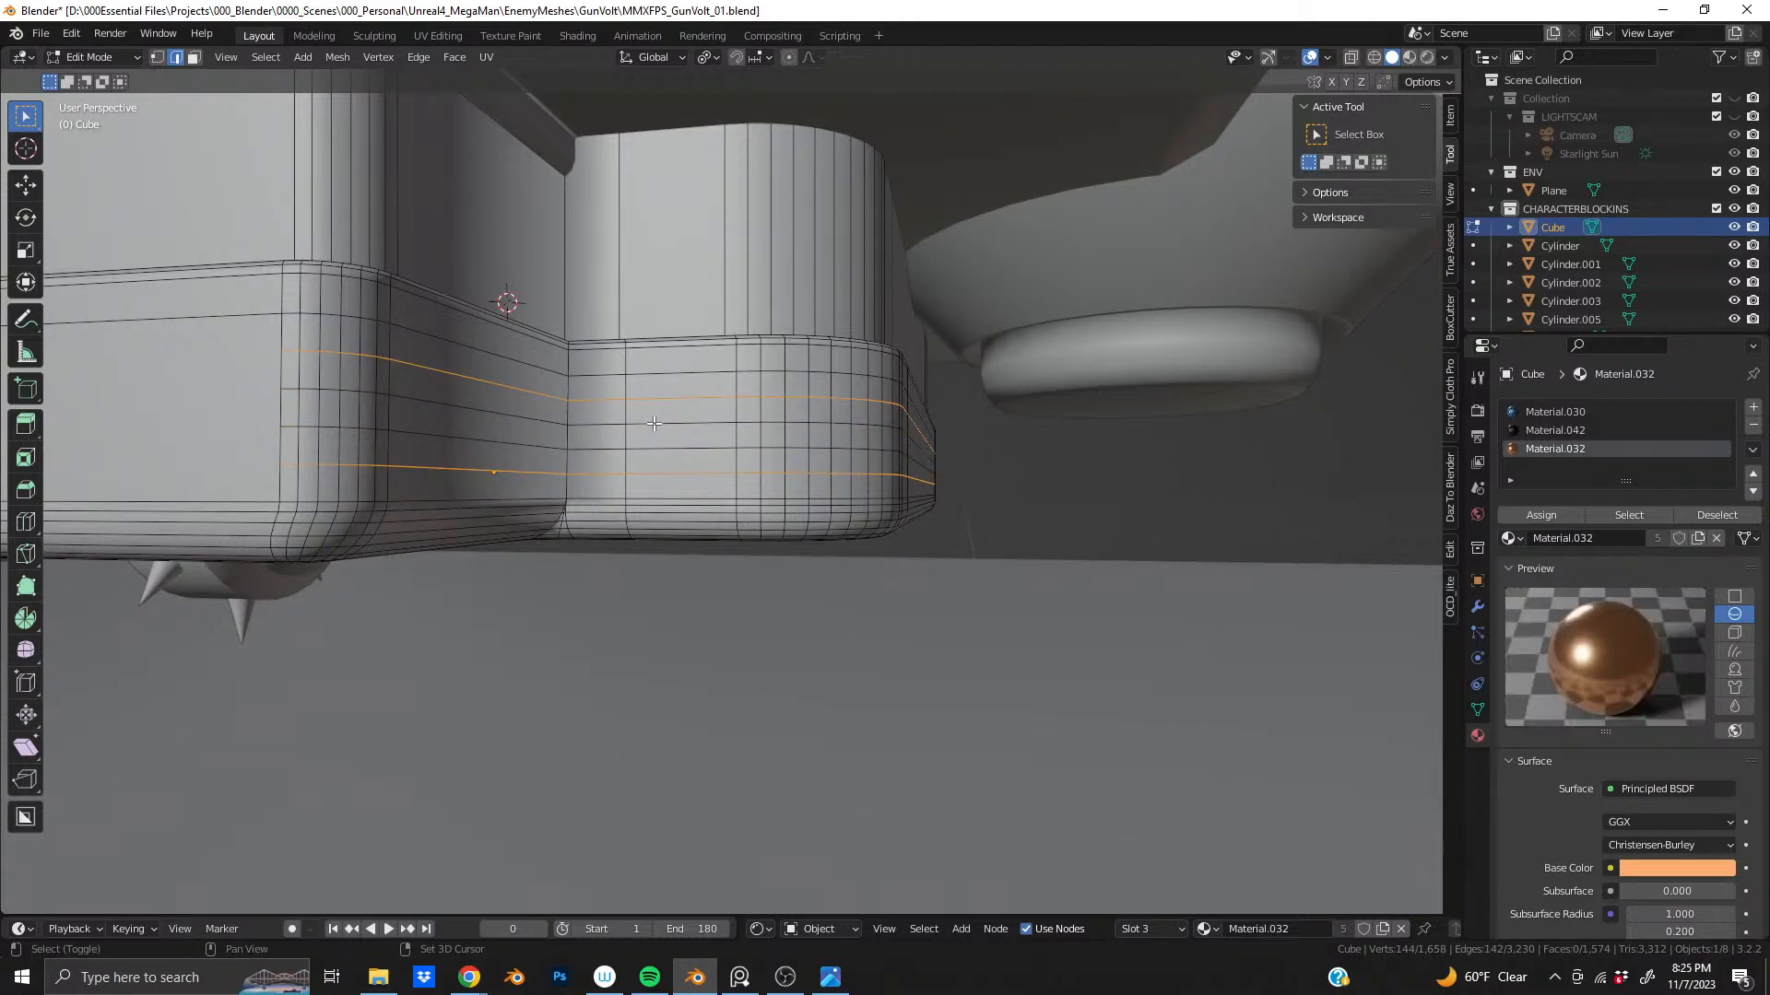
key(x)
click(655, 423)
- In the narrow strip, select the wide front face and a run of adjacent faces across the rounded corner, leaving a gap between them
scroll(690, 440, up, 2)
scroll(690, 440, up, 1)
middle_drag(690, 439, 645, 425)
key(3)
click(662, 432)
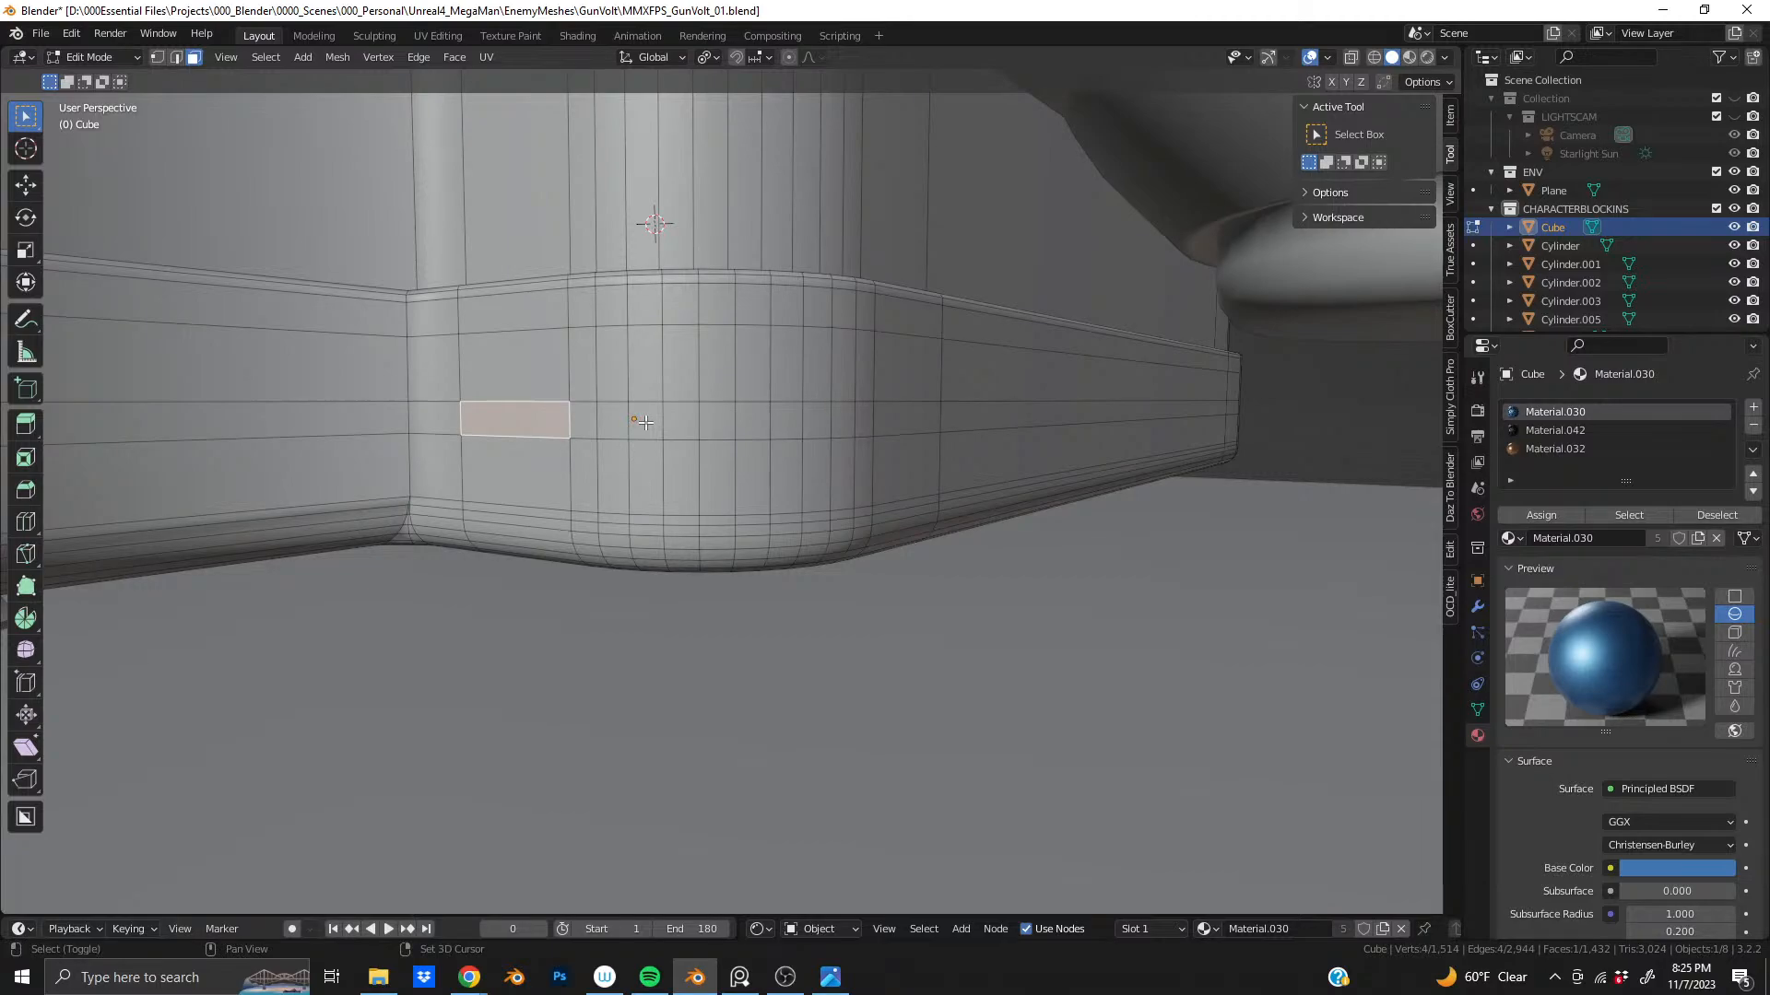
shift+click(645, 422)
shift+click(691, 424)
shift+click(722, 424)
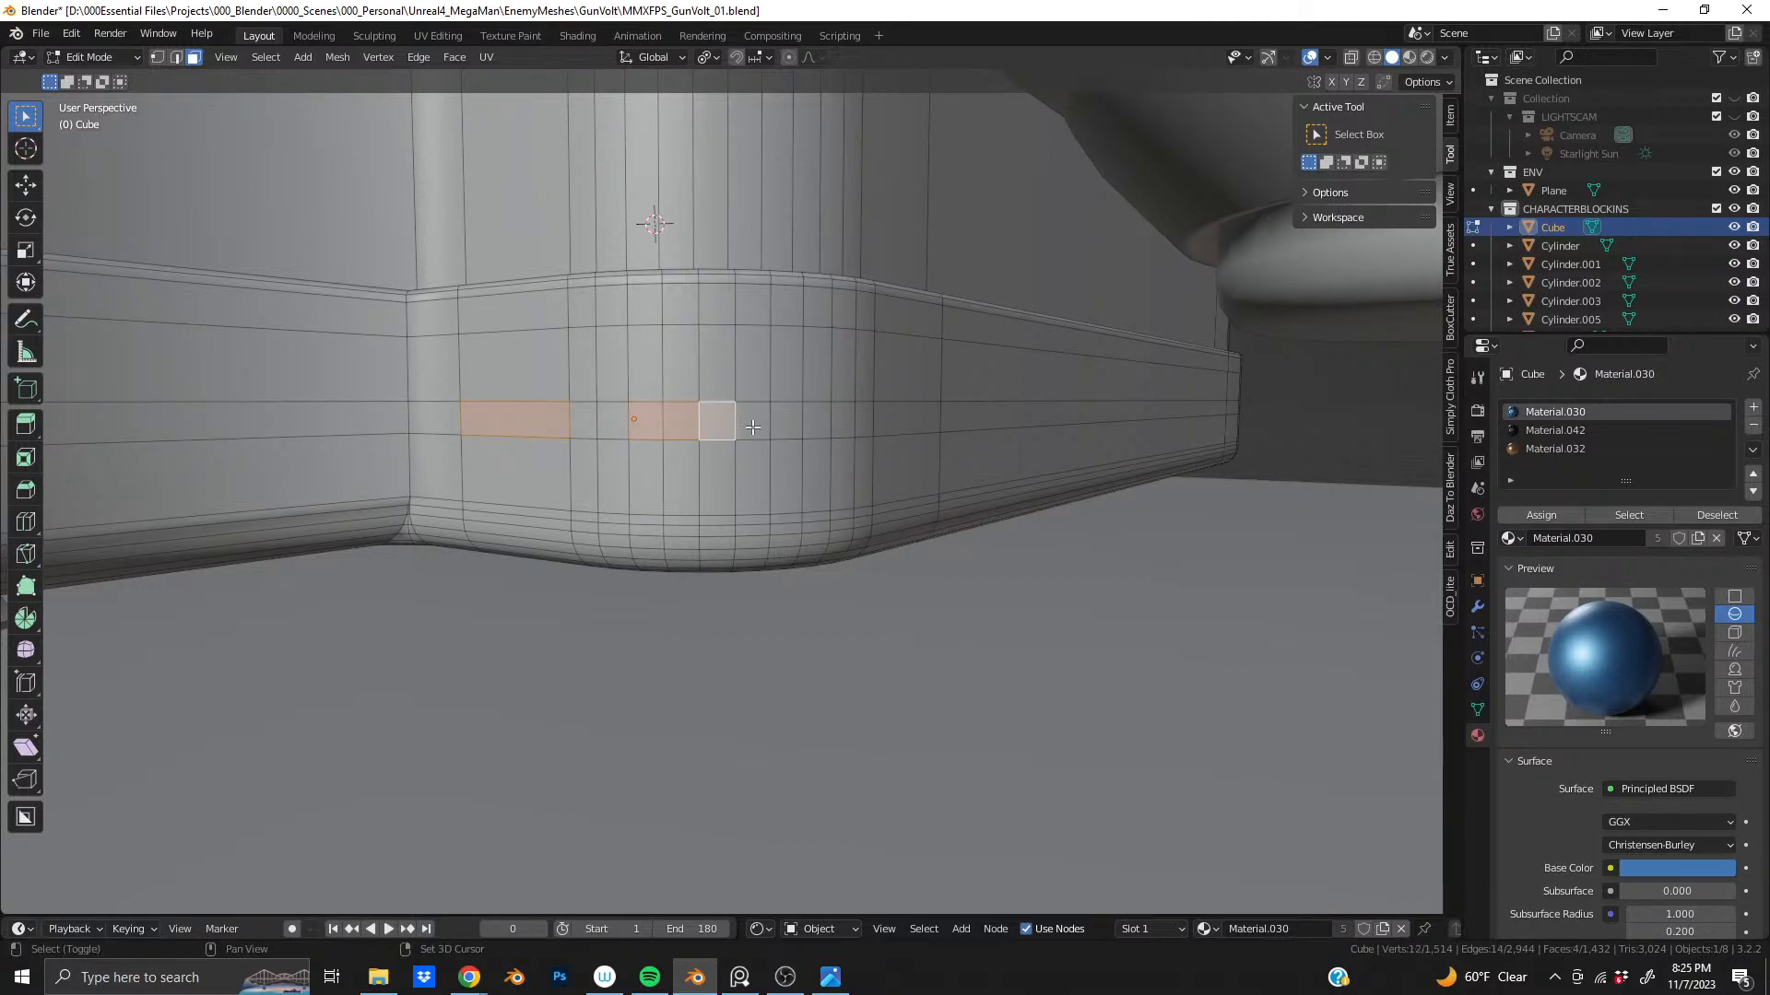
shift+click(754, 424)
shift+click(779, 422)
middle_drag(779, 422, 588, 472)
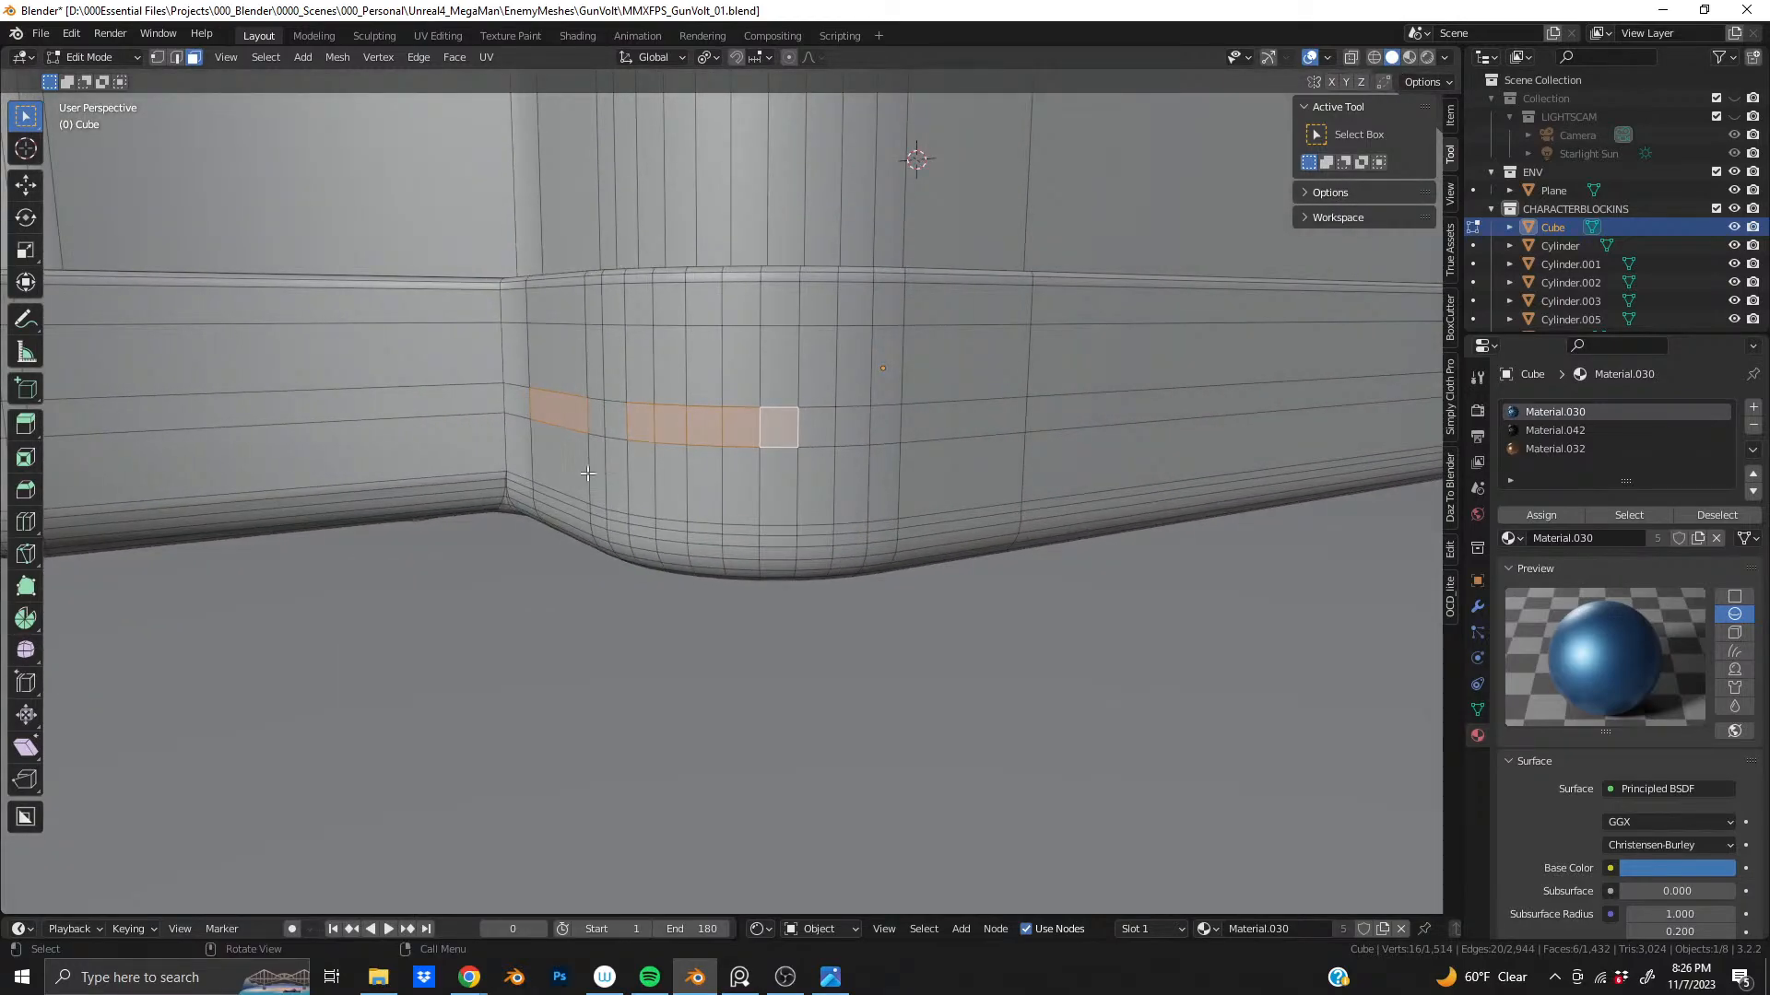
- Extend the selection with the strip faces on the side wall past the rounded corner, keeping a gap before them
shift+click(892, 427)
middle_drag(892, 426, 780, 427)
scroll(742, 467, up, 2)
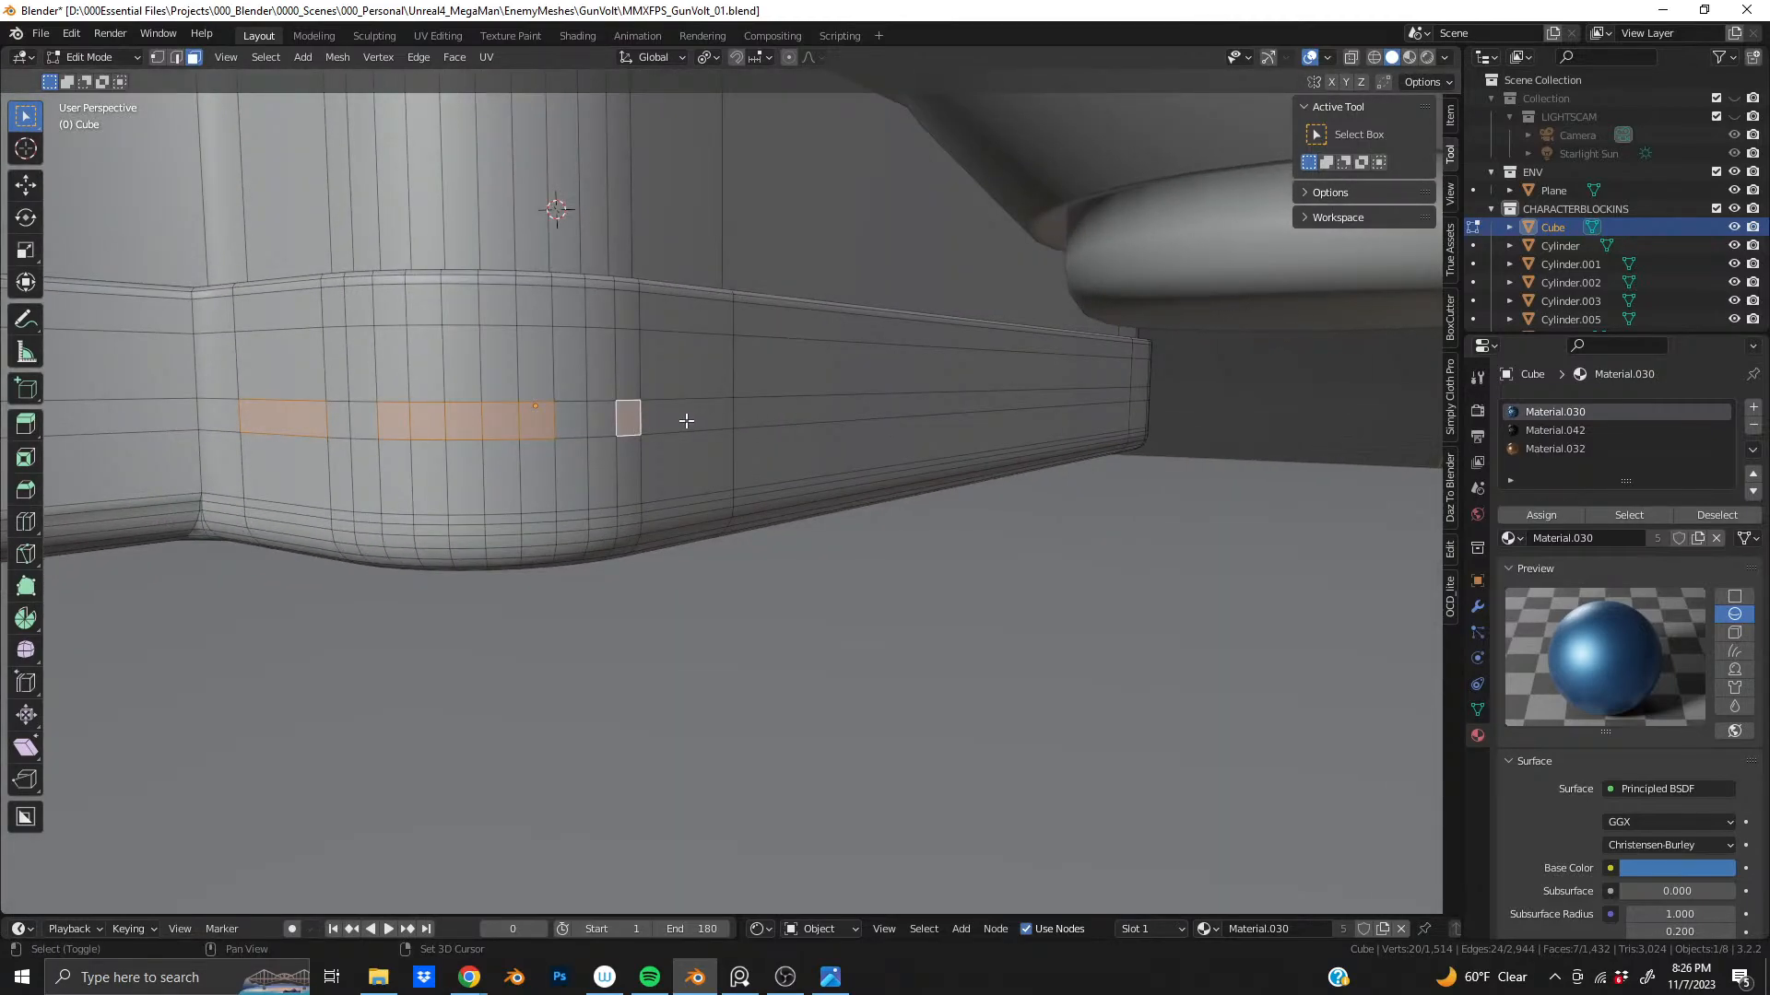
middle_drag(535, 458, 418, 469)
shift+click(798, 464)
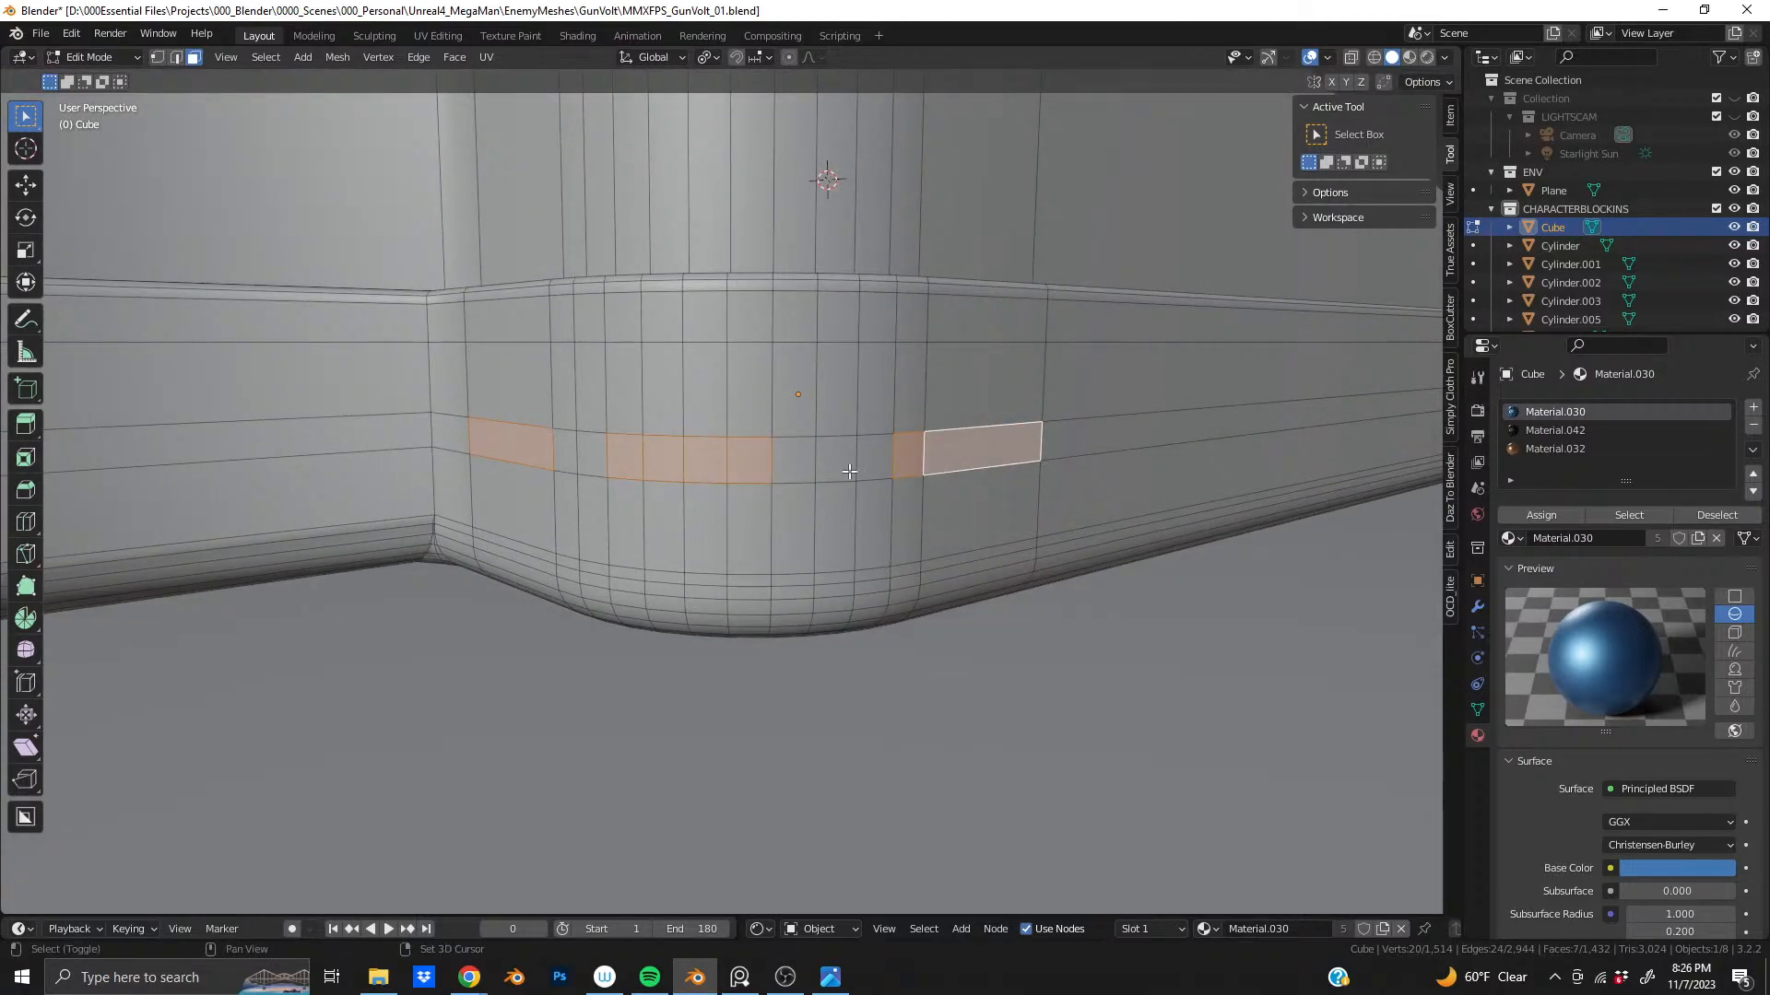
middle_drag(849, 472, 742, 453)
shift+click(768, 440)
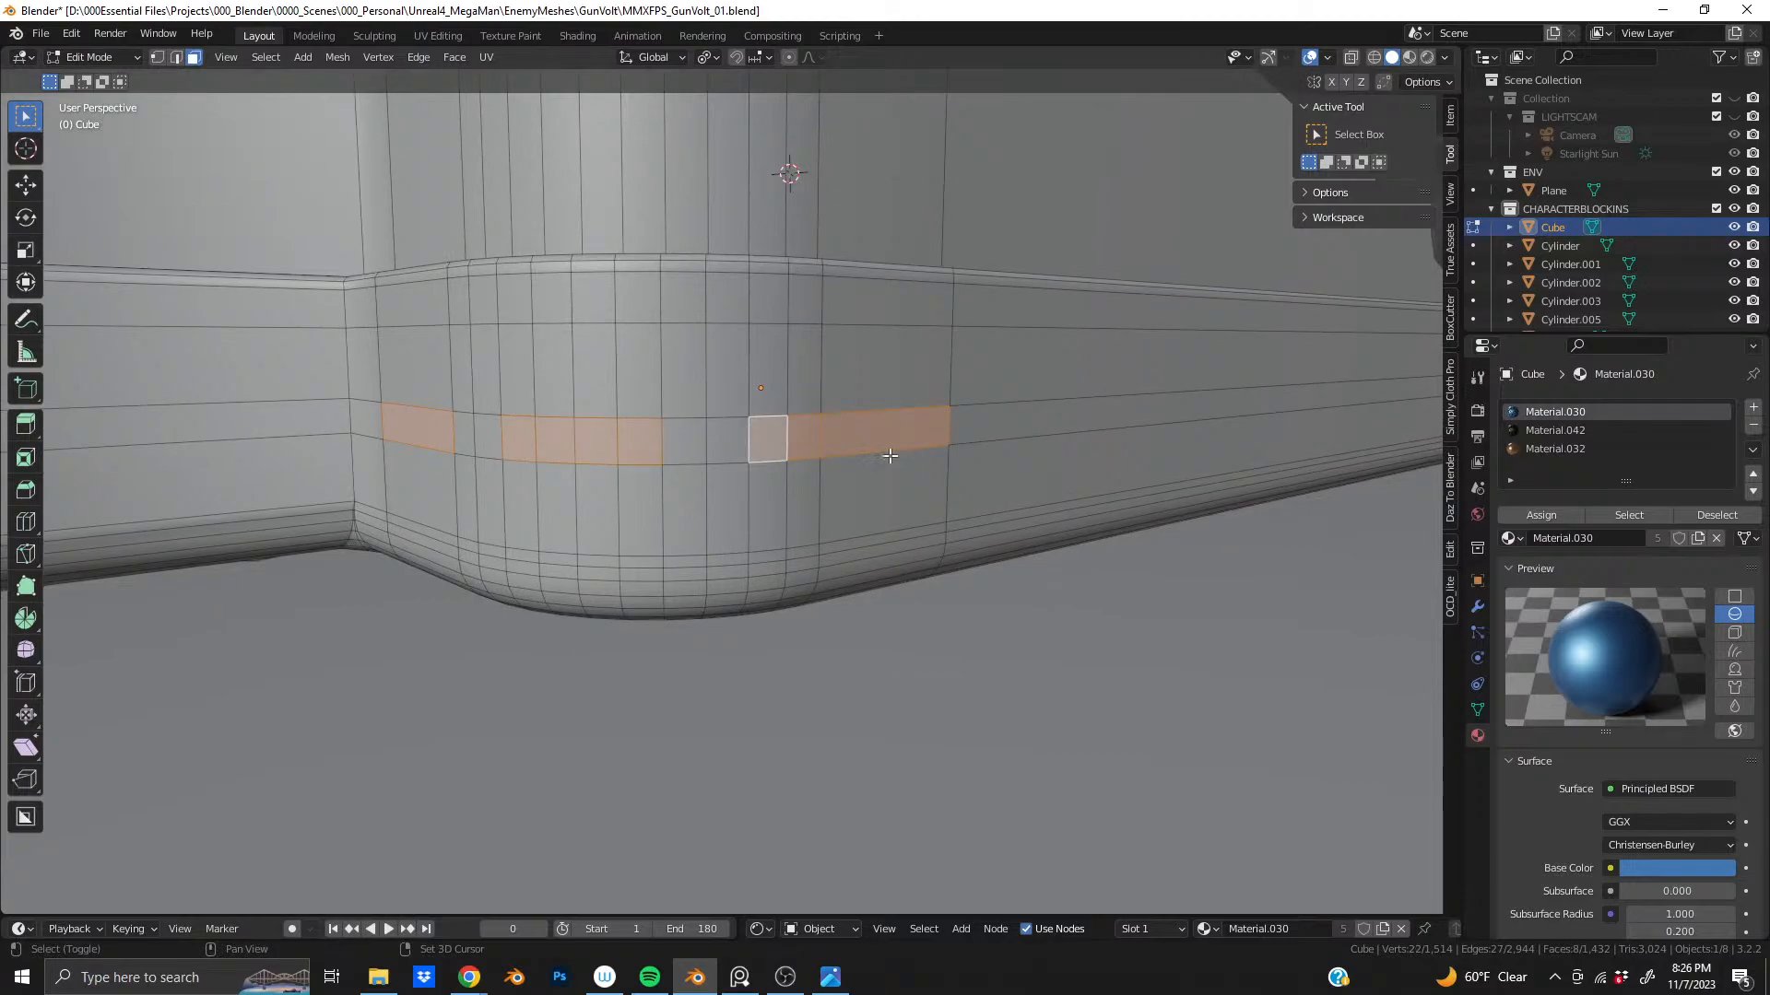
middle_drag(890, 456, 812, 417)
shift+click(788, 442)
shift+click(711, 439)
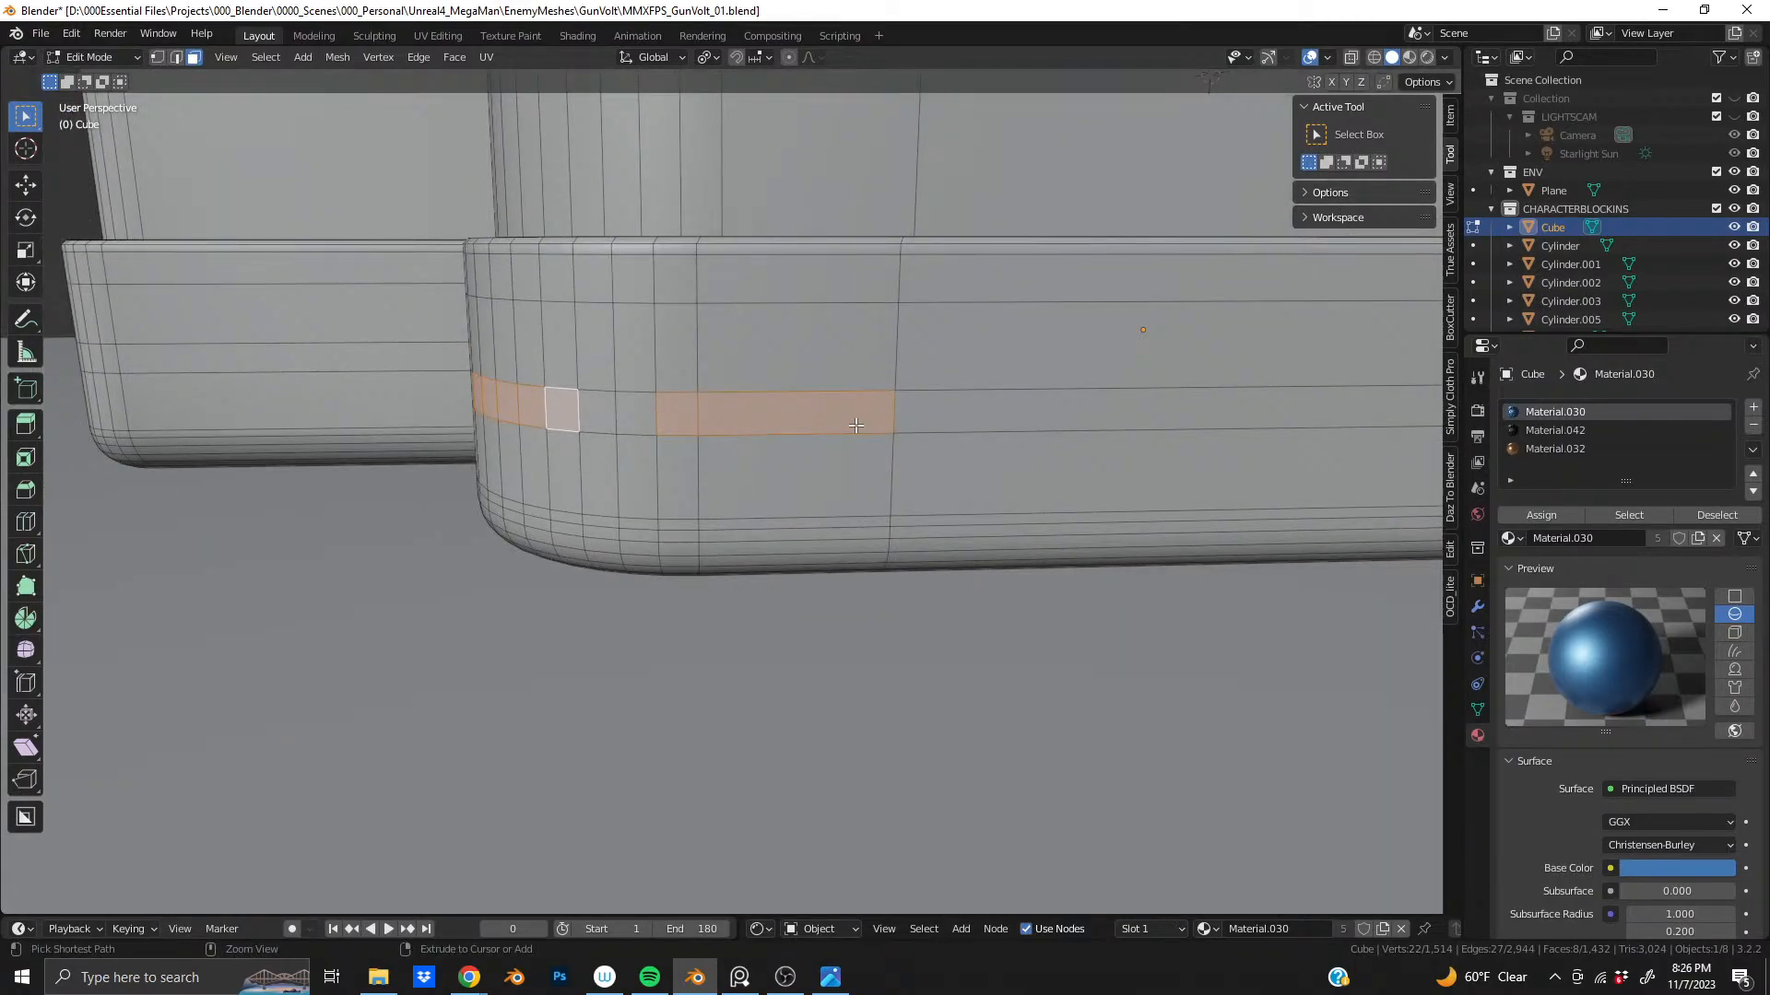
- Add one vertical loop cut on the side wall near the rounded corner, slid with a factor of 0.577
key(ctrl+r)
click(855, 429)
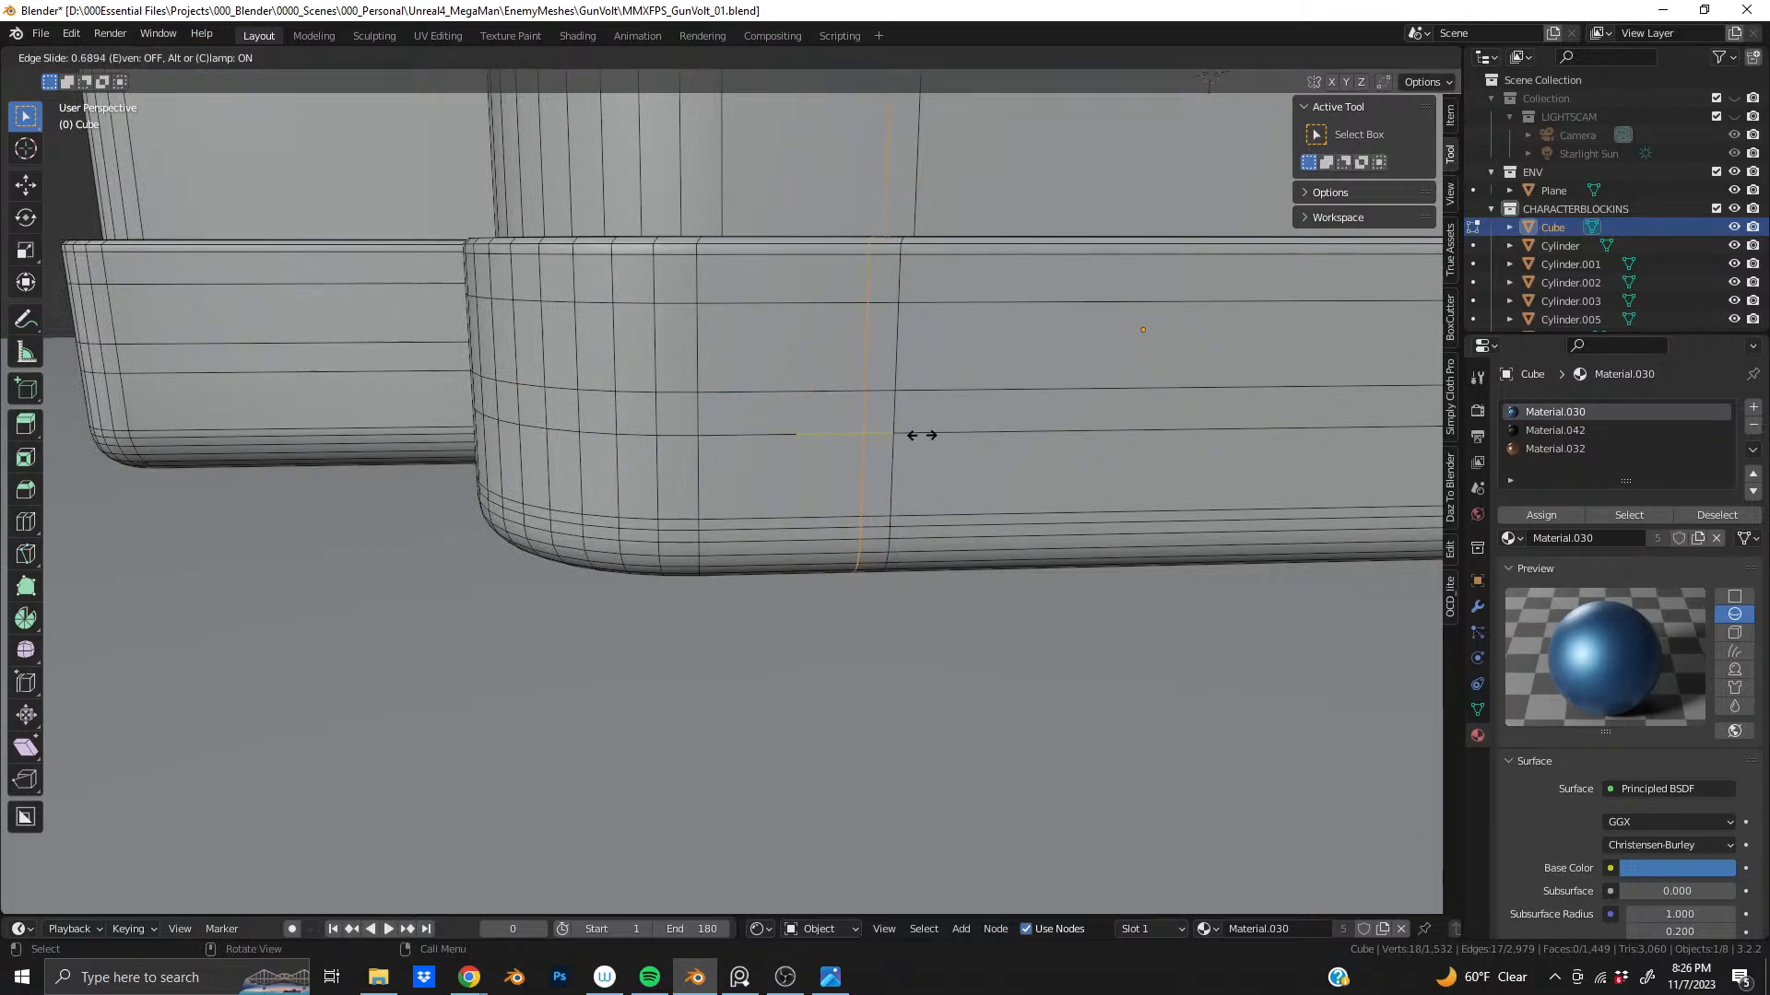
click(913, 436)
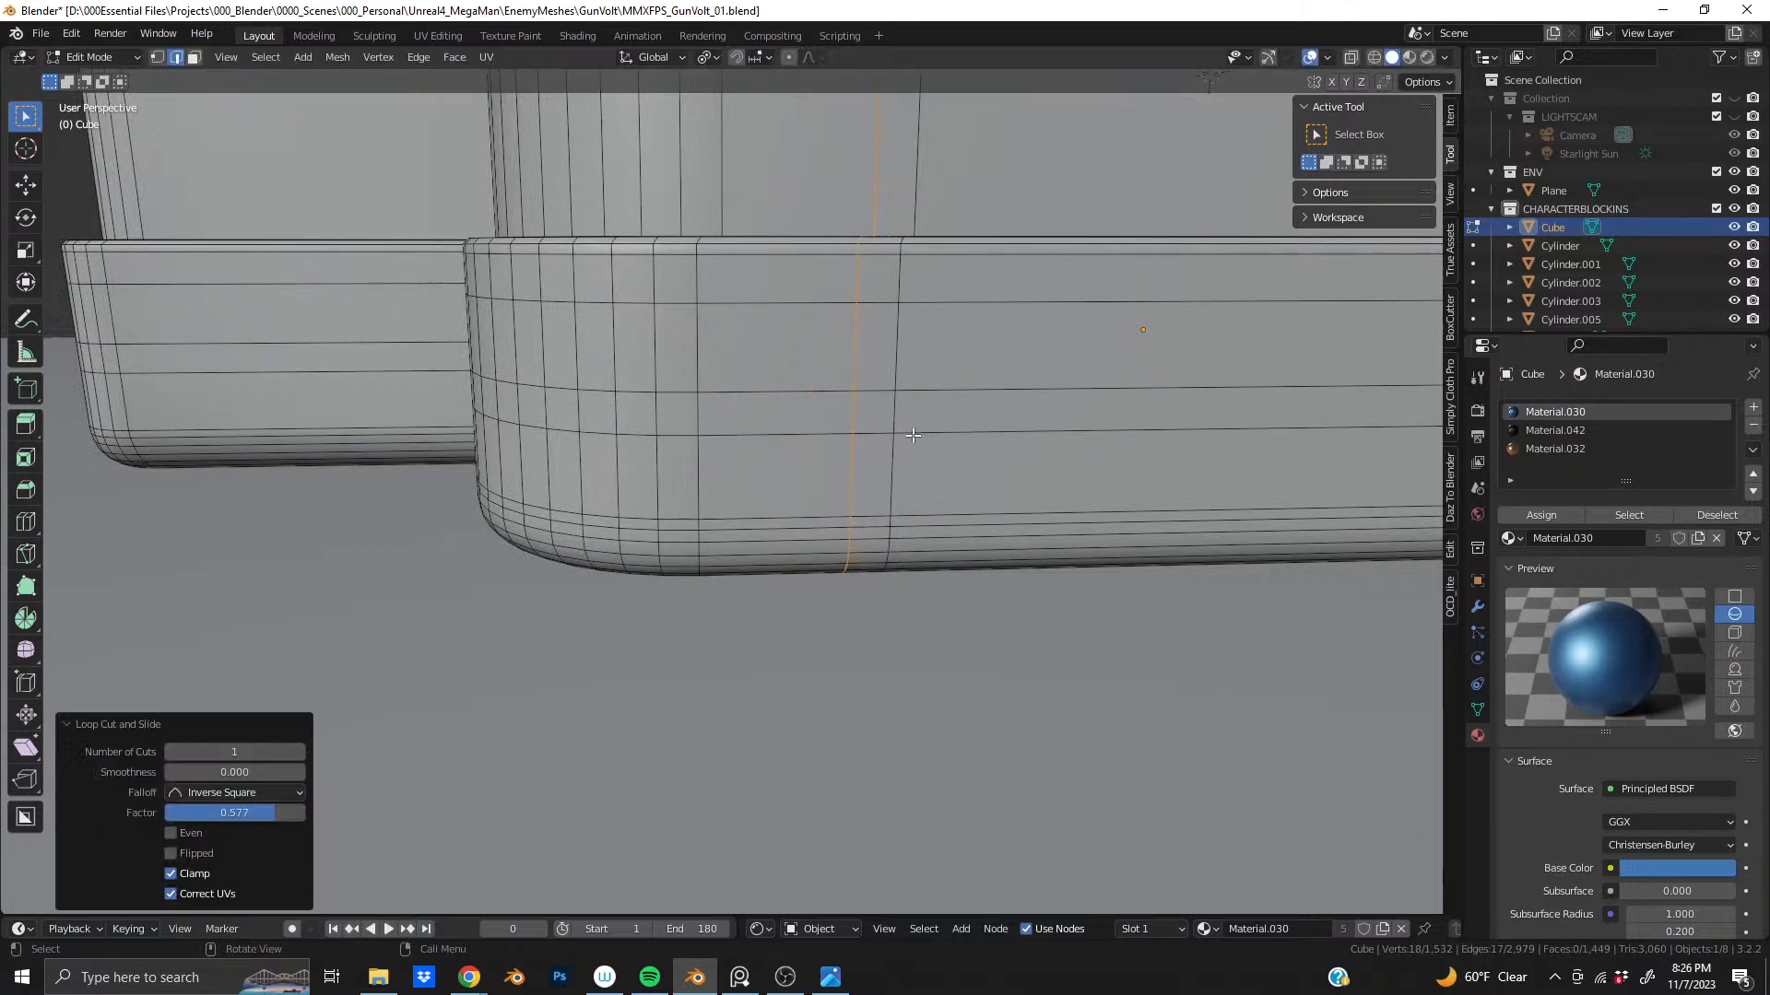
- Select three separated groups in the narrow strip: two side faces, five faces around the rounded corner, and the wide front face
key(3)
click(819, 419)
shift+click(676, 412)
middle_drag(677, 412, 696, 447)
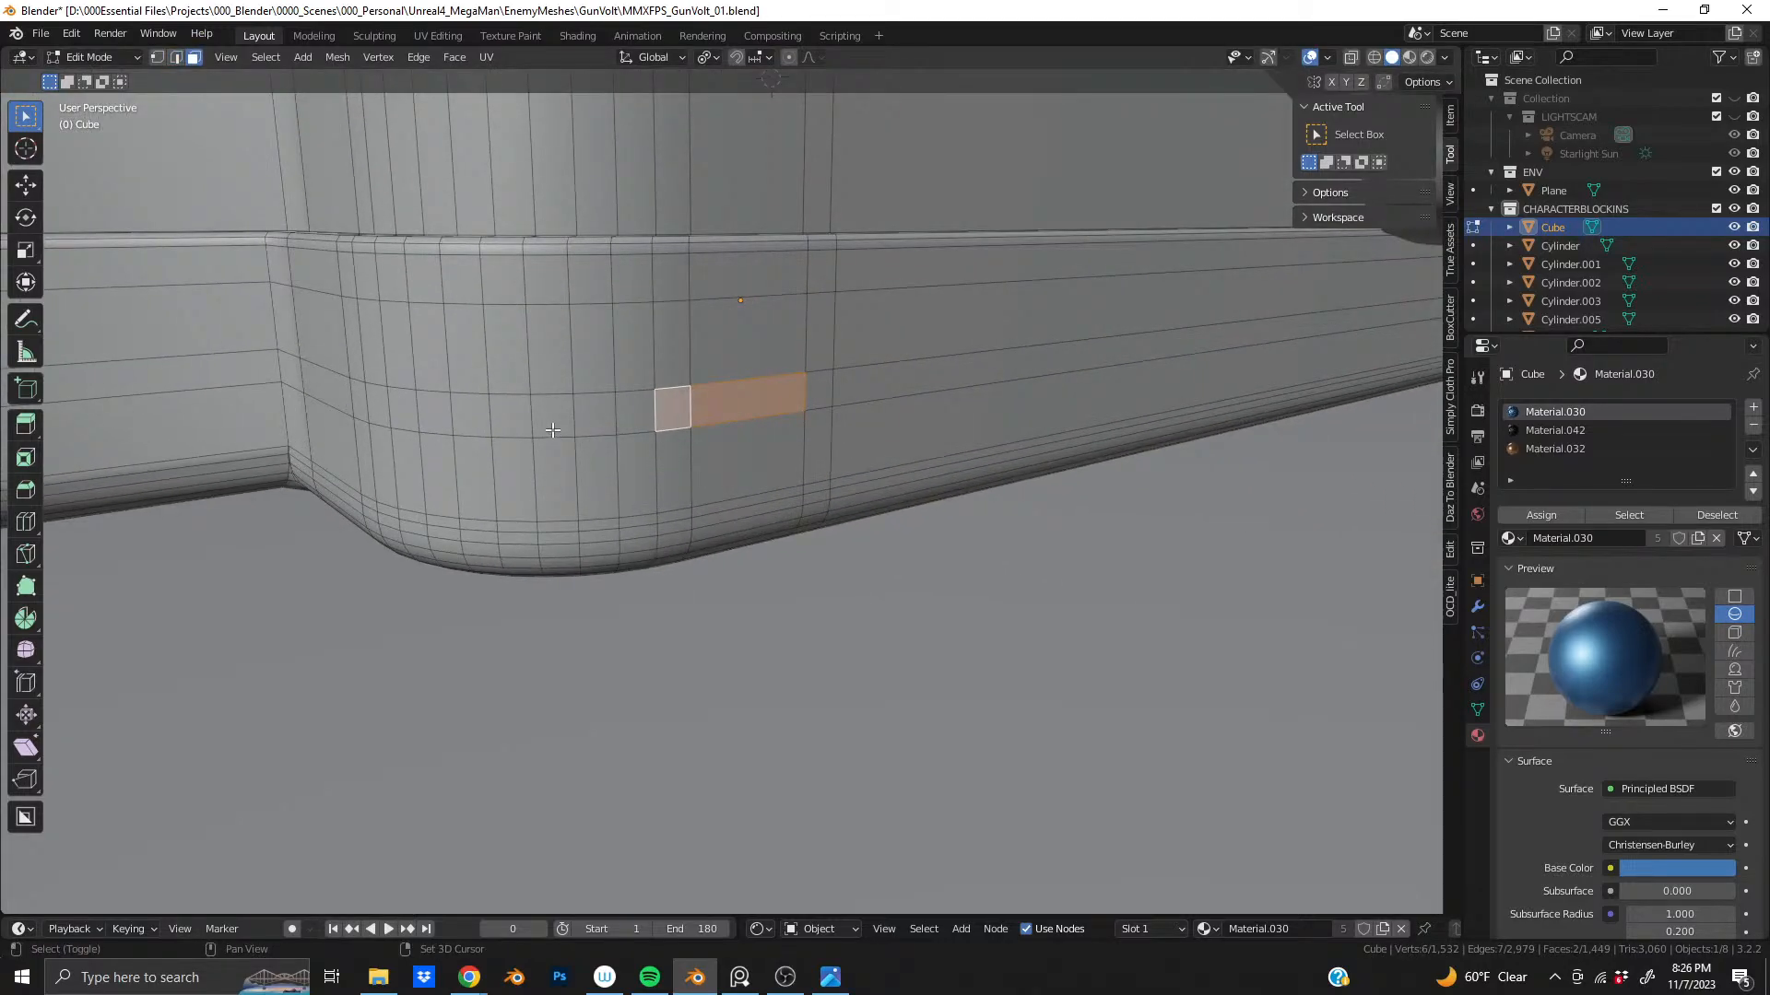
shift+click(552, 429)
shift+click(510, 426)
shift+click(471, 425)
shift+click(435, 425)
shift+click(392, 424)
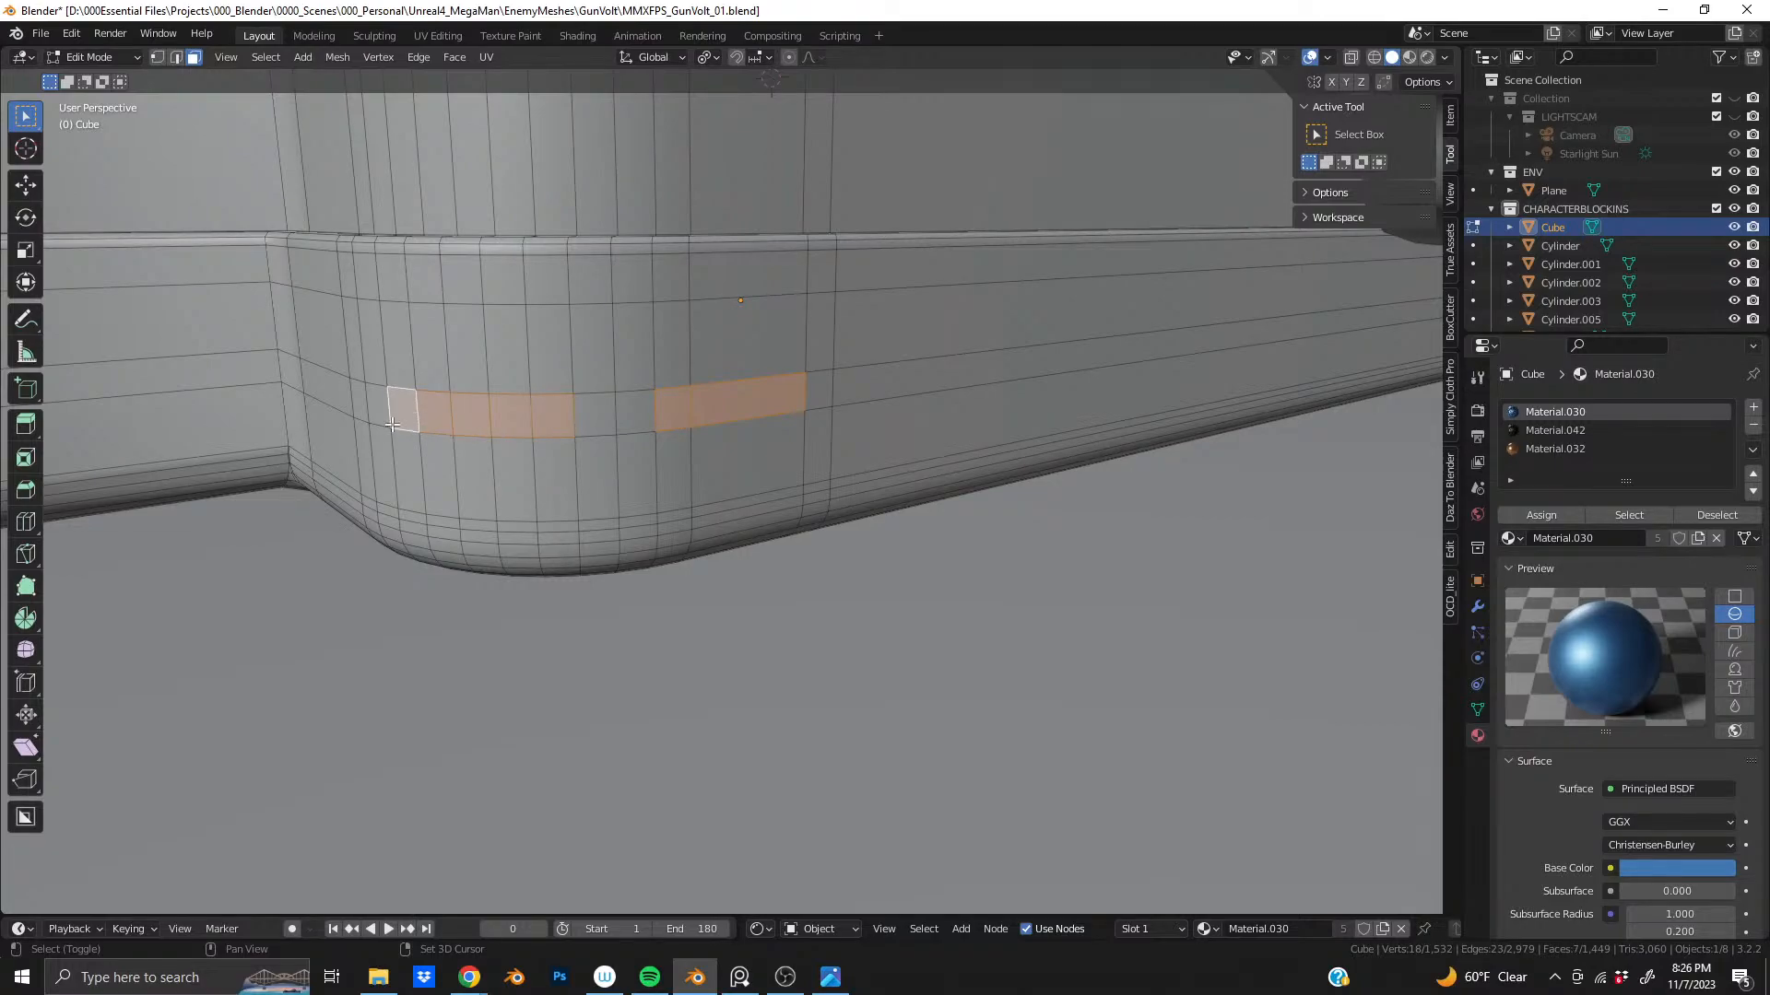
shift+middle_drag(393, 424, 739, 481)
shift+click(604, 447)
scroll(594, 474, down, 4)
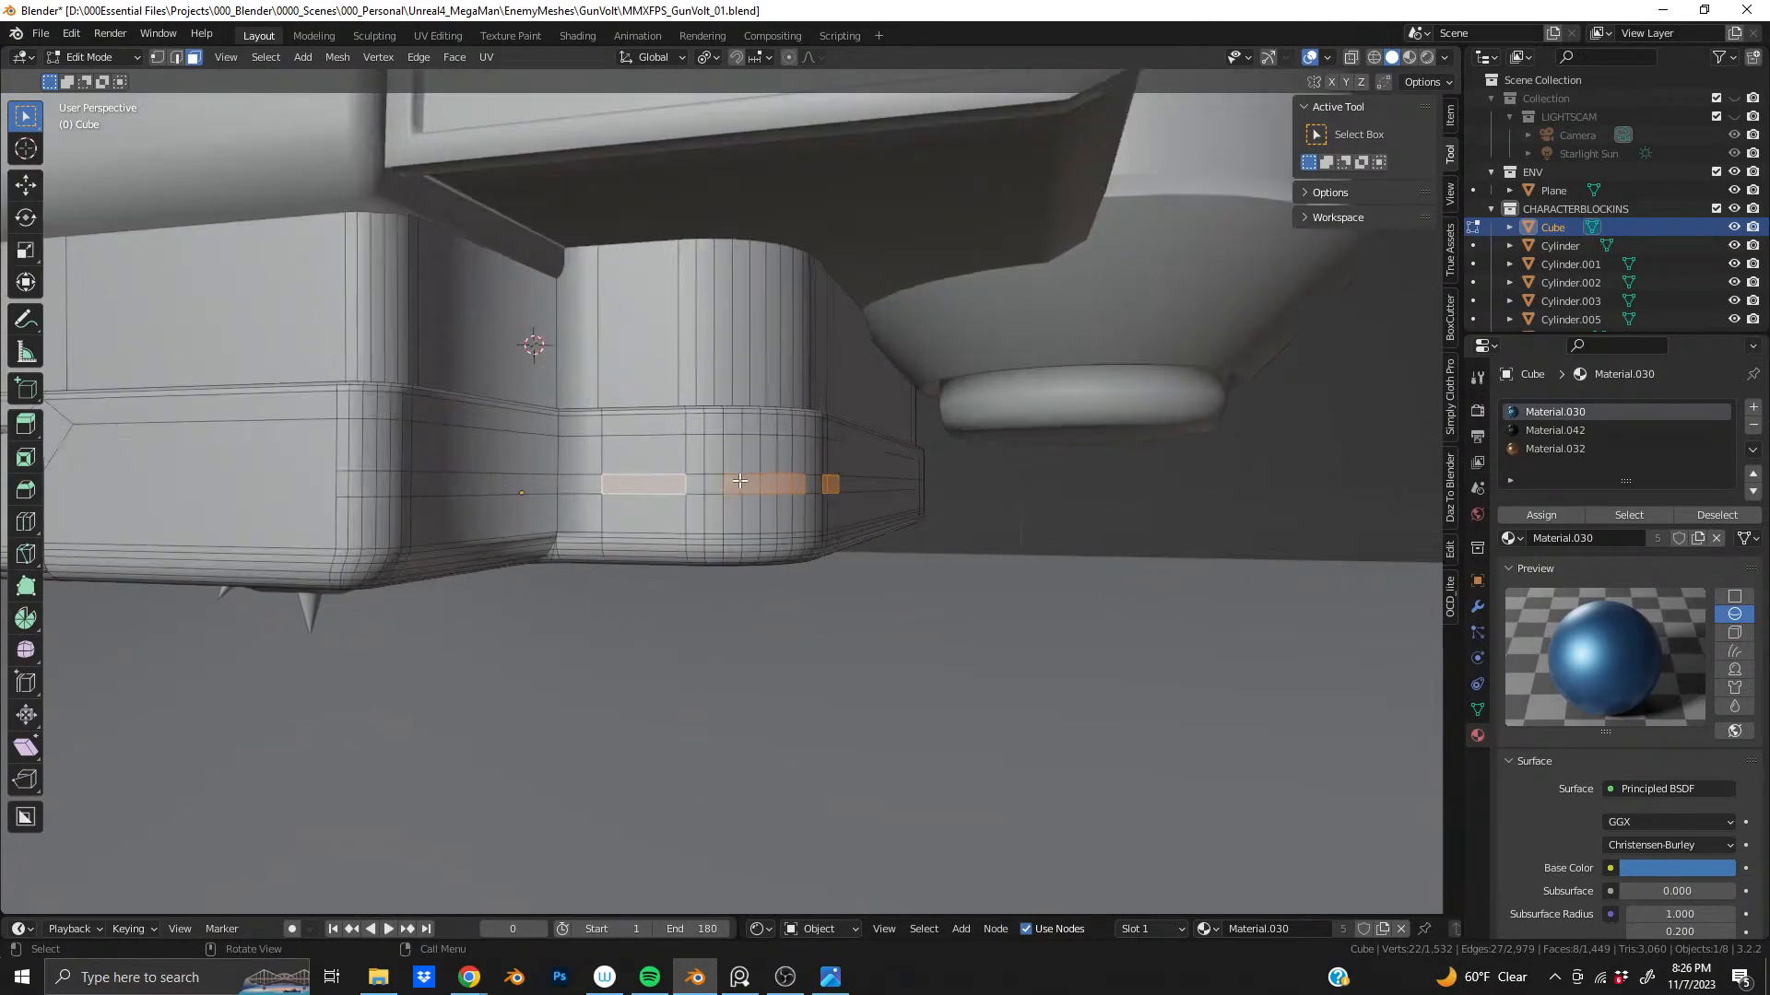
scroll(739, 481, up, 4)
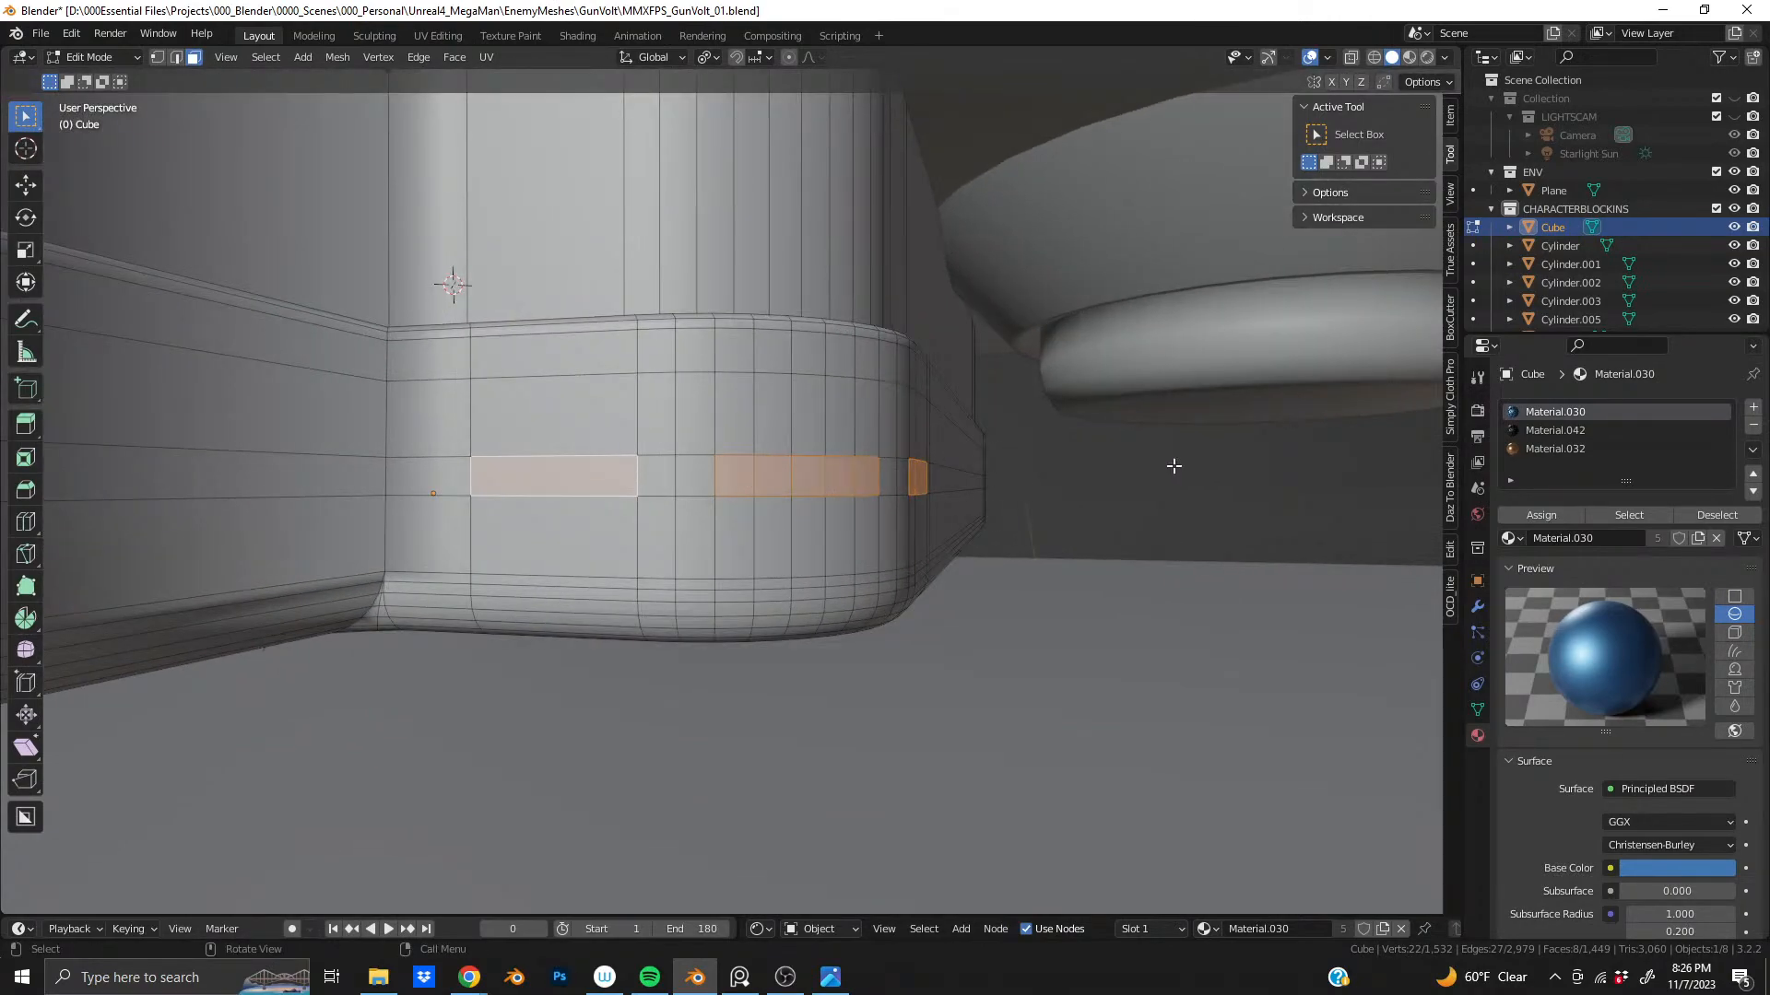
scroll(1077, 481, up, 3)
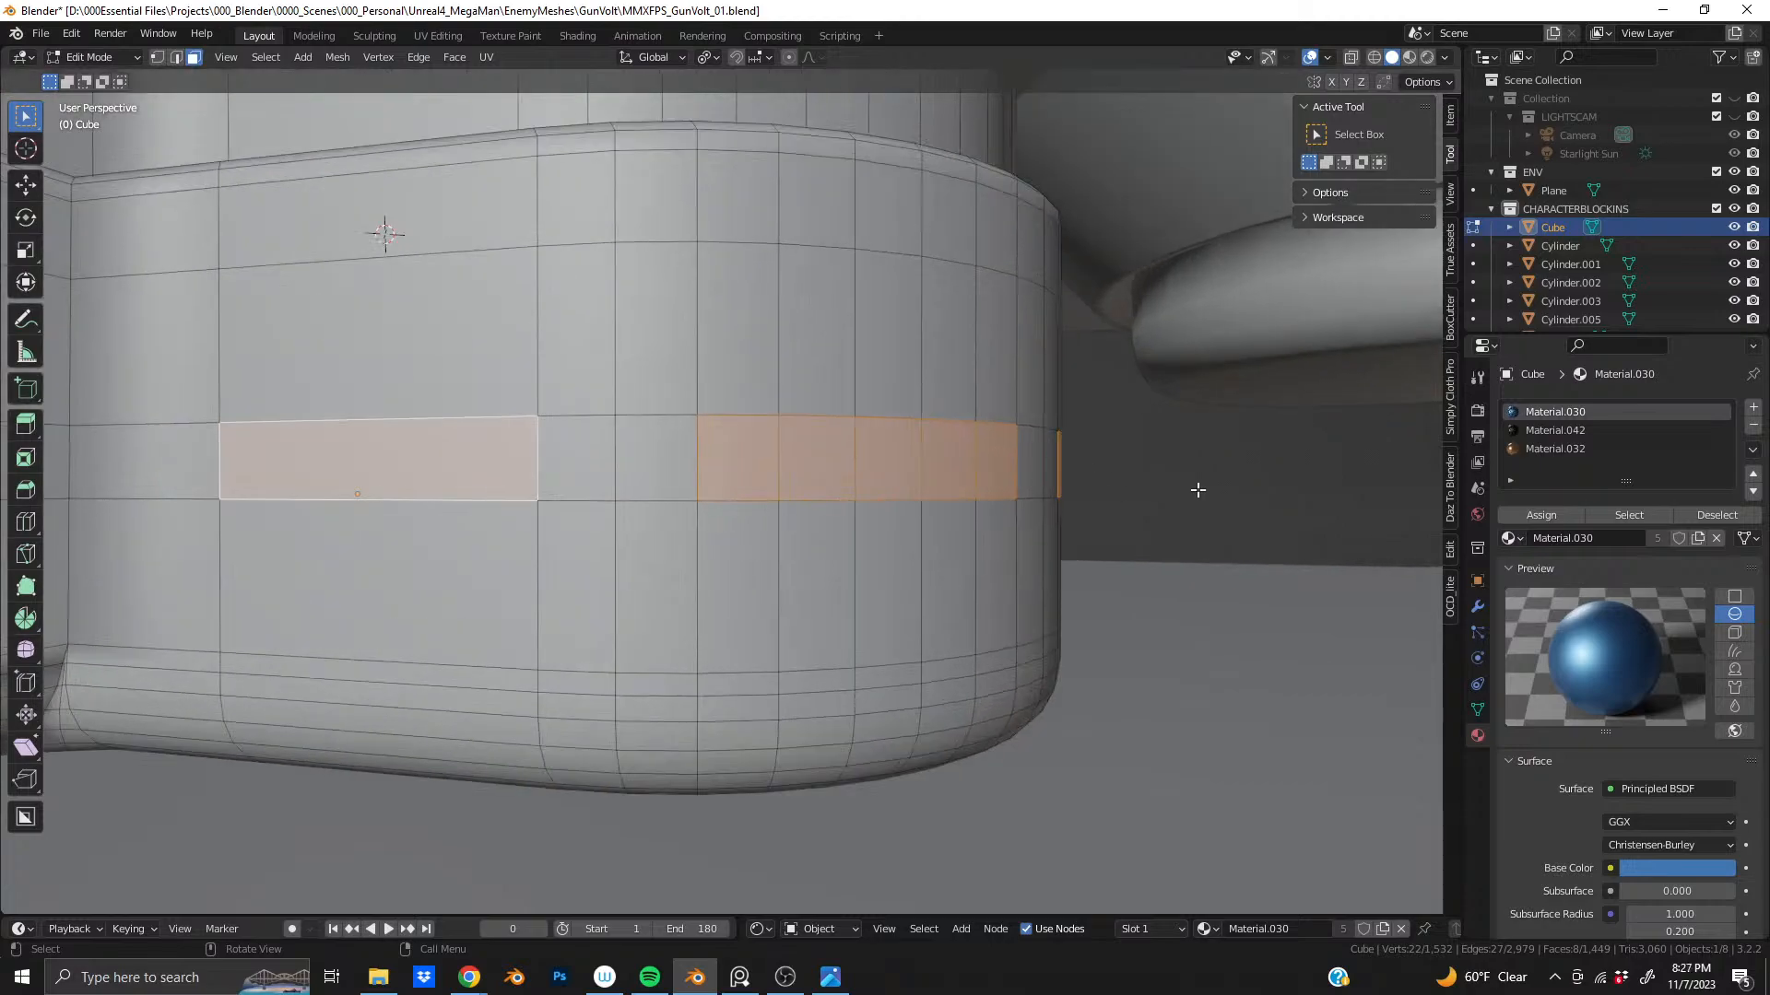
- Inset the selected strip faces by 0.000538 m, and recess them with a second inset of zero thickness and -0.009743 m depth
key(i)
click(1286, 489)
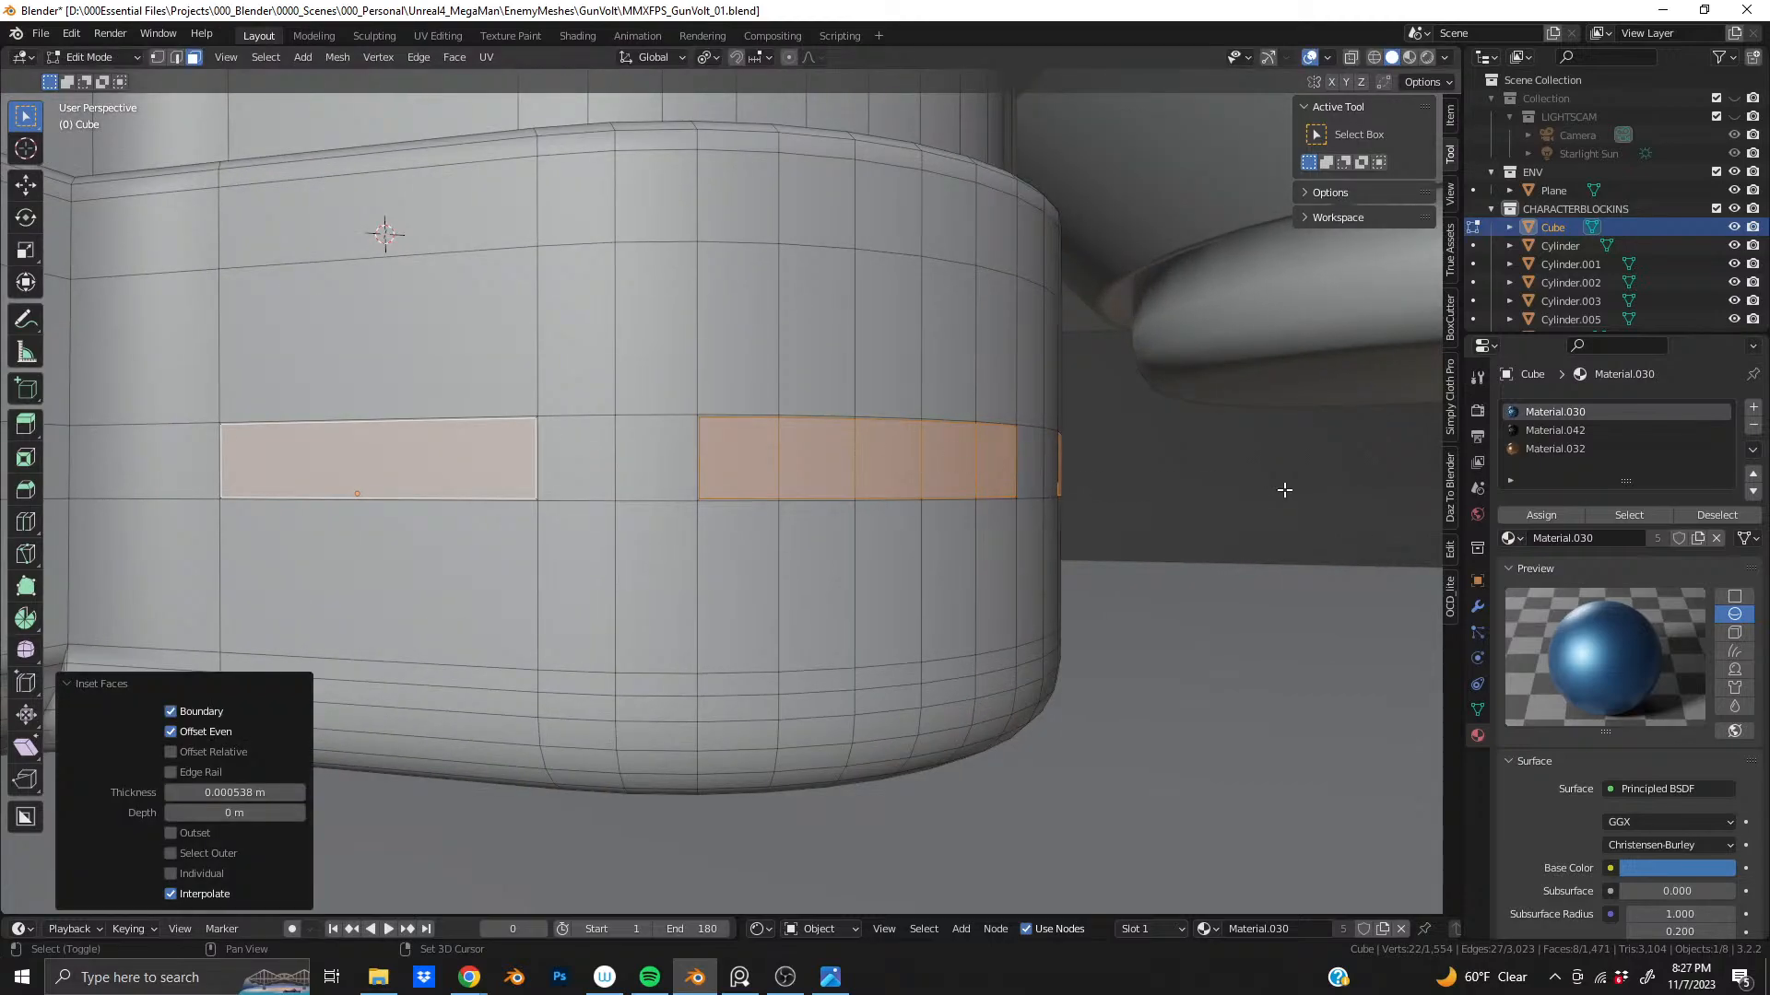
key(i)
key(ctrl)
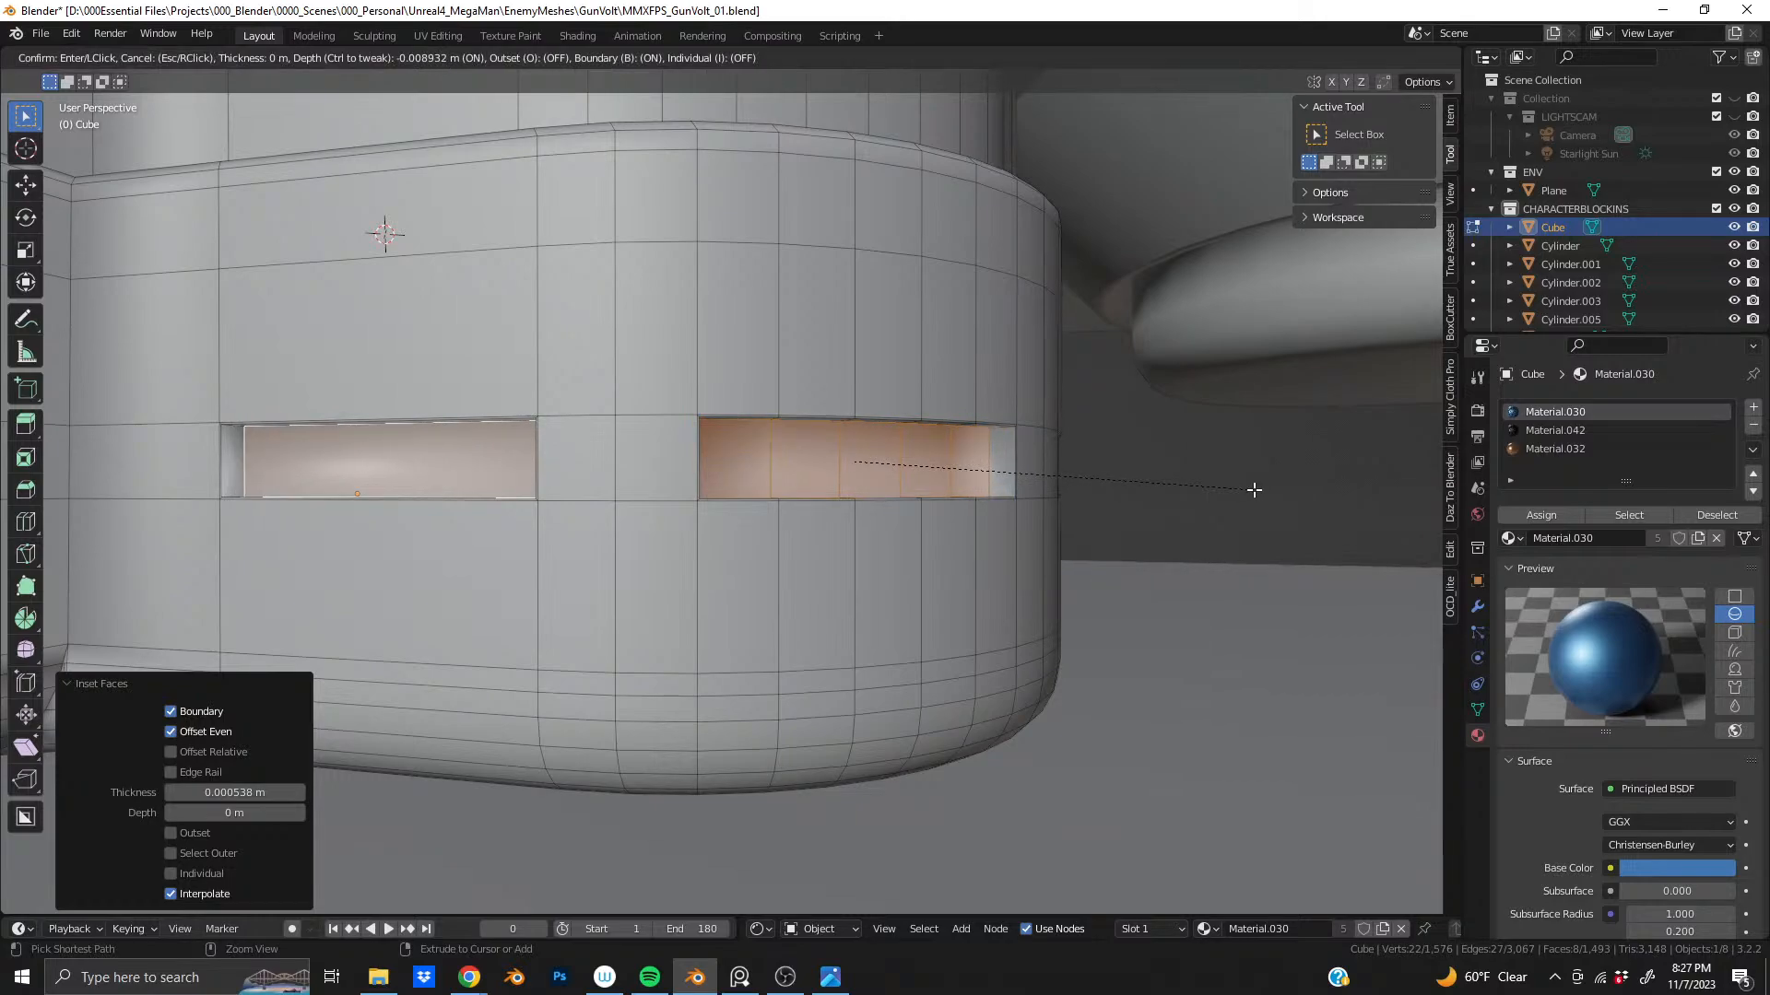
key(shift)
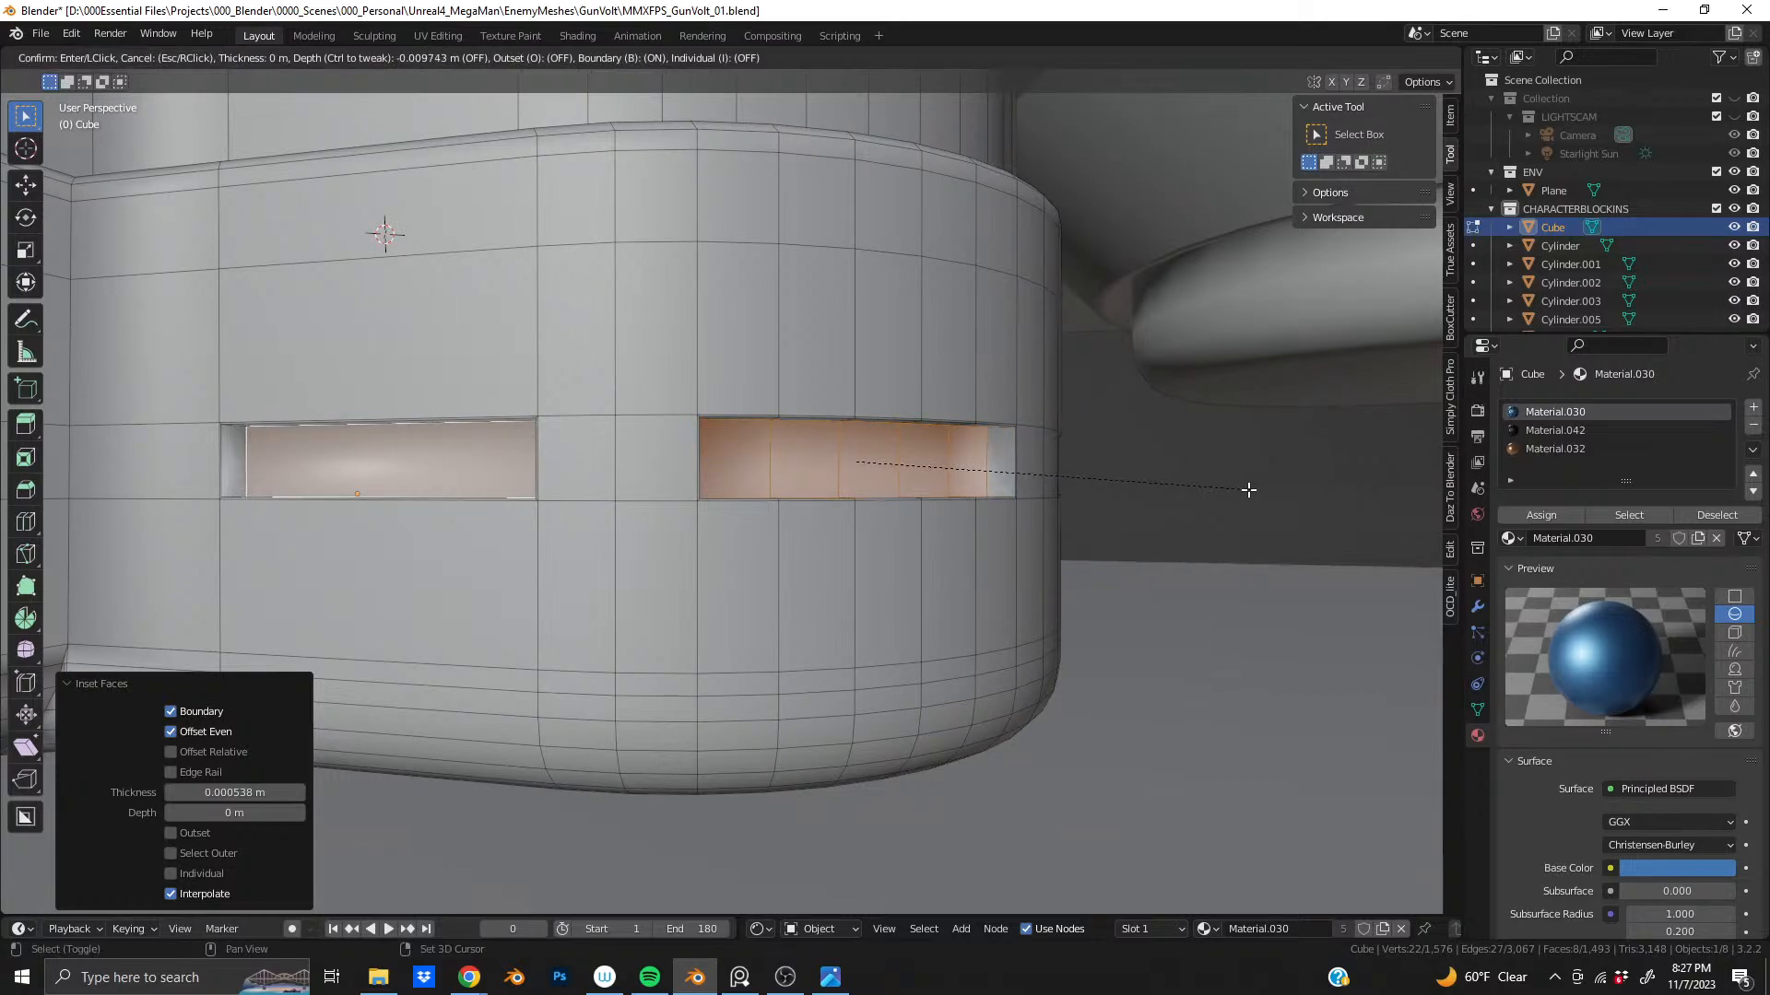
click(1069, 486)
- Scale the recessed slot faces uniformly to 0.794 and assign Material.042 to them
key(s)
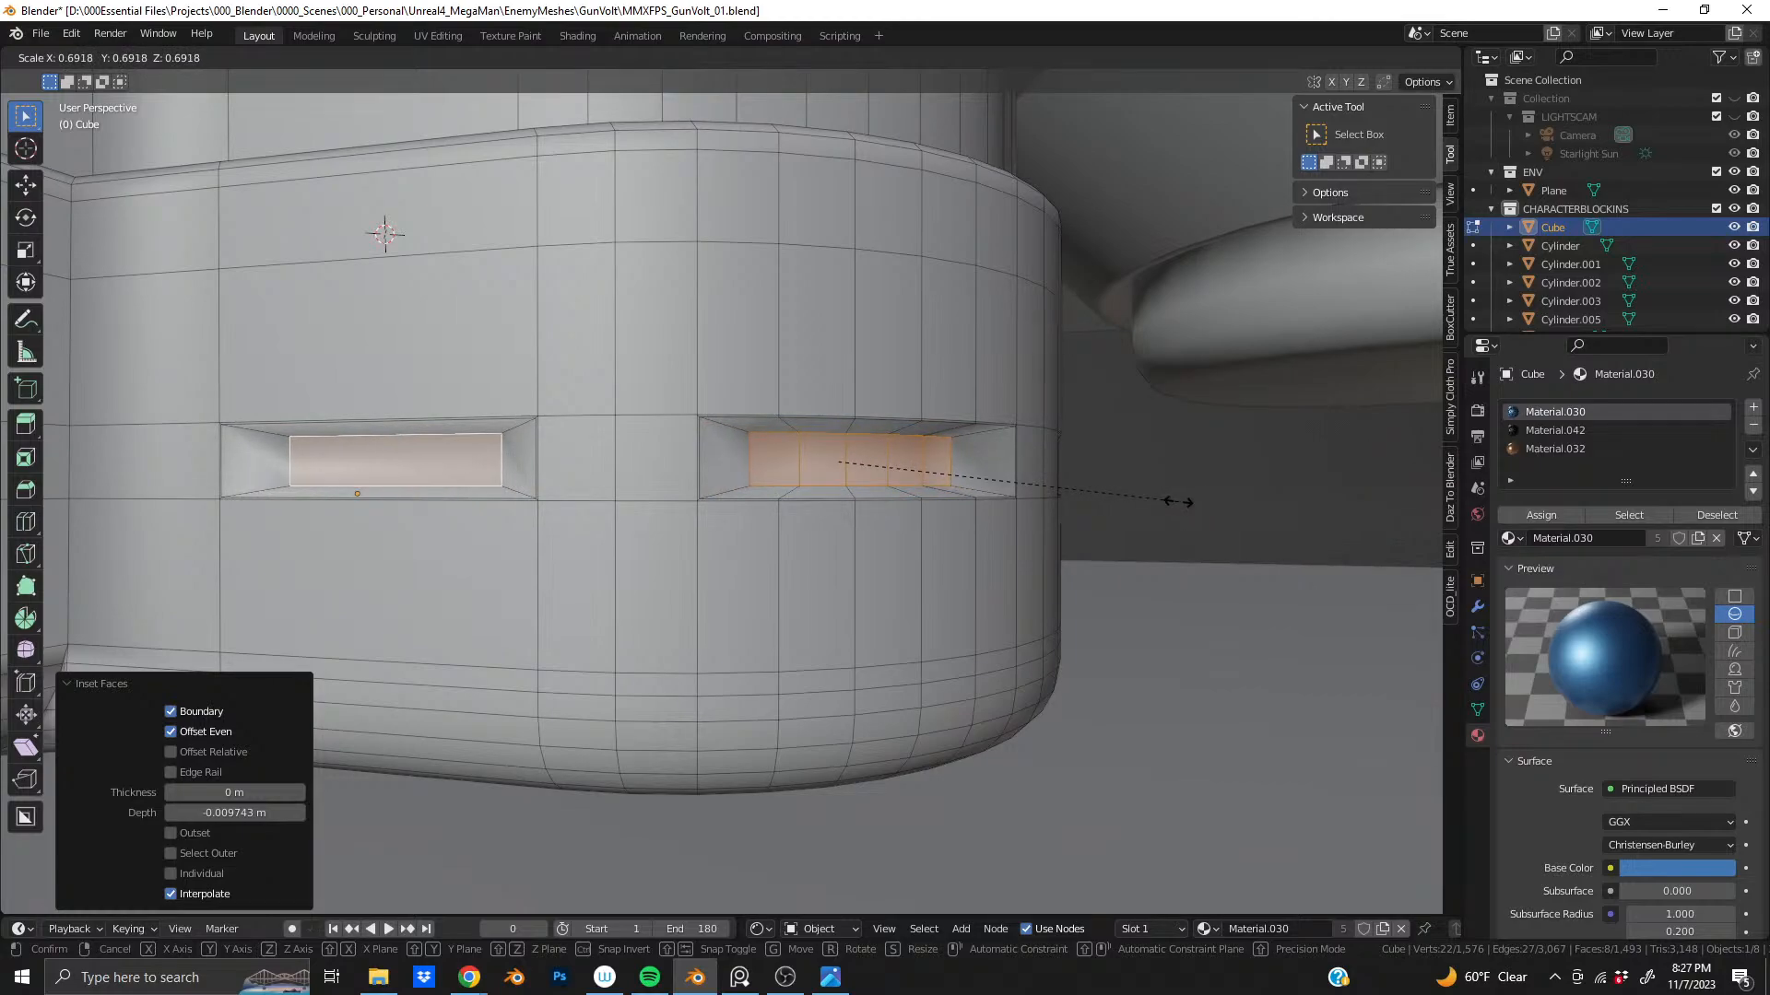
click(1224, 501)
middle_drag(929, 505, 795, 531)
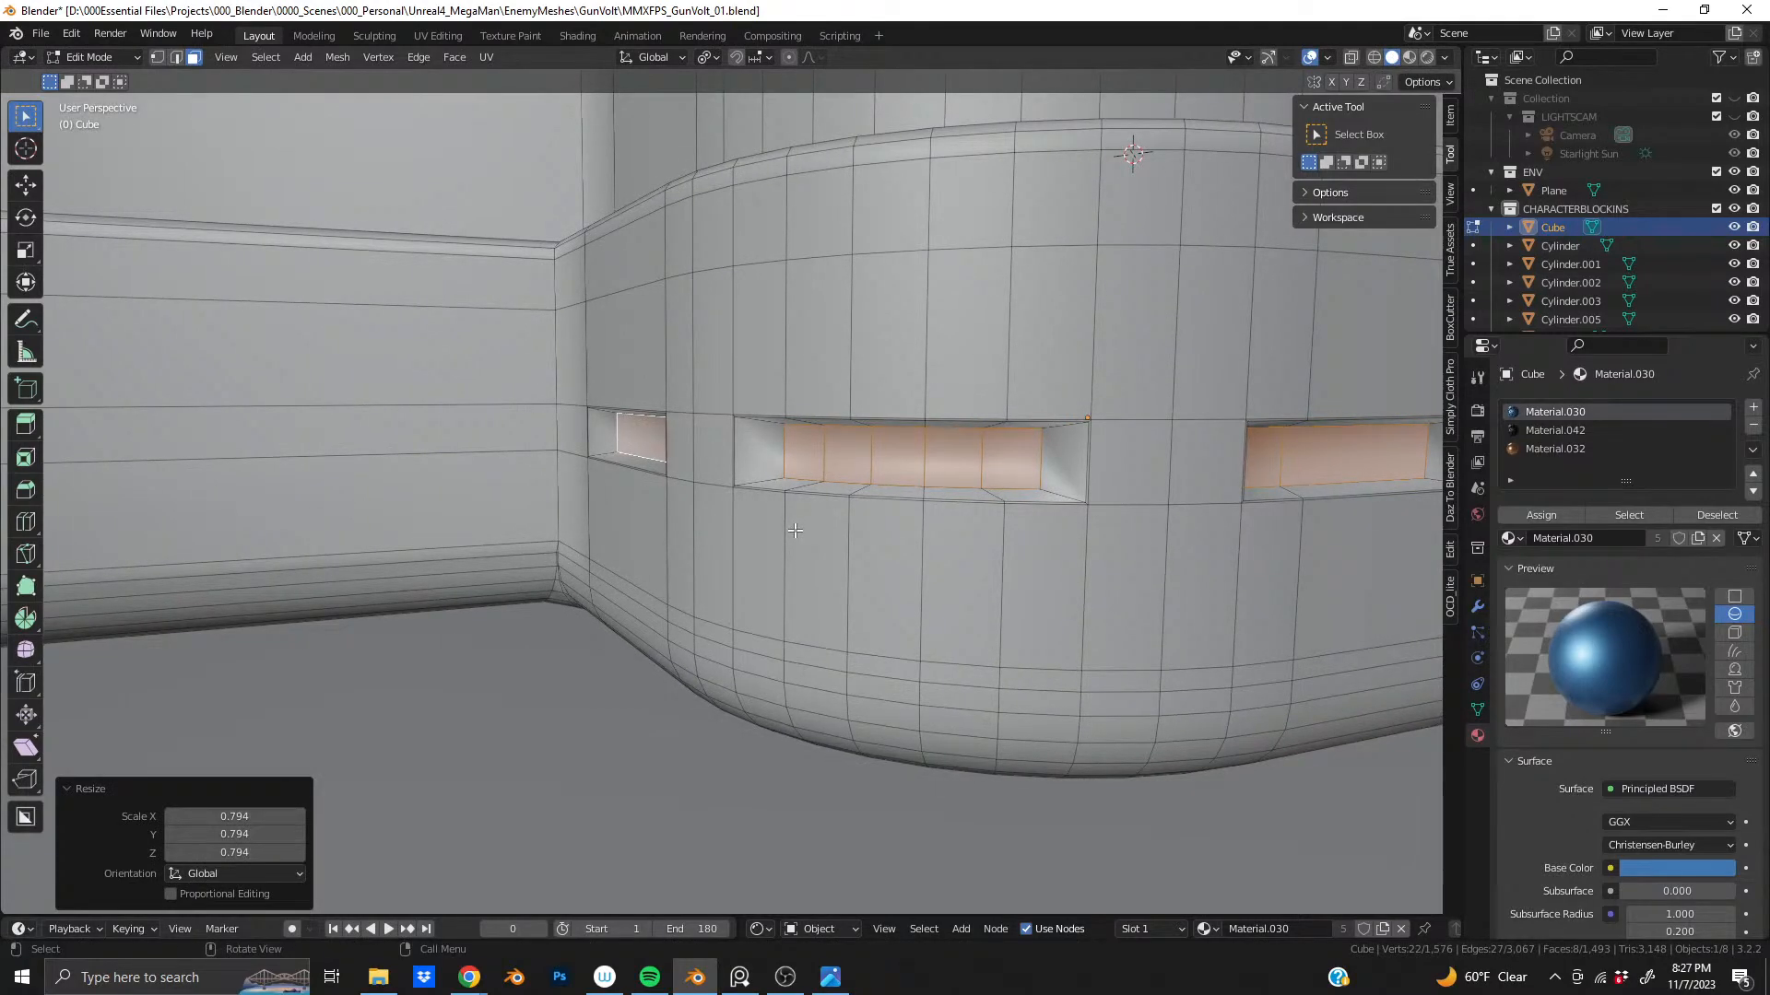
click(1563, 430)
click(1524, 515)
- Inset the black slot faces by 0.0004 m and inspect the slots in Object Mode
key(i)
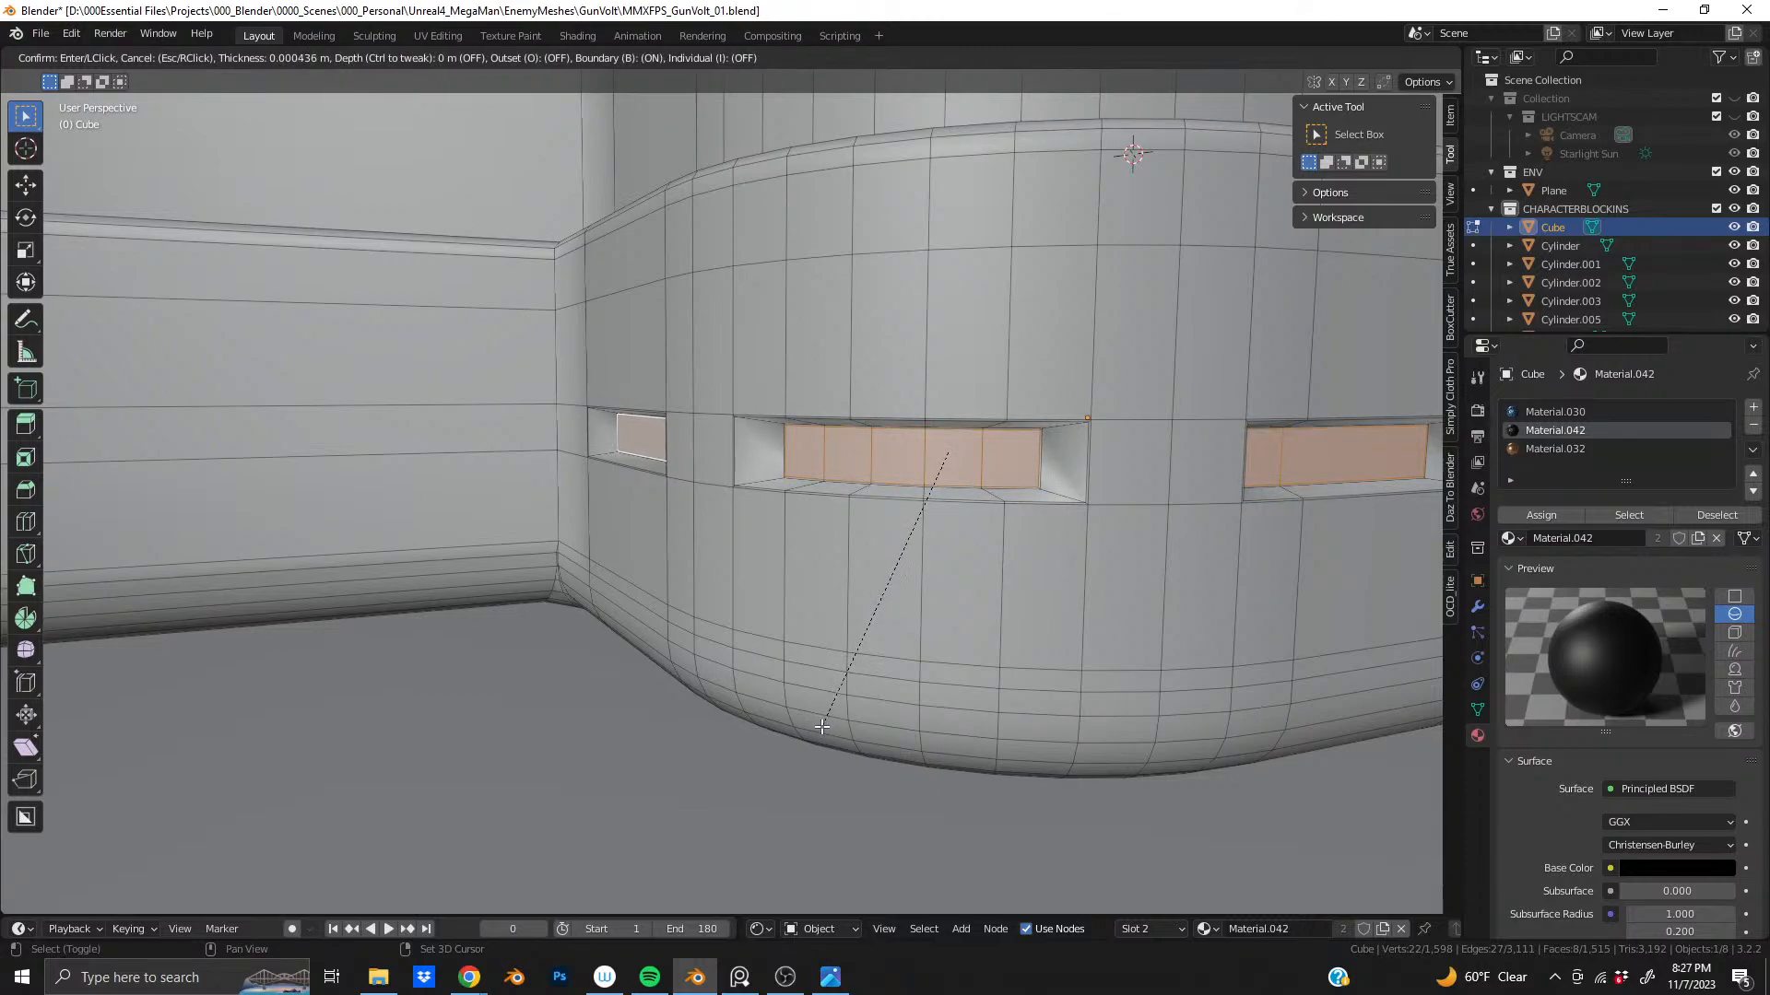
click(820, 728)
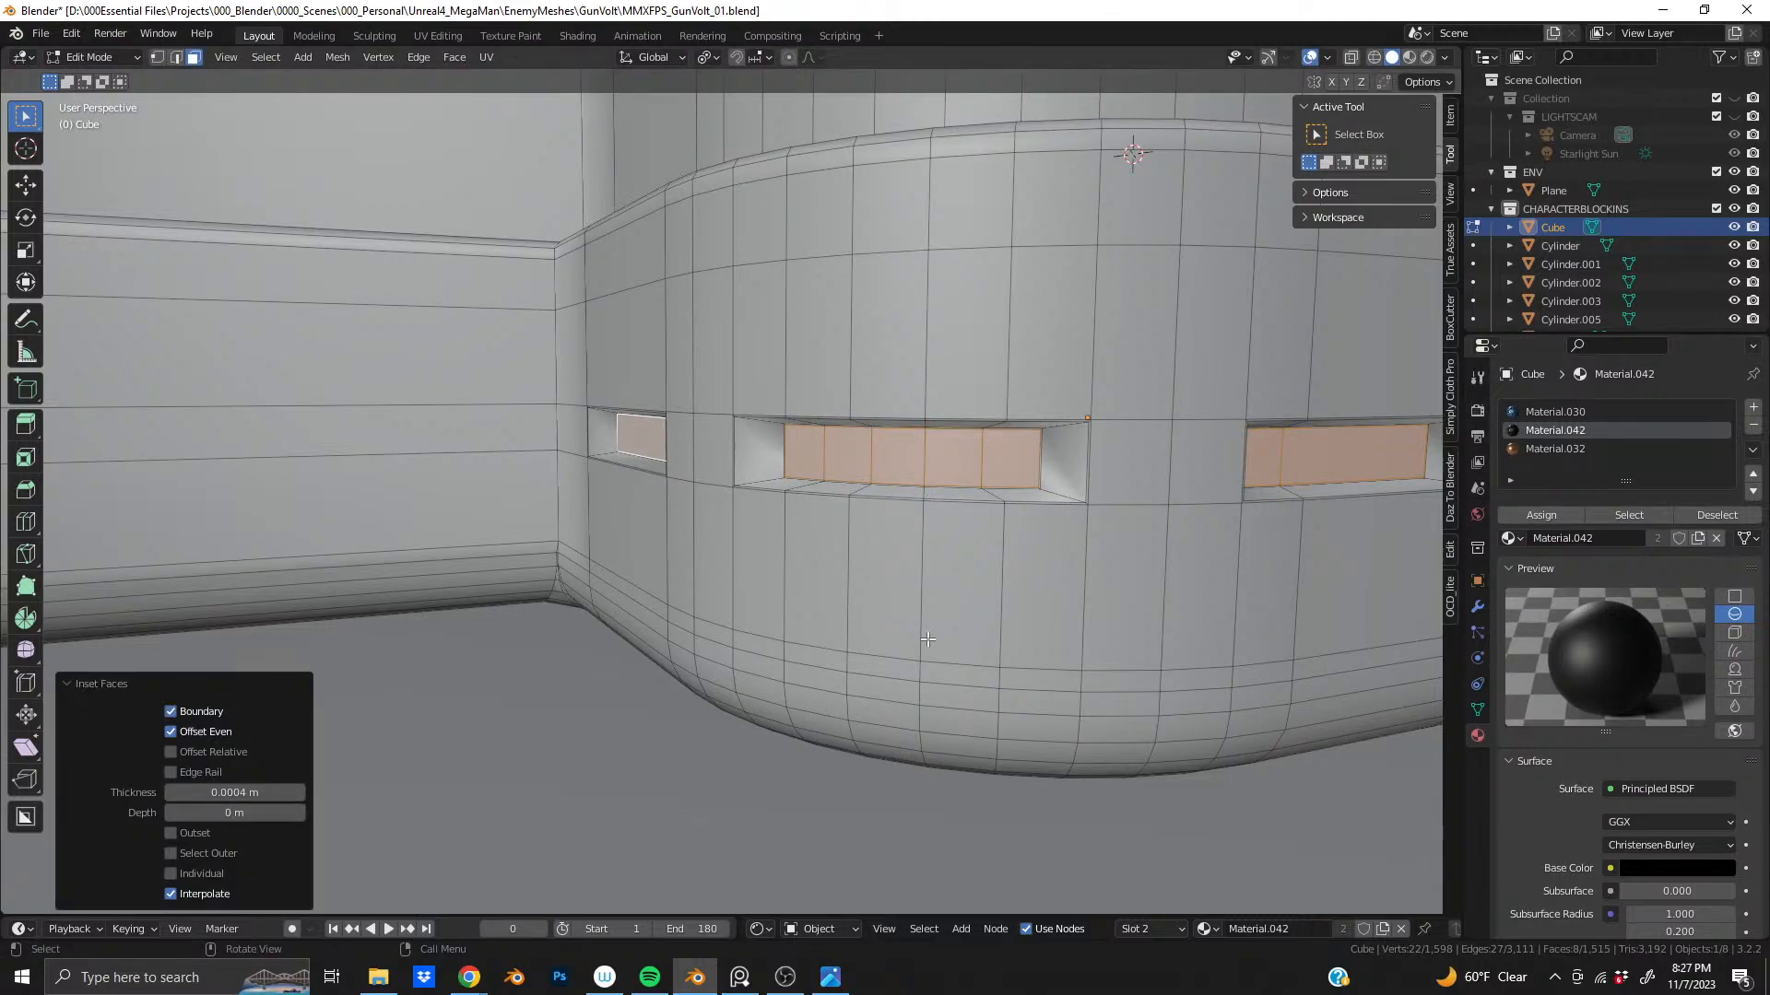
key(Tab)
middle_drag(931, 599, 777, 482)
- Try cutting 55 evenly spaced vertical edge loops along the long side of the Cube's lower tier, and undo them
key(Tab)
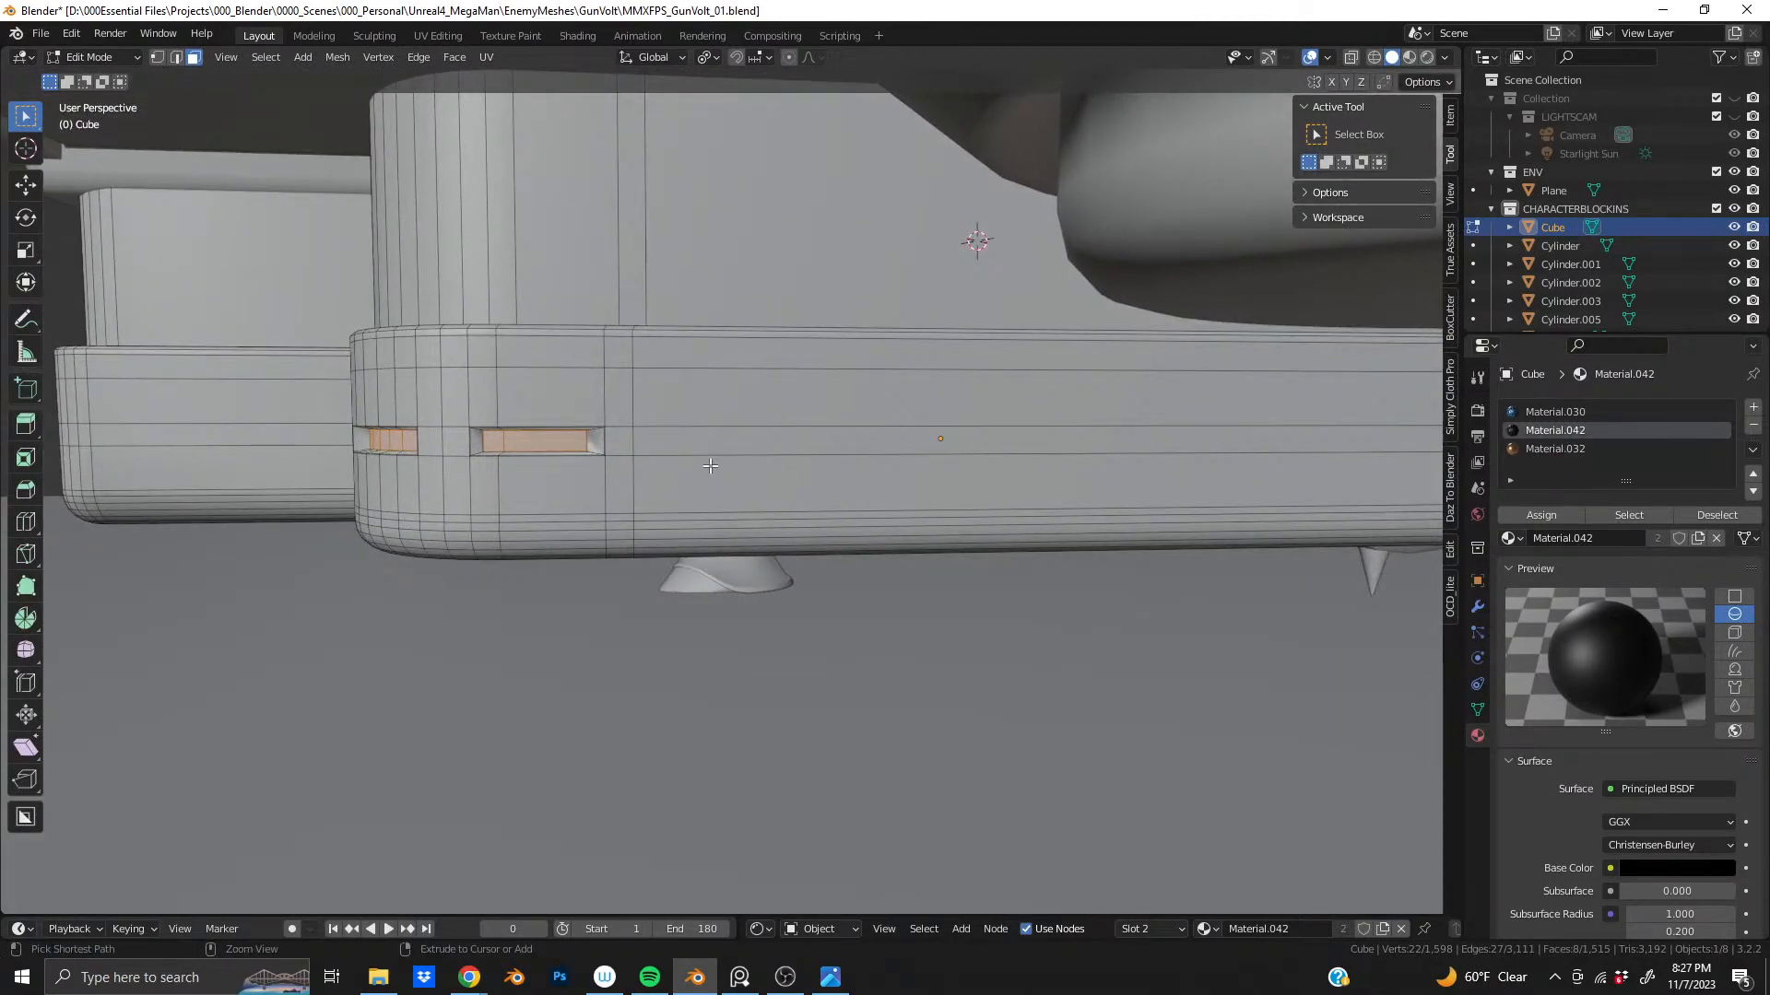
key(ctrl+r)
scroll(716, 452, up, 14)
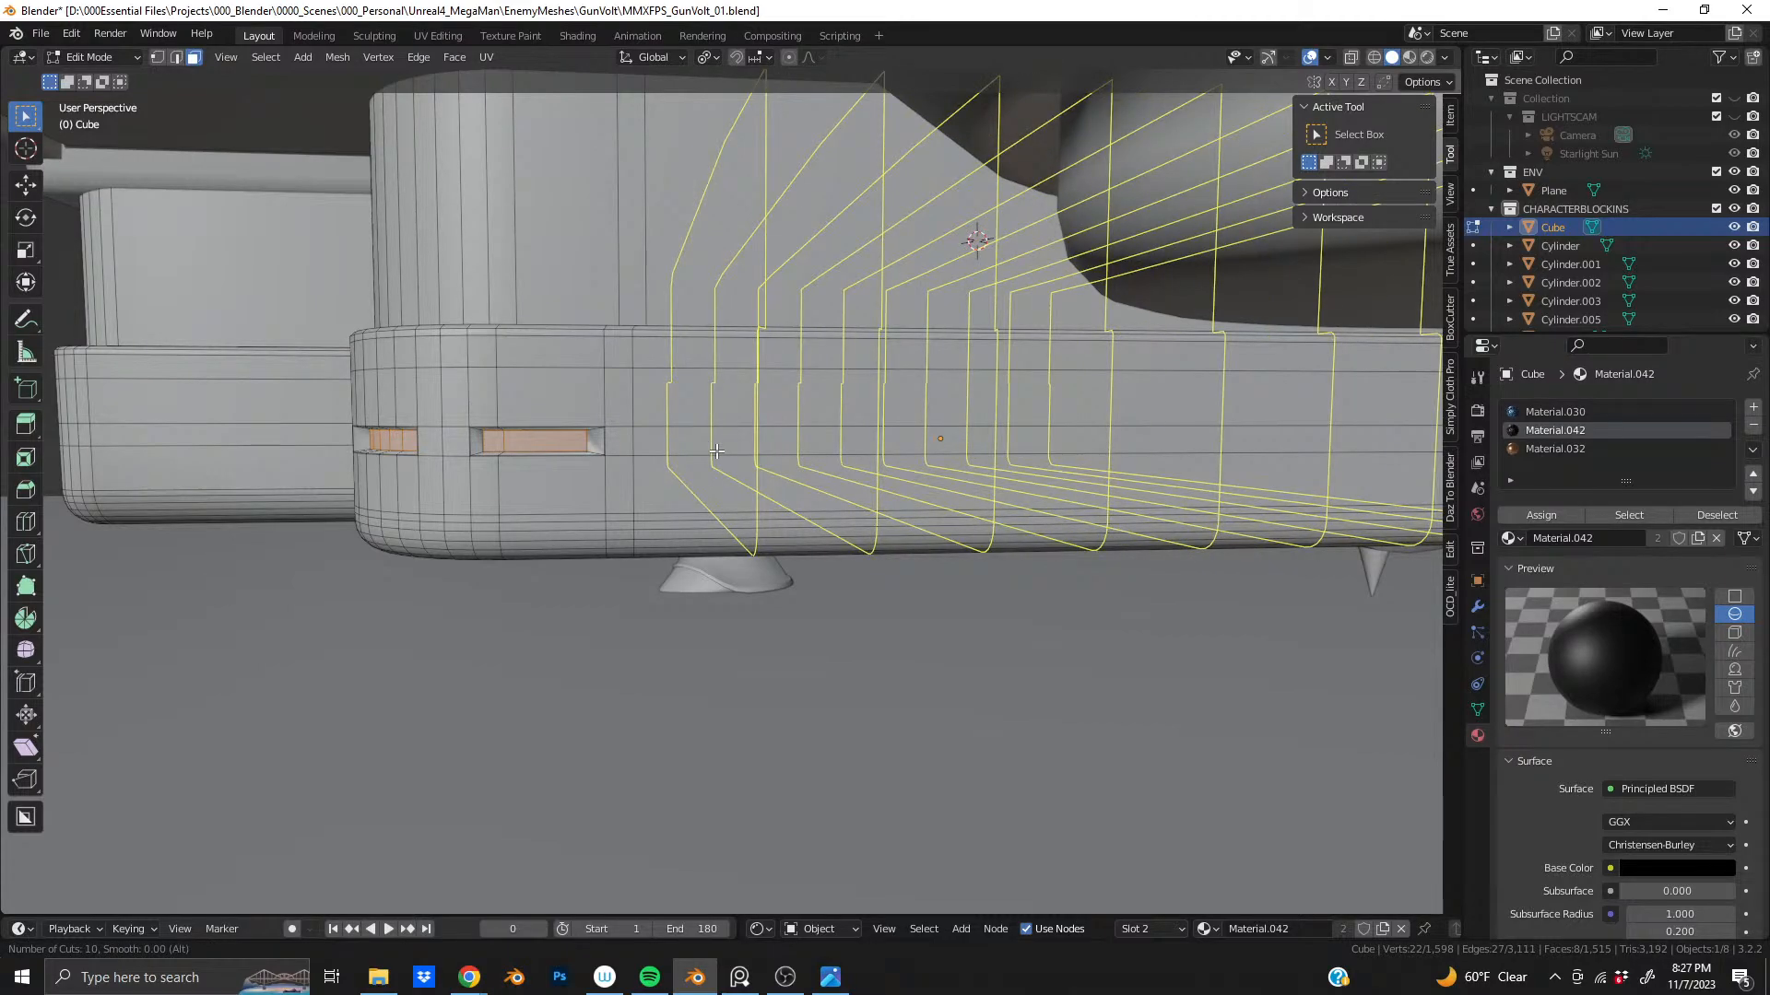
scroll(716, 452, up, 20)
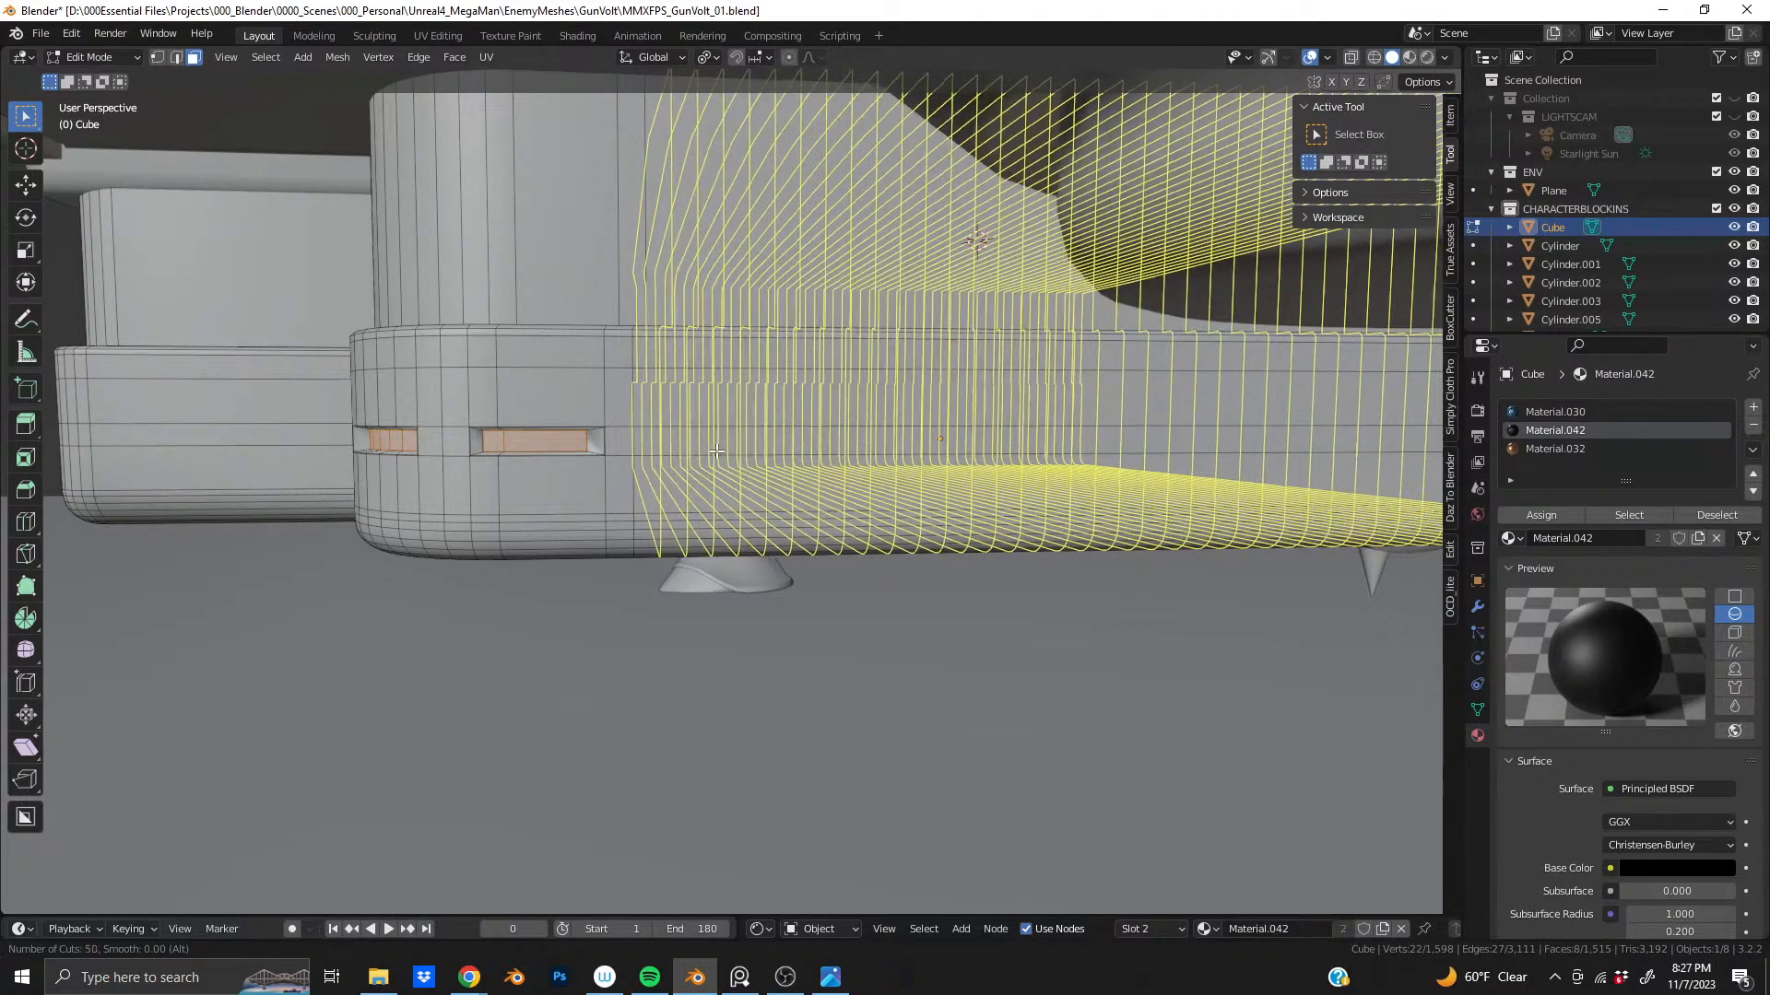
click(716, 451)
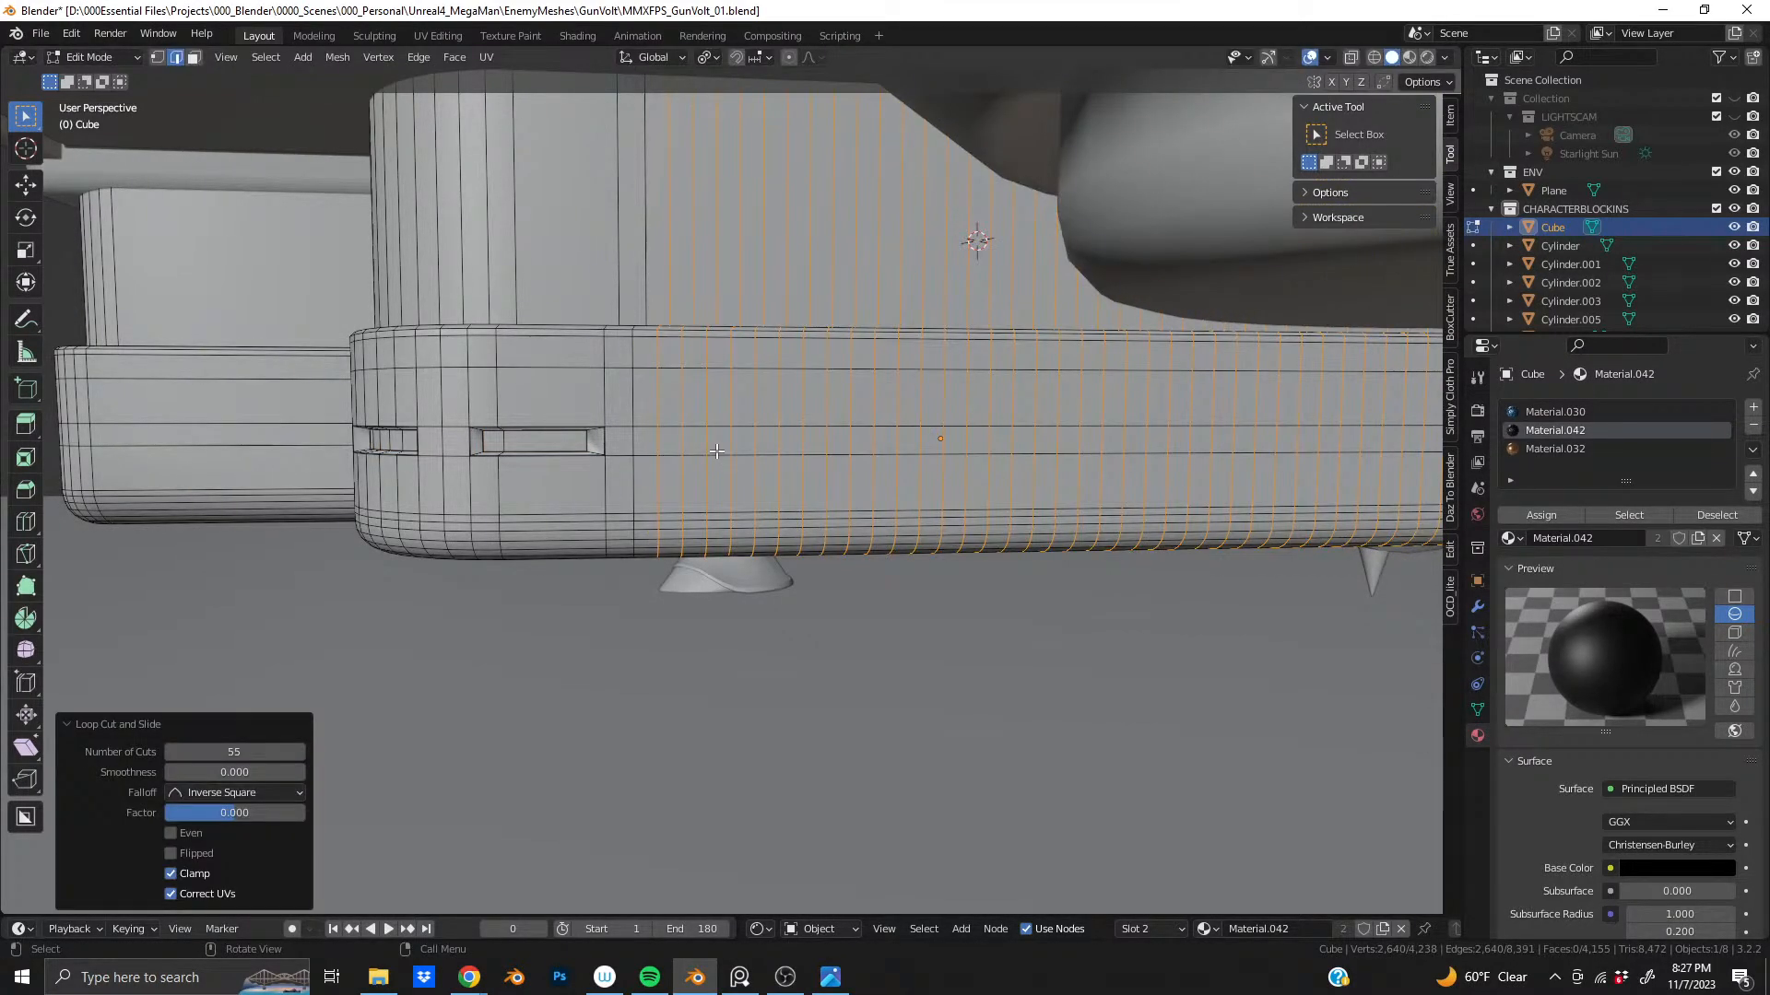
key(ctrl+z)
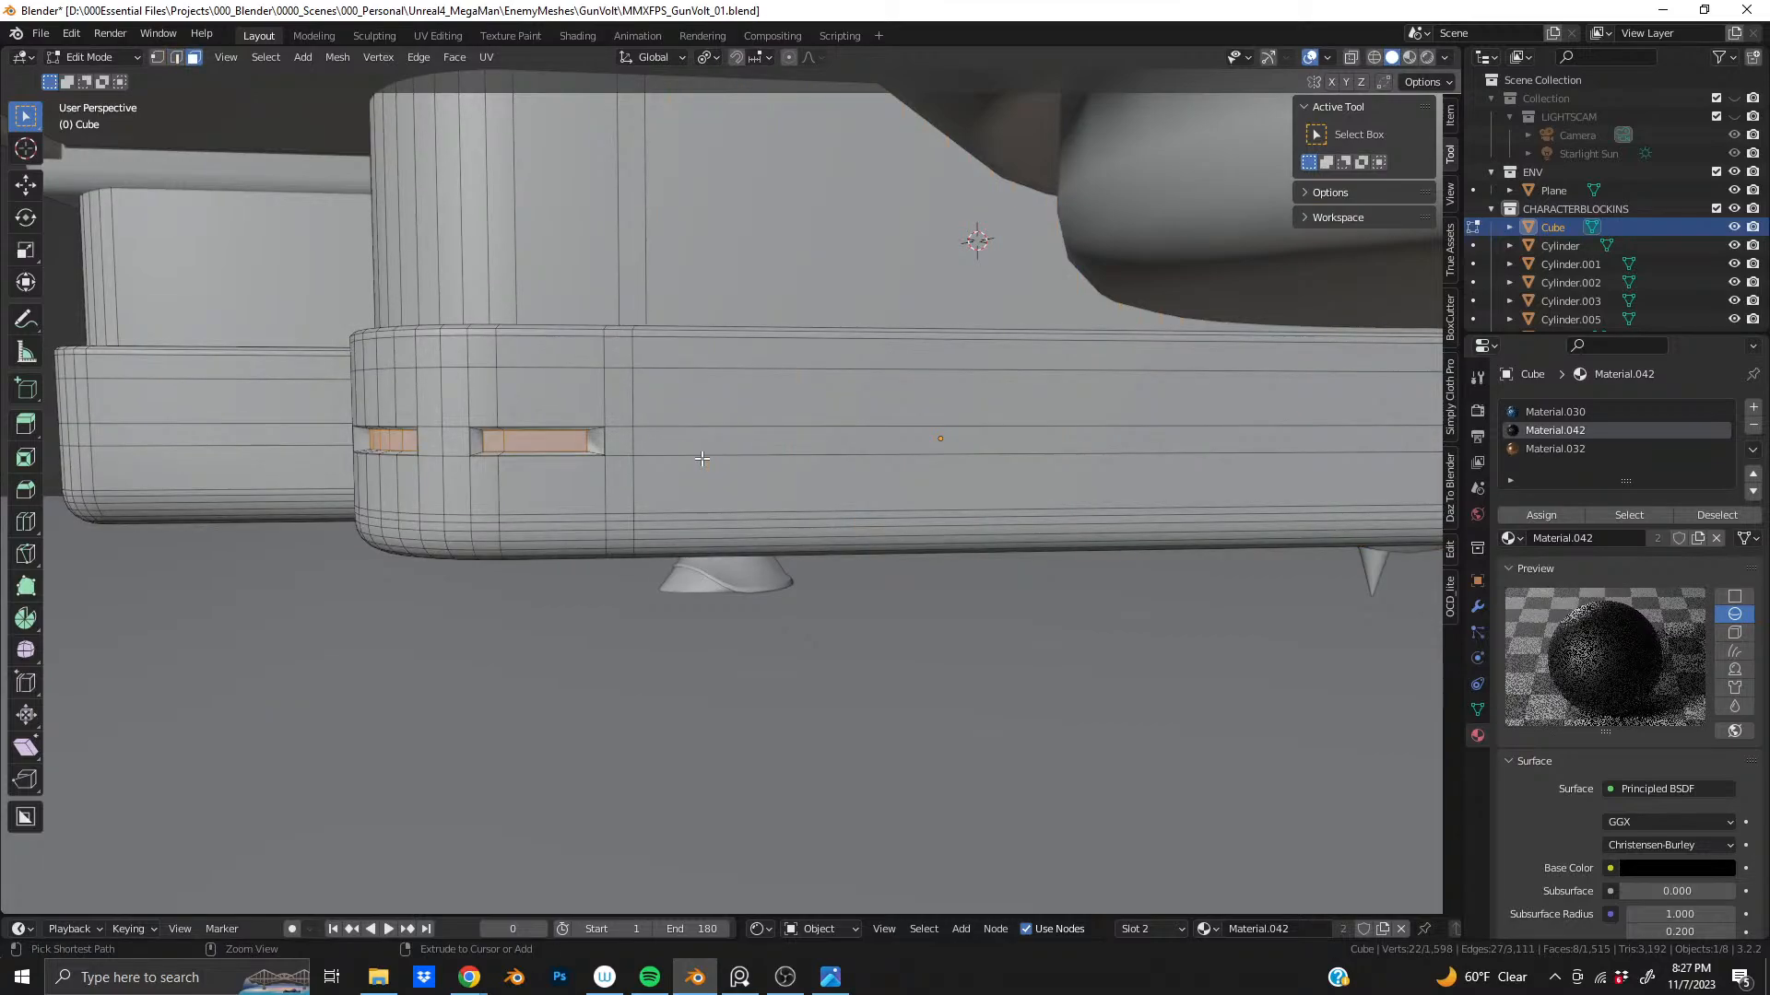
- Cut 47 evenly spaced vertical edge loops along the long side of the Cube's lower tier
key(ctrl+r)
scroll(701, 458, up, 20)
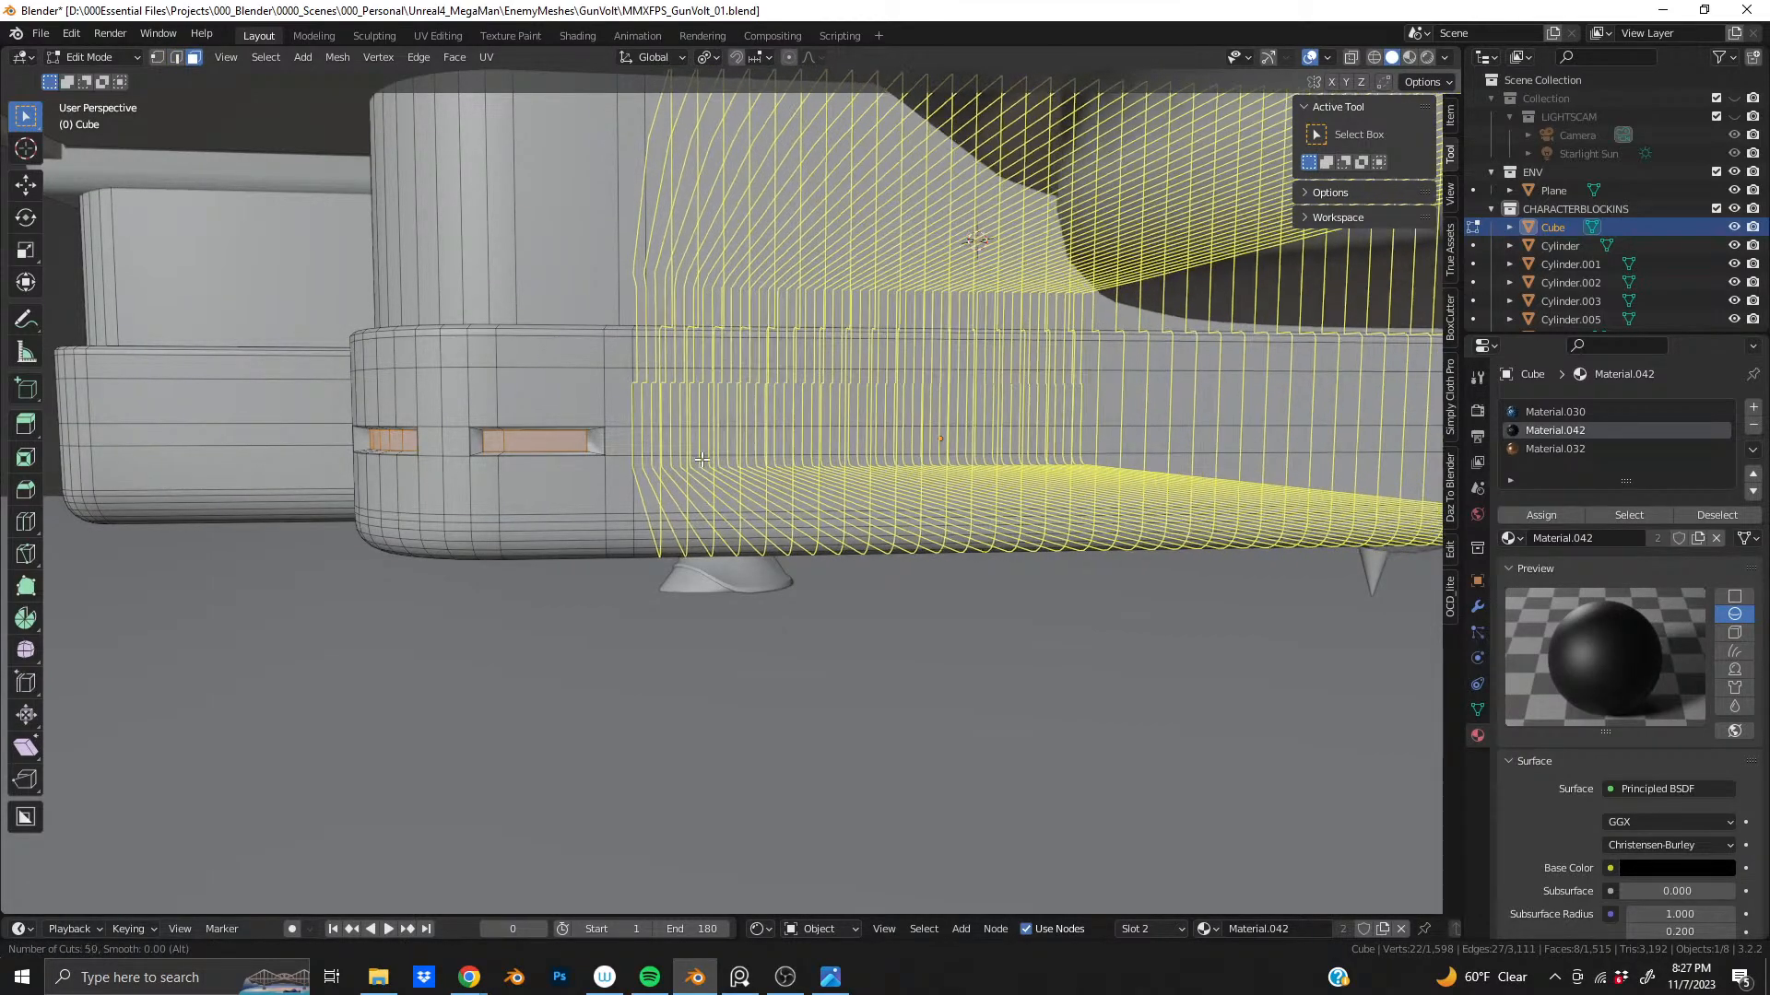
scroll(701, 458, down, 13)
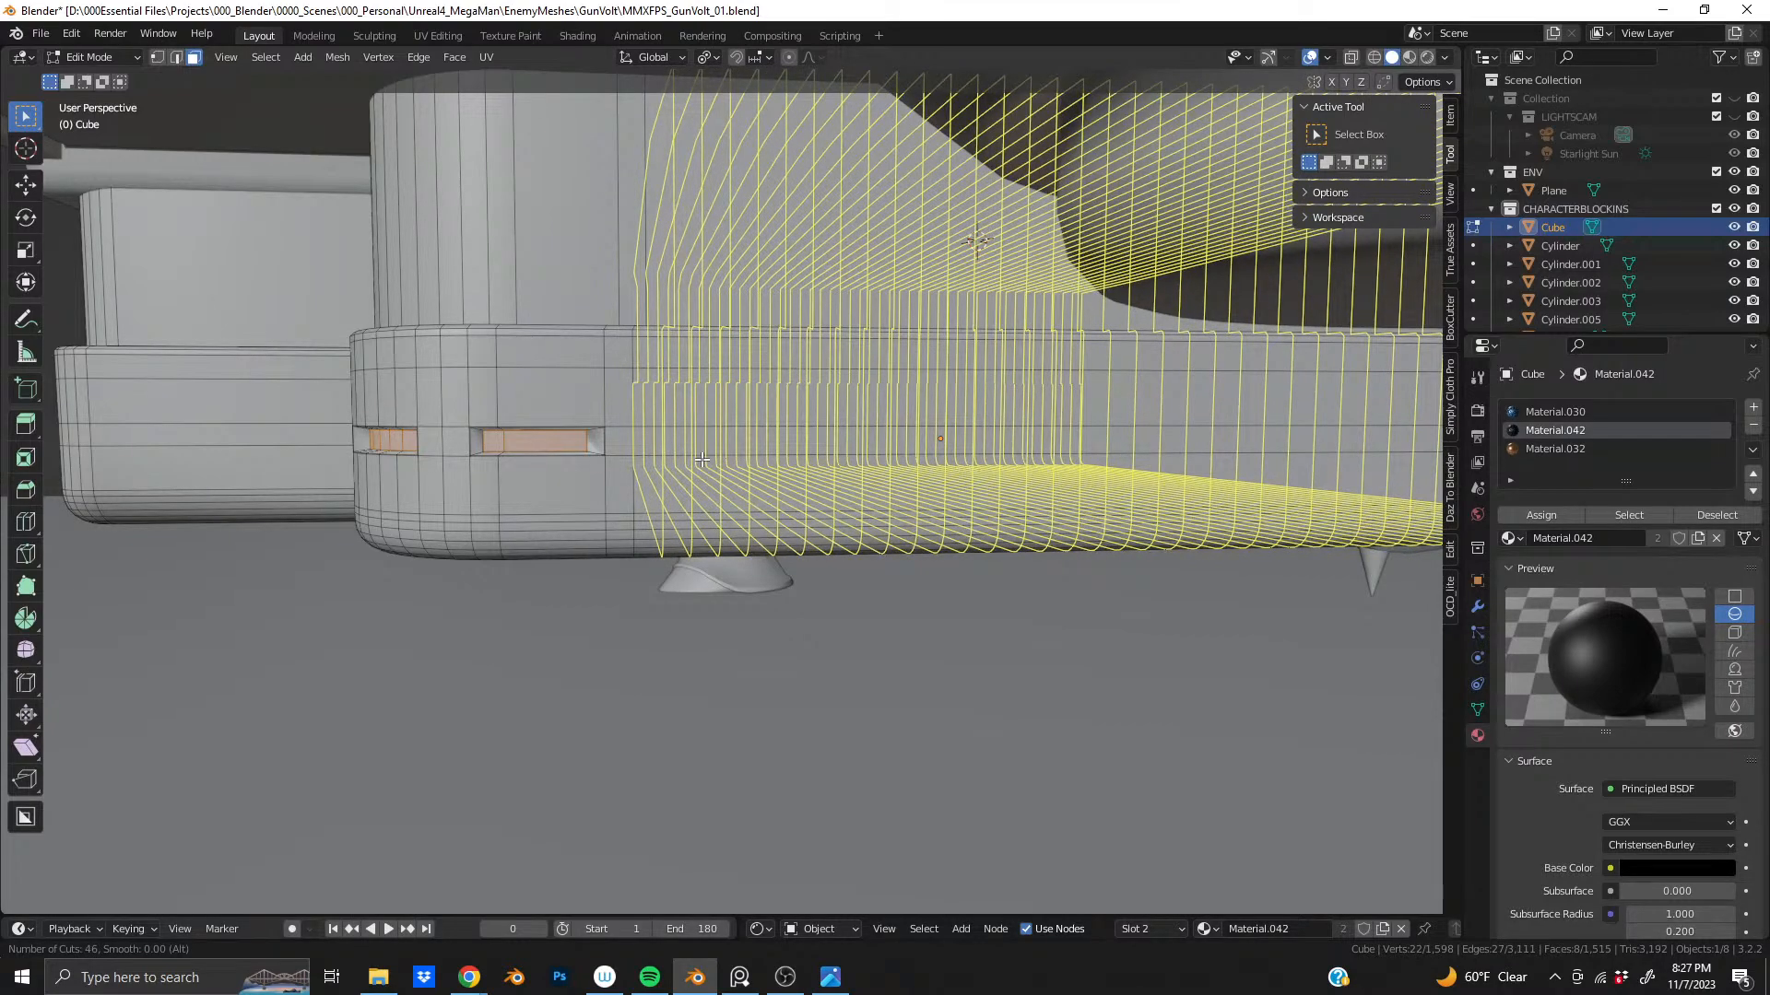
scroll(701, 458, up, 1)
click(701, 458)
right_click(702, 458)
- Select four adjacent faces in the narrow strip, leaving a gap of two faces after the last recessed slot
middle_drag(672, 473, 743, 460)
key(3)
click(664, 429)
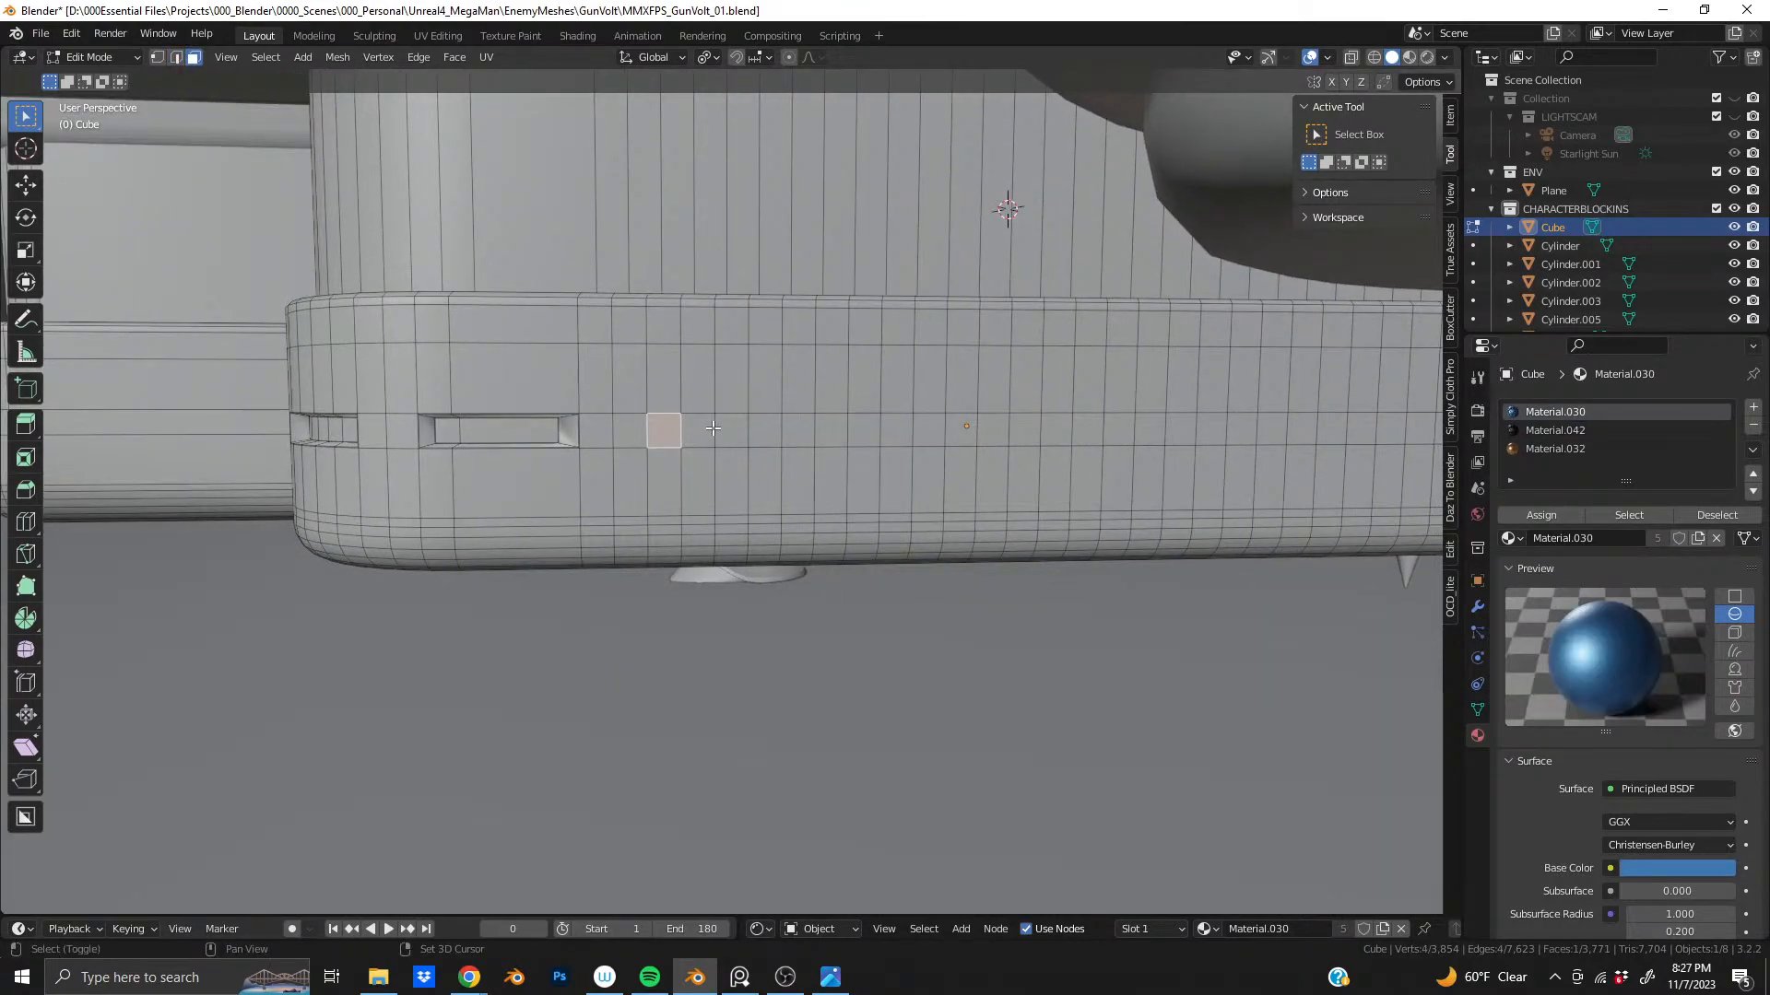
shift+click(710, 430)
shift+click(736, 430)
shift+click(764, 431)
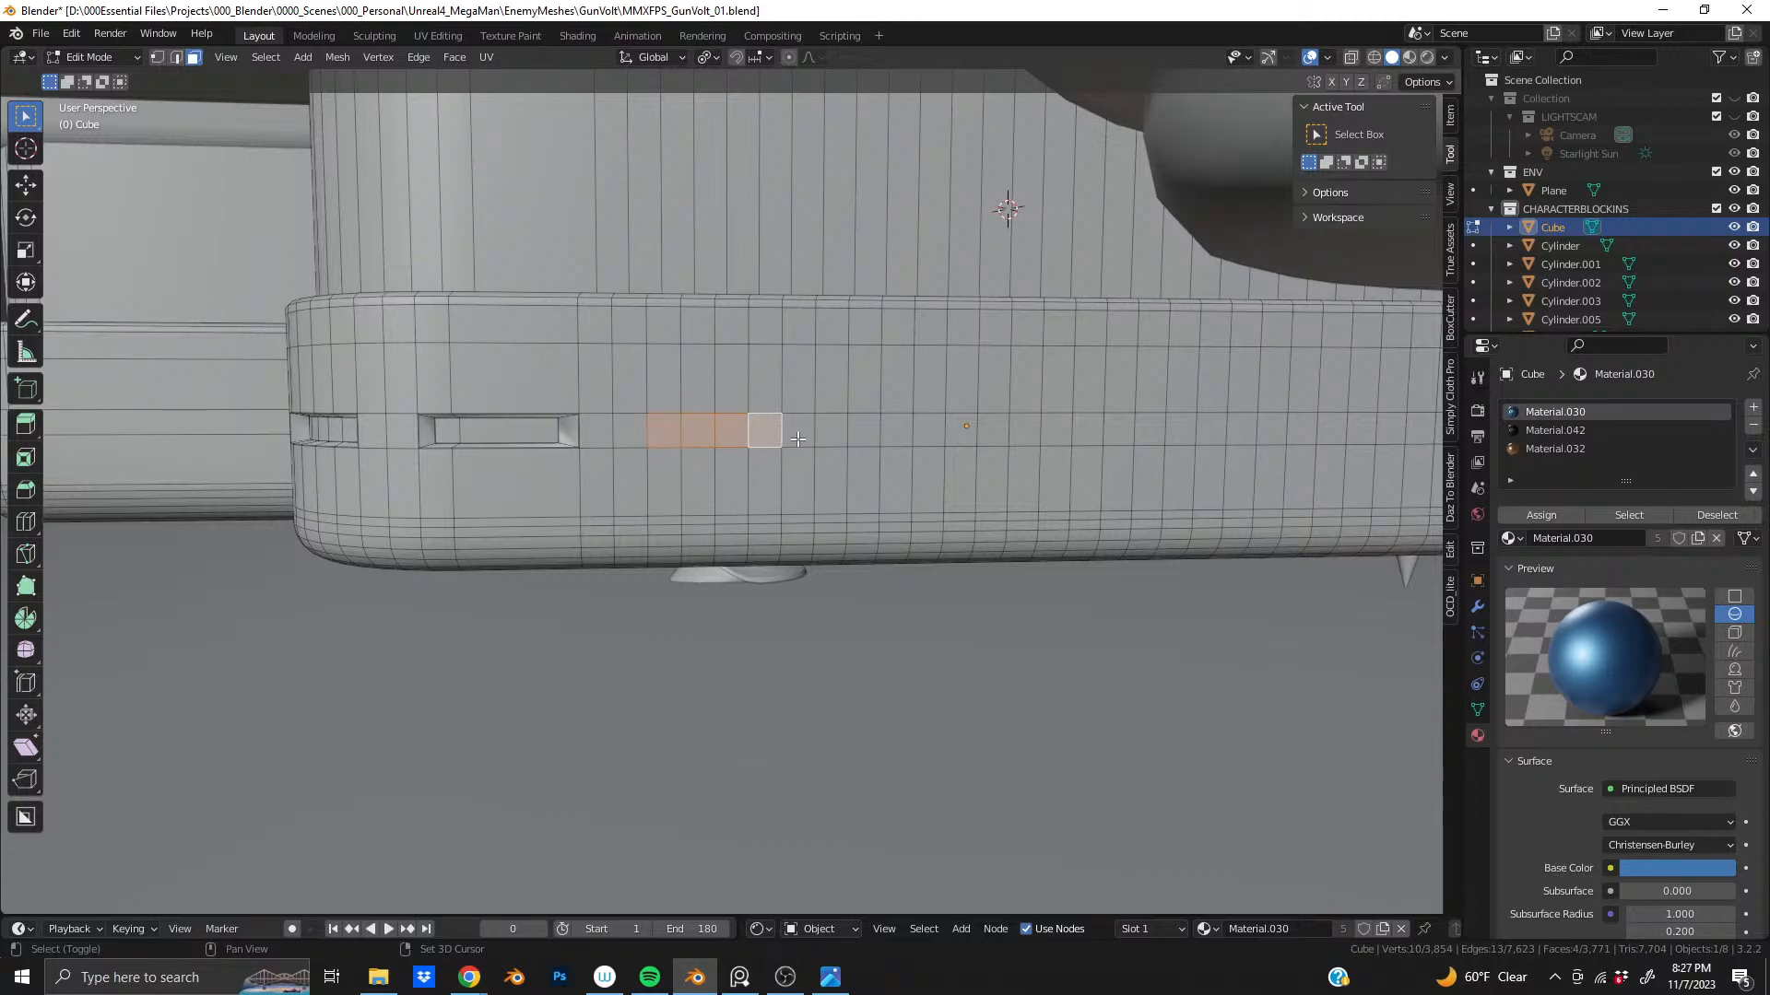
shift+click(798, 431)
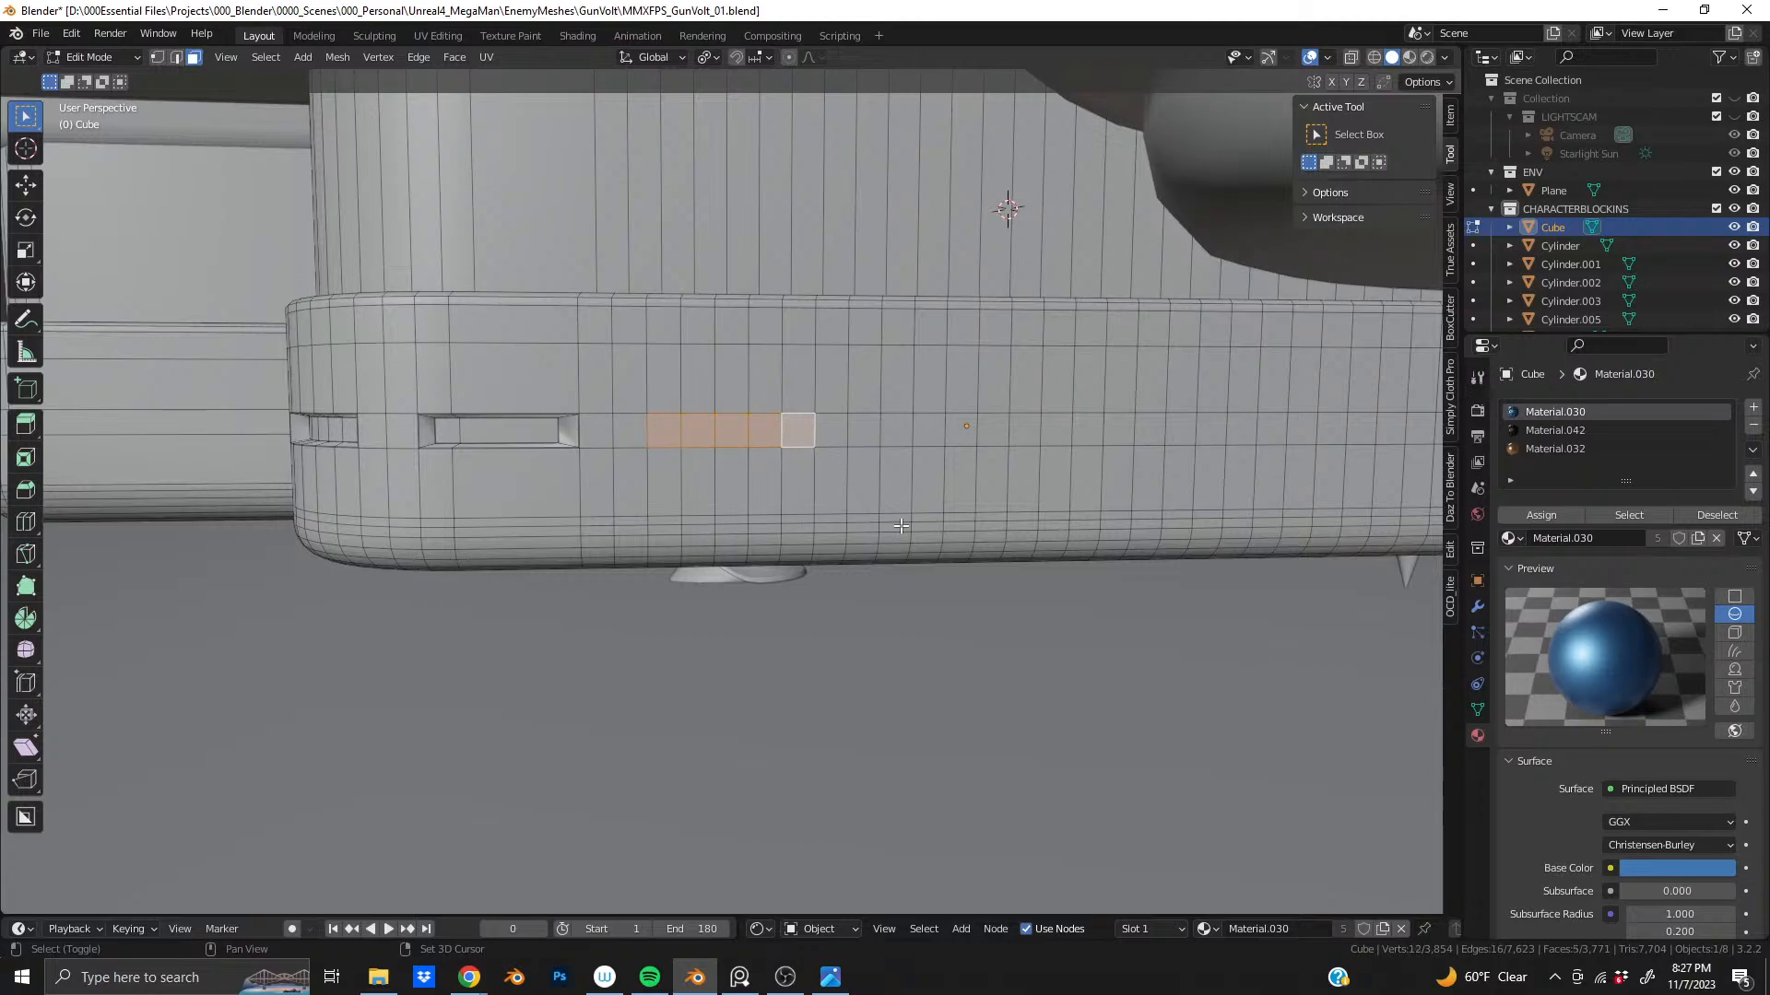
shift+click(799, 431)
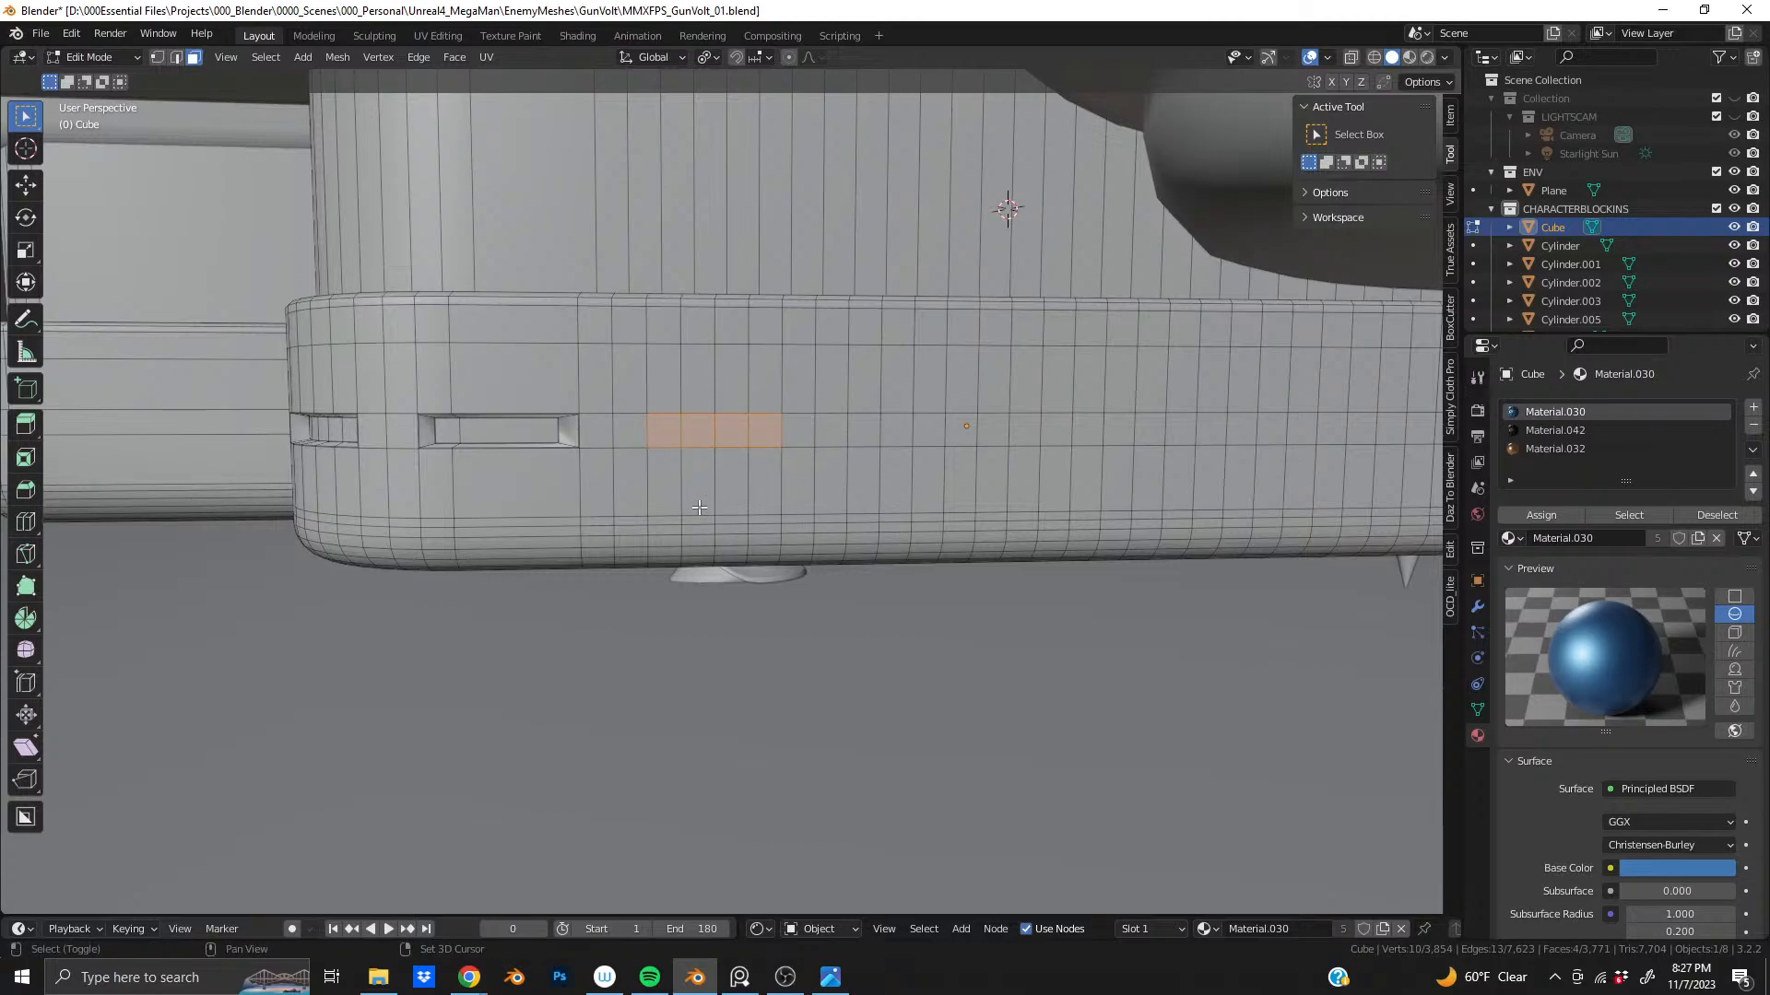
- Add a second group of four strip faces to the selection, leaving two faces free after the first group
alt+middle_drag(699, 506, 679, 503)
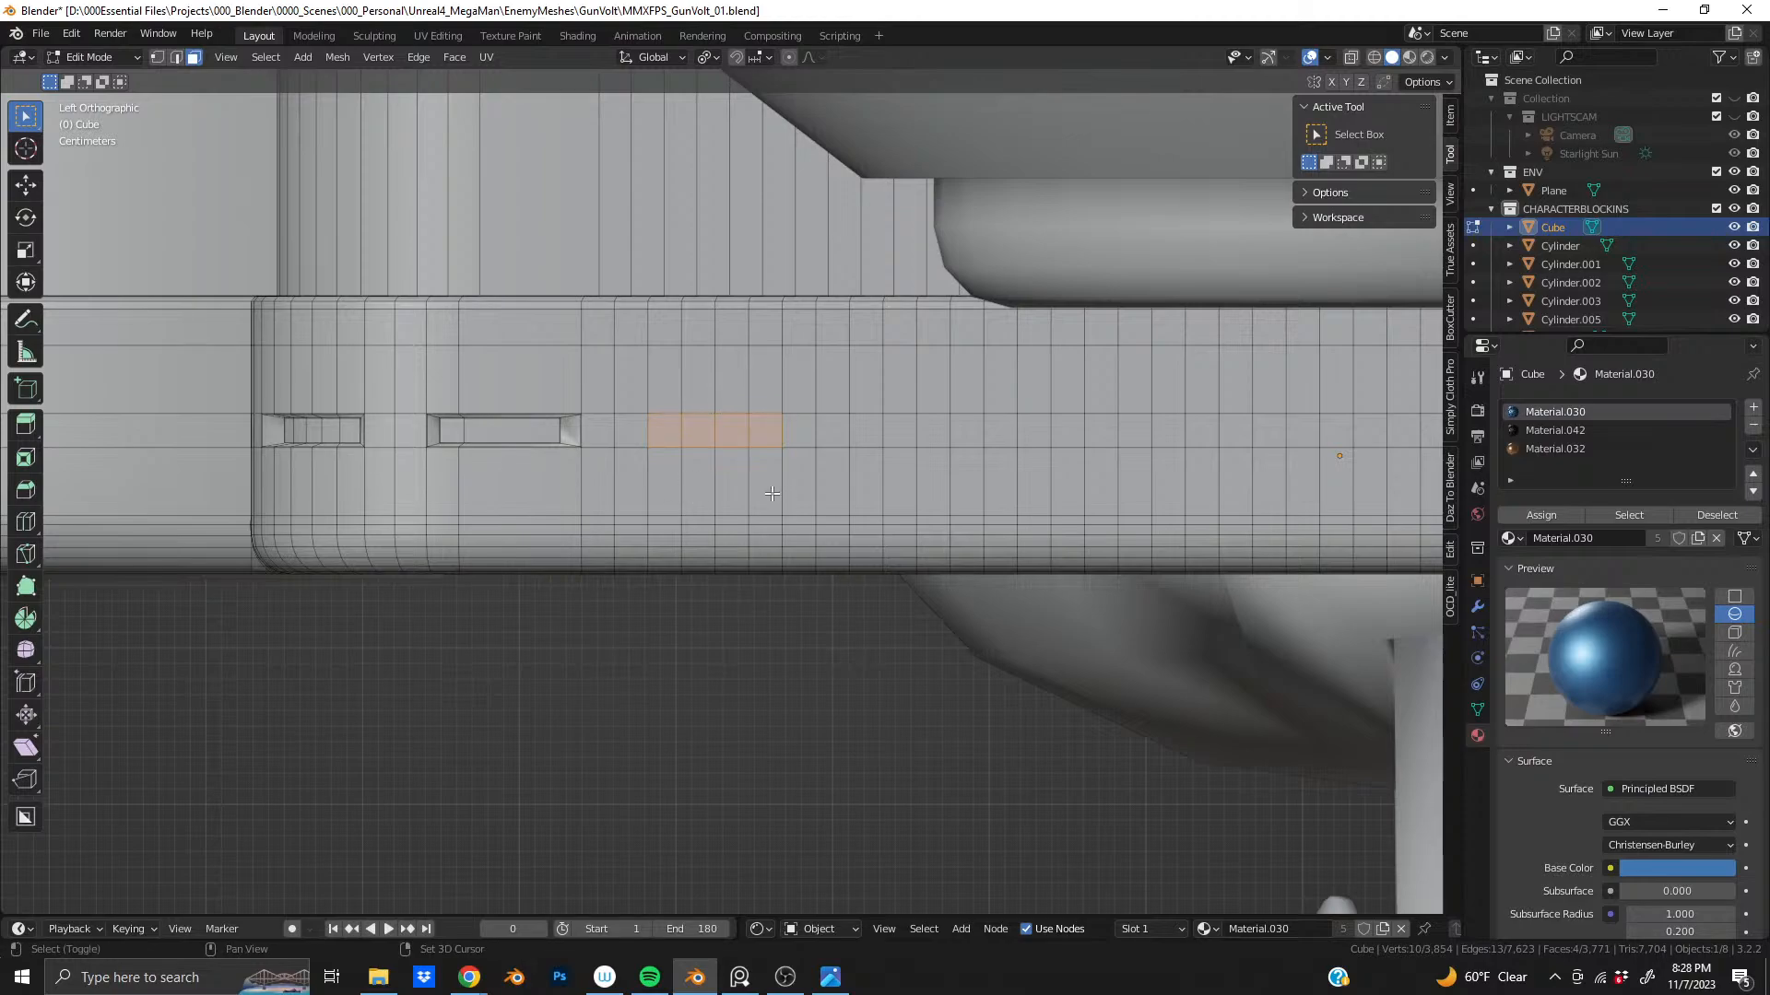
shift+middle_drag(684, 505, 652, 529)
scroll(737, 513, up, 2)
shift+middle_drag(758, 507, 738, 522)
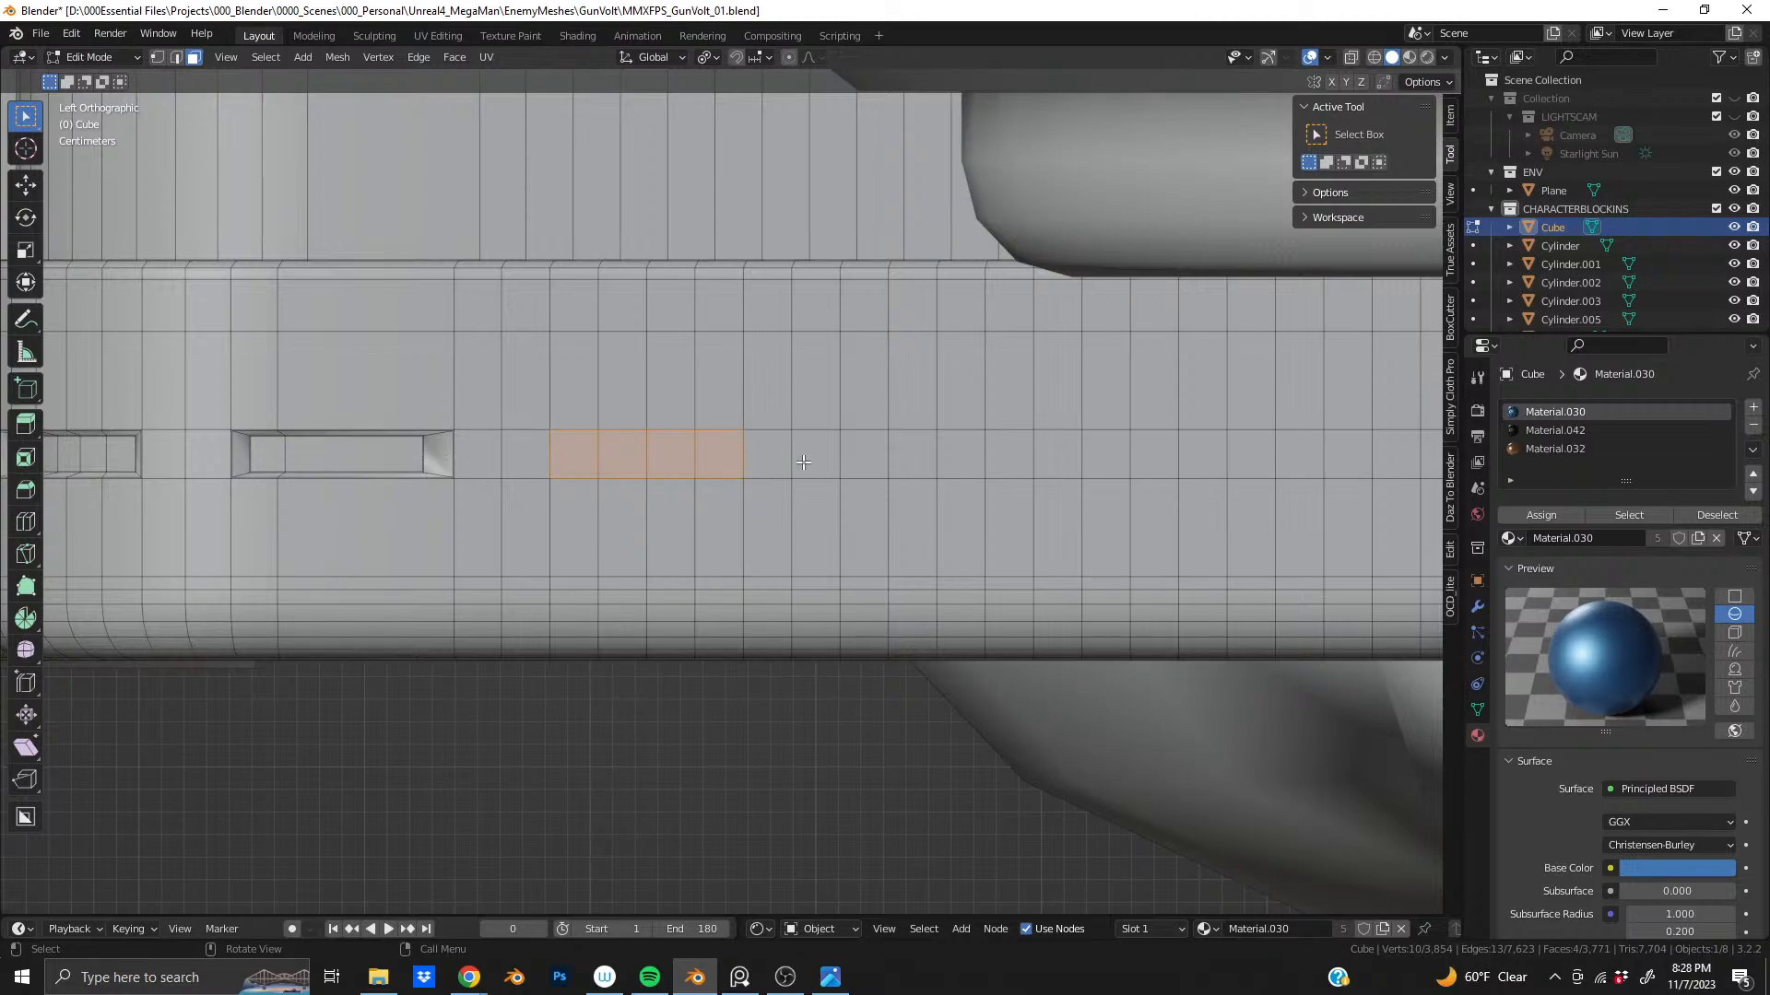
shift+click(864, 454)
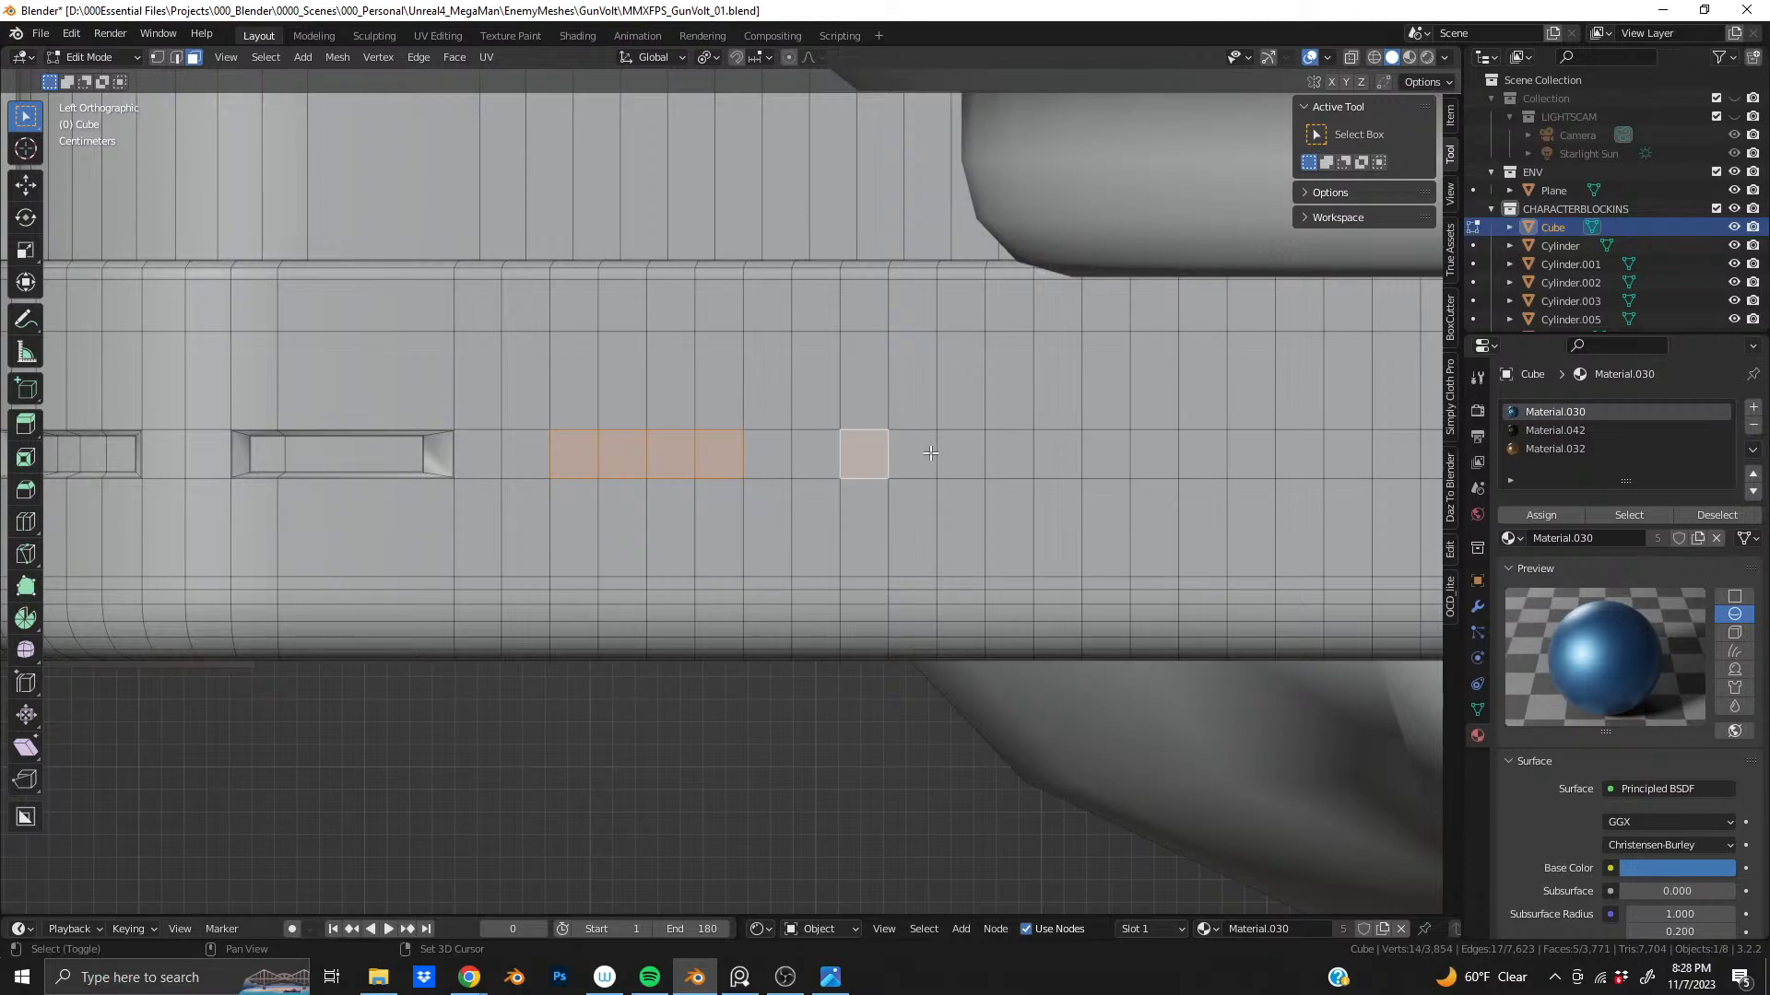
shift+click(912, 455)
shift+click(963, 455)
shift+click(1010, 454)
- Add a third group of four strip faces to the selection with the same two-face gap
shift+click(1106, 455)
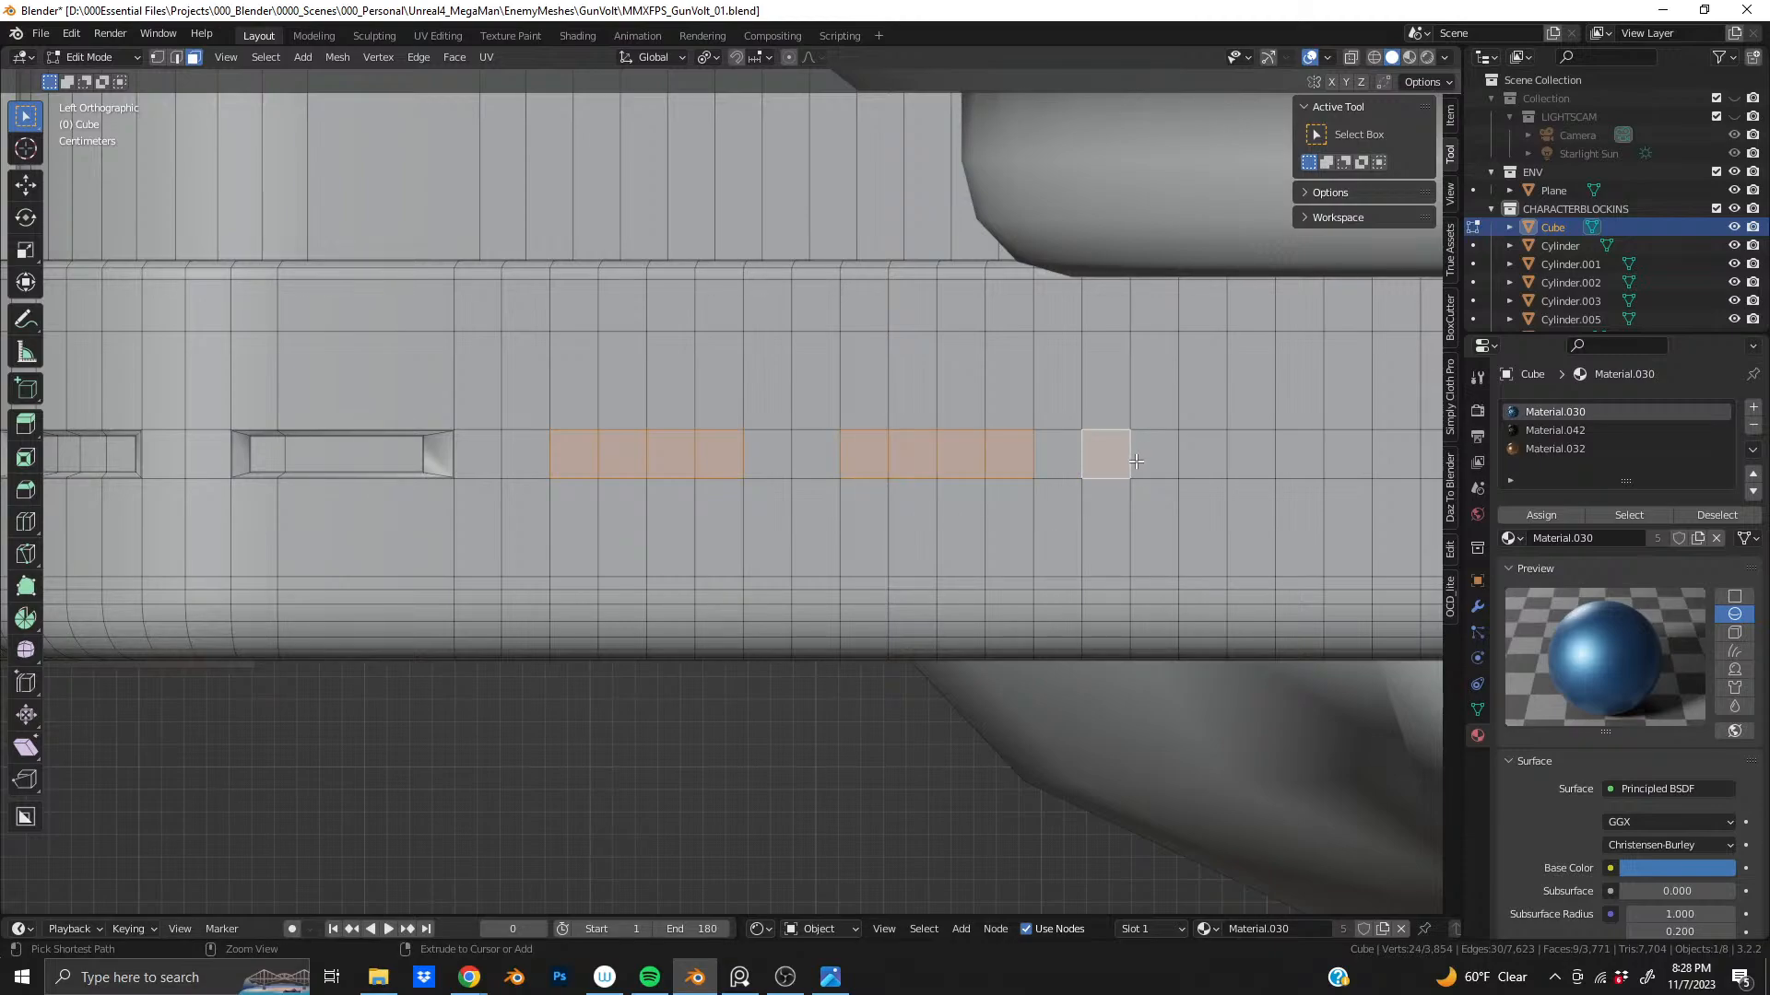
shift+click(1106, 455)
shift+click(1155, 454)
shift+click(1203, 454)
shift+click(1278, 455)
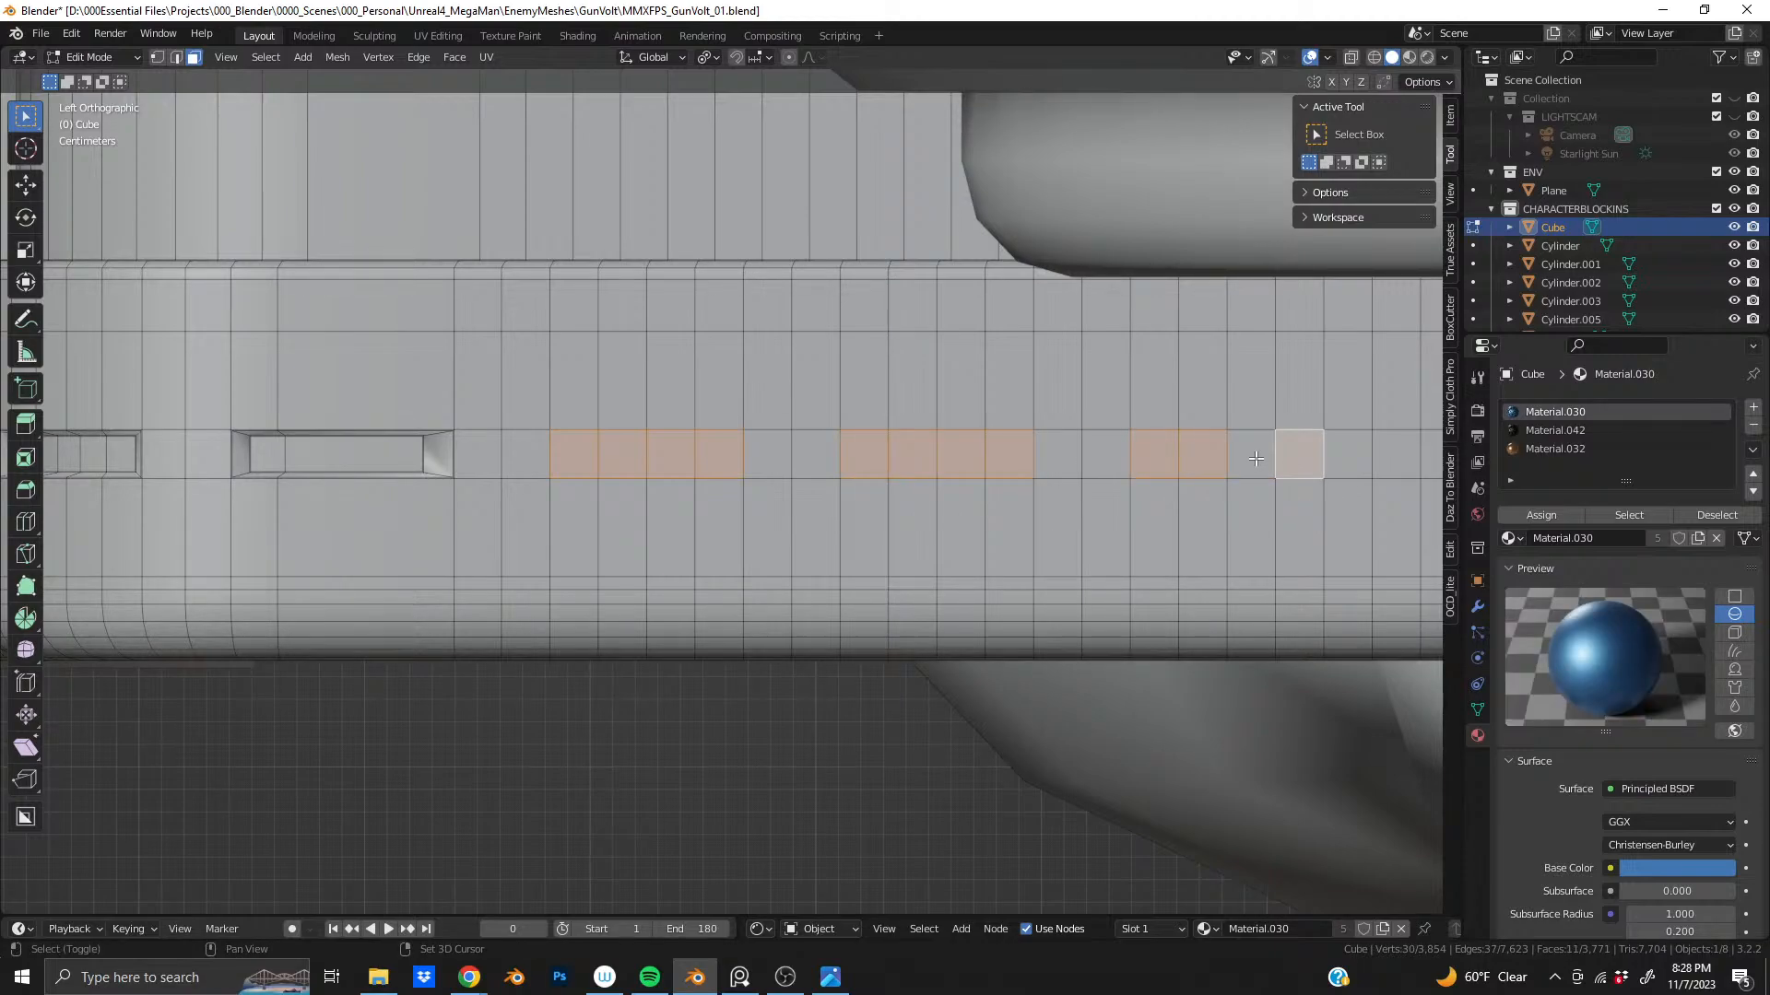
shift+click(1255, 458)
- Add the fourth and fifth groups of four strip faces to the selection, each after a two-face gap
shift+middle_drag(1349, 478, 683, 491)
shift+click(798, 472)
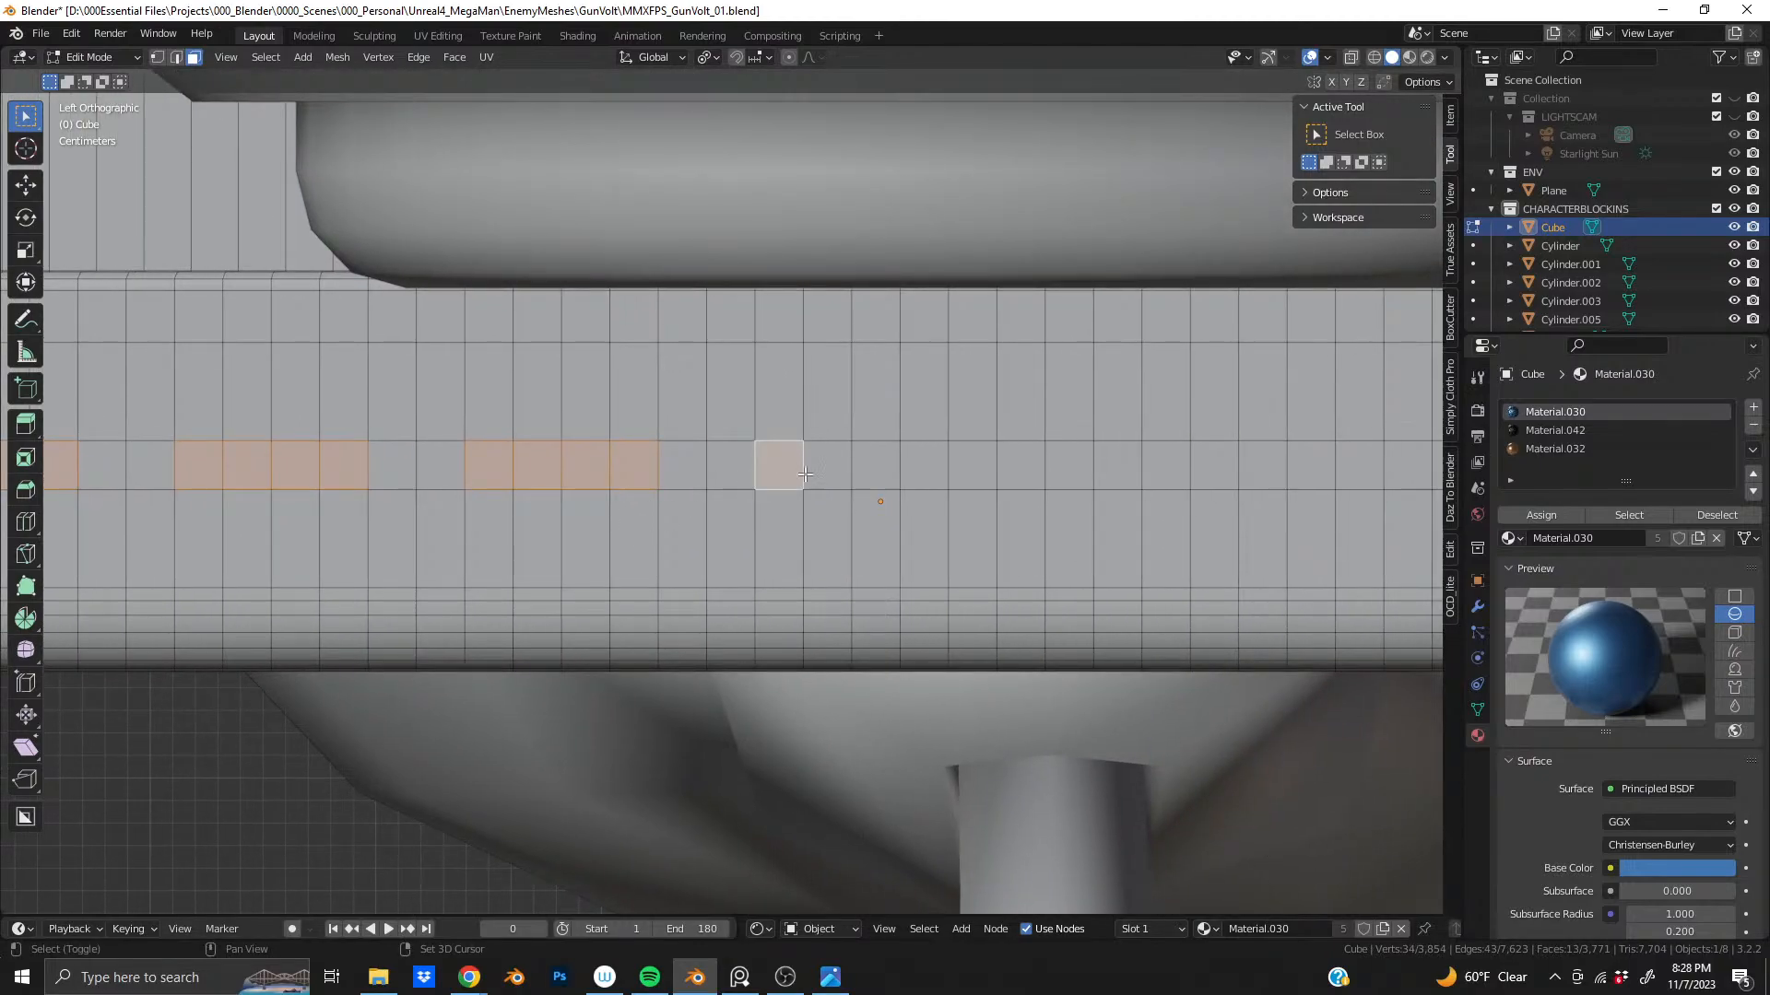
shift+click(828, 468)
shift+click(885, 471)
shift+click(941, 471)
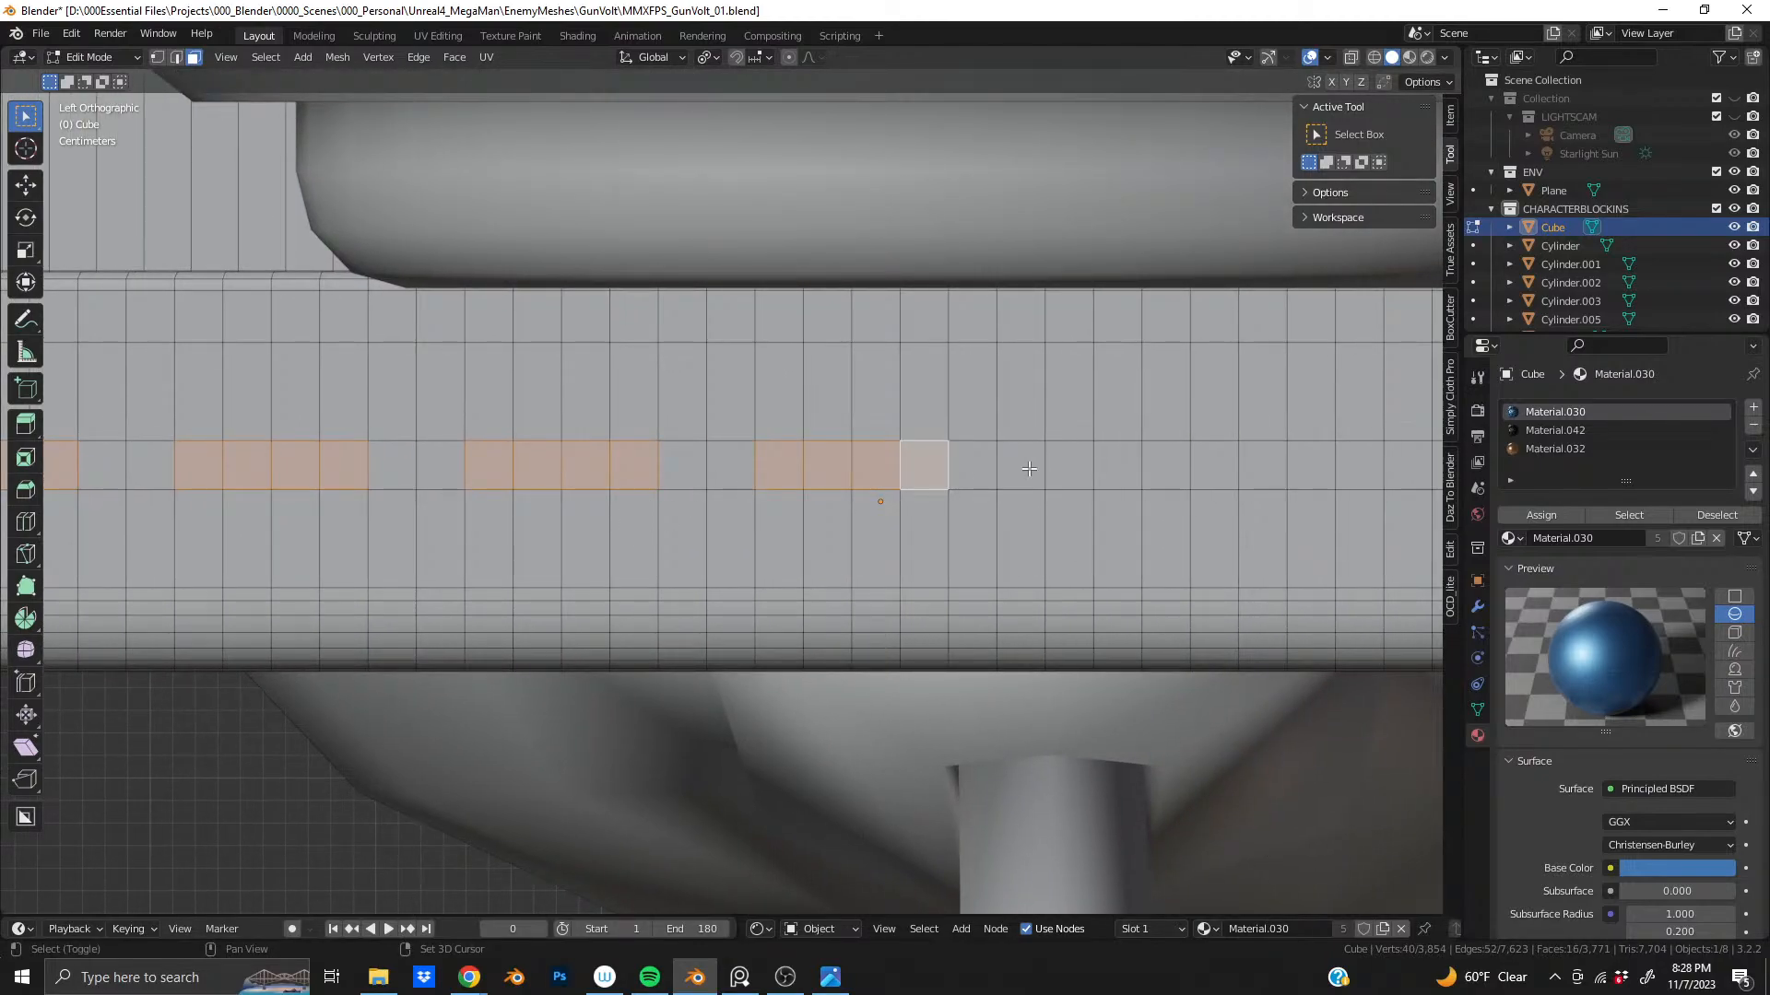
shift+click(1038, 470)
shift+click(1023, 470)
shift+click(1069, 470)
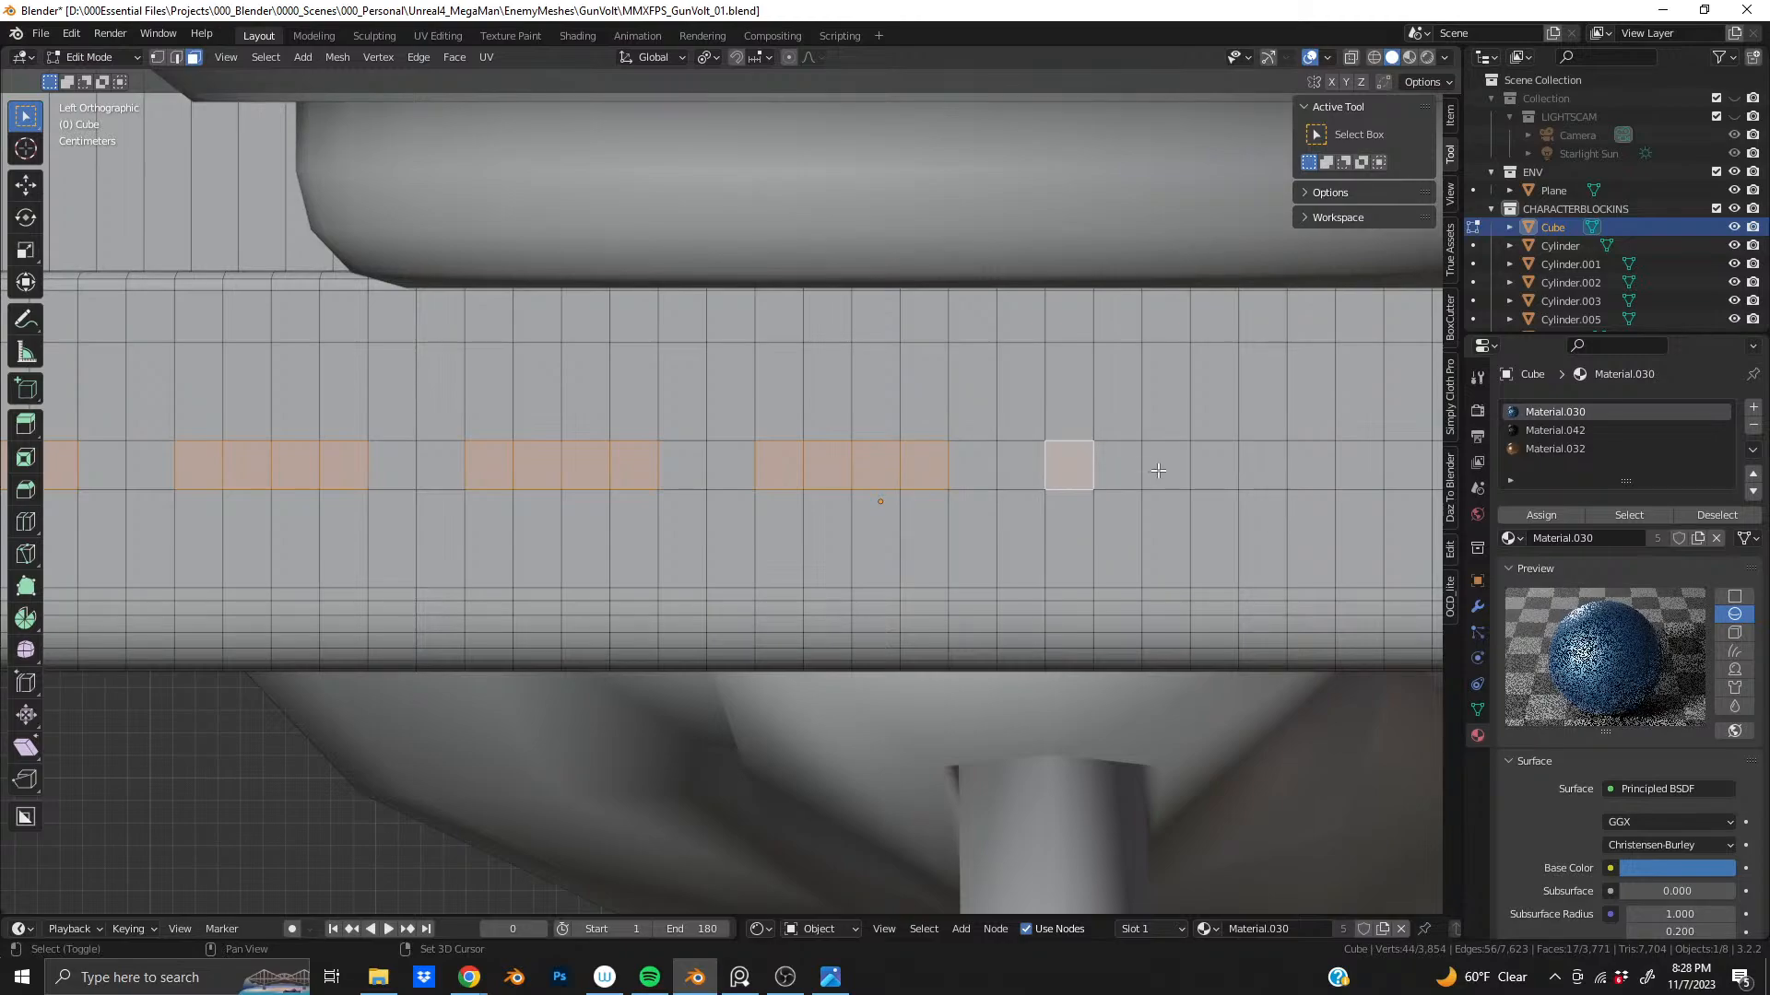
shift+click(1163, 470)
shift+click(1128, 471)
shift+click(1214, 470)
- Add the sixth and seventh groups of four strip faces to the selection, keeping the two-face spacing
shift+middle_drag(1303, 473, 671, 475)
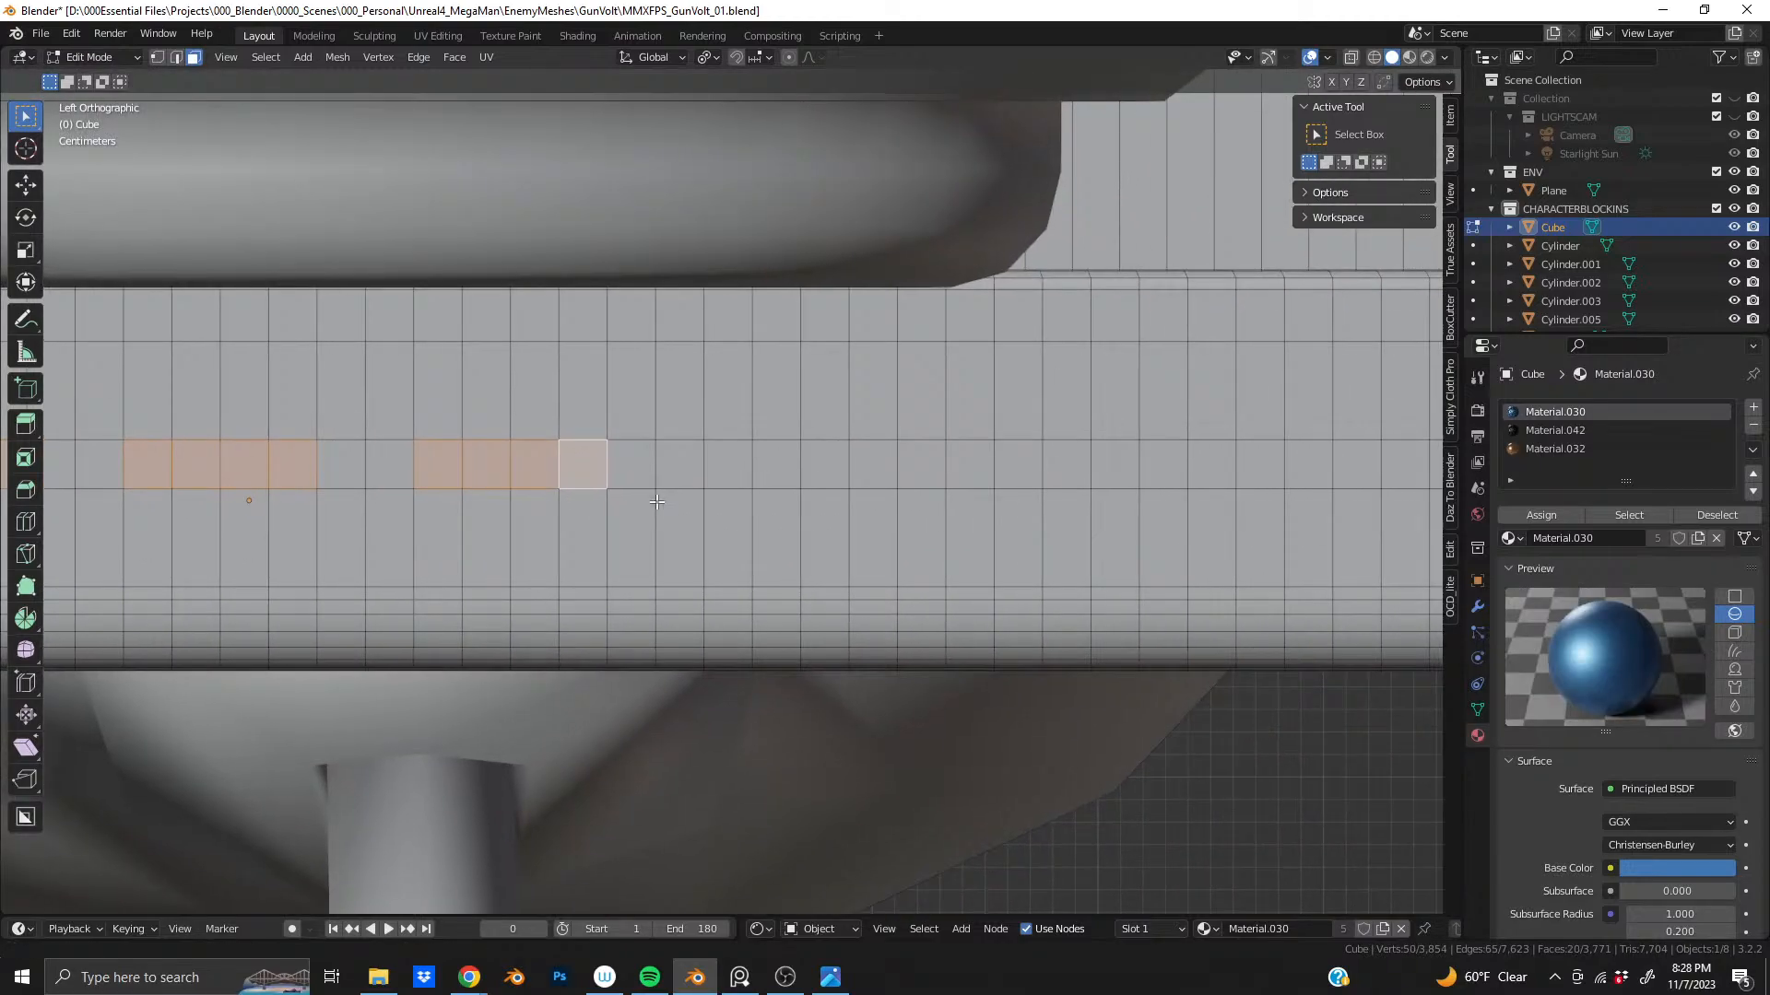
shift+click(728, 468)
shift+click(823, 470)
shift+click(785, 472)
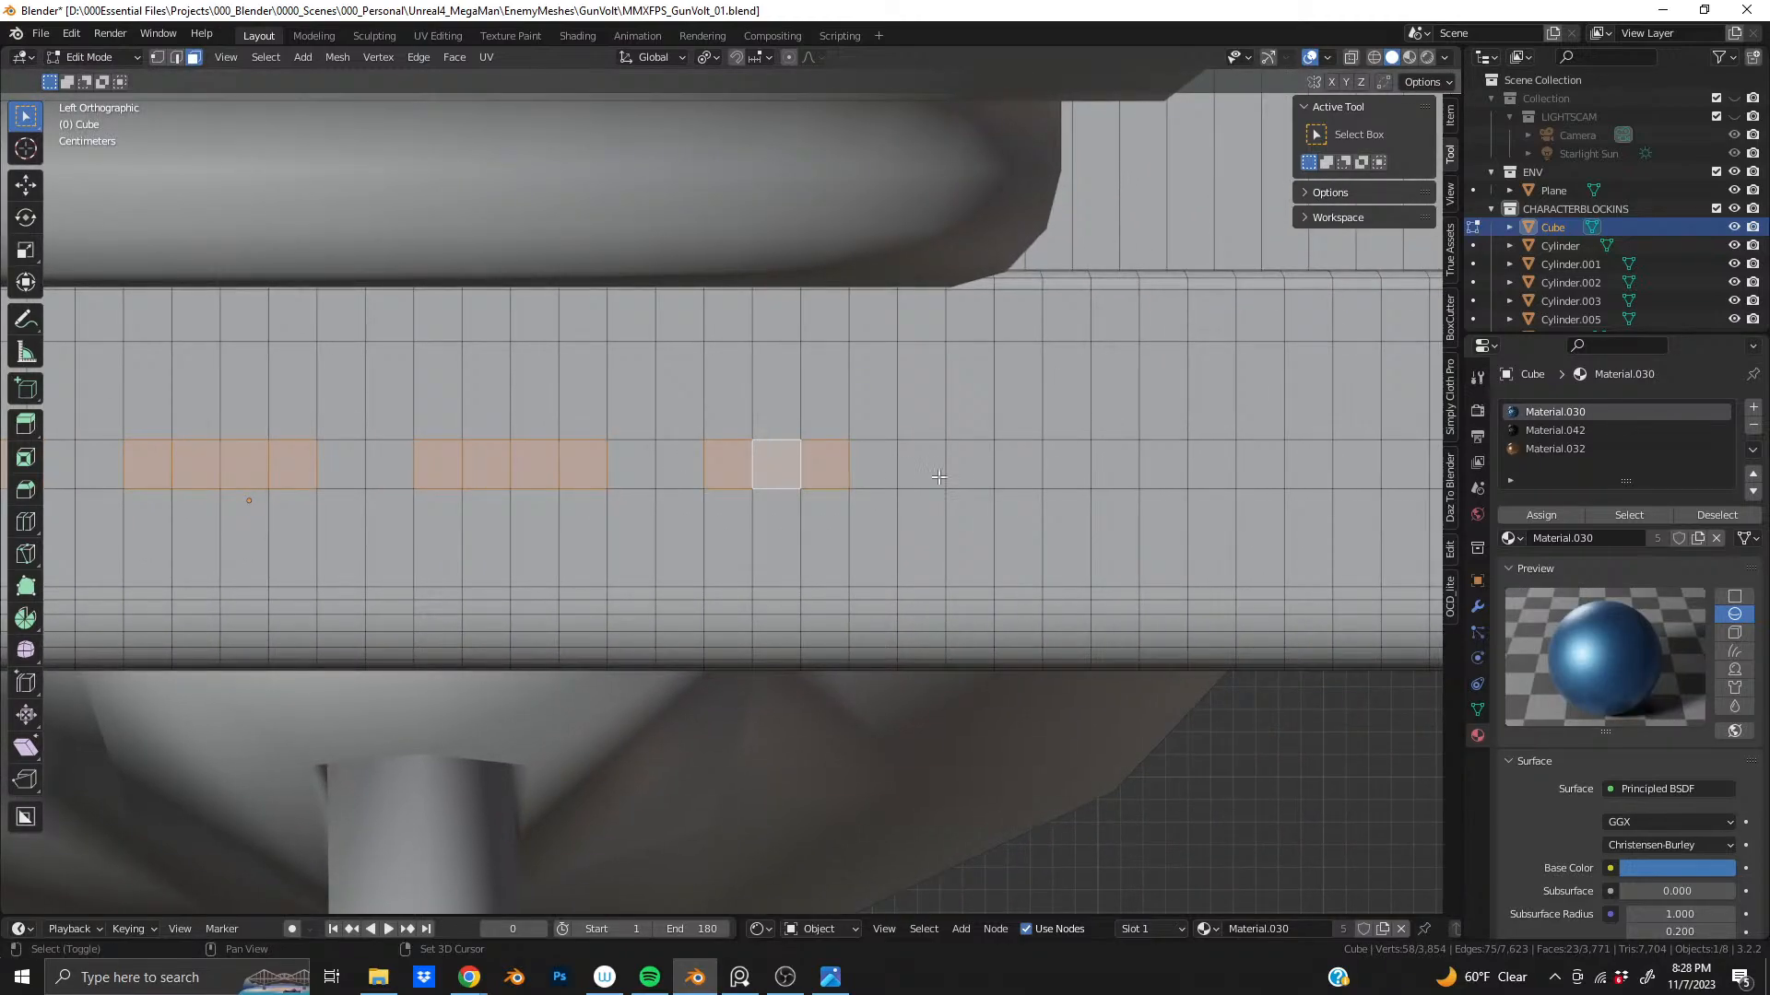
shift+click(880, 471)
shift+click(1014, 470)
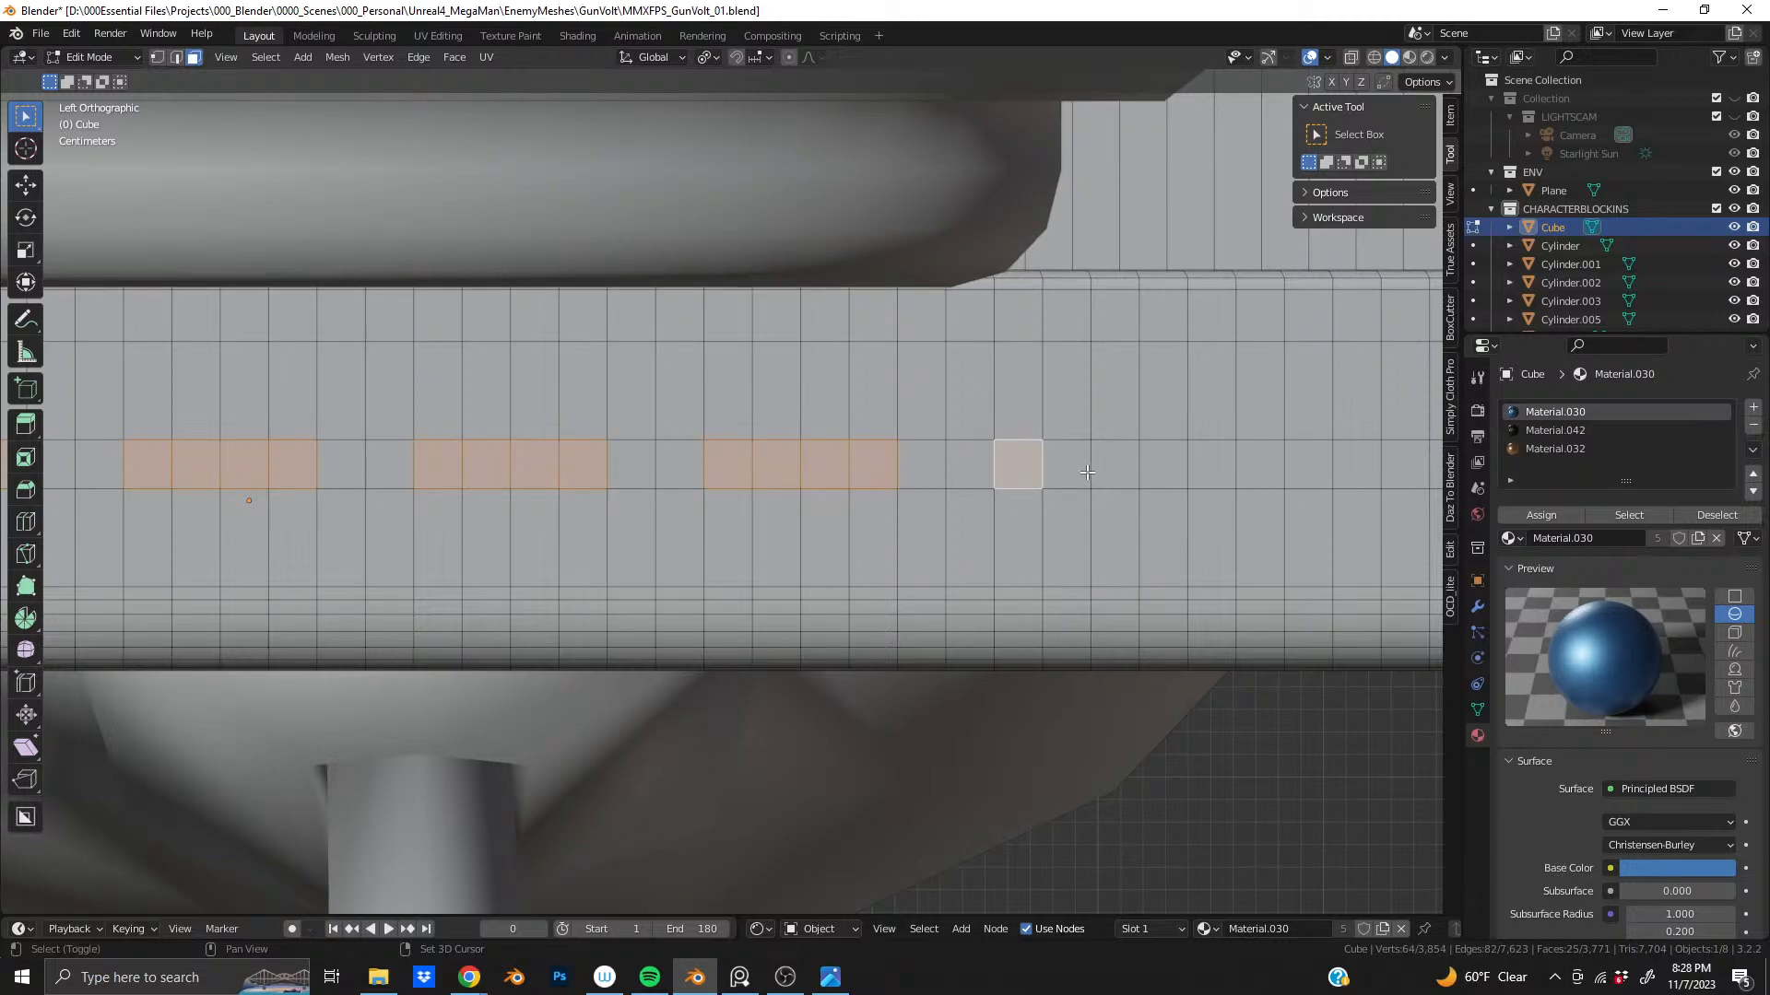
shift+click(1084, 472)
shift+click(1123, 470)
shift+click(1167, 471)
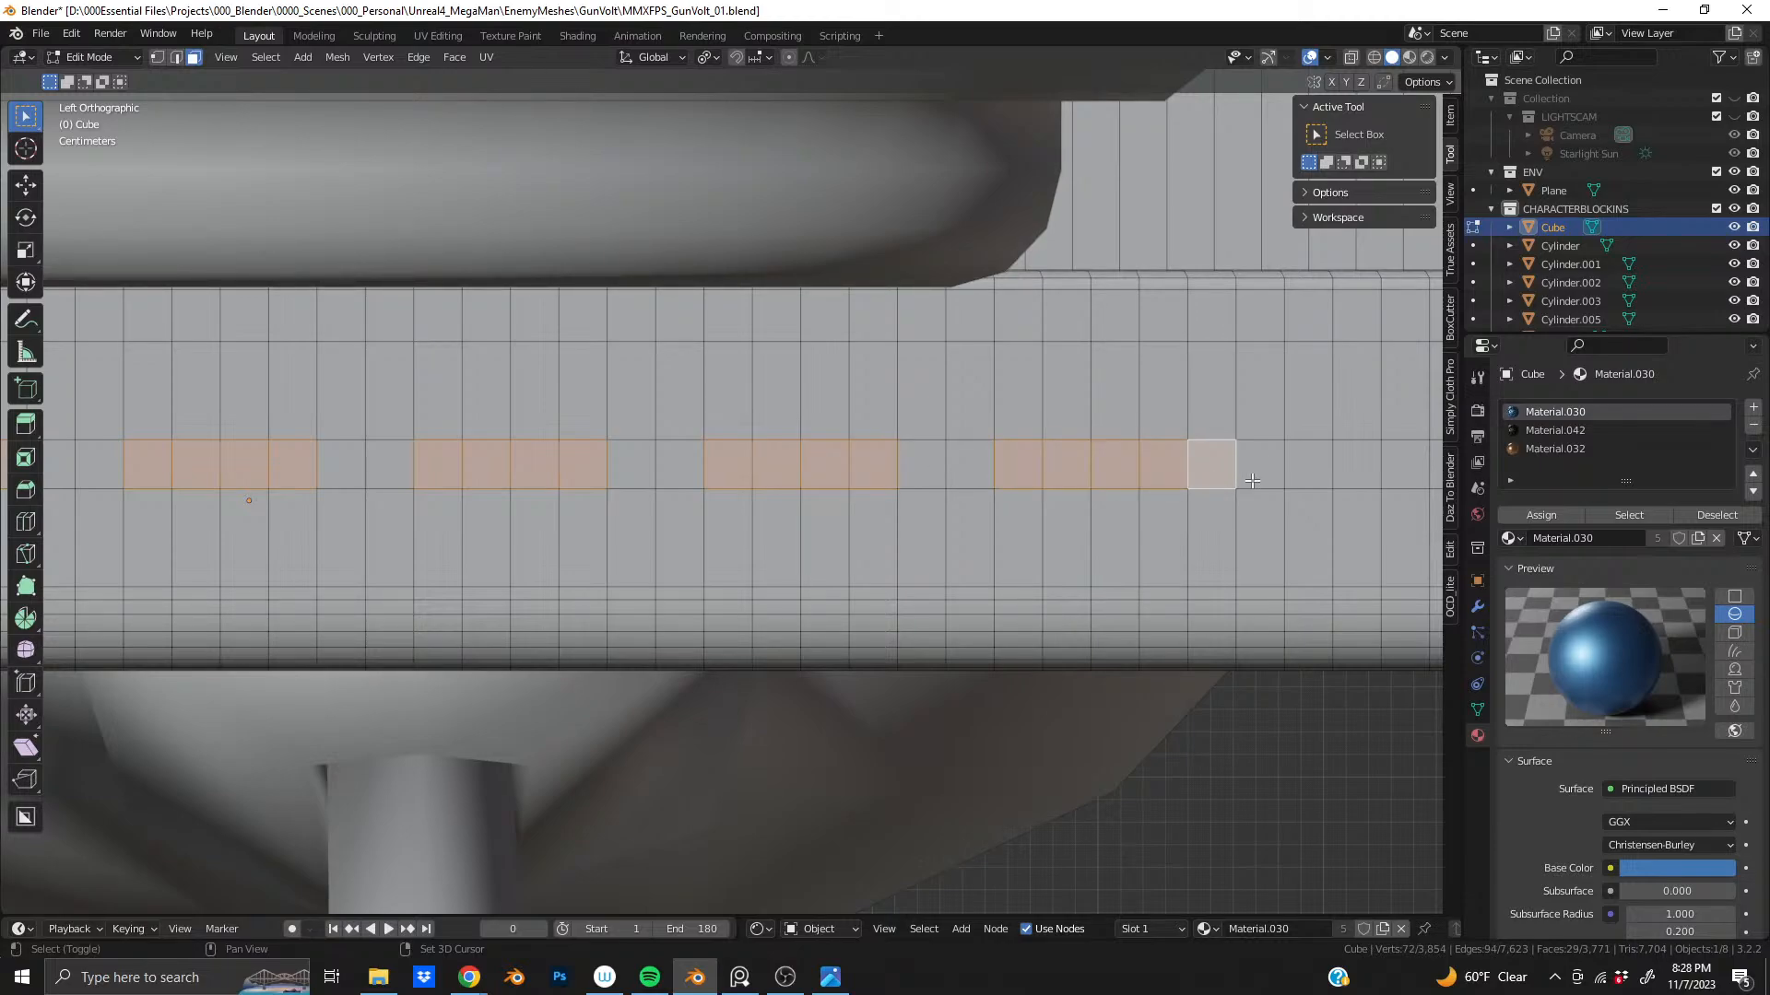
- Trim the seventh group to four faces and add an eighth four-face group after a two-face gap
shift+middle_drag(1283, 493, 742, 478)
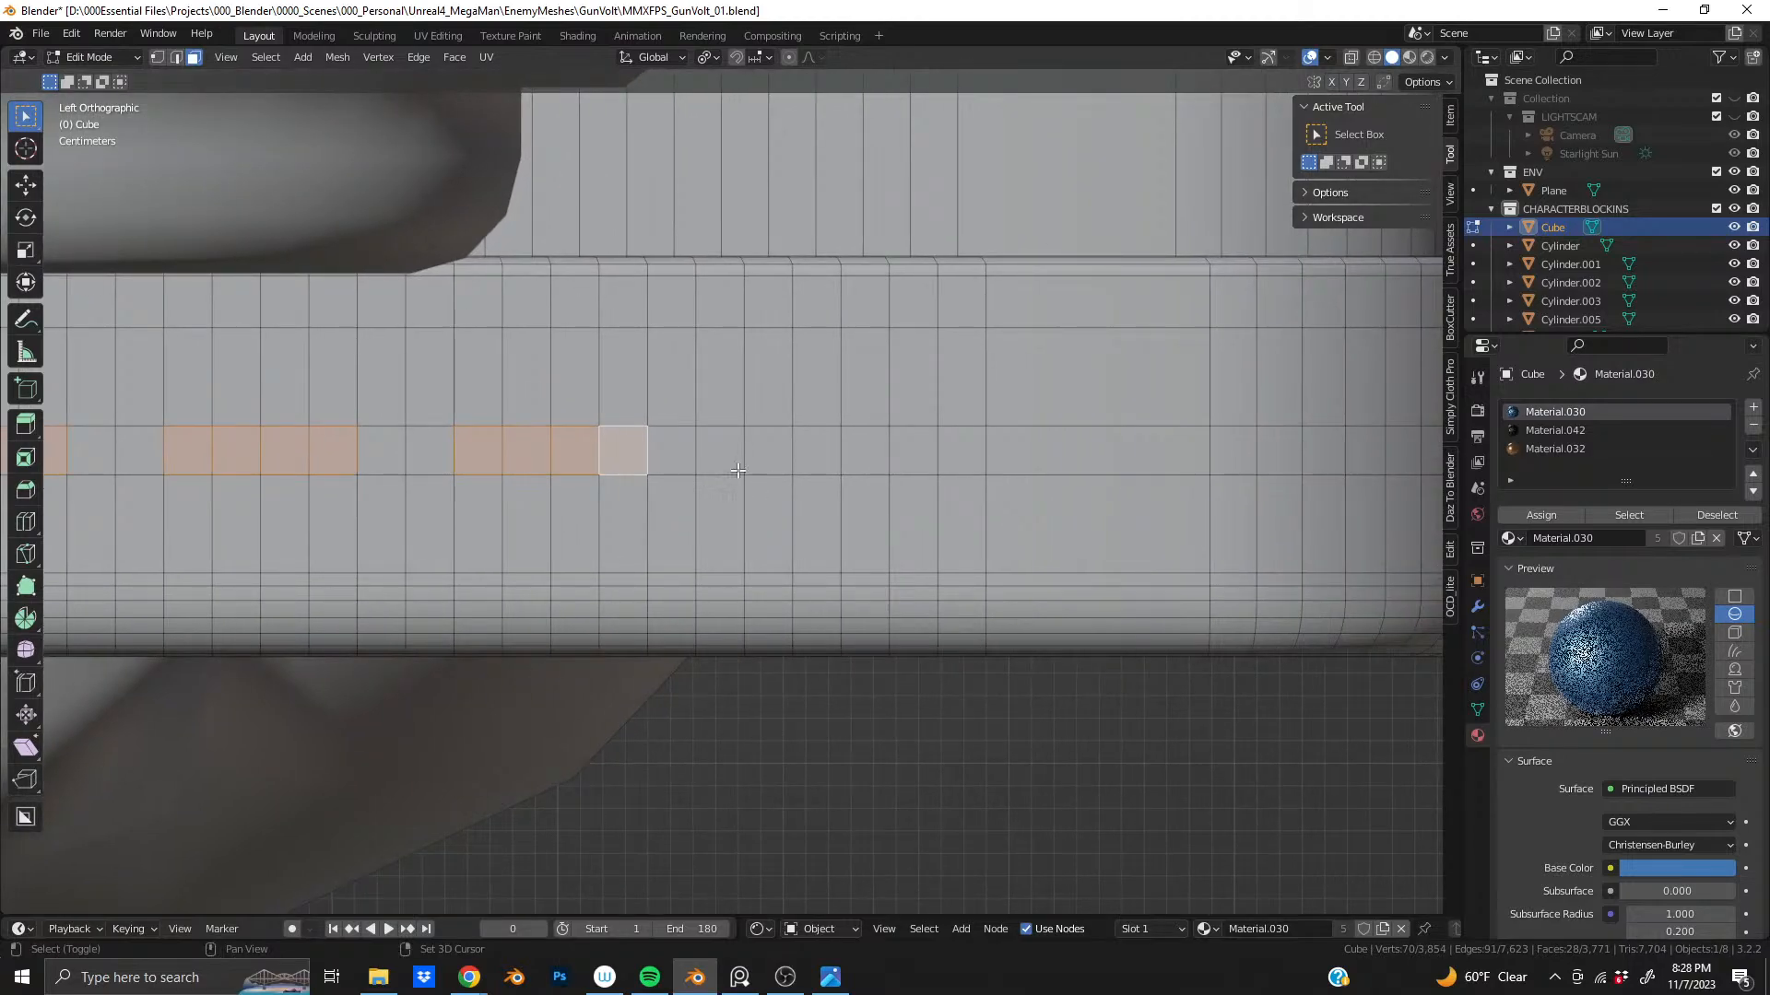
shift+click(779, 460)
shift+click(817, 456)
shift+click(864, 454)
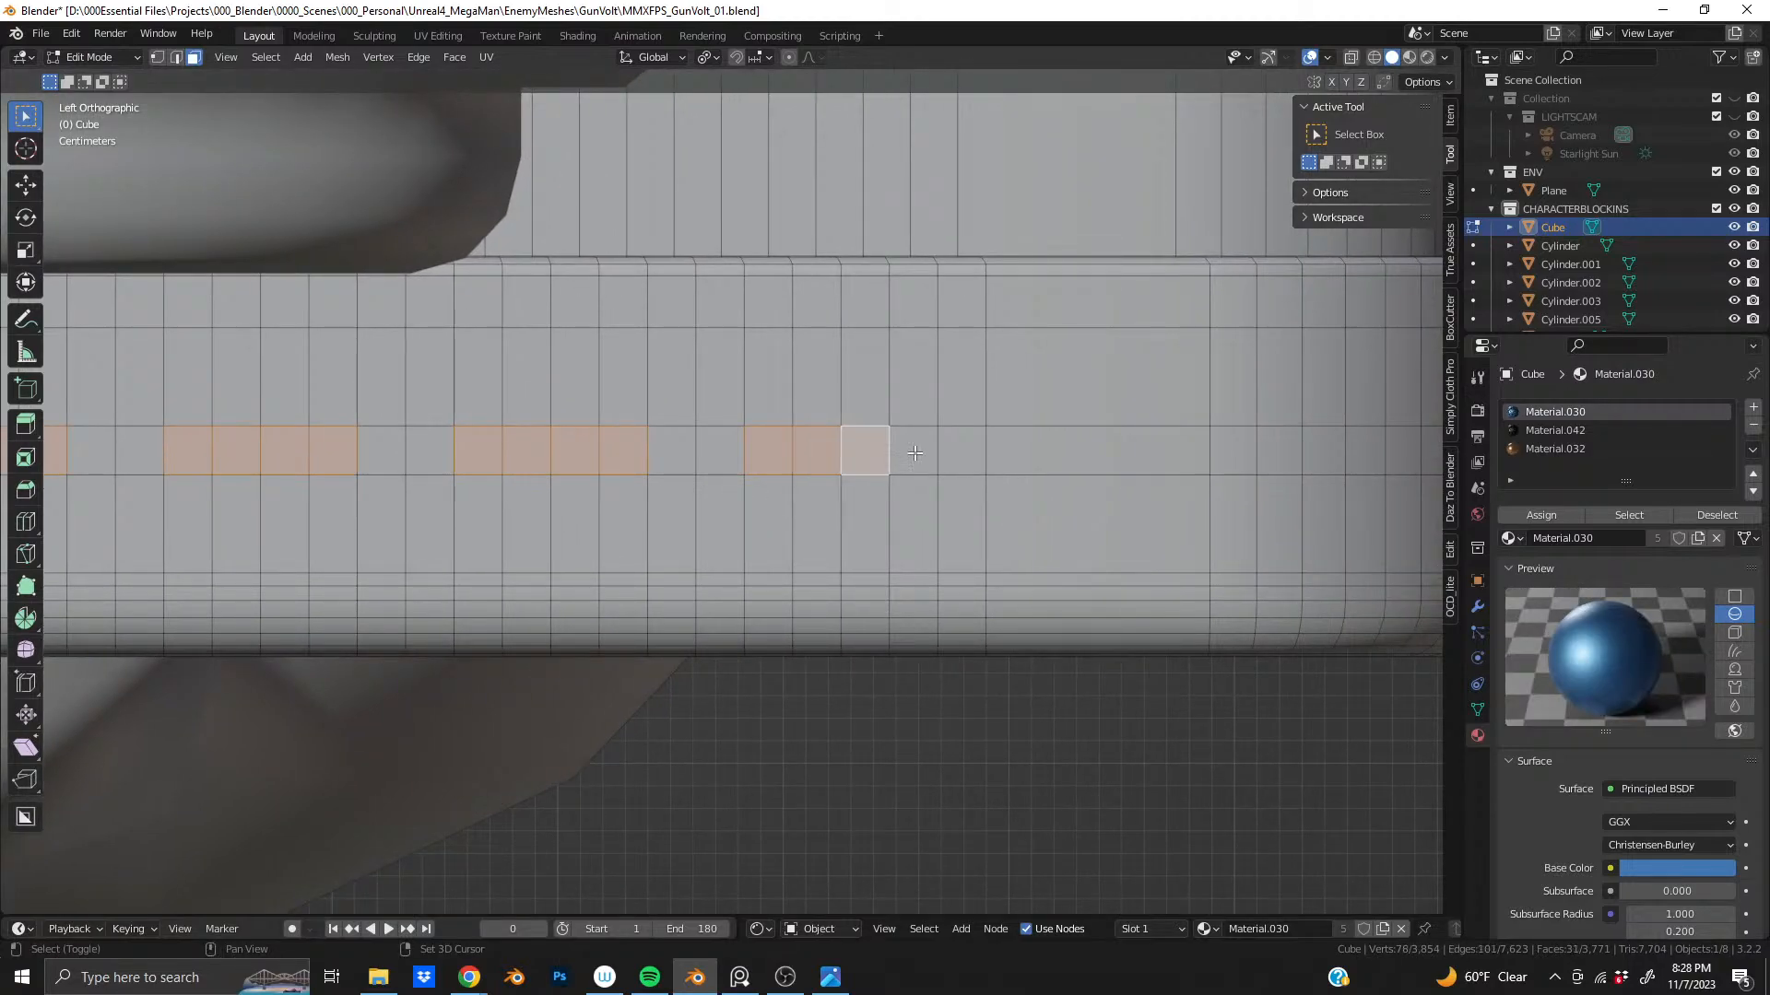
shift+click(913, 453)
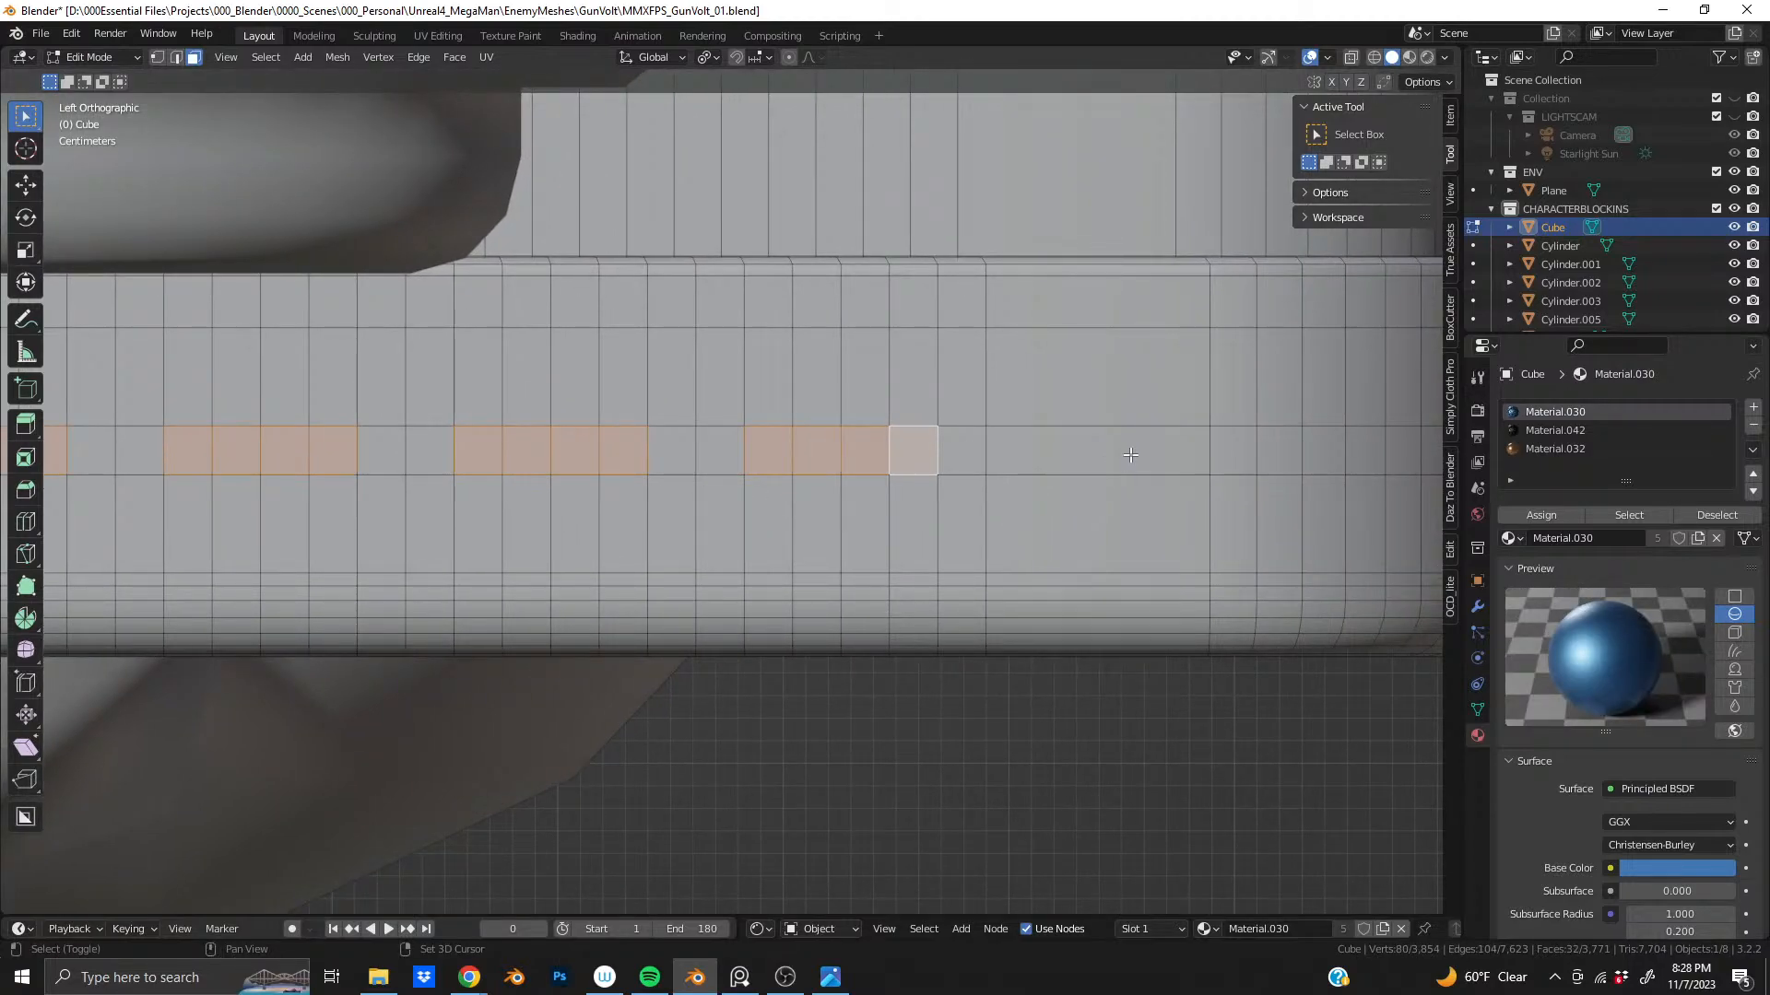
- Inset the eight selected face groups by 0.000474 m
shift+middle_drag(1130, 456, 931, 458)
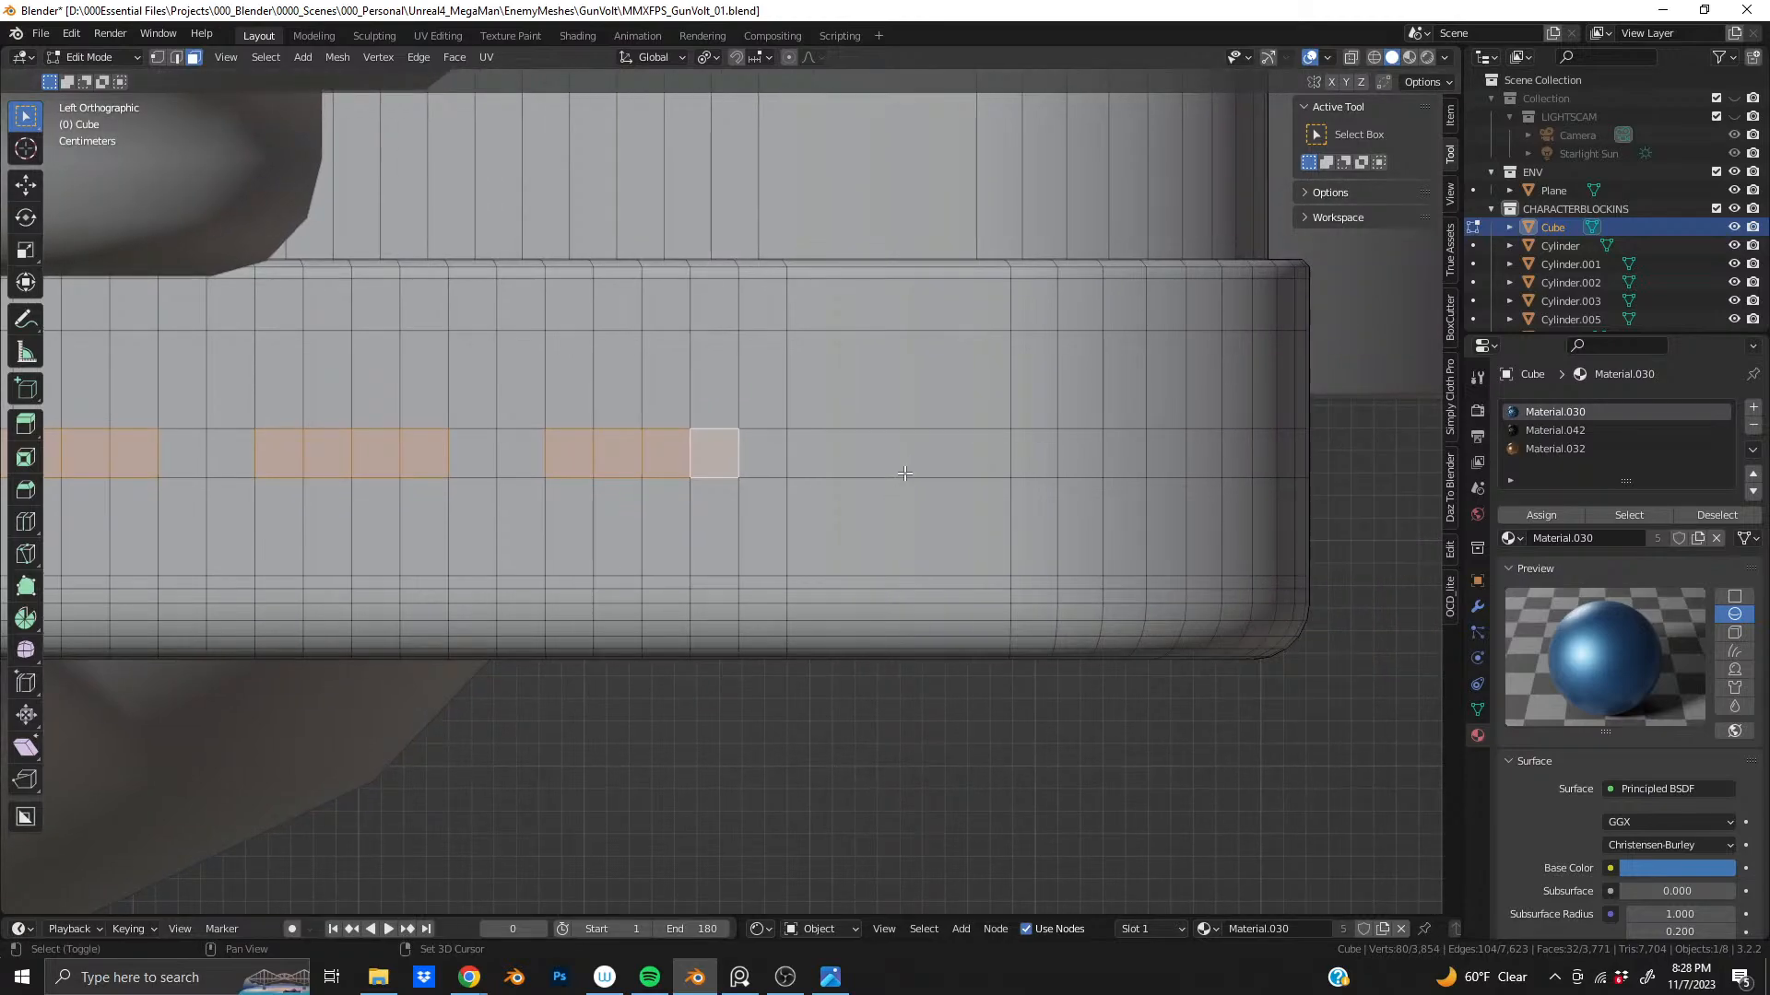
scroll(902, 473, down, 6)
shift+middle_drag(583, 528, 1089, 535)
scroll(862, 536, up, 3)
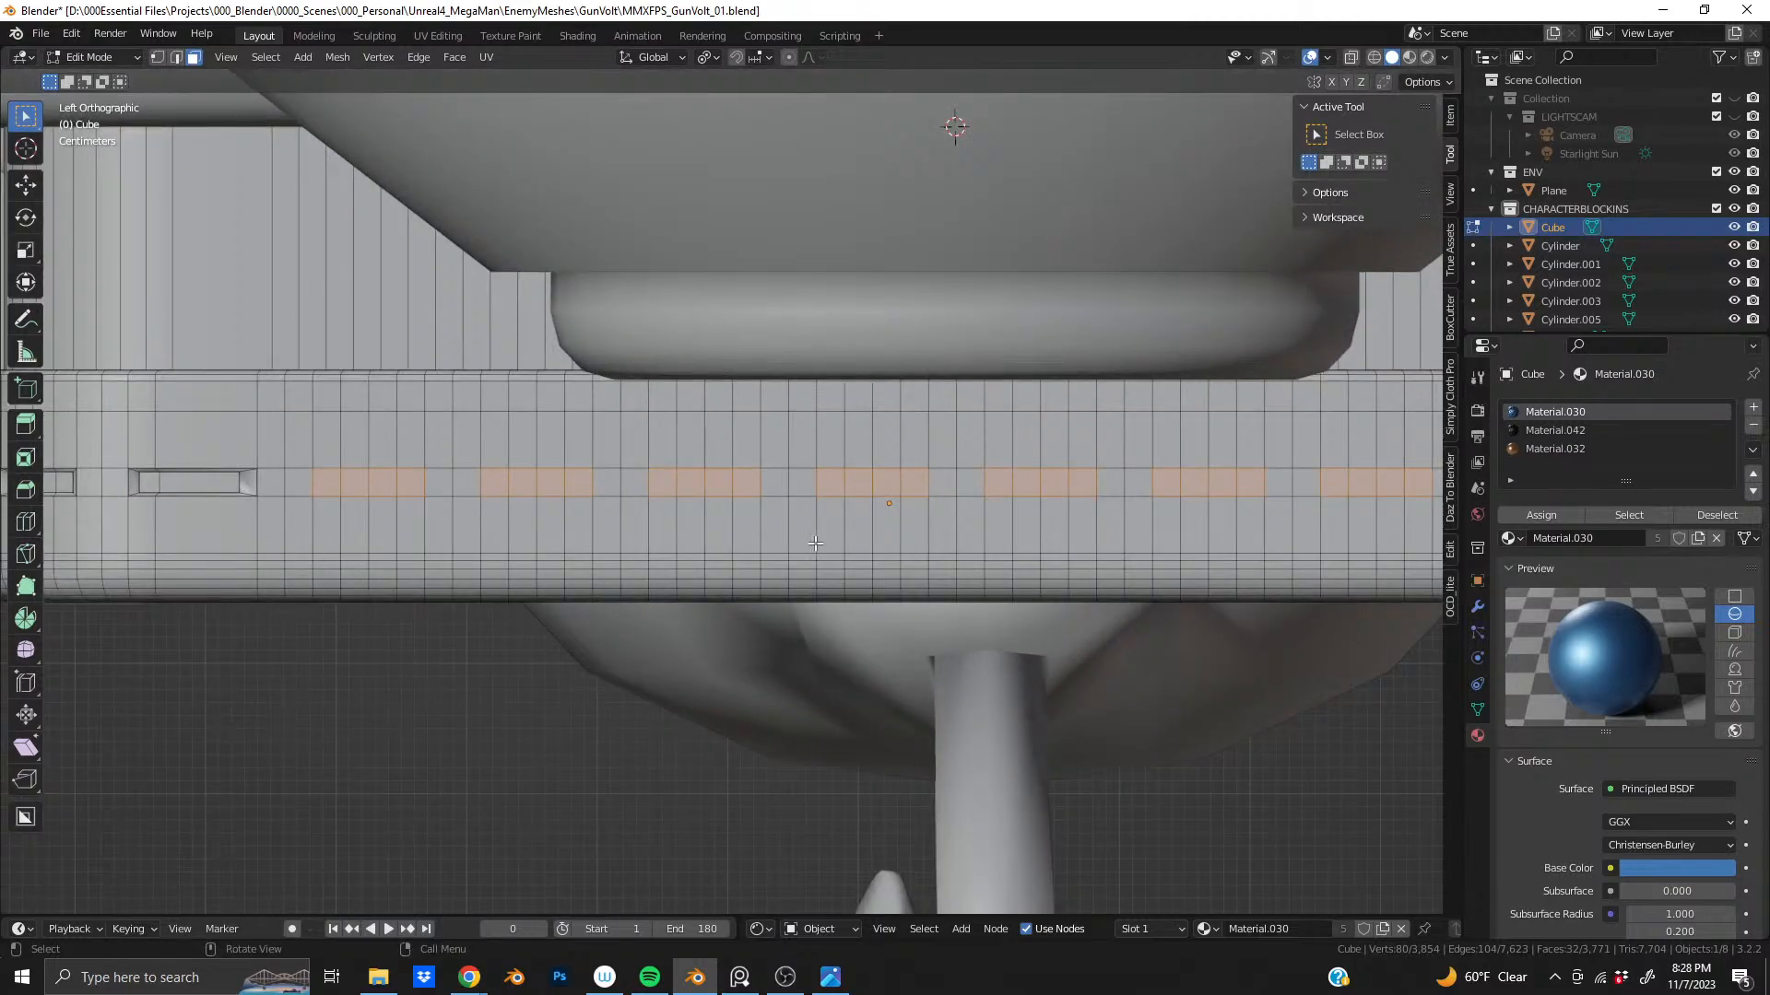
shift+middle_drag(861, 536, 964, 526)
scroll(963, 525, up, 6)
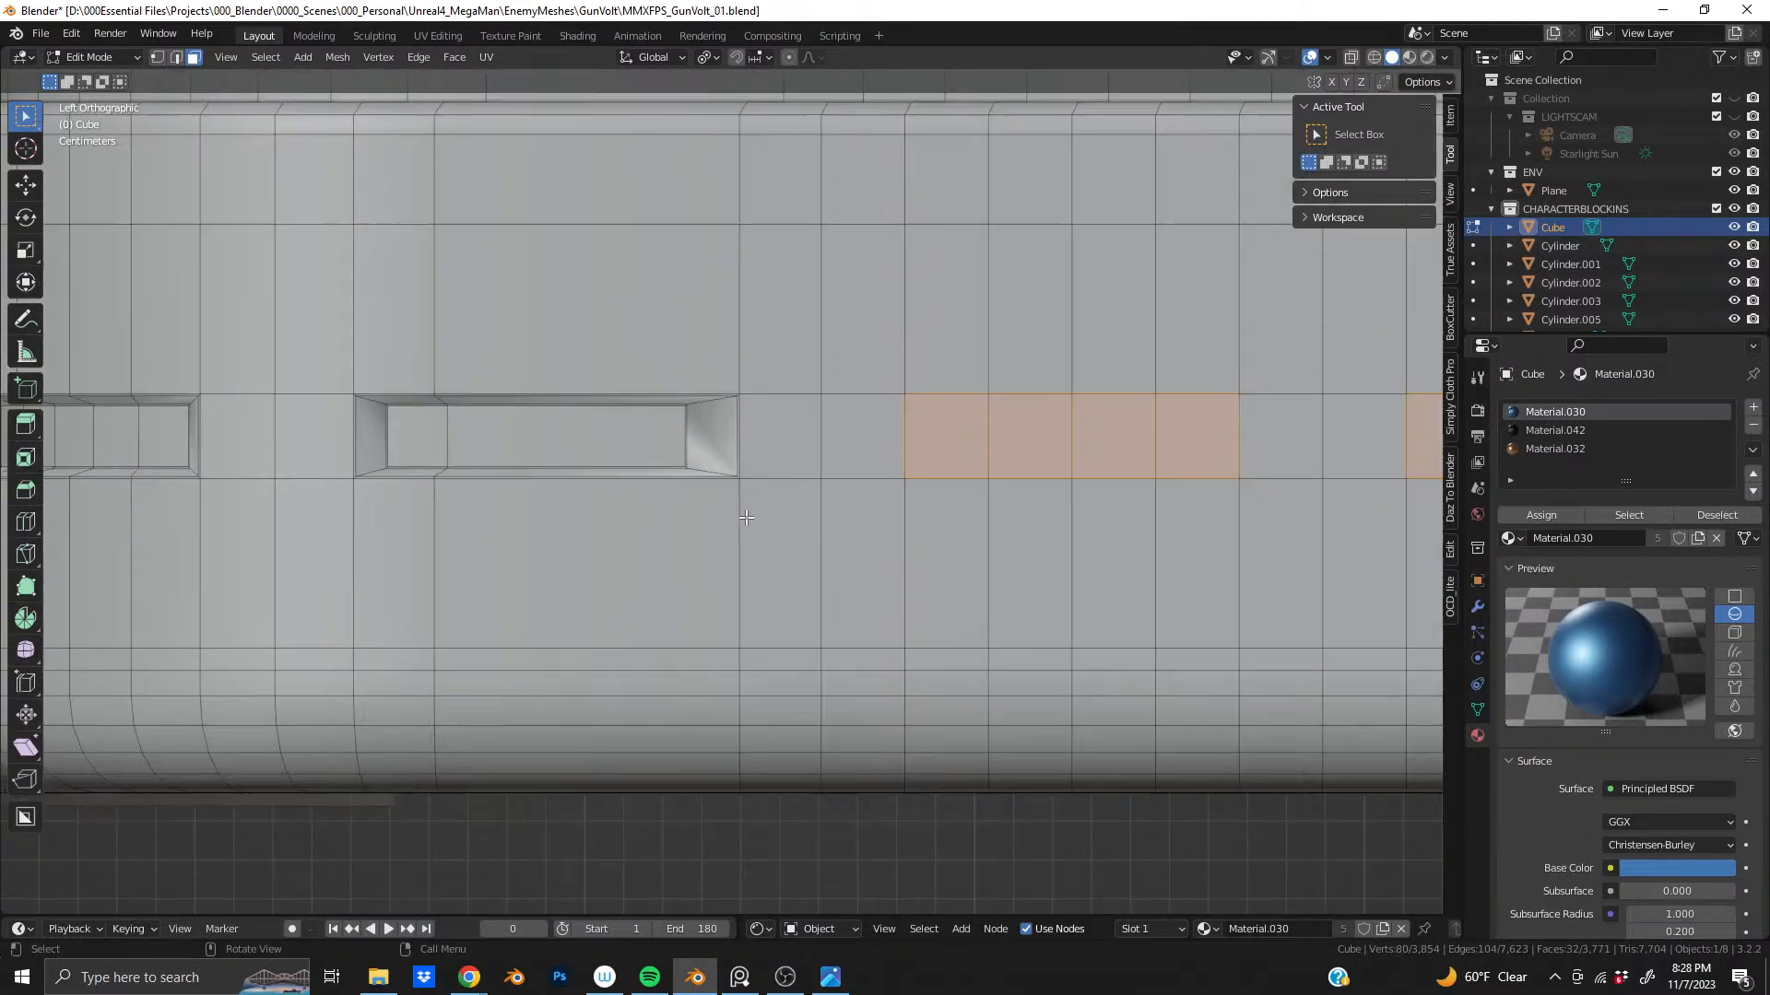
key(i)
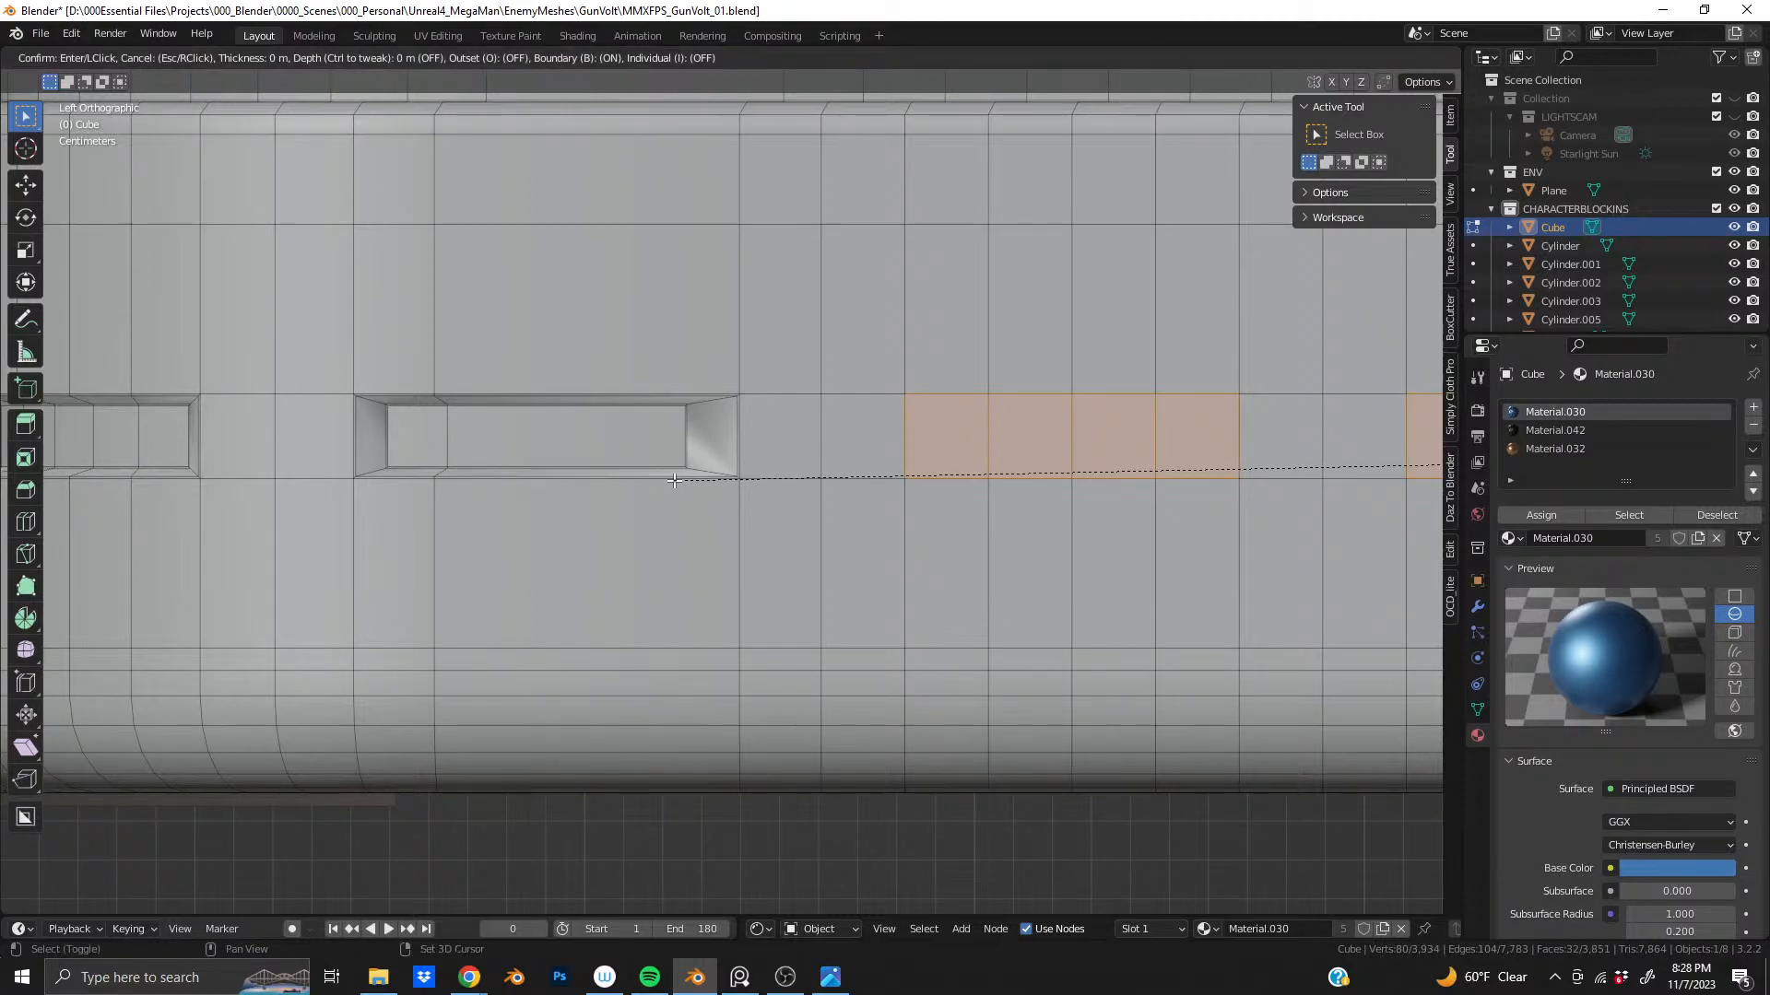
click(692, 477)
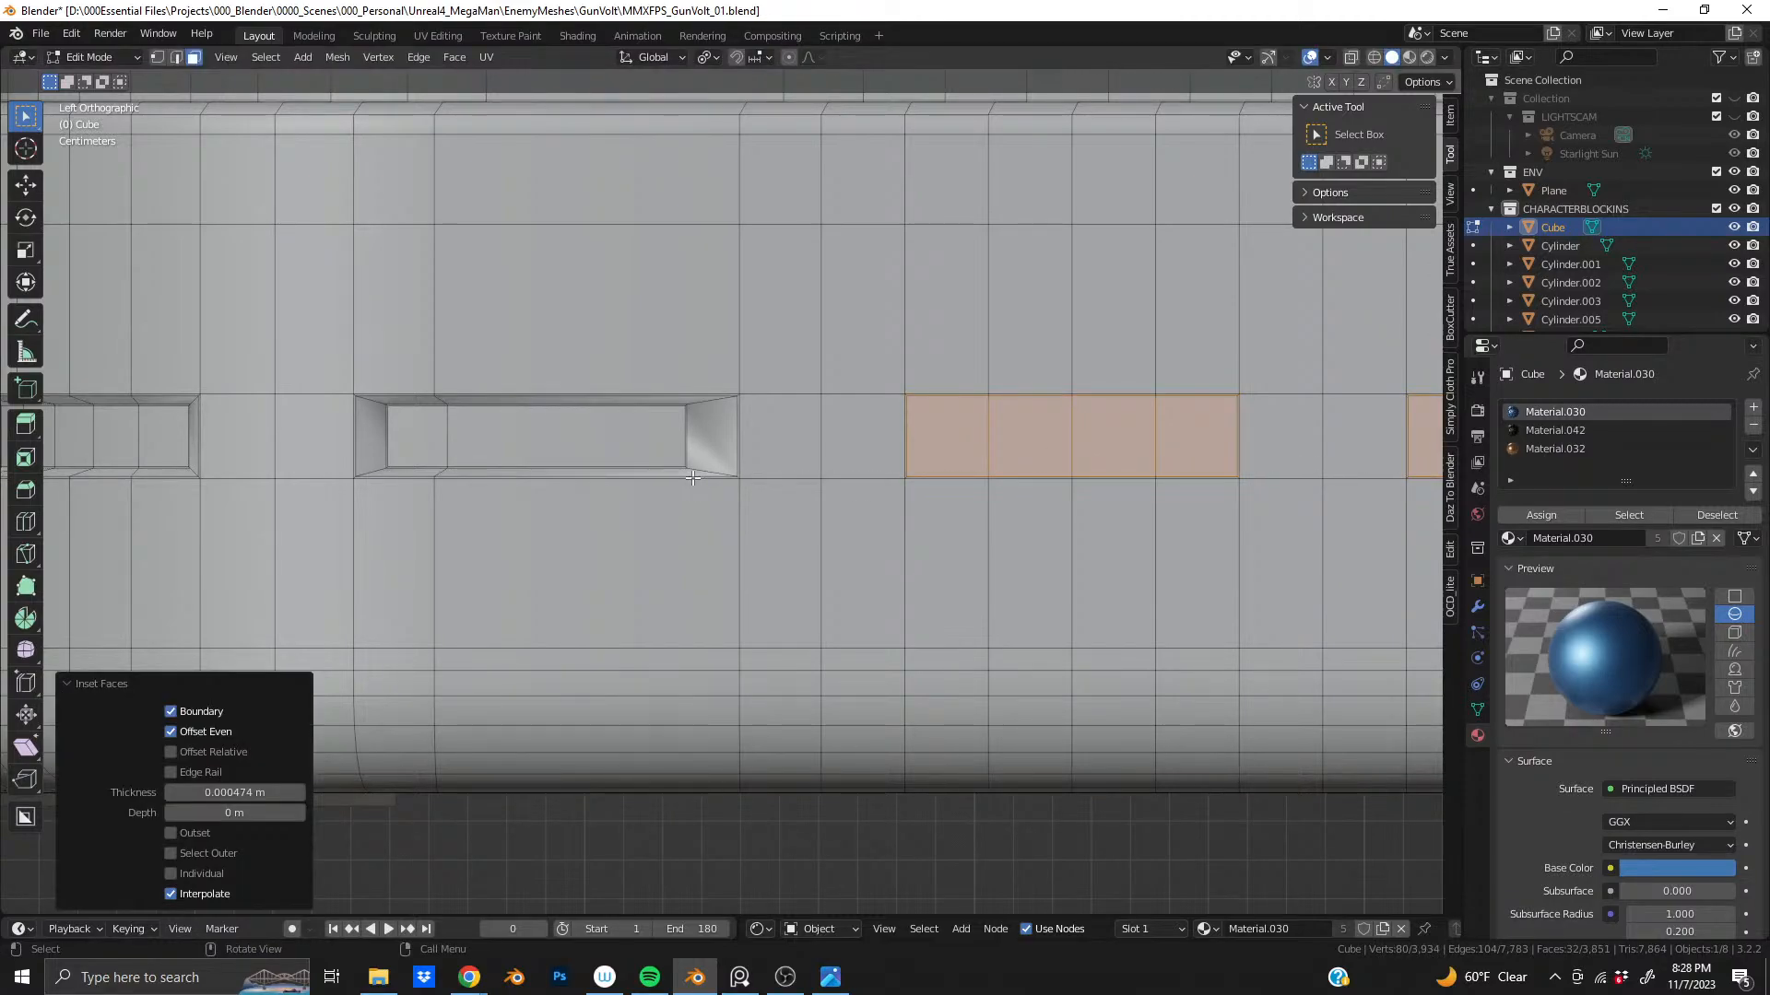
- Try recessing the eight face groups with a second inset, including one of zero thickness and about -0.008825 m depth
key(i)
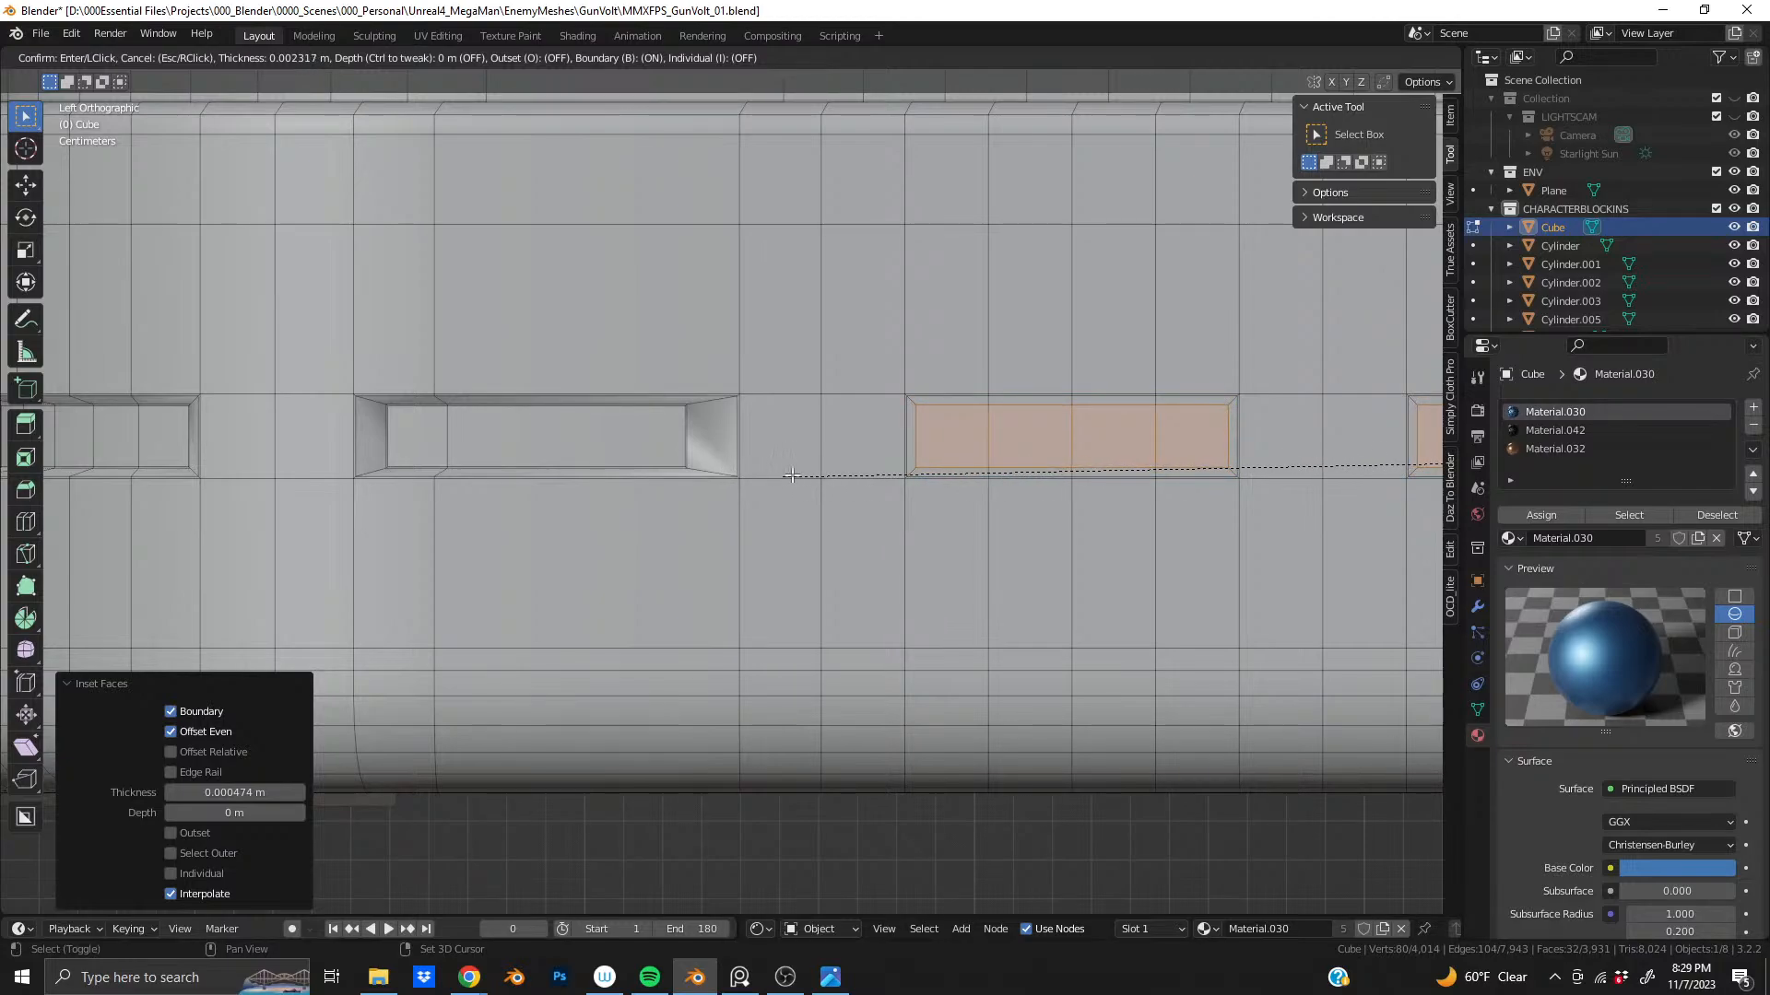
key(ctrl)
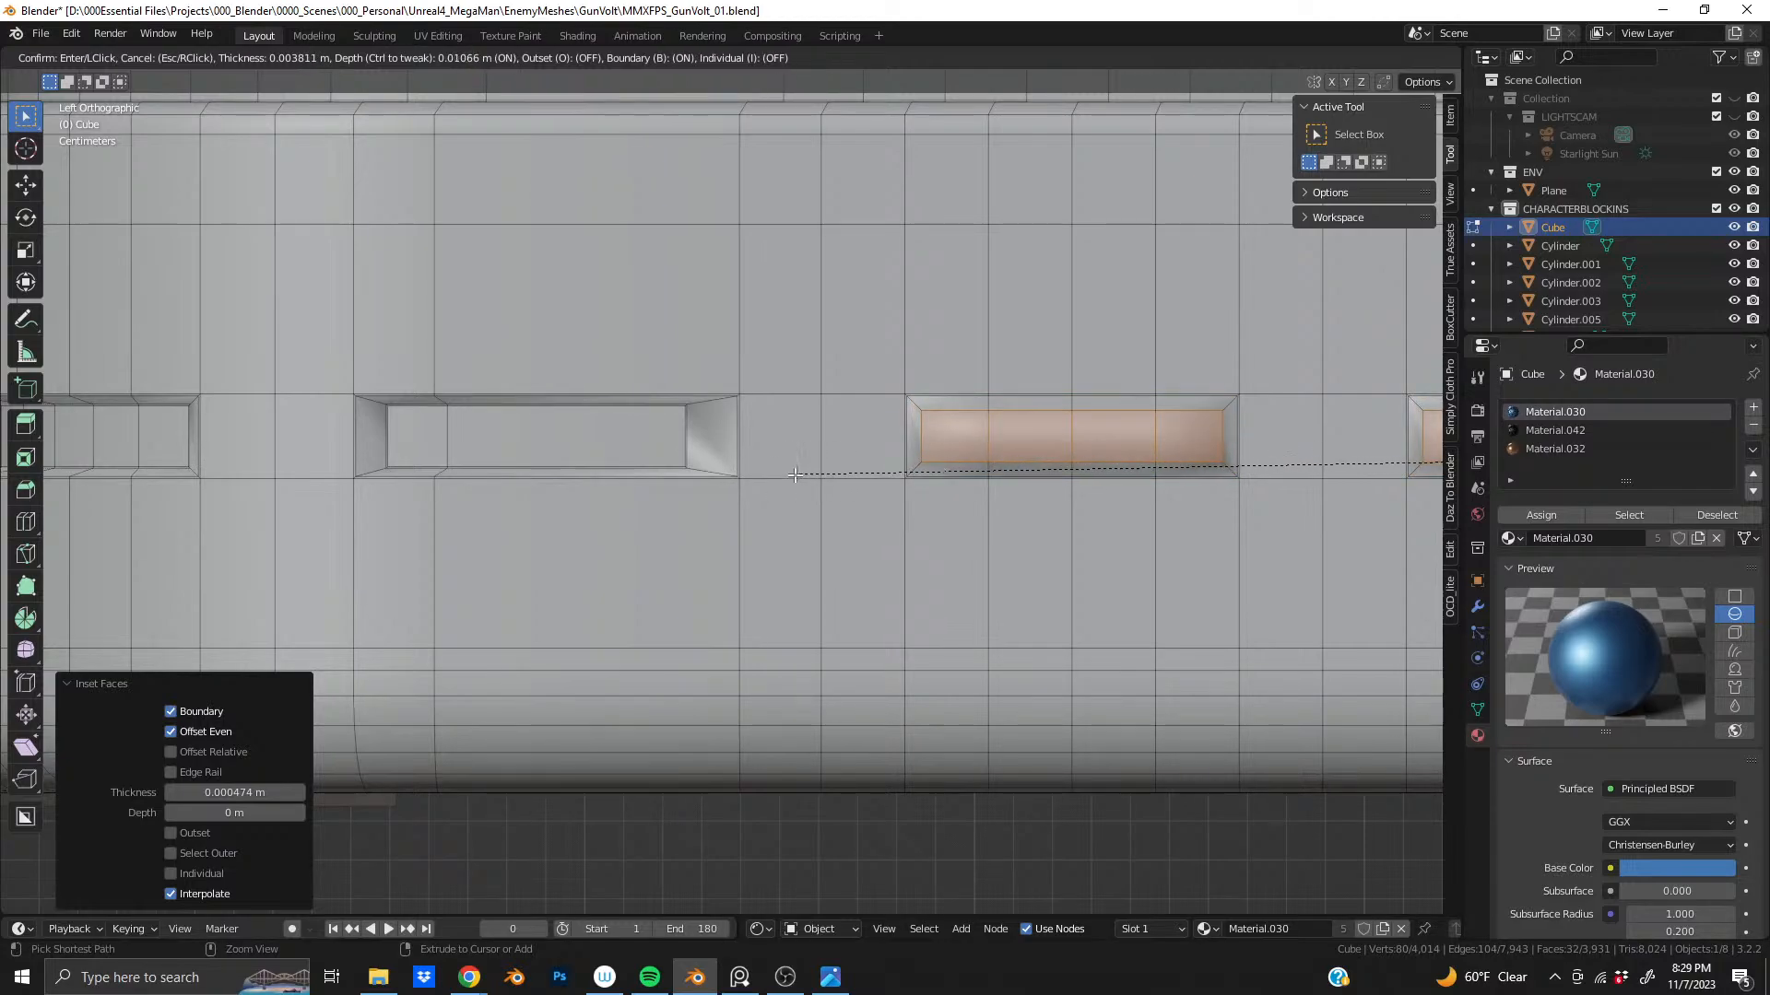
click(668, 483)
middle_drag(667, 483, 1051, 494)
key(ctrl+z)
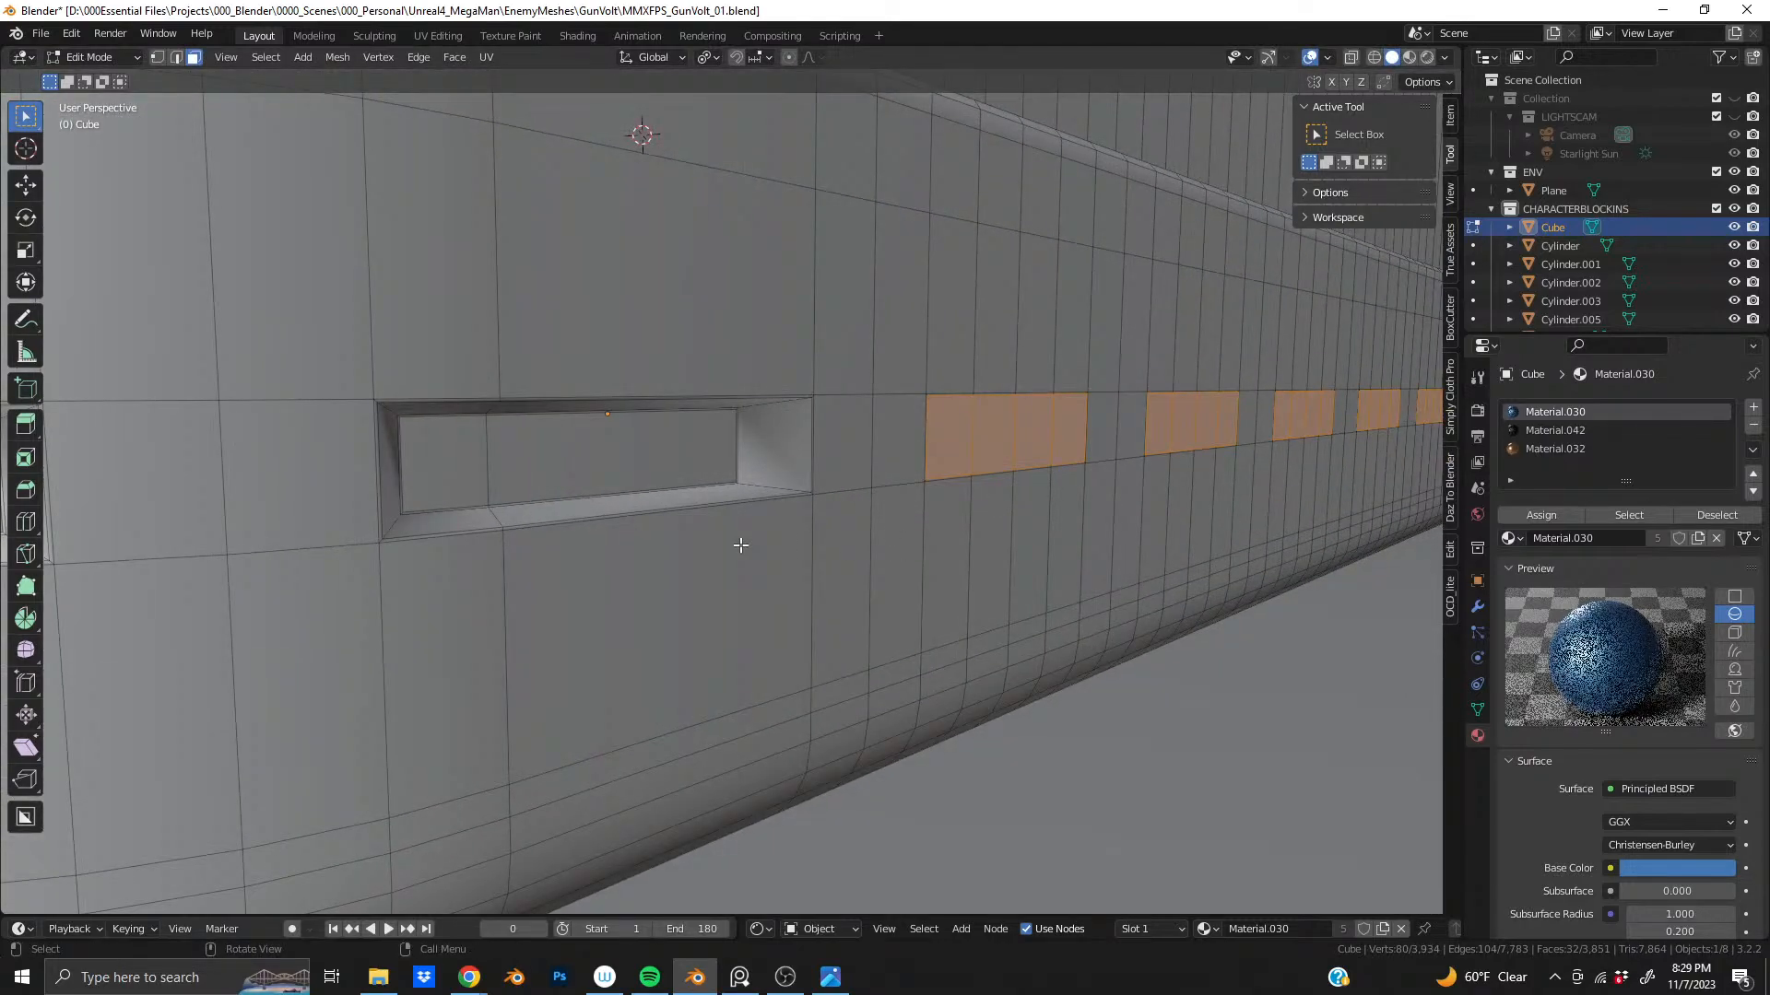
key(i)
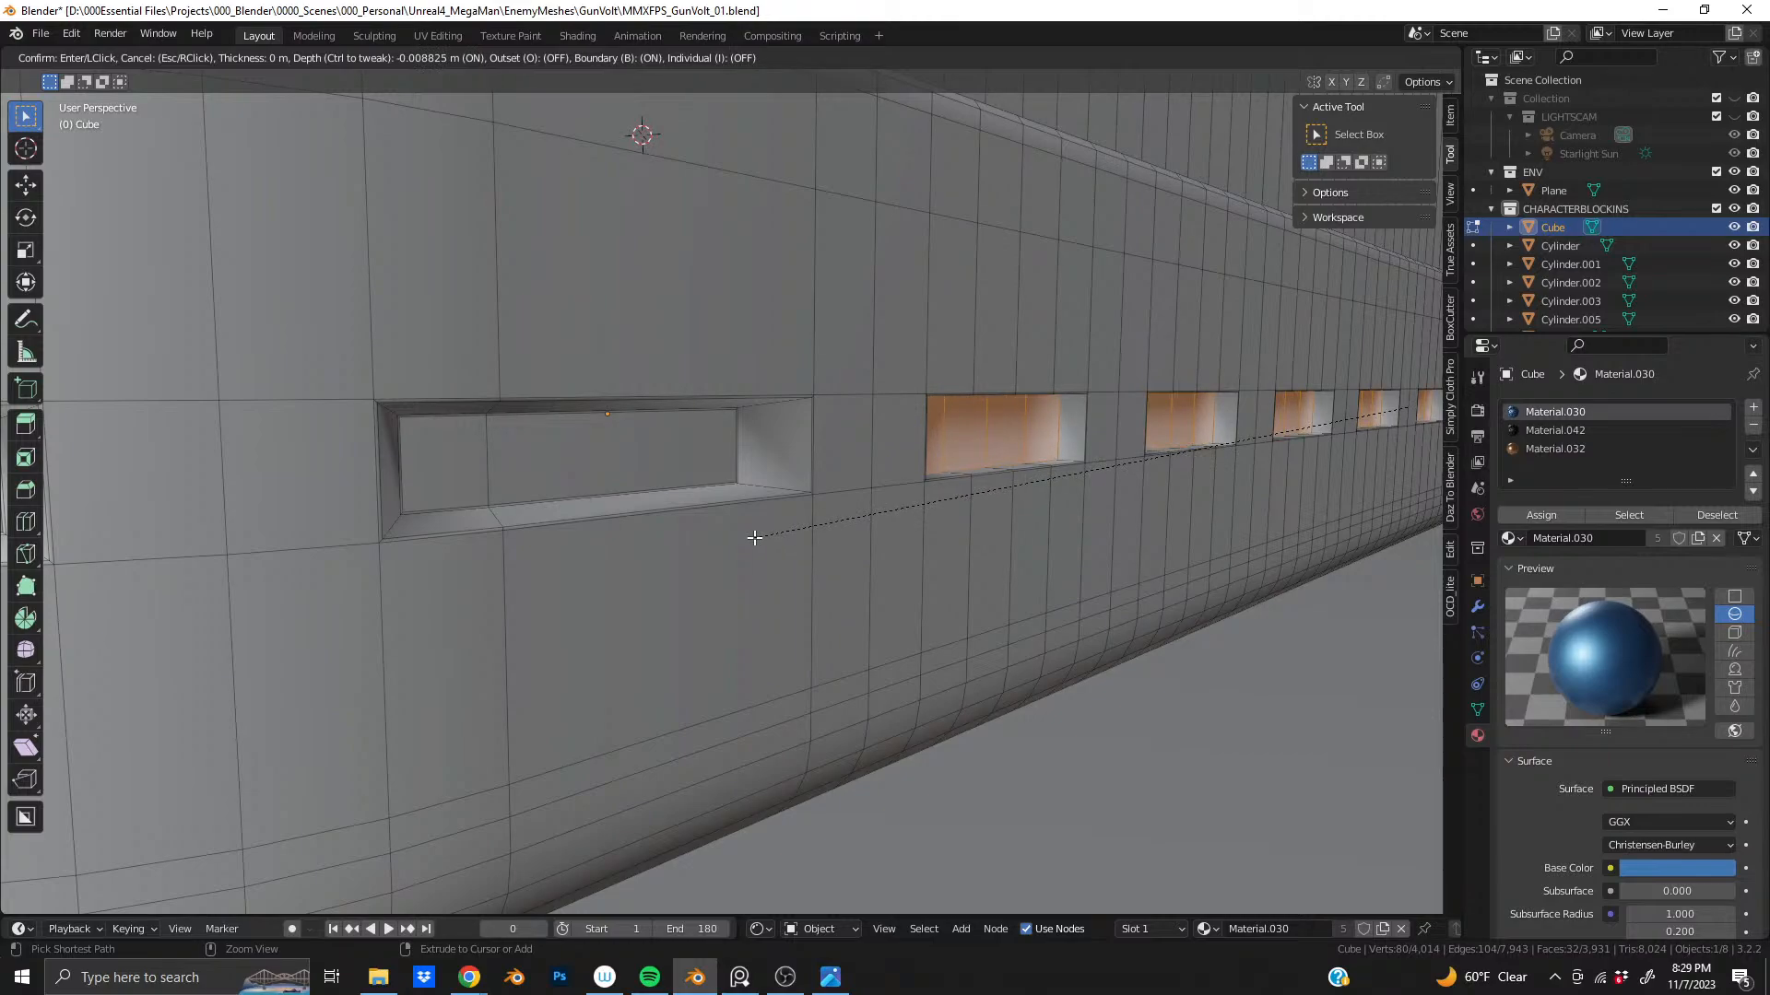
click(754, 537)
- Recess the eight selected face groups with an inset of zero thickness and about -0.0115 m depth
middle_drag(754, 537, 655, 651)
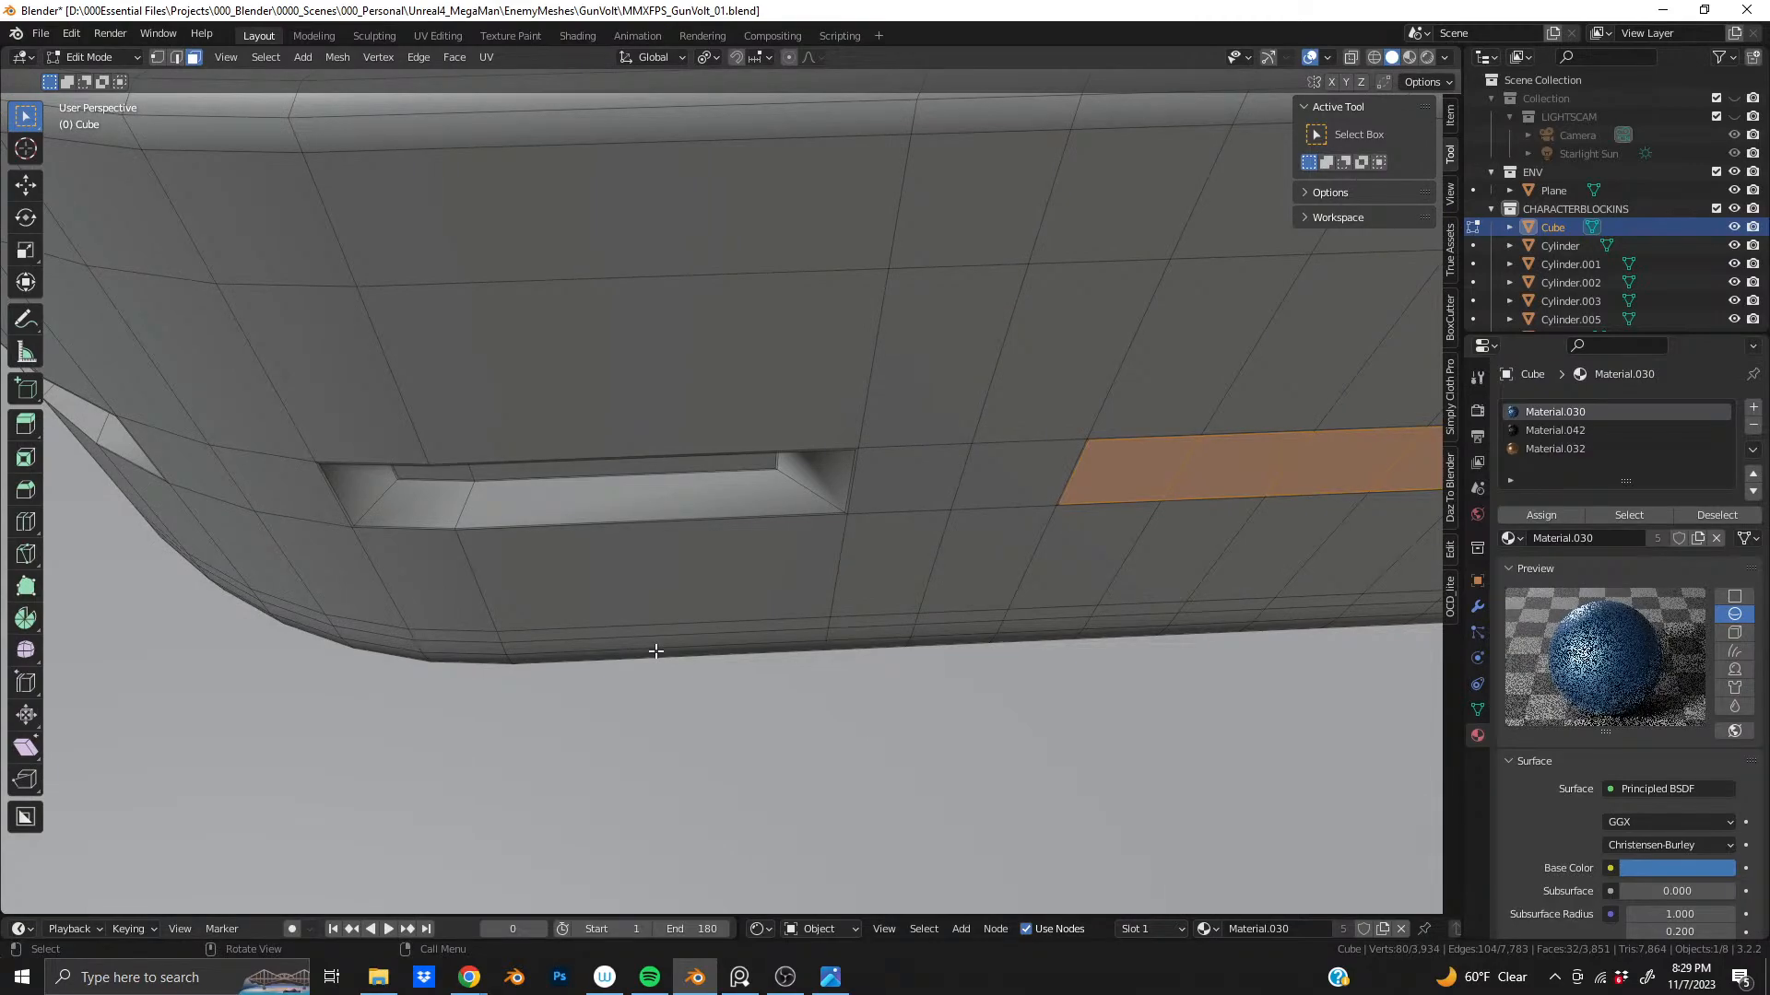
key(i)
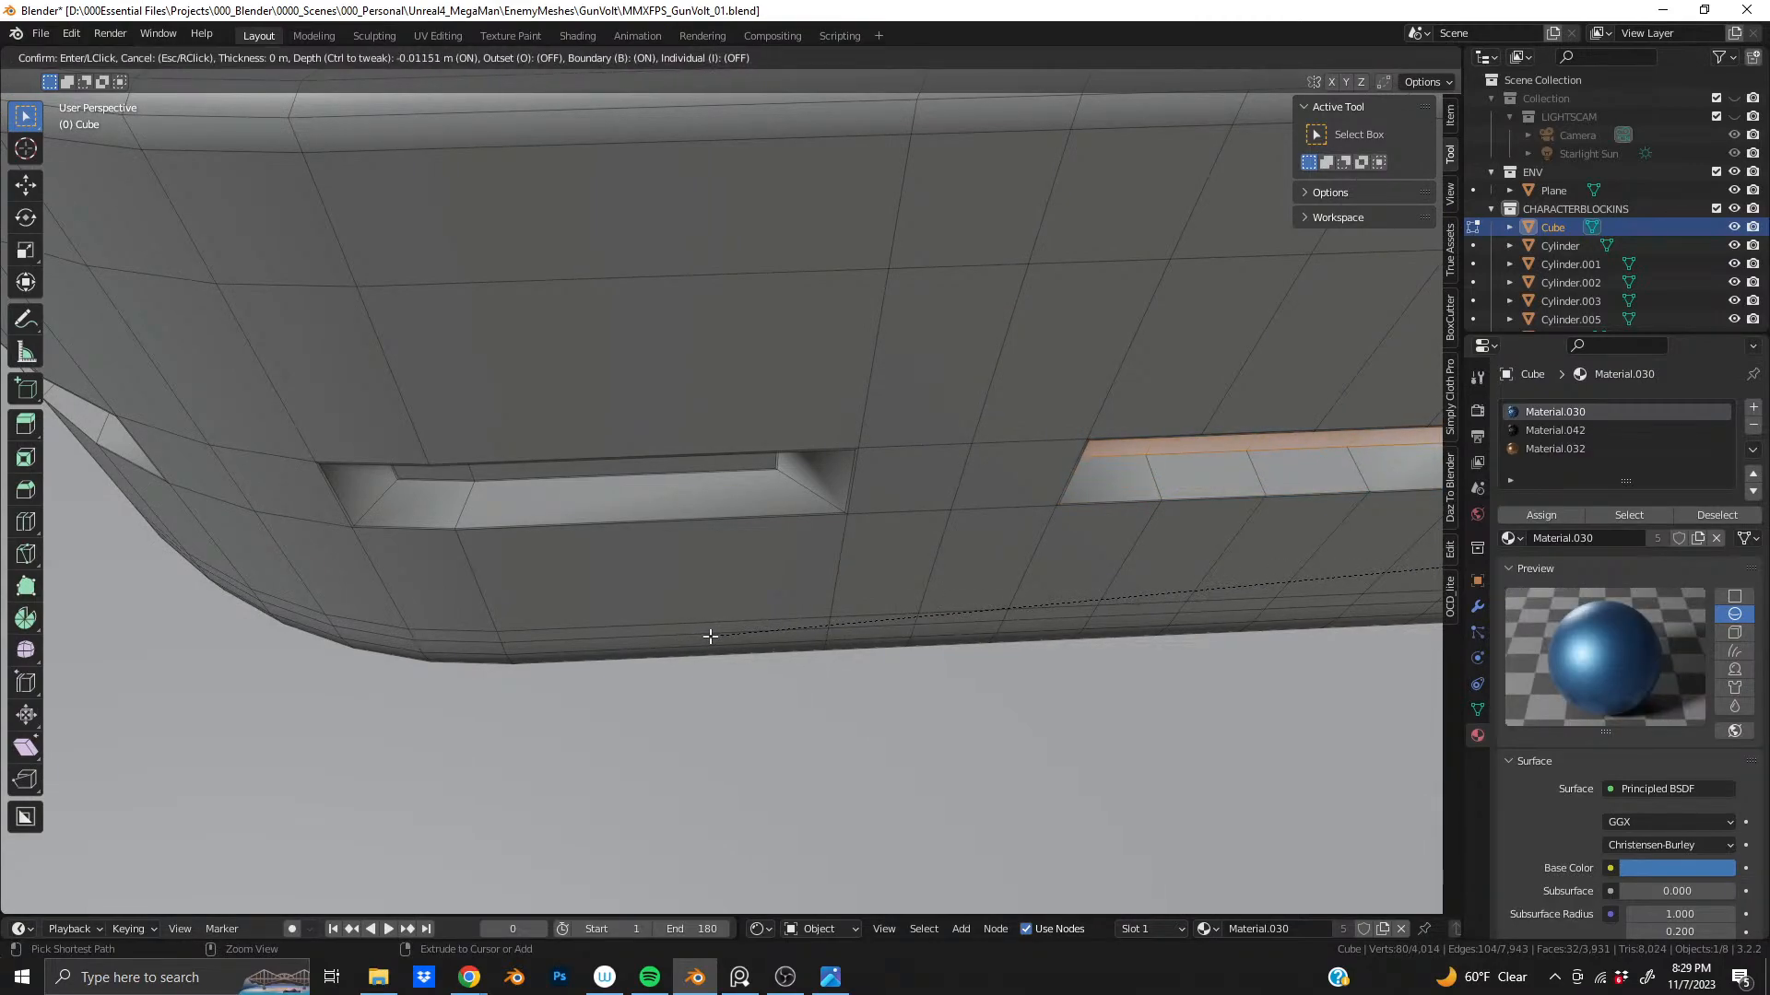
- Inset the selected vent slot faces with 0 m thickness and -0.01037 m depth, and scale them uniformly to 0.801
click(705, 636)
middle_drag(833, 617, 806, 489)
key(s)
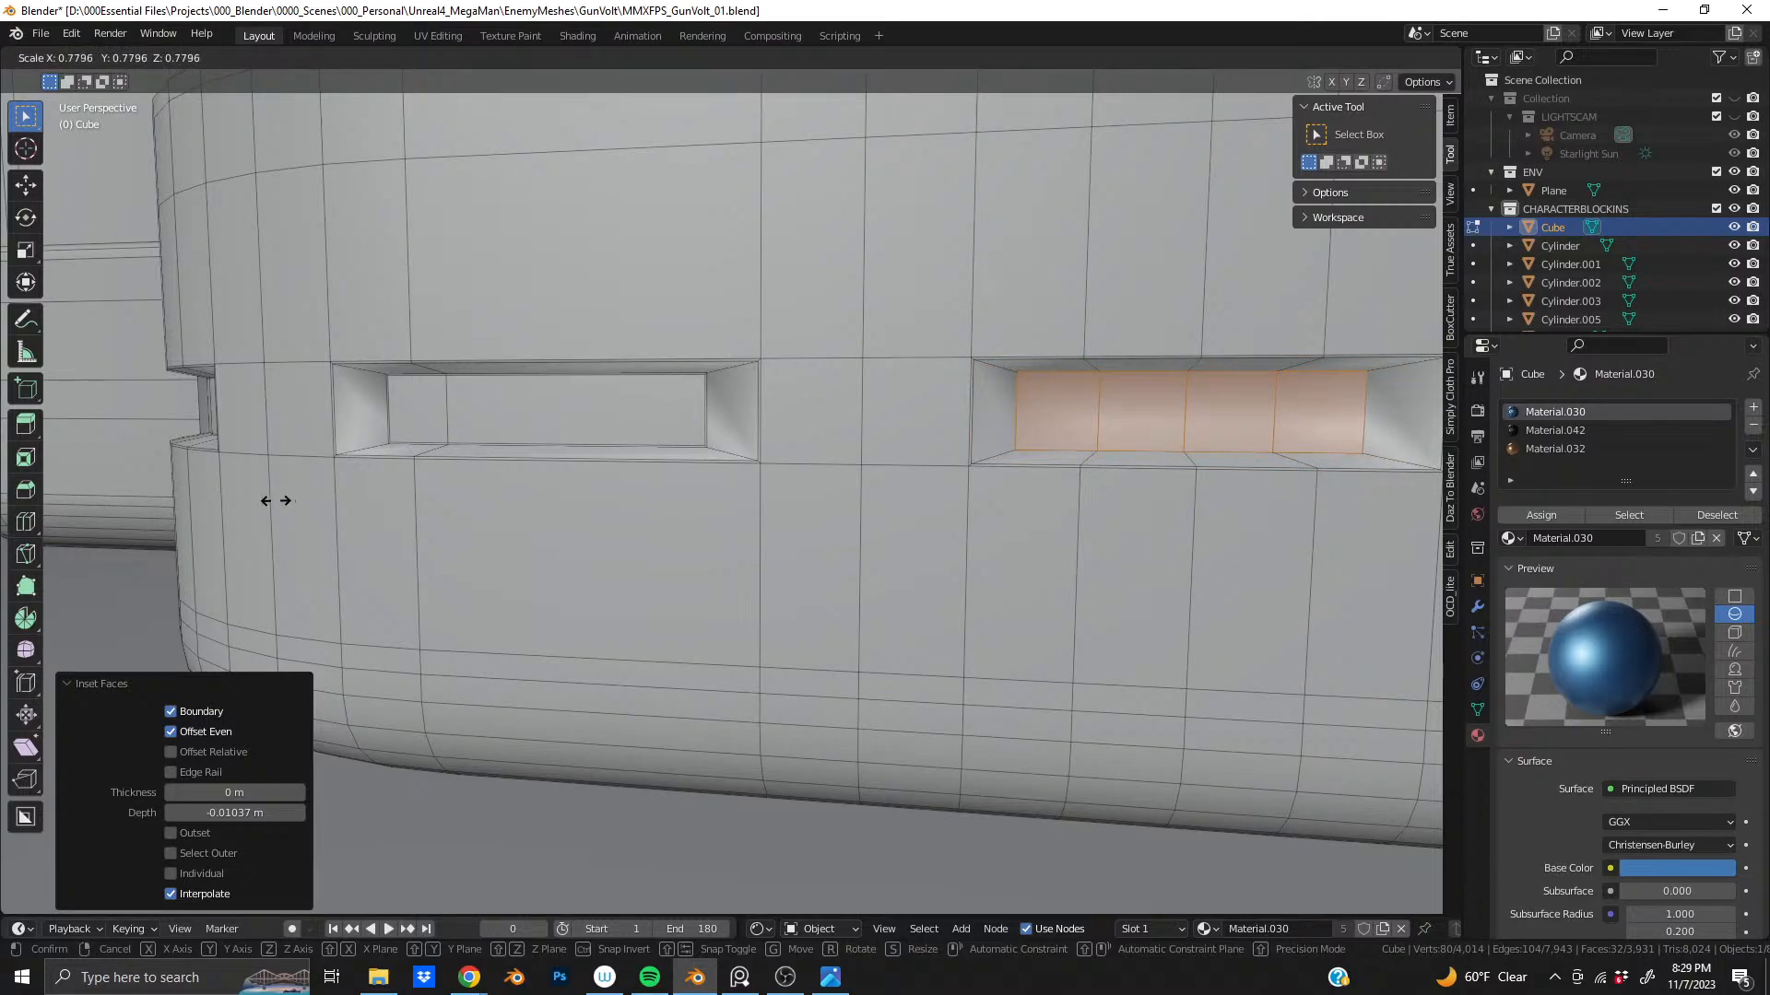
click(197, 501)
alt+middle_drag(196, 501, 768, 478)
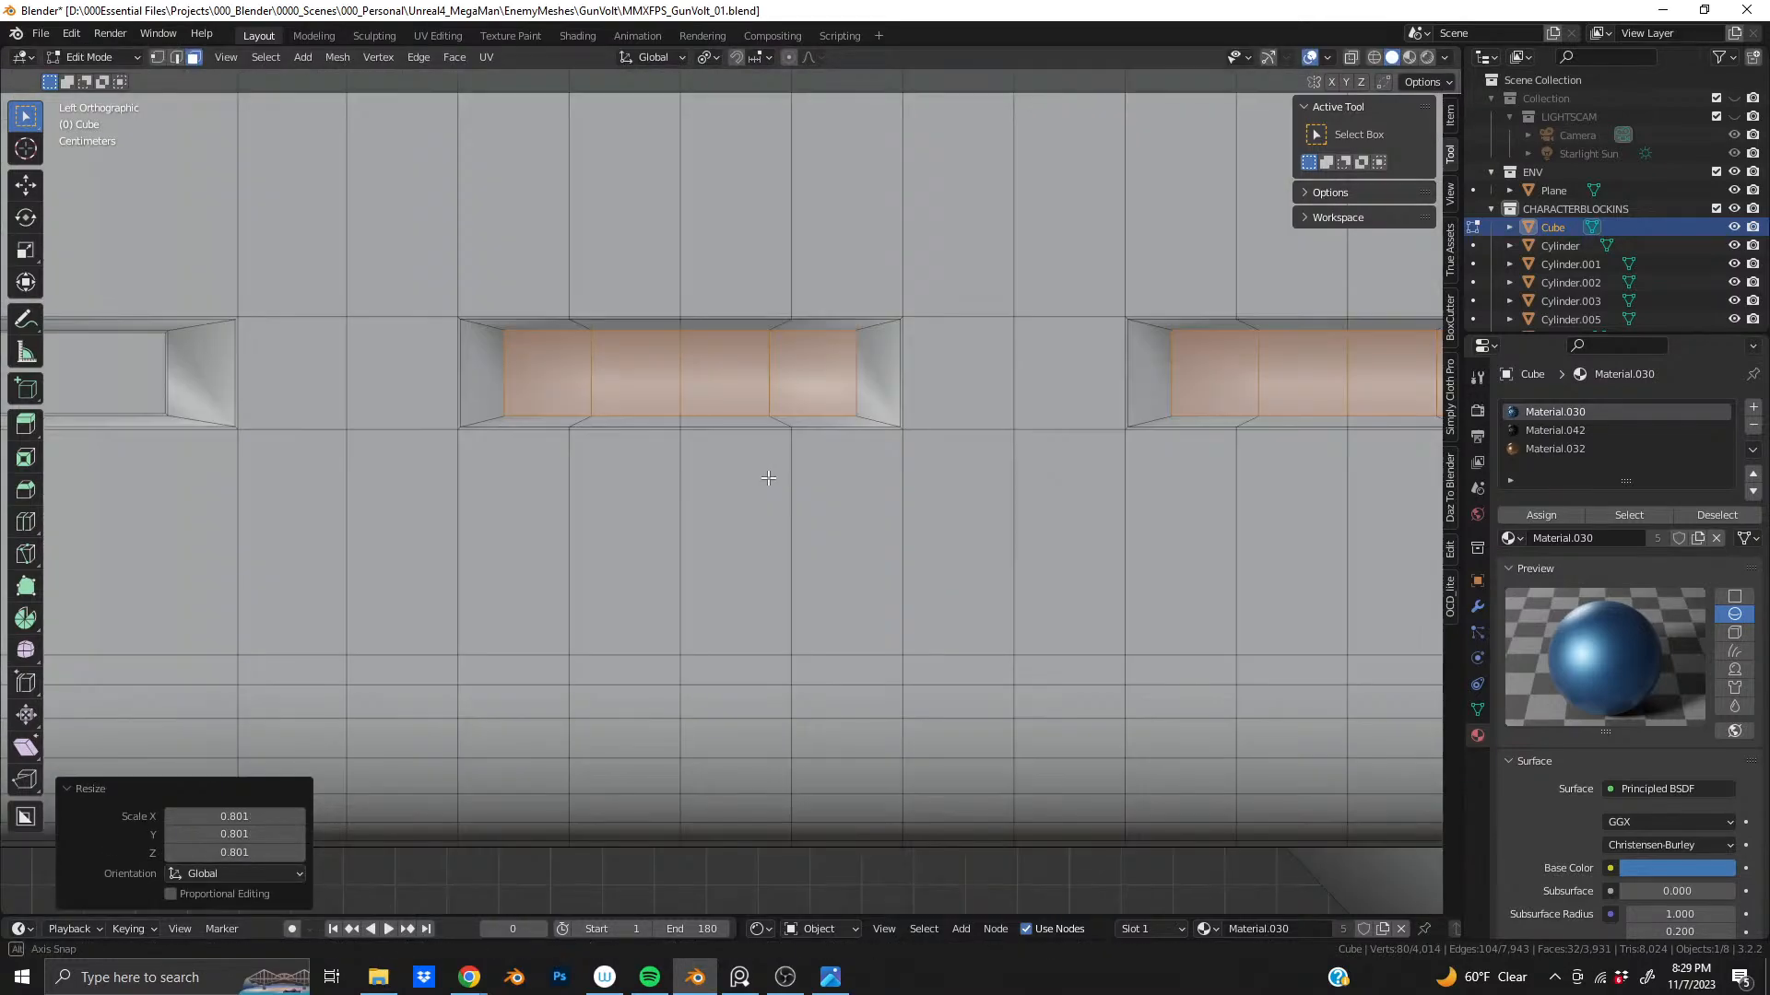
scroll(768, 479, down, 8)
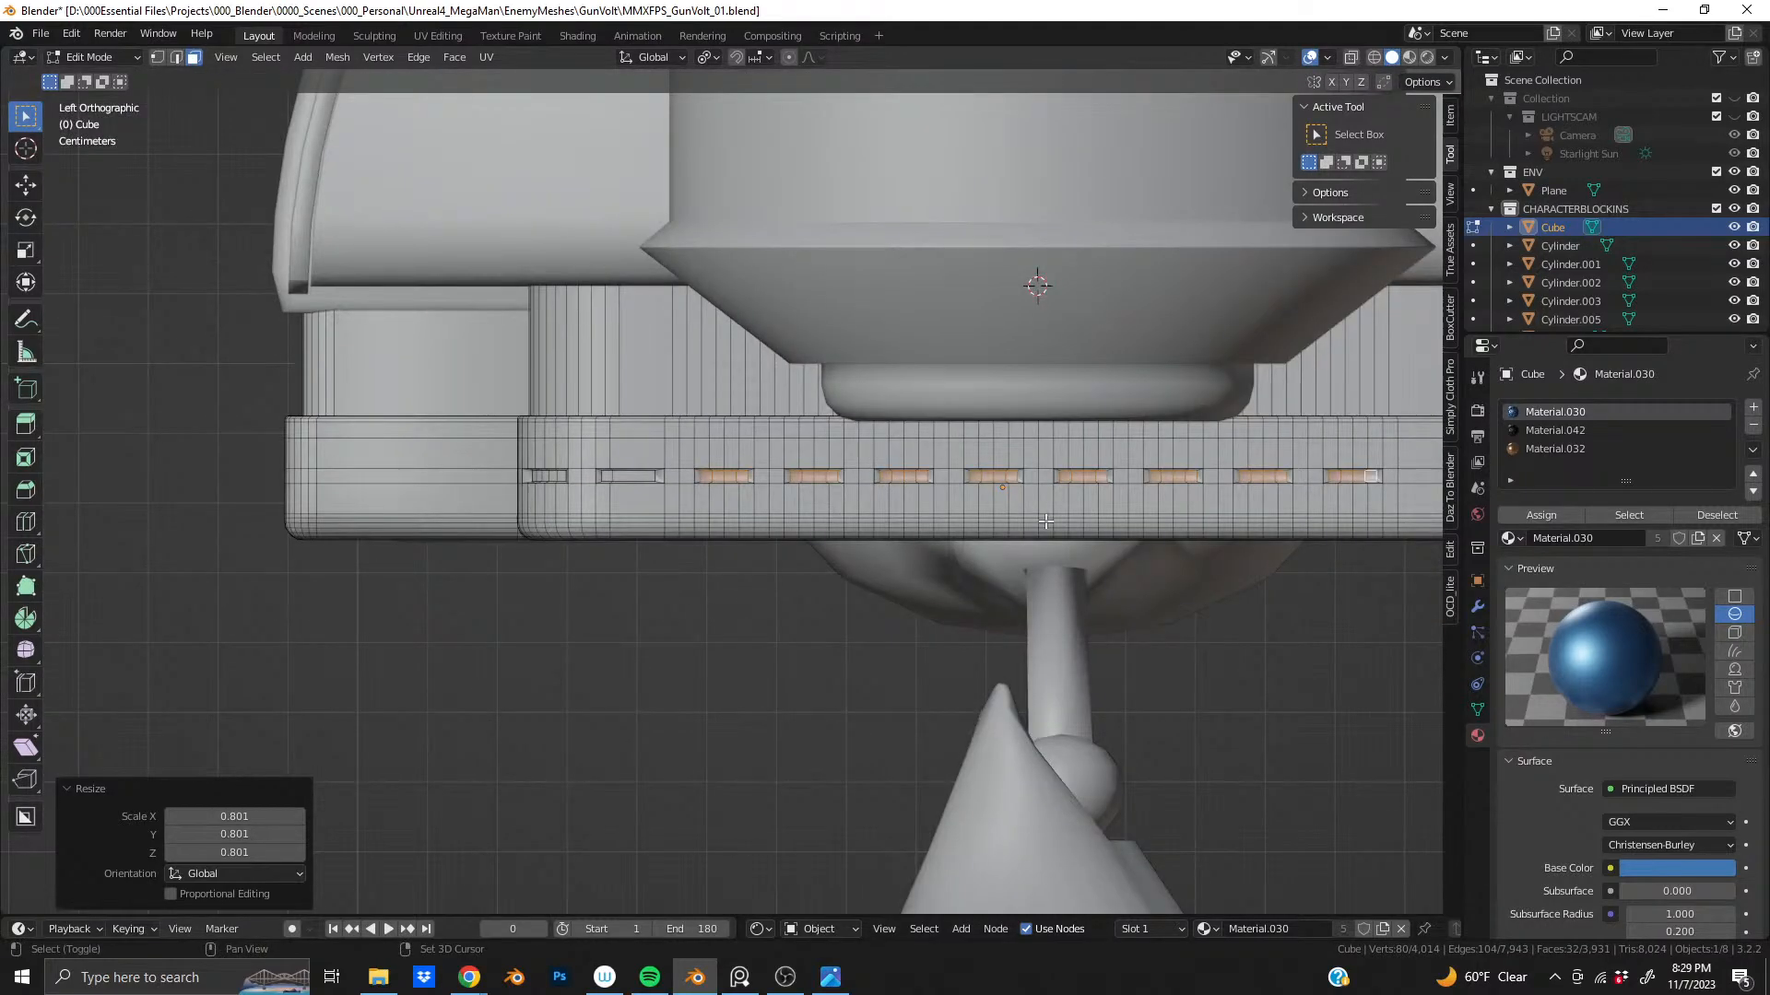
shift+middle_drag(1045, 522, 398, 521)
scroll(962, 463, up, 6)
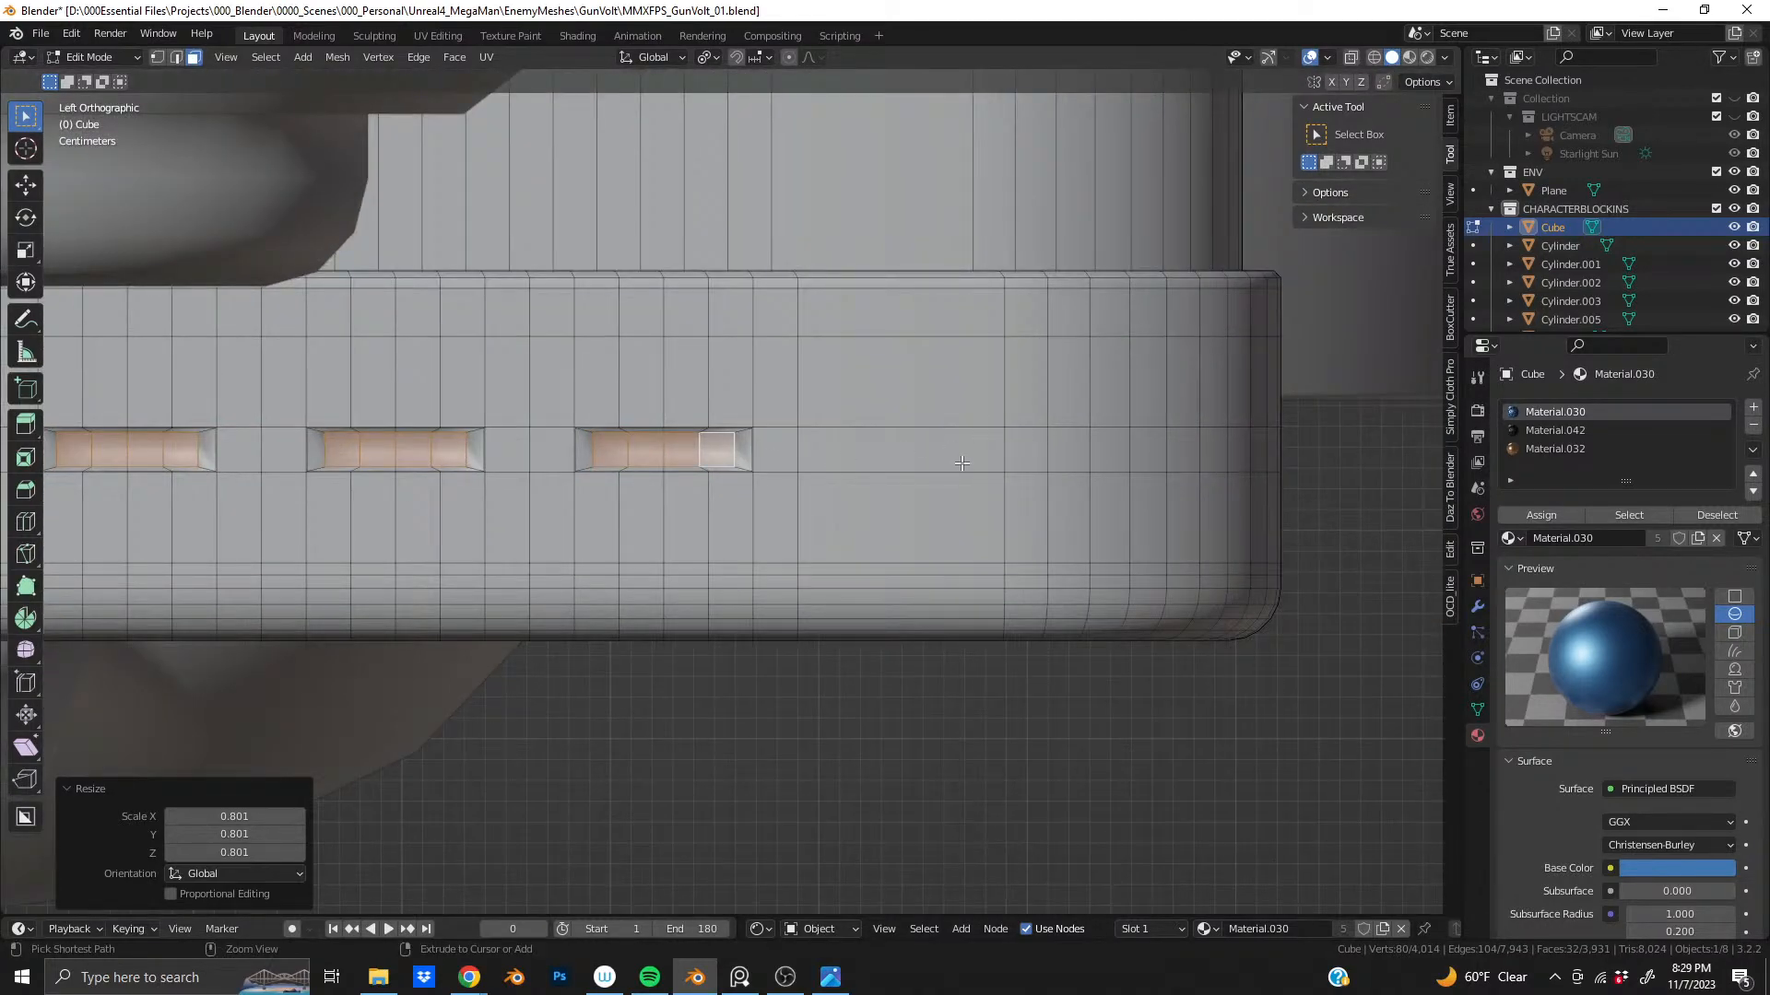
key(ctrl+r)
scroll(961, 463, up, 2)
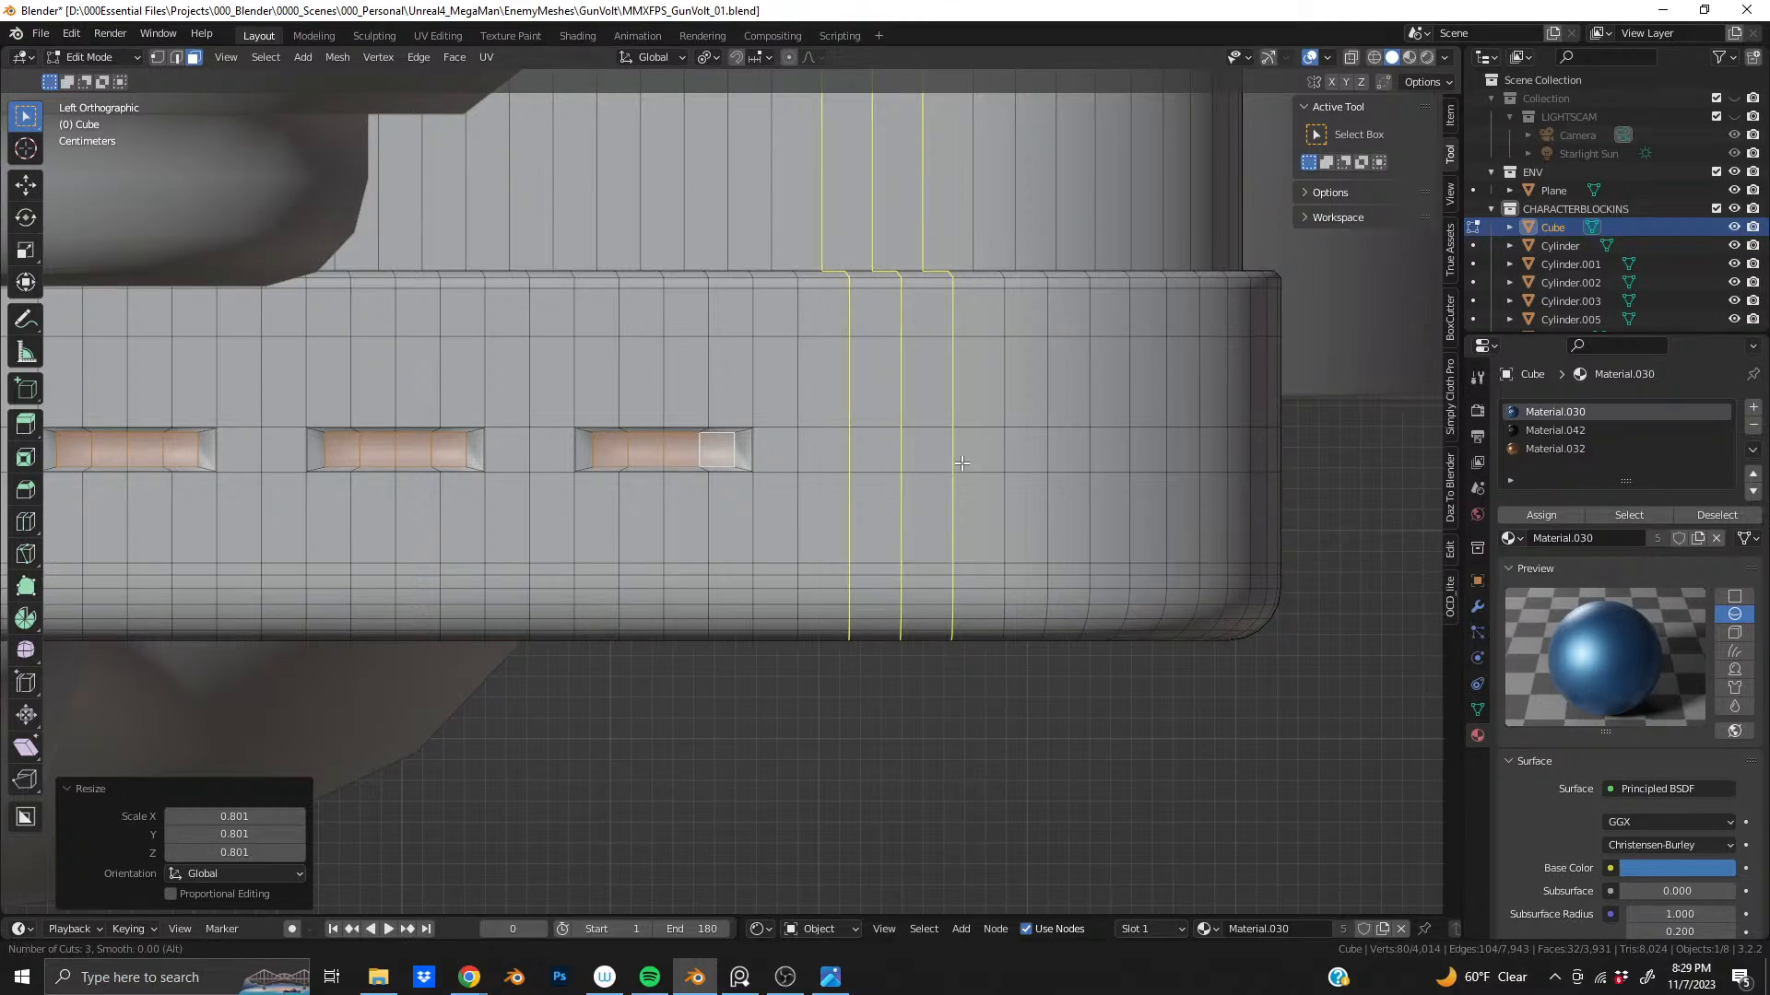
scroll(961, 463, up, 1)
click(961, 462)
right_click(961, 462)
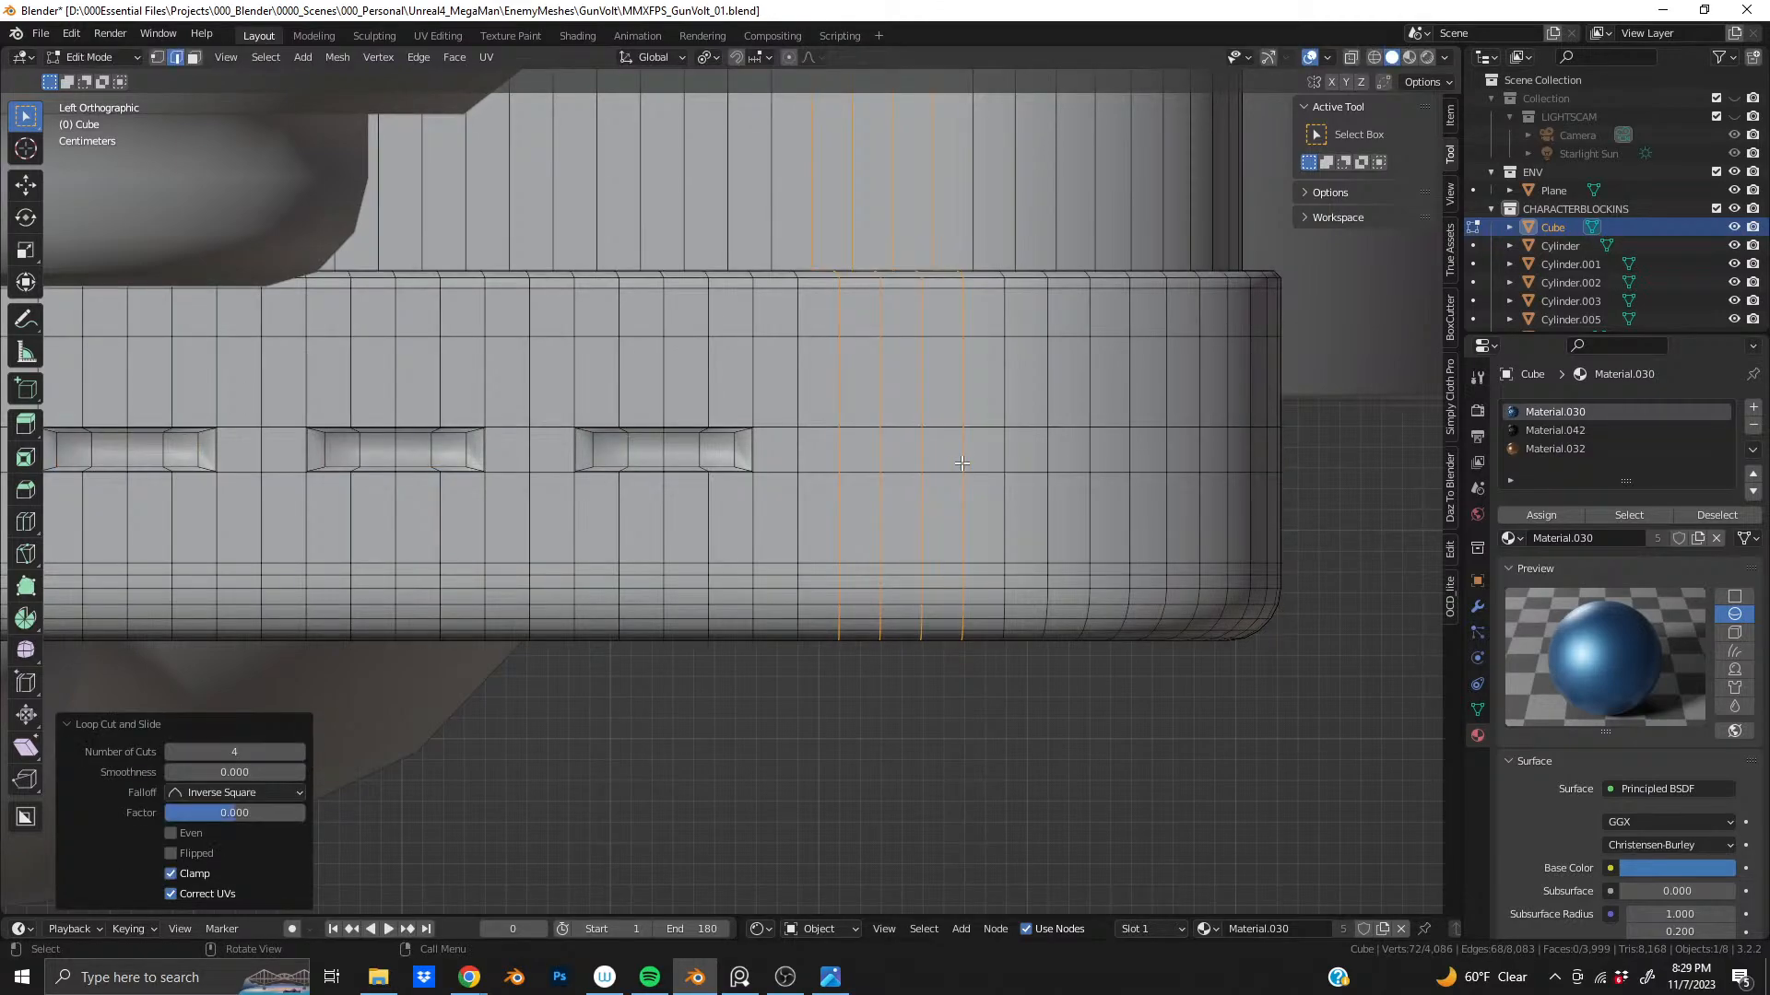
key(ctrl+z)
- Add four evenly spaced vertical loop cuts to the wide section past the last vent slot on the long side
key(ctrl+r)
scroll(962, 463, up, 2)
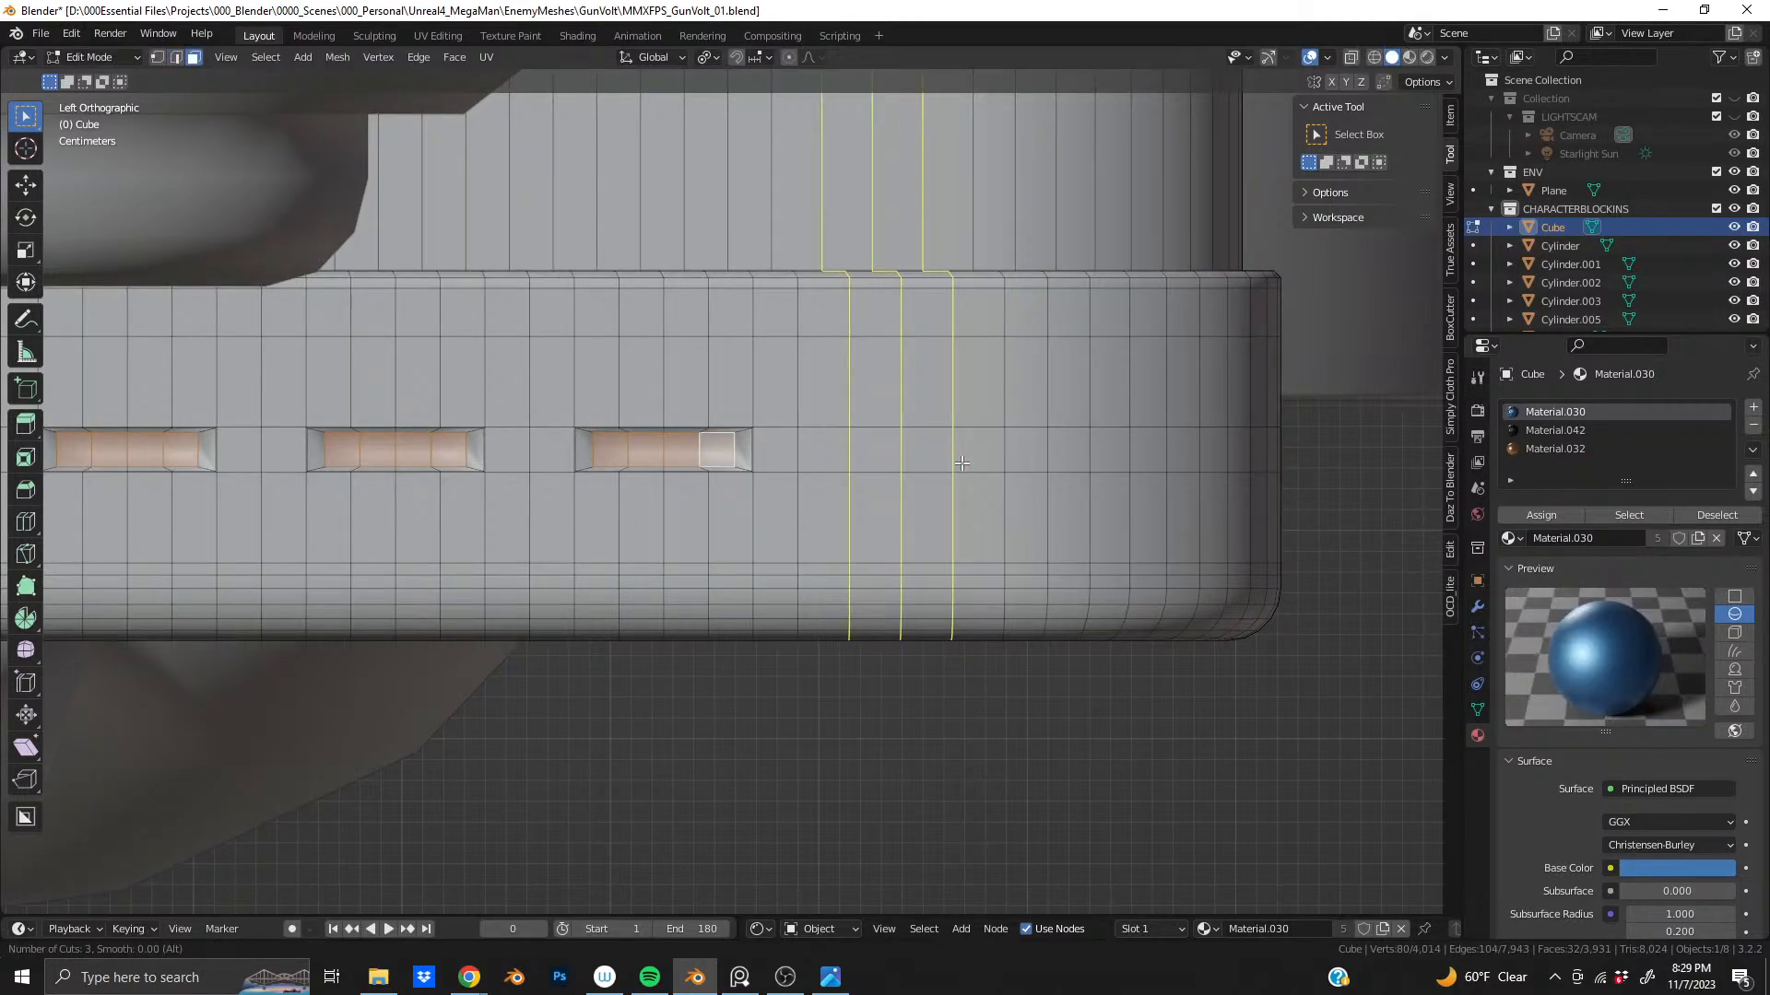
scroll(962, 462, up, 1)
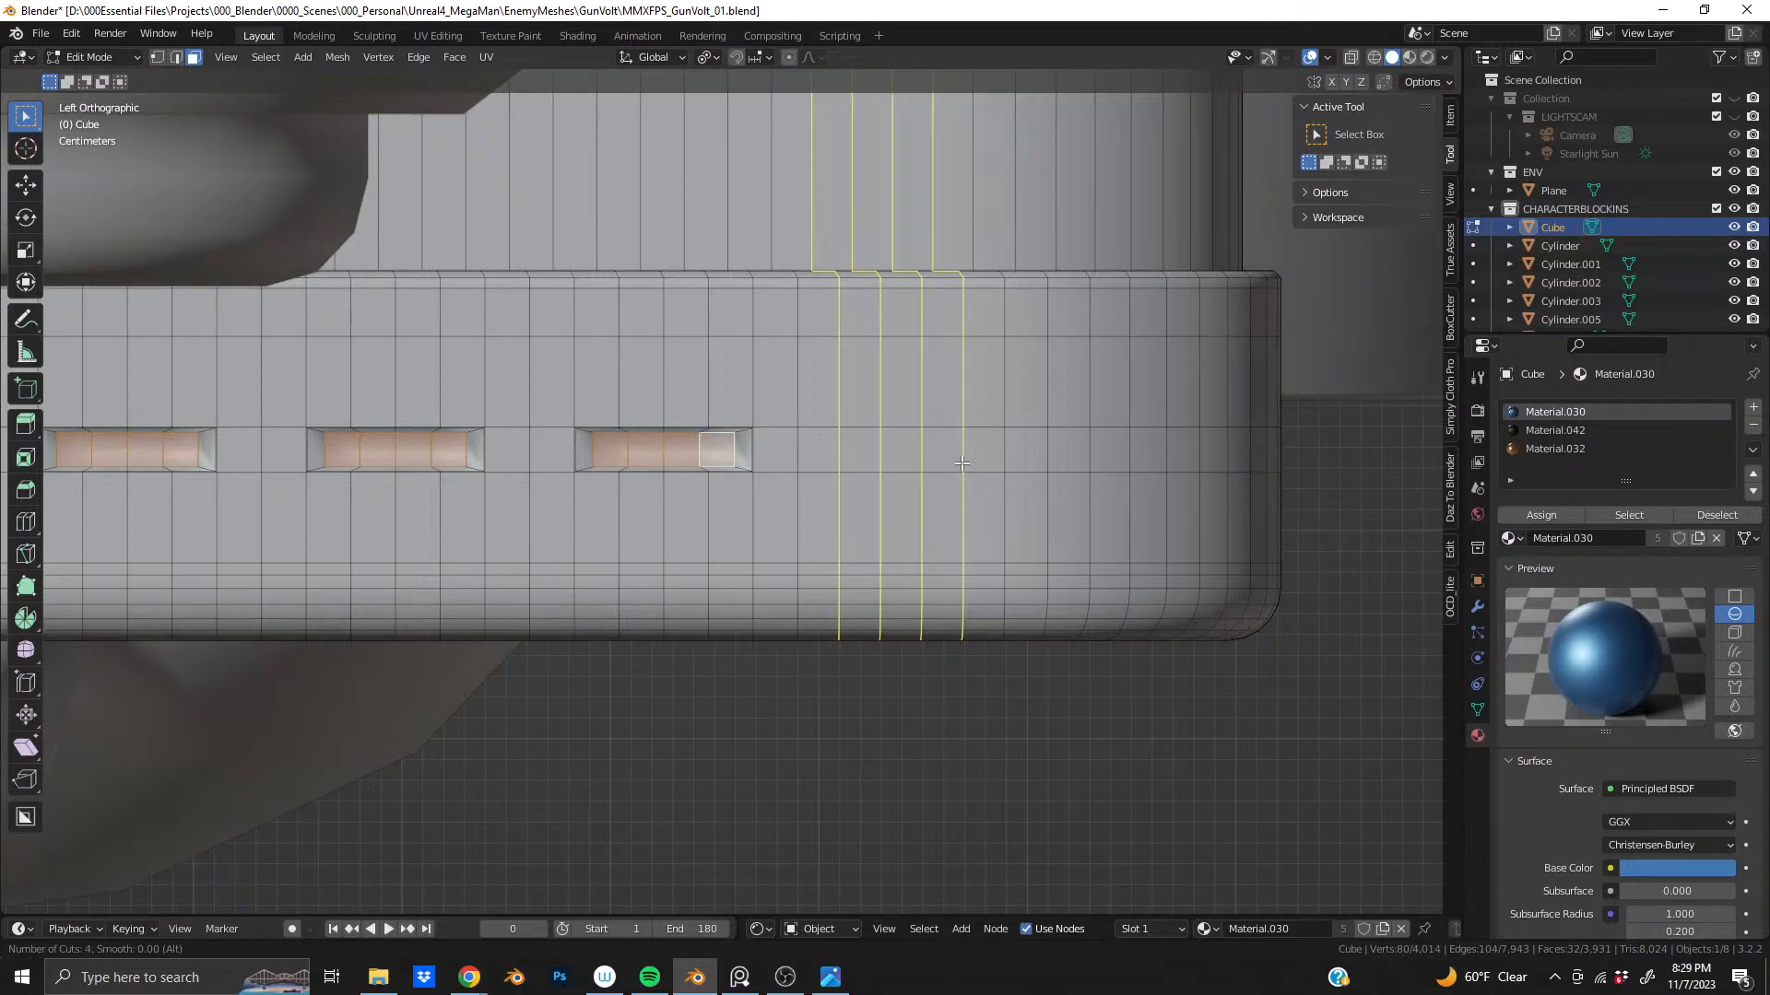
click(961, 463)
right_click(962, 462)
click(961, 463)
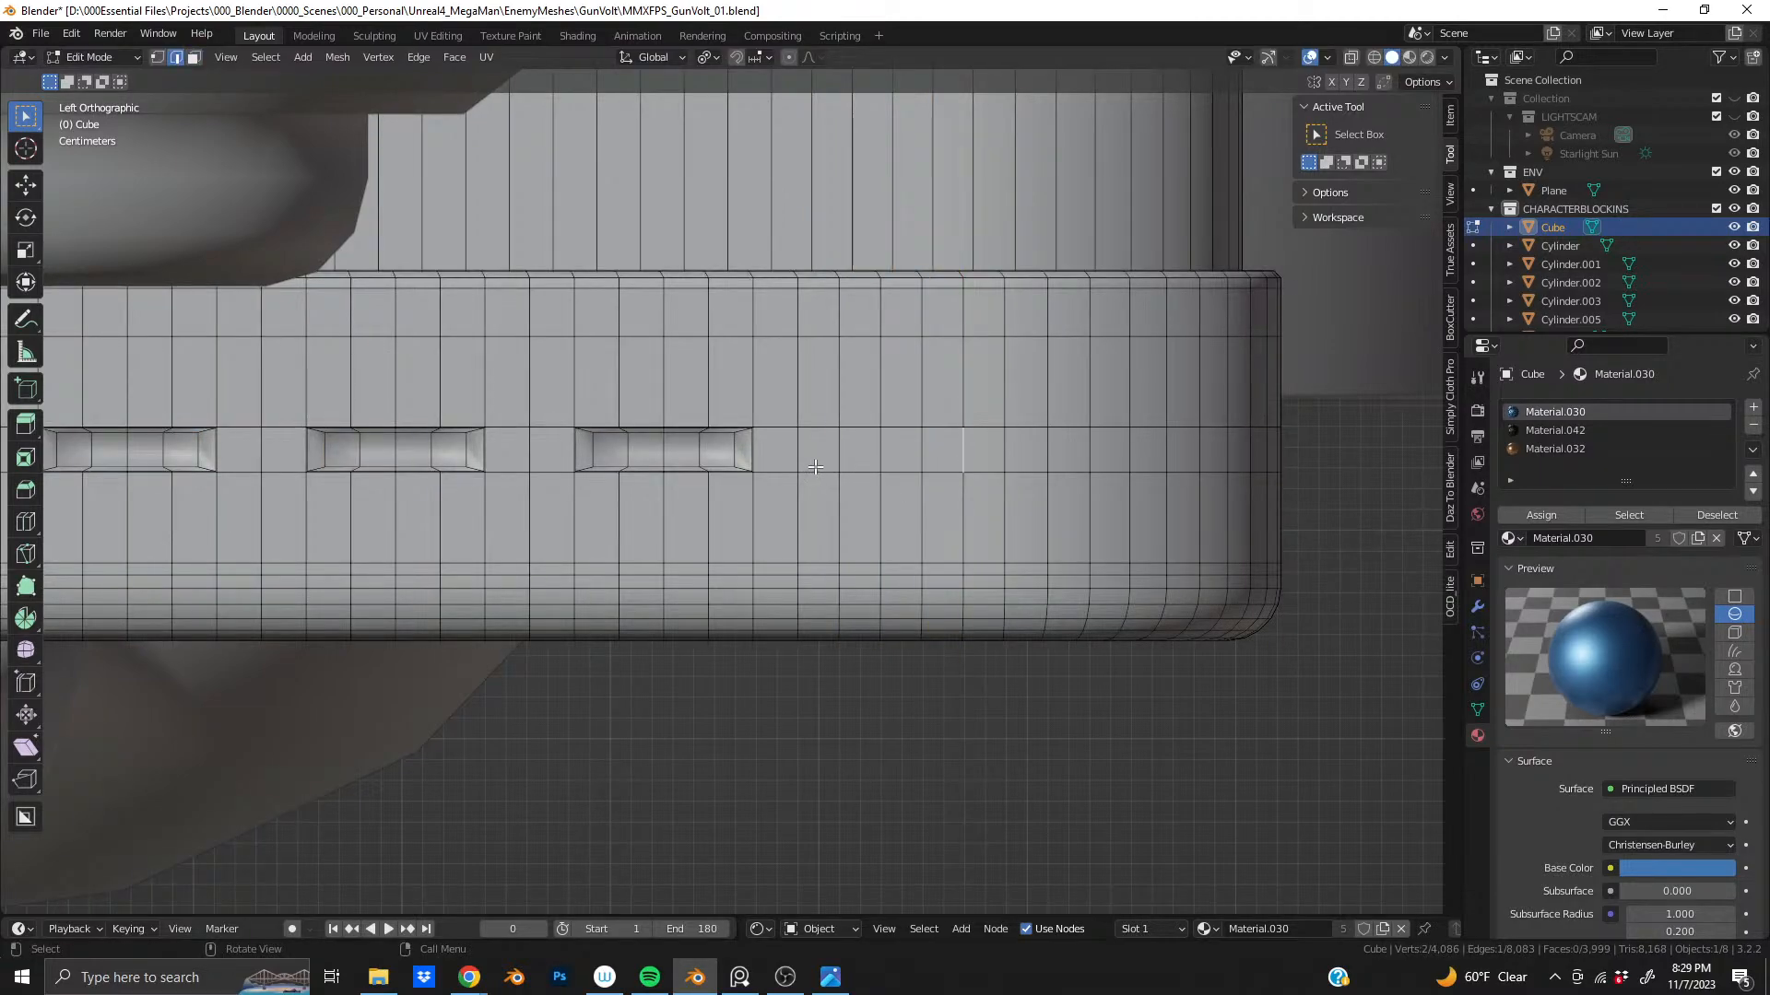
- Select four adjacent faces in the slot row past the last vent slot, leaving a two-face gap
key(3)
click(852, 461)
shift+click(903, 463)
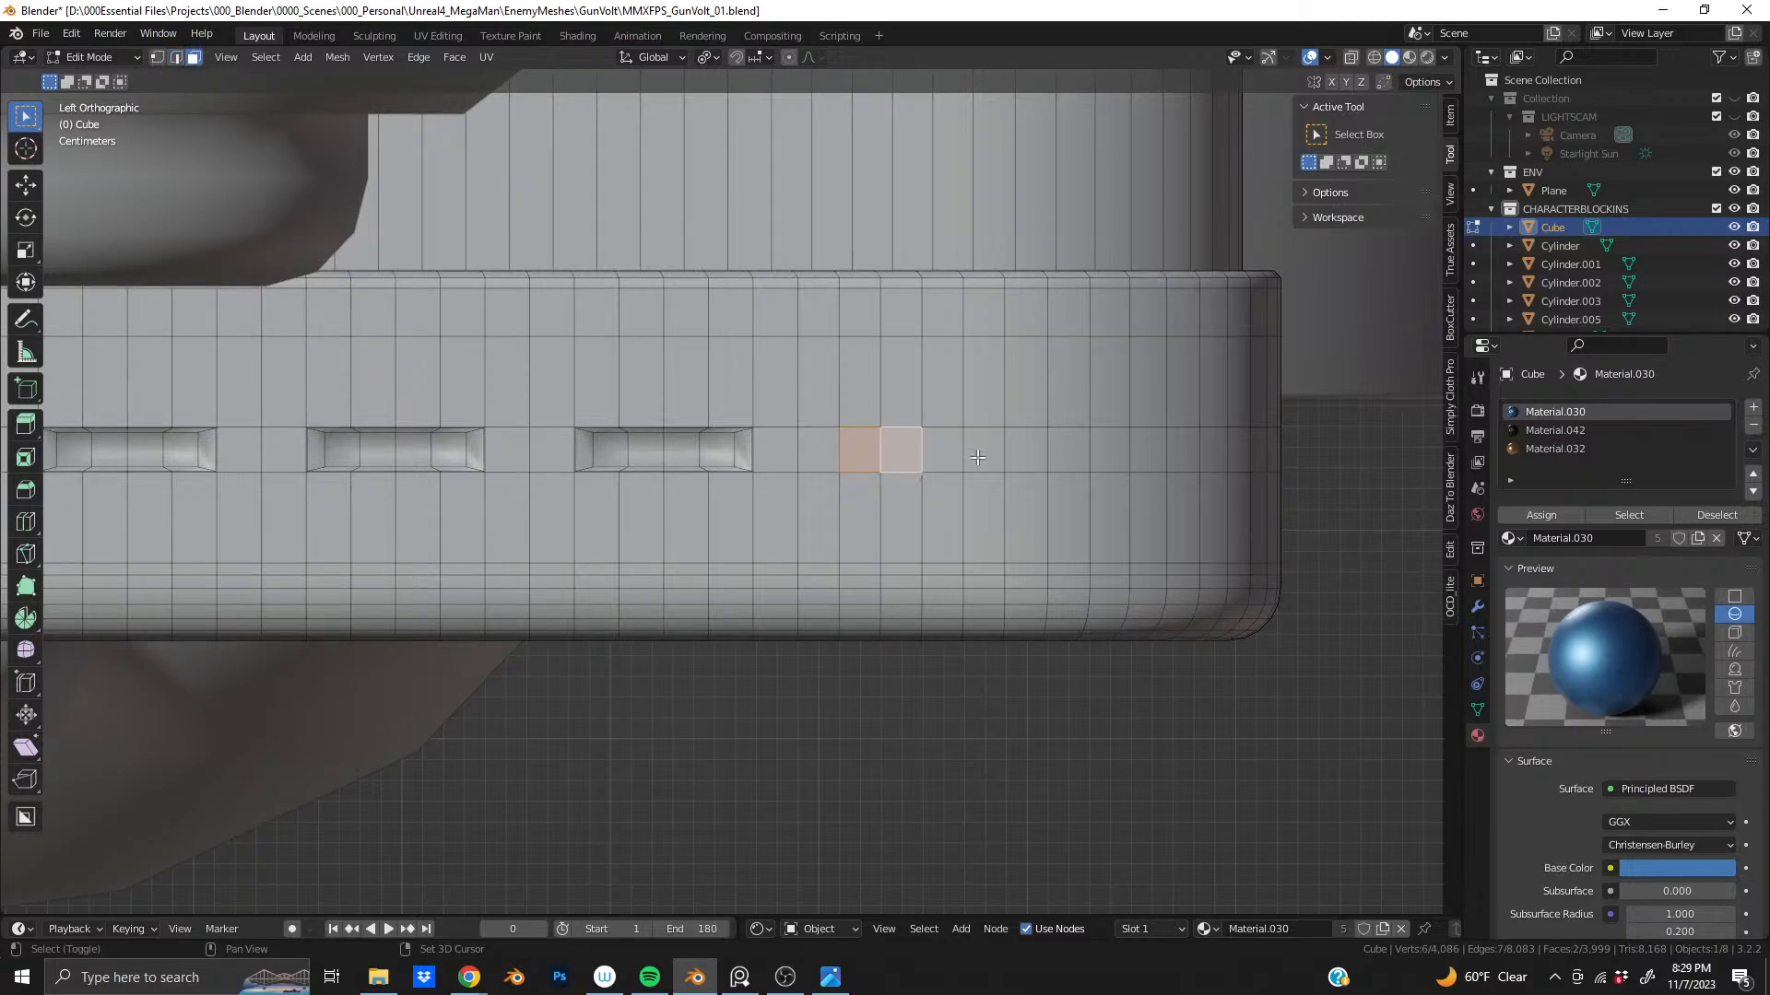
shift+click(949, 463)
shift+click(985, 452)
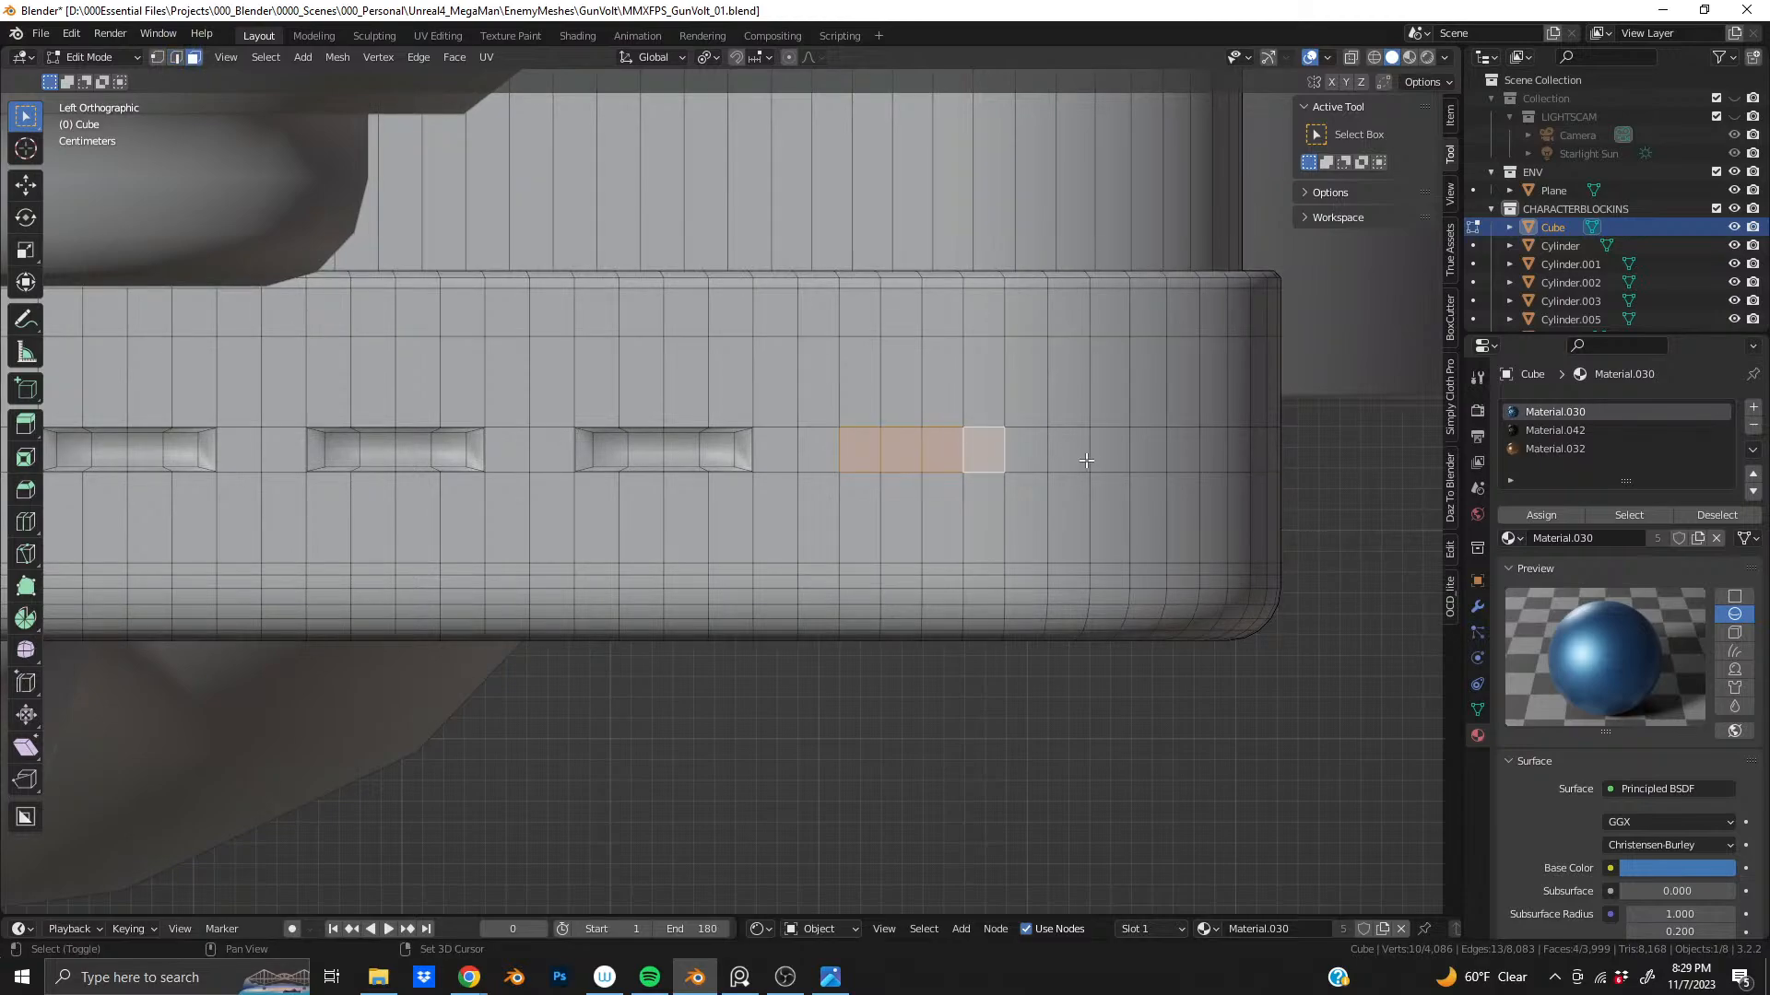
- Add four evenly spaced vertical loop cuts to the first wide section around the rim's rounded corner
shift+middle_drag(1020, 455, 542, 486)
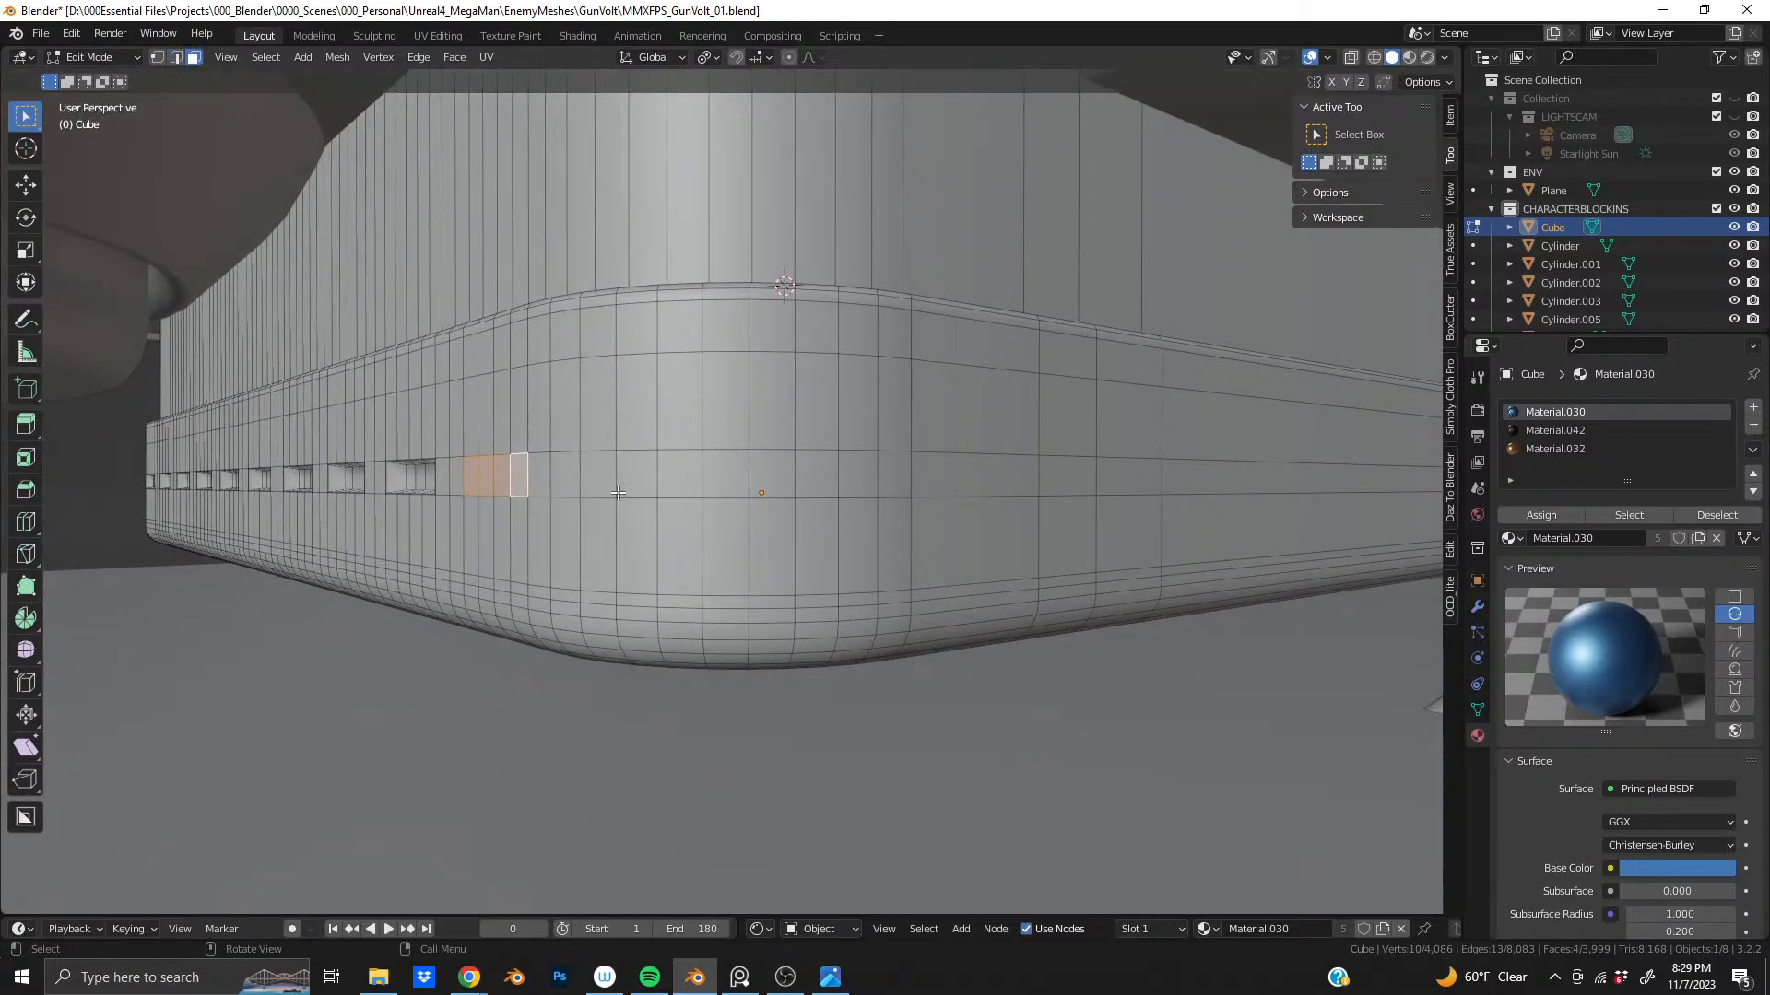
scroll(914, 493, down, 3)
middle_drag(914, 494, 777, 487)
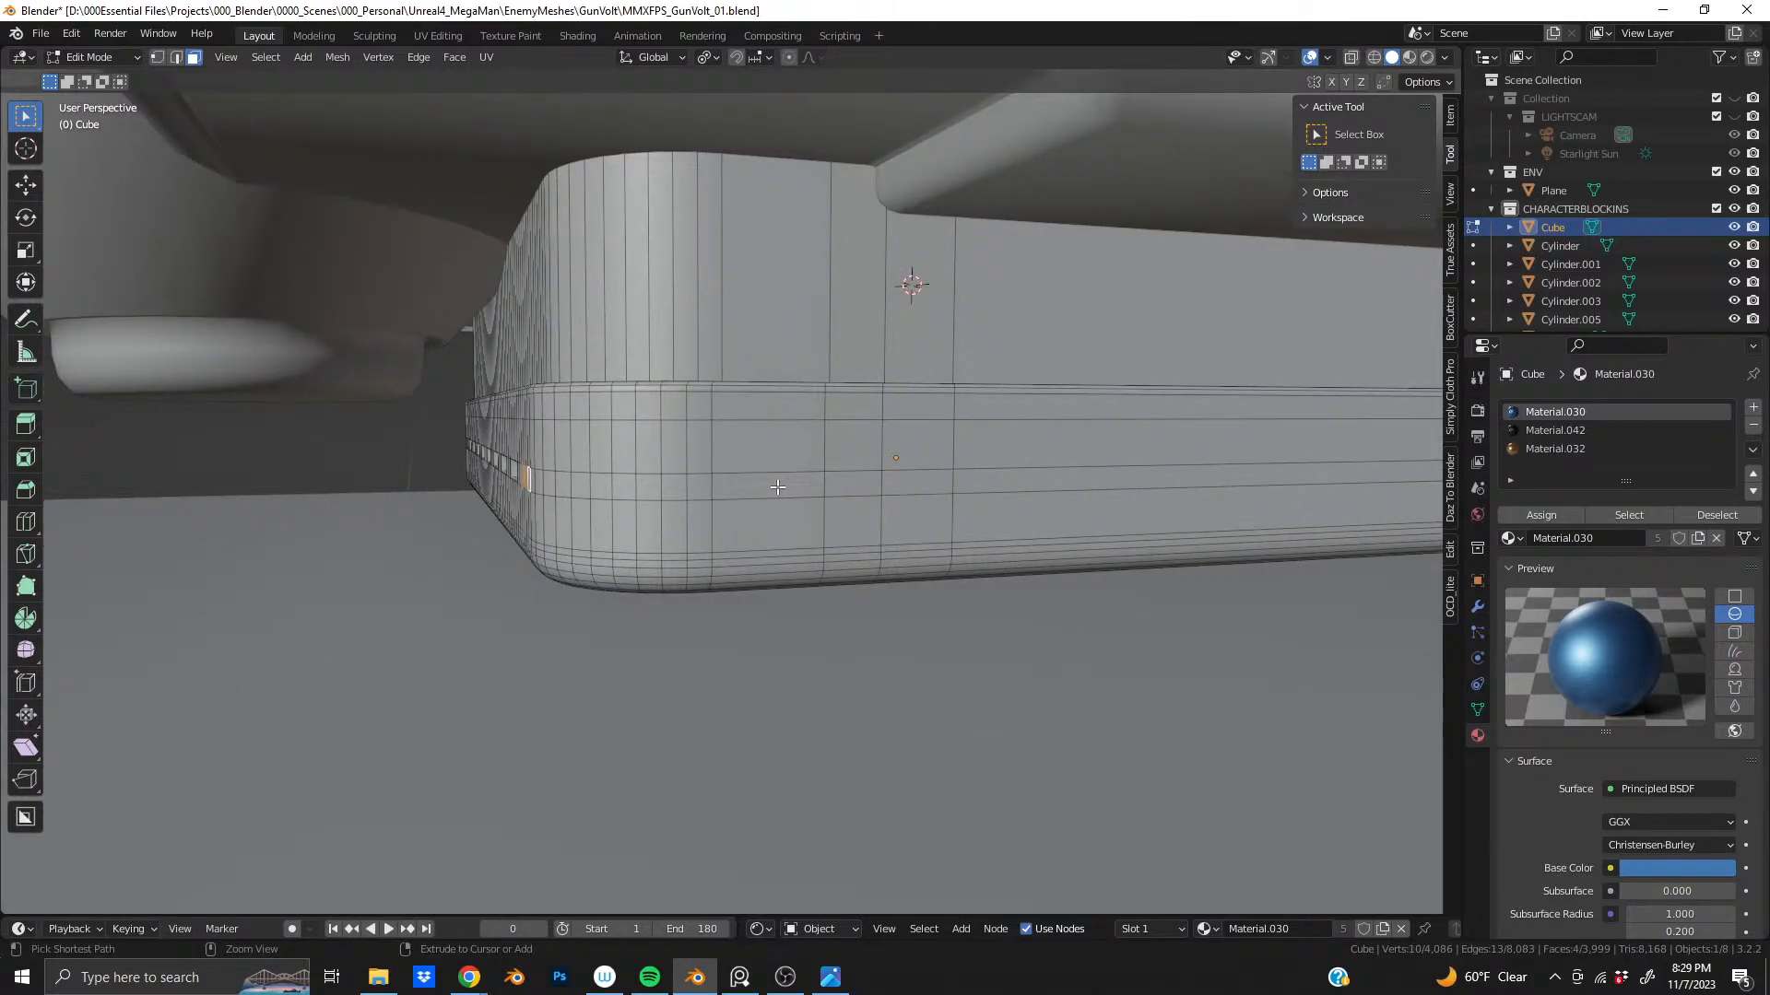
key(ctrl+r)
scroll(777, 487, up, 3)
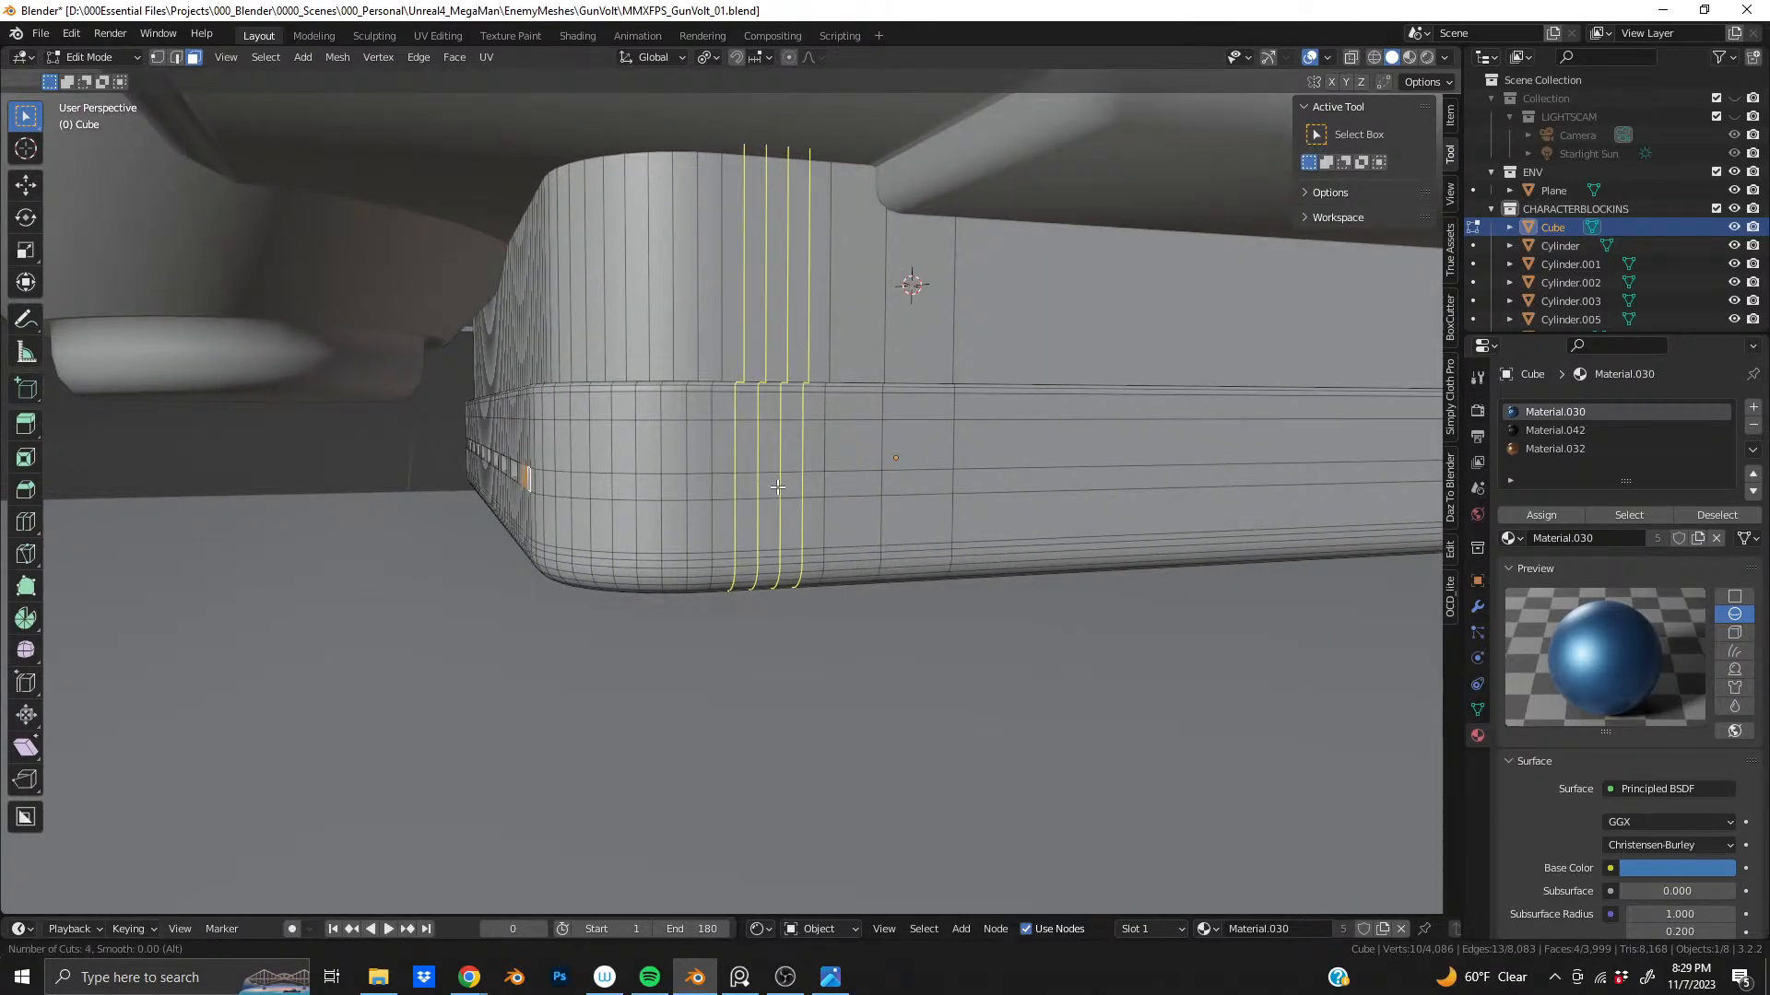
click(777, 486)
right_click(776, 487)
shift+middle_drag(857, 500, 845, 509)
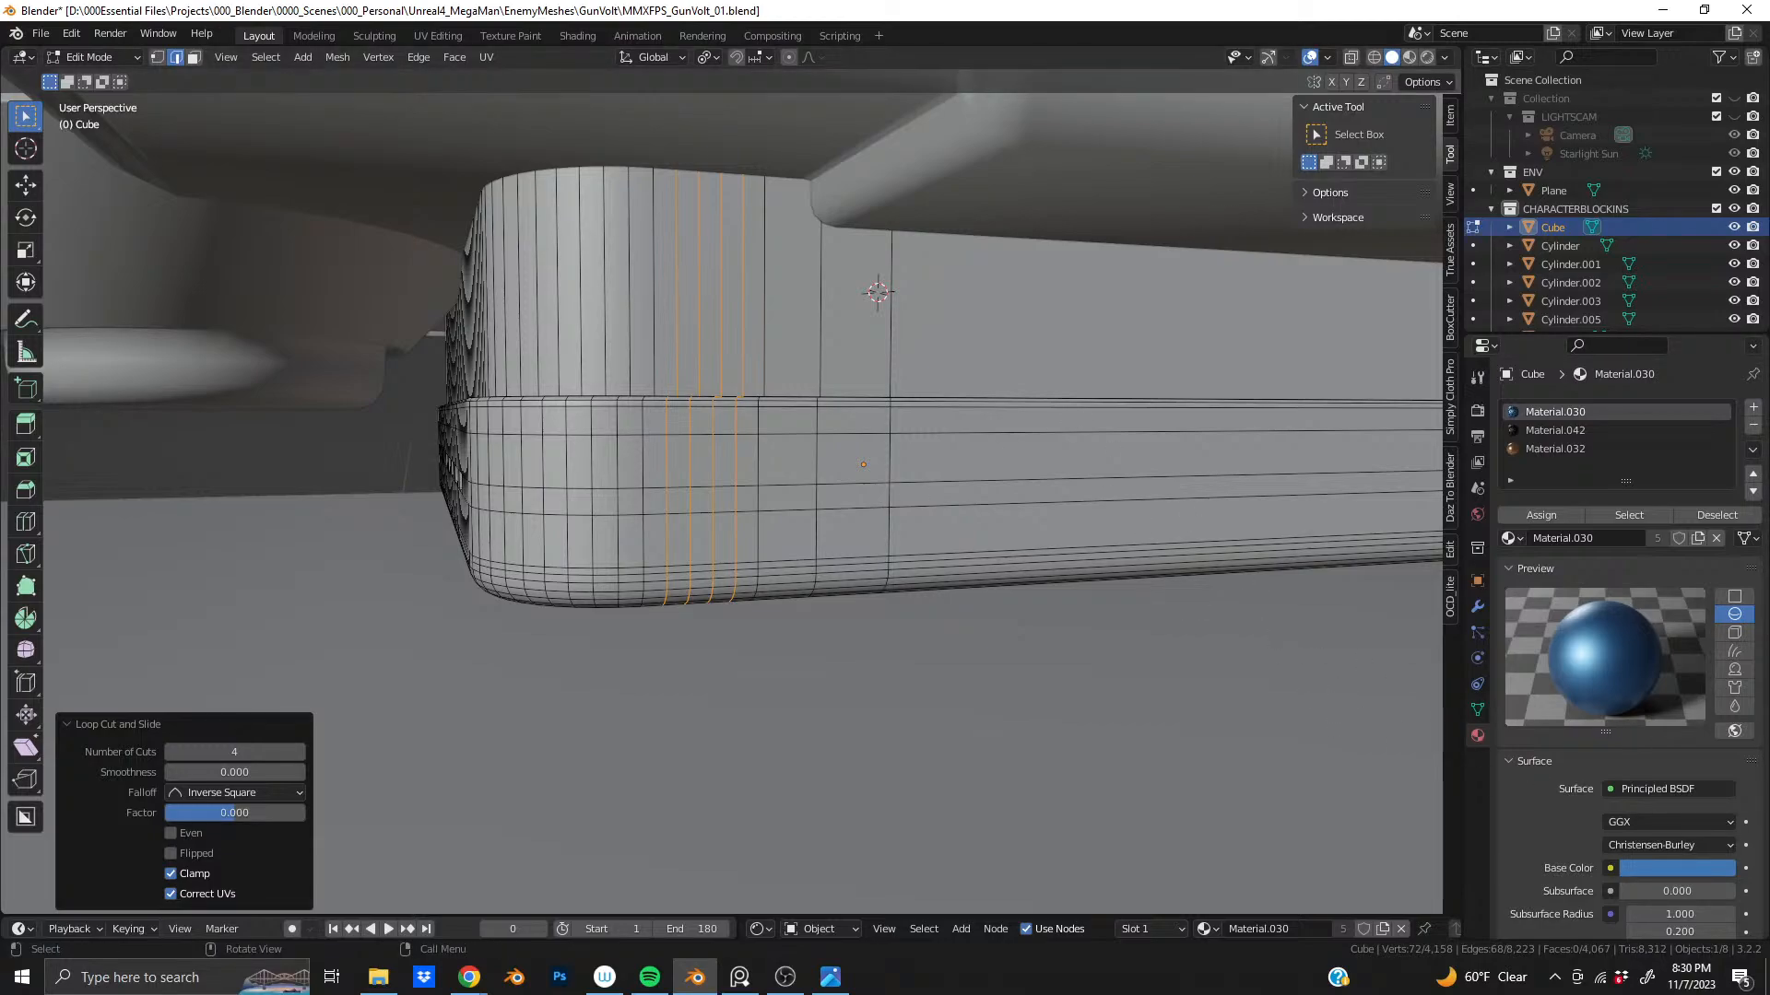
- Add two vertical loop cuts to each of the next two undivided sections along the rim's end side
key(alt+Tab)
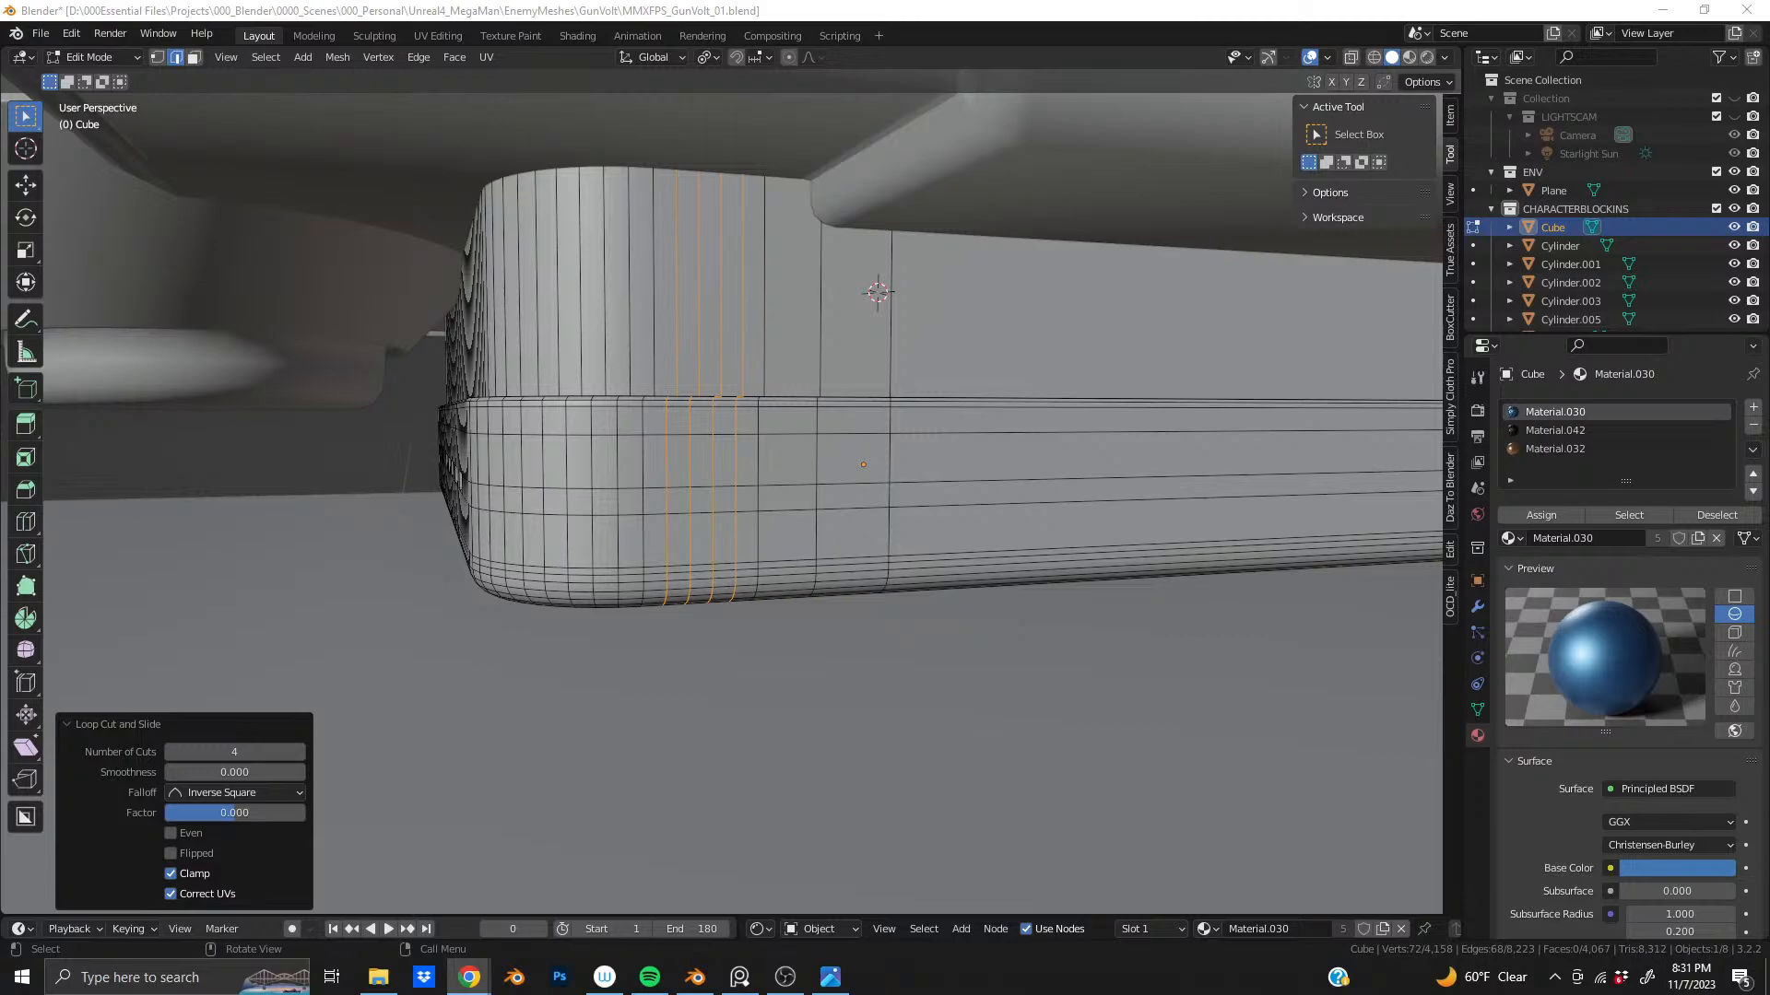
middle_drag(769, 406, 530, 541)
scroll(744, 428, up, 2)
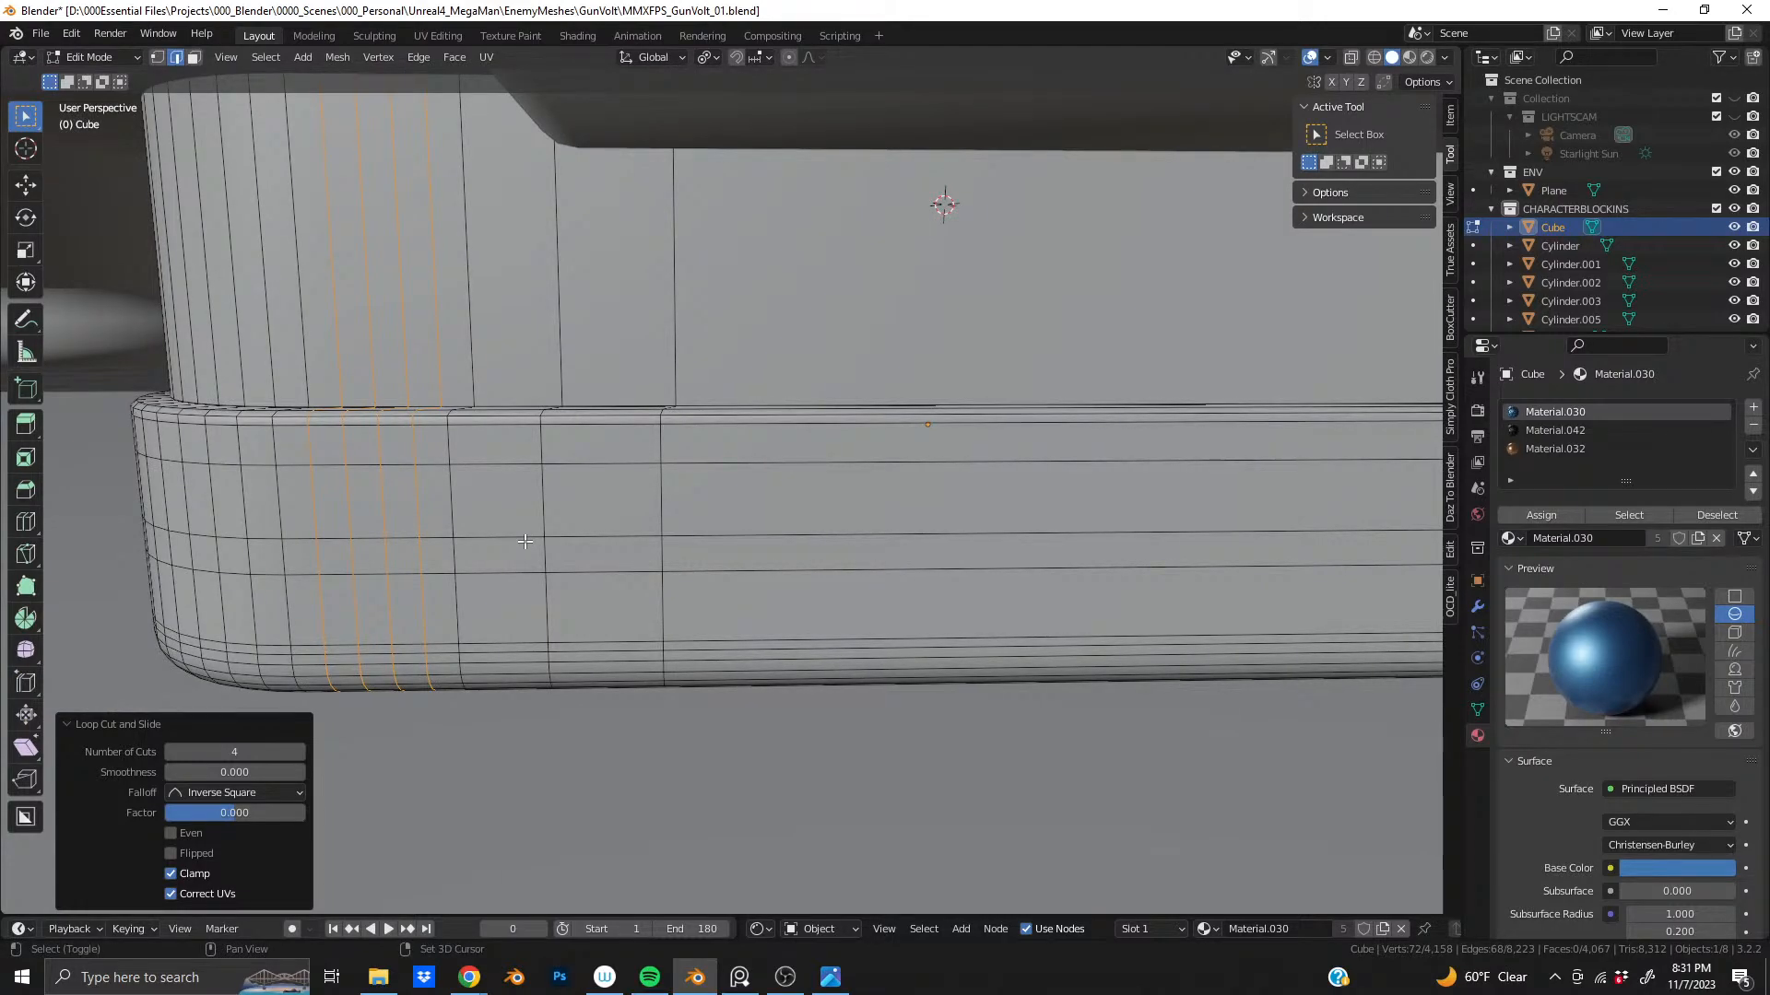
key(shift+r)
key(ctrl+z)
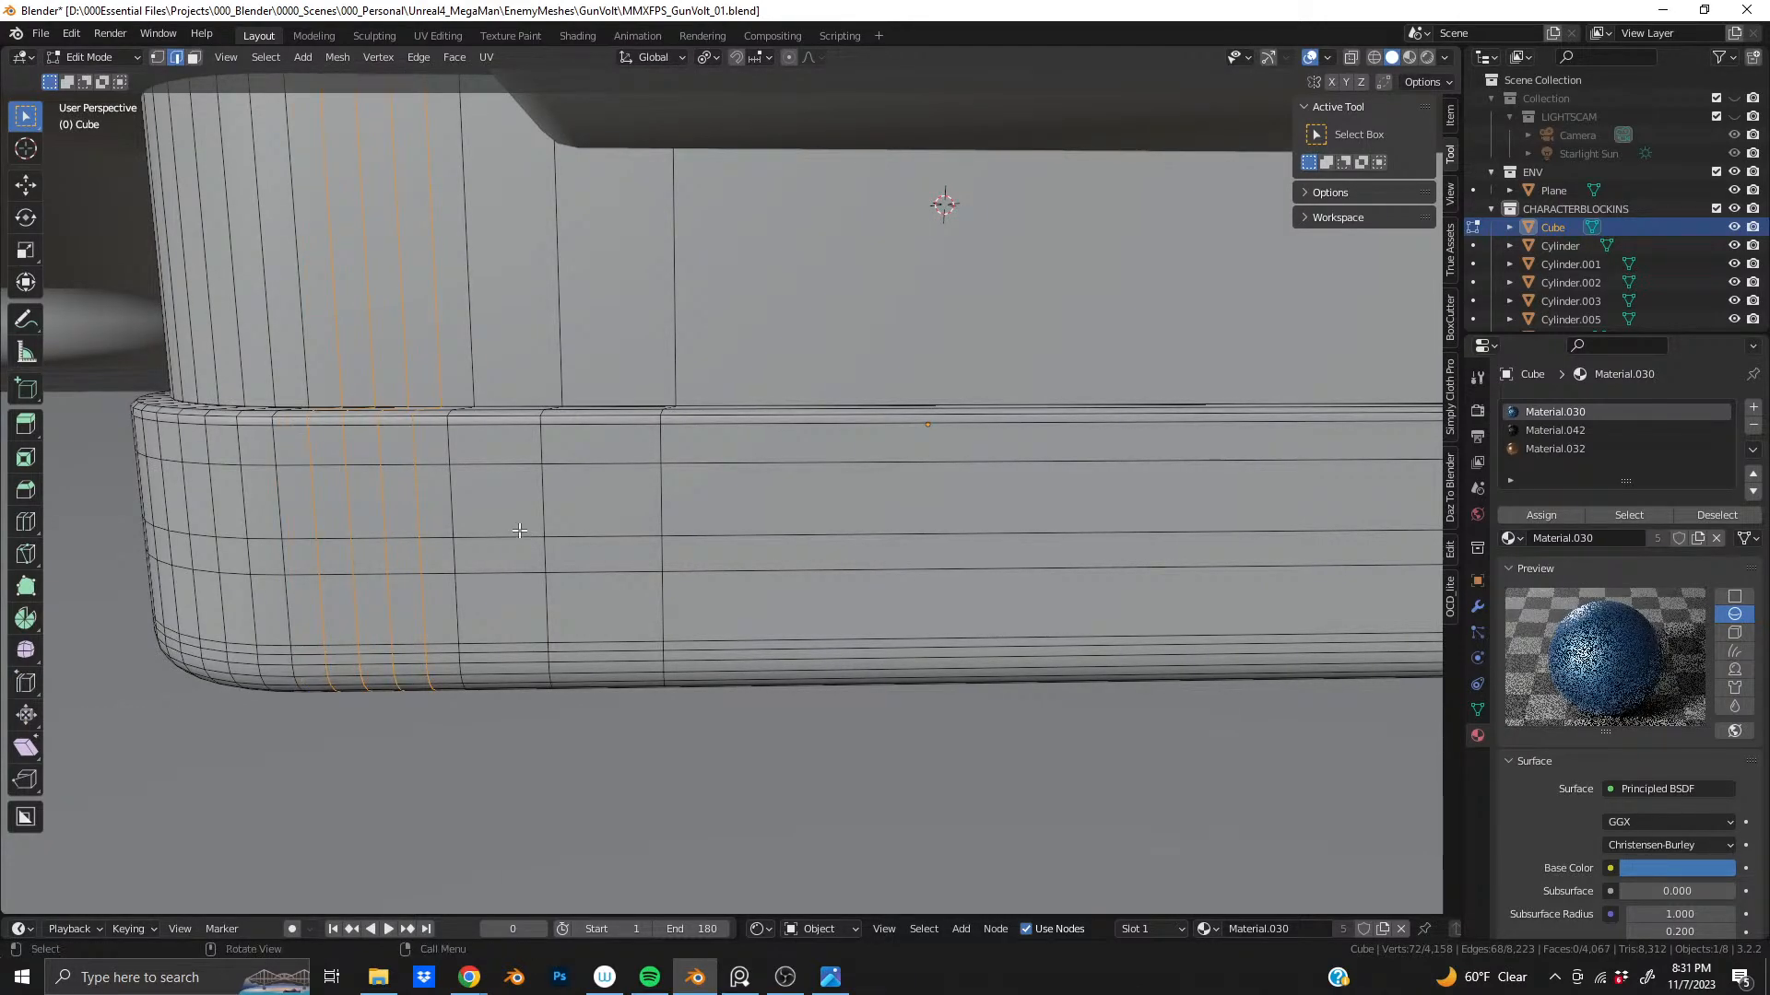
key(ctrl+r)
scroll(518, 520, up, 1)
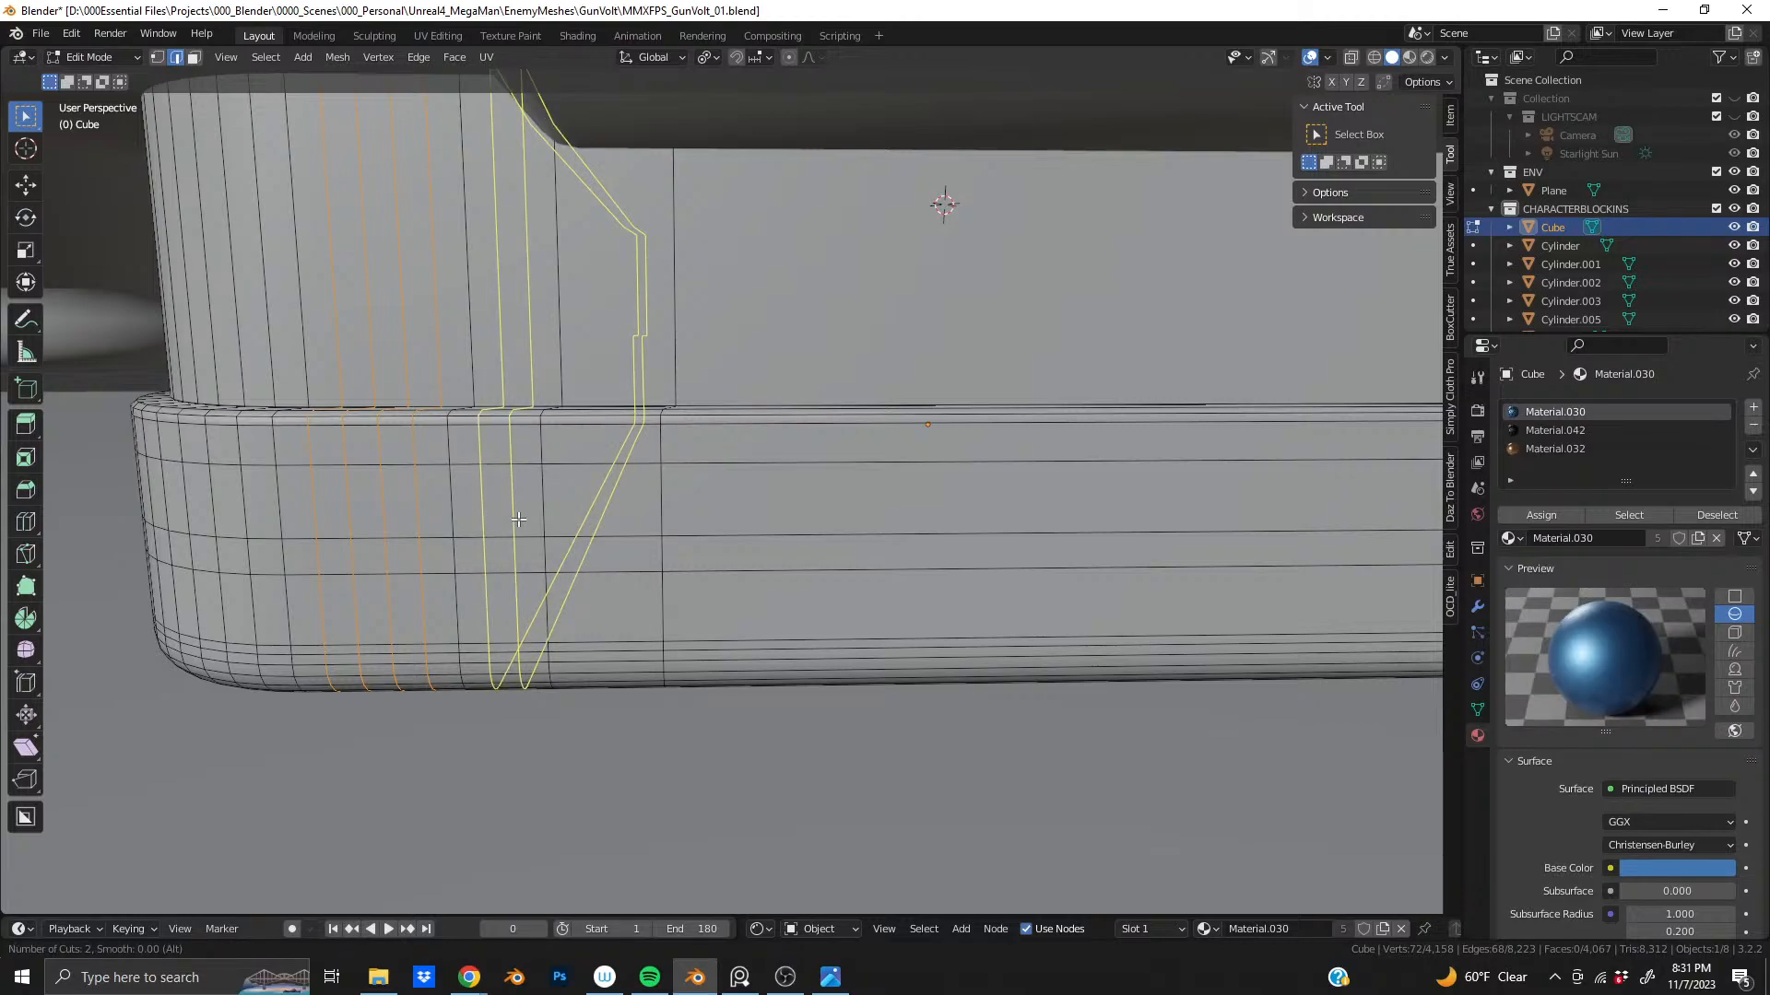
click(518, 519)
right_click(518, 520)
key(ctrl+r)
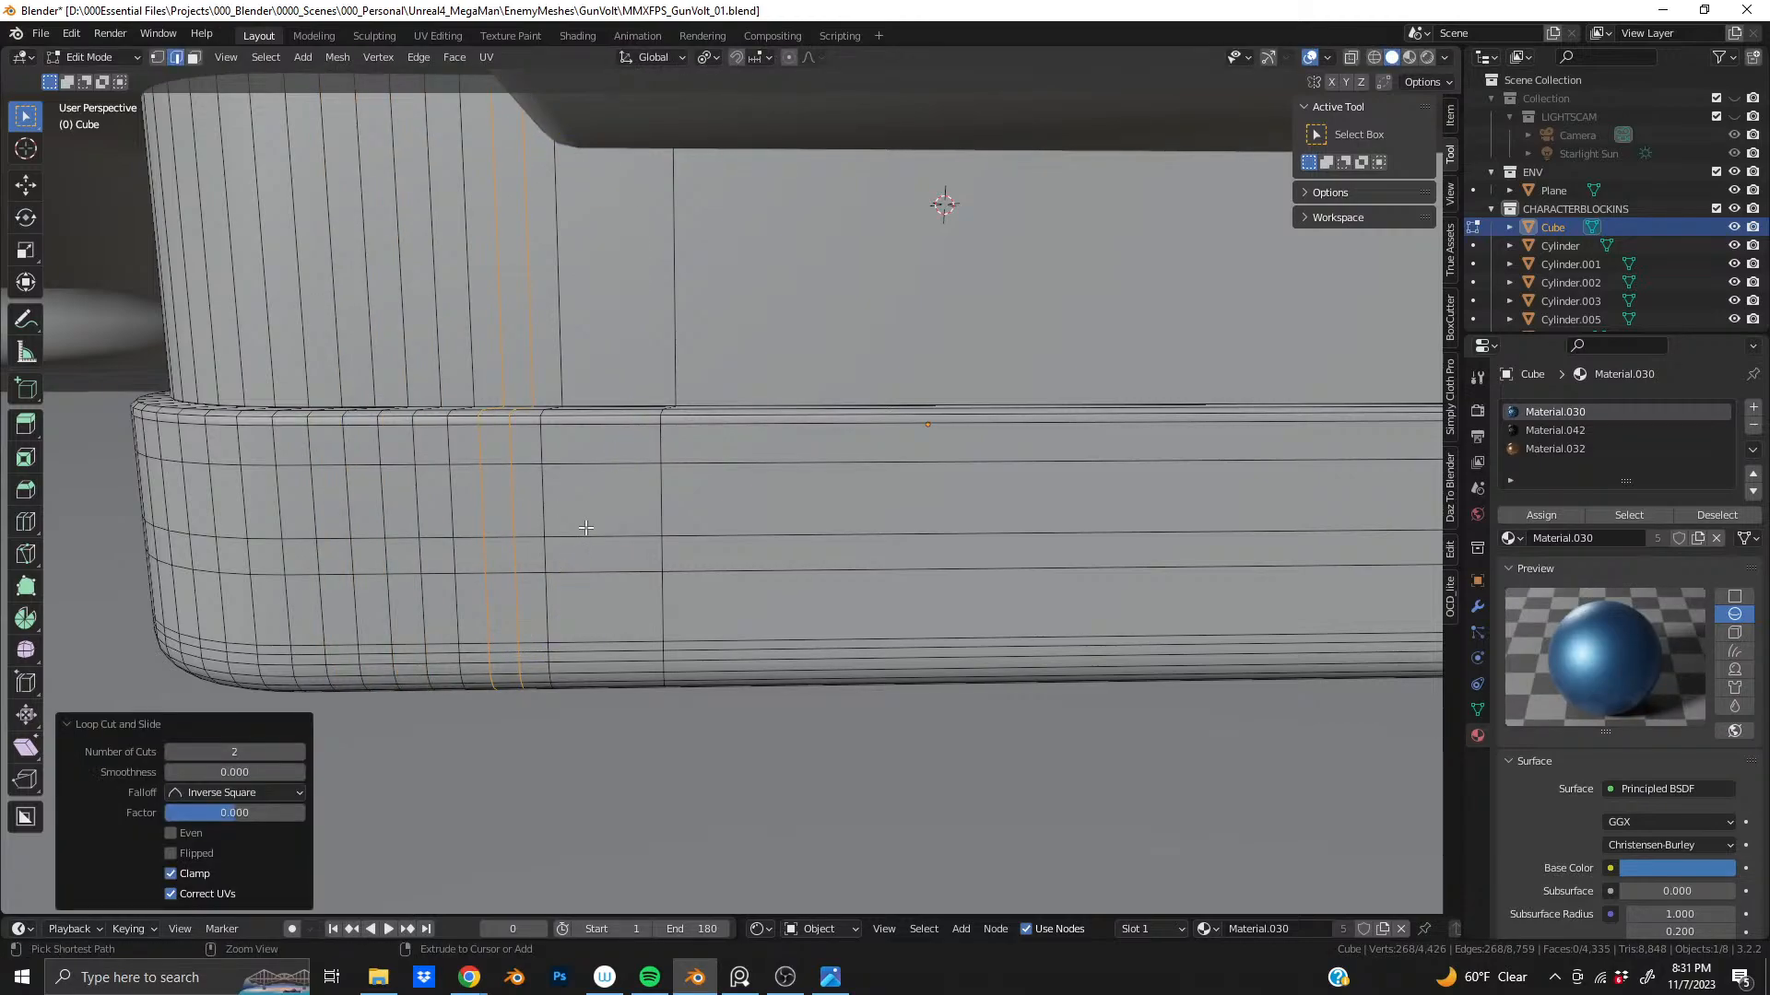
click(585, 527)
right_click(586, 527)
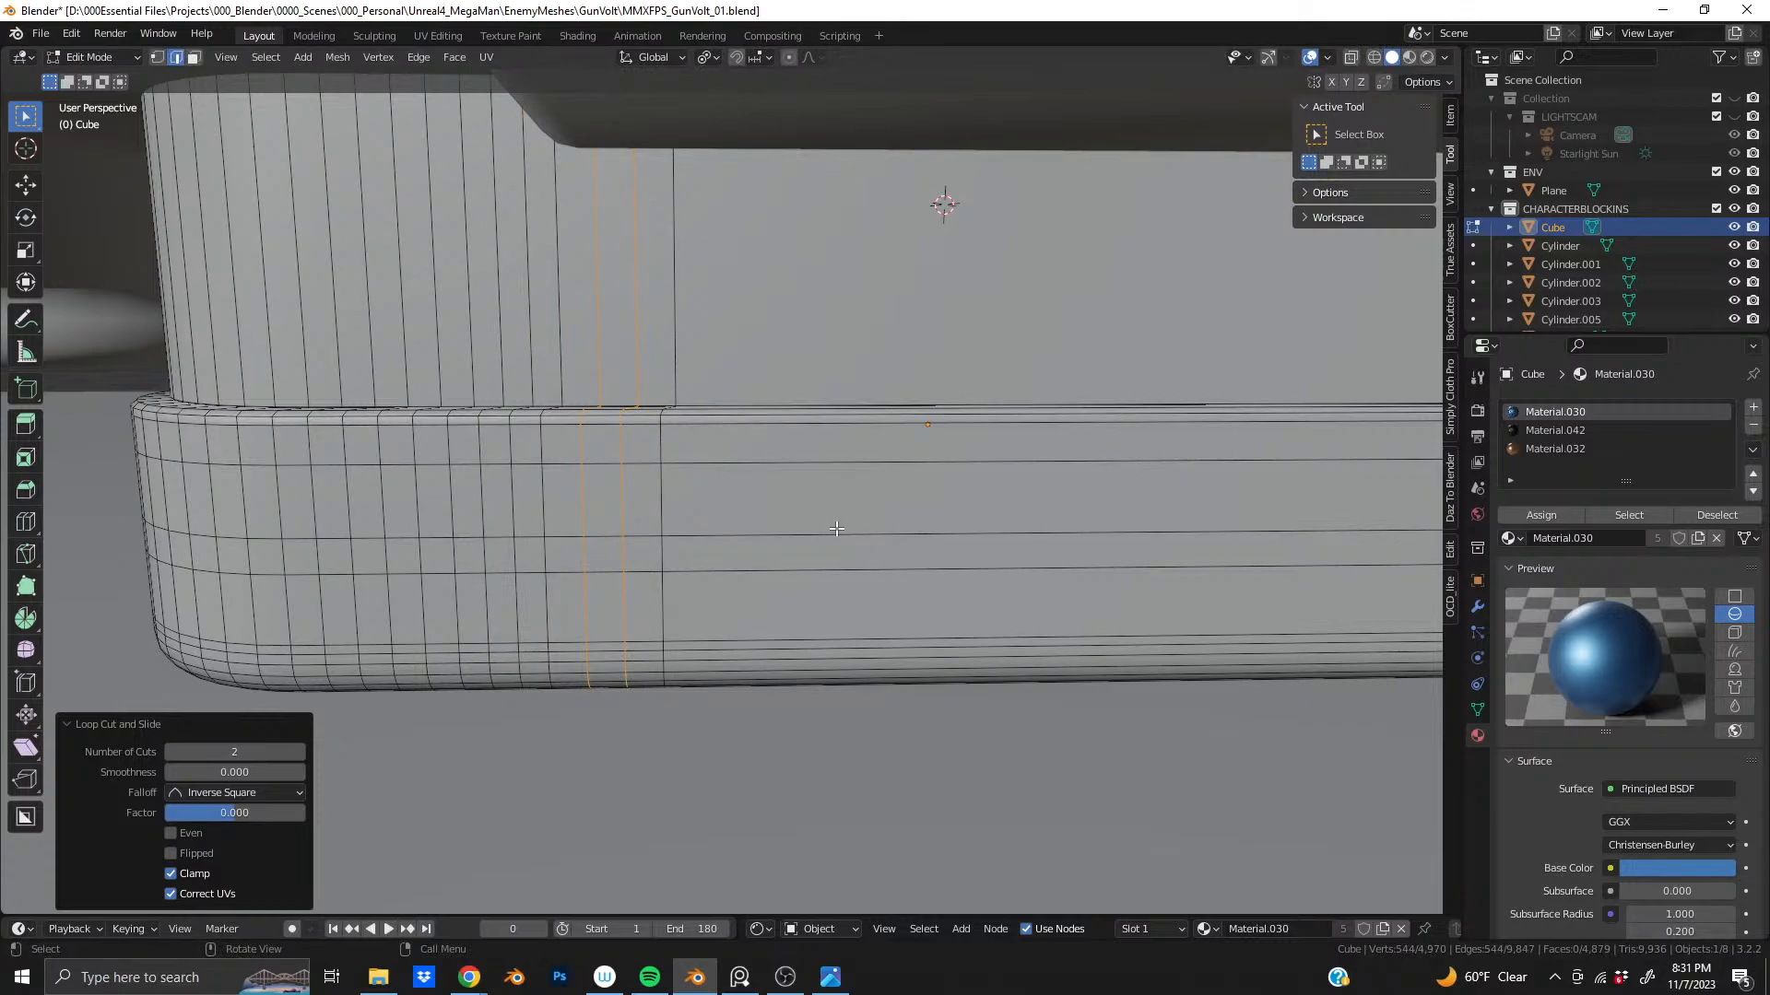
- Add 25 evenly spaced vertical loop cuts across the wide middle section of the rim's end side
scroll(1064, 500, down, 5)
scroll(1064, 499, up, 2)
key(ctrl+r)
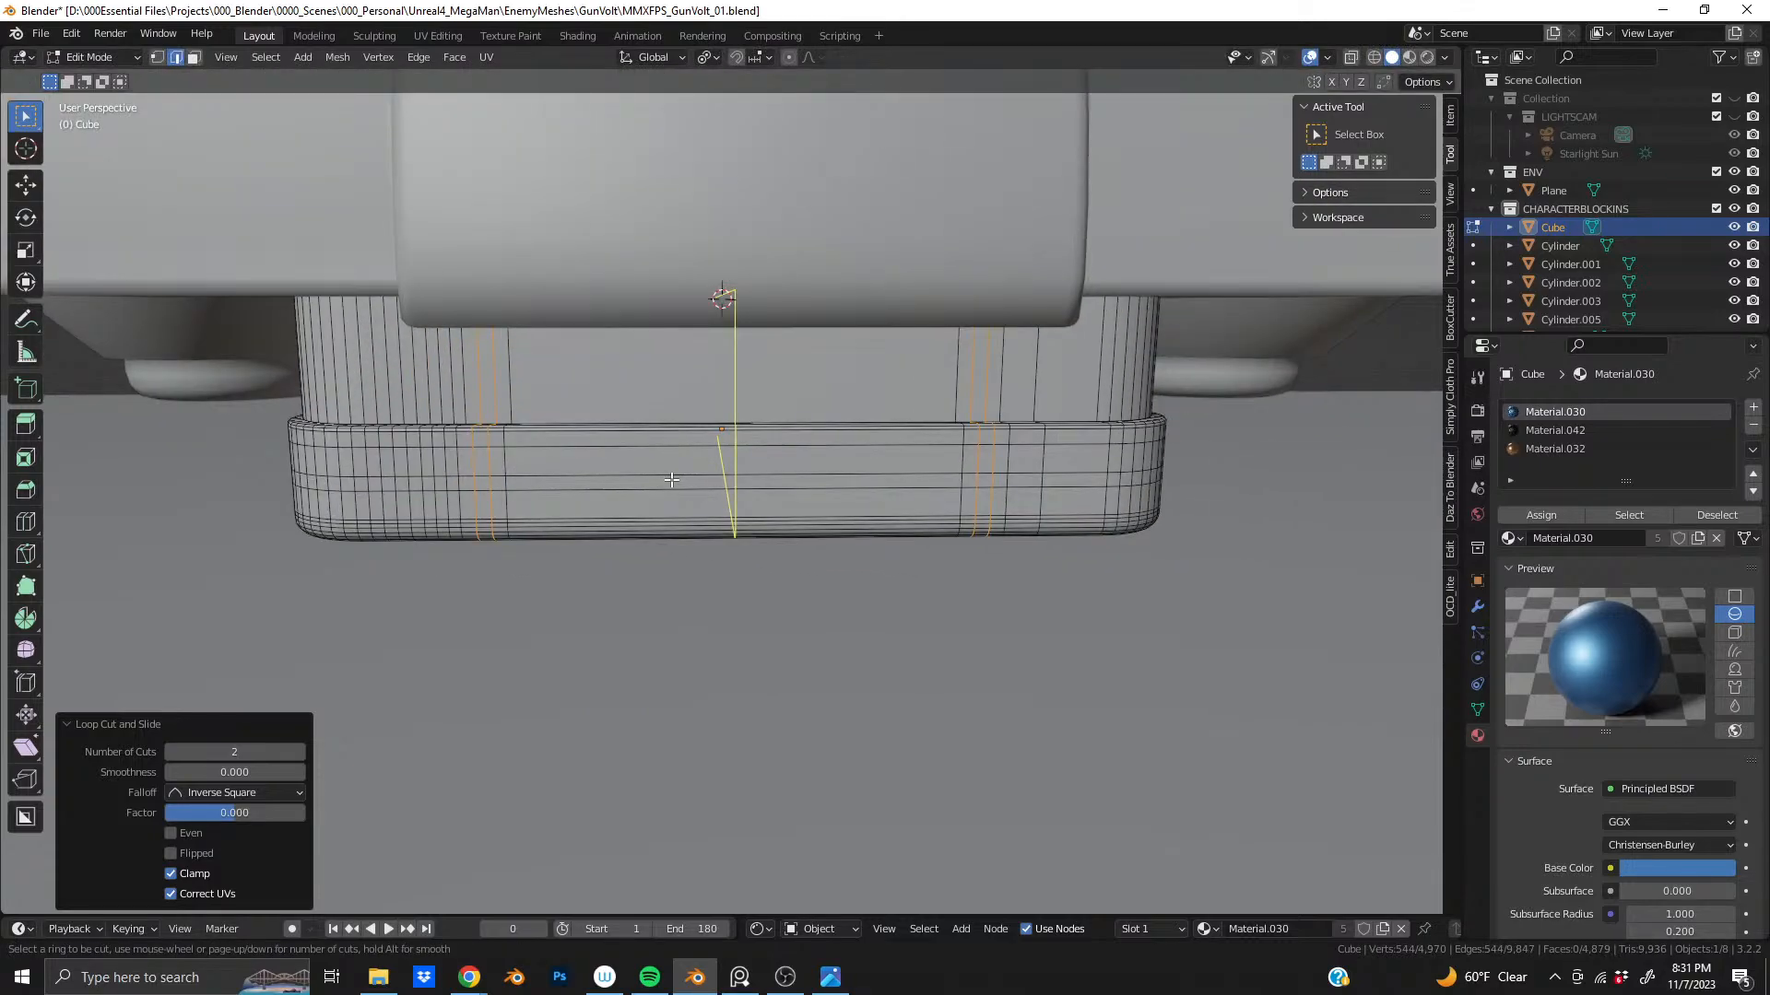
scroll(671, 479, up, 20)
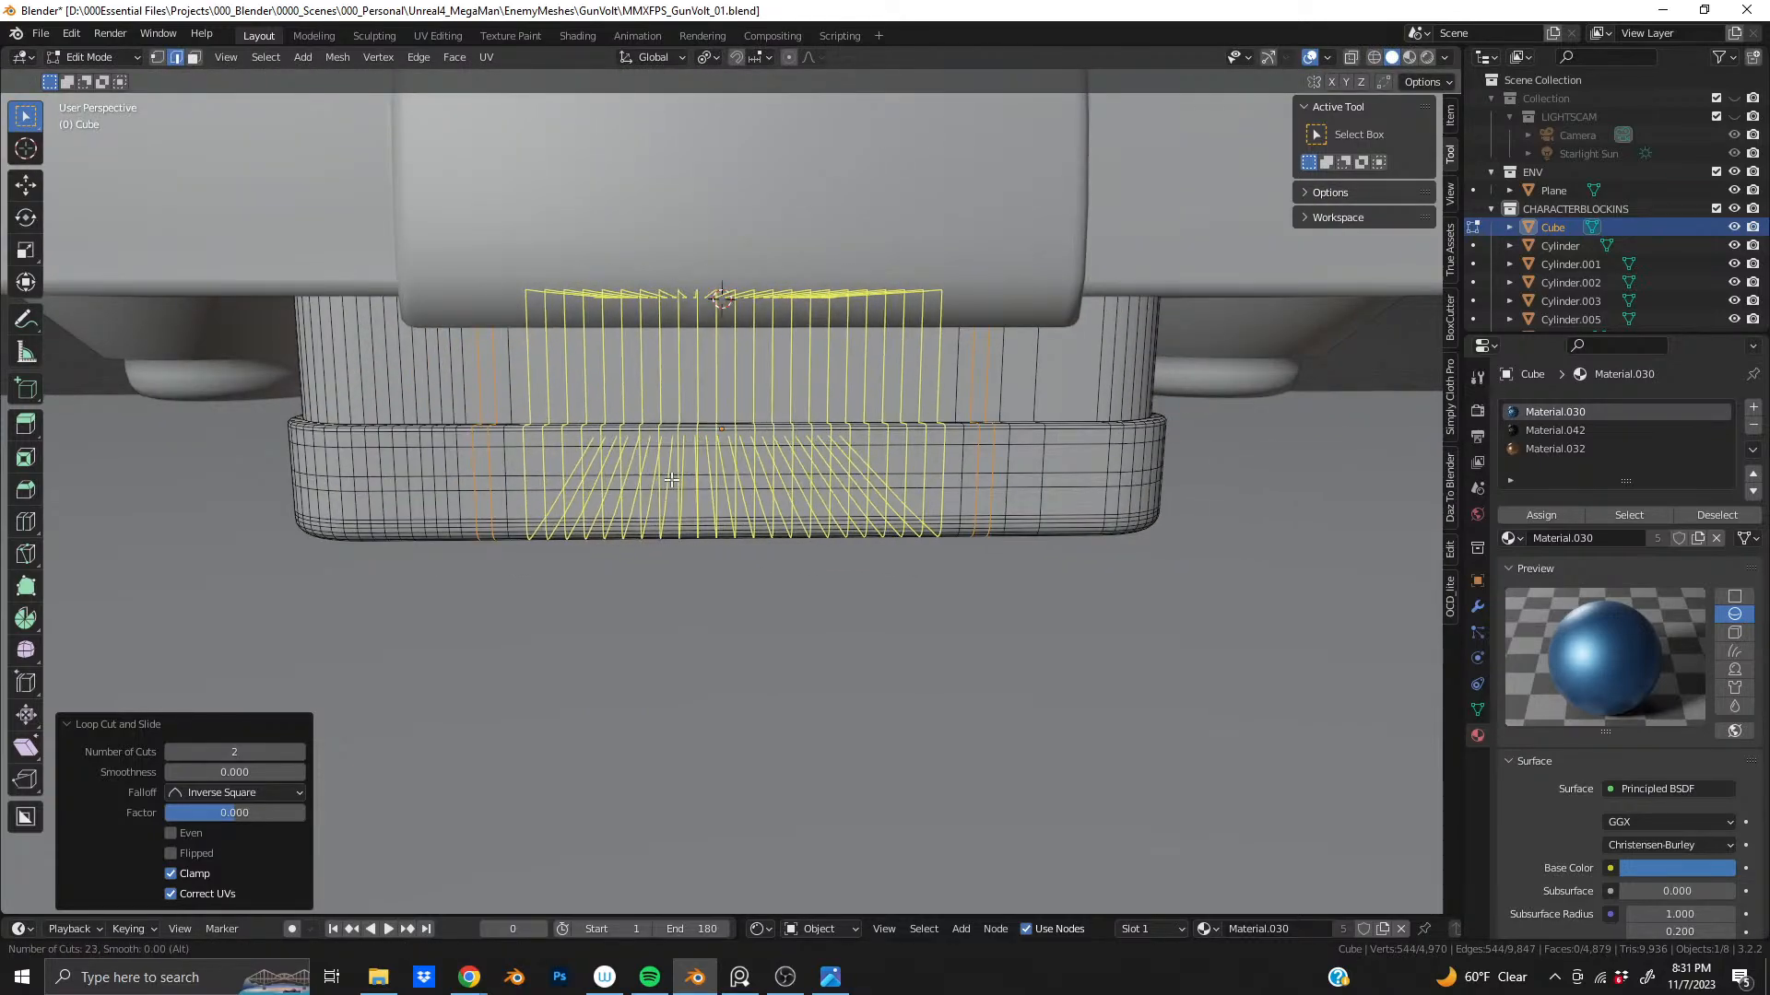
click(671, 479)
right_click(671, 479)
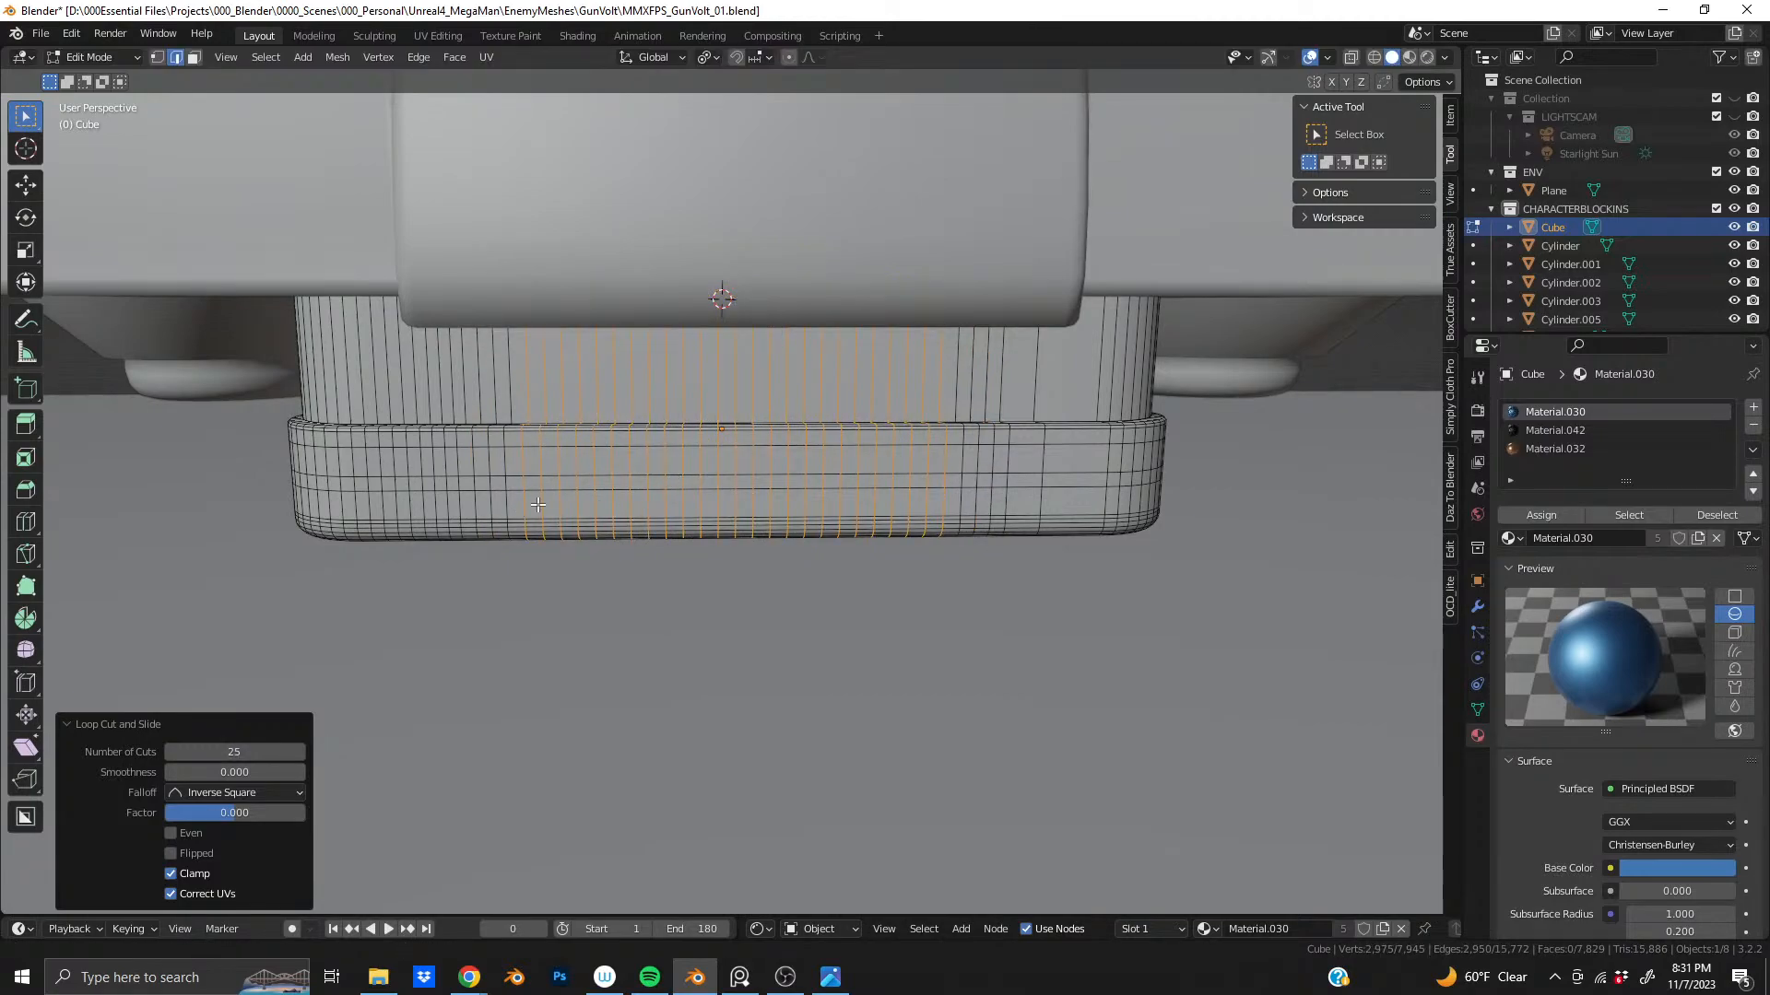
- In face mode, select four adjacent slot-row faces on the long side, two faces past the last vent slot
middle_drag(671, 479, 642, 518)
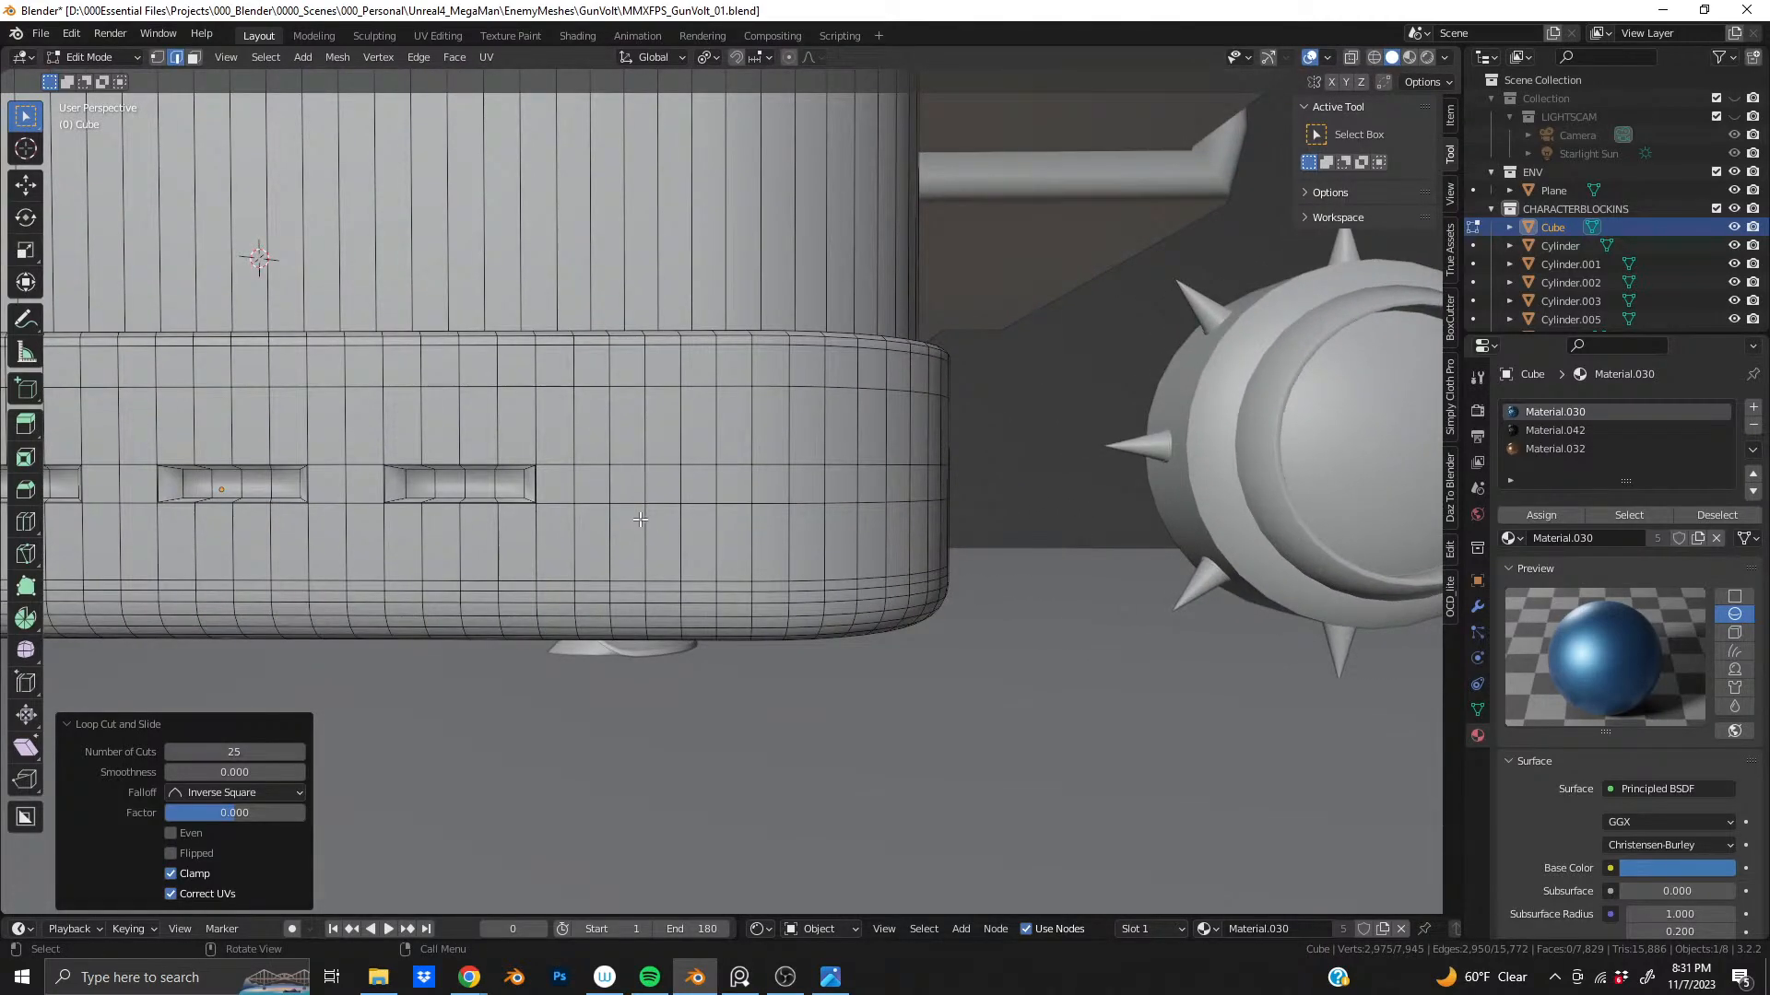
click(633, 489)
key(3)
click(627, 484)
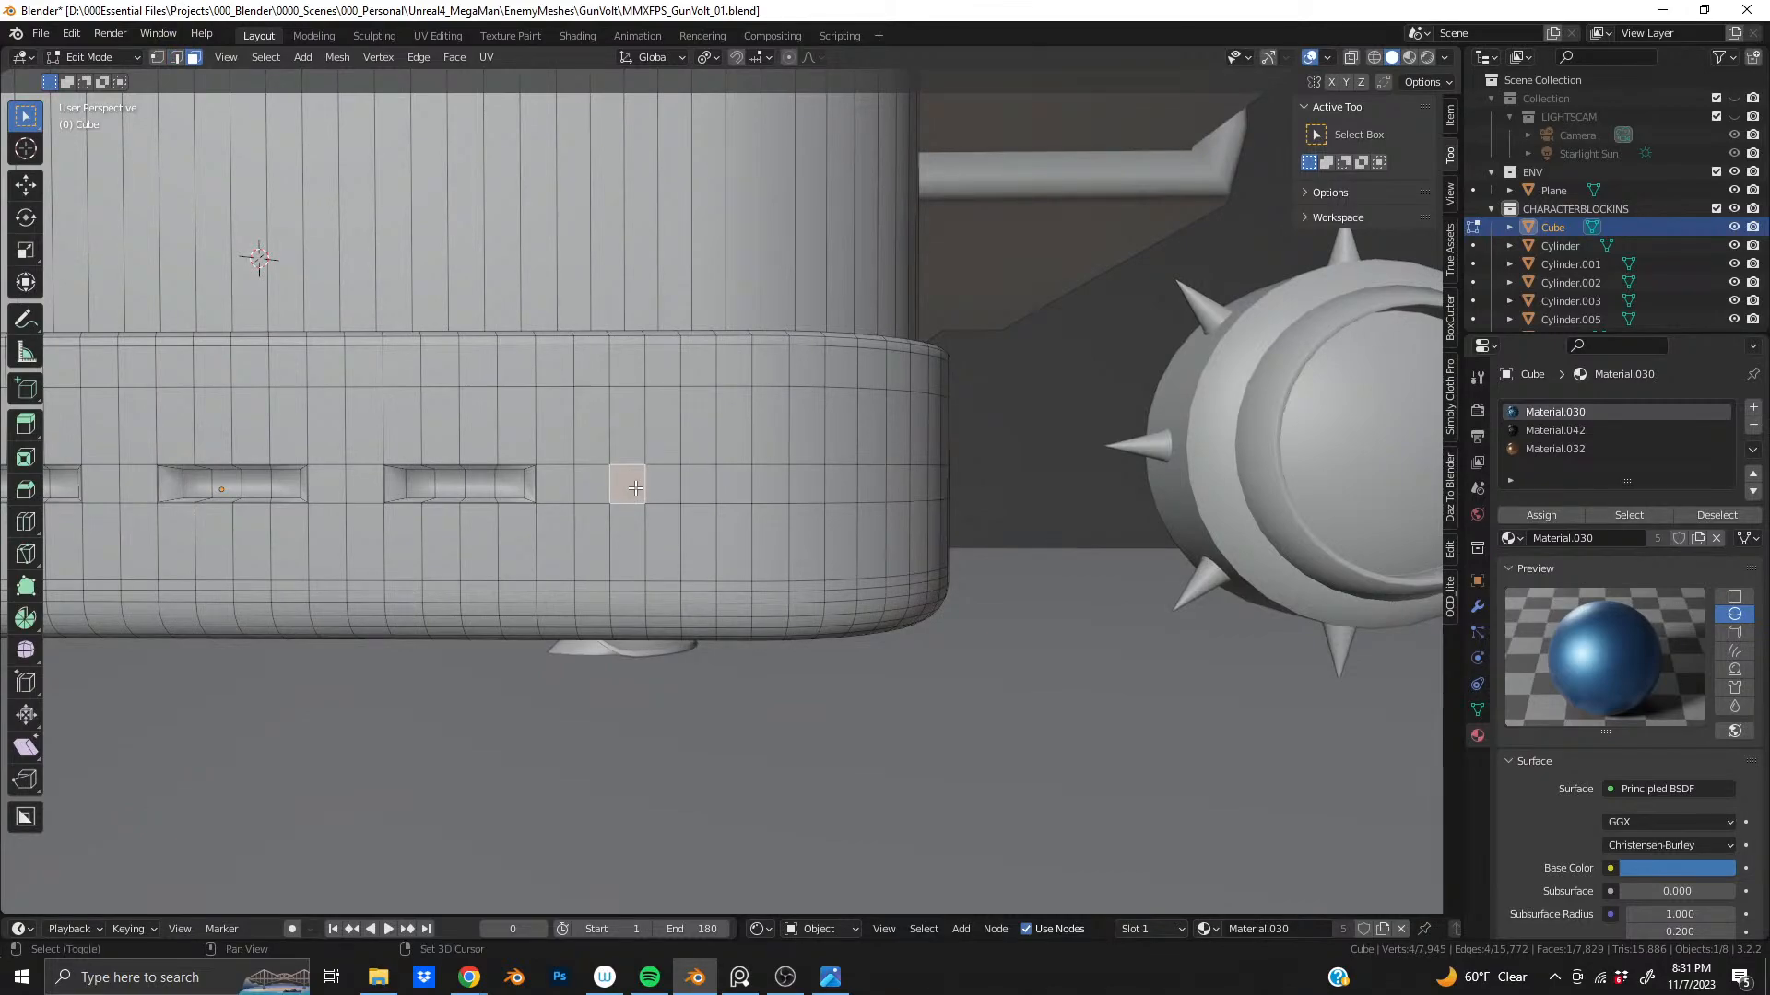
shift+click(664, 484)
shift+click(702, 484)
shift+click(733, 484)
- Add a group of four slot-row faces on the rounded corner to the selection, two faces past the previous group
middle_drag(733, 484, 470, 473)
shift+click(866, 484)
shift+click(882, 483)
shift+click(919, 483)
shift+click(957, 484)
- Add the first two four-face groups past the rounded corner to the slot-row selection, keeping two-face gaps
shift+click(547, 474)
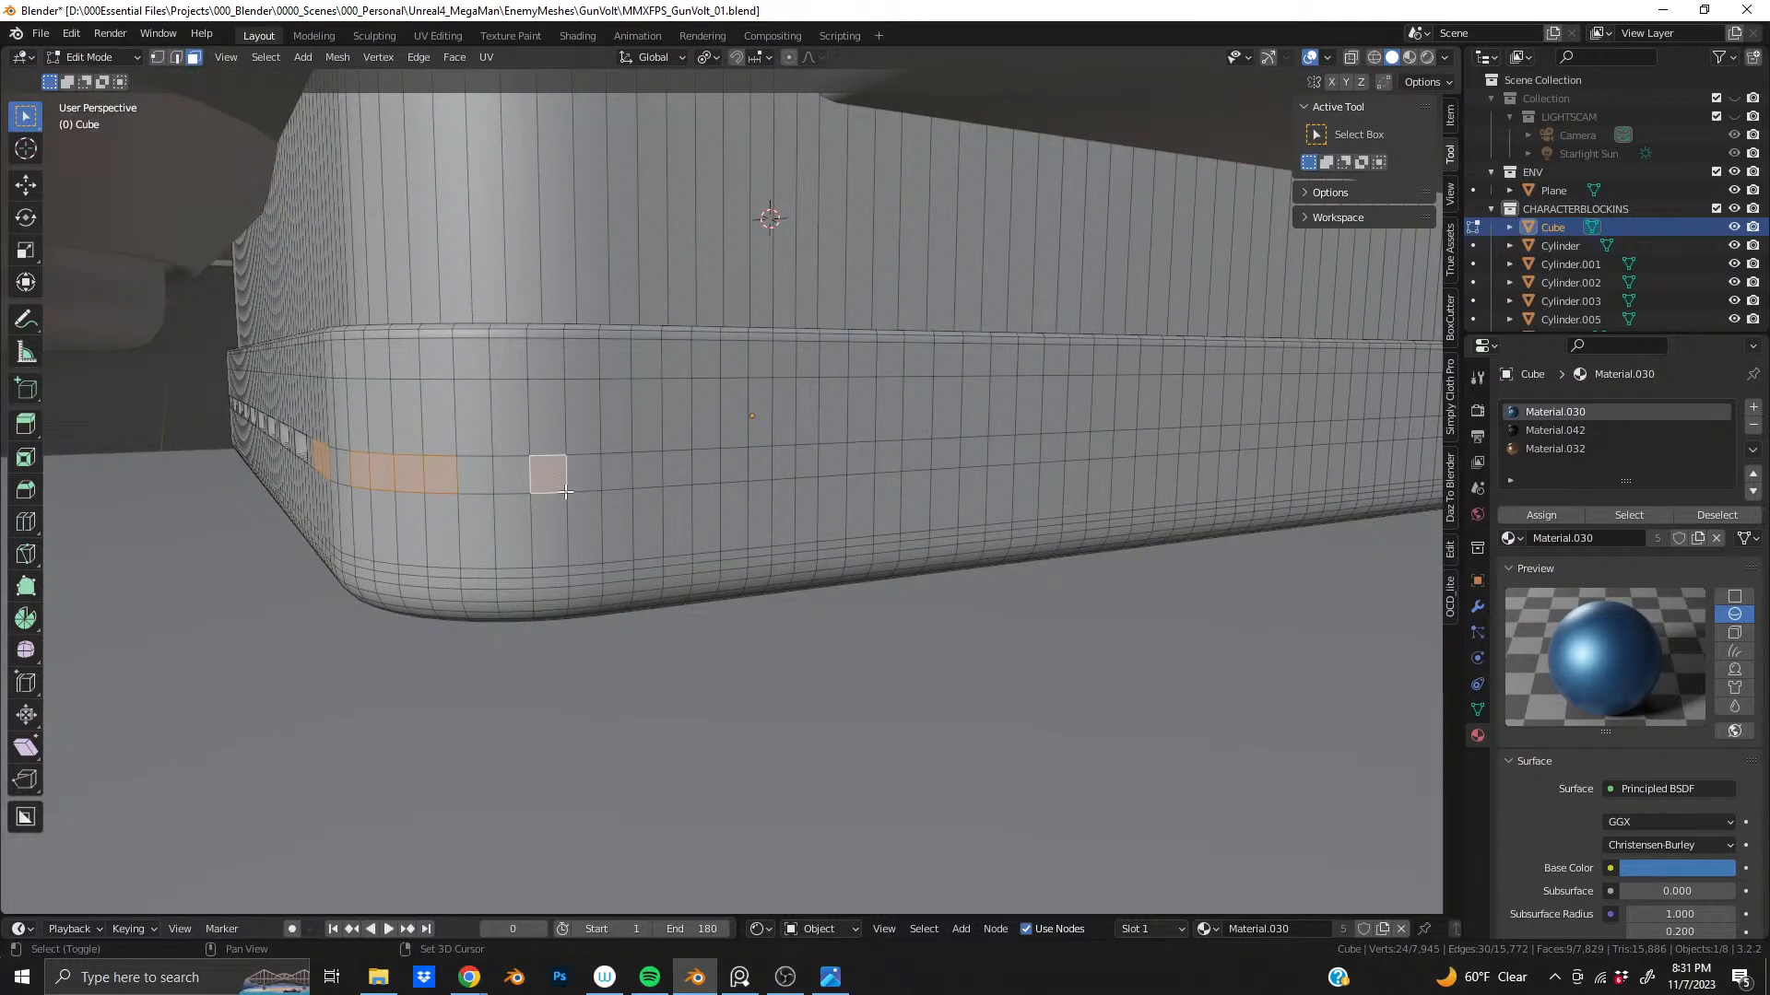
shift+click(582, 474)
shift+click(617, 473)
shift+click(648, 472)
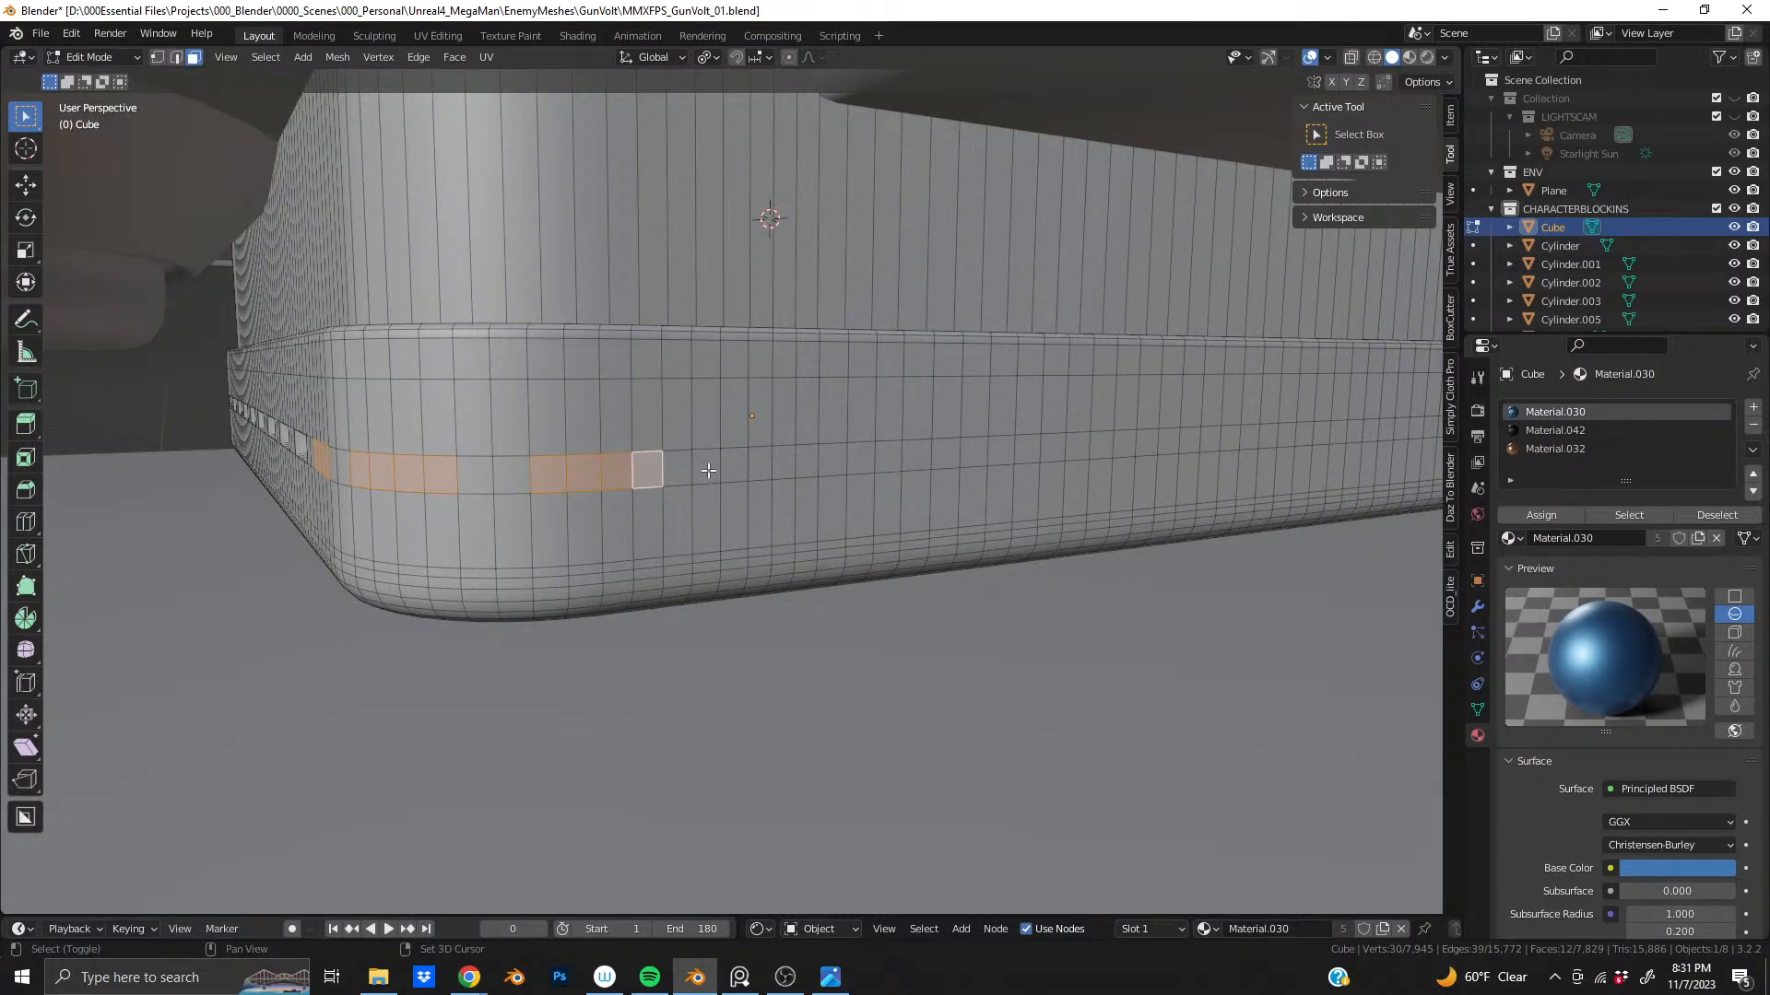
shift+click(735, 468)
shift+click(784, 466)
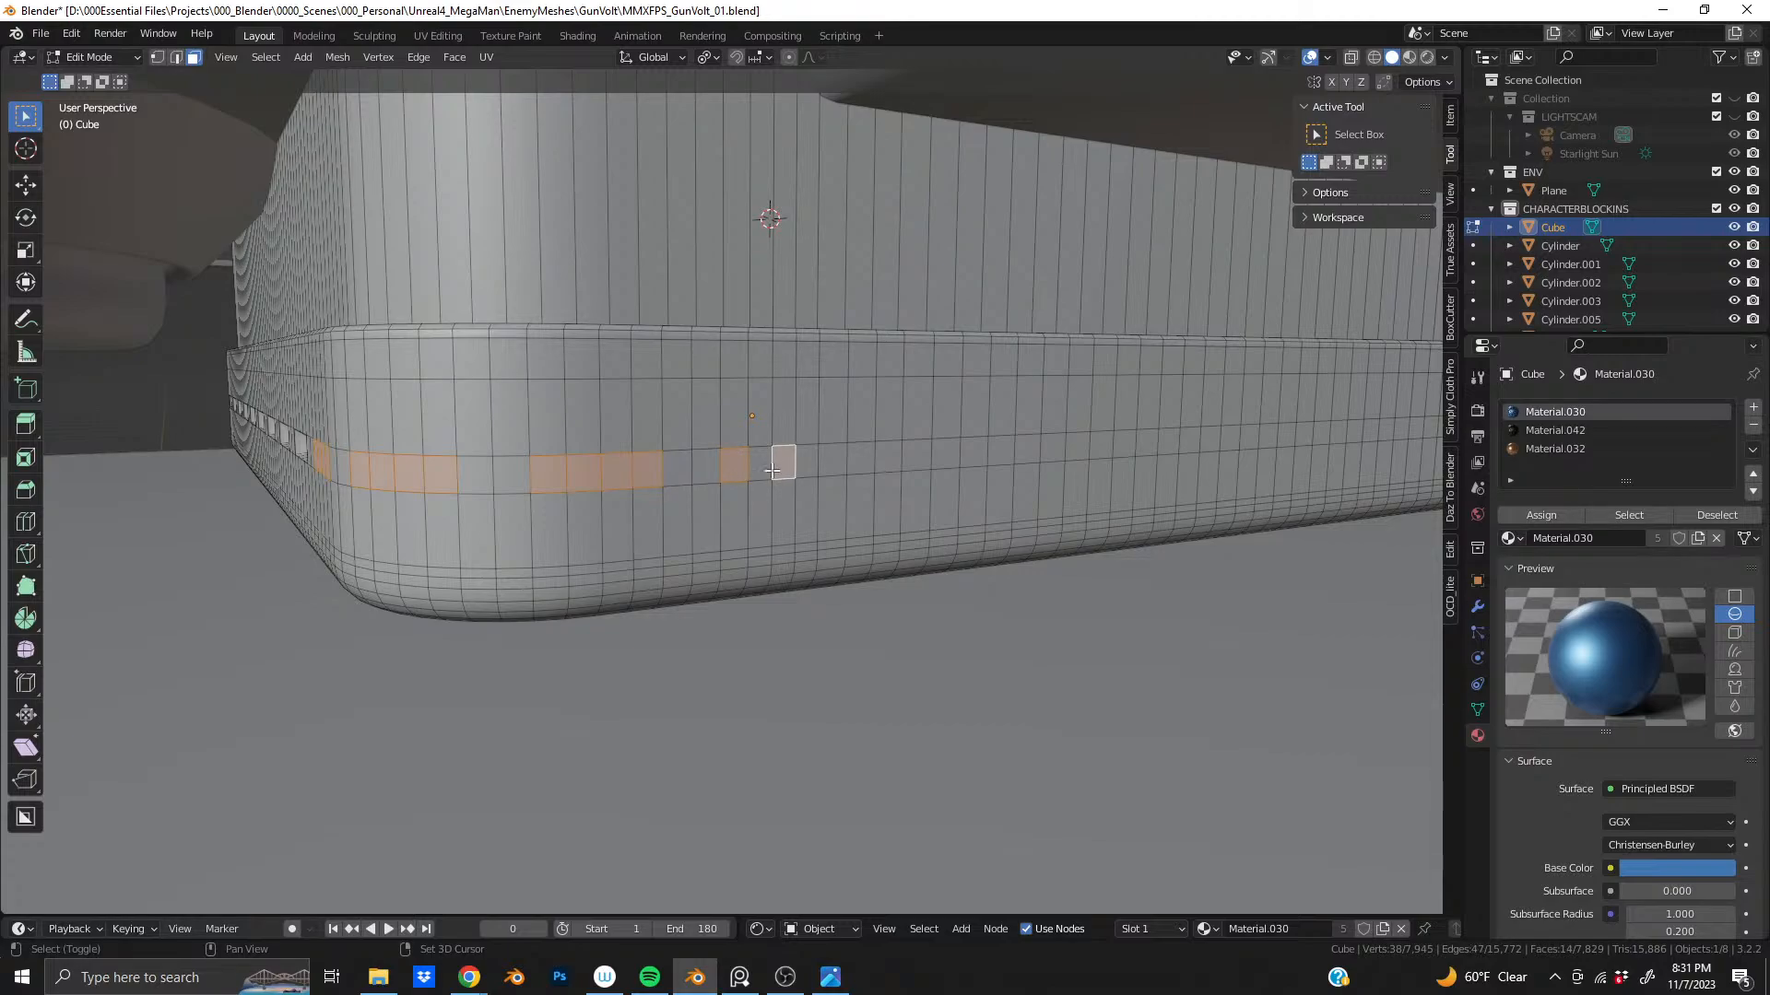
shift+click(760, 467)
shift+click(807, 464)
- Extend the slot-row selection toward the middle of the end side with two more four-face groups, separated by two-face gaps
middle_drag(860, 470, 588, 449)
shift+click(597, 439)
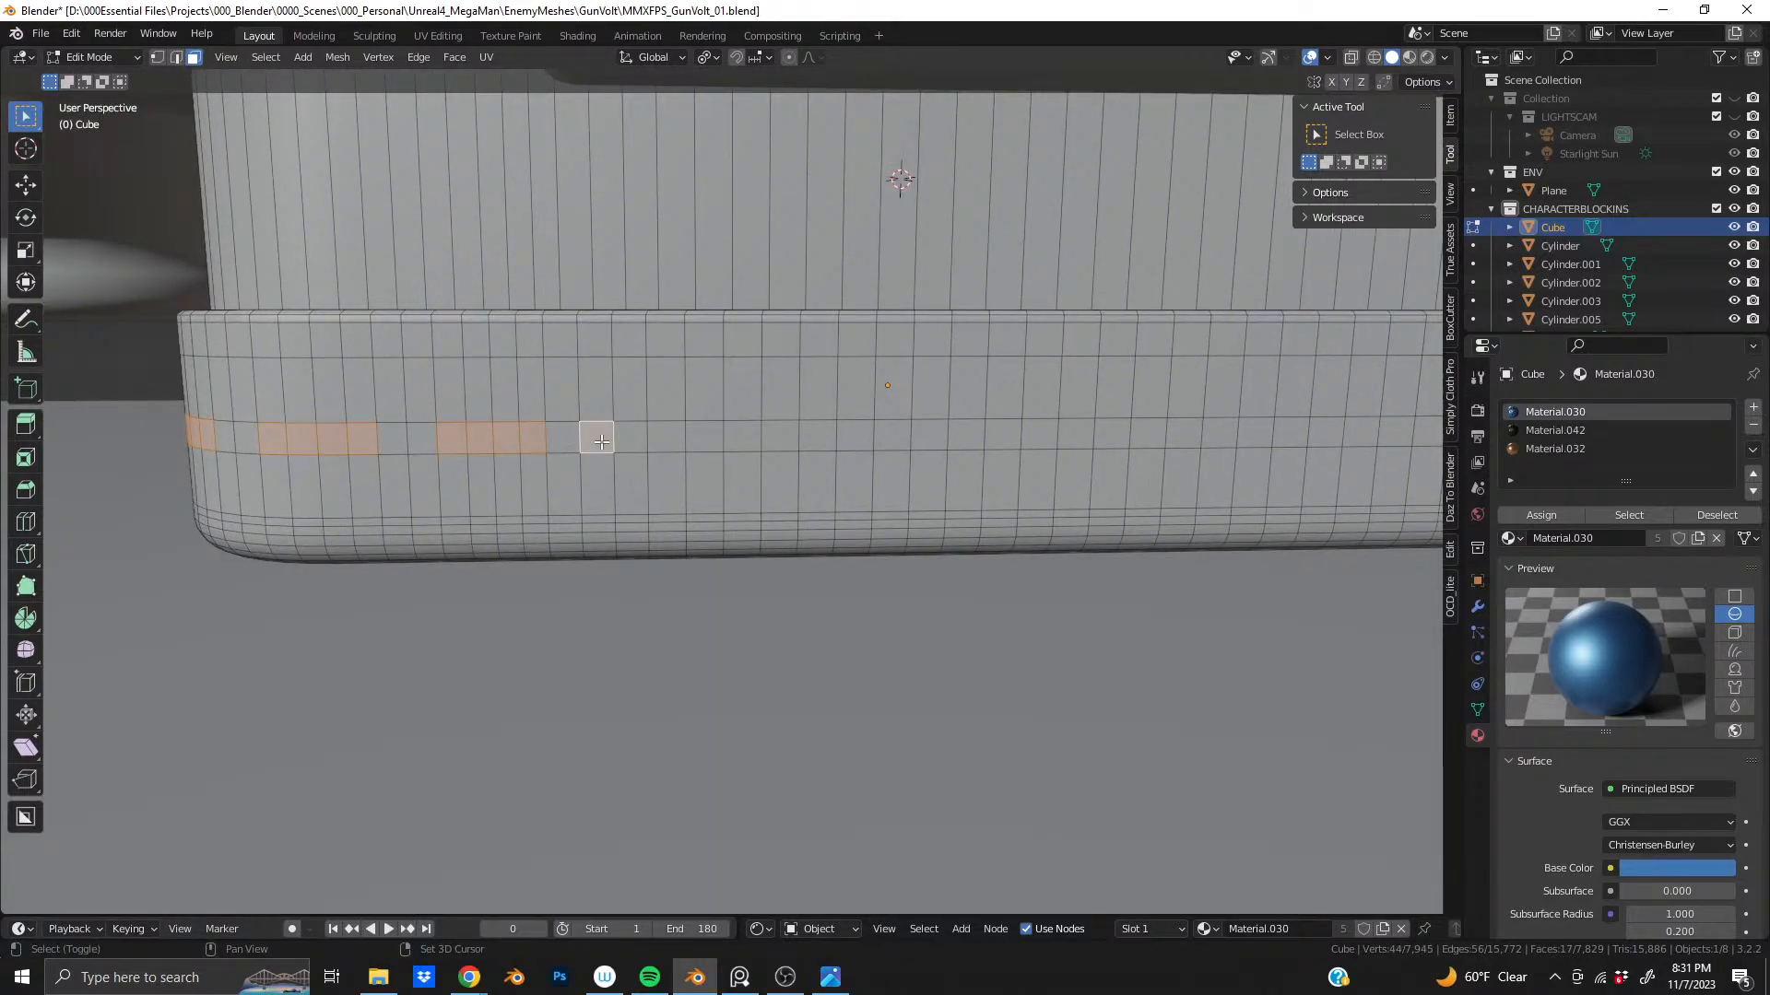
shift+click(597, 439)
shift+click(630, 438)
shift+click(669, 437)
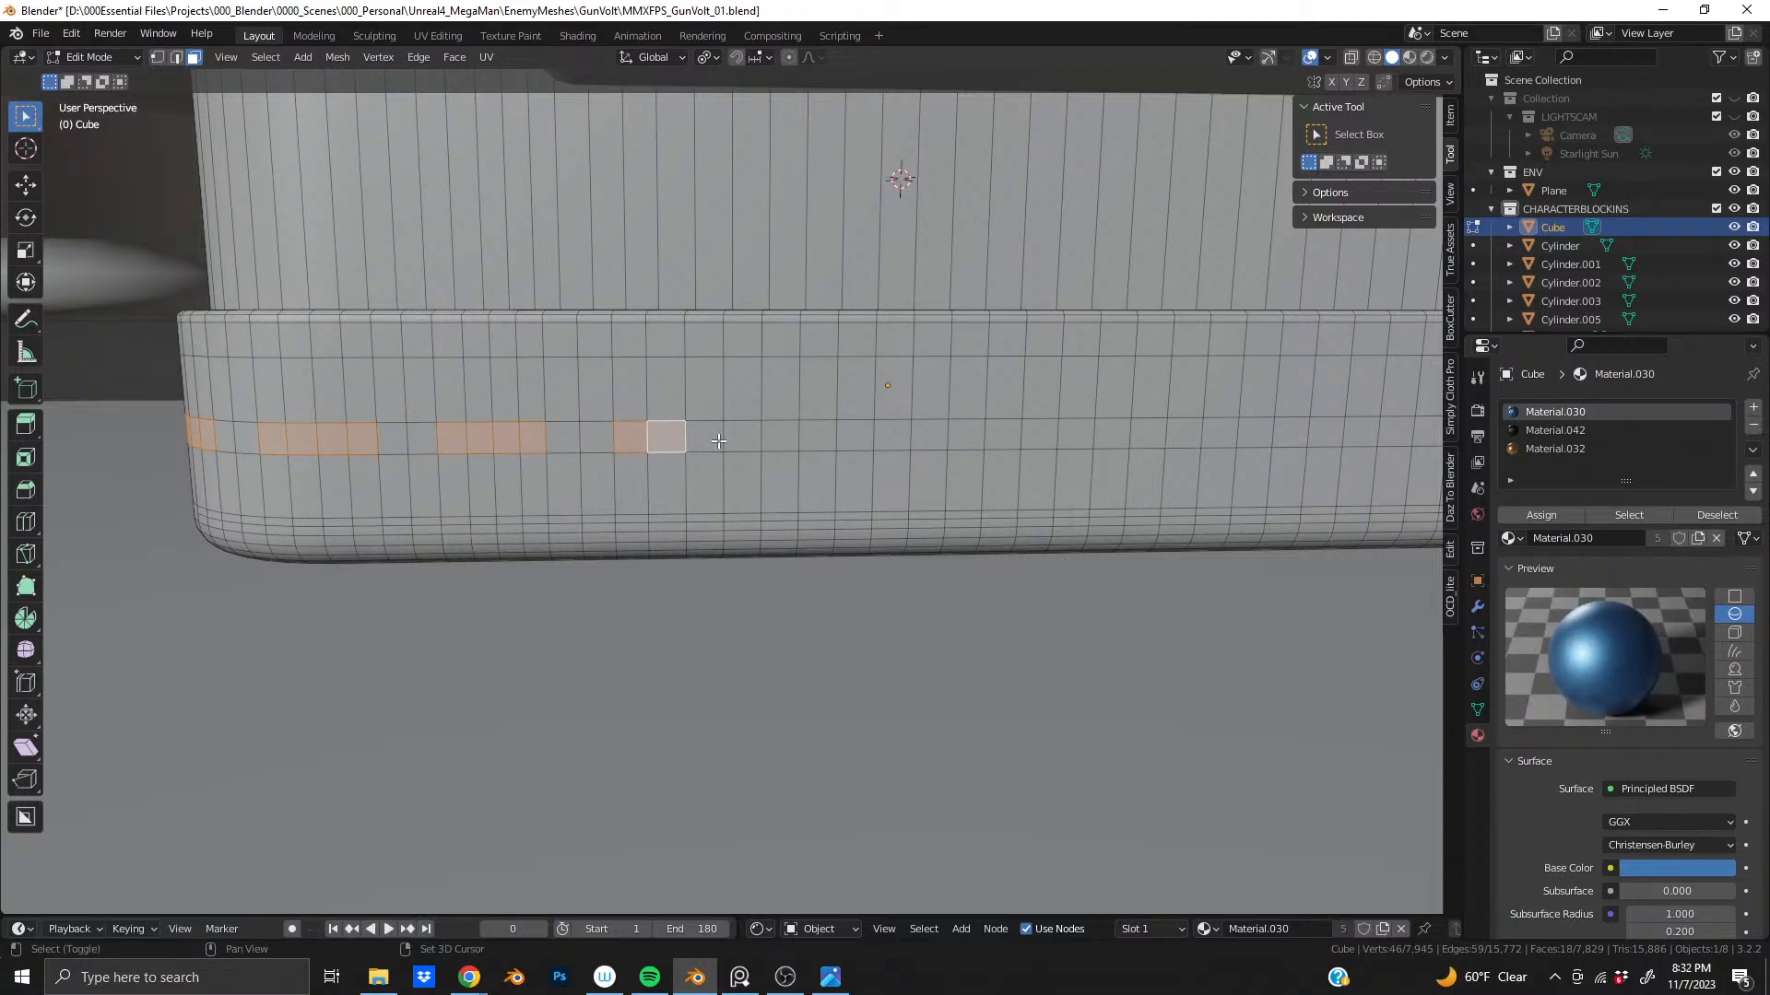
shift+click(705, 436)
shift+click(743, 437)
shift+click(854, 437)
shift+click(891, 436)
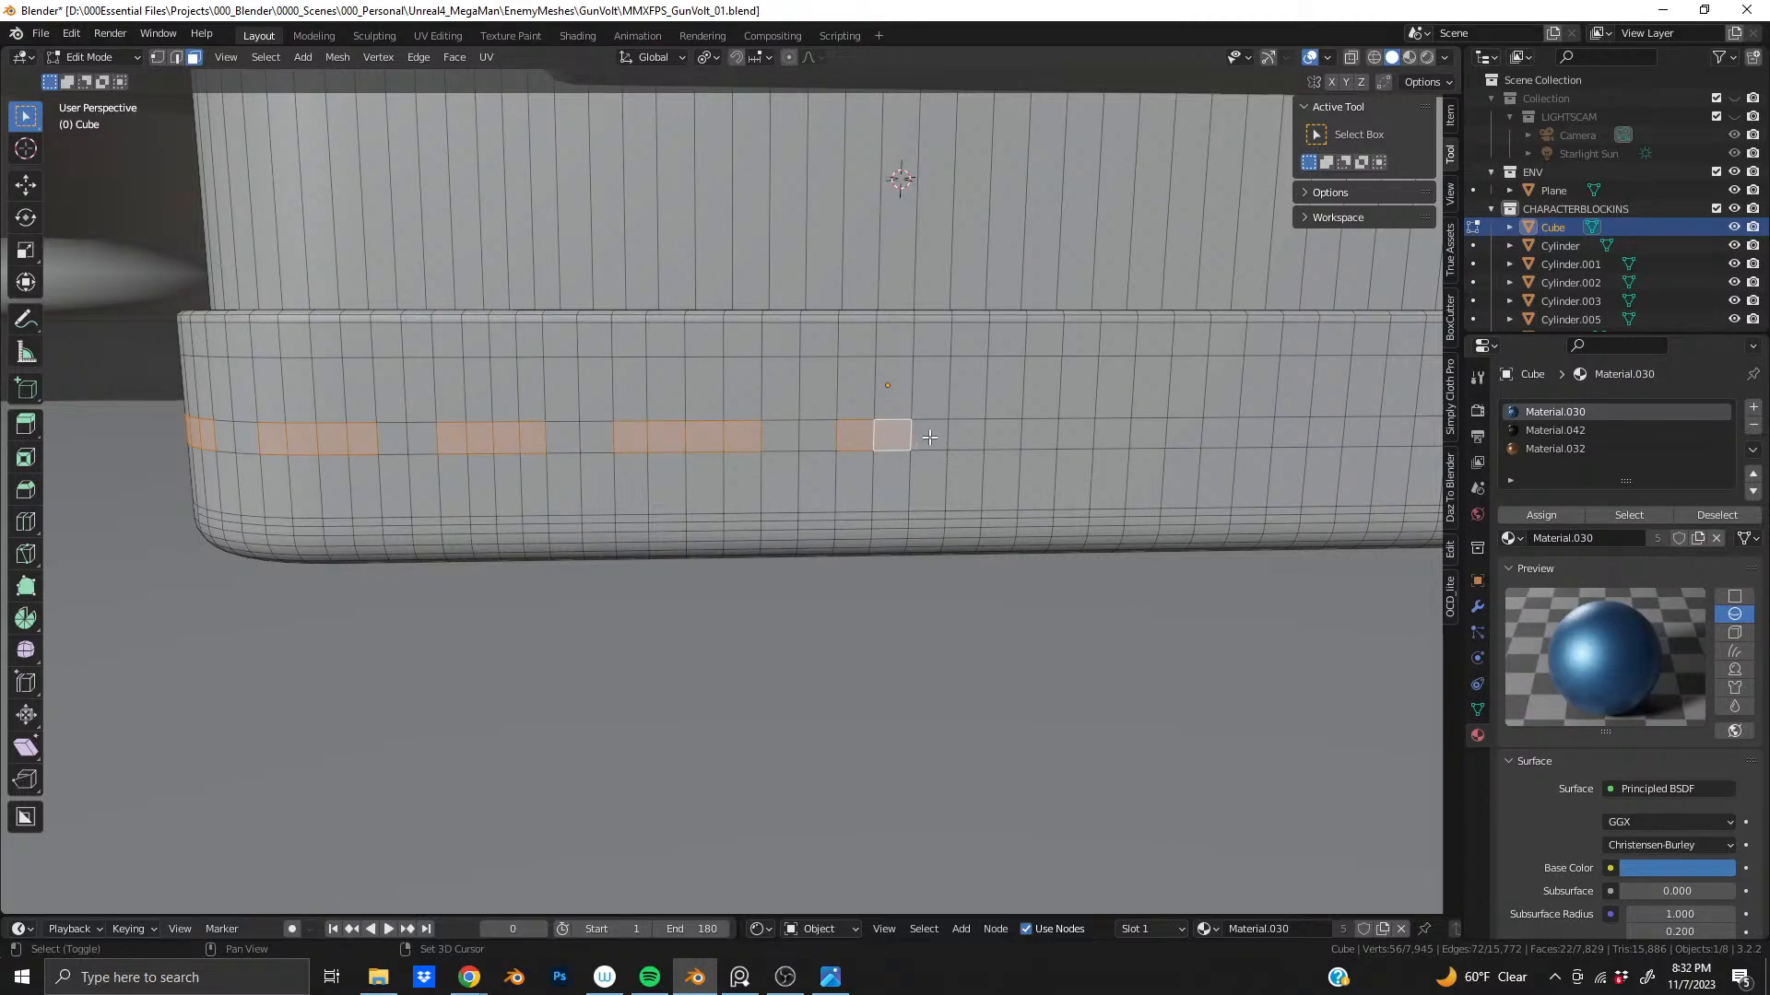
shift+click(928, 436)
shift+click(966, 436)
- Add another four-face group at the middle of the end side to the slot-row selection, after a two-face gap
shift+middle_drag(1012, 444, 791, 492)
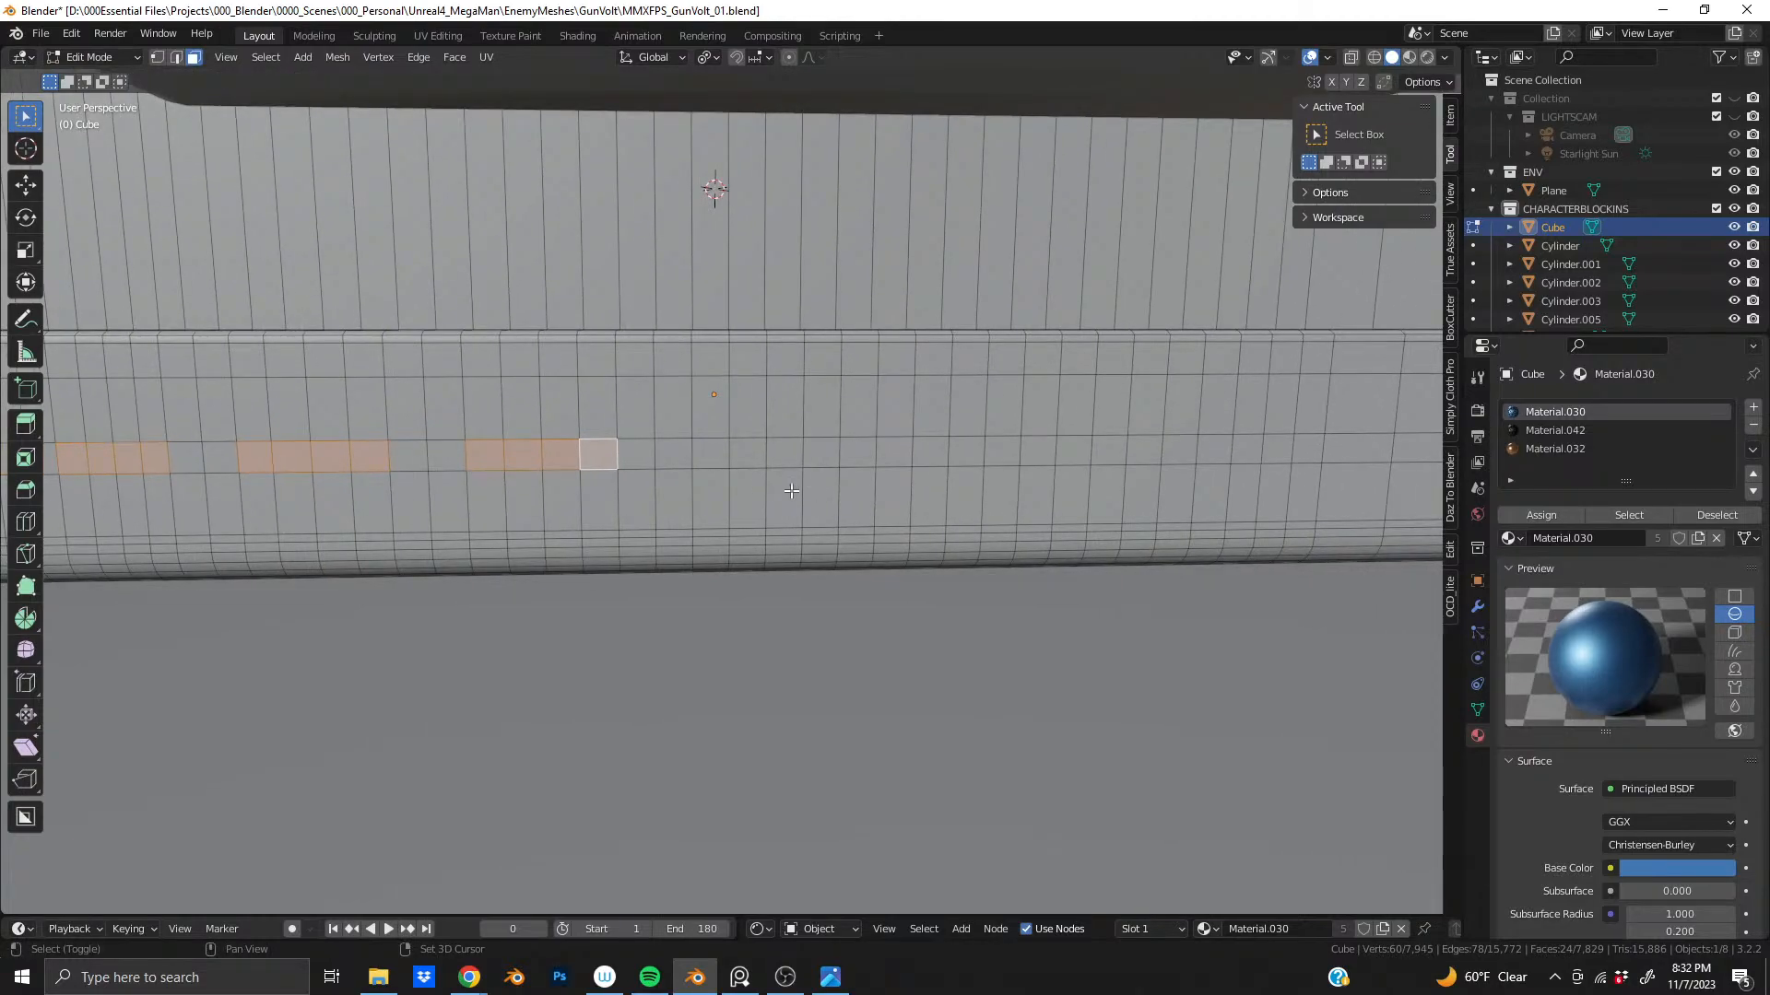
shift+click(710, 453)
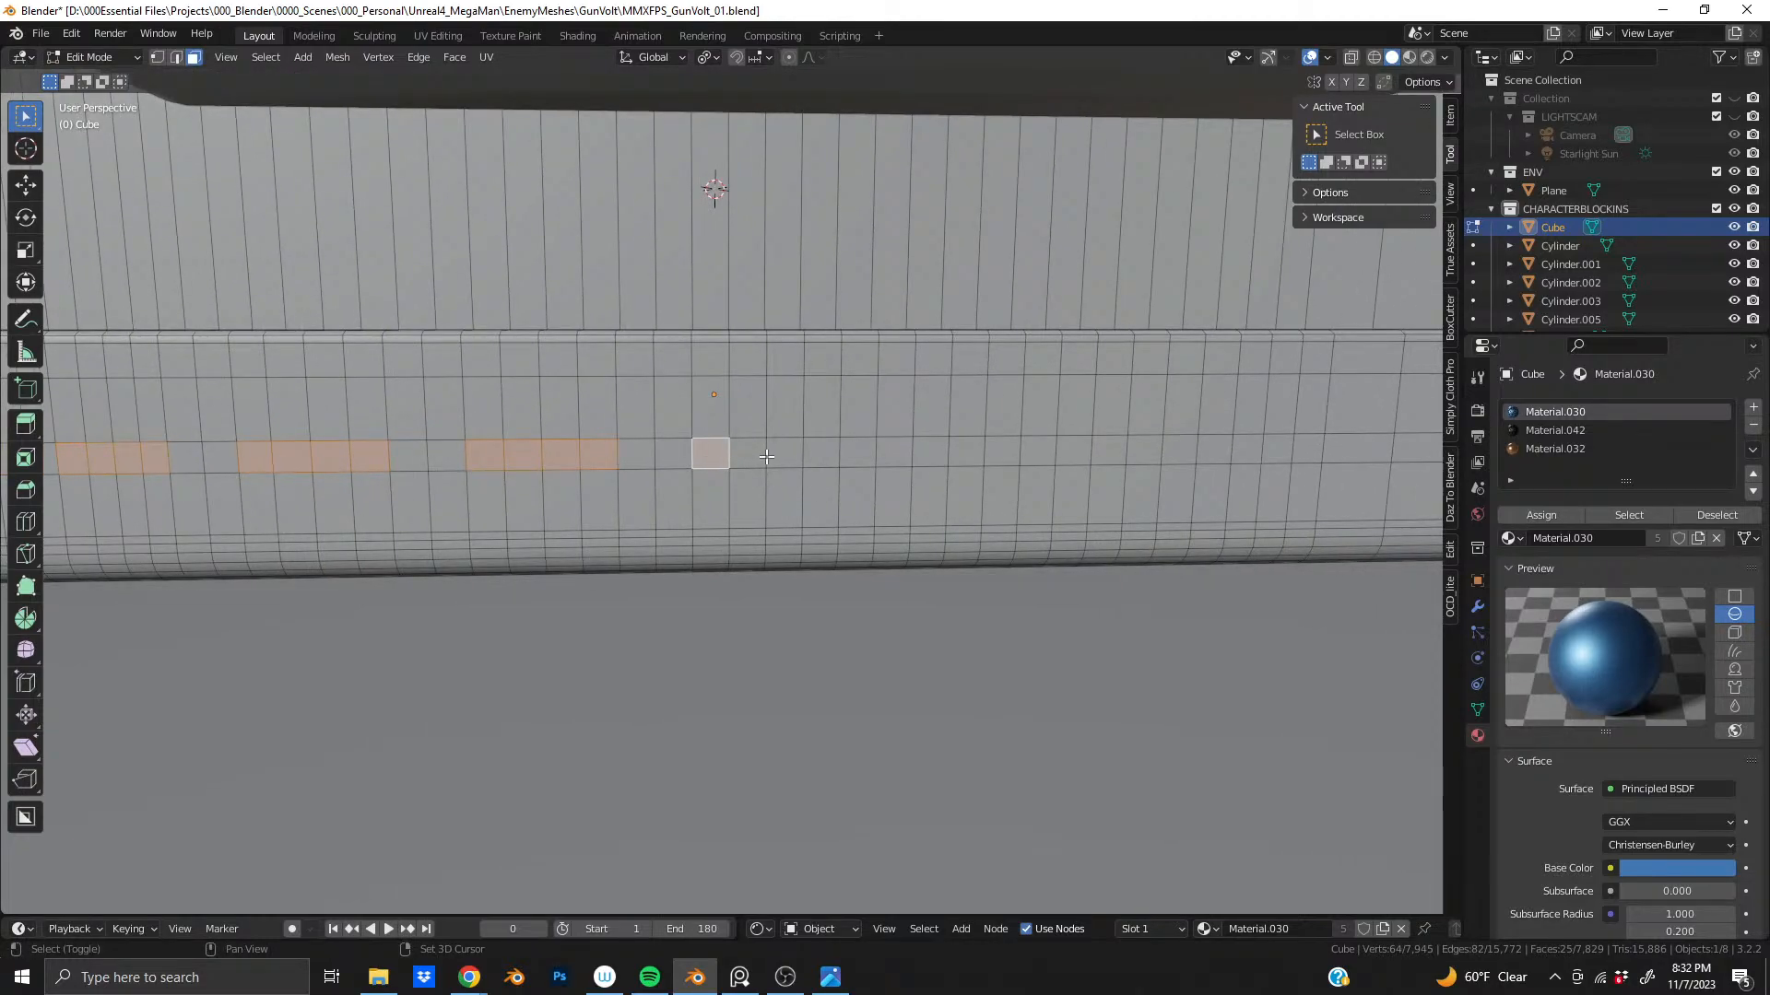
shift+click(784, 453)
shift+click(747, 453)
shift+click(820, 453)
shift+middle_drag(935, 481, 885, 465)
scroll(716, 464, down, 6)
scroll(716, 464, up, 2)
scroll(849, 442, up, 3)
scroll(783, 465, up, 4)
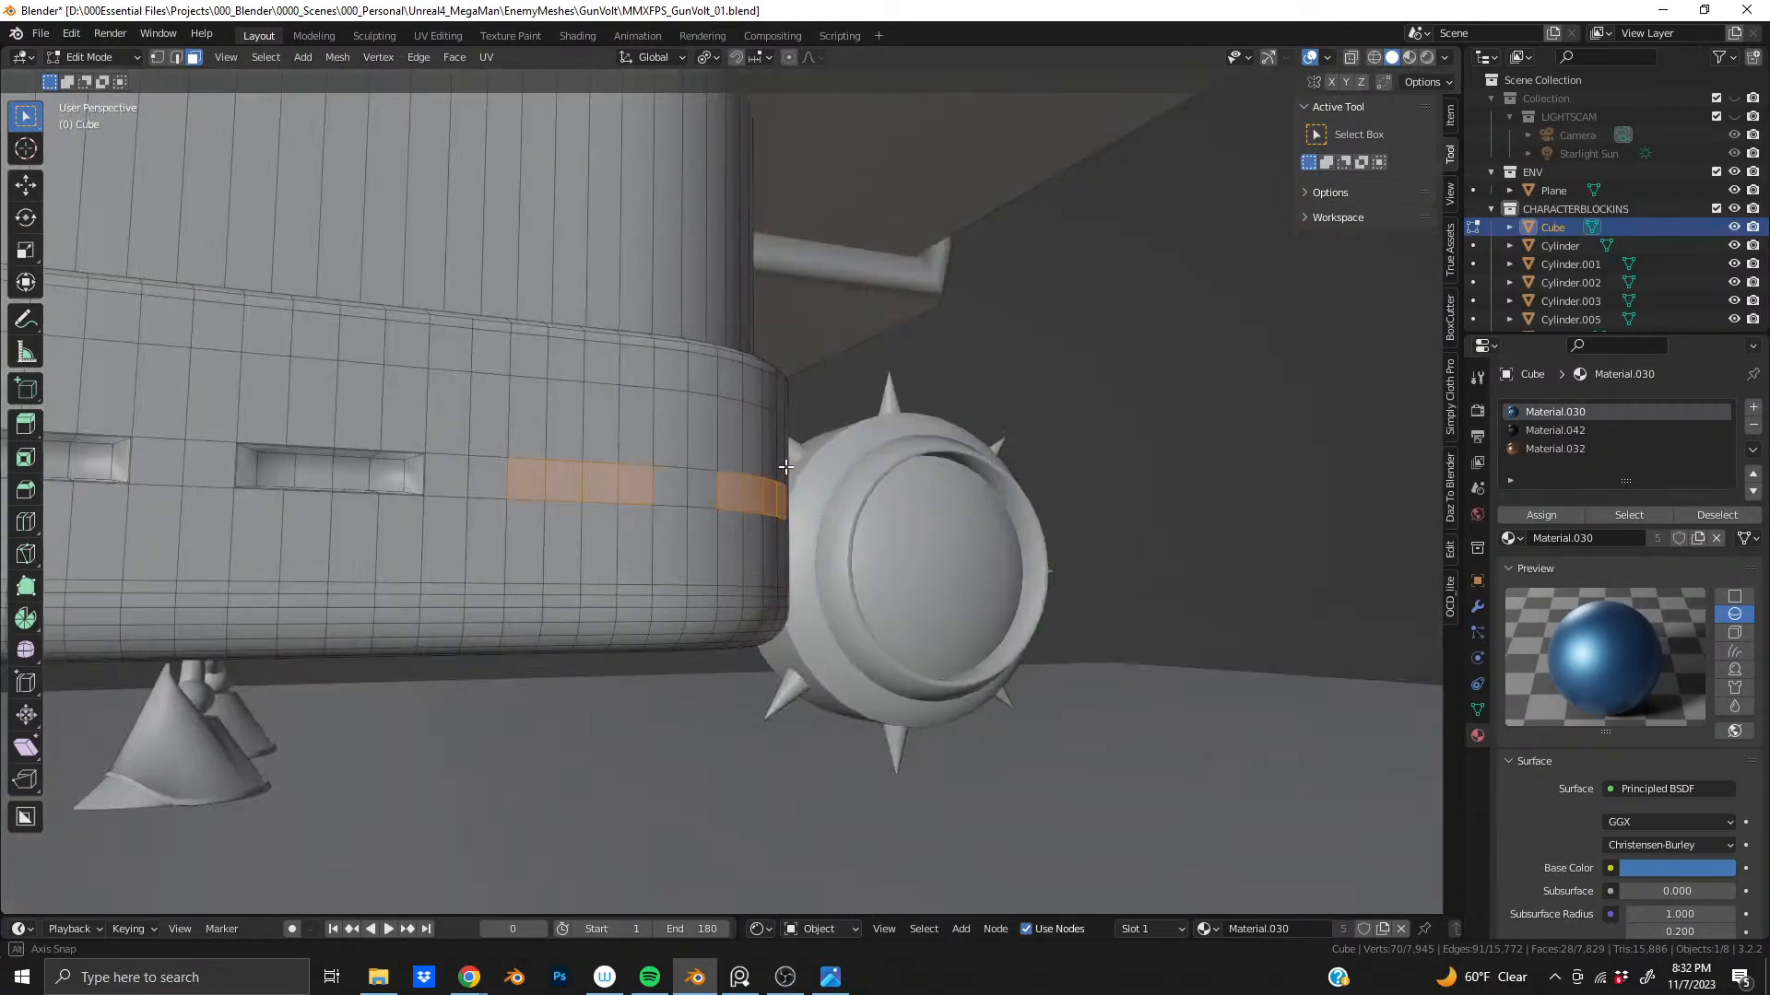
- Inset the selected slot-row faces by about 0.0004 m and recess them with a second inset of zero thickness and about -0.01364 m depth
middle_drag(703, 458, 656, 529)
scroll(699, 474, up, 4)
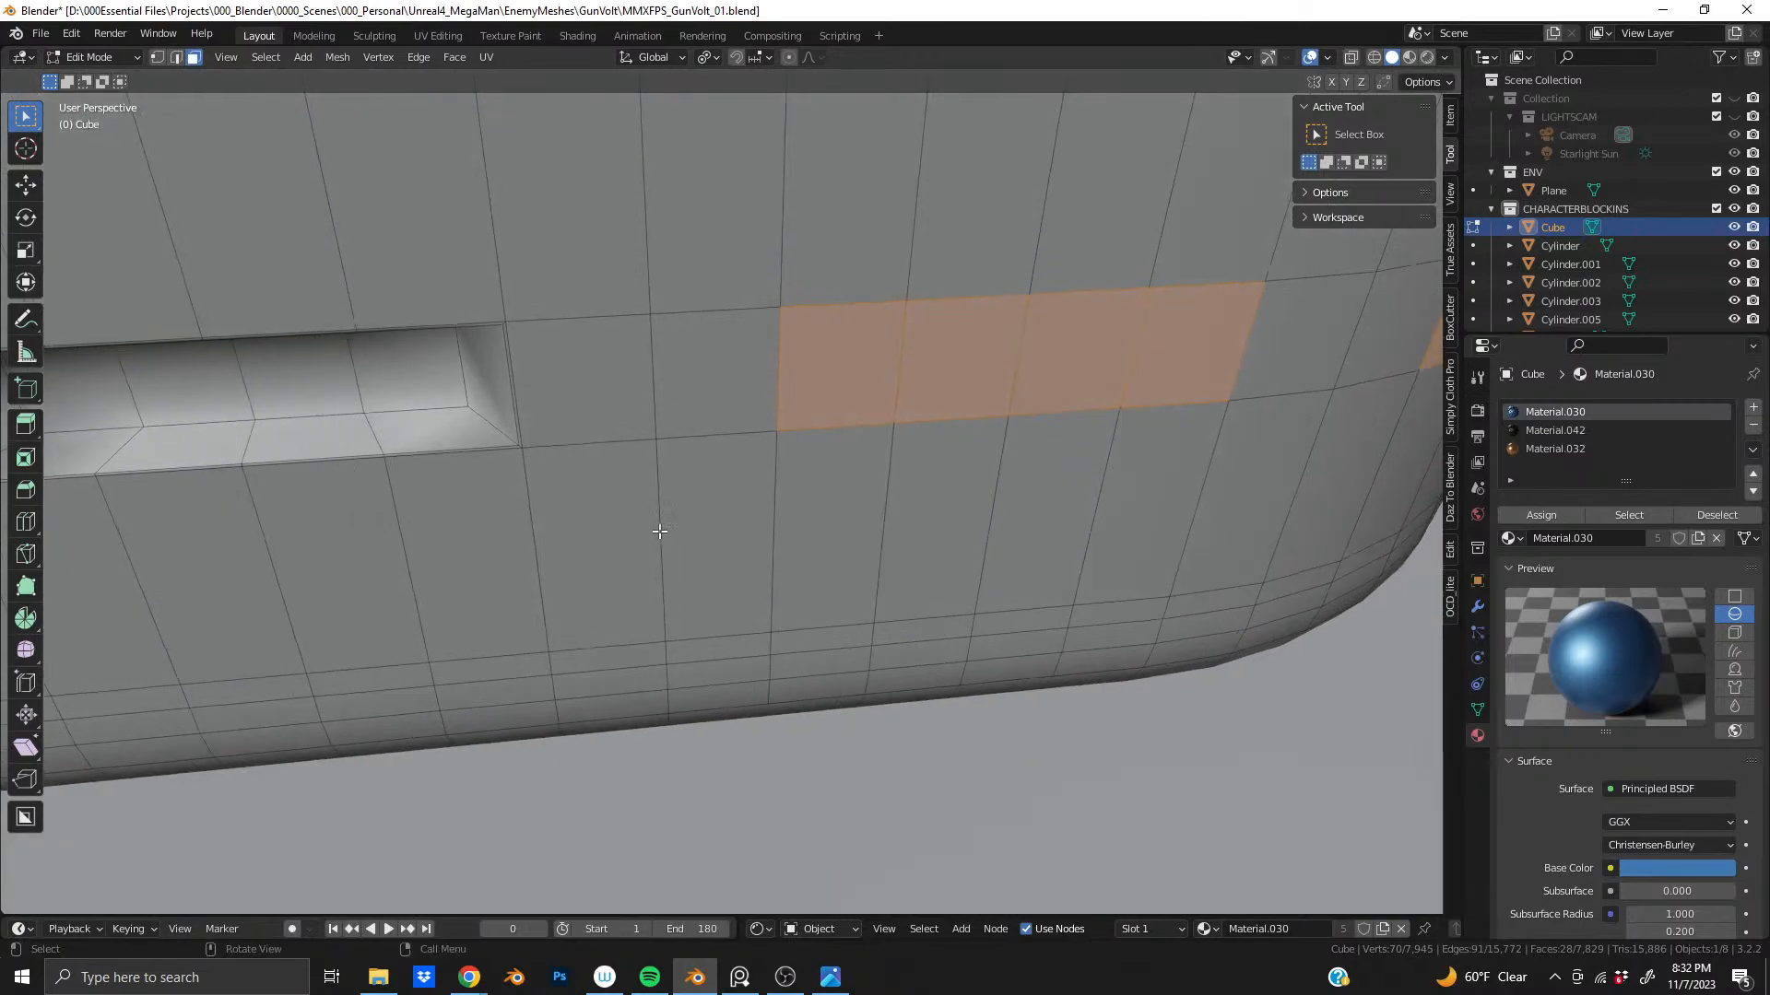
key(i)
click(546, 431)
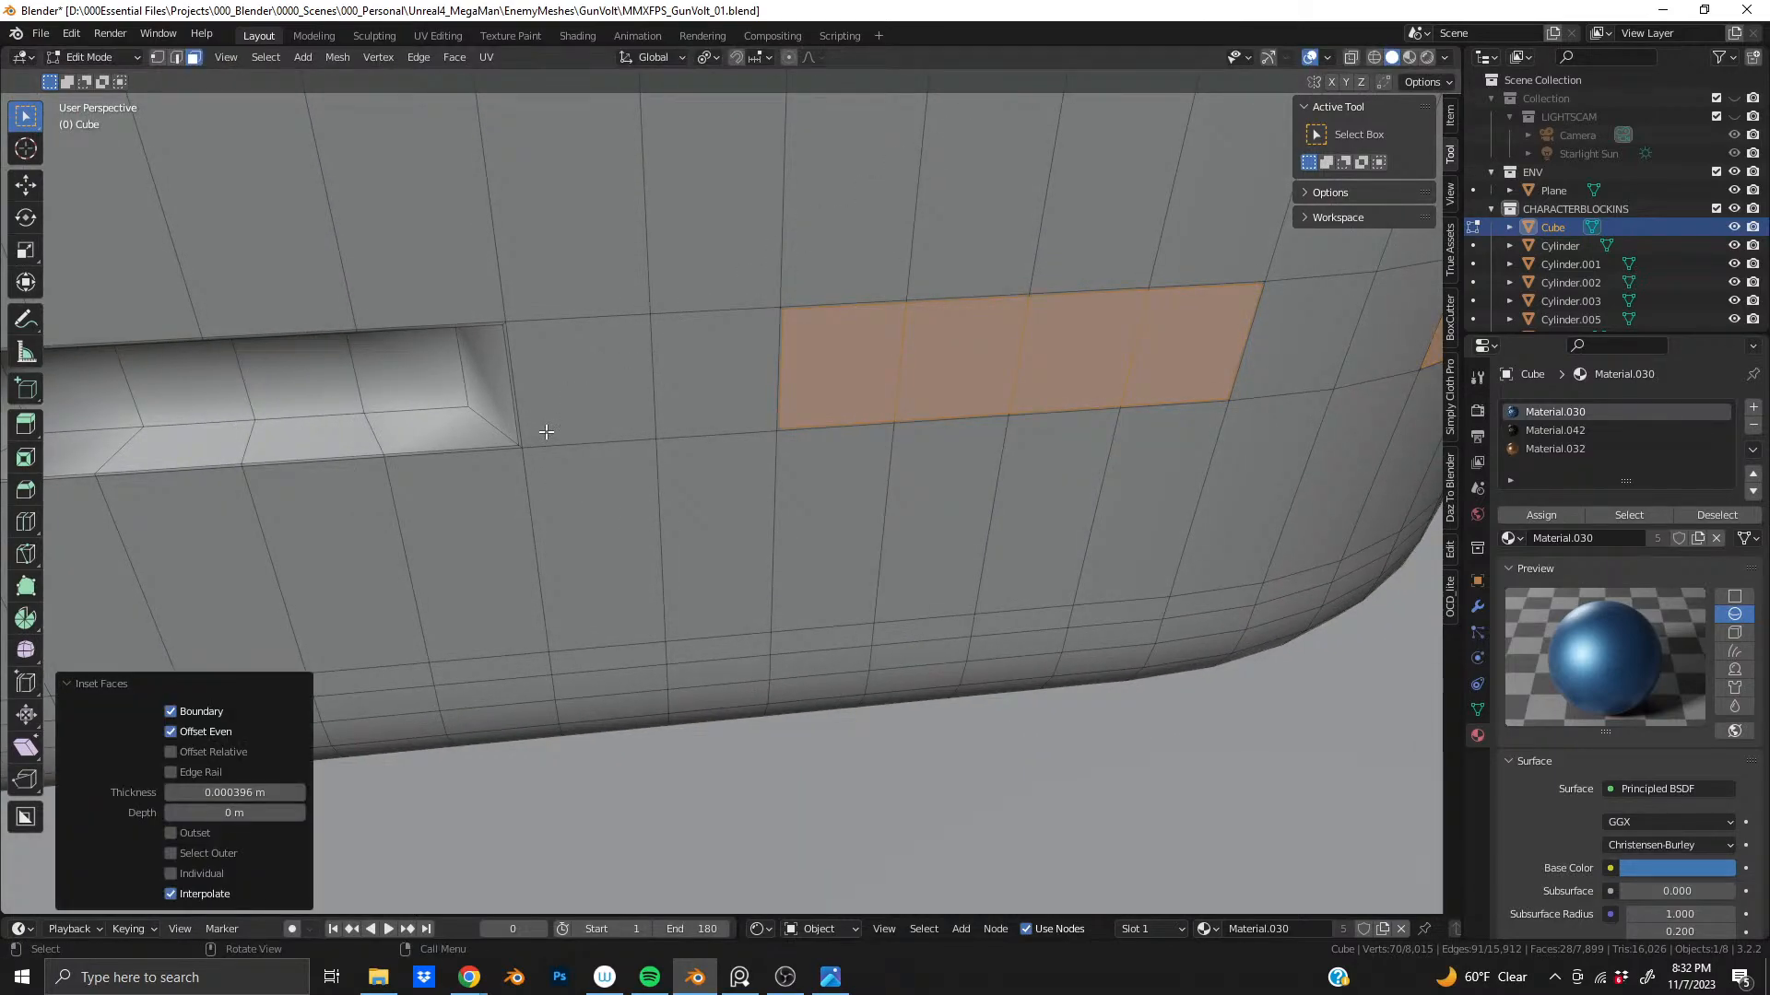
key(i)
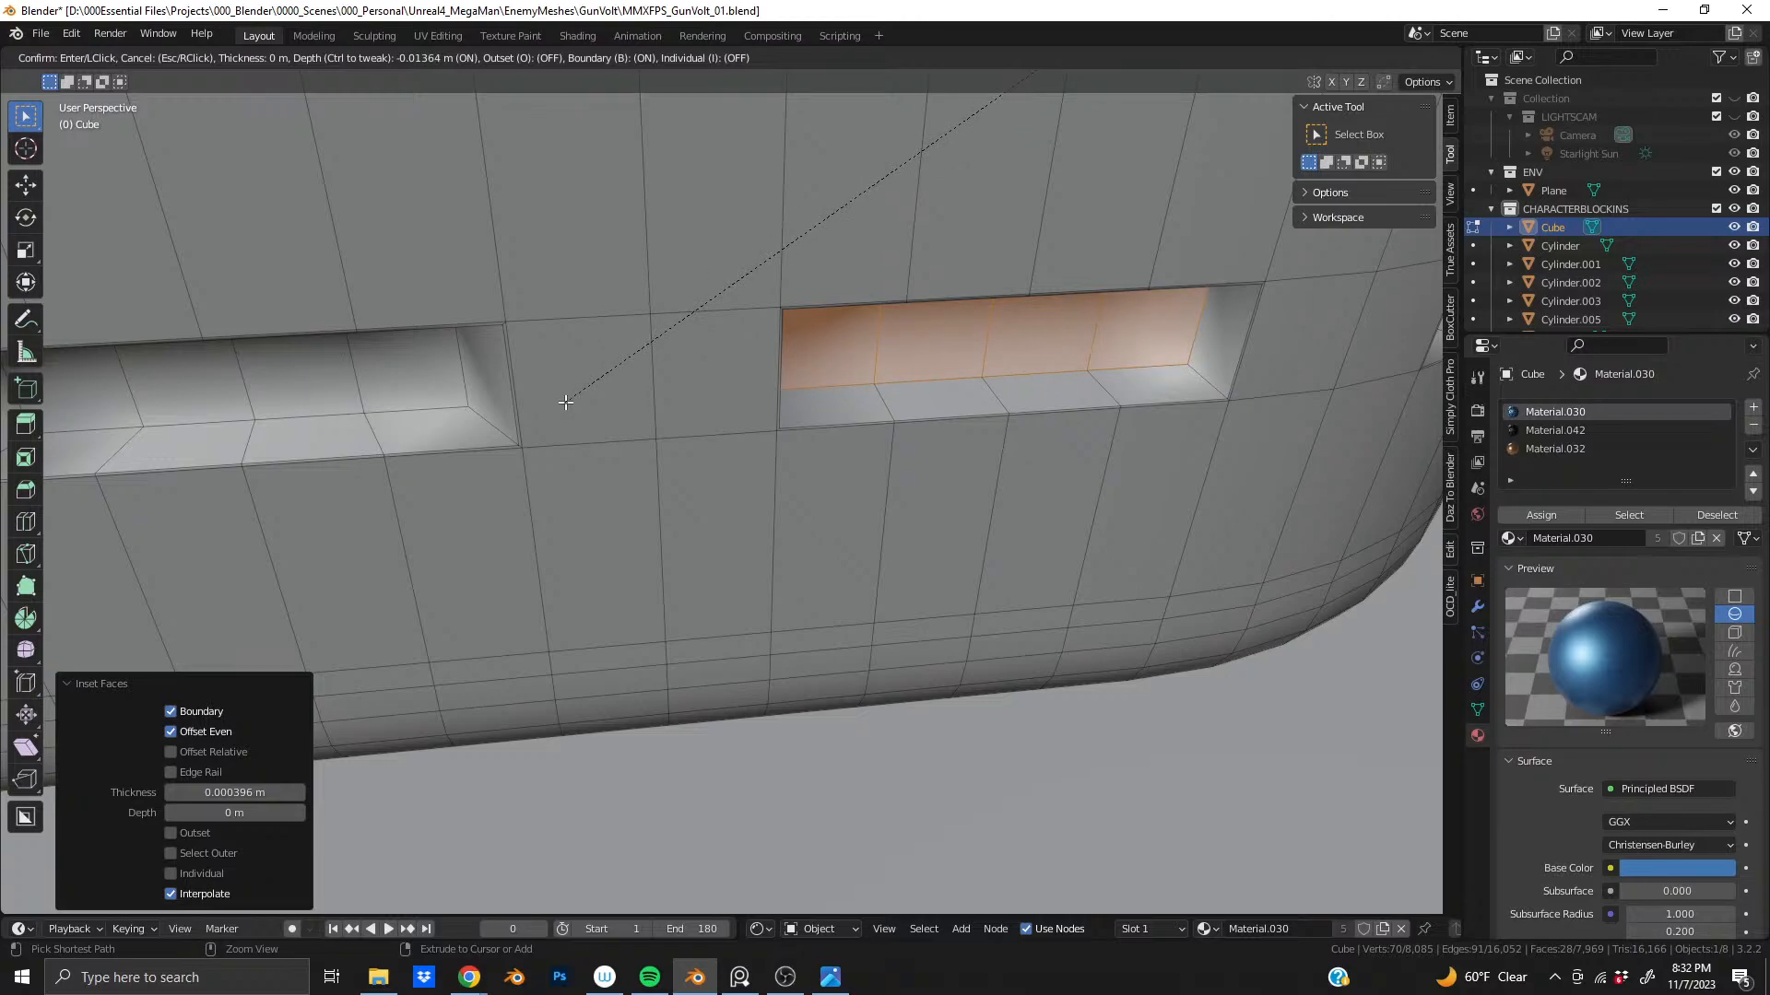
click(566, 402)
- Scale the recessed slot floor faces down to about 0.815 in the left orthographic view
key(ctrl+KP_3)
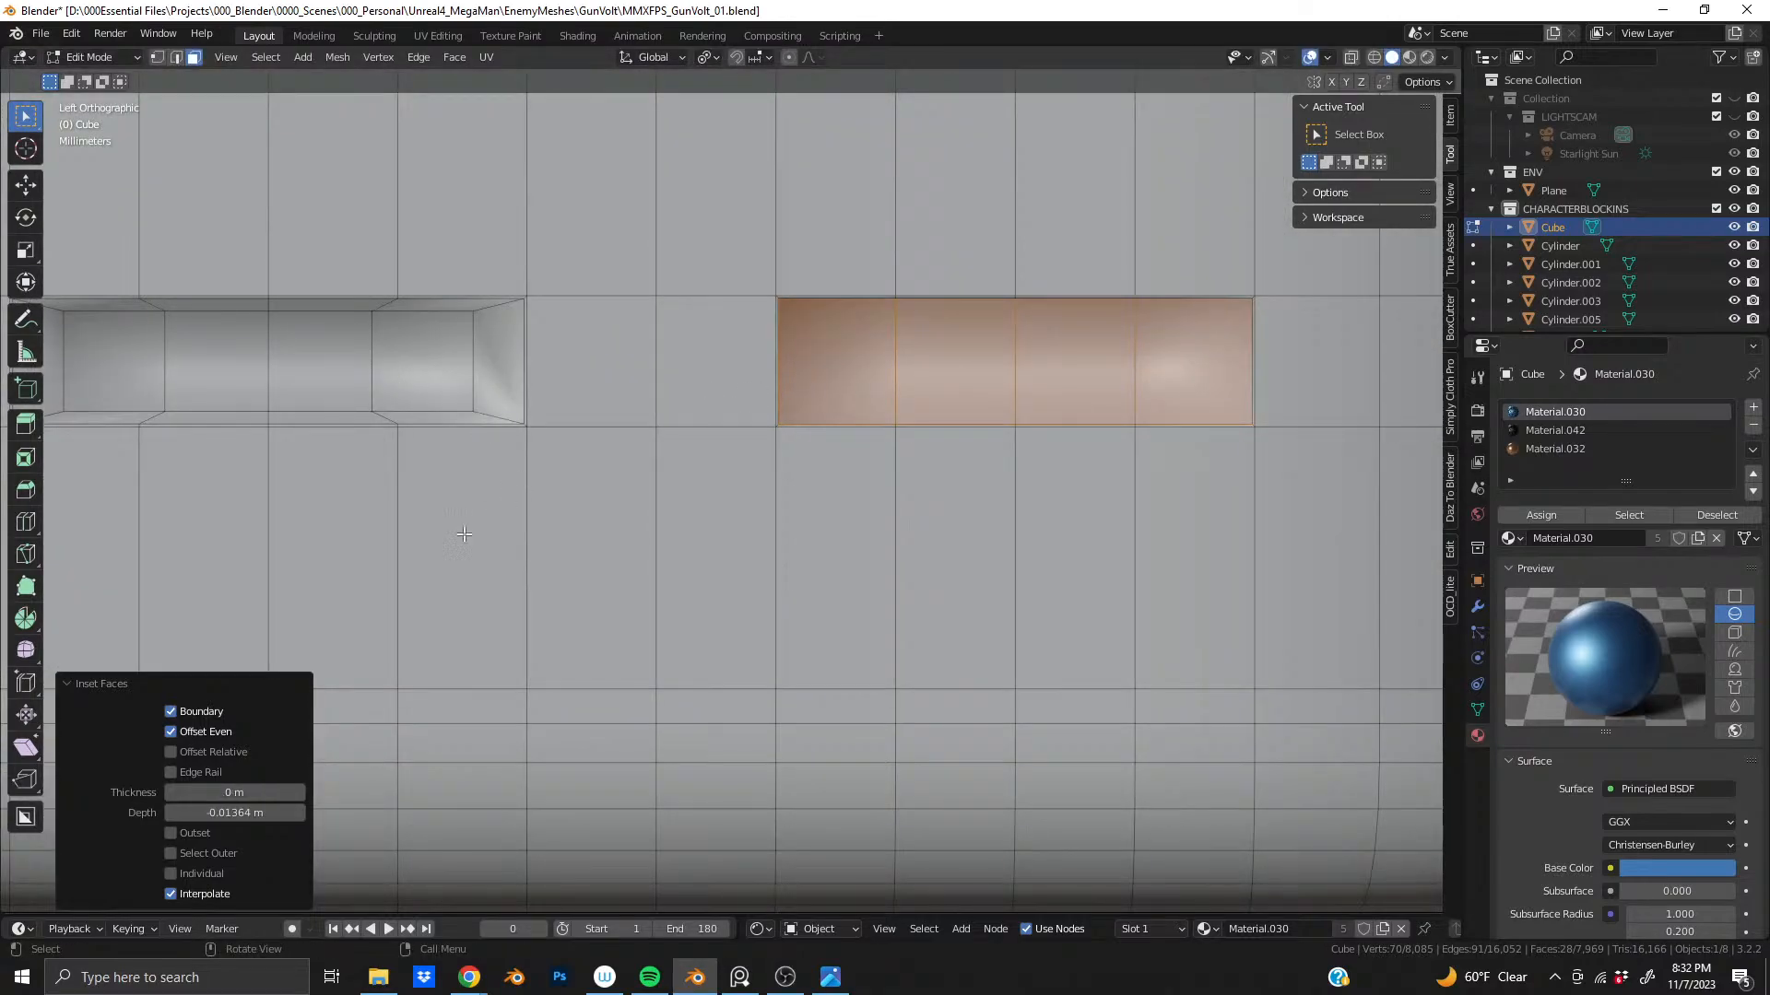
key(s)
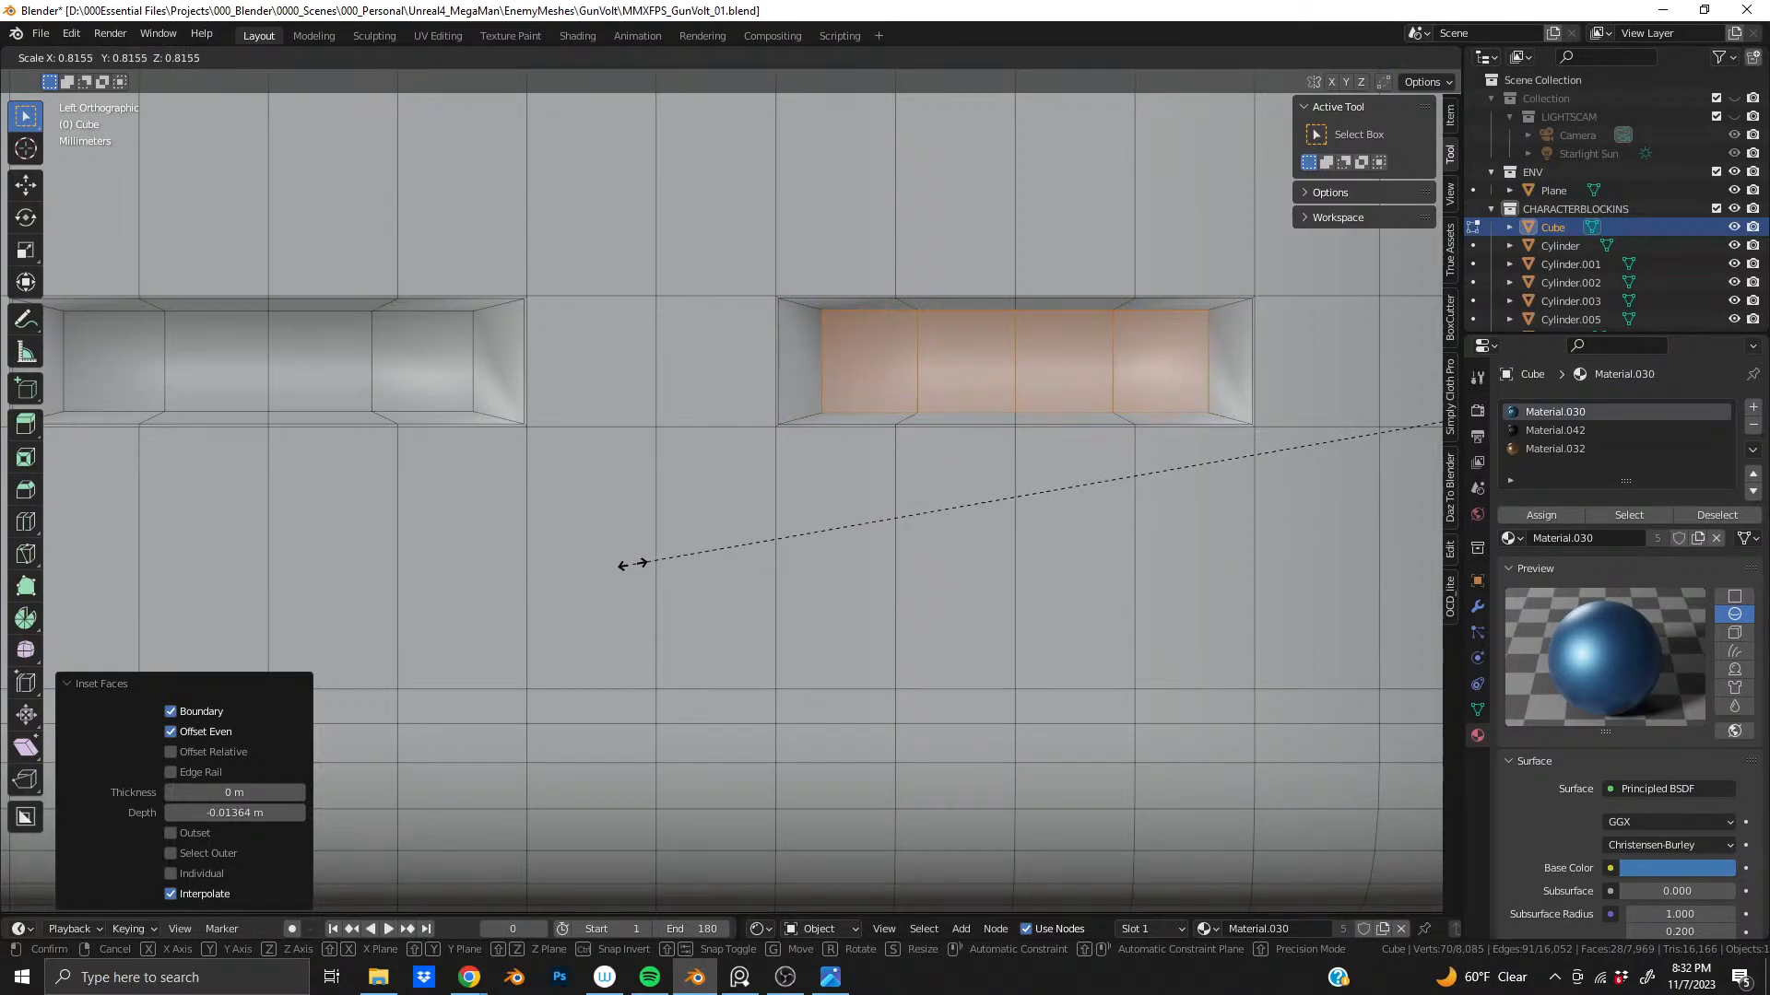
click(633, 564)
- Add the floor faces of the two existing recessed slots next to the new ones to the selection
scroll(1253, 530, down, 5)
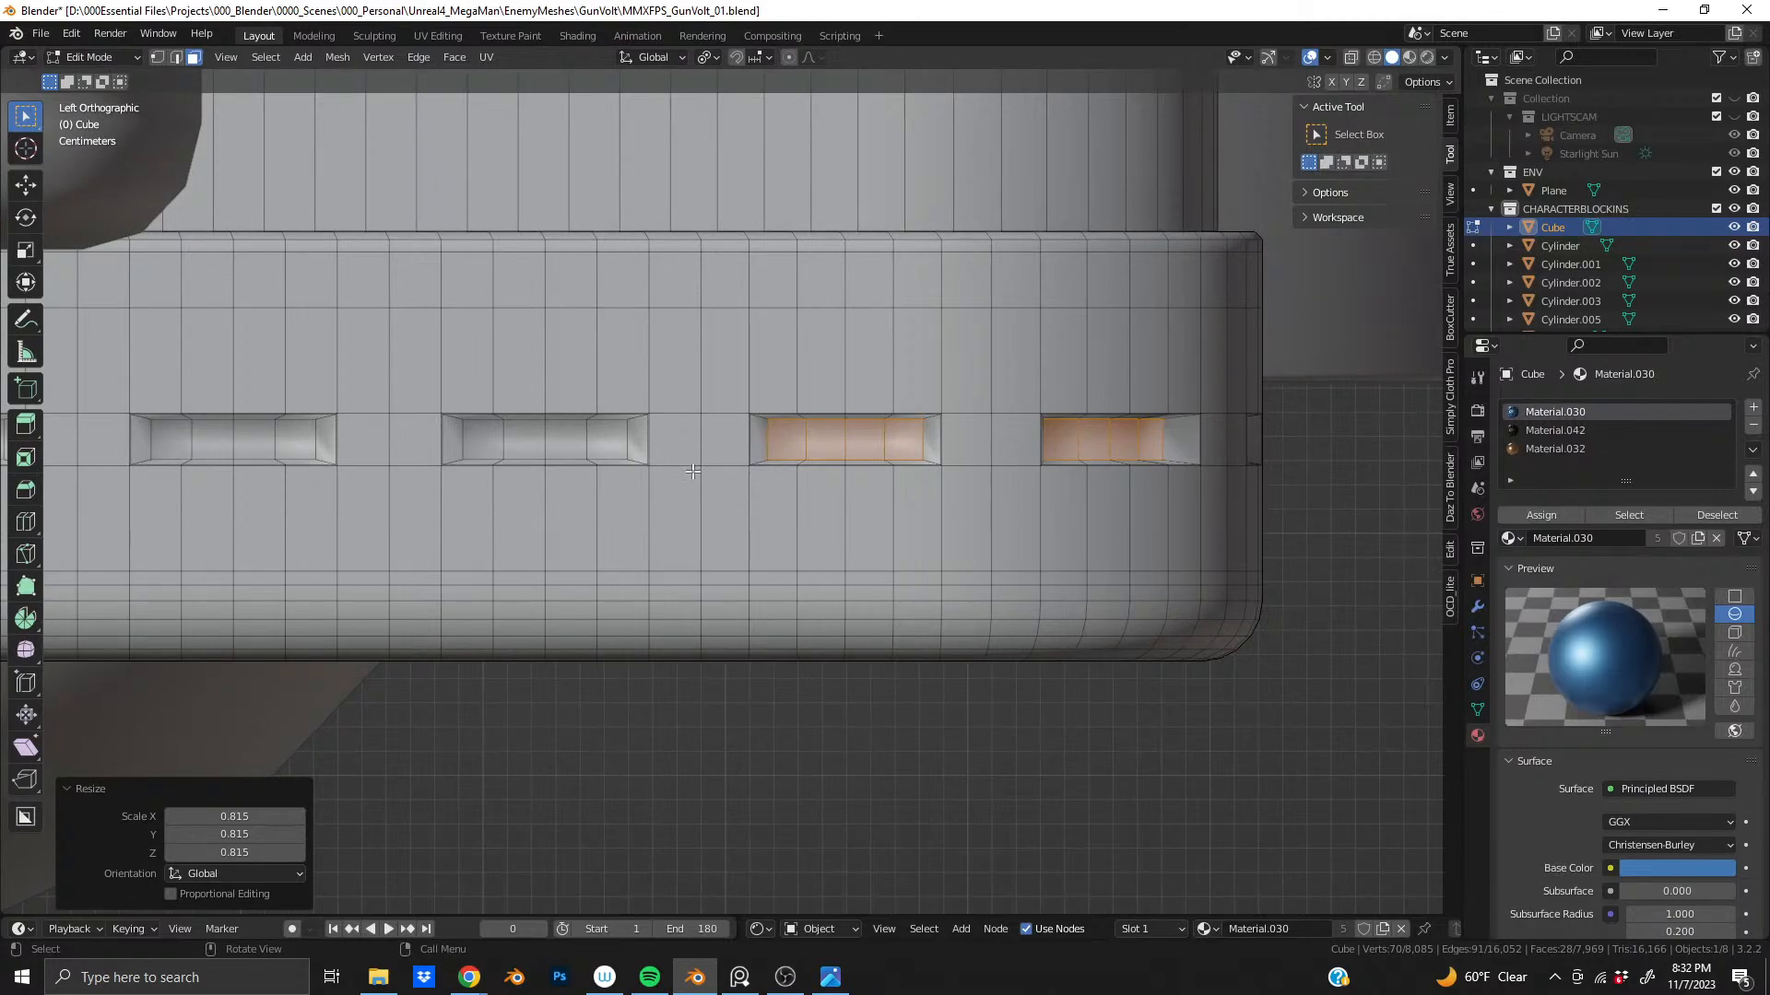
shift+click(610, 443)
ctrl+shift+click(482, 441)
shift+middle_drag(277, 444, 1007, 459)
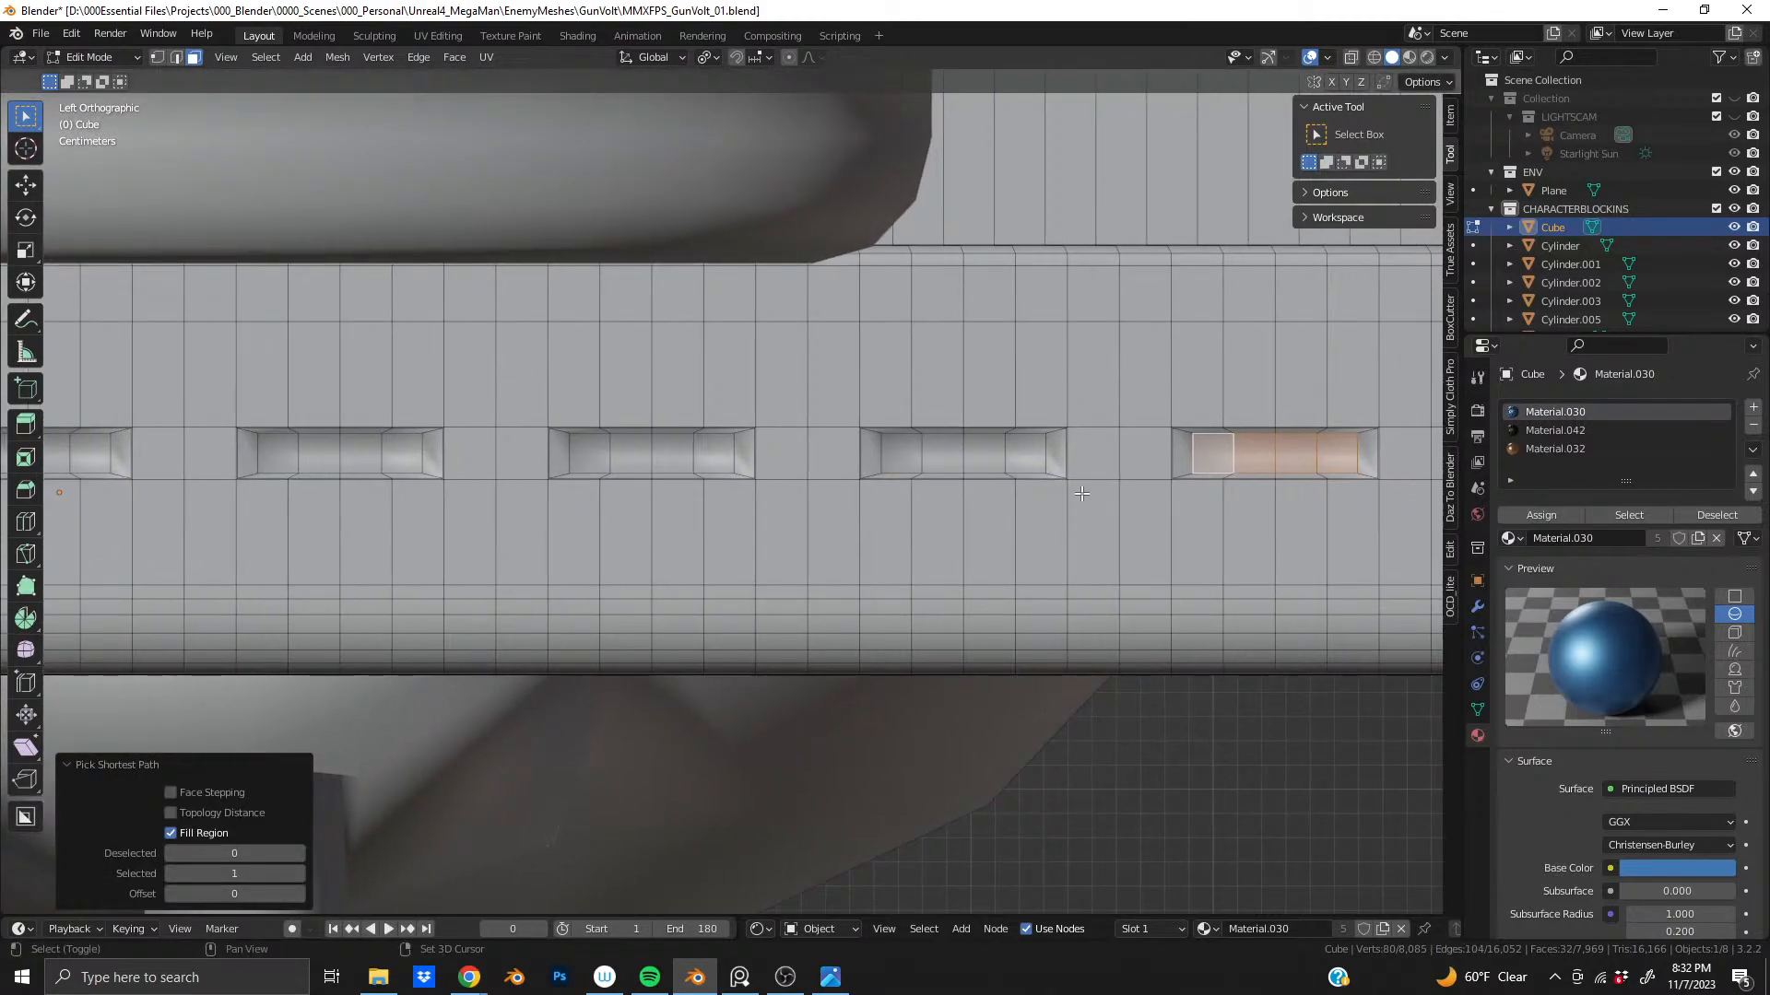
shift+click(1021, 457)
ctrl+shift+click(901, 457)
- Extend the selection with the floor faces of the next two recessed slots toward the middle of the side
shift+middle_drag(737, 458, 1100, 453)
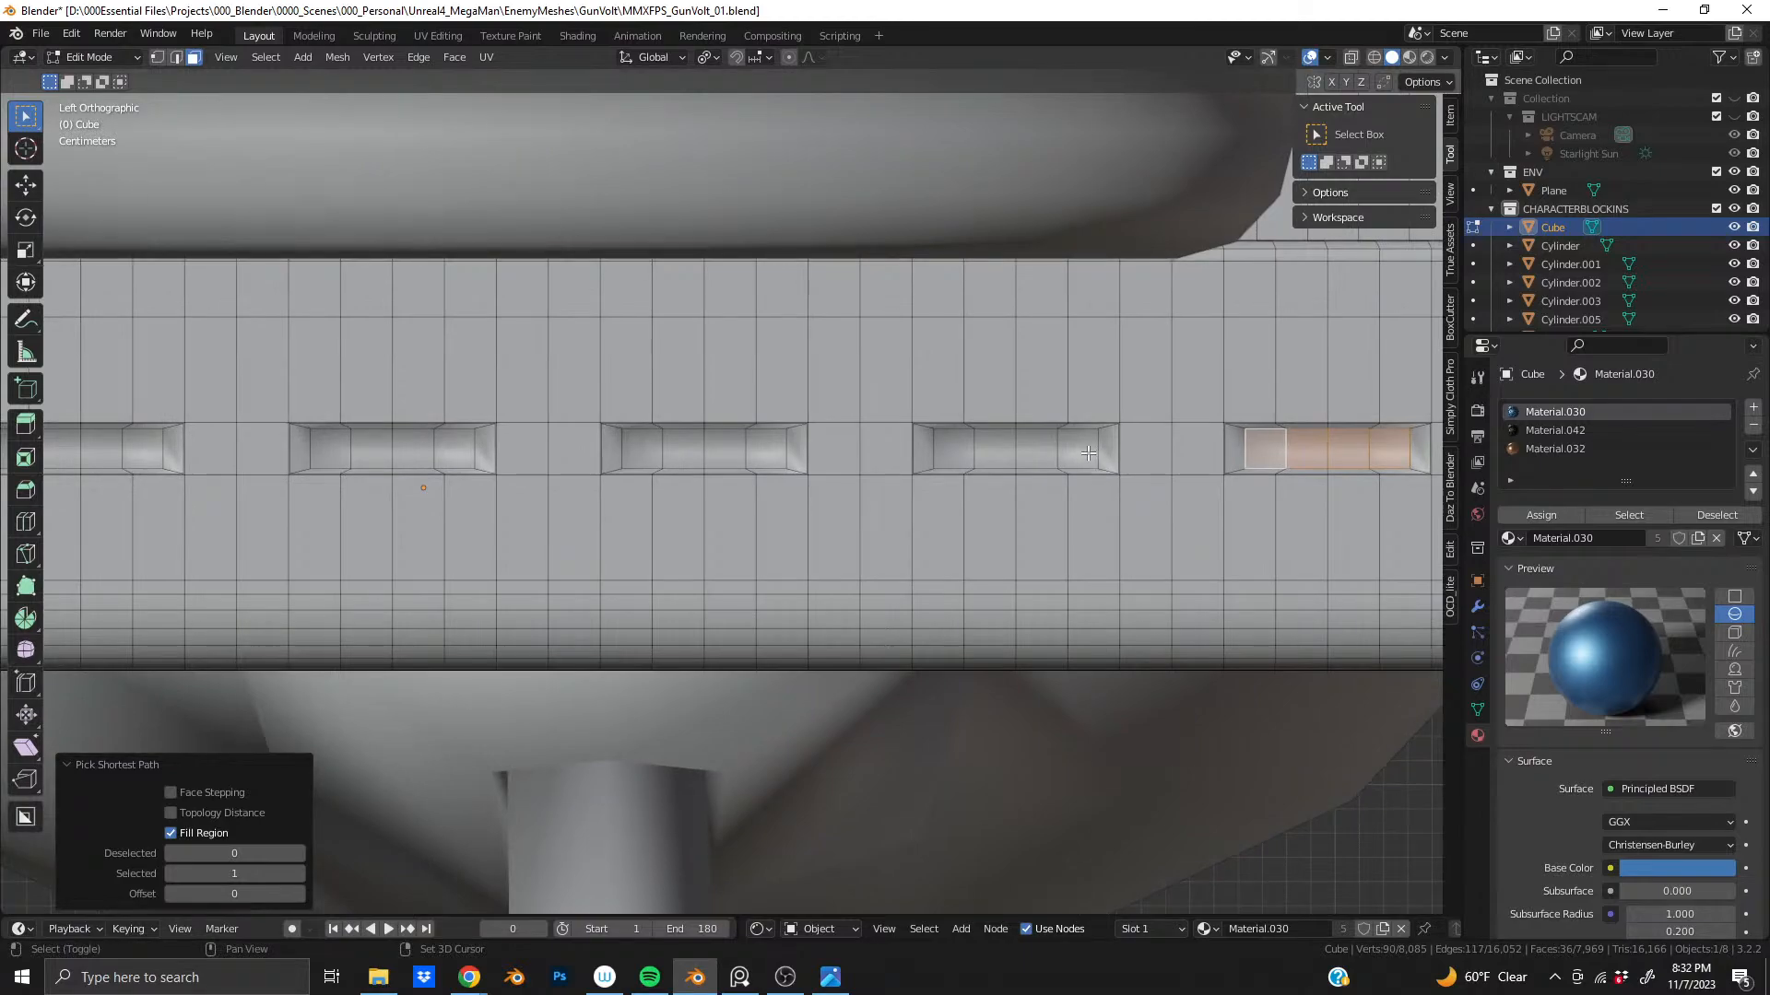
shift+click(1086, 453)
ctrl+shift+click(967, 459)
shift+click(773, 456)
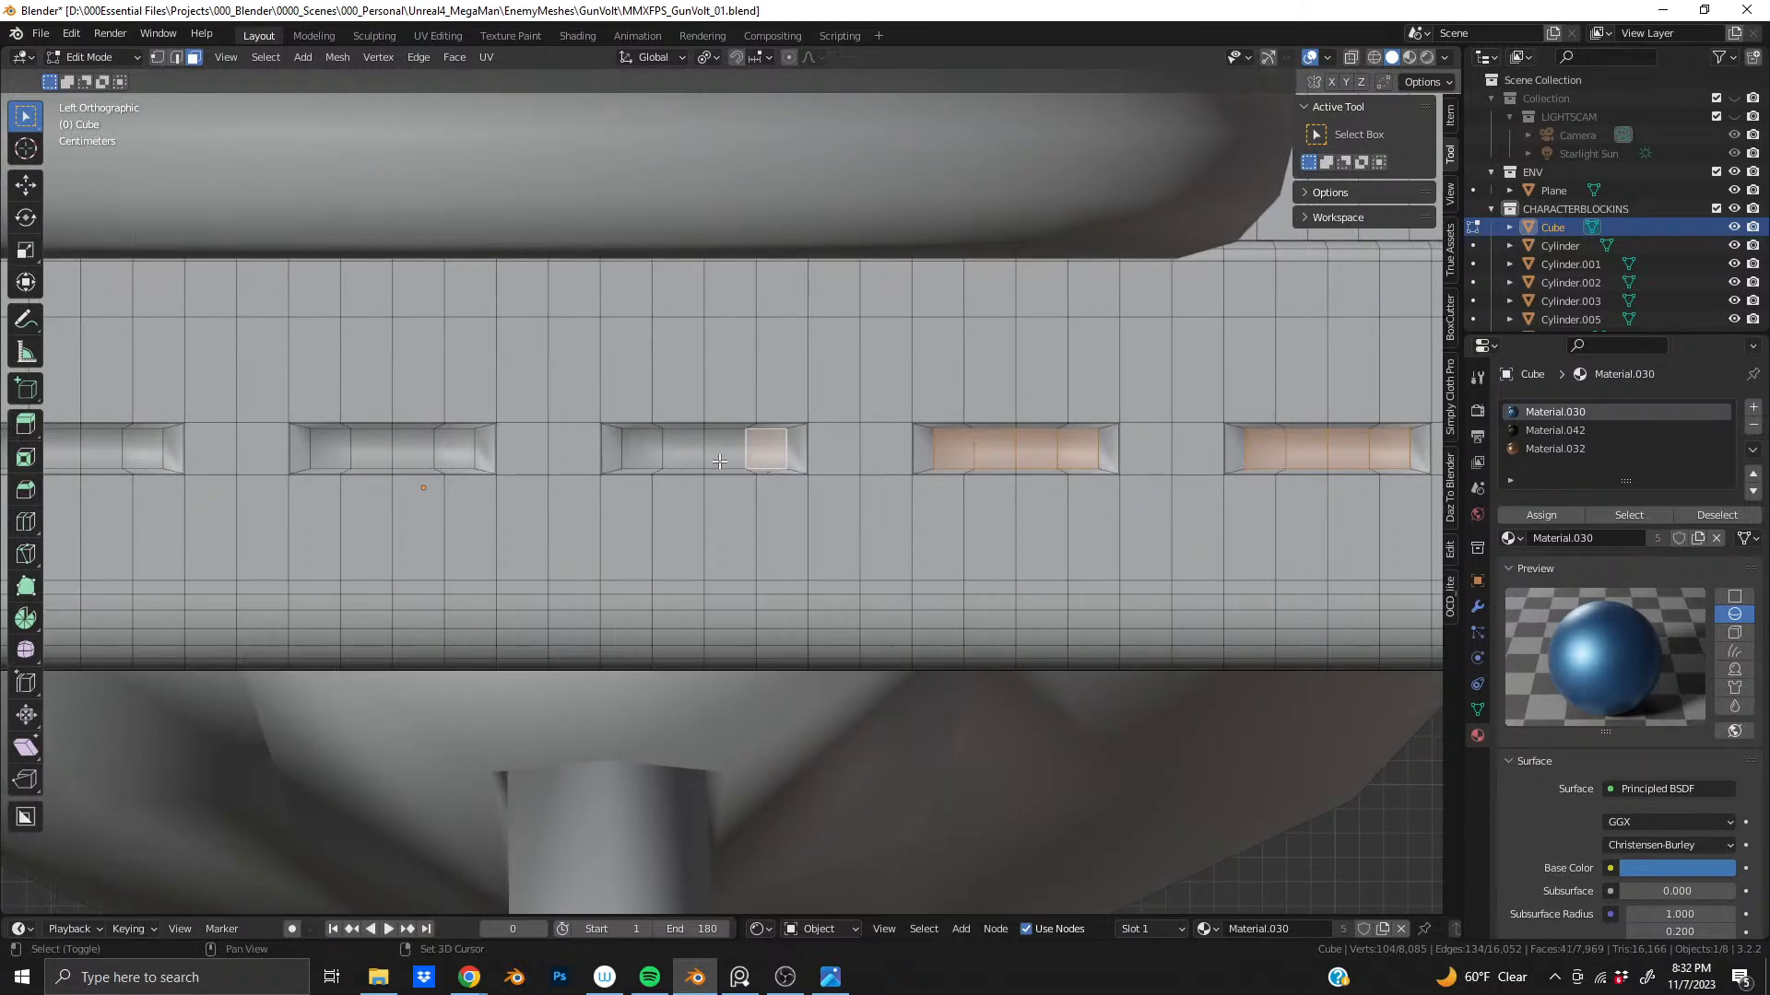
ctrl+shift+click(631, 456)
- Add the floor faces of the two recessed slots past the middle of the side to the selection
shift+middle_drag(576, 495, 951, 512)
shift+click(1104, 468)
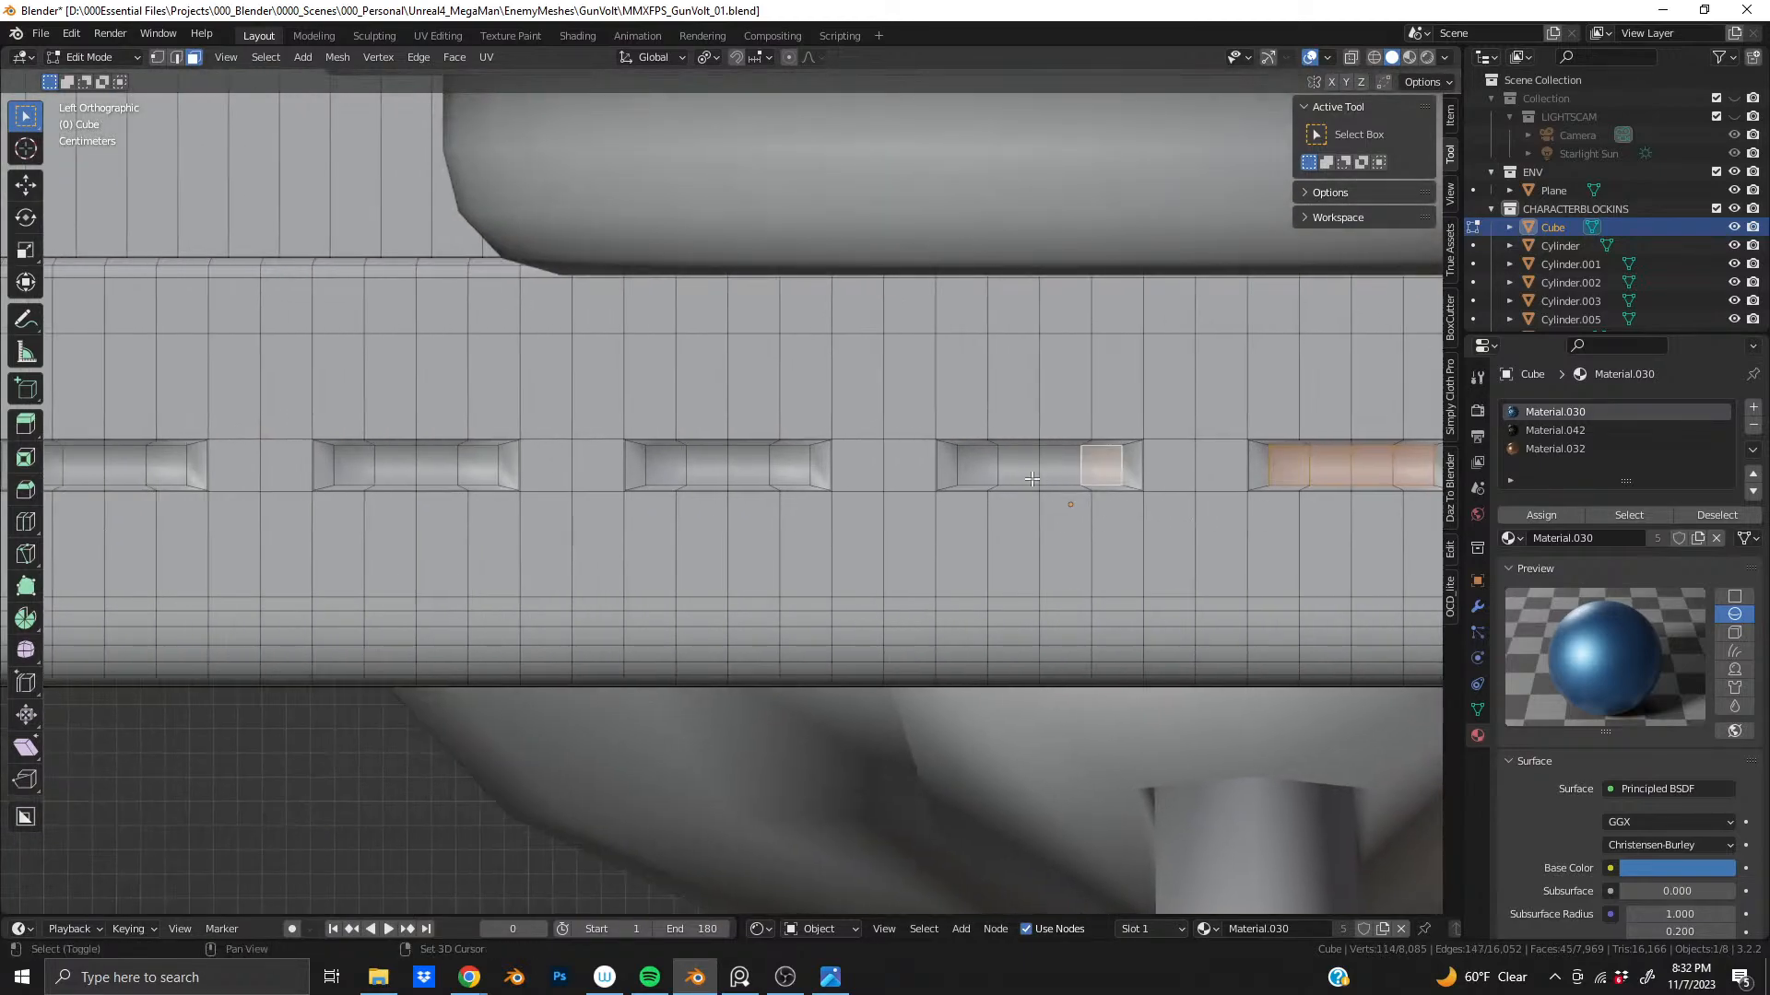
ctrl+shift+click(977, 465)
shift+click(793, 472)
ctrl+shift+click(666, 468)
- Add the floor faces of the last two side slots before the far rounded corner to the selection
shift+middle_drag(490, 494, 1078, 495)
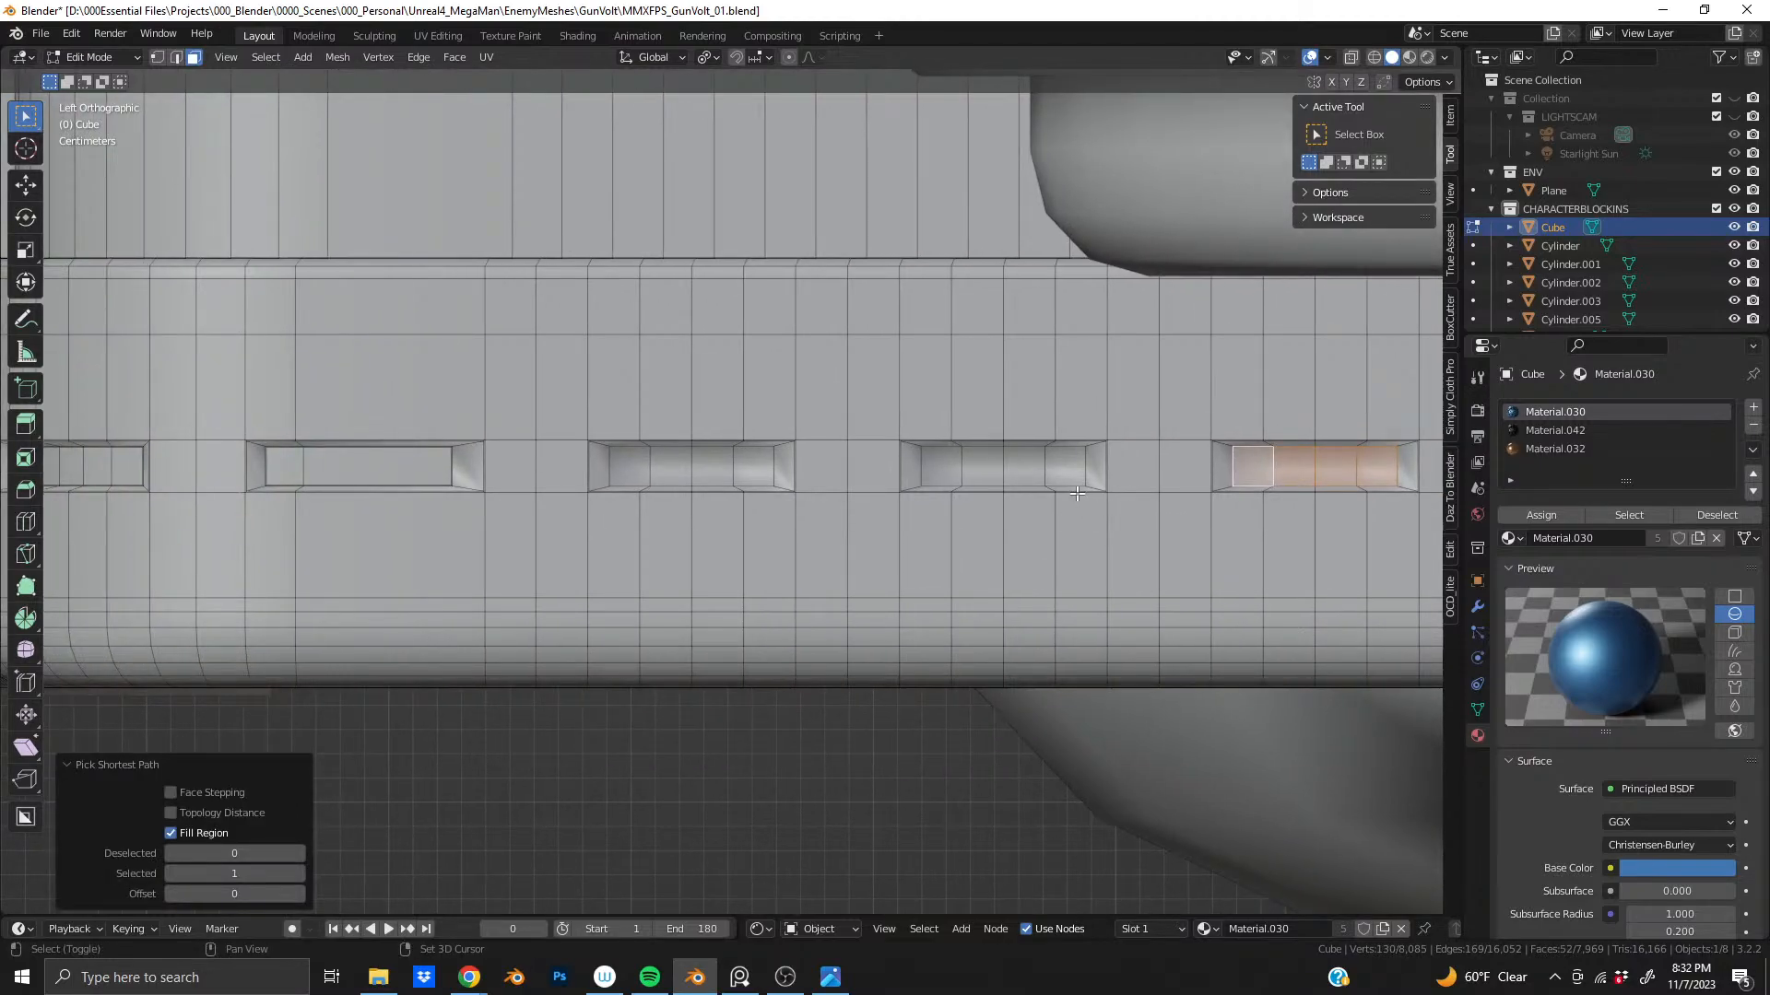
shift+click(1065, 474)
ctrl+shift+click(940, 465)
shift+click(758, 470)
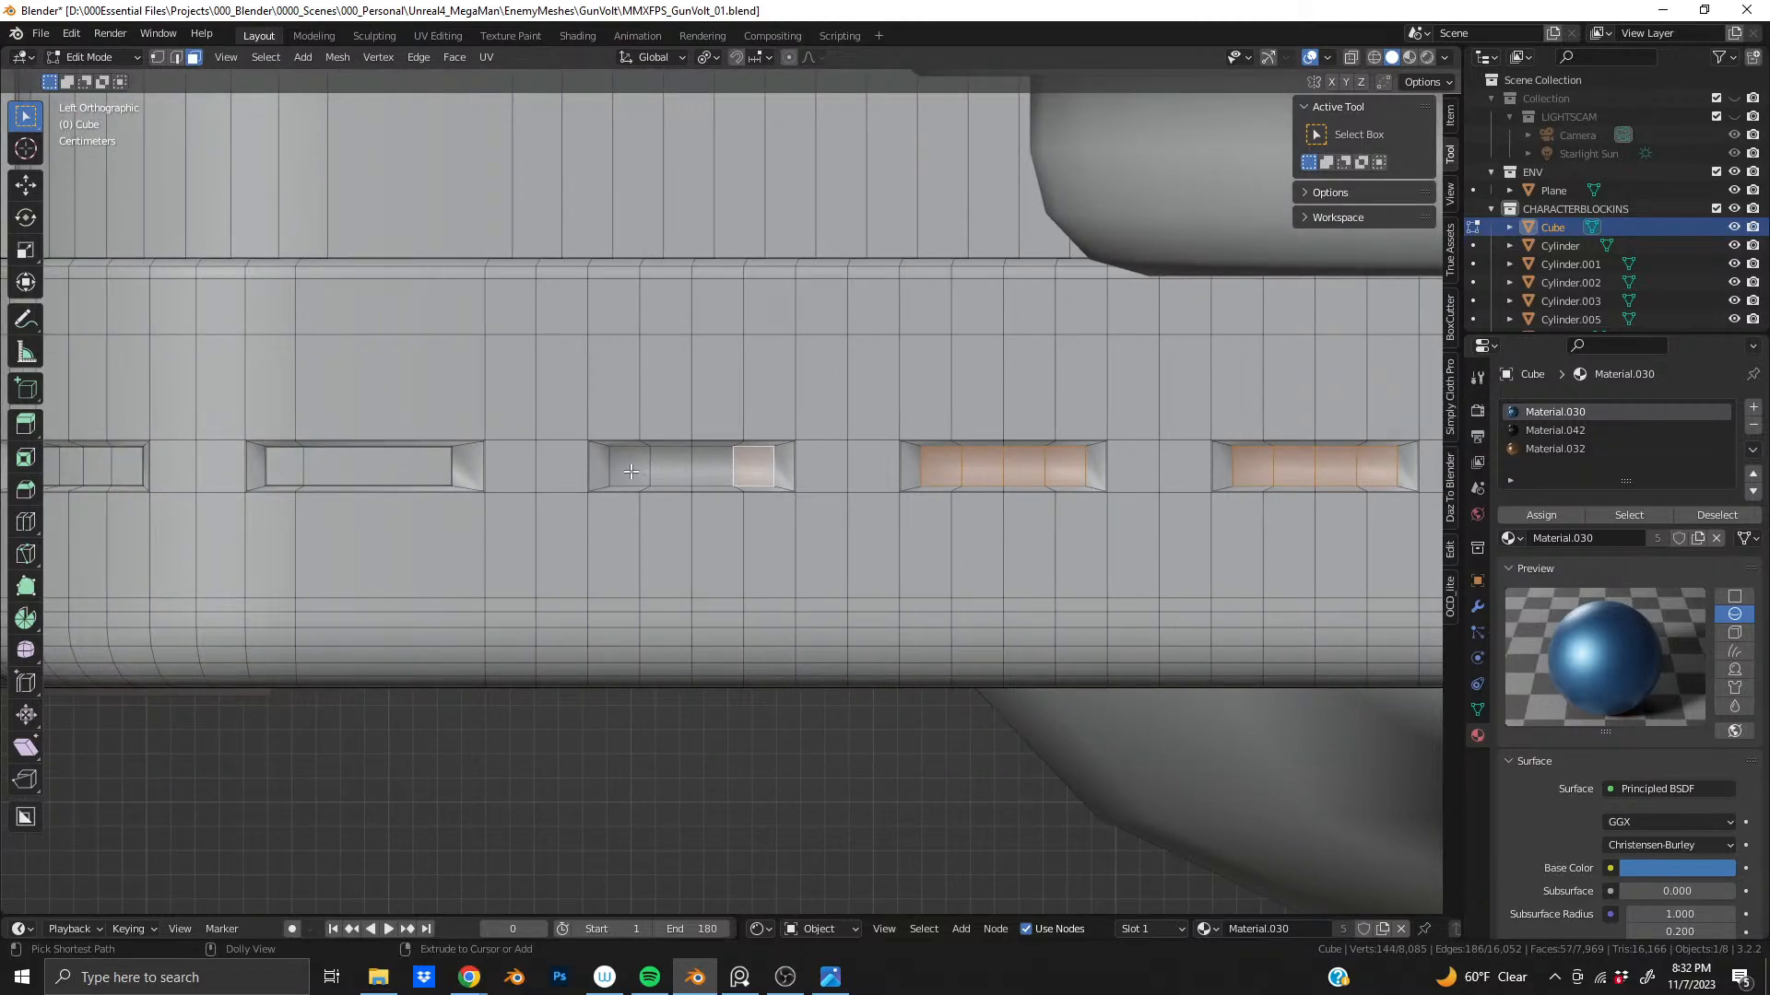
ctrl+shift+click(630, 466)
- Add the floor faces of the three slots around the far rounded corner, which use Material.042, to the selection
shift+middle_drag(532, 534, 1256, 538)
shift+click(1147, 478)
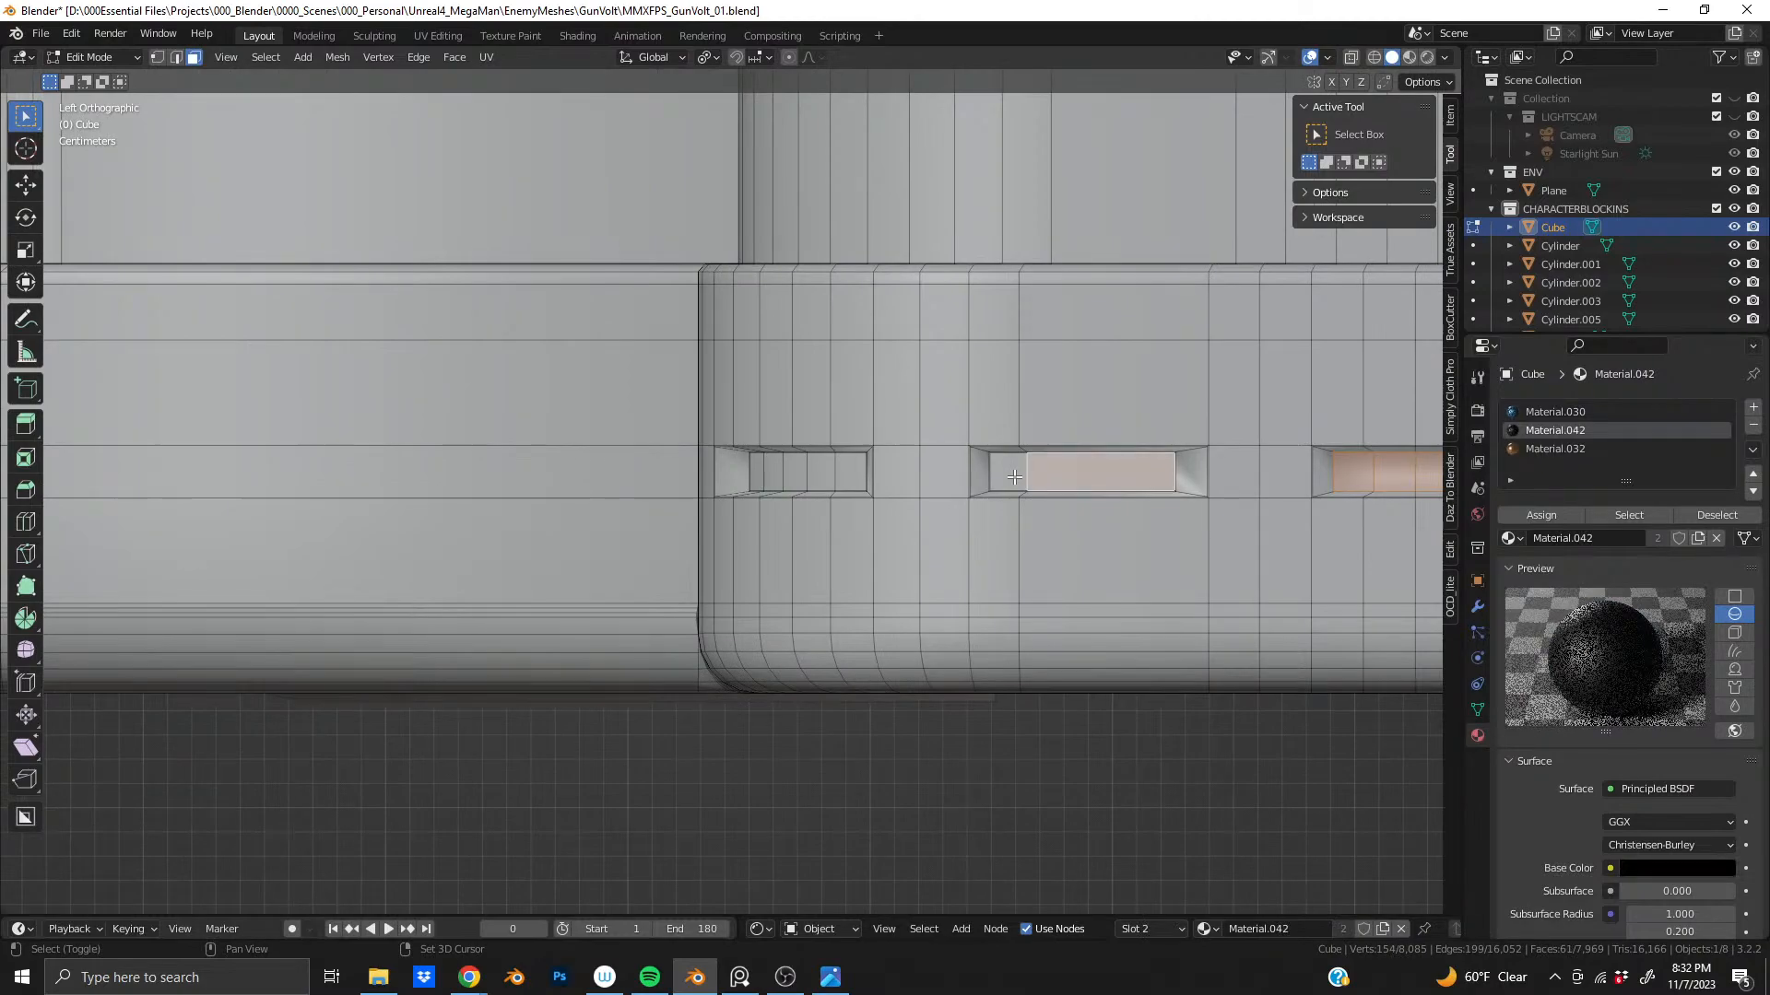
shift+click(1014, 477)
middle_drag(1014, 476, 873, 475)
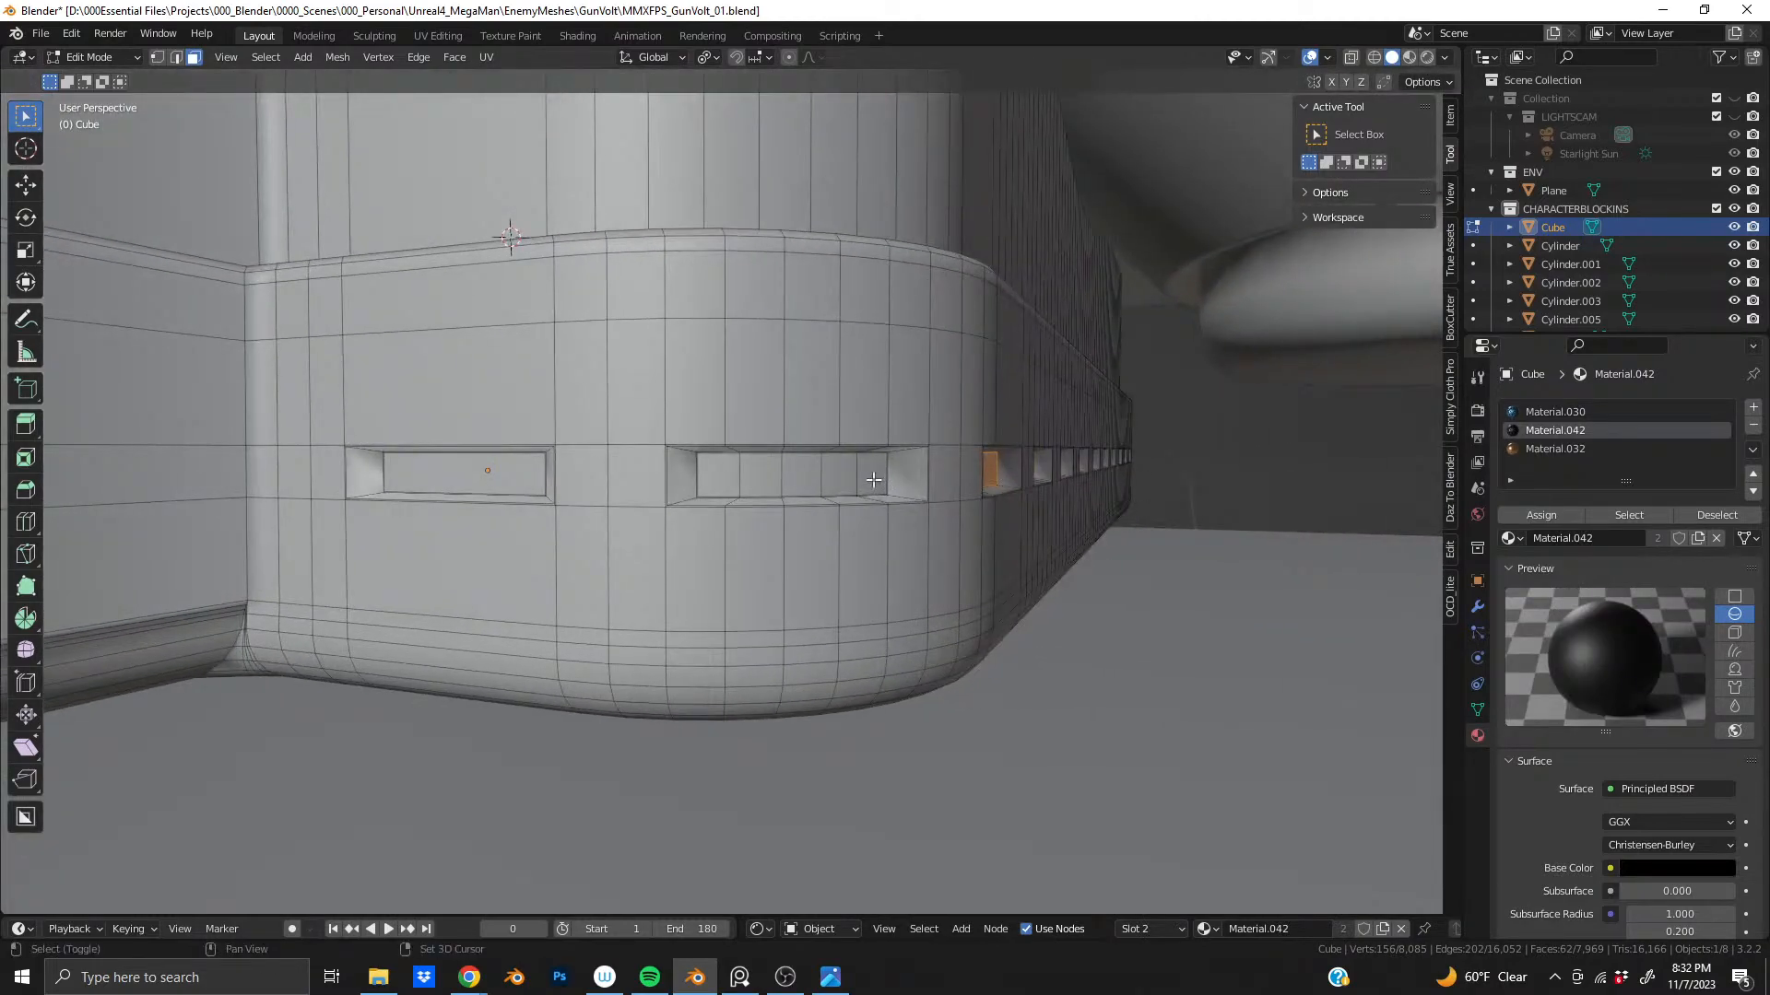
shift+click(873, 474)
ctrl+shift+click(724, 474)
shift+click(464, 474)
- Remove the floor faces of the three slots around the far rounded corner from the selection, keeping the other slot floors selected
middle_drag(463, 473, 983, 526)
scroll(984, 526, down, 6)
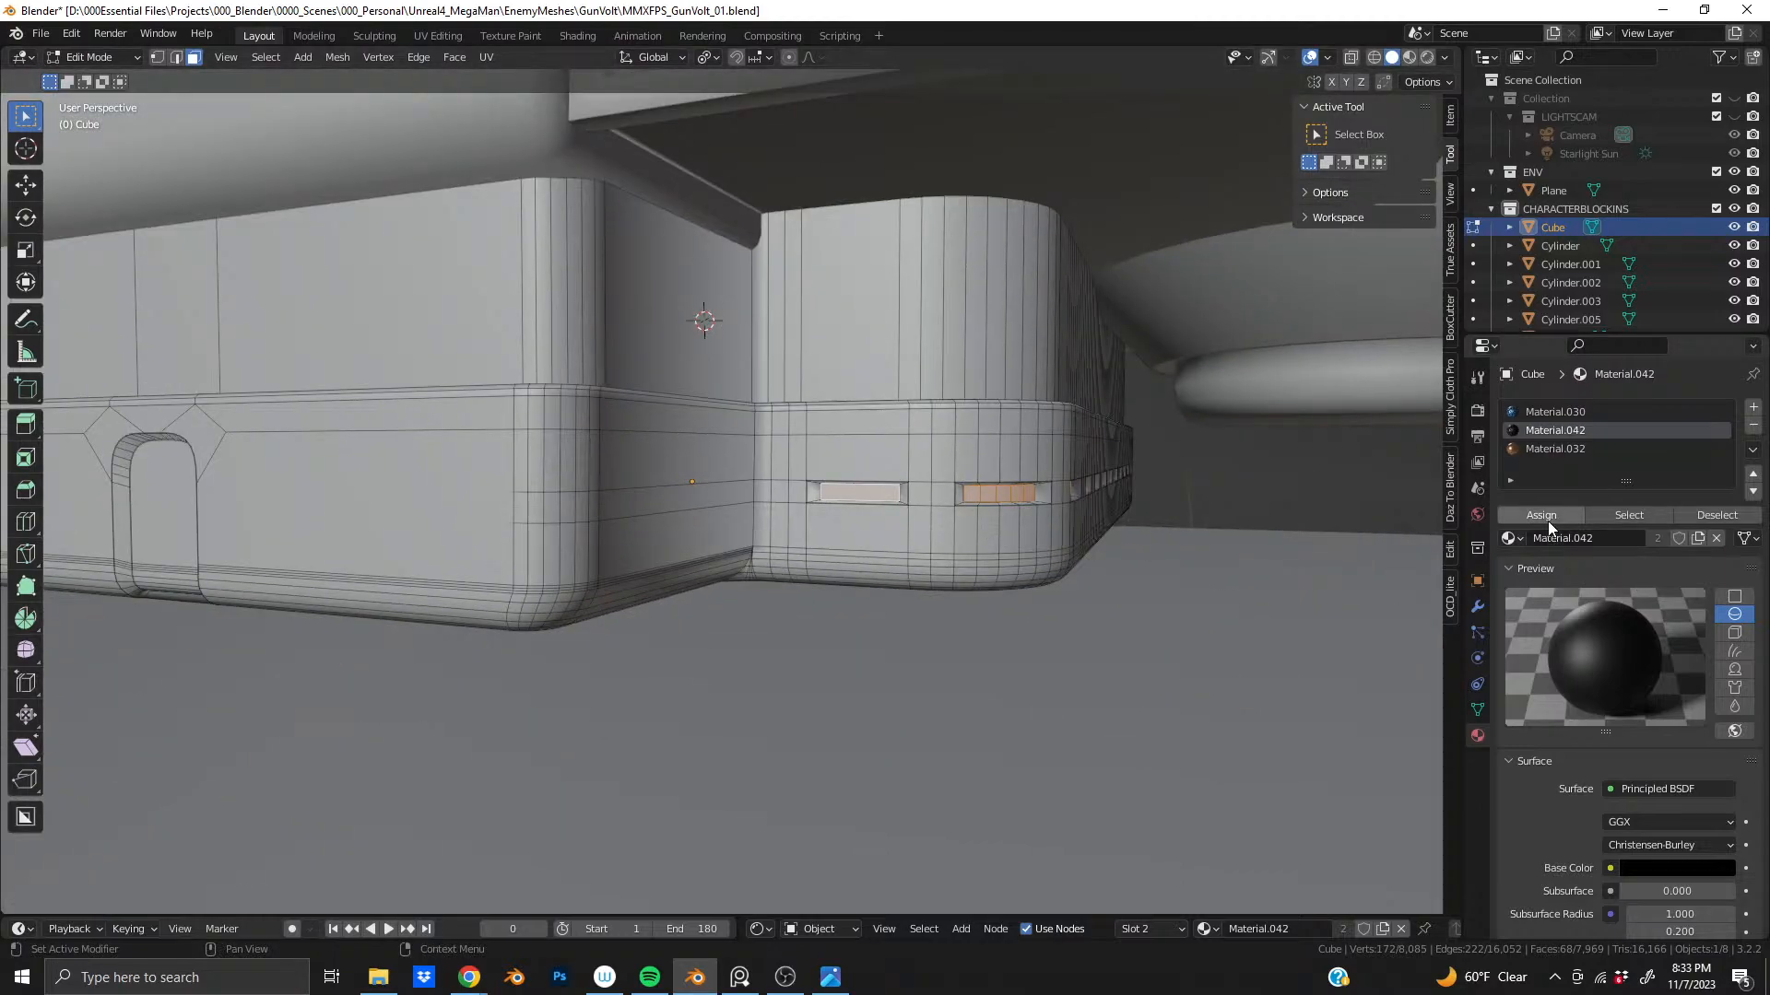
middle_drag(1088, 503, 738, 479)
scroll(739, 478, down, 10)
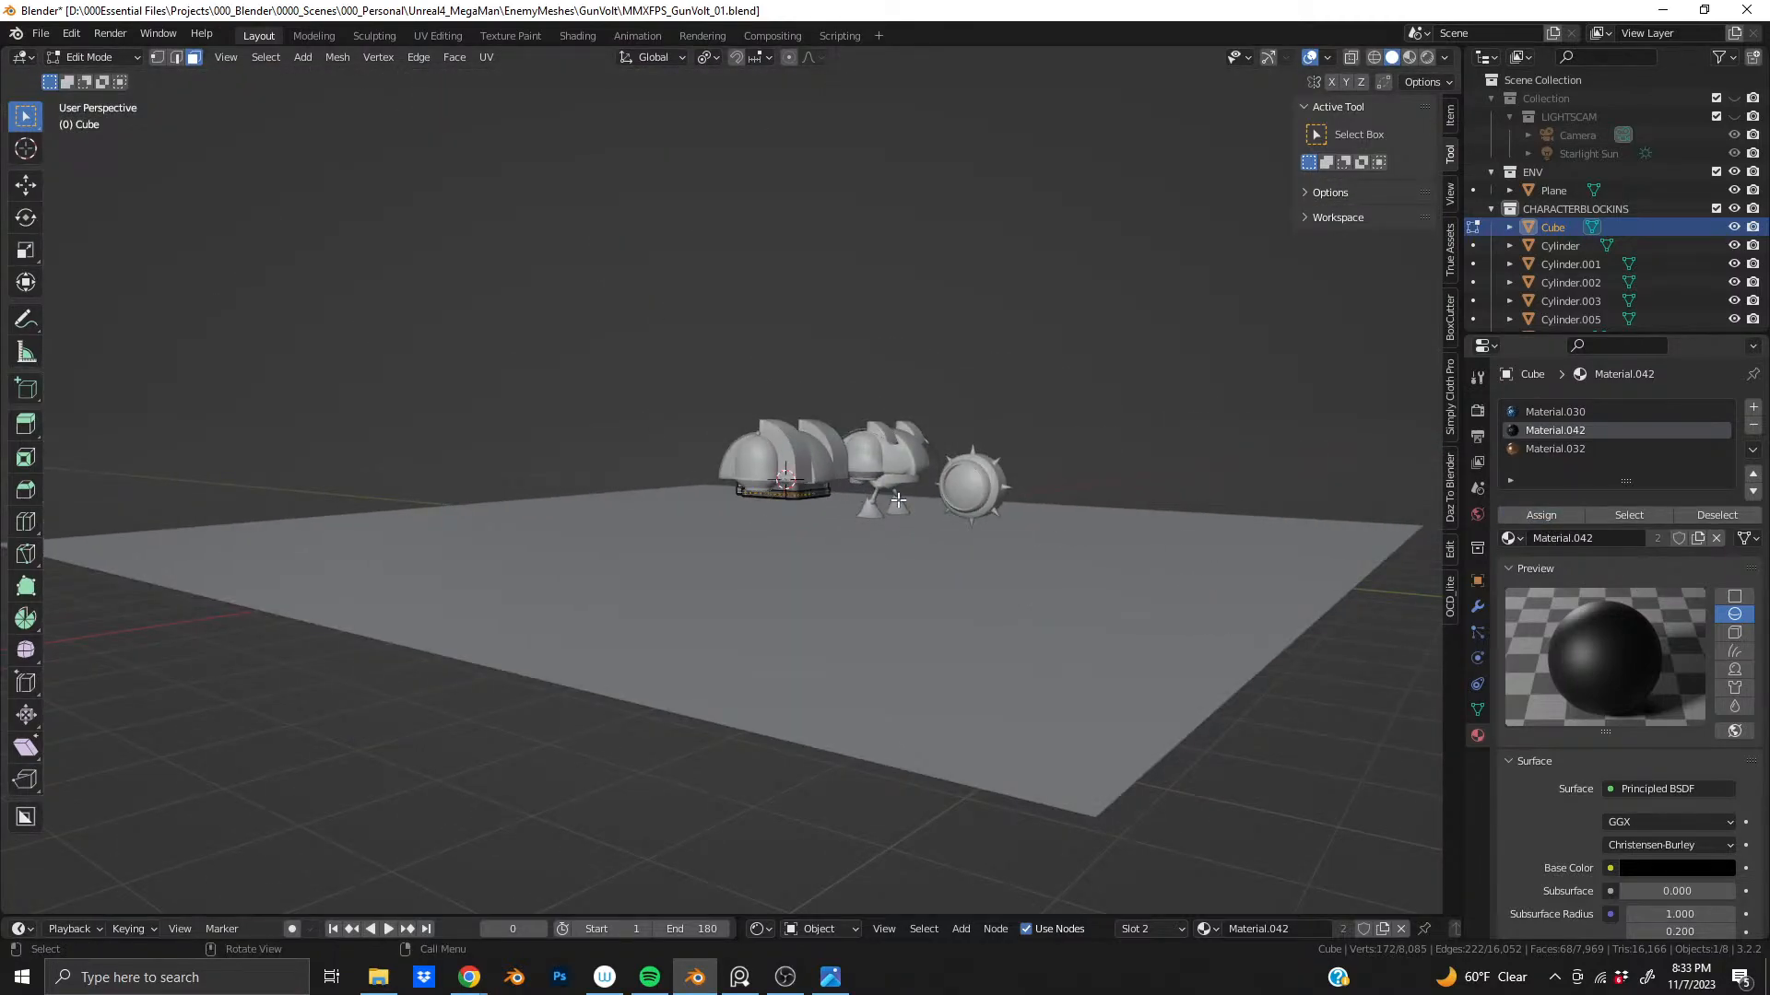
scroll(865, 499, up, 5)
middle_drag(866, 500, 802, 537)
scroll(797, 535, up, 6)
scroll(793, 538, down, 6)
scroll(970, 525, up, 6)
scroll(701, 553, down, 4)
scroll(829, 530, up, 5)
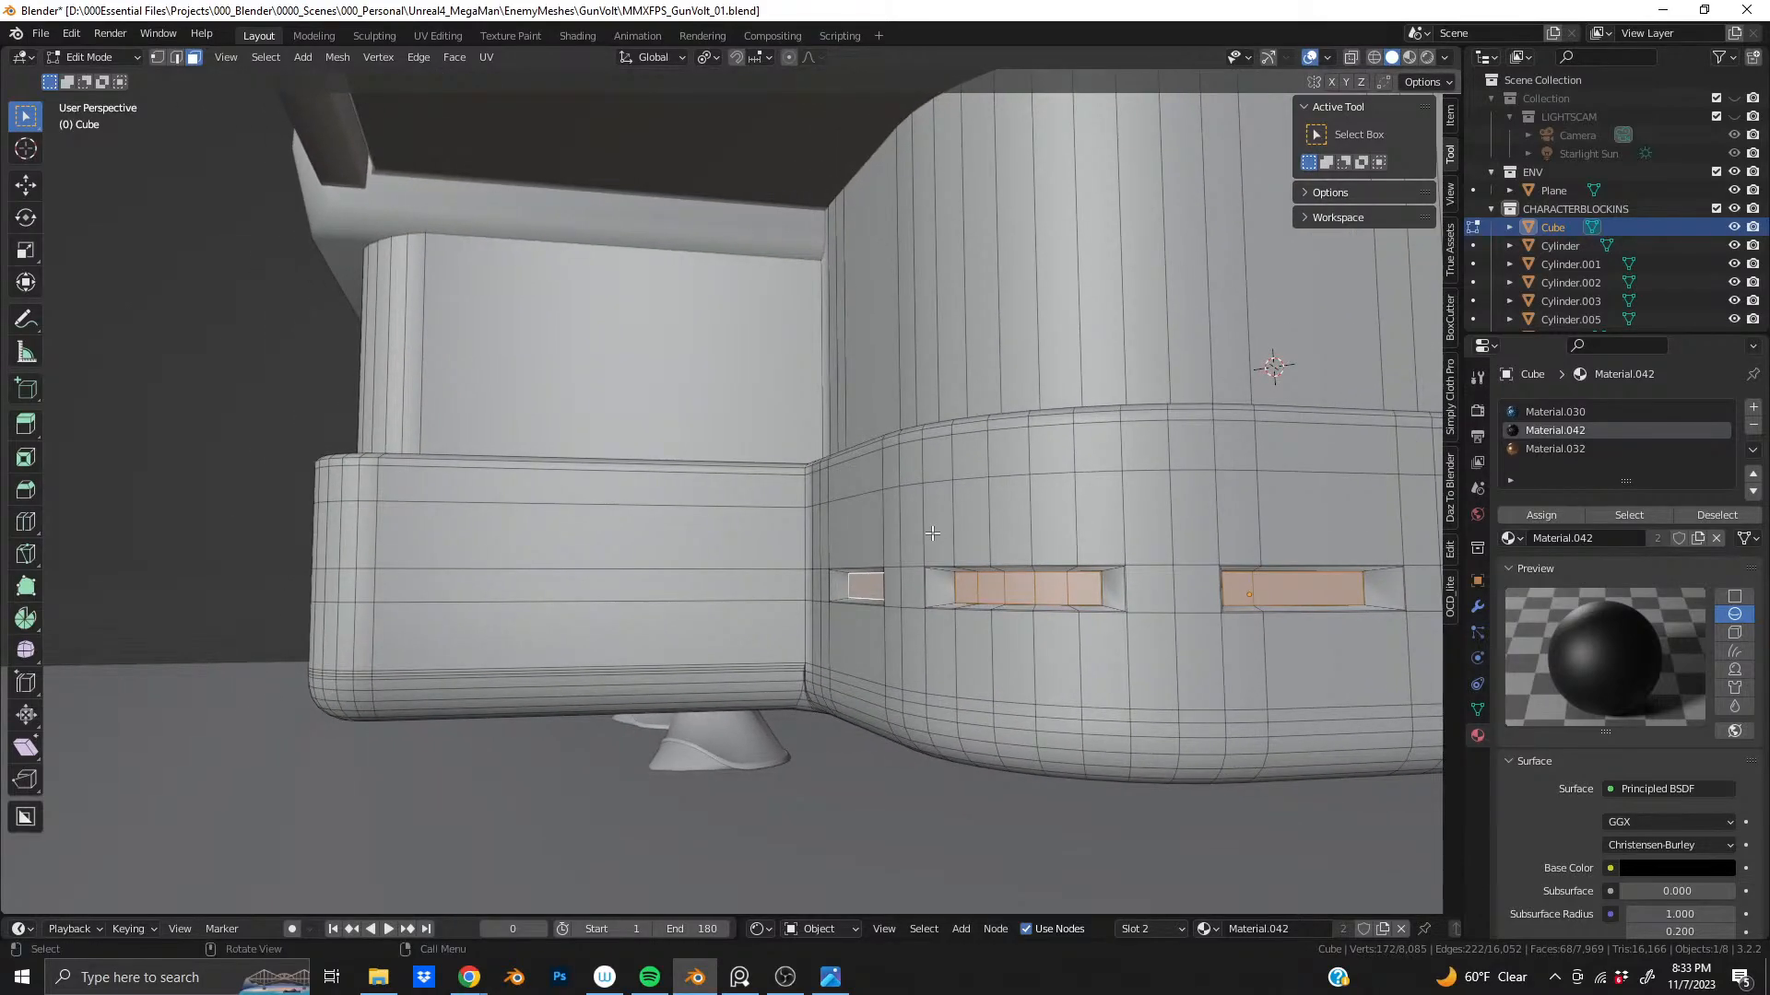
shift+drag(802, 538, 1118, 654)
middle_drag(1118, 653, 922, 562)
scroll(734, 545, up, 5)
scroll(922, 562, down, 3)
scroll(921, 562, up, 2)
ctrl+drag(590, 405, 1130, 615)
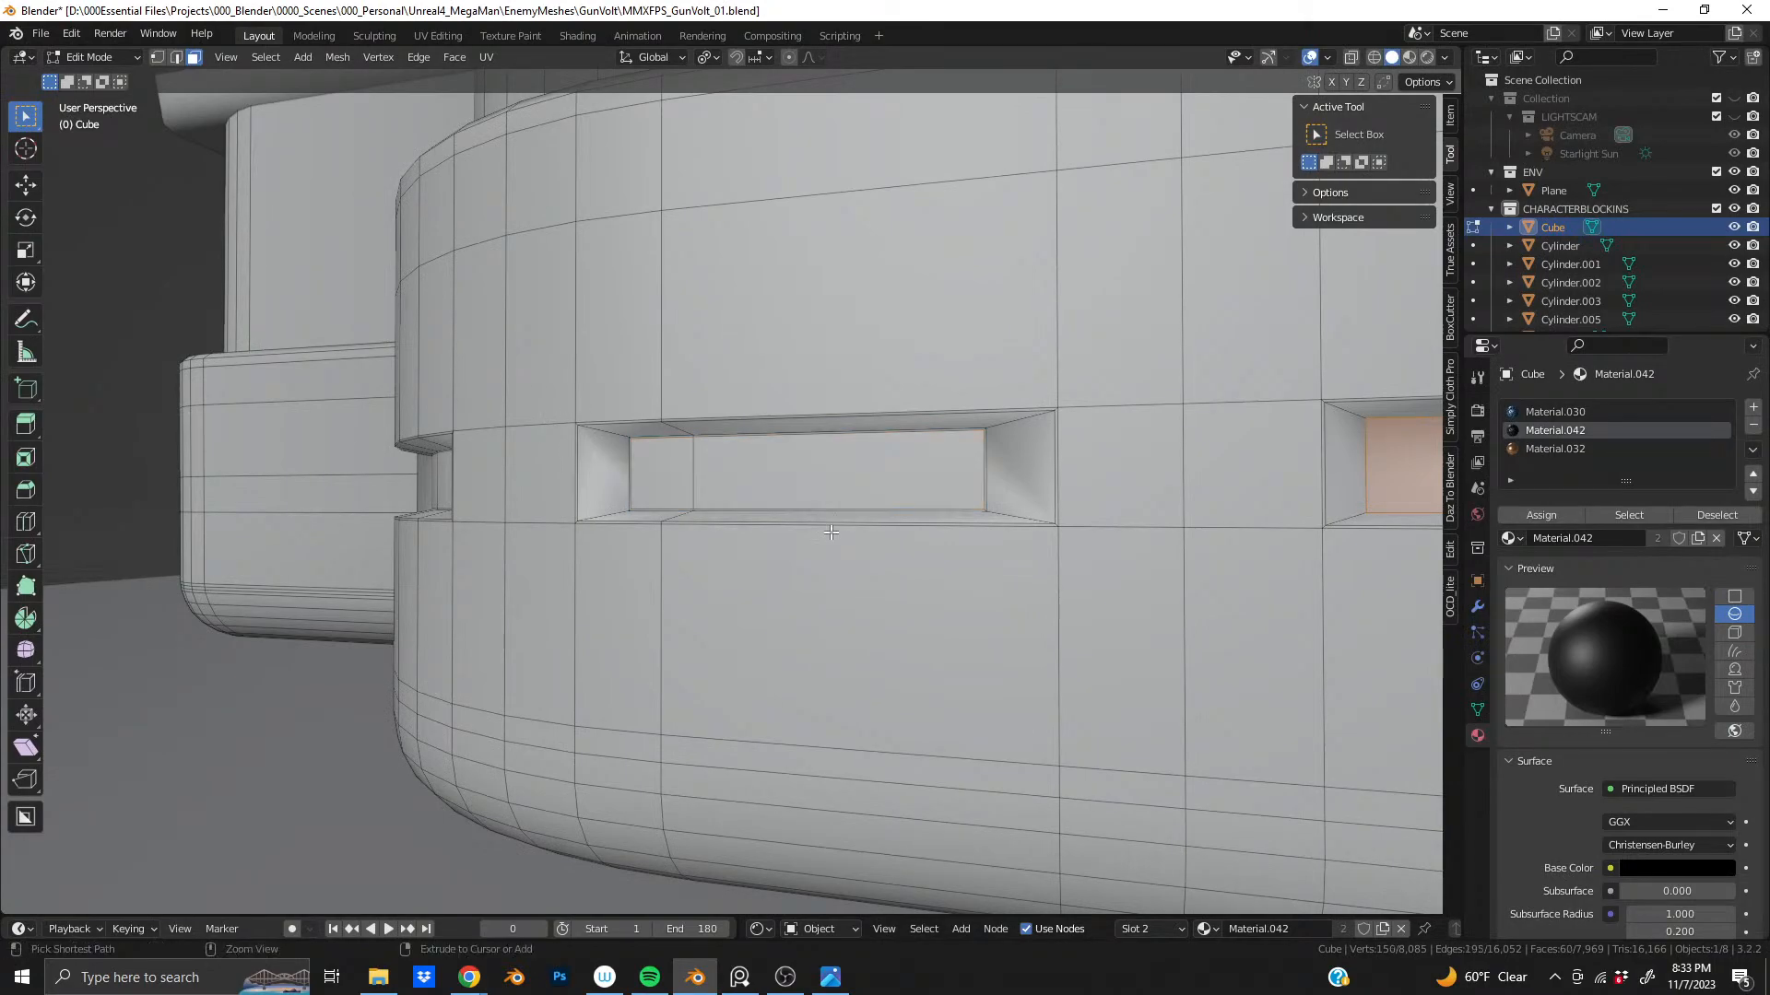
middle_drag(1130, 614, 645, 581)
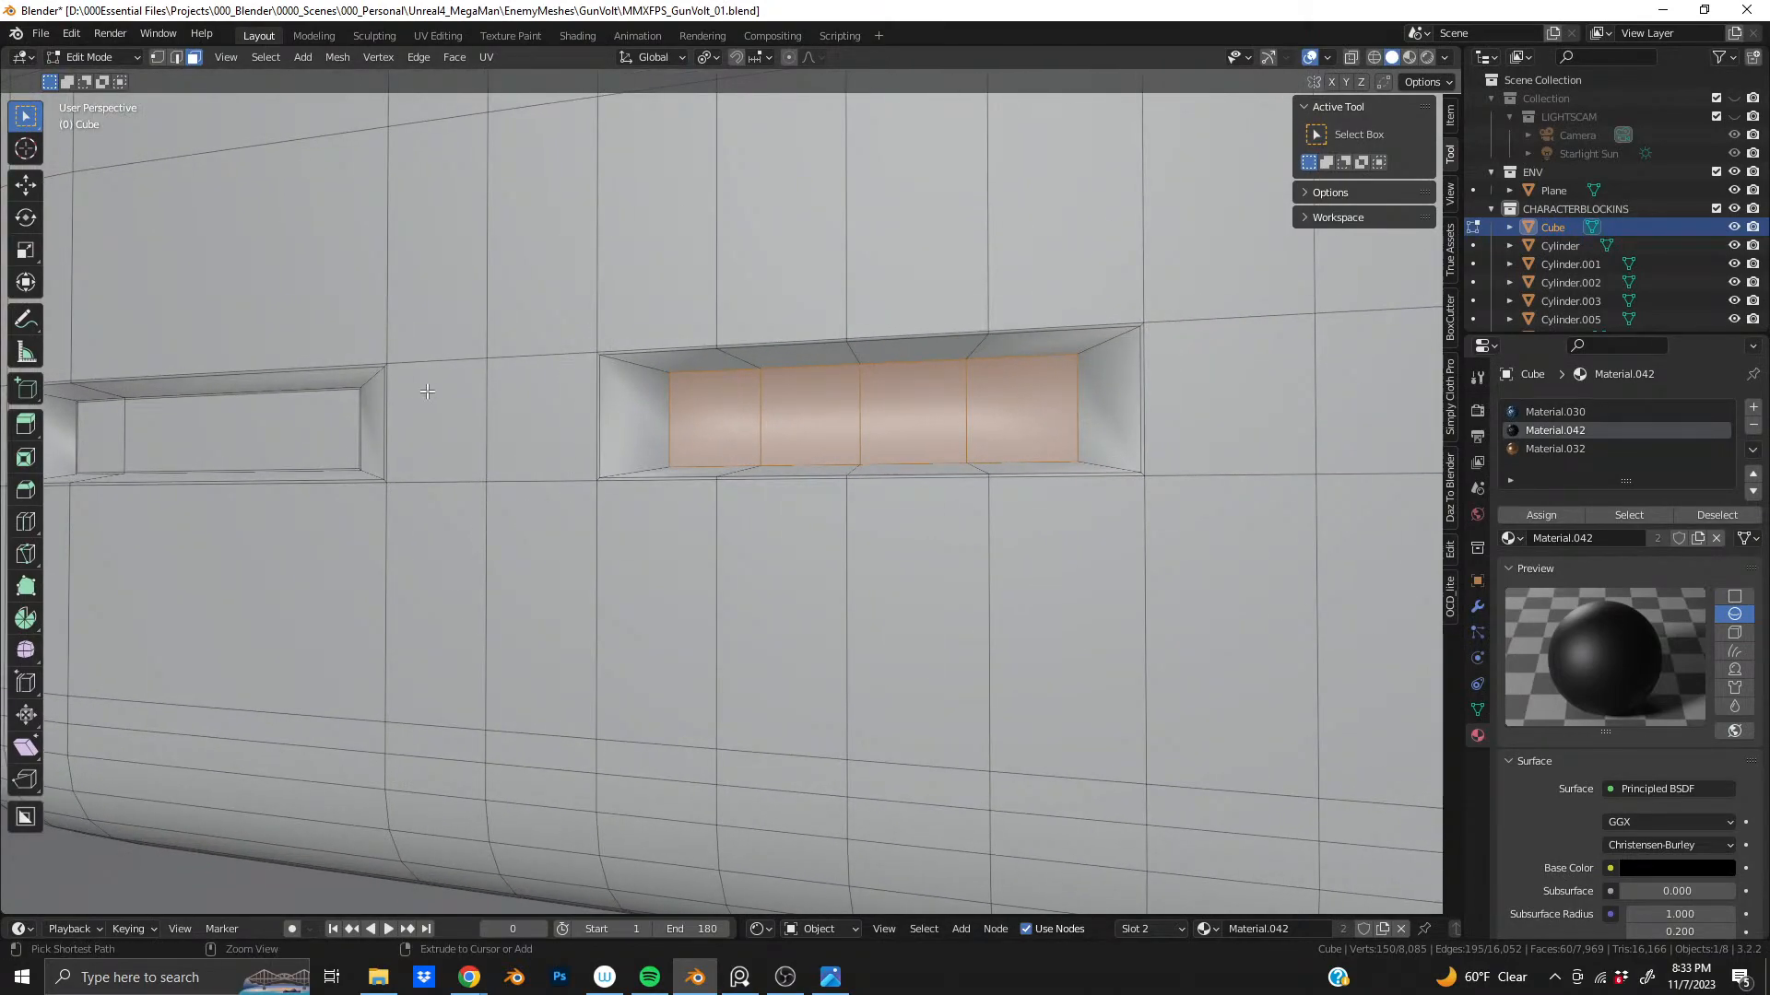
- Inset the selected slot floor faces by a tiny amount to sharpen their borders, and return to Object Mode
key(i)
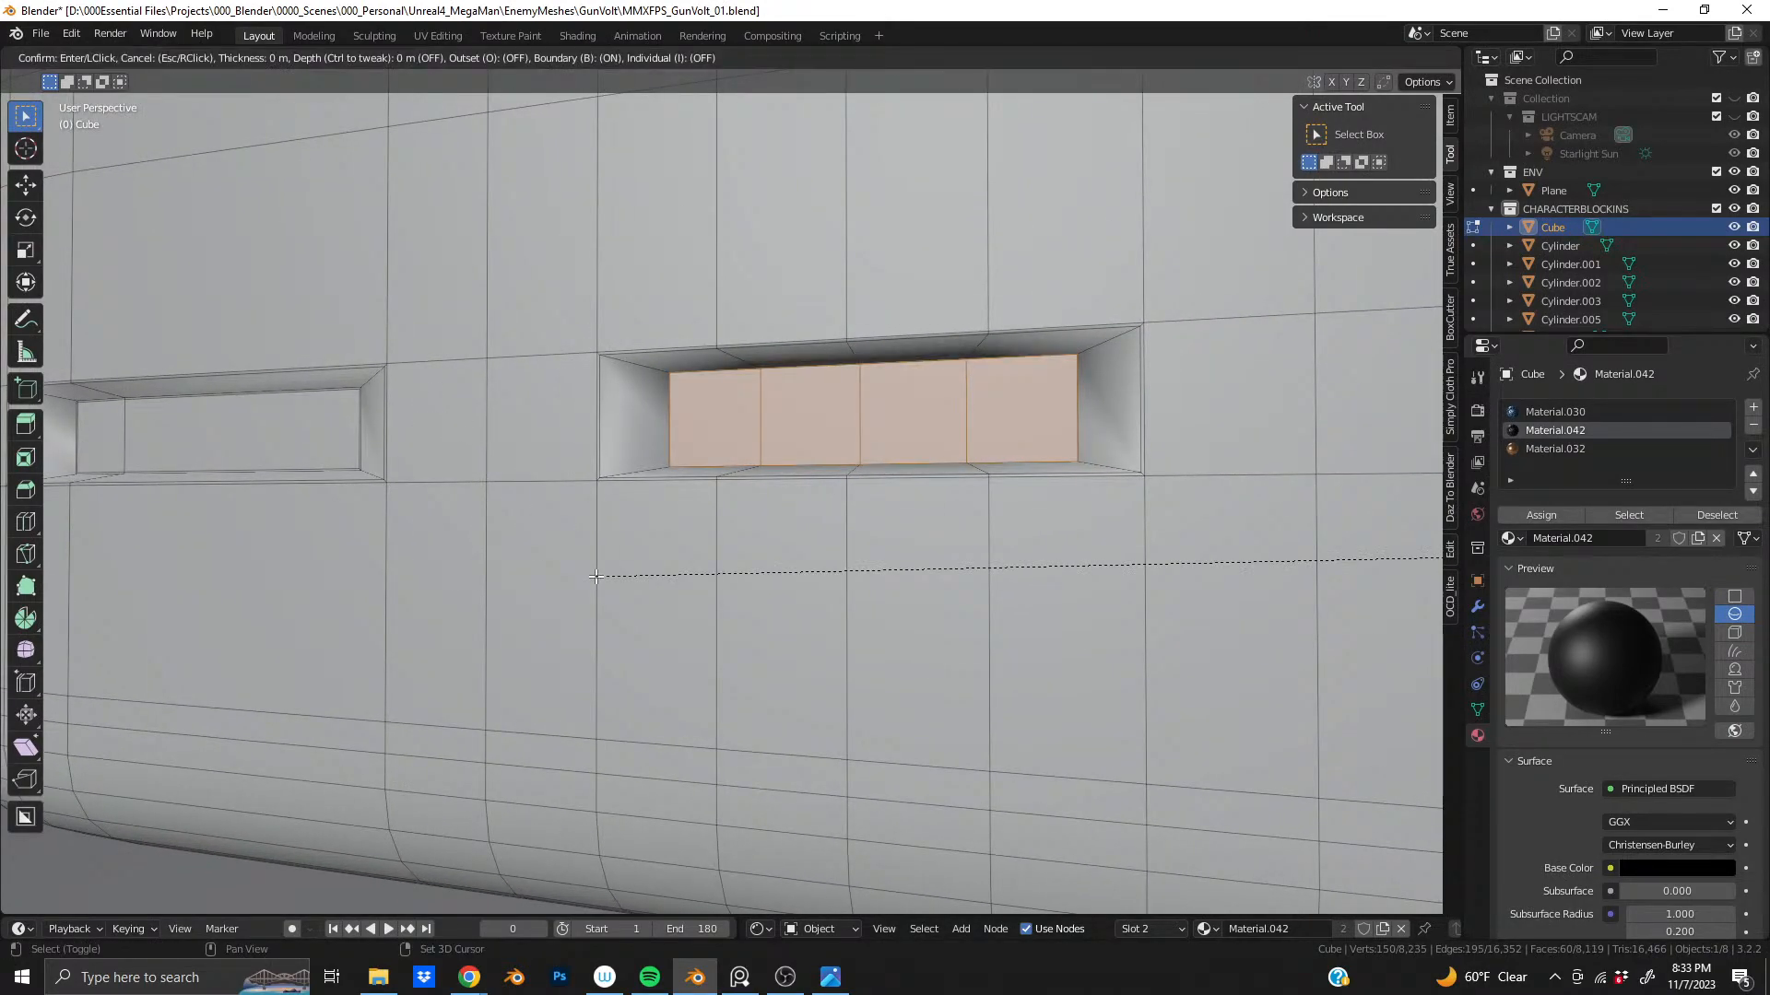
click(625, 578)
key(Tab)
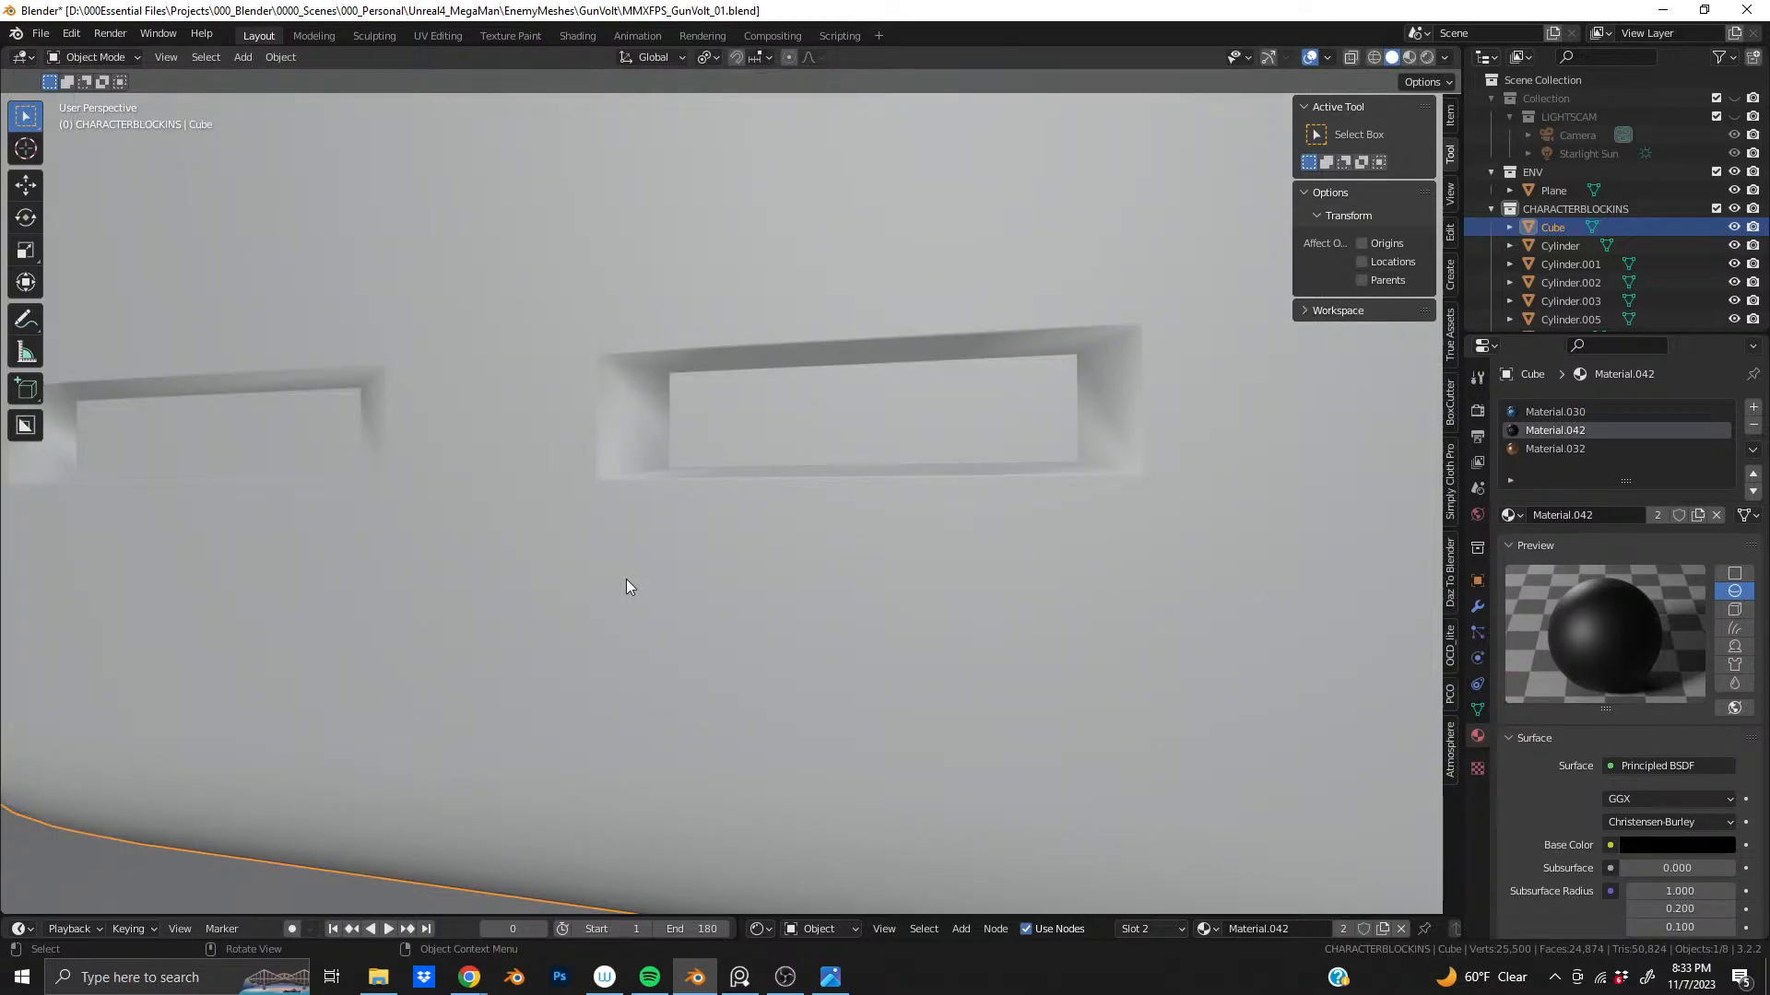
- Examine the shading and spacing of the recessed slots along the lower rim and around its rounded corner
scroll(627, 579, down, 8)
scroll(568, 549, up, 4)
middle_drag(569, 549, 345, 507)
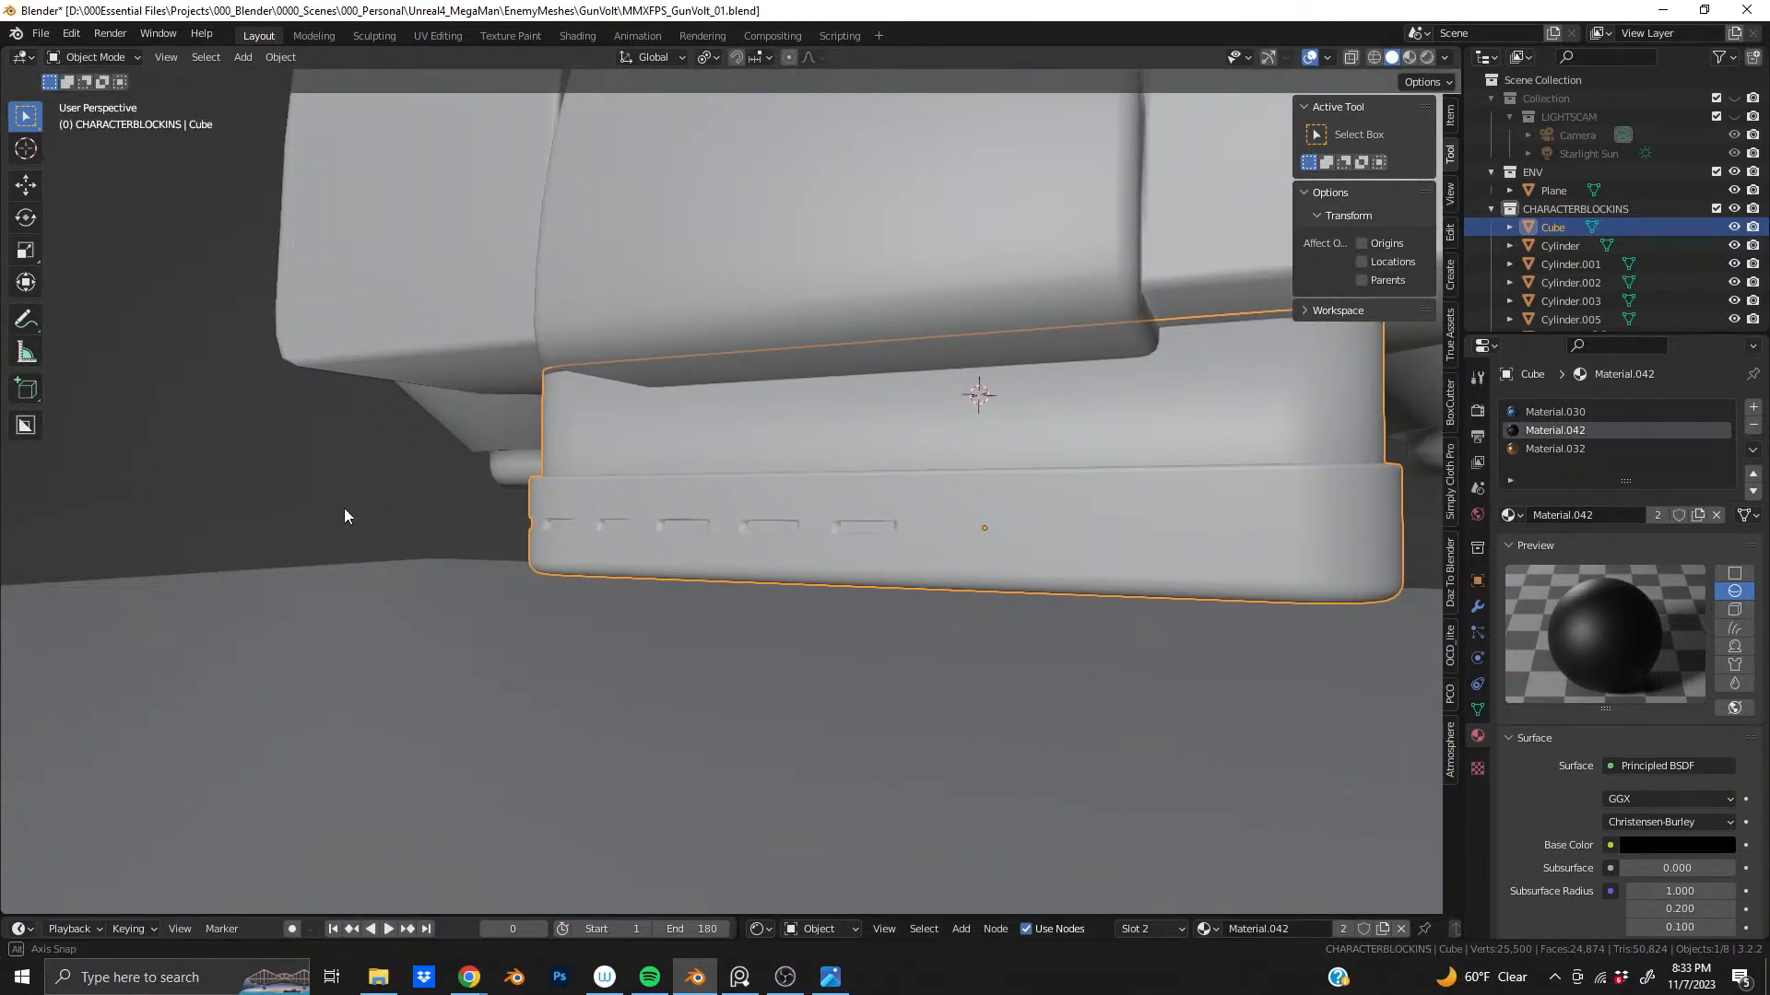
scroll(344, 507, up, 5)
middle_drag(901, 541, 585, 498)
scroll(357, 531, up, 2)
scroll(721, 537, up, 4)
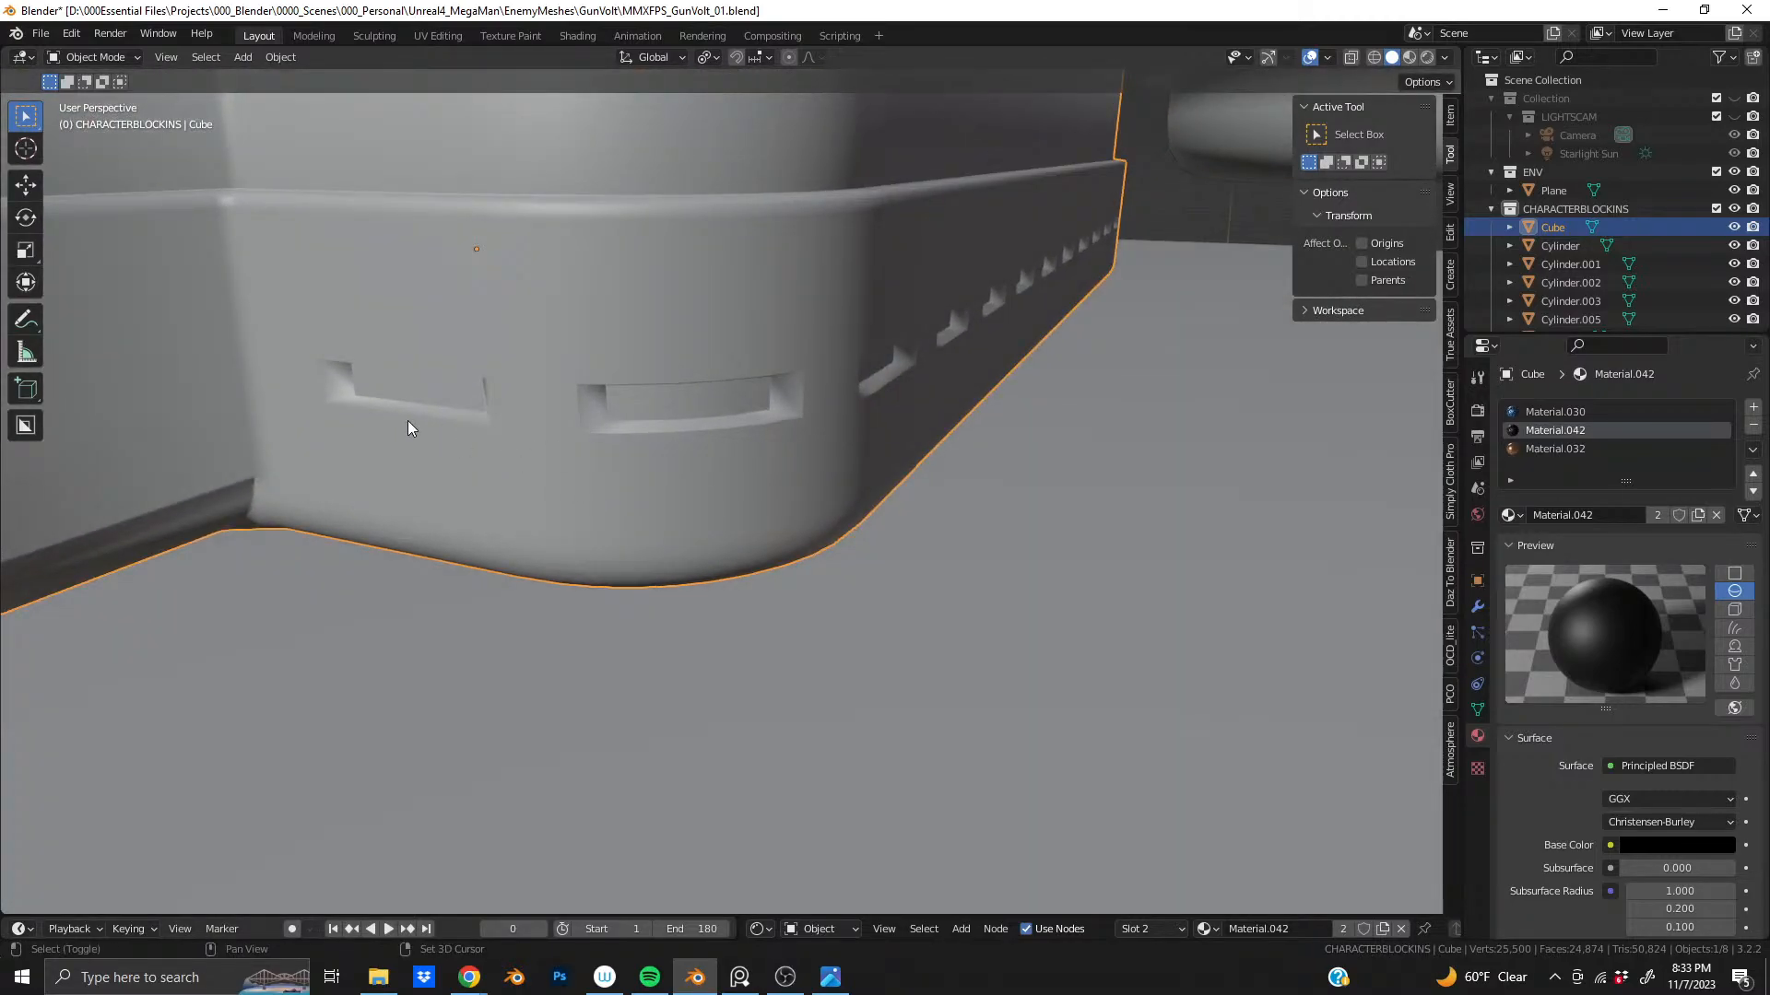
middle_drag(407, 427, 697, 574)
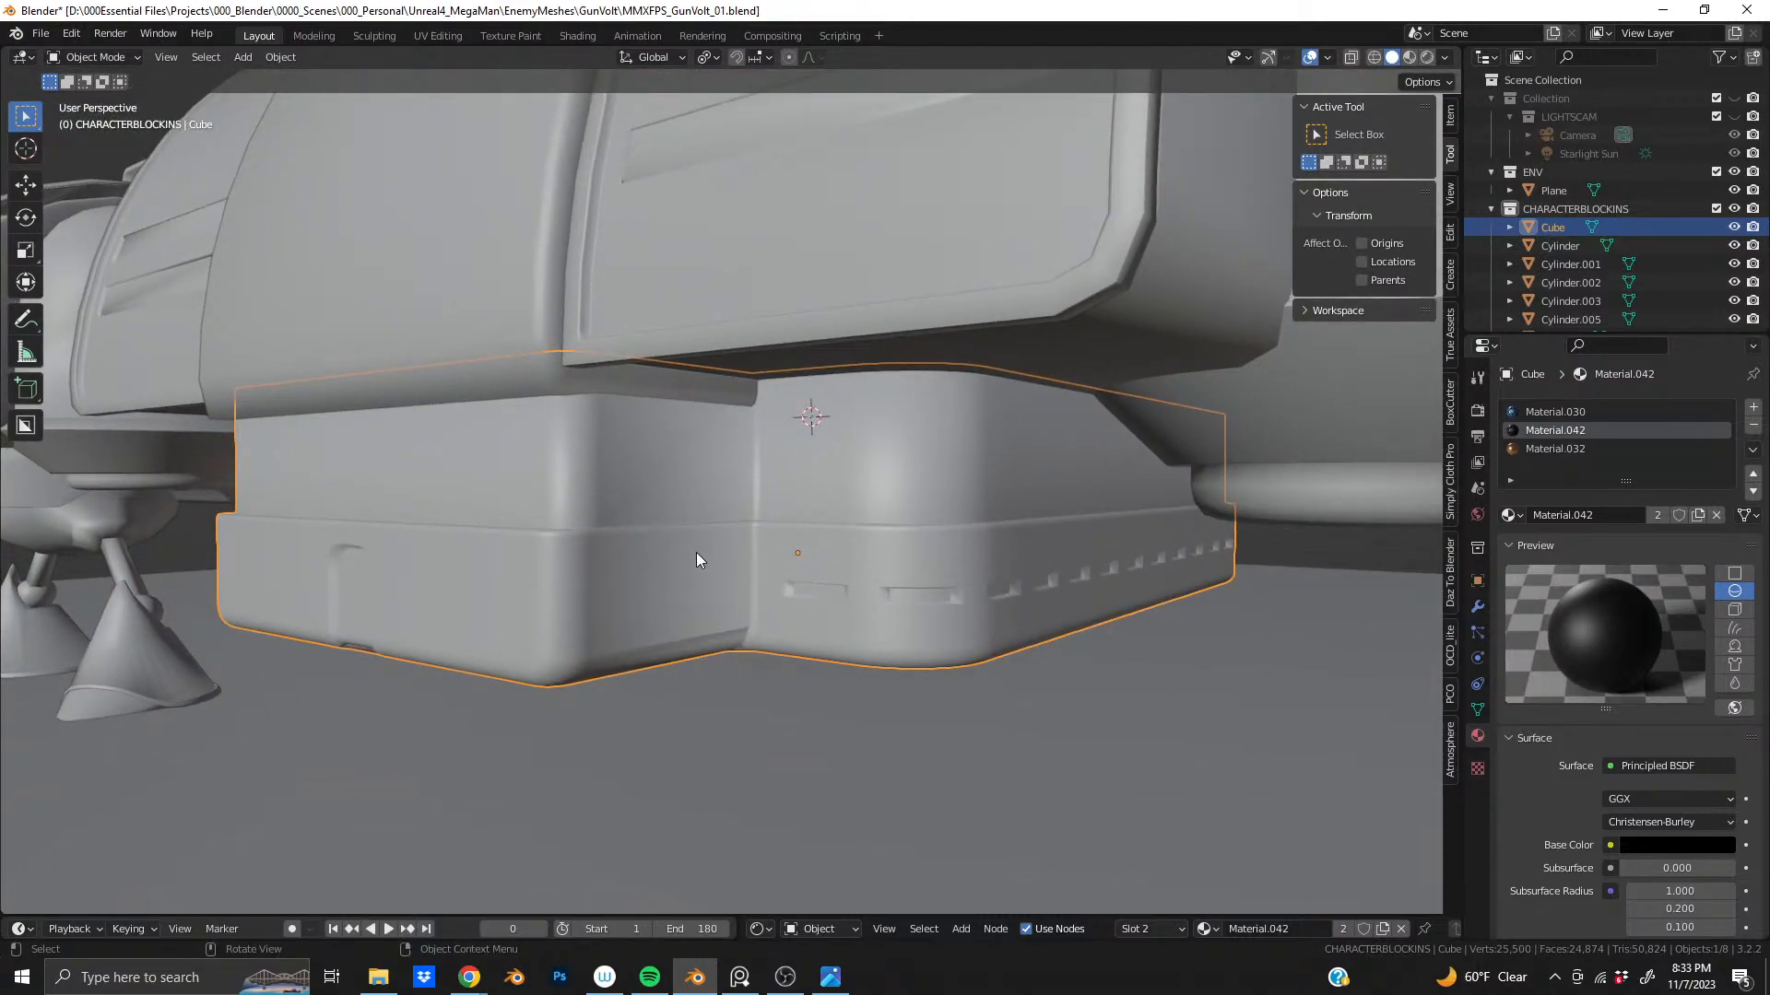
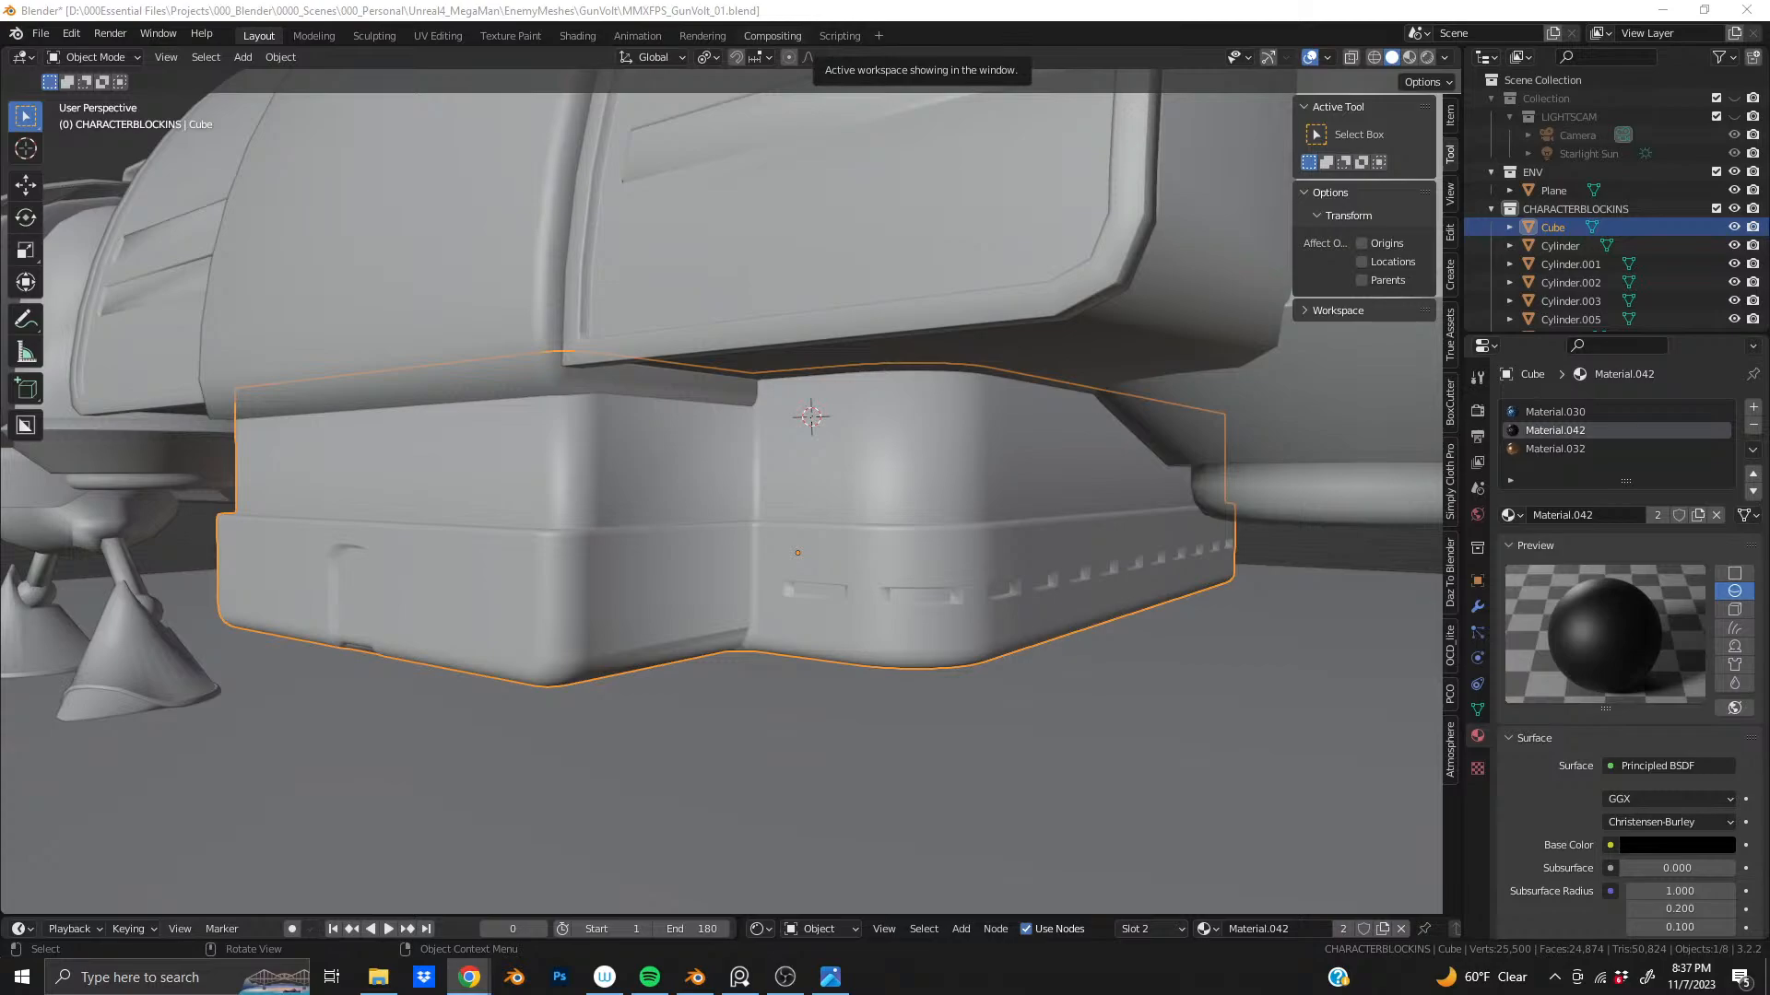
- Switch to Chrome, look through the first three minutes of the Mega Man X3 (PS1) playthrough for reference, and return to Blender
drag(964, 2, 833, 348)
click(1002, 343)
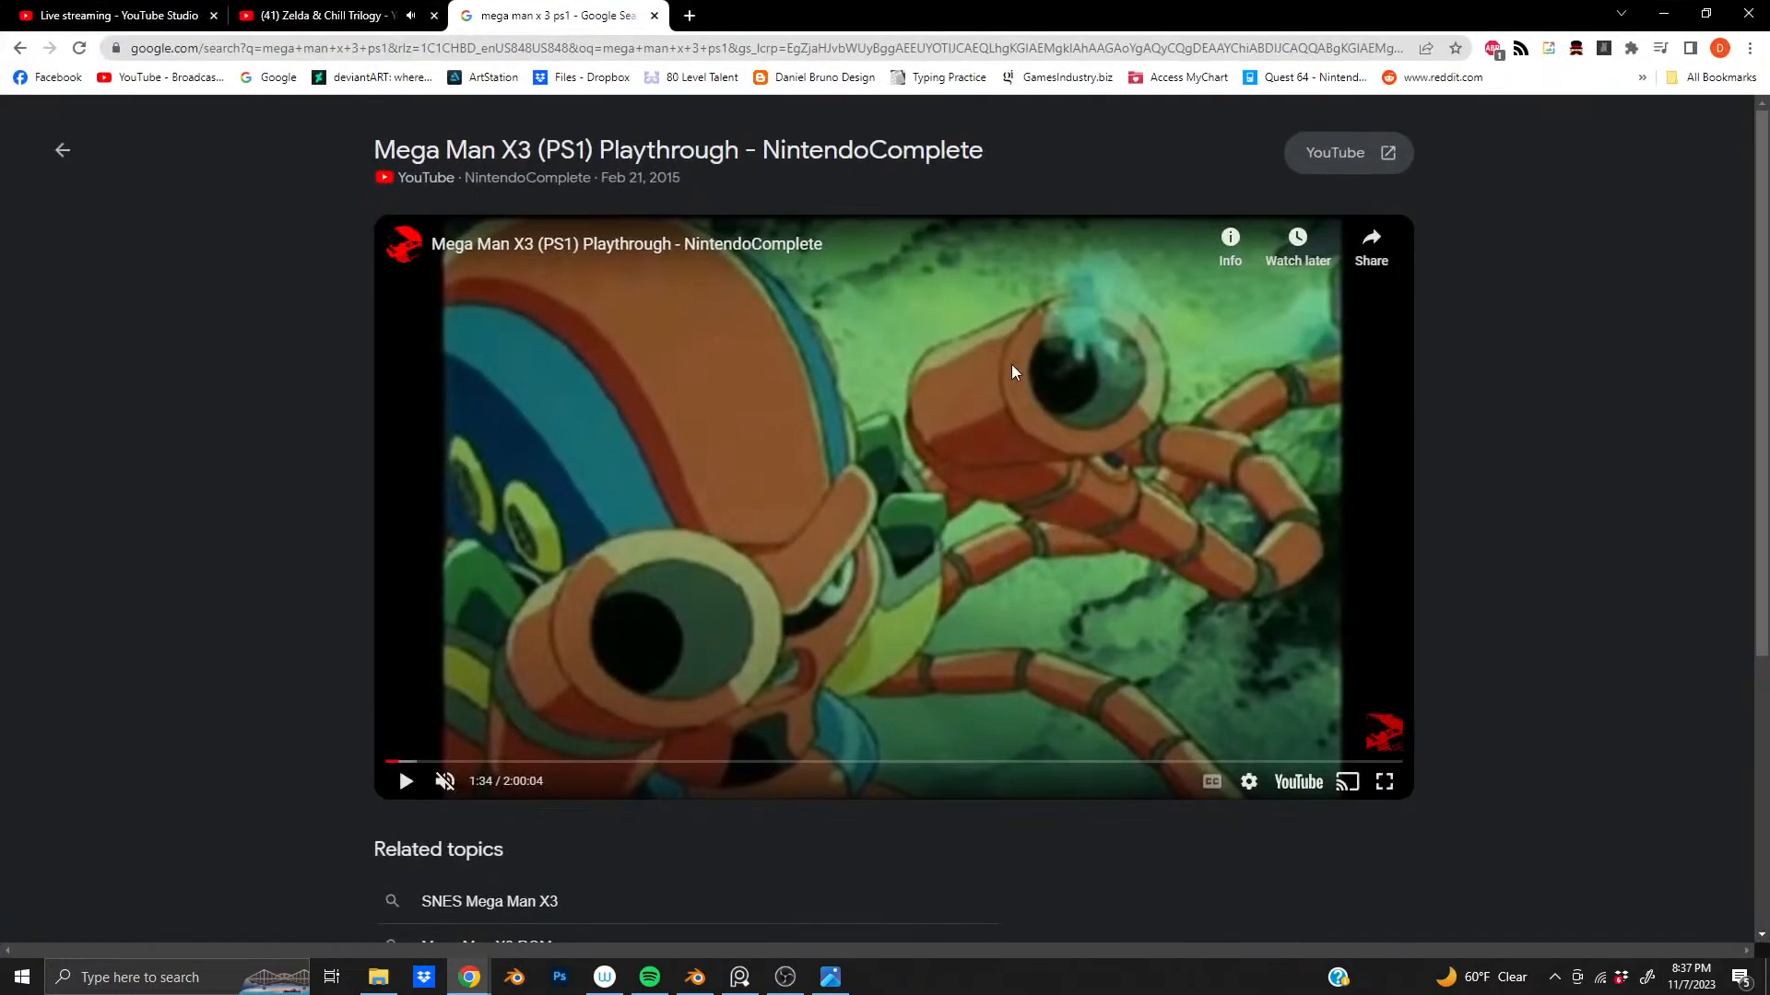
drag(400, 763, 397, 765)
click(388, 764)
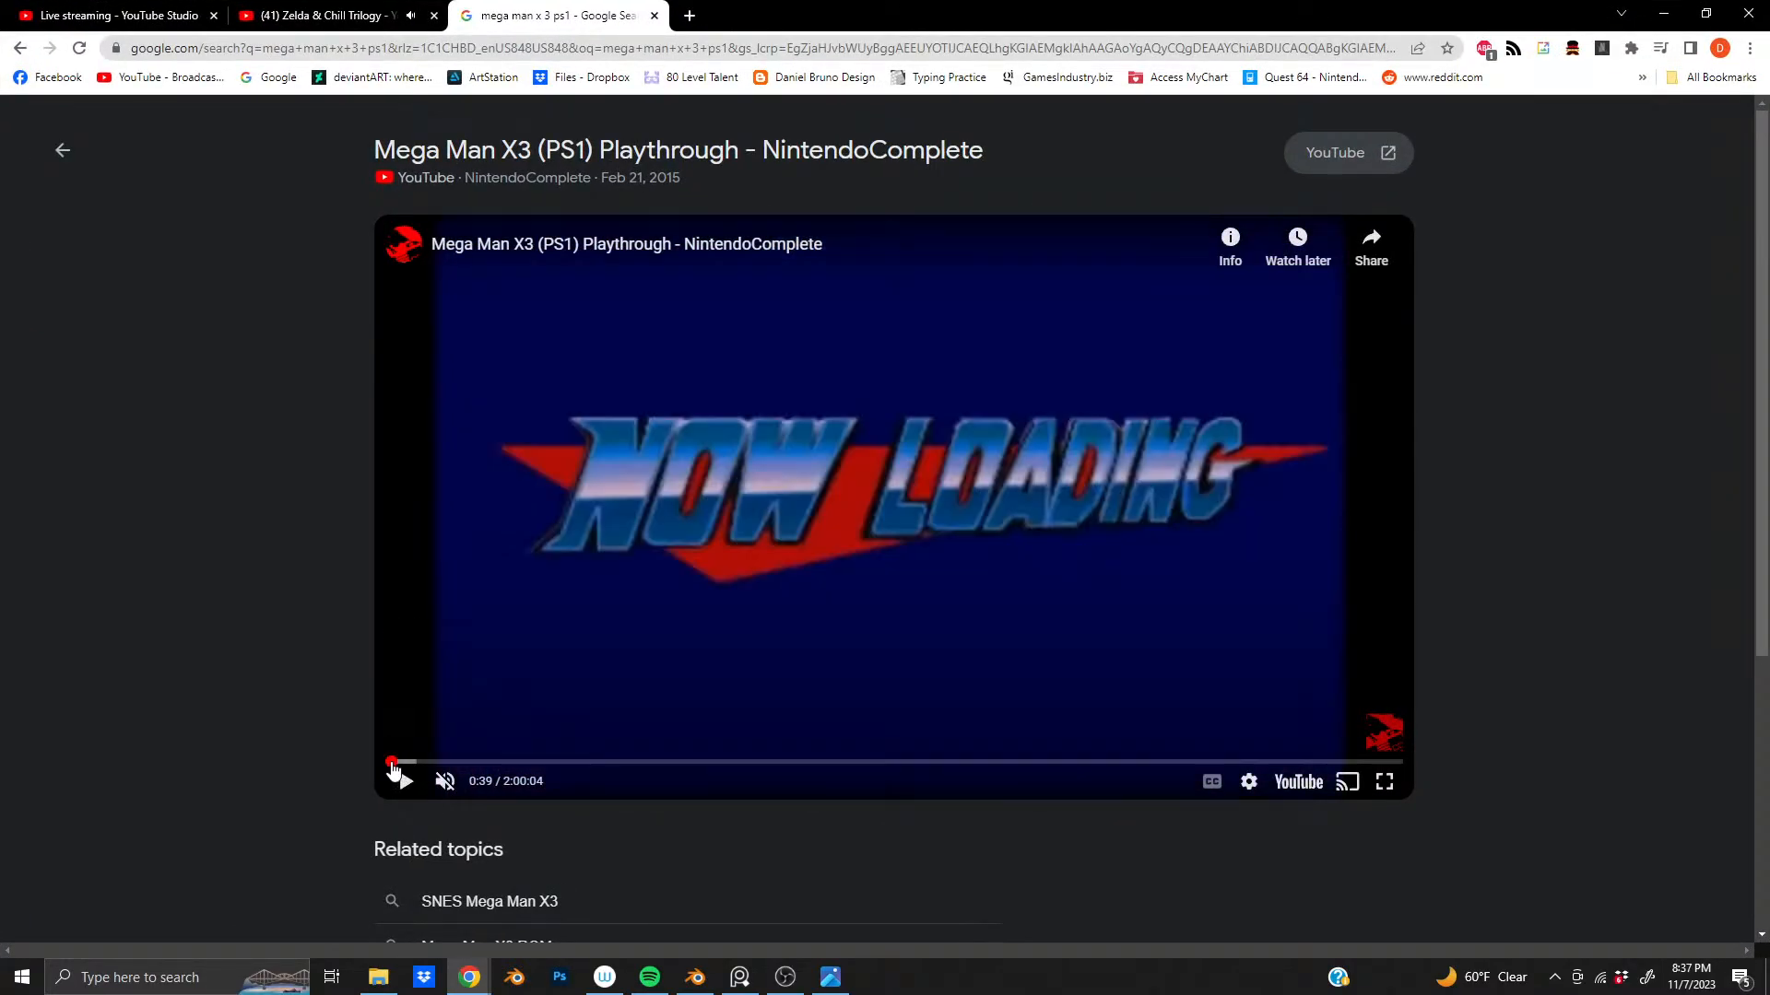
click(397, 763)
click(403, 763)
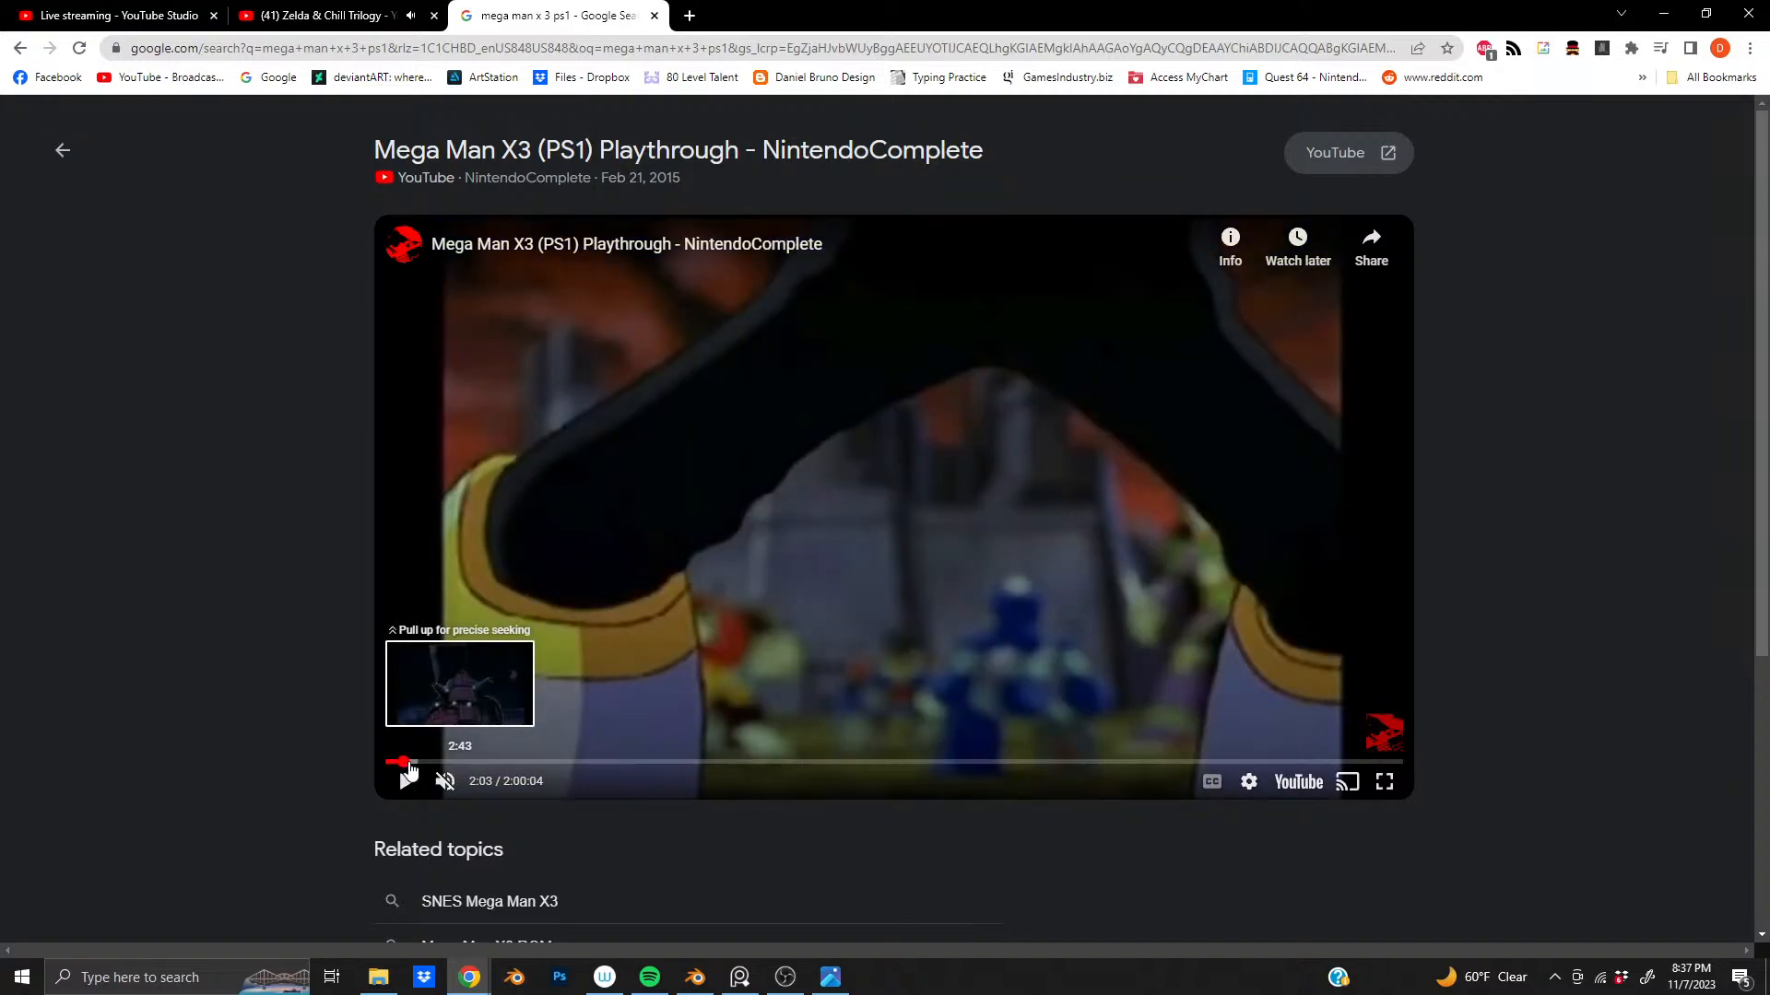
click(408, 763)
click(404, 763)
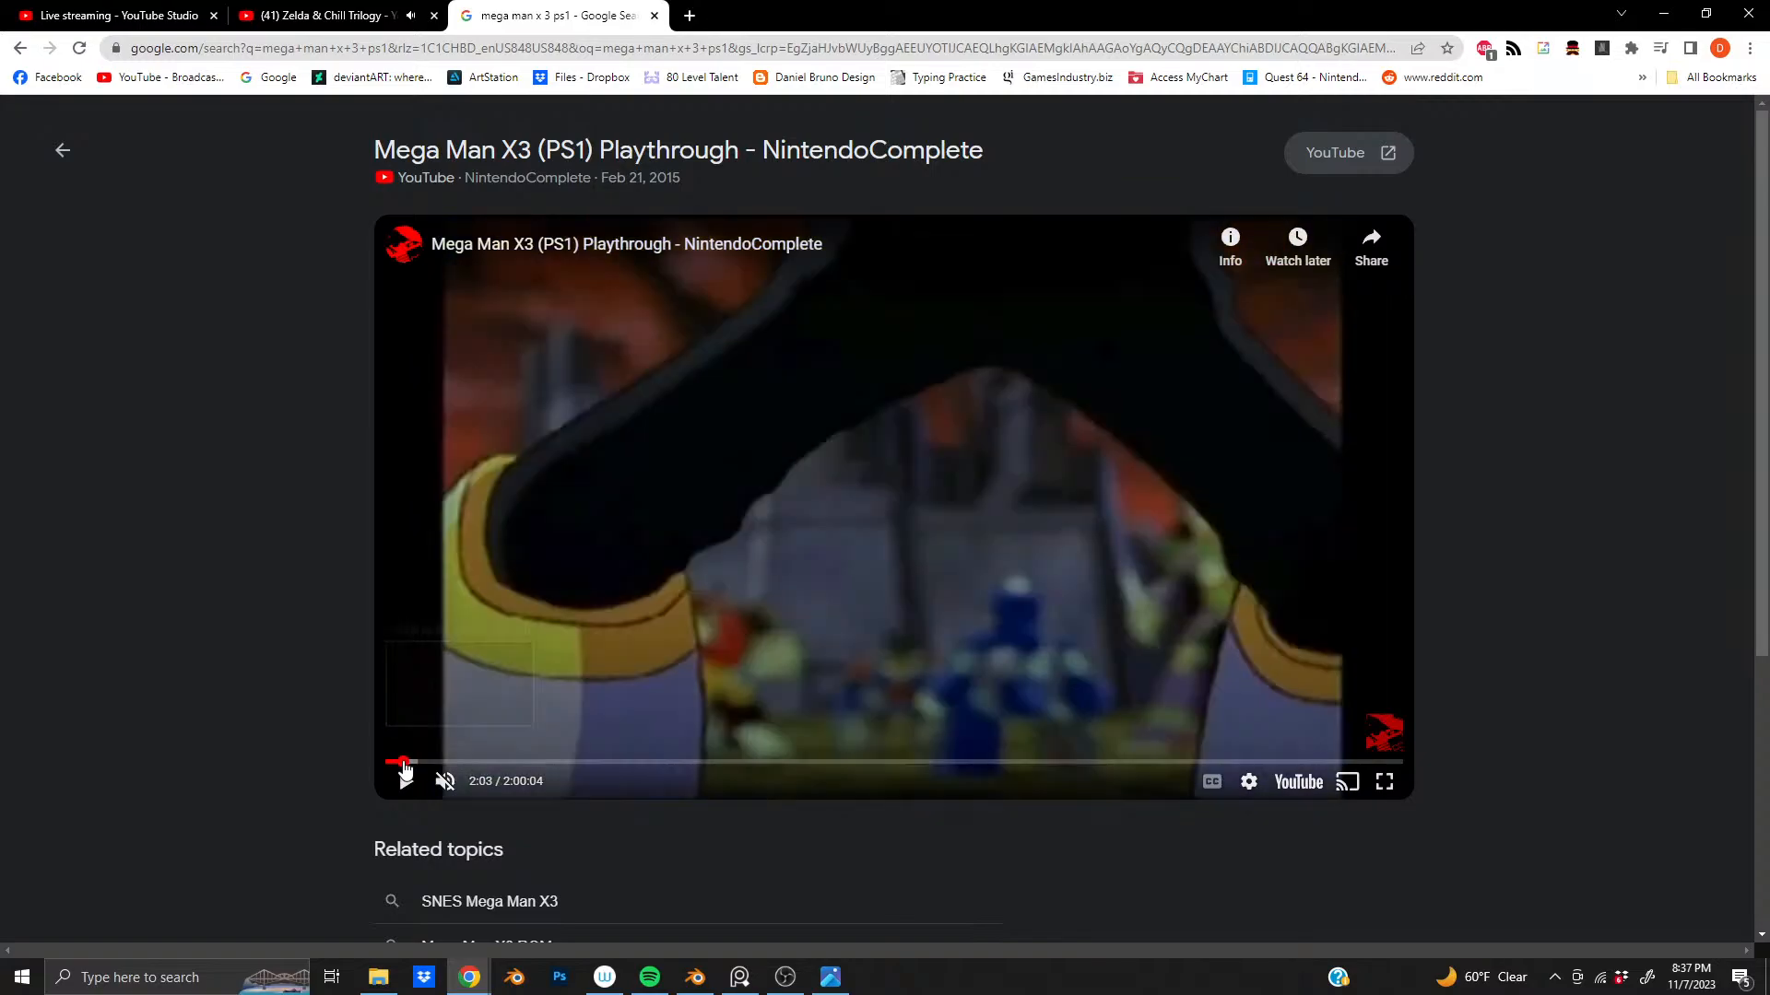
click(402, 763)
click(400, 763)
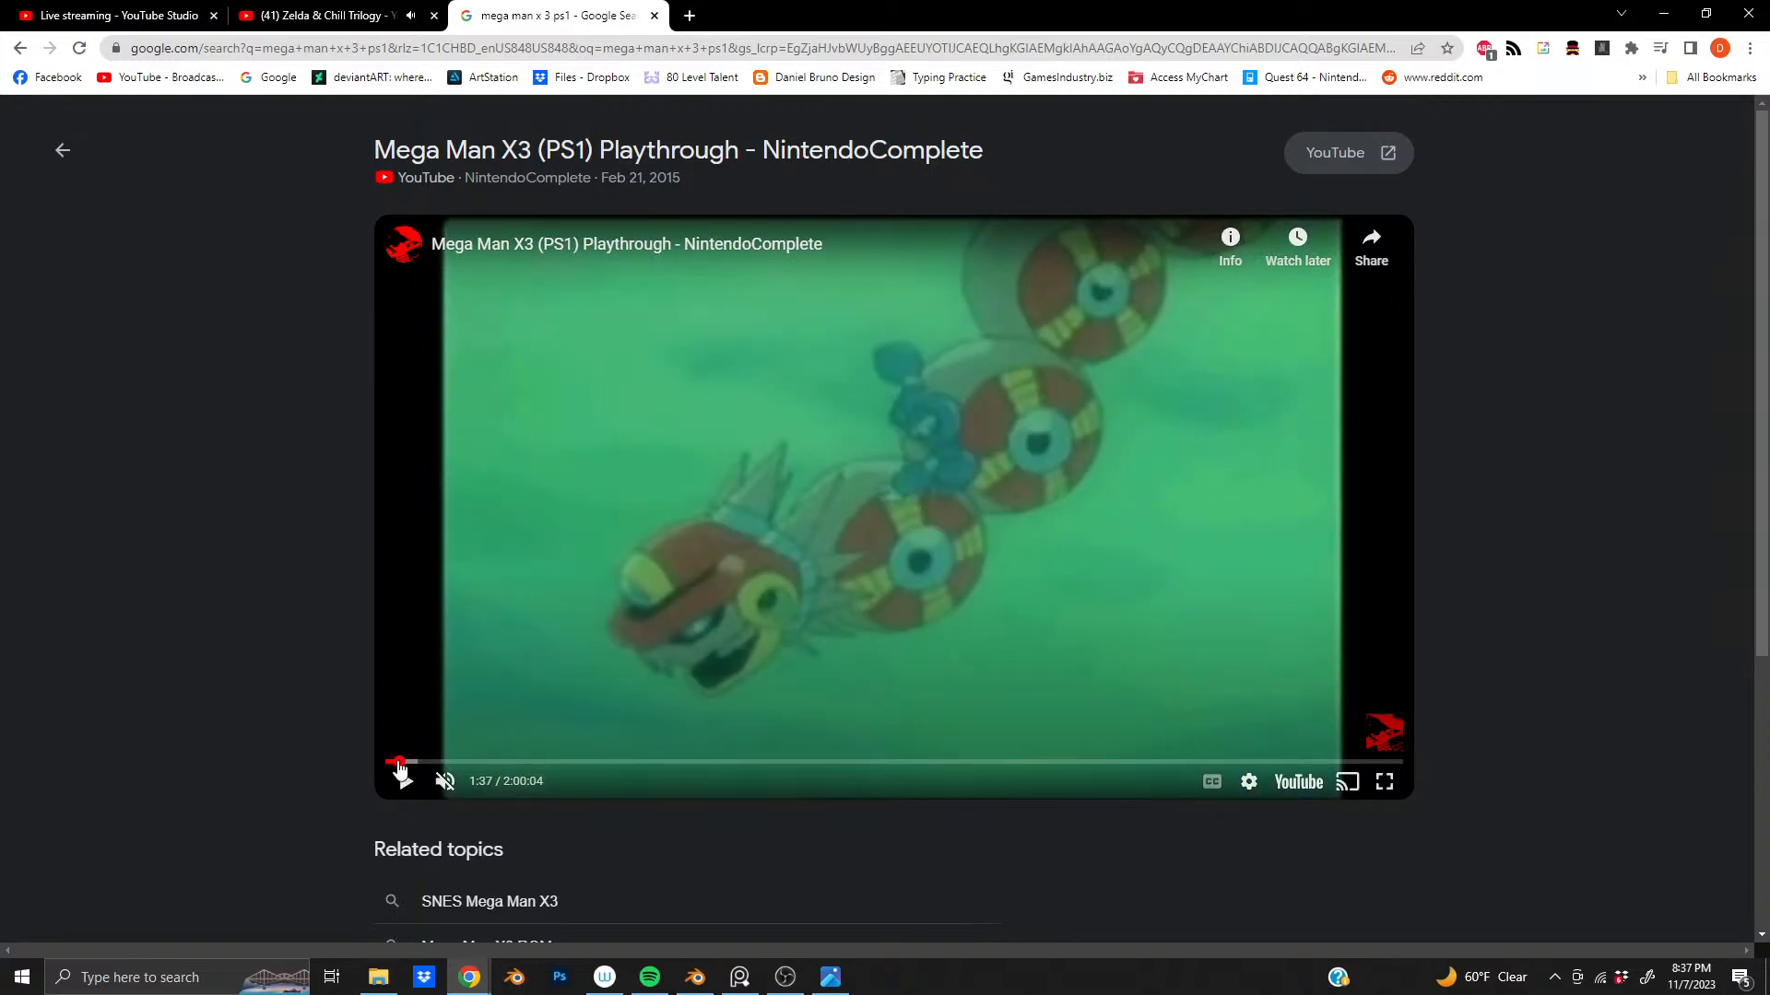
click(400, 764)
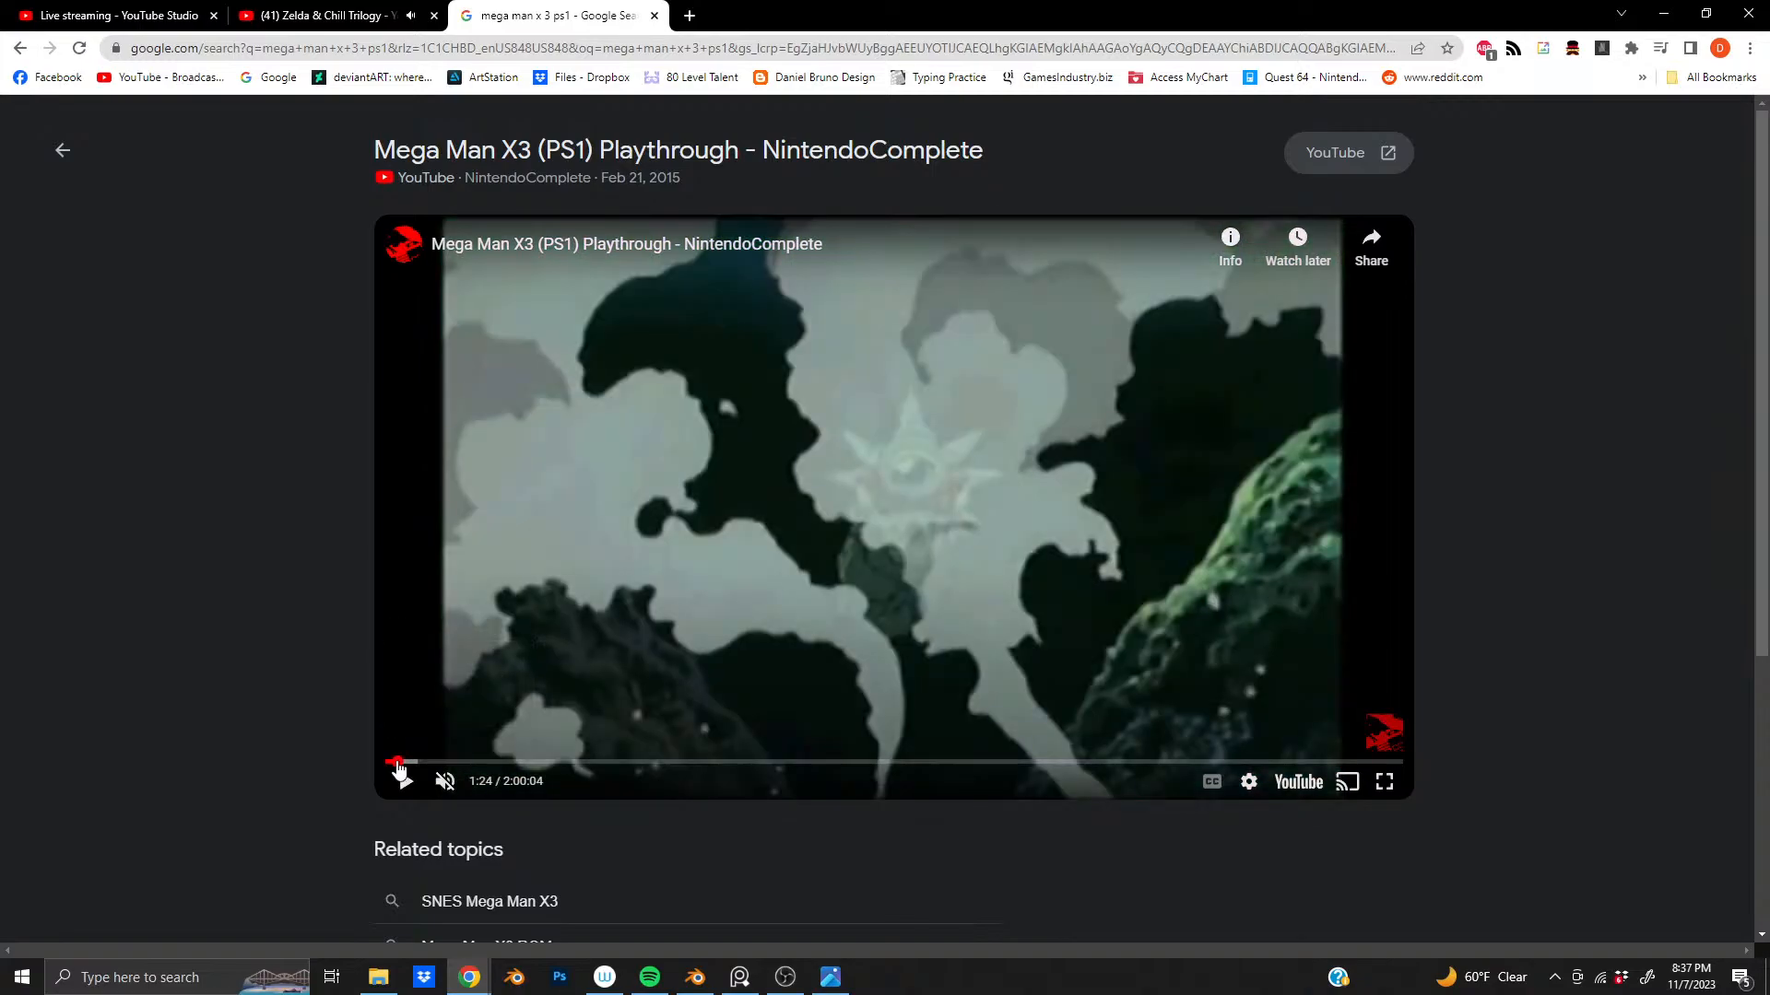
click(397, 764)
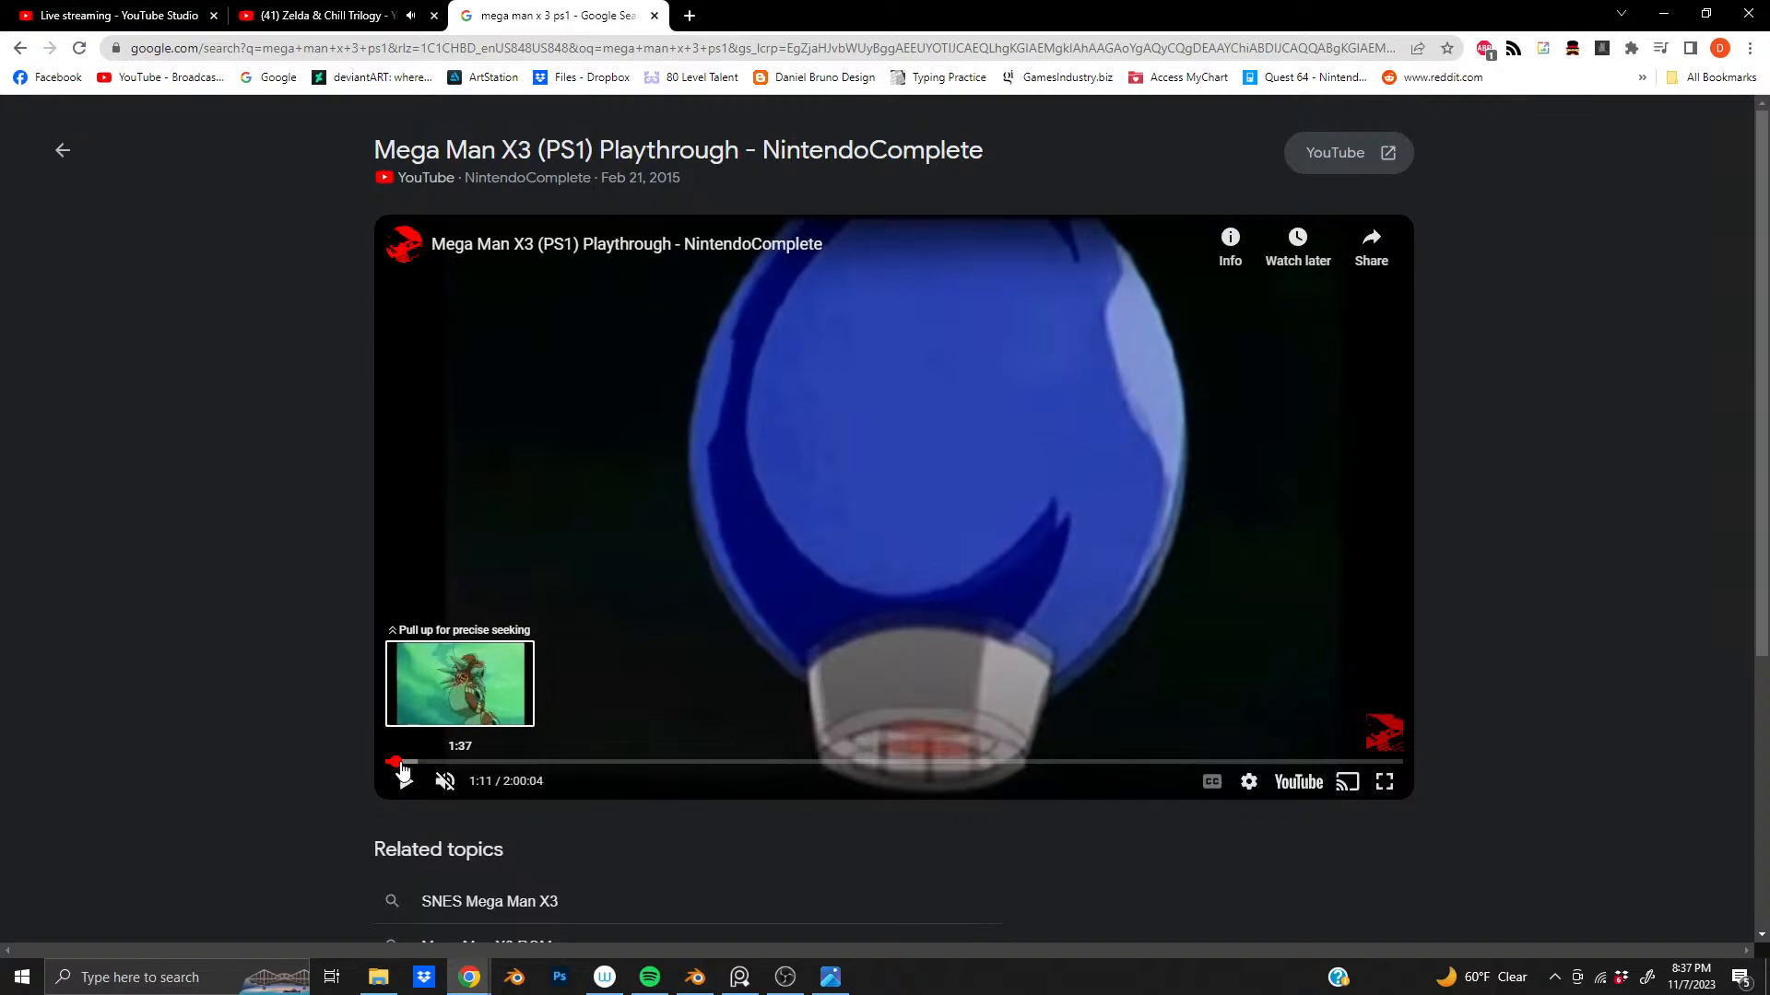
click(403, 763)
click(410, 763)
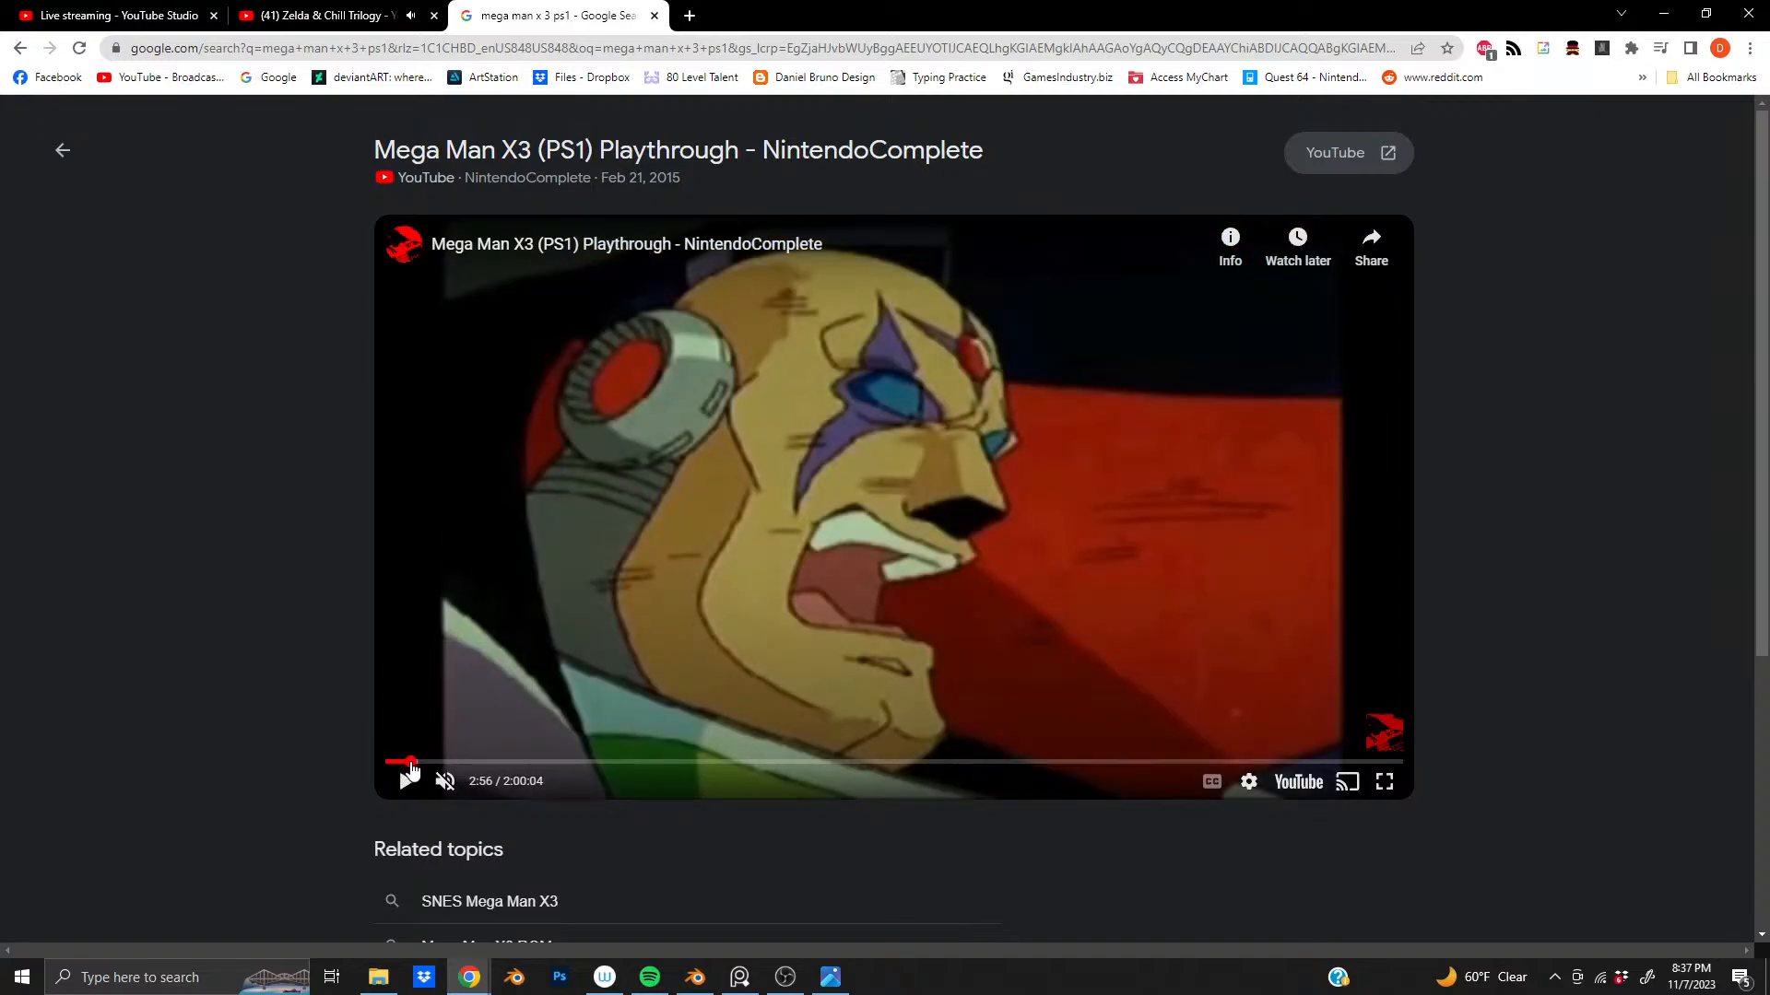
click(406, 763)
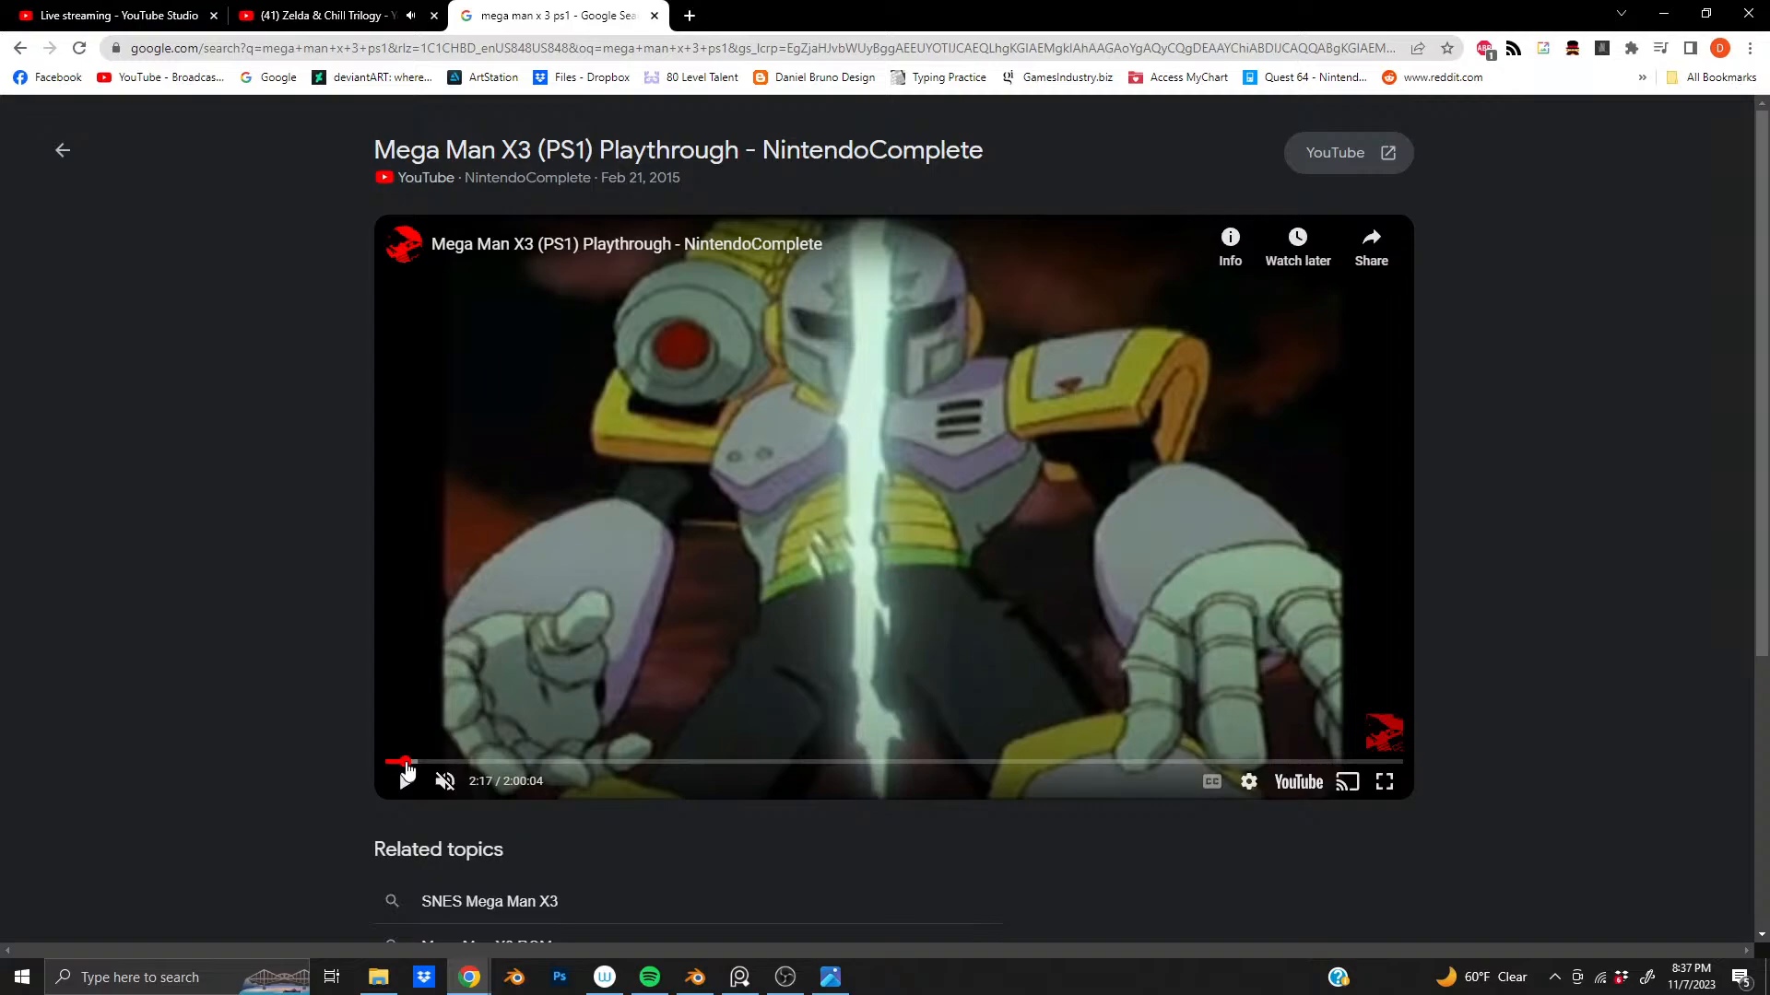
double_click(771, 22)
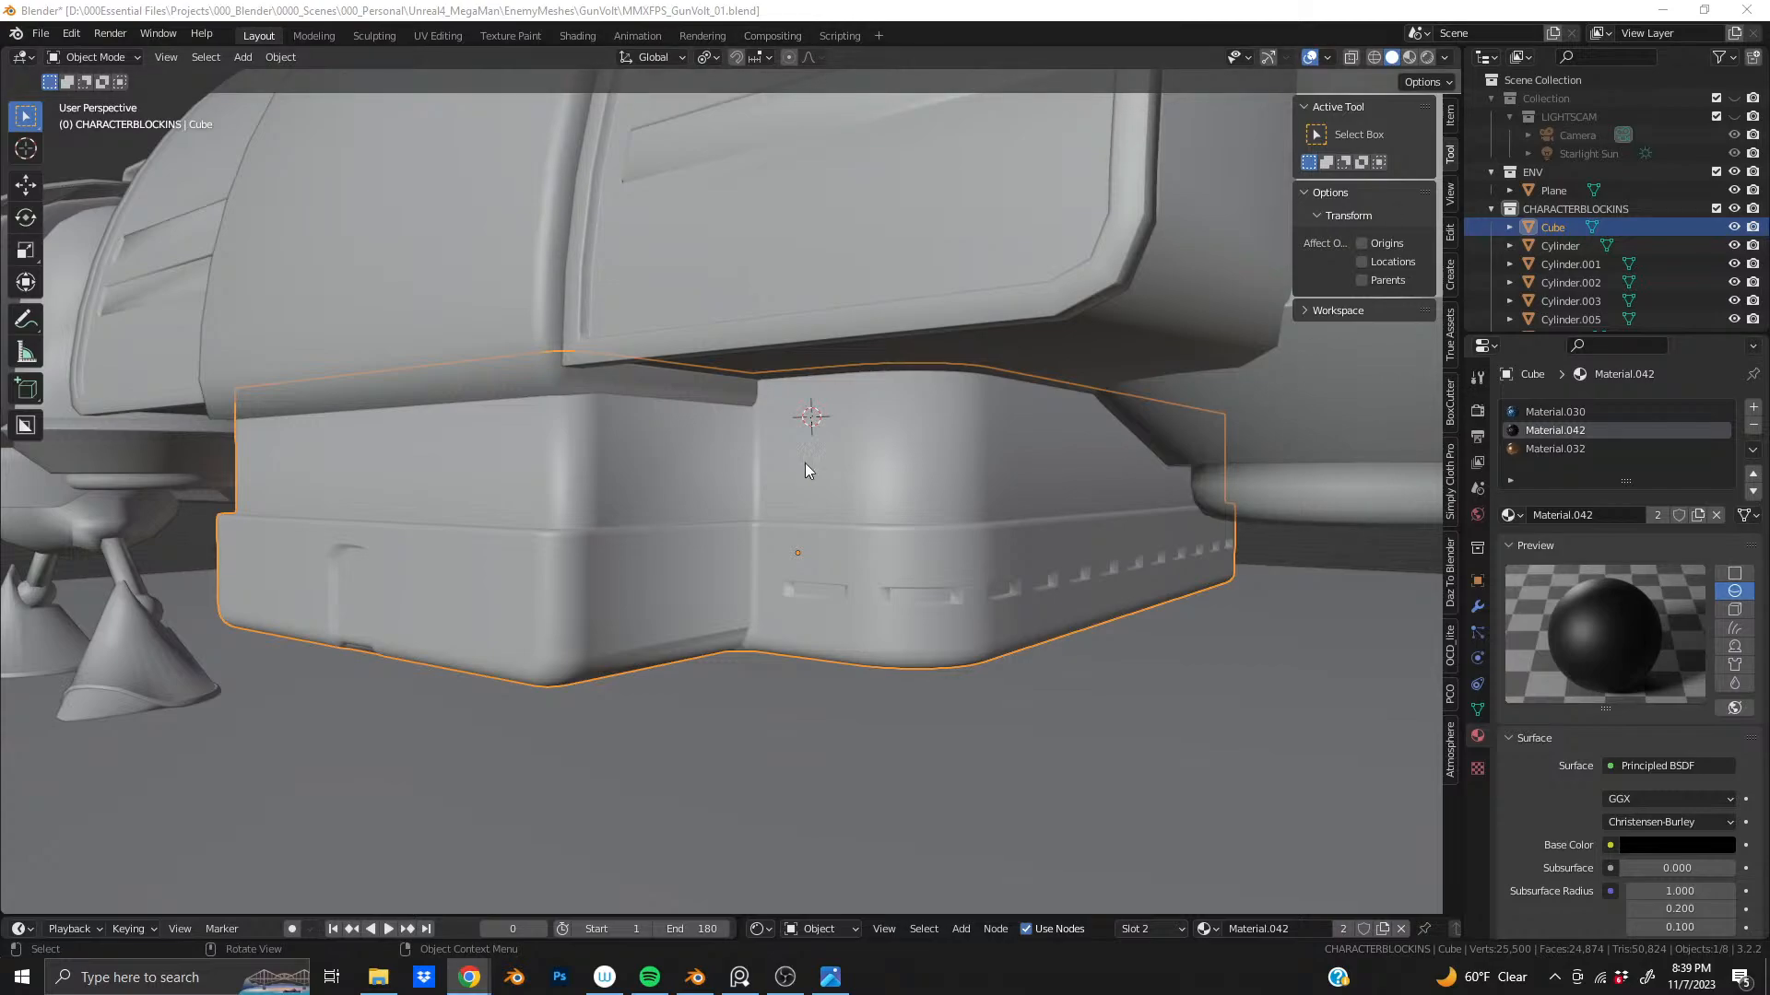
- Examine the lower body section from the side, the front and the straight back view
middle_drag(646, 475, 1192, 538)
scroll(826, 565, down, 4)
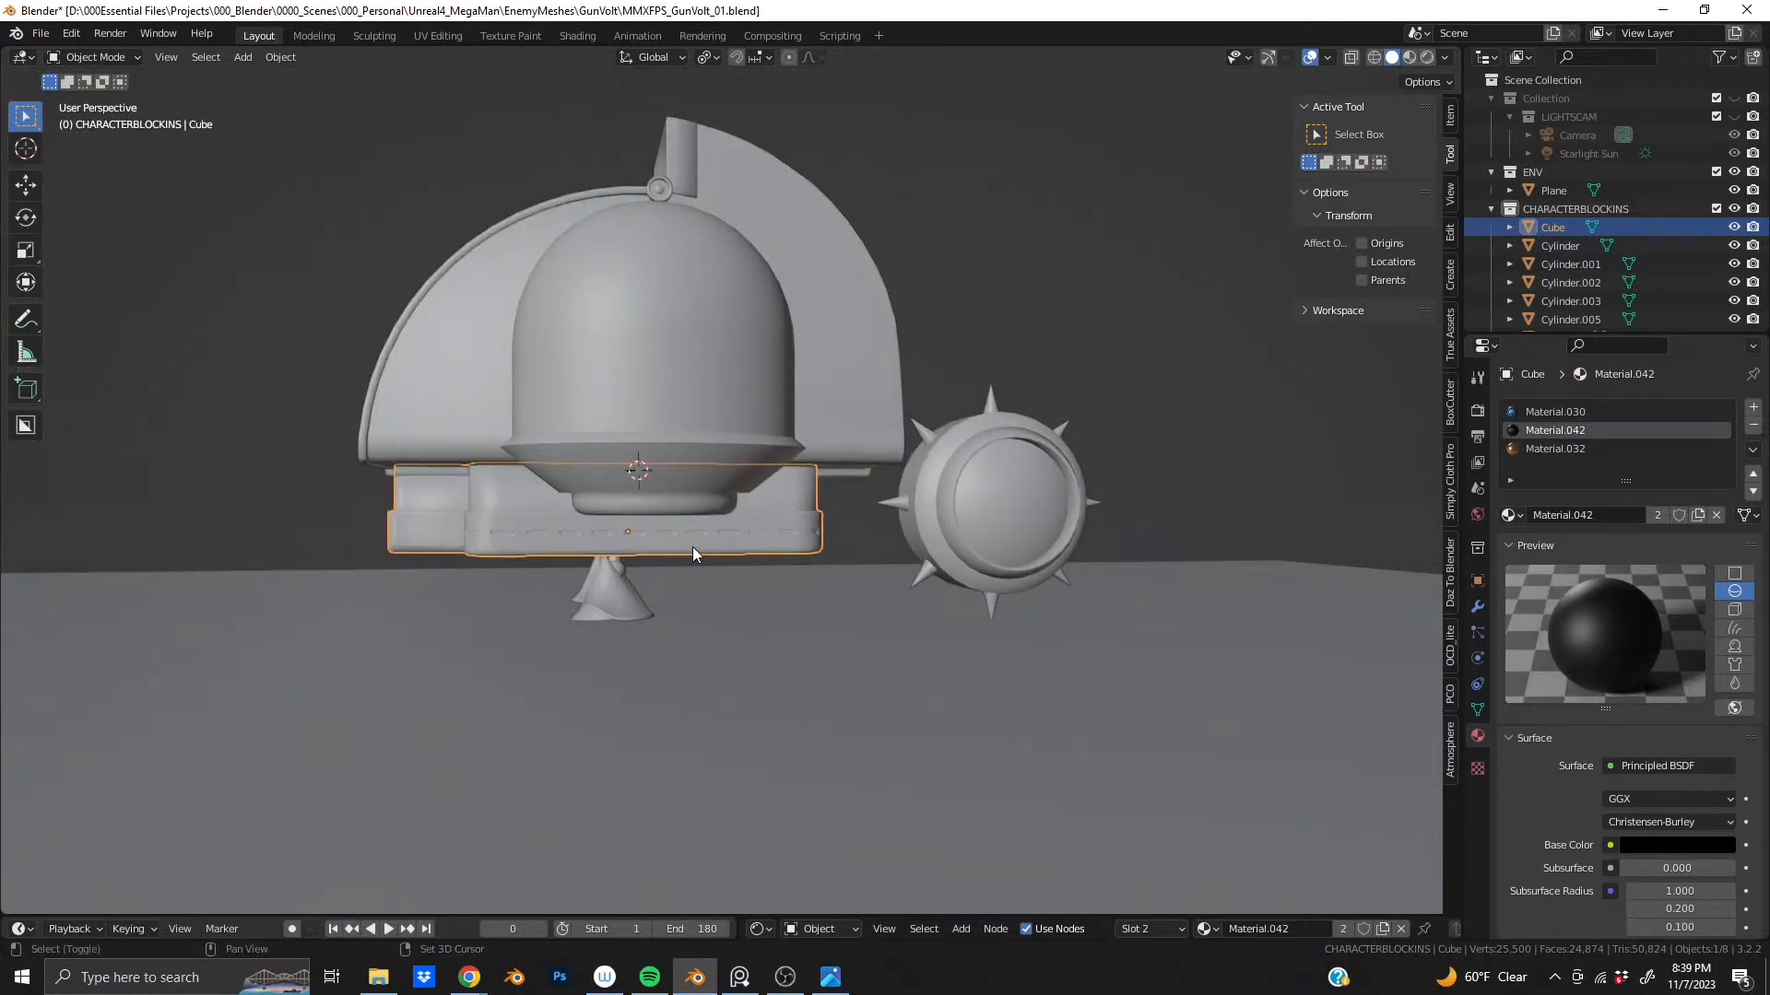
middle_drag(724, 557, 1032, 516)
scroll(831, 492, up, 3)
shift+middle_drag(562, 514, 720, 444)
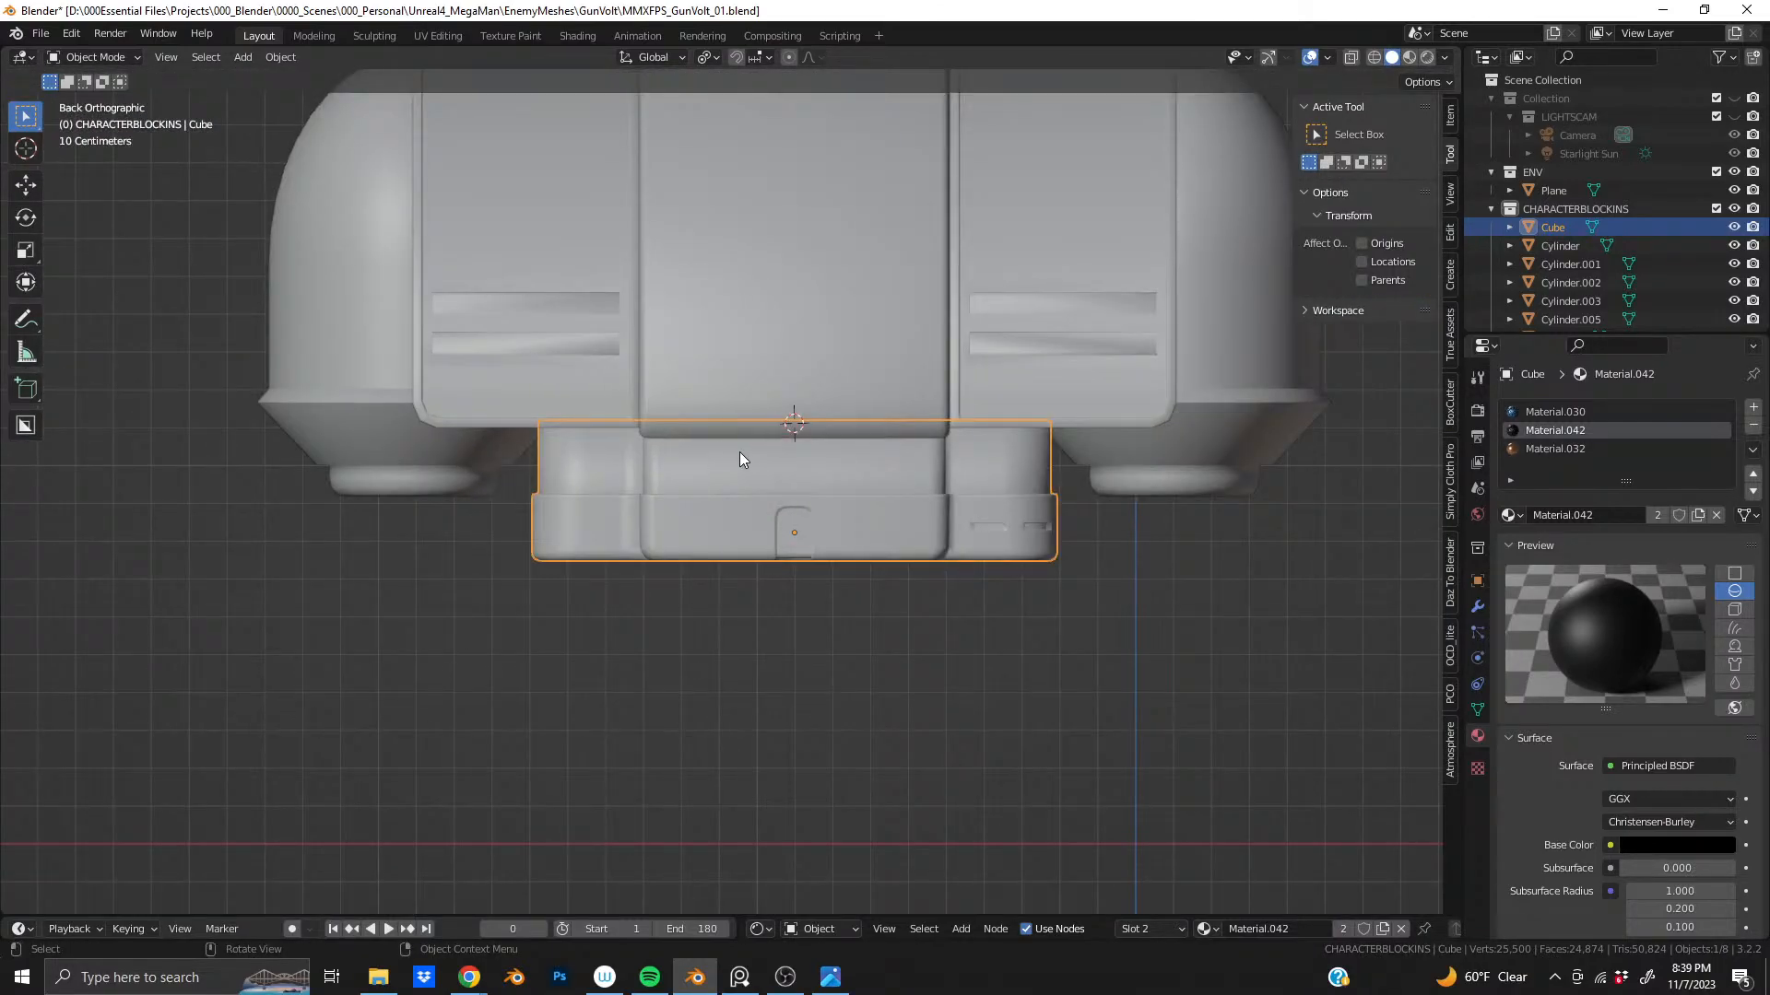
scroll(749, 462, up, 1)
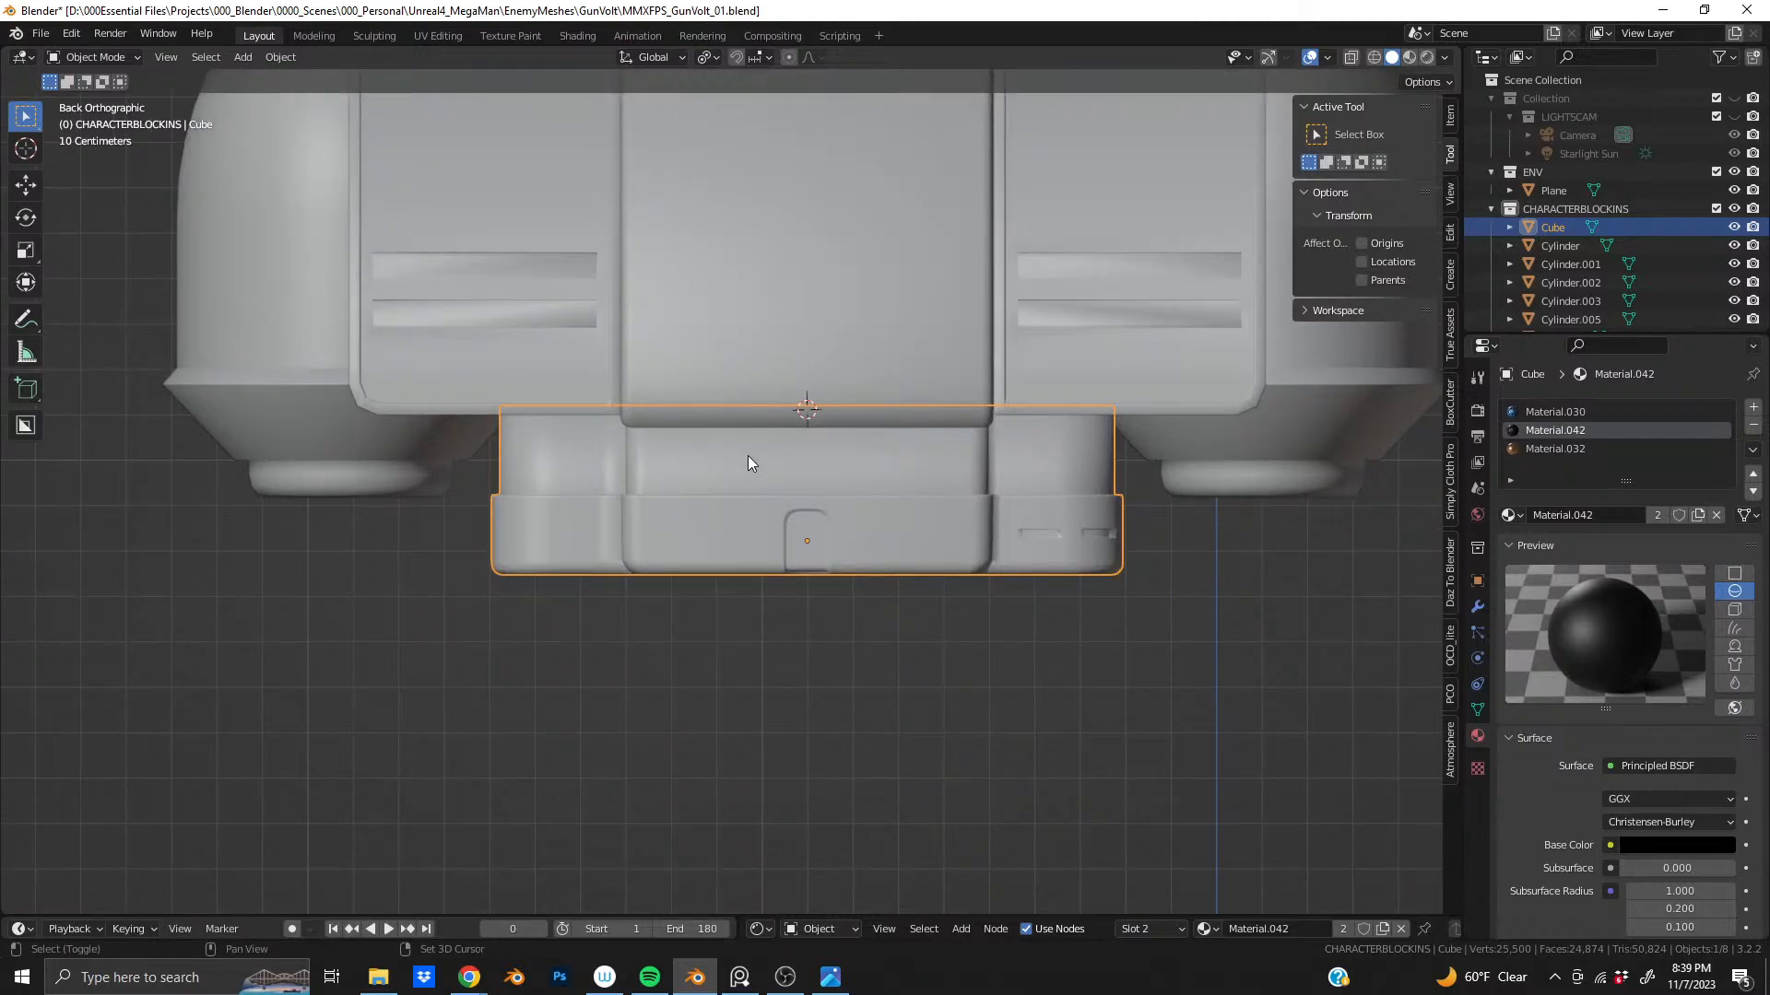
shift+middle_drag(628, 442, 711, 544)
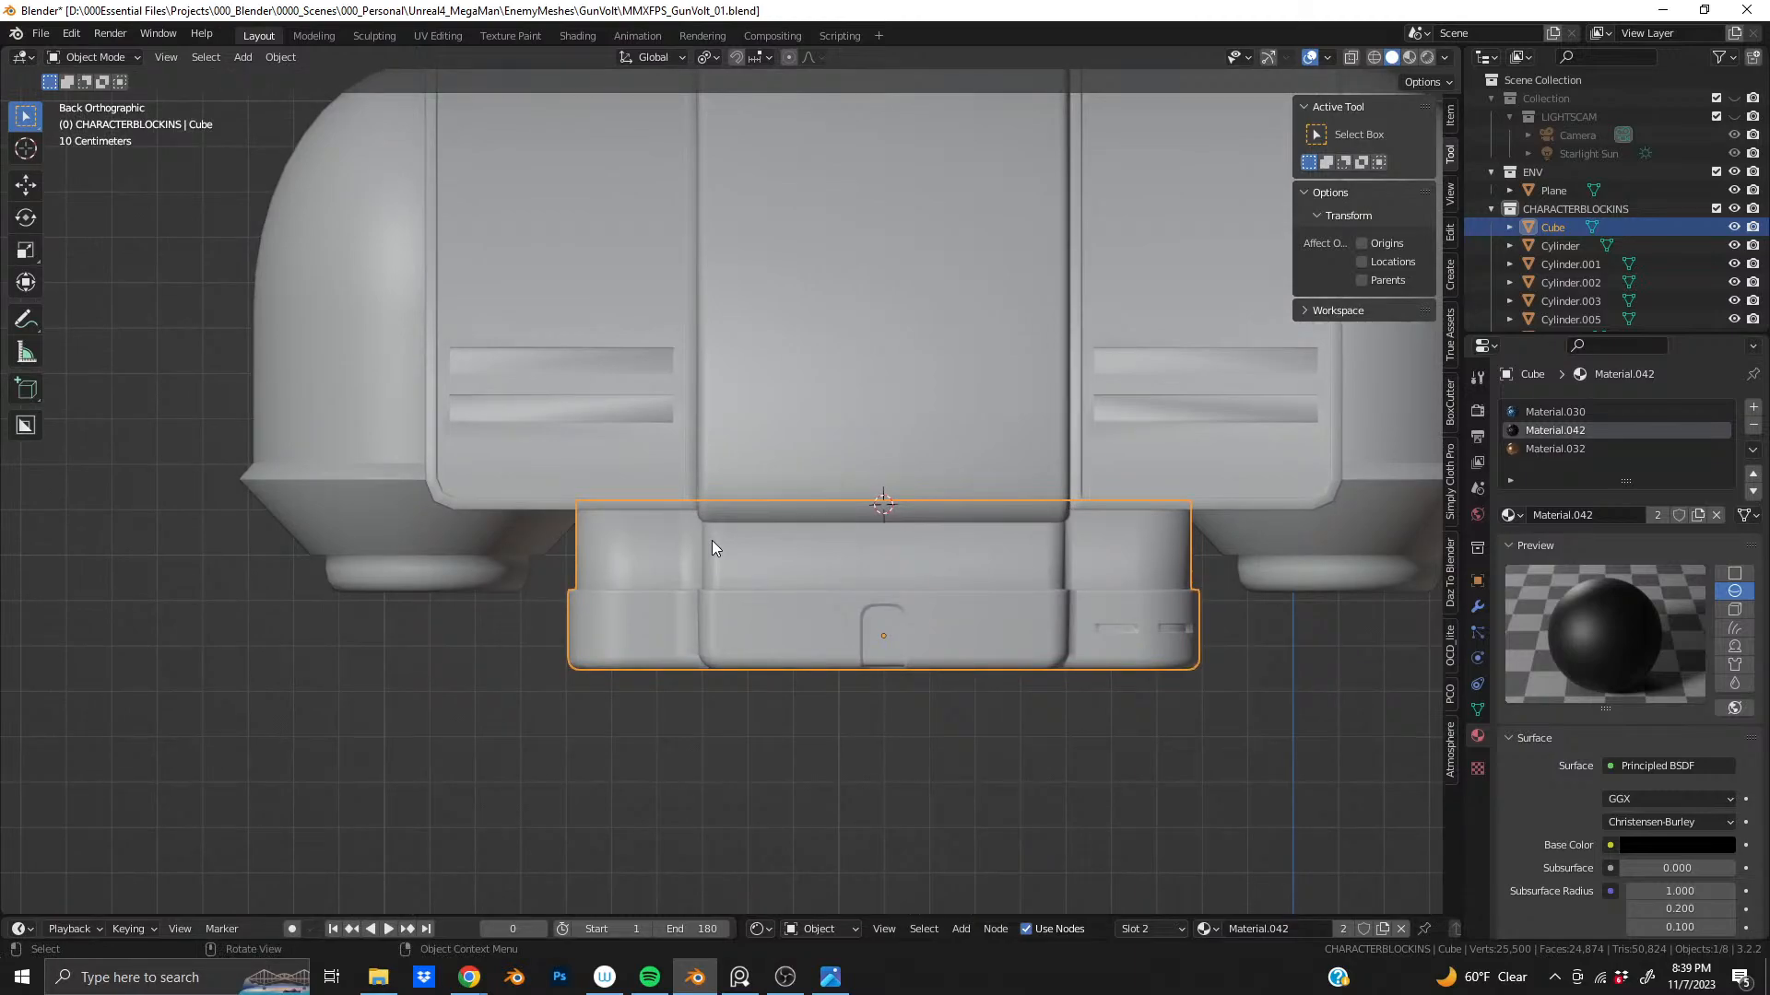
- Inspect the back and slotted side of the lower body from close up, from a distance and from slightly below
scroll(711, 540, down, 4)
middle_drag(809, 525, 972, 510)
scroll(660, 511, up, 5)
scroll(599, 514, down, 3)
scroll(810, 529, up, 5)
shift+middle_drag(549, 505, 832, 409)
scroll(947, 410, down, 1)
shift+middle_drag(947, 409, 189, 404)
middle_drag(843, 415, 655, 413)
middle_drag(827, 461, 986, 459)
scroll(651, 463, down, 5)
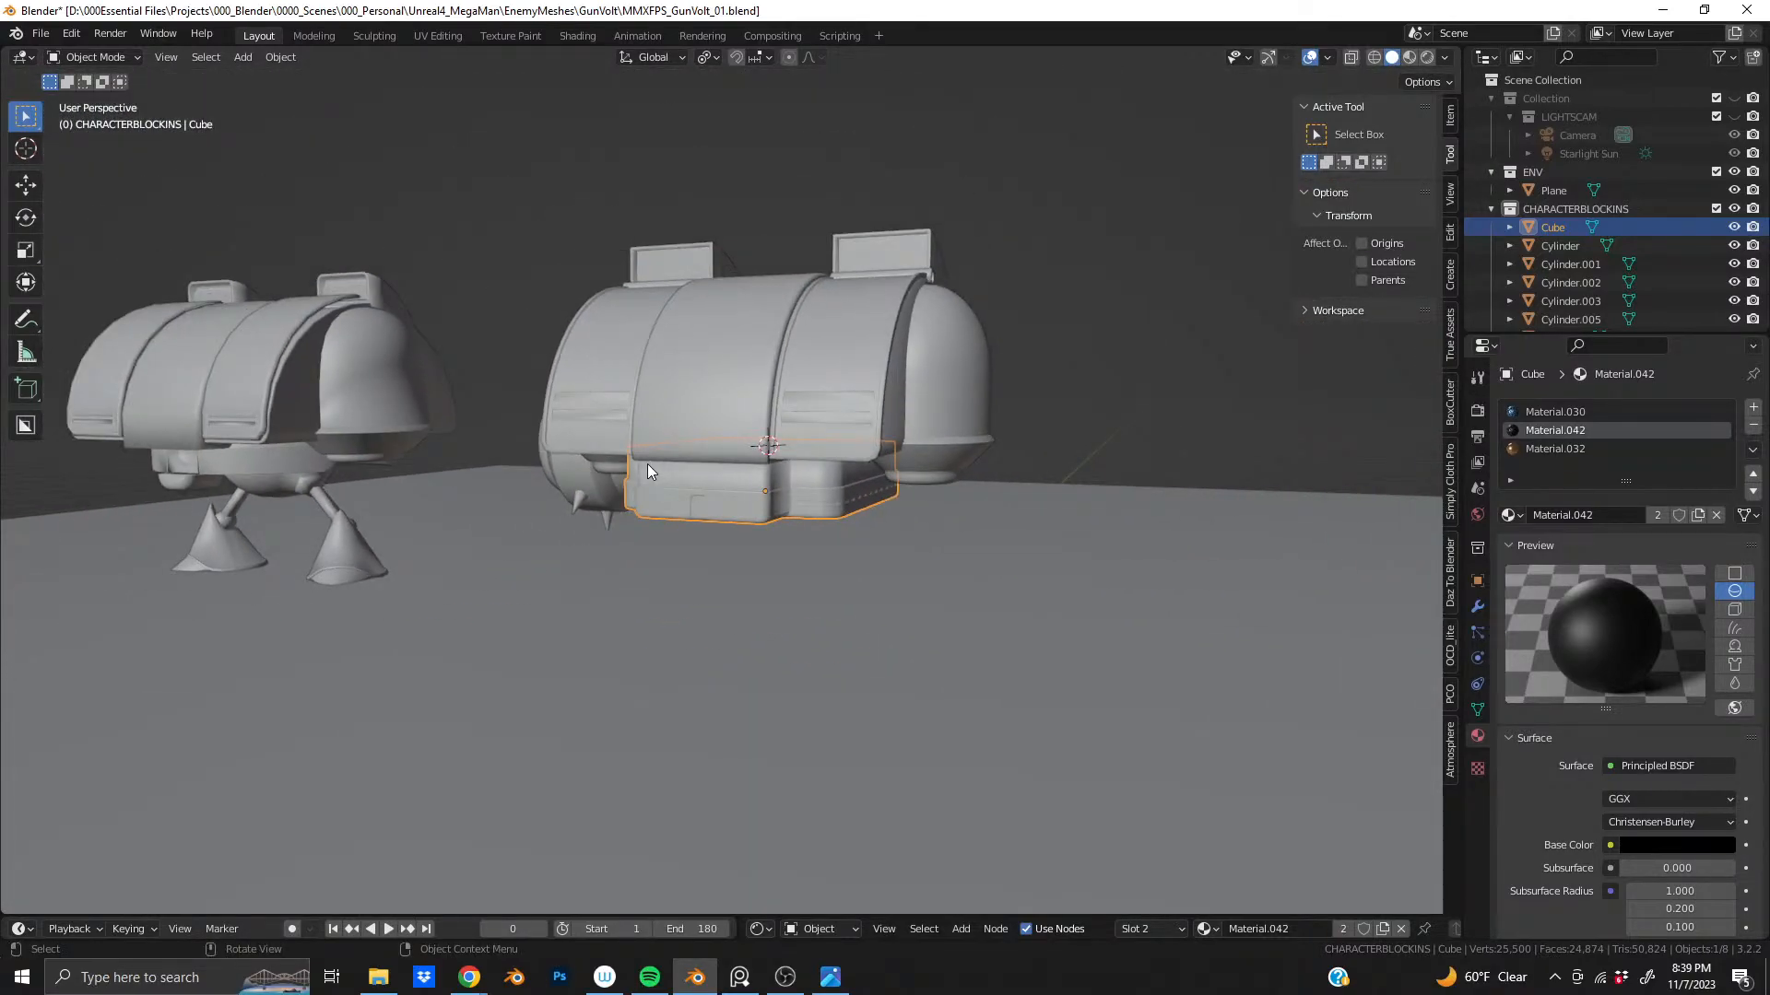
scroll(648, 471, up, 2)
middle_drag(651, 467, 762, 470)
scroll(750, 466, up, 6)
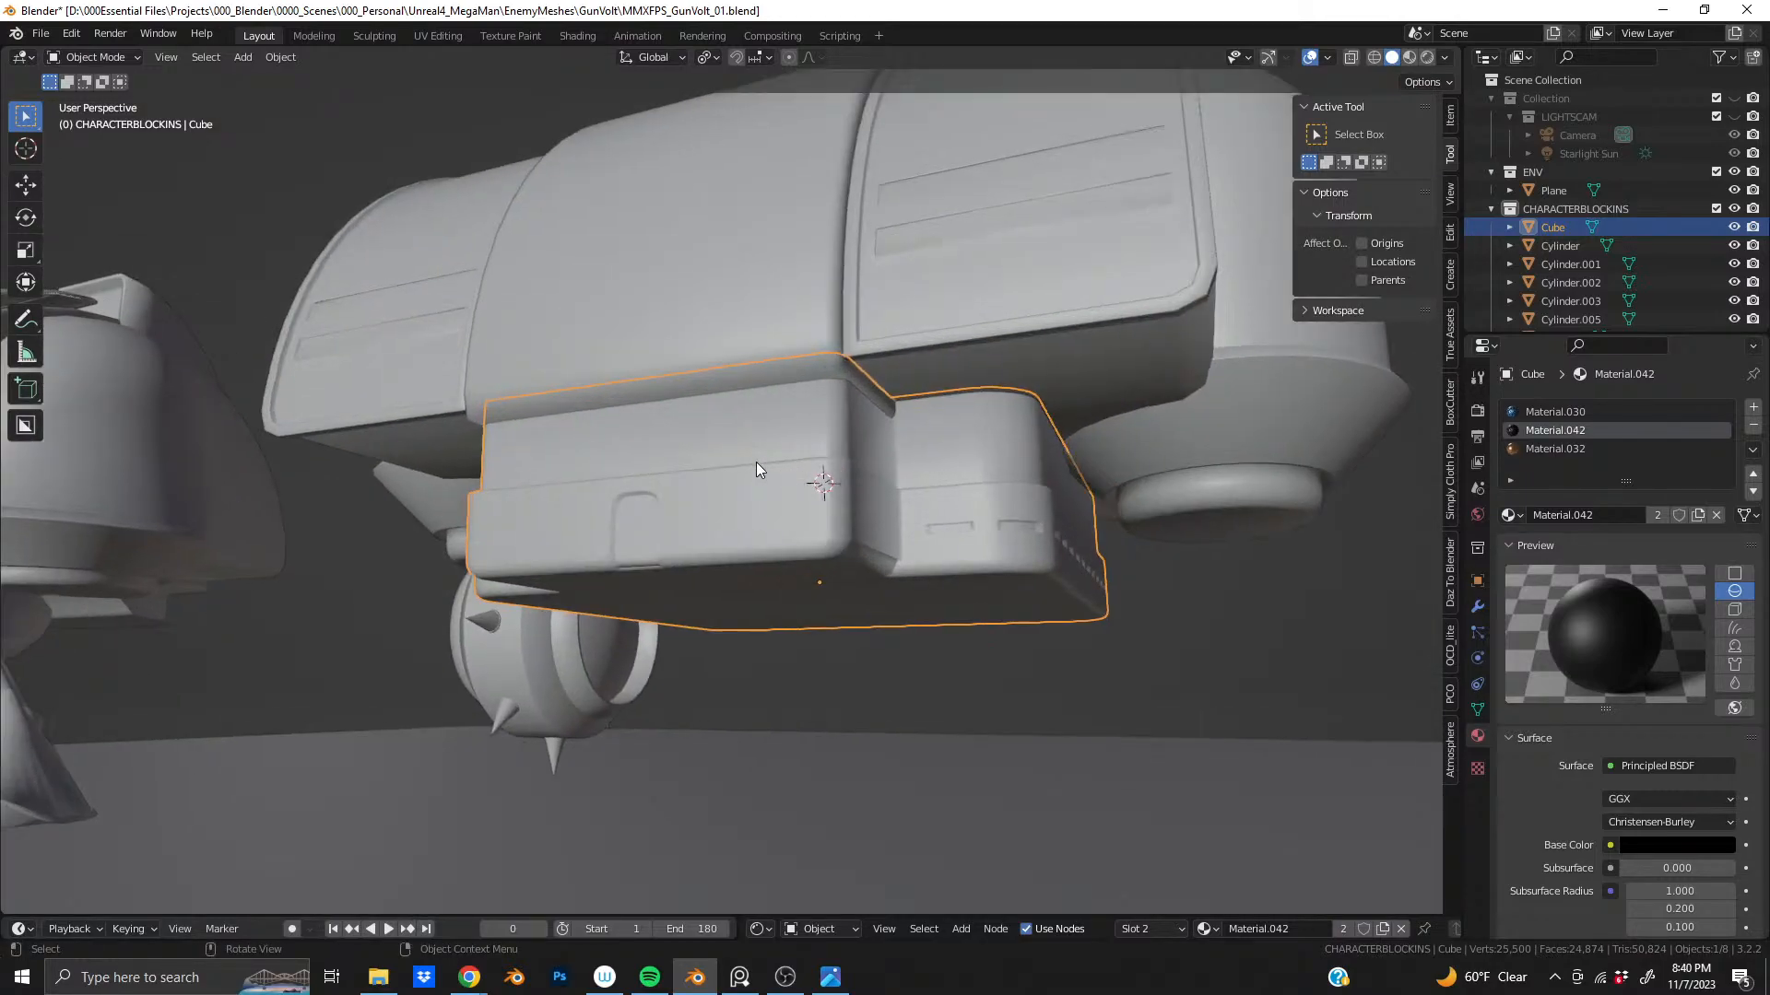
- Inspect the underside of the lower body and, in Edit Mode, examine the edge flow around its inner corner
shift+middle_drag(731, 592, 514, 917)
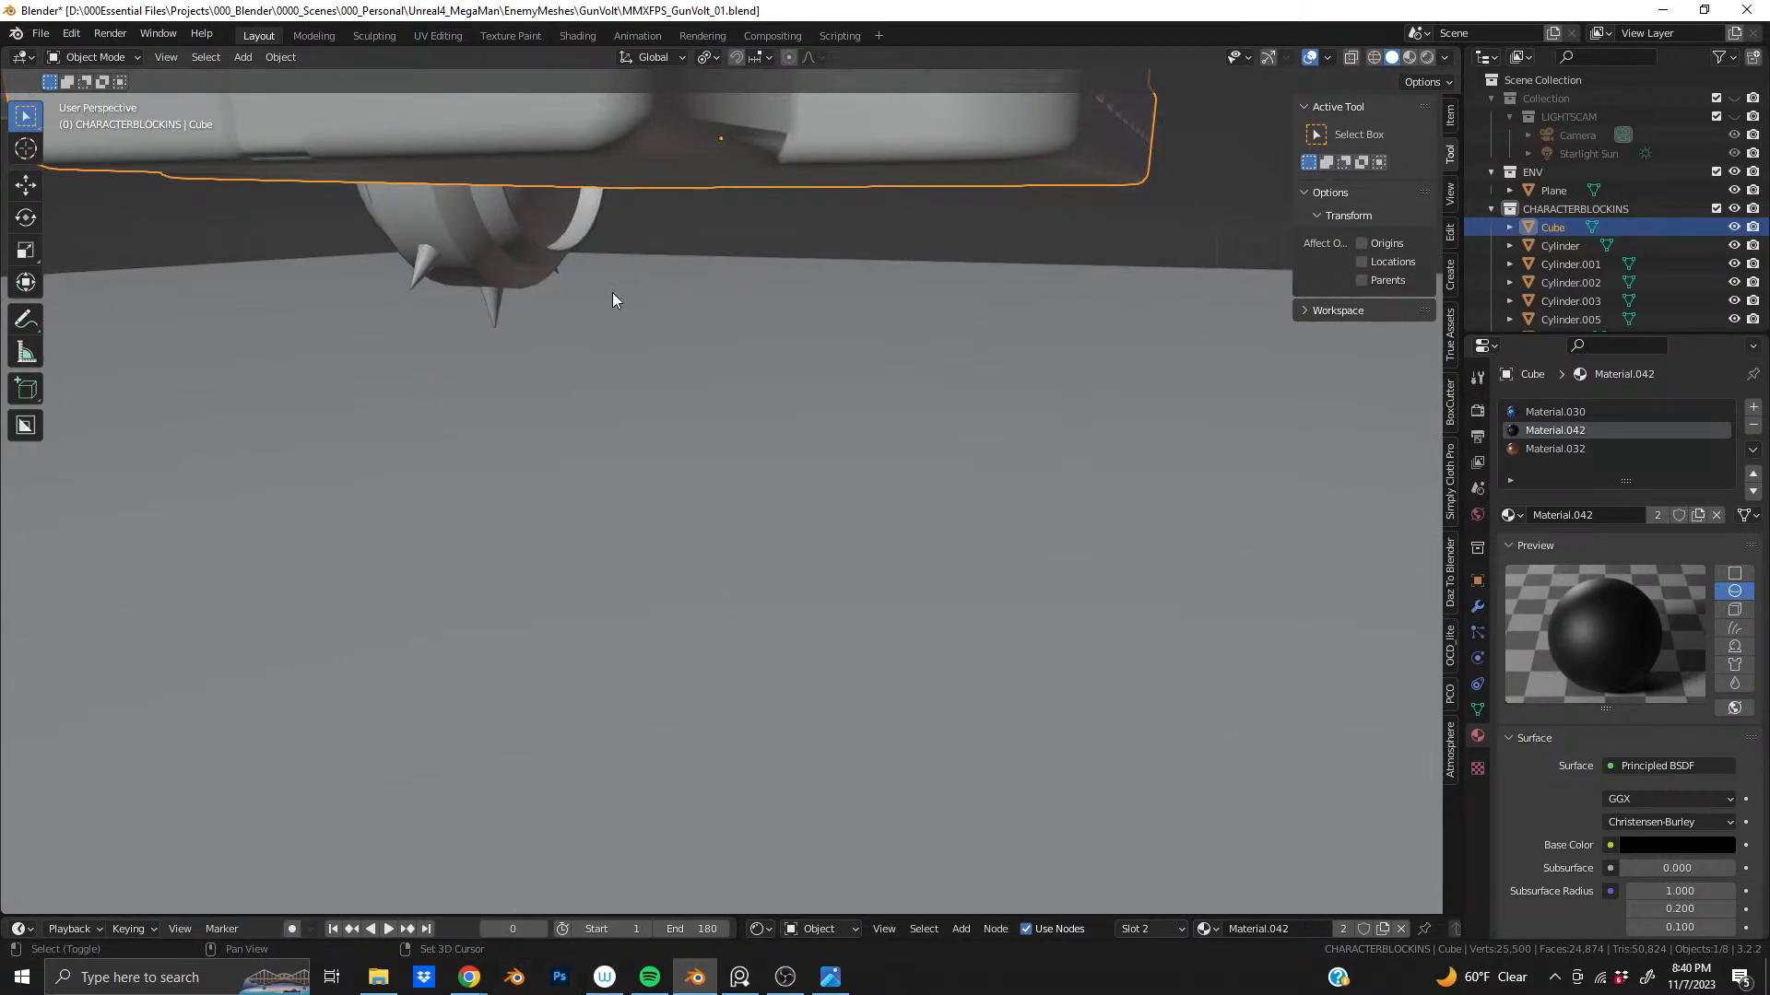
middle_drag(612, 296, 769, 464)
scroll(668, 319, up, 2)
scroll(789, 545, up, 2)
scroll(802, 580, up, 1)
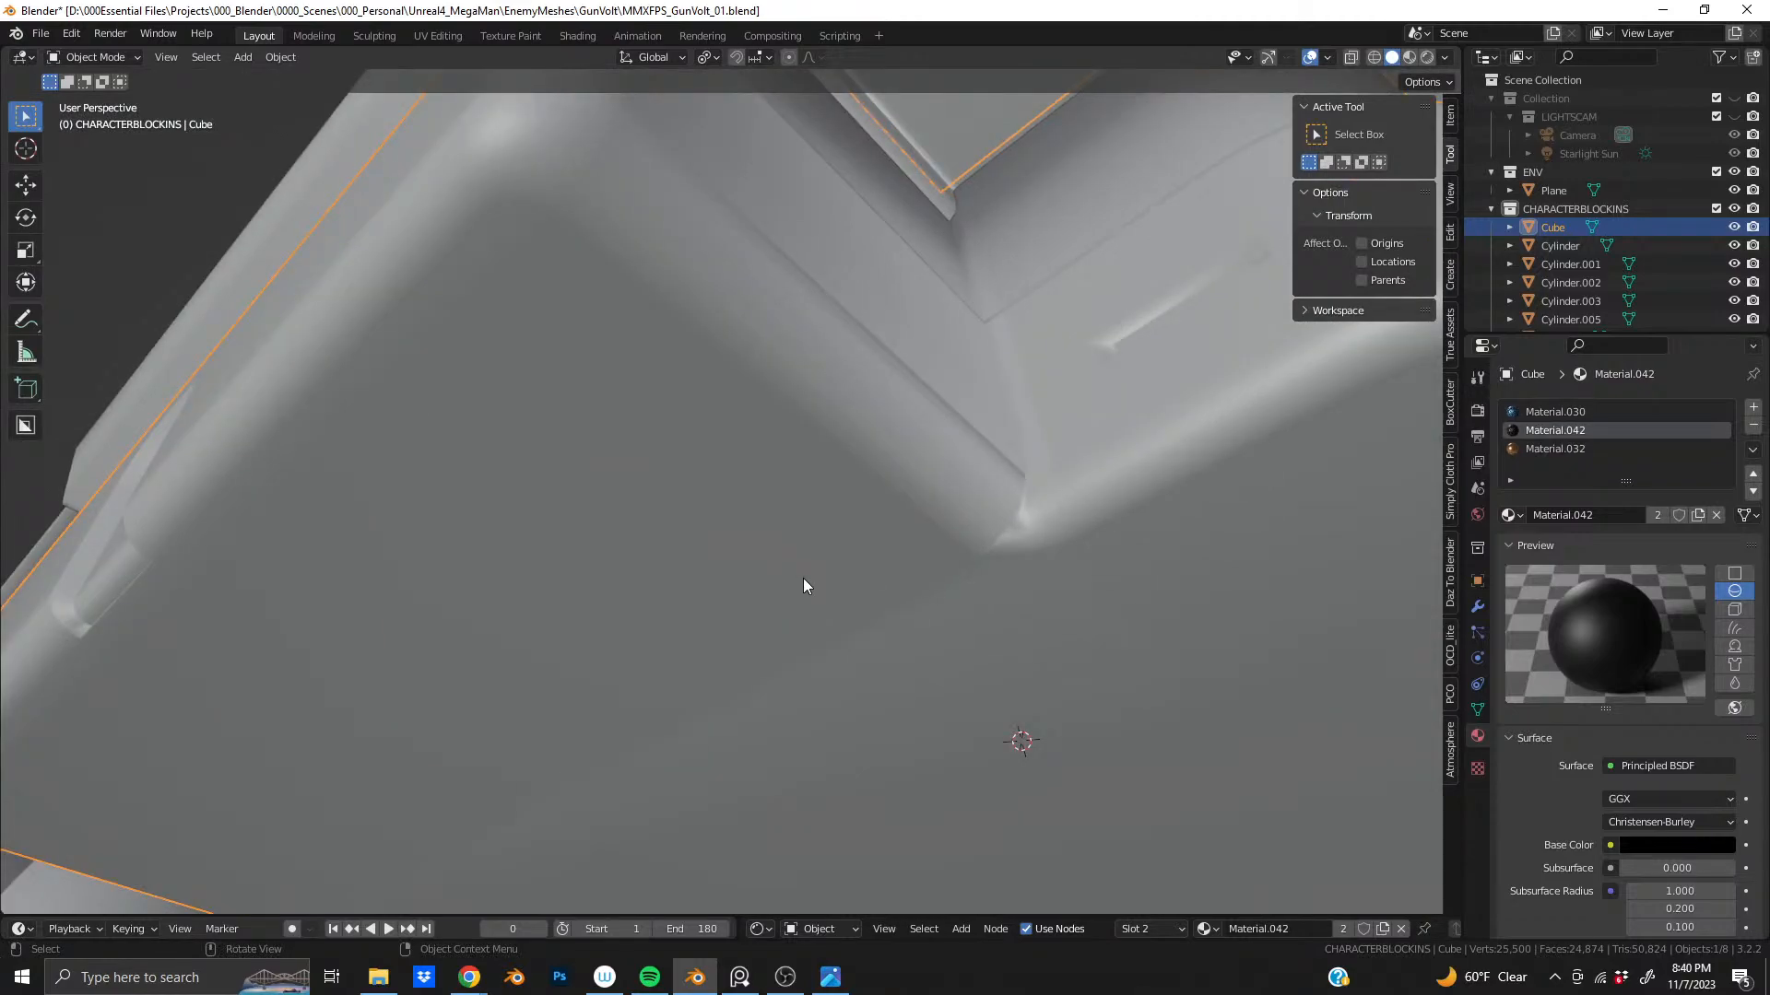
key(Tab)
shift+middle_drag(892, 611, 738, 474)
scroll(741, 473, up, 4)
middle_drag(815, 364, 763, 363)
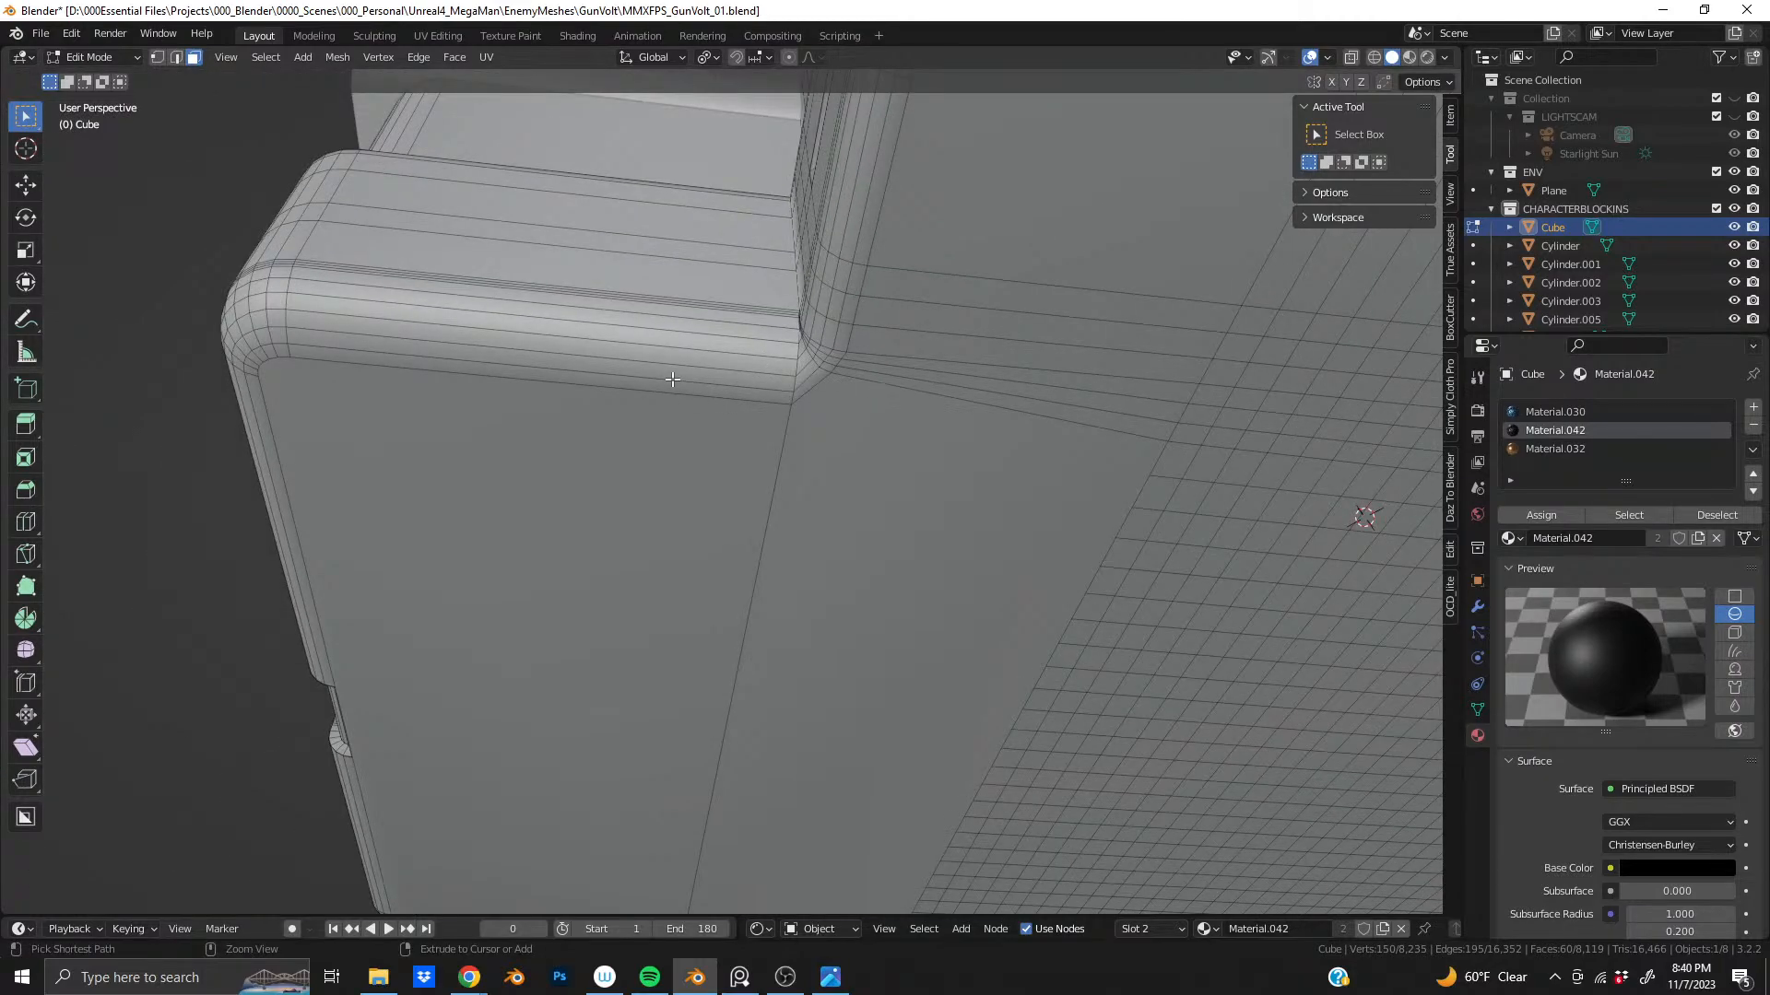
key(ctrl+r)
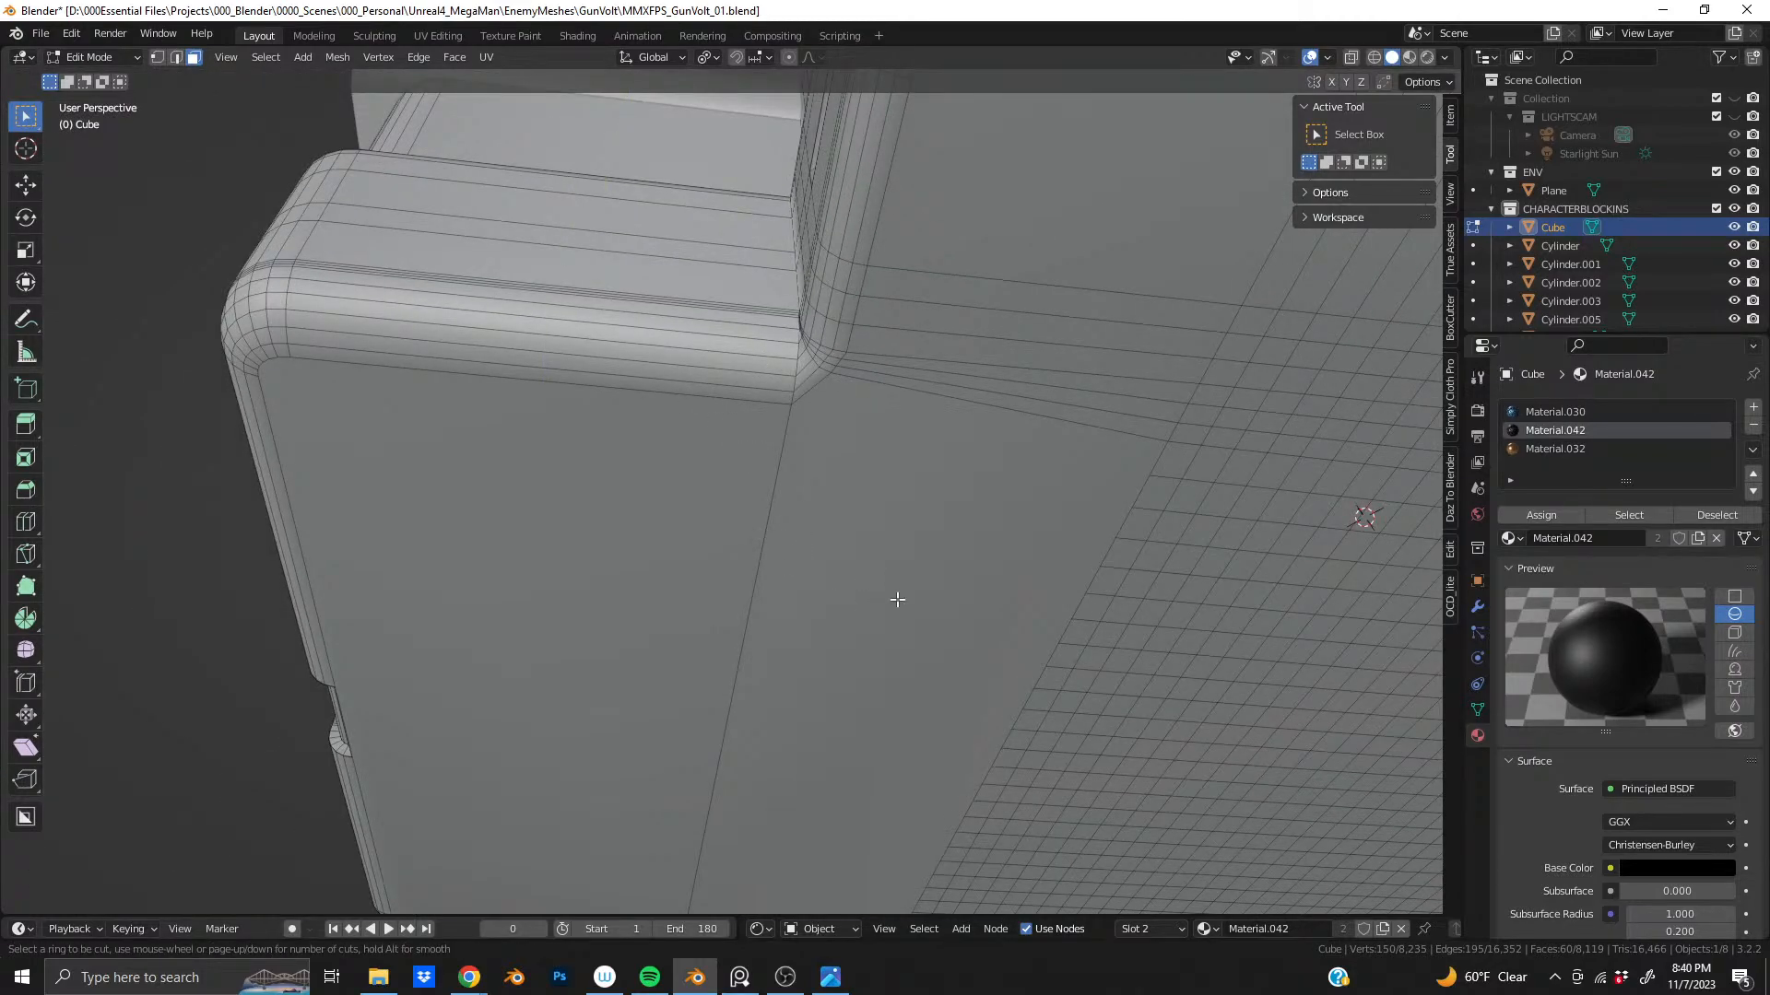
- In edge select mode, select the vertical edge loop between the first two slots and the two loops between the first slot and the inner corner
middle_drag(675, 525, 810, 680)
middle_drag(915, 495, 1051, 536)
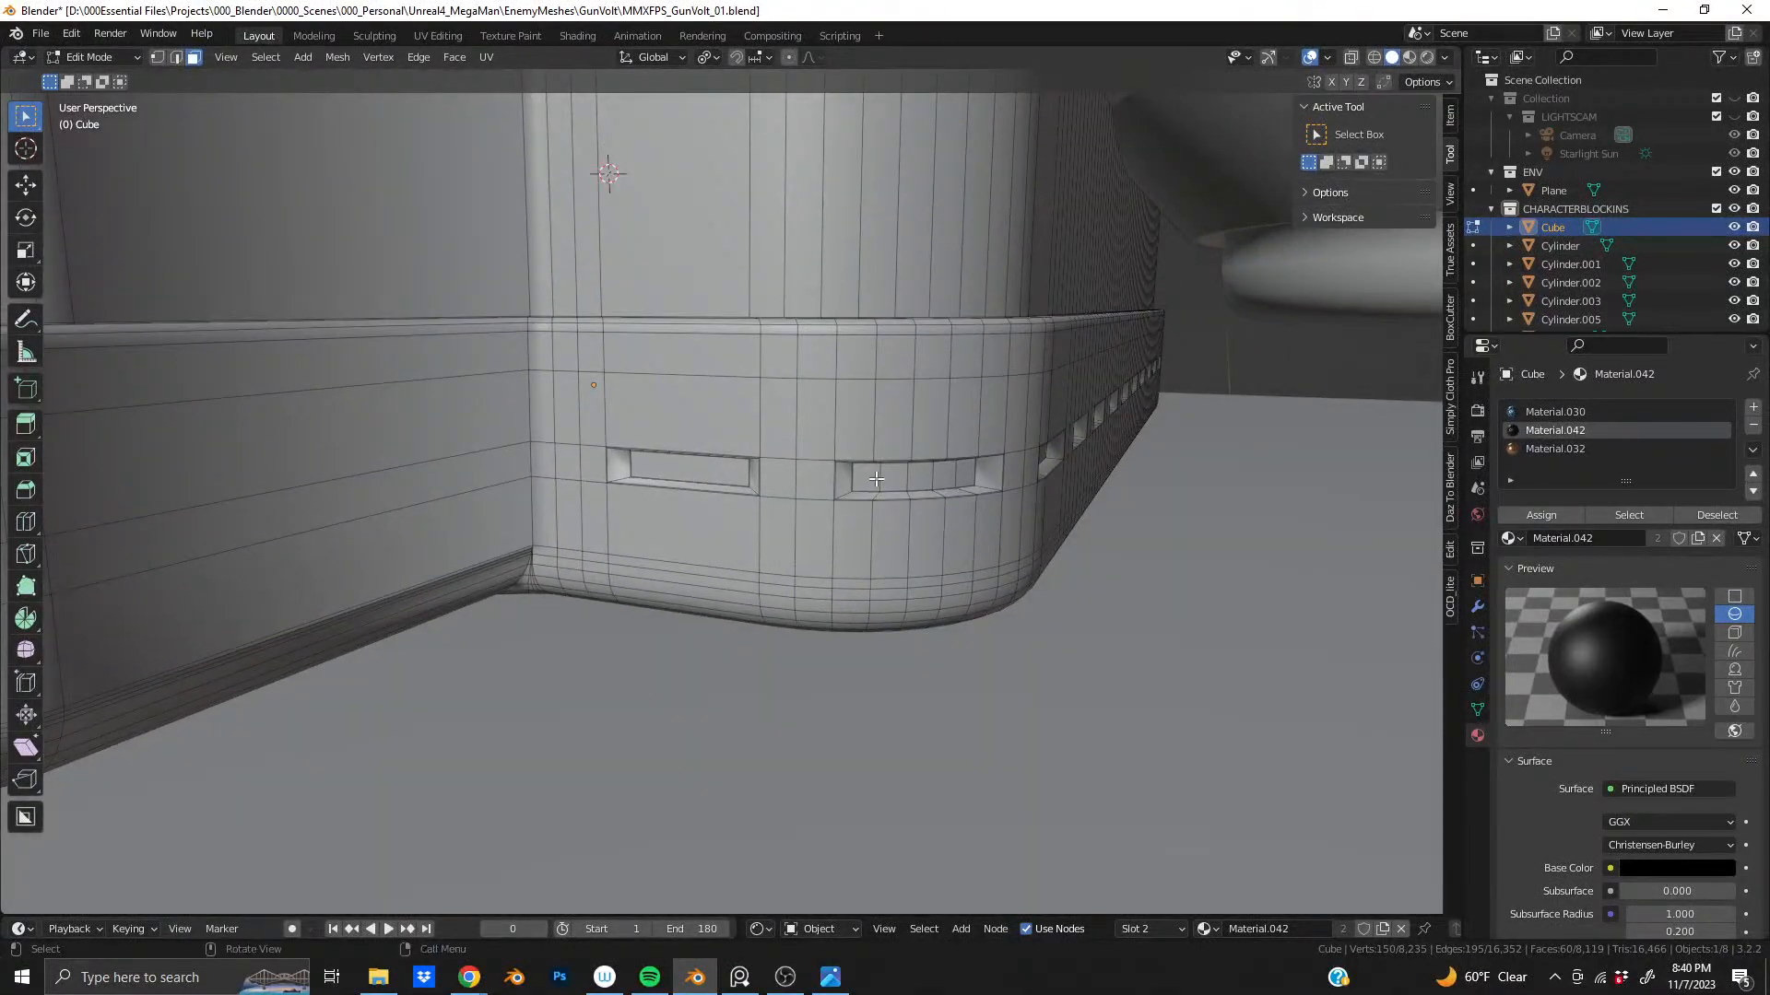
alt+click(804, 477)
key(2)
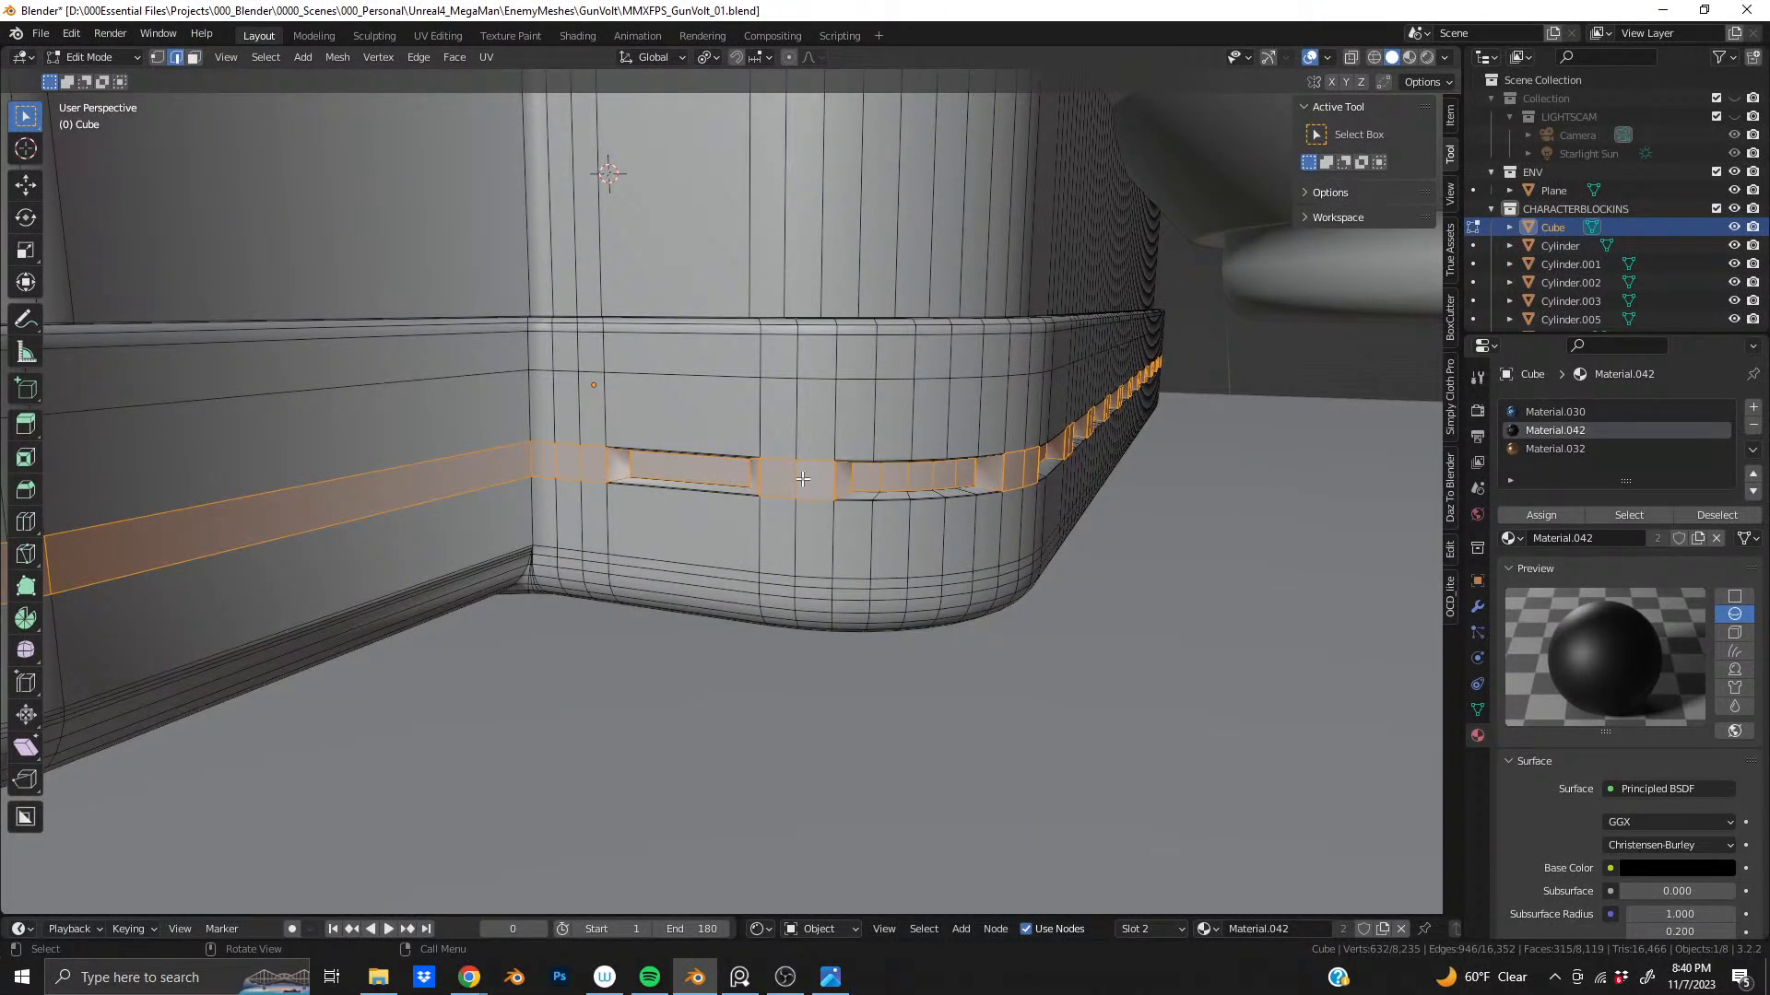
alt+click(798, 479)
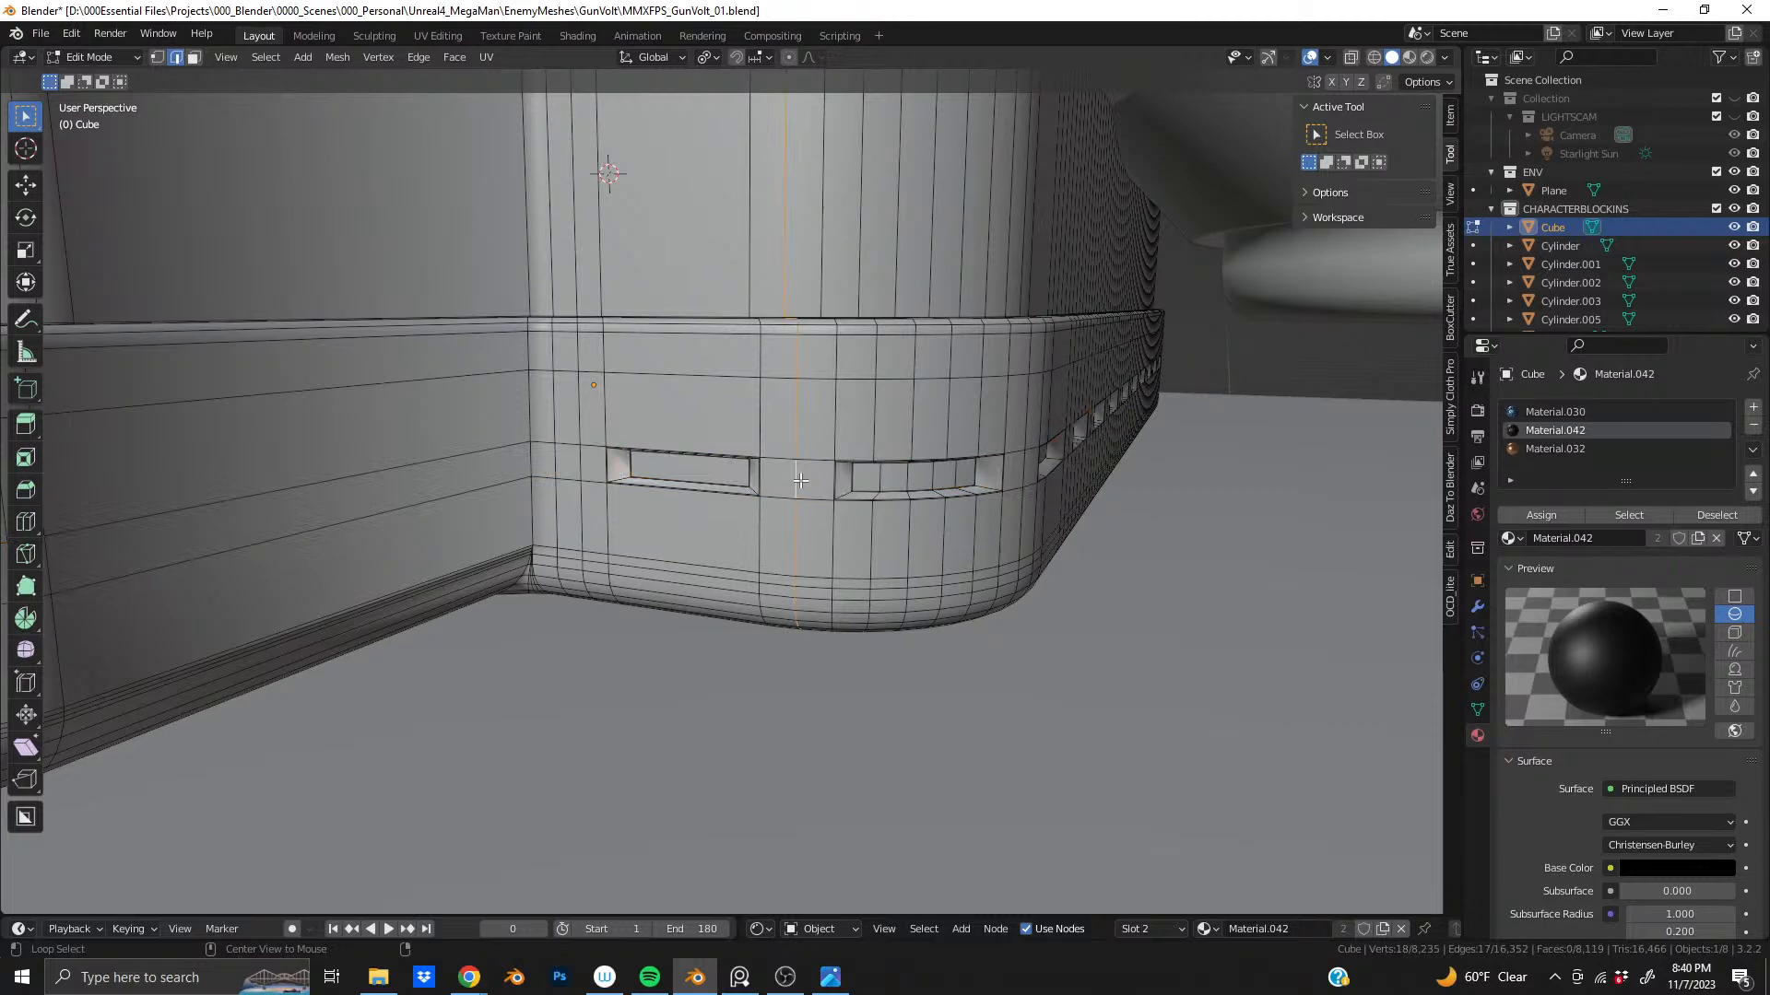
alt+shift+click(579, 464)
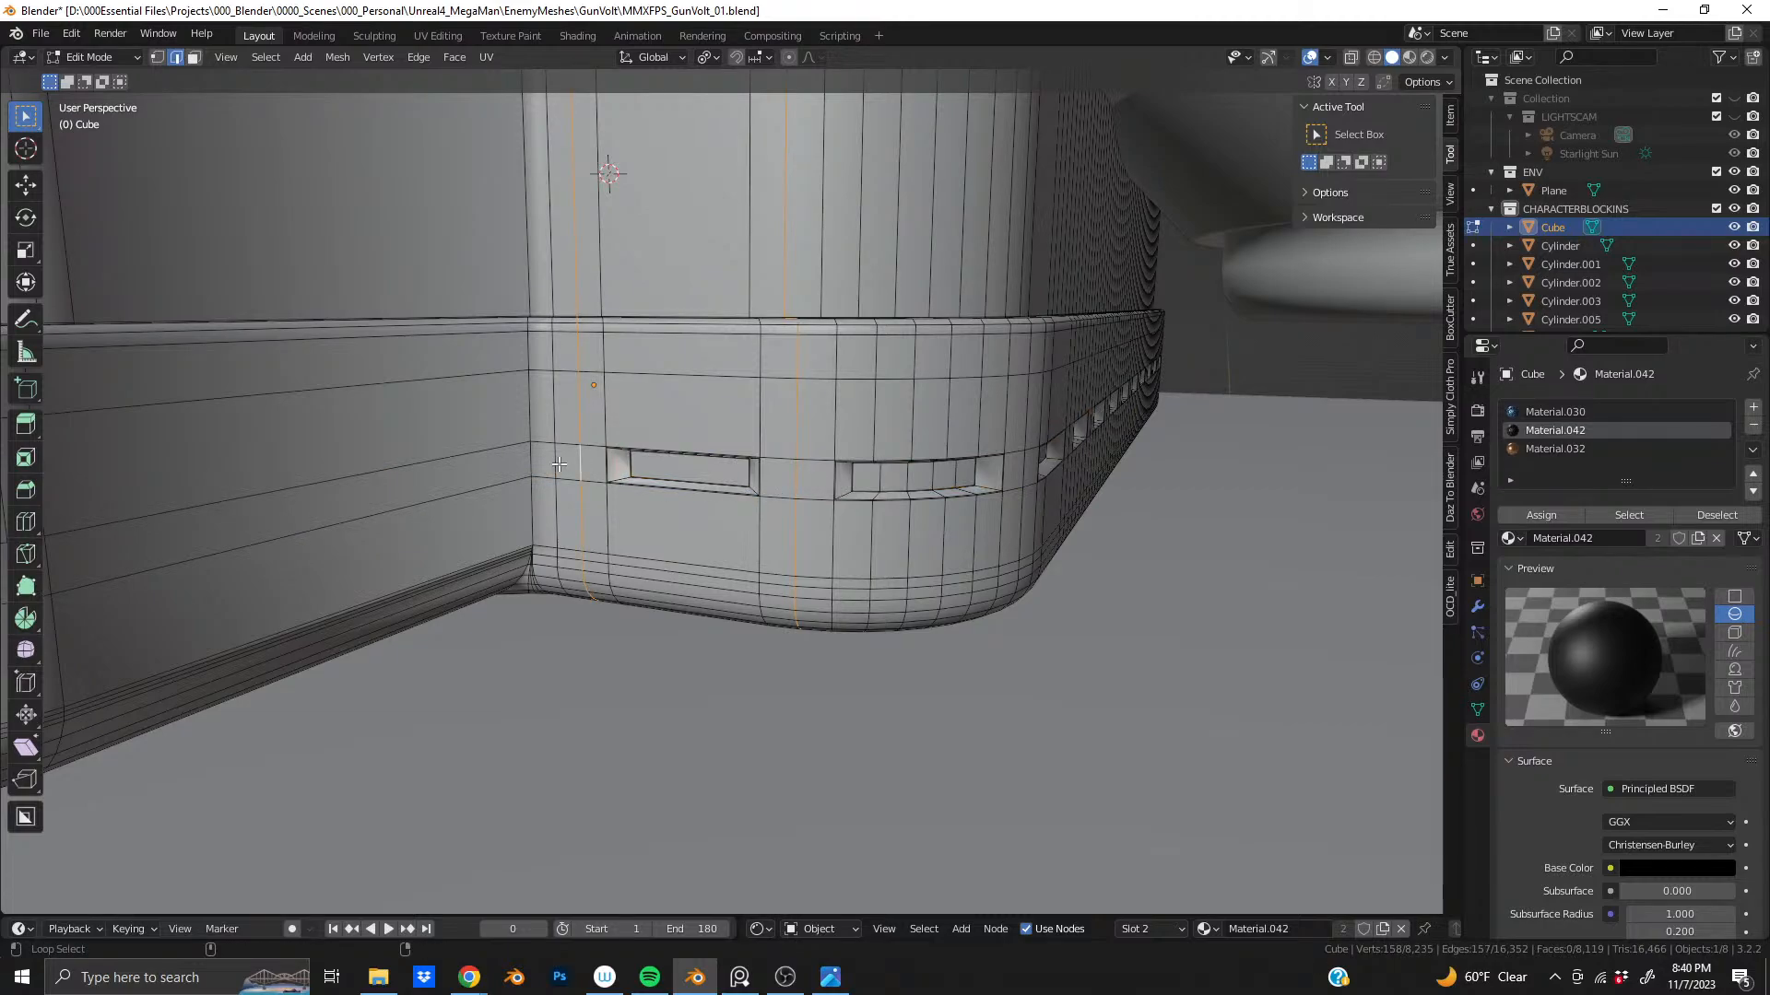
alt+shift+click(557, 464)
- Add the vertical edge loops midway between the next slots around the rounded corner to the selection
scroll(559, 464, down, 5)
middle_drag(959, 475, 765, 484)
scroll(839, 470, up, 4)
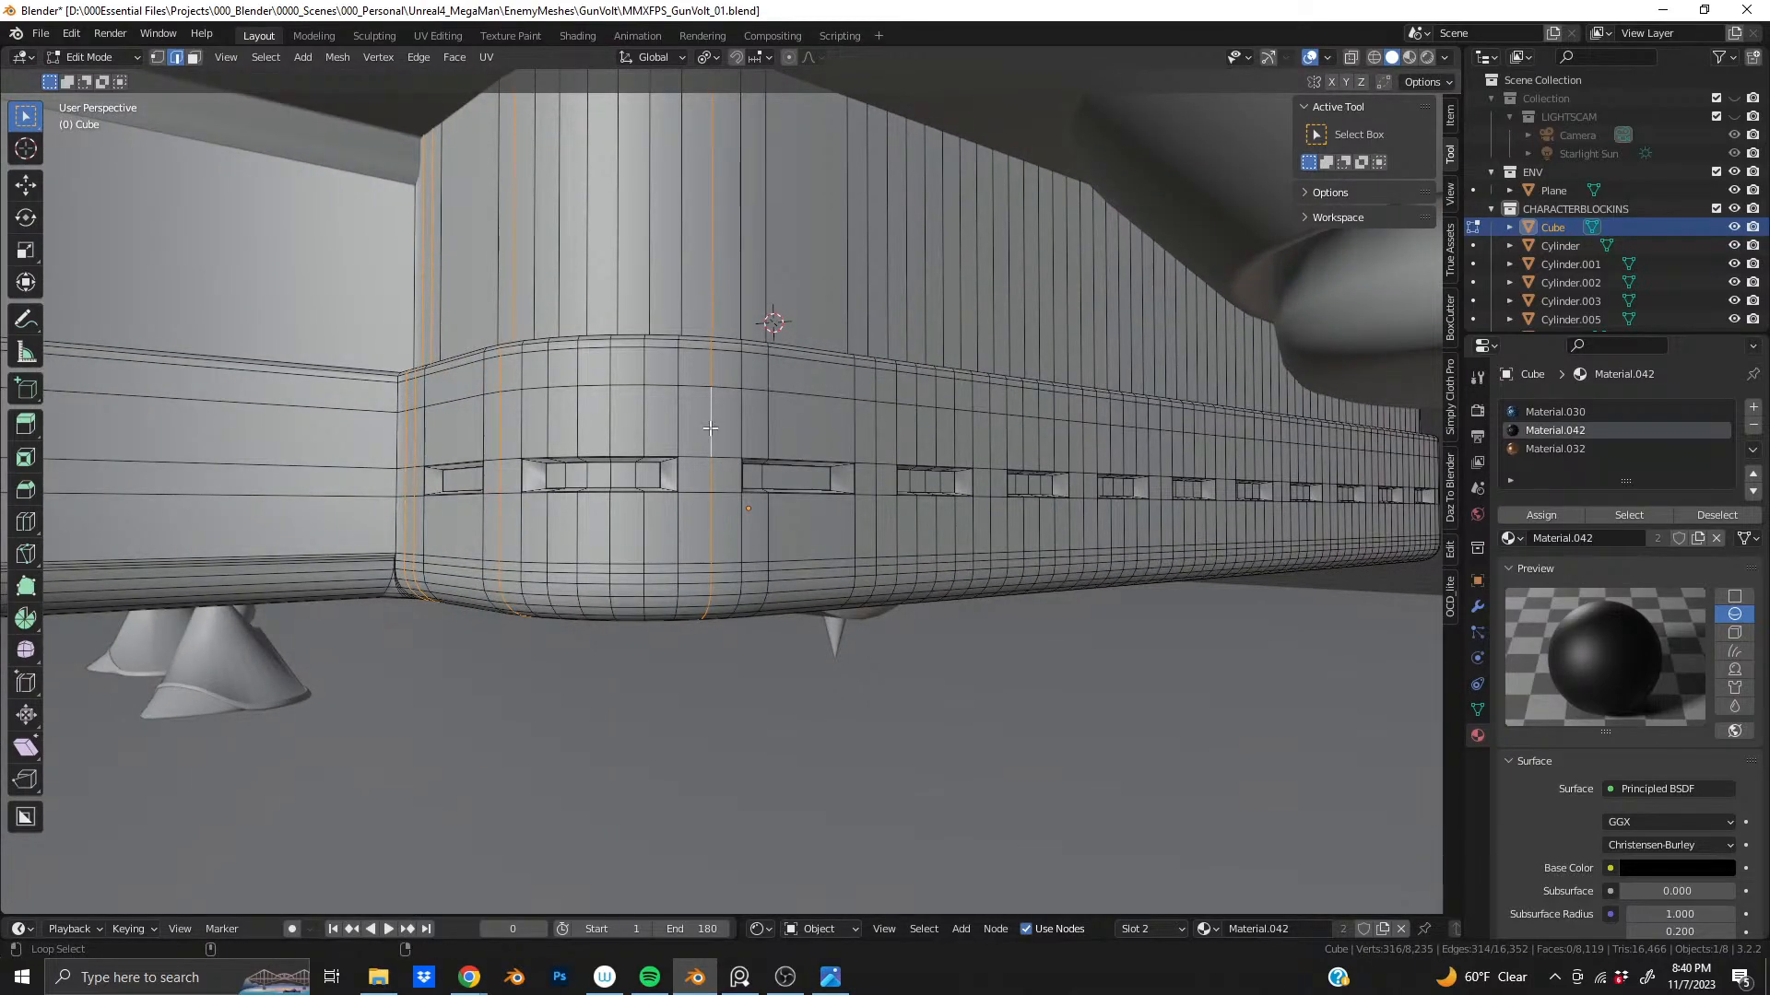
middle_drag(1014, 440, 841, 467)
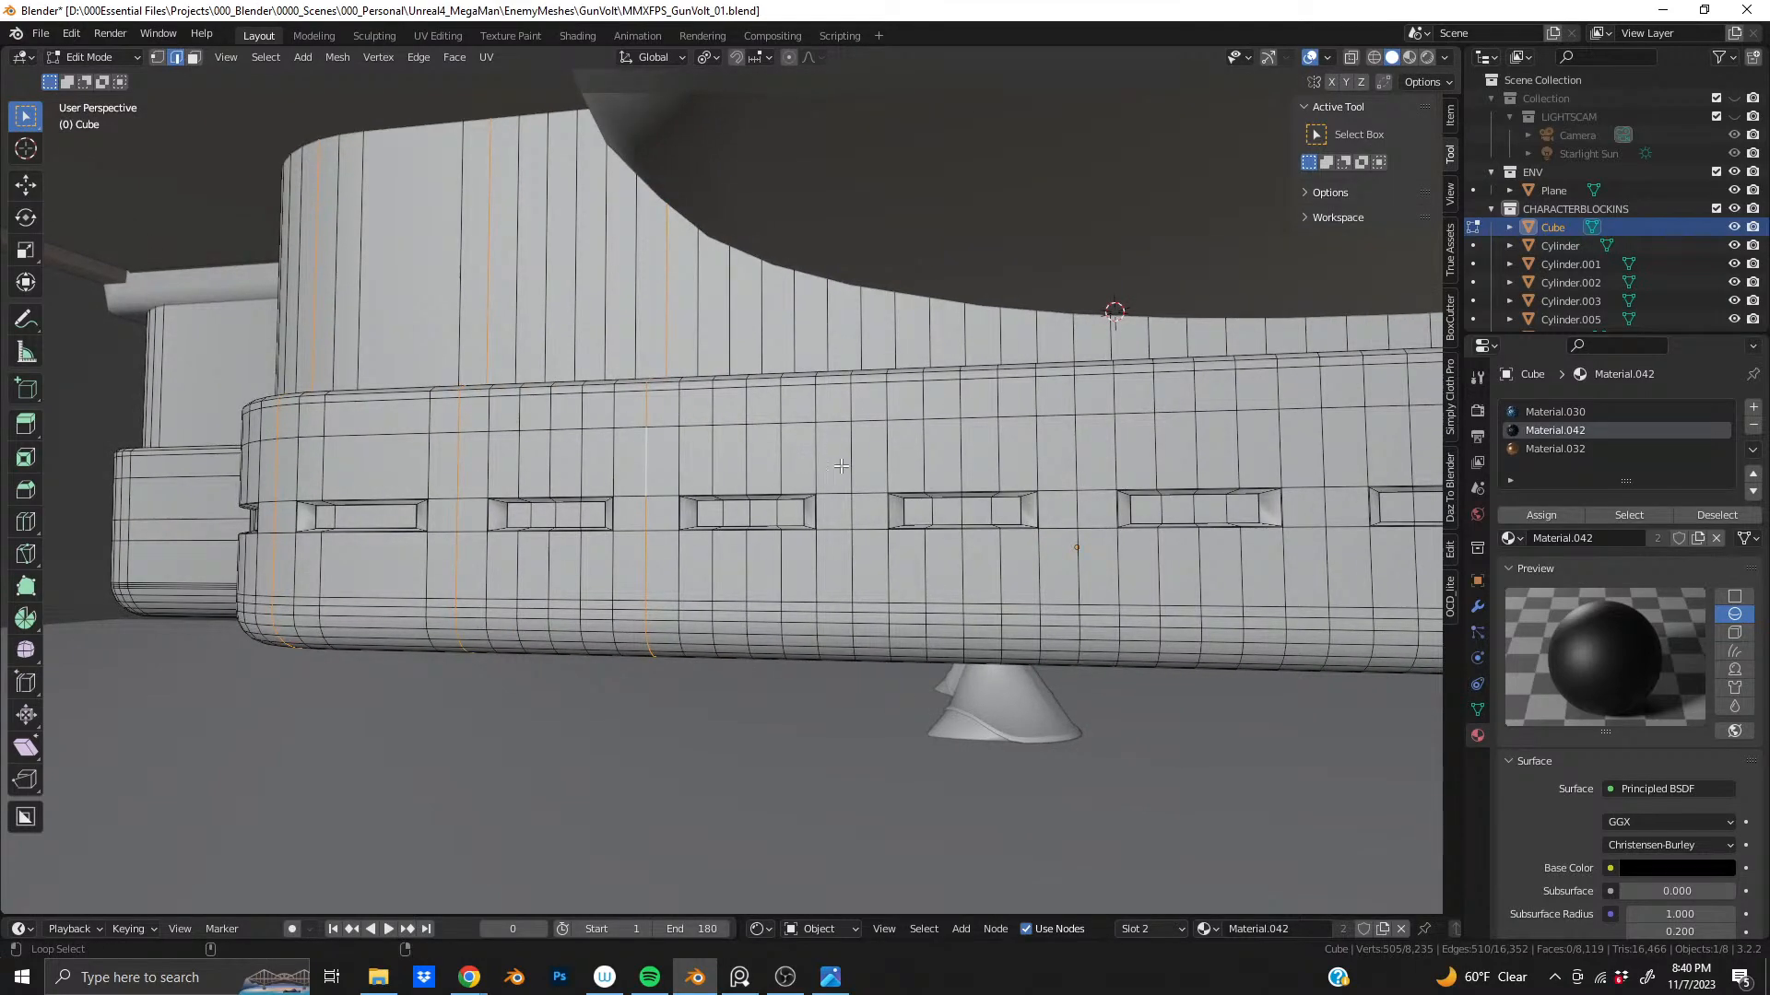
middle_drag(1040, 520, 886, 514)
scroll(802, 522, up, 2)
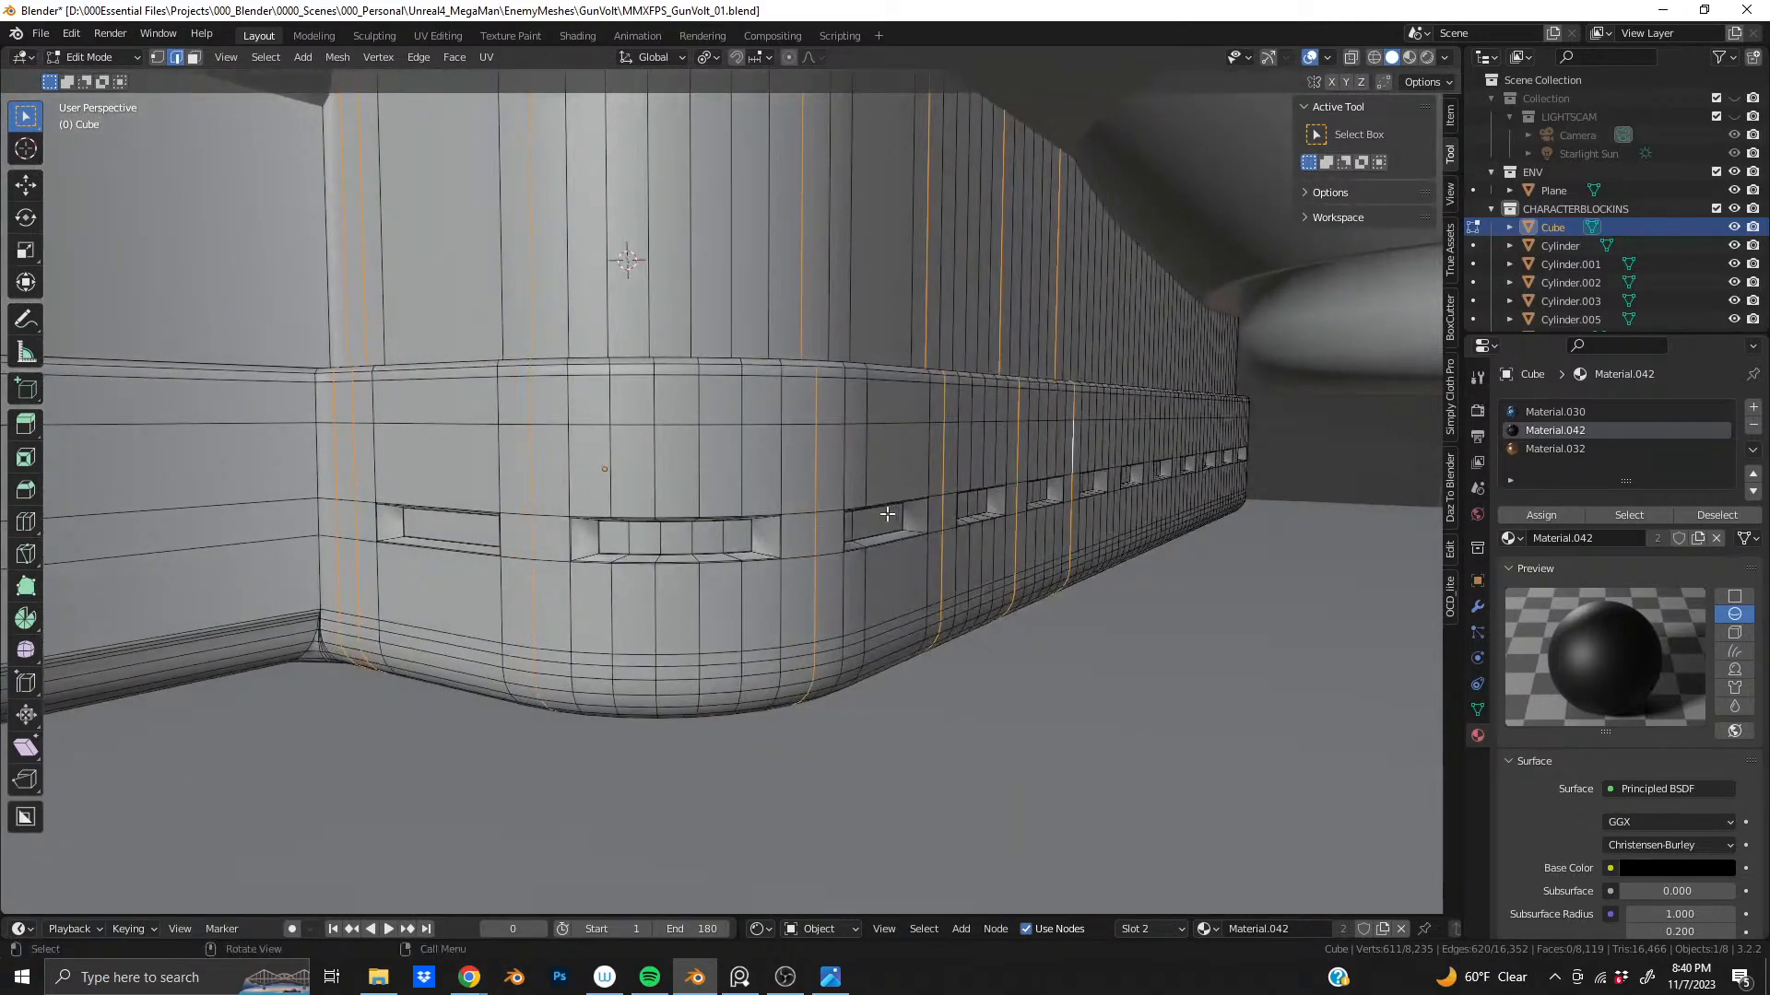
- Add the vertical edge loops crossing the rounded-corner slot and the next two slots to the selection
alt+shift+click(619, 458)
alt+shift+click(651, 466)
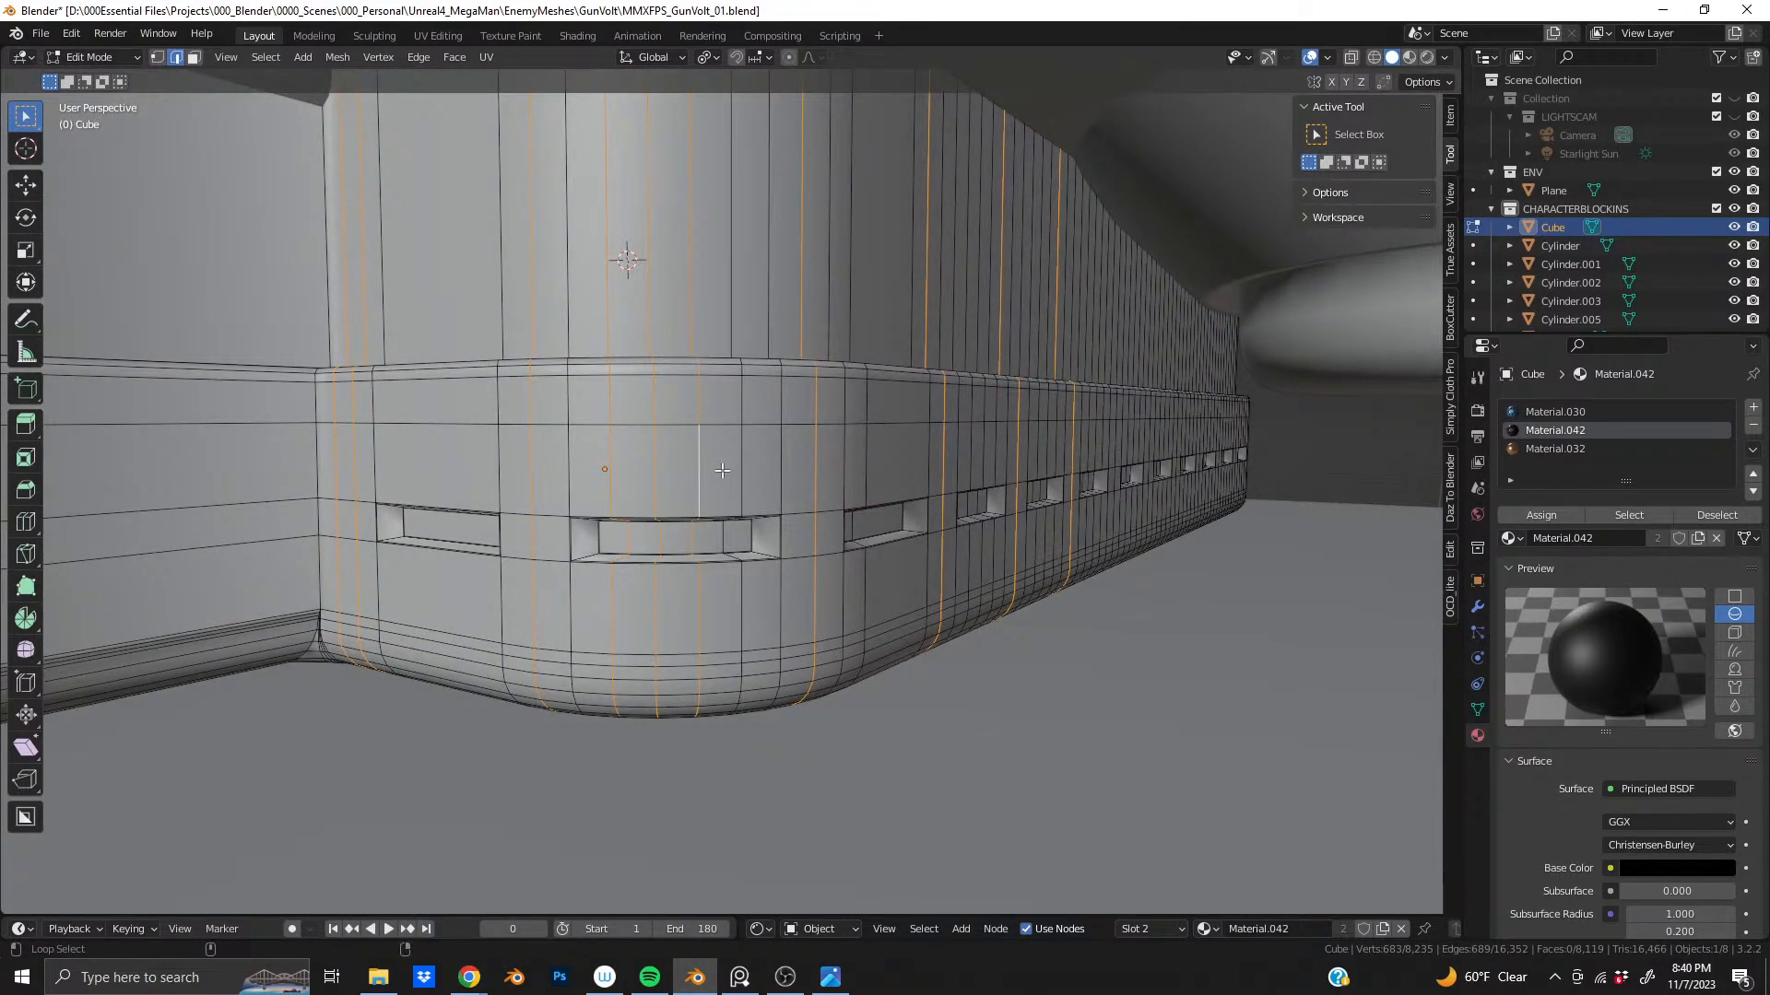
middle_drag(742, 467, 484, 484)
alt+shift+click(456, 472)
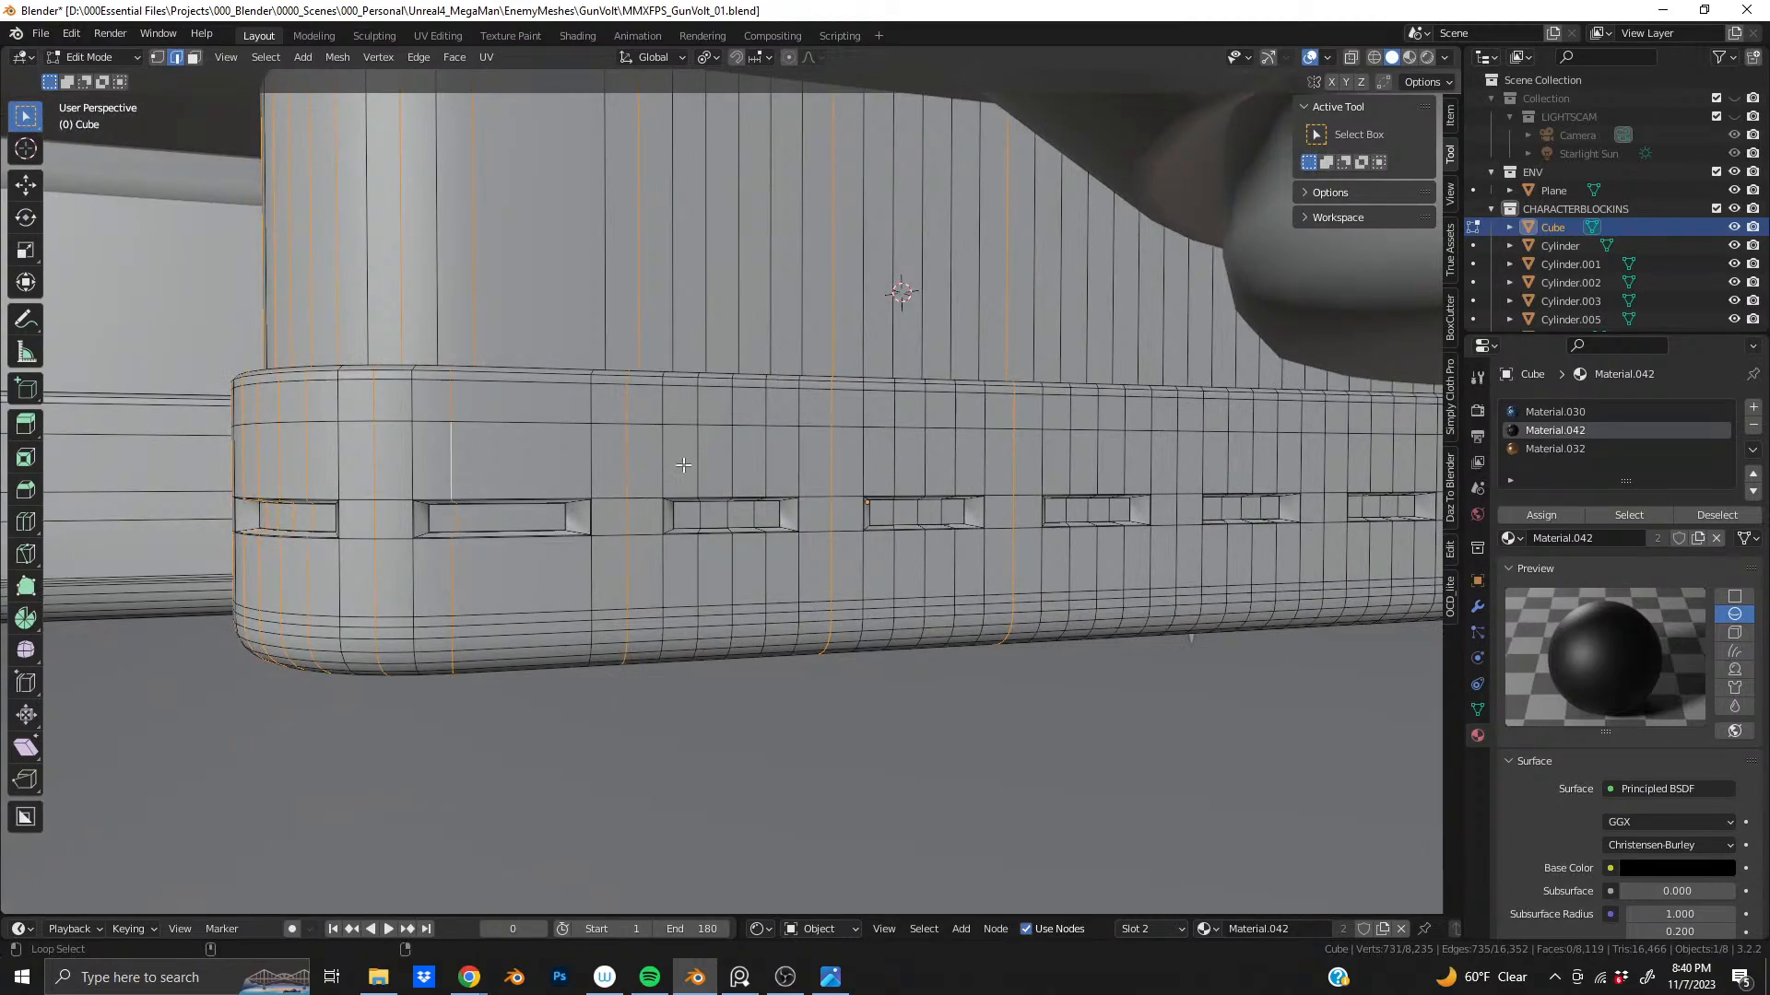
alt+shift+click(780, 458)
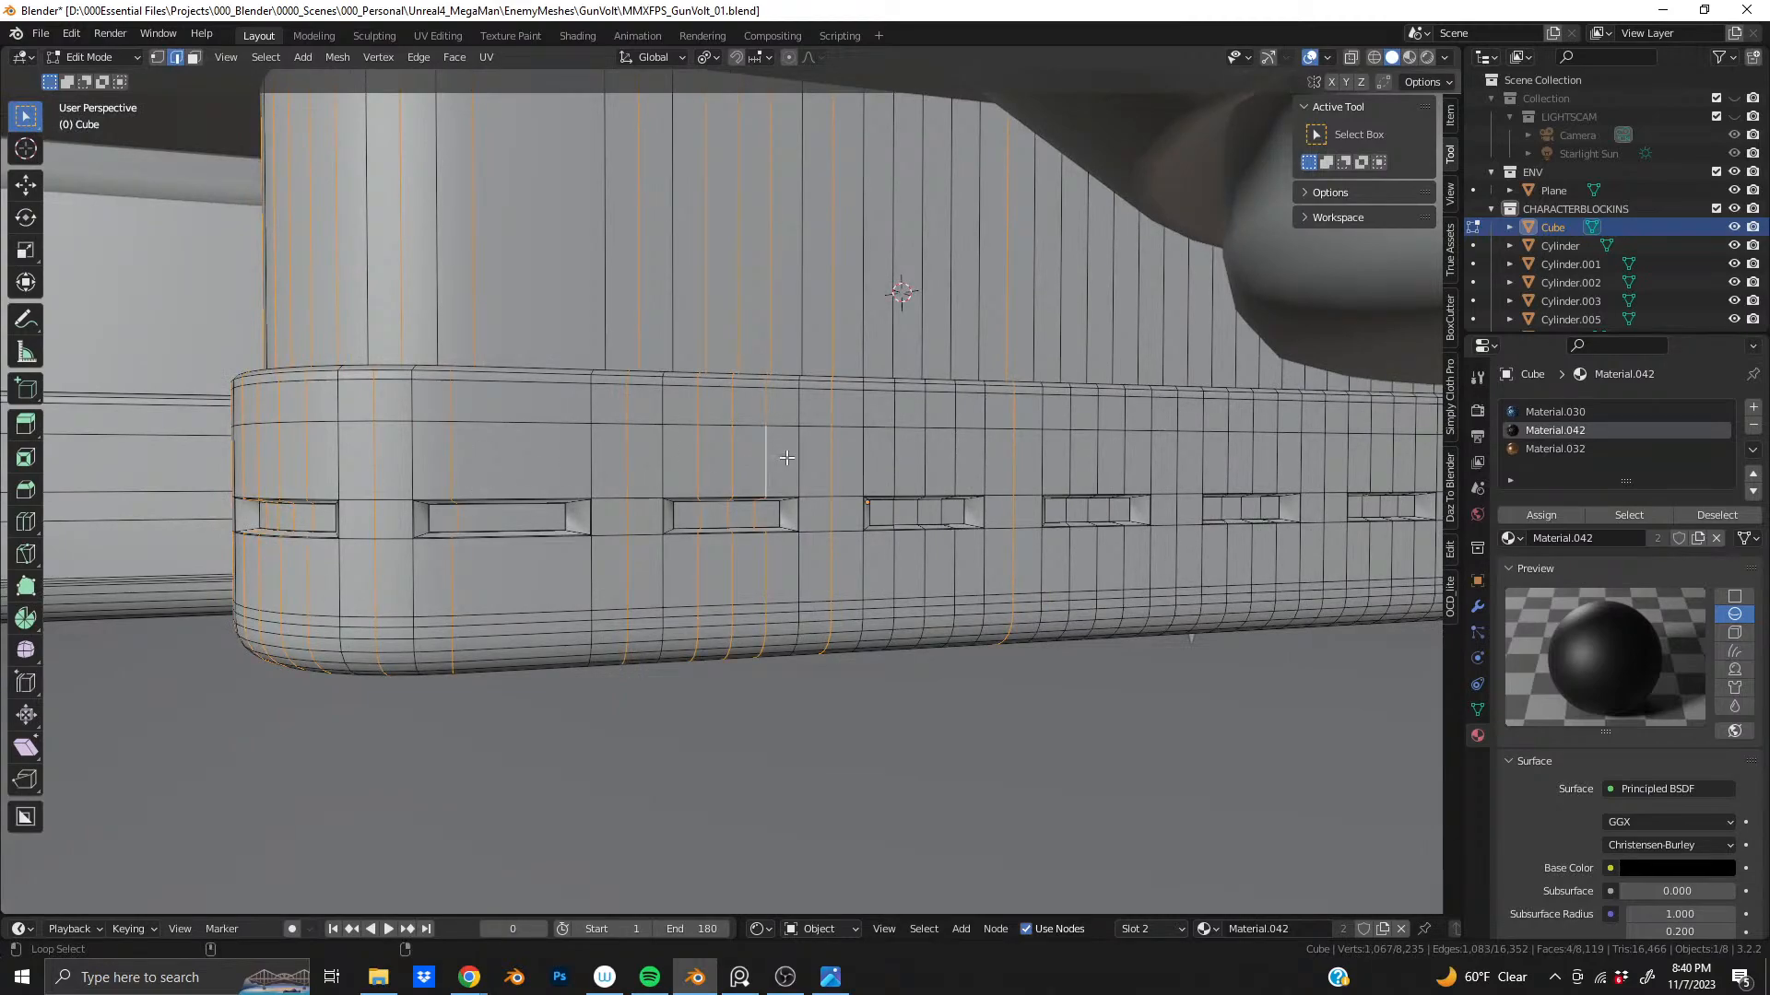
- Continue along the long side, adding the vertical edge loops that cross the following slots and the gaps between them
middle_drag(981, 507, 735, 522)
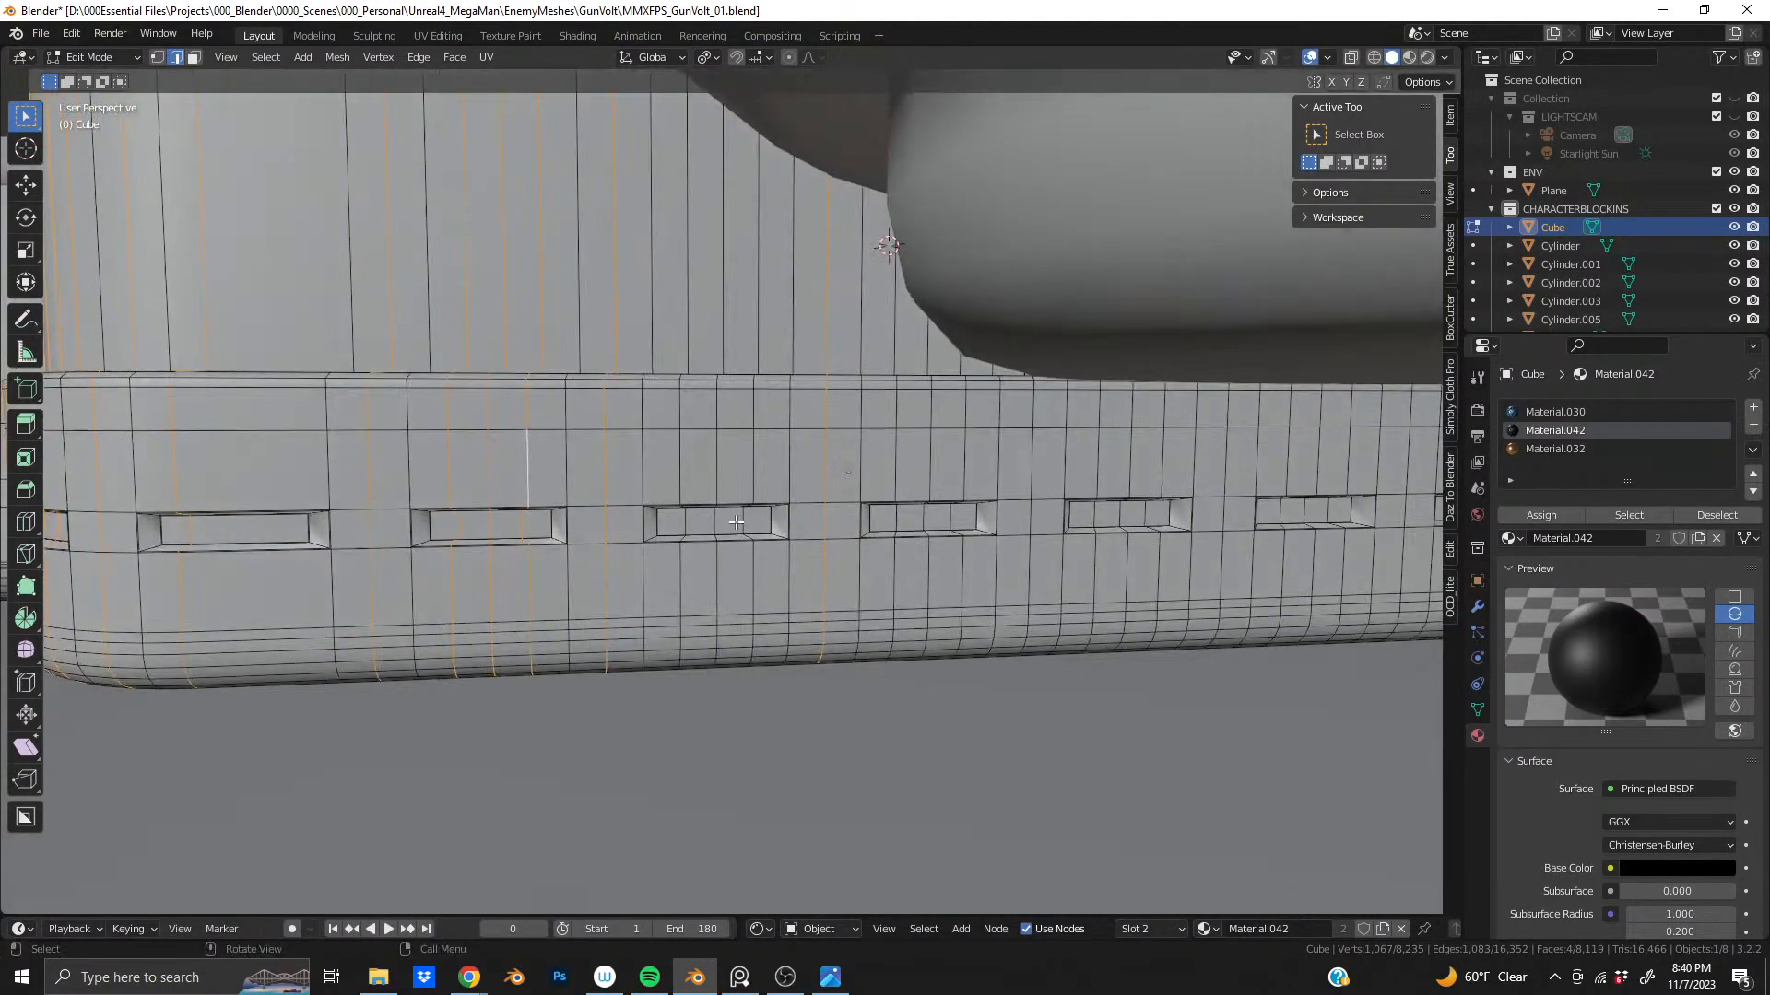
alt+shift+click(686, 470)
alt+shift+click(753, 475)
shift+middle_drag(754, 475, 710, 493)
alt+shift+click(758, 453)
alt+shift+click(792, 452)
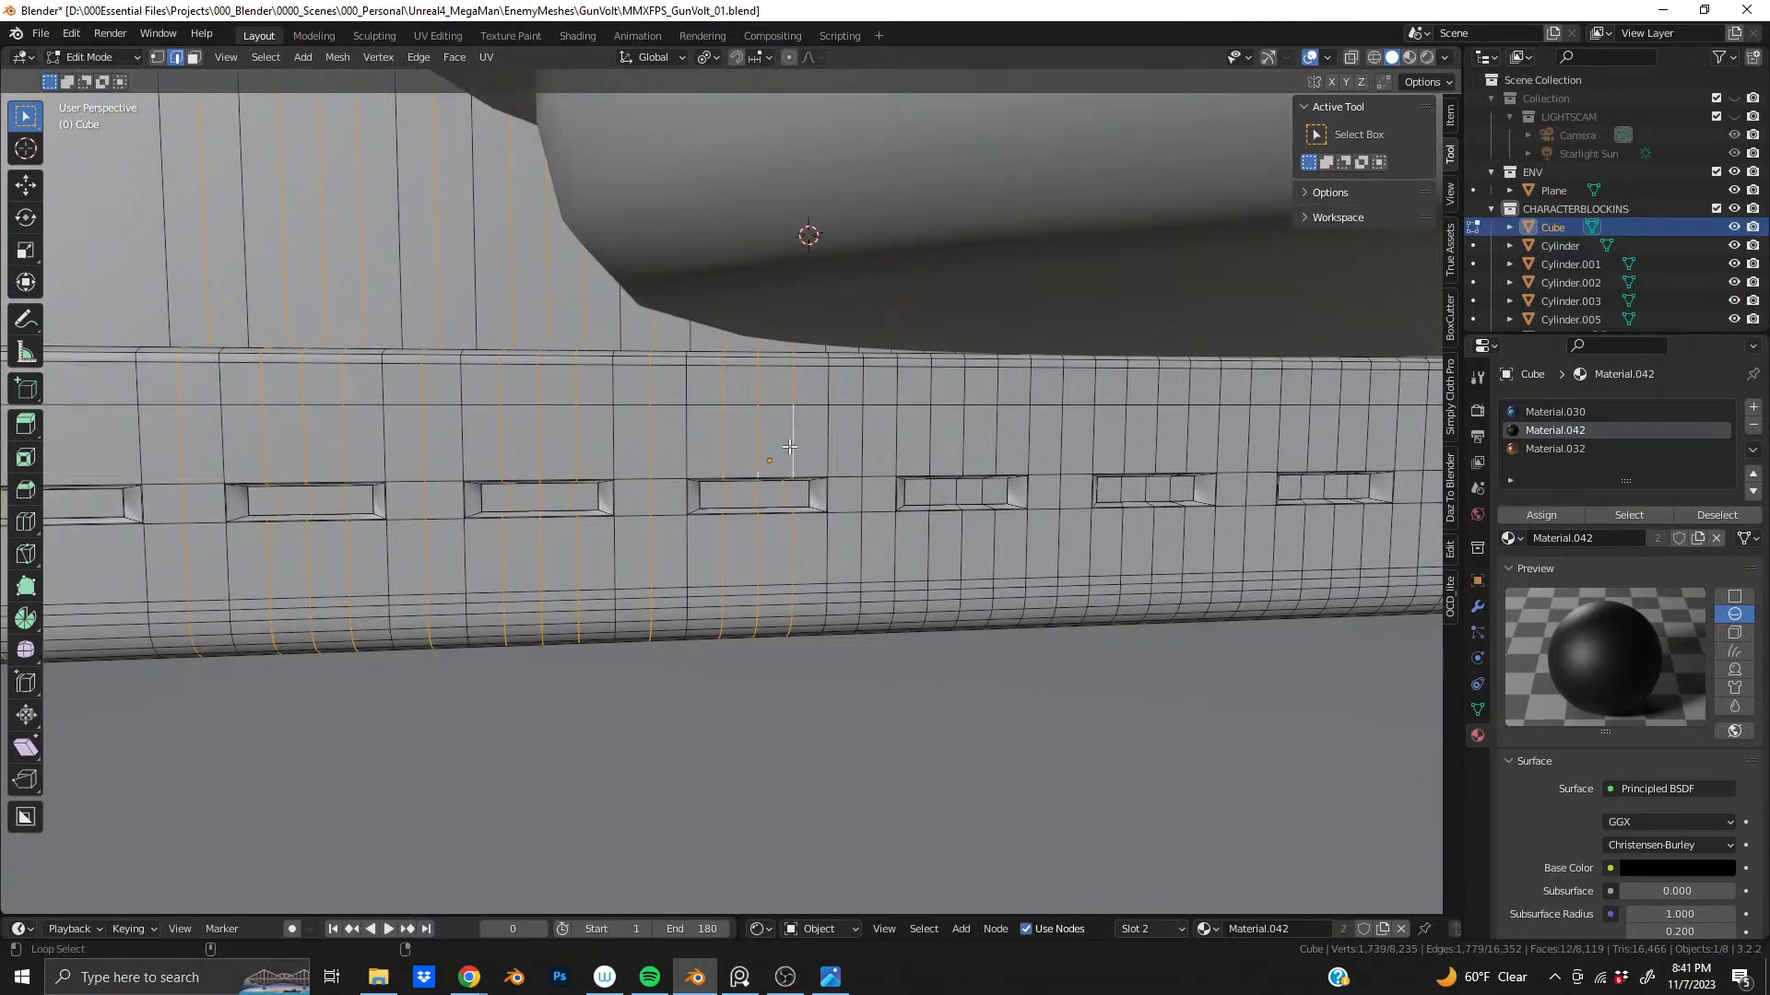
shift+middle_drag(792, 451, 752, 482)
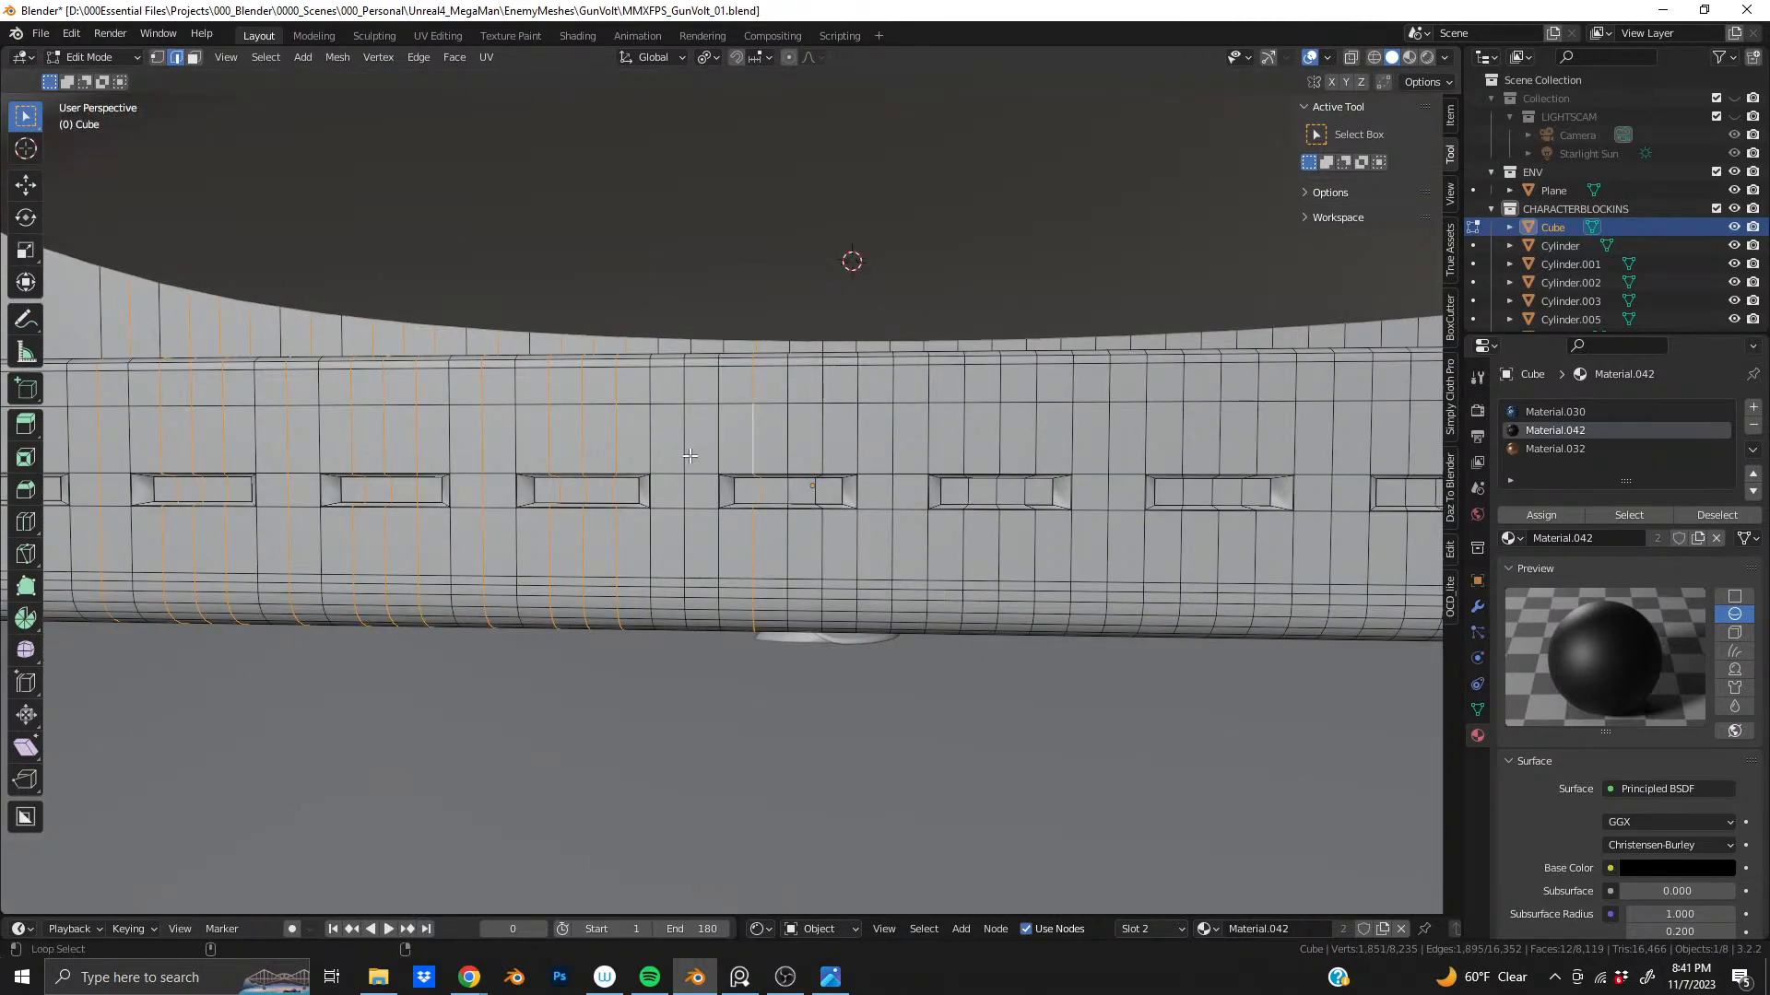
- Extend the selection with the vertical edge loops across the slots and gaps past the middle of the long side
alt+shift+click(941, 446)
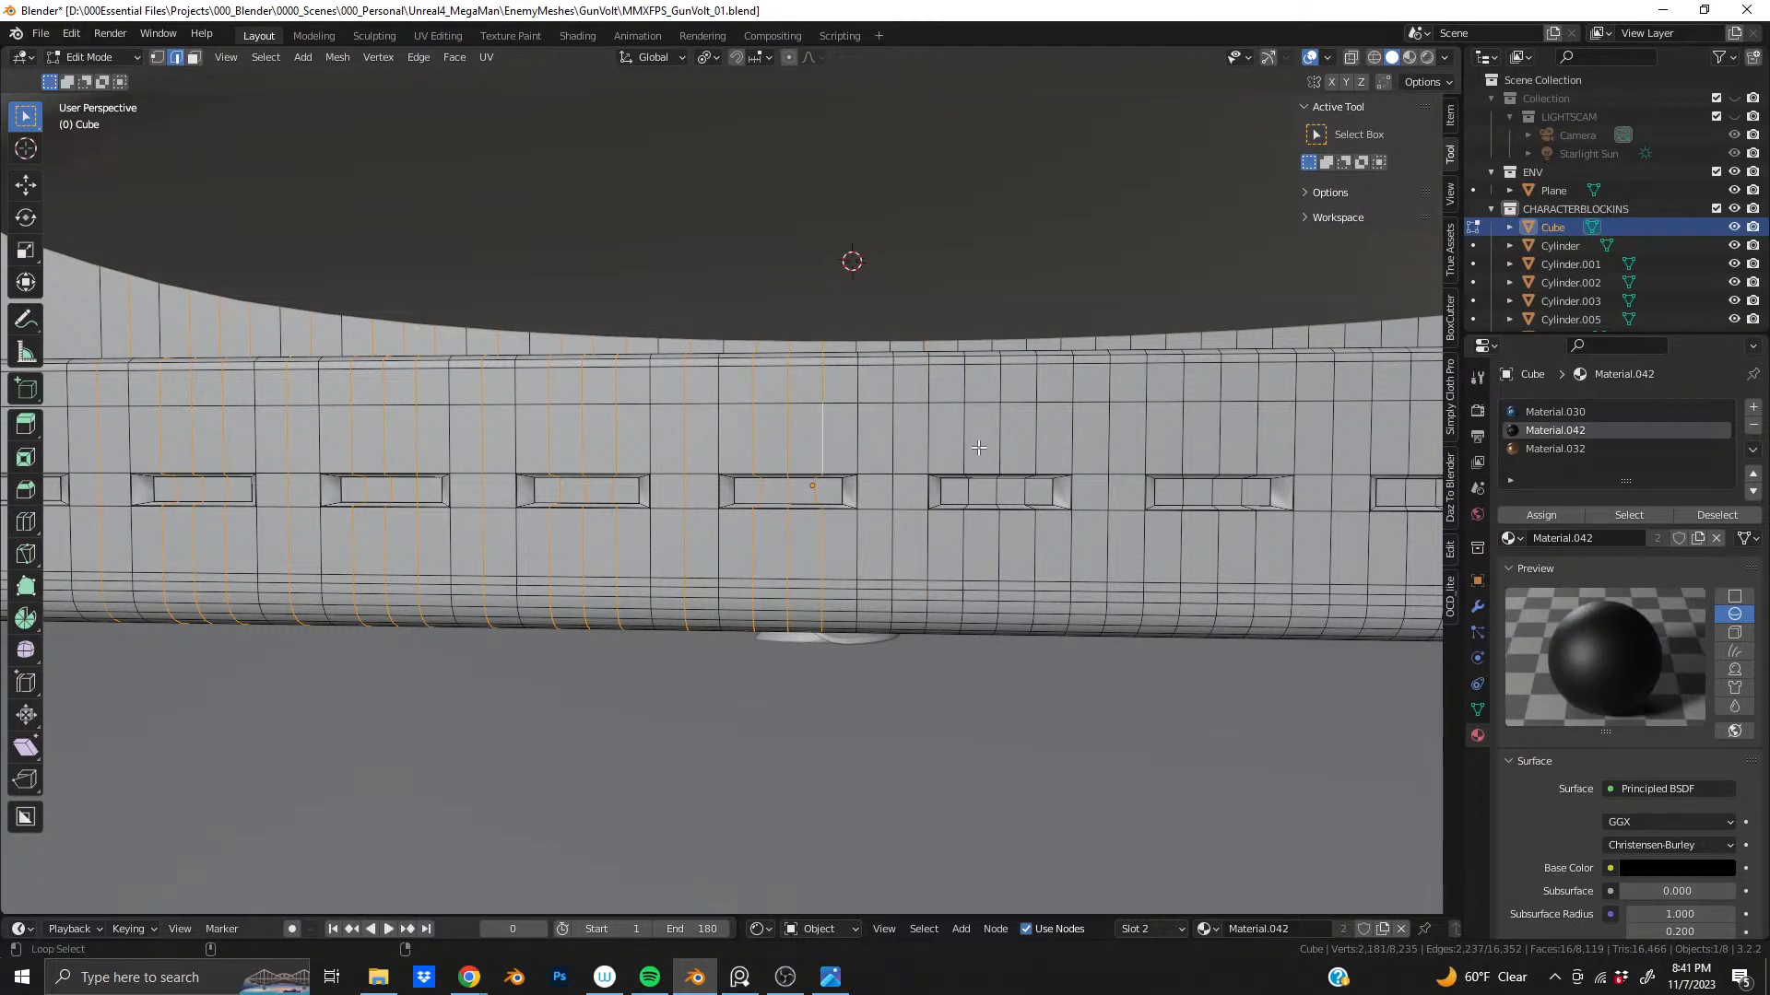
alt+shift+click(1030, 443)
middle_drag(1031, 443, 862, 498)
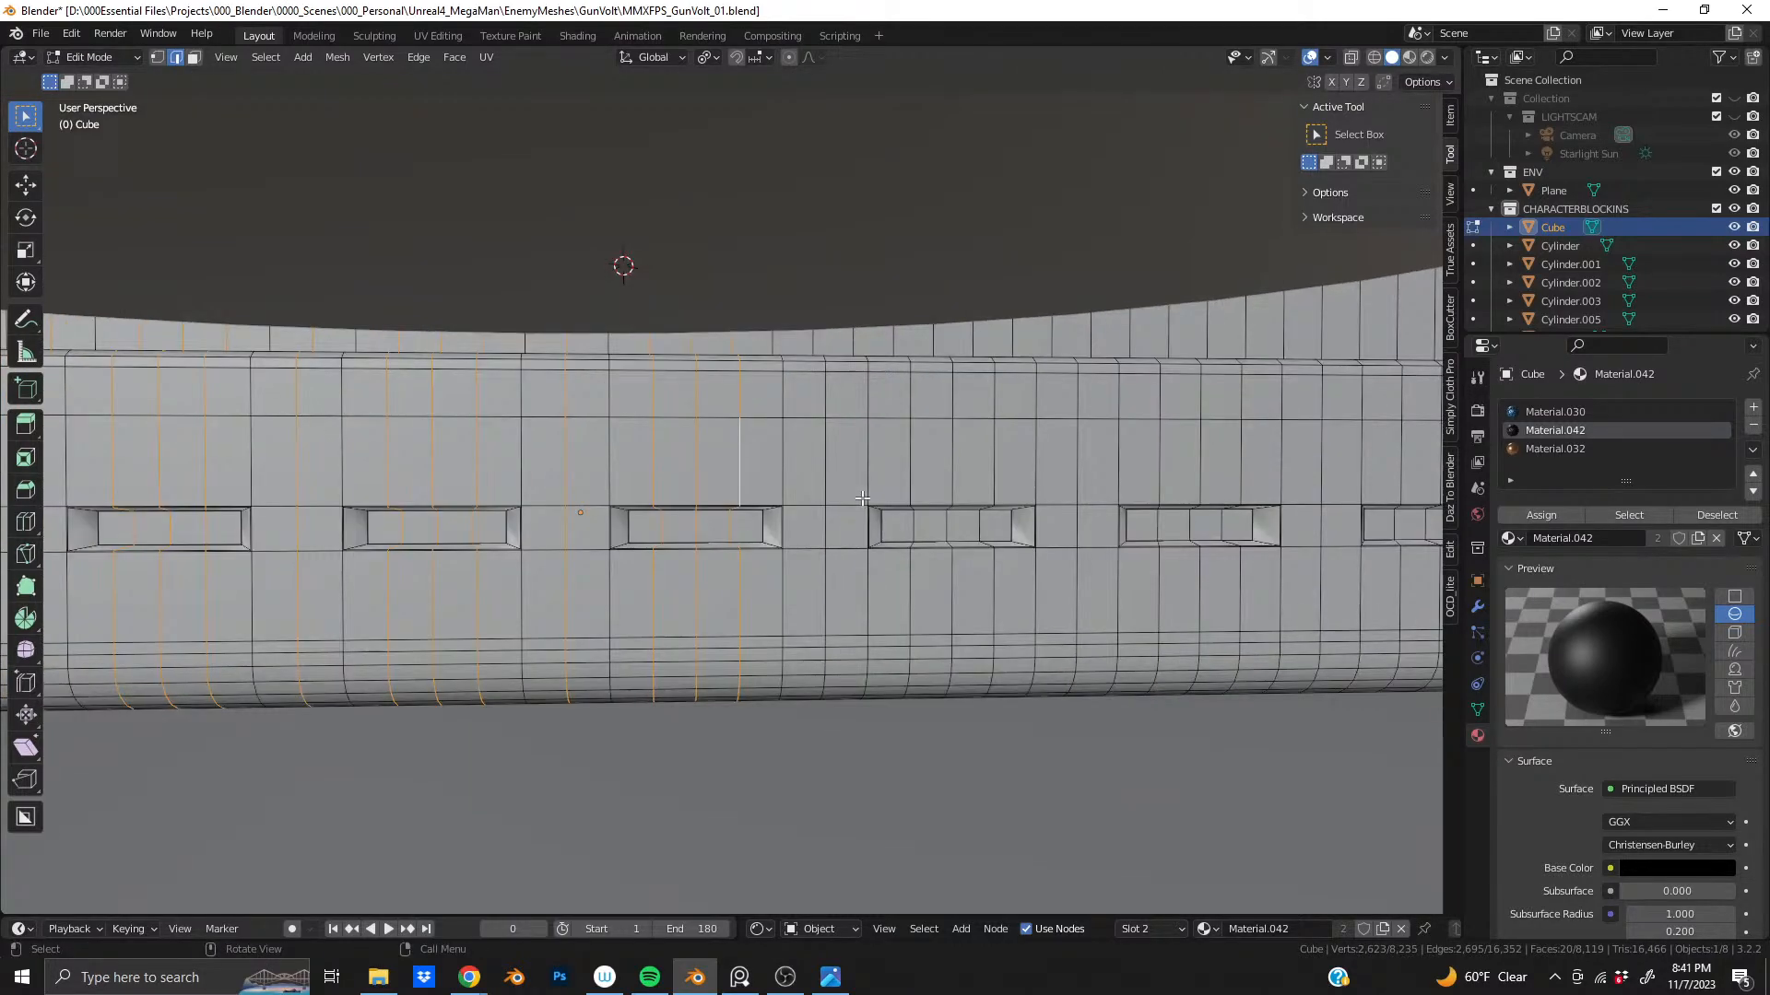
alt+shift+click(963, 466)
middle_drag(963, 466, 832, 487)
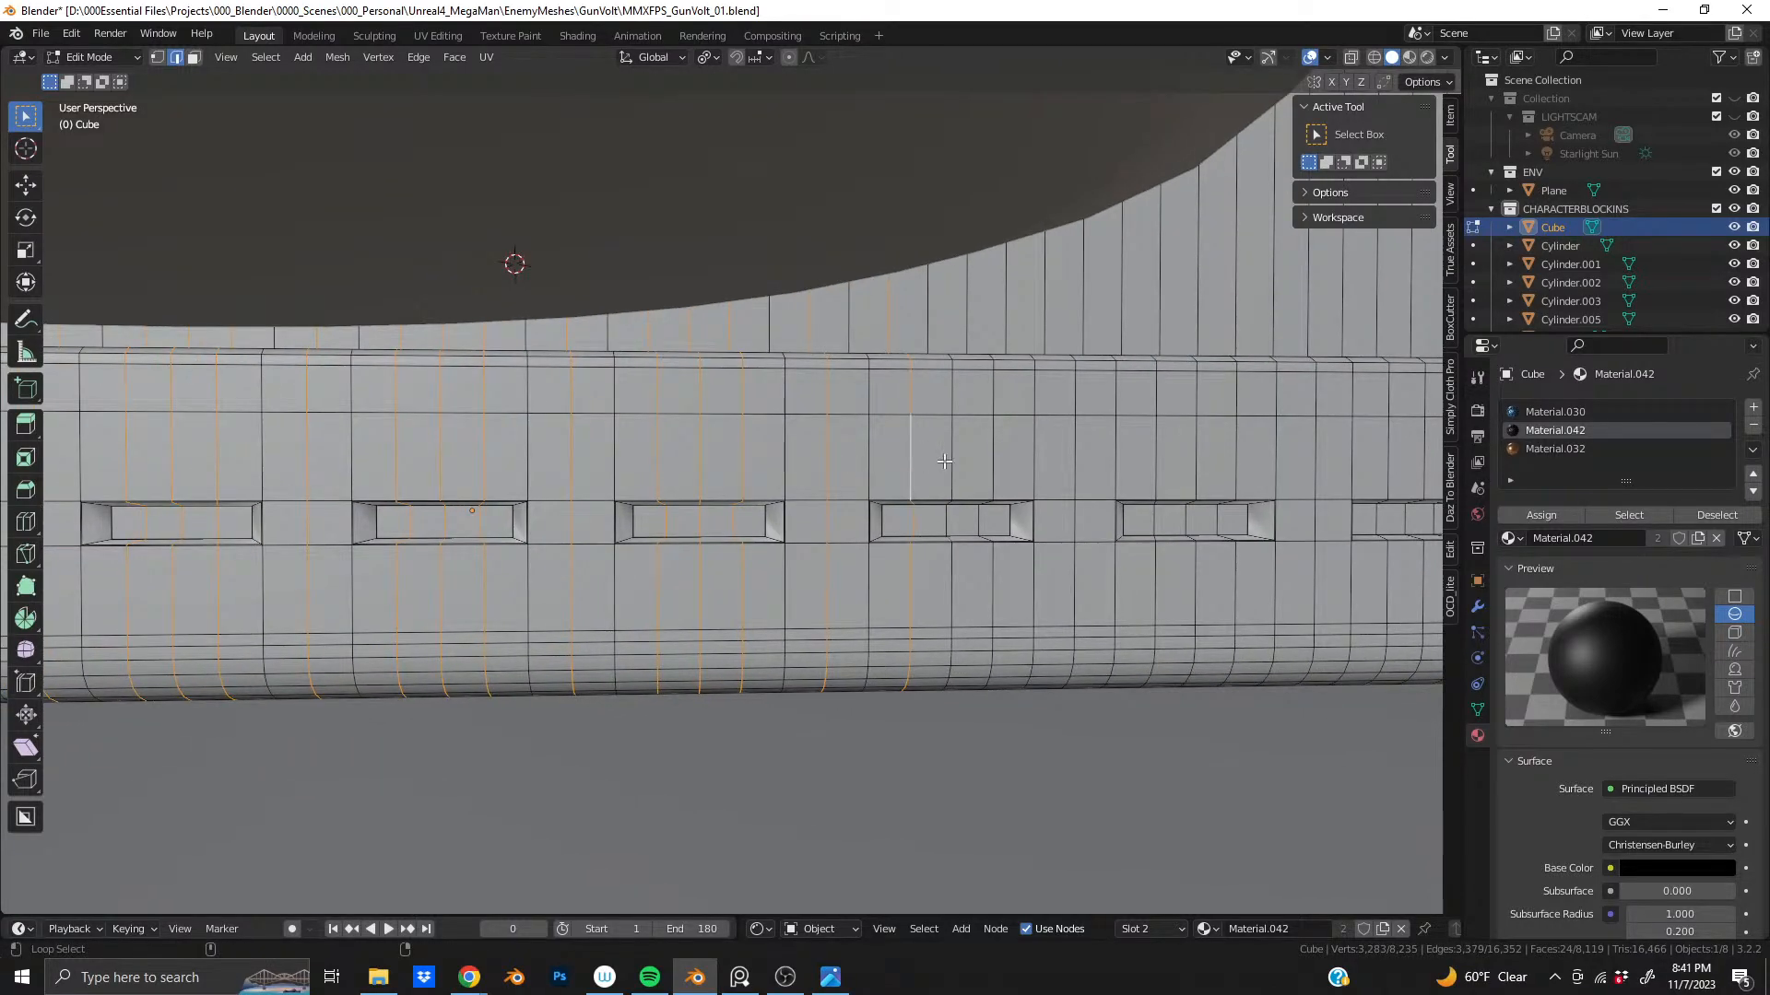
- Add the vertical edge loops across the last slots and gaps before the far rounded corner
middle_drag(1192, 502, 867, 493)
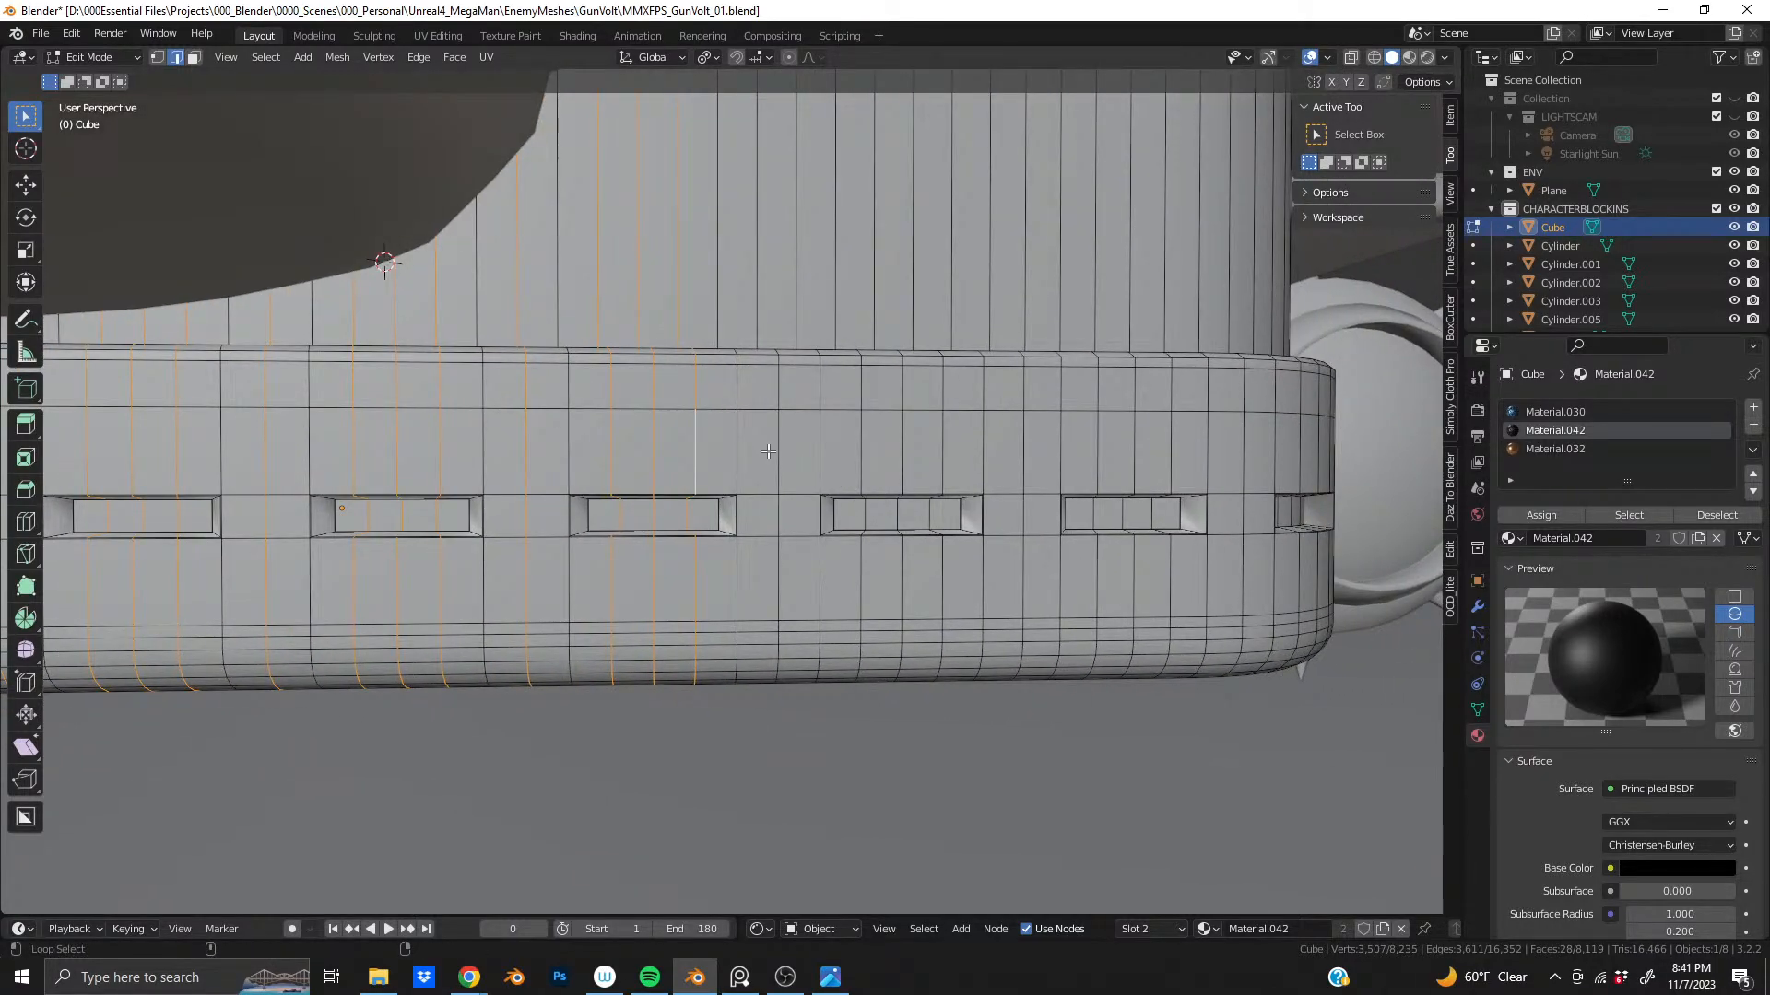
alt+shift+click(936, 446)
alt+shift+click(1020, 449)
alt+shift+click(1084, 457)
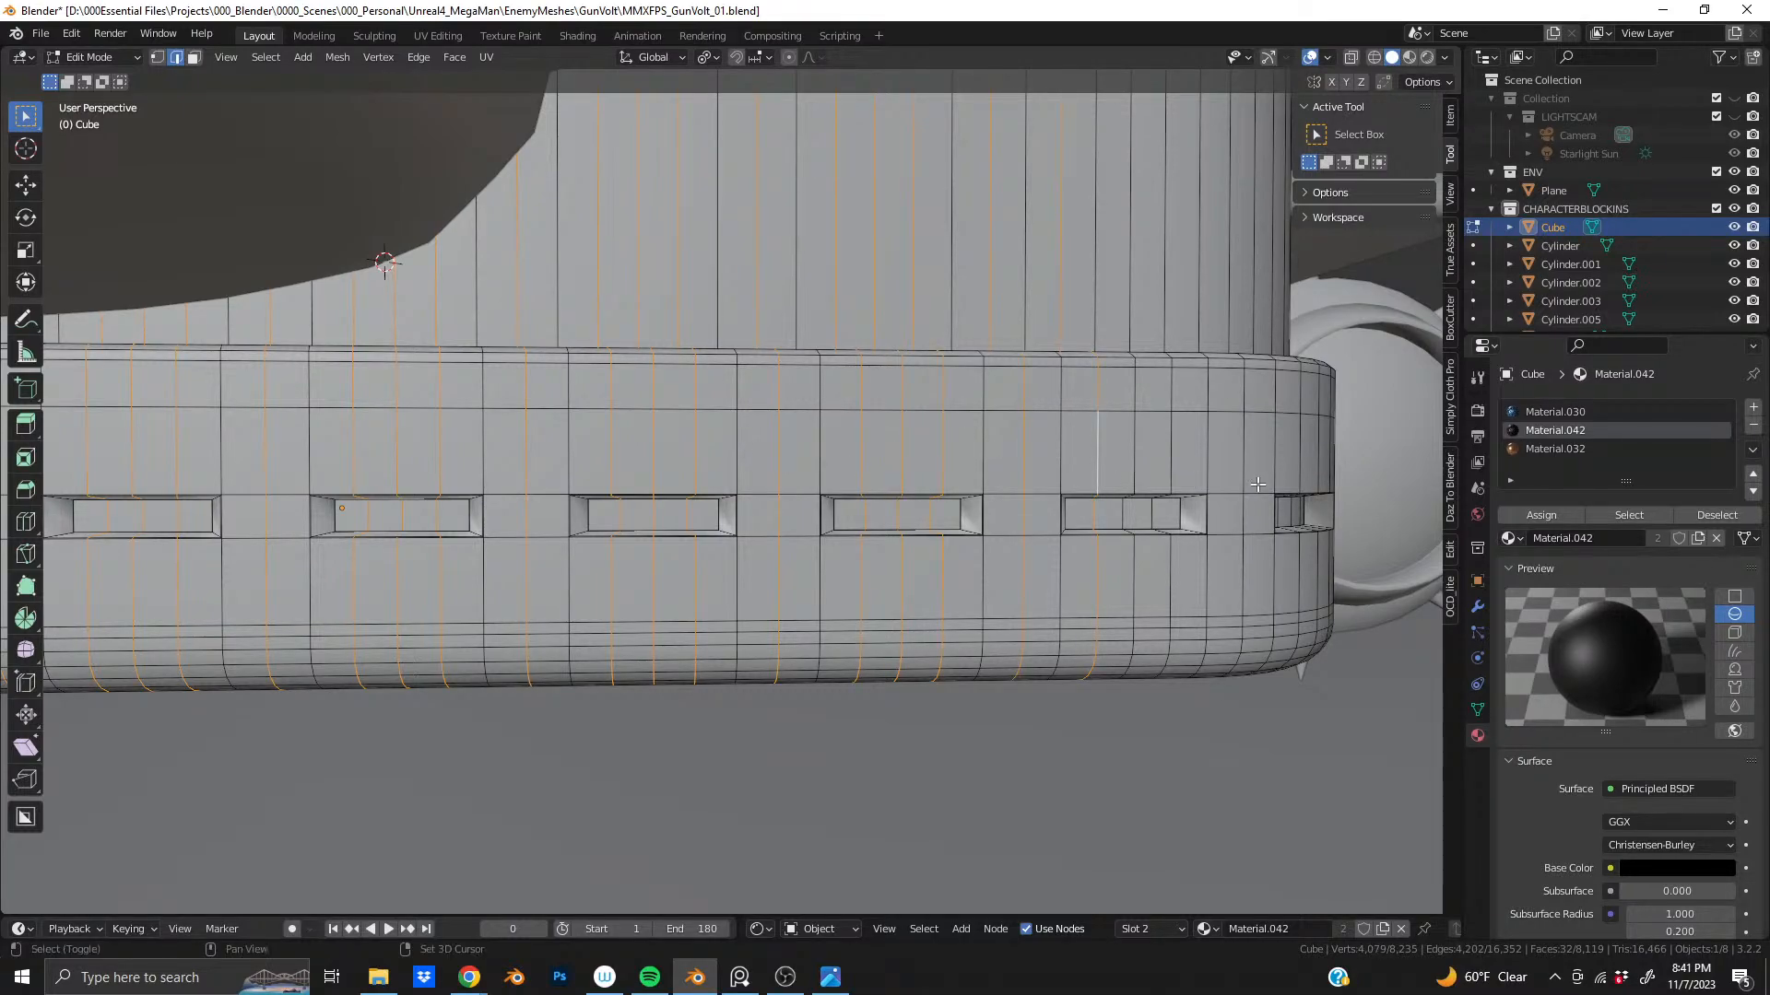
middle_drag(1084, 457, 712, 498)
- Add the vertical edge loops across the far rounded-corner slot and the adjoining slots and gaps to the selection
alt+shift+click(922, 467)
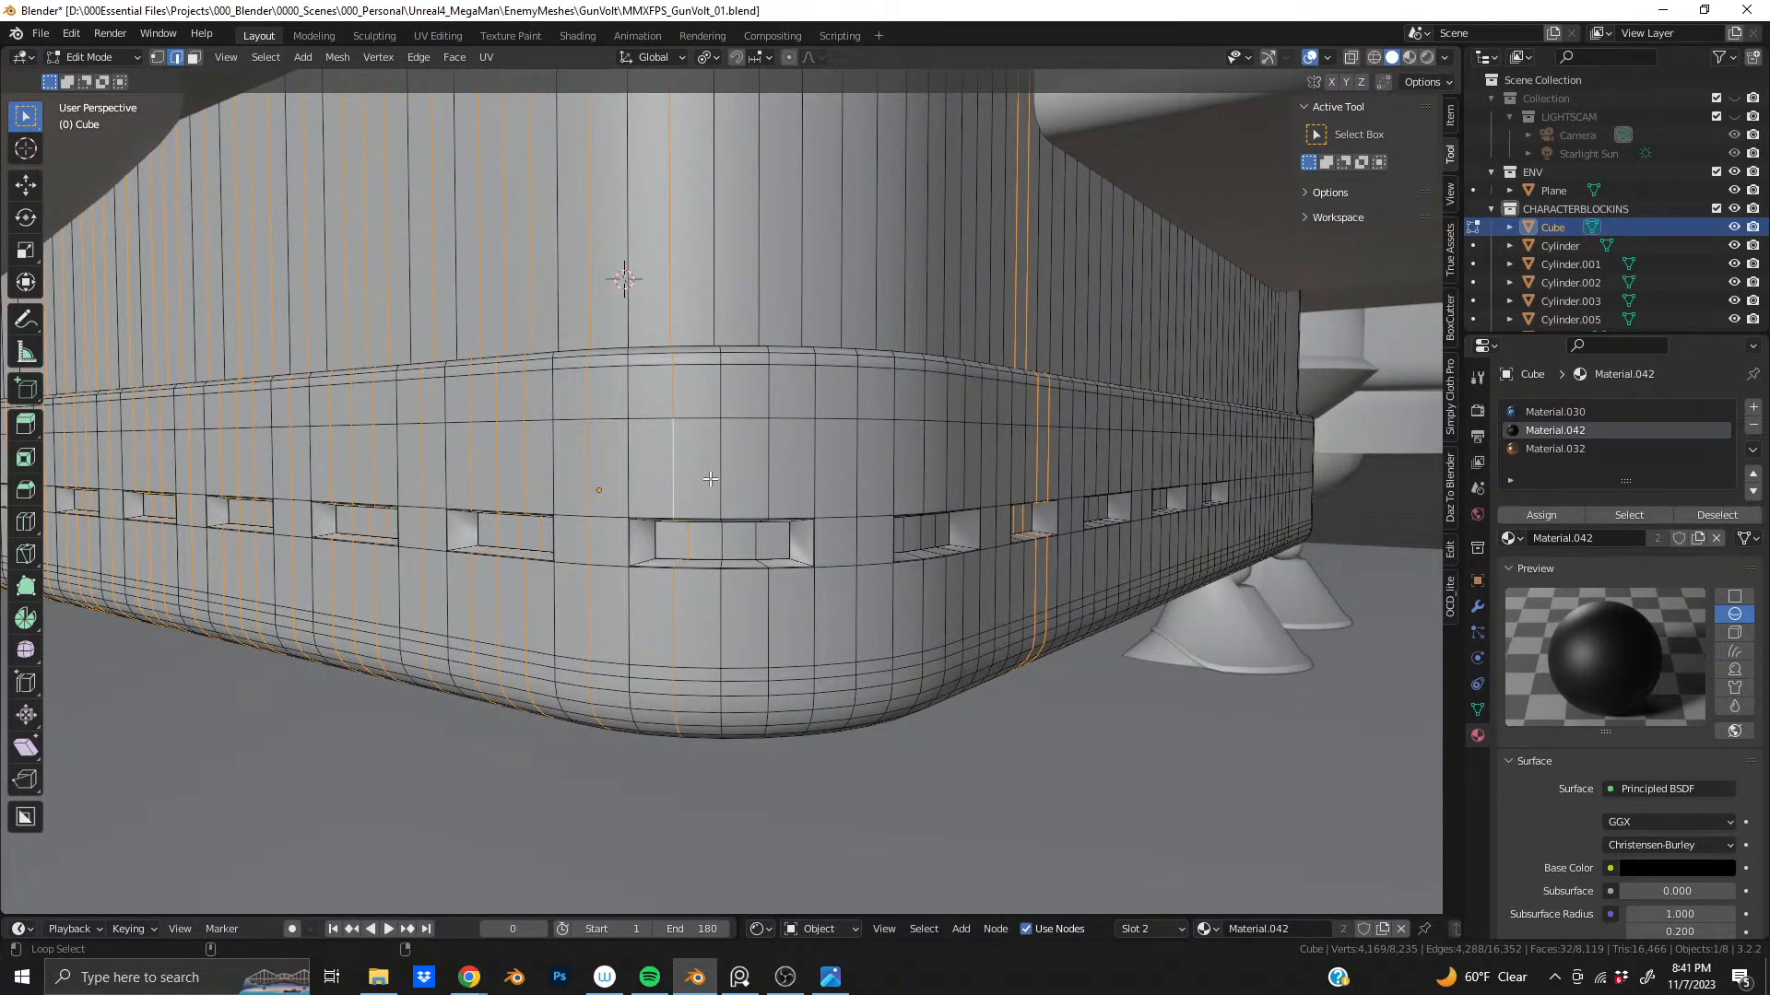
alt+shift+click(716, 478)
alt+shift+click(763, 476)
middle_drag(916, 490, 695, 503)
alt+shift+click(734, 496)
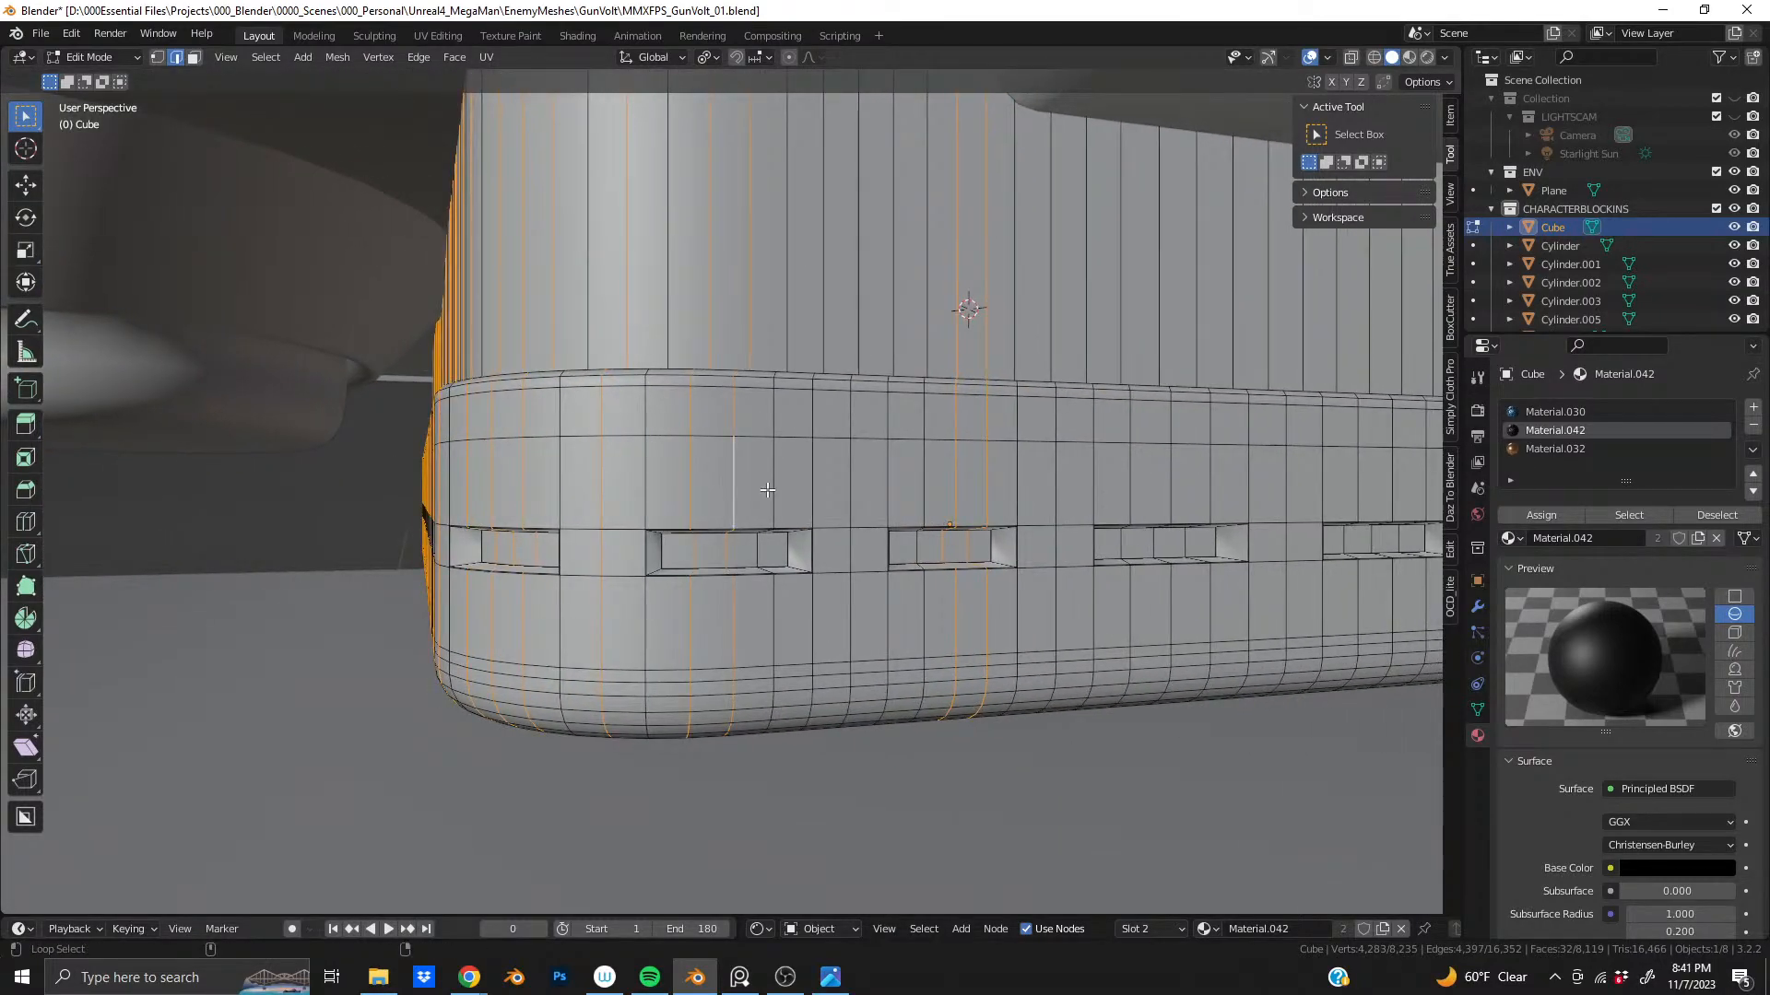
alt+shift+click(784, 489)
alt+shift+click(859, 499)
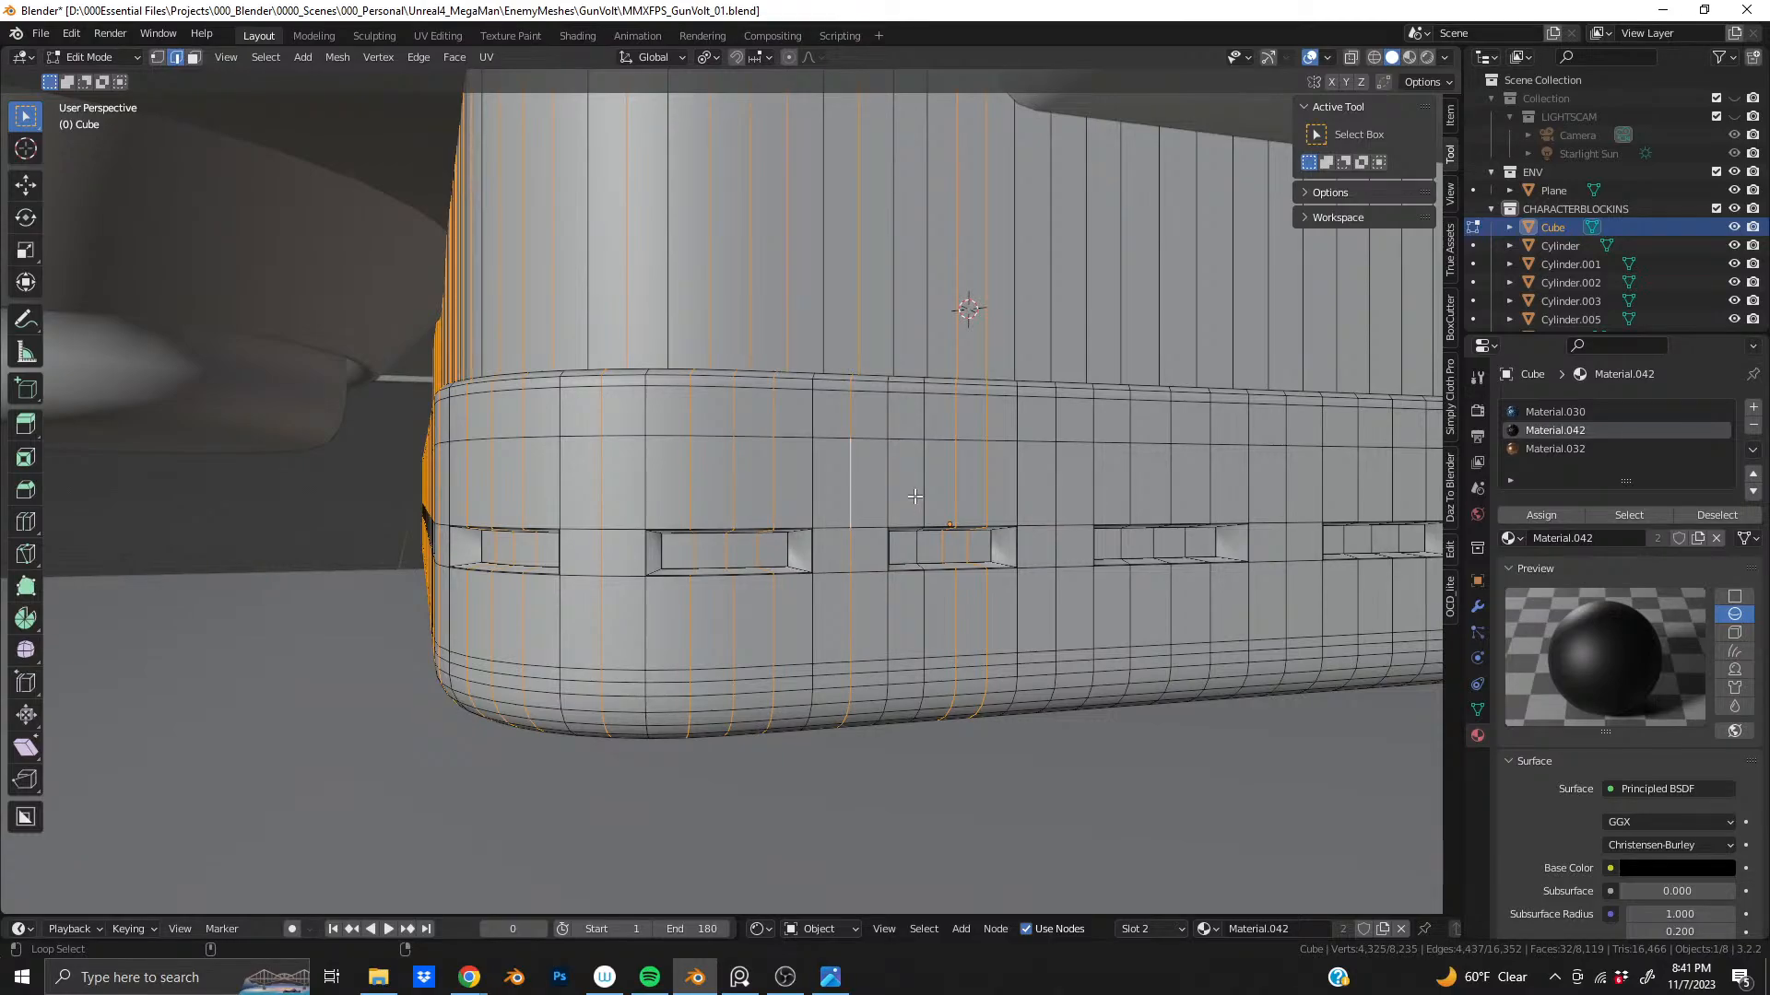
alt+shift+click(914, 496)
- Examine the selected edge loops around the first slot, the inner corner and the slotted side
middle_drag(915, 495, 802, 553)
scroll(670, 519, down, 4)
middle_drag(411, 620, 911, 562)
scroll(952, 544, up, 3)
shift+middle_drag(577, 573, 735, 528)
scroll(867, 568, up, 5)
scroll(736, 528, up, 2)
scroll(738, 522, up, 2)
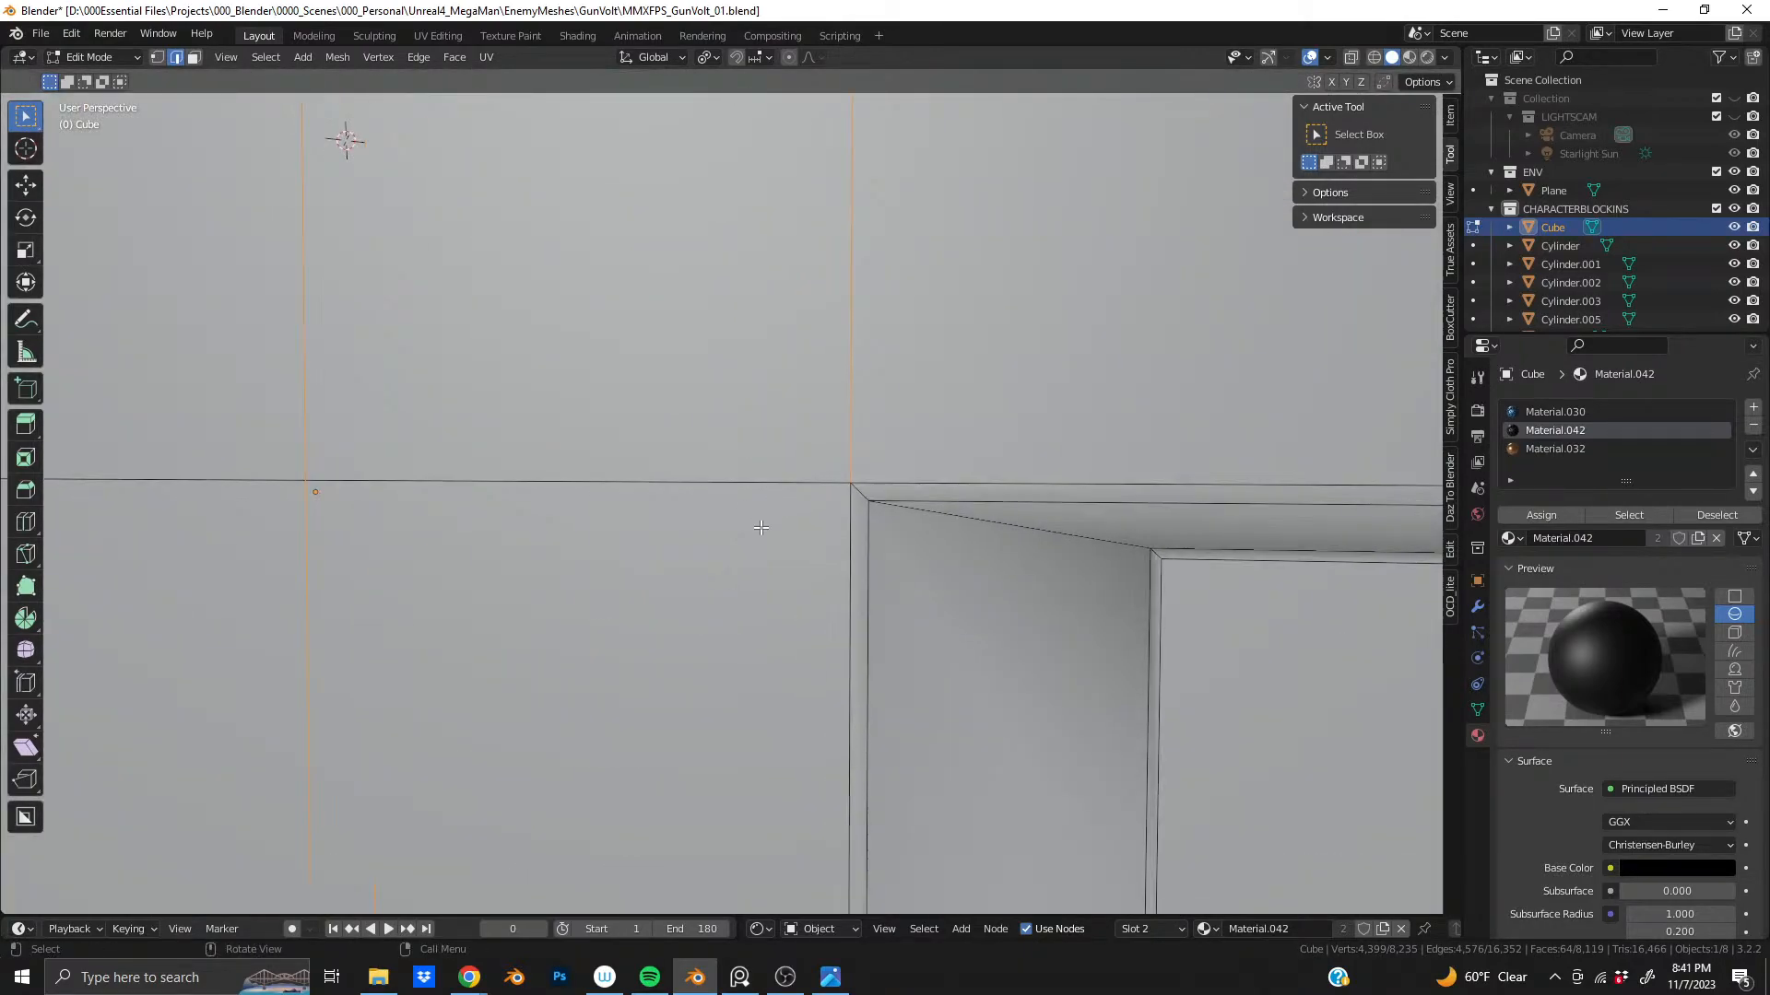
middle_drag(809, 536, 745, 521)
scroll(744, 522, down, 8)
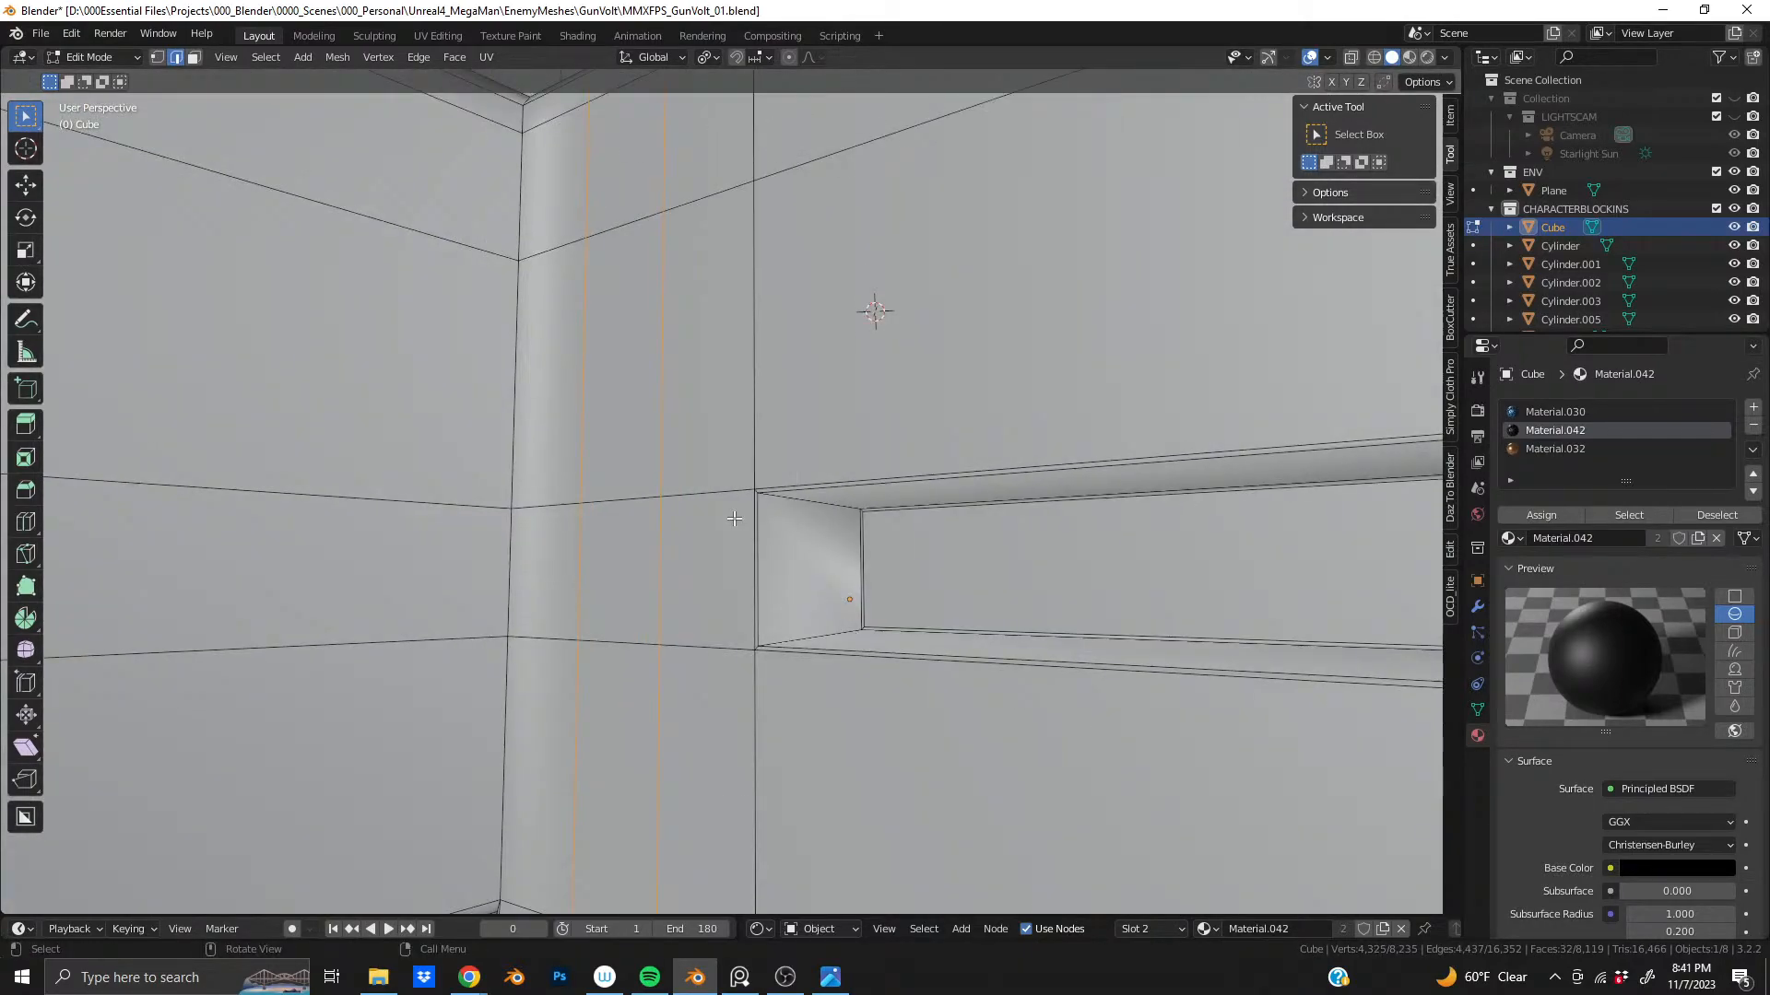
shift+middle_drag(958, 511, 728, 592)
scroll(1018, 556, down, 3)
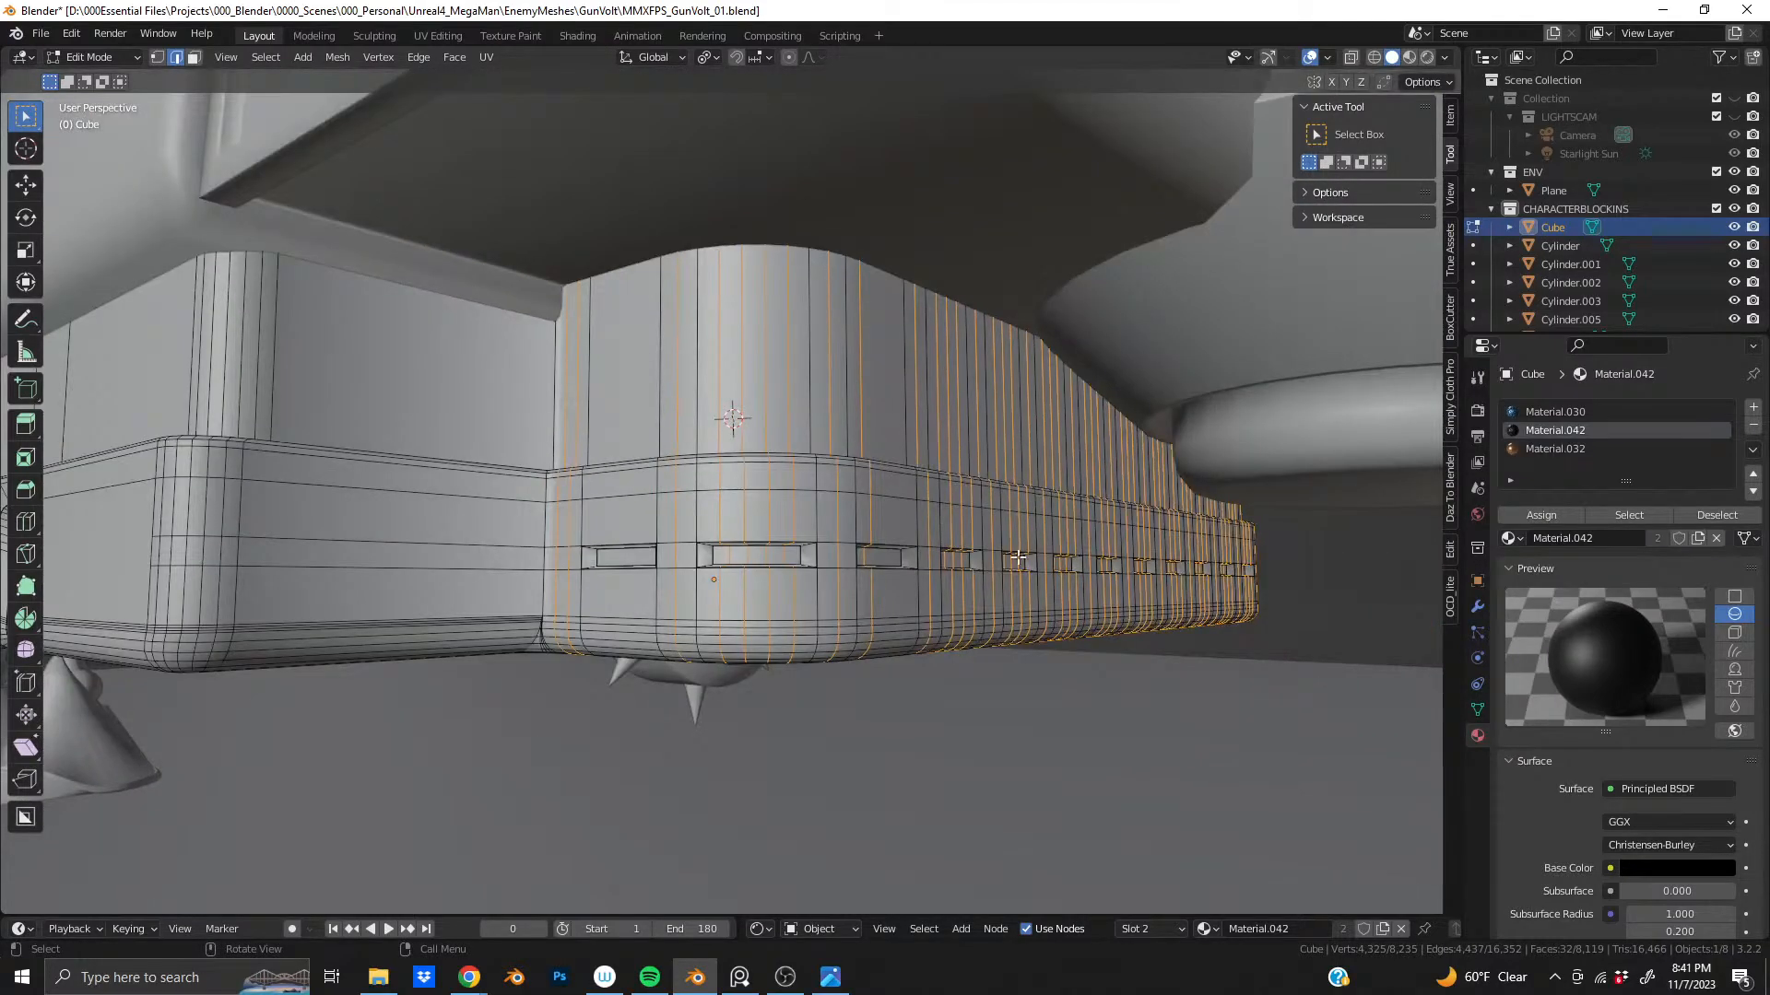
middle_drag(993, 528, 949, 579)
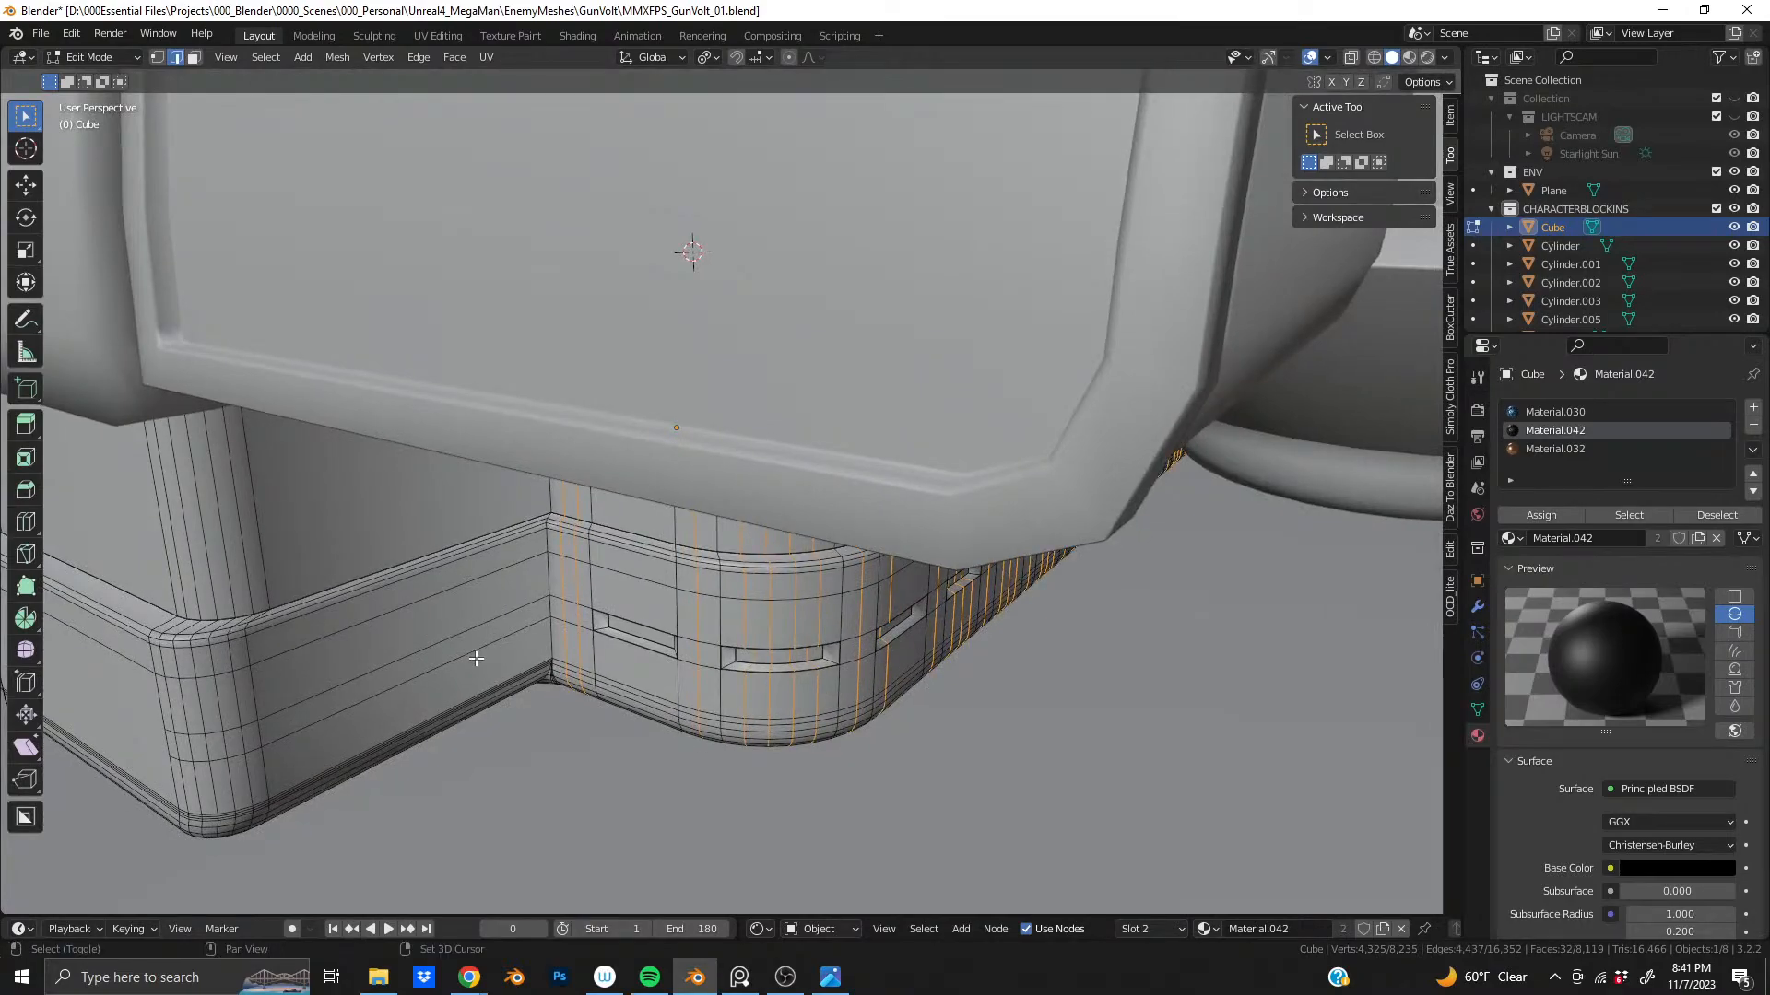
- Examine the edges at the lower rim's inner corner and the selected loops along the slotted side
shift+middle_drag(474, 655, 521, 595)
scroll(385, 372, up, 6)
middle_drag(385, 372, 841, 541)
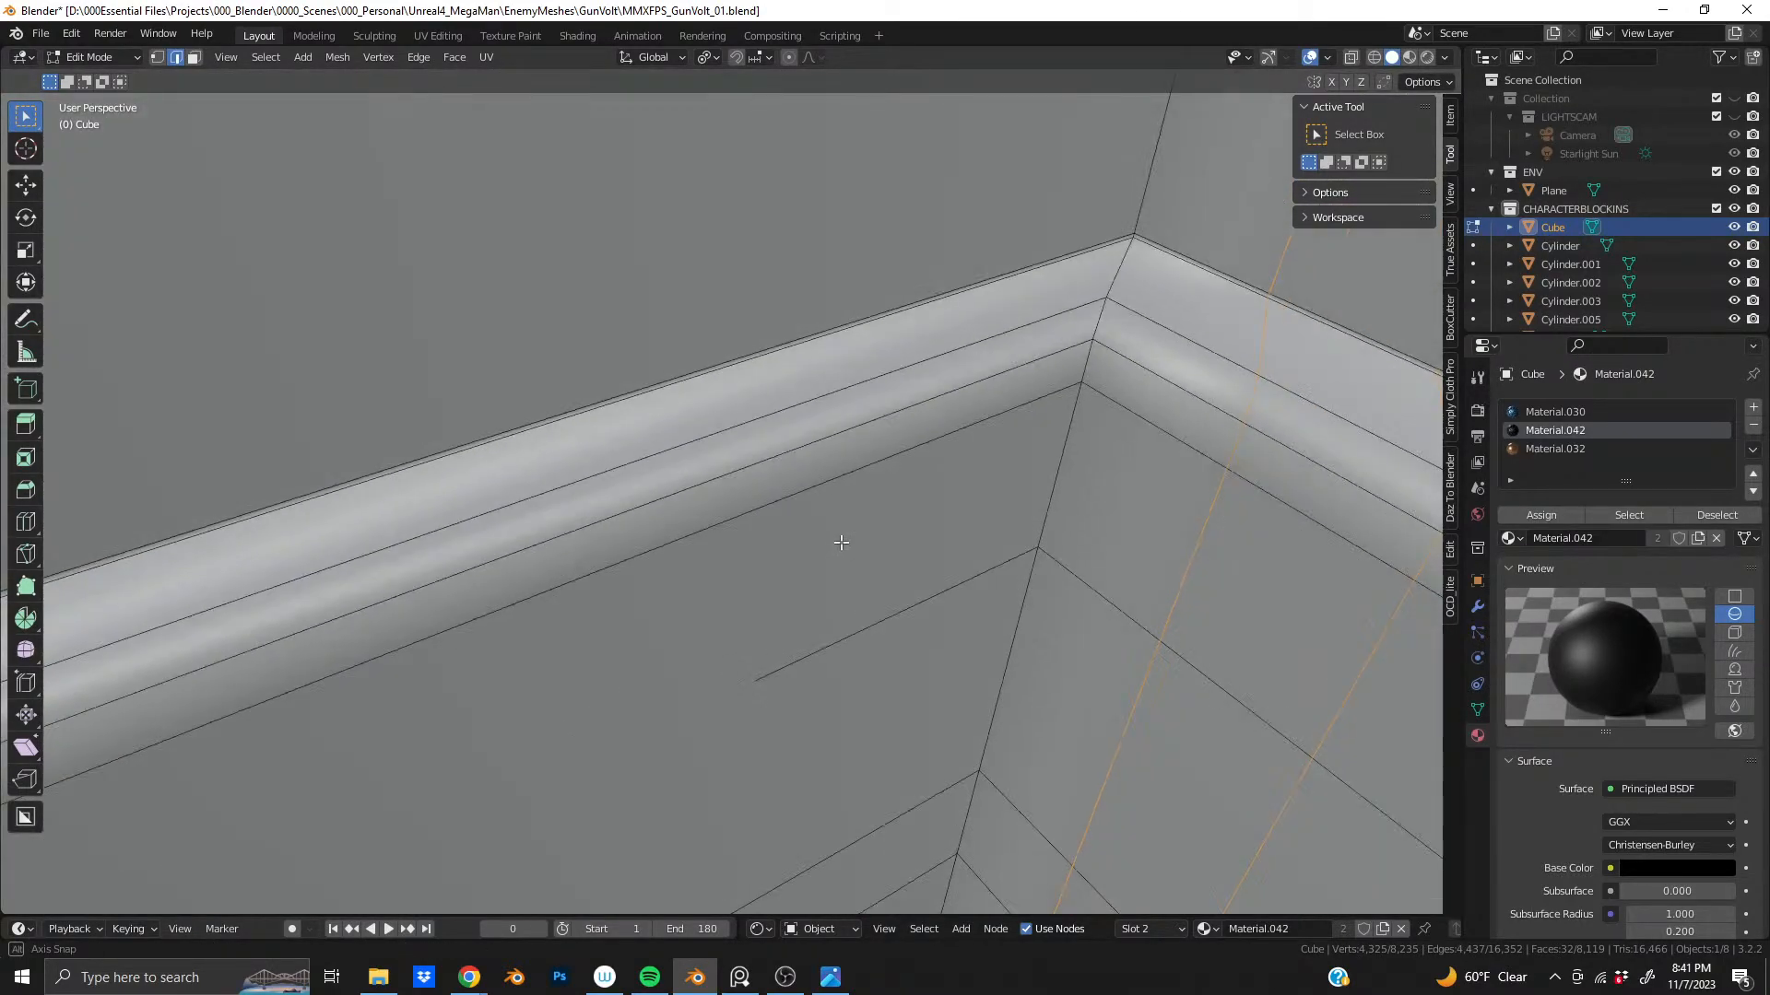
scroll(842, 541, down, 8)
shift+middle_drag(848, 470, 450, 419)
scroll(450, 420, down, 3)
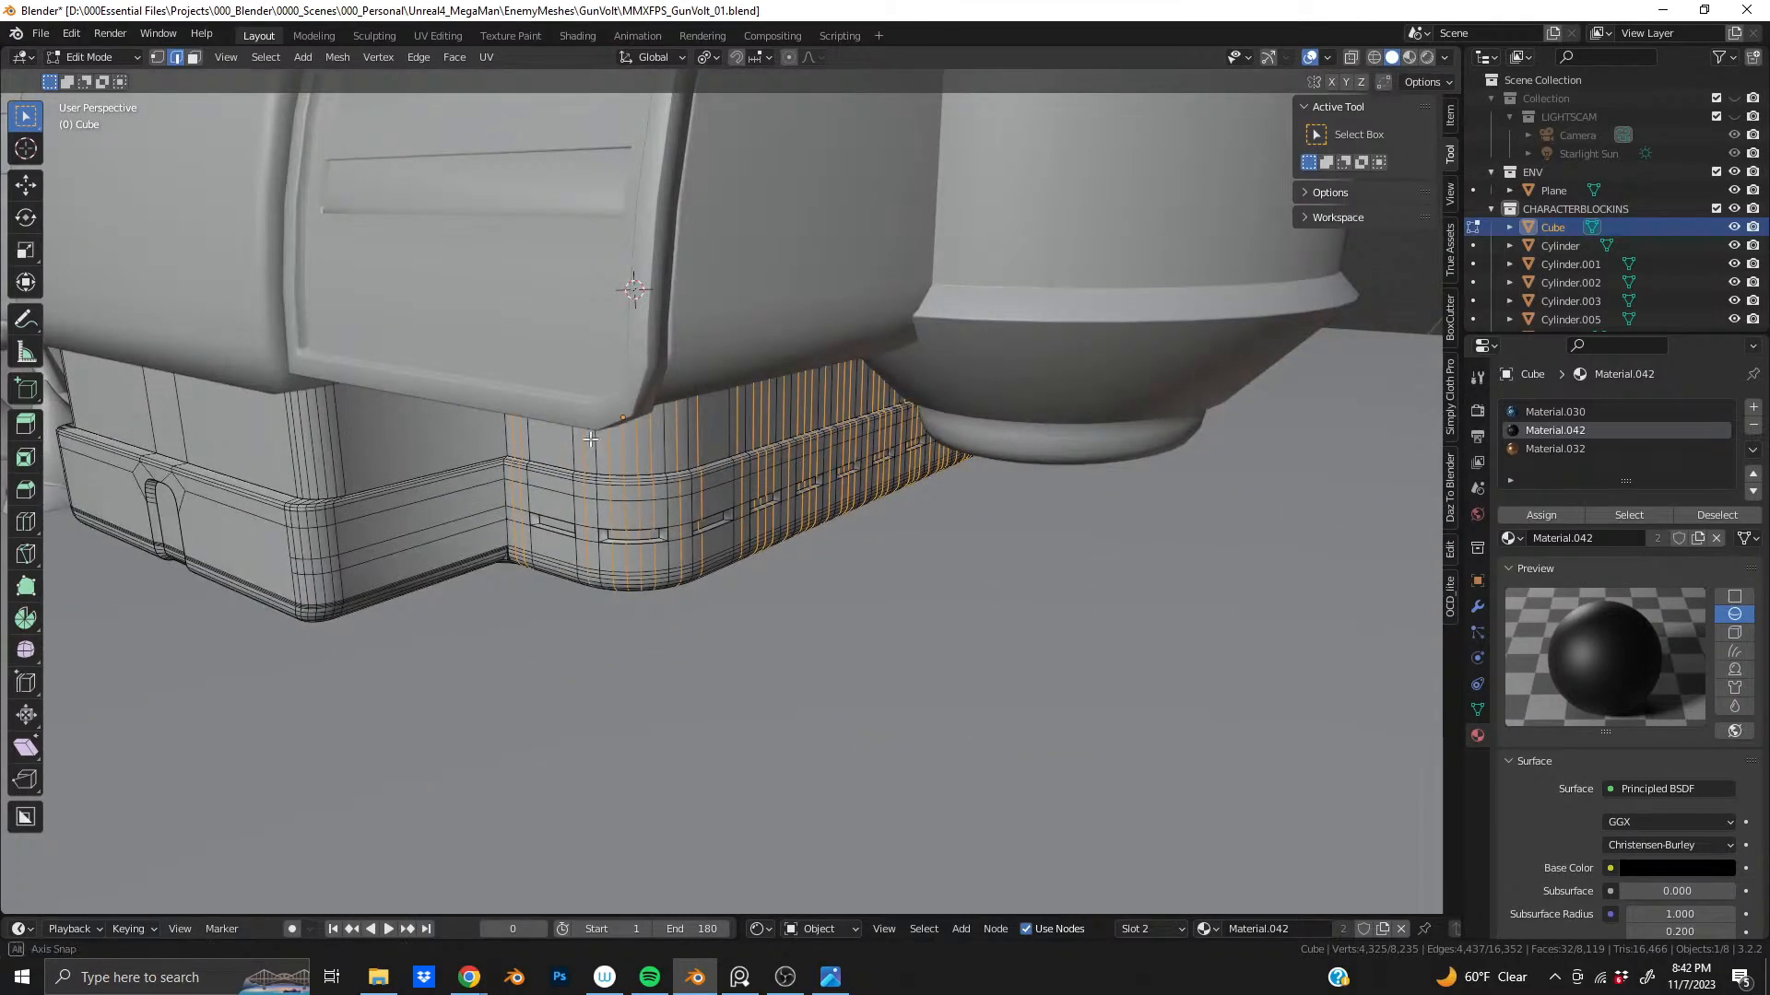
middle_drag(632, 285, 305, 414)
scroll(1009, 538, down, 5)
- Add the vertical edge loops across the next gap and slot beyond the far rounded corner to the selection
middle_drag(1010, 538, 666, 534)
scroll(668, 517, up, 3)
scroll(618, 527, up, 2)
scroll(695, 534, up, 1)
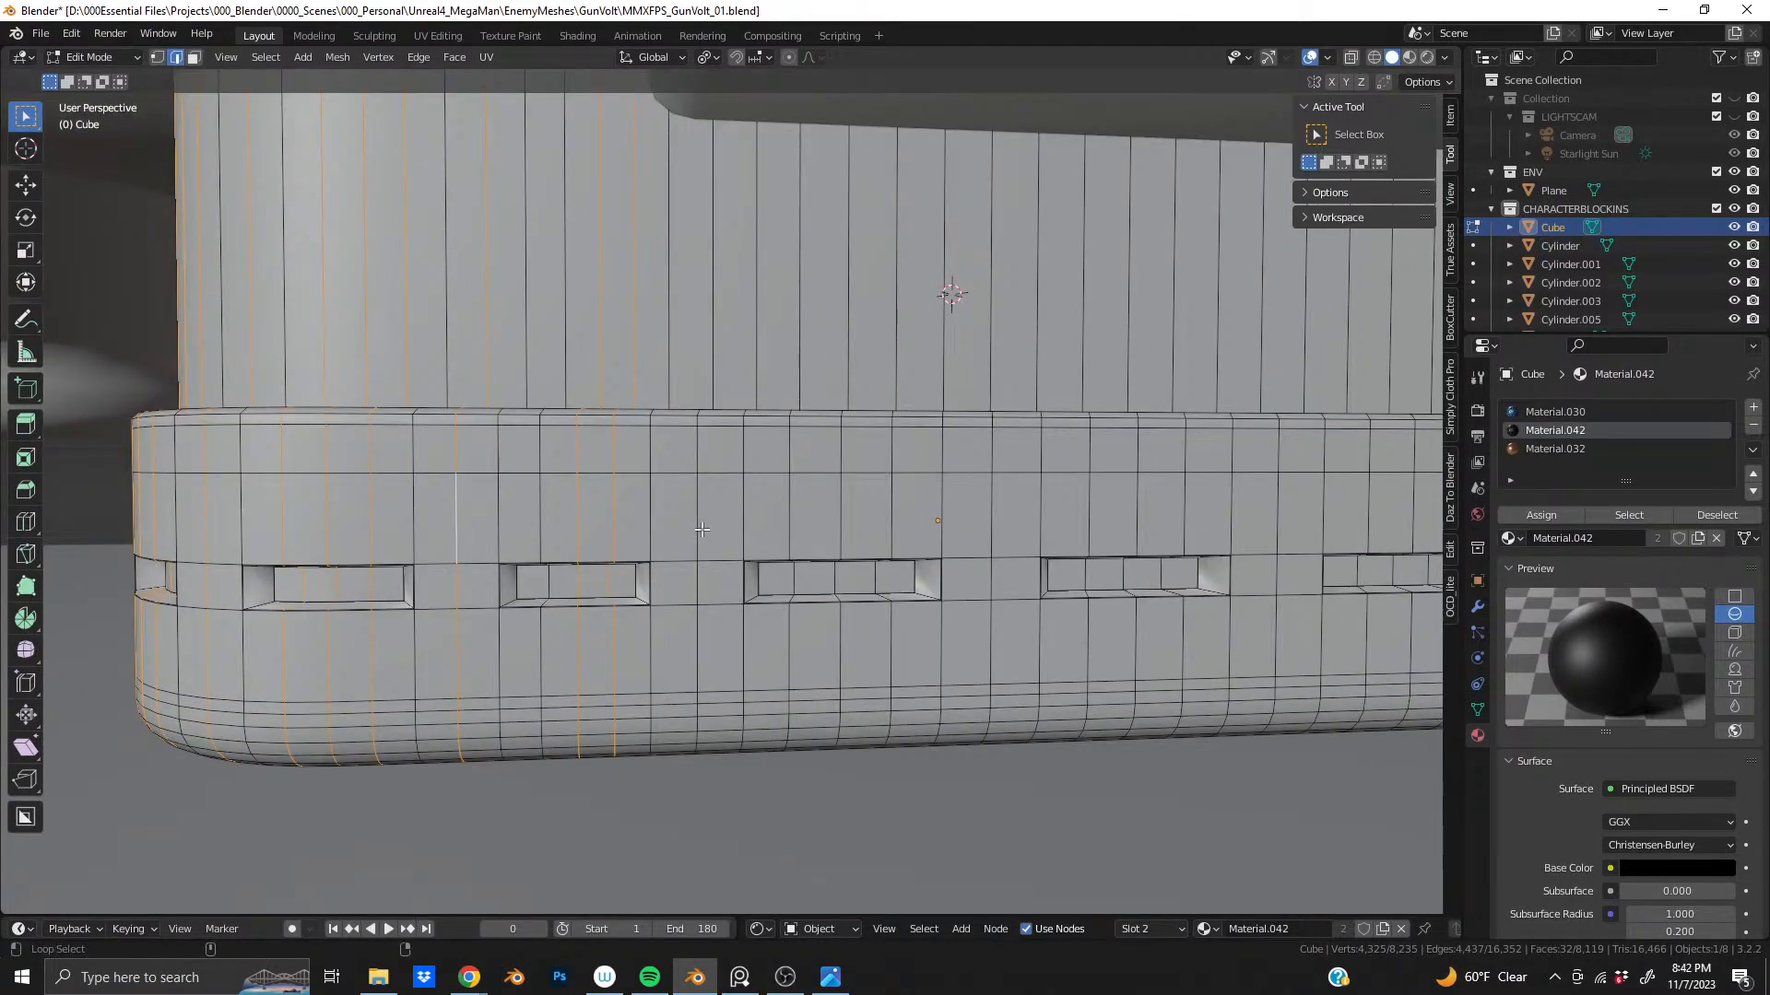
alt+shift+click(701, 529)
alt+shift+click(789, 531)
alt+shift+click(841, 532)
alt+shift+click(891, 526)
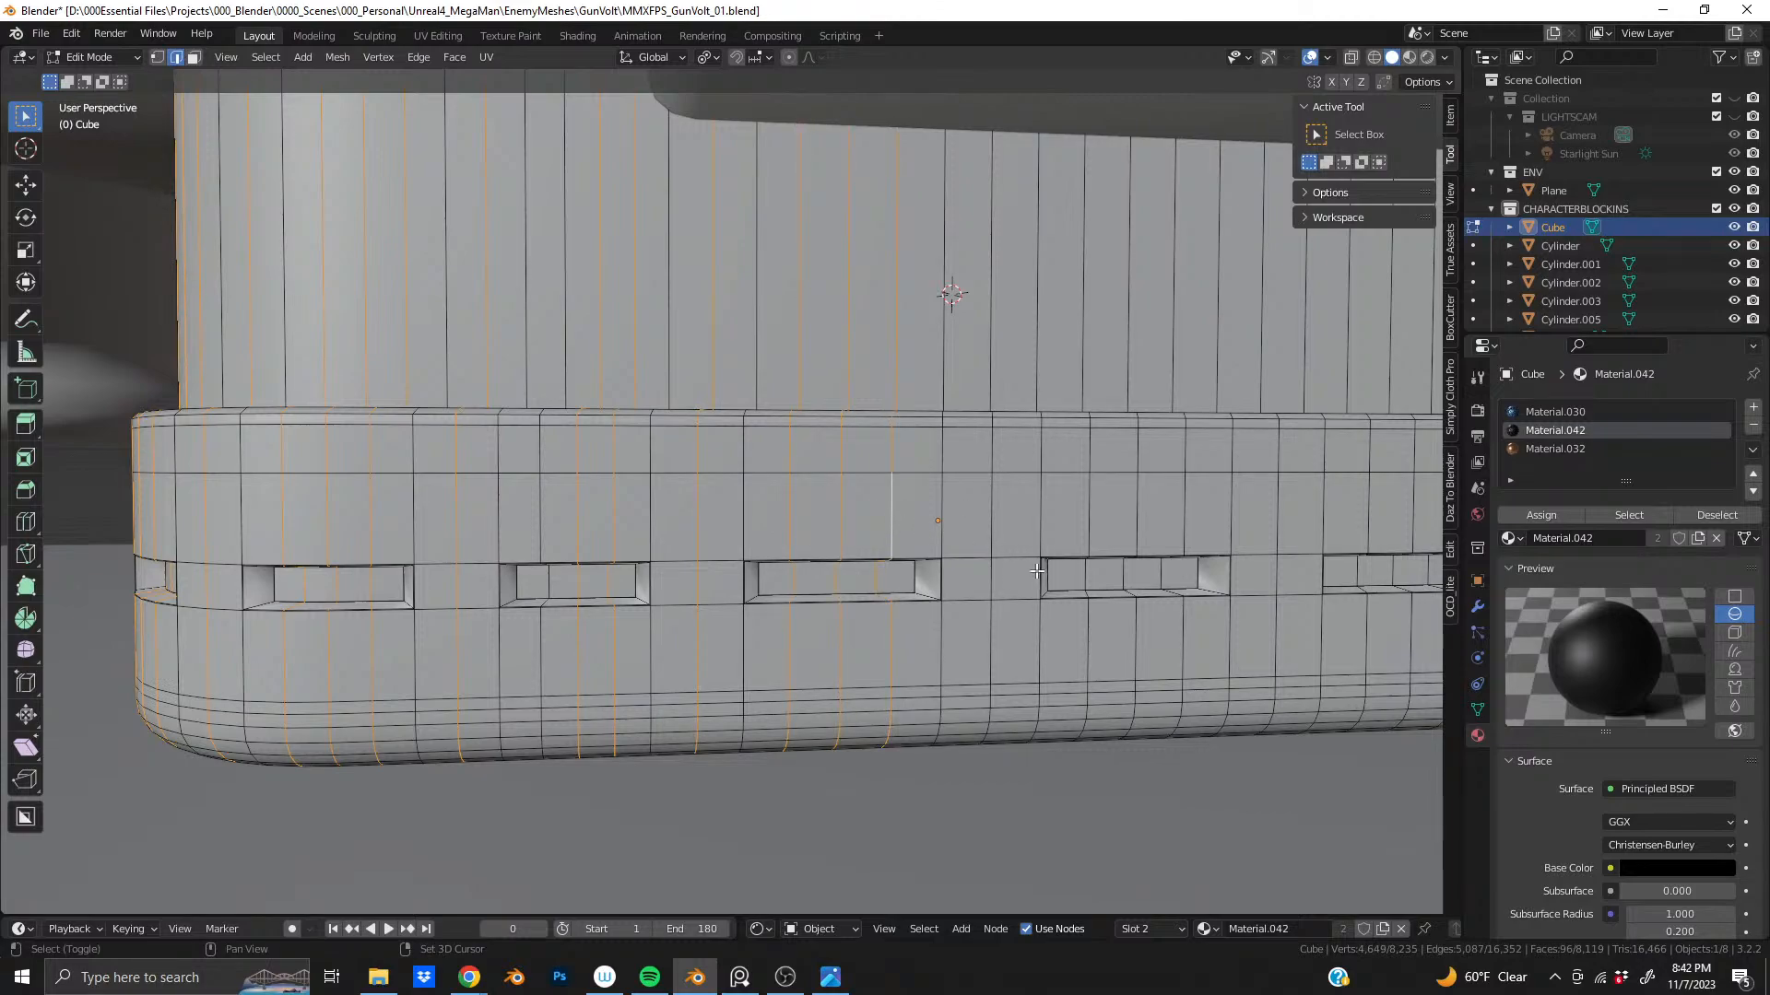
- Extend the selection with the vertical edge loops across the last two slots and the gaps beside them
shift+middle_drag(1037, 571, 685, 544)
alt+shift+click(742, 523)
alt+shift+click(842, 531)
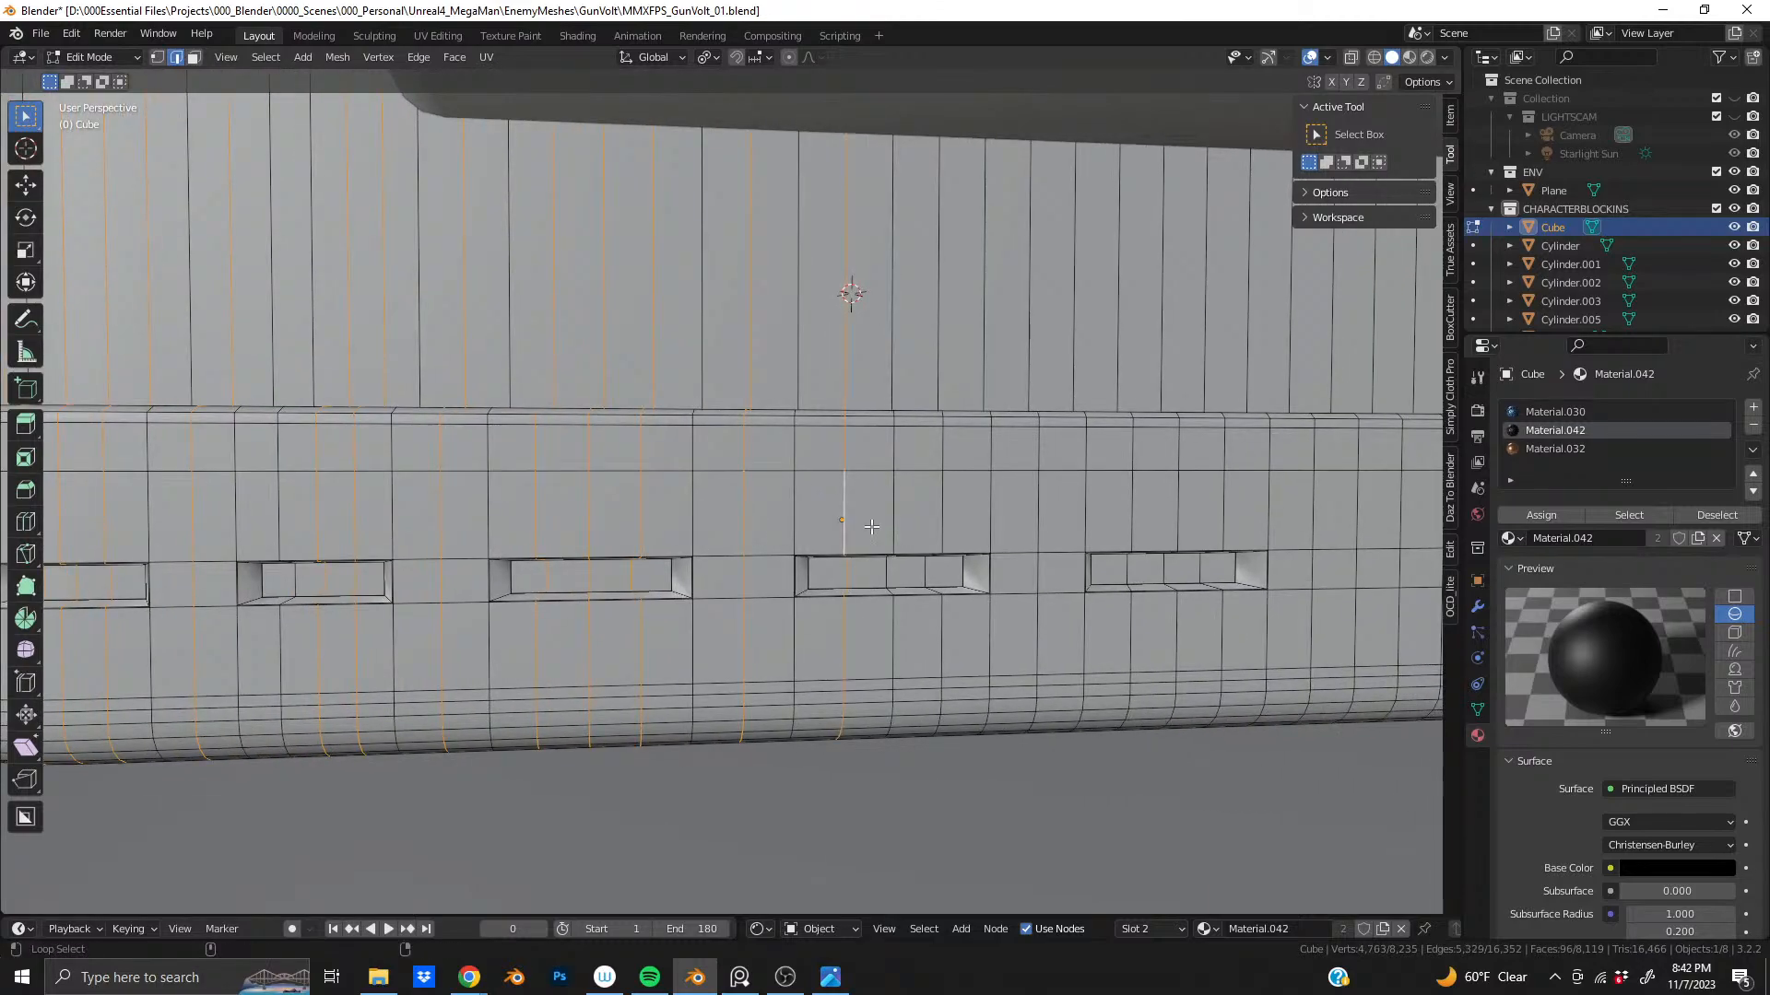
alt+shift+click(892, 525)
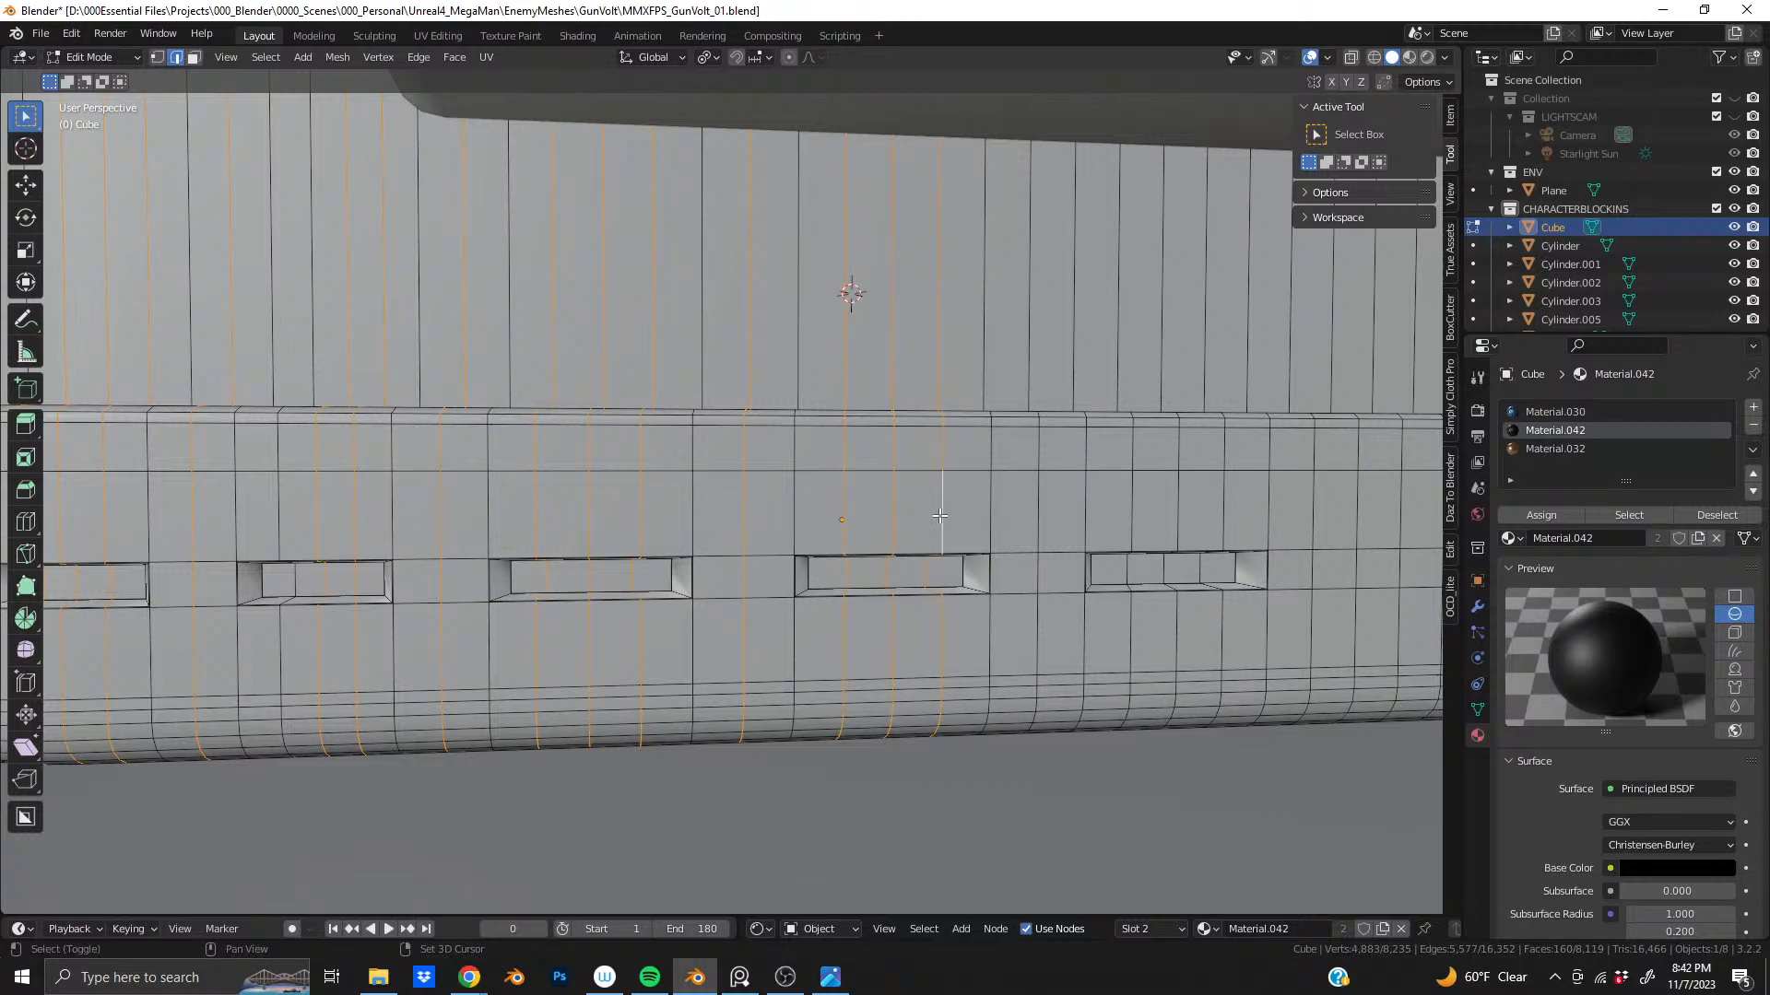
alt+shift+click(1163, 518)
alt+shift+click(1213, 518)
shift+middle_drag(1027, 539, 663, 541)
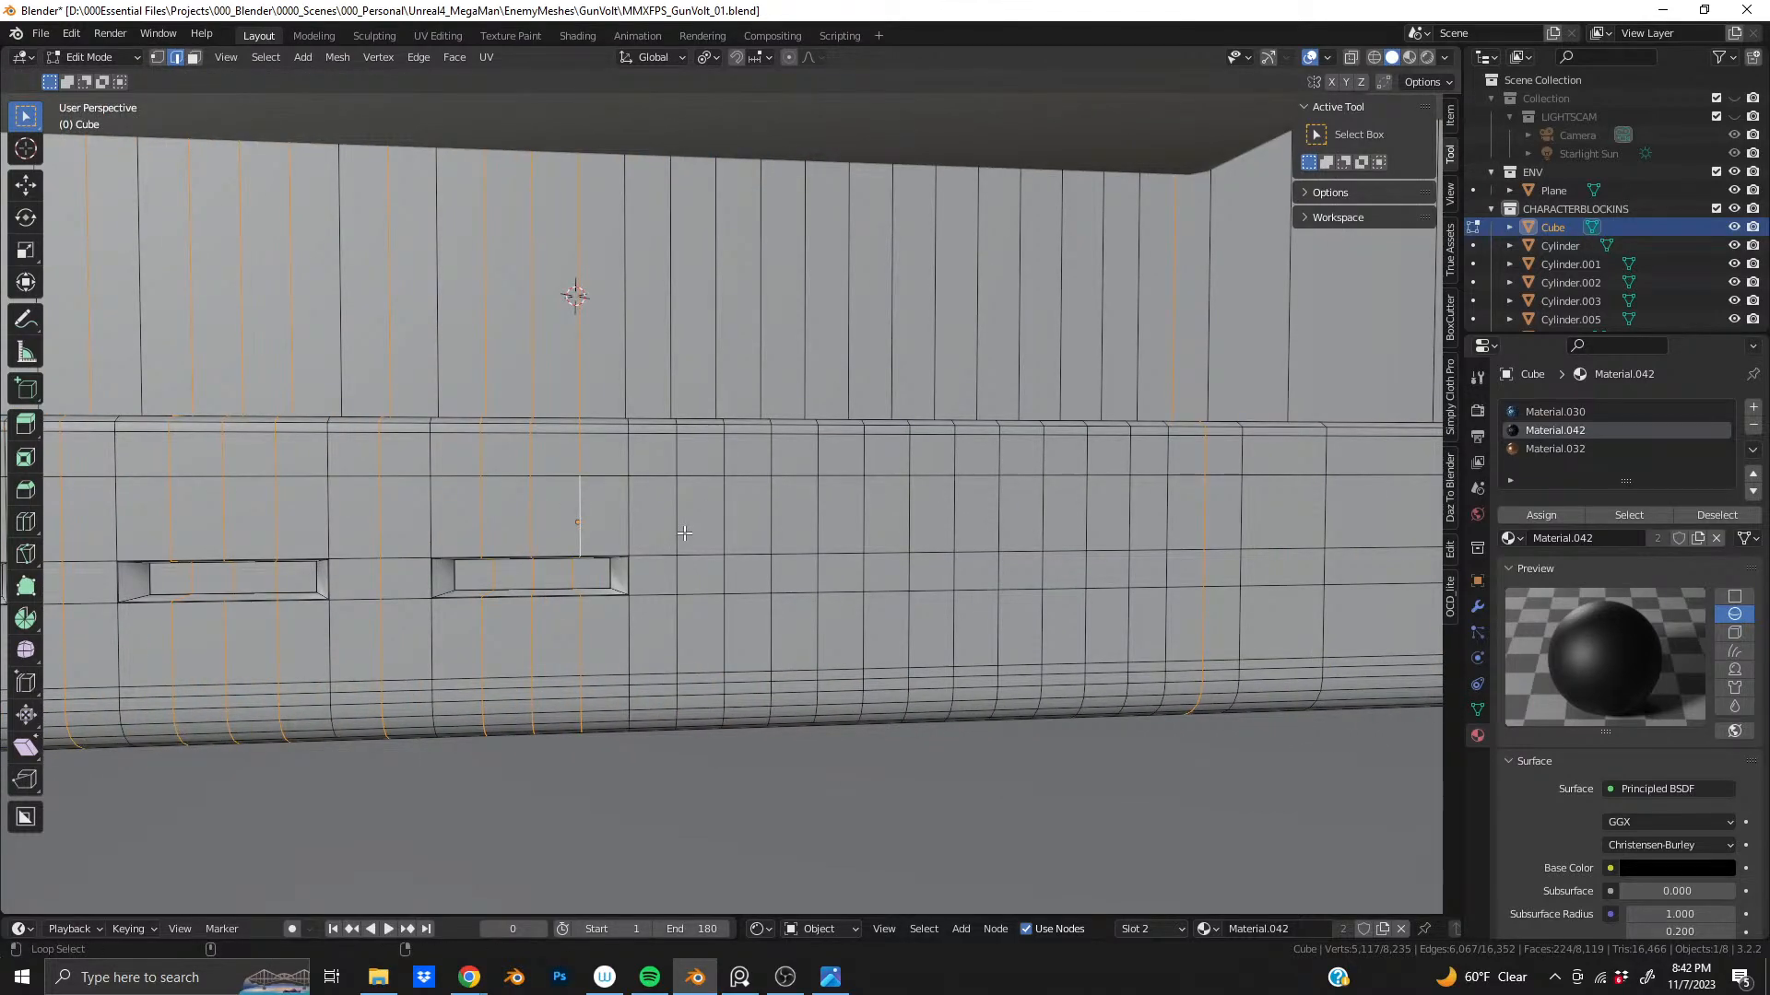
- Dissolve the selected vertical edge loops and check the shape of the near rounded corner
key(x)
click(682, 533)
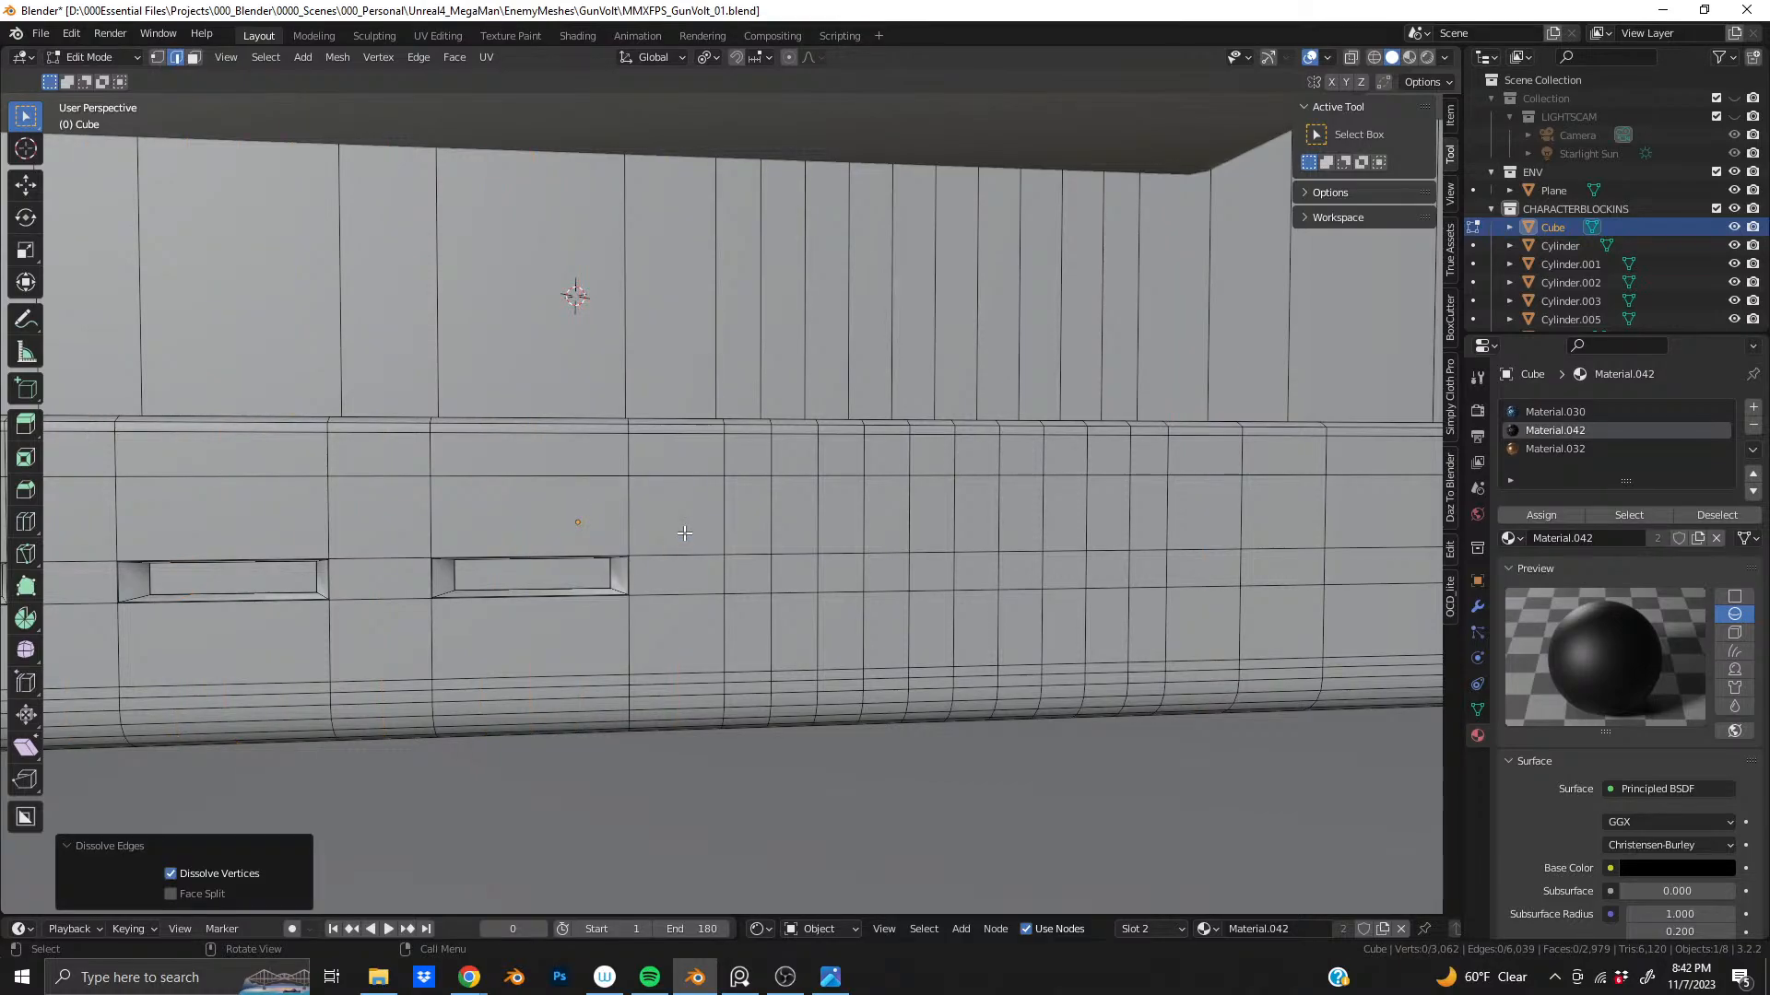
scroll(612, 415, down, 6)
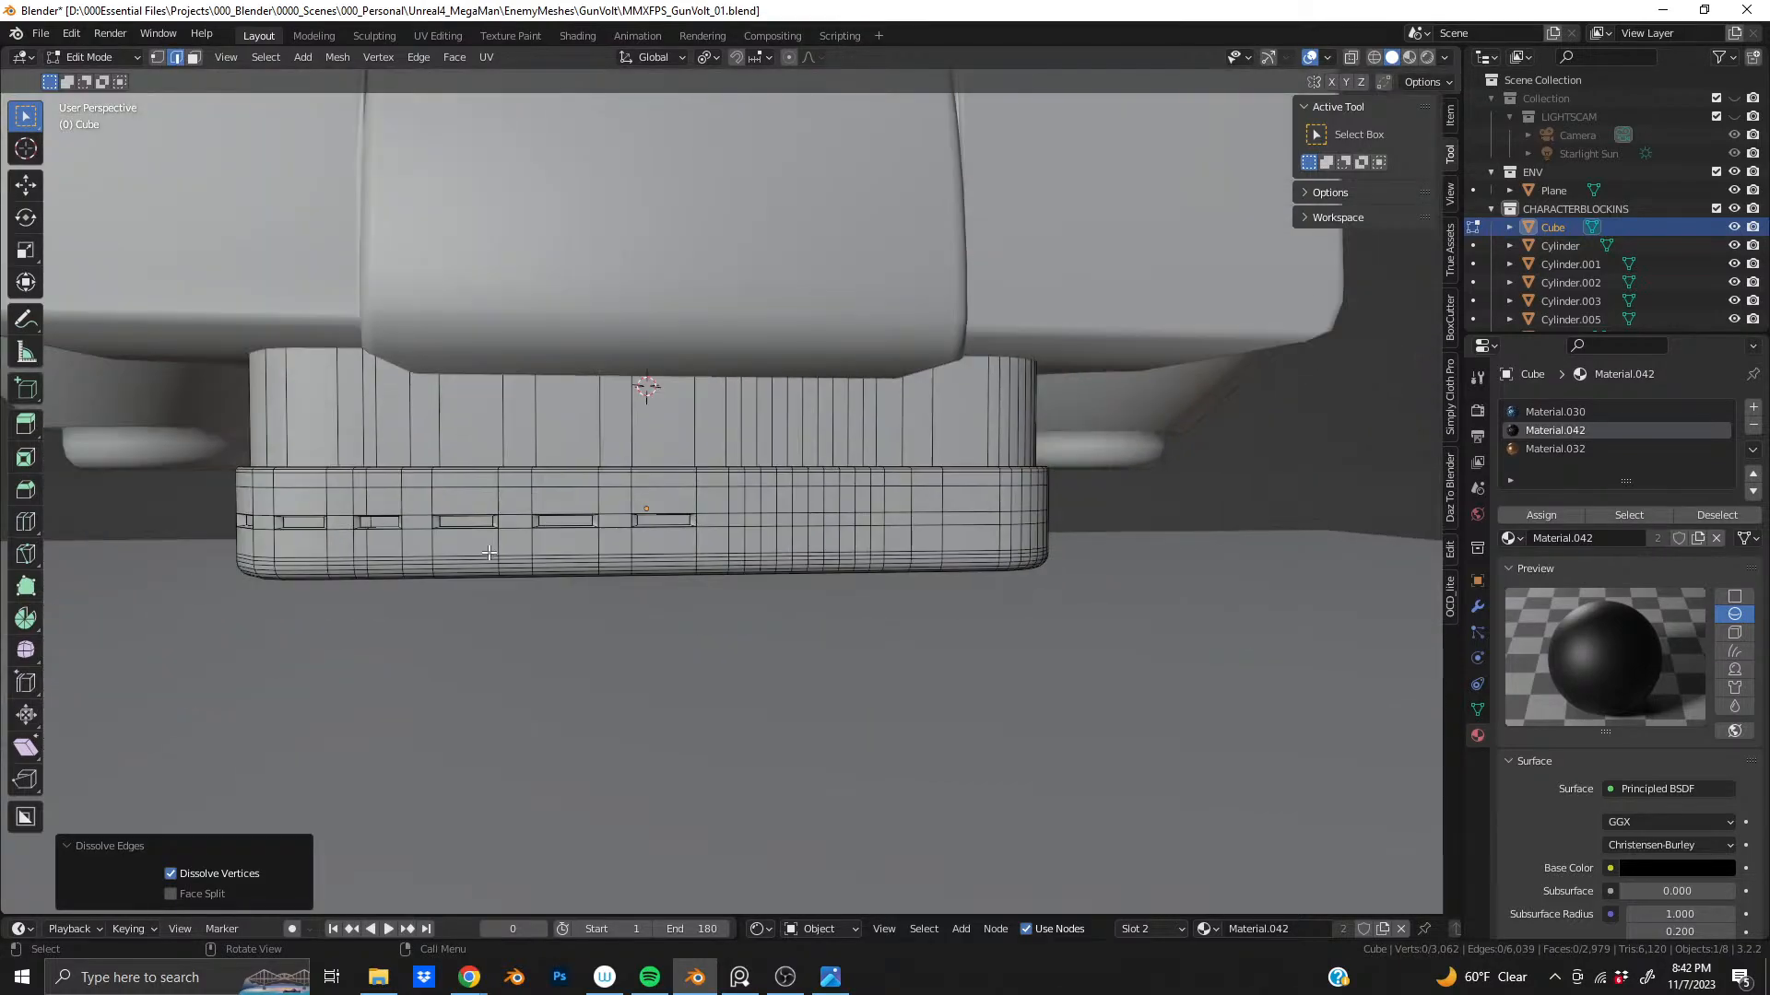
middle_drag(488, 553, 850, 590)
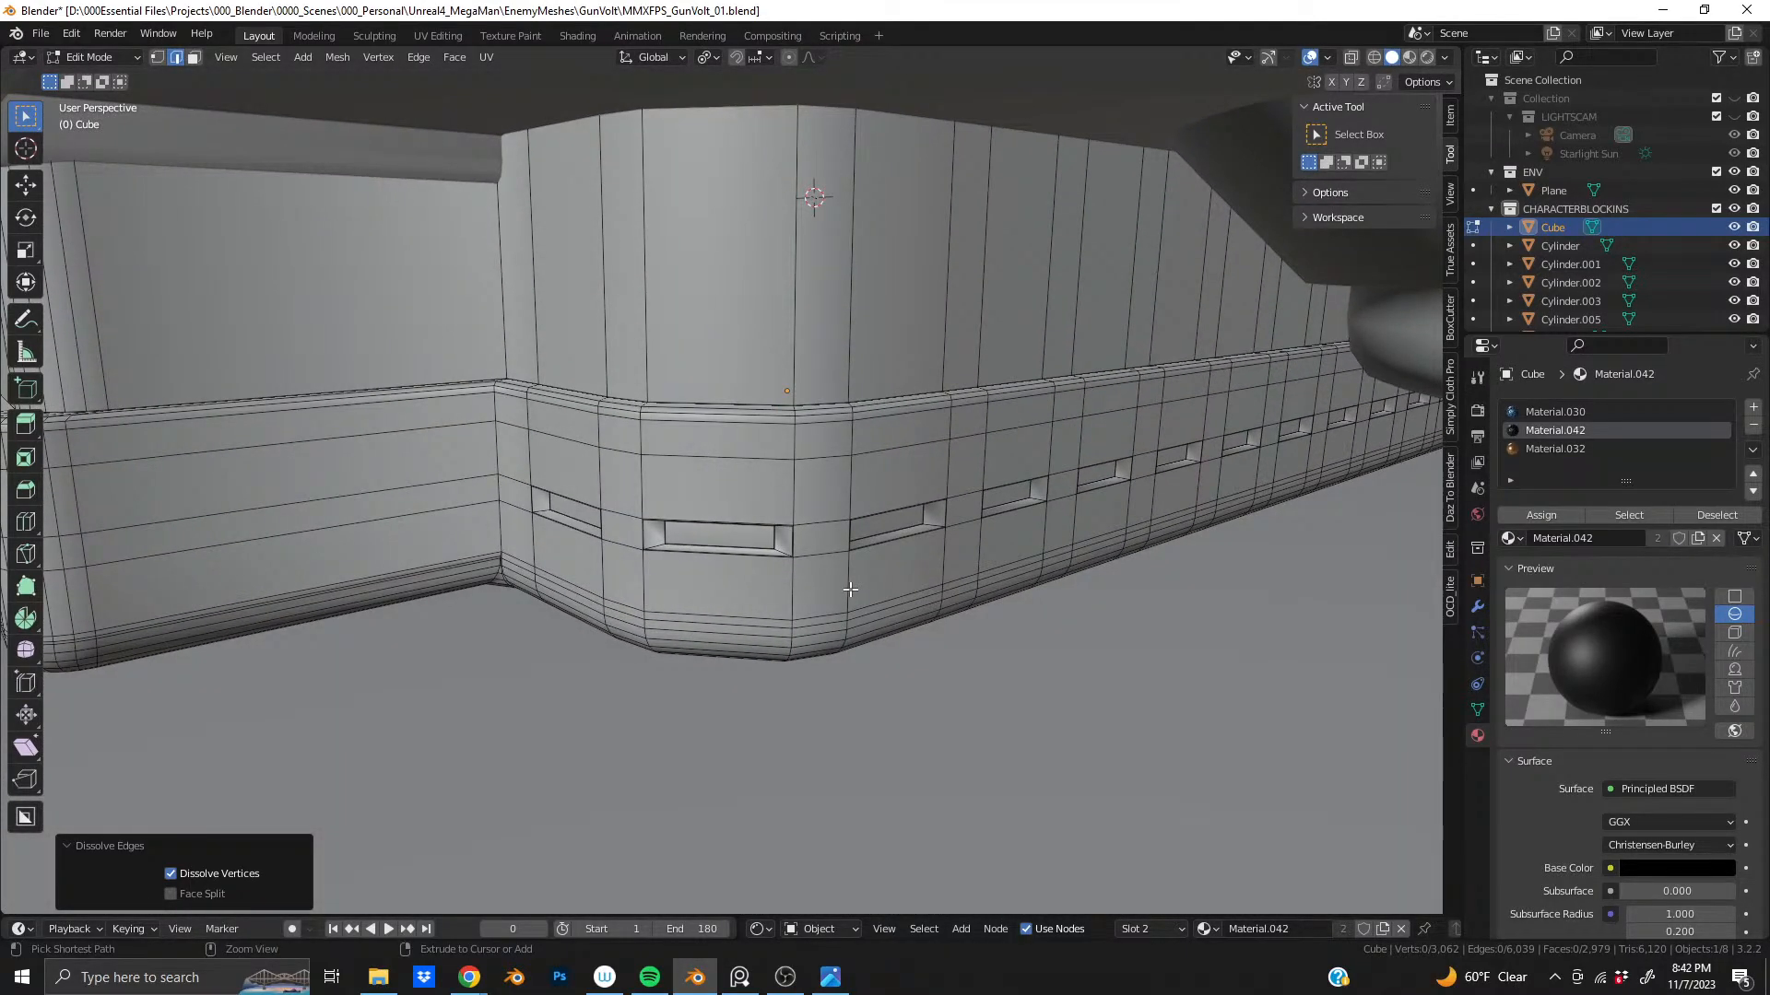
scroll(735, 634, up, 1)
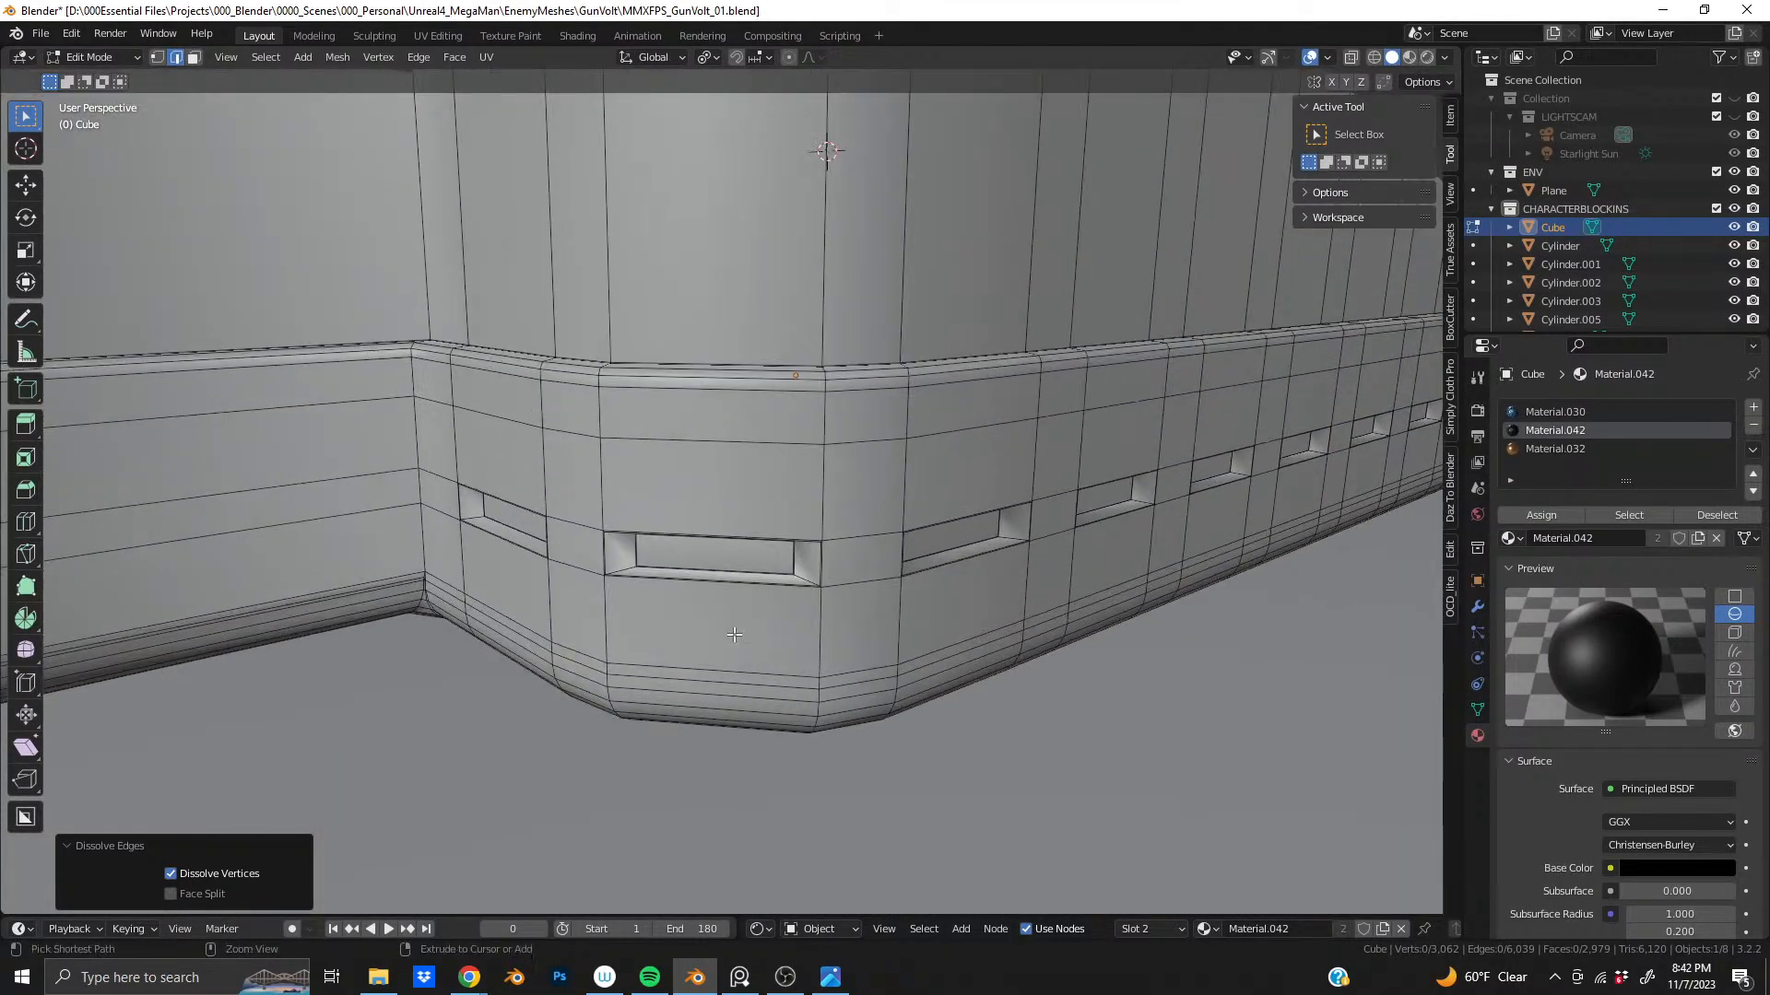
- Remove the vertical edge loops across the near rounded-corner slot from the selection
alt+shift+click(643, 646)
alt+shift+click(683, 650)
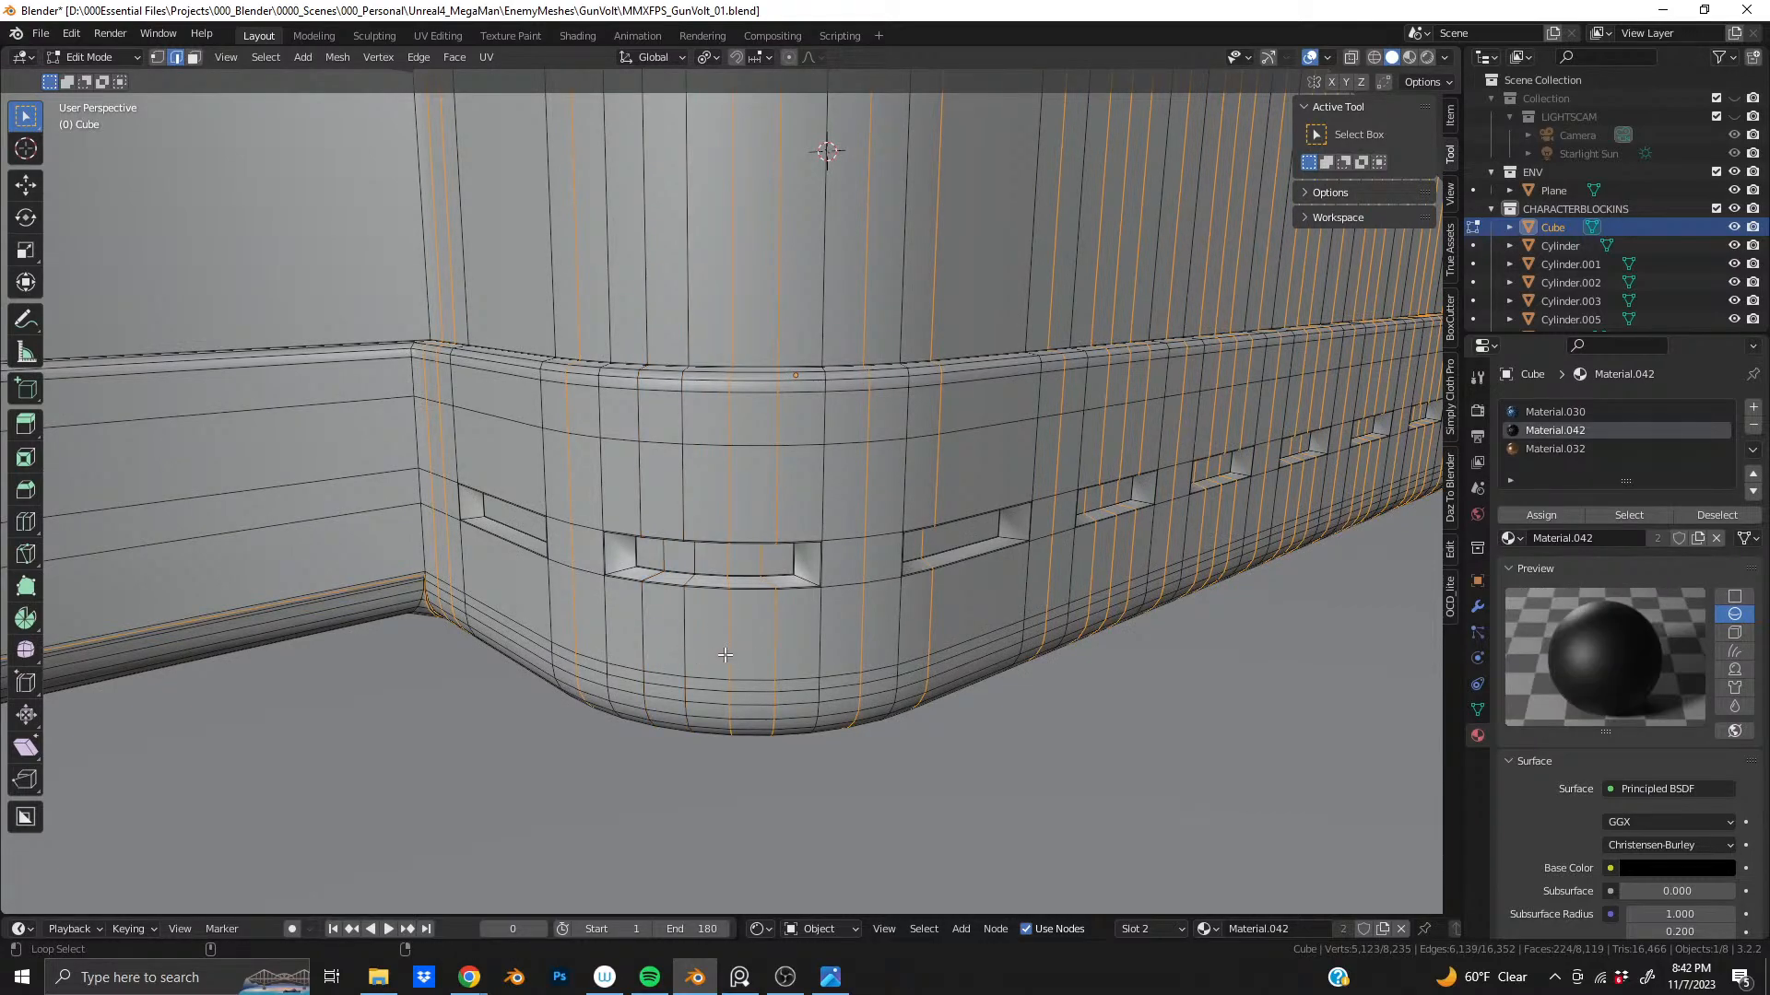
alt+shift+click(727, 654)
alt+shift+click(777, 653)
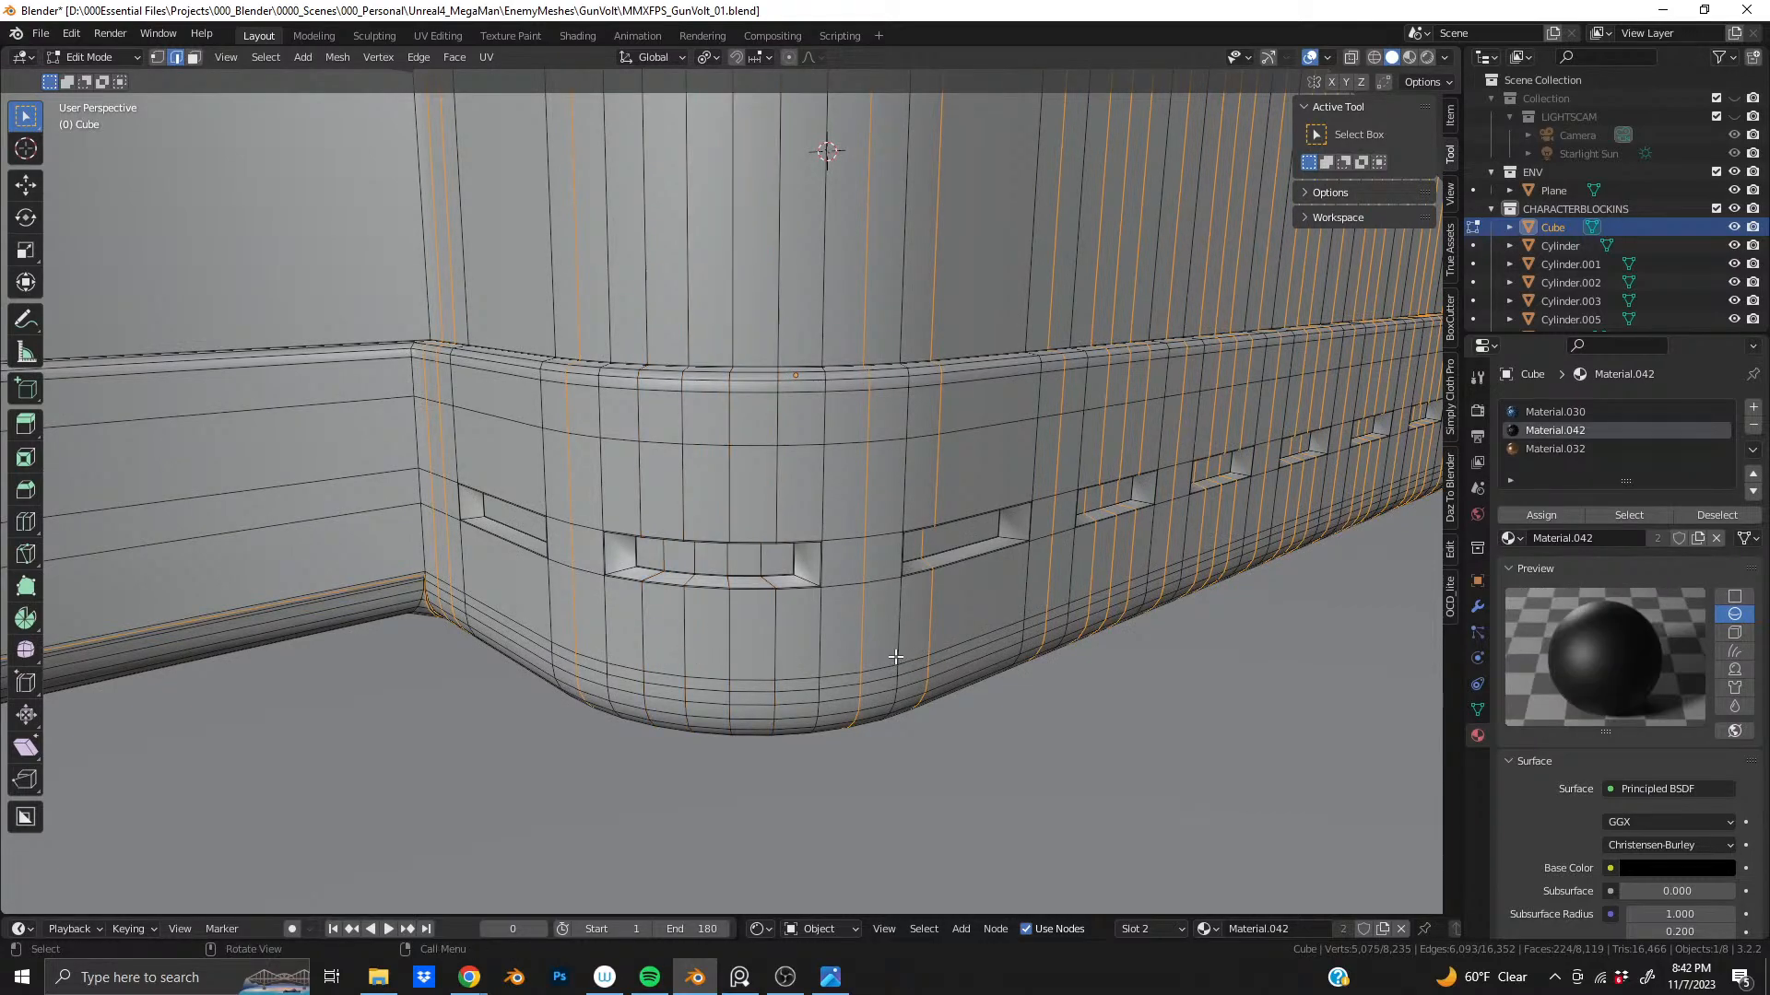
- Try dissolving the remaining selected vertical edge loops, and undo the dissolve
key(x)
click(897, 654)
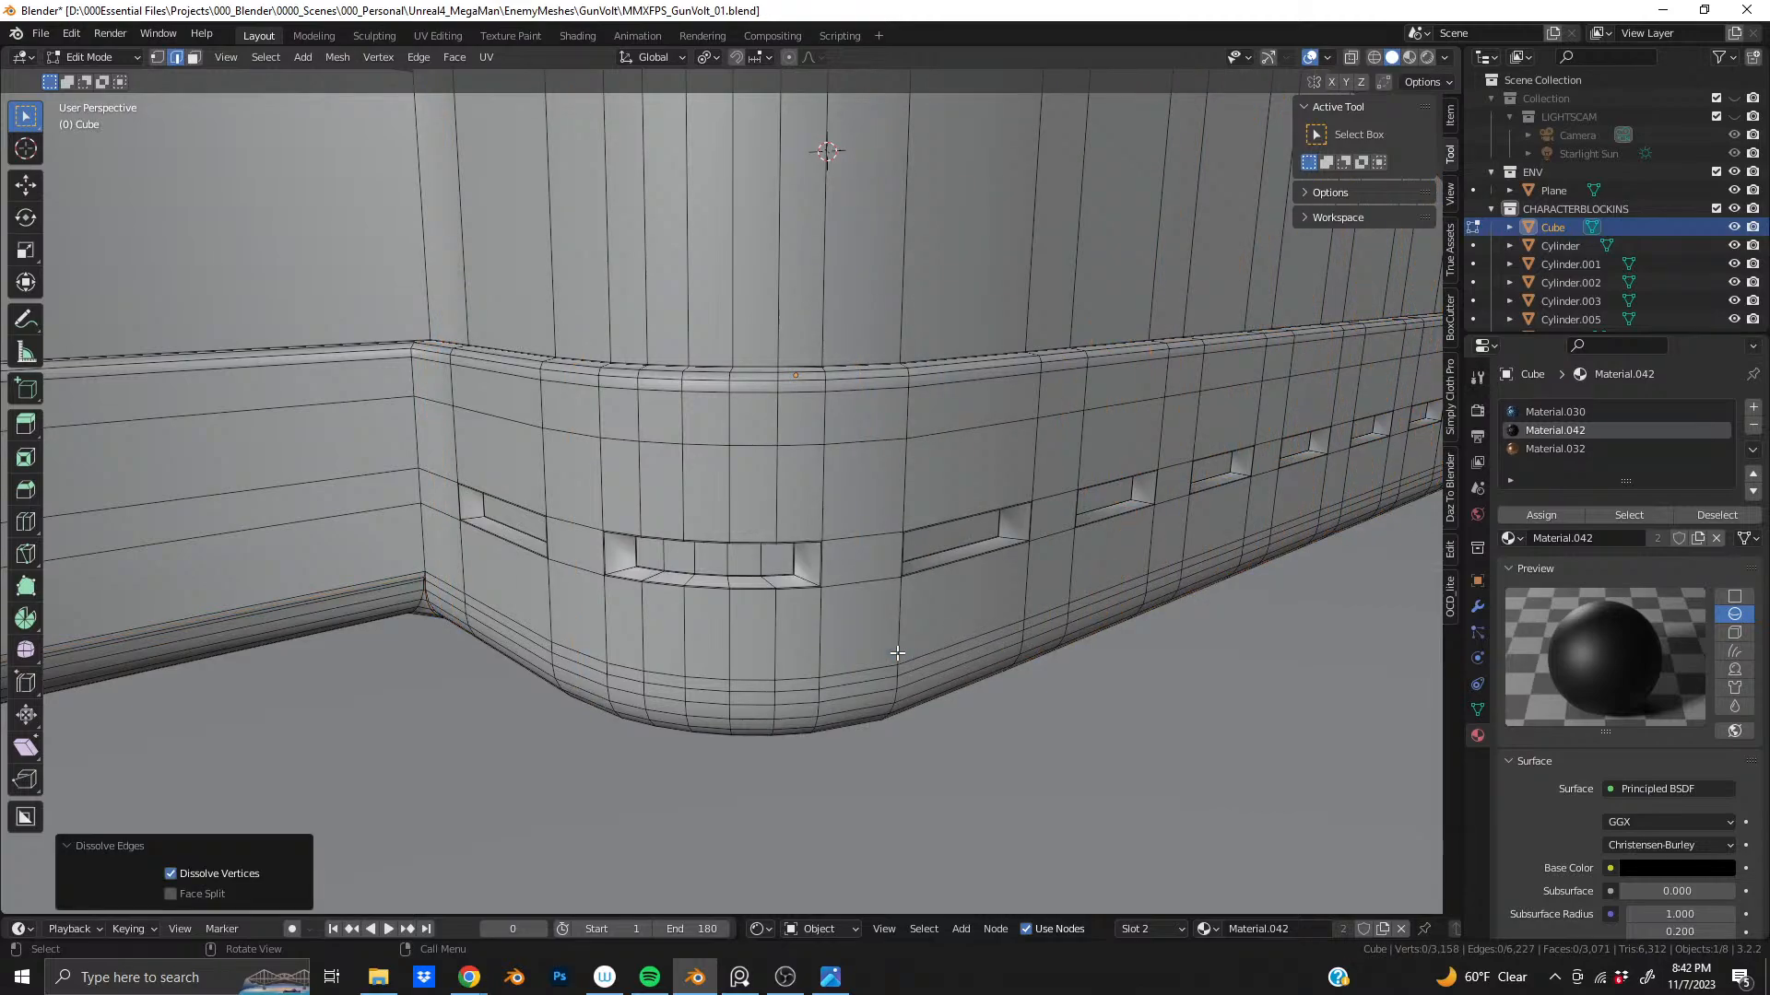
key(ctrl+z)
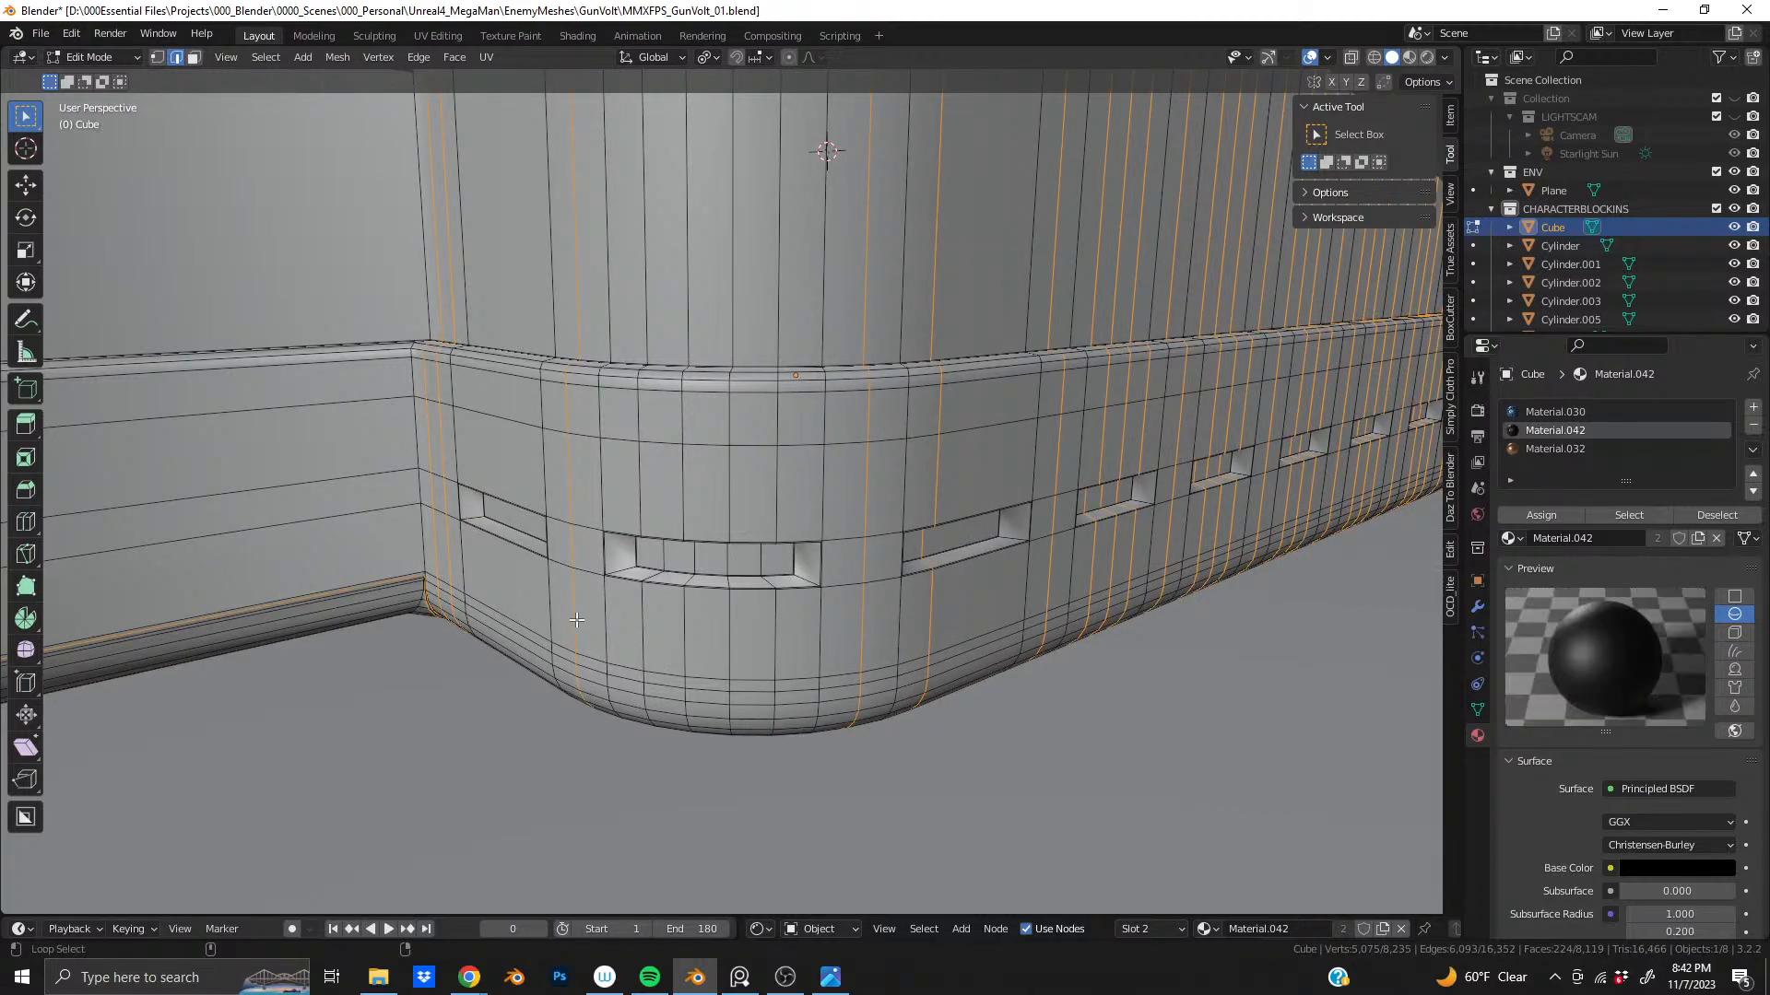
- Deselect the edge loops in the gaps beside the near corner slot and those across the far rounded corner's slot and gaps
alt+shift+click(576, 619)
alt+shift+click(853, 622)
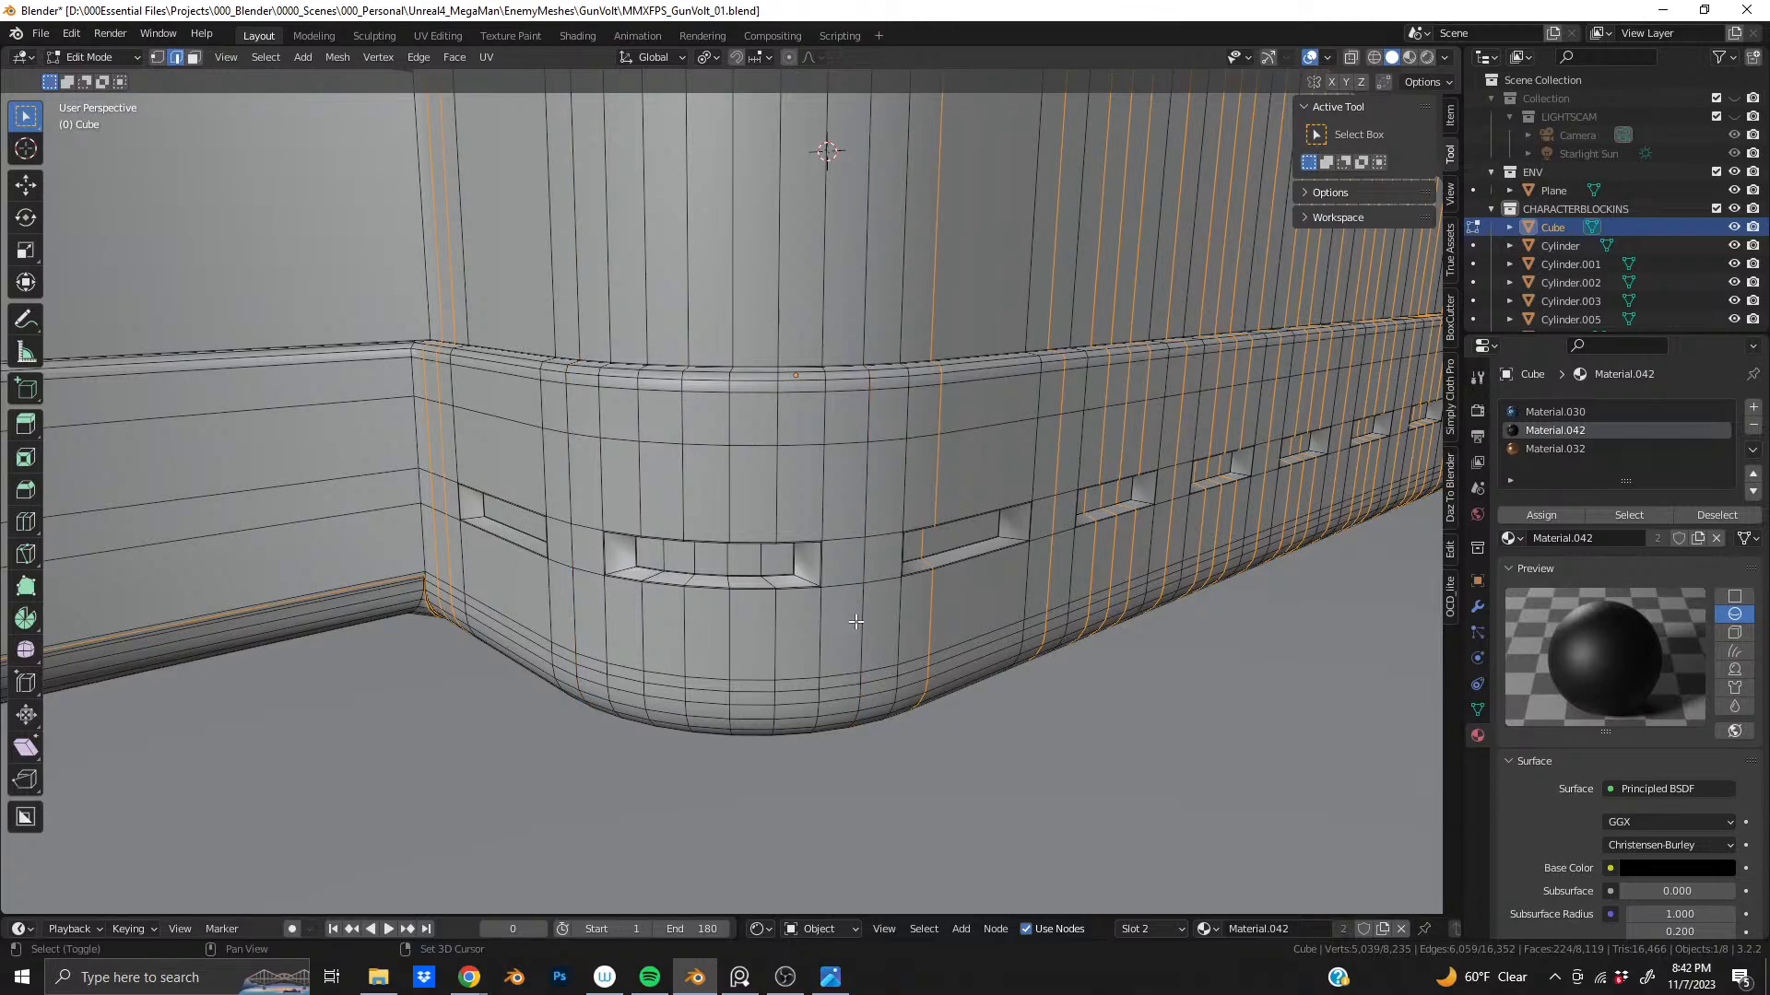
scroll(960, 540, down, 10)
middle_drag(767, 484, 571, 461)
scroll(861, 347, up, 6)
middle_drag(1003, 607, 613, 569)
alt+shift+click(616, 567)
alt+shift+click(705, 567)
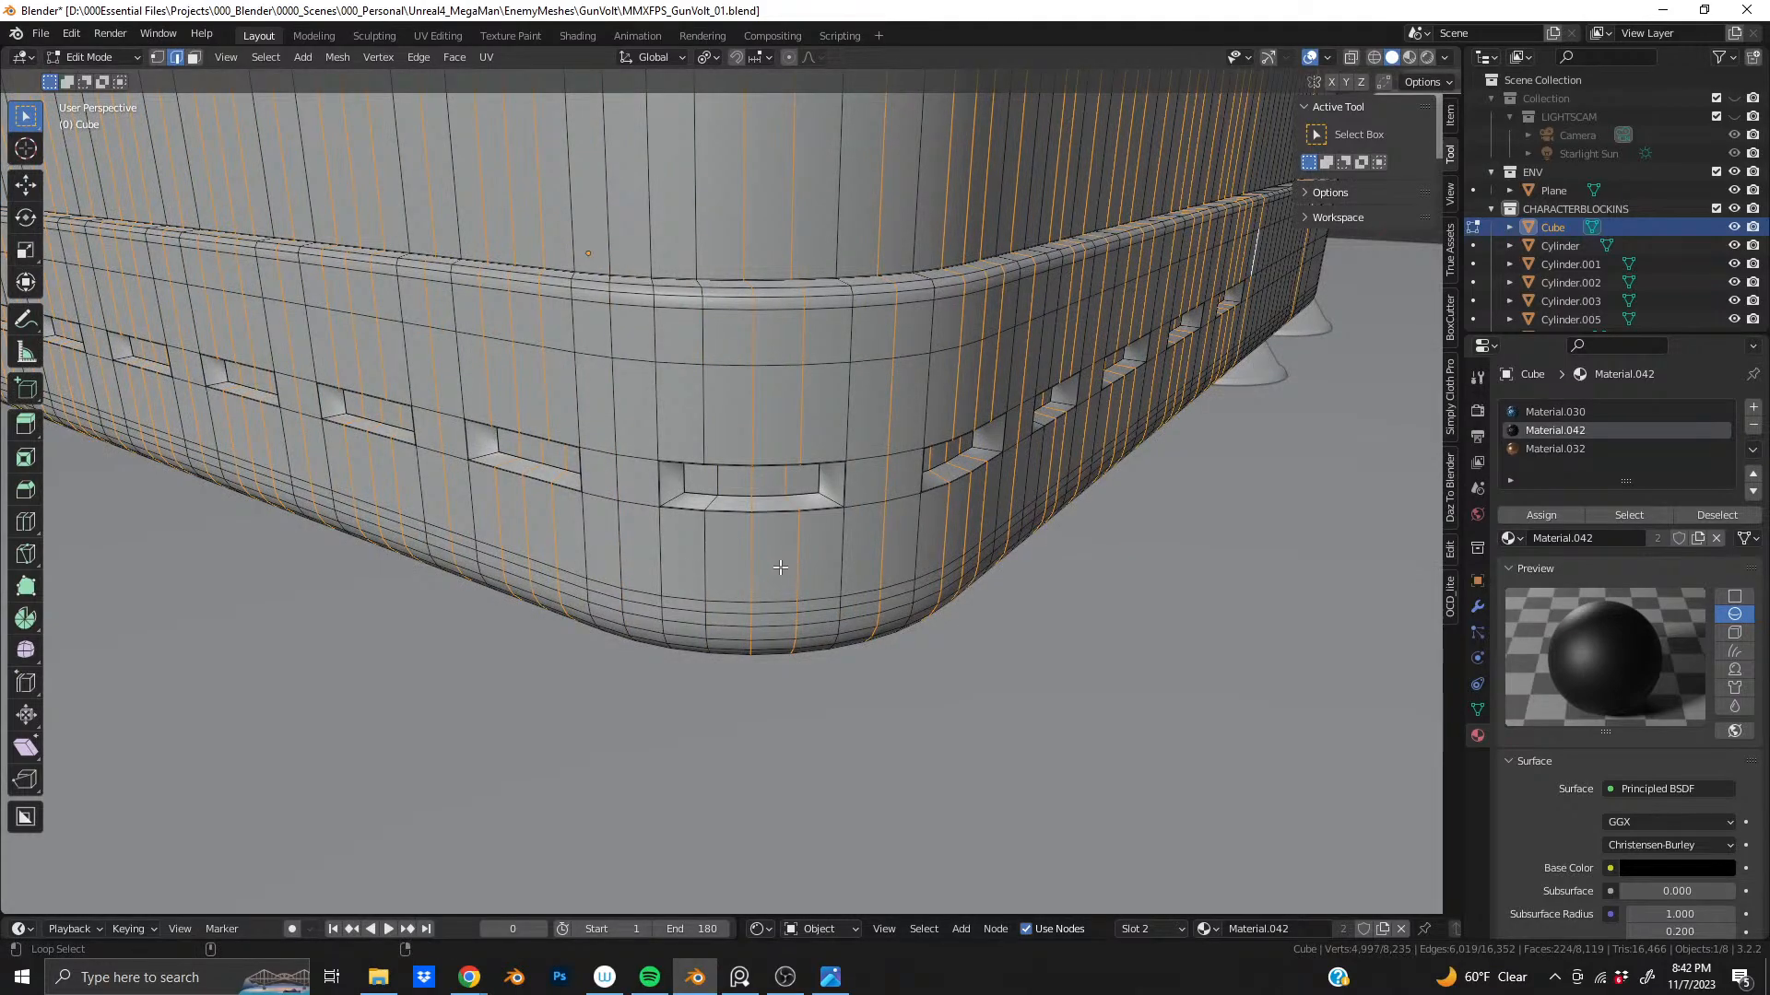
alt+shift+click(763, 567)
alt+shift+click(791, 565)
alt+shift+click(887, 556)
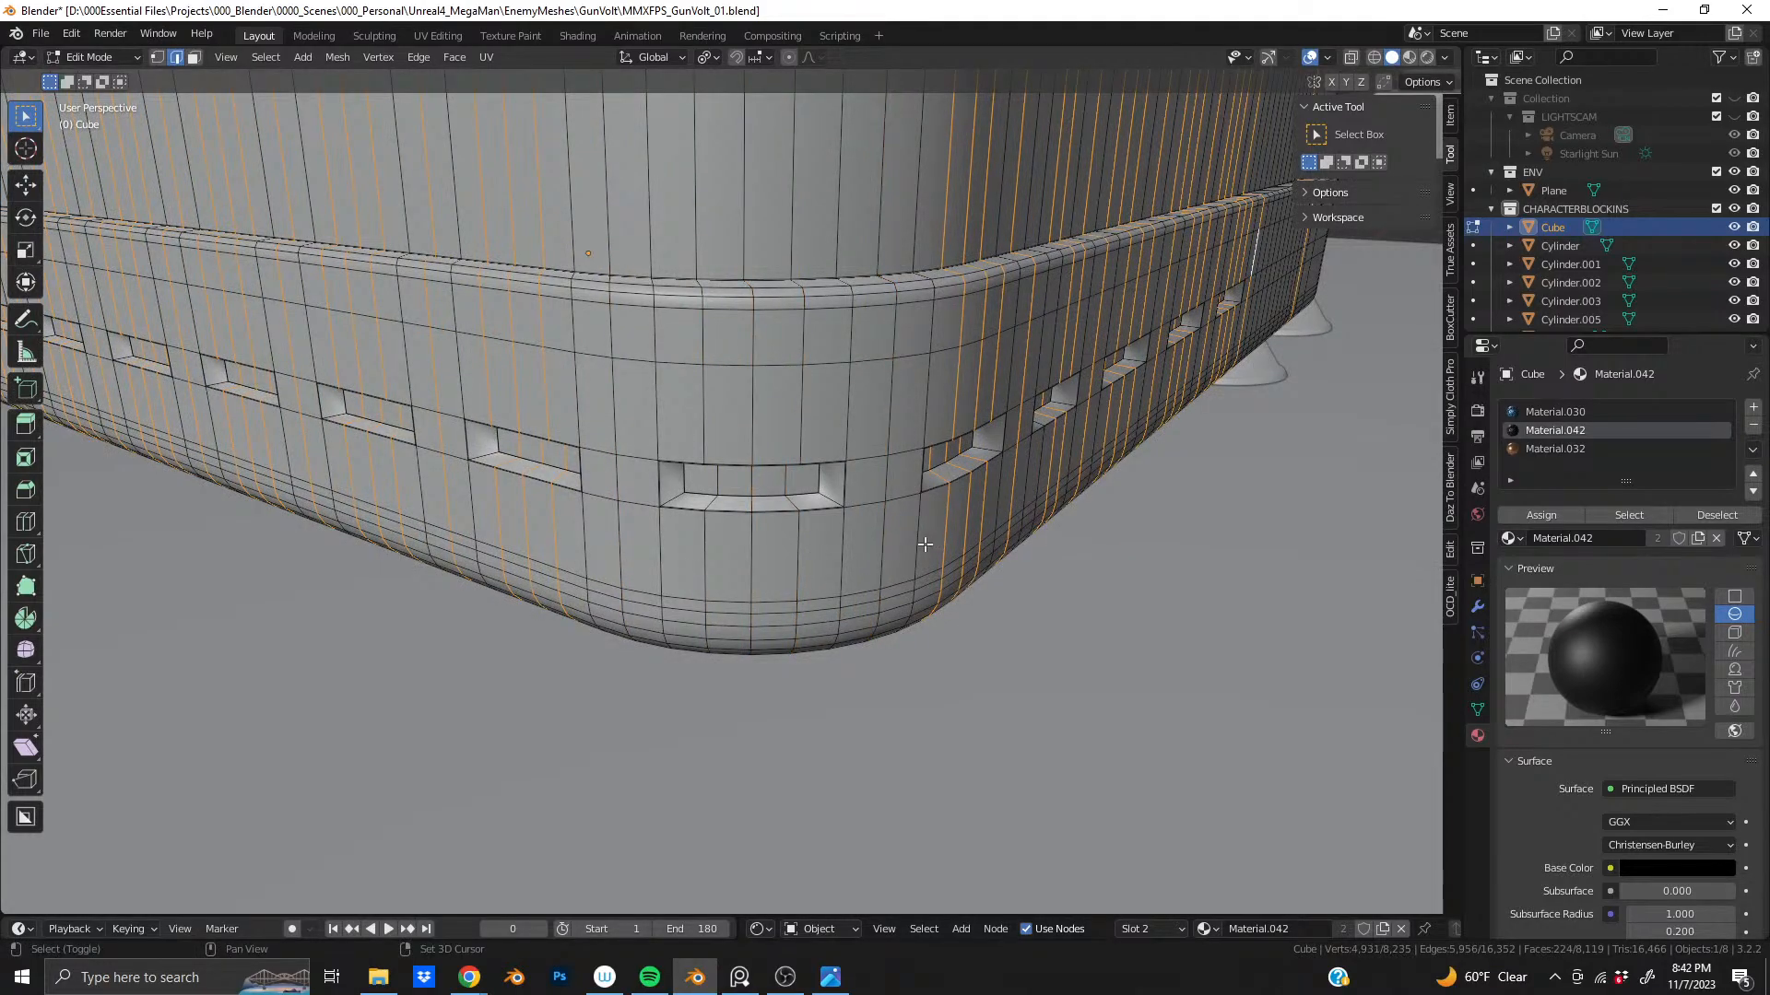
- Deselect the last edge loop where the far corner's curve ends and dissolve the remaining selected edge loops
middle_drag(886, 556, 571, 577)
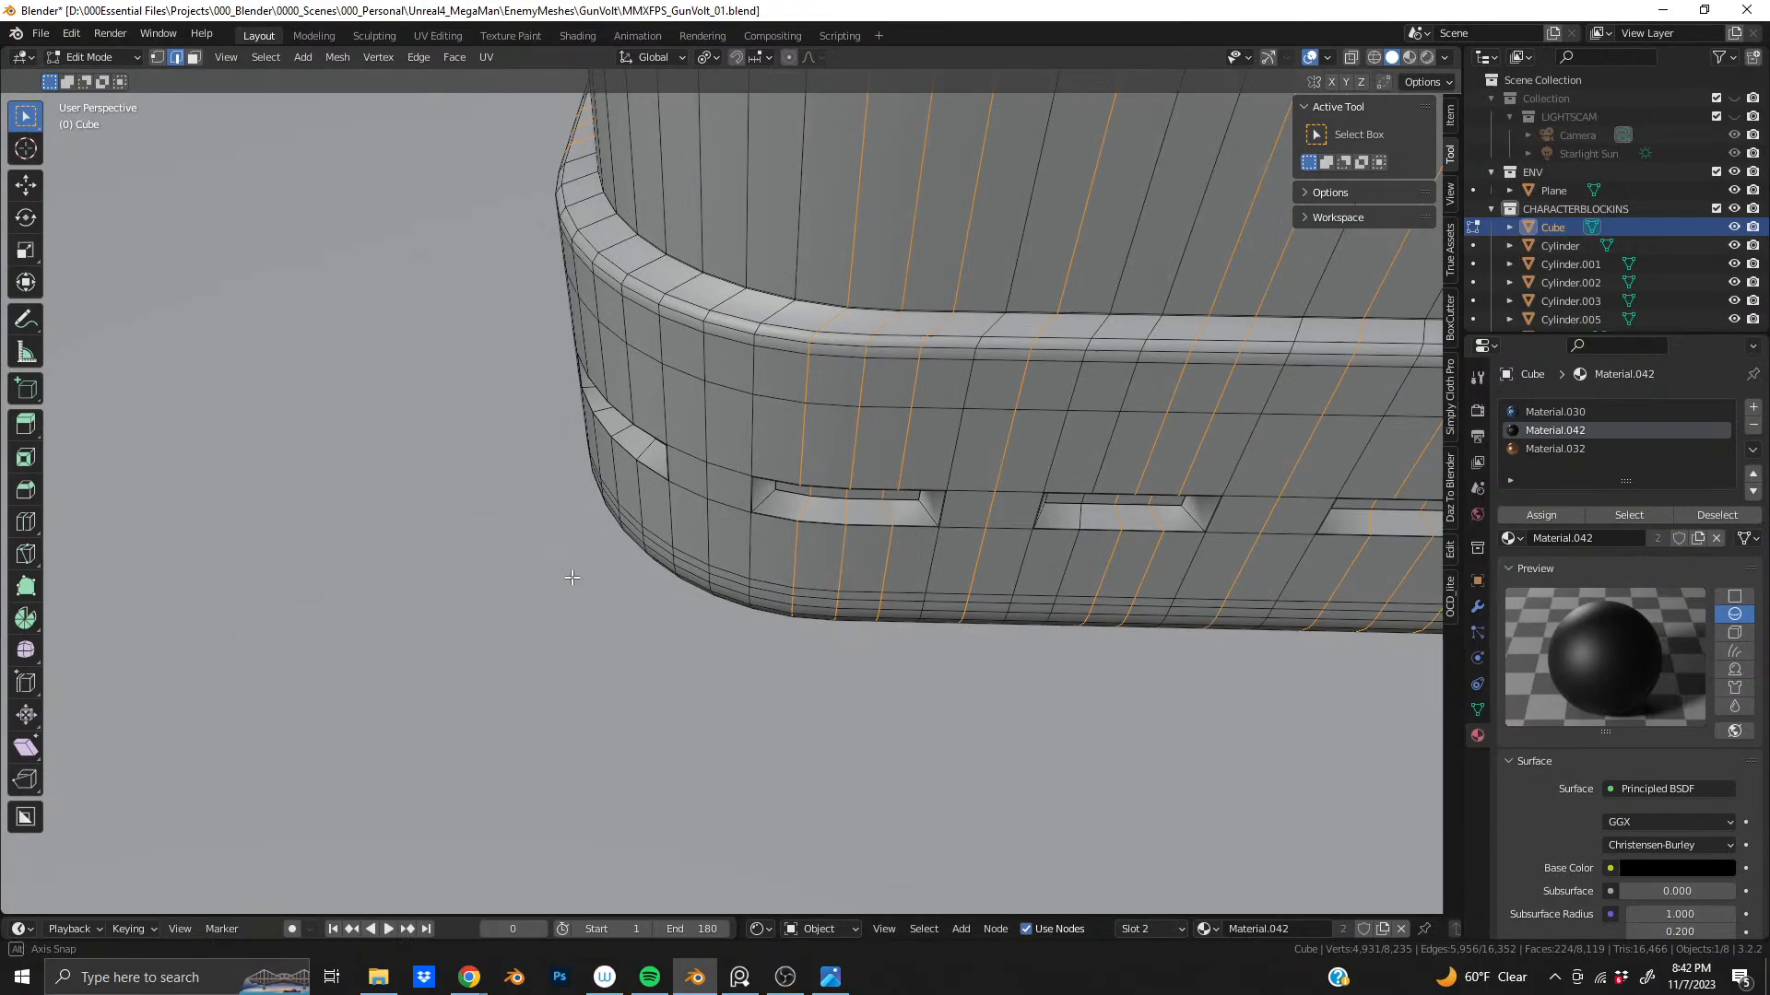
alt+shift+click(787, 565)
key(x)
click(875, 651)
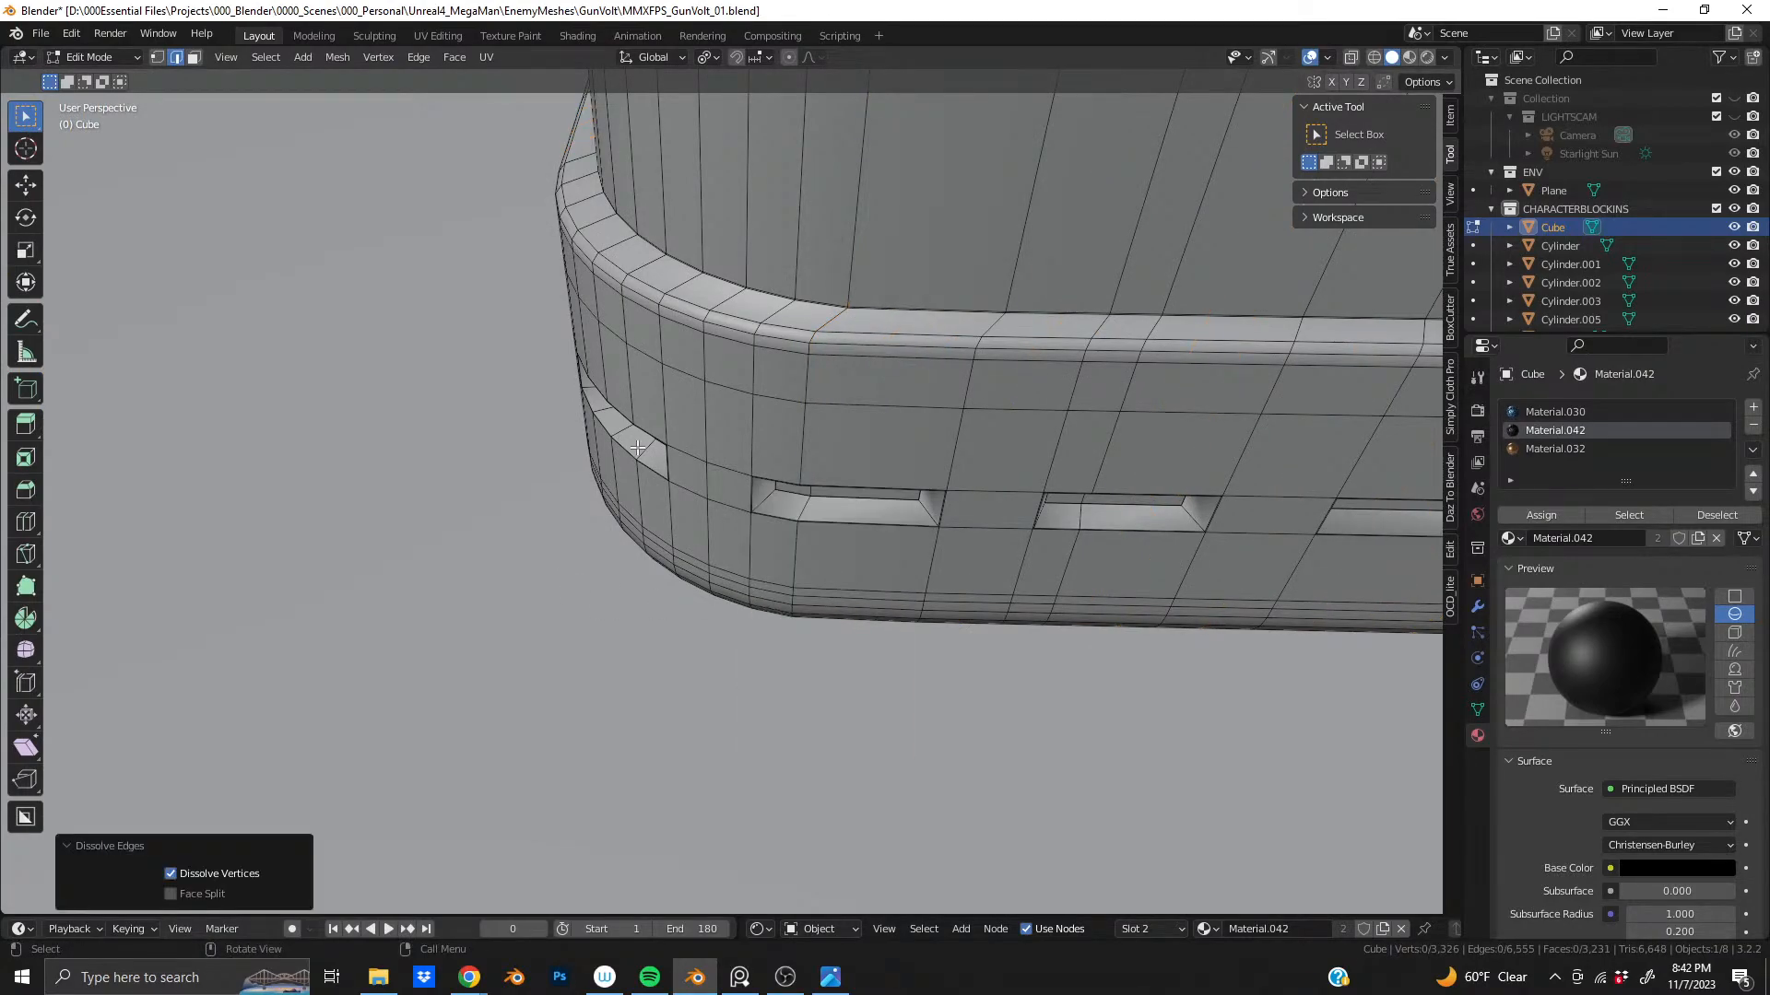
- Inspect the cleaned-up slotted rim and the opposite side without slots in Solid shading
middle_drag(875, 651, 763, 379)
scroll(763, 380, down, 5)
middle_drag(571, 479, 798, 442)
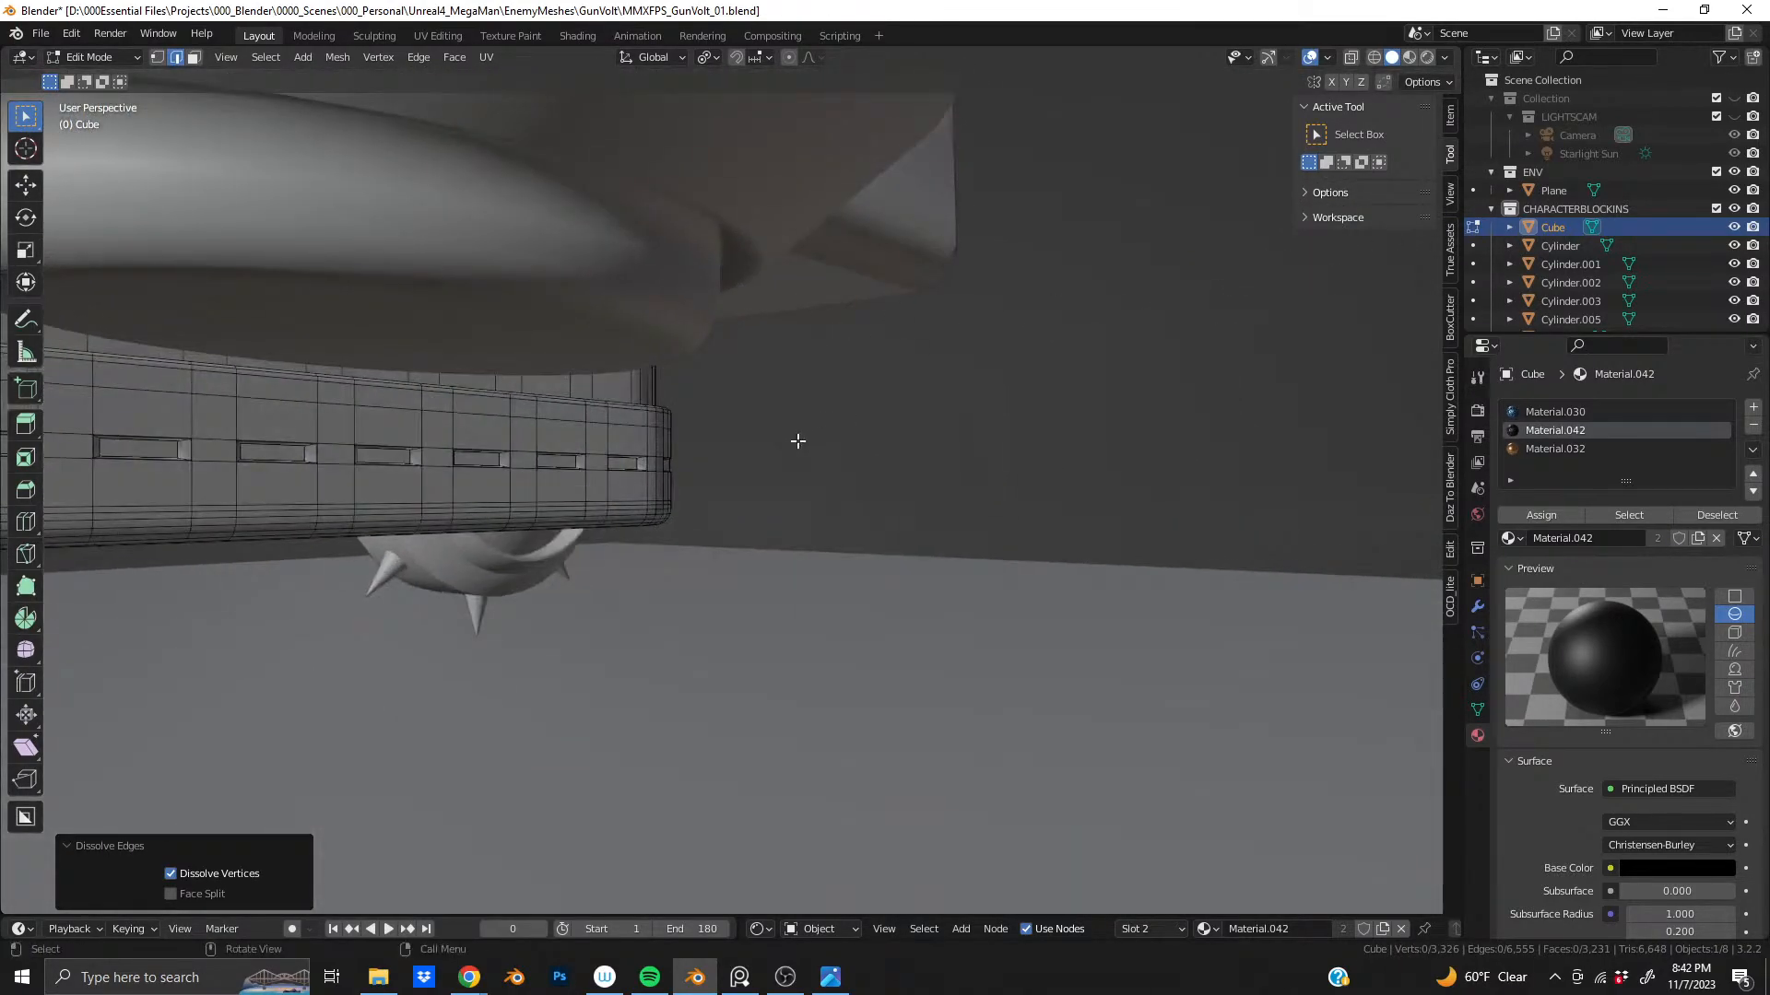
scroll(798, 442, down, 3)
middle_drag(483, 458, 664, 475)
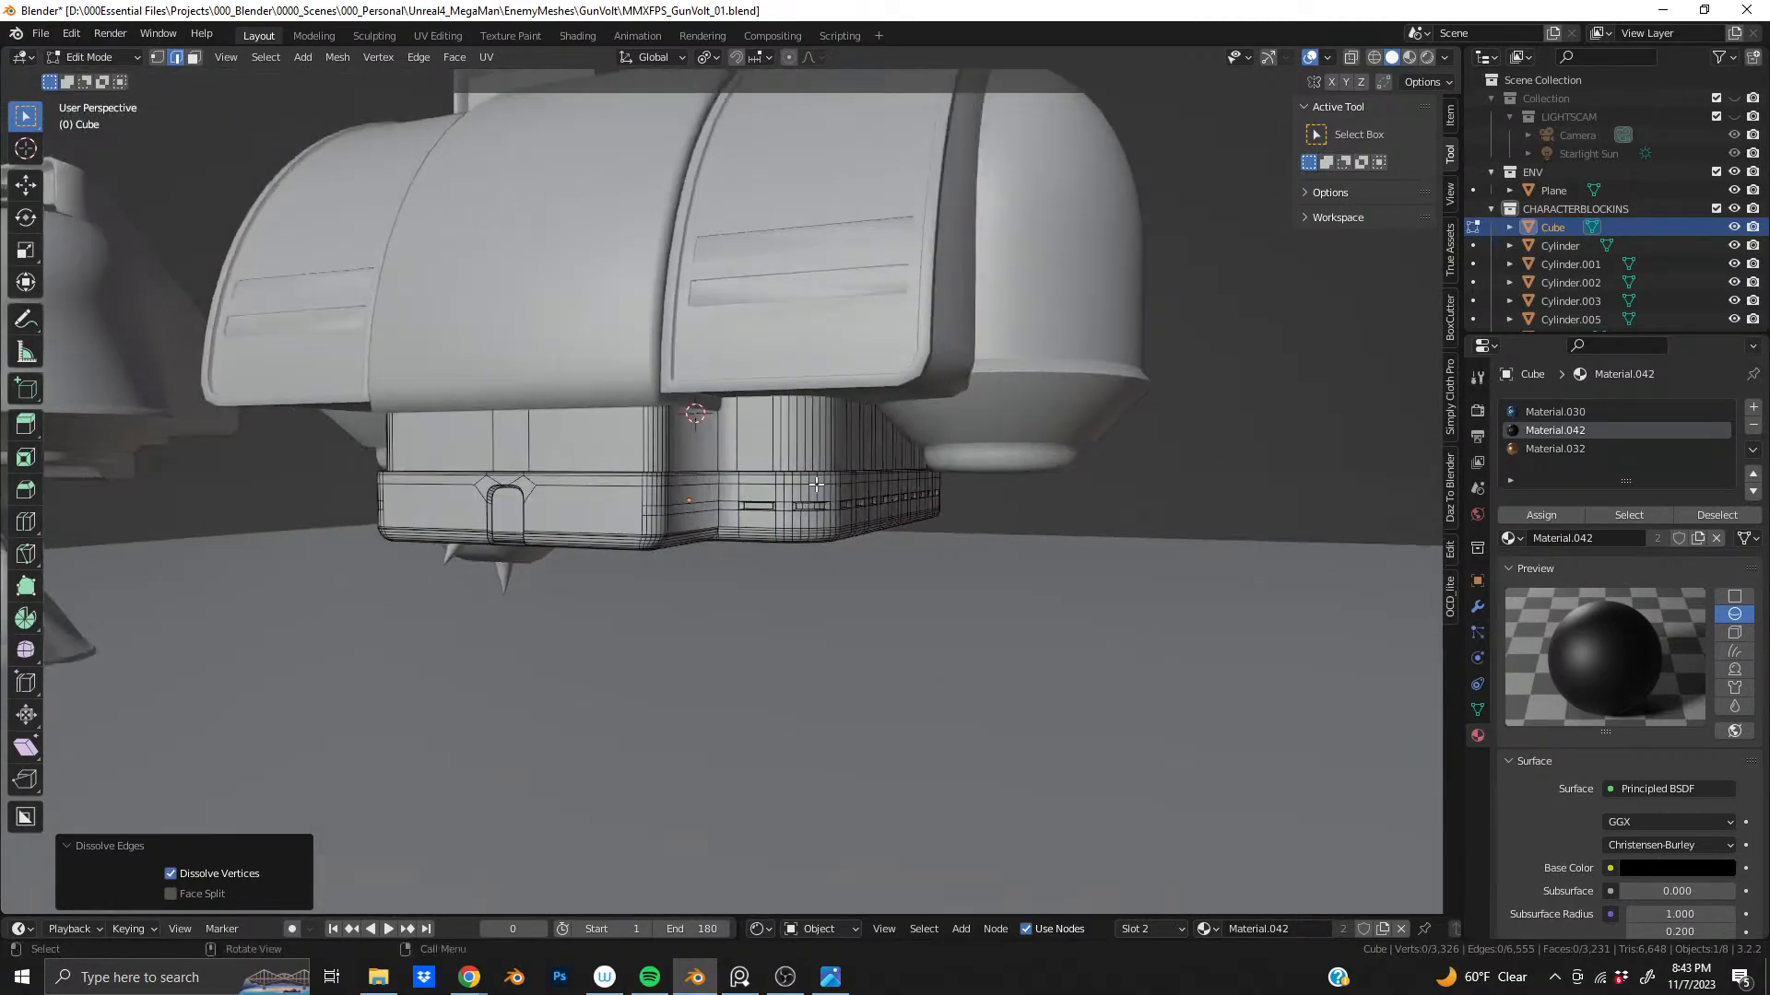
scroll(776, 485, up, 3)
mouse_move(431, 488)
middle_down()
mouse_move(756, 525)
mouse_move(703, 536)
middle_up()
key(z)
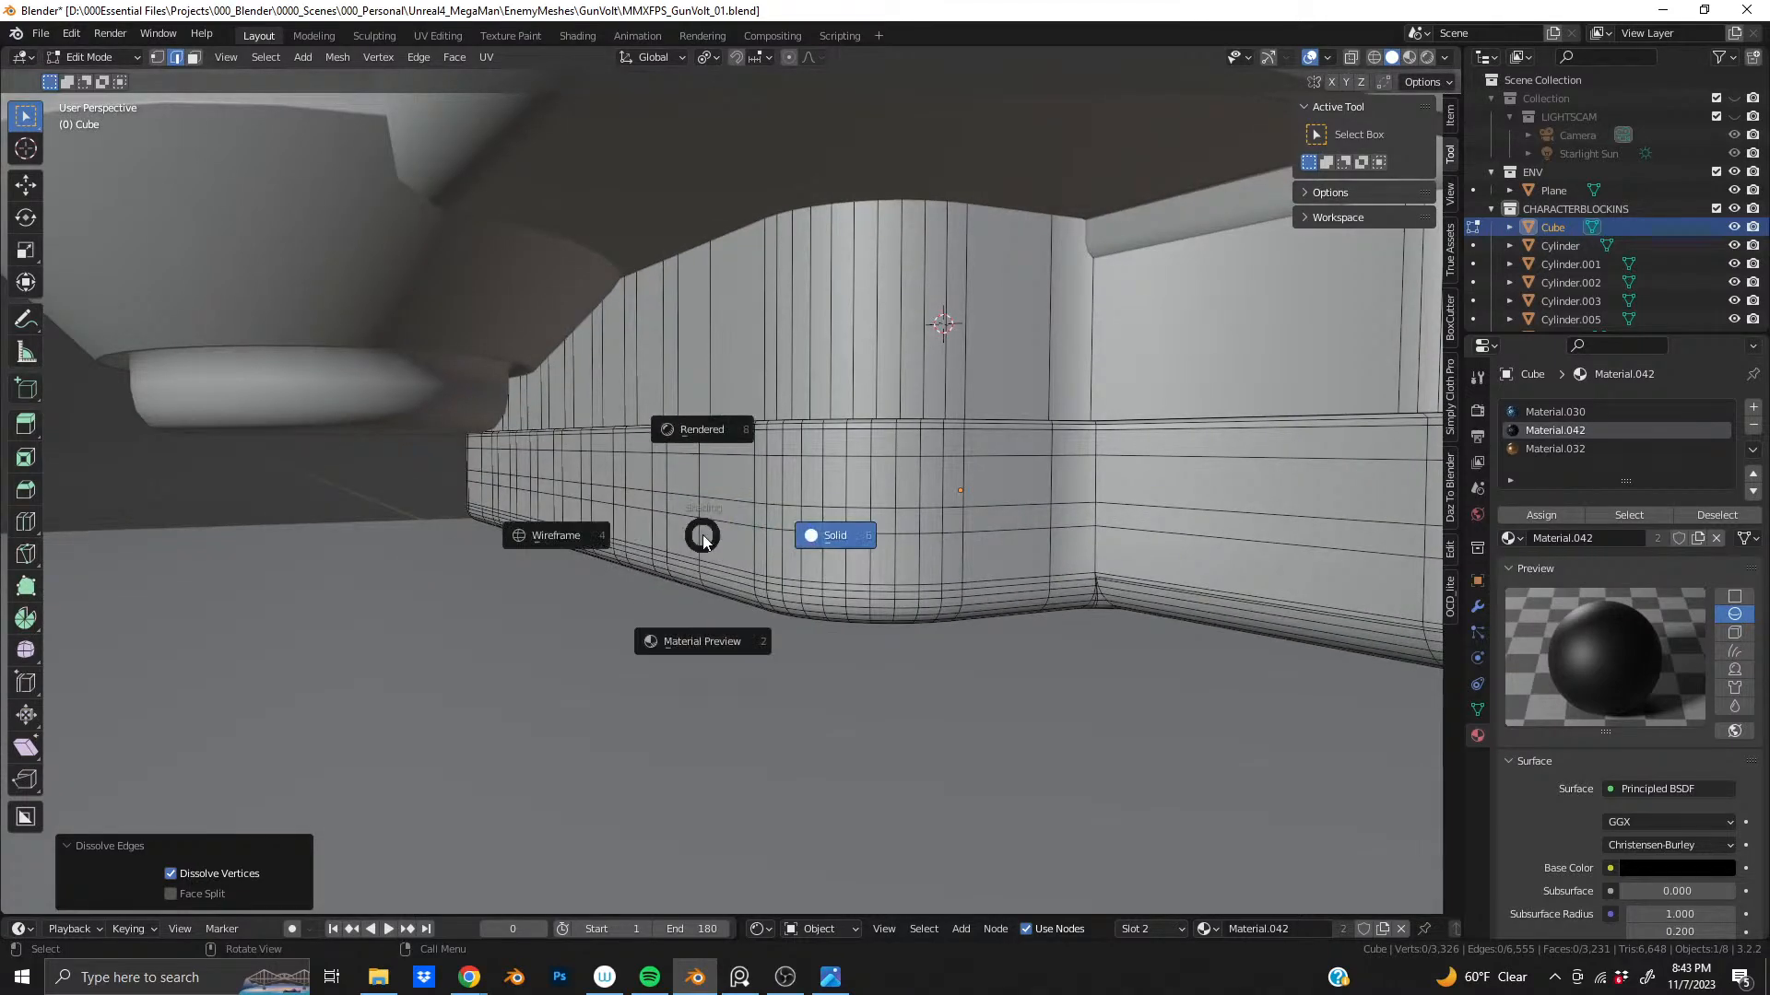
click(727, 521)
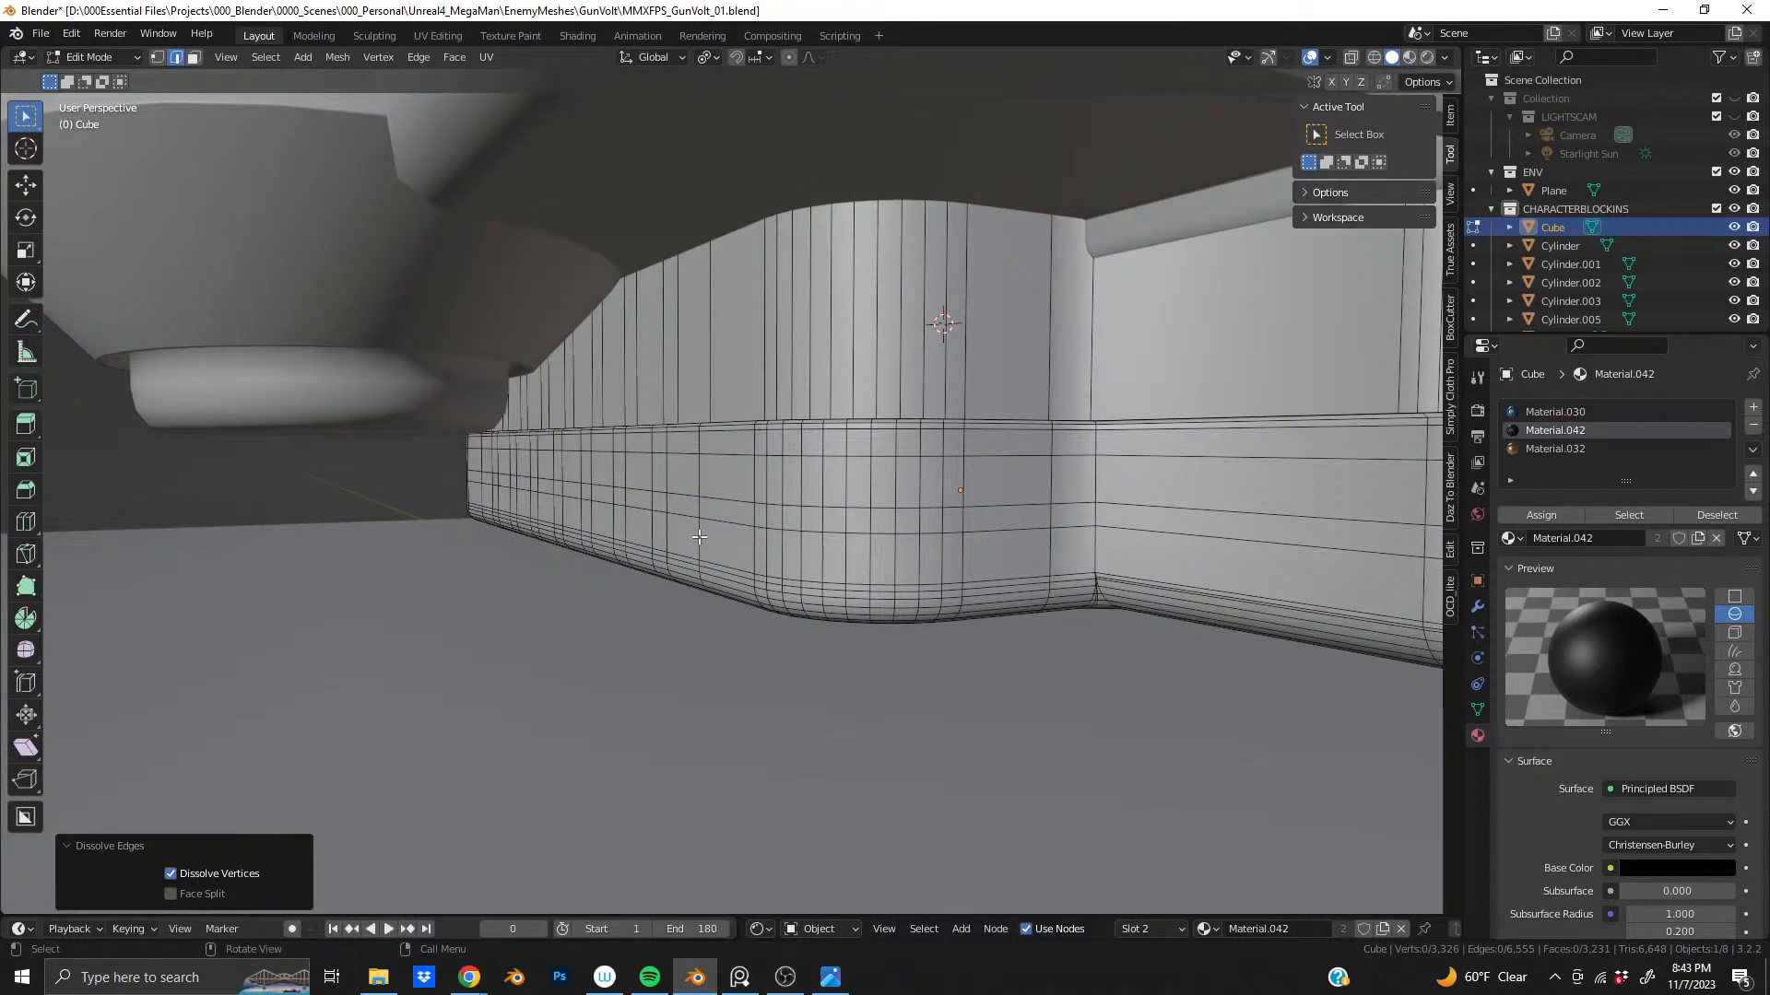
- Symmetrize the whole mesh in the +X to -X direction to copy the slots to the opposite side
key(a)
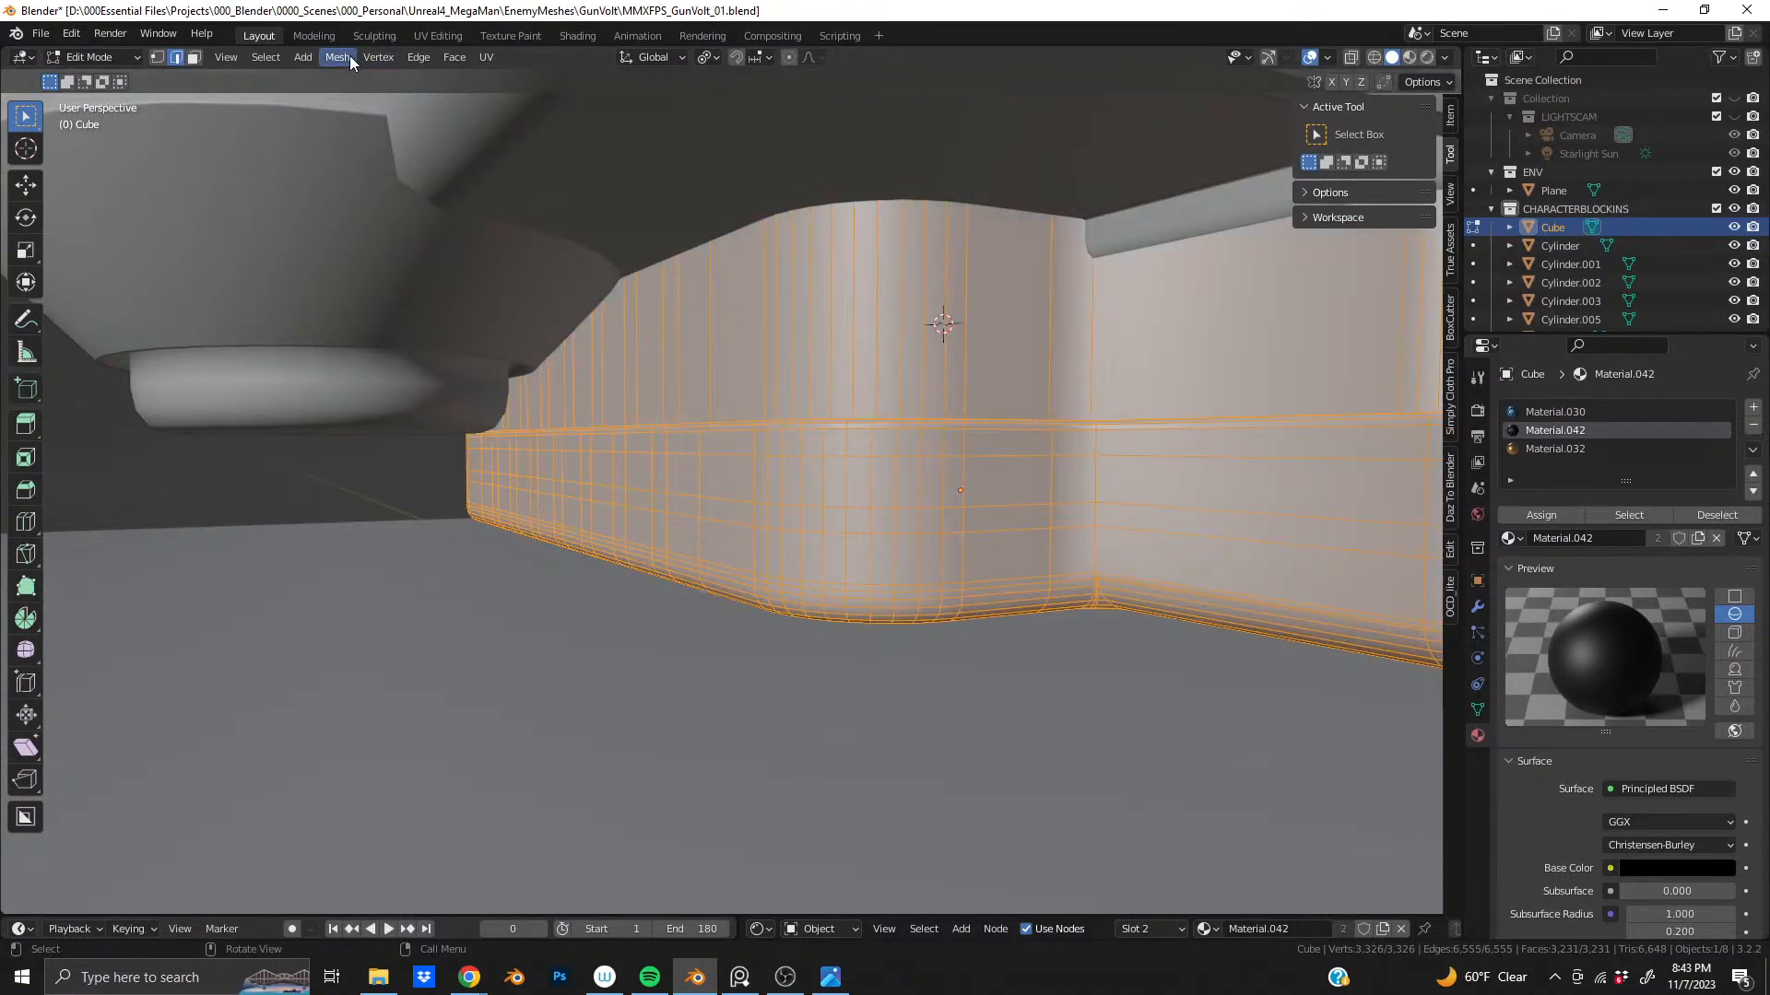
click(350, 60)
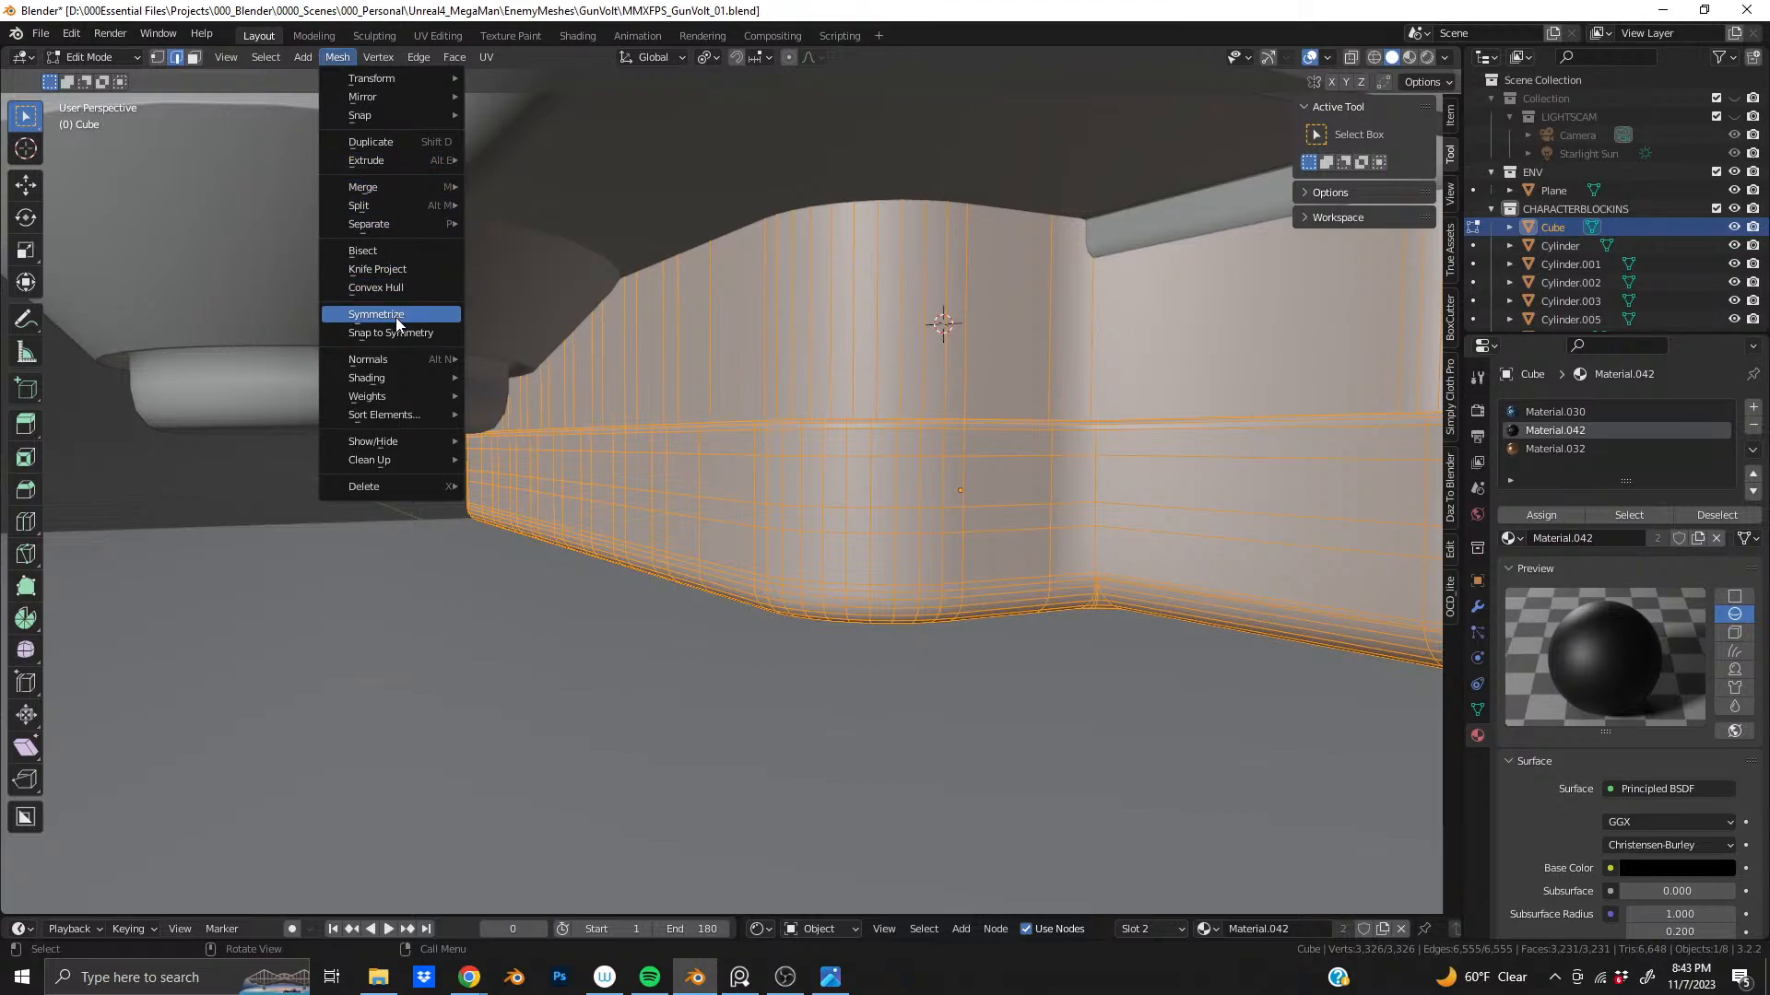
click(432, 316)
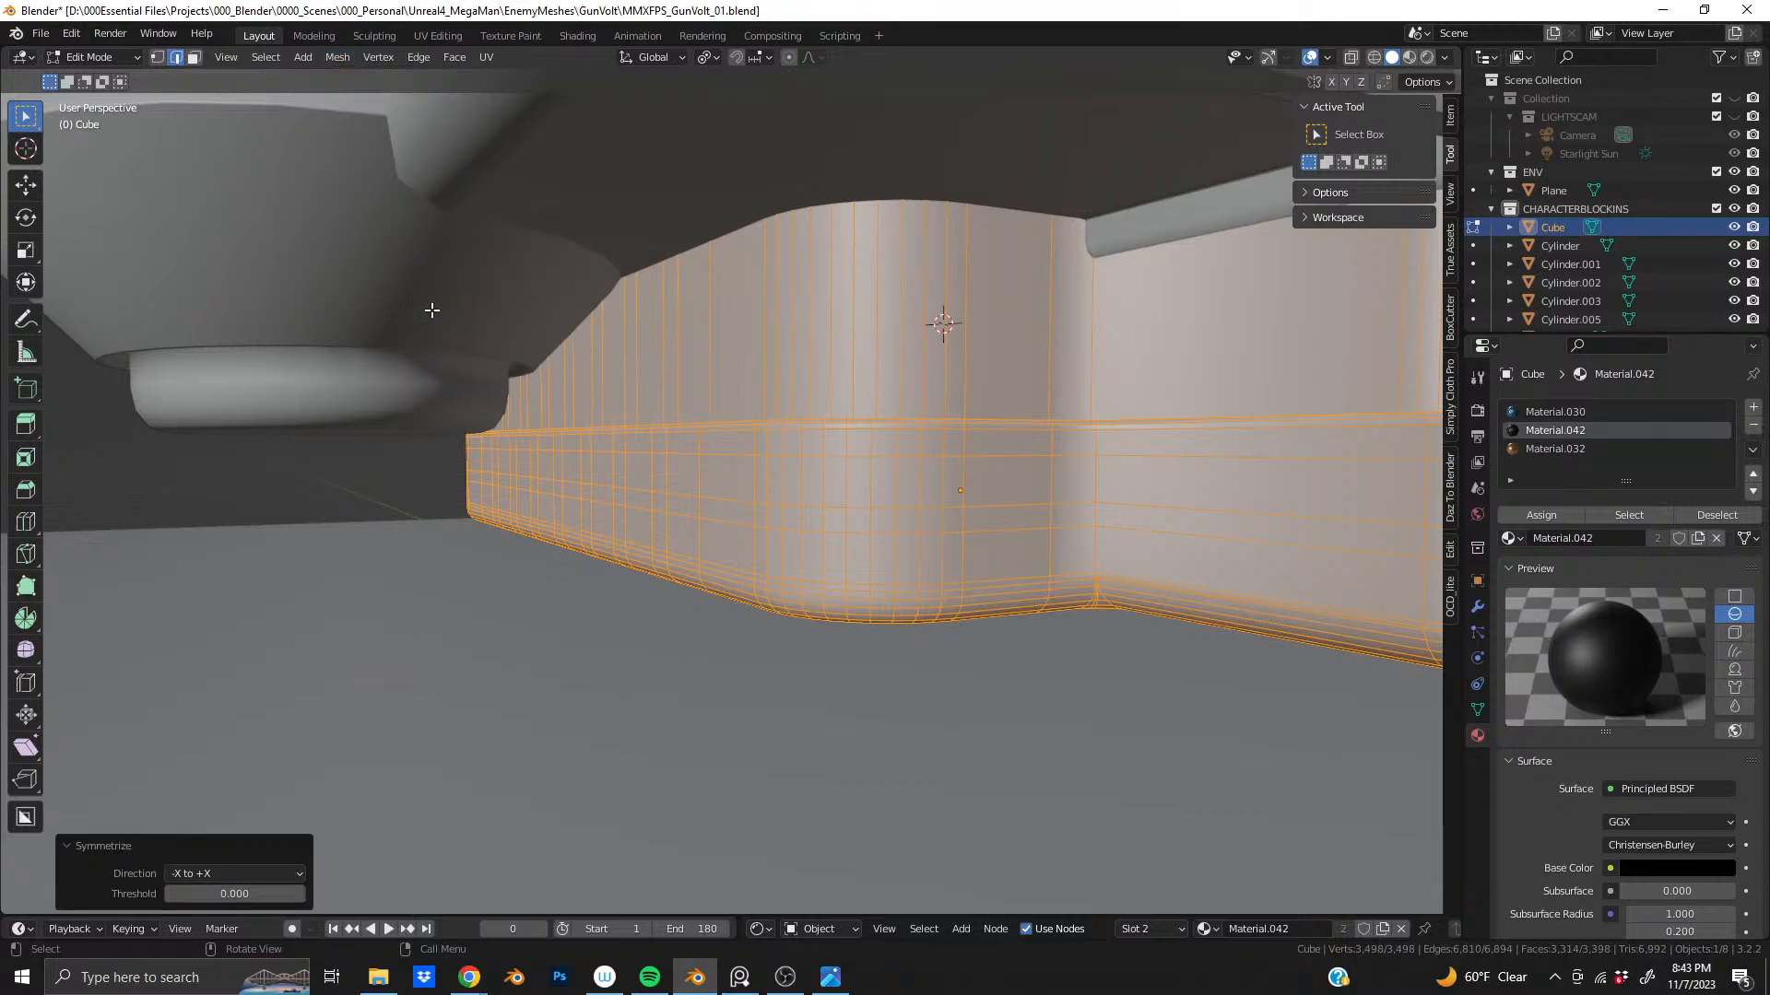
click(217, 878)
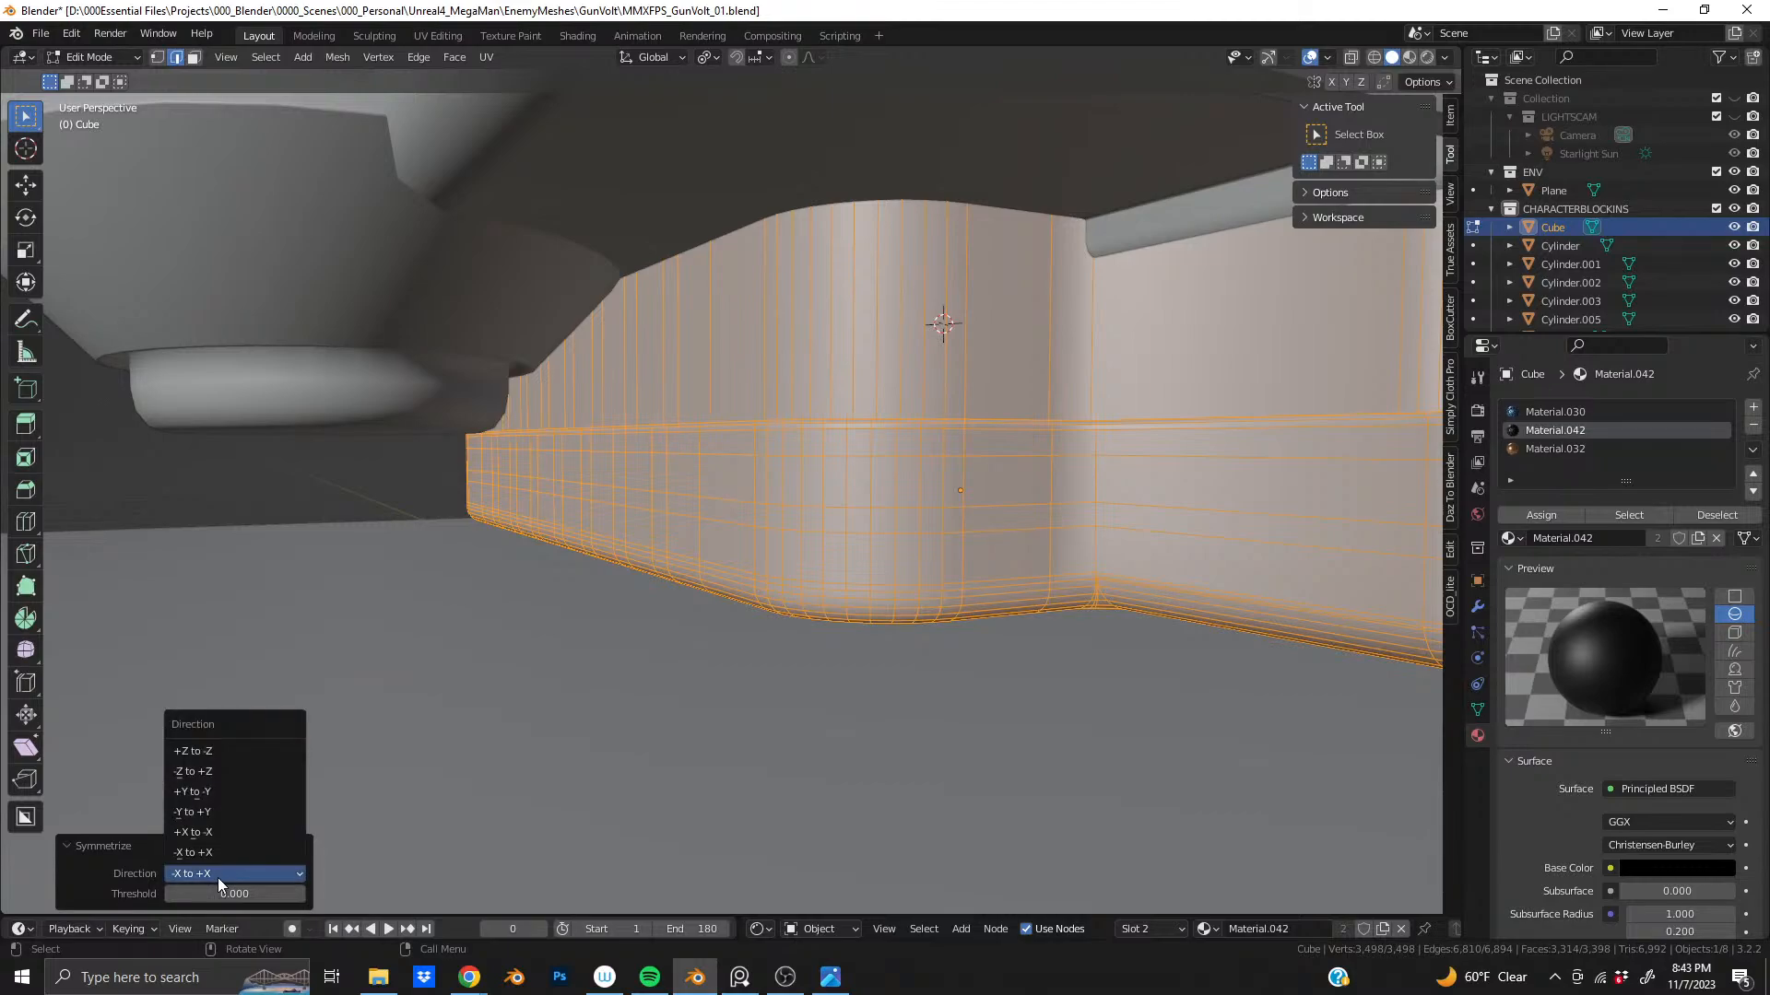
click(223, 833)
- Return the symmetrized body to Object Mode and save the file
middle_drag(456, 691, 698, 424)
key(Tab)
scroll(800, 517, down, 4)
key(ctrl+s)
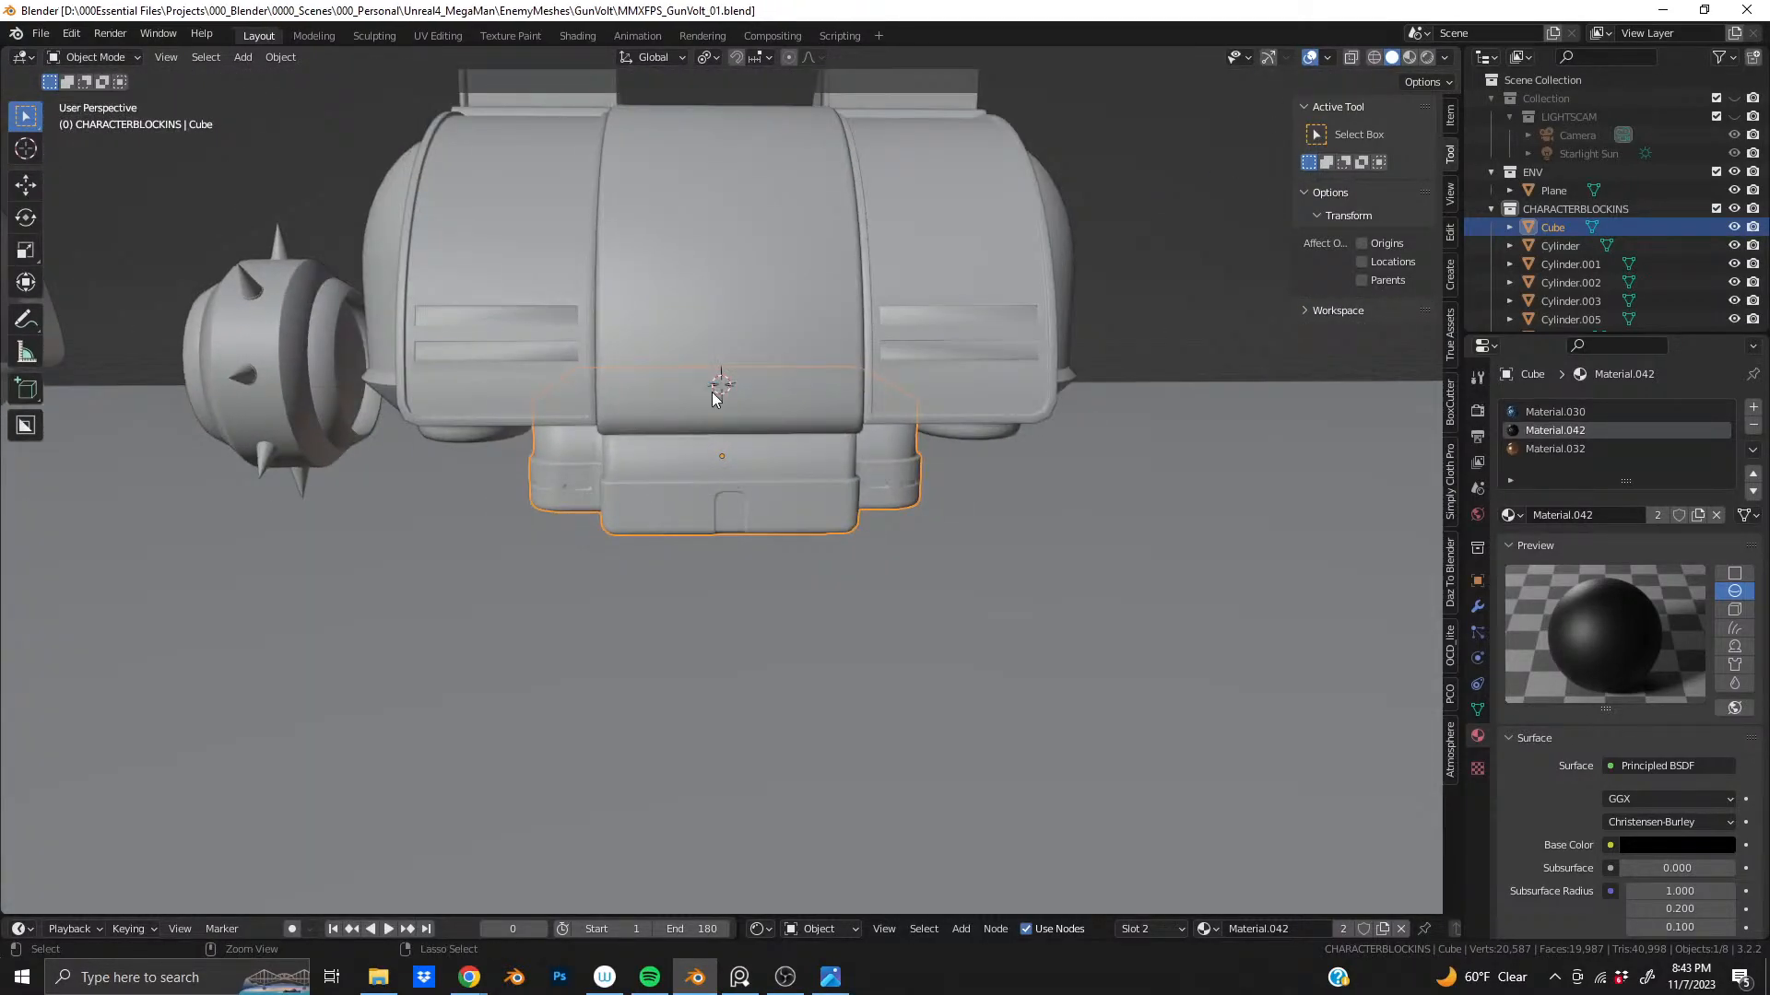
- Show the scene in Rendered shading, deselect the lower body and inspect the vent slots from several sides
click(1428, 57)
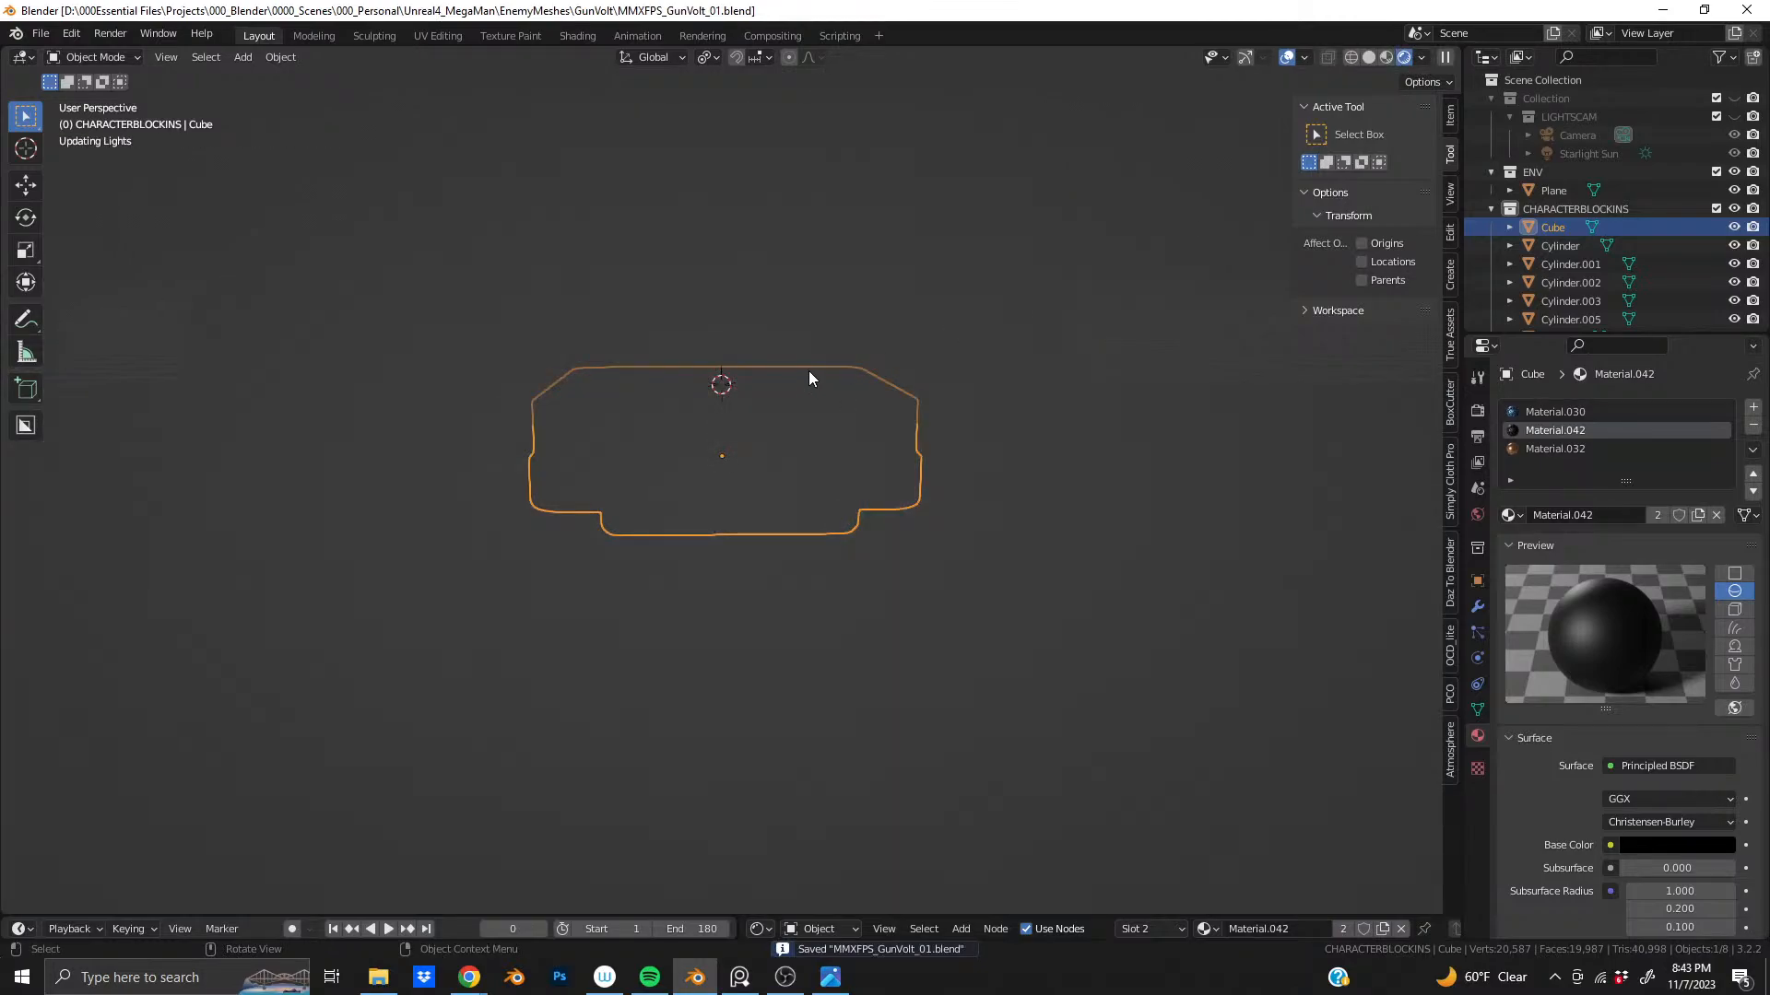
mouse_move(809, 374)
middle_down()
mouse_move(683, 362)
mouse_move(593, 477)
mouse_move(628, 532)
mouse_move(645, 522)
middle_up()
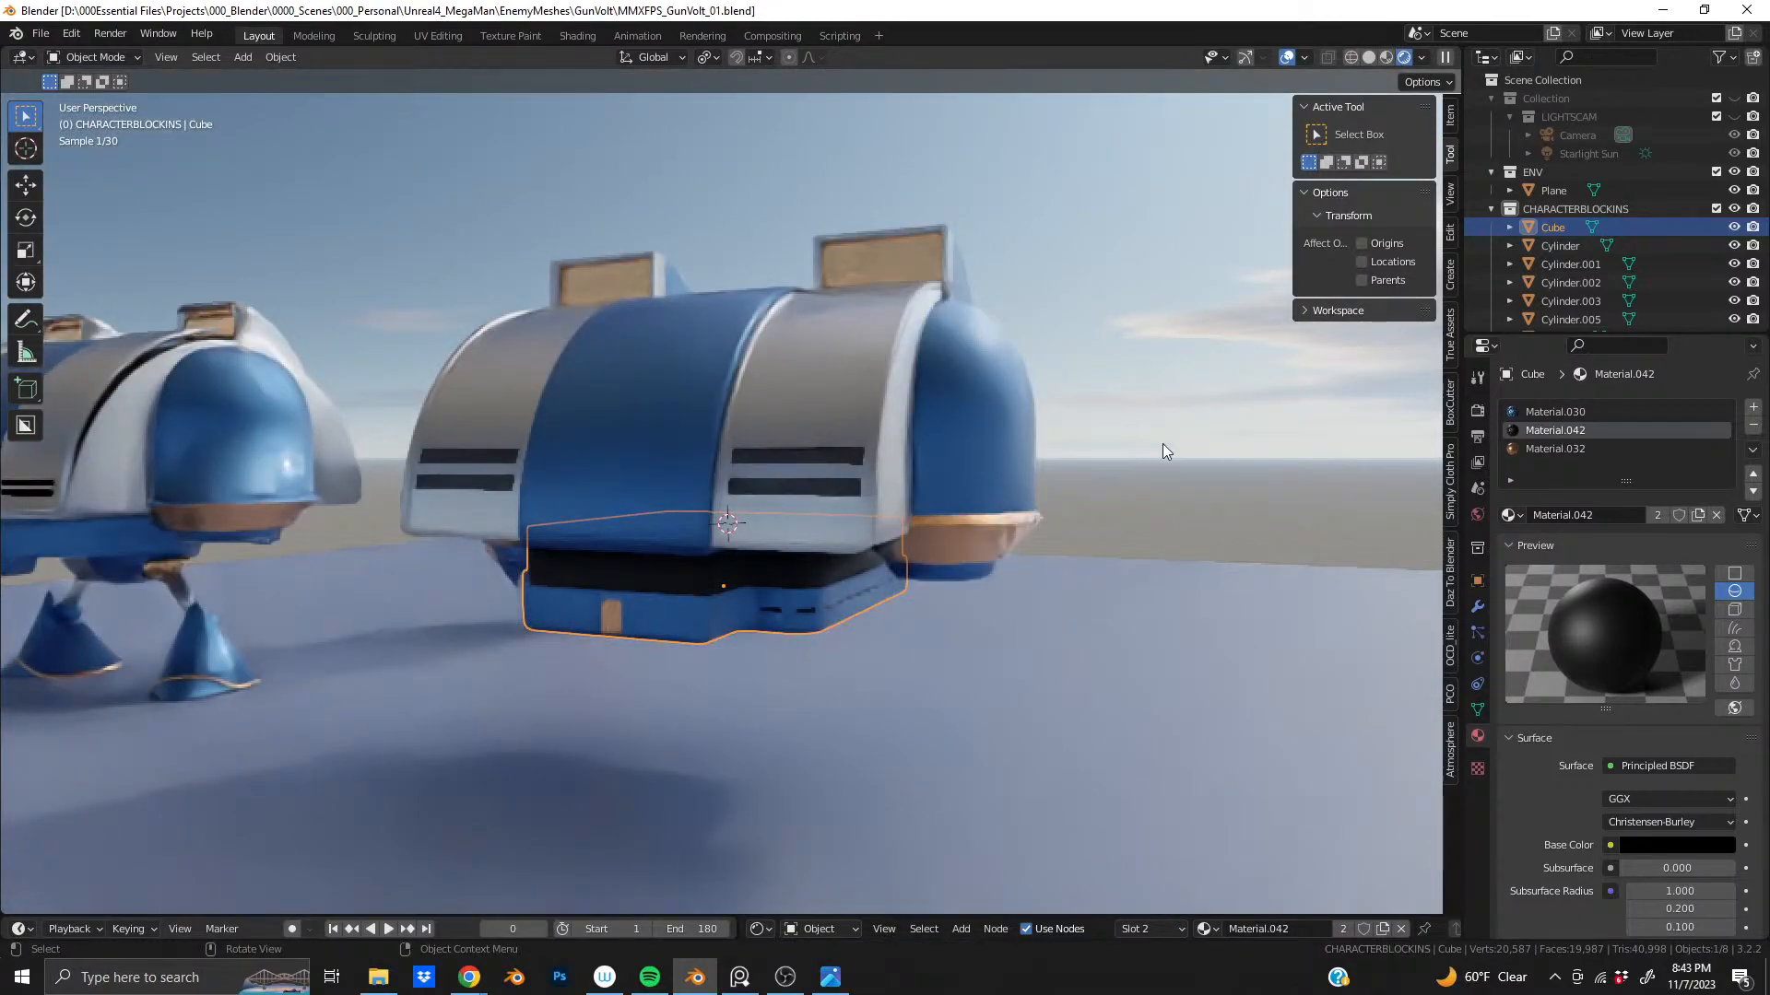
click(1163, 445)
middle_drag(599, 468, 496, 451)
scroll(496, 452, up, 3)
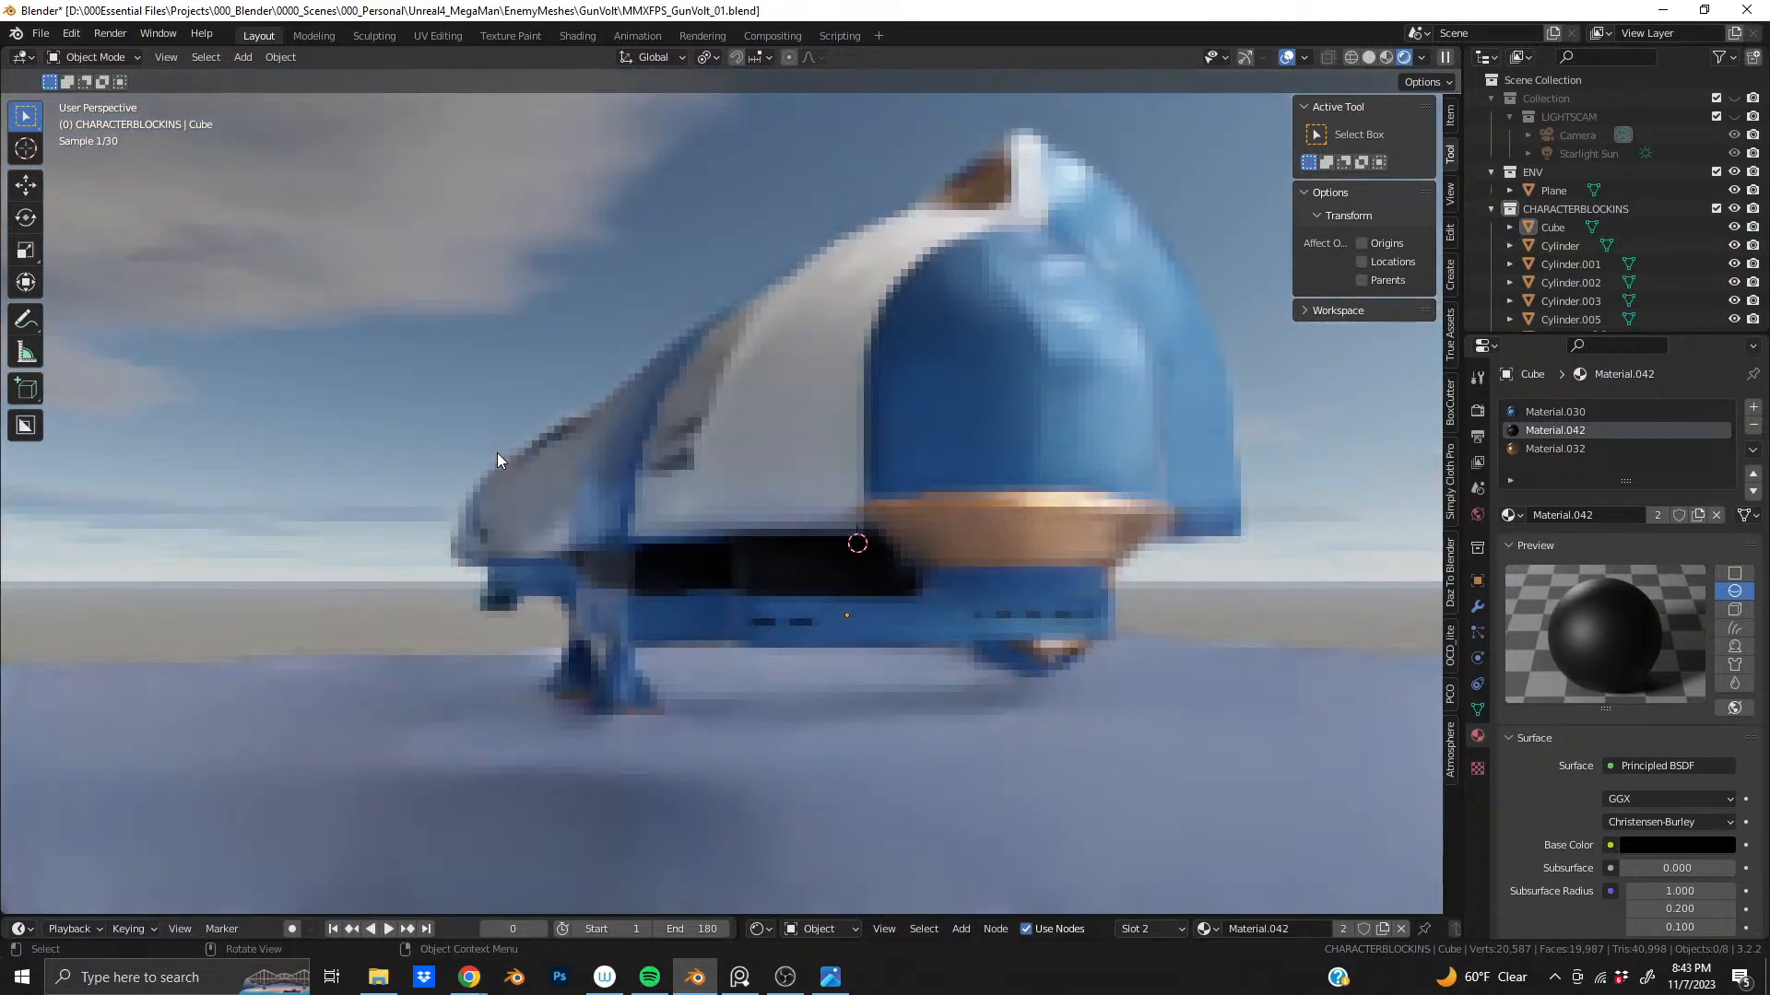
middle_drag(649, 481, 765, 501)
shift+middle_drag(528, 462, 937, 399)
- Select the smaller legged GunVolt model and compare its underside with the larger model's slotted lower body
click(364, 566)
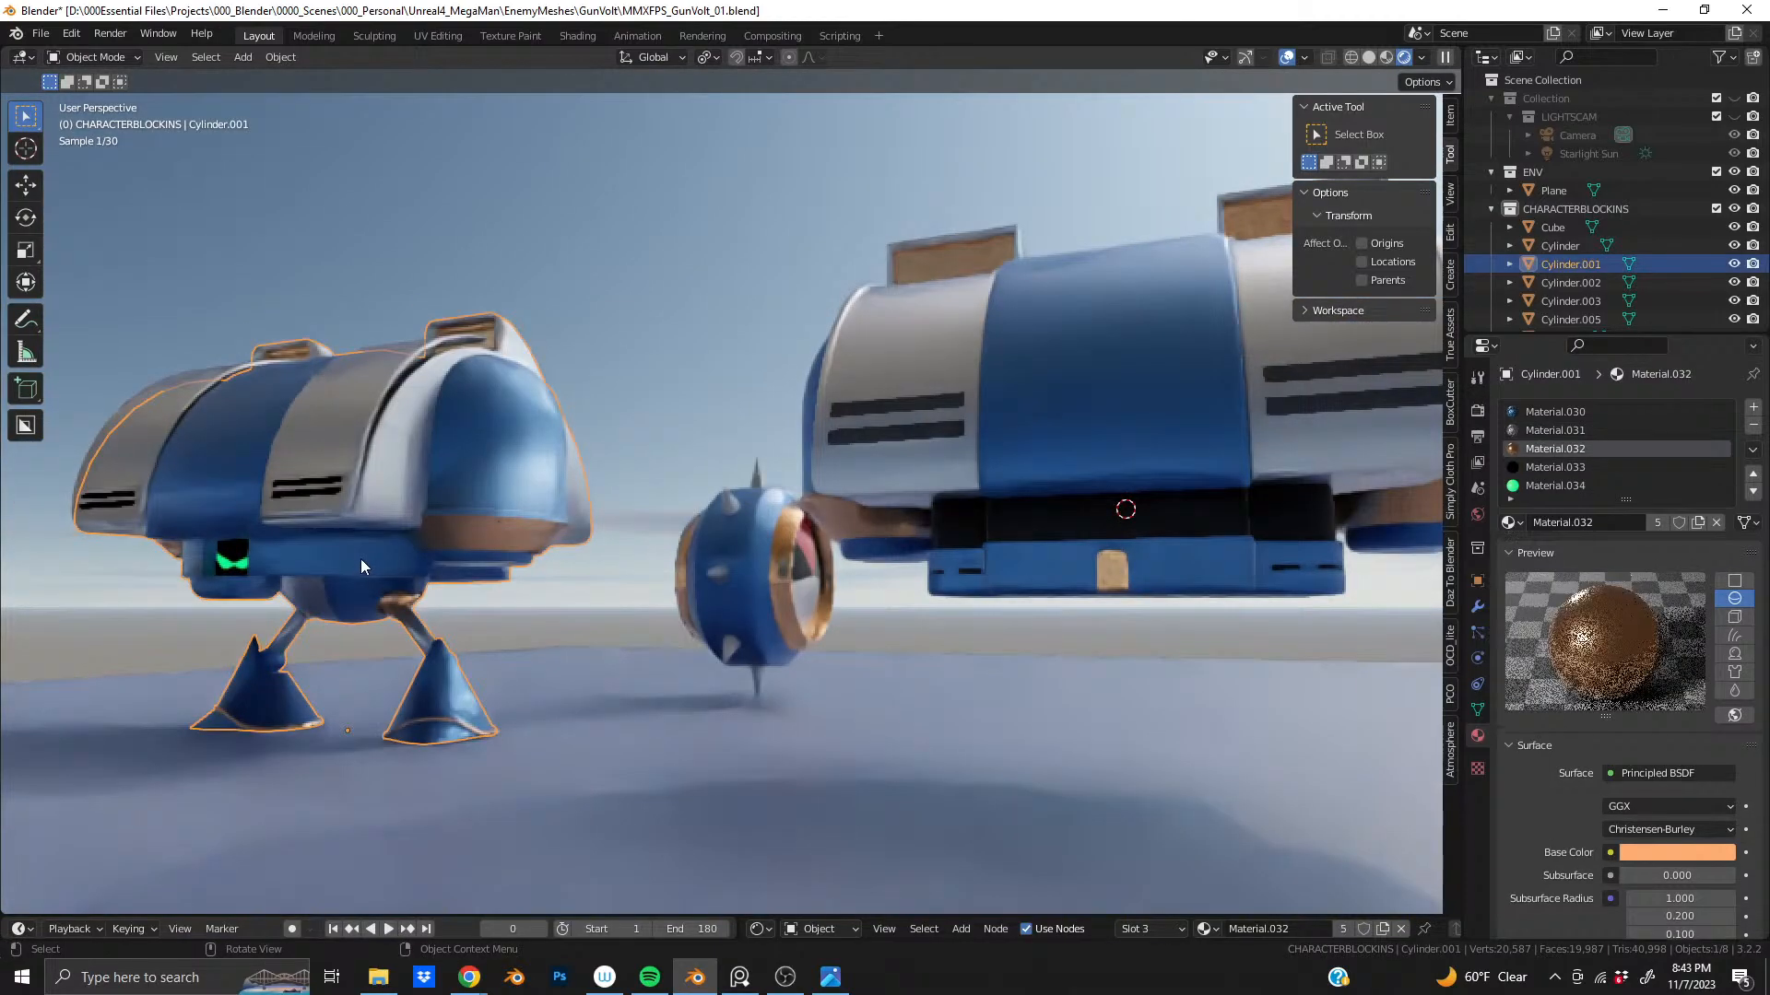
scroll(1136, 533, up, 5)
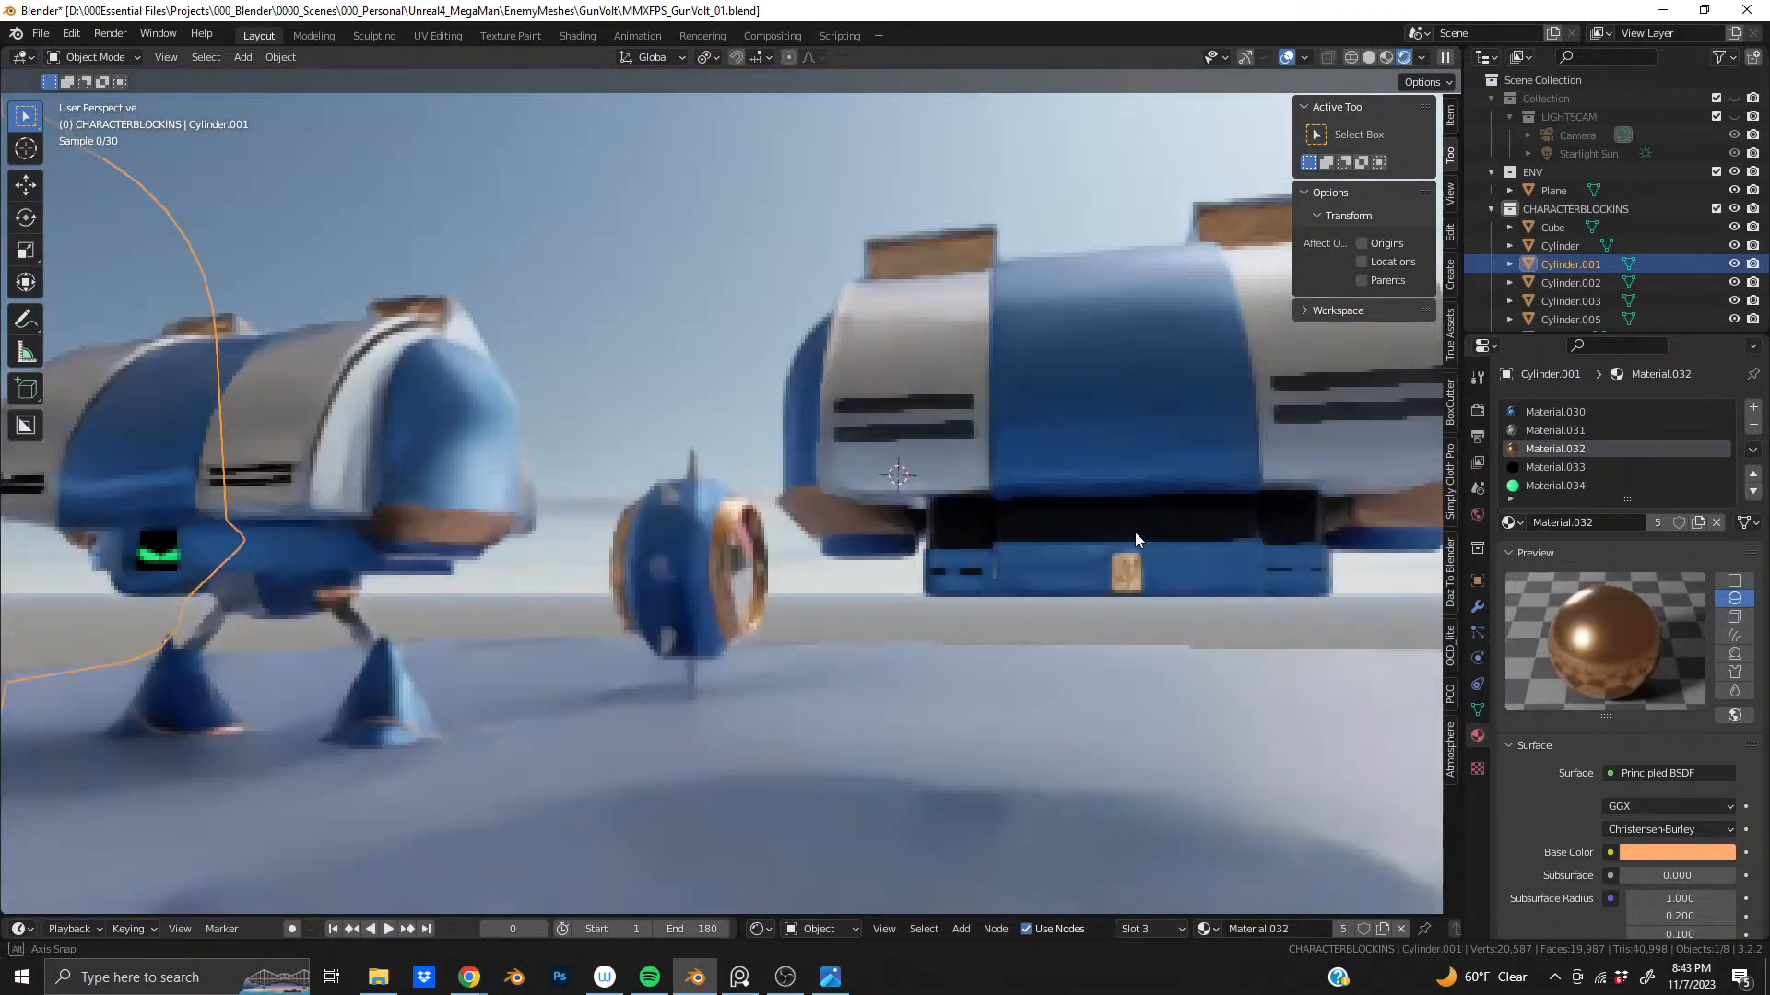
middle_drag(1136, 533, 1134, 533)
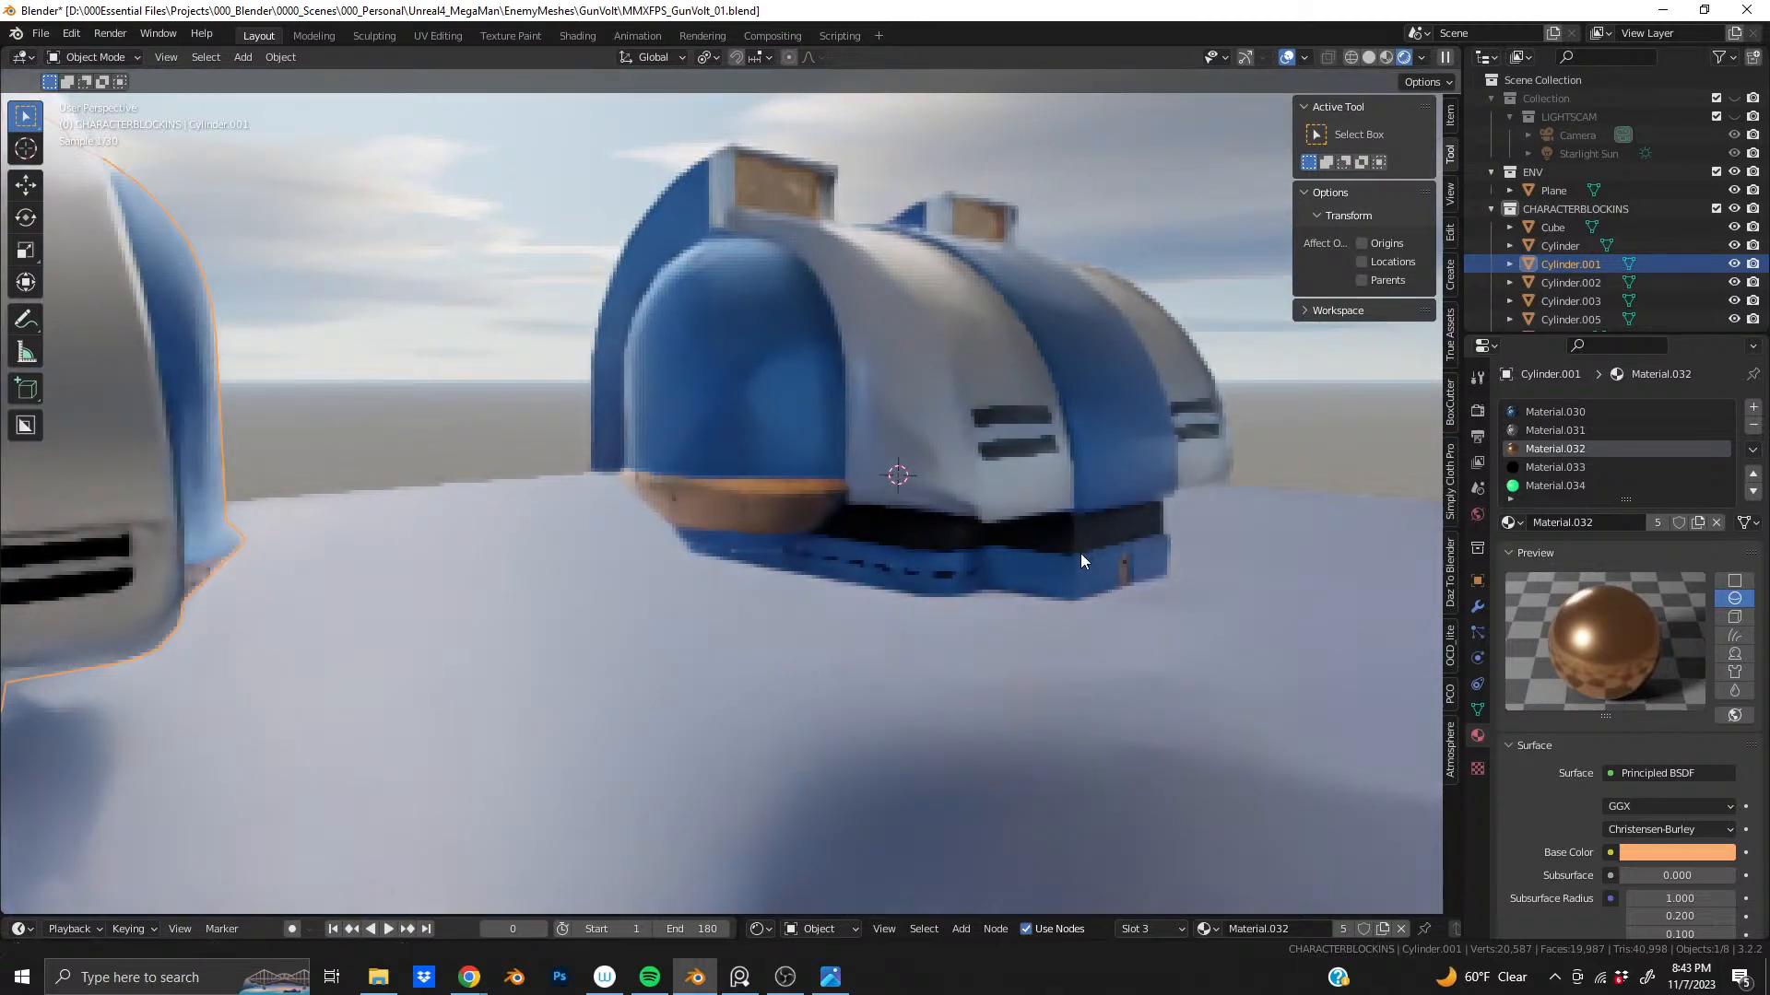
- Examine the larger model's slotted lower body from several sides and compare it with the legged model's face and leg area
middle_drag(751, 612, 538, 540)
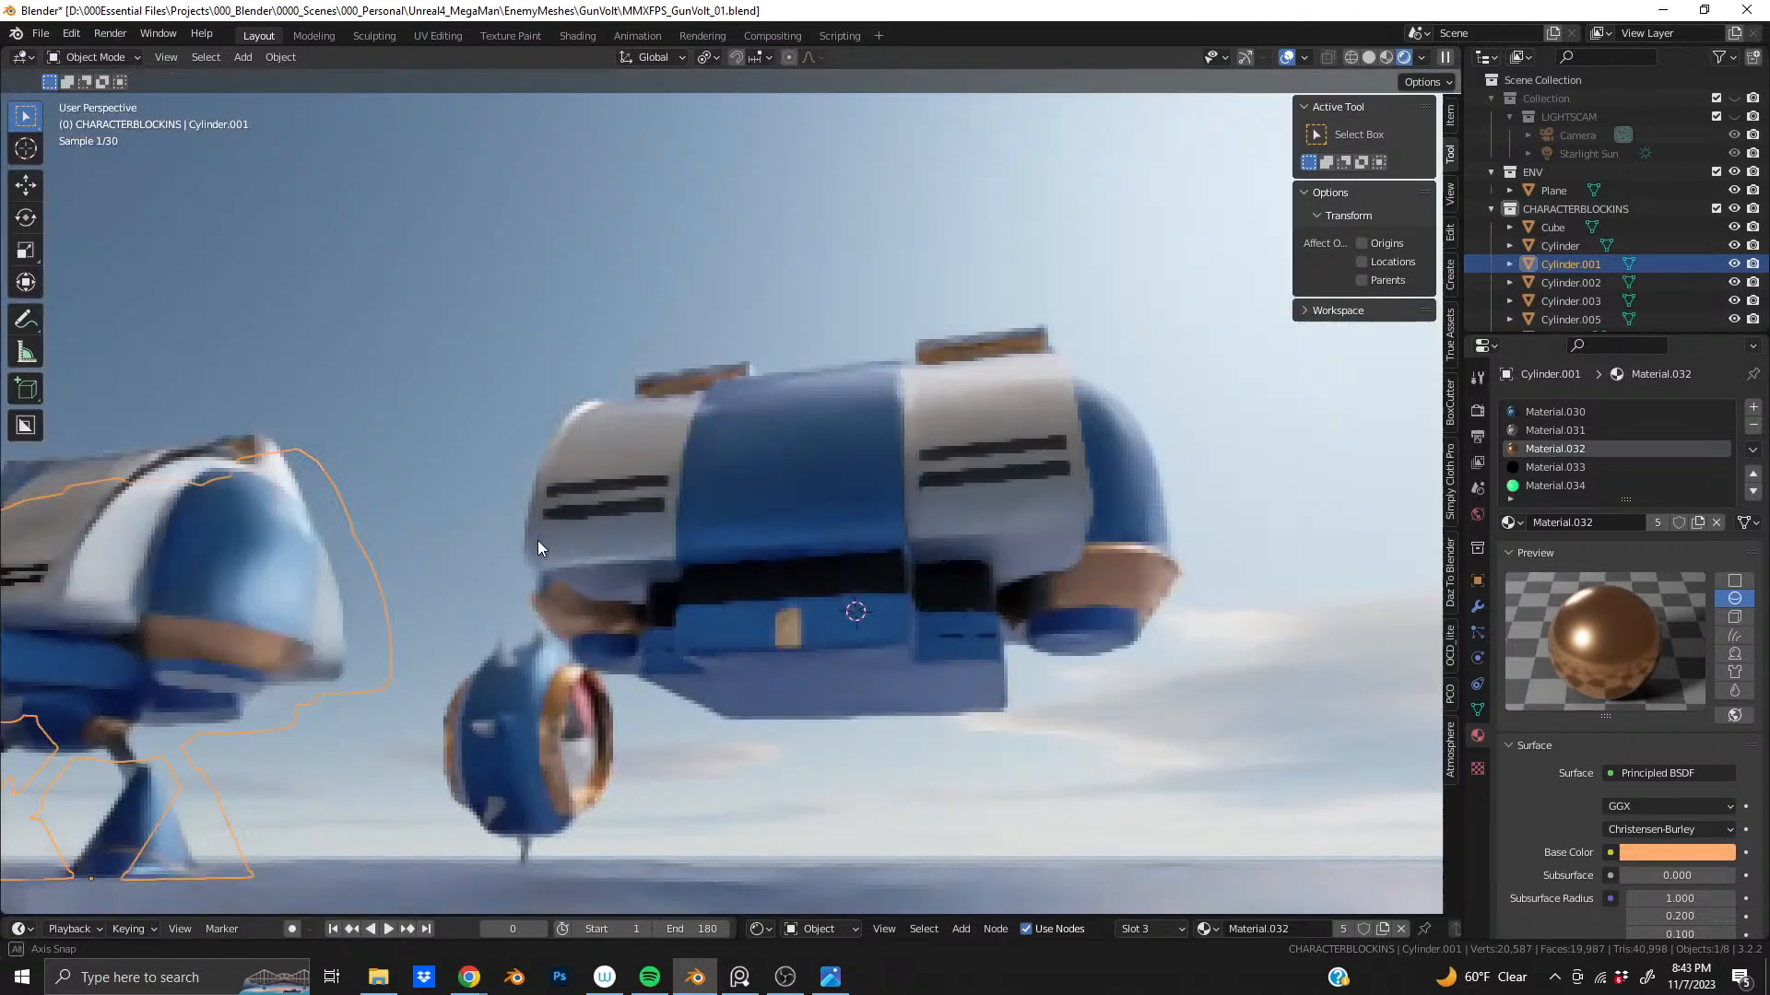
shift+middle_drag(860, 638, 658, 778)
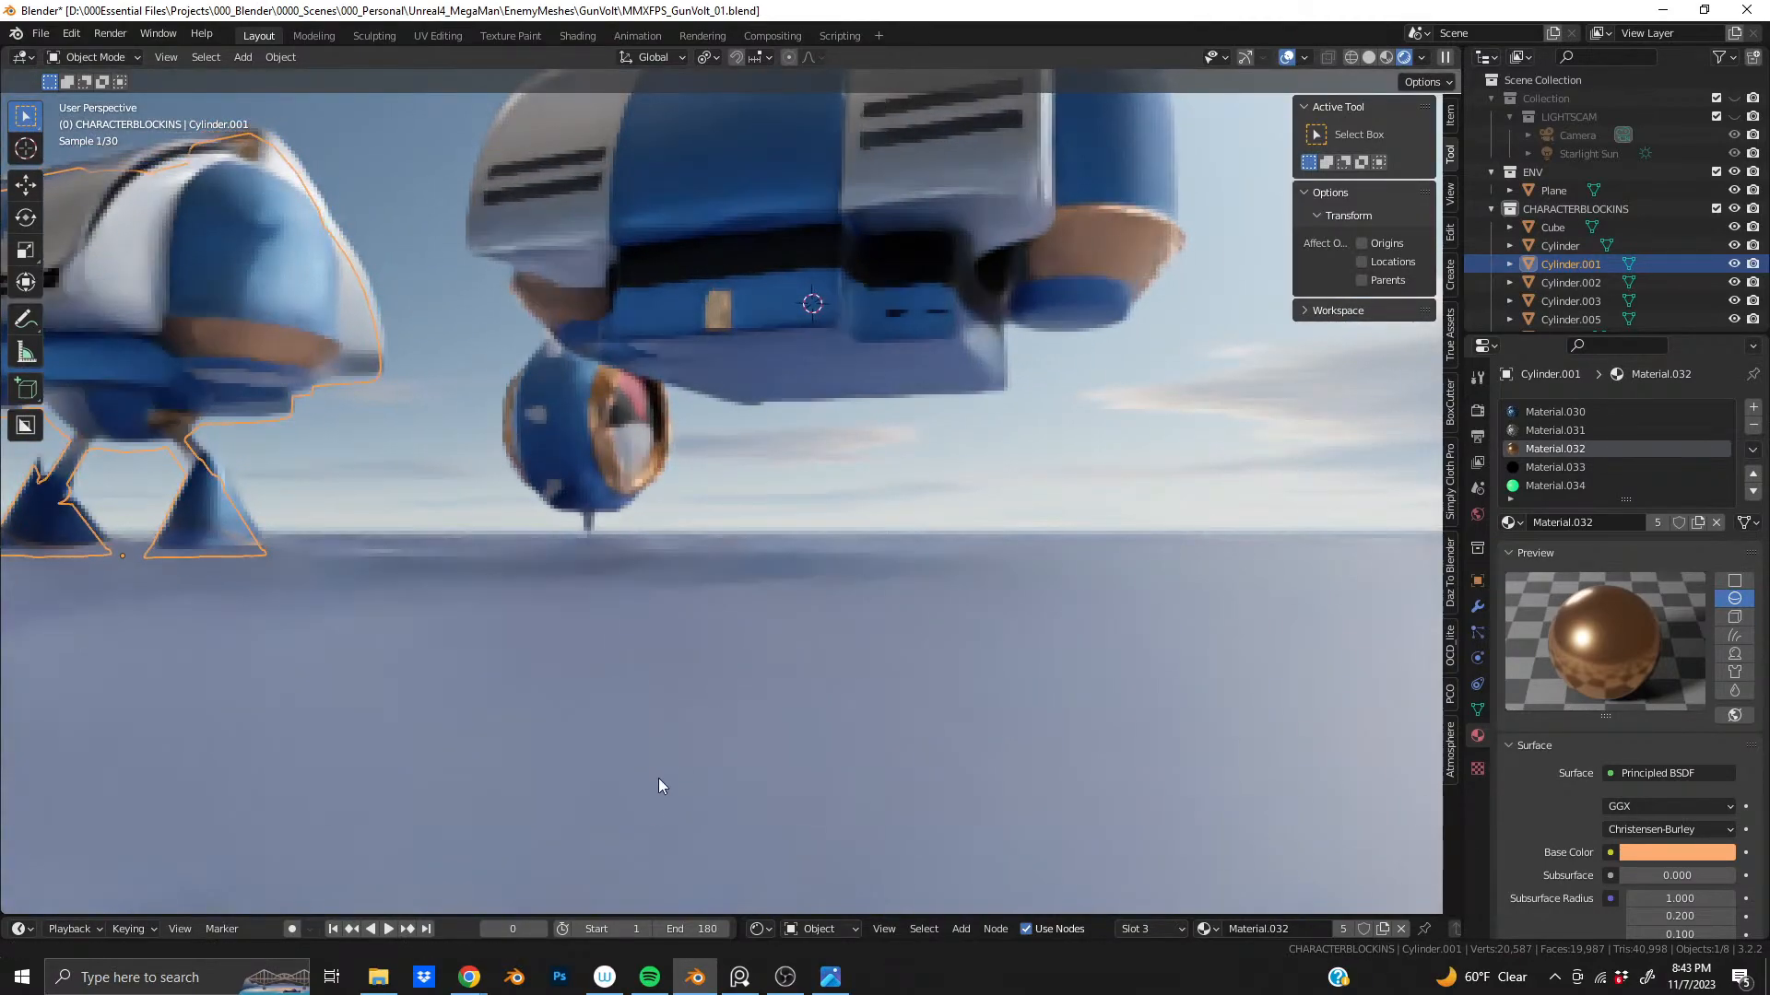
shift+middle_drag(572, 319, 511, 780)
middle_drag(702, 452, 594, 692)
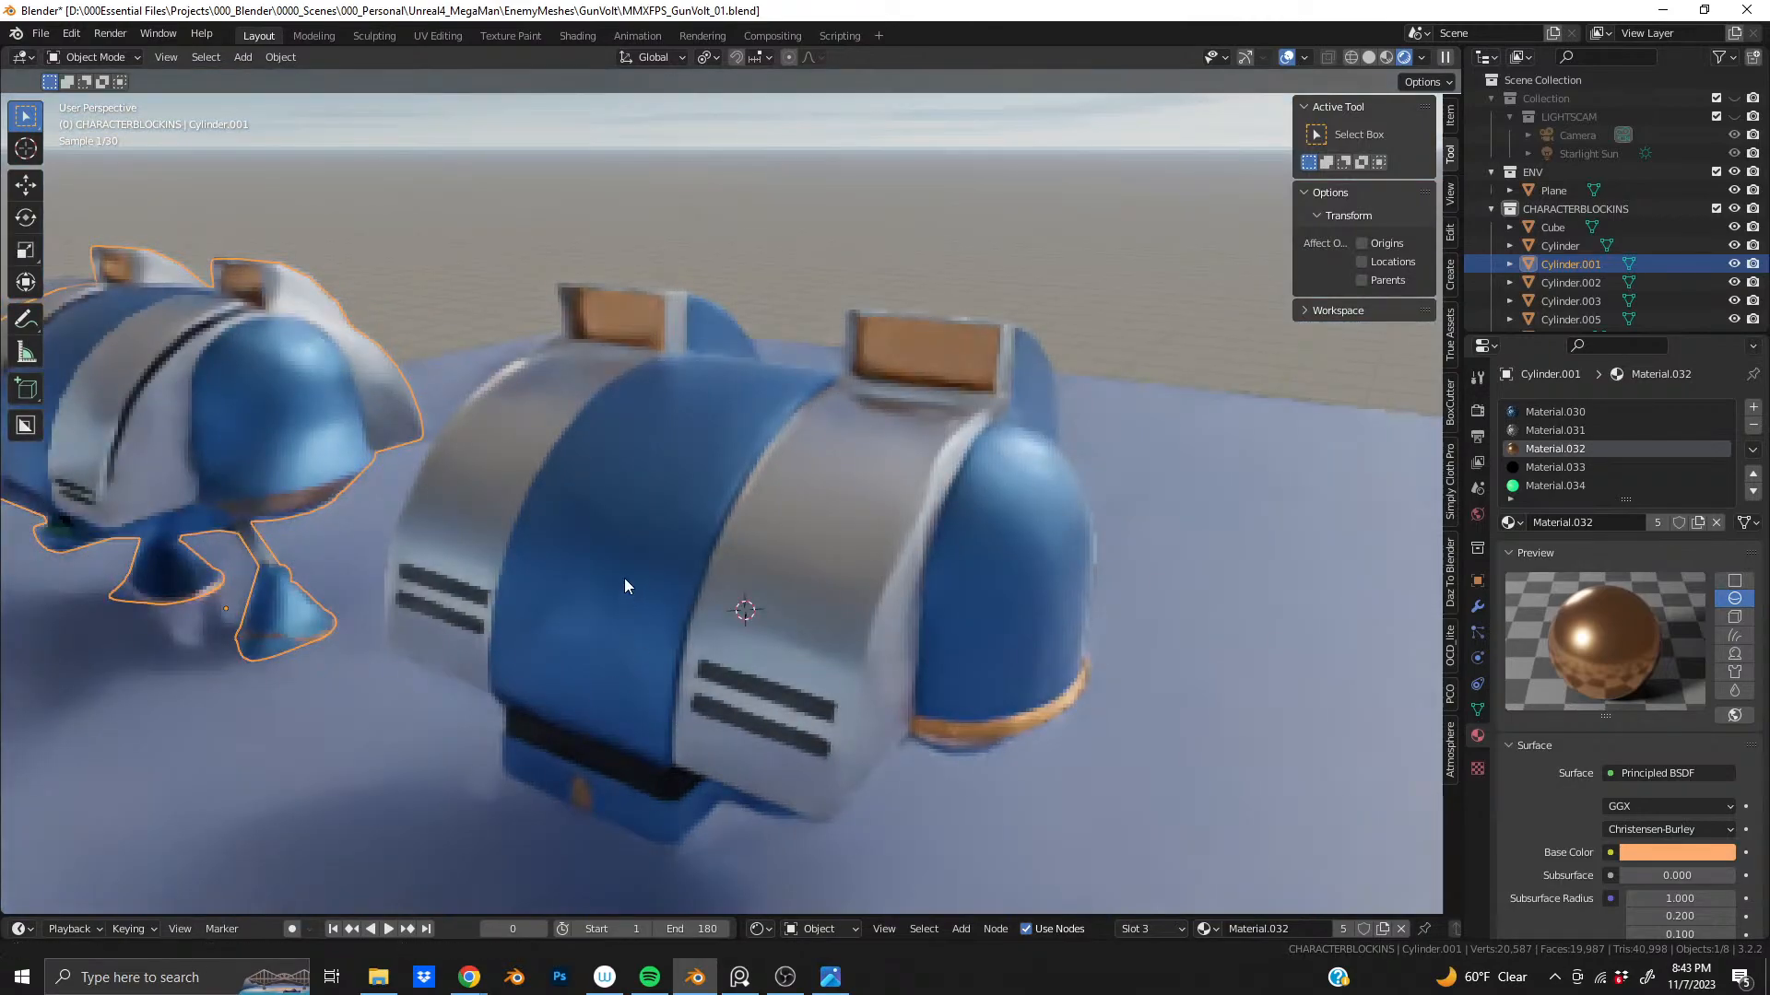
middle_drag(624, 585, 569, 451)
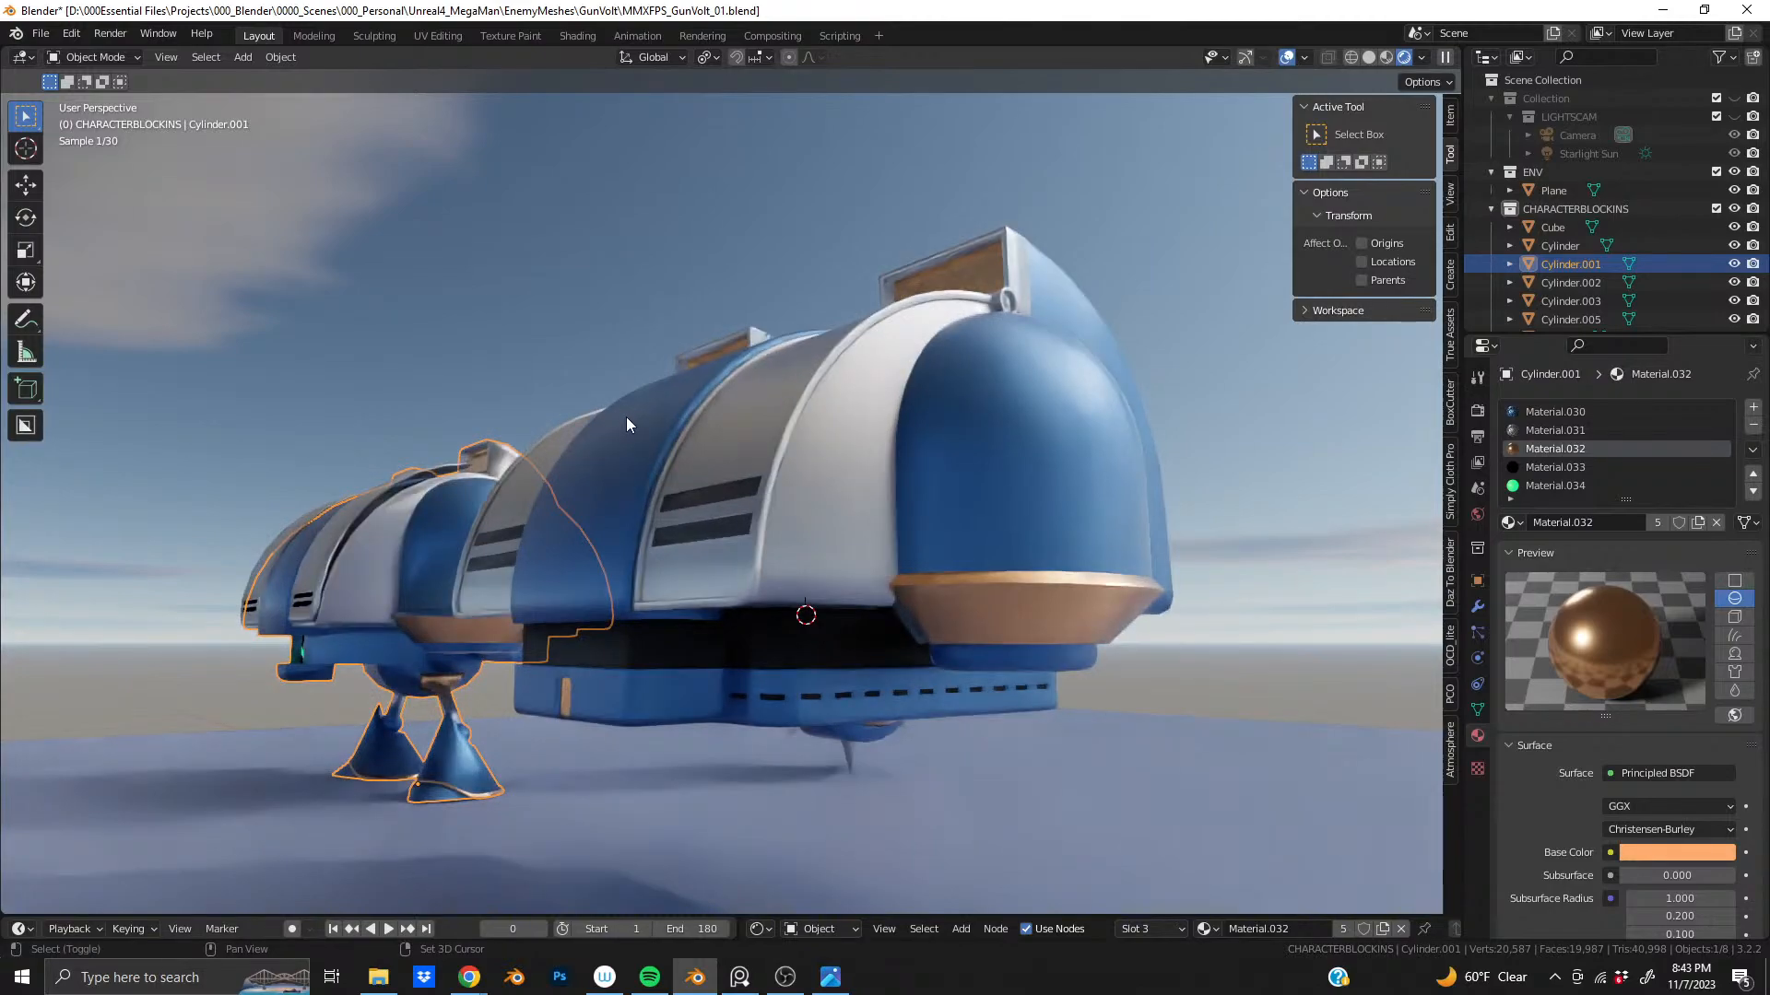
shift+middle_drag(627, 417, 745, 362)
shift+middle_drag(491, 572, 850, 542)
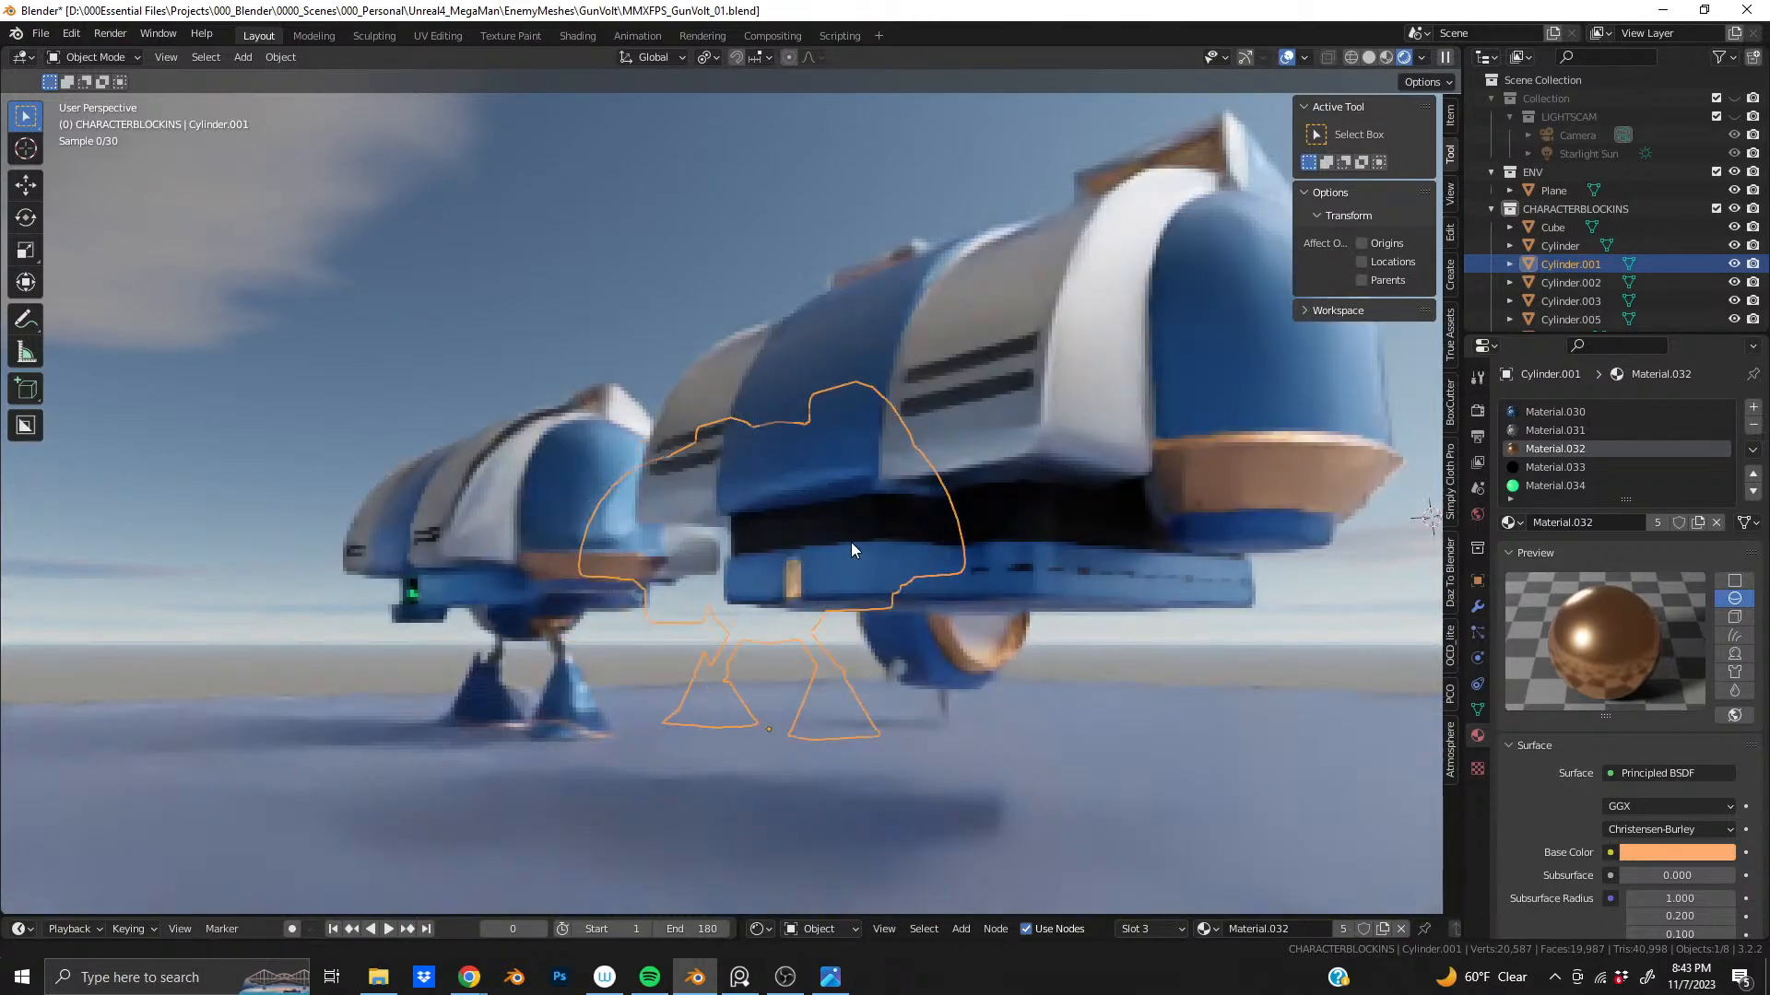
scroll(822, 607, up, 5)
scroll(831, 614, up, 5)
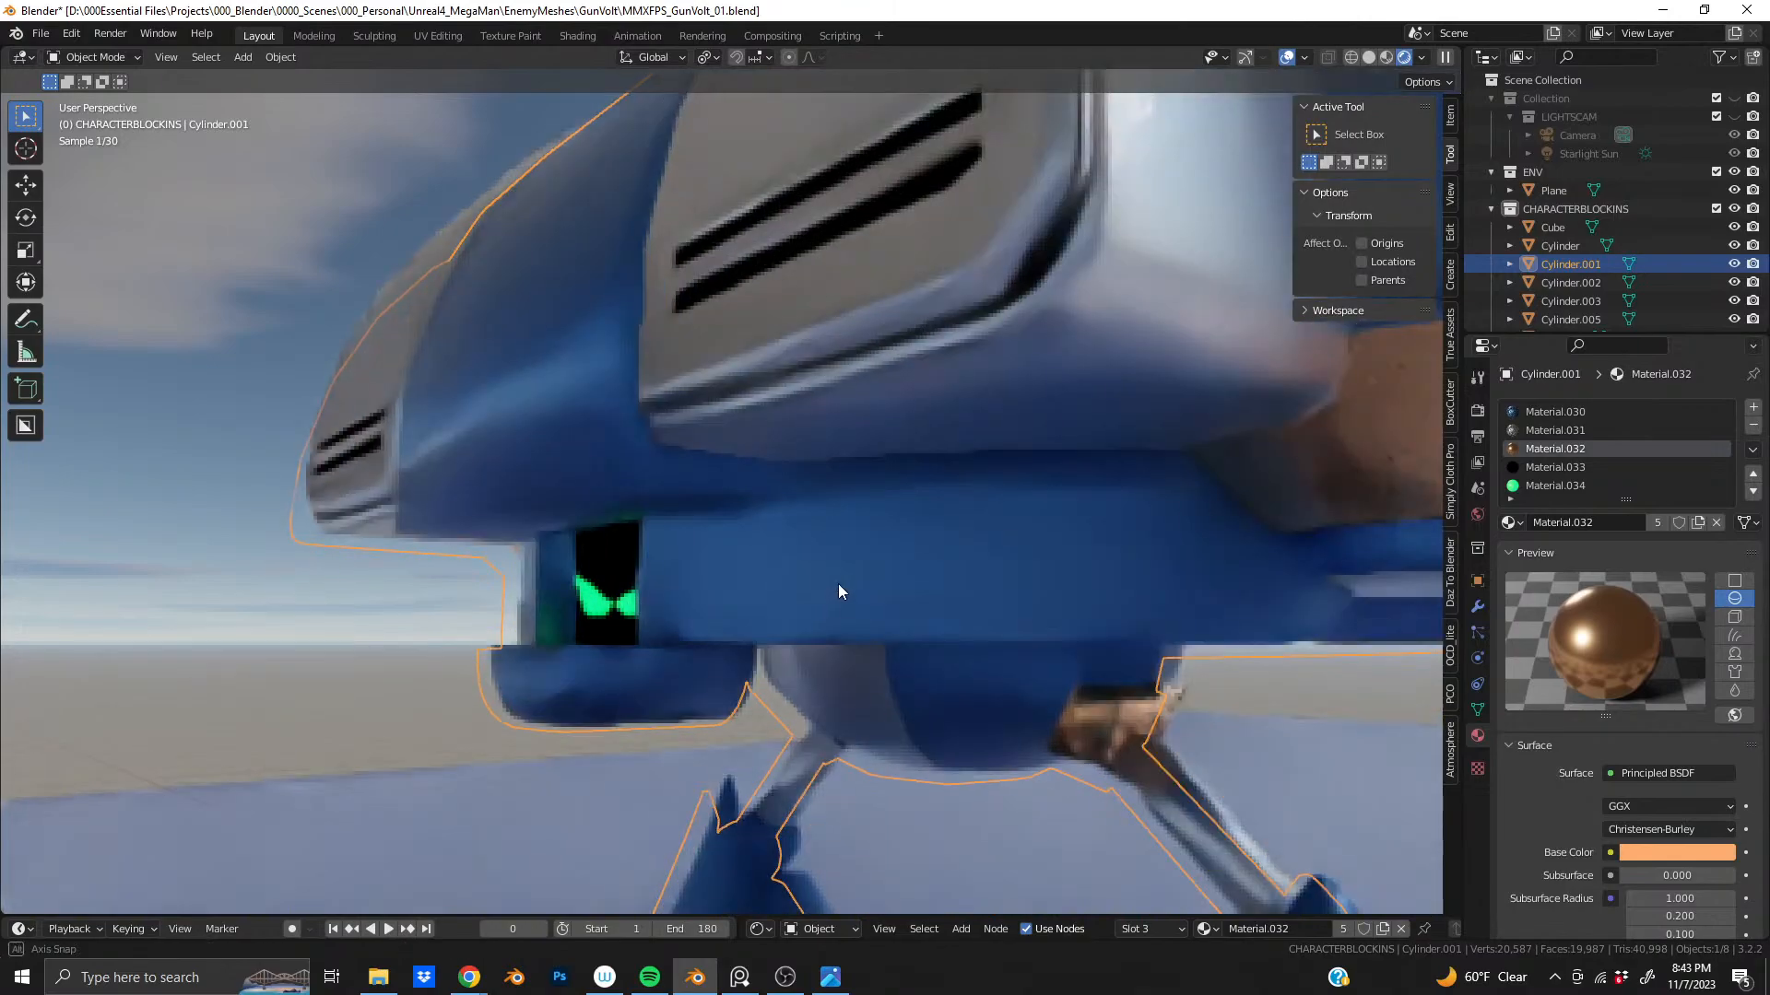
middle_drag(838, 590, 976, 577)
middle_drag(377, 819, 1164, 186)
- Show the scene in Material Preview shading and inspect the legged model's face, hips and legs from the front
click(1369, 58)
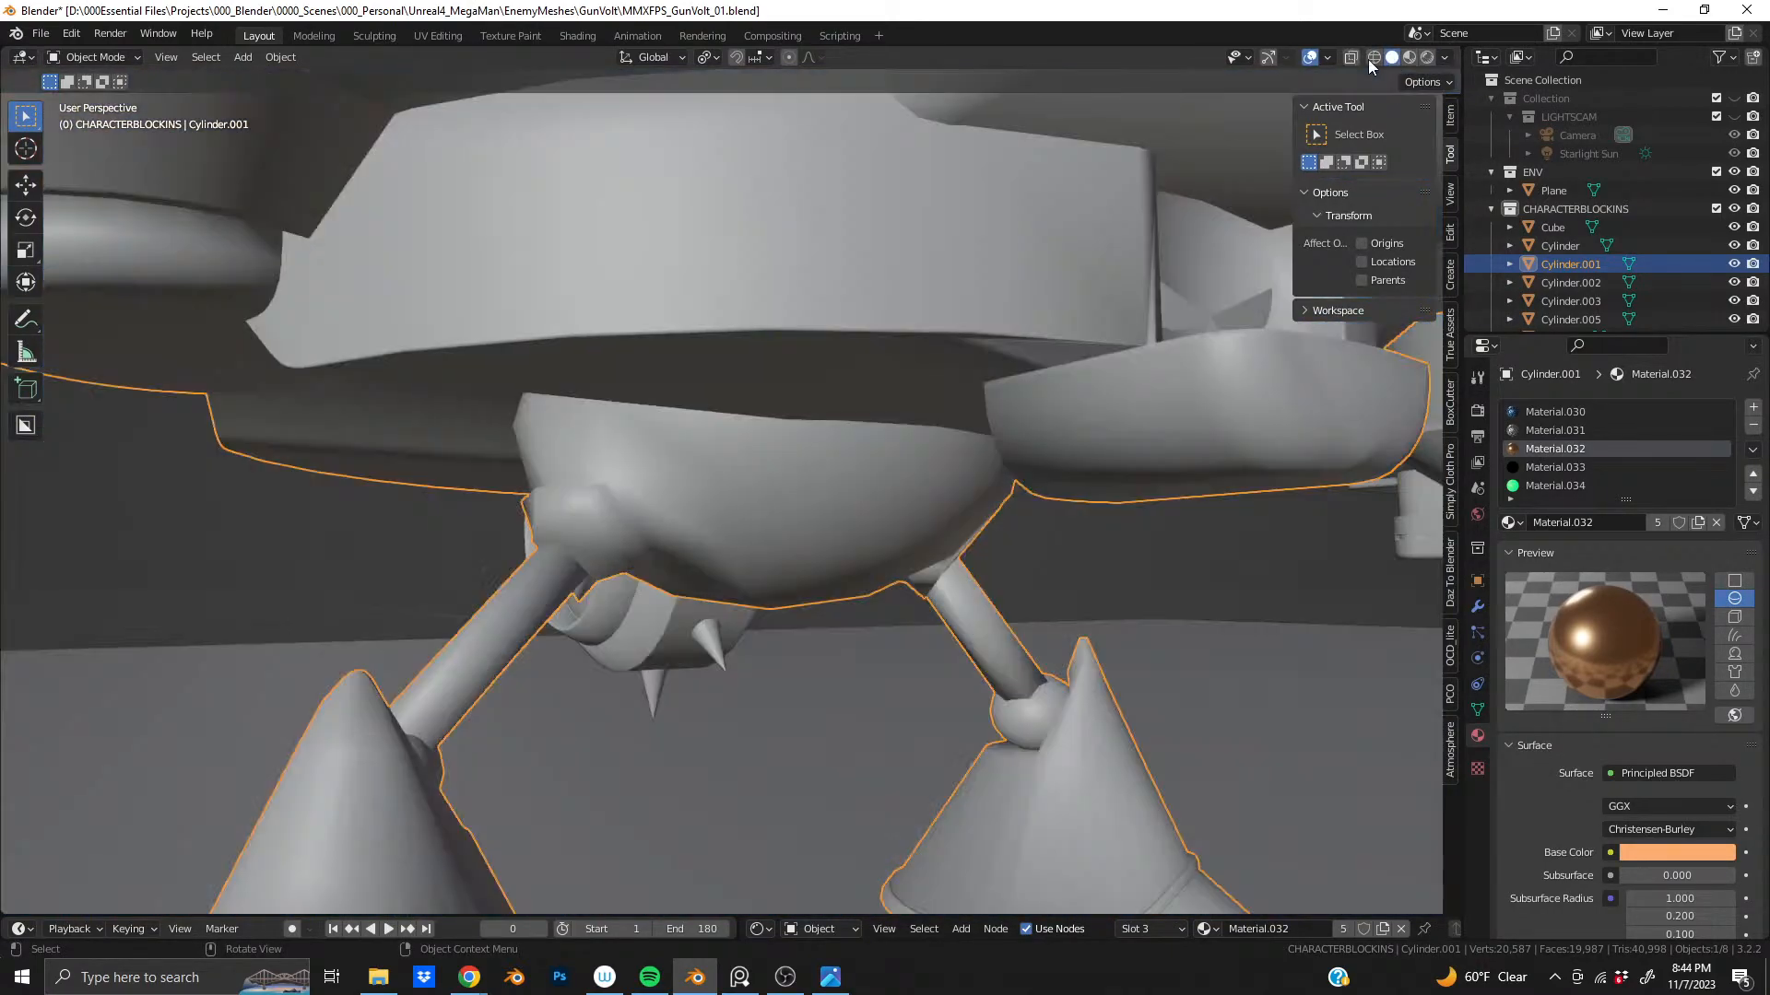
click(1408, 57)
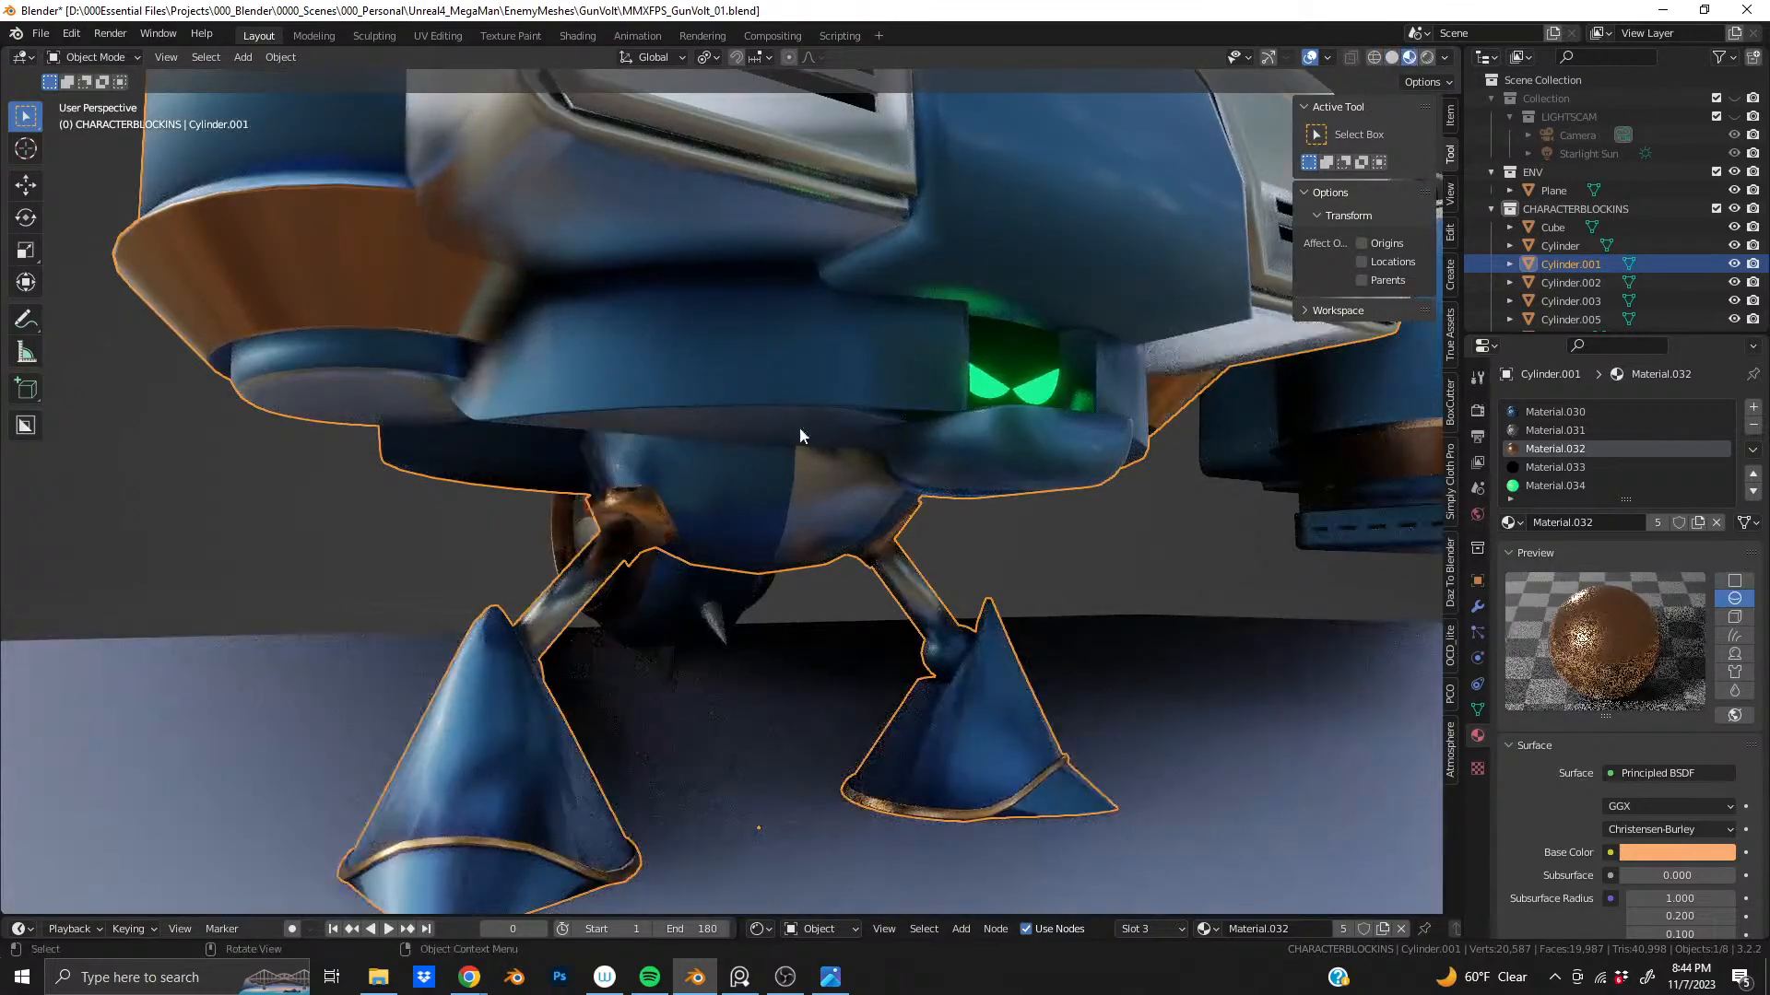
mouse_move(799, 428)
middle_down()
mouse_move(886, 395)
mouse_move(1012, 439)
mouse_move(1100, 429)
mouse_move(1111, 397)
mouse_move(1023, 433)
mouse_move(777, 454)
mouse_move(799, 463)
middle_up()
scroll(798, 461, down, 5)
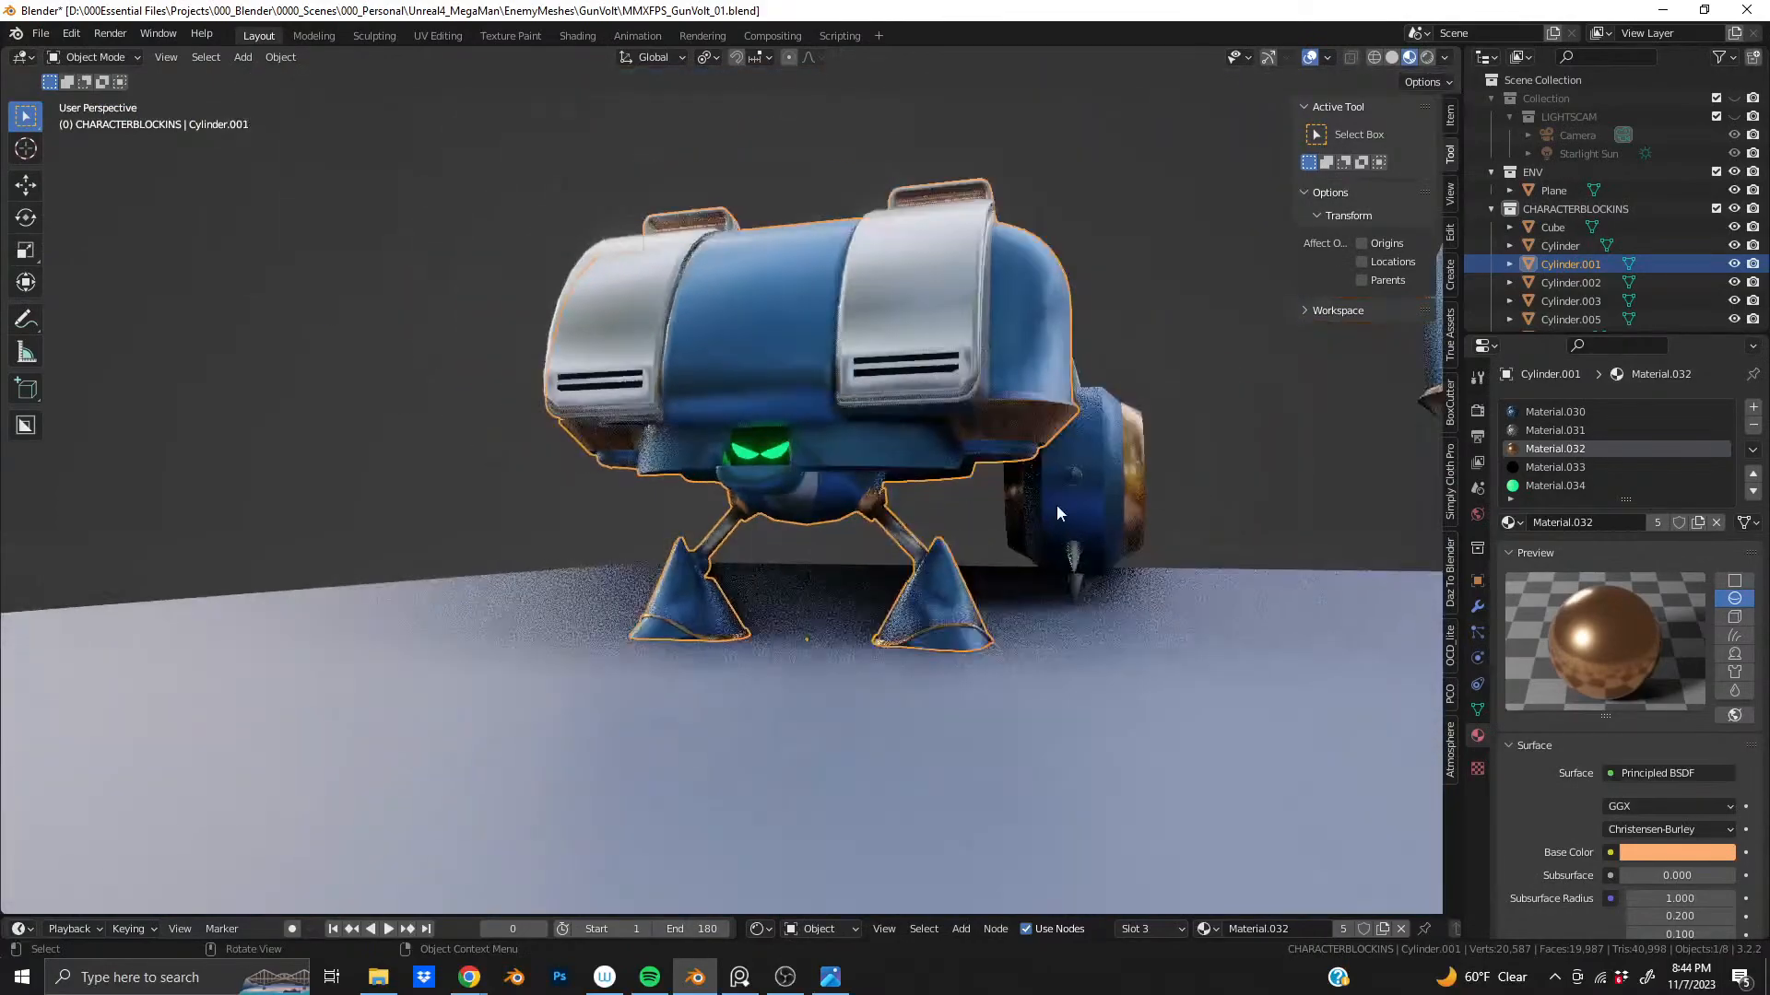
middle_drag(1056, 506, 678, 491)
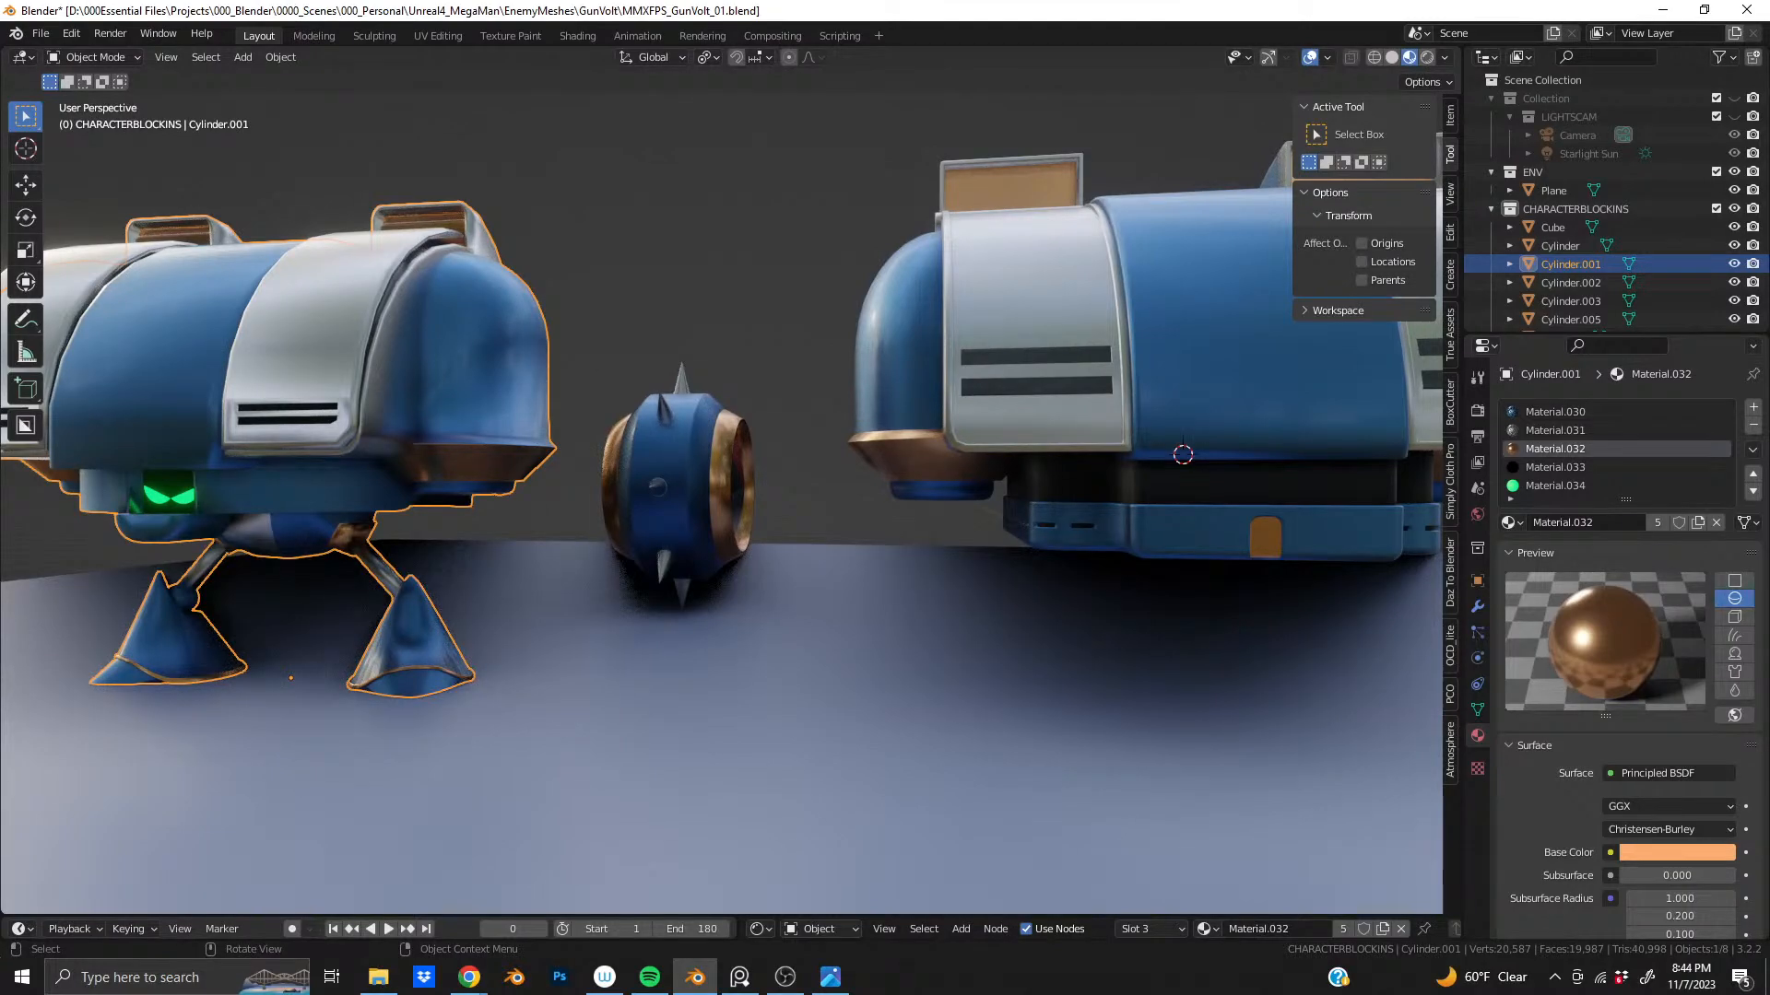
- Compare the larger model's vents and lower body with the legged model from several angles in Material Preview shading
key(alt+Tab)
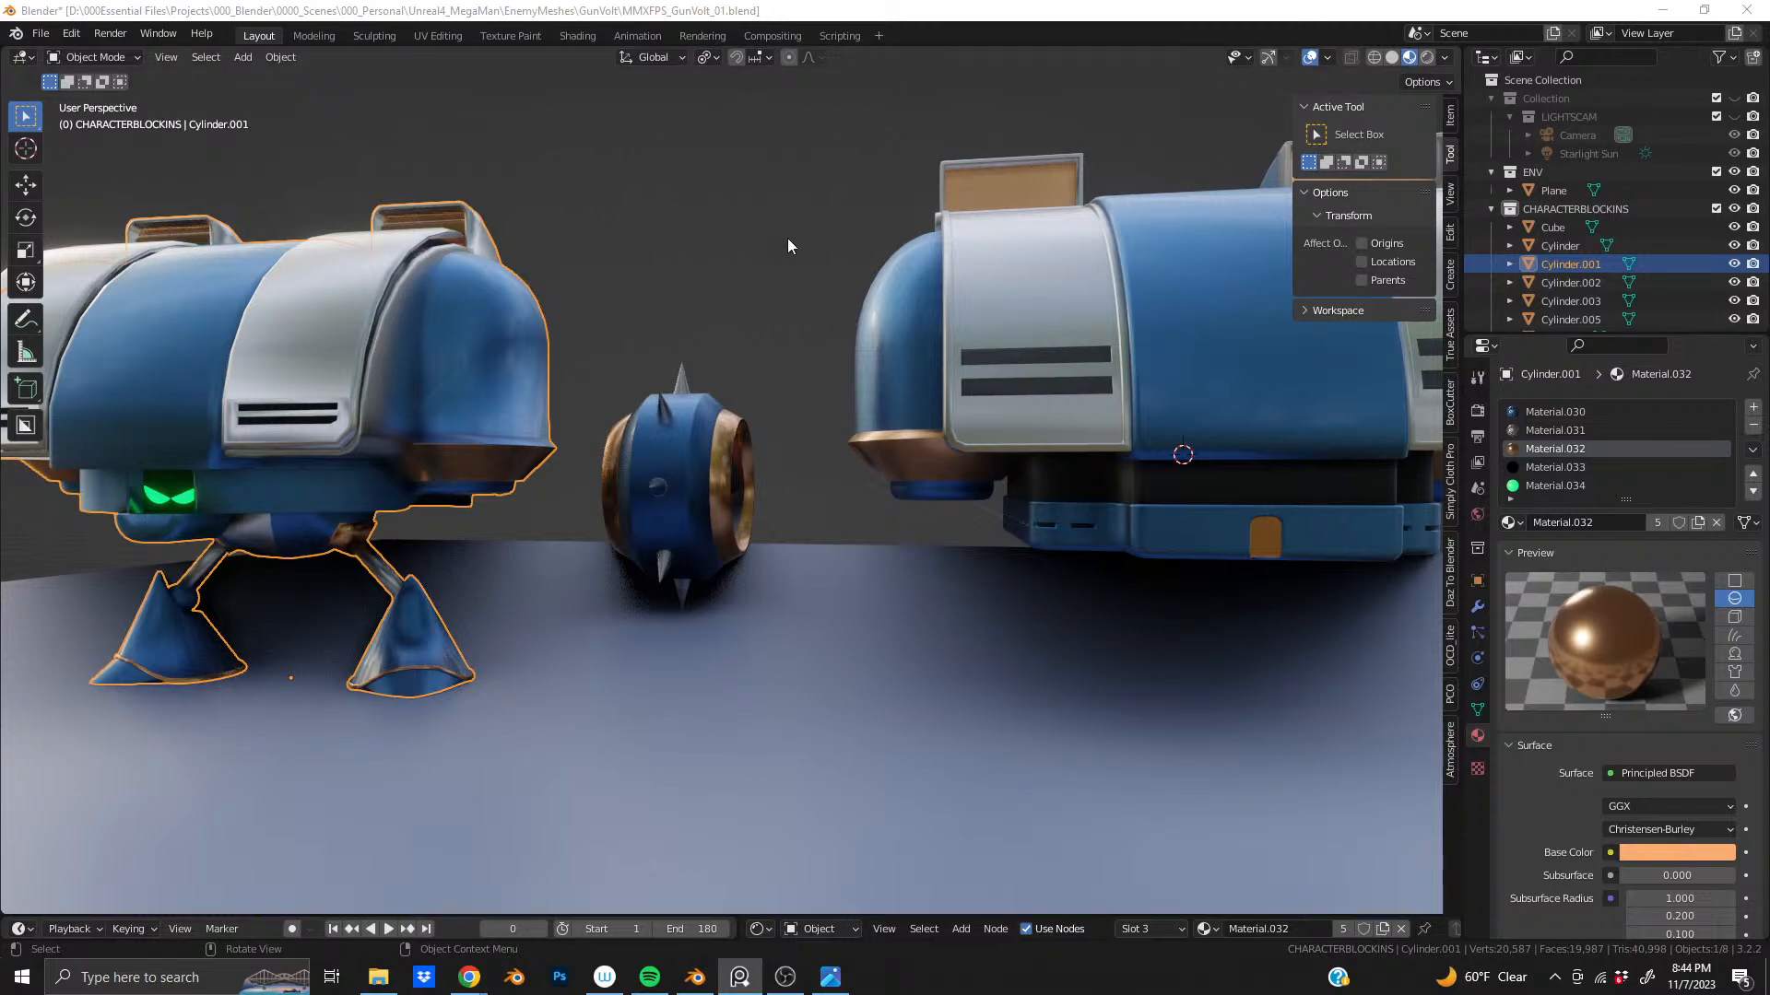
middle_drag(1142, 465, 716, 529)
scroll(739, 546, down, 4)
scroll(754, 558, up, 6)
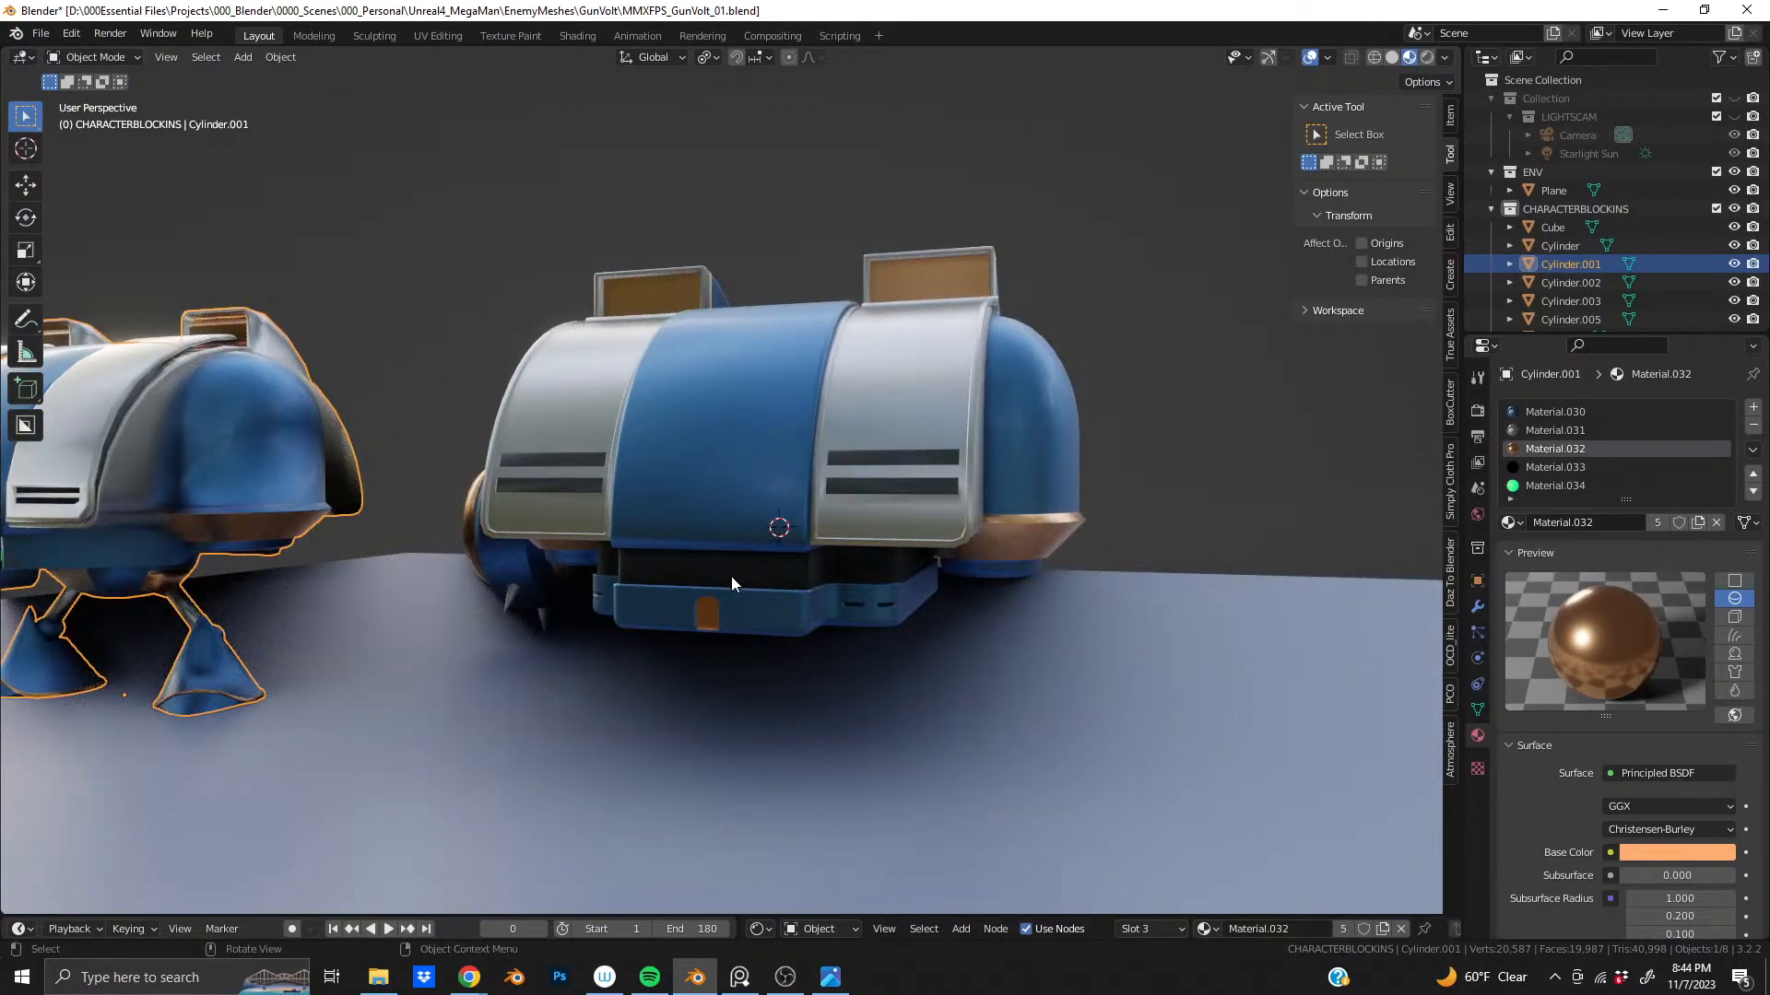
middle_drag(732, 581, 1092, 422)
scroll(798, 454, up, 2)
scroll(789, 442, down, 4)
scroll(813, 451, down, 3)
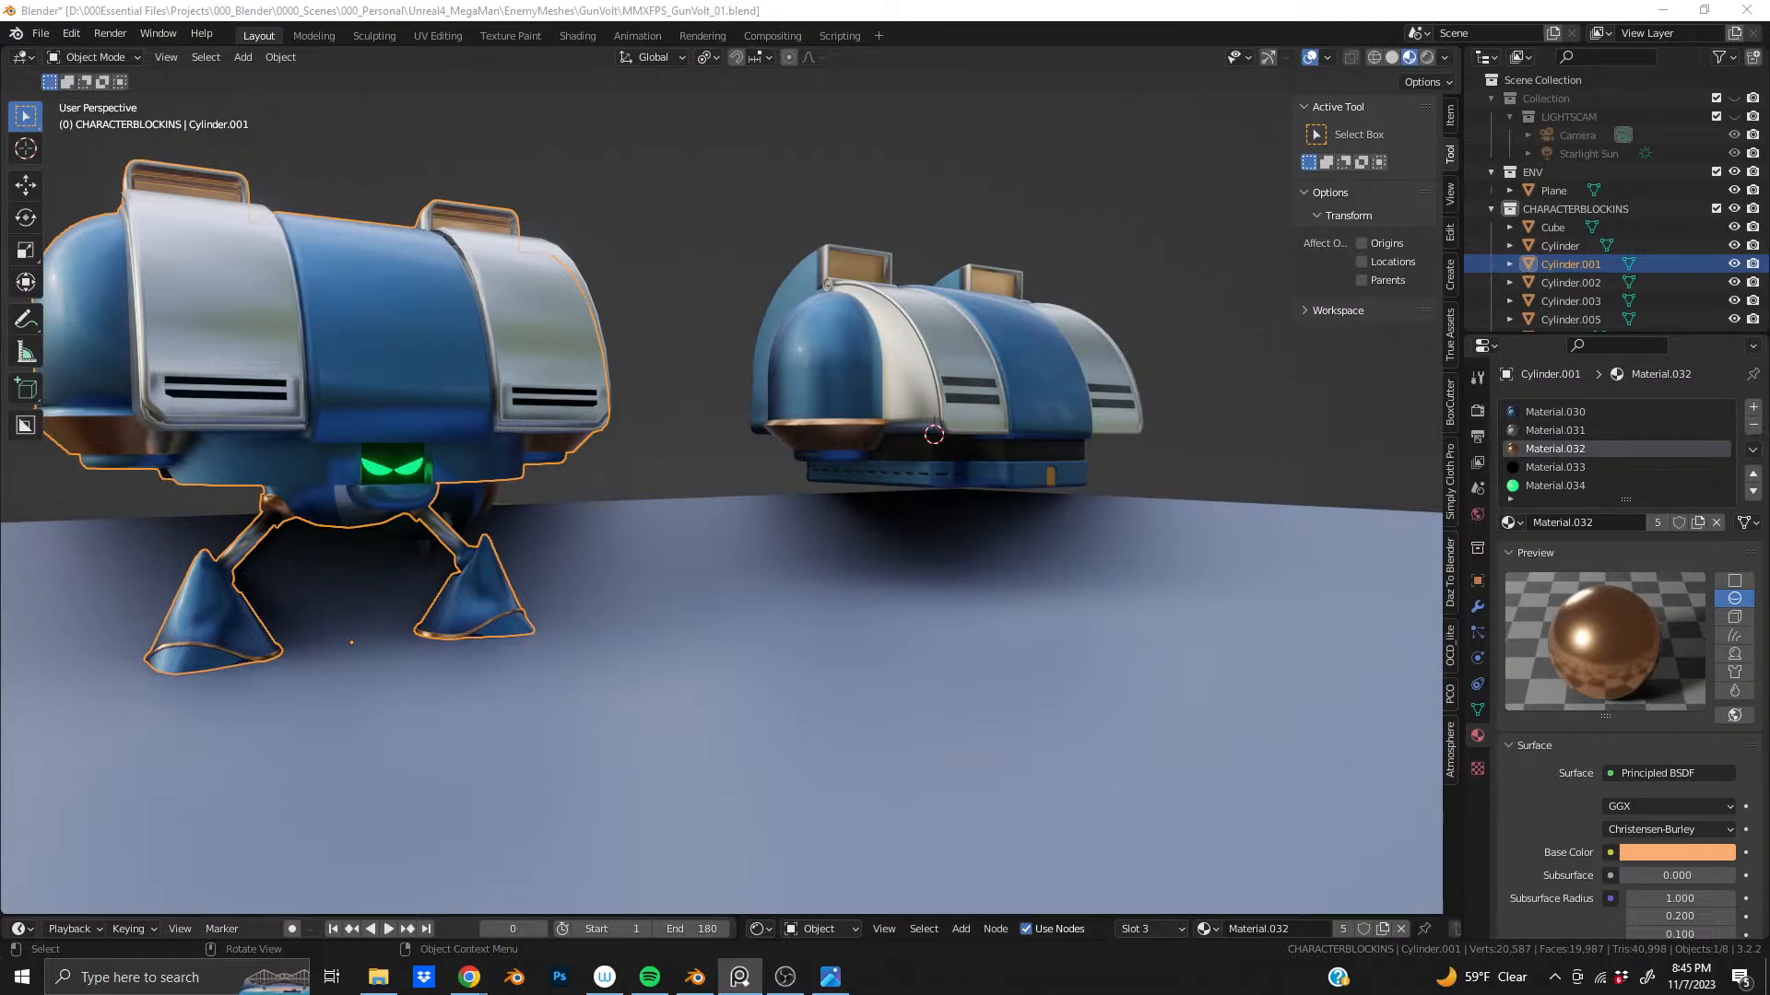
middle_drag(894, 350, 761, 390)
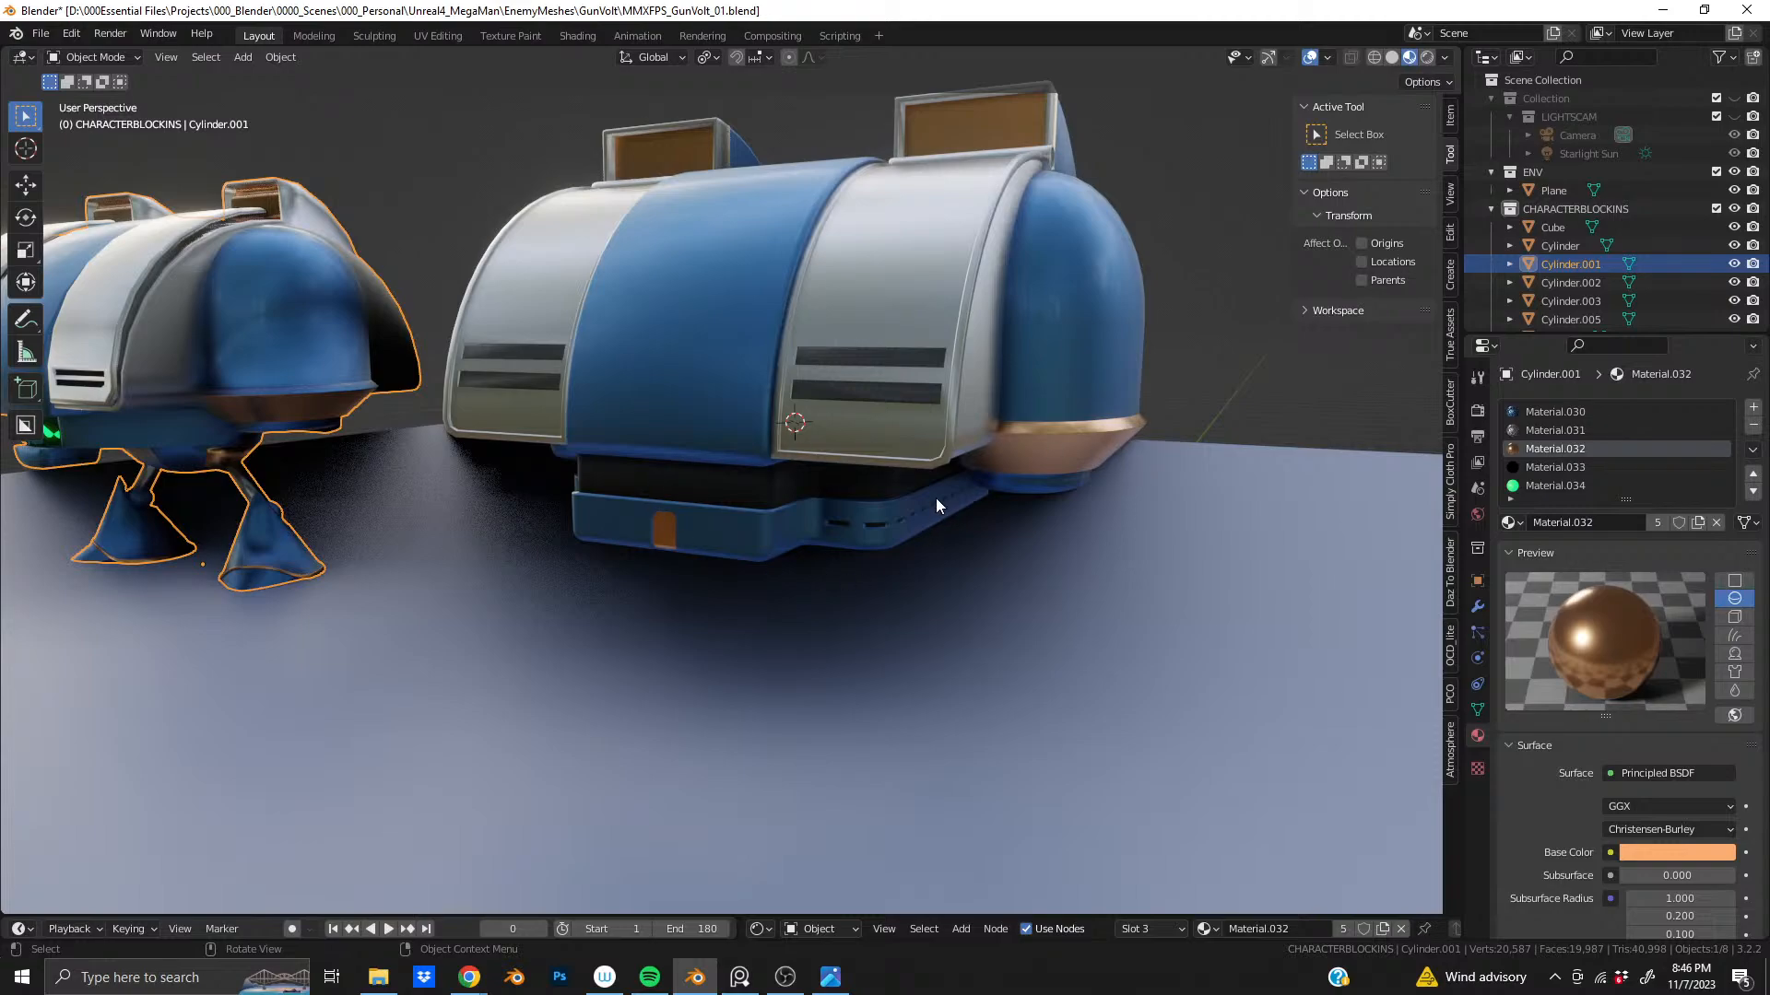
middle_drag(850, 497, 766, 516)
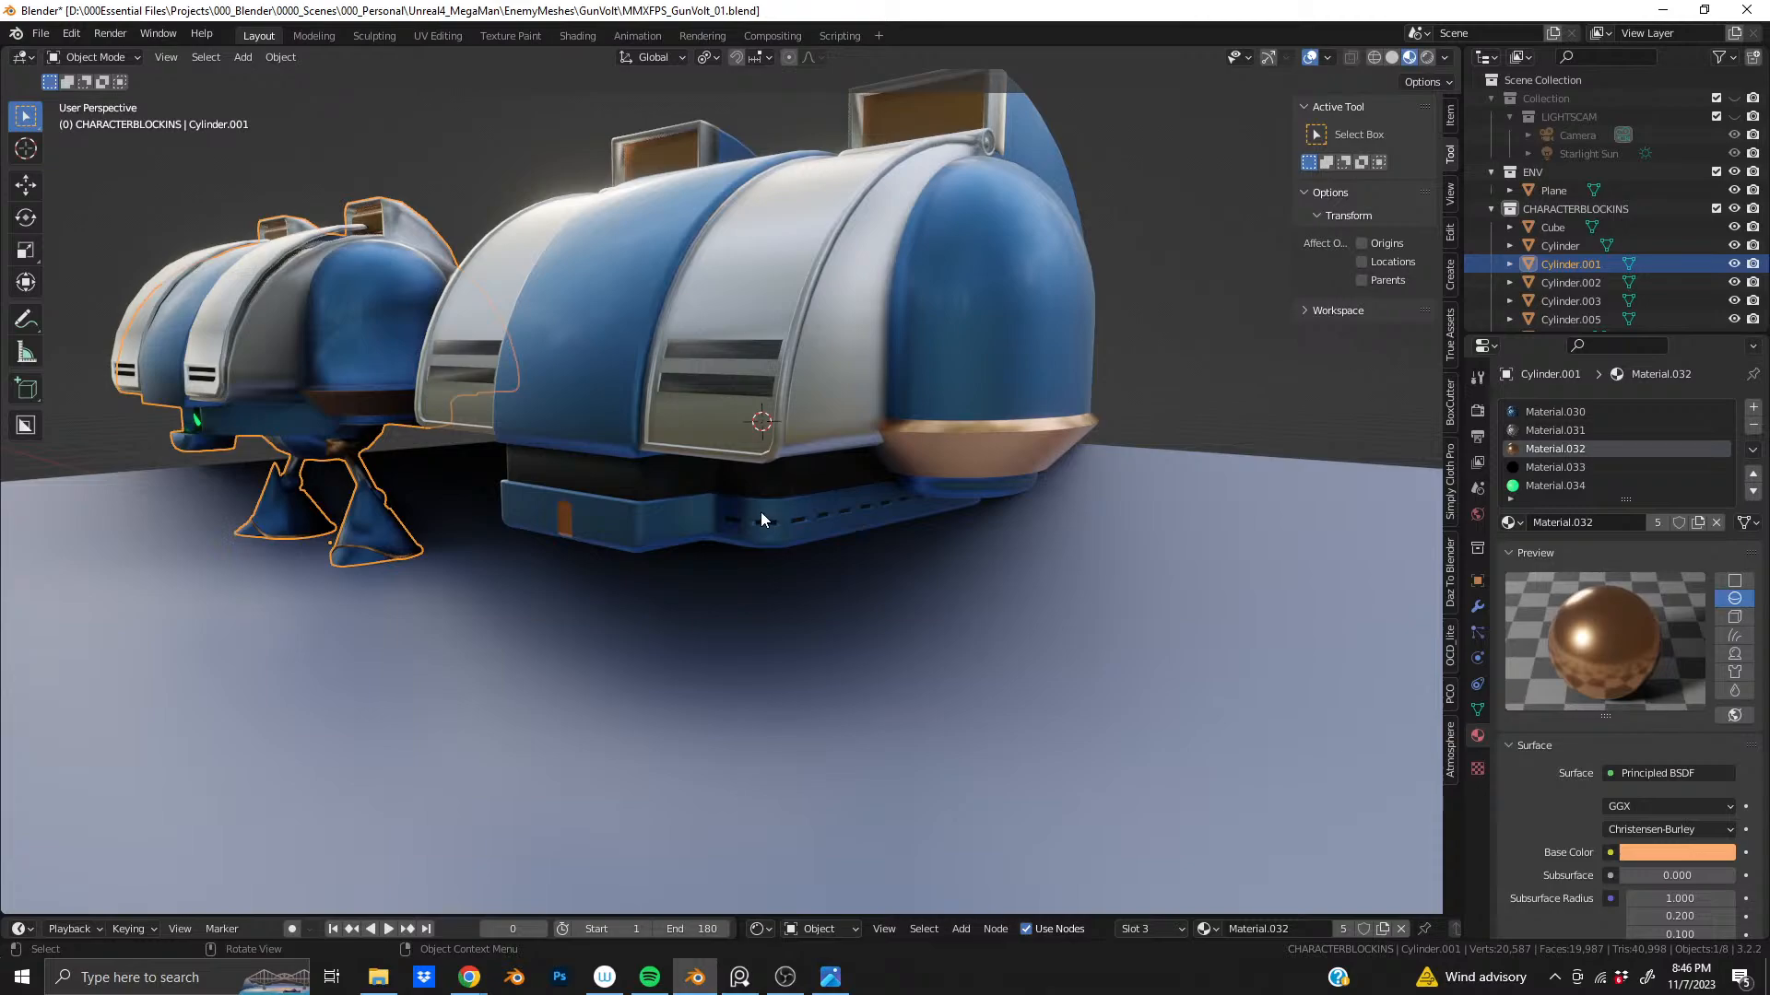
middle_drag(671, 480, 906, 389)
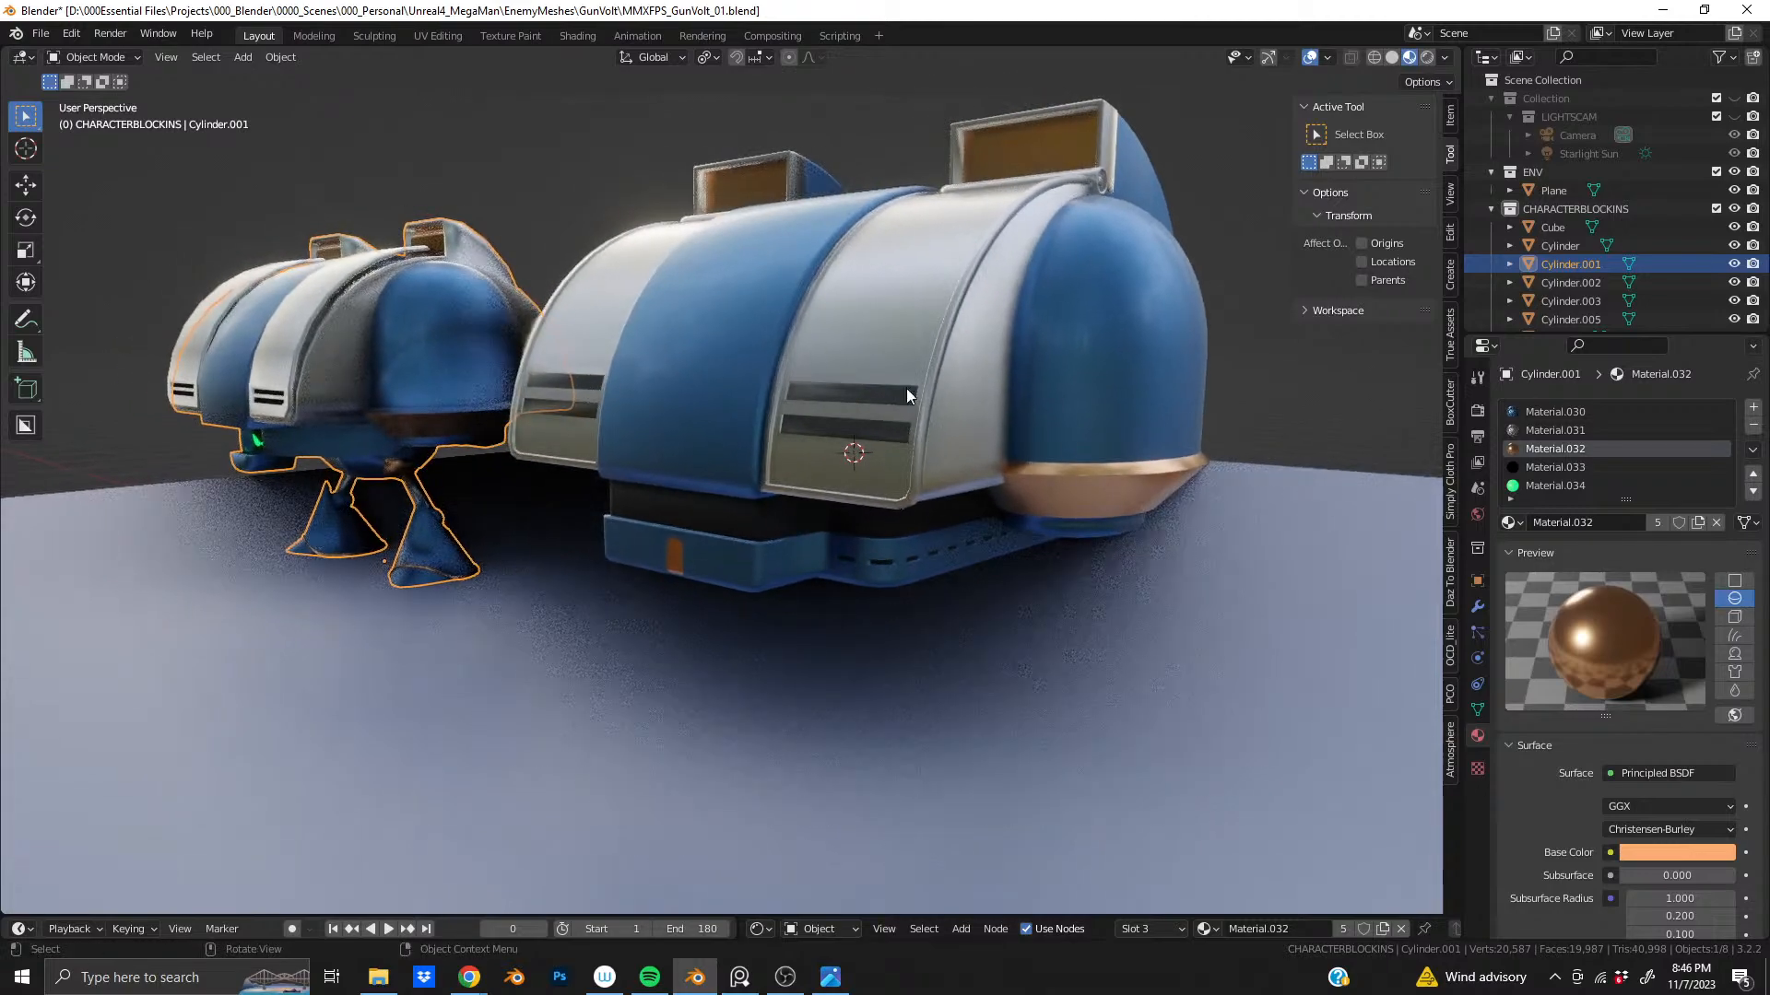
- Show the scene in Solid shading and place the 3D cursor on the underside of the larger model's lower body
click(1391, 57)
mouse_move(739, 512)
middle_down()
mouse_move(848, 397)
mouse_move(897, 402)
middle_up()
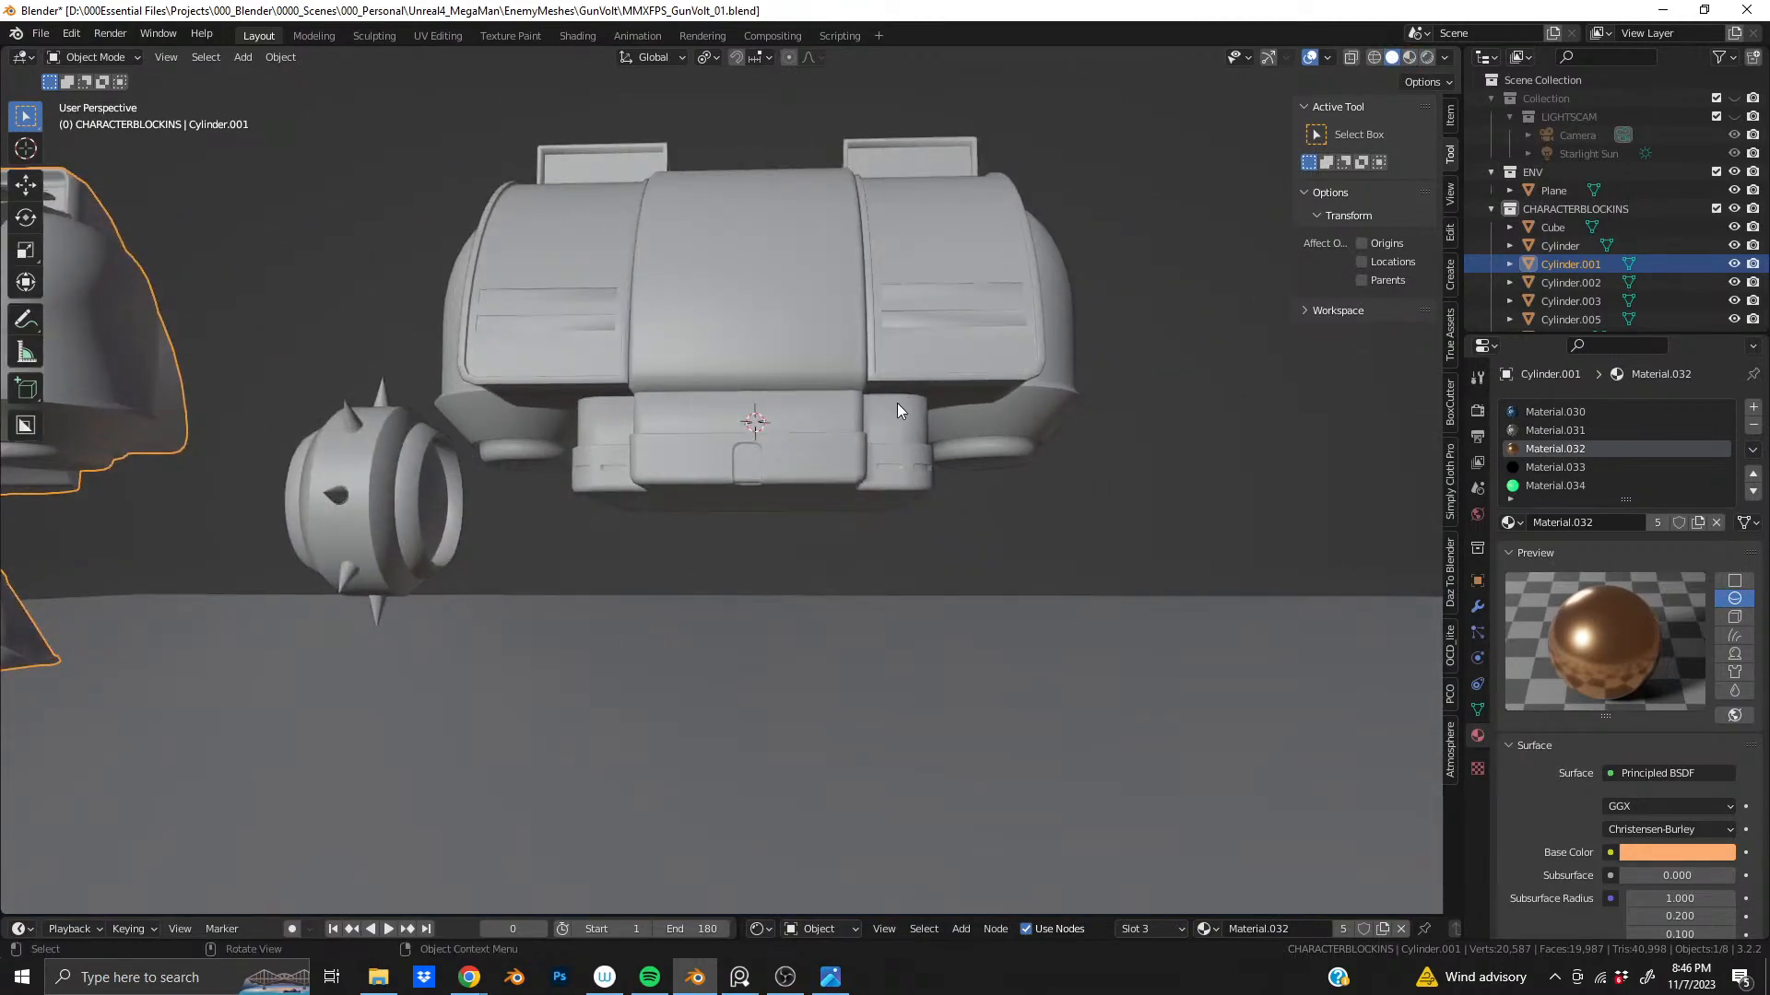
scroll(828, 489, up, 3)
shift+middle_drag(827, 490, 767, 412)
scroll(767, 412, up, 3)
scroll(763, 433, down, 2)
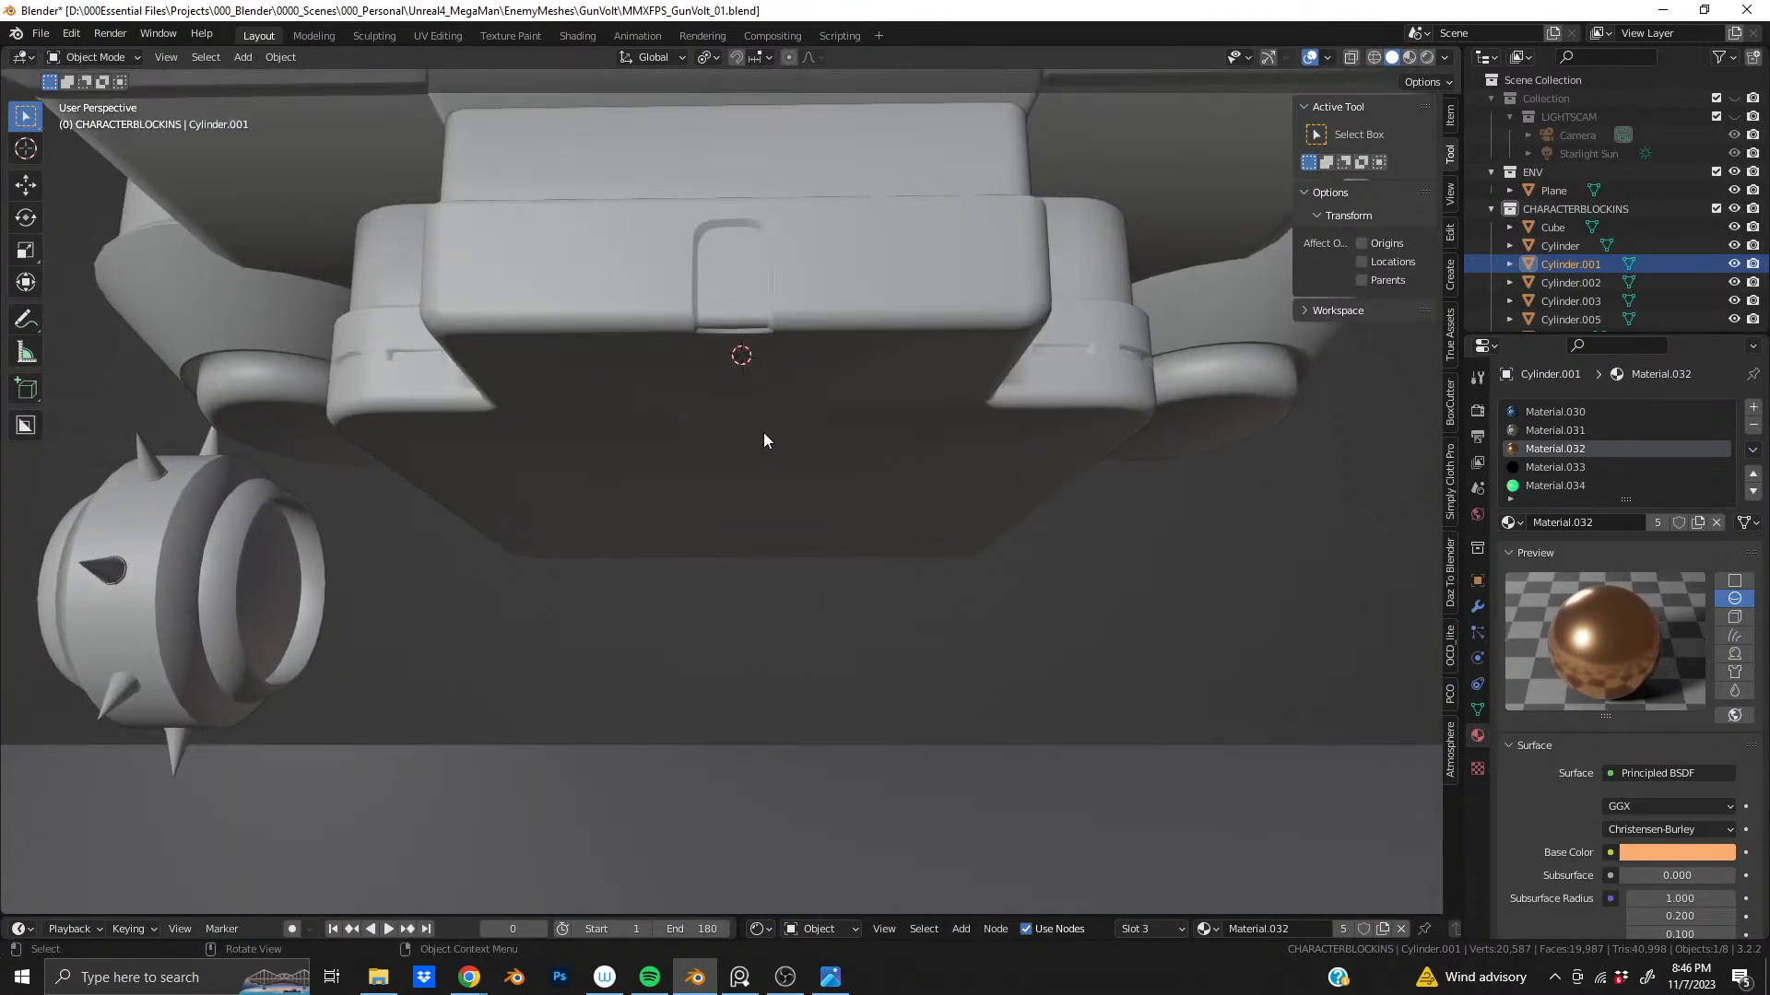
shift+right_click(723, 499)
middle_drag(749, 489, 742, 536)
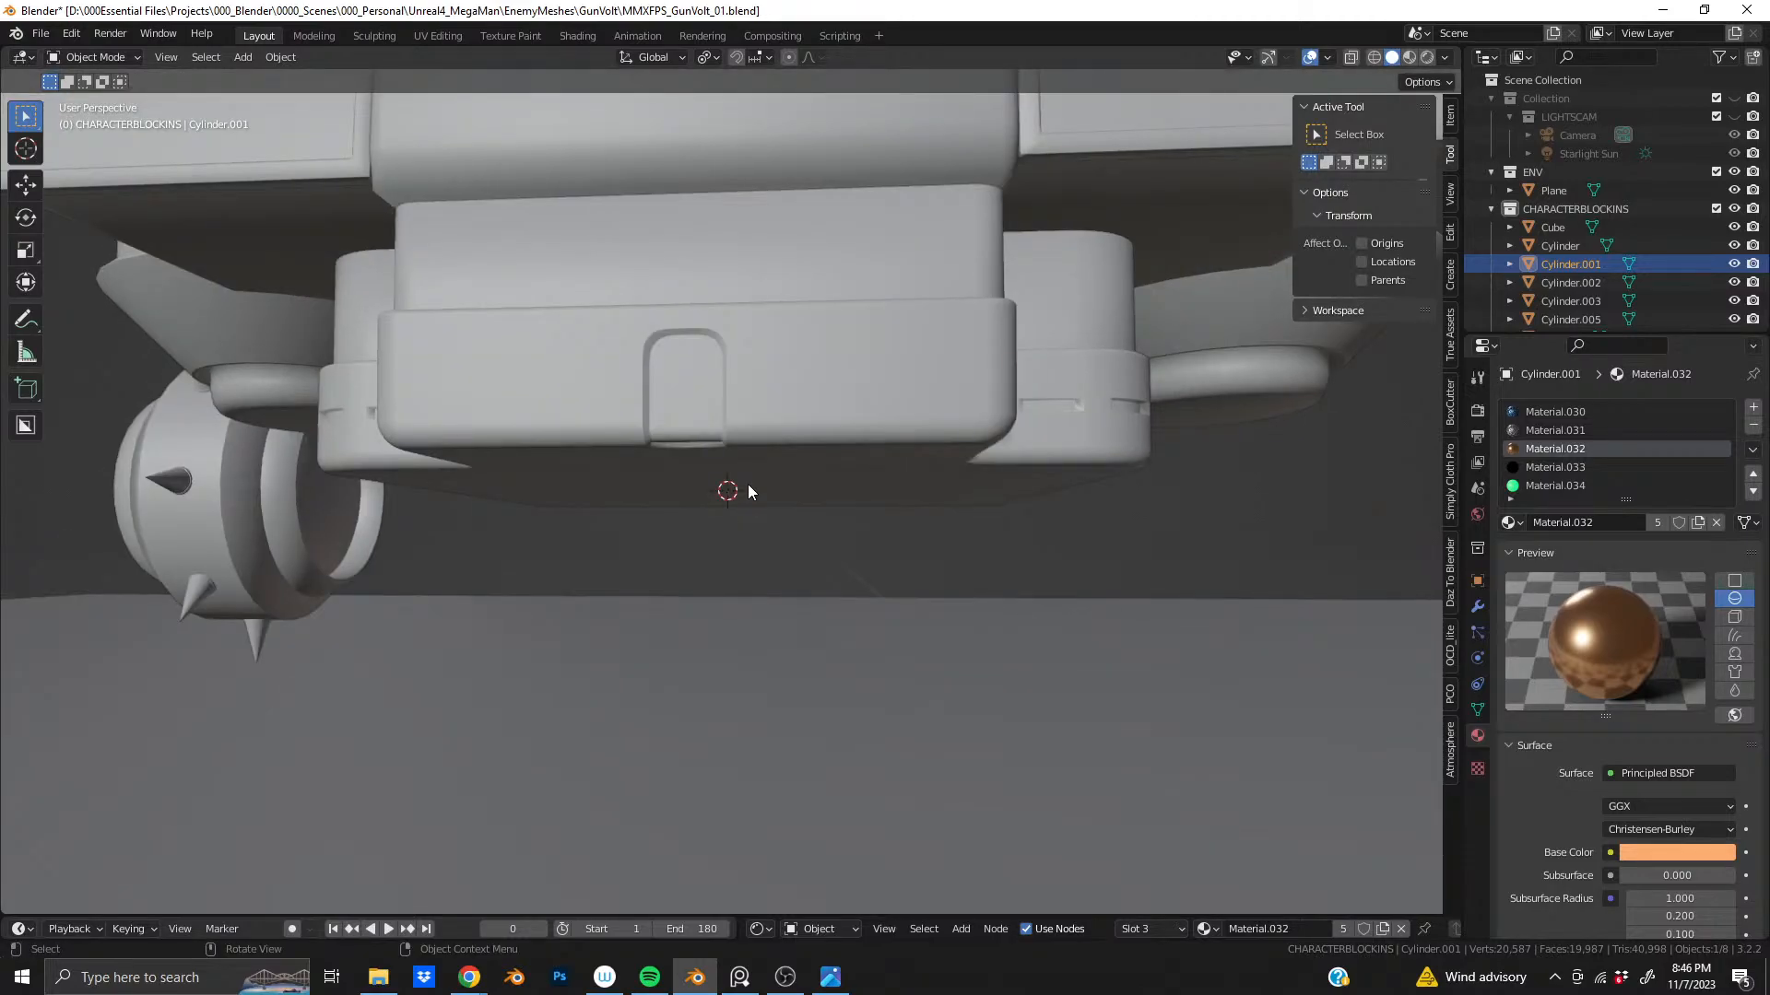
- Join the larger model's lower body with its upper shell into one object
click(825, 387)
middle_drag(865, 337, 771, 528)
scroll(835, 367, down, 5)
click(750, 343)
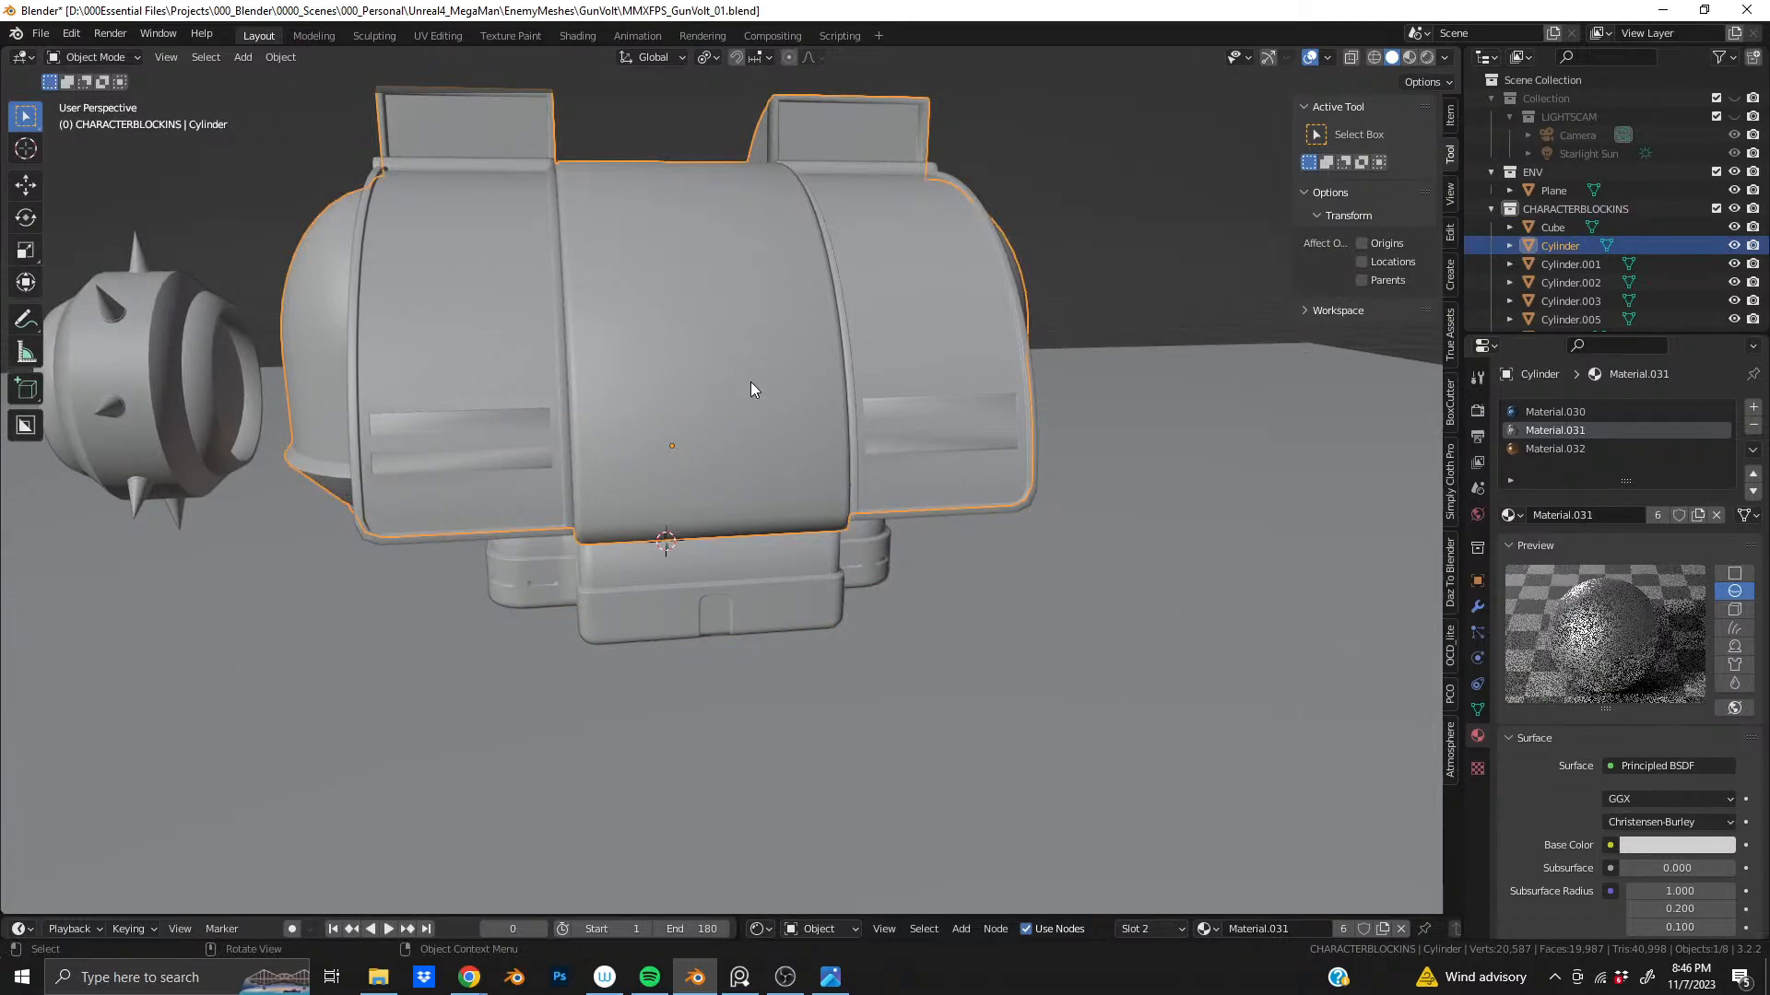
click(744, 548)
shift+click(734, 374)
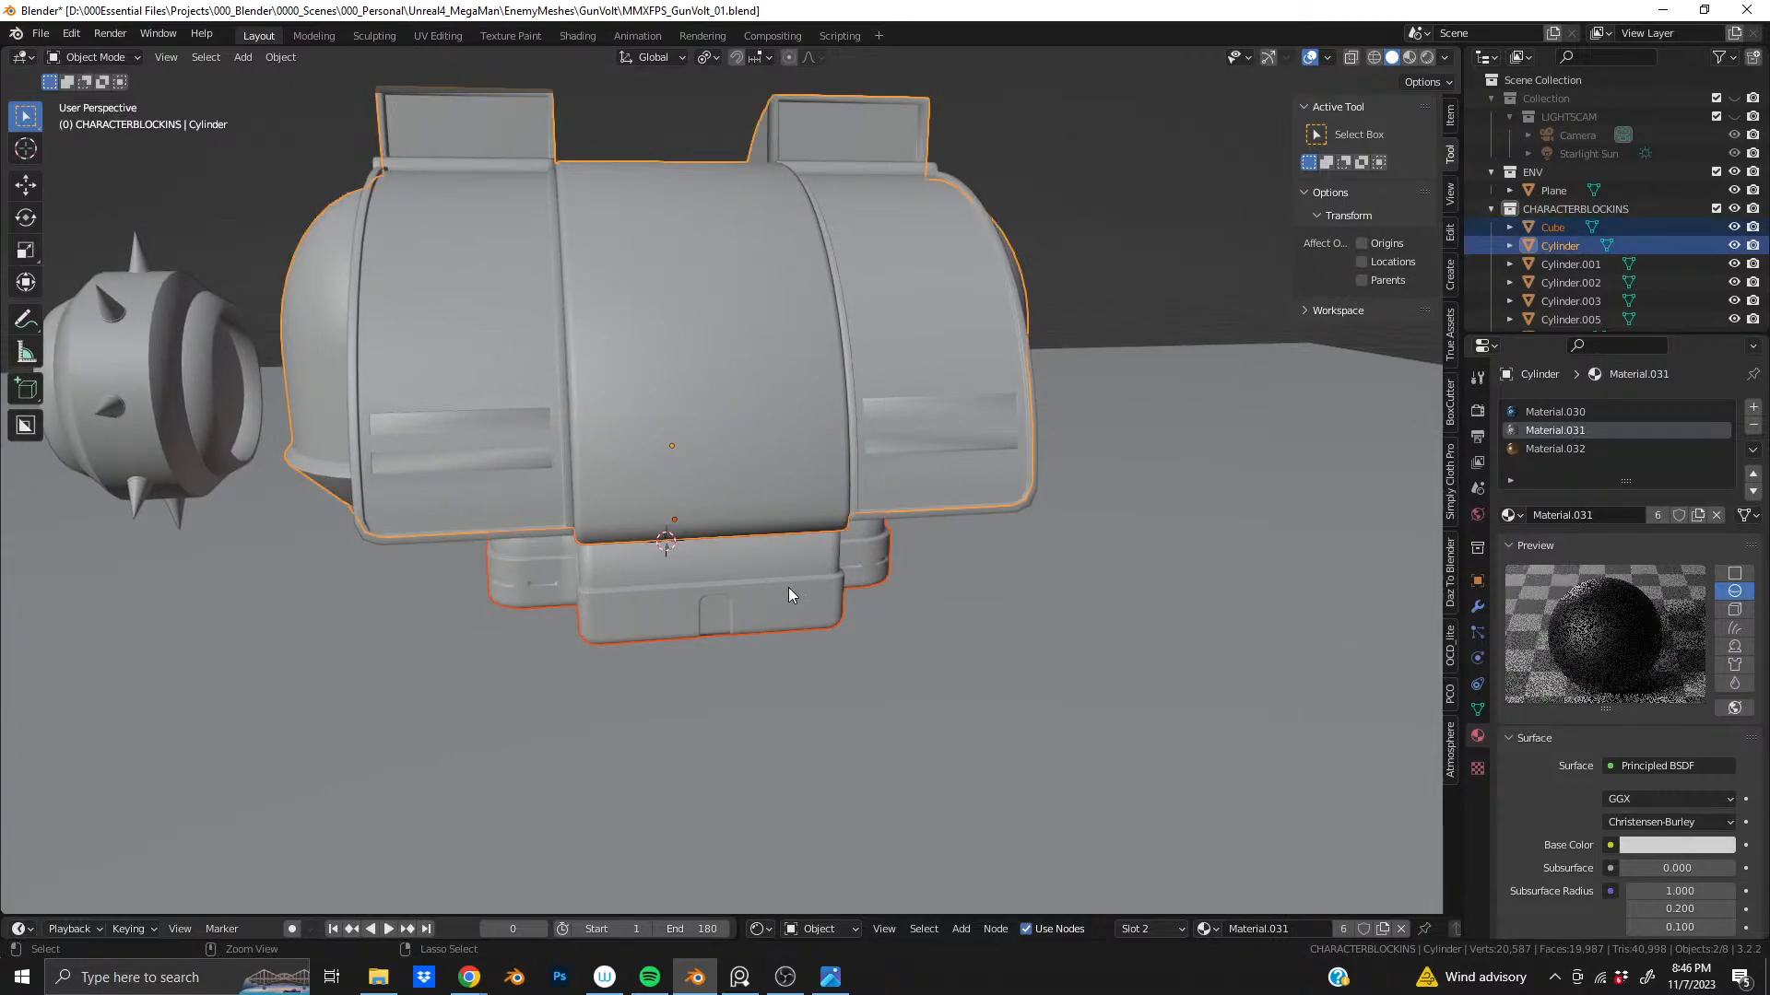
key(ctrl+j)
middle_drag(788, 588, 734, 540)
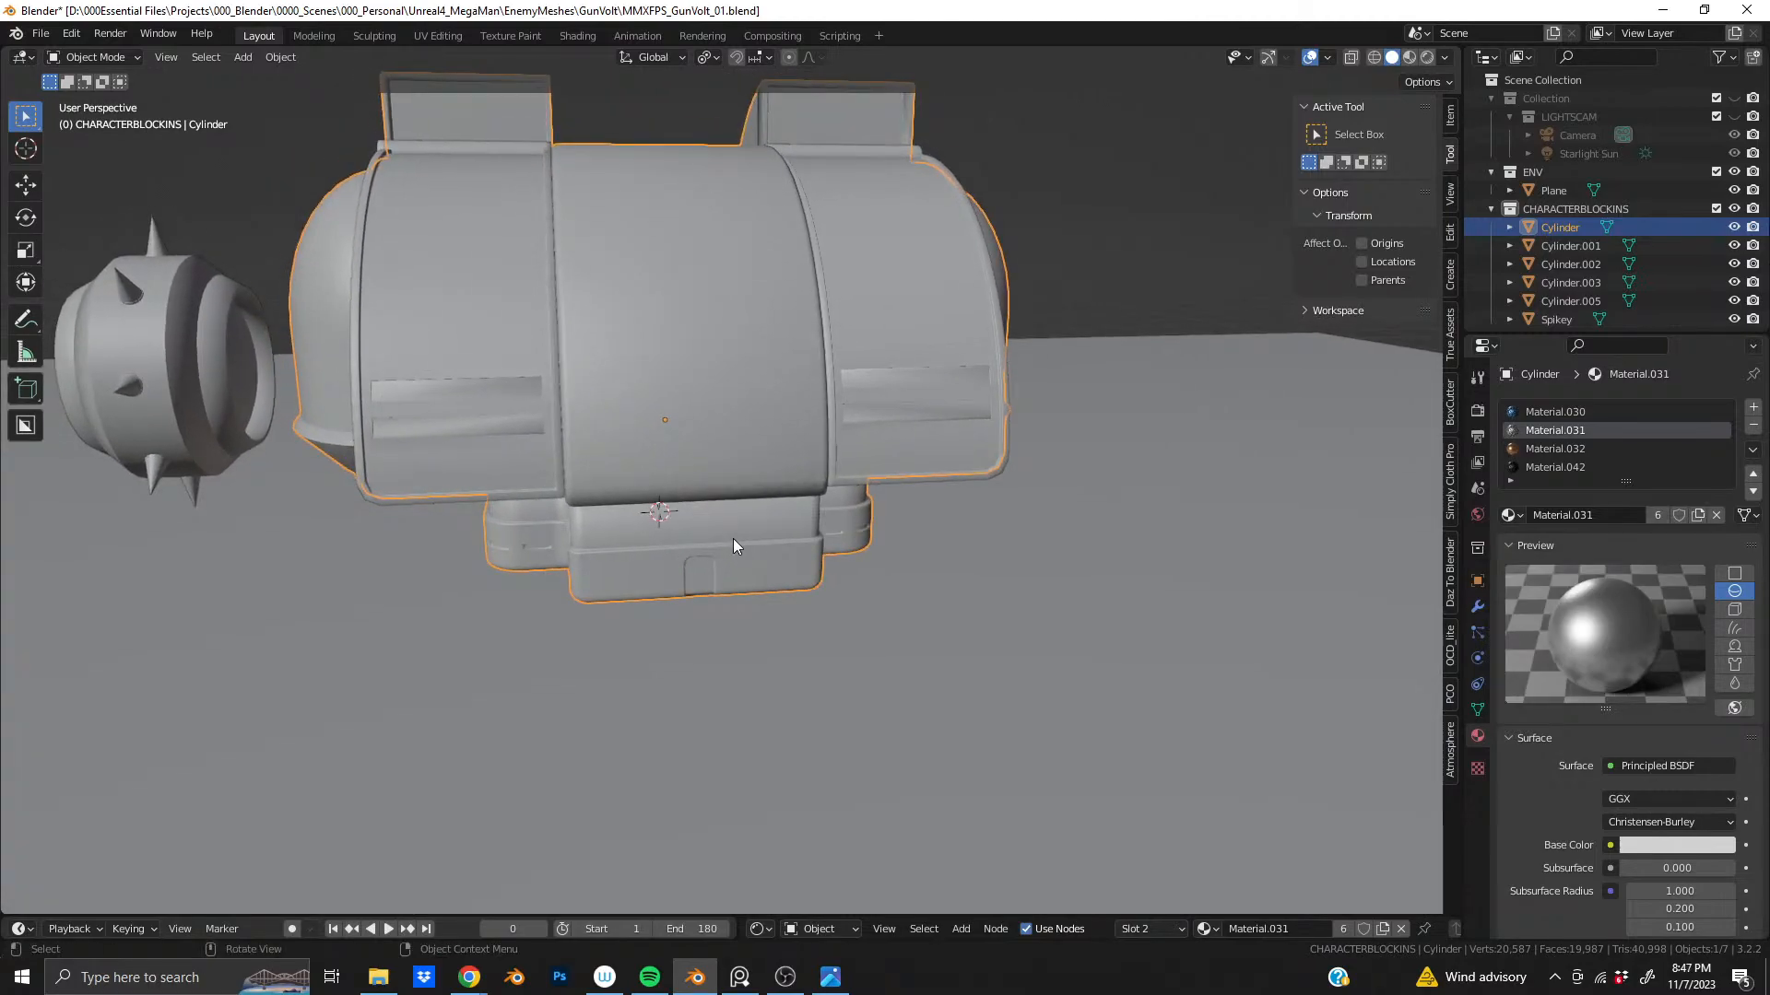
key(ctrl+z)
key(ctrl+j)
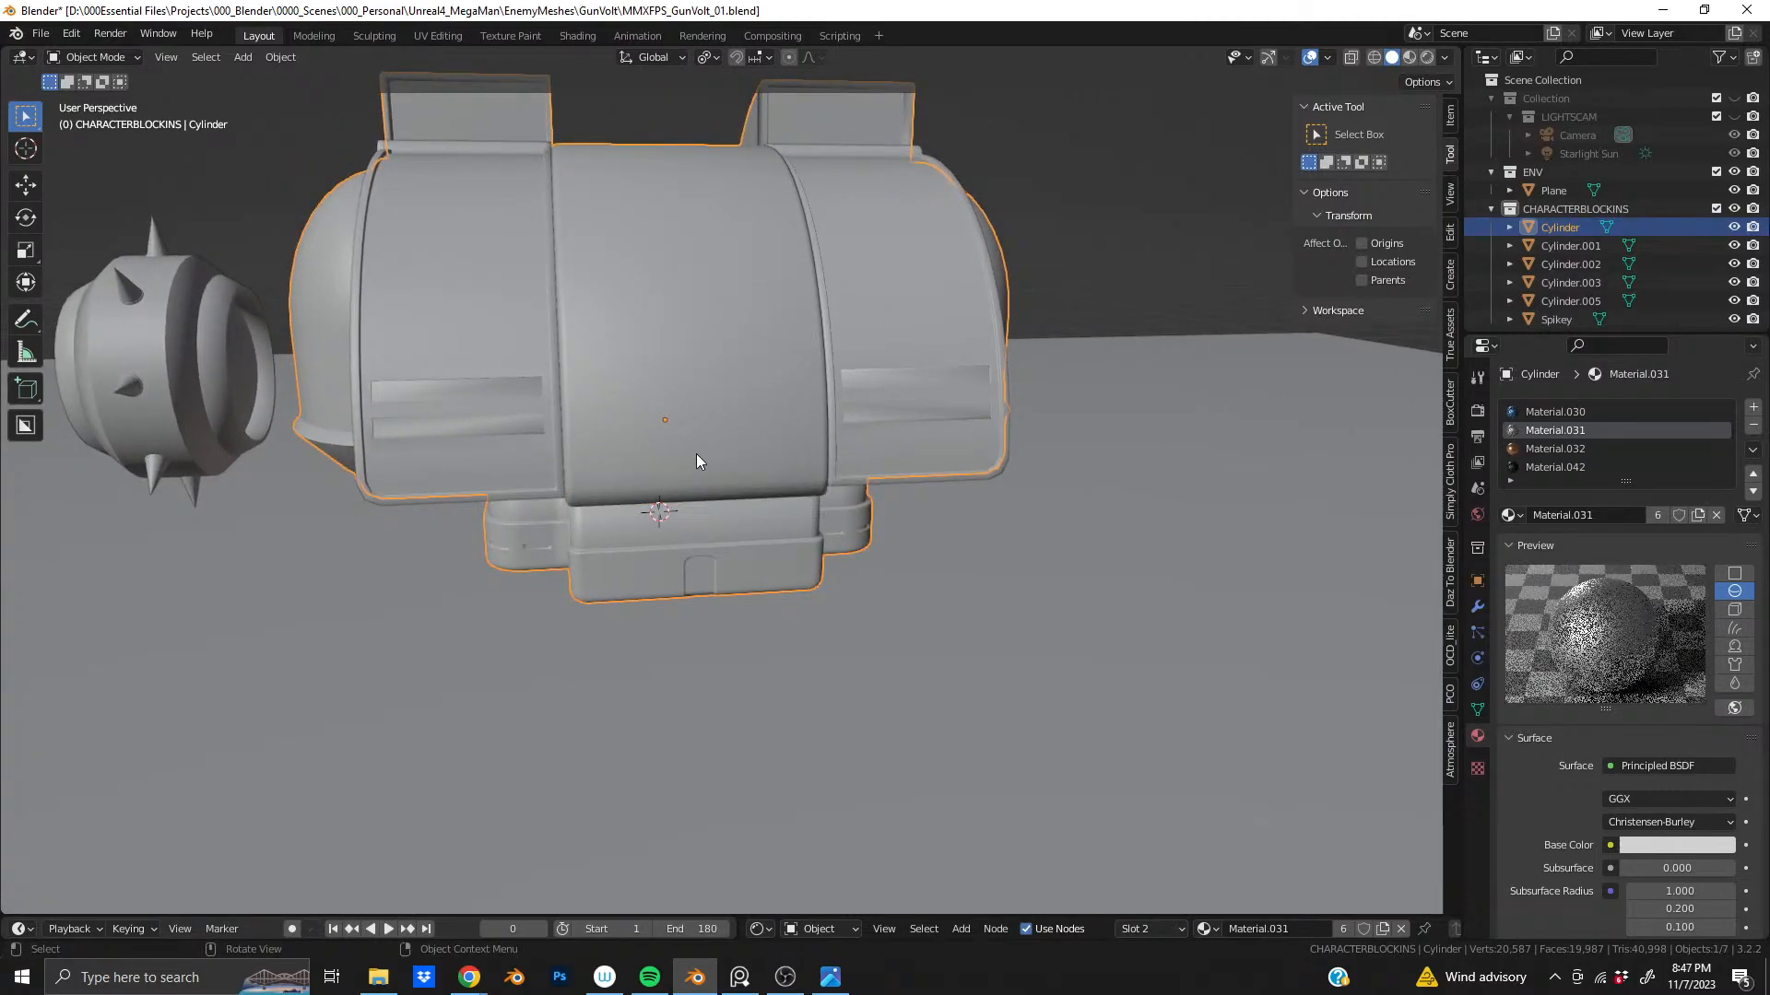
- Add a cylinder at the 3D cursor under the body and scale it down to about half the lower body's width
middle_drag(695, 454, 684, 518)
key(shift+a)
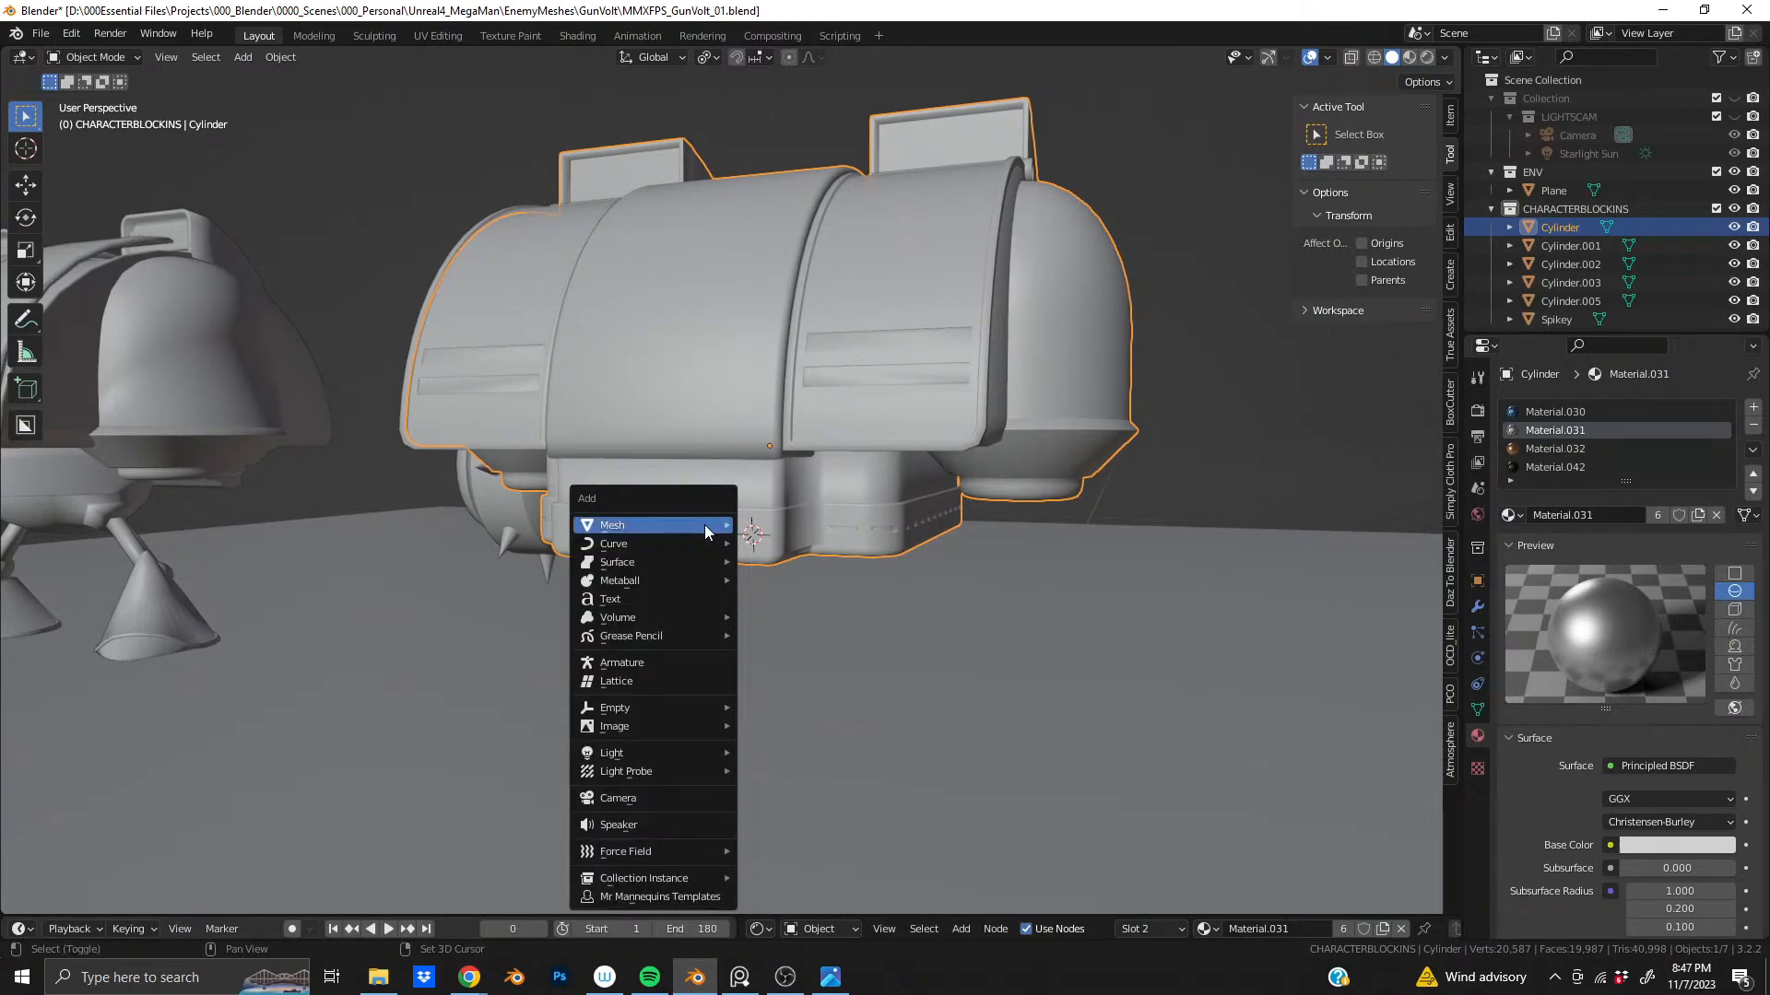
mouse_move(704, 524)
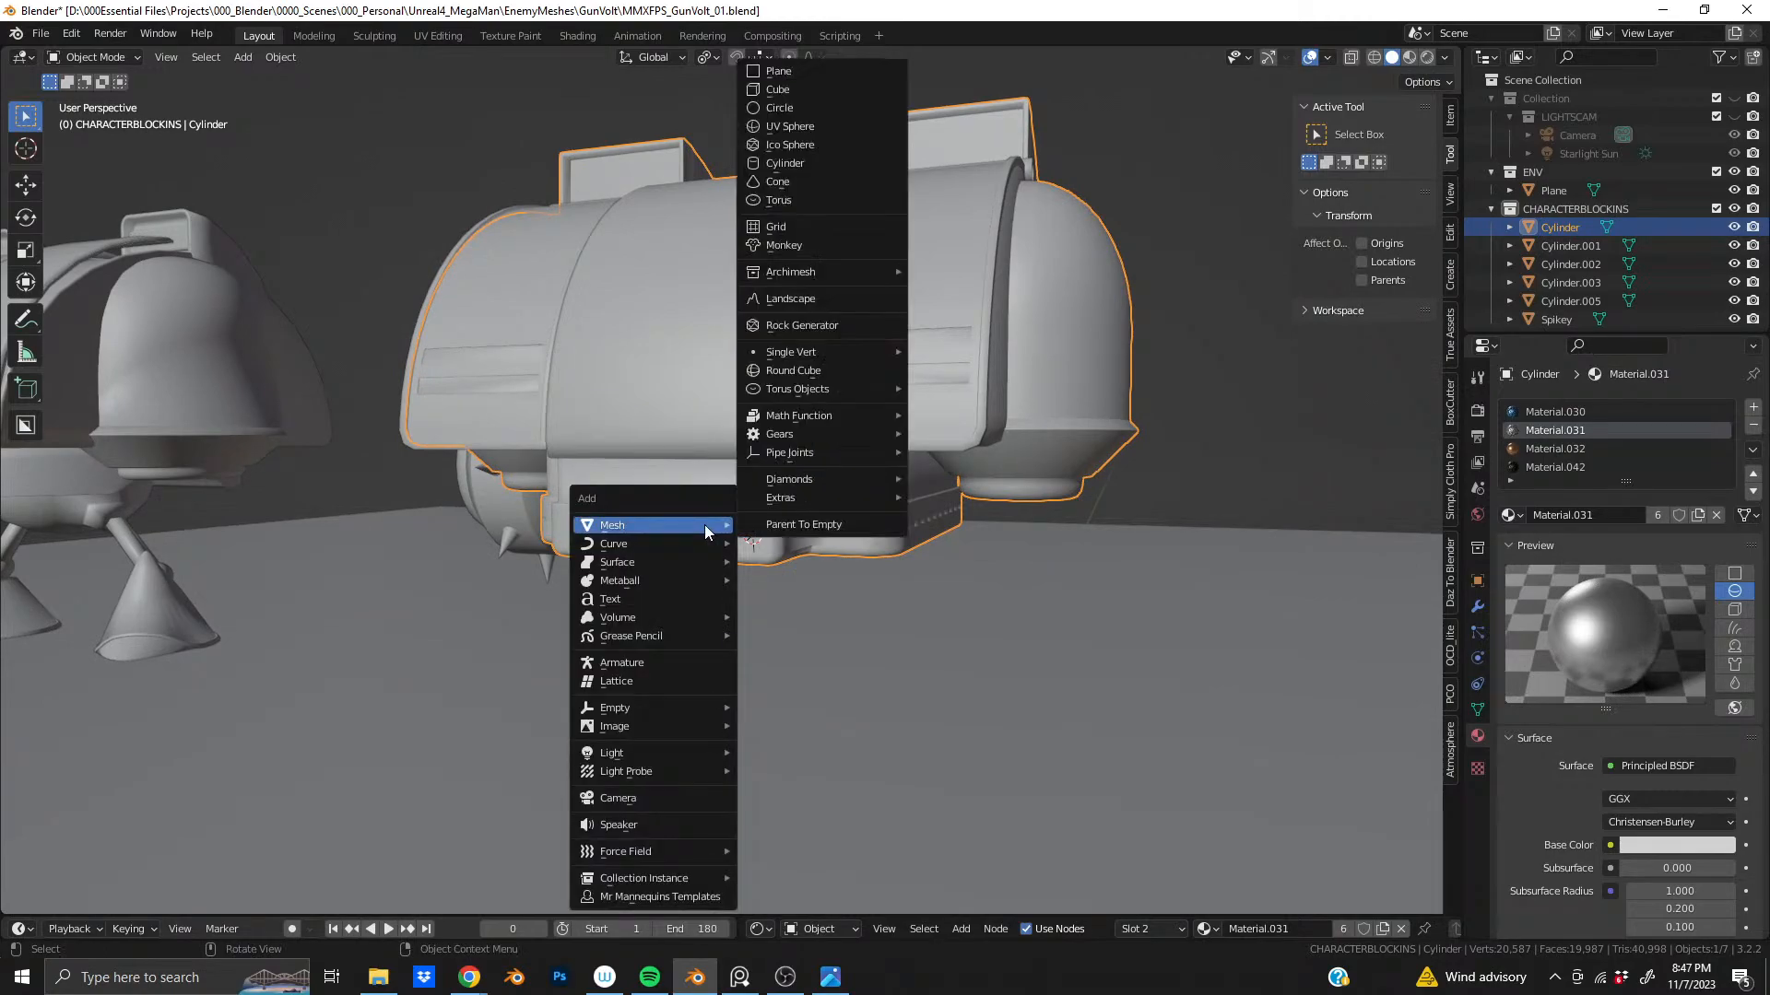
click(822, 162)
middle_drag(822, 162, 737, 348)
scroll(754, 348, up, 2)
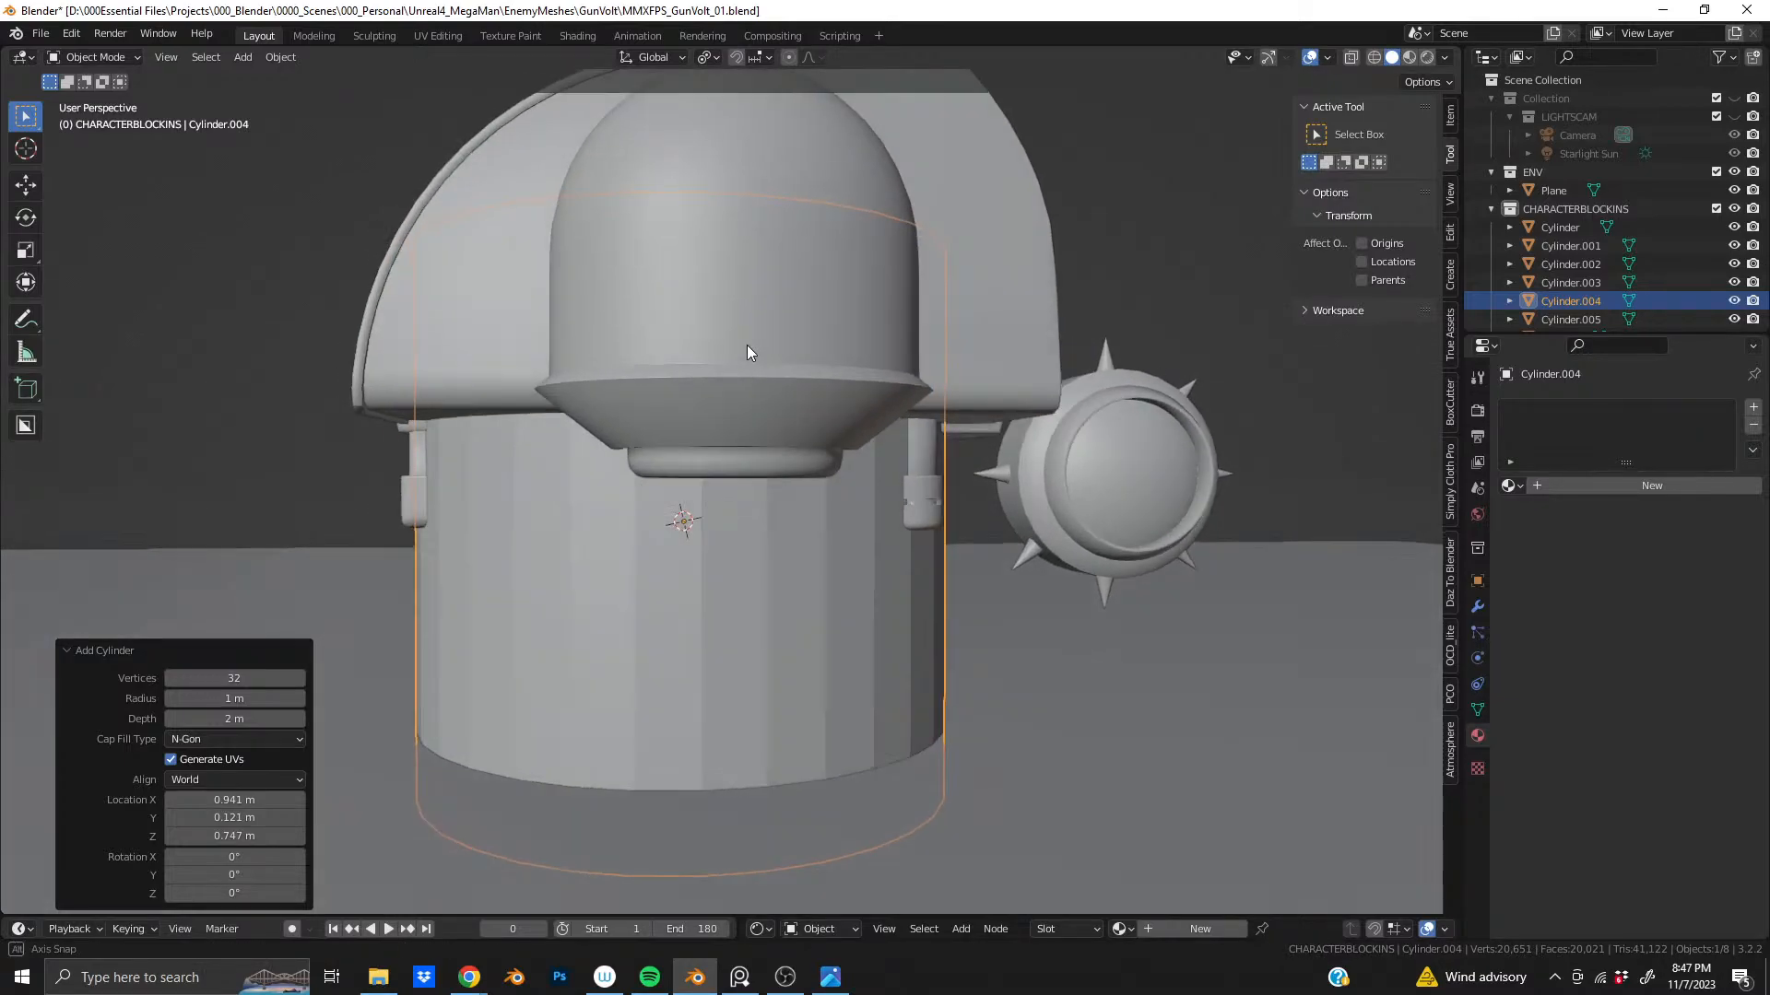
key(s)
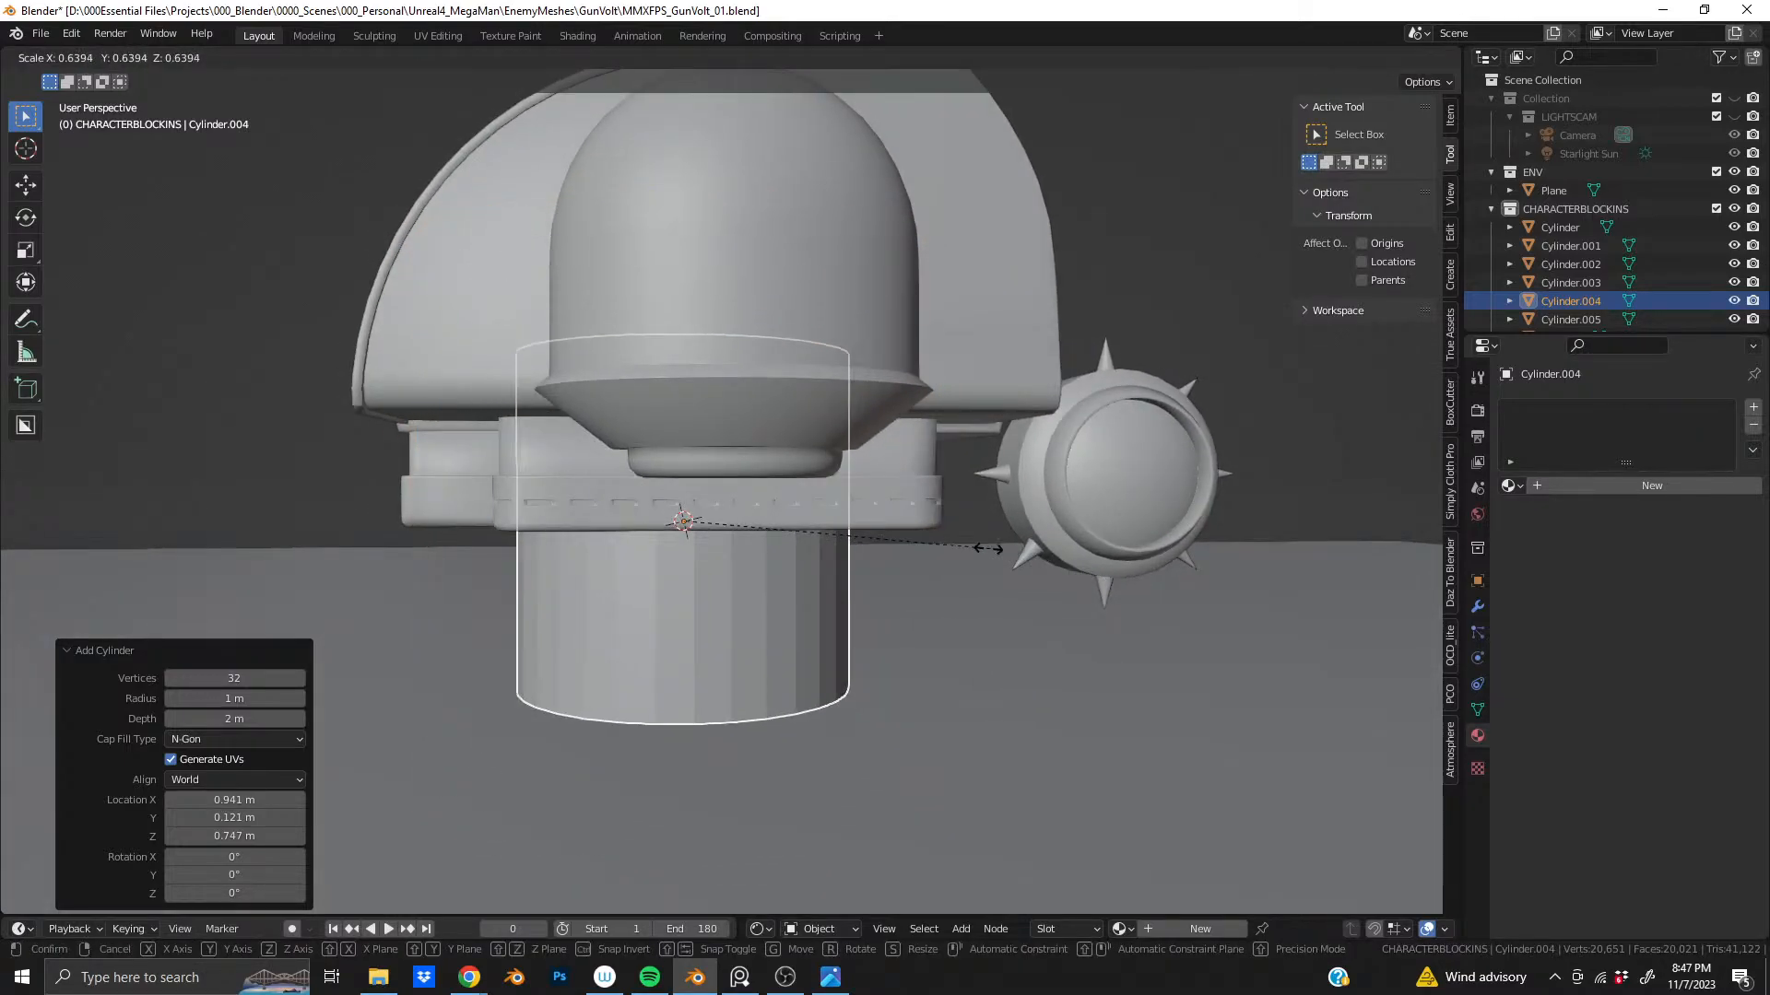
click(913, 534)
scroll(660, 538, down, 4)
alt+middle_drag(660, 538, 904, 539)
scroll(810, 518, up, 3)
- Add the joined body to the cylinder selection and check the cylinder's placement under it from the side
shift+click(676, 374)
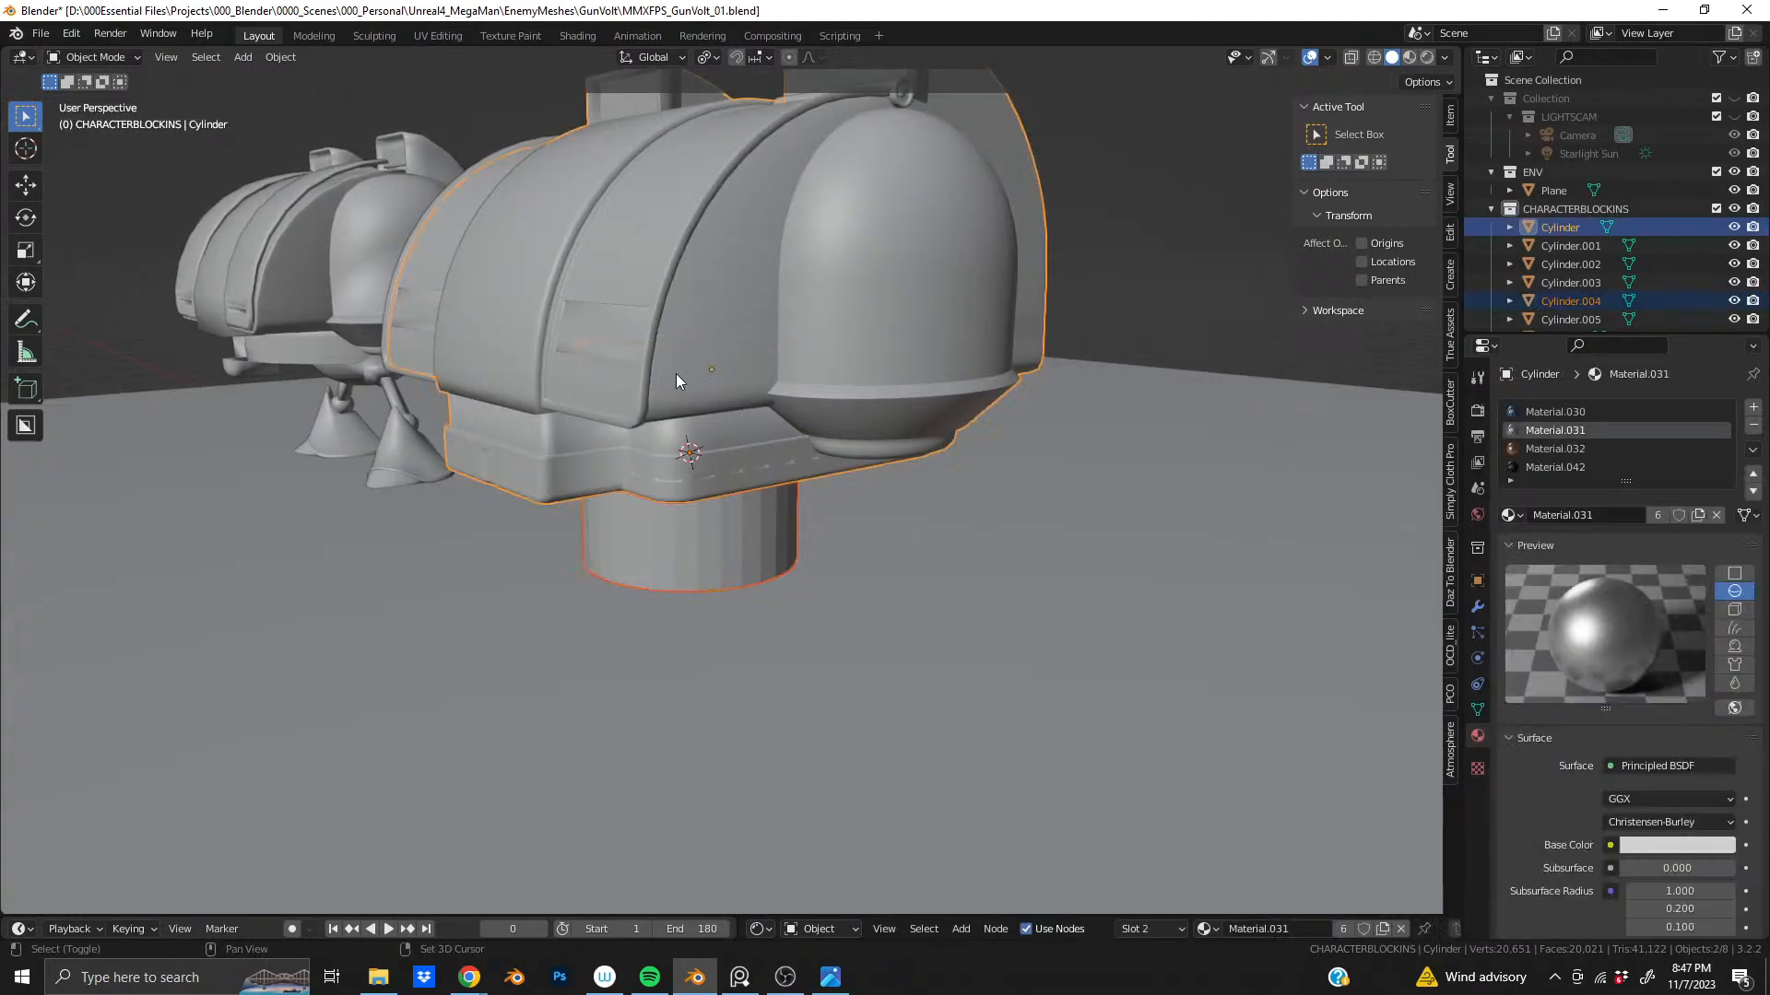
middle_drag(456, 519, 874, 594)
scroll(763, 500, up, 4)
middle_drag(763, 500, 1061, 375)
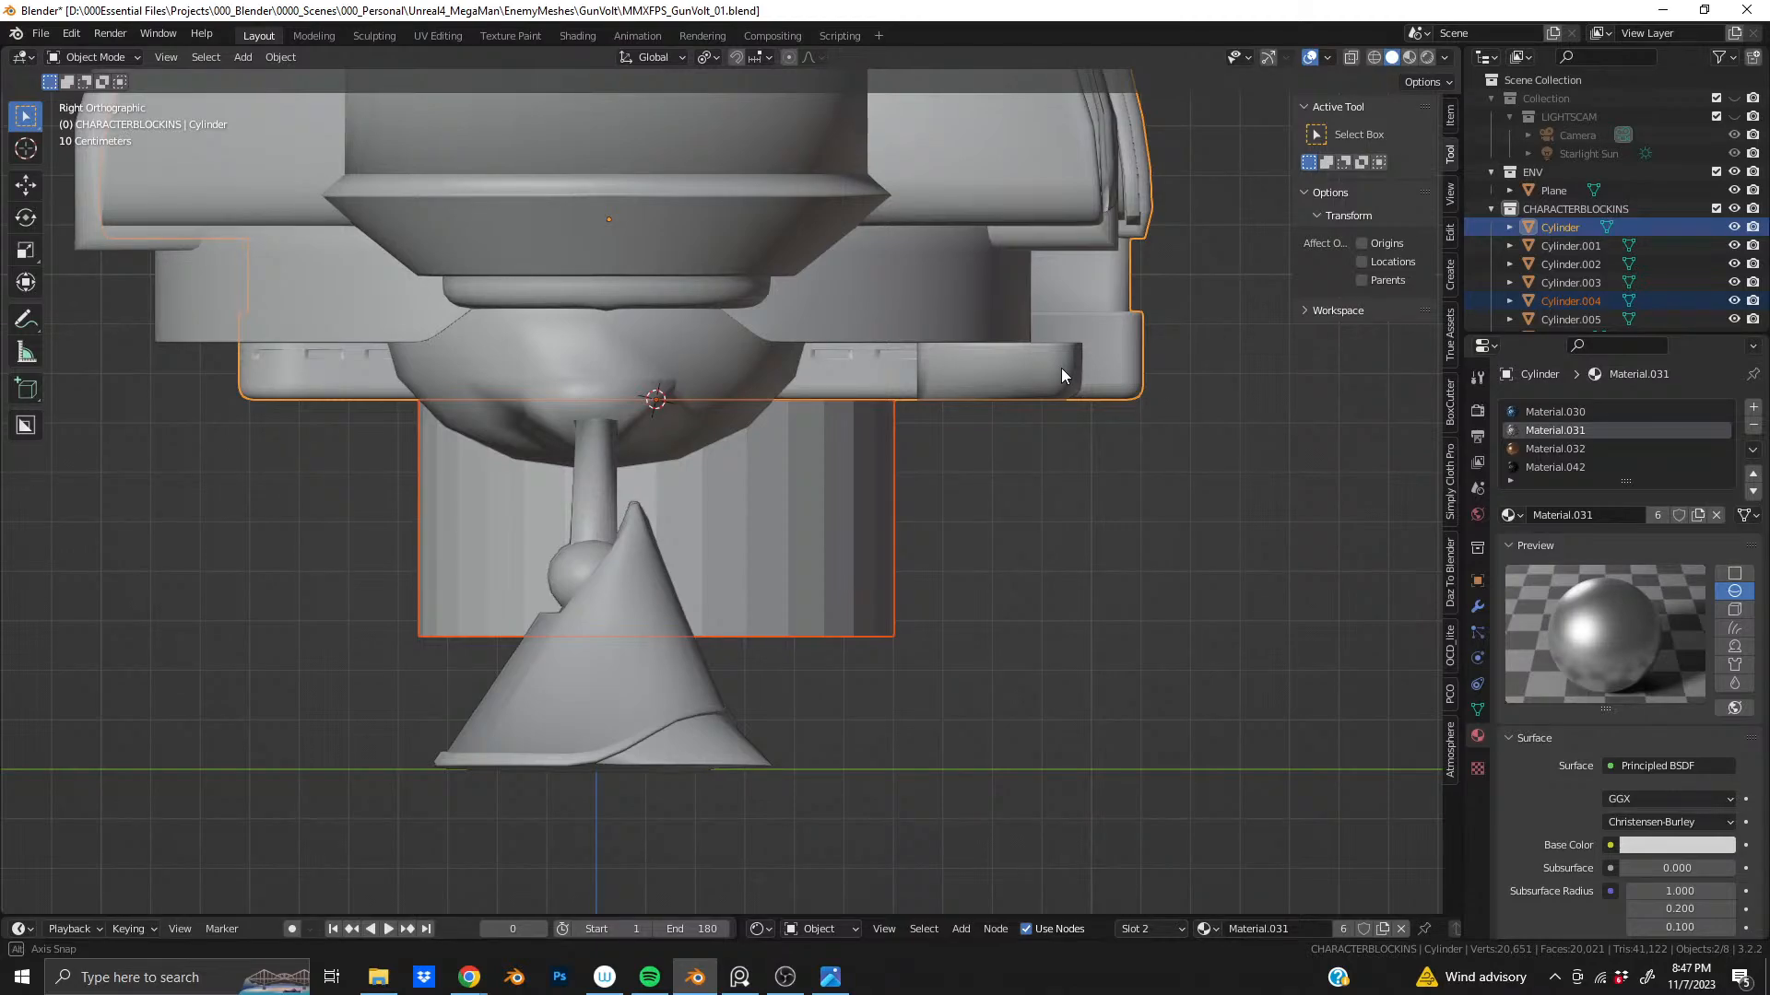
middle_drag(1062, 375, 678, 426)
scroll(679, 423, down, 3)
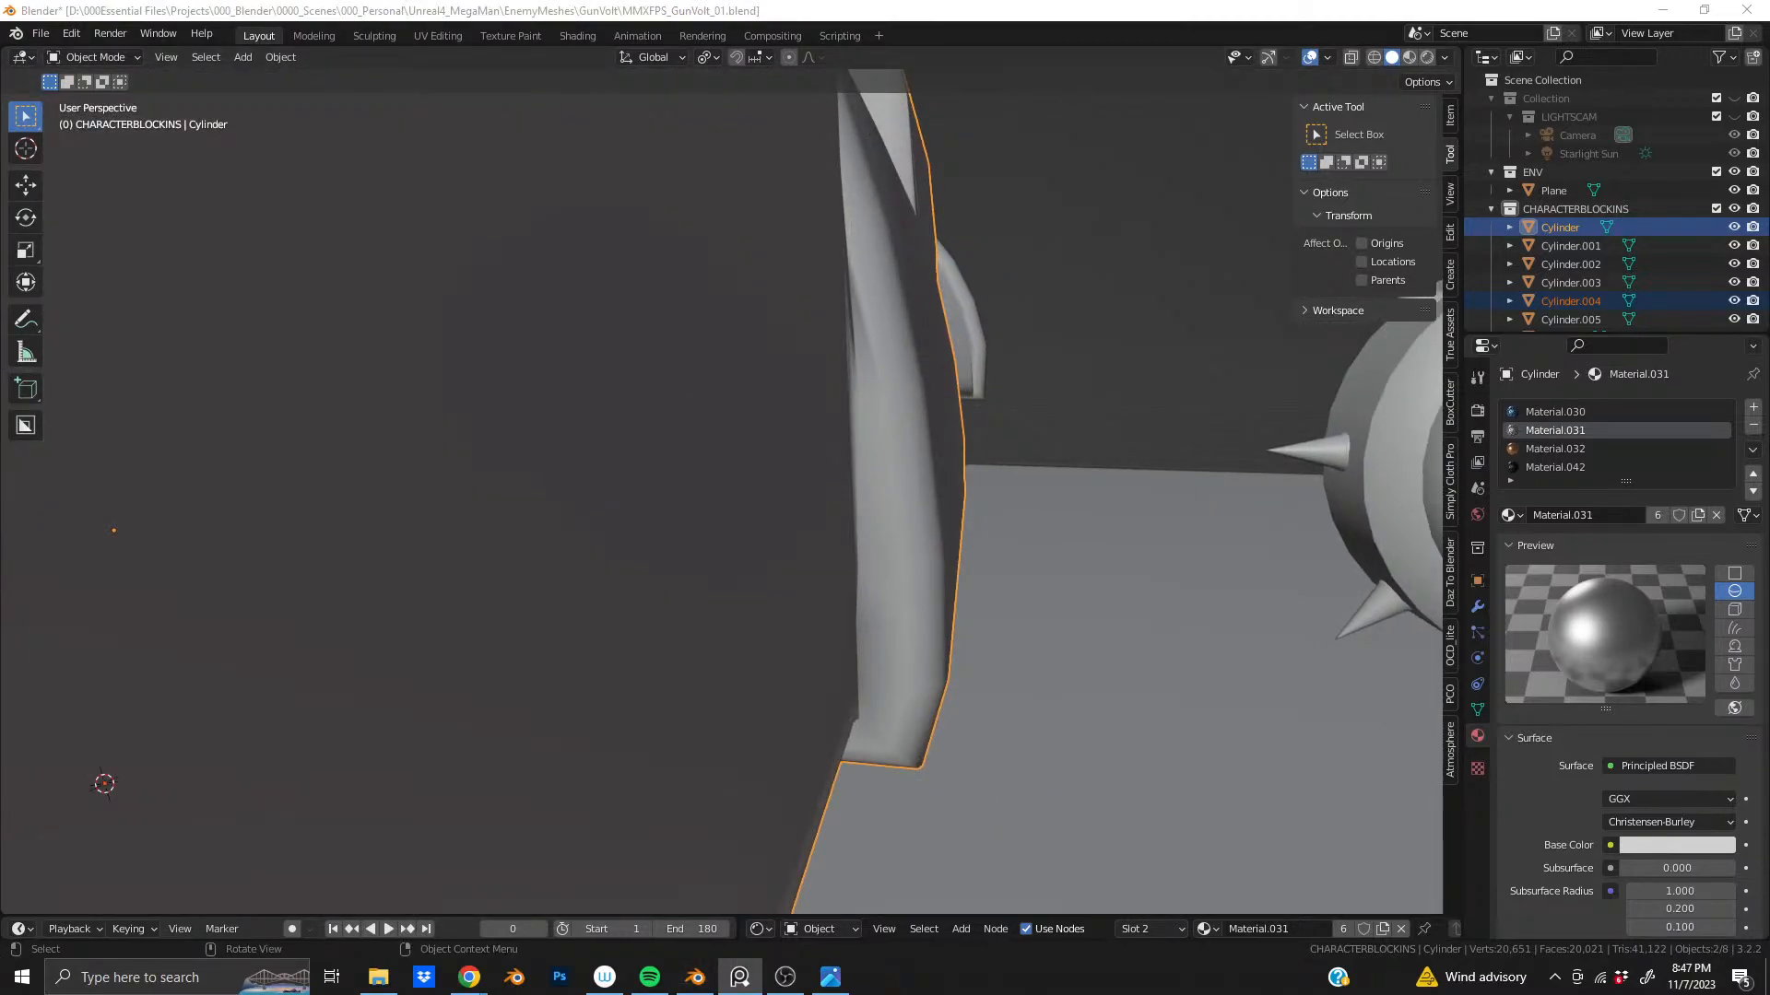
- Switch to the PureRef reference board and study the pelvis and leg joints in the Gun Volt artwork and sprites
right_drag(498, 2, 751, 482)
scroll(753, 459, up, 5)
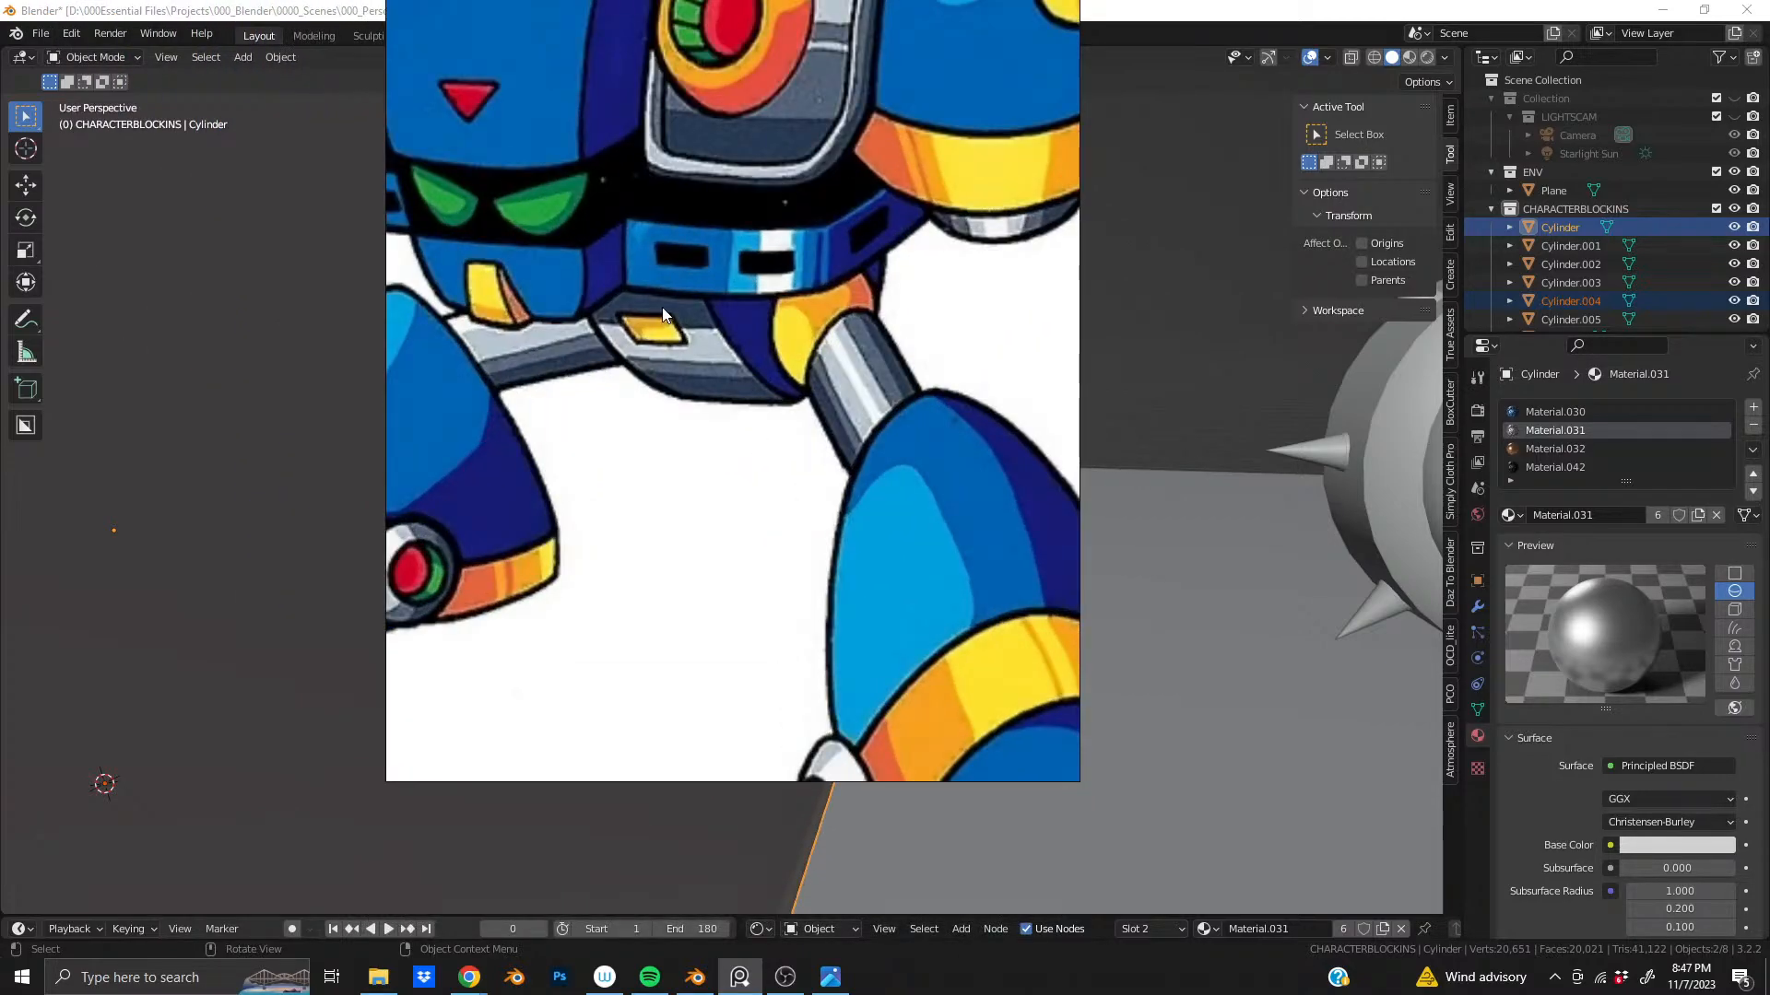
scroll(758, 381, down, 6)
middle_drag(758, 384, 994, 383)
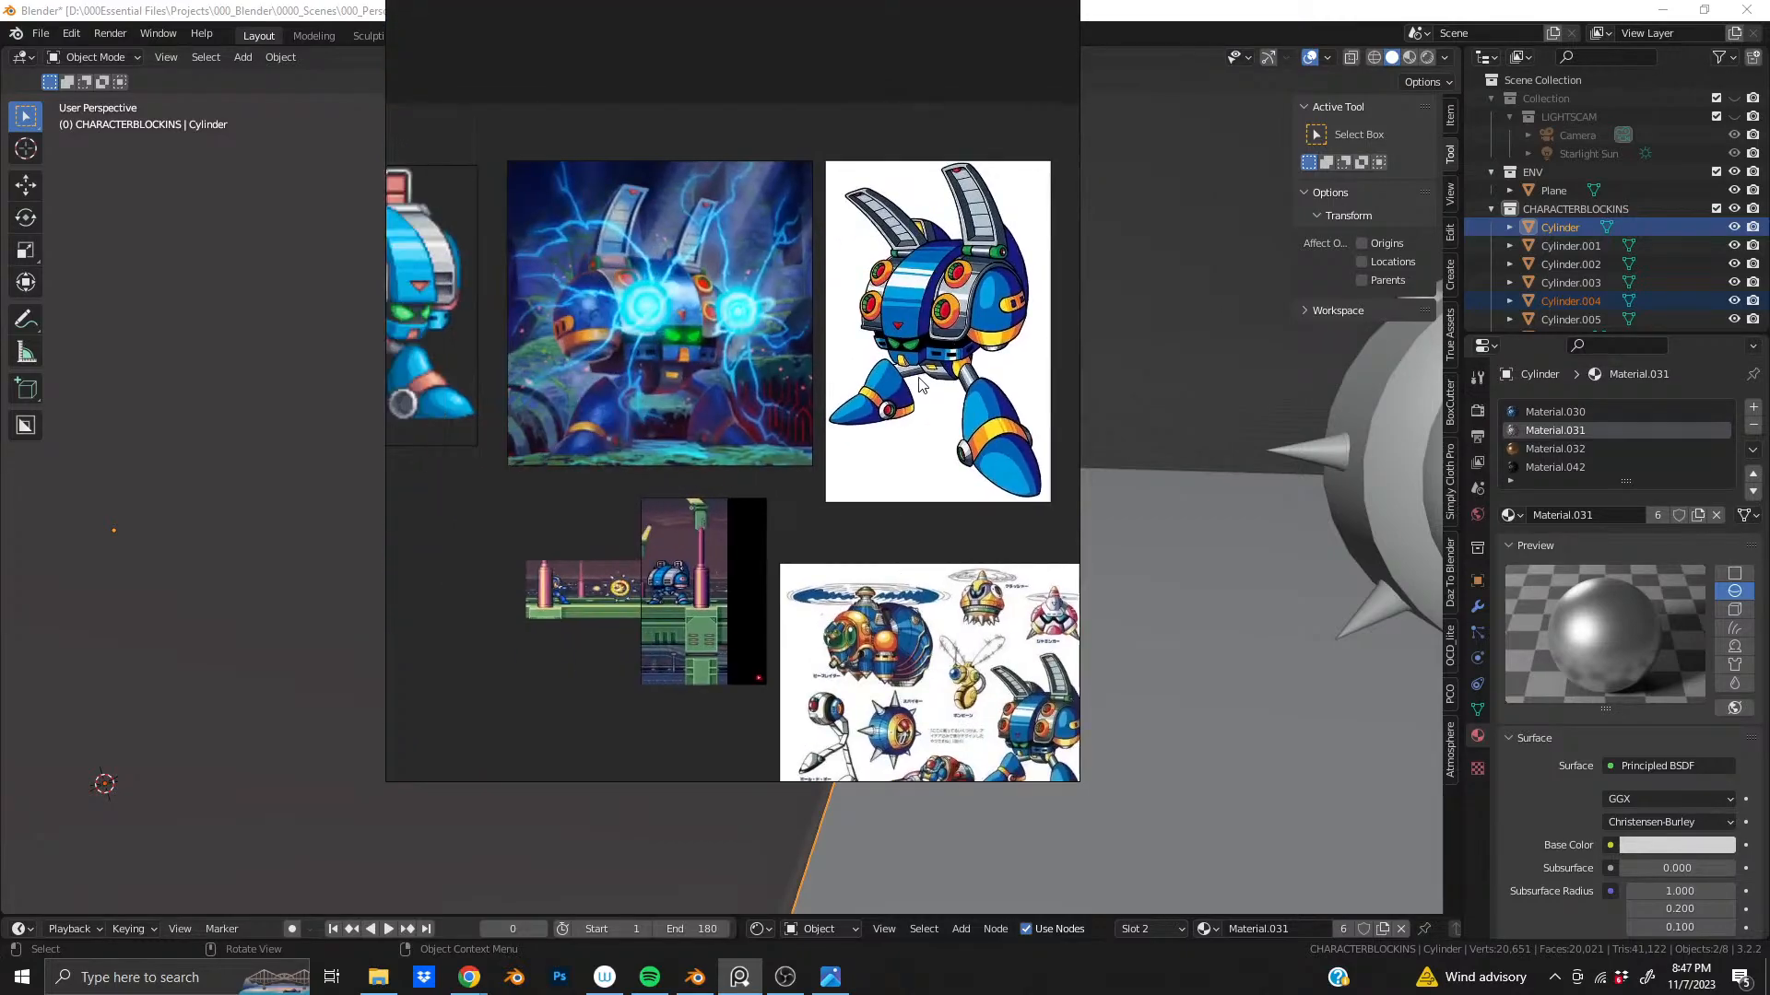
scroll(627, 419, up, 6)
mouse_move(617, 418)
middle_down()
mouse_move(801, 437)
mouse_move(833, 389)
middle_up()
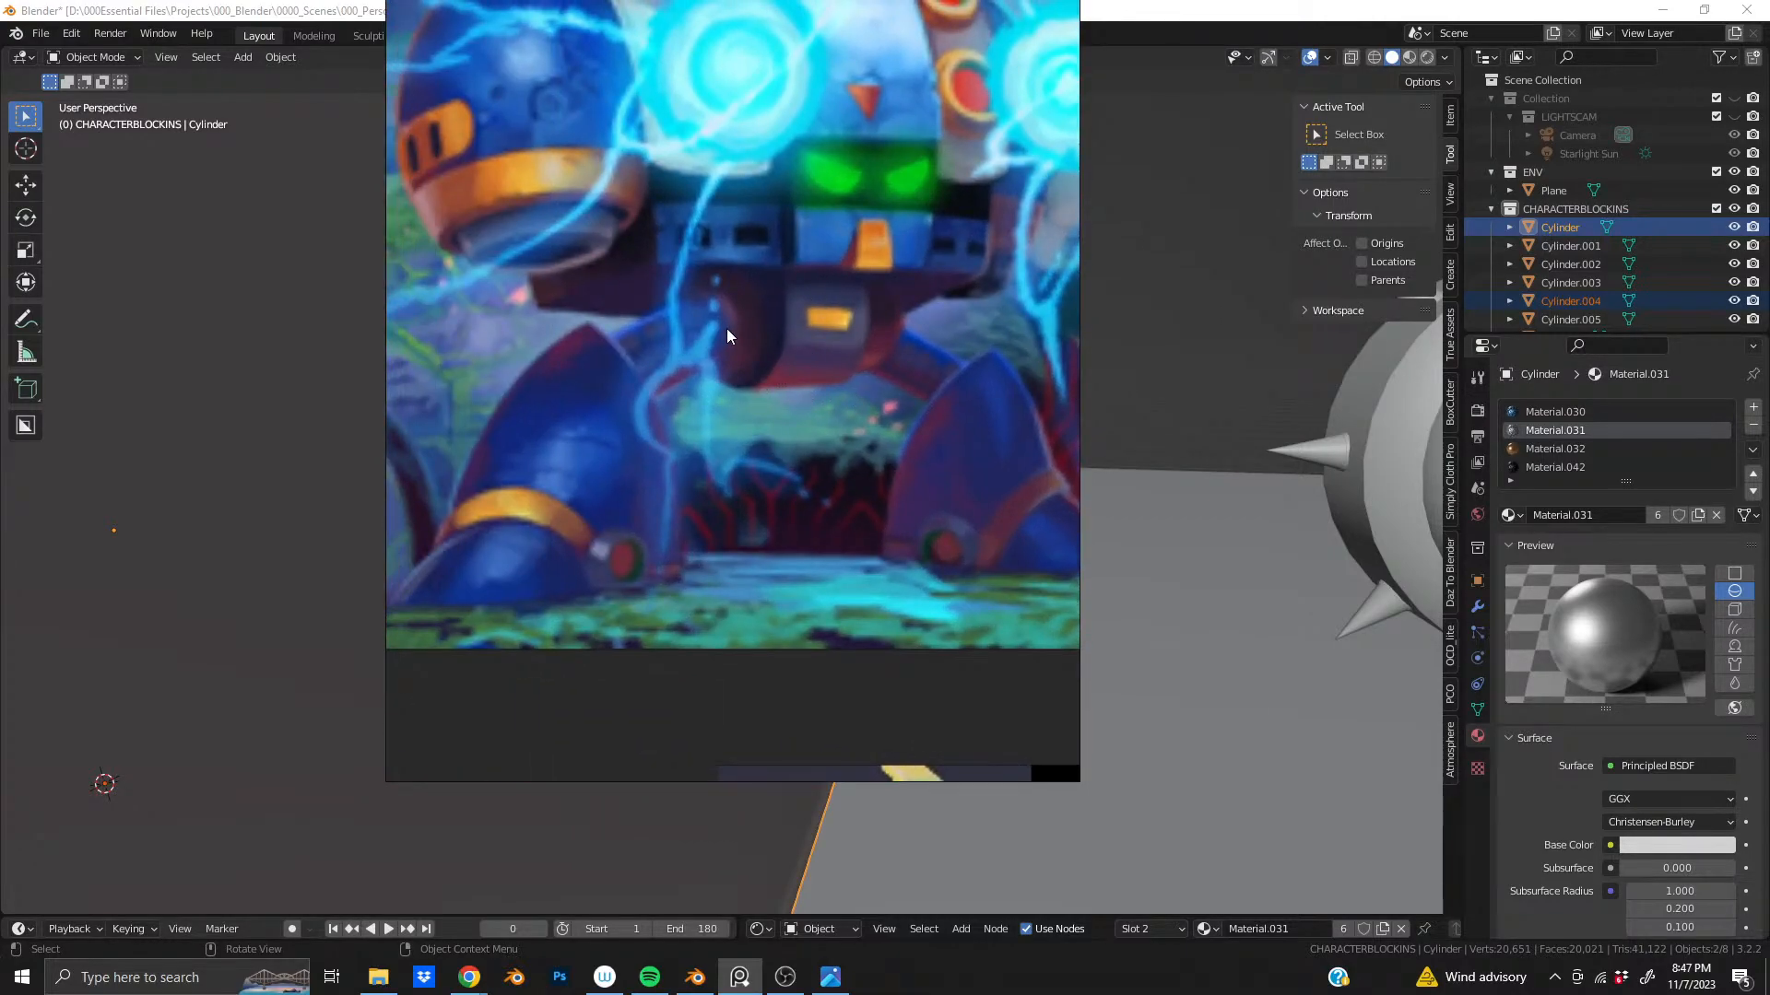
scroll(818, 337, down, 4)
scroll(815, 525, down, 1)
middle_drag(641, 483, 1048, 515)
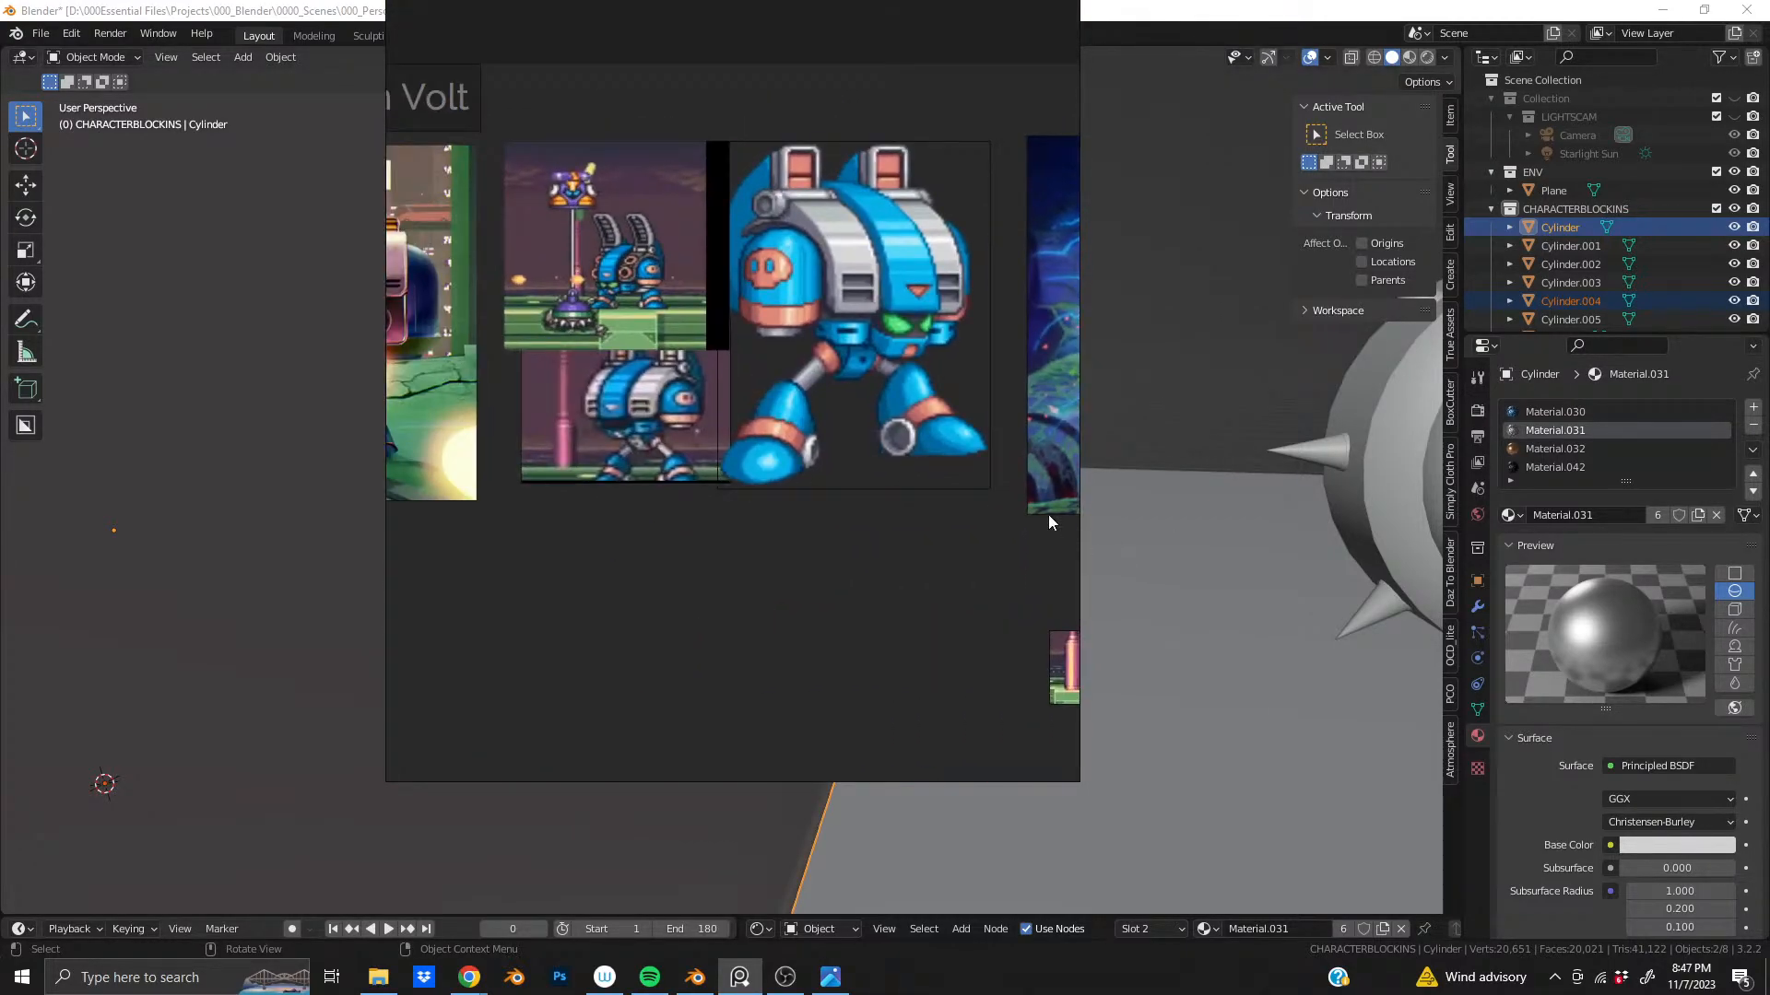
scroll(914, 378, up, 5)
middle_drag(915, 378, 787, 358)
scroll(787, 357, down, 2)
scroll(784, 332, up, 2)
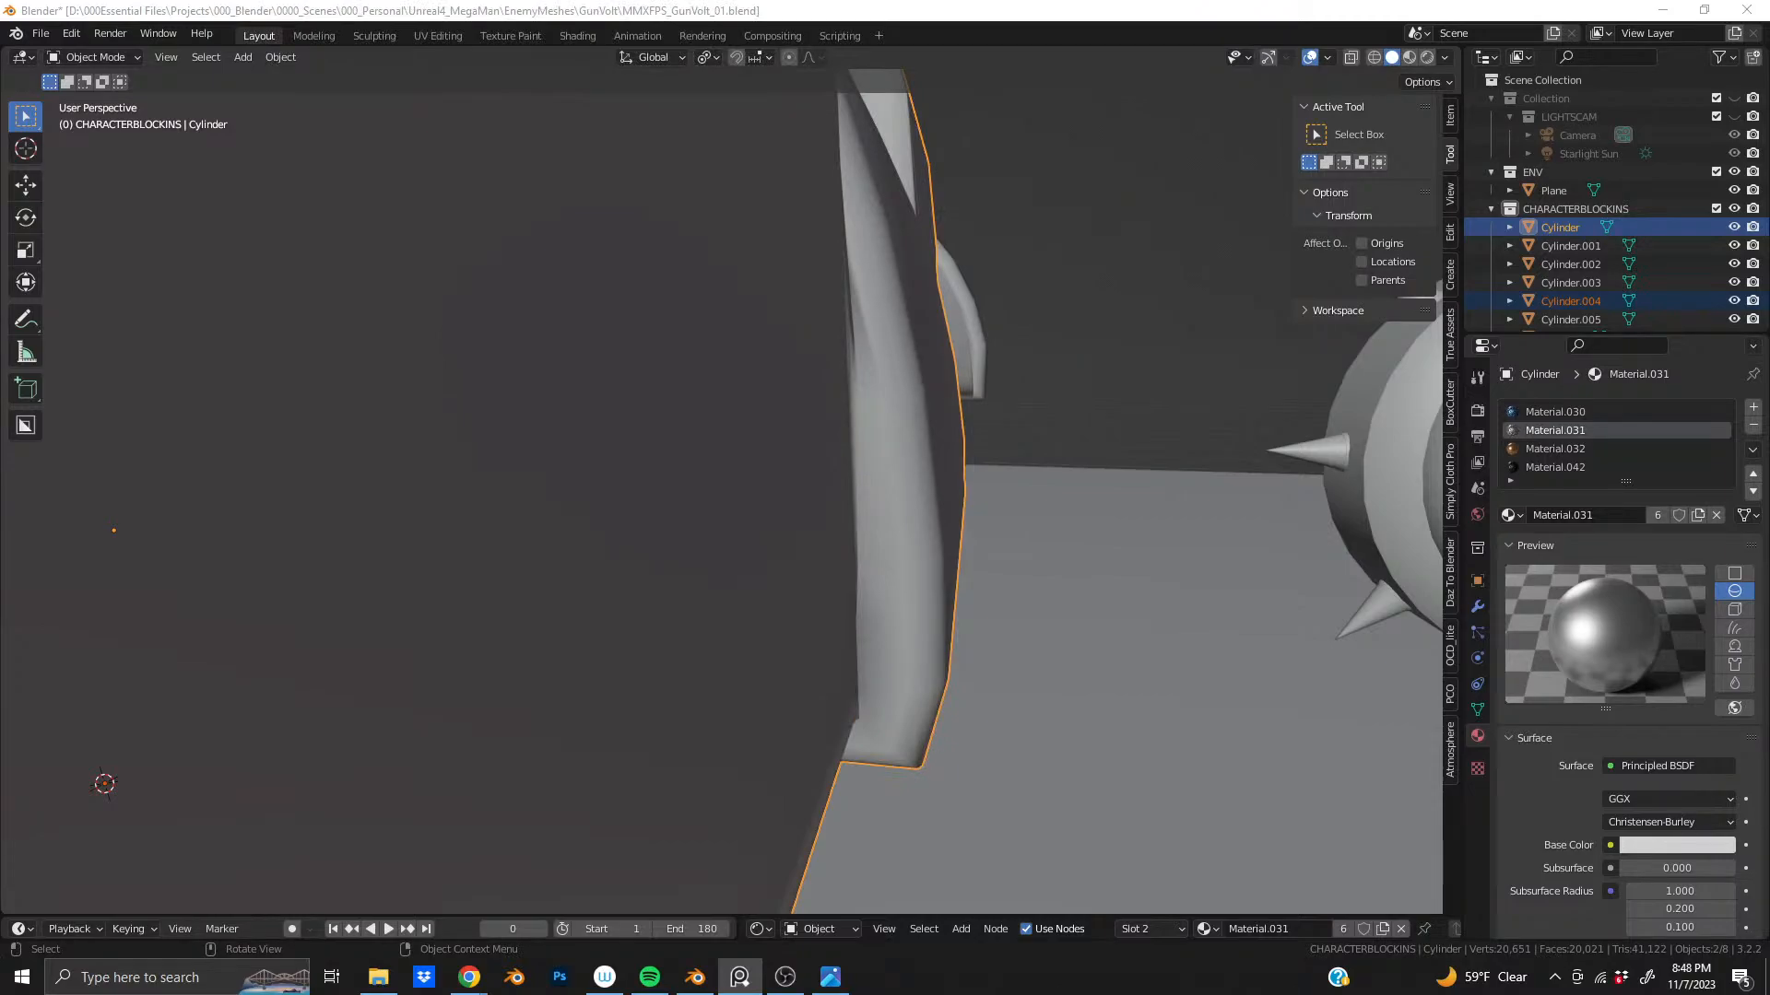
- Select only the cylinder under the body and examine its alignment with the body from the back
scroll(922, 608, down, 5)
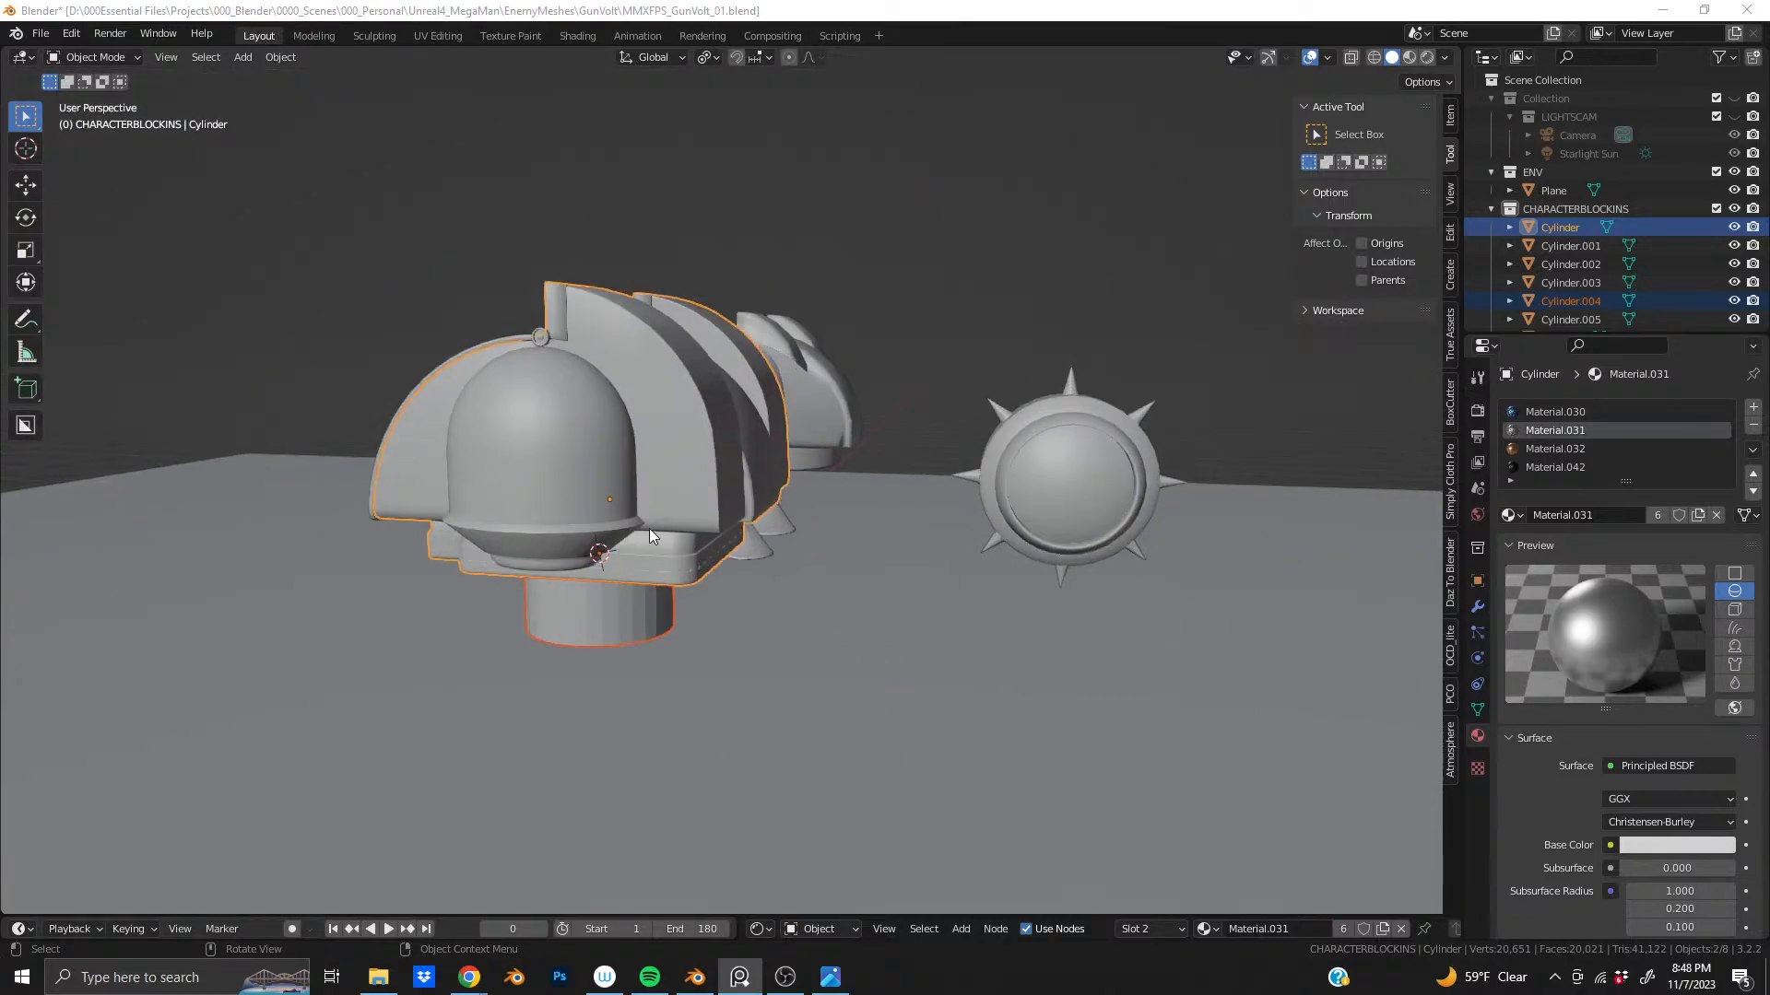
scroll(870, 534, up, 6)
middle_drag(1168, 339, 759, 540)
click(754, 577)
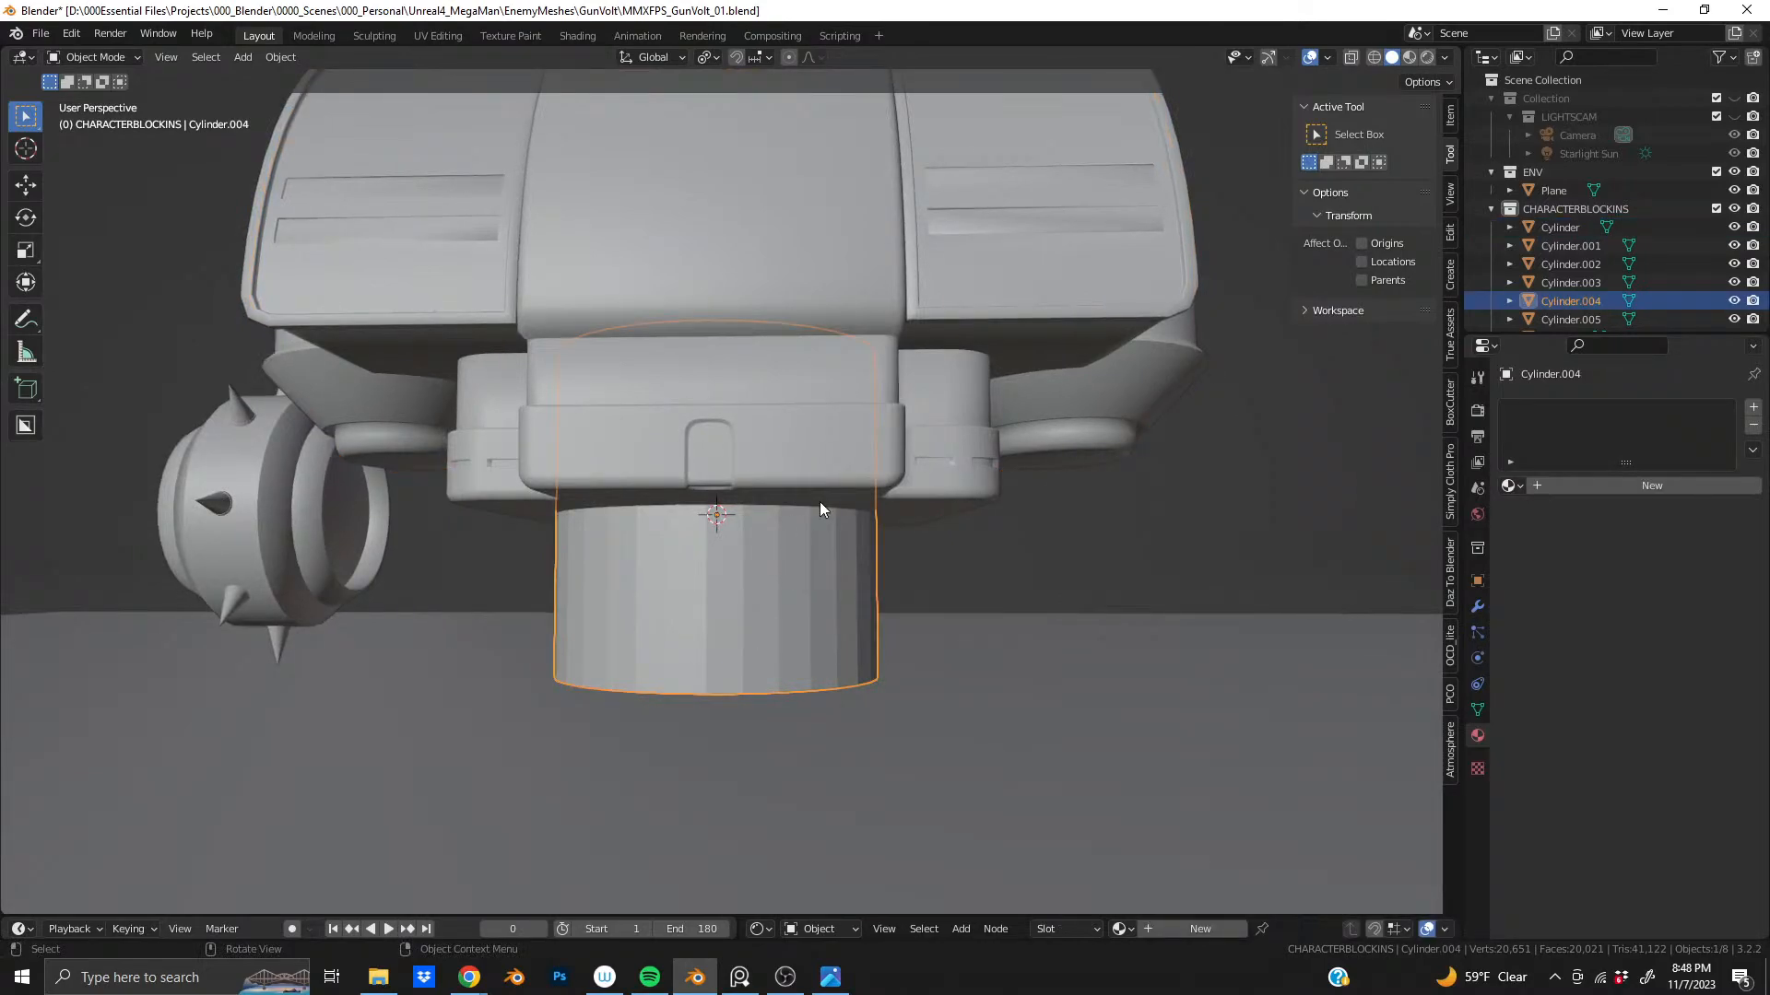
alt+middle_drag(896, 593, 662, 628)
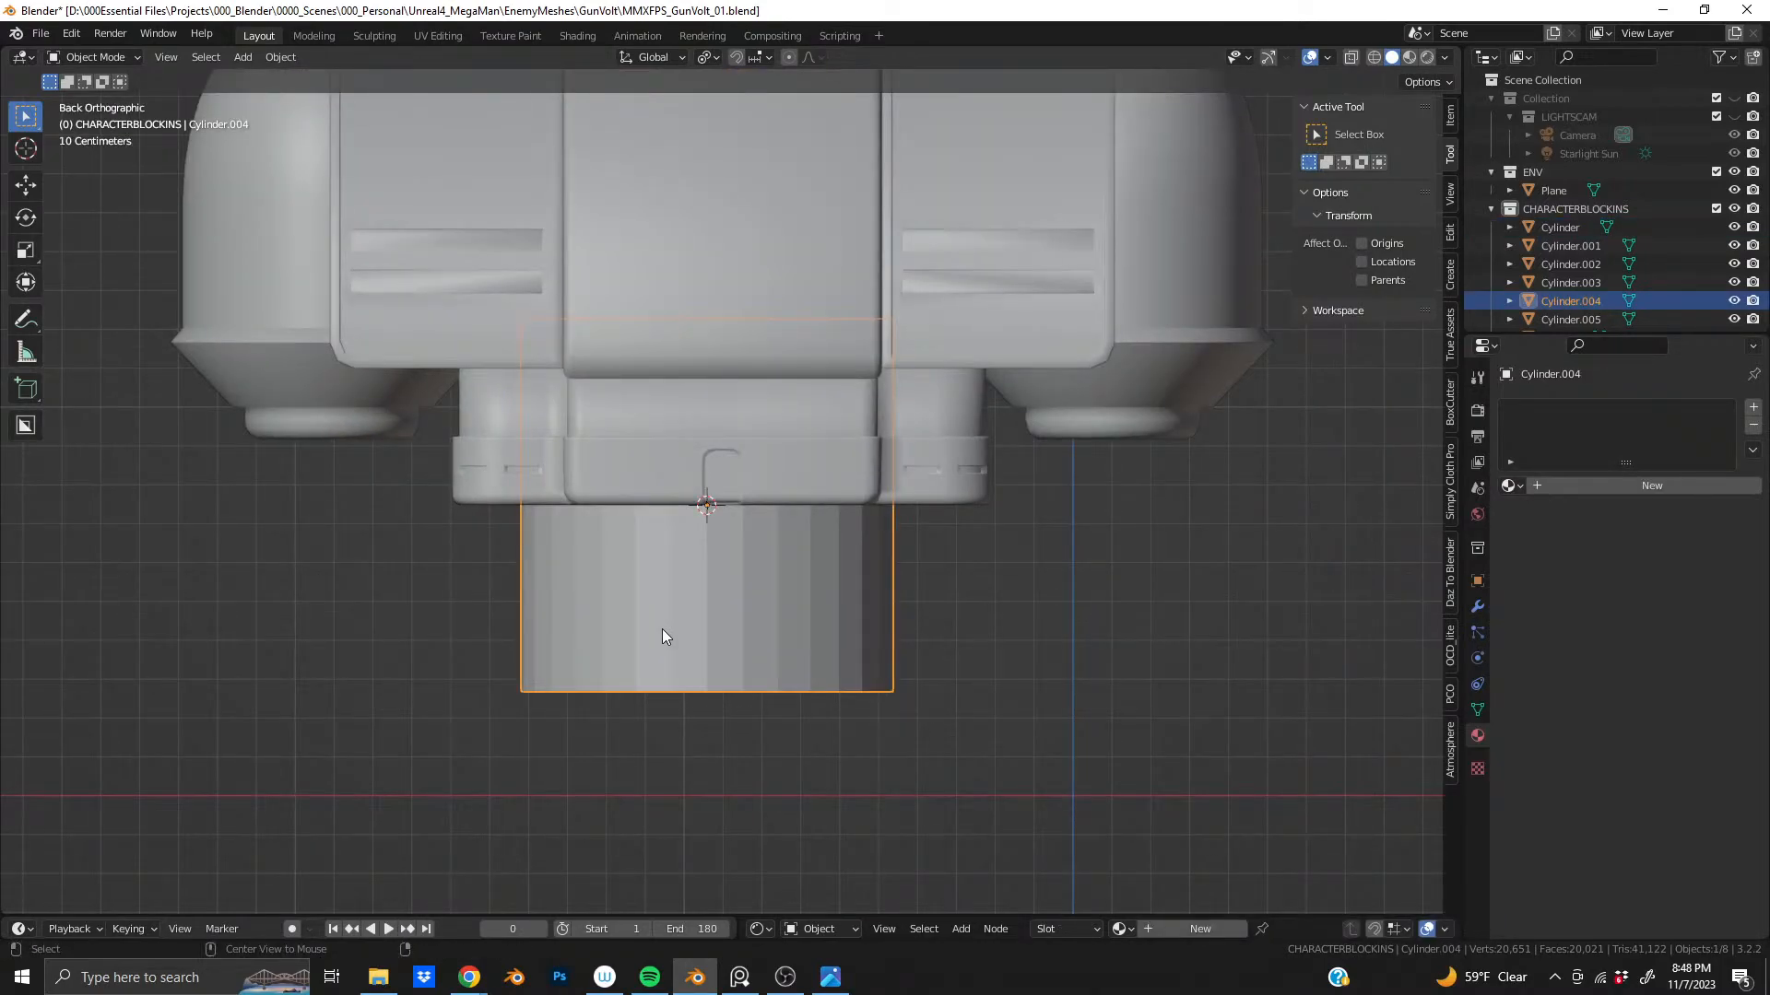
scroll(697, 546, down, 2)
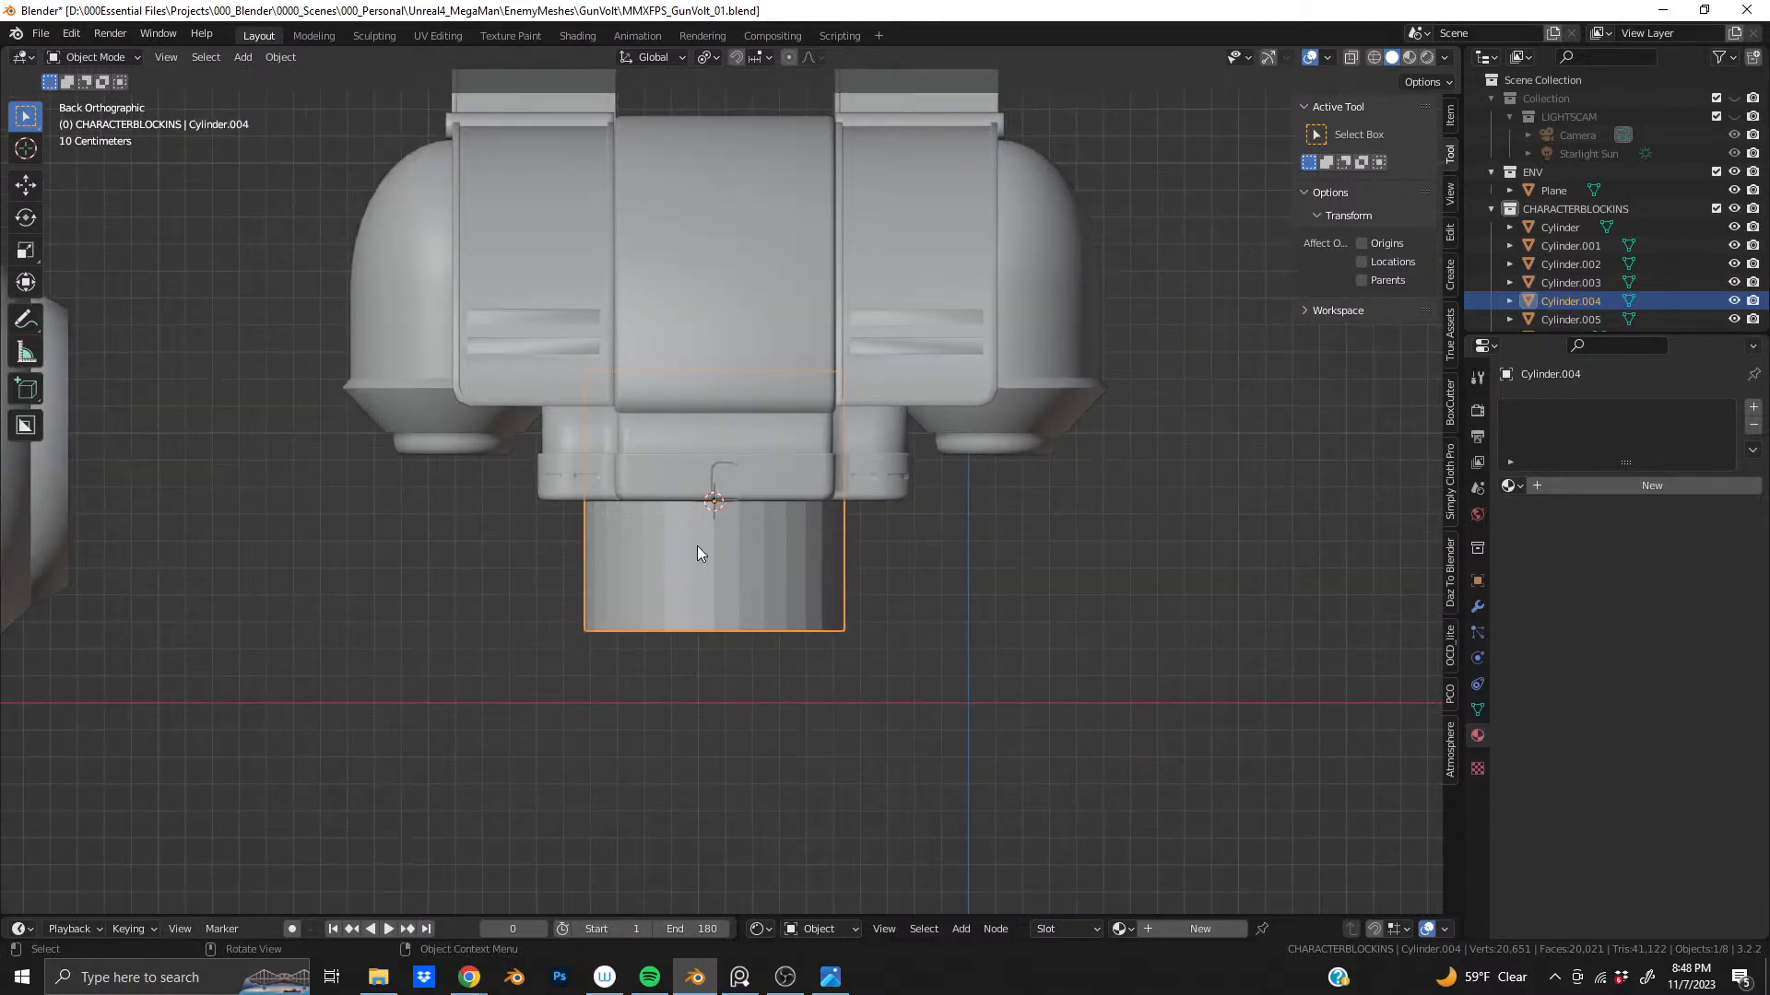
shift+middle_drag(697, 545, 680, 588)
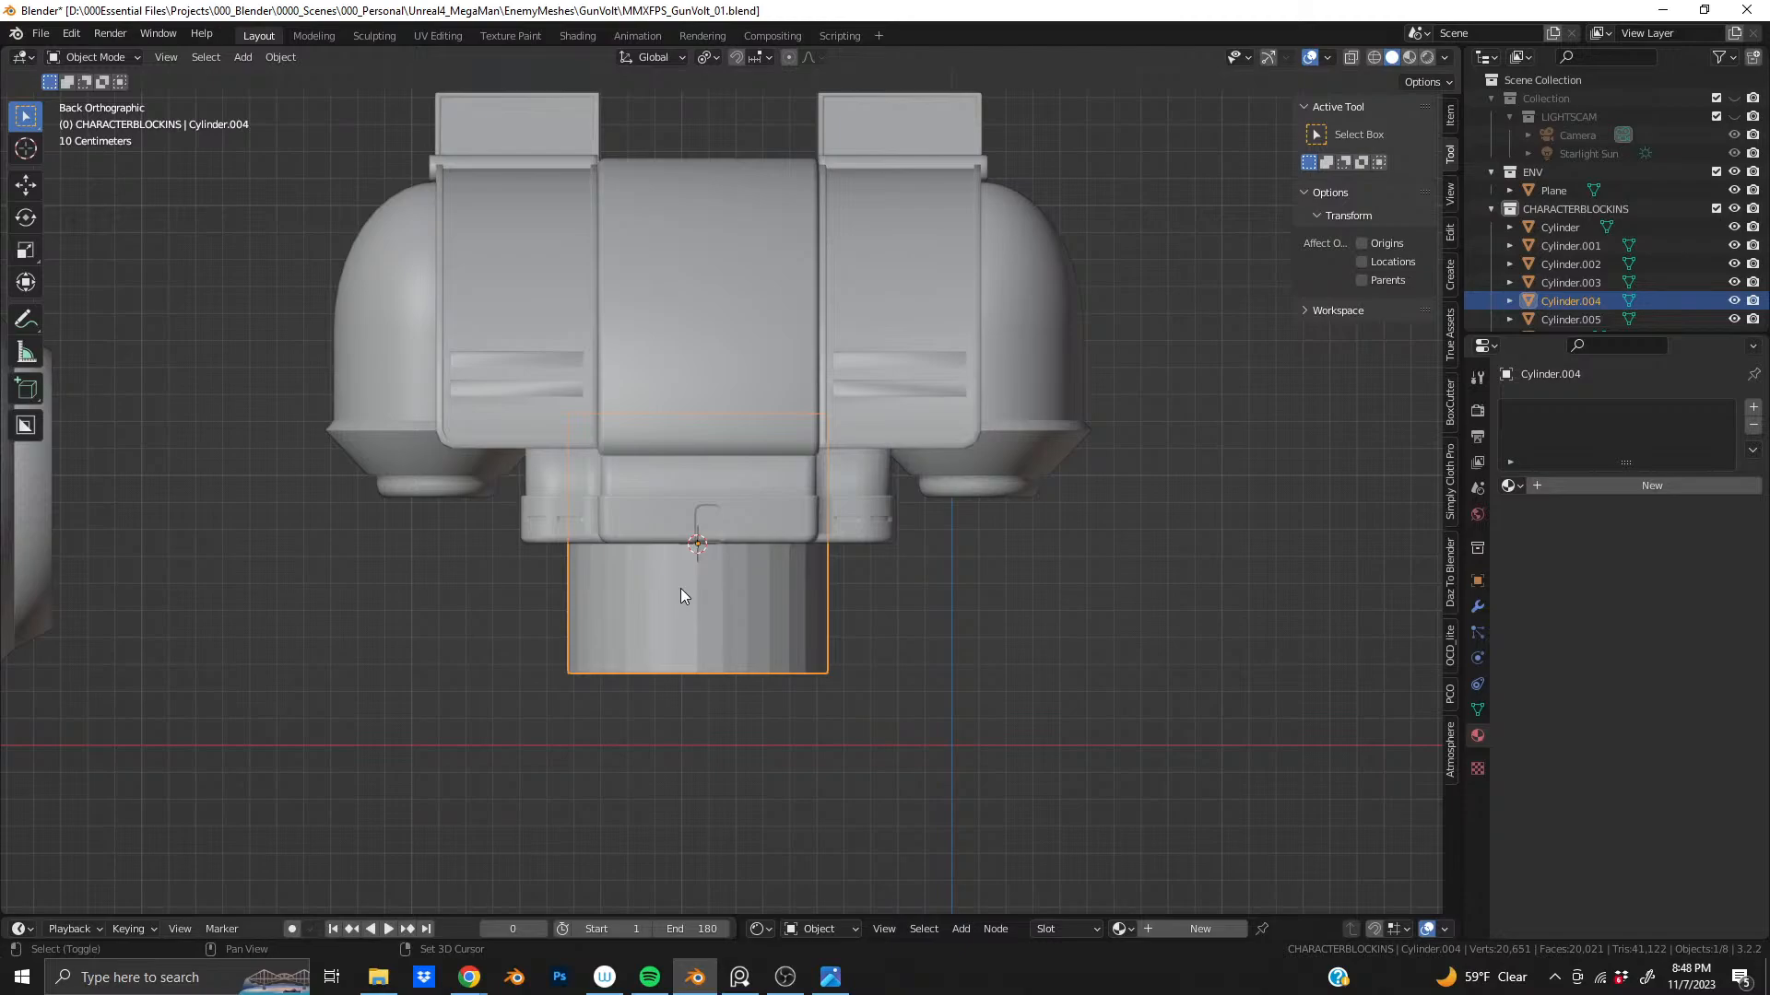
shift+middle_drag(680, 596, 660, 619)
- Snap the 3D cursor to the body's origin, then snap the cylinder to that cursor with its offset kept
click(688, 449)
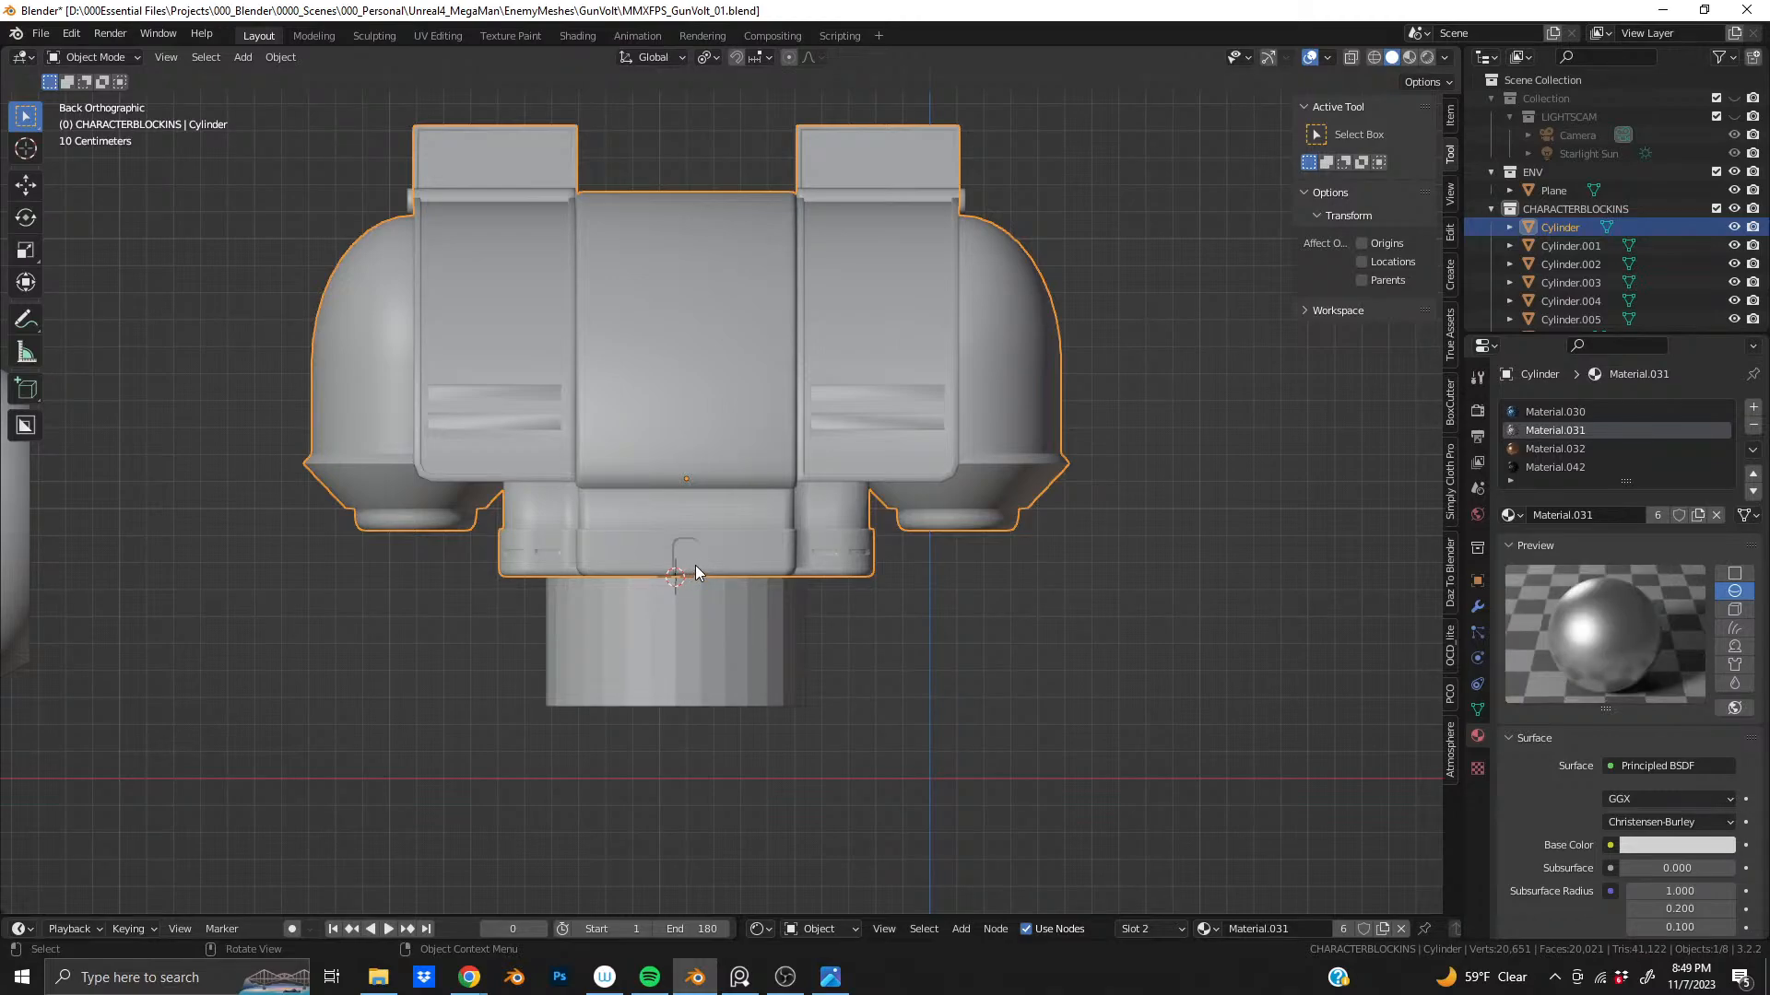
click(676, 616)
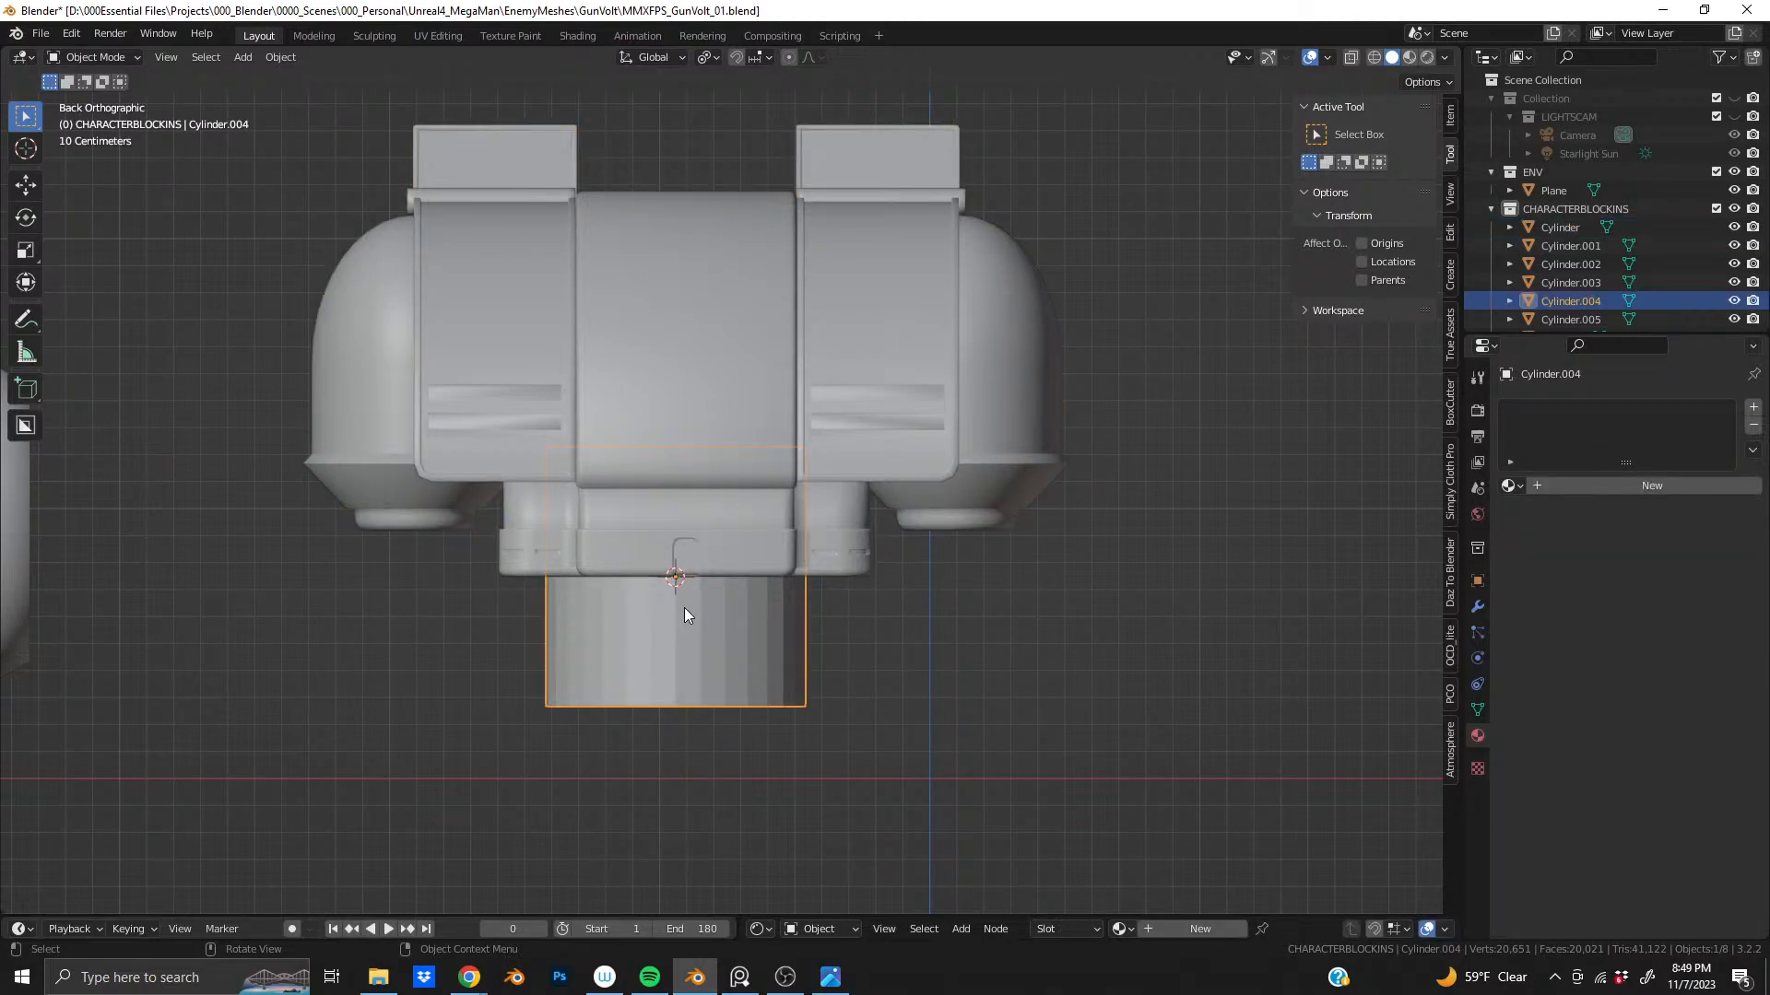
click(740, 509)
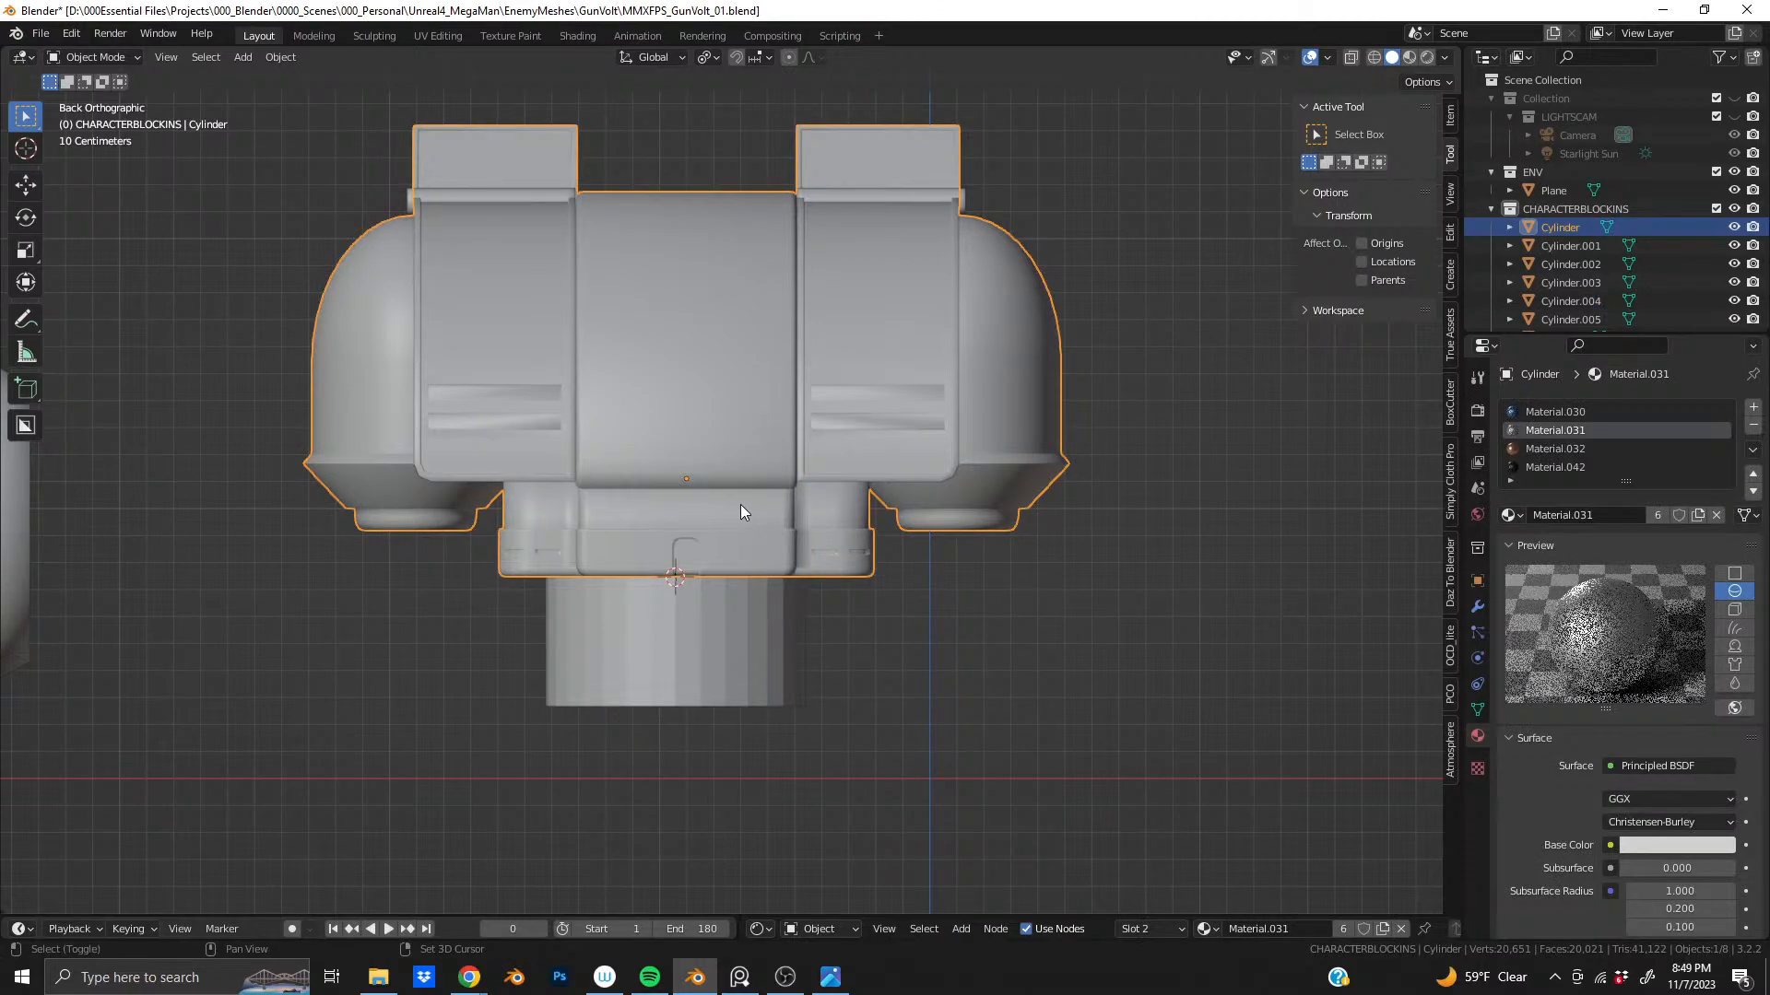
key(shift+s)
click(850, 566)
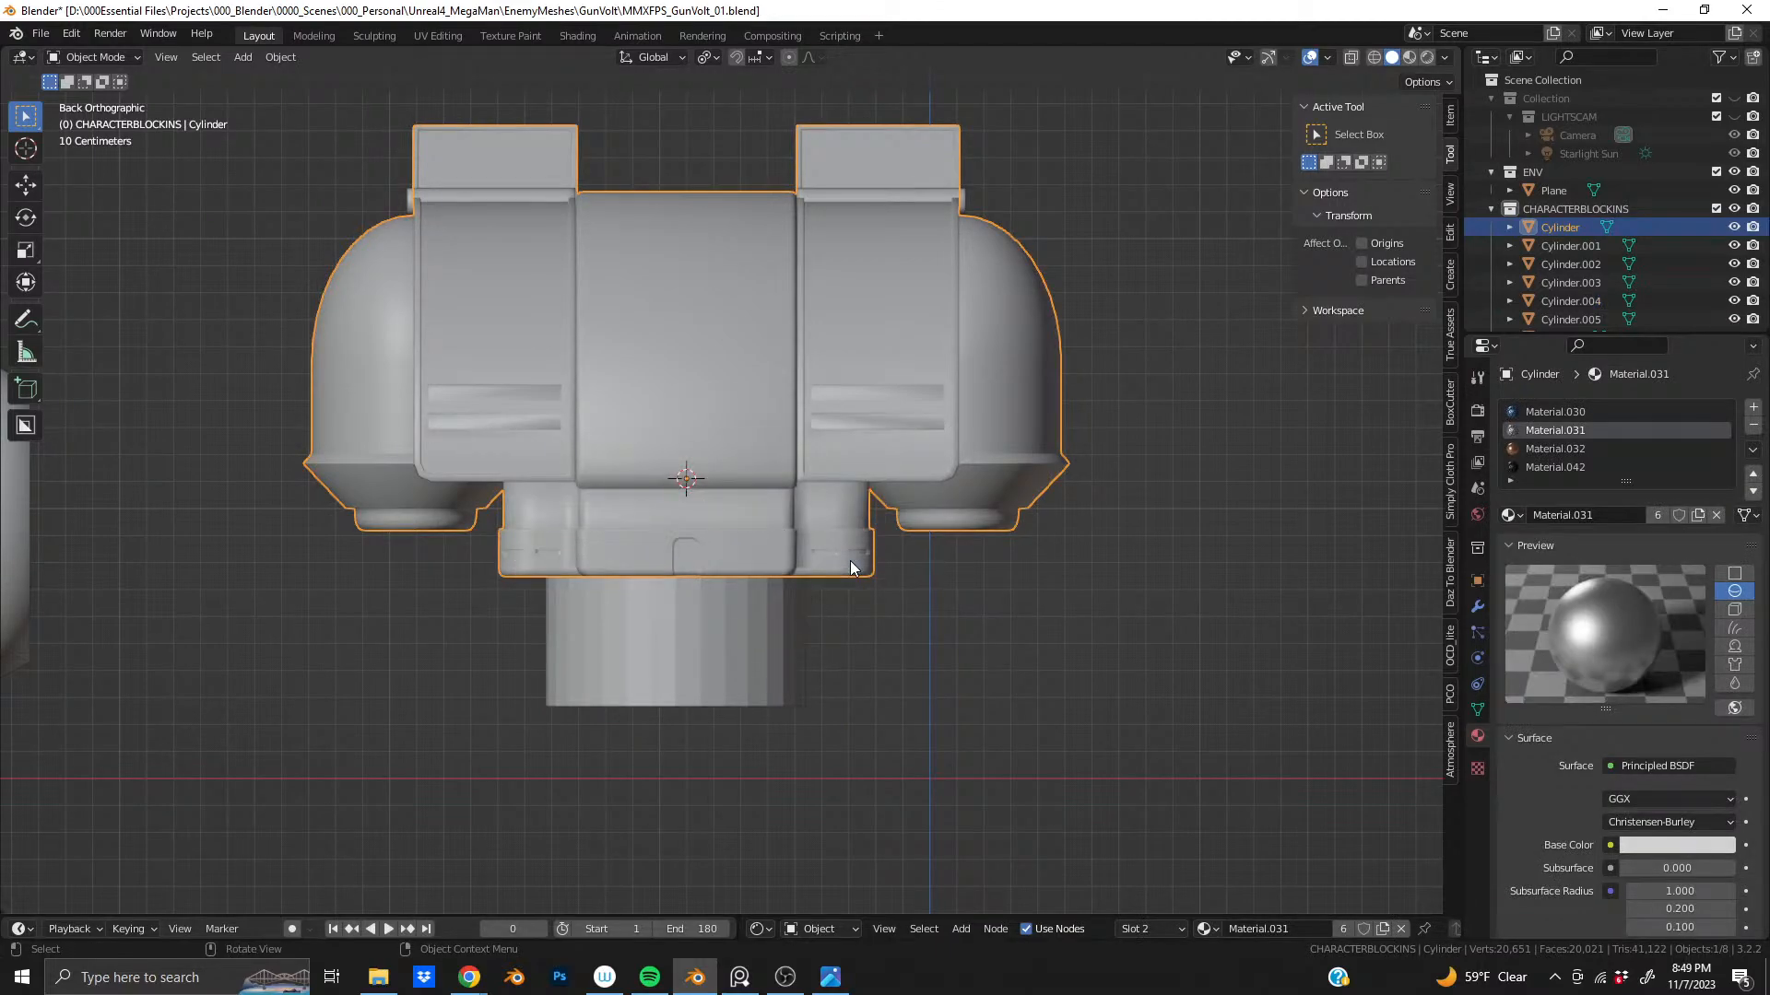
click(704, 688)
key(shift+s)
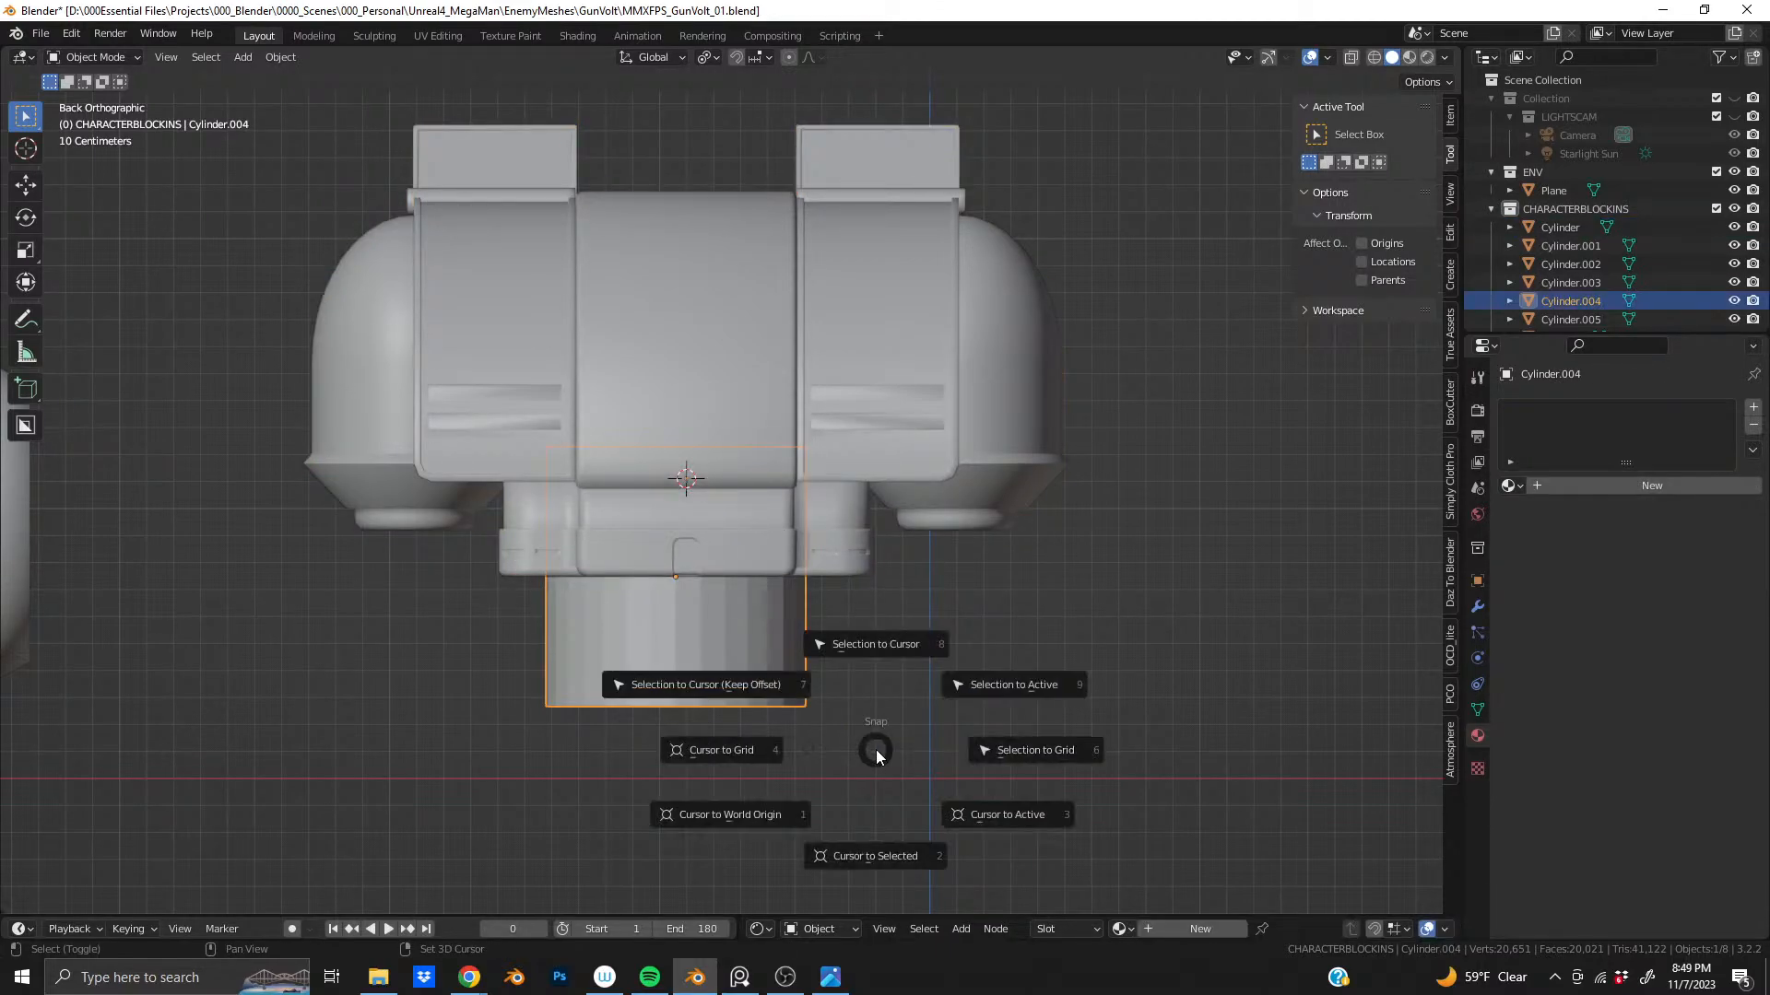
click(771, 695)
- Lower the cylinder about 0.372 m along Z so it projects beneath the body
key(g)
key(z)
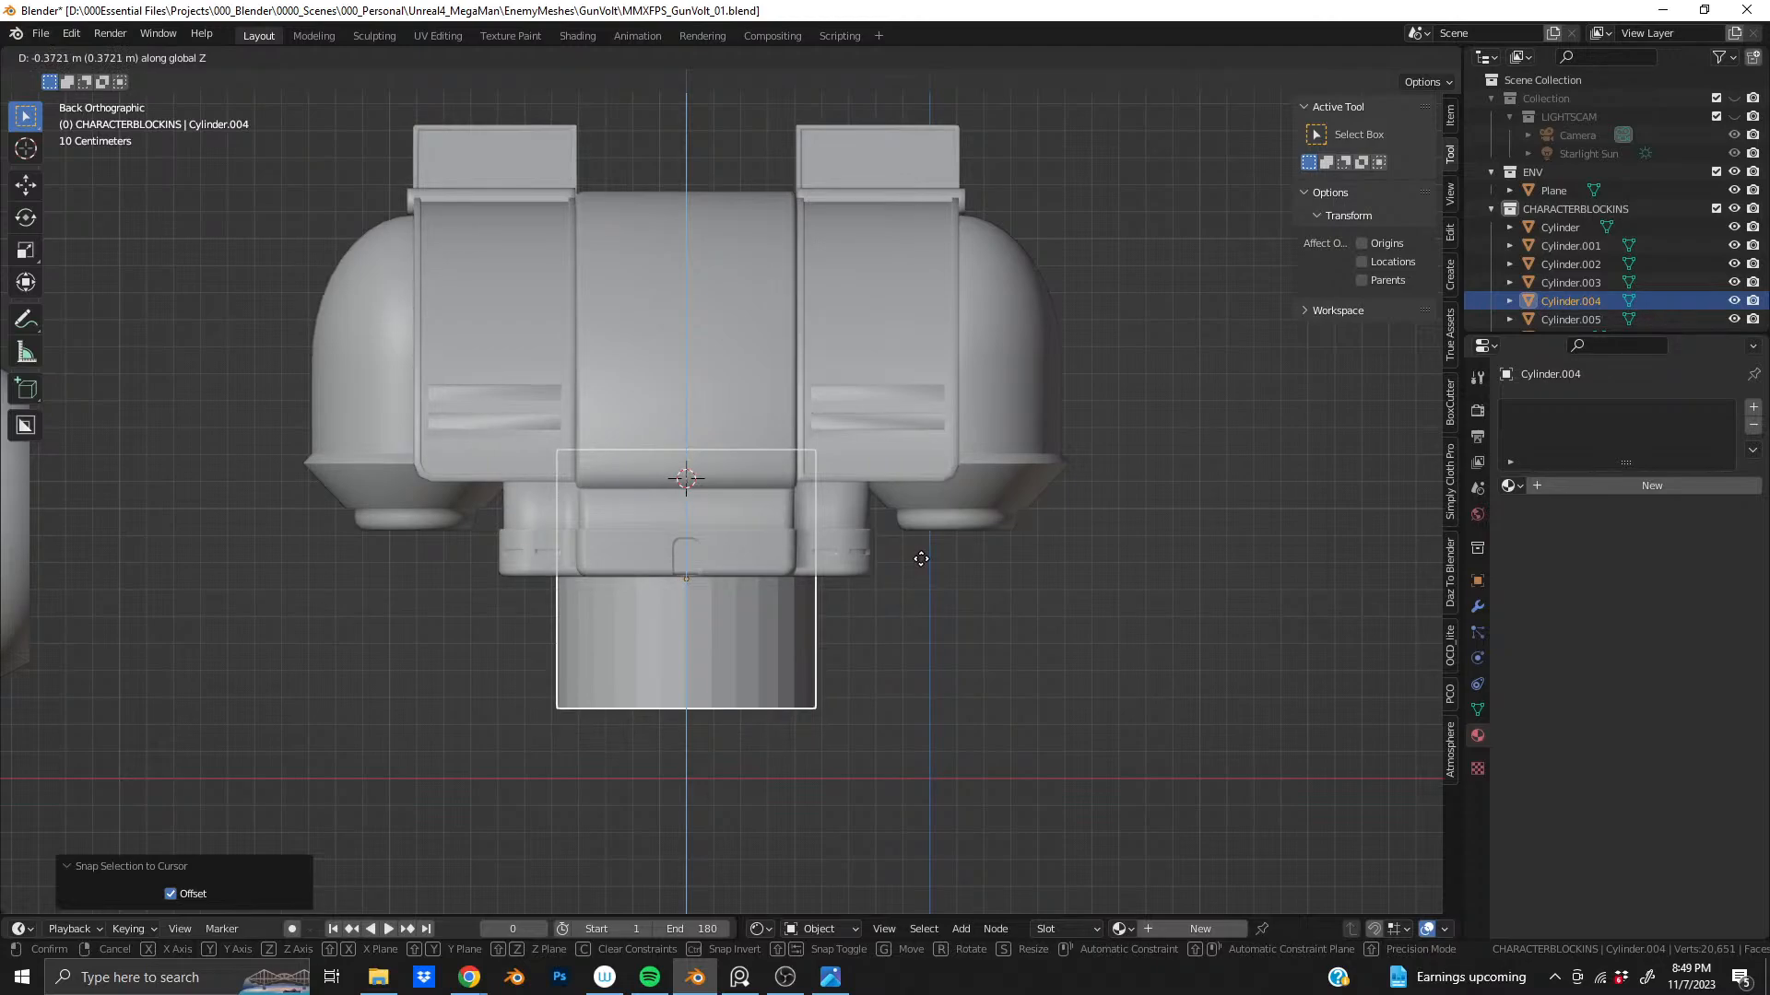
click(921, 559)
- Rotate the cylinder 90° around the Y axis so it lies sideways under the body
scroll(546, 577, up, 3)
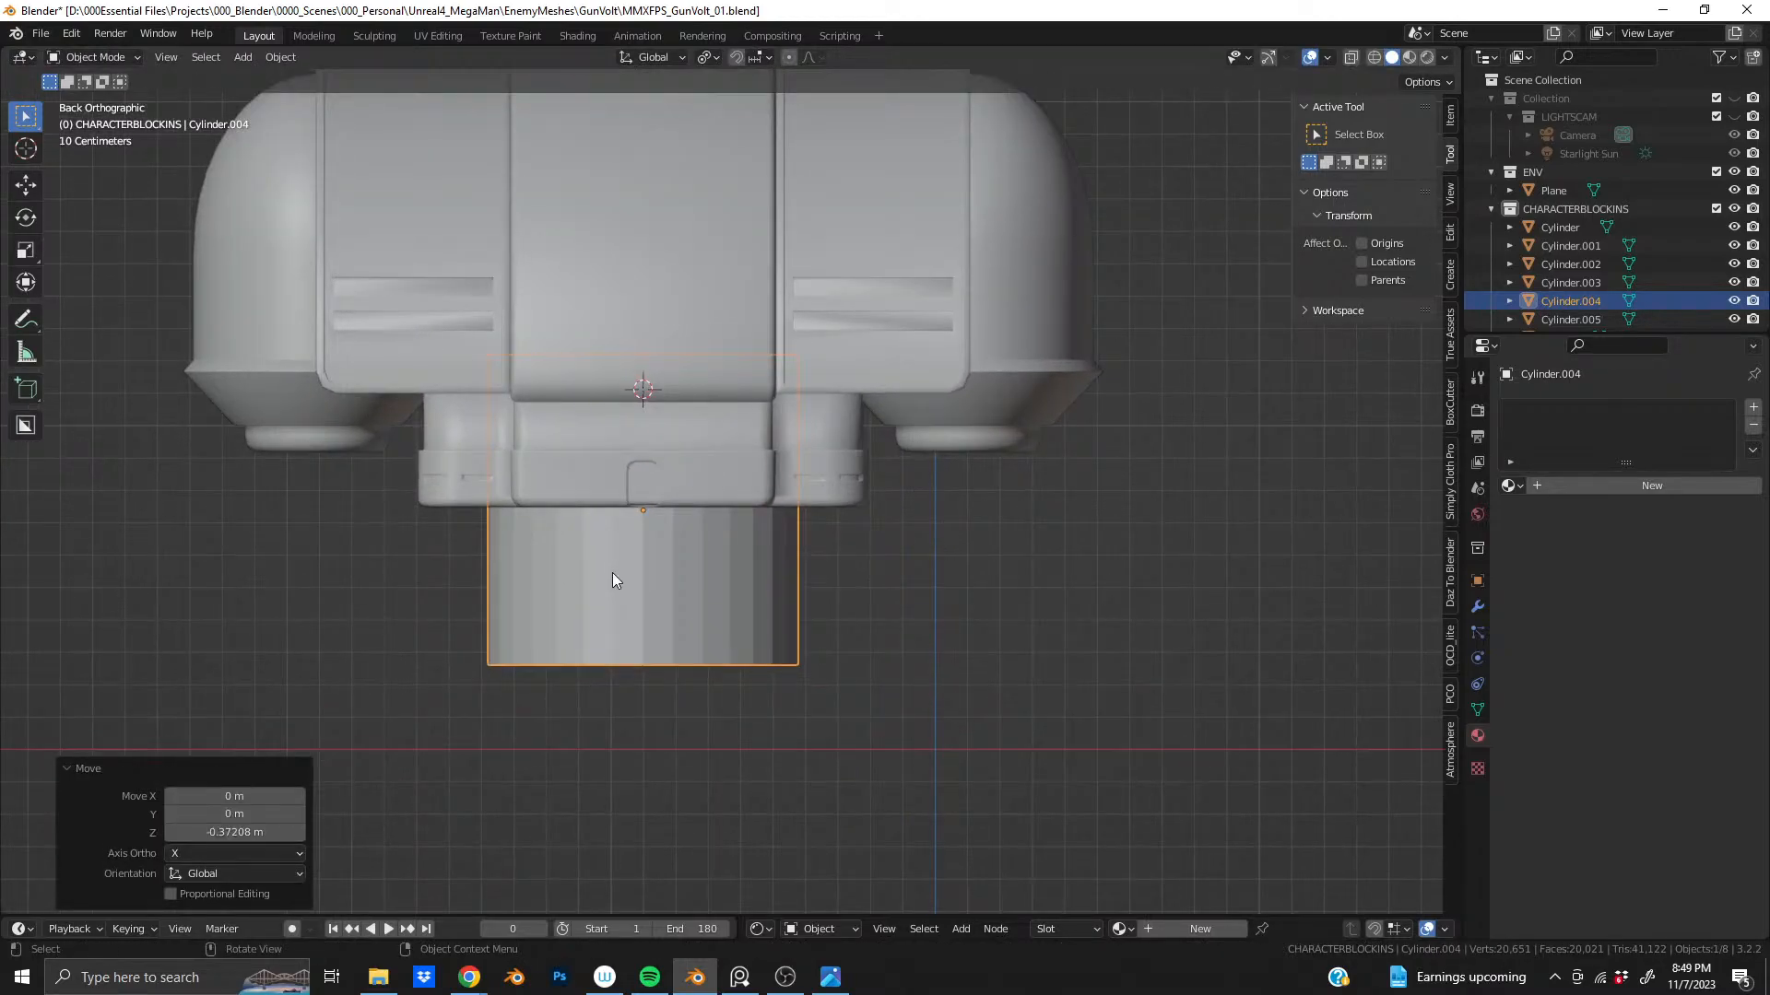
middle_drag(612, 572, 556, 584)
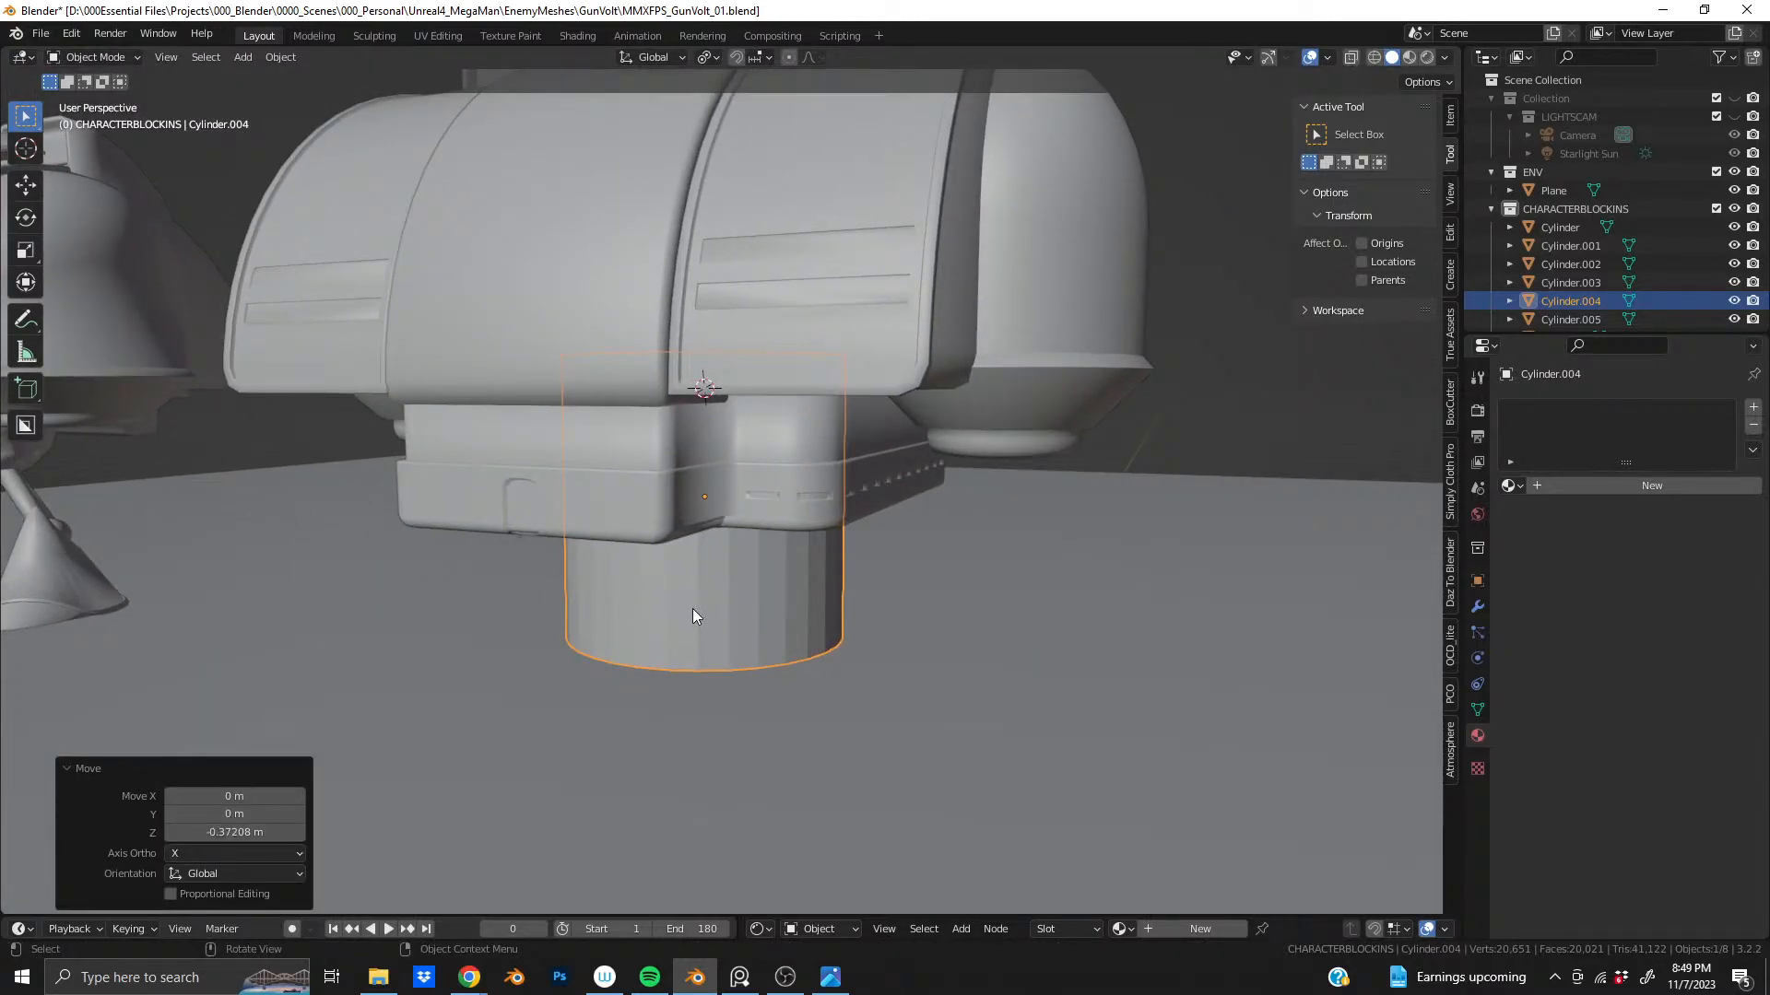
alt+middle_drag(693, 609, 762, 577)
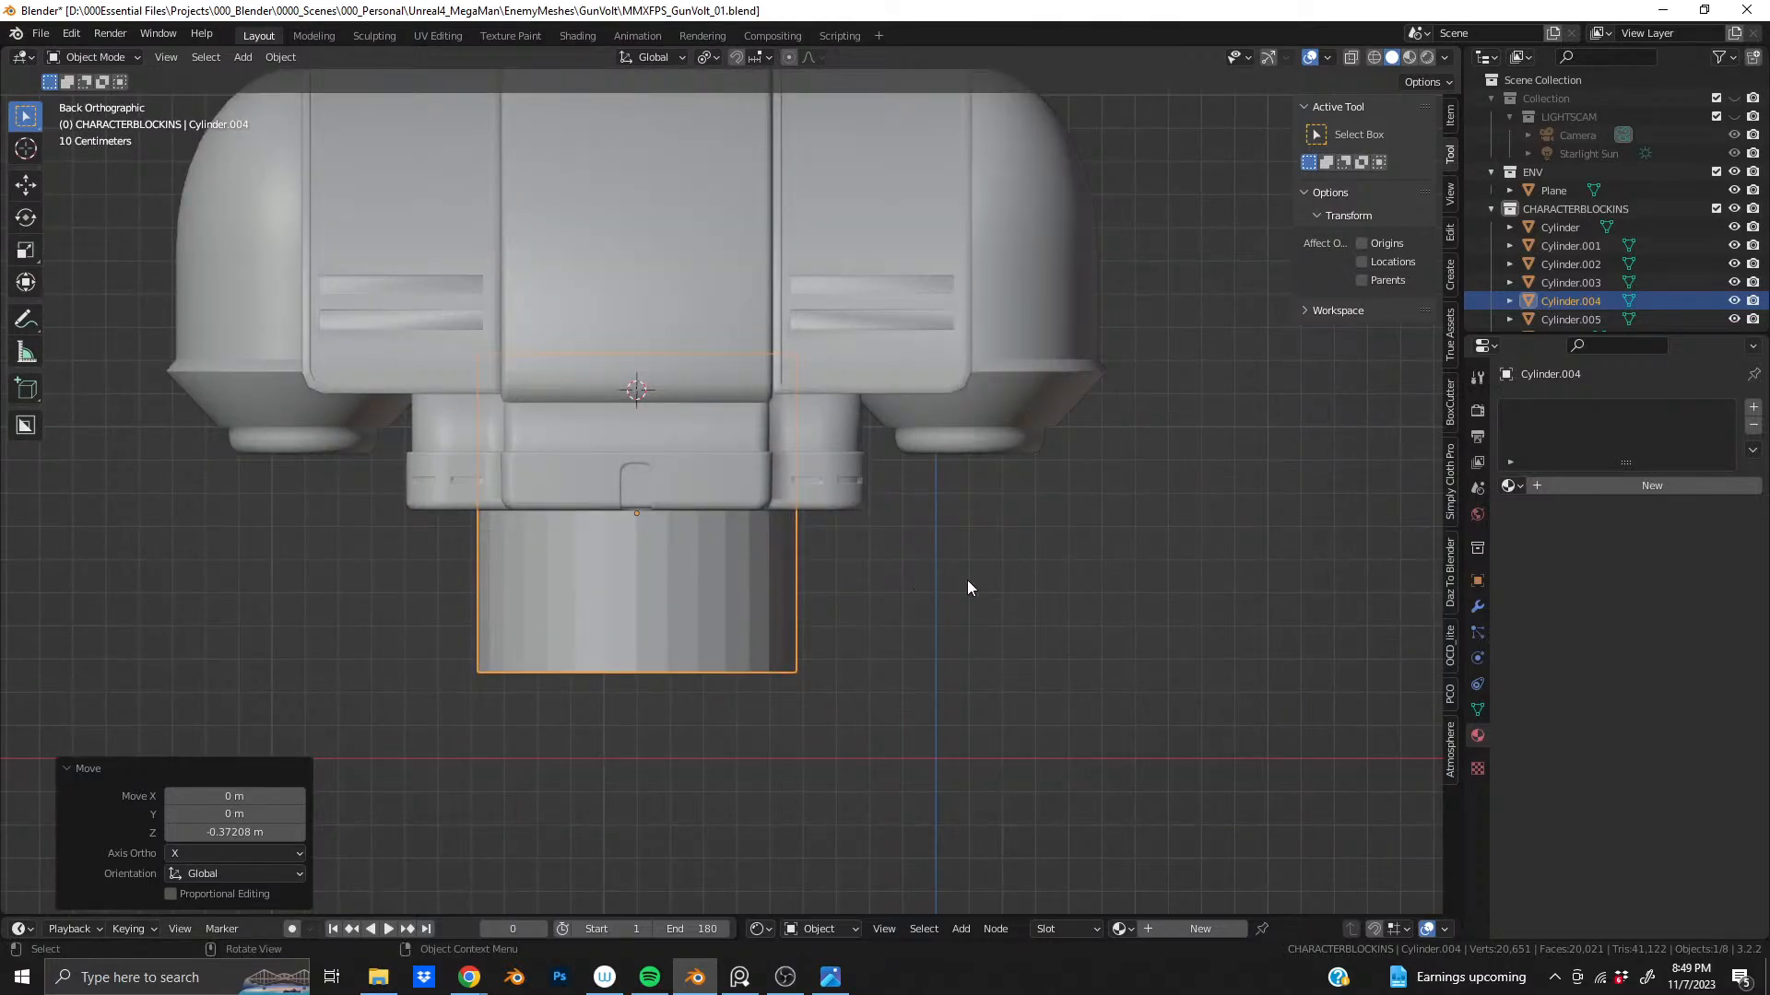
key(r)
key(y)
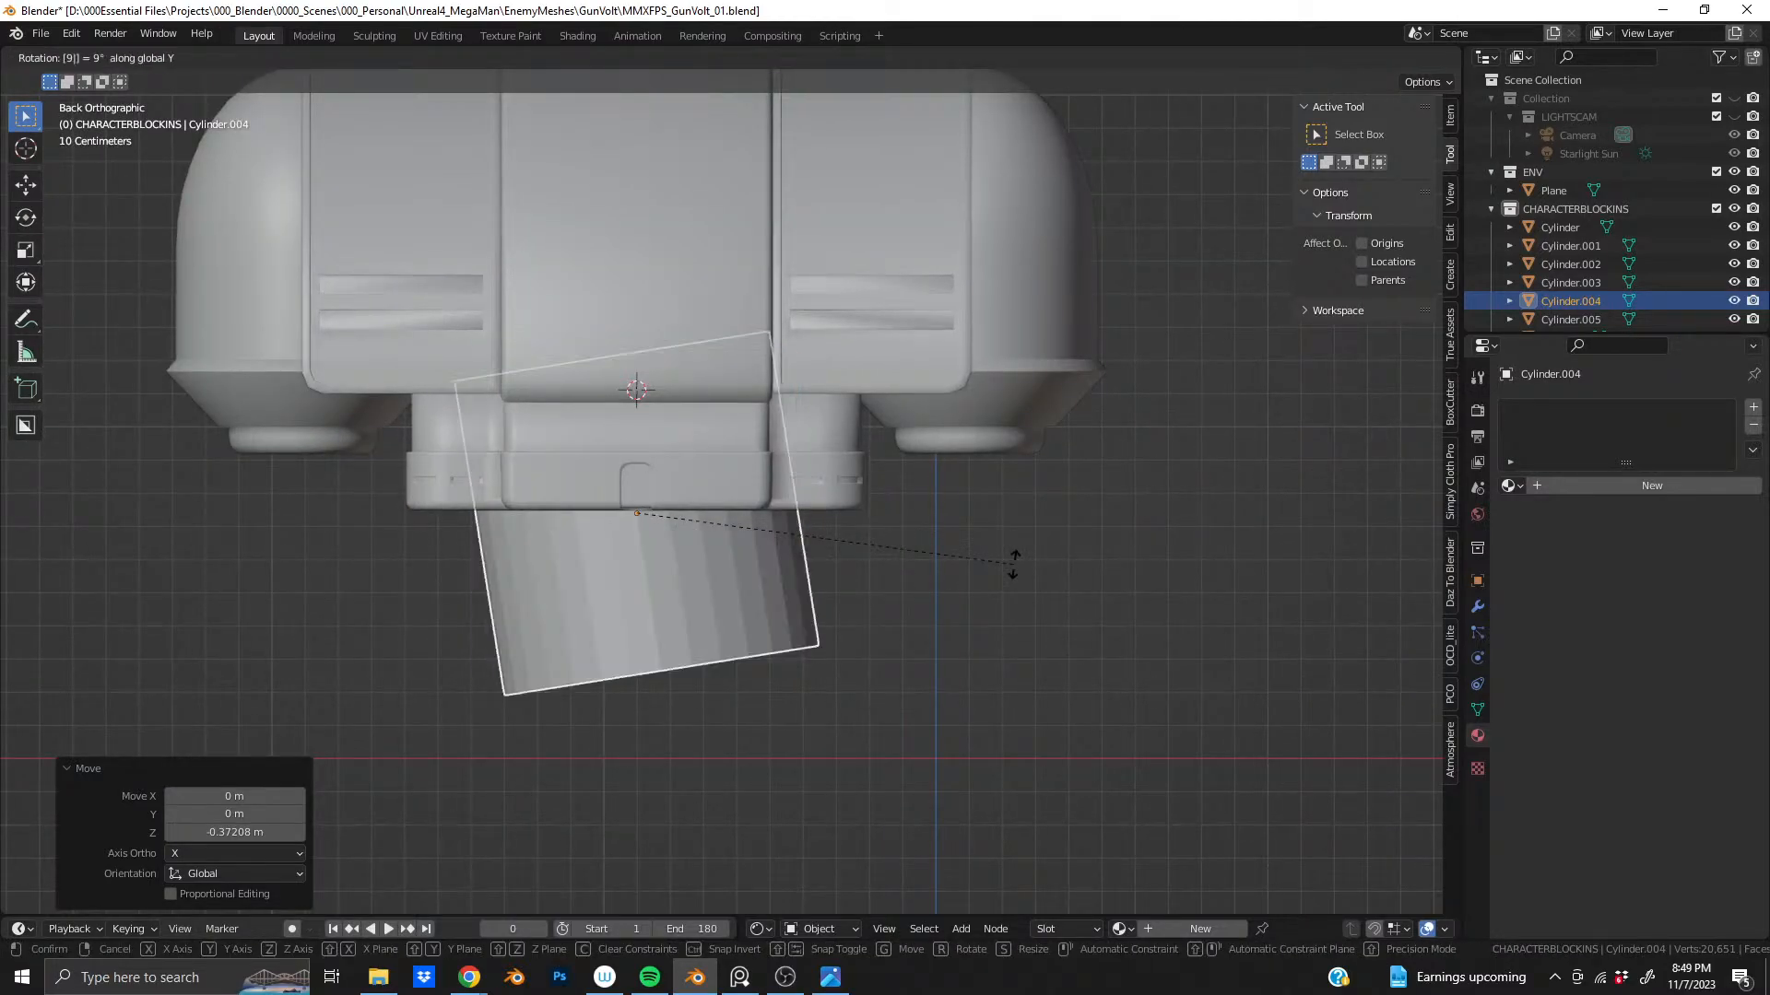
key(9)
key(0)
key(Return)
- Narrow the sideways cylinder along X by a factor of about 0.478
key(s)
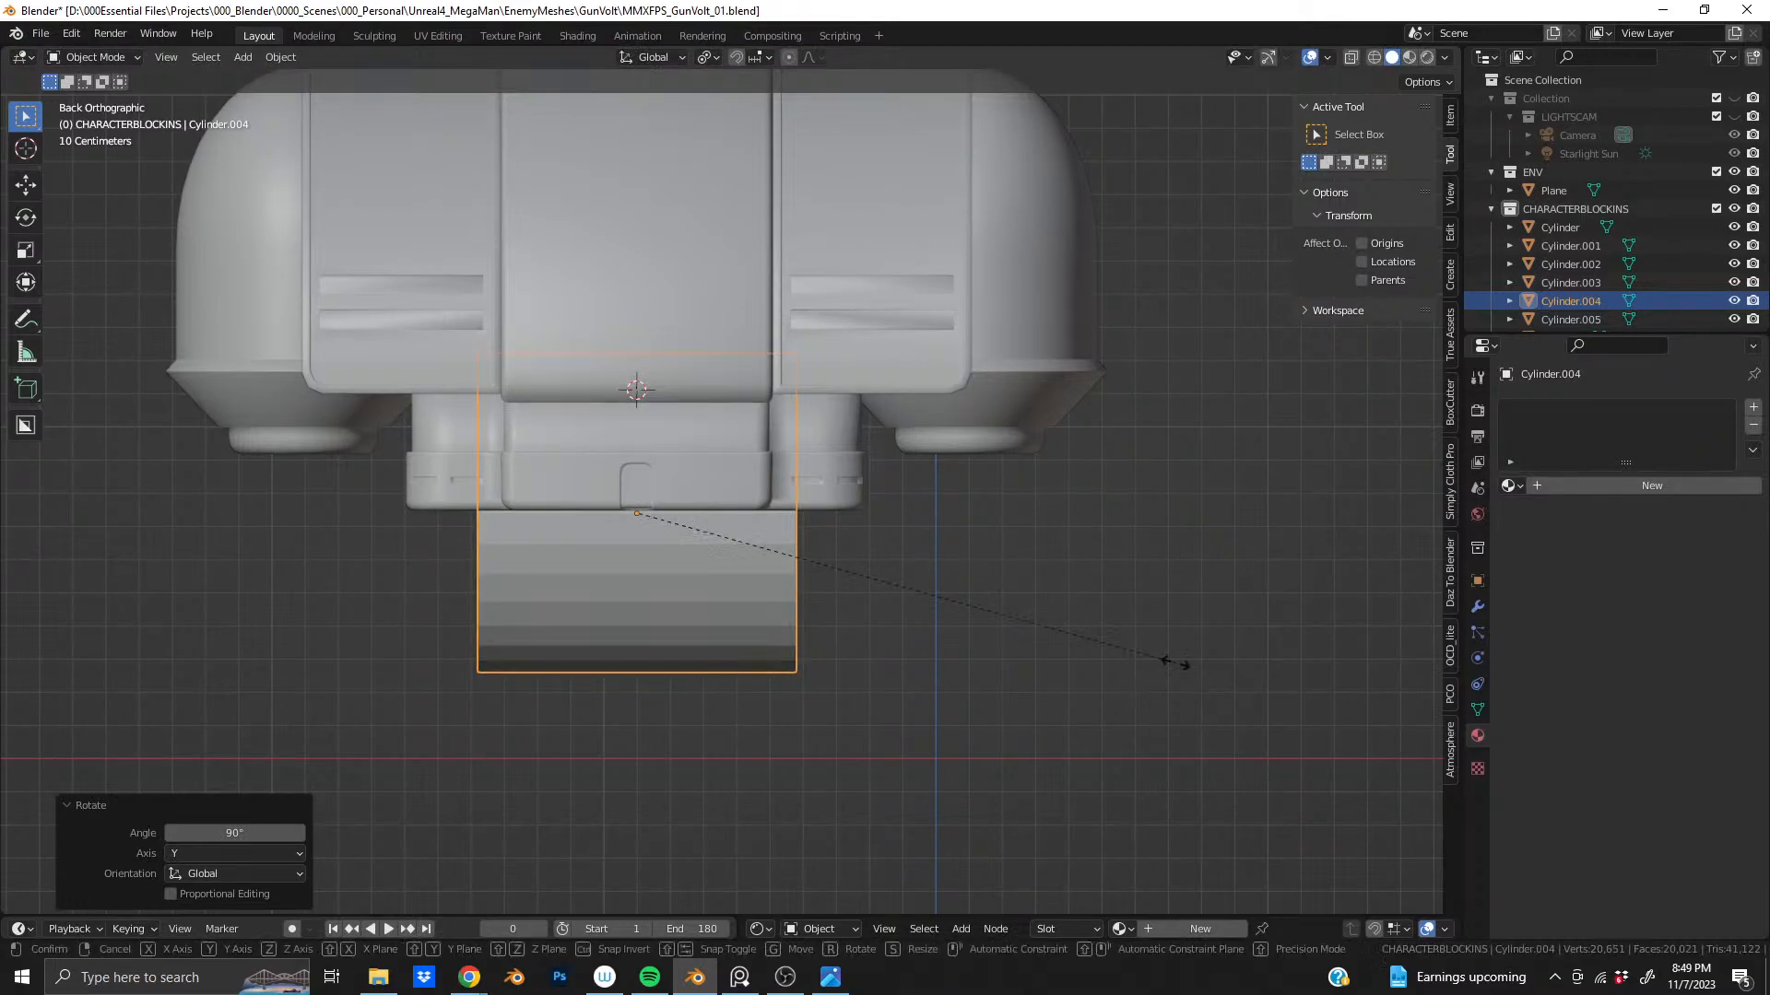
key(x)
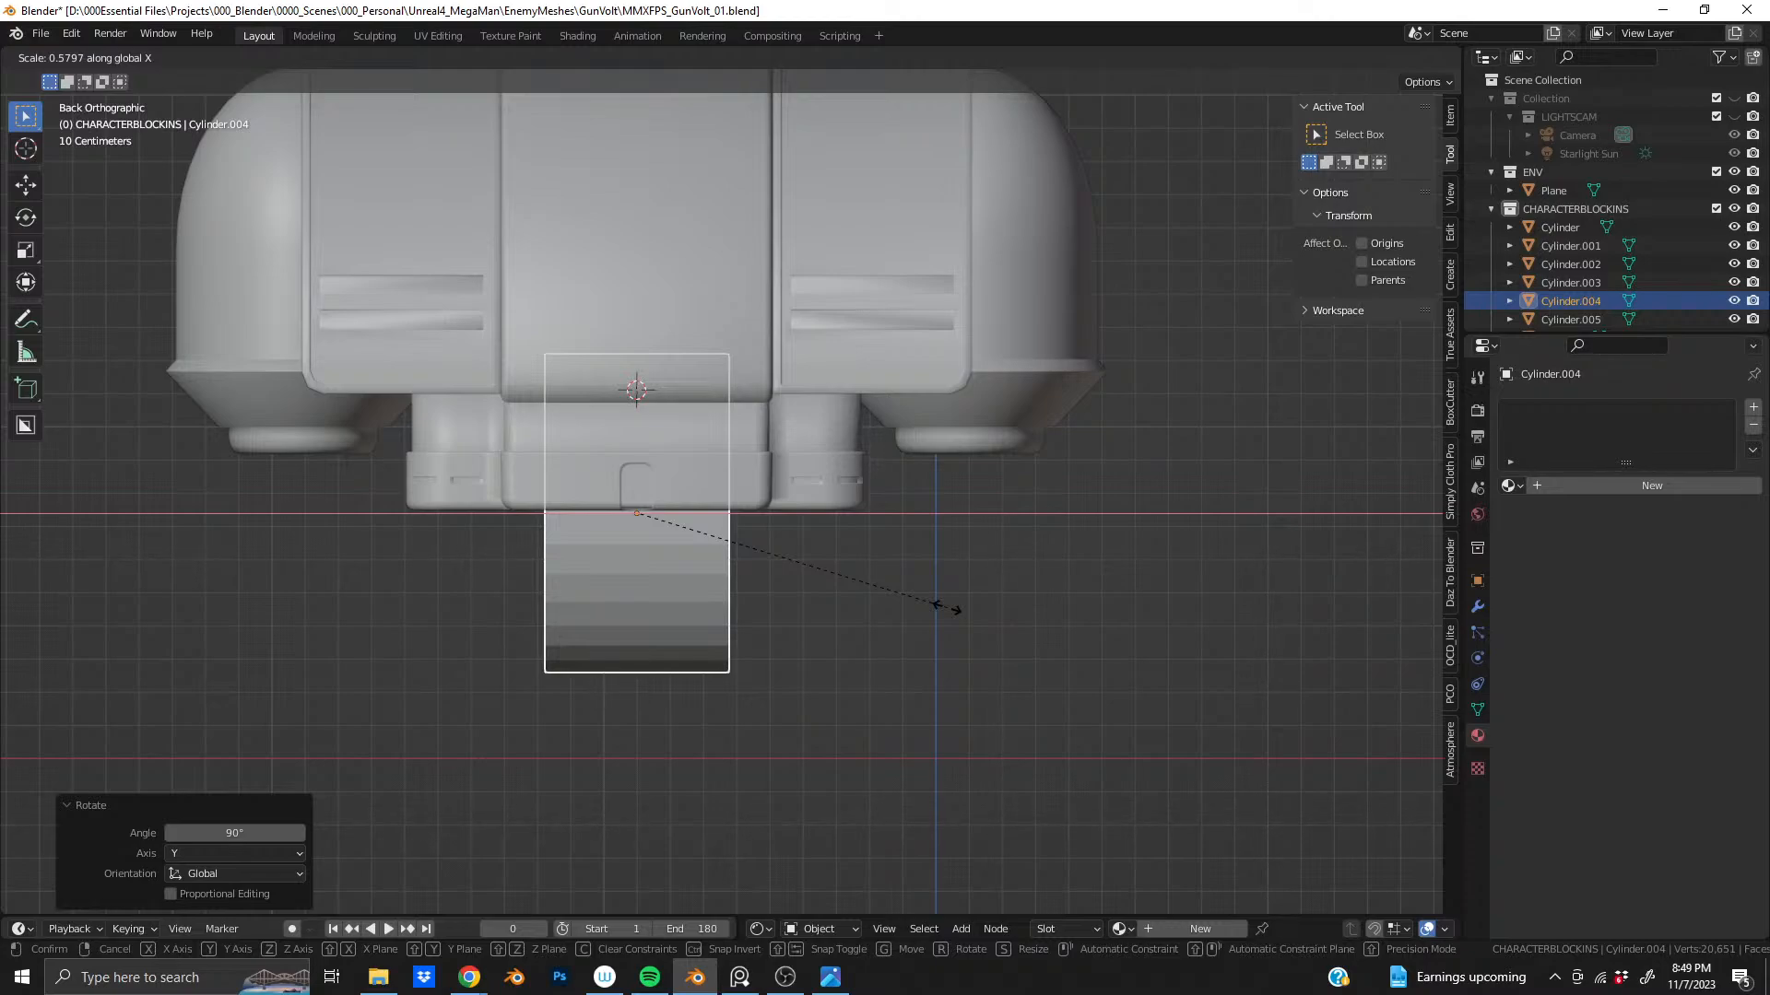
click(888, 600)
- Scale the cylinder down uniformly by a factor of 0.65 to suit the body's proportions
mouse_move(687, 605)
middle_down()
mouse_move(461, 603)
mouse_move(683, 603)
middle_up()
scroll(683, 602, down, 6)
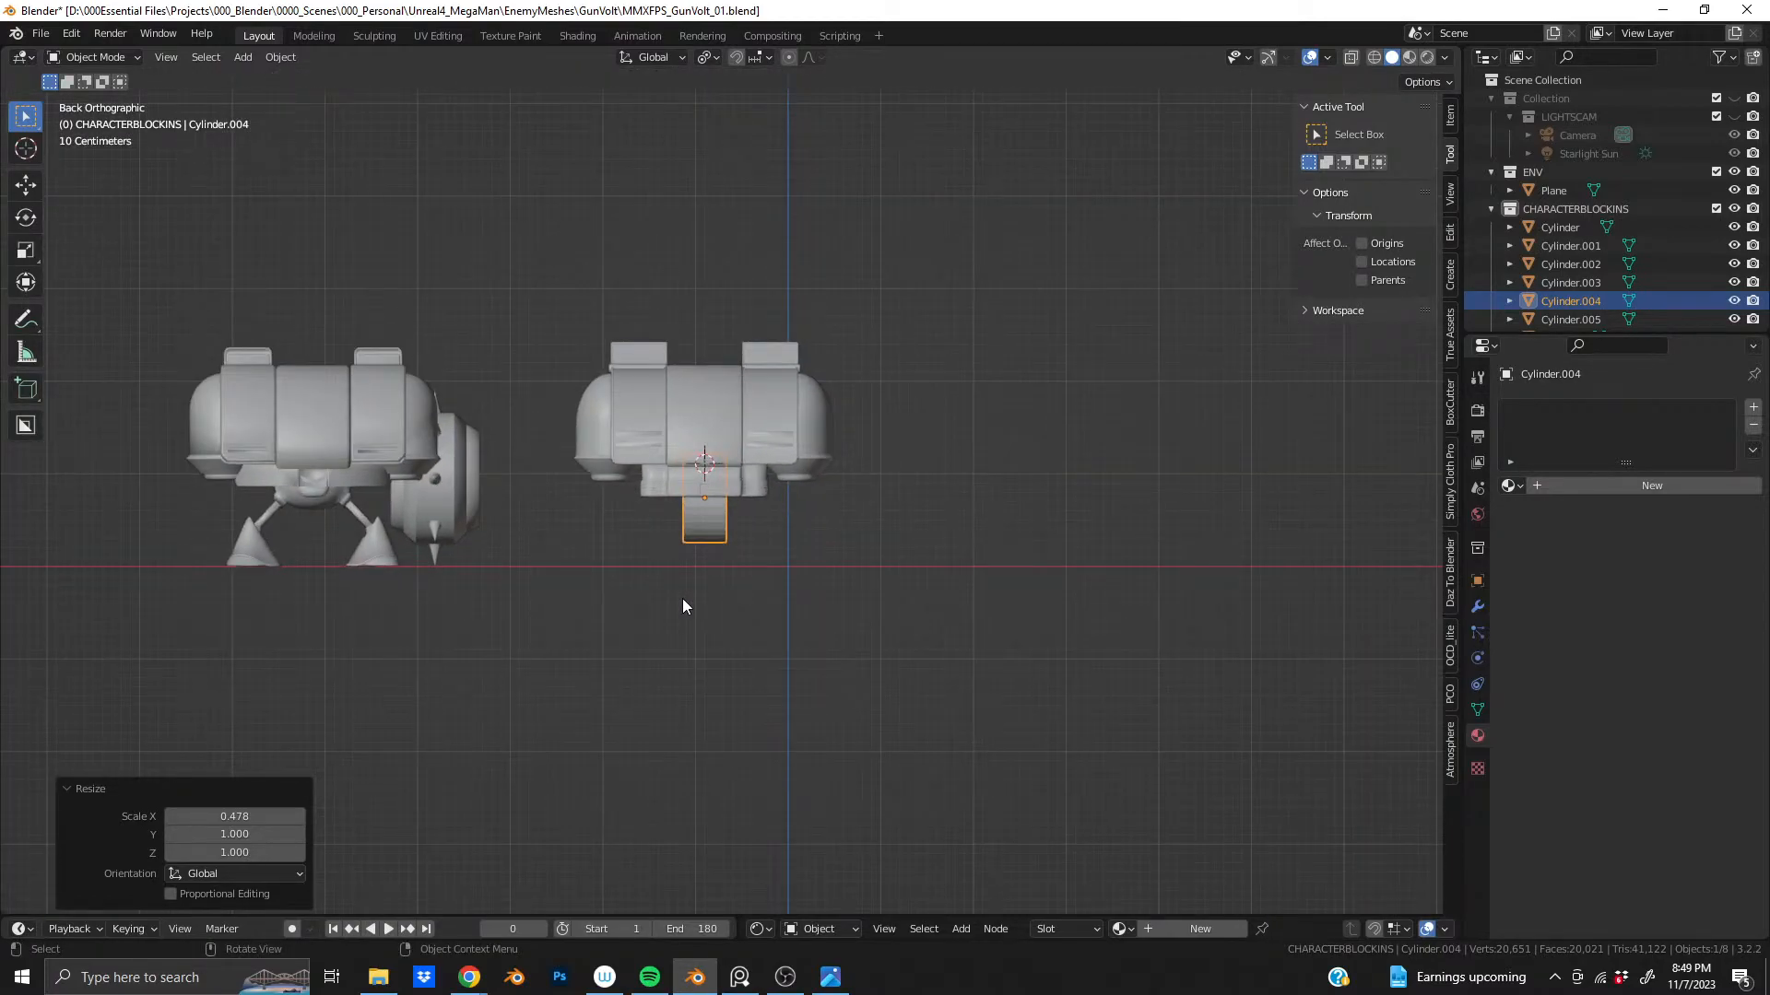
scroll(683, 606, up, 4)
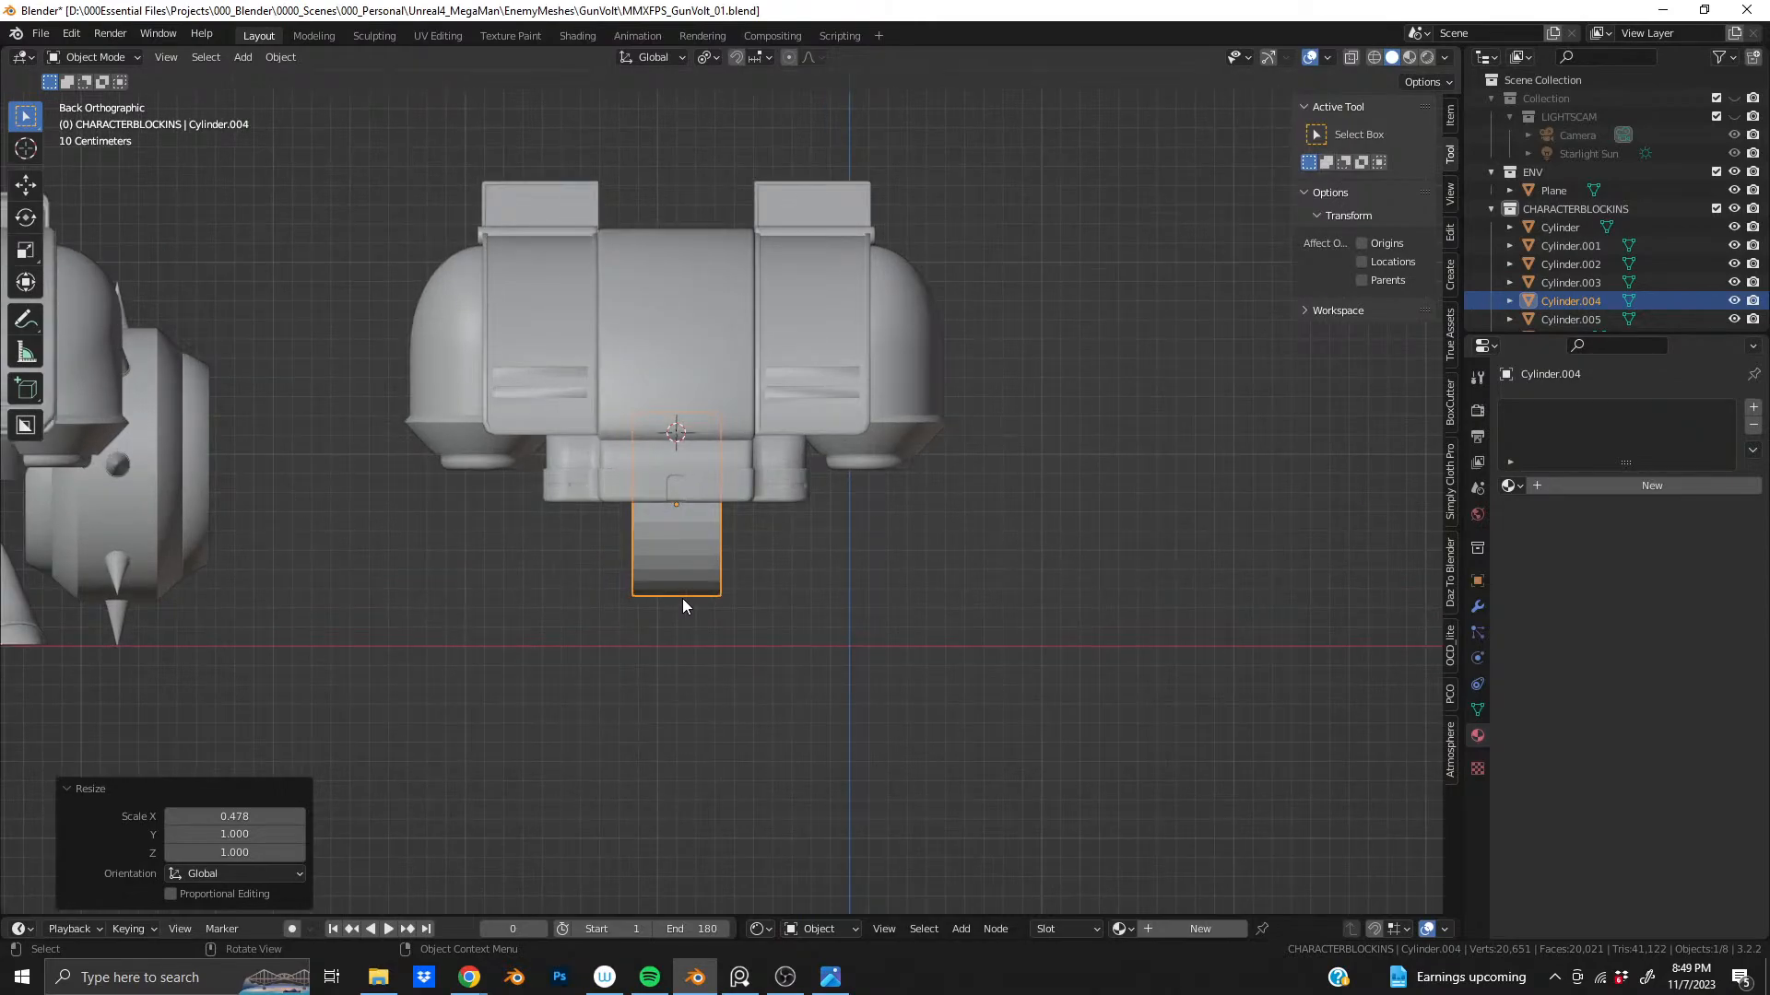
scroll(682, 605, up, 1)
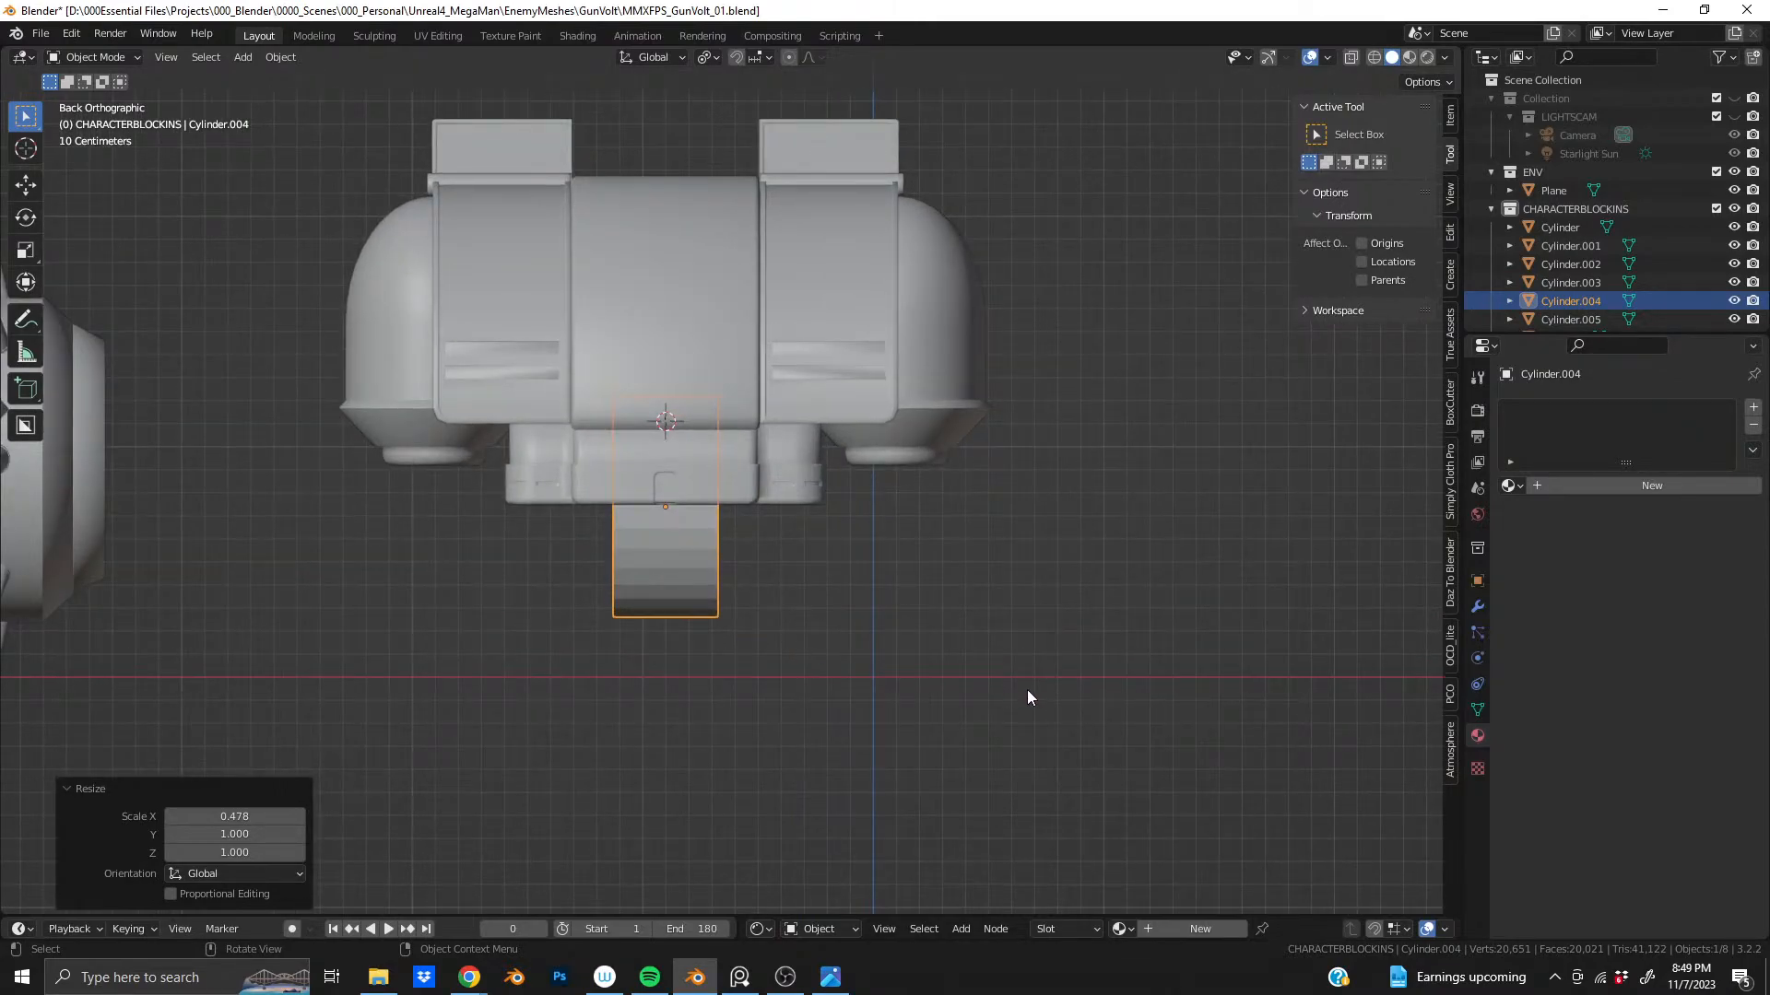
key(s)
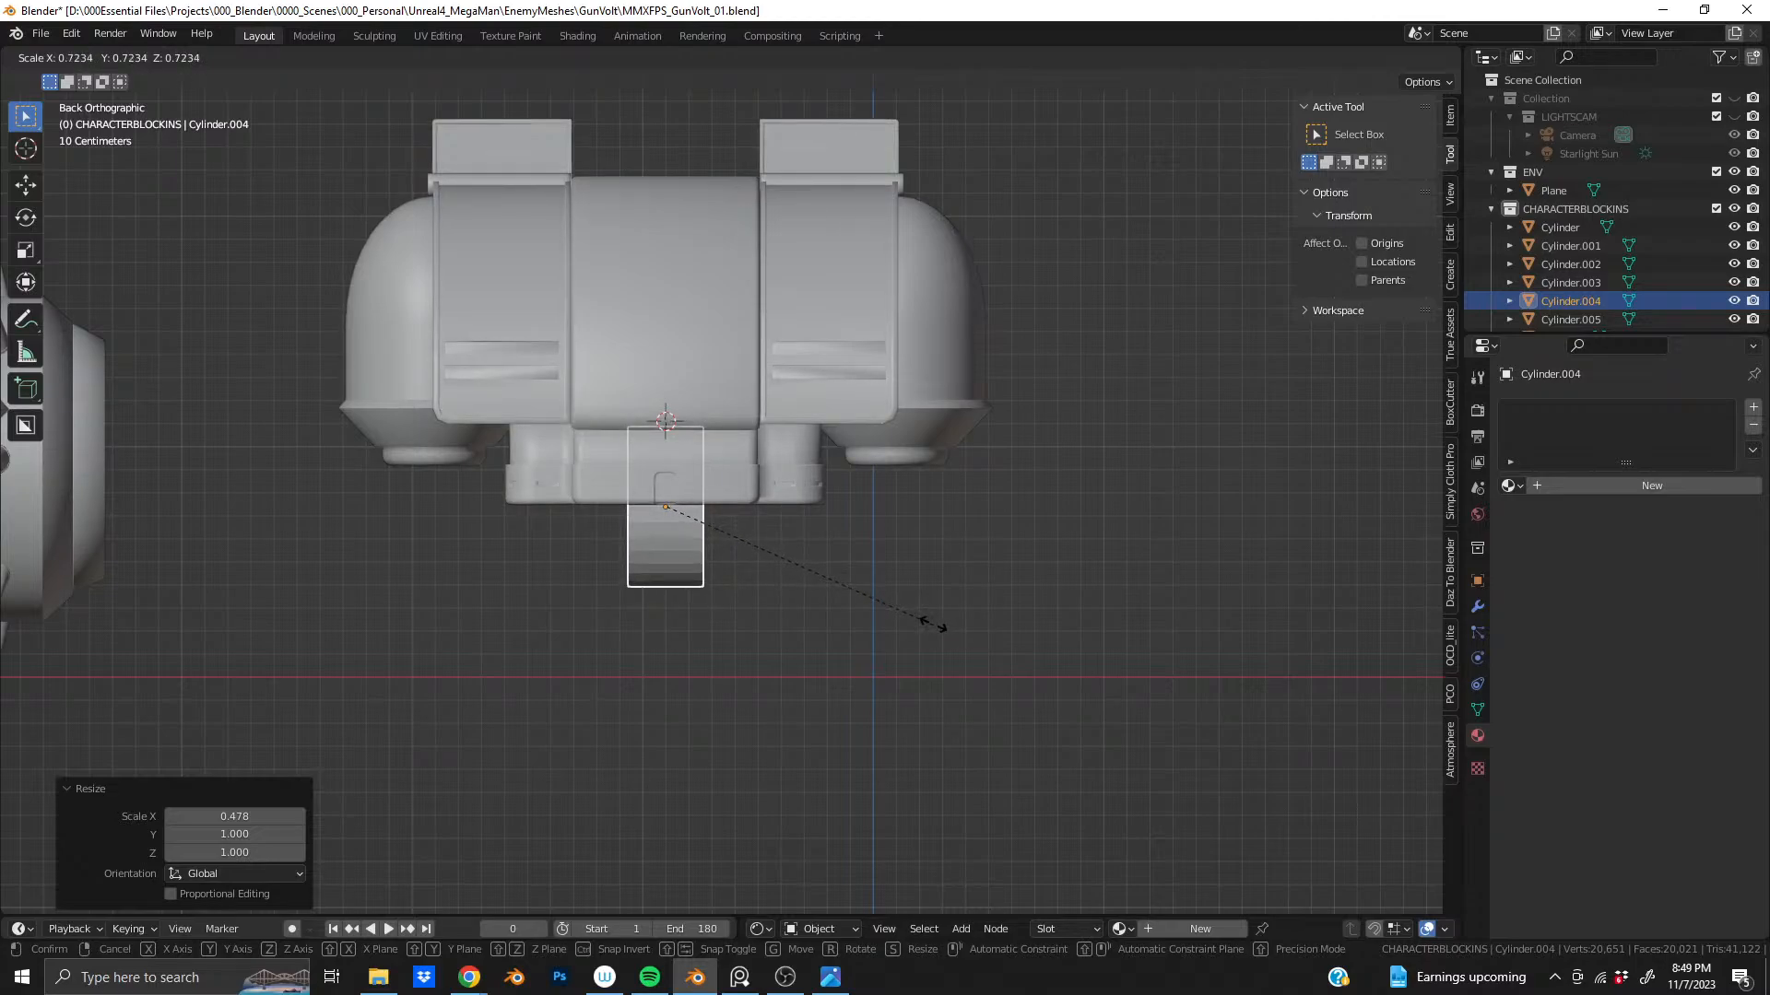
click(903, 617)
- Refine the cylinder's proportions by widening it along X, scaling it uniformly by 0.898, and widening it along X again by 1.136
key(s)
key(x)
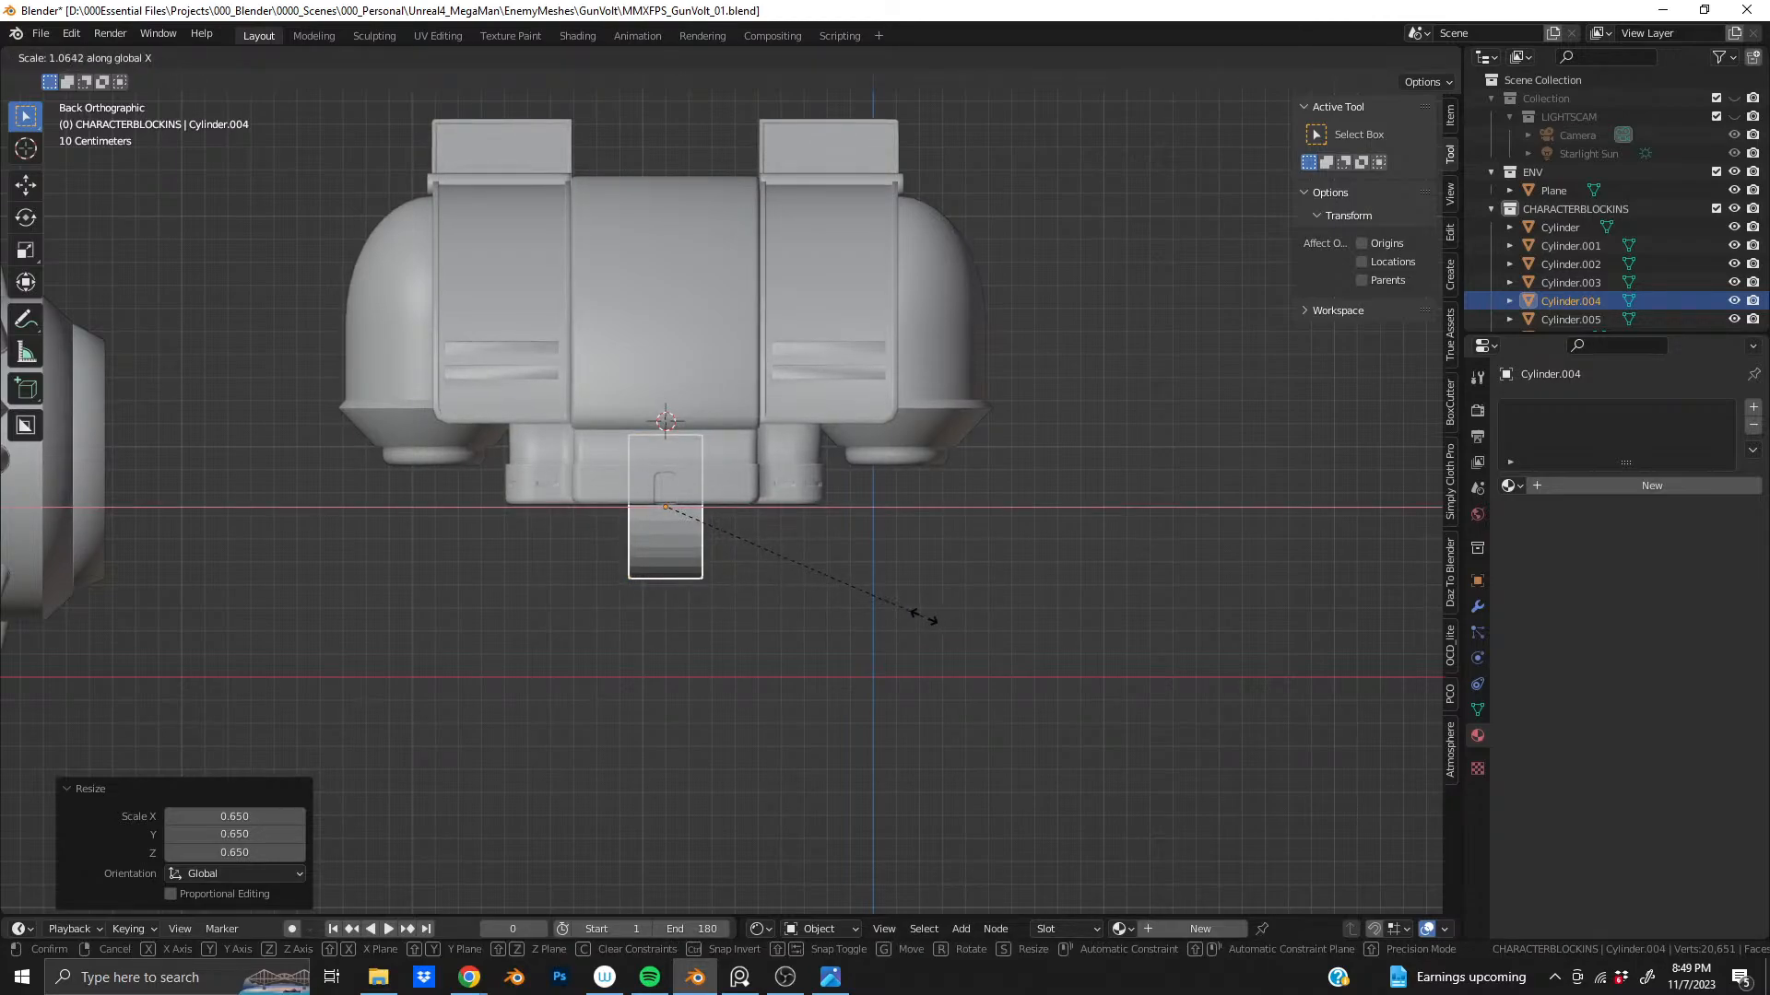
click(1039, 628)
click(1001, 616)
key(s)
key(x)
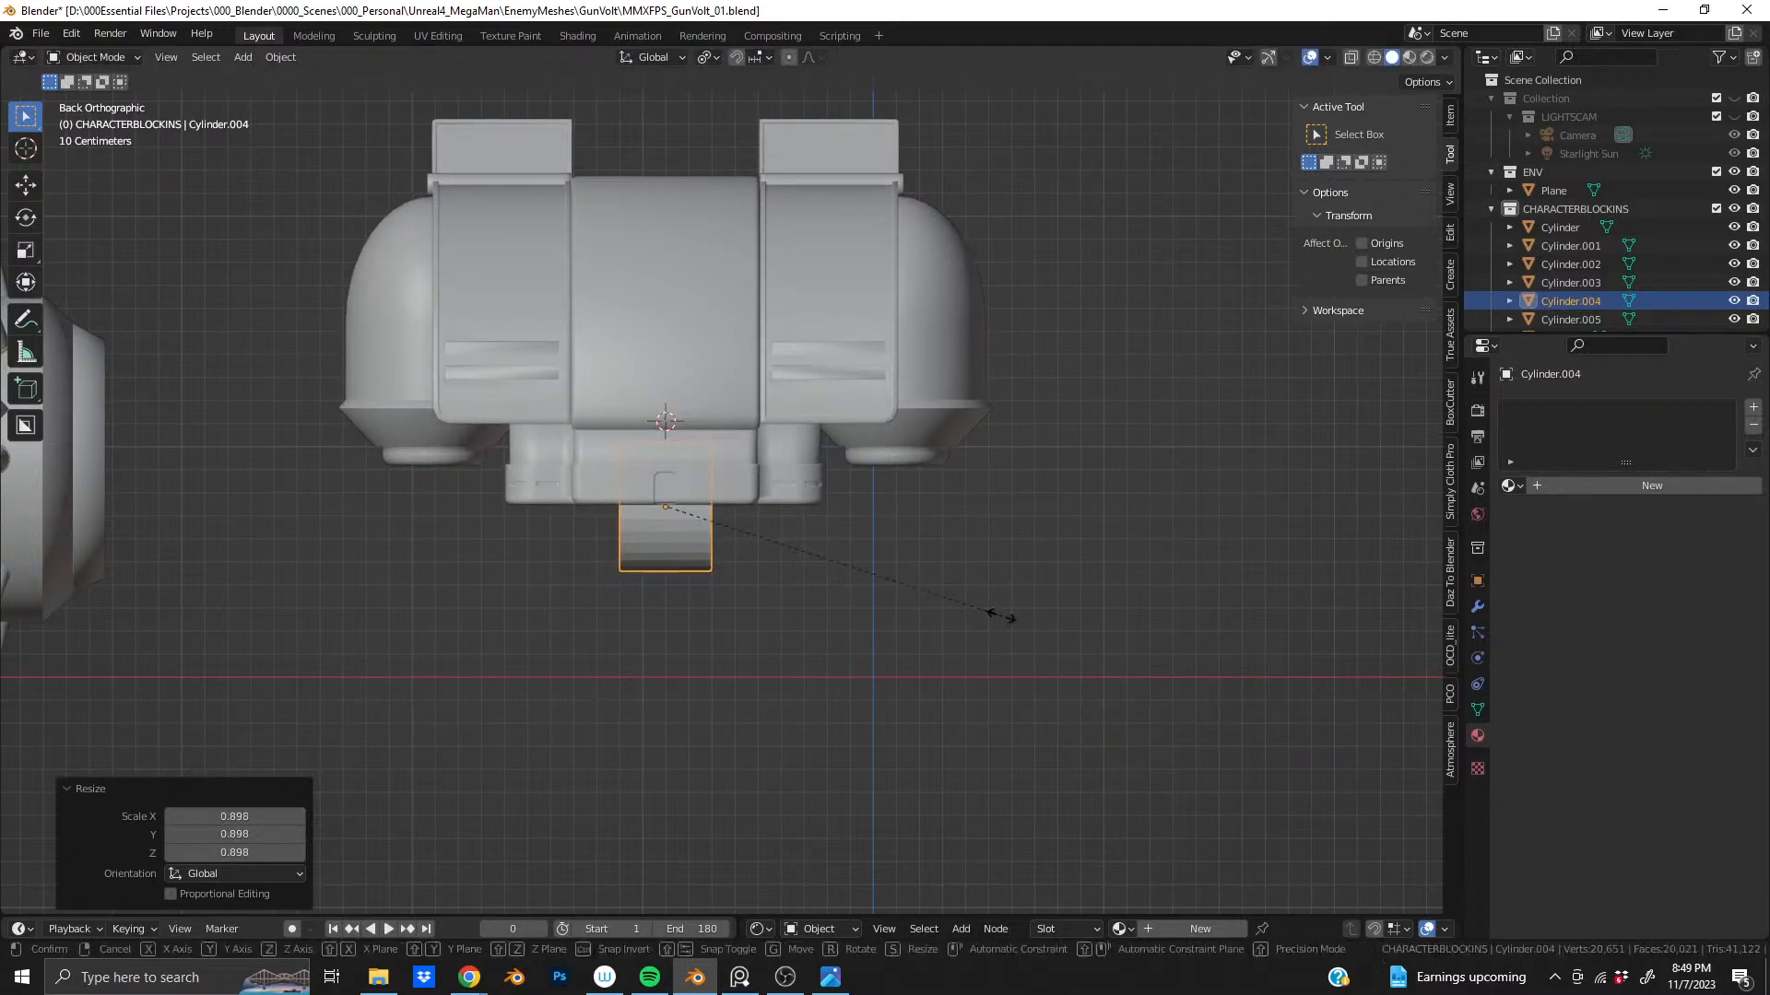
click(1050, 622)
- Try to shift the cylinder along Y under the body in the side view
middle_drag(690, 509, 474, 499)
shift+middle_drag(843, 517, 815, 573)
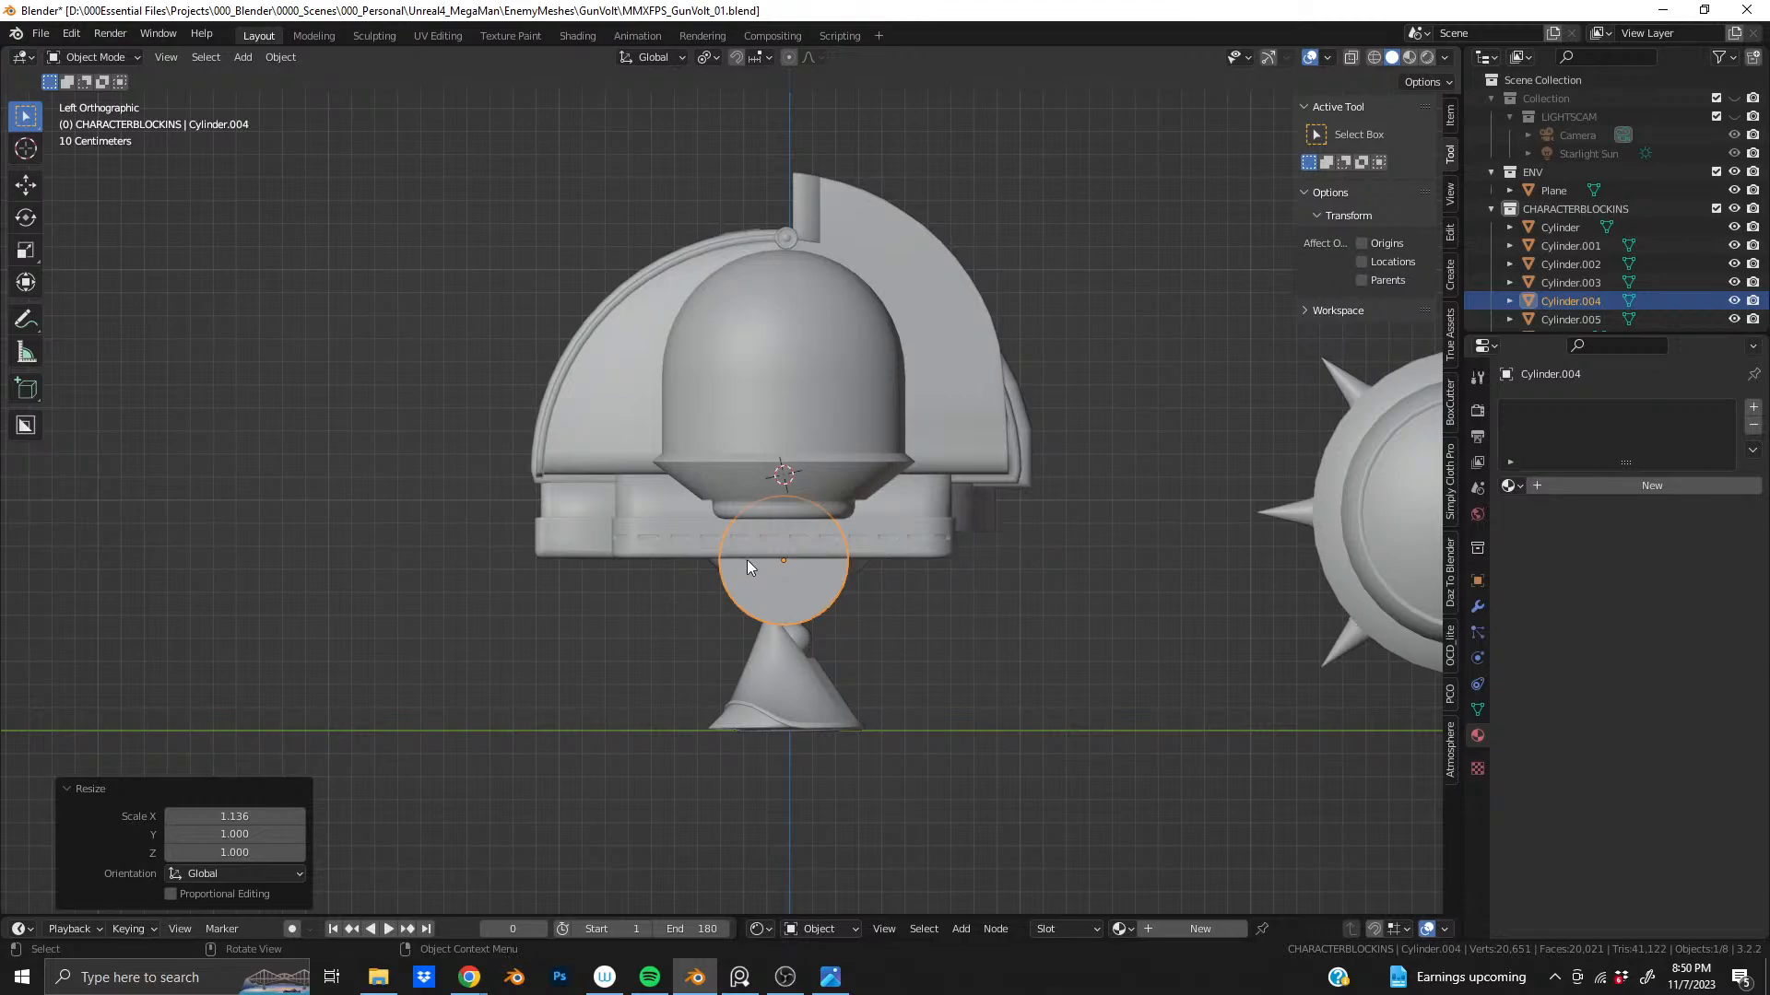
key(g)
key(y)
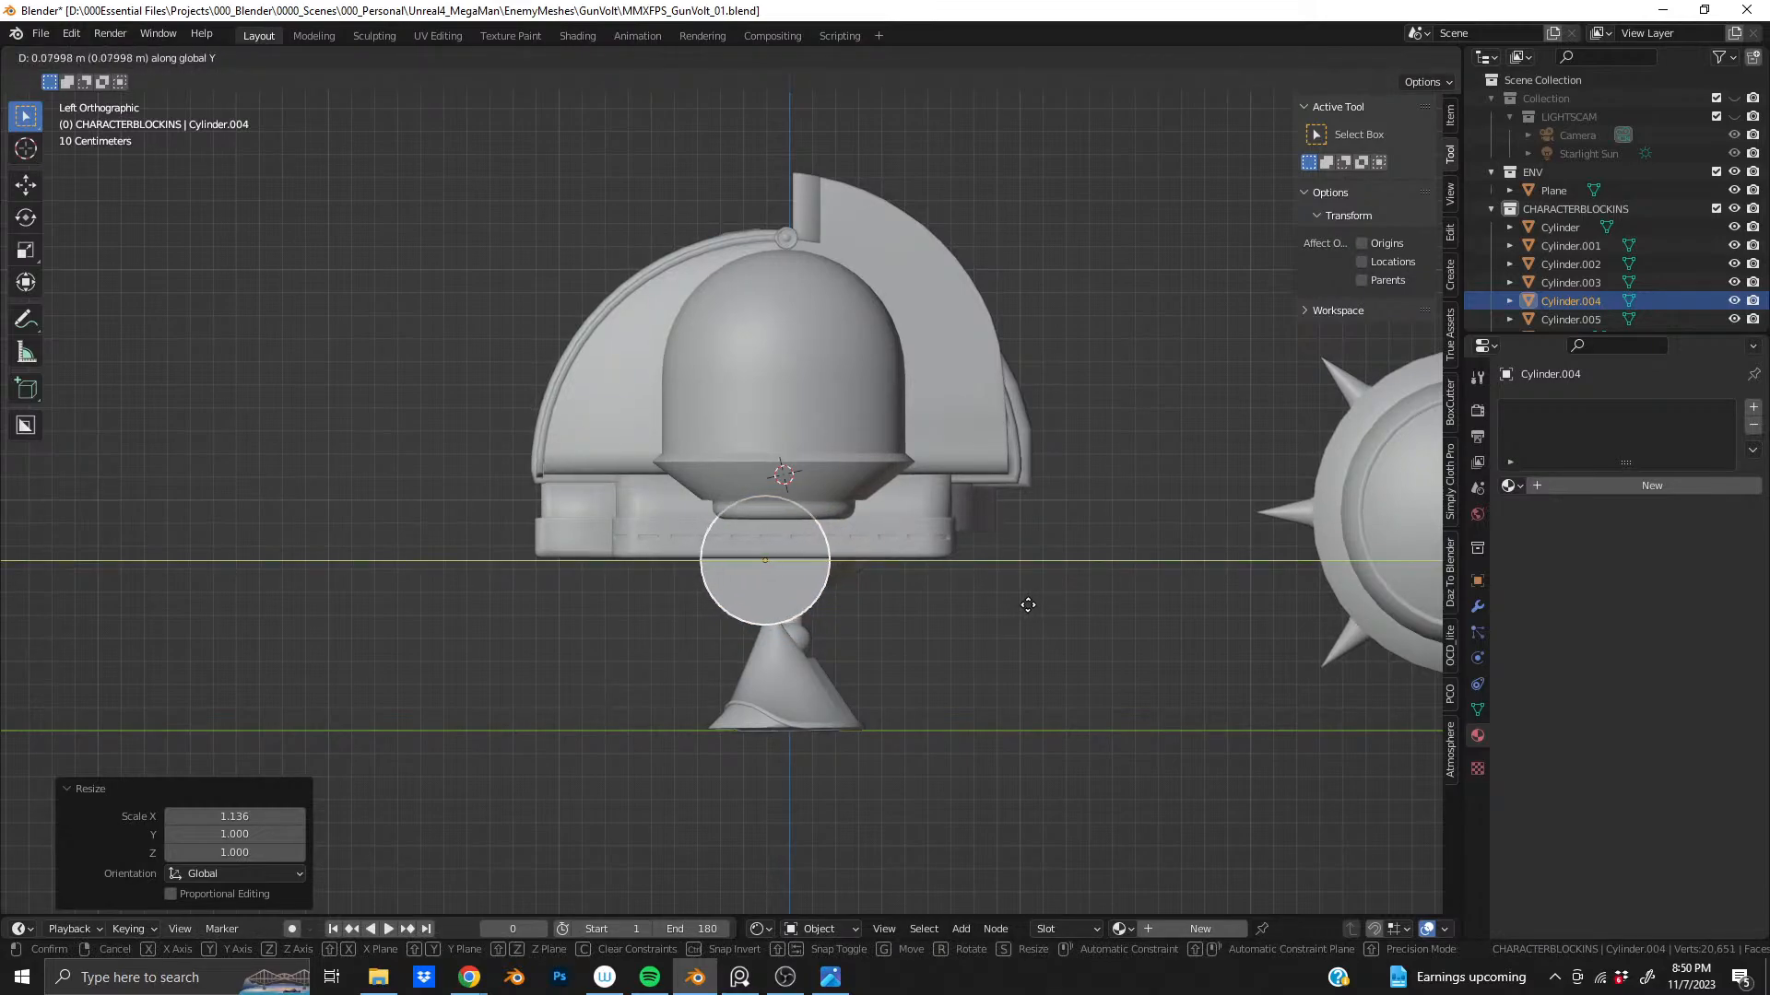
click(1021, 605)
key(ctrl+z)
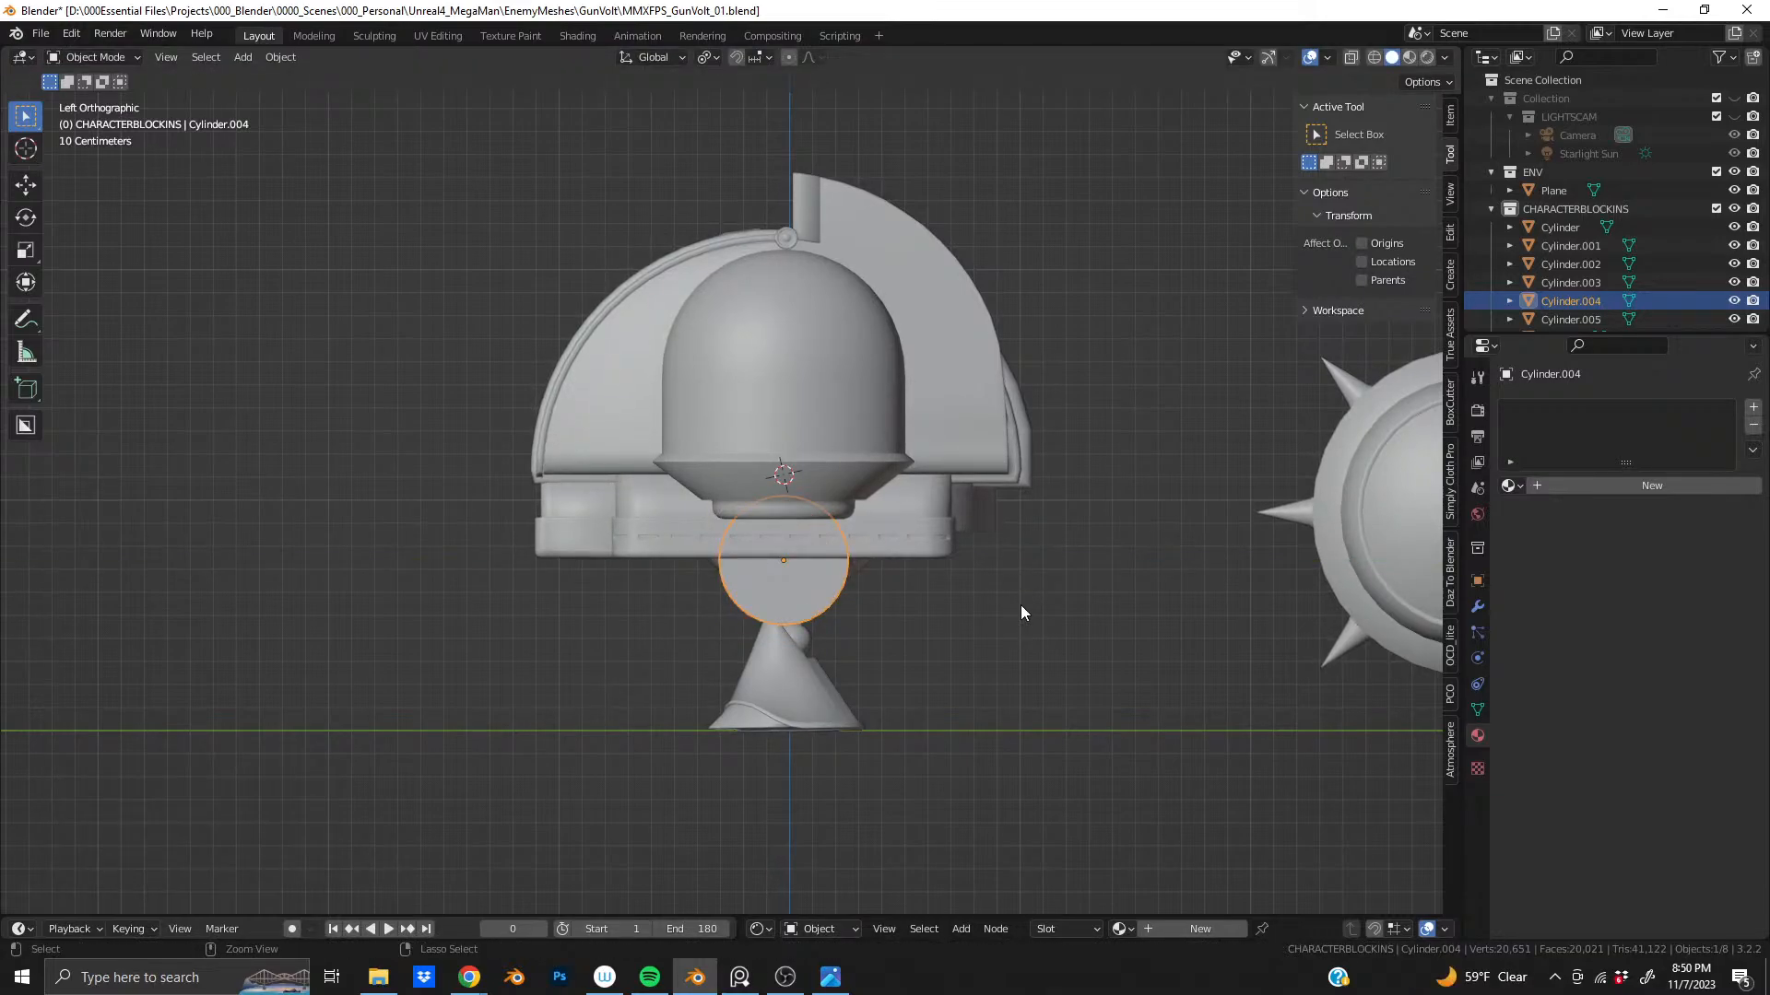
- Move the cylinder about 0.044 m along Y to sit under the middle of the lower body
click(923, 507)
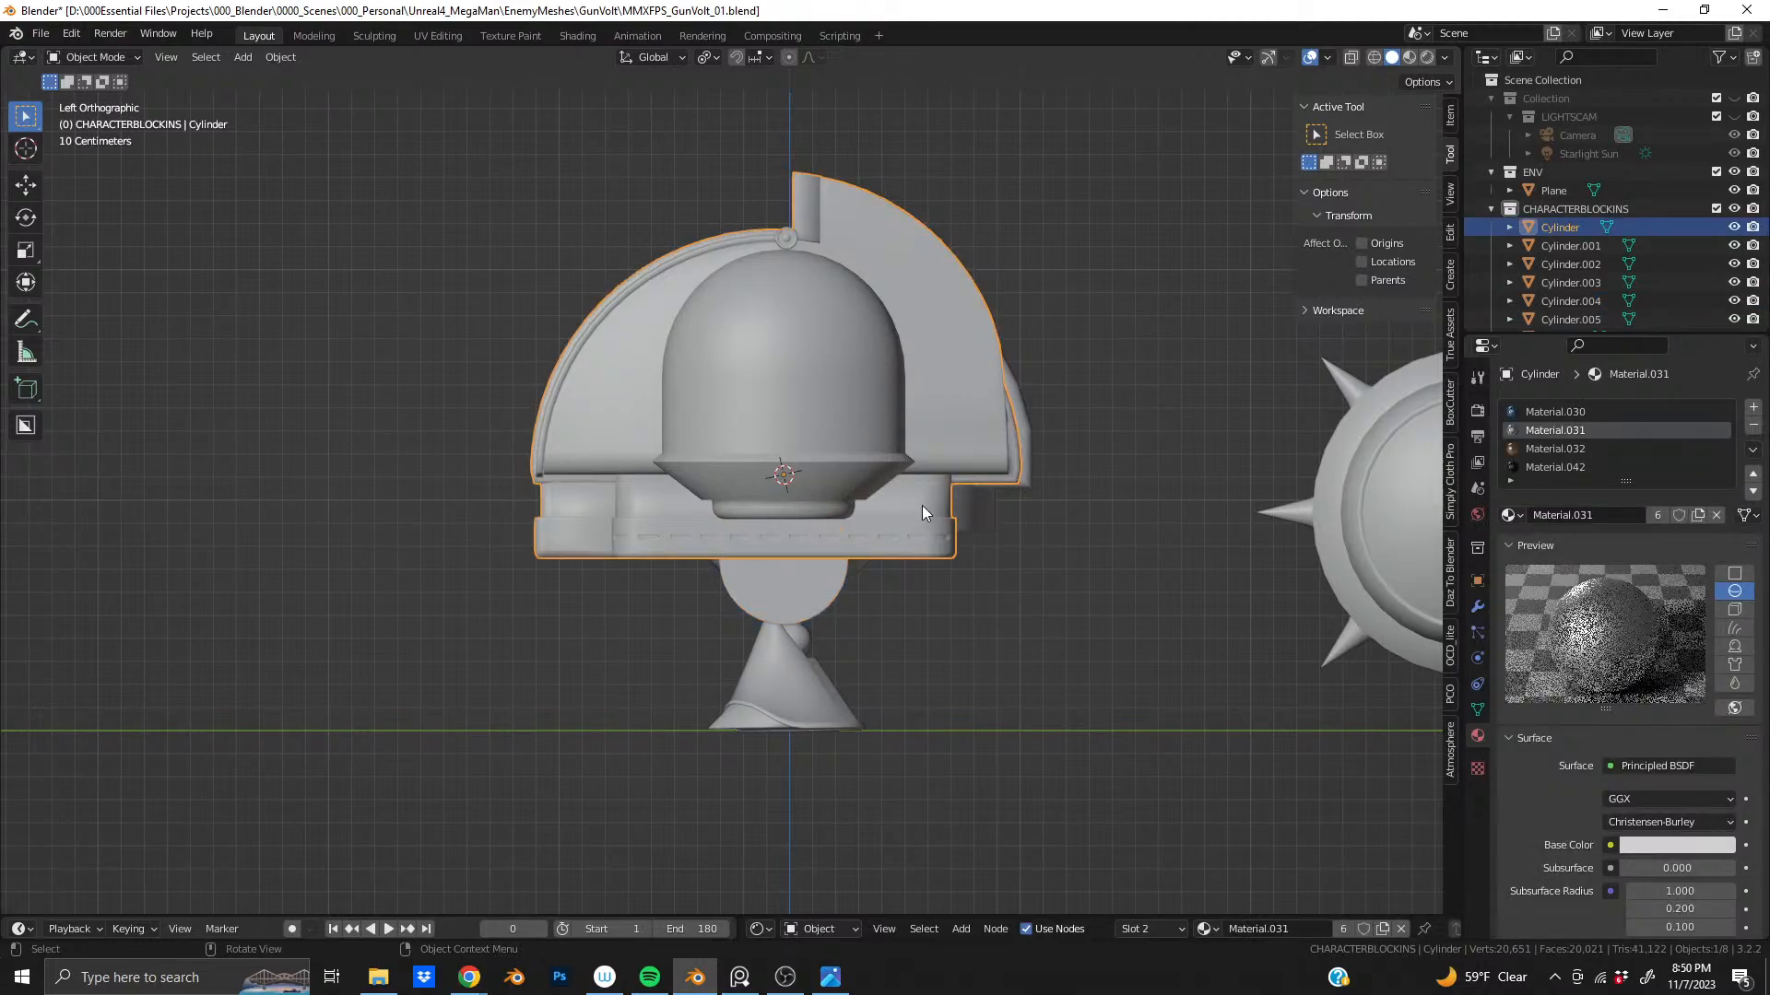
click(805, 595)
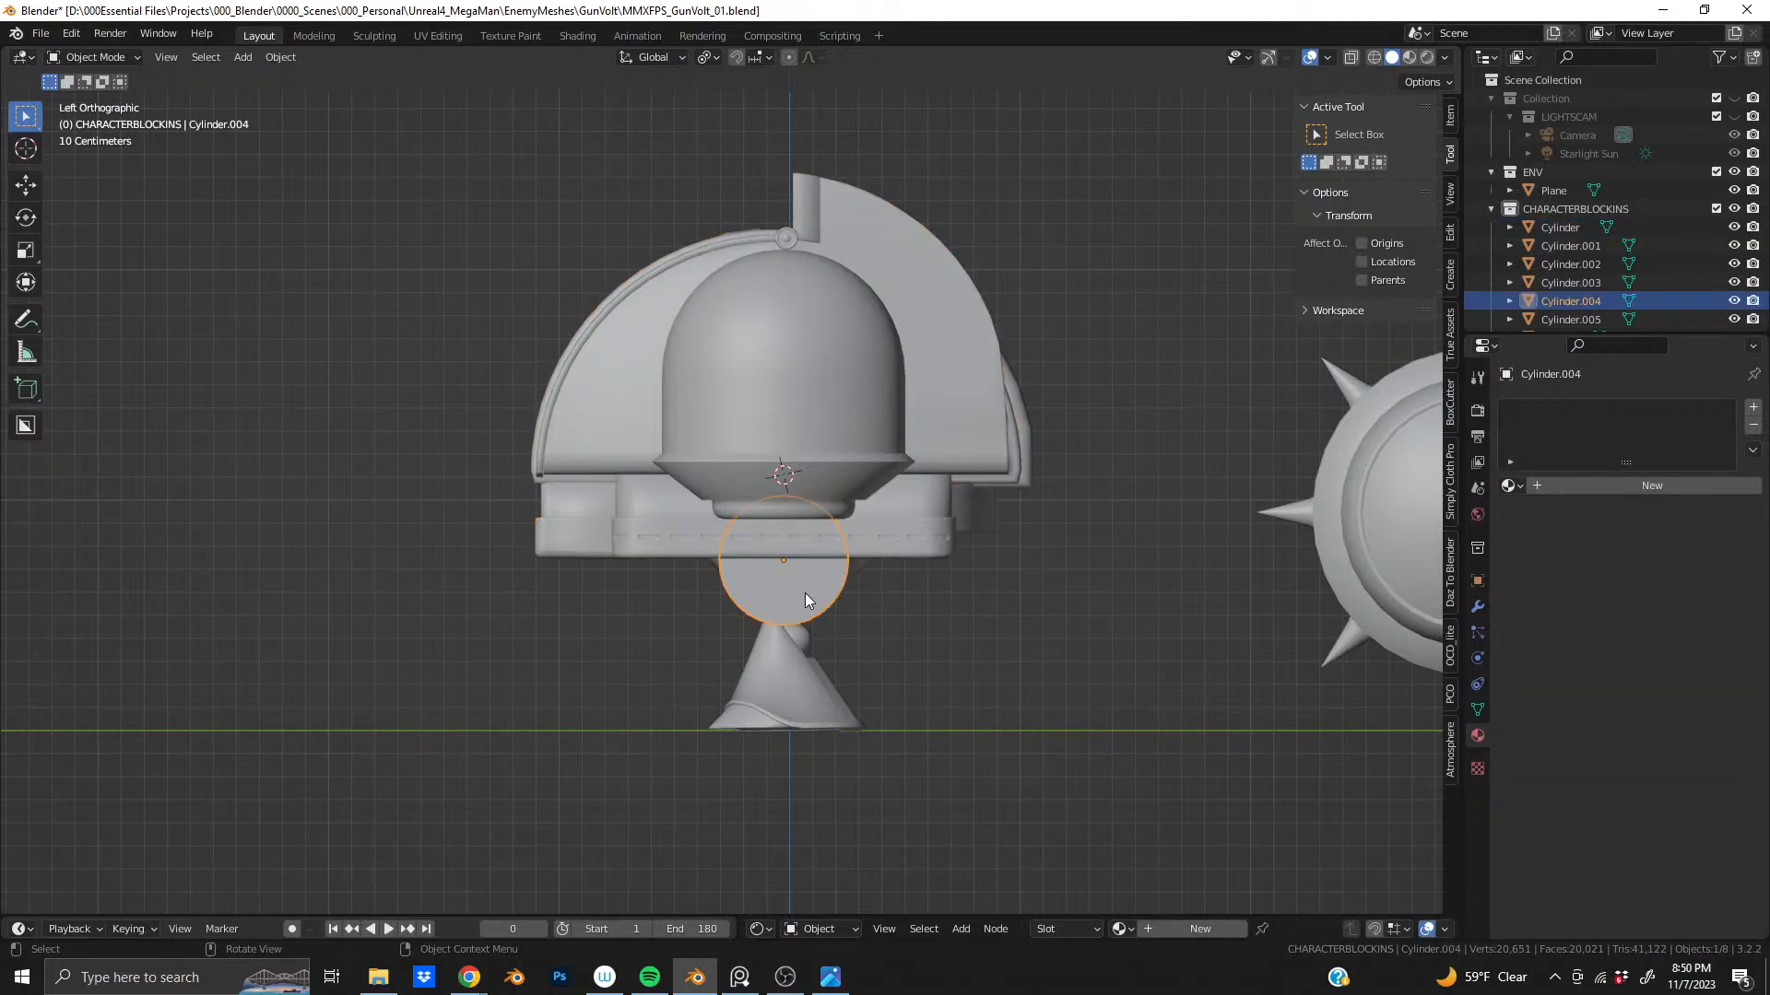
key(g)
key(y)
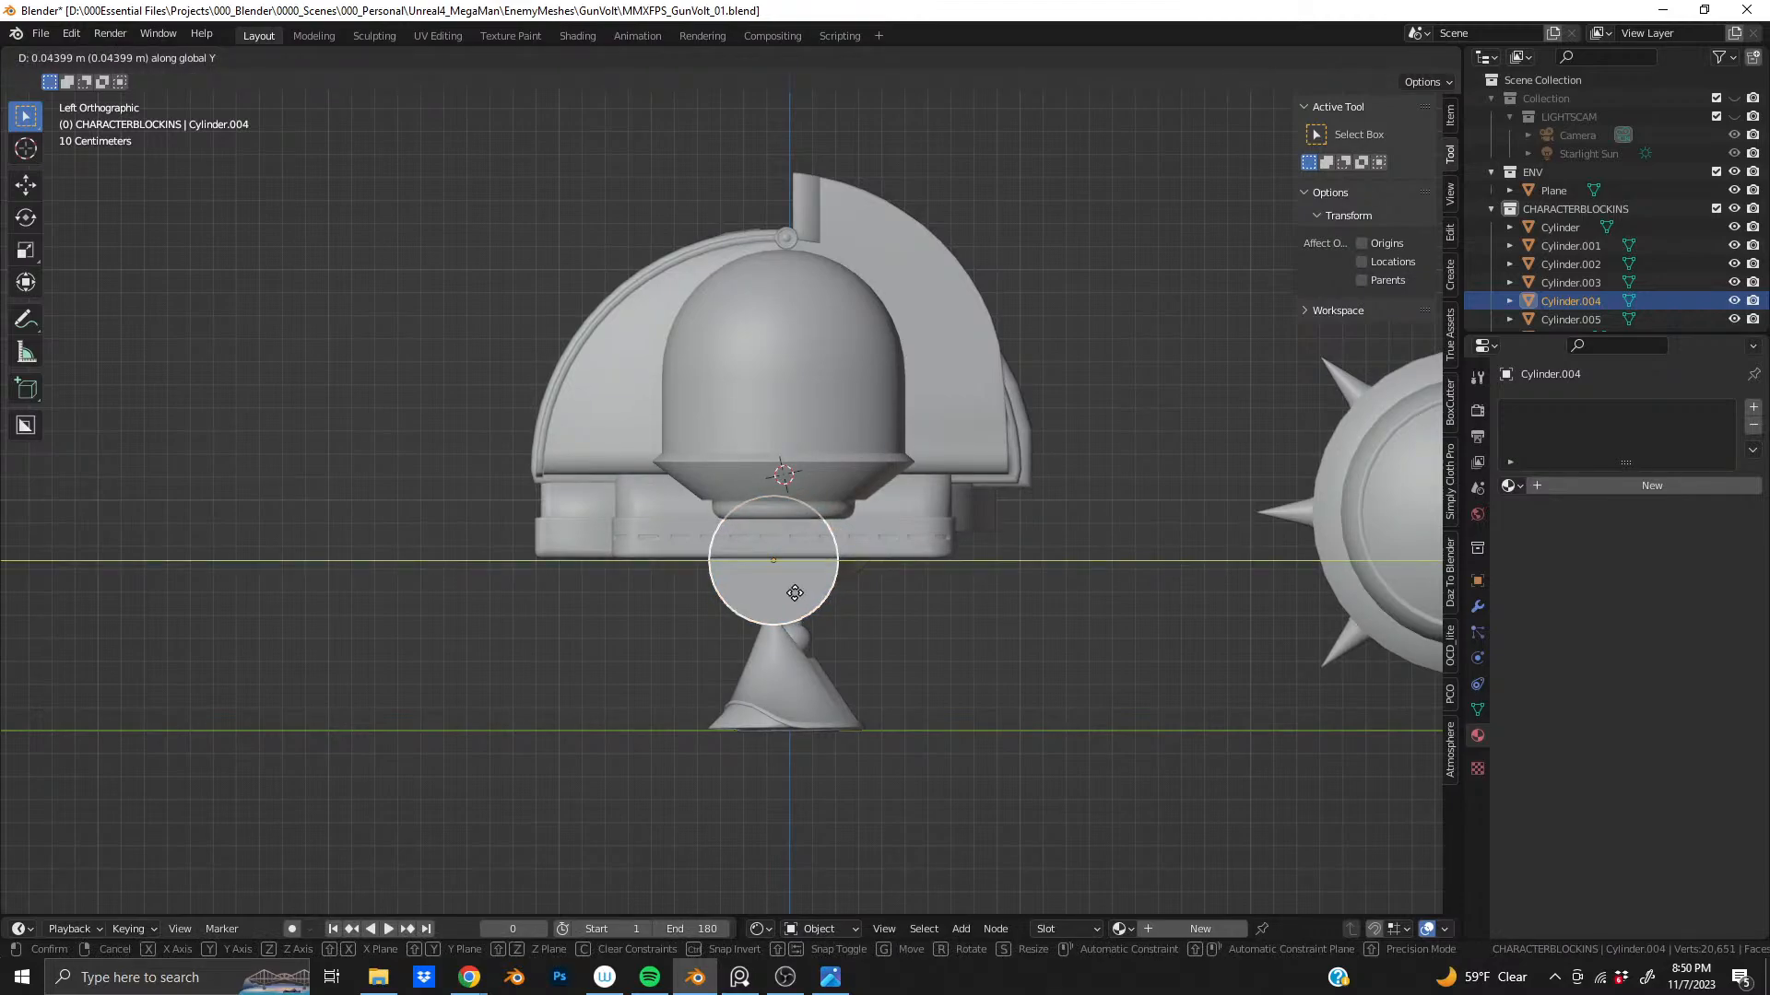
click(795, 593)
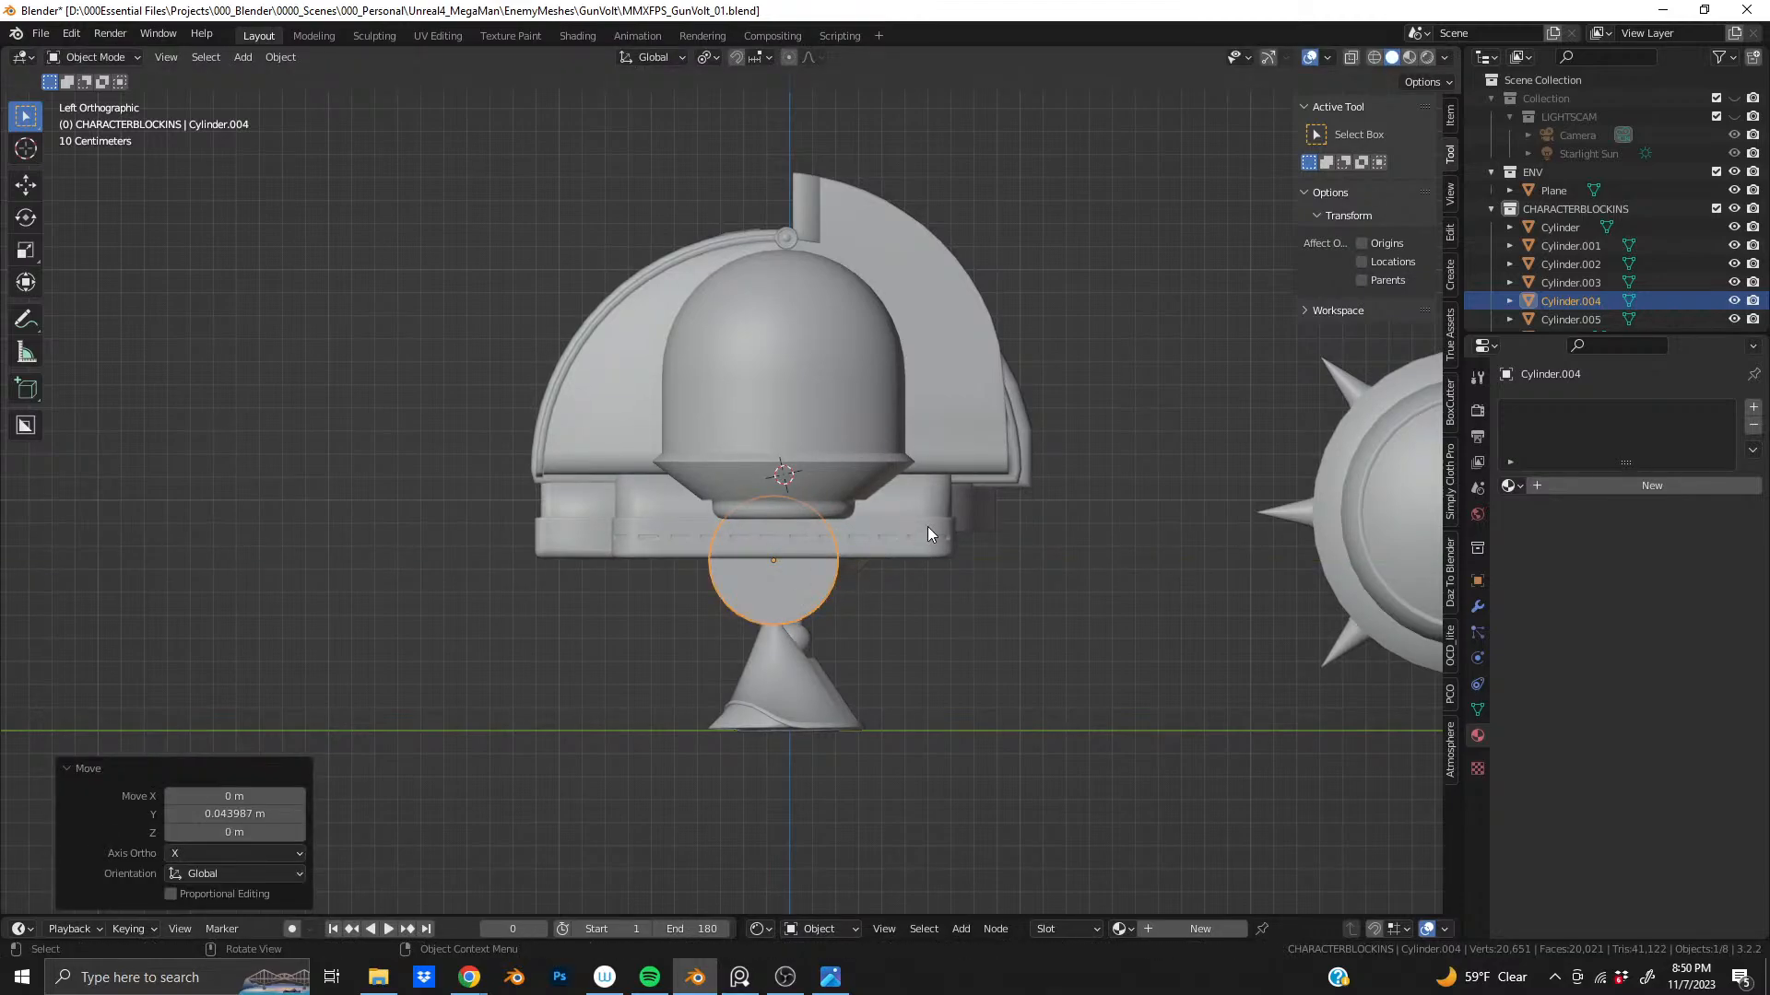
- Enlarge the cylinder uniformly by a factor of 1.025 and check its fit under the body from the back
scroll(927, 527, down, 2)
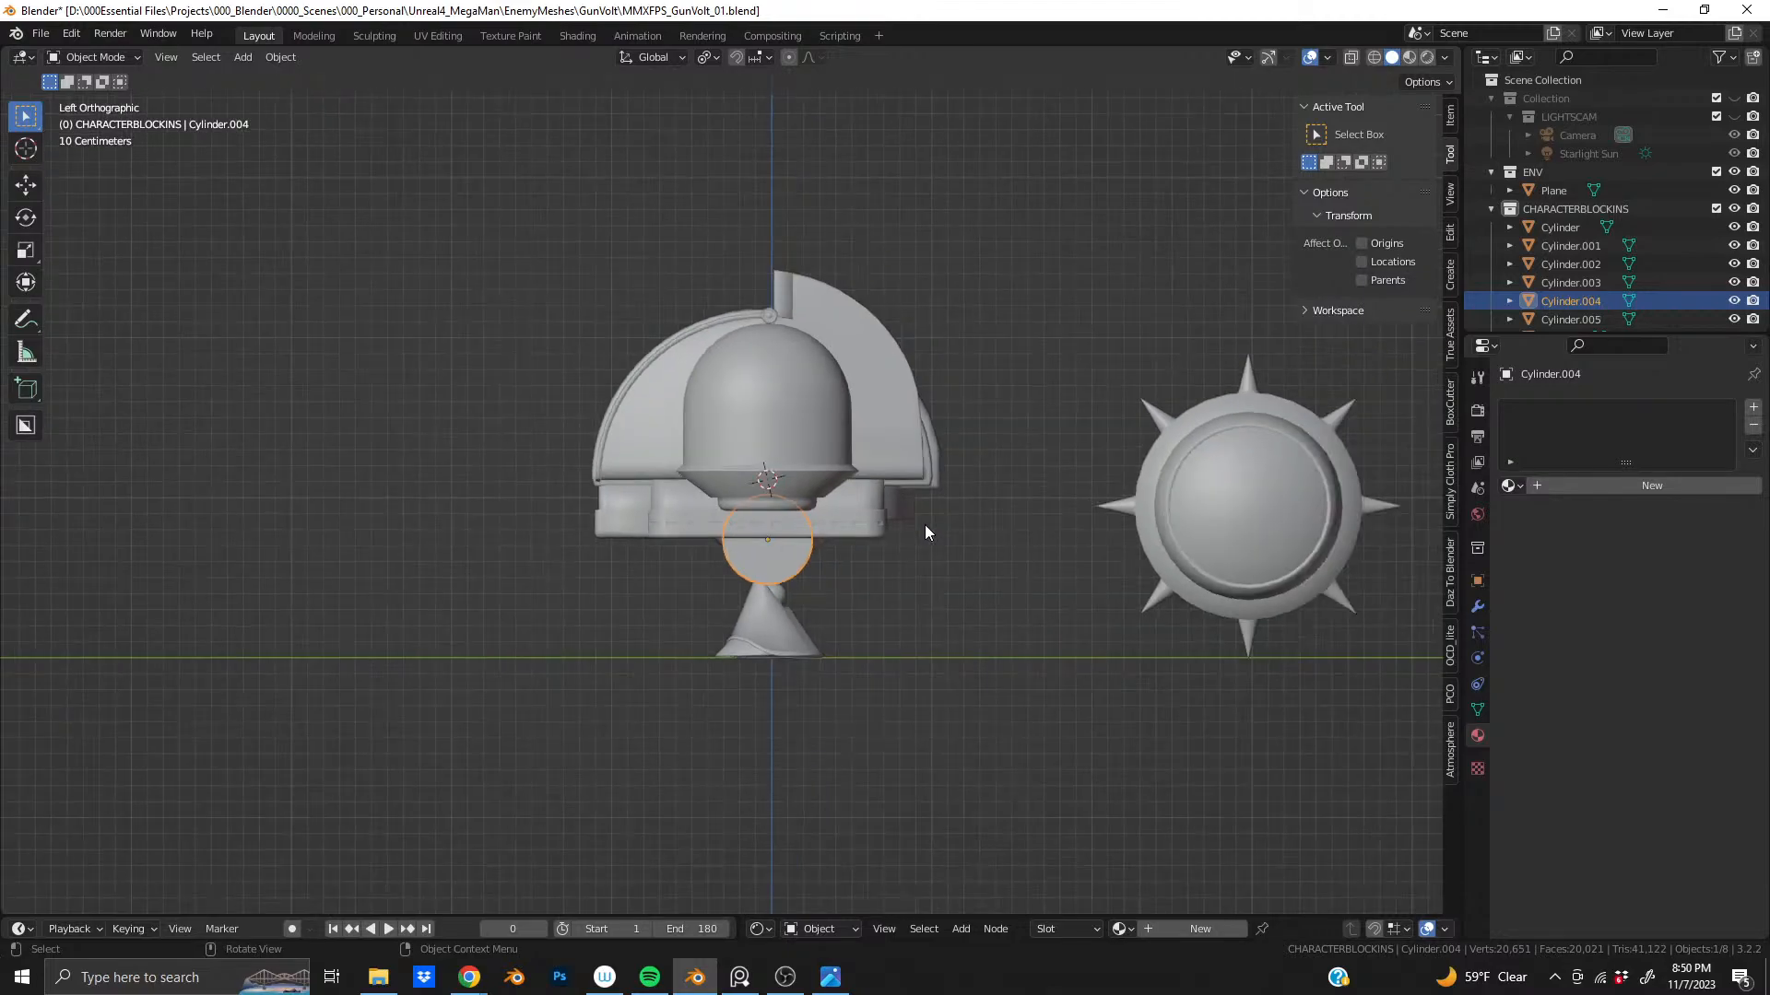
middle_drag(838, 544, 667, 457)
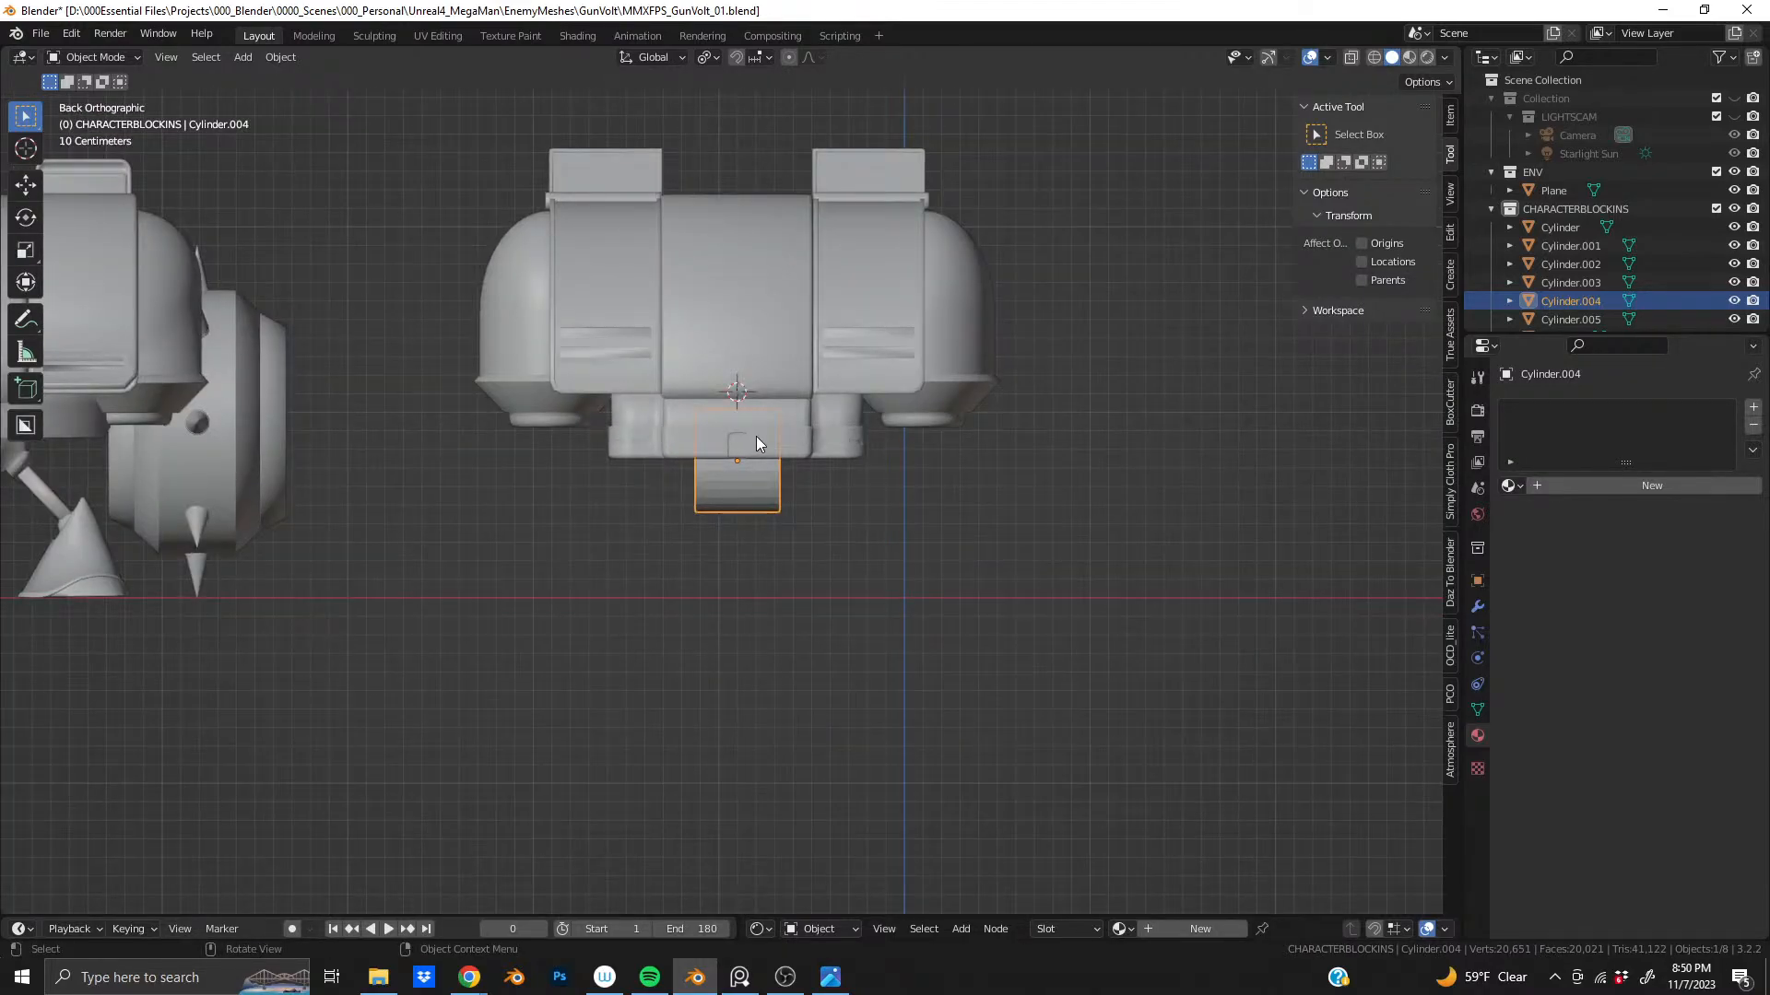
scroll(859, 435, up, 3)
middle_drag(859, 441, 700, 491)
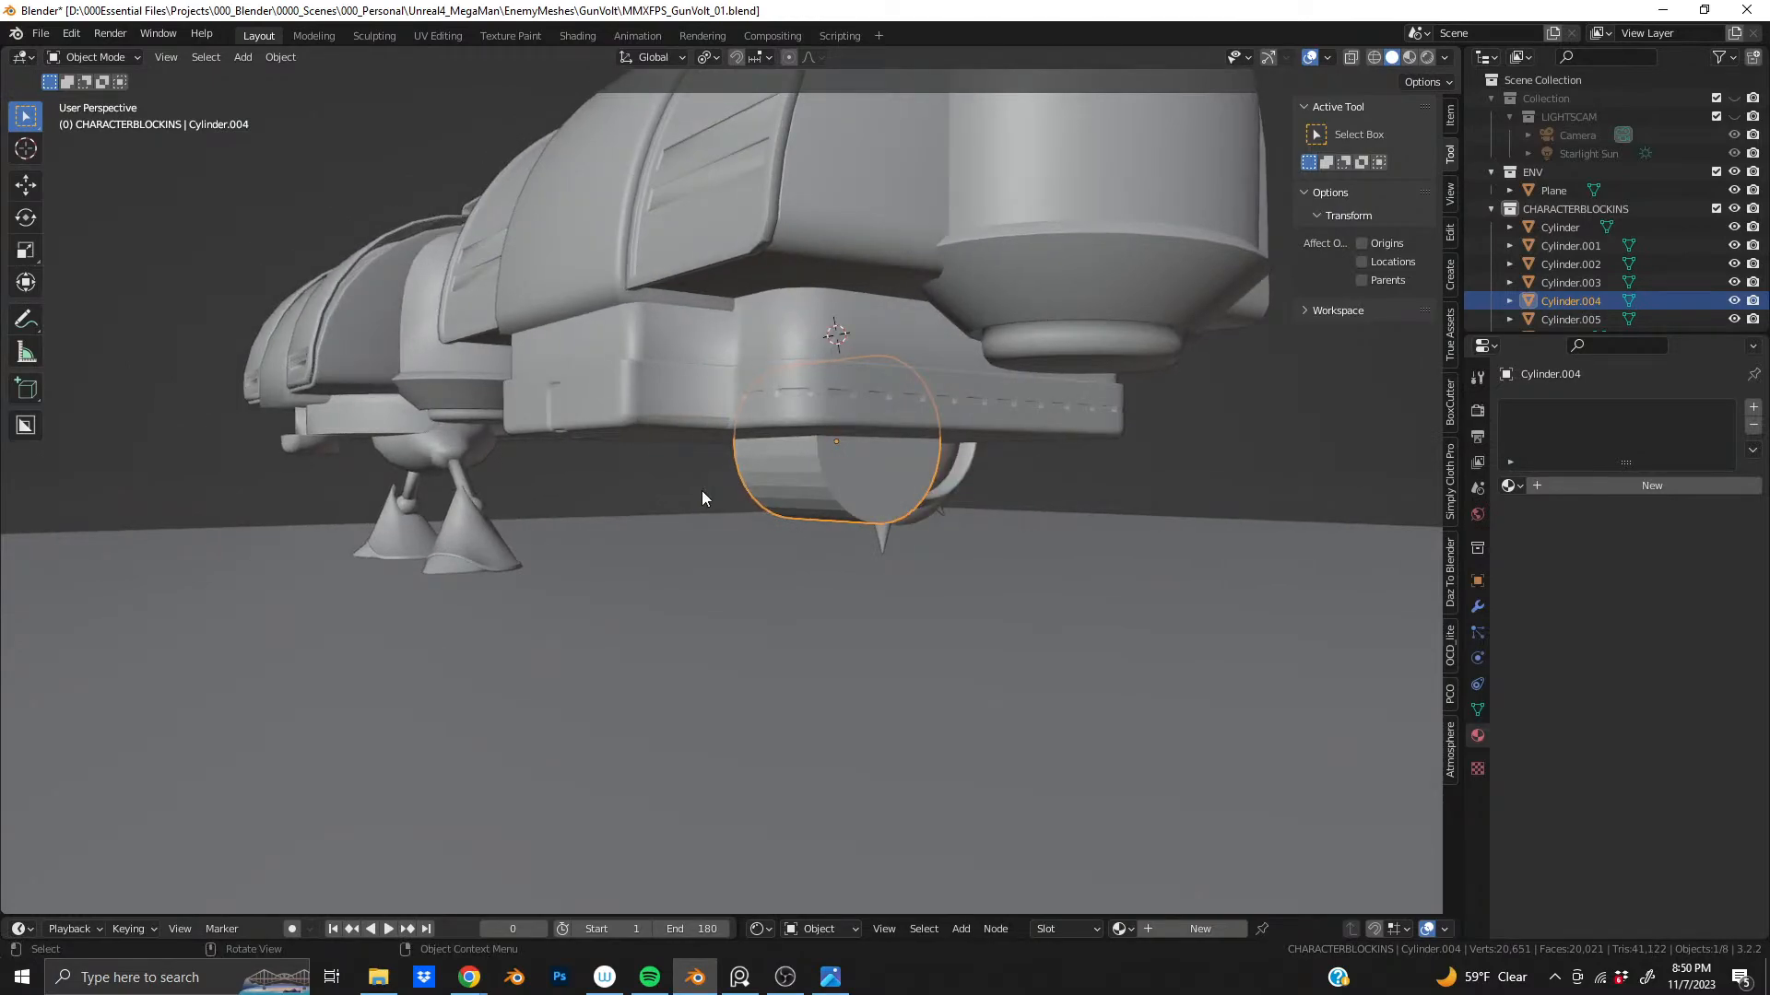
key(s)
click(590, 509)
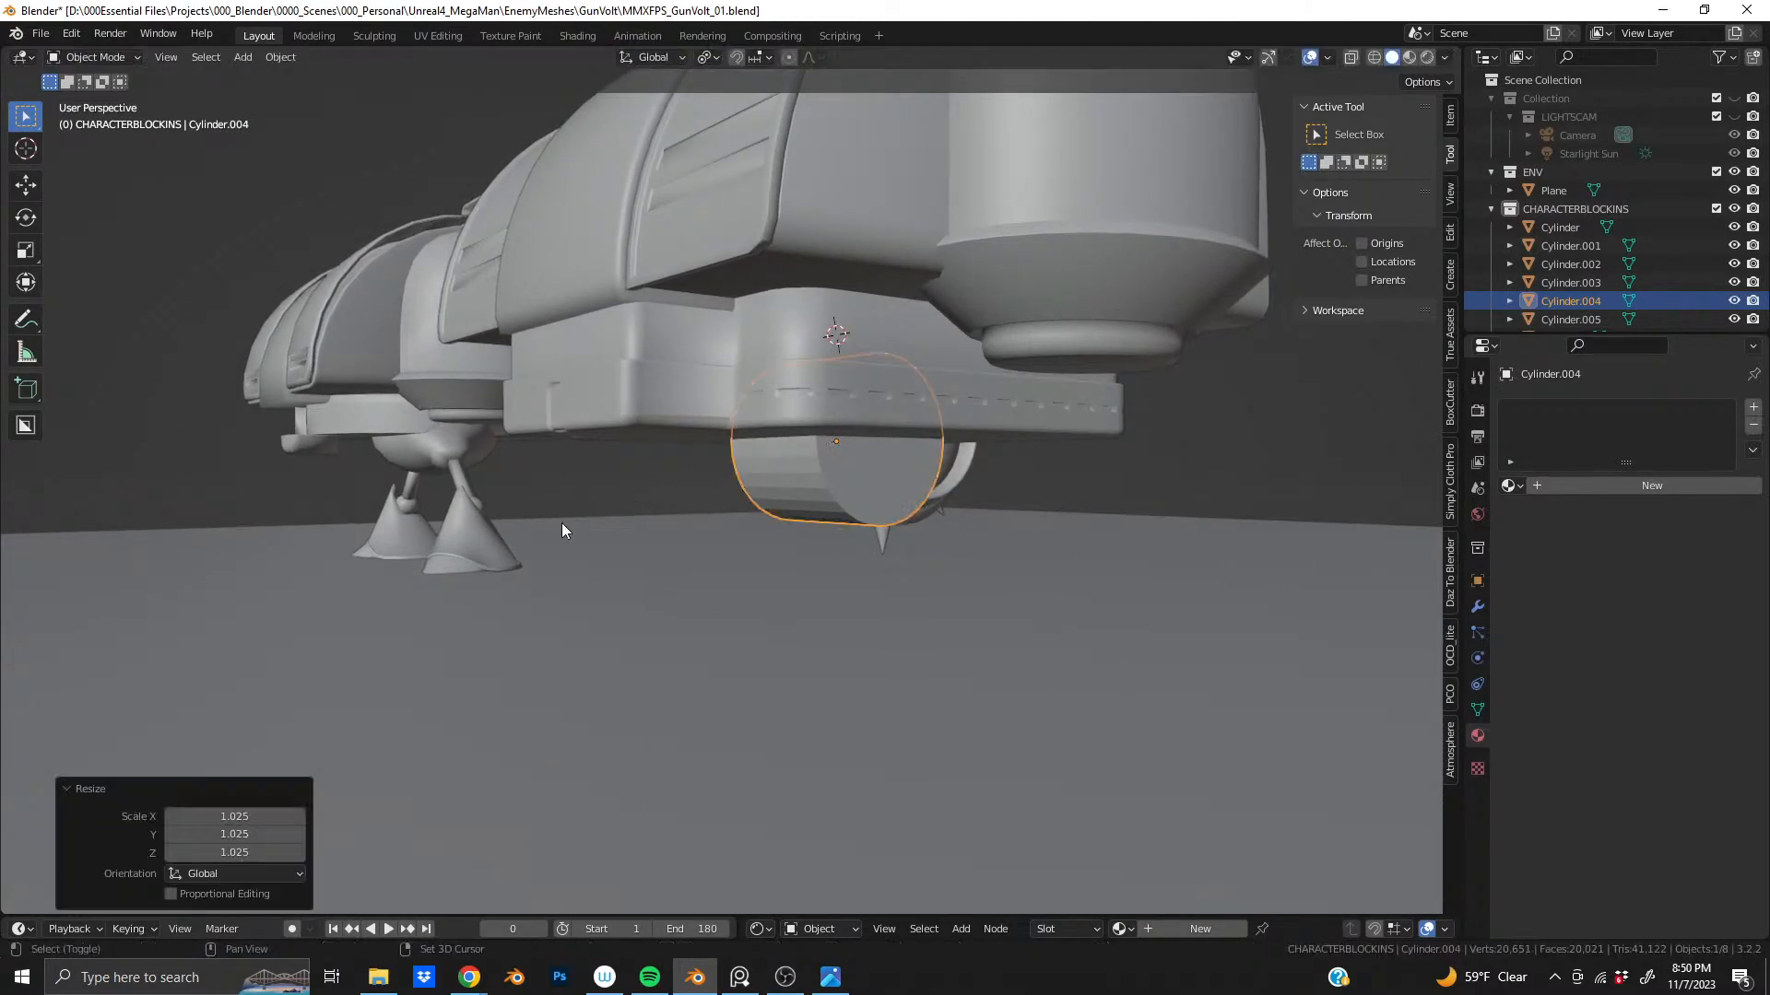
alt+middle_drag(848, 472, 954, 478)
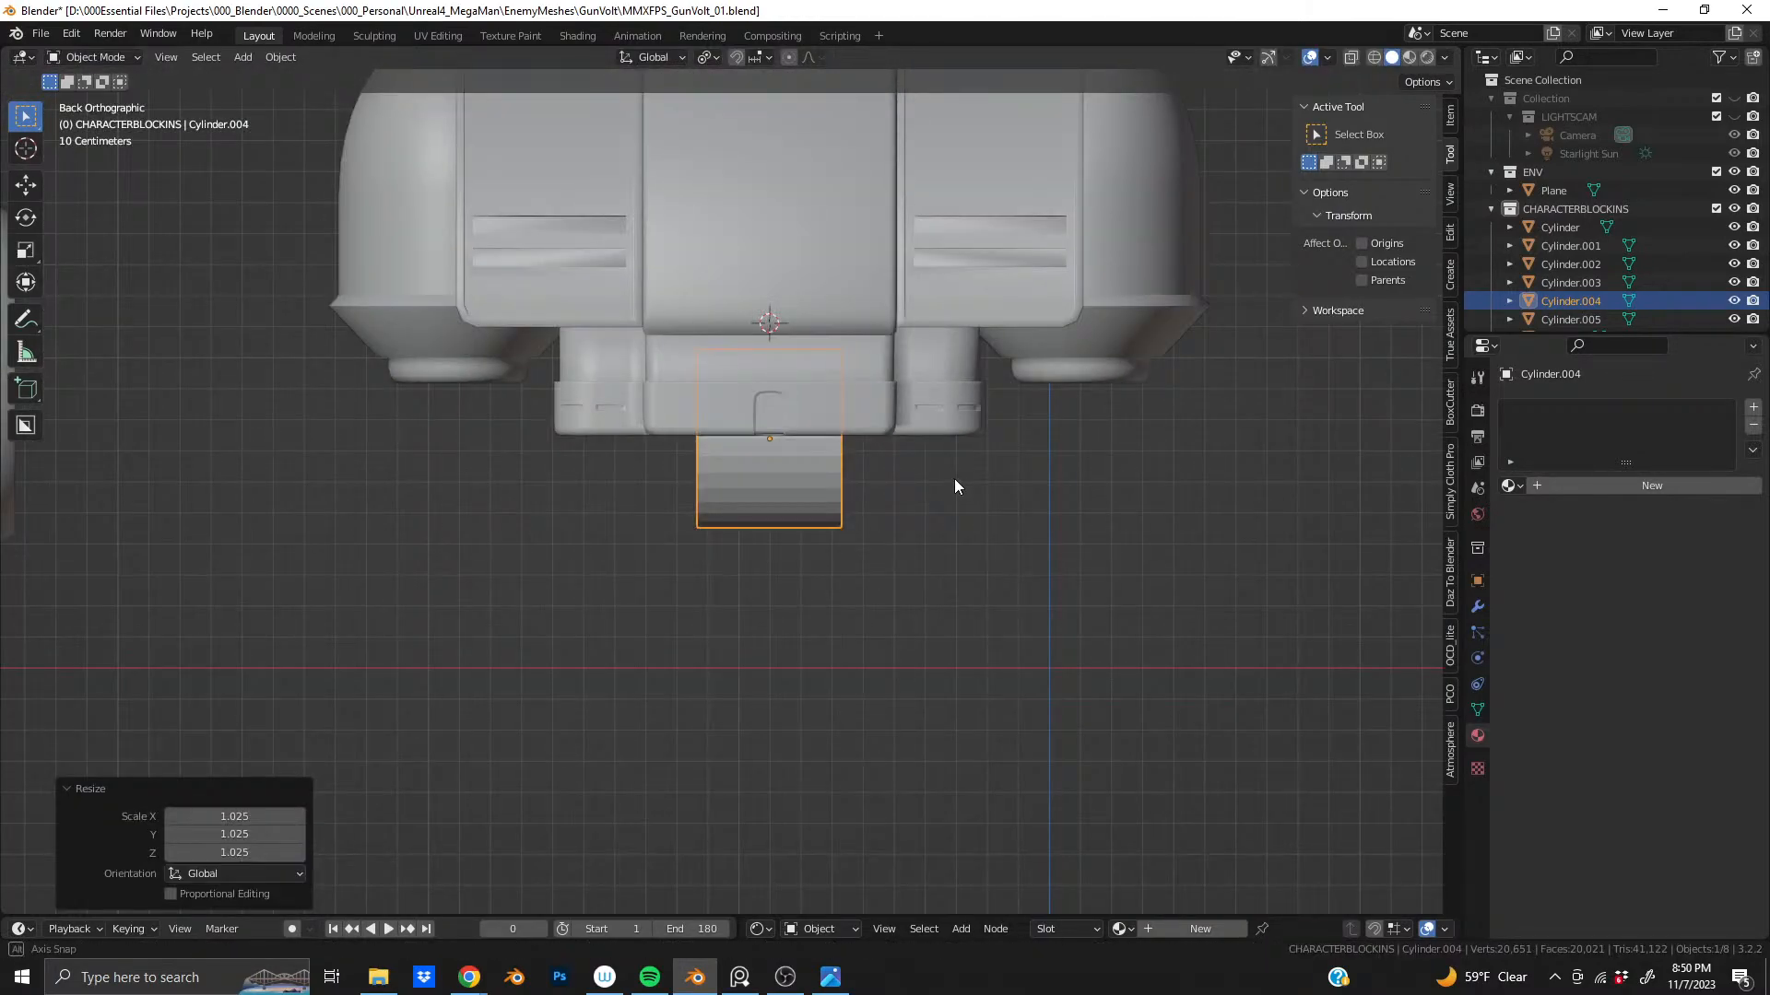
- Scale the cylinder uniformly by 1.004 and raise it about 0.0076 m along Z into the underside of the body
key(s)
click(1037, 557)
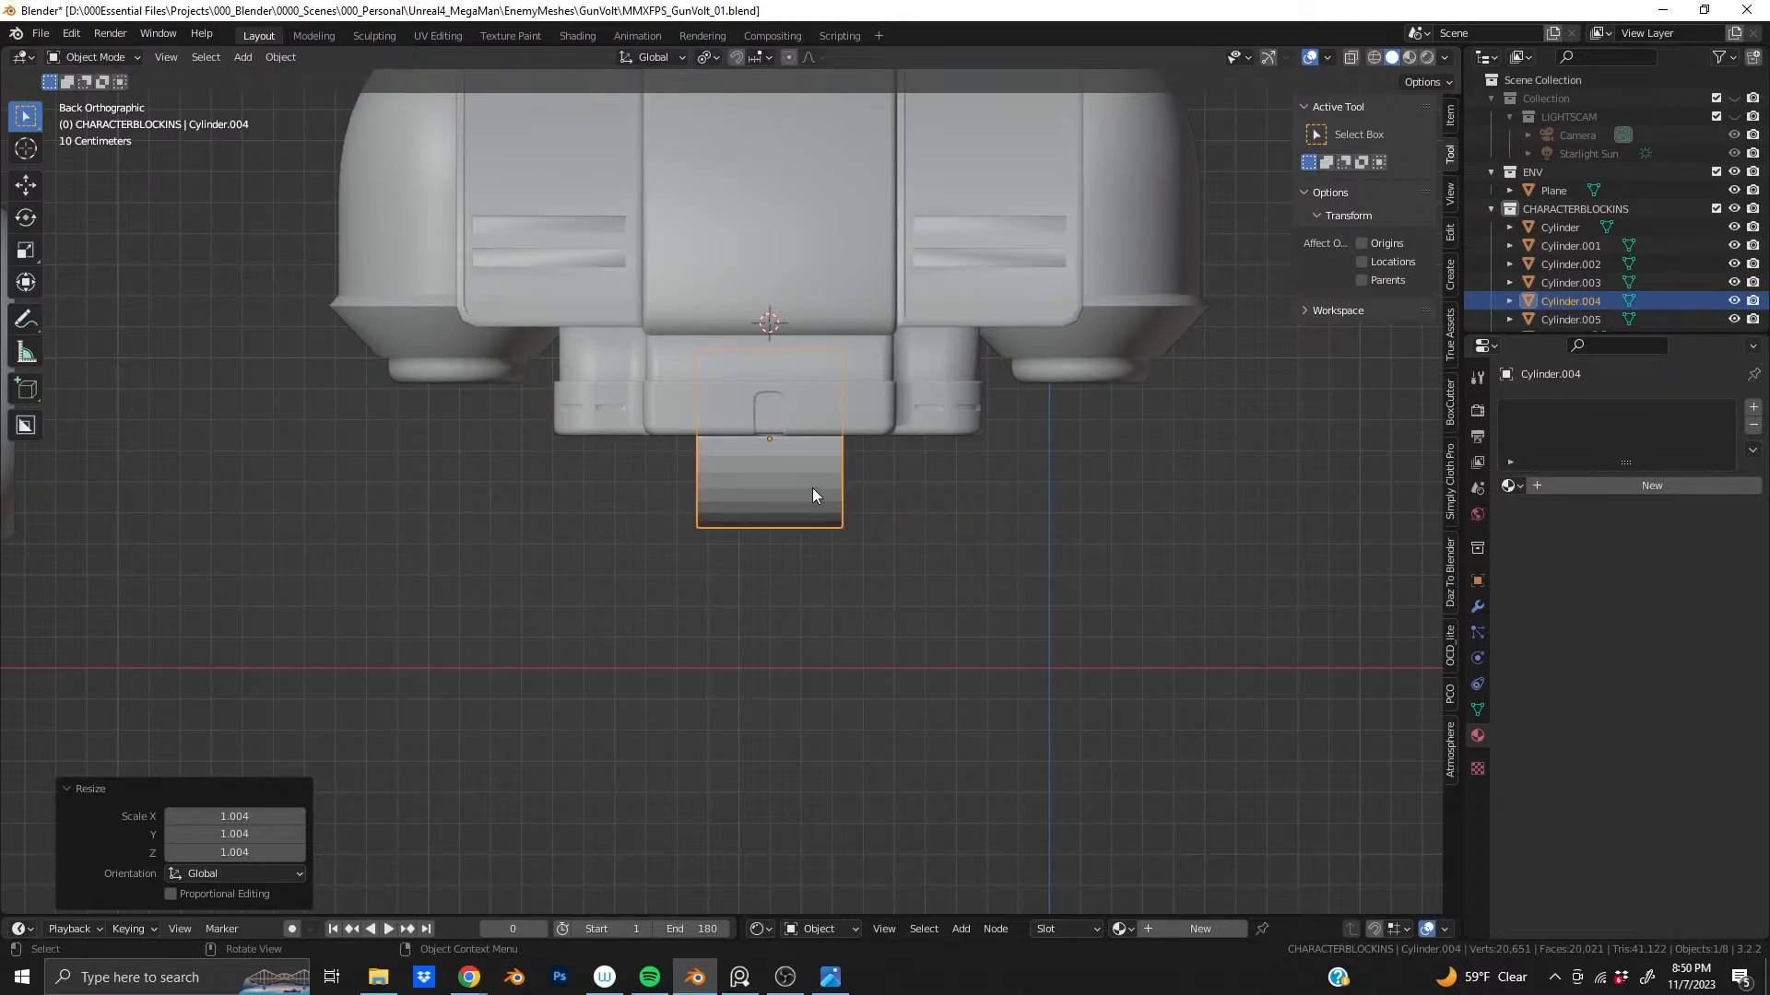
middle_drag(812, 495, 967, 498)
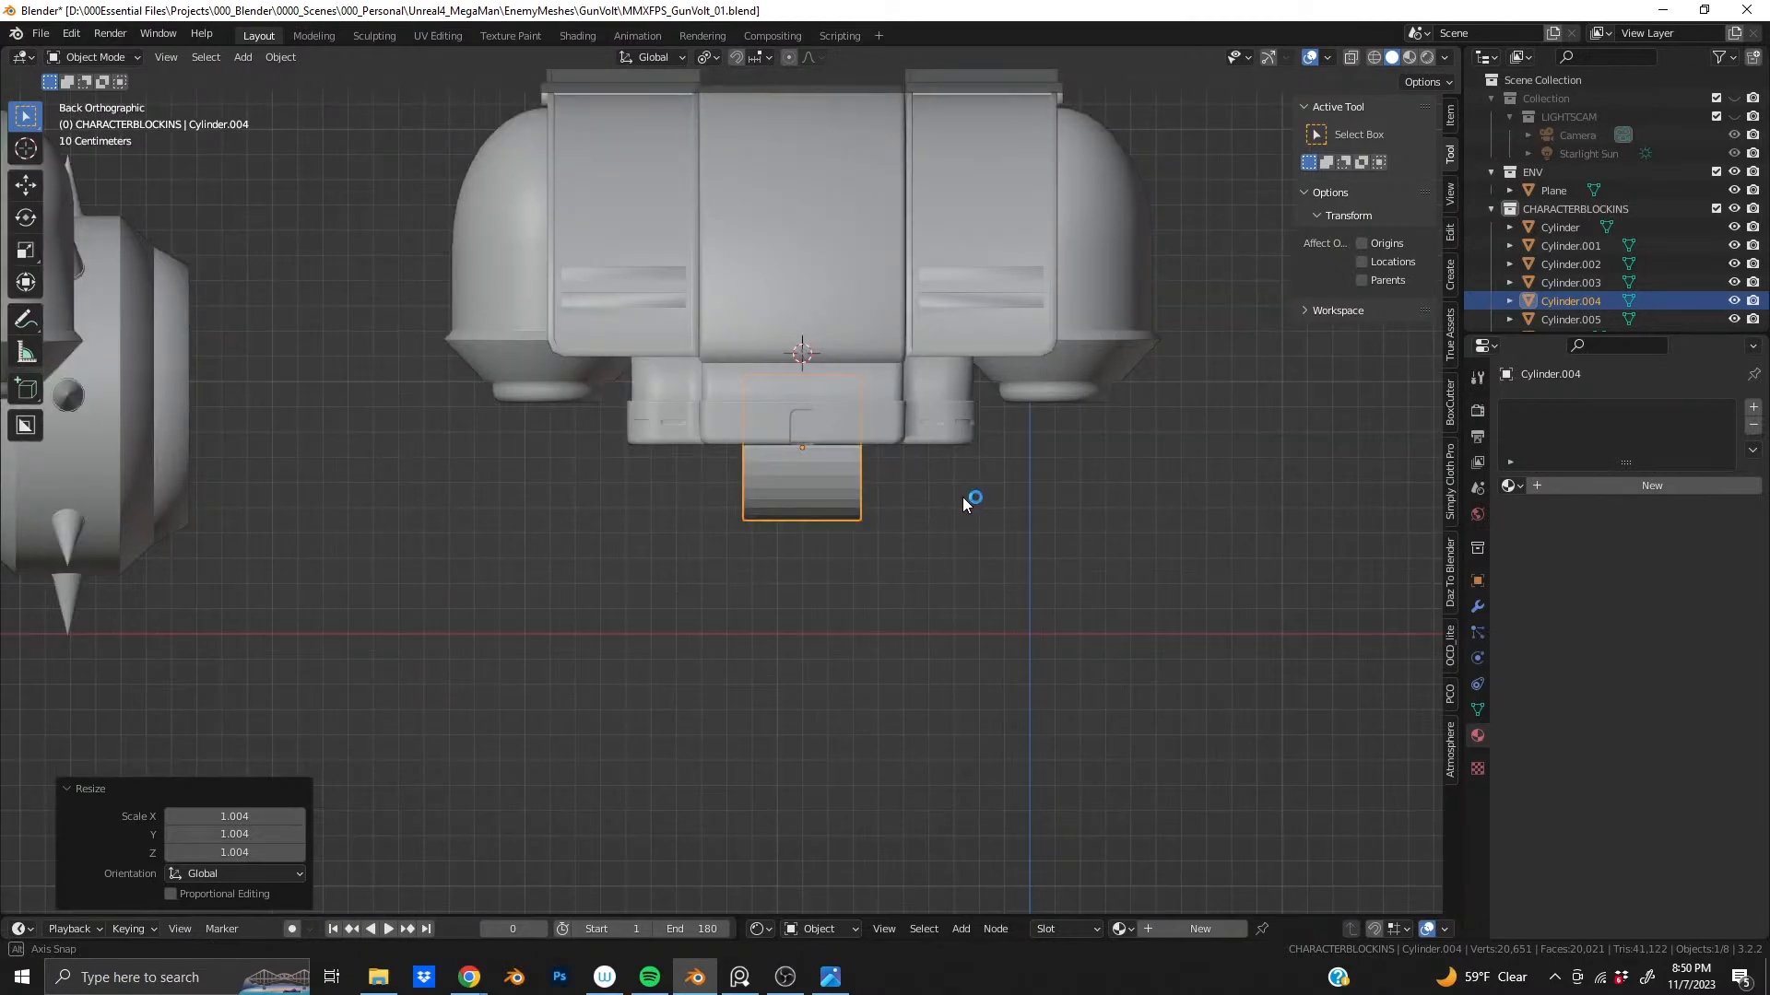
scroll(826, 525, up, 2)
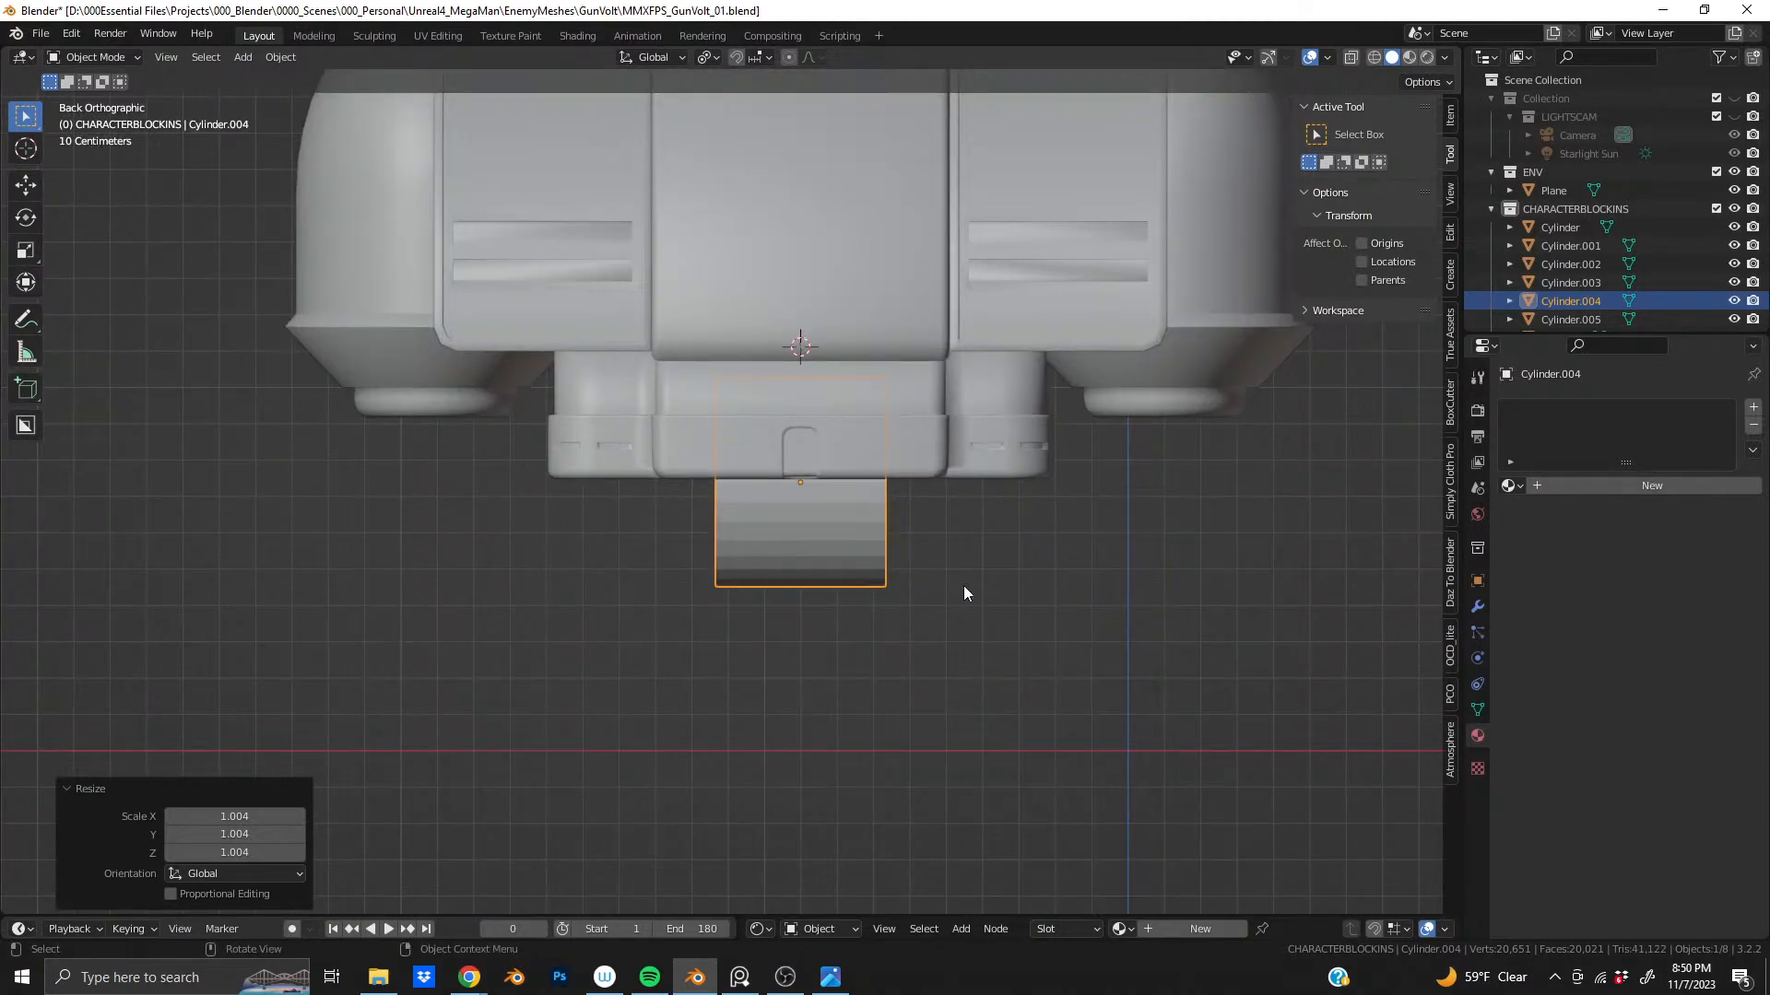
scroll(977, 592, down, 2)
key(g)
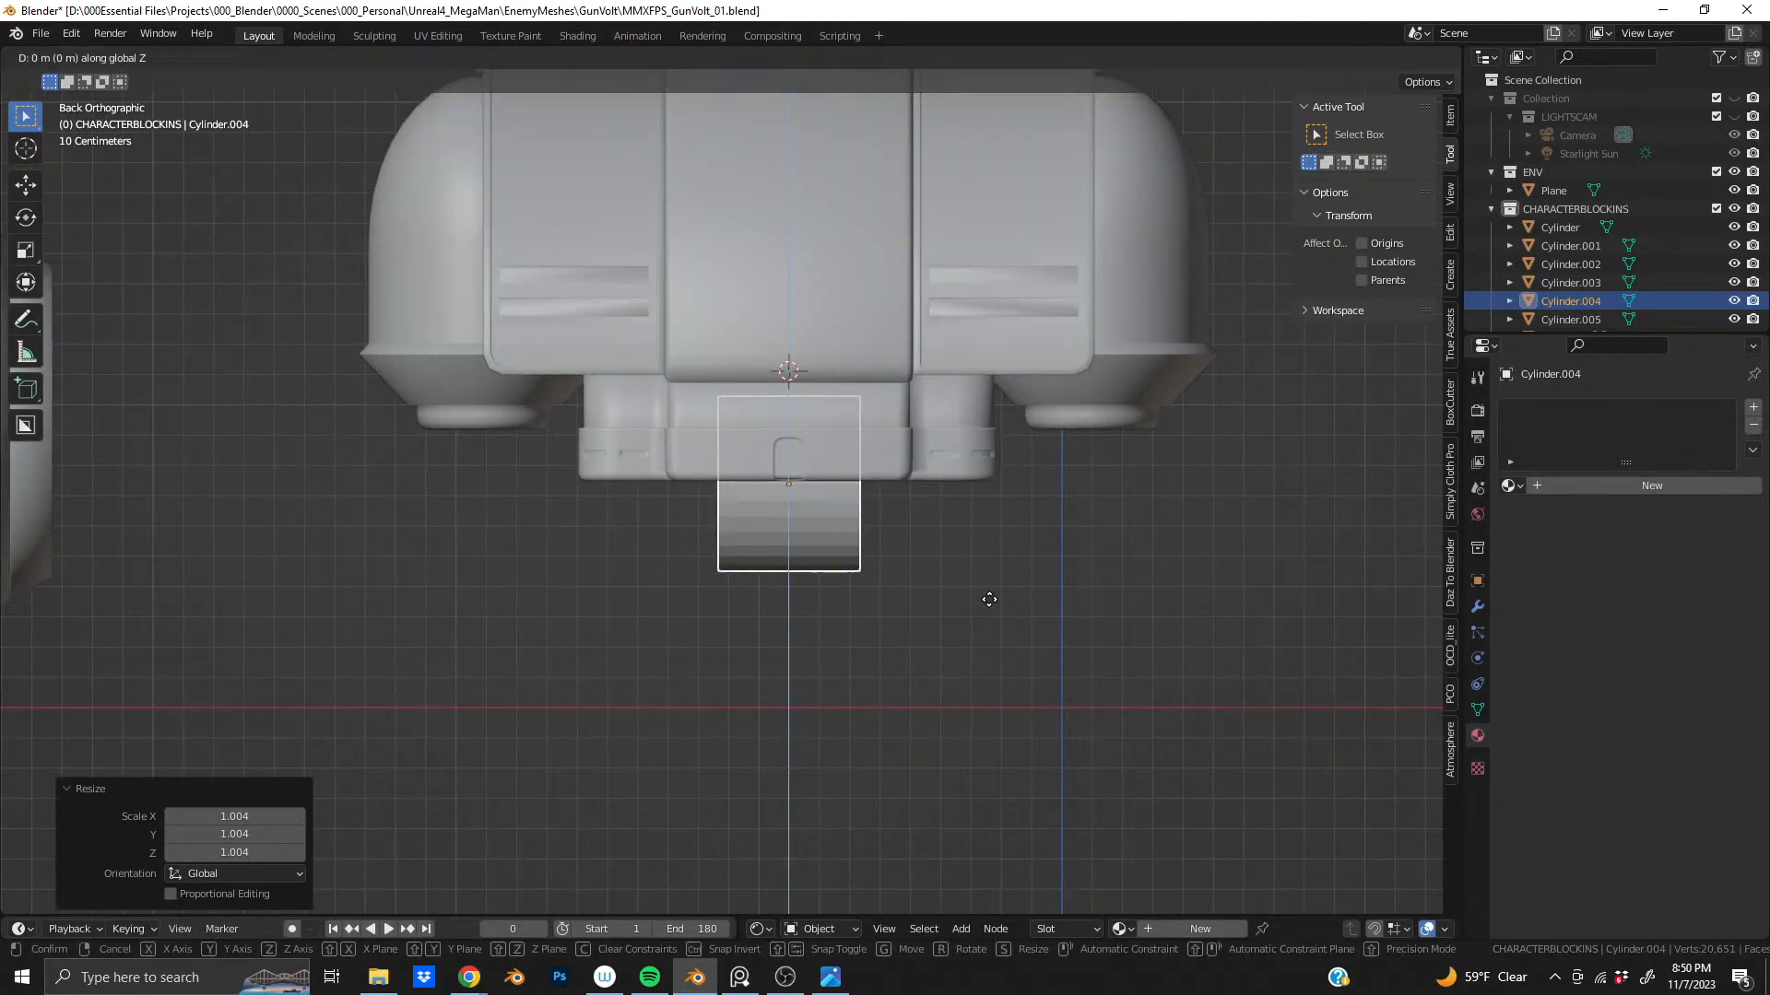
click(992, 577)
scroll(741, 501, up, 2)
middle_drag(741, 500, 679, 435)
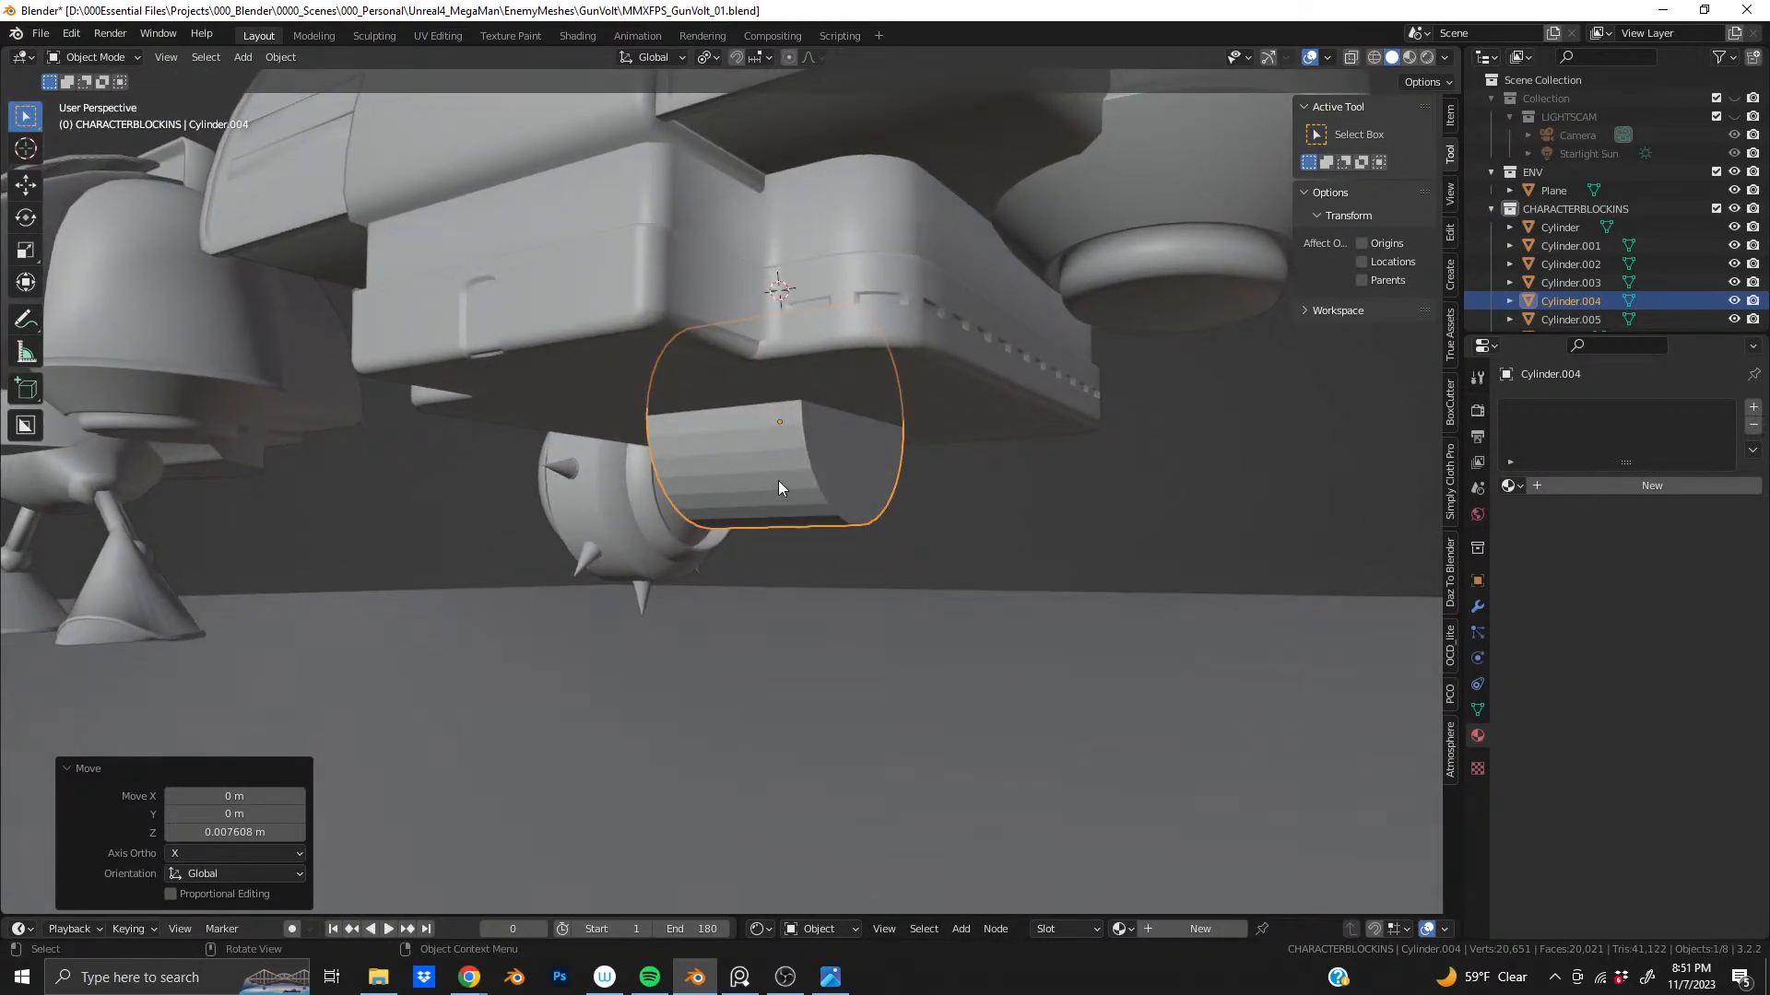
middle_drag(774, 496, 933, 492)
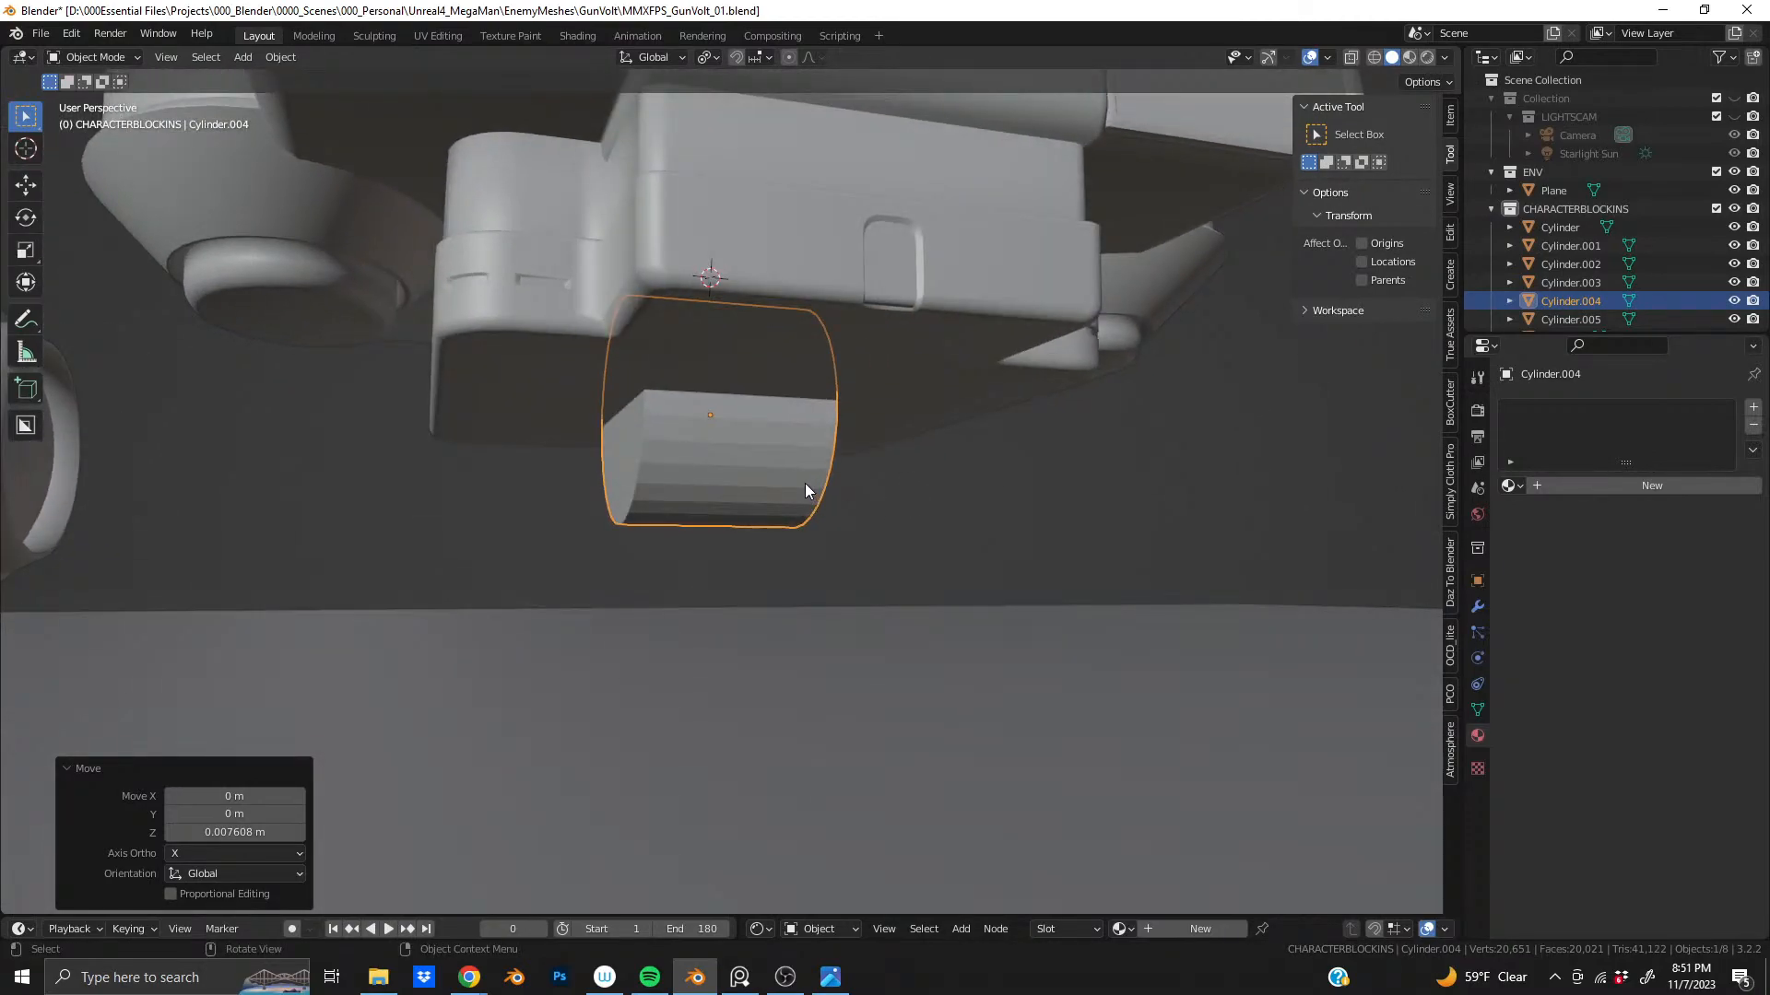
- Isolate the cylinder for mesh editing and connect two opposite rim vertices with a horizontal edge across the middle of its end cap
key(KP_Divide)
middle_drag(657, 468, 782, 495)
key(Tab)
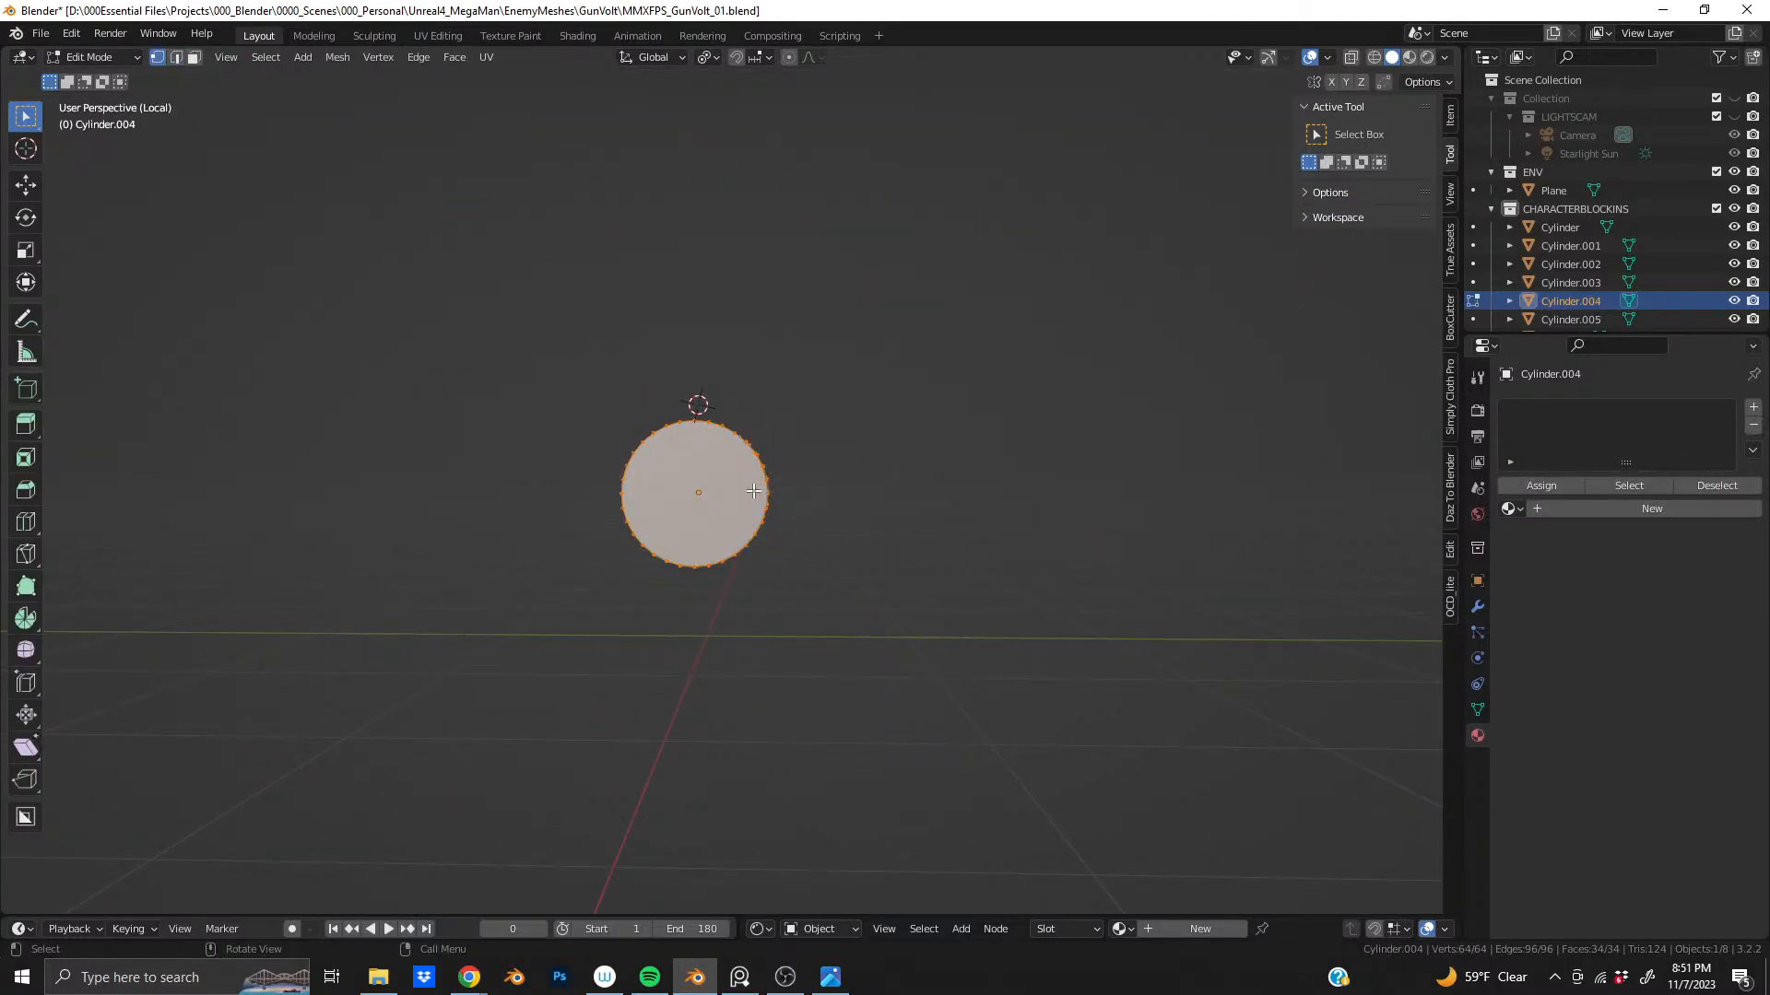
scroll(781, 496, up, 6)
middle_drag(825, 507, 836, 513)
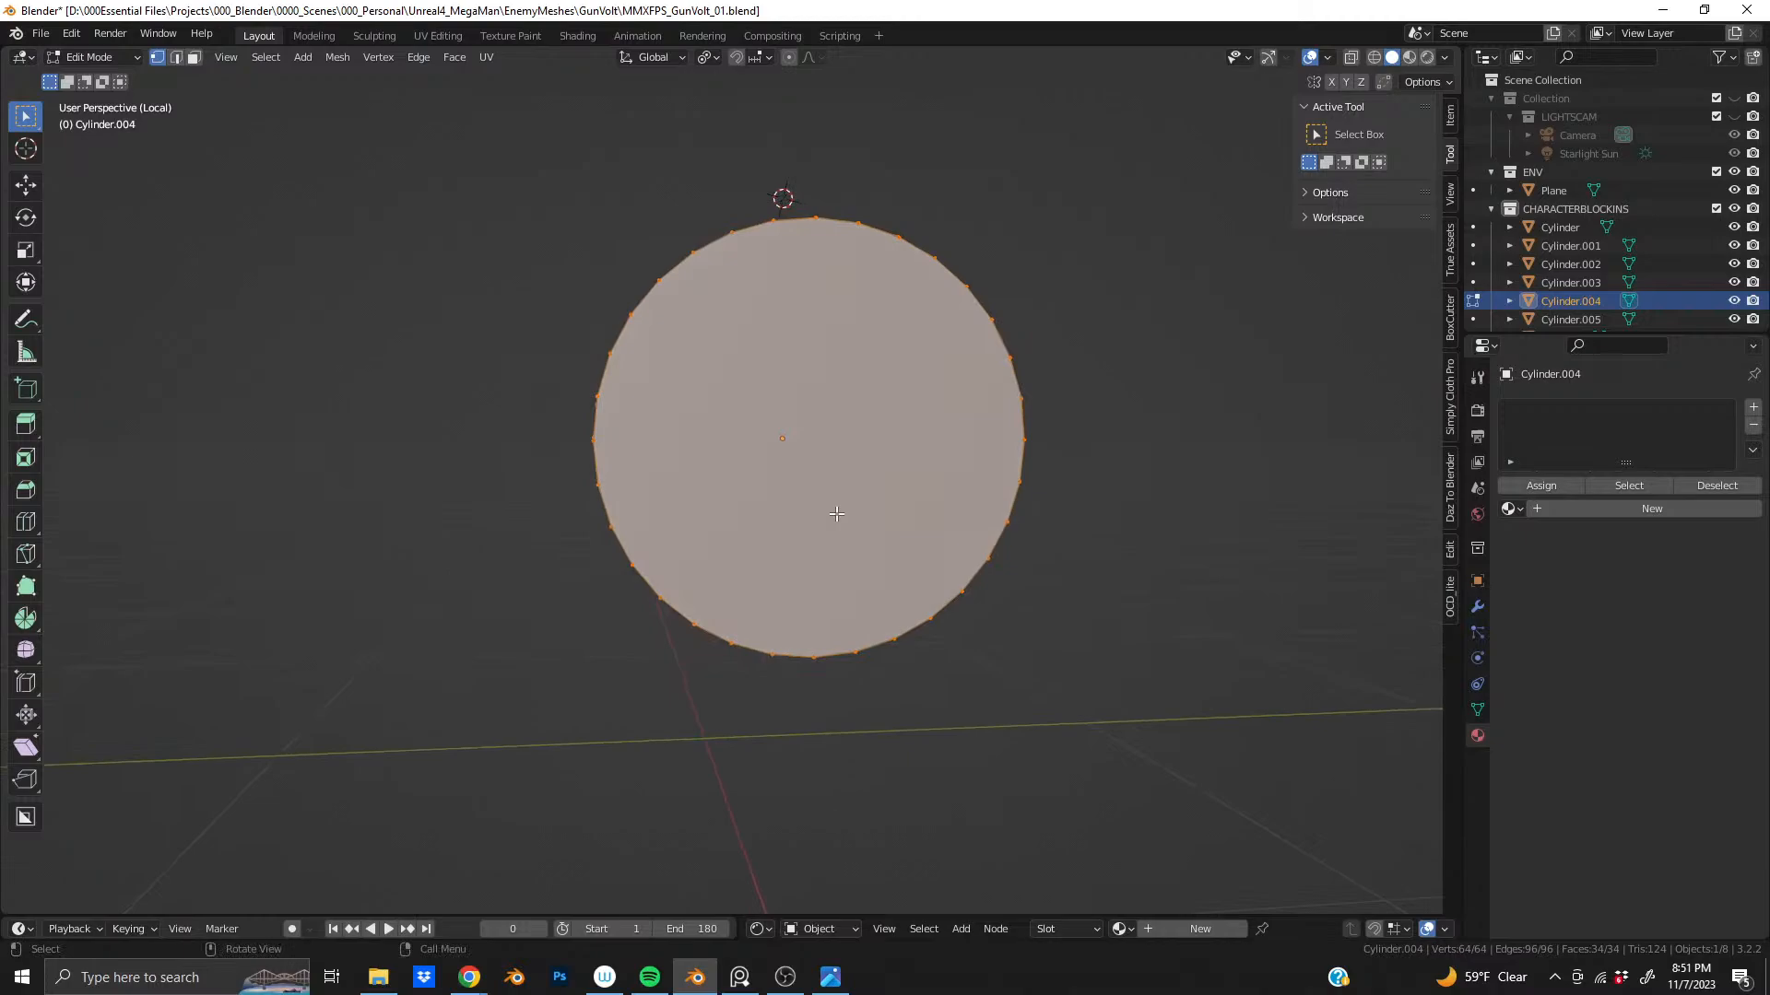
click(596, 449)
middle_drag(596, 443, 921, 461)
shift+click(1035, 475)
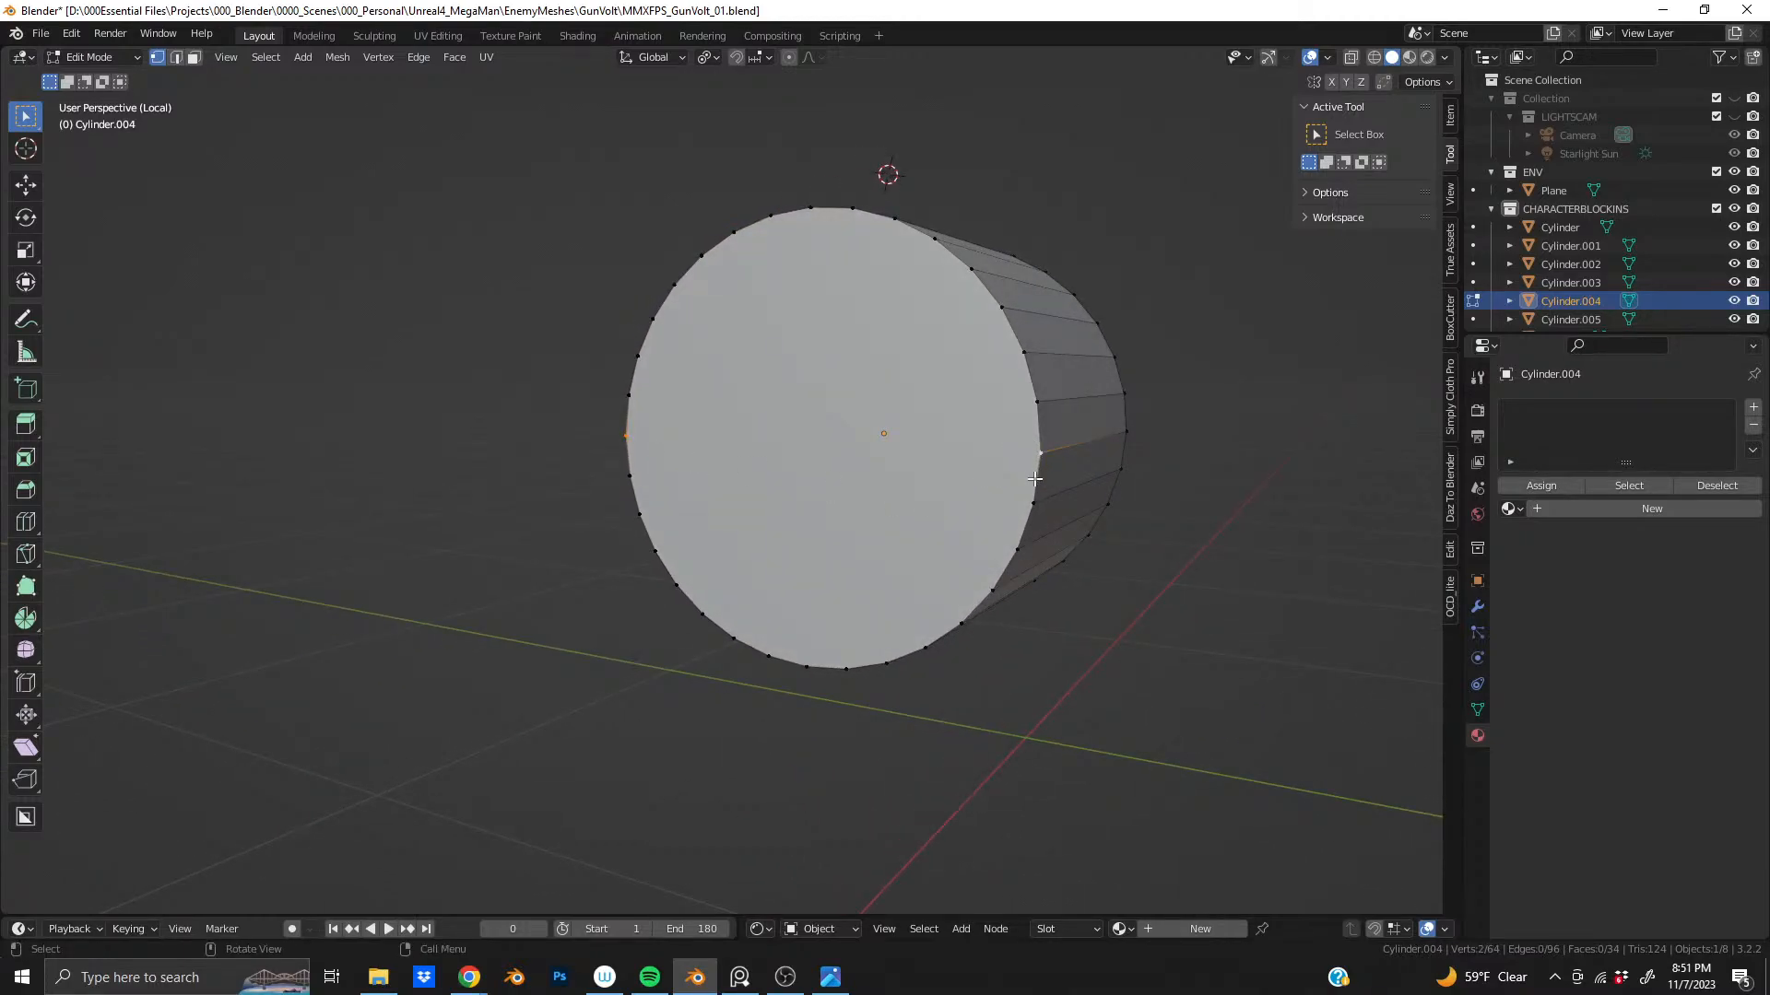
key(j)
- Try to cut six more horizontal edges across the lower half of the cap by connecting opposite rim vertices
middle_drag(1034, 479, 841, 488)
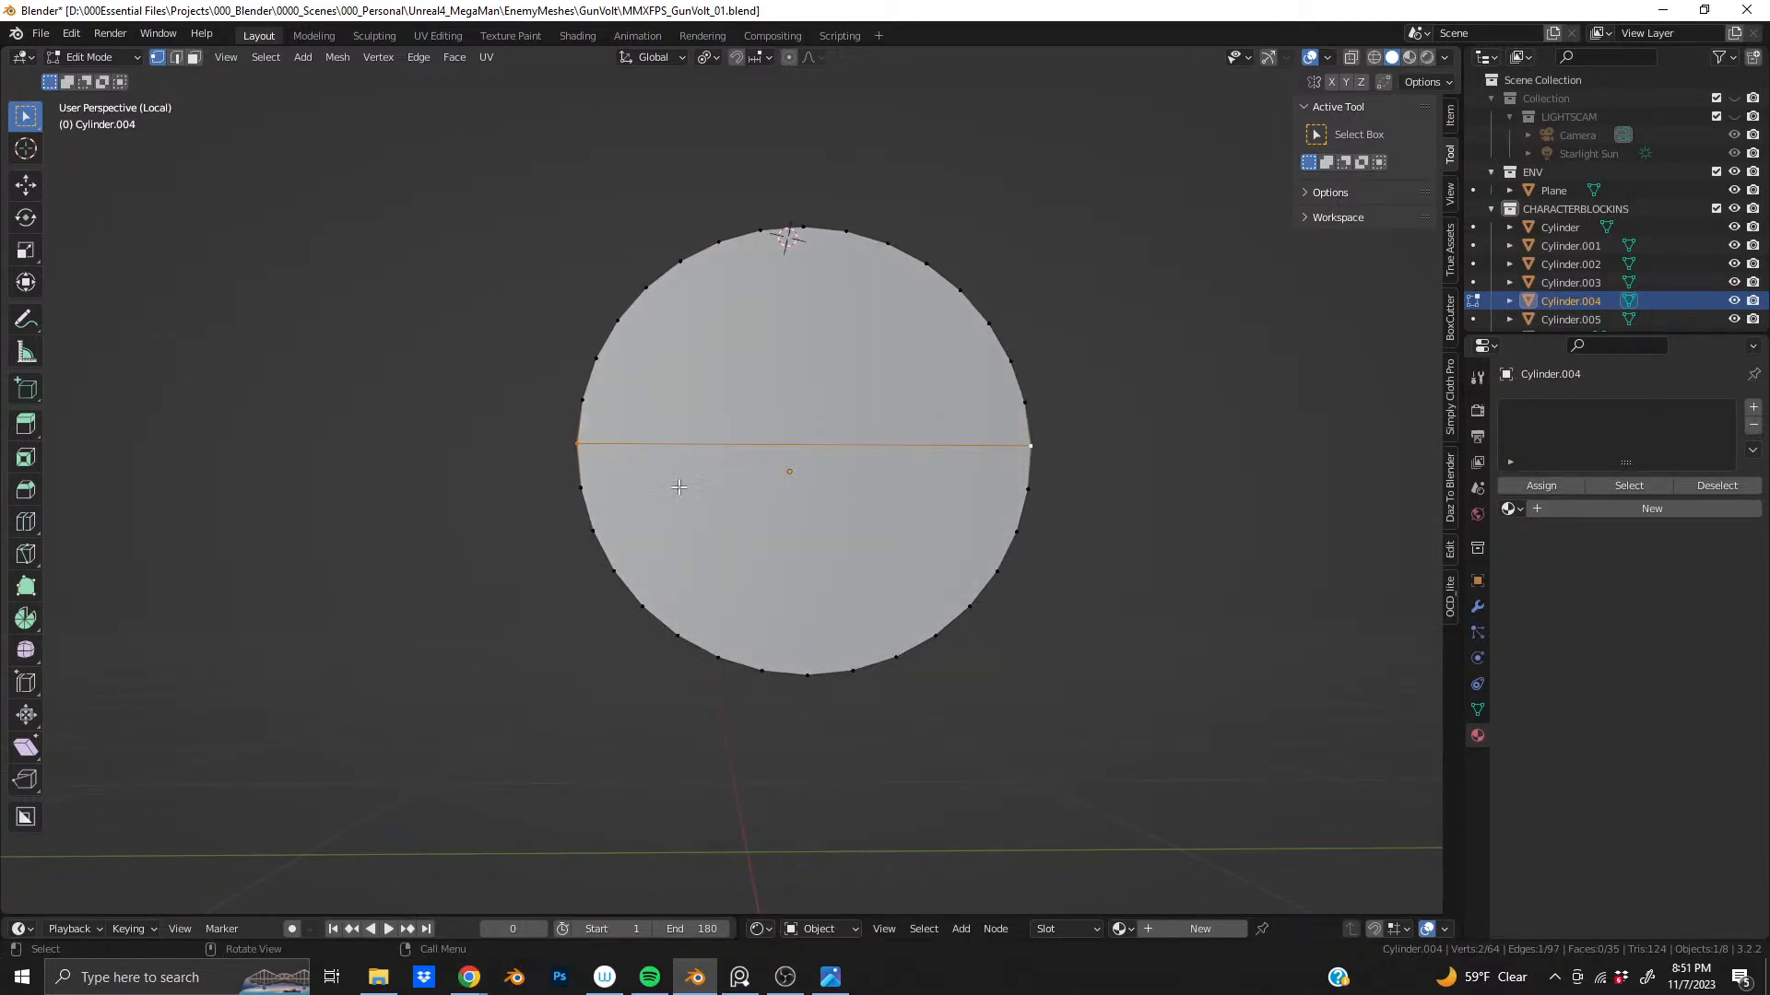
shift+click(1018, 488)
key(j)
click(1017, 531)
shift+click(609, 522)
key(j)
click(673, 577)
shift+click(997, 571)
key(j)
click(969, 606)
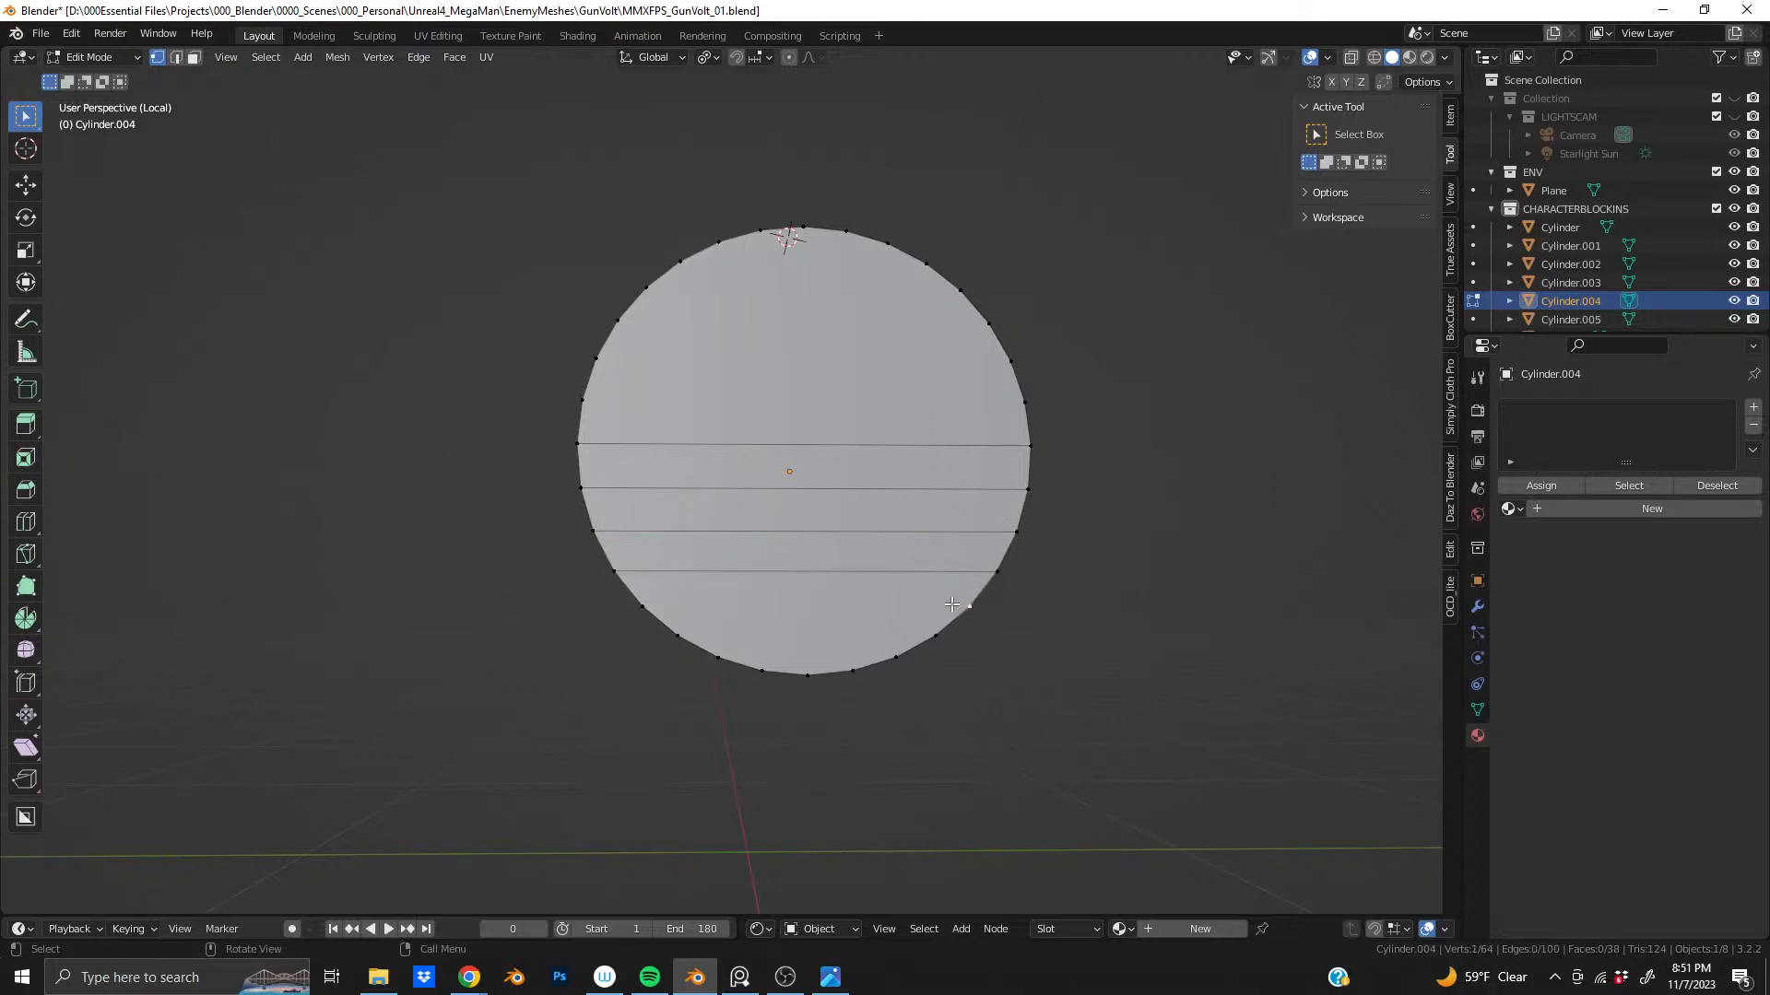
shift+click(642, 605)
key(j)
click(677, 636)
shift+click(936, 636)
key(j)
click(718, 657)
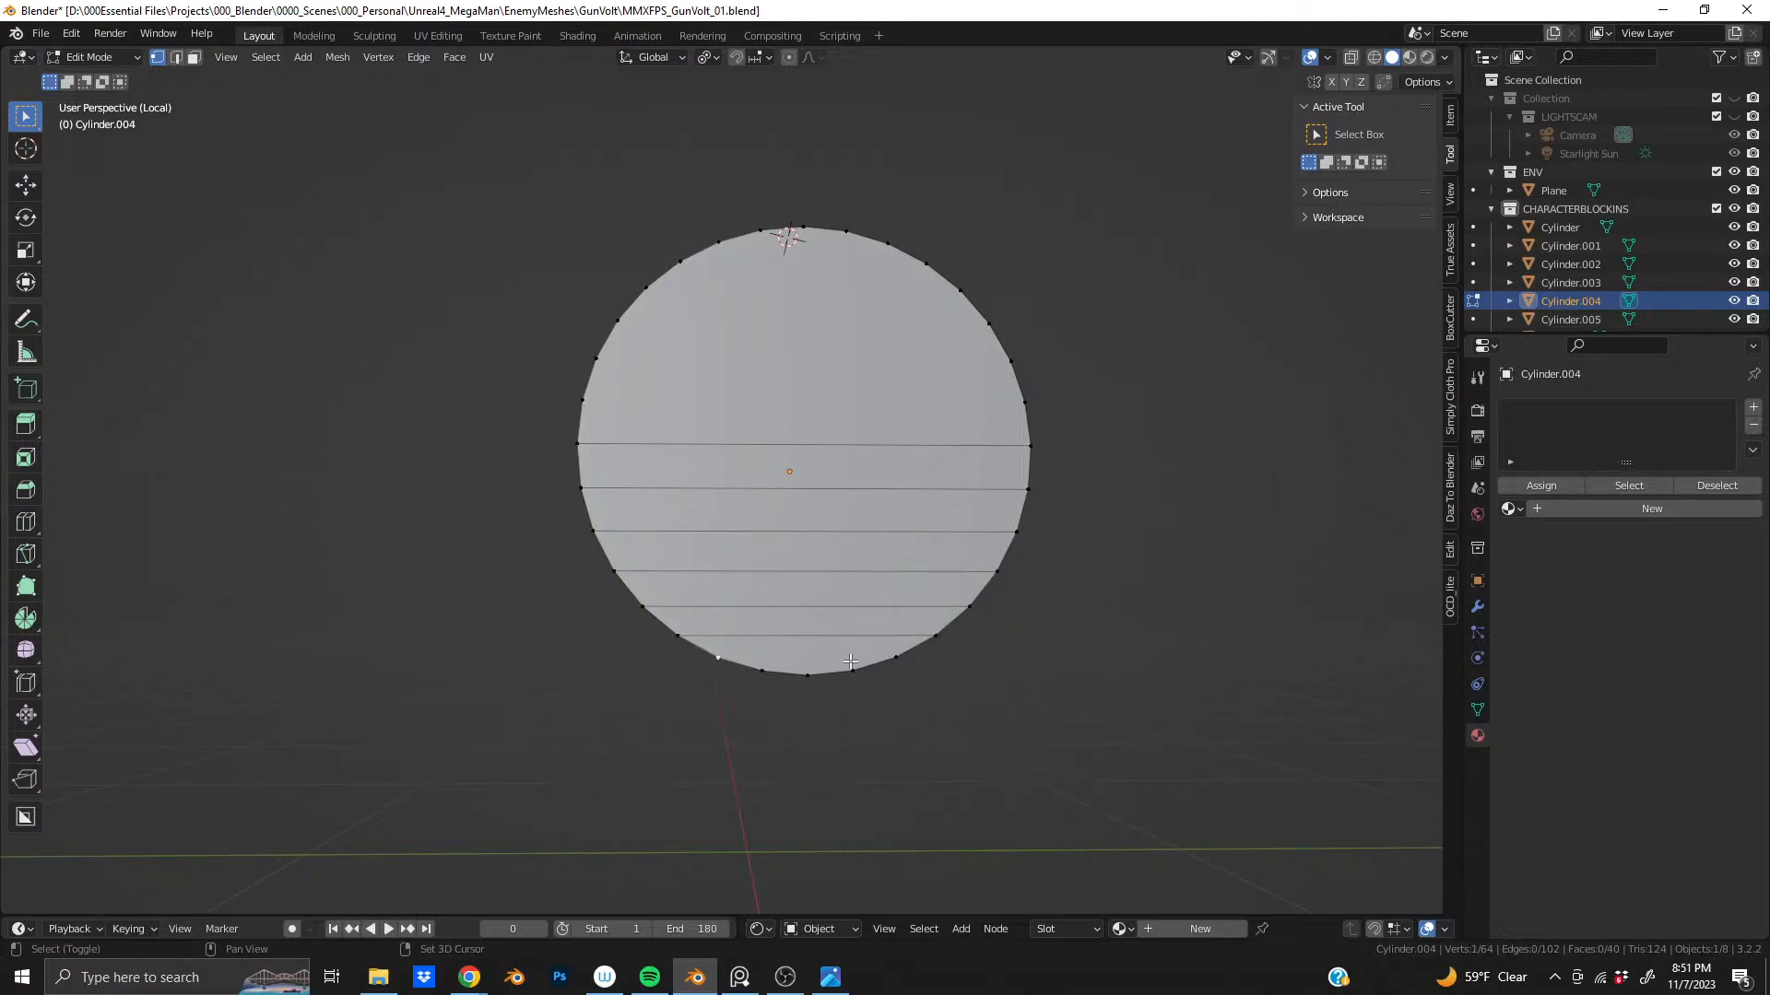
shift+click(896, 657)
key(j)
- Try to cross the cap with five vertical edges connecting the upper and lower rim vertices, forming a grid
click(765, 666)
shift+click(765, 267)
key(j)
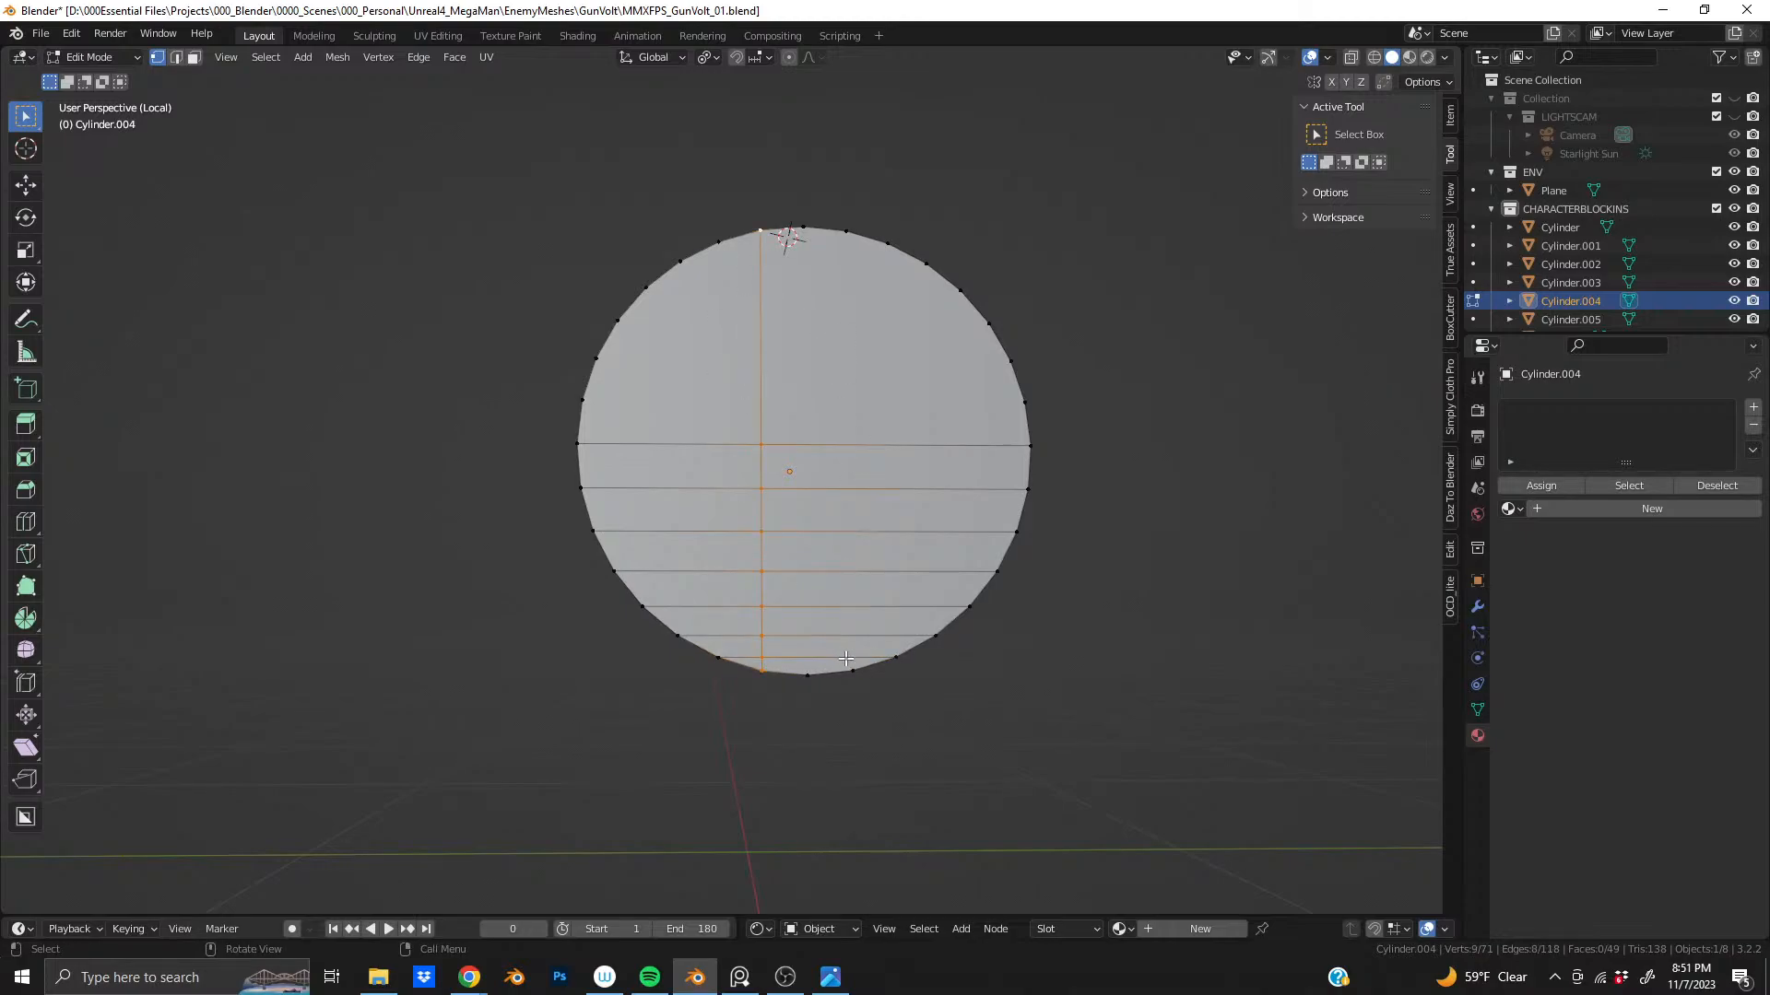
click(848, 662)
shift+click(840, 236)
key(j)
click(799, 233)
shift+click(812, 657)
key(j)
click(718, 658)
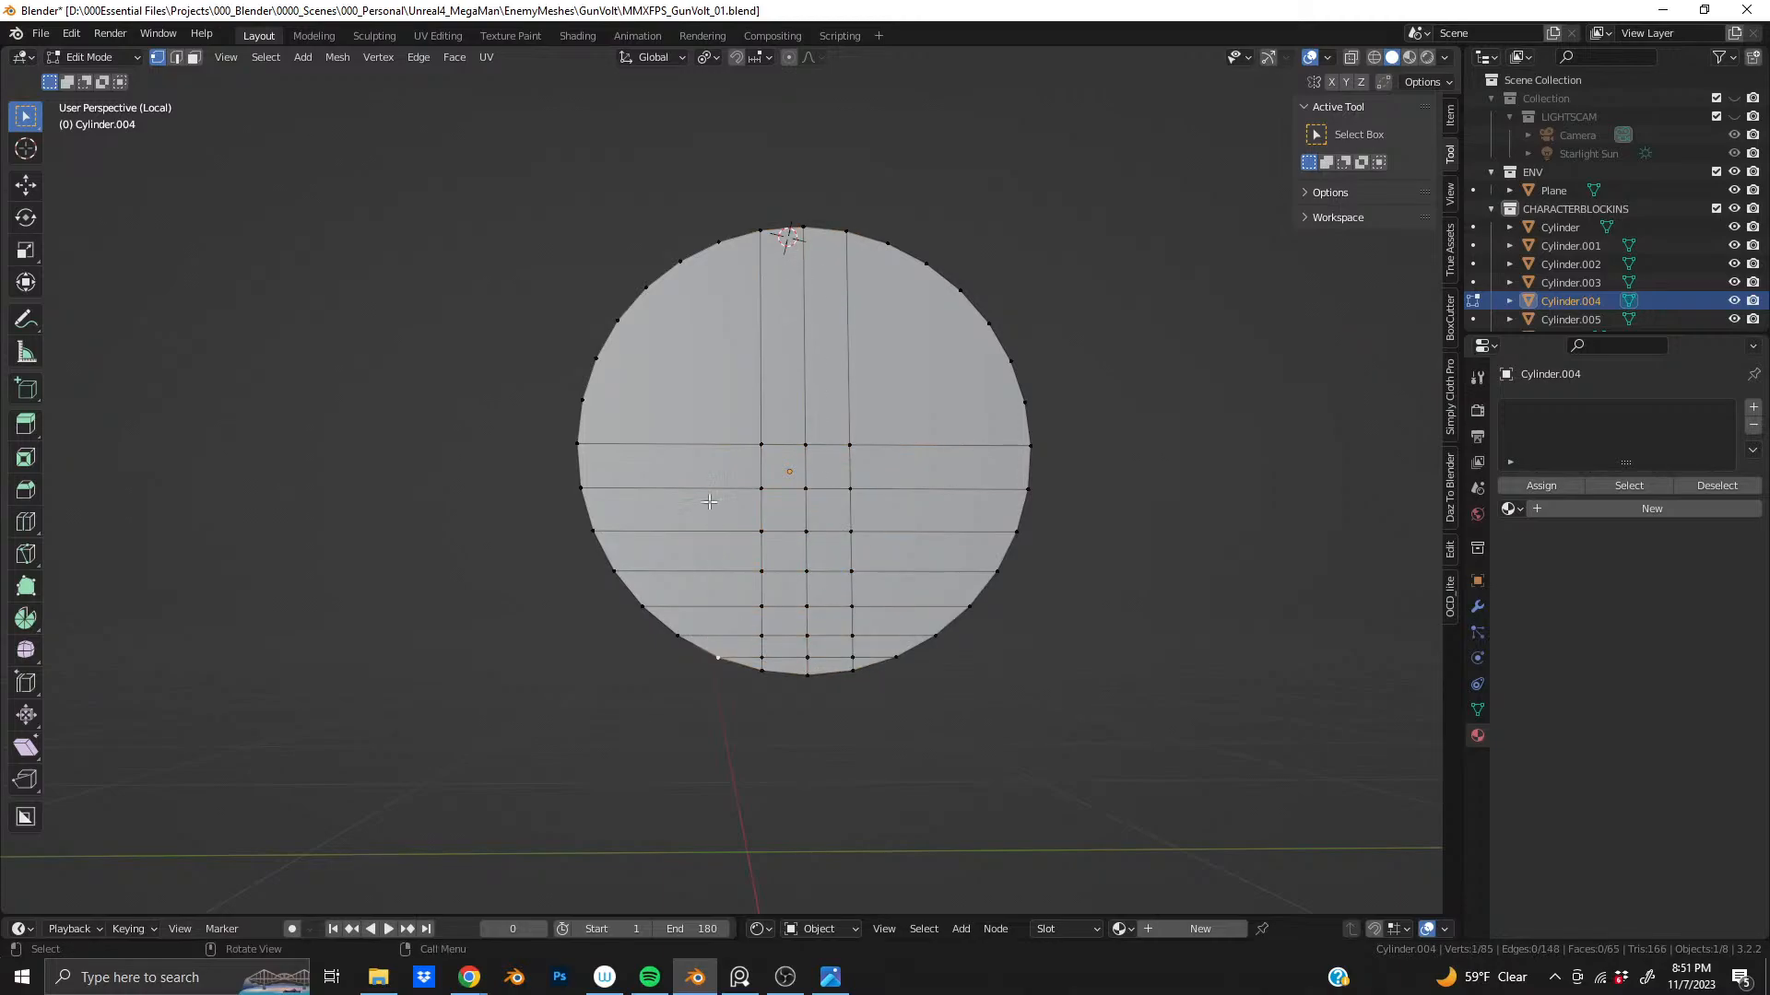
key(j)
click(678, 635)
shift+click(679, 262)
key(j)
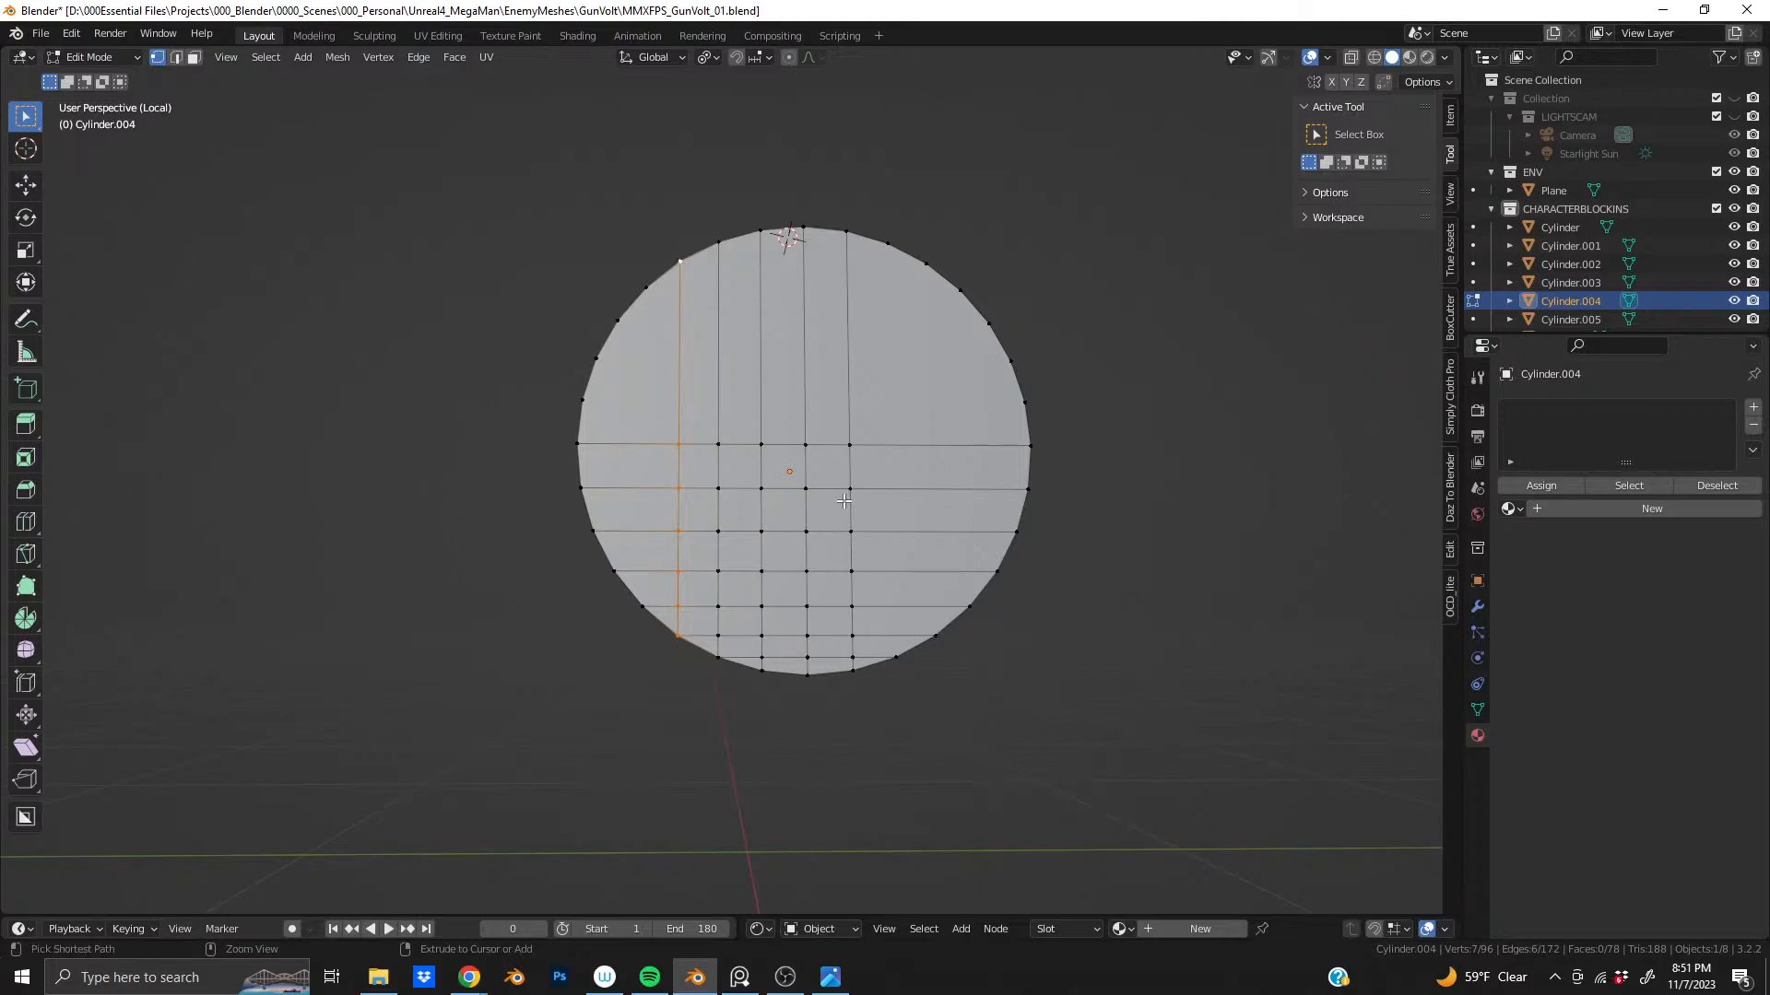
- Undo the last two vertical cuts on the cap and redo them
key(ctrl+z)
key(ctrl+z)
key(ctrl+z)
key(ctrl+z)
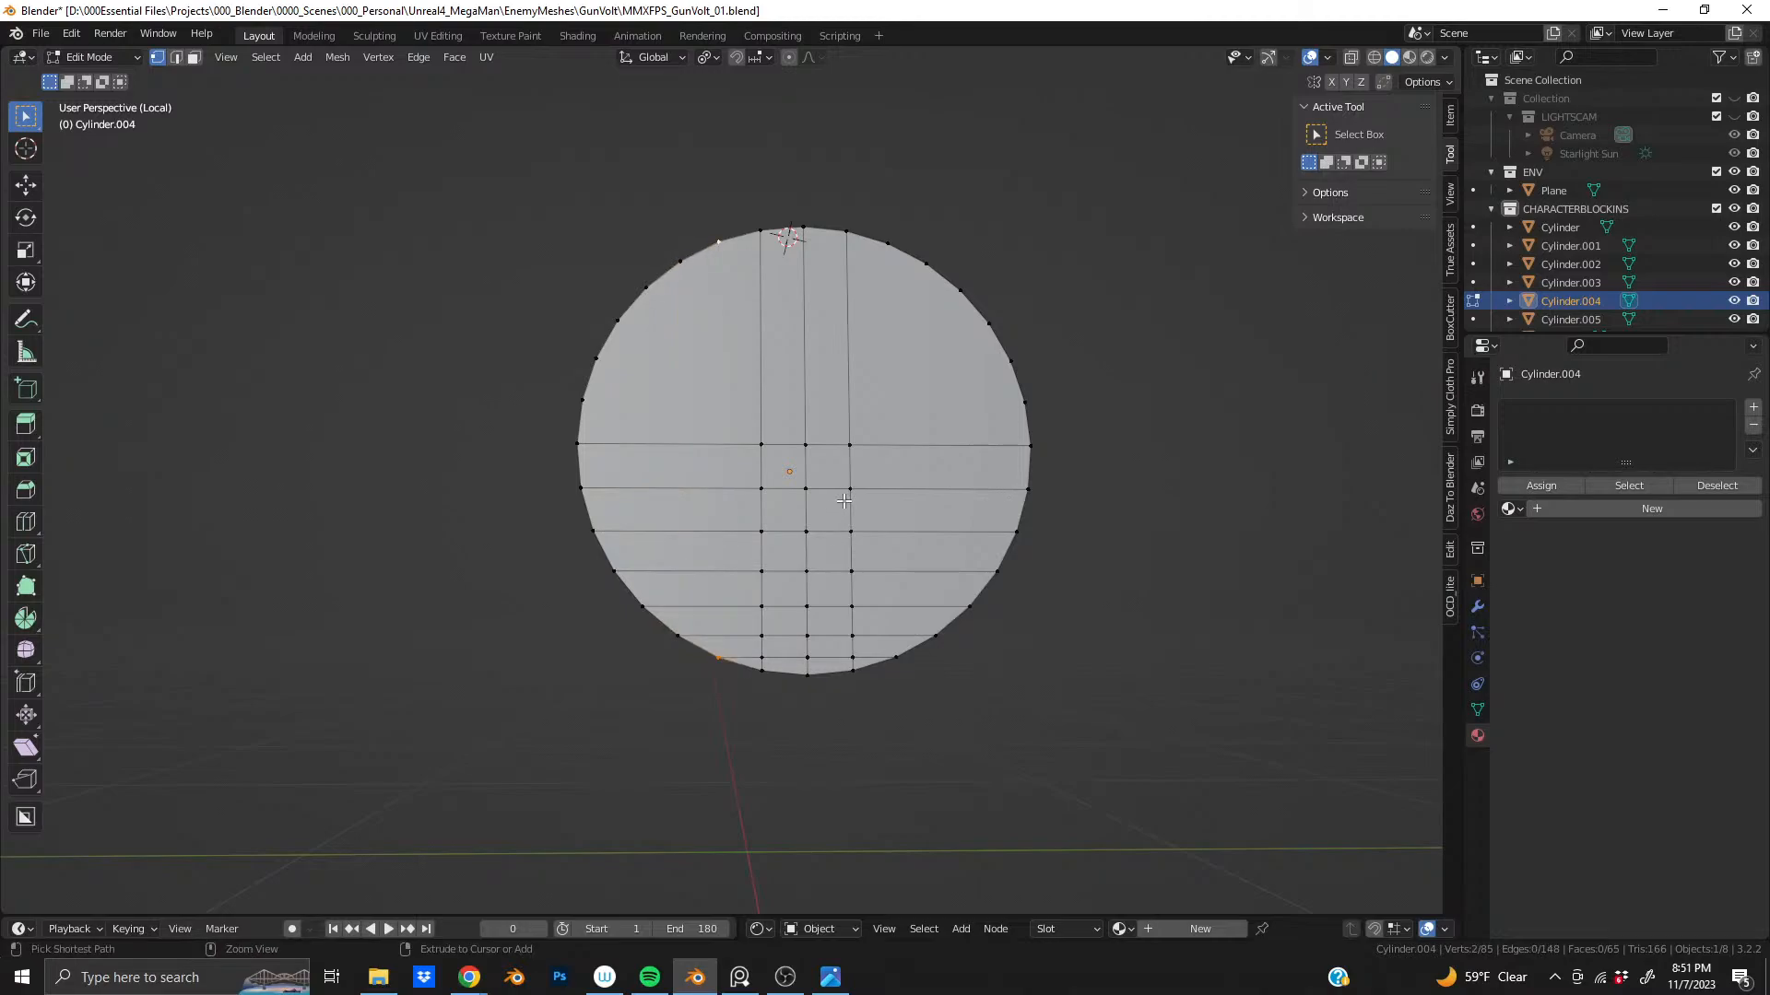
key(ctrl+shift+z)
key(ctrl+shift+z)
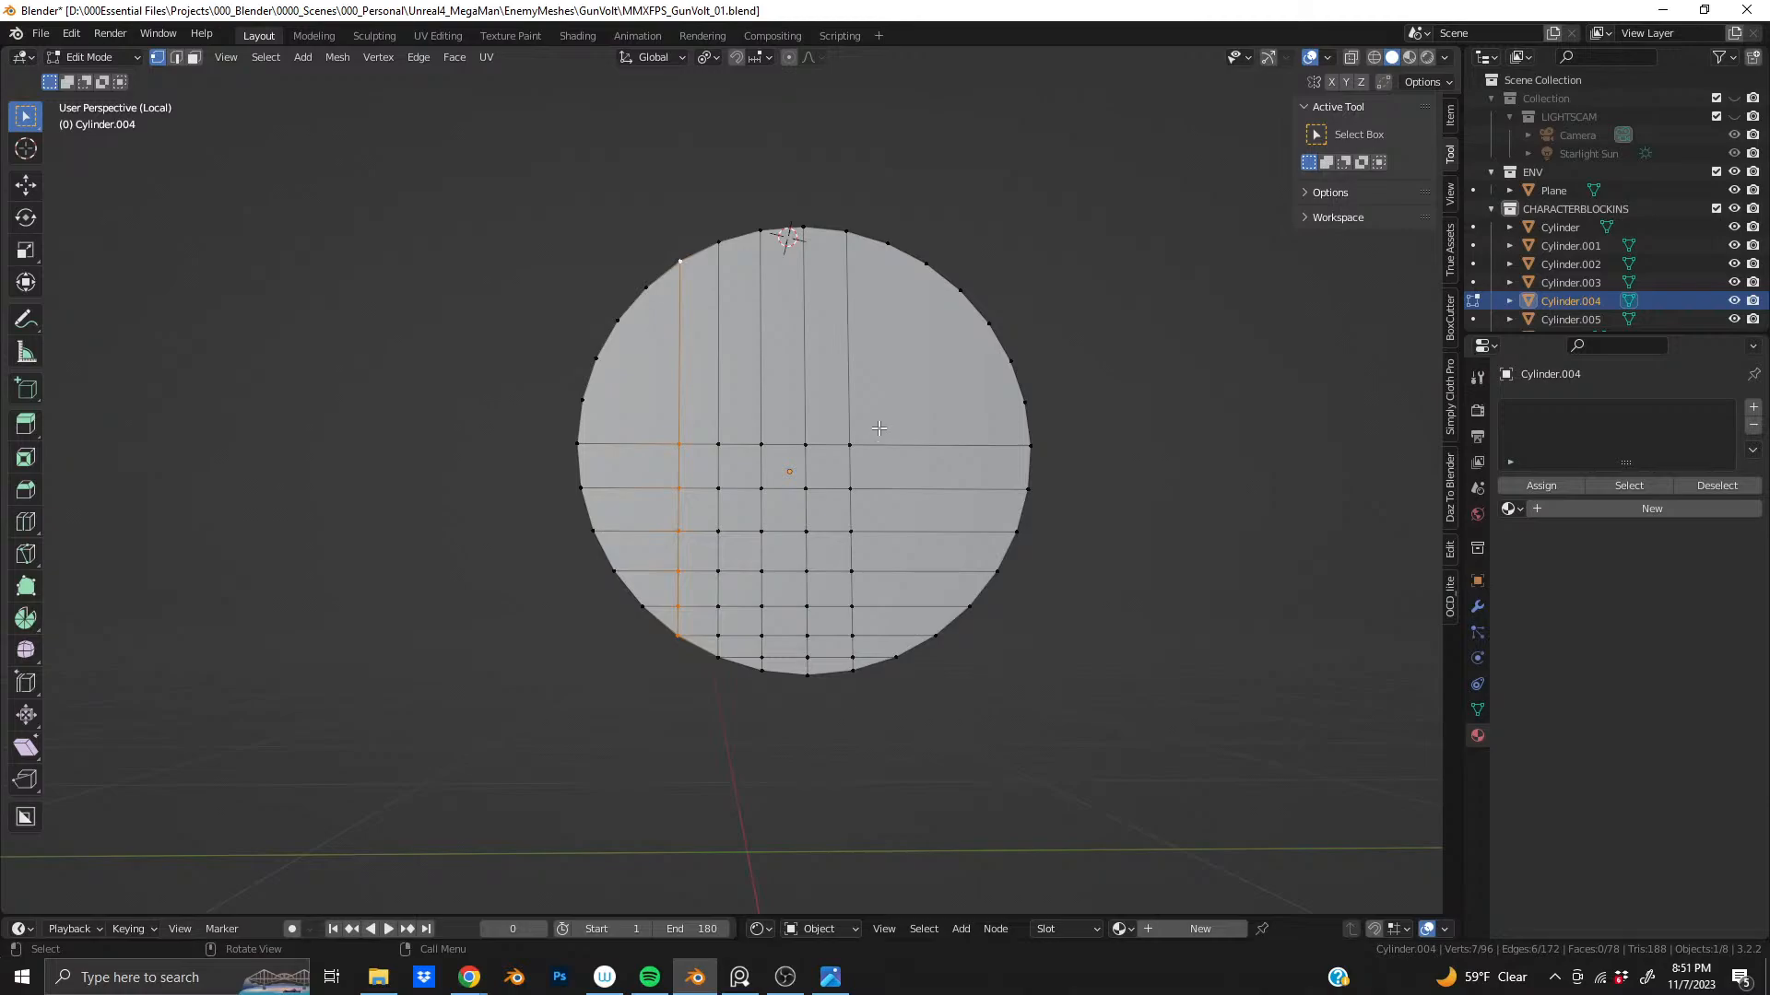
- Undo the vertical and lower horizontal cuts on the cap, keeping only the horizontal edge across its middle
key(ctrl+z)
key(ctrl+z)
key(ctrl+z)
key(ctrl+z)
key(ctrl+z)
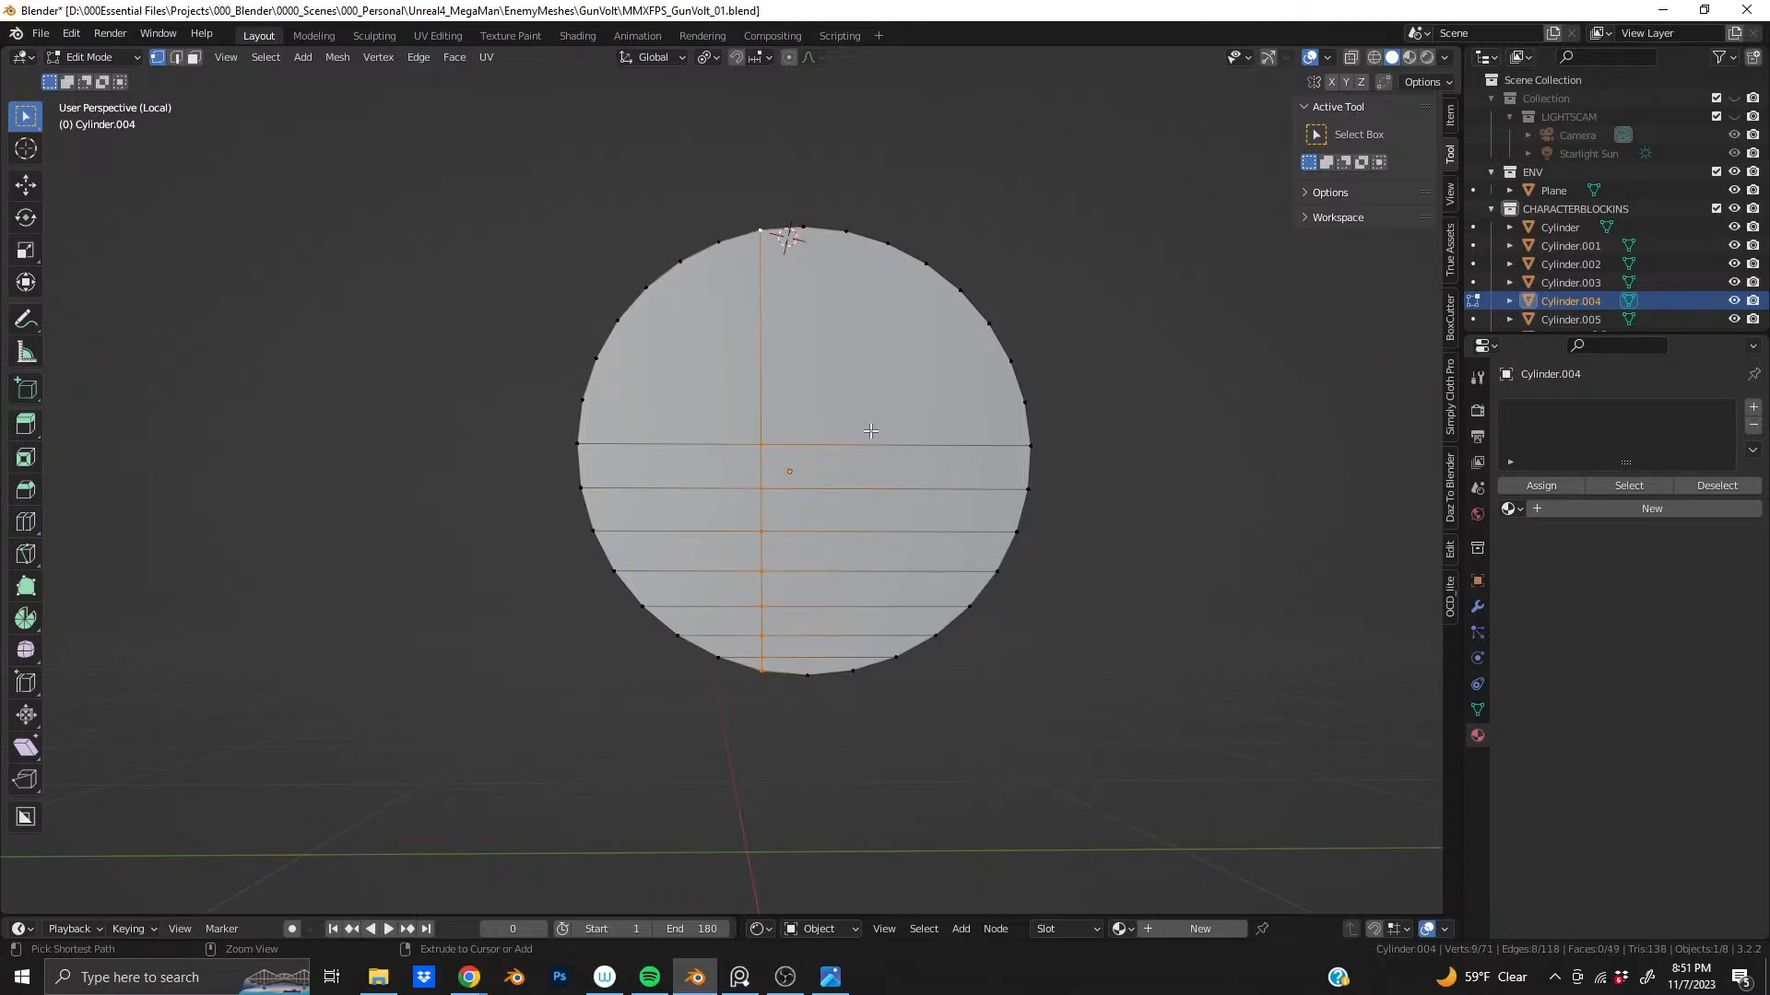
key(ctrl+z)
key(ctrl+z)
key(ctrl+z)
key(ctrl+z)
key(ctrl+z)
key(ctrl+z)
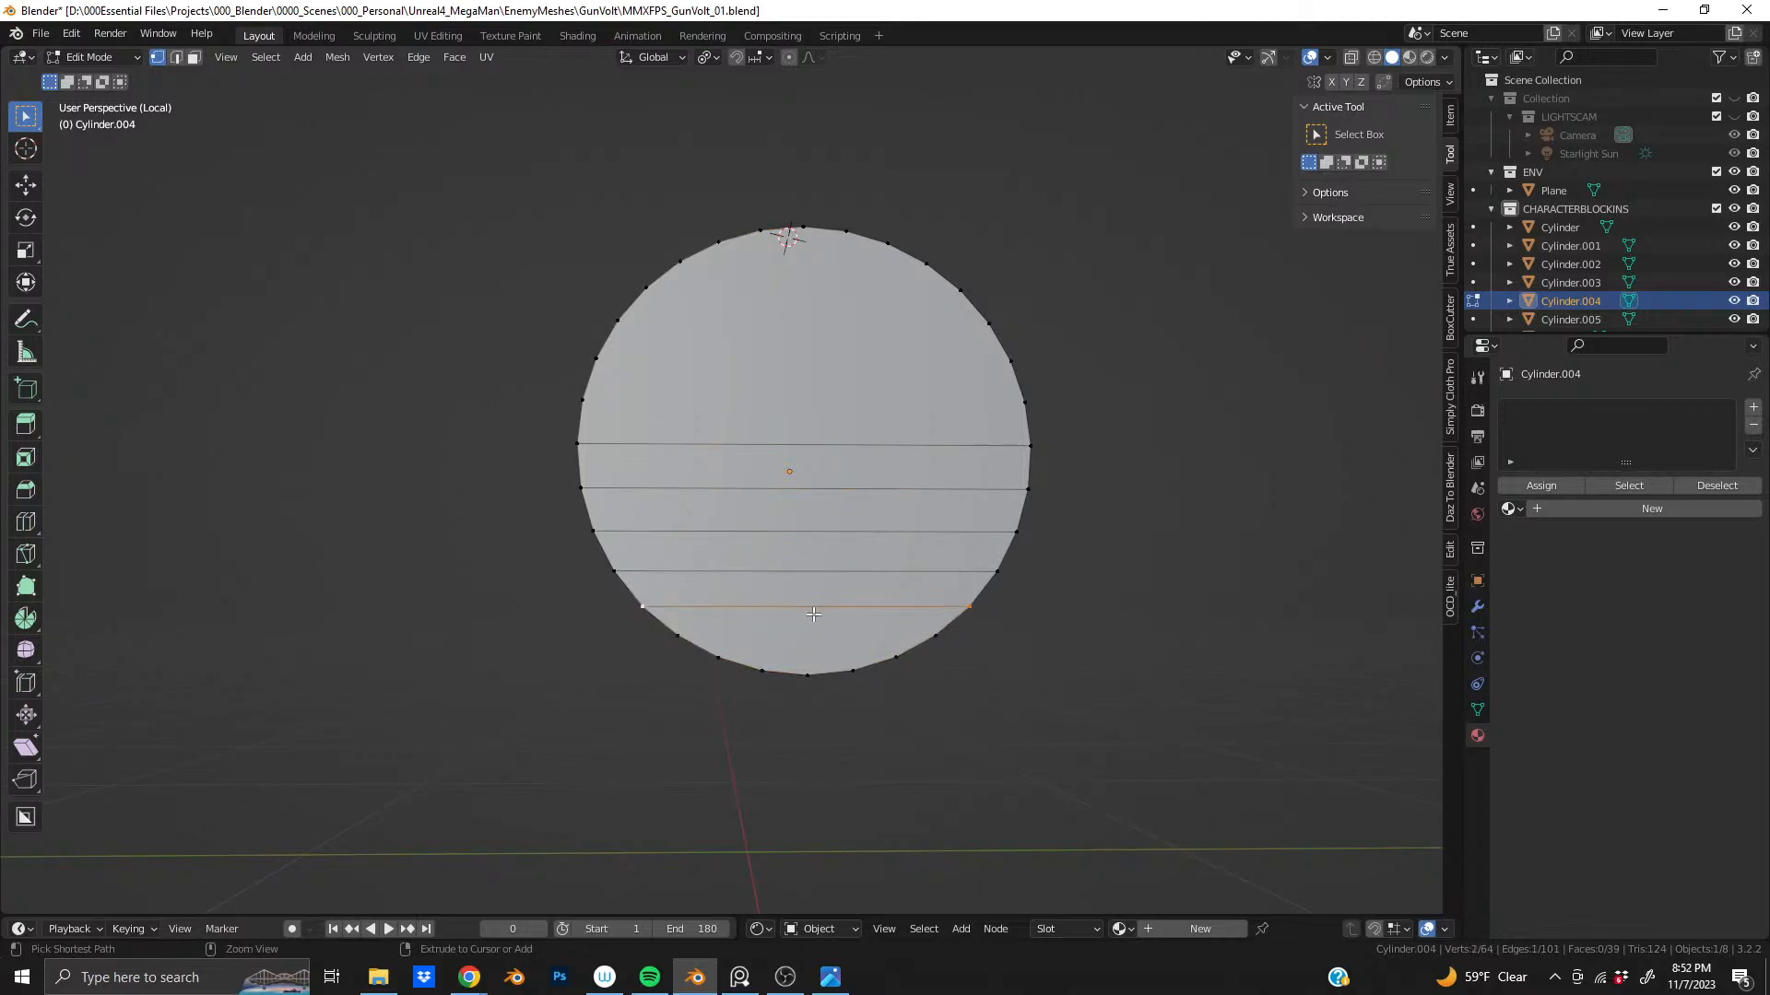
key(ctrl+z)
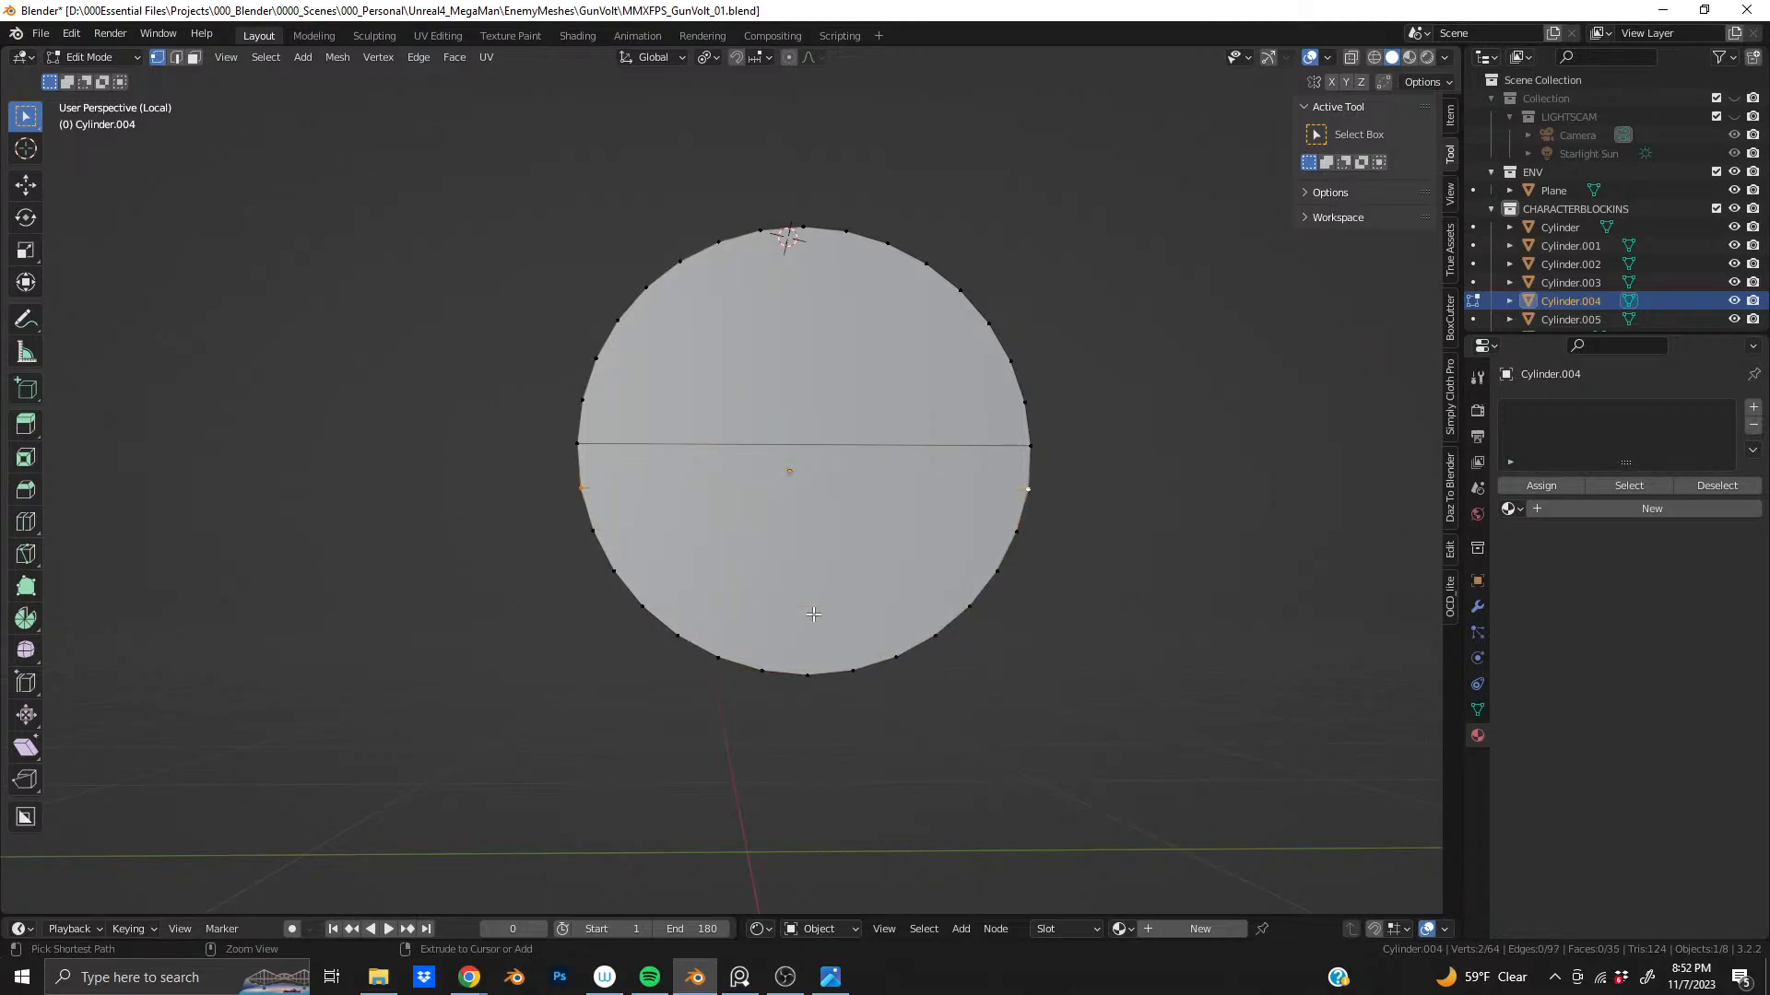
- Connect the topmost and bottommost rim vertices with a vertical edge through the cap's center in the right side view
key(ctrl+r)
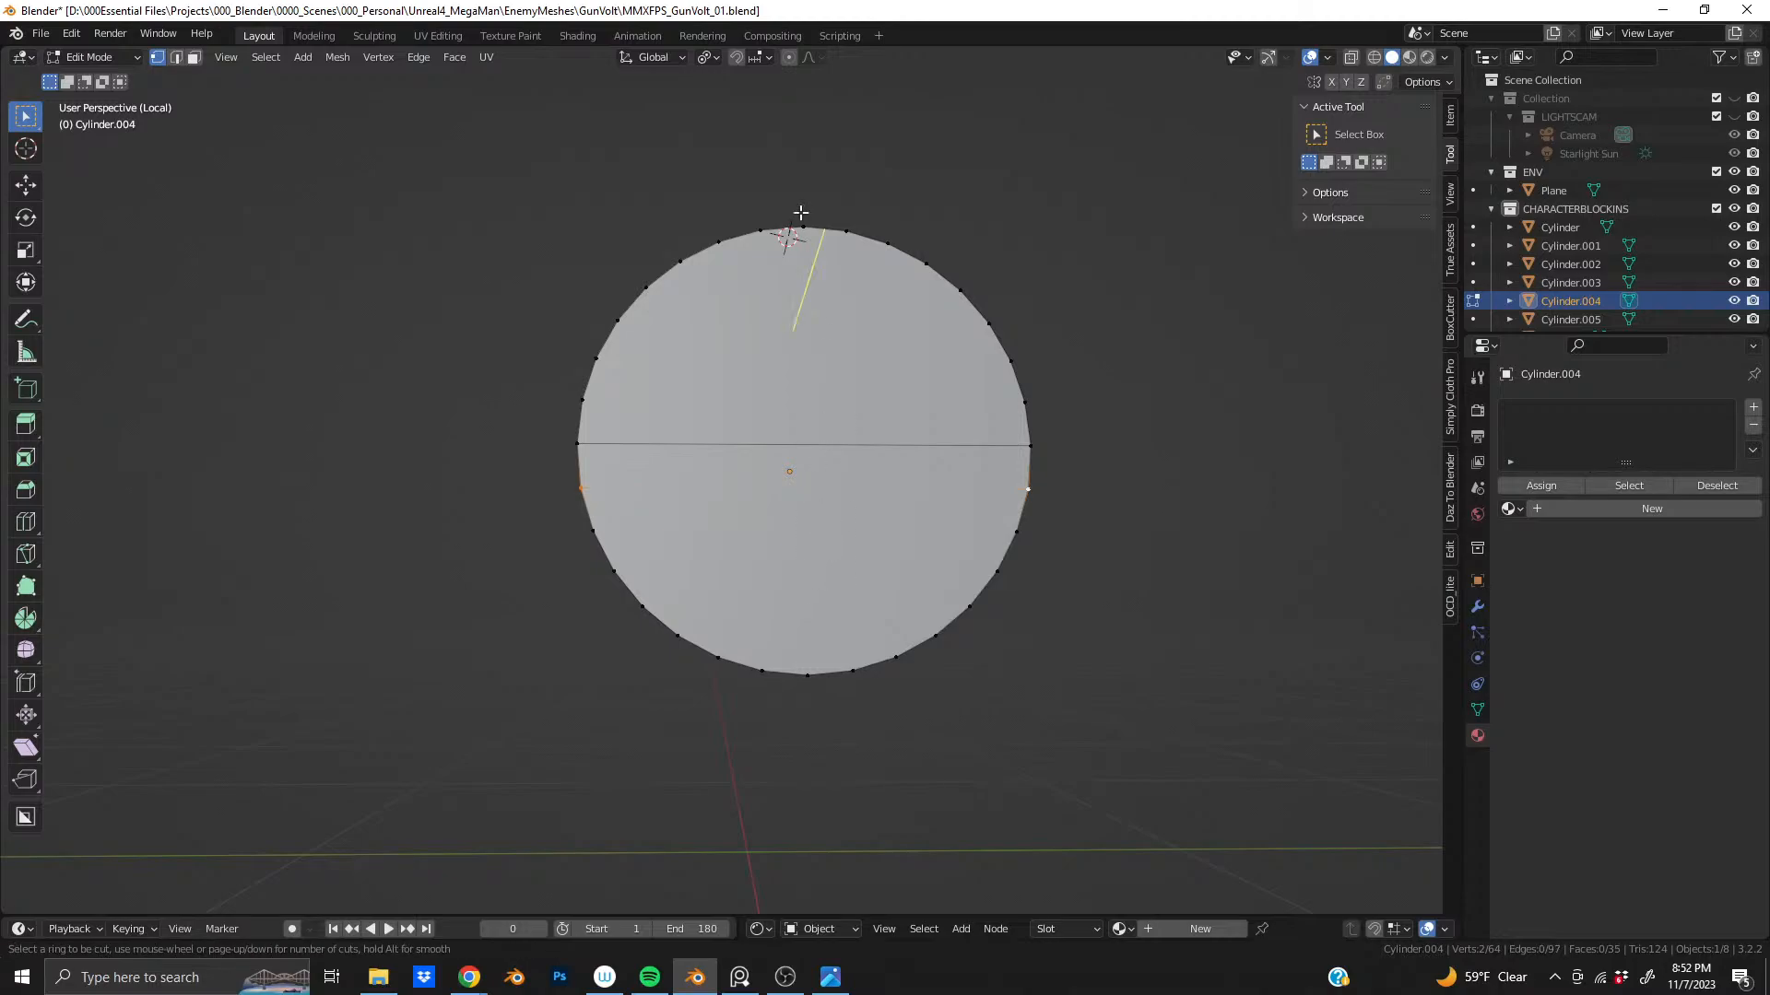
key(Escape)
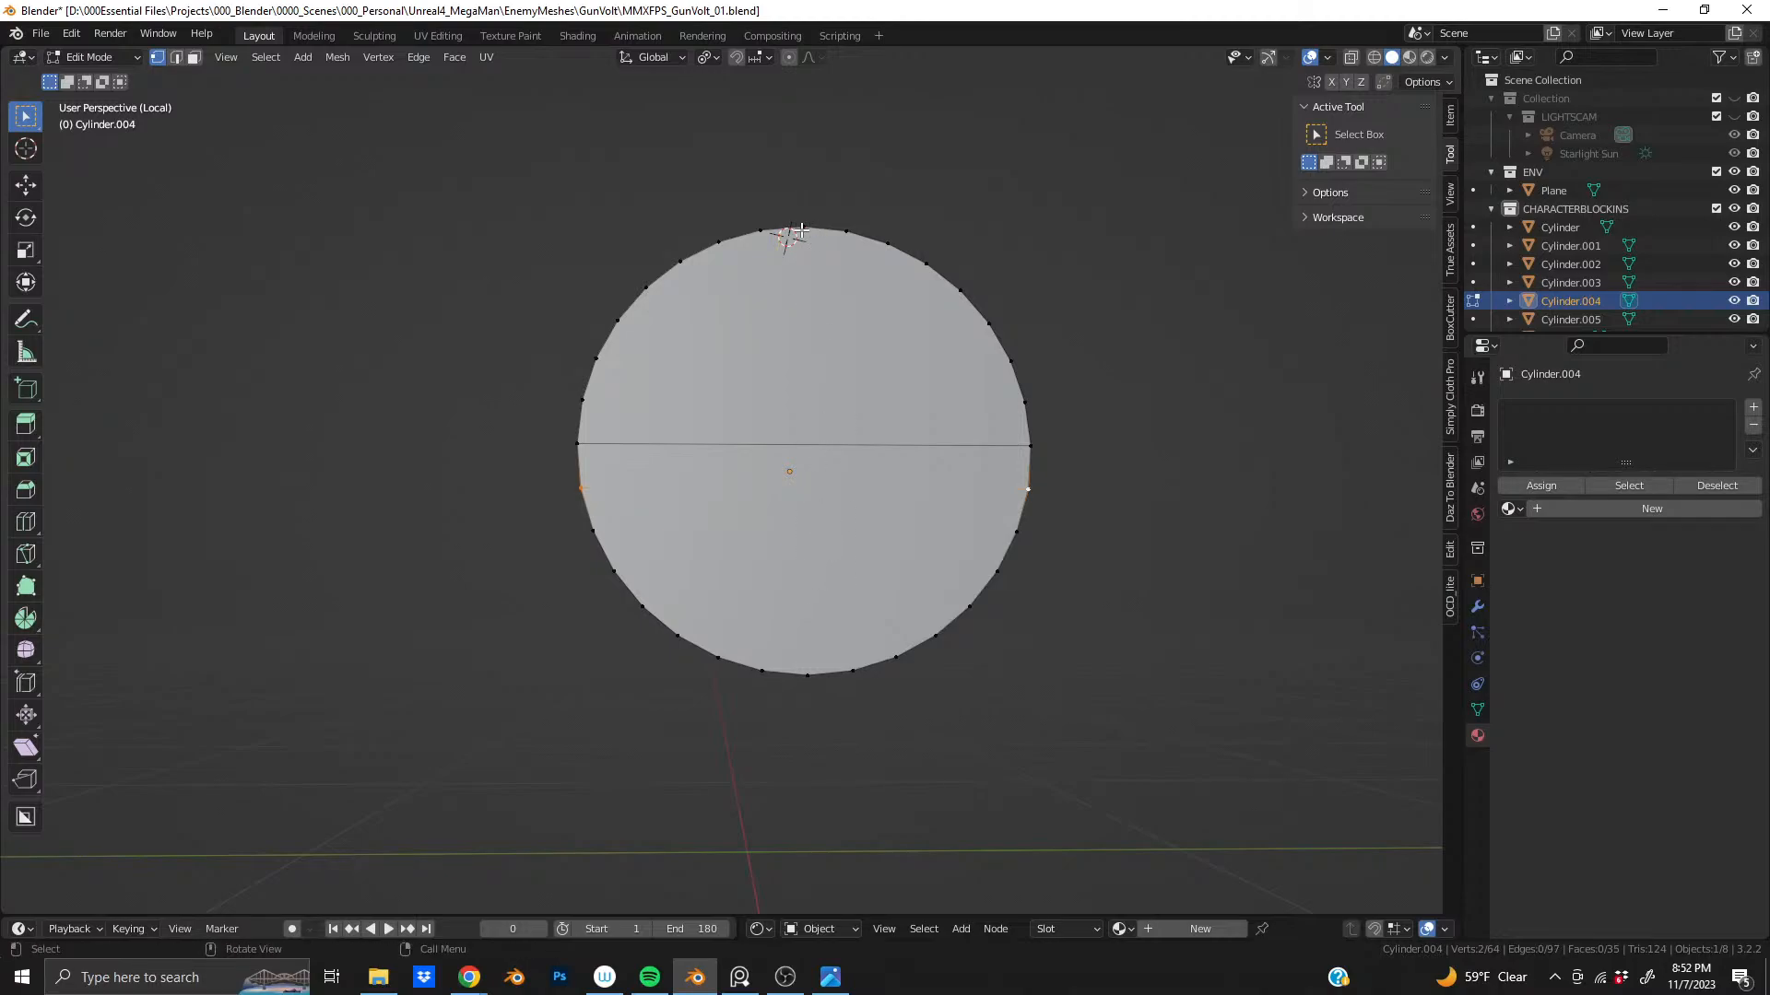
click(802, 229)
key(KP_3)
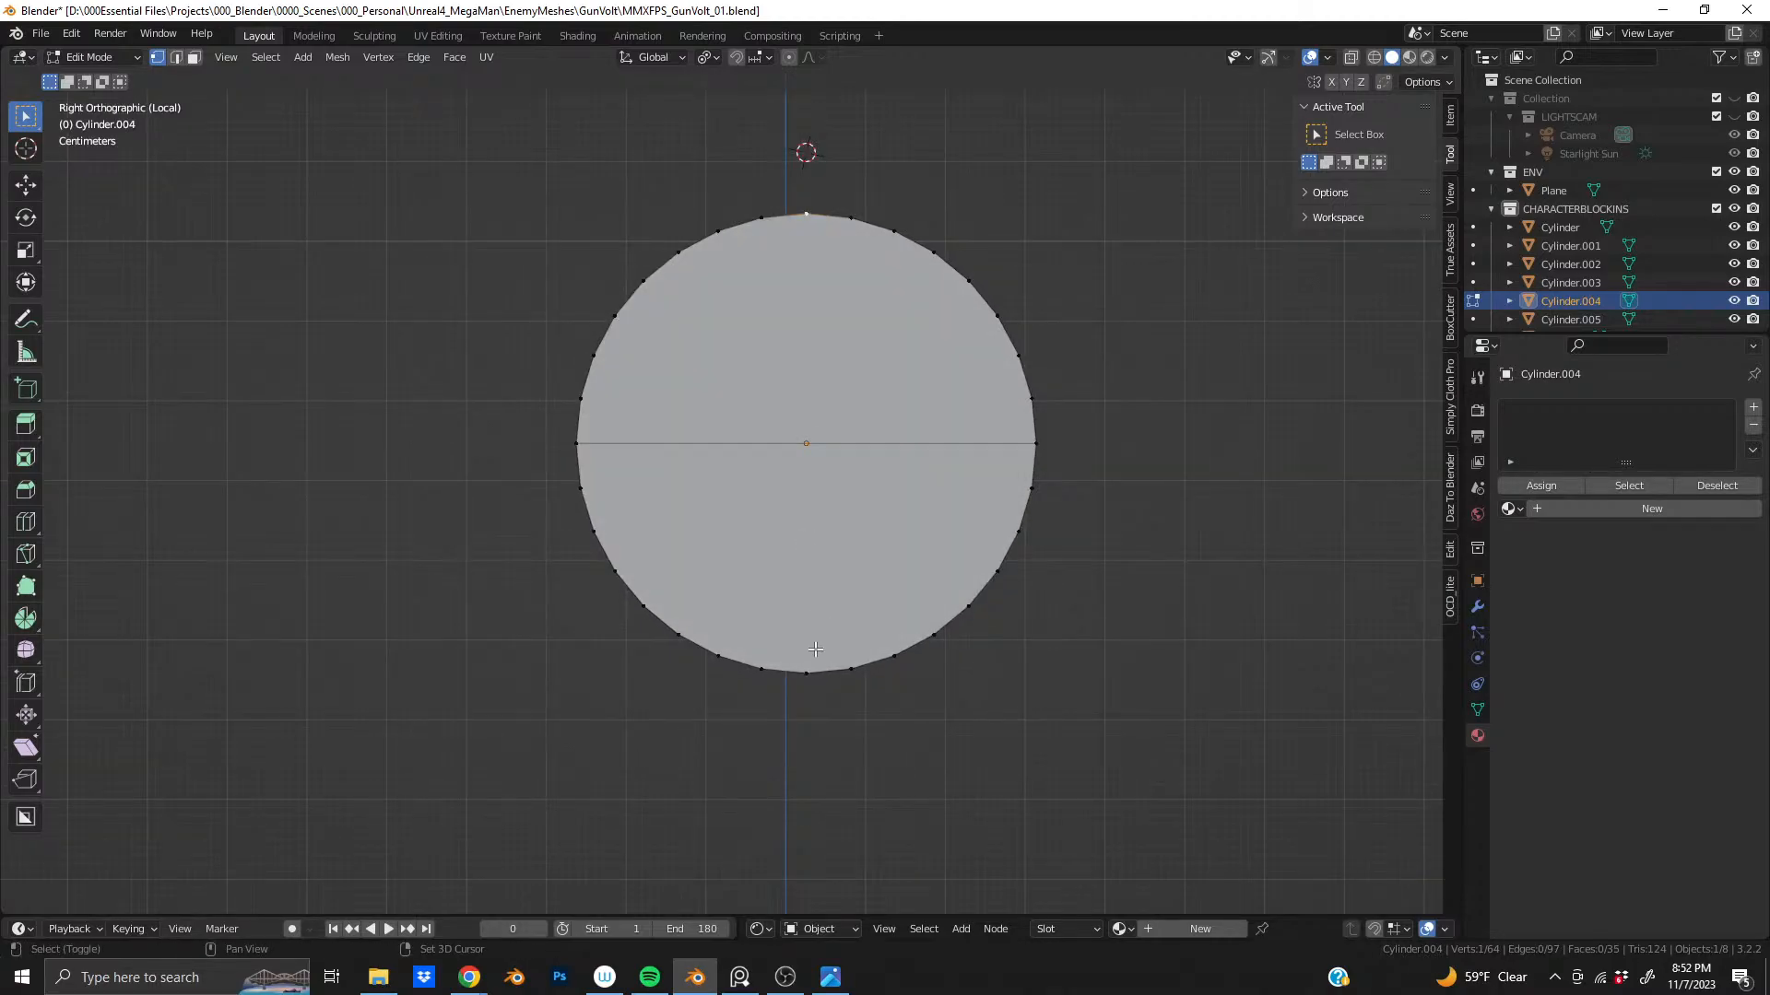
shift+click(815, 651)
key(j)
- Try to pull the cap's center vertex outward along X, and undo the move
middle_drag(904, 580, 660, 519)
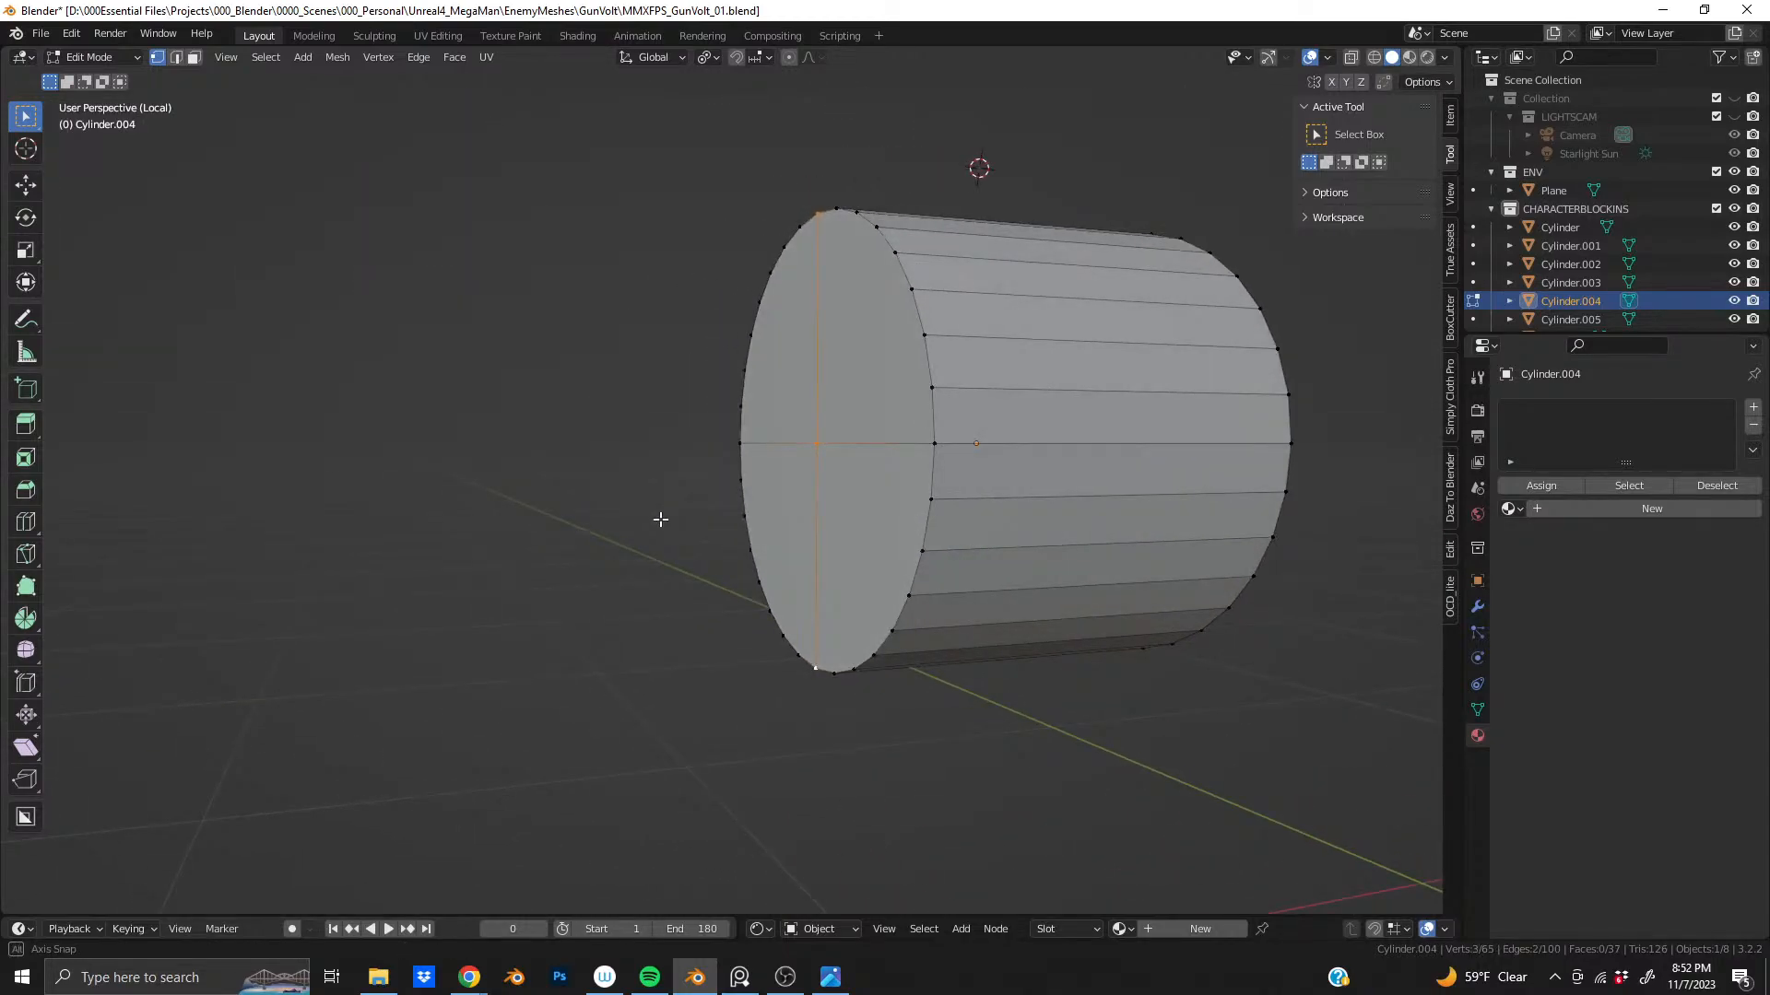
scroll(678, 494, up, 2)
middle_drag(845, 447, 865, 482)
click(859, 438)
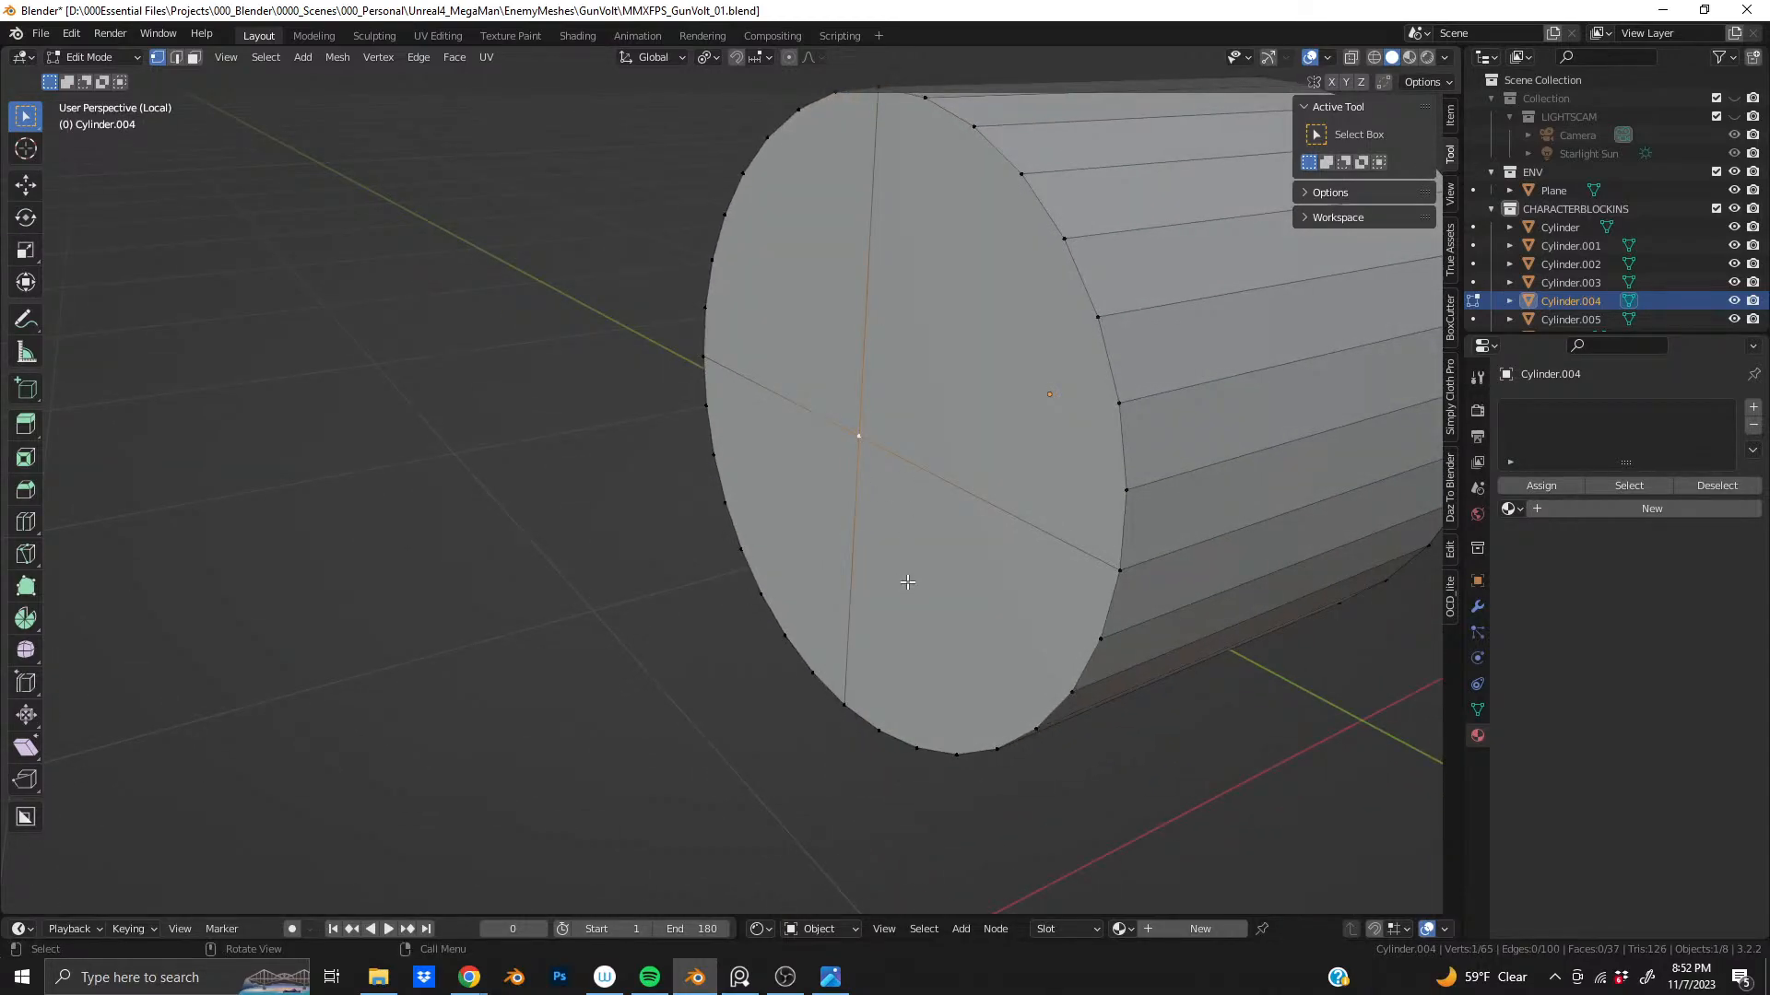
key(g)
key(x)
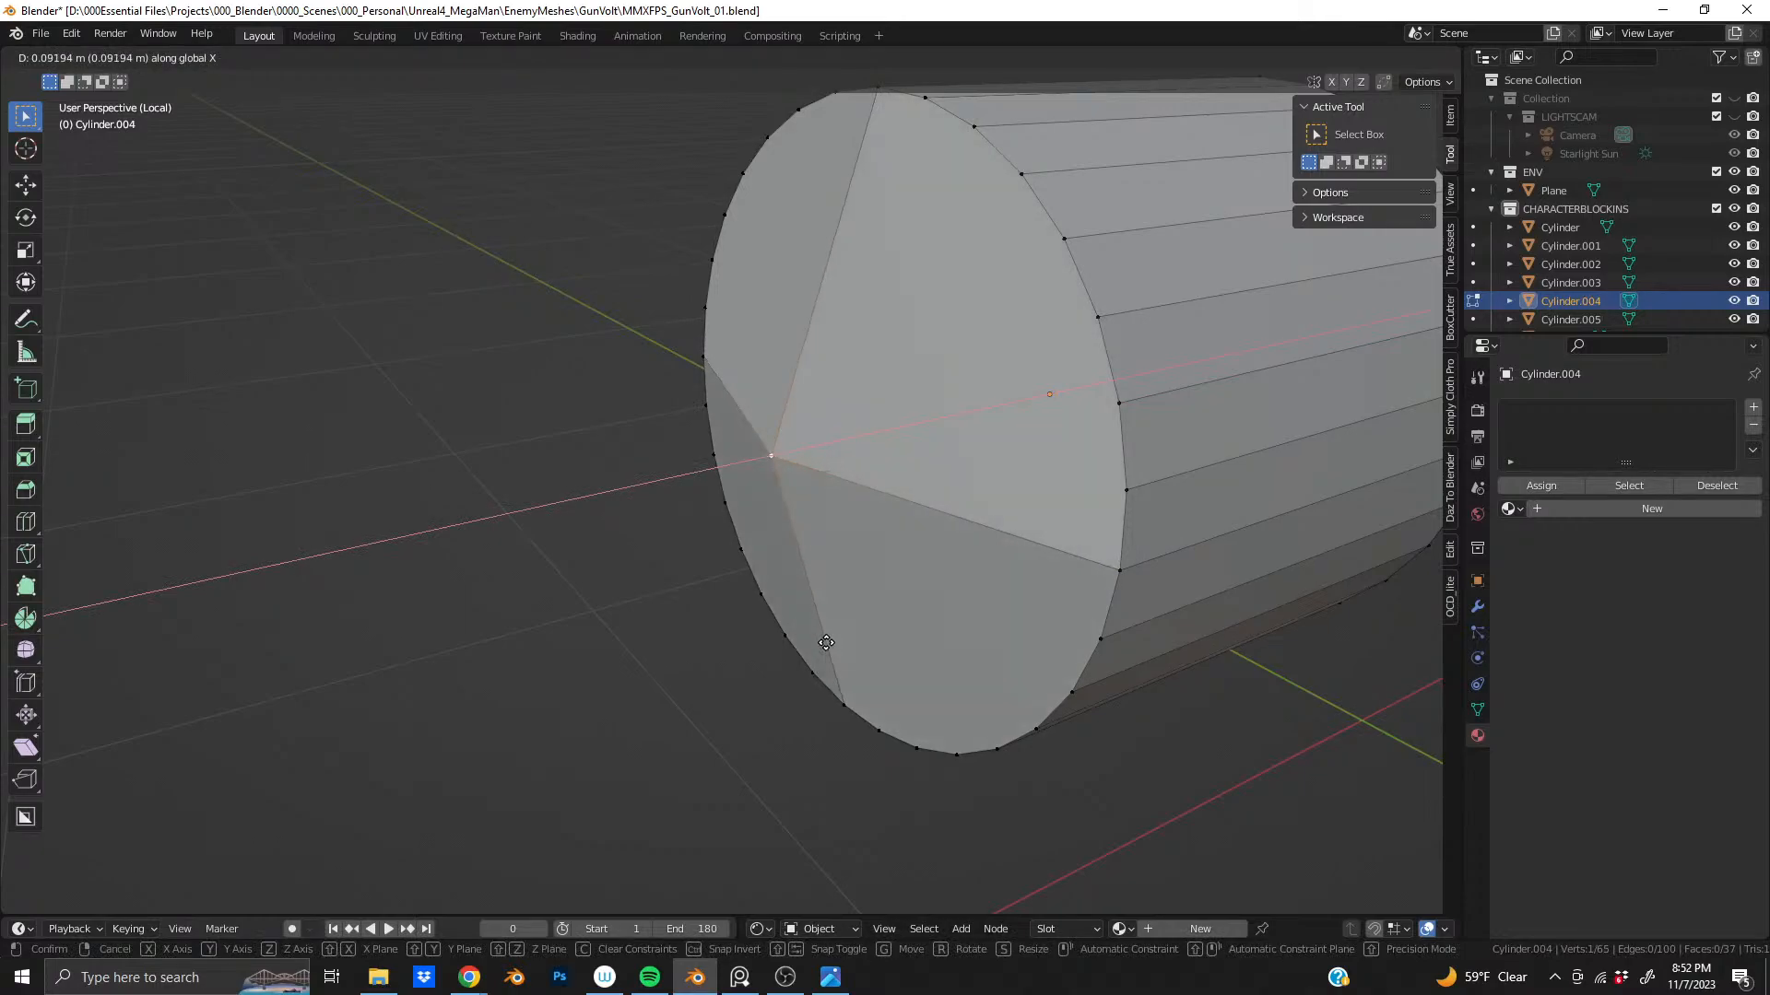
click(742, 706)
key(ctrl+z)
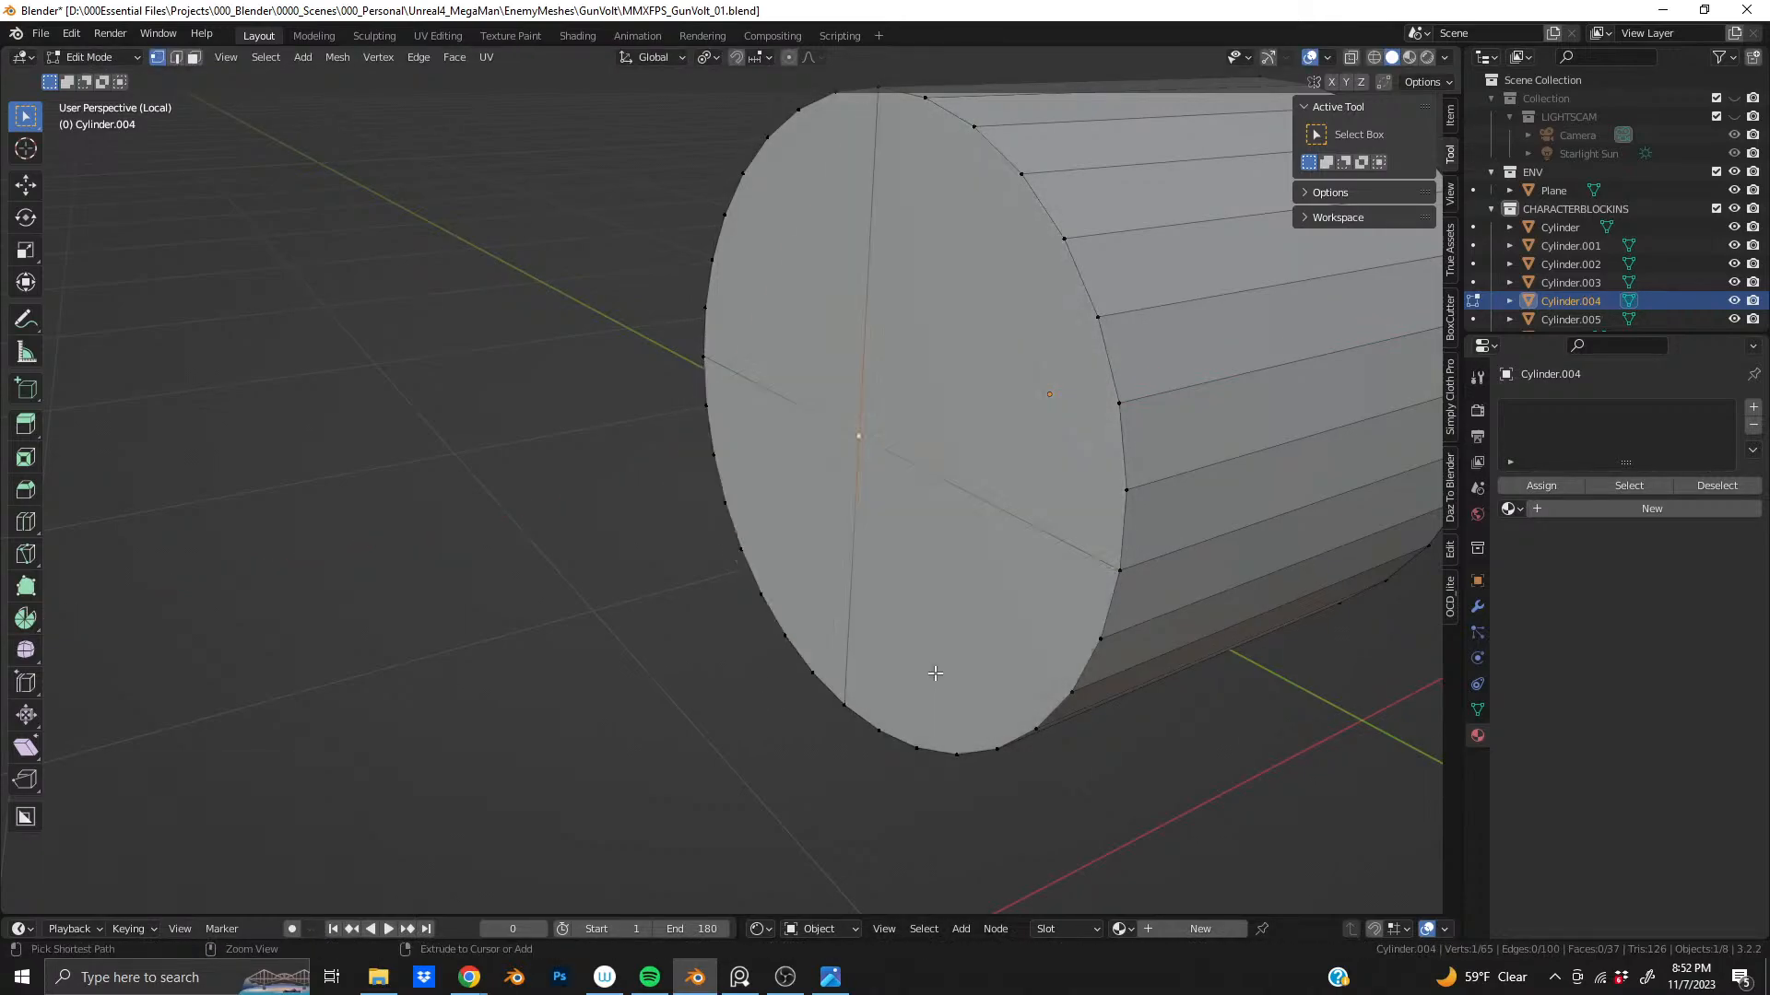
- Connect the diagonally opposite rim vertices of the cap through its center with two crossing edges
middle_drag(932, 672, 1052, 748)
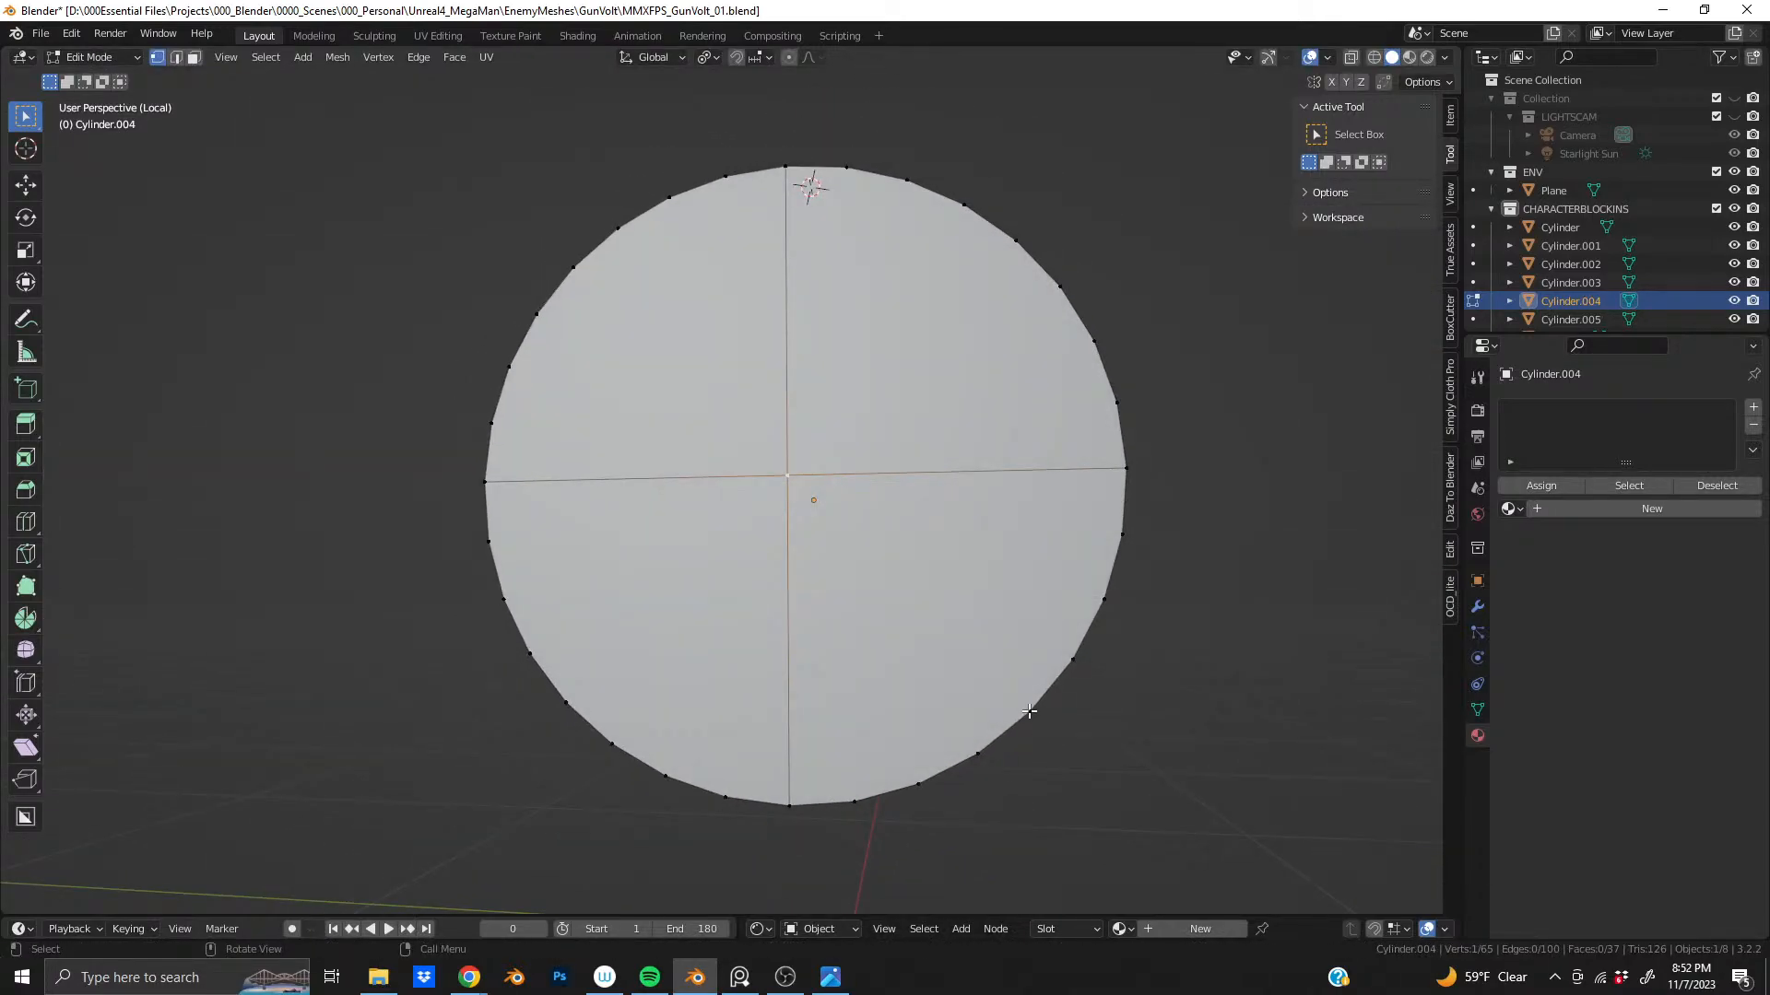
key(KP_3)
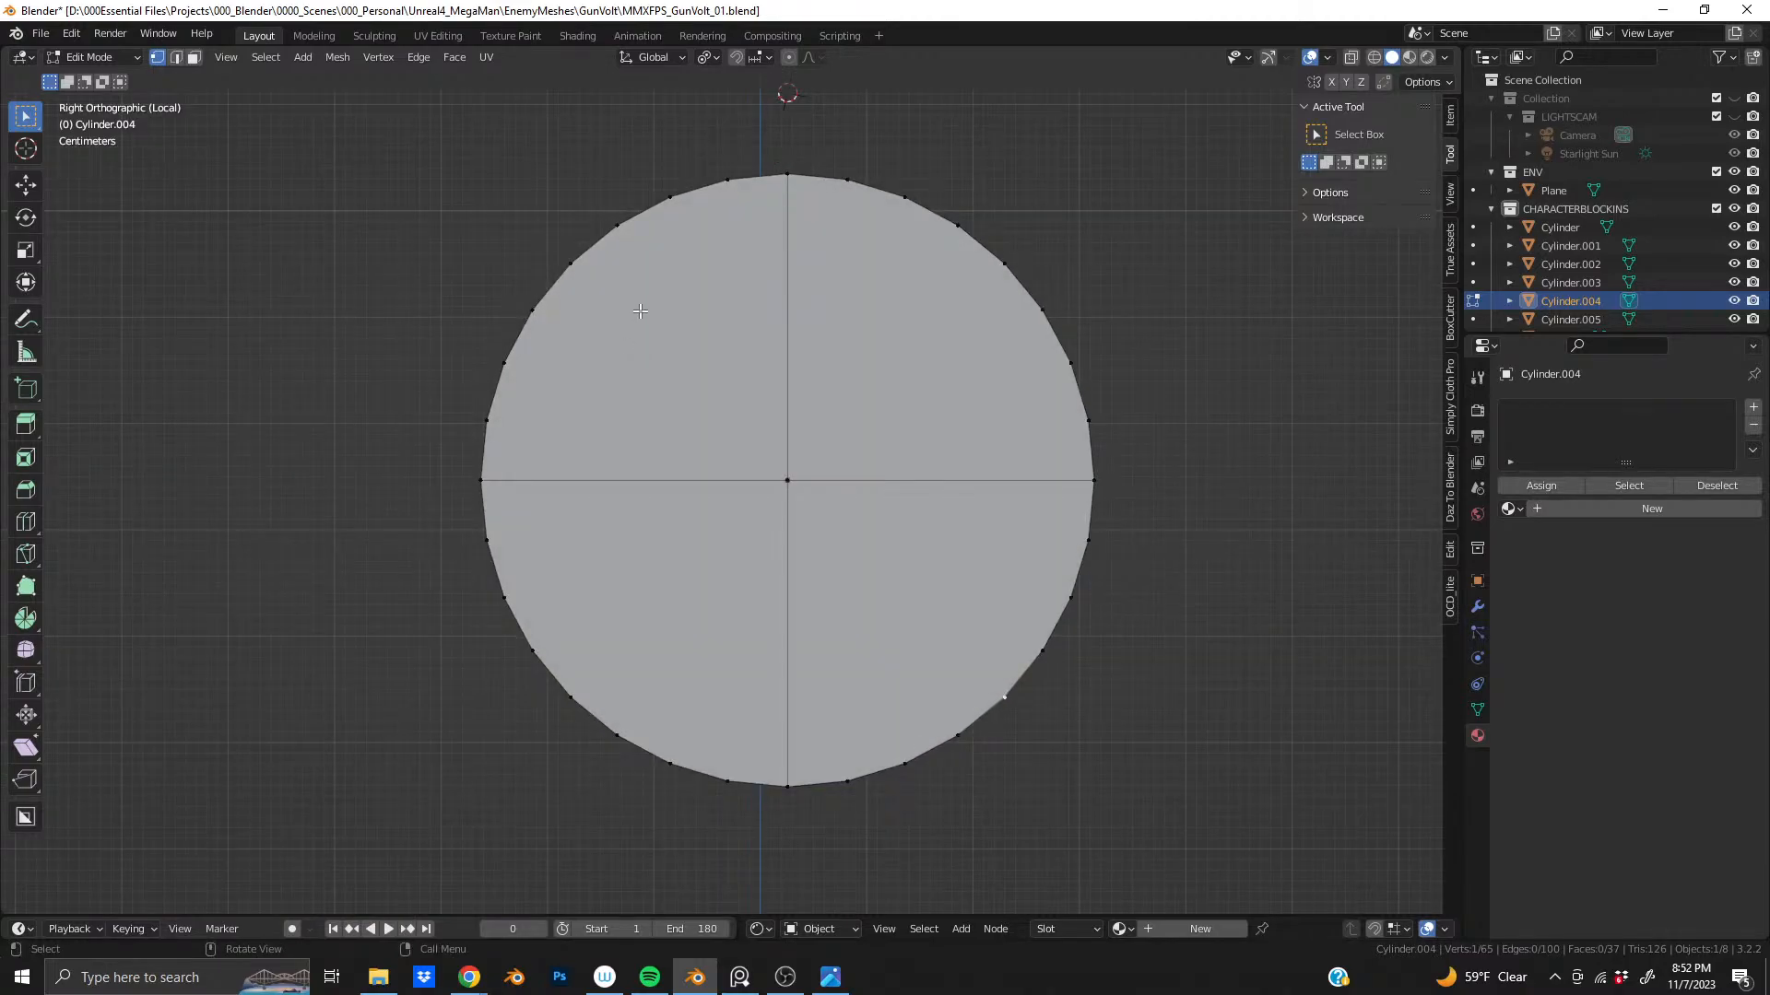
shift+click(609, 289)
shift+middle_drag(928, 672, 821, 505)
scroll(785, 550, up, 1)
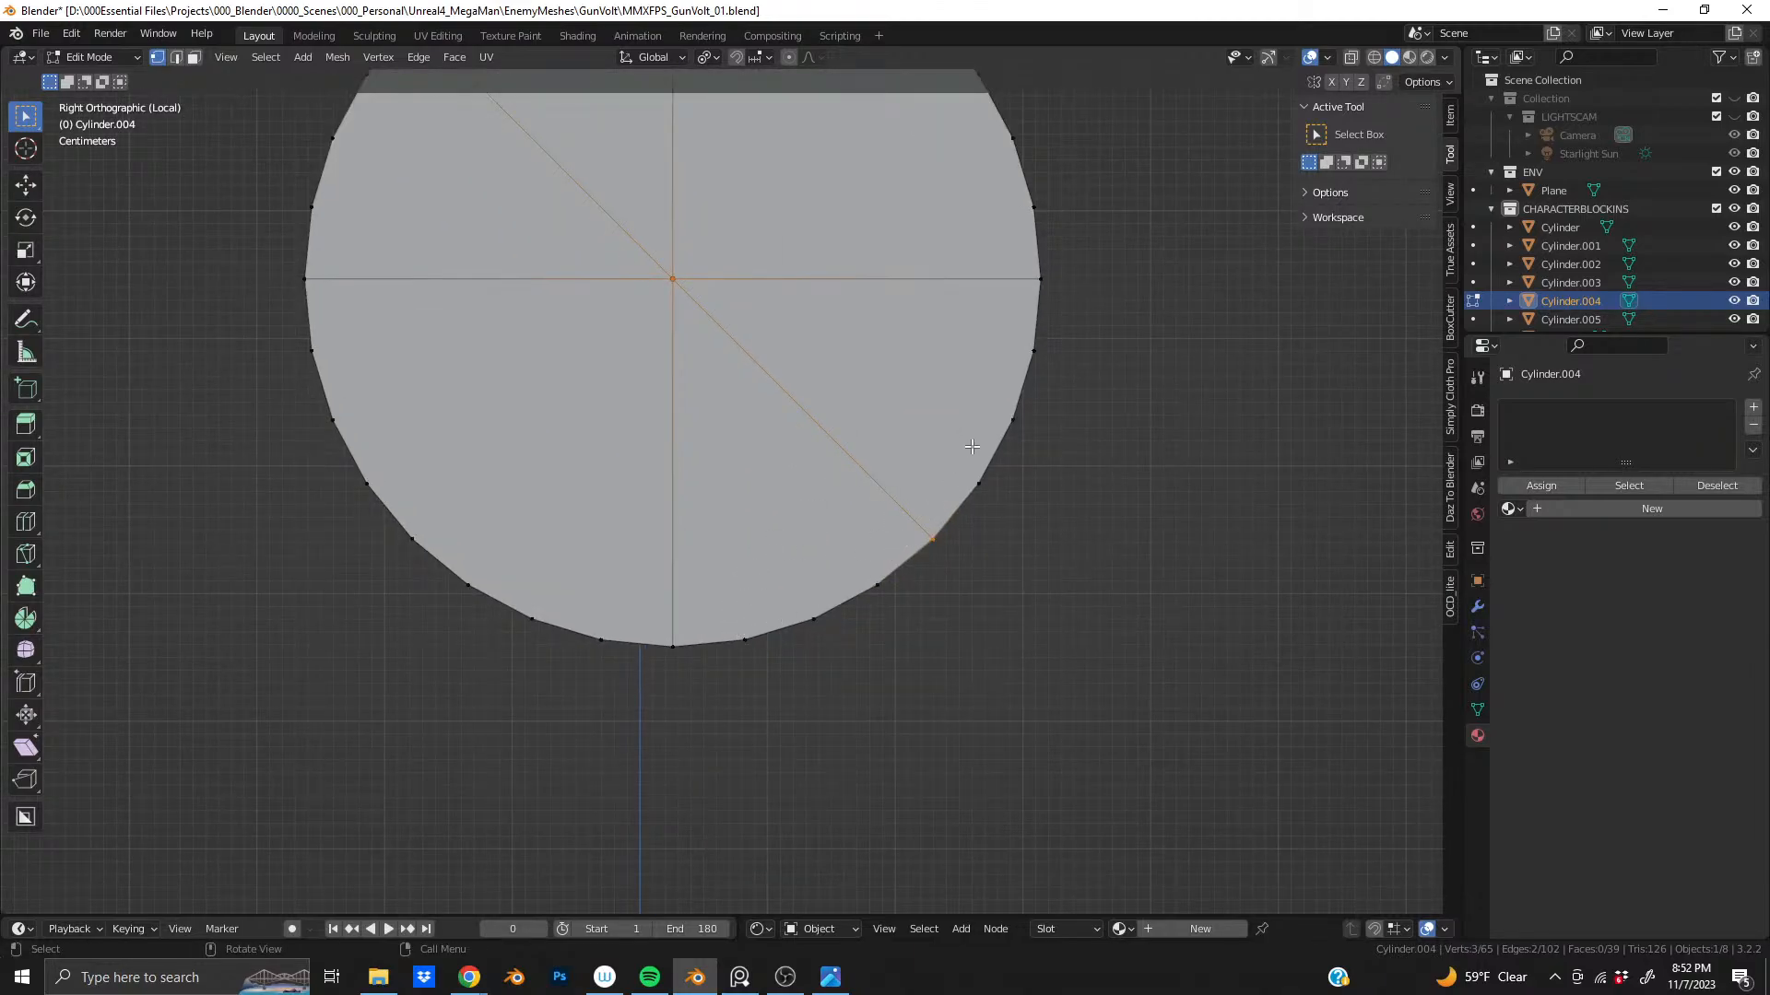
key(KP_Decimal)
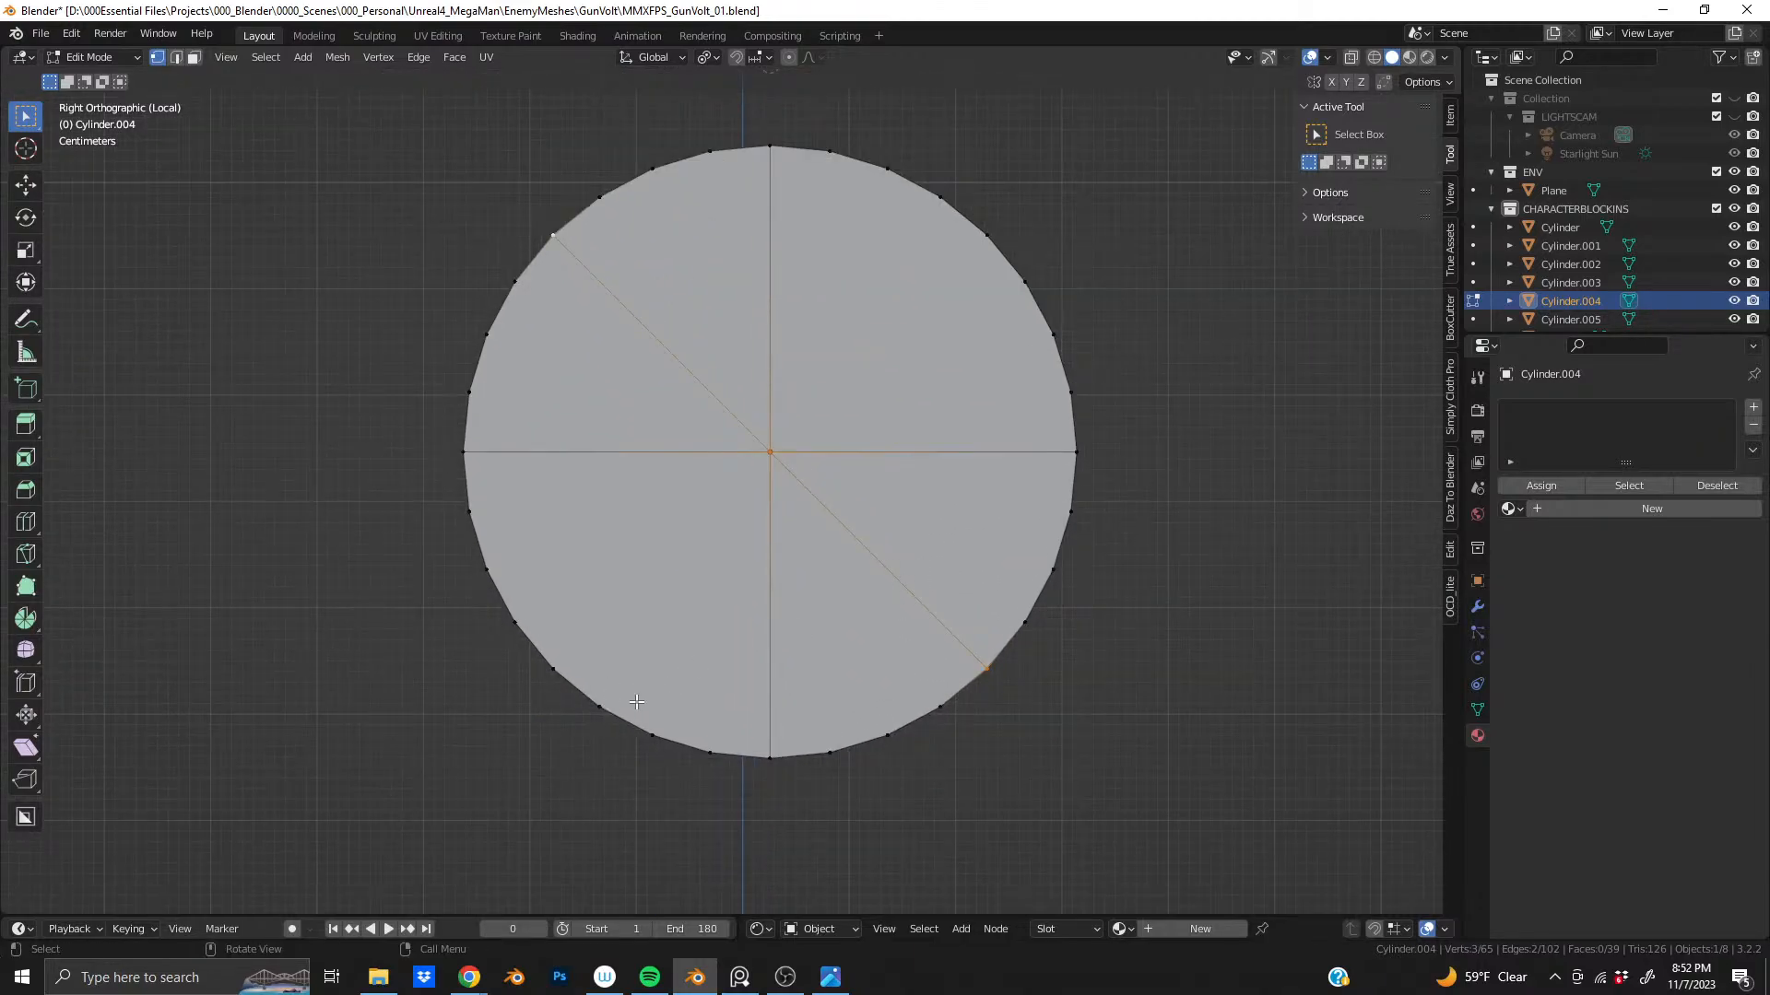
click(601, 697)
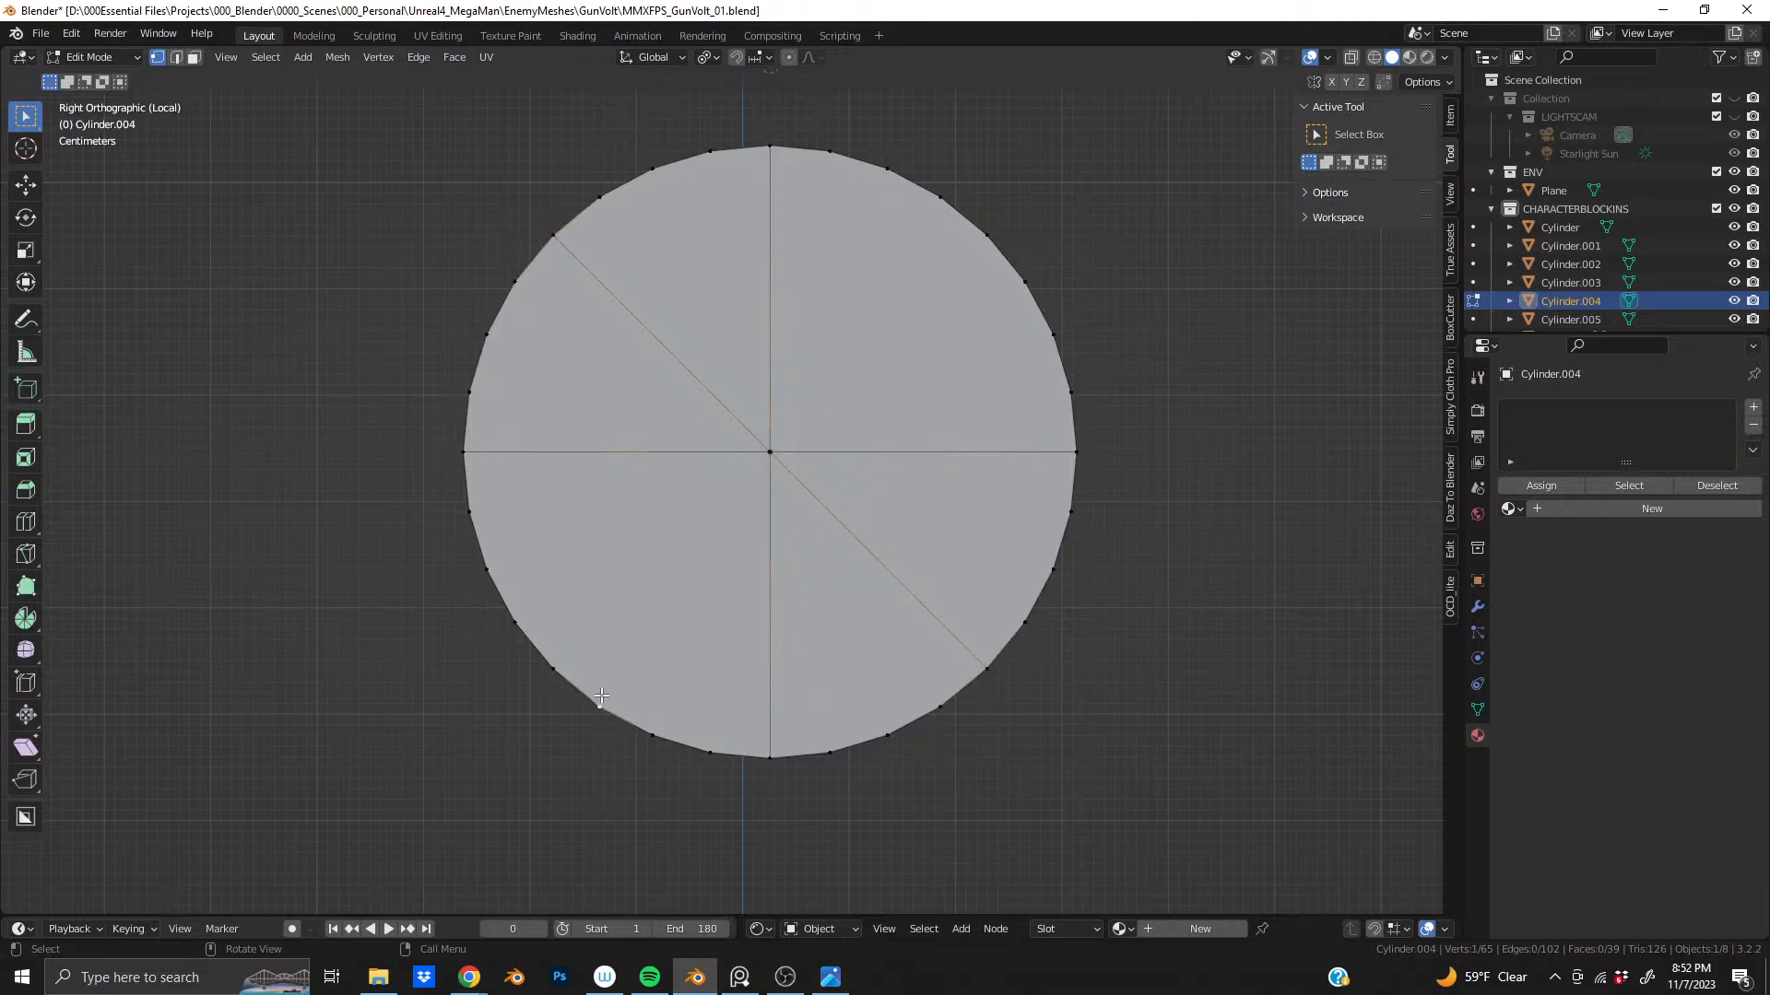
click(557, 667)
shift+click(986, 236)
key(j)
- Move the cap's center vertex about 0.129 m outward along X to form a cone, and view it from the back
click(772, 453)
middle_drag(771, 452, 612, 525)
key(g)
key(y)
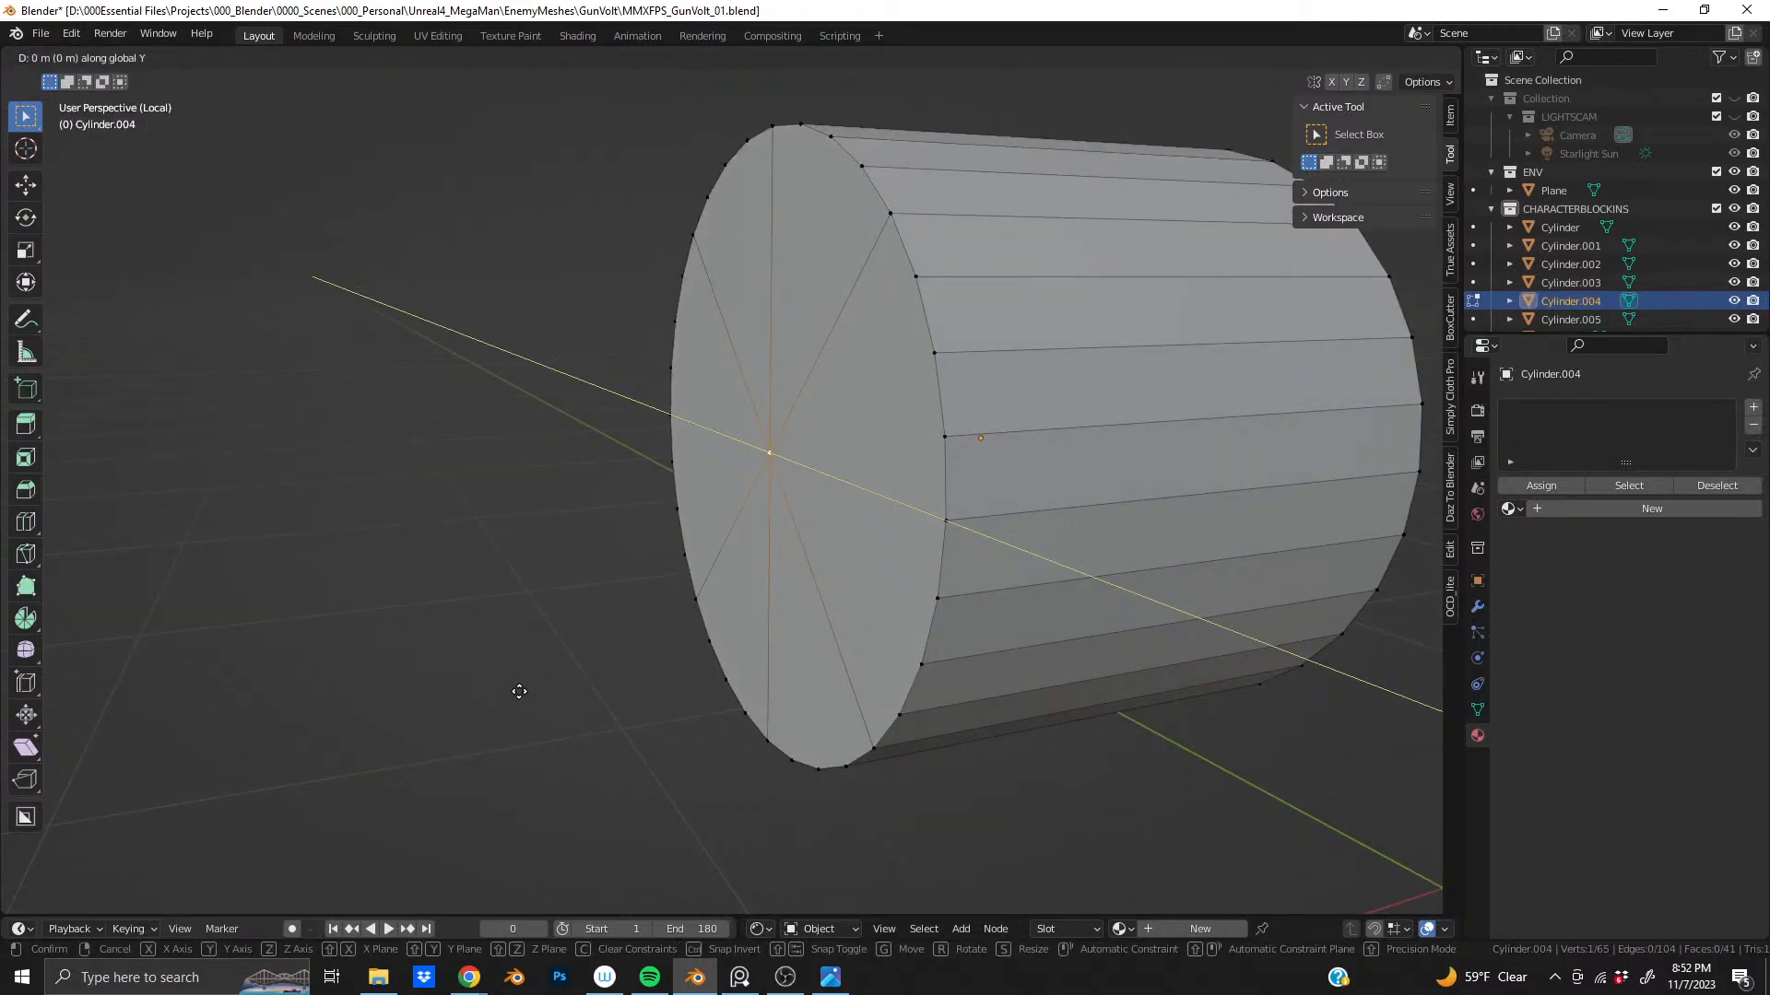
key(x)
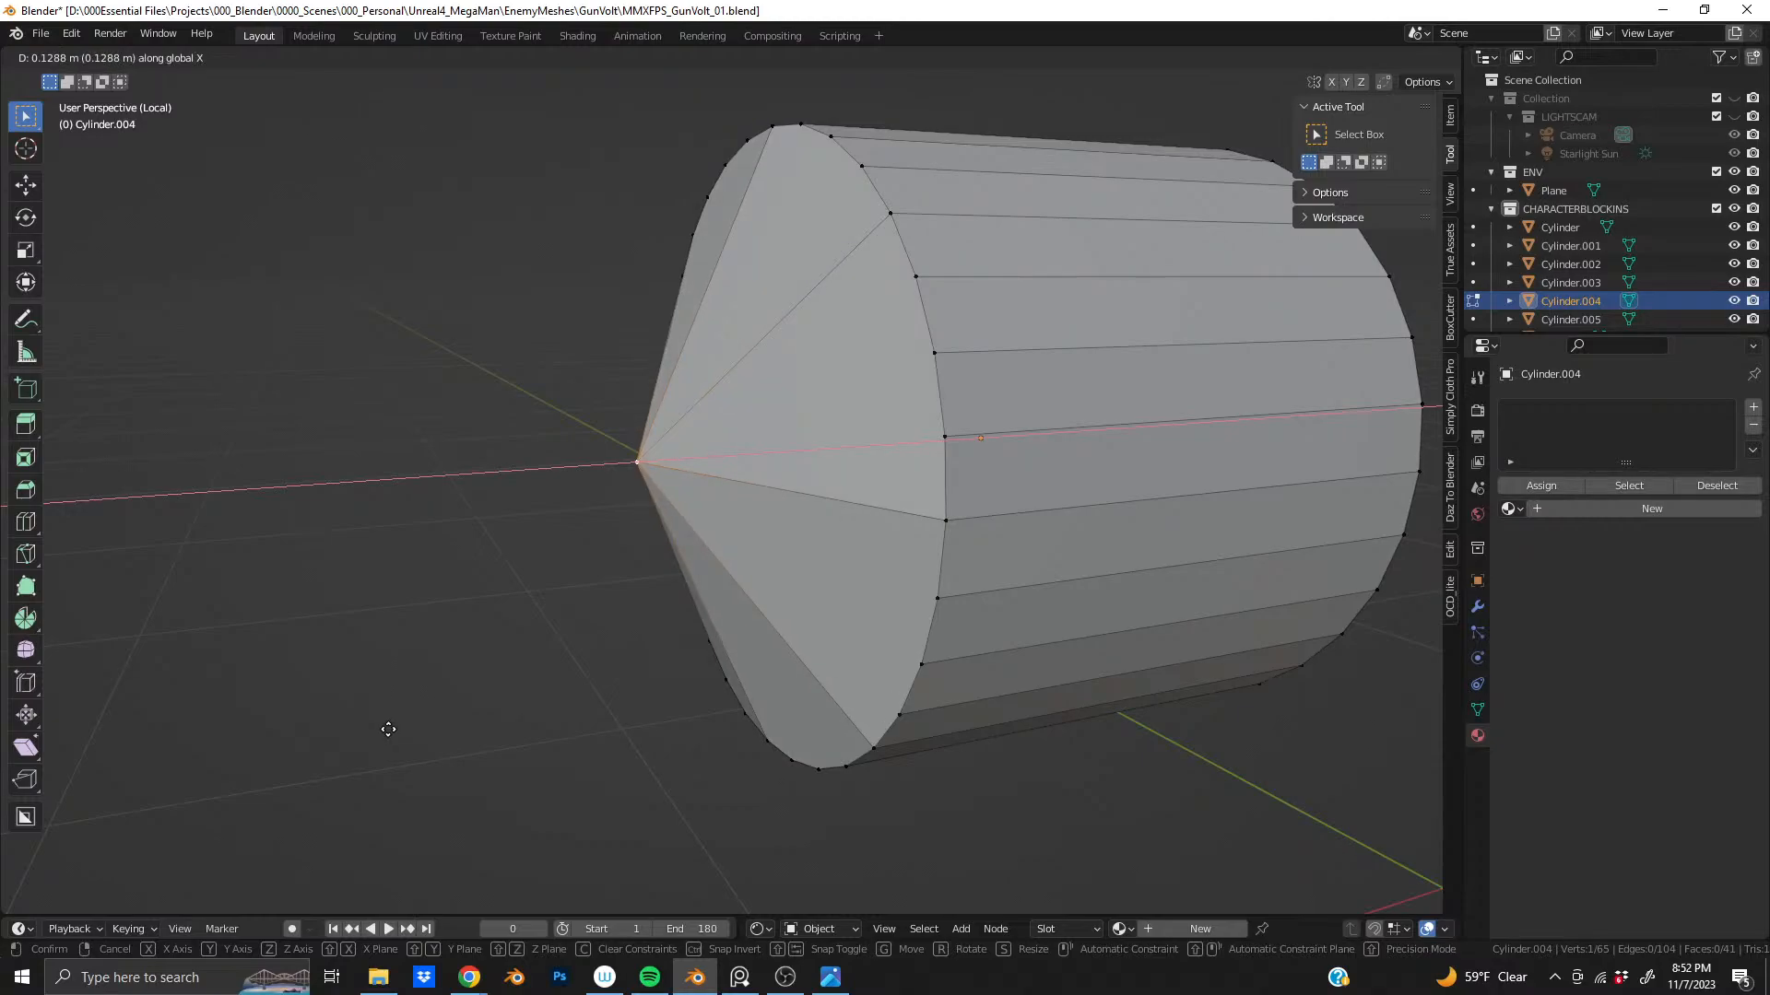
click(388, 729)
middle_drag(731, 652, 694, 606)
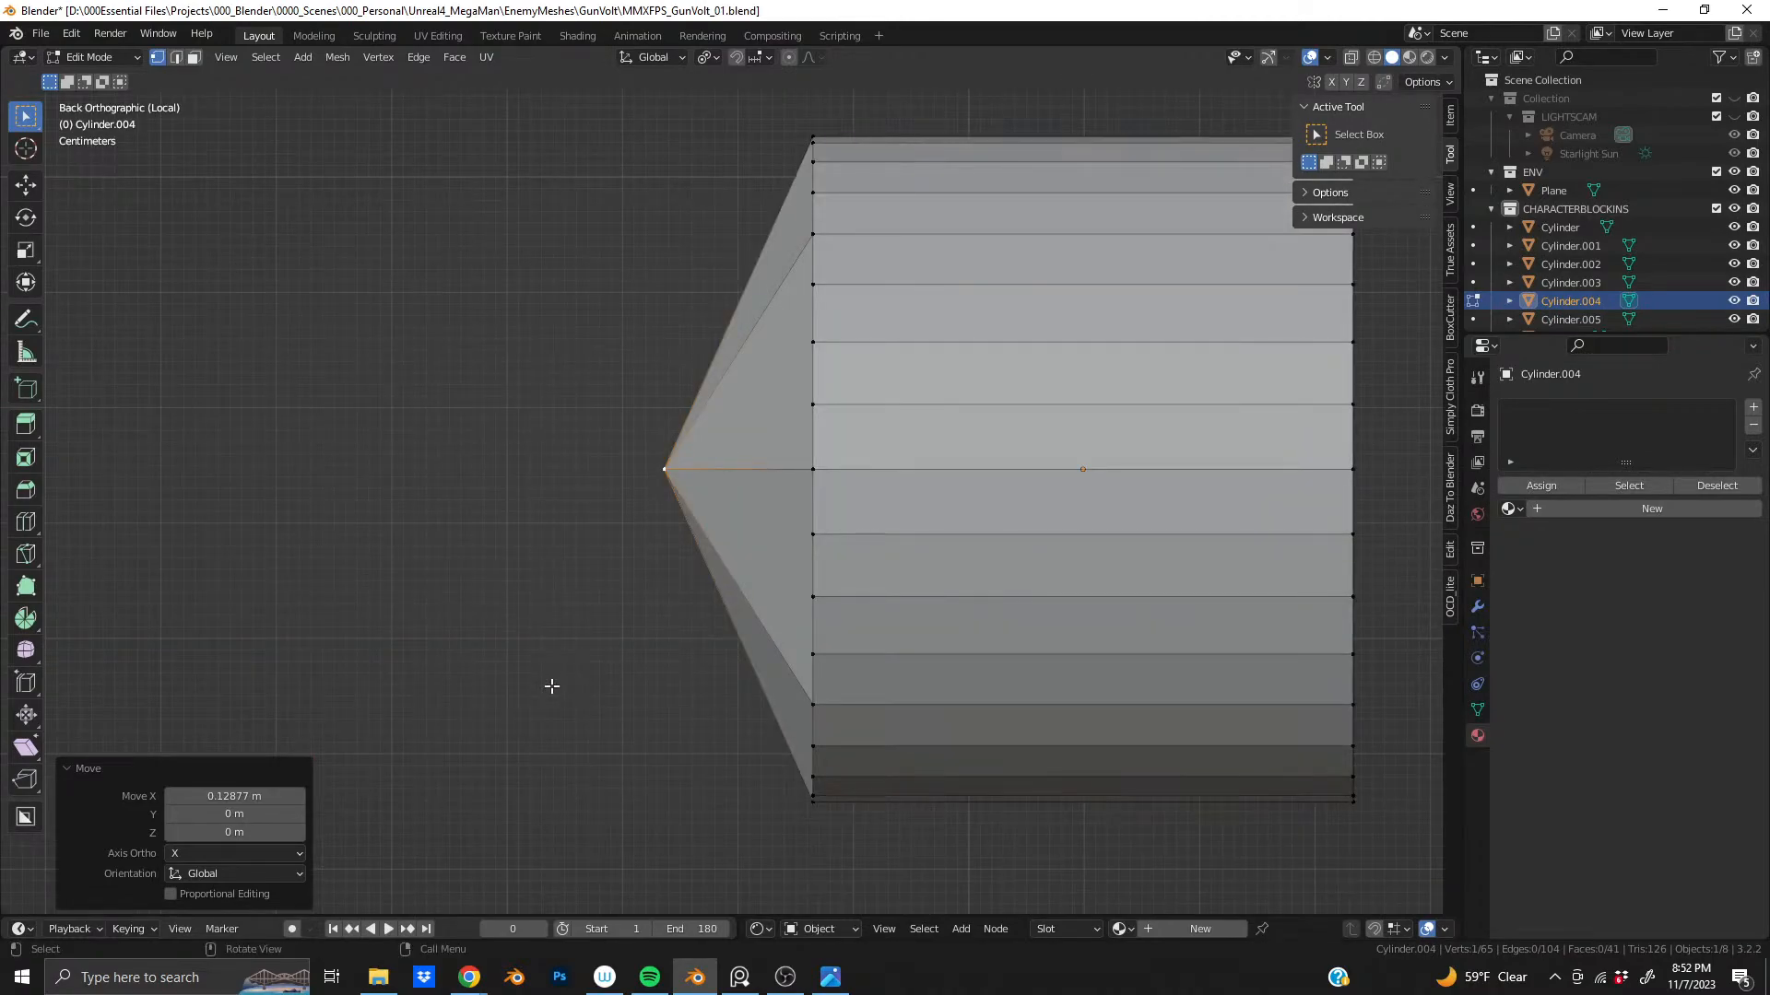
- Move the cone's tip further outward along X in two moves of about 0.050 m and 0.051 m, and inspect the cone from the side
key(g)
key(x)
click(492, 695)
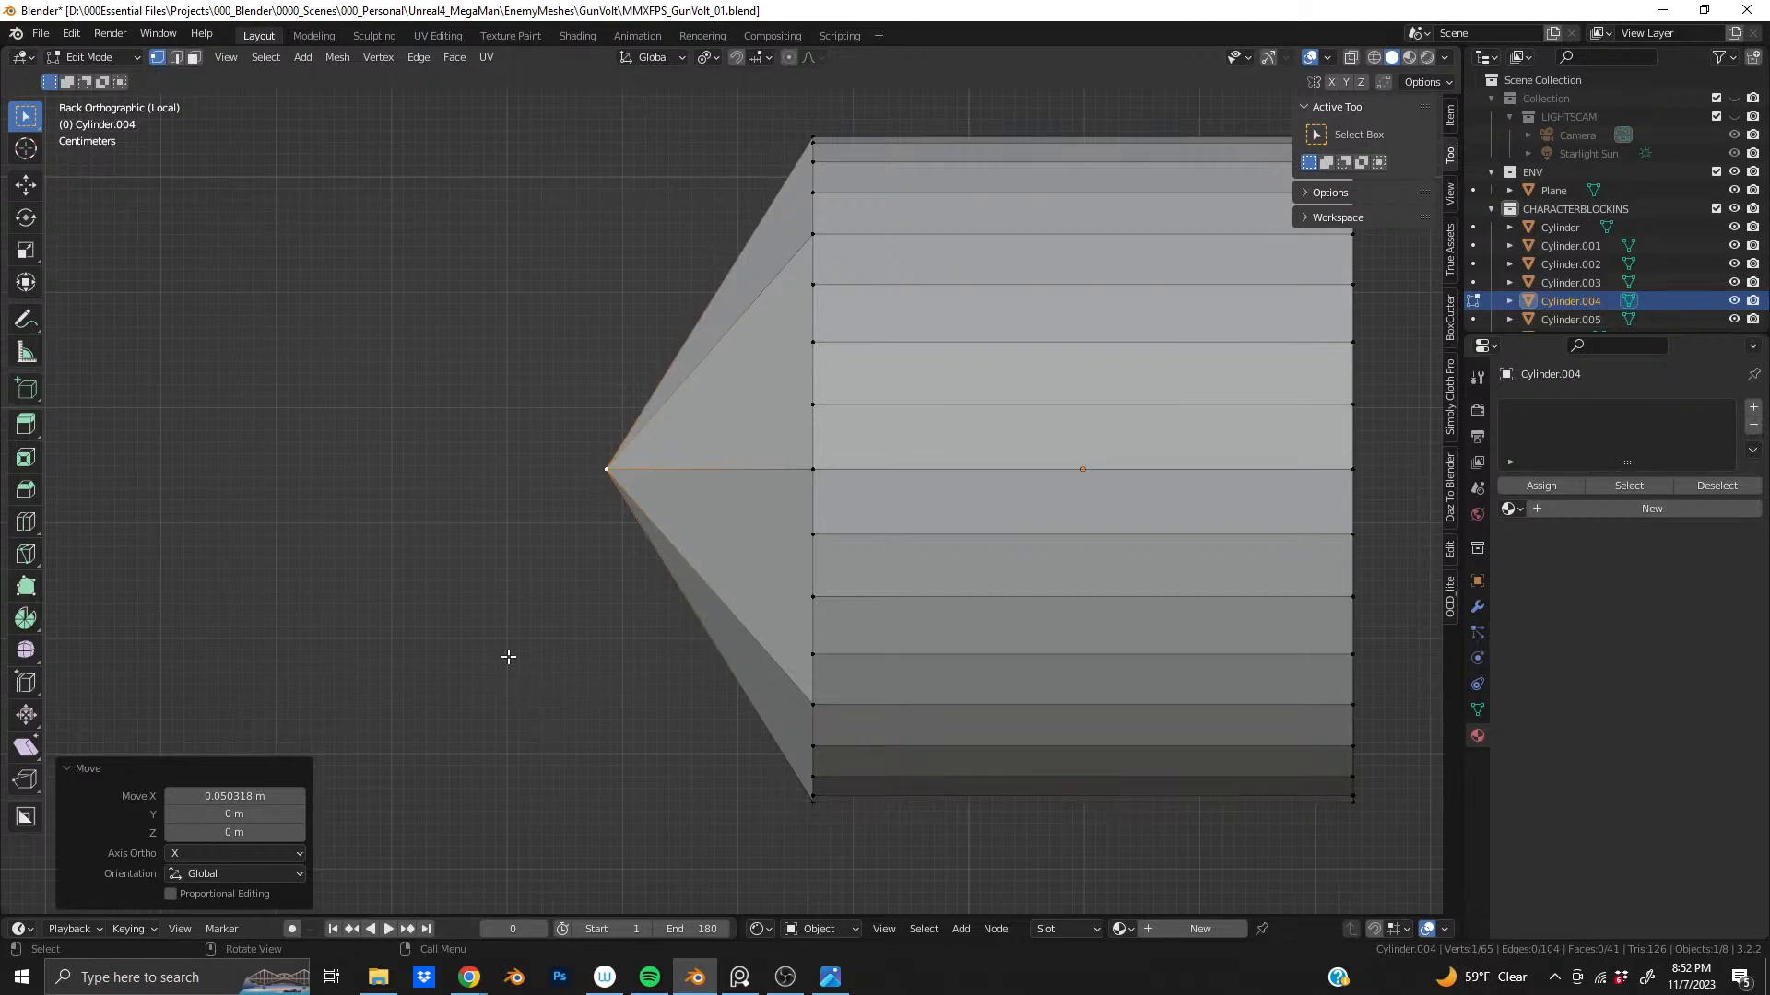
key(g)
key(x)
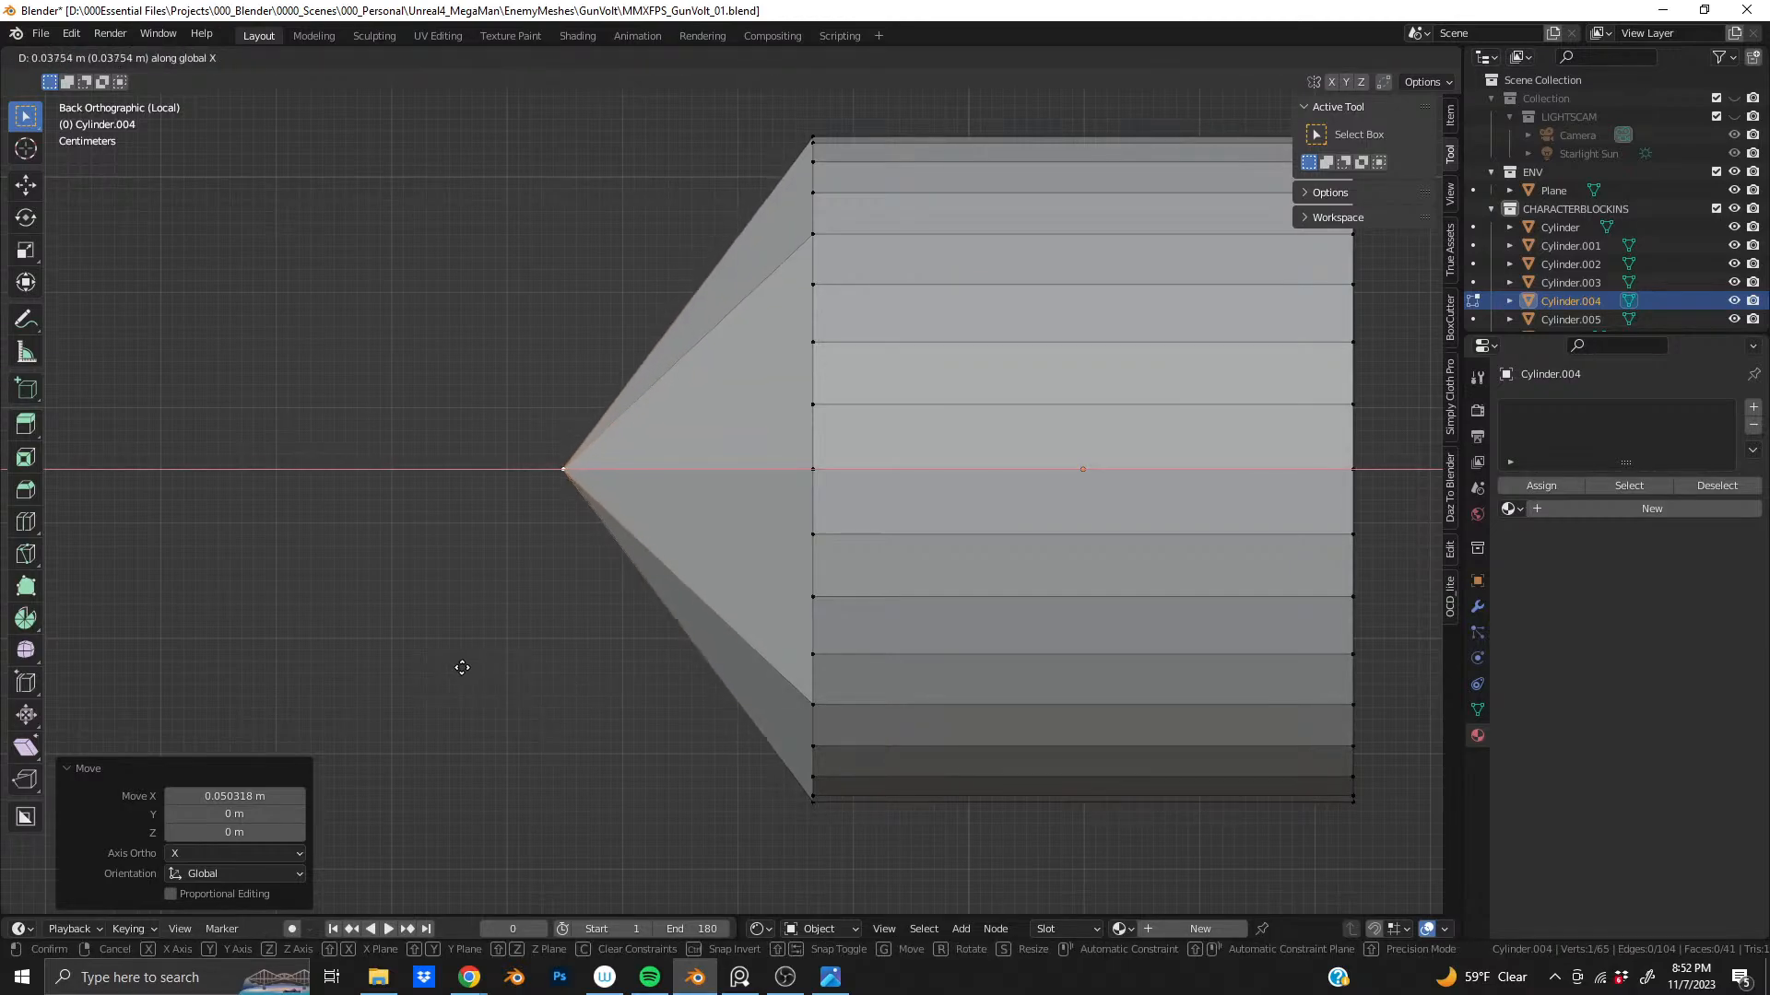
click(452, 668)
key(ctrl+r)
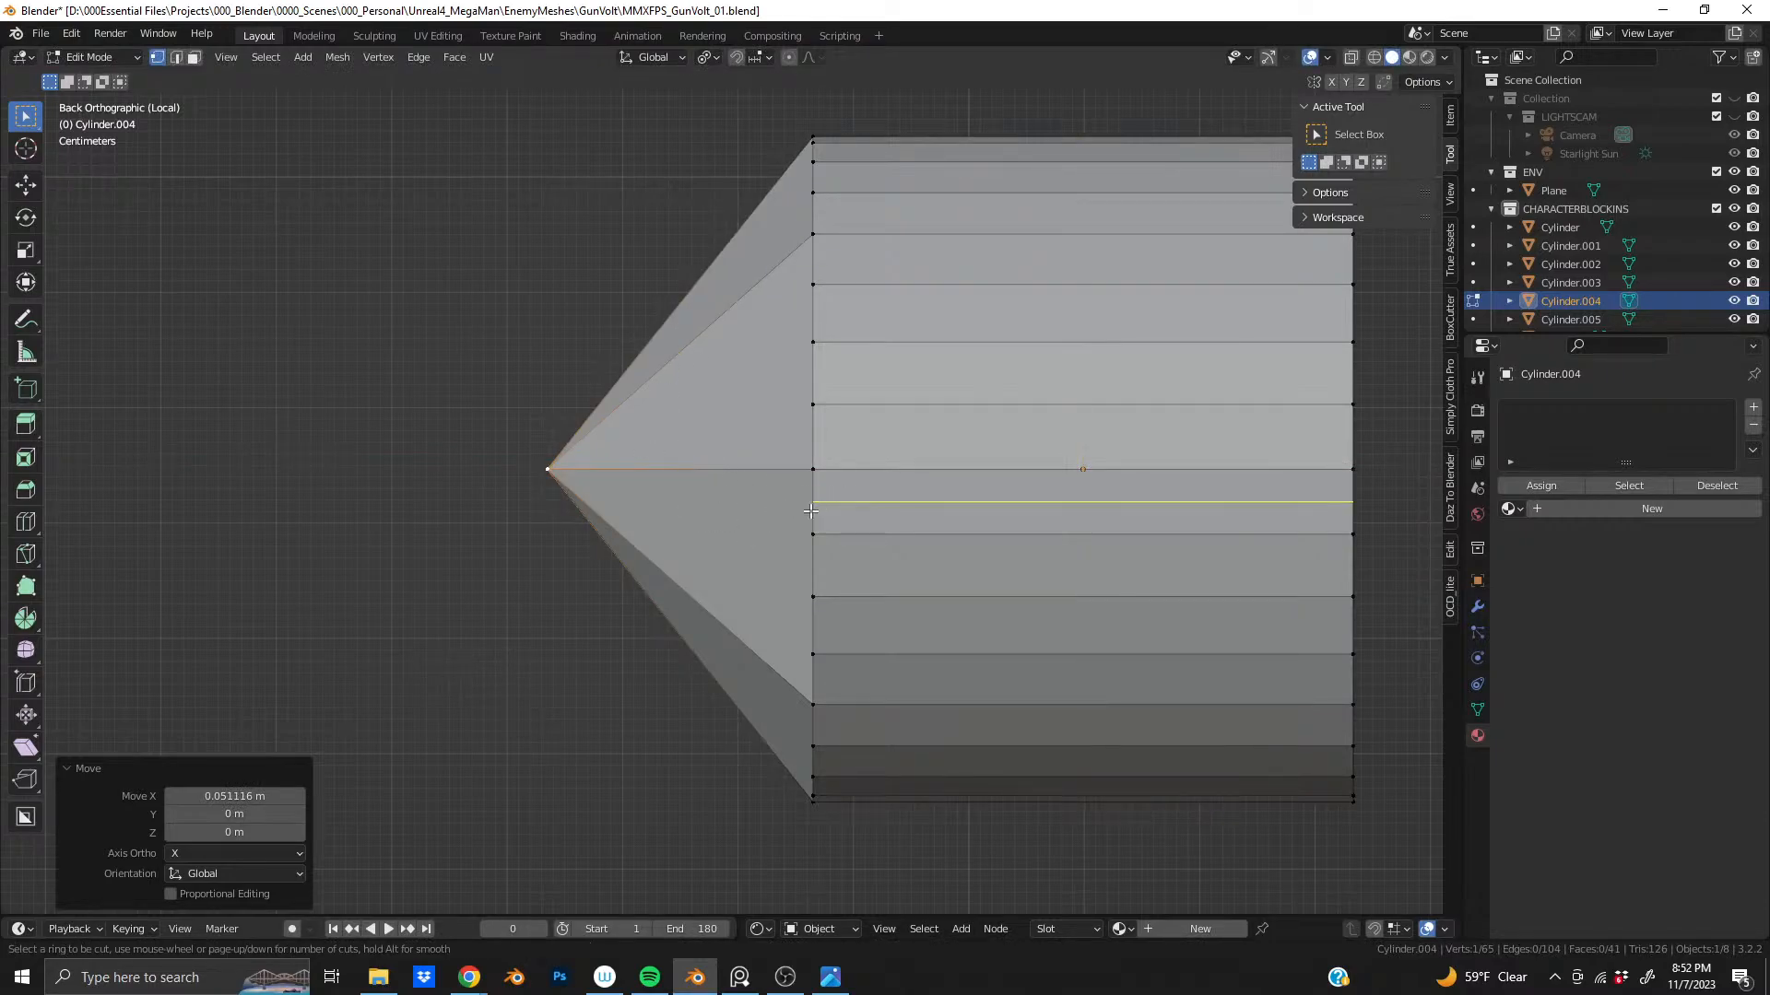
right_click(685, 500)
middle_drag(680, 497, 900, 510)
shift+middle_drag(708, 561, 912, 530)
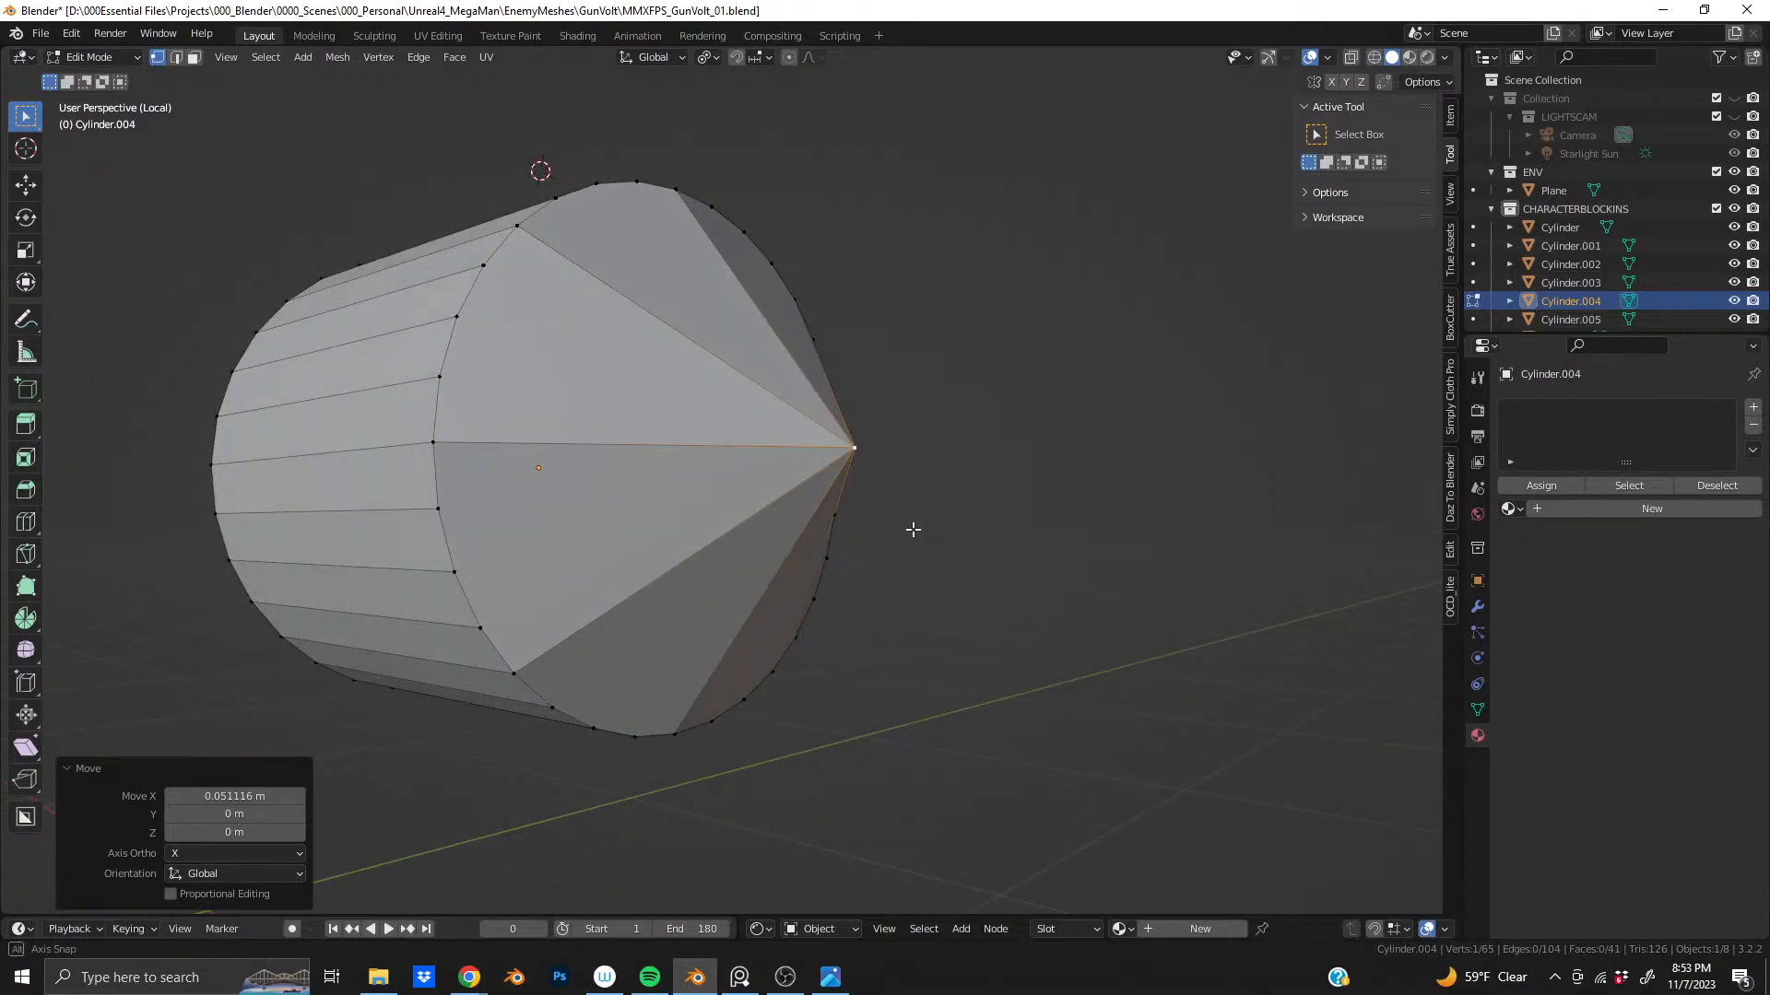
alt+middle_drag(912, 529, 790, 533)
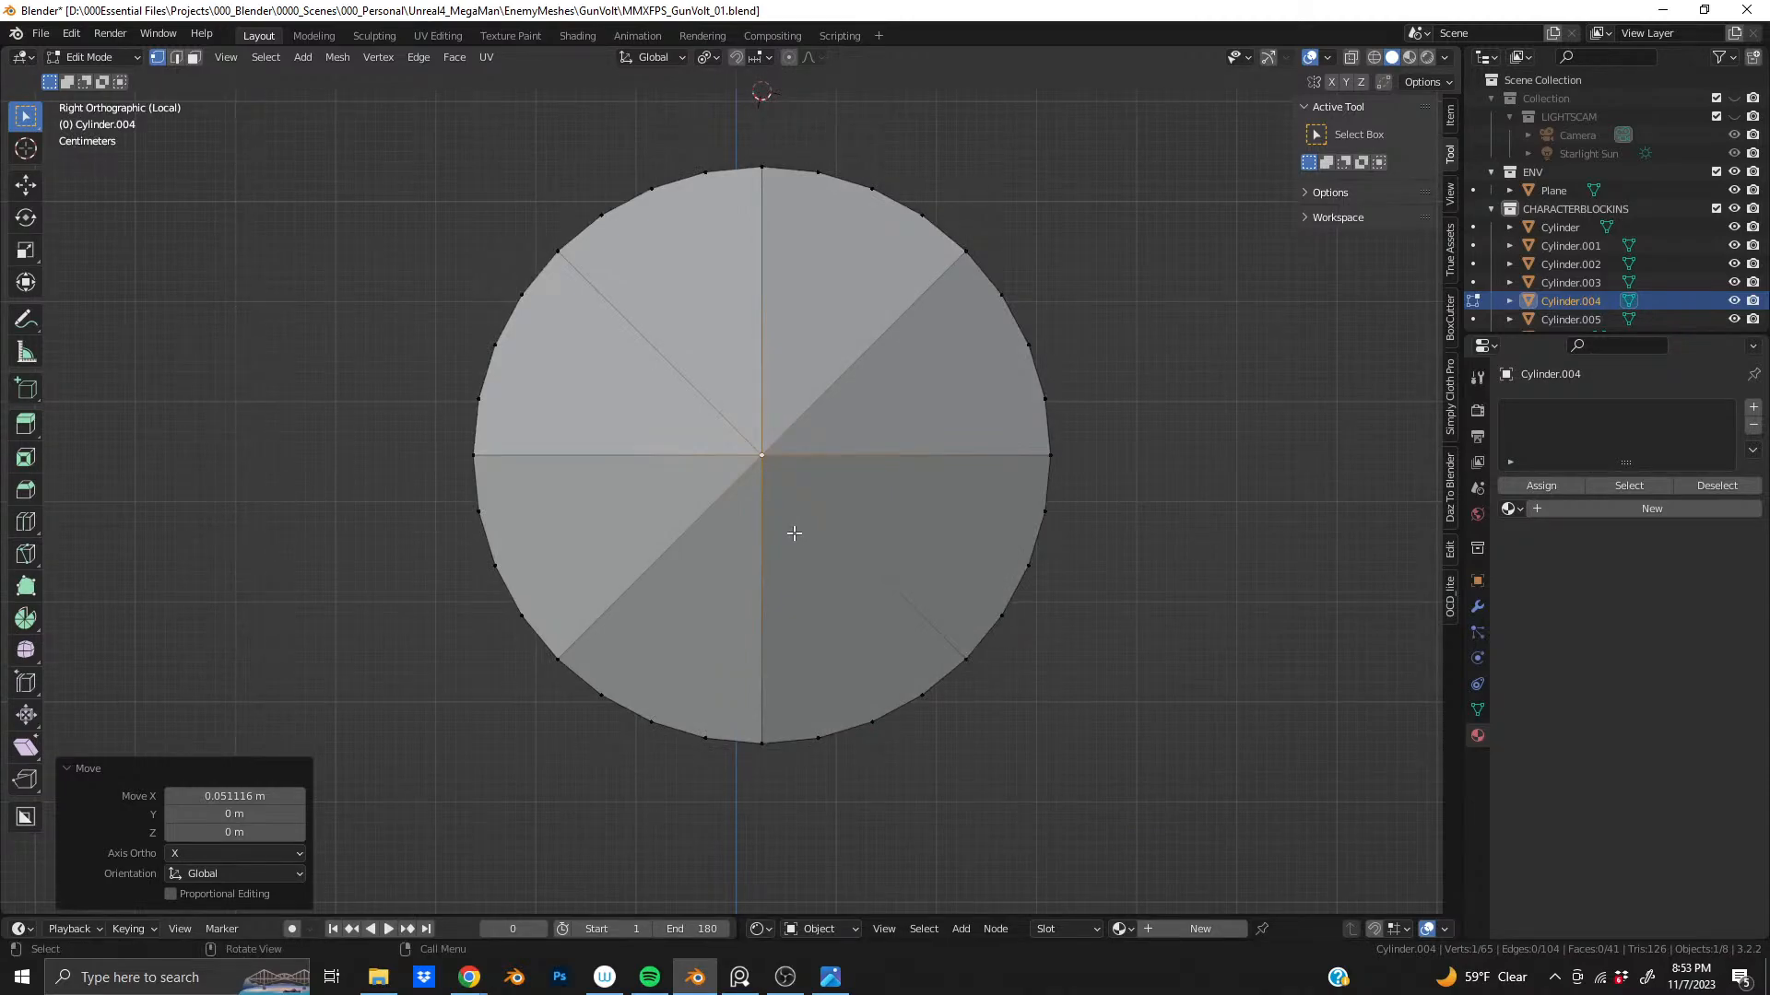
mouse_move(793, 533)
middle_down()
mouse_move(854, 529)
mouse_move(792, 528)
middle_up()
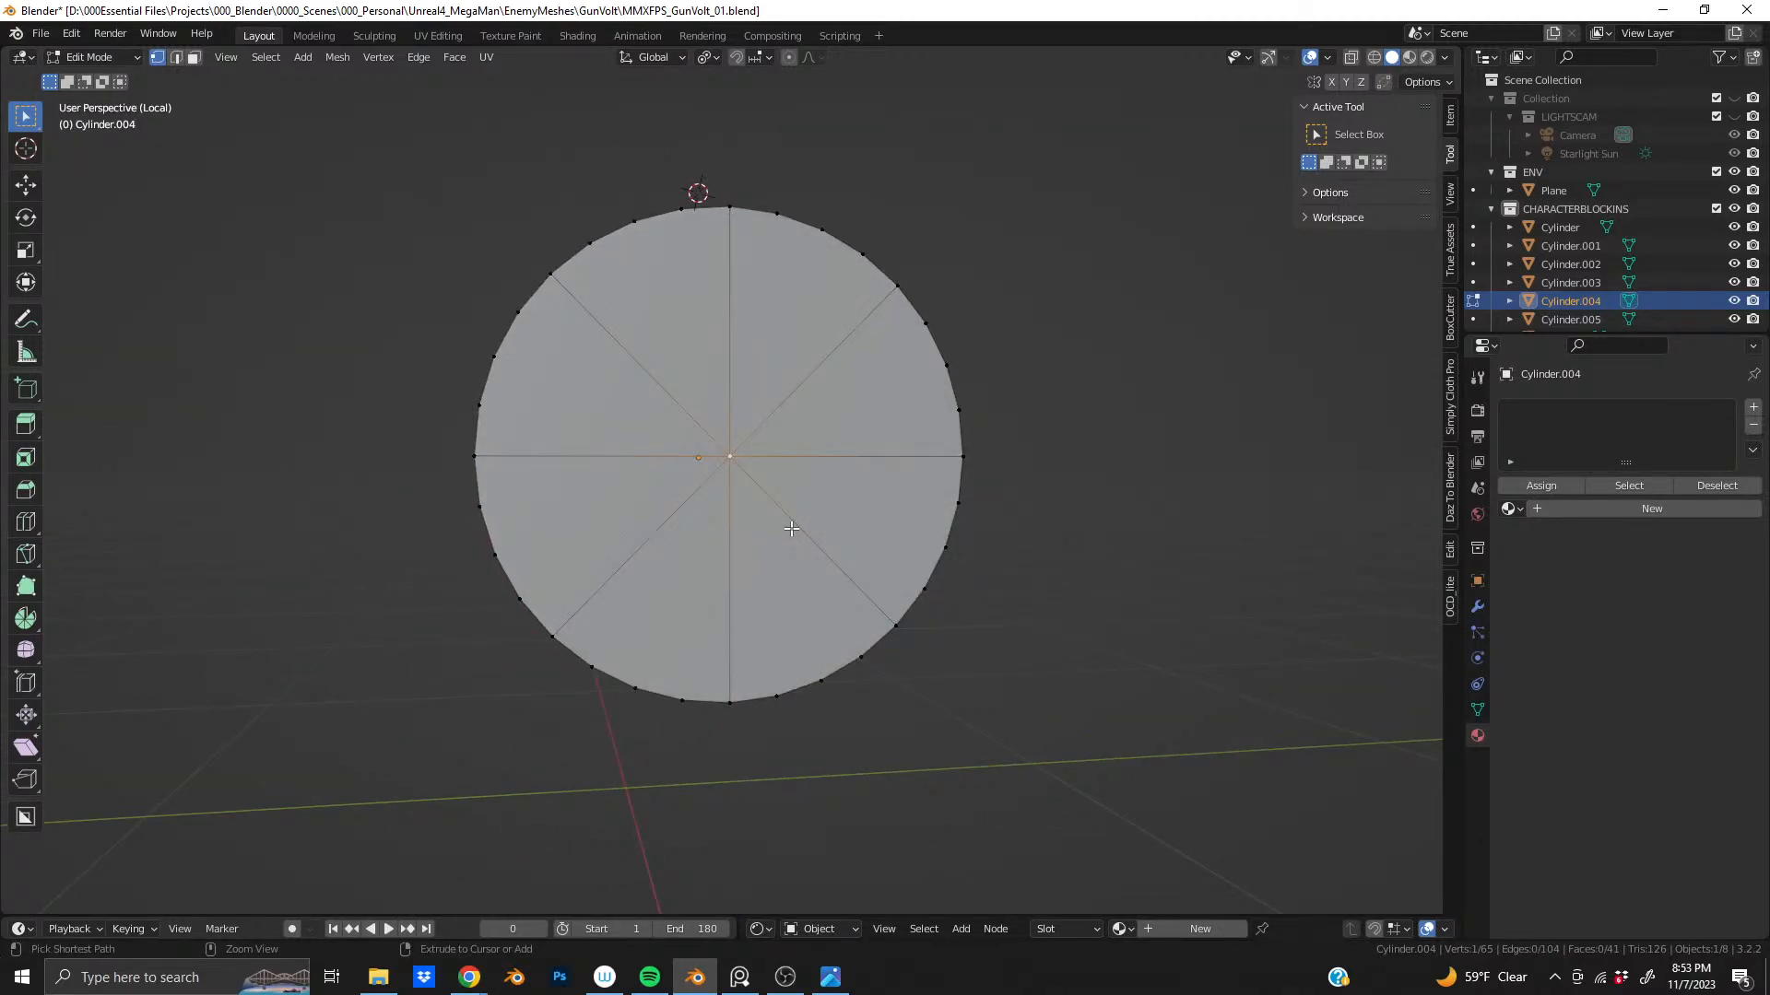
- Undo the cone tip moves and the added cap edges, back to the single horizontal edge across the cap
key(ctrl+z)
key(ctrl+z)
key(ctrl+z)
key(ctrl+z)
mouse_move(790, 528)
middle_down()
mouse_move(904, 565)
mouse_move(789, 548)
middle_up()
- Dissolve the horizontal edge across the cylinder's end cap to make it a single face
key(2)
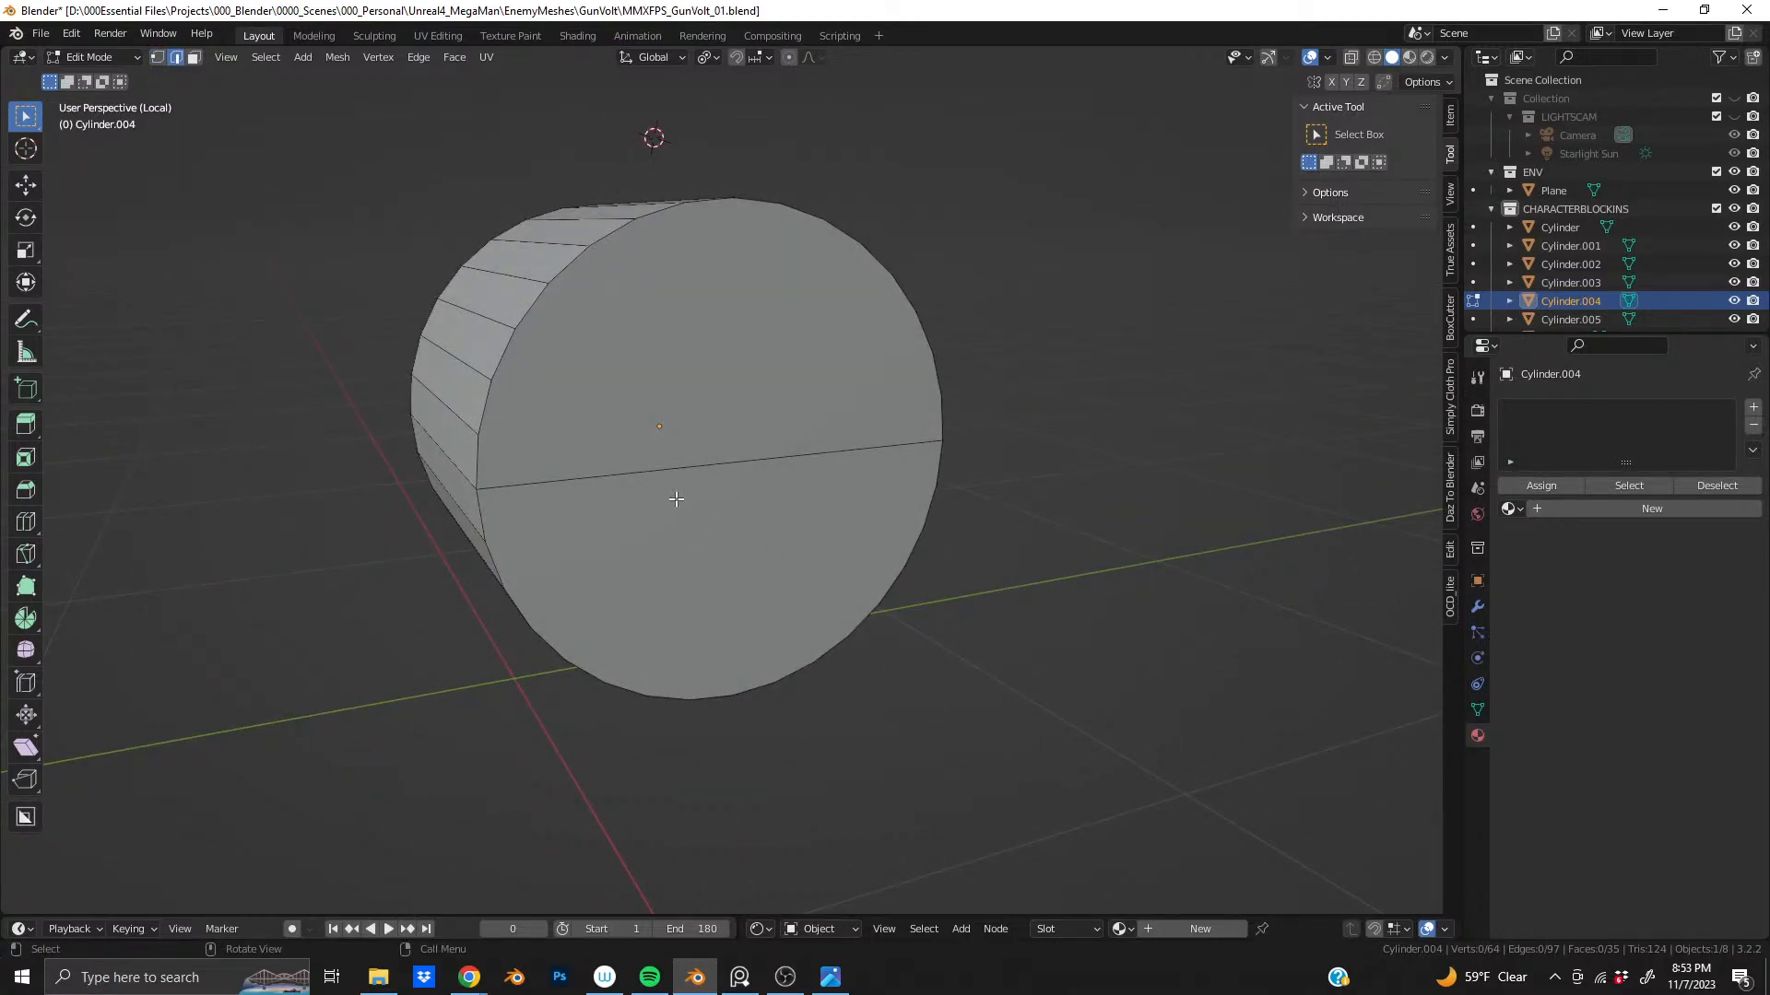
click(684, 538)
key(x)
click(683, 539)
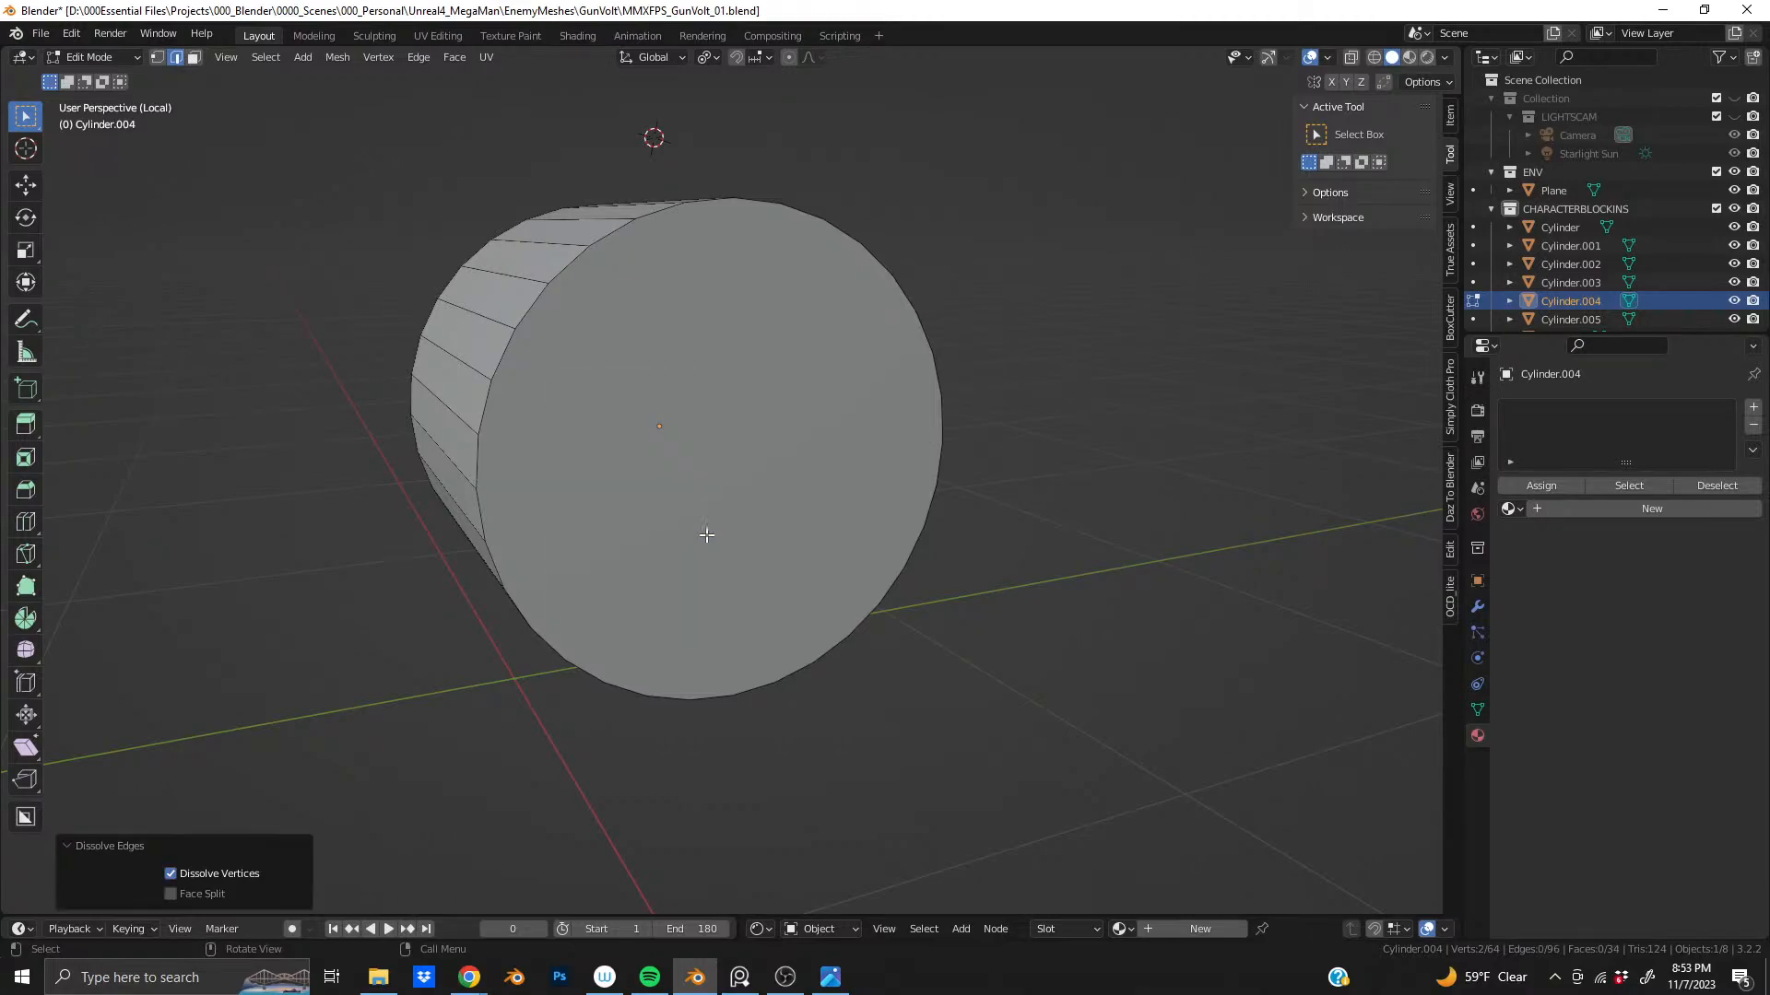
middle_drag(703, 533, 731, 494)
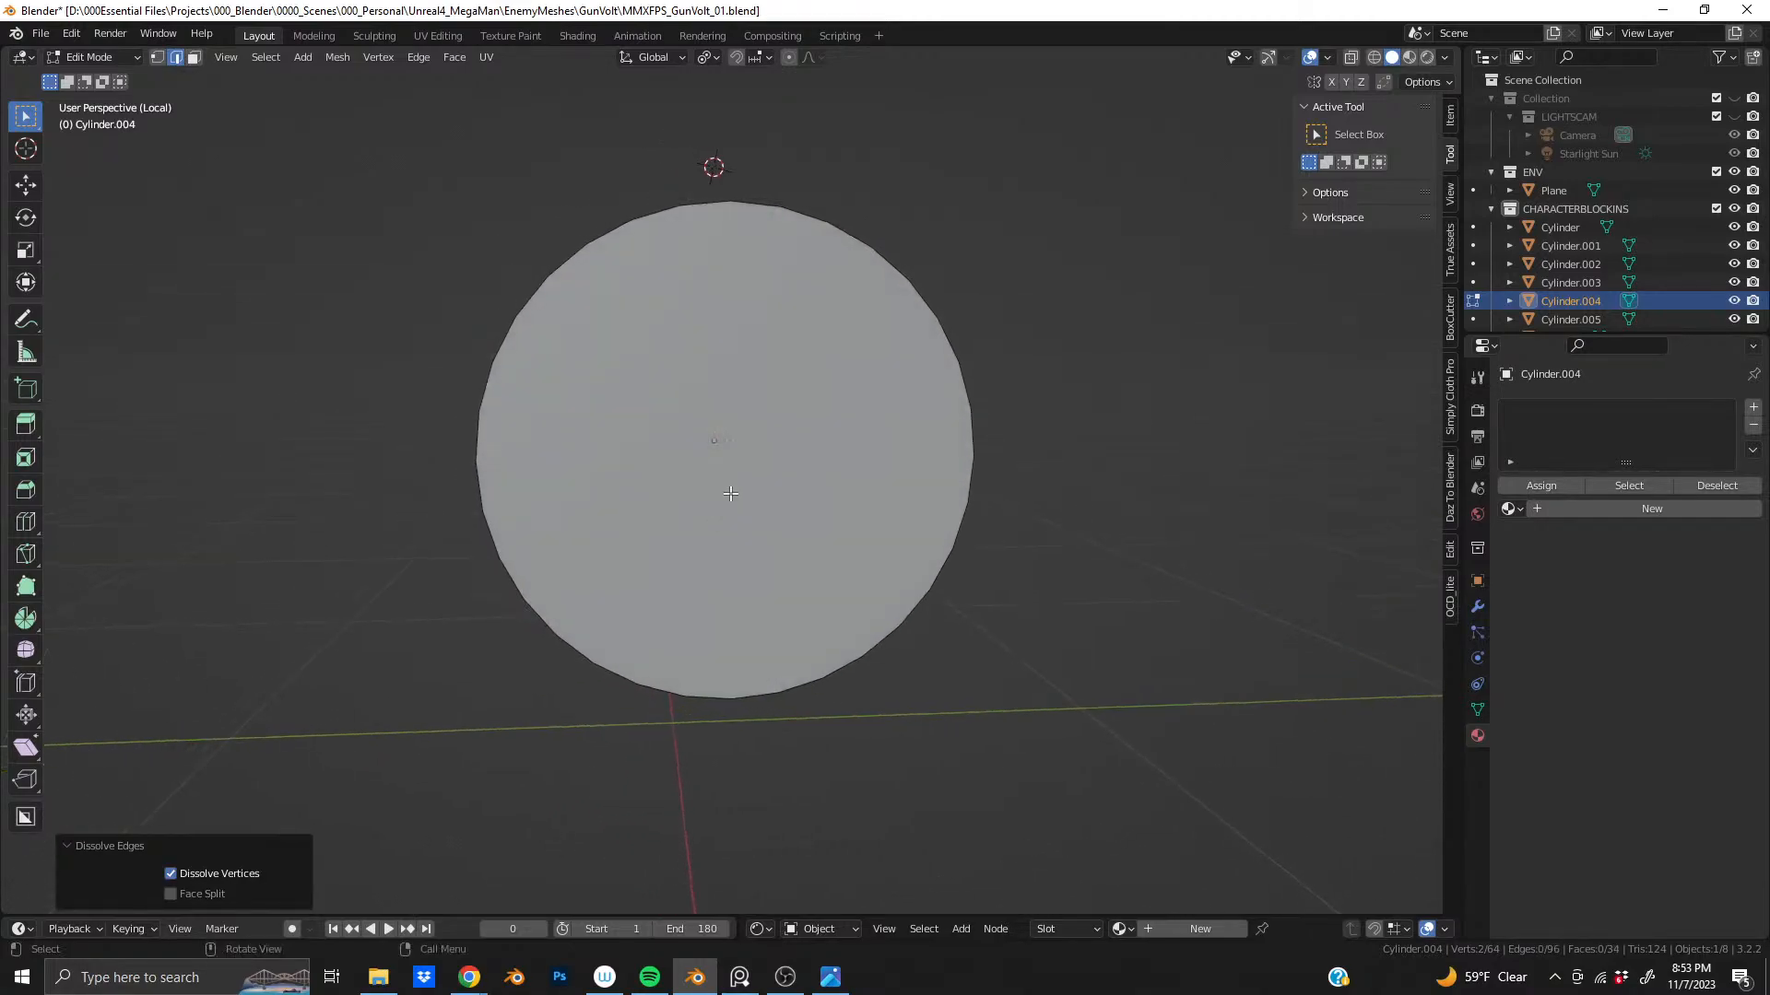
- Inset the end cap face by about 0.974 m down to a tiny face at its center
key(3)
click(731, 493)
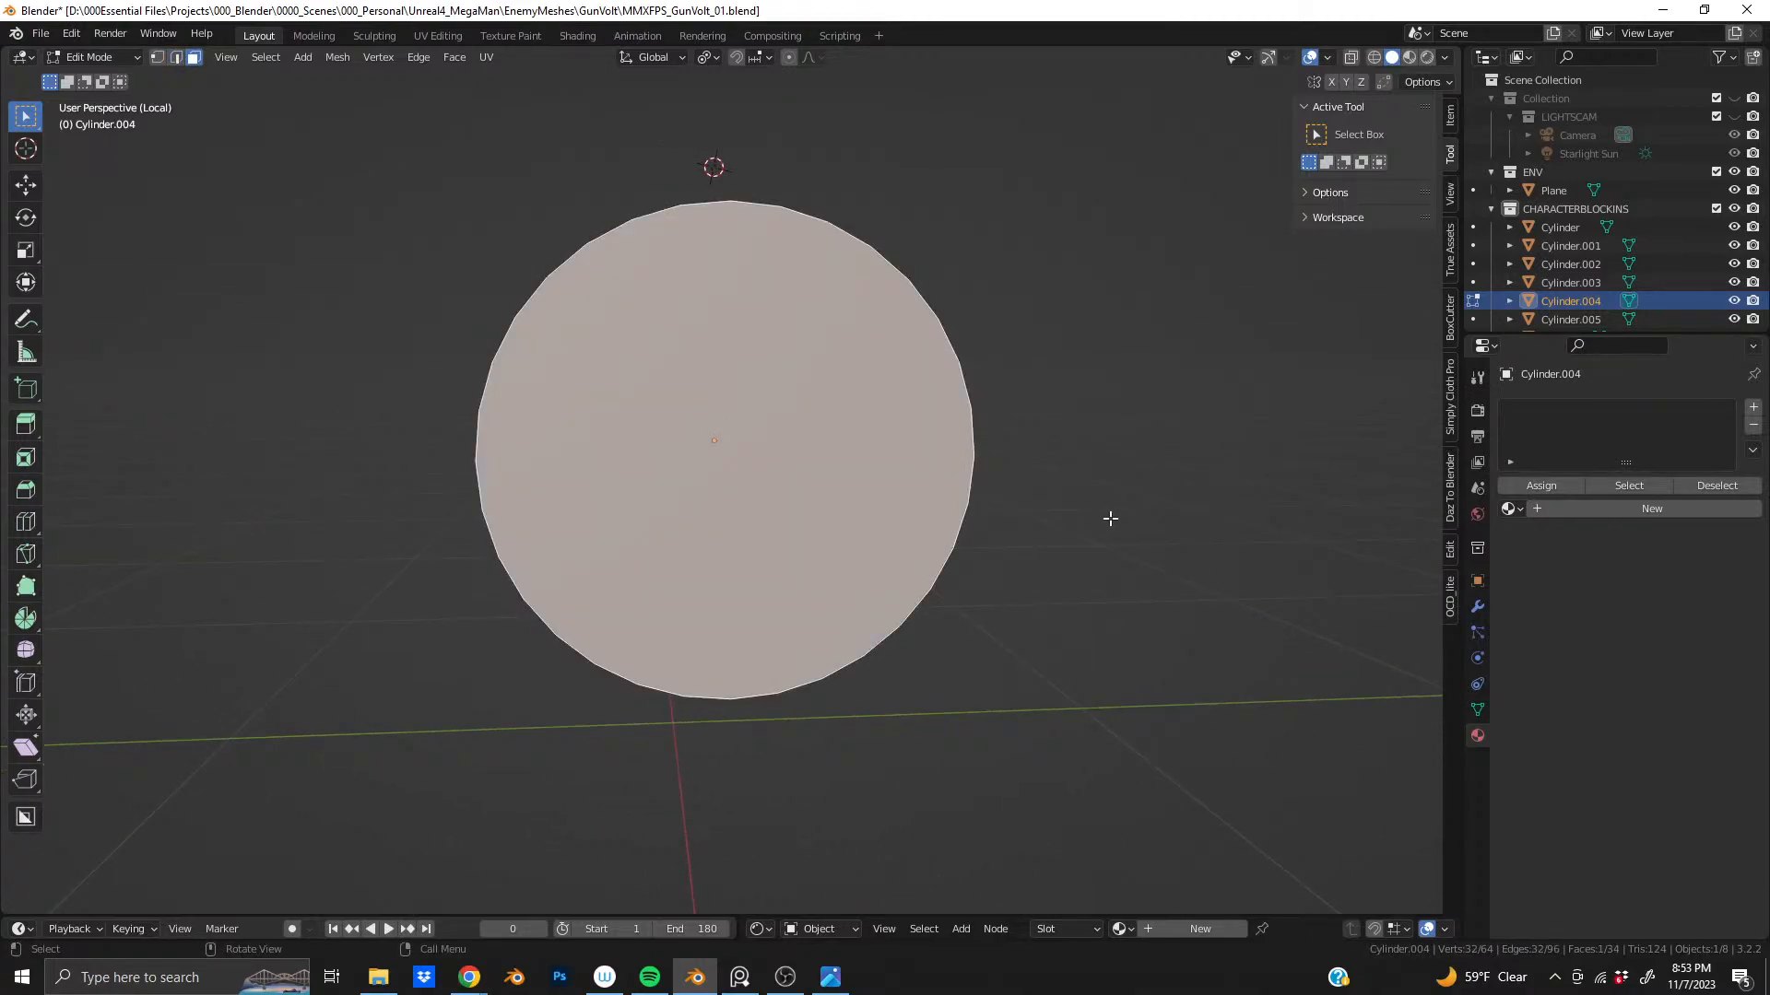
key(i)
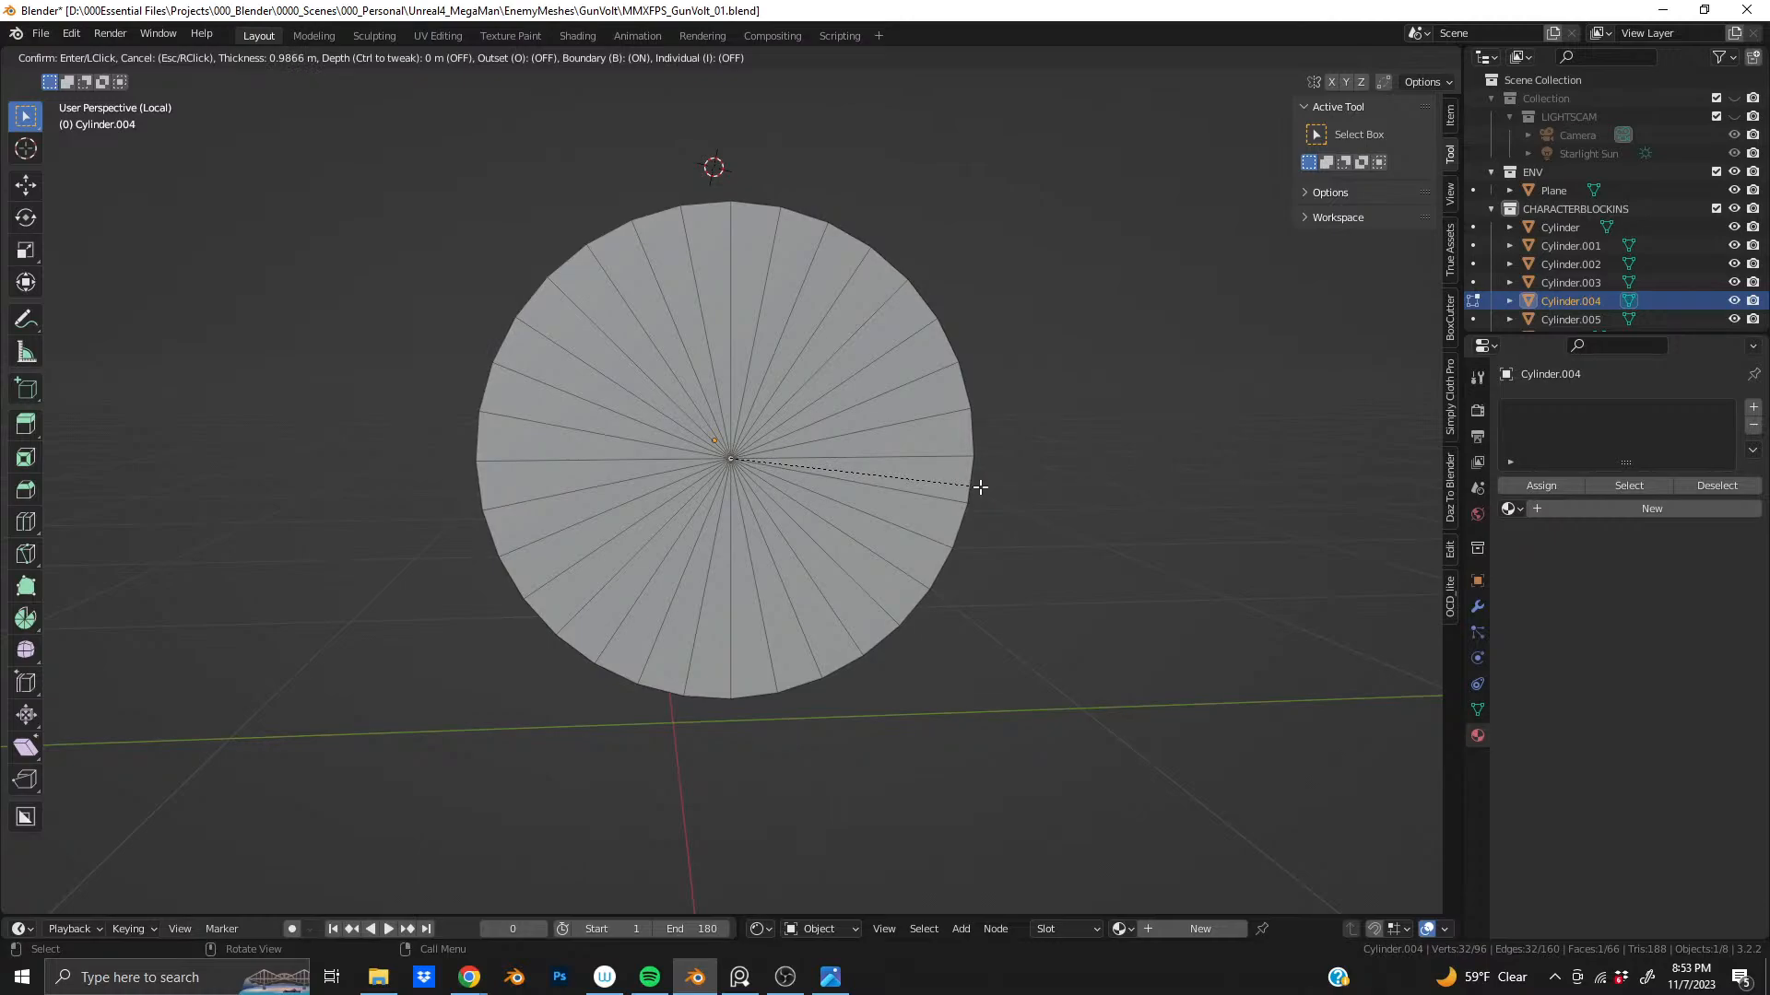
click(979, 488)
middle_drag(979, 489, 693, 644)
- Try to move the tiny center face about 0.24 m outward along X, and undo the move
key(g)
key(x)
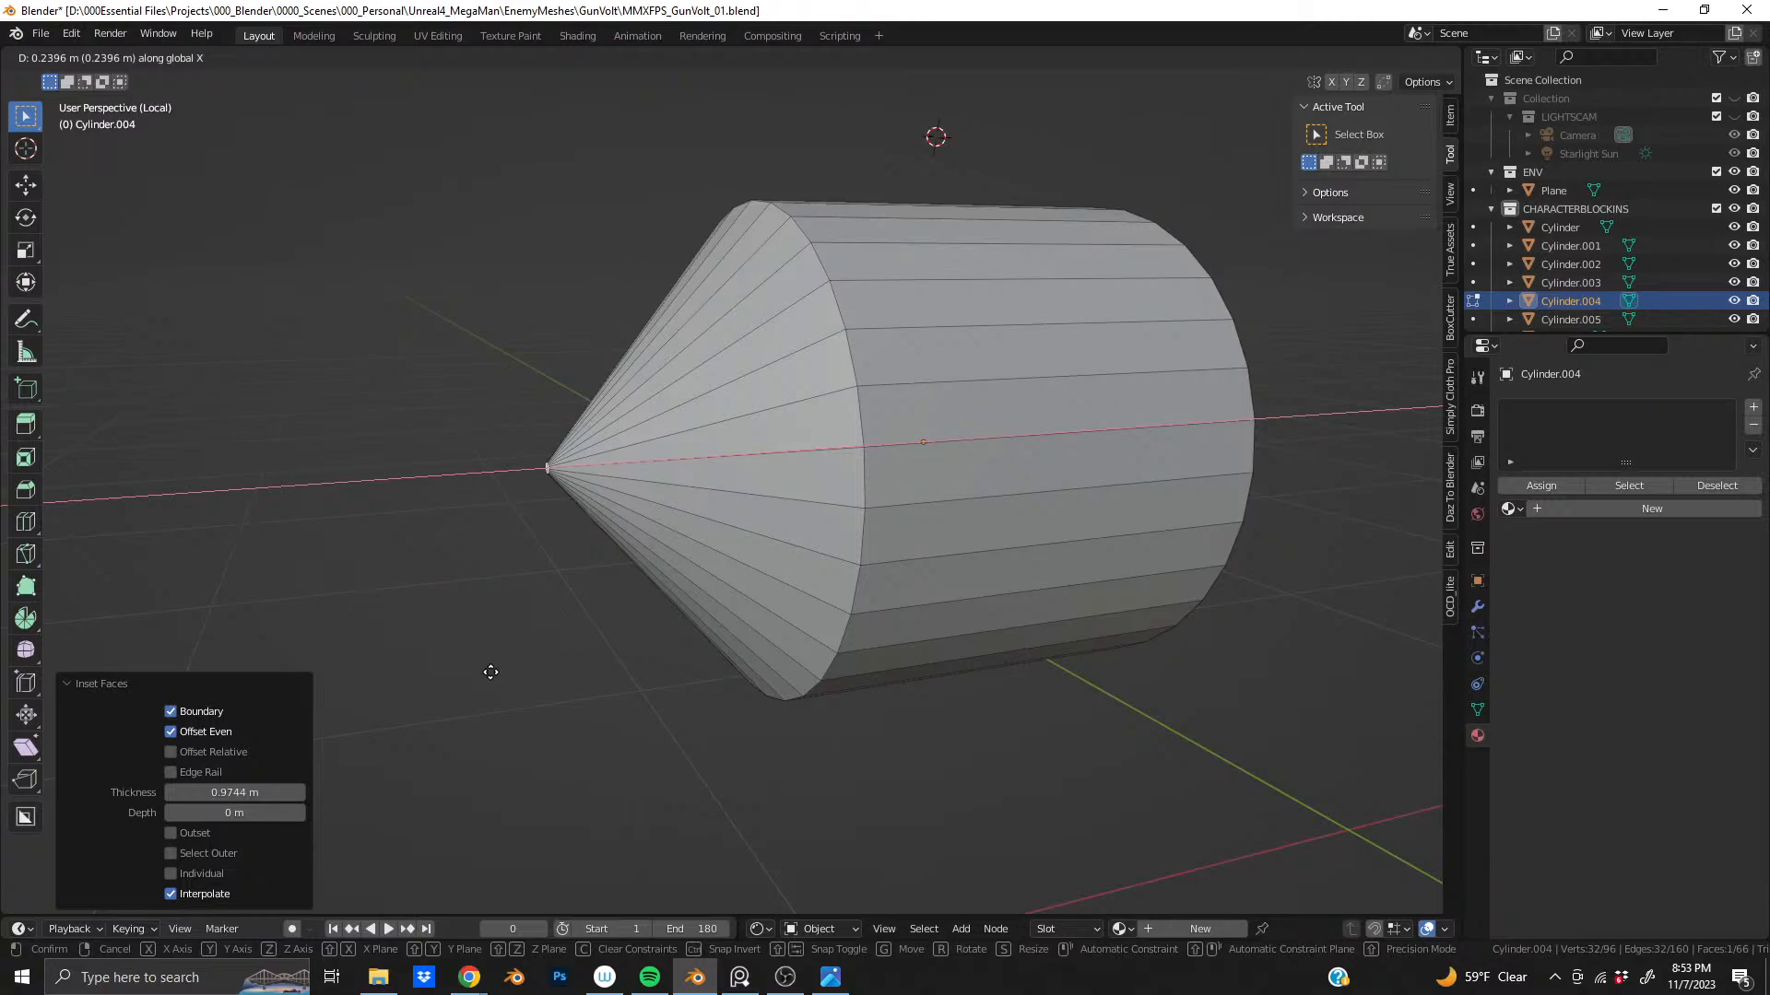
click(491, 672)
key(ctrl+z)
- Connect the opposite vertices of the tiny center face with a horizontal and a vertical edge crossing at its center in the right side view
scroll(877, 487, up, 5)
middle_drag(798, 482, 990, 475)
mouse_move(845, 422)
shift+middle_down()
mouse_move(765, 526)
mouse_move(620, 499)
shift+middle_up()
scroll(765, 526, up, 5)
scroll(620, 499, down, 1)
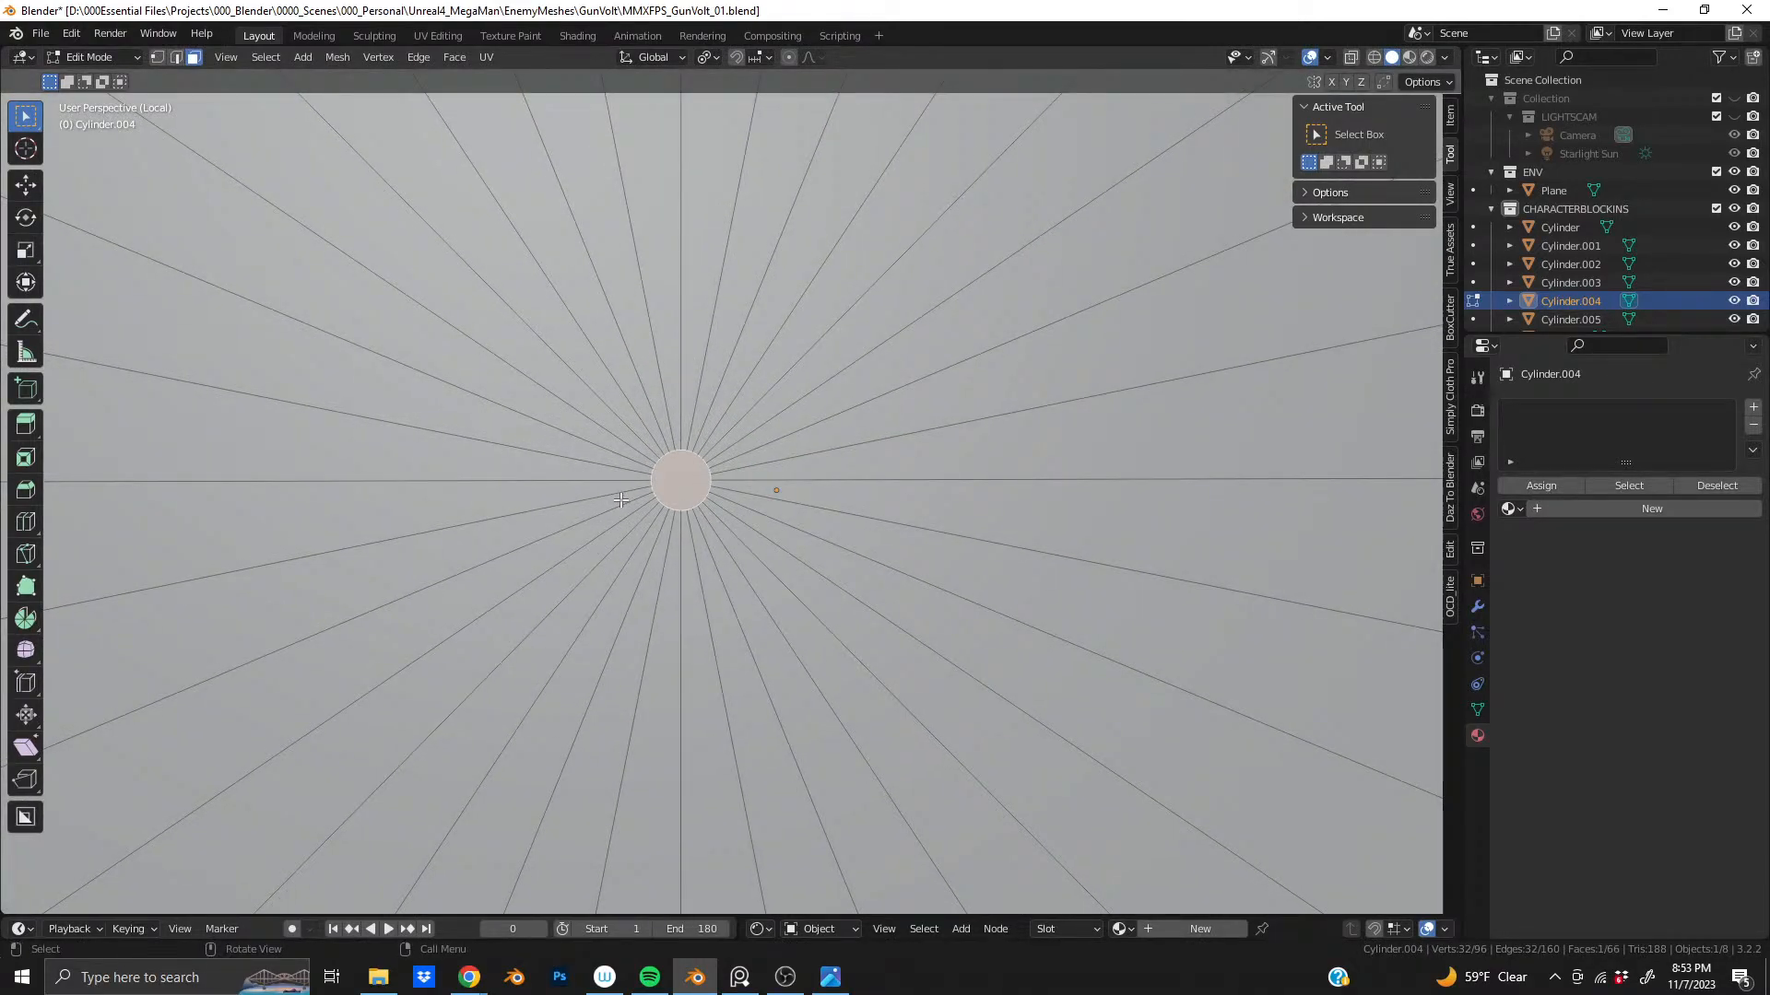
key(1)
key(a)
key(KP_3)
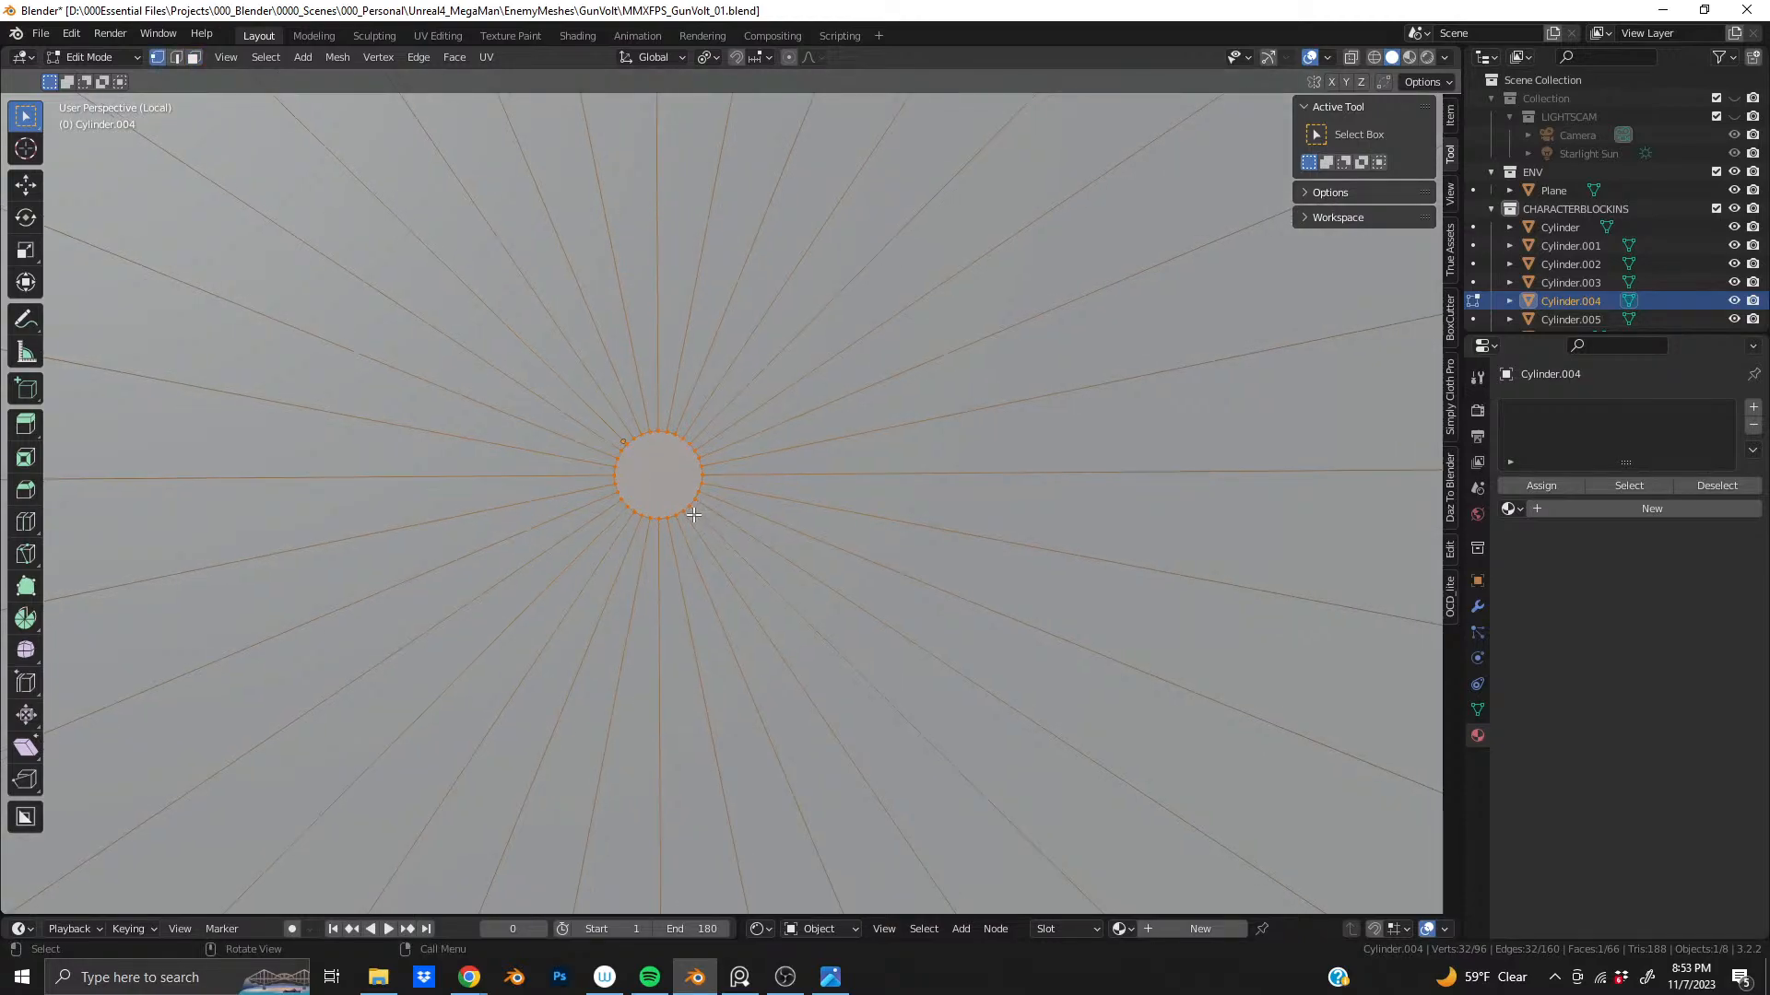
scroll(665, 510, up, 2)
scroll(666, 510, up, 3)
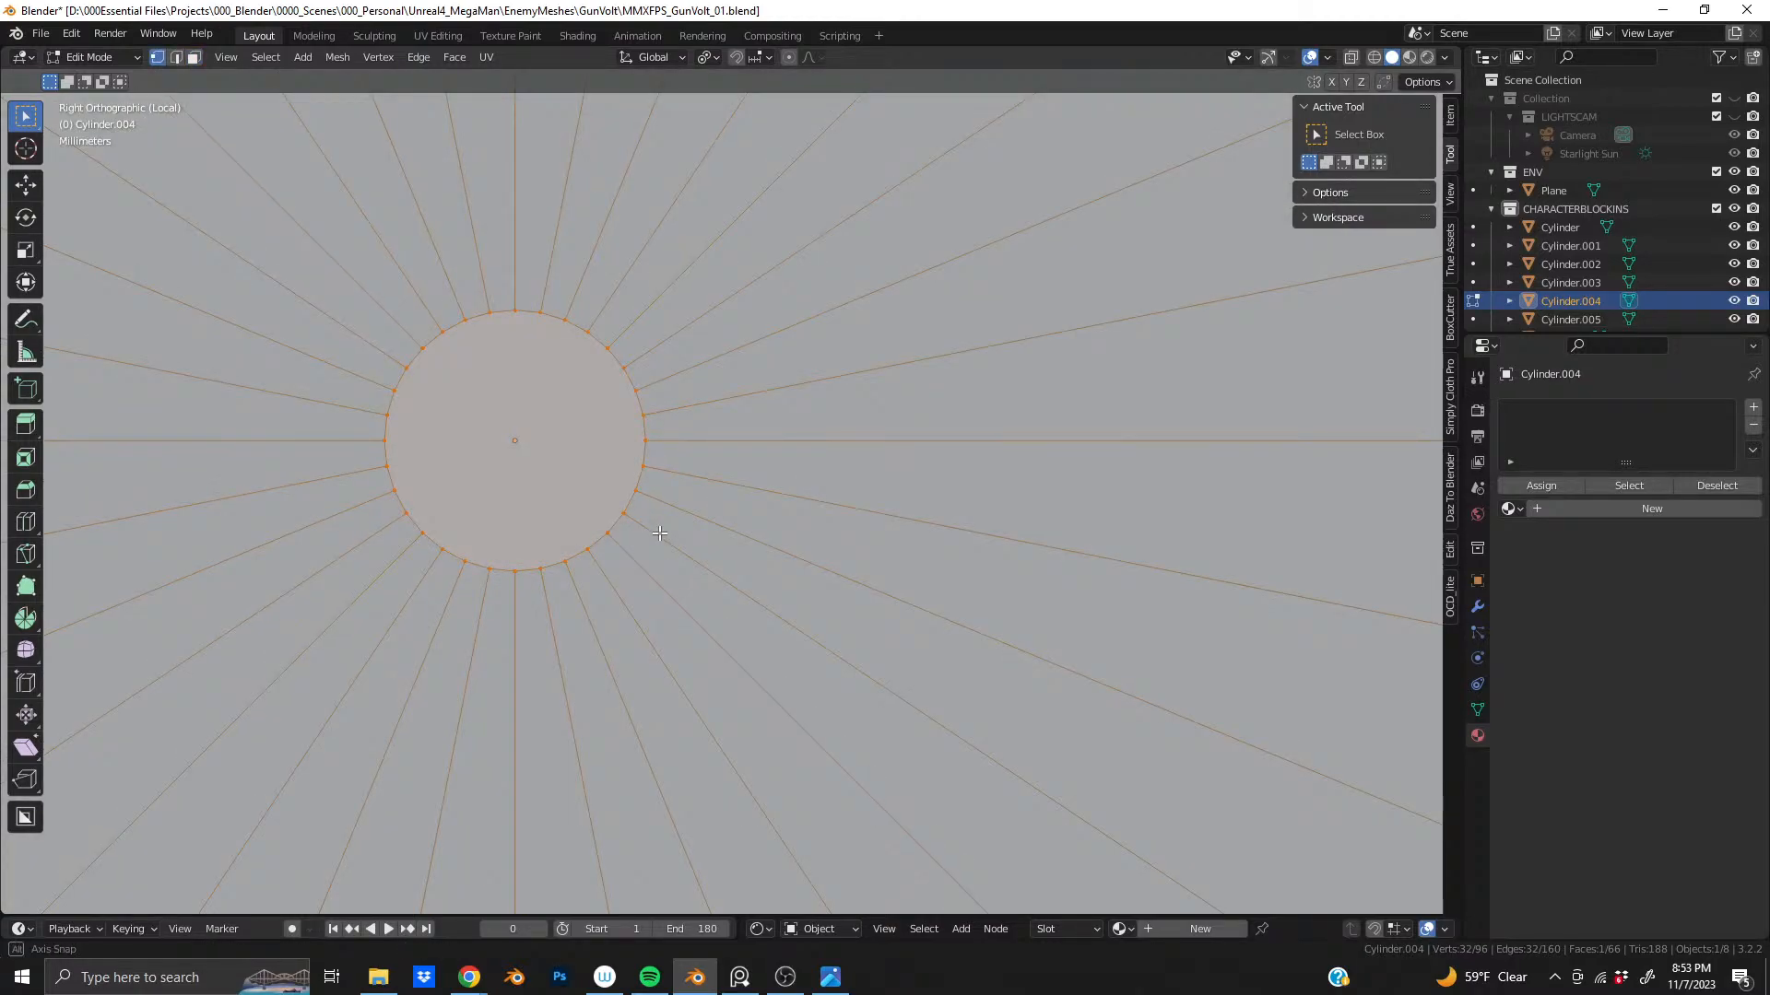
ctrl+middle_drag(651, 525, 643, 509)
click(346, 434)
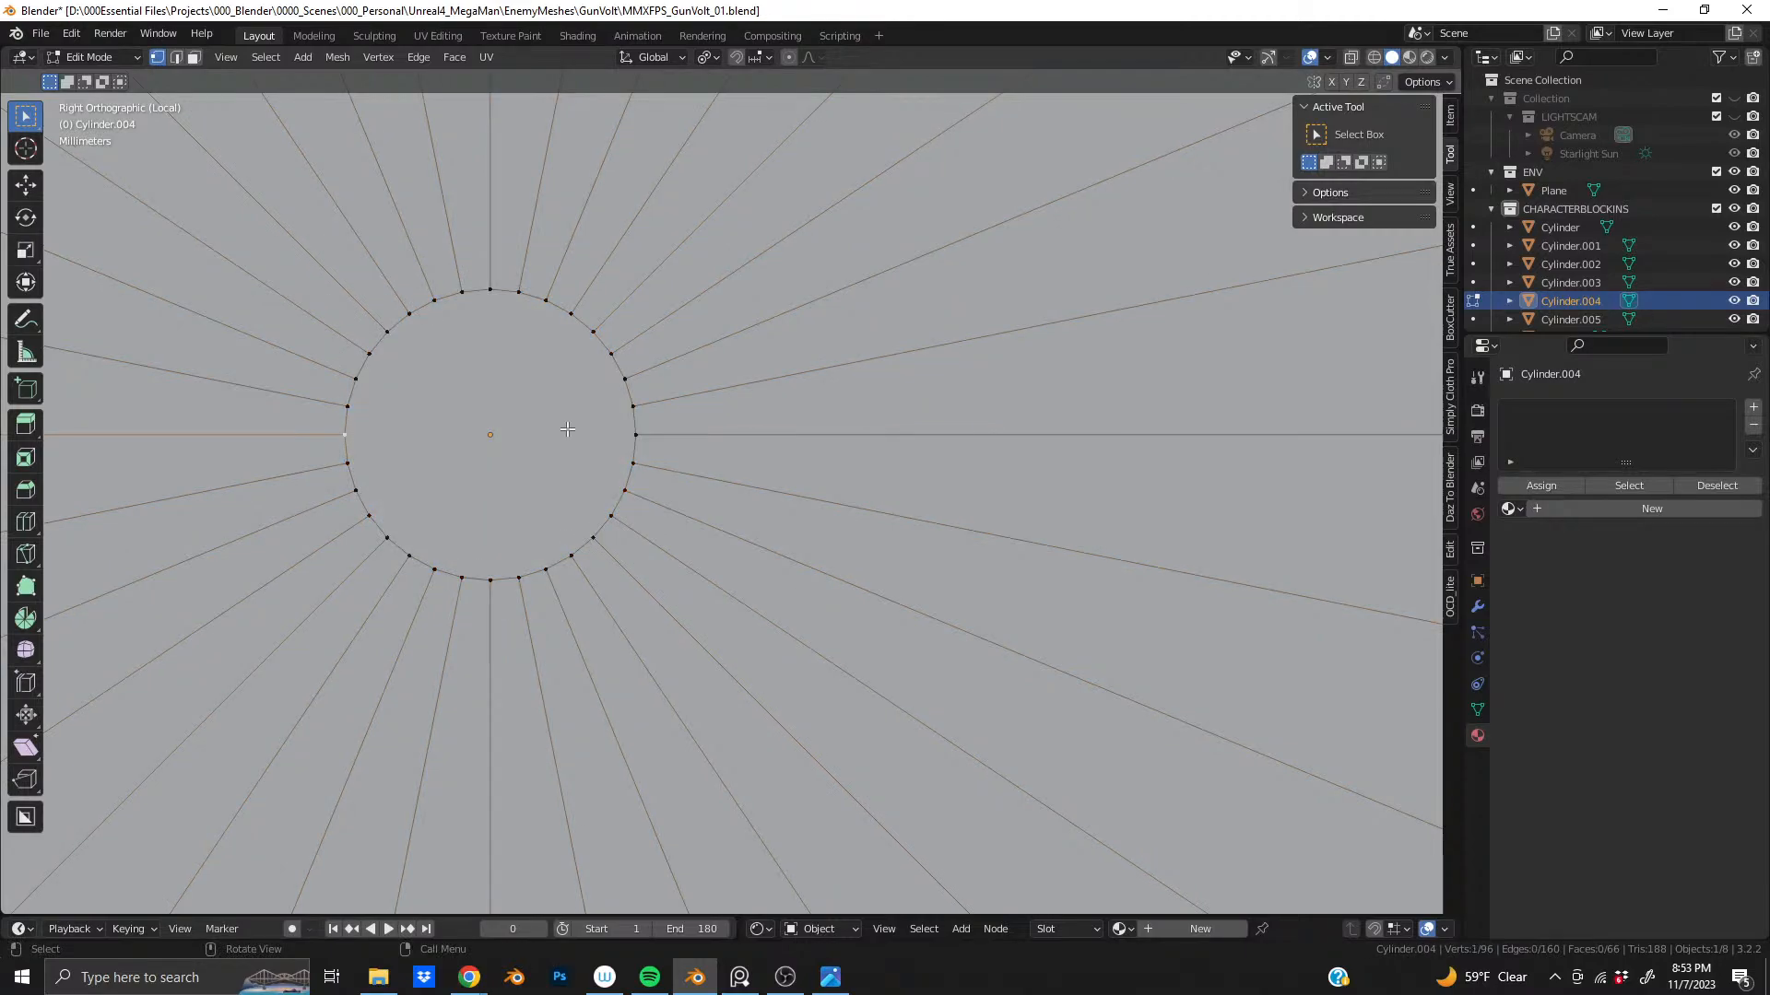
shift+click(632, 433)
key(j)
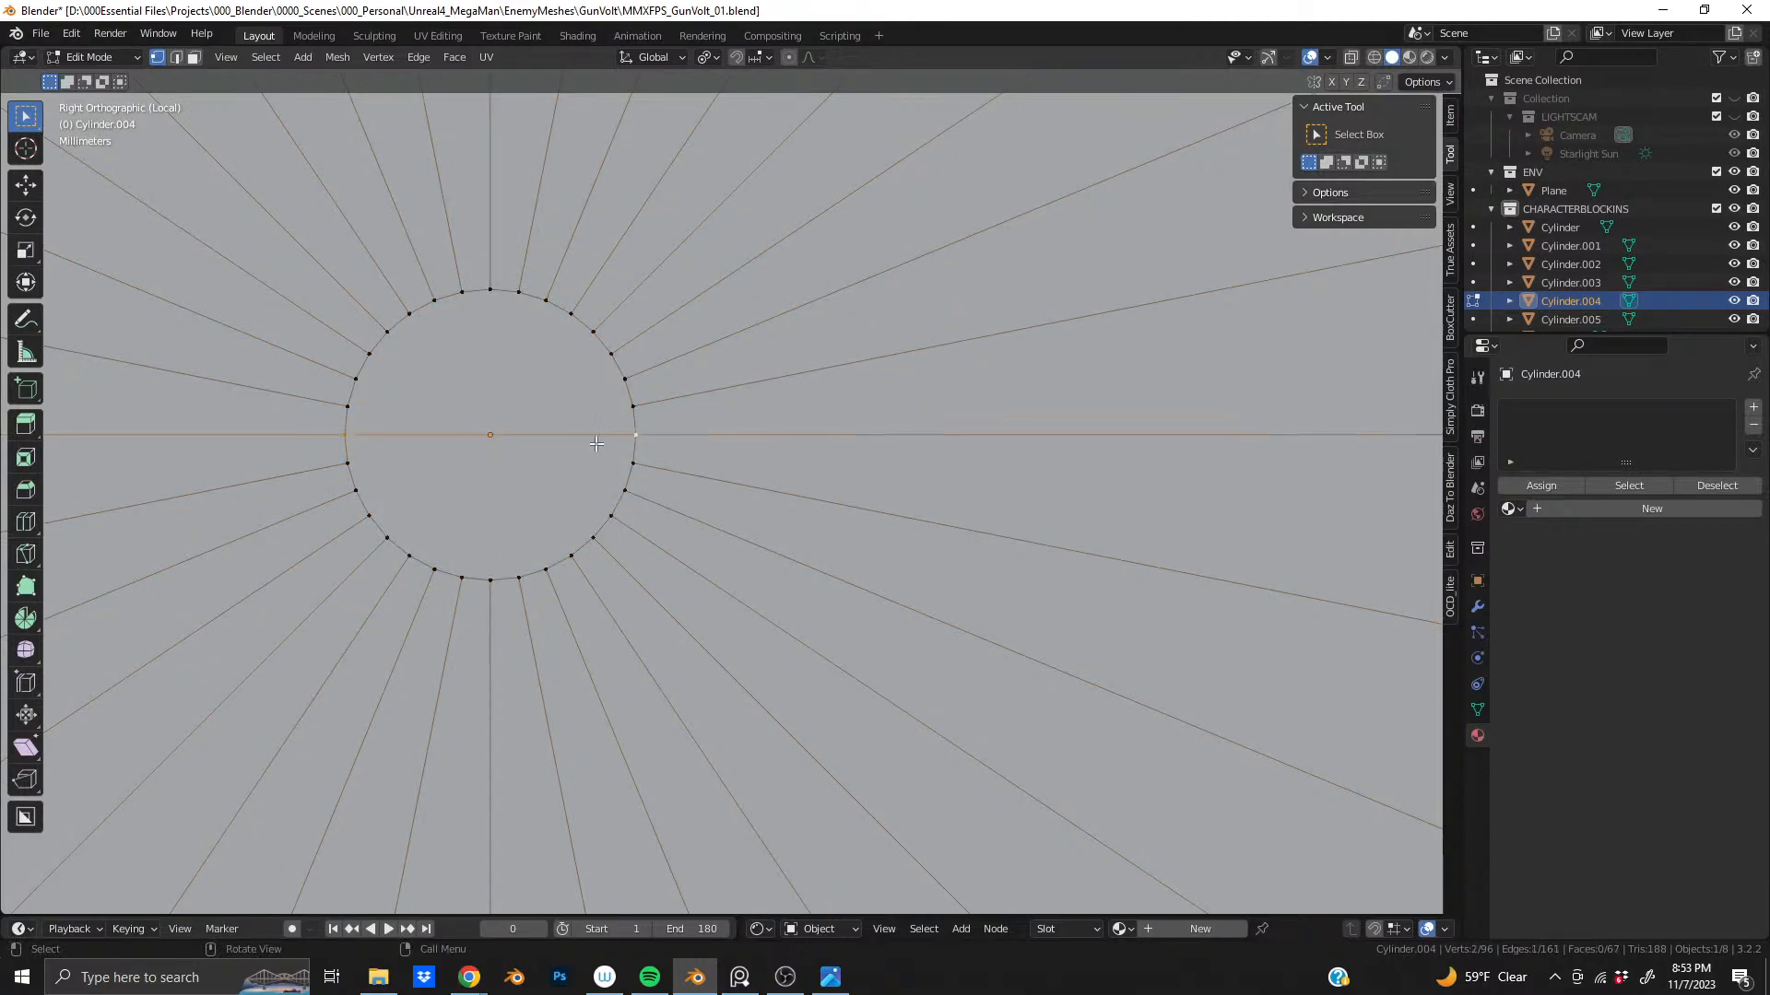
click(489, 578)
shift+click(489, 291)
key(j)
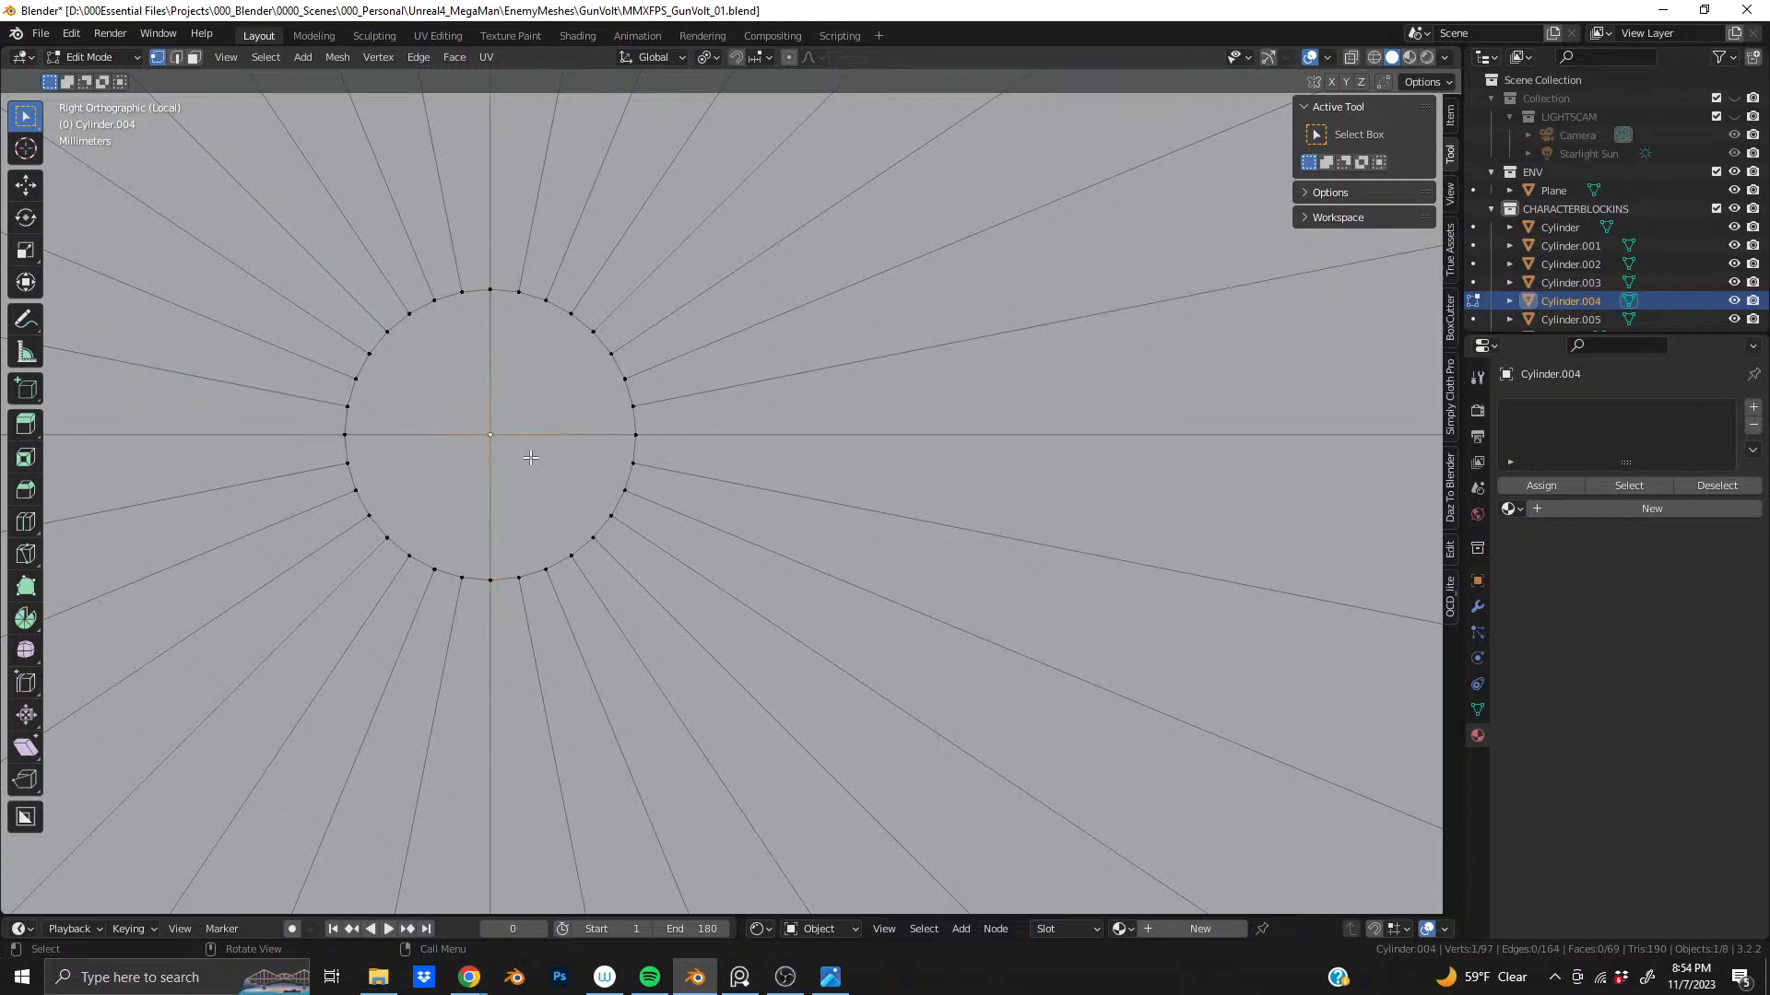
- Select all four quarter faces at the cap's center and move them about 0.239 m outward along X to form a cone
alt+click(353, 398)
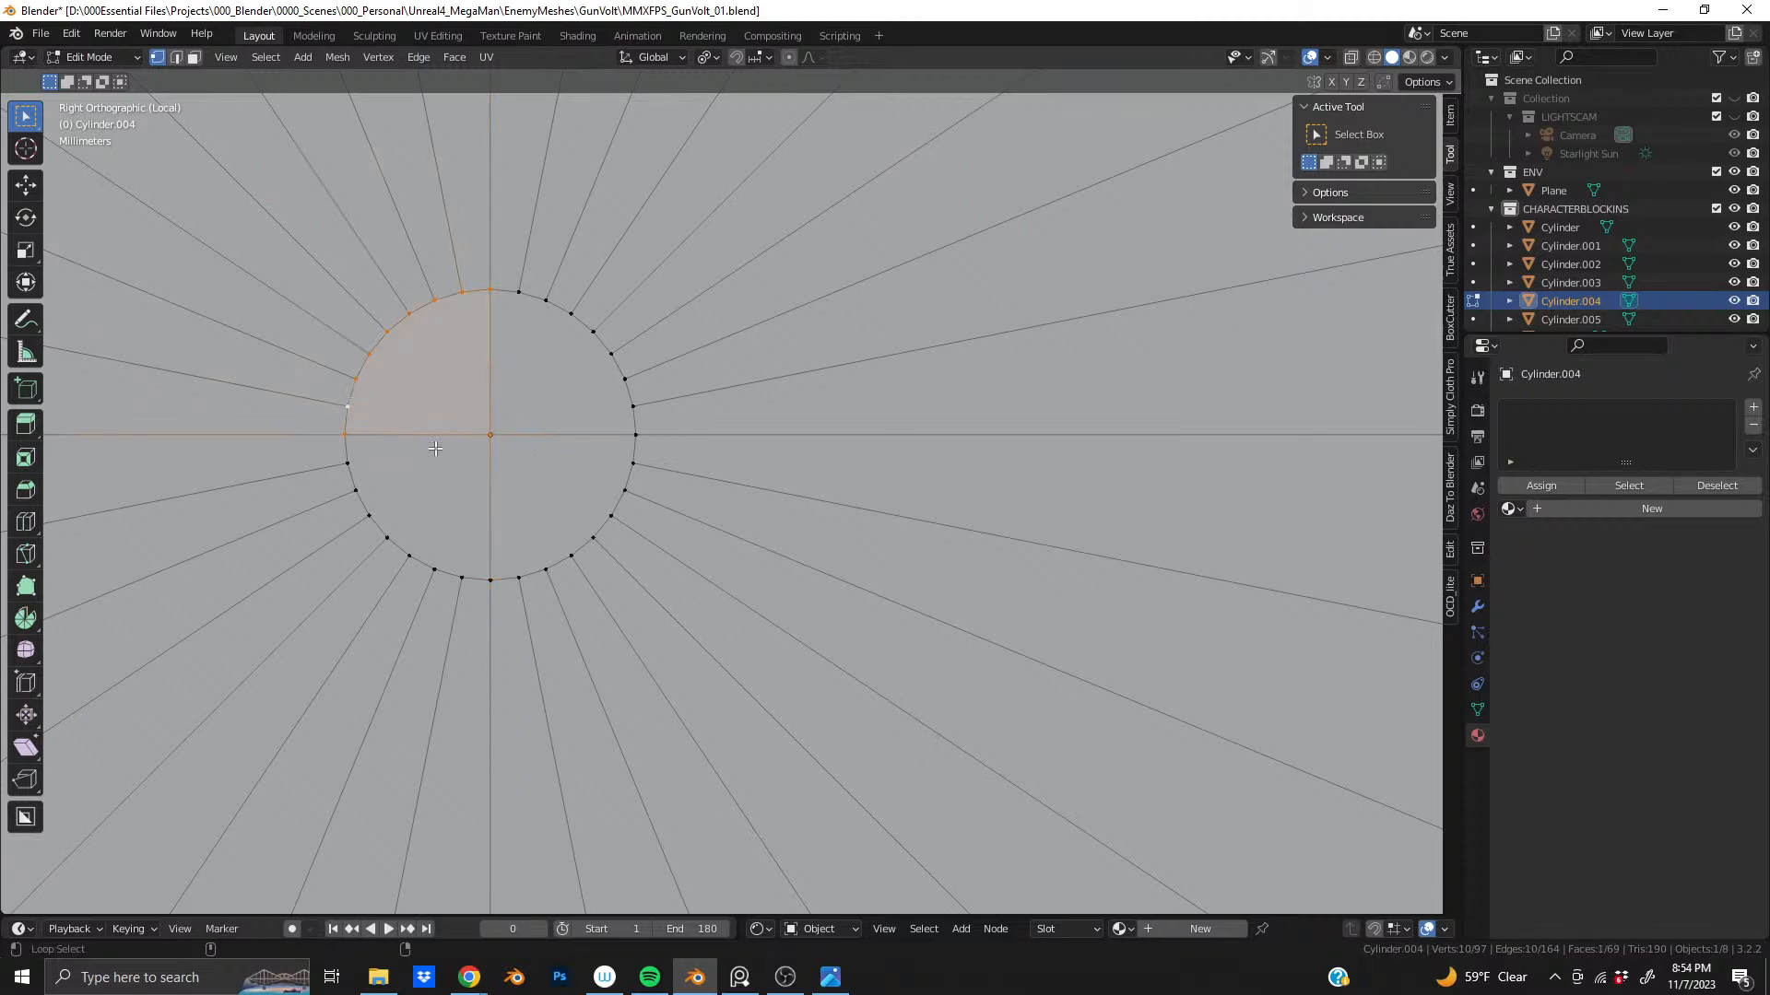
alt+shift+click(383, 510)
alt+shift+click(583, 531)
alt+shift+click(589, 376)
middle_drag(589, 377, 420, 539)
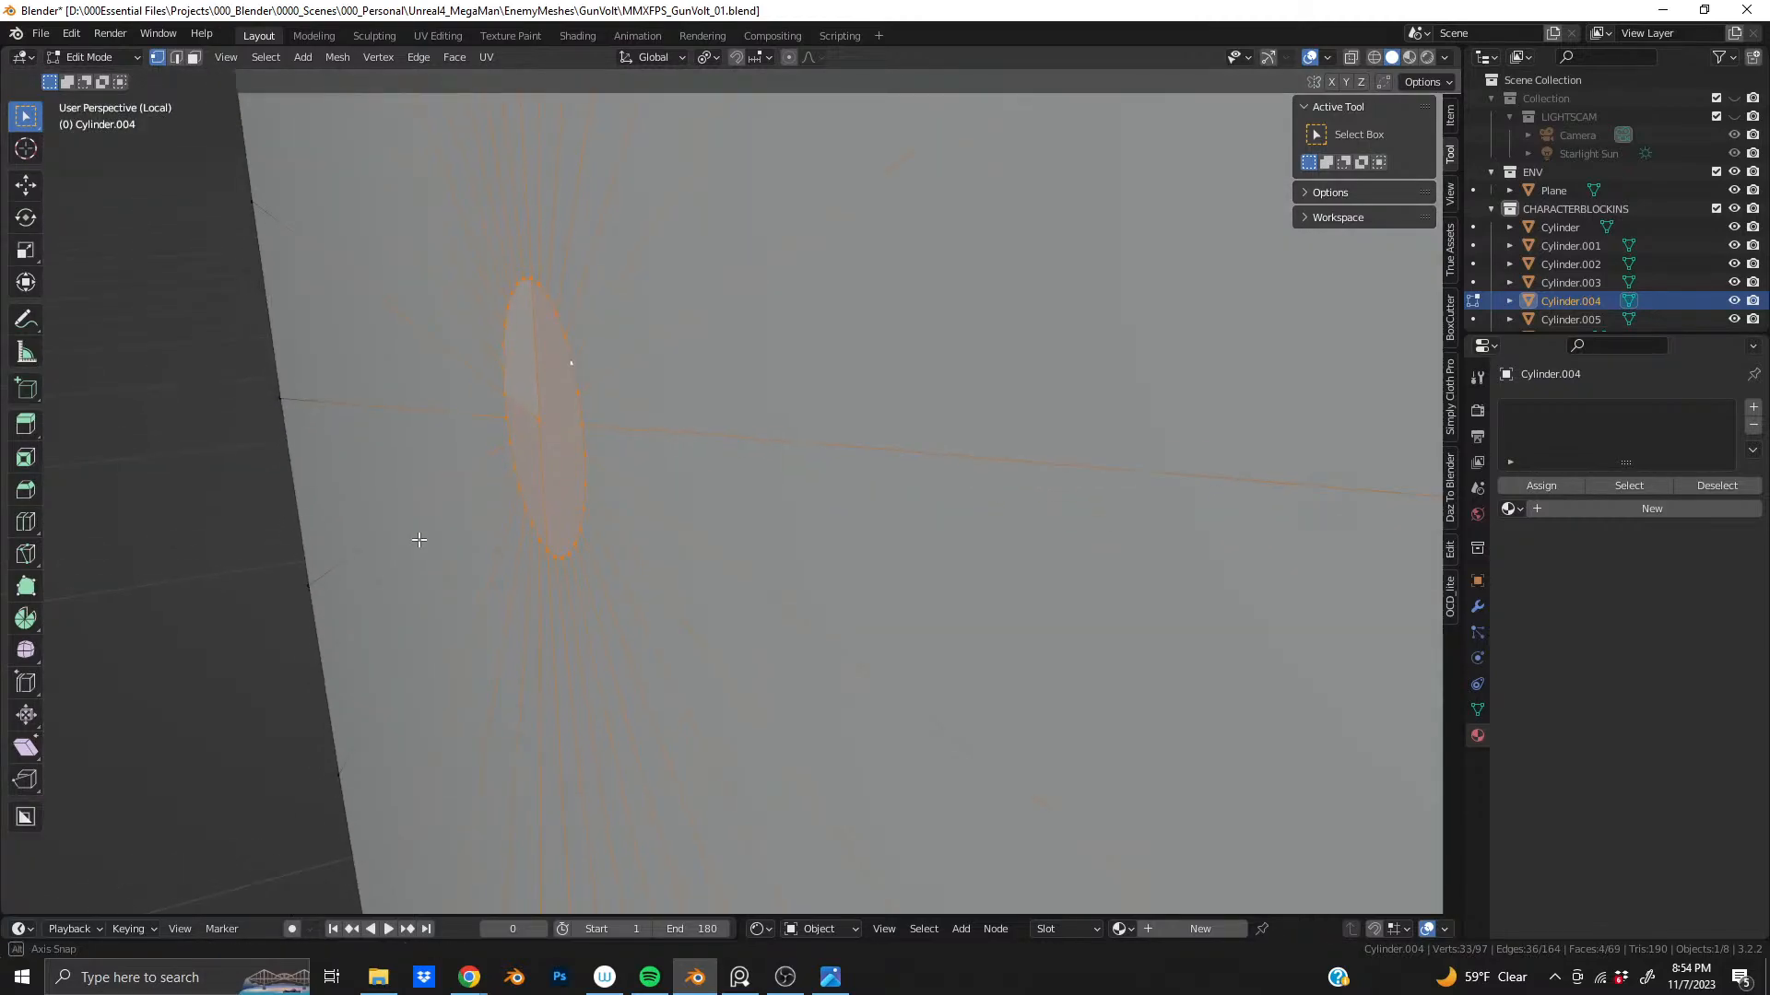
scroll(541, 506, down, 10)
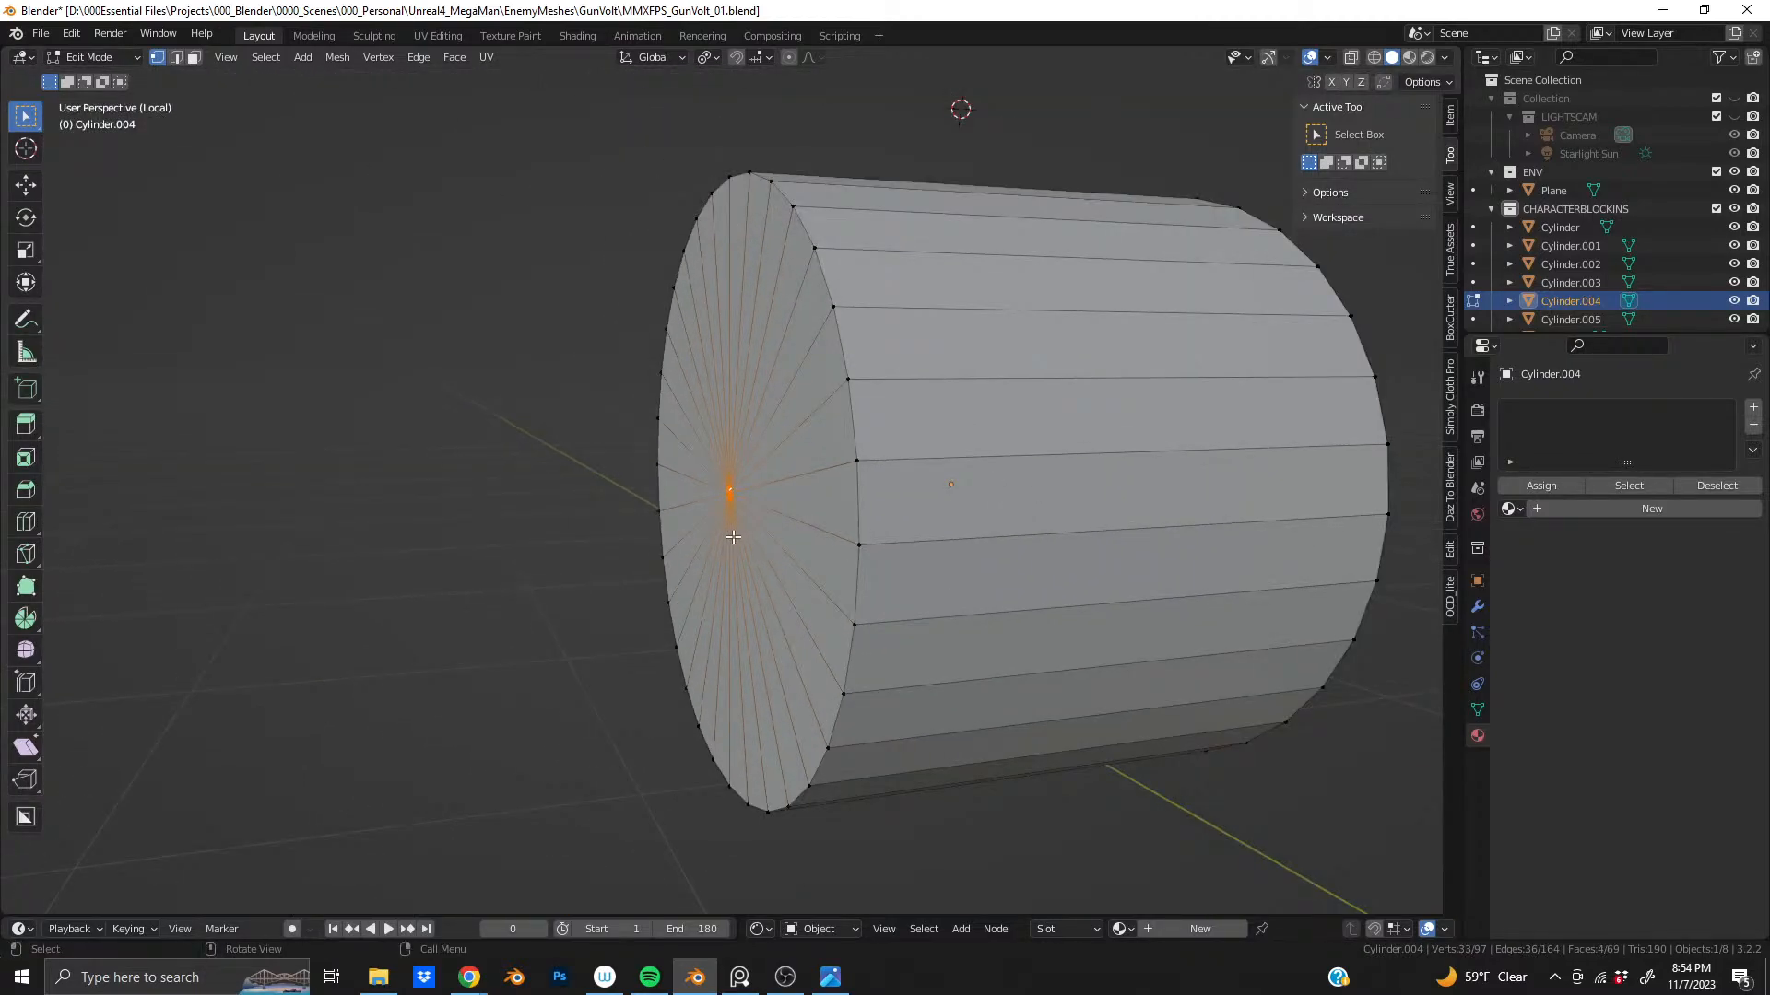
key(g)
key(x)
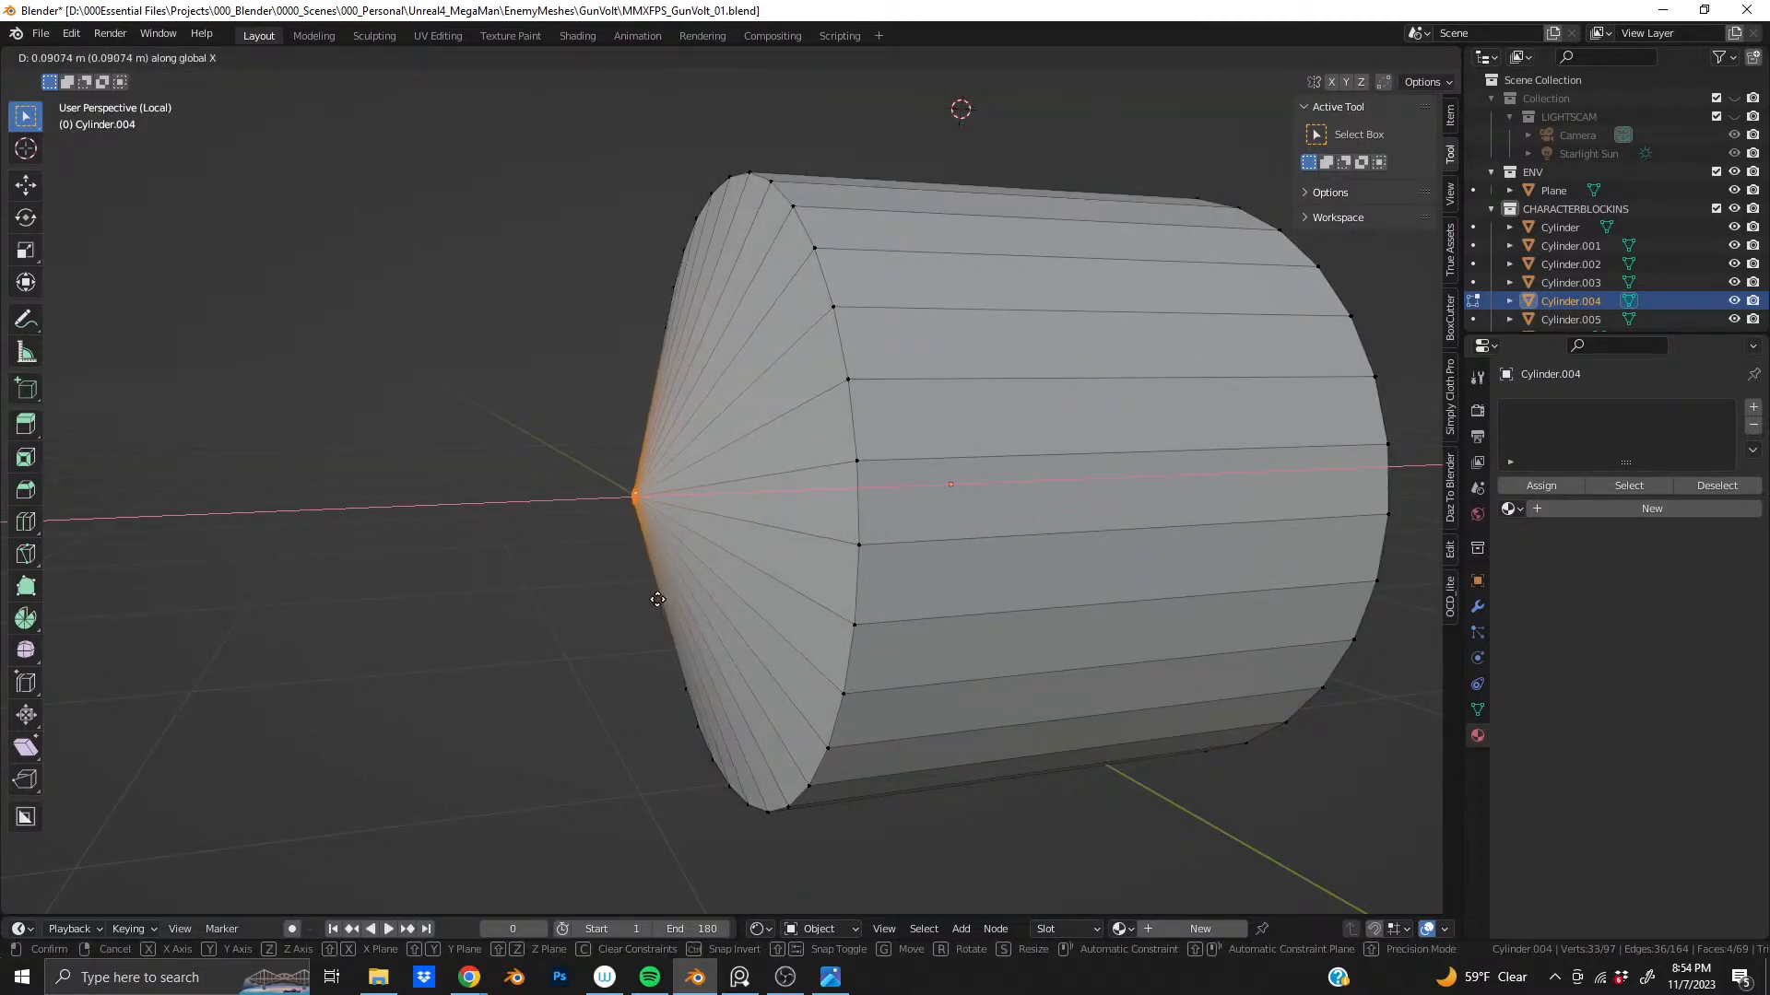
click(497, 642)
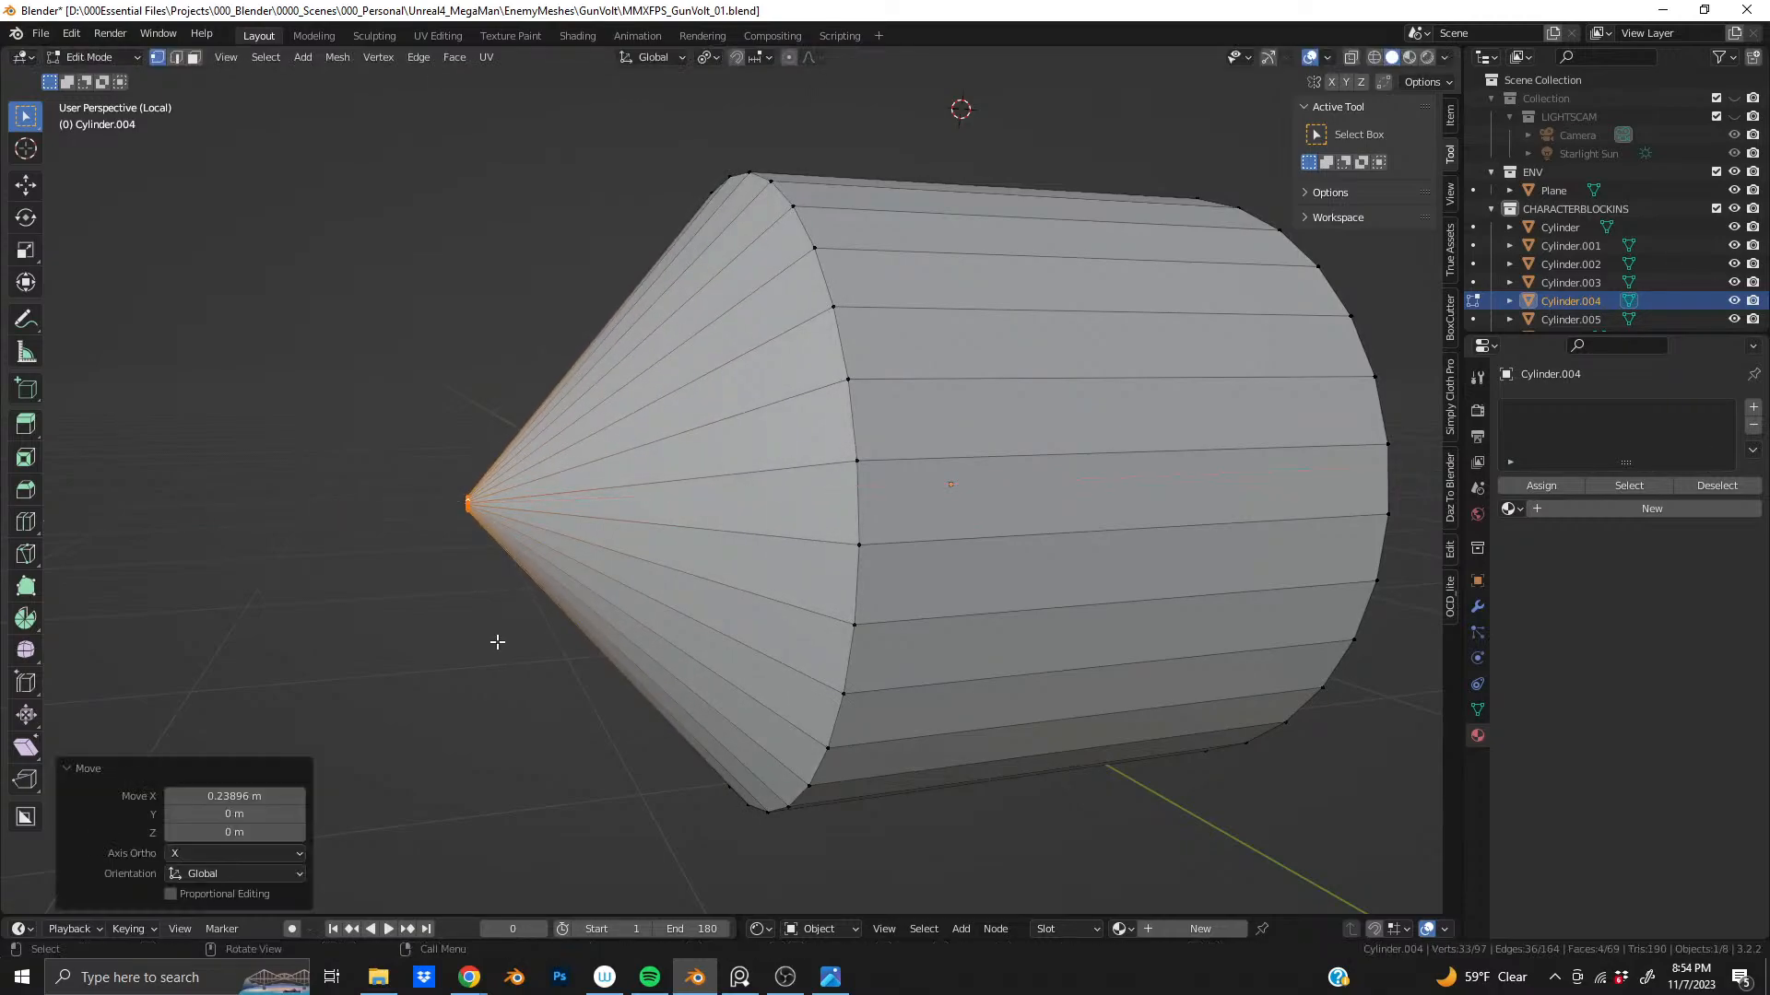
- Add a centered loop cut around the cone, scale it by about 1.366, and slide it toward the tip by a factor of about 0.099
key(ctrl+KP_1)
key(ctrl+r)
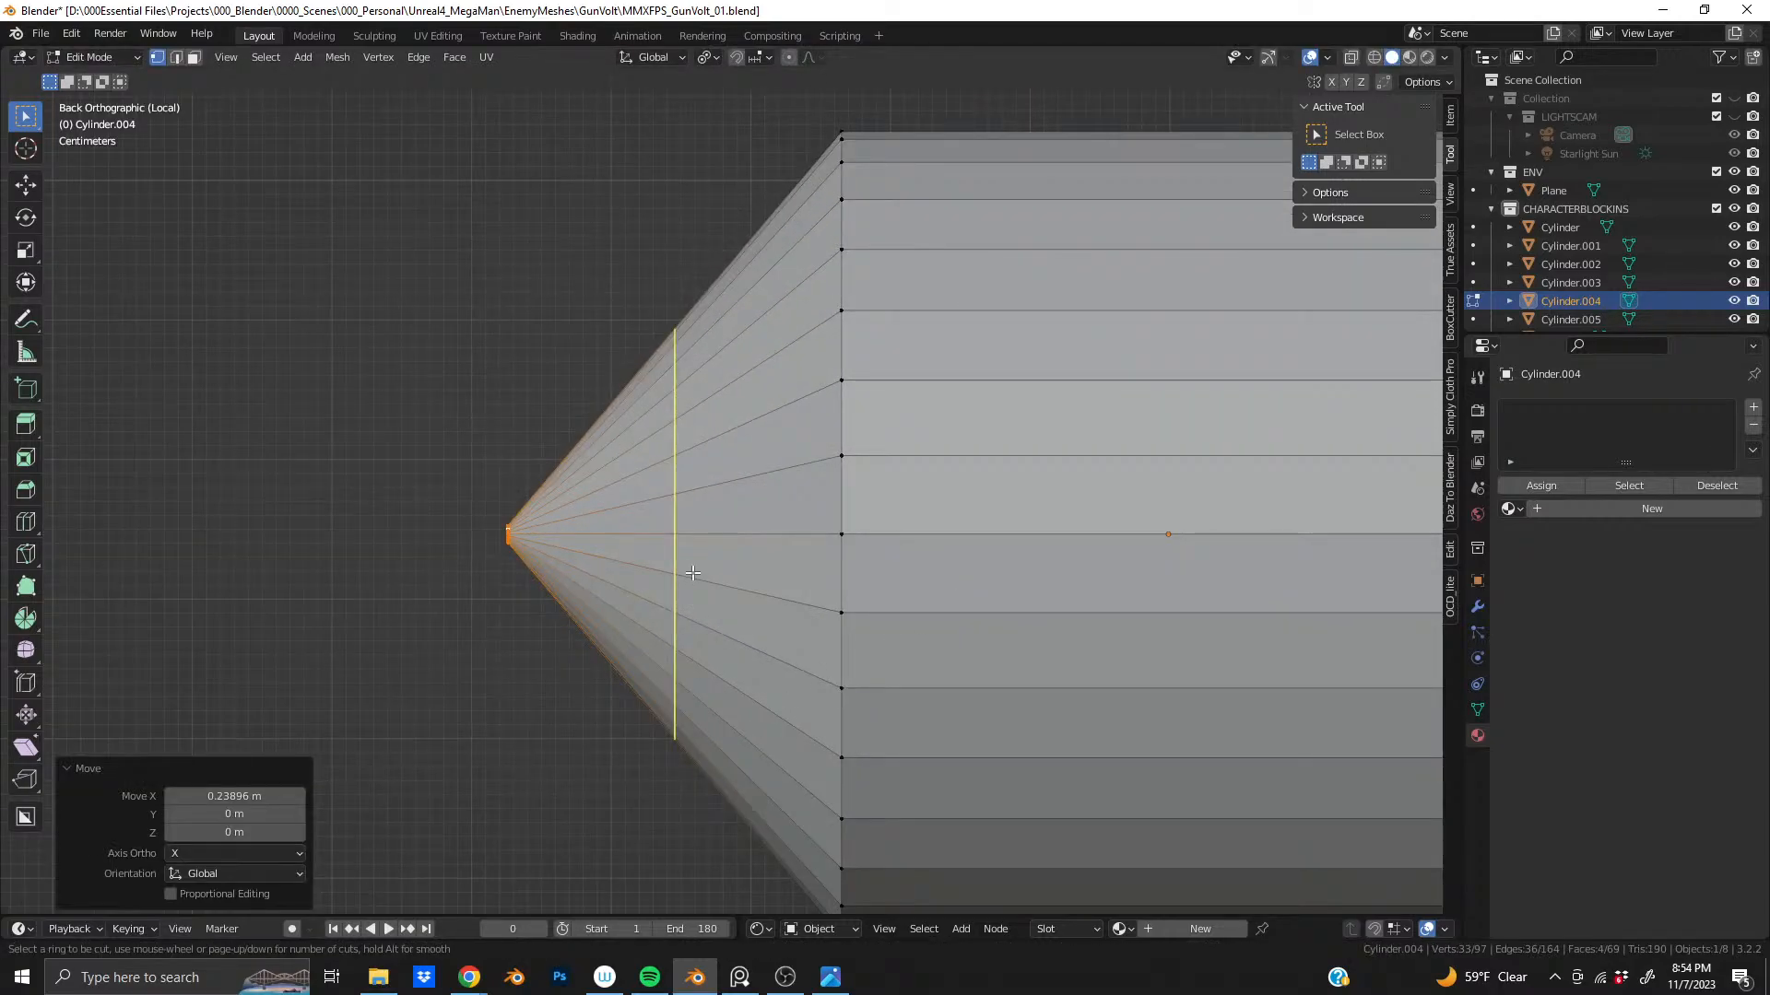
click(693, 572)
right_click(693, 572)
key(s)
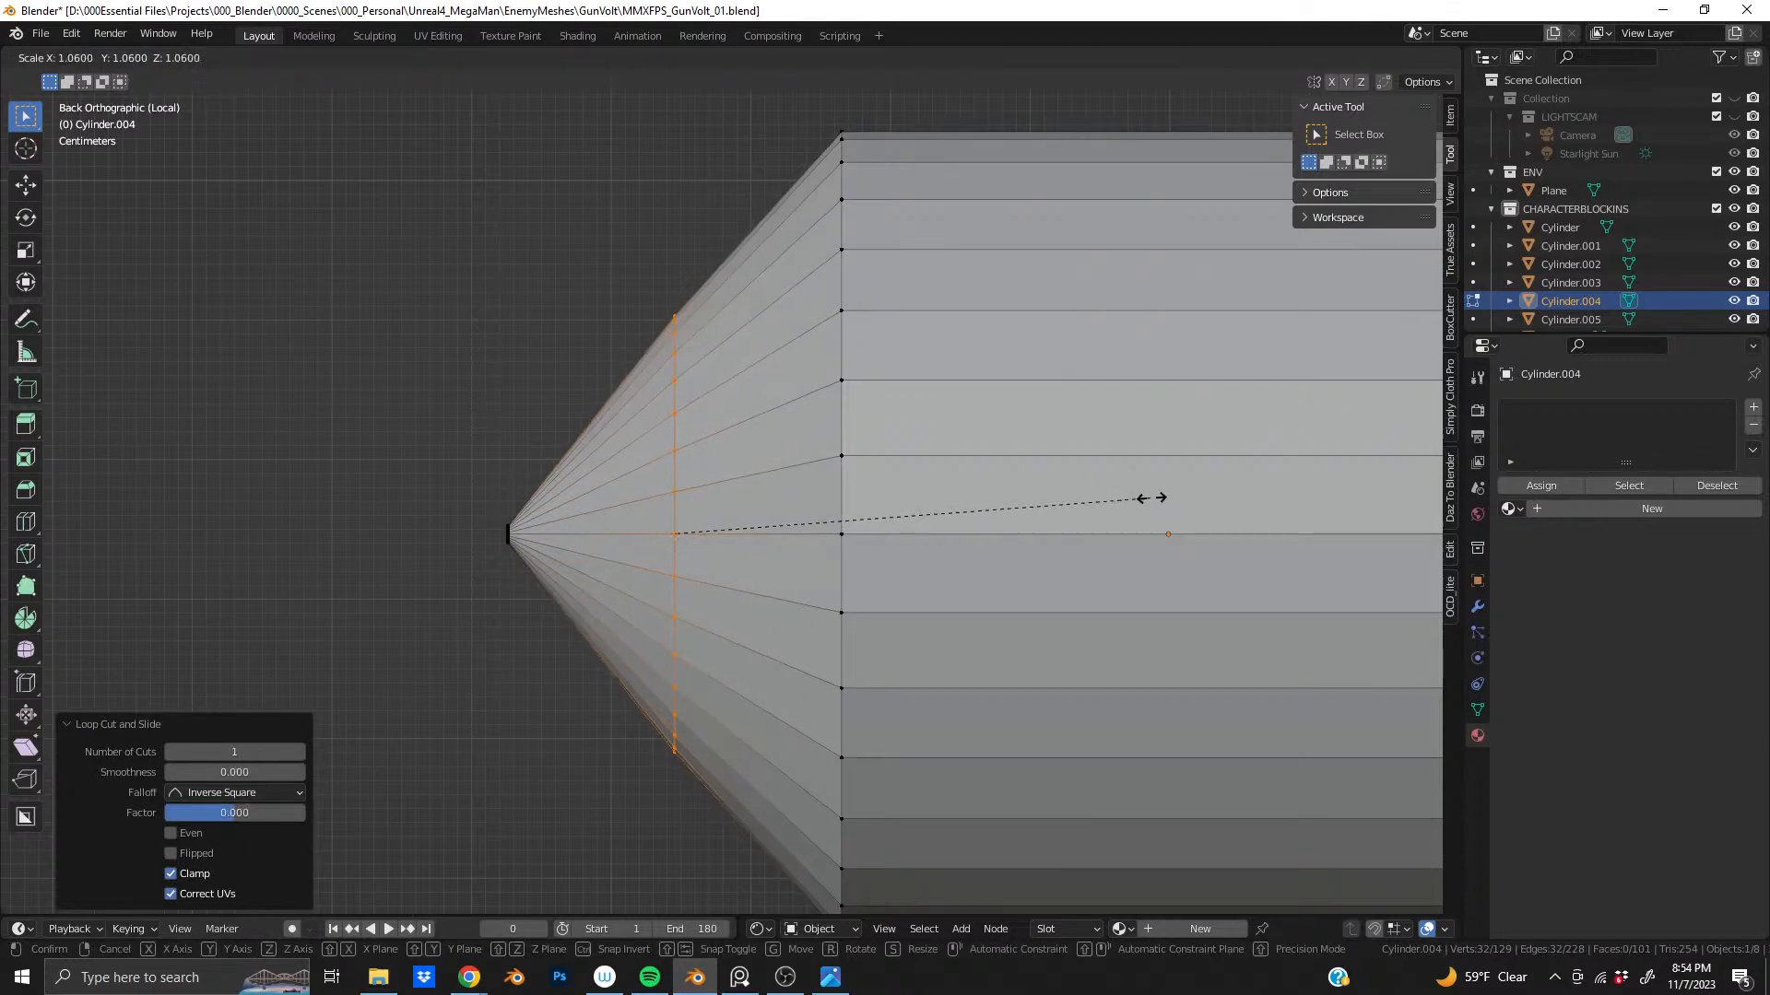
right_click(1286, 490)
key(g)
key(g)
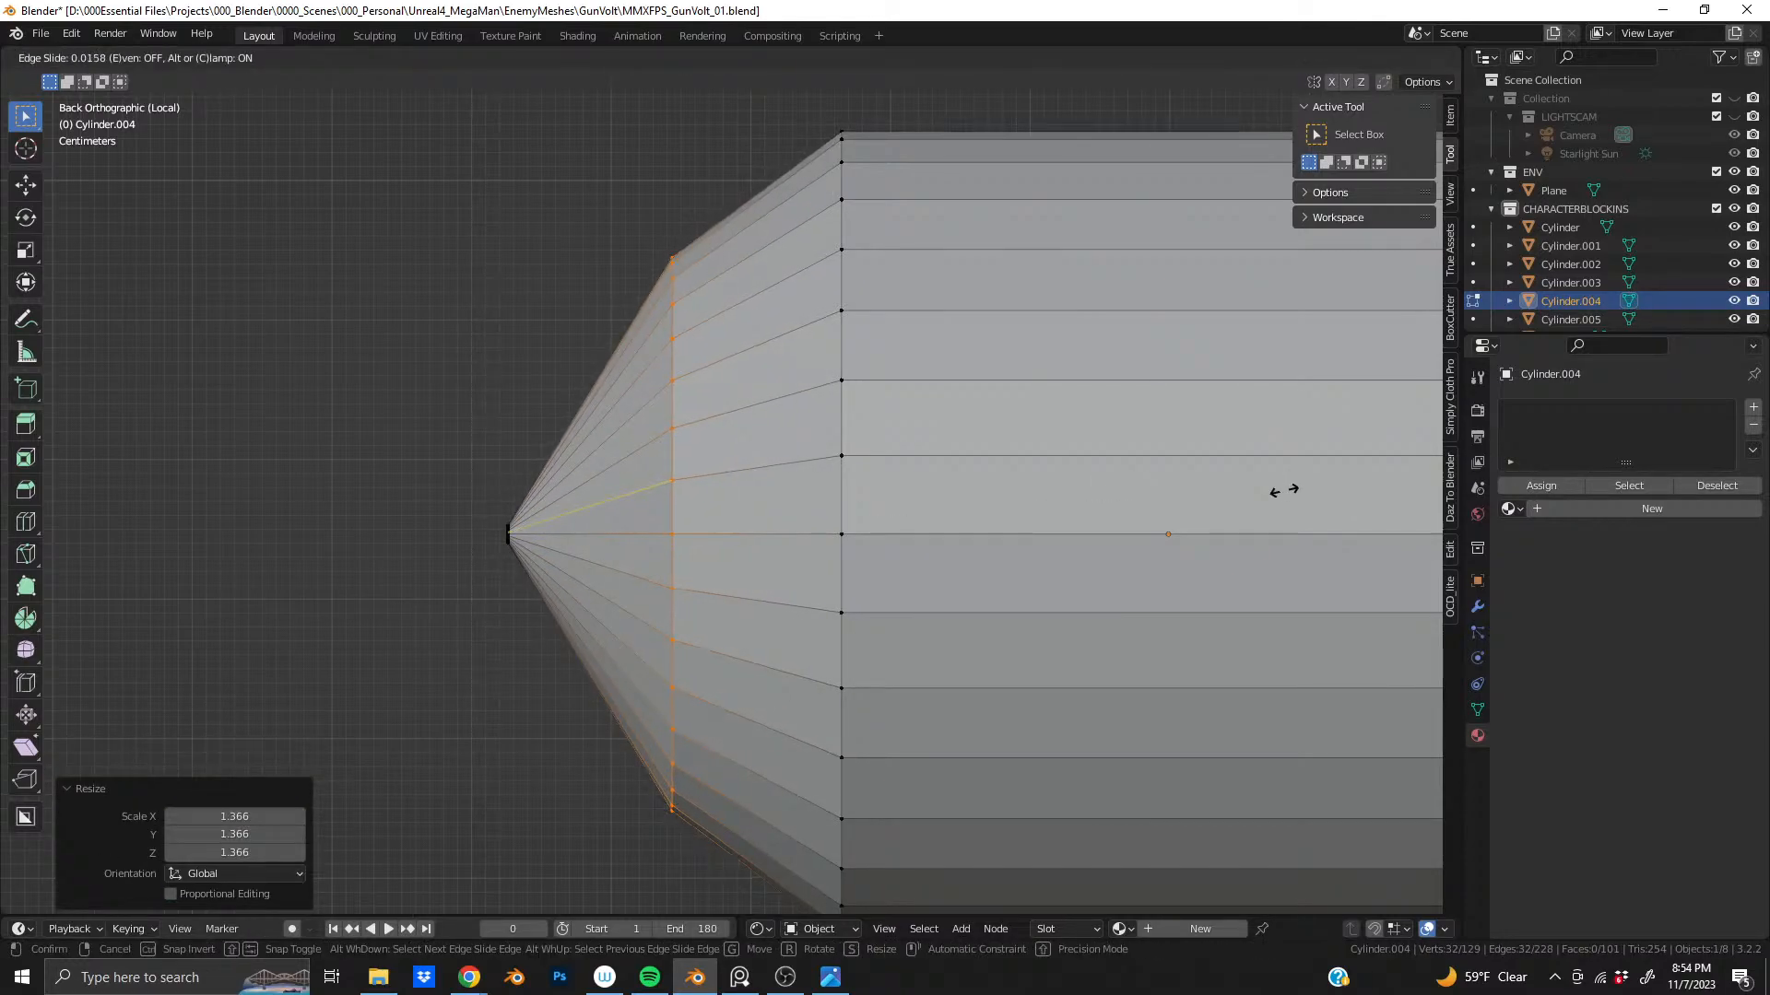
click(1270, 489)
- Add a loop cut between the cone's base and its middle loop, and scale it by about 1.051
key(ctrl+r)
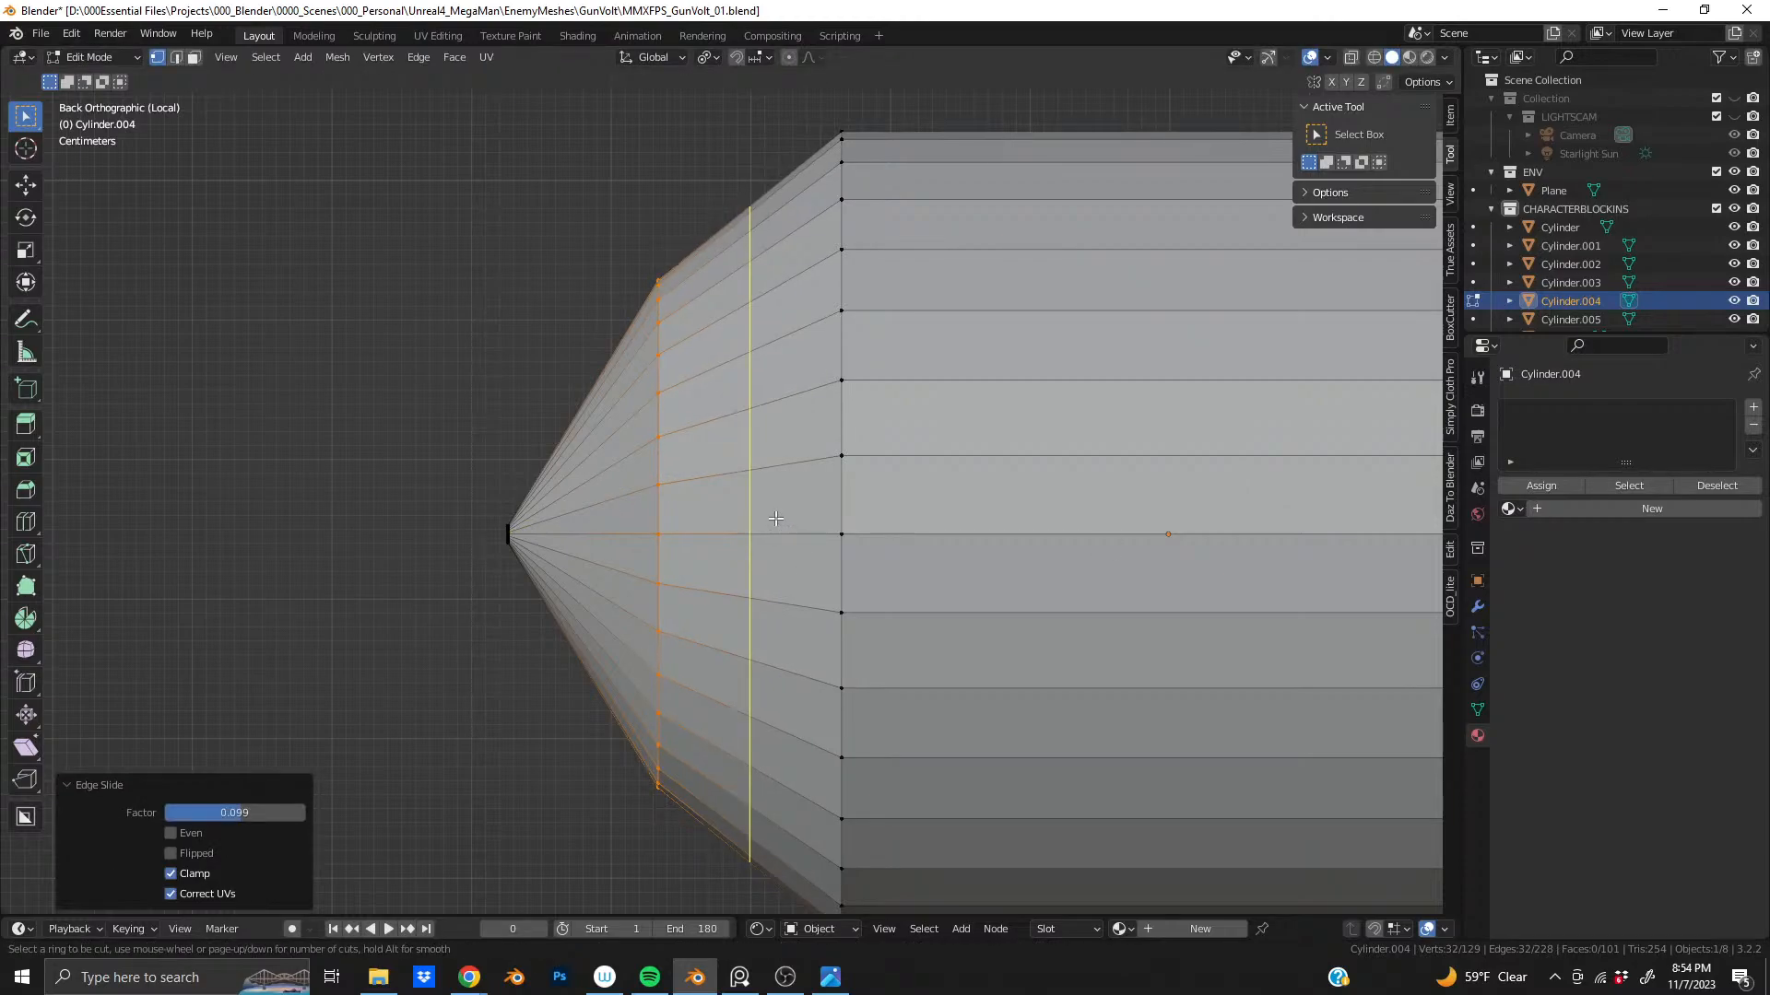
click(774, 530)
right_click(799, 518)
key(s)
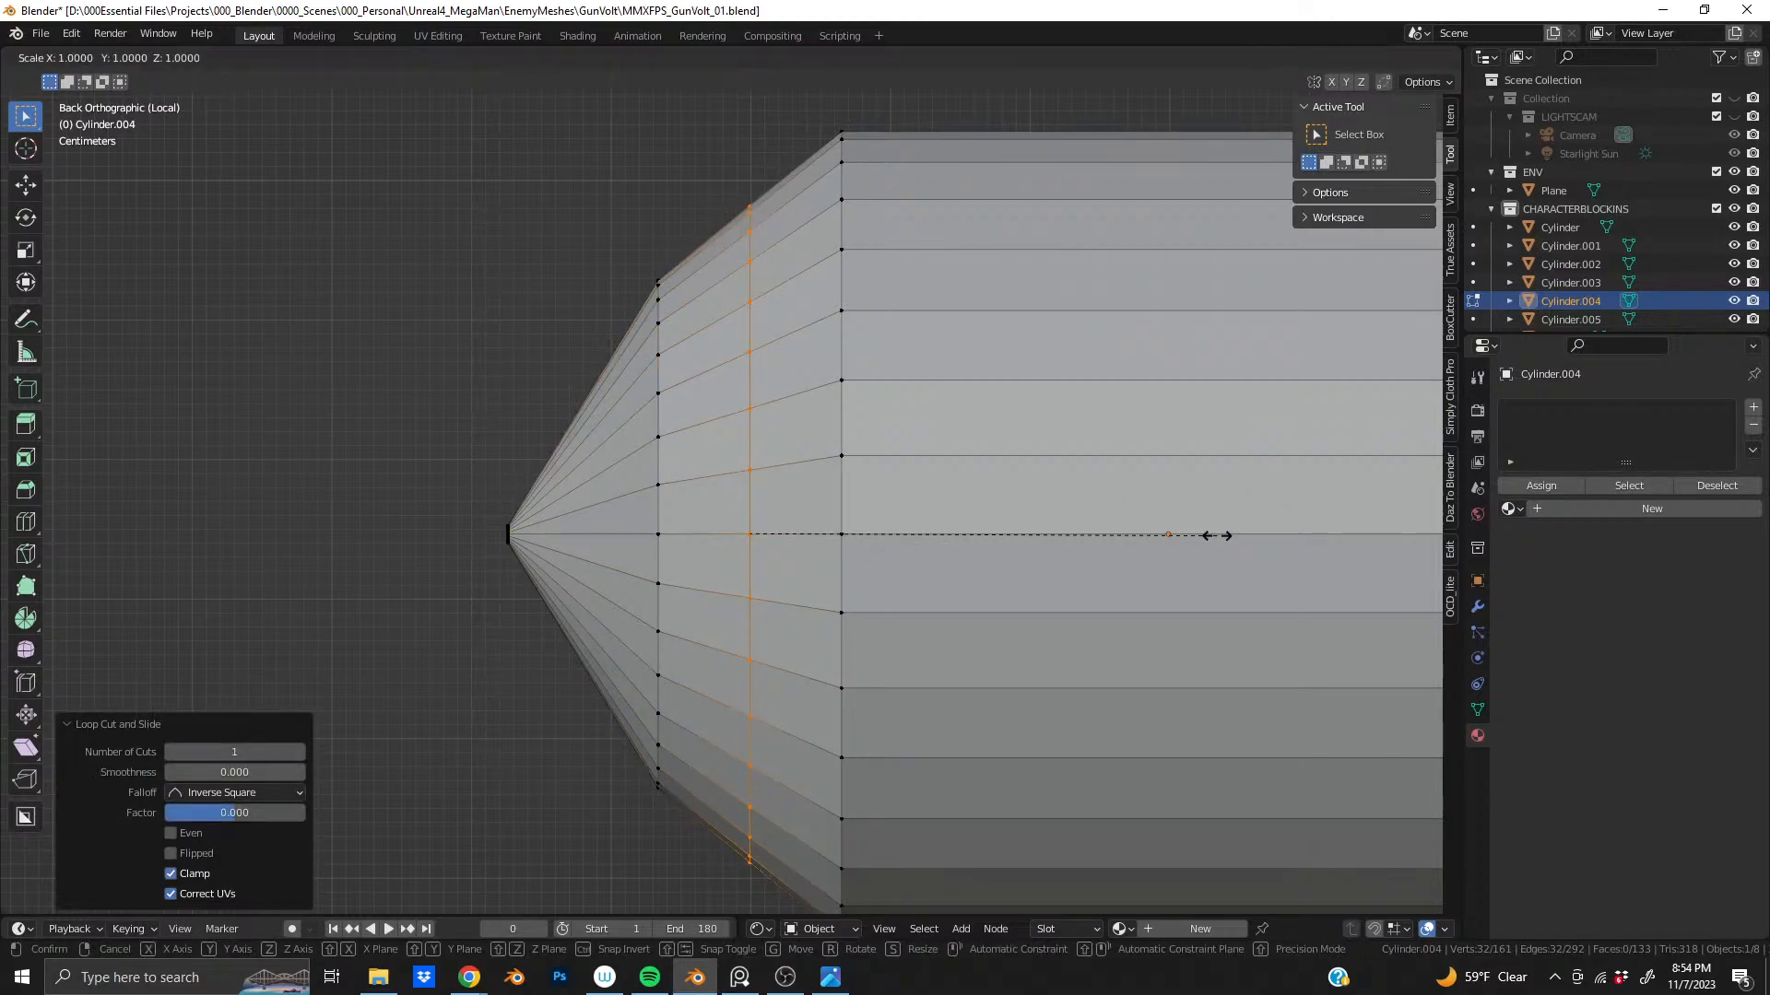
click(1242, 535)
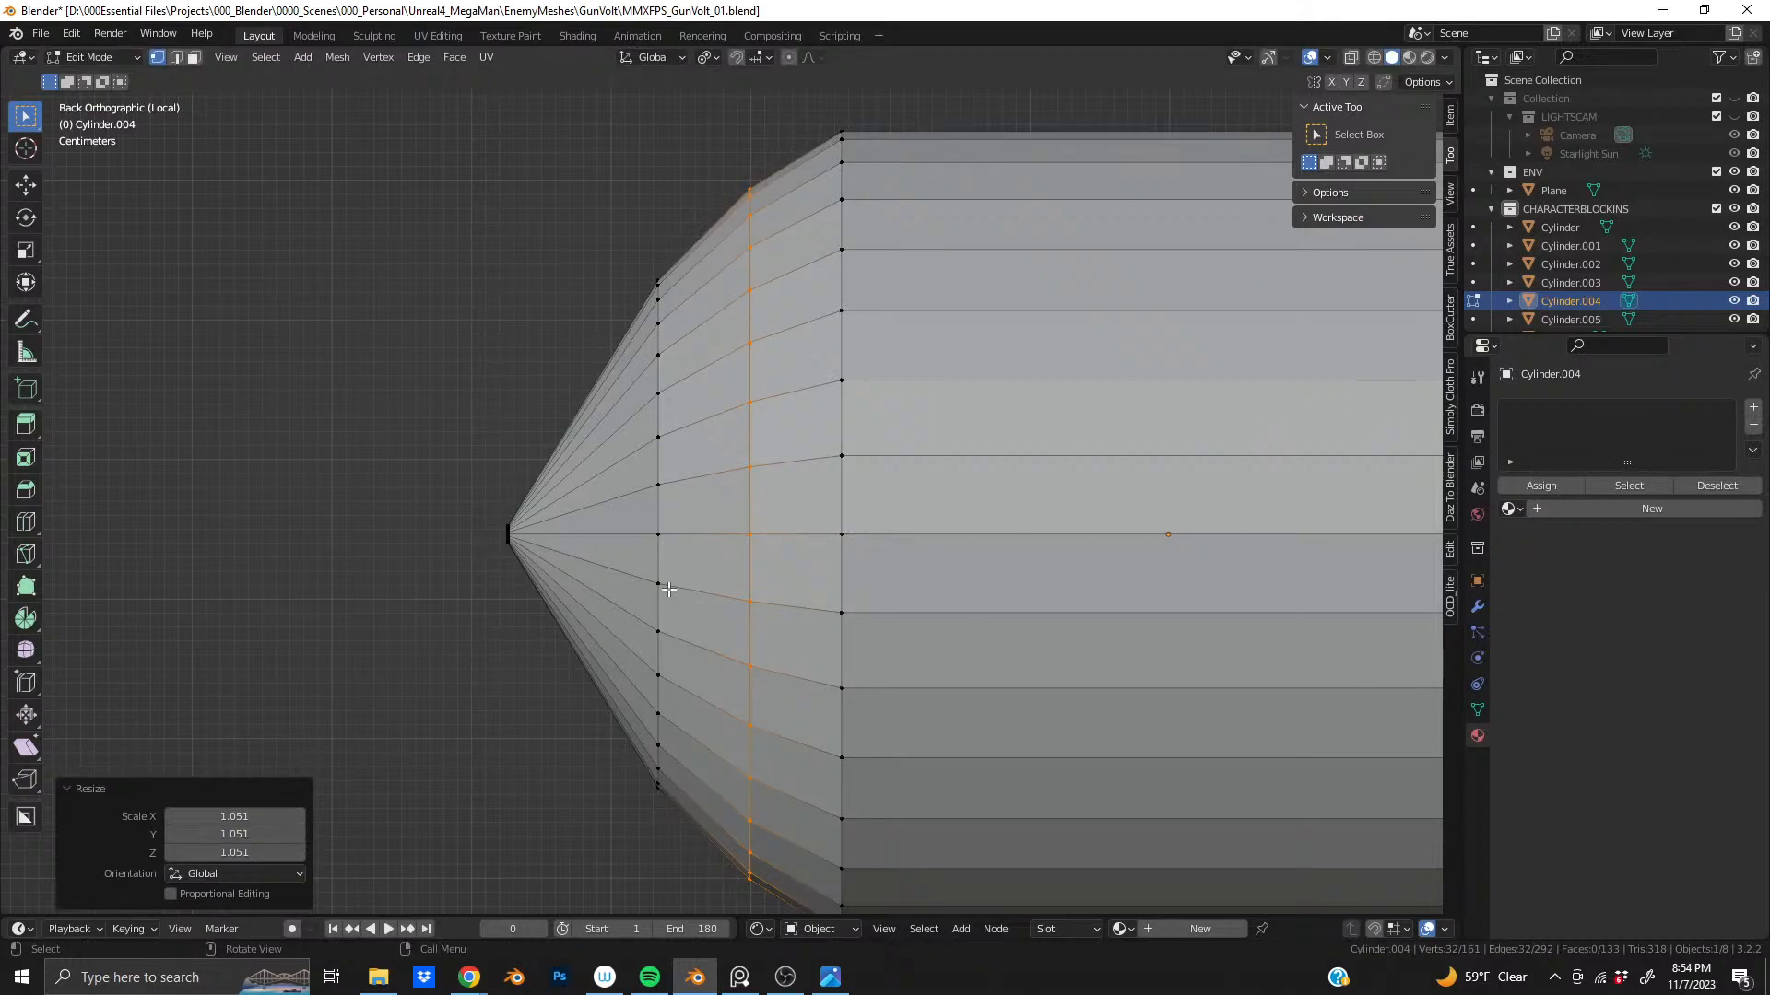
- Add a loop cut between the cone's tip and its middle loop, and scale it by about 1.171
key(ctrl+r)
click(596, 575)
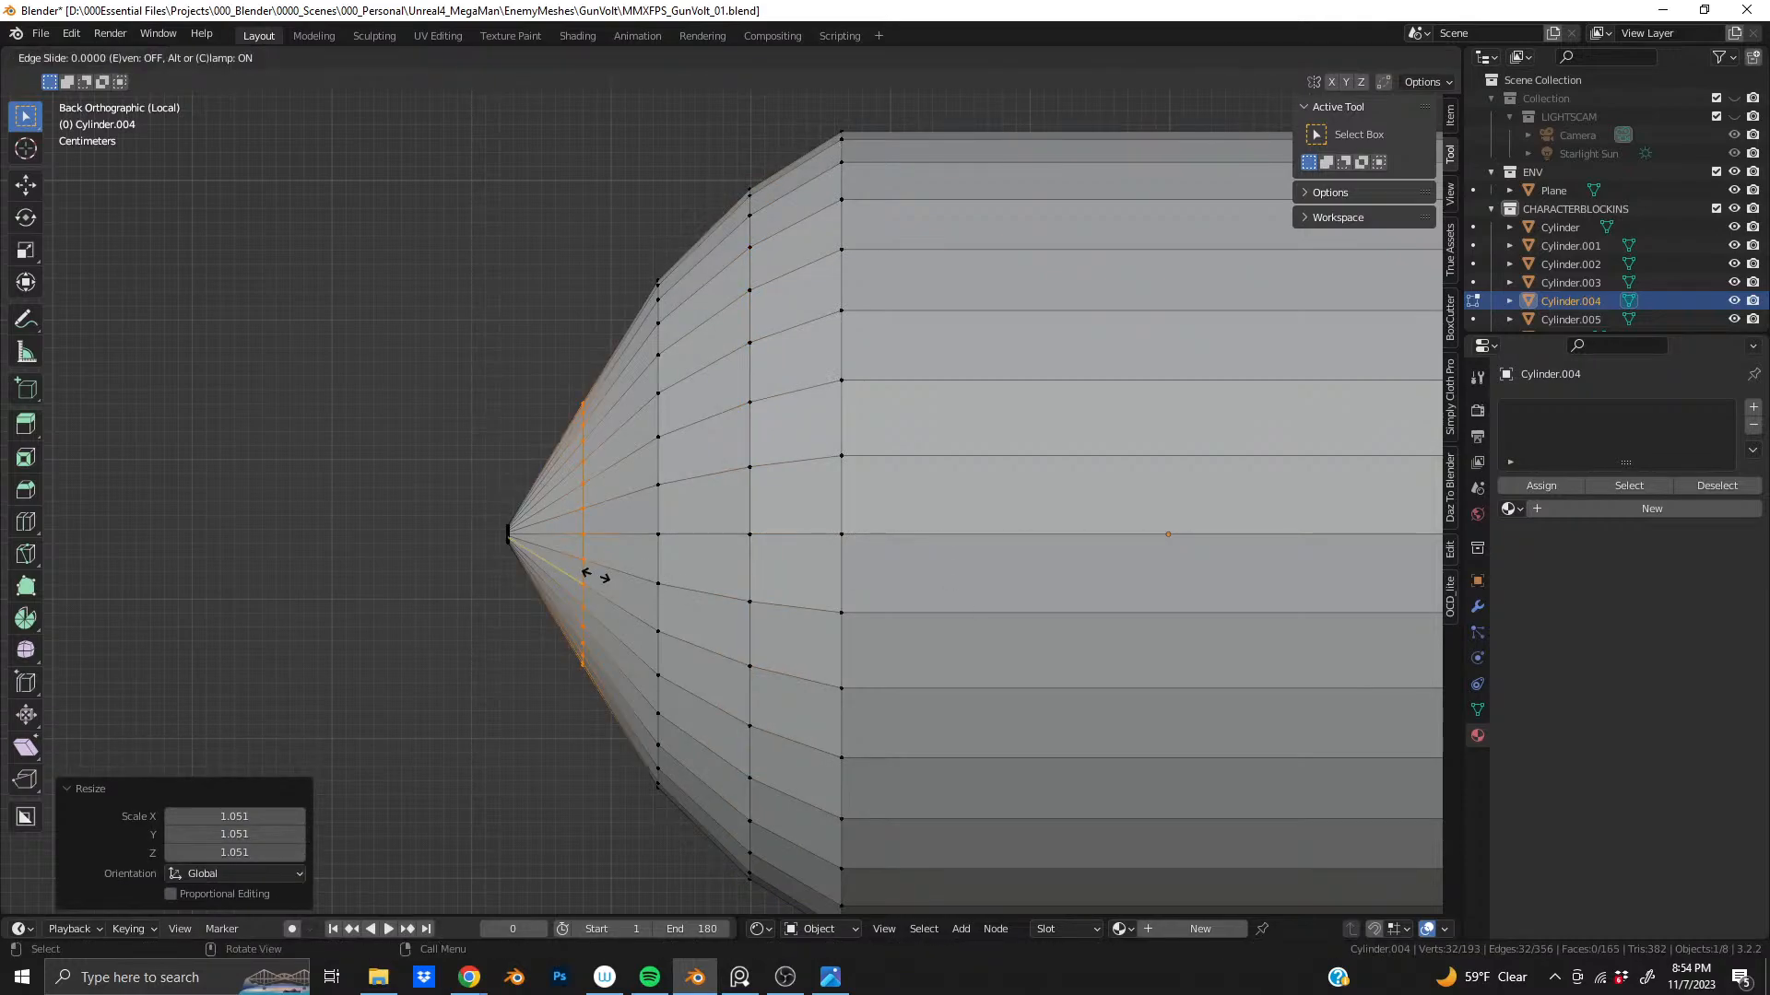
right_click(595, 577)
key(s)
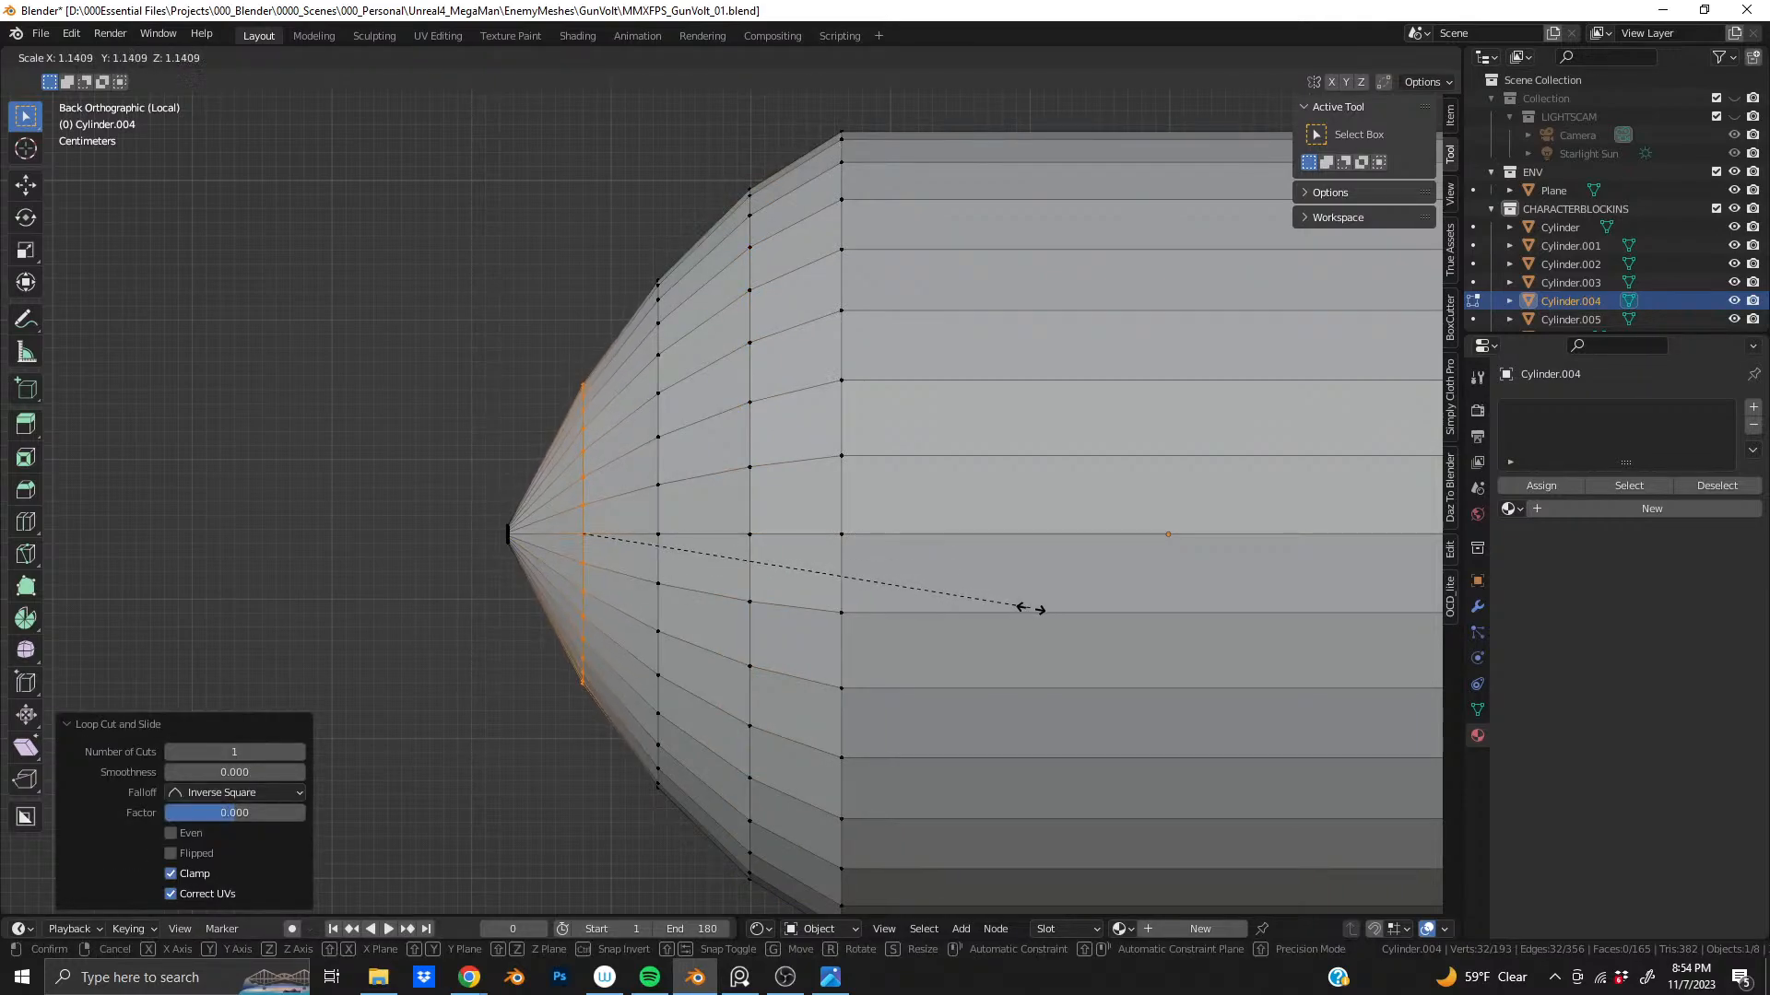
click(1039, 608)
middle_drag(1039, 608, 799, 618)
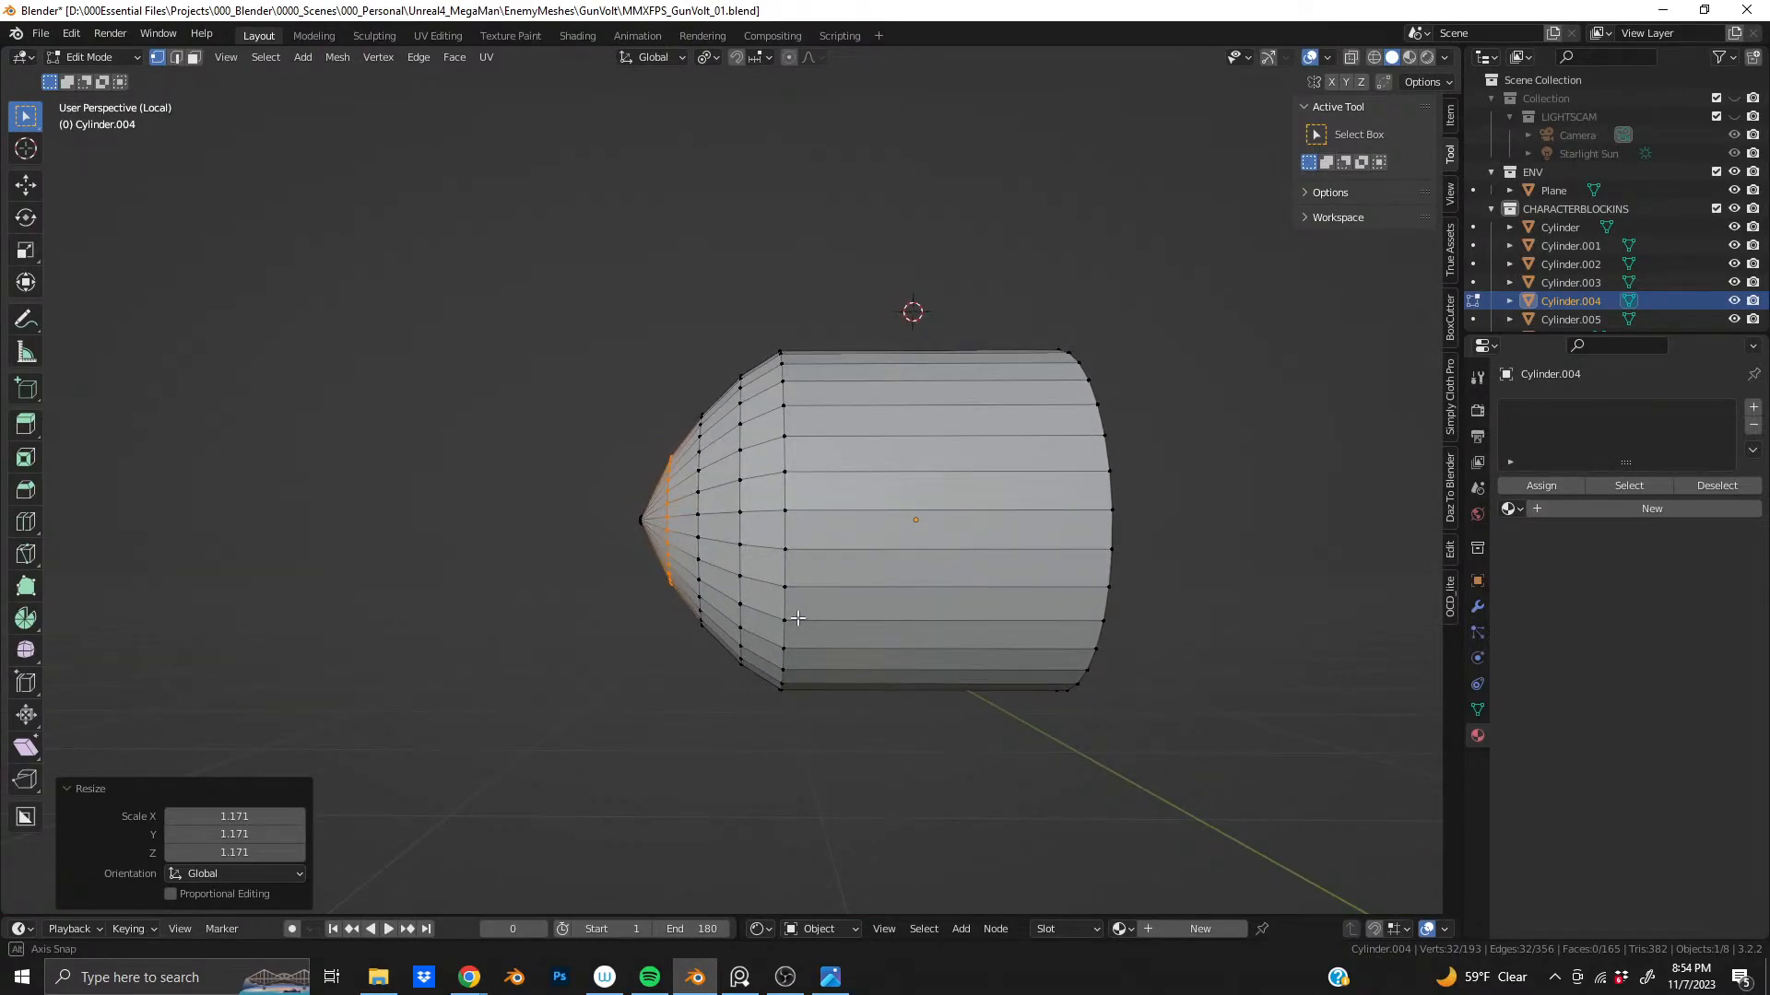
- Undo the last two loop cuts and their scaling, keeping only the cone's slid middle loop
key(ctrl+z)
key(ctrl+z)
key(ctrl+z)
key(ctrl+z)
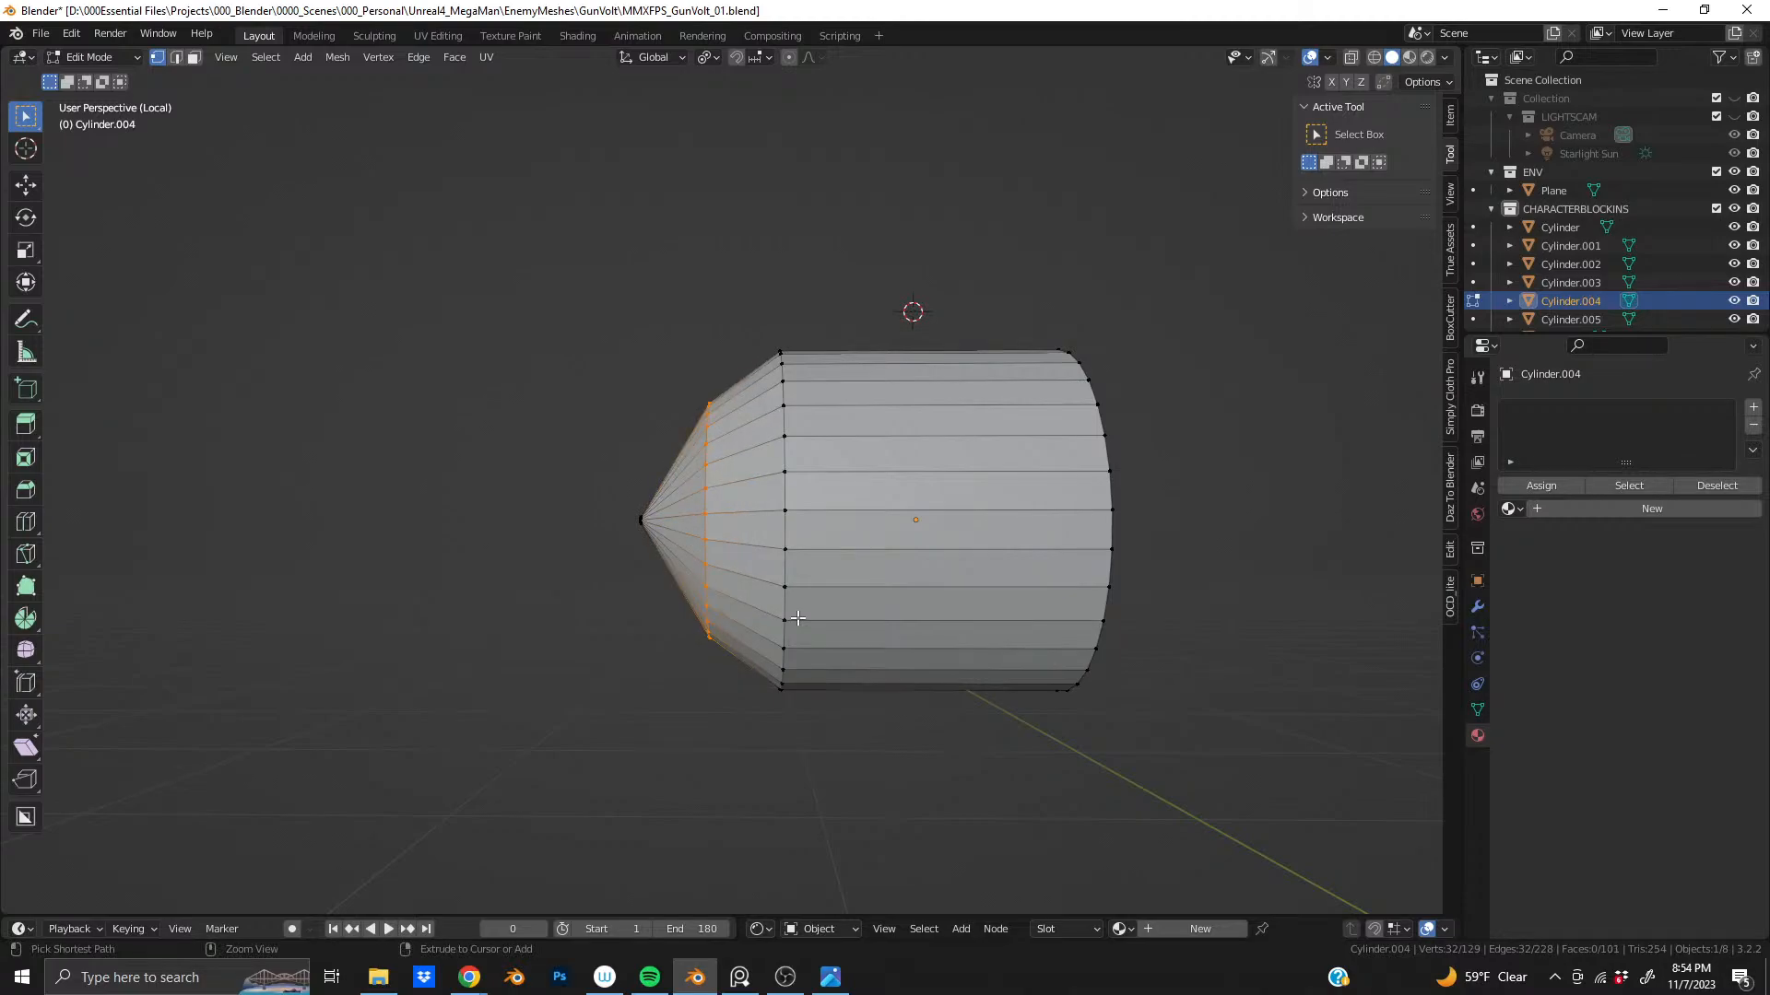
- Bevel the cone's middle loop by about 0.467 m with 9 segments and a shape of 0.640 to round the cone
key(ctrl+b)
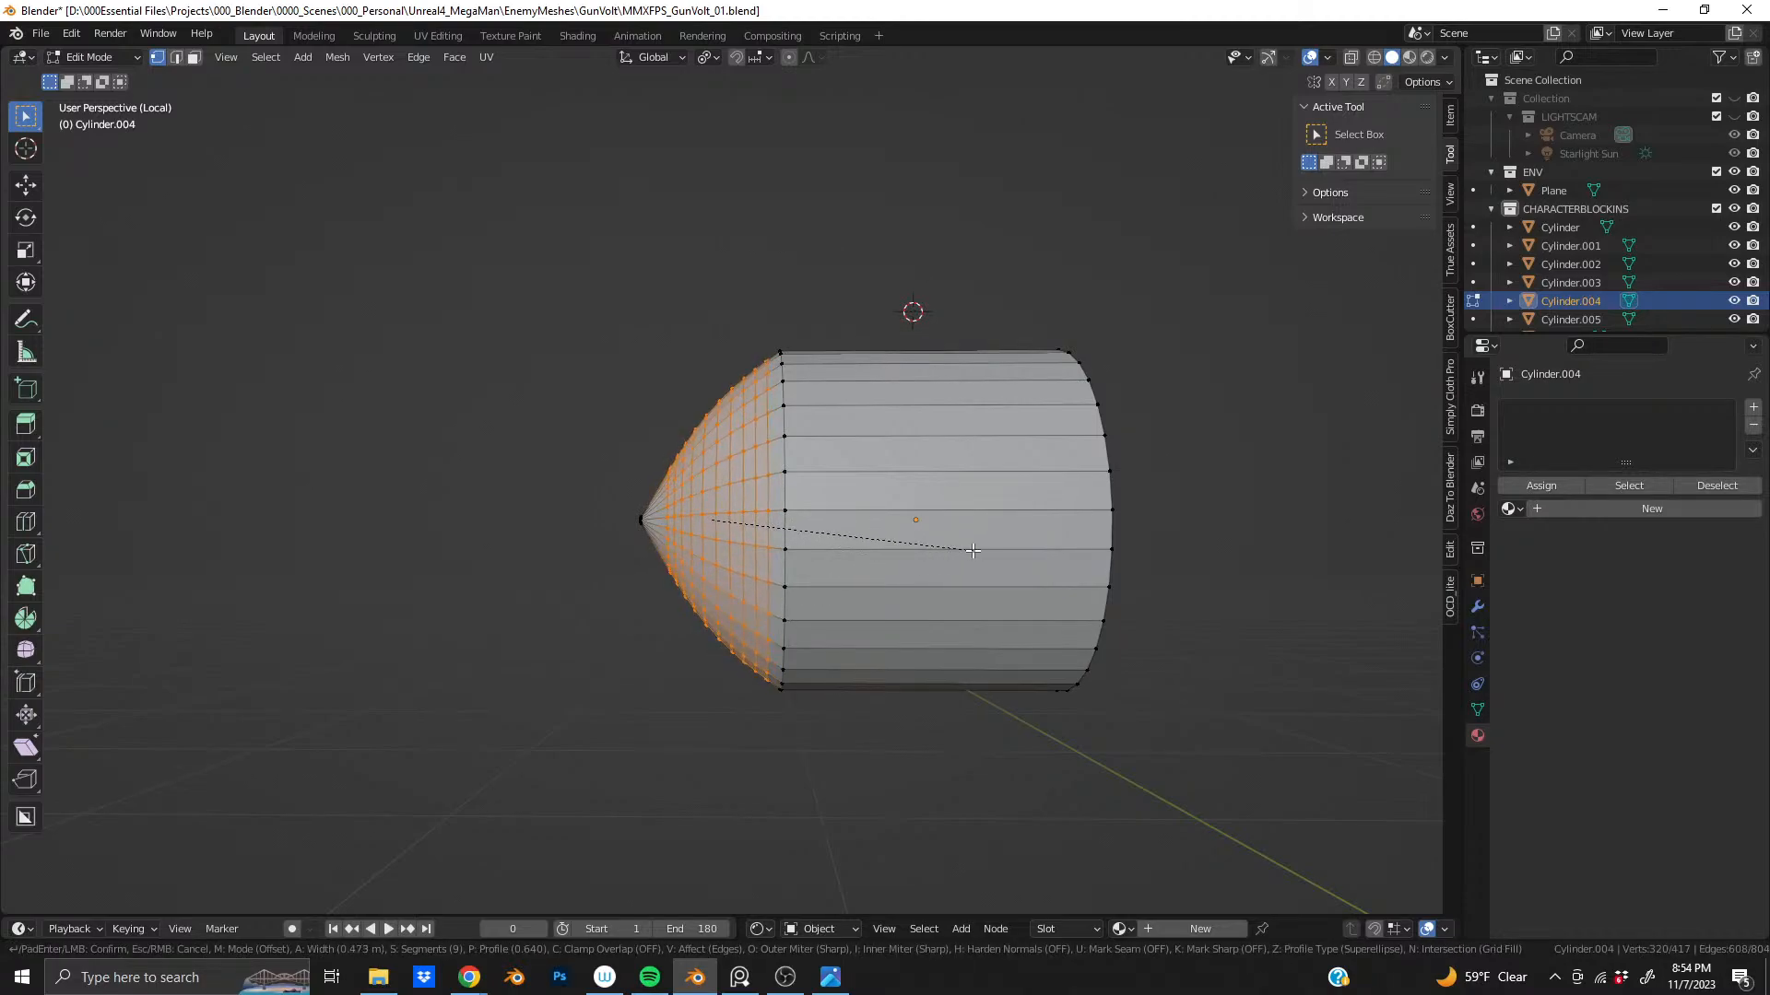
click(972, 550)
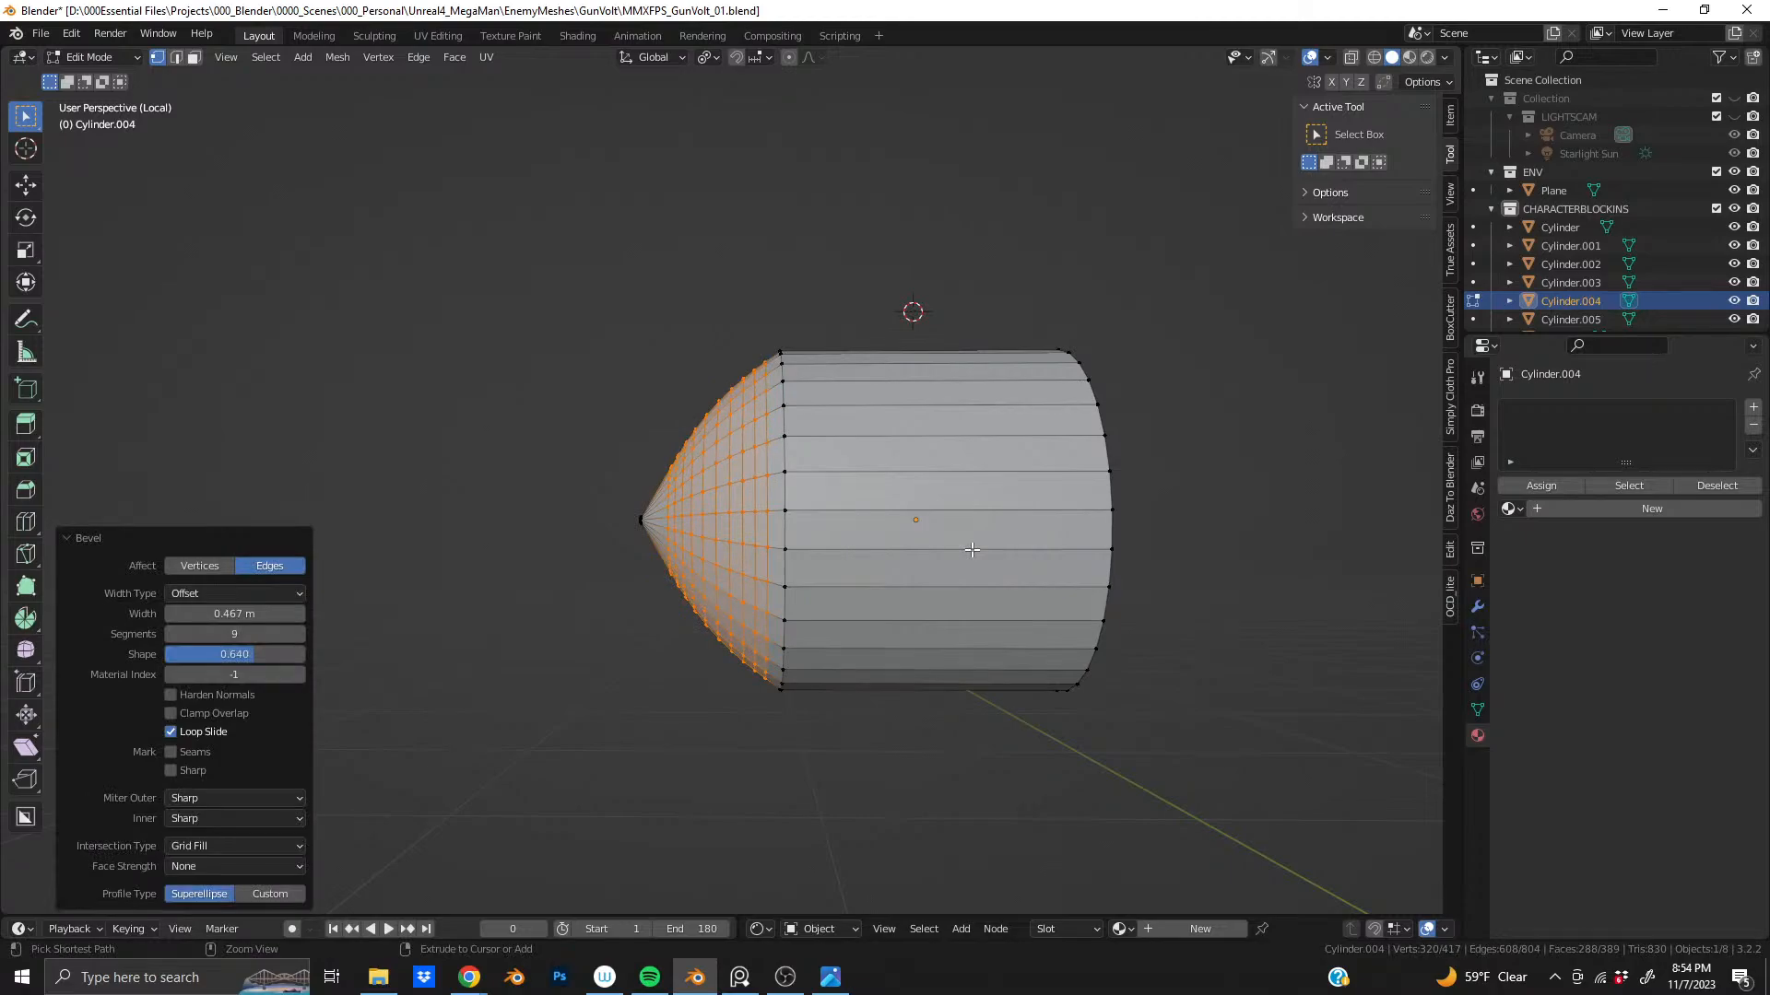
- Undo the cone's bevel, apply the cylinder's scale in Object Mode, and return to editing its mesh
key(ctrl+z)
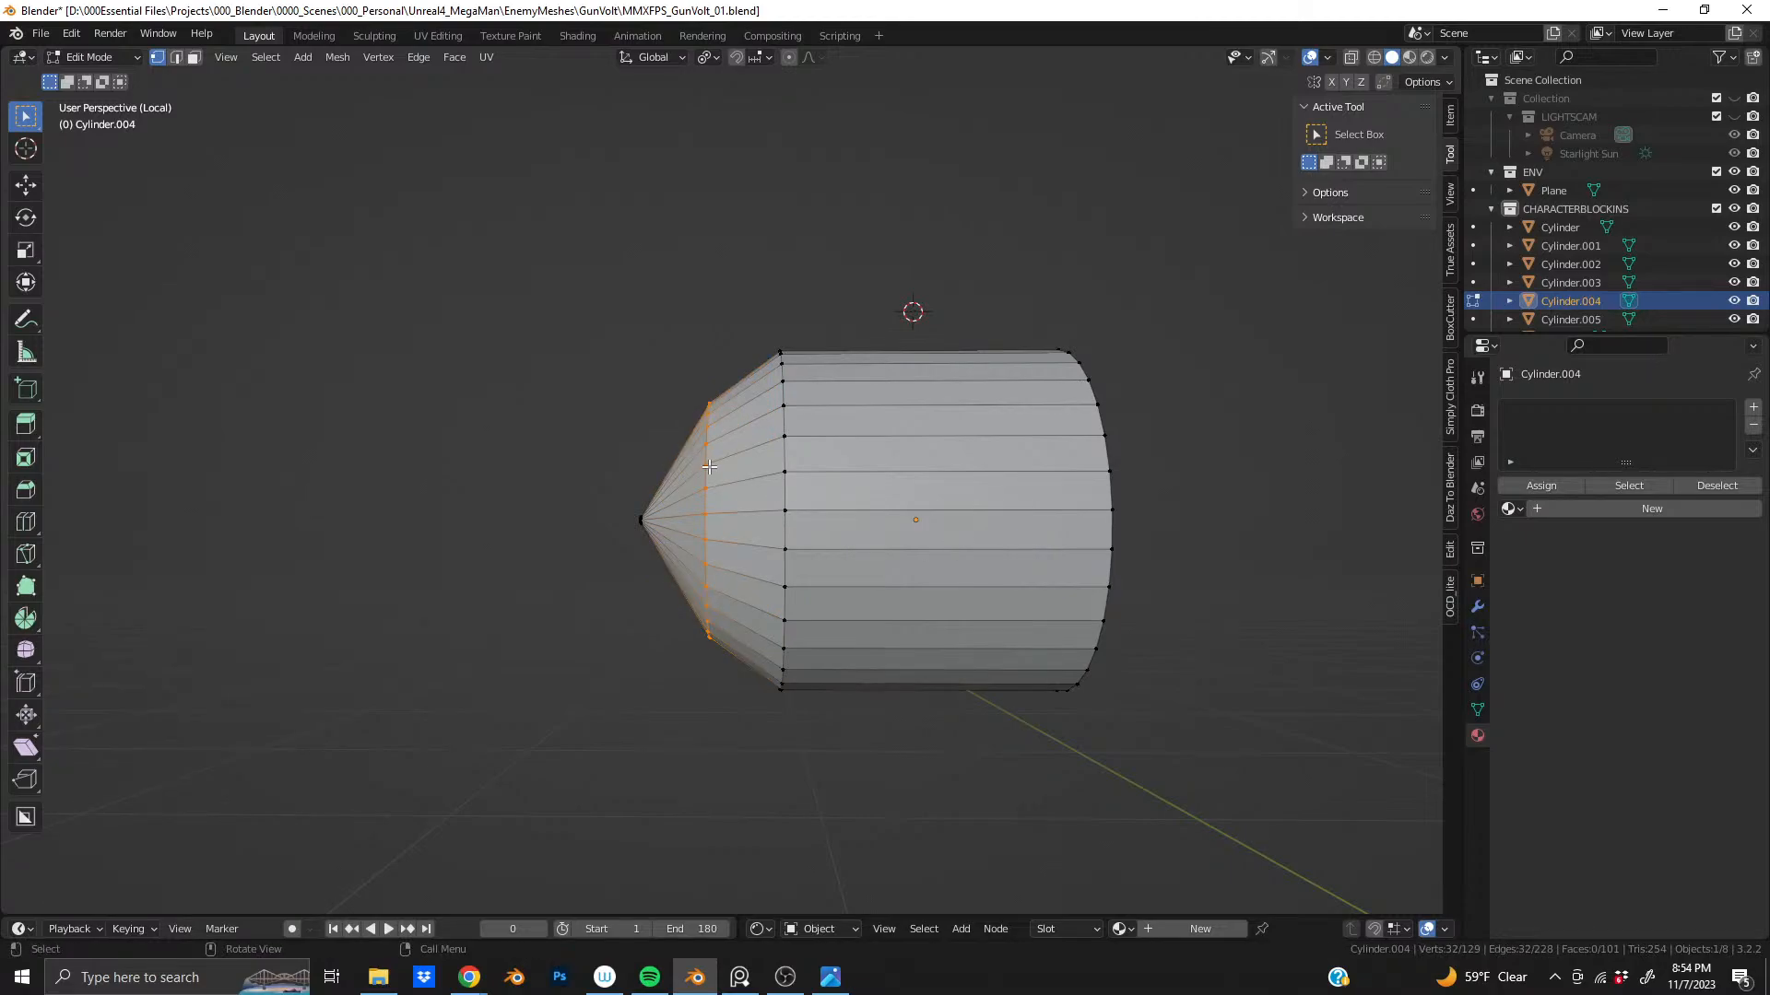
key(Tab)
click(280, 57)
mouse_move(330, 155)
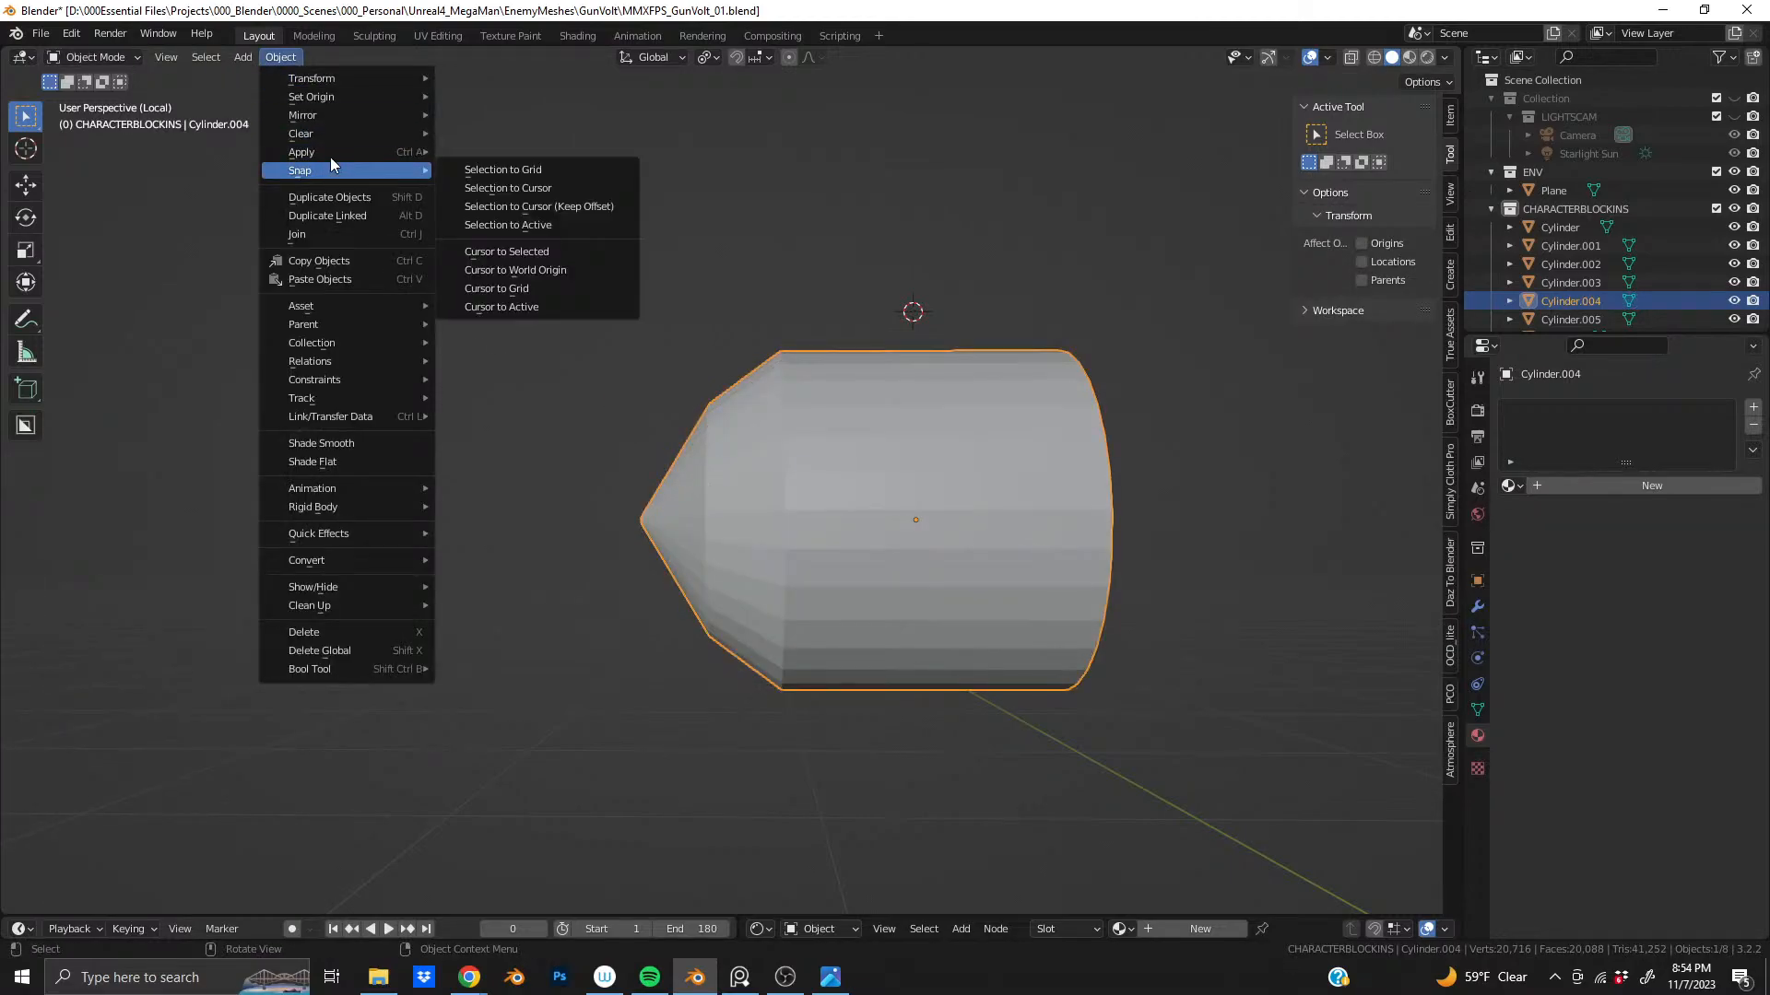
click(518, 185)
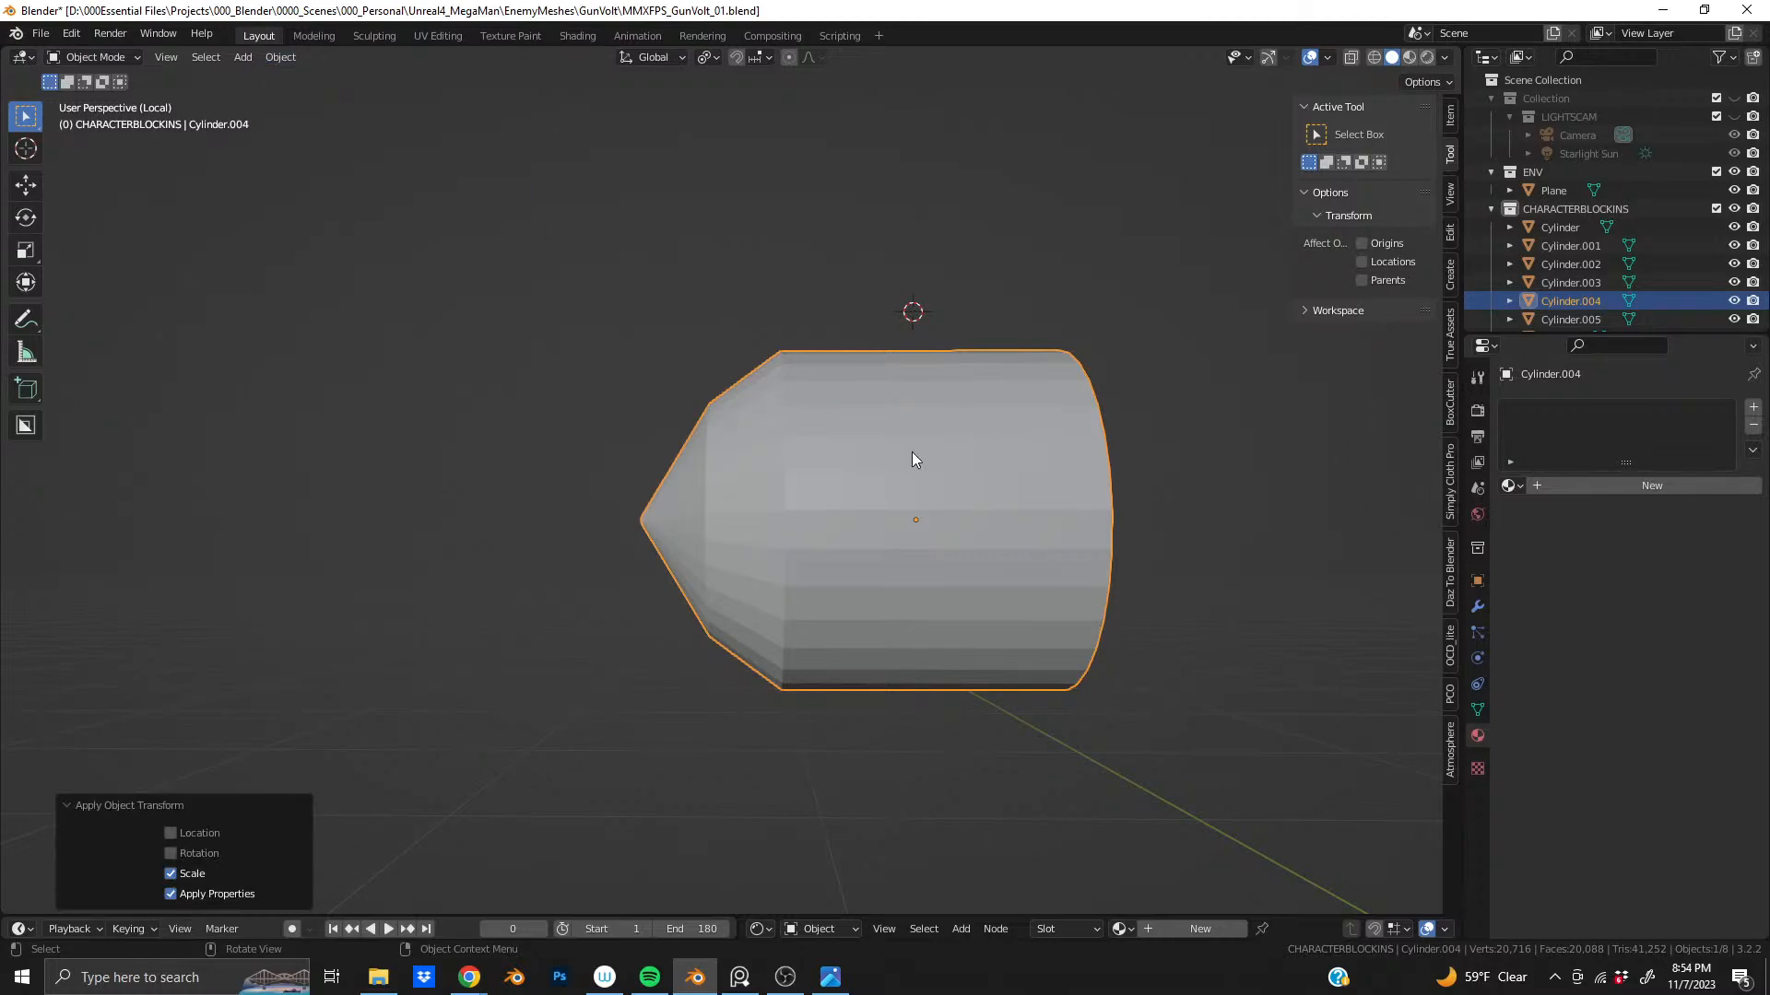
key(Tab)
key(ctrl+b)
scroll(1005, 478, up, 8)
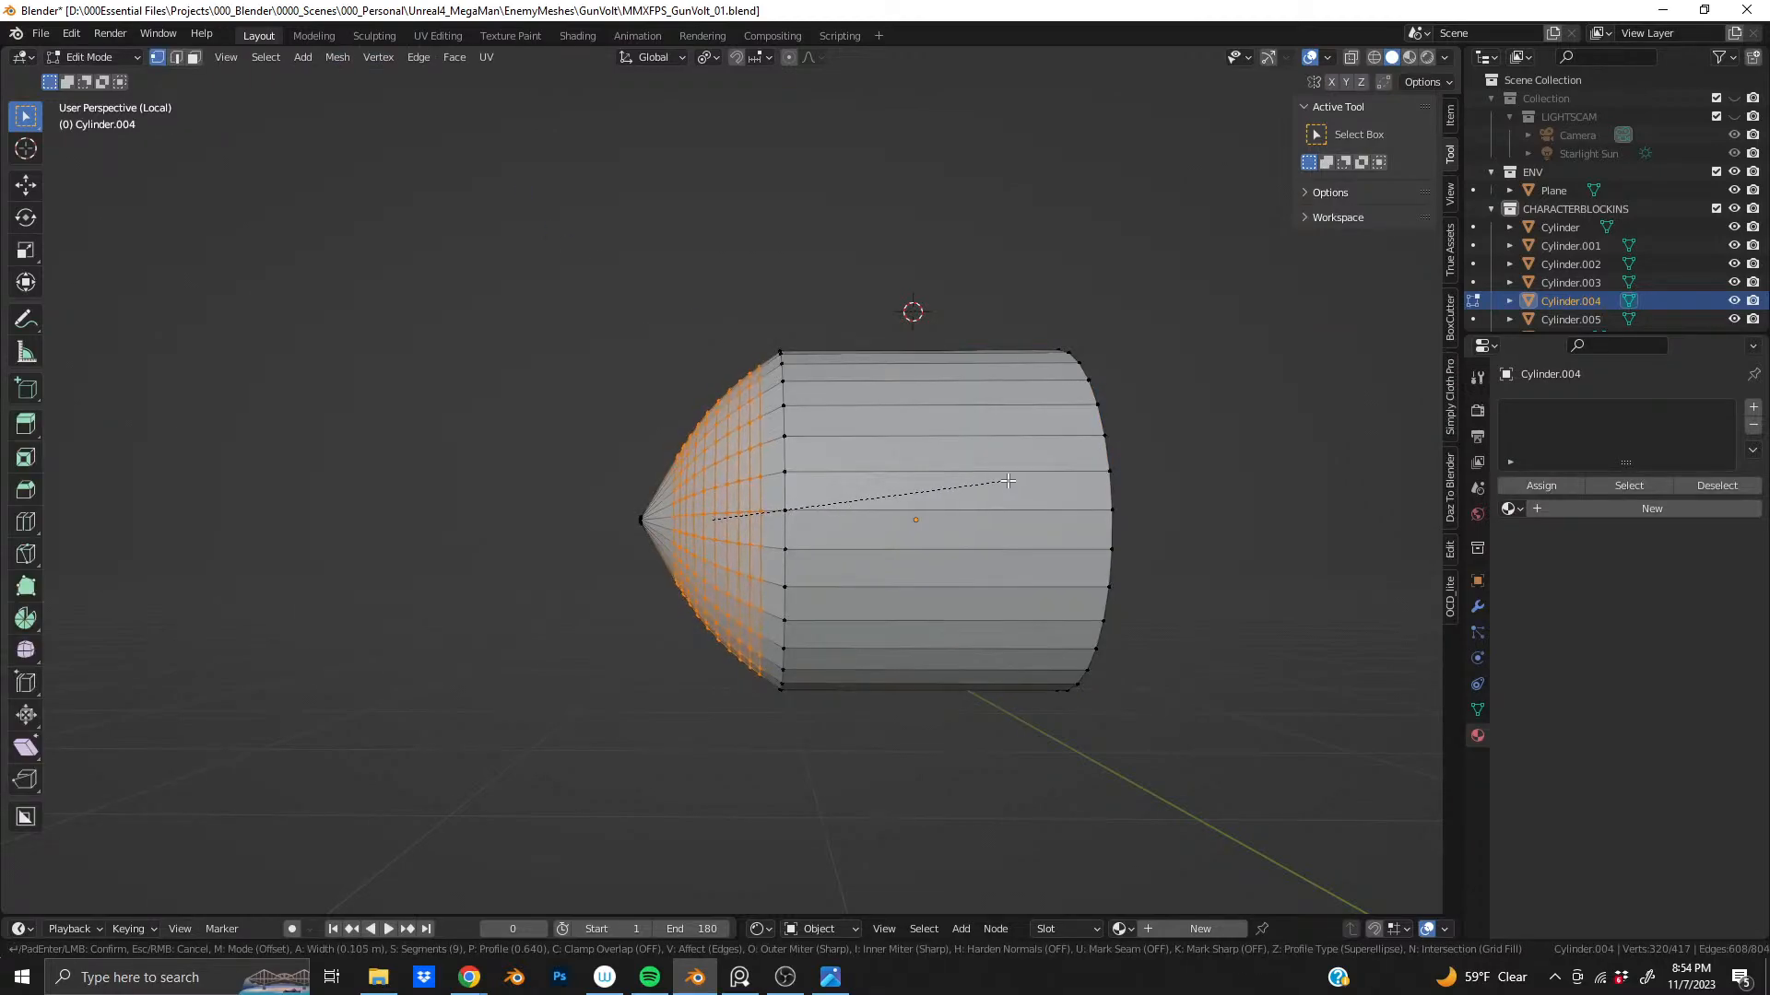
scroll(1010, 478, down, 8)
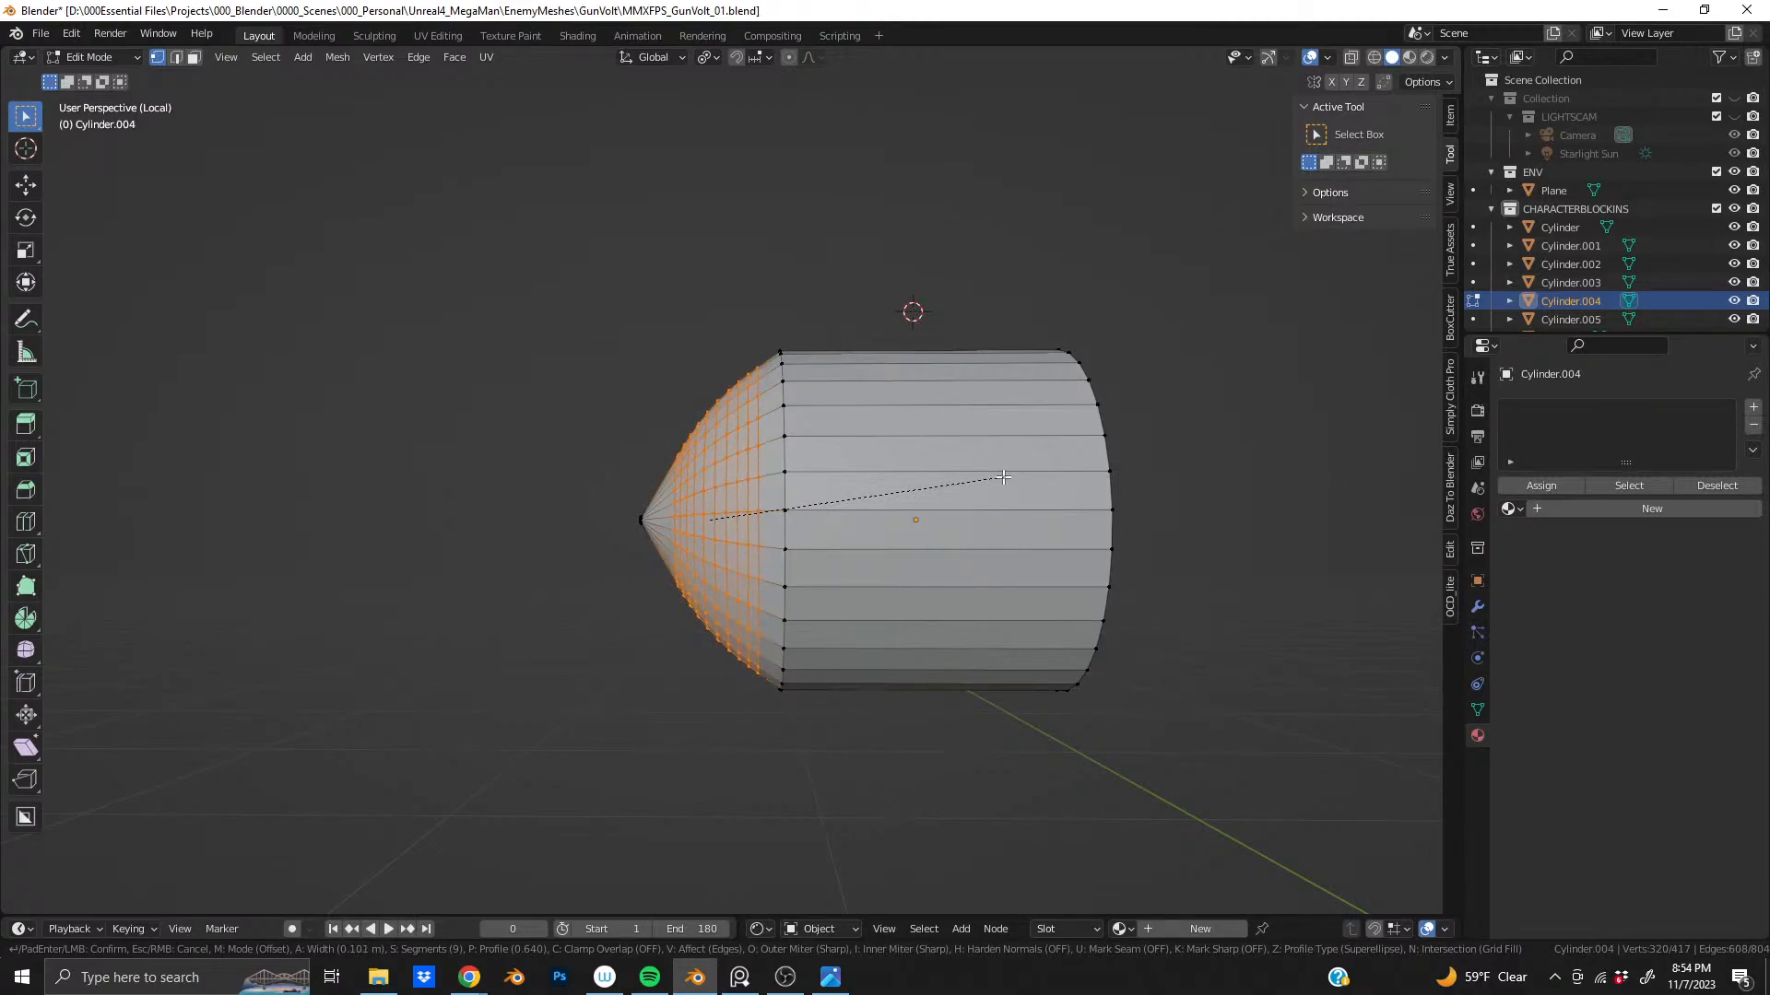
click(1004, 477)
- Slide the cone's middle edge loop toward the tip by a factor of 0.094
key(g)
key(g)
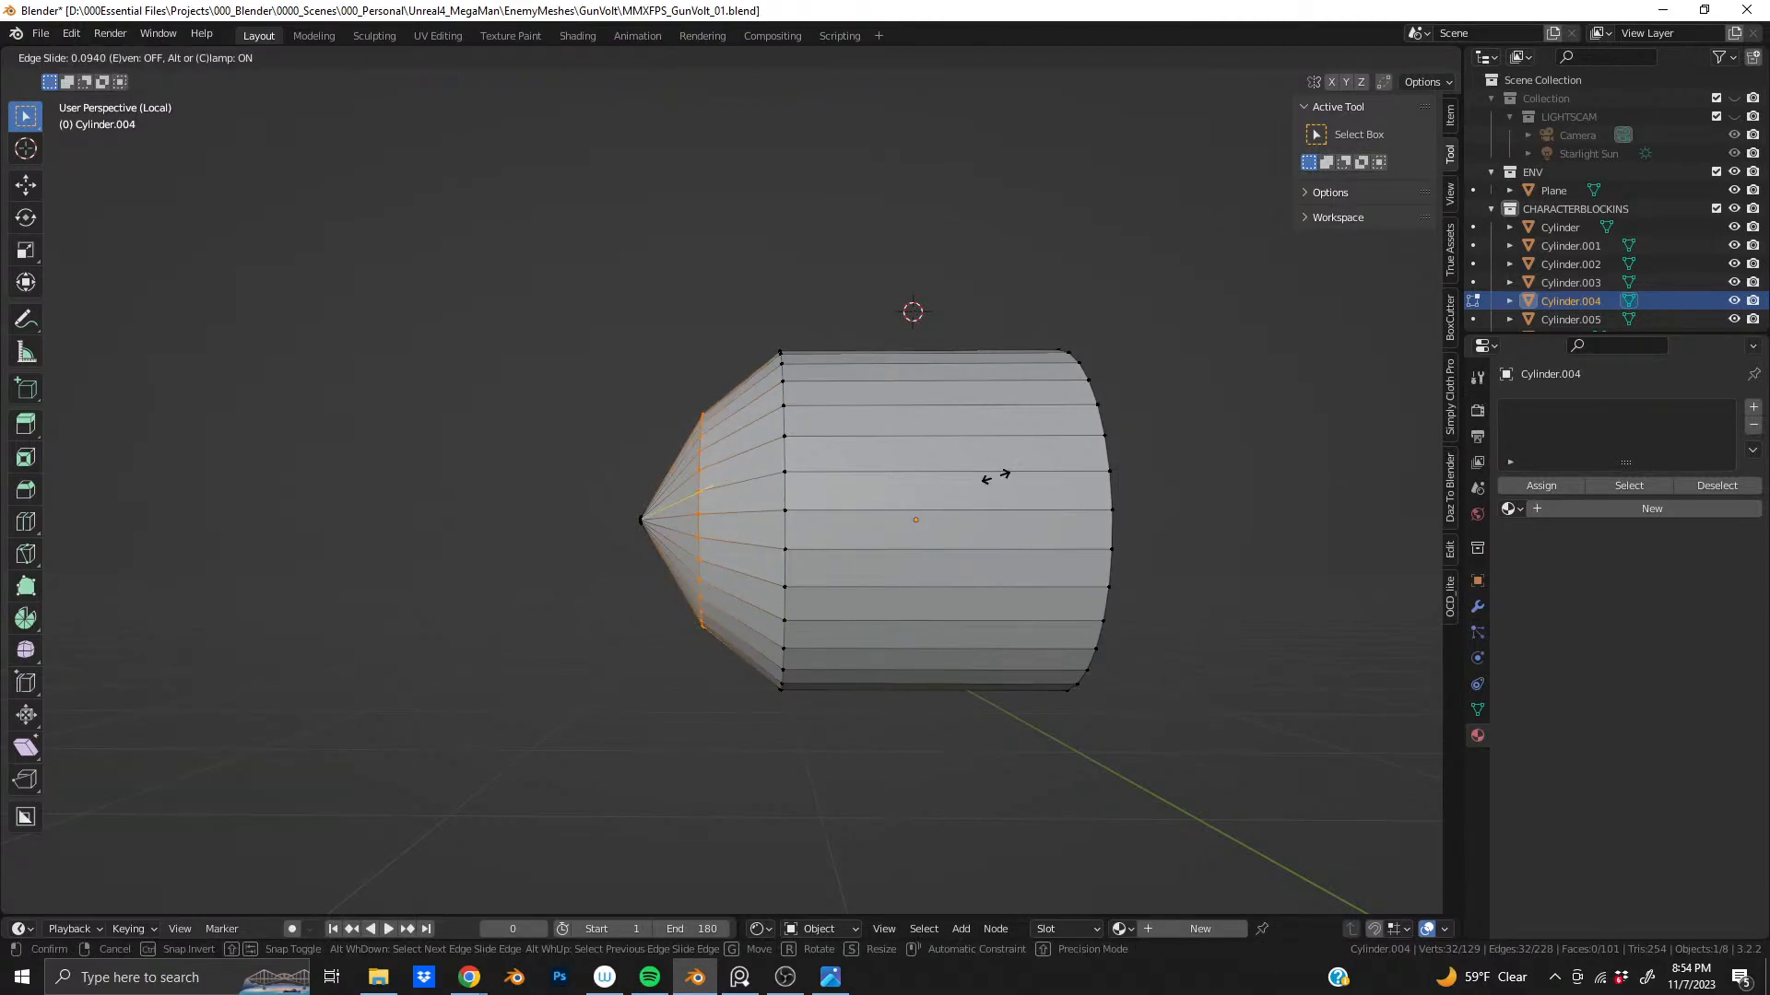
click(997, 477)
- Try to bevel the cone's middle loop by about 0.15 m with 9 segments
key(ctrl+b)
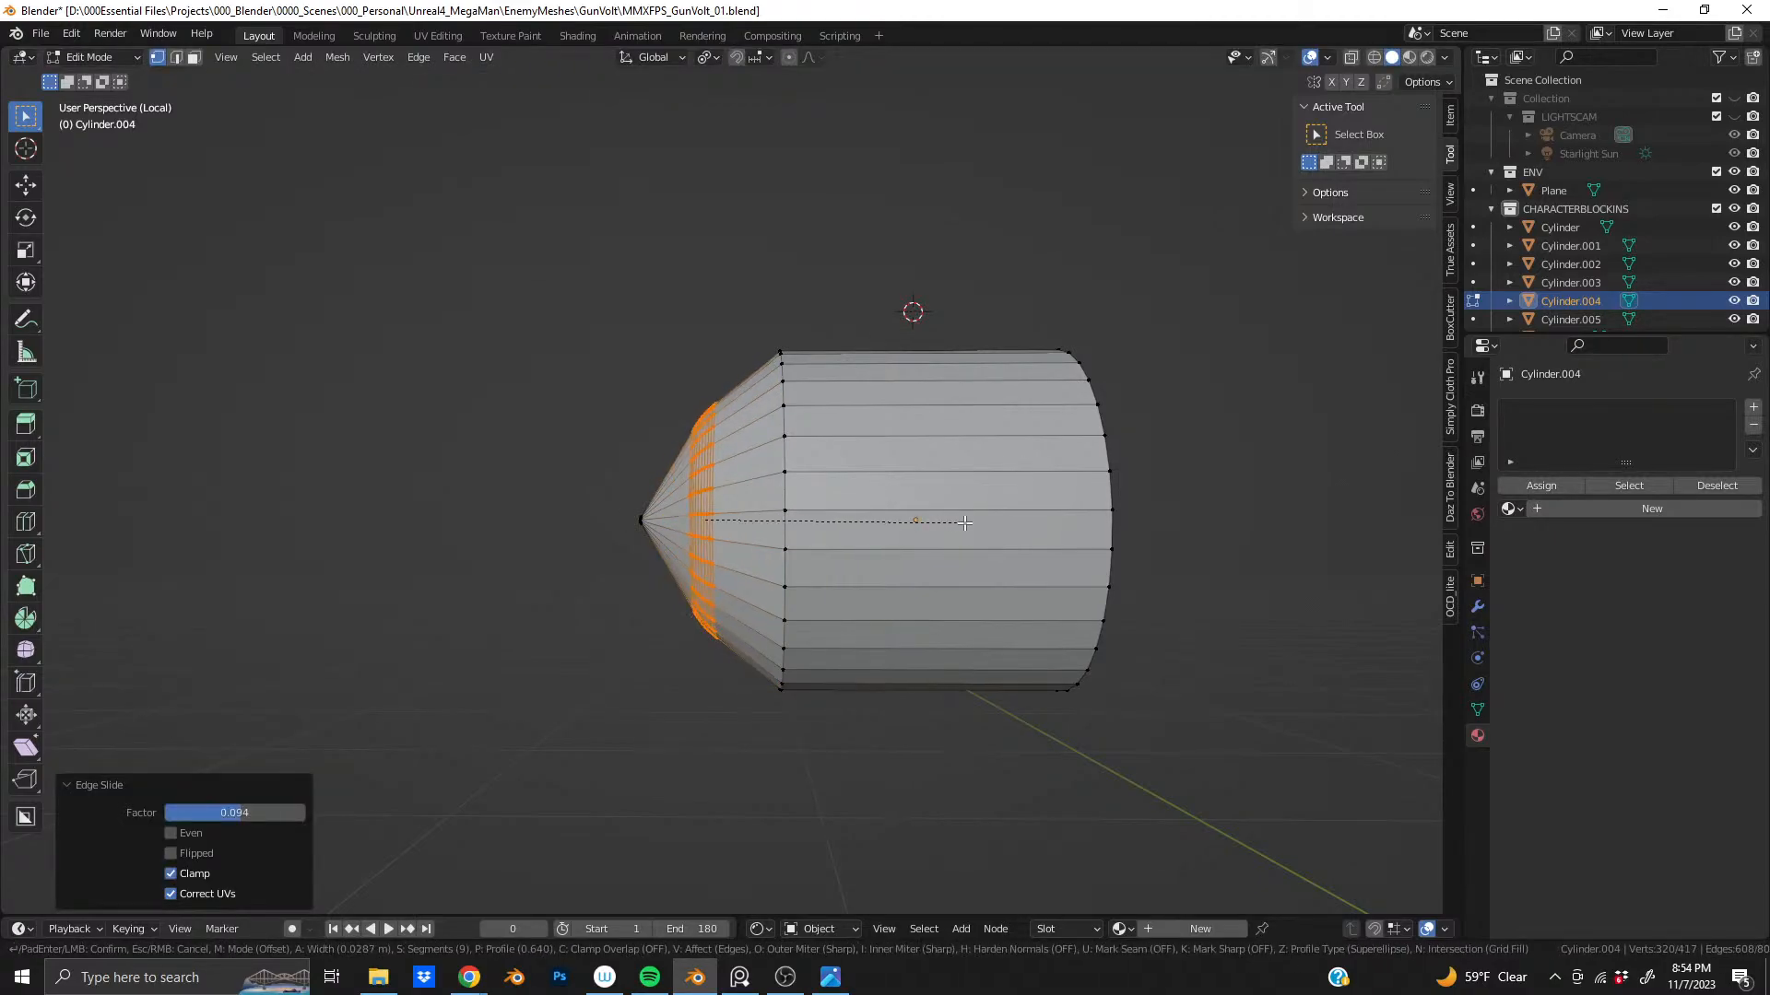
scroll(1004, 521, up, 8)
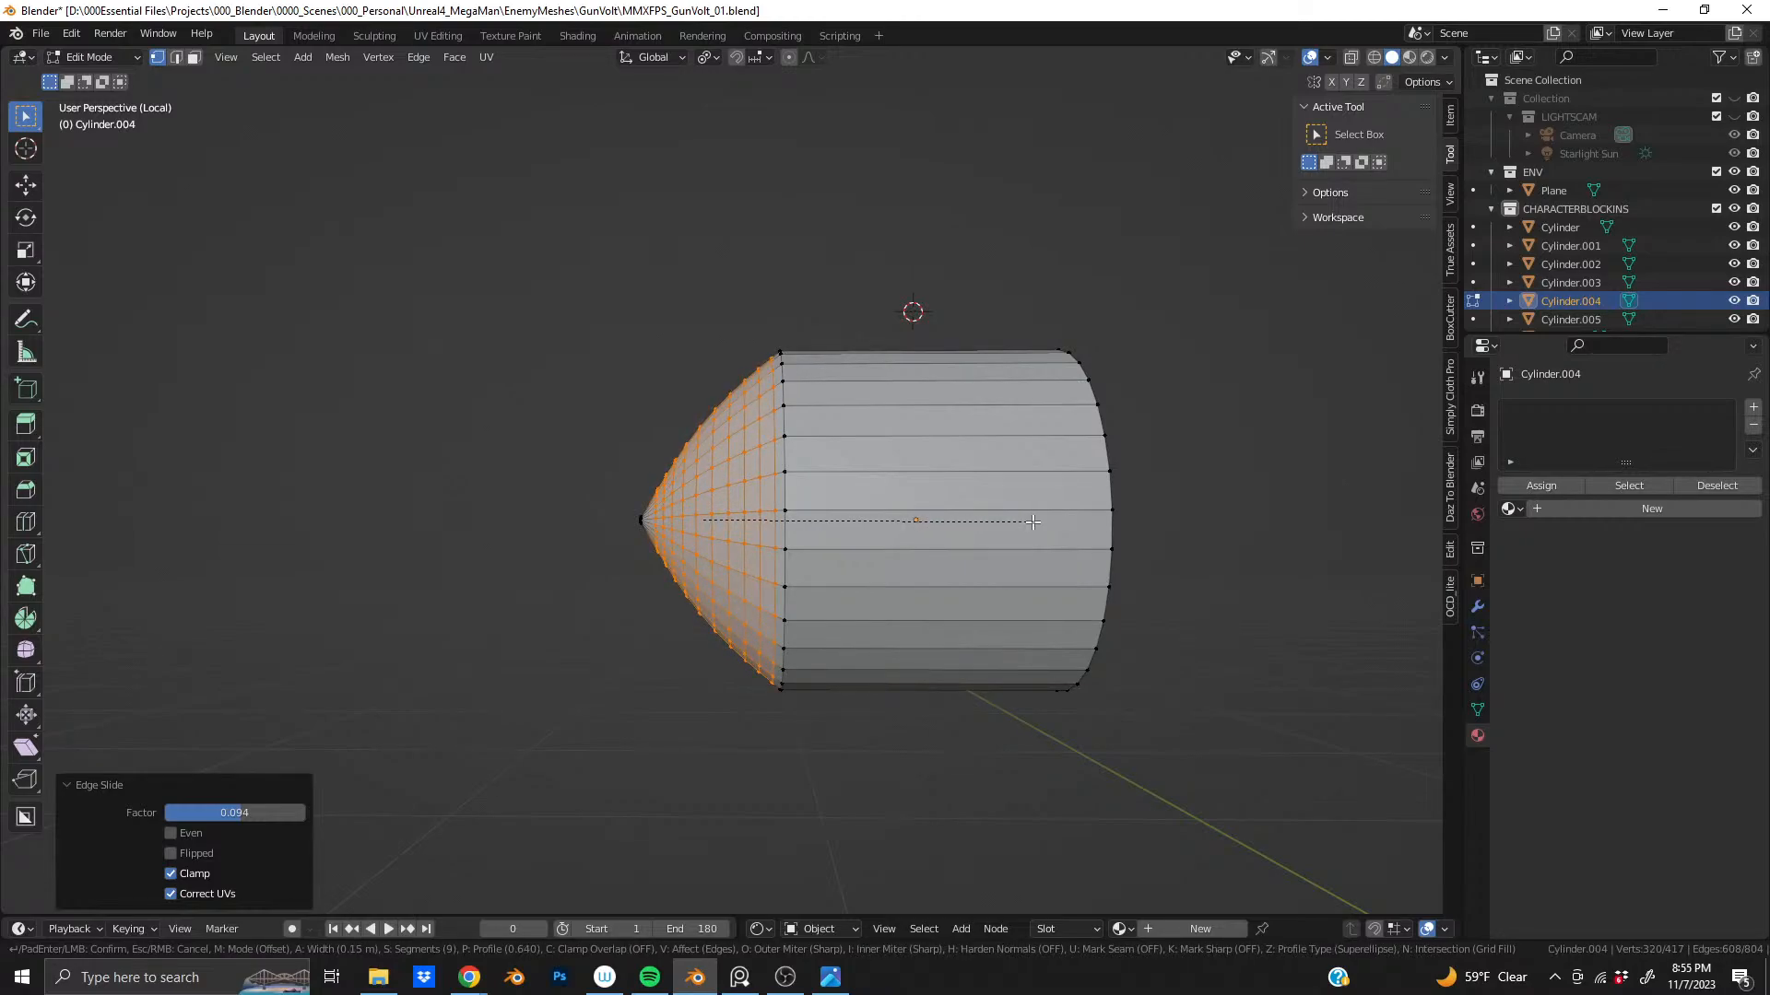
click(1027, 522)
mouse_move(786, 541)
middle_down()
mouse_move(829, 556)
mouse_move(782, 547)
middle_up()
key(ctrl+z)
- Bevel the cone's middle loop by about 0.128 m with 6 segments and a shape of 0.640
key(ctrl+b)
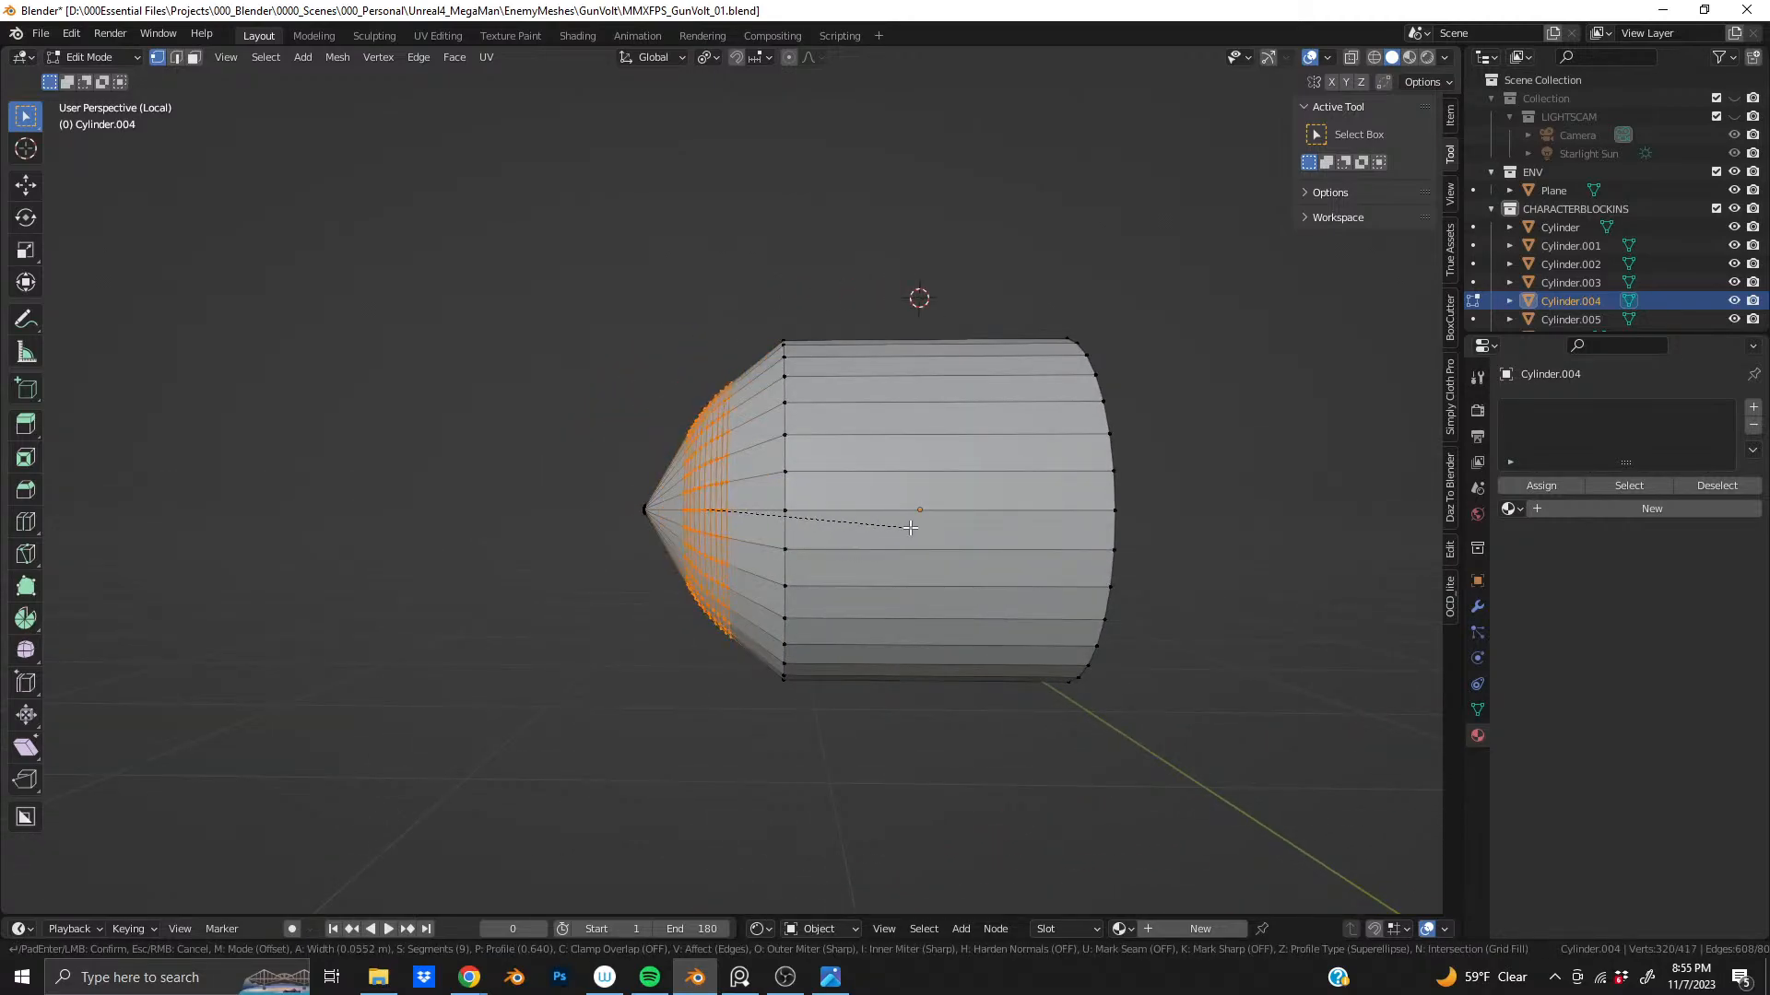
scroll(953, 526, down, 2)
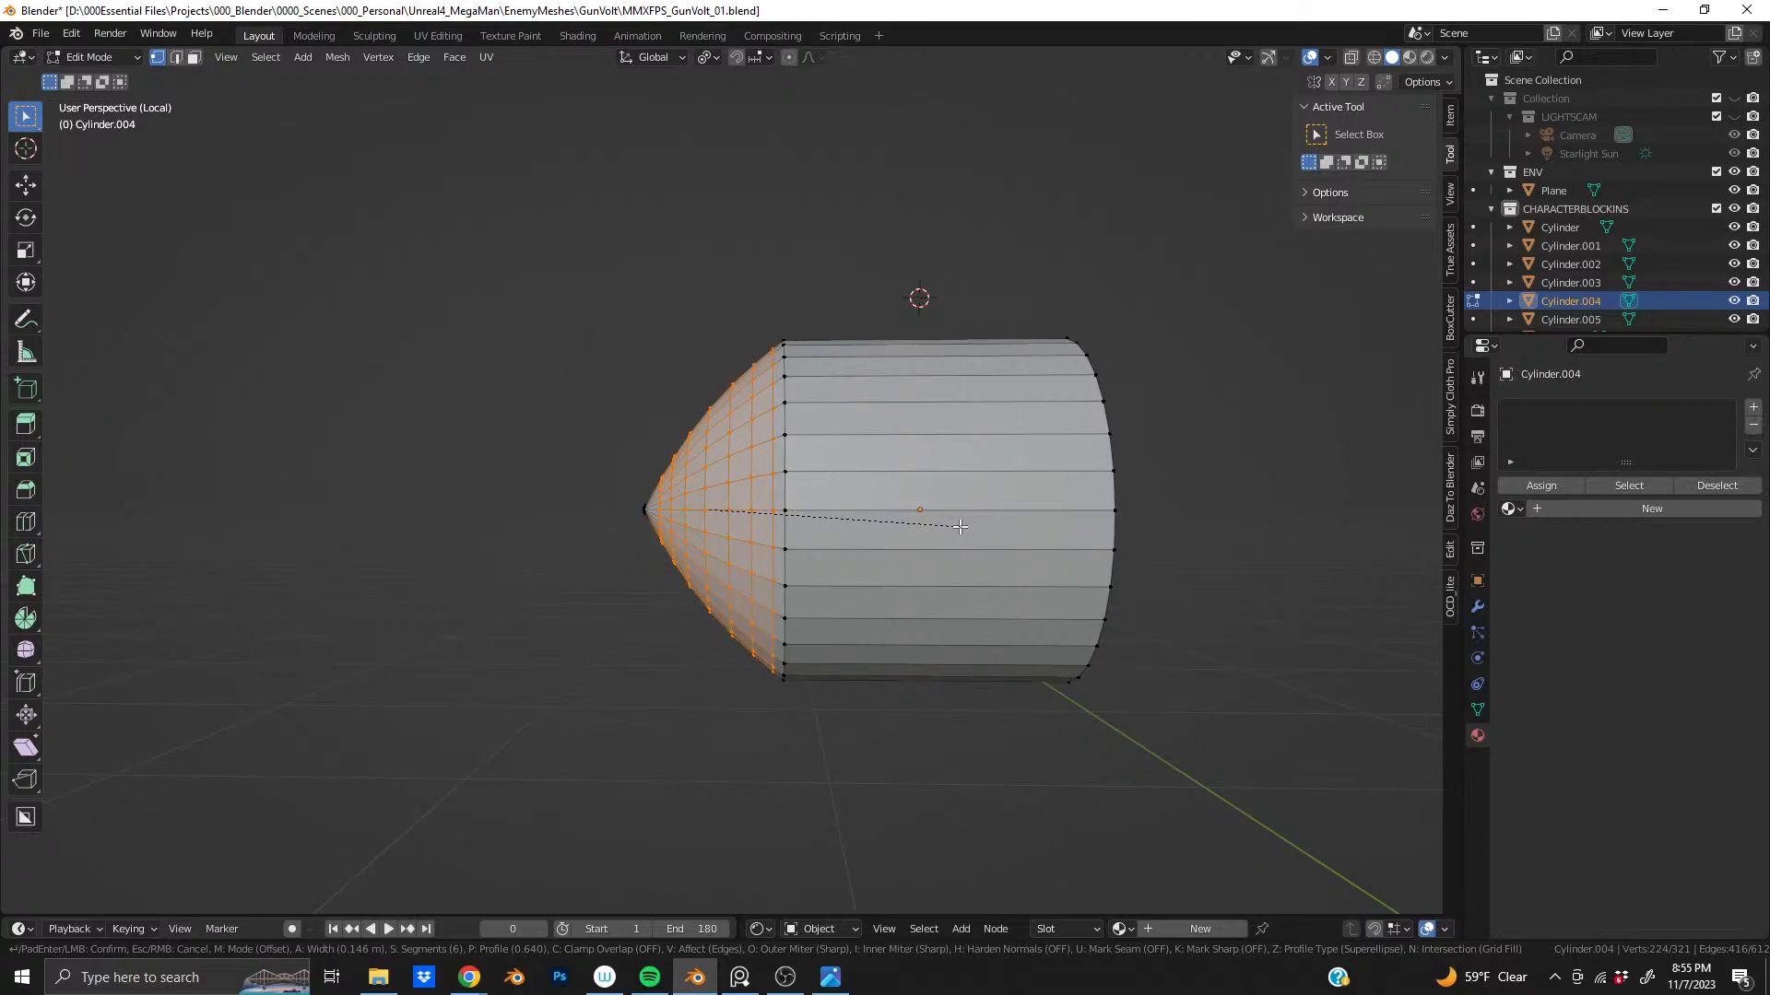
click(950, 526)
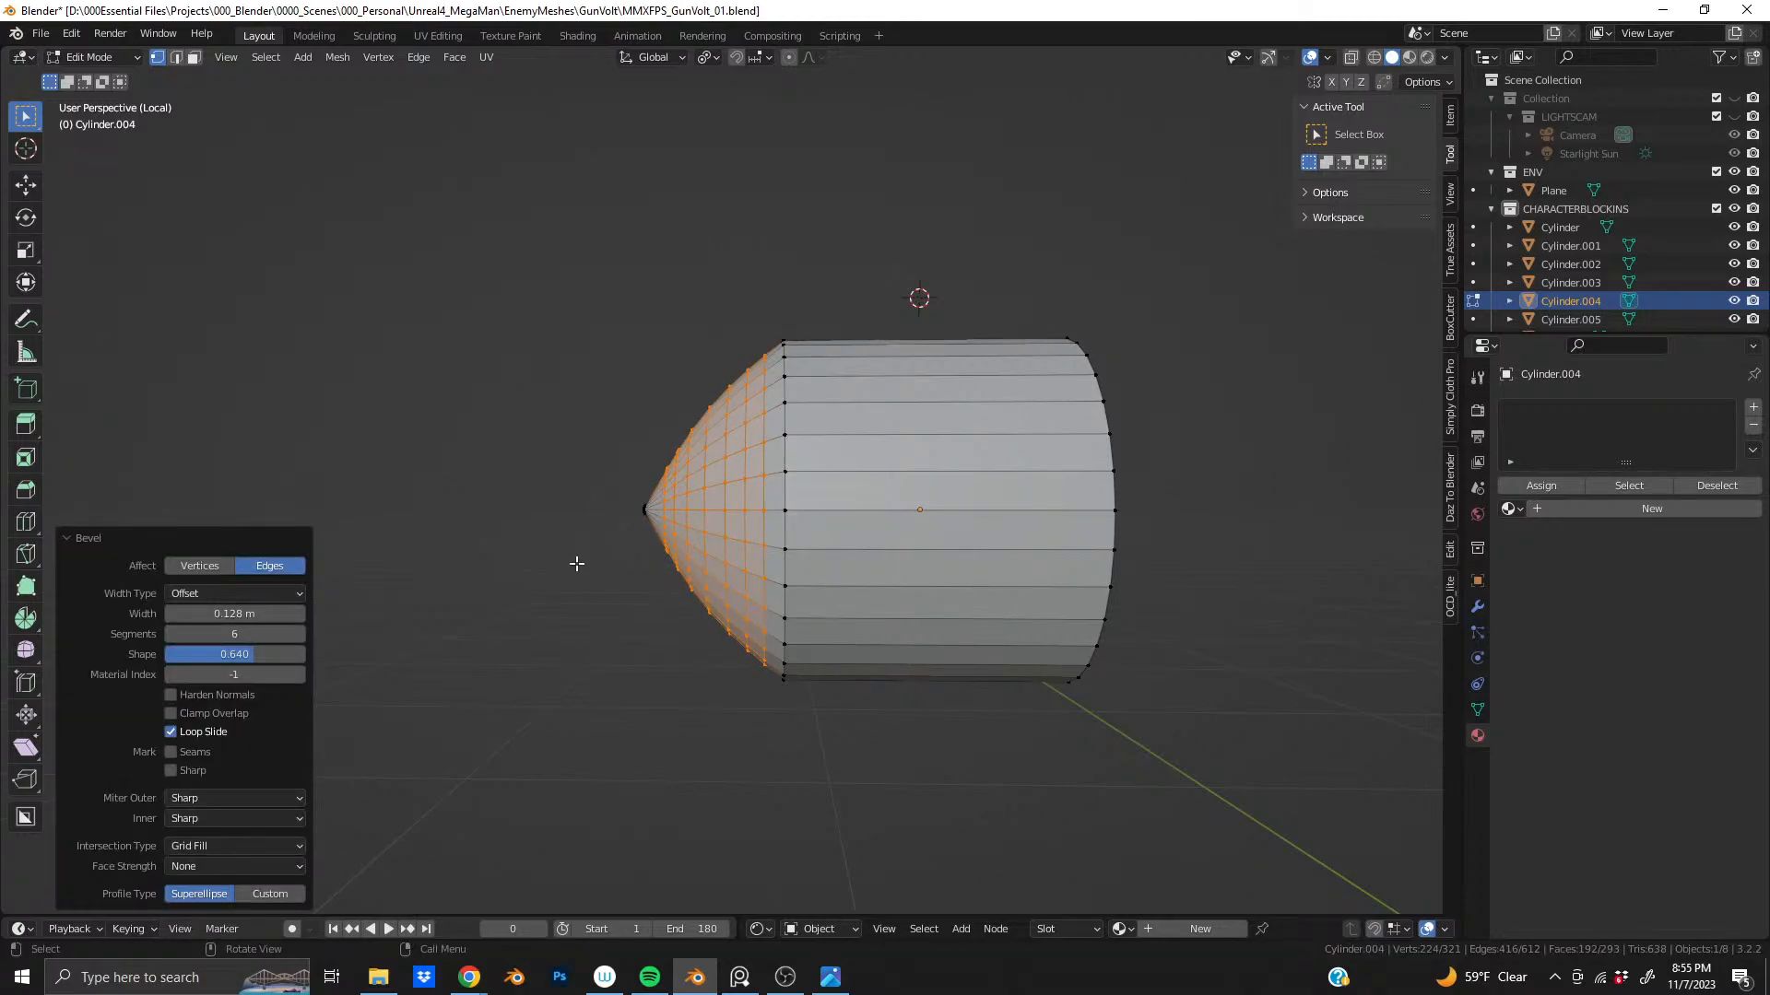
- In the back view with X-ray on, select all the cone's tip vertices and move them about -0.017 m along X
middle_drag(683, 532, 904, 521)
scroll(899, 563, up, 3)
key(ctrl+KP_1)
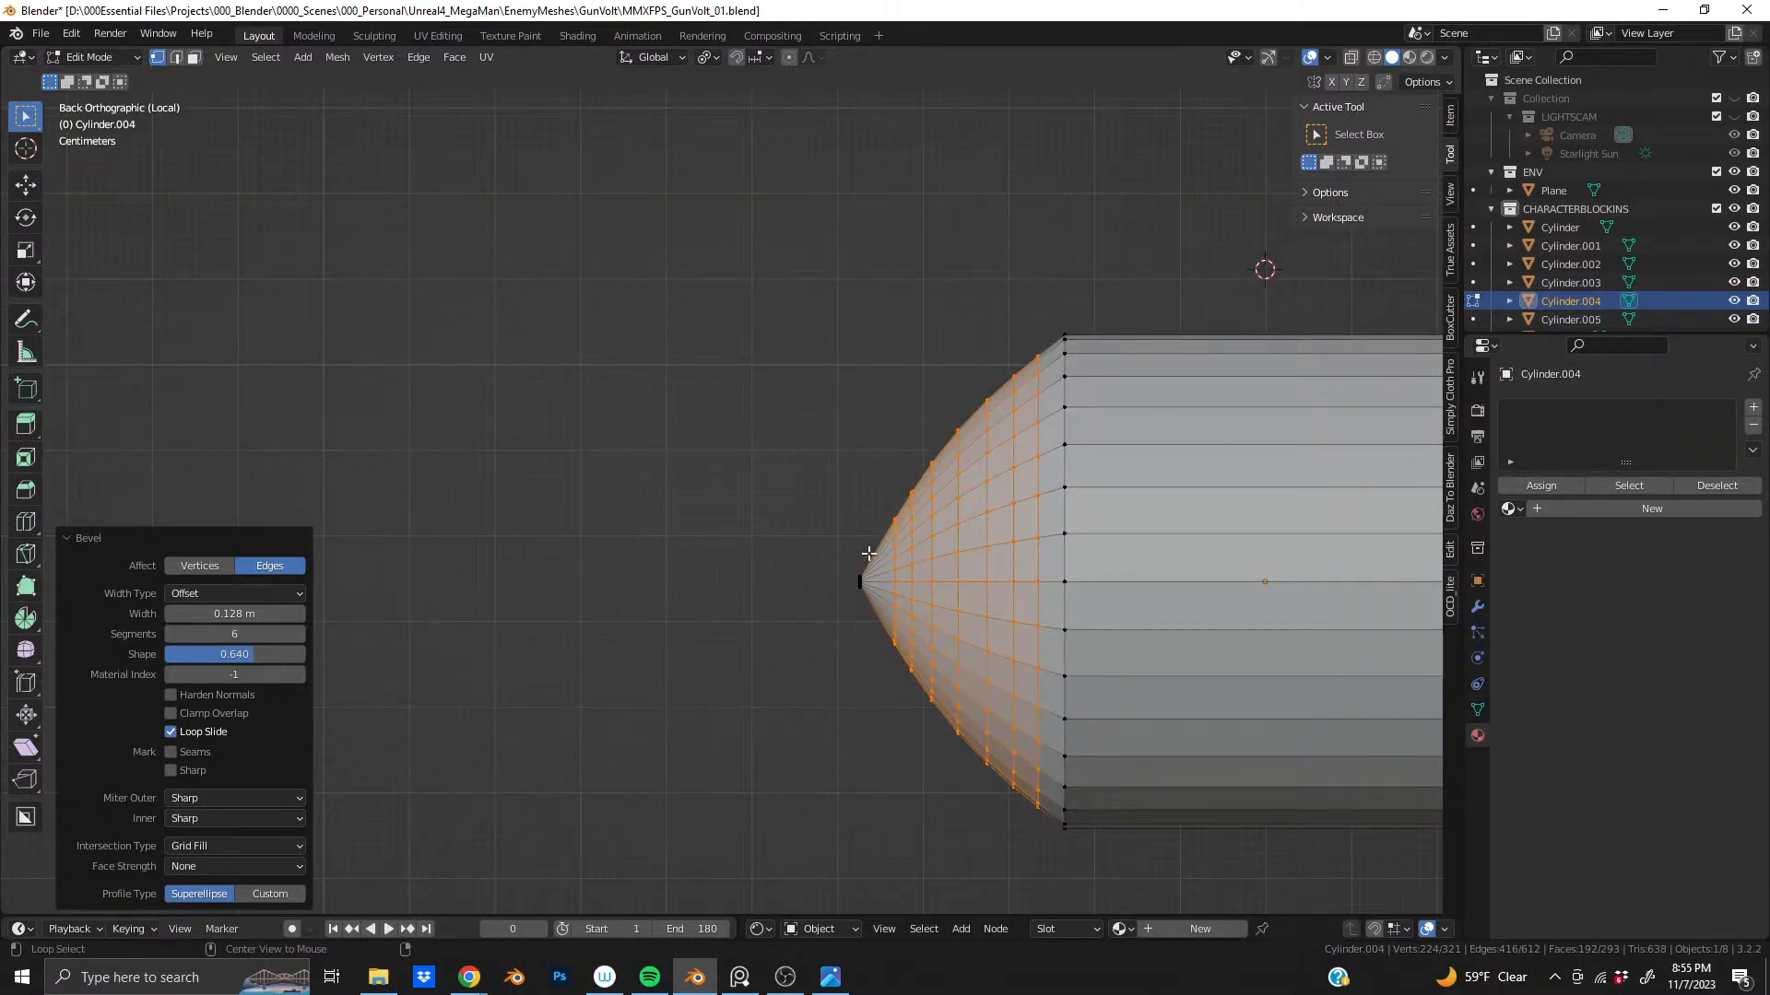
drag(811, 559, 876, 638)
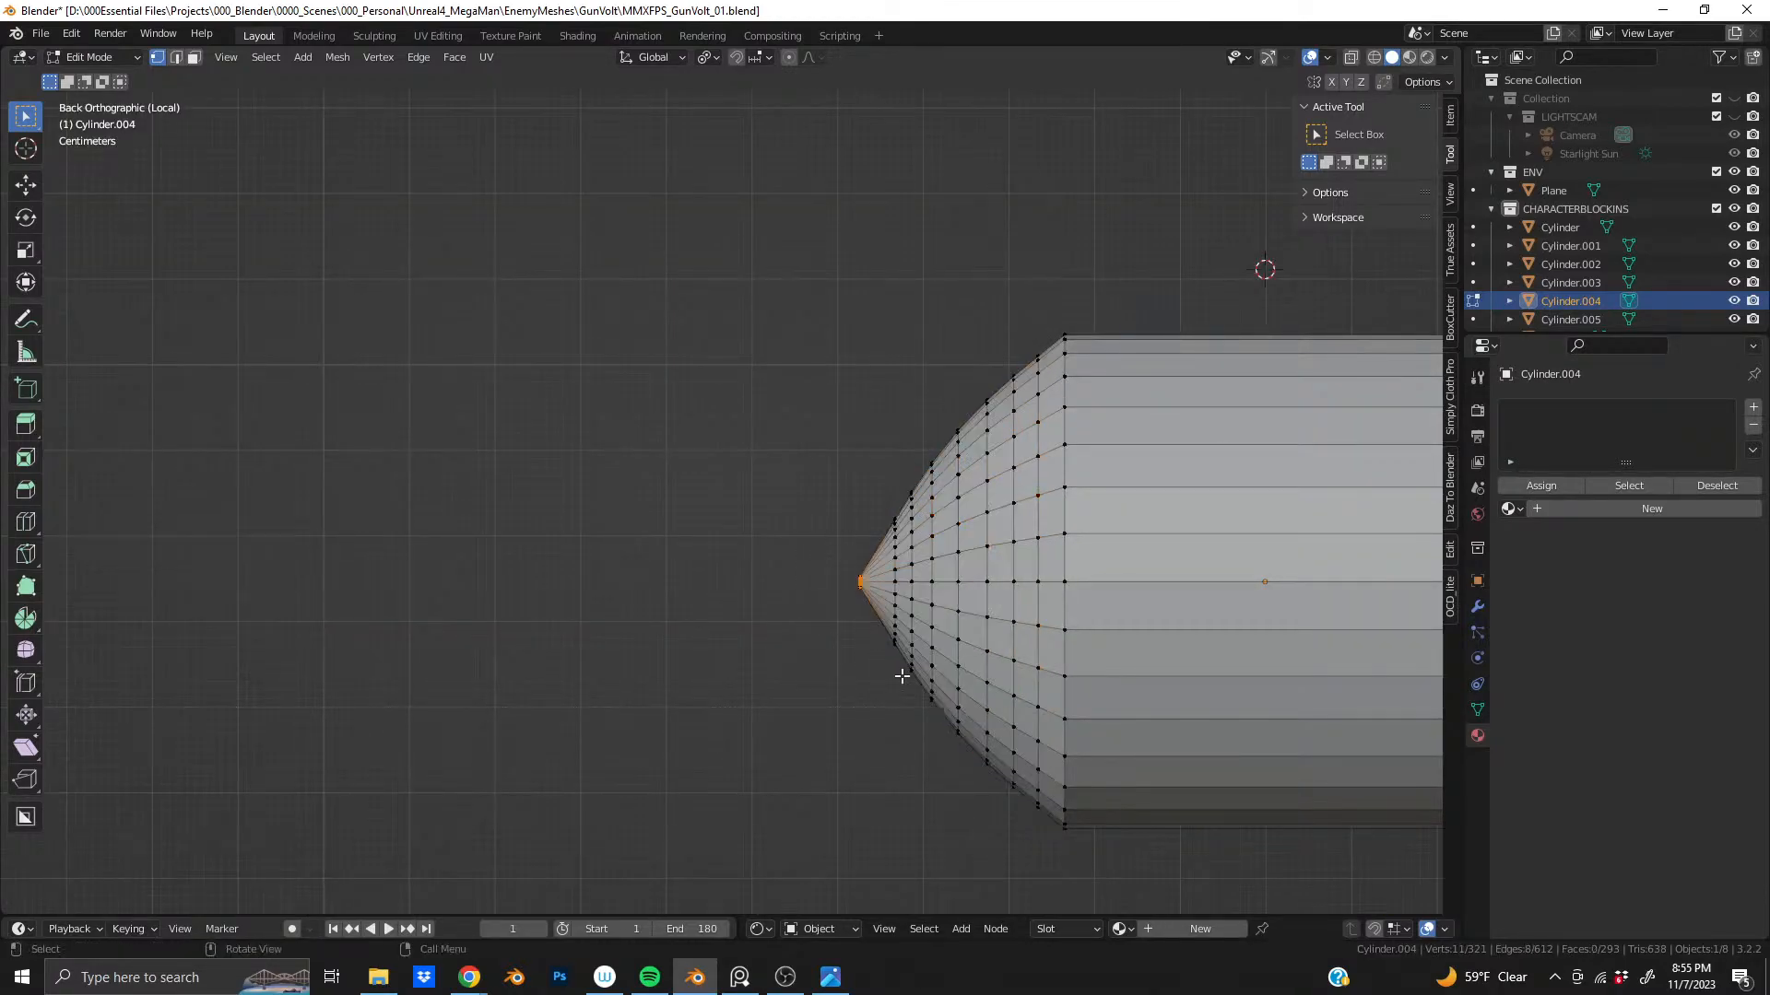
click(1350, 57)
drag(764, 514, 868, 672)
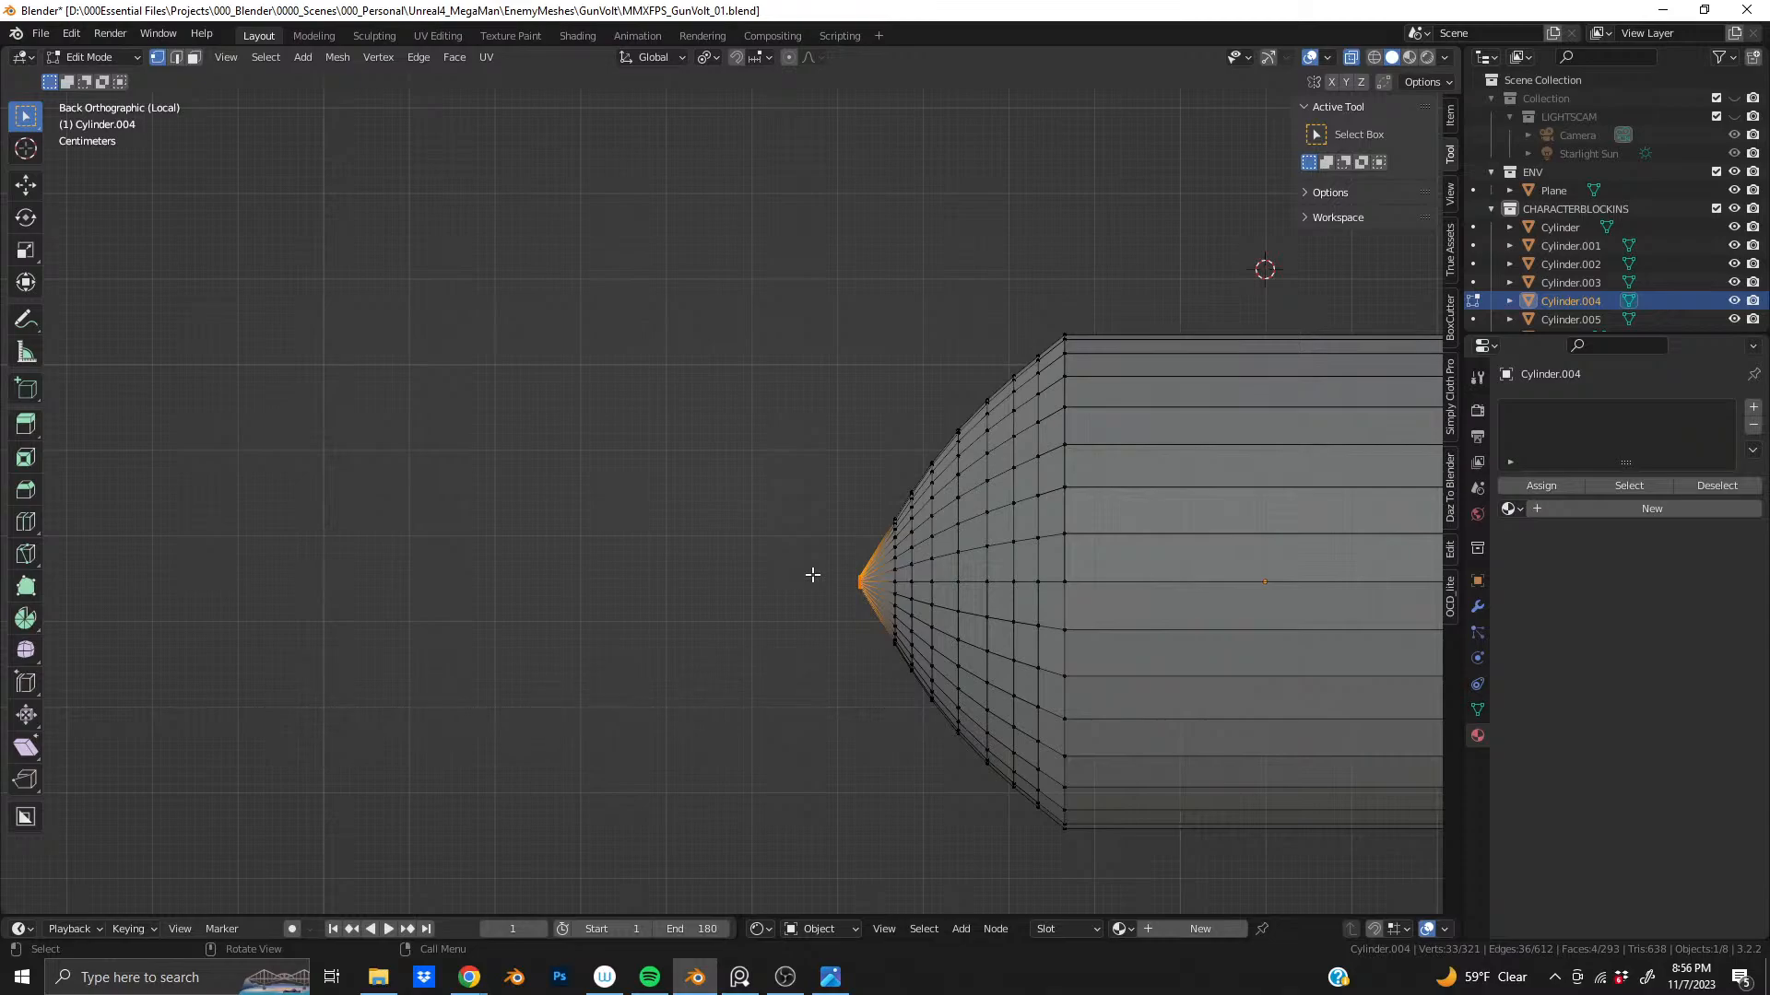
scroll(956, 601, up, 3)
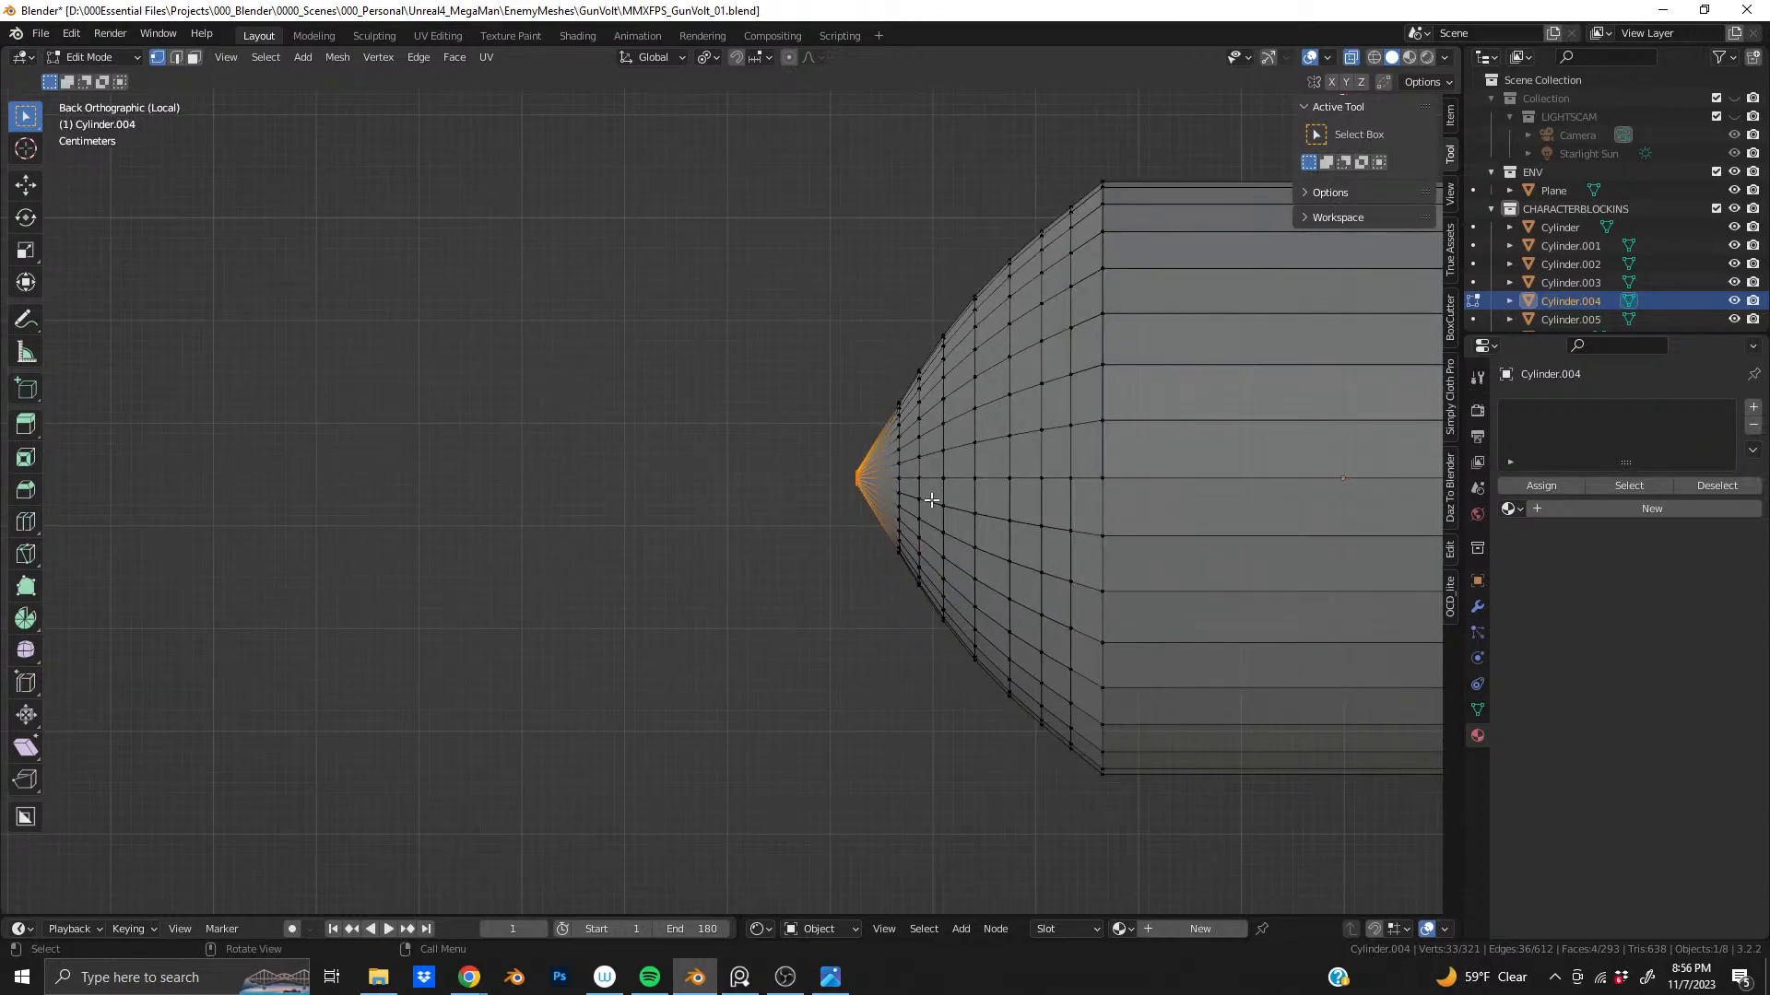
key(g)
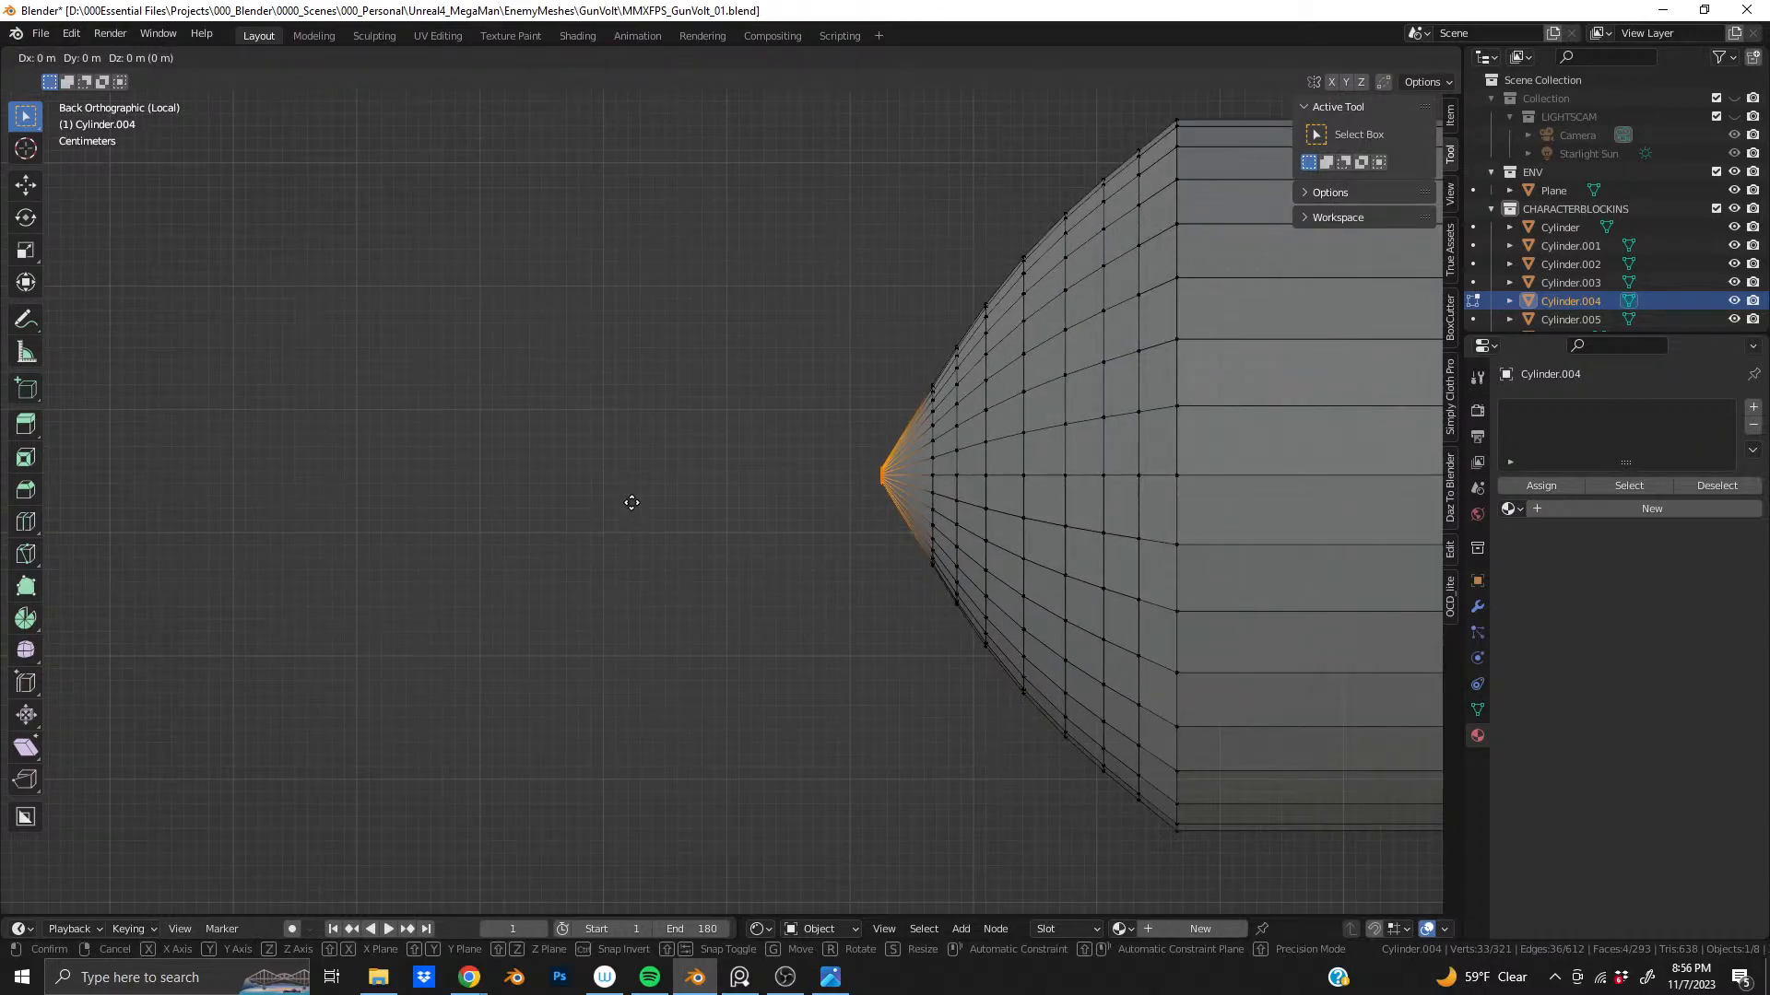
key(x)
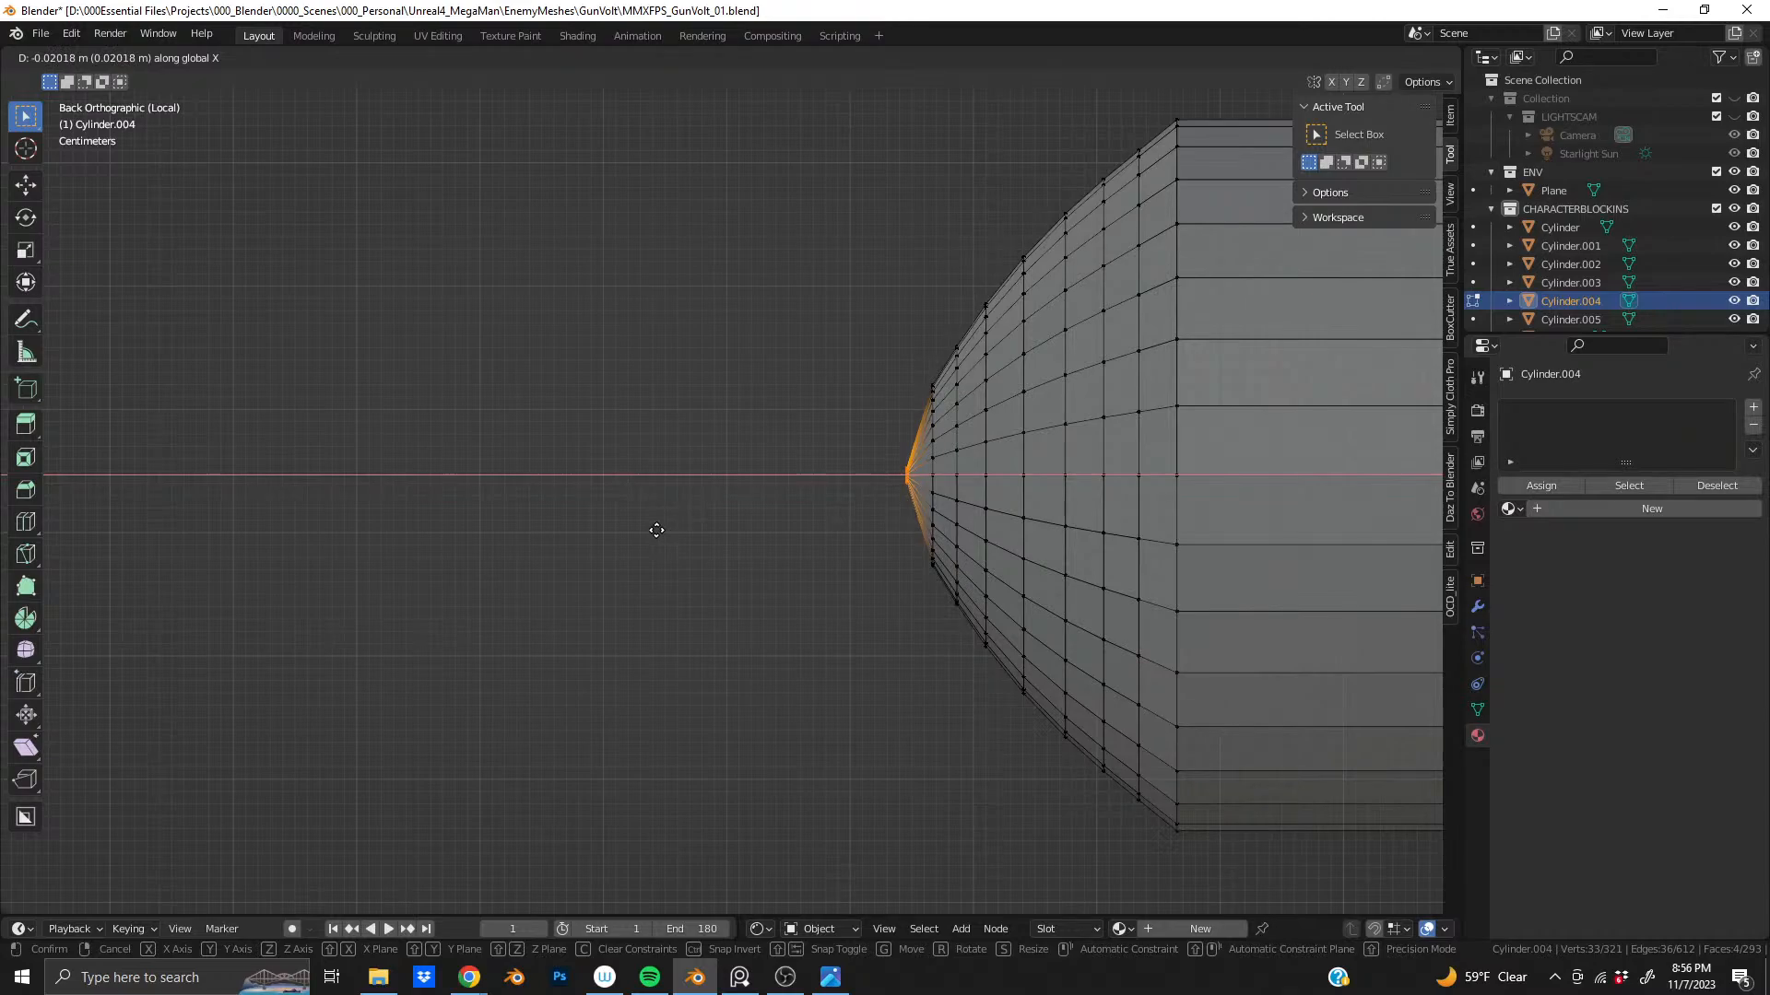
click(653, 530)
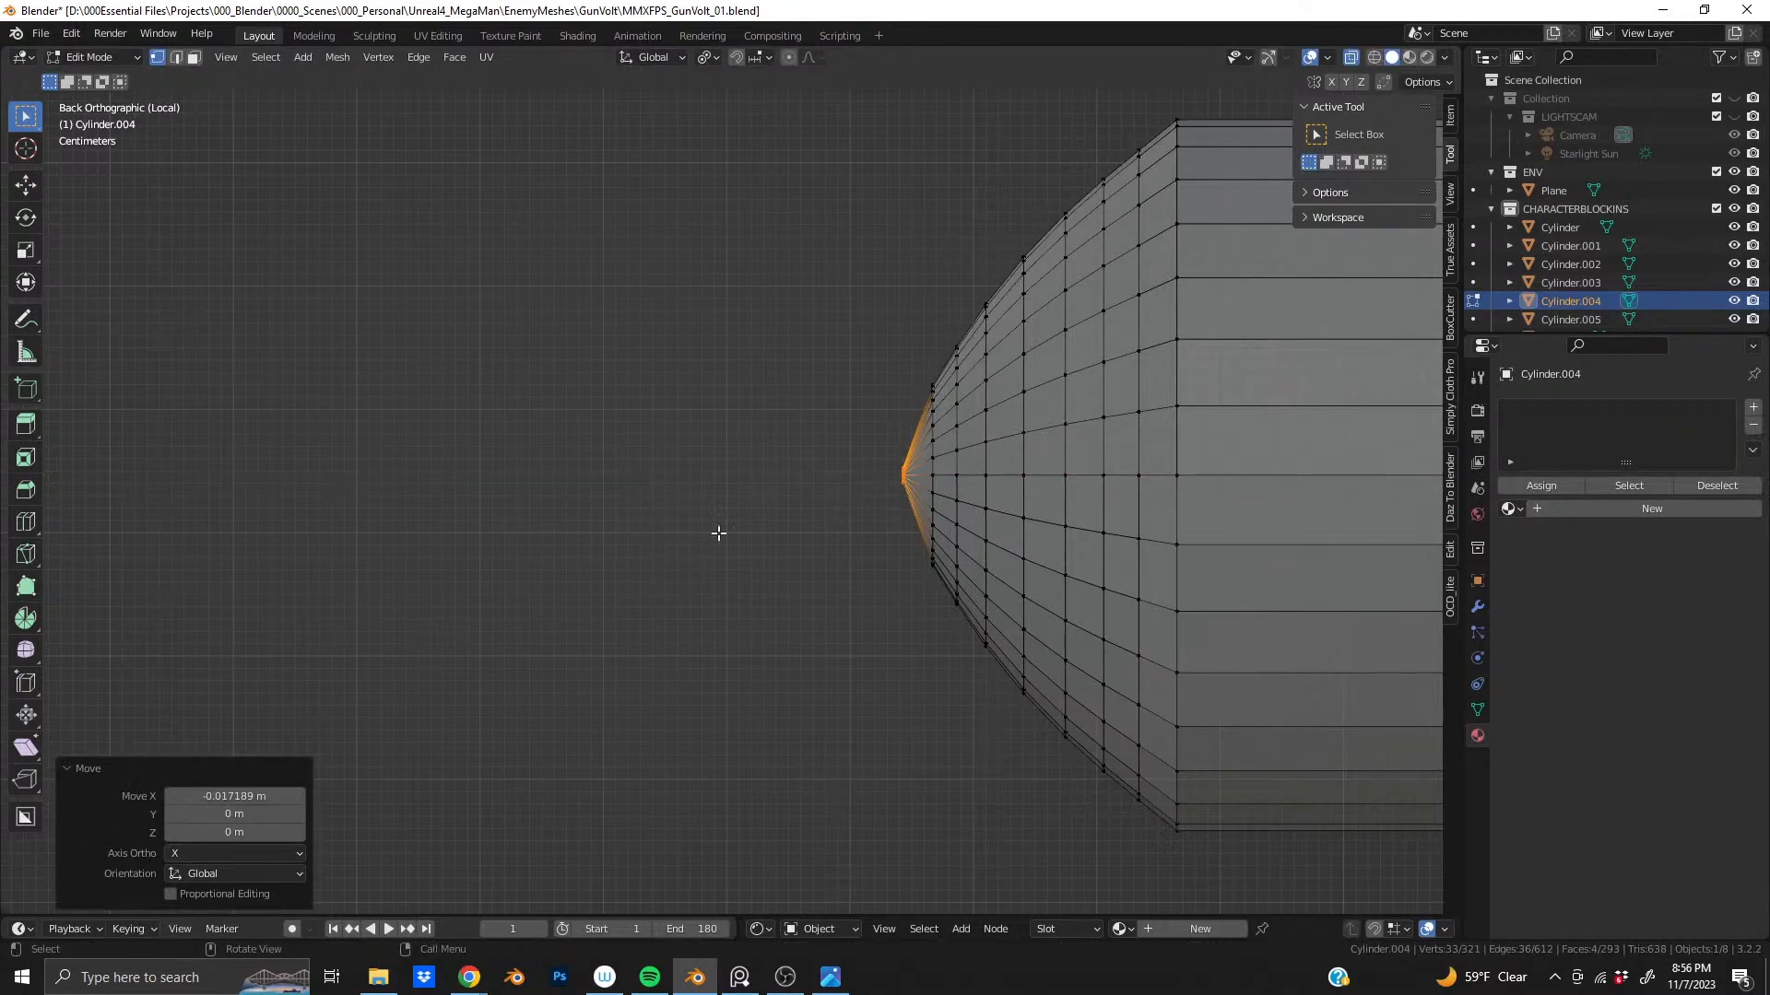
- Scale the small vertex ring at the cone's tip to about 0.353
middle_drag(715, 529, 810, 513)
key(s)
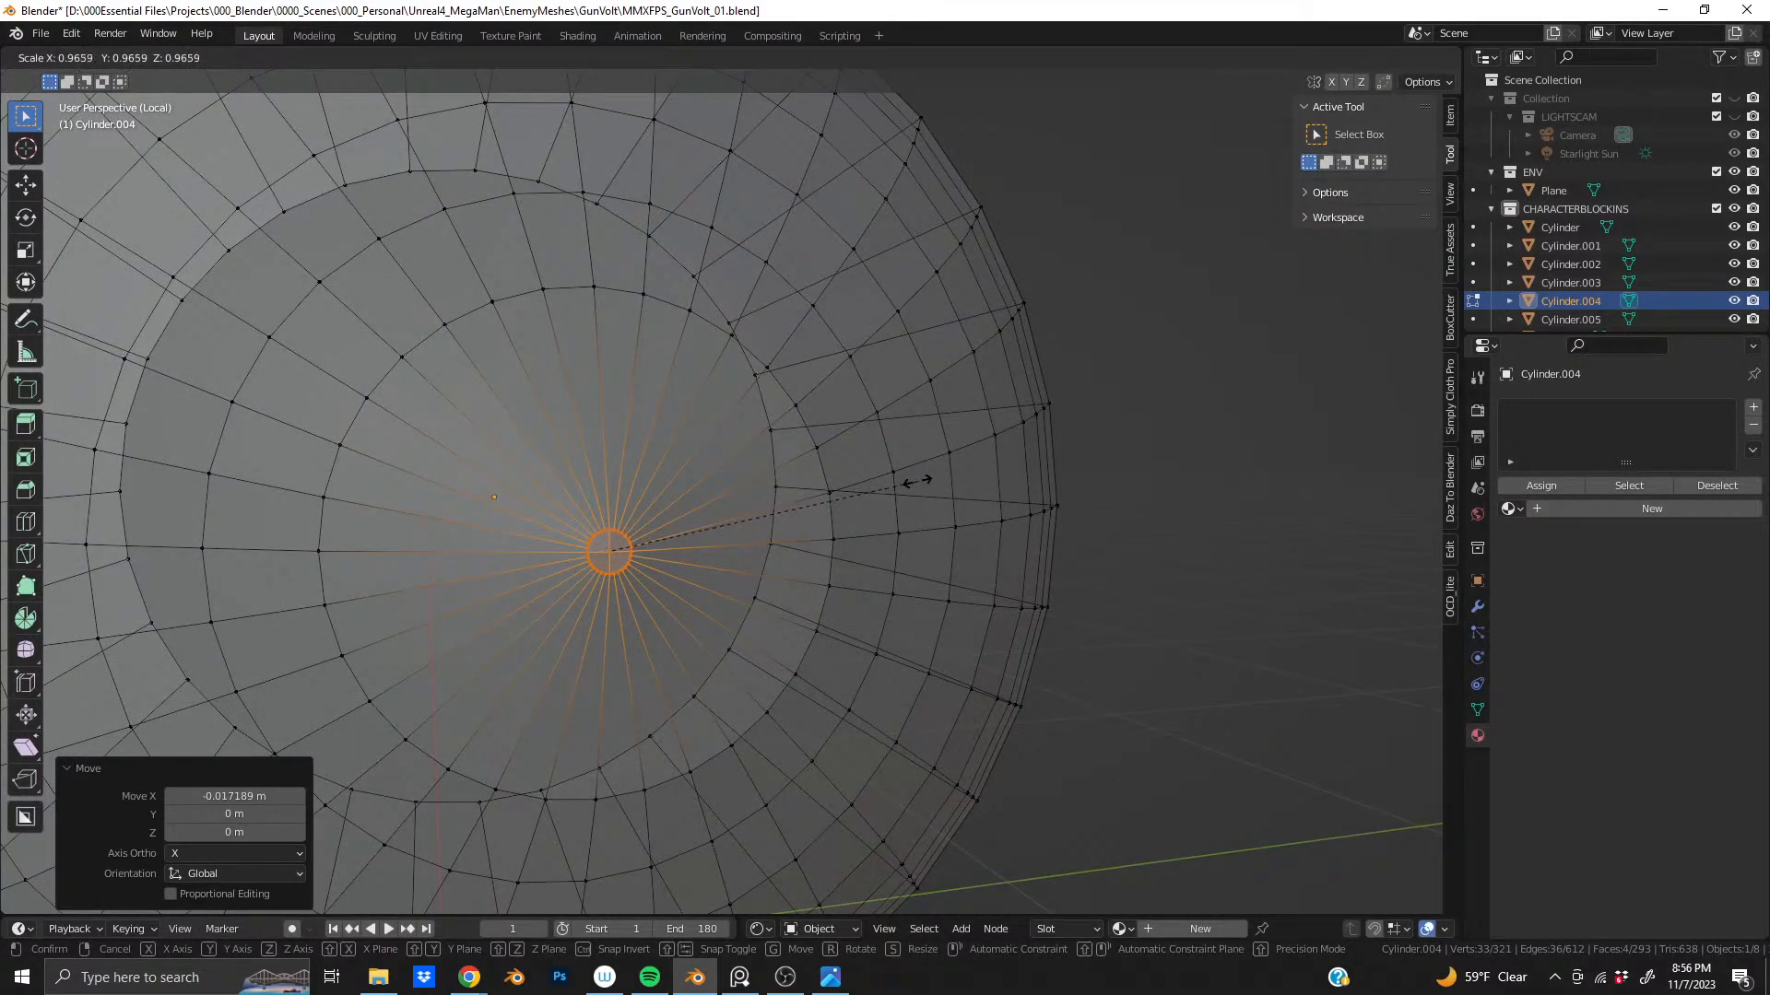
click(721, 521)
- Select the single vertex at the tip's center and move it outward 0.0003 m along X
scroll(753, 518, up, 5)
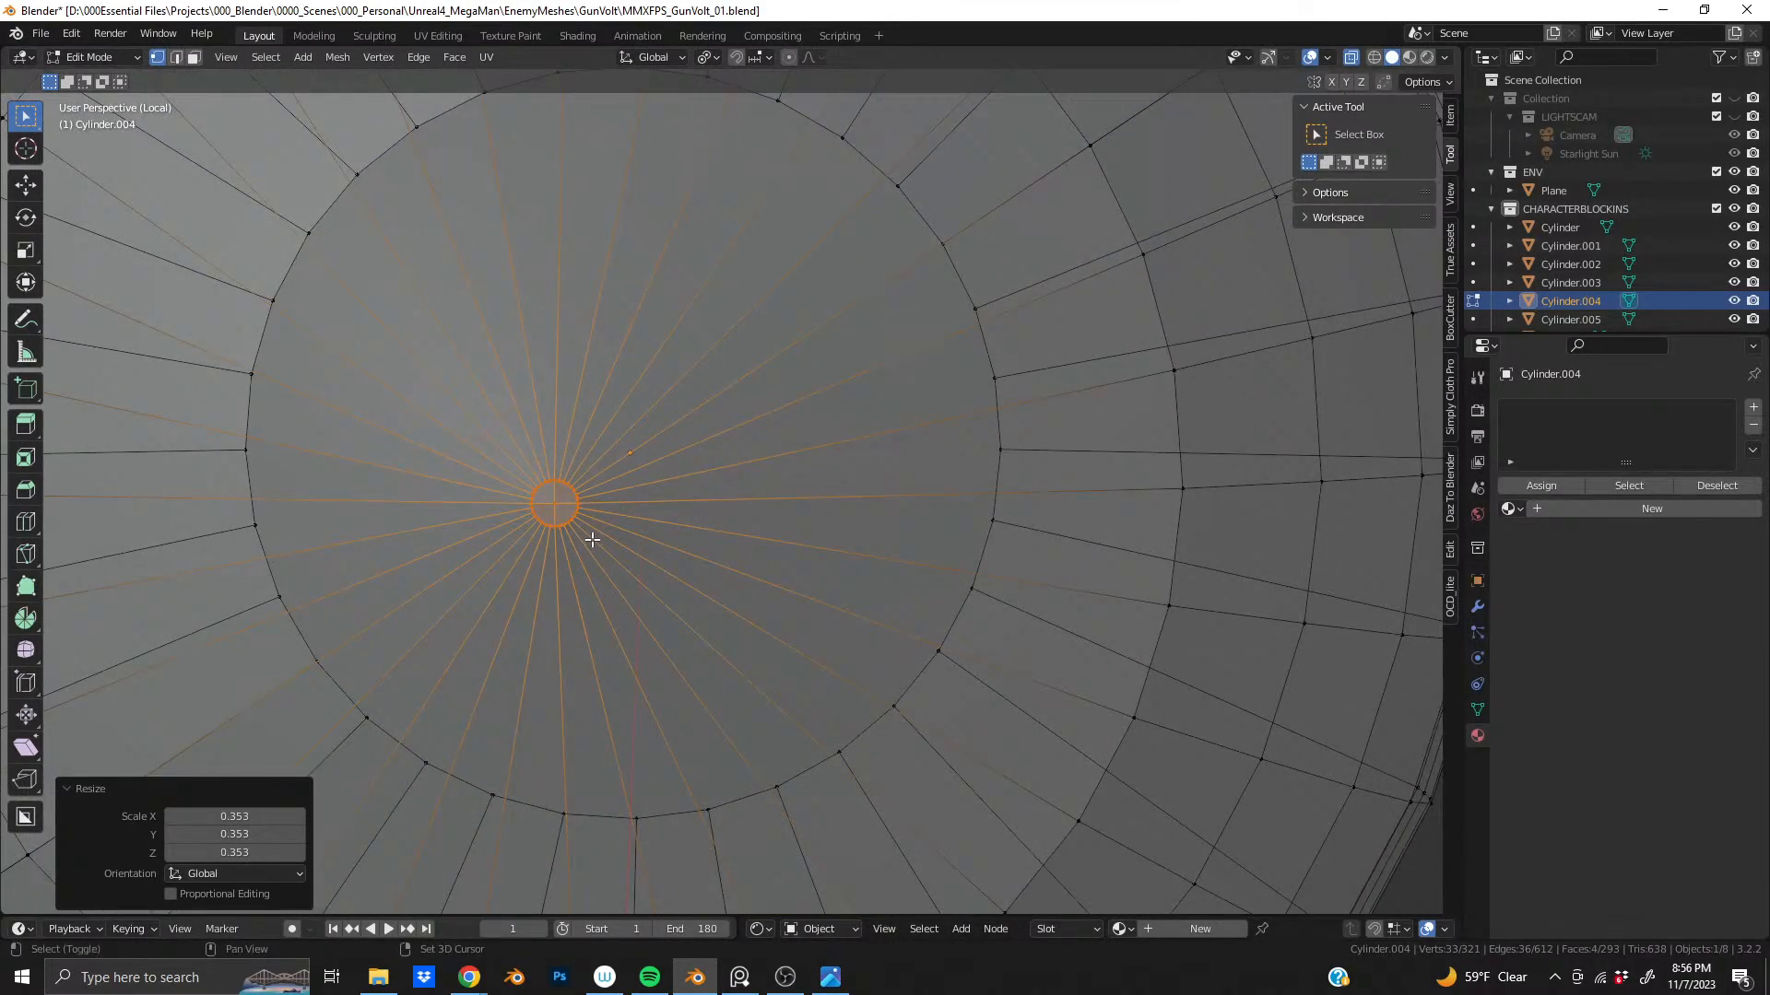
shift+middle_drag(584, 541, 778, 506)
scroll(829, 403, up, 3)
click(829, 404)
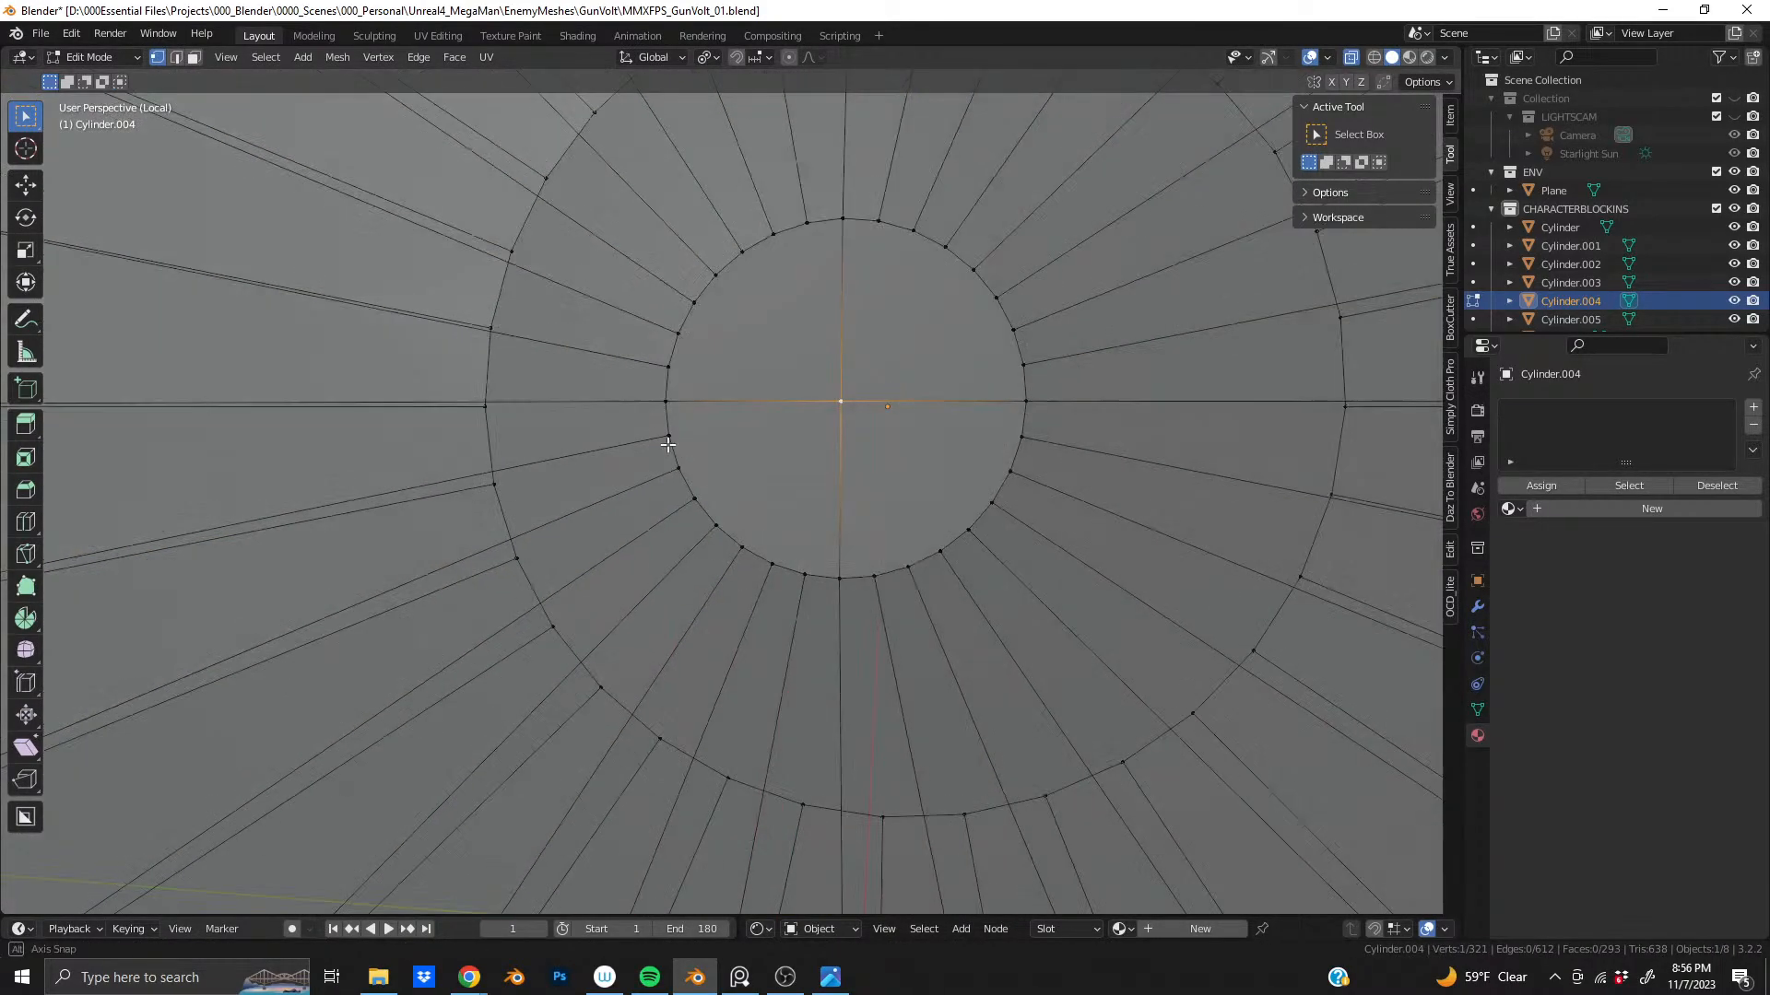
middle_drag(834, 398, 525, 454)
key(g)
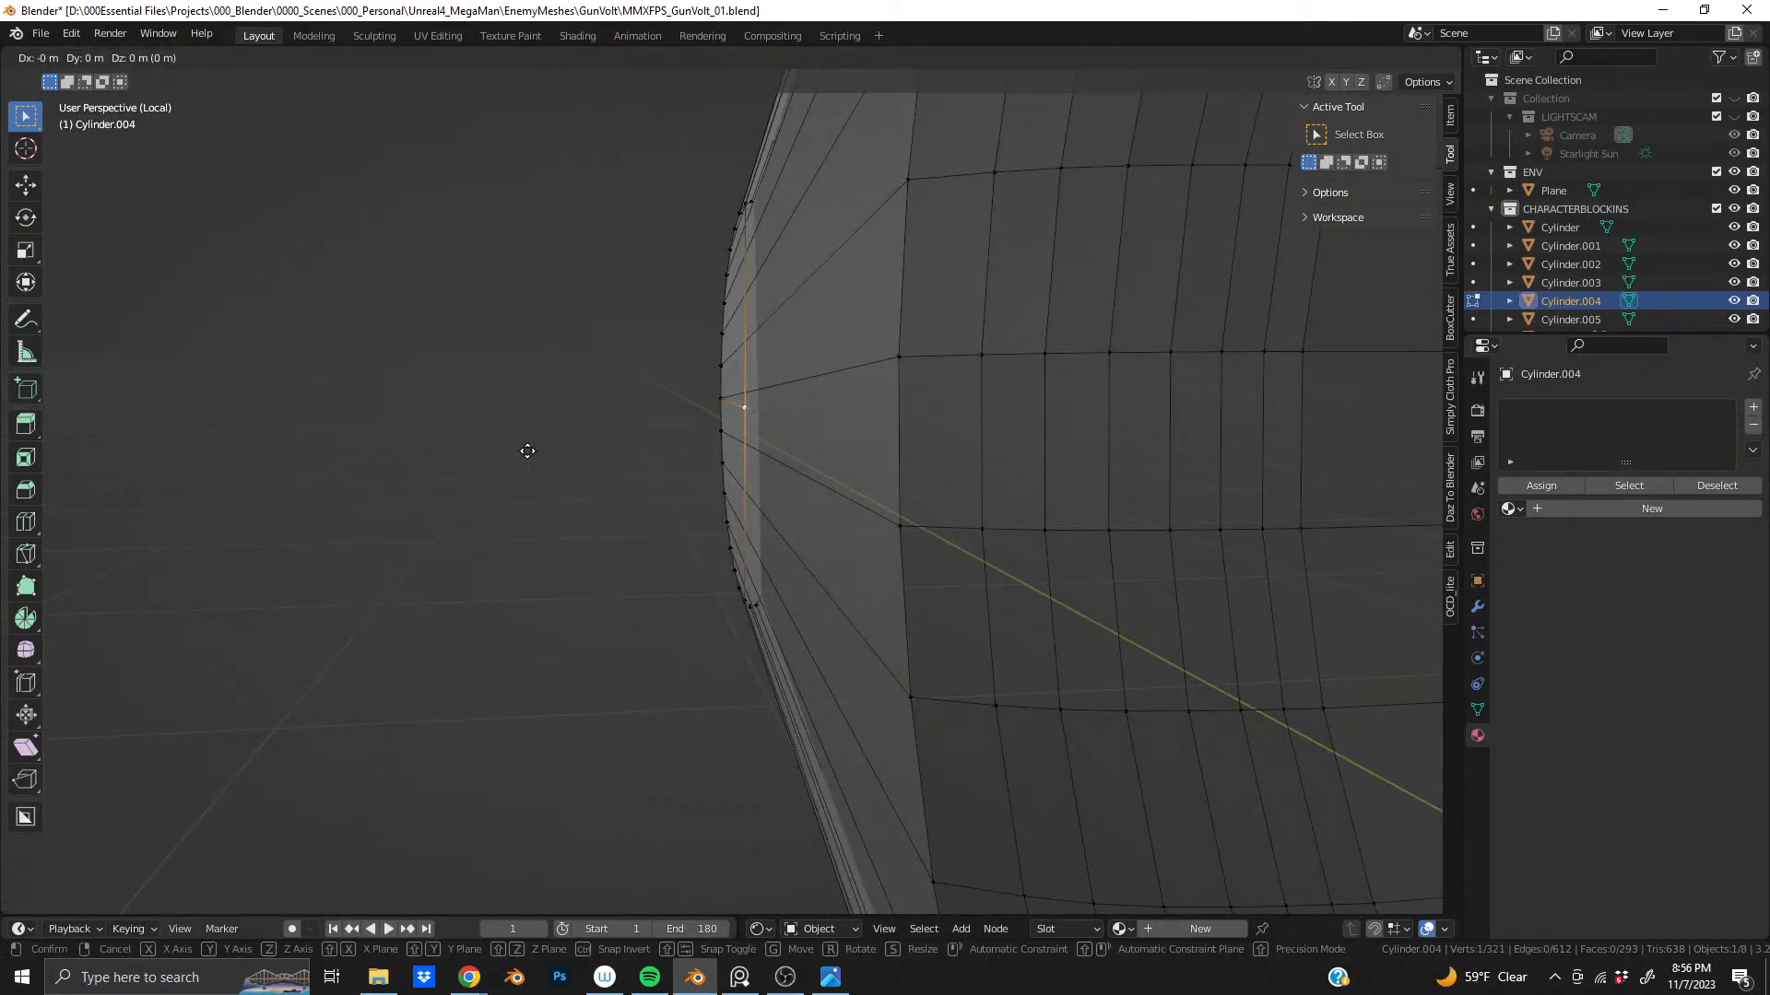
key(x)
mouse_move(491, 454)
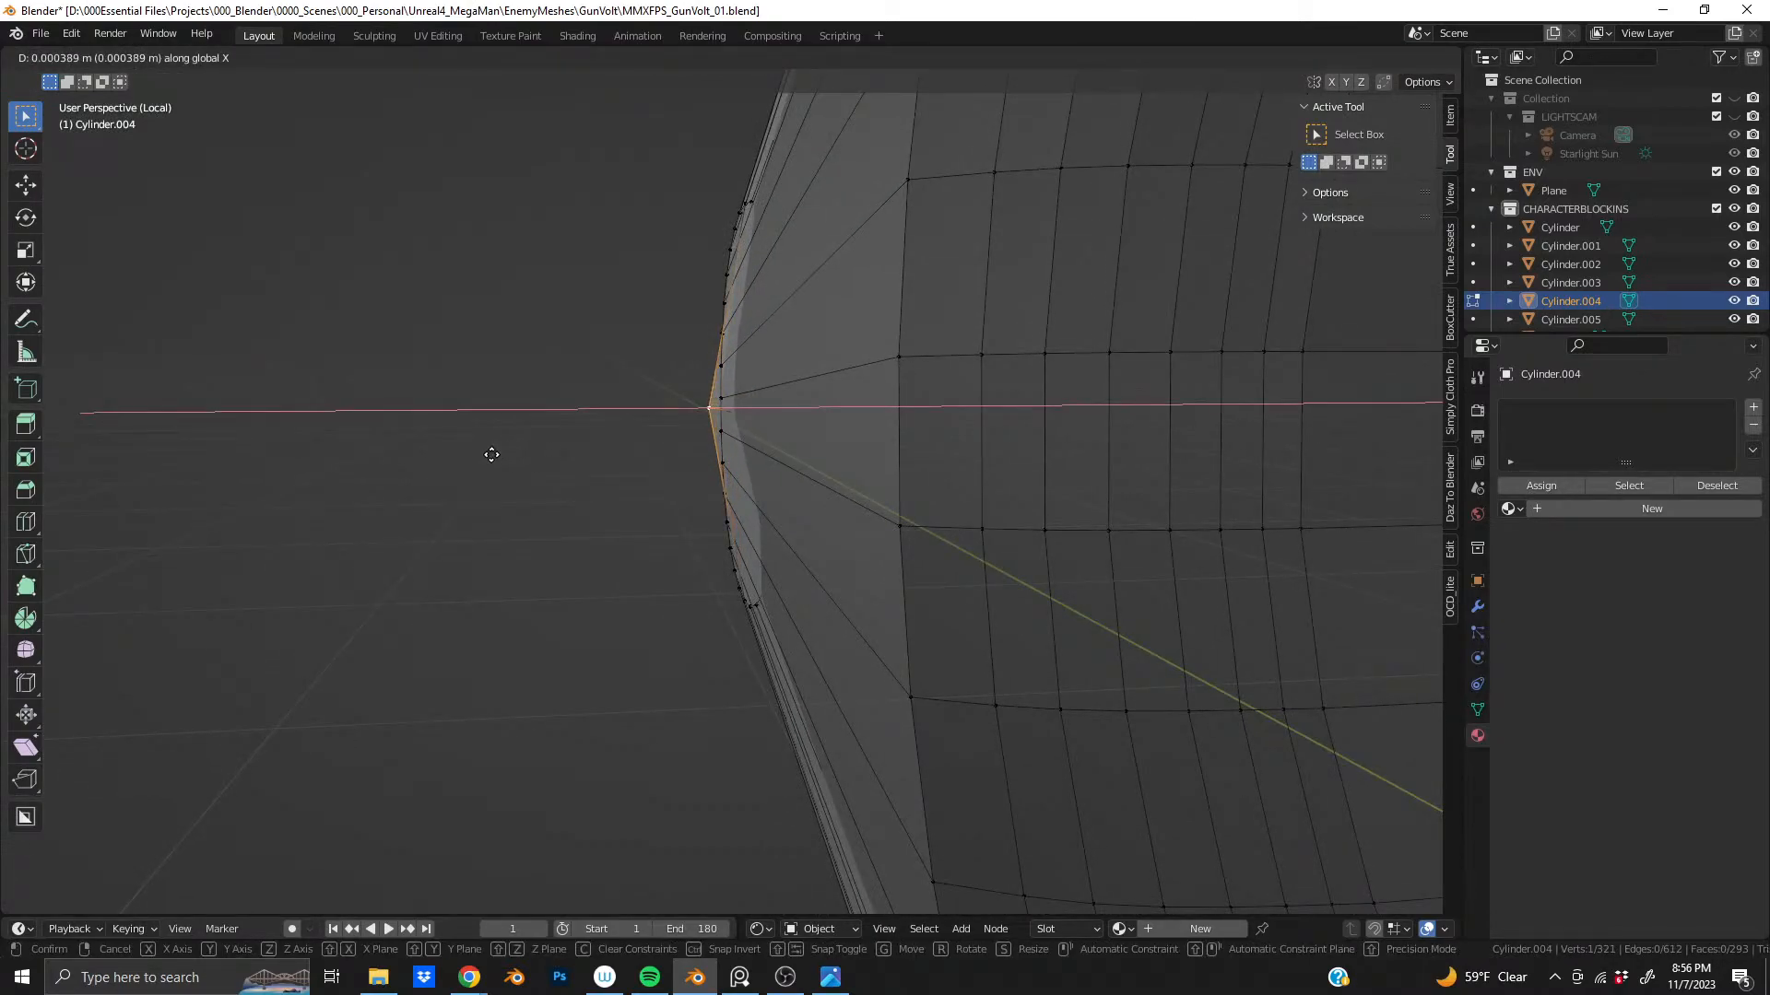
click(510, 450)
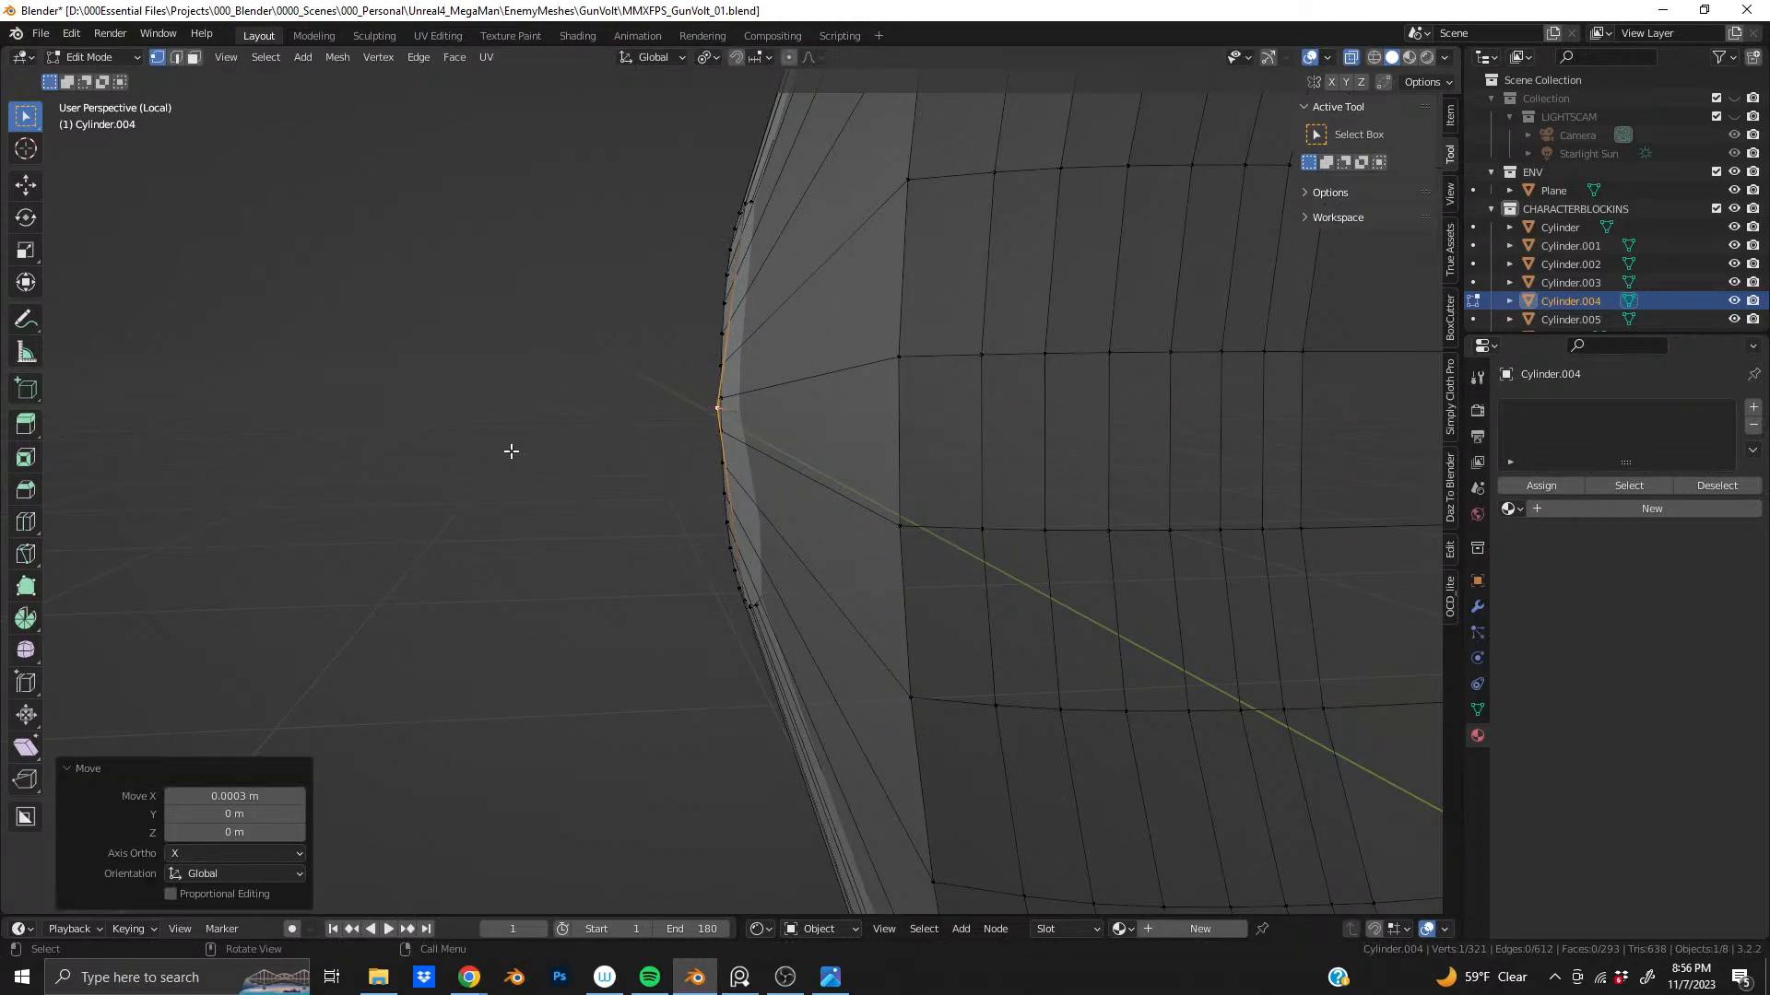
- Examine the cone tip's profile up close in the back view, and then the overall curve of the end cap
middle_drag(688, 454, 780, 442)
scroll(926, 431, down, 6)
middle_drag(998, 438, 999, 407)
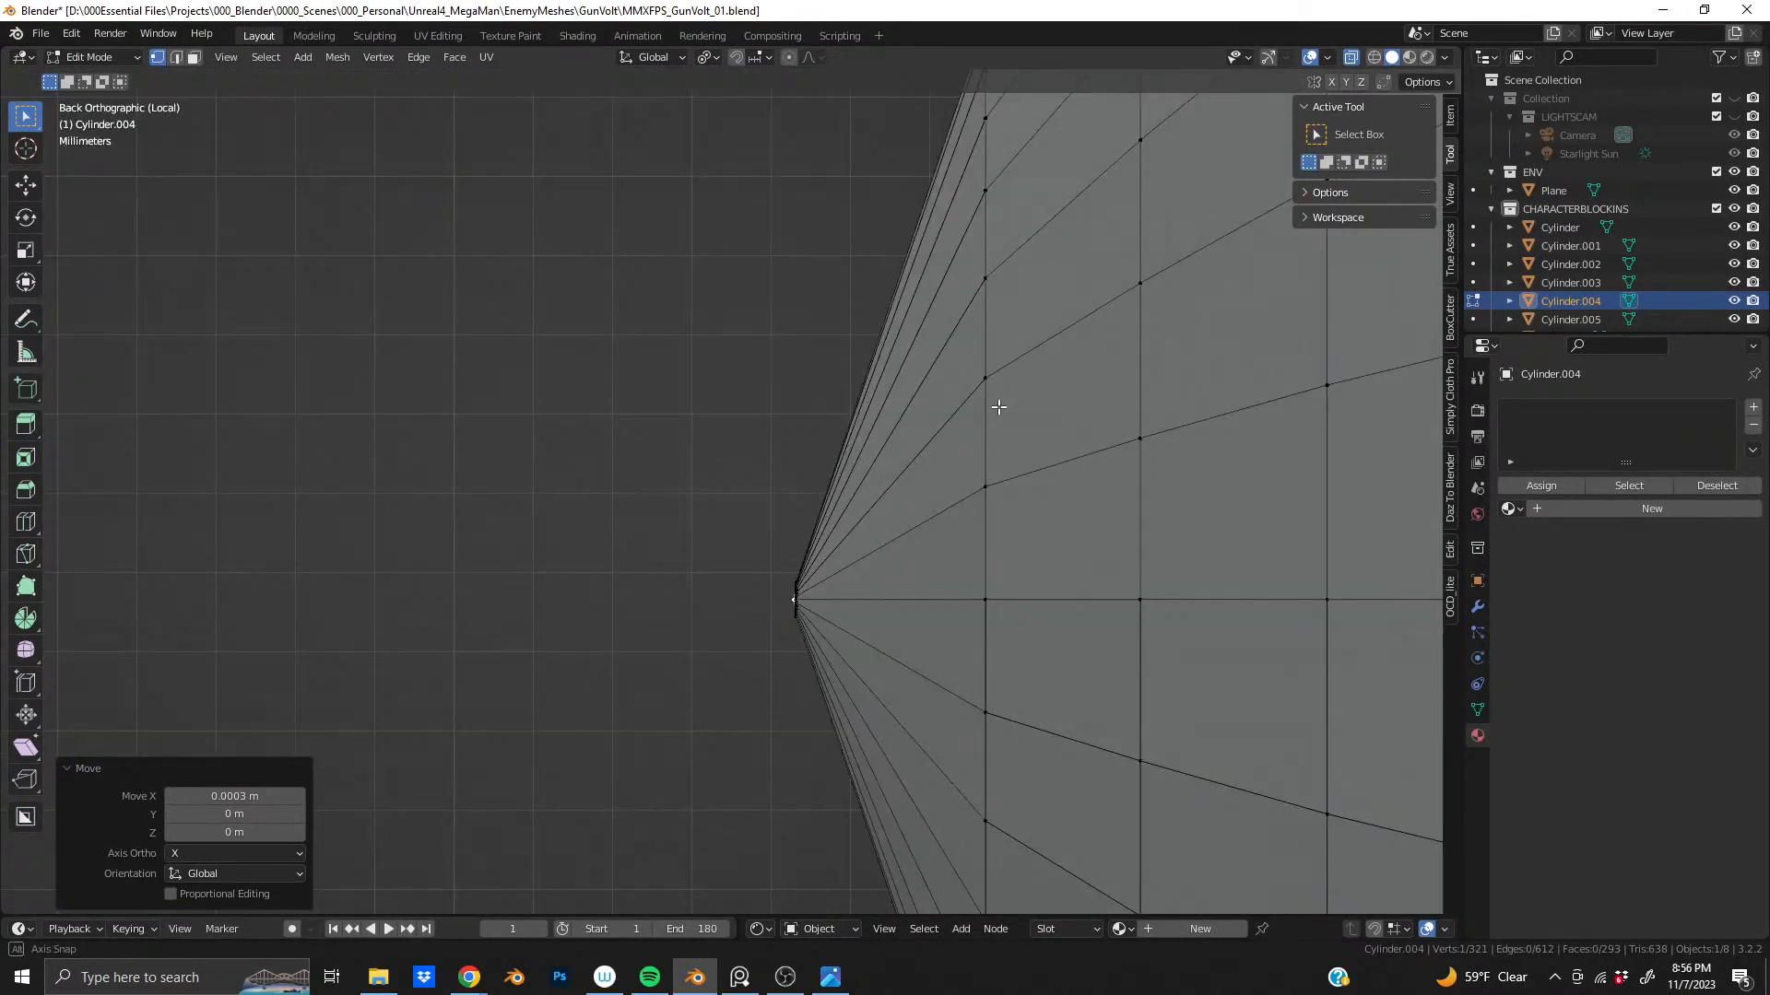
shift+middle_drag(952, 624, 887, 417)
scroll(885, 416, up, 4)
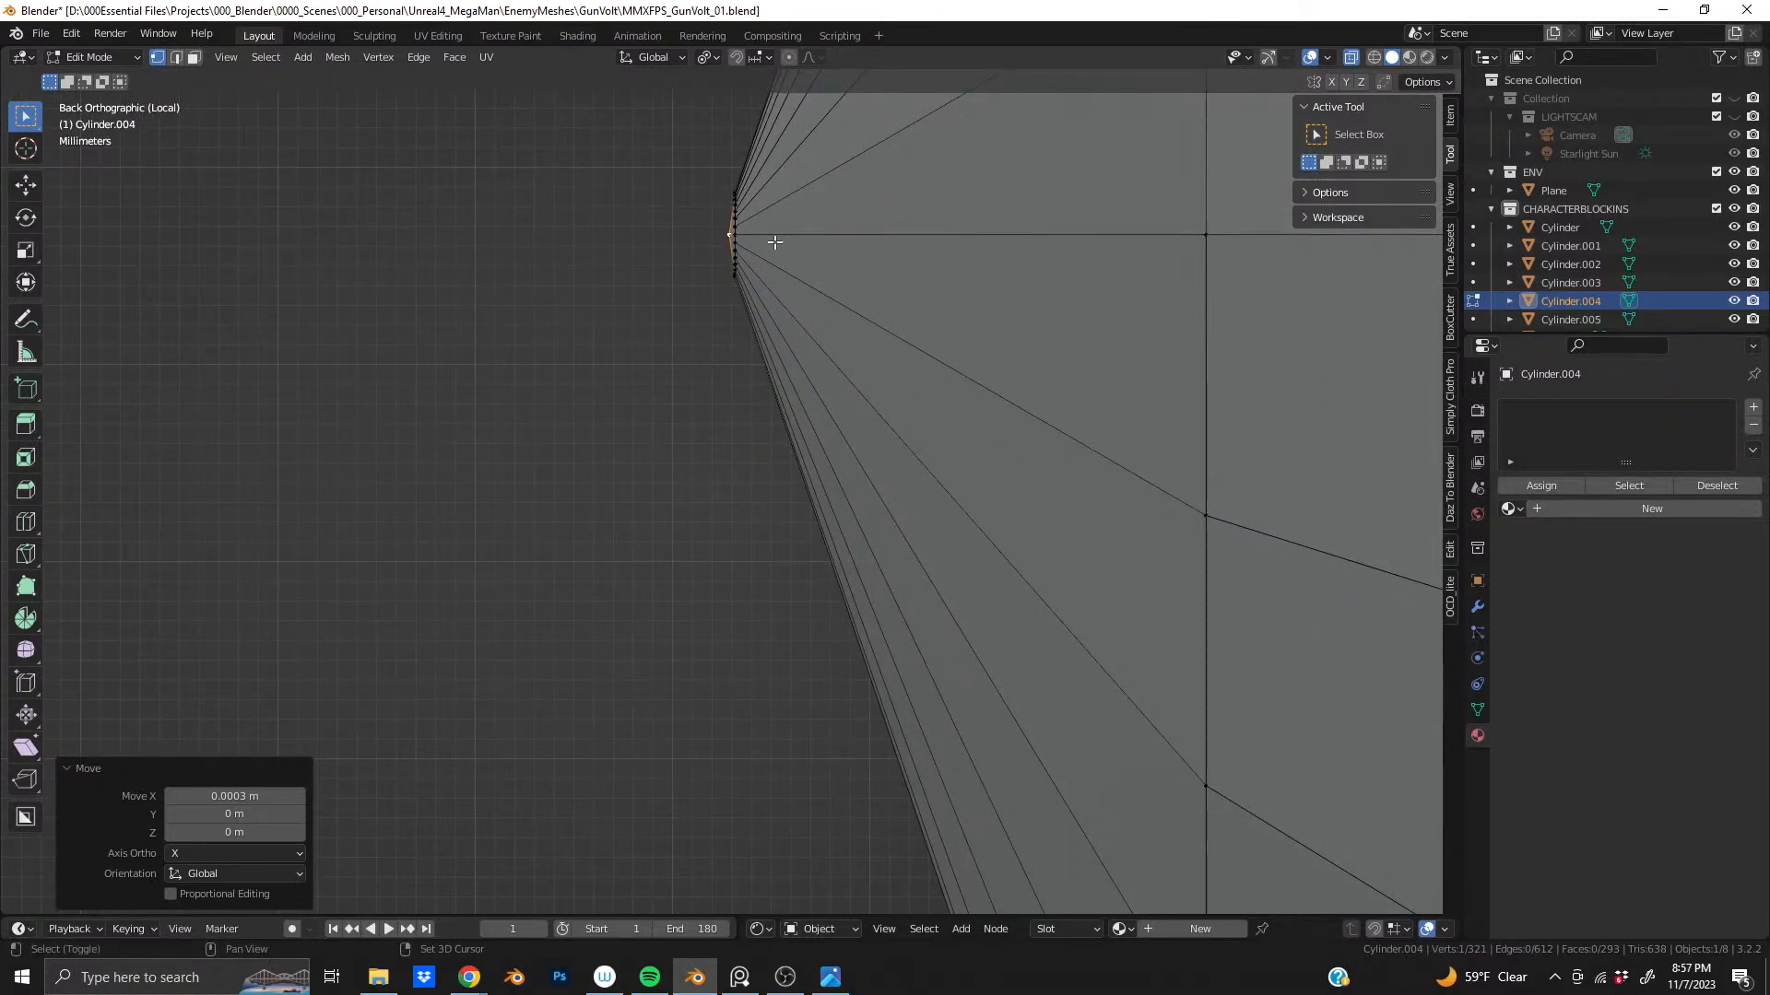
shift+middle_drag(774, 245, 747, 503)
scroll(759, 581, up, 6)
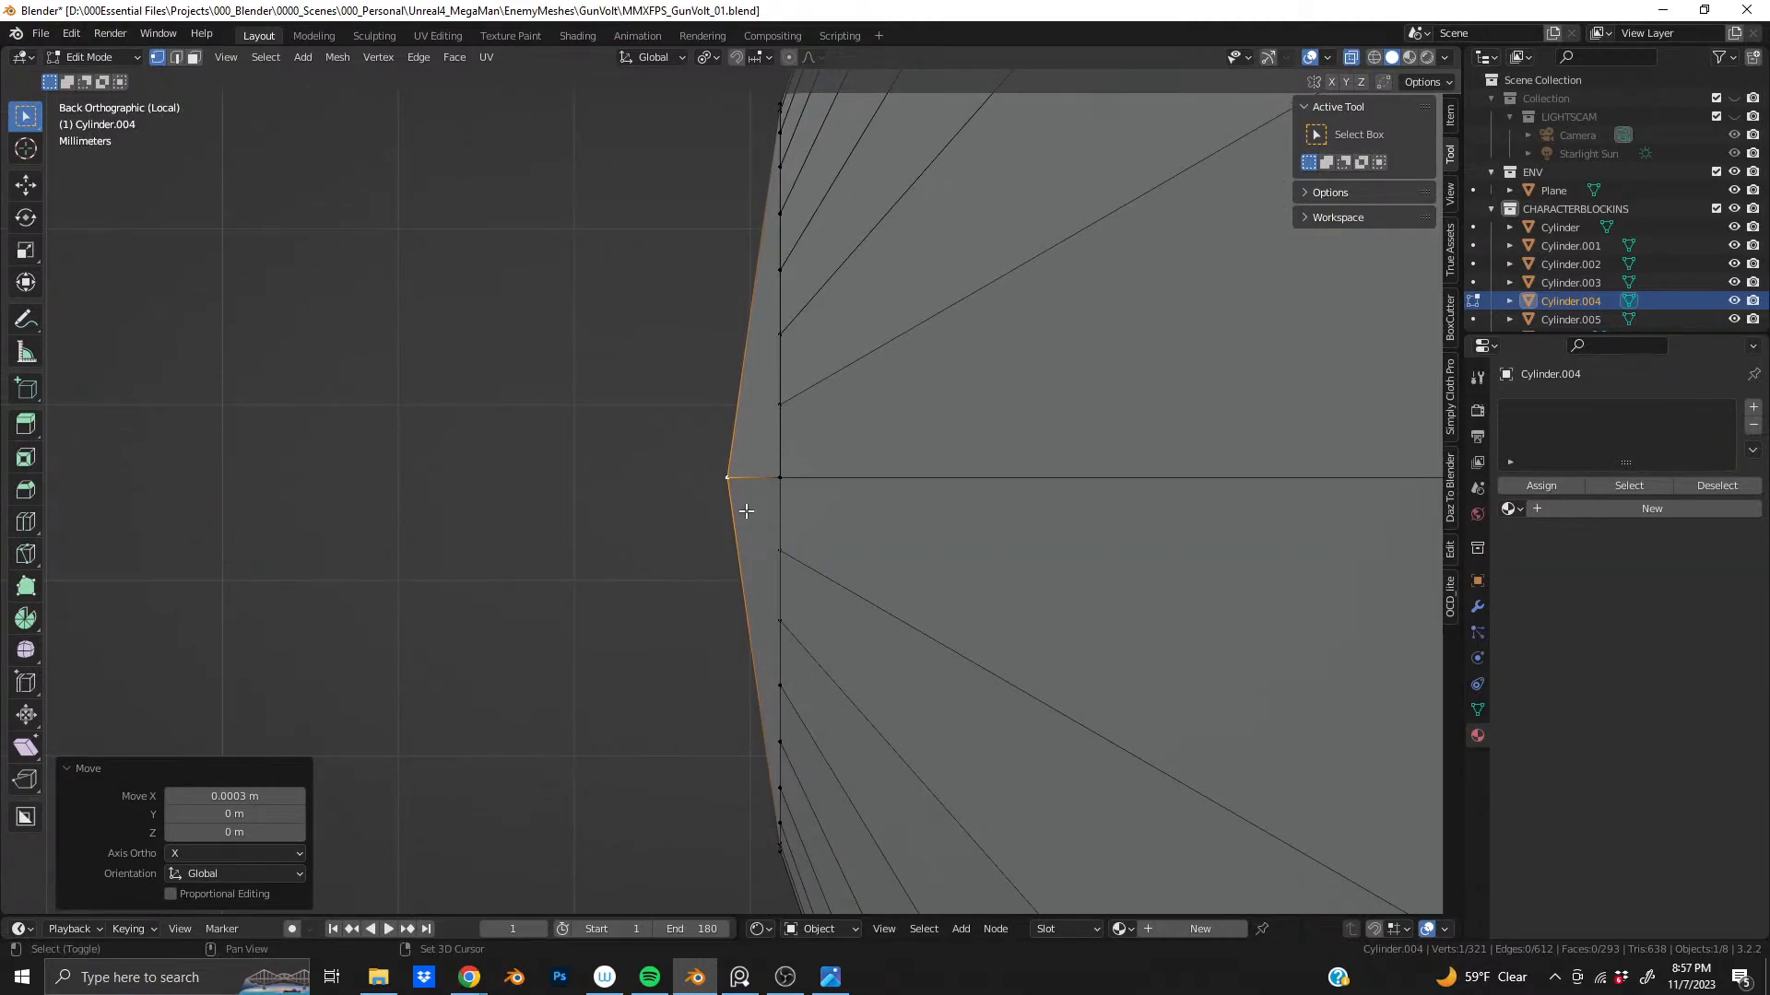
scroll(749, 503, up, 4)
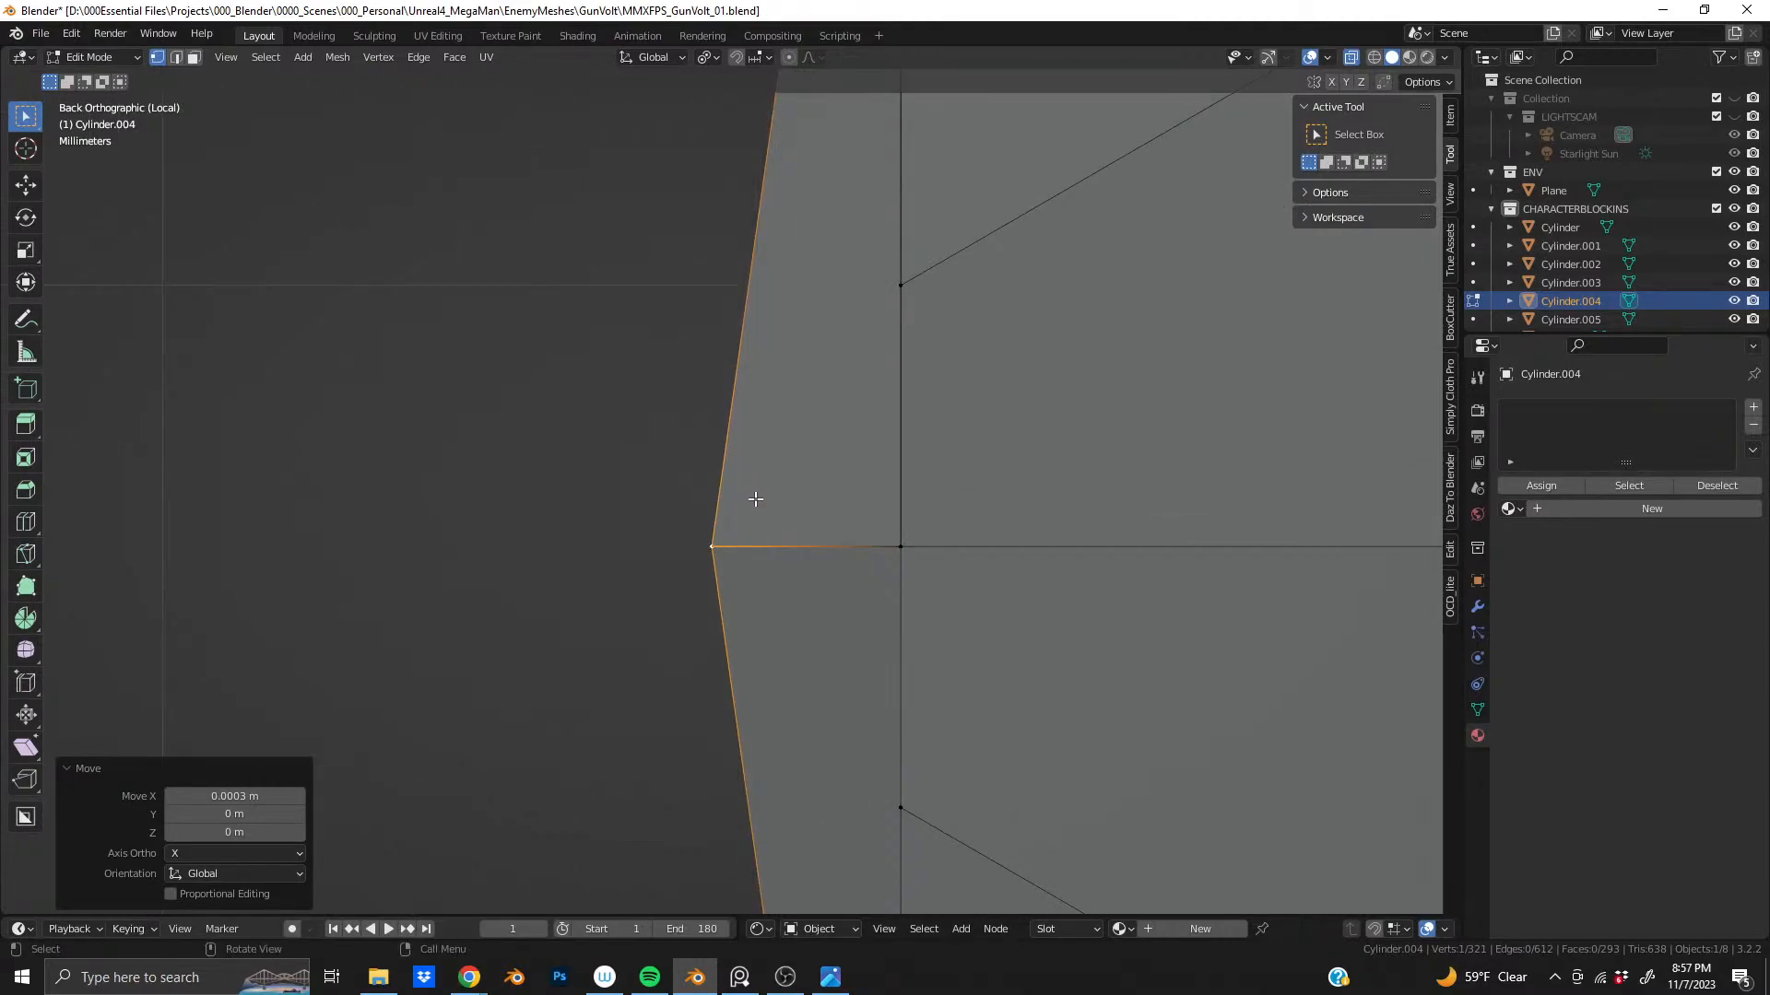
shift+middle_drag(792, 487, 800, 435)
scroll(794, 447, up, 3)
scroll(790, 419, down, 20)
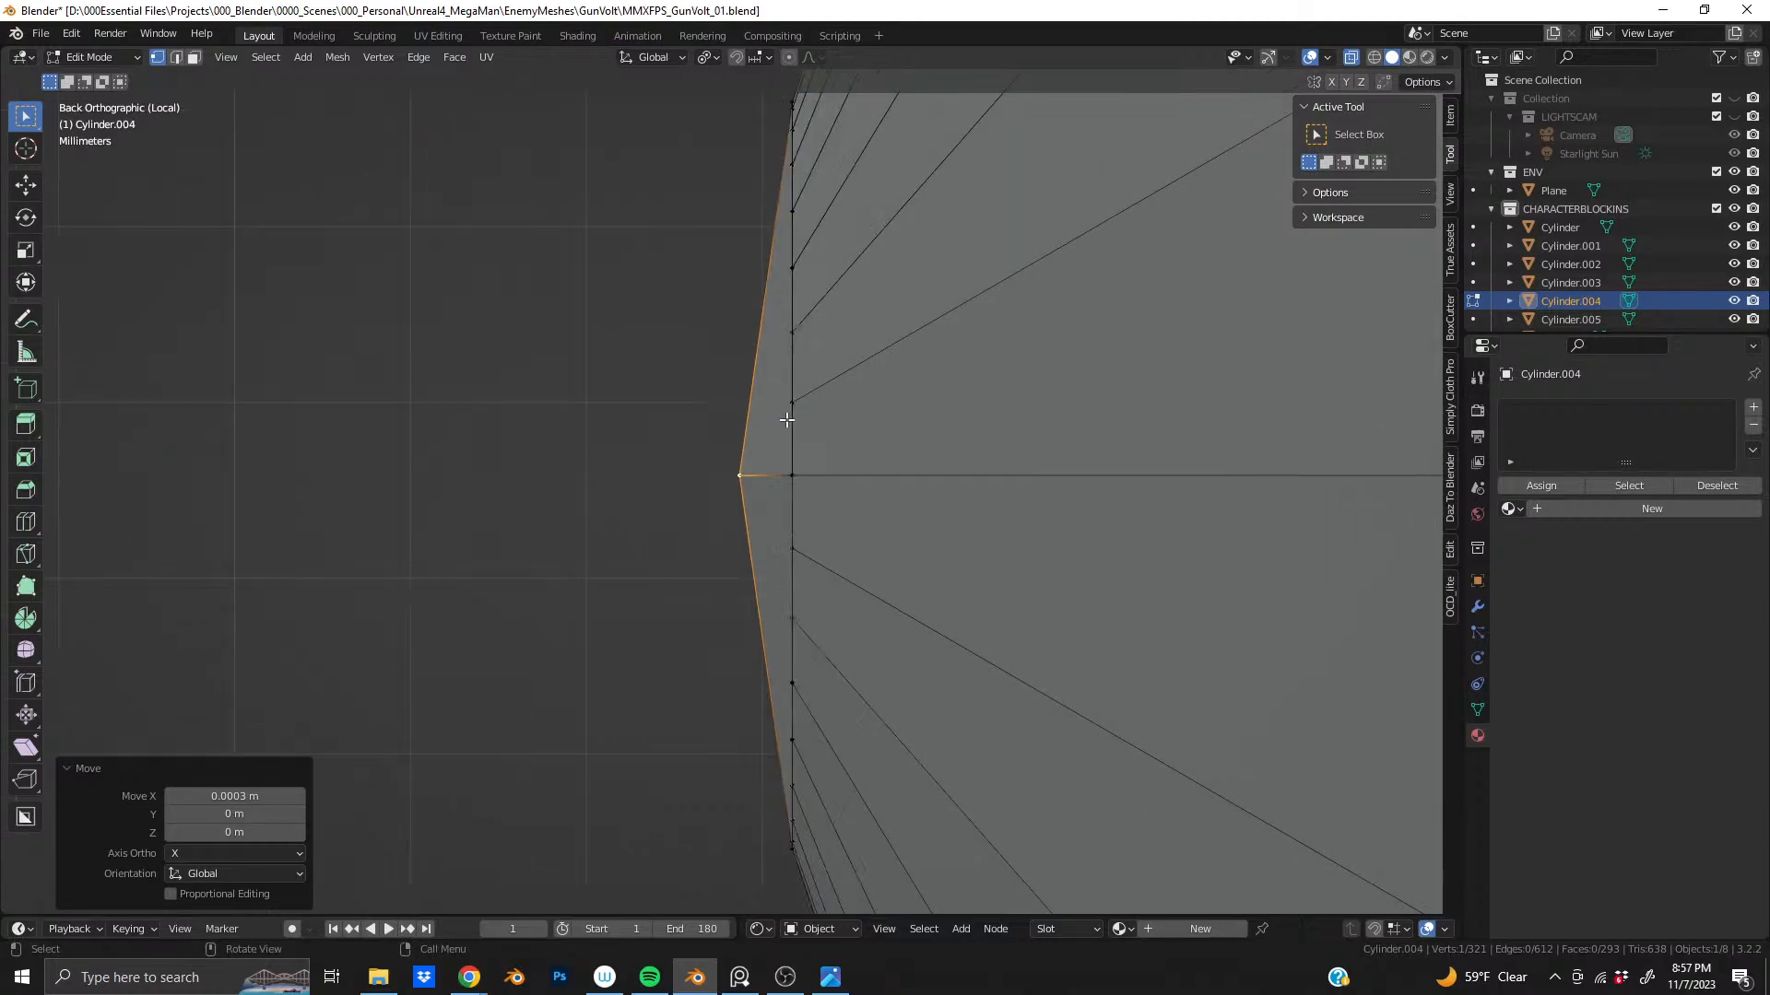
scroll(785, 417, down, 10)
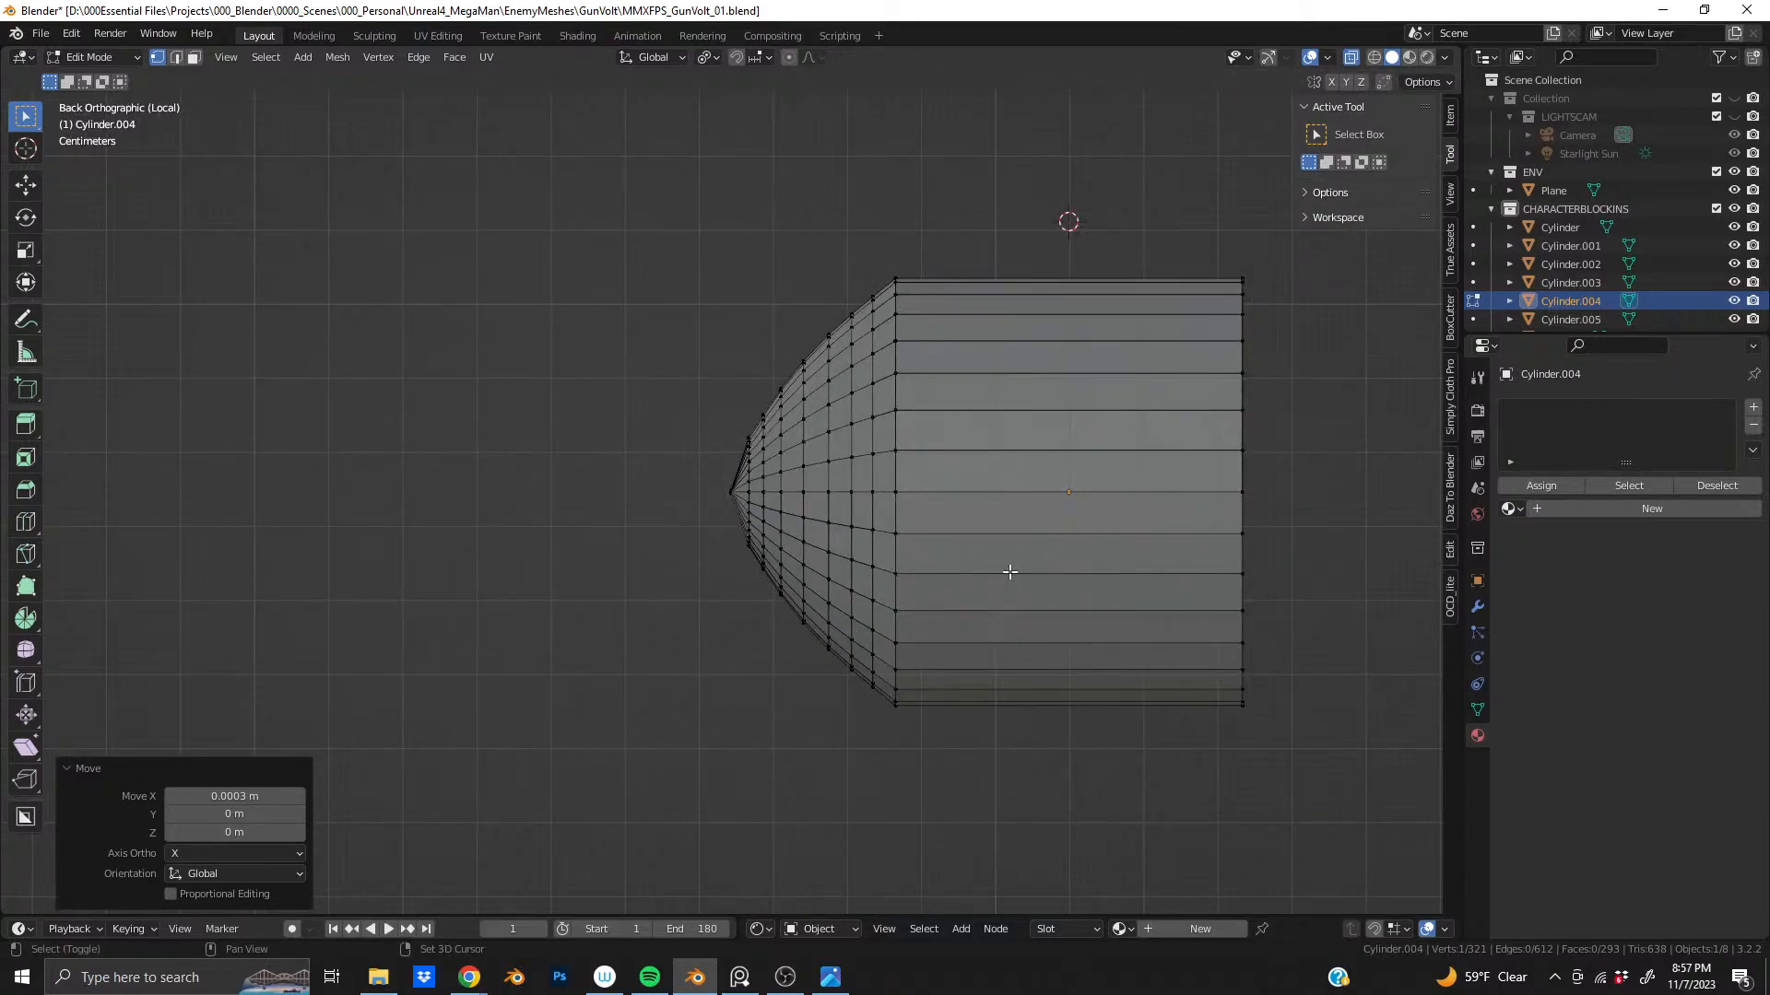
- With X-ray on, select all vertices at the cone's tip and move them about -0.0033 m along X
shift+middle_drag(1009, 574, 876, 609)
scroll(876, 609, up, 5)
drag(715, 553, 780, 645)
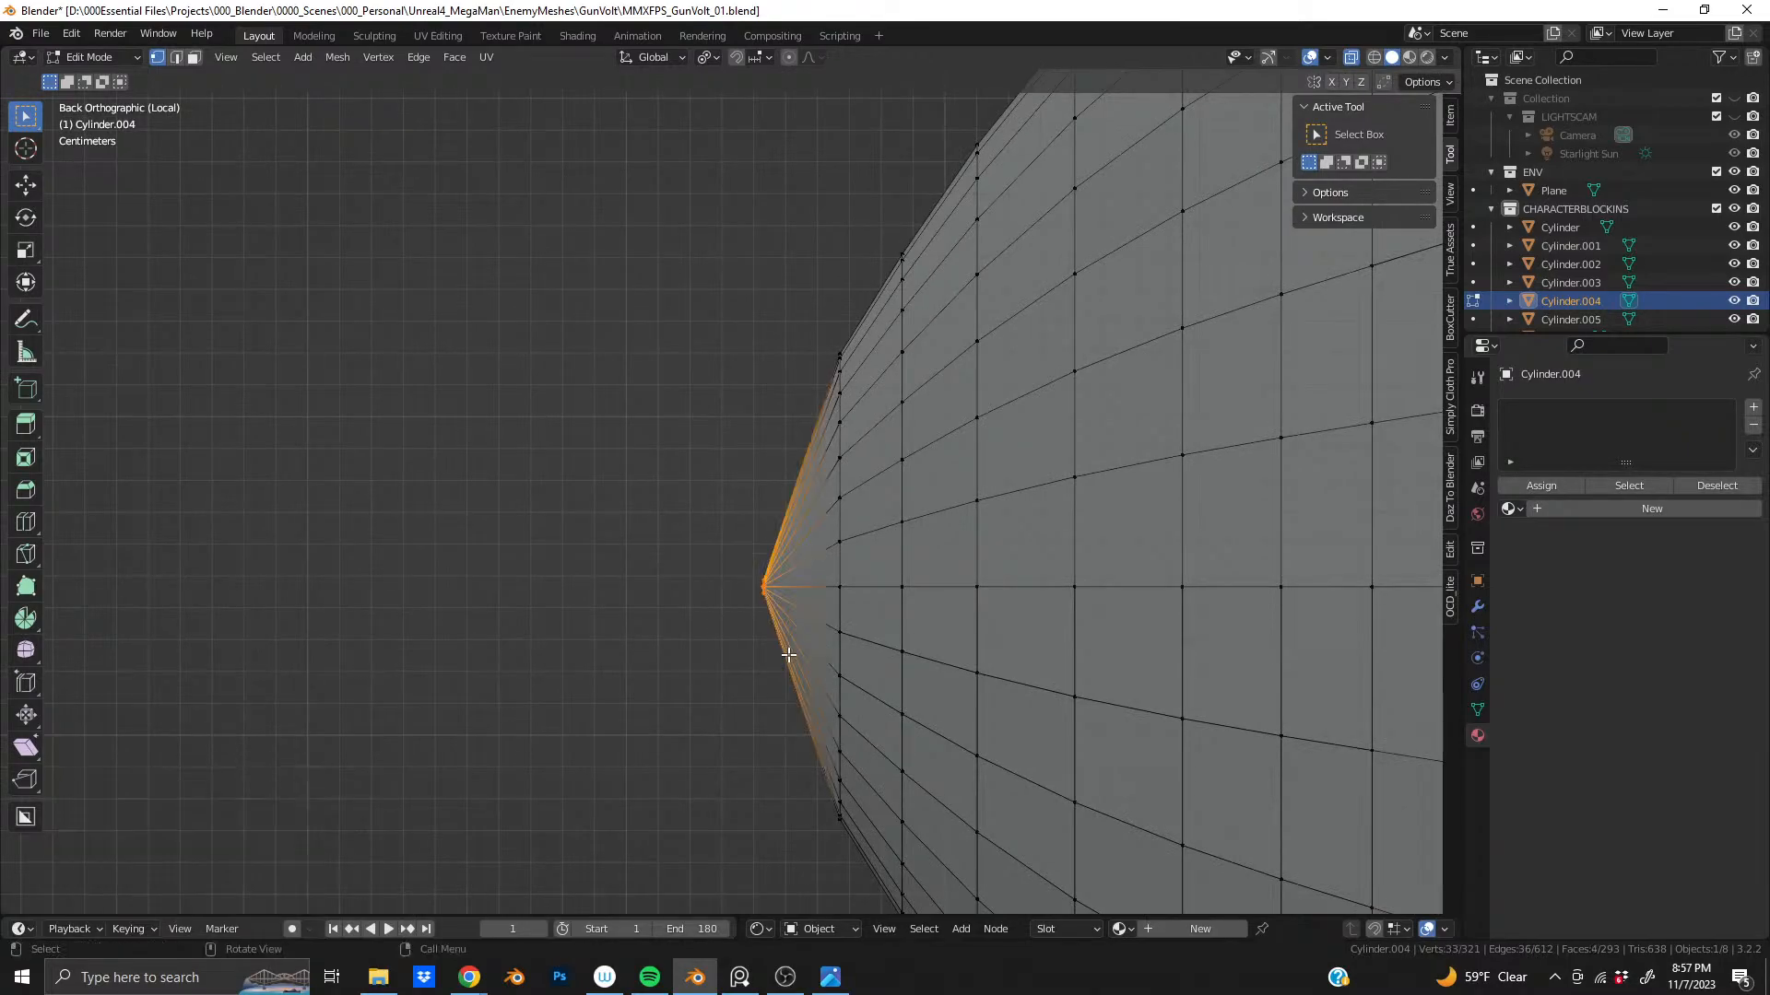
click(1351, 58)
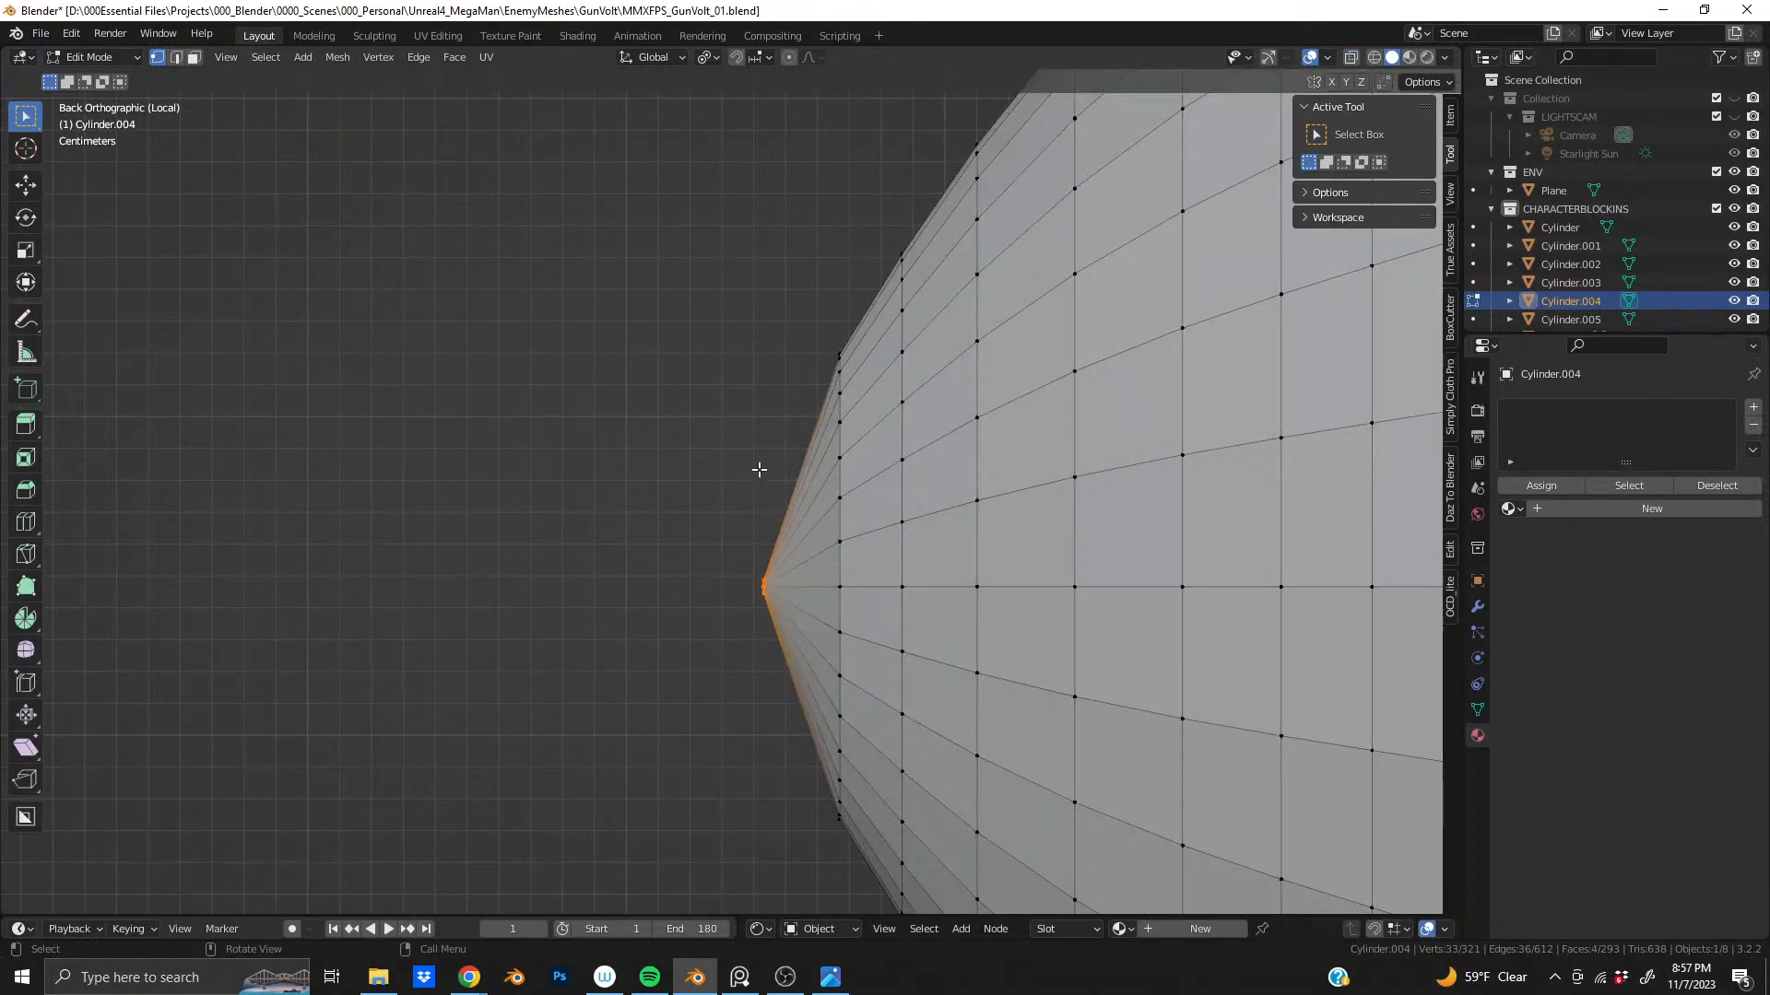
drag(715, 535, 846, 740)
click(1351, 57)
drag(672, 534, 786, 620)
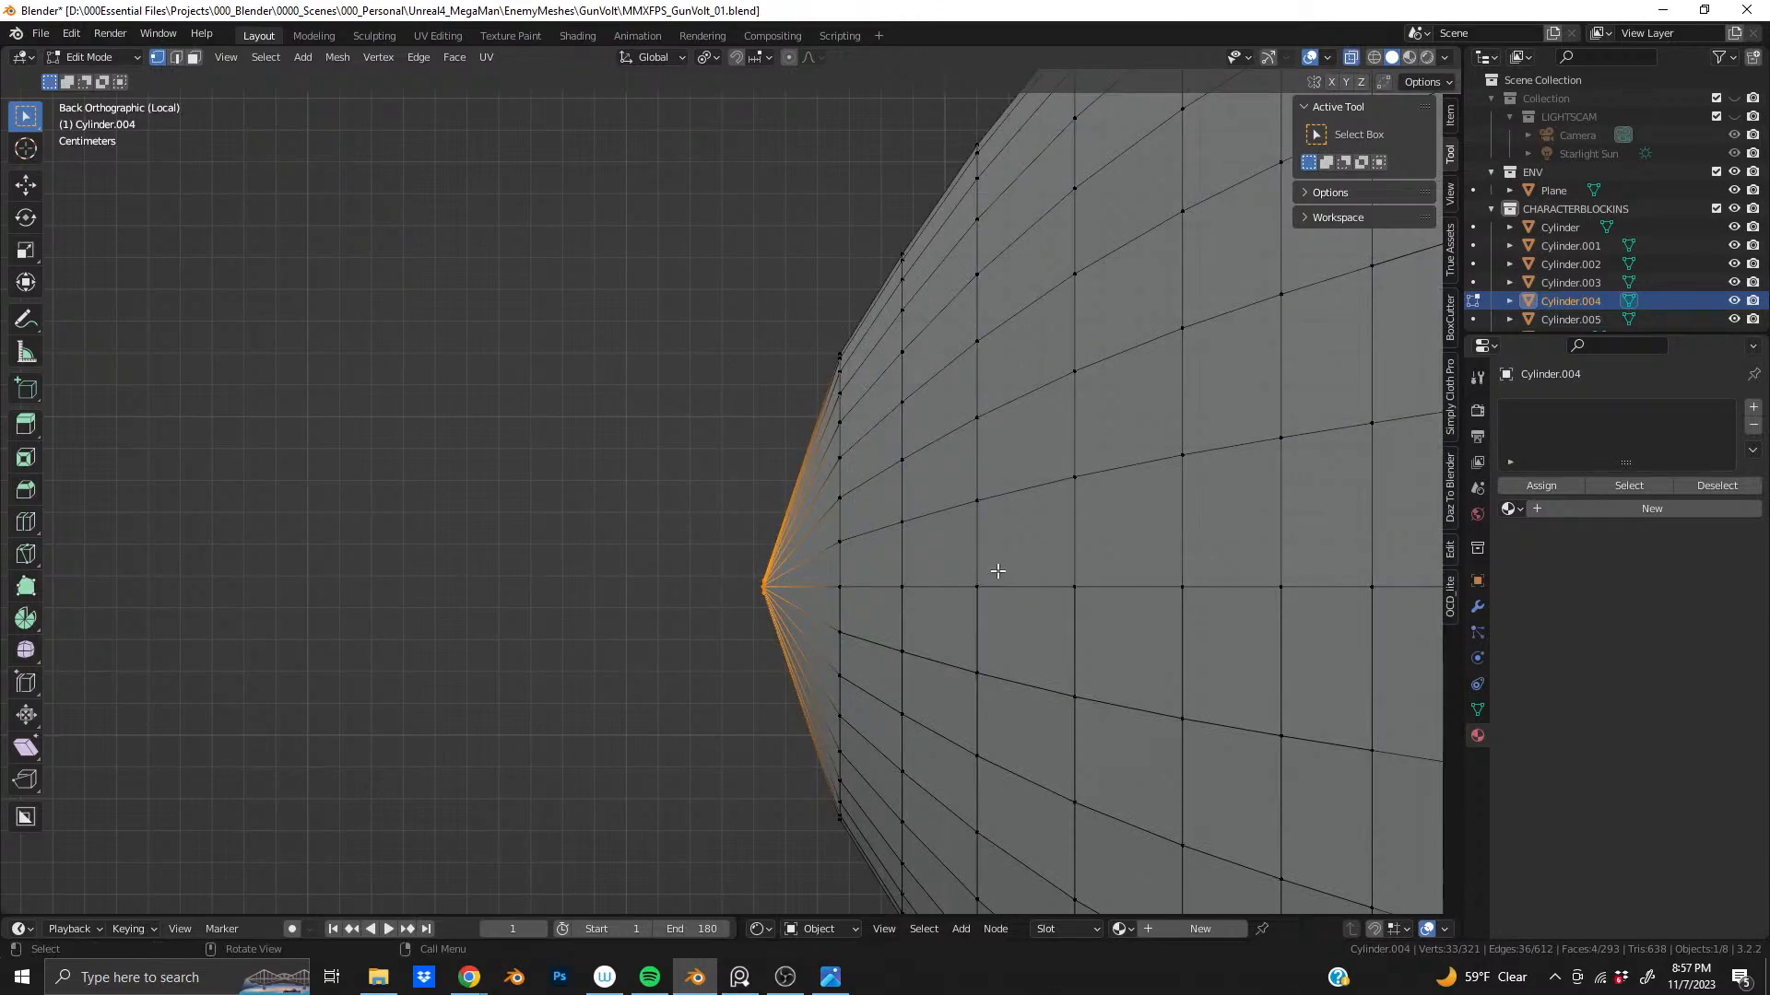
key(g)
key(x)
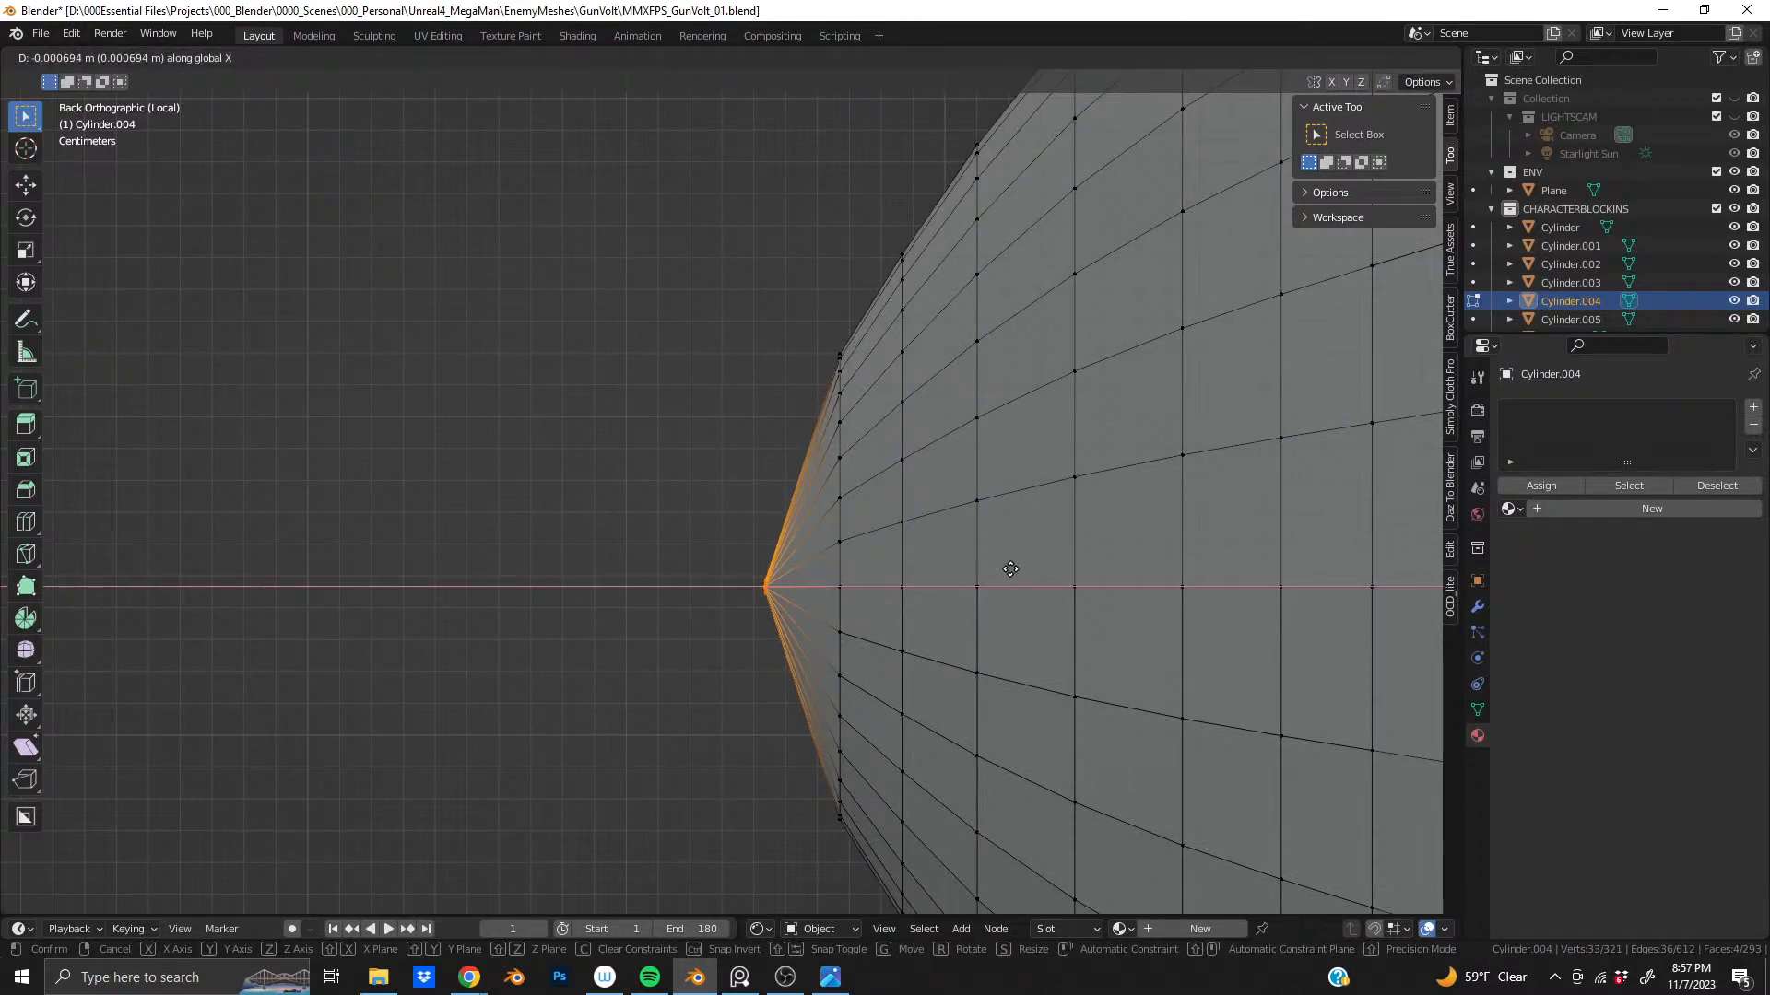
click(1090, 577)
- Move the selected cone-tip vertices a further -0.0015 m along X
key(g)
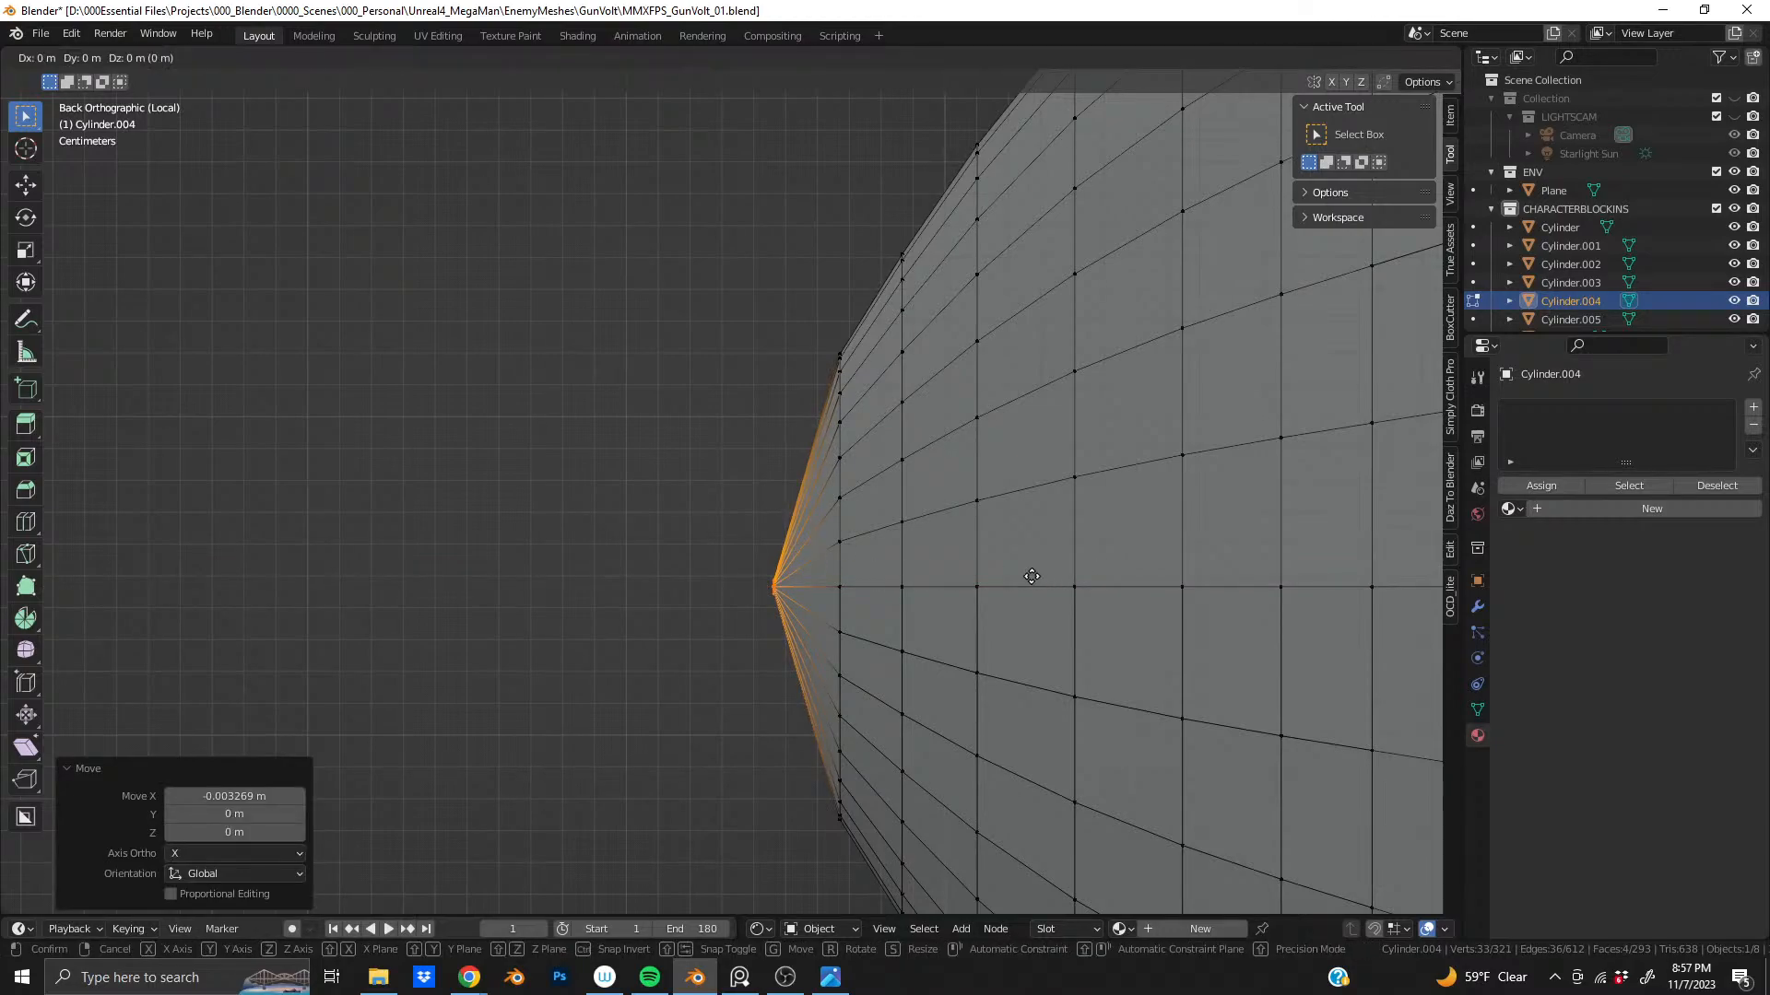
key(x)
click(1077, 583)
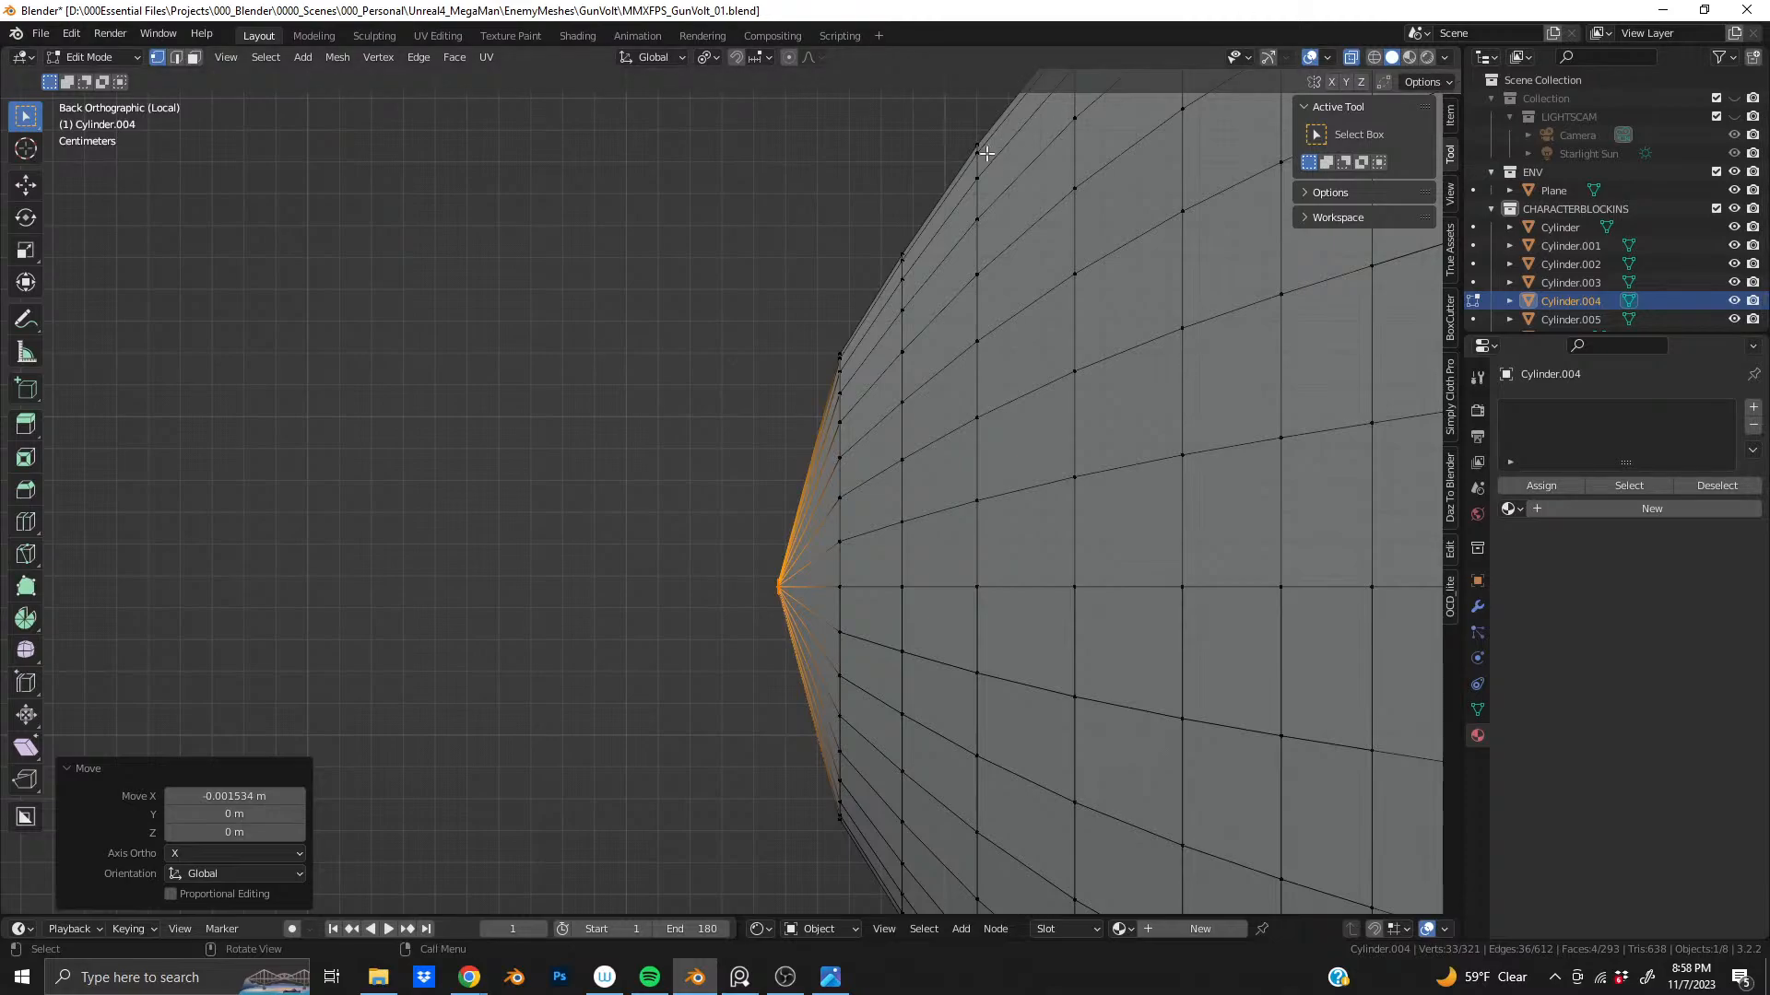
- Return to Object Mode, turn off X-ray, and leave local view to show the pelvis cylinder within the whole model
shift+middle_drag(858, 565, 827, 503)
scroll(827, 504, down, 2)
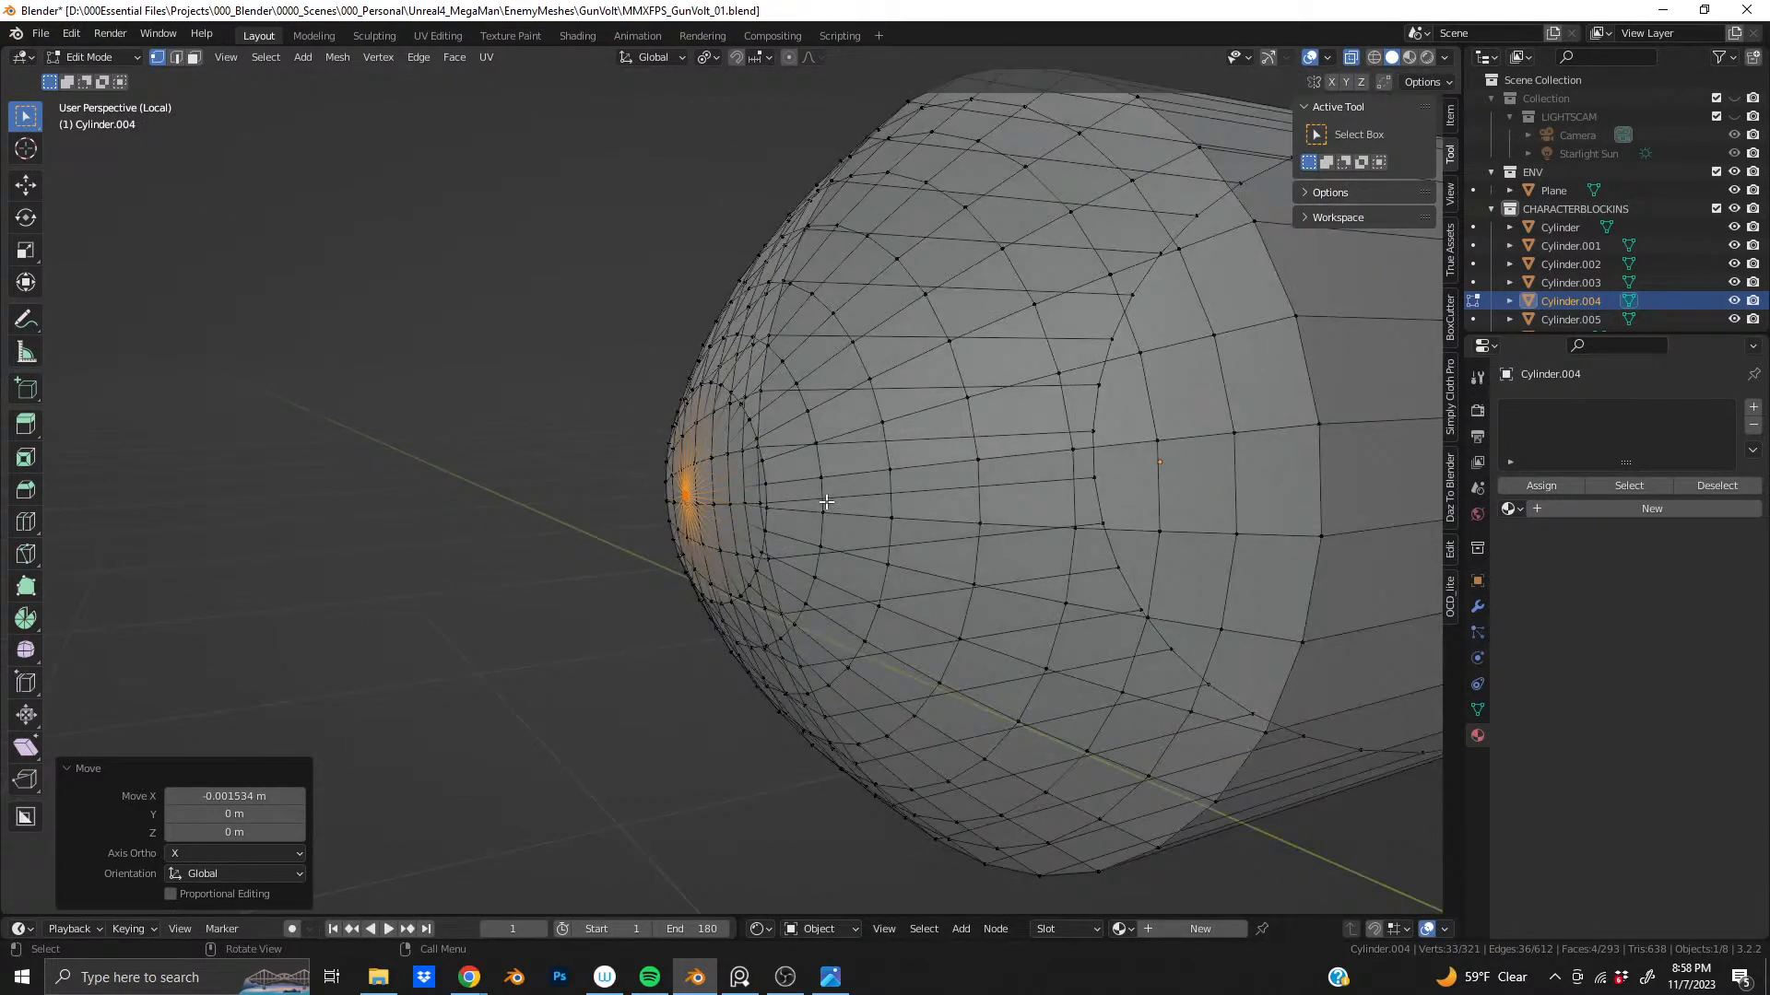
key(Tab)
scroll(979, 431, down, 3)
middle_drag(979, 431, 922, 430)
scroll(922, 430, up, 1)
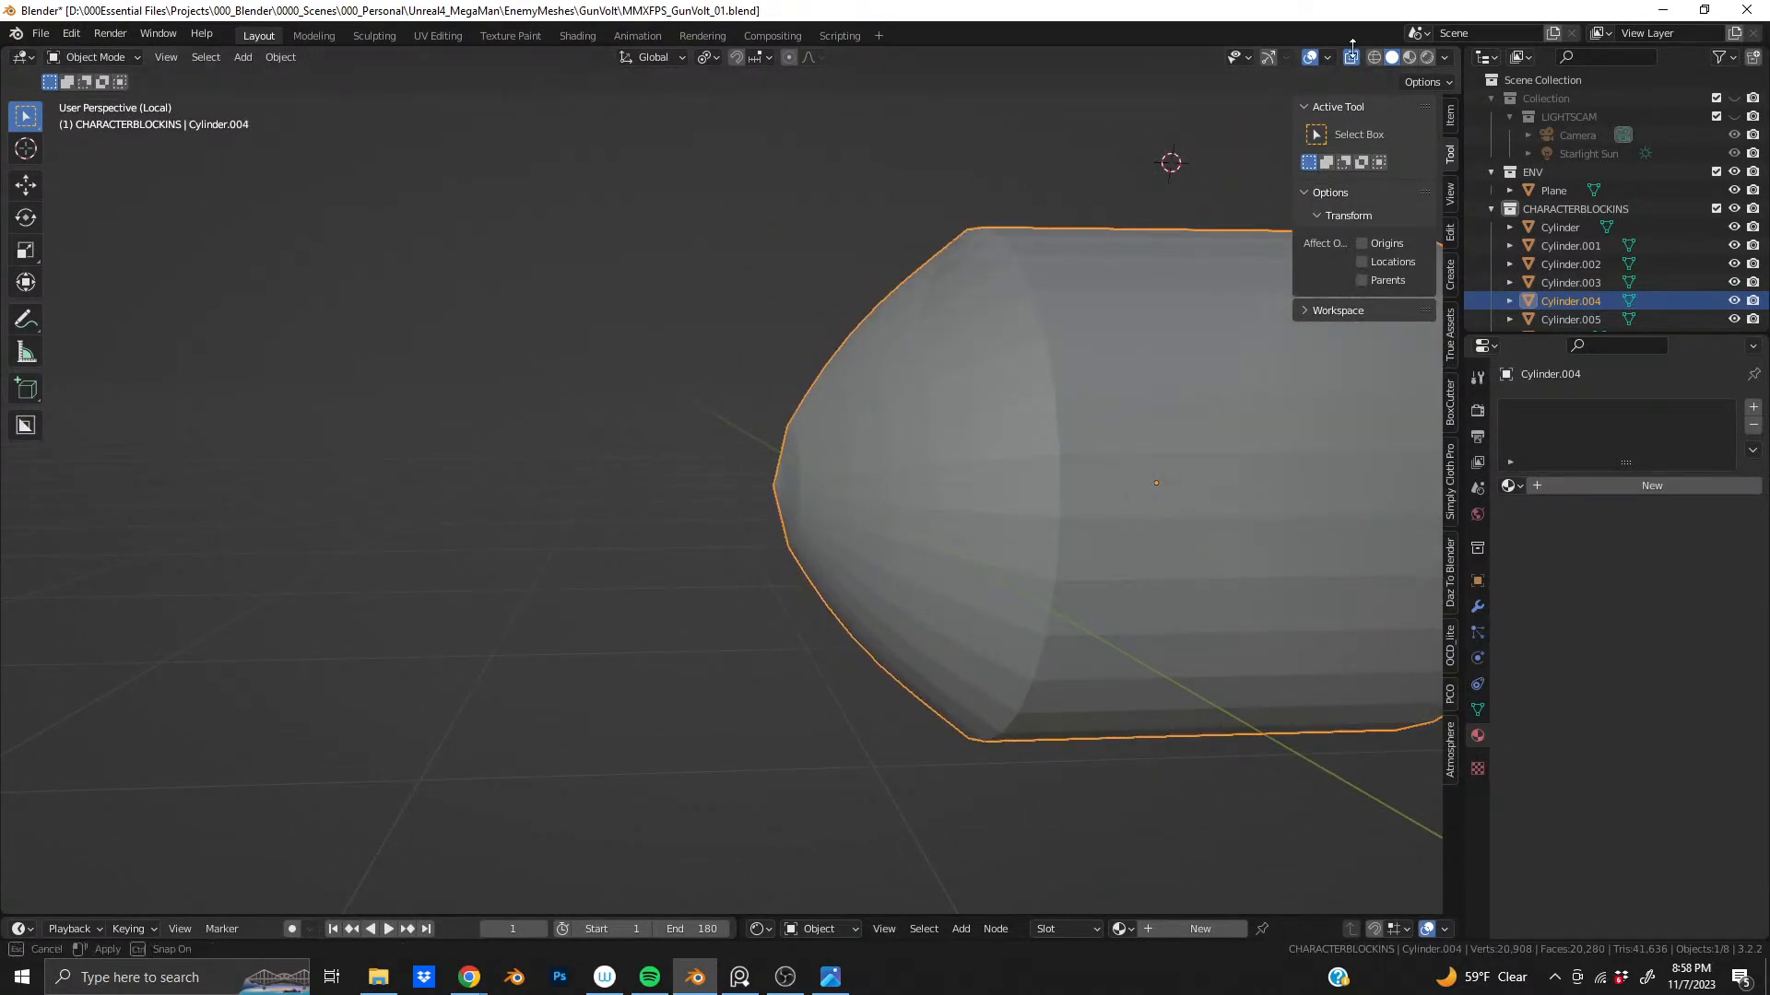
scroll(1157, 444, down, 4)
shift+middle_drag(854, 454, 772, 448)
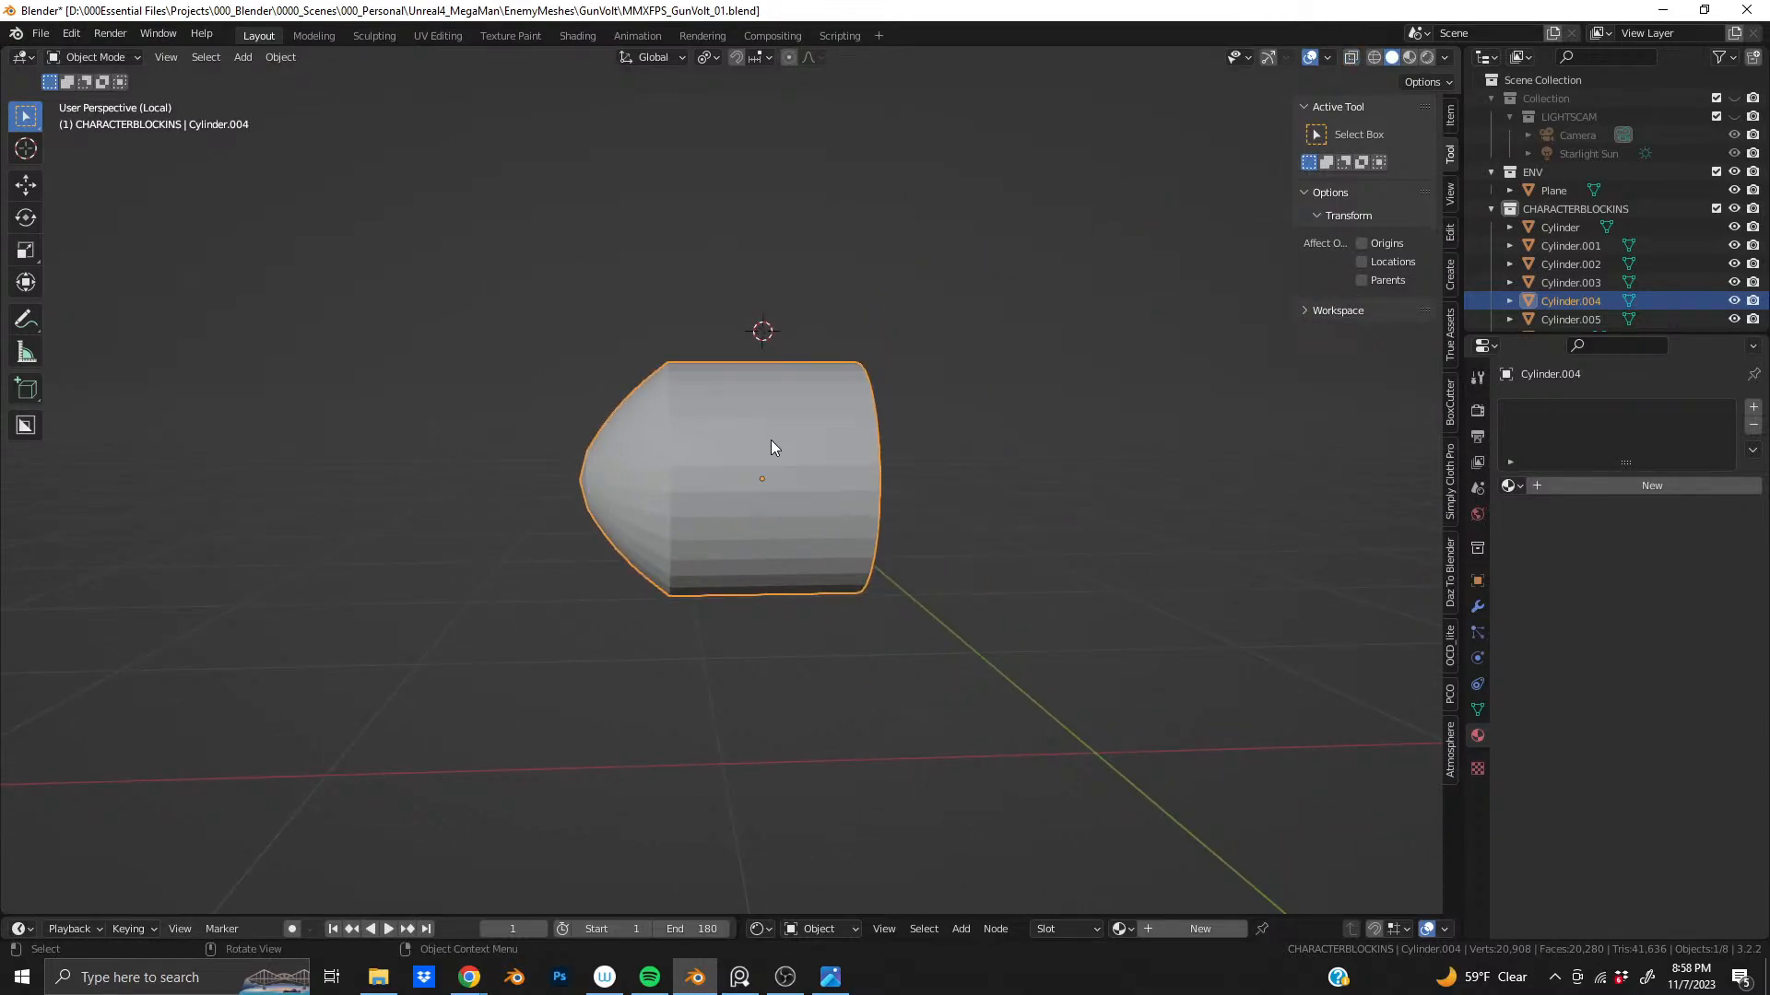
key(KP_Divide)
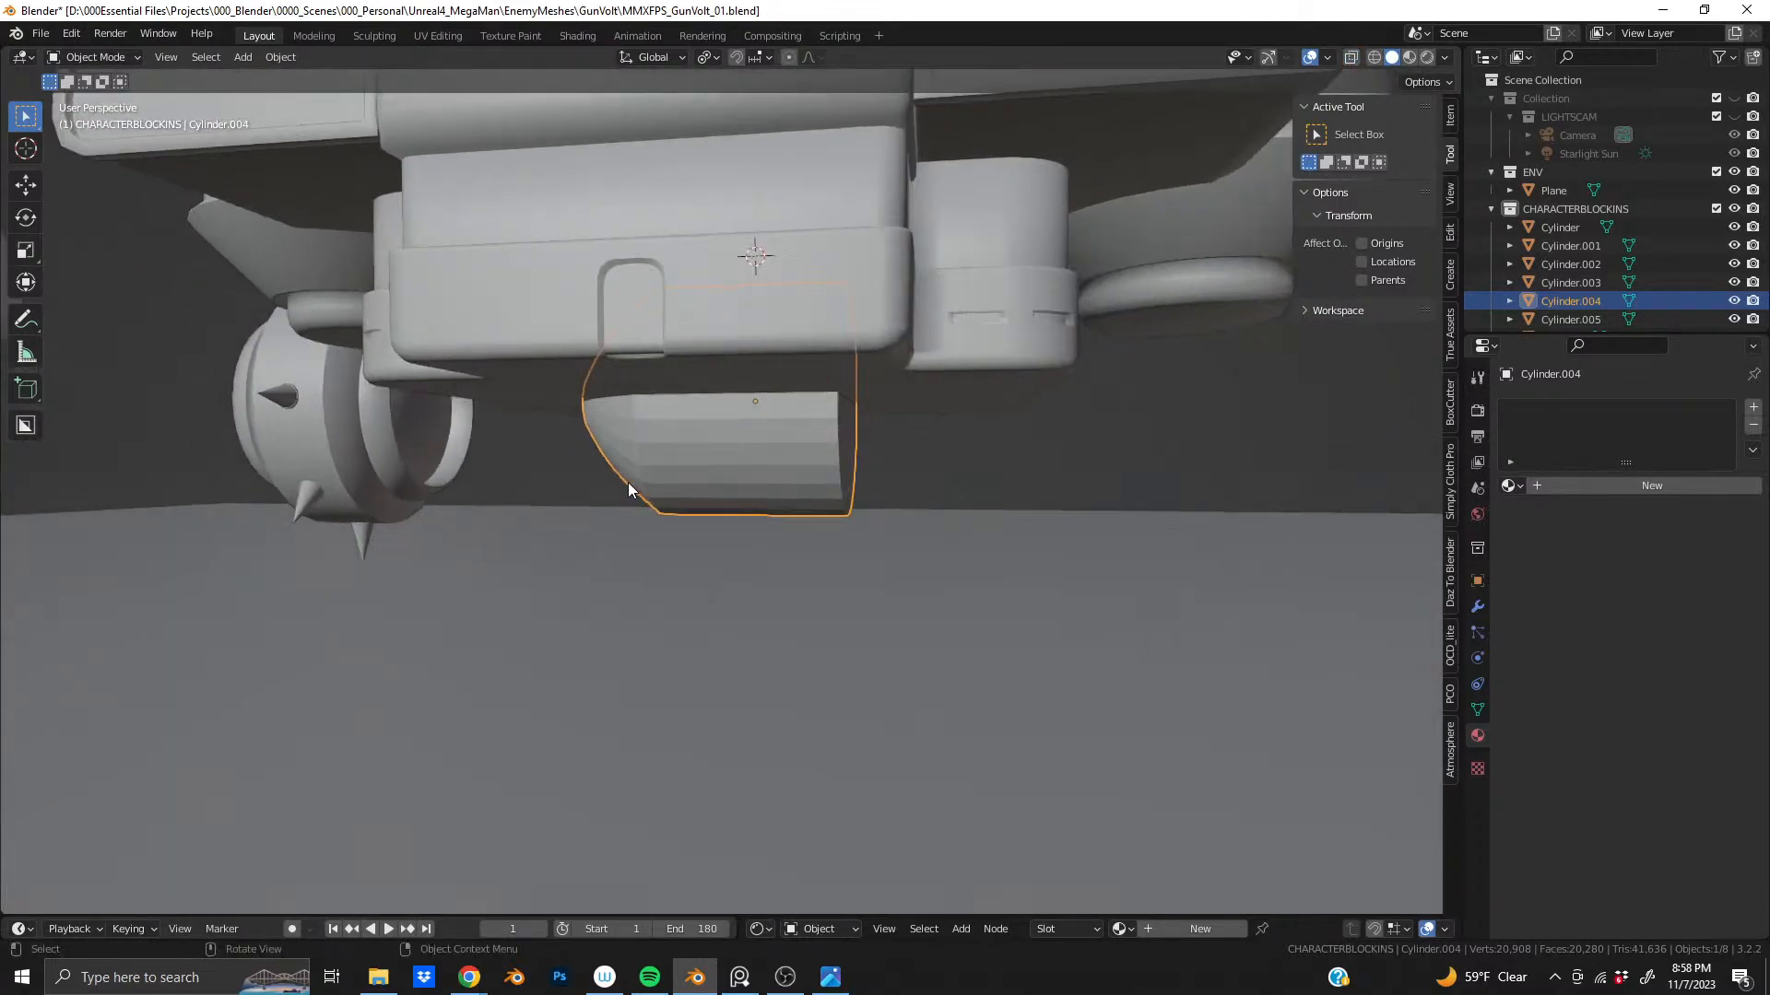
- Select the GunVolt's main body in Object Mode and switch the viewport to rendered shading
scroll(757, 321, down, 4)
shift+middle_drag(757, 321, 669, 433)
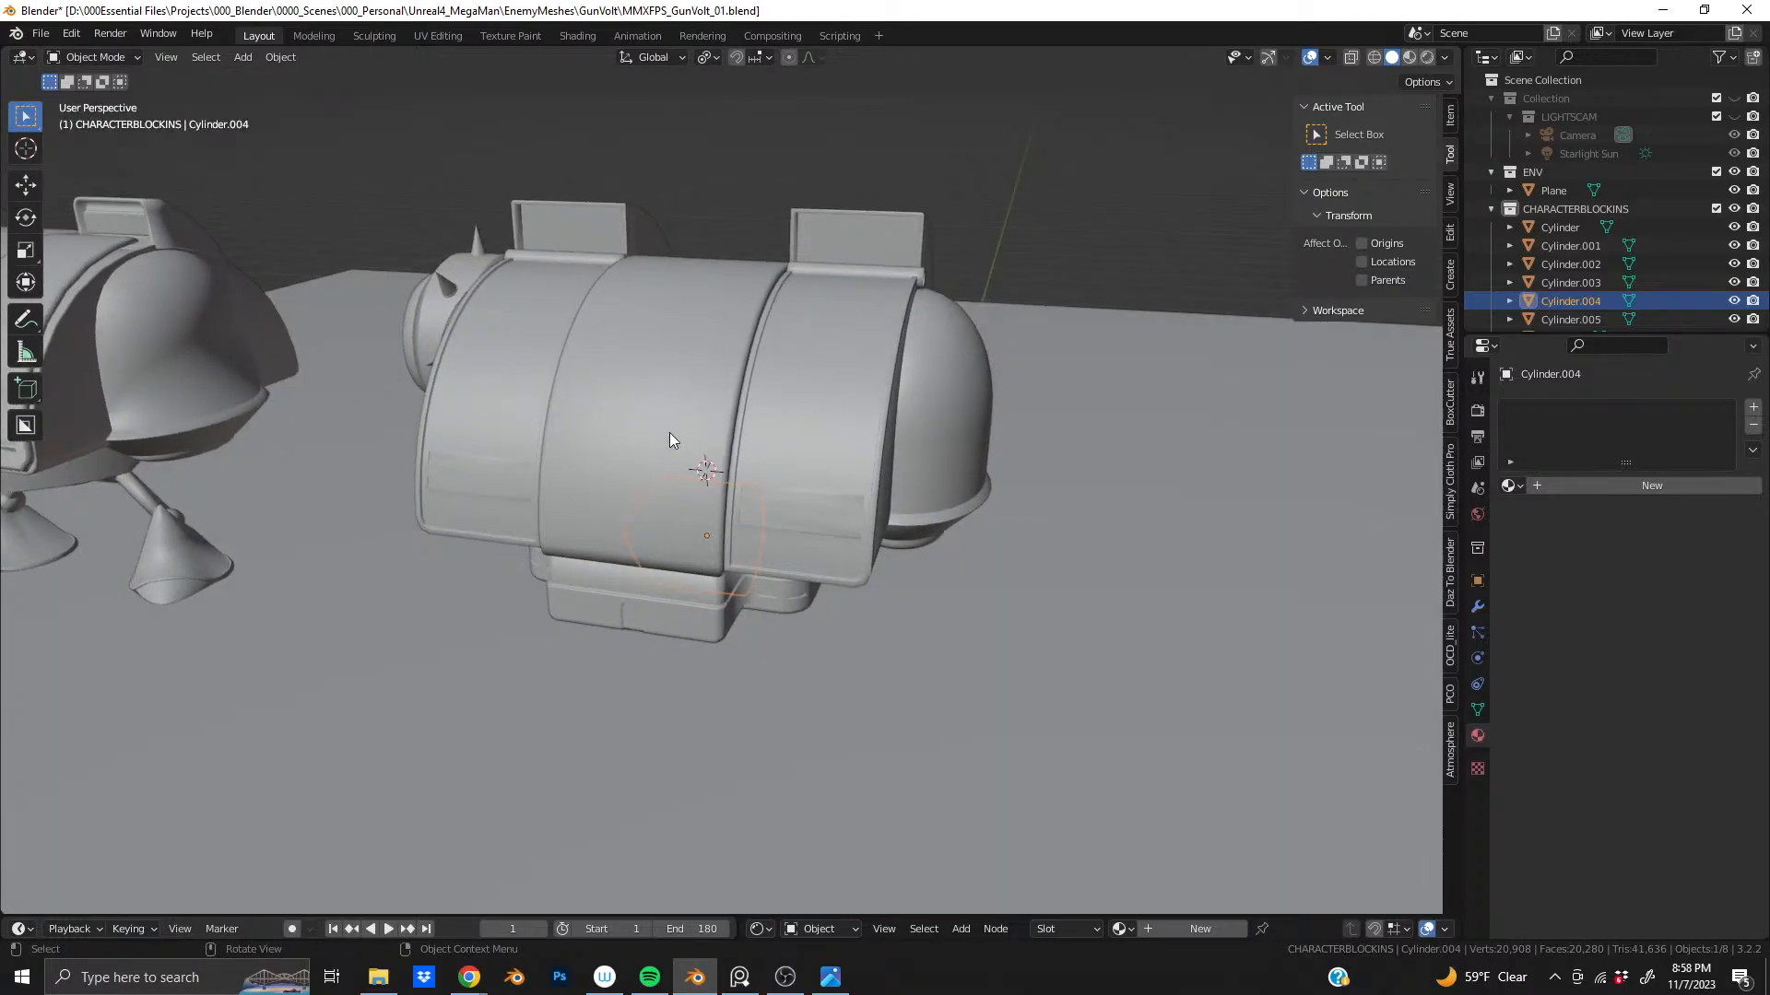
click(666, 428)
key(Tab)
key(Tab)
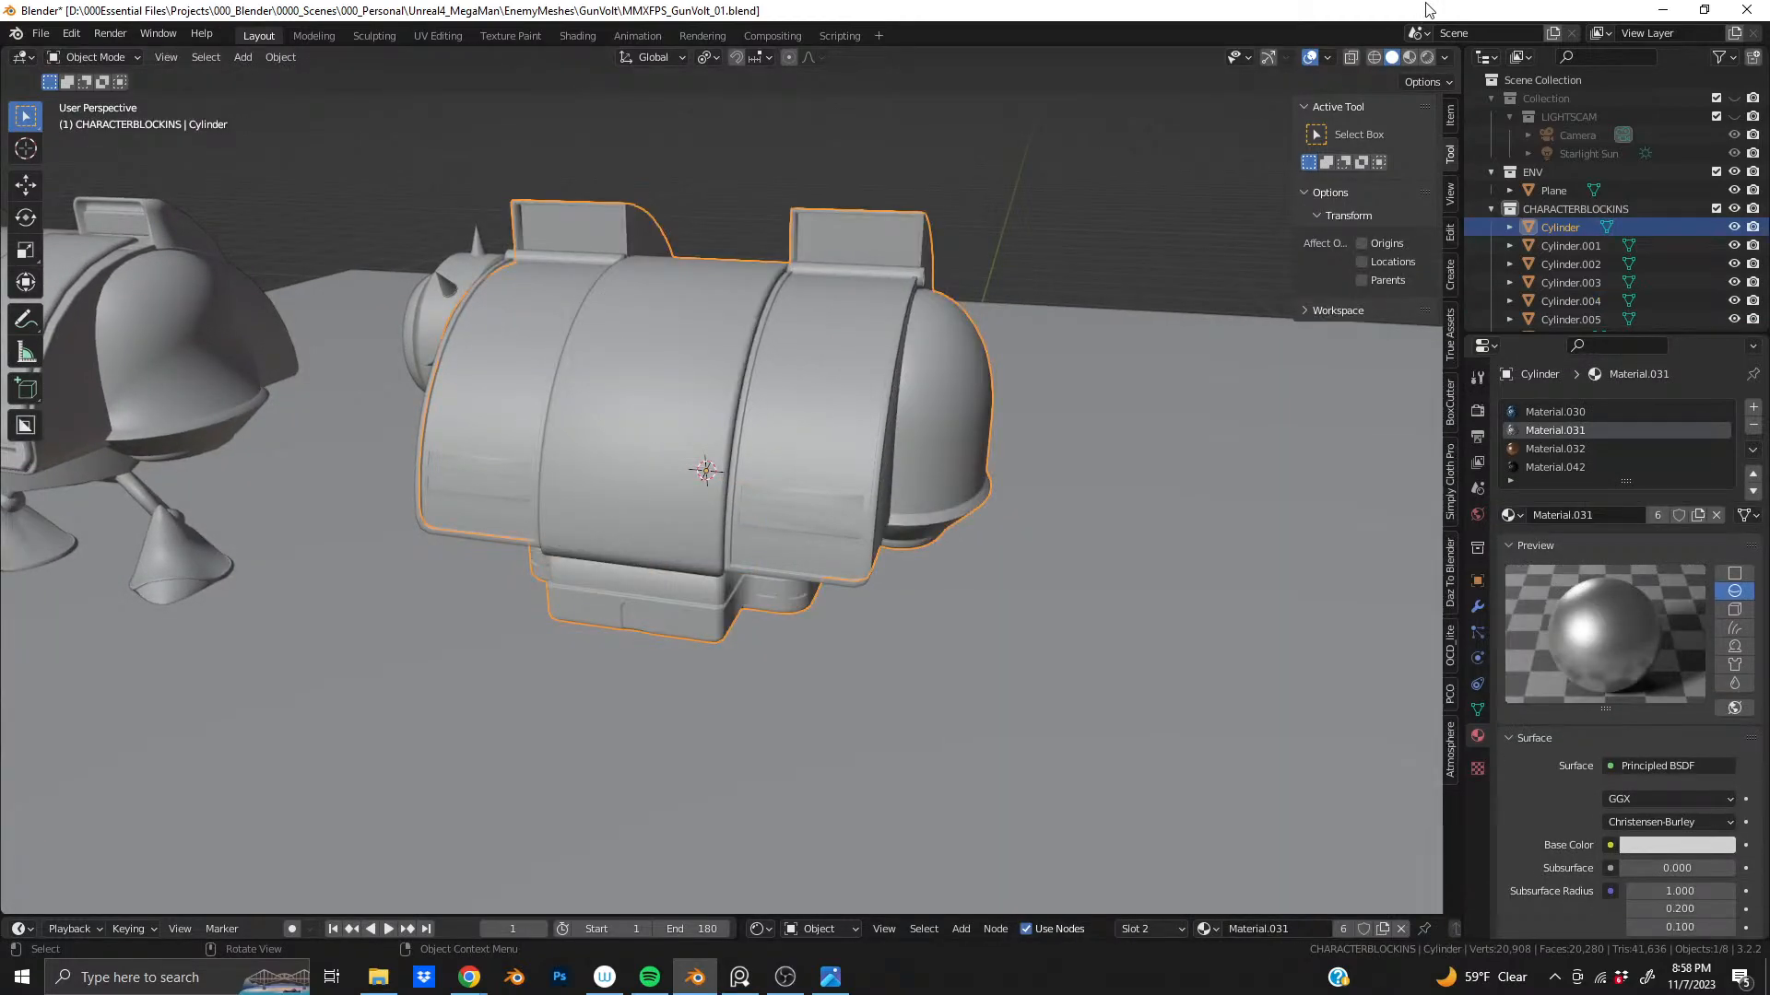
click(1426, 57)
mouse_move(885, 396)
middle_down()
mouse_move(844, 400)
mouse_move(835, 379)
mouse_move(843, 394)
middle_up()
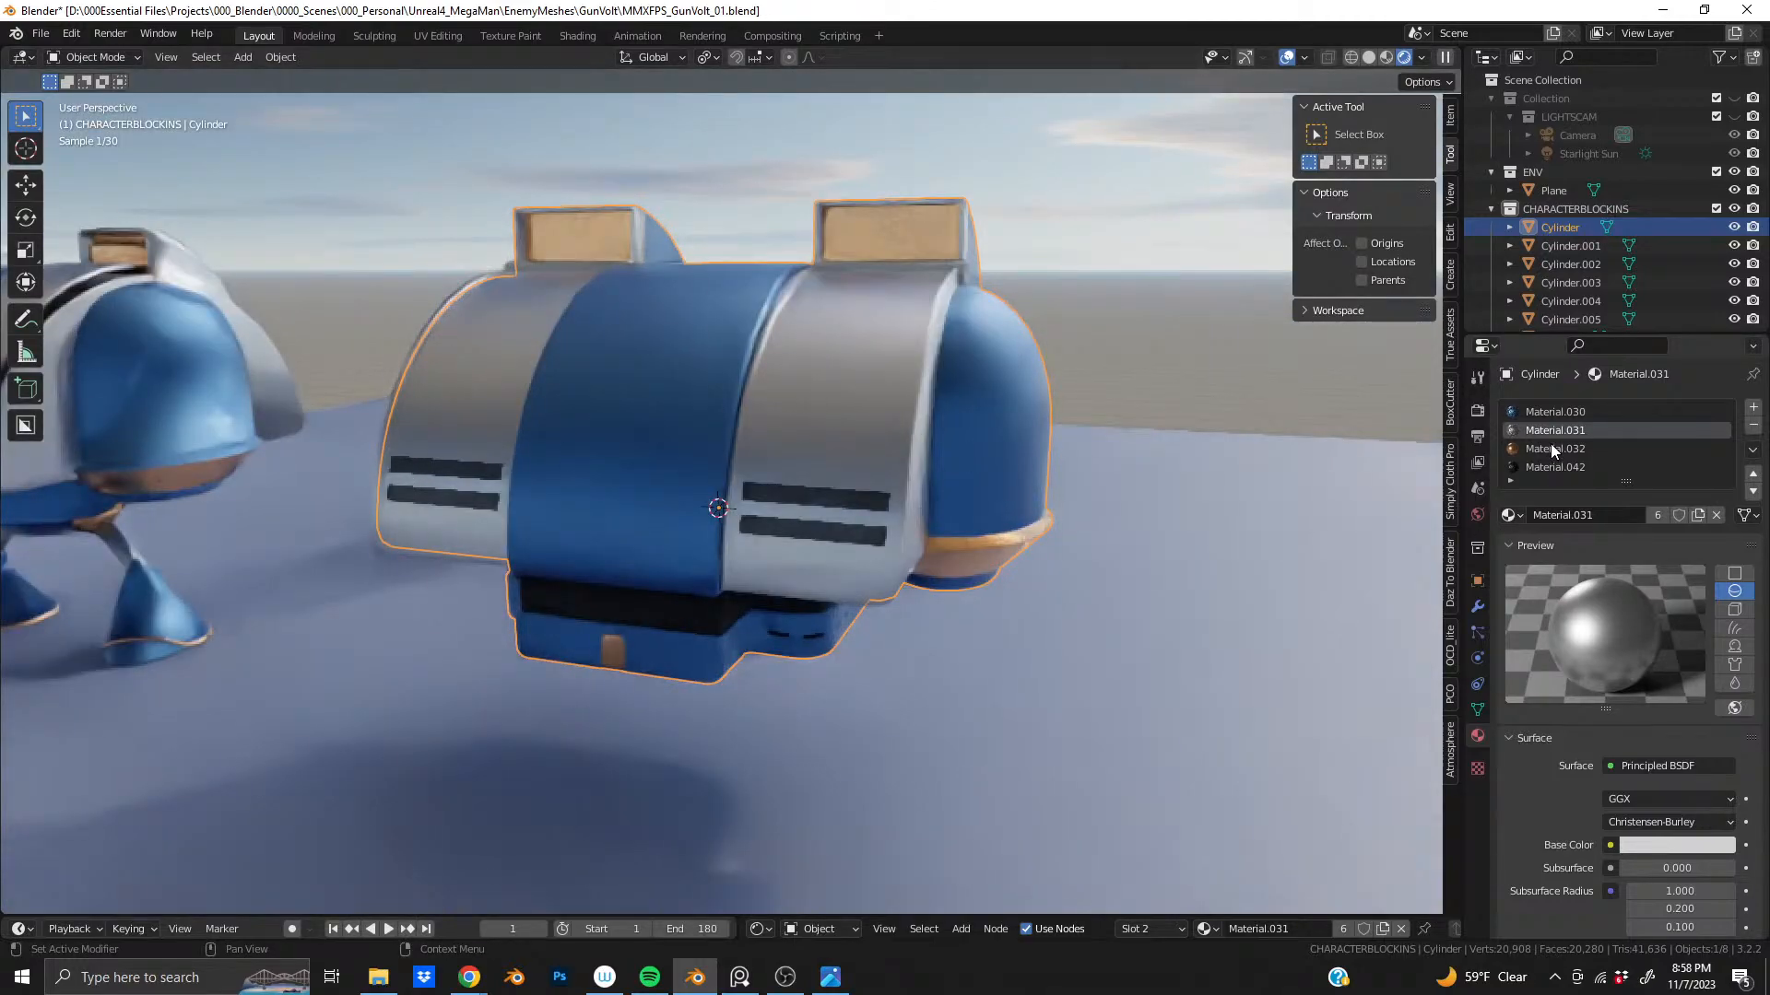
- Choose the body's blue material, Material.030, and set its Transmission to 1.000
click(1556, 411)
scroll(1553, 816, down, 15)
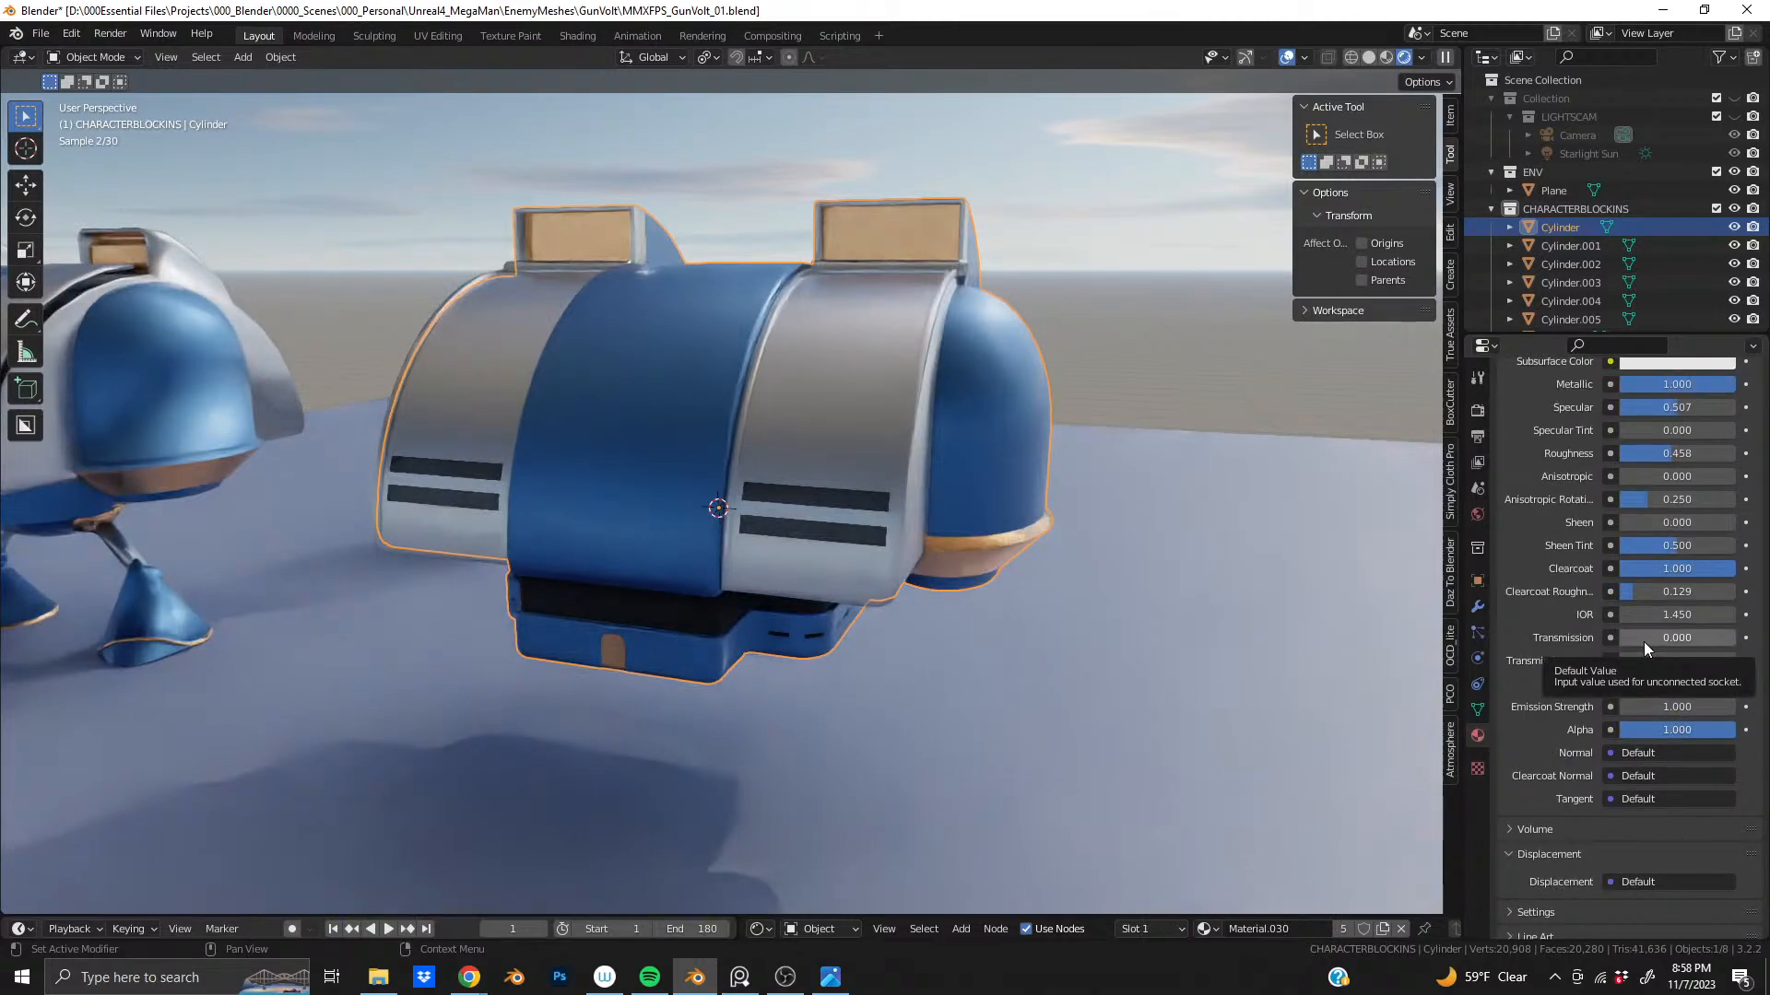
drag(1641, 639, 1748, 643)
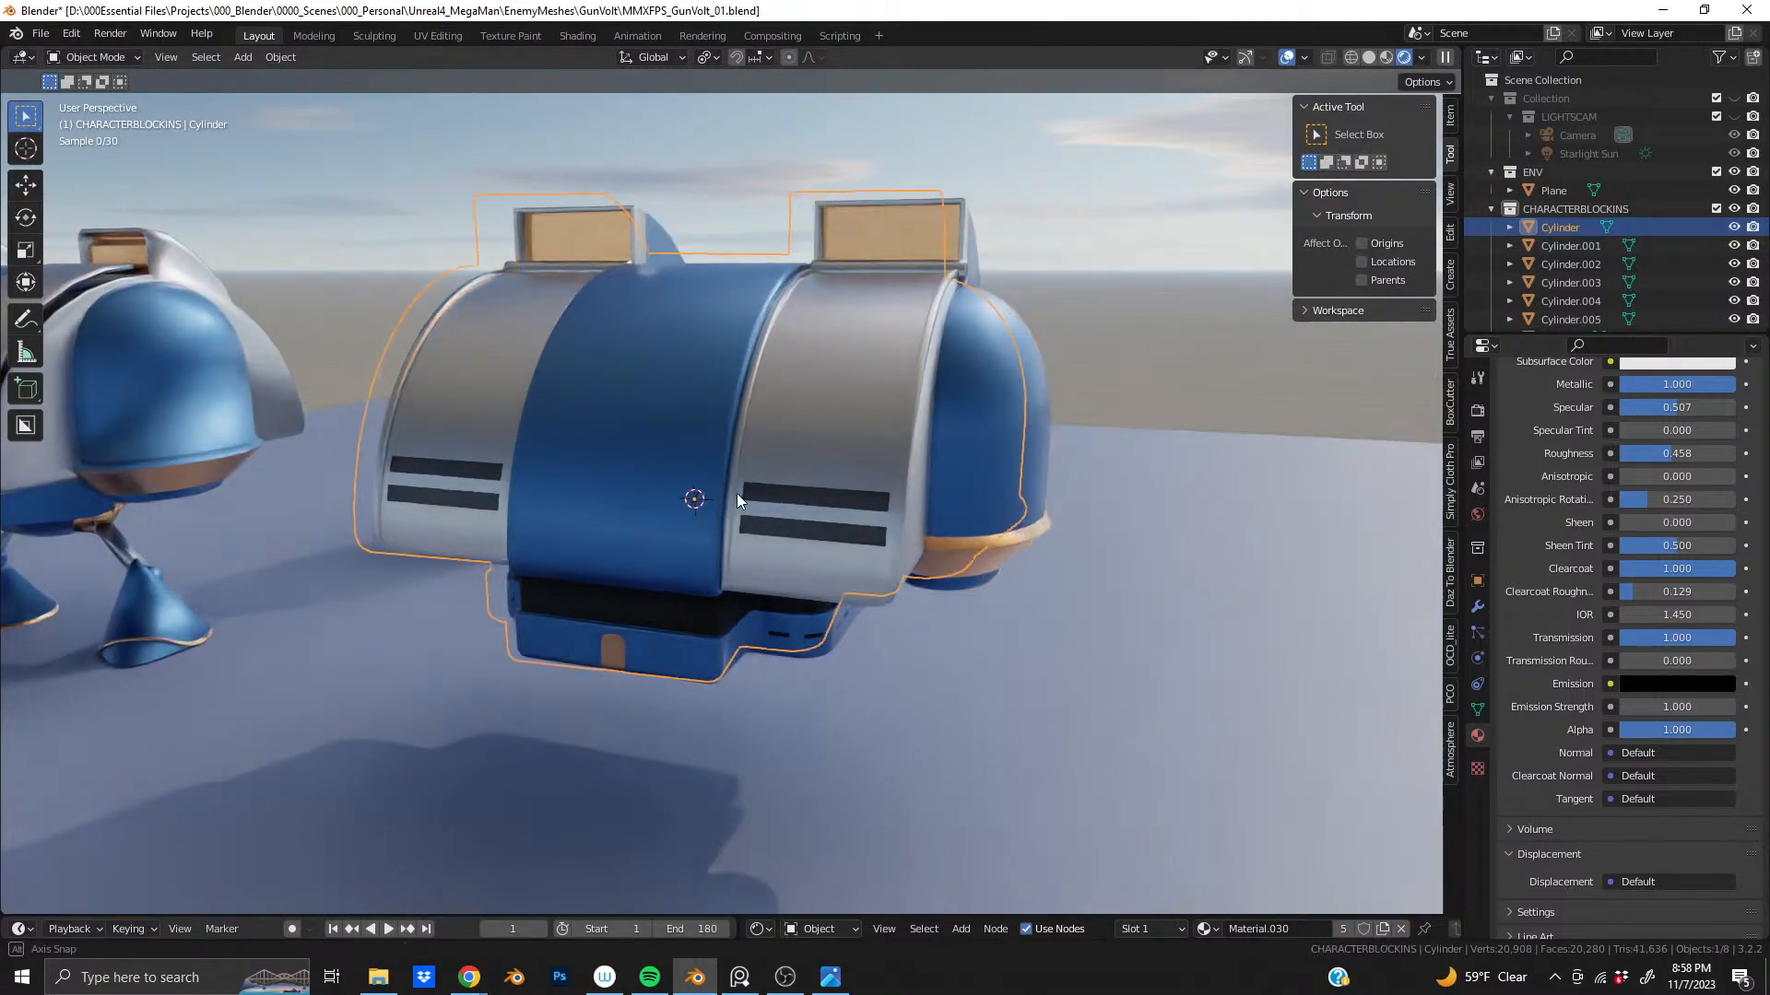
middle_drag(737, 494, 763, 497)
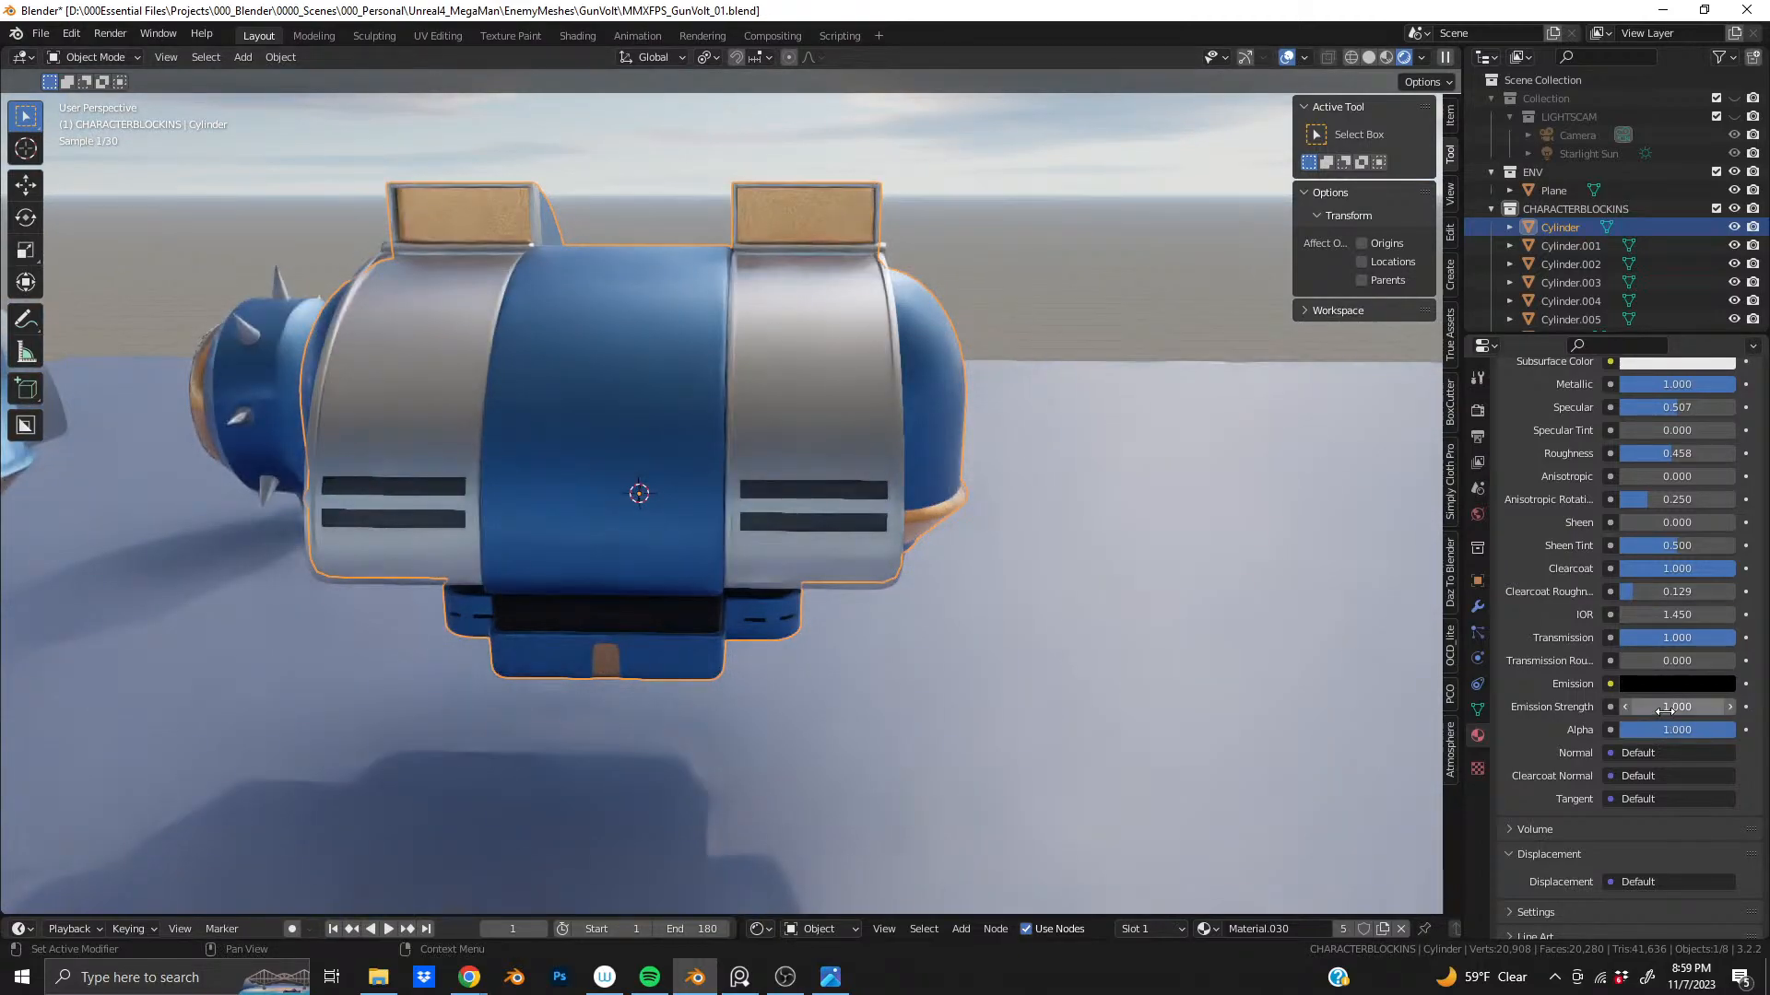
- Set Material.030's Metallic value to 0.000
scroll(1584, 660, up, 8)
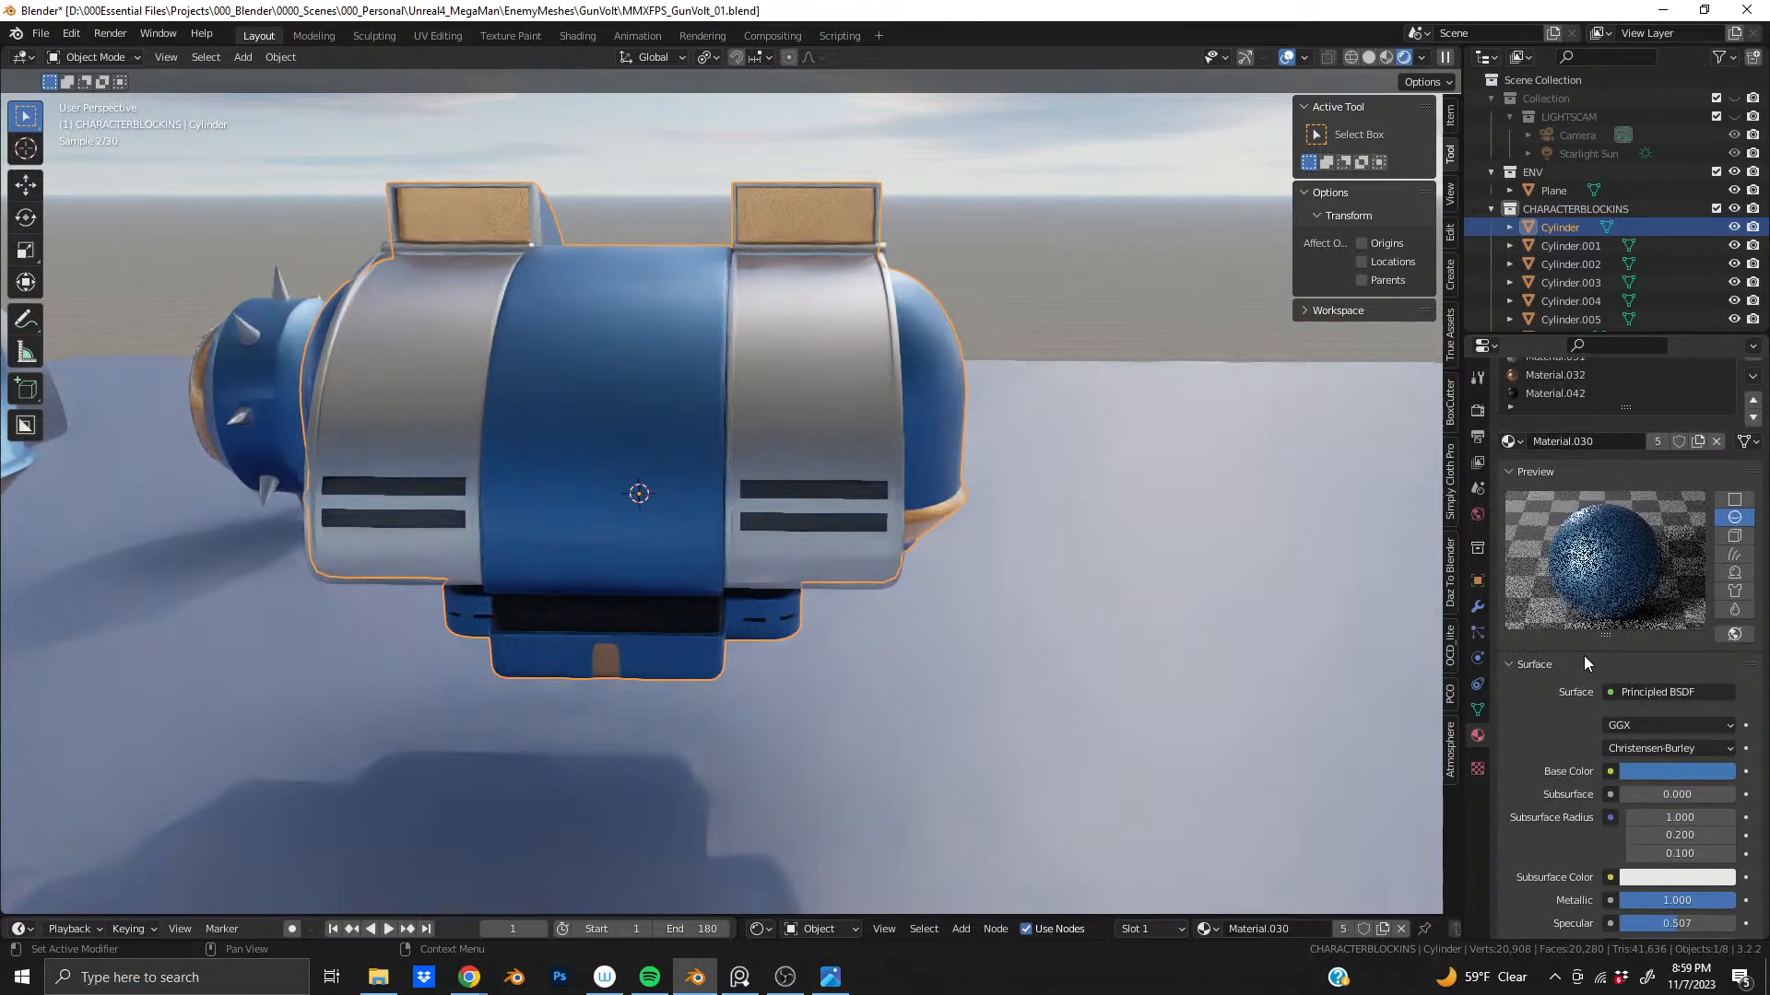
scroll(1559, 721, down, 6)
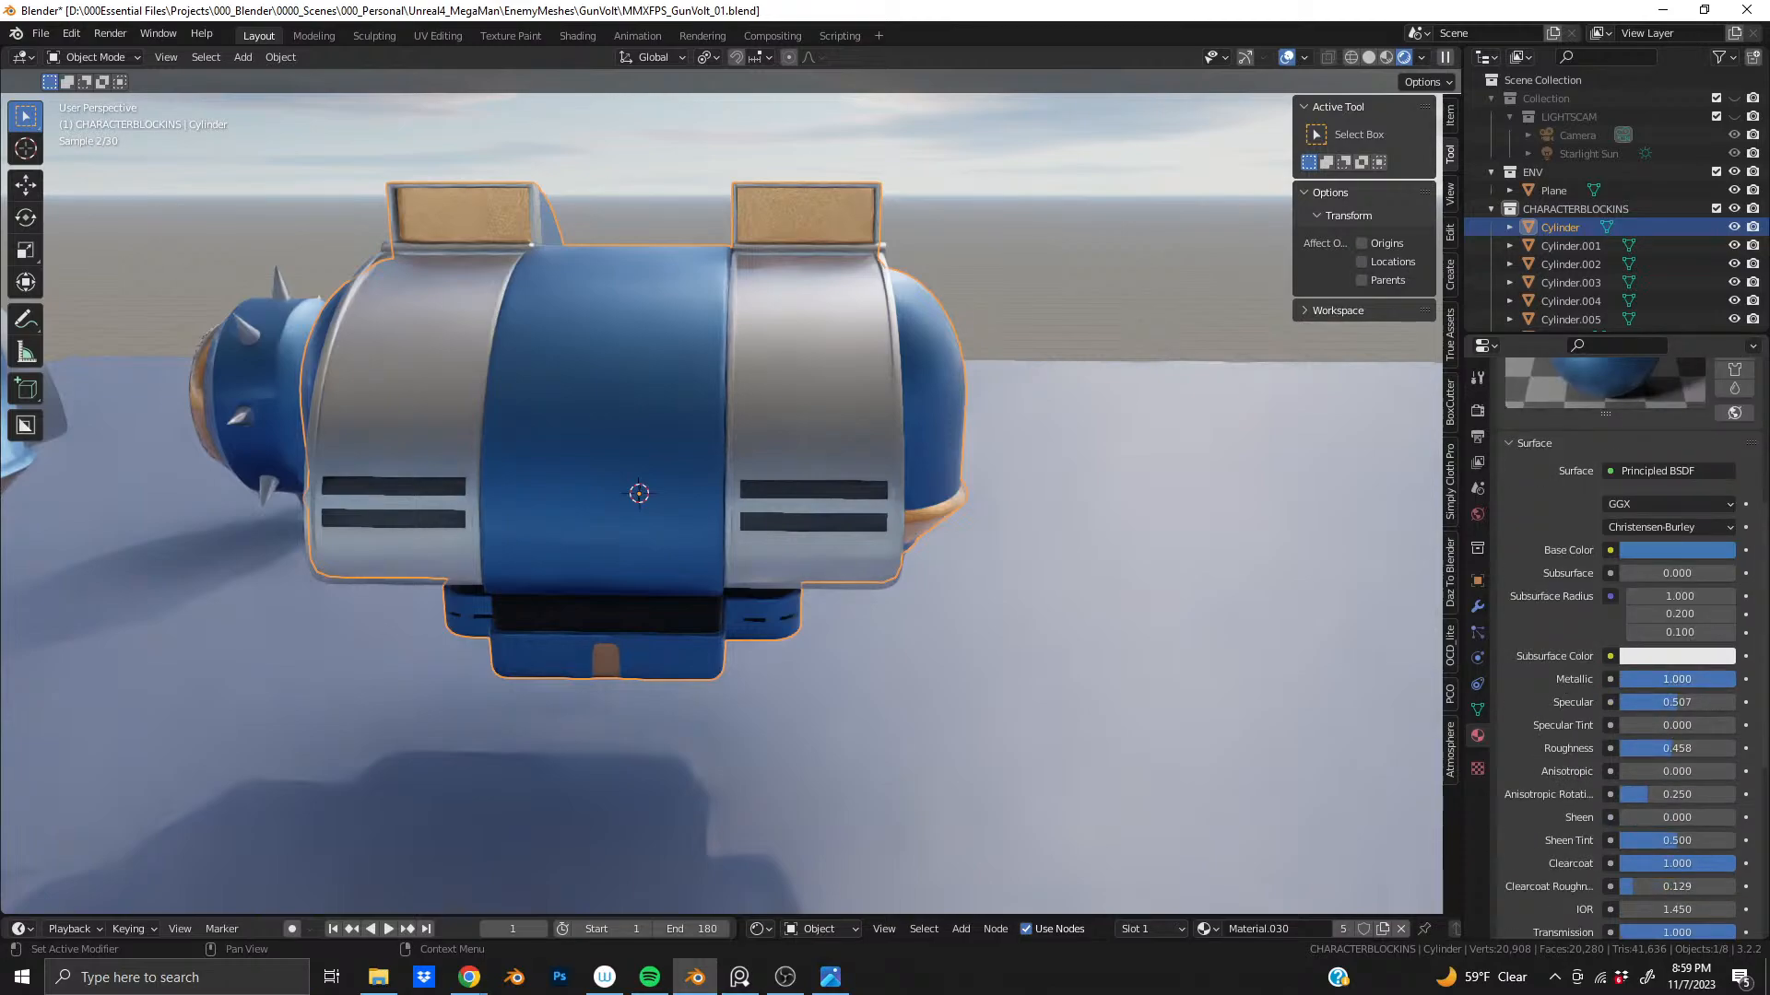
drag(1686, 679, 1613, 679)
scroll(1582, 672, up, 1)
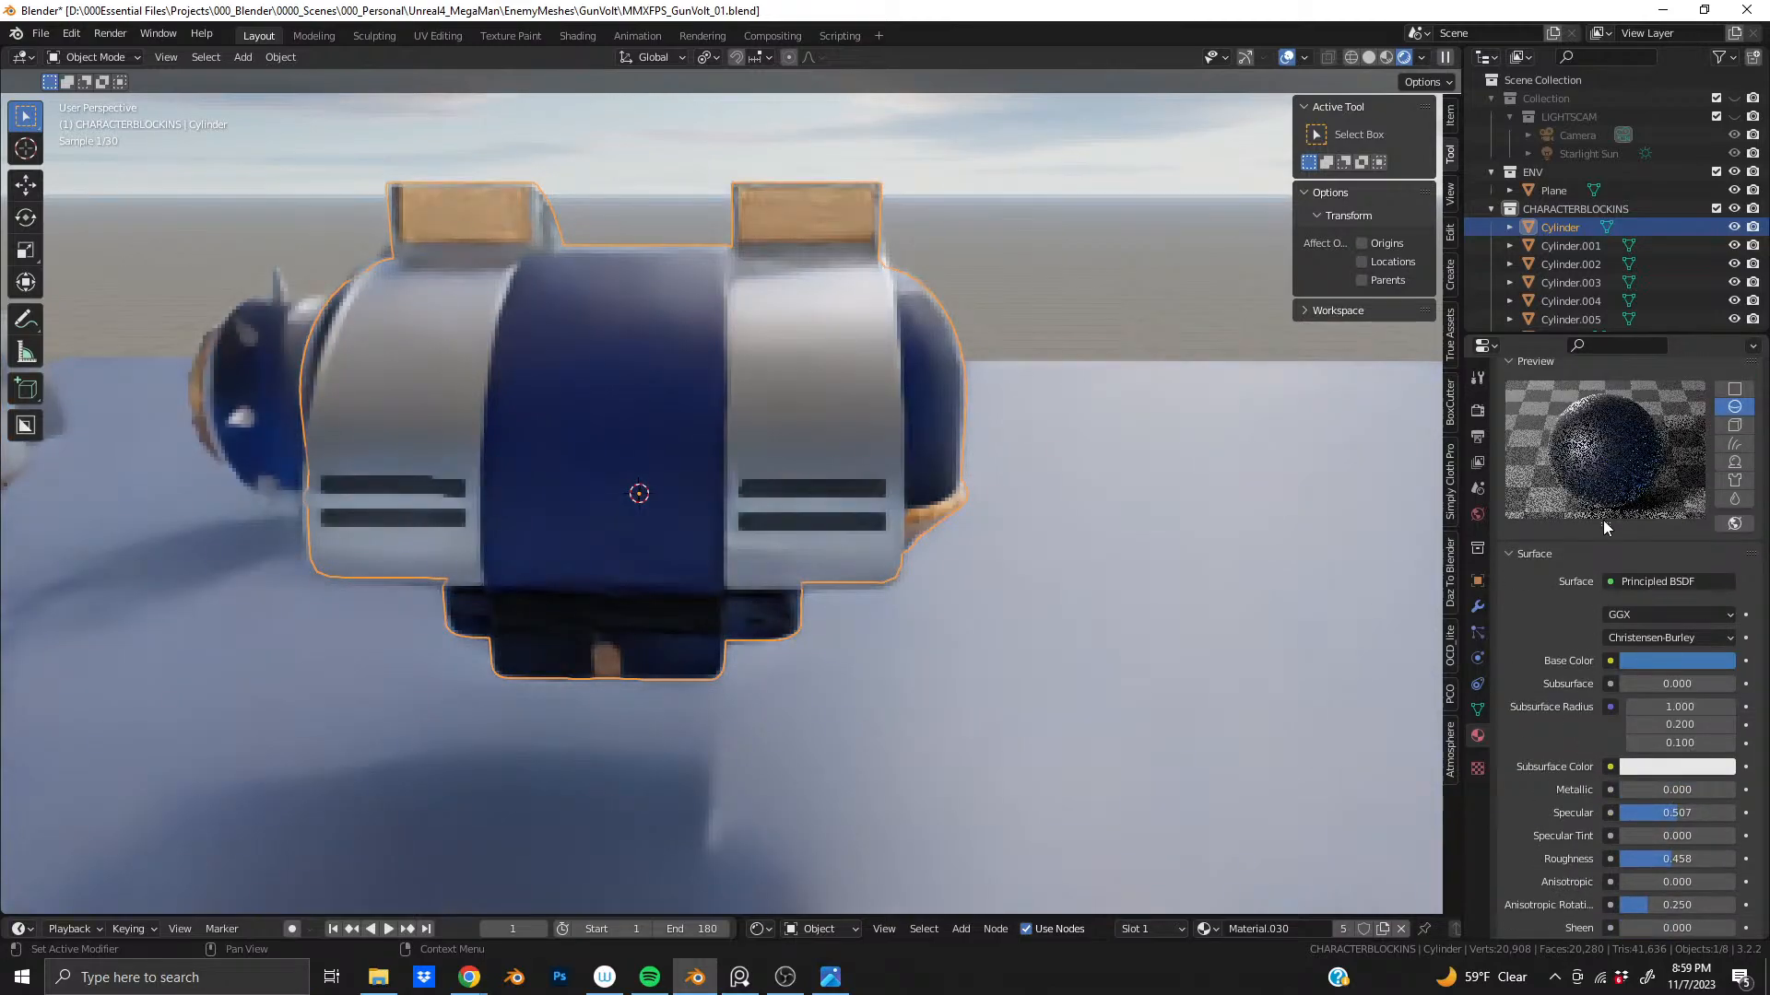
scroll(1603, 516, up, 4)
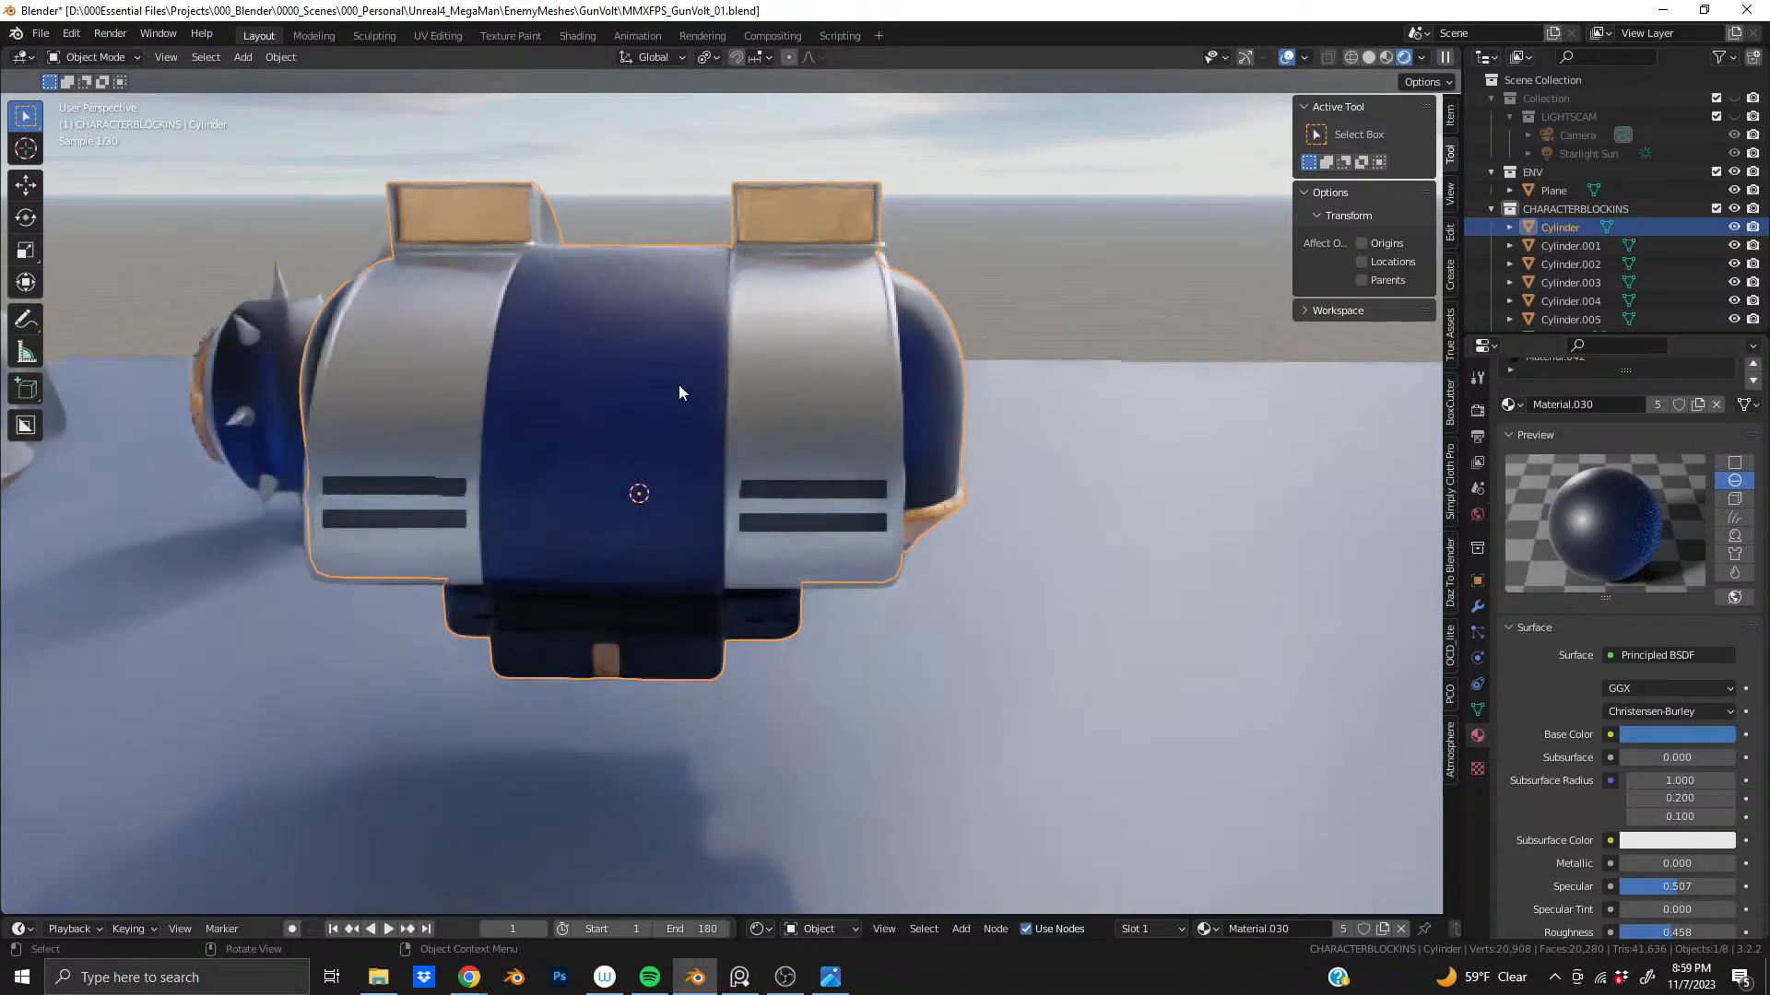
- Try a Roughness of 0.000 on Material.030 and inspect the glassy body from several angles, including from below
scroll(1578, 761, down, 4)
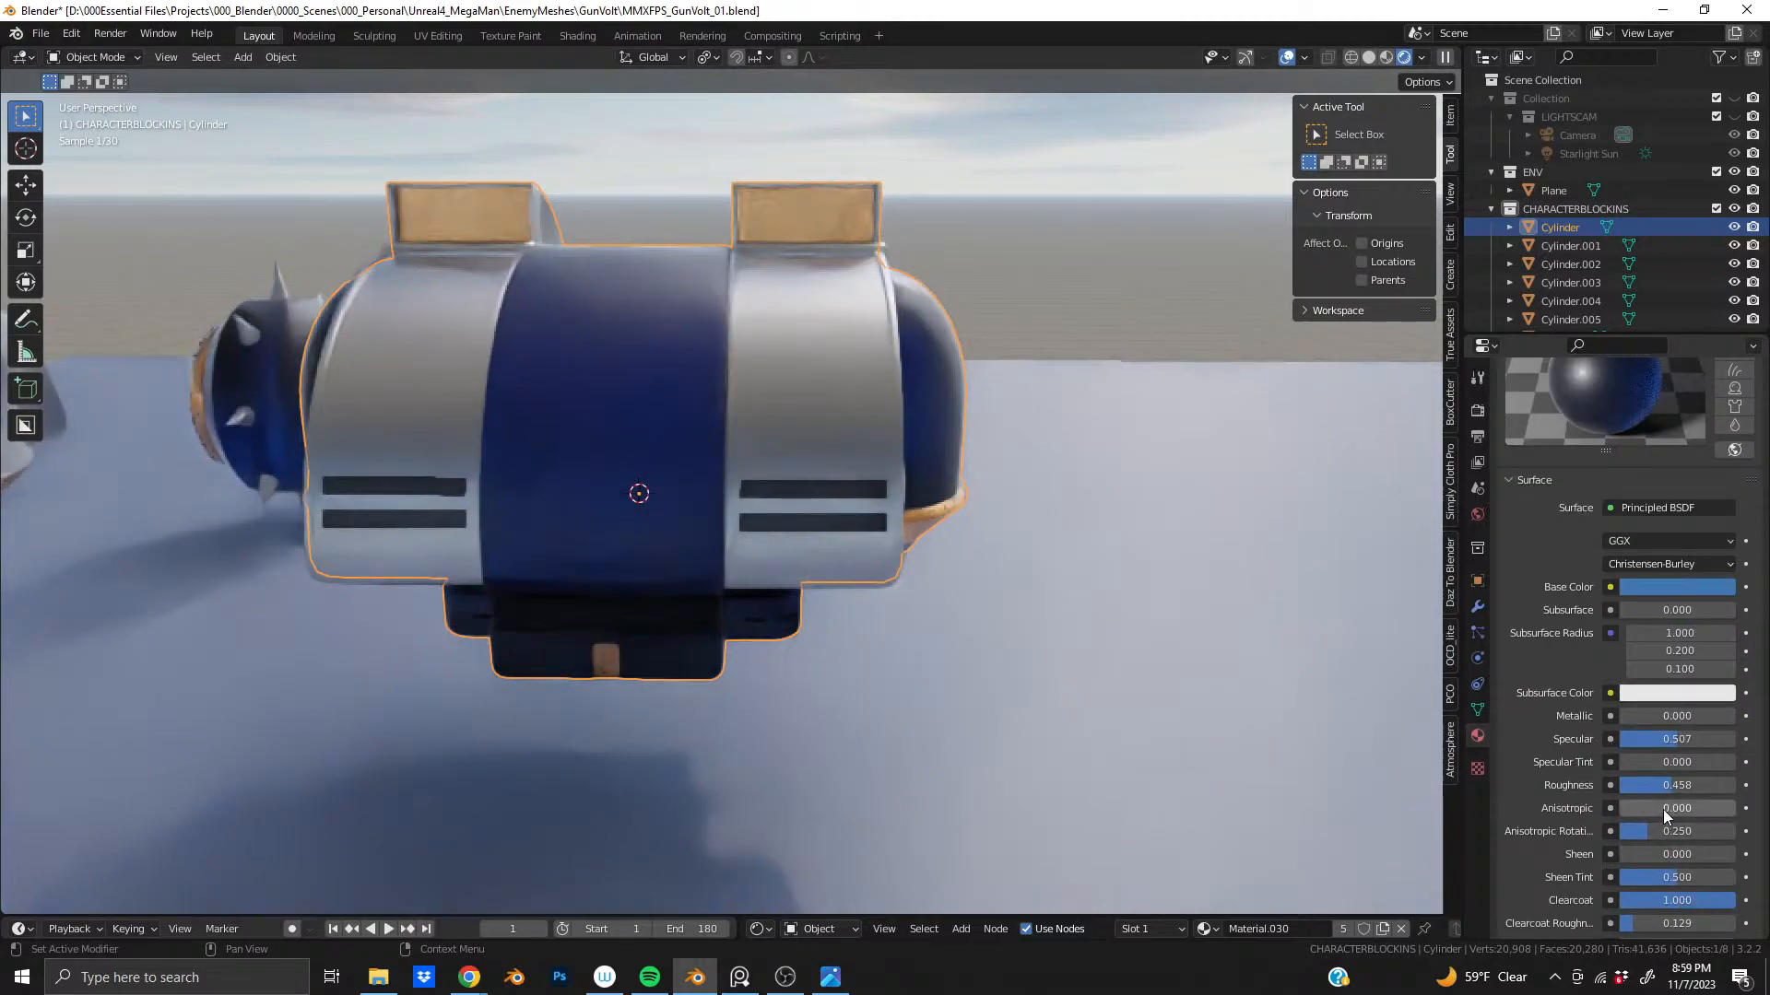
drag(1670, 785, 1618, 784)
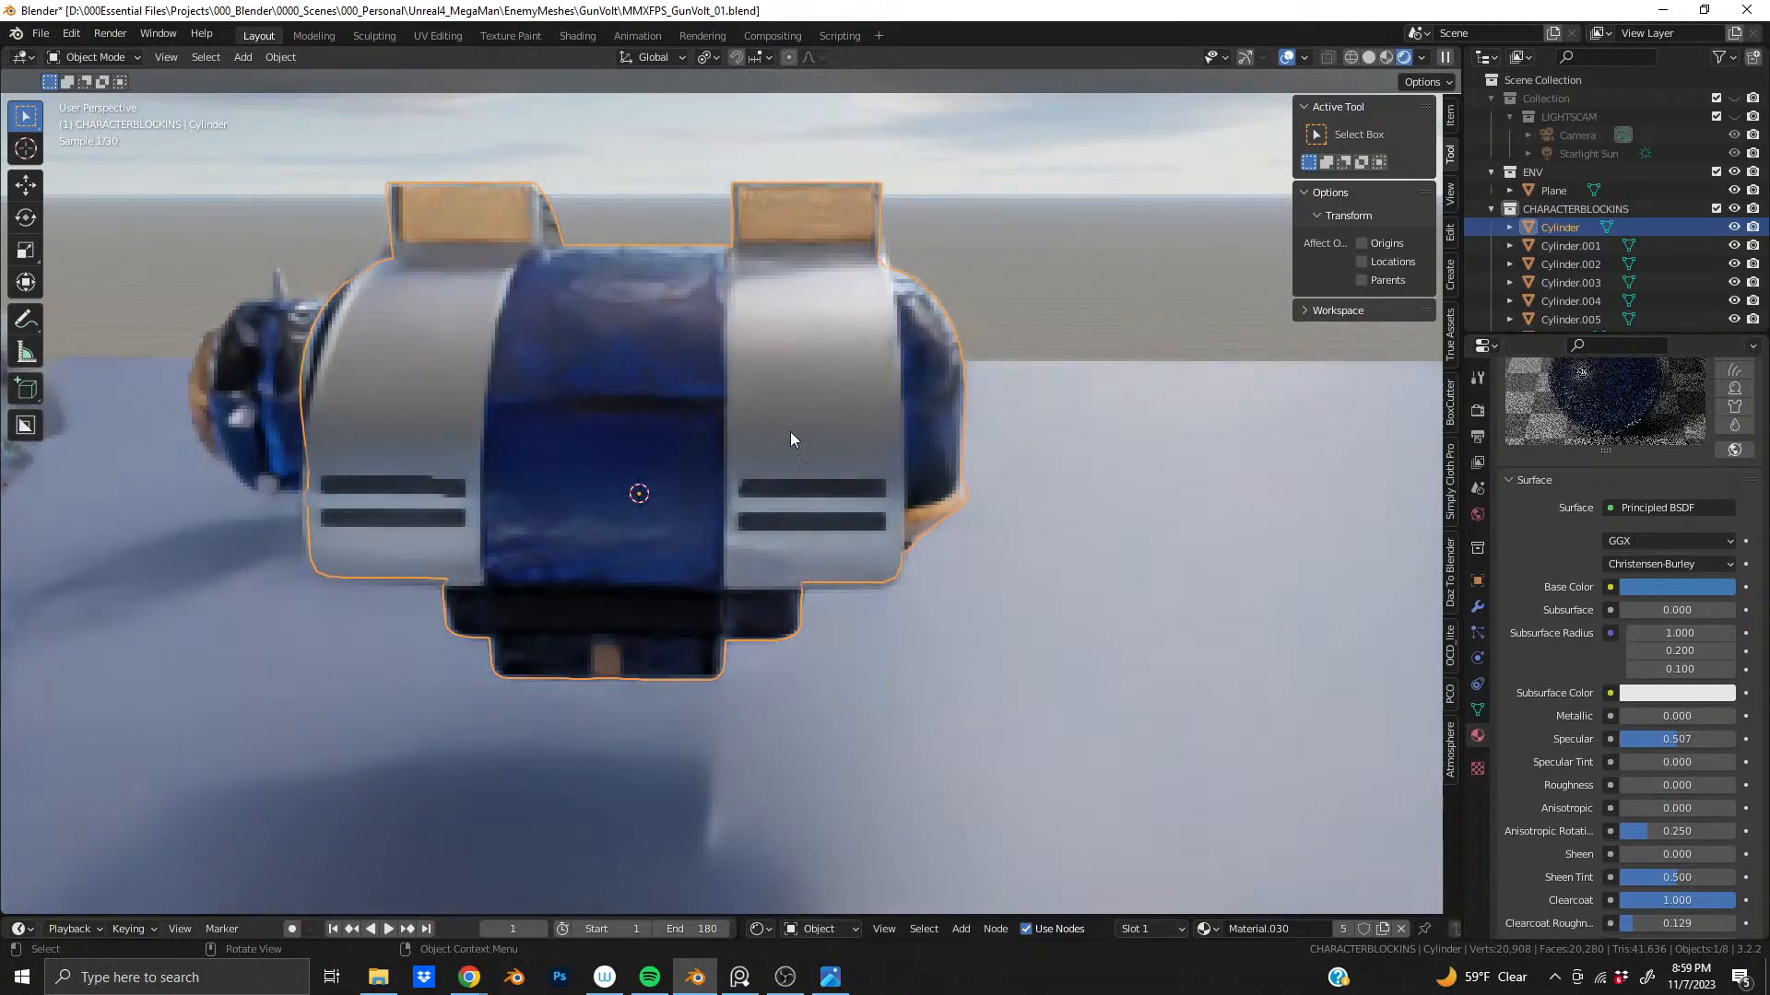
middle_drag(647, 449, 589, 478)
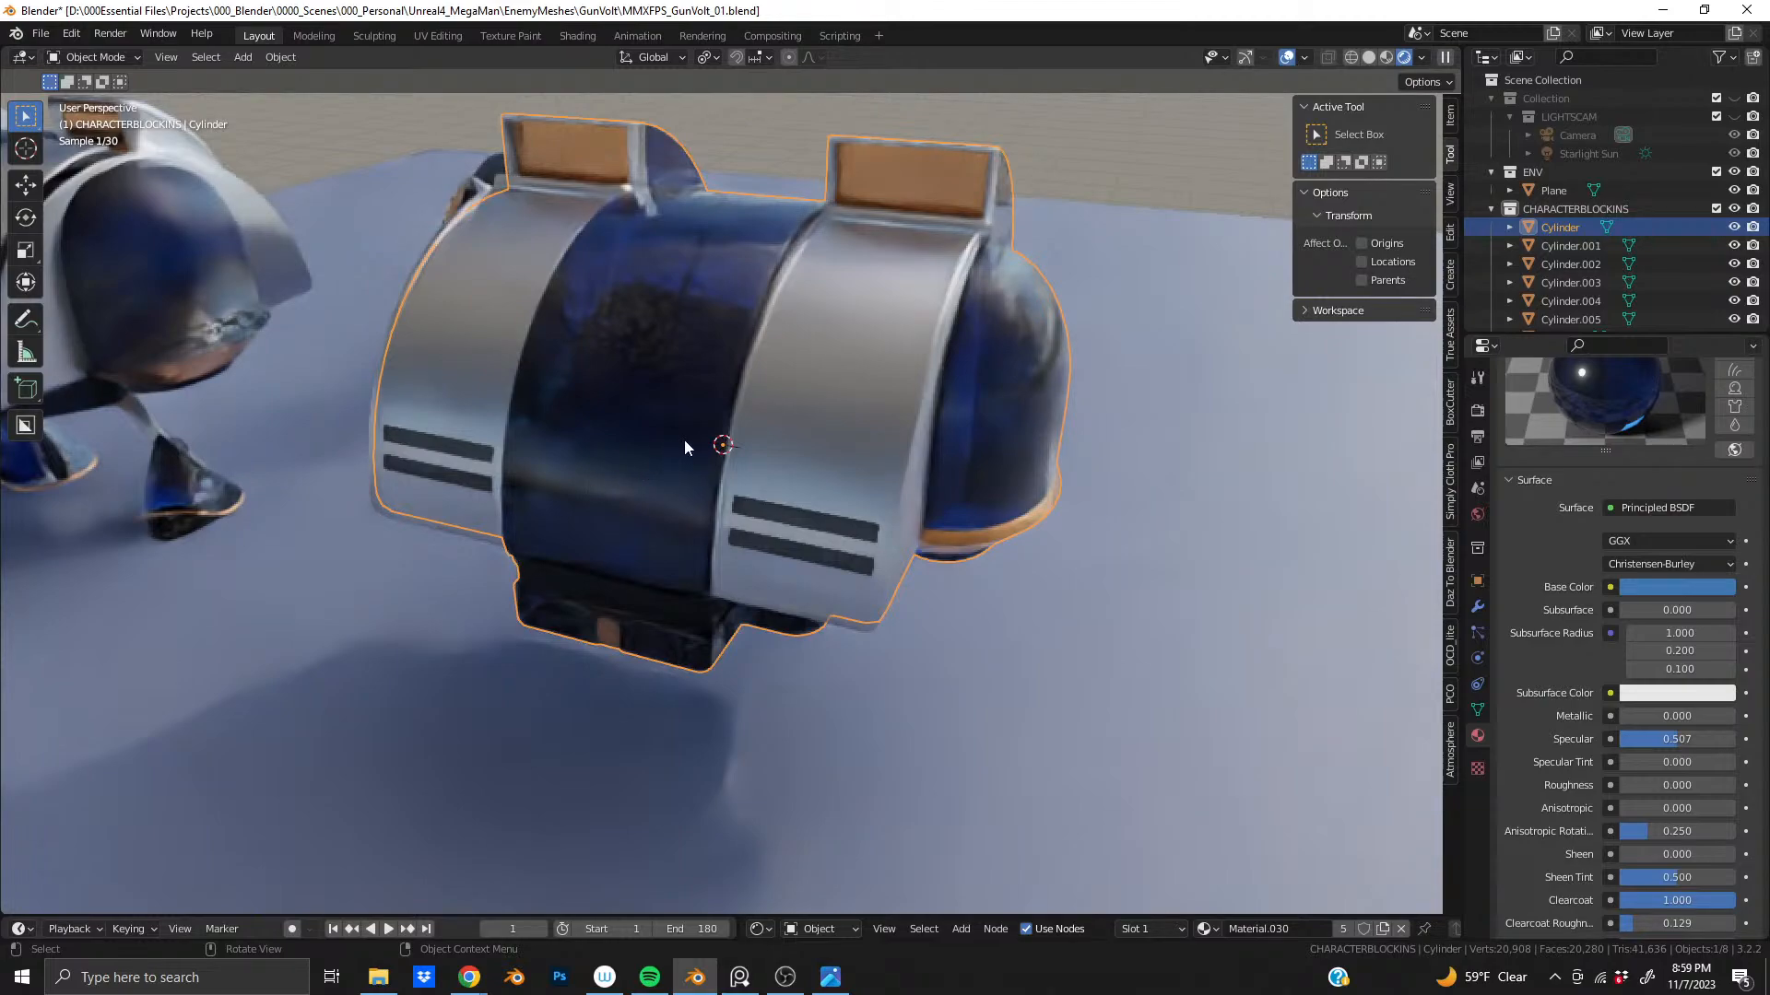
scroll(1573, 461, up, 5)
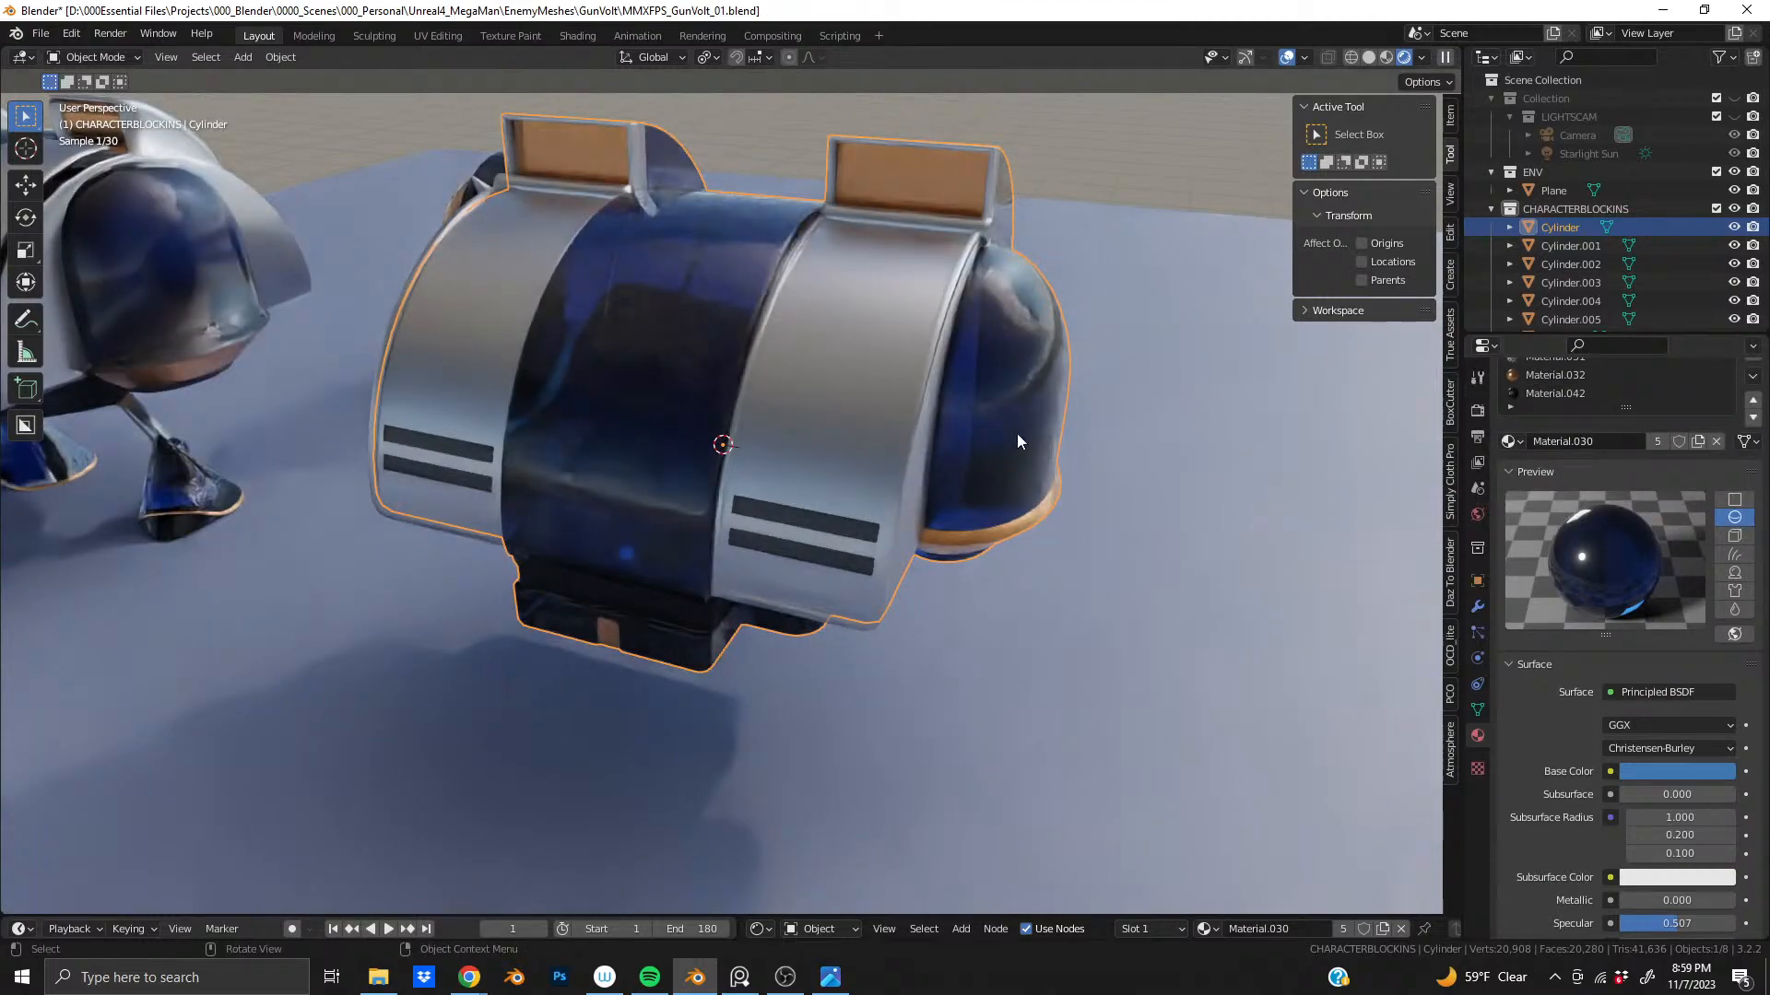
middle_drag(724, 348, 1059, 304)
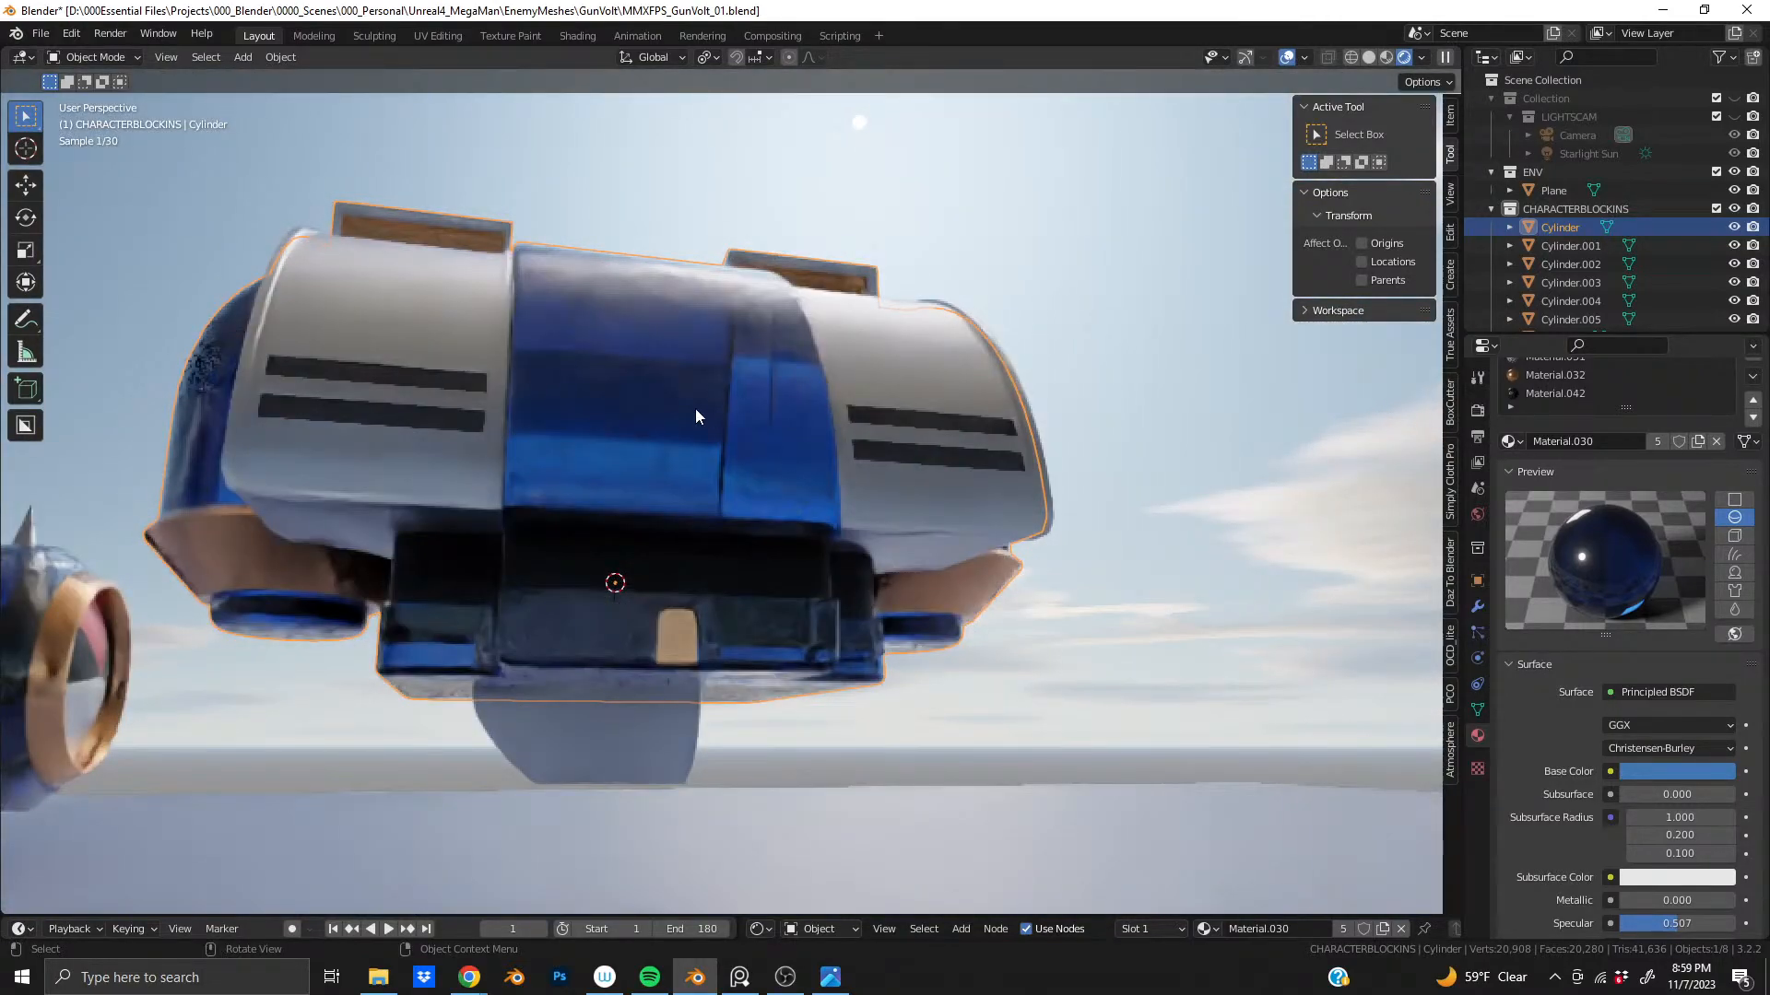
middle_drag(695, 407, 569, 456)
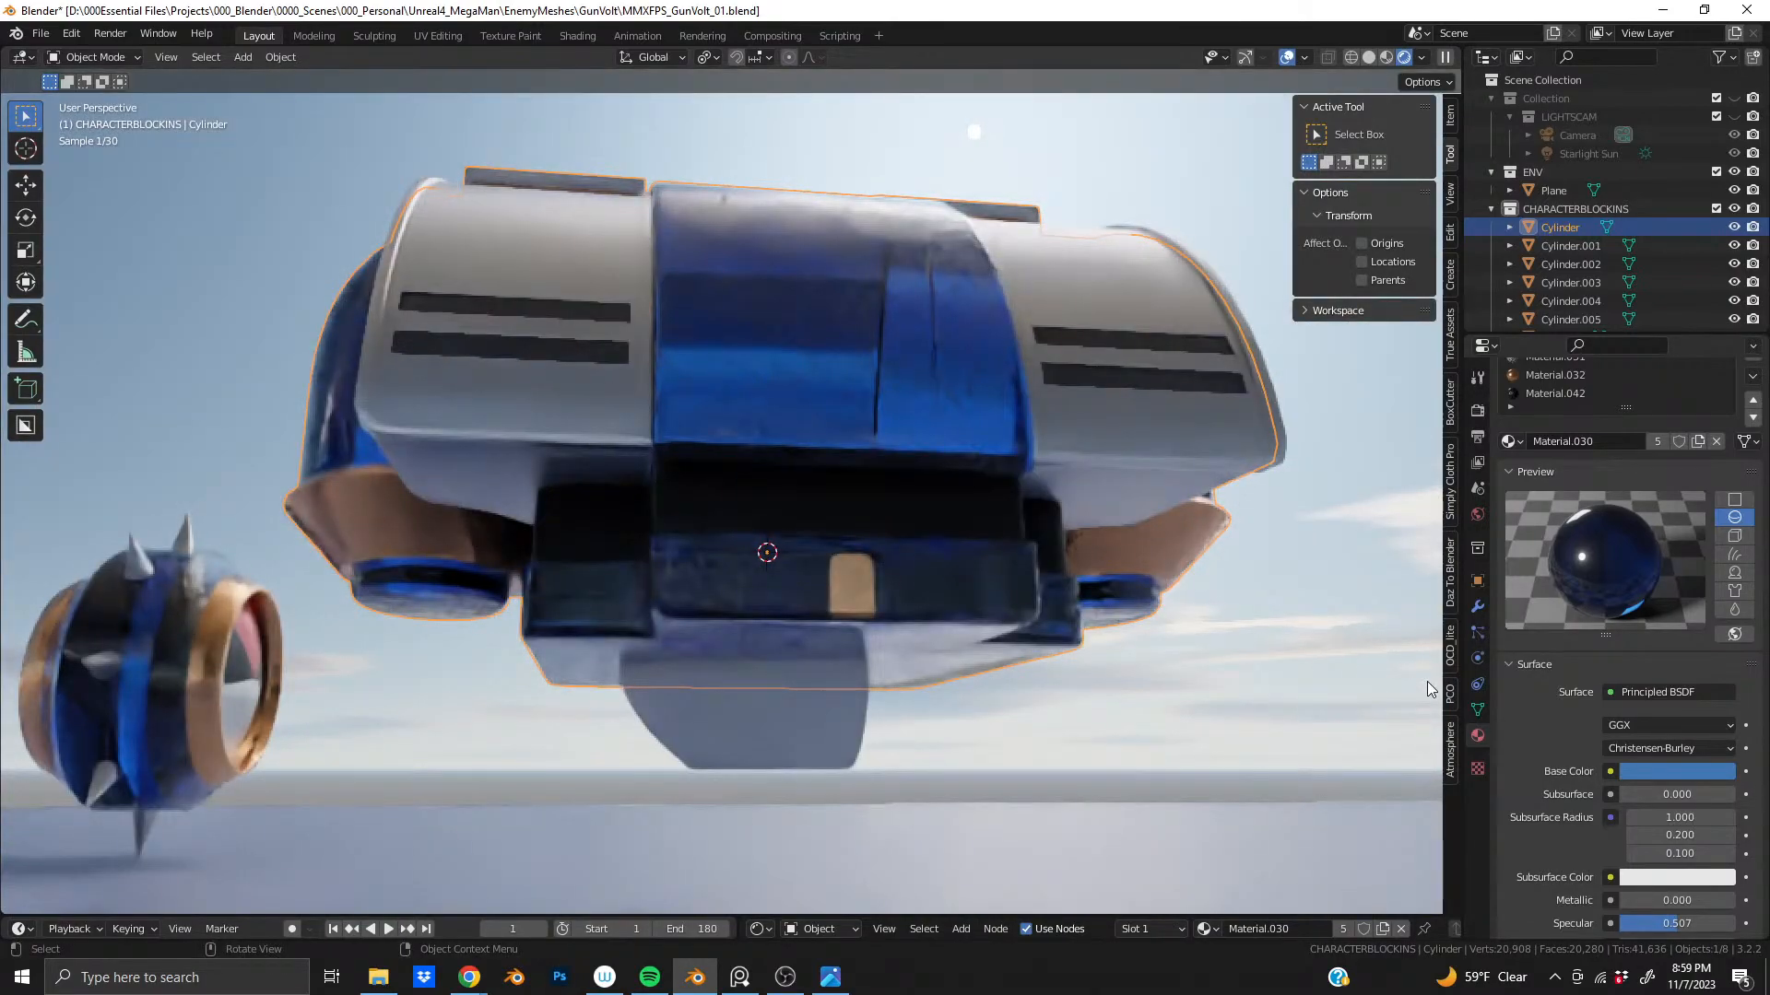
- Try an IOR of 1.33 on Material.030 and check the refraction on the body
scroll(1548, 696, down, 10)
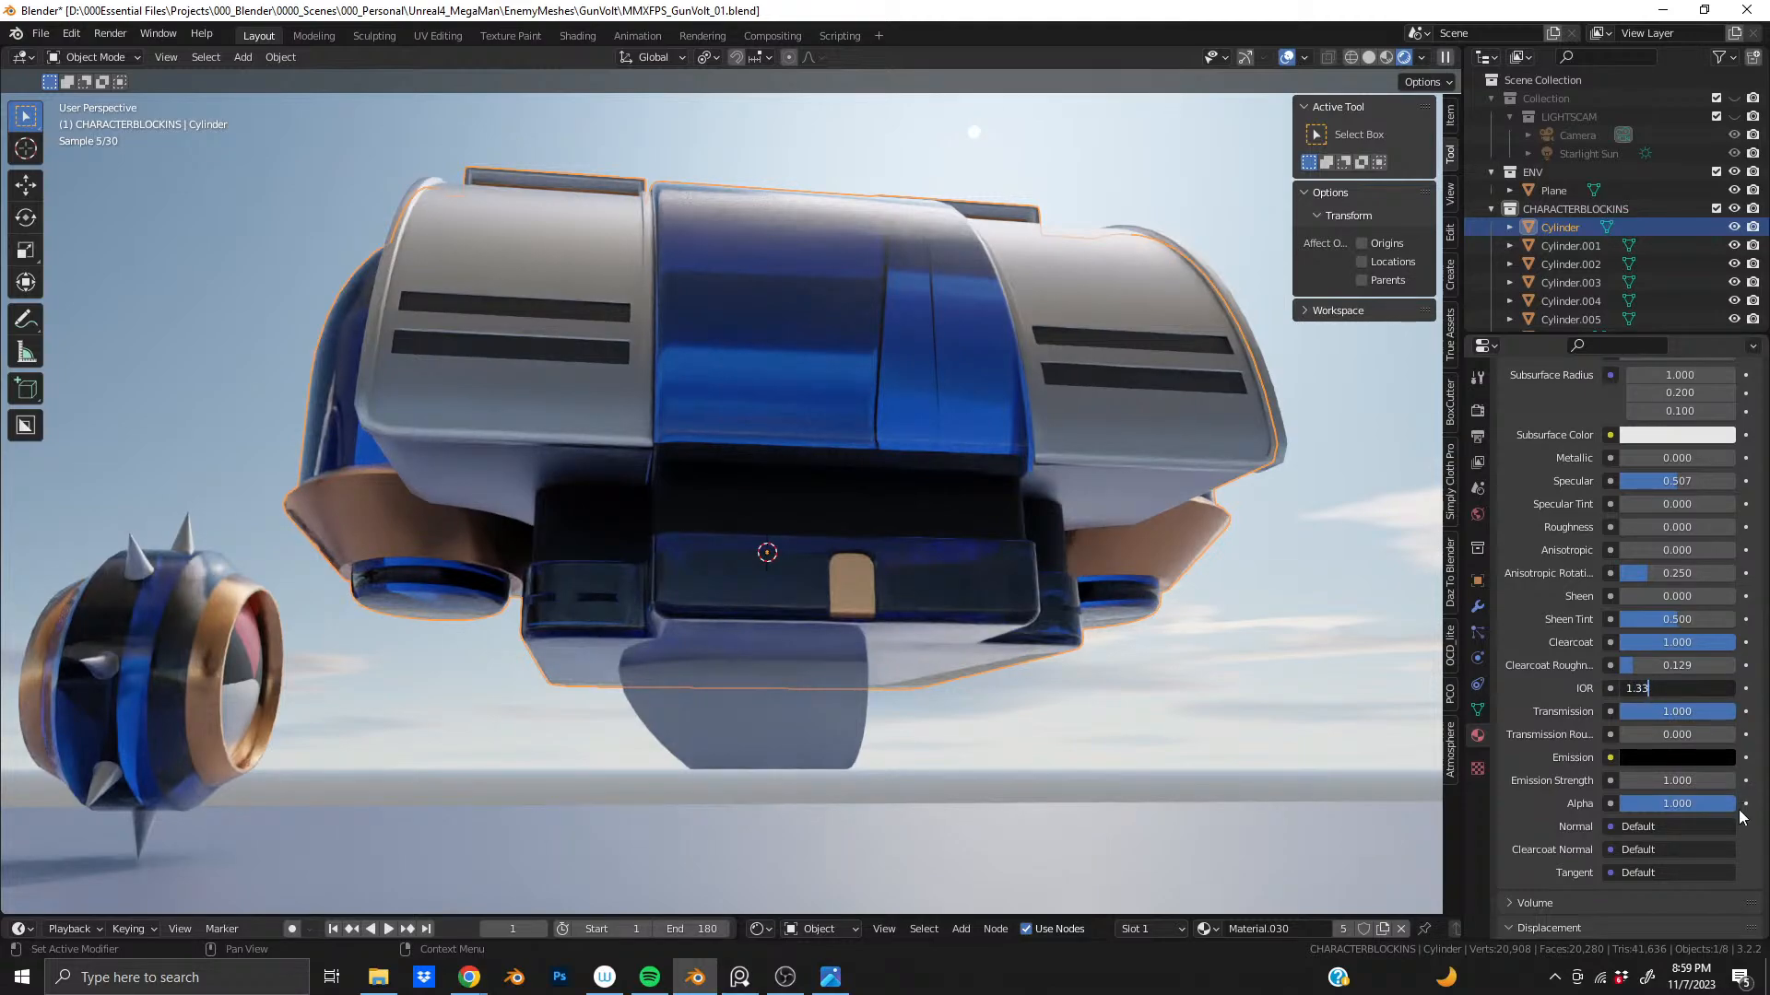
key(Return)
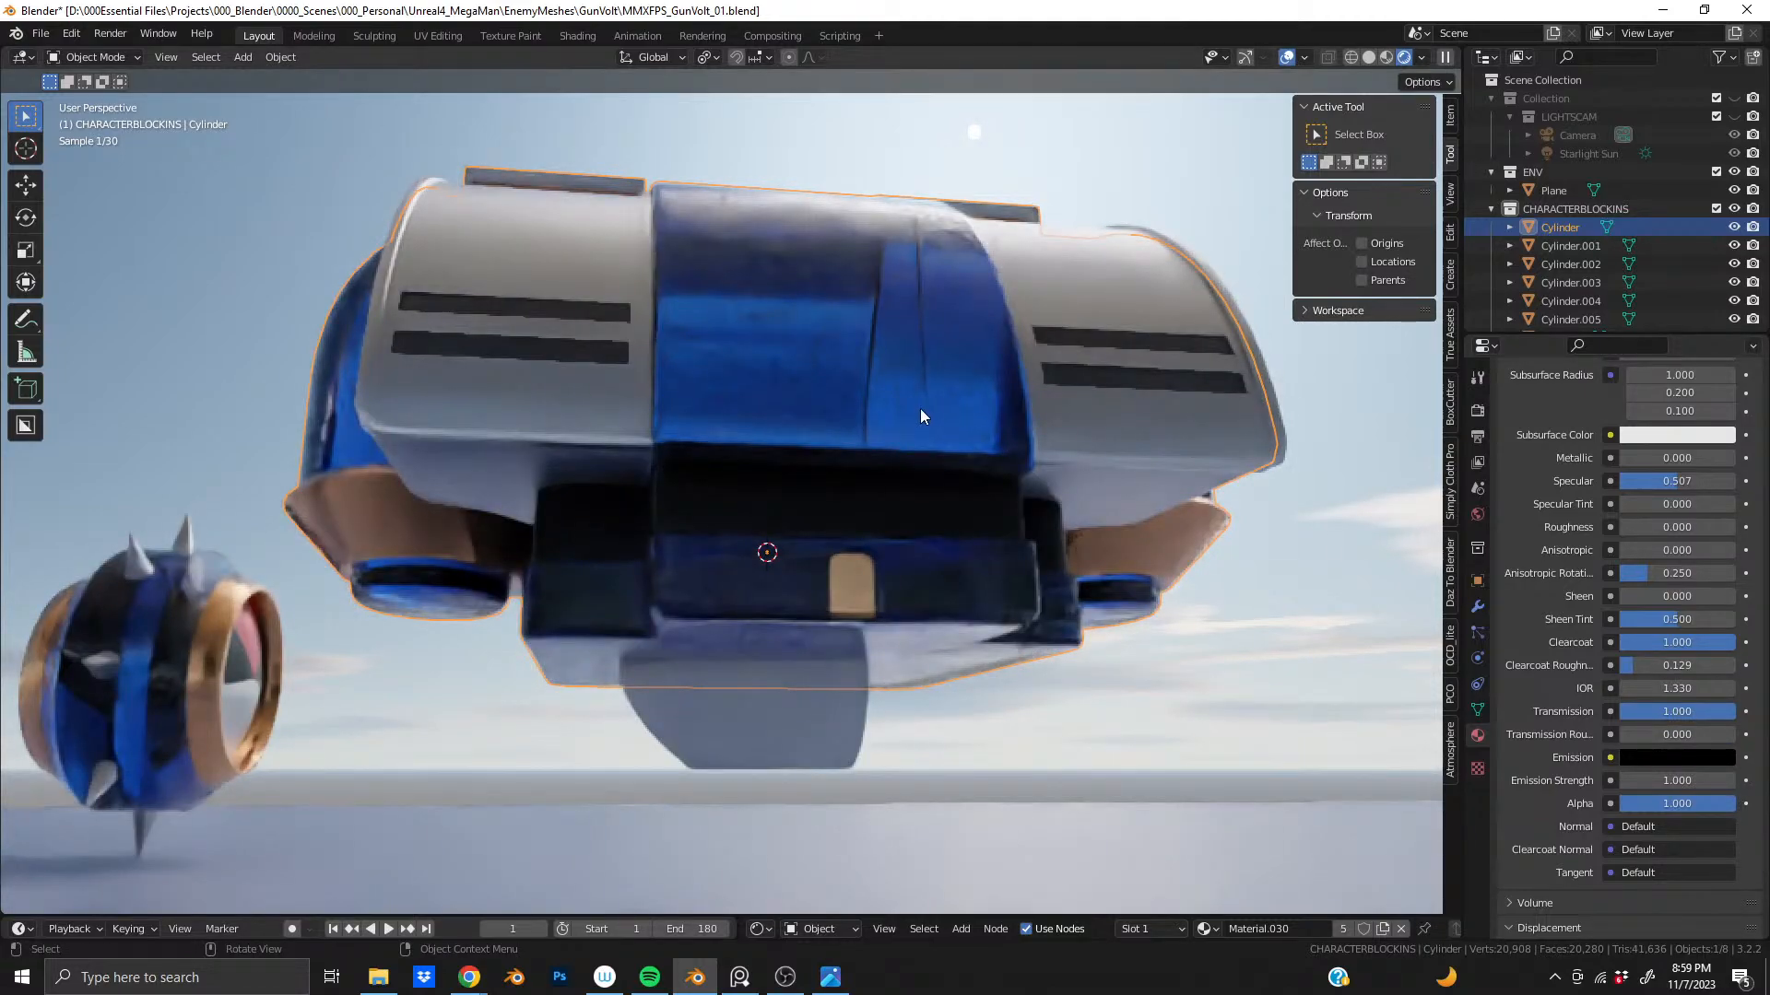
middle_drag(914, 411, 803, 376)
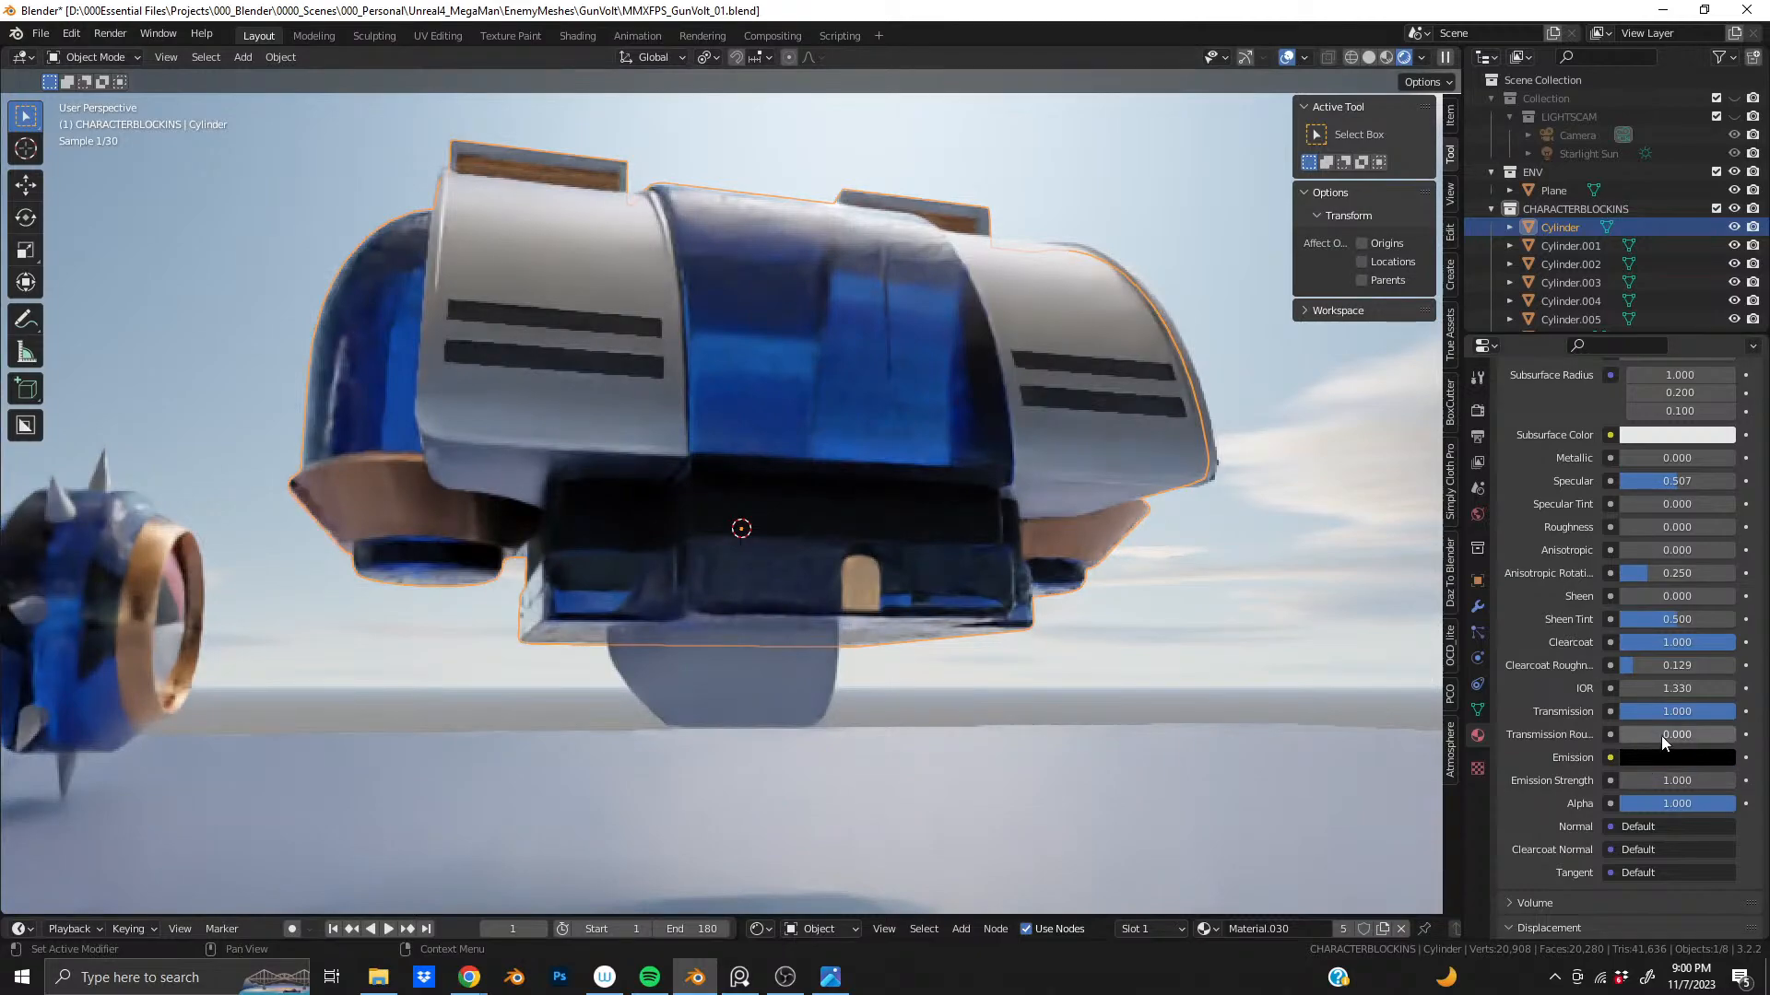
- Undo the IOR and Roughness changes on Material.030
key(ctrl+z)
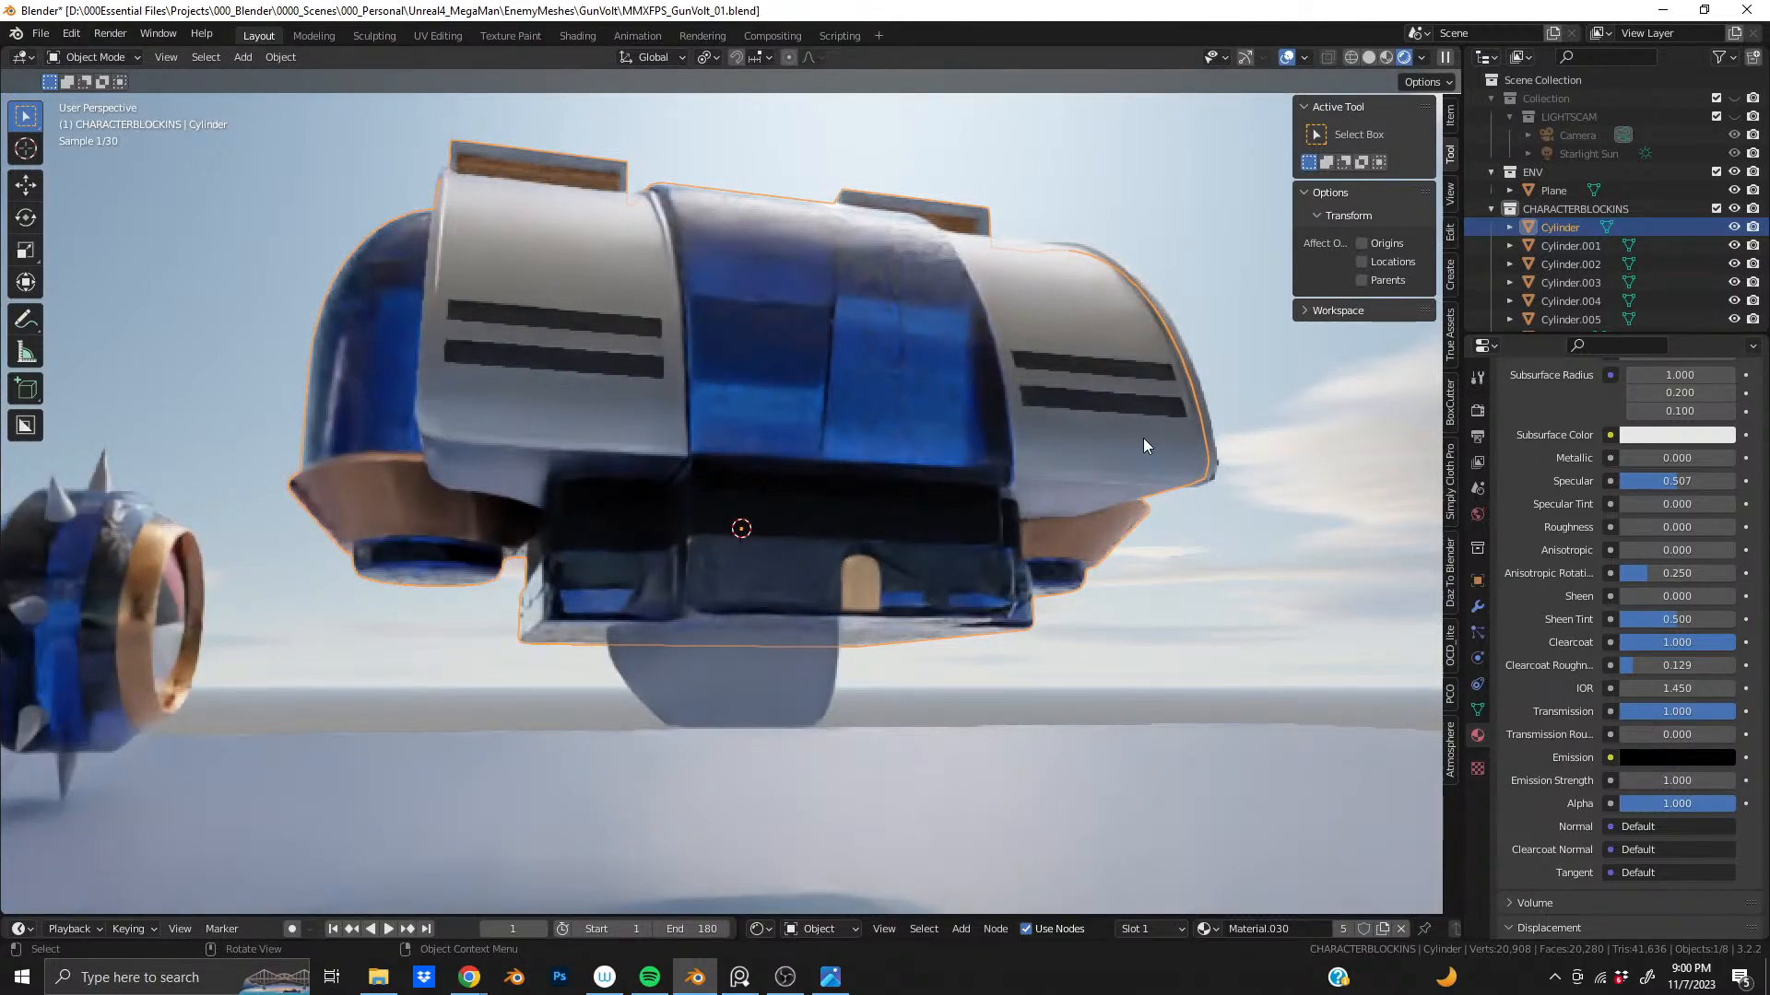
key(ctrl+z)
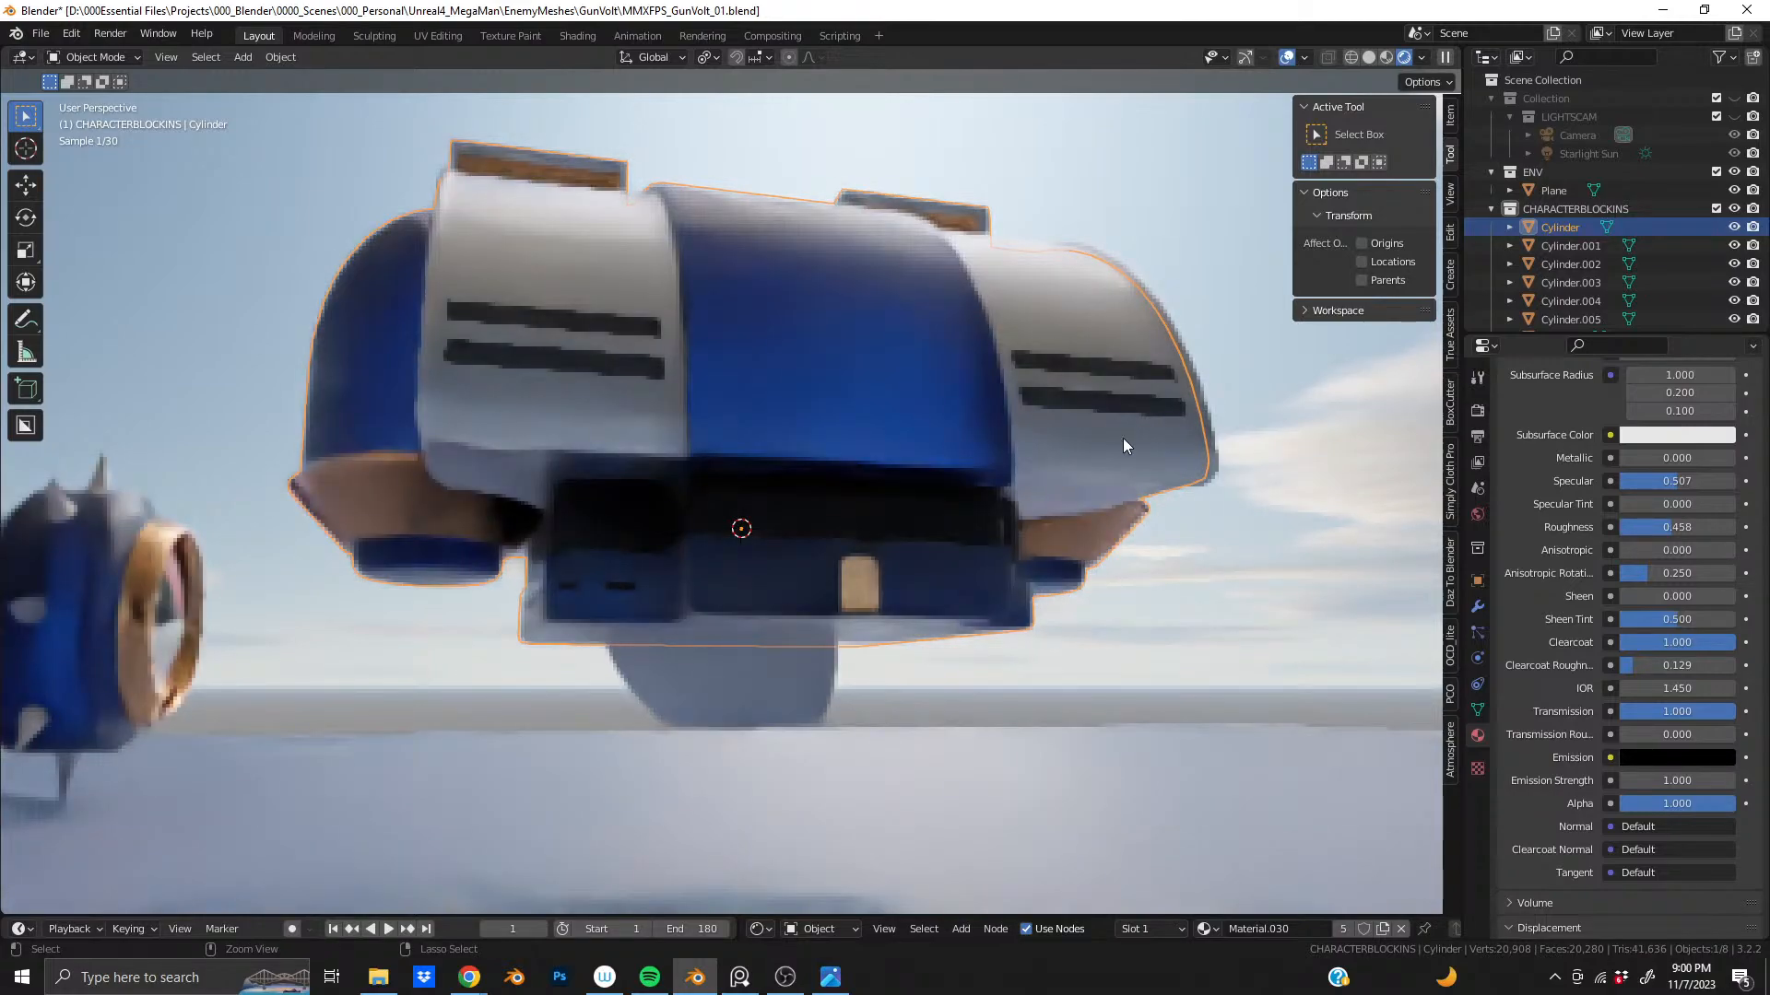
scroll(1448, 632, up, 1)
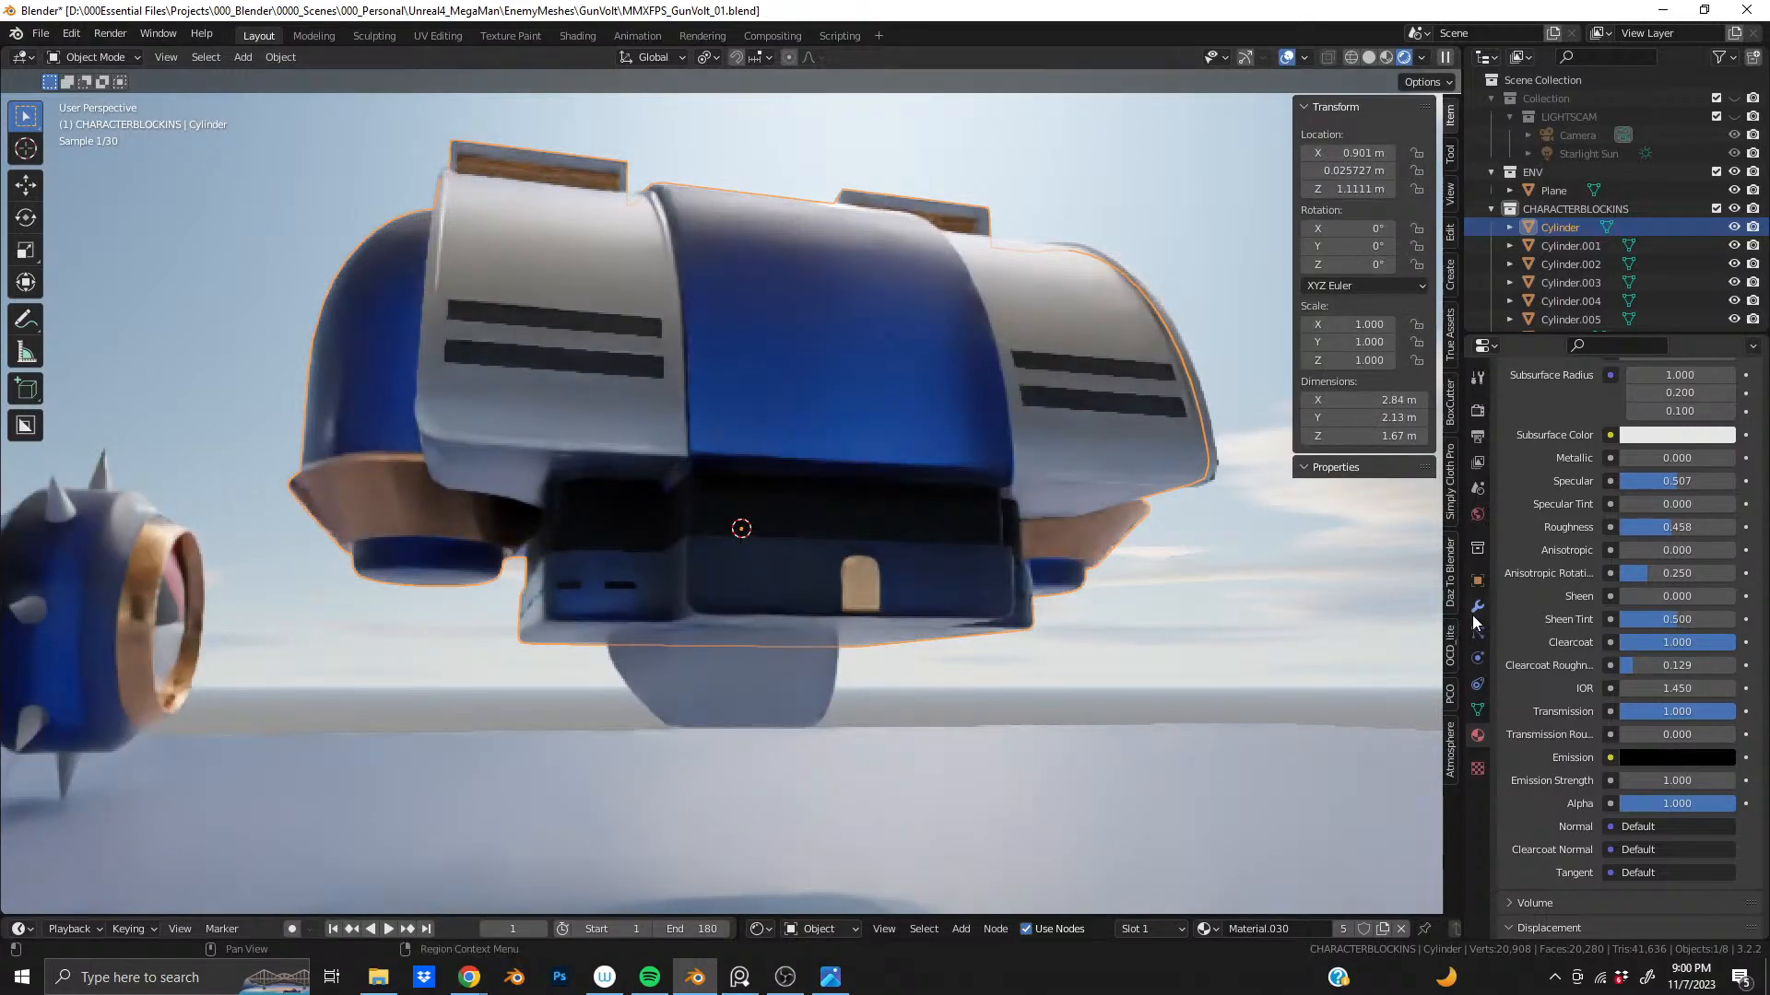
- Undo the last Metallic change on the blue hull material, Material.030
scroll(1563, 612, up, 12)
scroll(1600, 741, down, 12)
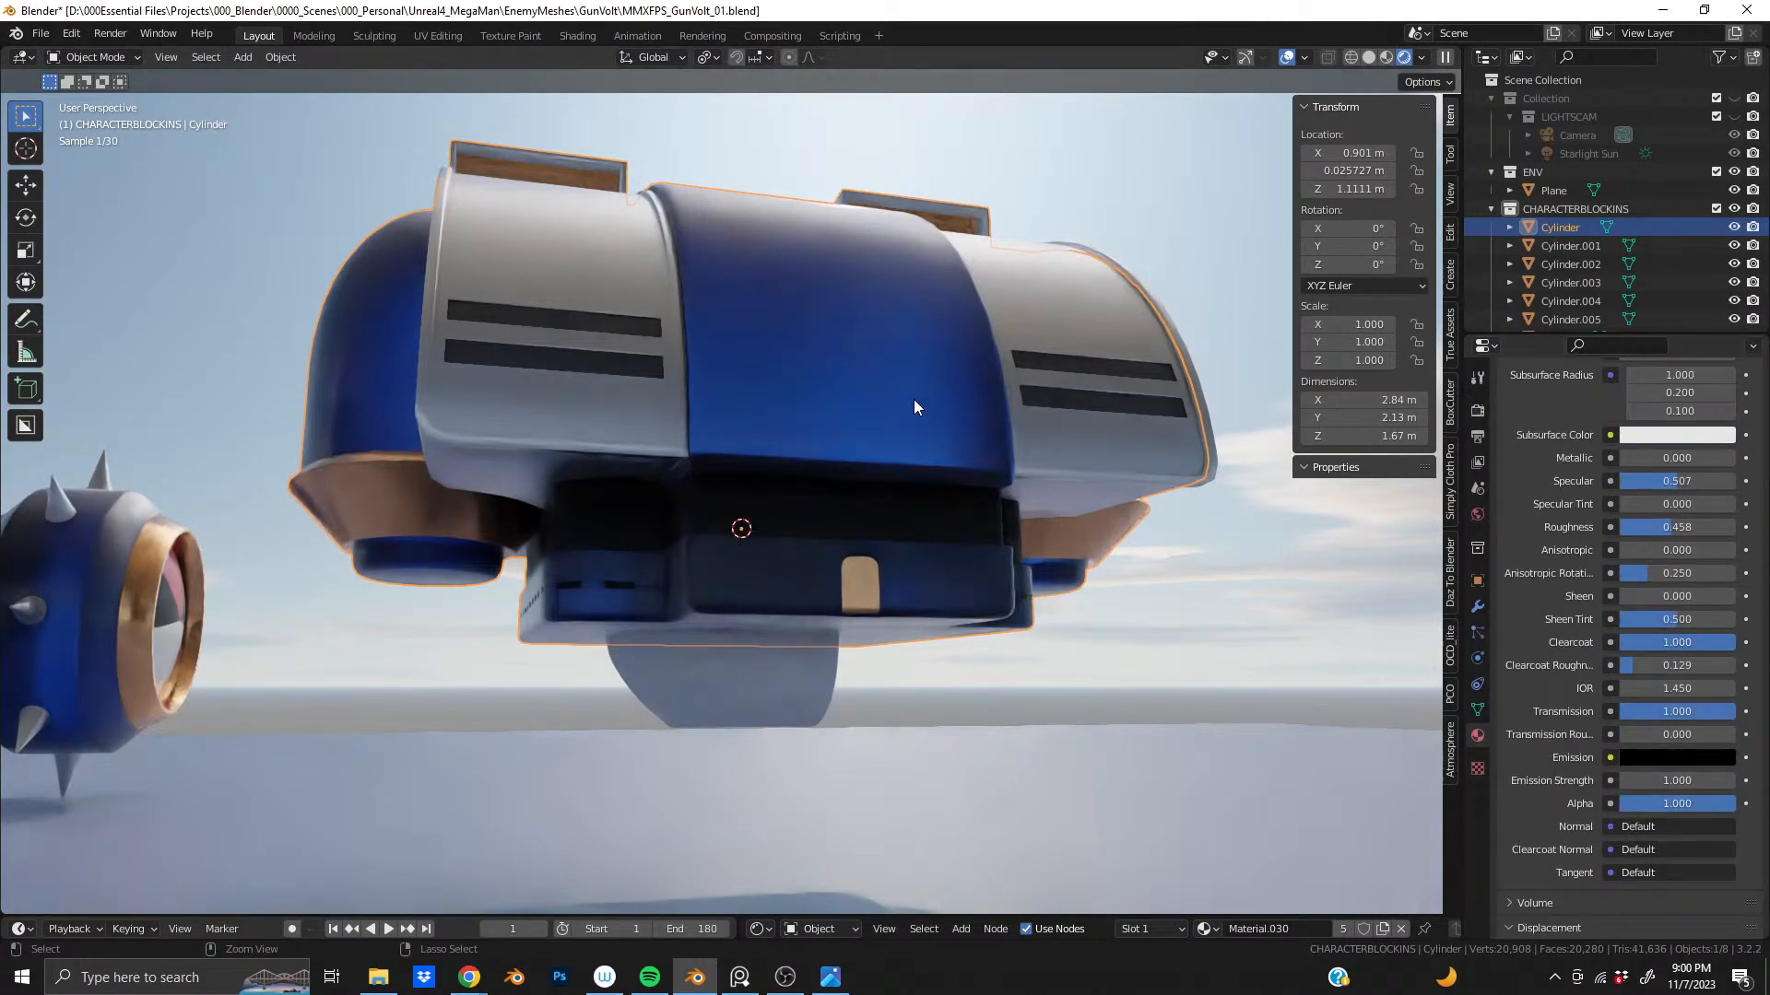
key(ctrl+z)
scroll(1600, 648, up, 12)
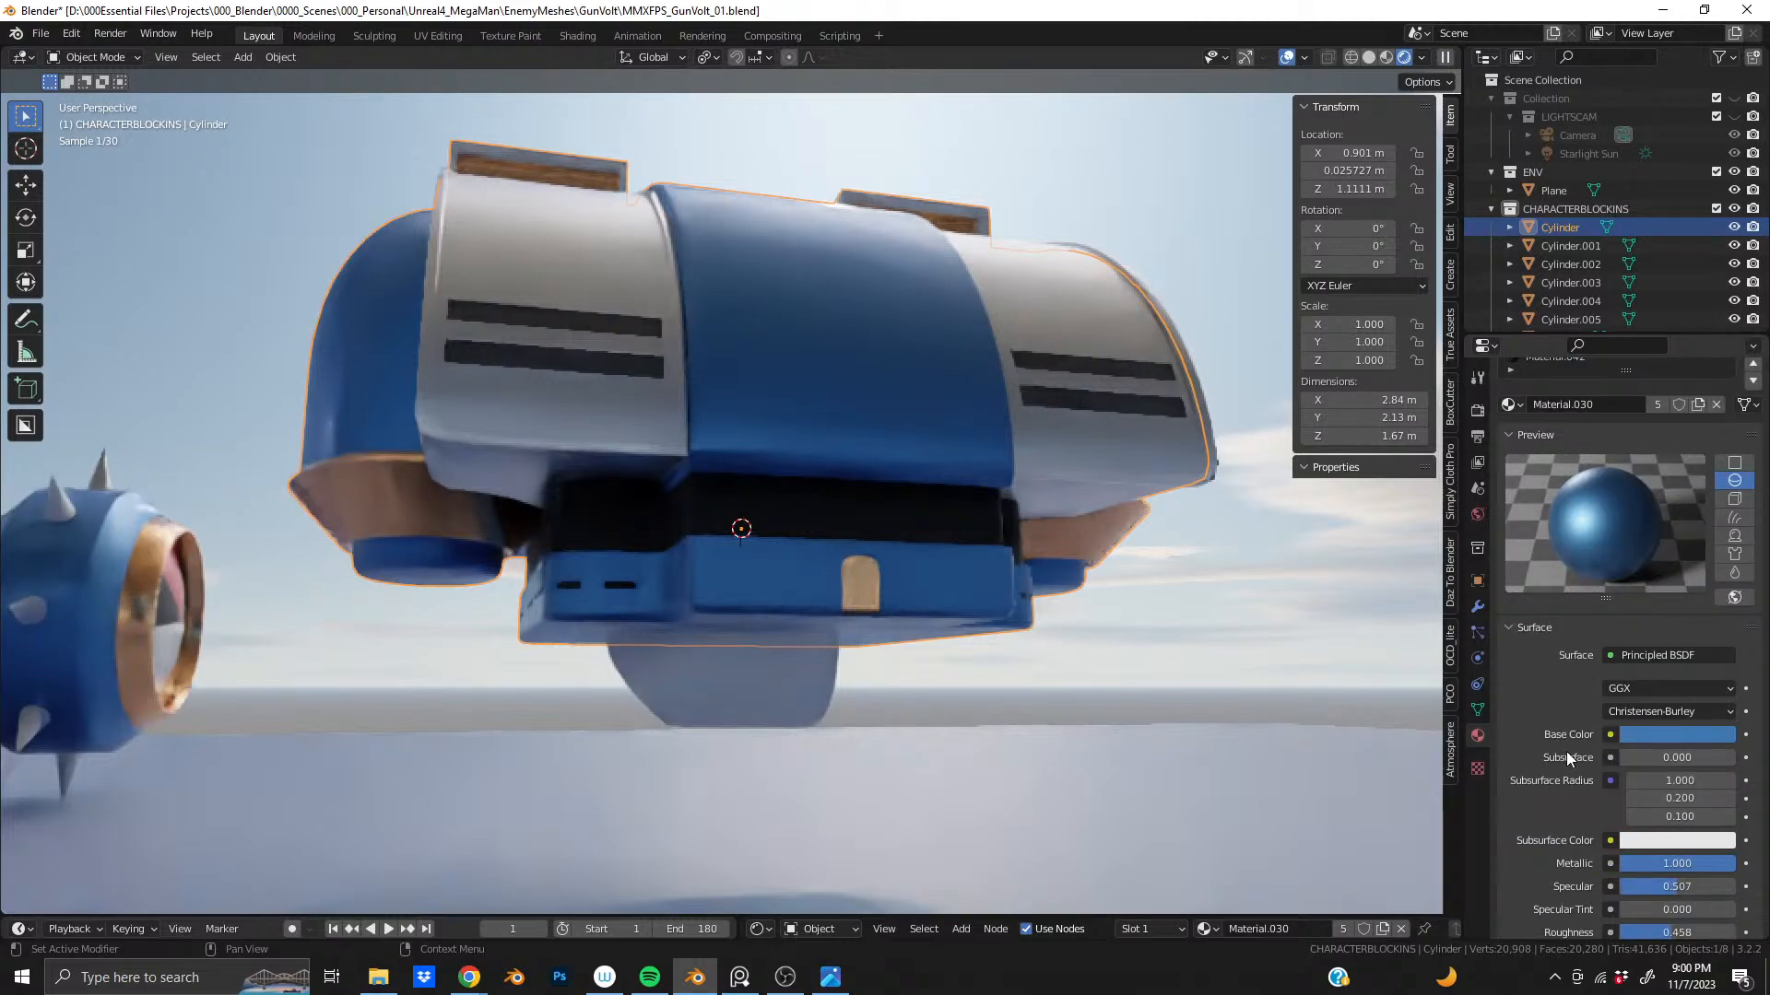
- Lower the blue material's Alpha to 0.504 and view the see-through hull from the front
scroll(1566, 750, down, 12)
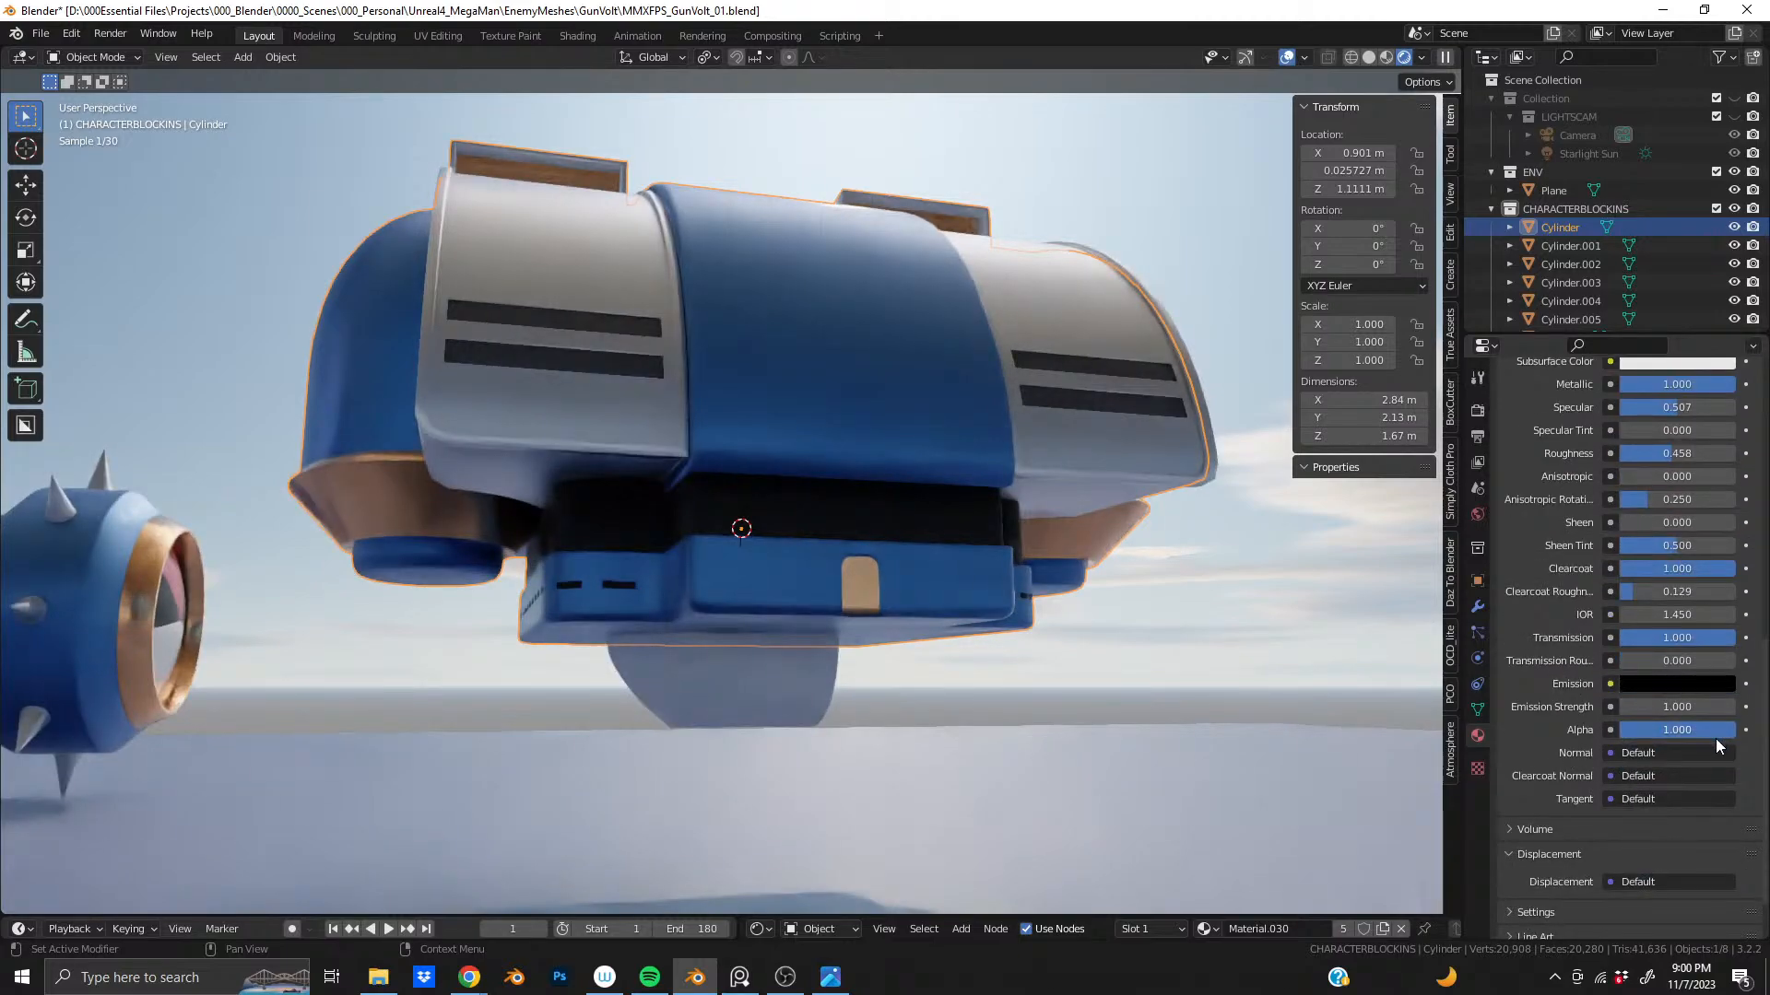
drag(1711, 730, 1677, 730)
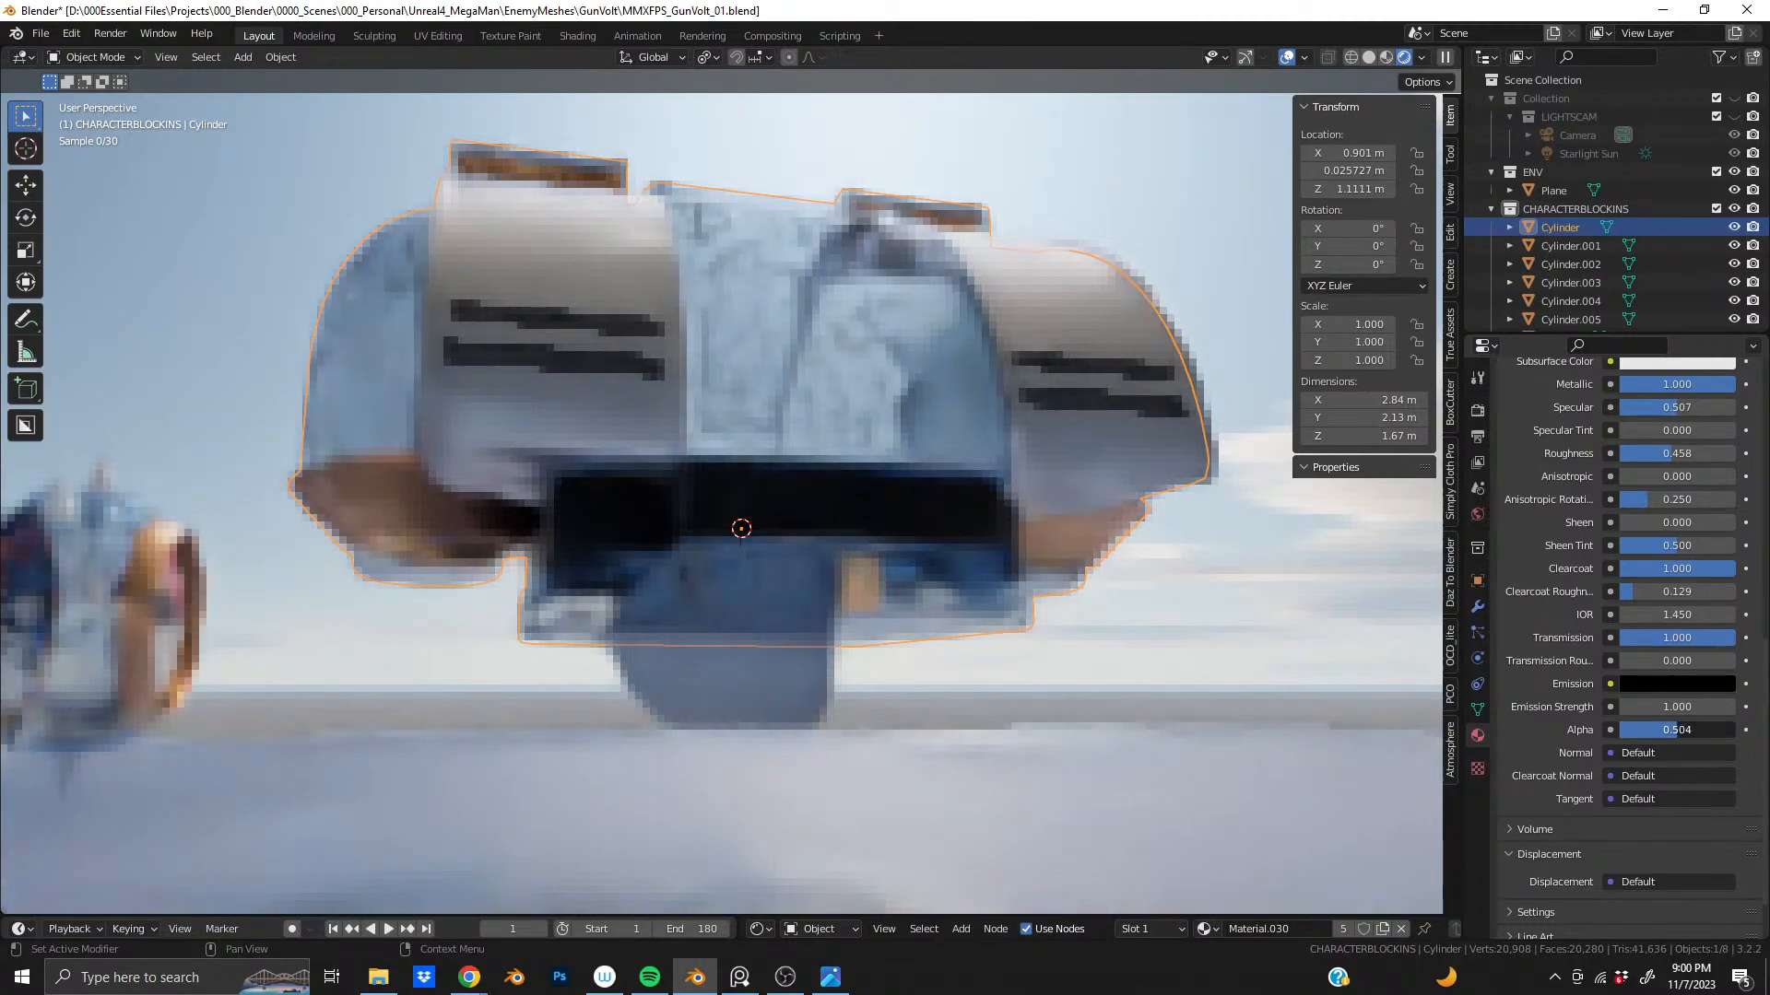
middle_drag(864, 363, 805, 550)
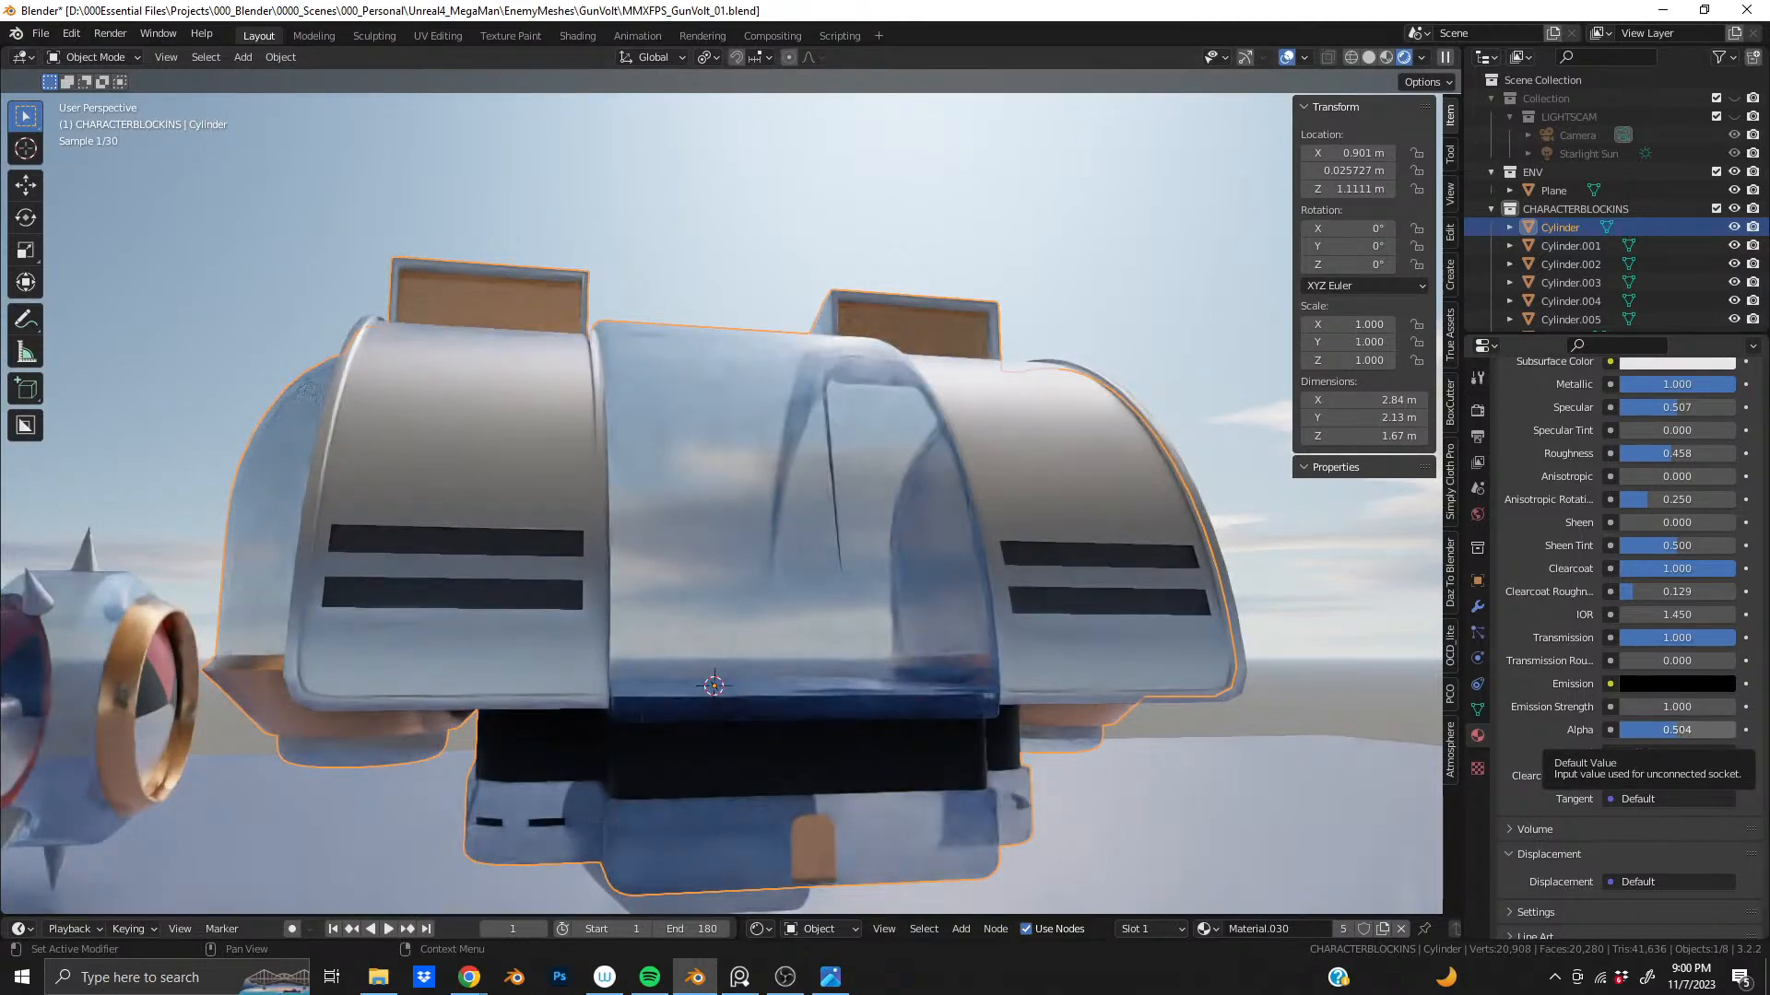
- Reduce the blue material's Alpha to 0.205 and inspect the hull's transparency from several sides
drag(1660, 733, 1636, 744)
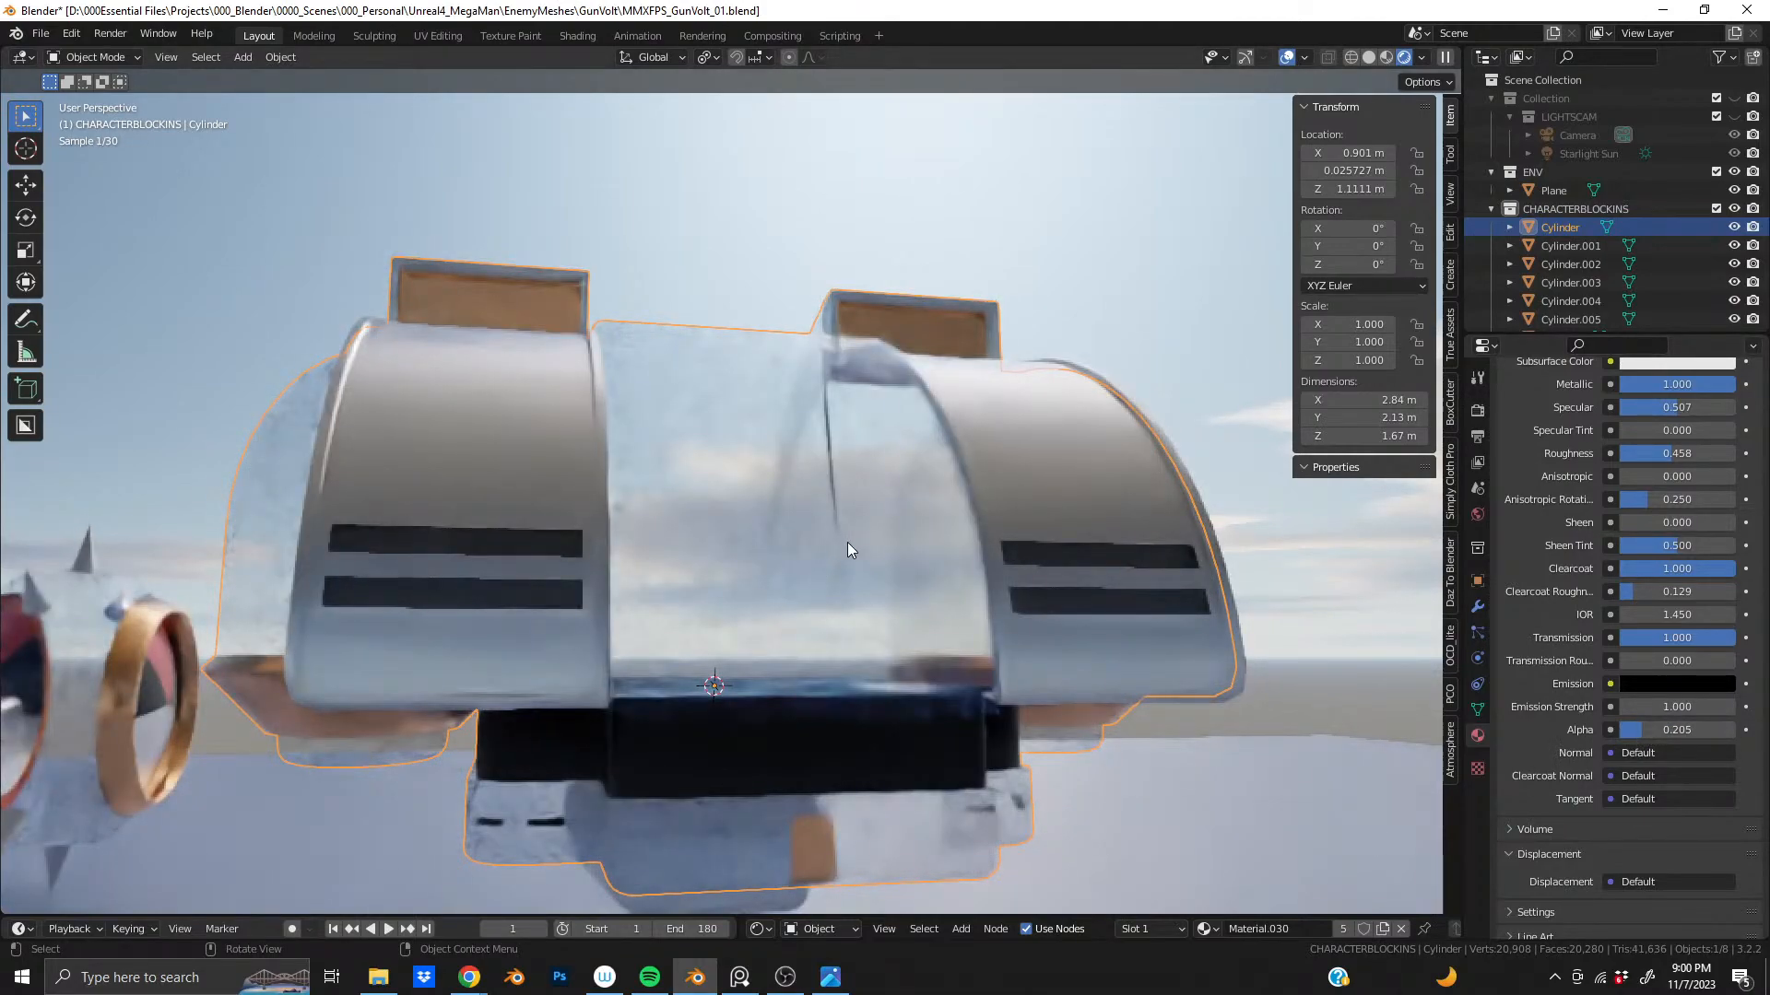
middle_drag(843, 549, 754, 588)
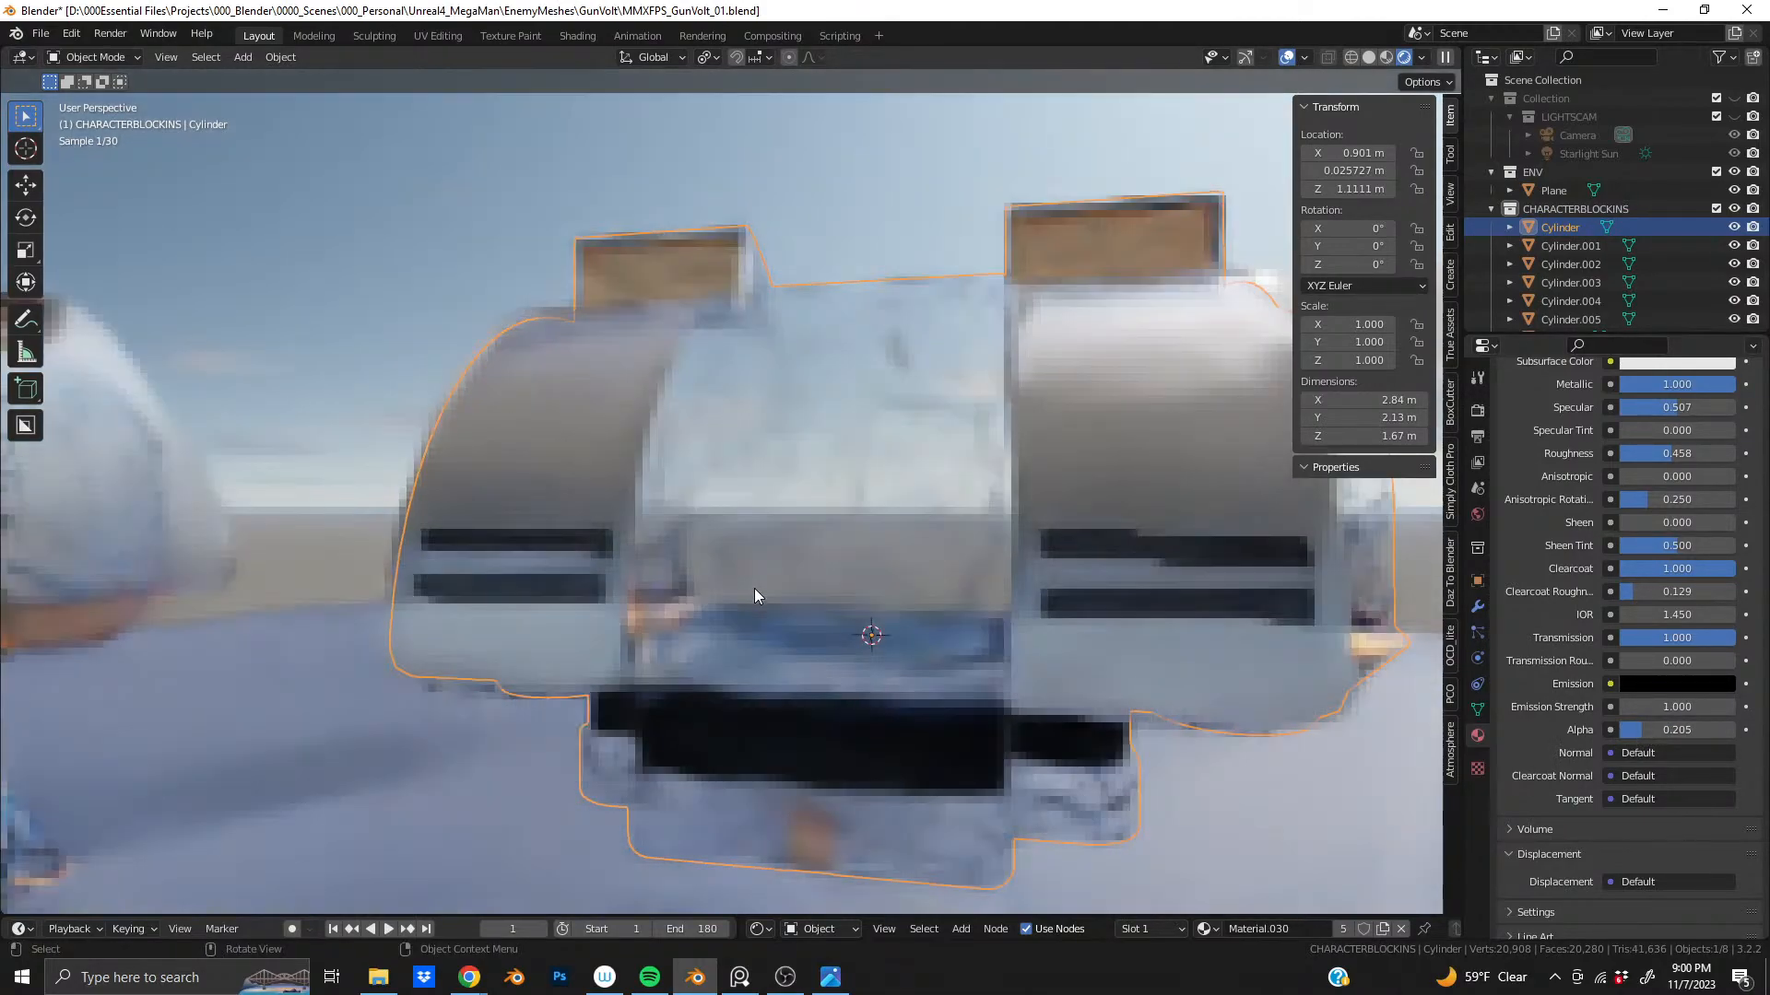
scroll(754, 586, down, 3)
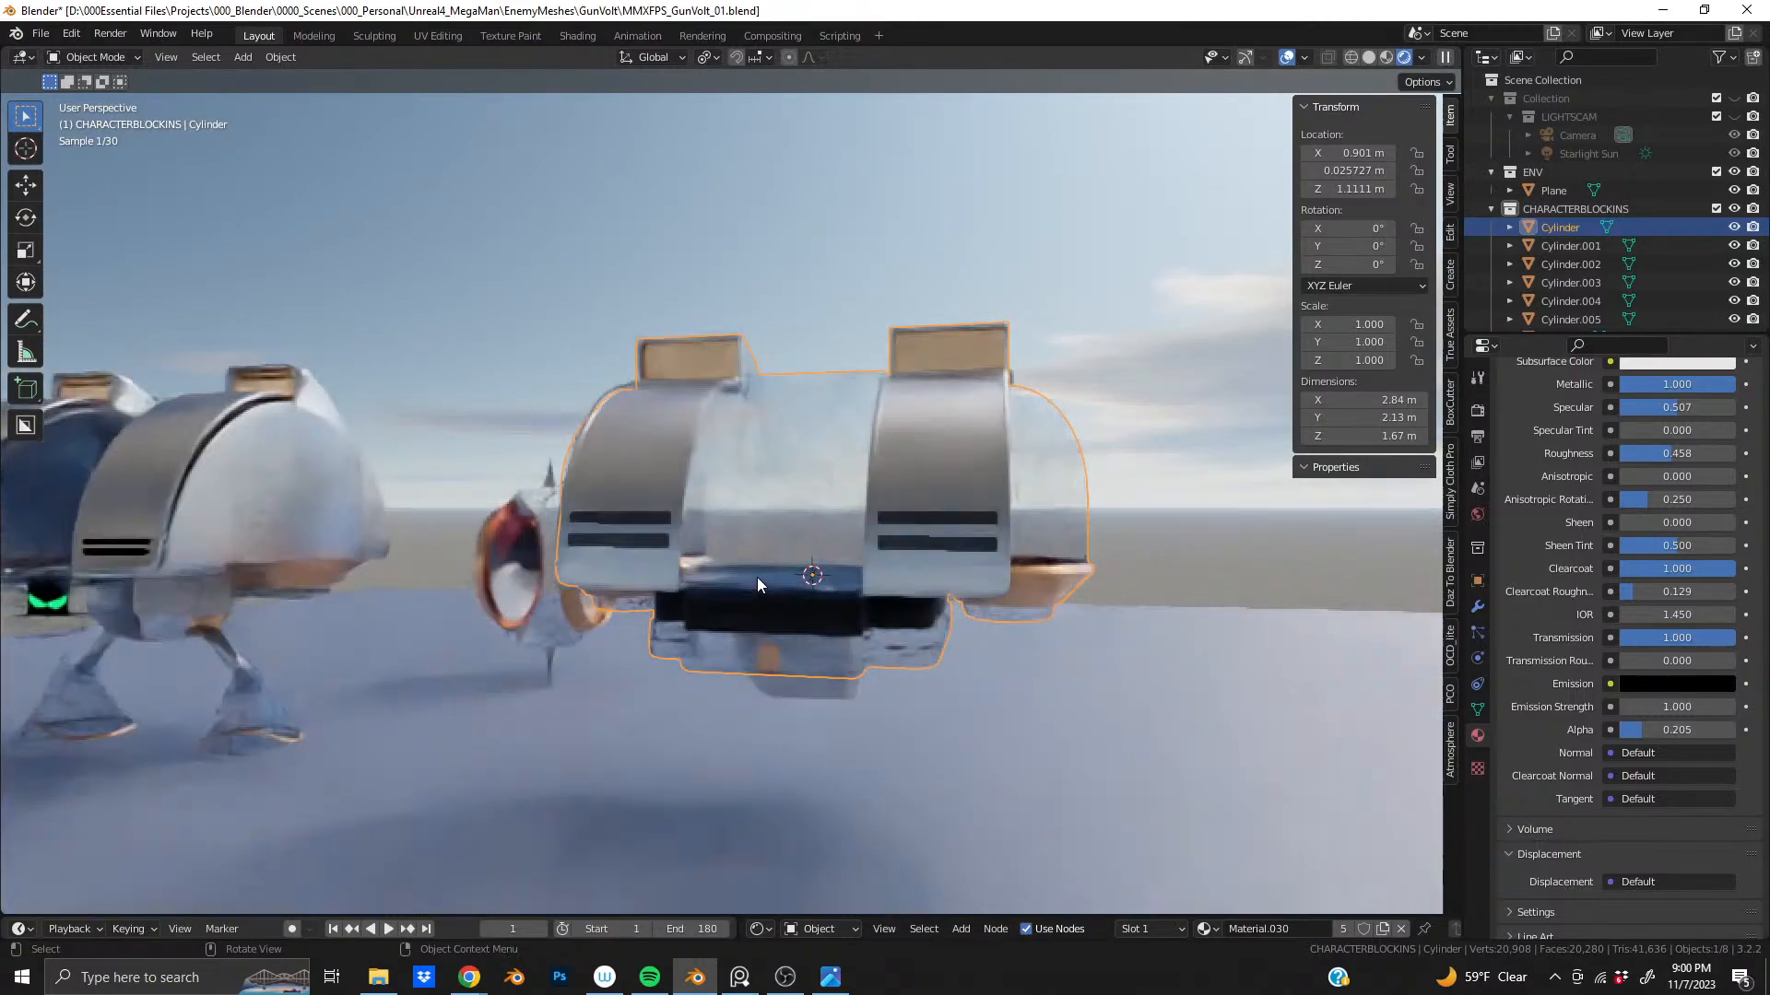
scroll(757, 576, up, 2)
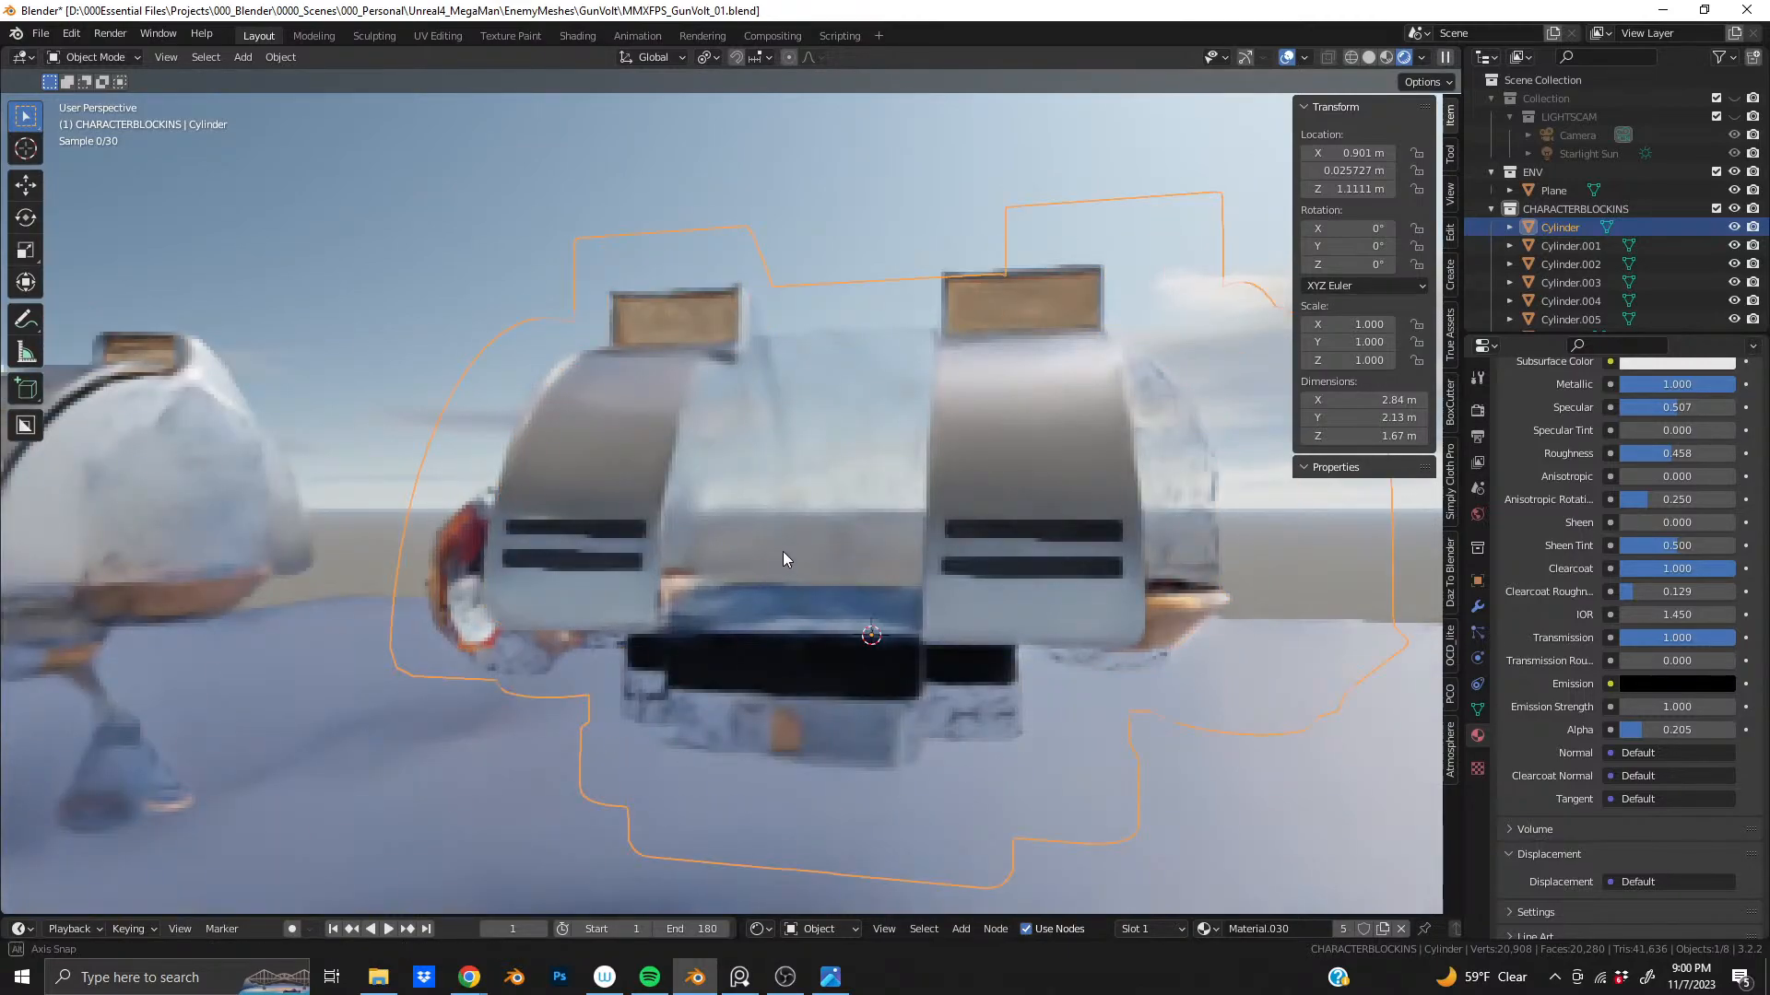
middle_drag(783, 551, 889, 551)
scroll(889, 551, down, 2)
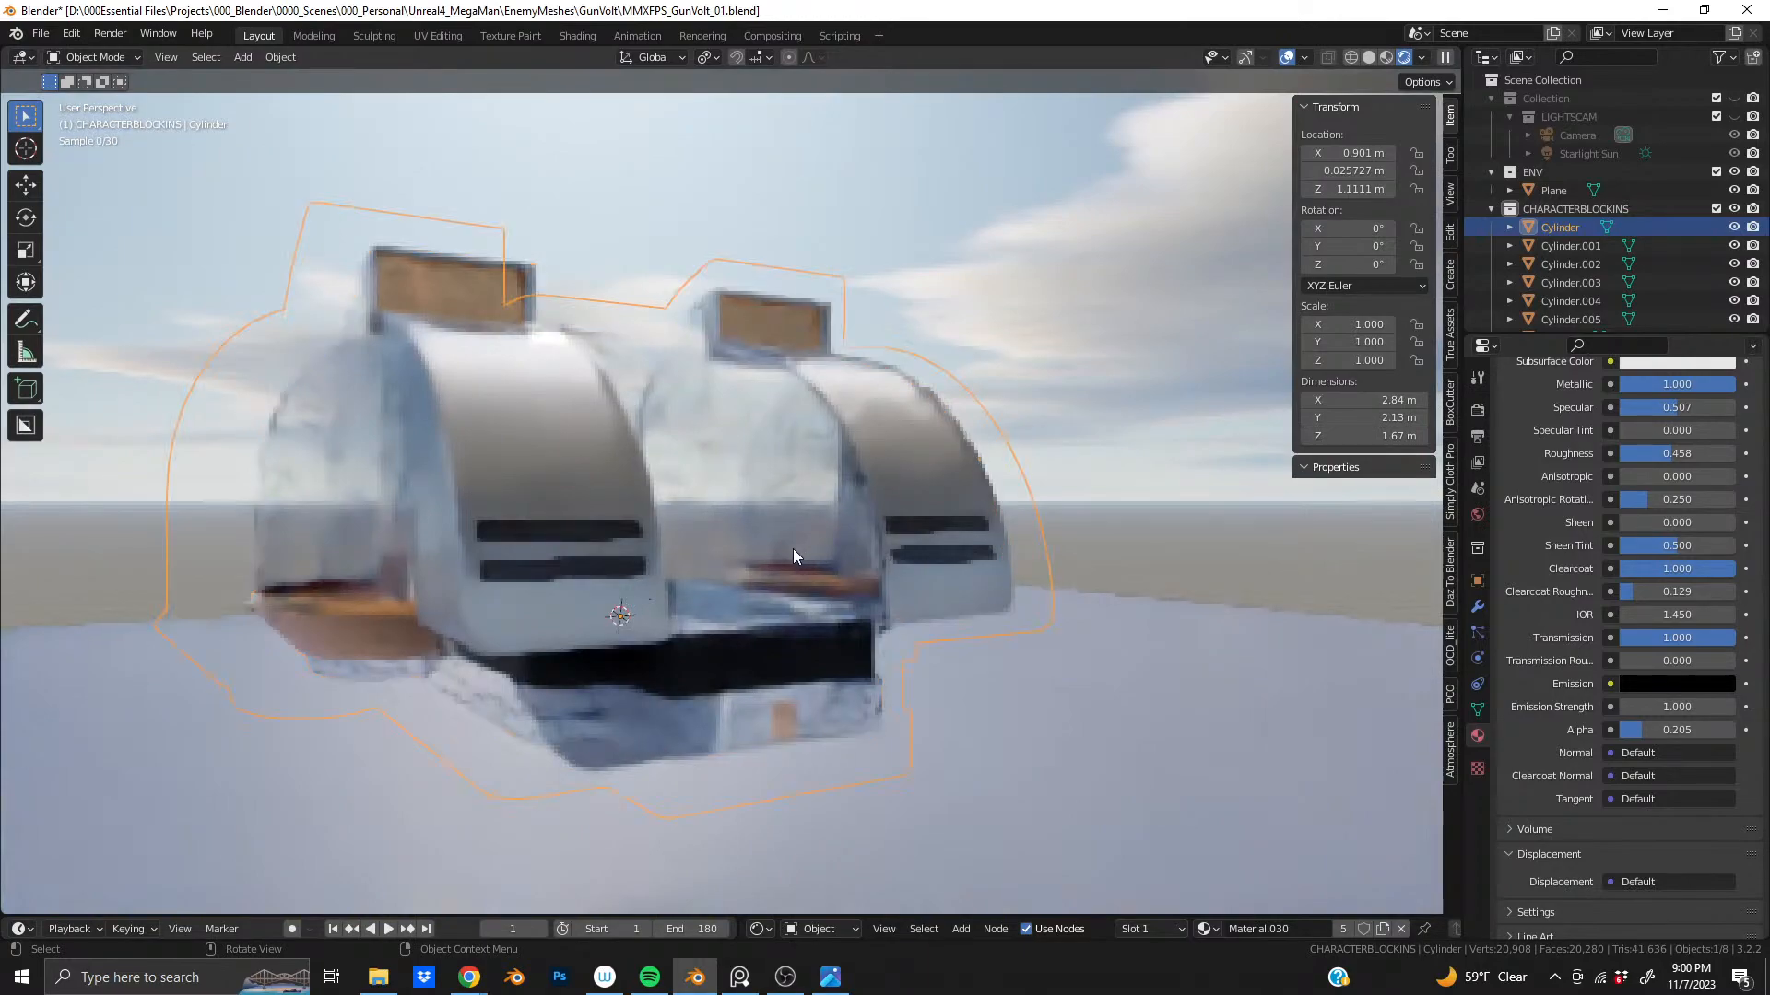
- Set the blue material's Alpha to 0, deselect the hull and view it from the front
drag(1641, 730, 1560, 728)
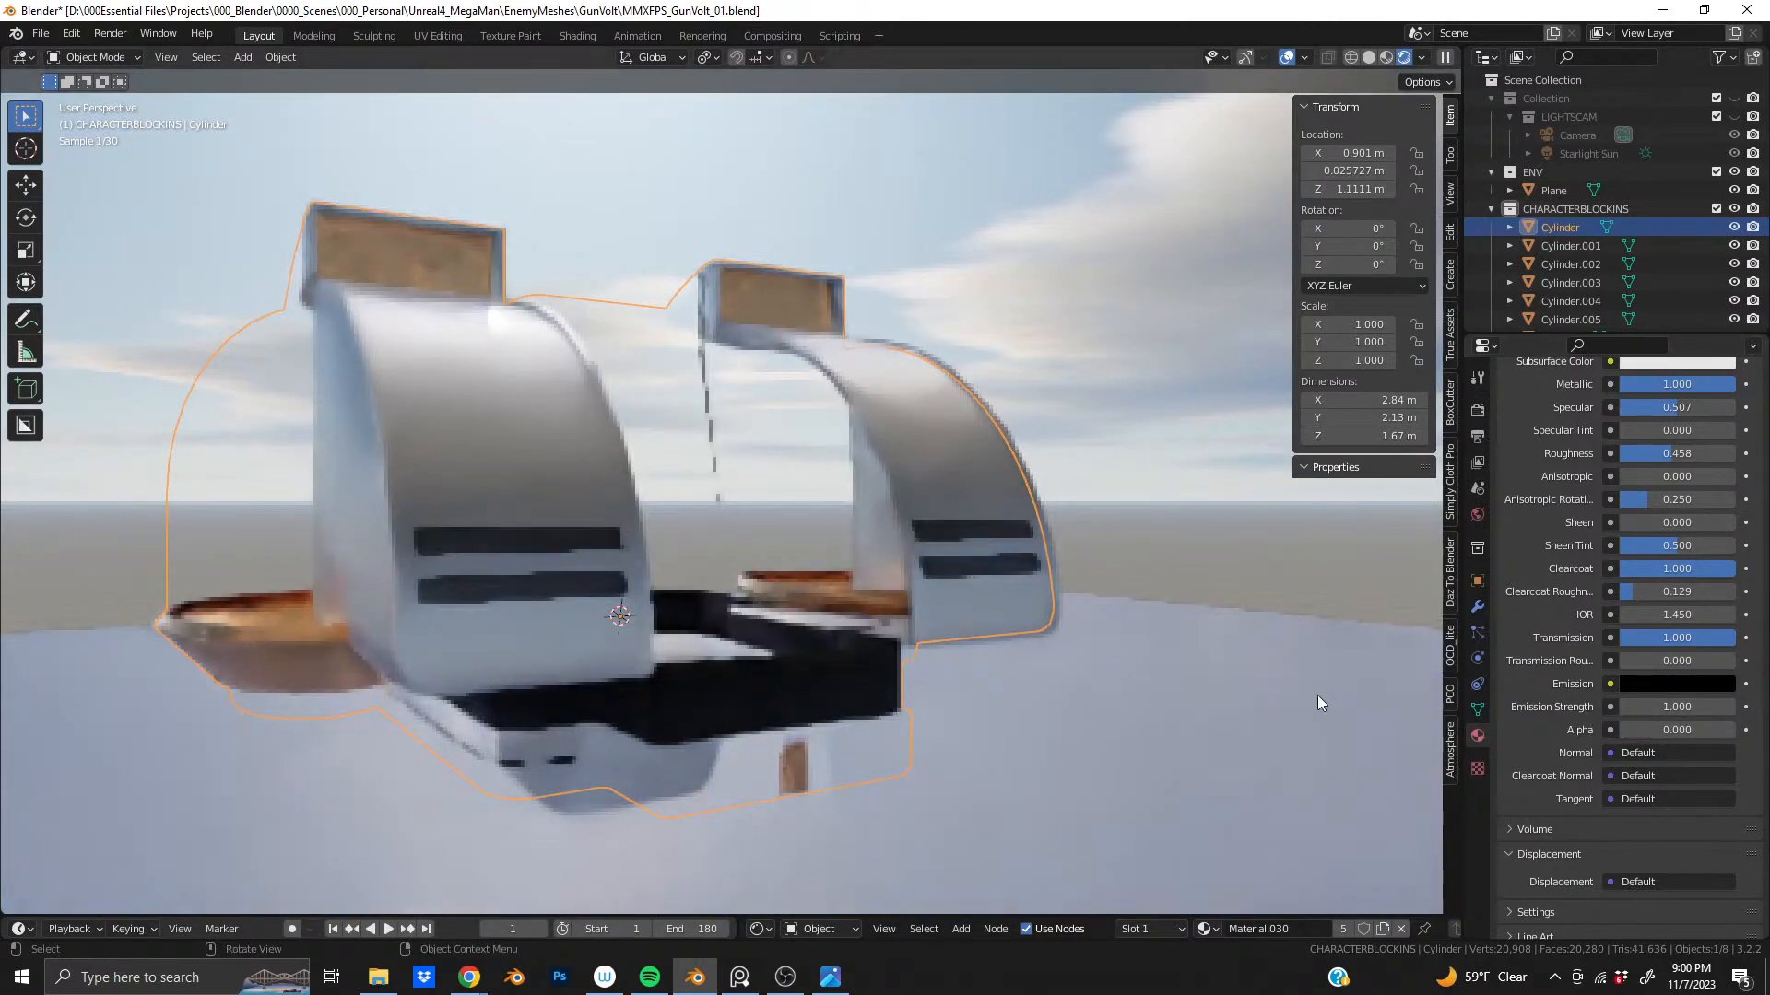
middle_drag(842, 424, 771, 433)
click(763, 243)
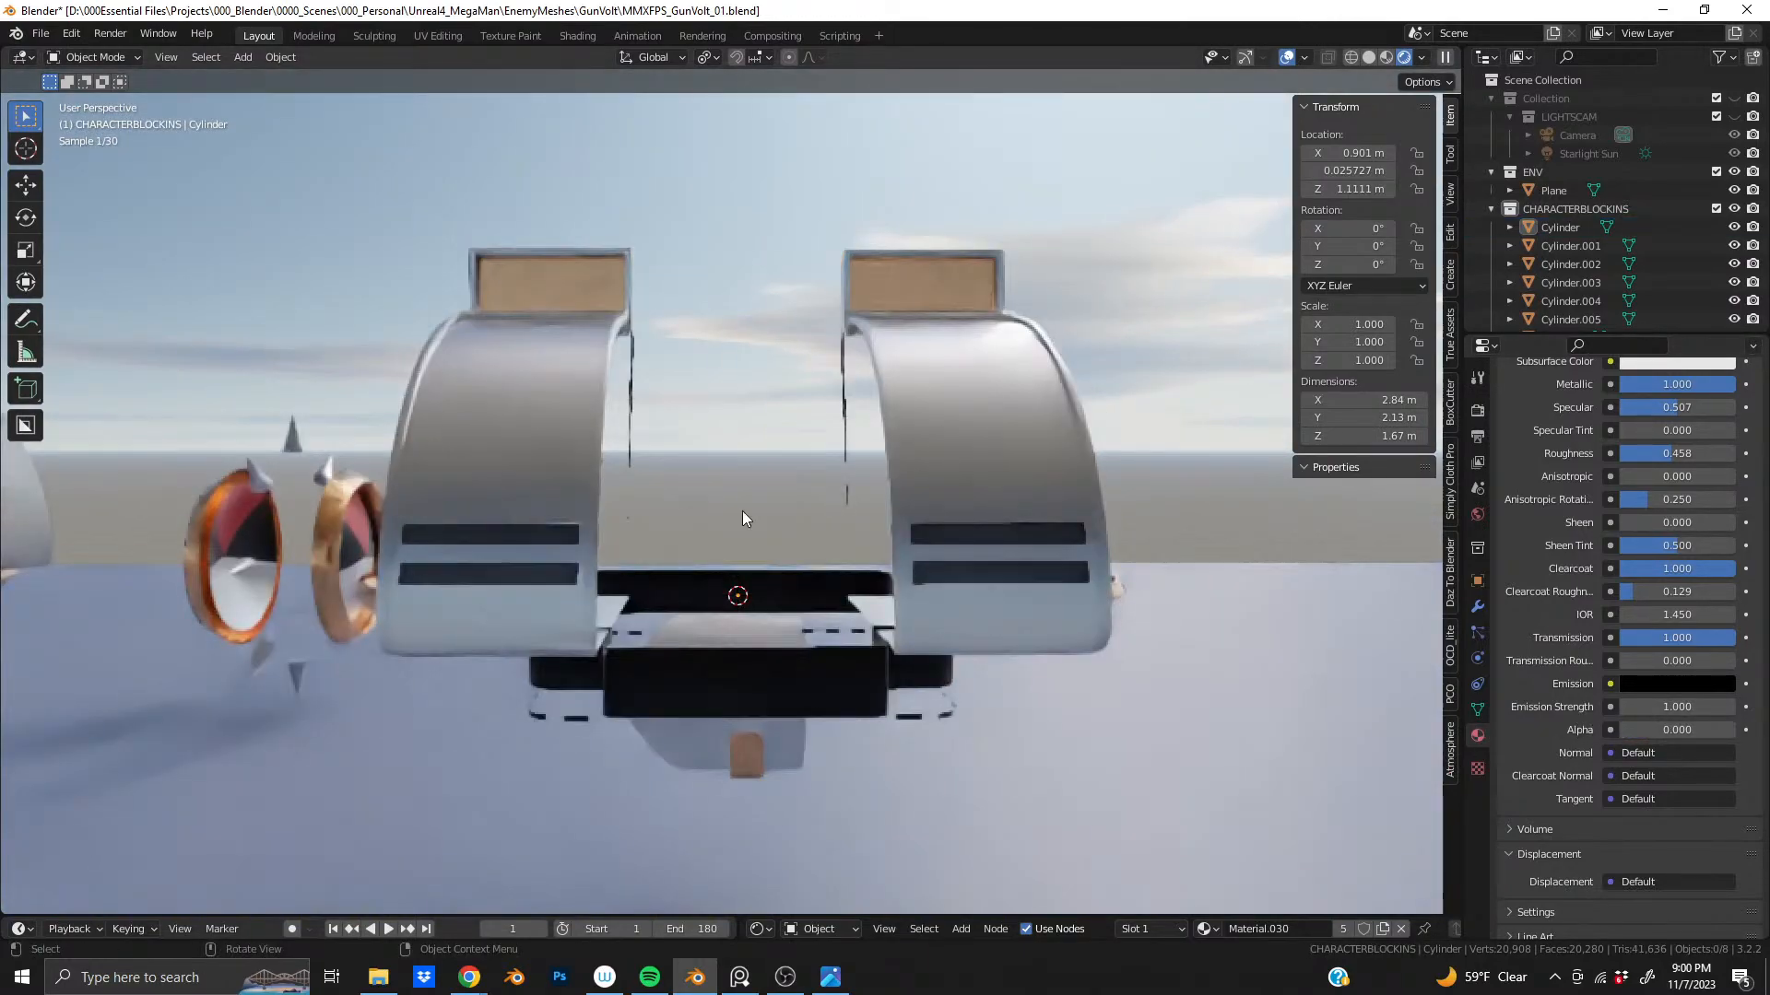
middle_drag(743, 511, 921, 487)
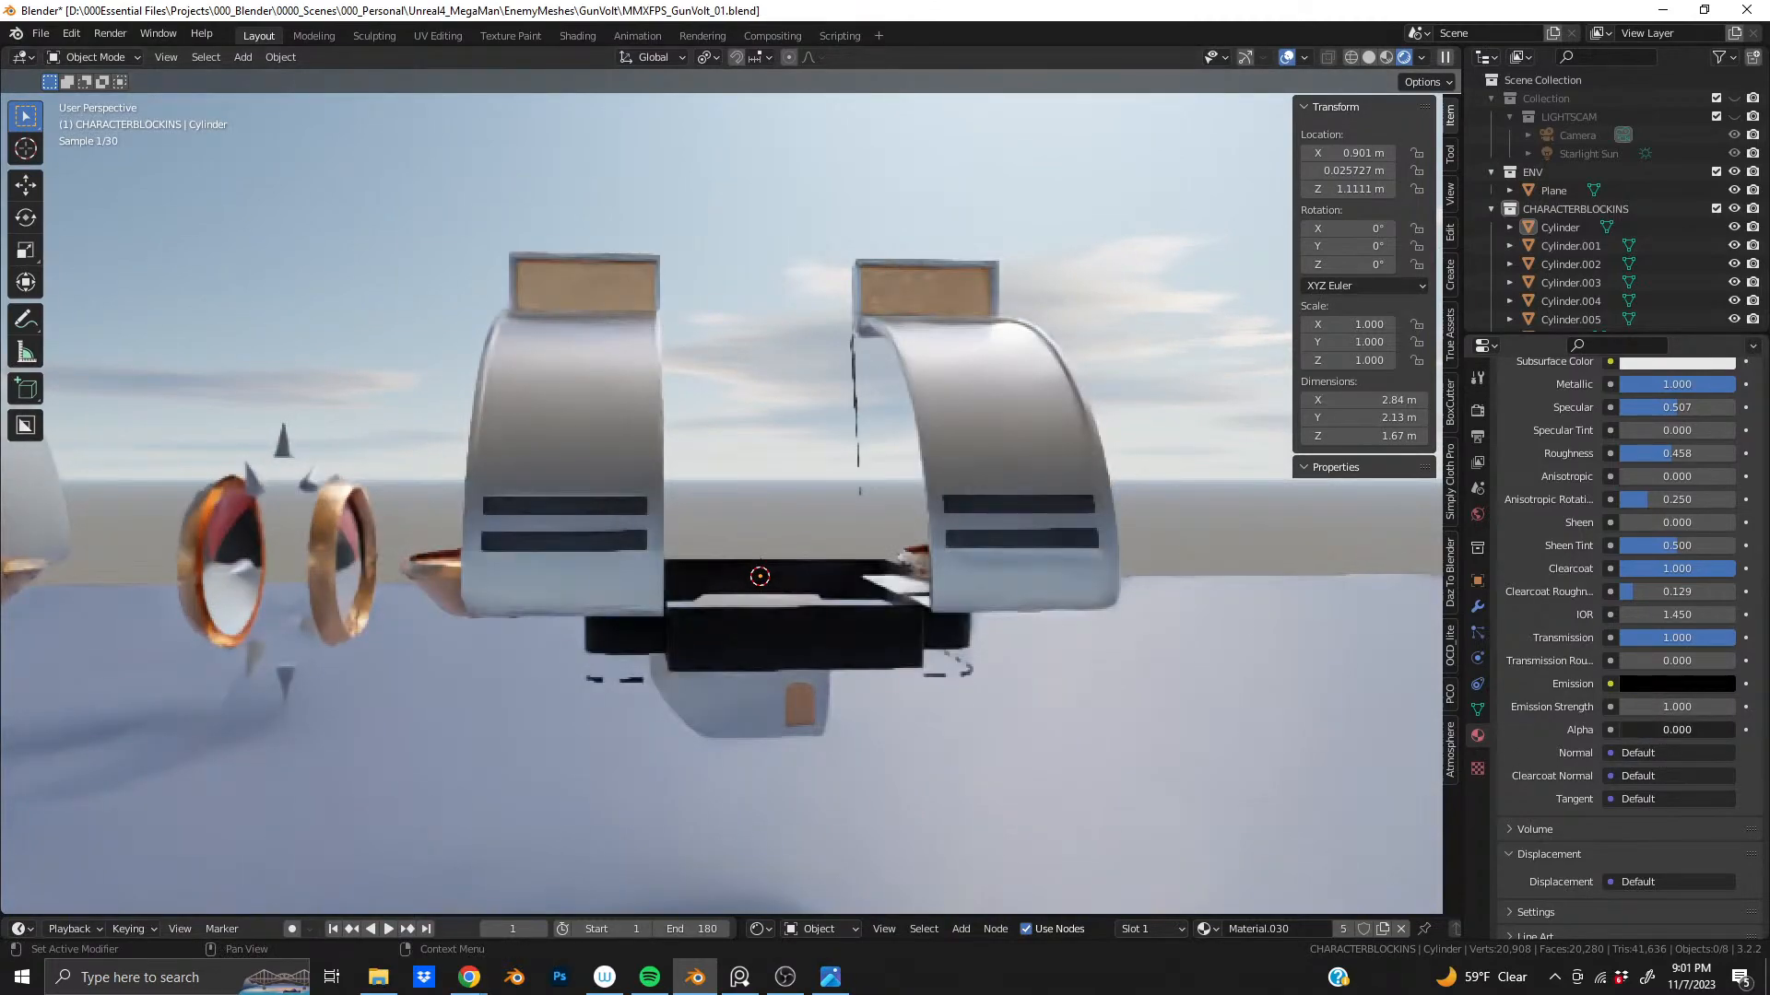
- Restore the blue material's Alpha to 1.000 and view the opaque hull from other angles
drag(1640, 730, 1724, 730)
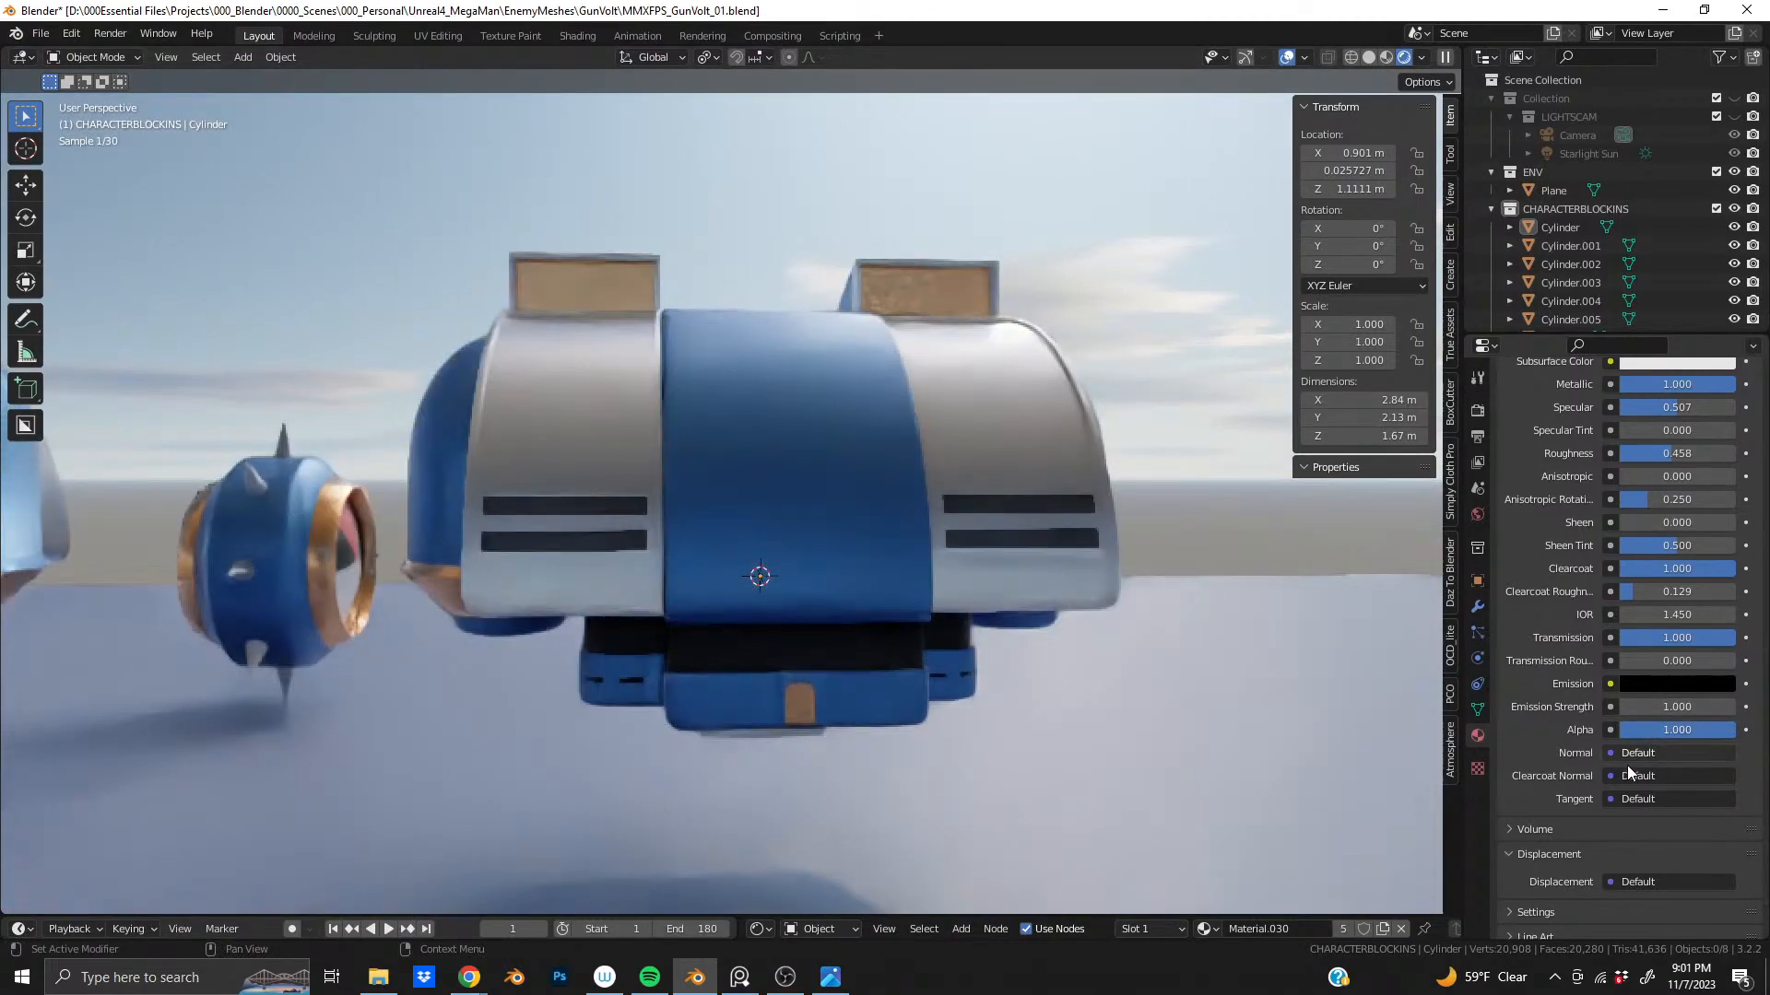
middle_drag(789, 518, 831, 483)
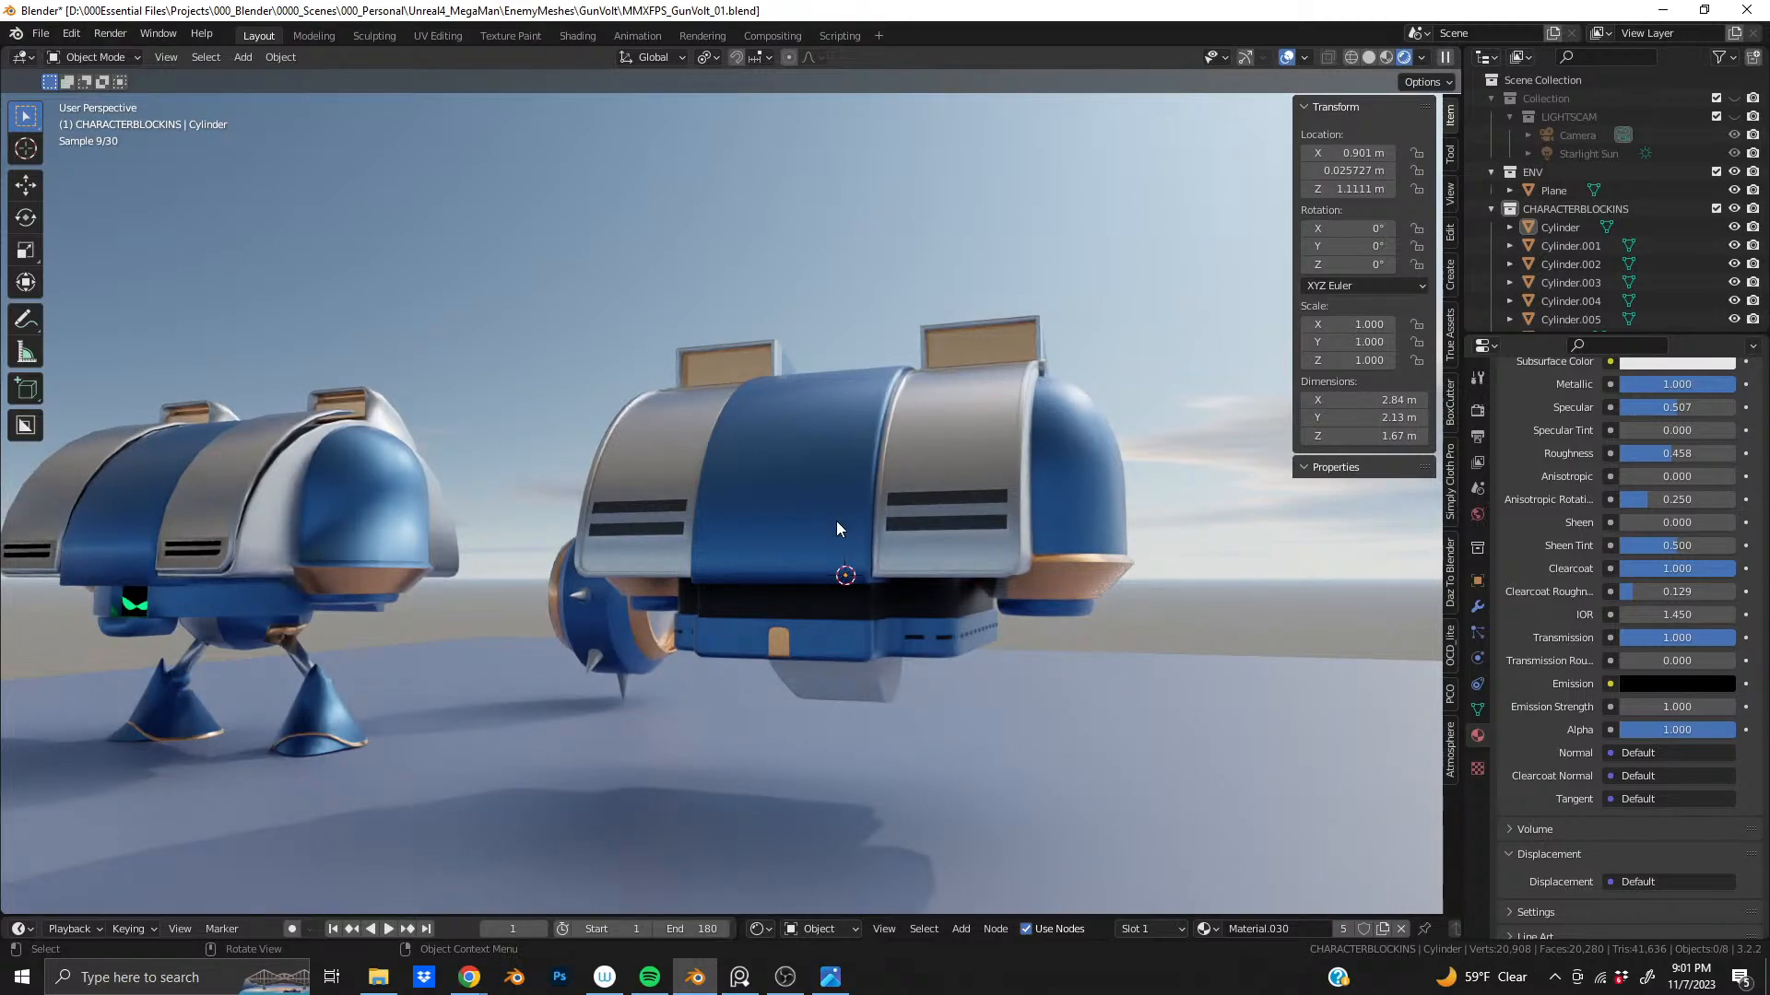
middle_drag(831, 501, 1209, 343)
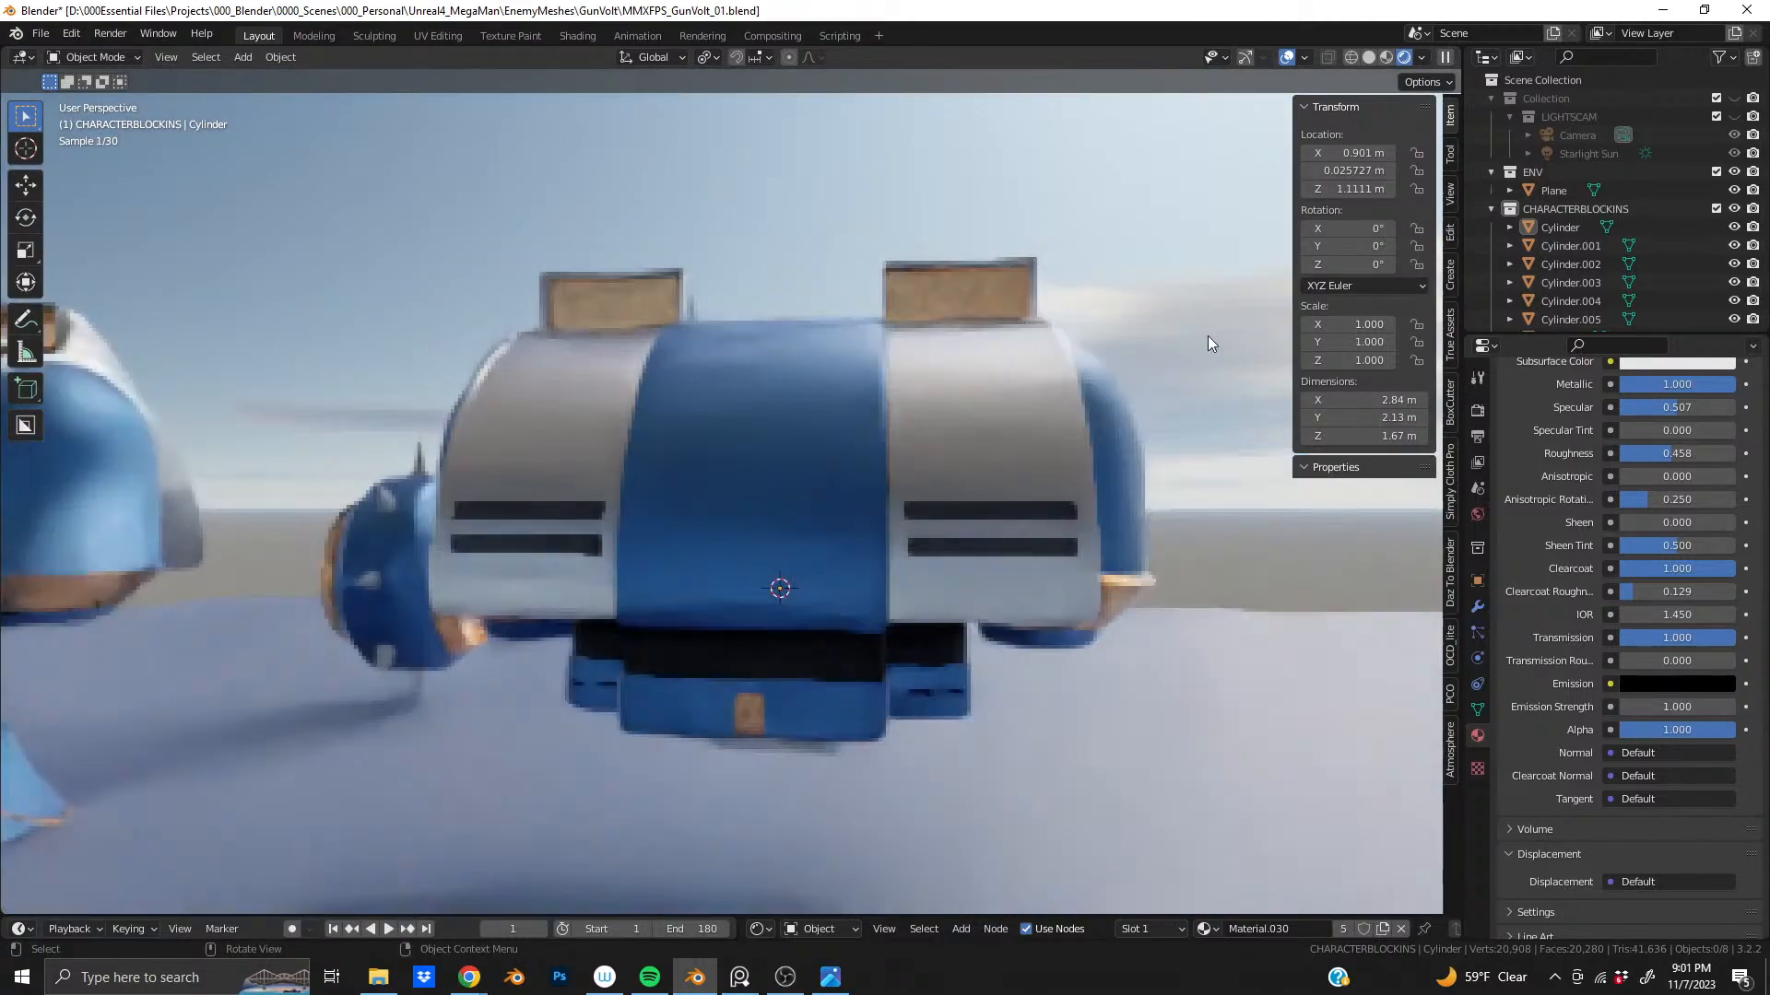
- Switch the viewport to solid shading and open the bullet-shaped cylinder beneath the hull (Cylinder.004) in Edit Mode
click(1368, 57)
middle_drag(771, 660, 577, 342)
scroll(635, 529, up, 2)
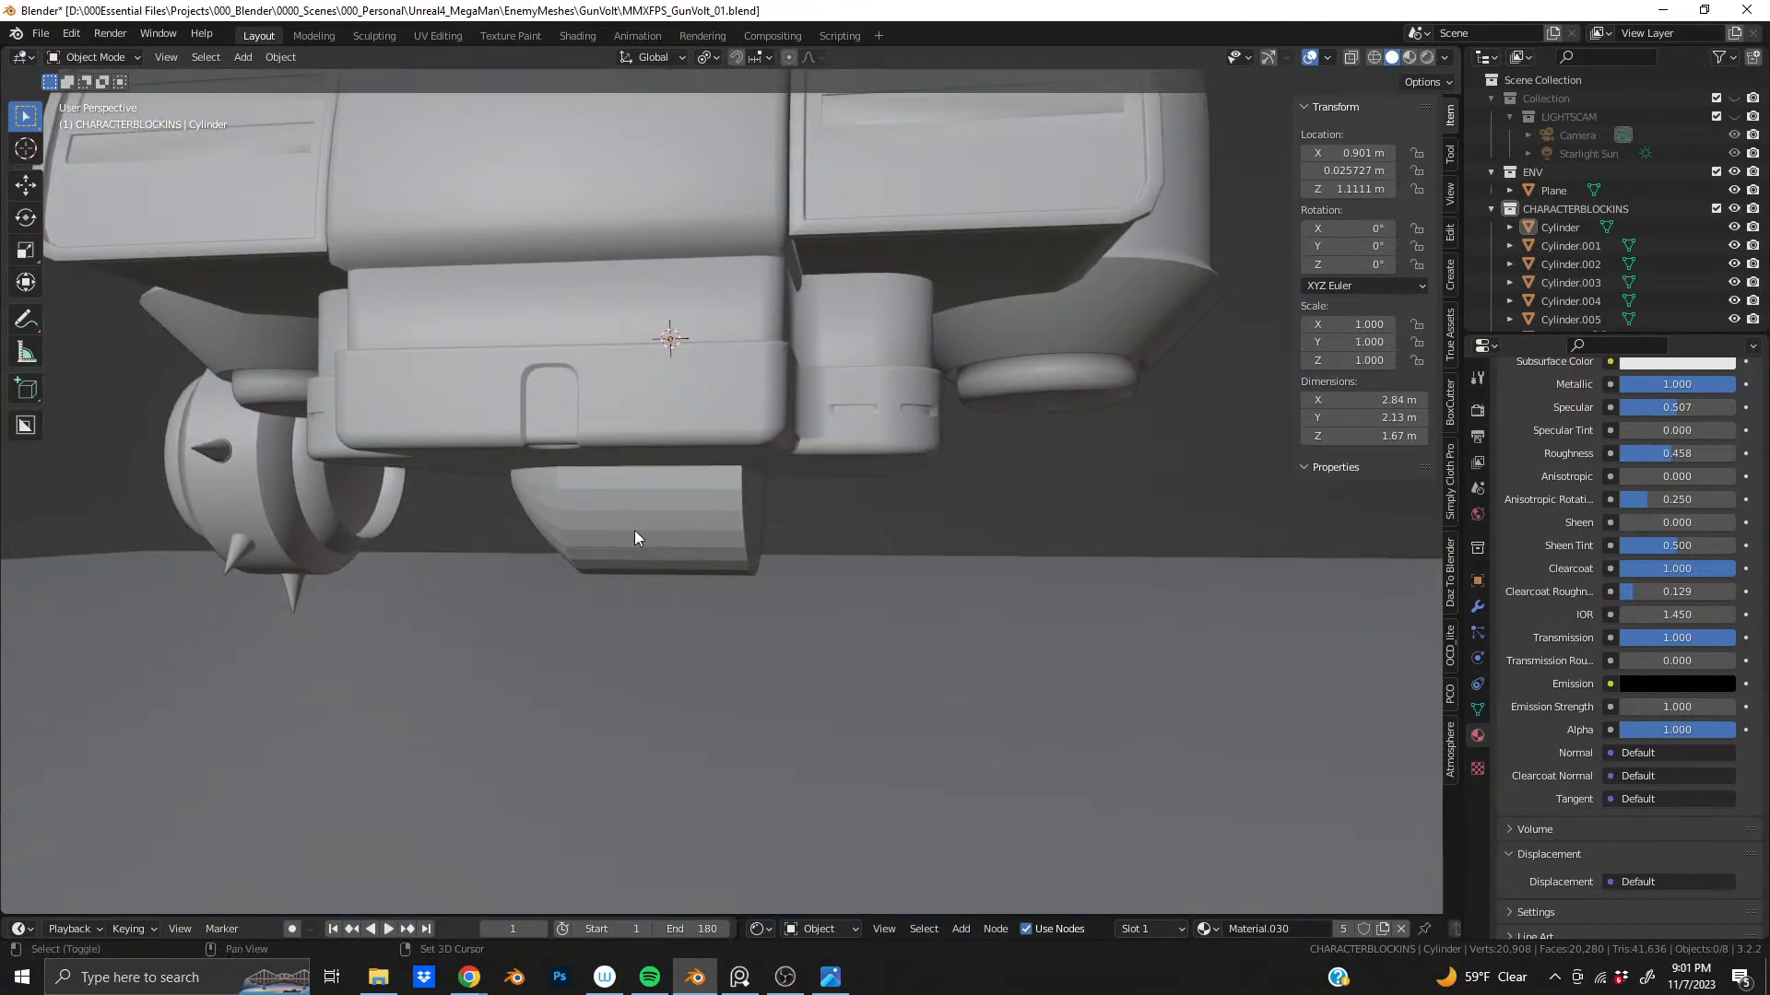
scroll(826, 483, up, 2)
middle_drag(634, 529, 822, 477)
click(826, 483)
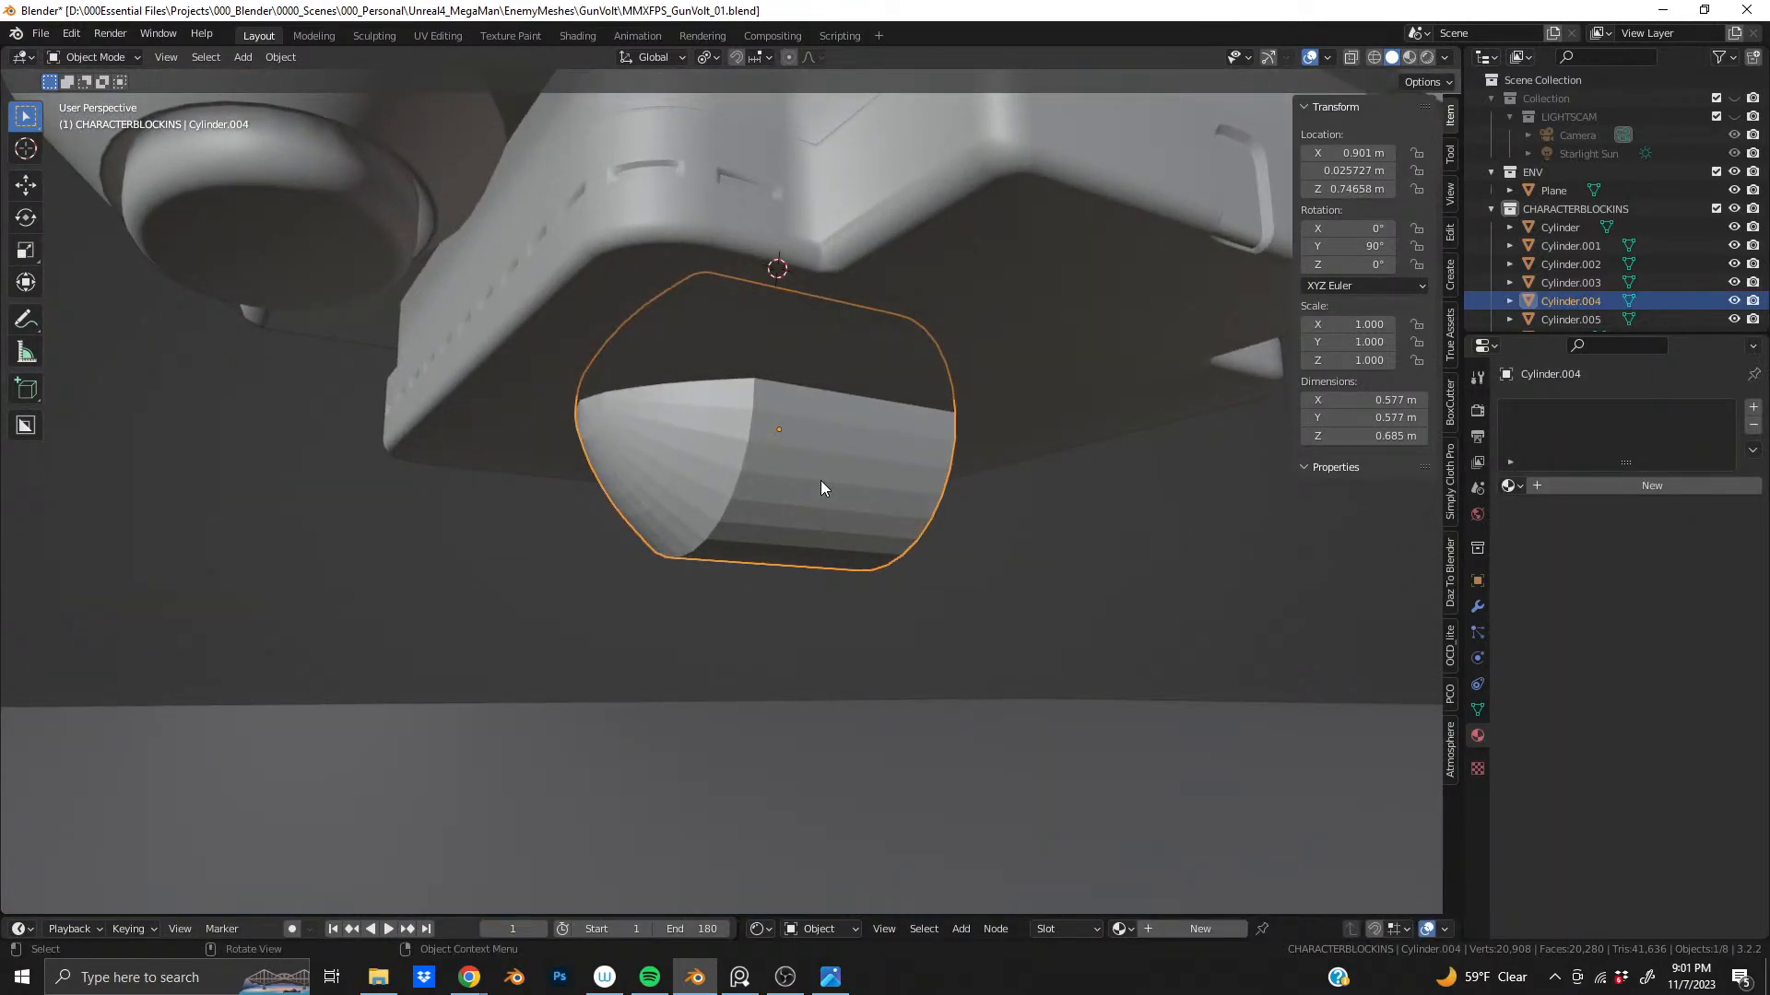
key(Tab)
- Turn on proportional editing and stretch the cylinder's tapered tip about 1 m along global X with a 0.276 m smooth falloff
middle_drag(756, 430, 664, 498)
scroll(664, 497, down, 6)
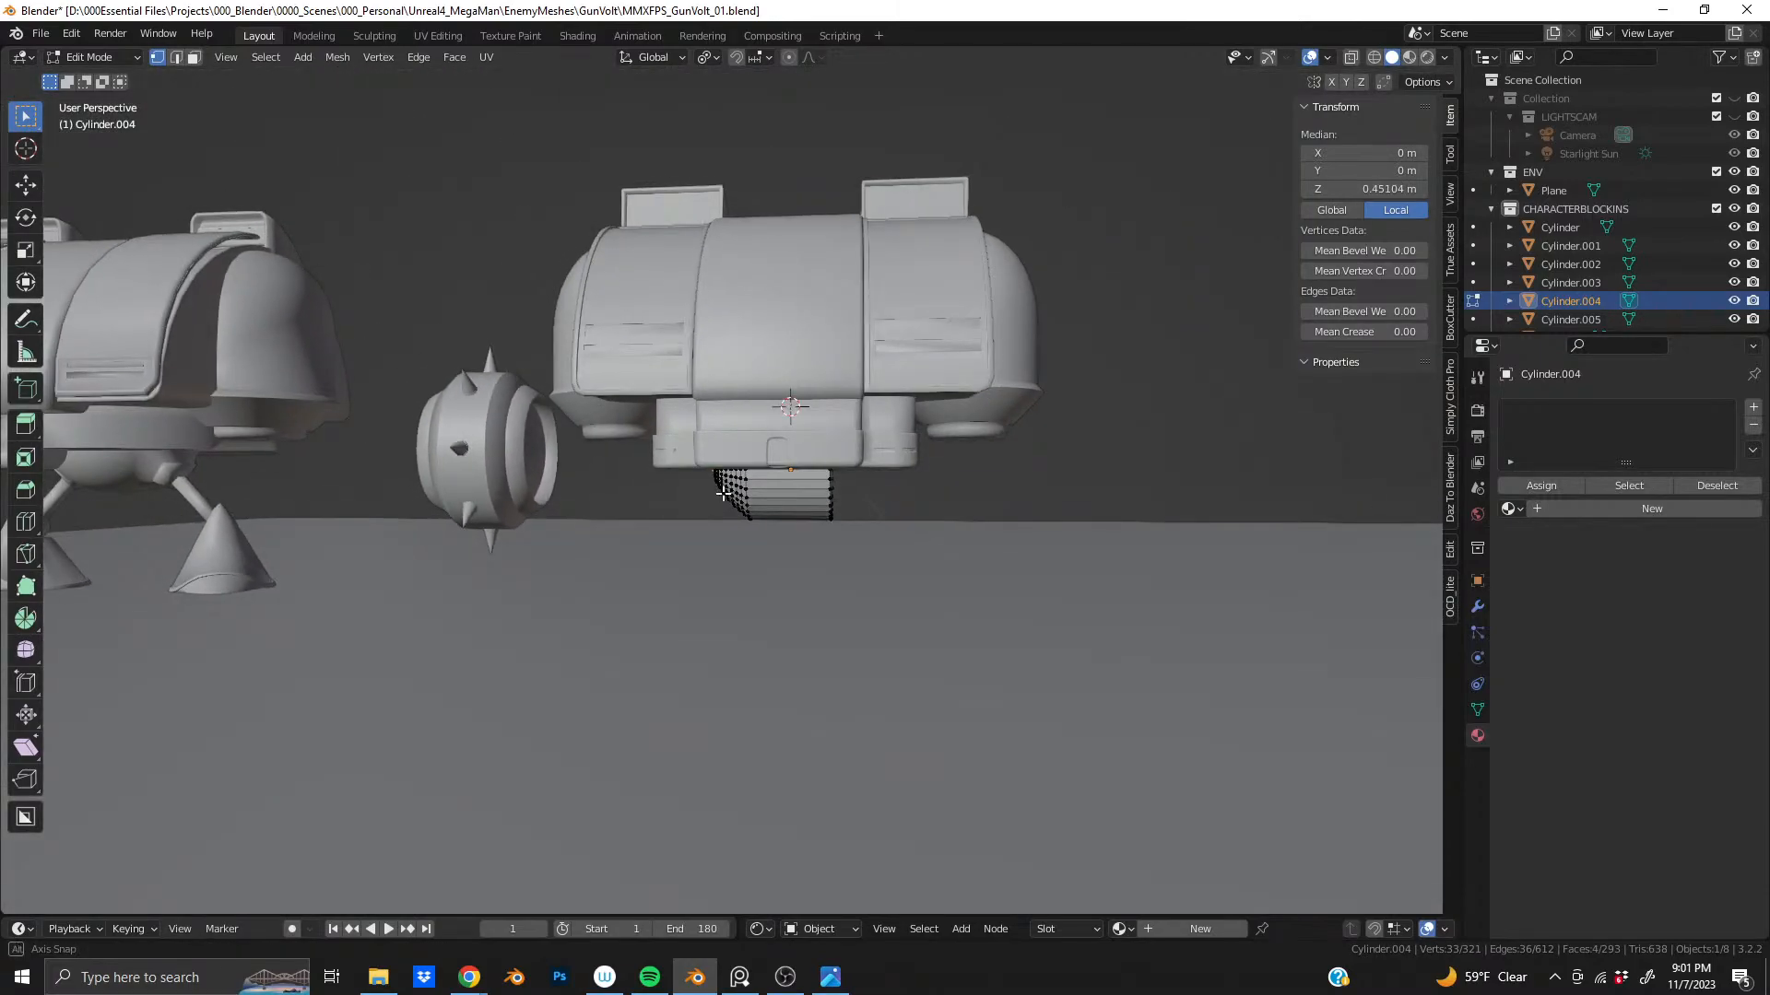
middle_drag(238, 482, 221, 435)
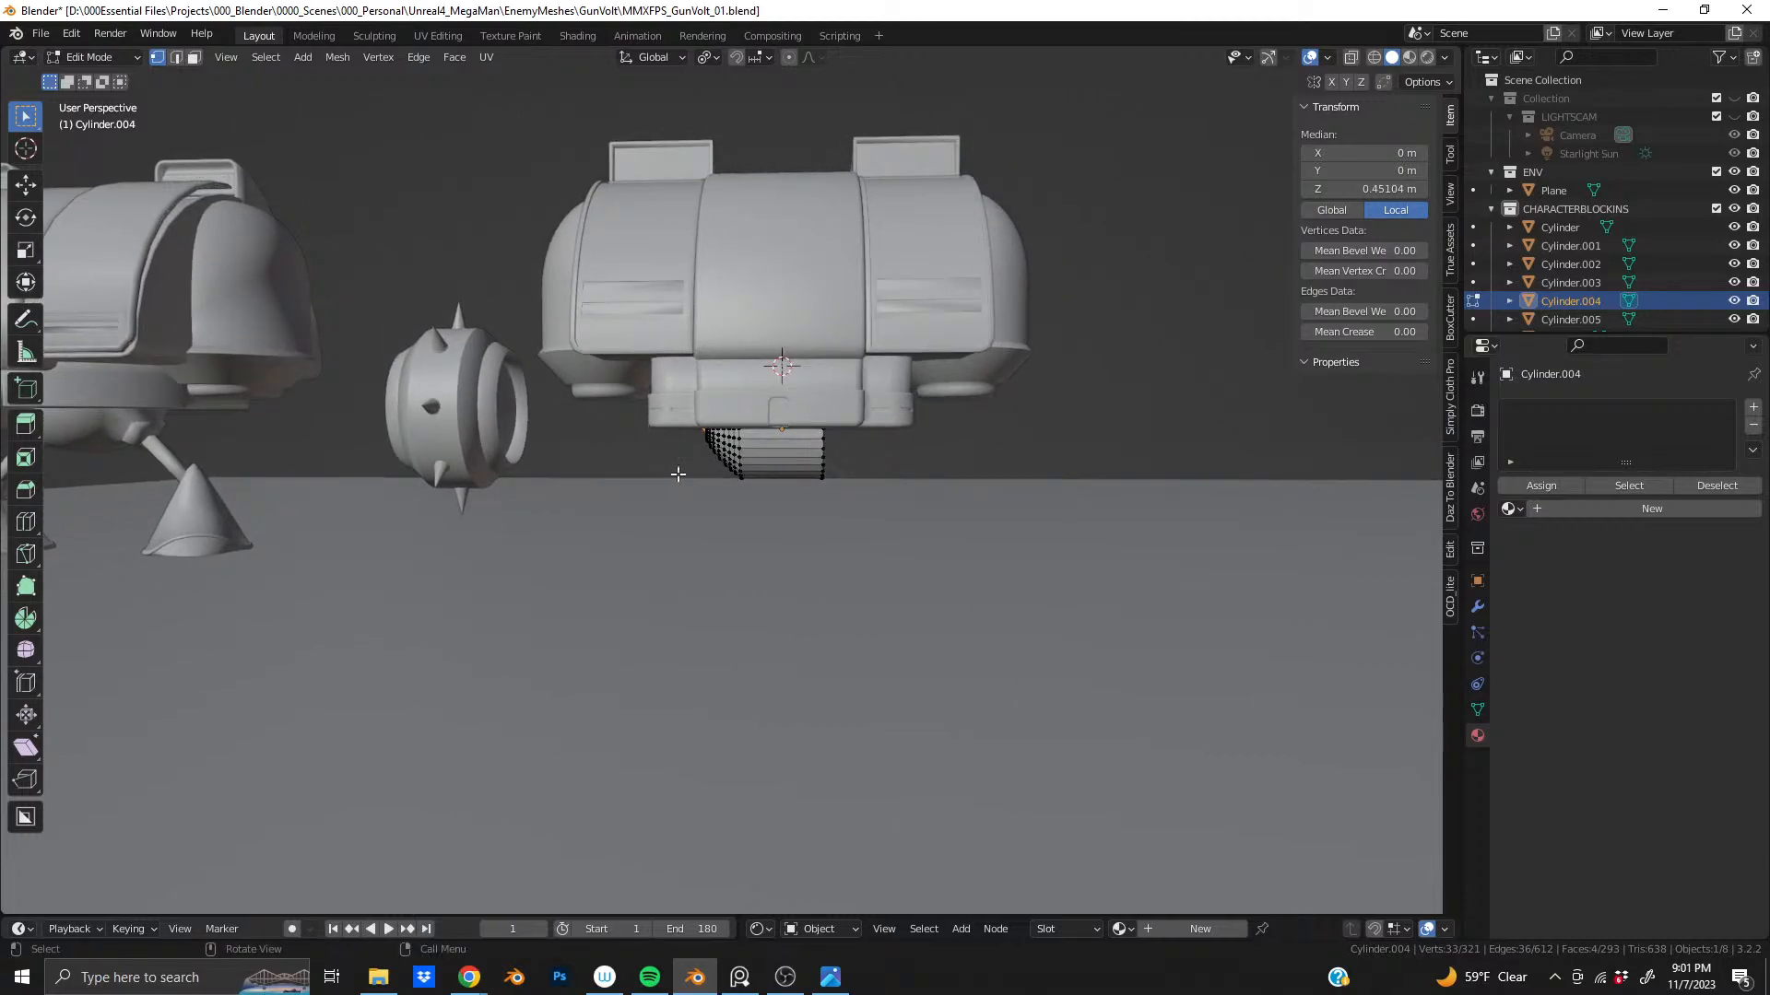
scroll(728, 470, up, 6)
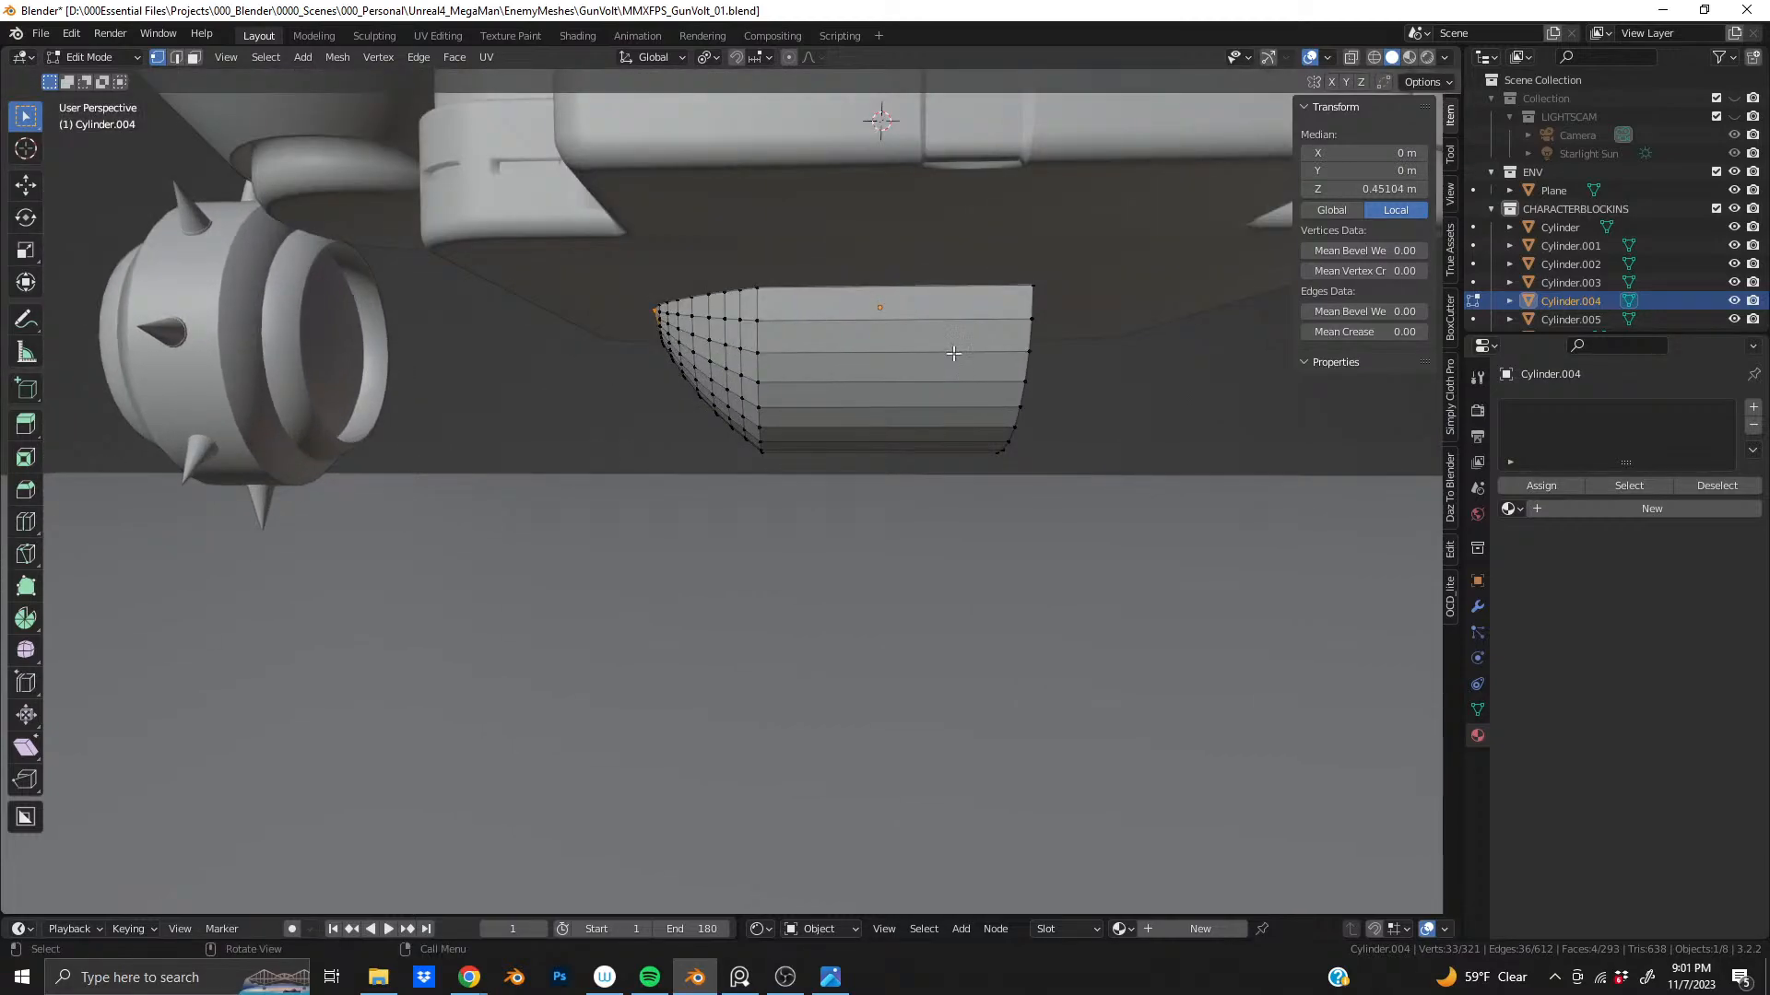
key(g)
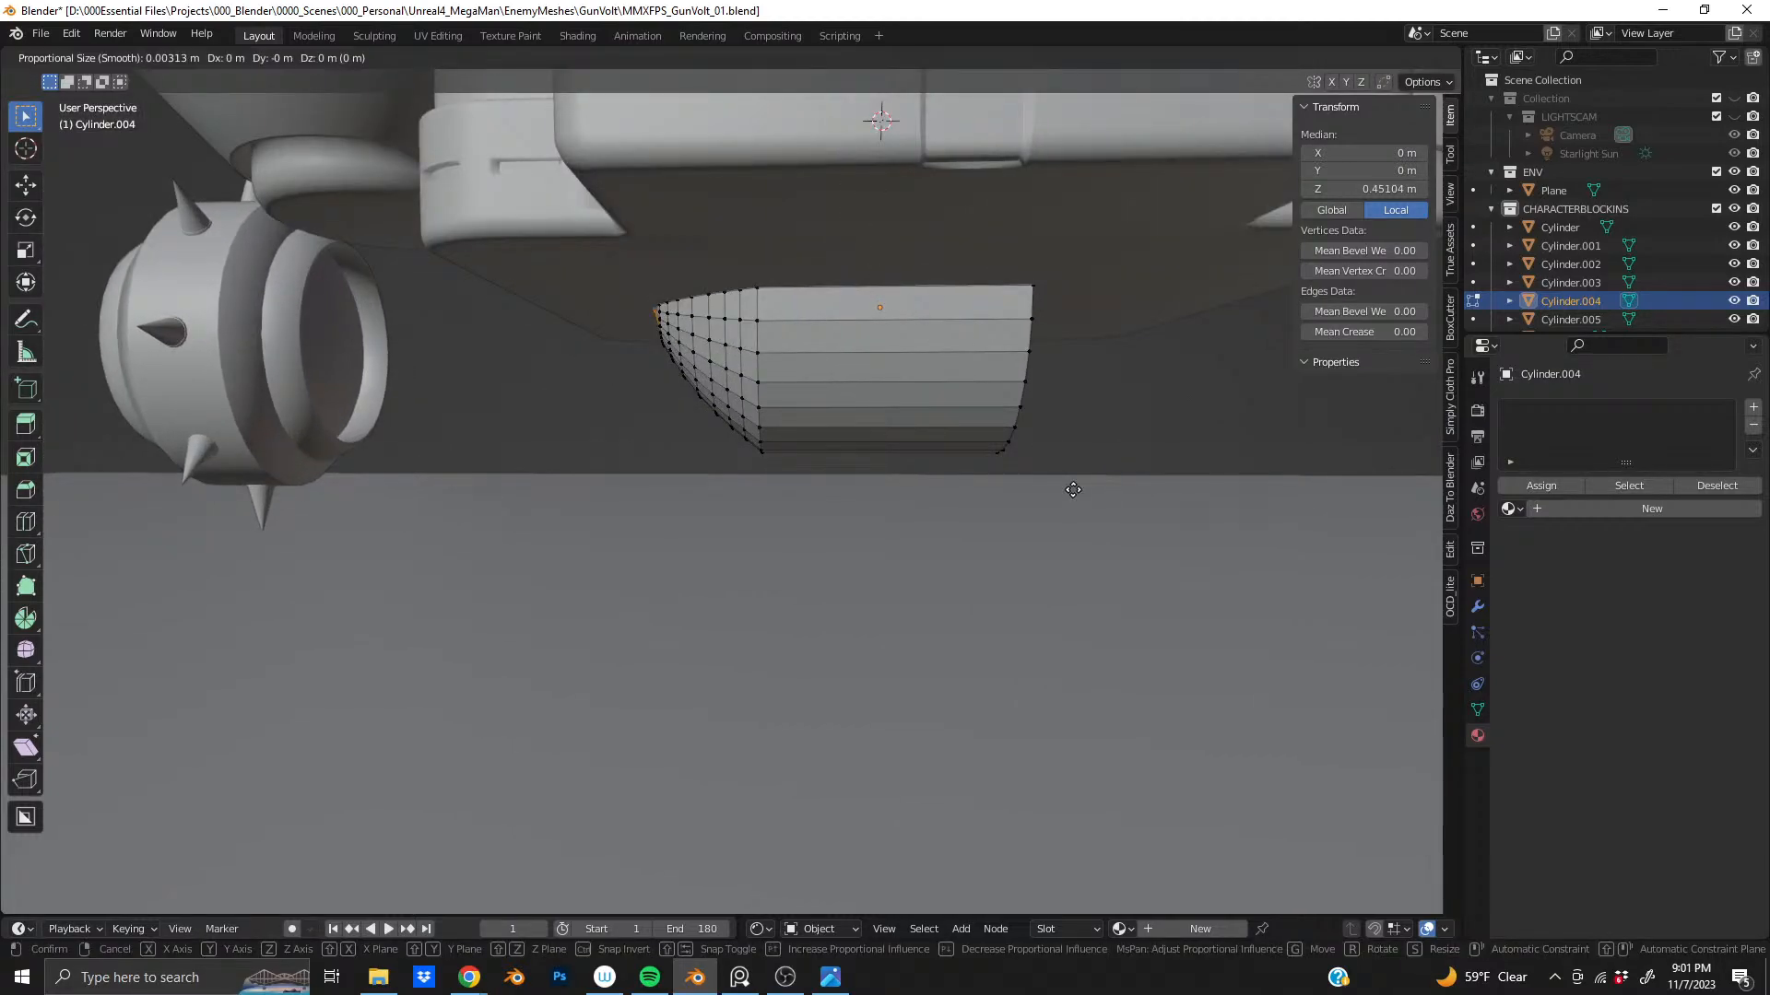
key(x)
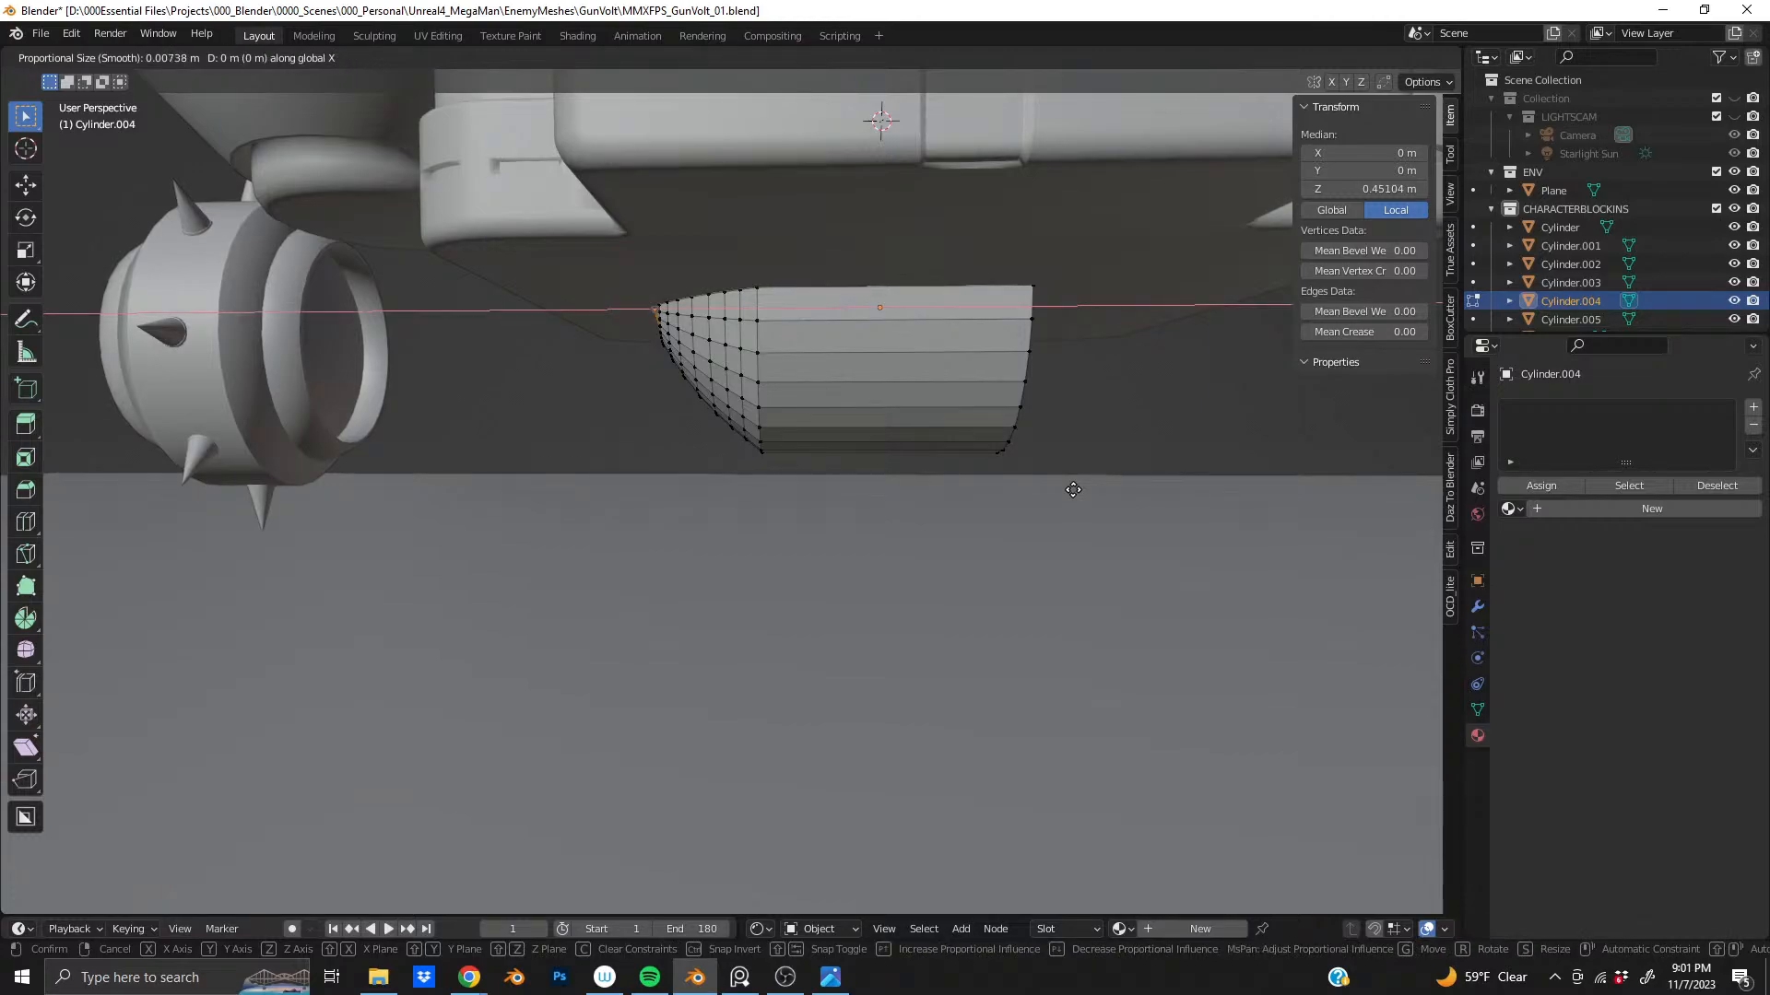
scroll(1059, 494, down, 20)
scroll(1059, 494, up, 4)
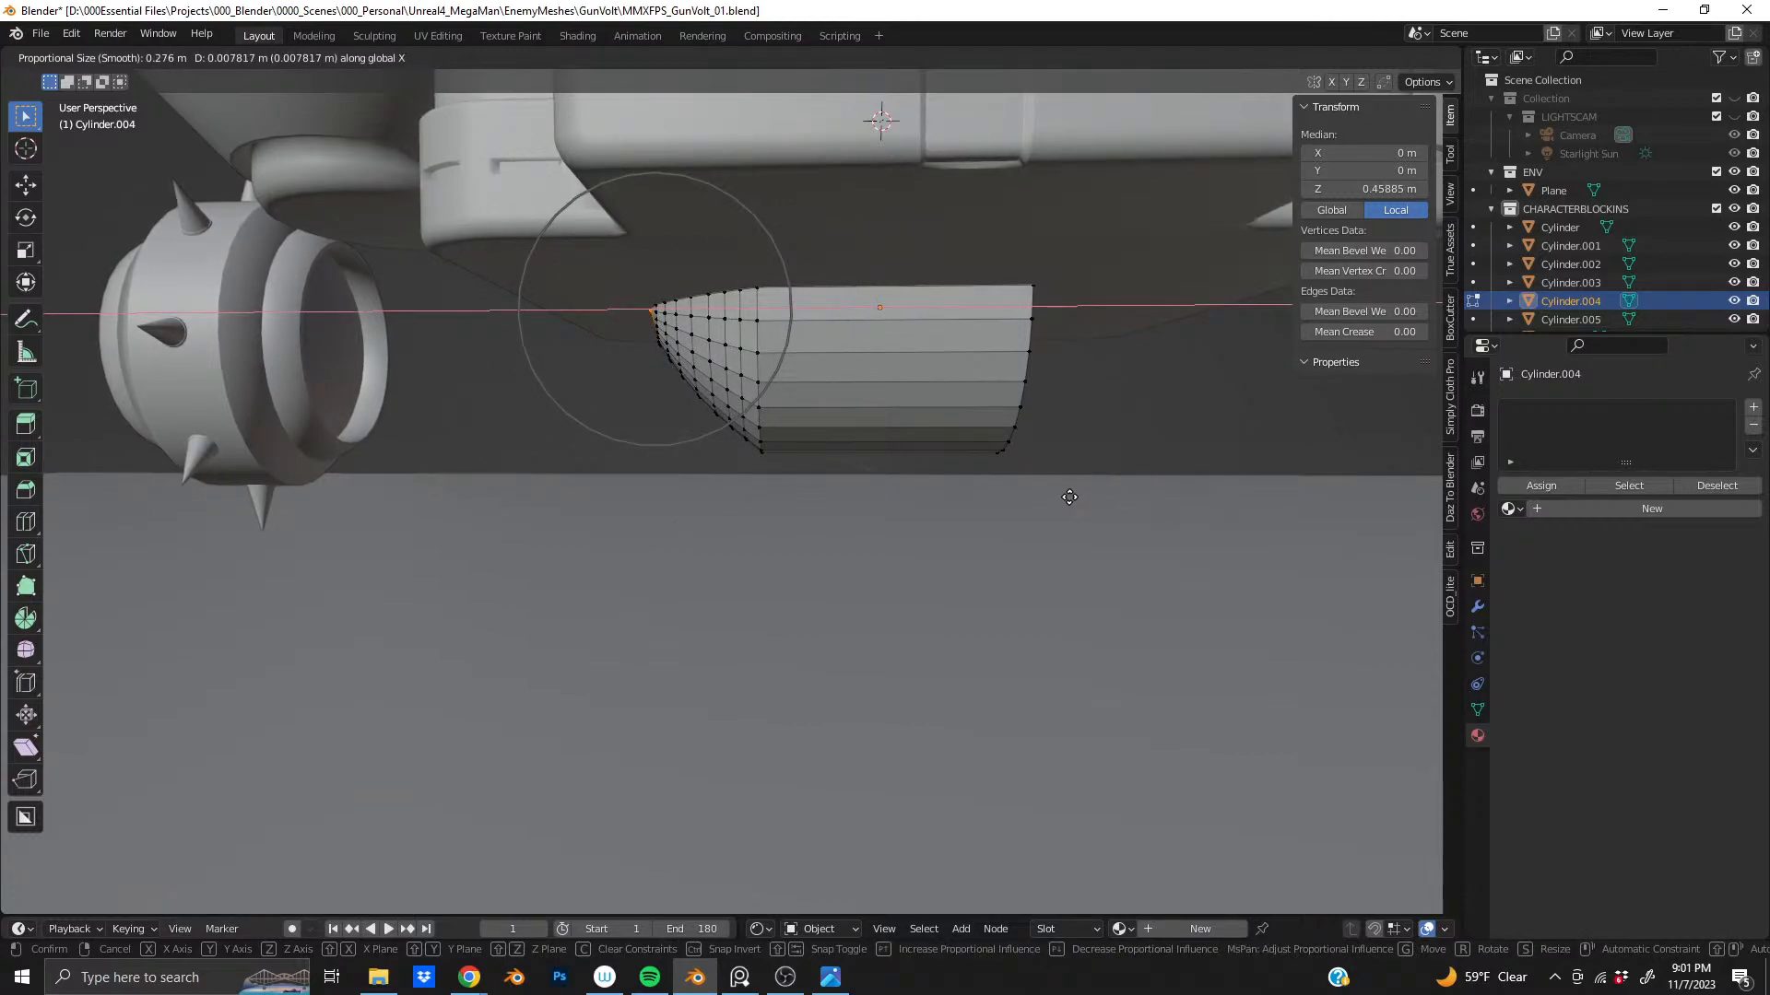
scroll(1051, 502, down, 2)
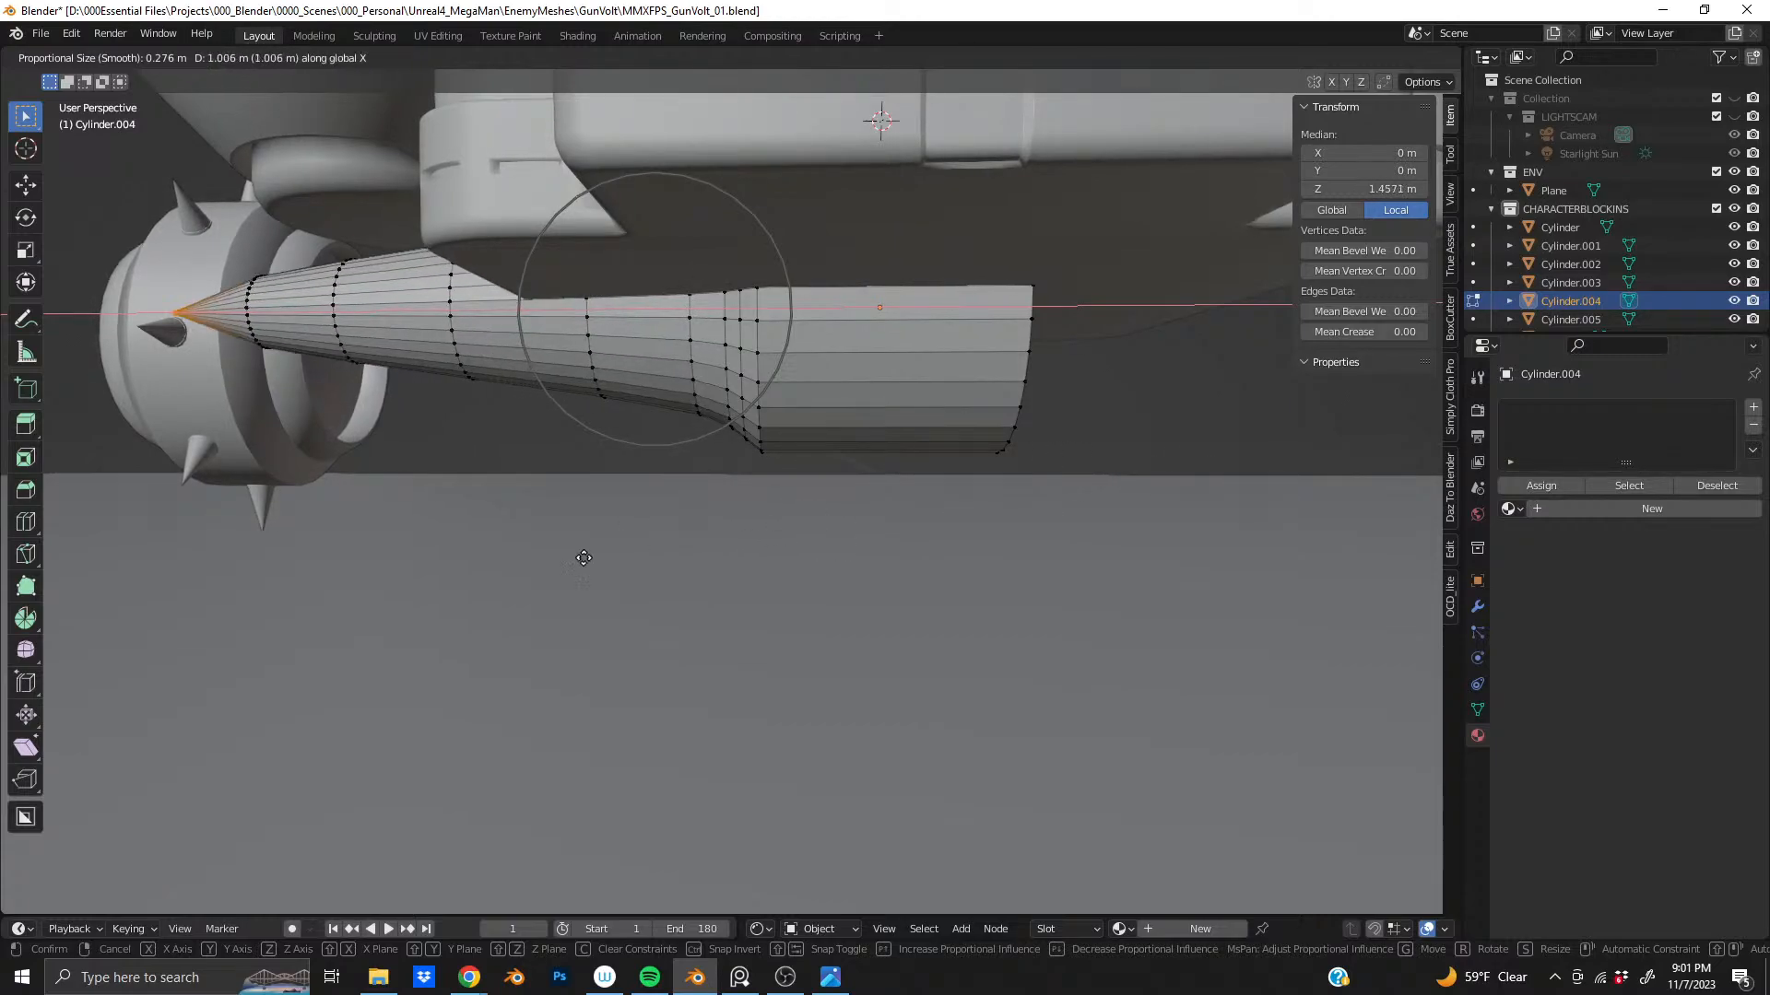
- Try proportional falloff sizes of about 0.54 m and 0.097 m on the tip's X stretch, and cancel the move
scroll(470, 575, down, 4)
scroll(470, 575, down, 4)
scroll(470, 575, up, 10)
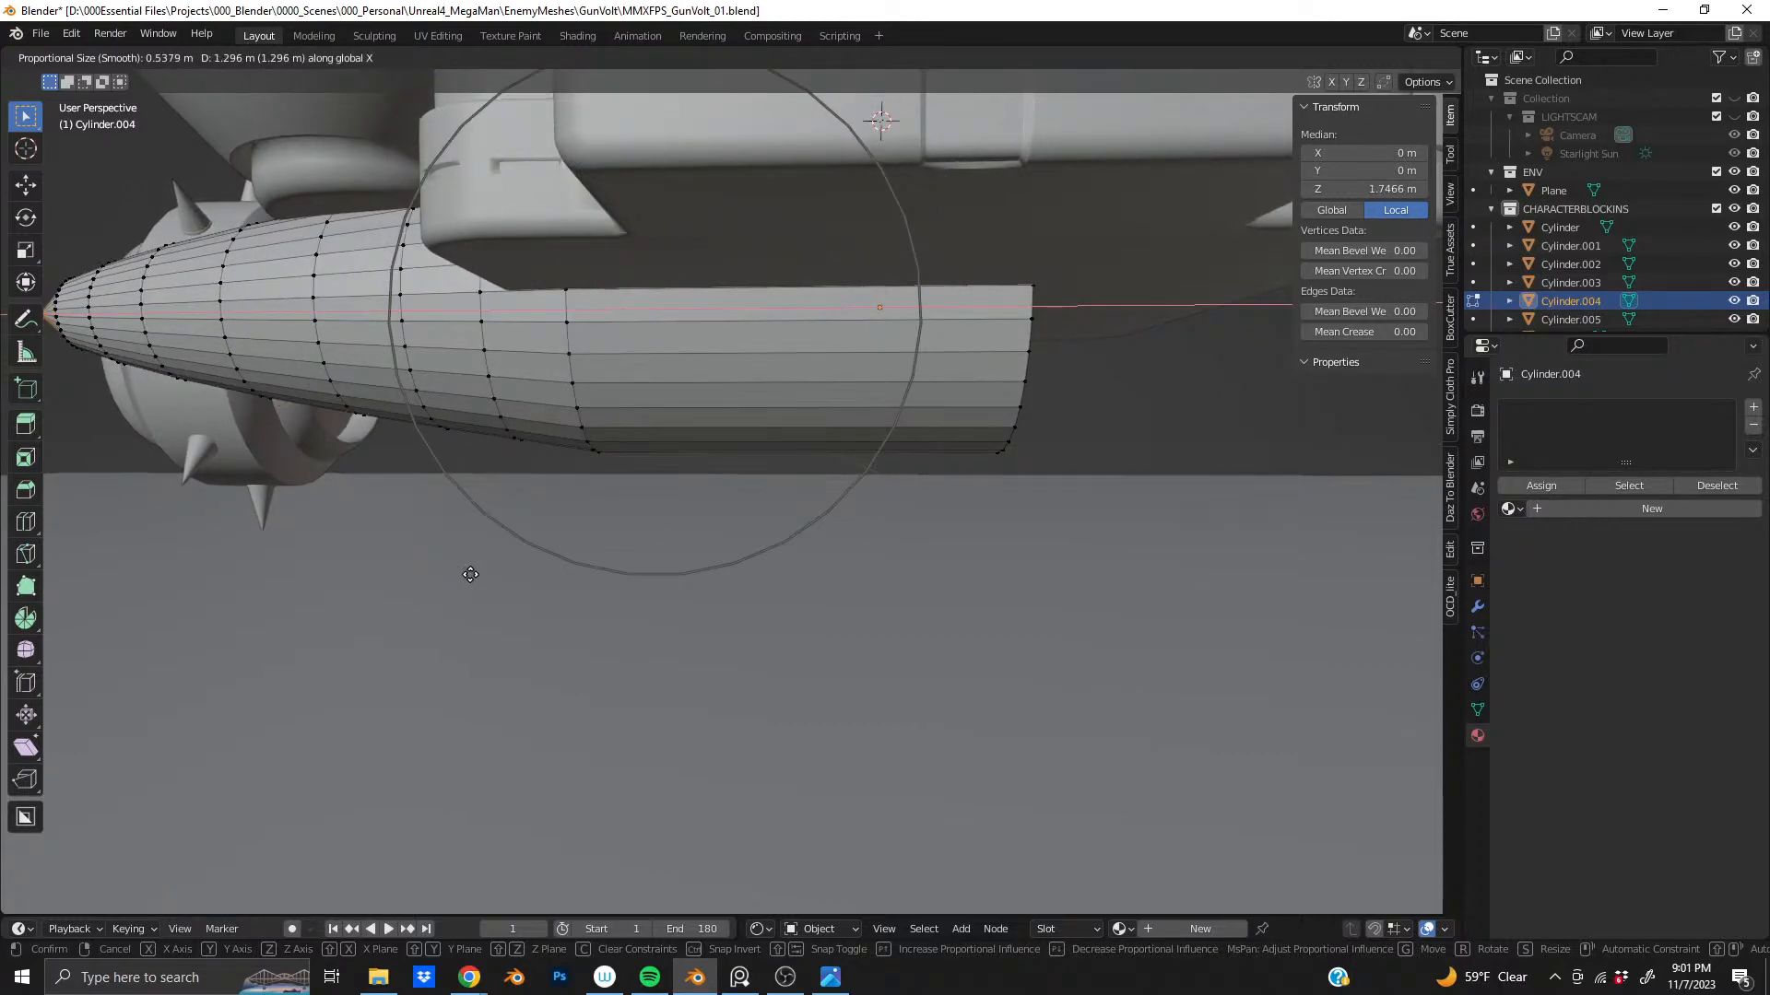
scroll(470, 575, up, 9)
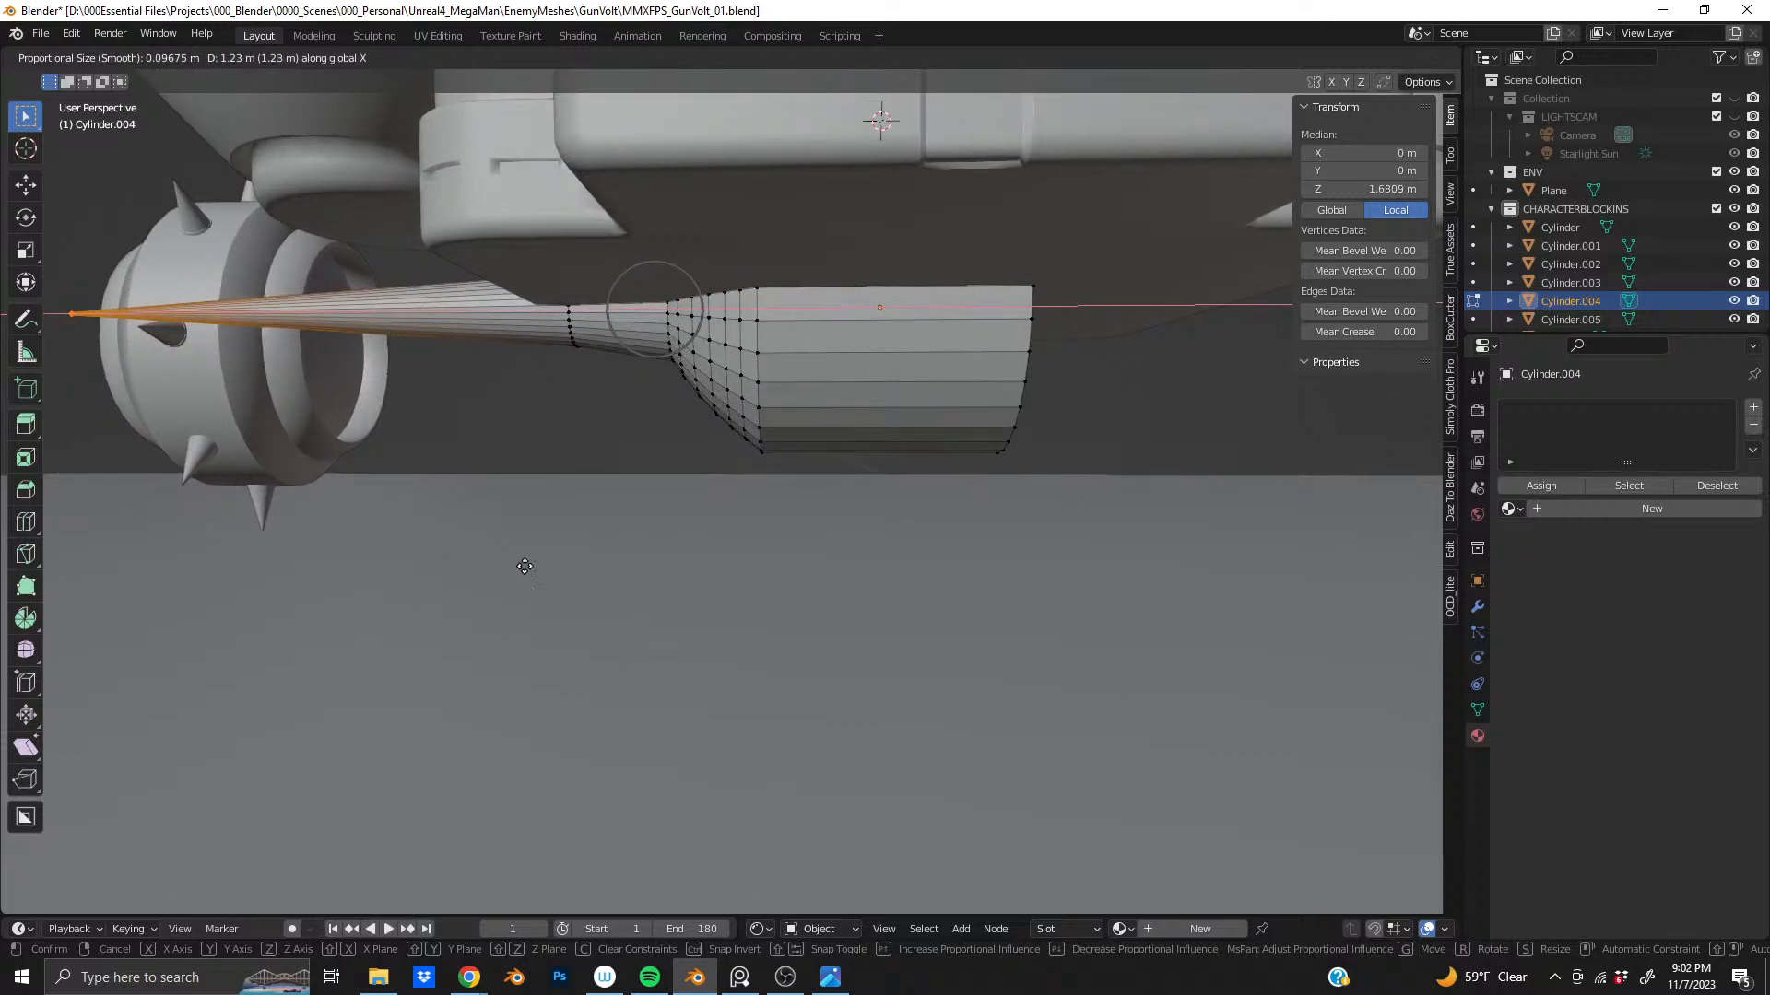
key(g)
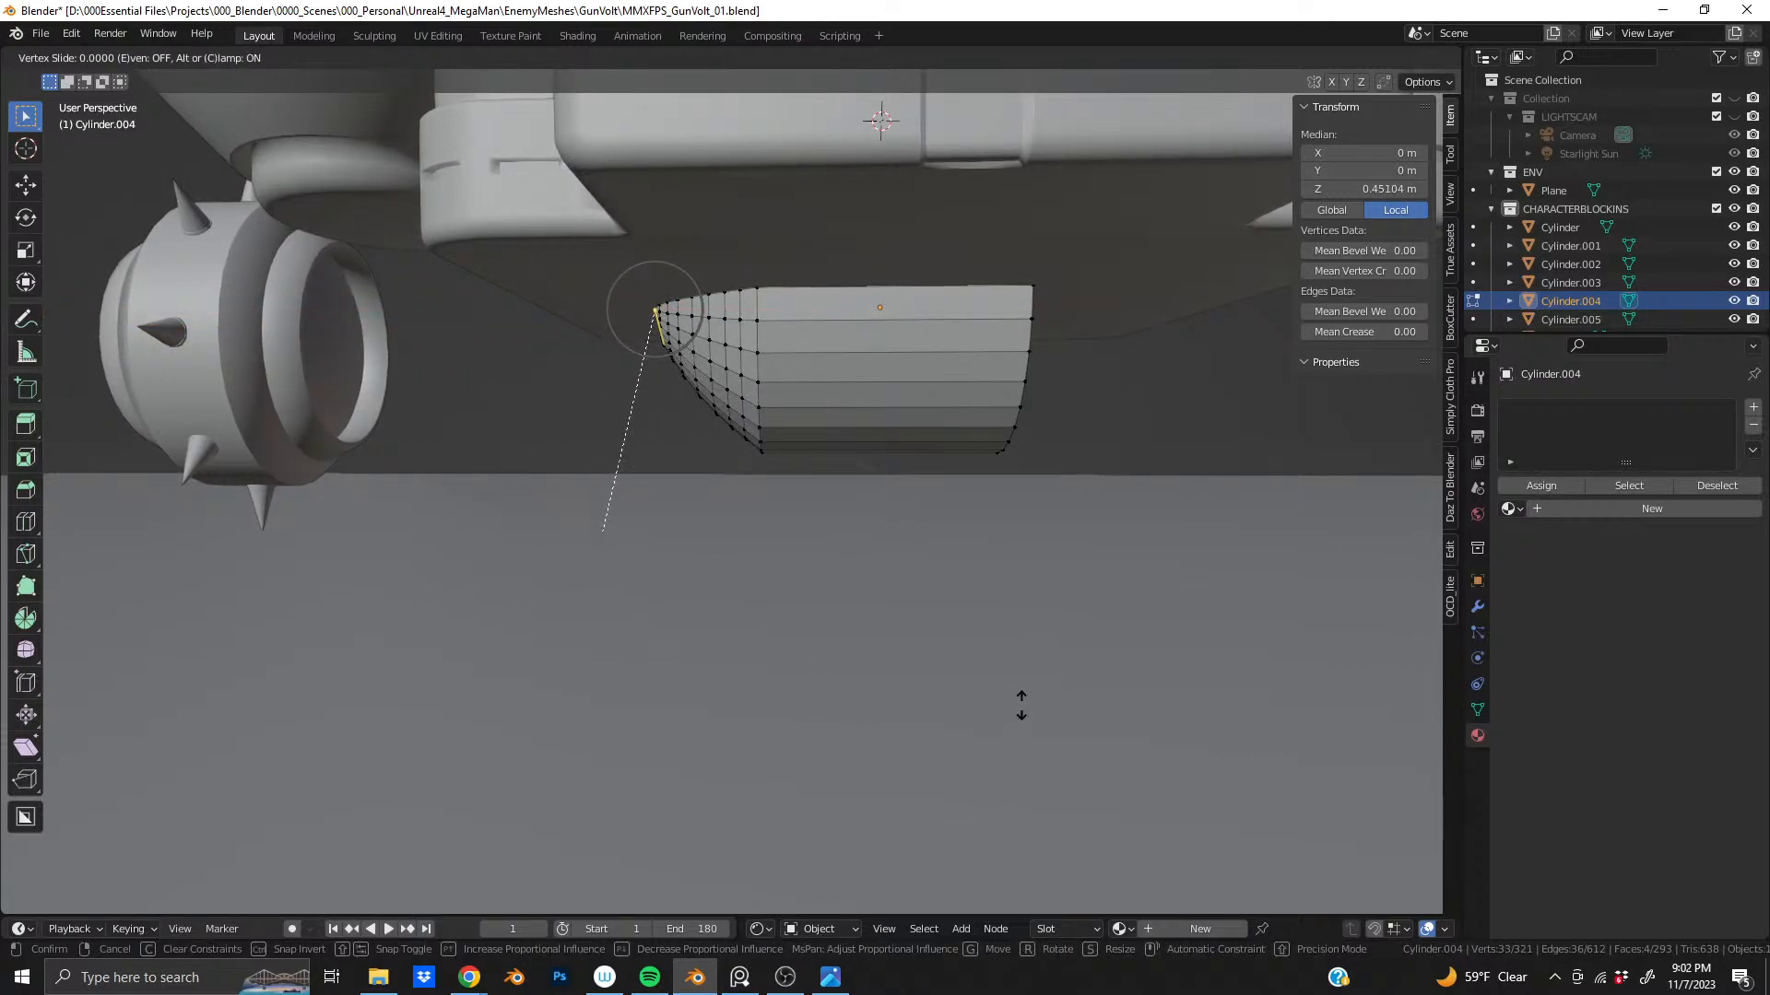
key(Escape)
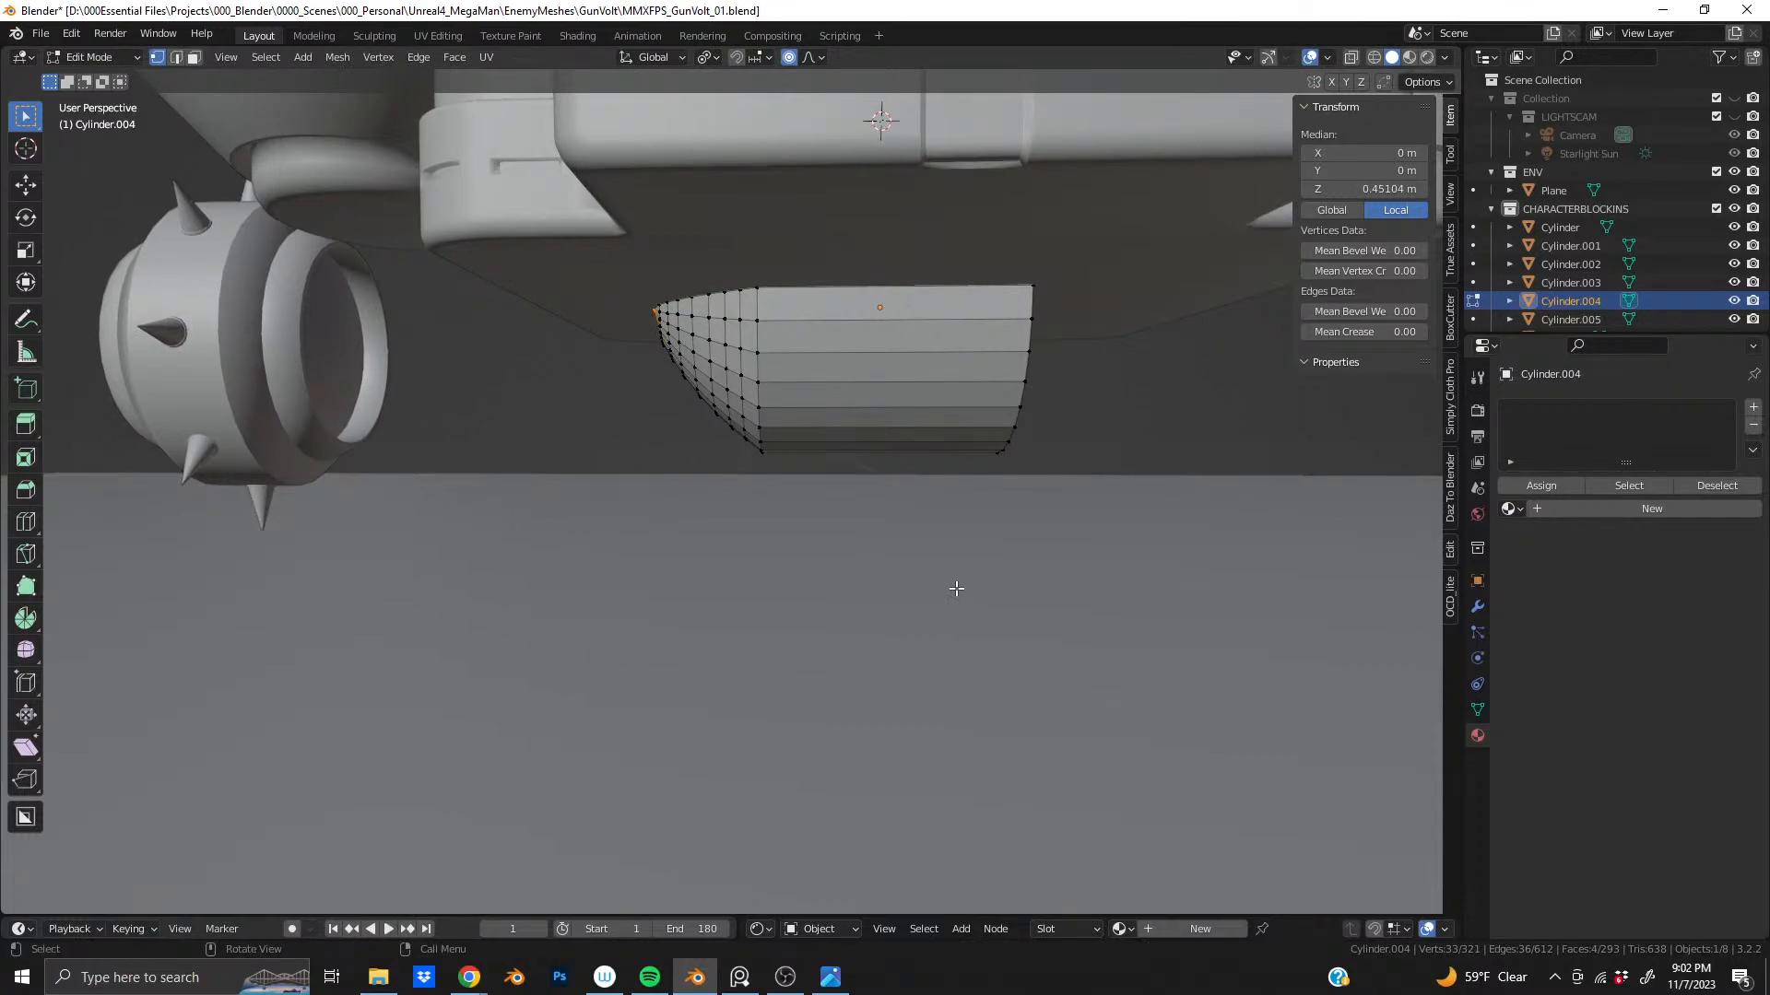
- Try pulling the tip freely downward with proportional sizes of about 0.367 m, 0.716 m and 0.142 m, and undo the move
key(g)
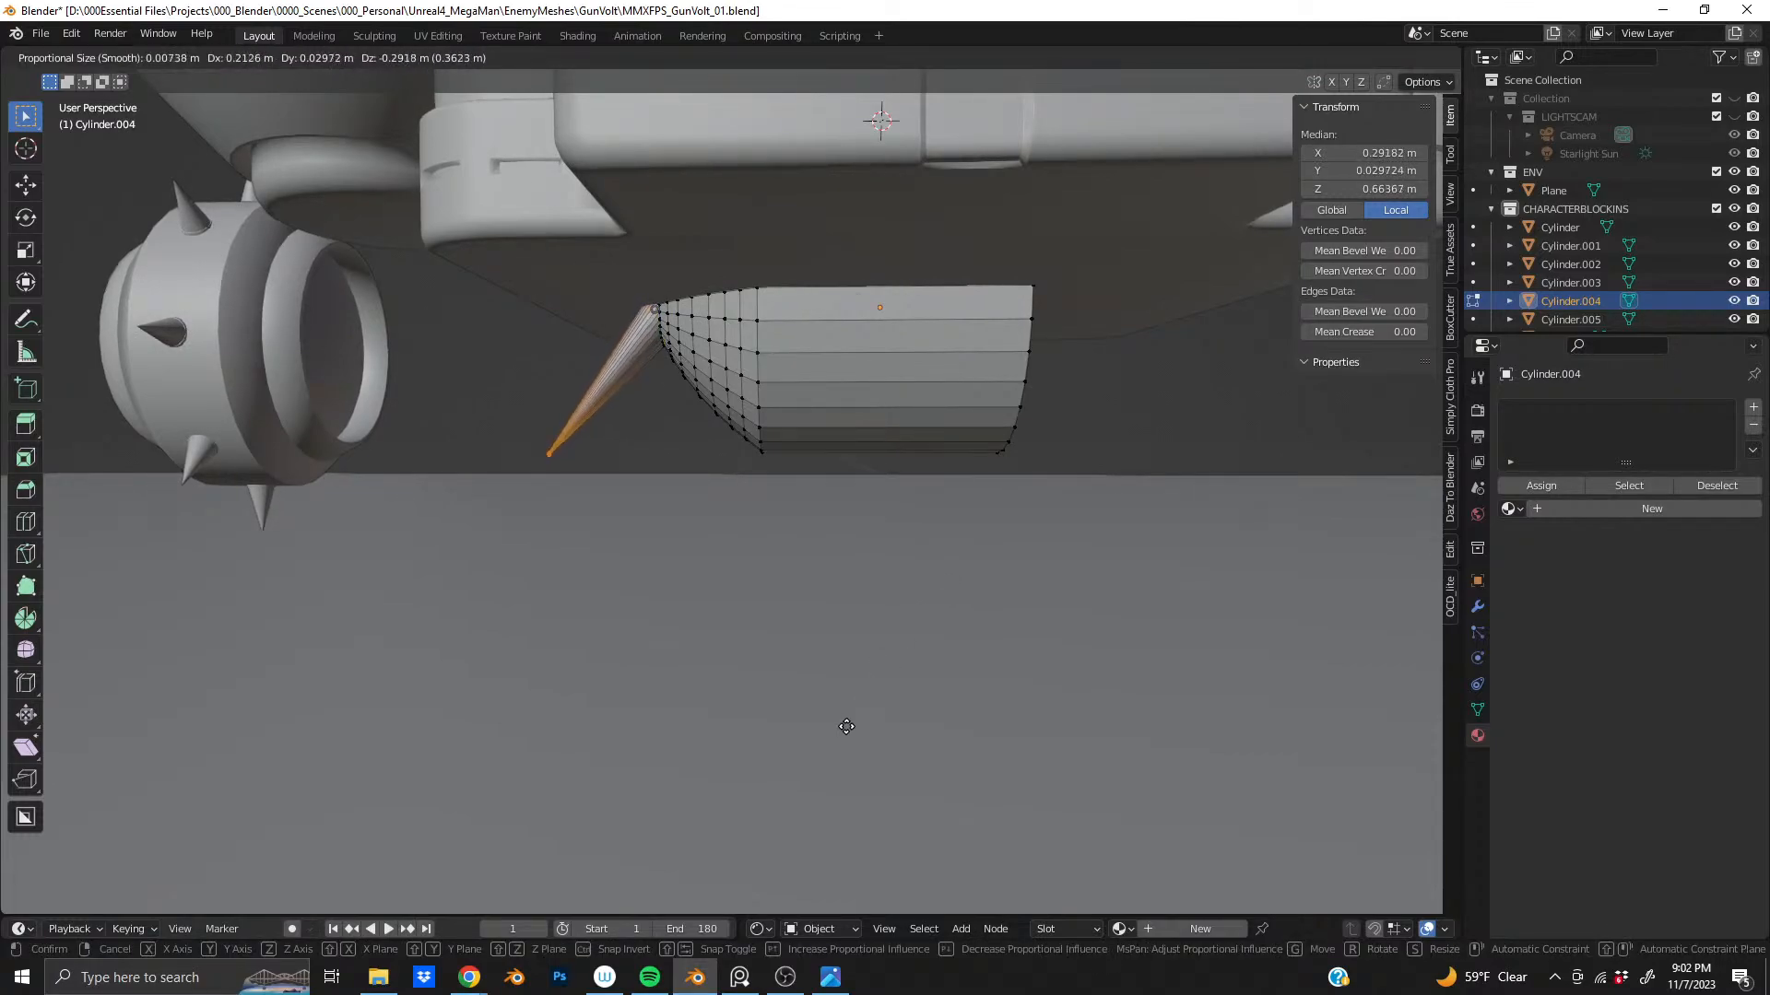
scroll(841, 717, down, 20)
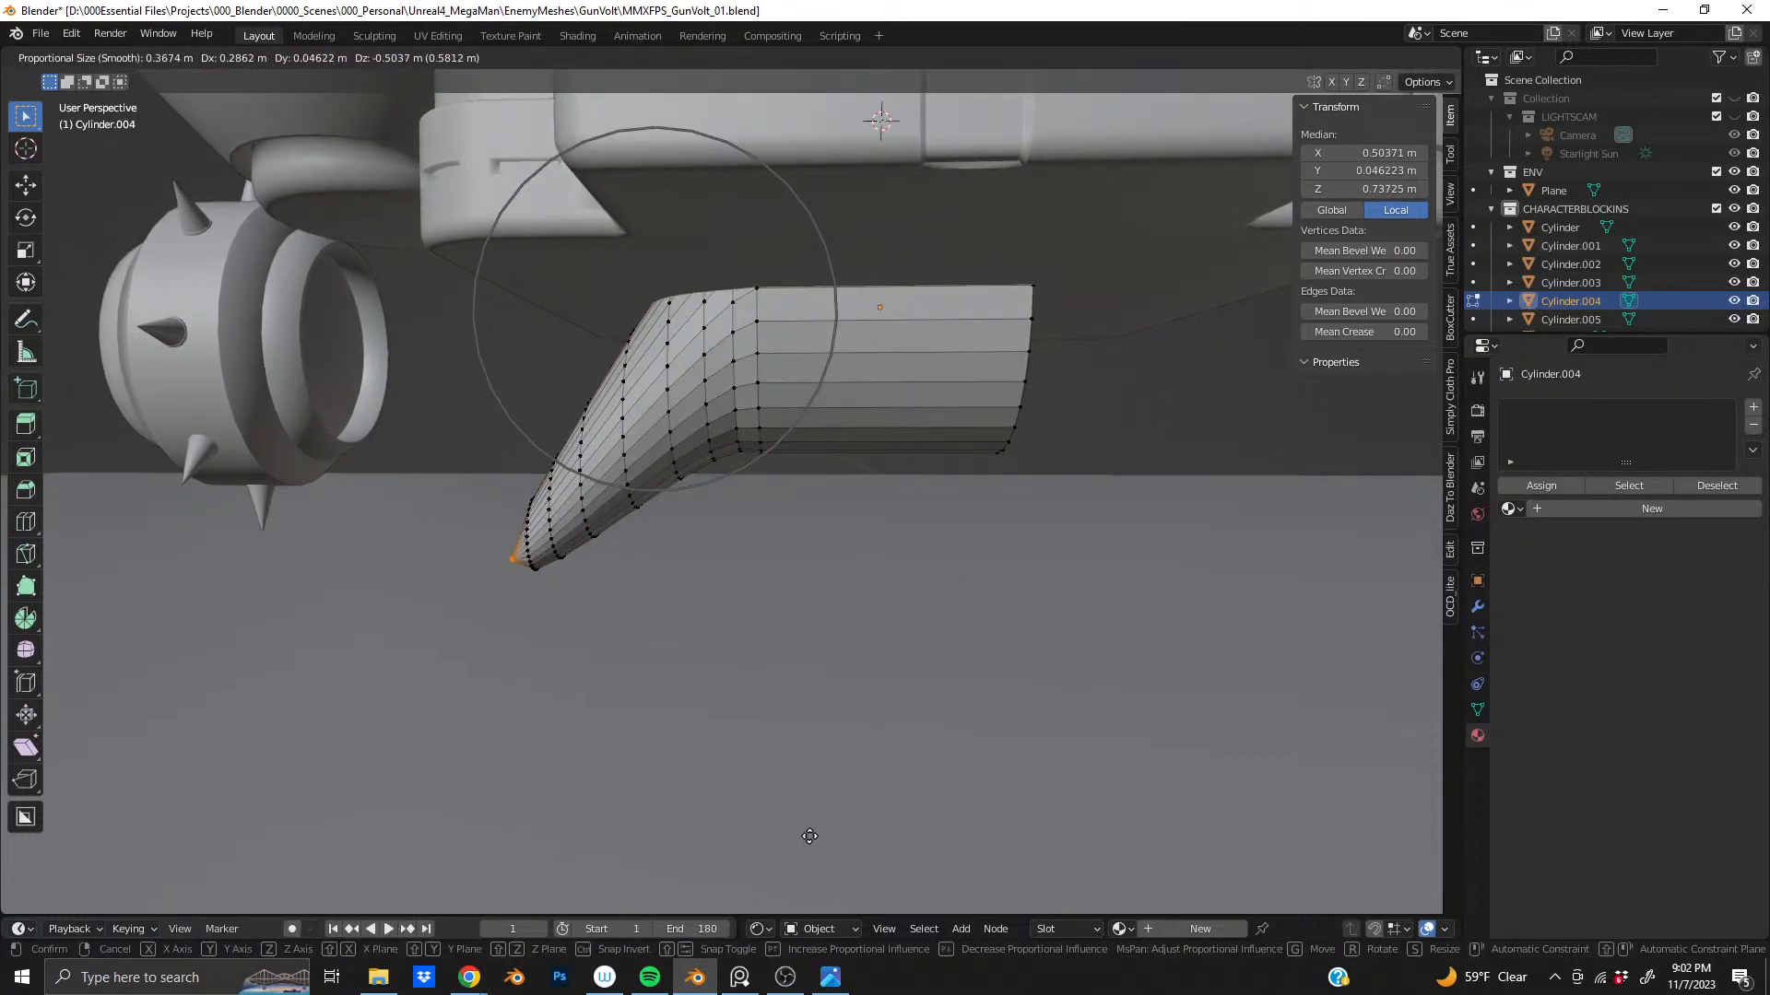
scroll(810, 836, down, 10)
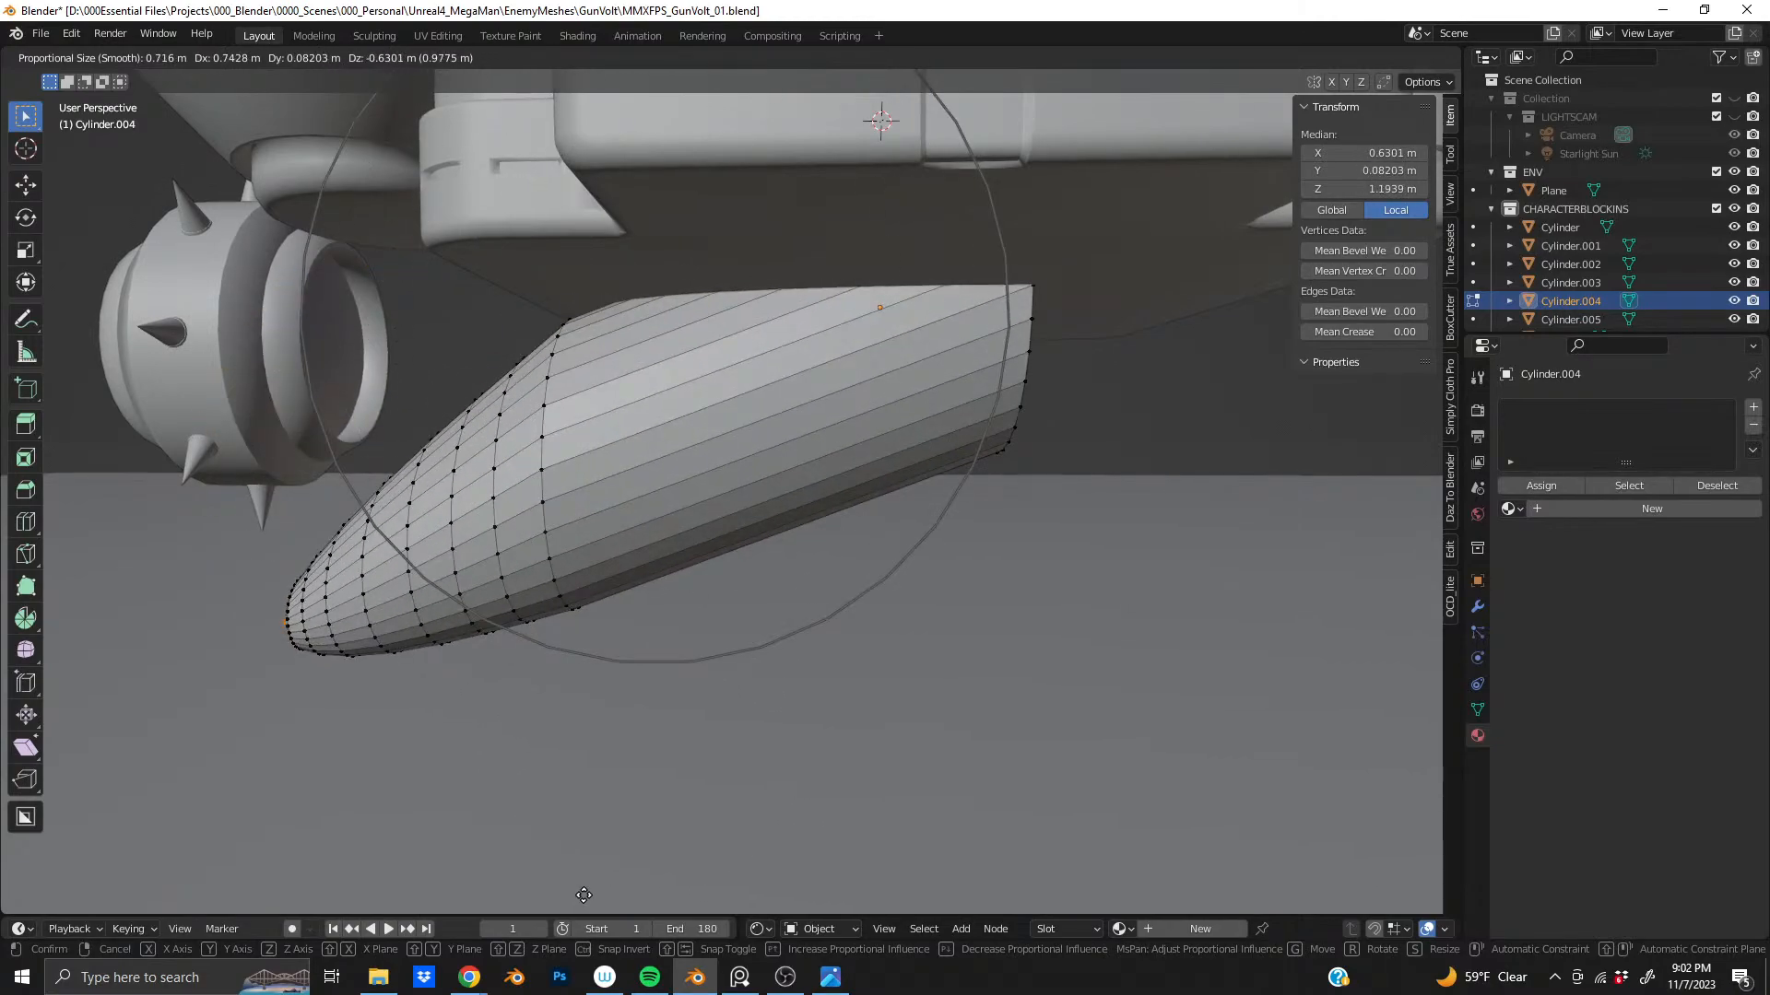
scroll(584, 887, up, 17)
click(919, 637)
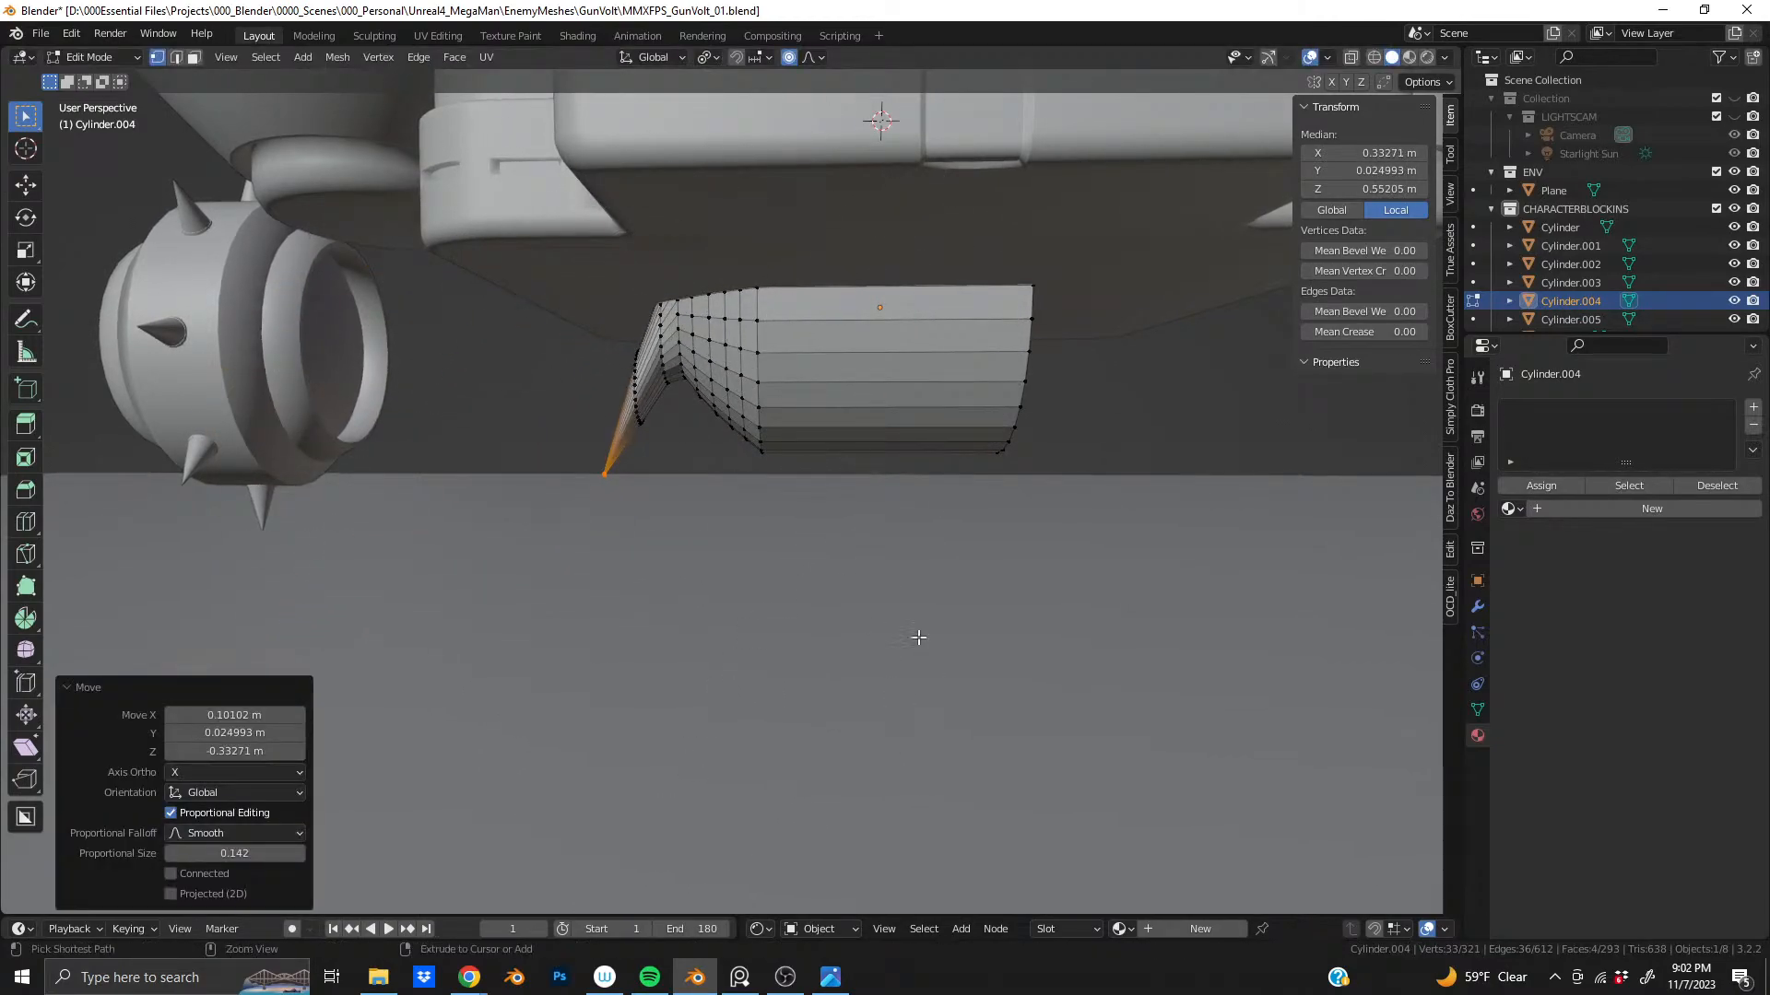
key(ctrl+z)
- Move the cylinder's tip about 0.104 m along global X with a smooth proportional falloff of about 0.404 m
key(g)
key(x)
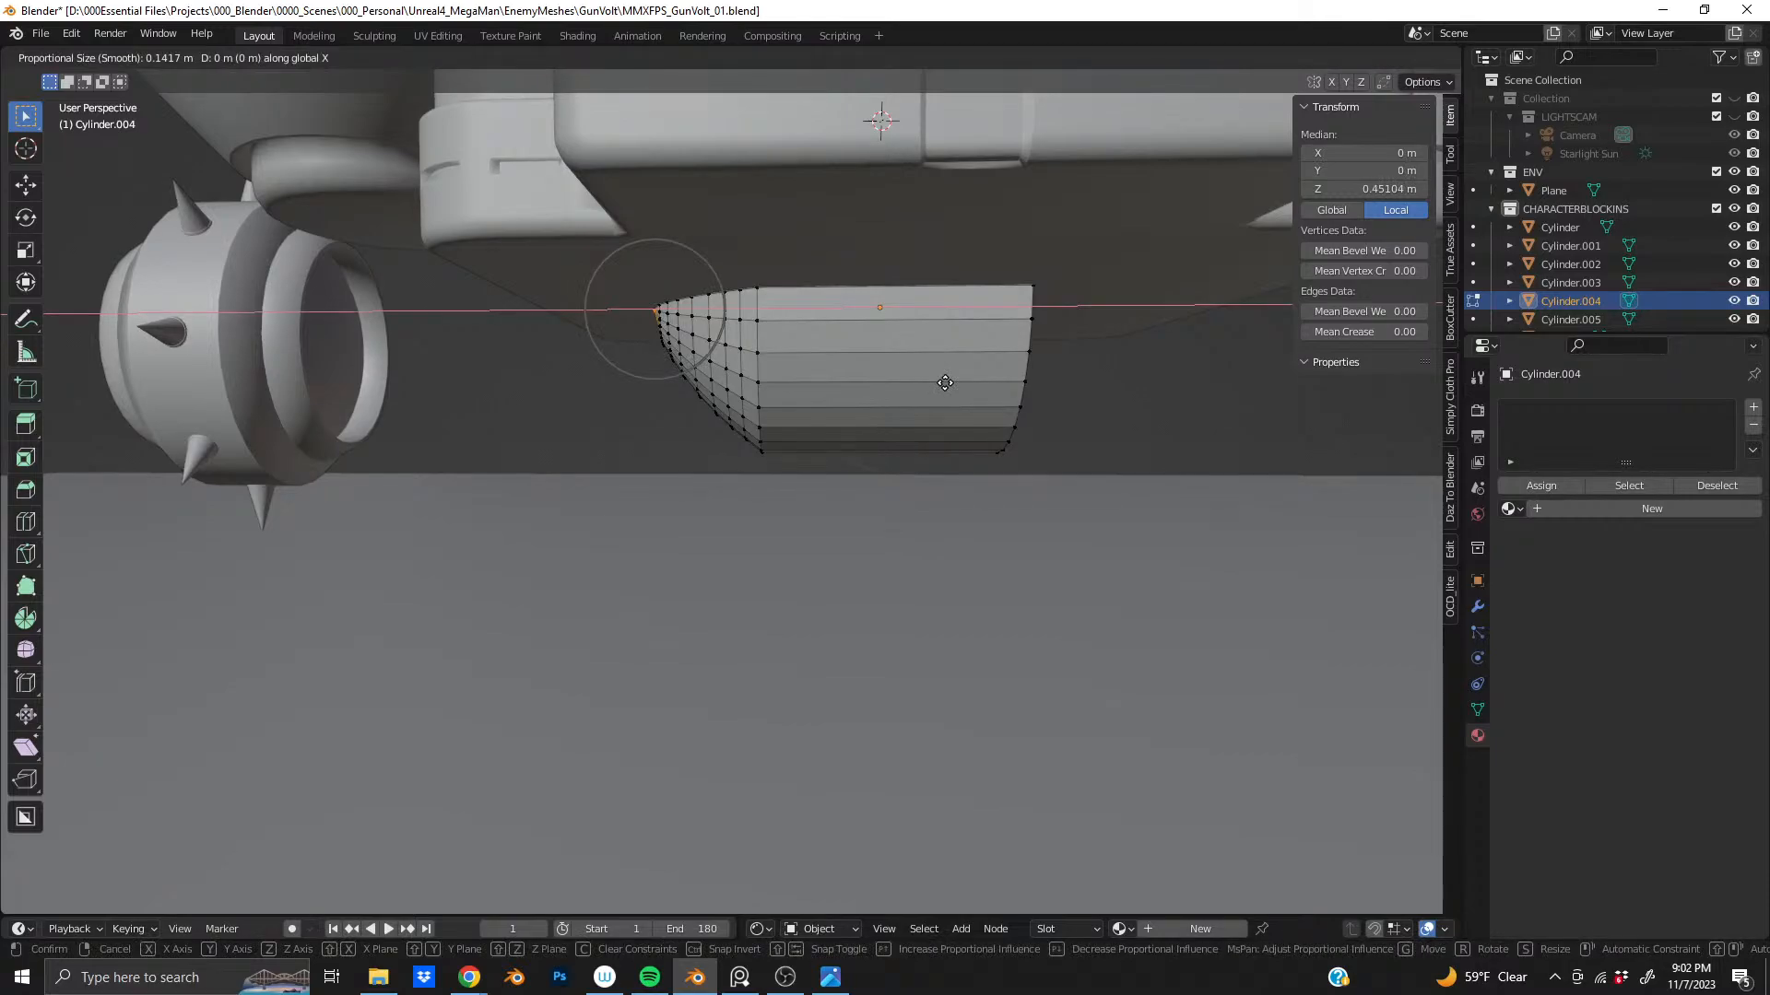
scroll(936, 389, down, 8)
scroll(926, 392, down, 2)
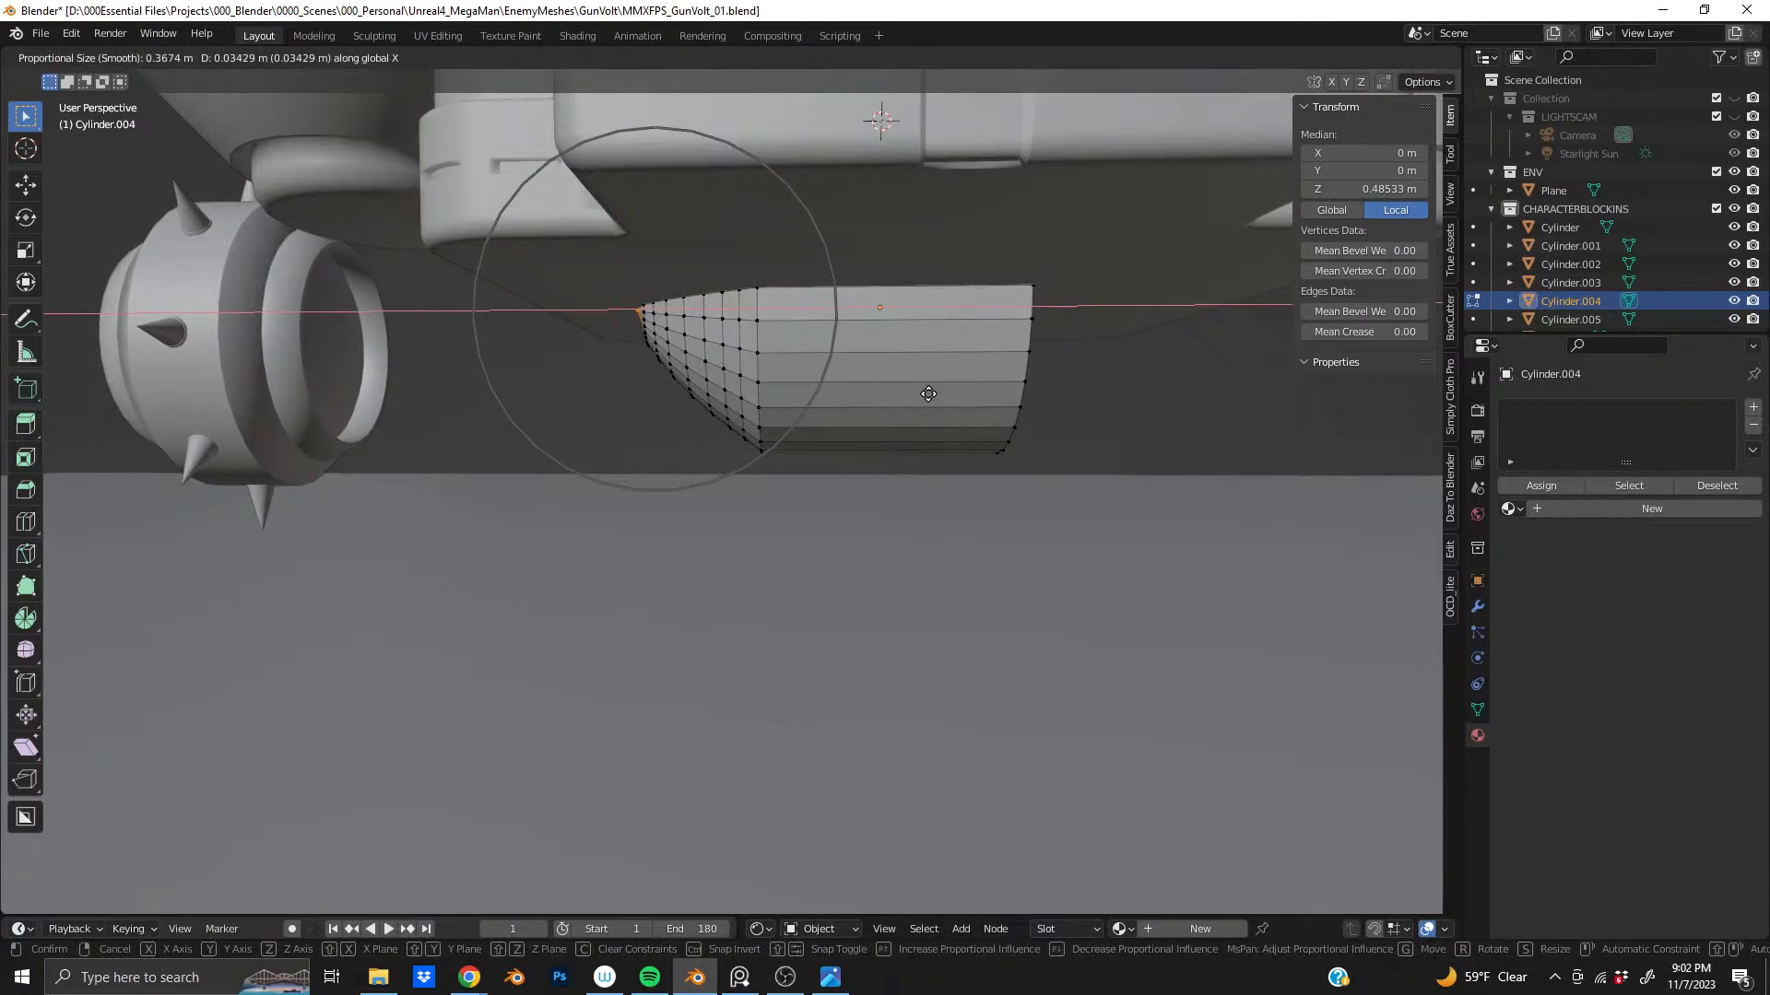
scroll(911, 394, down, 1)
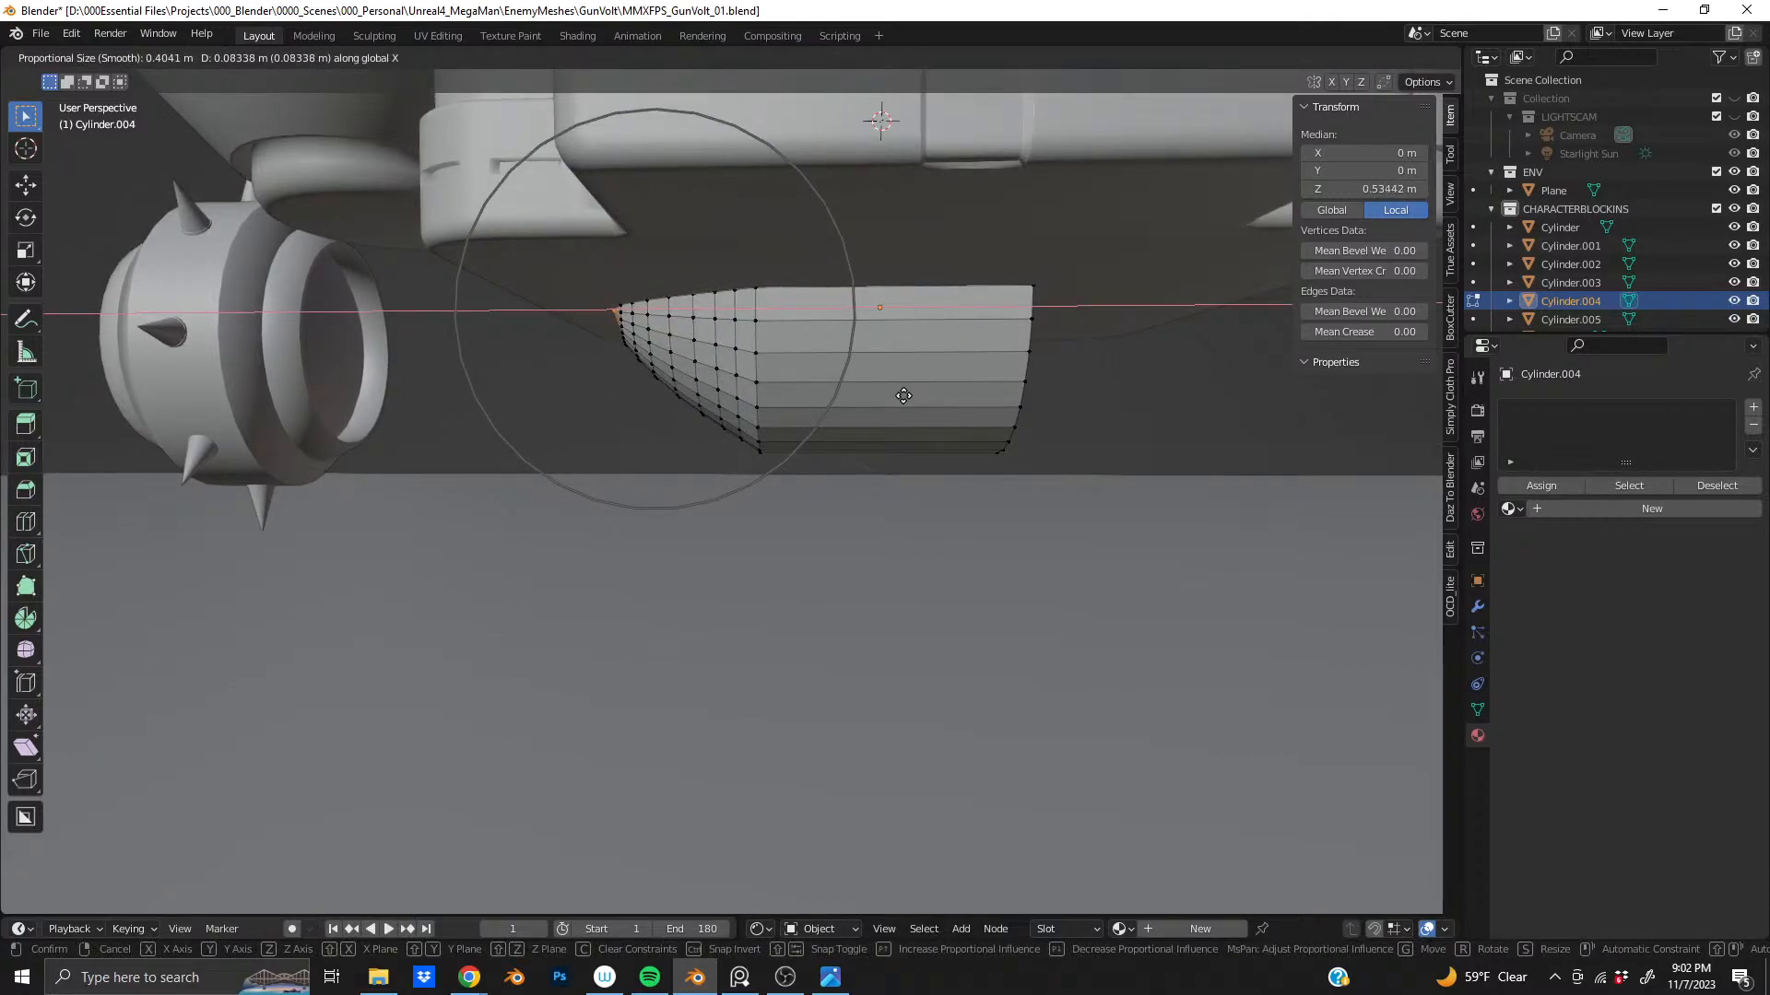
click(894, 396)
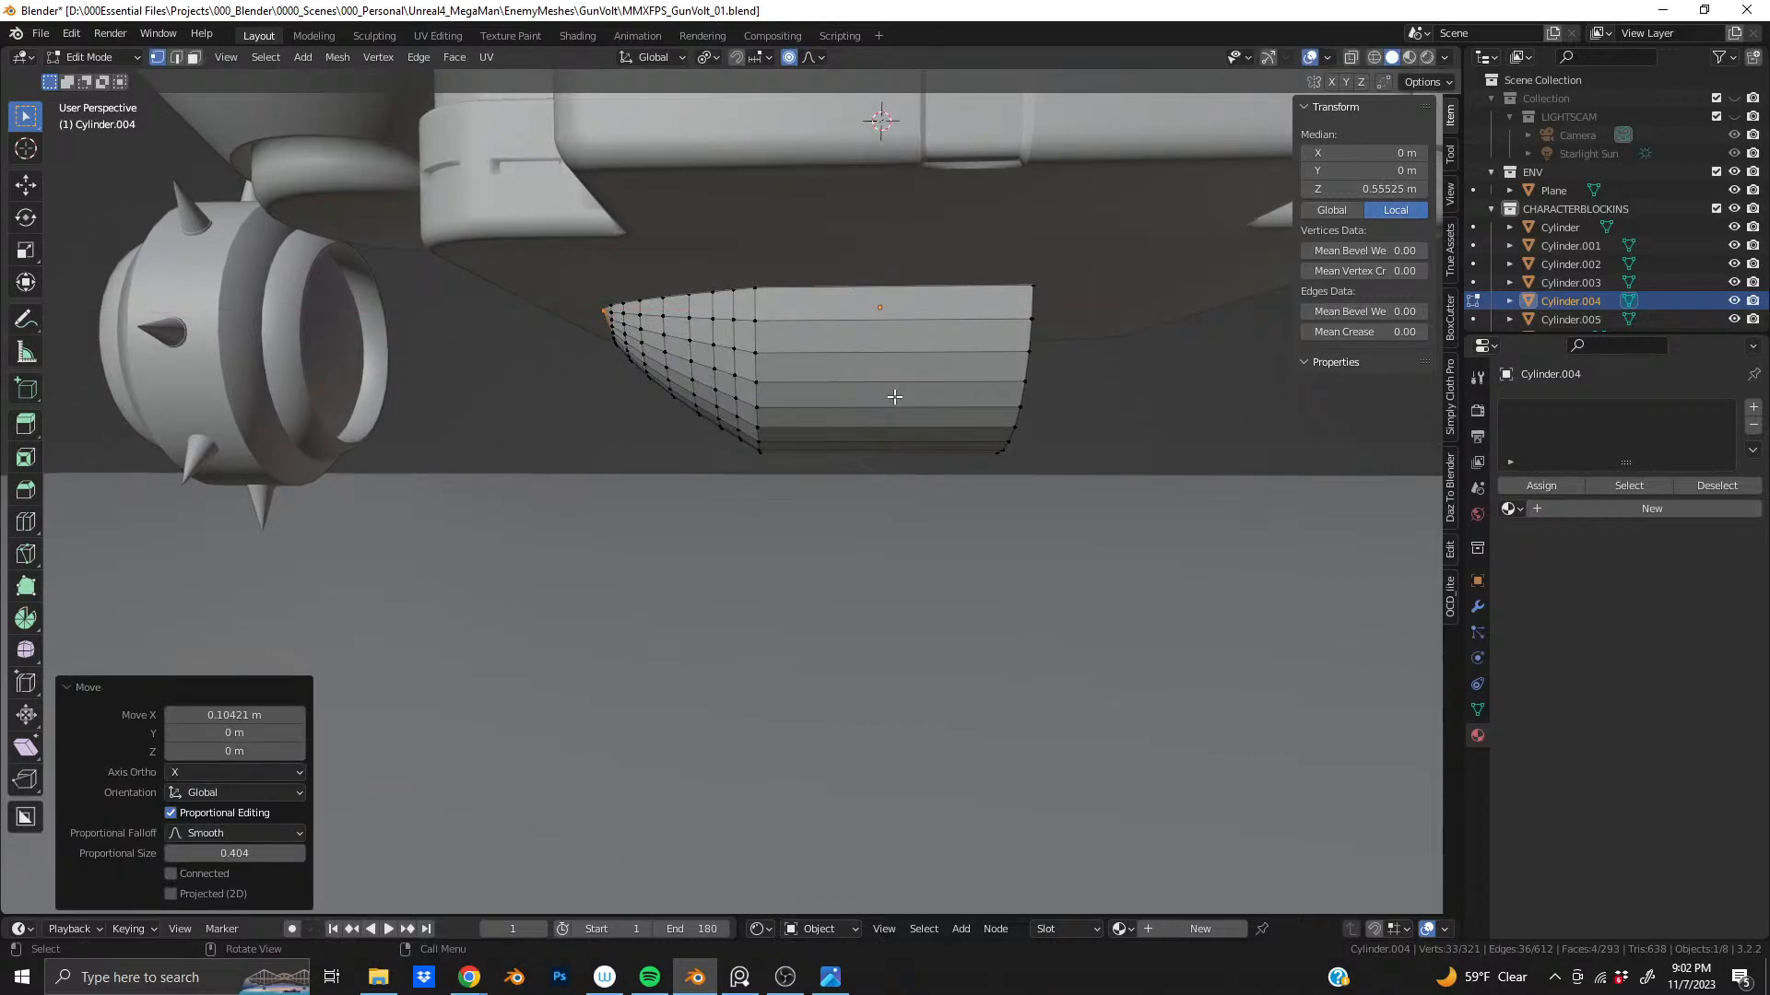
- Scale the tip by about 1.49 in Y and Z only, using a proportional size of about 0.445 m to round the nose
key(s)
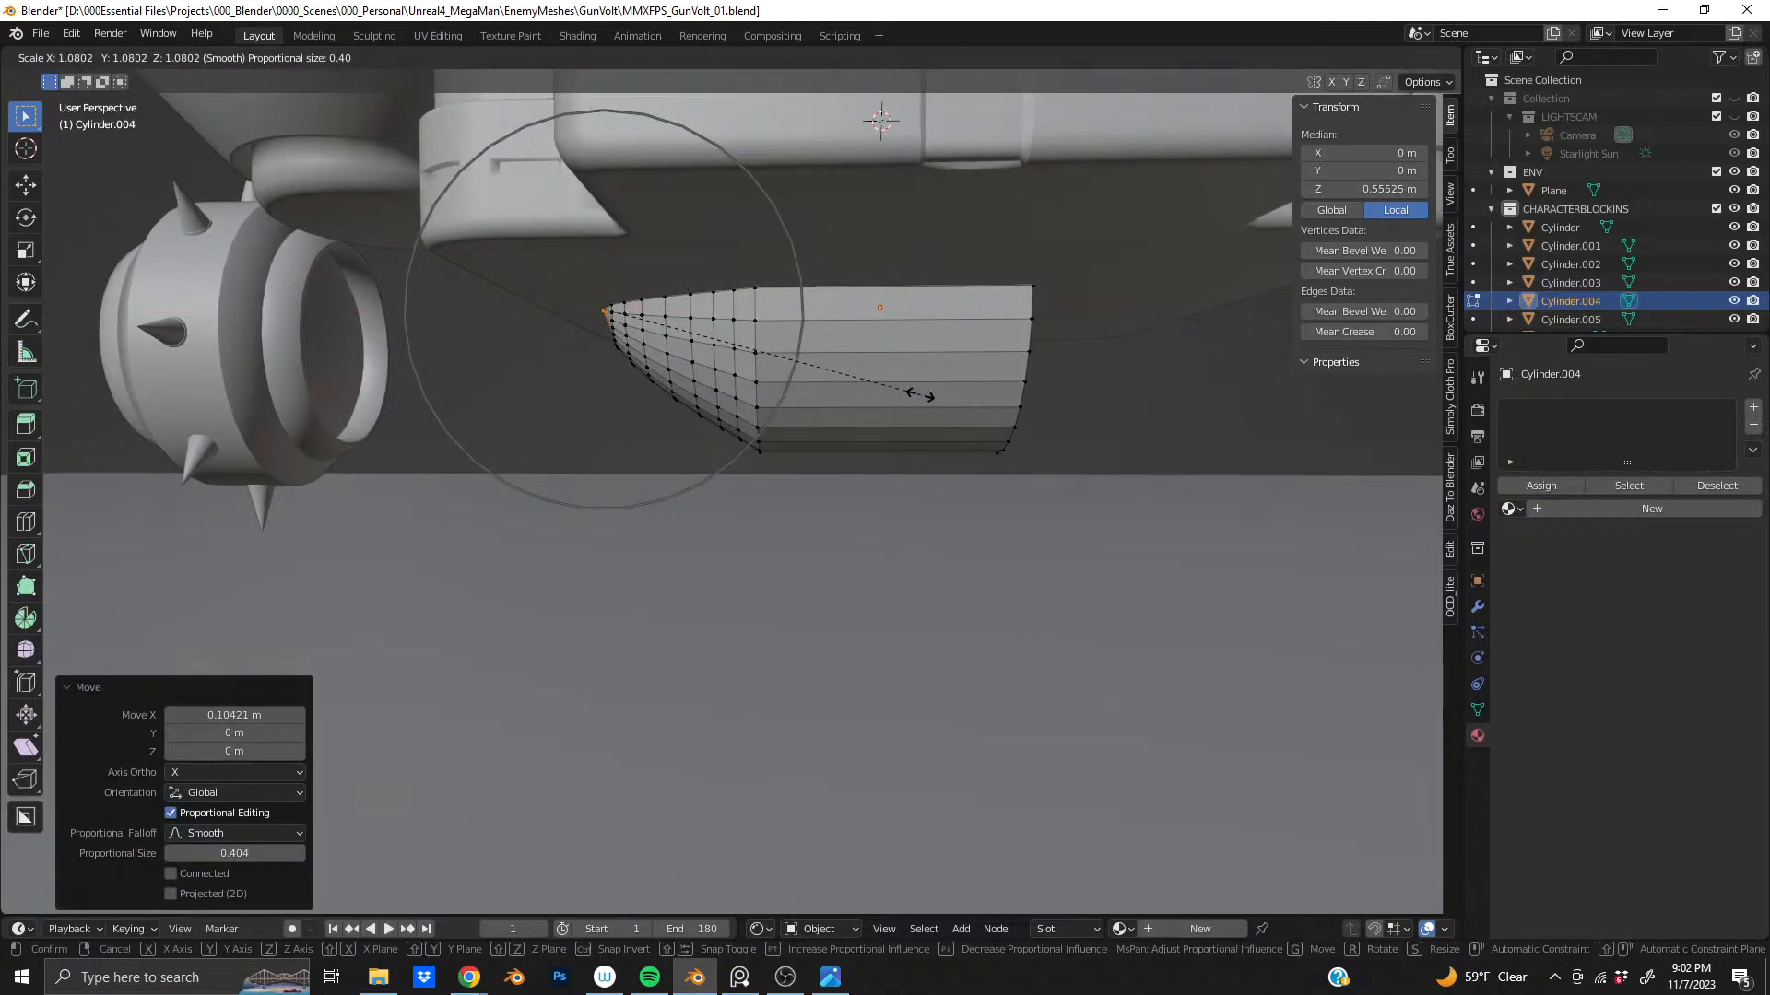
key(shift+x)
scroll(1048, 404, down, 4)
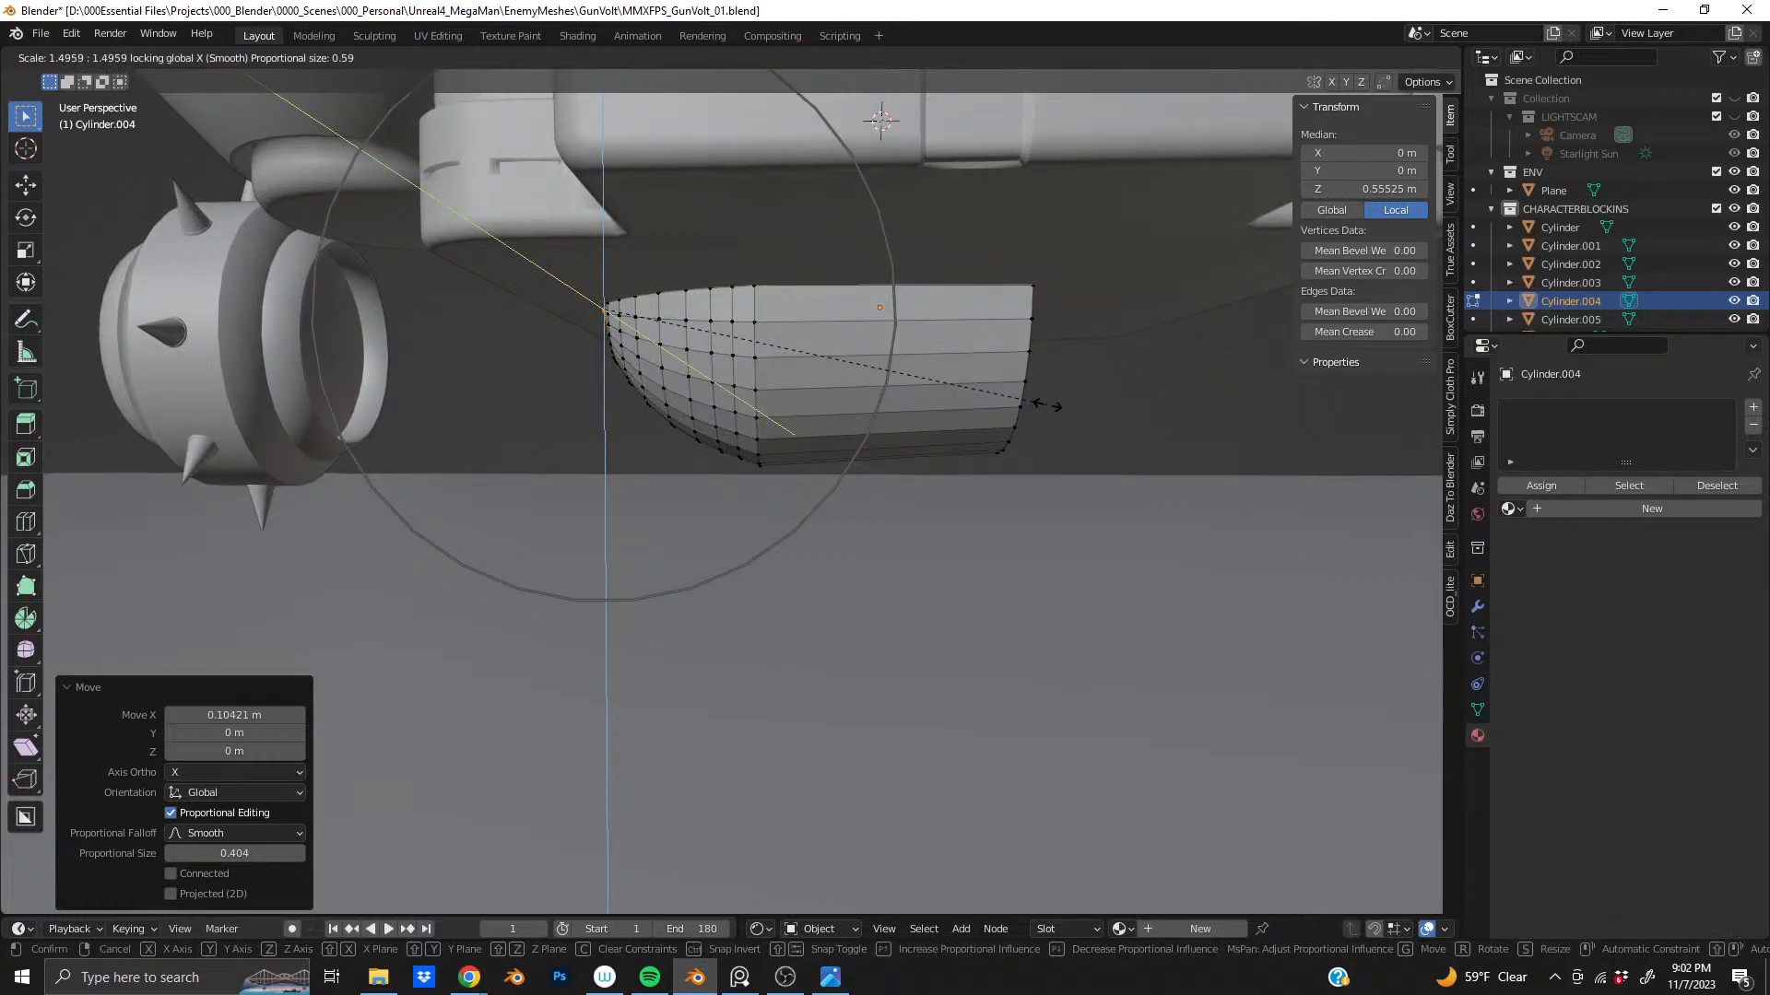
scroll(1048, 404, down, 1)
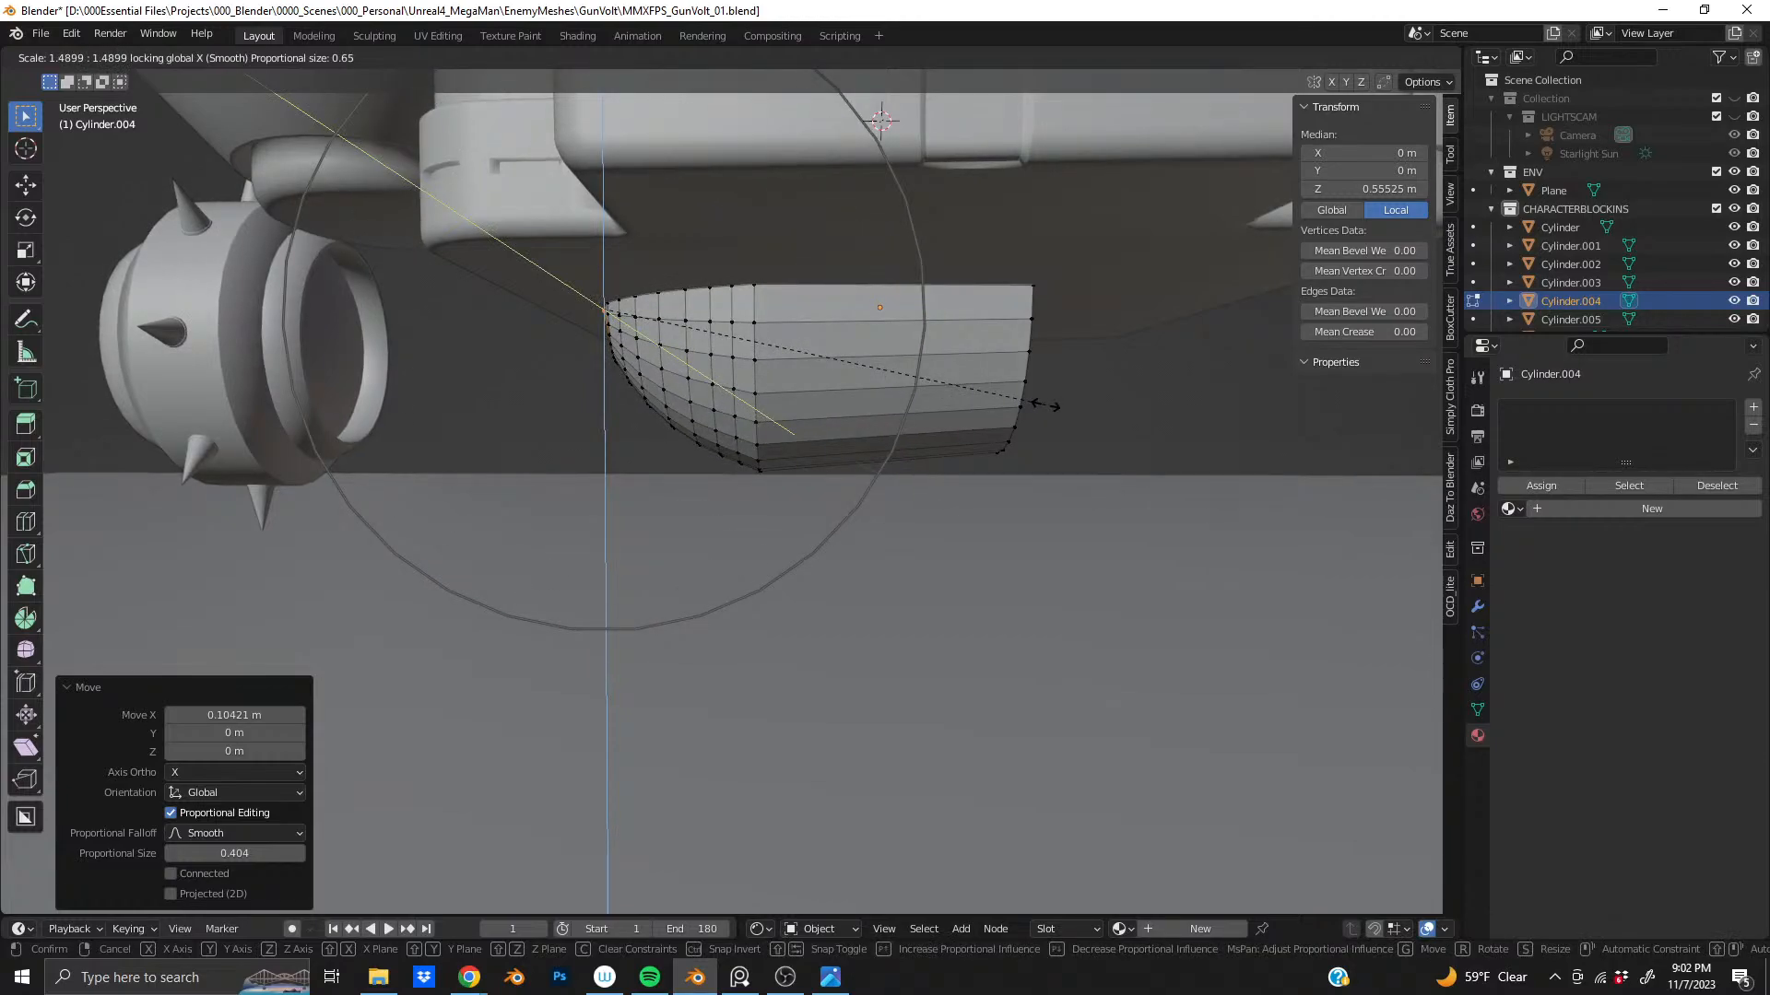
scroll(1048, 405, up, 4)
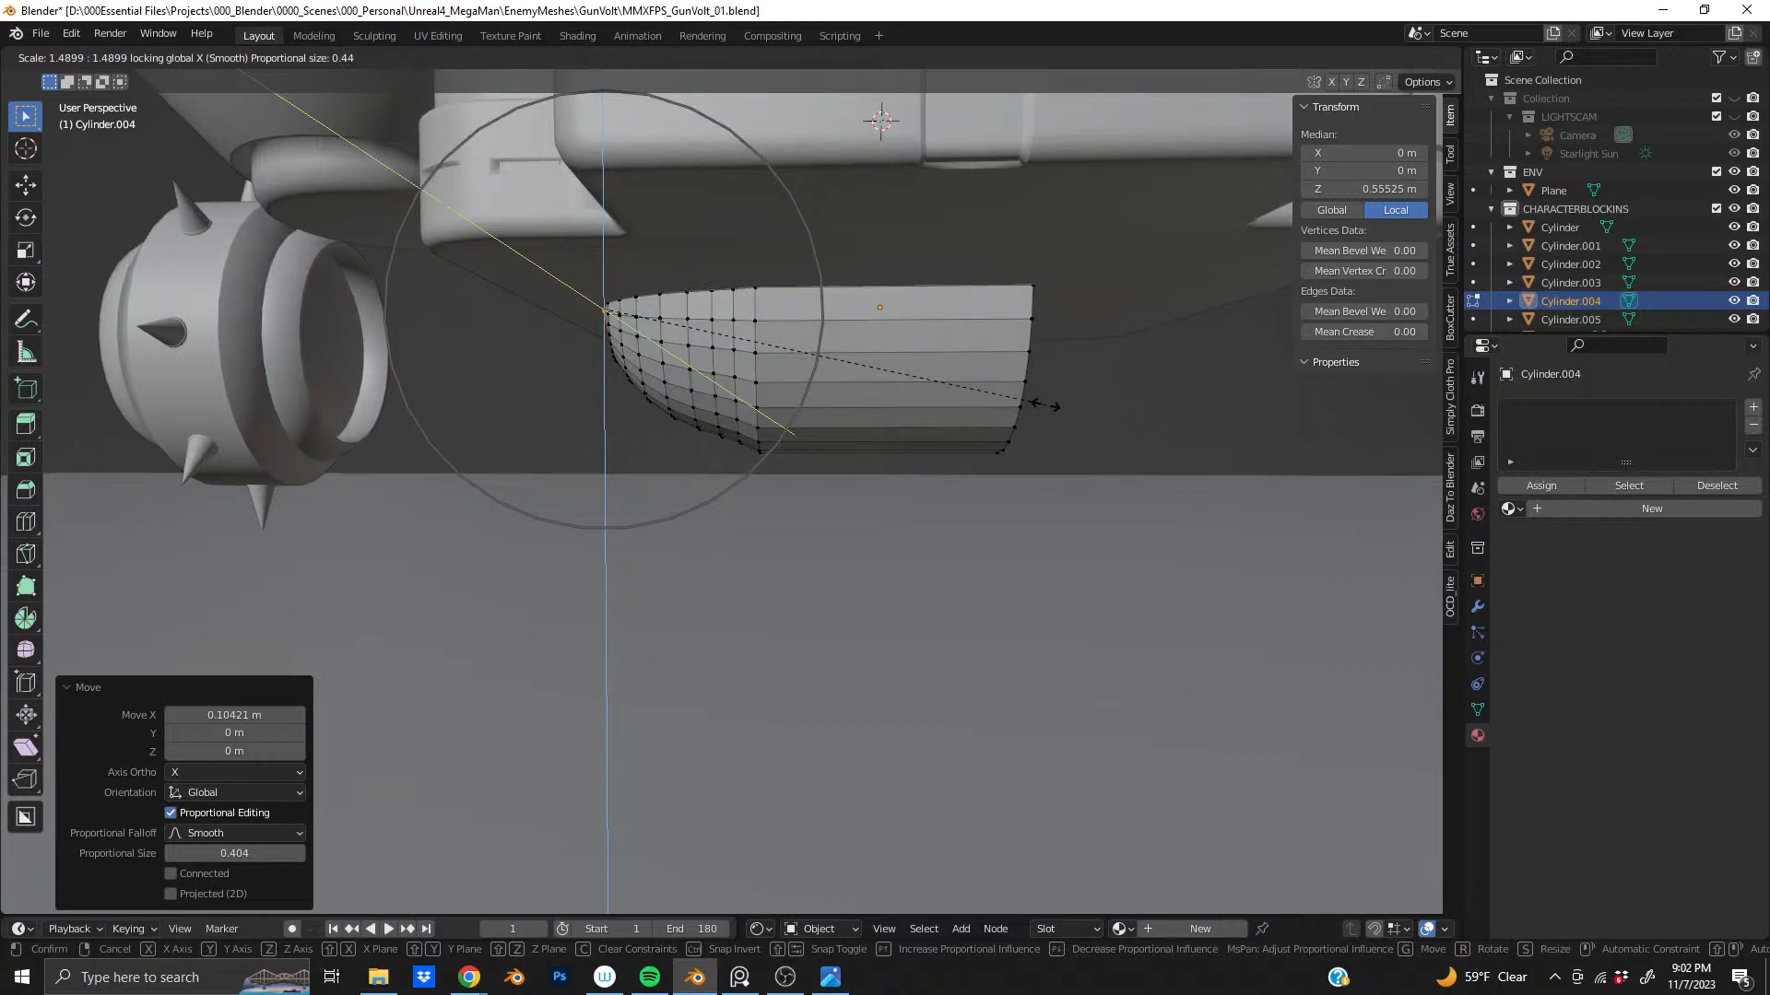
click(1045, 405)
- Scale the nose's second edge loop from the straight body by about 1.069 in Y and Z with a 0.073 m proportional size
mouse_move(872, 393)
middle_down()
mouse_move(885, 411)
mouse_move(912, 375)
mouse_move(872, 392)
middle_up()
mouse_move(858, 409)
middle_down()
mouse_move(993, 402)
mouse_move(900, 391)
mouse_move(876, 416)
middle_up()
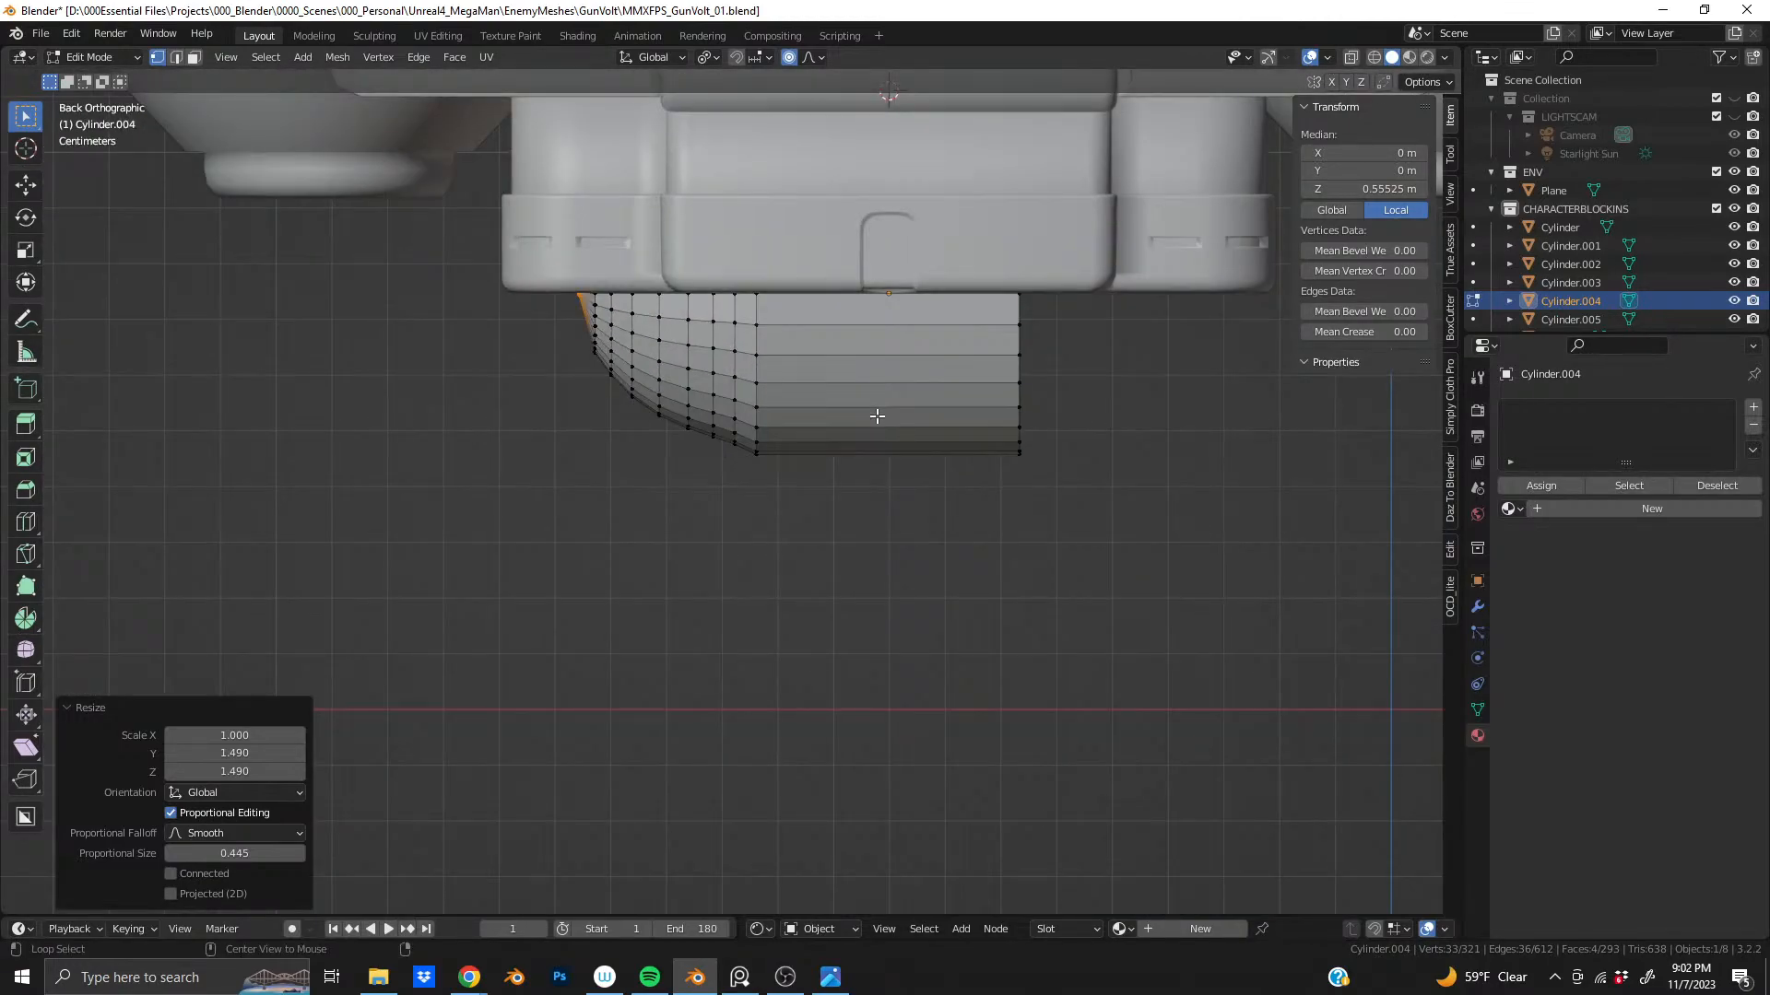
scroll(871, 417, up, 4)
shift+middle_drag(738, 351, 699, 513)
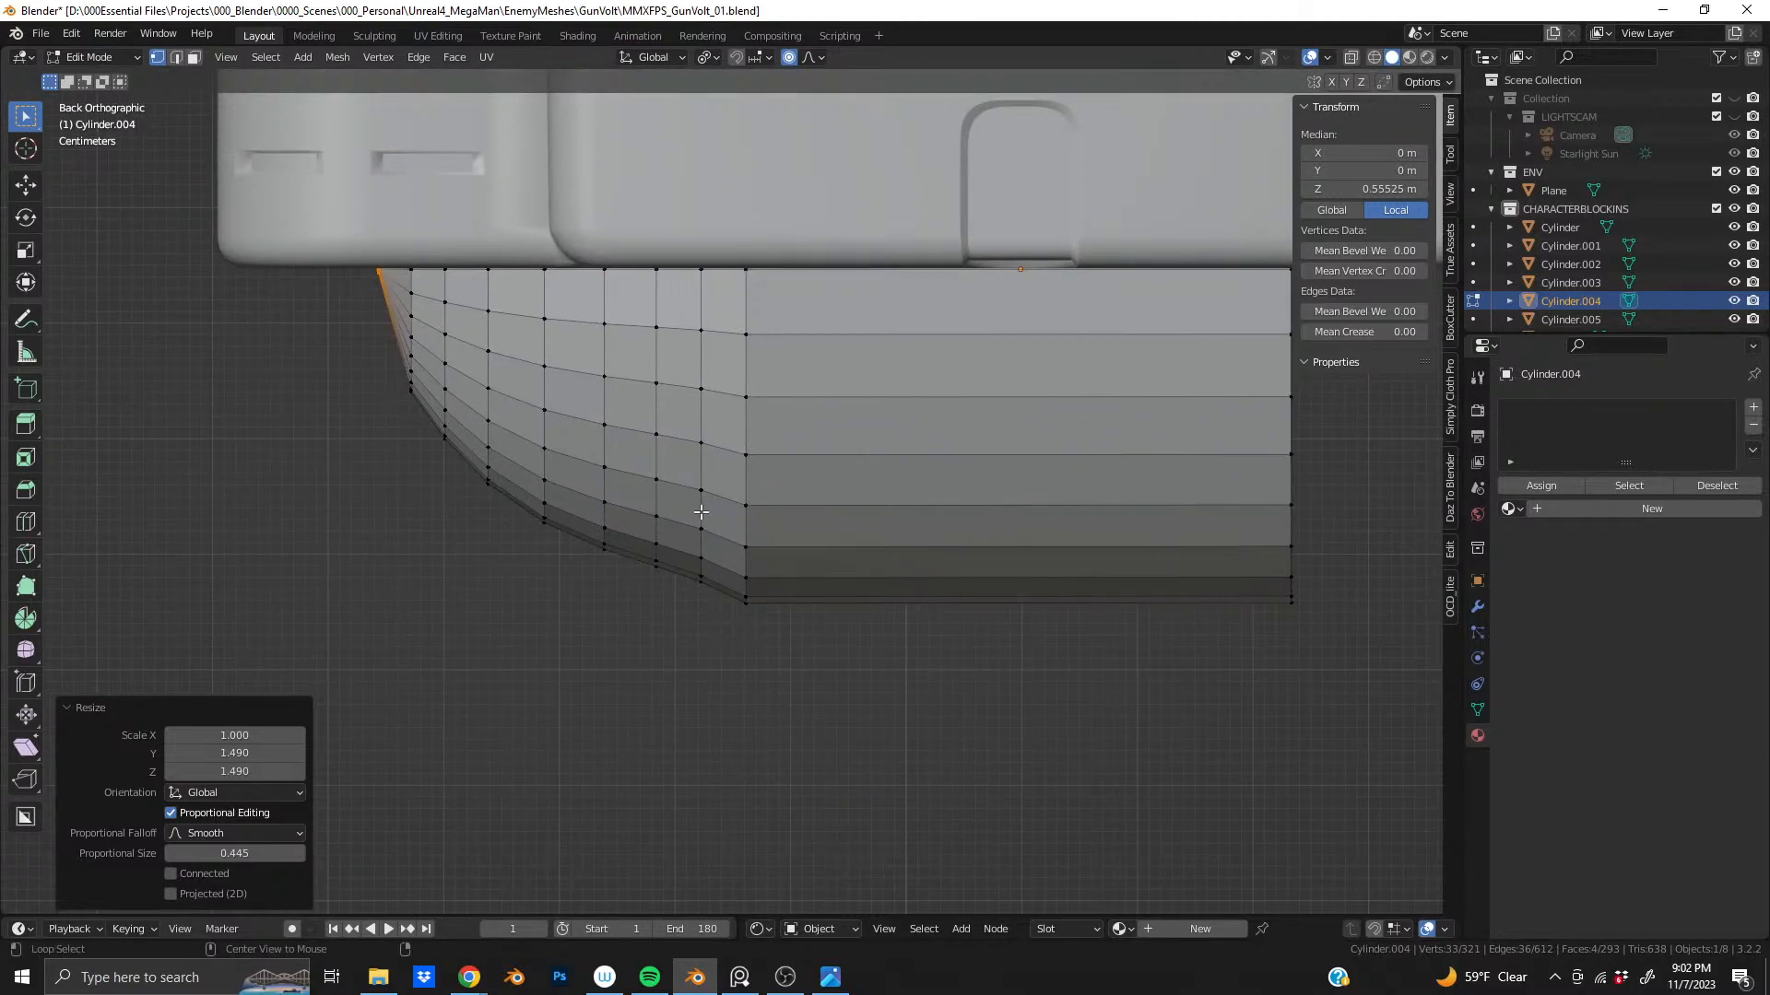
alt+click(701, 511)
alt+click(656, 458)
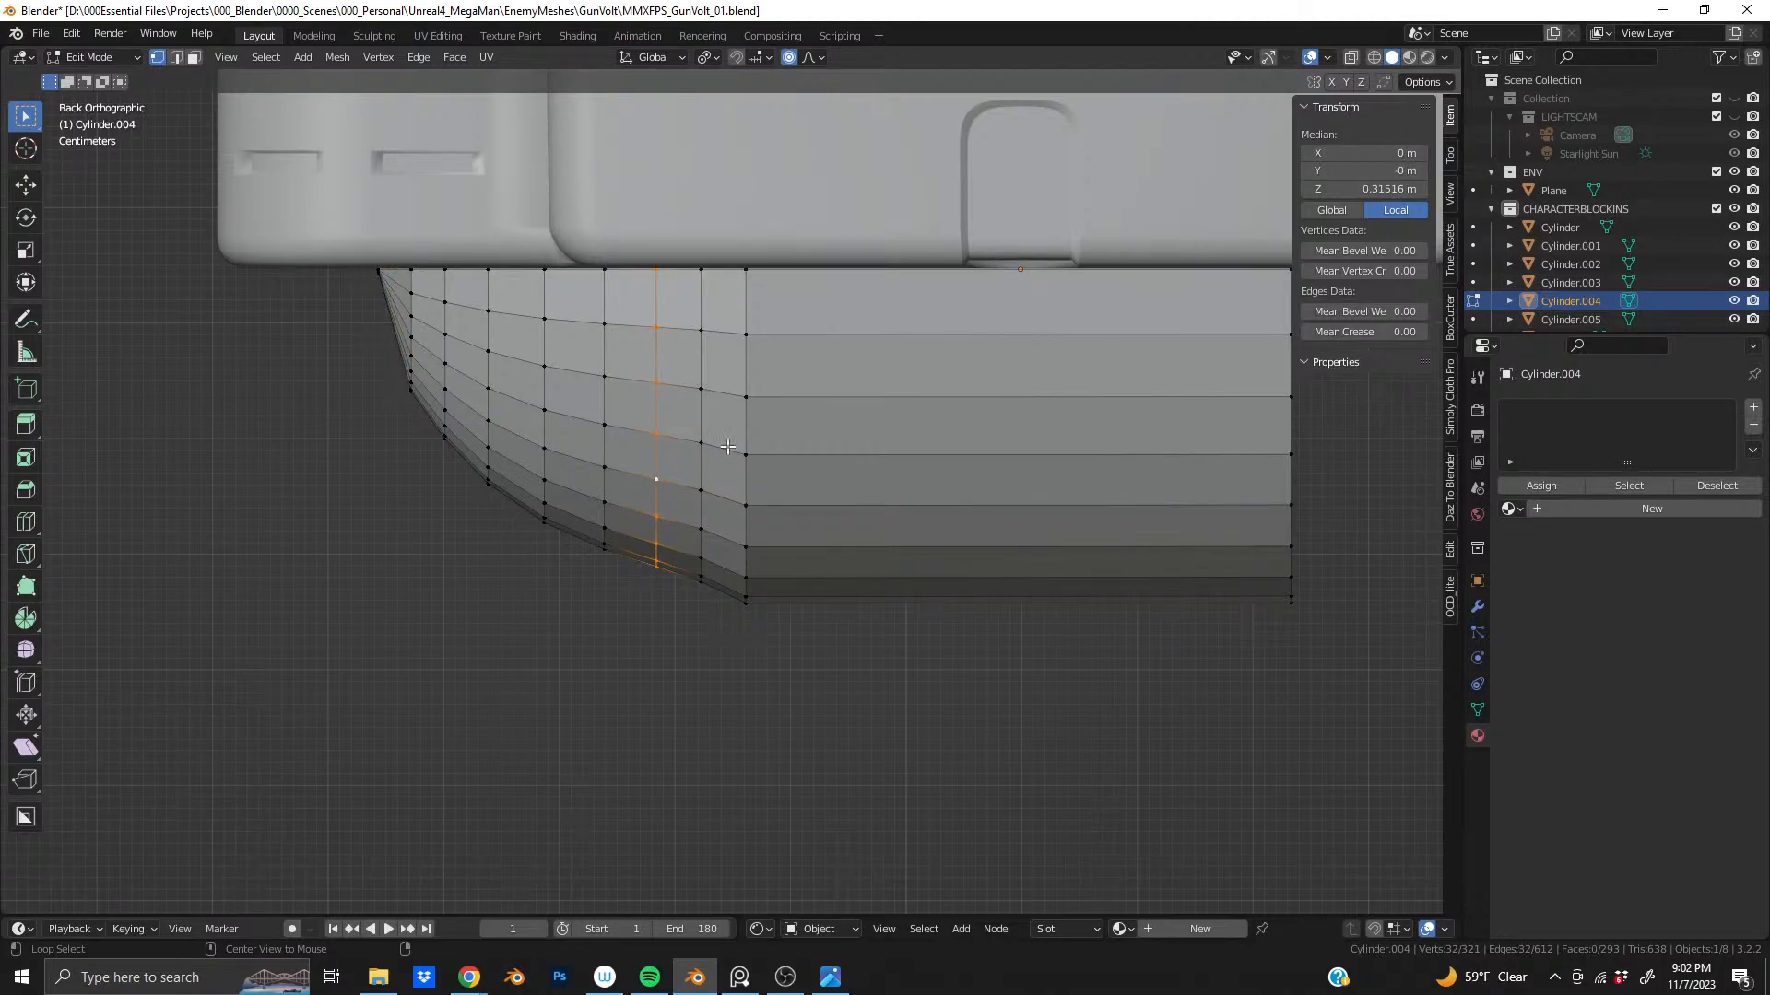
key(s)
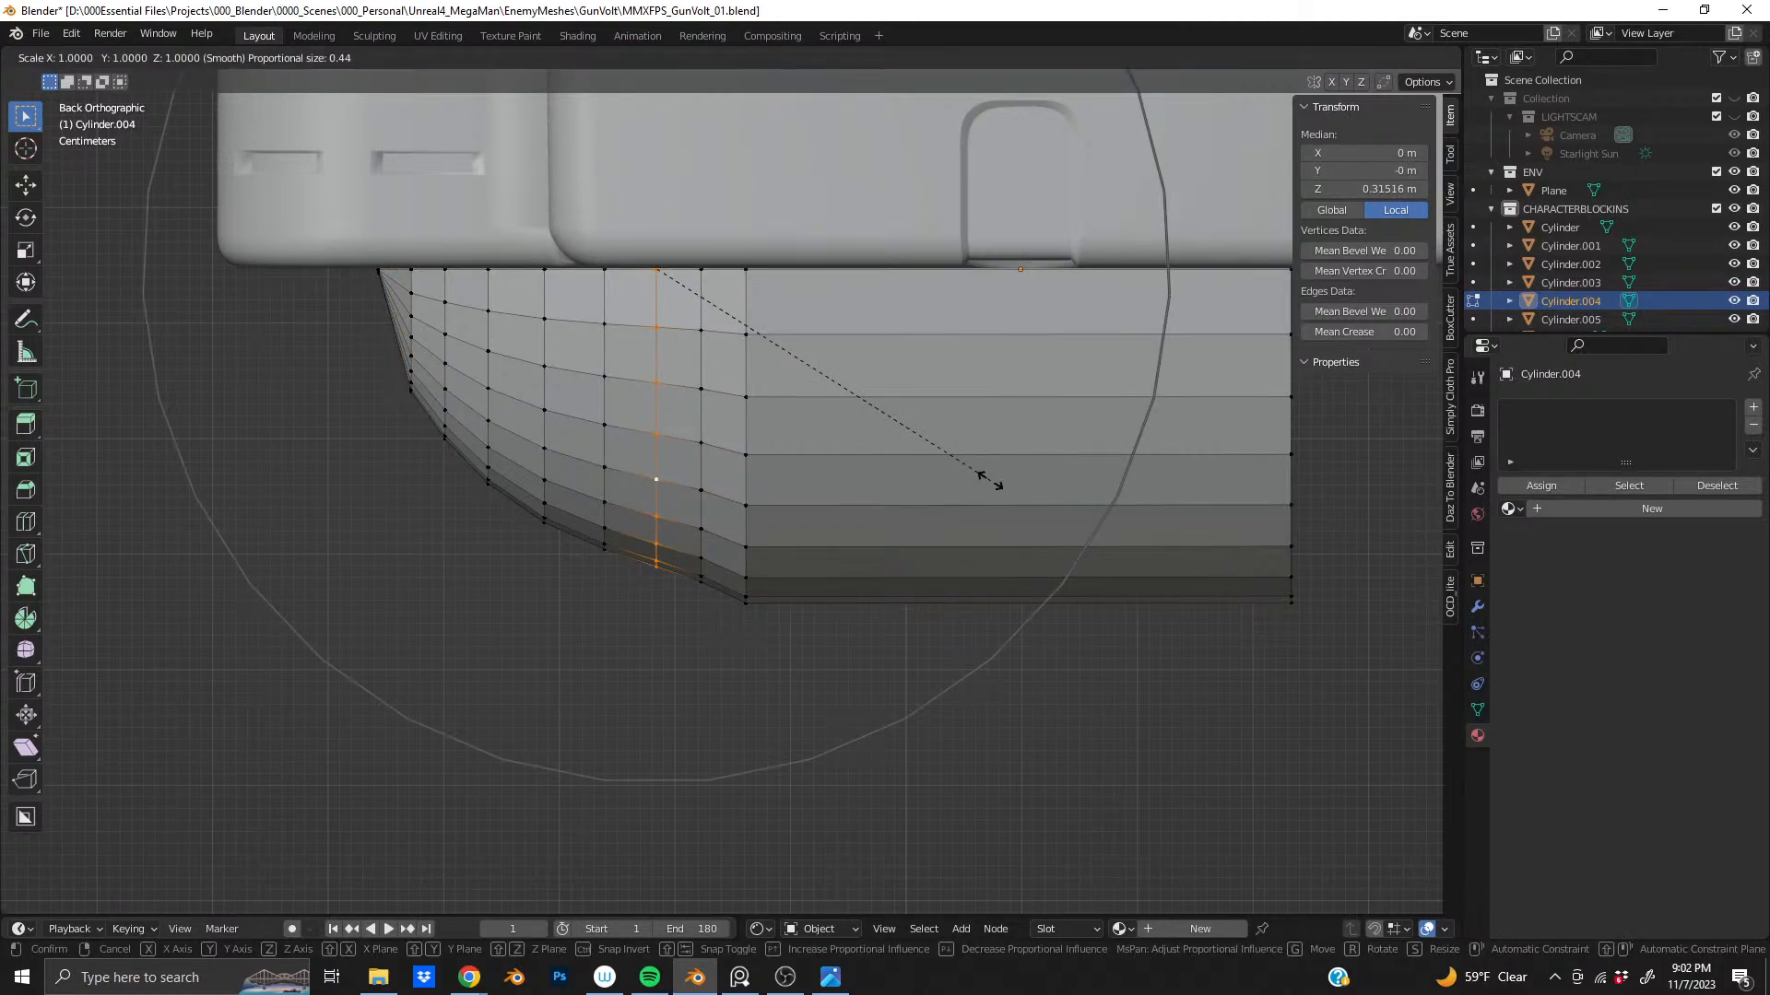
key(shift+x)
scroll(996, 479, up, 14)
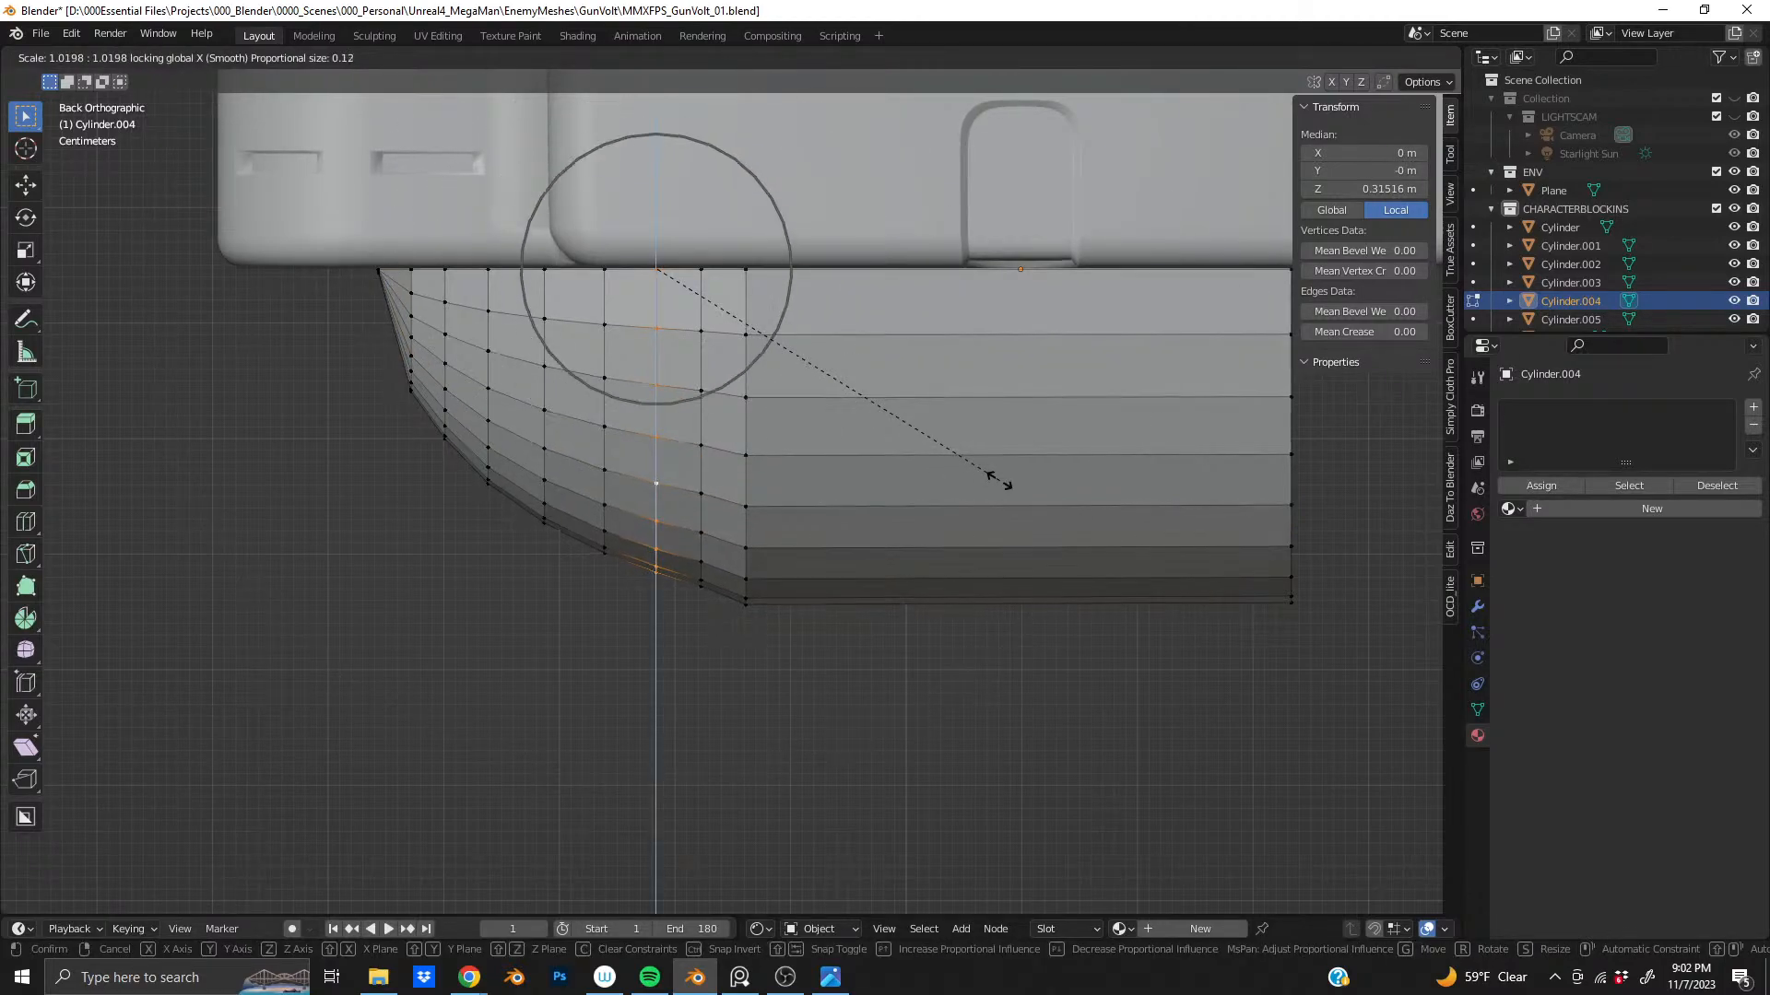
scroll(998, 480, up, 6)
scroll(1001, 479, up, 6)
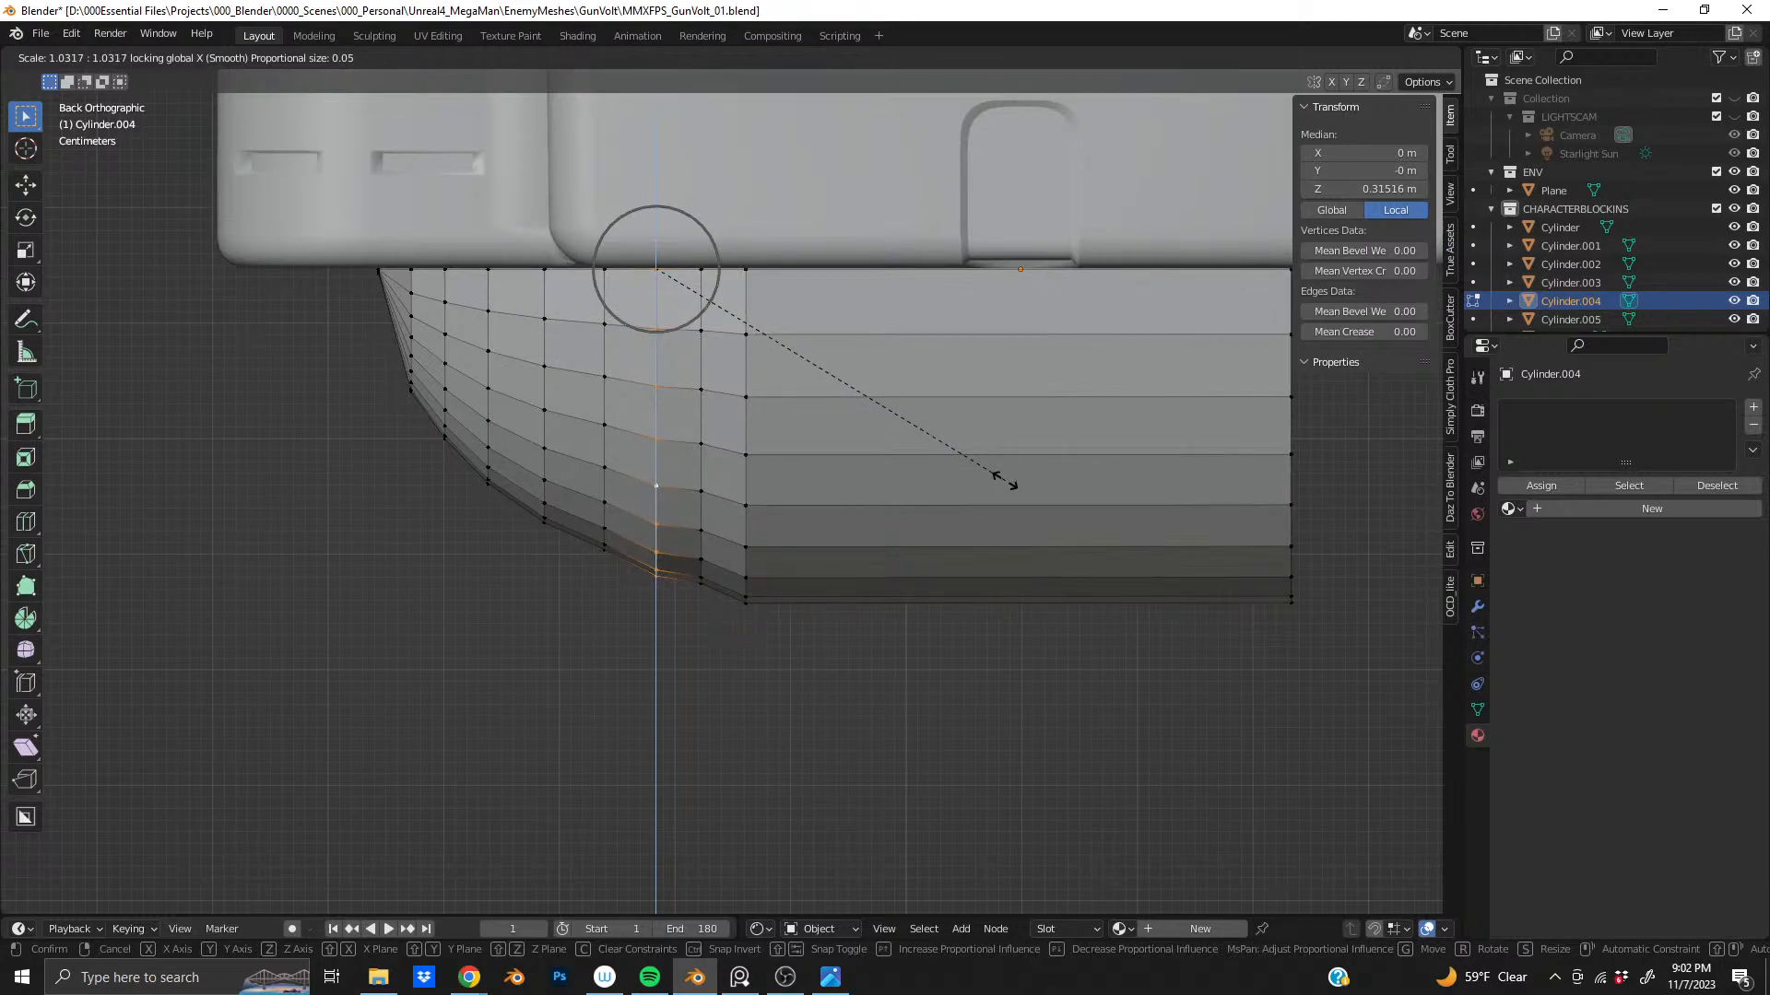
scroll(1005, 481, down, 6)
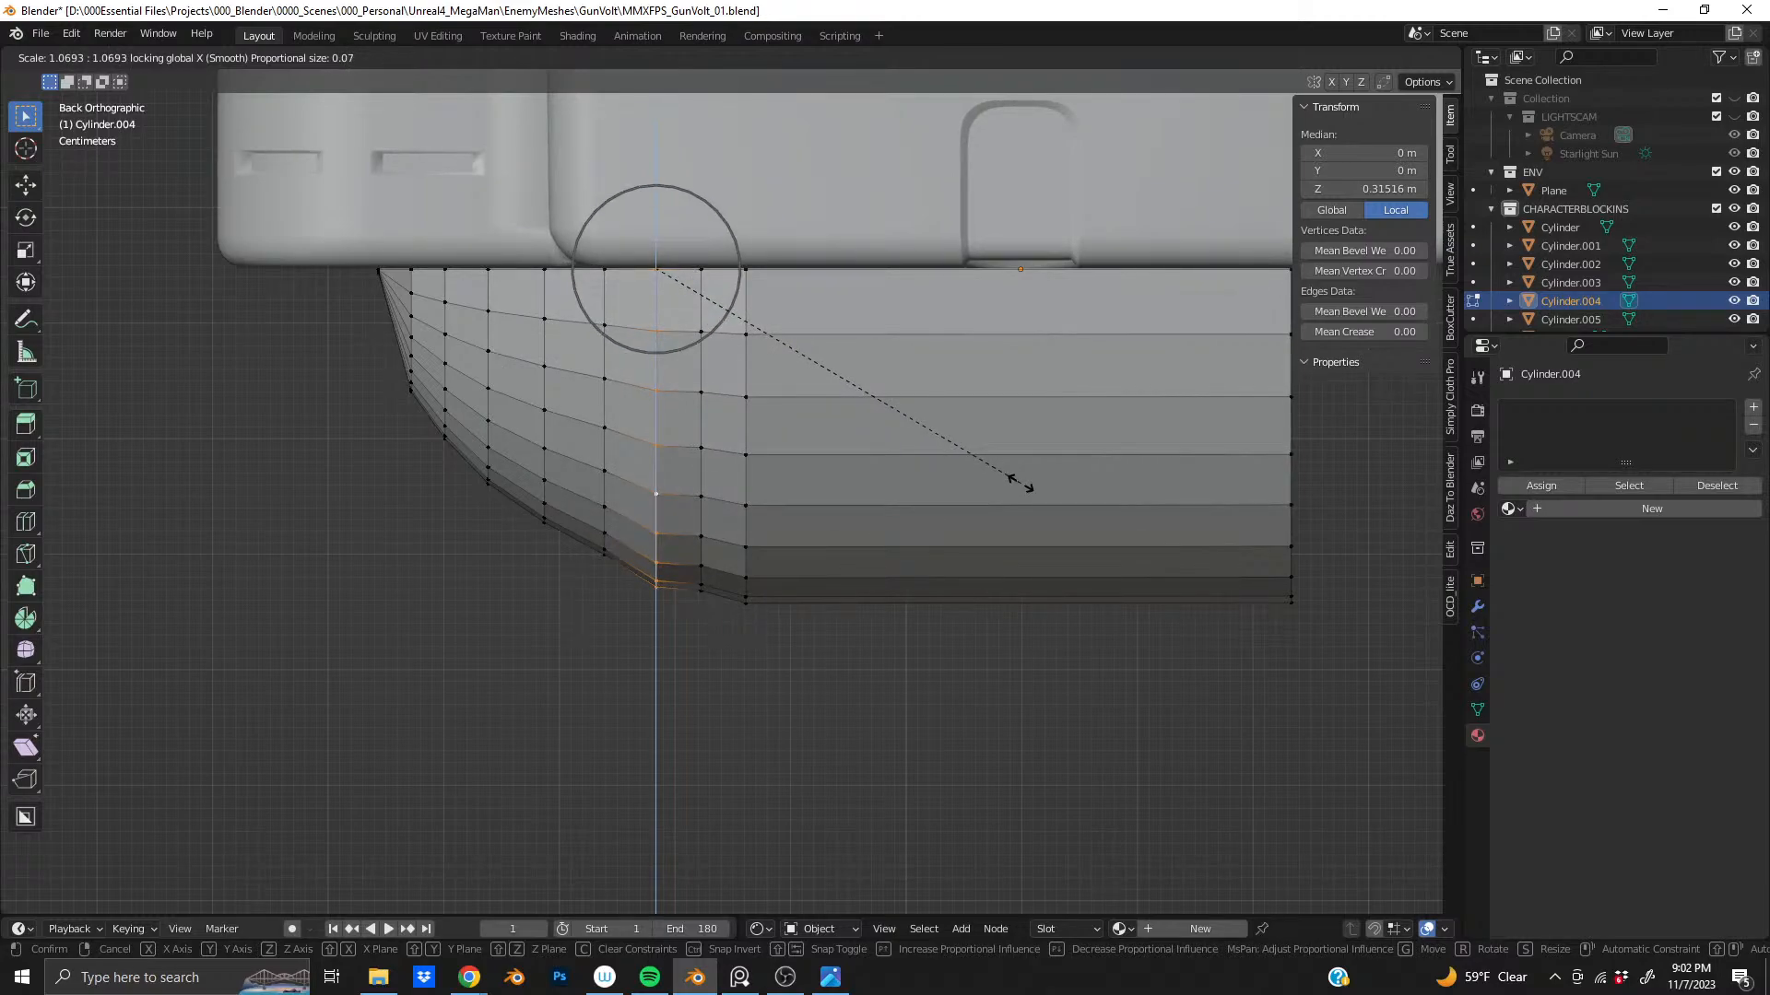
click(1020, 482)
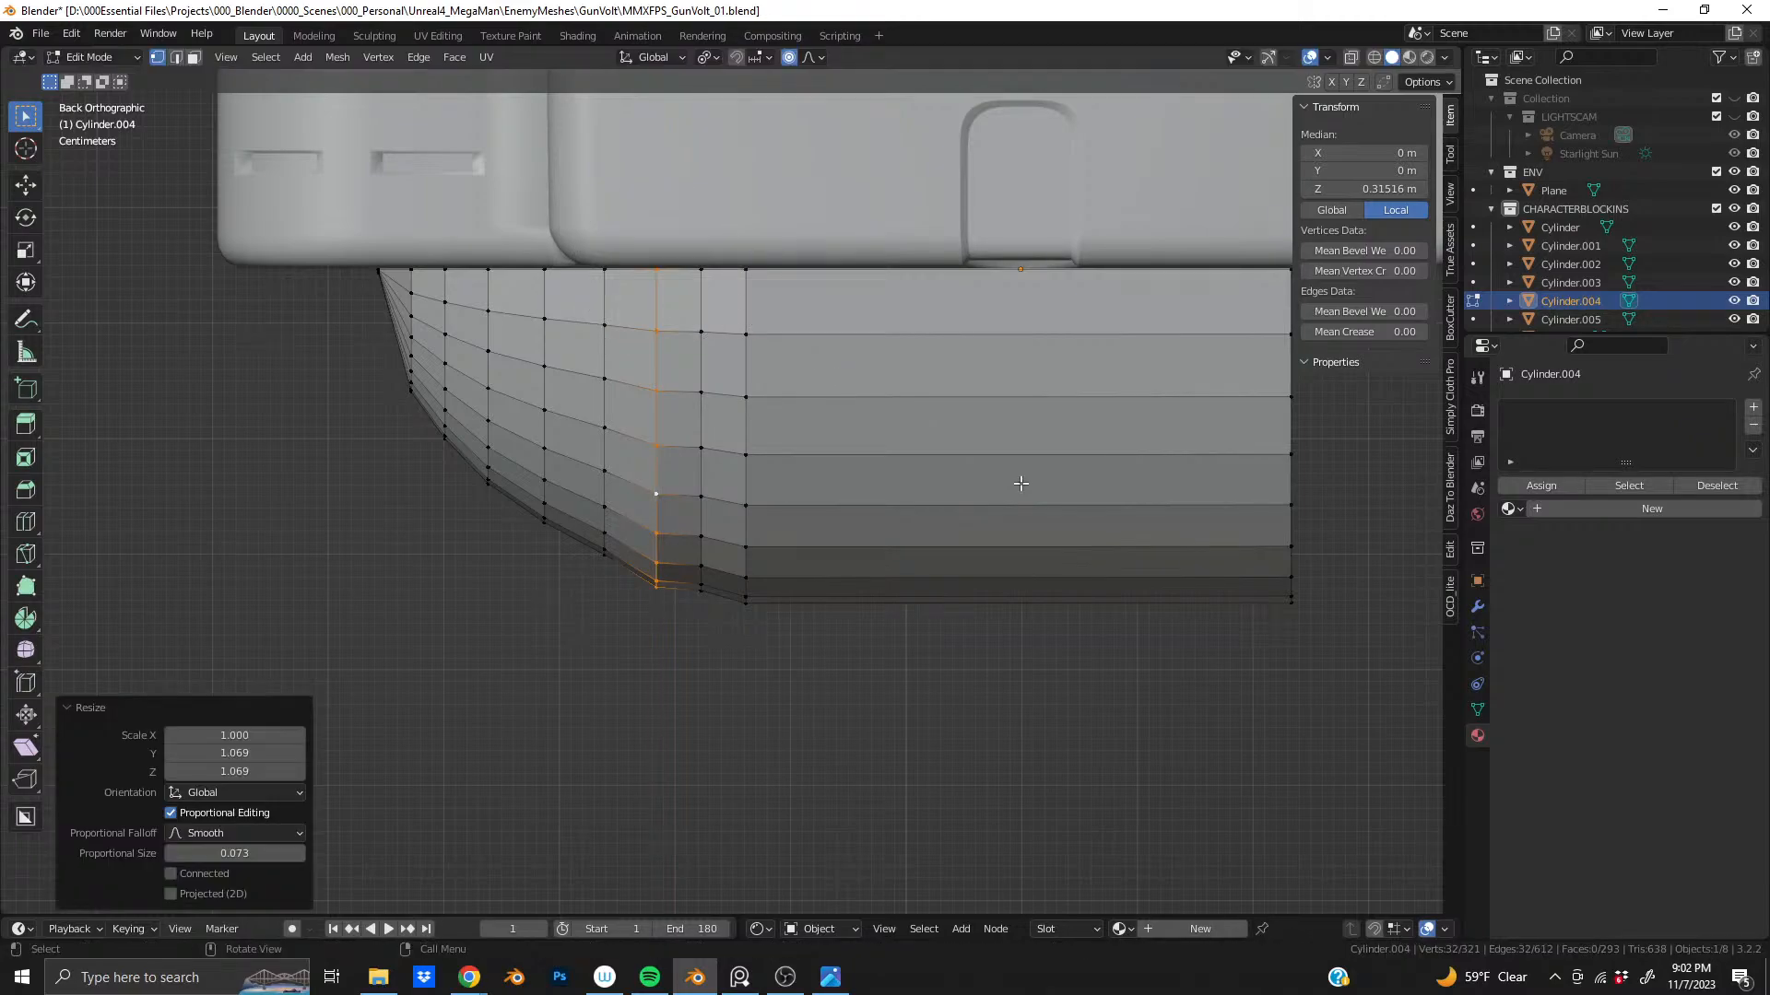
- Scale the same edge loop to about 0.965 in Y and Z with a proportional size of about 0.014 m
key(s)
key(shift+x)
scroll(1017, 482, up, 20)
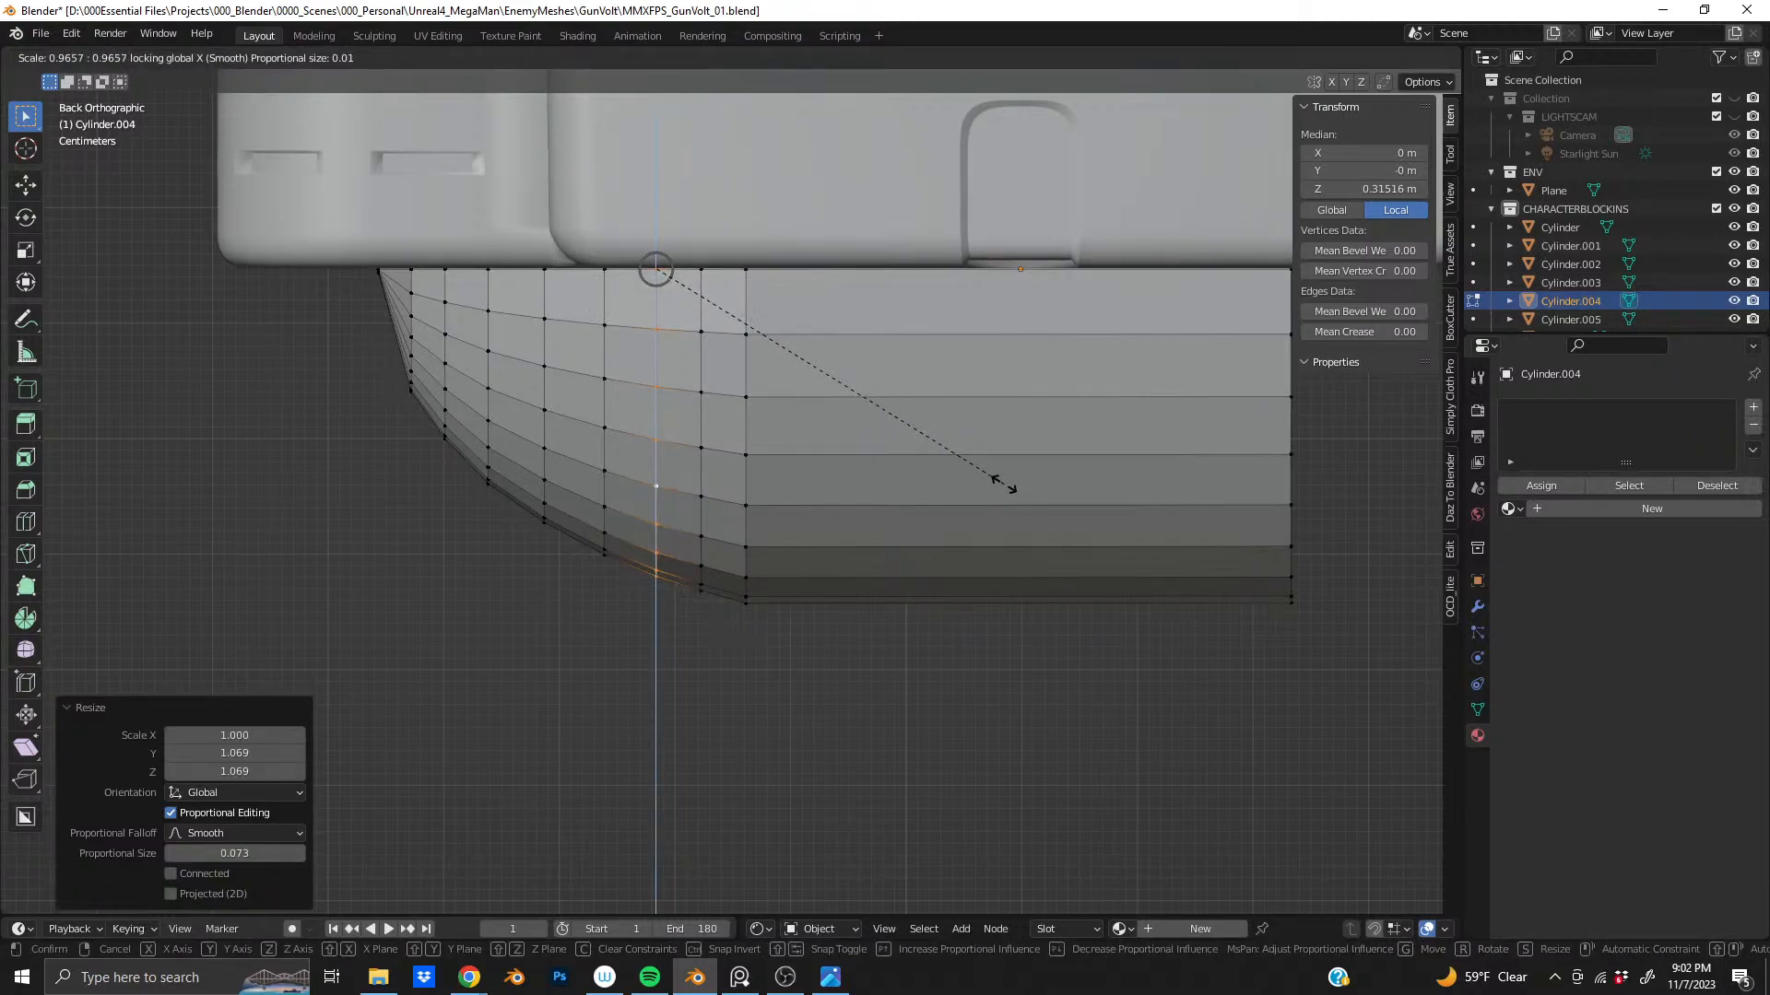
click(1002, 483)
- Add a centred loop cut around the triangle fan at the nose tip and scale it by about 1.14 without proportional editing
scroll(983, 489, down, 3)
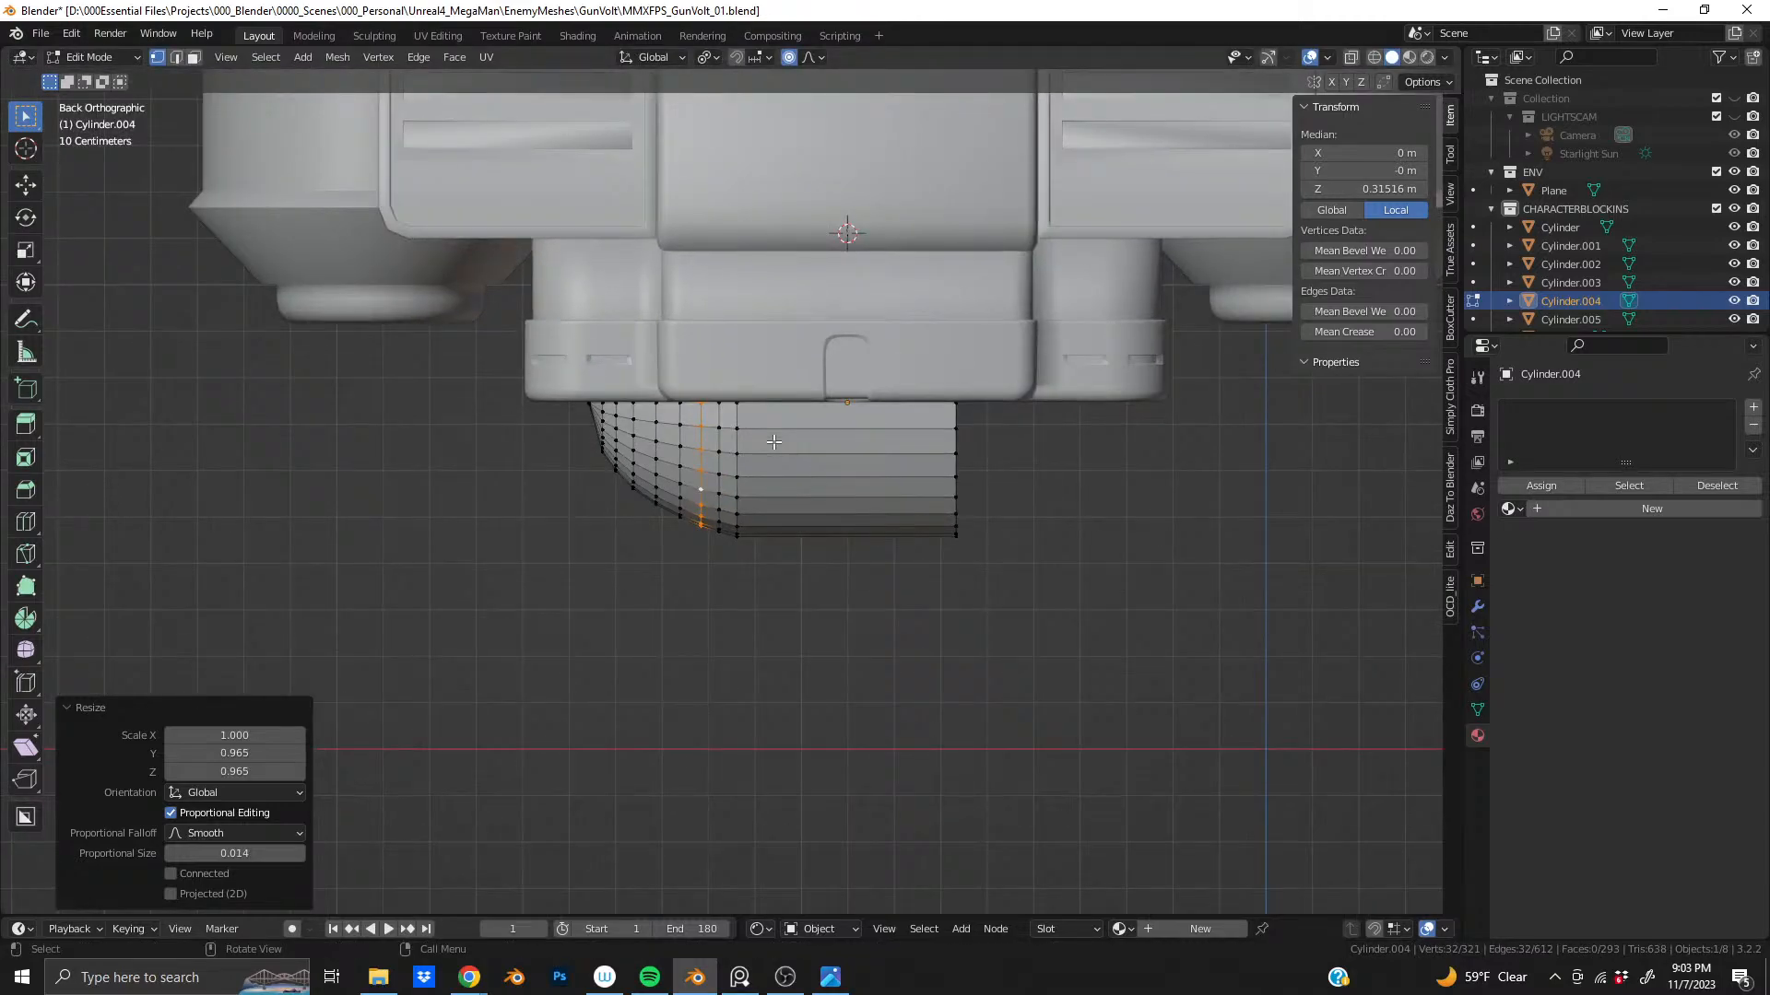
scroll(979, 516, up, 4)
shift+middle_drag(977, 527, 883, 371)
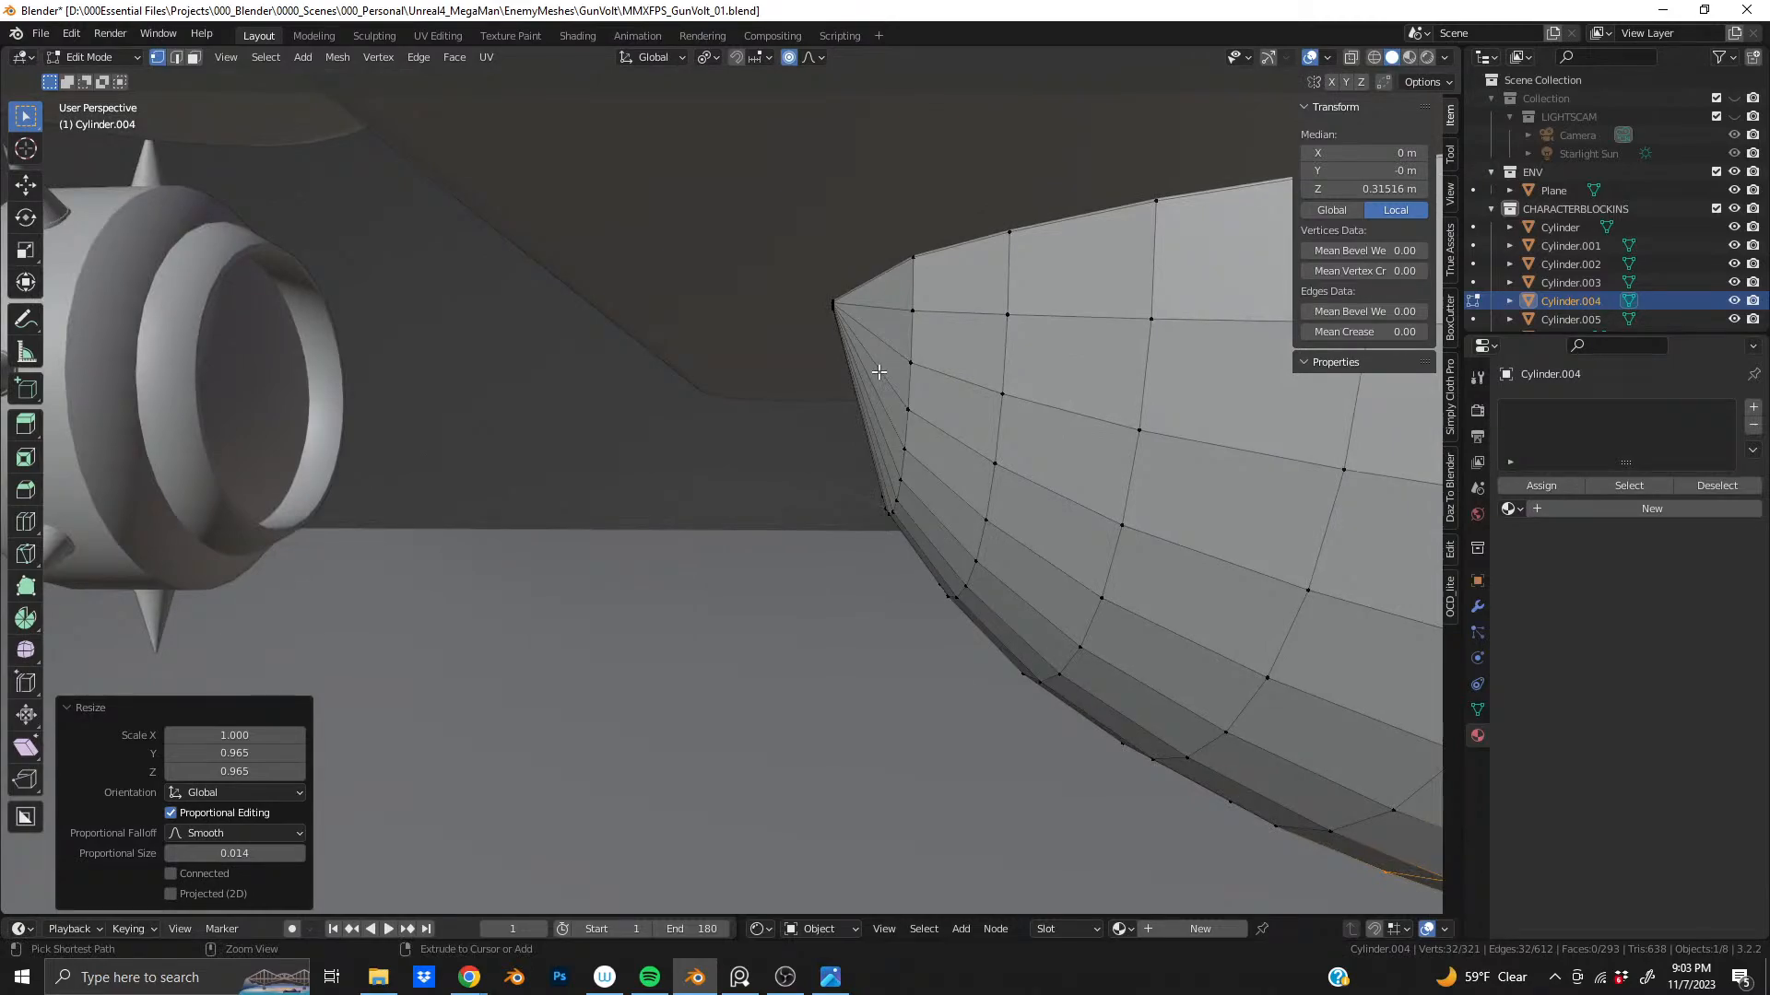
key(ctrl+r)
click(878, 371)
right_click(878, 371)
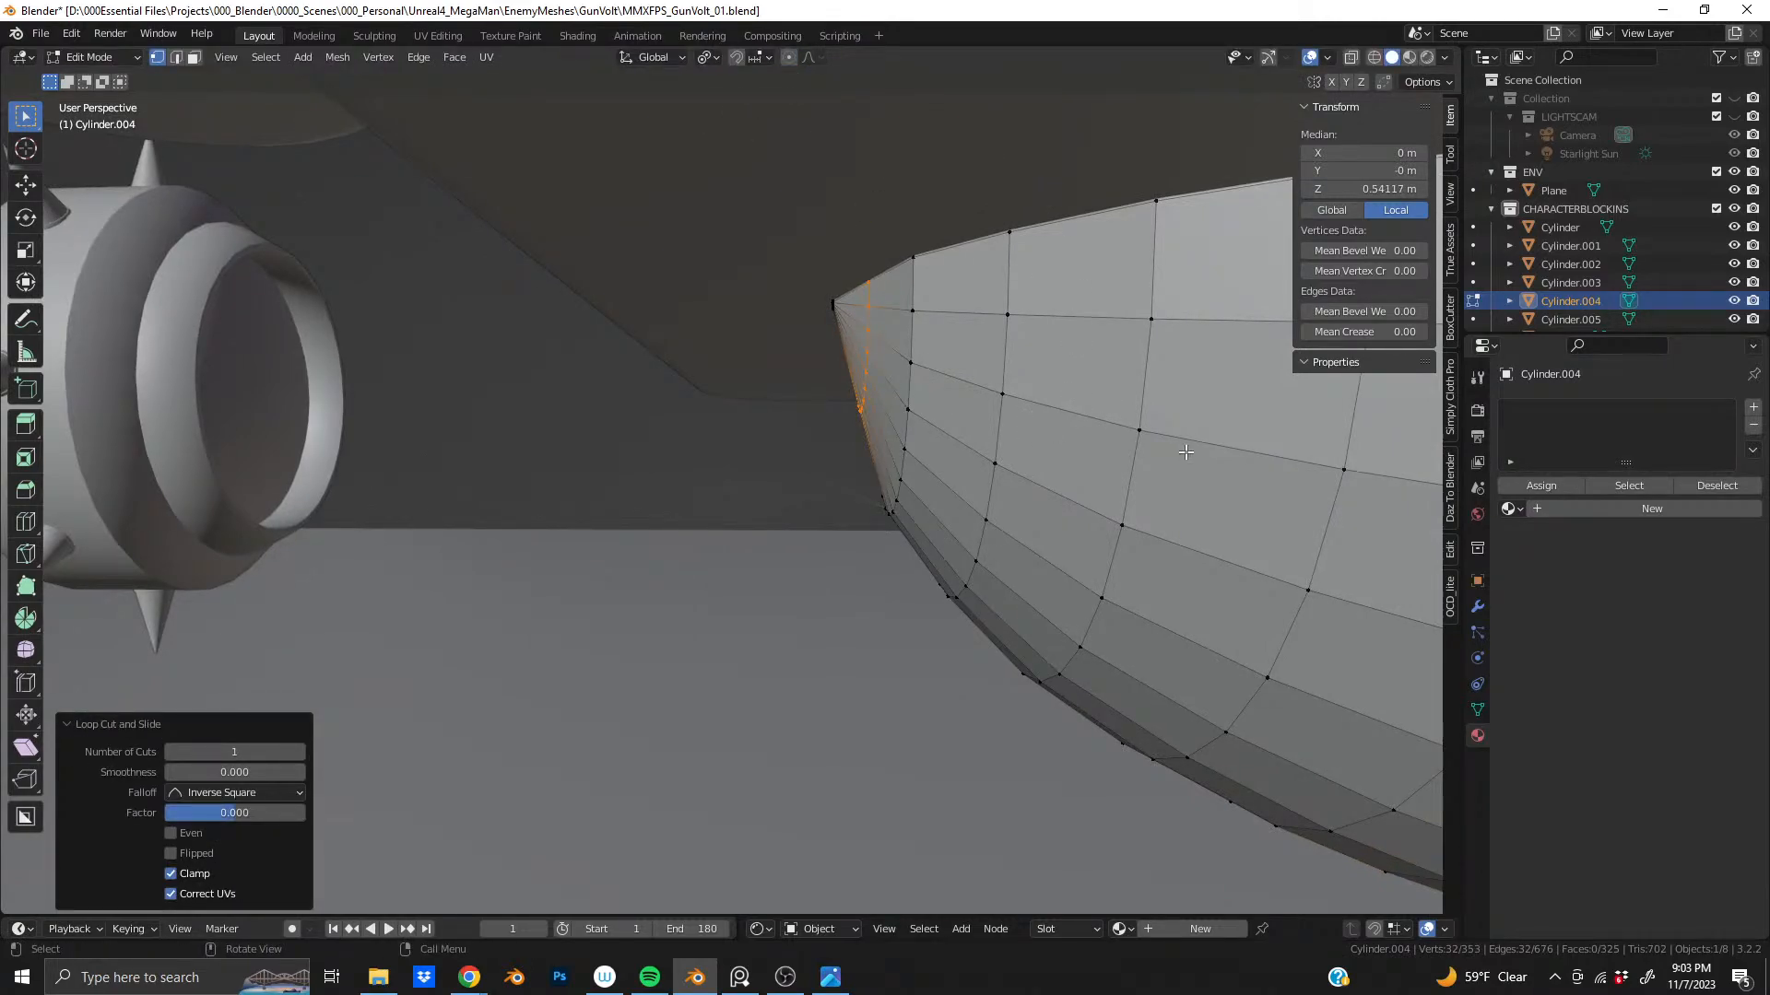
key(s)
click(1233, 473)
- Move the new tip loop about 0.007 m along global X and scale it to about 0.821
key(g)
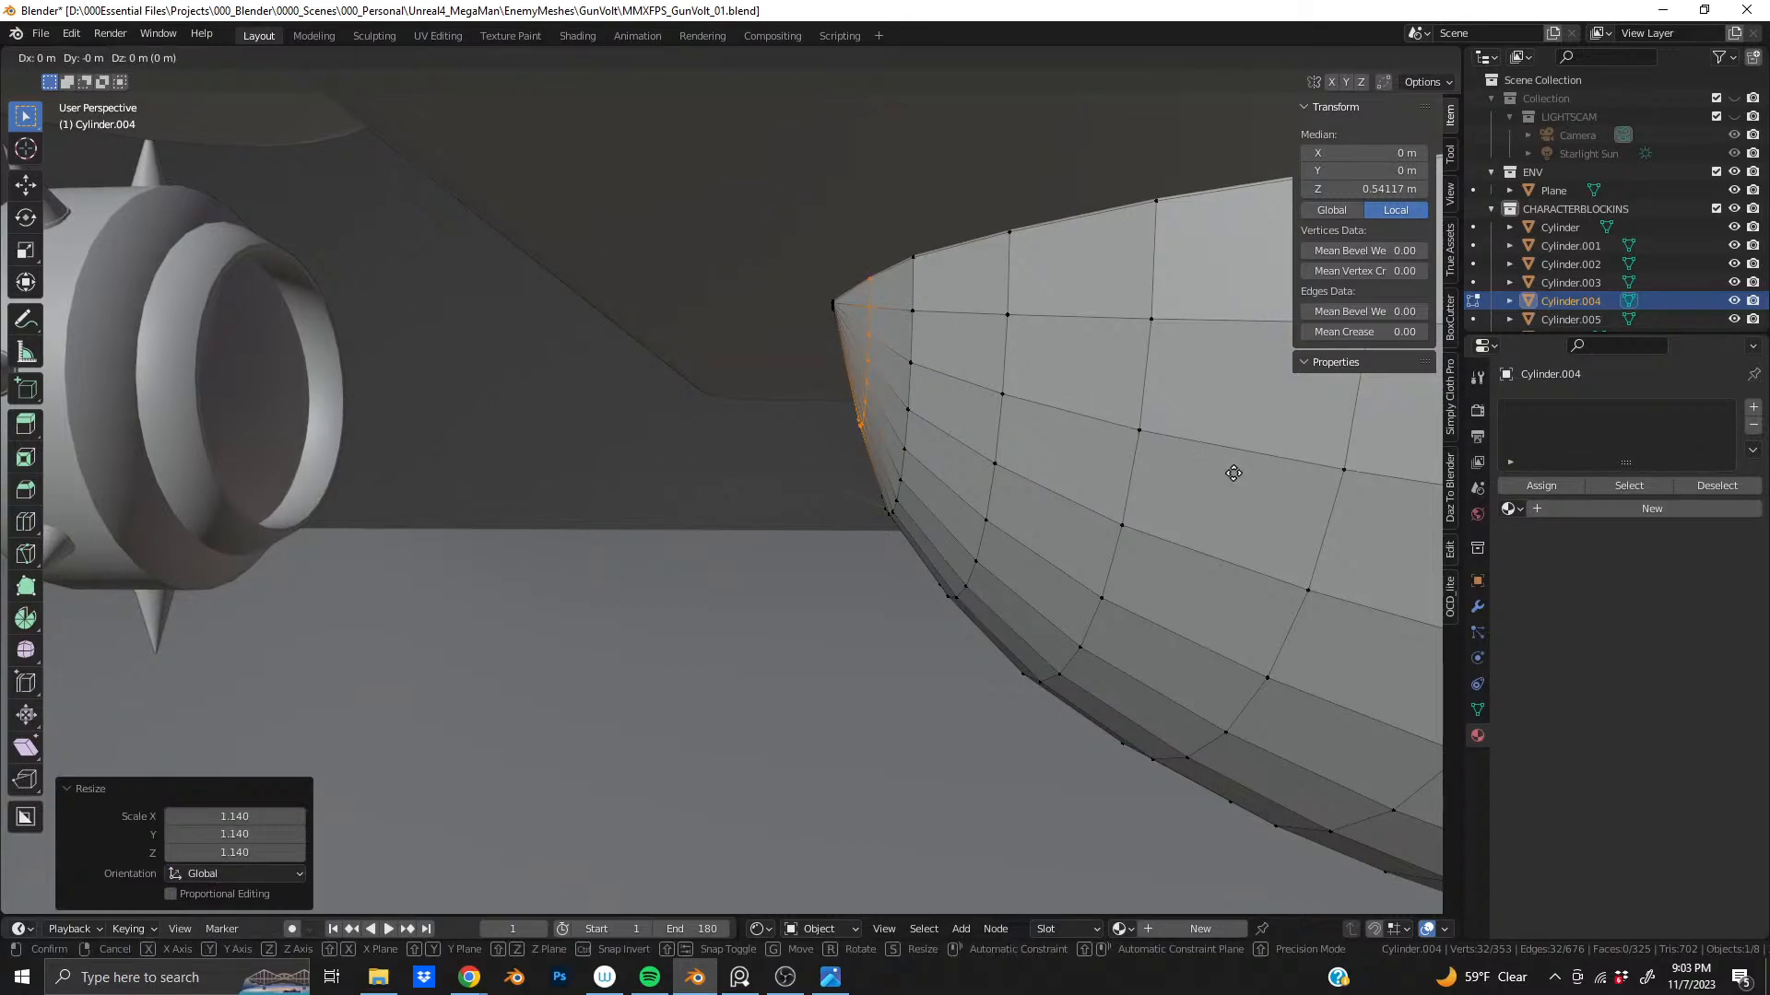
key(x)
click(1219, 474)
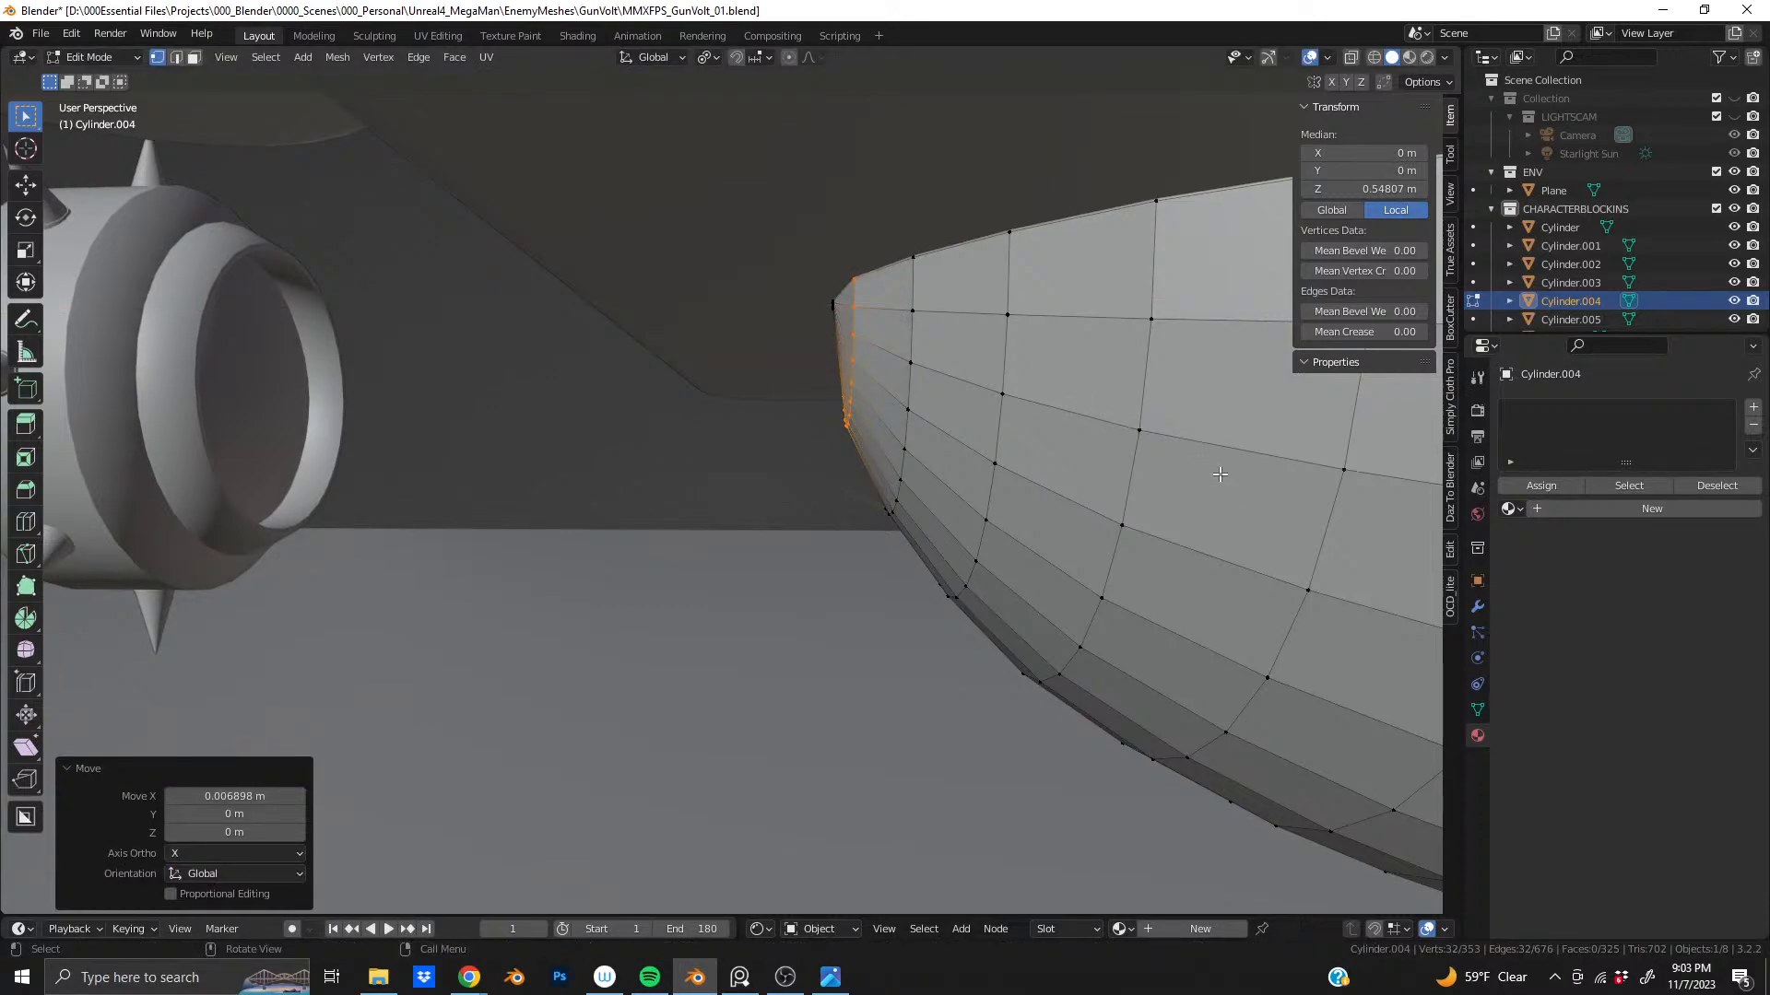
key(g)
click(1220, 474)
key(s)
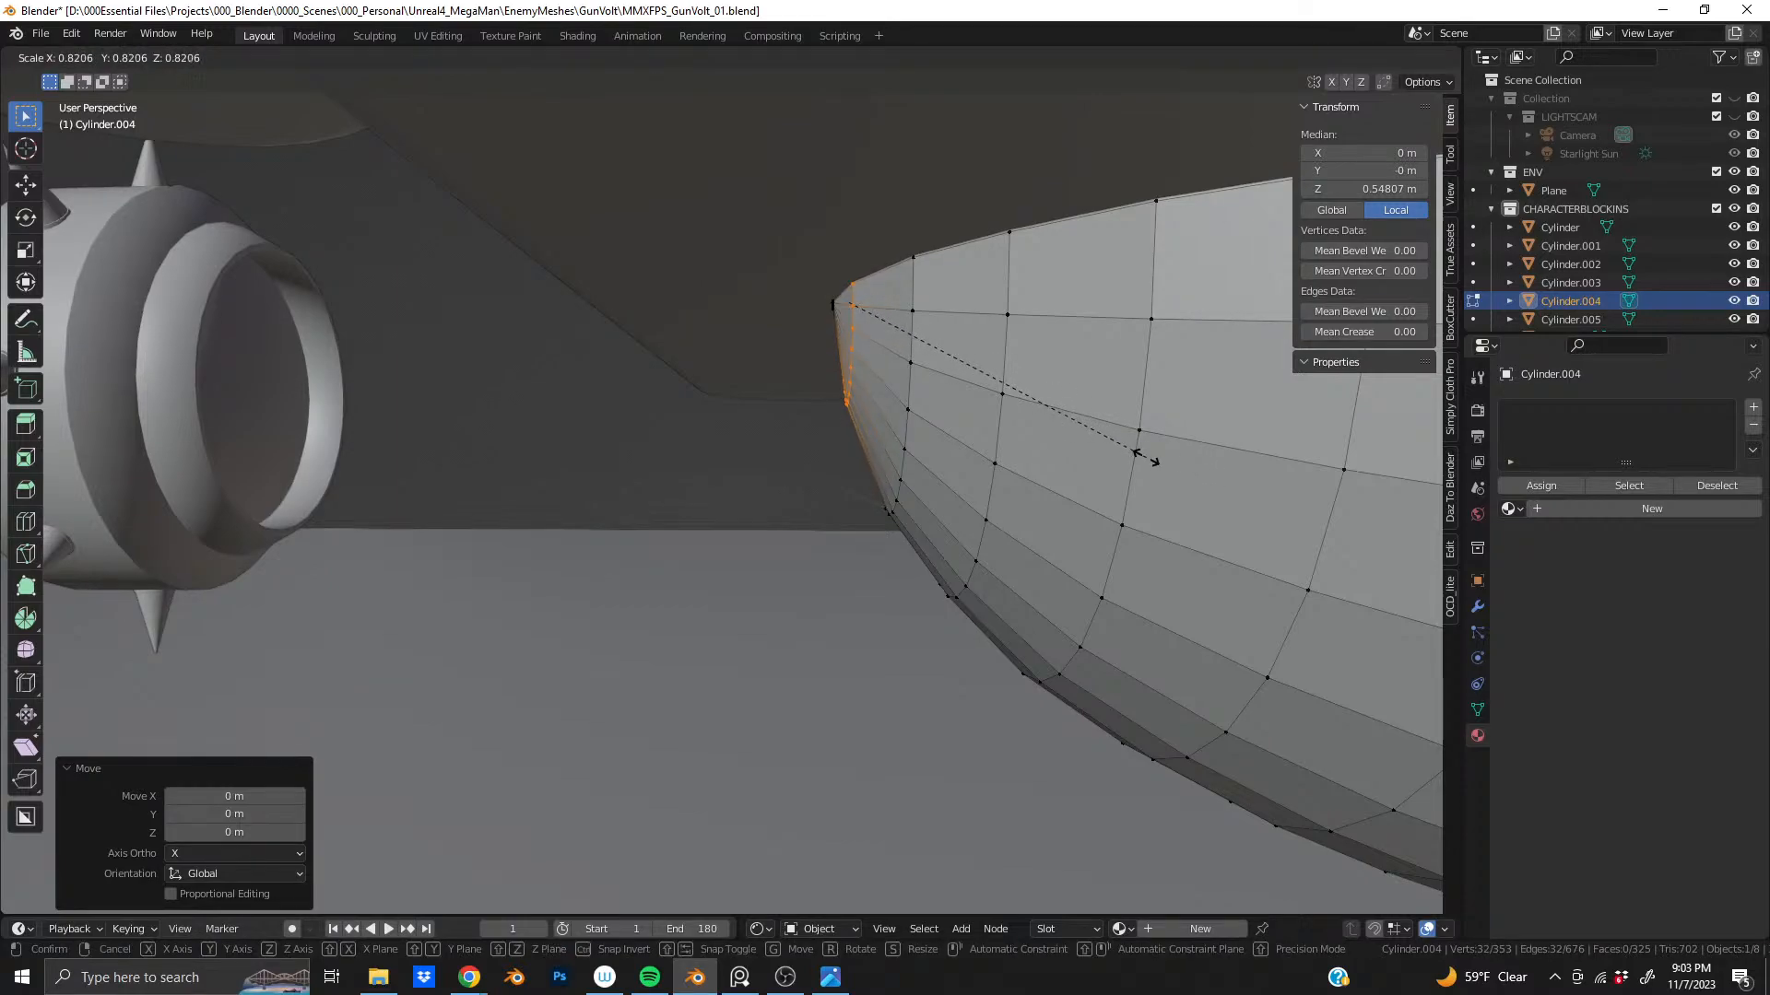
click(1138, 461)
- Return the cylinder to Object Mode and shade it smooth
middle_drag(1138, 461, 772, 502)
key(ctrl+KP_1)
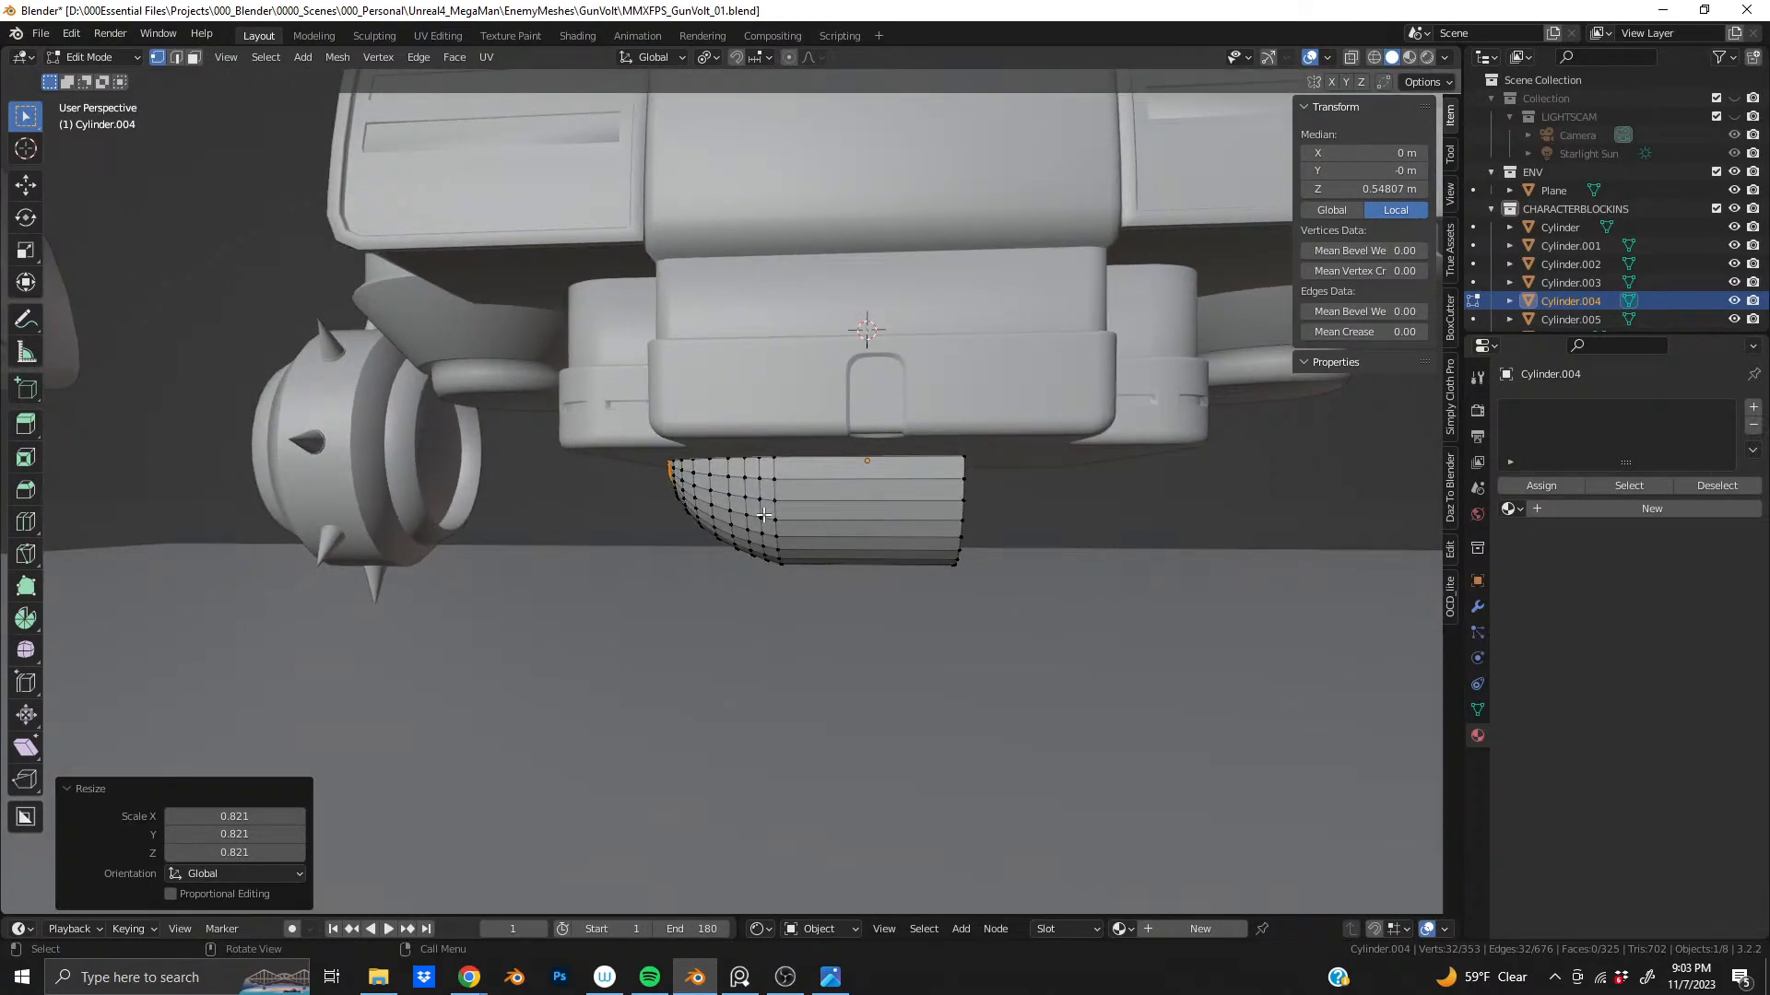
key(Tab)
middle_drag(520, 490, 755, 515)
right_click(802, 482)
click(802, 482)
- Shorten the whole cylinder by scaling it to about 0.814 along global X
key(s)
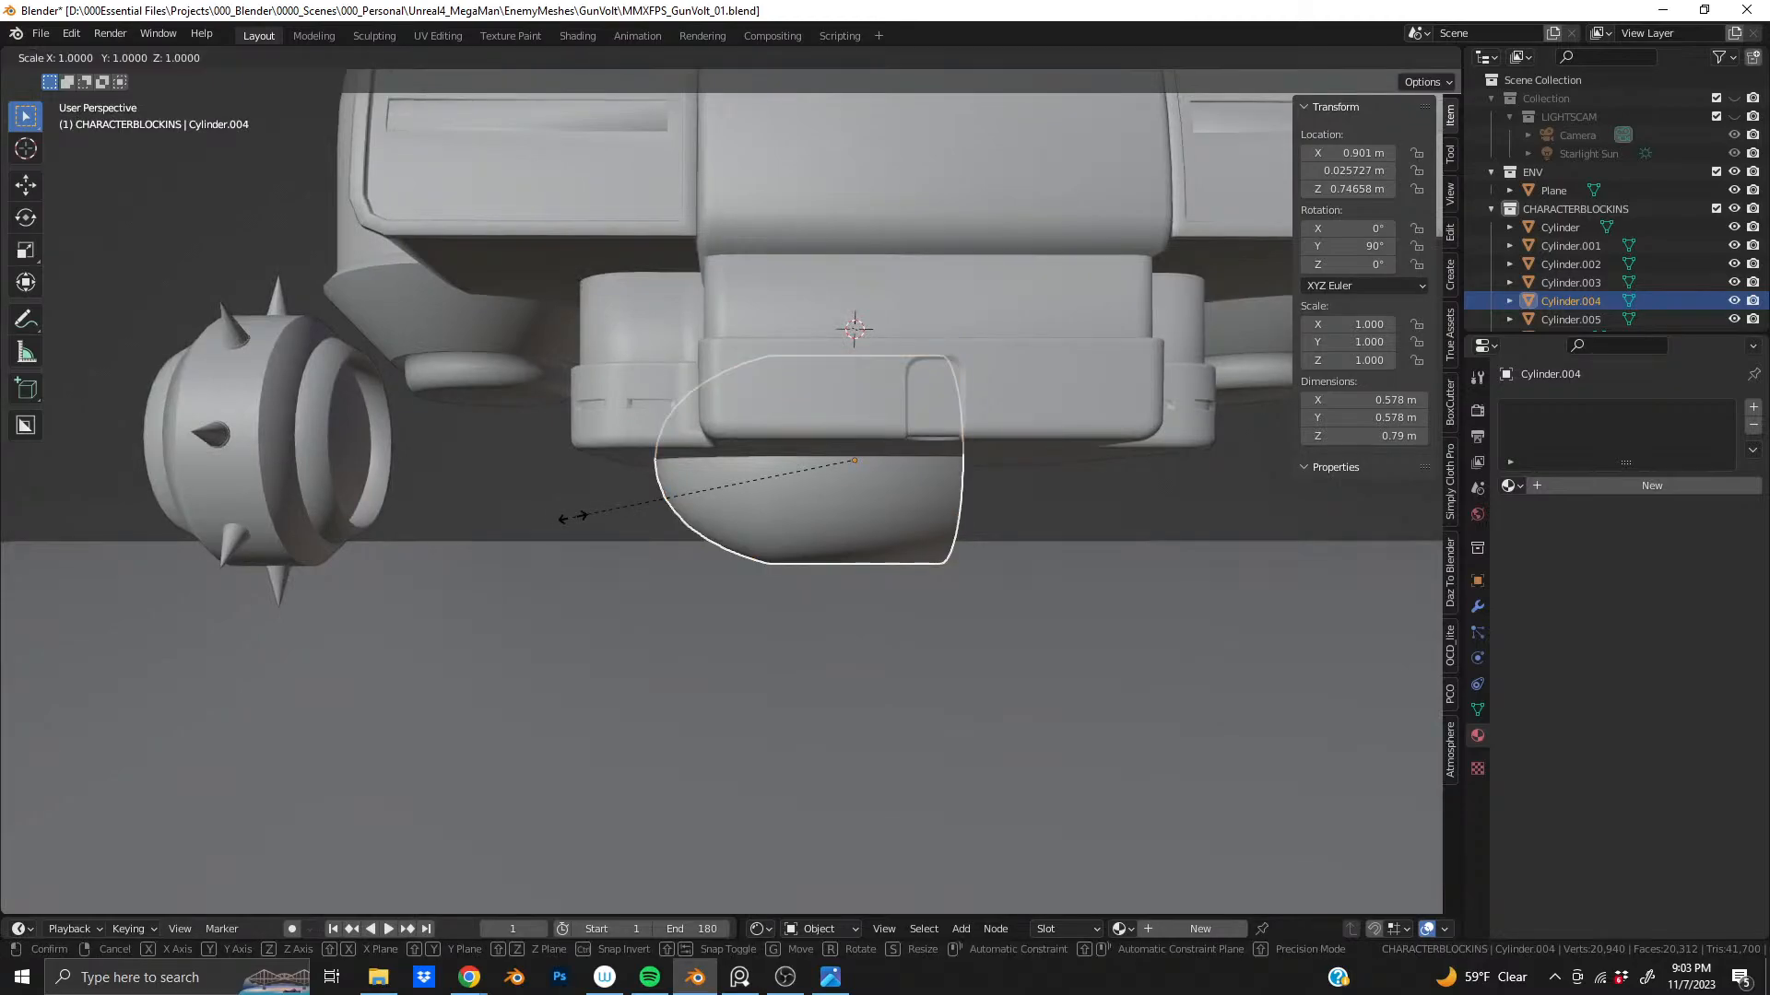
key(x)
click(625, 508)
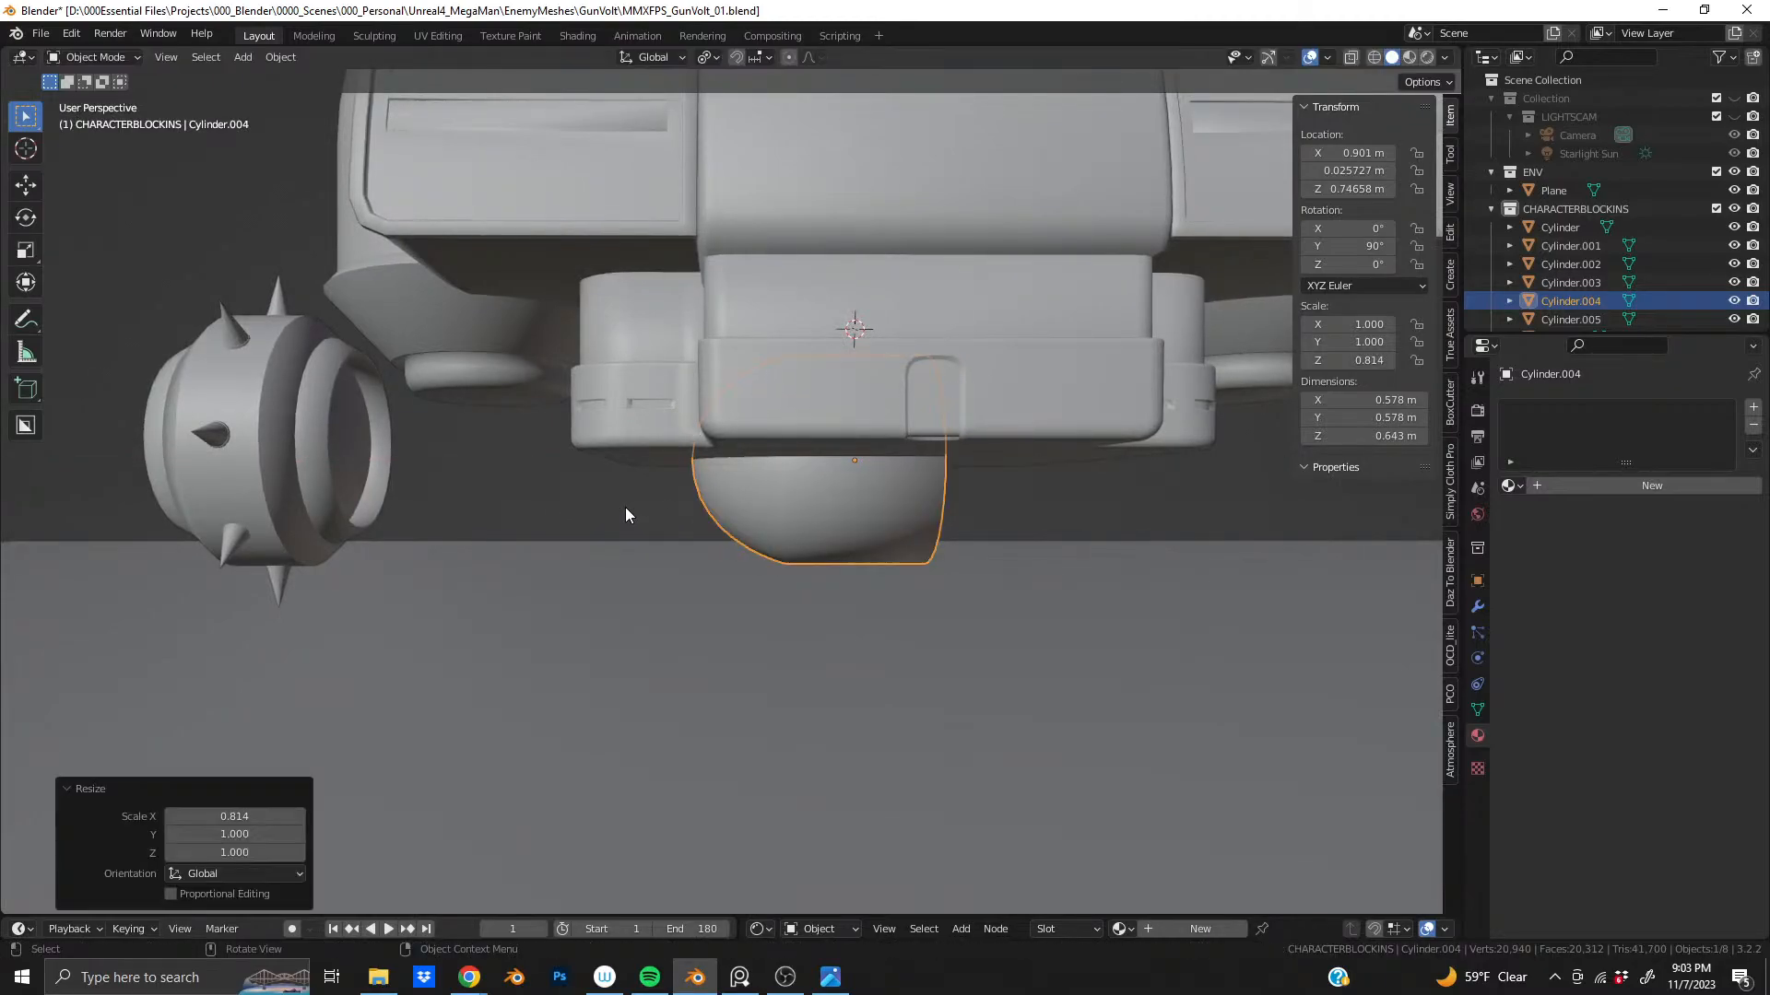
- In Edit Mode, add a loop cut around the straight body and slide it close to the seam with the nose
middle_drag(904, 504, 834, 489)
key(Tab)
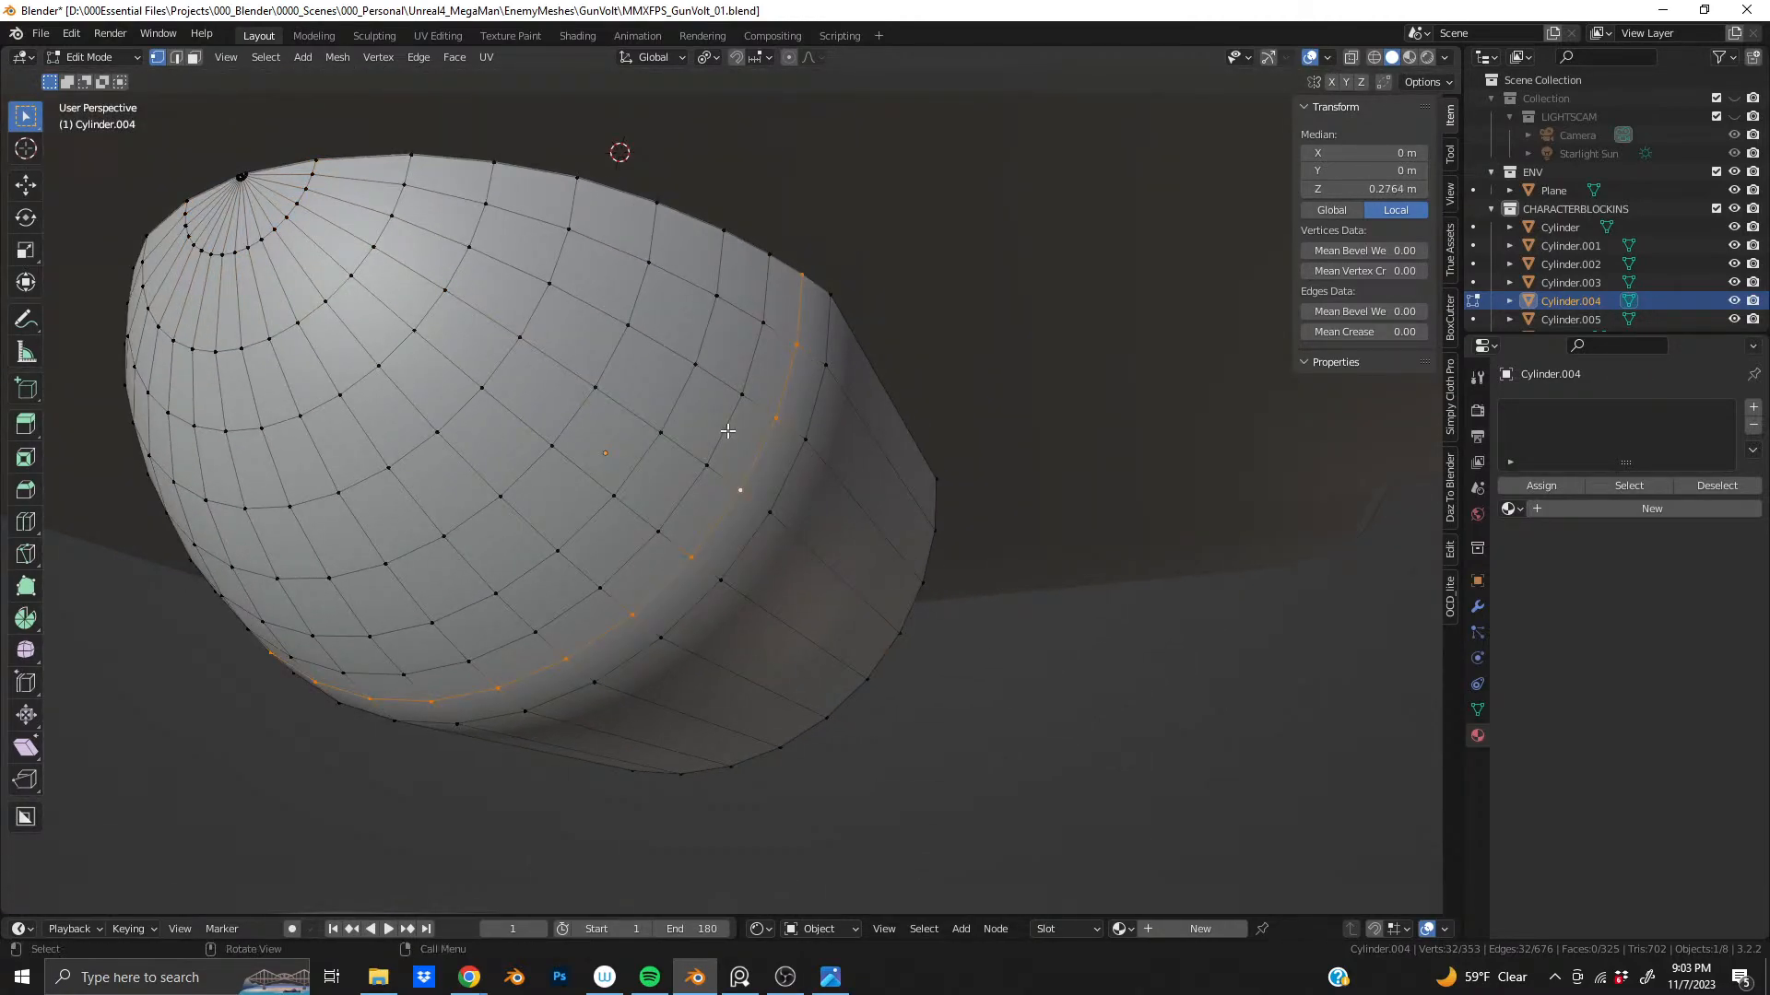
ctrl+alt+click(690, 420)
alt+click(738, 447)
key(ctrl+r)
click(751, 495)
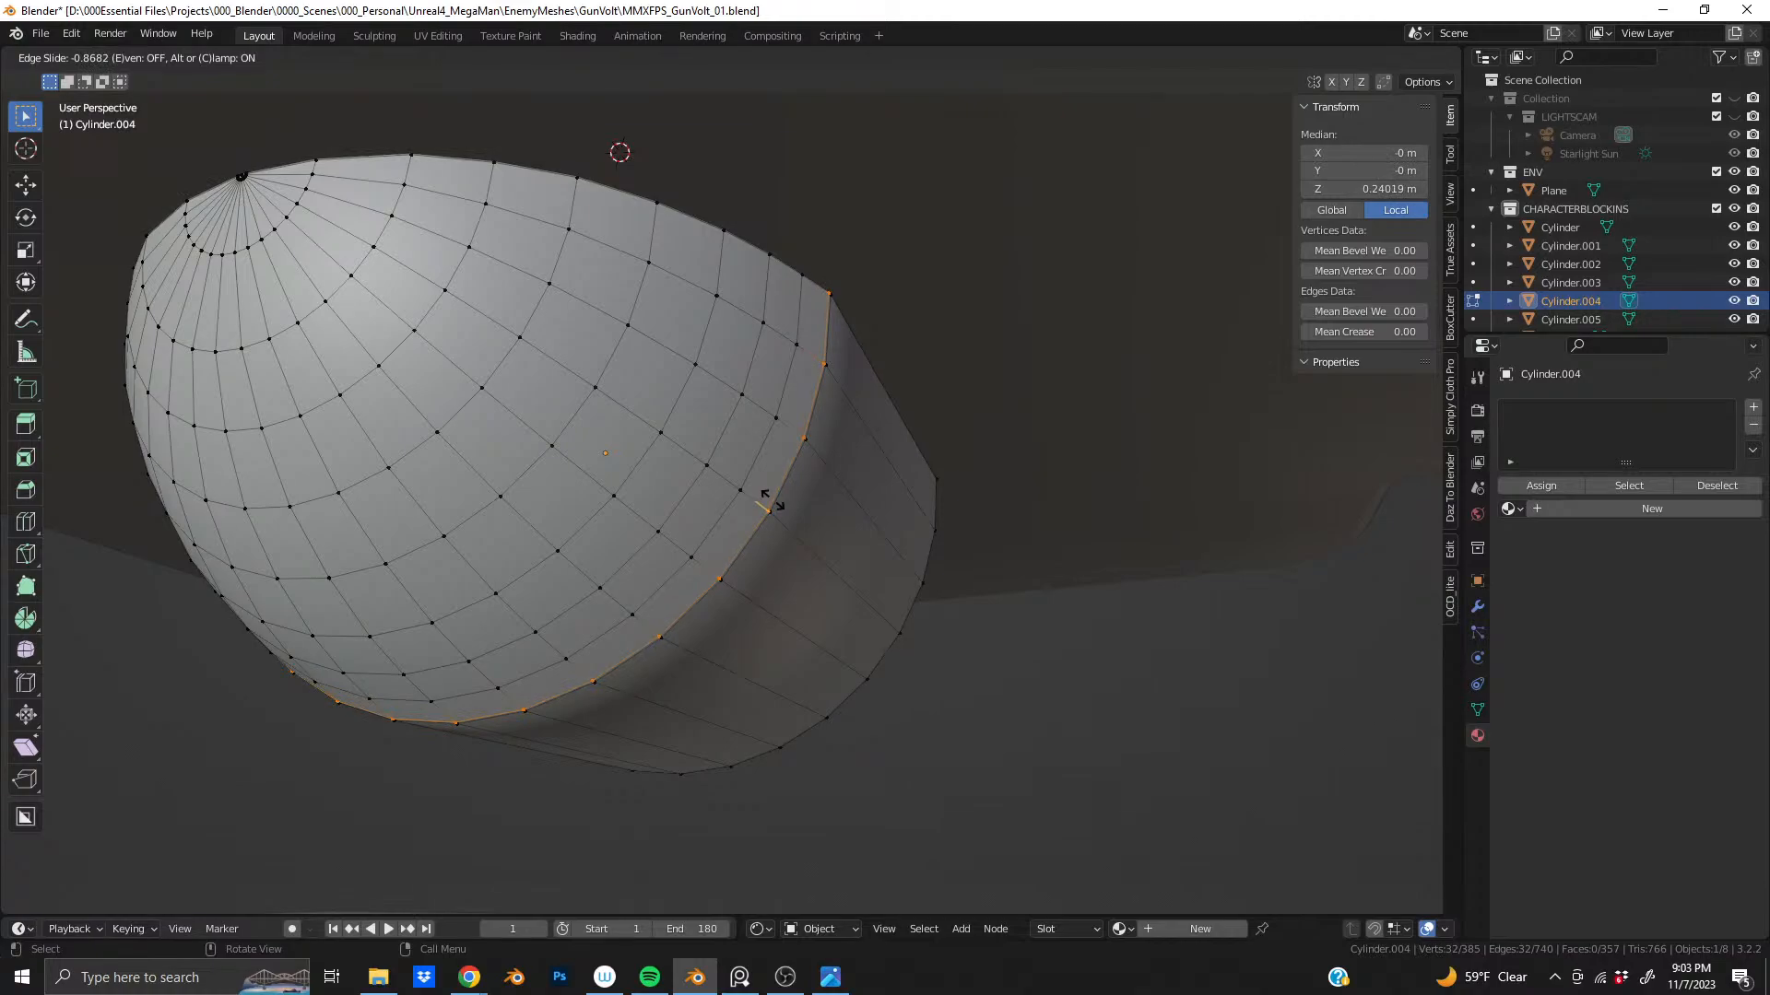
click(771, 502)
- Select all the nose's face loops up to the tip, leaving out the narrow ring next to the straight body
ctrl+alt+click(697, 426)
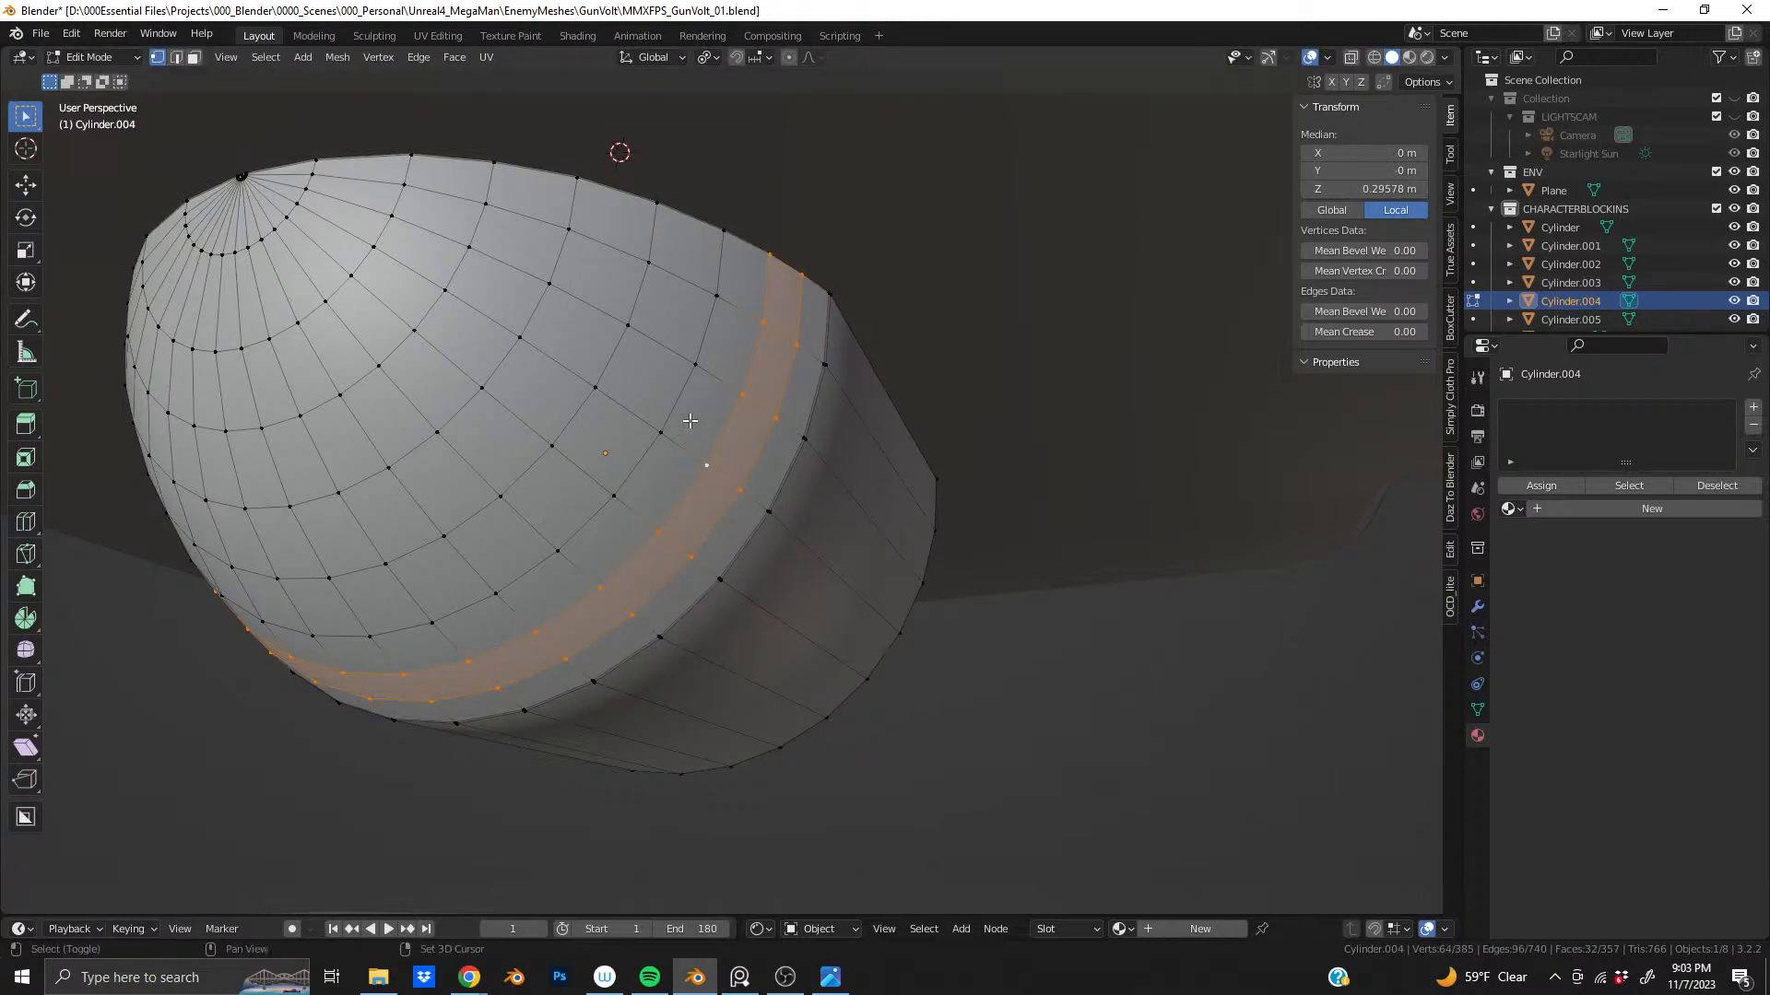
key(3)
alt+shift+click(689, 415)
alt+shift+click(632, 405)
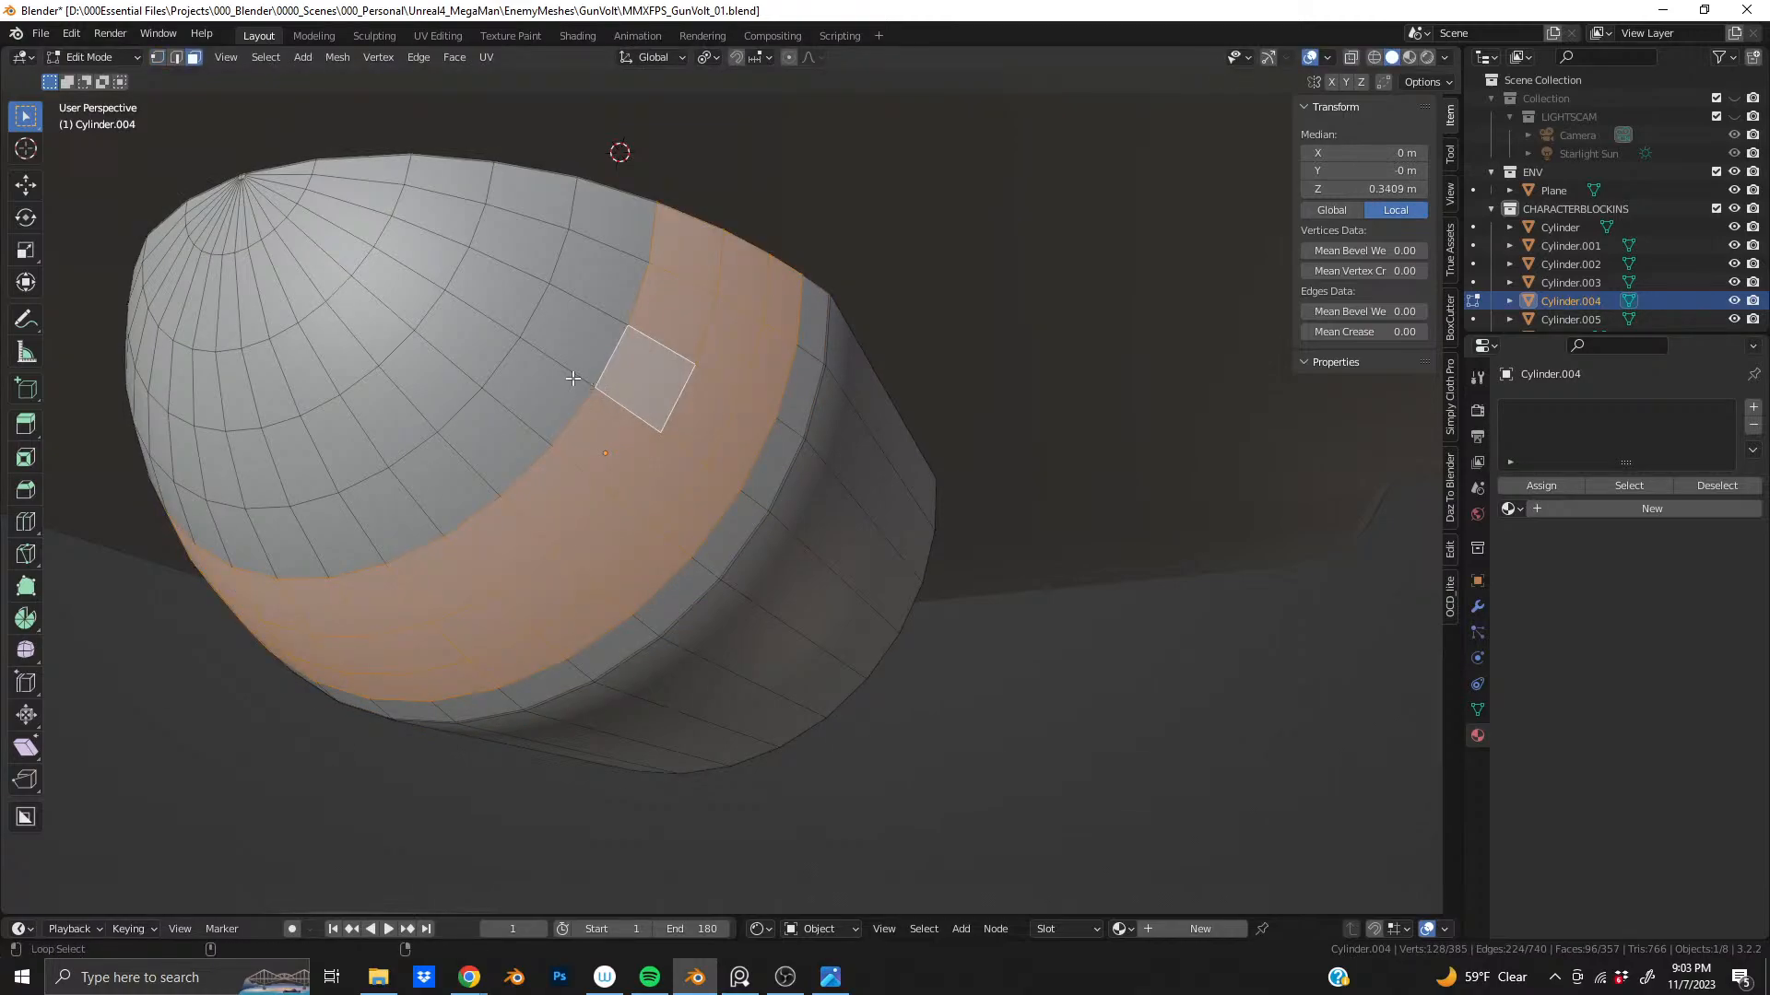
alt+shift+click(555, 371)
alt+shift+click(466, 313)
alt+shift+click(387, 262)
alt+shift+click(313, 225)
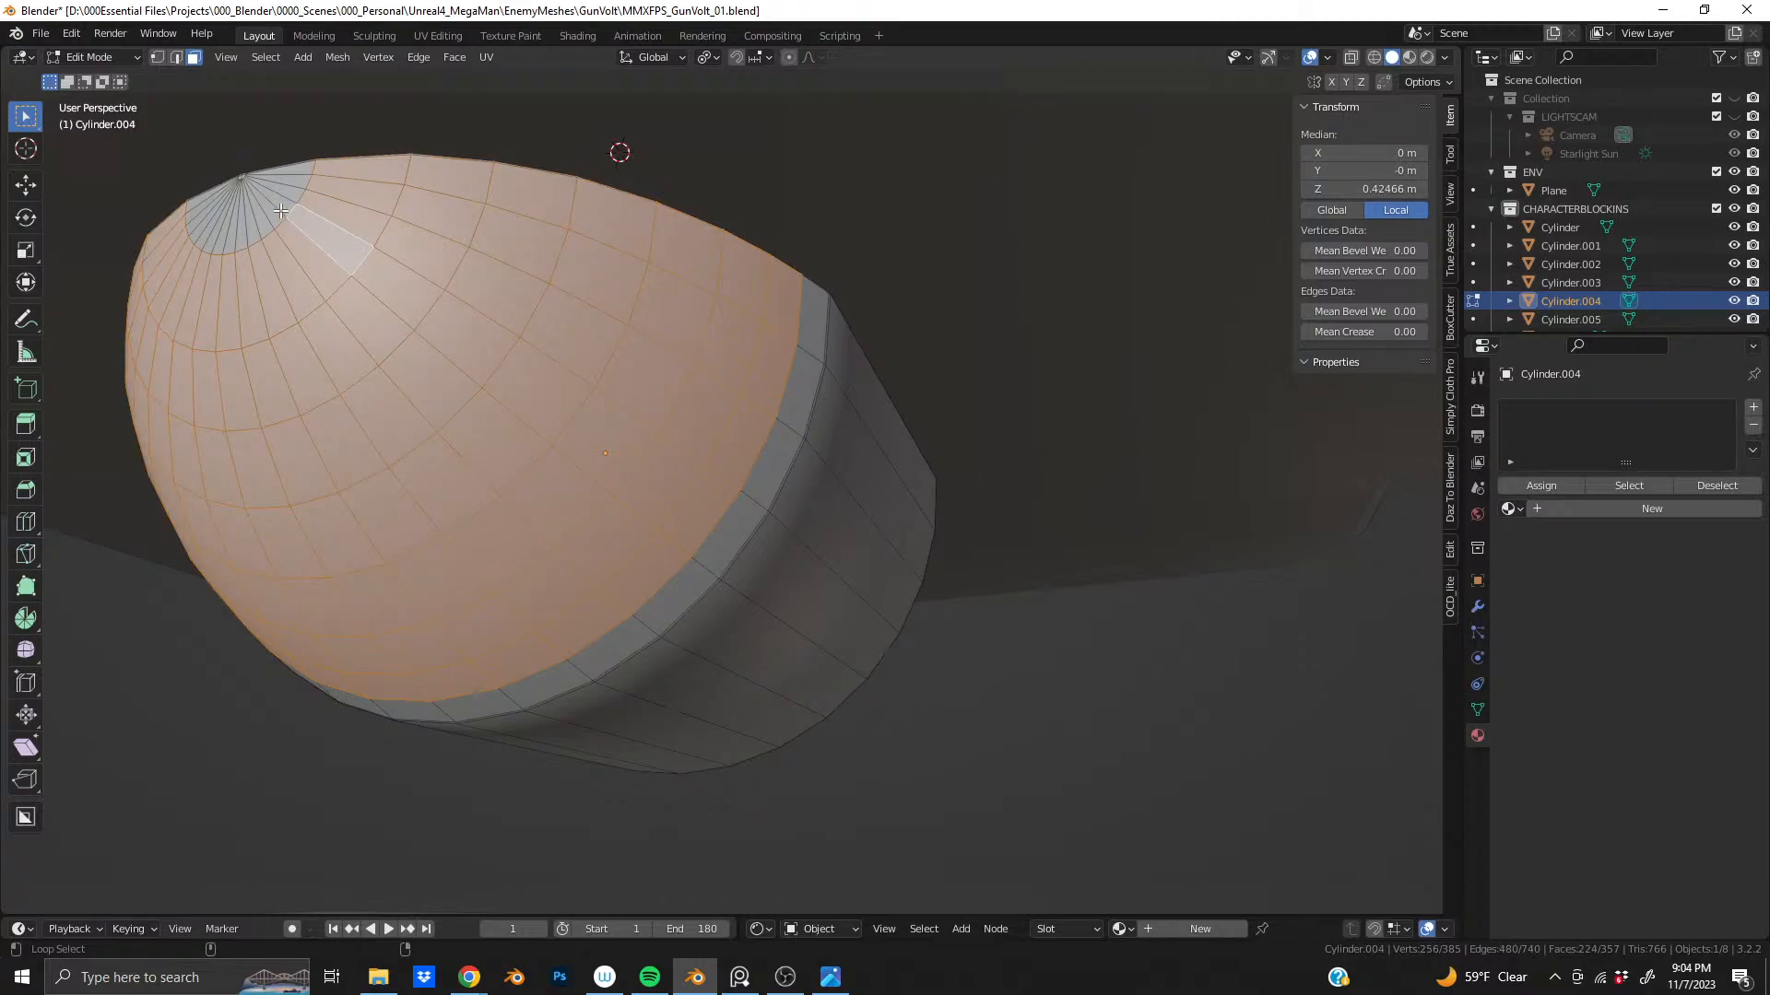
alt+shift+click(277, 197)
alt+shift+click(277, 197)
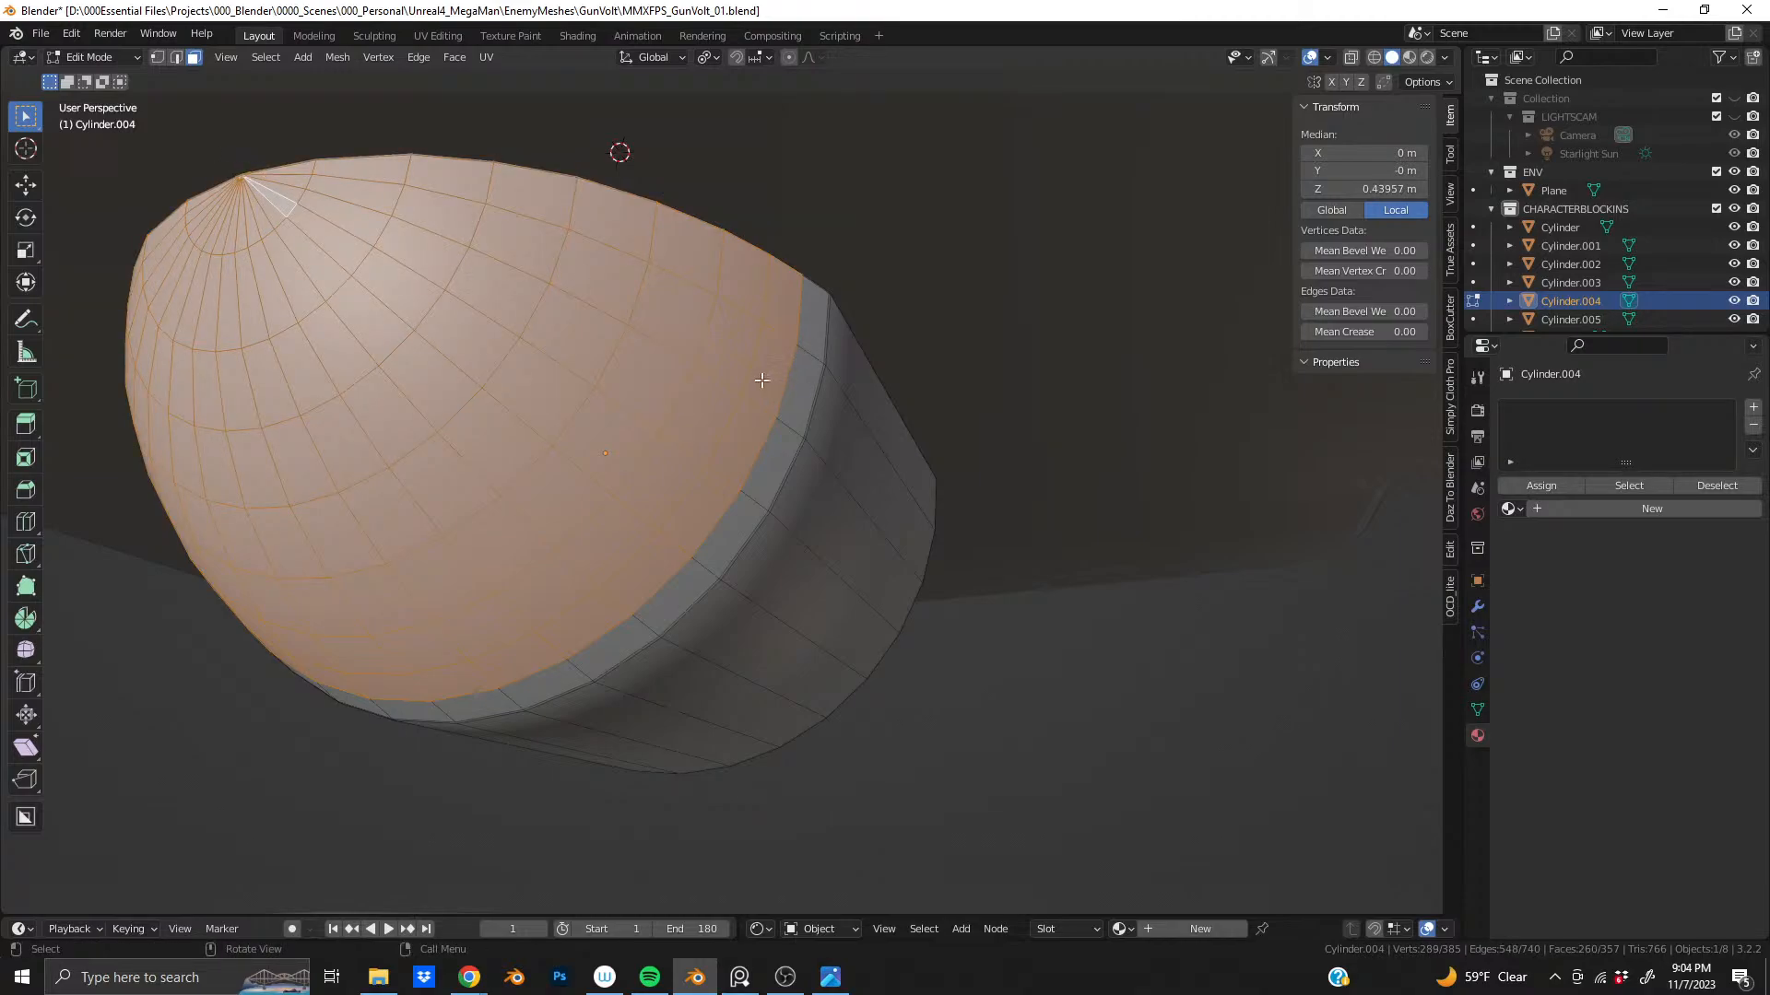
- Scale the selected nose faces to about 0.944 in Y and Z, leaving their X size unscaled
middle_drag(761, 380, 714, 378)
middle_drag(915, 517, 815, 569)
key(s)
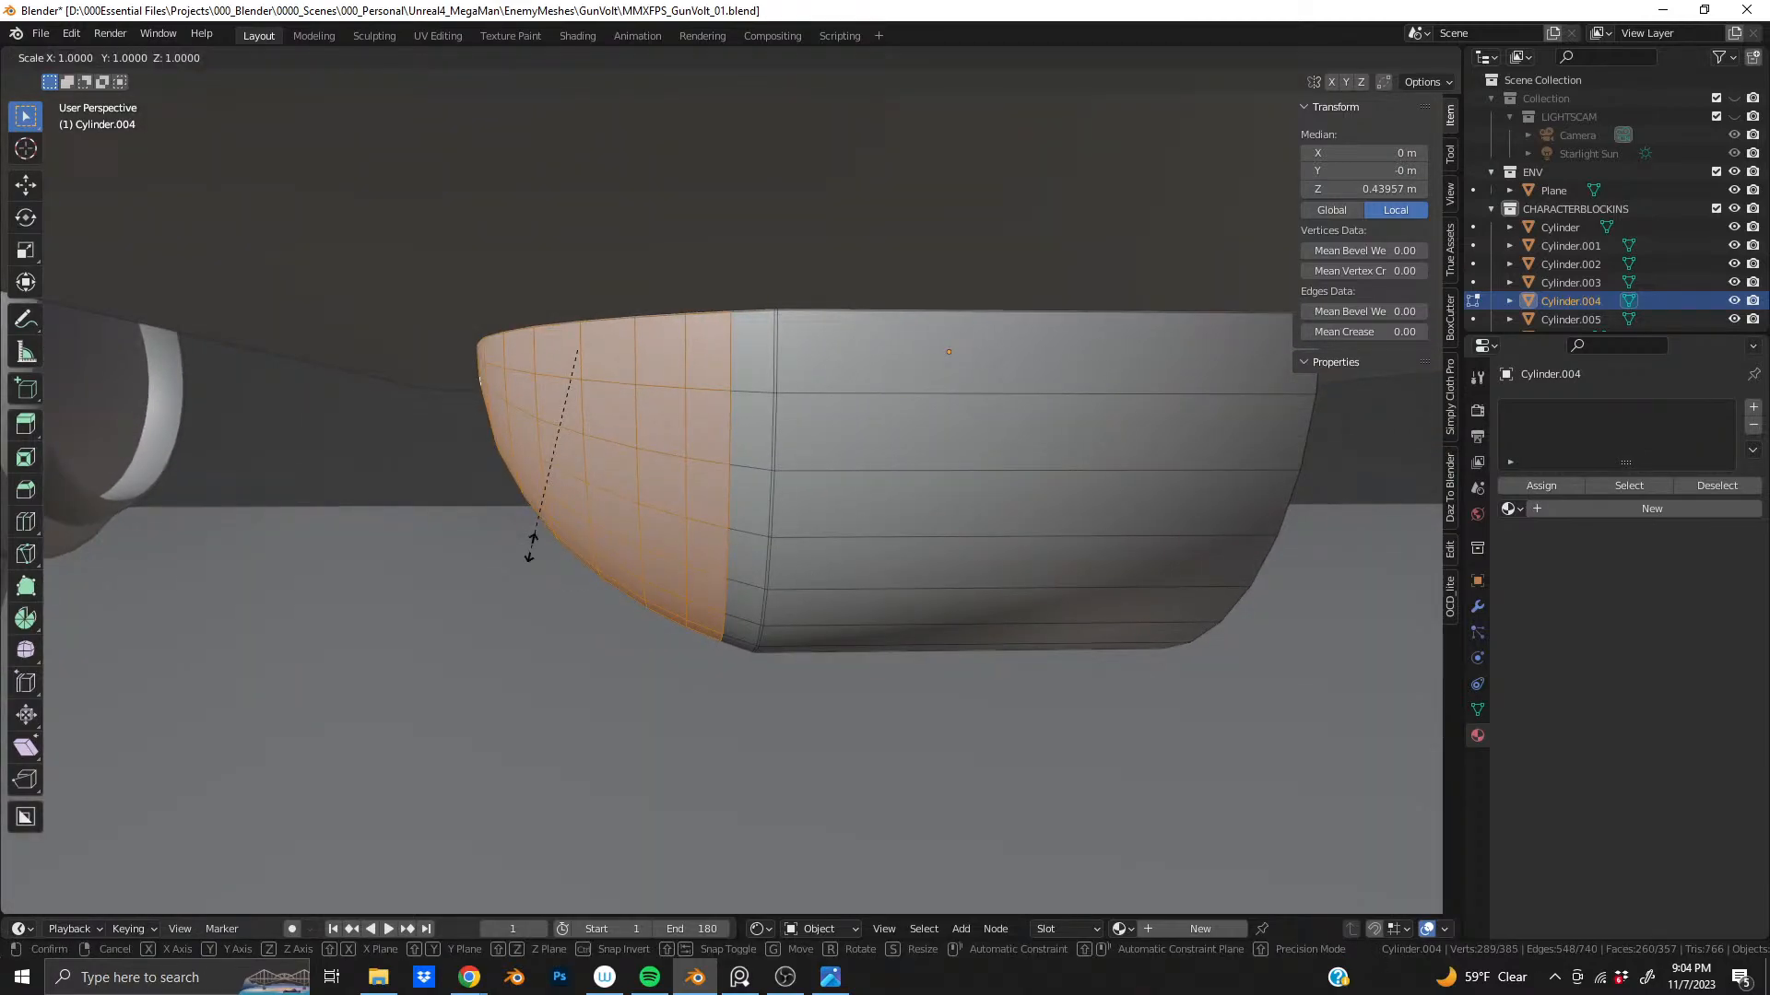
key(shift+x)
click(537, 535)
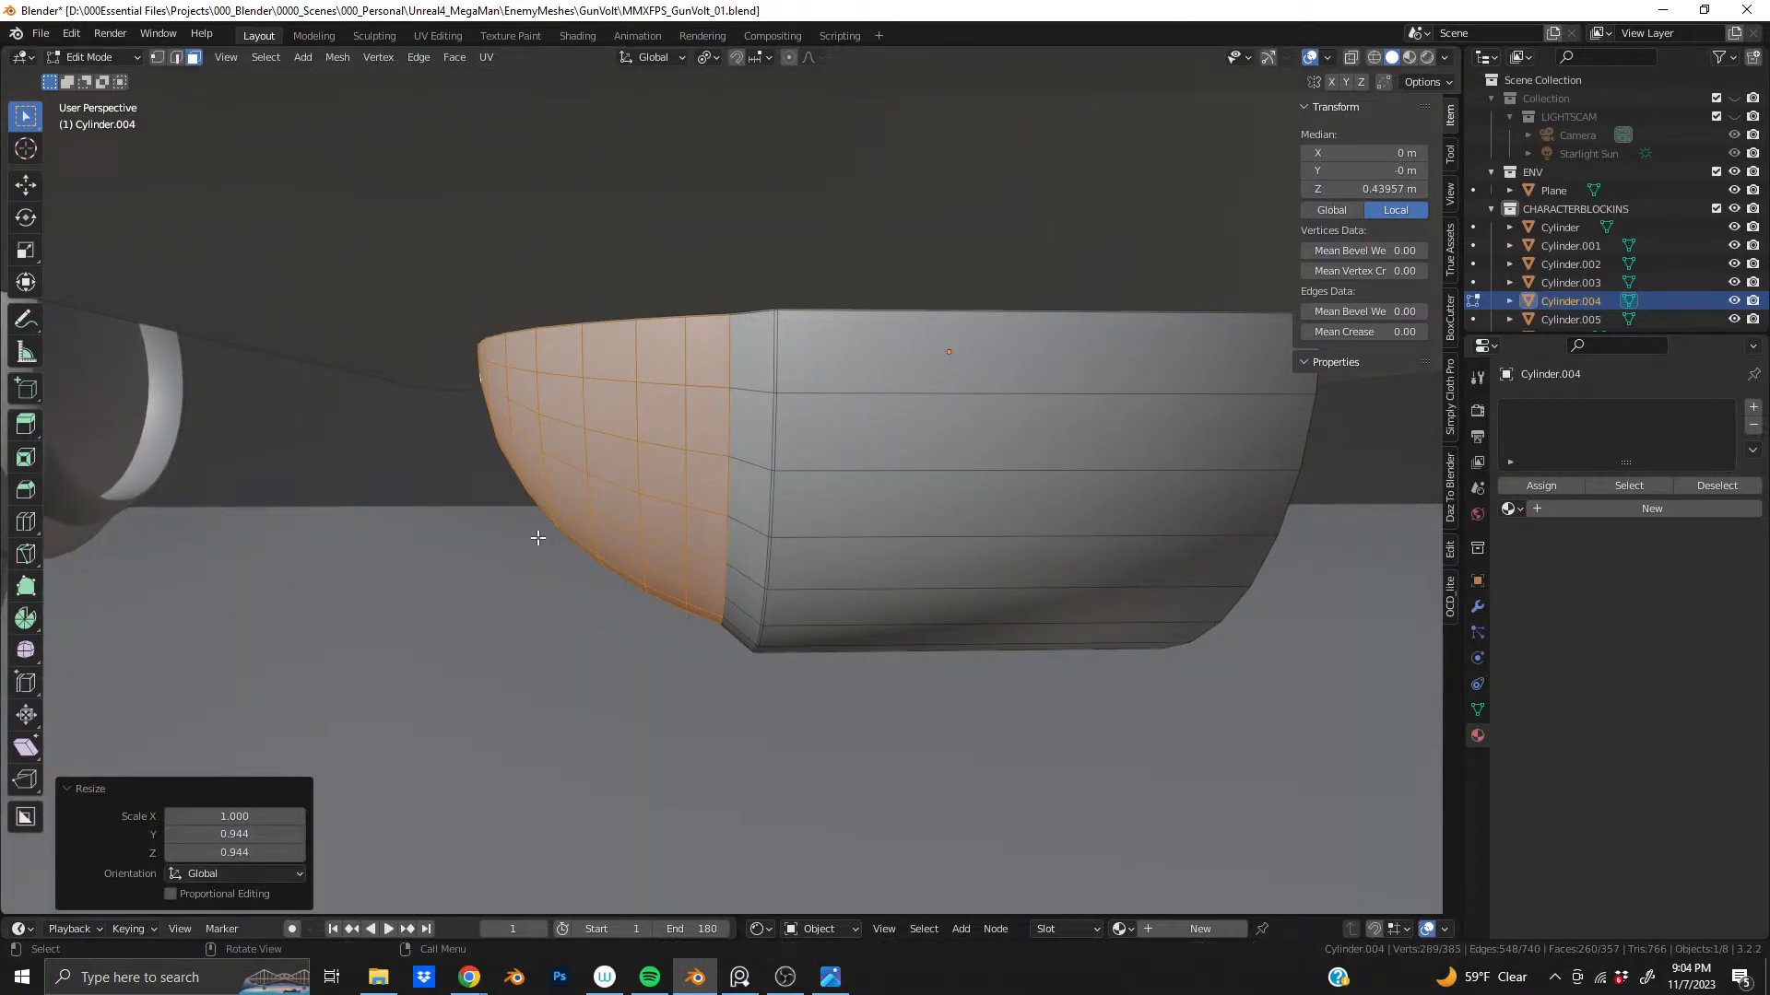
- Move the nose faces along global X by about -0.020 m and another -0.008 m, flush against the straight body
key(g)
key(x)
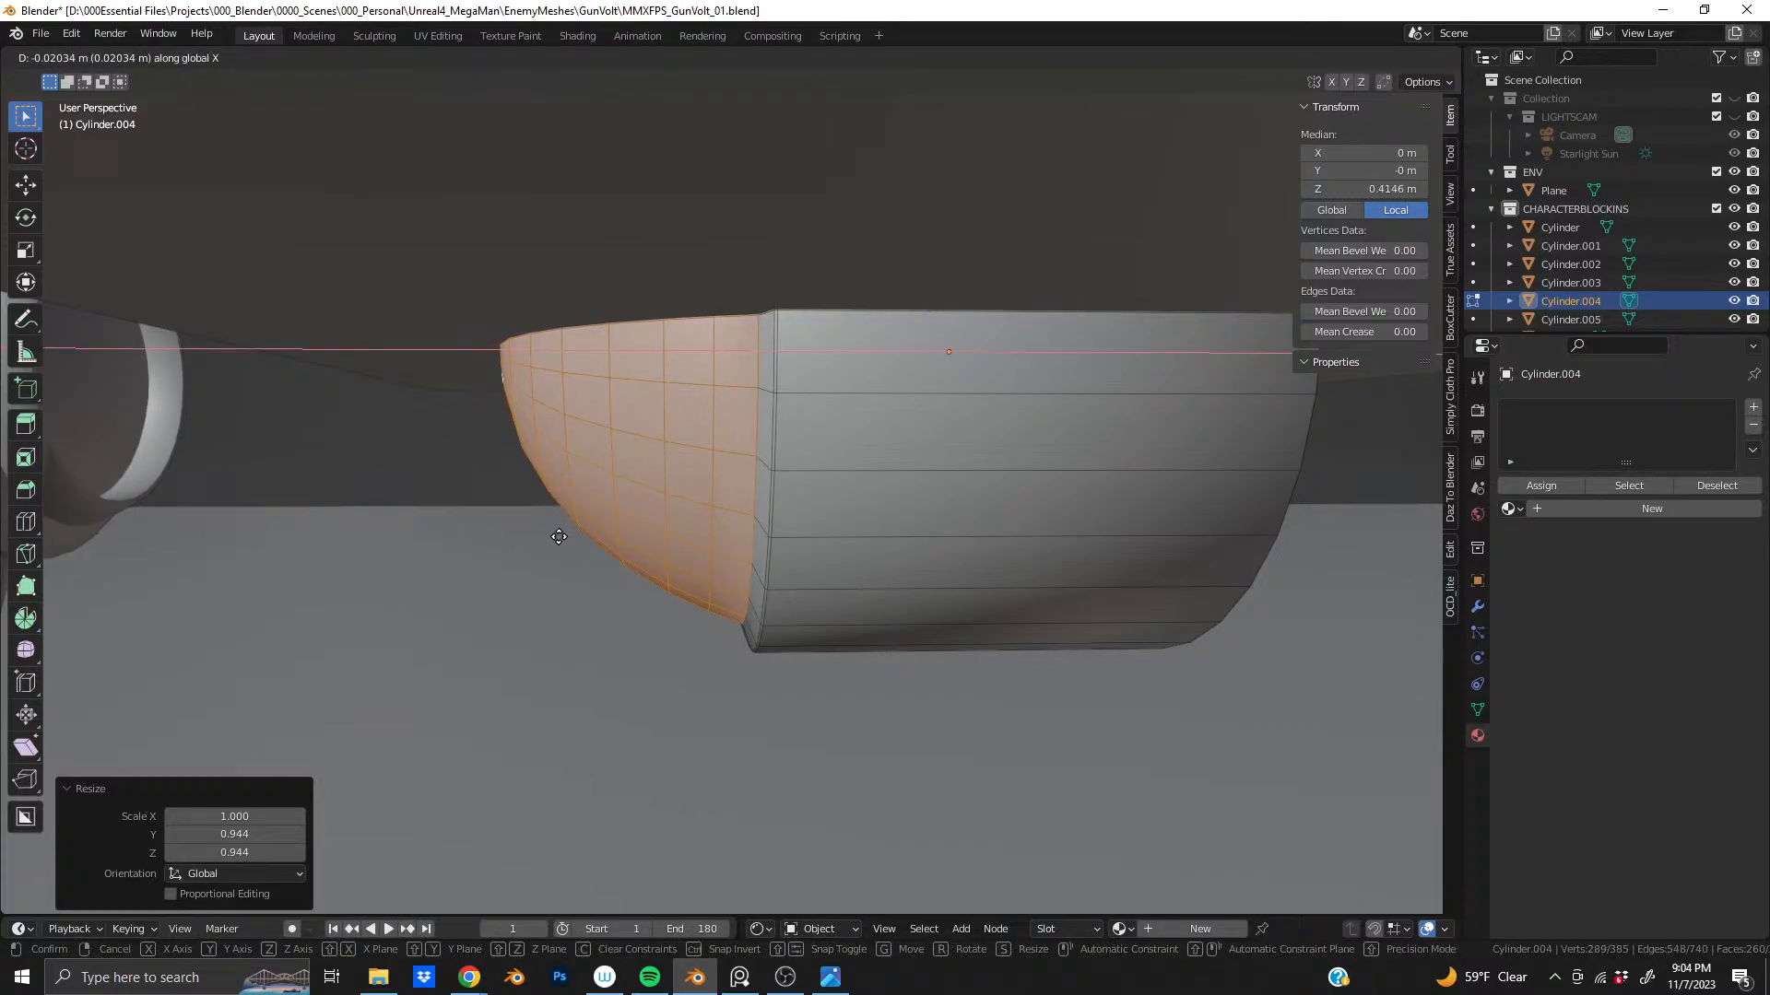
click(559, 537)
middle_drag(765, 444, 693, 446)
key(ctrl+KP_1)
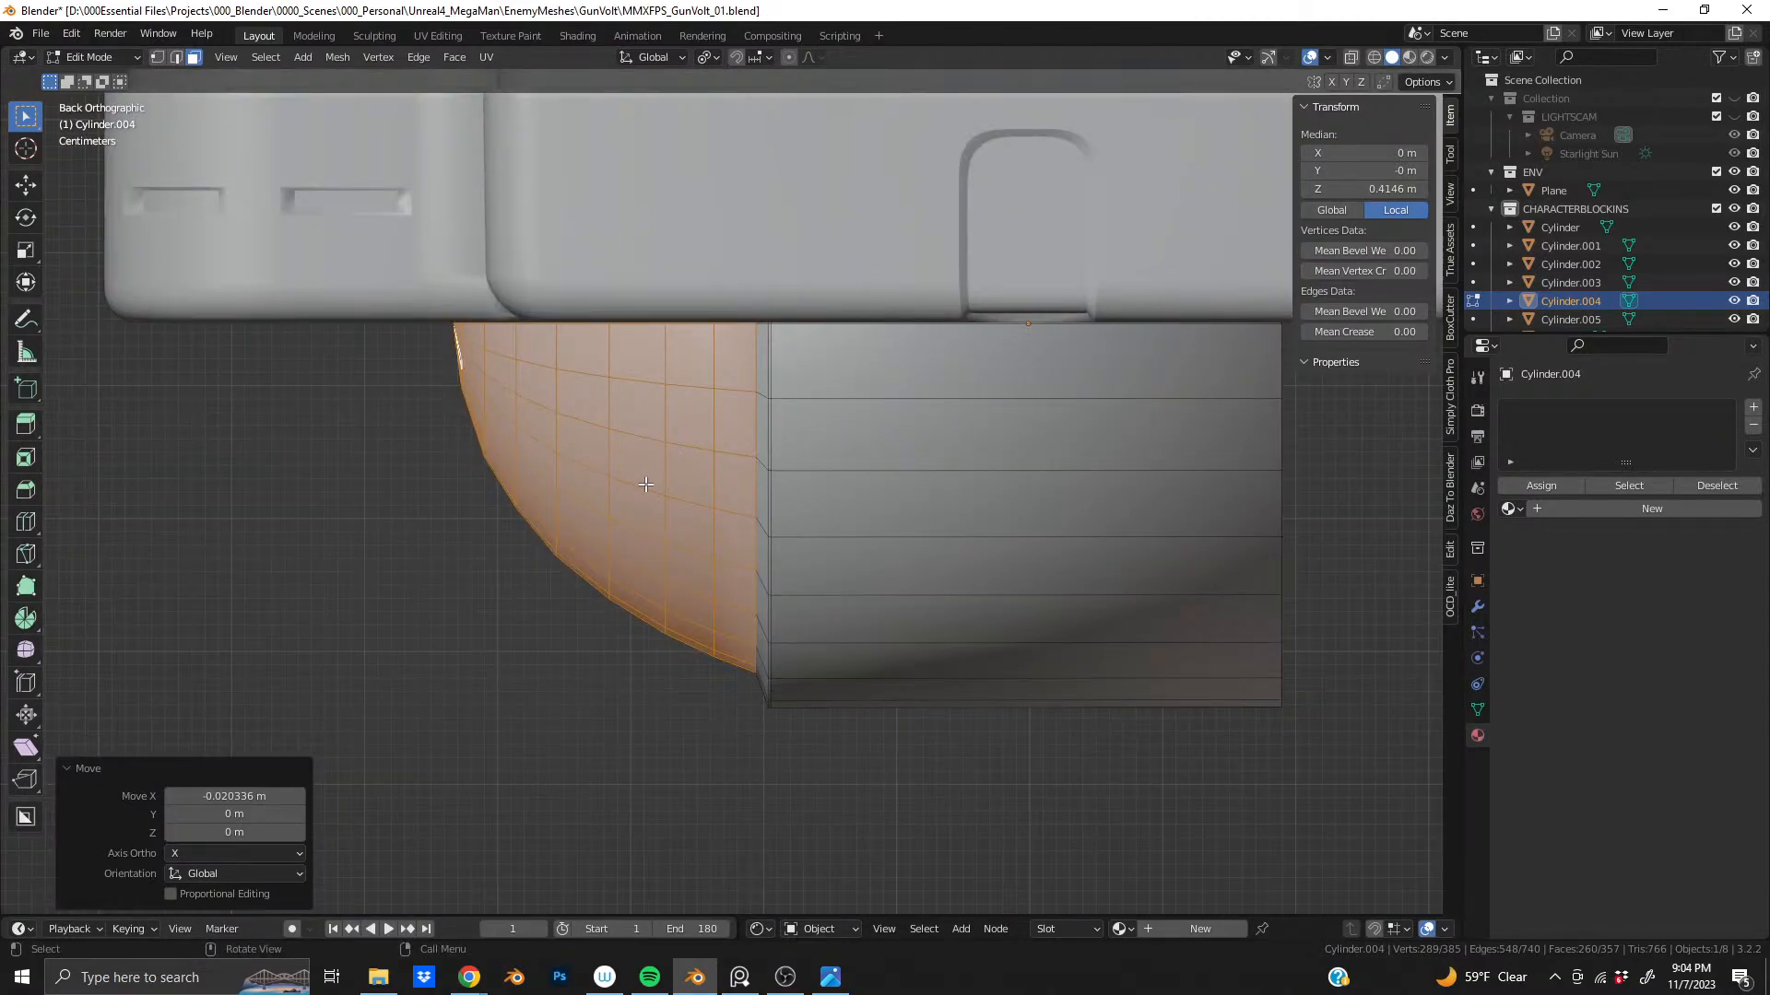
key(g)
key(x)
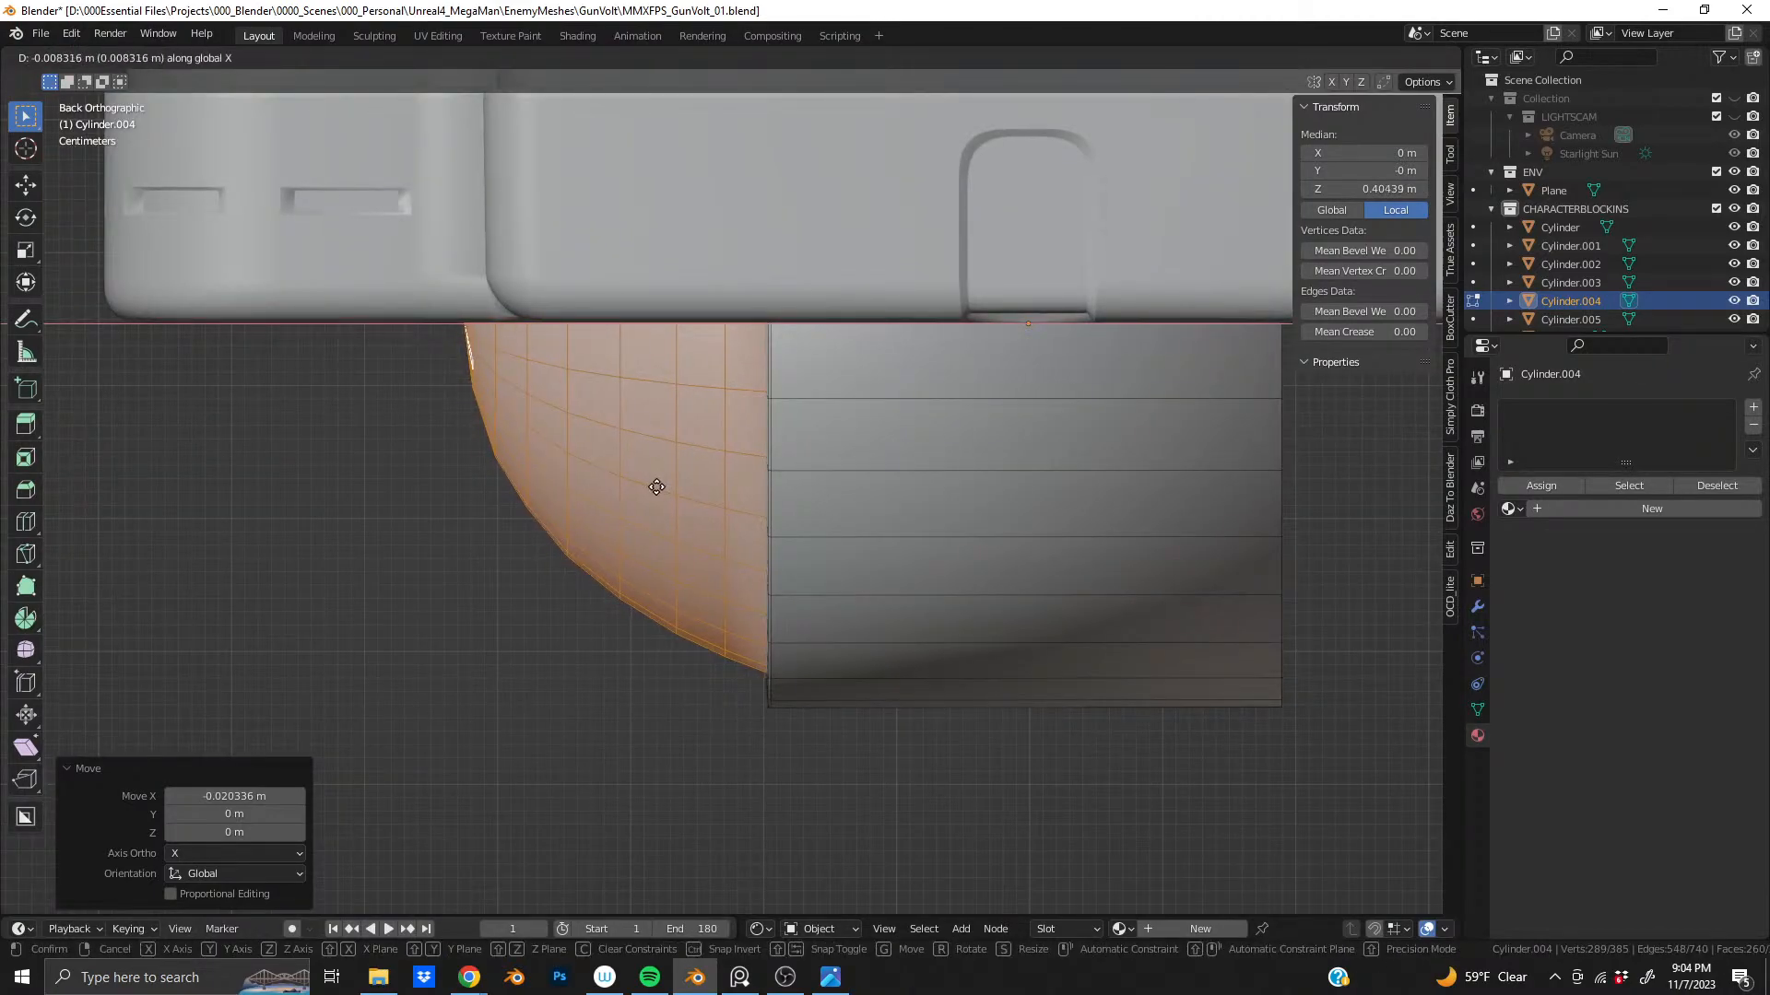
click(656, 486)
- Scale the nose faces up to about 1.048 in Y and Z with X locked
key(s)
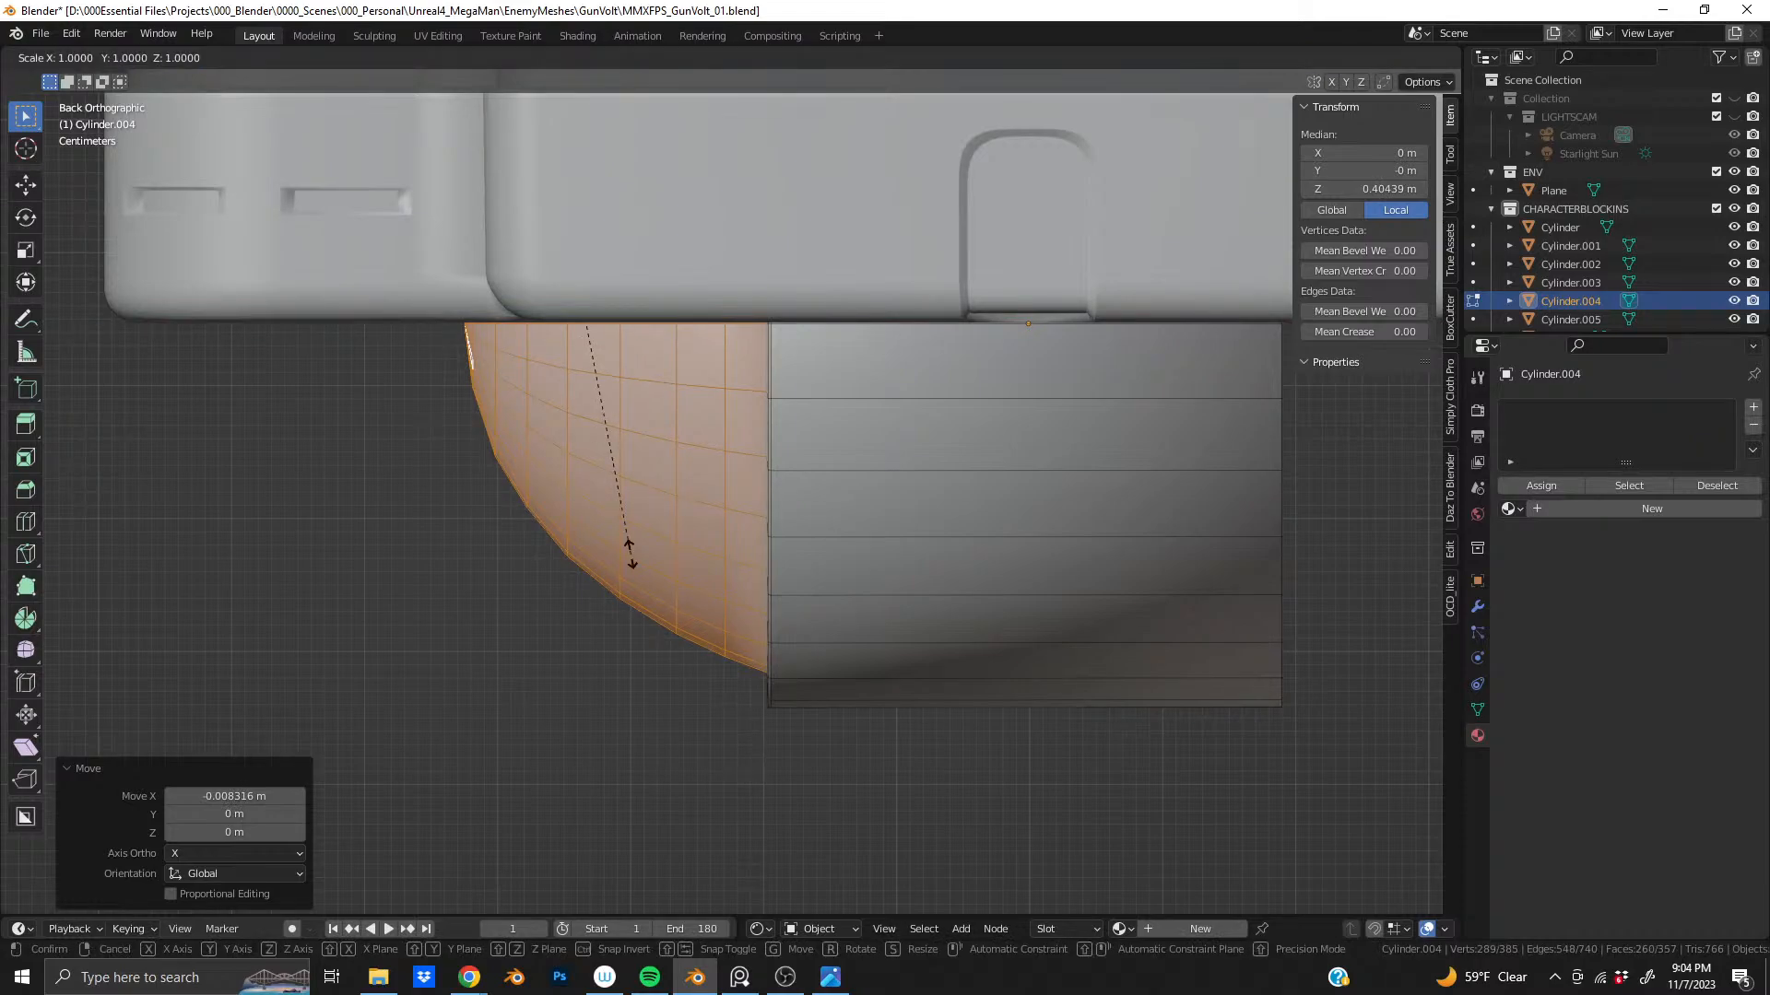
key(shift+x)
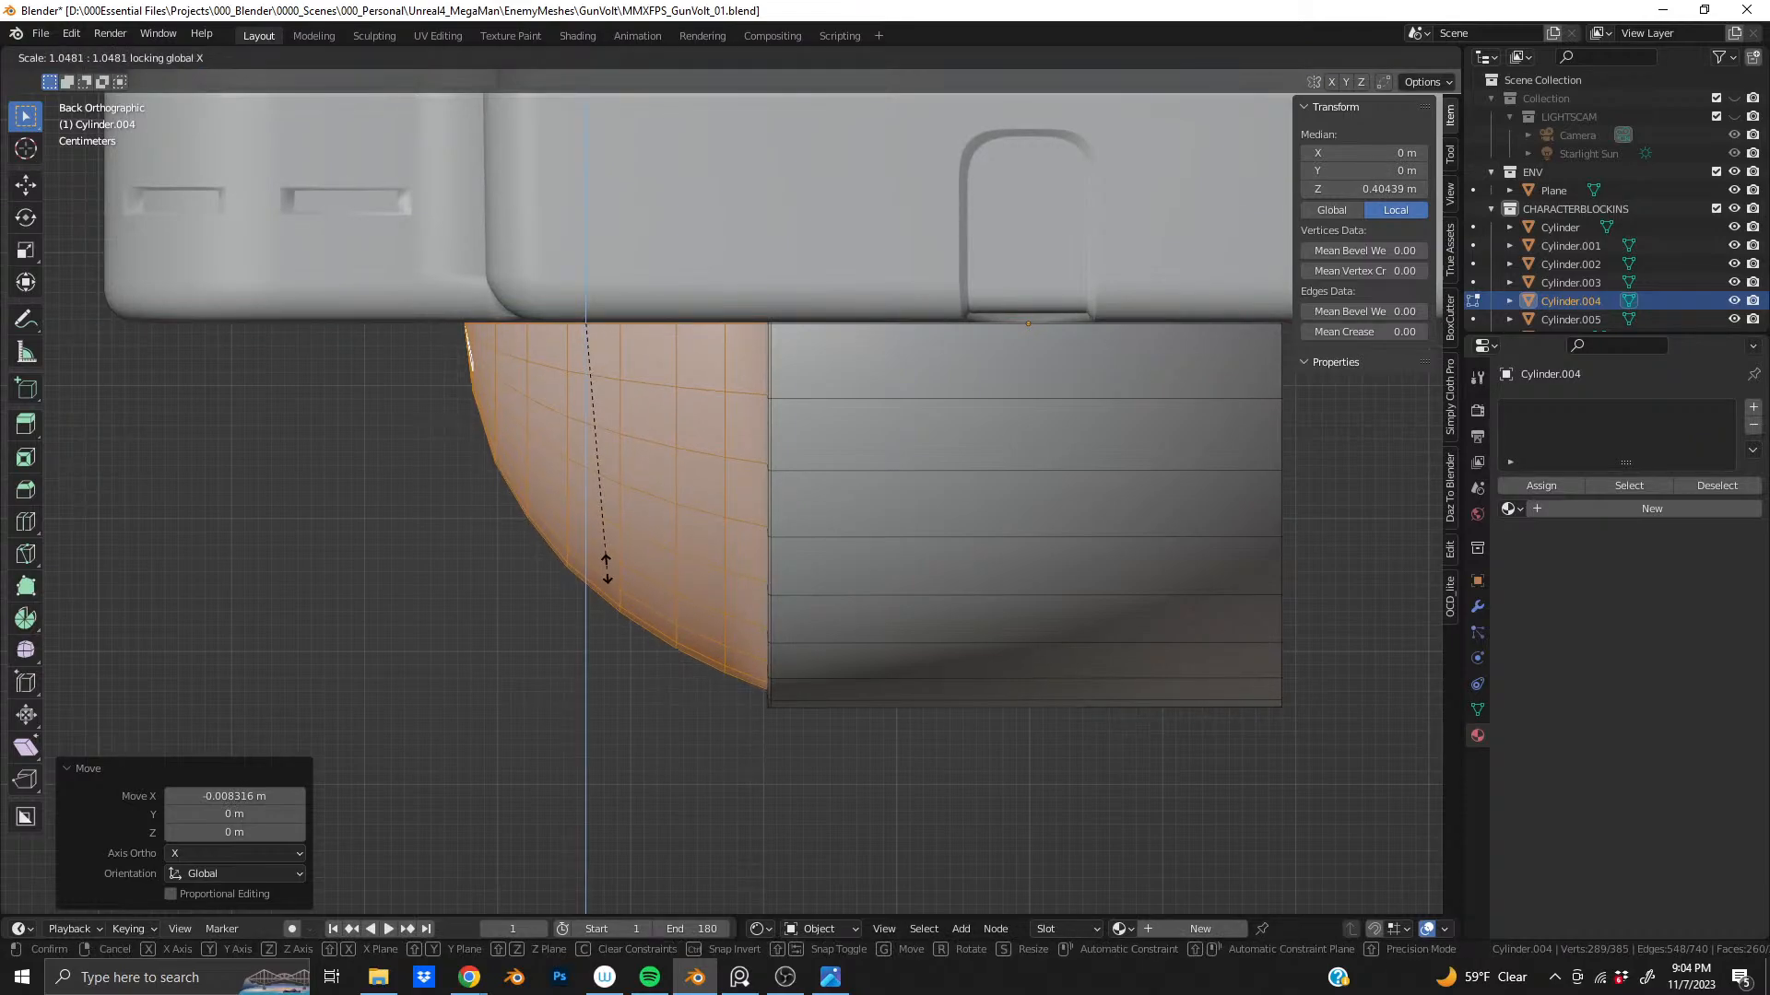
click(605, 569)
middle_drag(639, 547, 796, 498)
key(Tab)
key(Tab)
- Try adding a loop cut around the nose's last face ring, slid fully against the seam
key(ctrl+e)
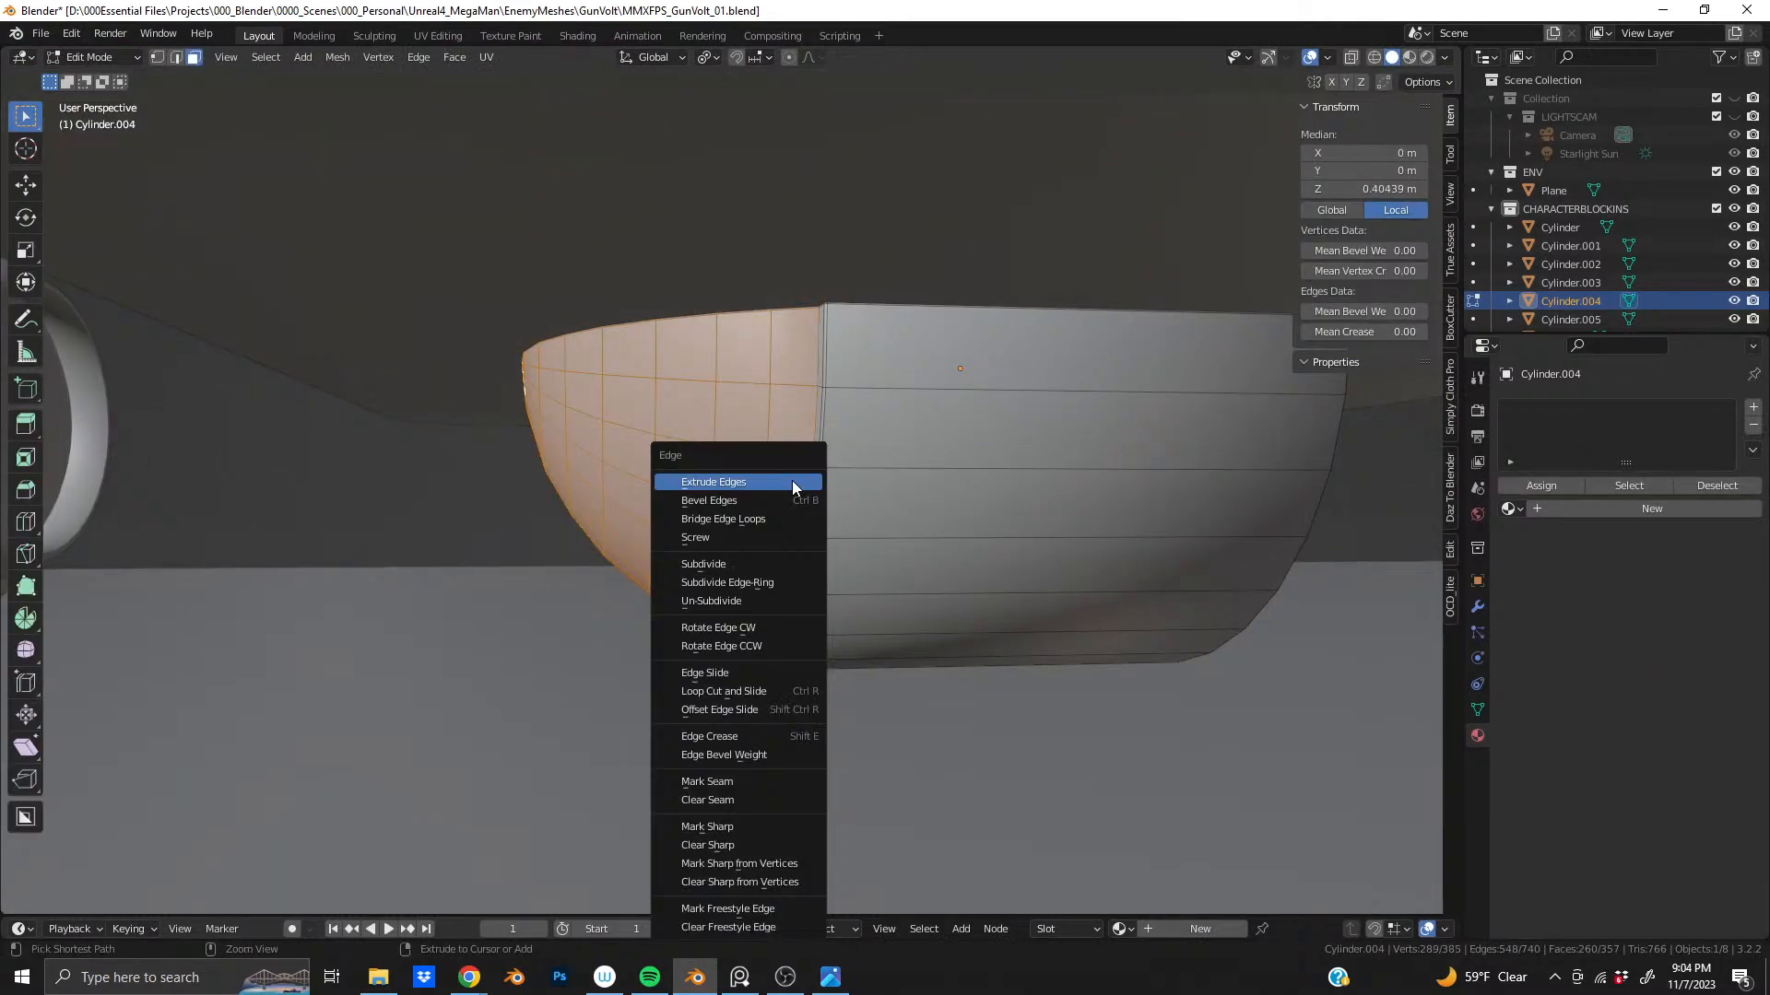
key(Escape)
key(ctrl+r)
click(793, 479)
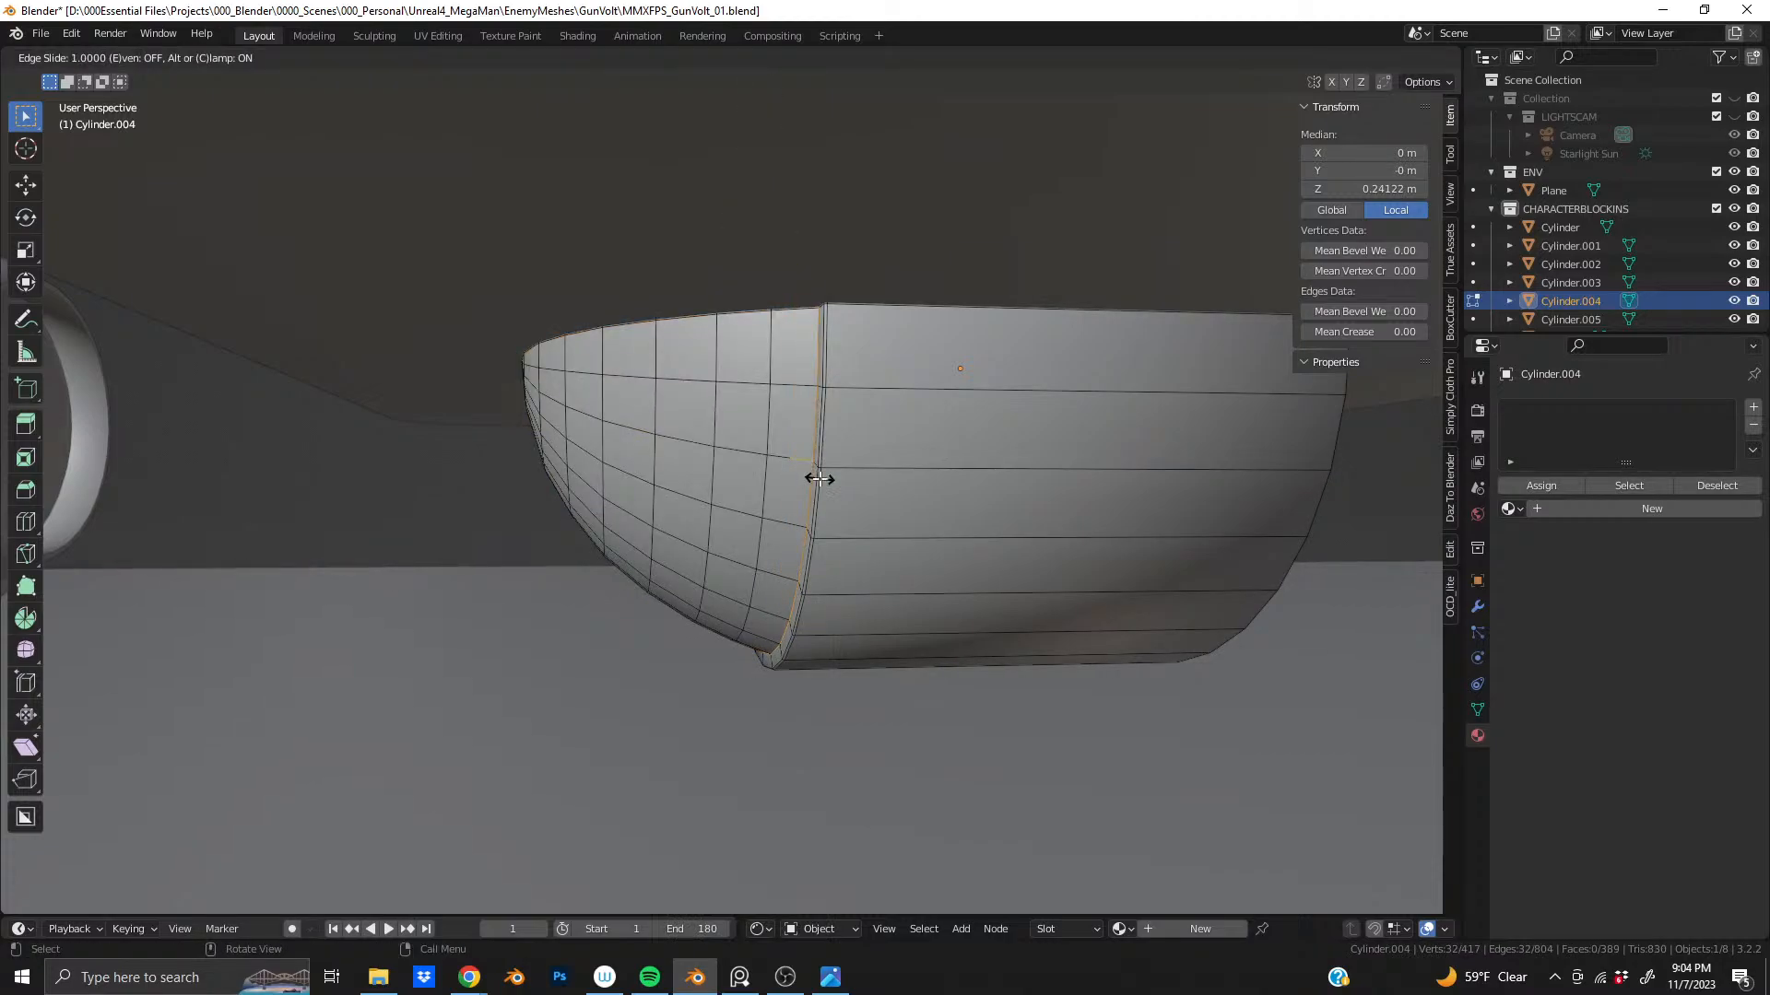
click(819, 479)
key(Tab)
key(Tab)
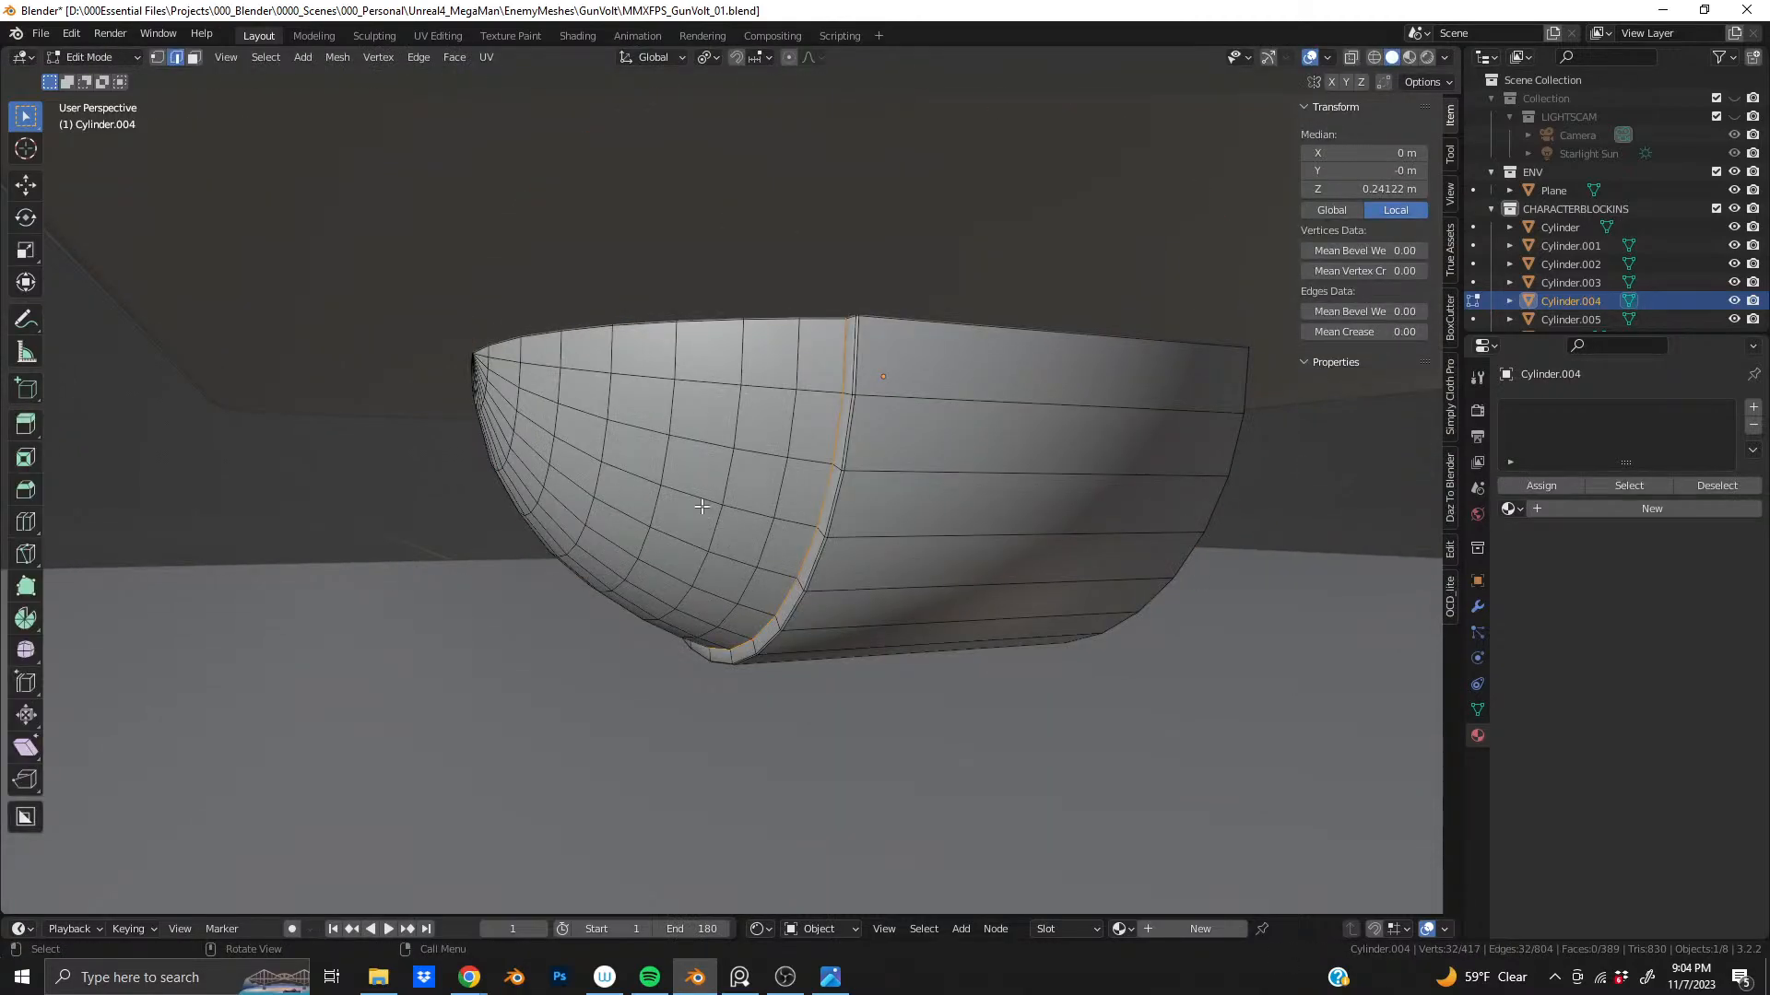
middle_drag(701, 506, 1143, 152)
key(Tab)
middle_drag(708, 489, 866, 461)
key(Tab)
scroll(841, 431, up, 2)
- Undo the loop cut beside the seam, back to the nose faces being selected in Edit Mode
key(ctrl+z)
key(ctrl+z)
key(ctrl+z)
key(ctrl+z)
key(ctrl+z)
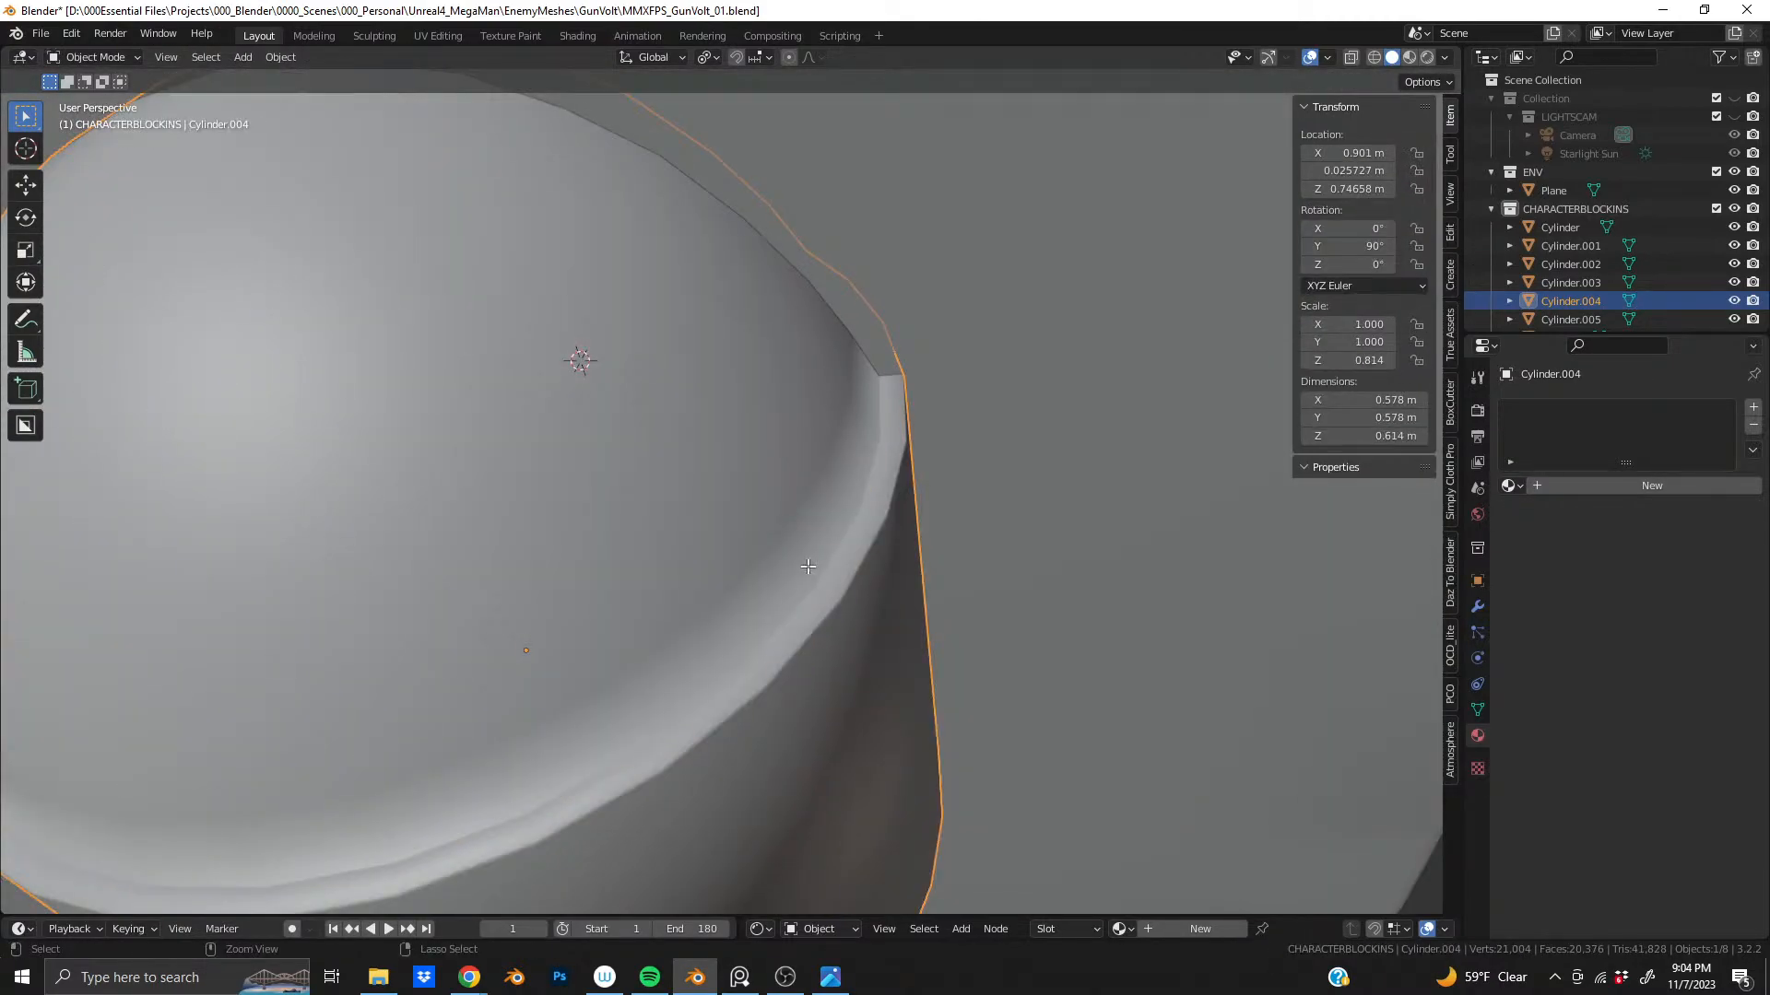
key(ctrl+z)
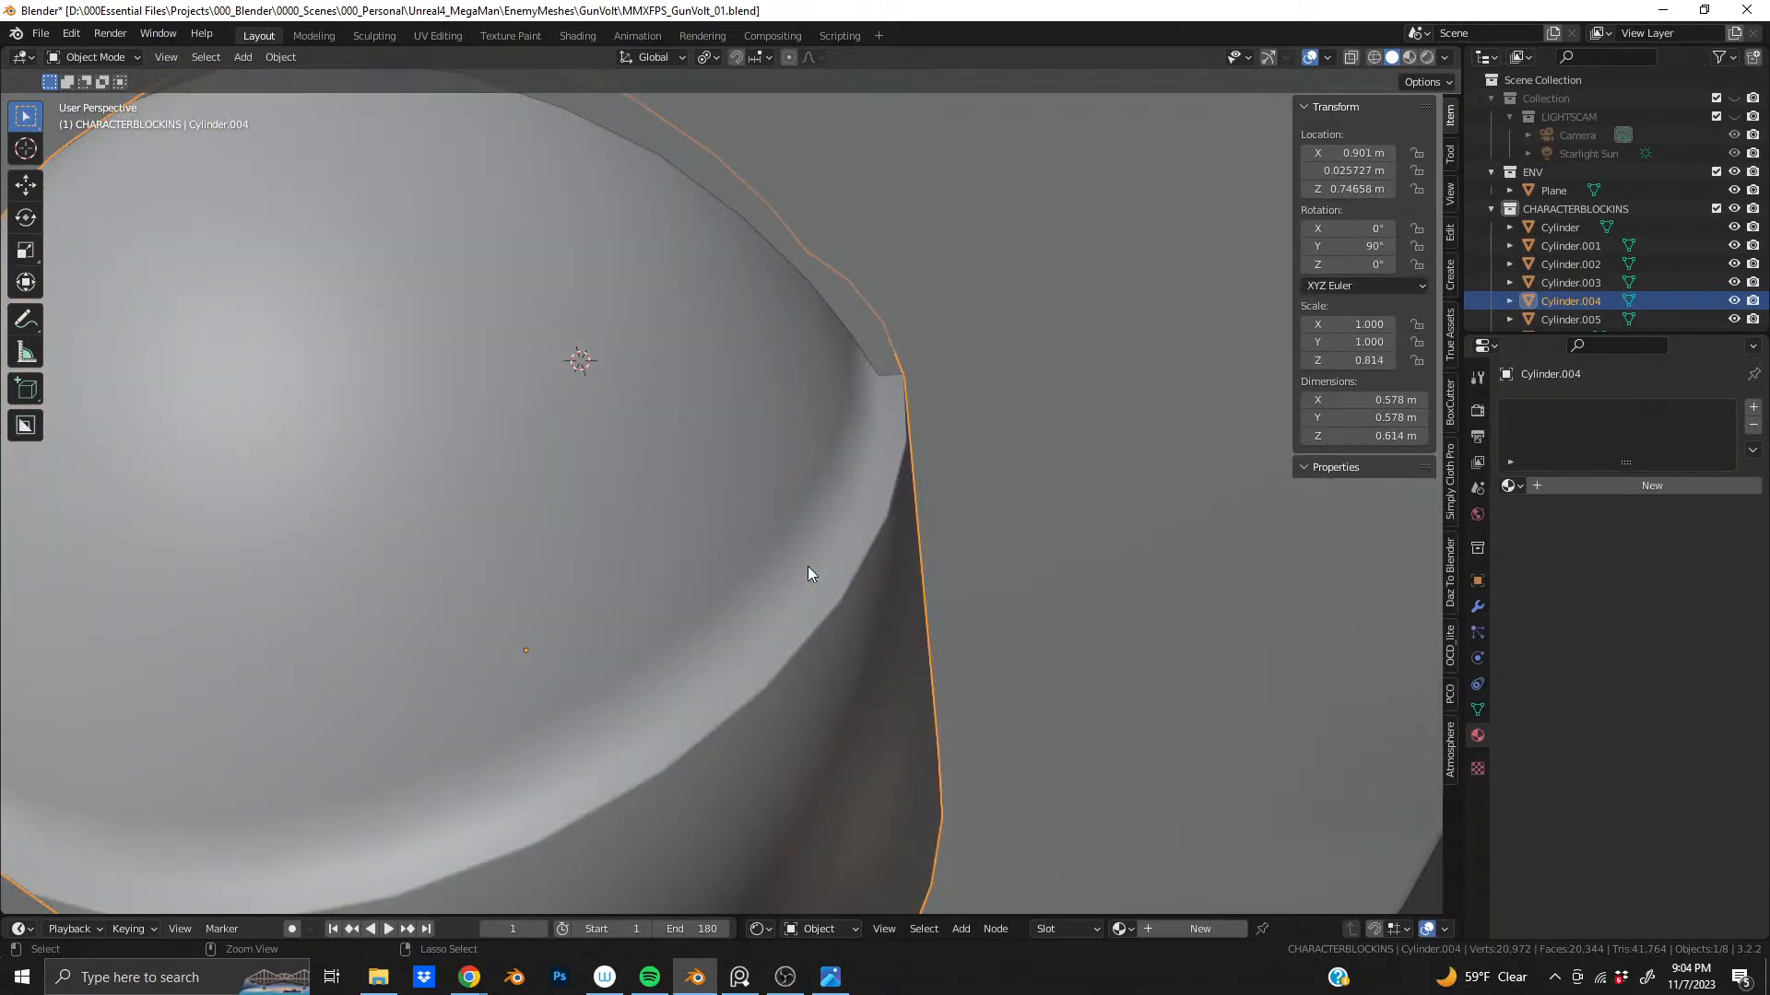
key(ctrl+shift+z)
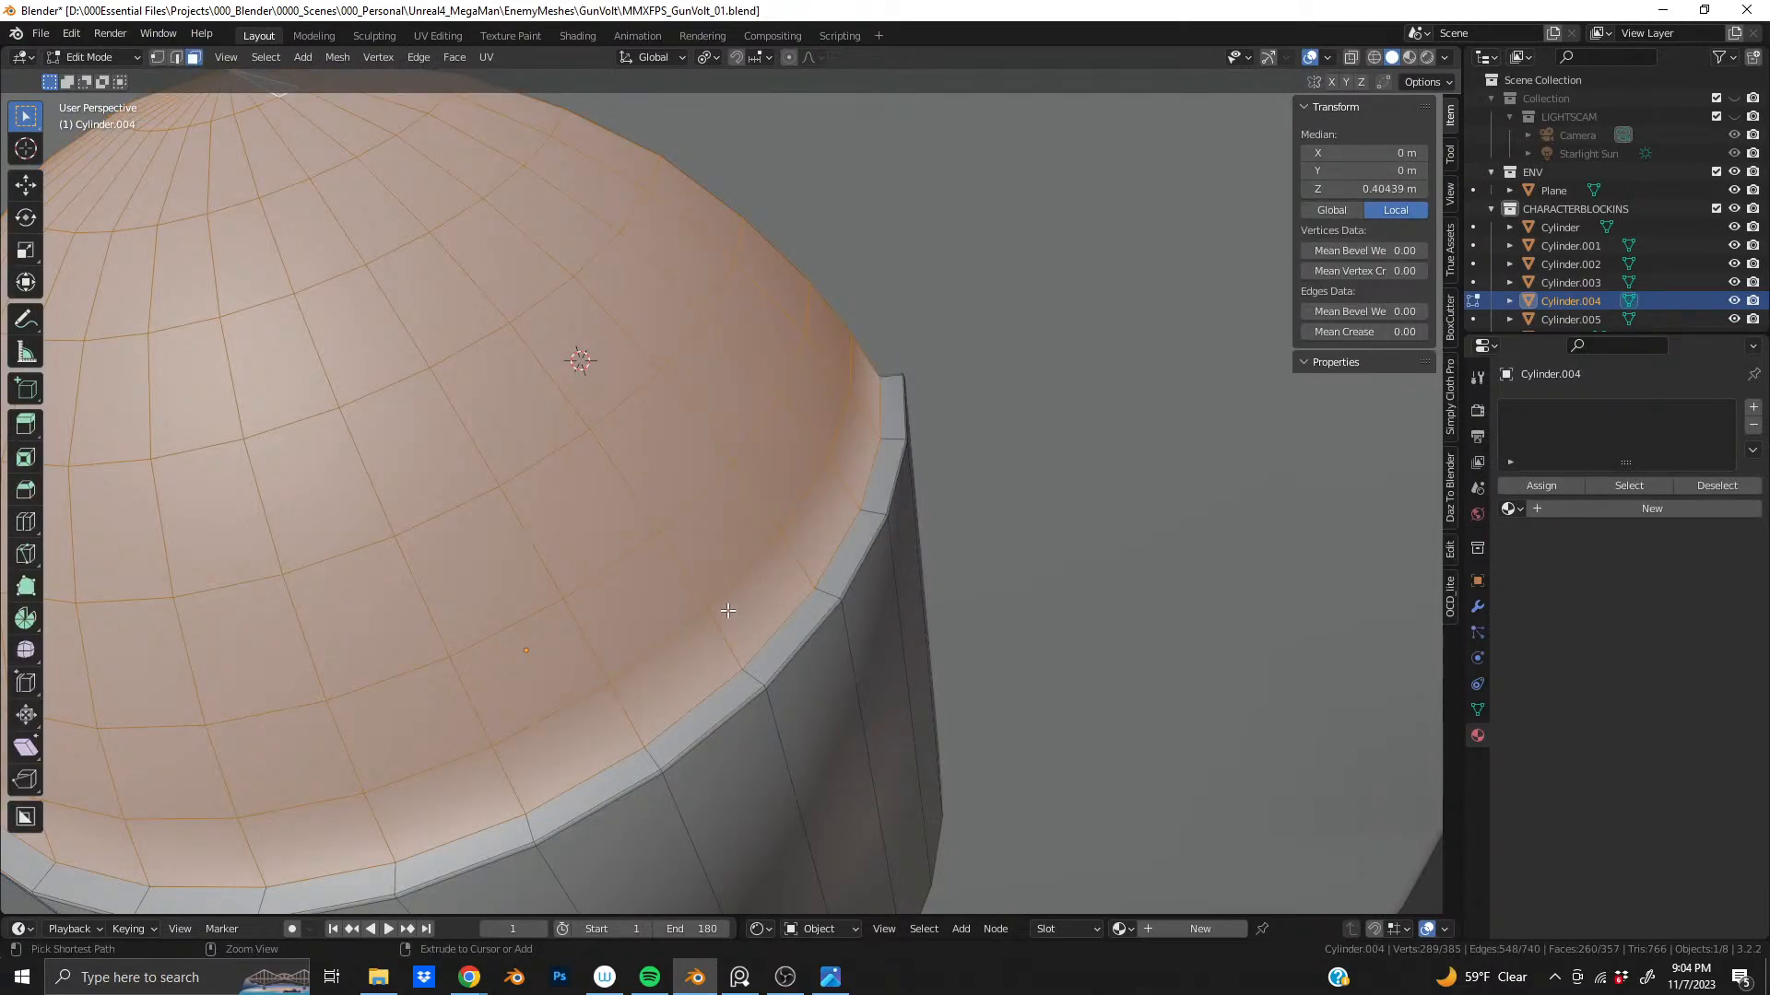
- Add a single loop cut around the nose's last face ring and slide it toward the seam at a factor of 0.756
click(747, 578)
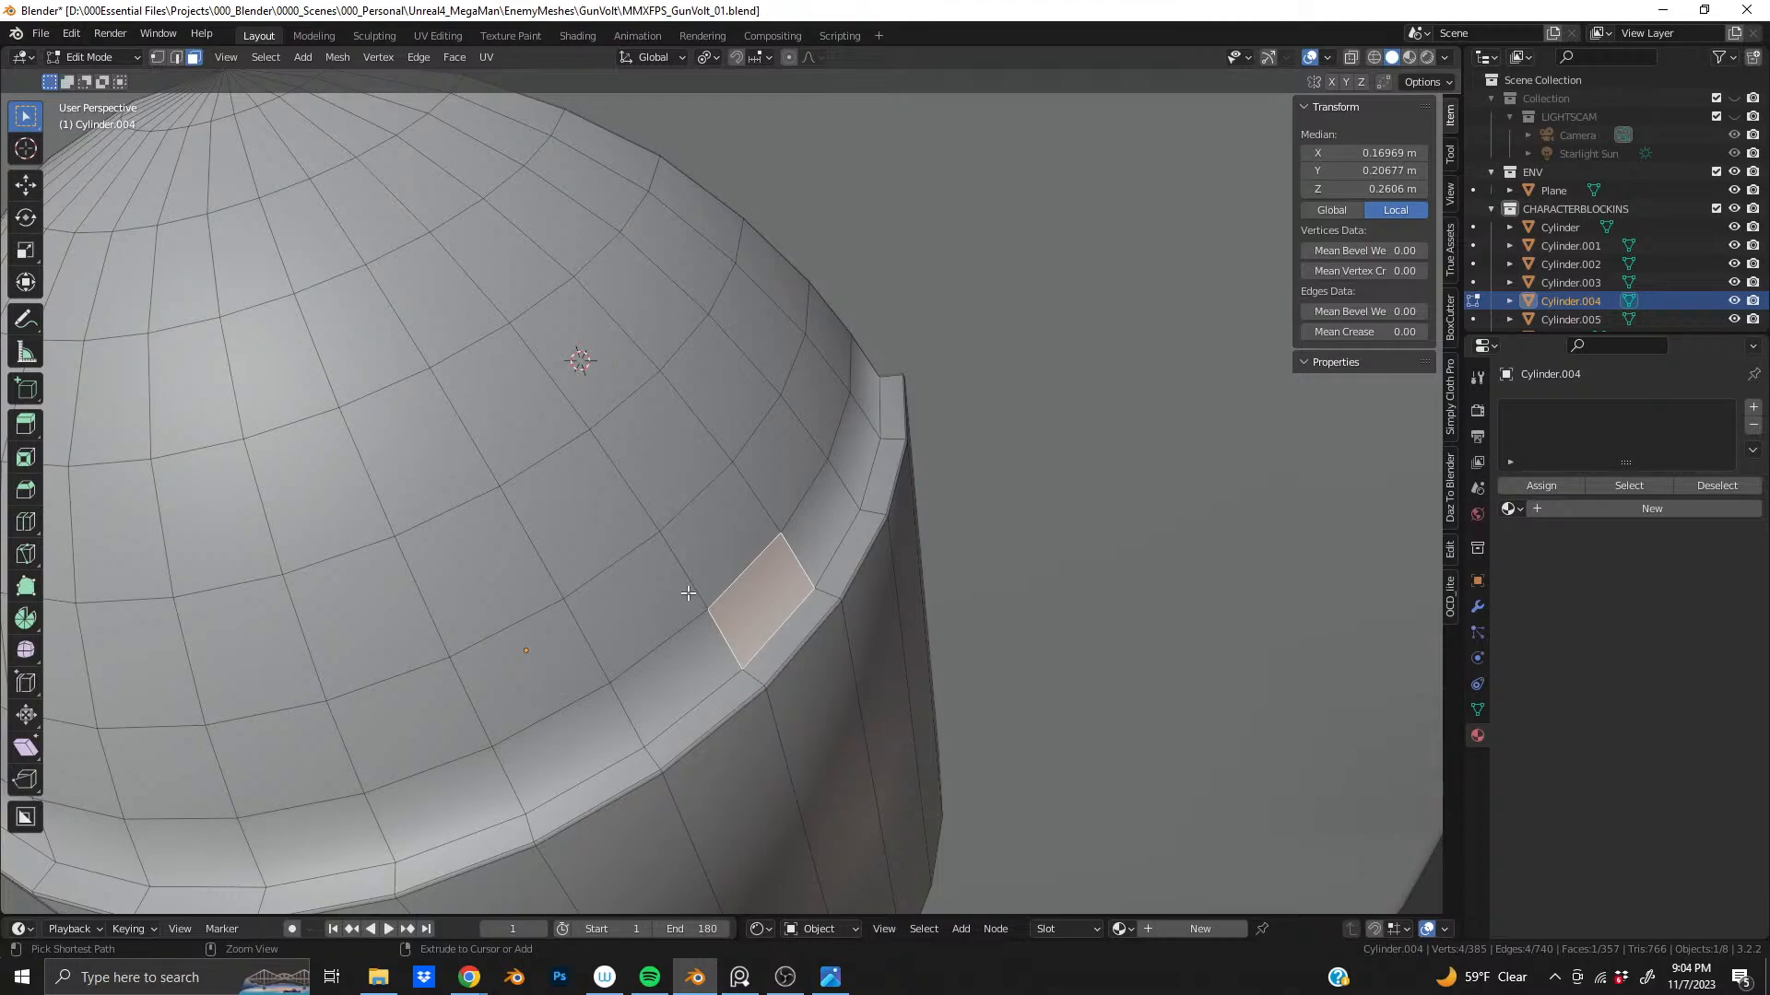
key(ctrl+r)
click(710, 632)
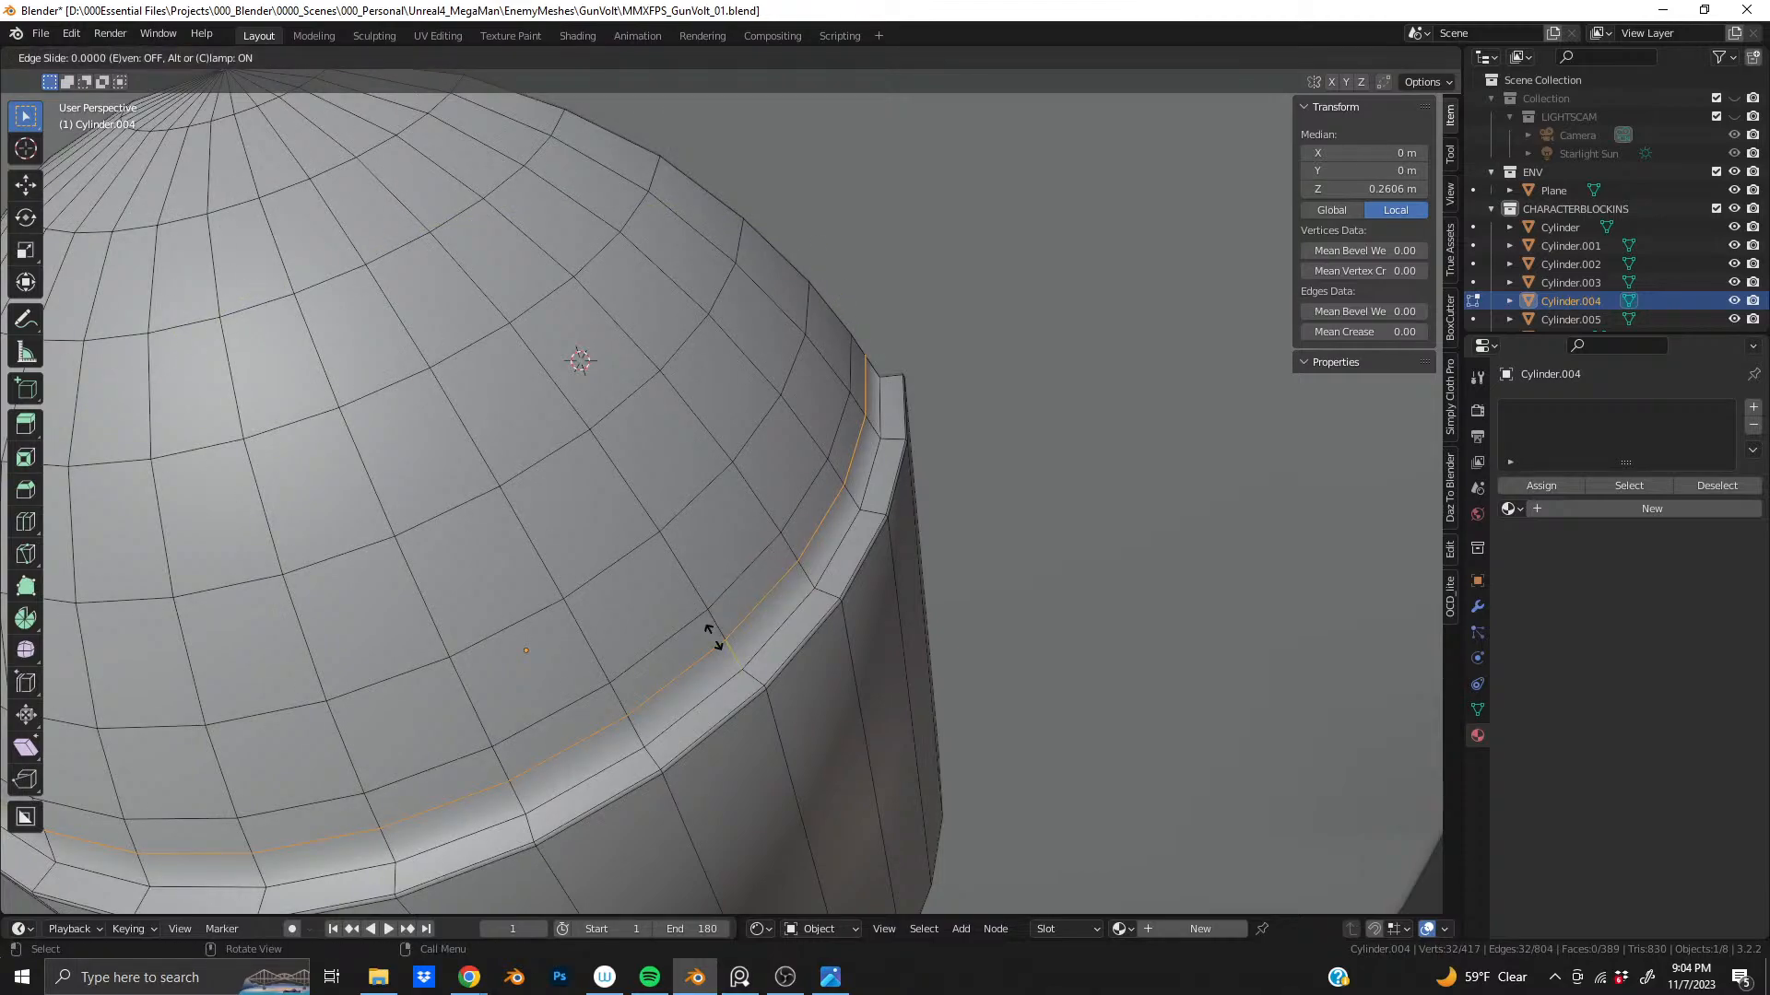
click(726, 658)
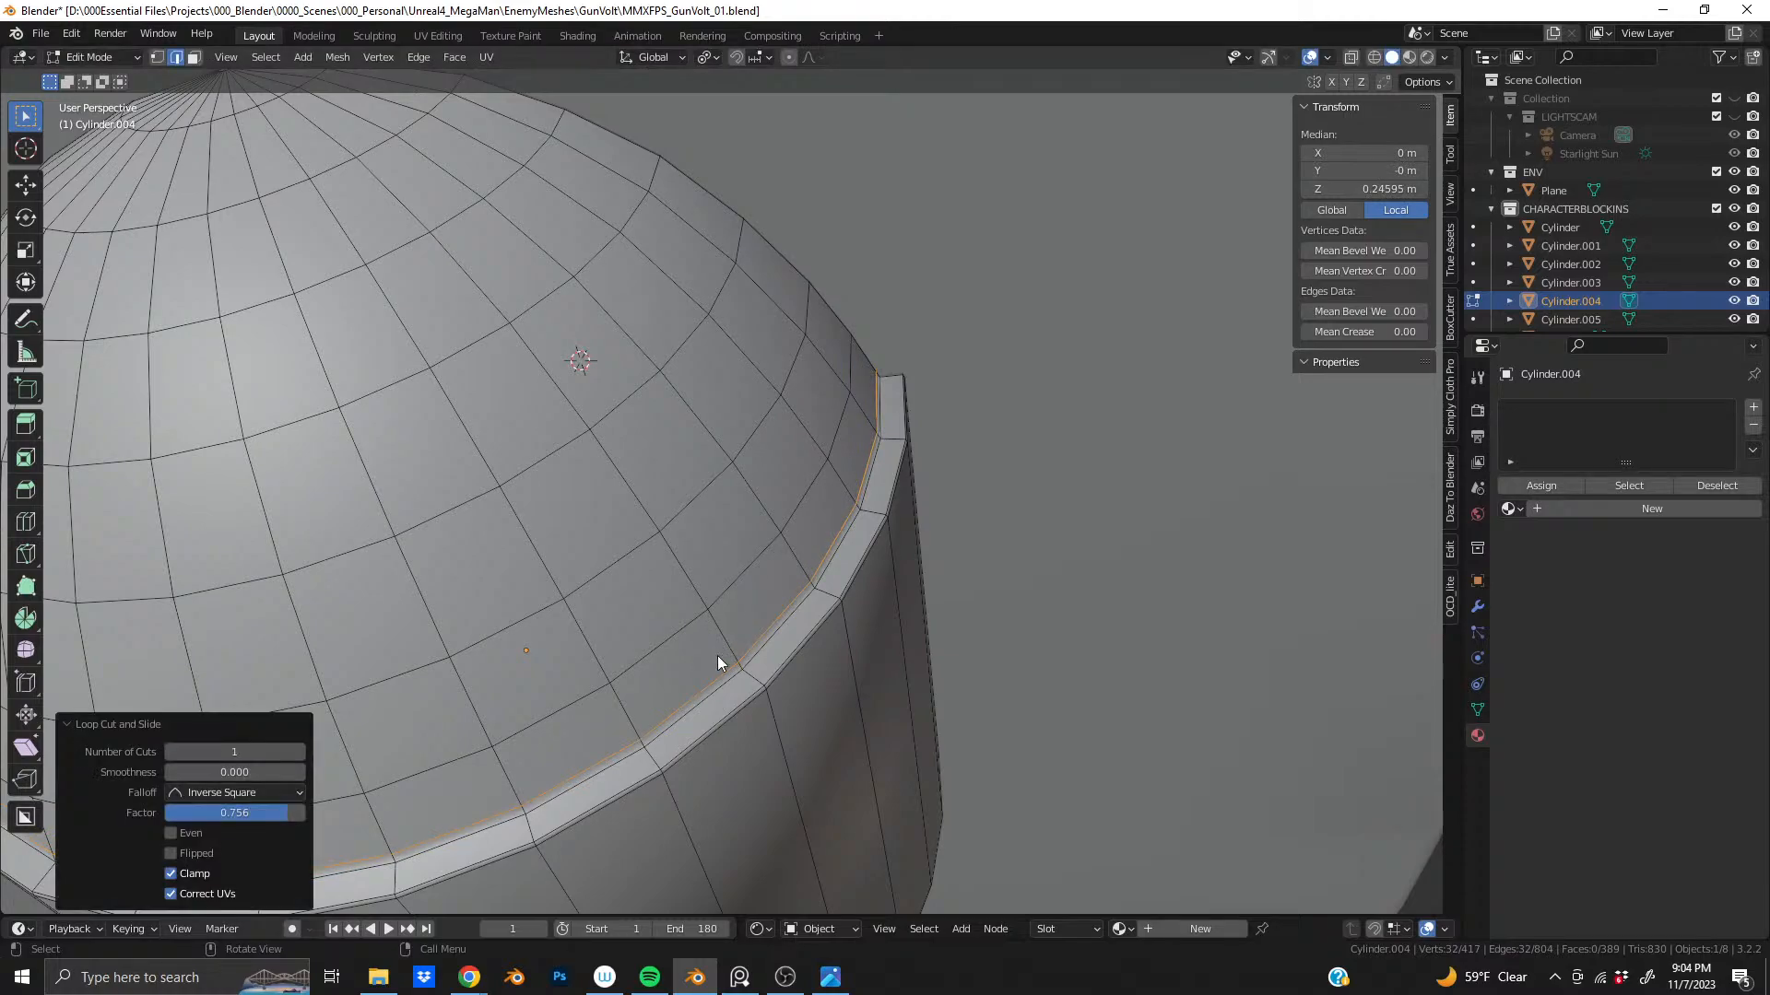
key(Tab)
middle_drag(691, 646, 672, 679)
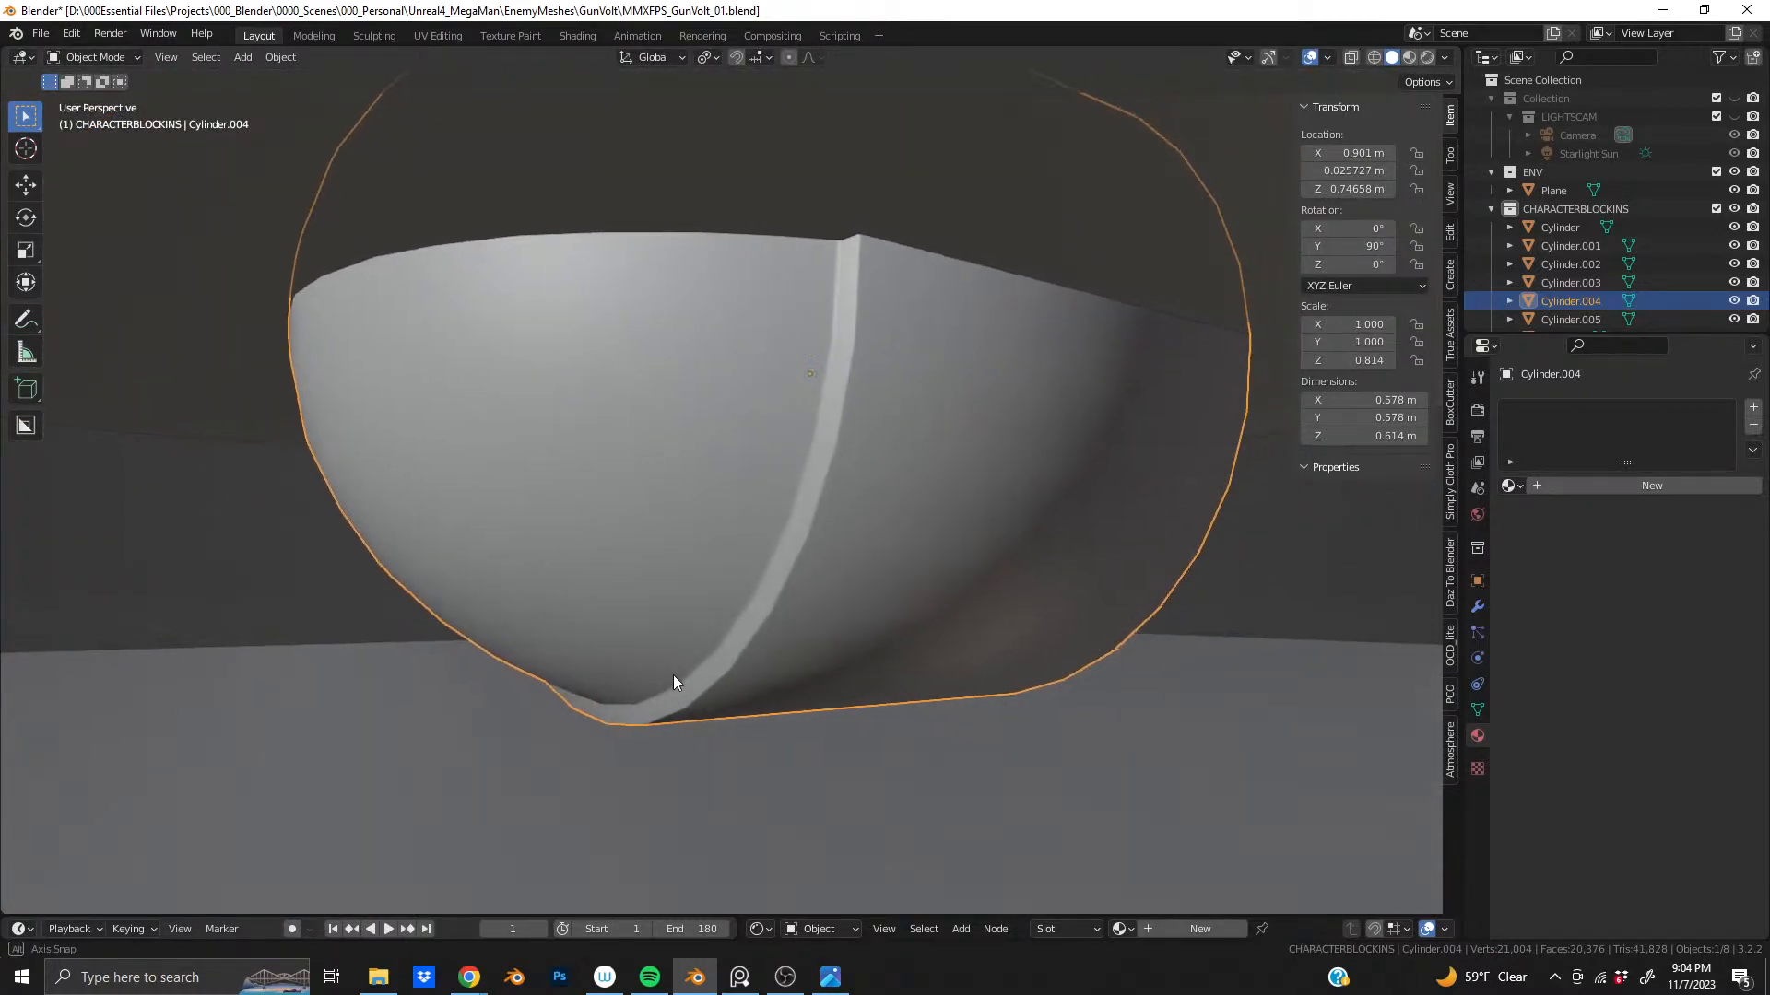
- Edge-slide the new loop closer to the seam by a factor of about 0.46 and return to Object Mode
scroll(676, 673, up, 4)
key(Tab)
key(g)
key(g)
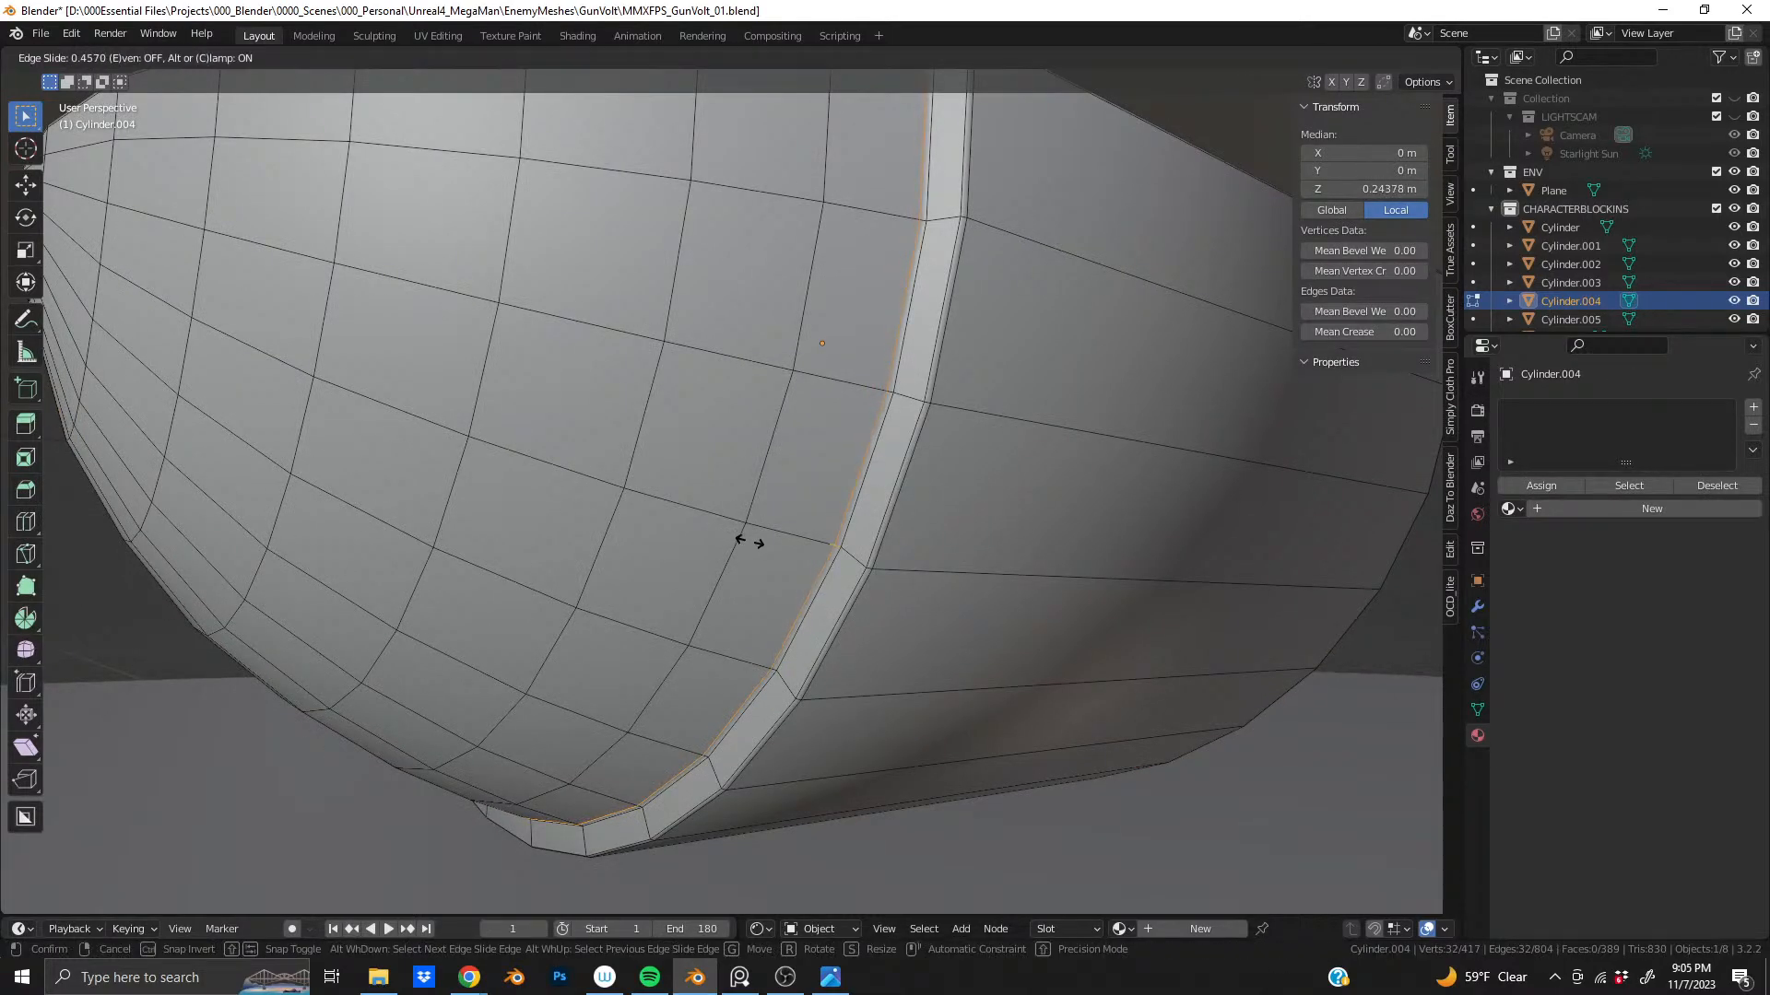
click(753, 542)
key(Tab)
middle_drag(743, 566, 711, 496)
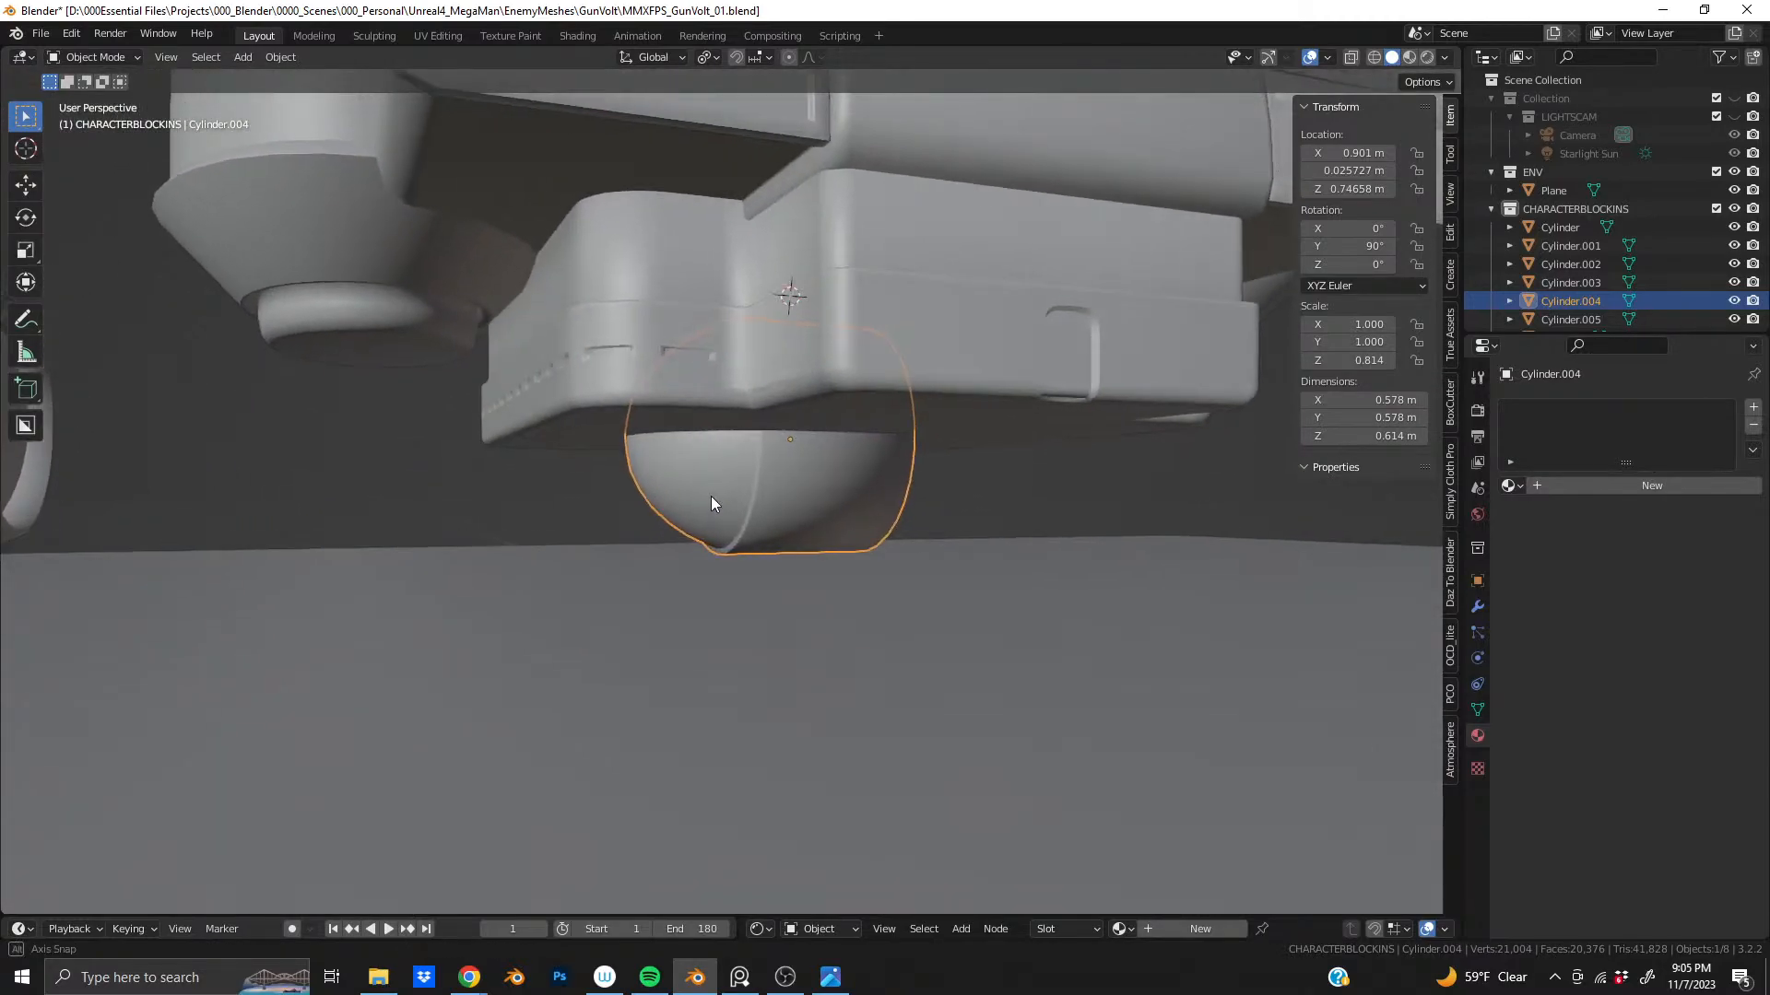
- Enter Edit Mode on the cylinder and select its whole mesh
scroll(711, 496, up, 5)
key(Tab)
middle_drag(889, 442, 833, 467)
key(a)
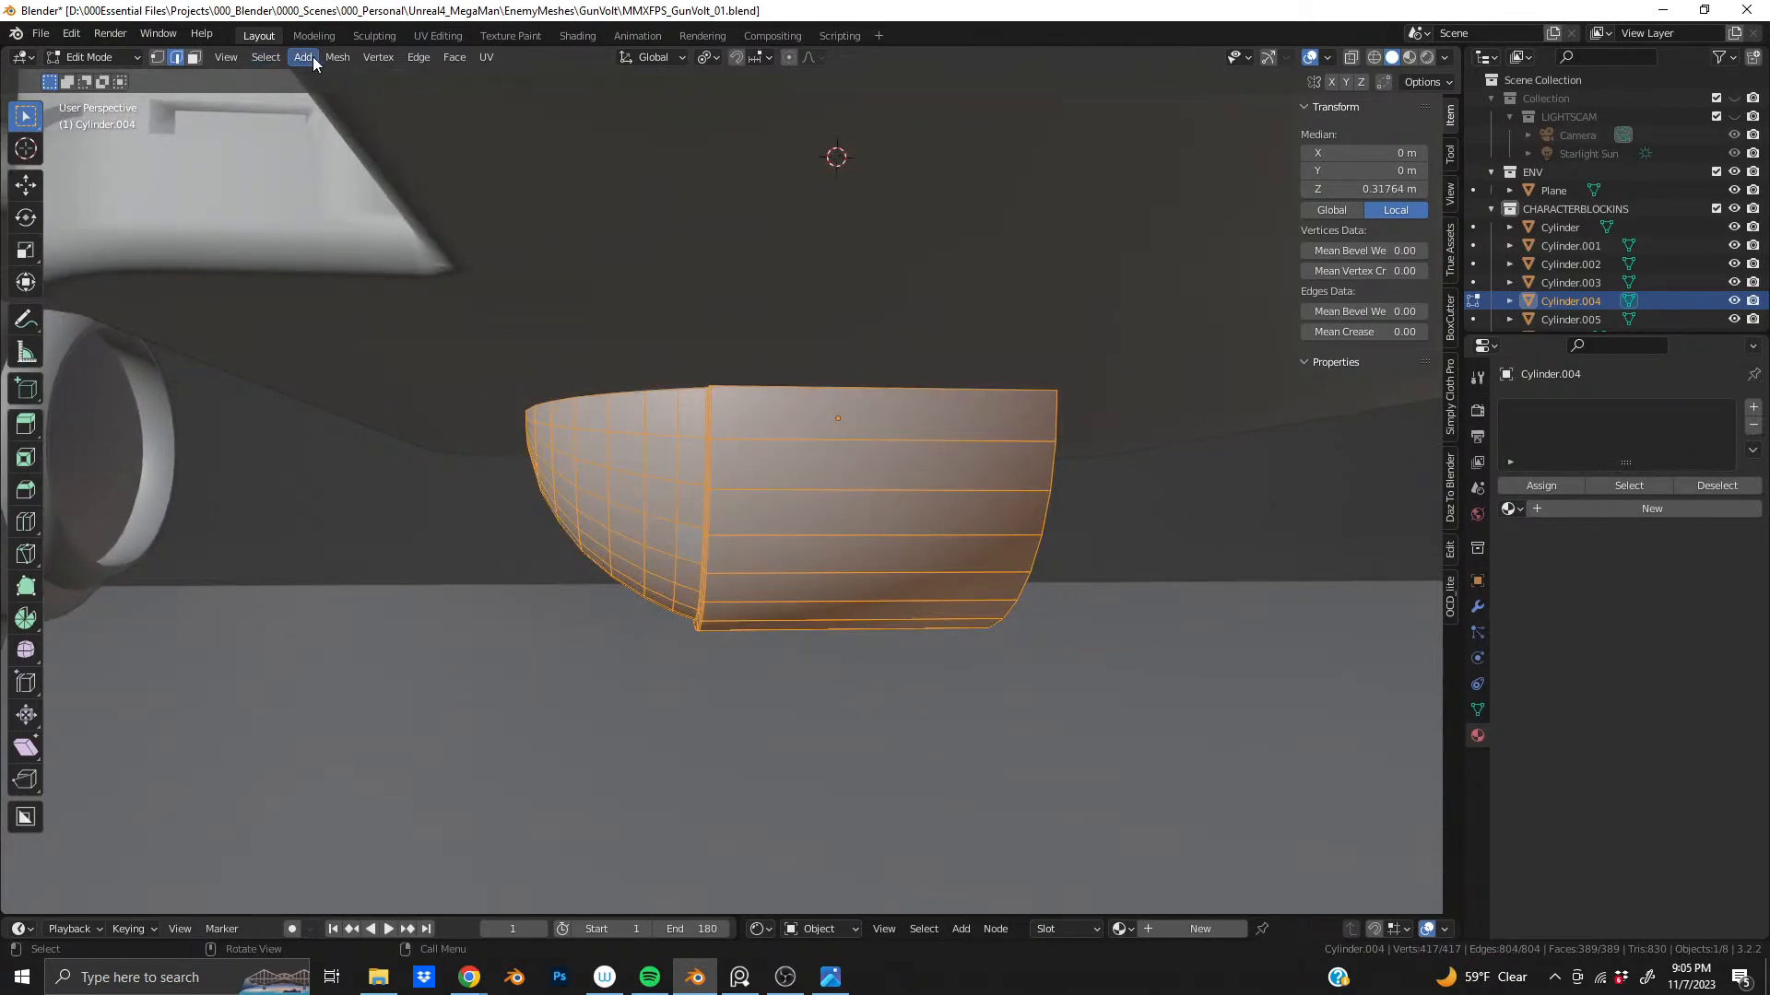
middle_drag(723, 420, 670, 484)
- Try symmetrizing the mesh along X, testing the +X to -X and -X to +X directions
click(336, 59)
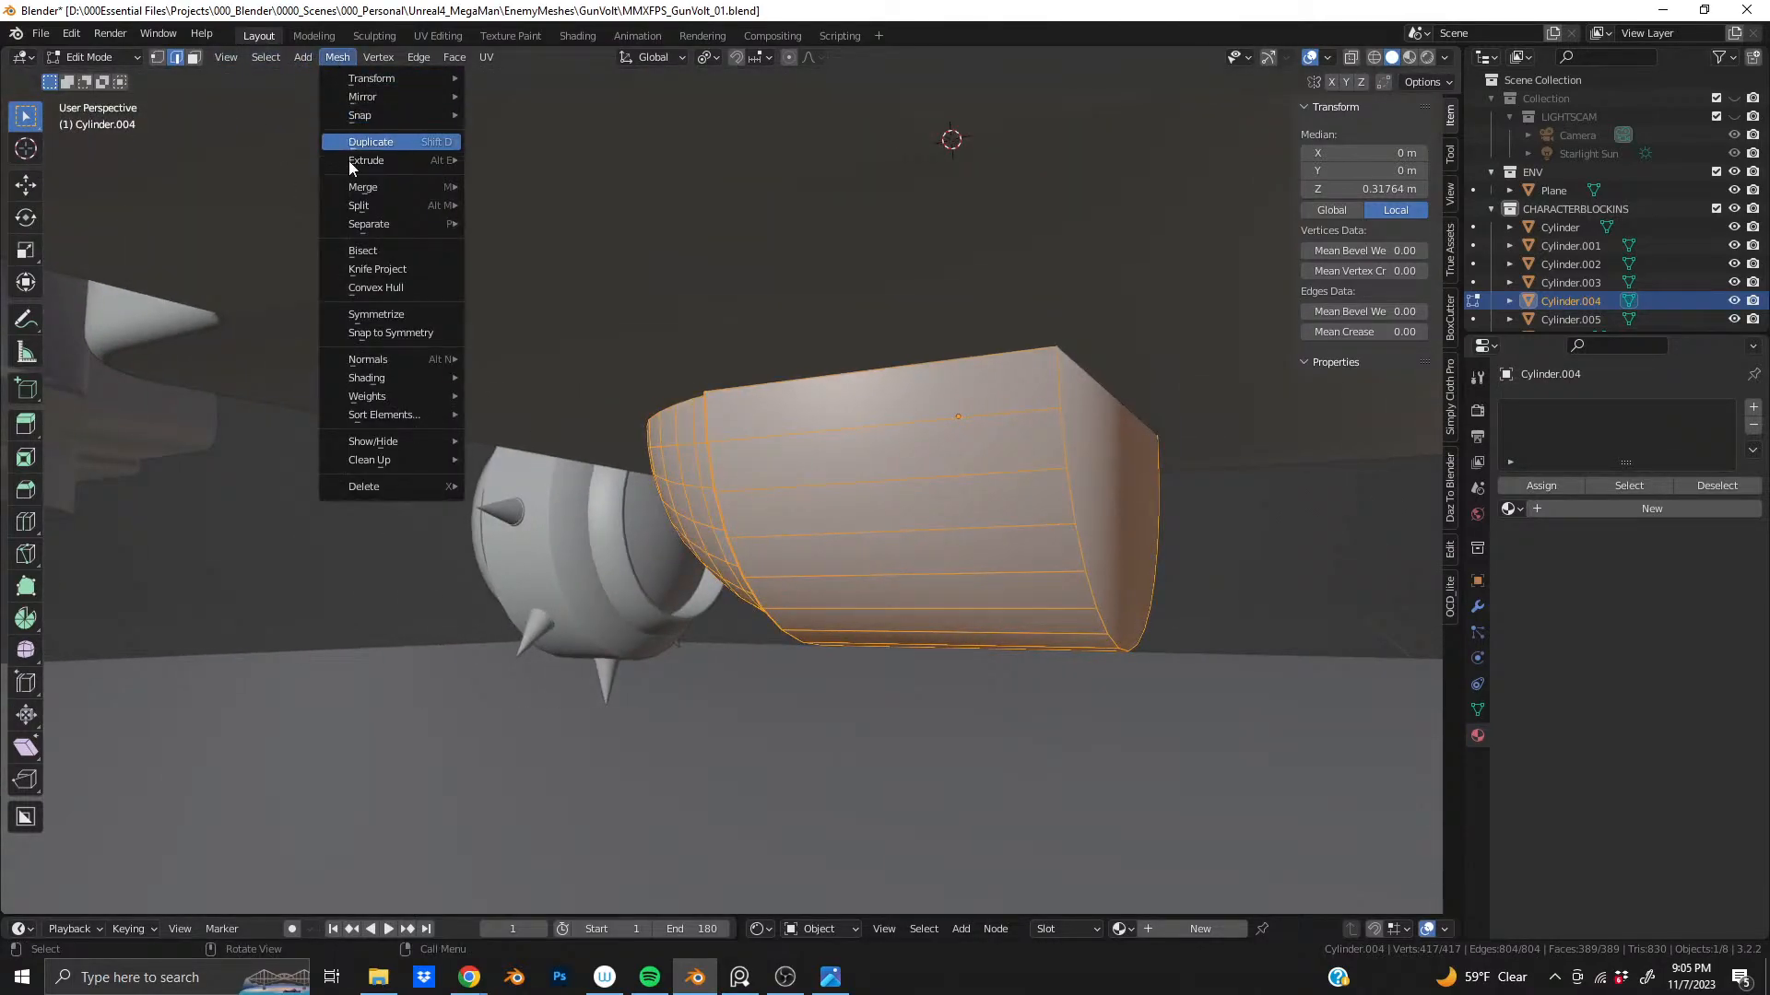
click(378, 324)
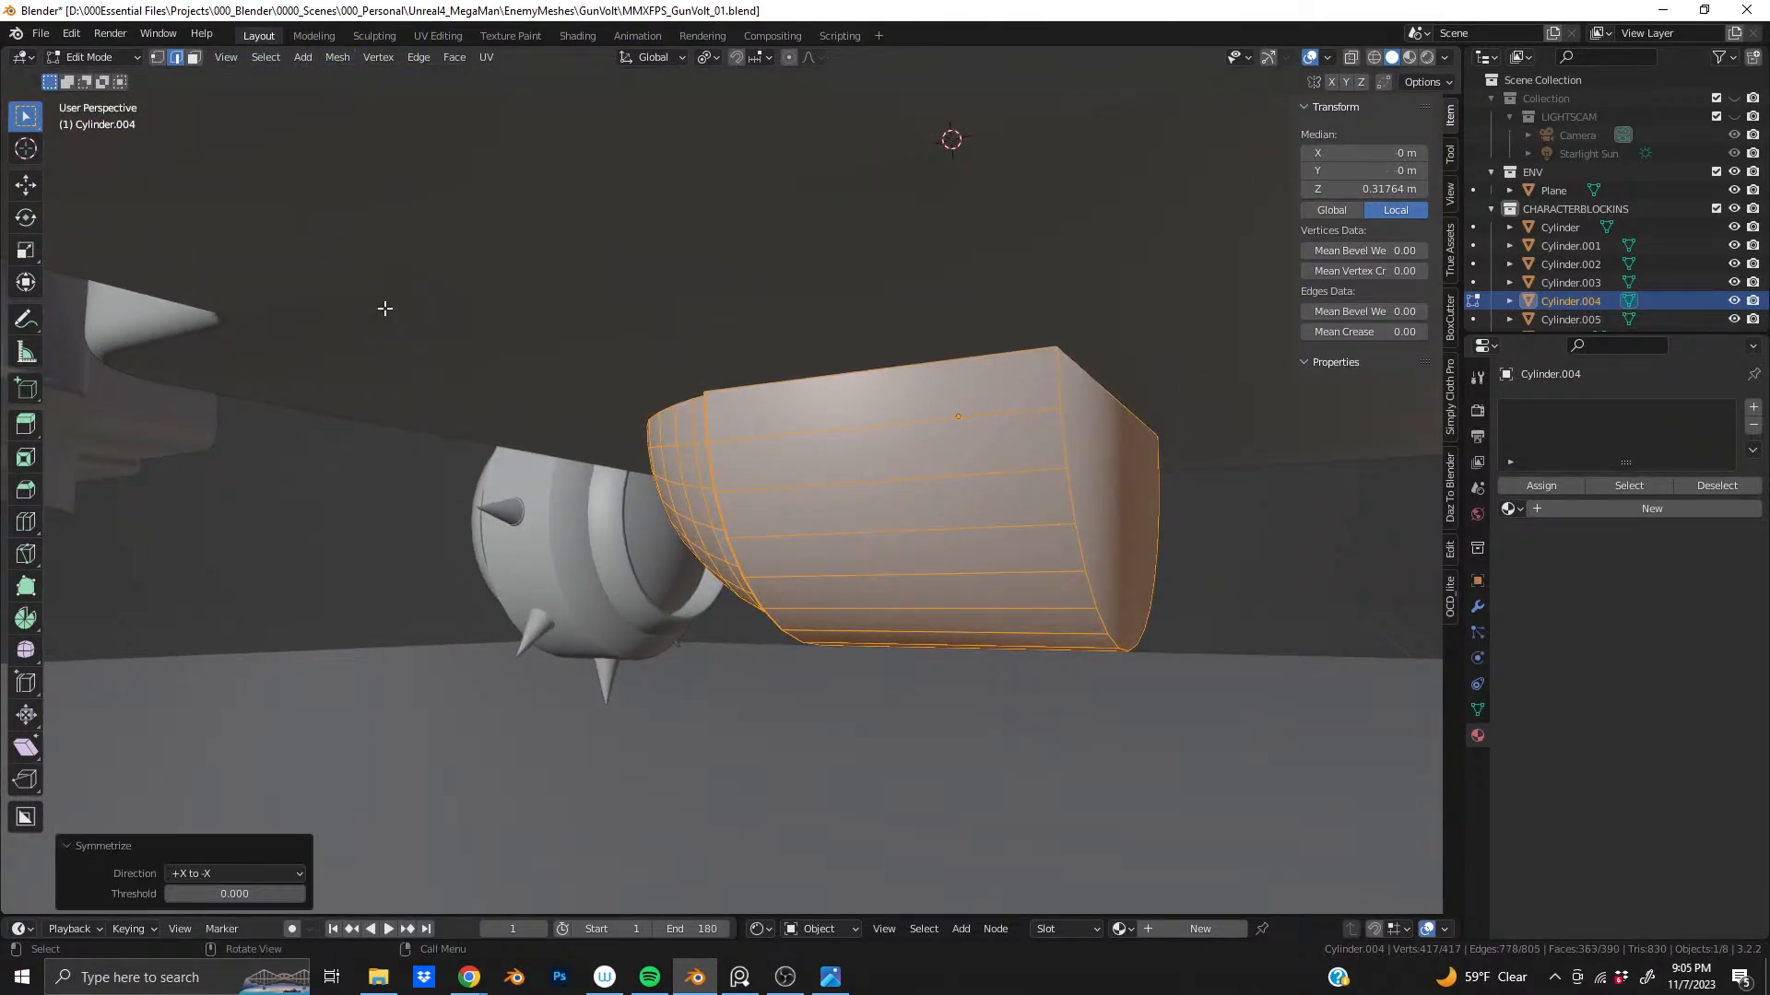
click(196, 873)
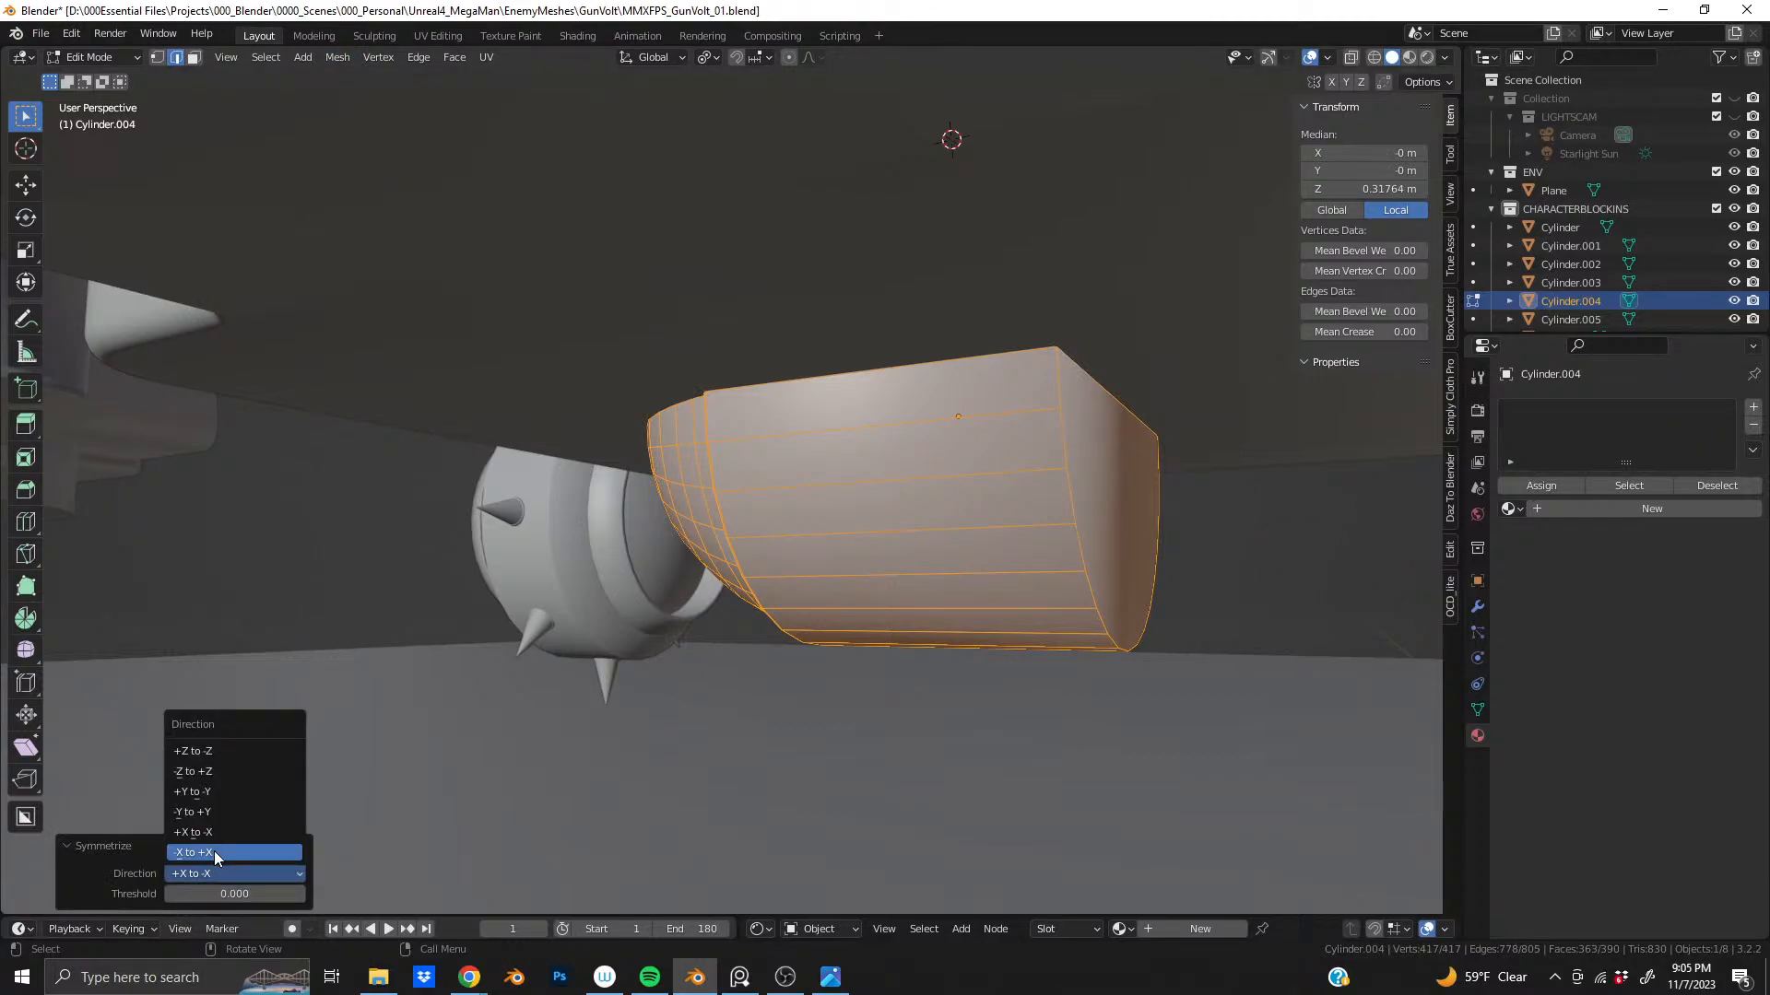
click(214, 851)
click(217, 874)
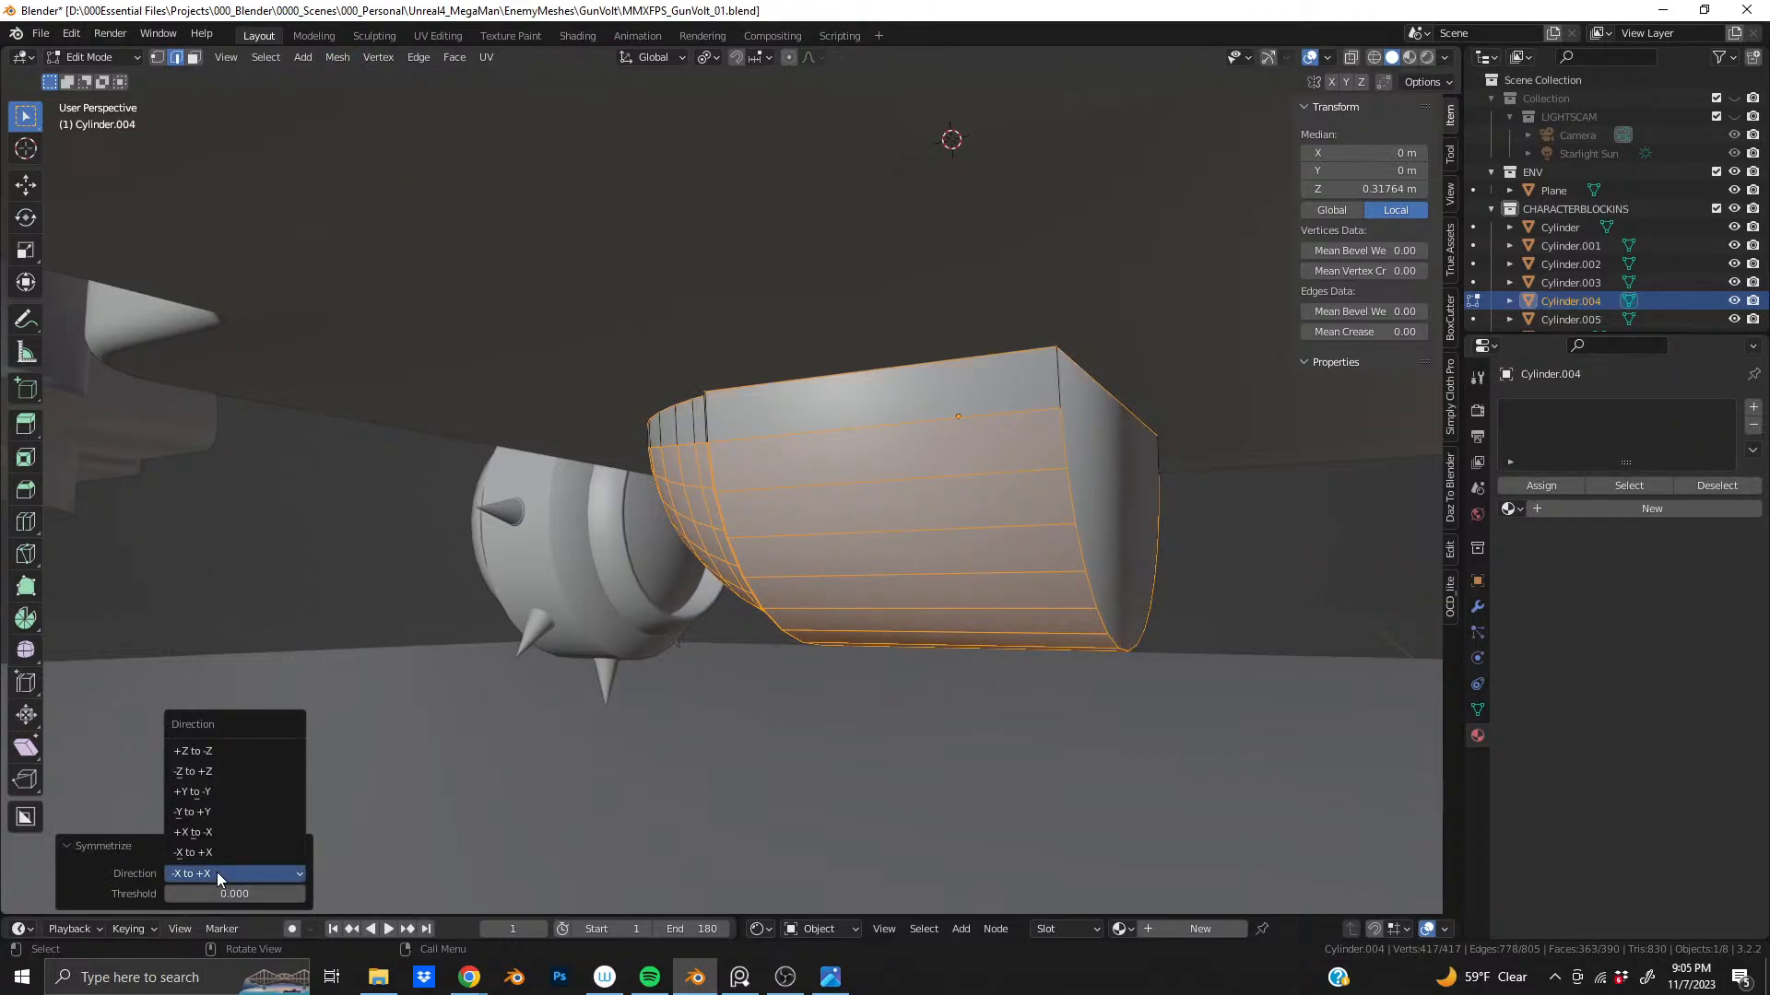
click(223, 833)
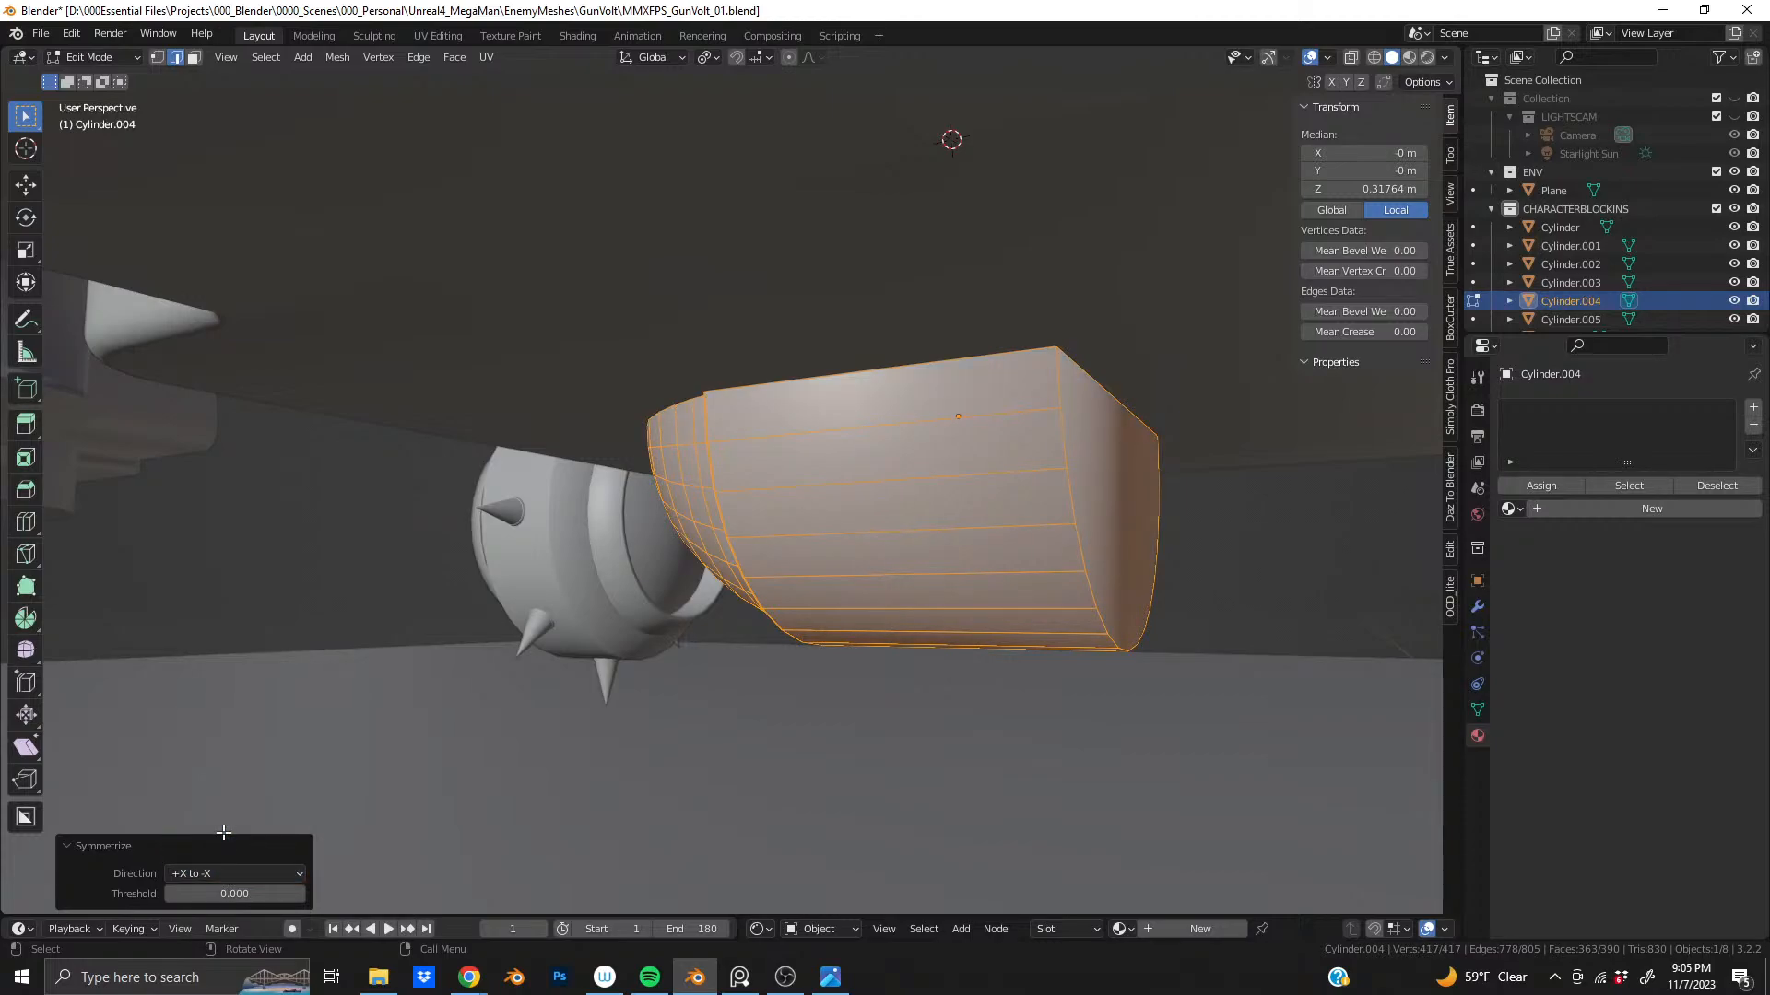
key(ctrl+z)
- Apply the cylinder's rotation and scale in Object Mode
middle_drag(716, 663, 857, 435)
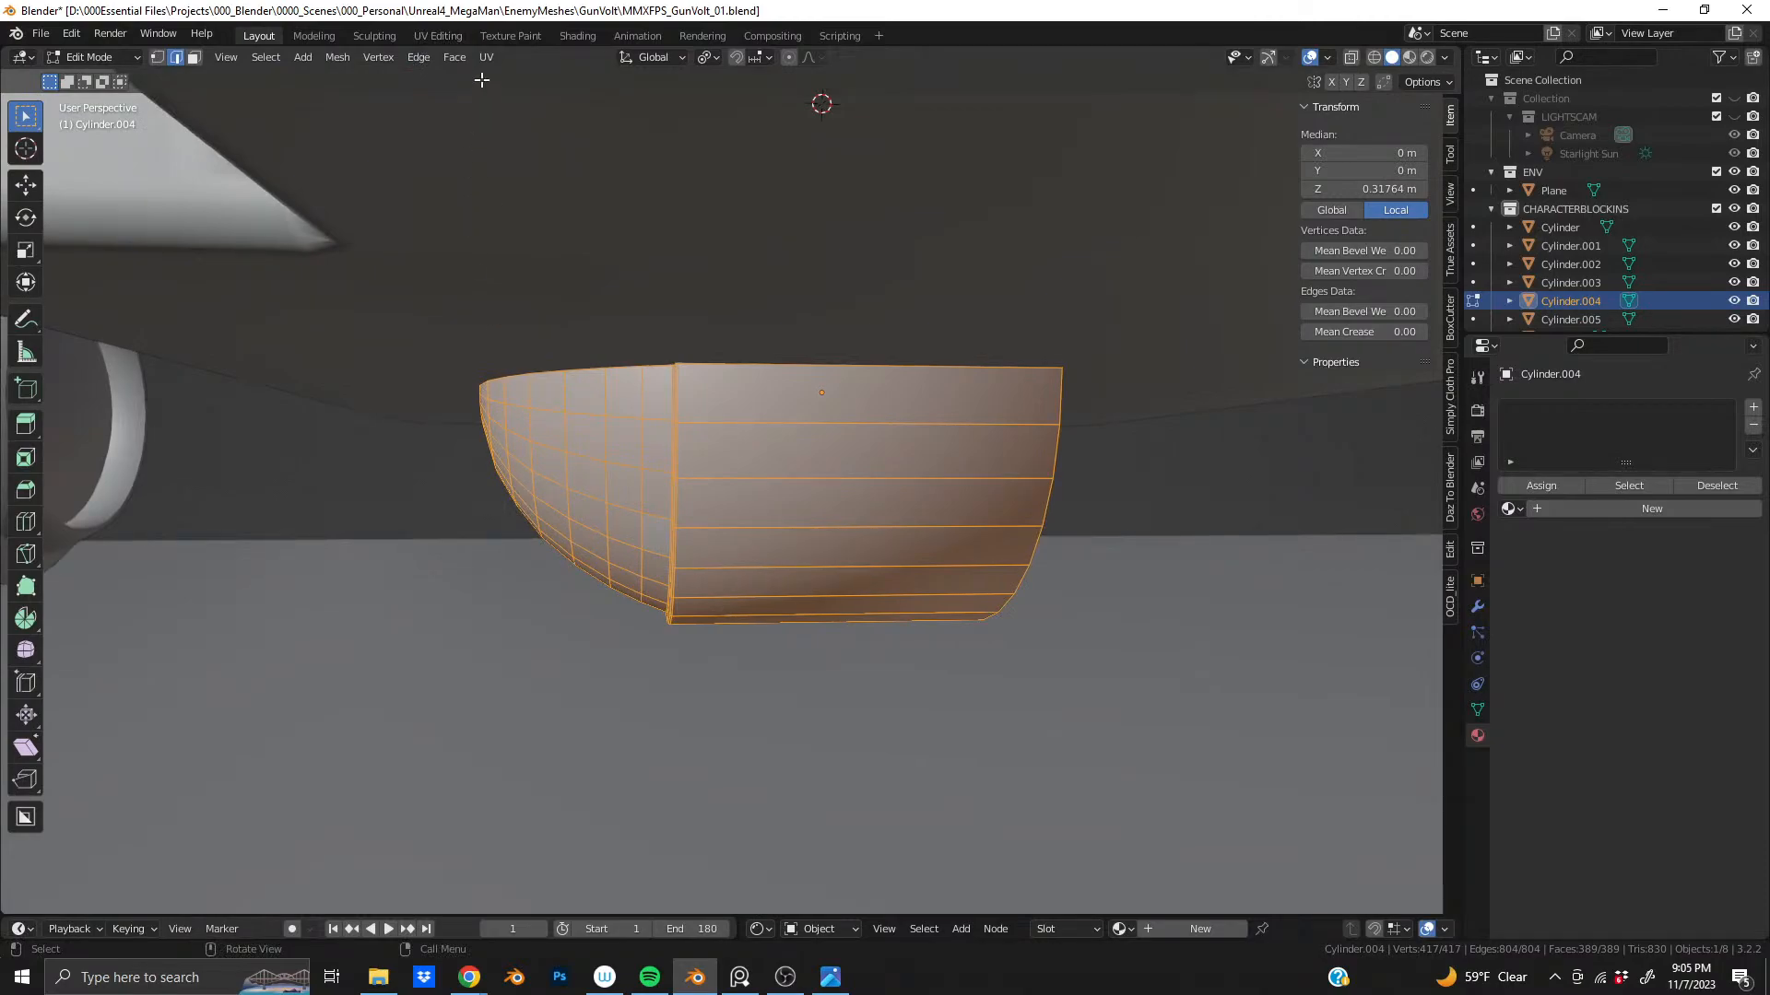
key(Tab)
click(281, 58)
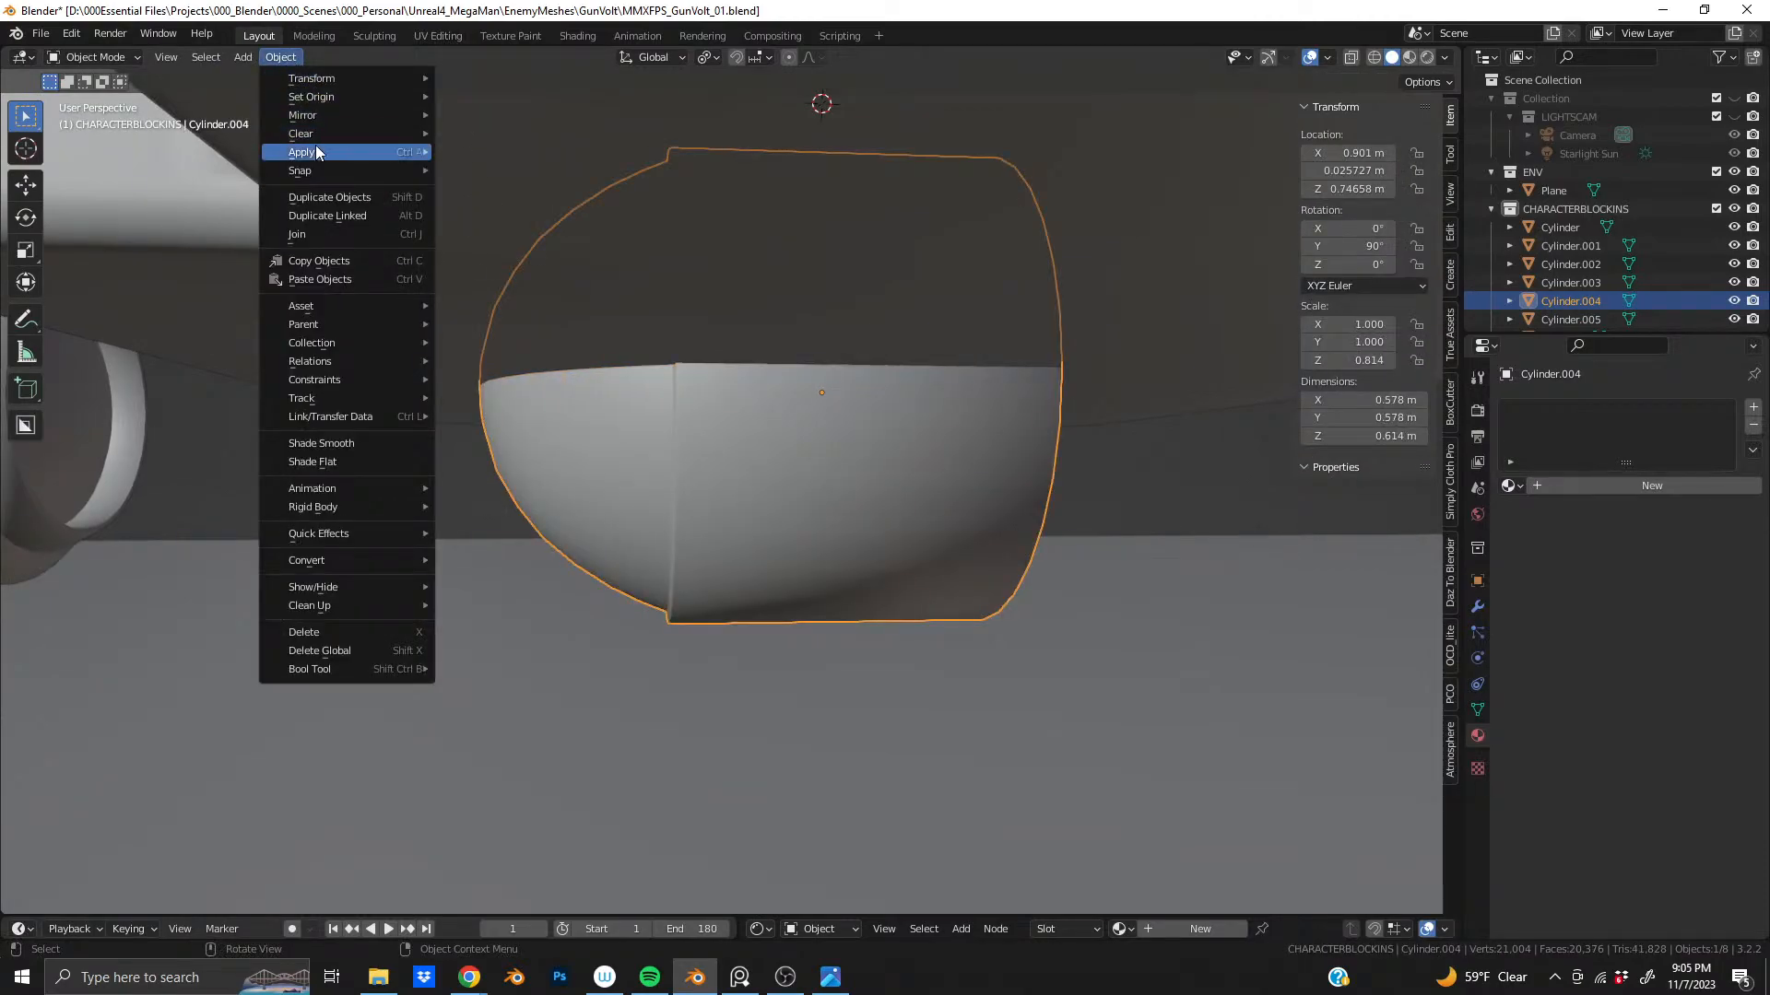
mouse_move(396, 152)
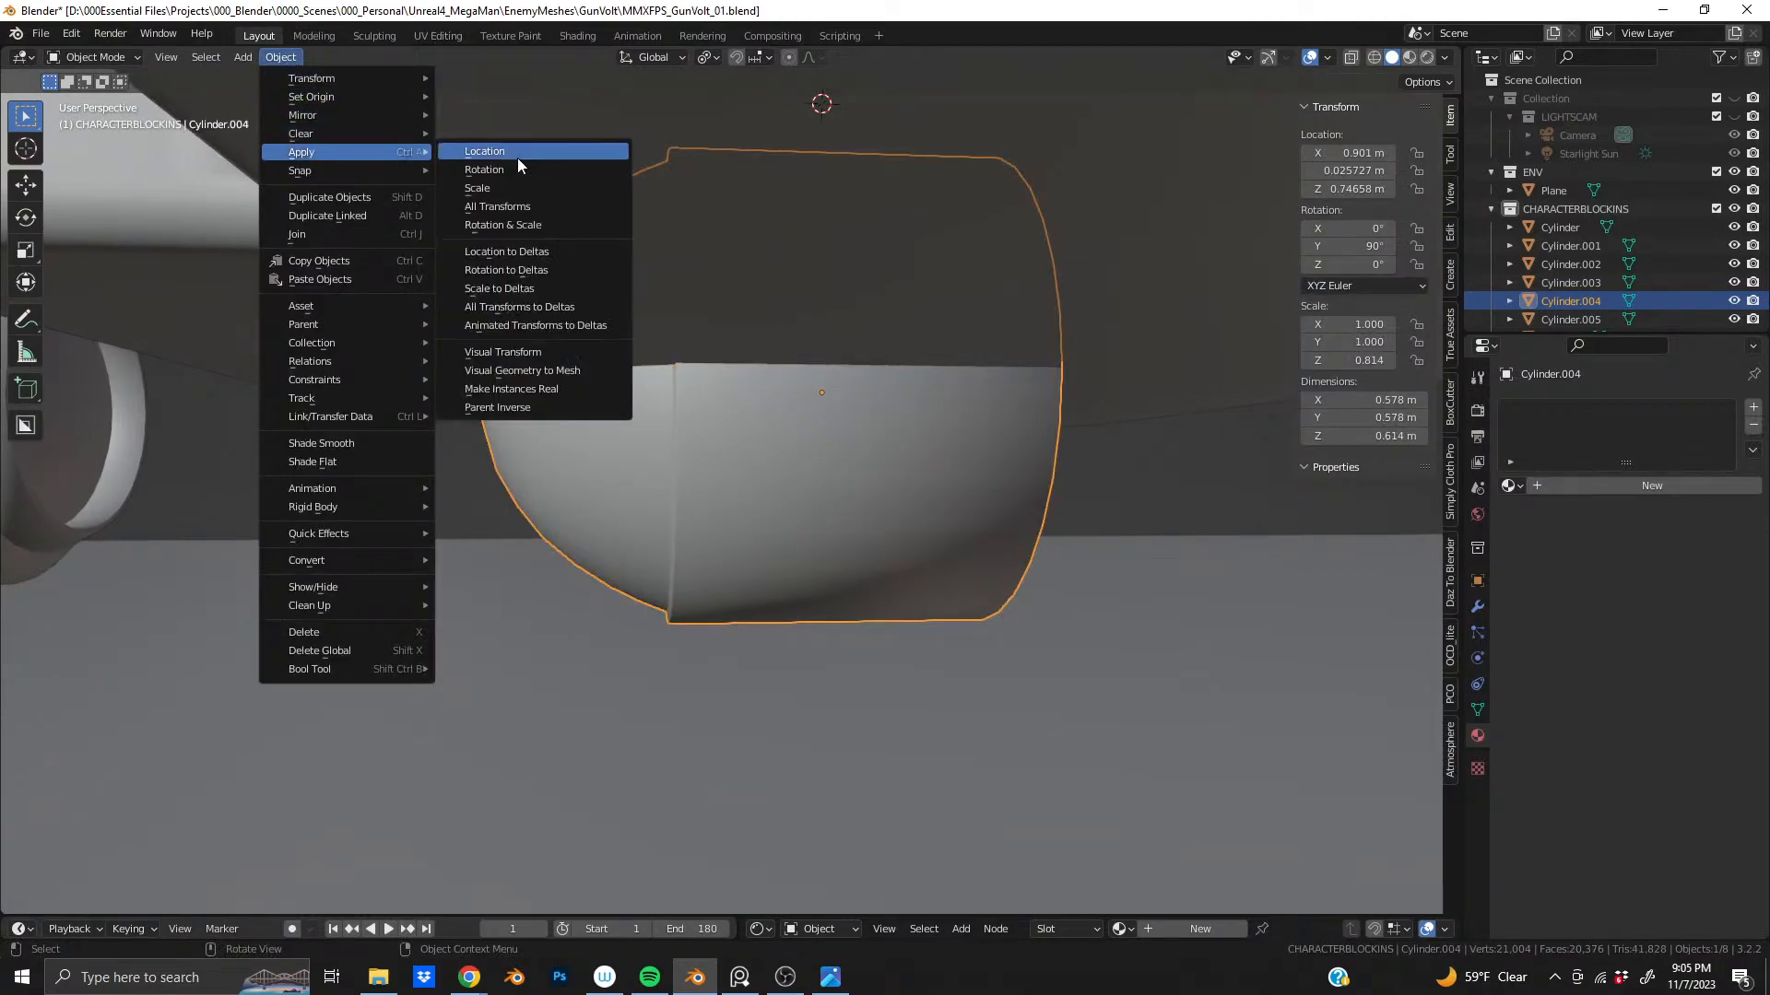
click(550, 225)
- Symmetrize the cylinder's whole mesh from +X to -X to copy the rounded nose to the other end
key(Tab)
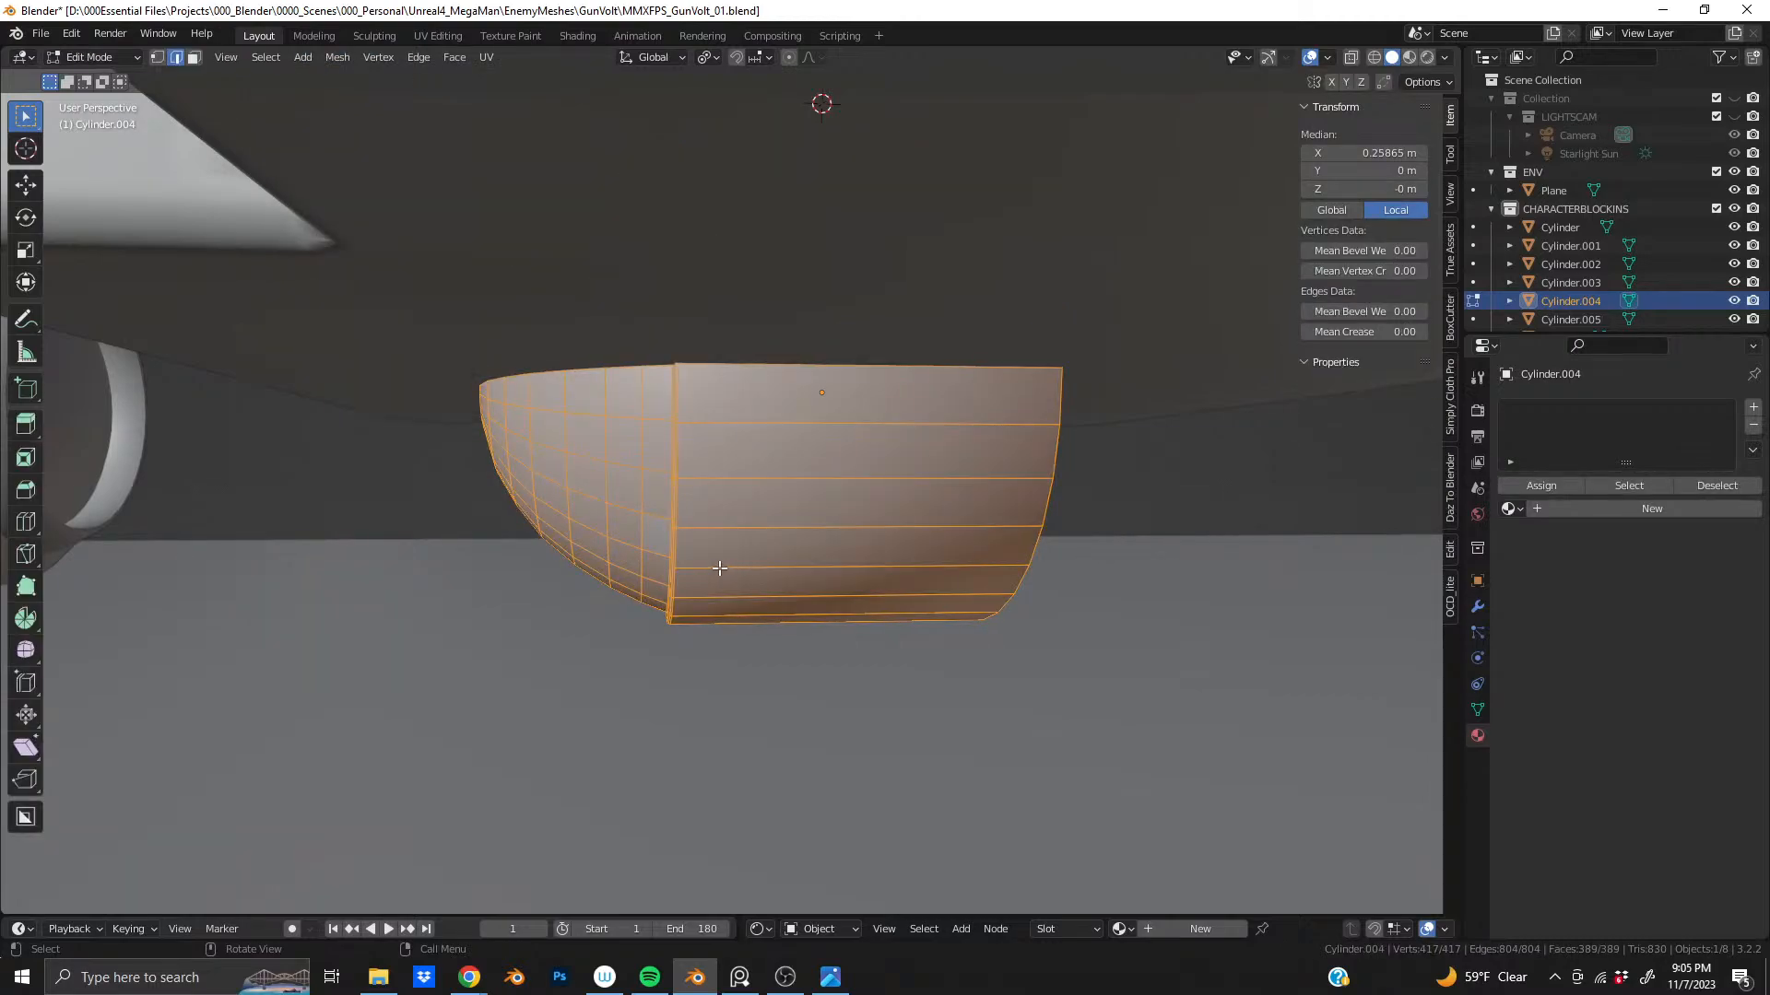
click(348, 61)
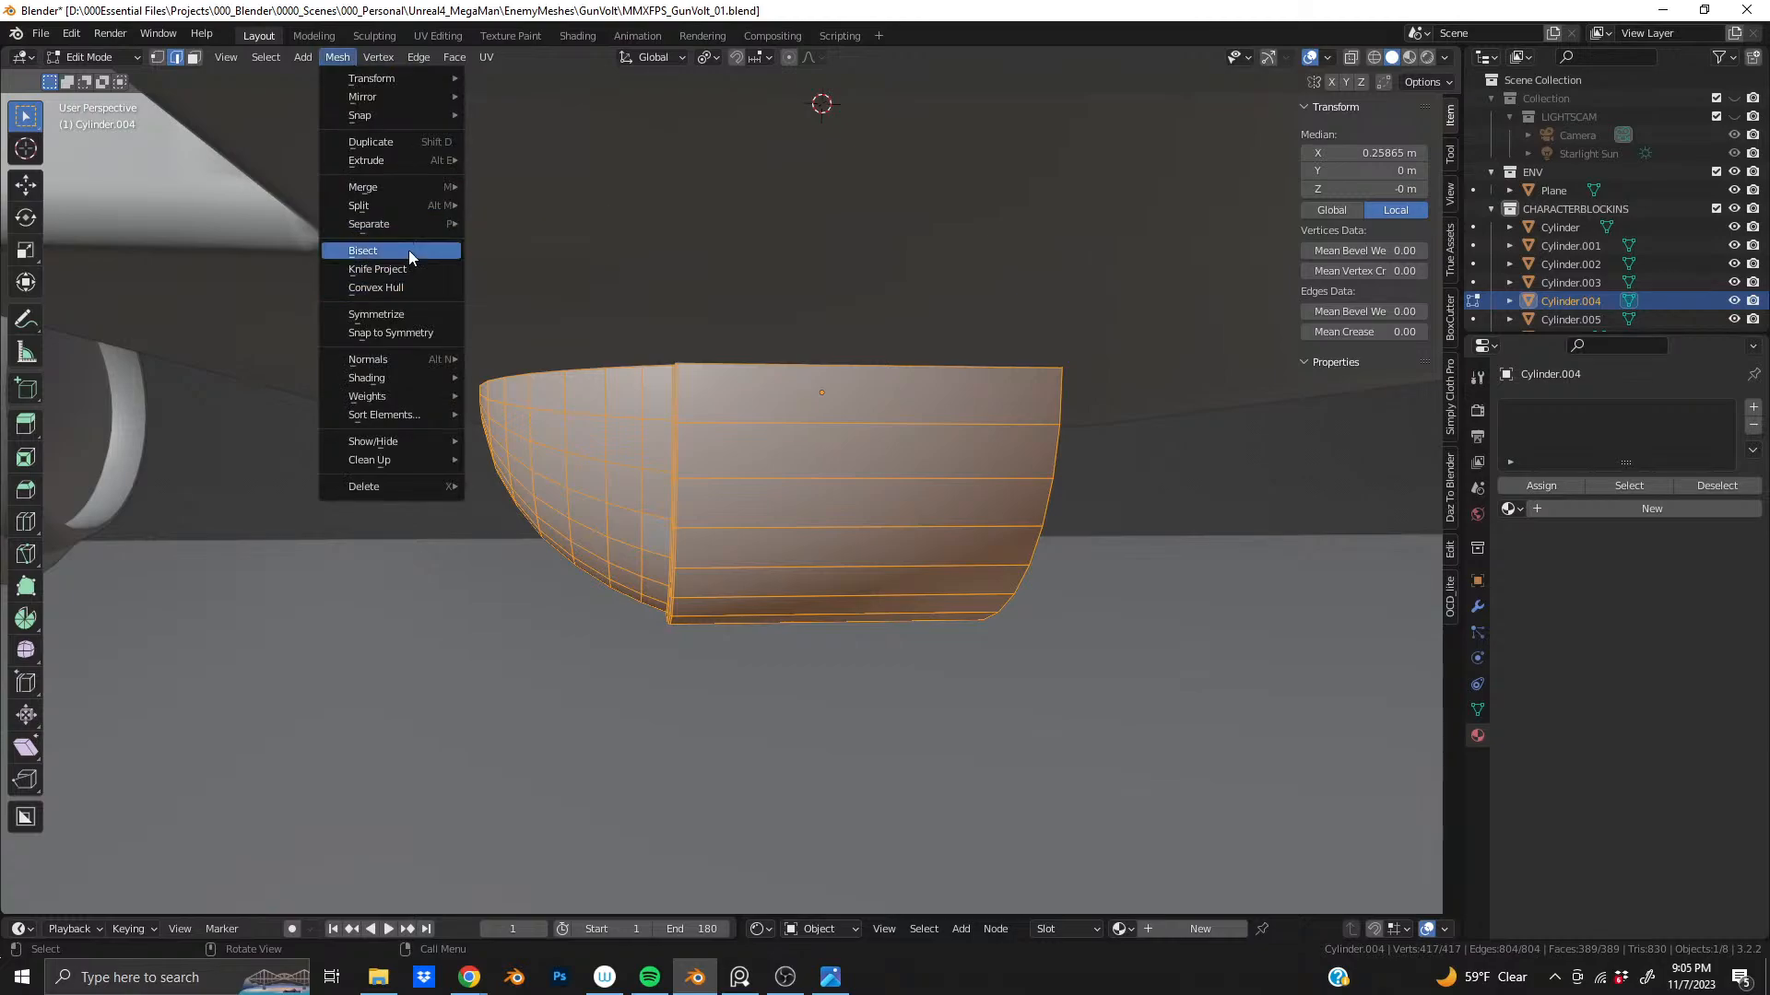
click(407, 314)
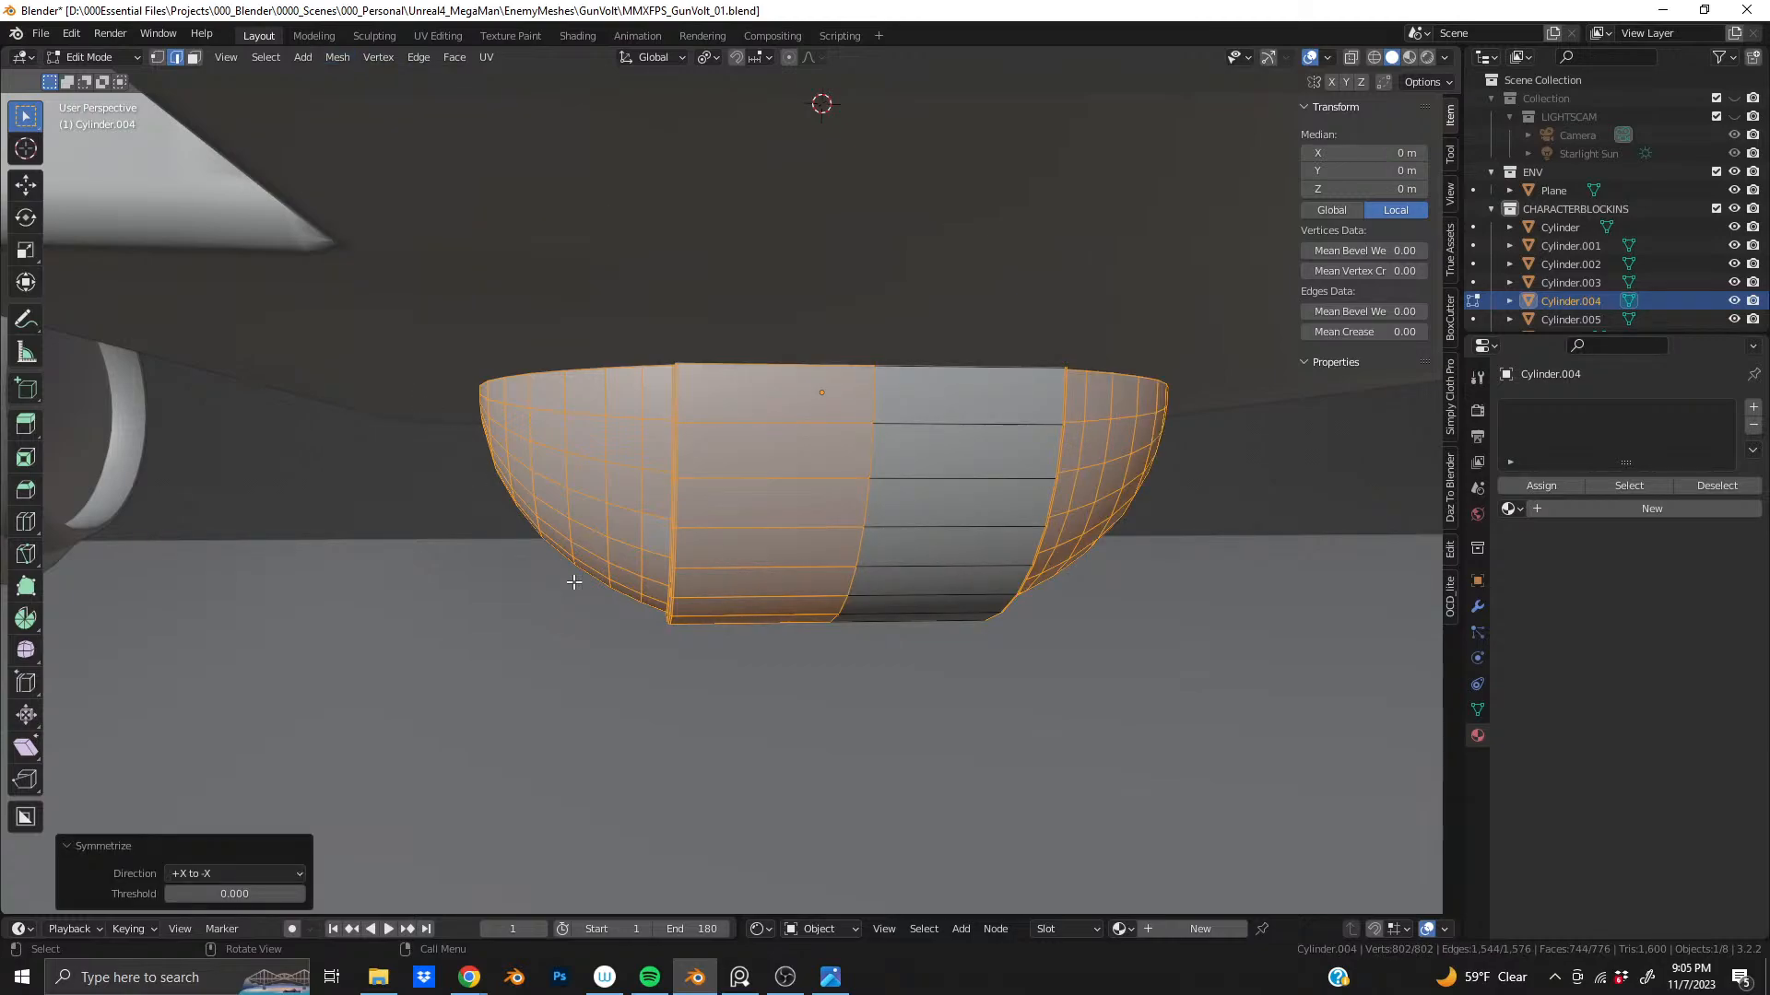
middle_drag(575, 583, 493, 573)
scroll(845, 521, down, 3)
middle_drag(845, 522, 883, 540)
key(ctrl+KP_1)
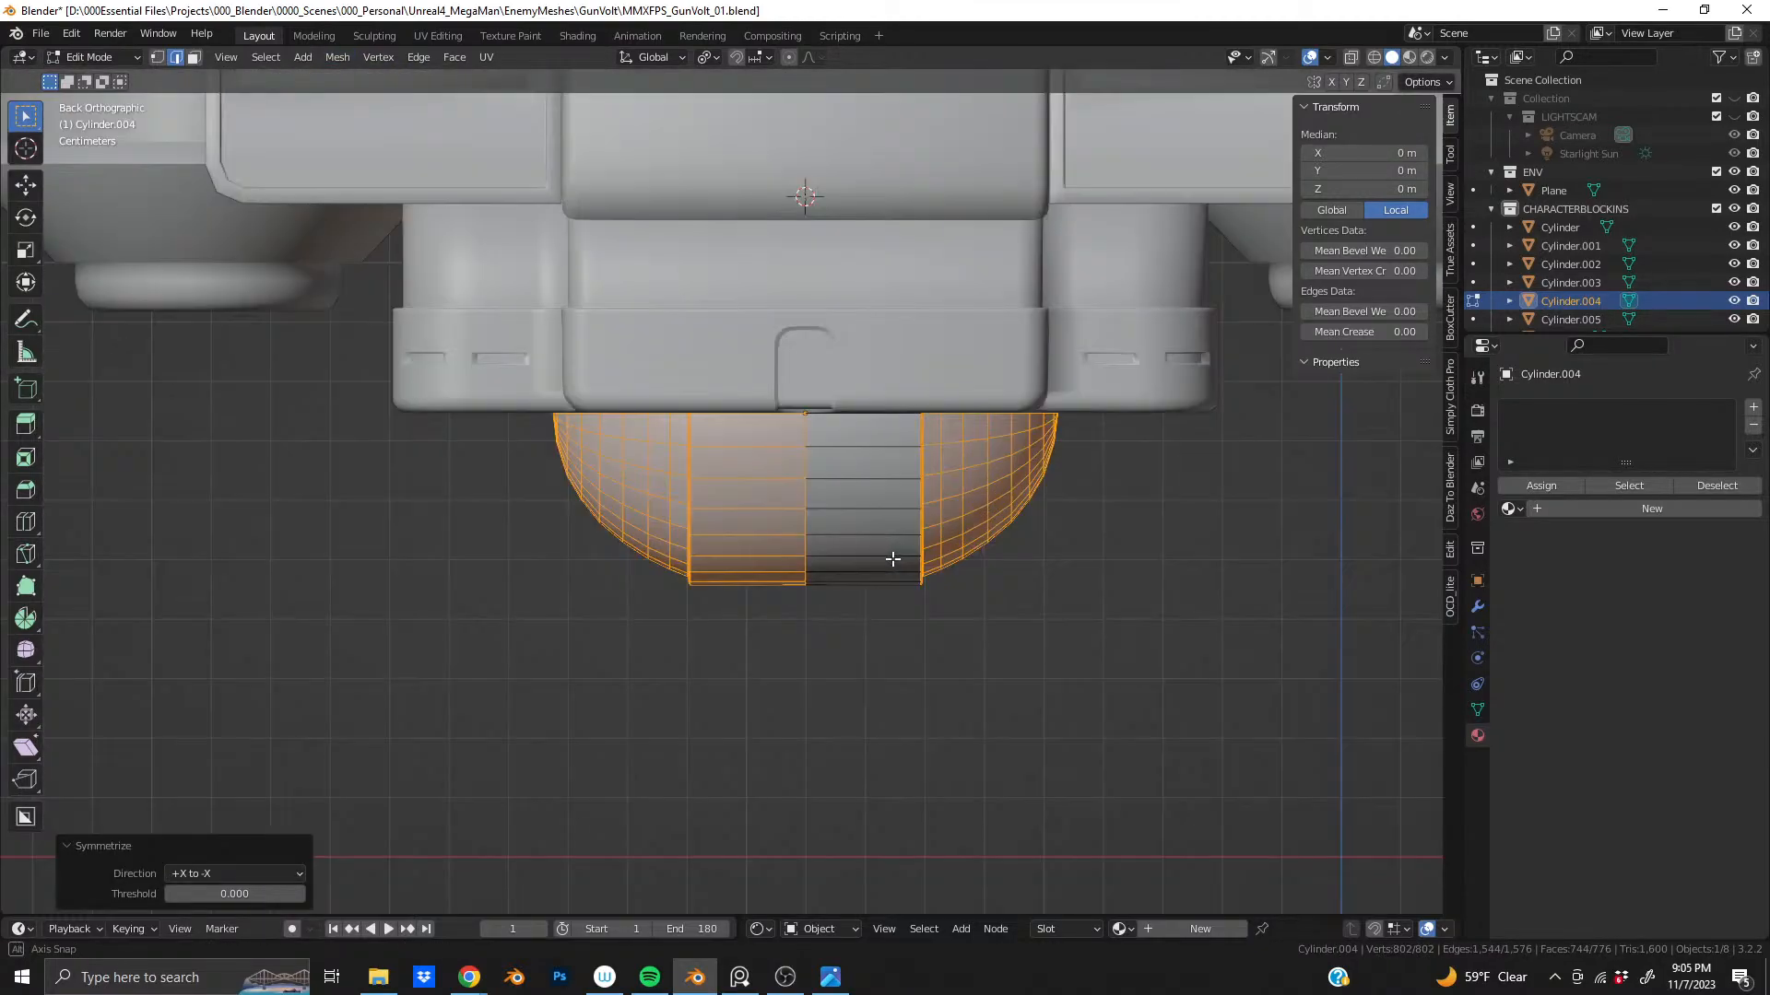
scroll(729, 510, down, 2)
key(Tab)
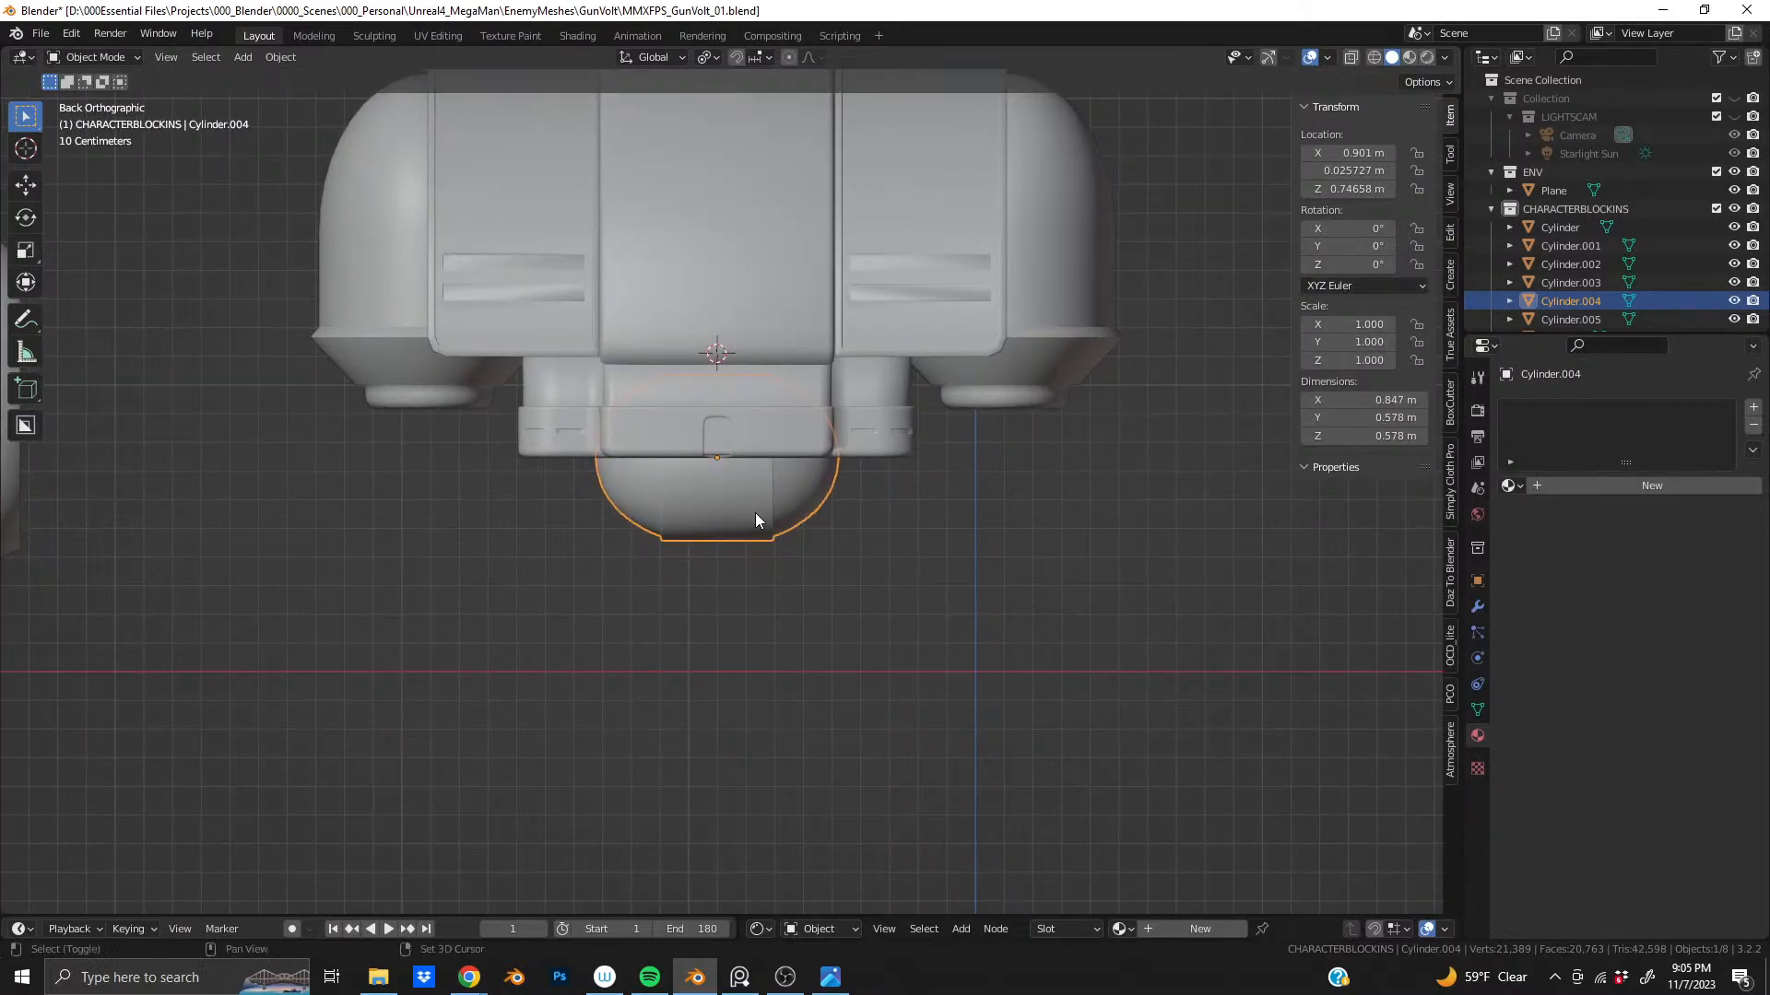
ctrl+scroll(758, 516, down, 2)
scroll(746, 518, up, 6)
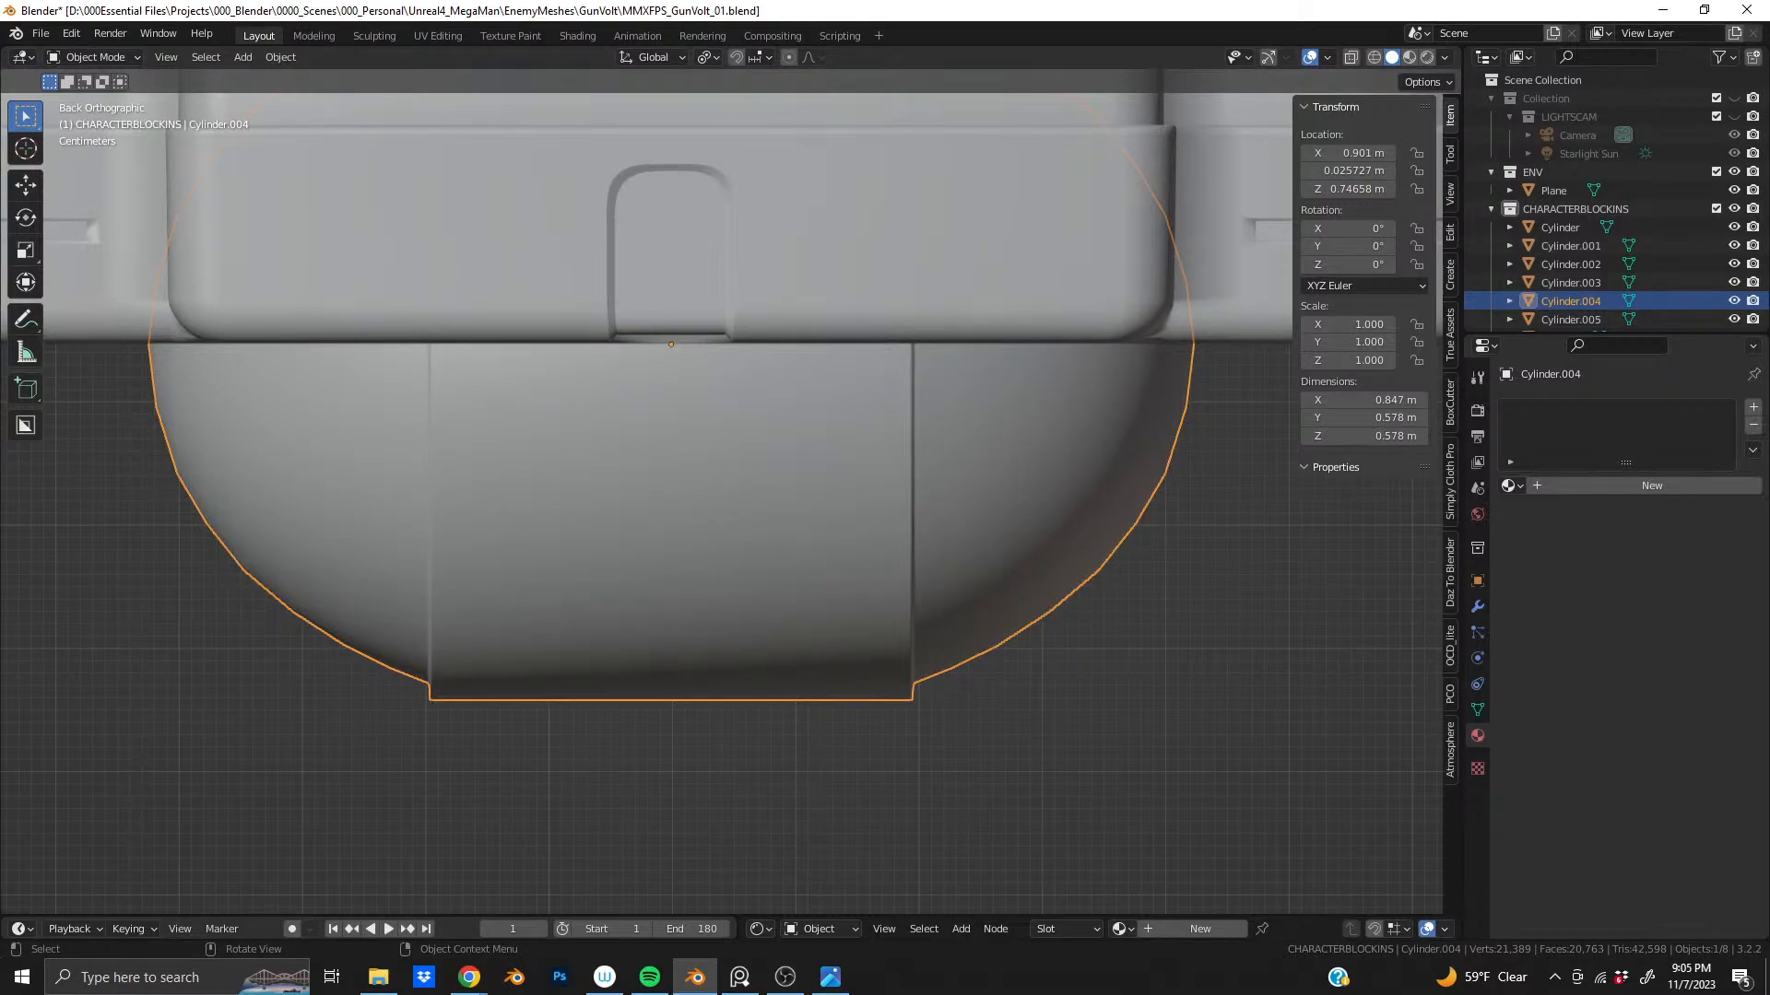
key(alt+Tab)
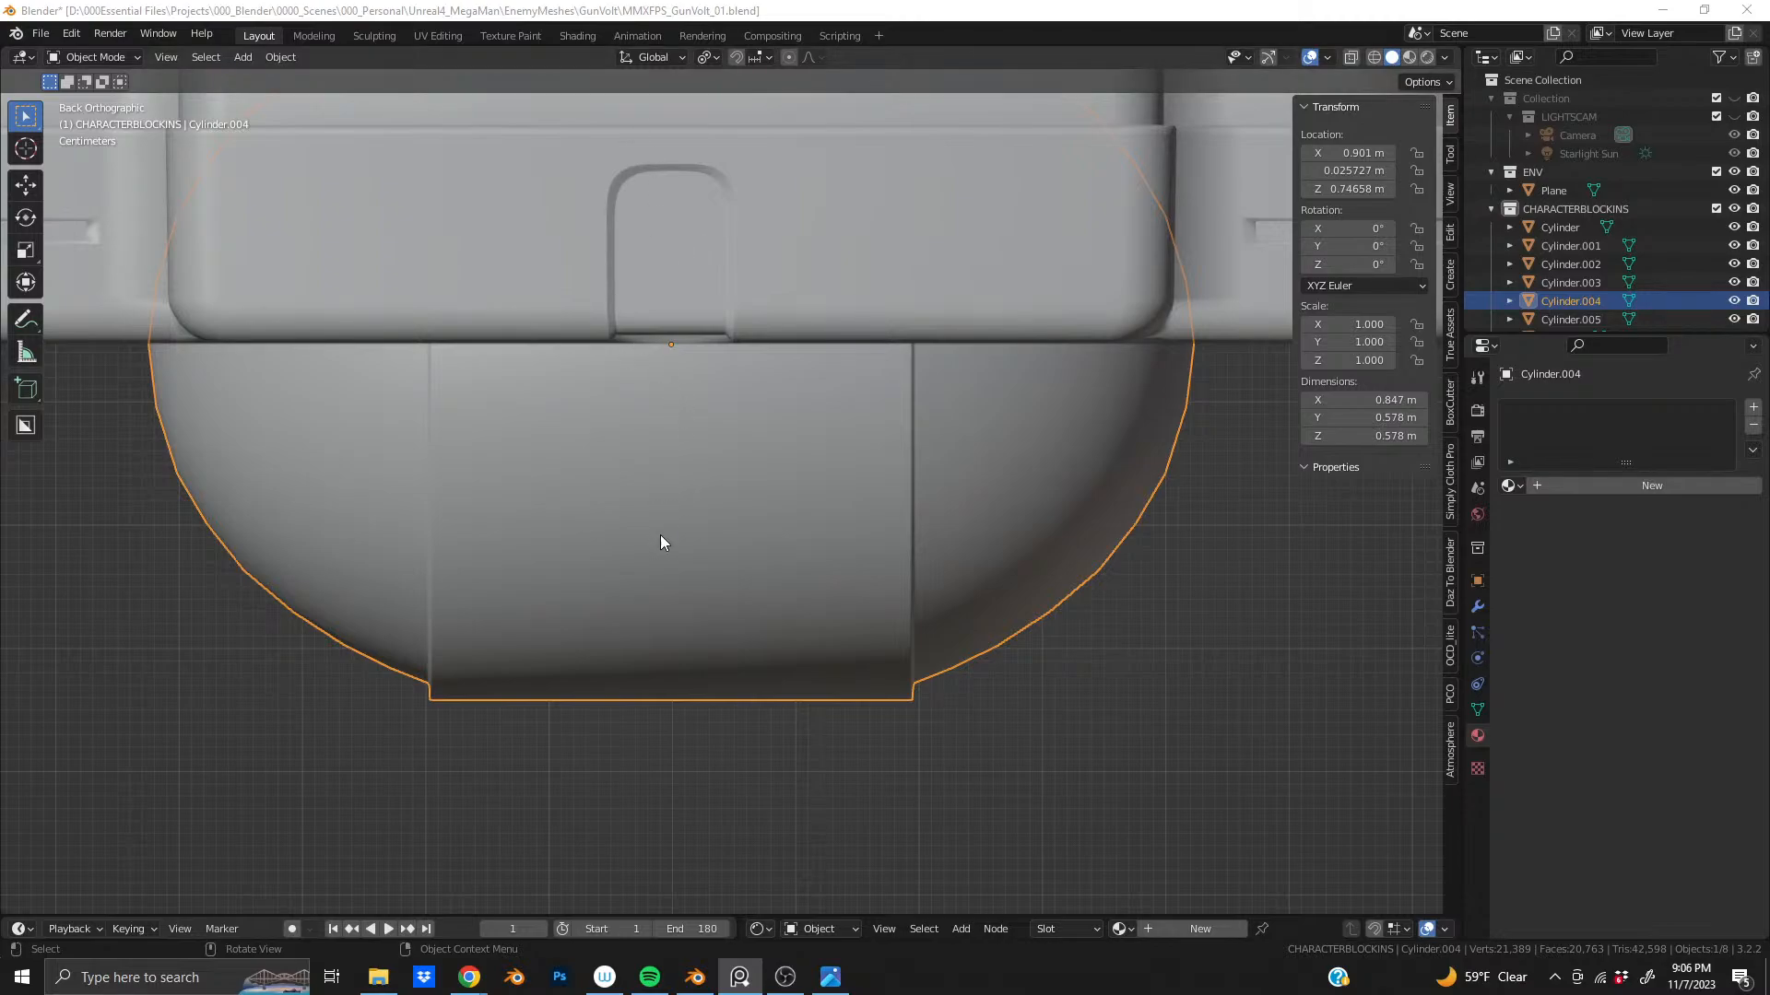
- Dissolve the edge loop running around the middle of the cylinder's central band in Edit Mode
middle_drag(660, 535, 706, 486)
key(Tab)
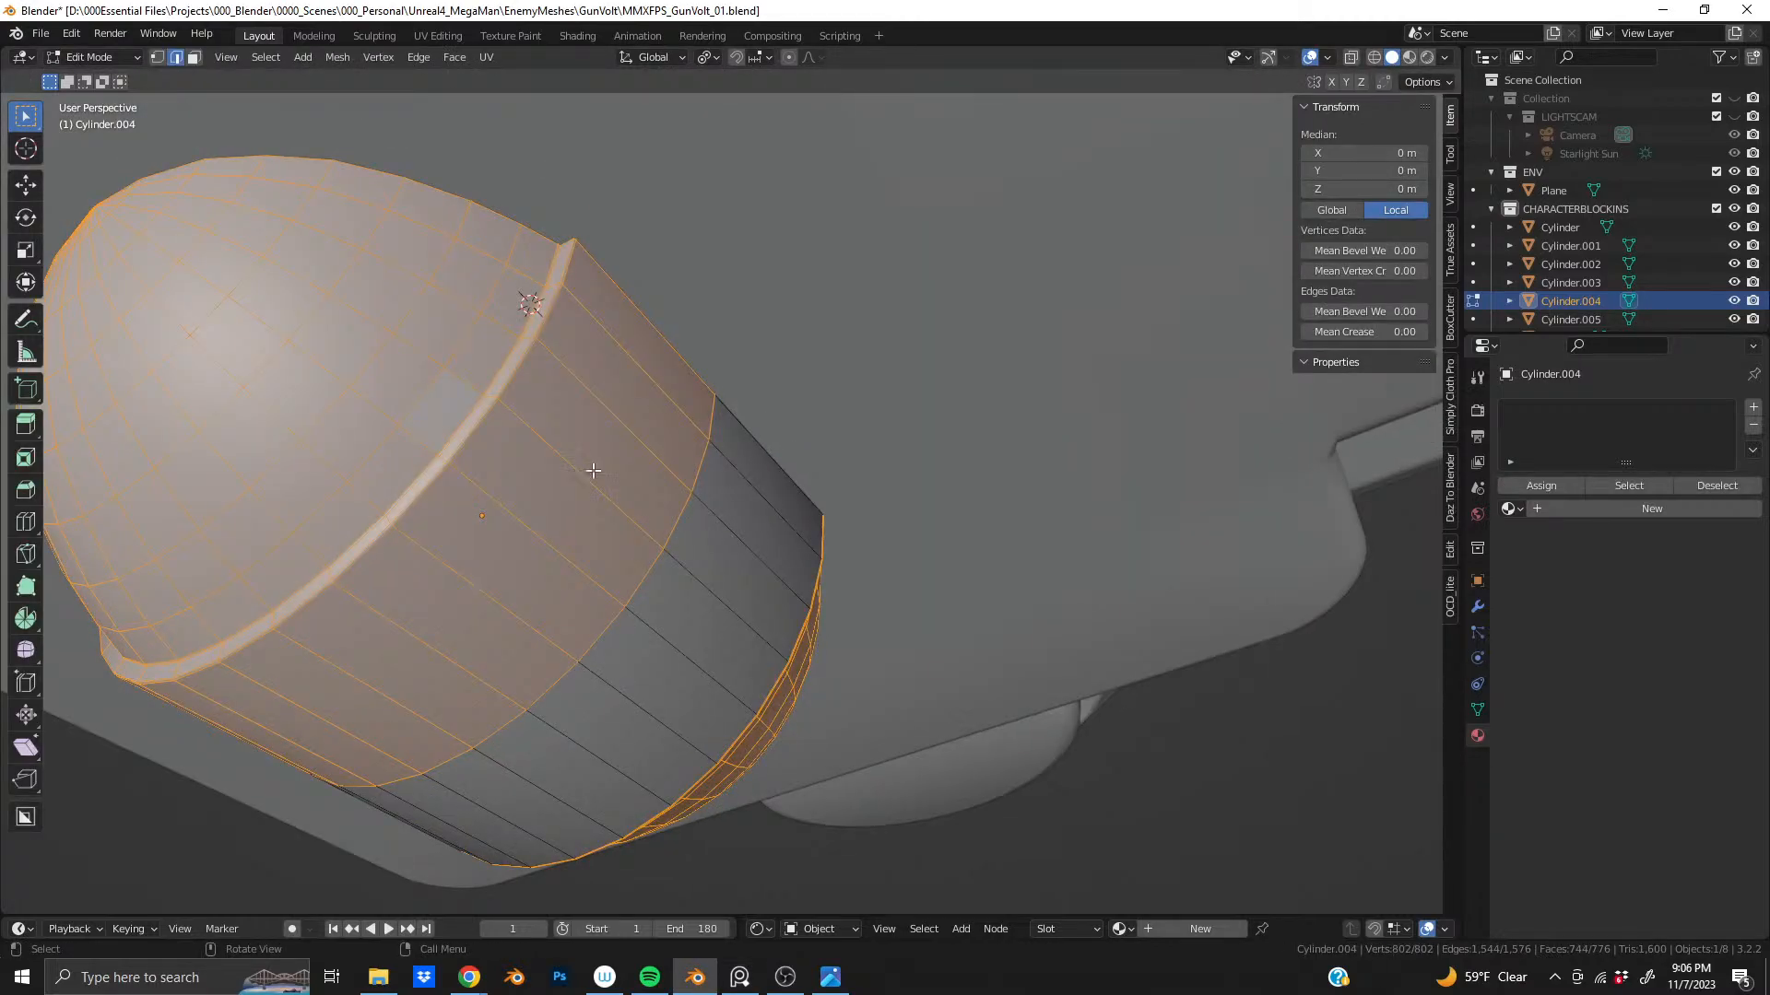
middle_drag(592, 475, 622, 539)
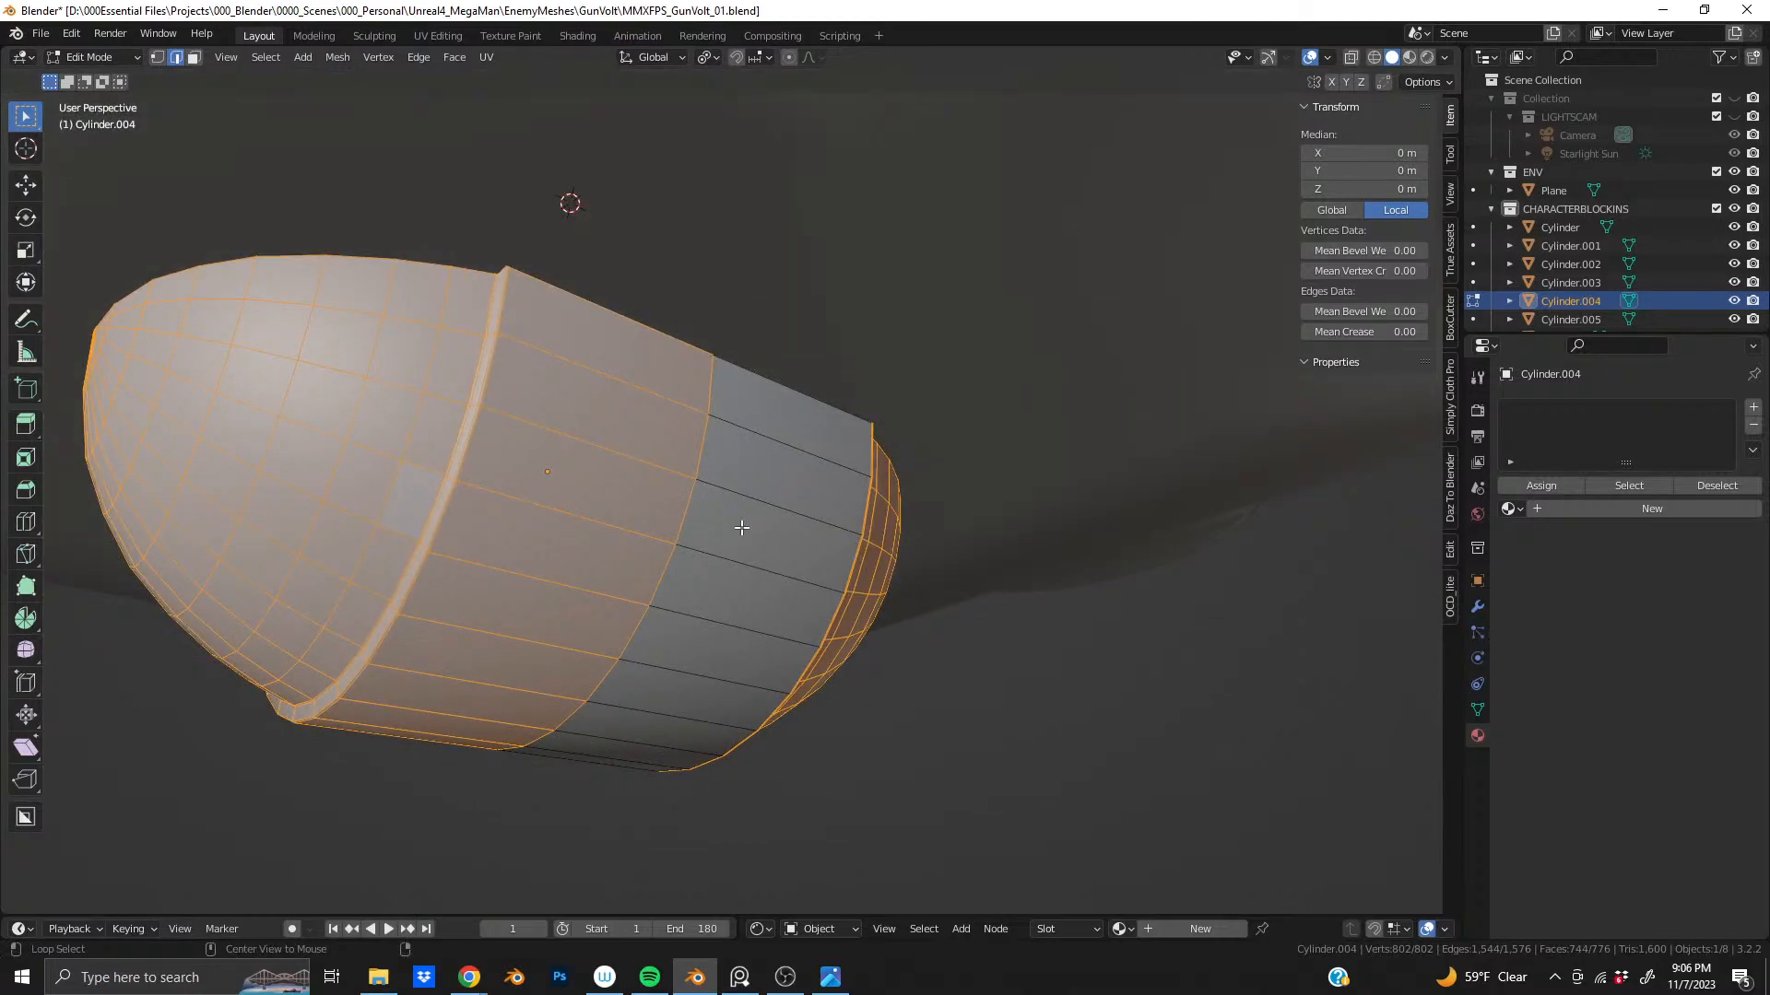
key(alt+a)
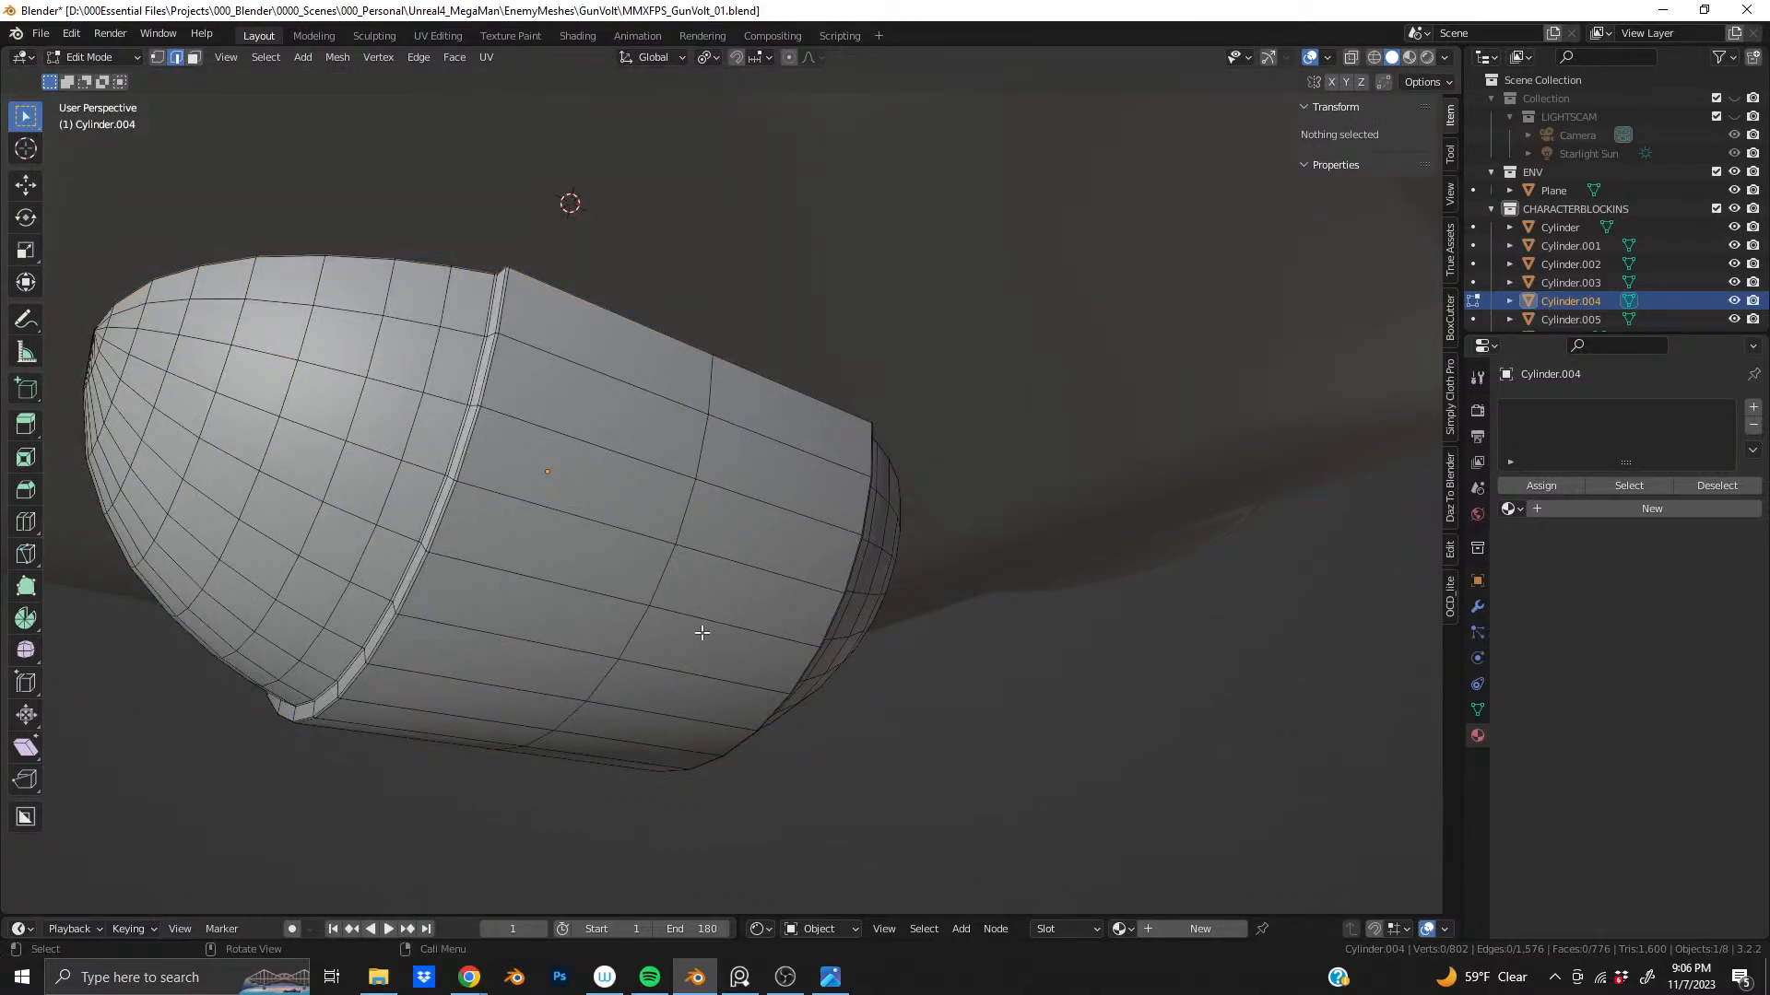
alt+click(670, 561)
key(x)
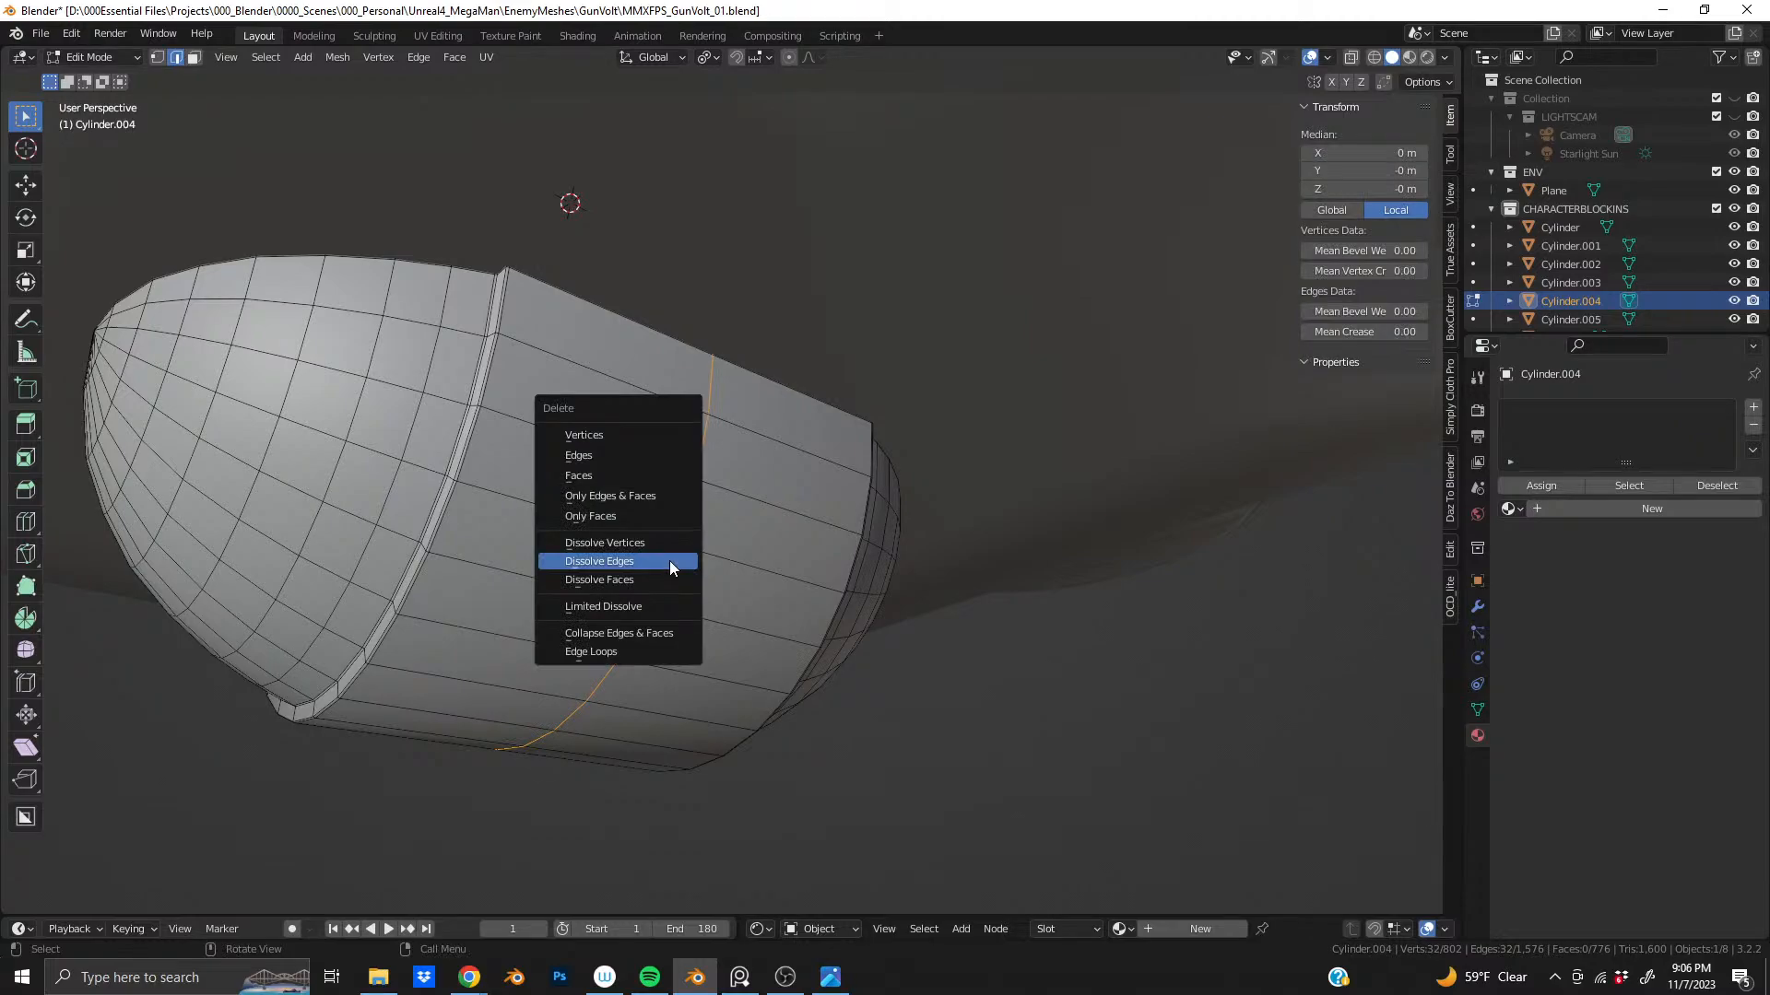
click(669, 560)
middle_drag(669, 561, 691, 593)
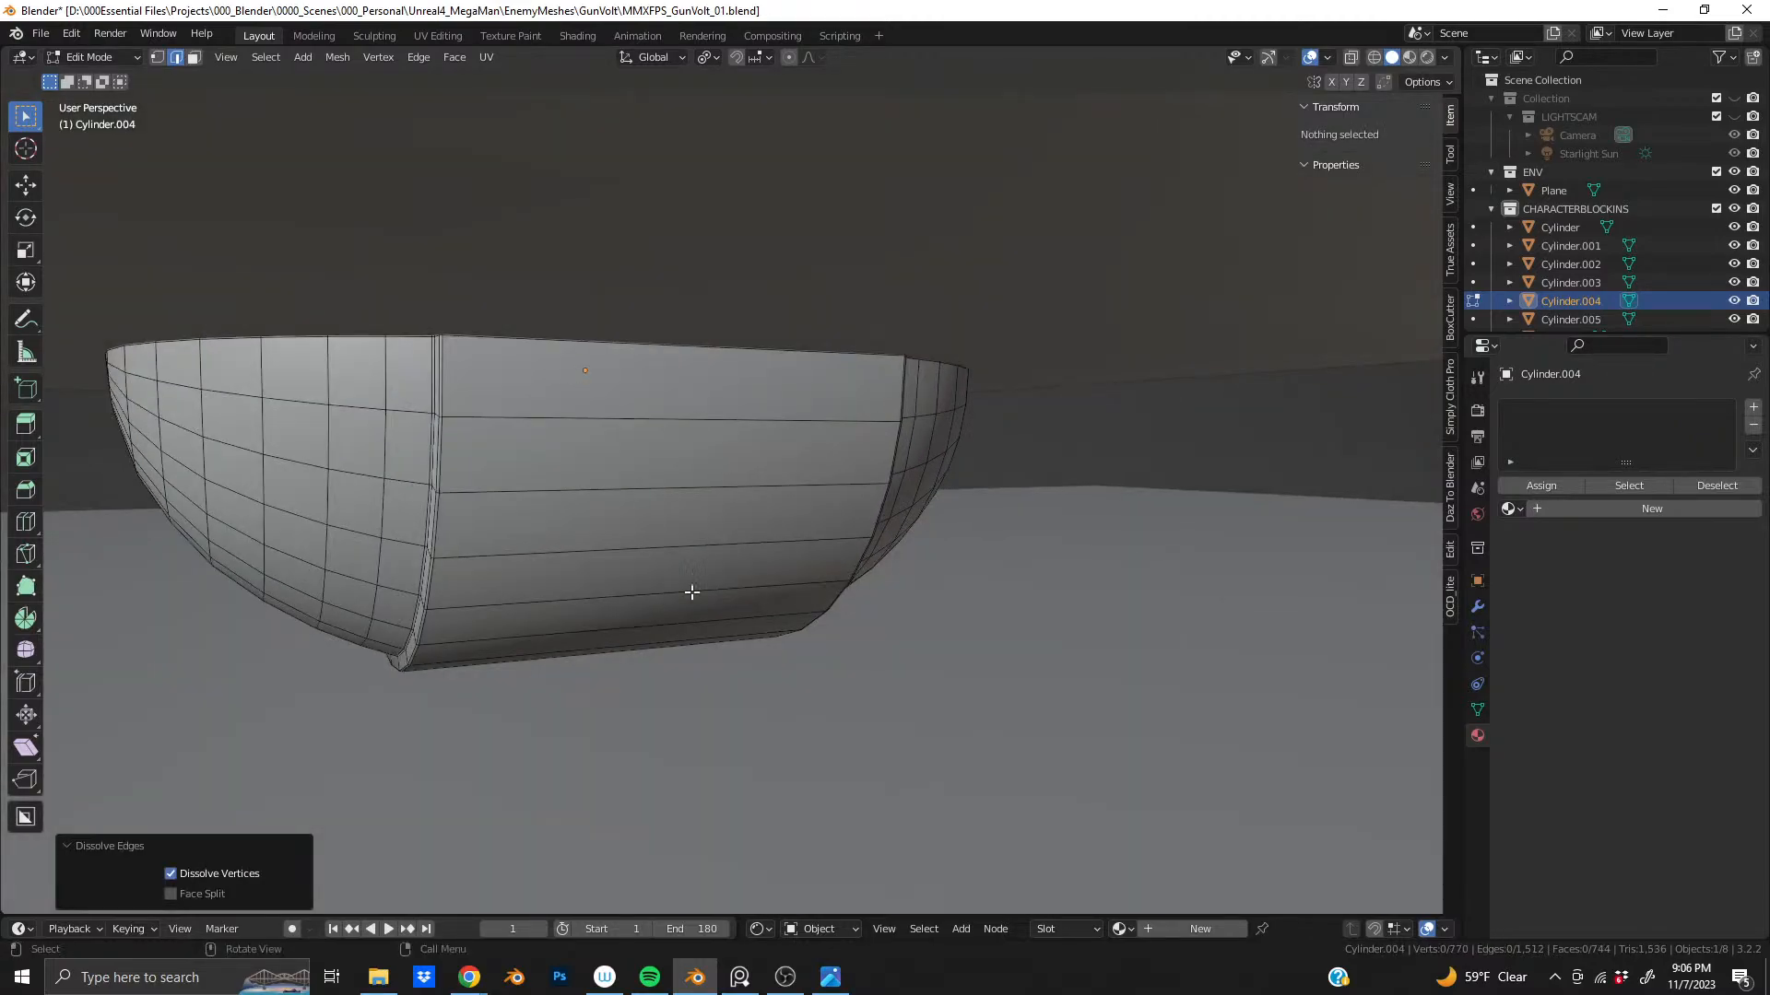
- Give the cylinder two material slots, using Material.030 in the first and Material.031 in the second
click(1509, 510)
click(1556, 587)
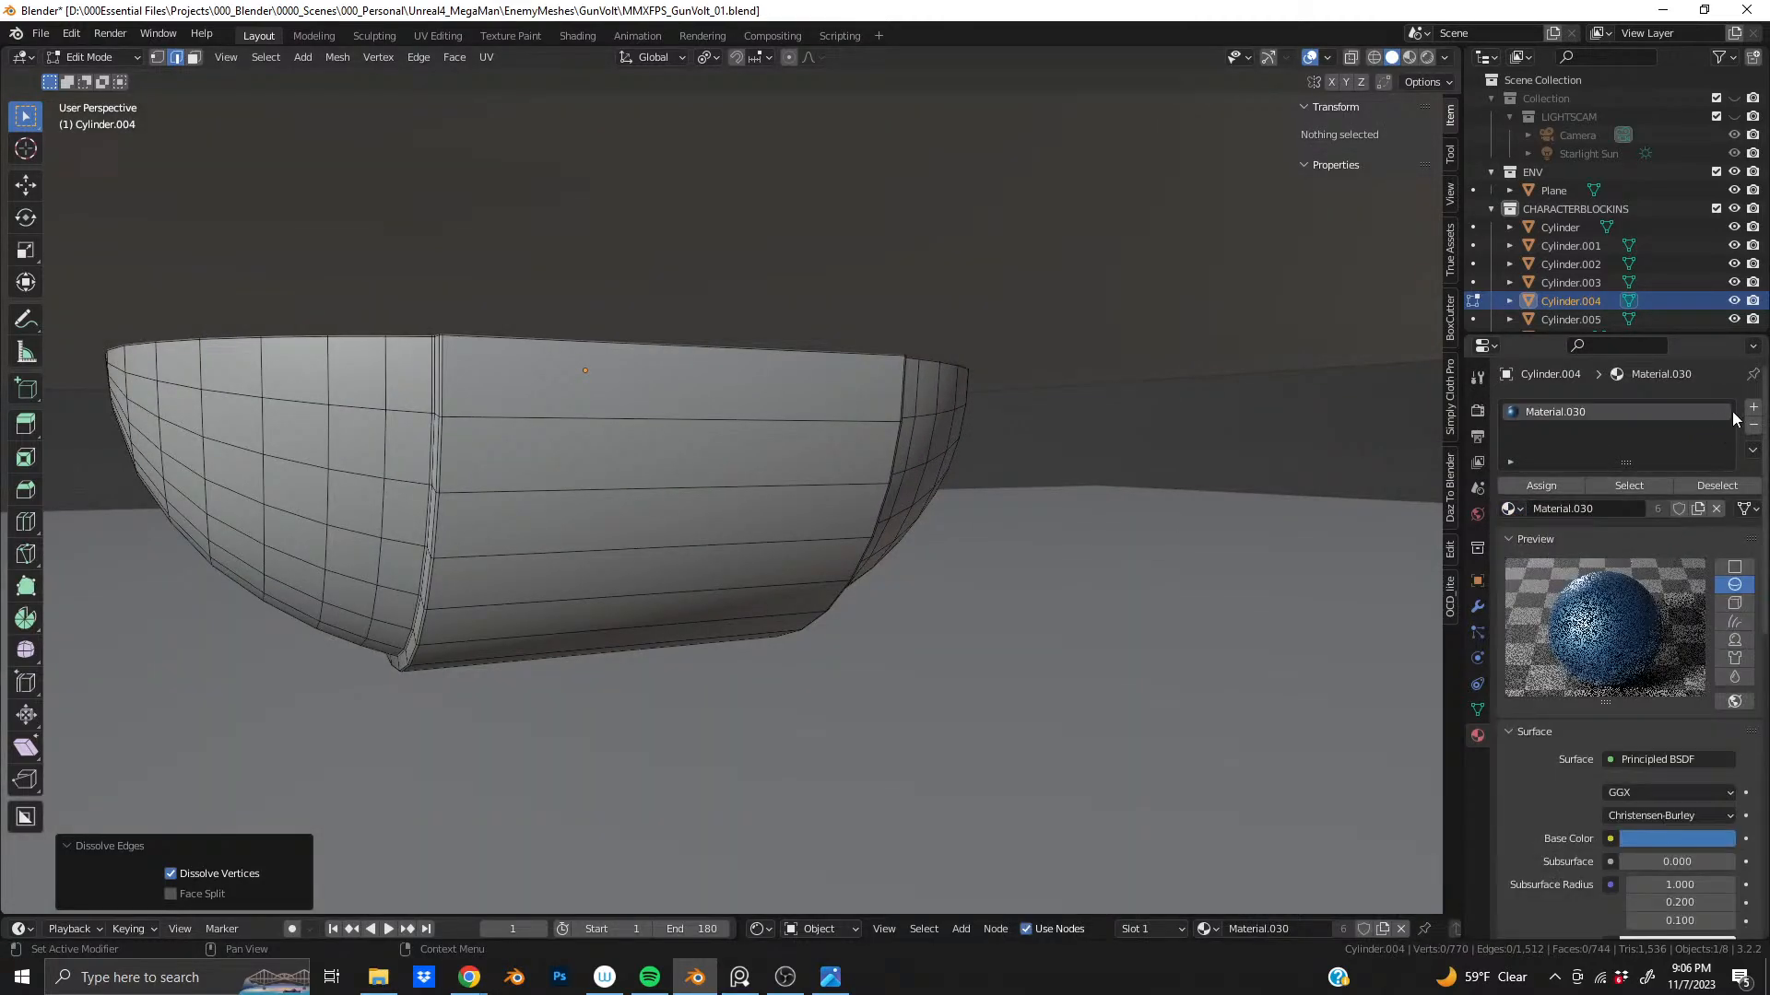
click(1754, 408)
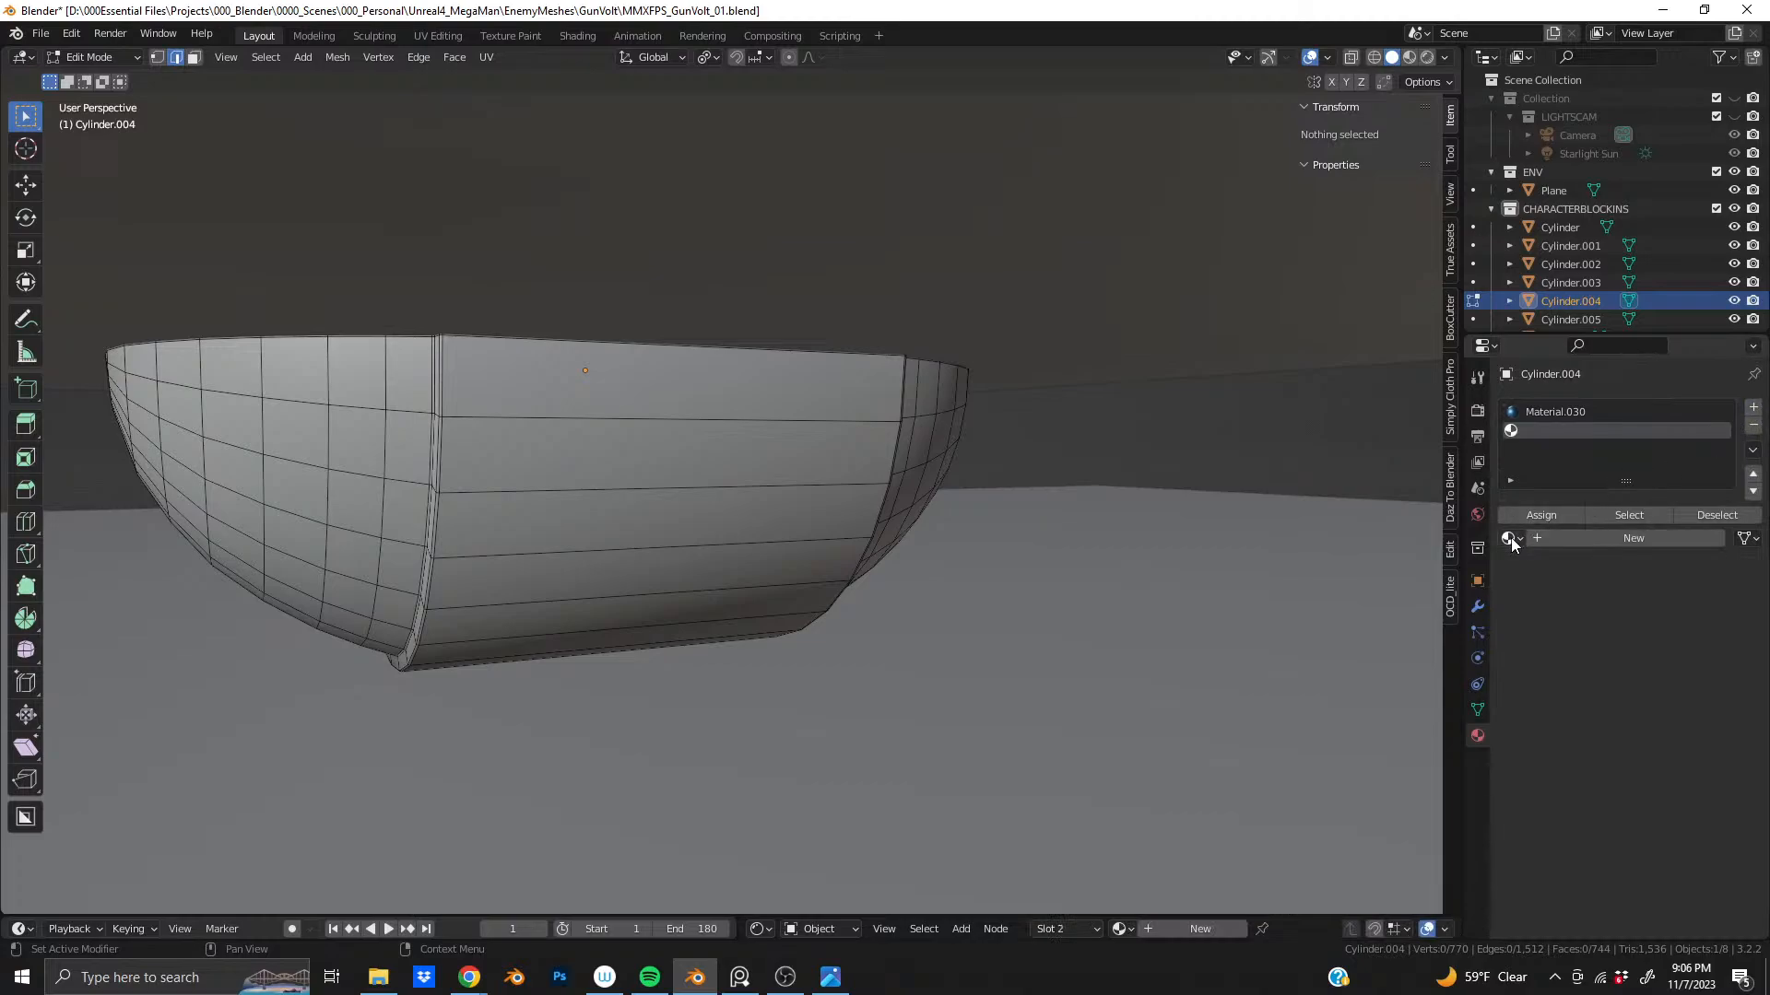
click(1510, 538)
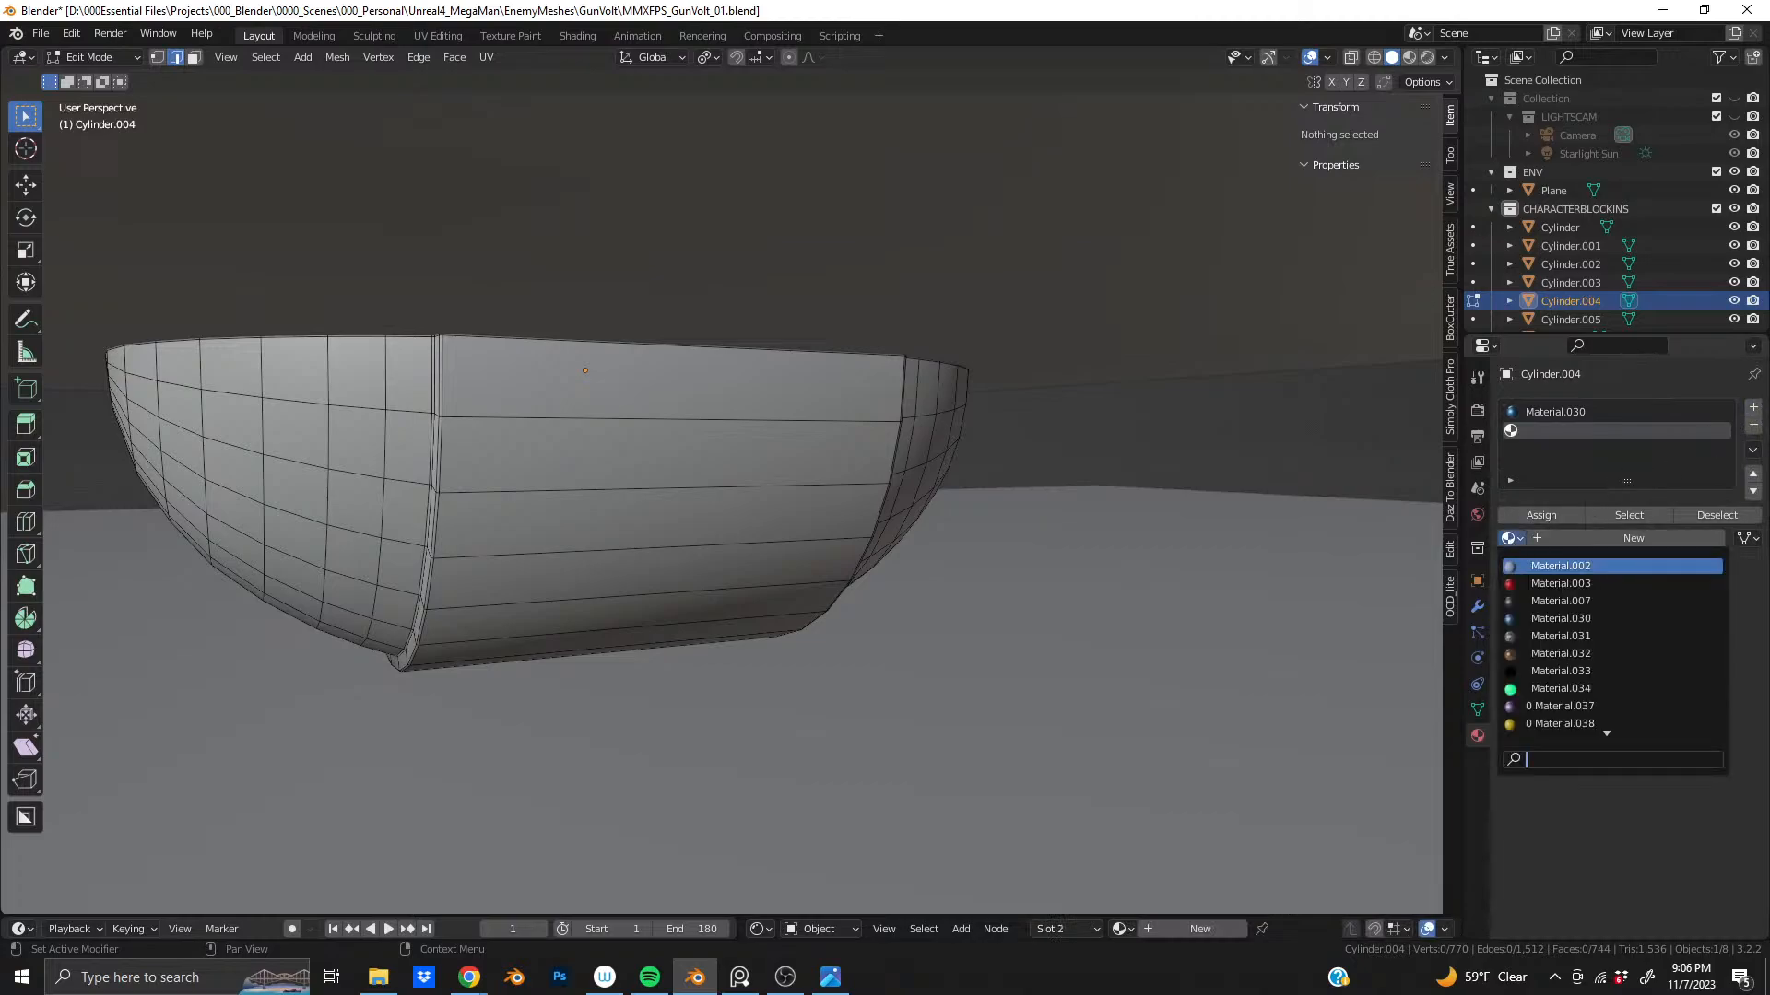
click(1562, 636)
- Select the faces around the cylinder's central band and the adjoining stepped seam, and assign Material.031 to them
middle_drag(789, 471, 959, 474)
scroll(957, 476, up, 5)
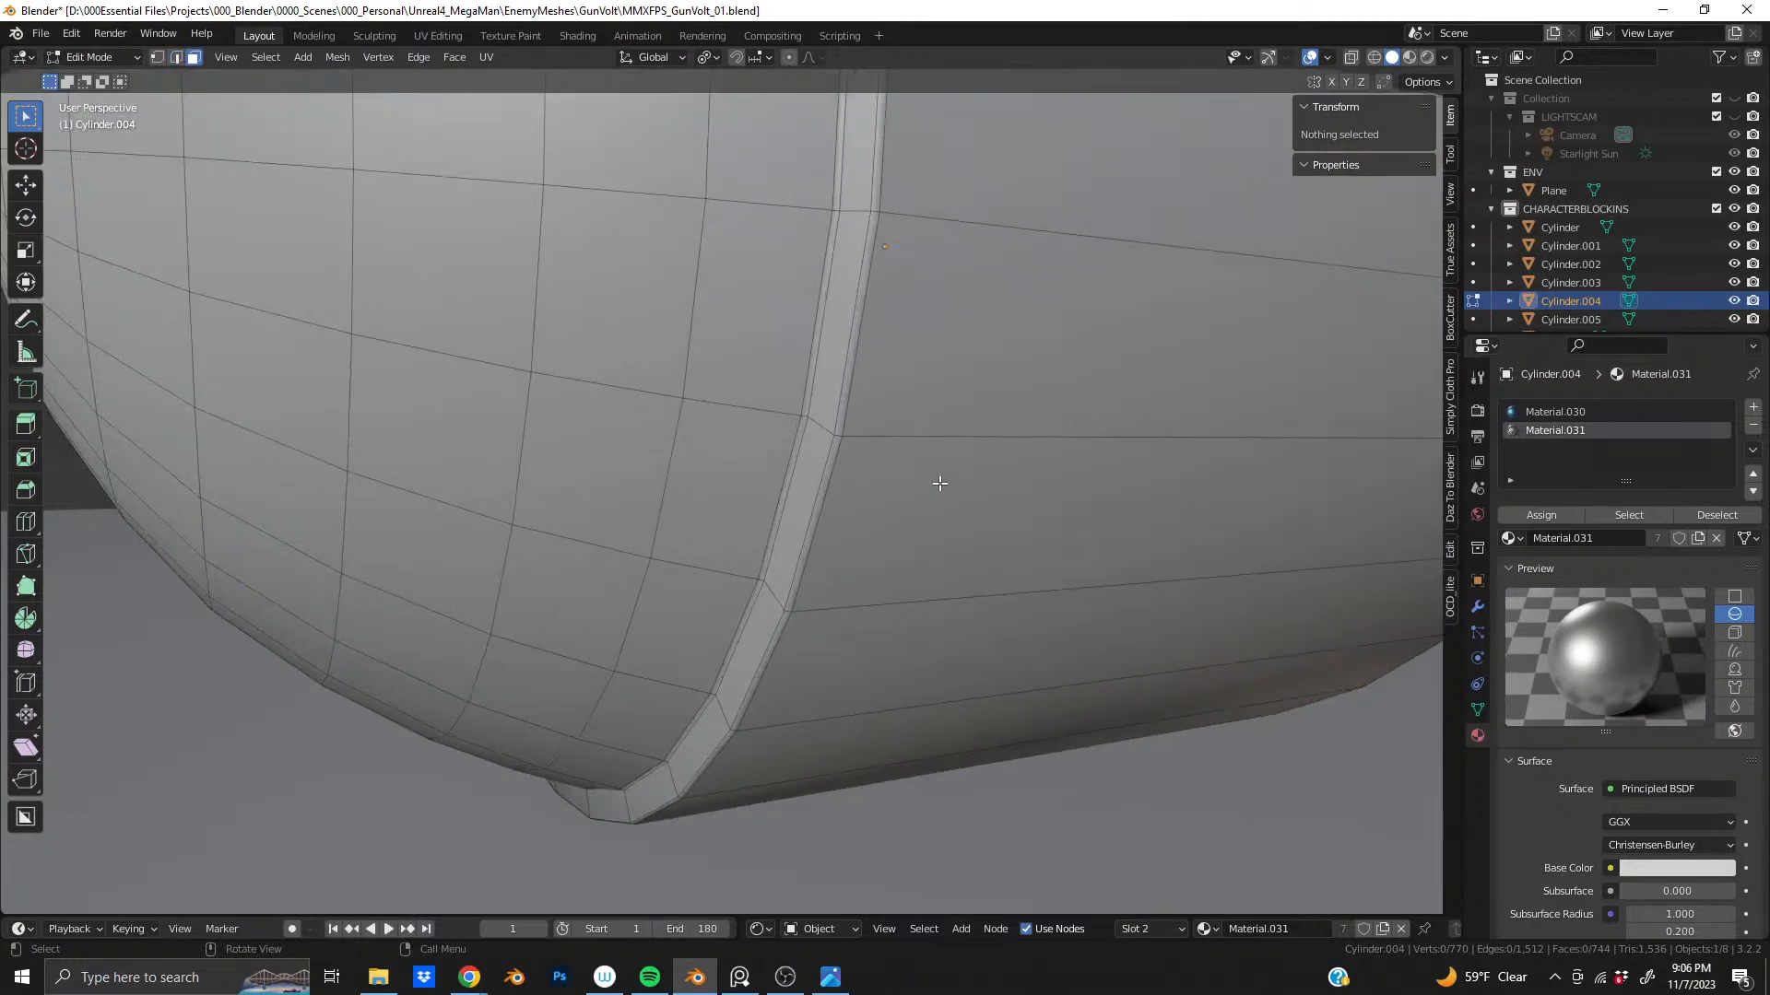
key(3)
alt+click(943, 437)
alt+shift+click(818, 429)
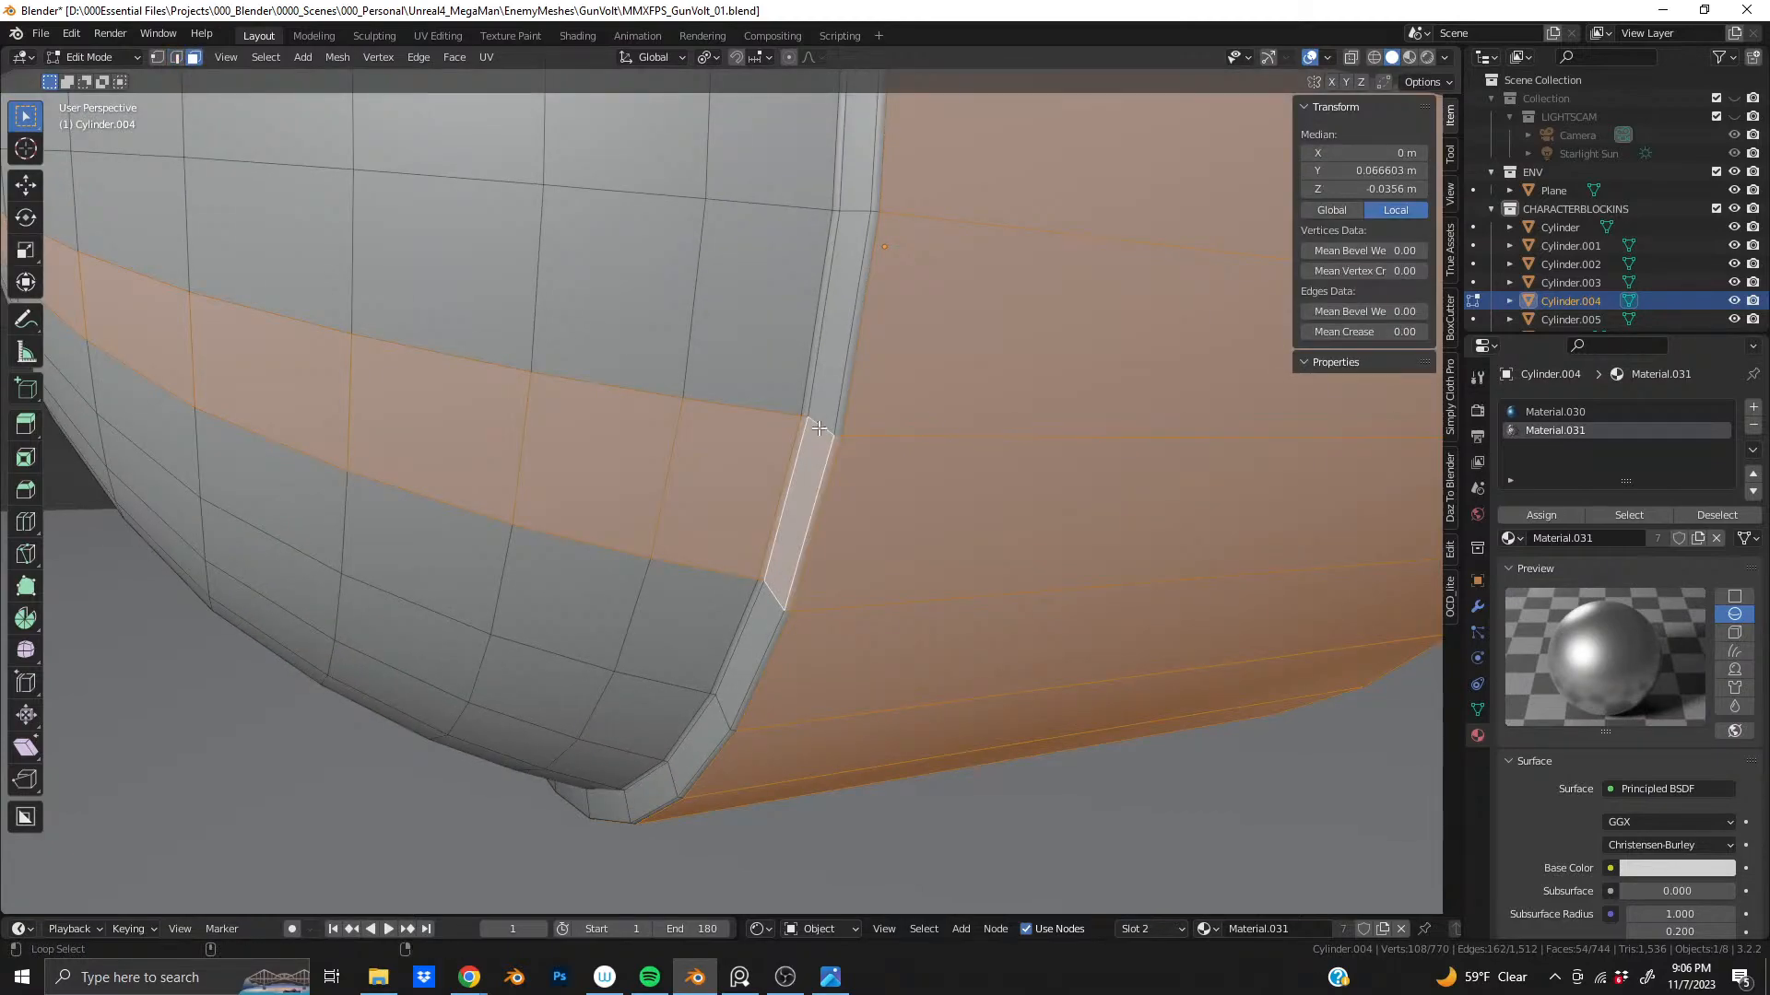
alt+shift+click(839, 430)
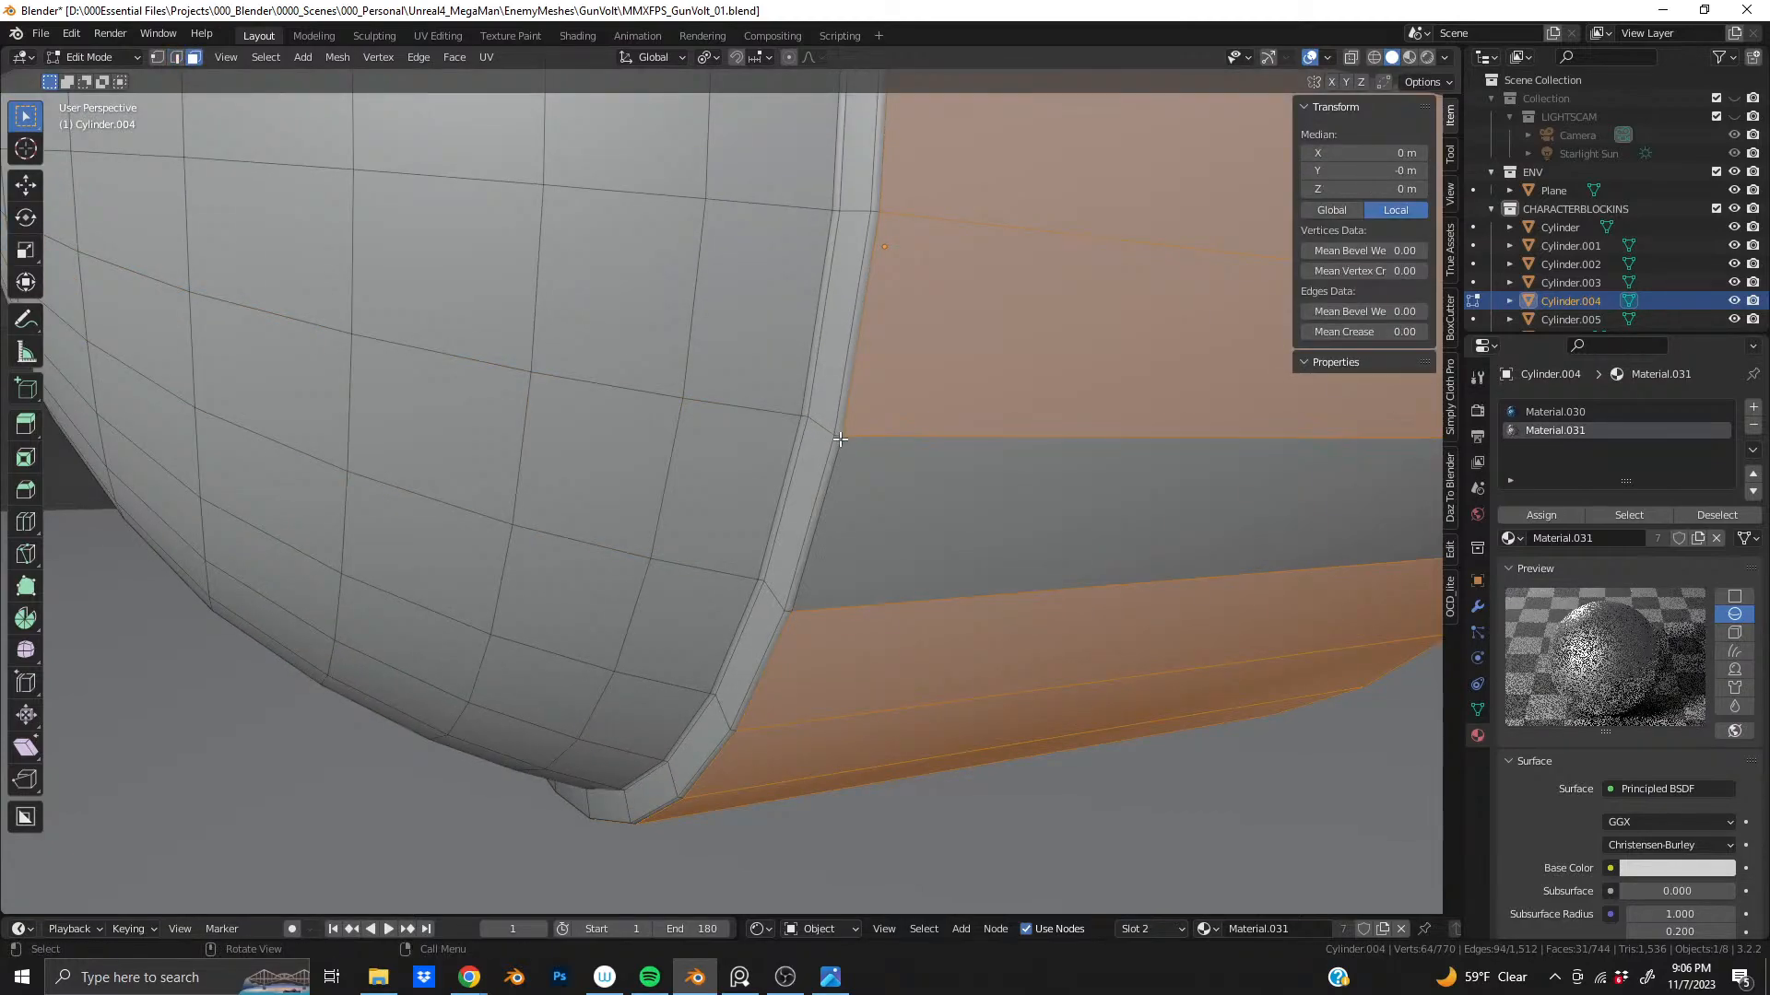
shift+click(842, 444)
scroll(919, 457, up, 2)
alt+shift+click(912, 394)
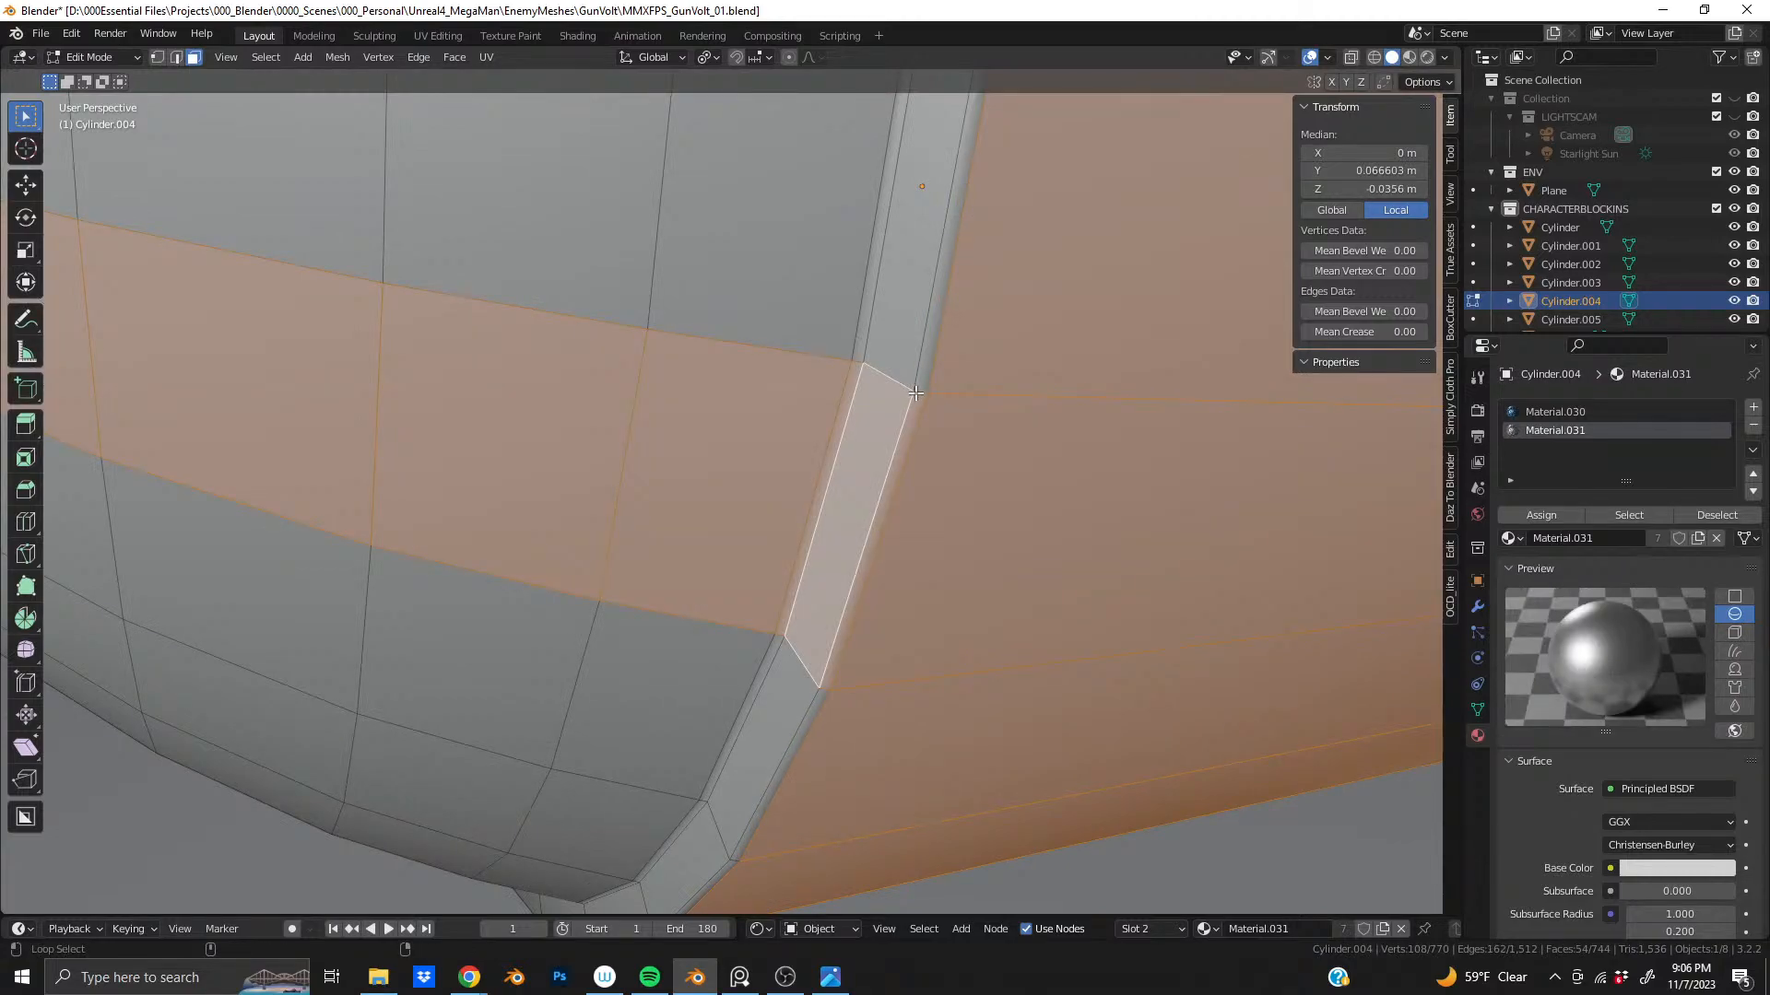
alt+shift+click(914, 394)
alt+shift+click(921, 393)
alt+shift+click(888, 375)
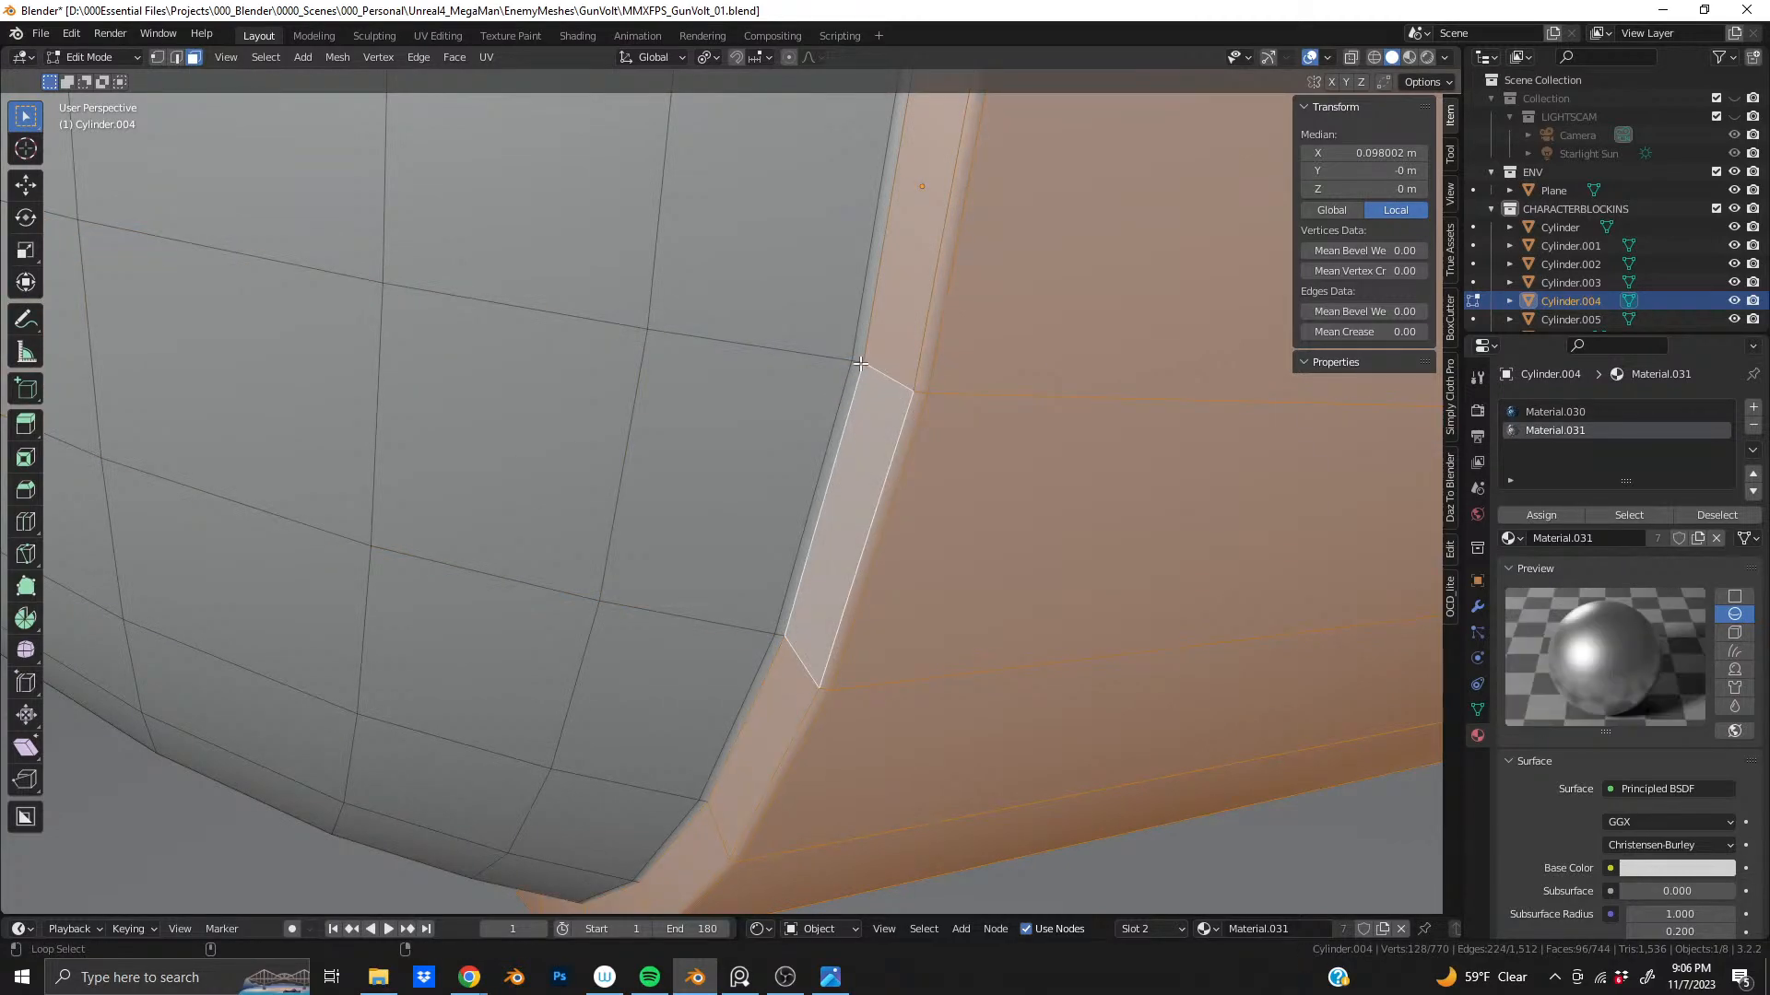
middle_drag(889, 375, 1228, 341)
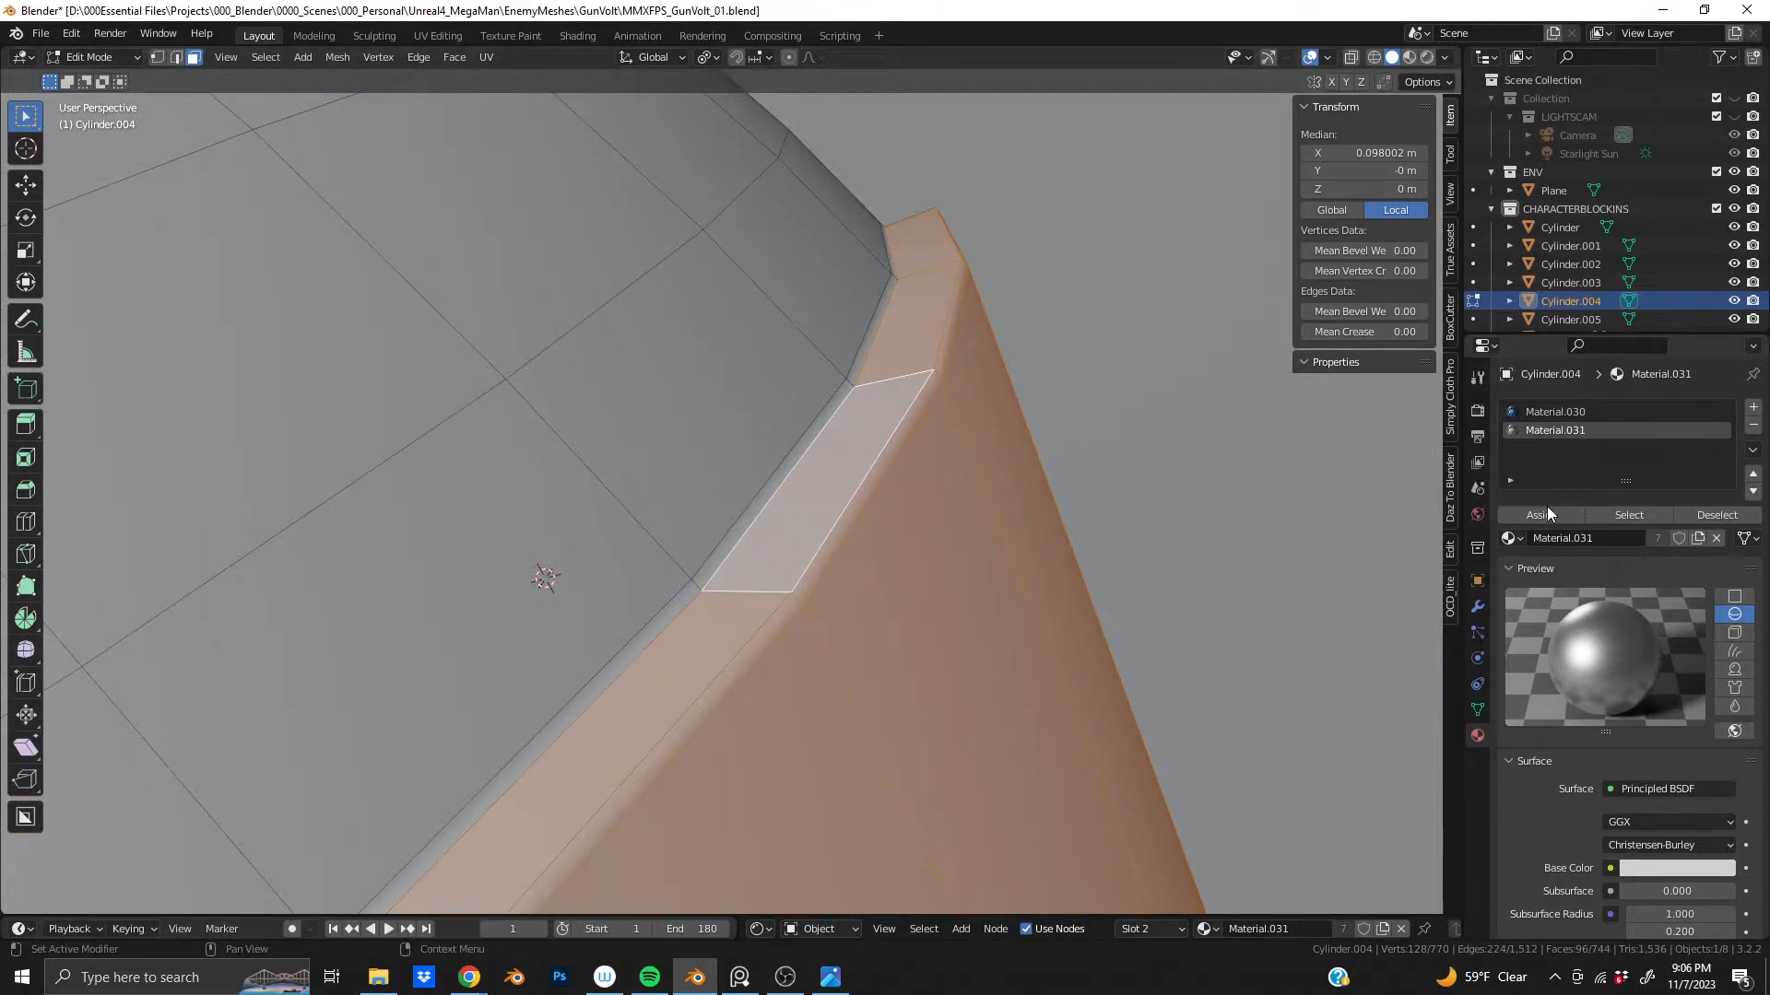
middle_drag(894, 611, 722, 678)
- Examine in Object Mode how the cylinder sits beneath the hull, from outside and from inside the hull
key(Tab)
scroll(746, 619, down, 8)
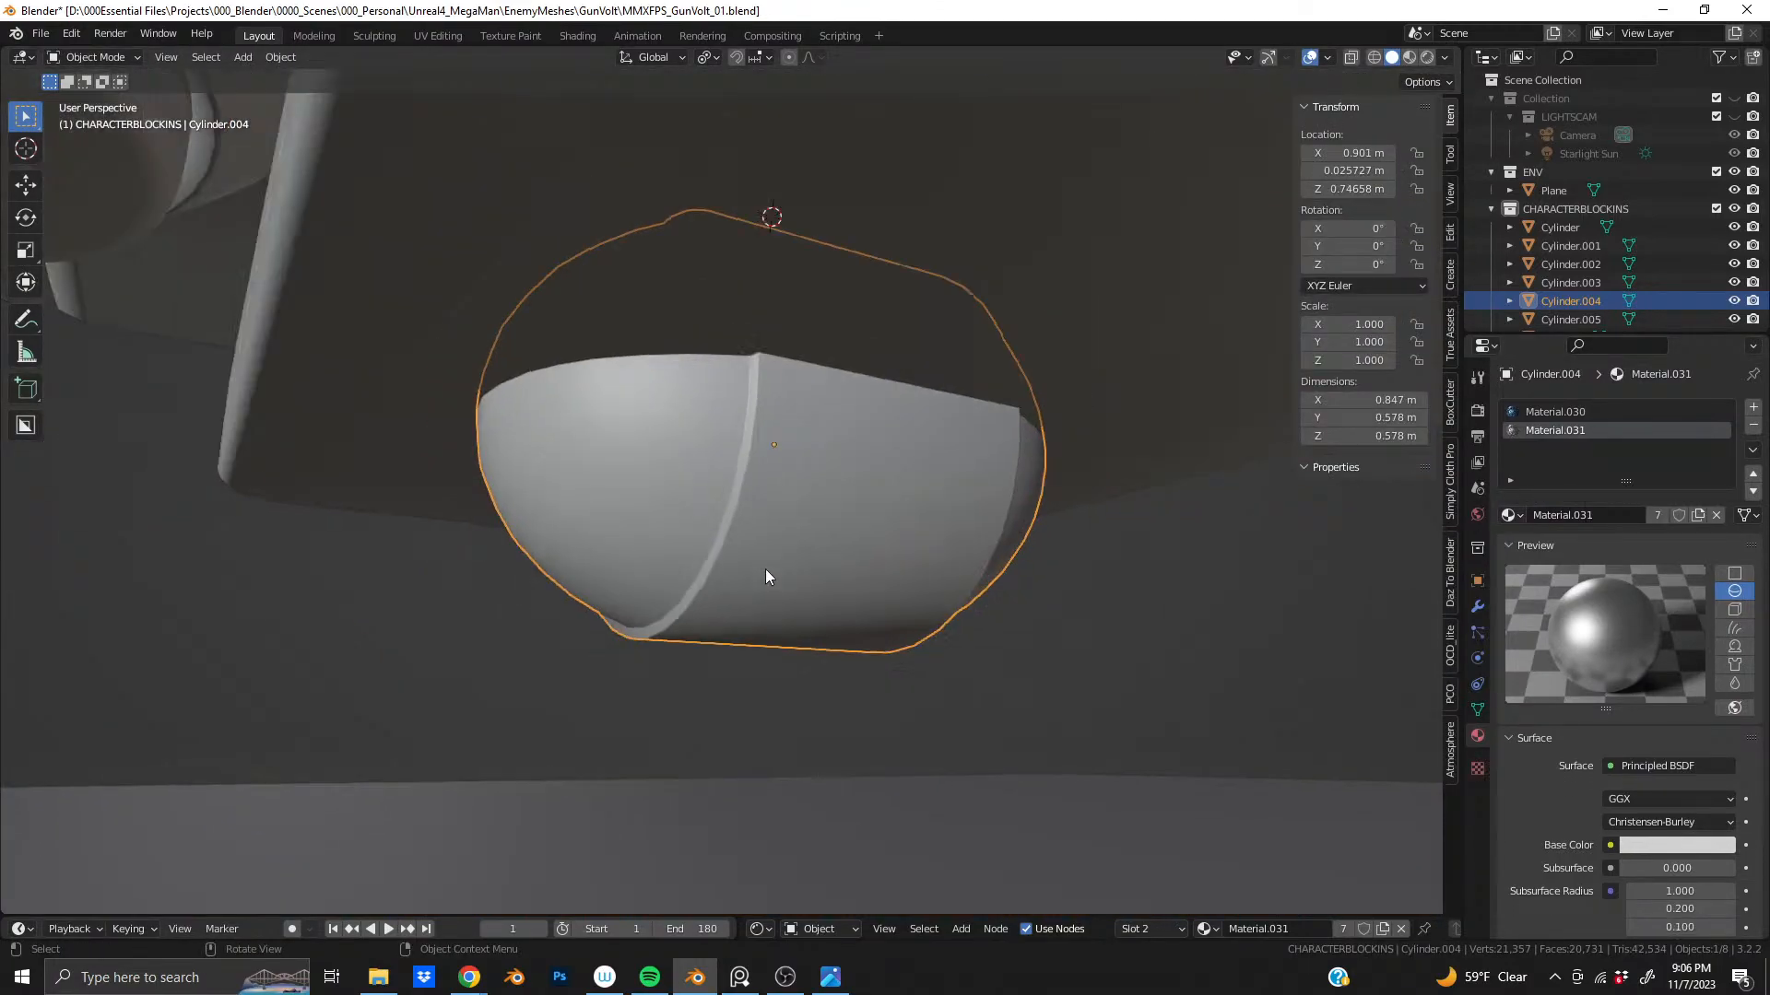
middle_drag(765, 568, 728, 579)
shift+middle_drag(1039, 175, 705, 599)
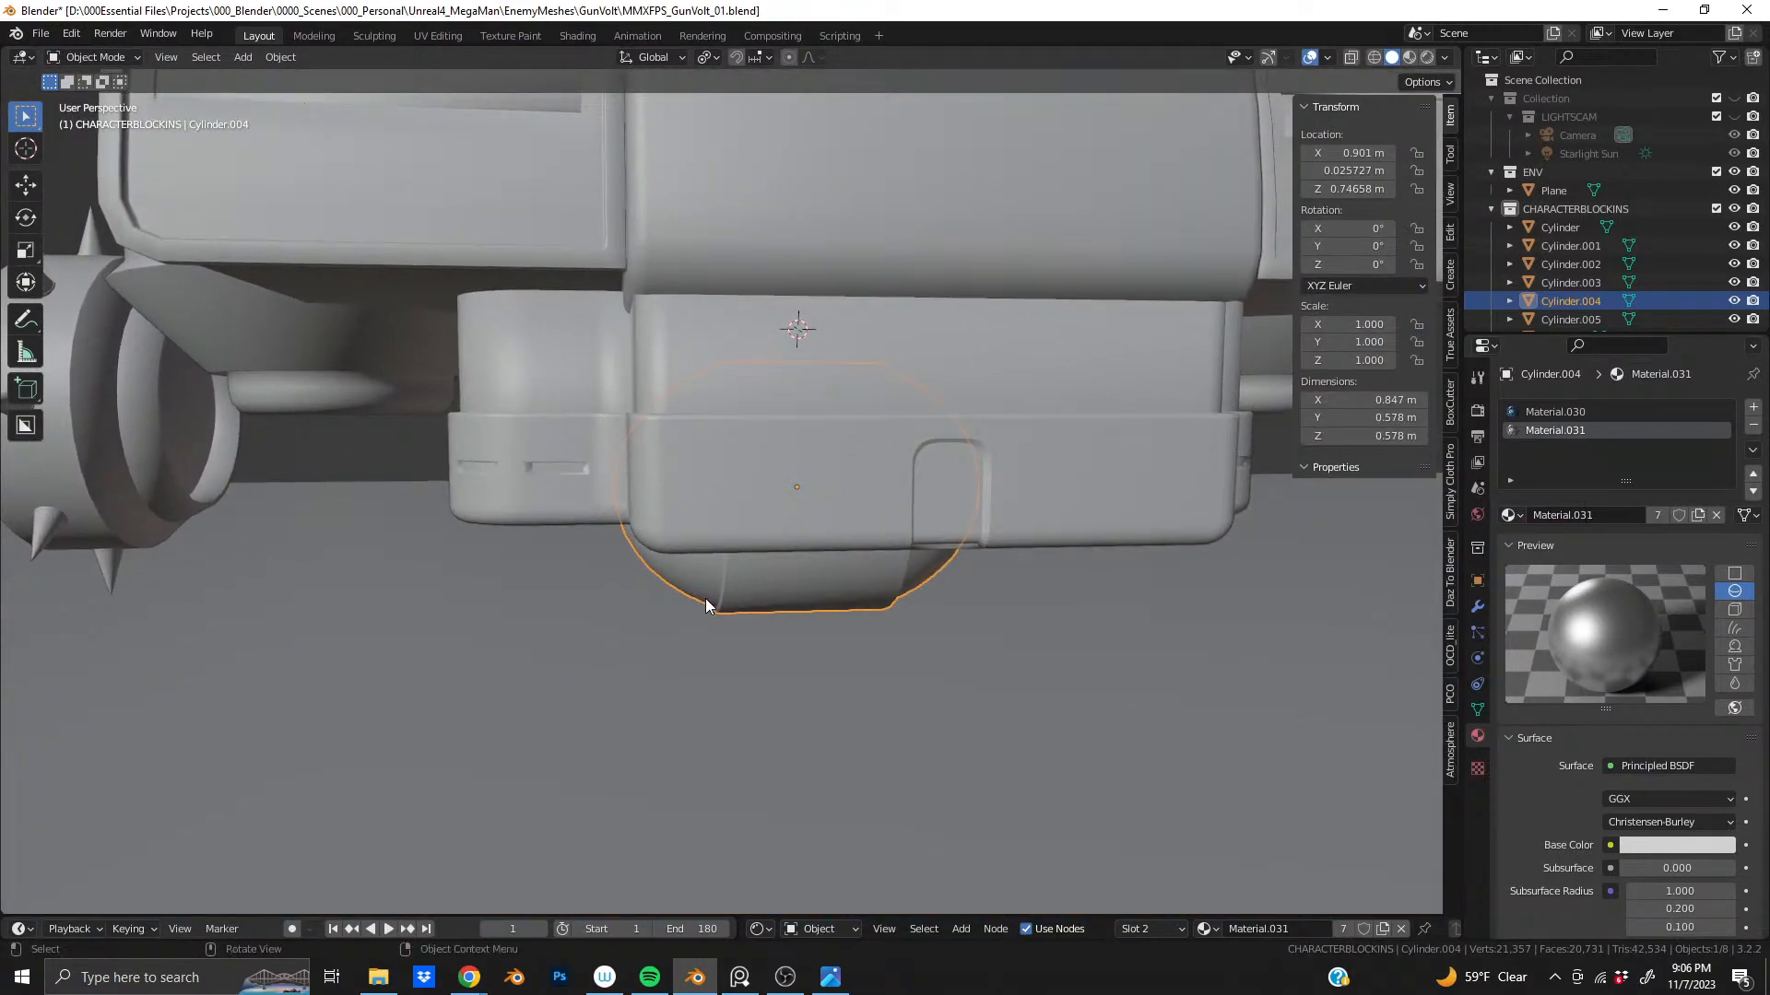
scroll(730, 614, up, 2)
middle_drag(726, 660, 816, 589)
scroll(827, 419, down, 1)
scroll(827, 391, up, 2)
- Select the lowest lengthwise face loop of the cylinder's upper half inside the hull, plus the fan of faces at its nose tip
key(Tab)
scroll(765, 590, up, 2)
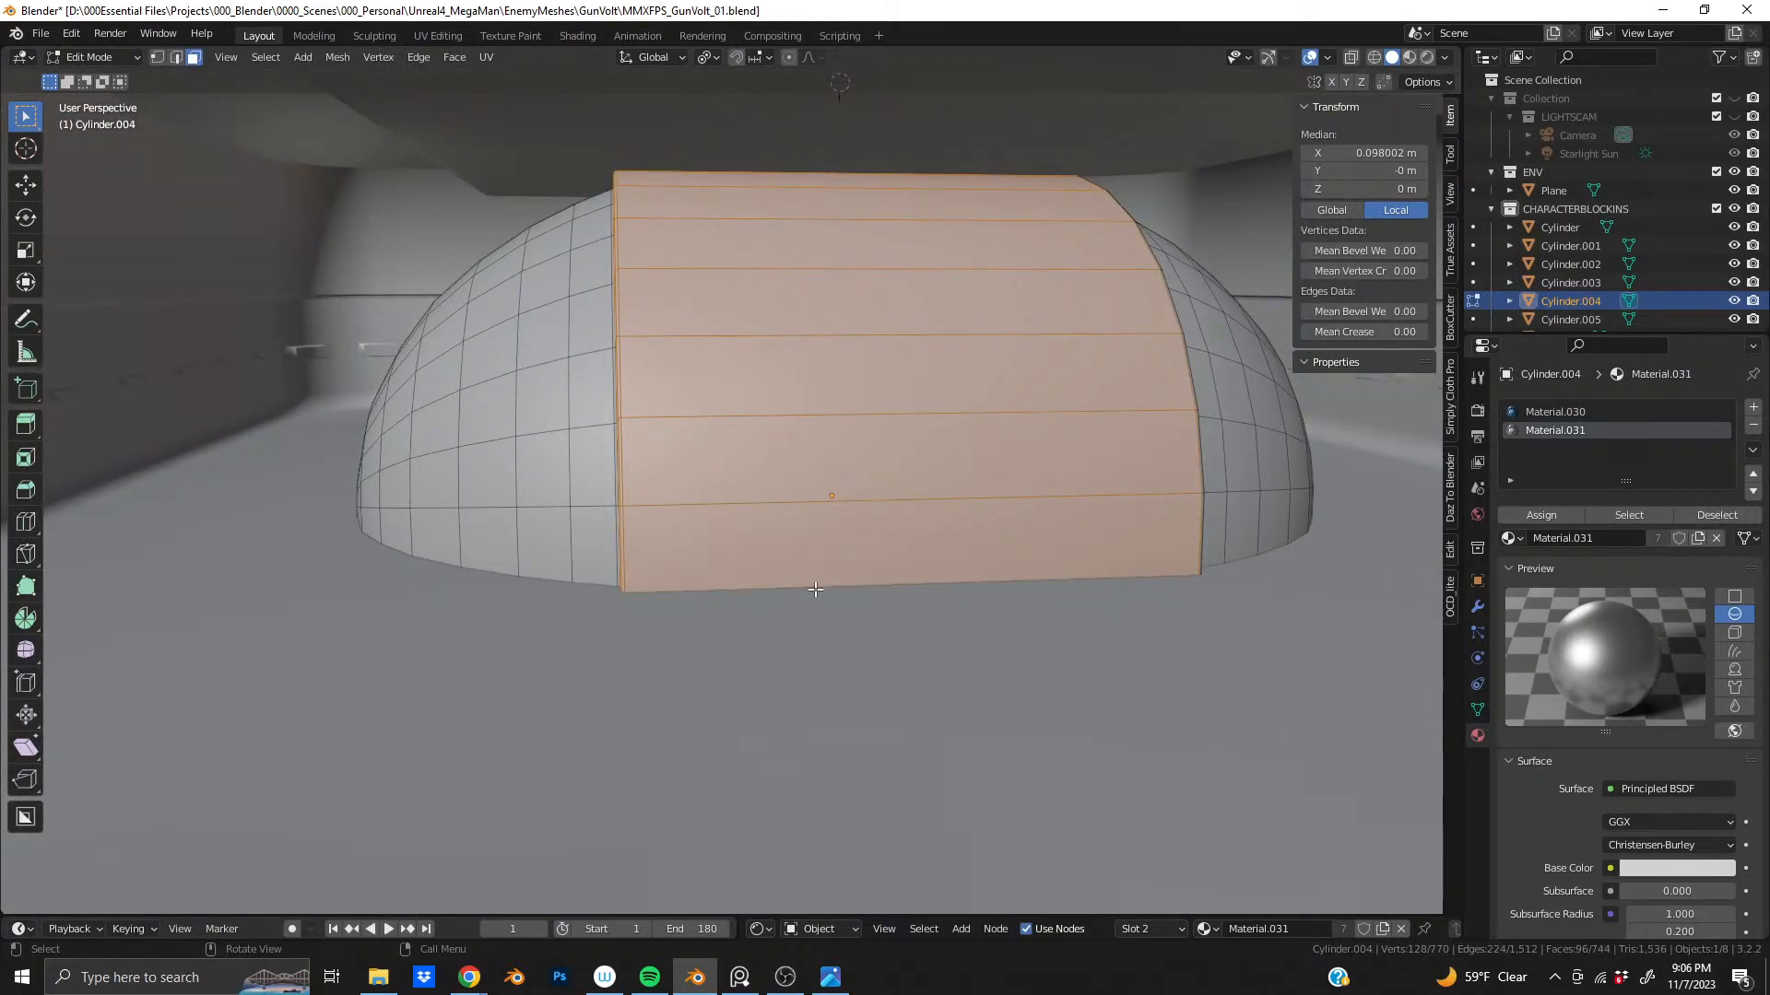
alt+click(632, 543)
key(KP_Decimal)
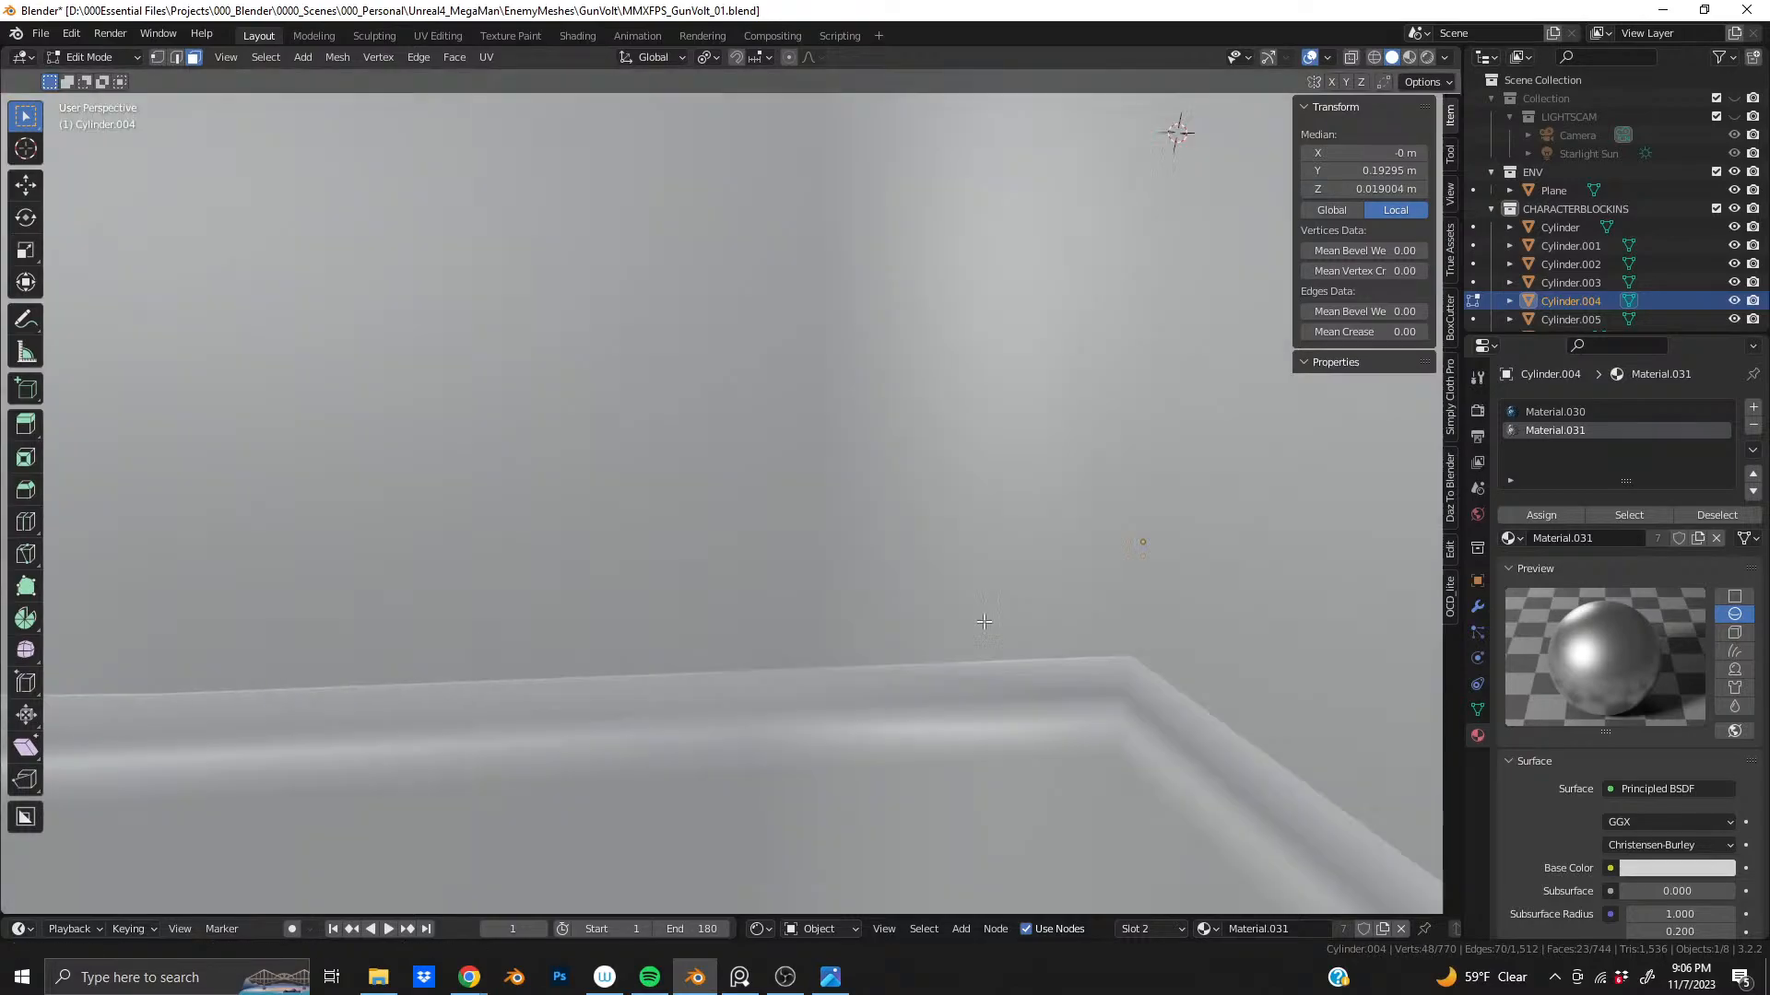
scroll(996, 608, down, 5)
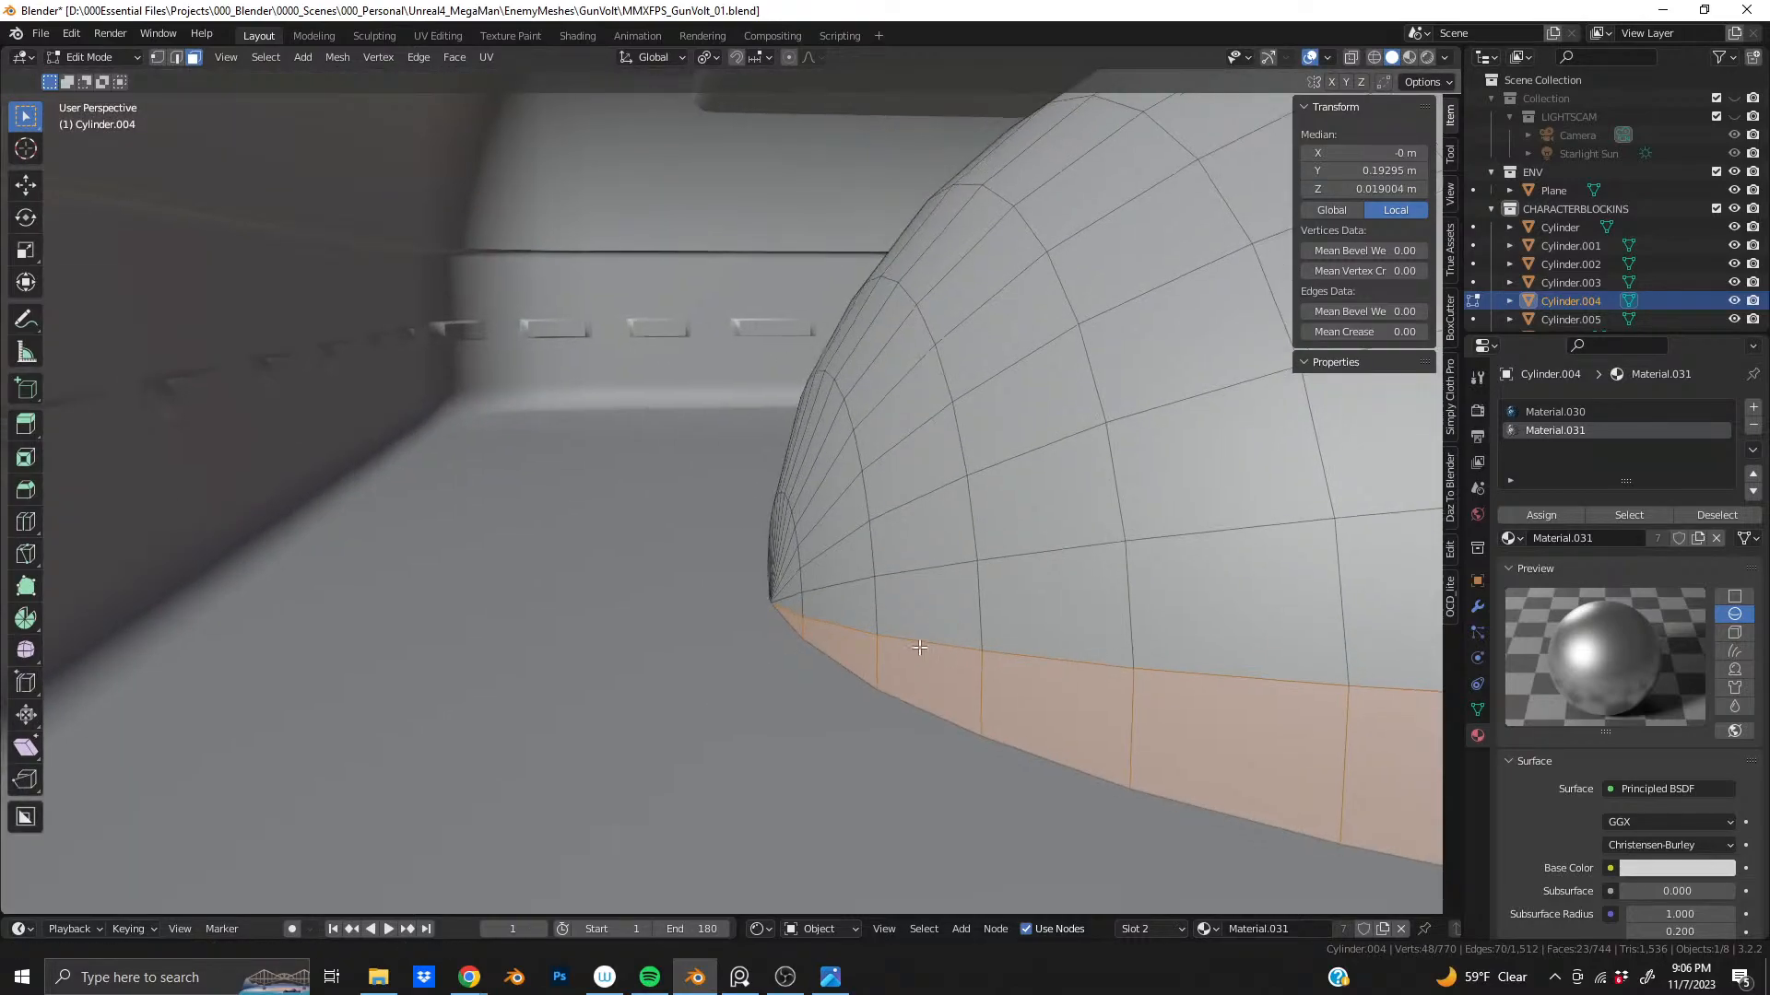
scroll(861, 617, up, 4)
shift+middle_drag(851, 697, 949, 513)
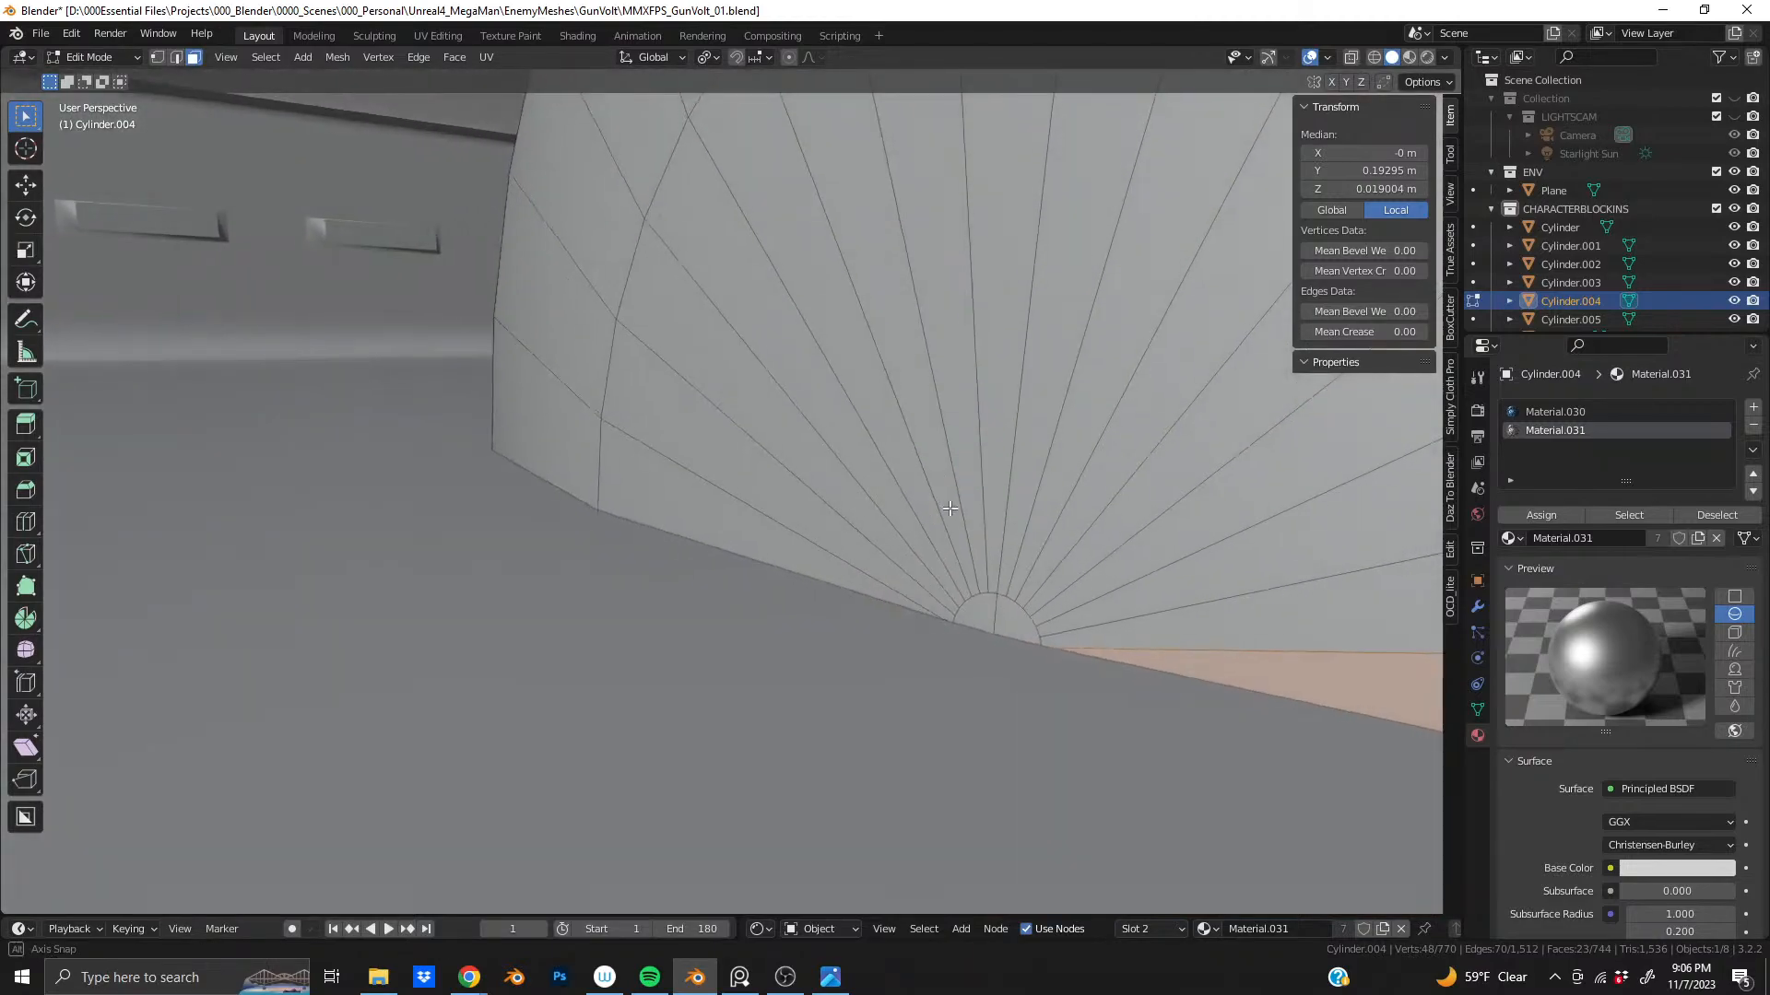
shift+click(982, 615)
shift+drag(810, 463, 1183, 593)
shift+click(1264, 635)
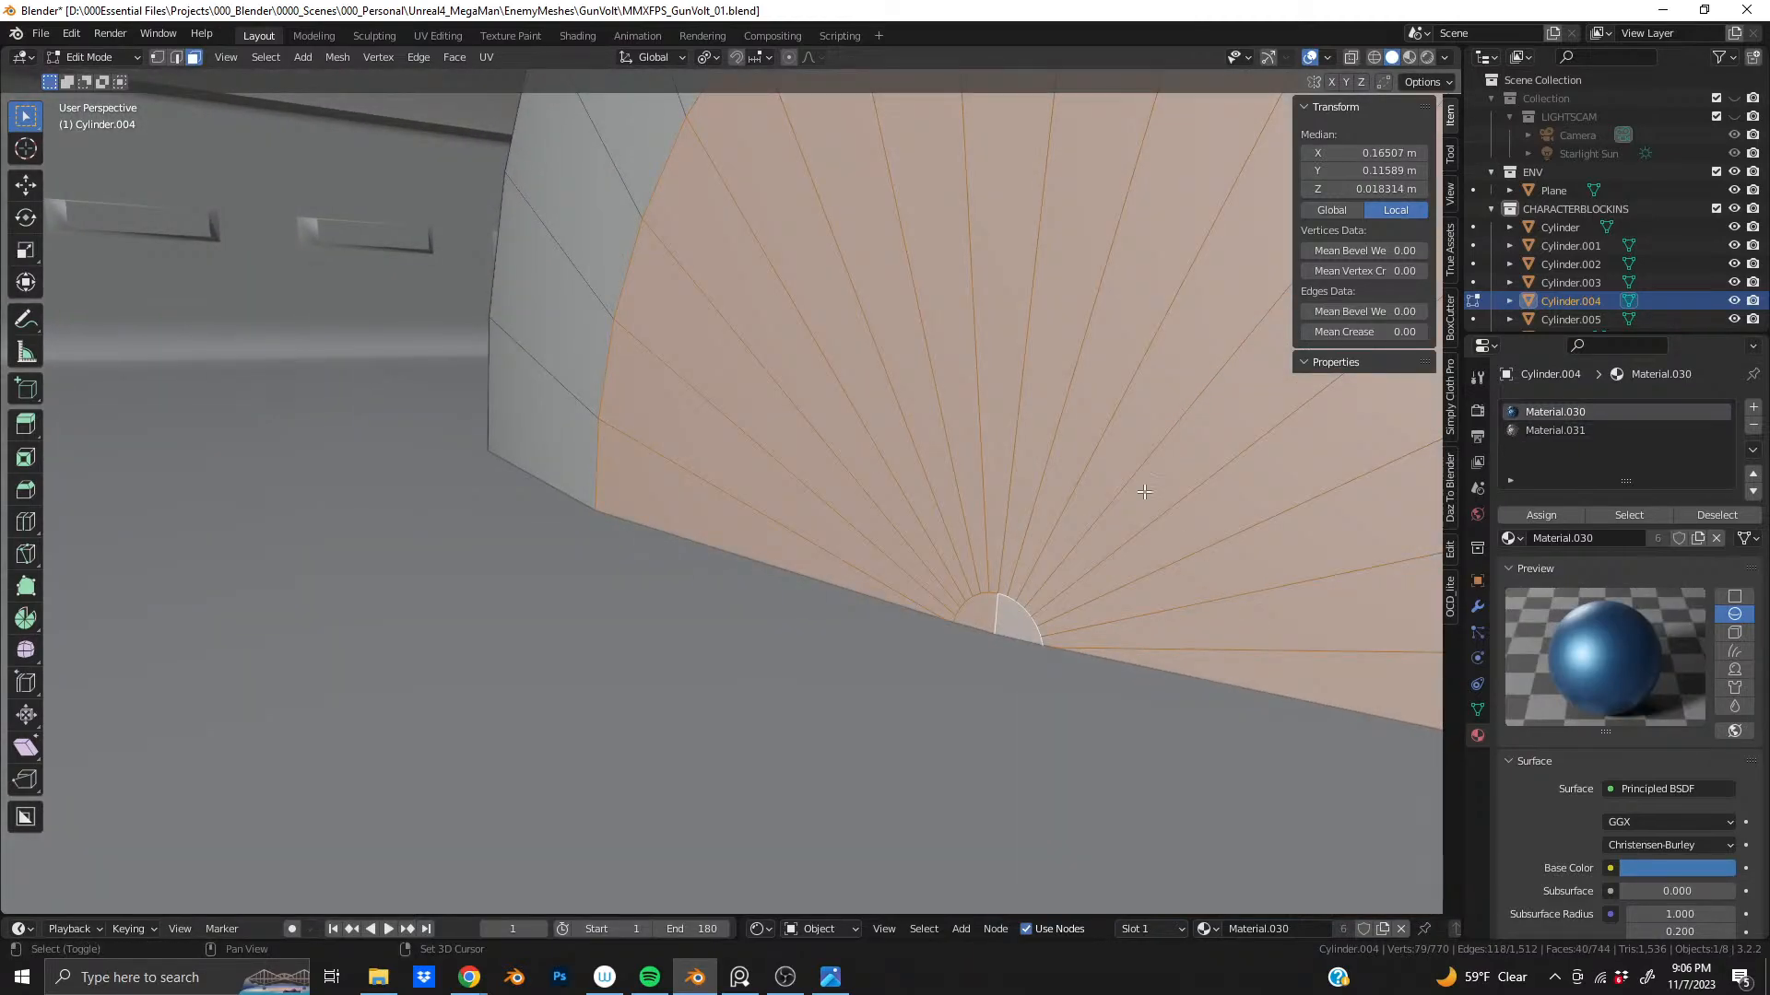
- Add the remaining lengthwise face loops across the cylinder's upper half to the selection
shift+middle_drag(1051, 535, 985, 732)
scroll(881, 513, down, 4)
middle_drag(881, 514, 922, 492)
shift+middle_drag(1143, 544, 876, 561)
scroll(877, 561, down, 2)
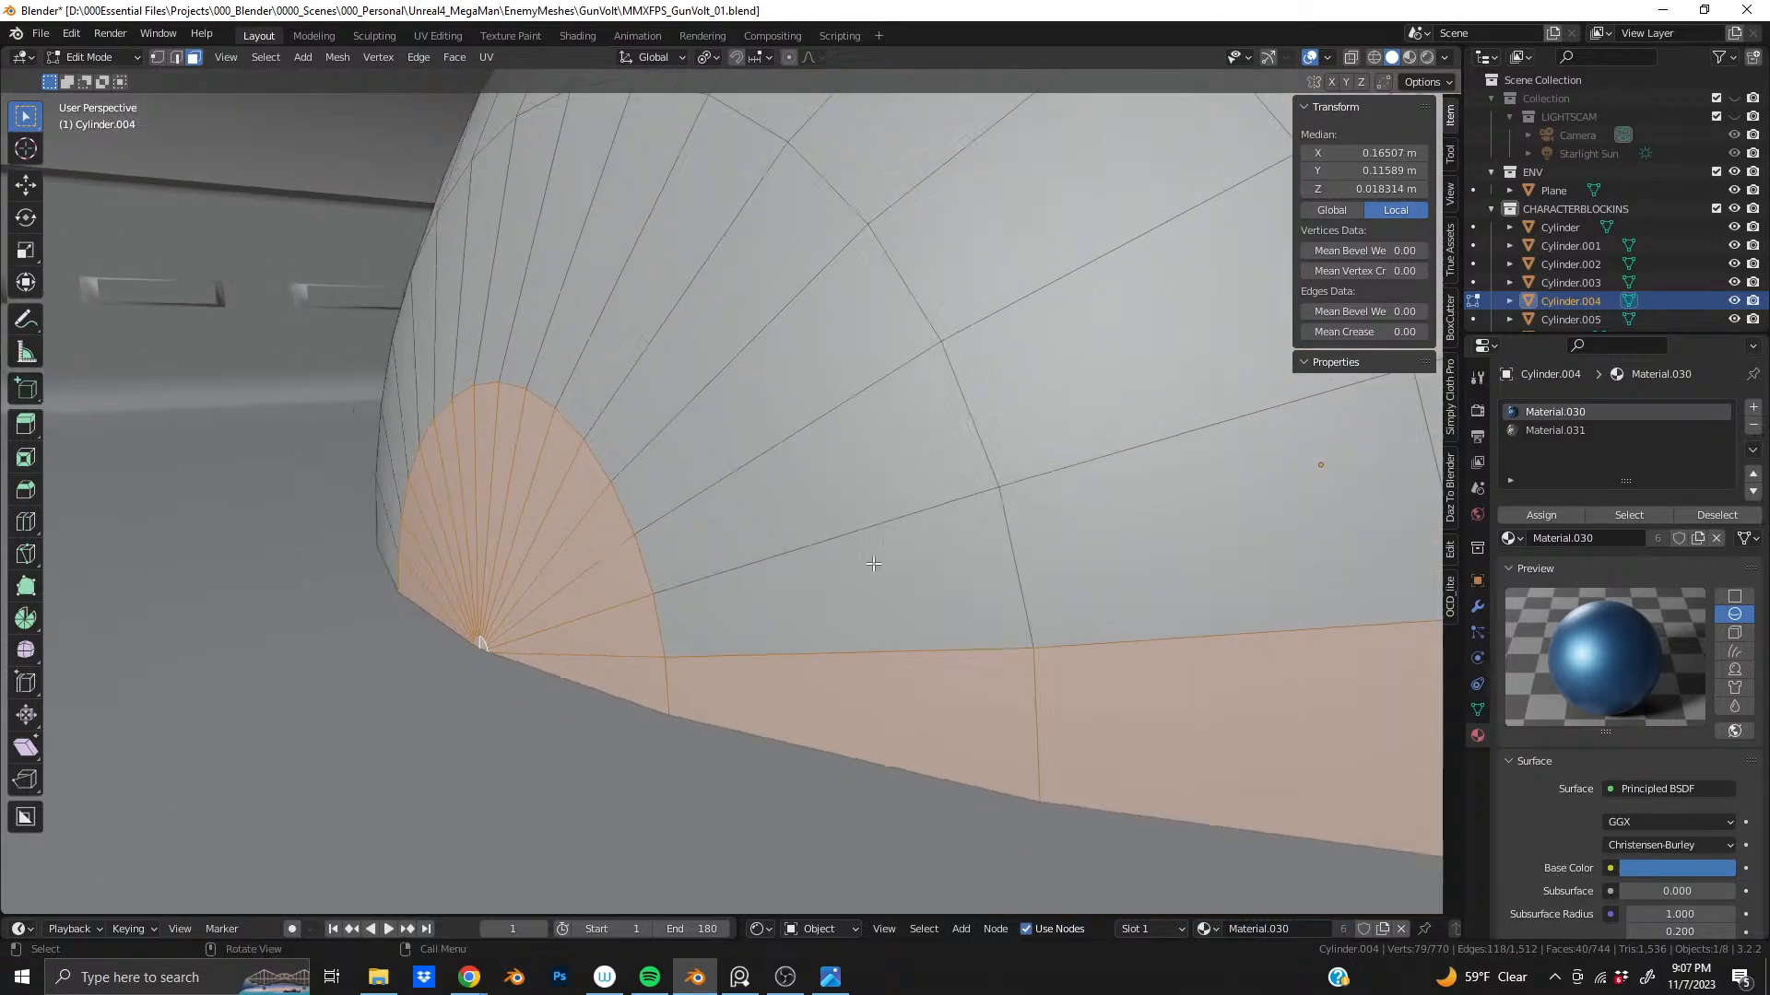
alt+shift+click(975, 551)
alt+shift+click(926, 429)
alt+shift+click(857, 343)
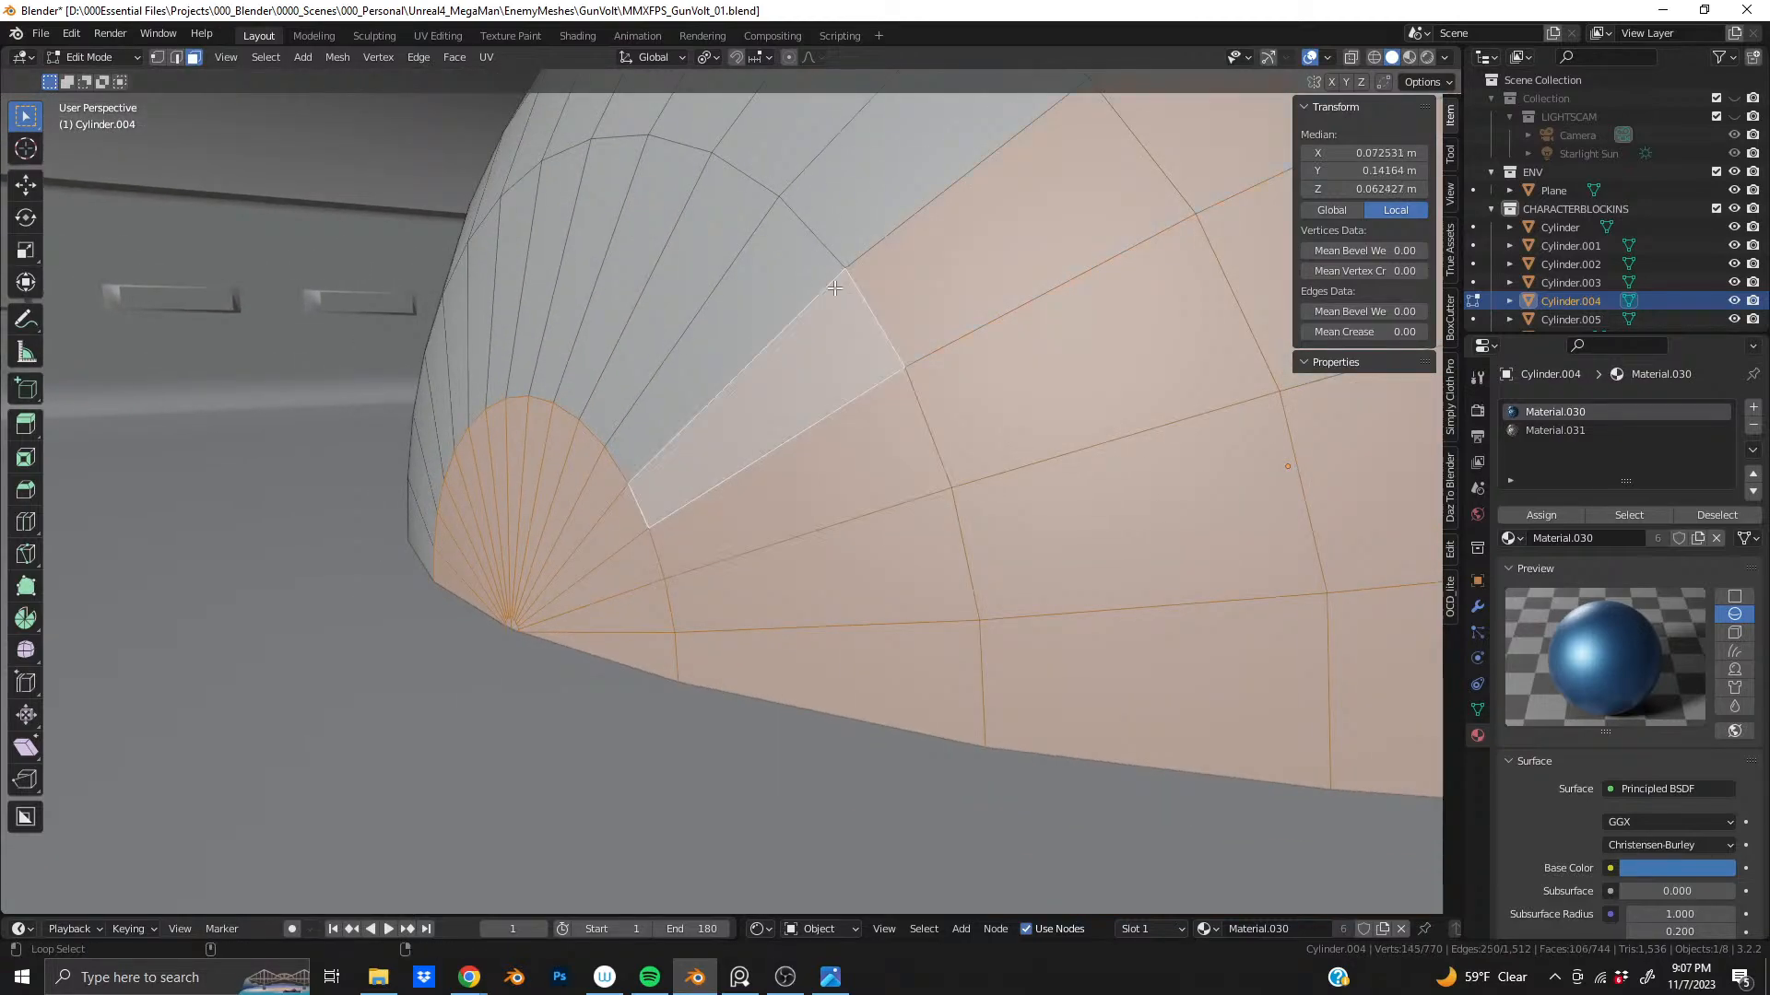
alt+shift+click(799, 252)
alt+shift+click(720, 206)
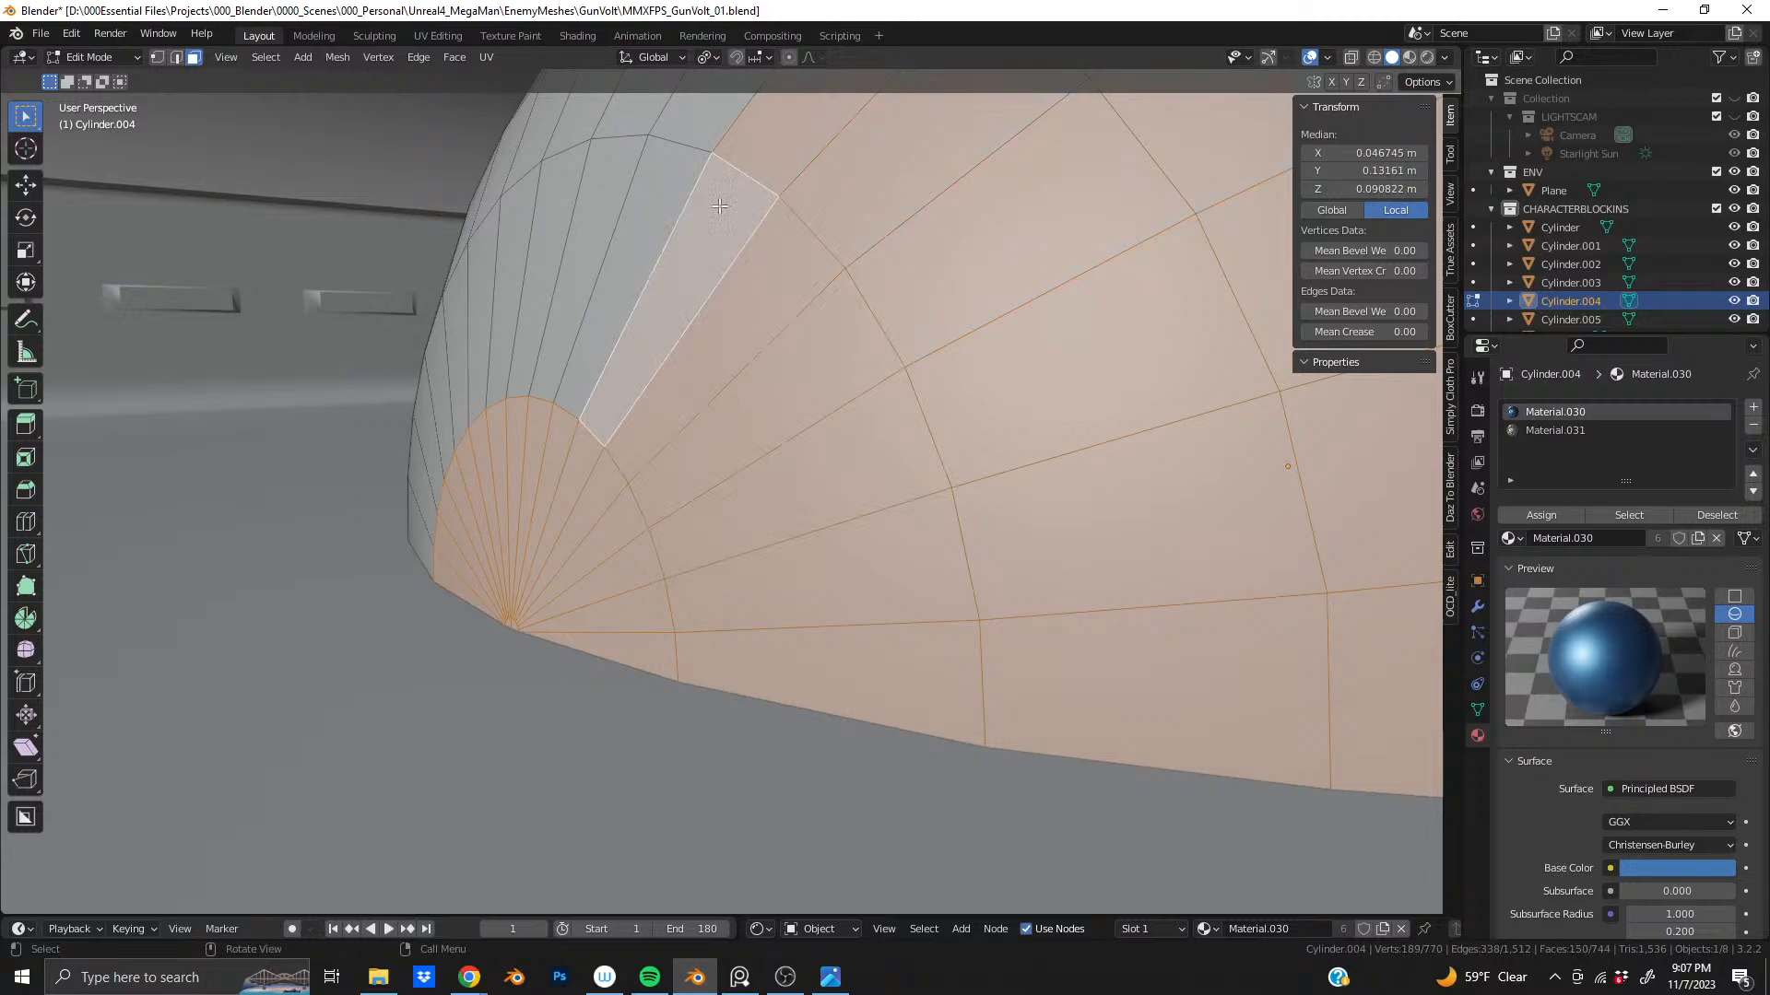
alt+shift+click(682, 140)
middle_drag(682, 140, 889, 333)
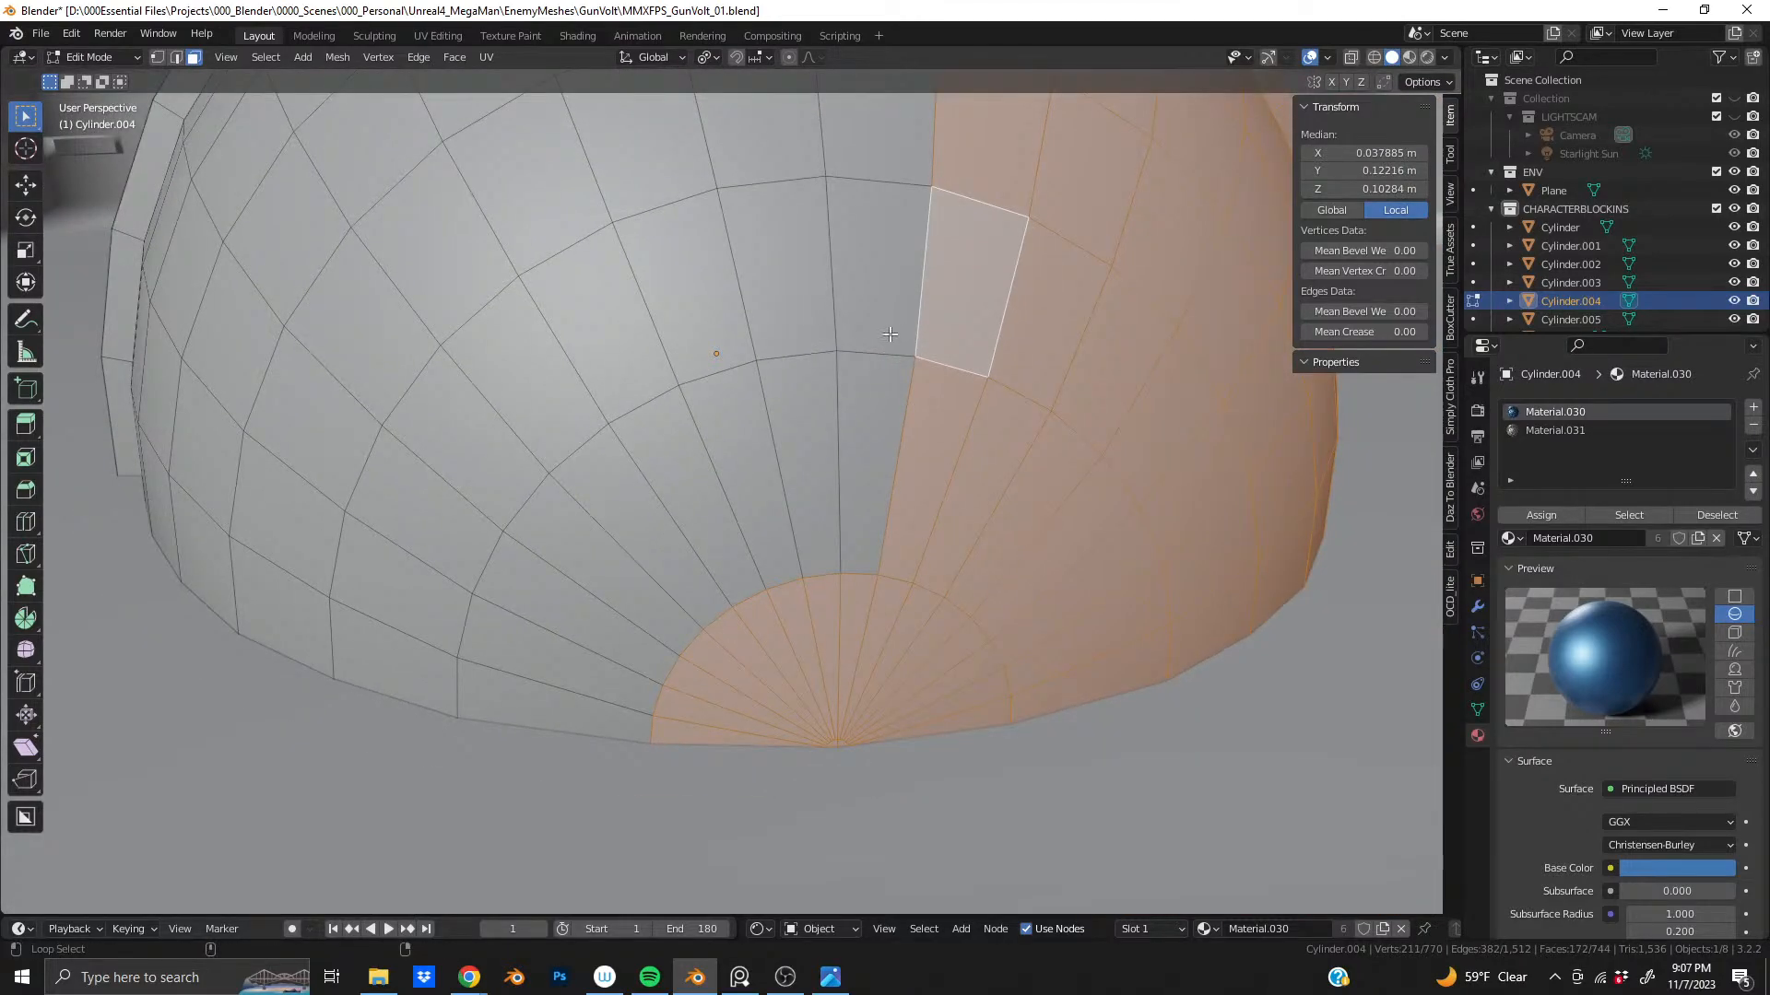
alt+shift+click(887, 337)
alt+shift+click(756, 350)
alt+shift+click(687, 378)
alt+shift+click(595, 438)
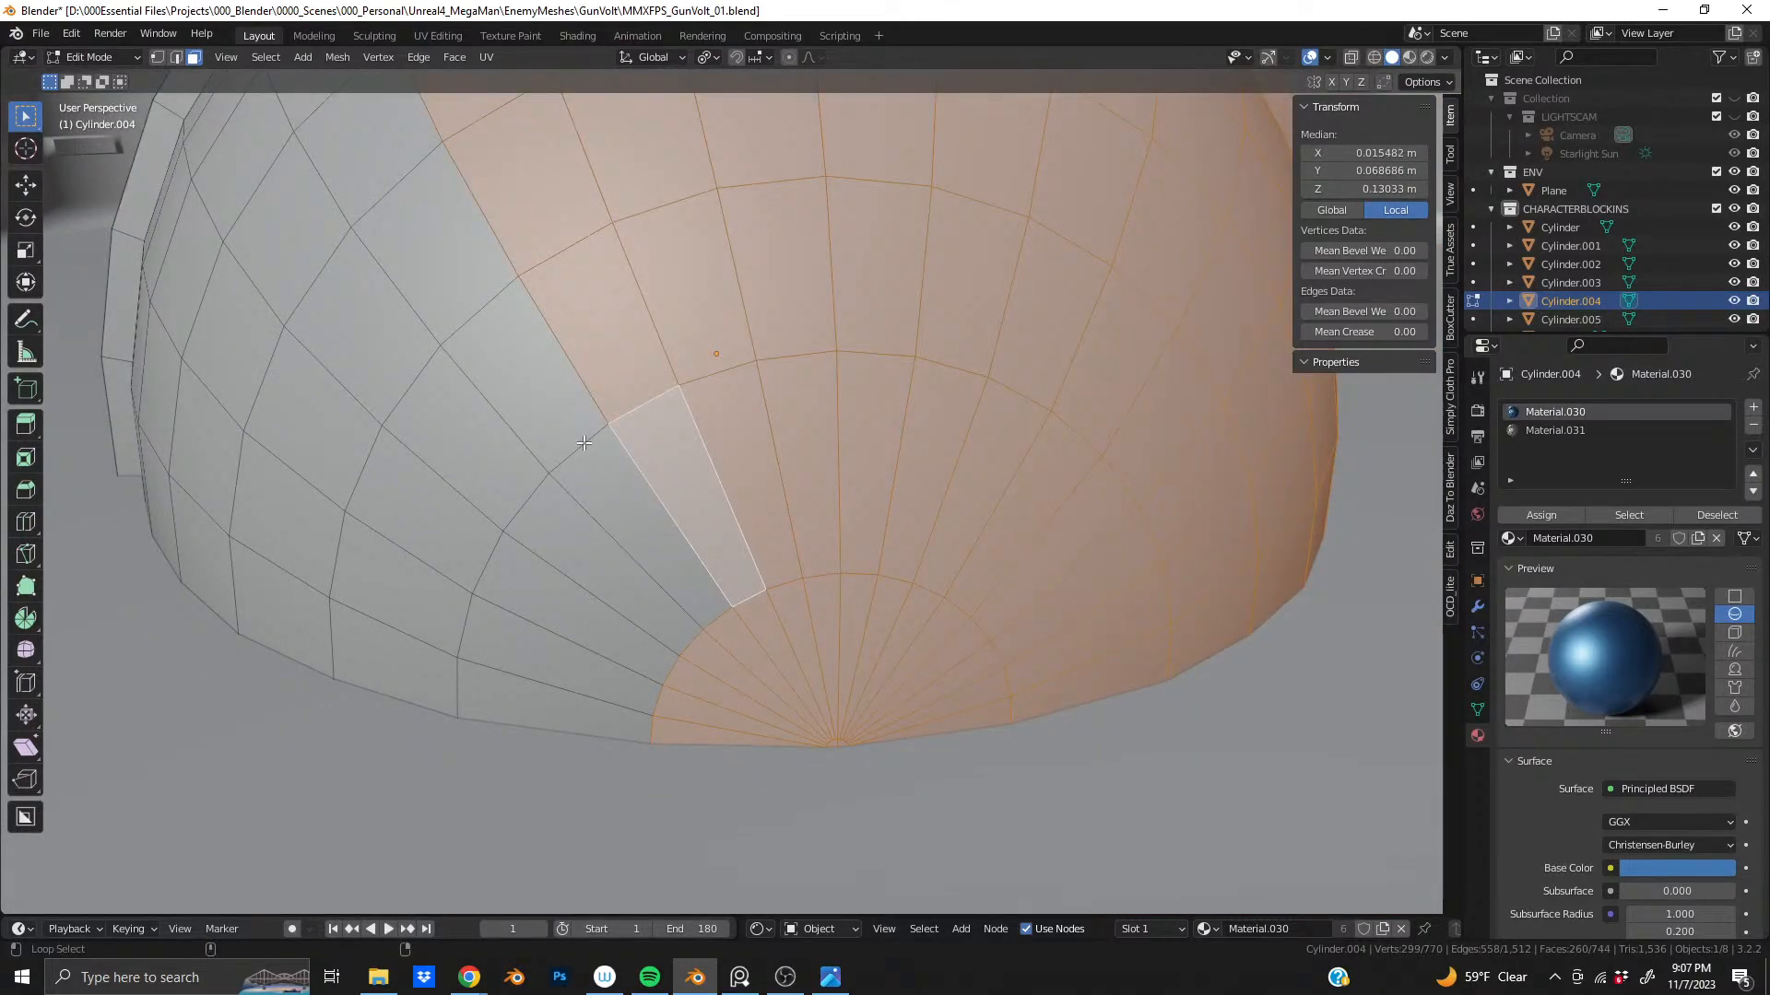
alt+shift+click(512, 369)
alt+shift+click(466, 434)
alt+shift+click(424, 493)
alt+shift+click(459, 673)
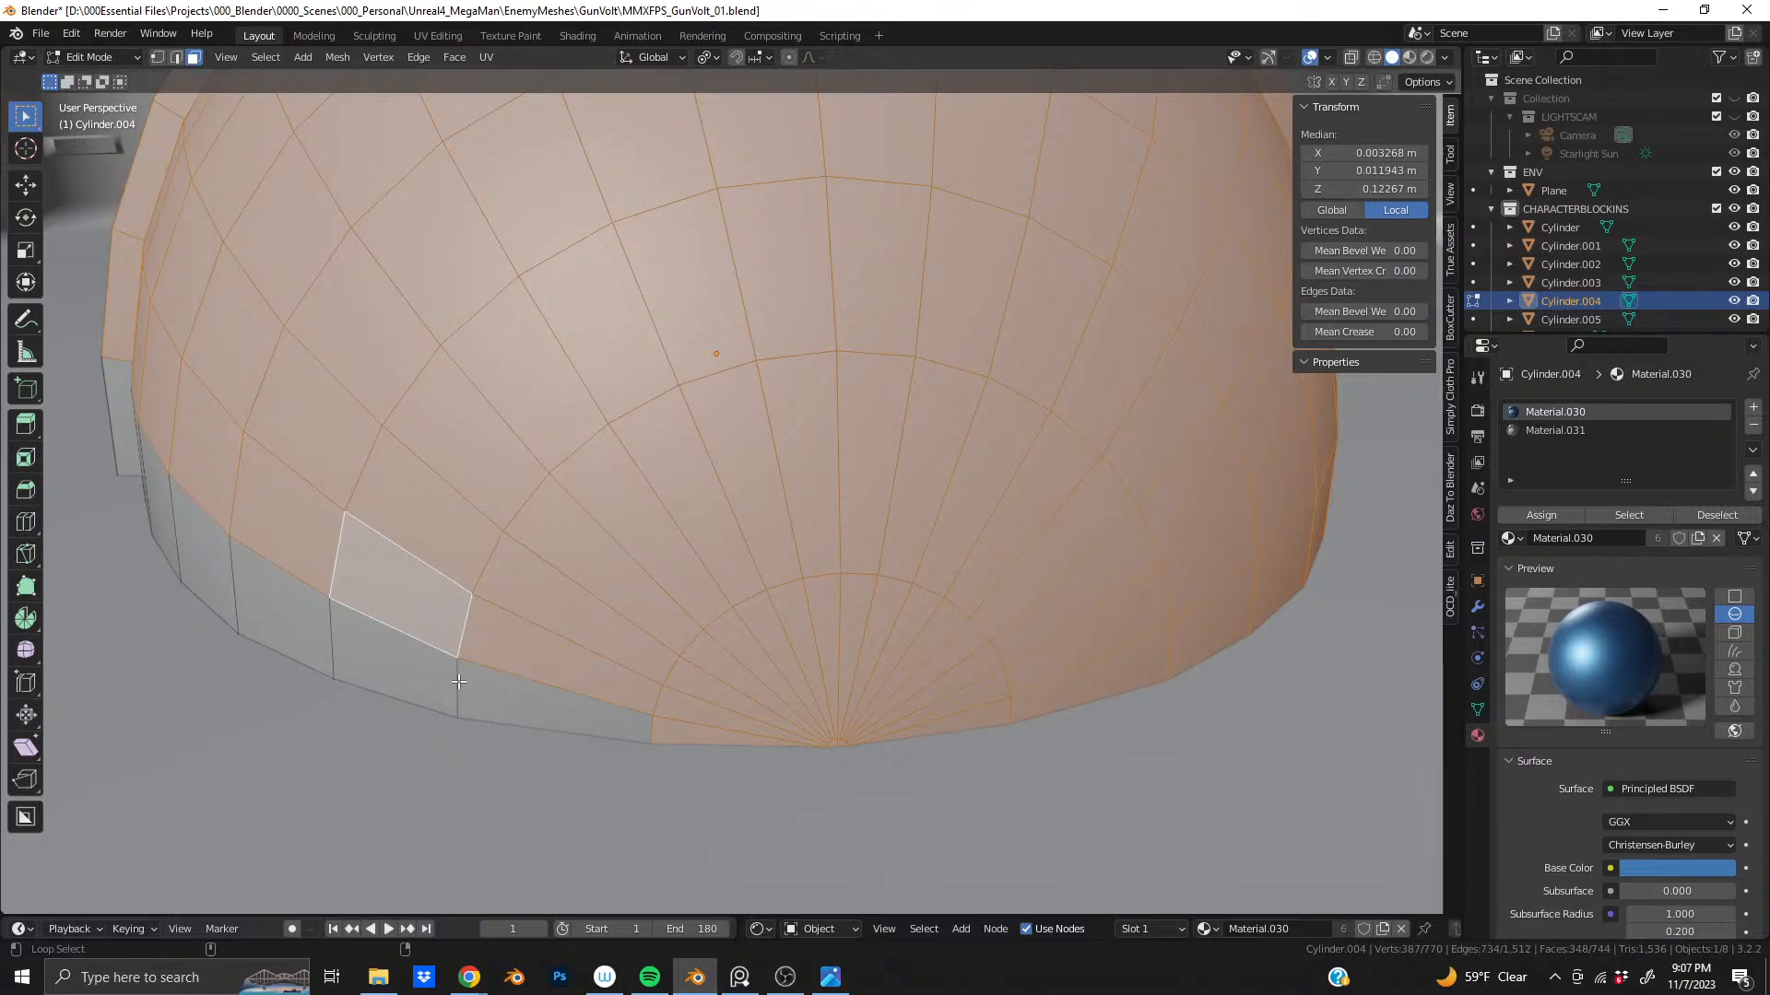
alt+shift+click(459, 680)
- Try deleting the selected upper-half faces of the cylinder, then undo the deletion
middle_drag(458, 680, 356, 556)
scroll(943, 346, up, 5)
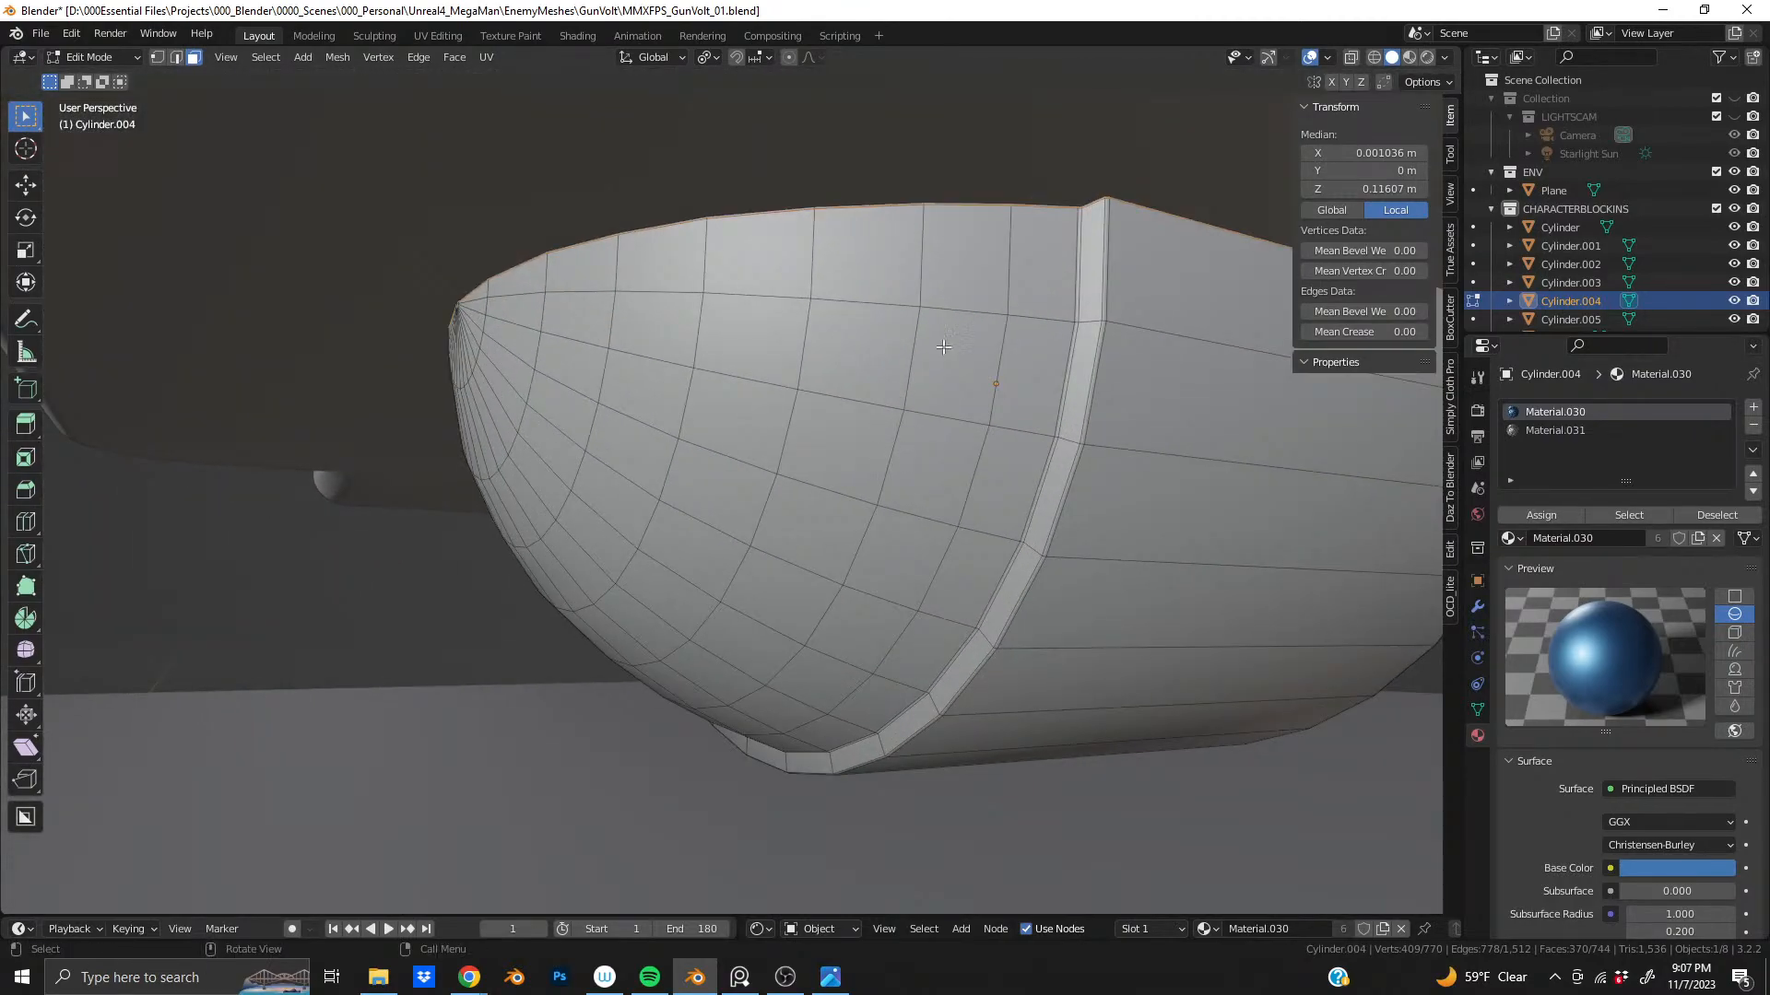
middle_drag(946, 340, 863, 475)
key(x)
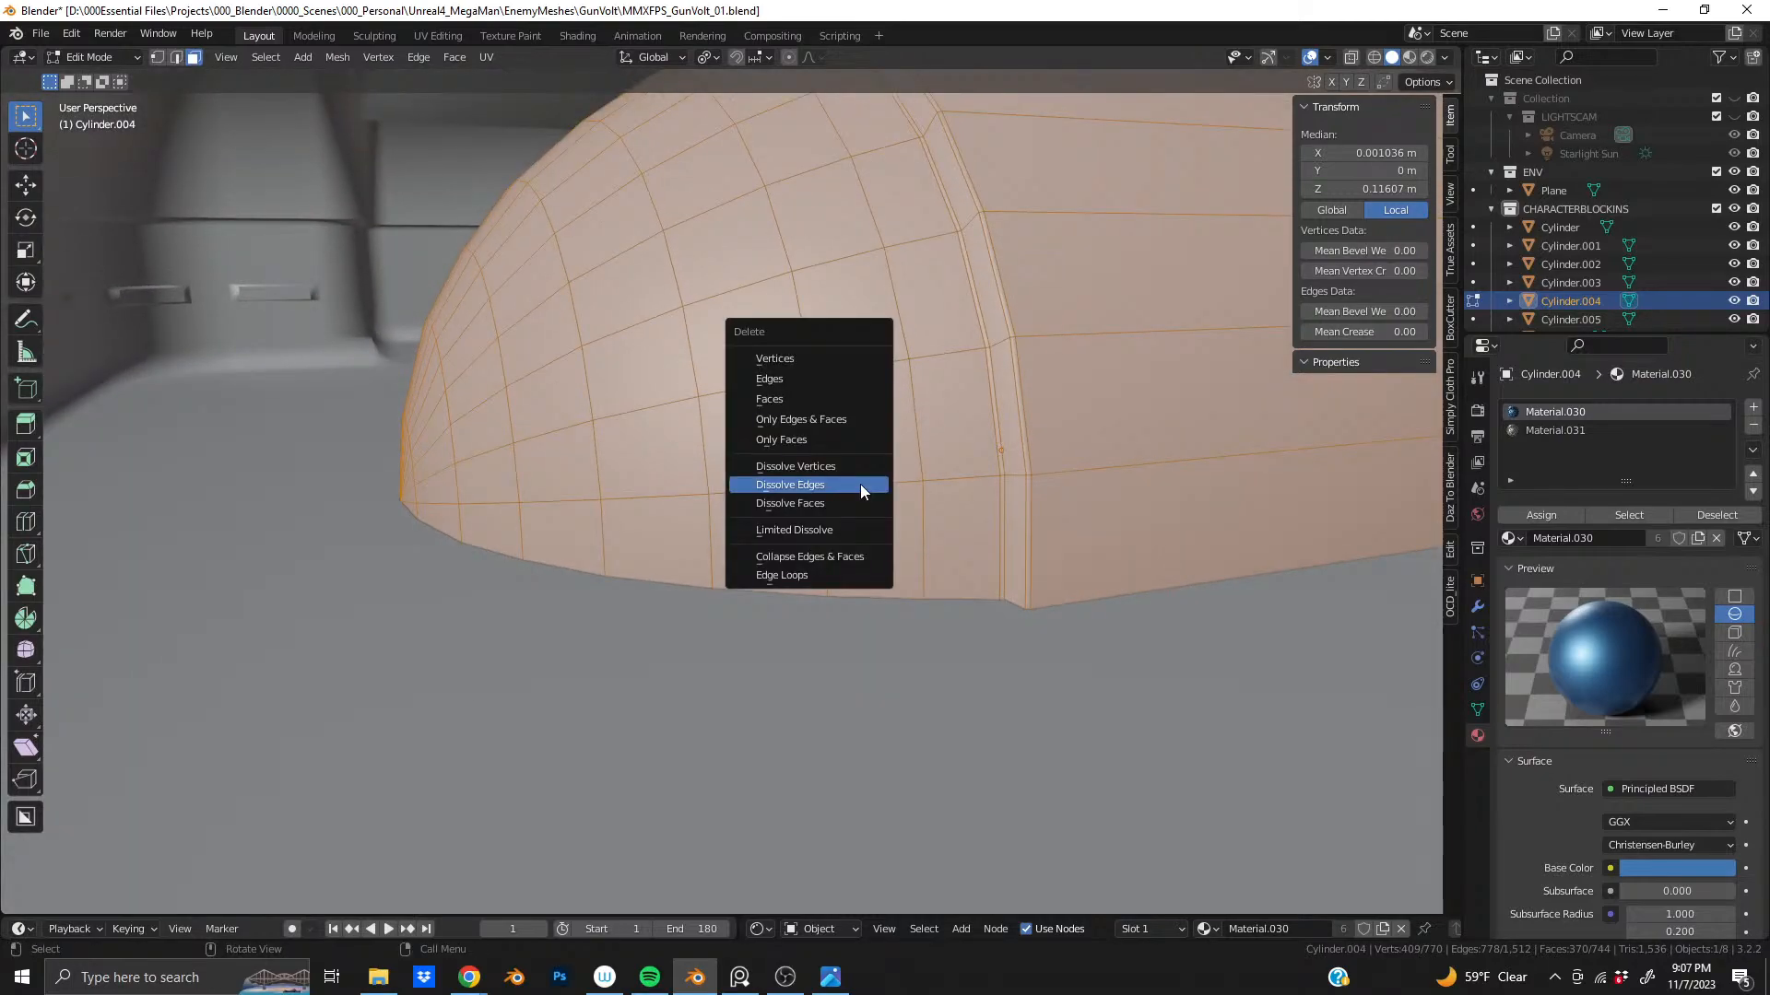
click(859, 400)
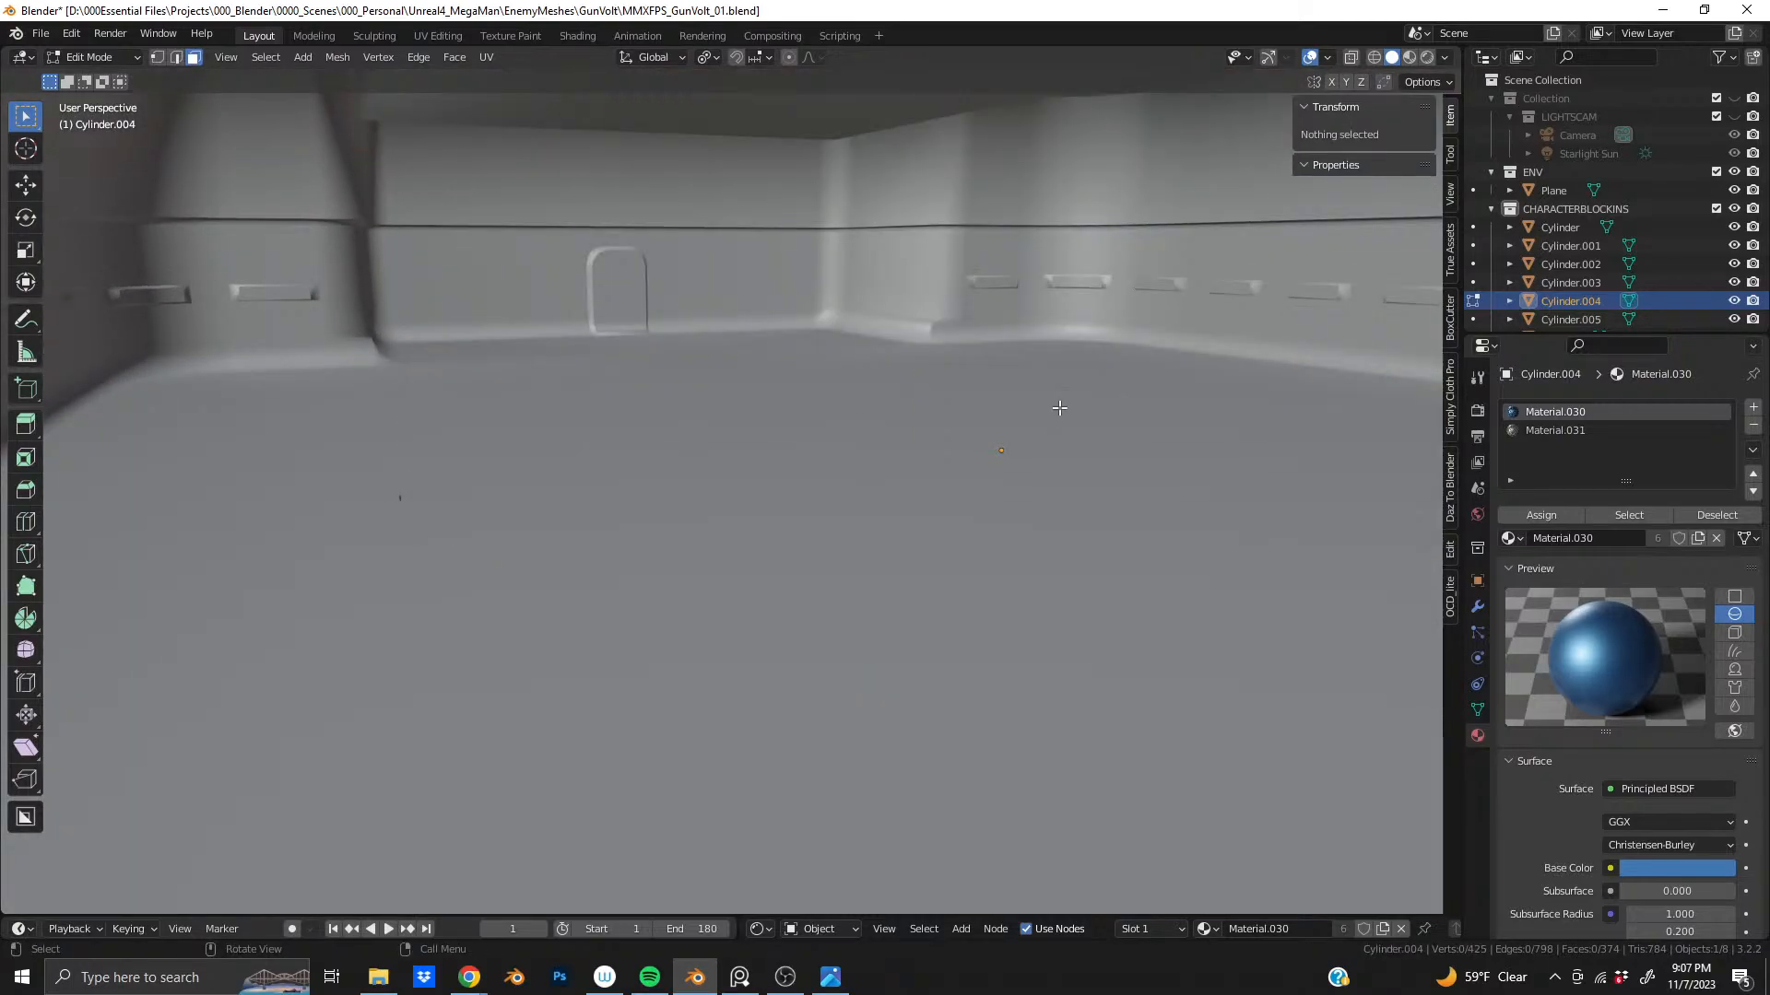
middle_drag(640, 489, 715, 537)
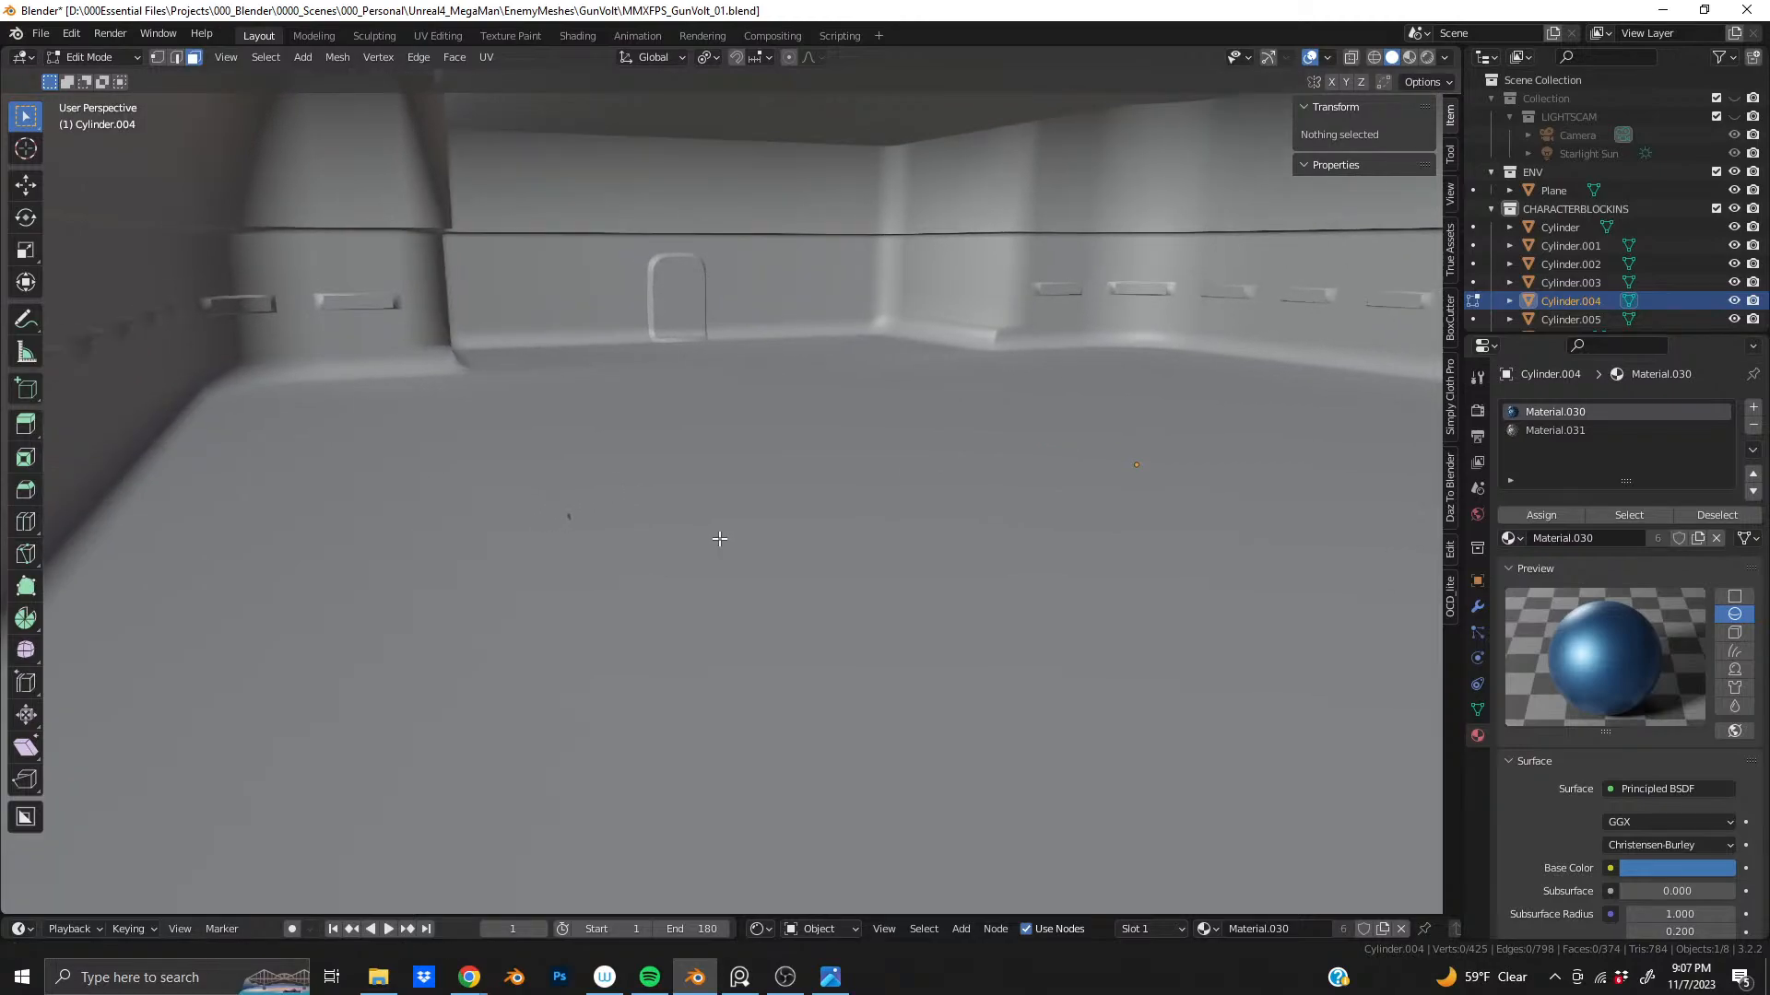
key(ctrl+z)
- Include the leftover nose-tip faces in the selection and delete the cylinder's upper-half faces inside the hull
scroll(731, 609, up, 3)
scroll(732, 609, up, 6)
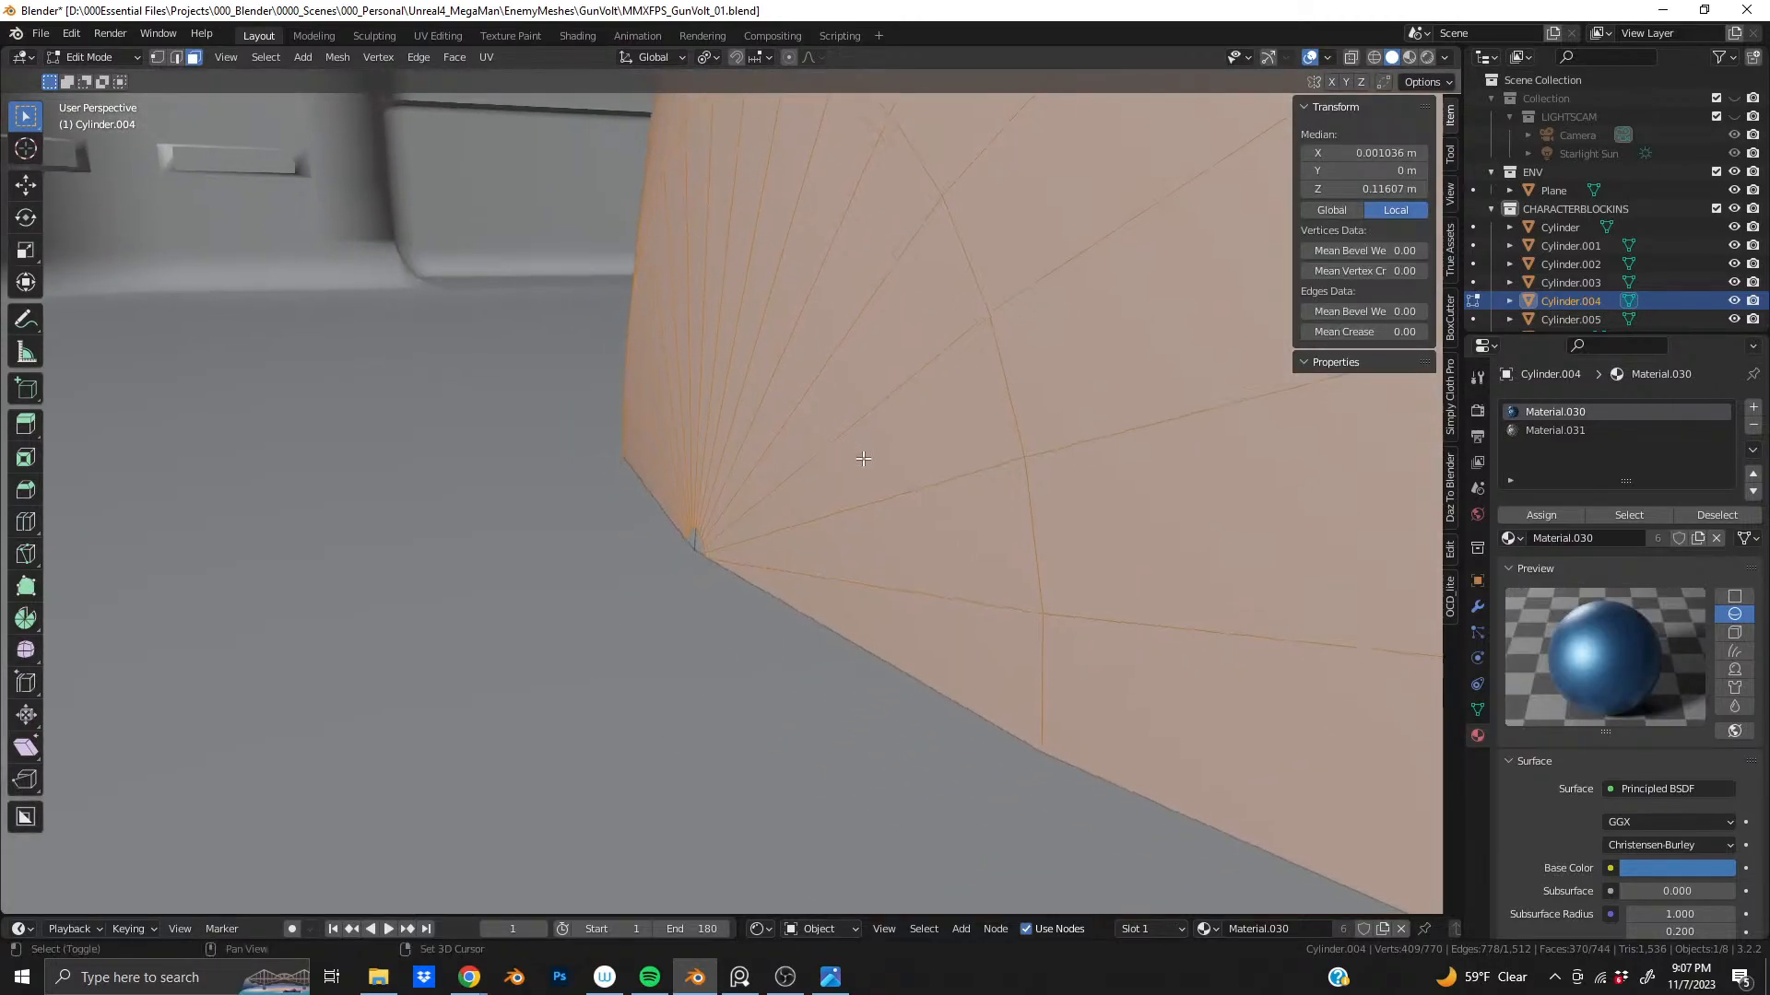
key(x)
click(811, 575)
middle_drag(969, 588, 938, 583)
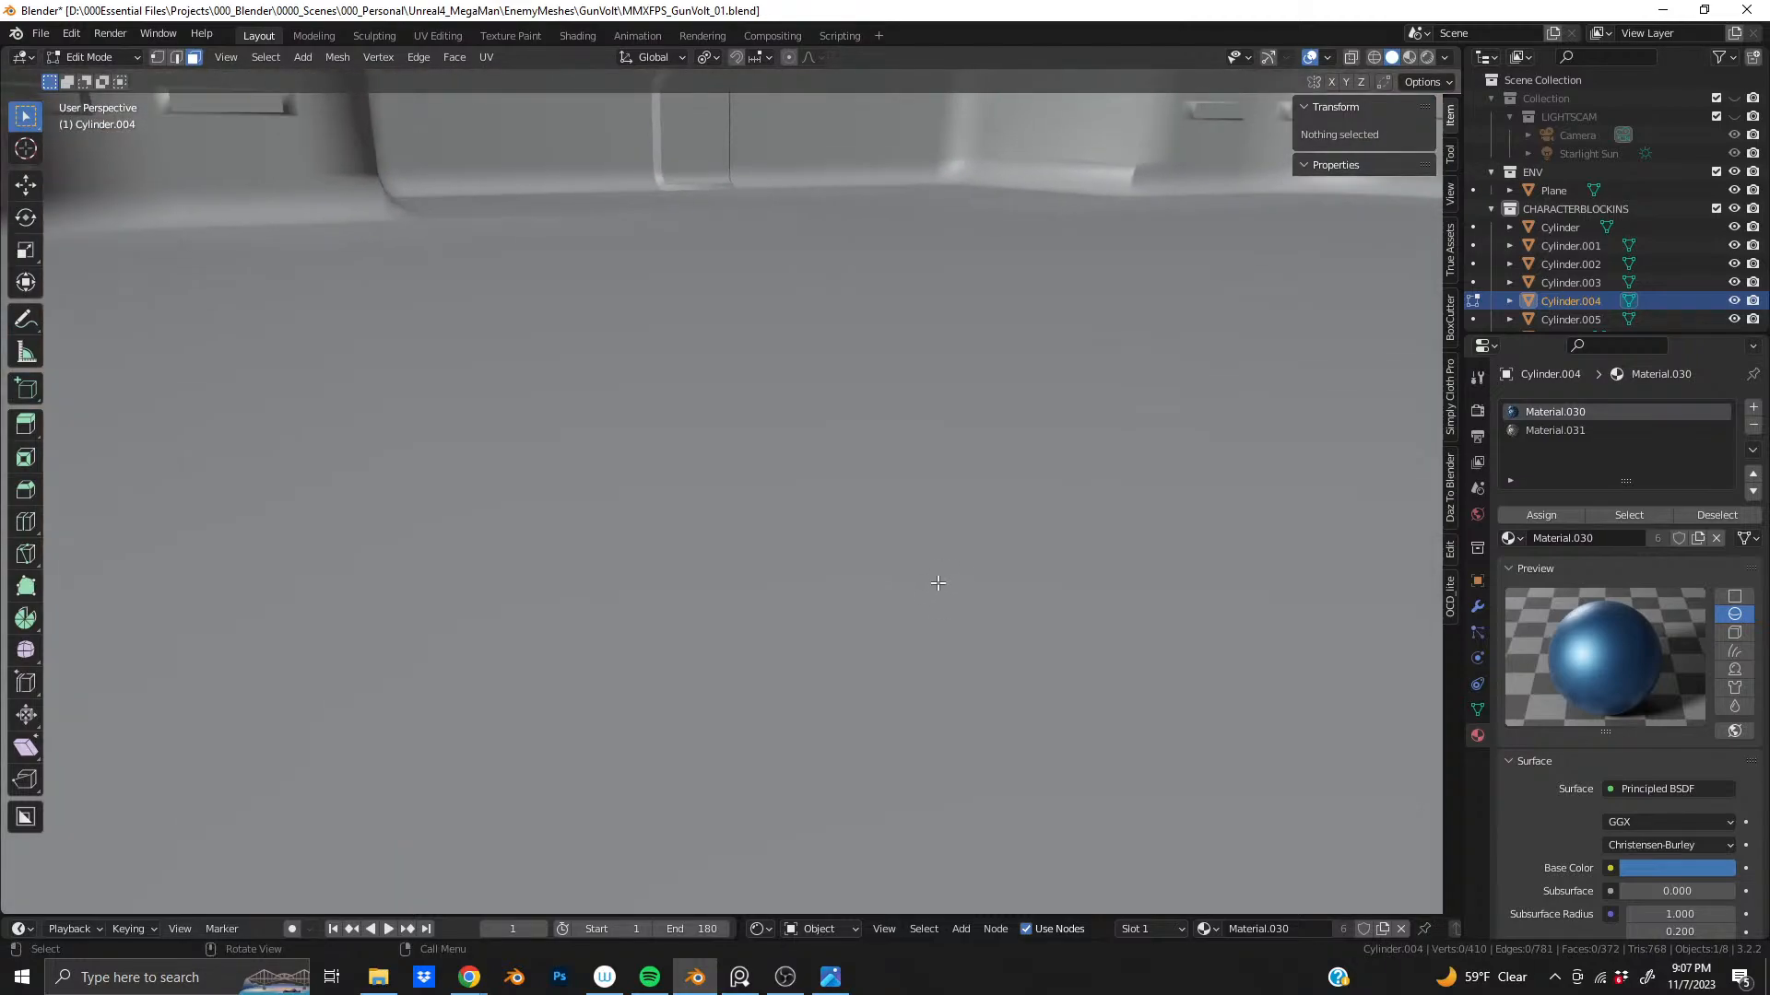
- Isolate the cylinder's lower half, extrude its open rim about 0.017 m upward along Z, and cap it with a face
key(KP_Divide)
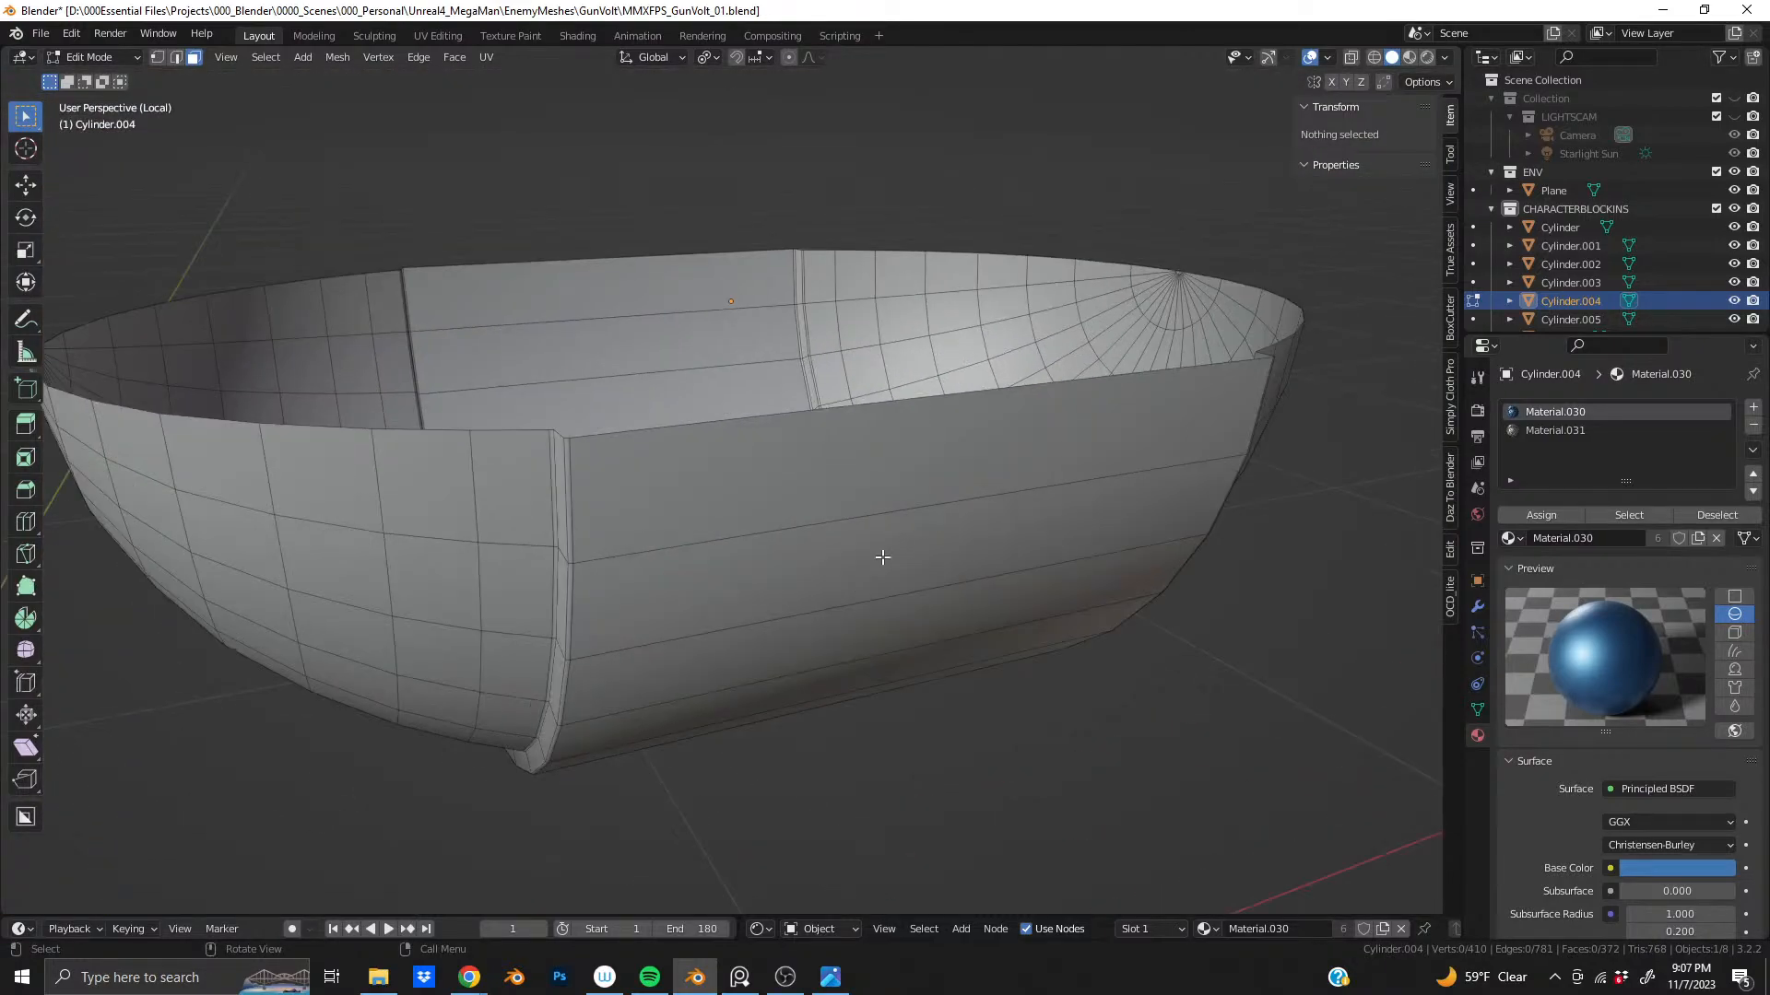
key(2)
alt+click(667, 437)
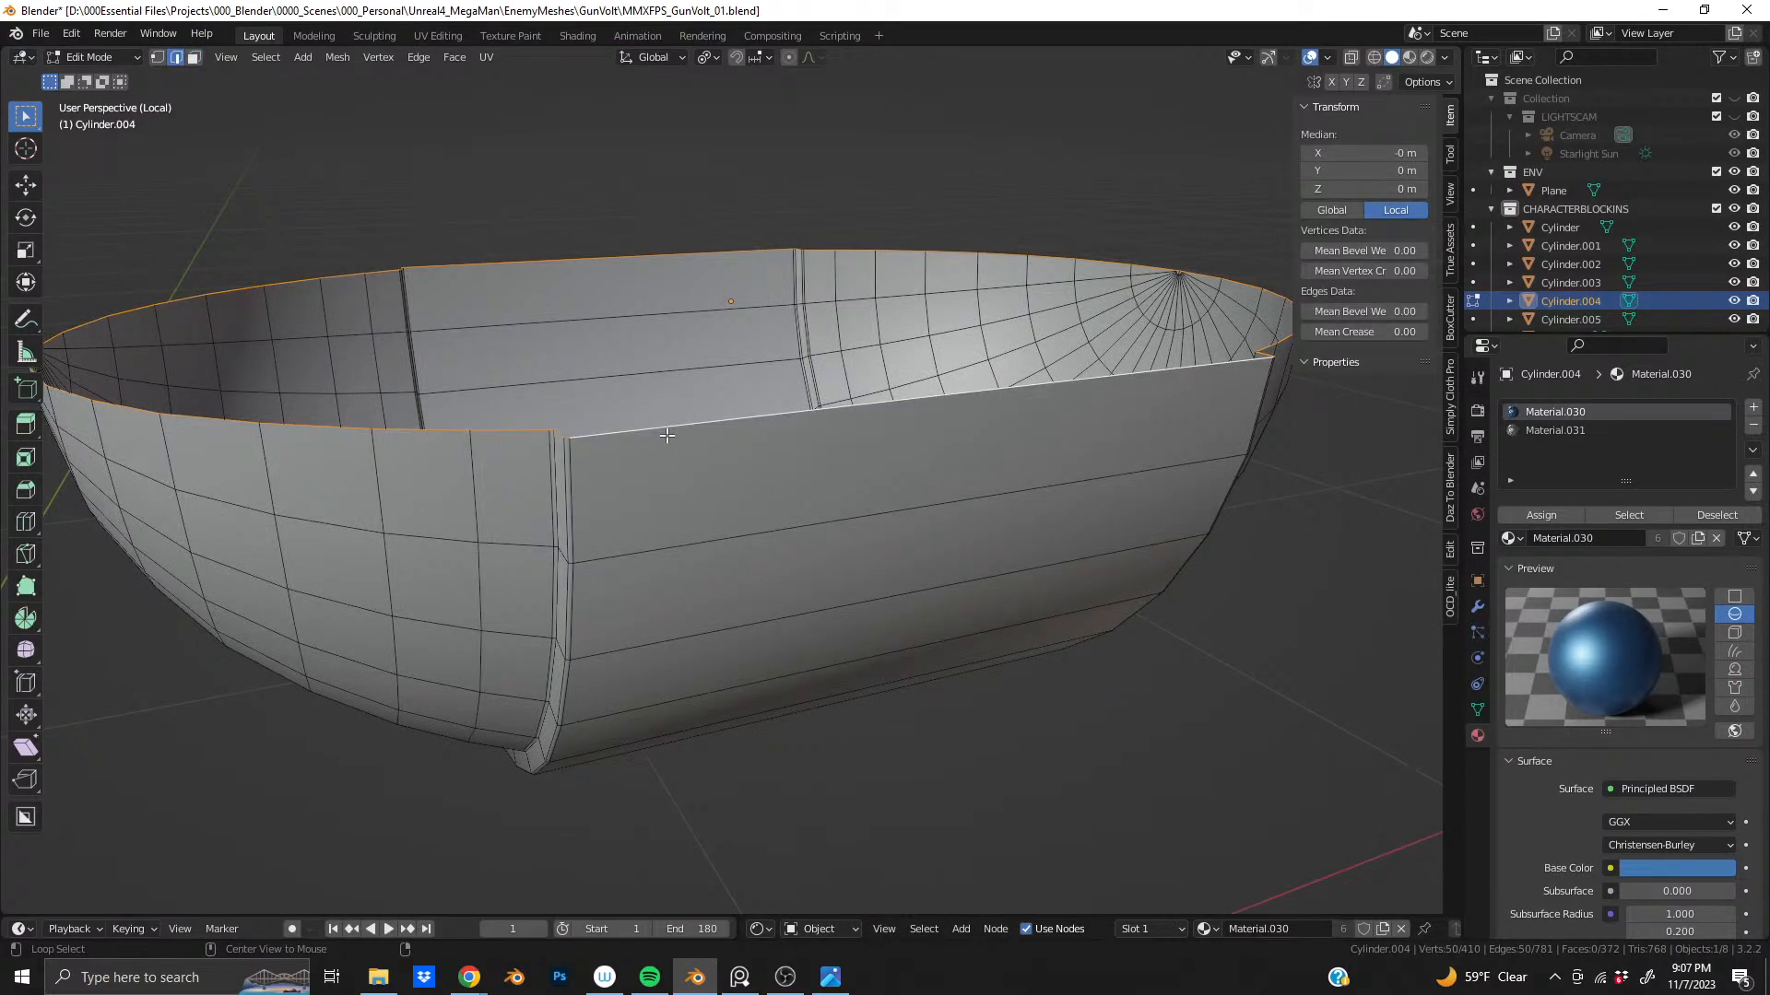
key(e)
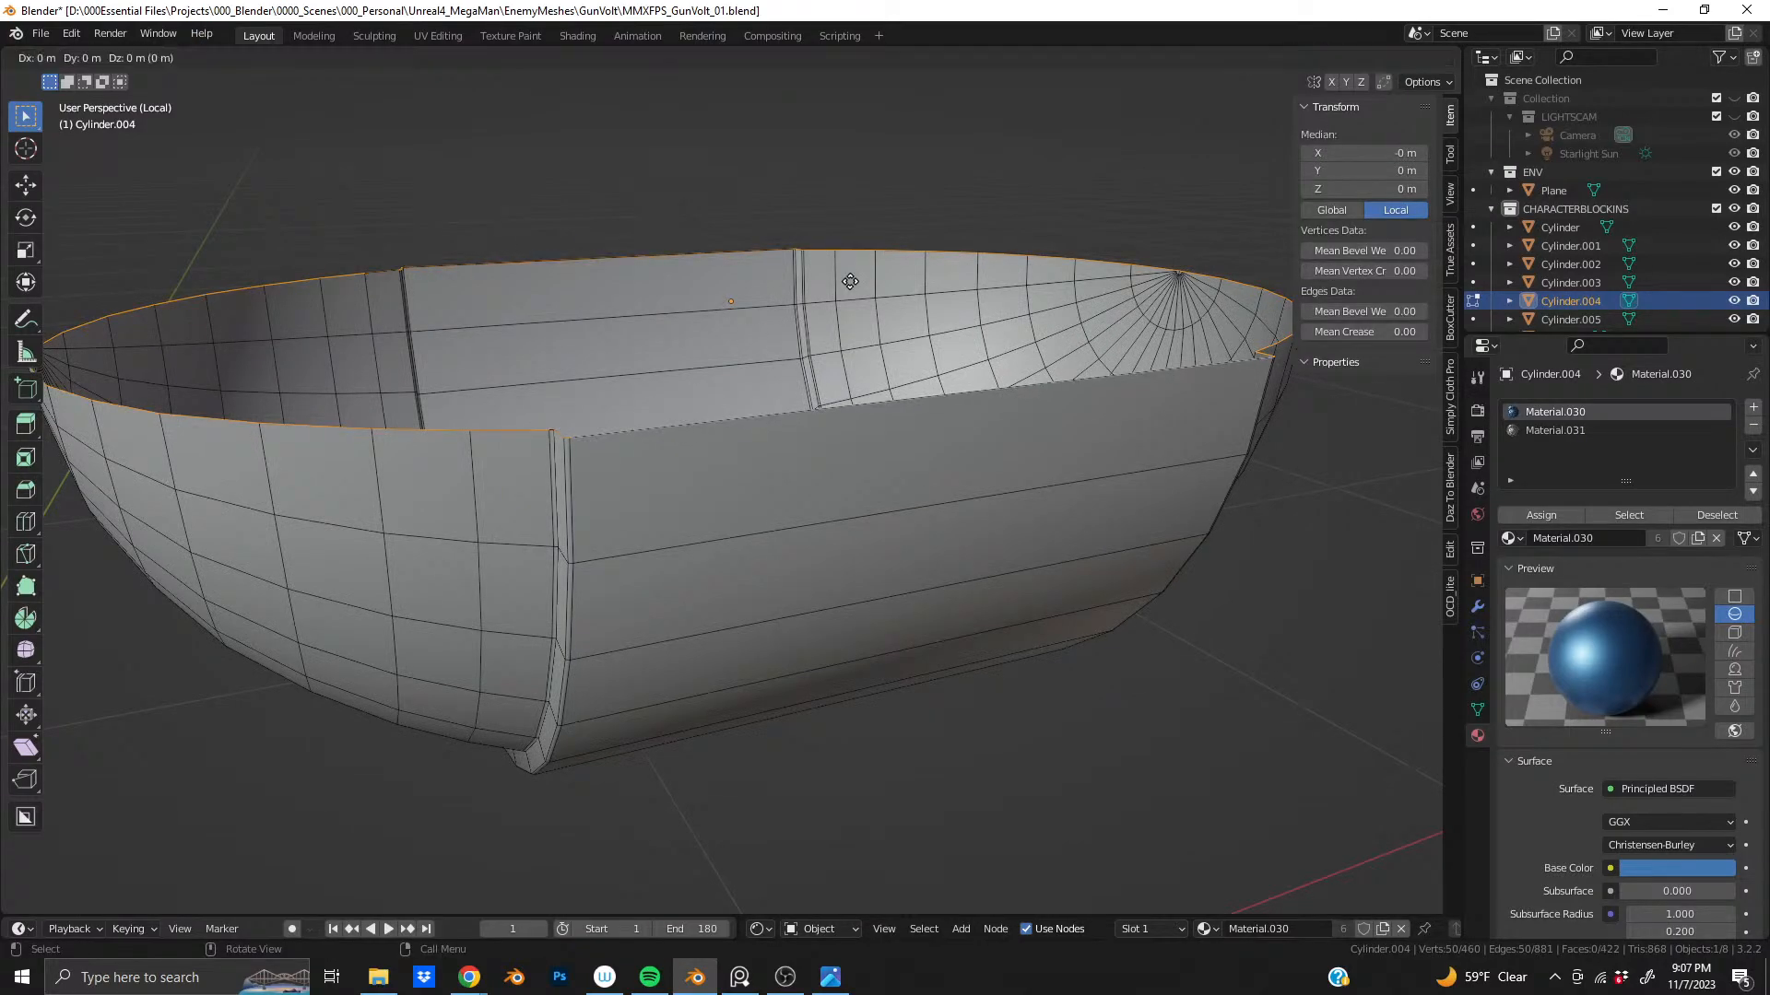
key(z)
click(862, 188)
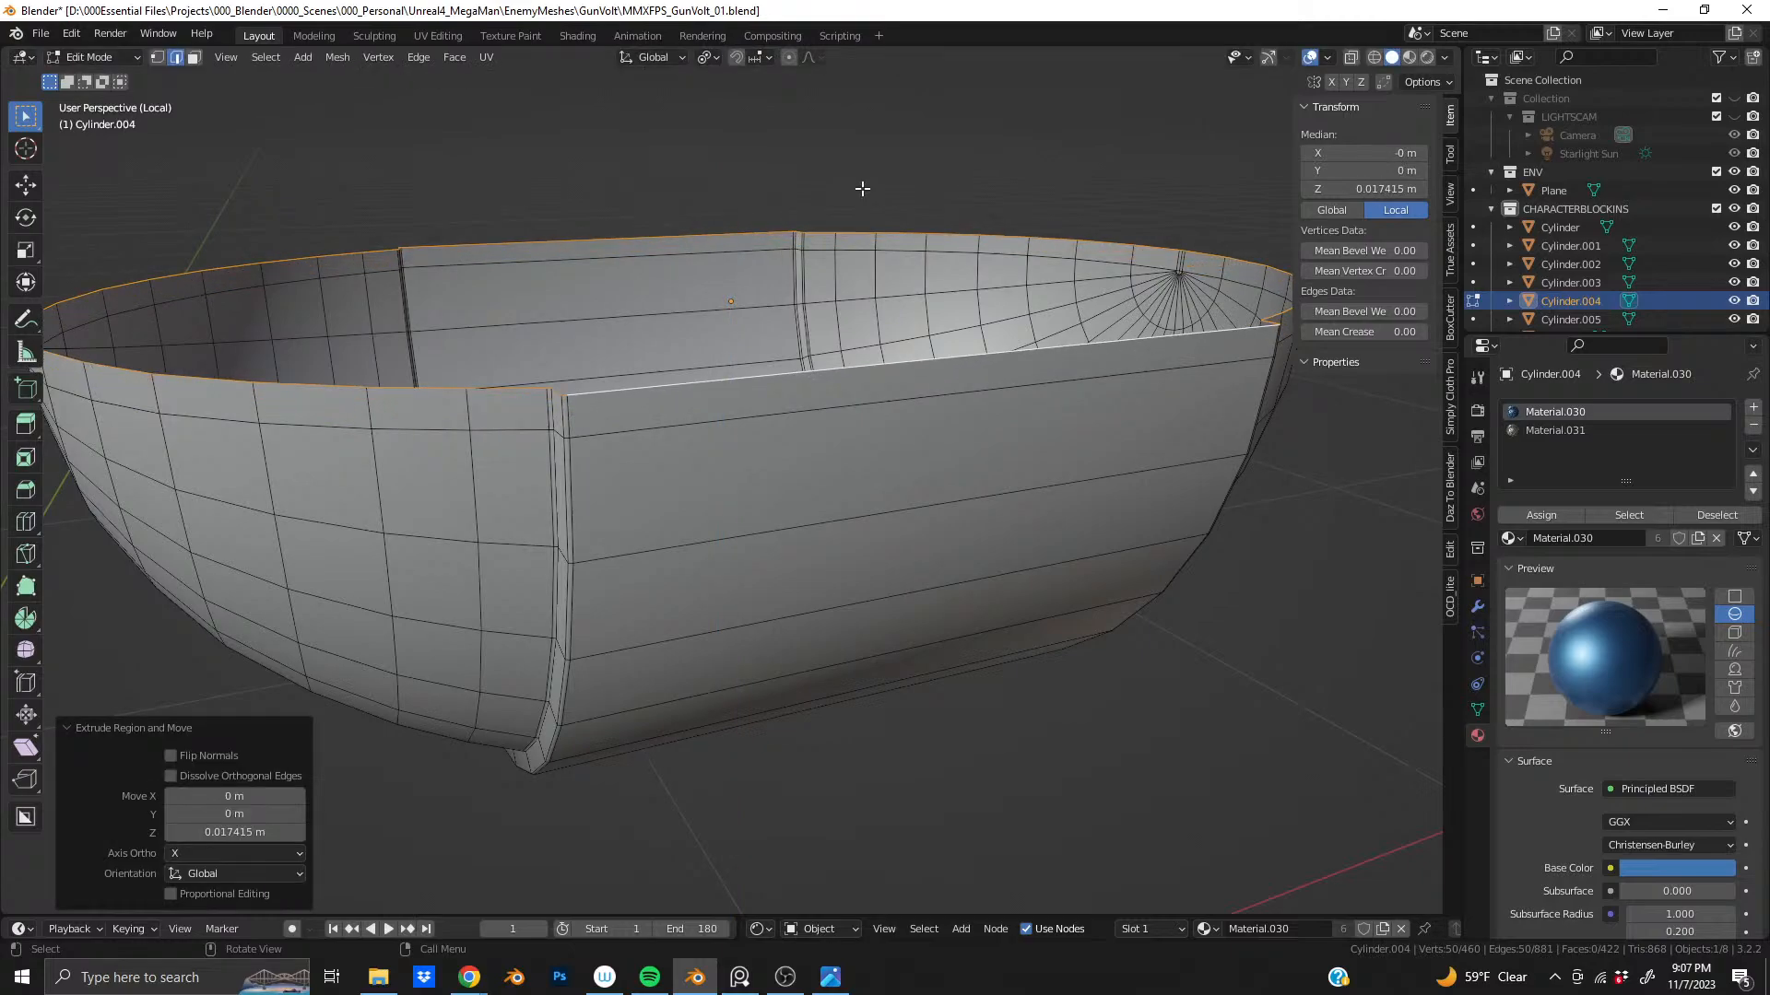
key(f)
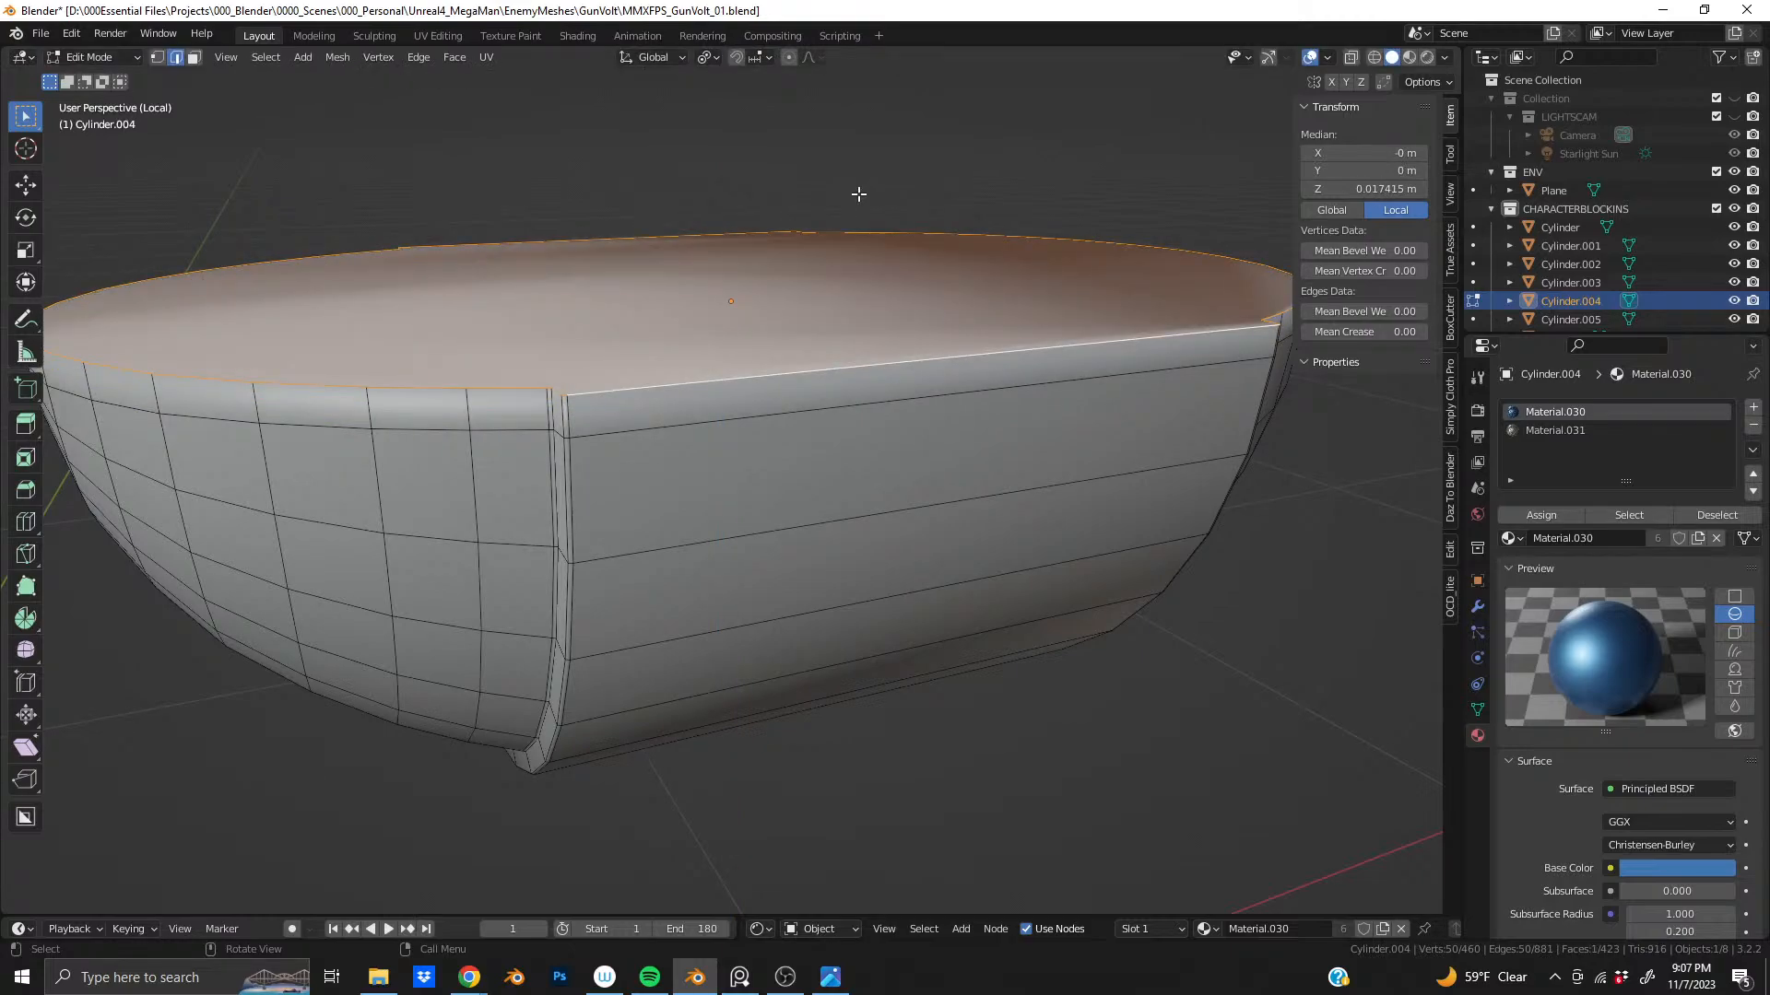
key(Tab)
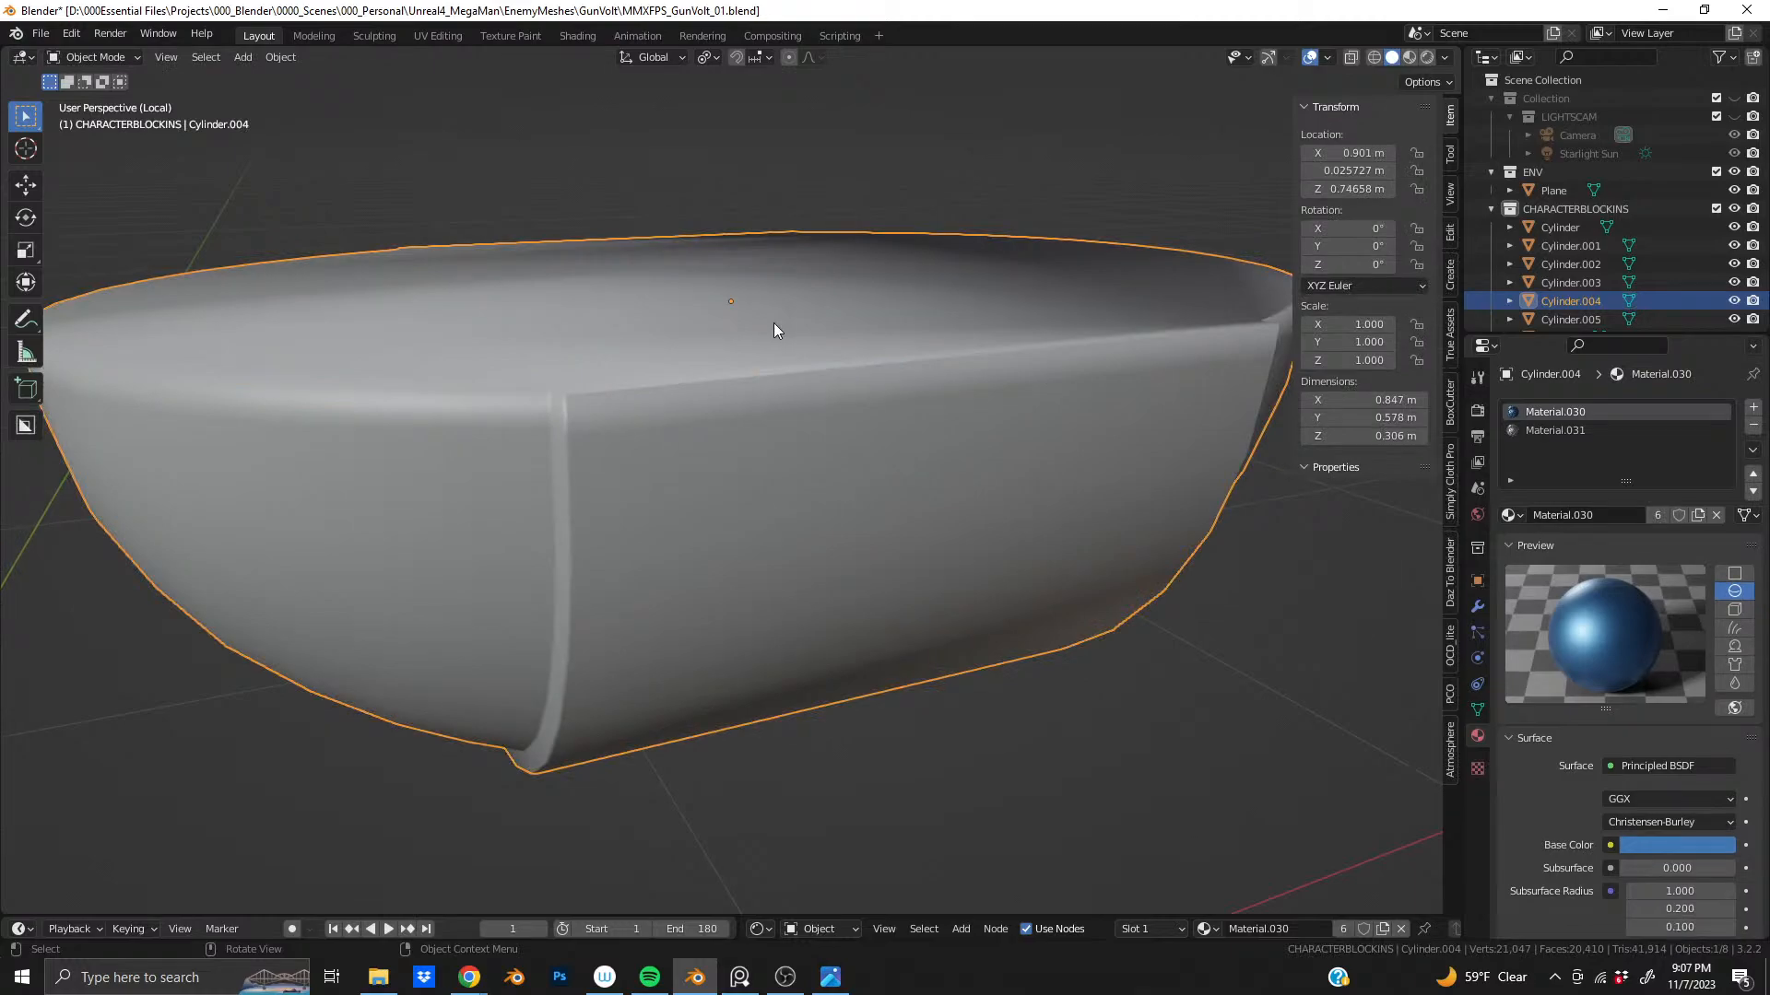
- Add a supporting edge loop around the cylinder's extruded rim band to tighten the shading below the cap
key(Tab)
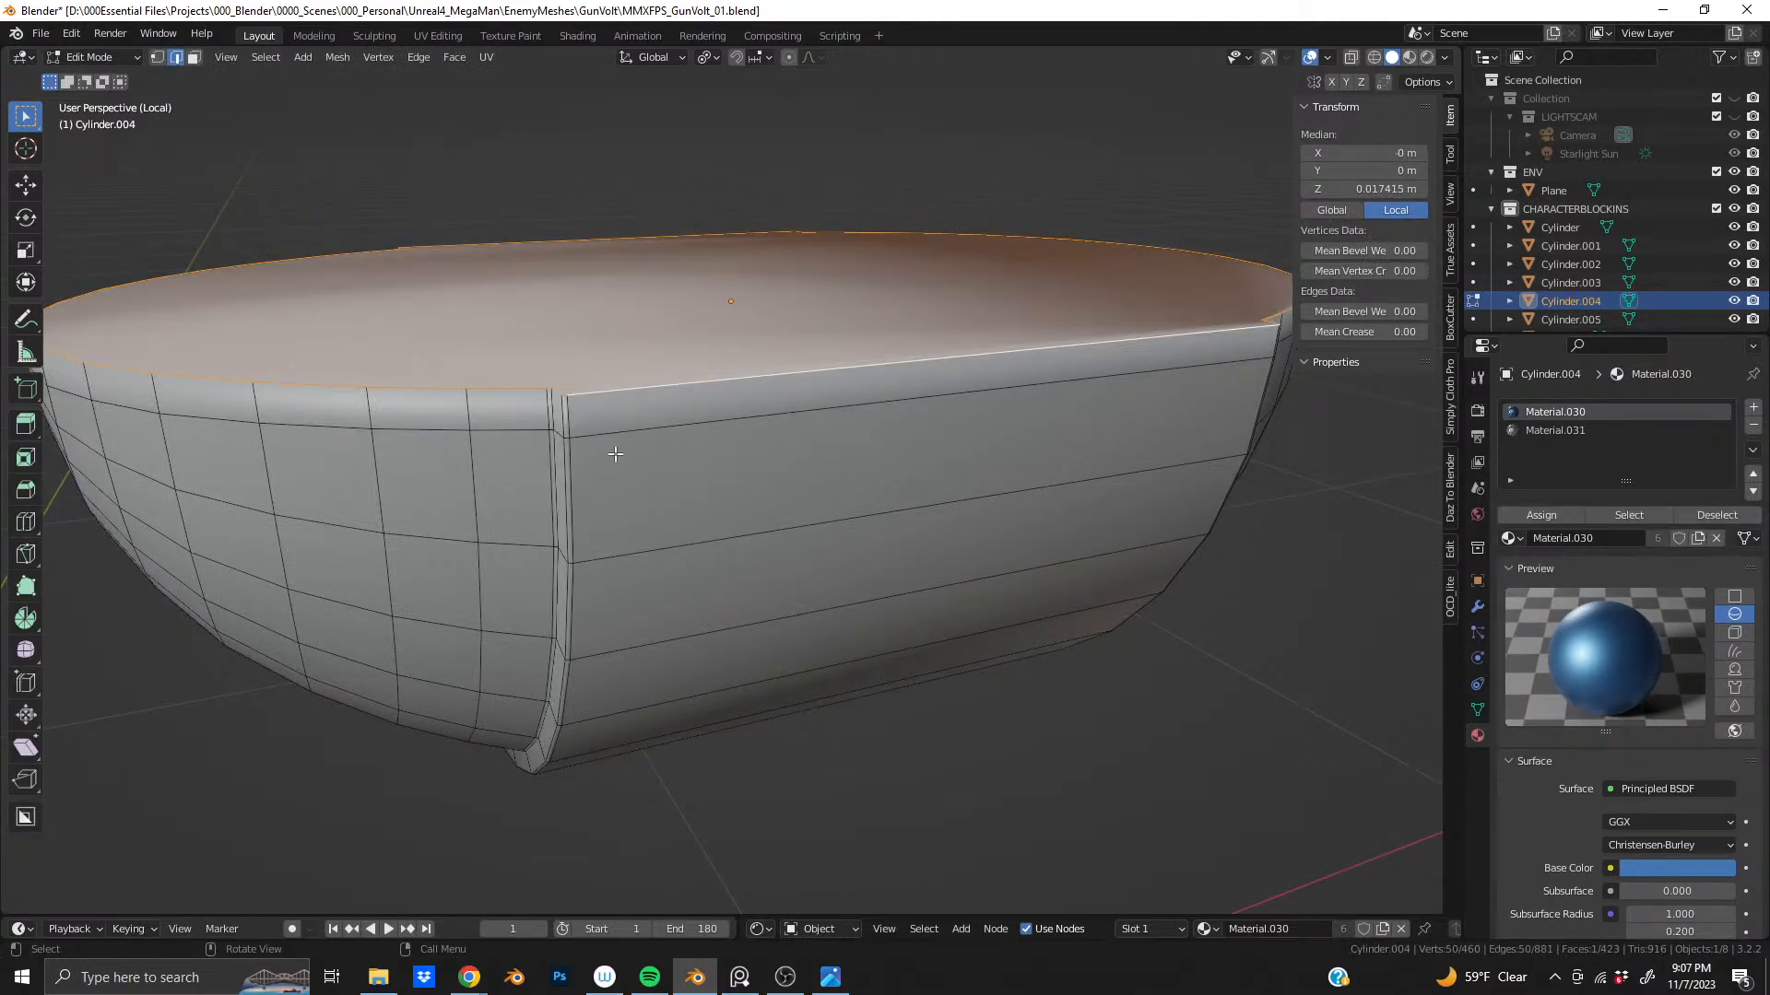
key(ctrl+r)
click(571, 420)
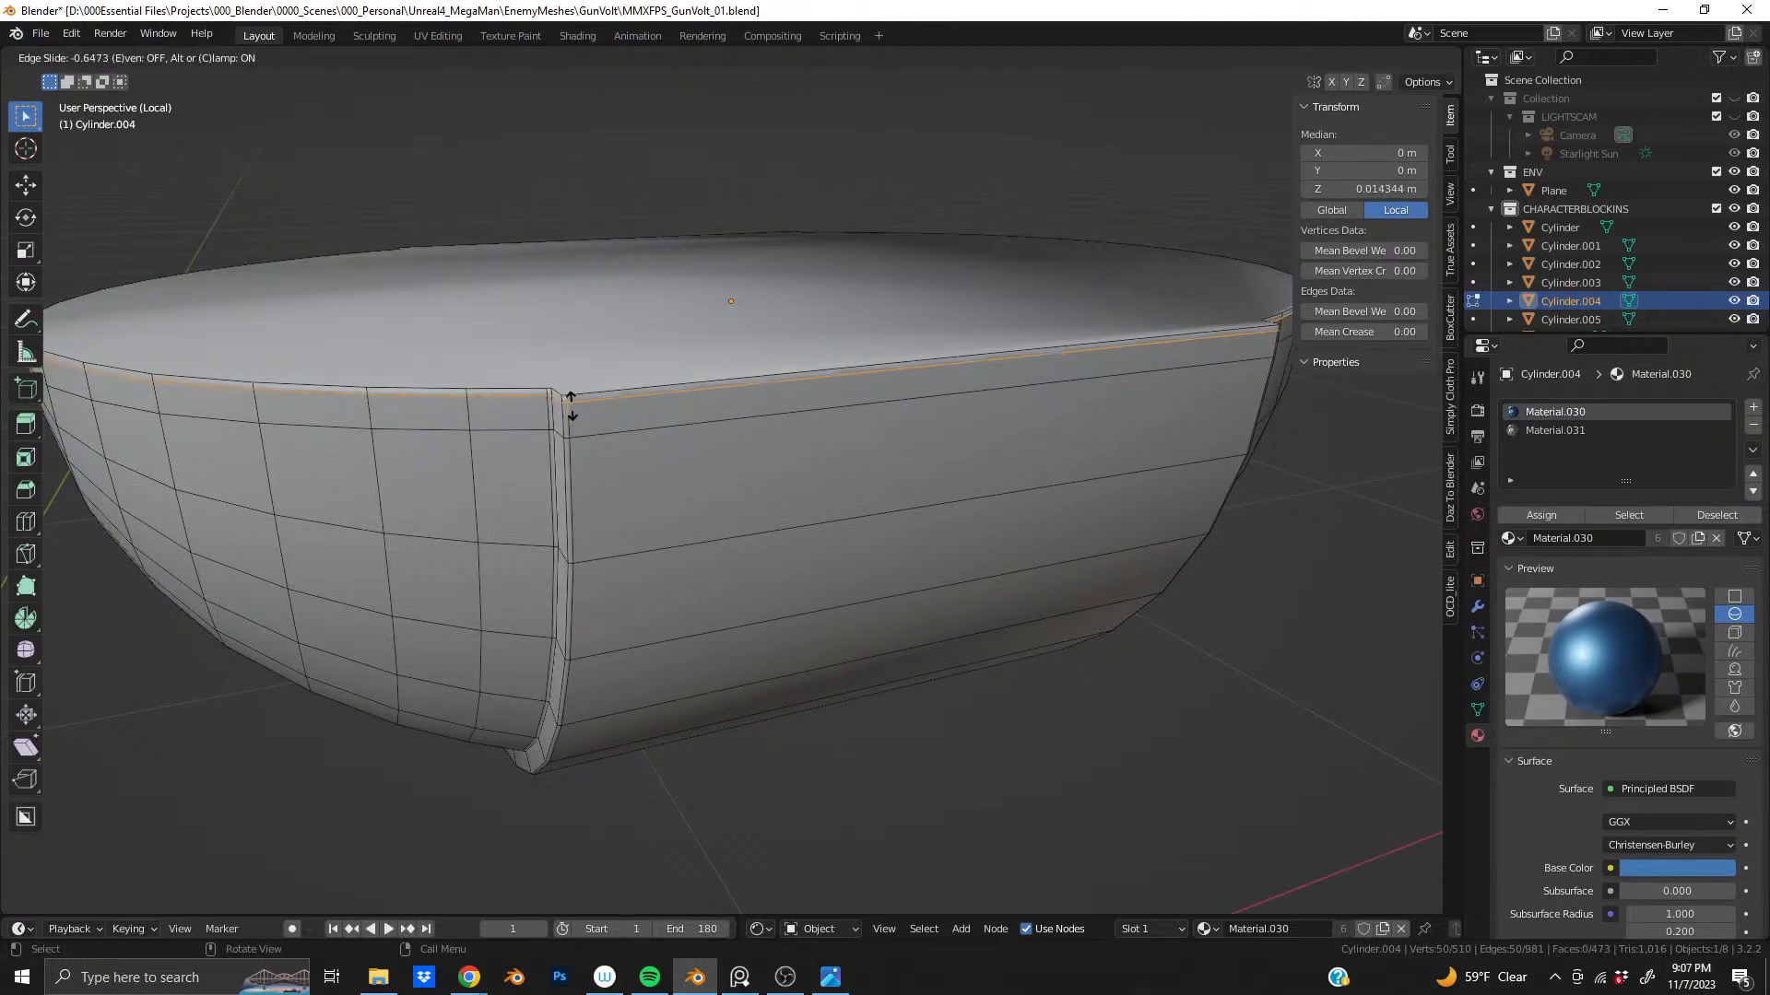
click(571, 448)
key(Tab)
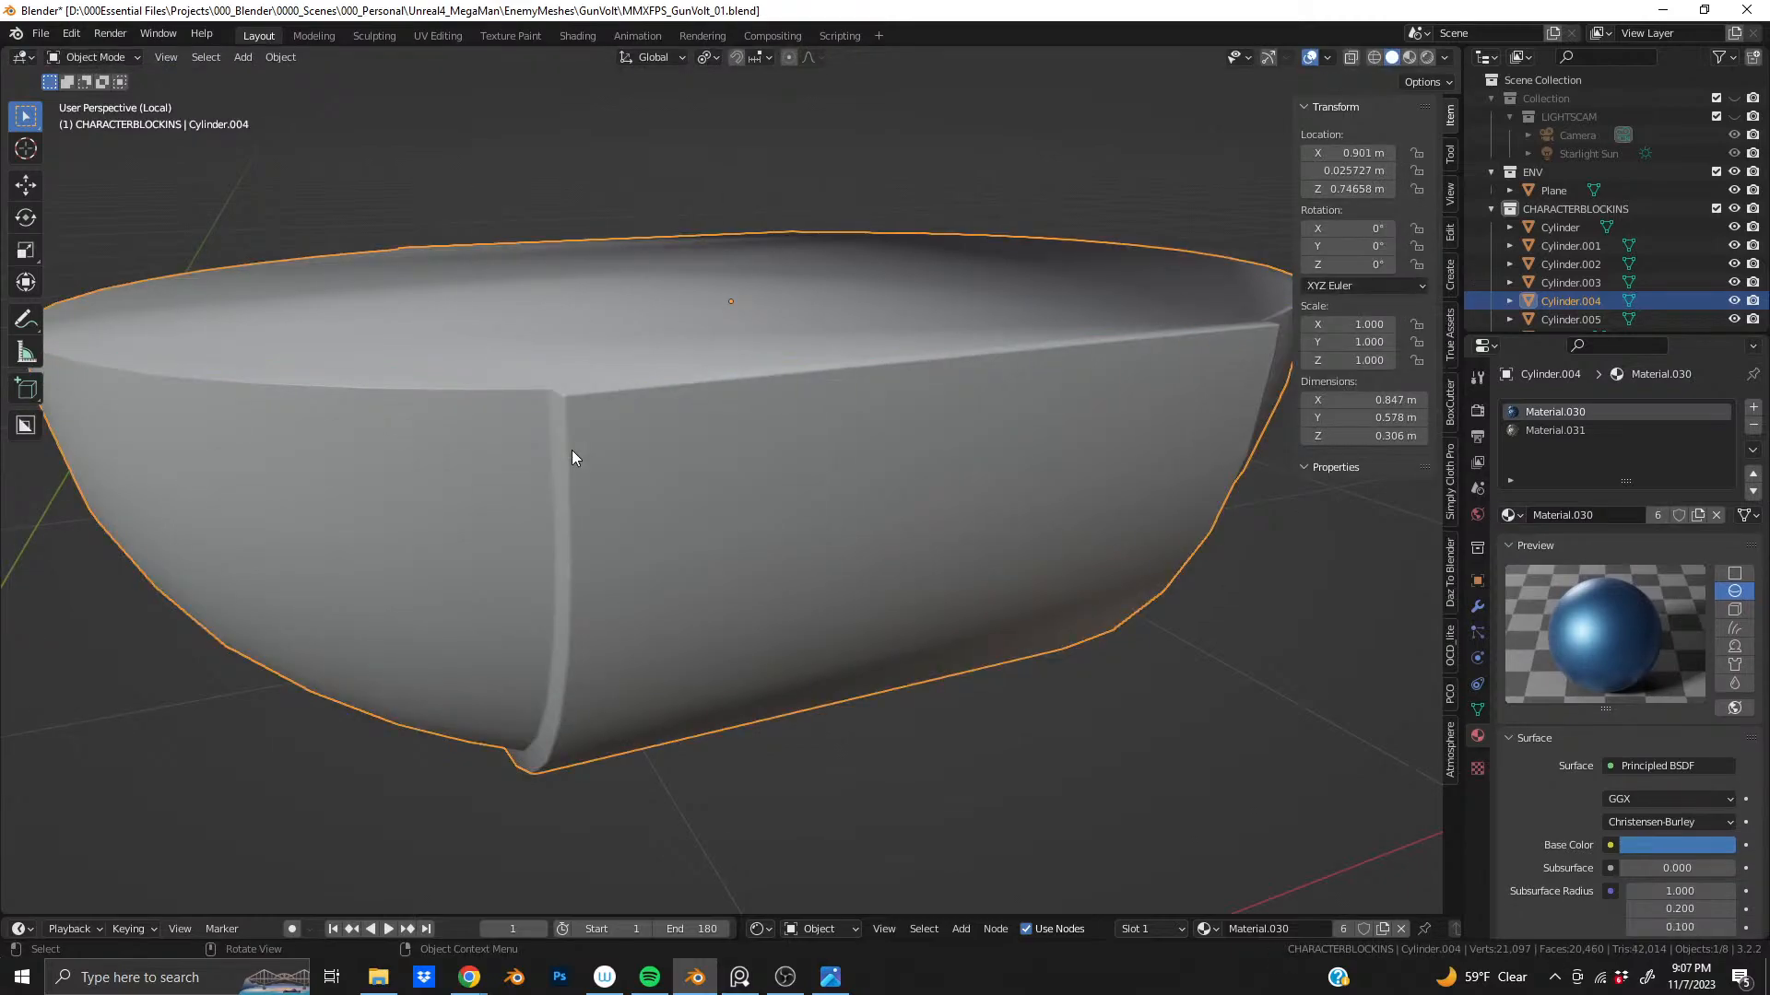
- Bring back the full scene, join the capped cylinder into the main hull object, and save the file
key(slash)
middle_drag(571, 450, 781, 524)
shift+click(821, 352)
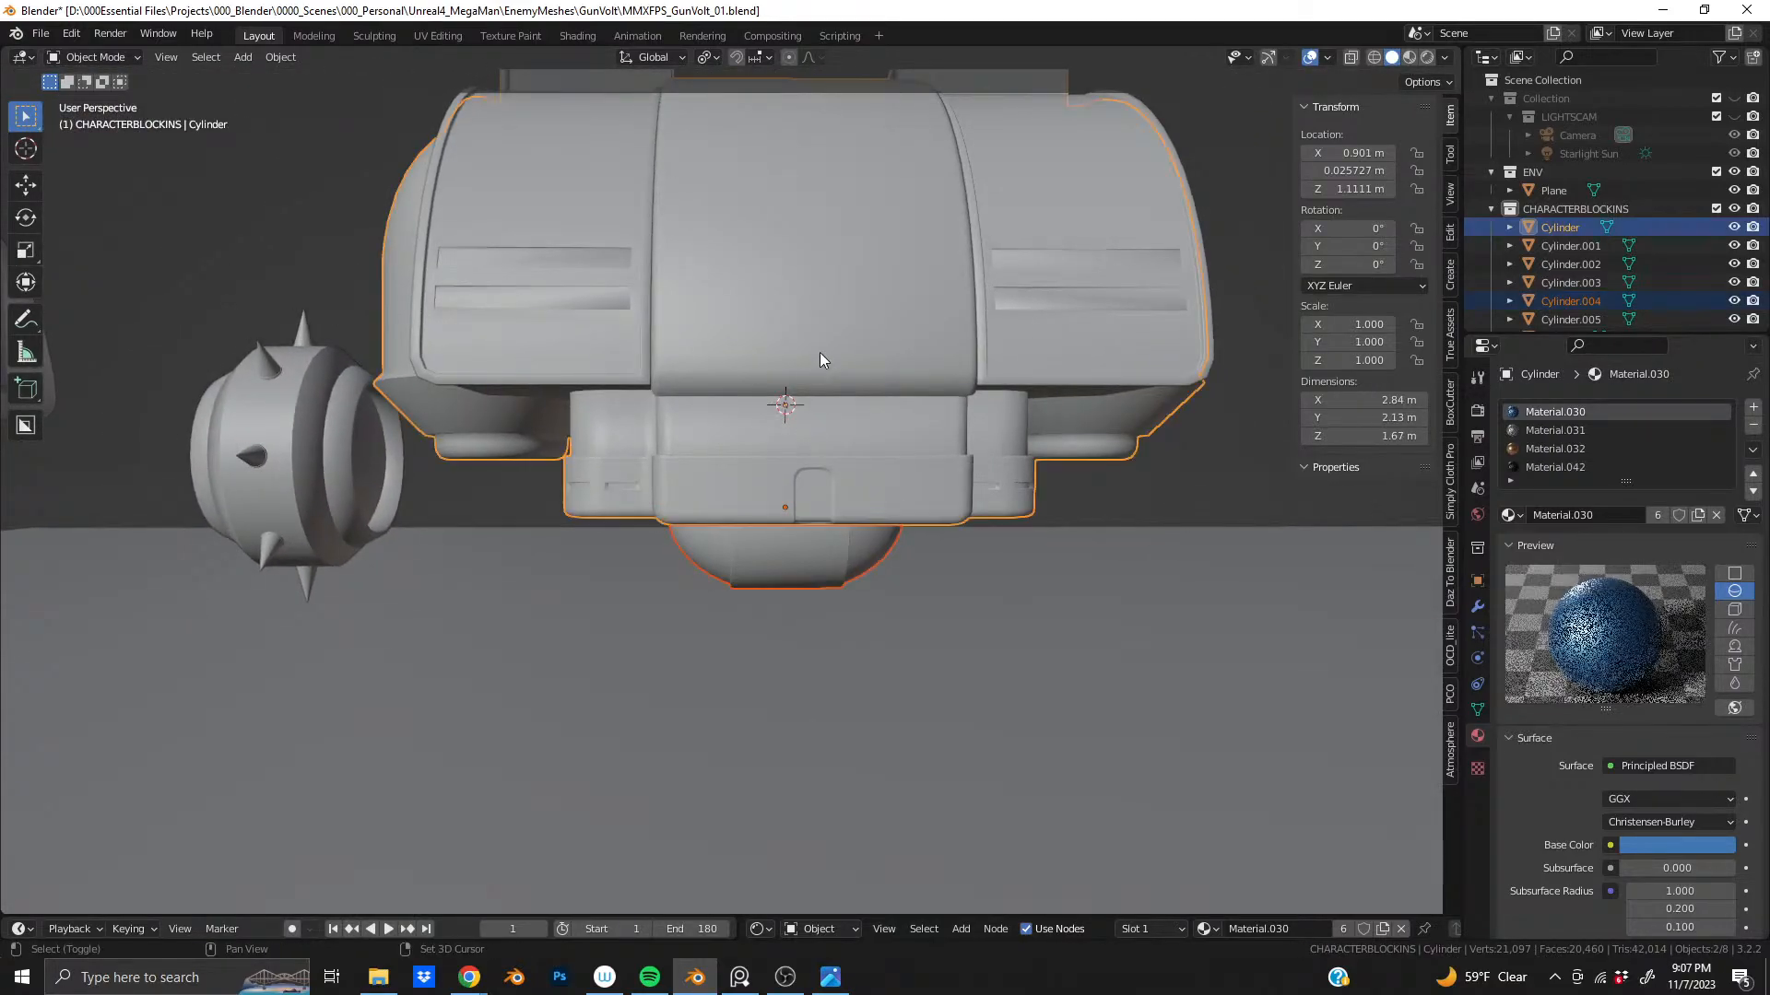
key(ctrl+j)
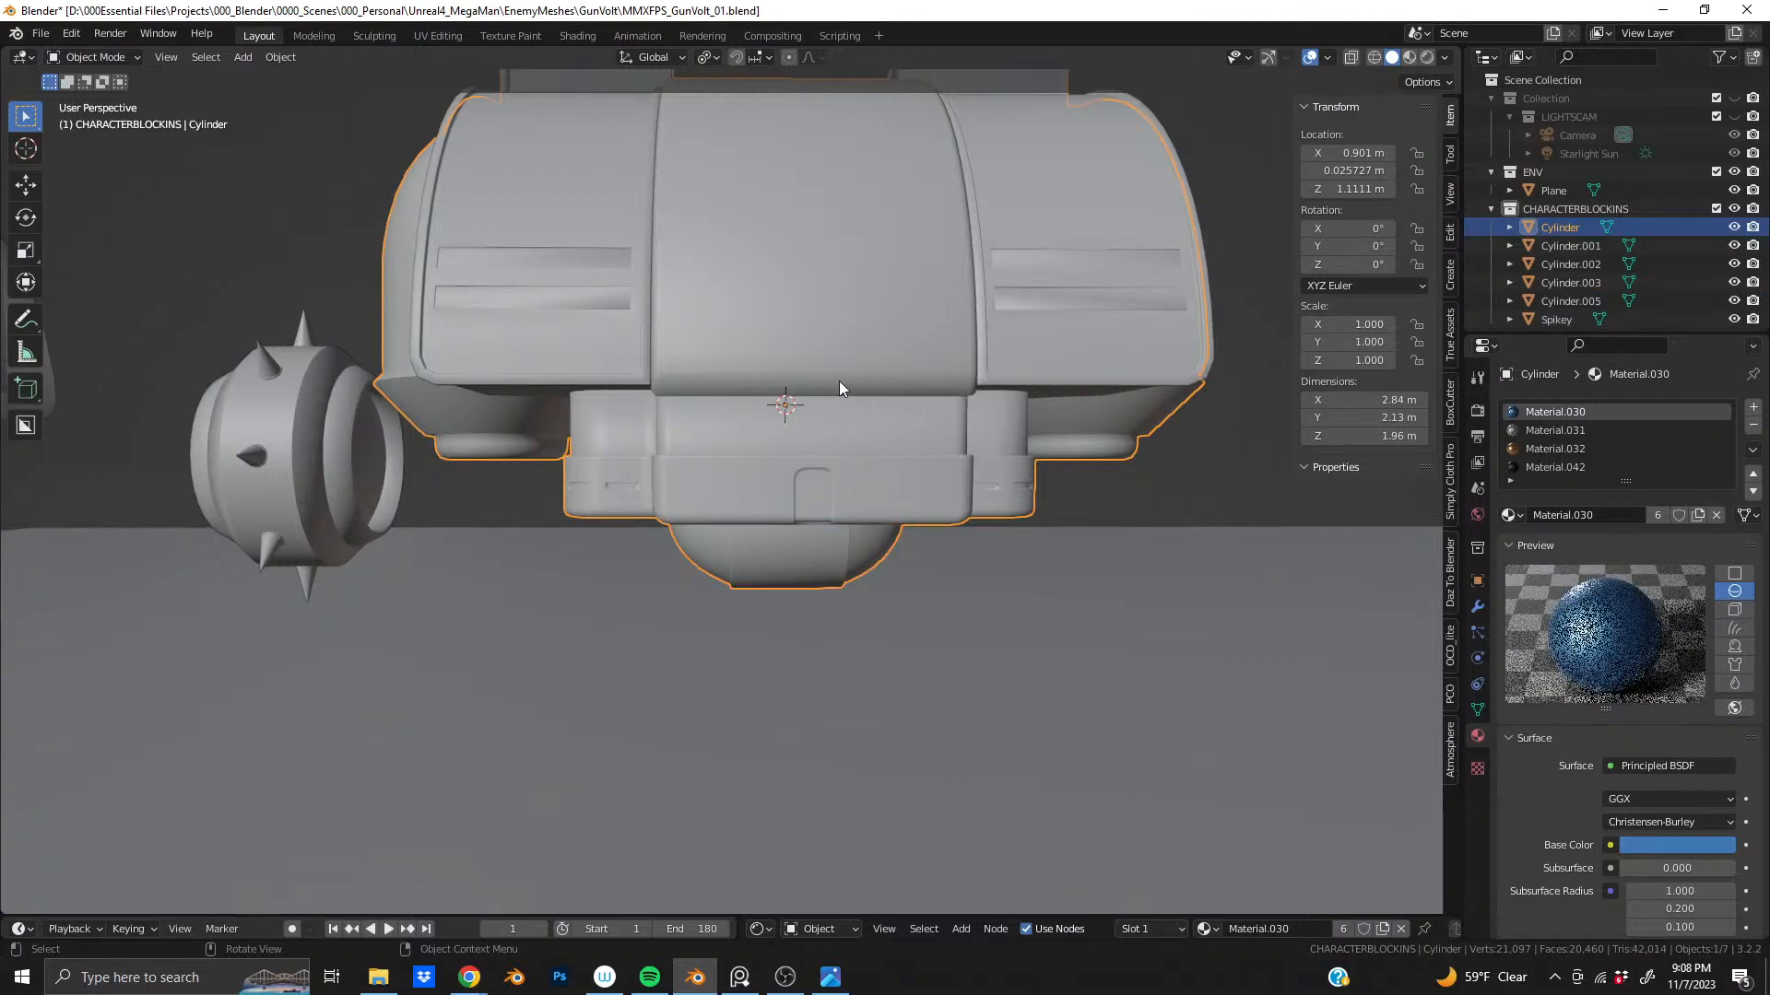
middle_drag(839, 380, 600, 496)
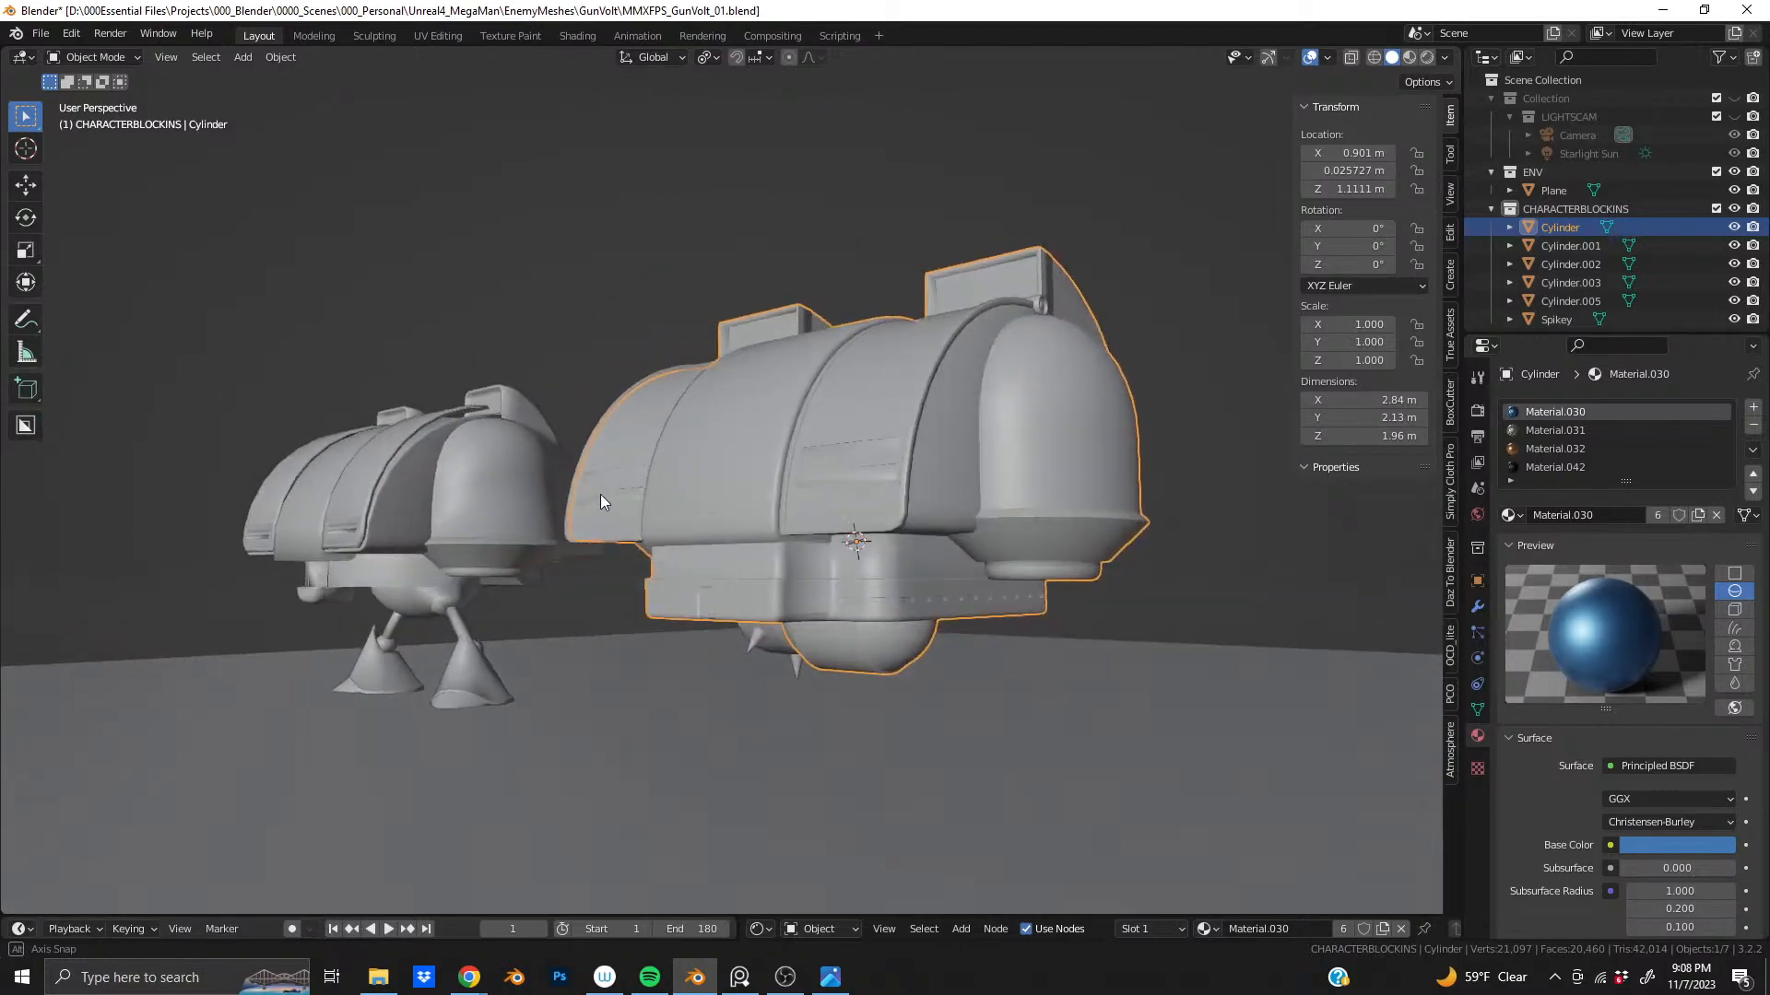
key(ctrl+s)
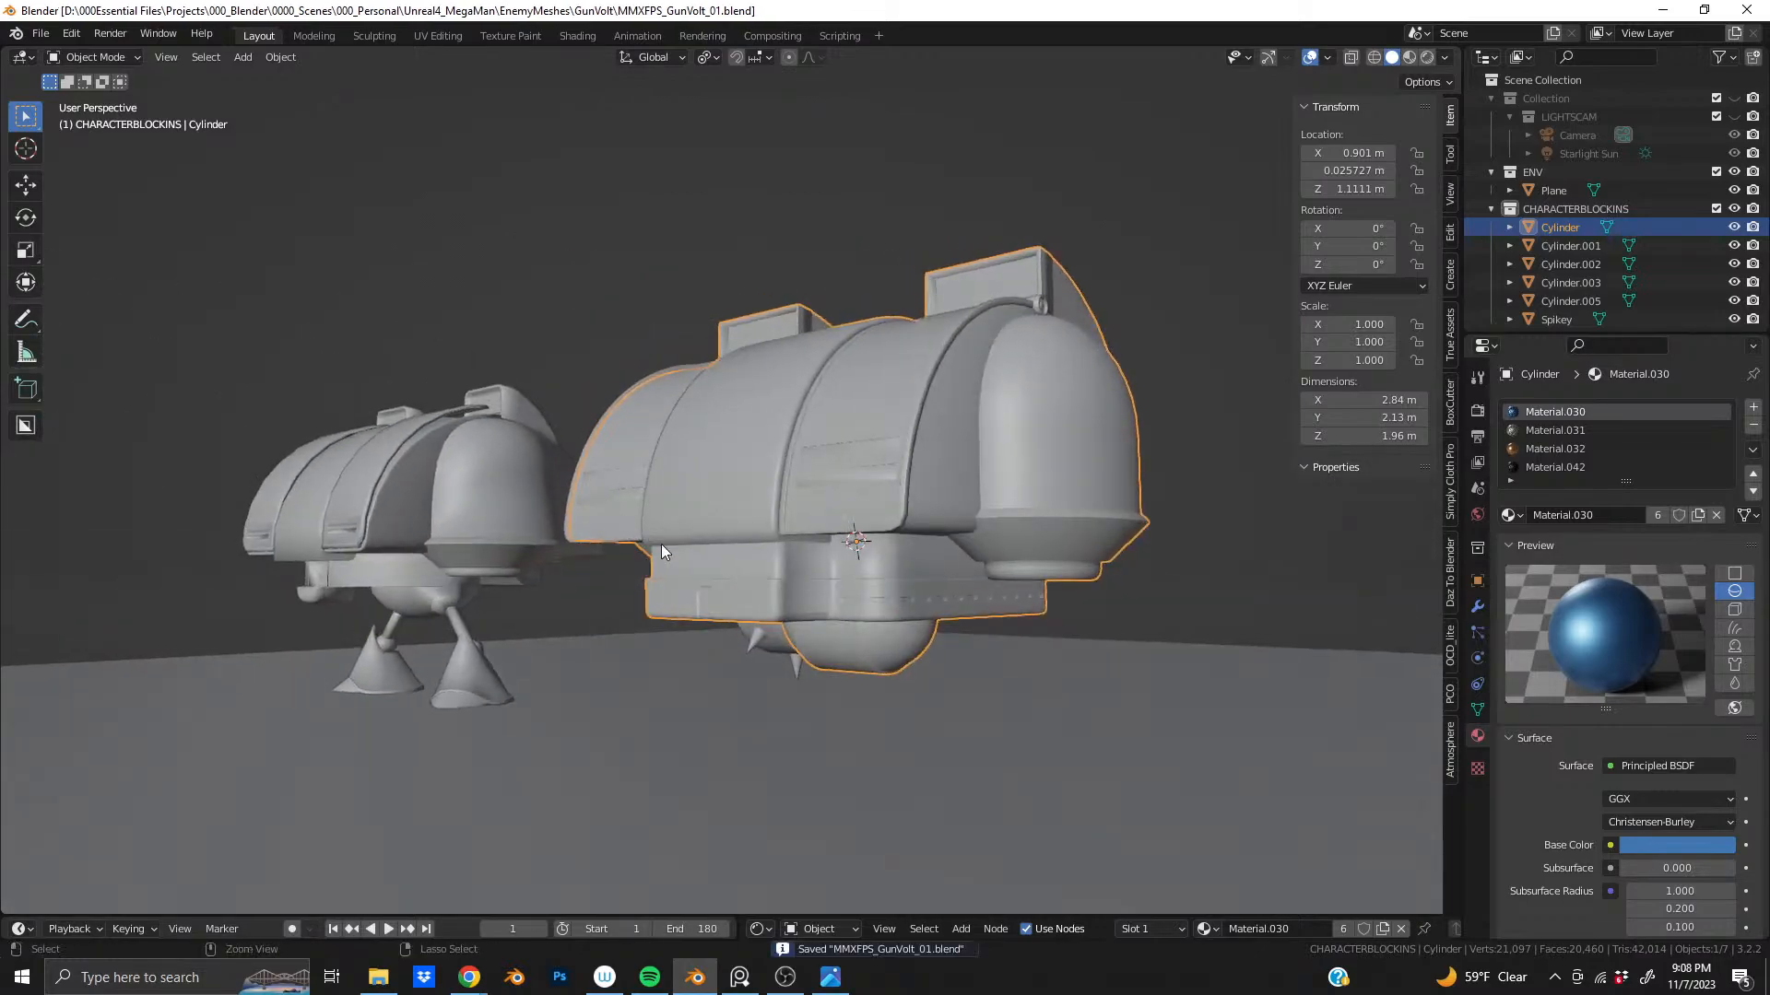
- Switch to rendered shading and inspect the hull's materials and the joined underside cylinder from several angles
click(1424, 58)
scroll(815, 424, up, 6)
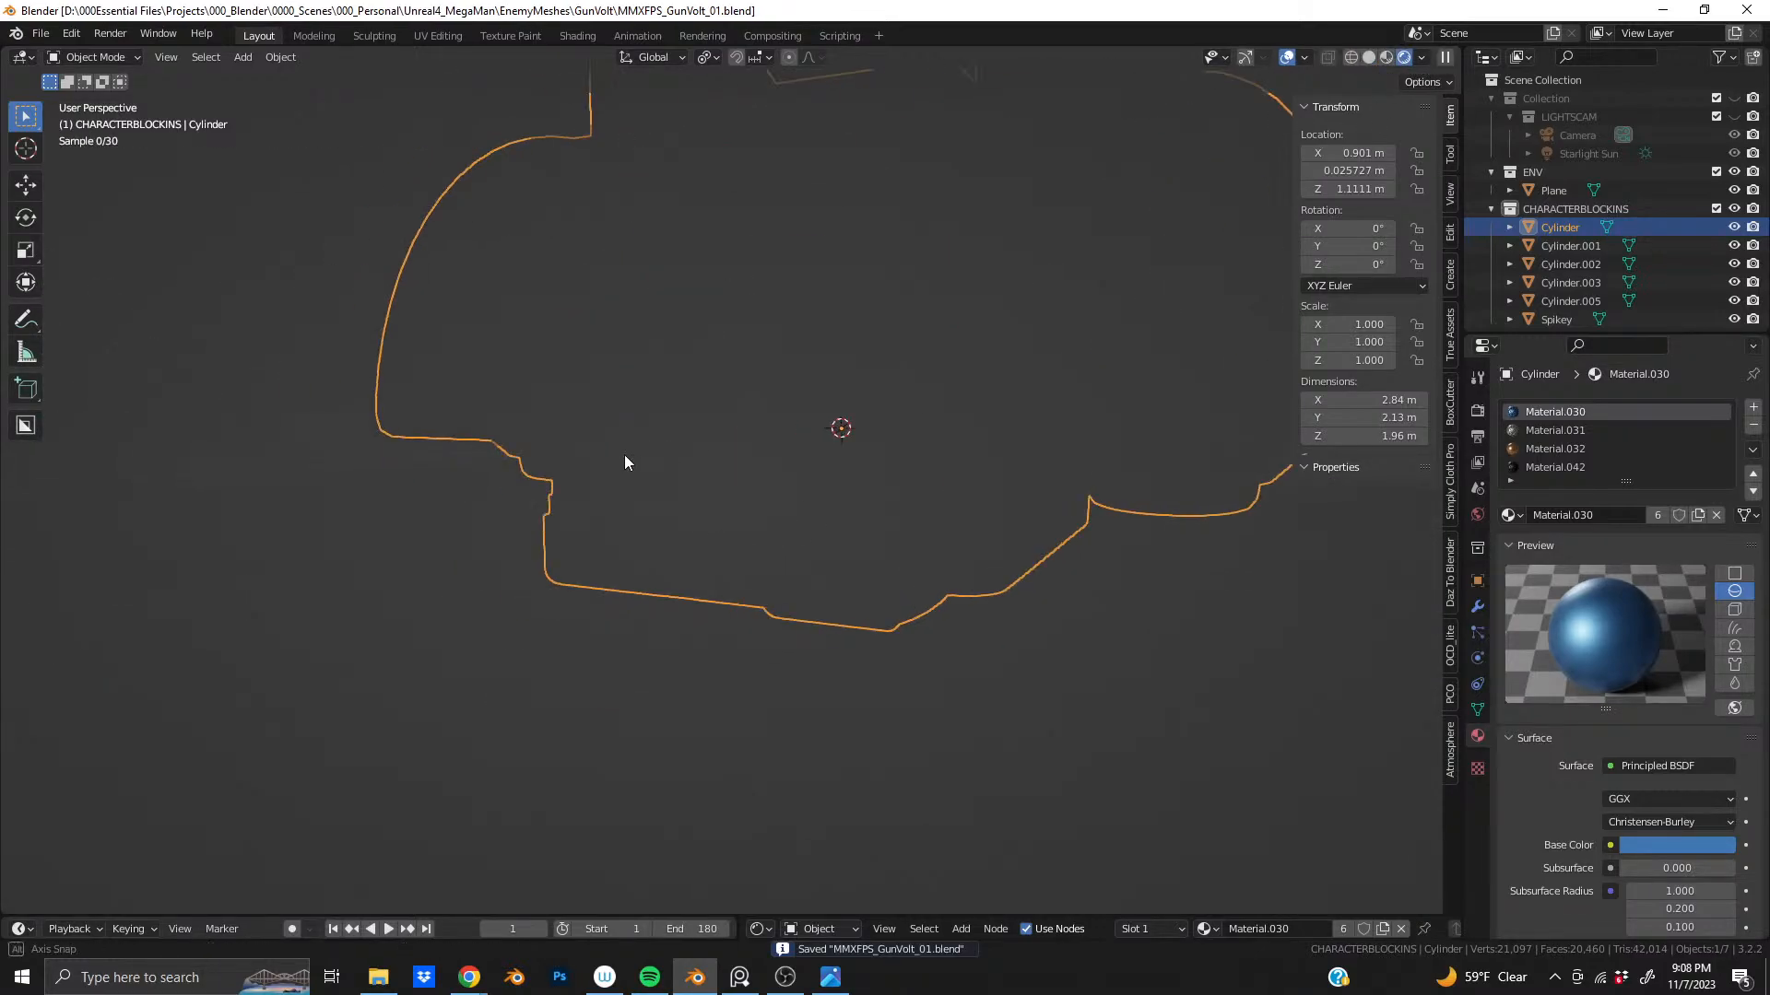
middle_drag(624, 458, 907, 434)
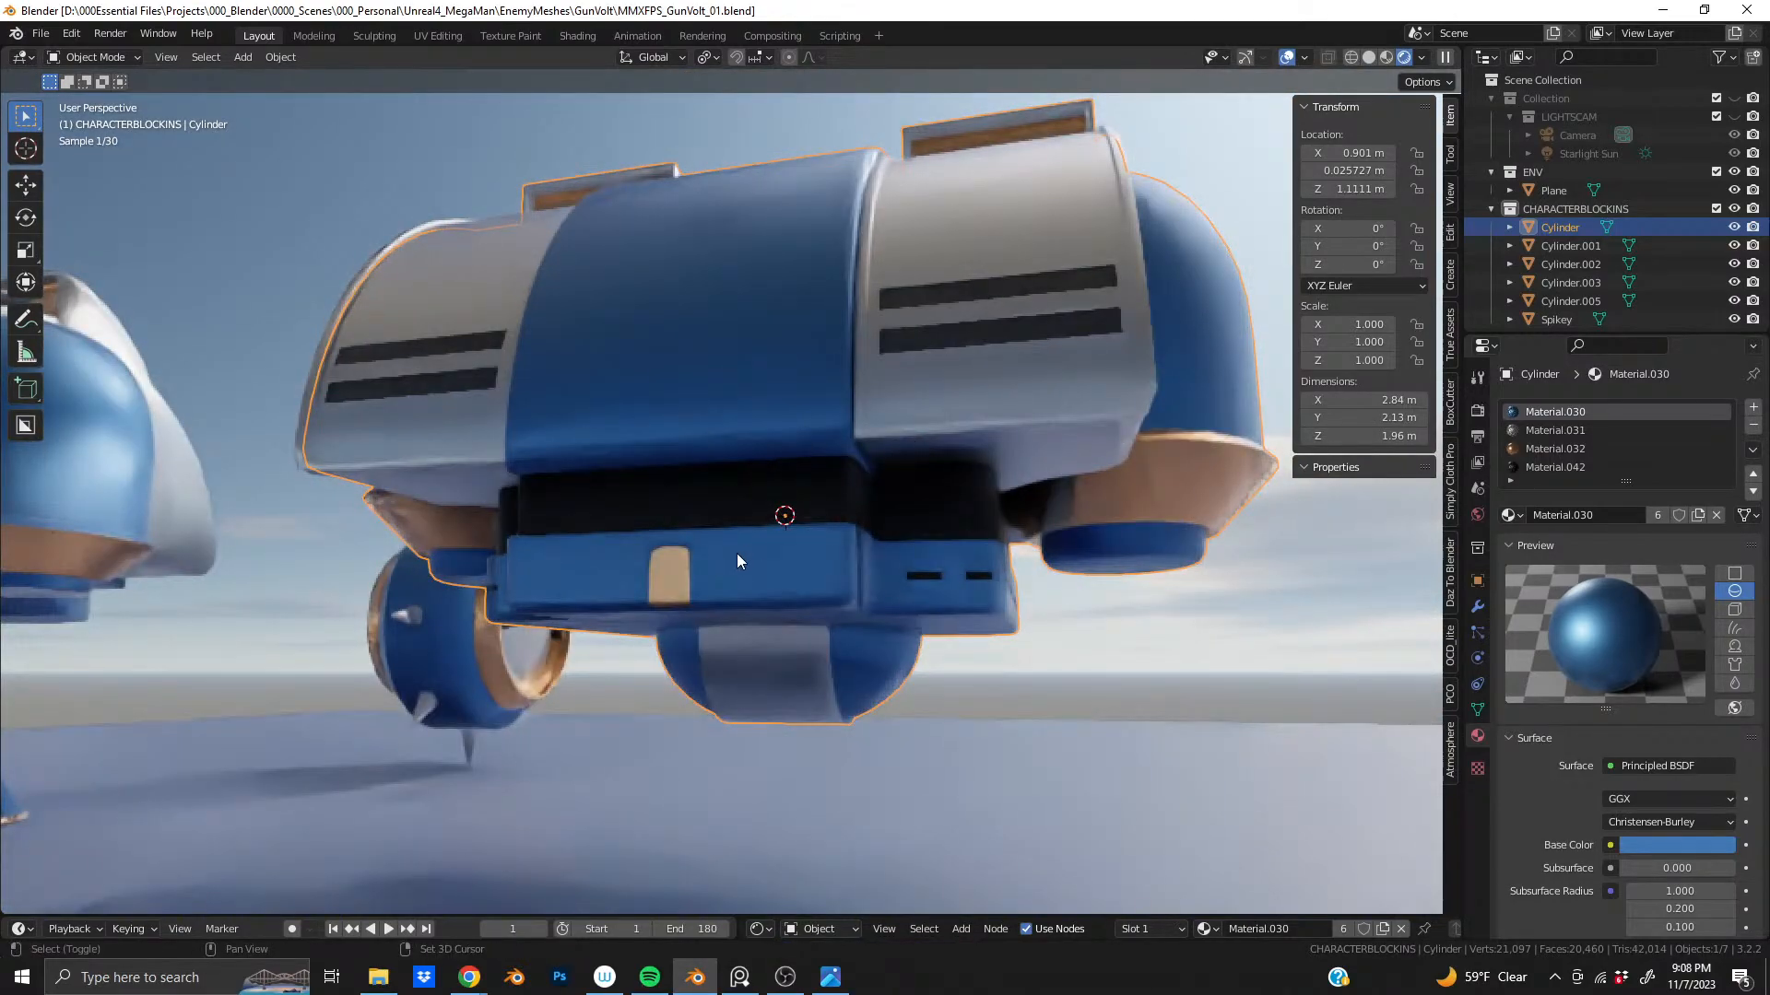
middle_drag(838, 466, 927, 539)
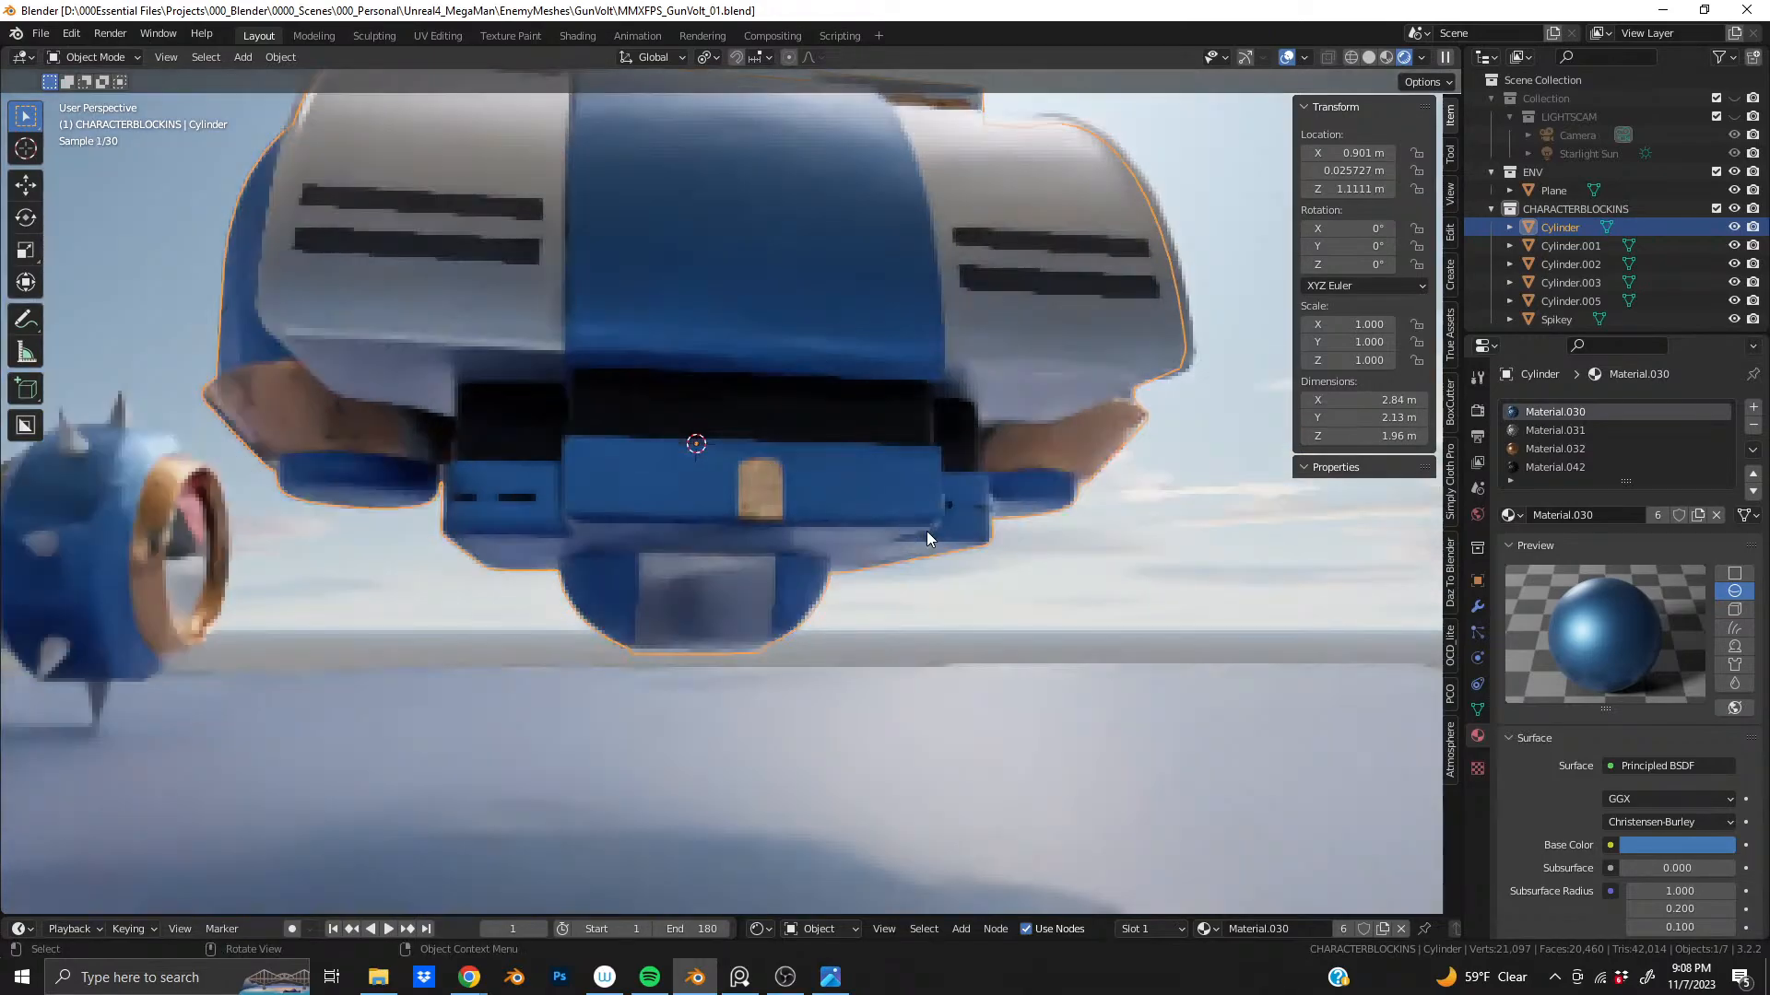
middle_drag(699, 600, 573, 620)
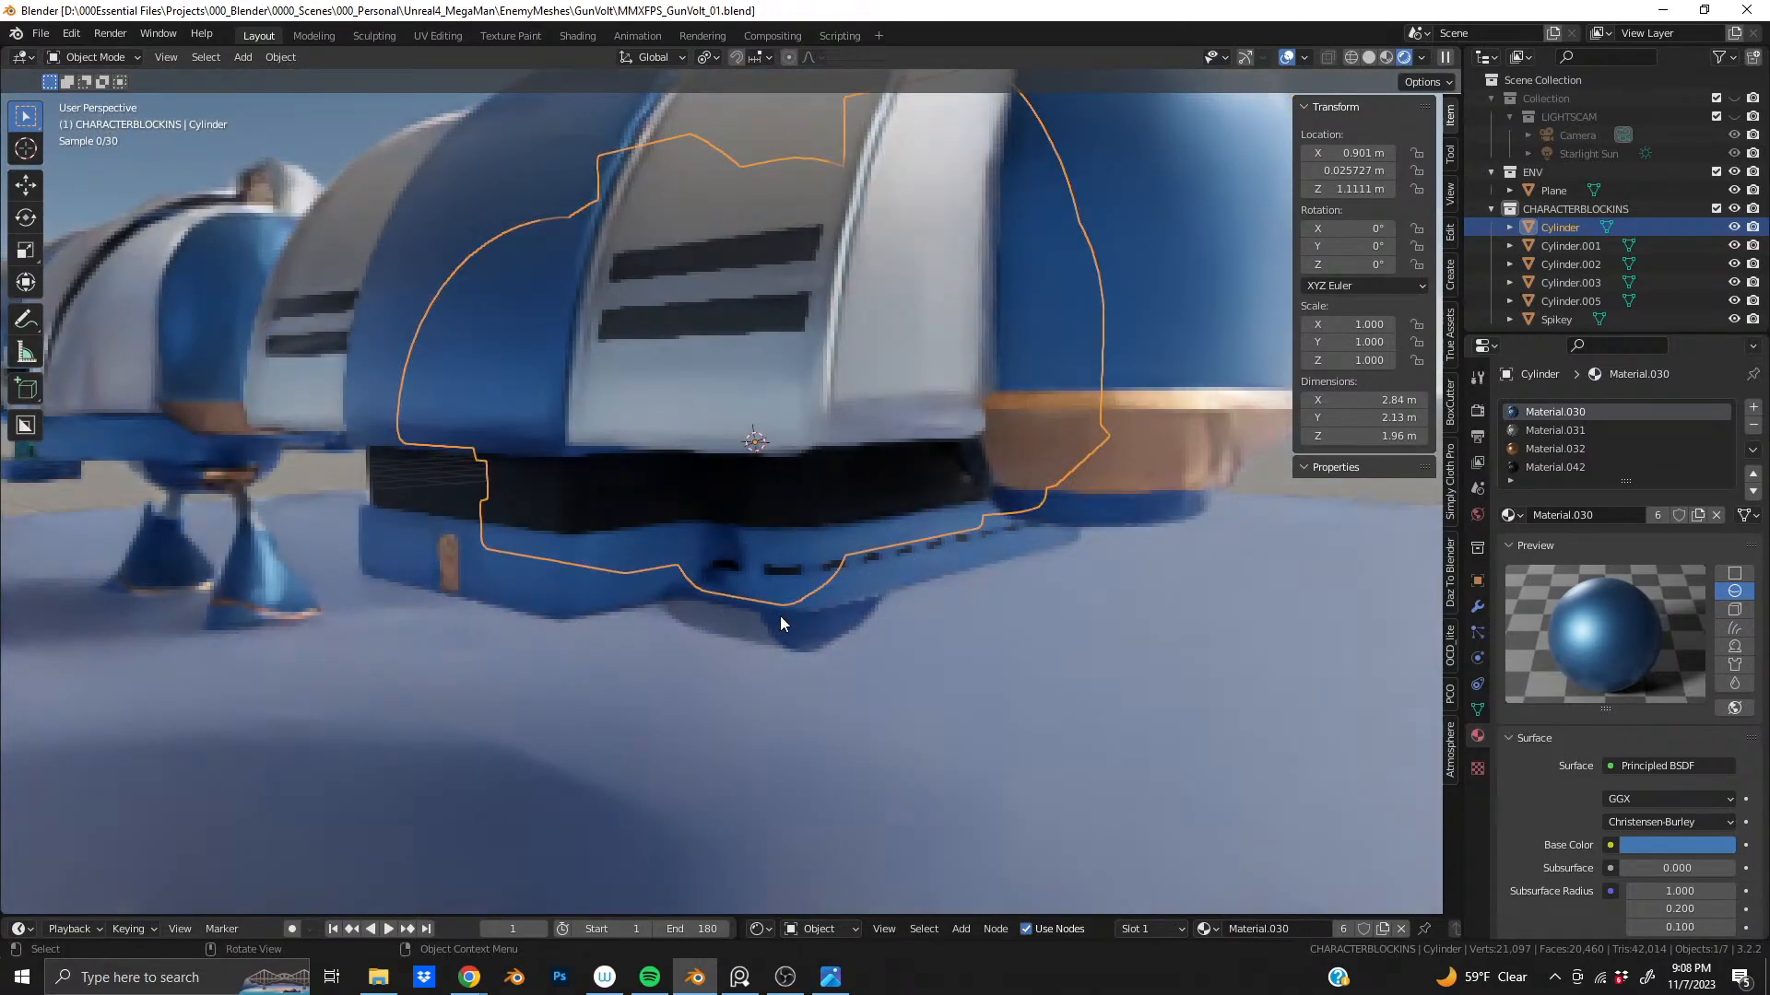
middle_drag(780, 616, 826, 563)
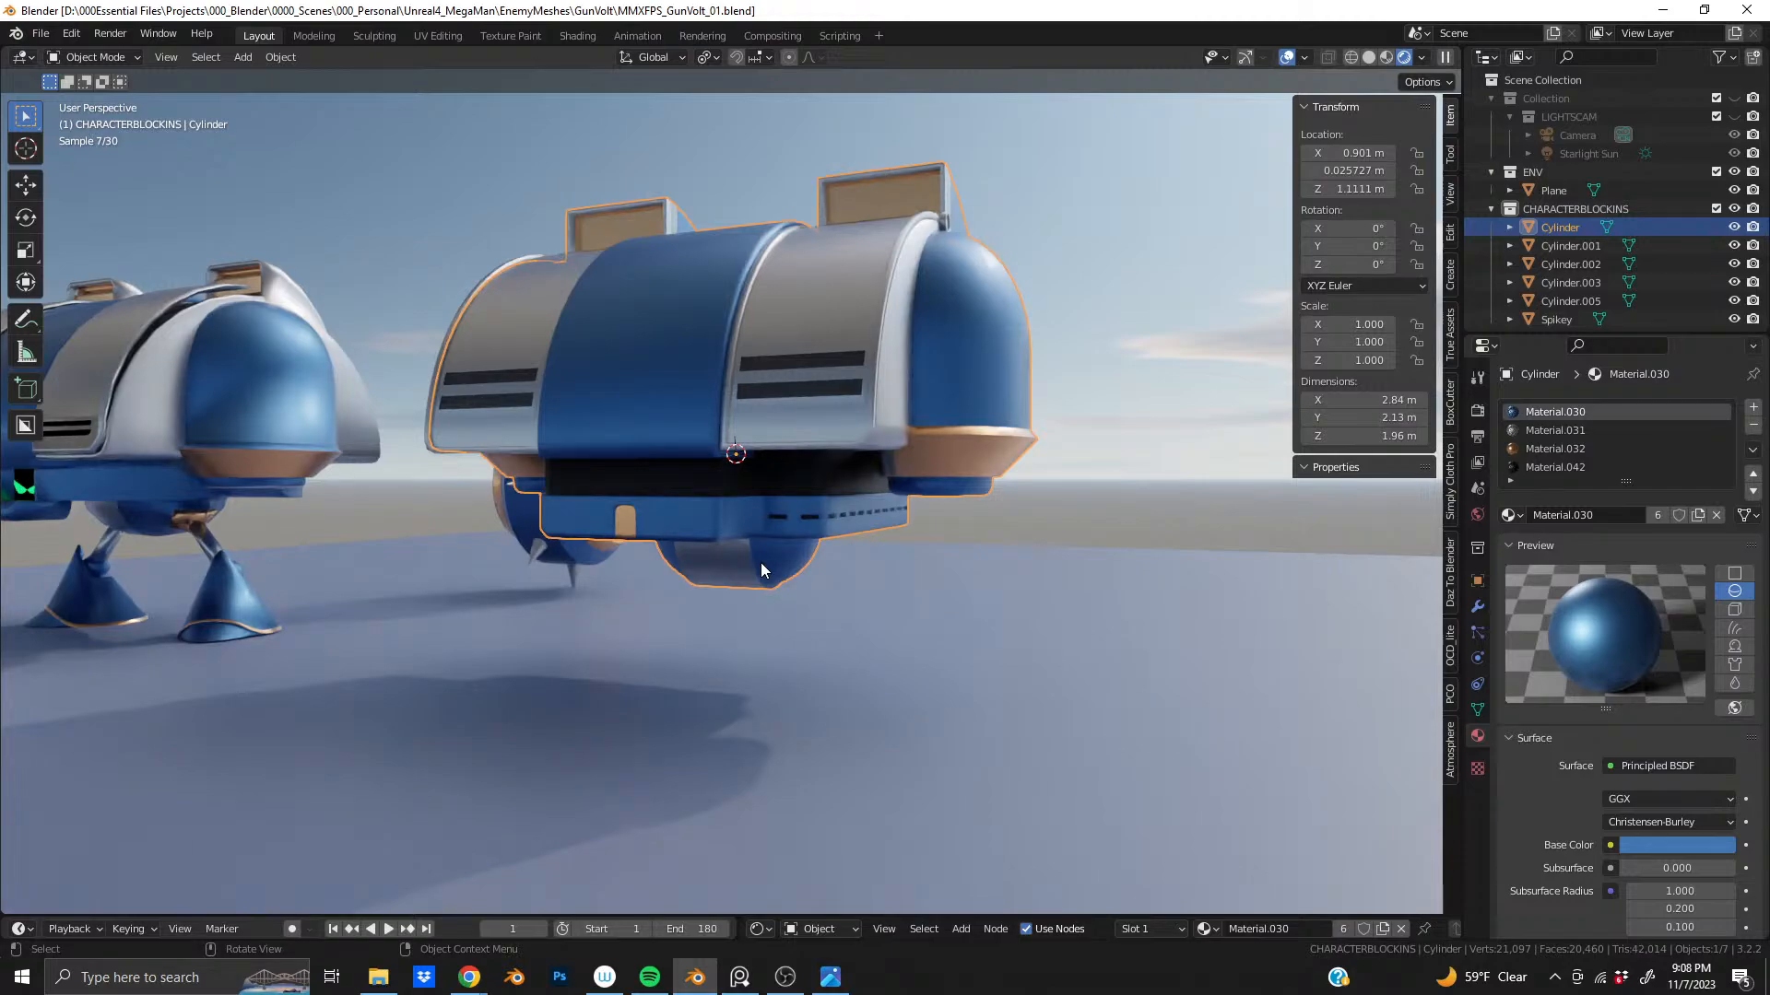
middle_drag(756, 564, 916, 463)
scroll(846, 500, up, 3)
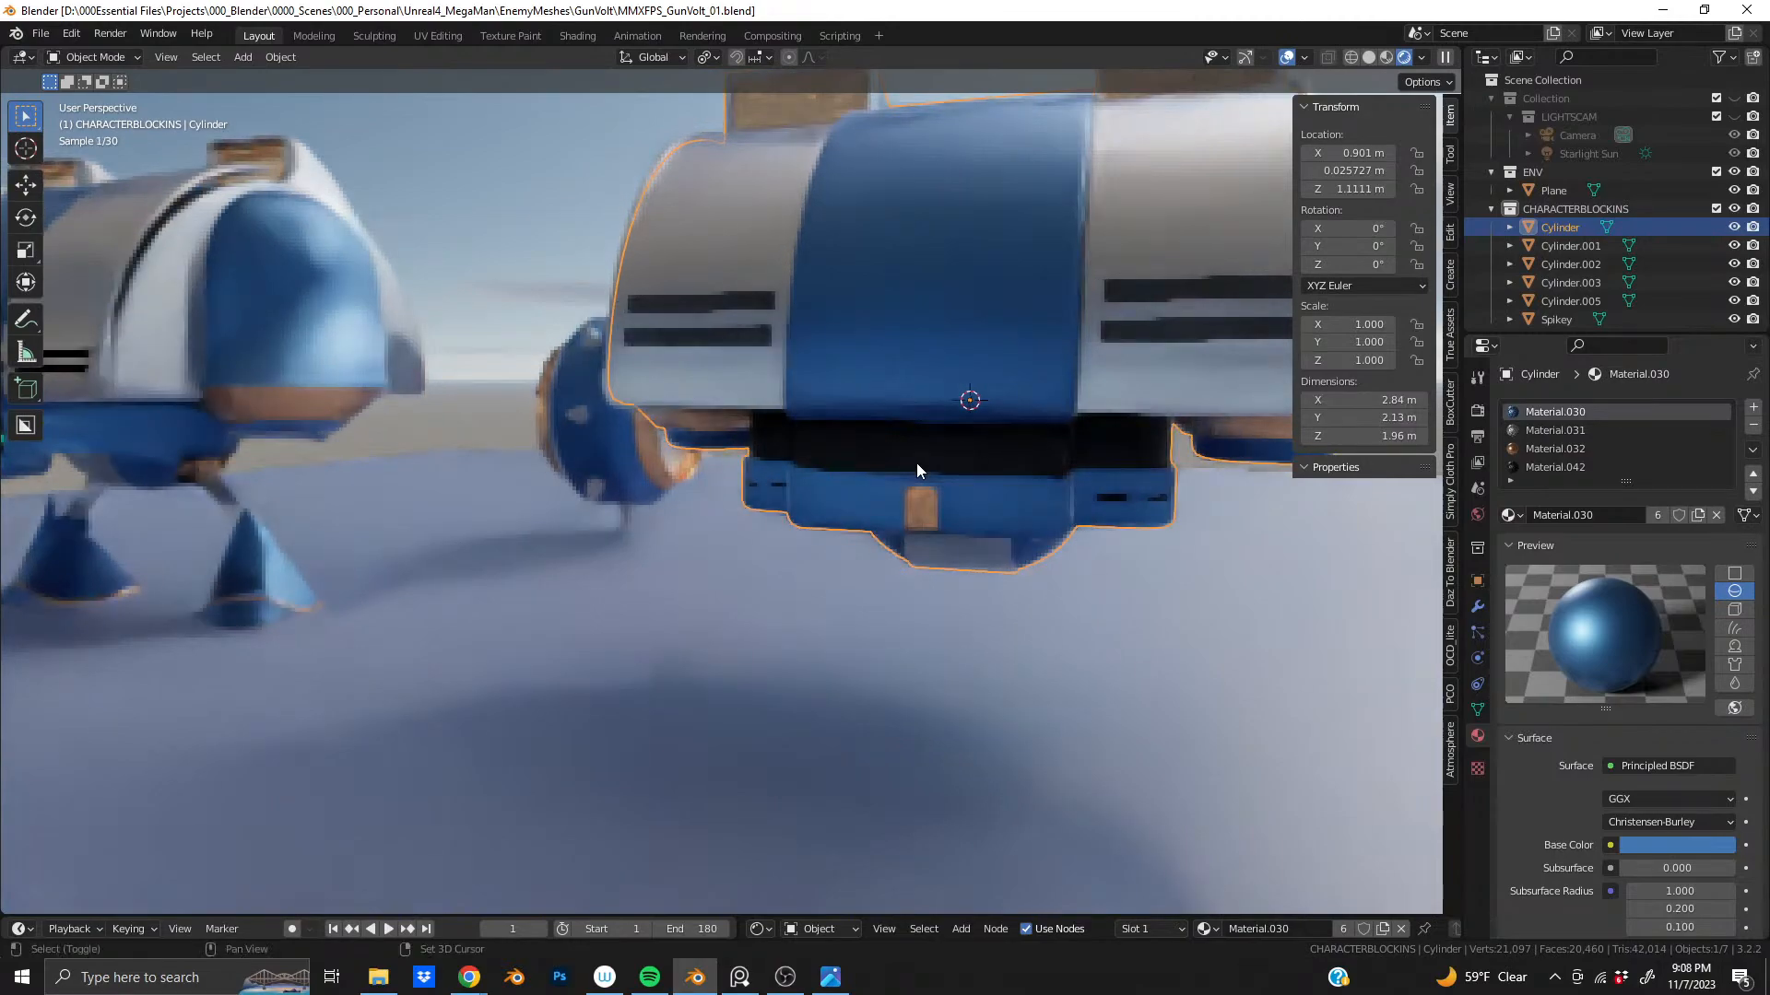
scroll(916, 463, down, 3)
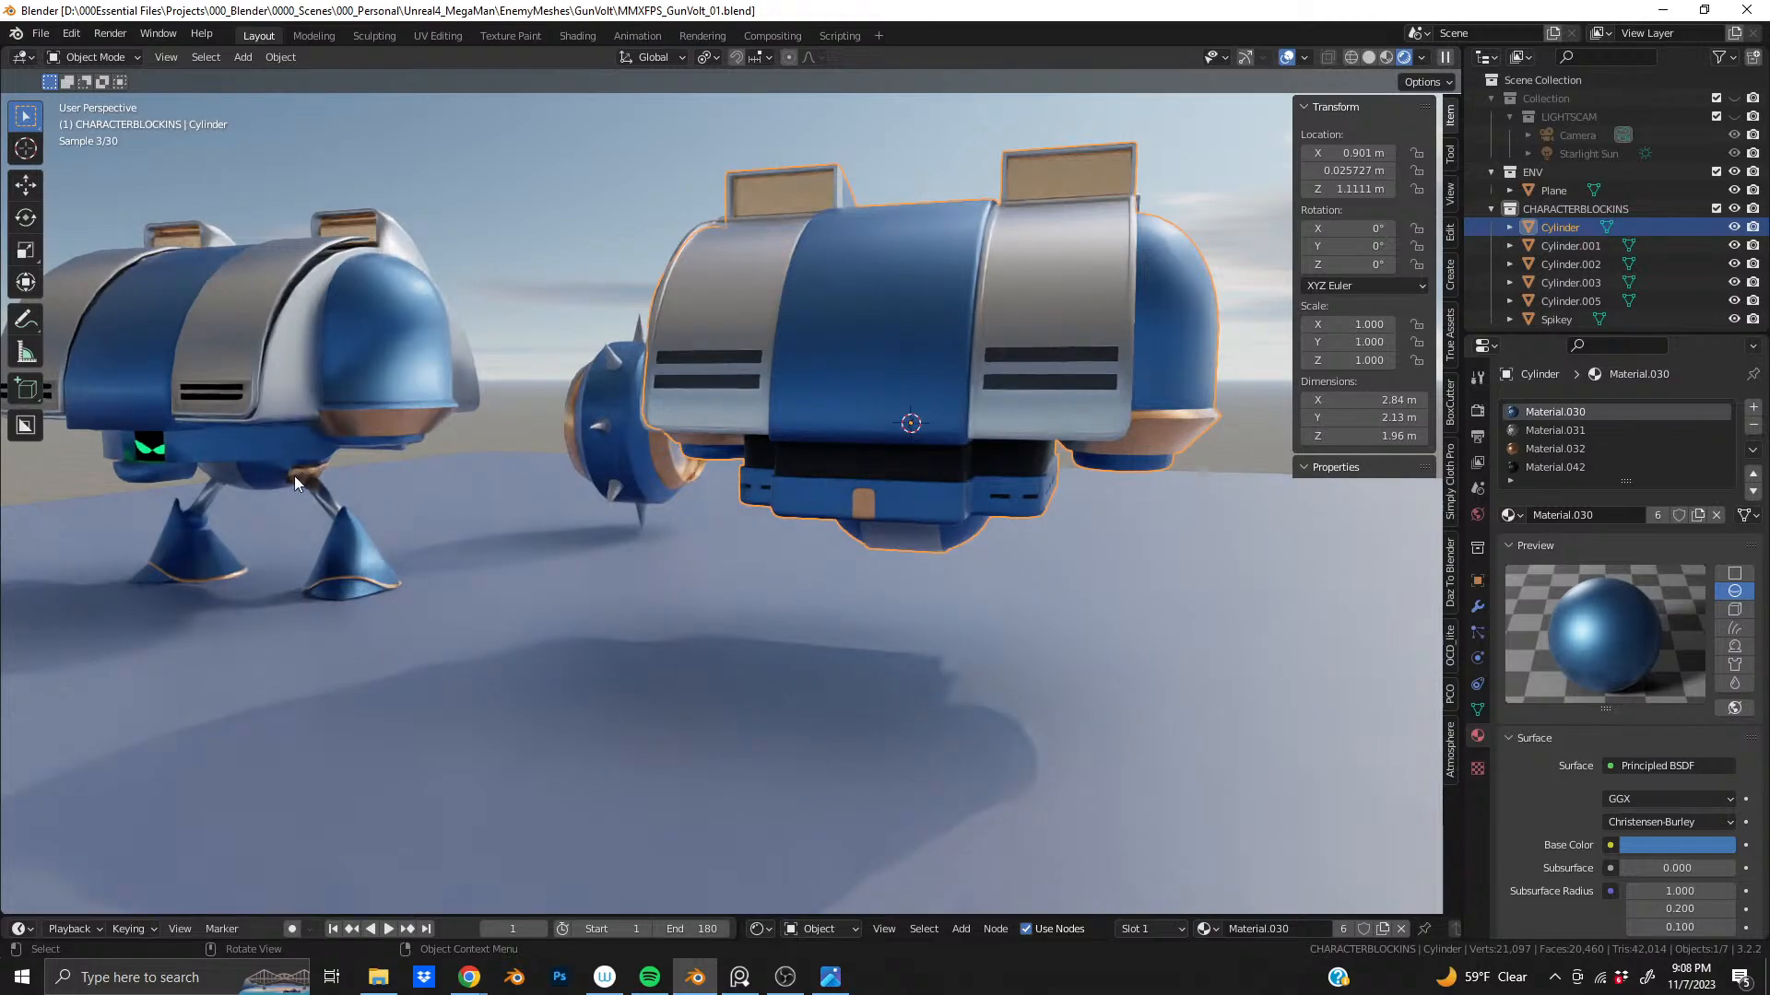
- Examine the blockout robot's hip sockets, leg struts and cone-shaped feet up close
shift+middle_drag(242, 401, 665, 390)
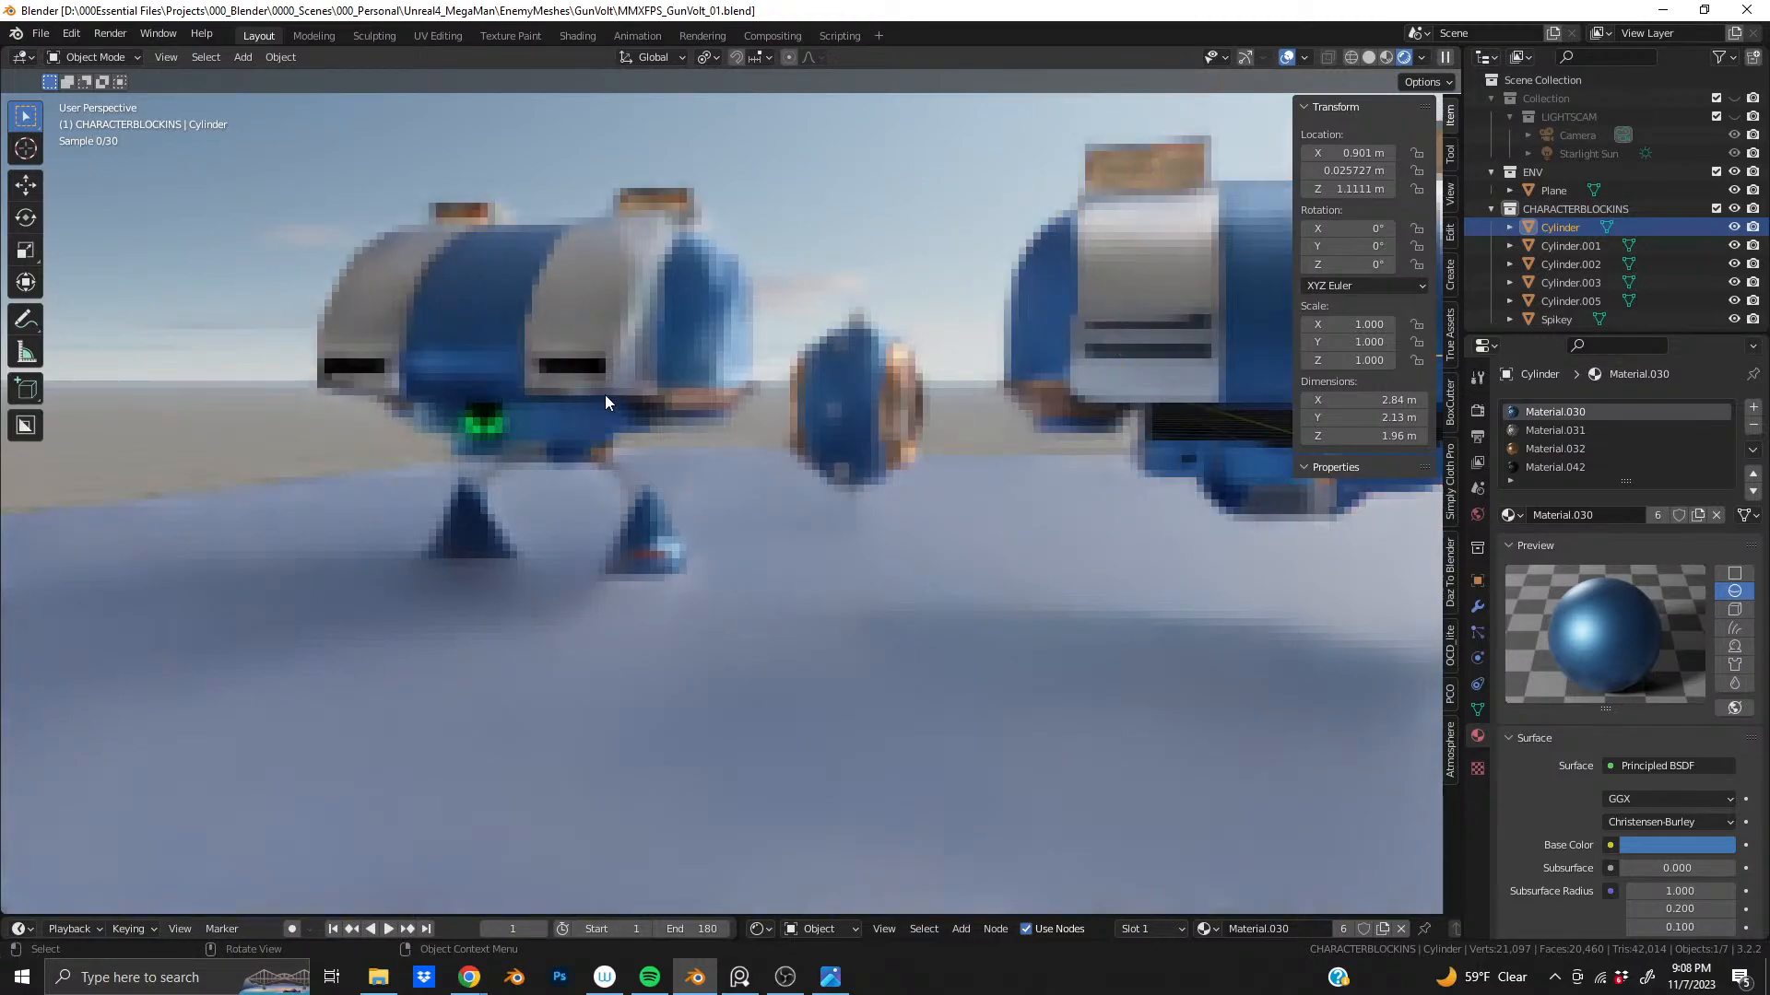
scroll(477, 424, up, 4)
shift+middle_drag(551, 400, 276, 371)
scroll(592, 406, up, 3)
scroll(538, 347, up, 2)
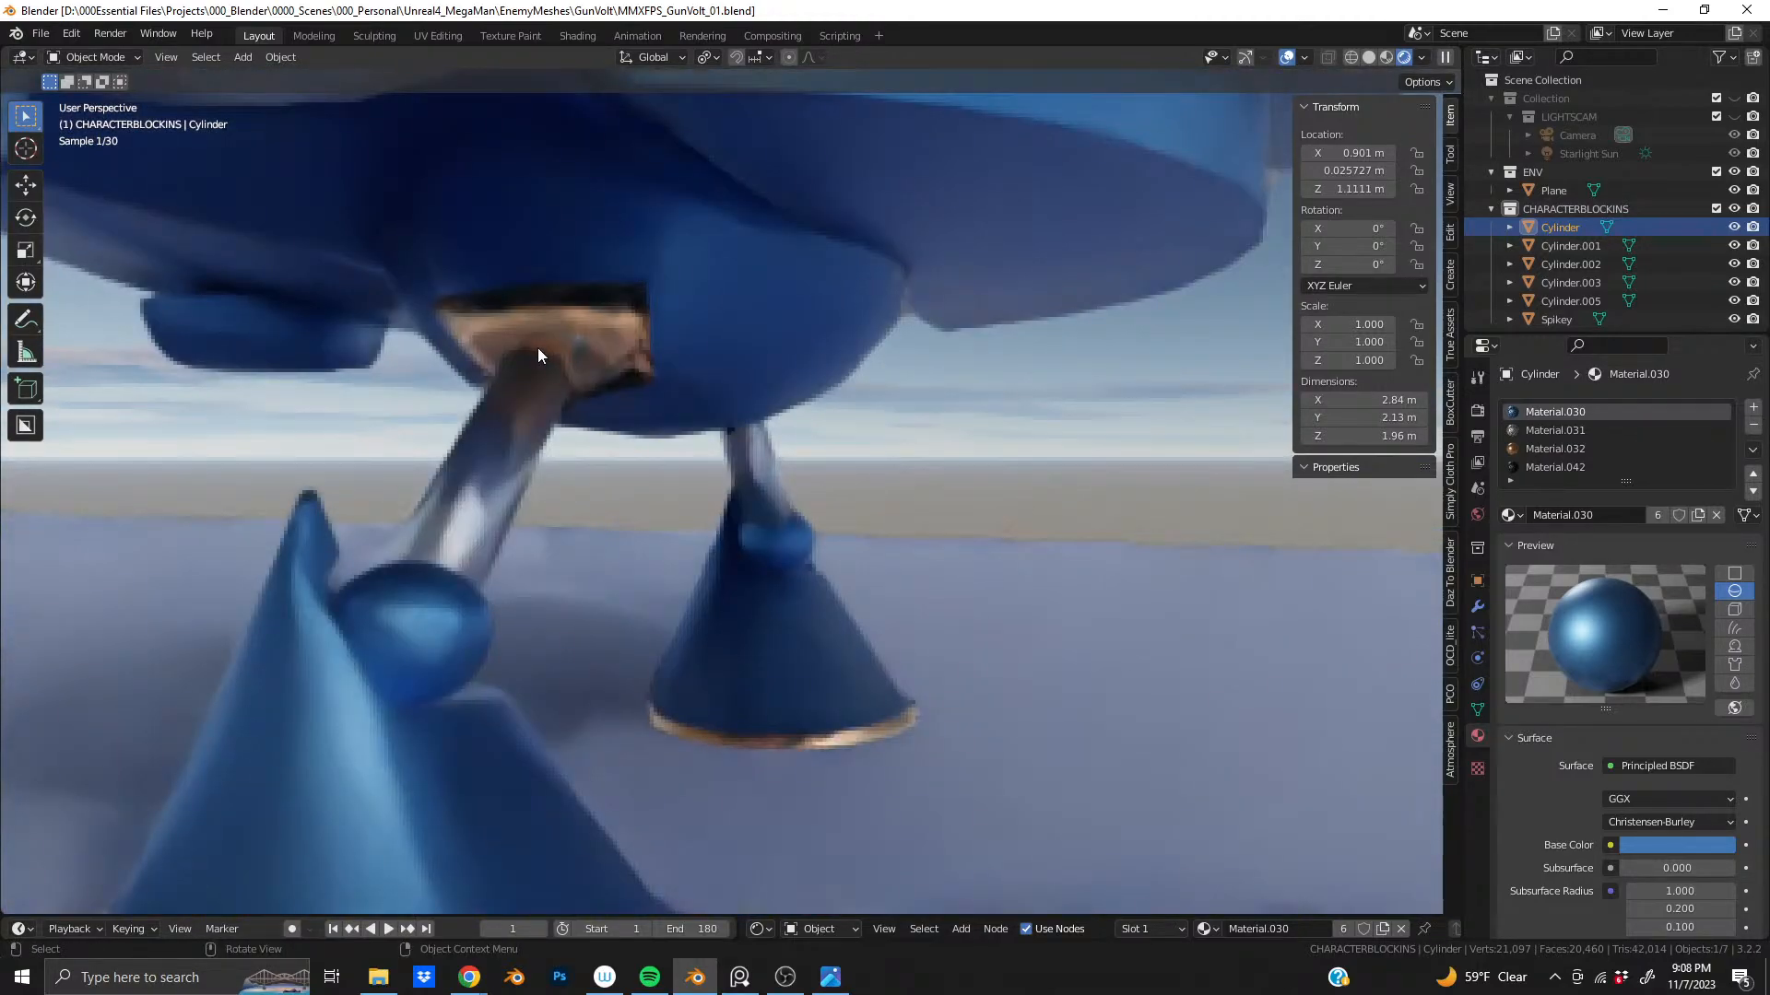
middle_drag(538, 347, 732, 588)
scroll(373, 362, down, 1)
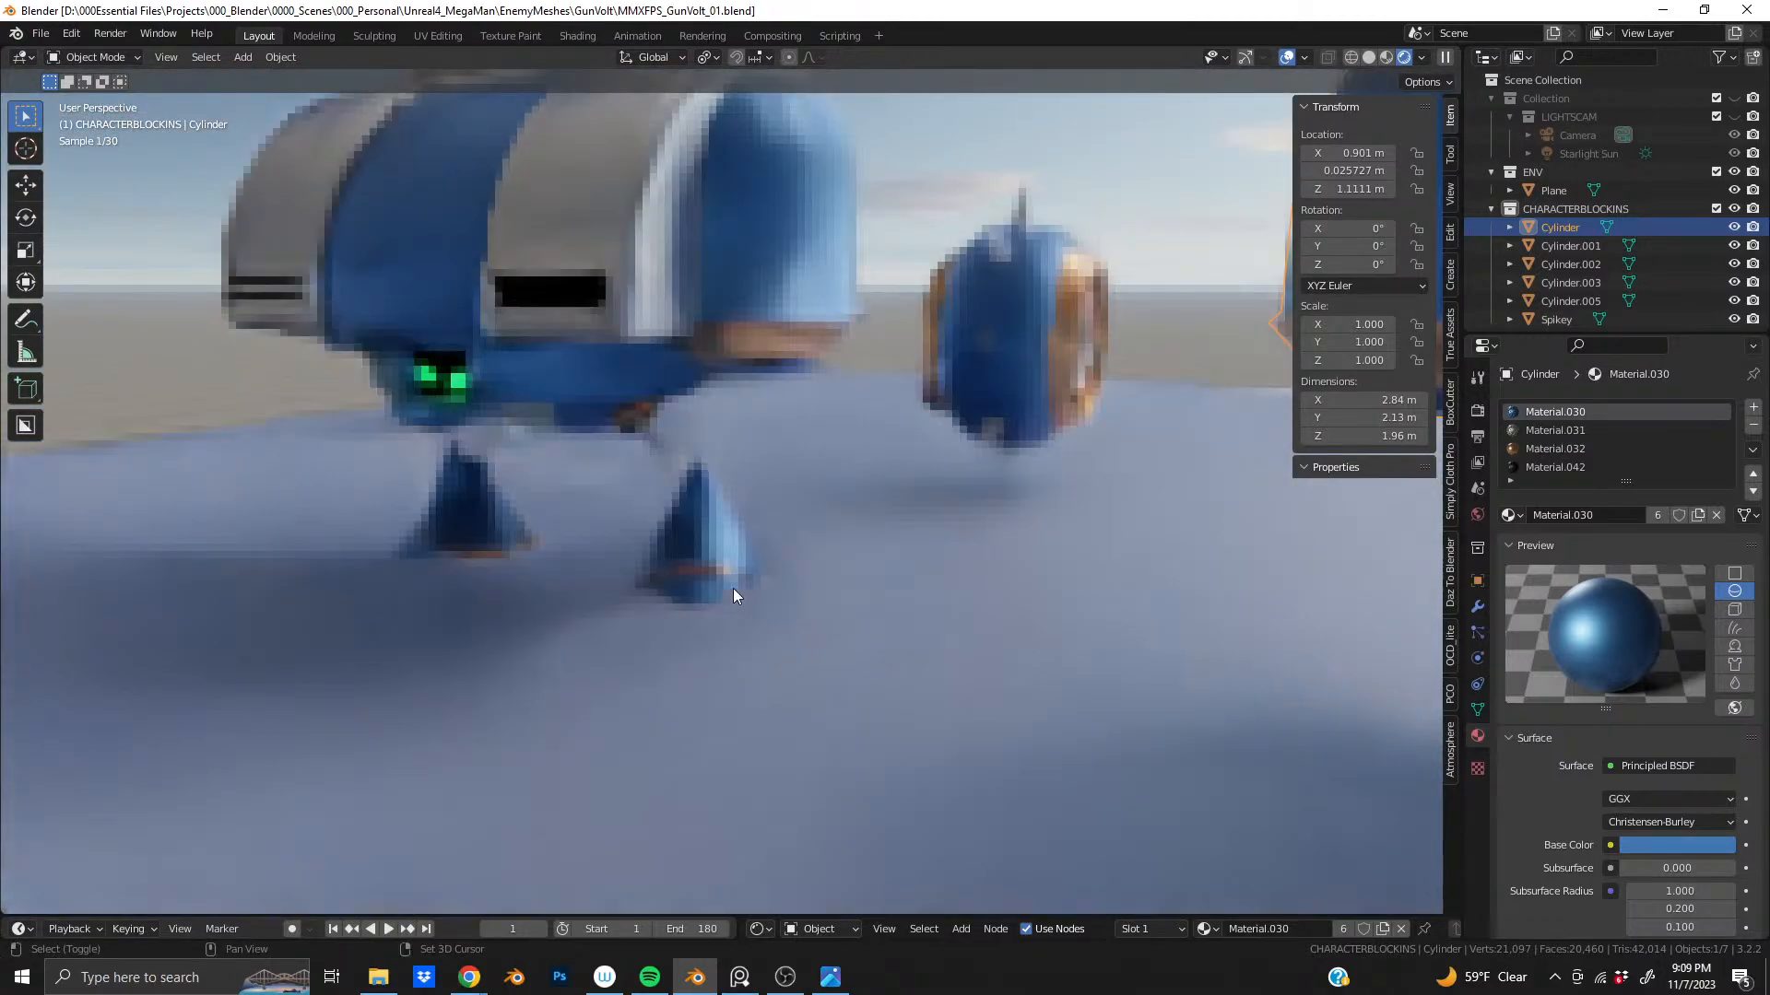
scroll(711, 583, up, 4)
middle_drag(595, 597, 559, 601)
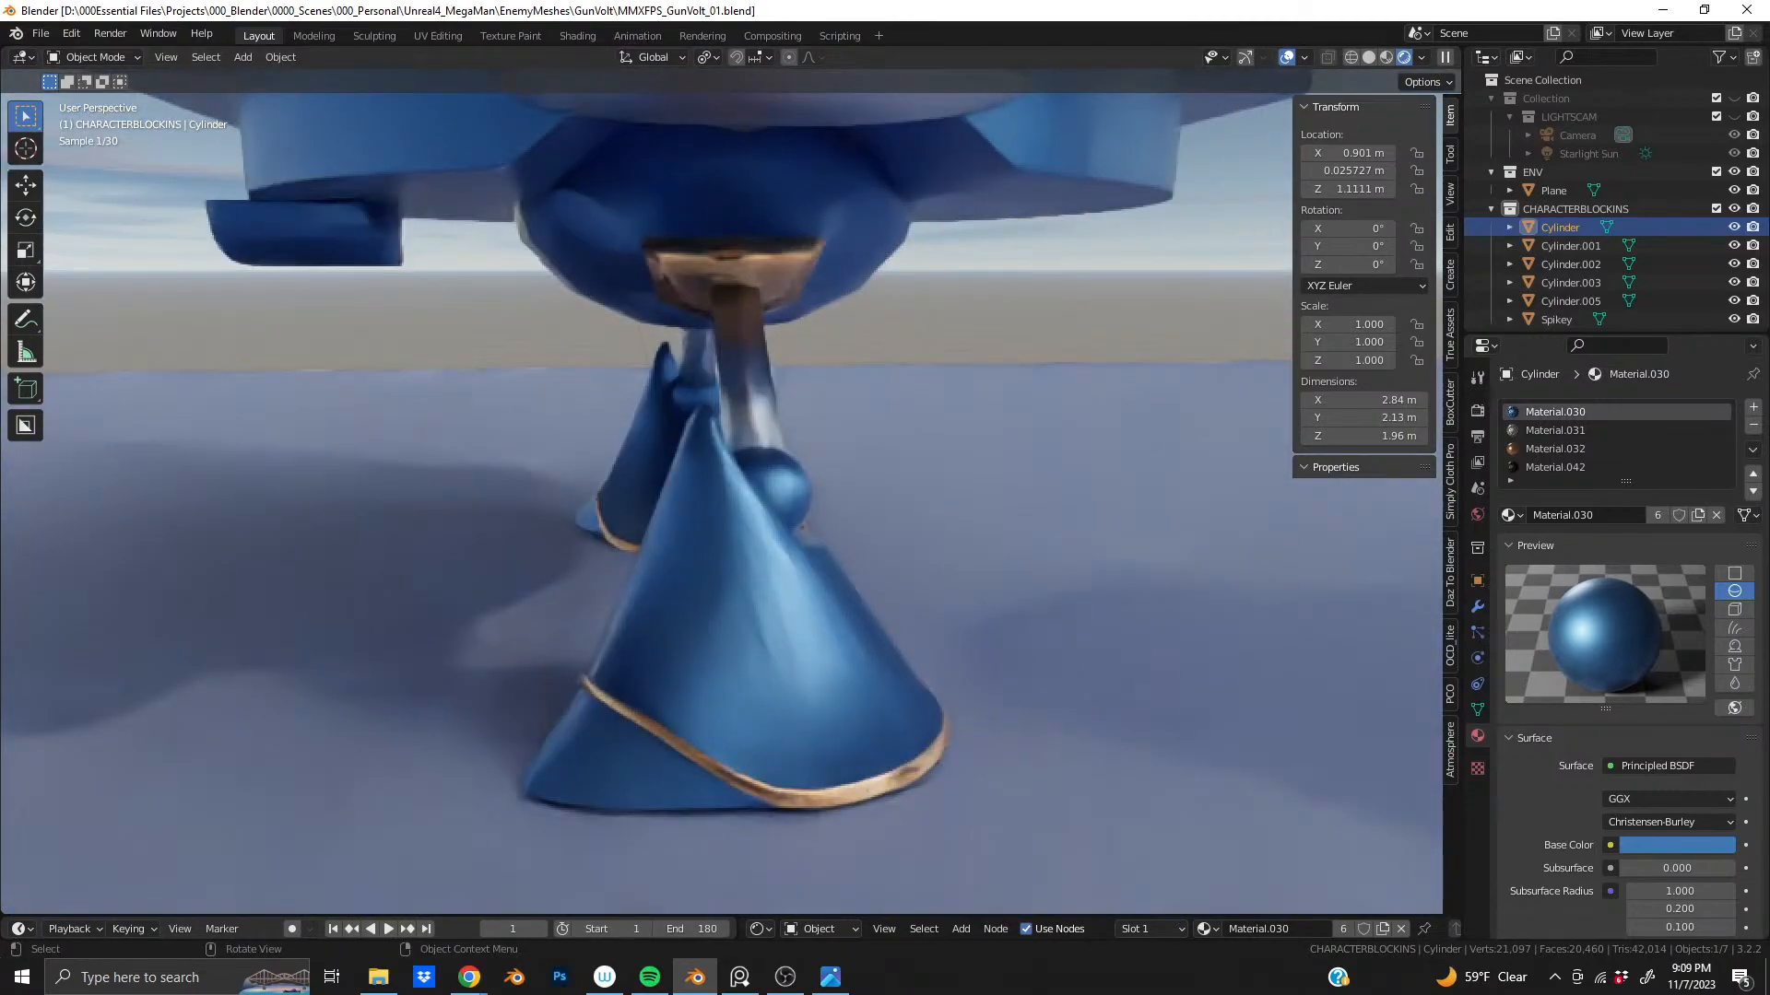
- Switch to the reference image board and study the robot's feet, ankle bands and leg joints across the artworks
right_drag(456, 0, 527, 583)
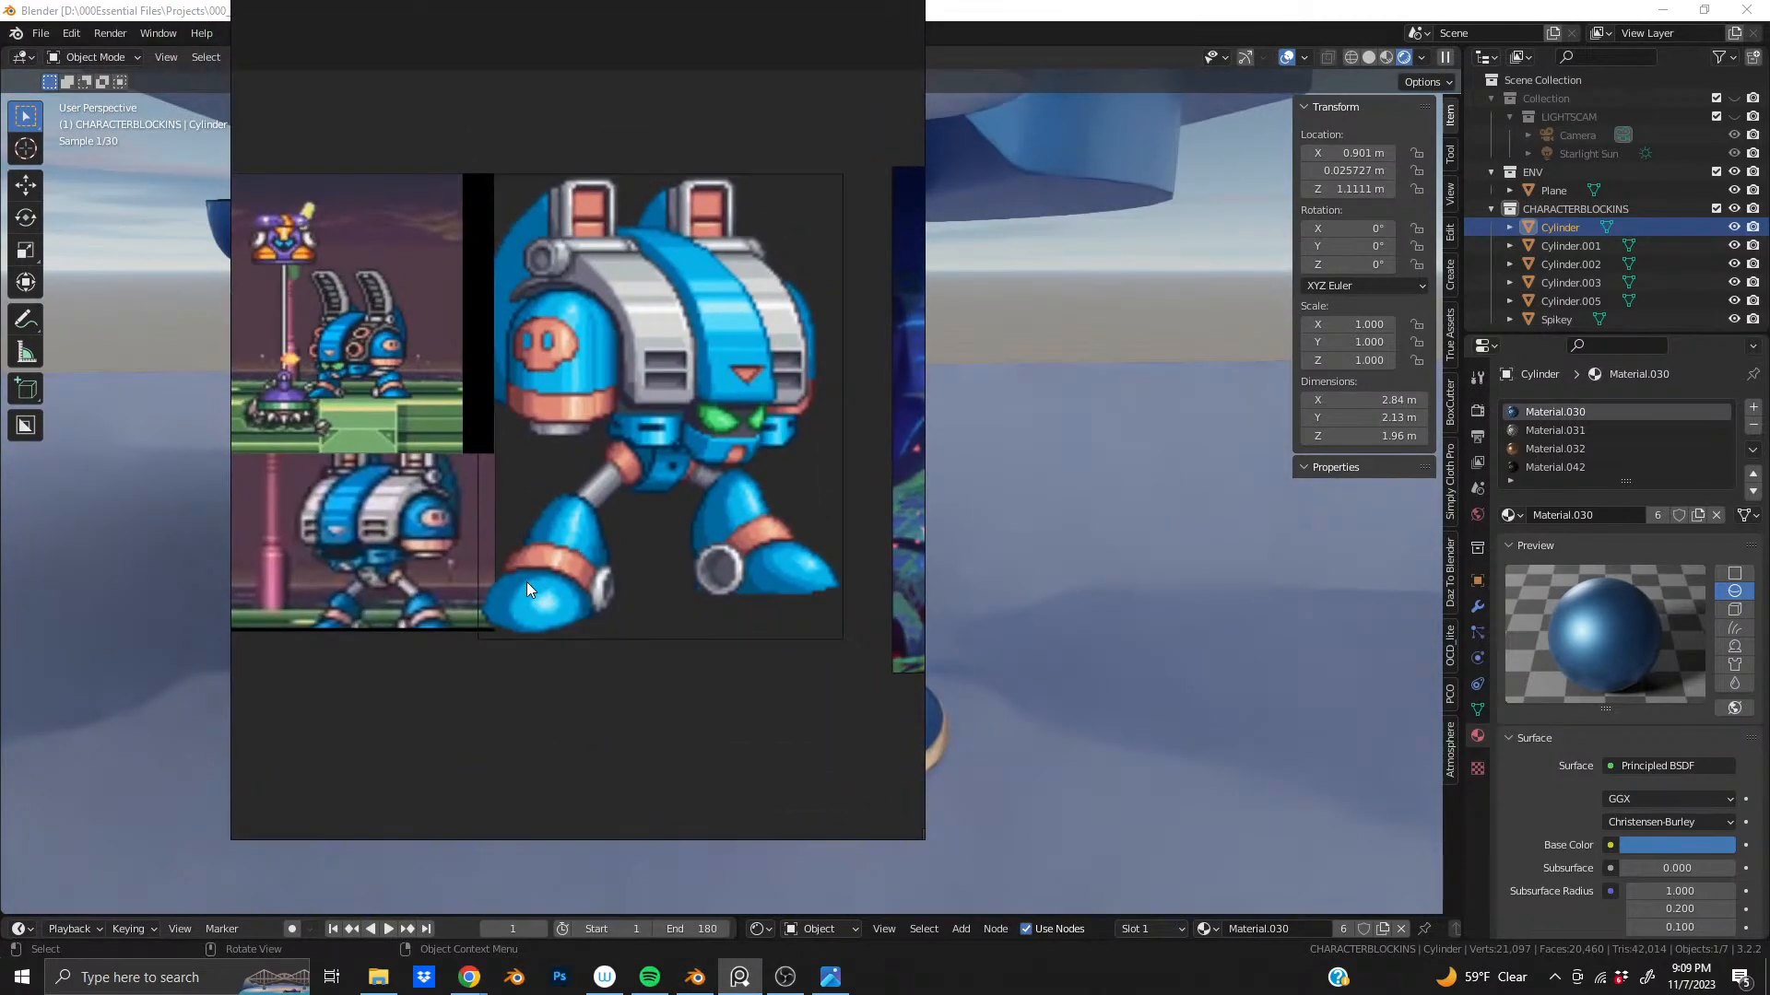
scroll(432, 587, up, 3)
scroll(497, 578, down, 4)
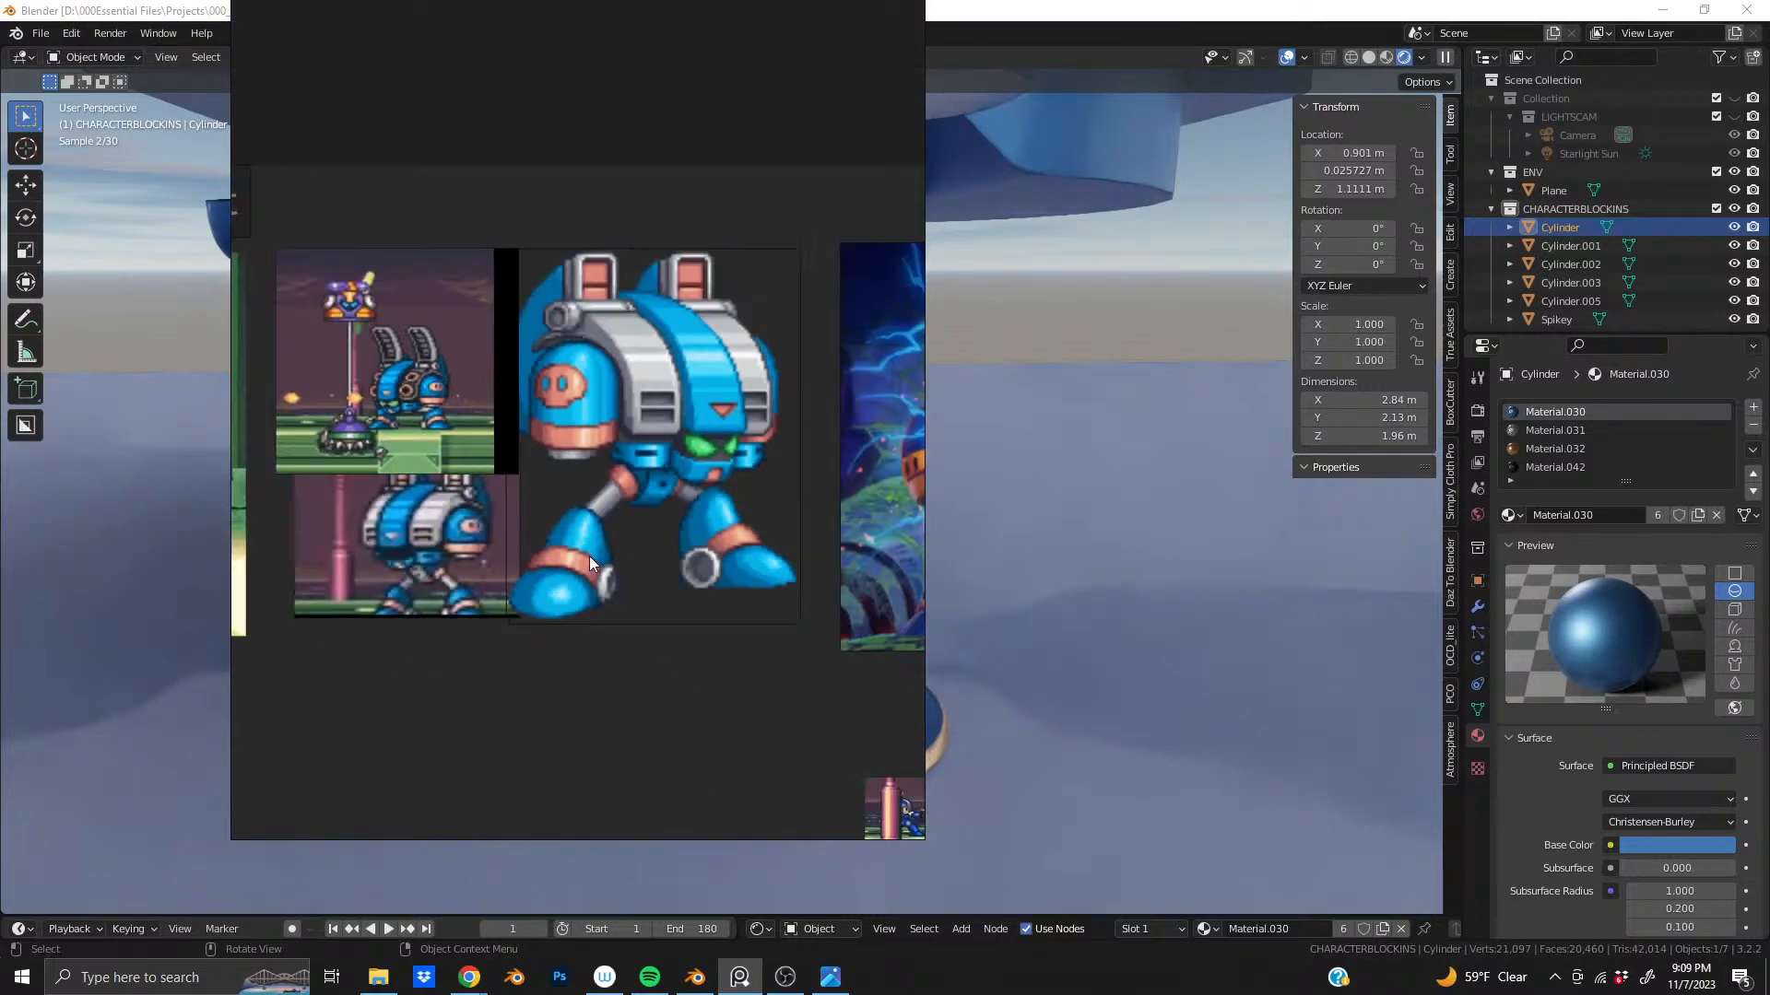
middle_drag(640, 530, 217, 431)
scroll(546, 549, up, 5)
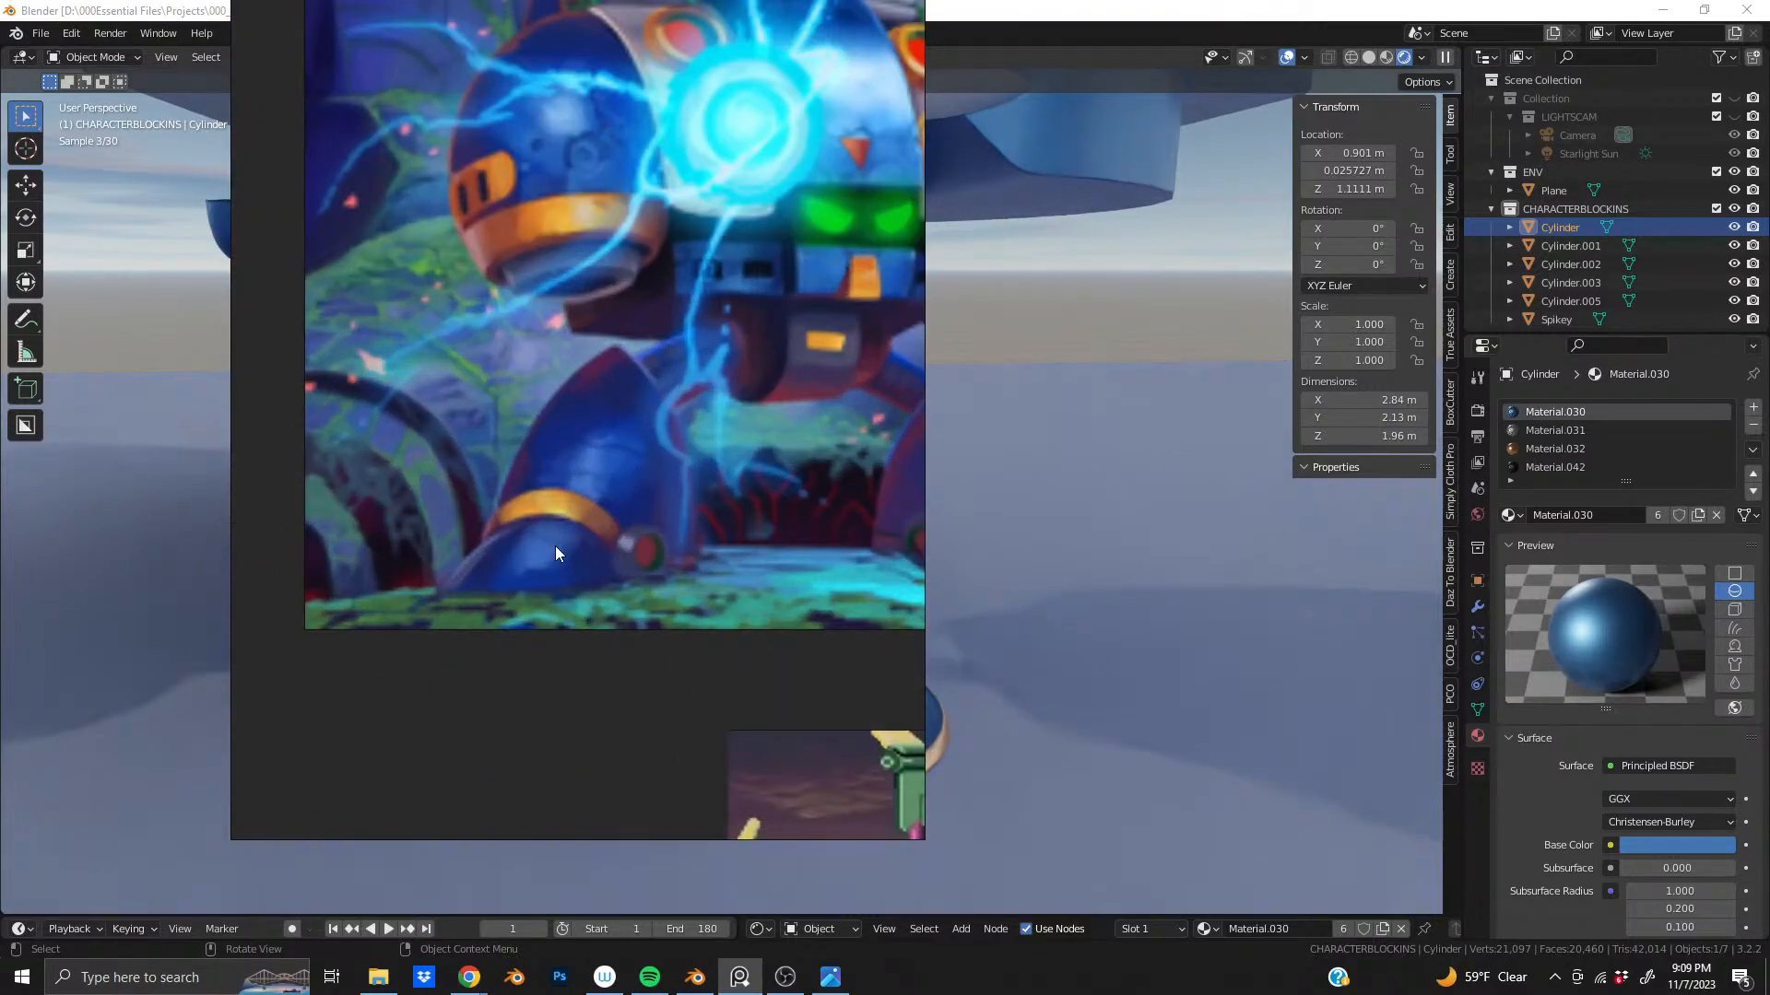
scroll(555, 544, down, 5)
middle_drag(669, 480, 243, 457)
scroll(632, 491, up, 4)
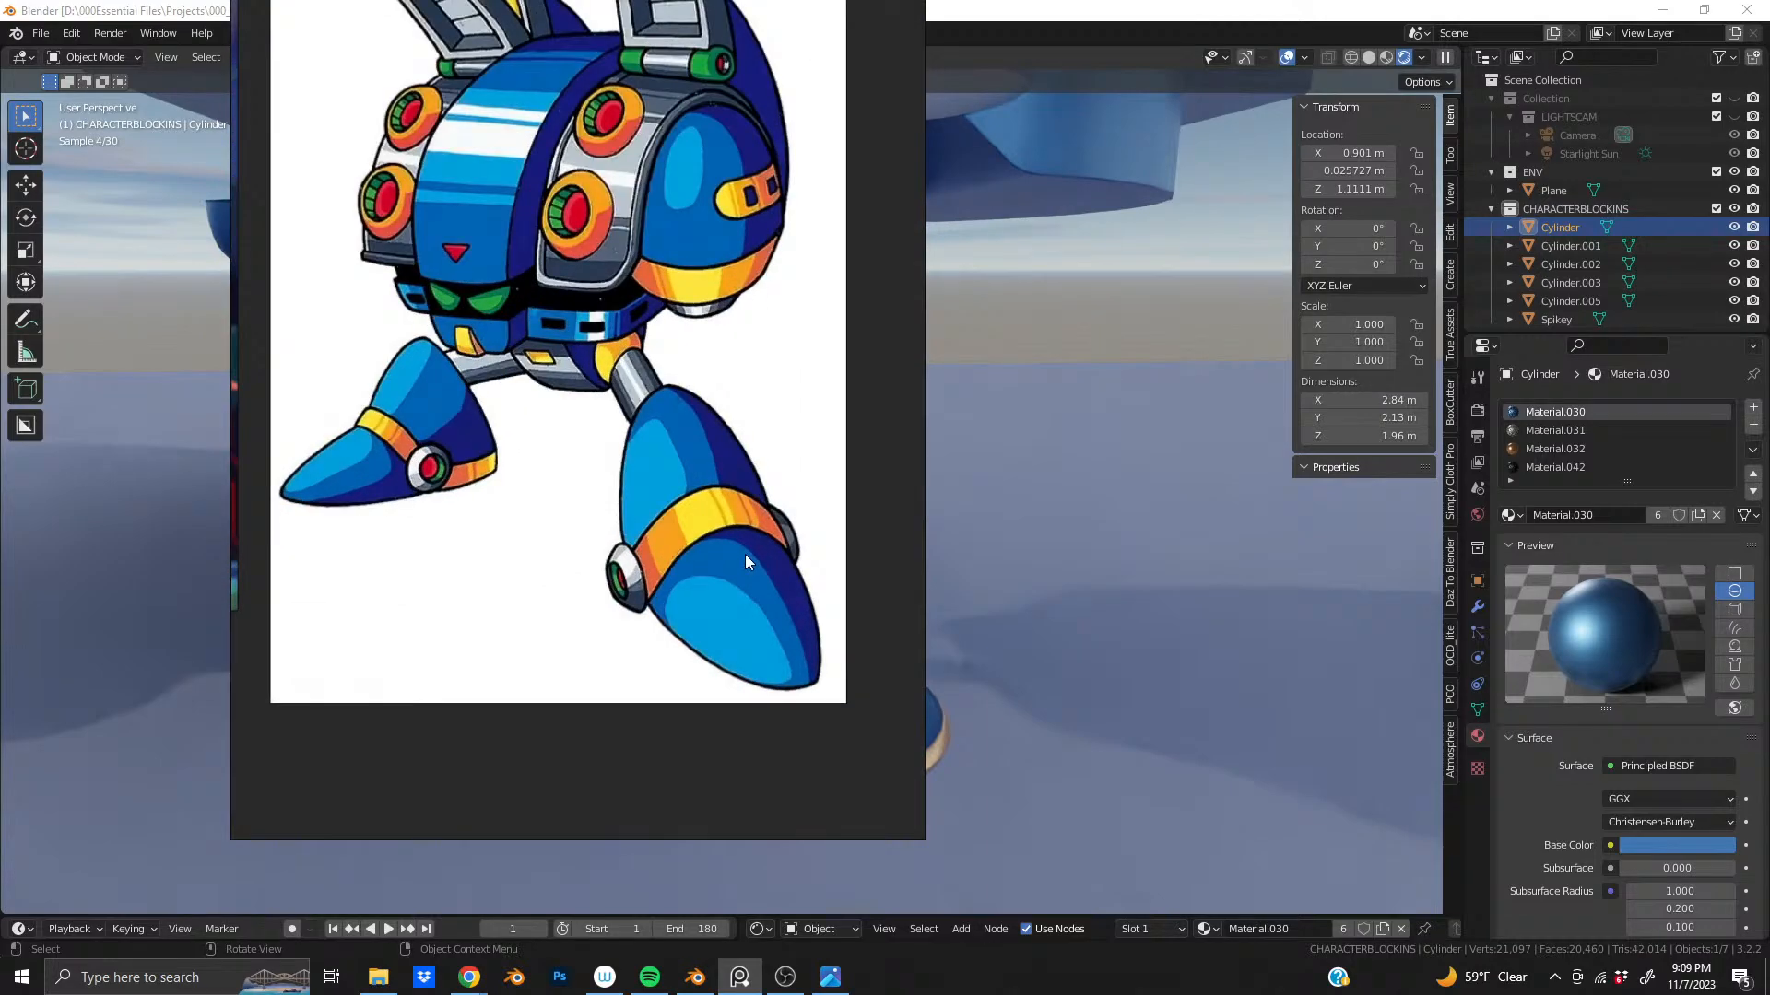
scroll(494, 502, down, 4)
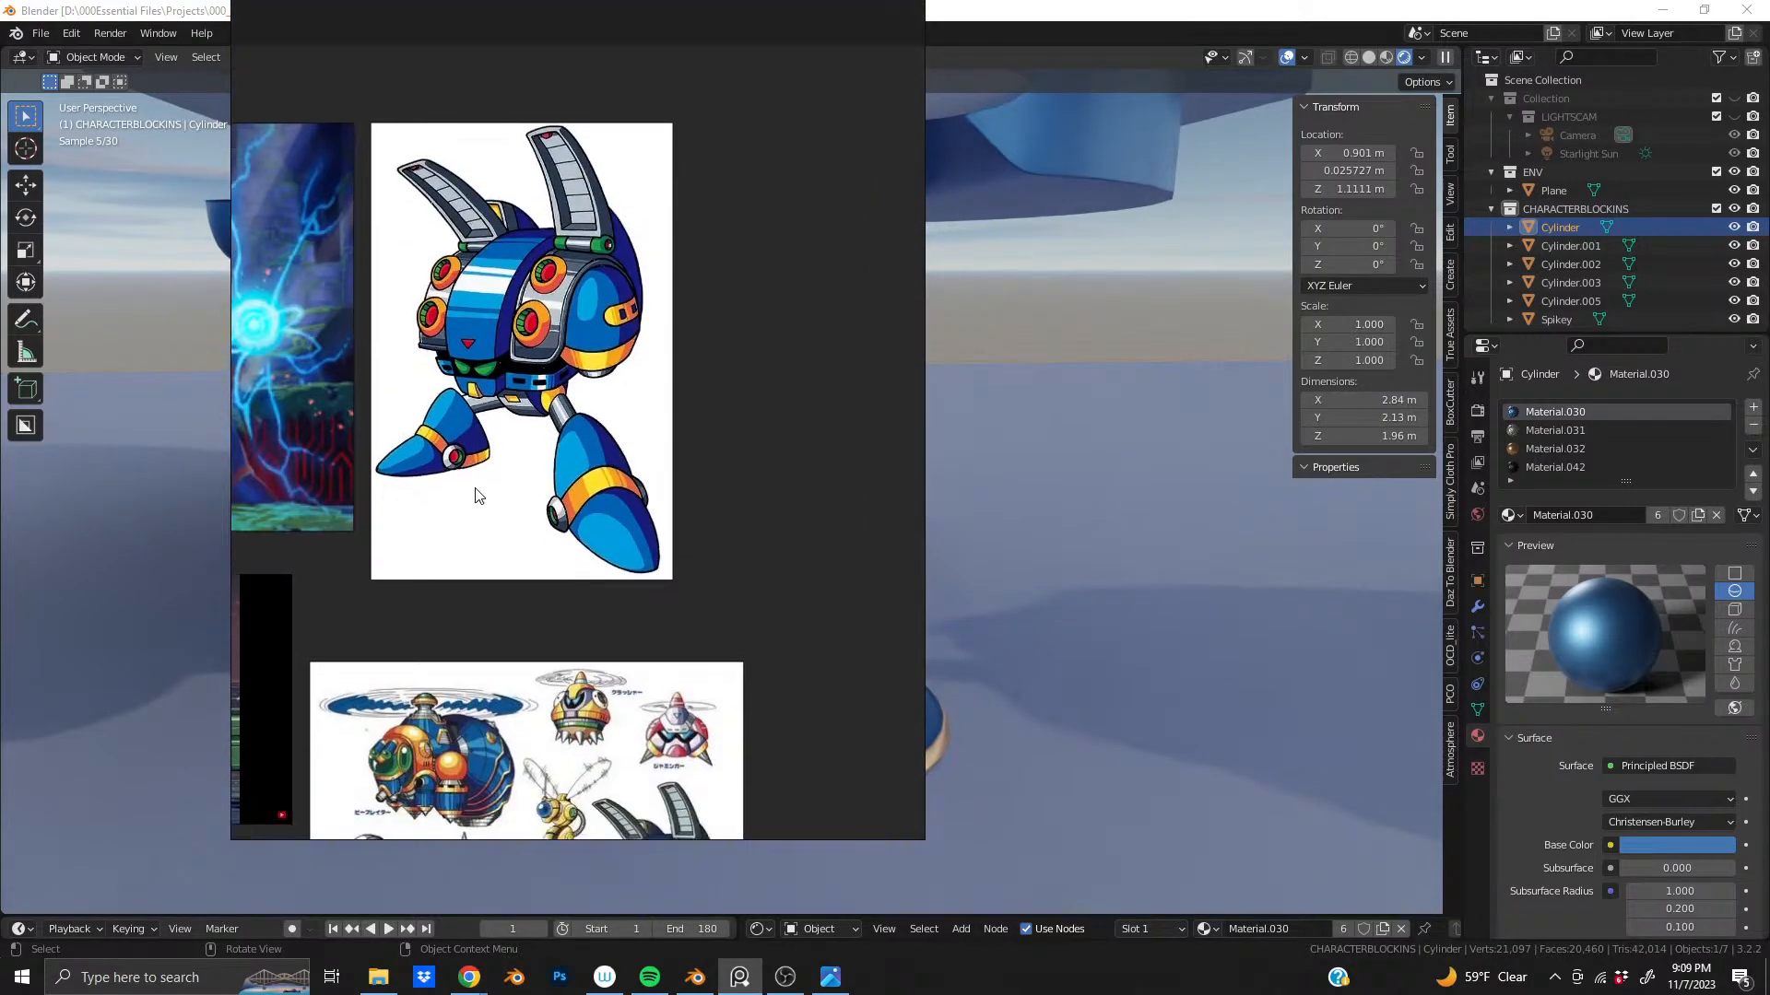
middle_drag(474, 497, 520, 287)
right_drag(565, 730, 512, 0)
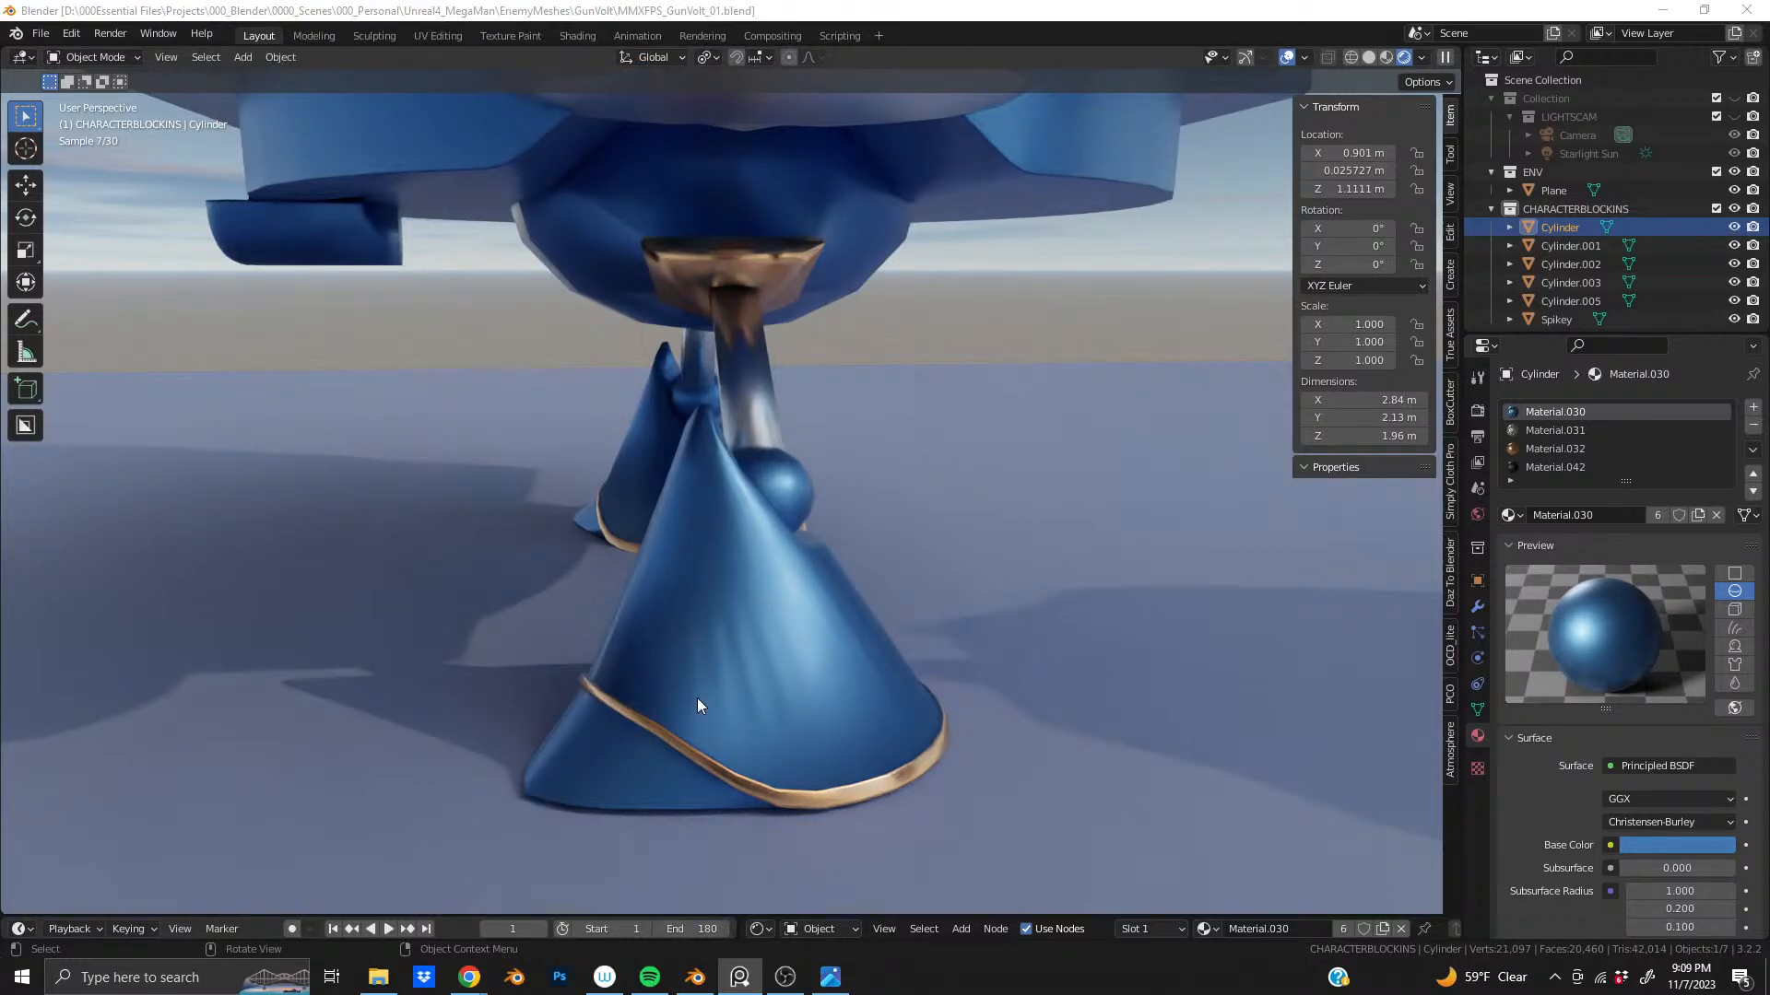
- Review the blockout foot's shape and trim band, and compare the blockout robot with the refined hull
middle_drag(696, 699, 584, 721)
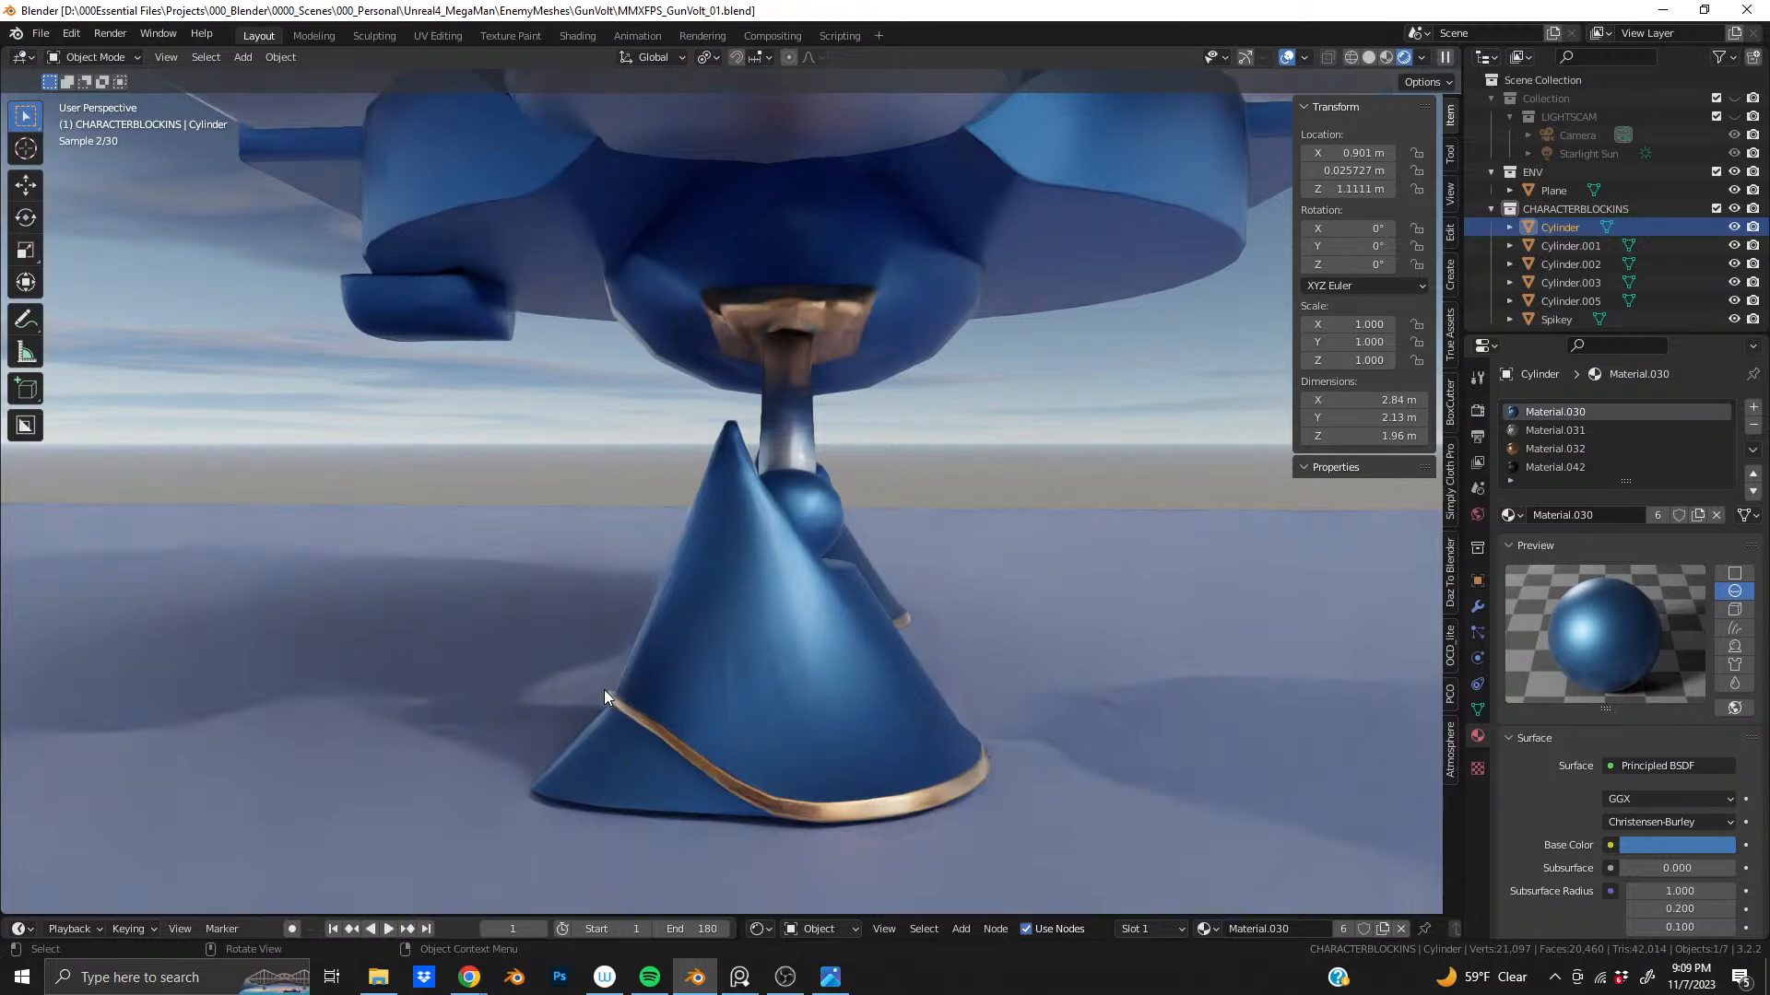
middle_drag(727, 704, 897, 706)
scroll(855, 711, down, 5)
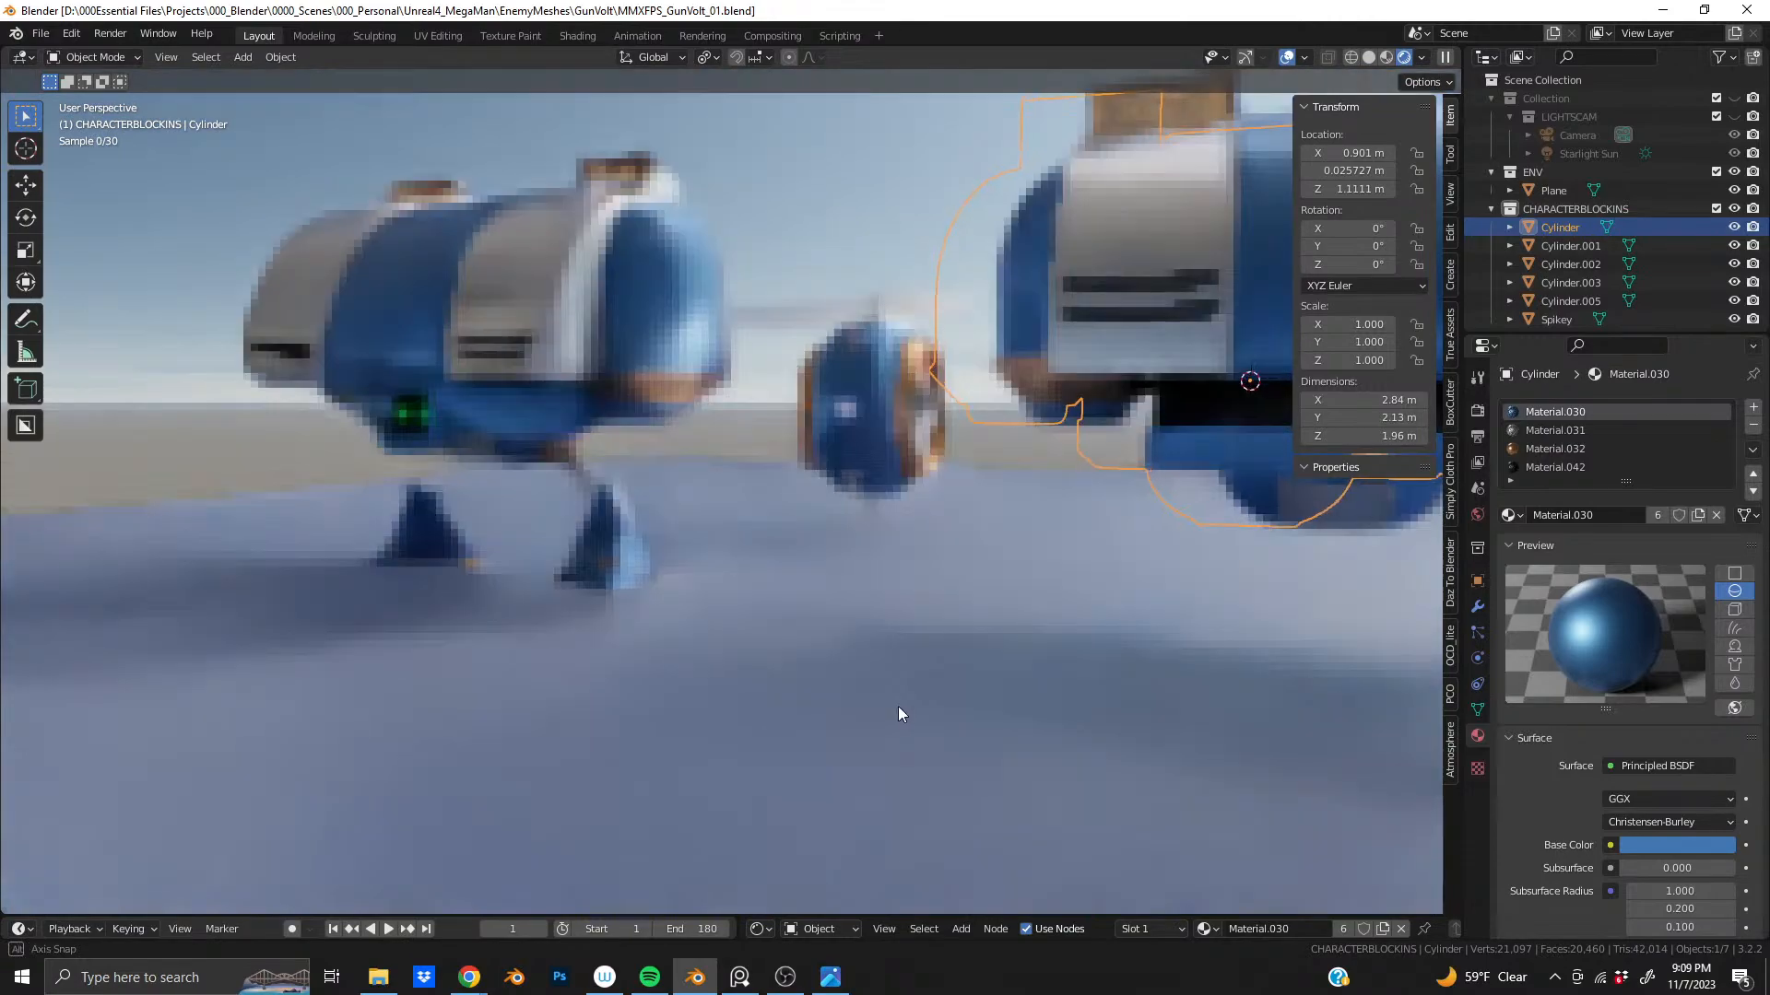
scroll(898, 706, down, 3)
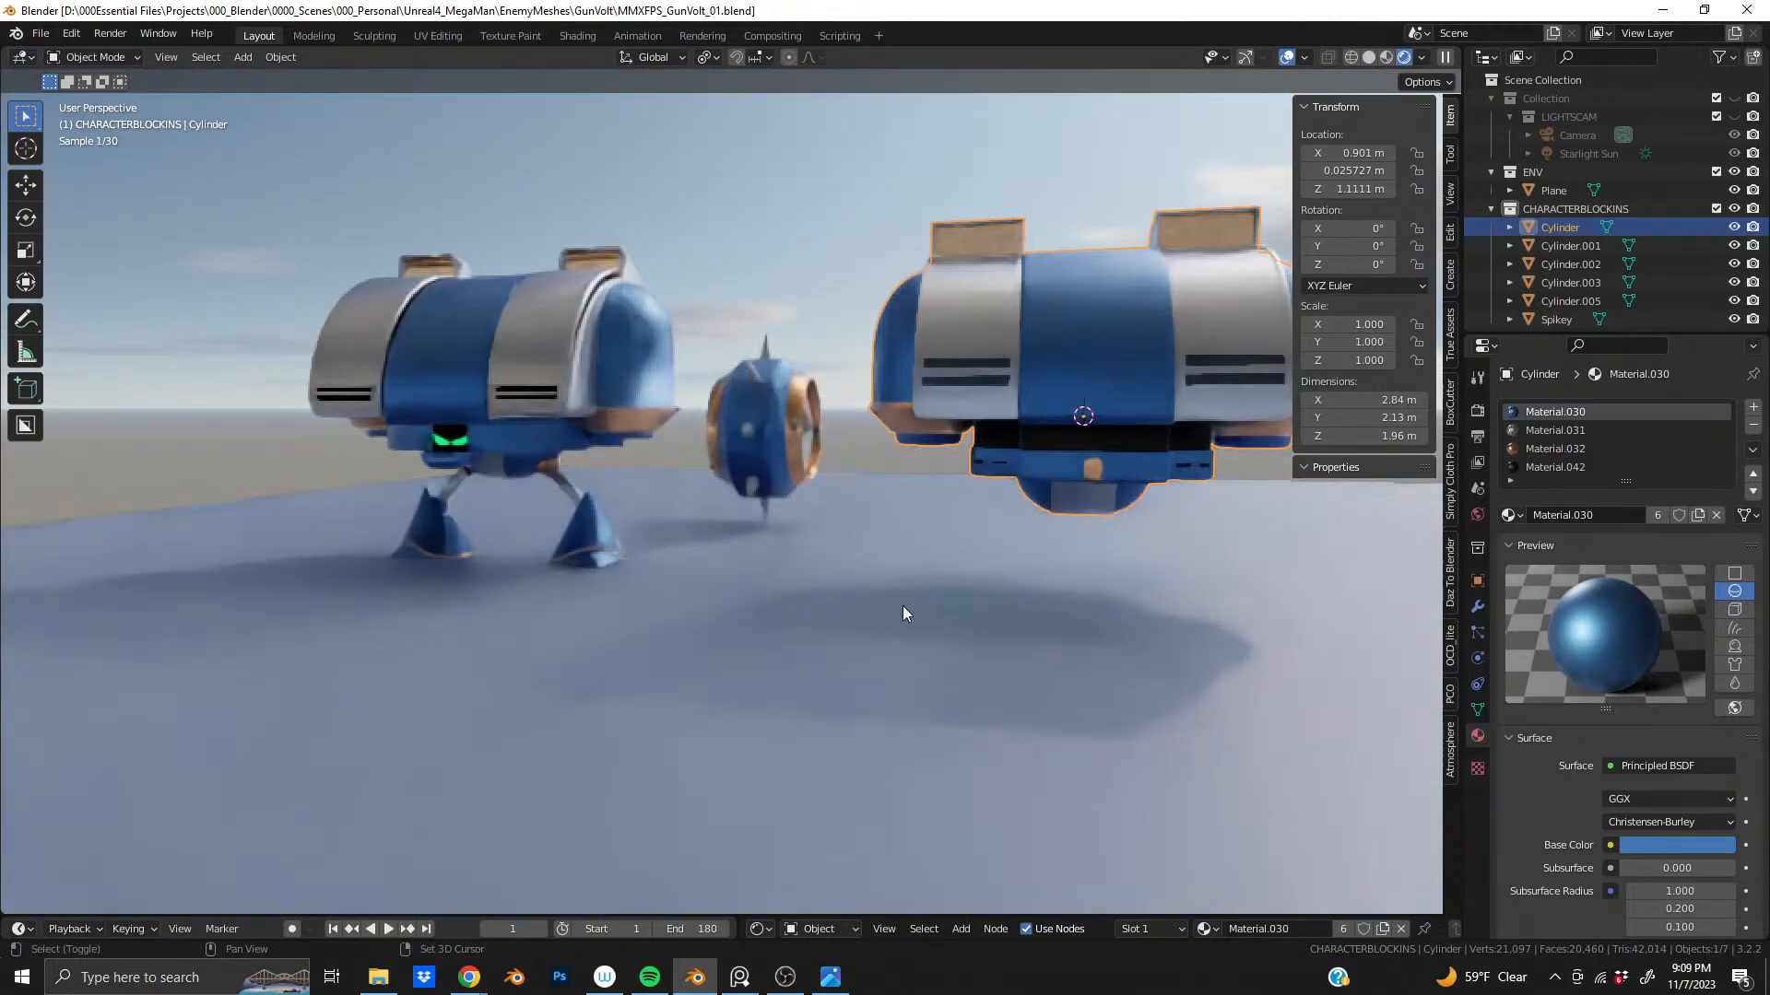
middle_drag(904, 612, 699, 675)
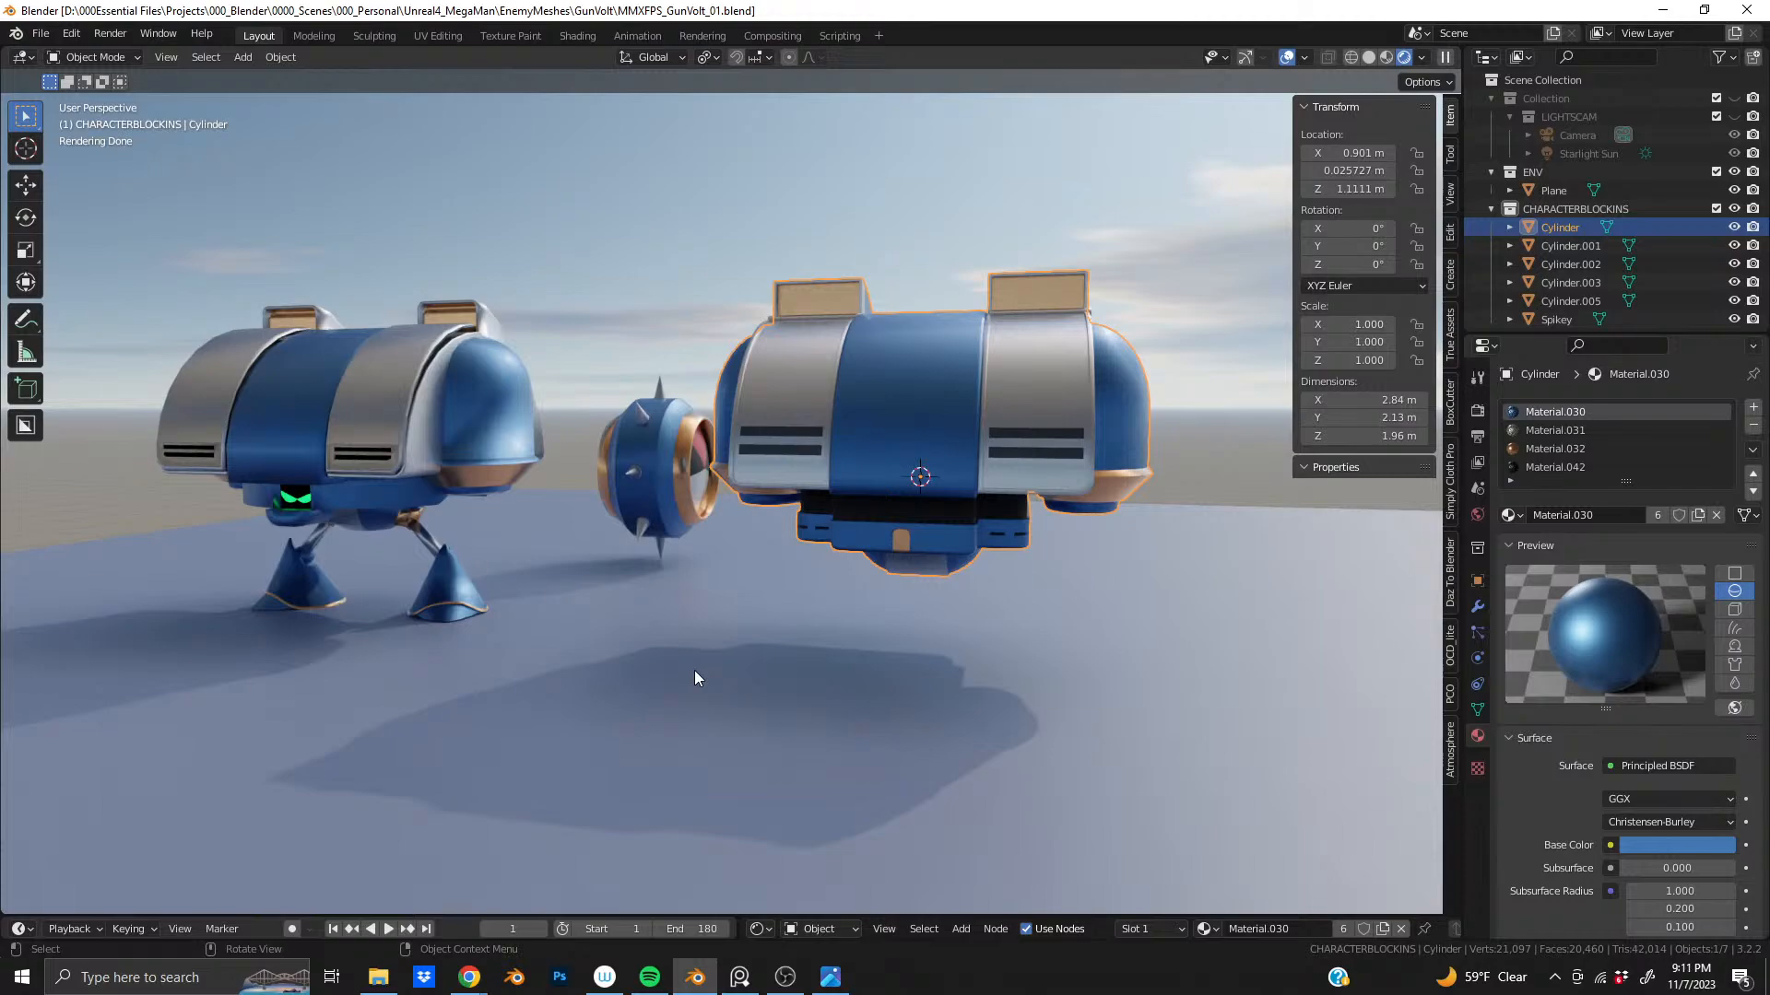
- Inspect the refined hull's underside cylinder and the surrounding lower body panels up close
shift+middle_drag(942, 489, 2, 590)
scroll(821, 524, up, 2)
scroll(820, 523, up, 1)
middle_drag(527, 356, 1066, 545)
middle_drag(899, 550, 827, 611)
scroll(827, 612, down, 5)
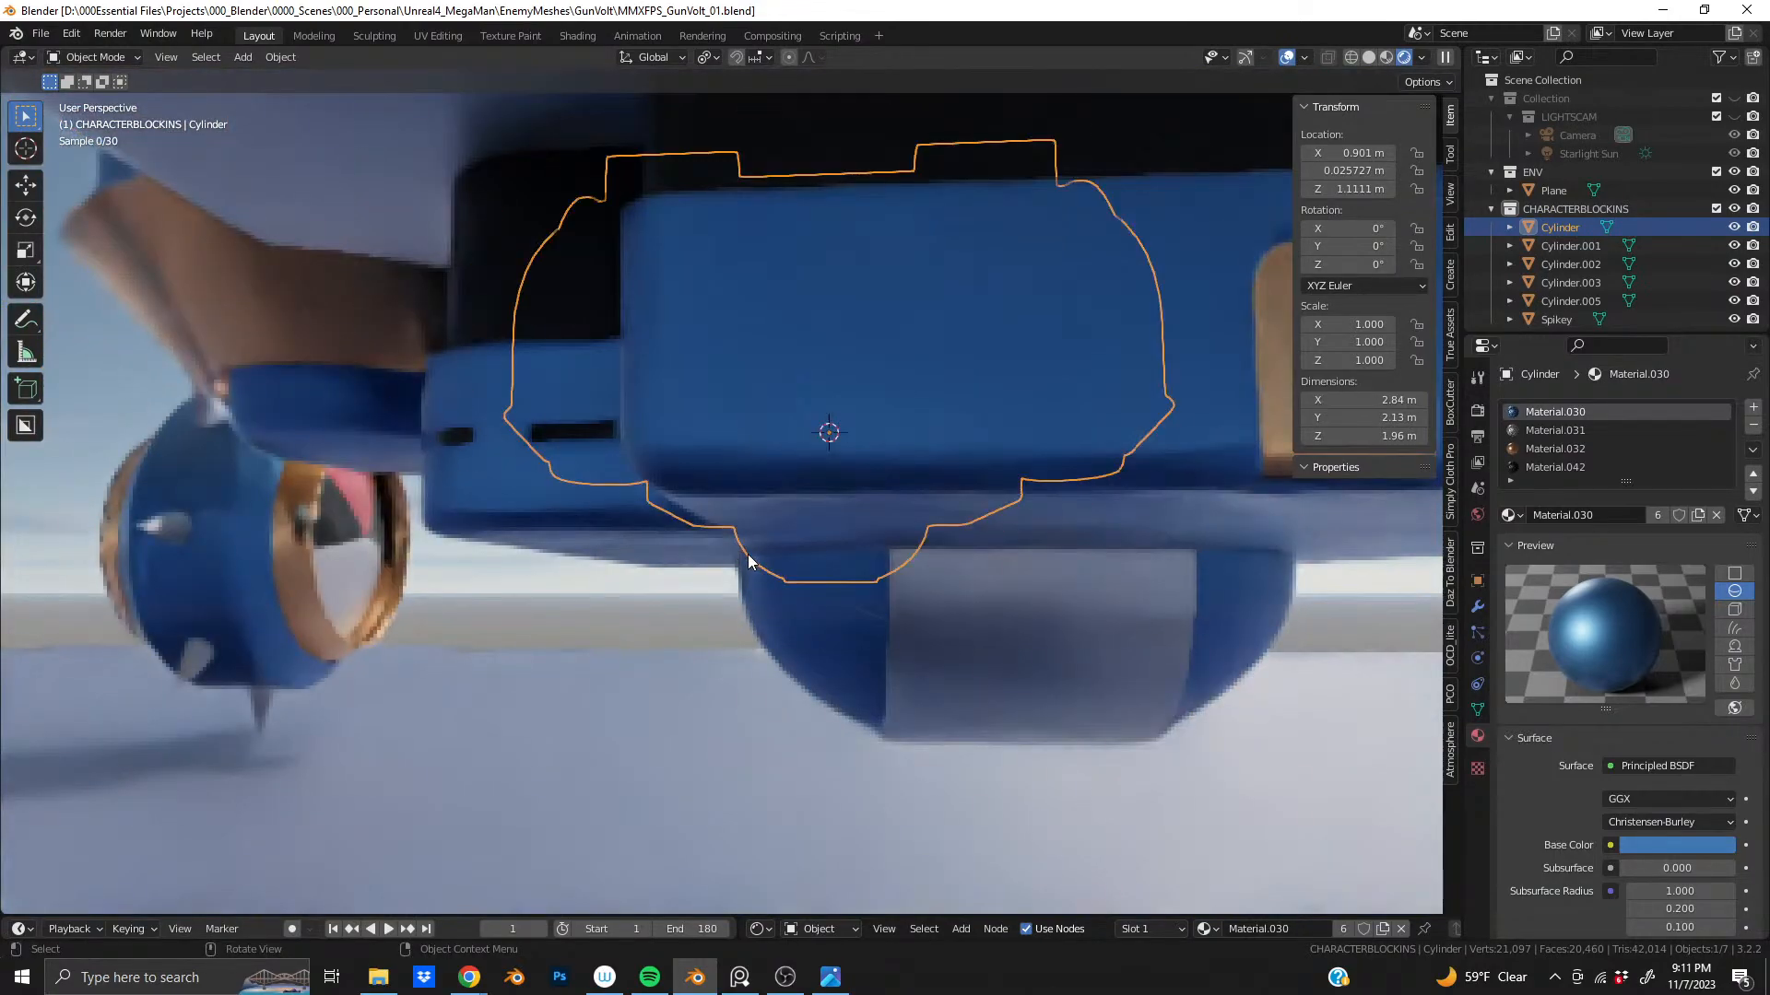
- Compare the refined hull's underside with the blockout legs, and show the model in solid shading from the left orthographic view
middle_drag(748, 555, 702, 542)
scroll(702, 542, down, 1)
middle_drag(246, 499, 512, 513)
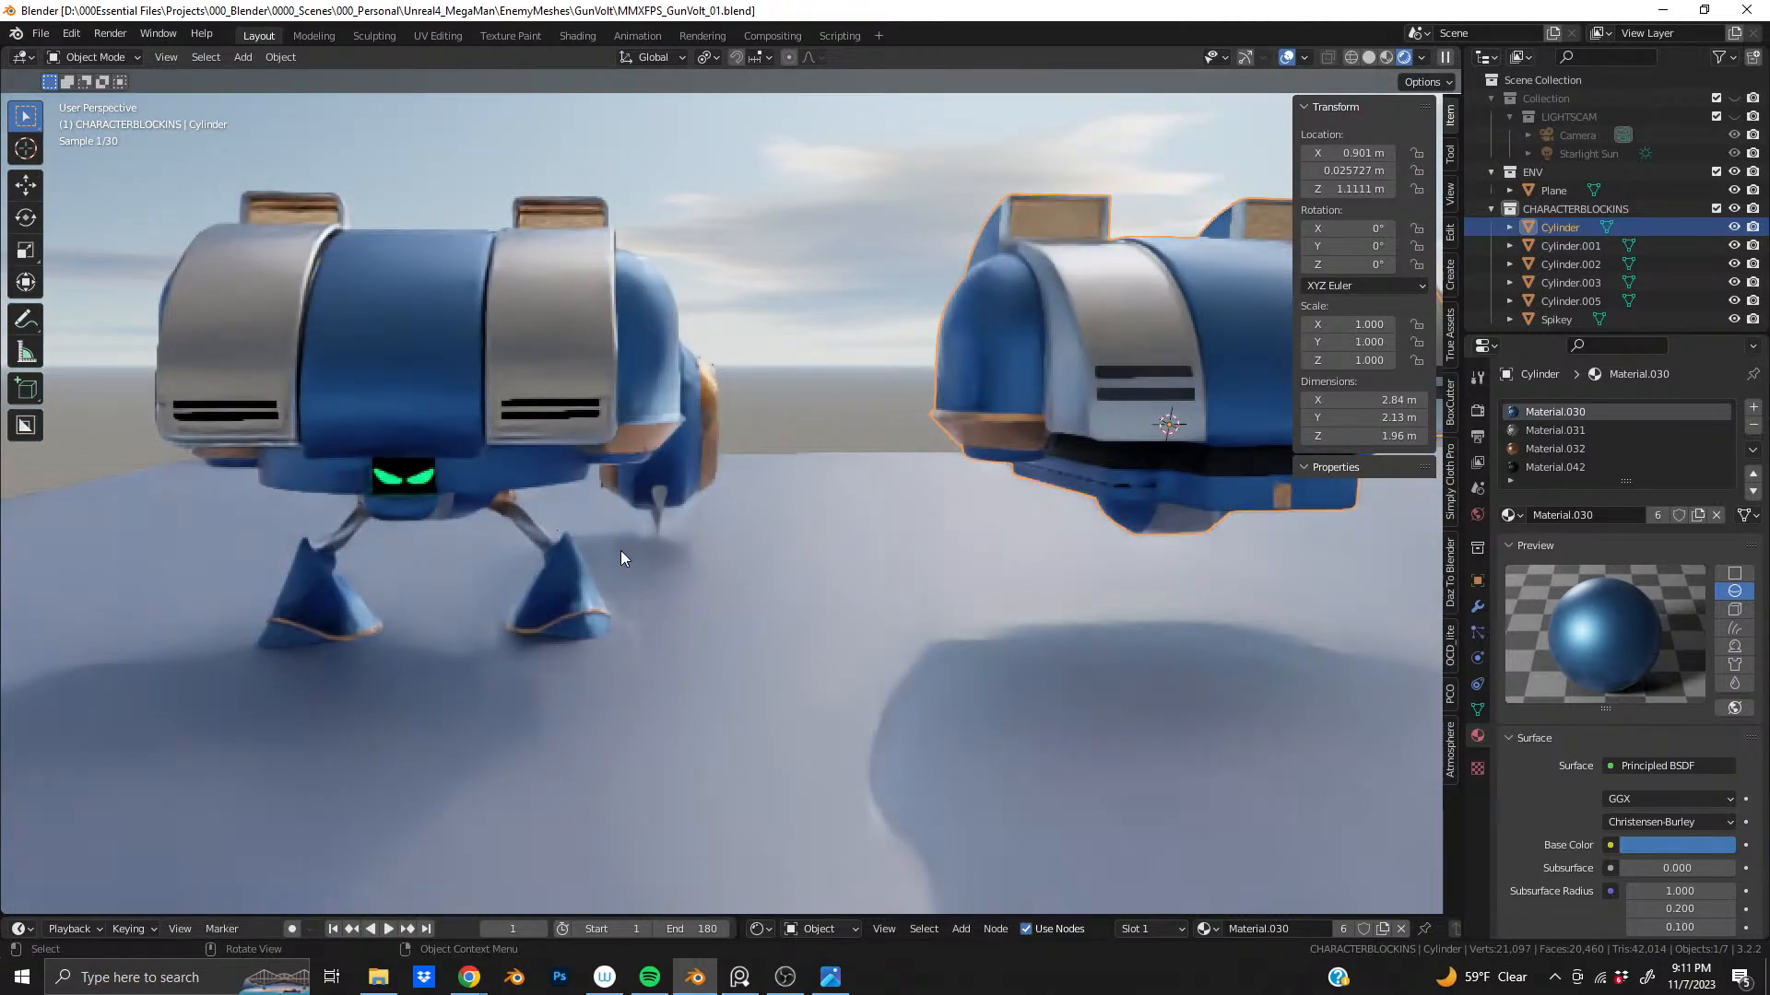
middle_drag(1145, 453, 733, 411)
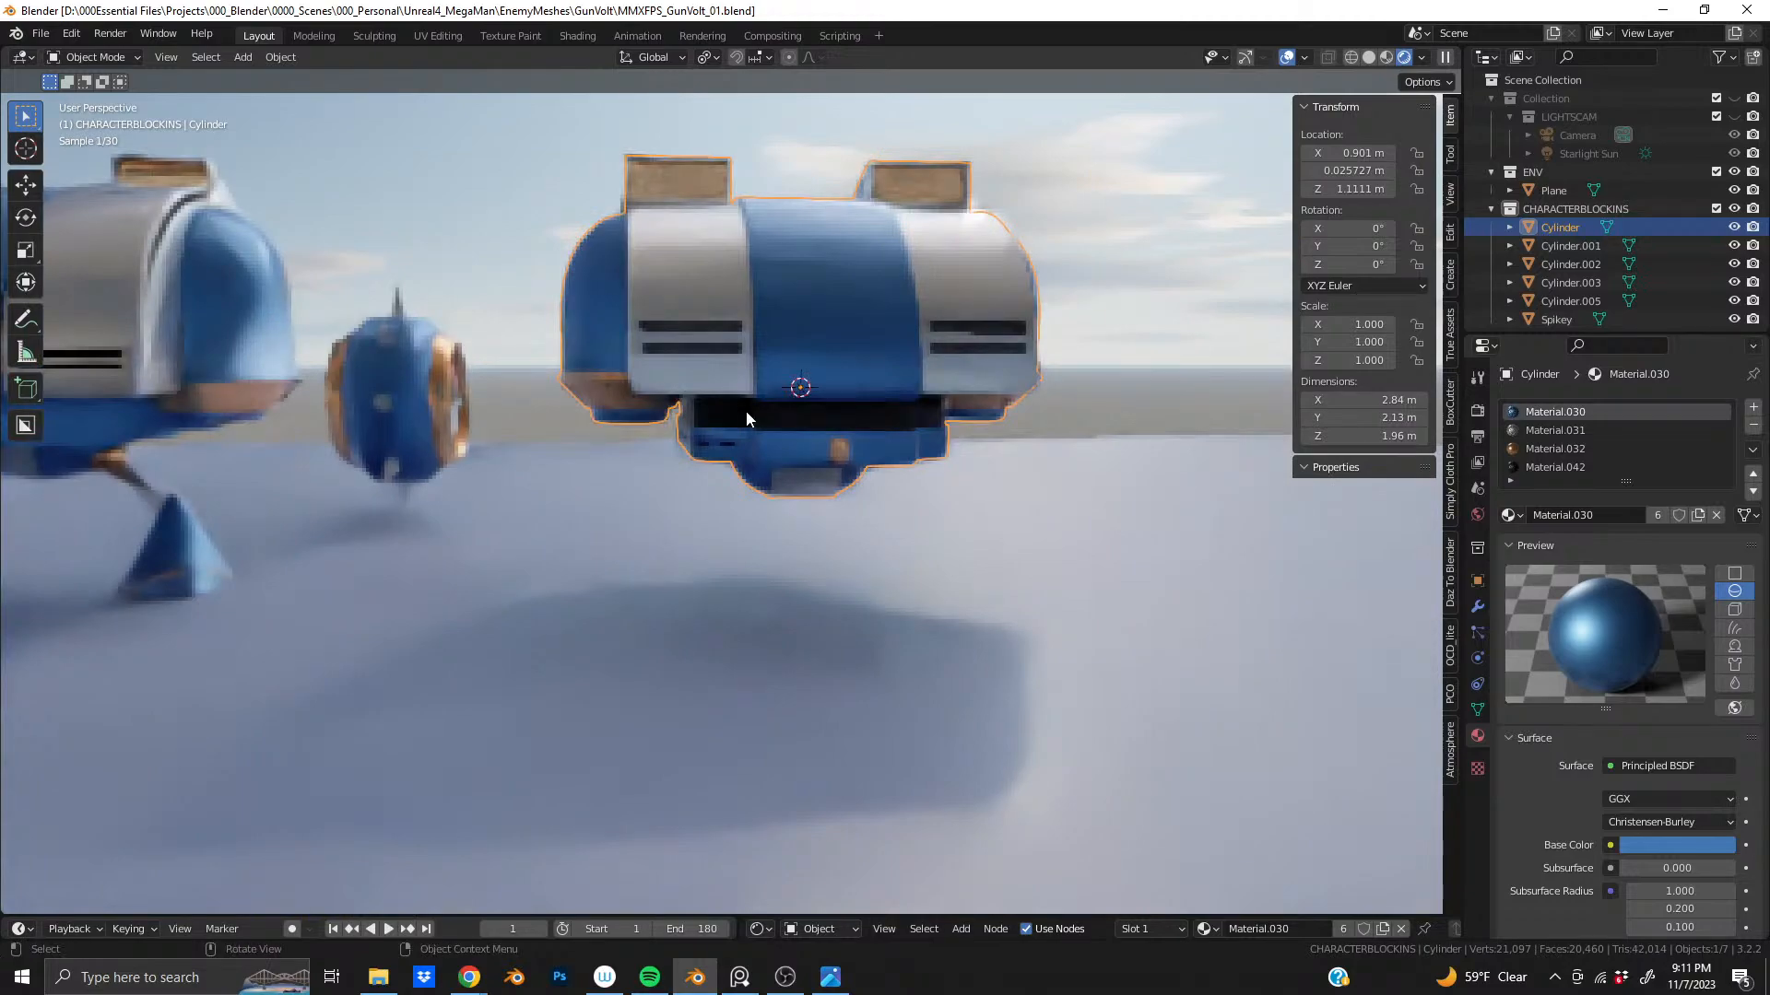
scroll(744, 411, up, 5)
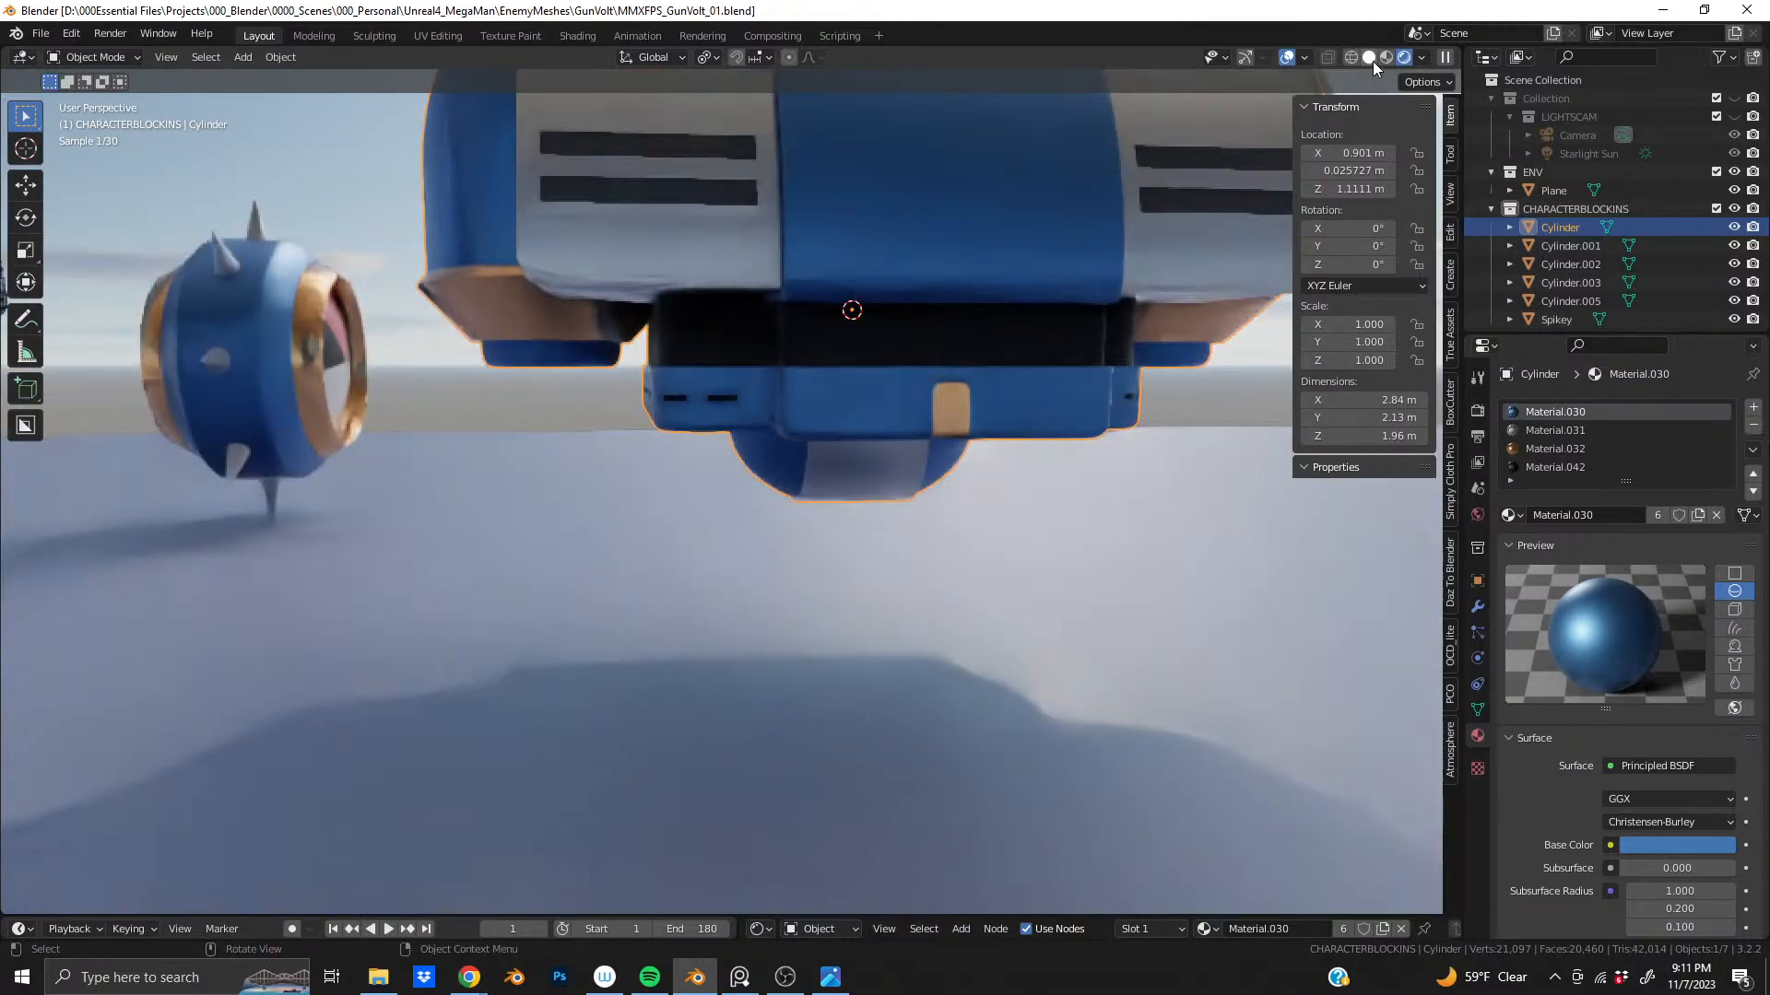
click(1371, 57)
scroll(909, 430, up, 6)
middle_drag(904, 430, 562, 363)
middle_drag(855, 331, 706, 424)
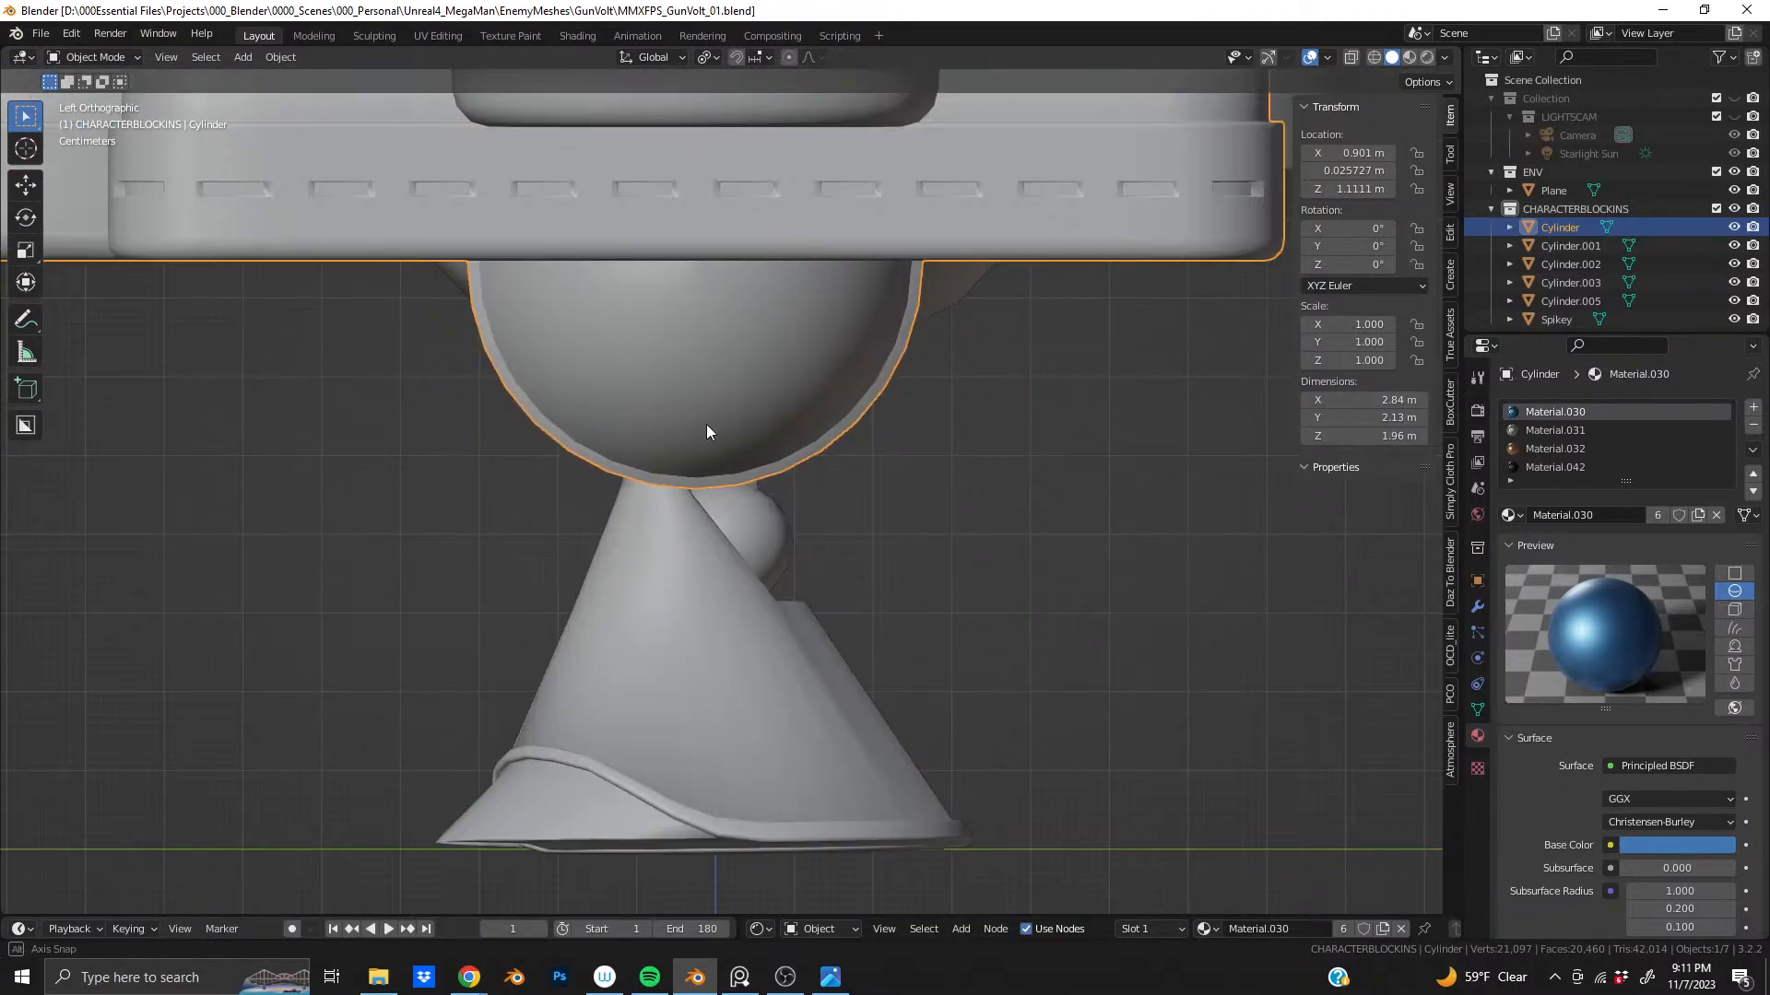
scroll(679, 357, down, 5)
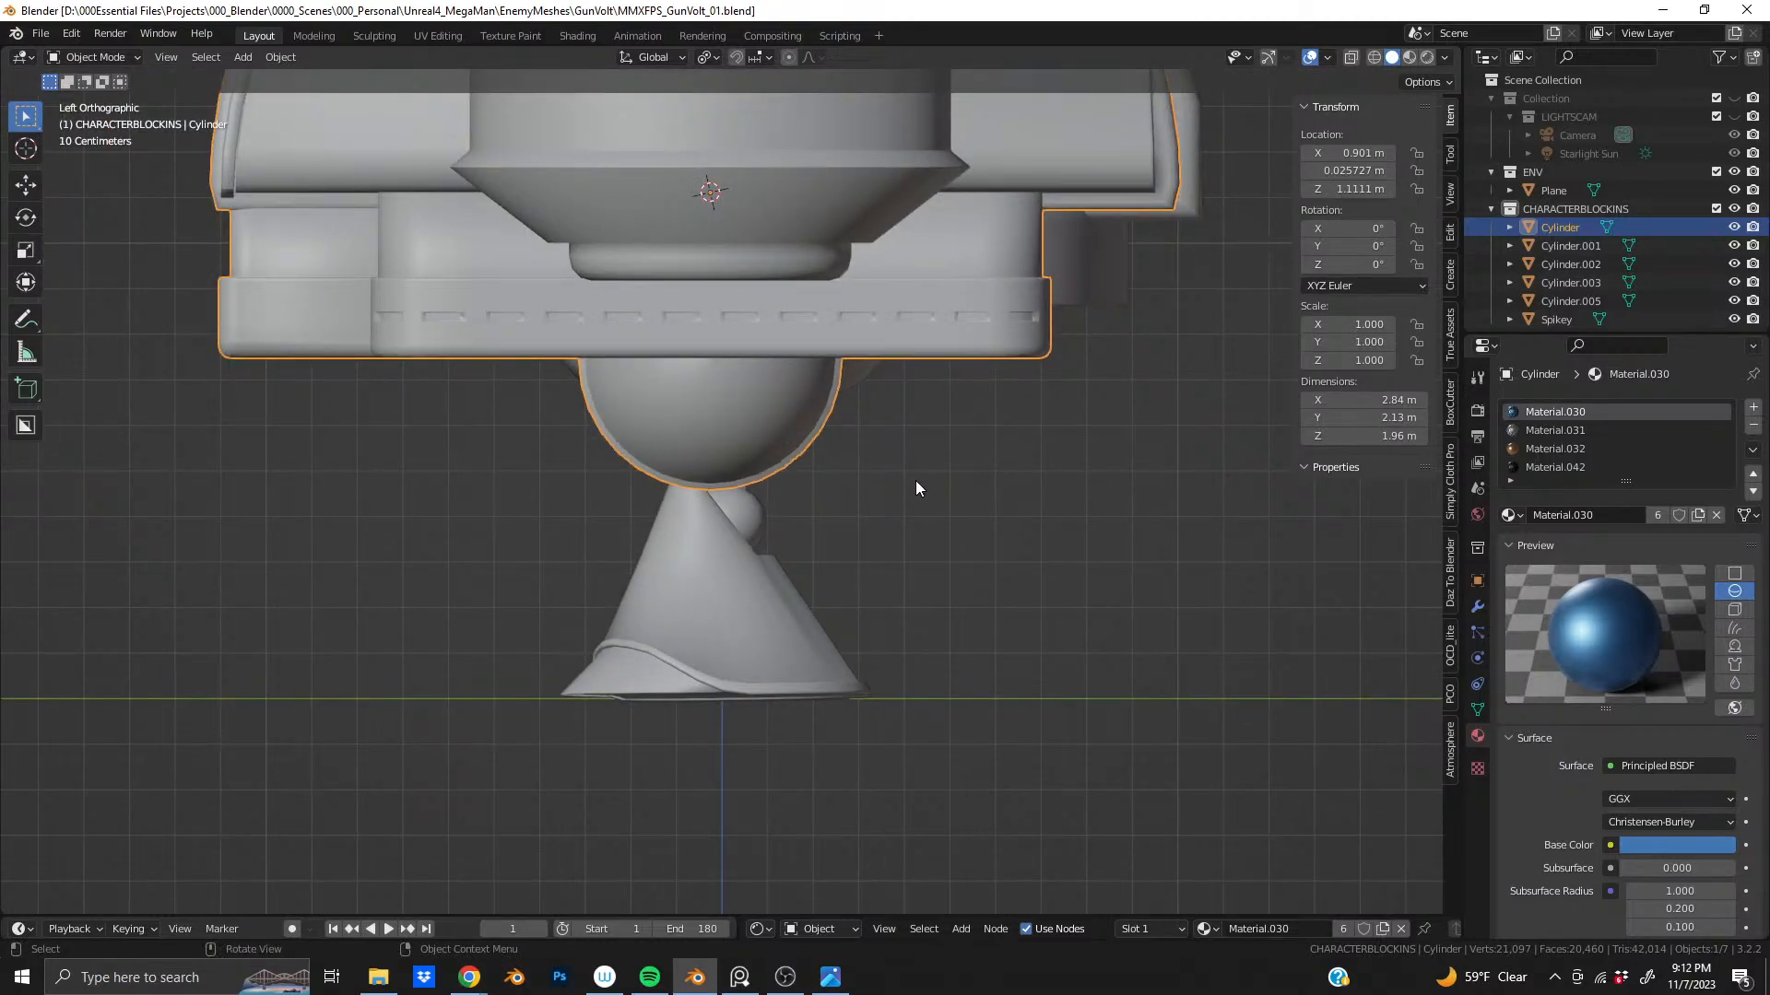
- Add a mesh cylinder at the 3D cursor inside the refined hull and scale it uniformly to about 0.352
key(shift)
key(shift+a)
mouse_move(915, 479)
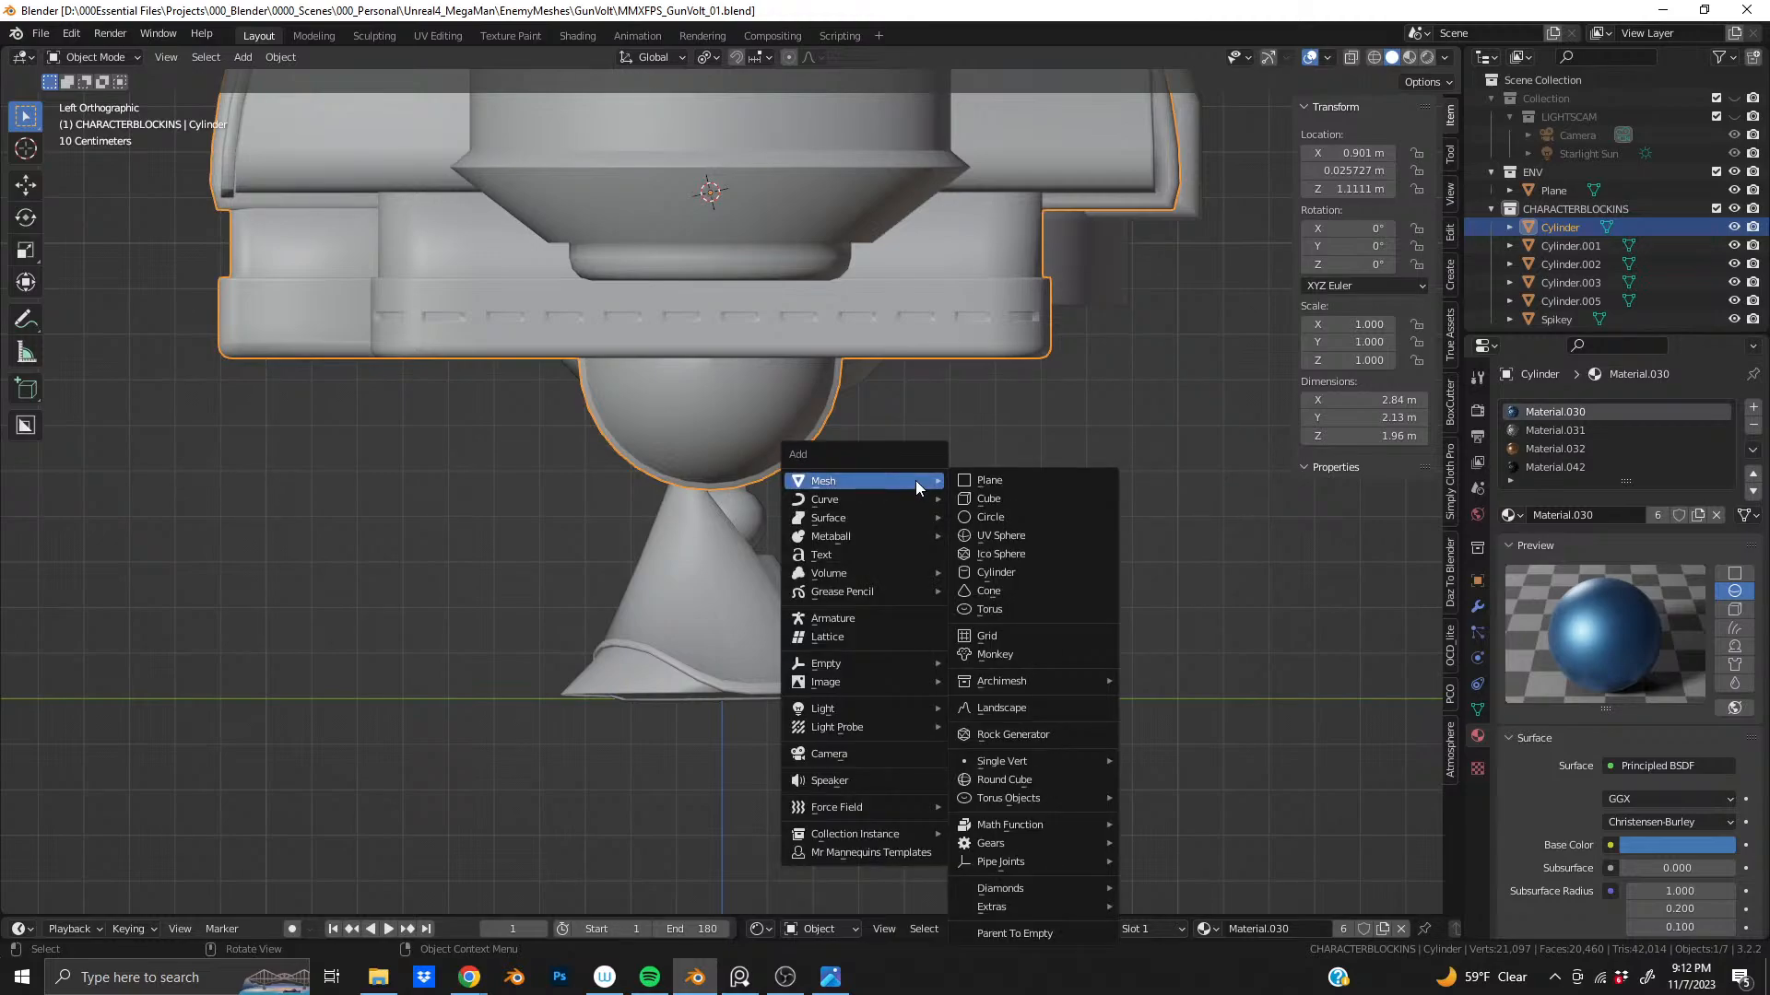
click(1027, 573)
key(s)
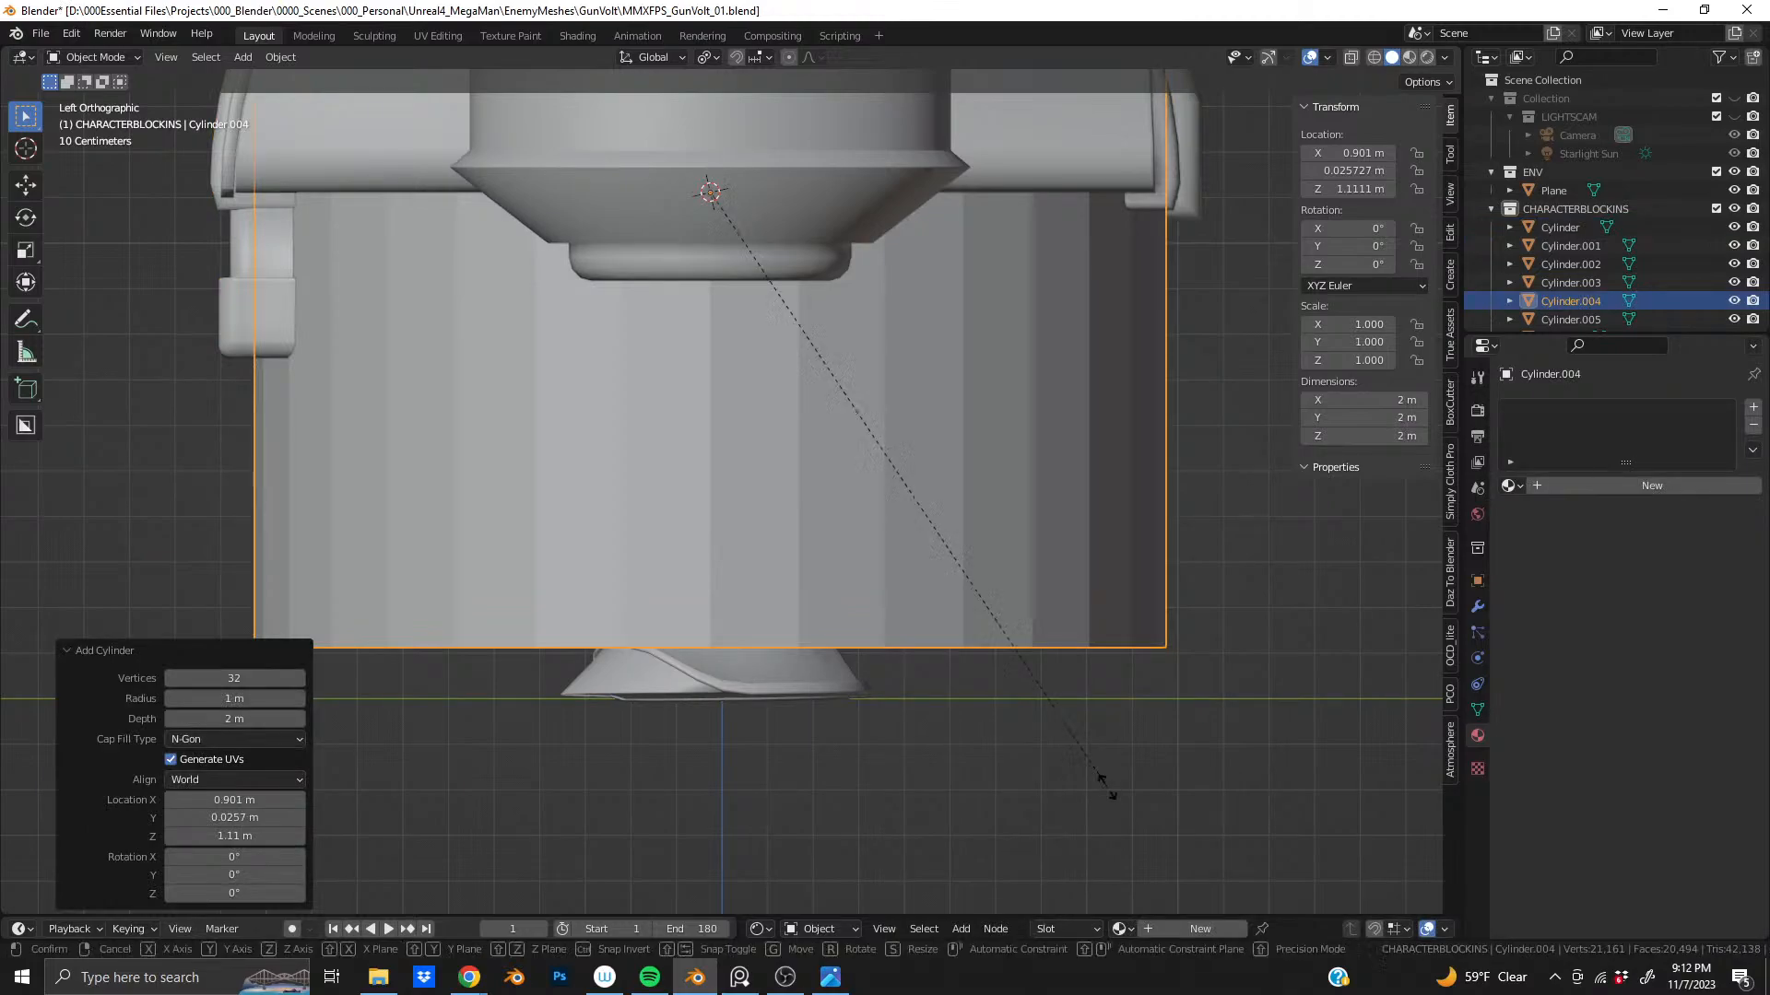
click(823, 416)
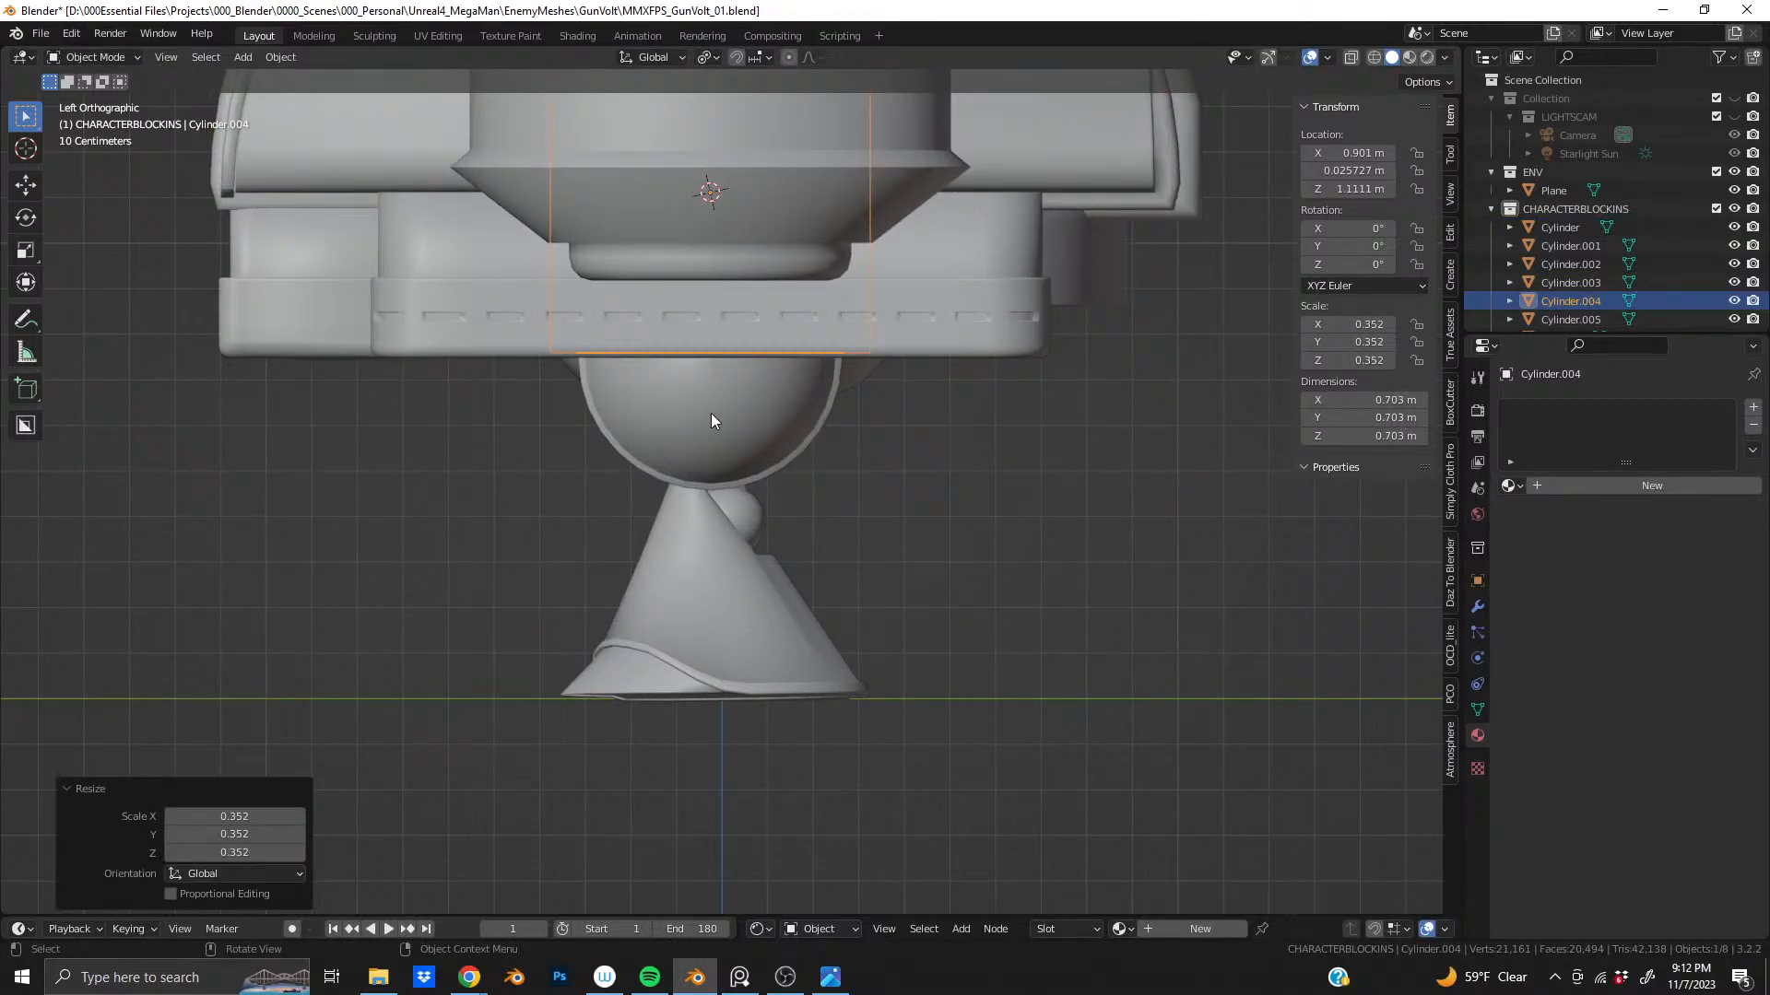
click(711, 413)
key(Tab)
scroll(711, 415, up, 4)
mouse_move(711, 415)
middle_down()
mouse_move(786, 360)
mouse_move(710, 427)
middle_up()
key(Tab)
scroll(710, 419, down, 6)
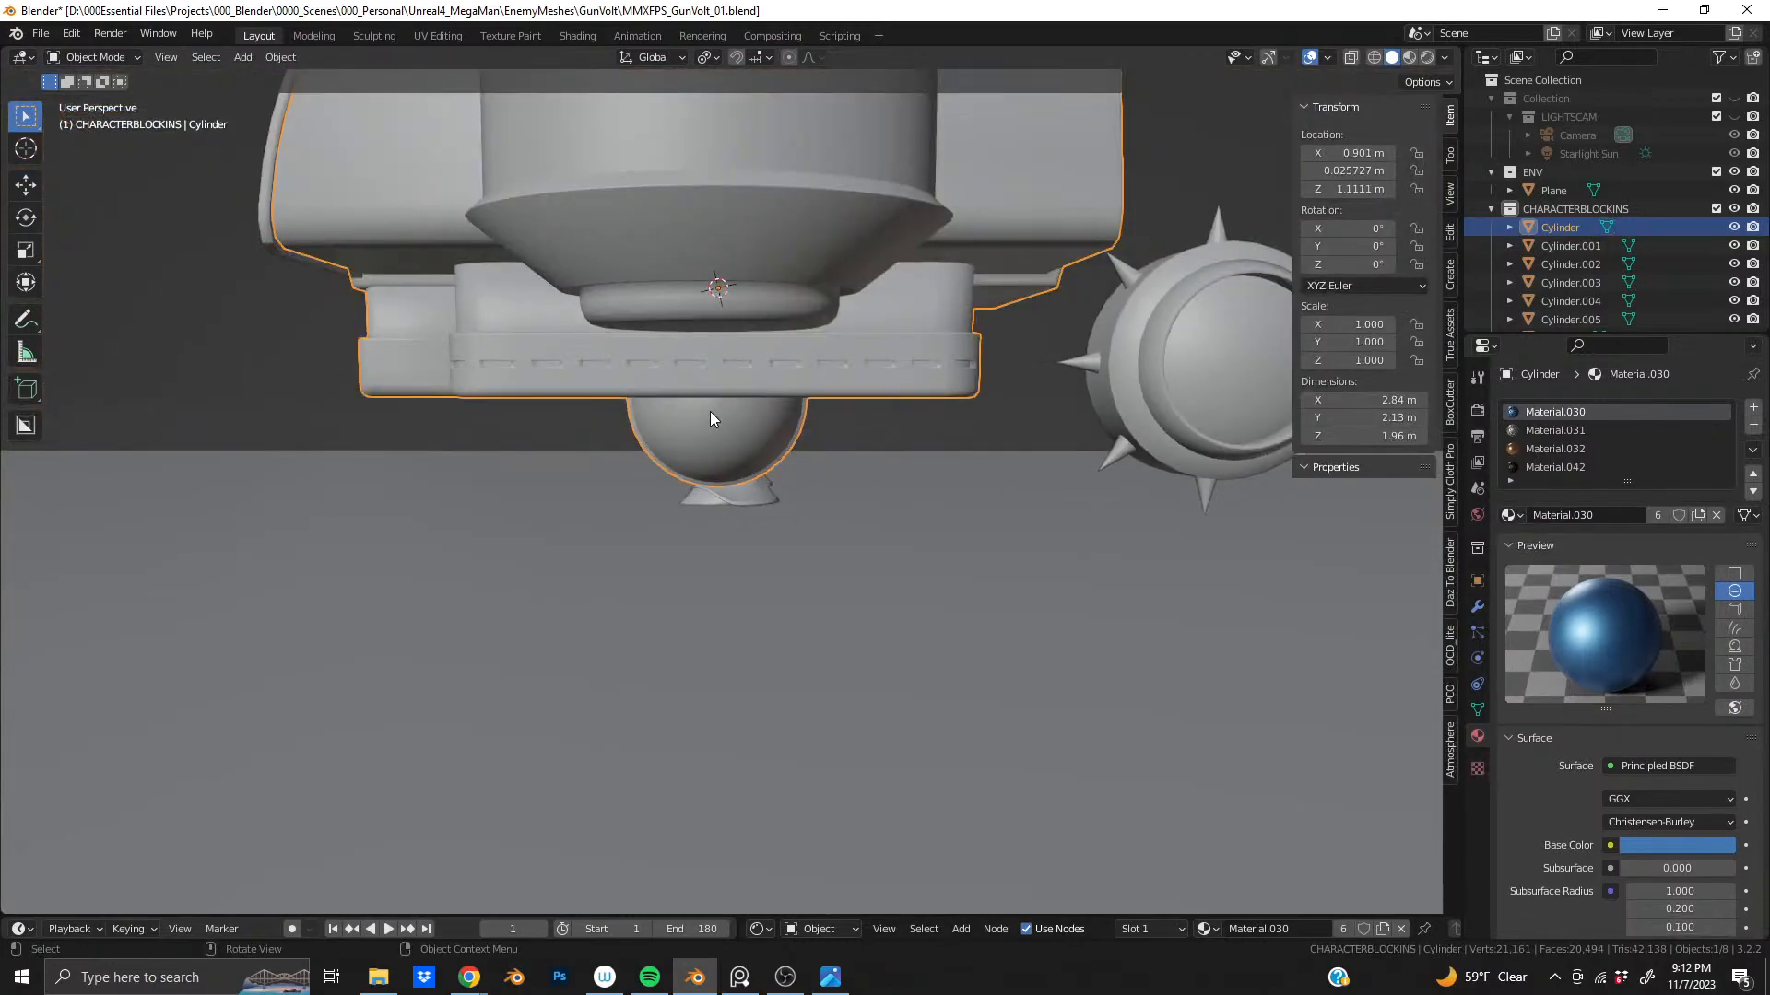
- Move the new cylinder about 0.5 m down along Z so it extends below the hull's rounded underside
click(740, 336)
key(g)
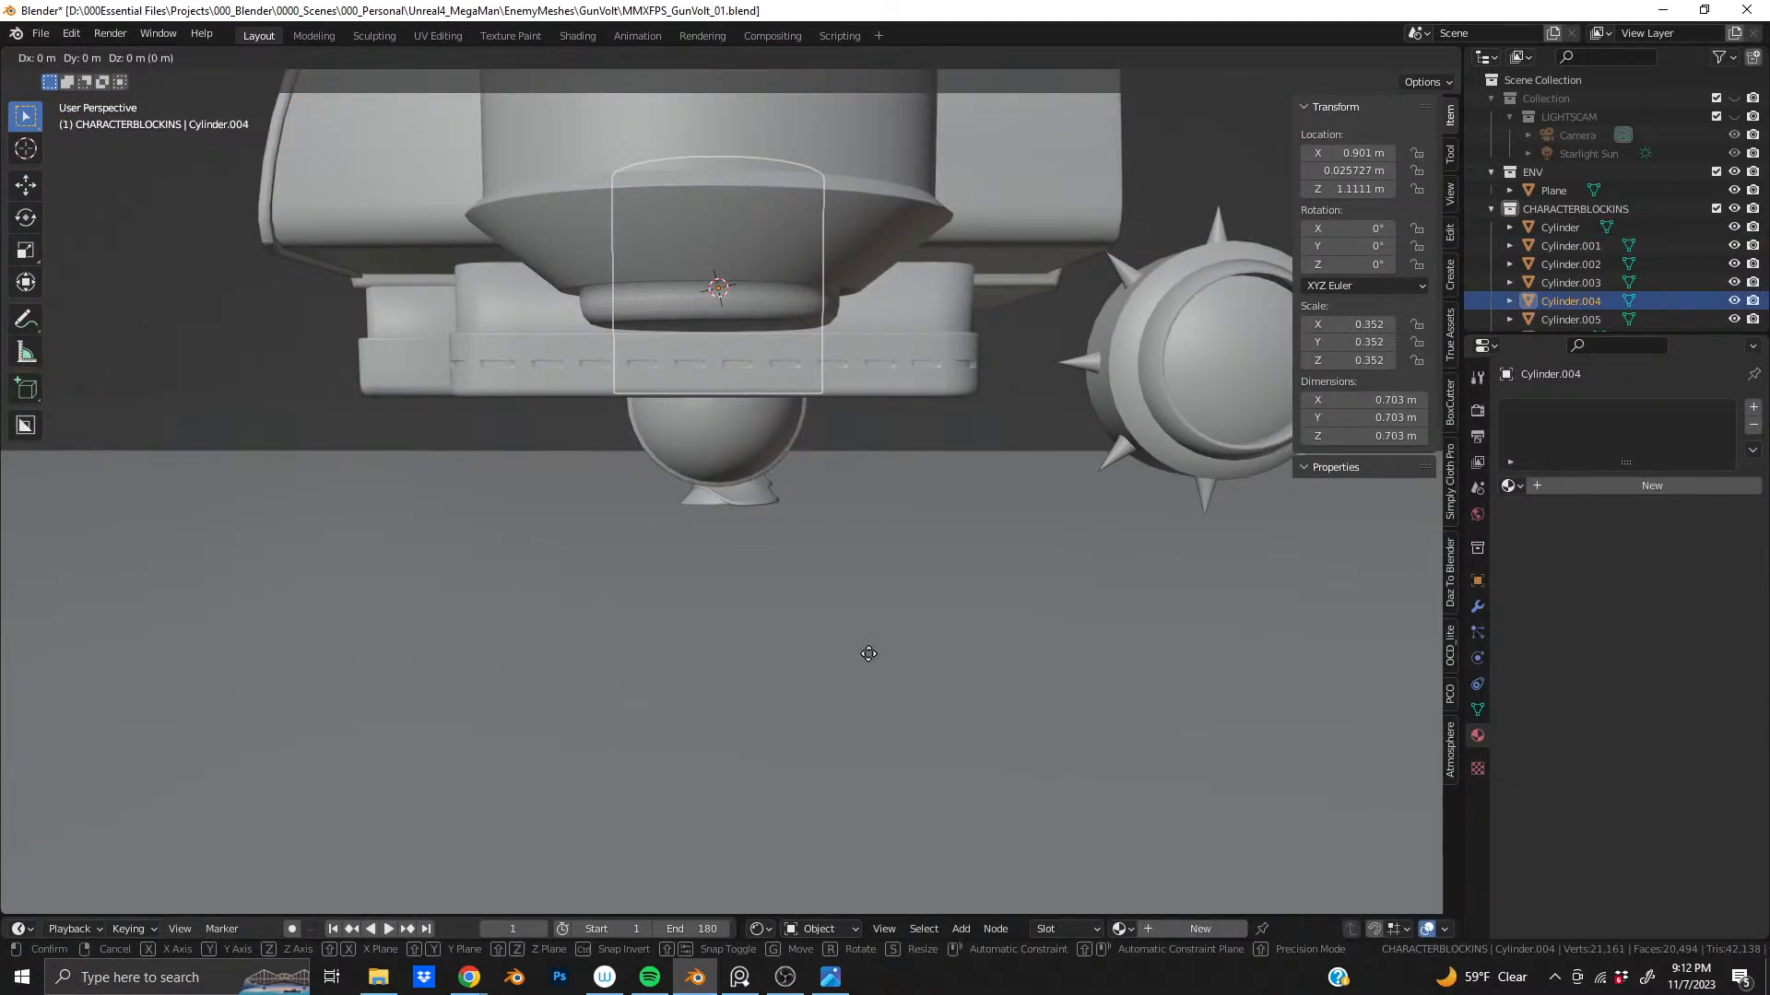
key(z)
click(853, 799)
scroll(672, 512, up, 4)
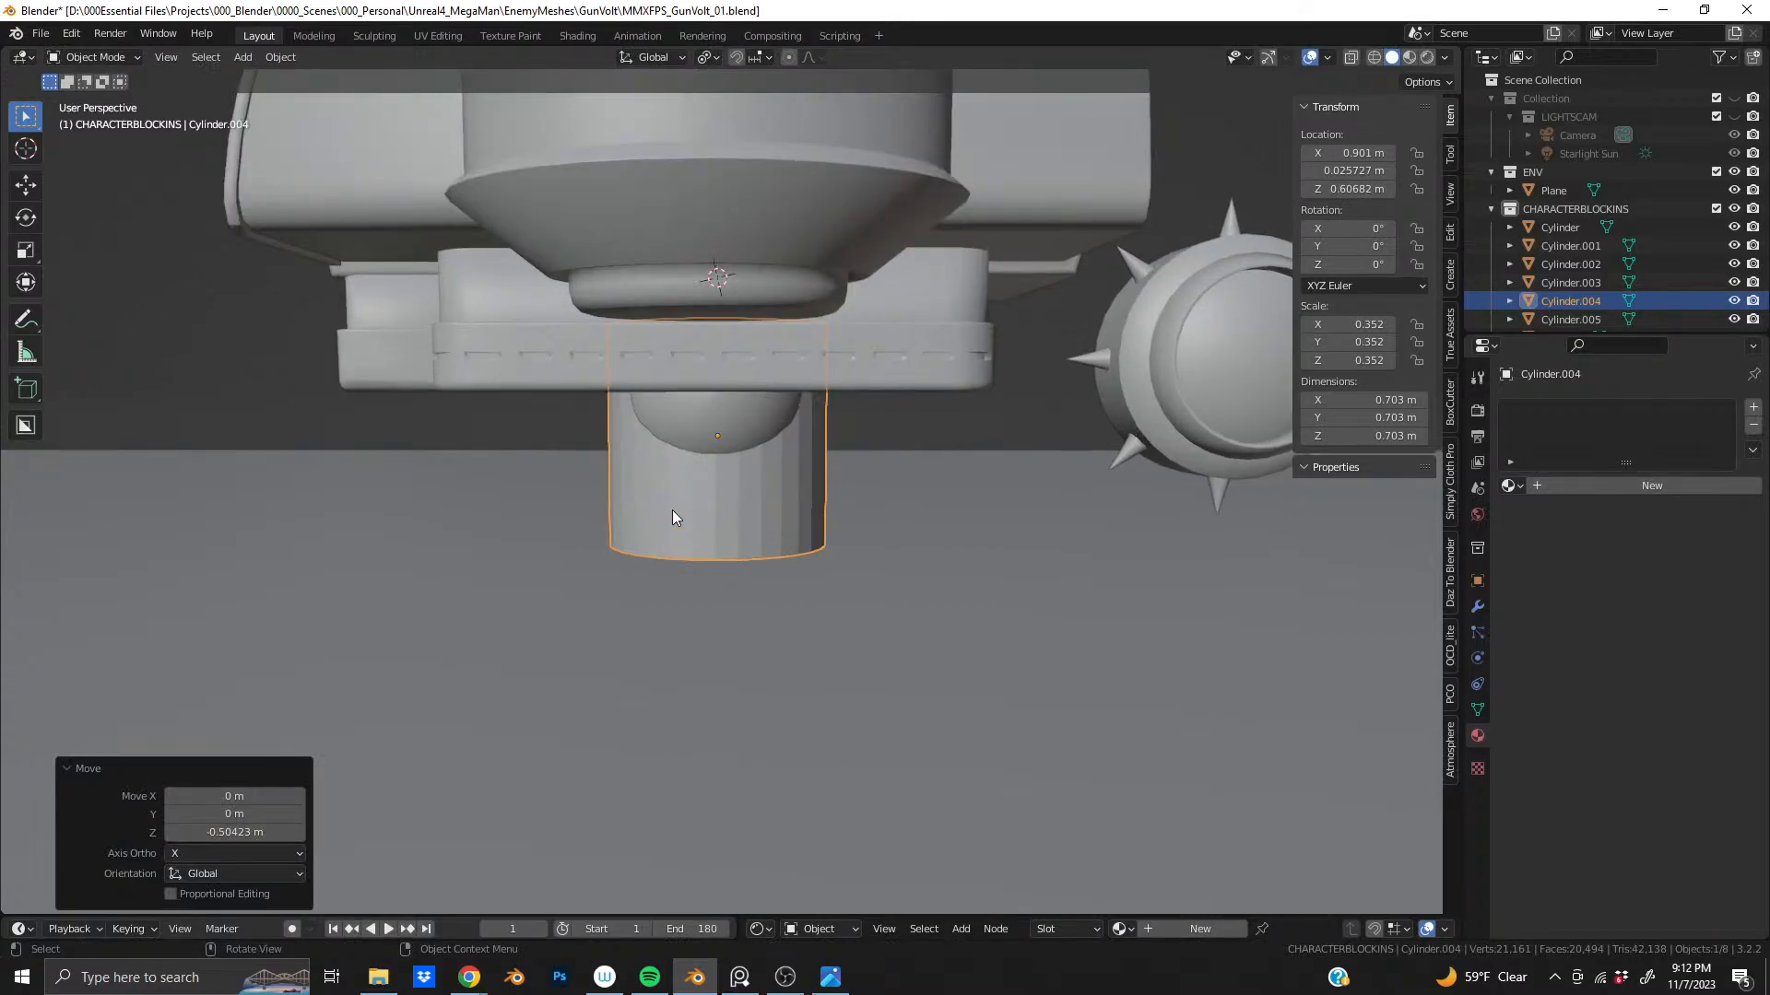
middle_drag(679, 501, 897, 493)
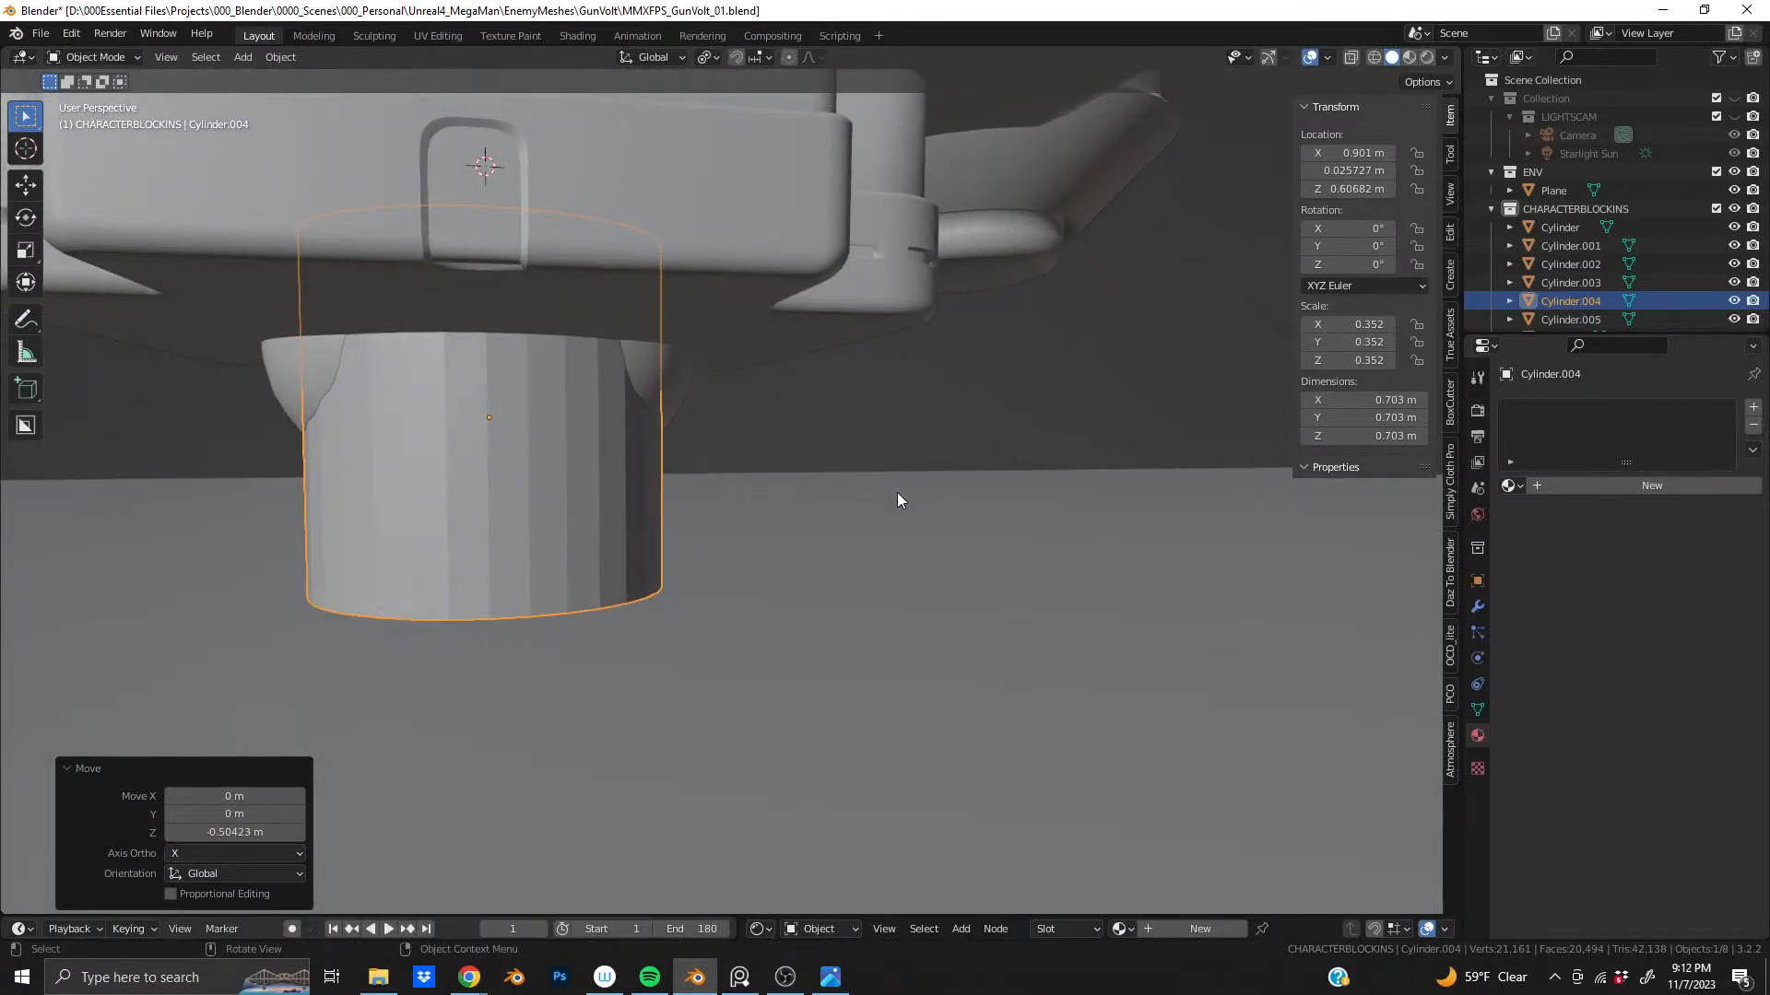
scroll(906, 473, up, 5)
scroll(905, 473, down, 12)
scroll(704, 474, up, 2)
scroll(704, 473, up, 3)
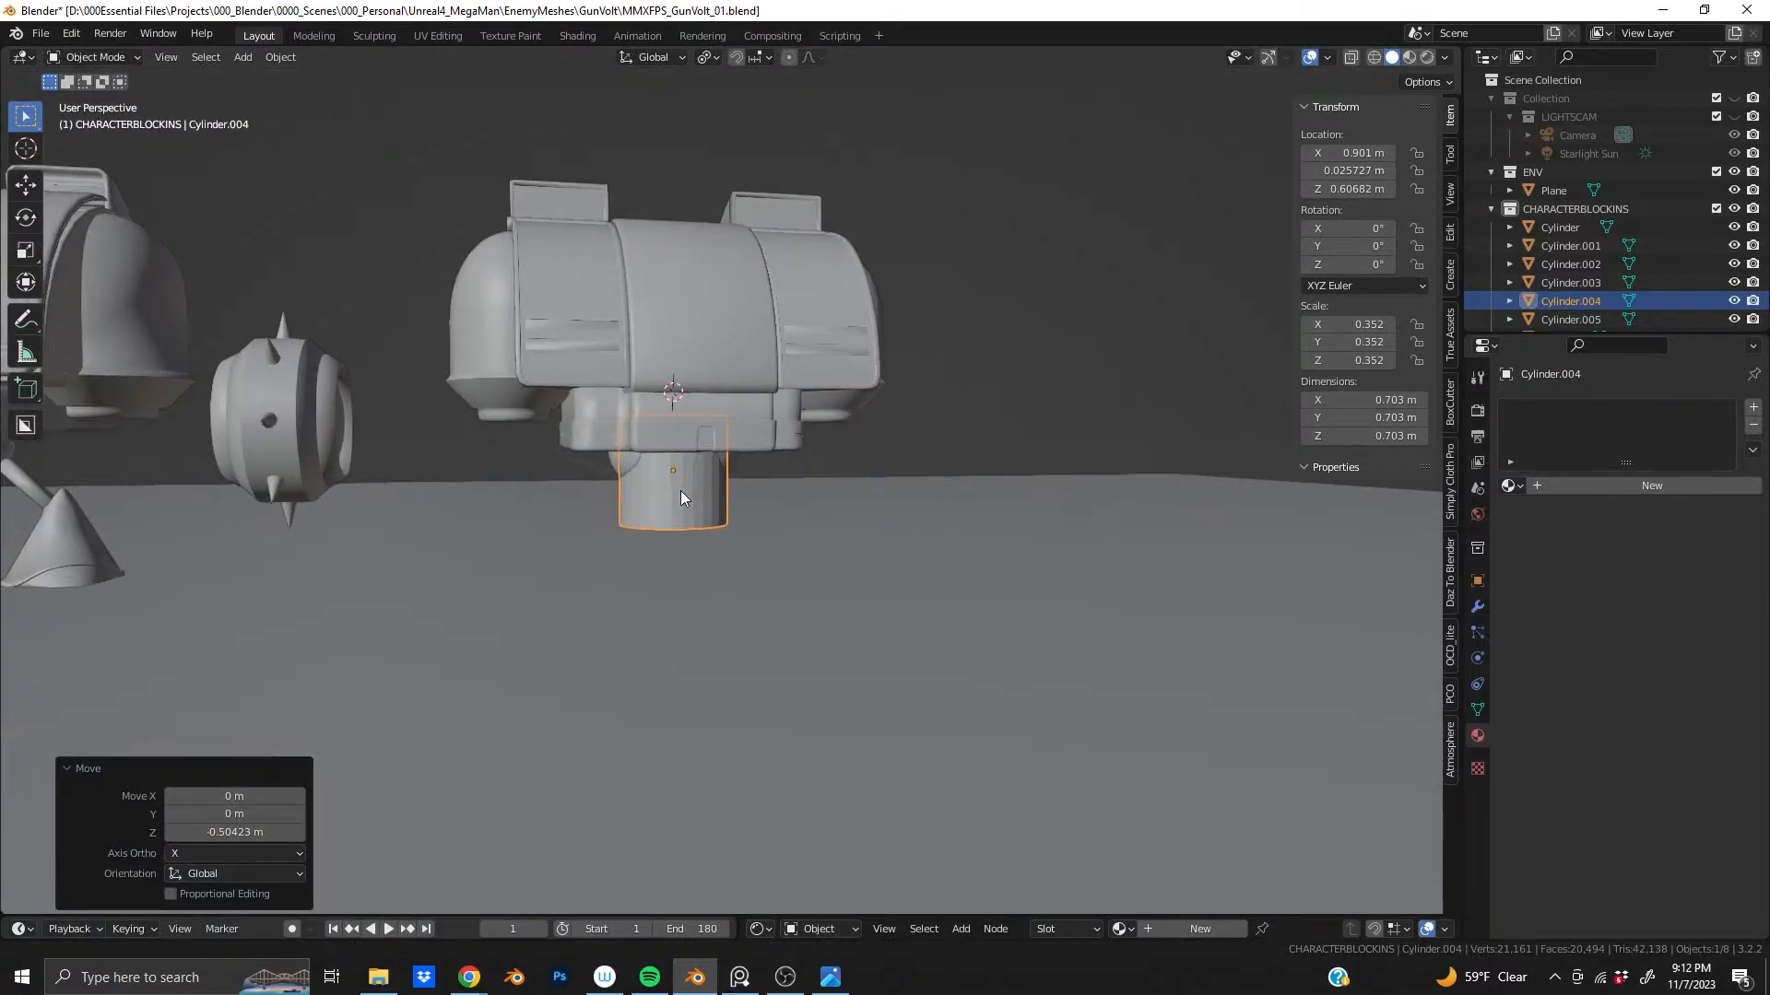
mouse_move(749, 488)
middle_down()
mouse_move(817, 531)
mouse_move(841, 493)
mouse_move(798, 464)
mouse_move(741, 485)
middle_up()
scroll(766, 484, up, 1)
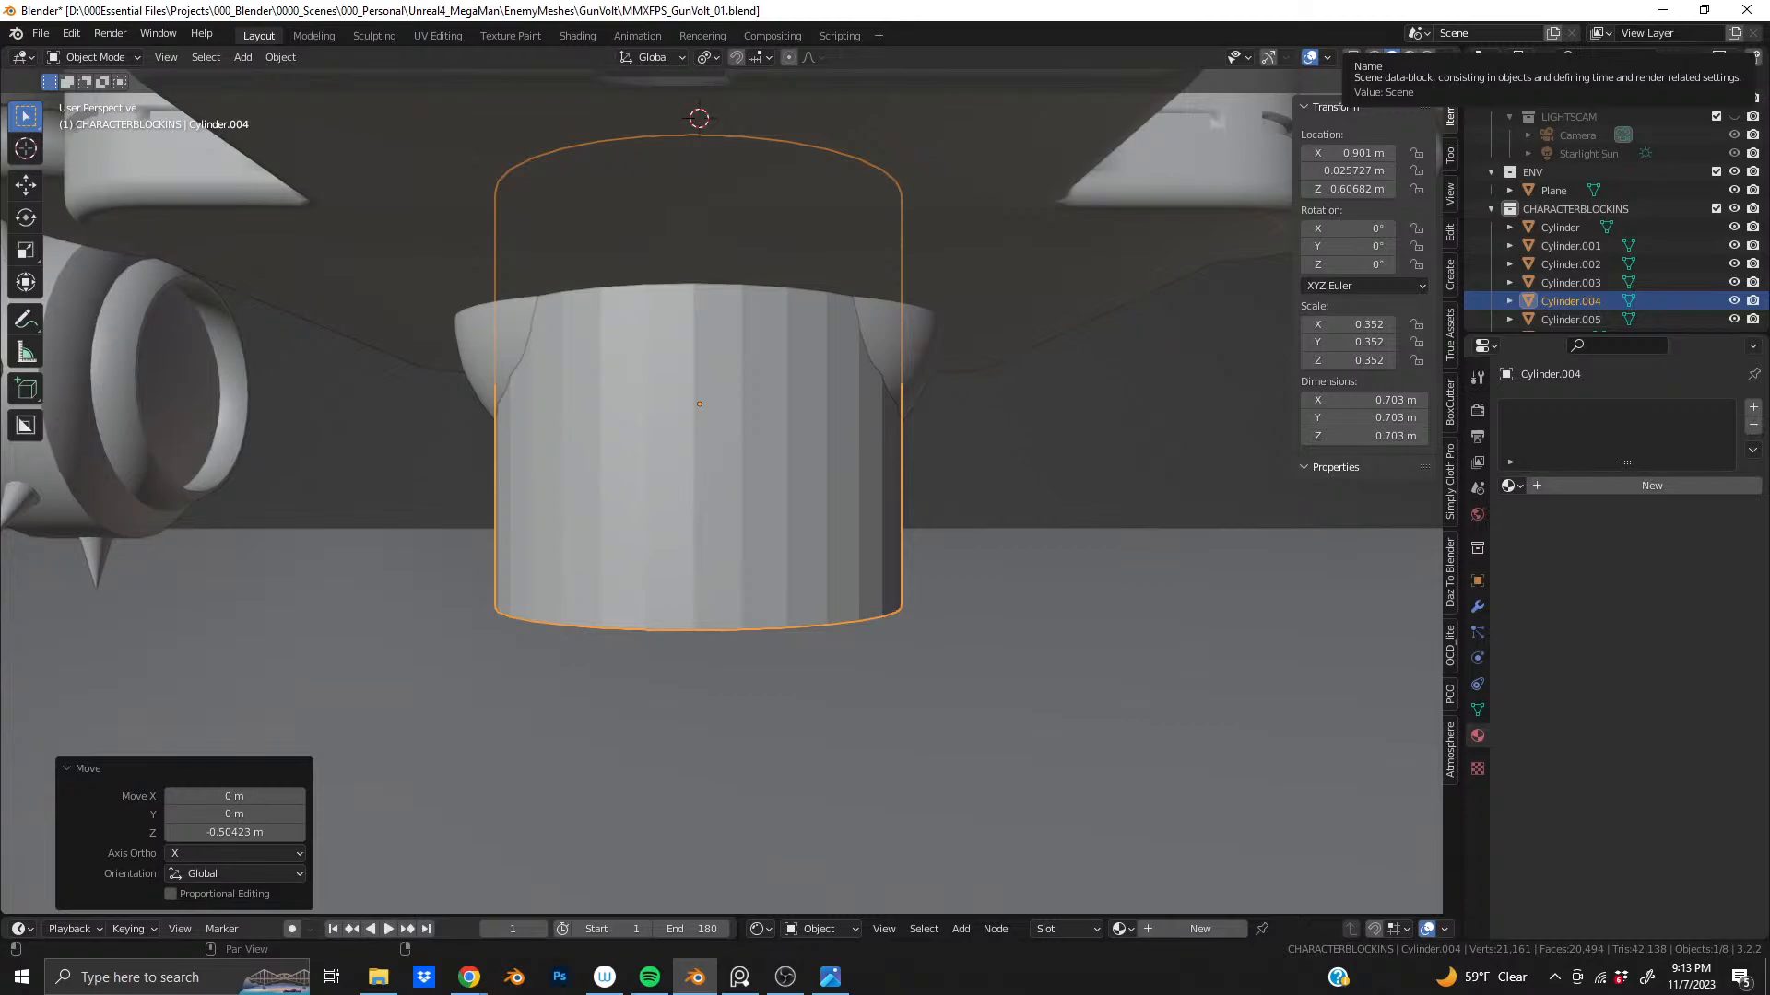
- Narrow the new cylinder in X and Y only, to about 0.21 m in diameter, keeping its height
middle_drag(721, 537, 837, 506)
scroll(722, 527, up, 2)
middle_drag(516, 500, 956, 529)
scroll(748, 544, down, 4)
scroll(677, 505, up, 3)
scroll(695, 510, down, 3)
key(s)
key(shift+z)
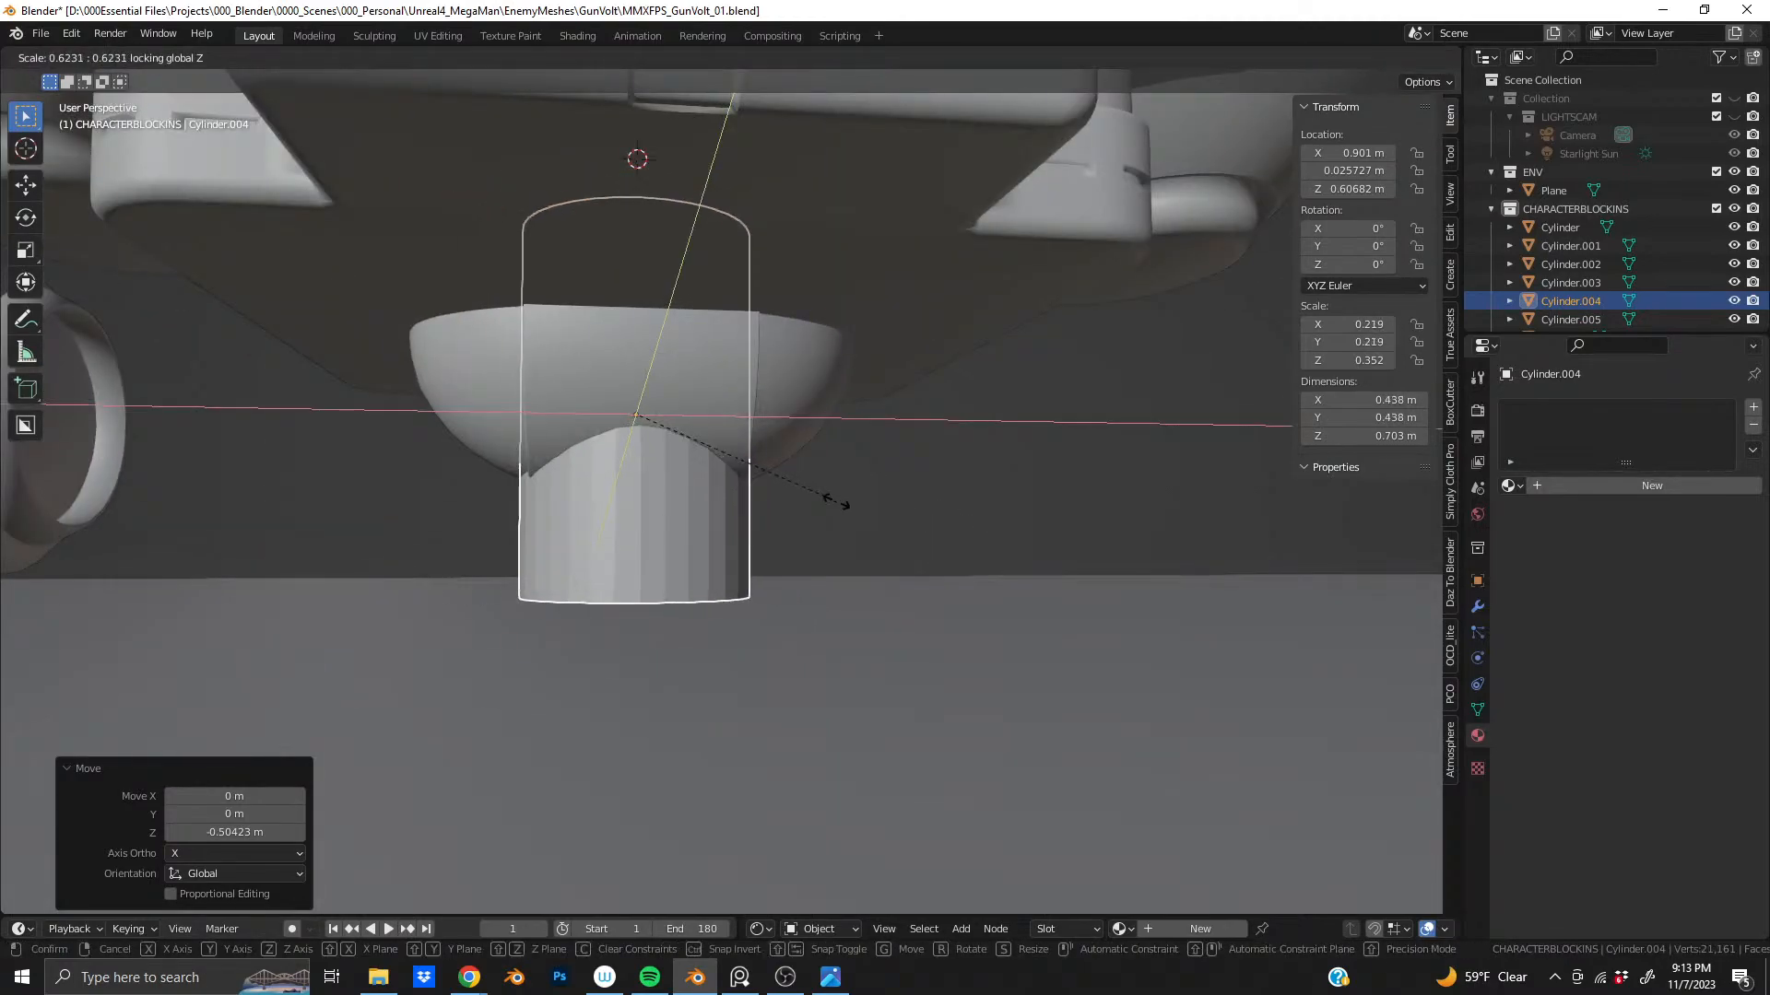
click(724, 474)
- Slim the leg cylinder further in X and Y to a diameter of about 0.18 m
middle_drag(724, 474, 548, 568)
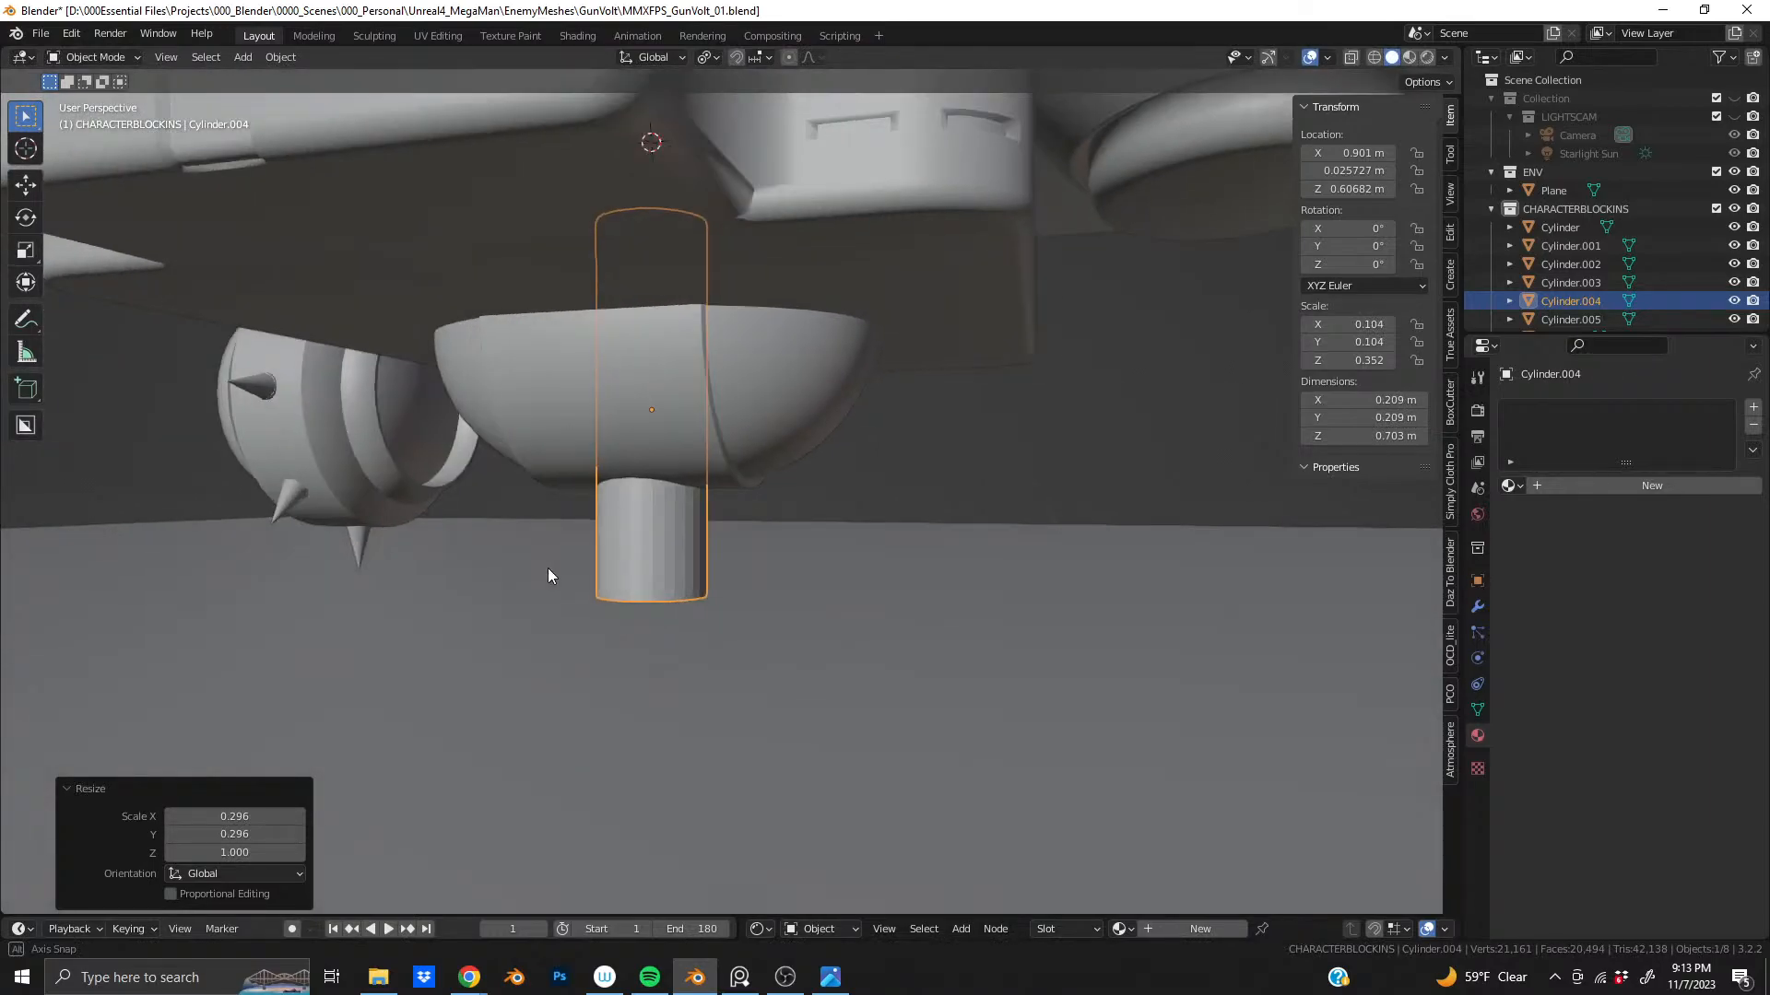
scroll(631, 520, down, 9)
scroll(683, 495, up, 2)
scroll(746, 470, up, 6)
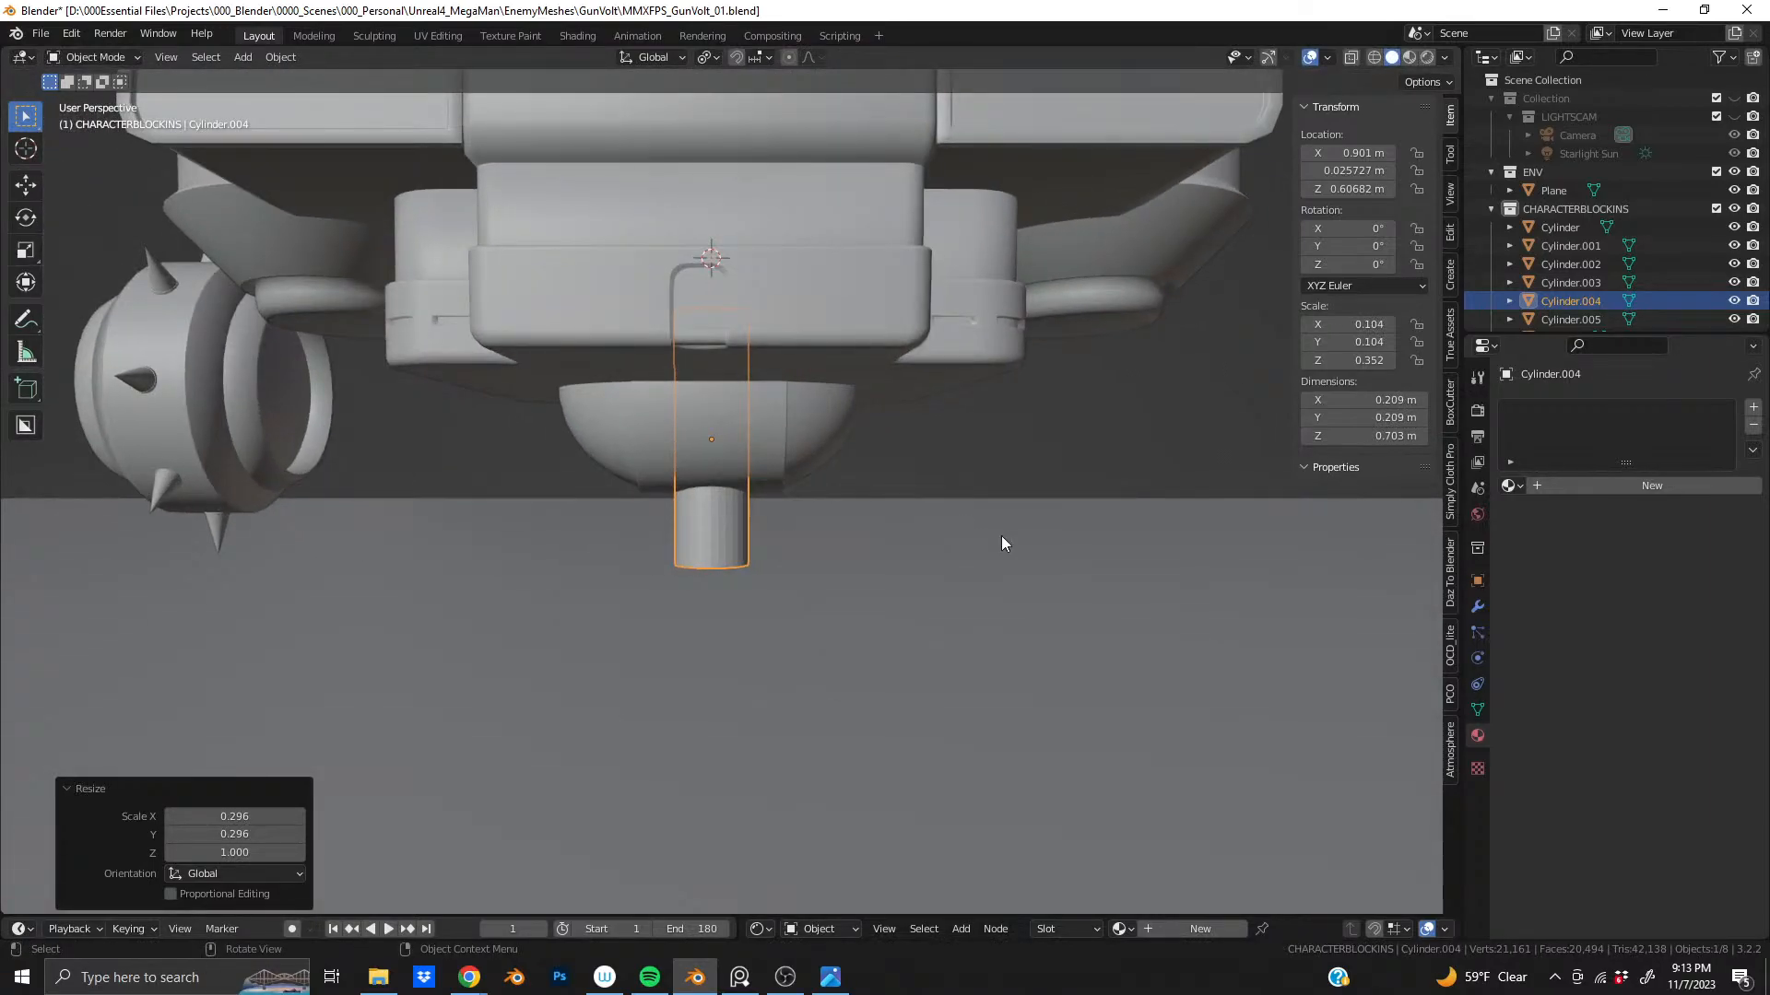
key(s)
key(shift+z)
click(955, 534)
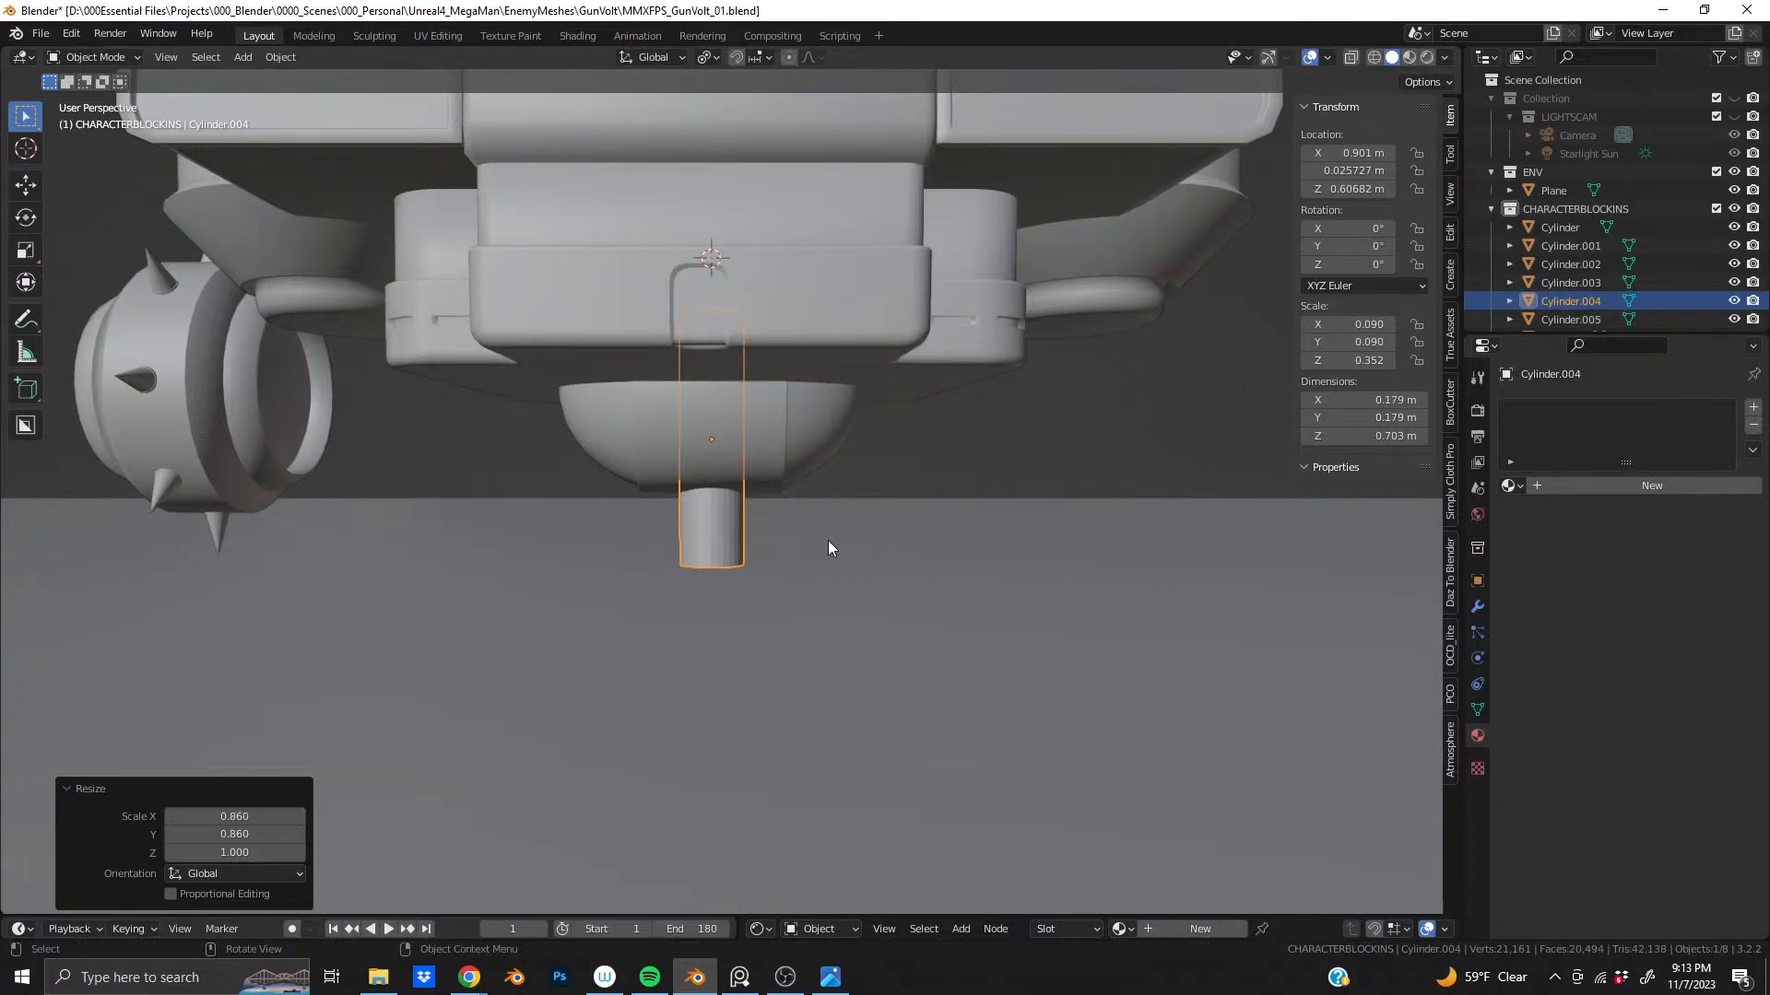
- Reduce the leg cylinder's X and Y scale again to about 0.081, giving a diameter of about 0.16 m
scroll(716, 496, down, 6)
middle_drag(716, 496, 821, 487)
scroll(1059, 502, up, 2)
scroll(798, 473, up, 2)
scroll(798, 473, up, 3)
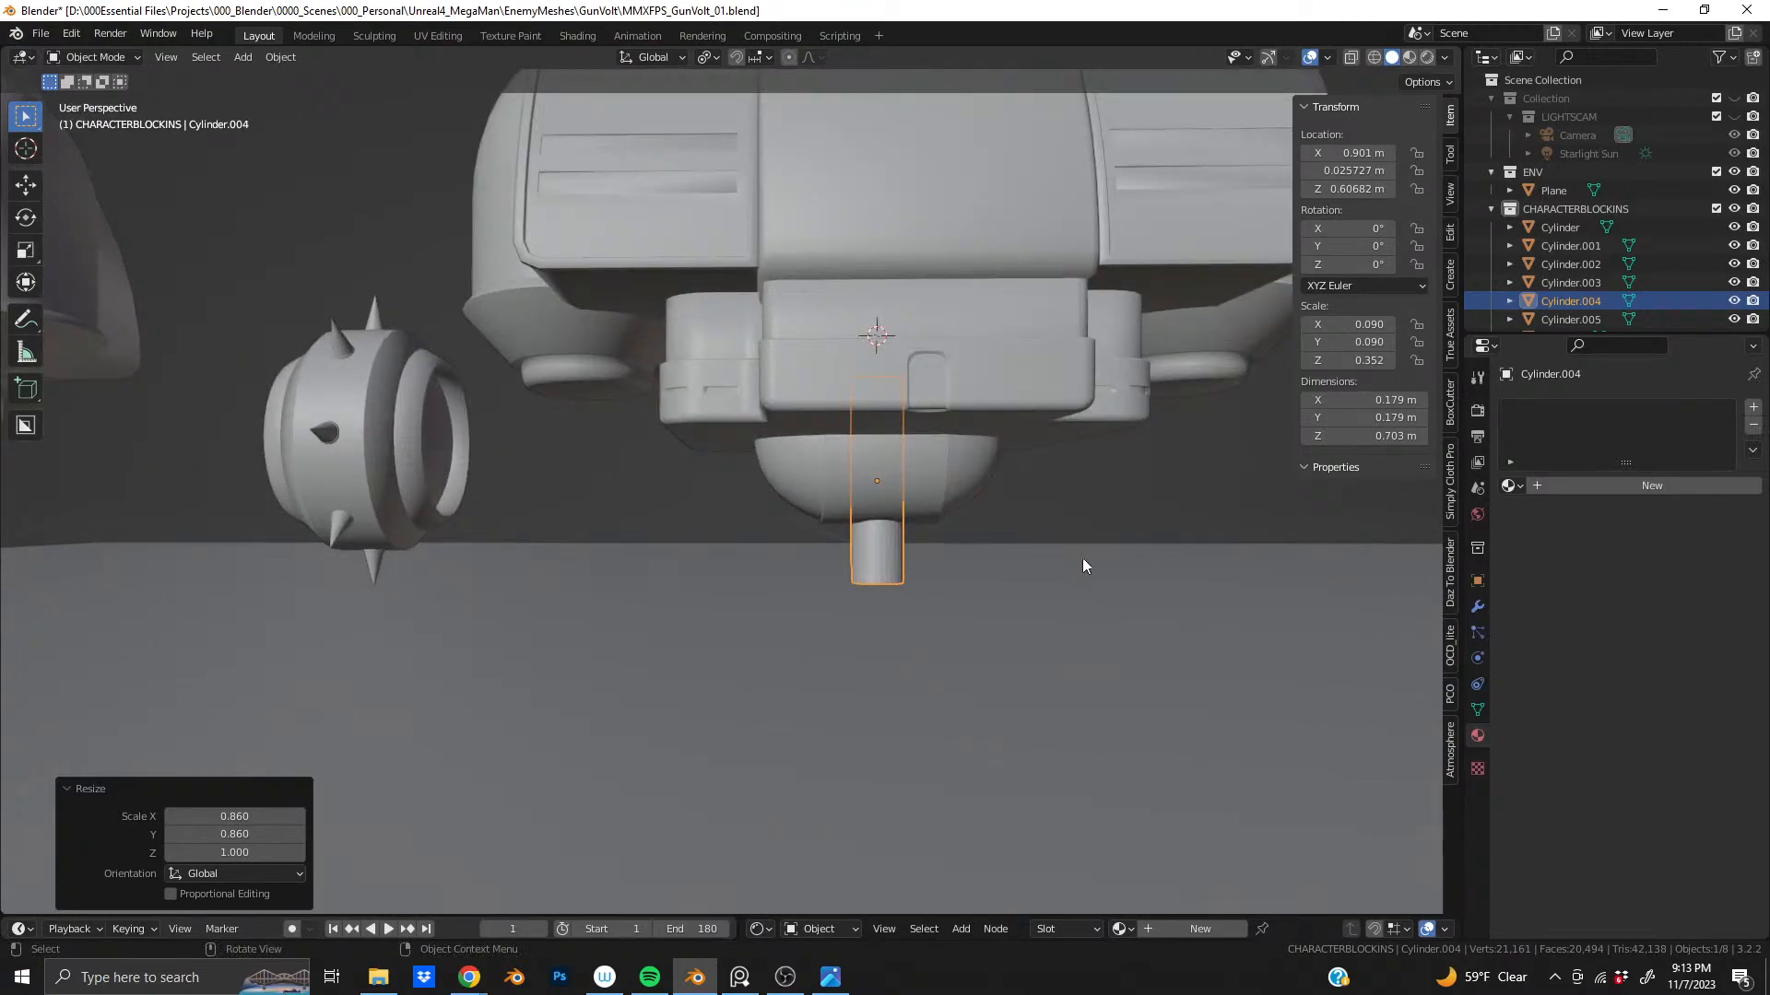
key(s)
key(shift+z)
click(1075, 589)
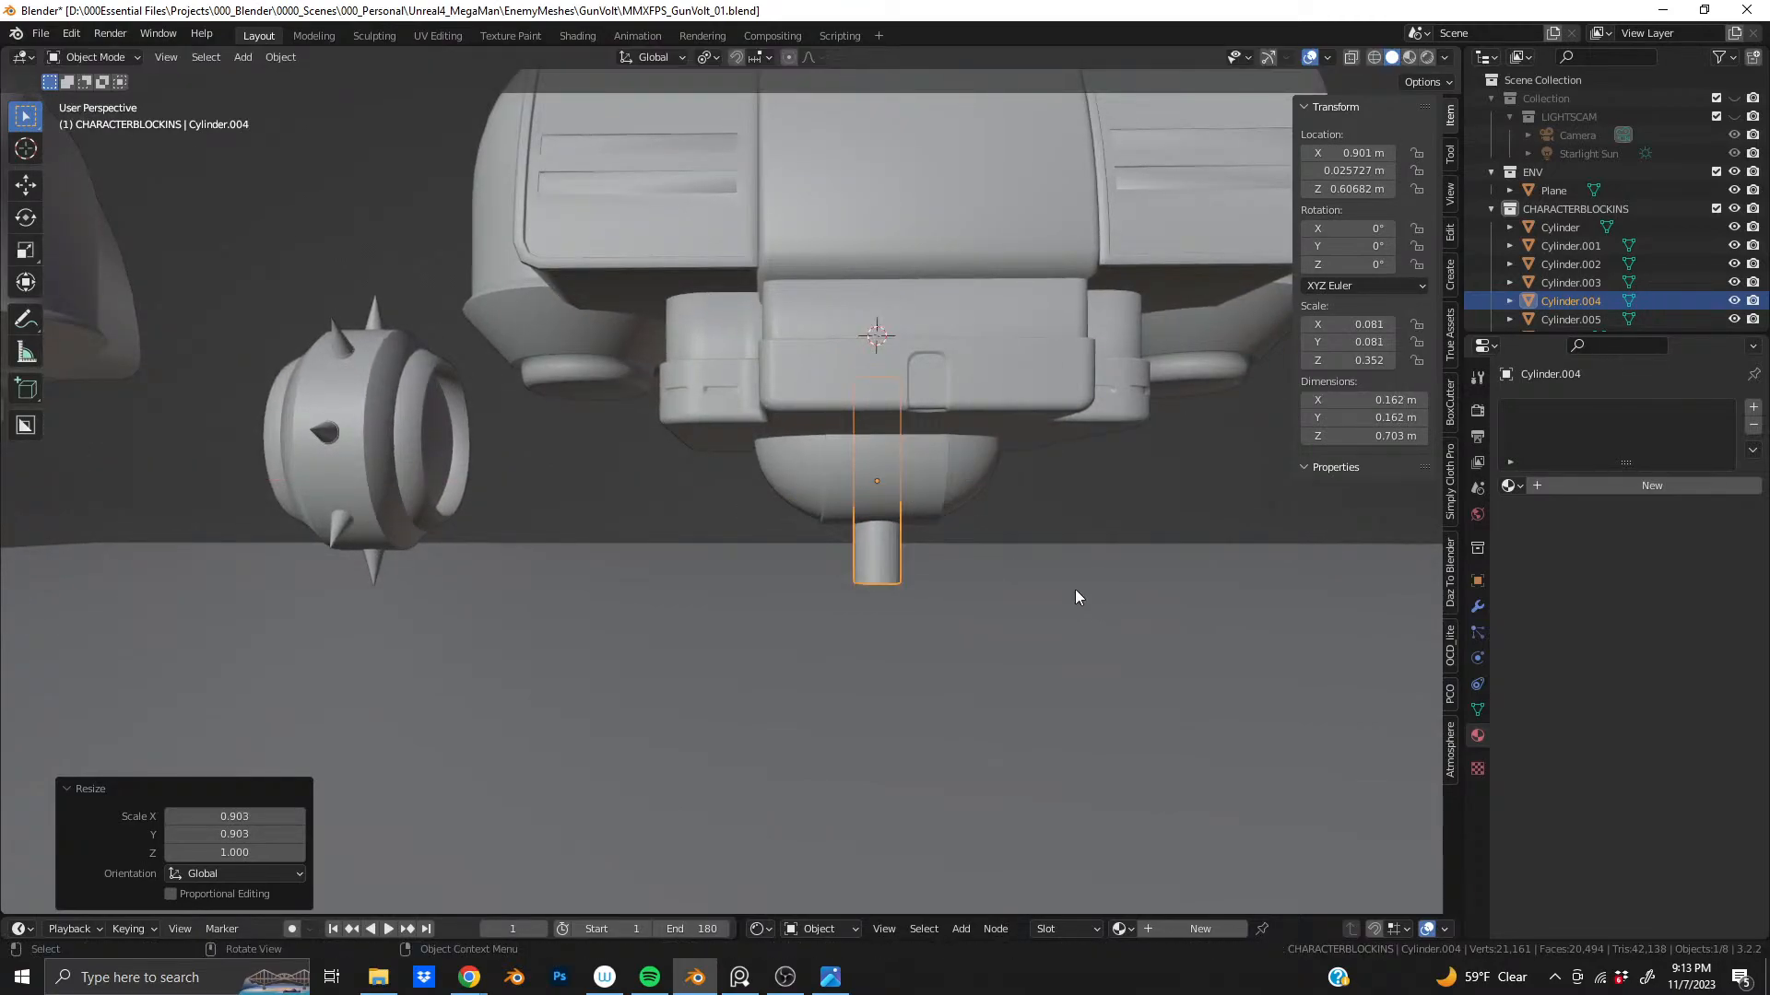
- In the back orthographic view, thin the leg cylinder in X and Y to about 0.15 m in diameter
middle_drag(1075, 589, 823, 496)
scroll(815, 494, up, 2)
scroll(618, 418, up, 2)
middle_drag(617, 419, 903, 493)
scroll(617, 440, down, 6)
key(ctrl+KP_1)
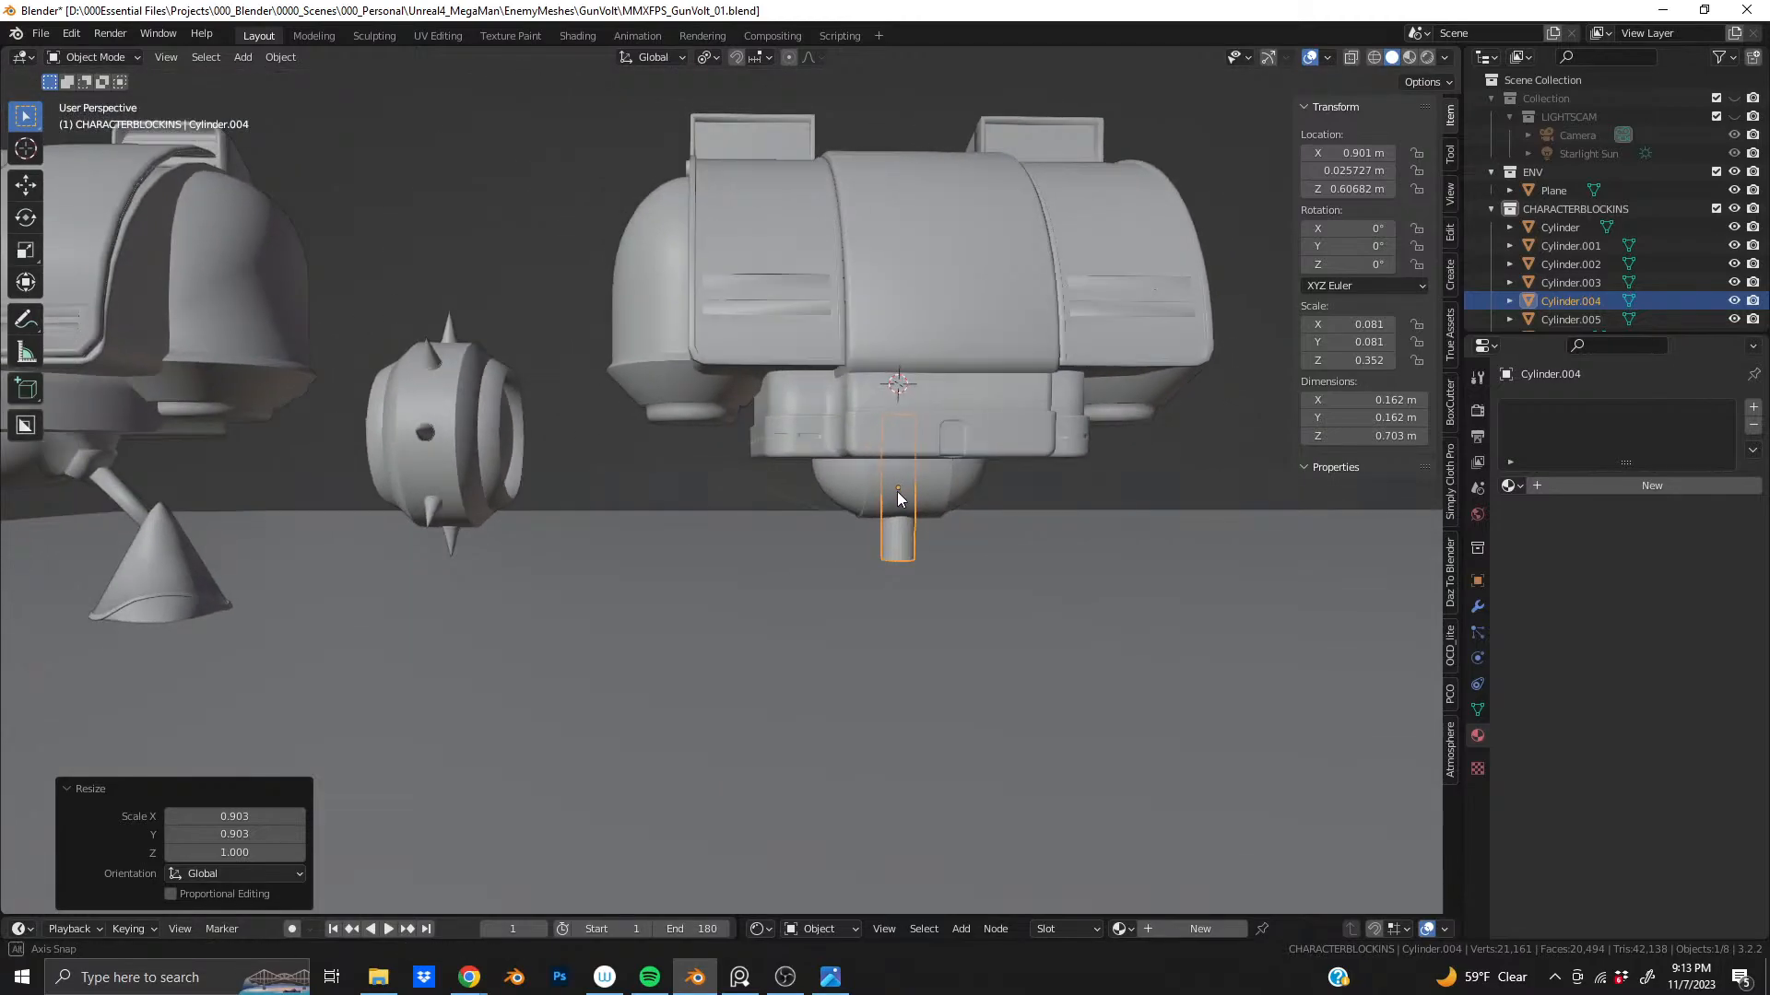
shift+middle_drag(832, 384, 1006, 384)
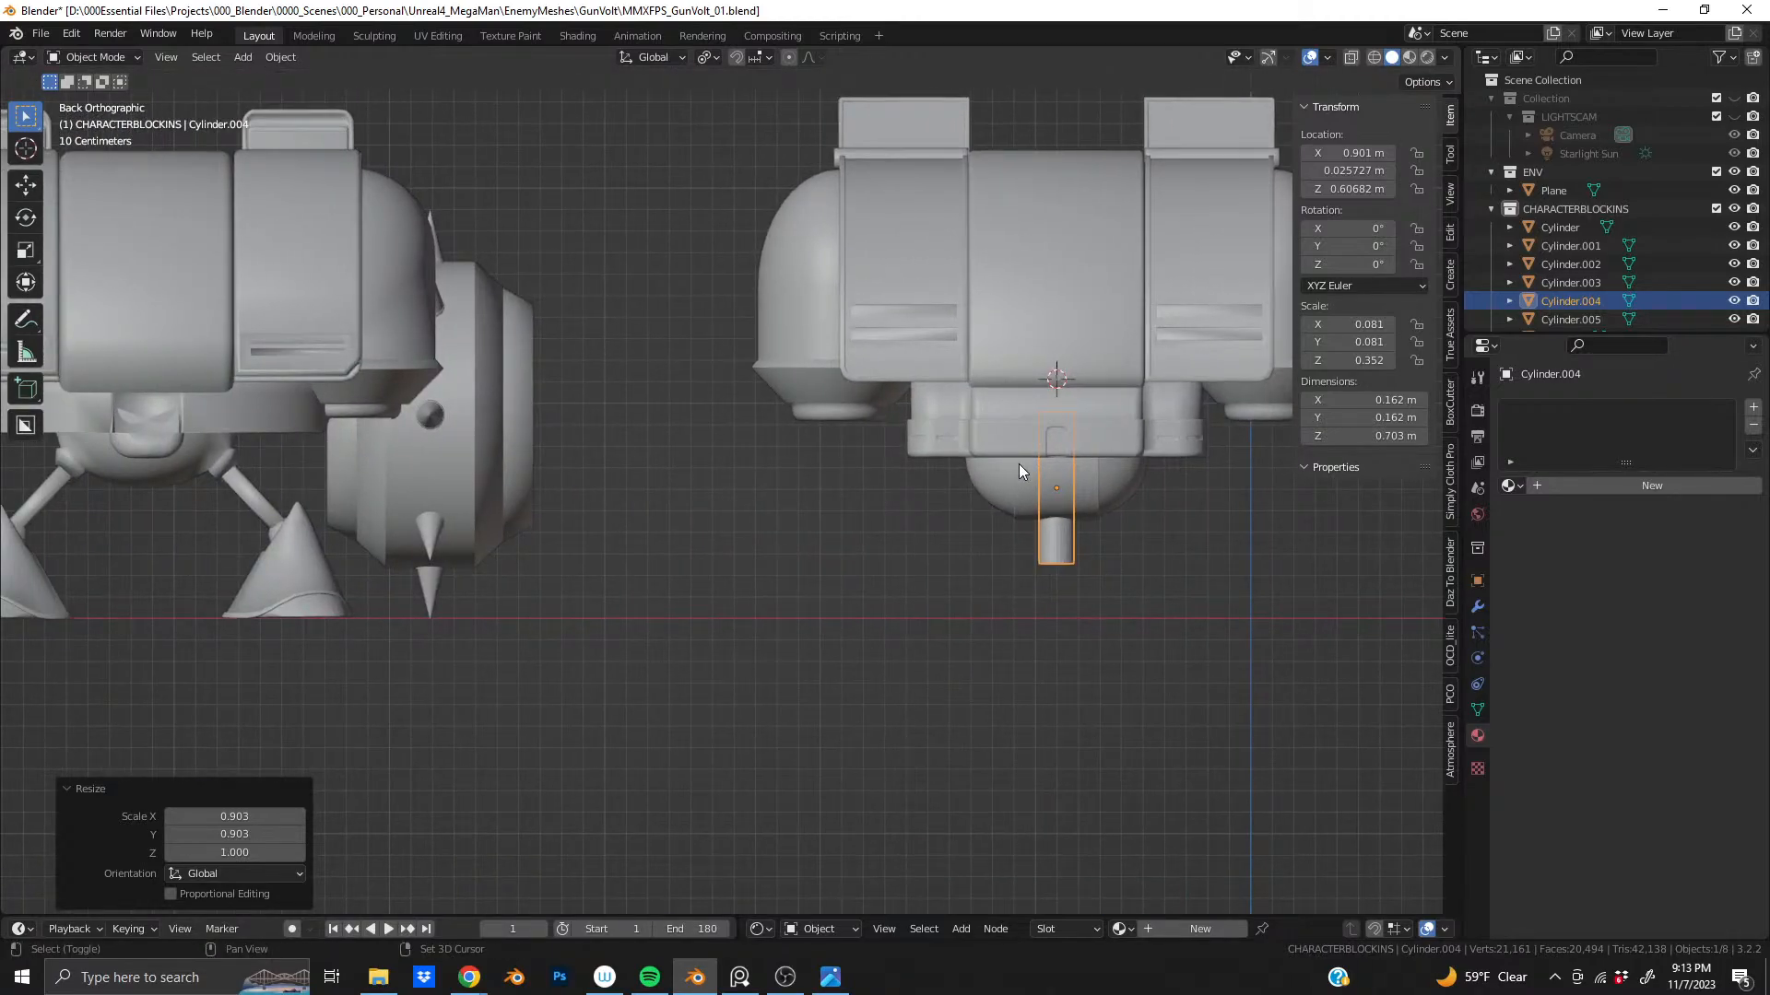
shift+middle_drag(1019, 462, 870, 417)
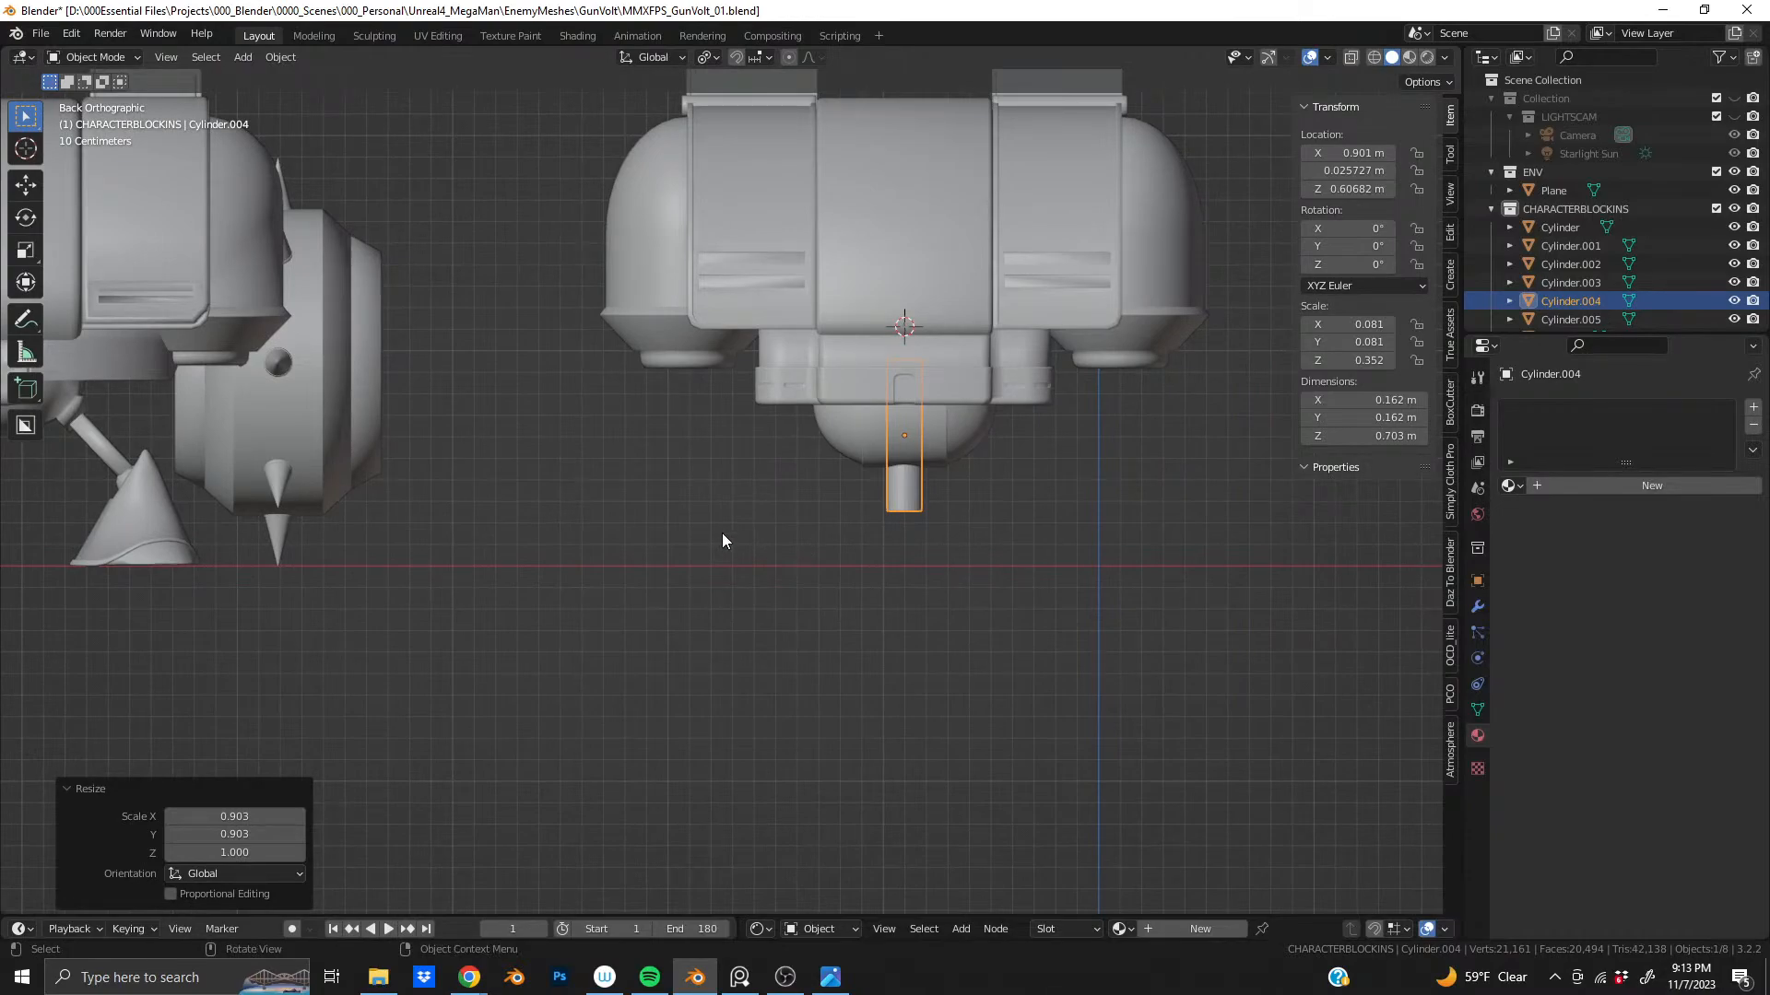
key(s)
key(shift+z)
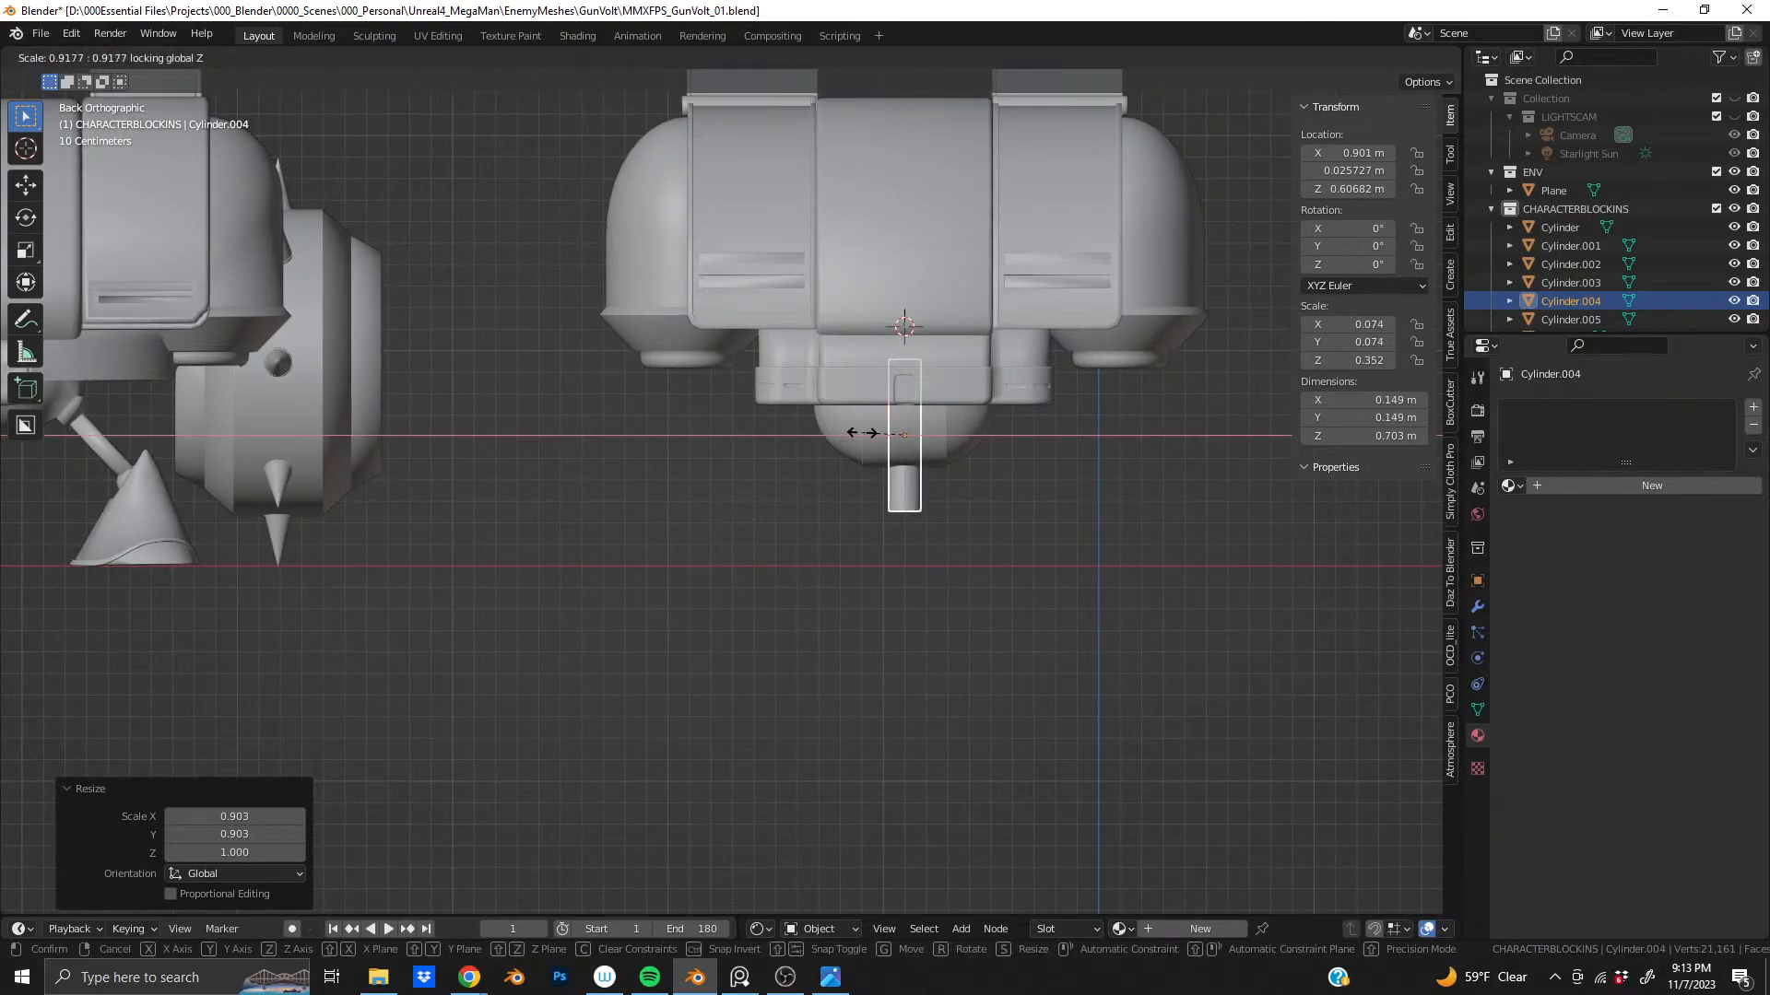
click(826, 441)
- Rotate the leg cylinder 45° around the global Y axis
scroll(960, 385, up, 3)
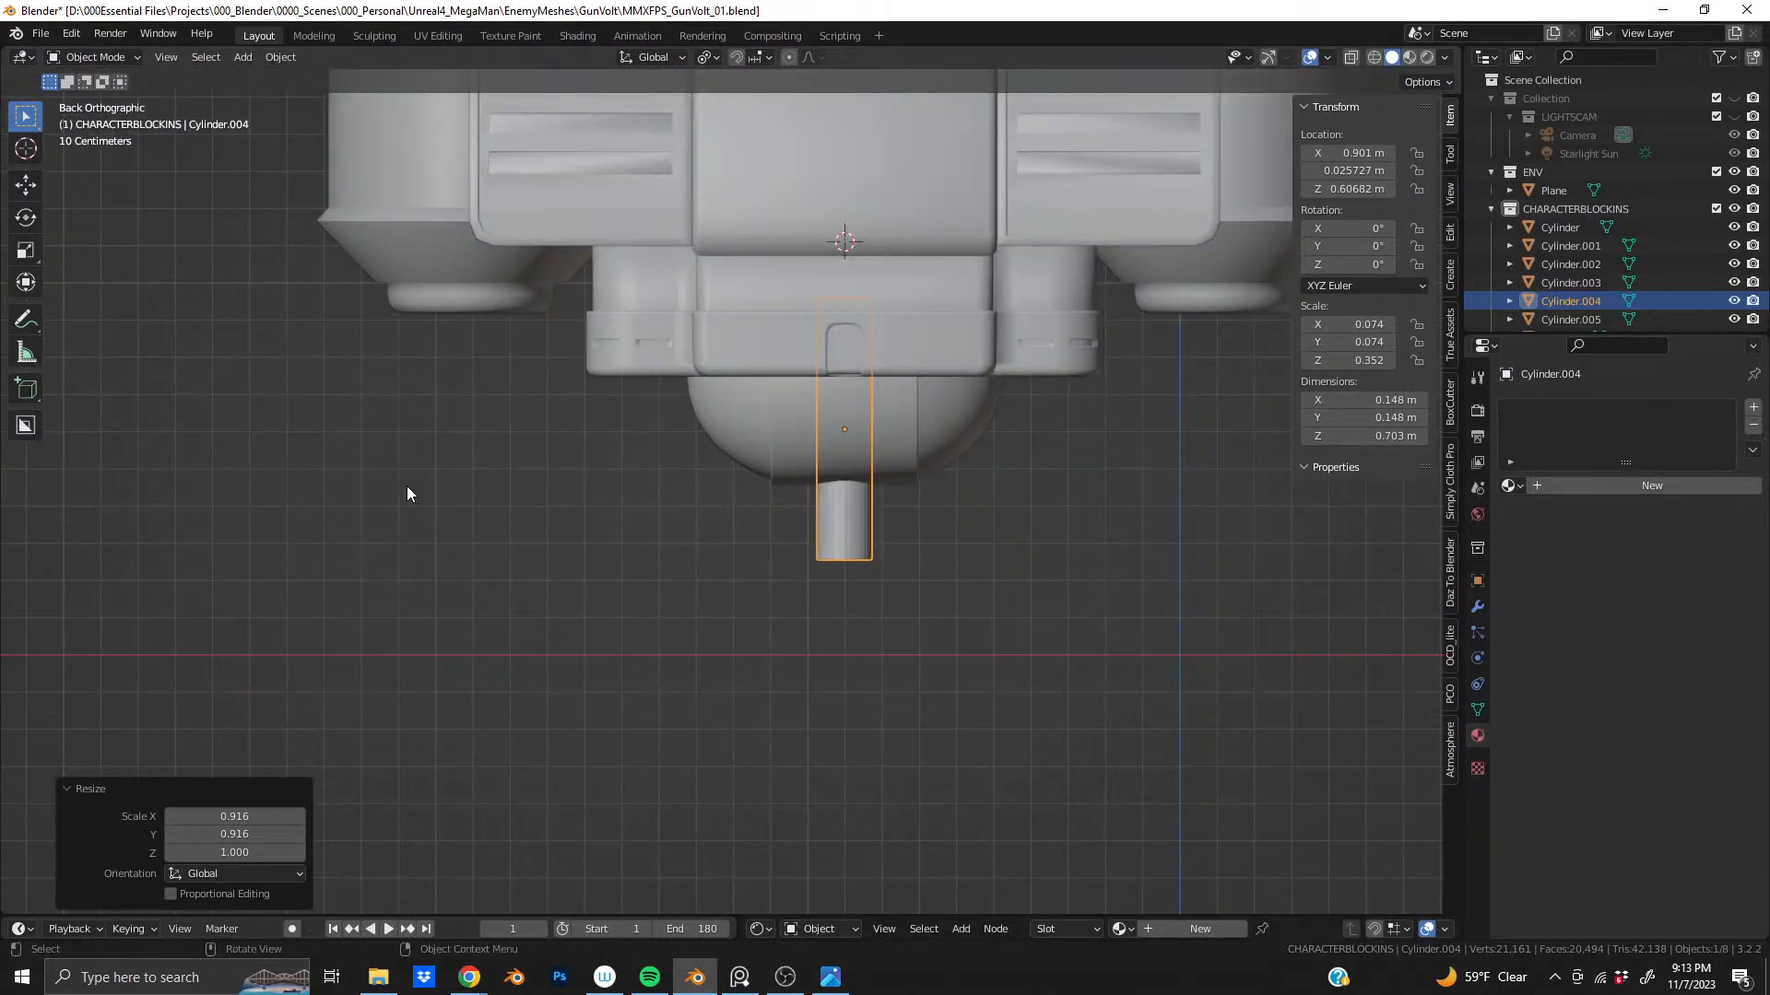
key(r)
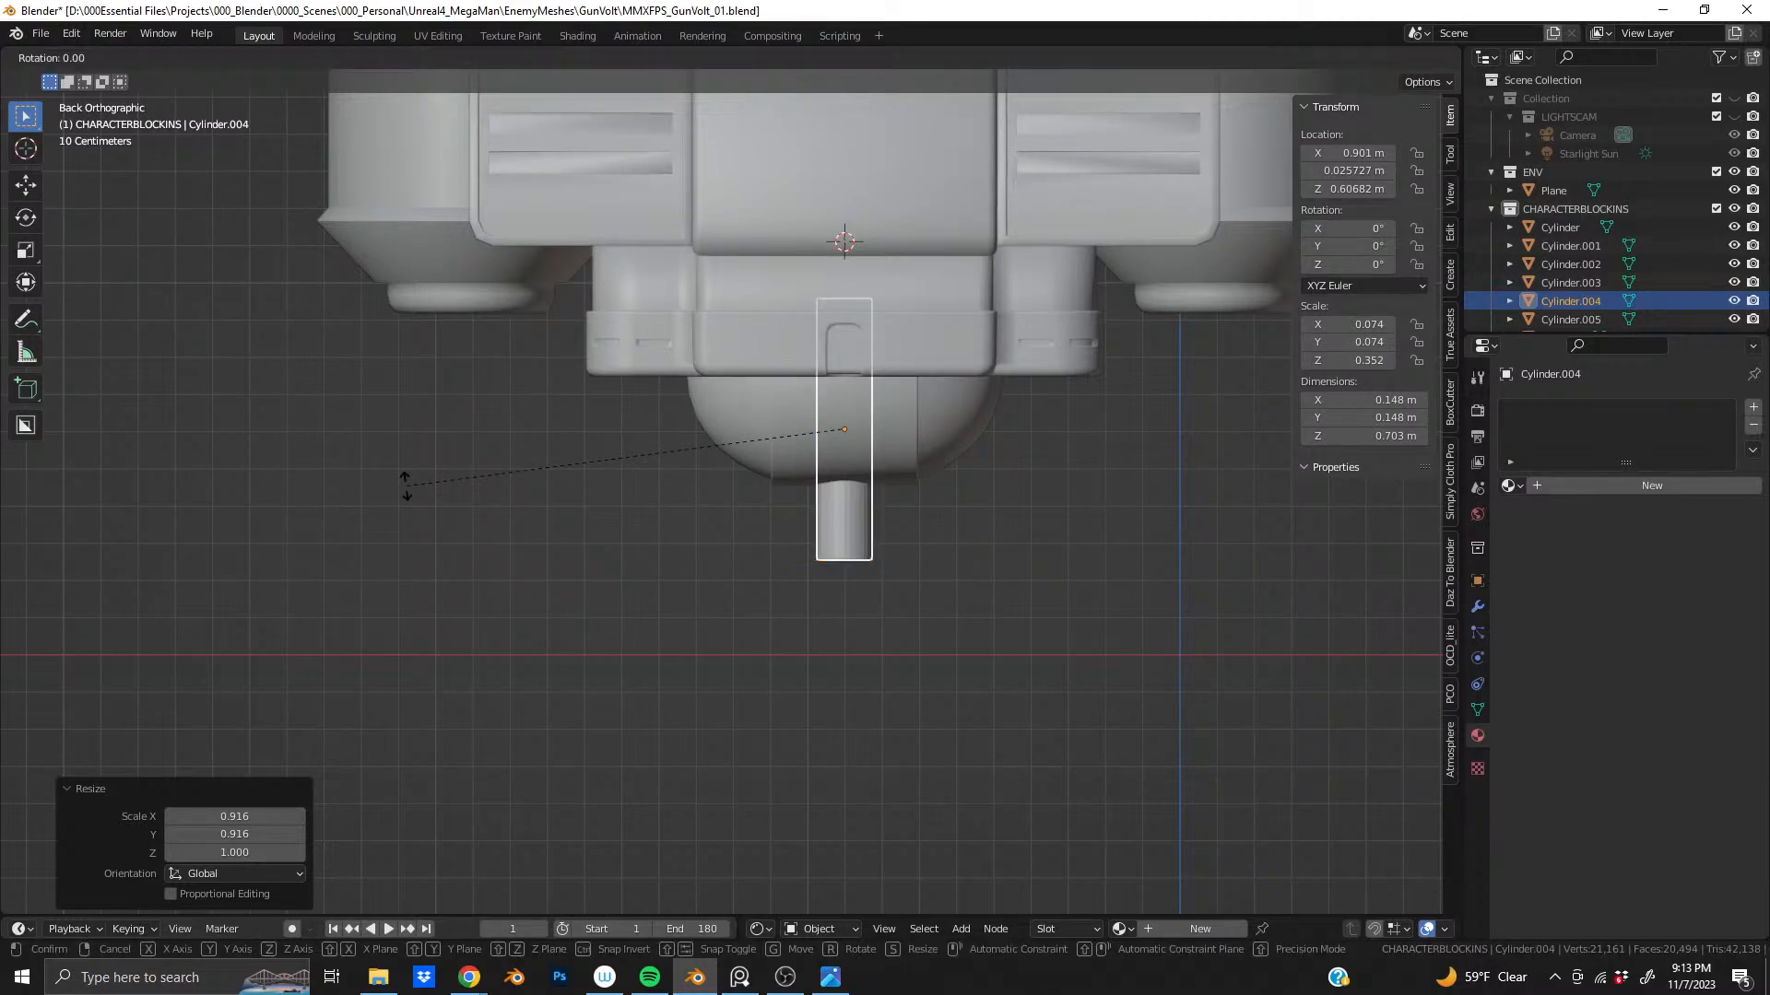
text(y45)
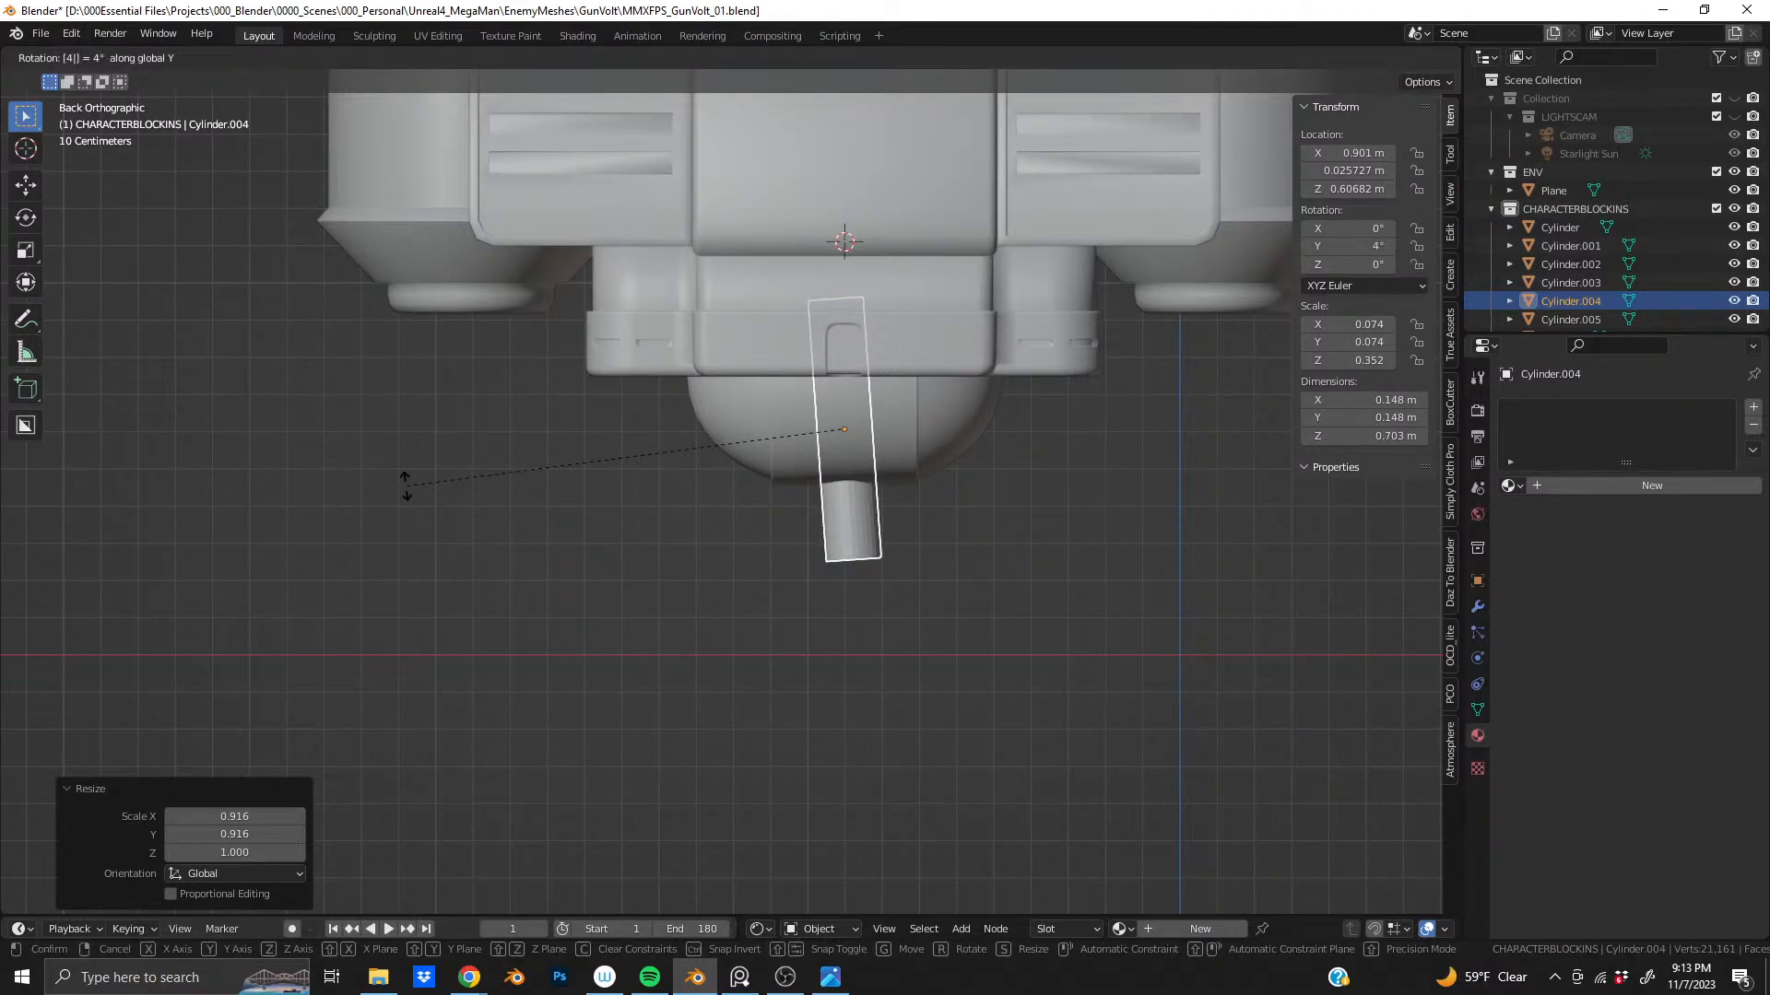
key(Return)
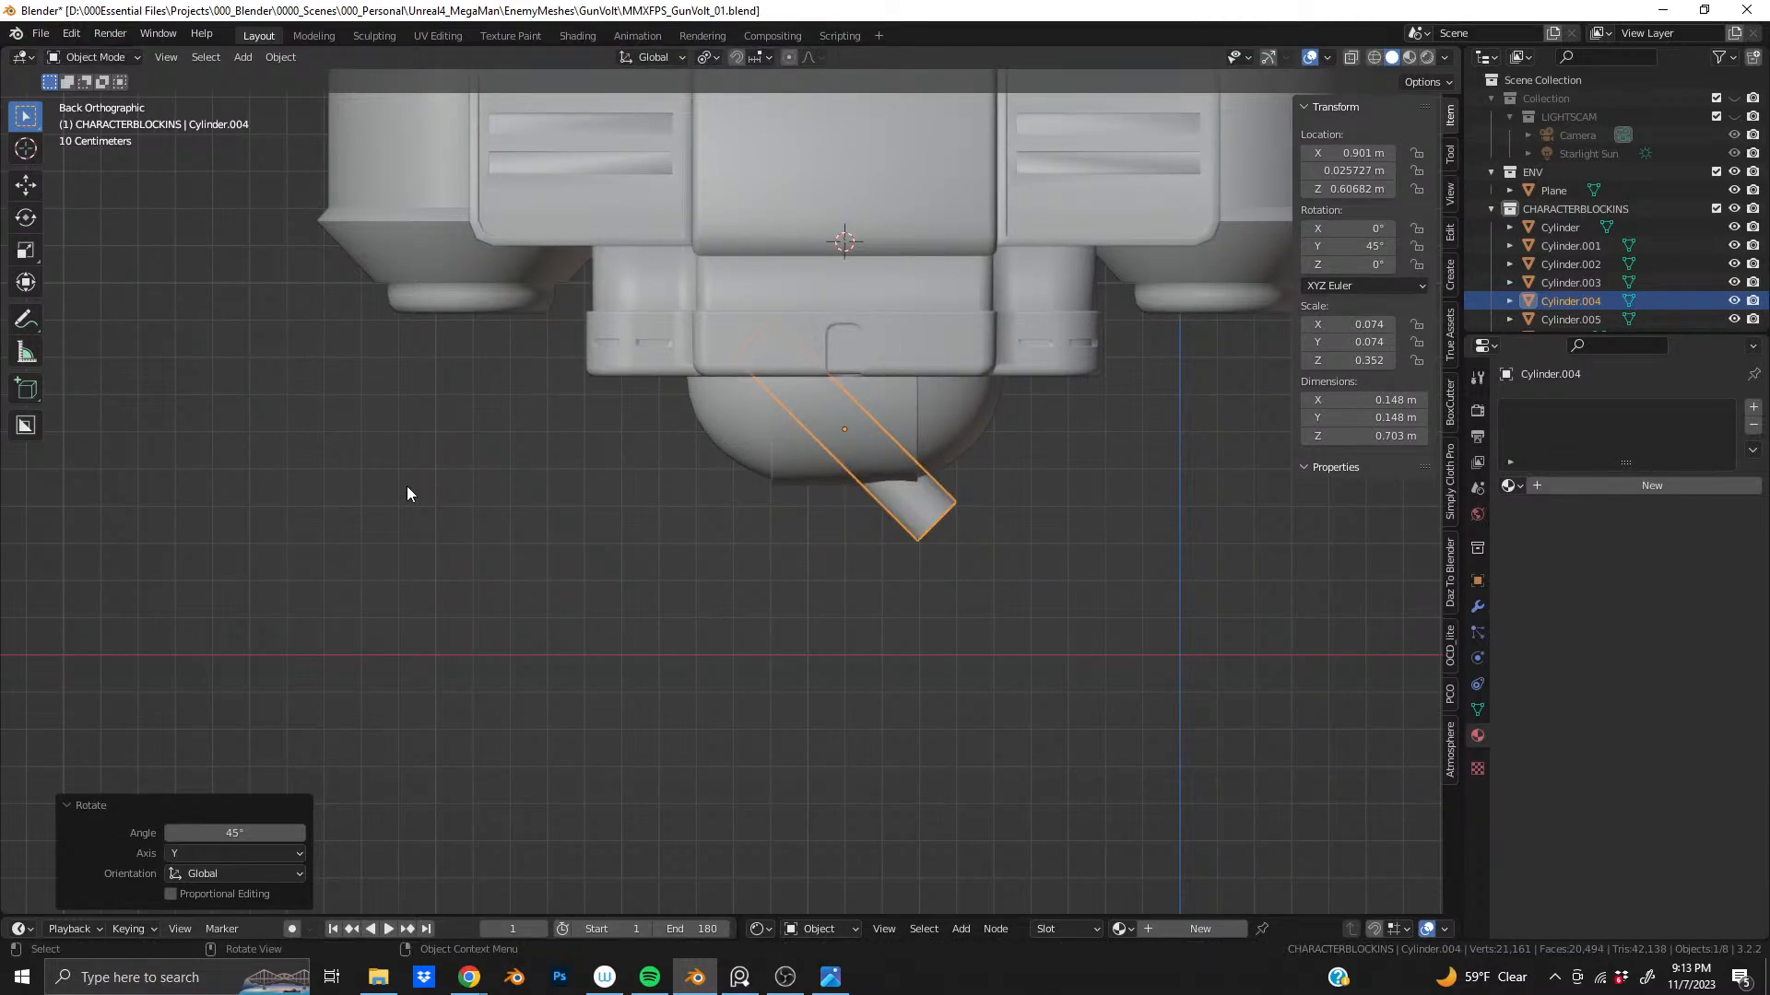
- Move the tilted leg cylinder about 0.36 m down along Z and about -0.64 m along X, beside the rounded underside
key(g)
key(z)
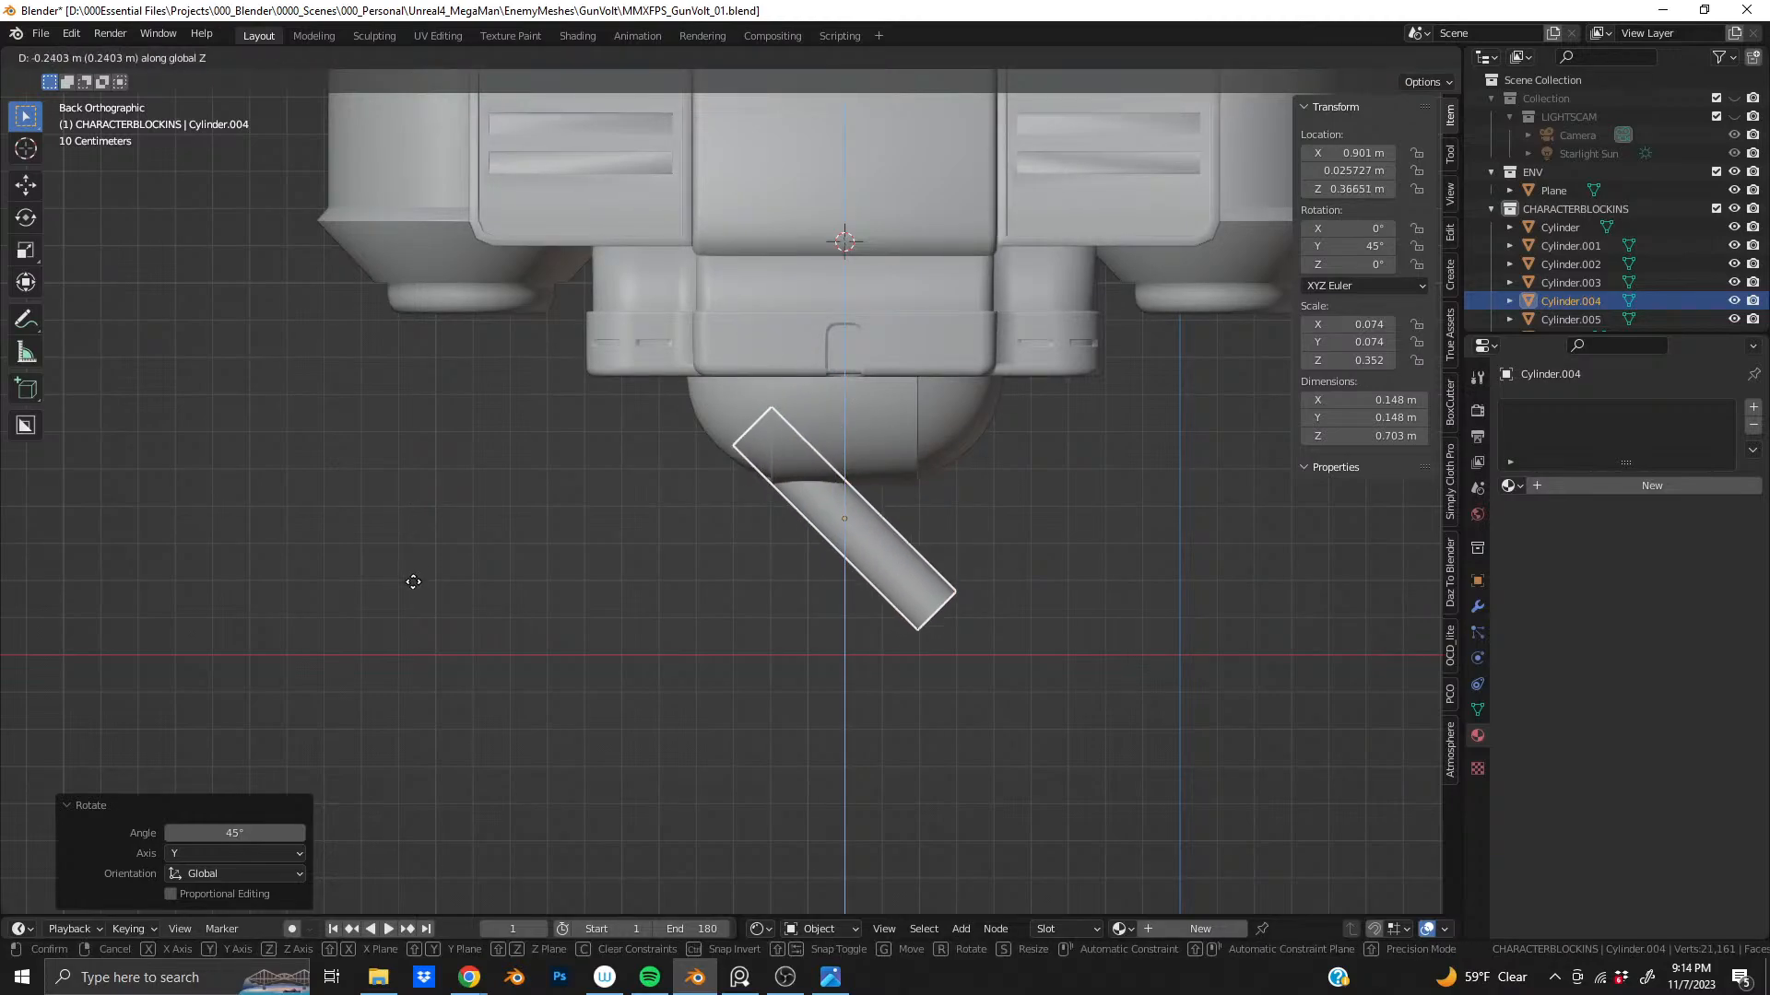
click(419, 618)
key(g)
key(x)
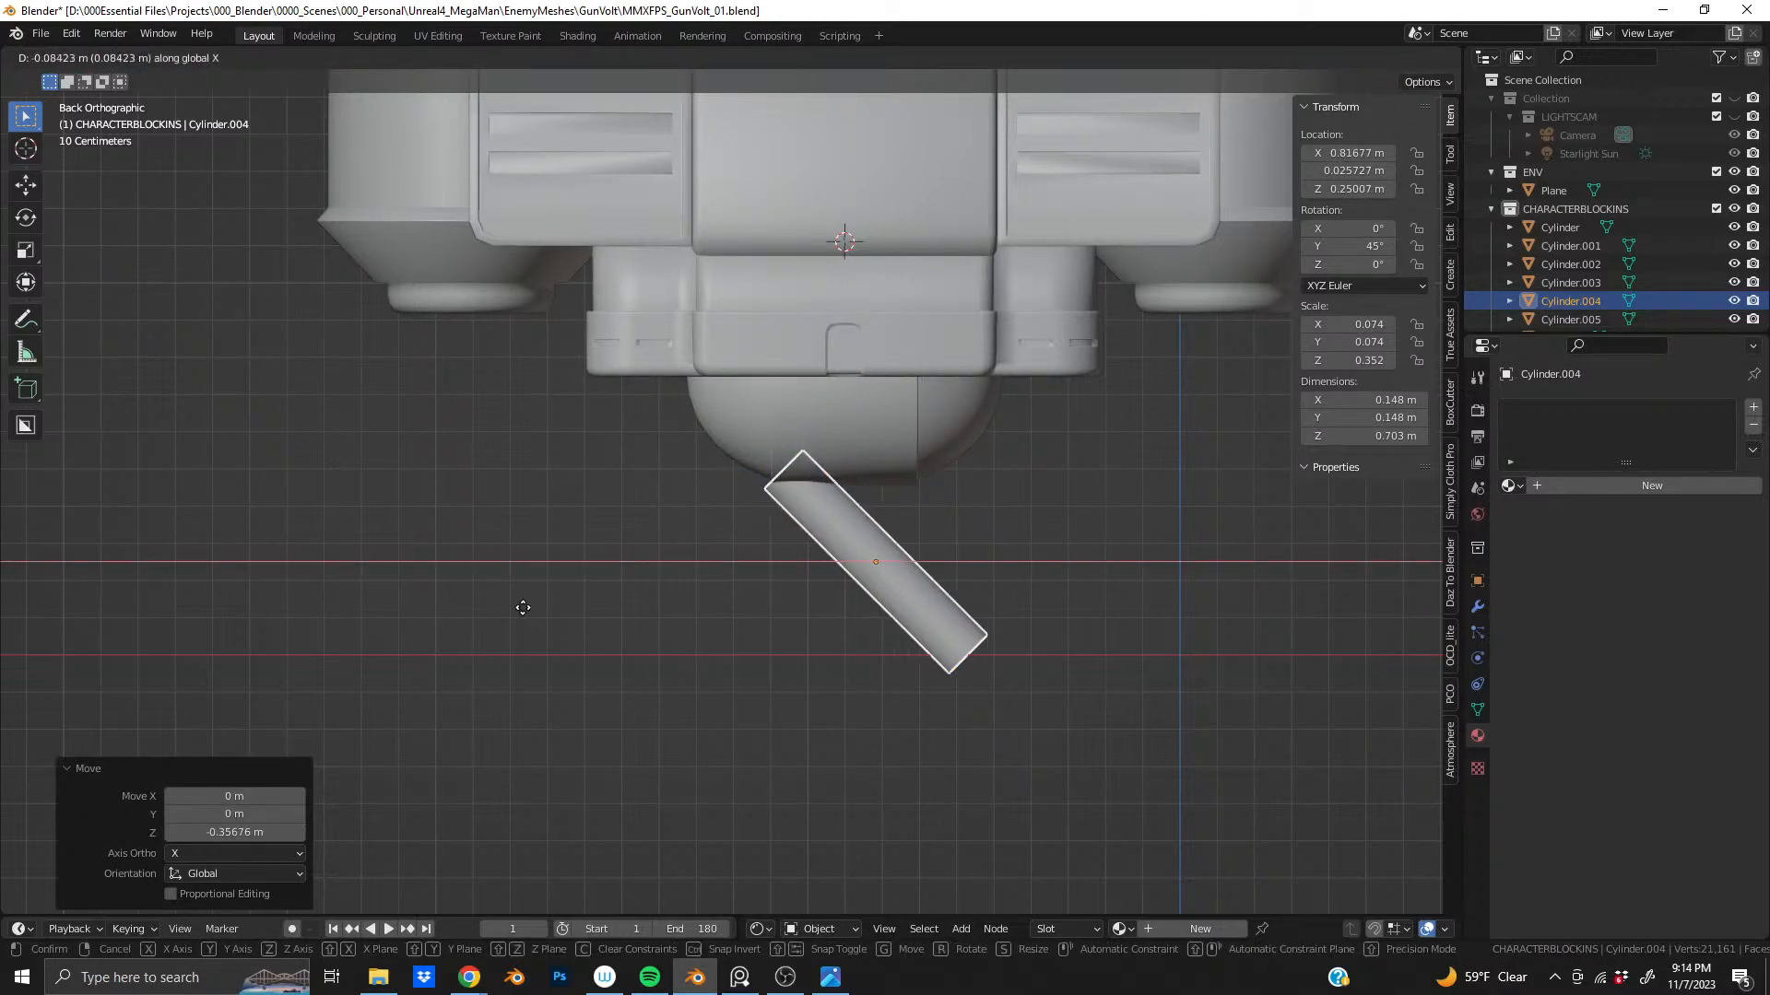
click(684, 610)
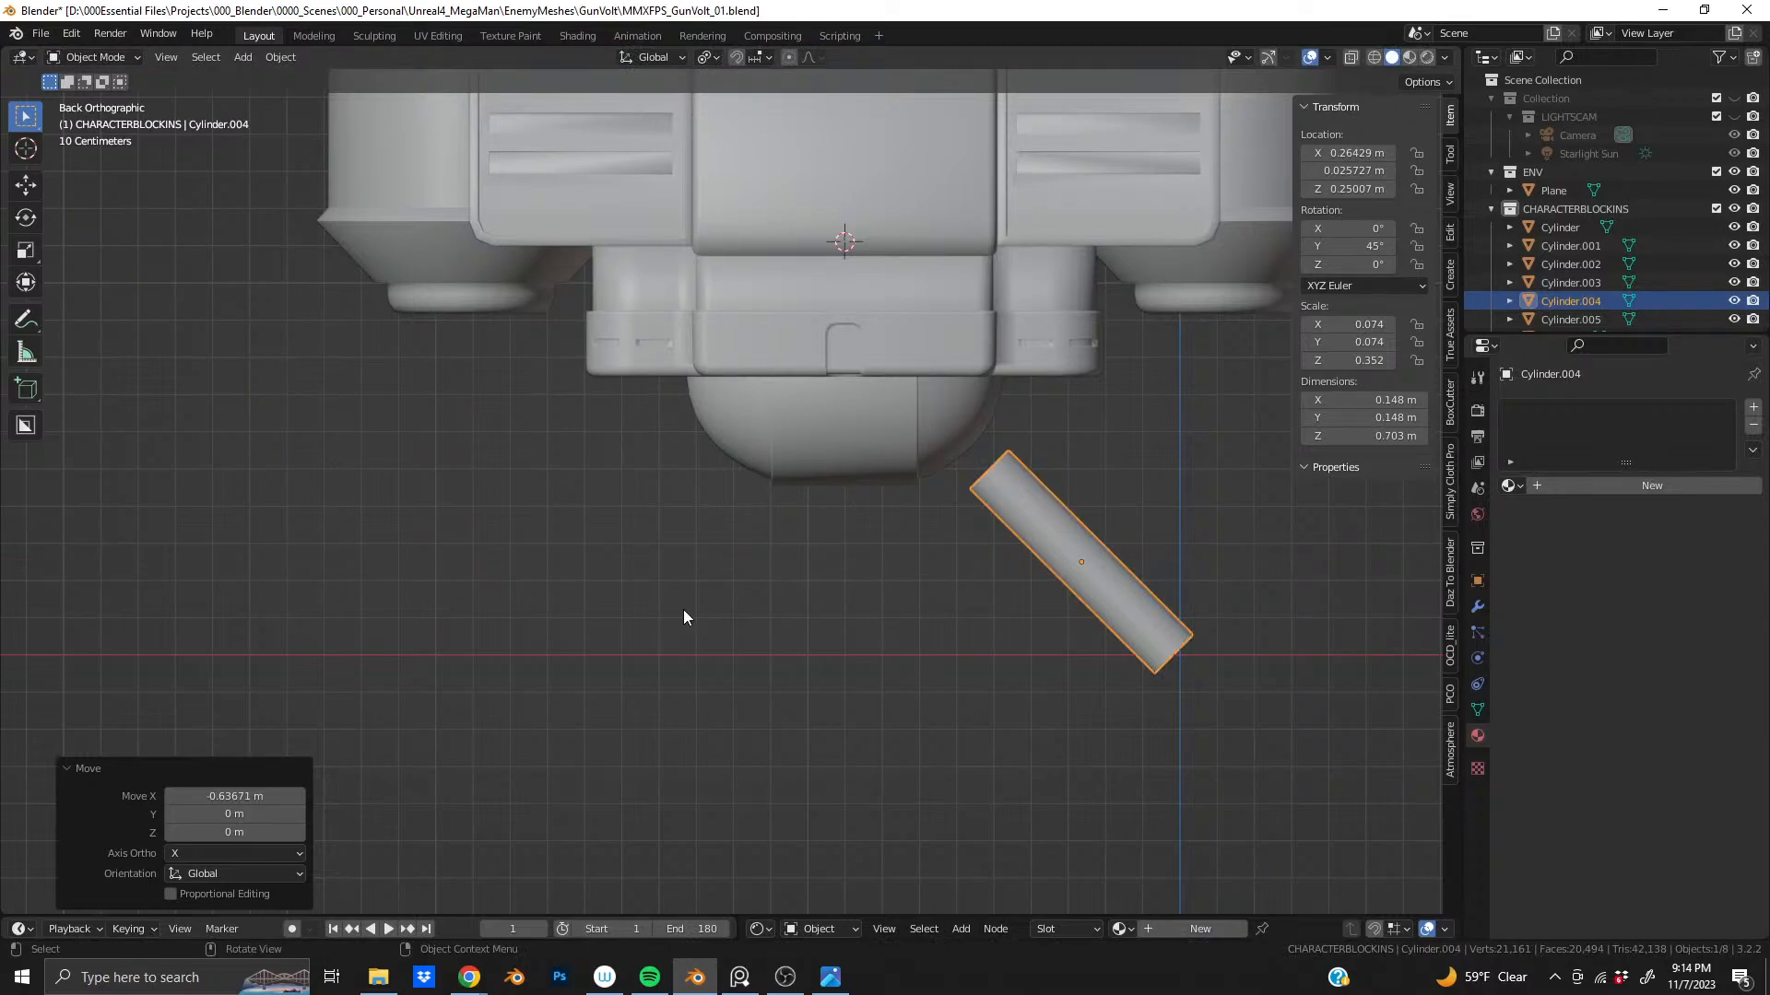
- Raise the leg cylinder about 0.09 m along Z and shift it about 0.05 m along X against the rounded underside
key(g)
key(z)
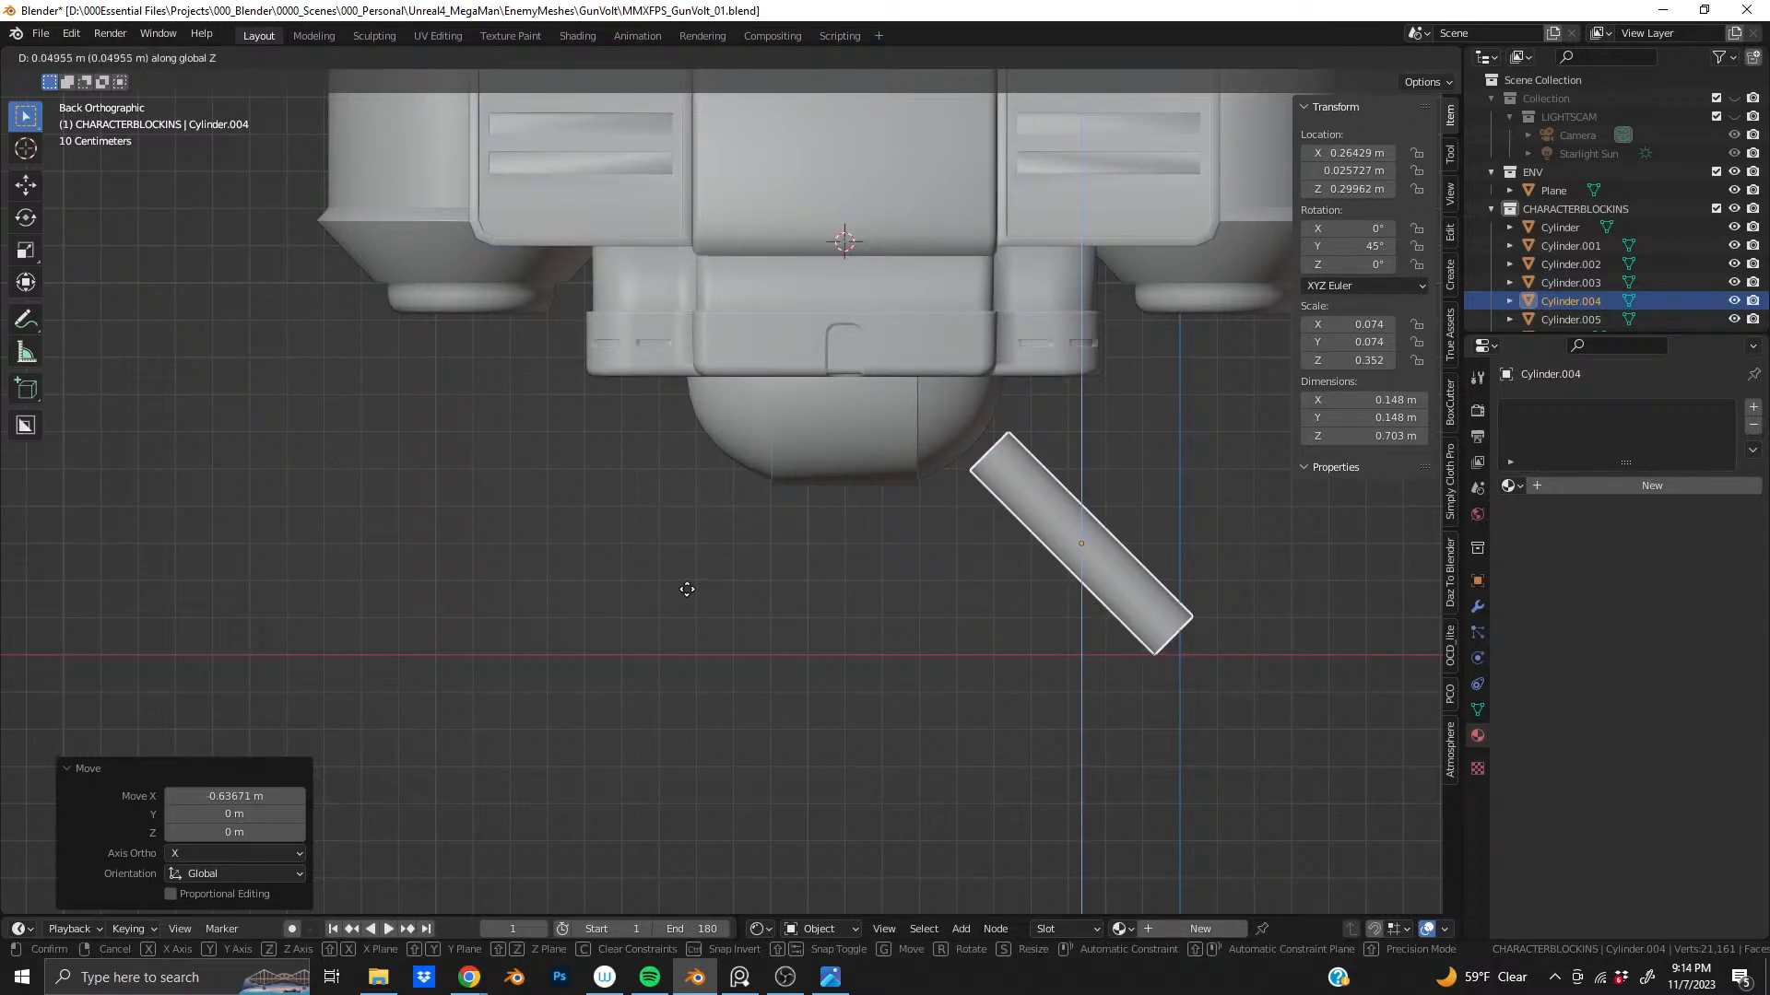
click(688, 577)
key(g)
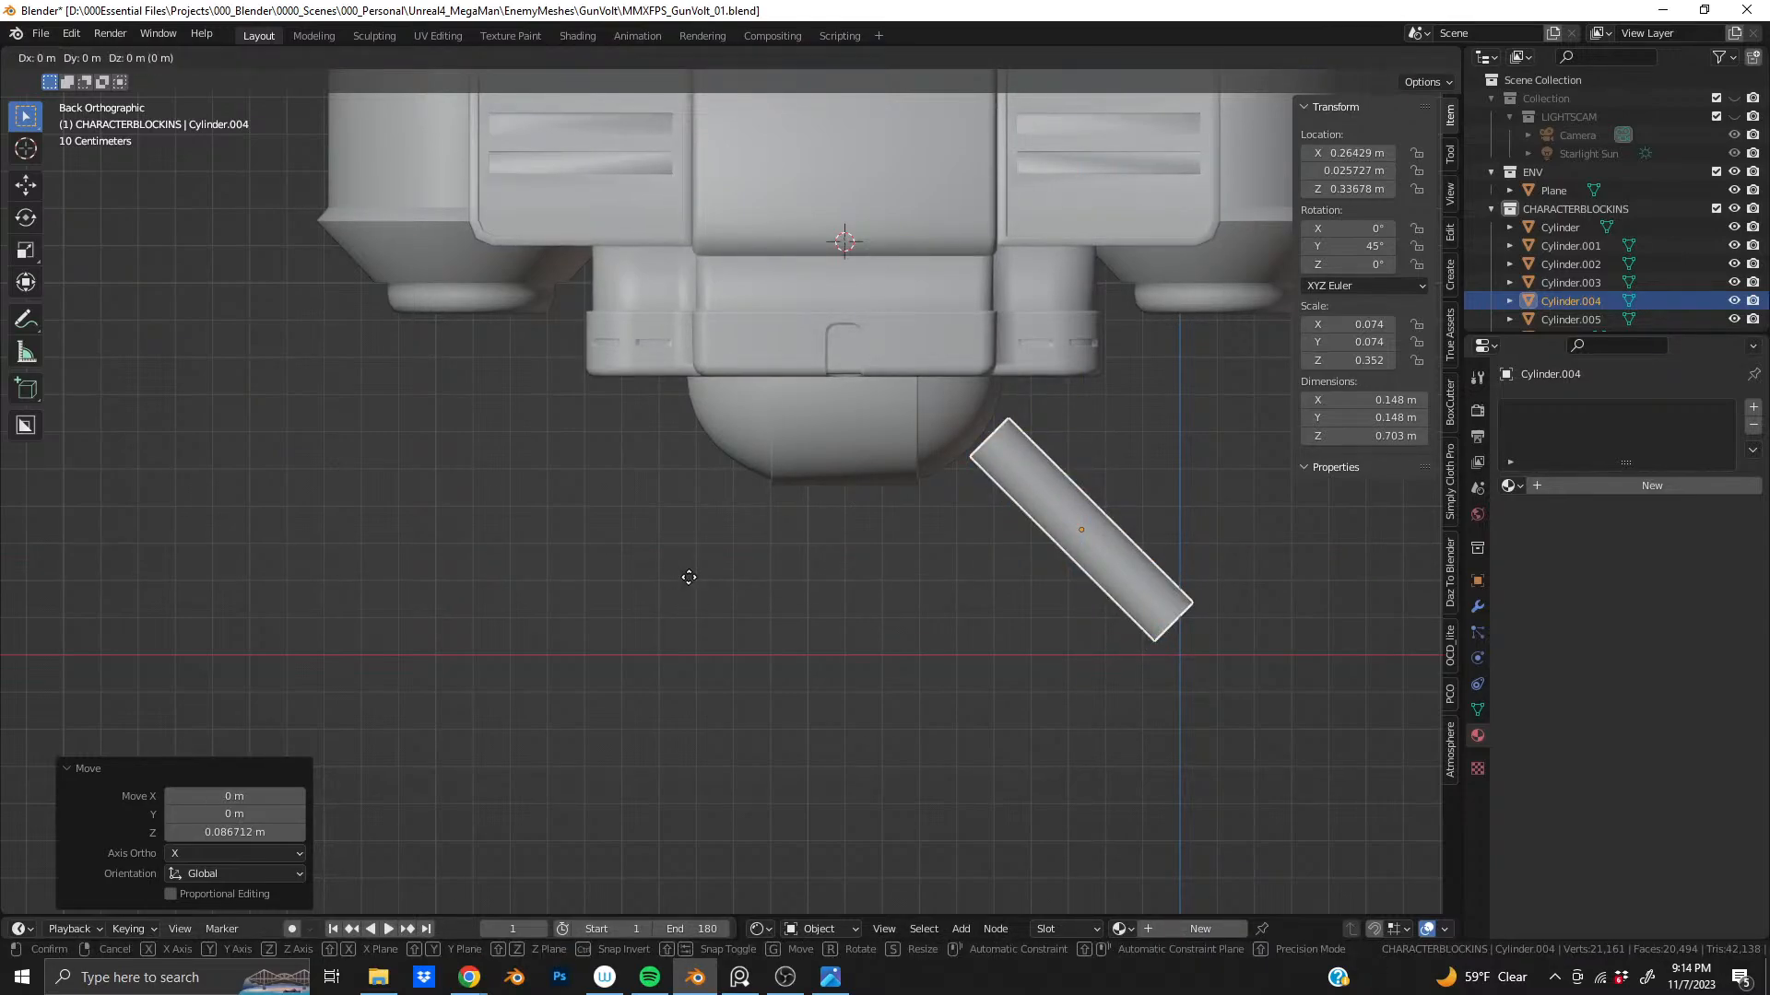
key(x)
click(671, 586)
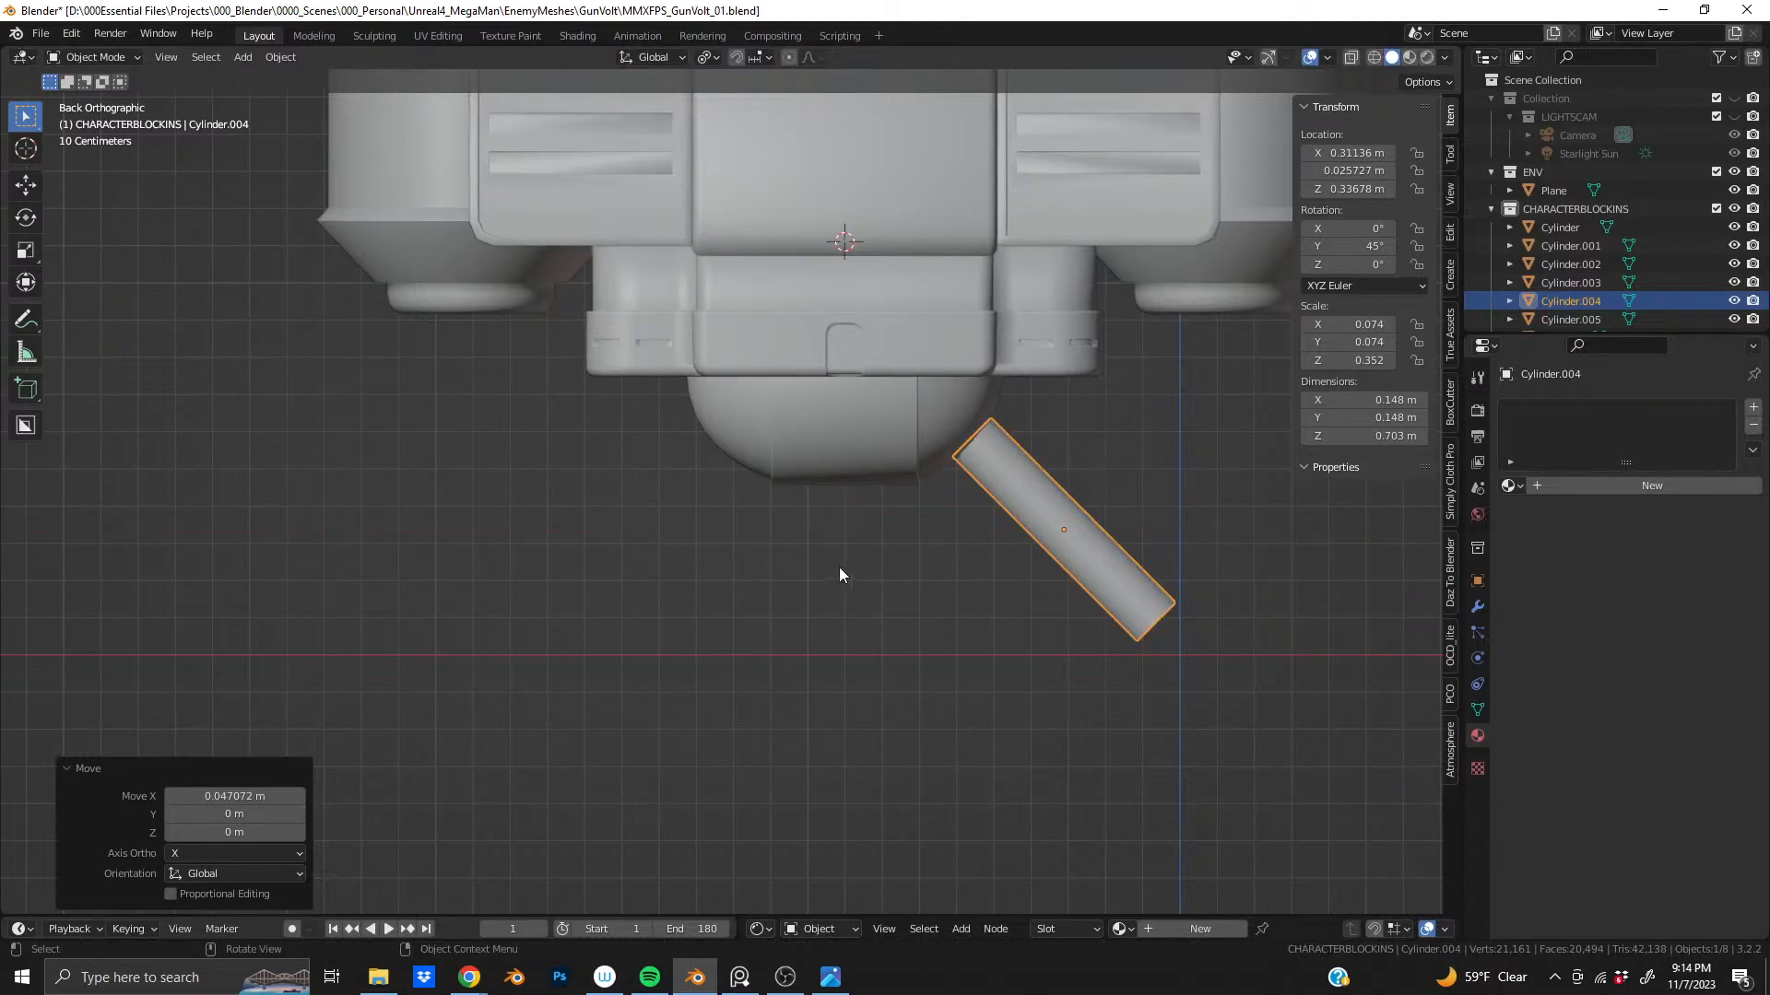
scroll(1076, 517, down, 5)
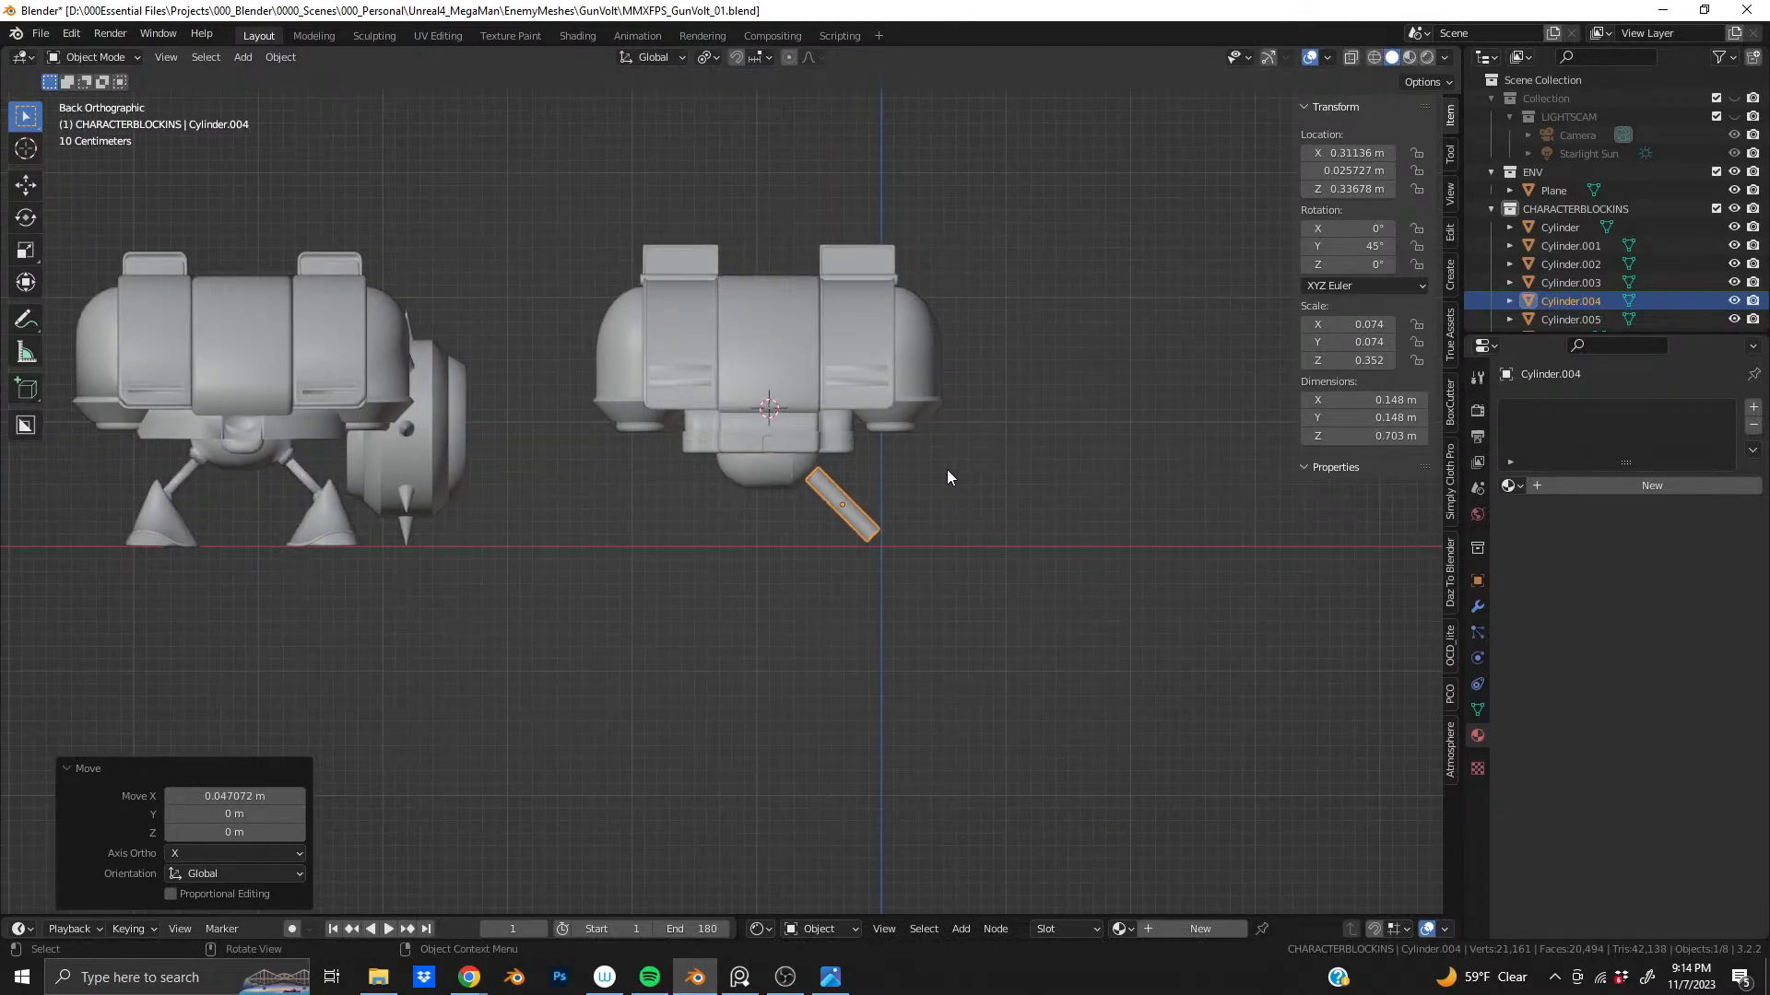
- Shorten the tilted leg cylinder along its local Z to about 0.45 m and thin it to about 0.125 m in diameter
scroll(947, 471, up, 5)
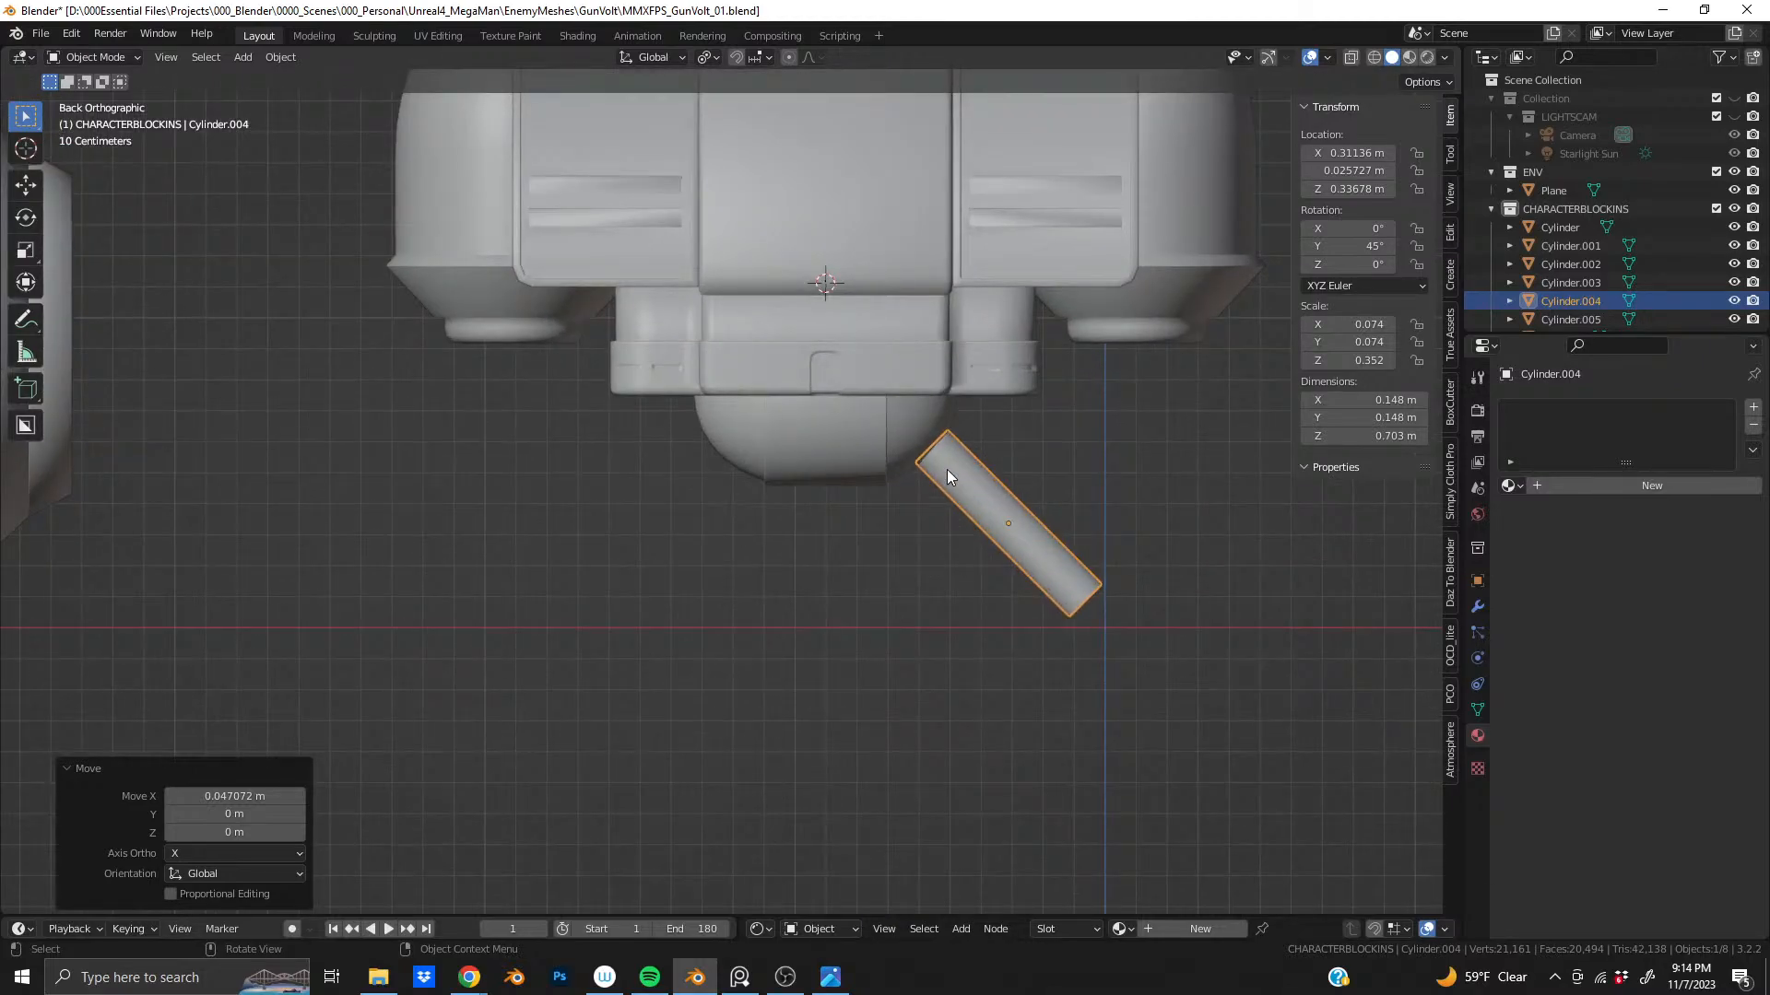
key(s)
key(z)
key(z)
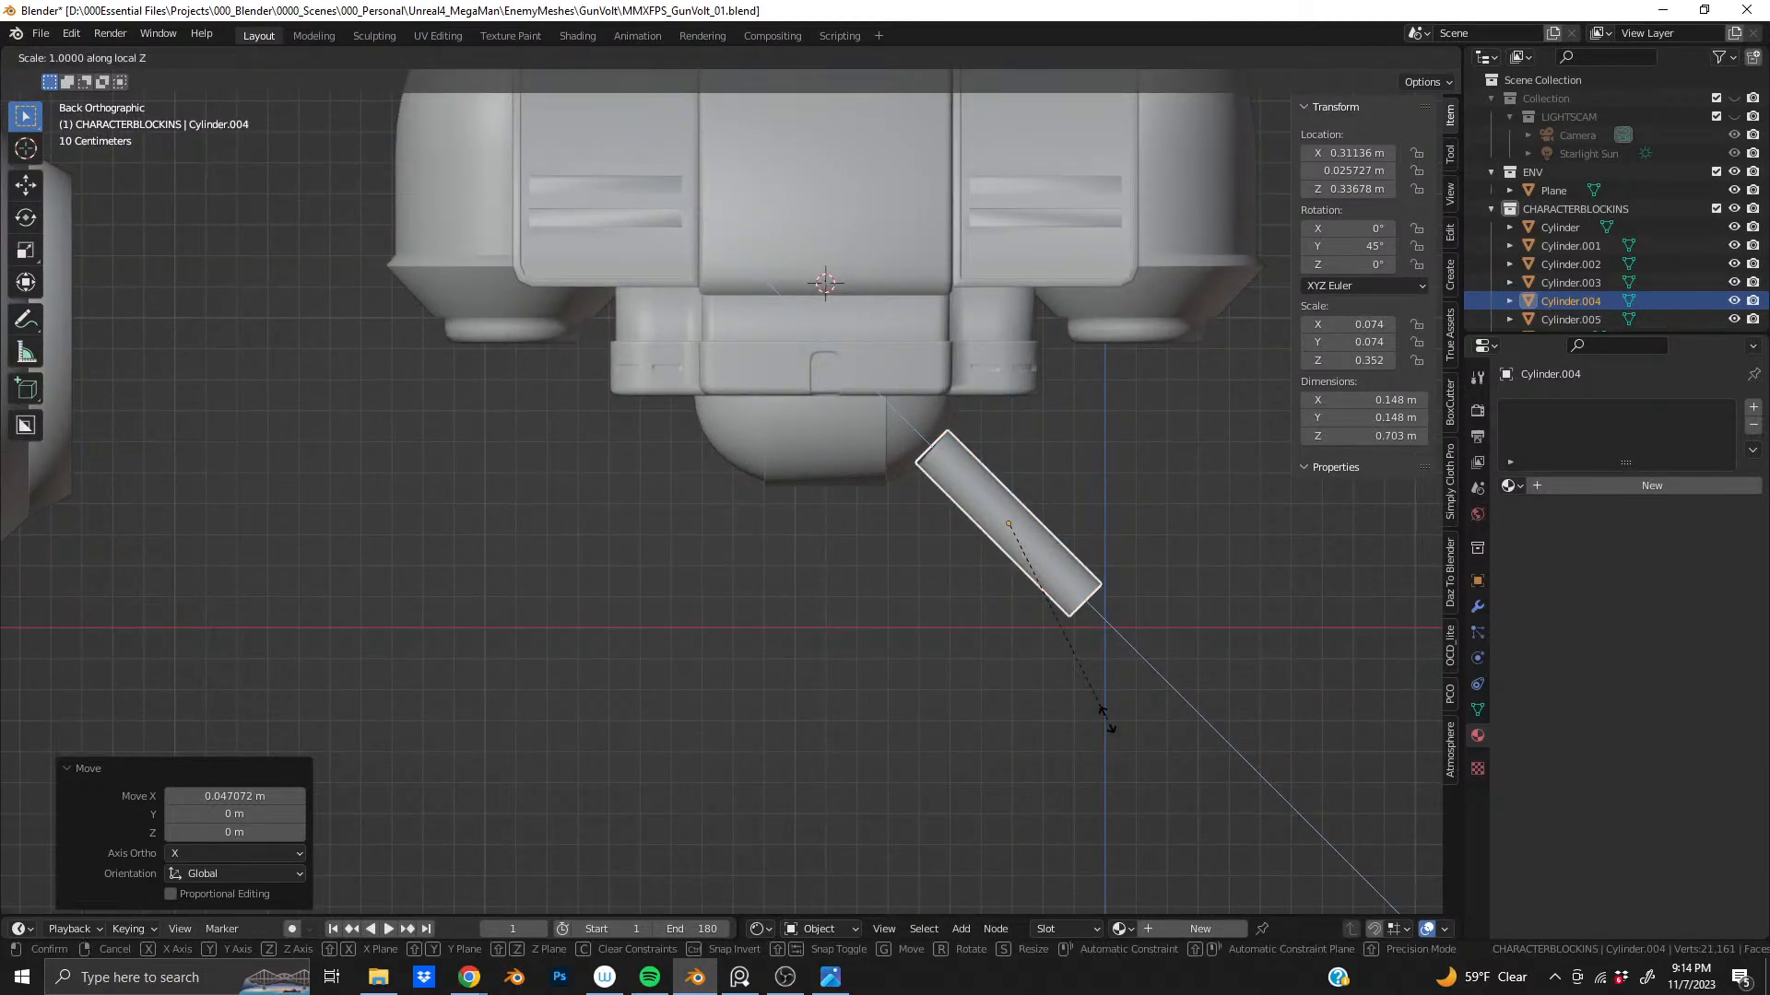
click(1071, 650)
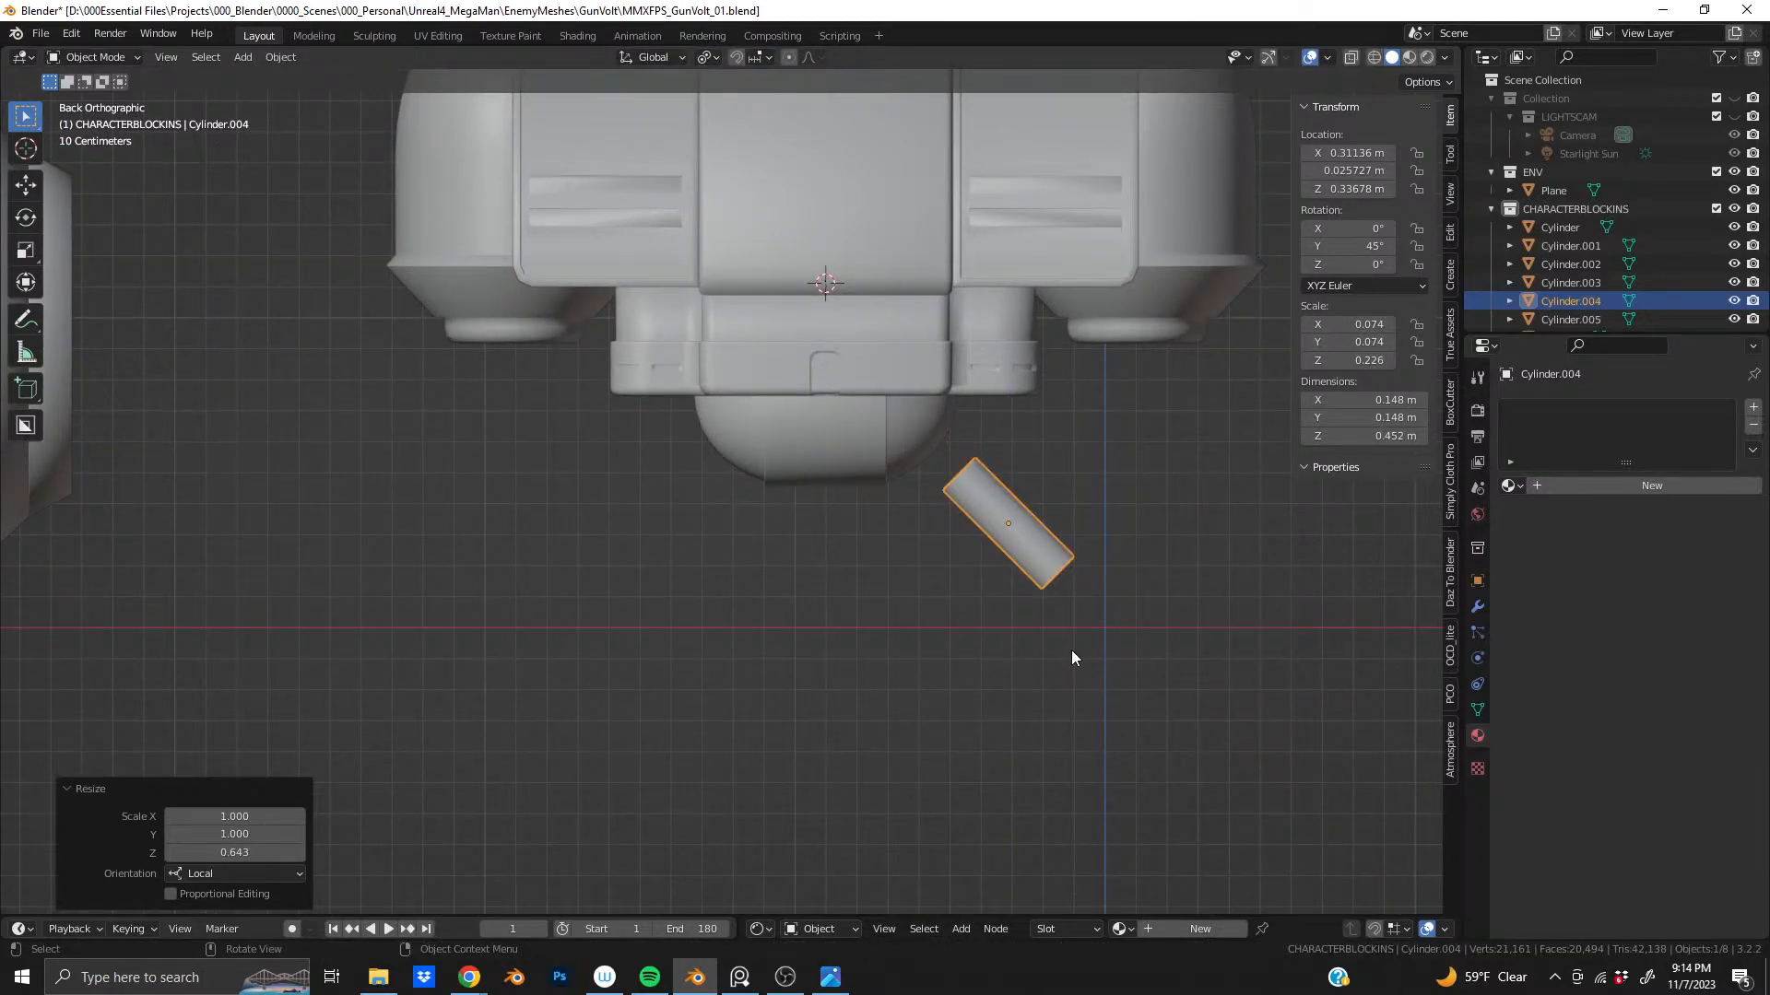
key(s)
key(shift+z)
key(shift+z)
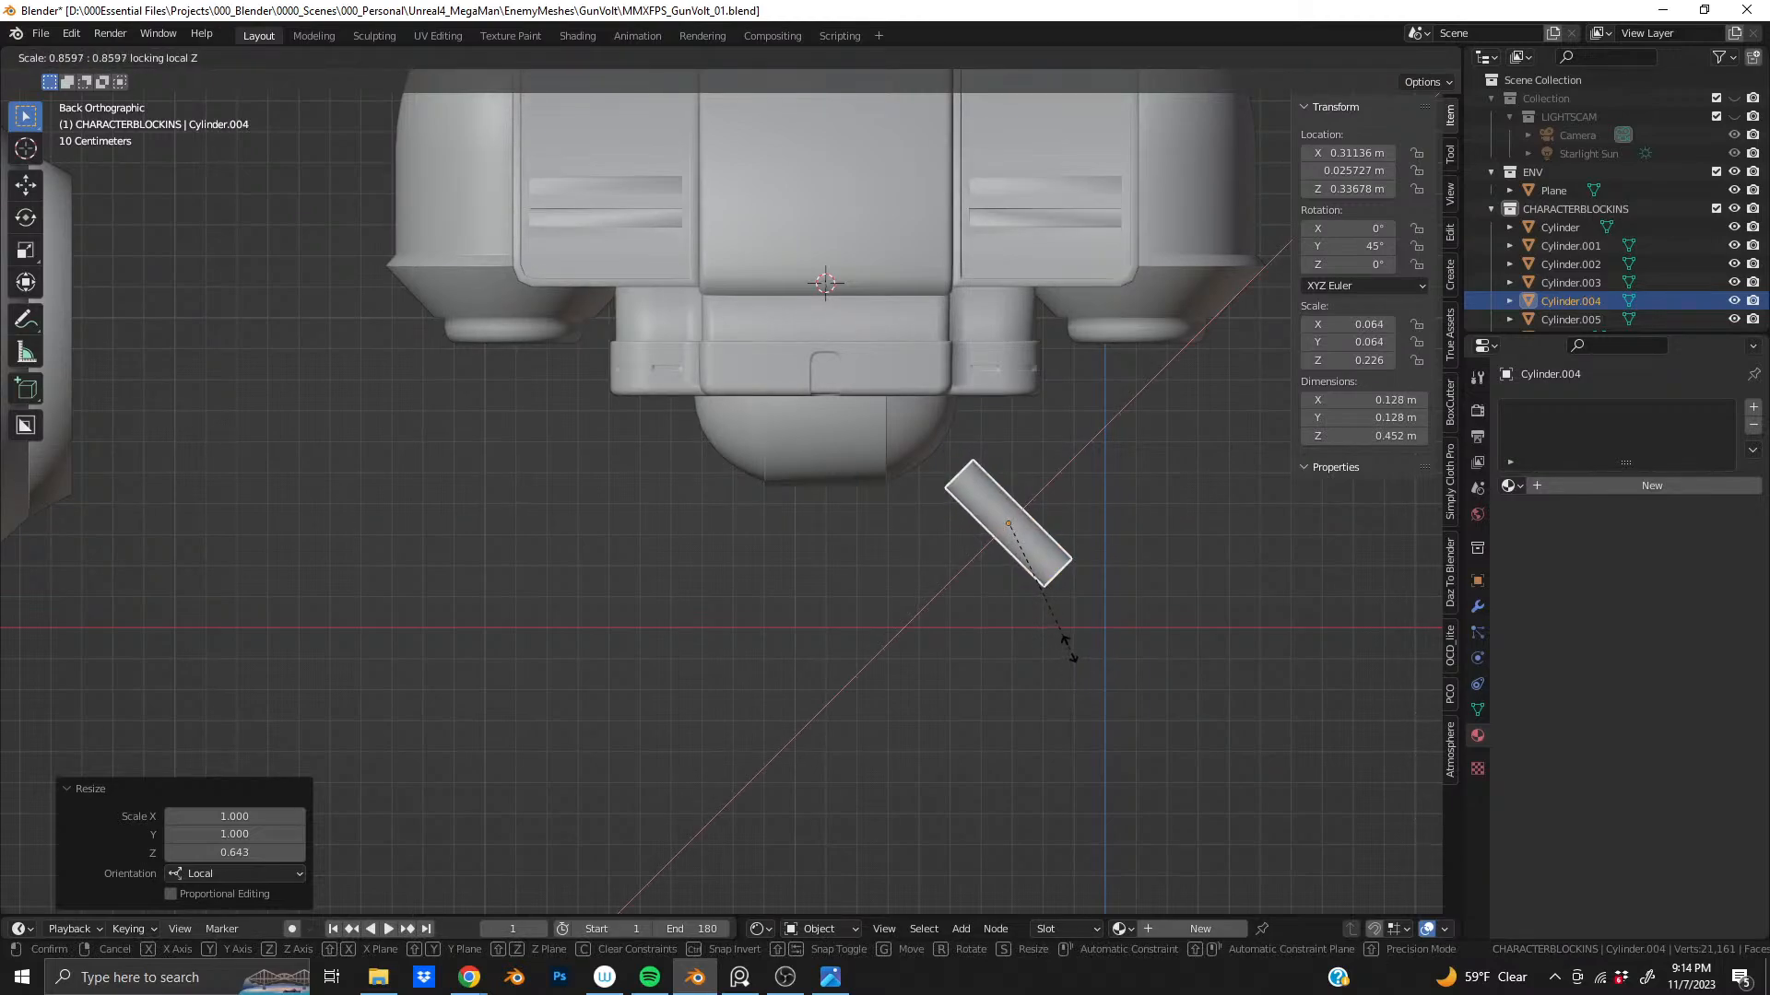
click(1069, 654)
- Lengthen the leg cylinder along its local Z to about 0.49 m and slide it about 0.09 m up that axis against the rounded underside
scroll(1014, 660, down, 4)
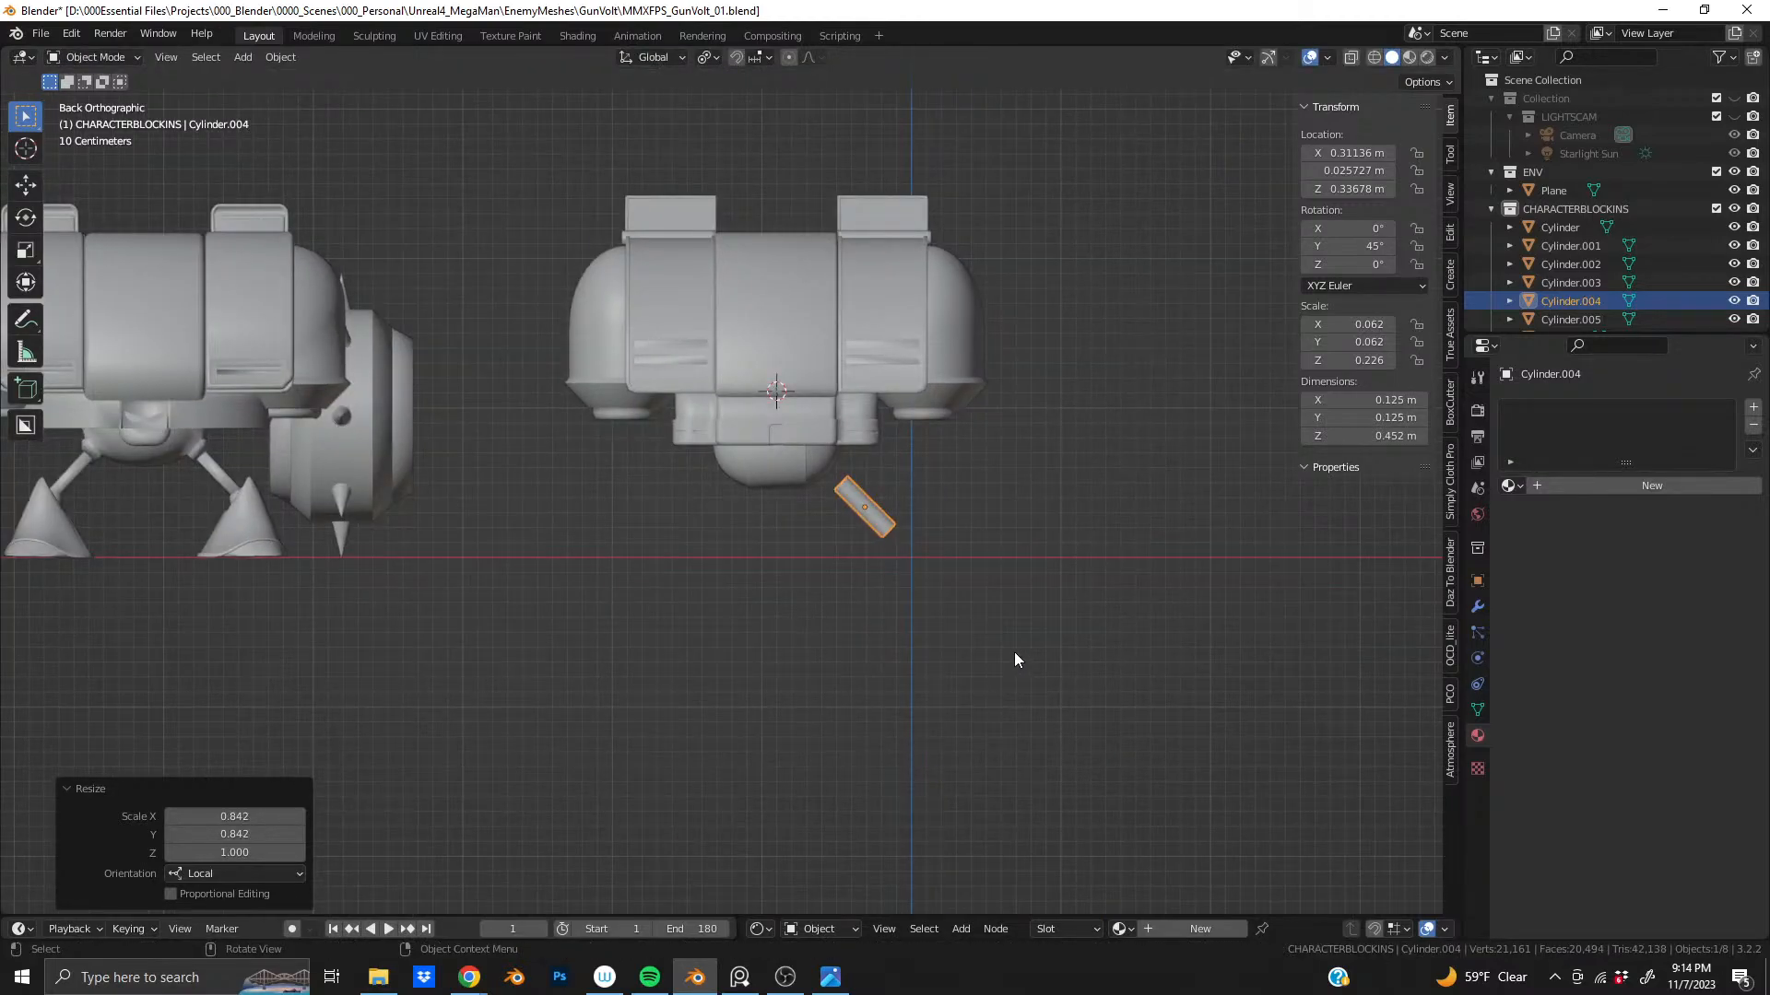
scroll(1014, 660, up, 3)
scroll(1014, 660, down, 2)
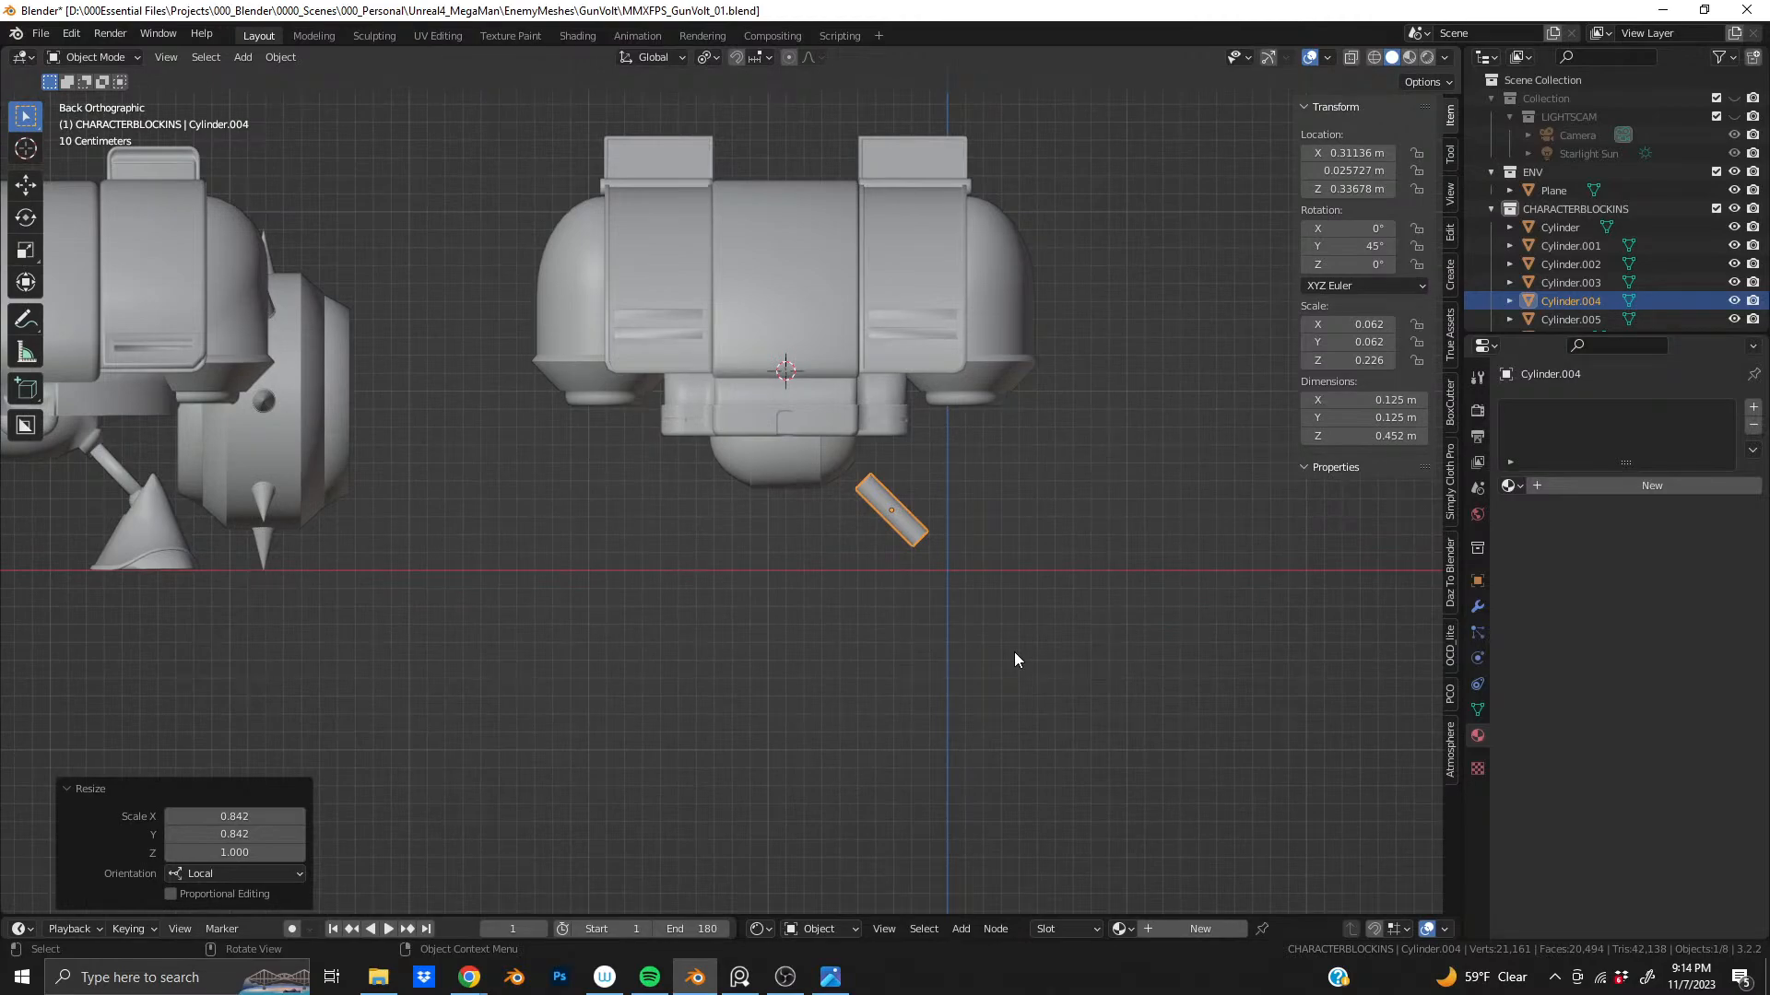
key(s)
key(z)
key(z)
click(1031, 661)
key(g)
key(z)
key(z)
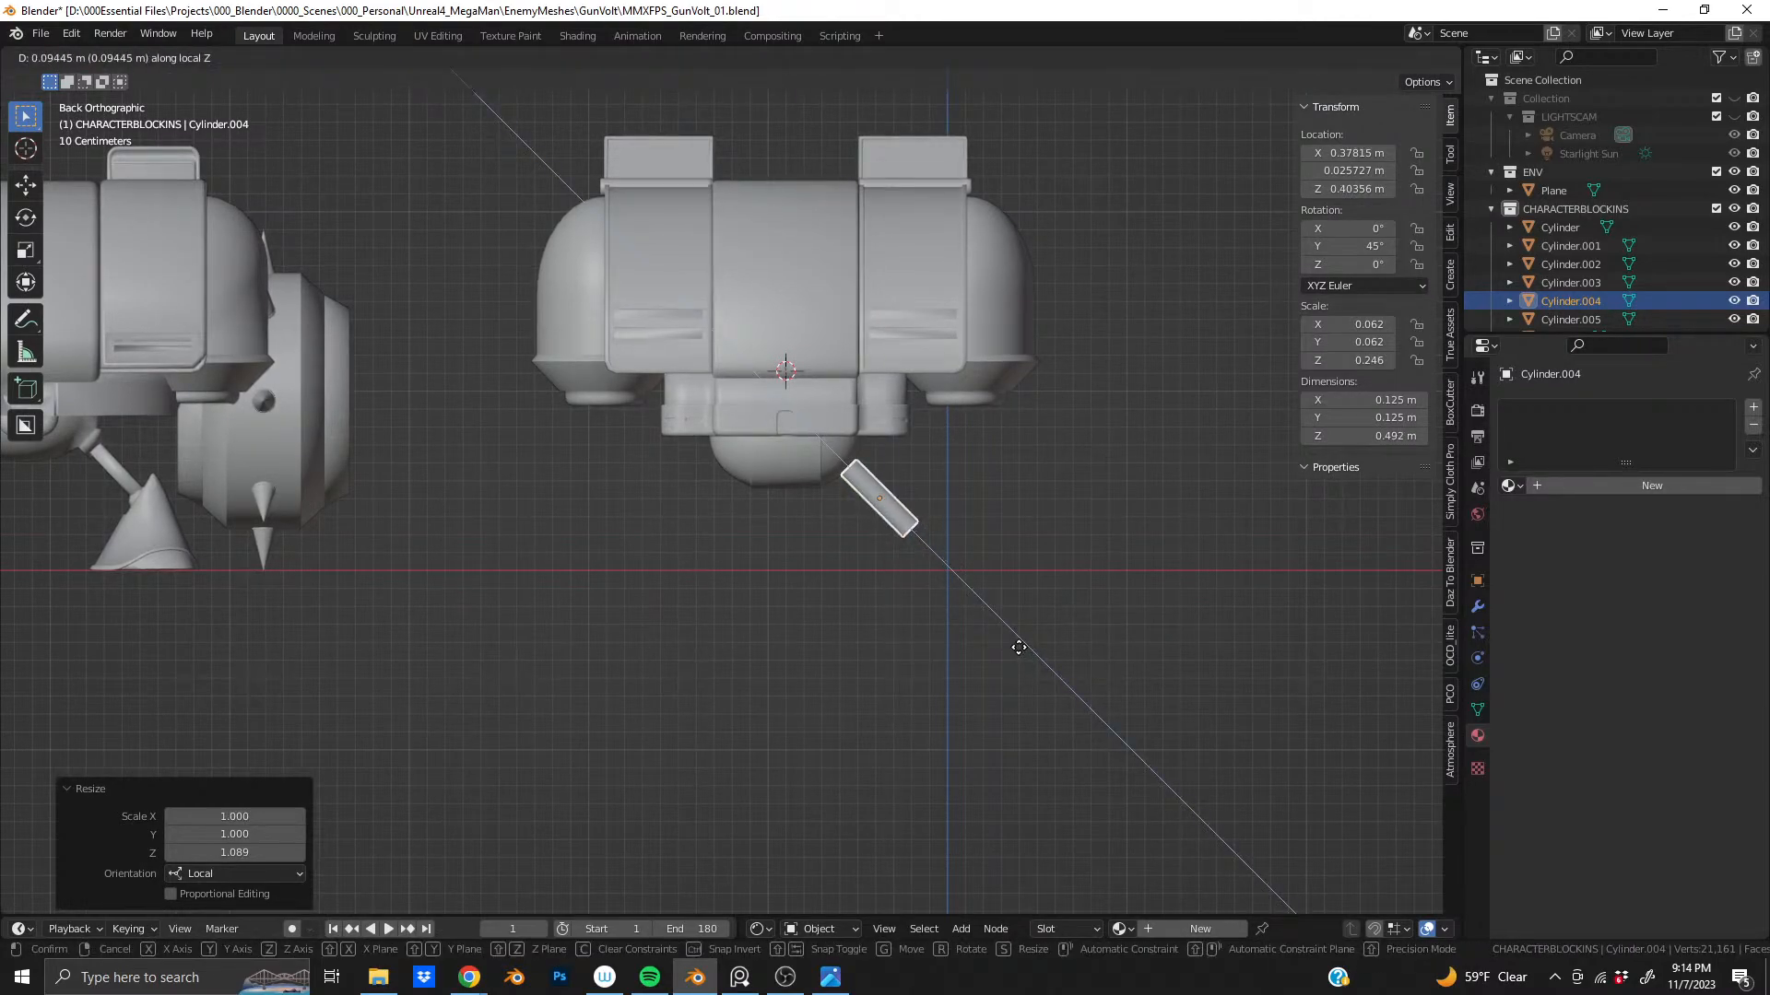
click(1018, 648)
- Apply smooth shading to the leg cylinder
scroll(837, 401, up, 5)
middle_drag(691, 431, 645, 398)
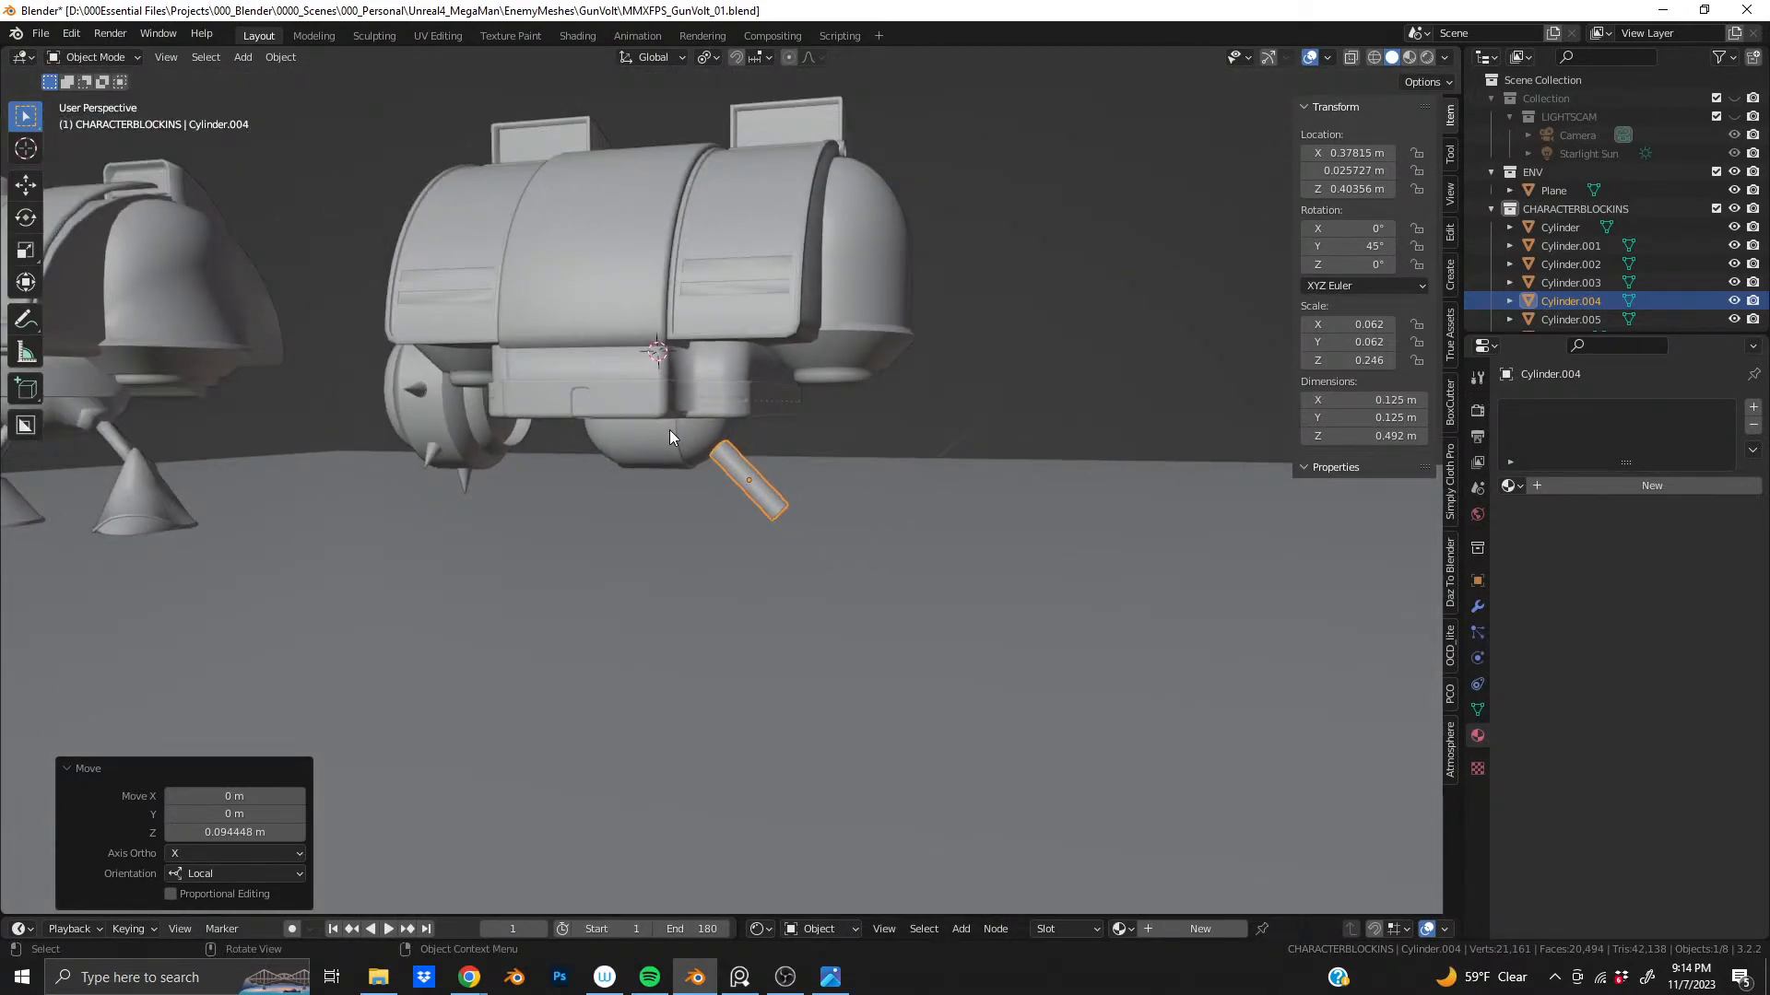
scroll(733, 451, up, 5)
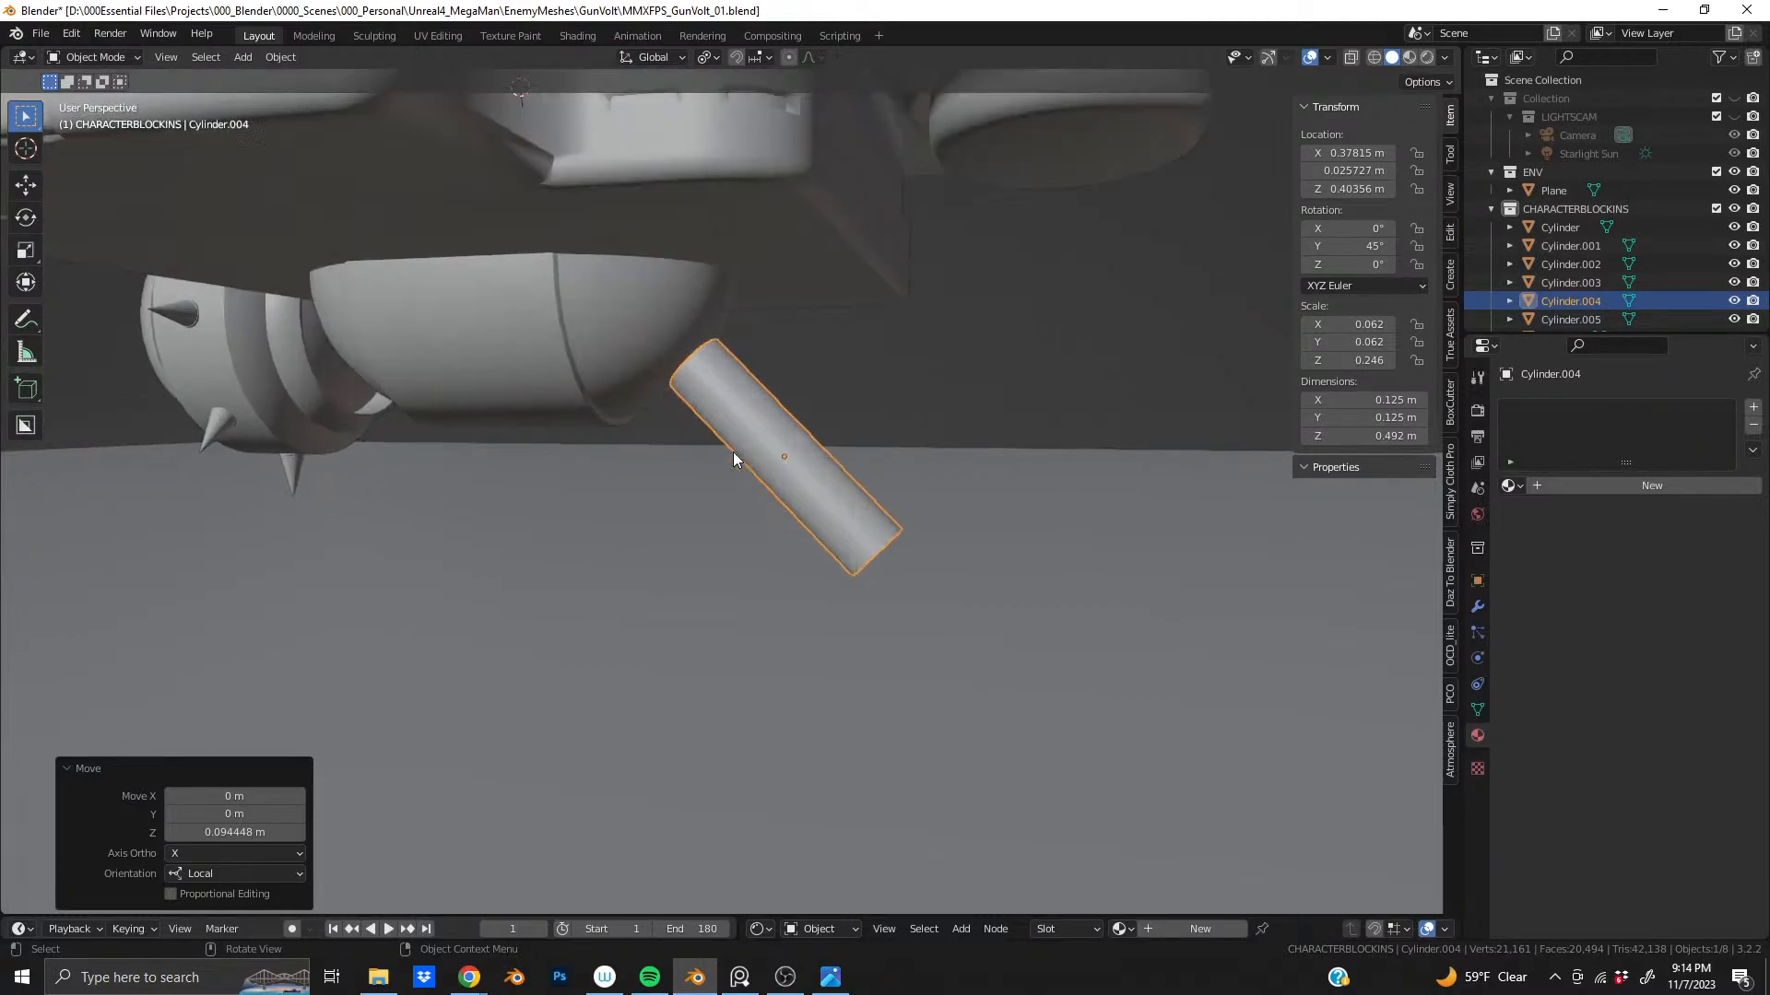
key(Tab)
scroll(731, 520, up, 3)
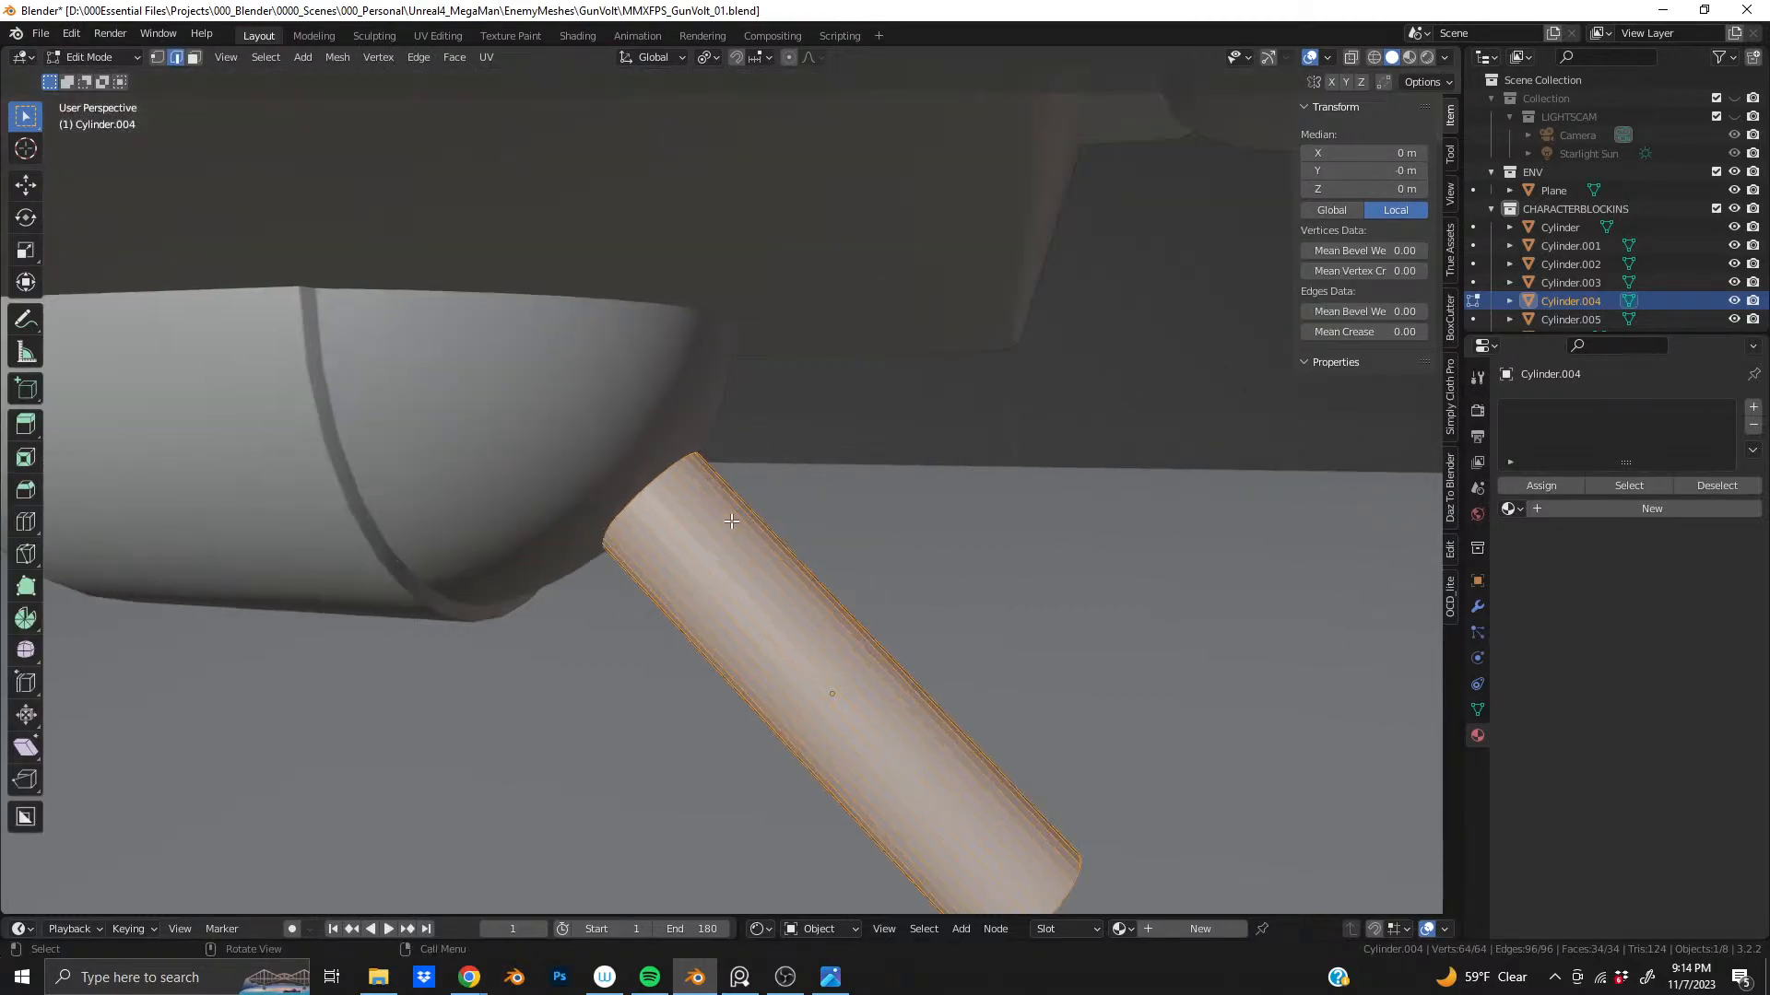
middle_drag(711, 586, 584, 501)
key(Tab)
right_click(677, 521)
click(678, 522)
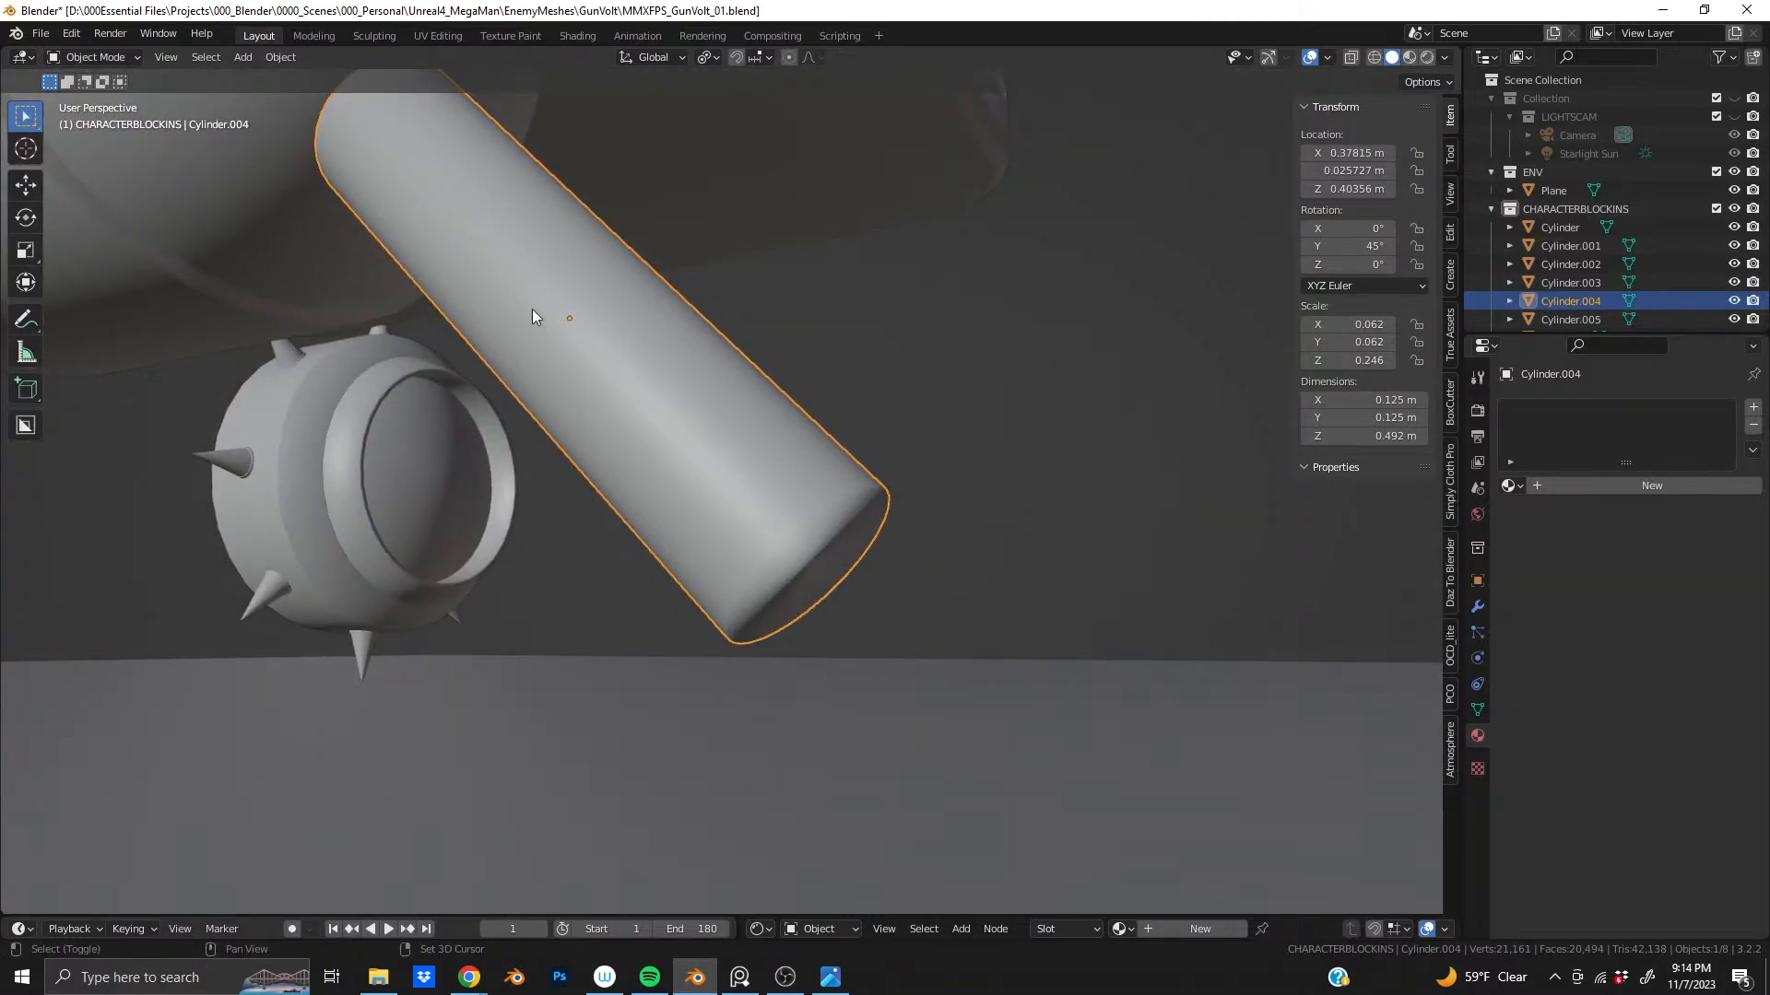
- Try to halve the leg cylinder's edges by applying Checker Deselect to the whole mesh and dissolving the remaining selected edges
middle_drag(534, 316, 584, 506)
scroll(708, 430, up, 5)
key(Tab)
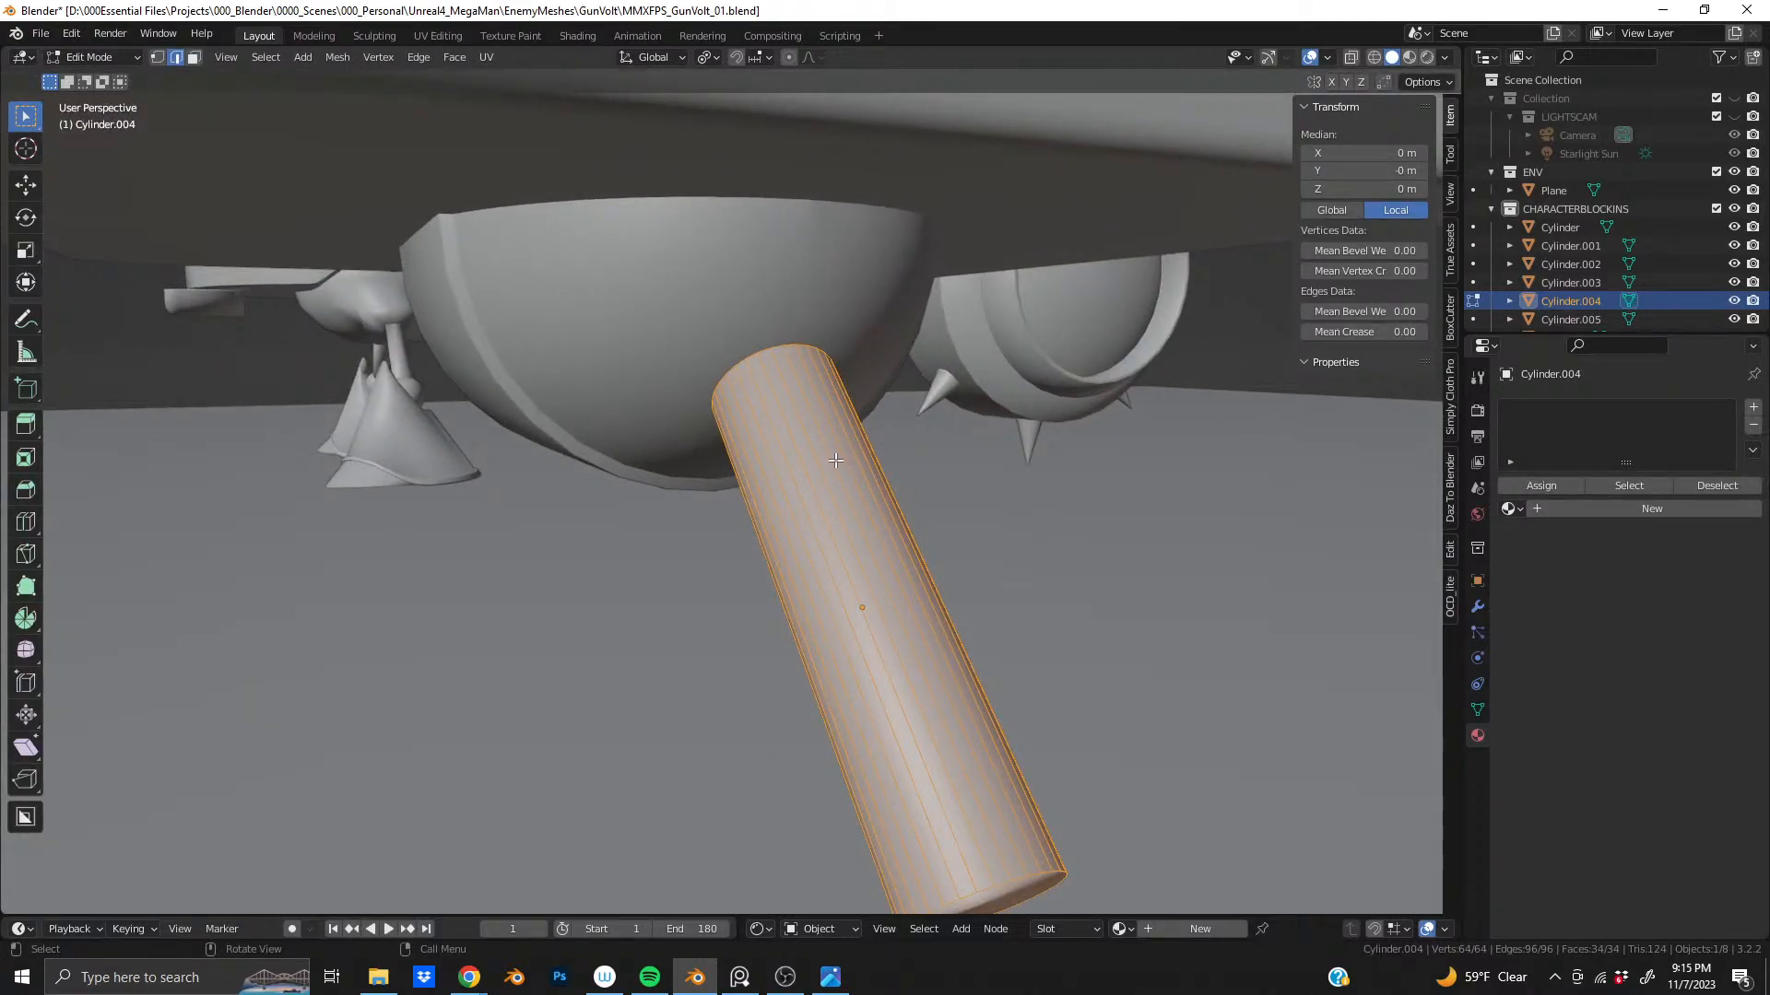
scroll(824, 456, up, 2)
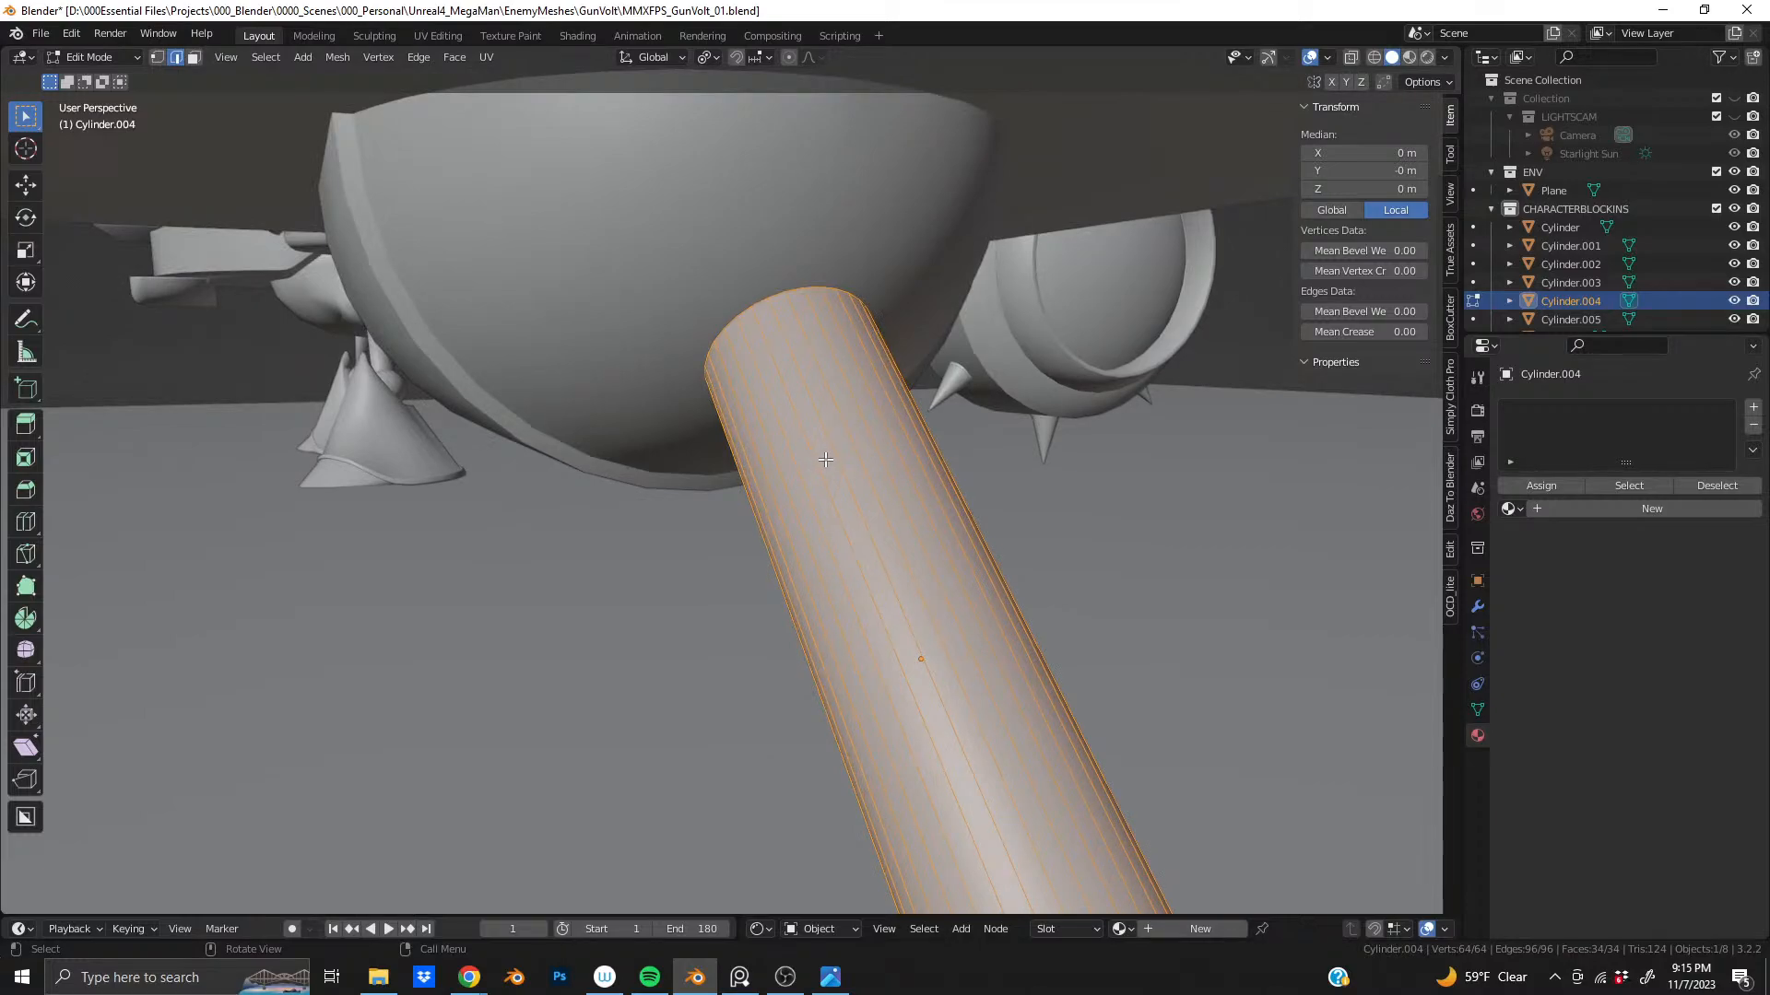
click(277, 59)
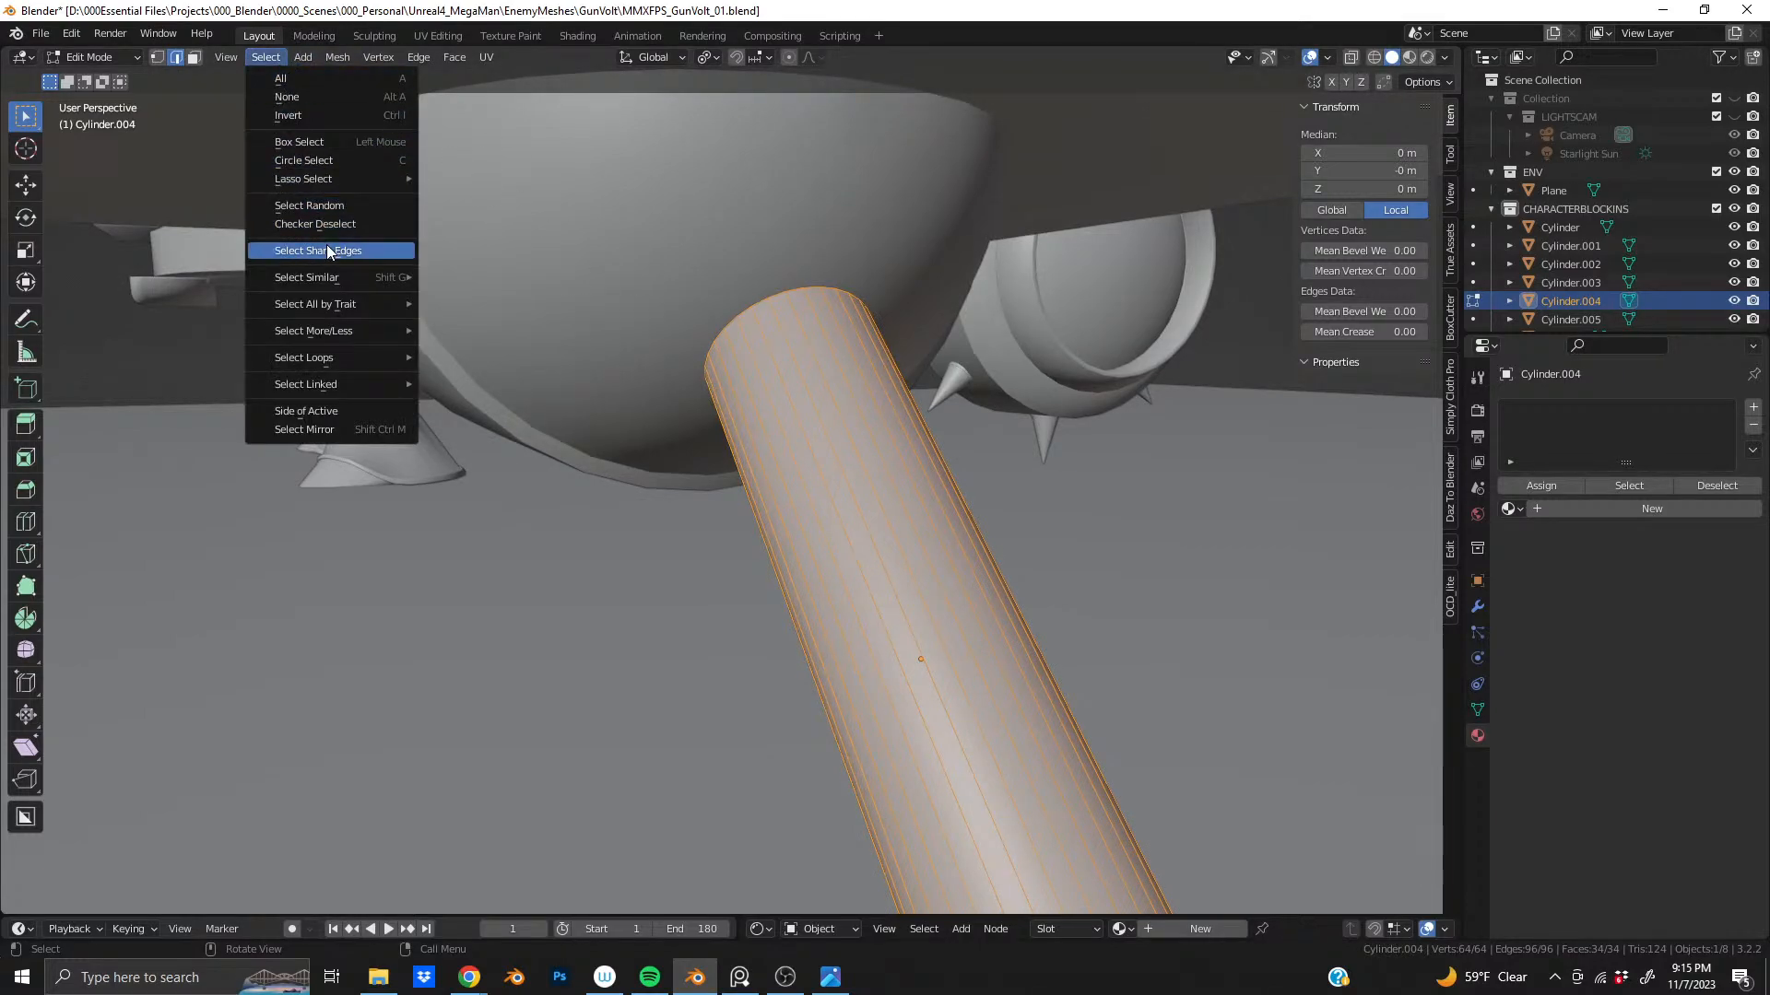
click(315, 224)
mouse_move(829, 479)
middle_down()
mouse_move(811, 470)
mouse_move(854, 461)
middle_up()
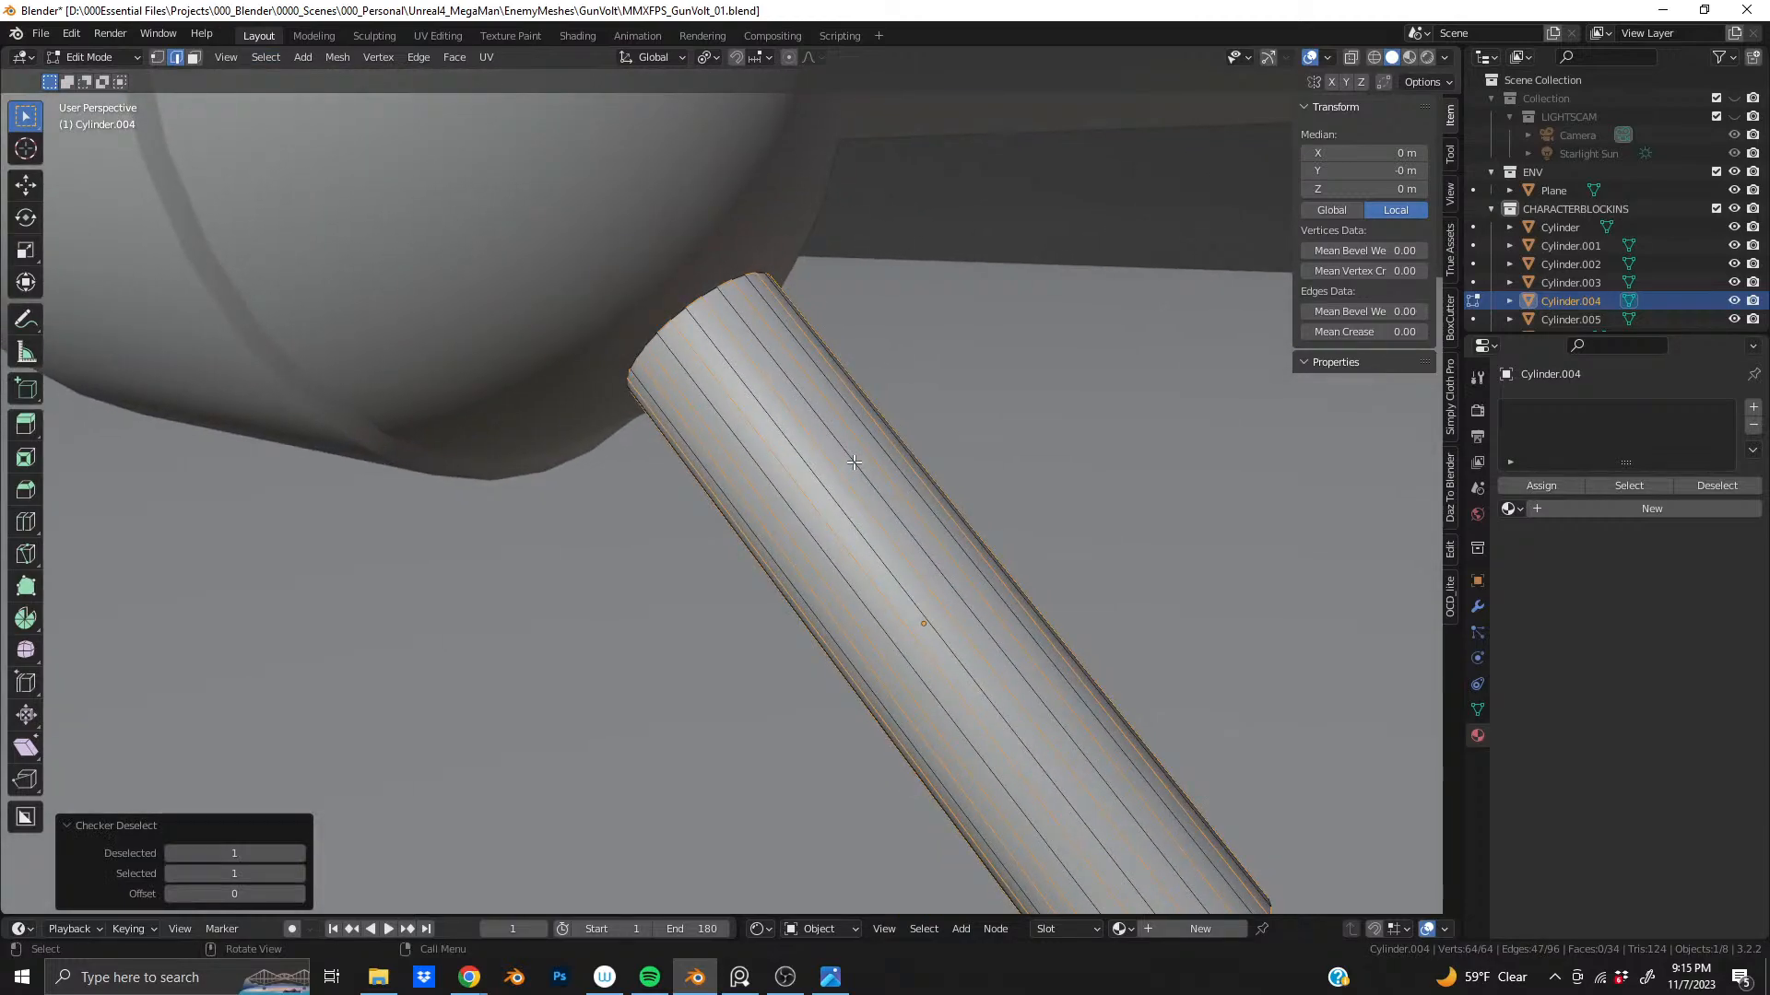
key(x)
click(835, 542)
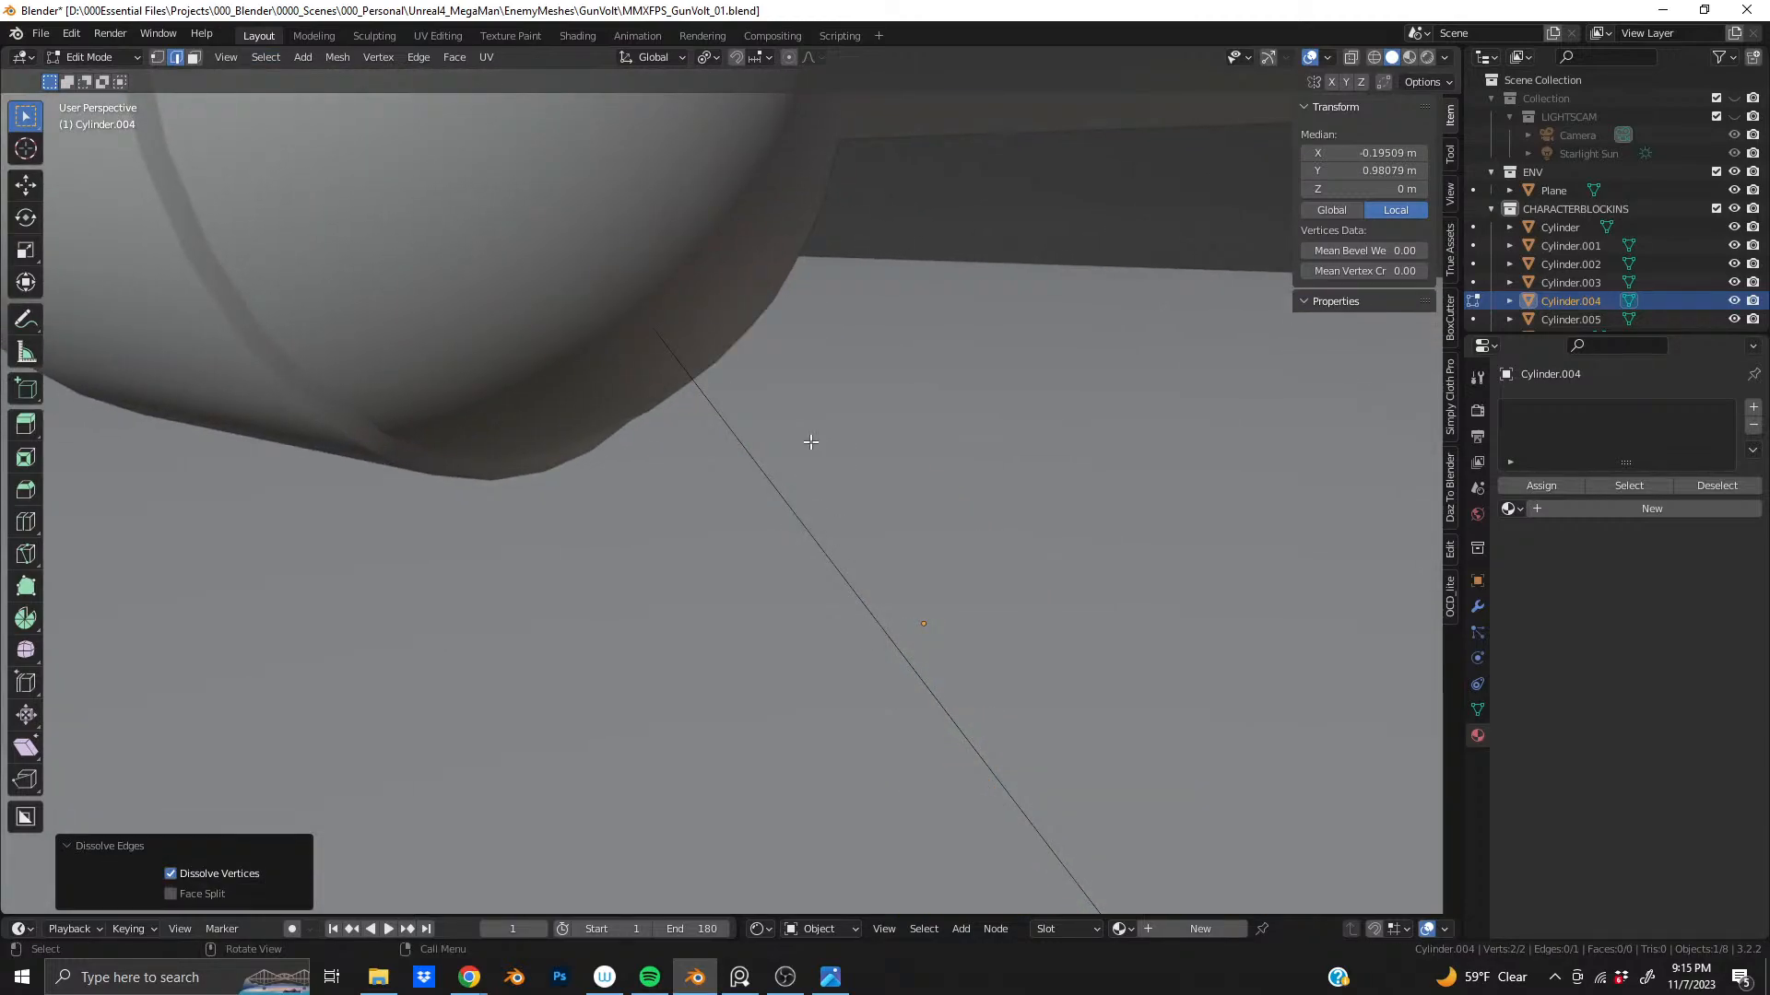
key(ctrl+z)
- With X-ray on, deselect the edges of both end rings and dissolve the alternate lengthwise edges of the leg cylinder
middle_drag(810, 440, 755, 479)
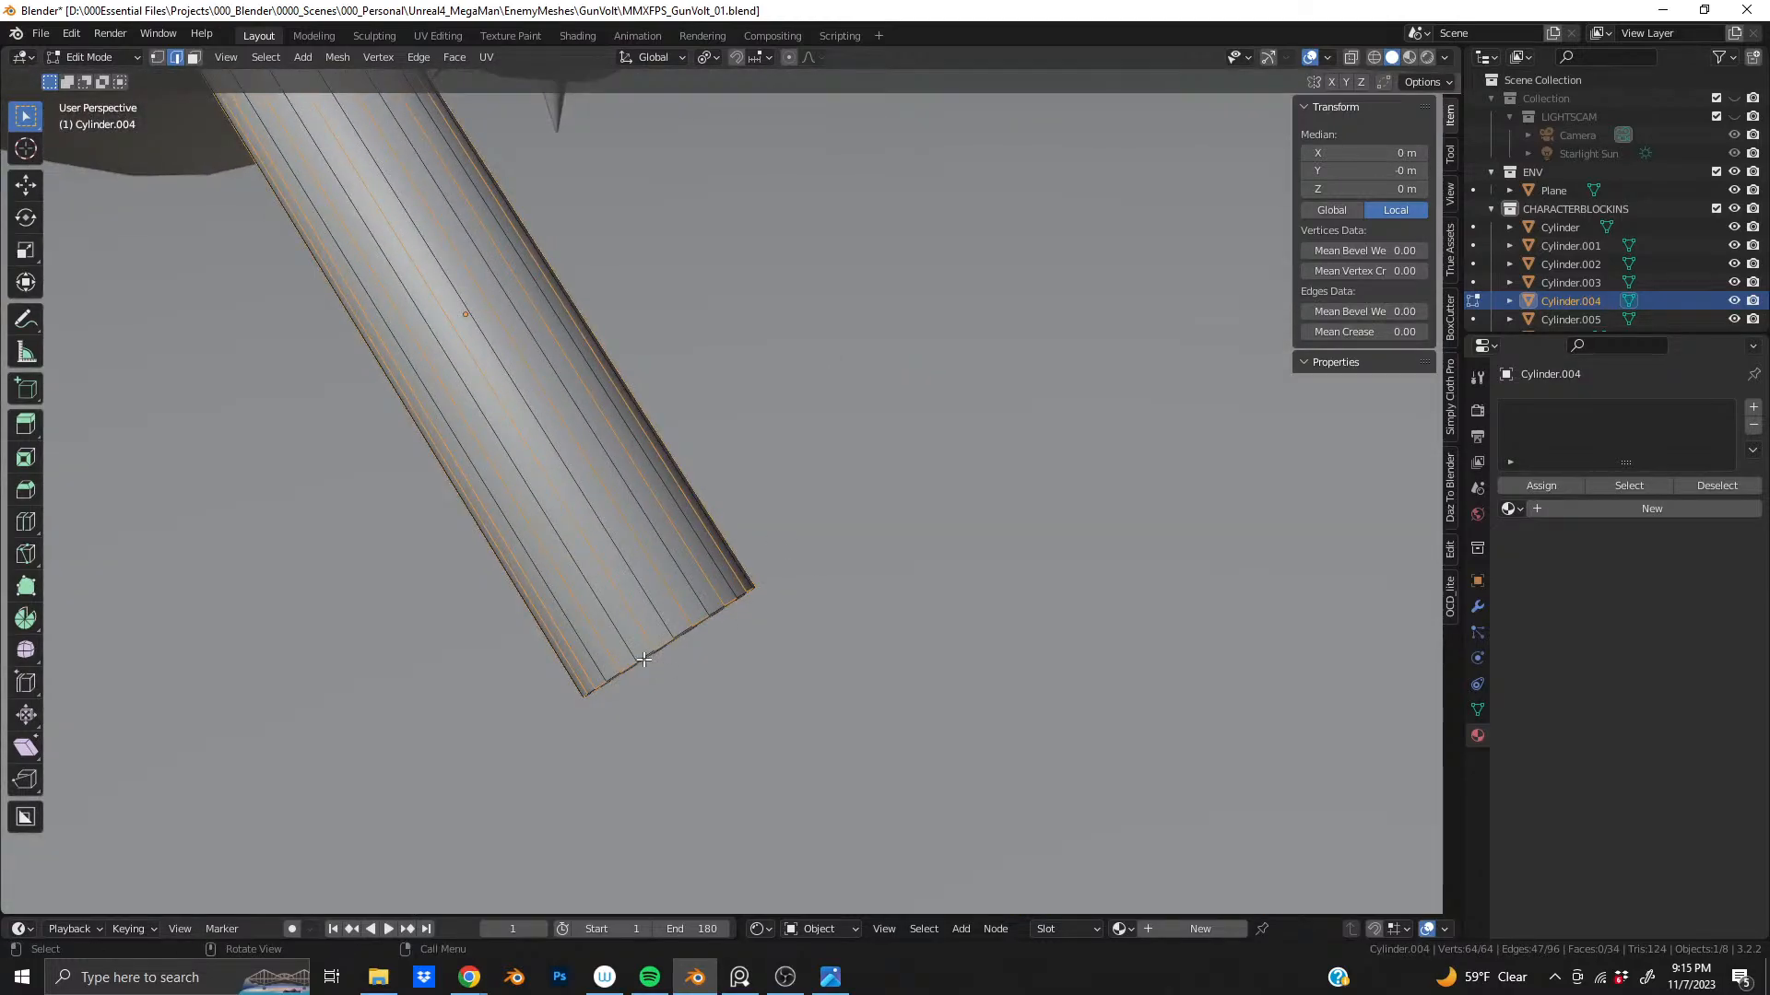
click(1350, 57)
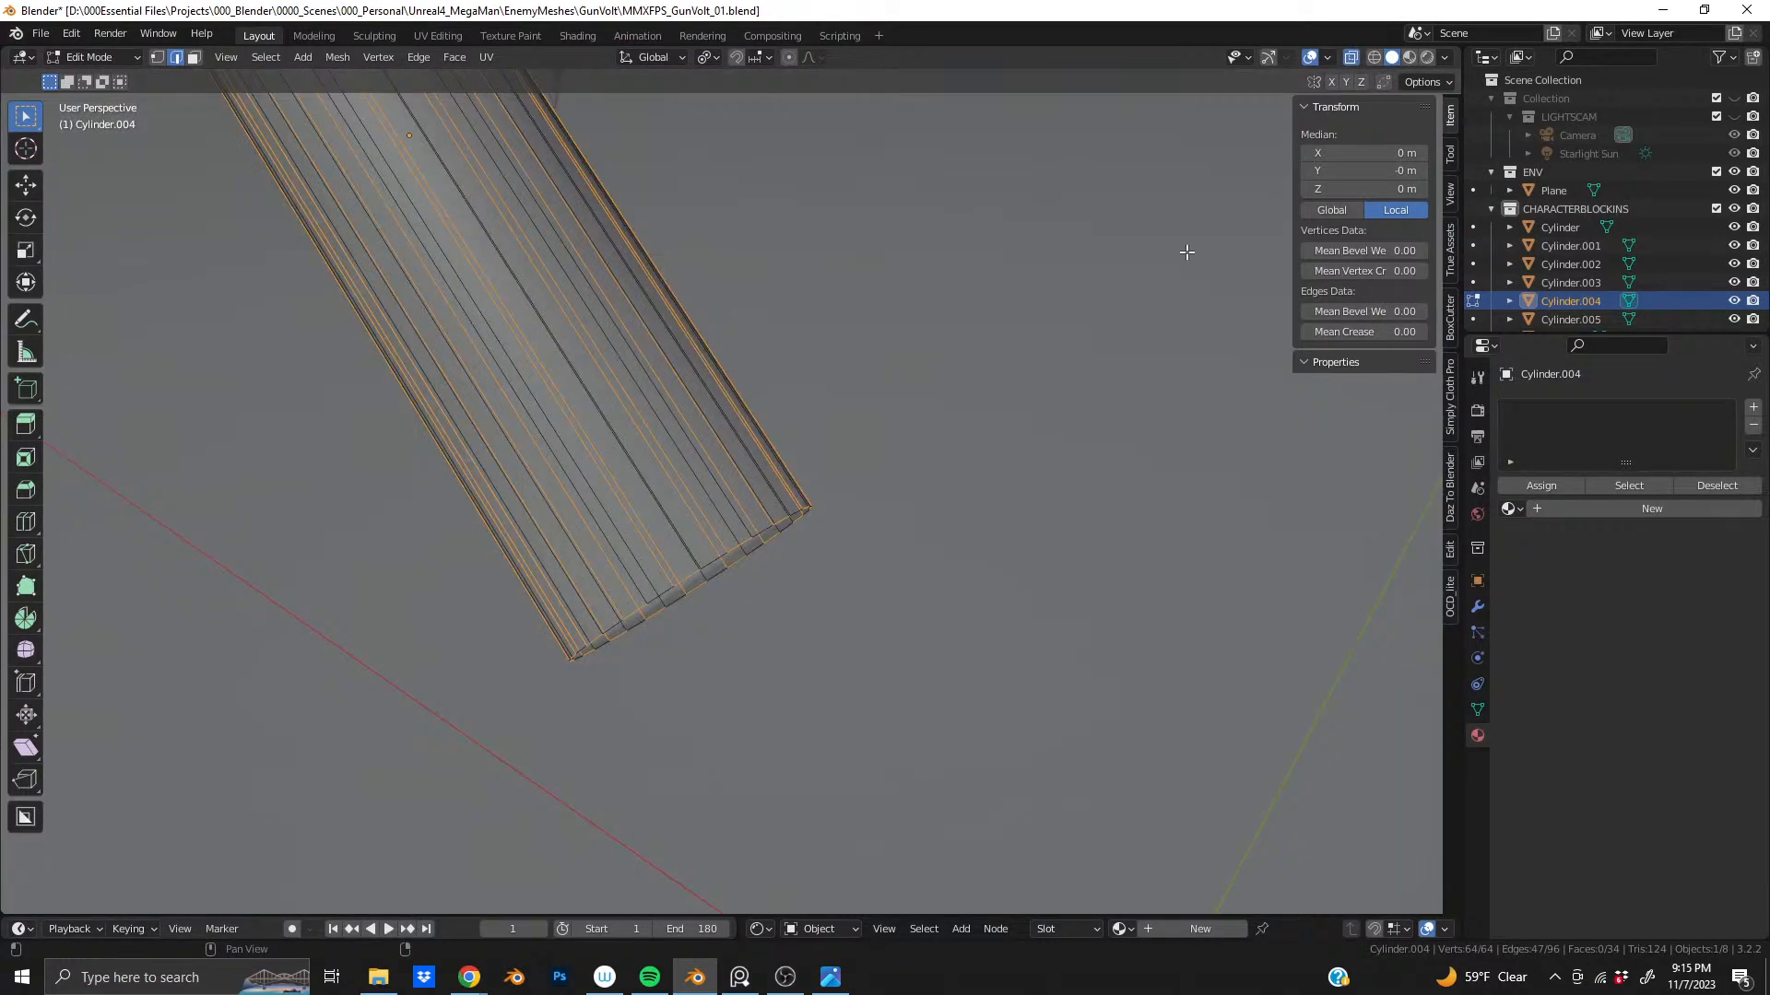
ctrl+drag(415, 453, 1110, 802)
scroll(1007, 786, up, 4)
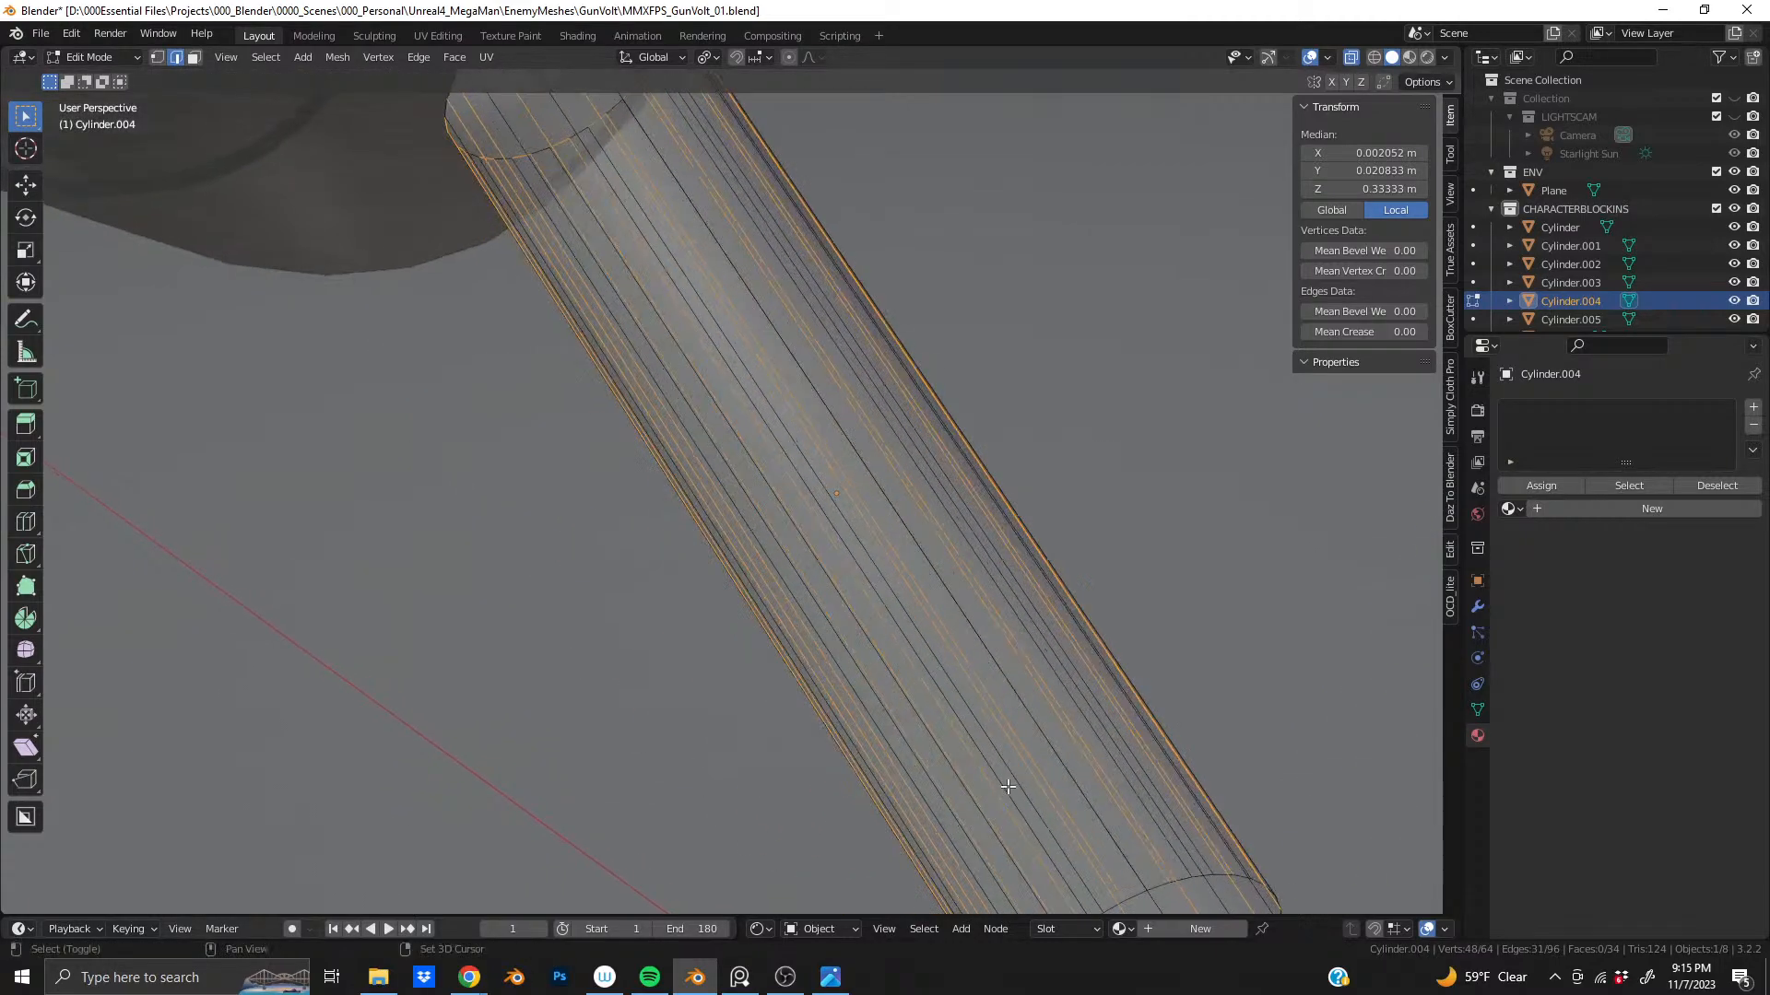
scroll(1008, 786, down, 5)
ctrl+drag(523, 290, 928, 523)
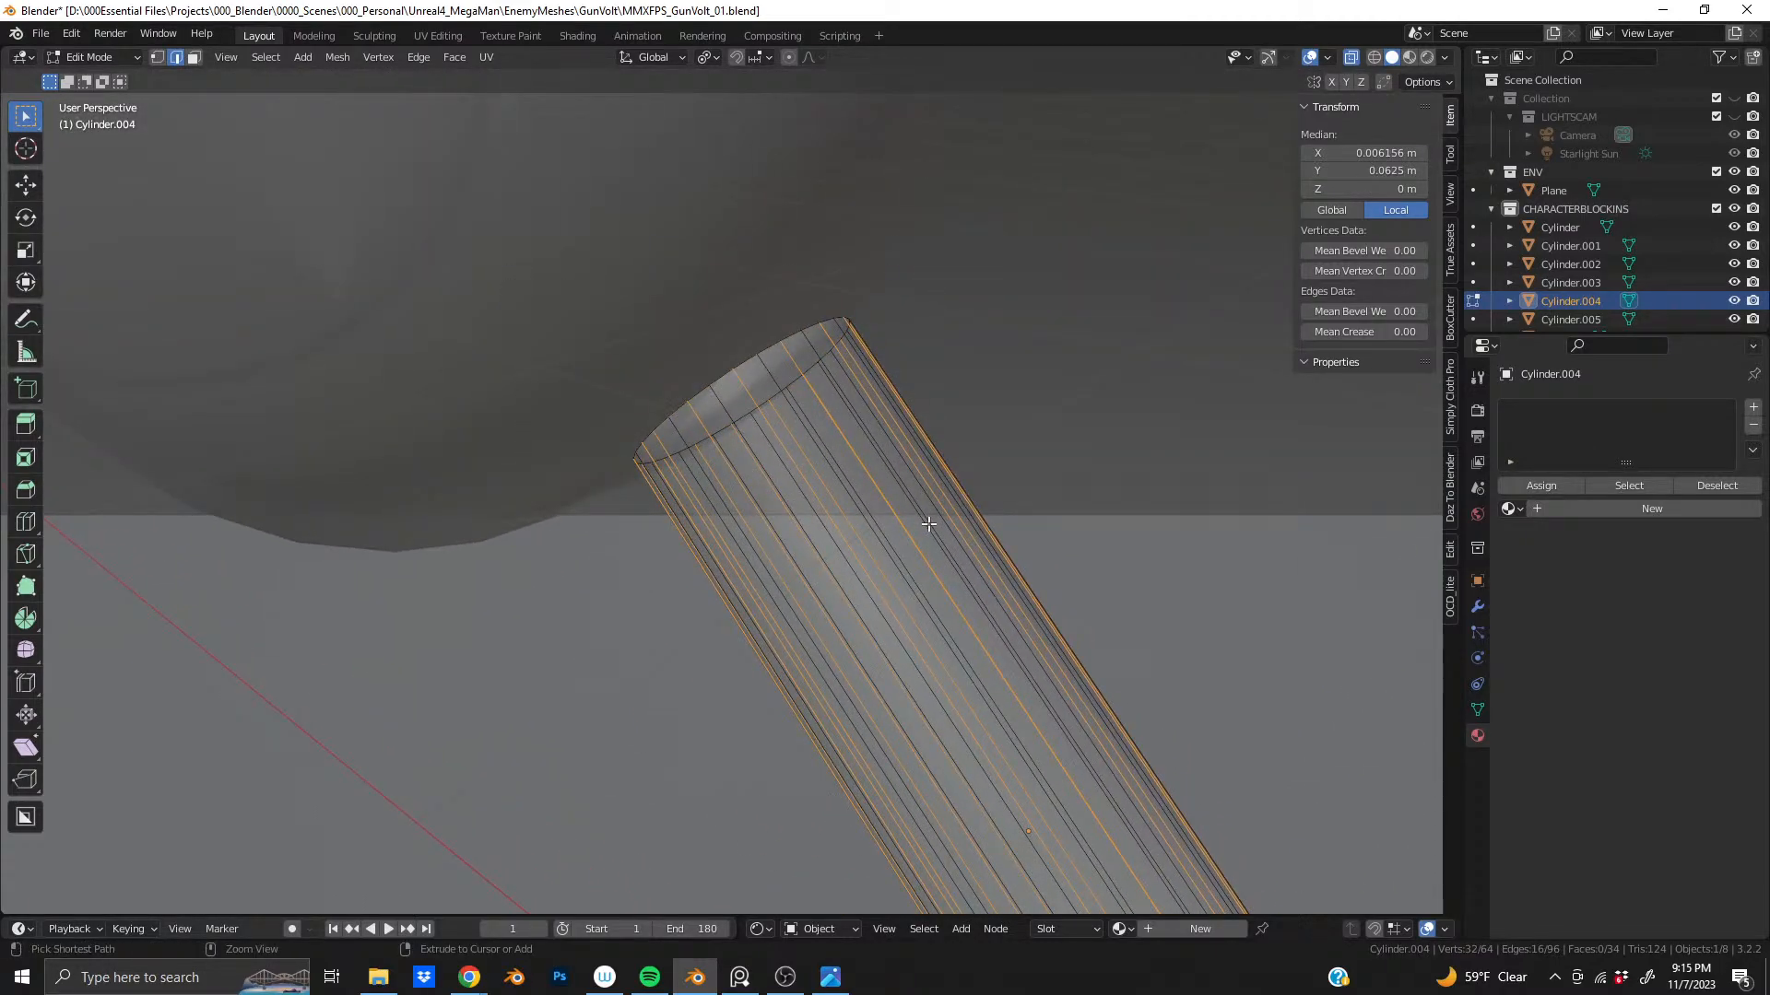
middle_drag(928, 524, 711, 468)
key(z)
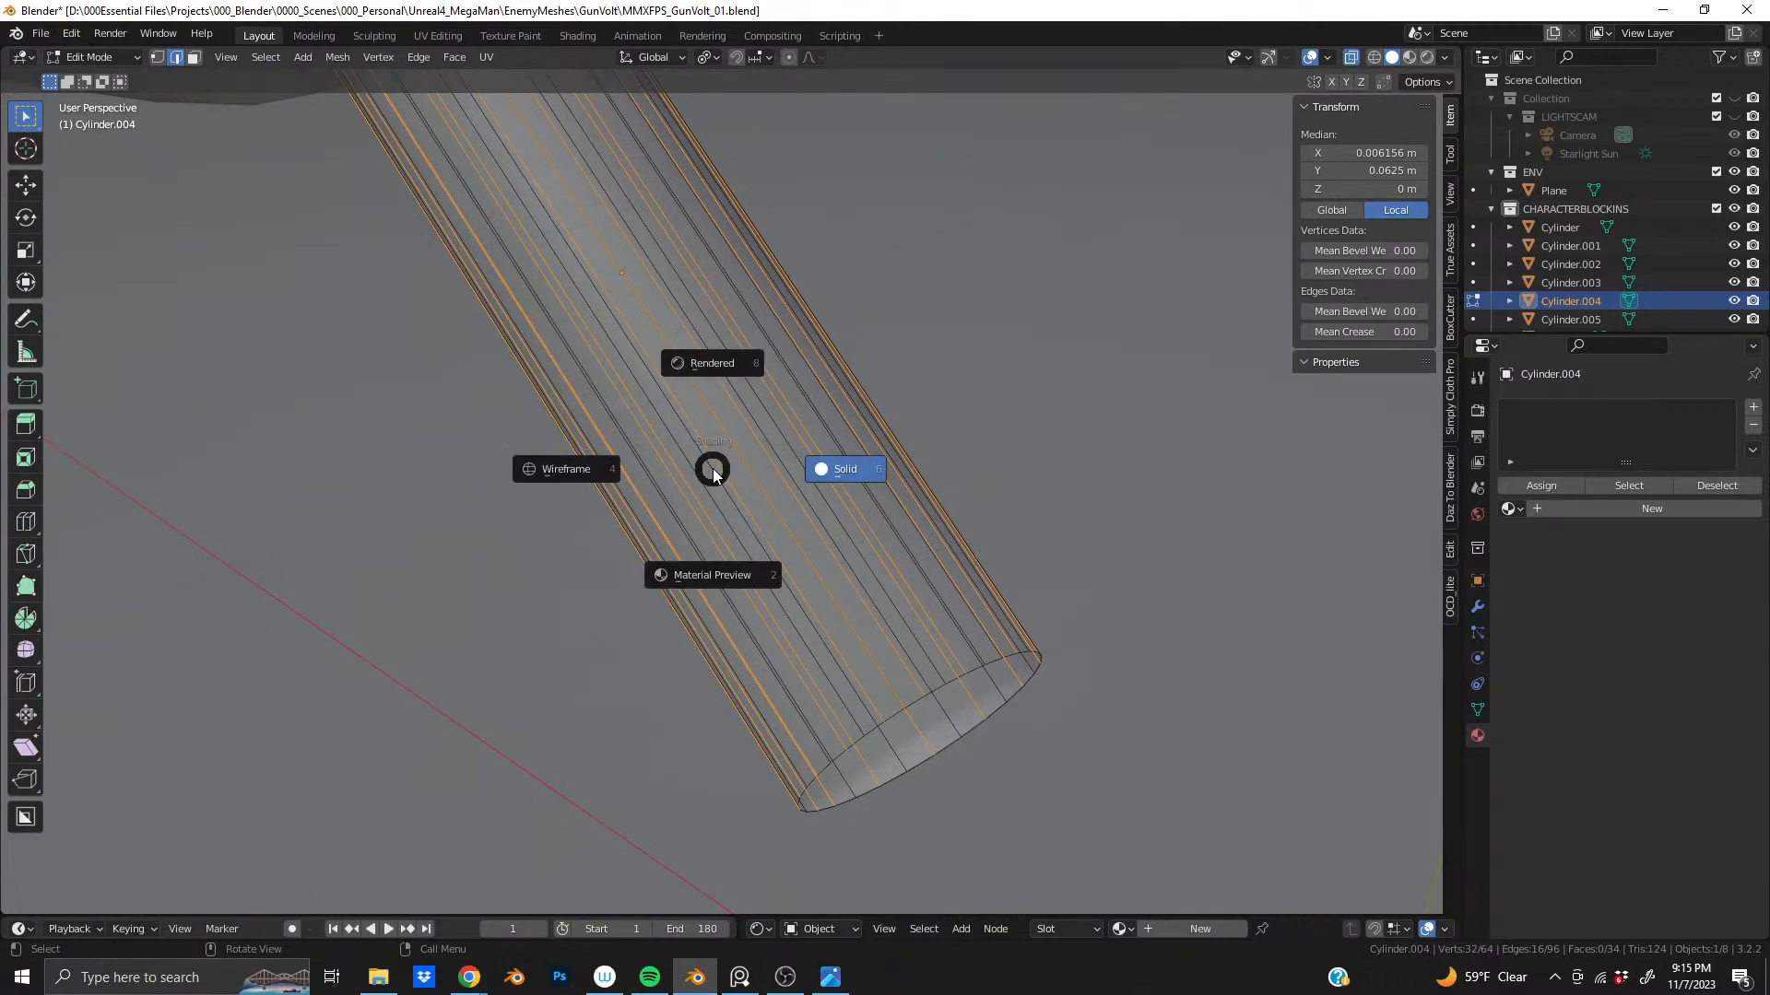
key(Escape)
key(x)
click(712, 468)
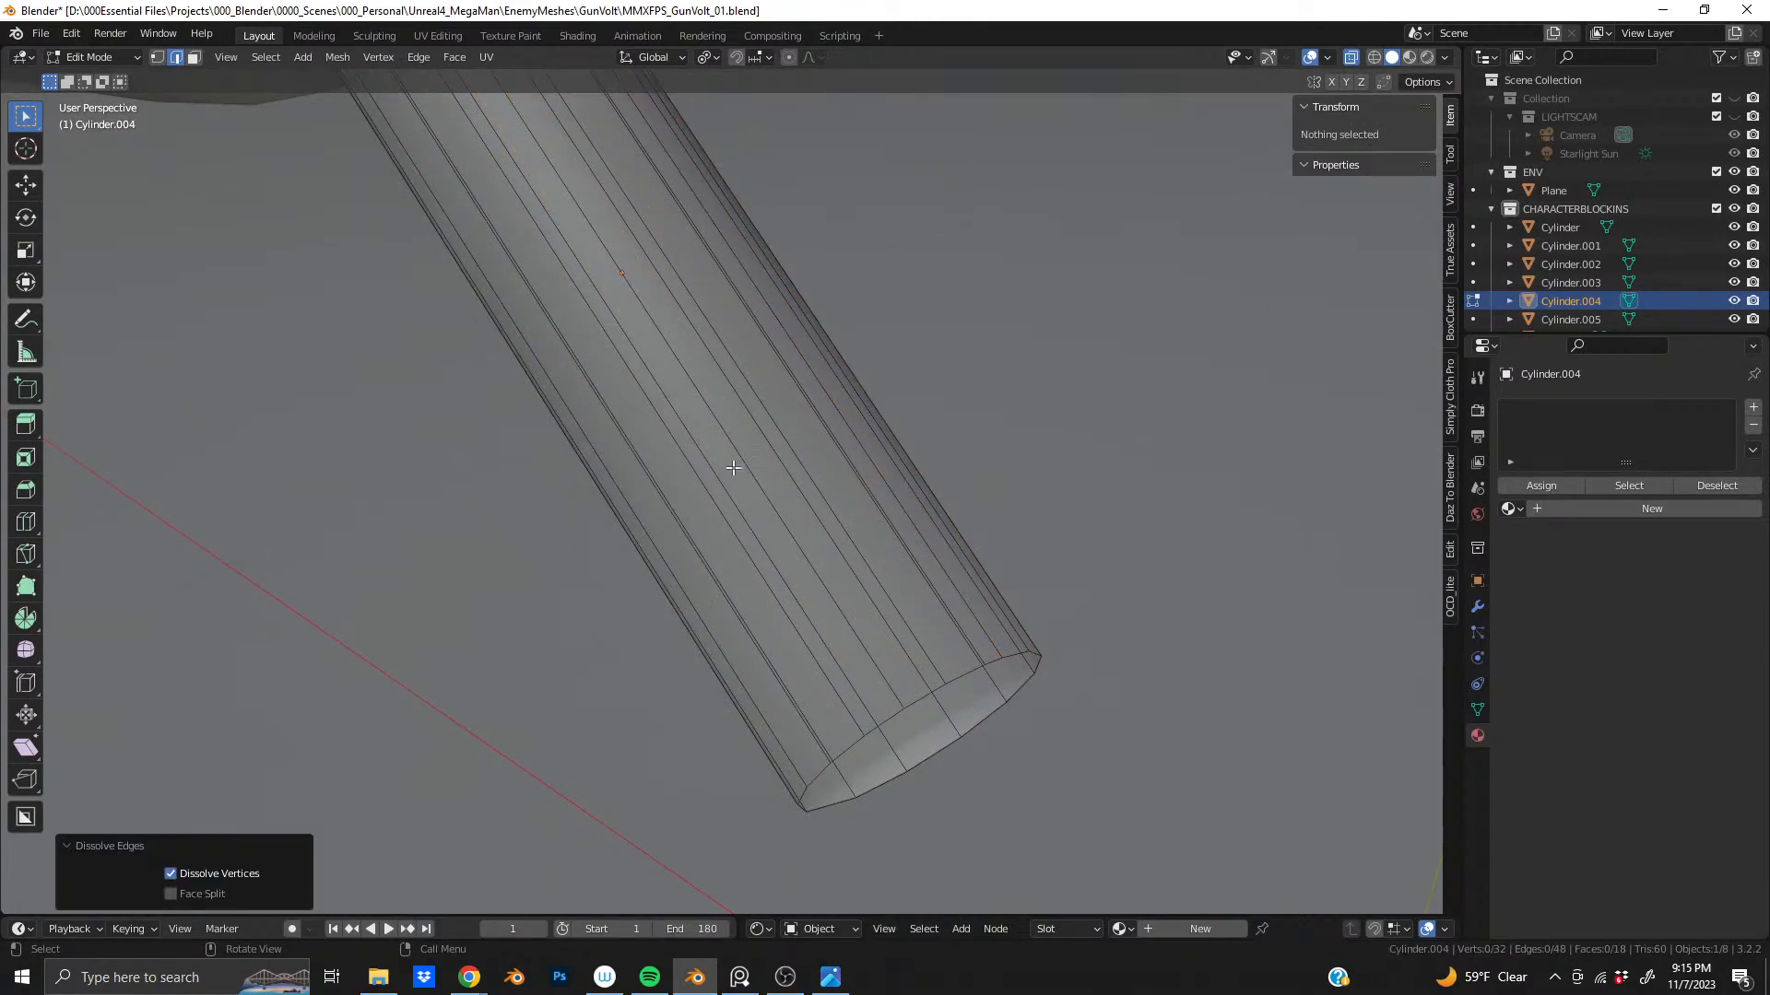
- Turn off X-ray, inspect the reduced leg cylinder and undo the edge dissolve
click(1349, 58)
mouse_move(861, 530)
middle_down()
mouse_move(755, 400)
mouse_move(544, 477)
mouse_move(837, 506)
middle_up()
scroll(676, 467, down, 6)
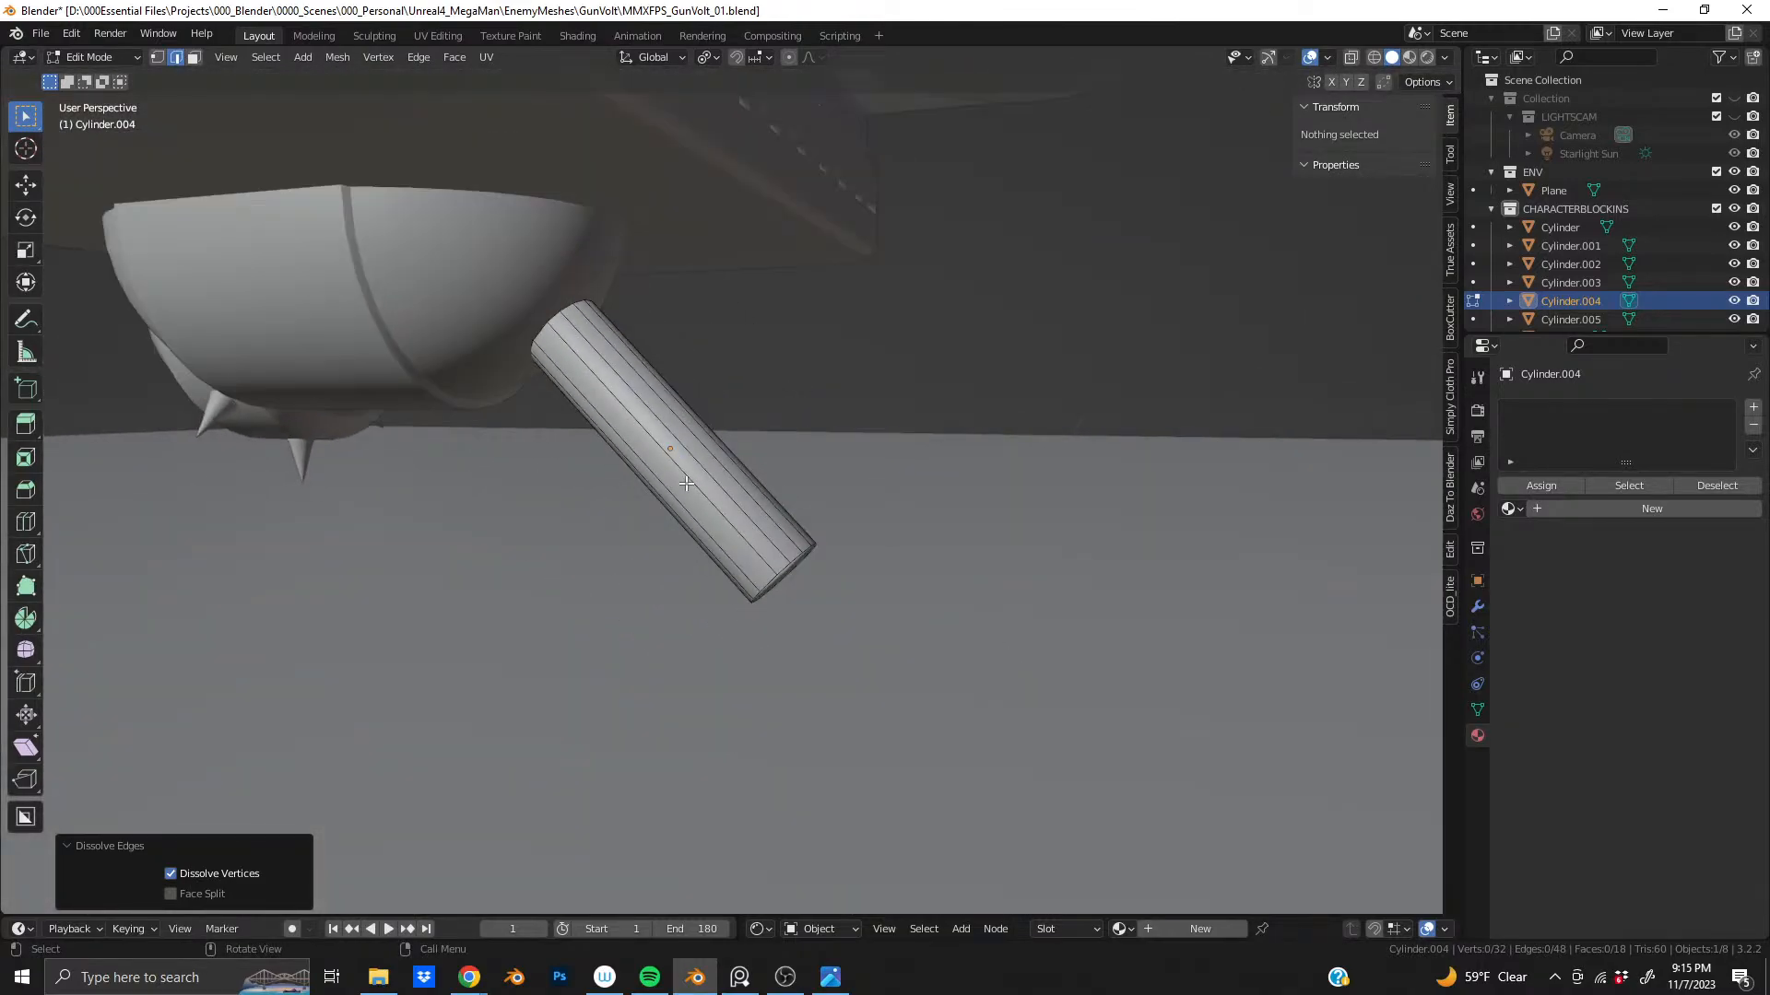
key(Caps_Lock)
key(Caps_Lock)
scroll(666, 413, up, 2)
scroll(666, 413, up, 3)
middle_drag(627, 426, 763, 407)
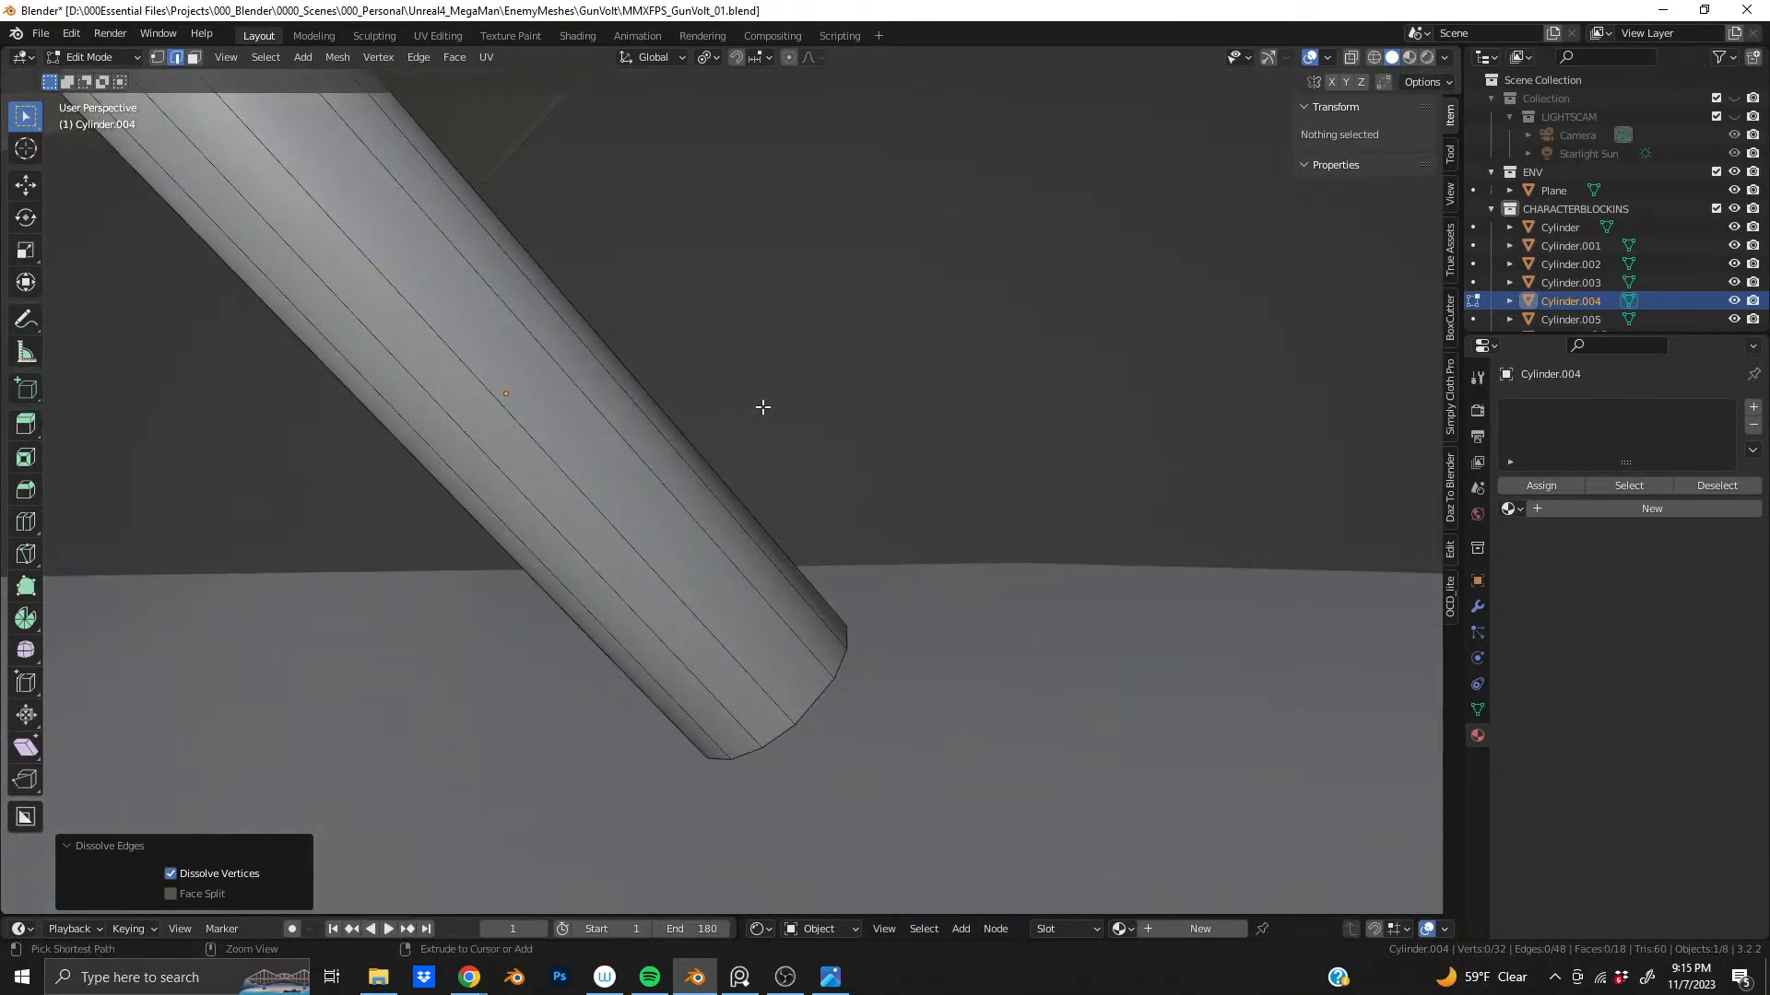
ctrl+alt+click(759, 412)
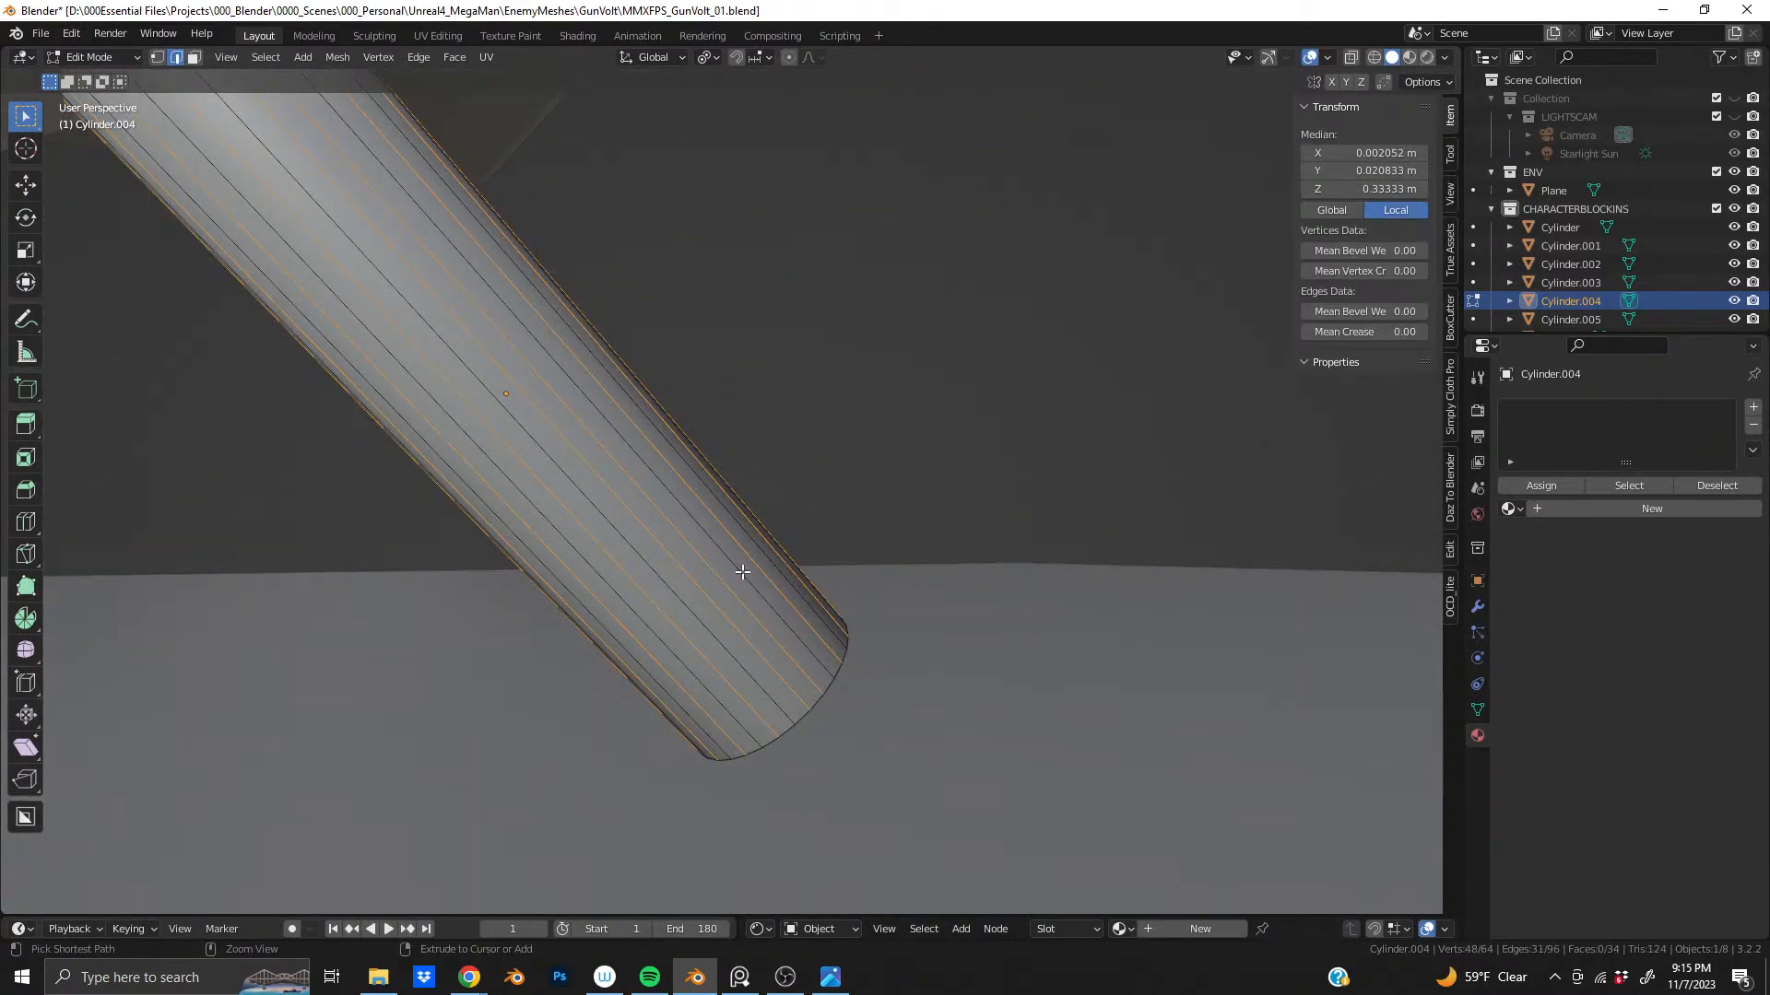
- Dissolve every second lengthwise edge of the leg cylinder, using Checker Deselect on a full selection that excludes both end rings
key(a)
middle_drag(742, 571, 680, 417)
alt+shift+click(625, 562)
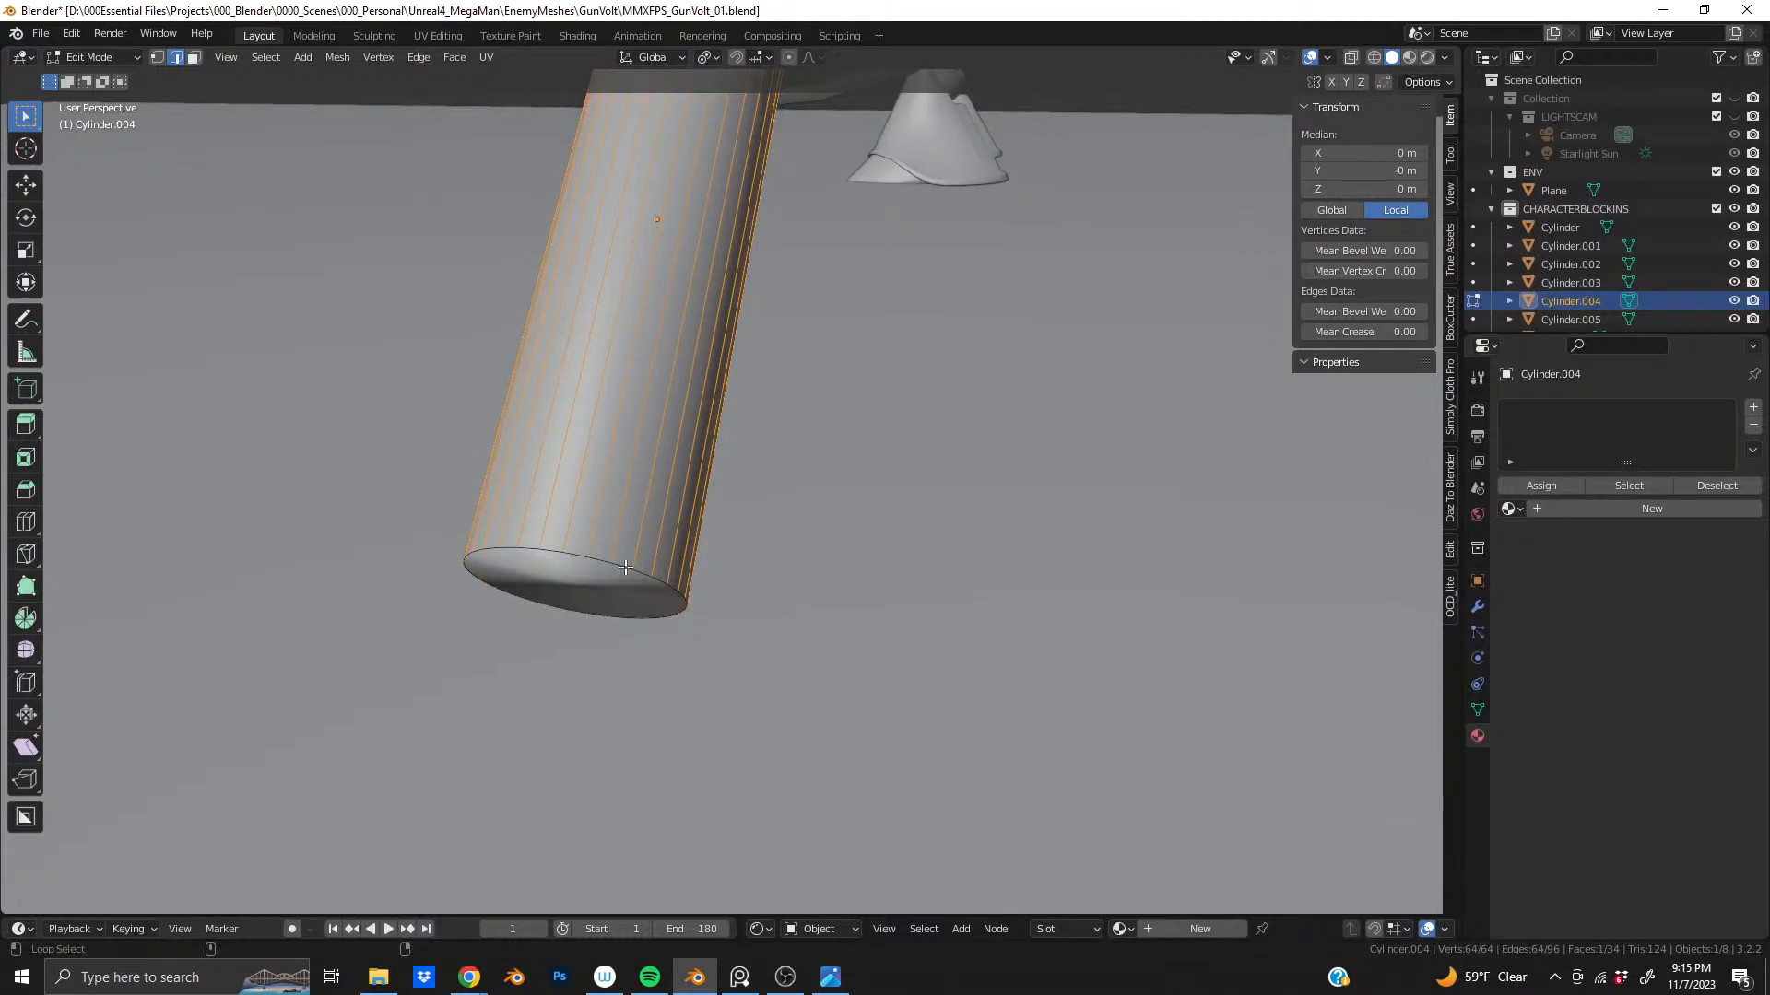
shift+middle_drag(737, 129, 506, 391)
scroll(506, 391, up, 3)
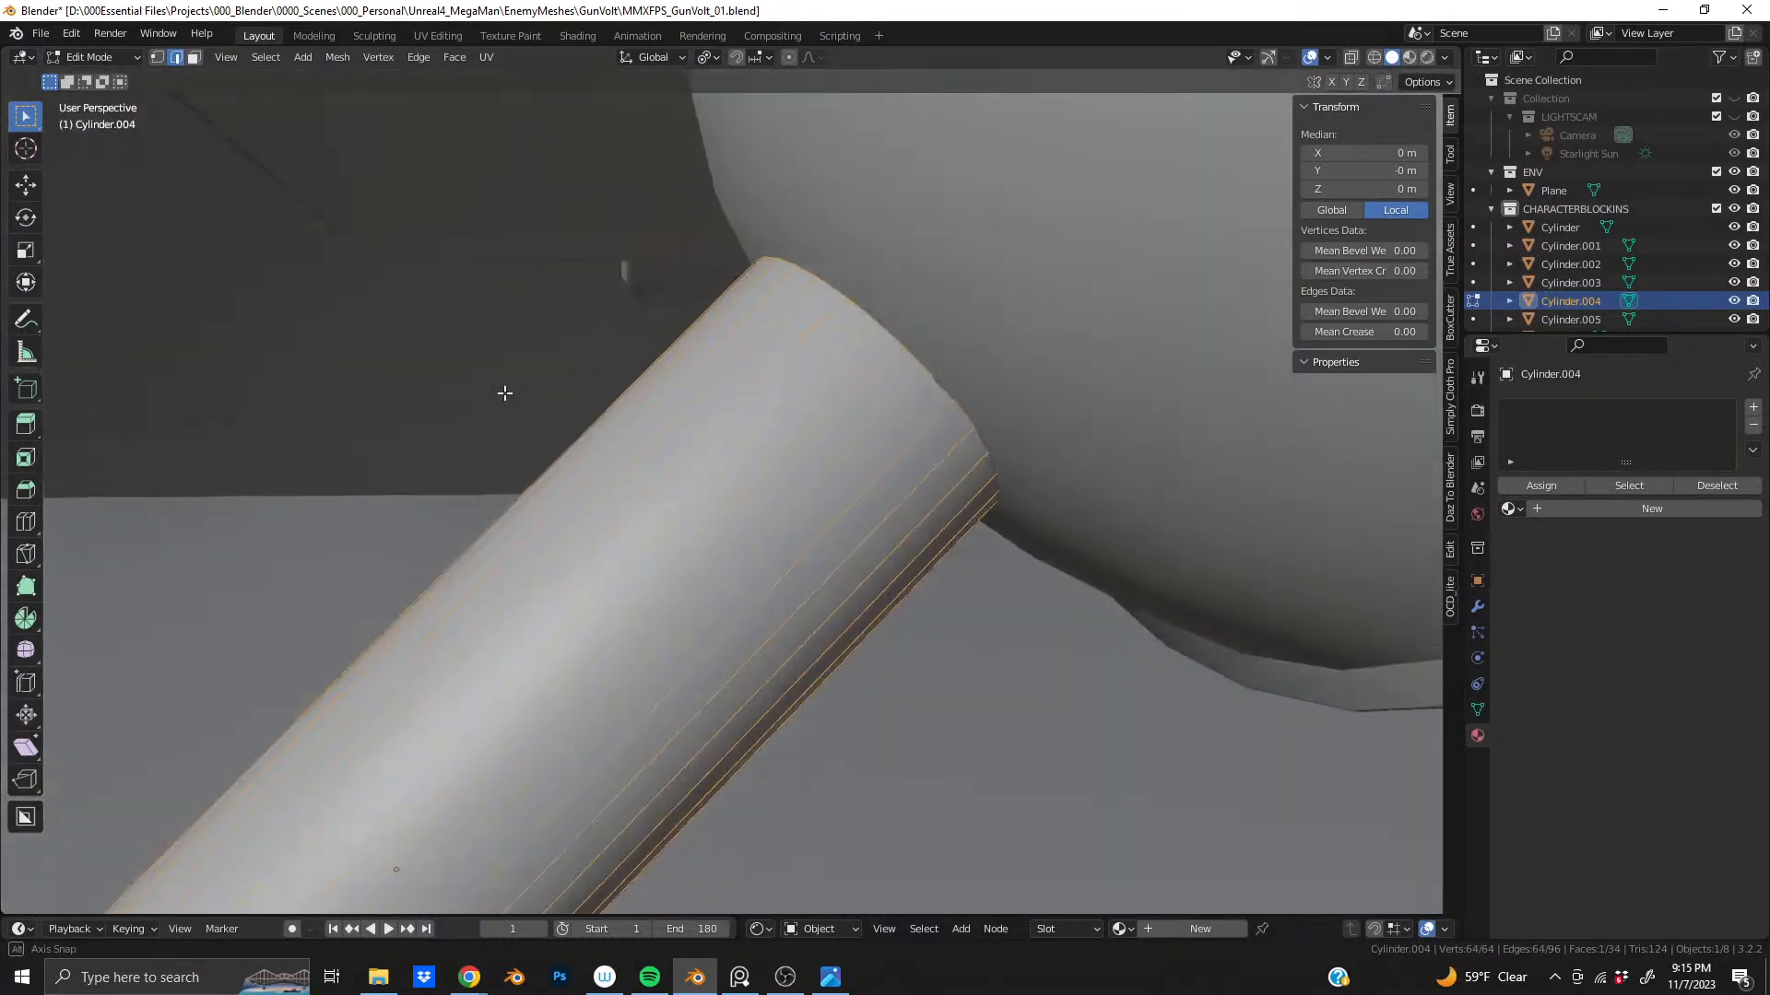
alt+shift+click(915, 361)
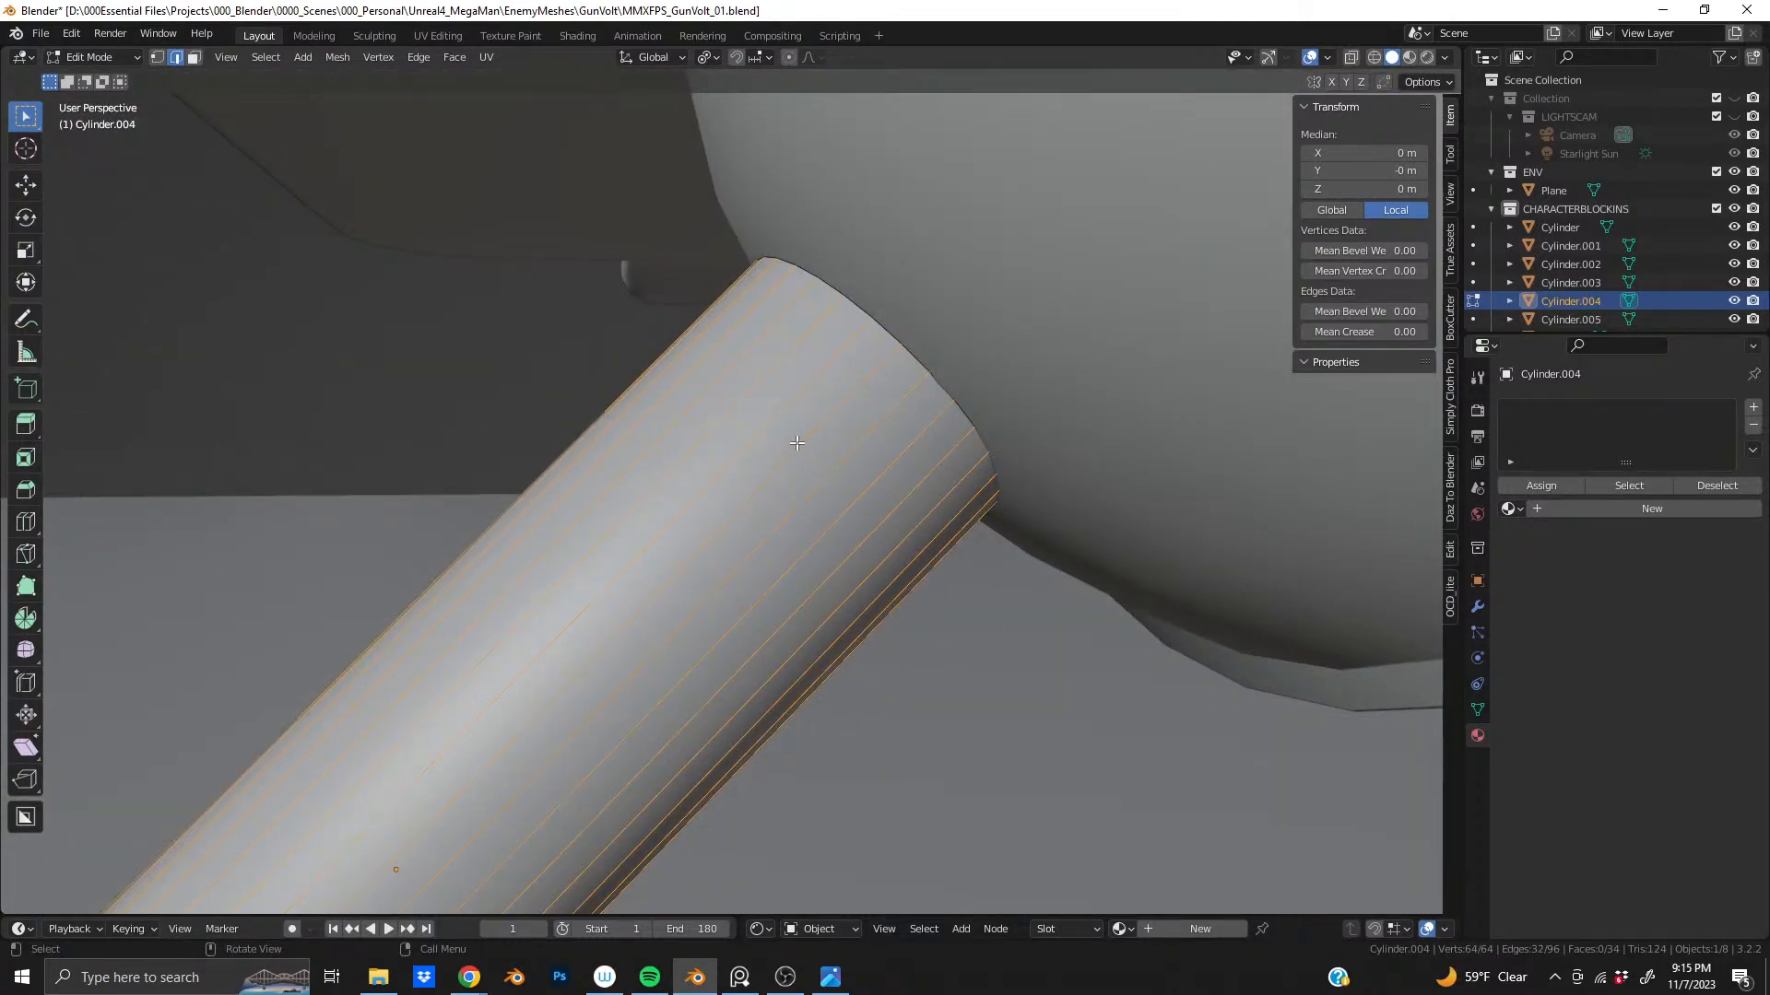
middle_drag(802, 442, 758, 466)
scroll(758, 466, up, 4)
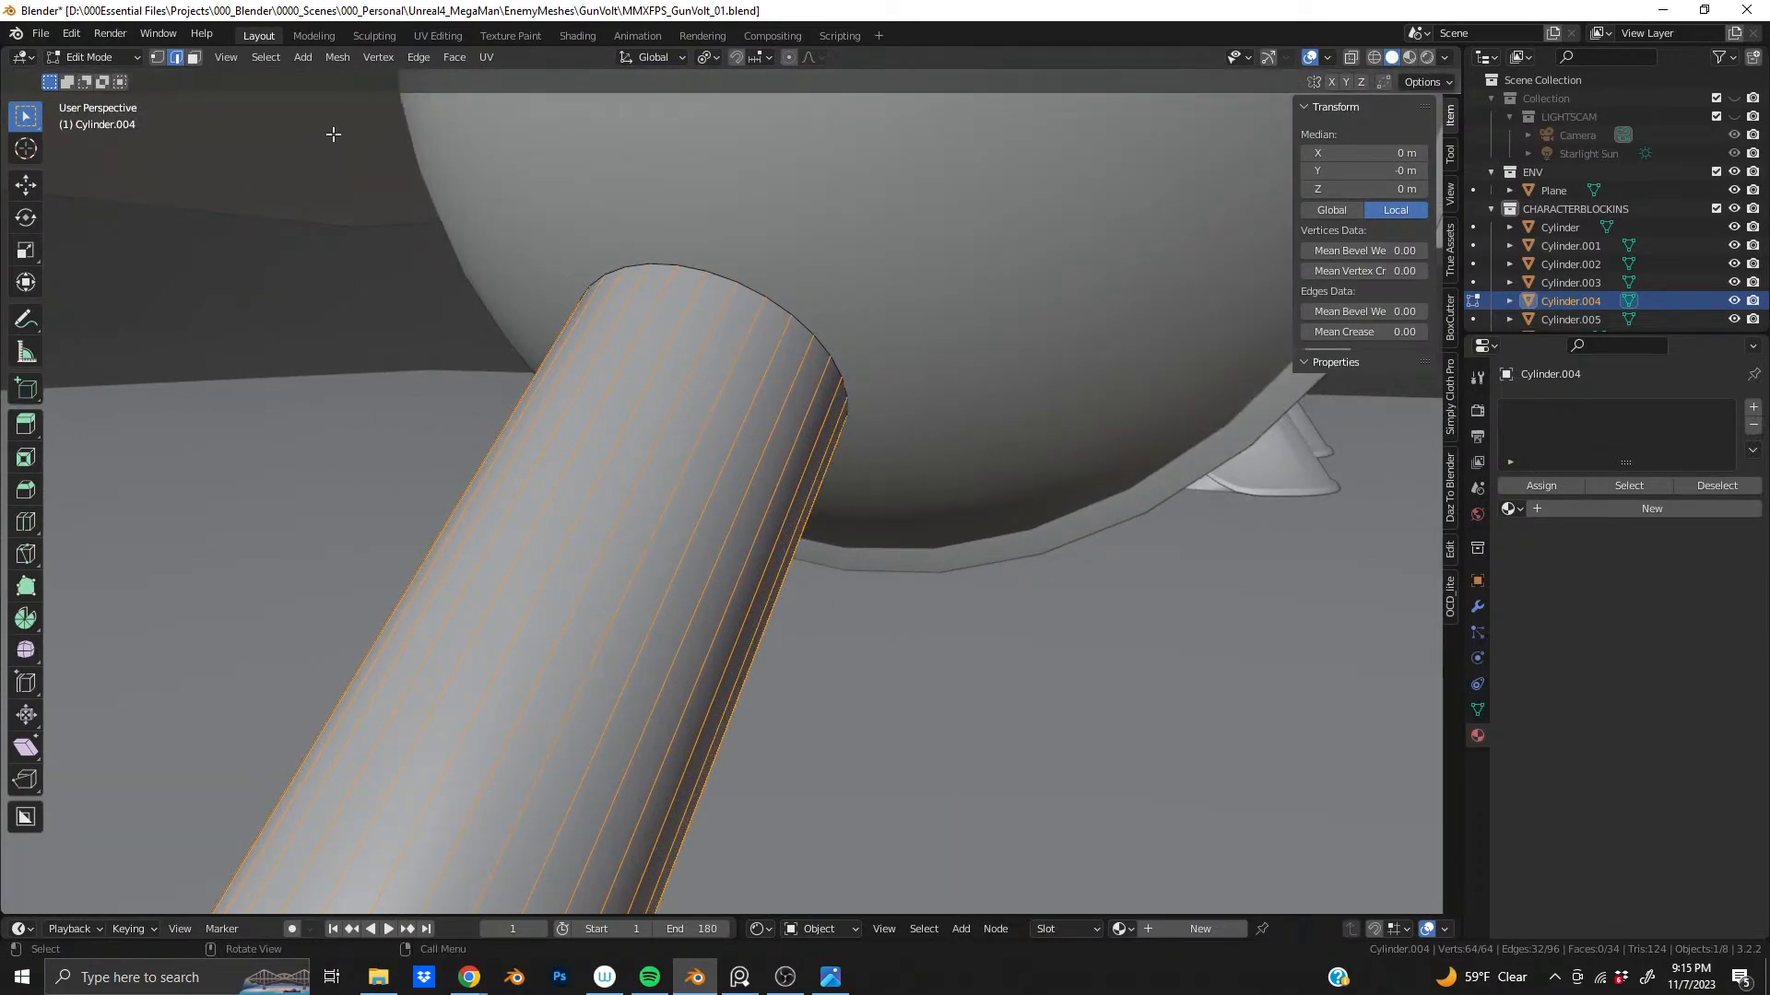
click(271, 60)
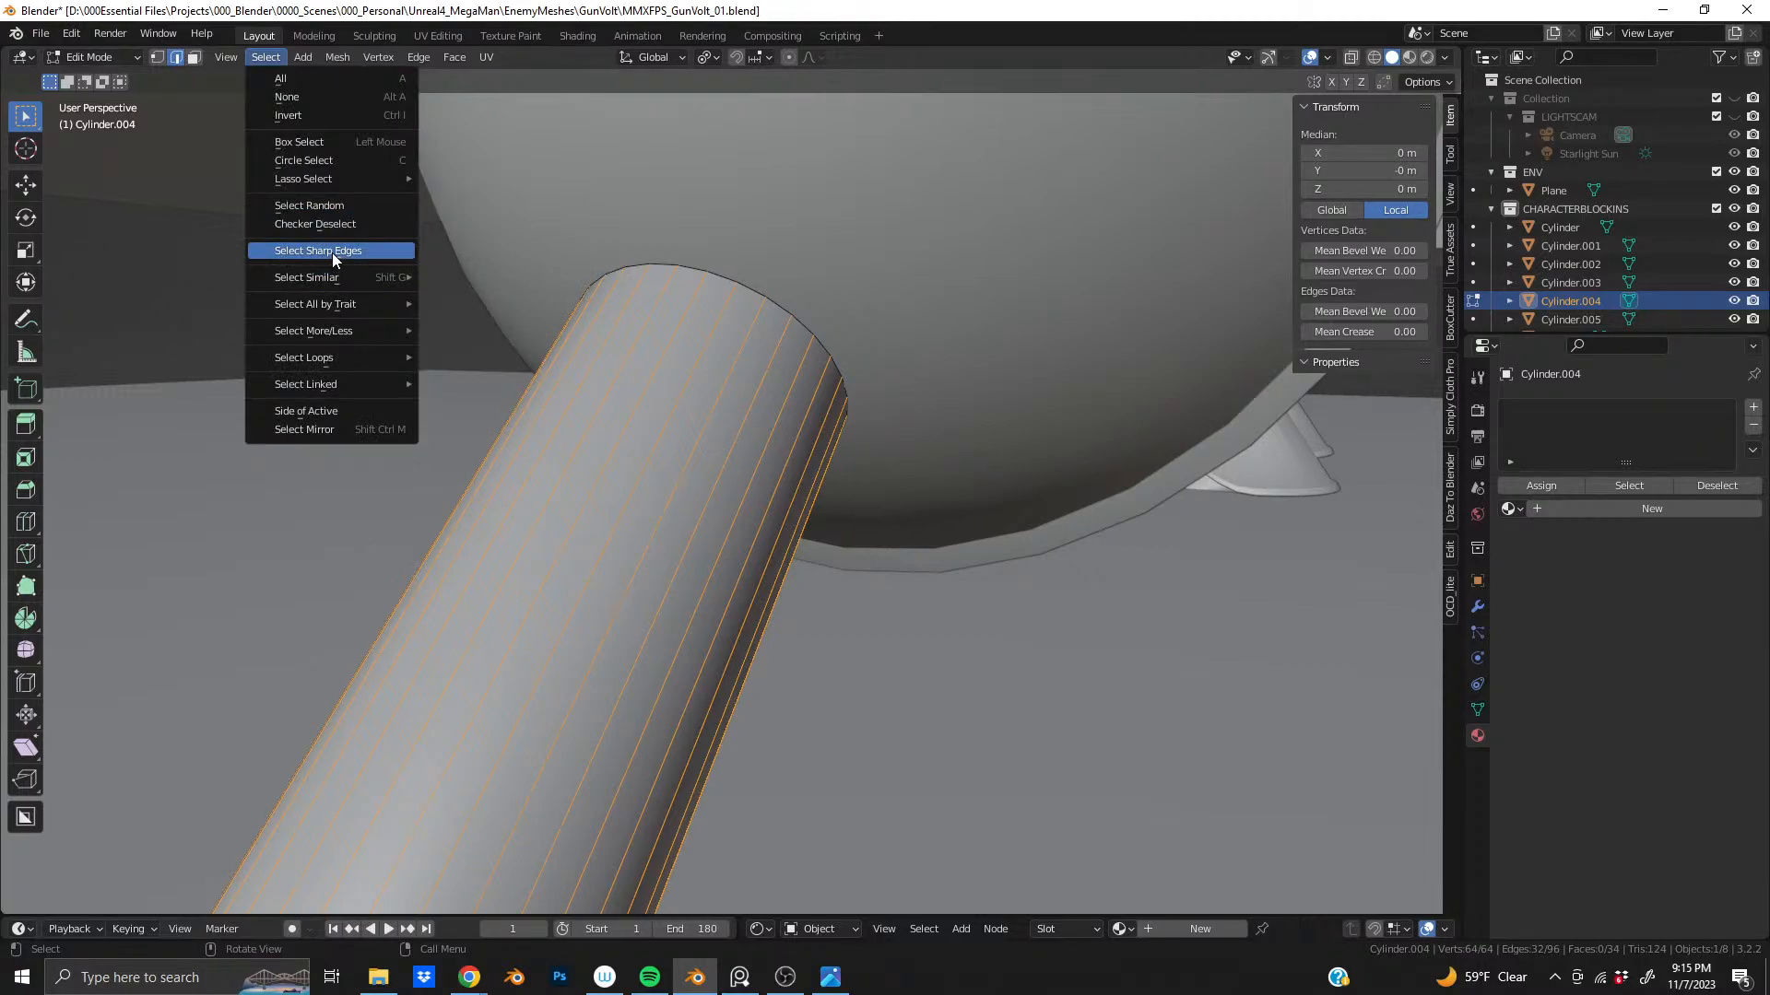
click(338, 224)
middle_drag(339, 224, 813, 750)
key(x)
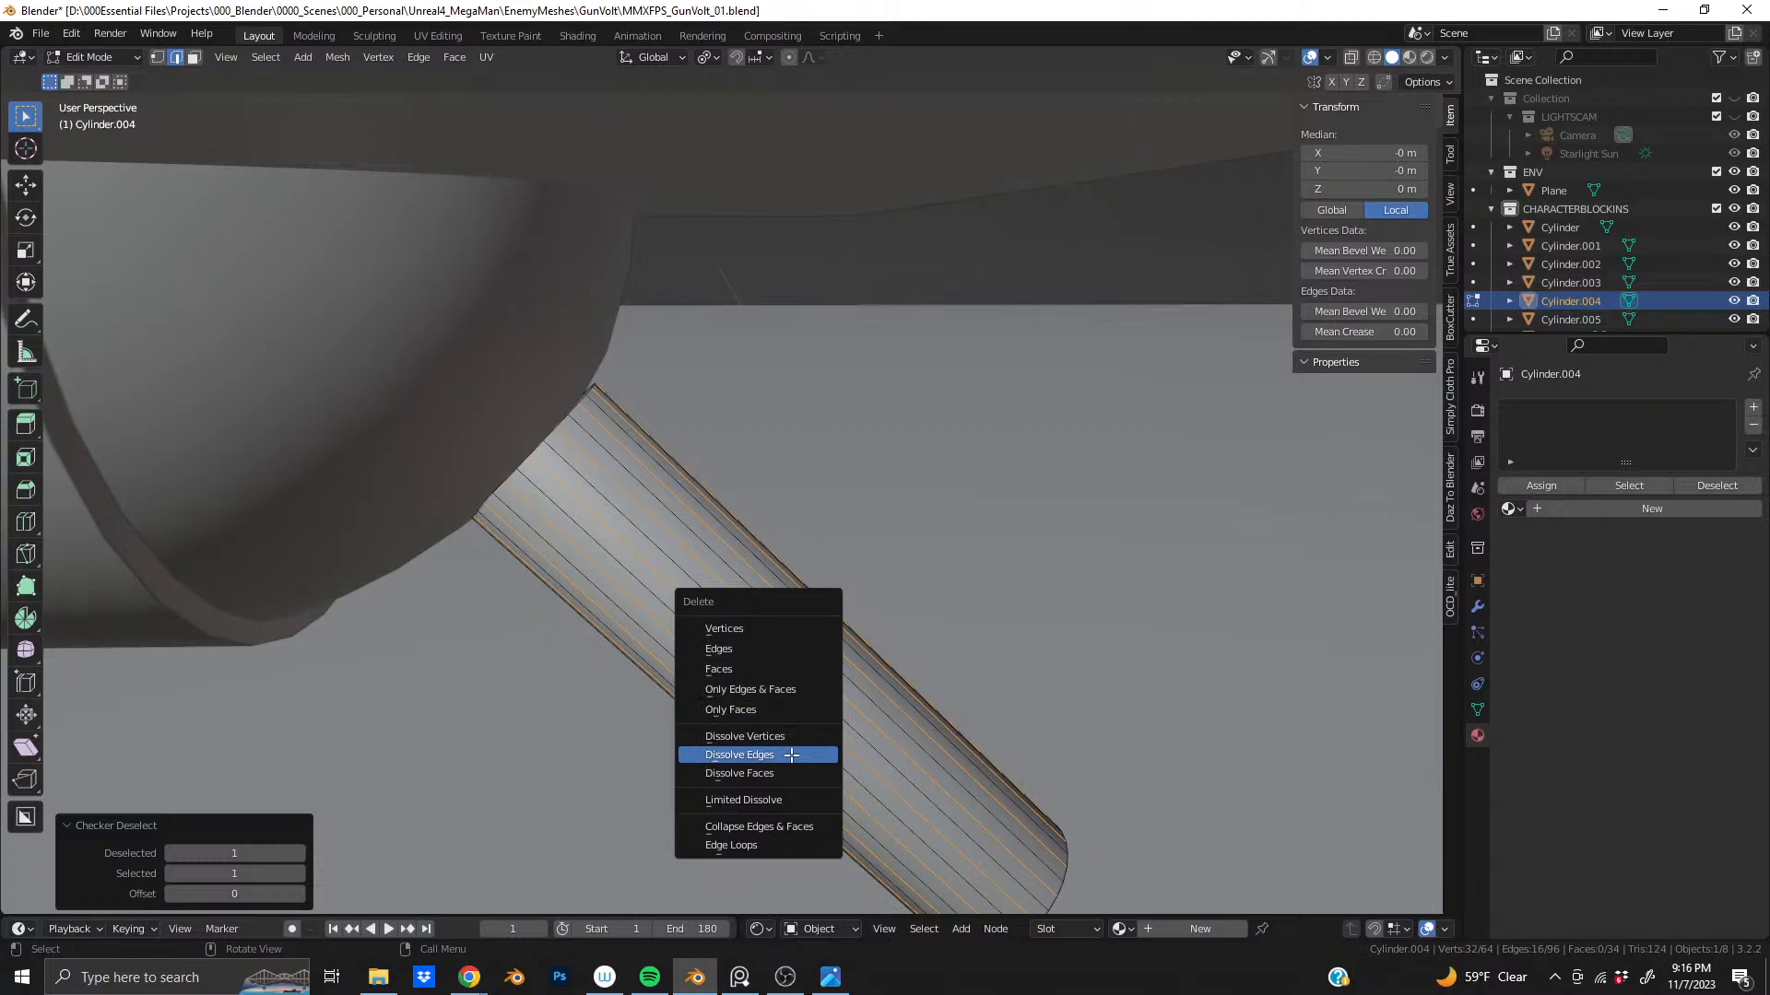
click(791, 755)
middle_drag(790, 755, 562, 529)
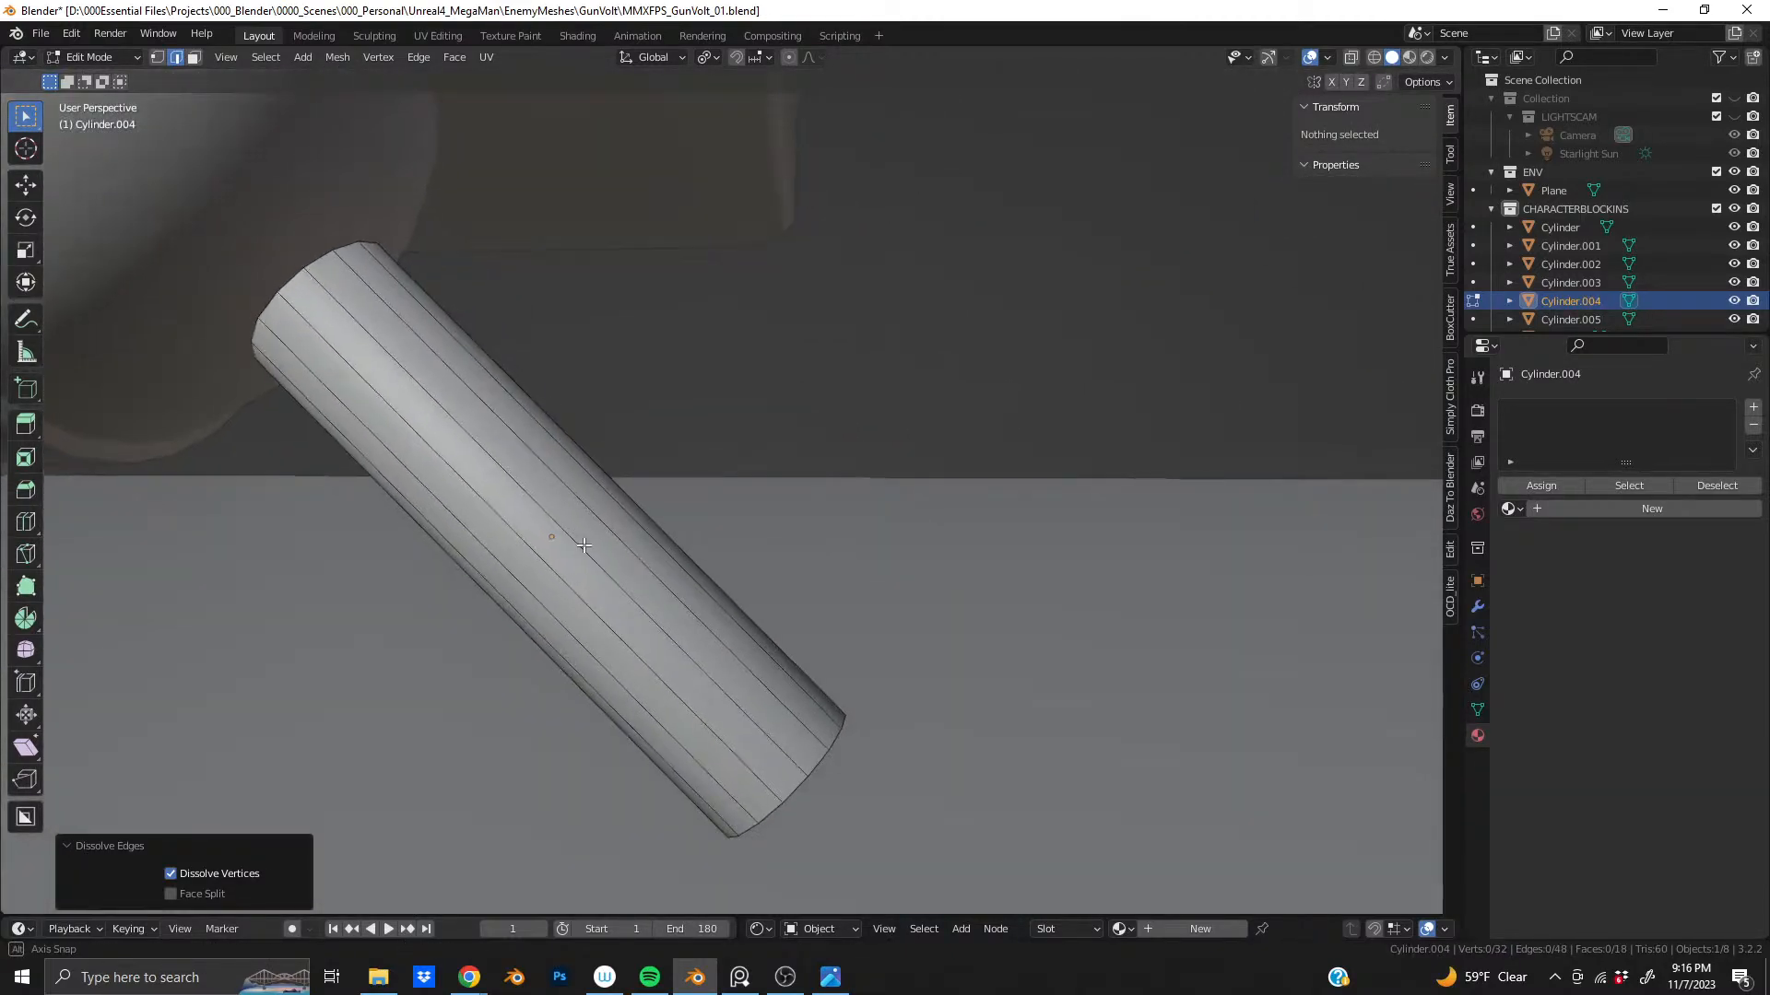
- Add one loop cut around the leg cylinder and slide it close to the upper end, at a factor of about 0.916
scroll(590, 527, down, 4)
scroll(626, 528, up, 3)
middle_drag(673, 528, 708, 510)
scroll(707, 510, up, 2)
scroll(823, 704, down, 1)
key(ctrl+r)
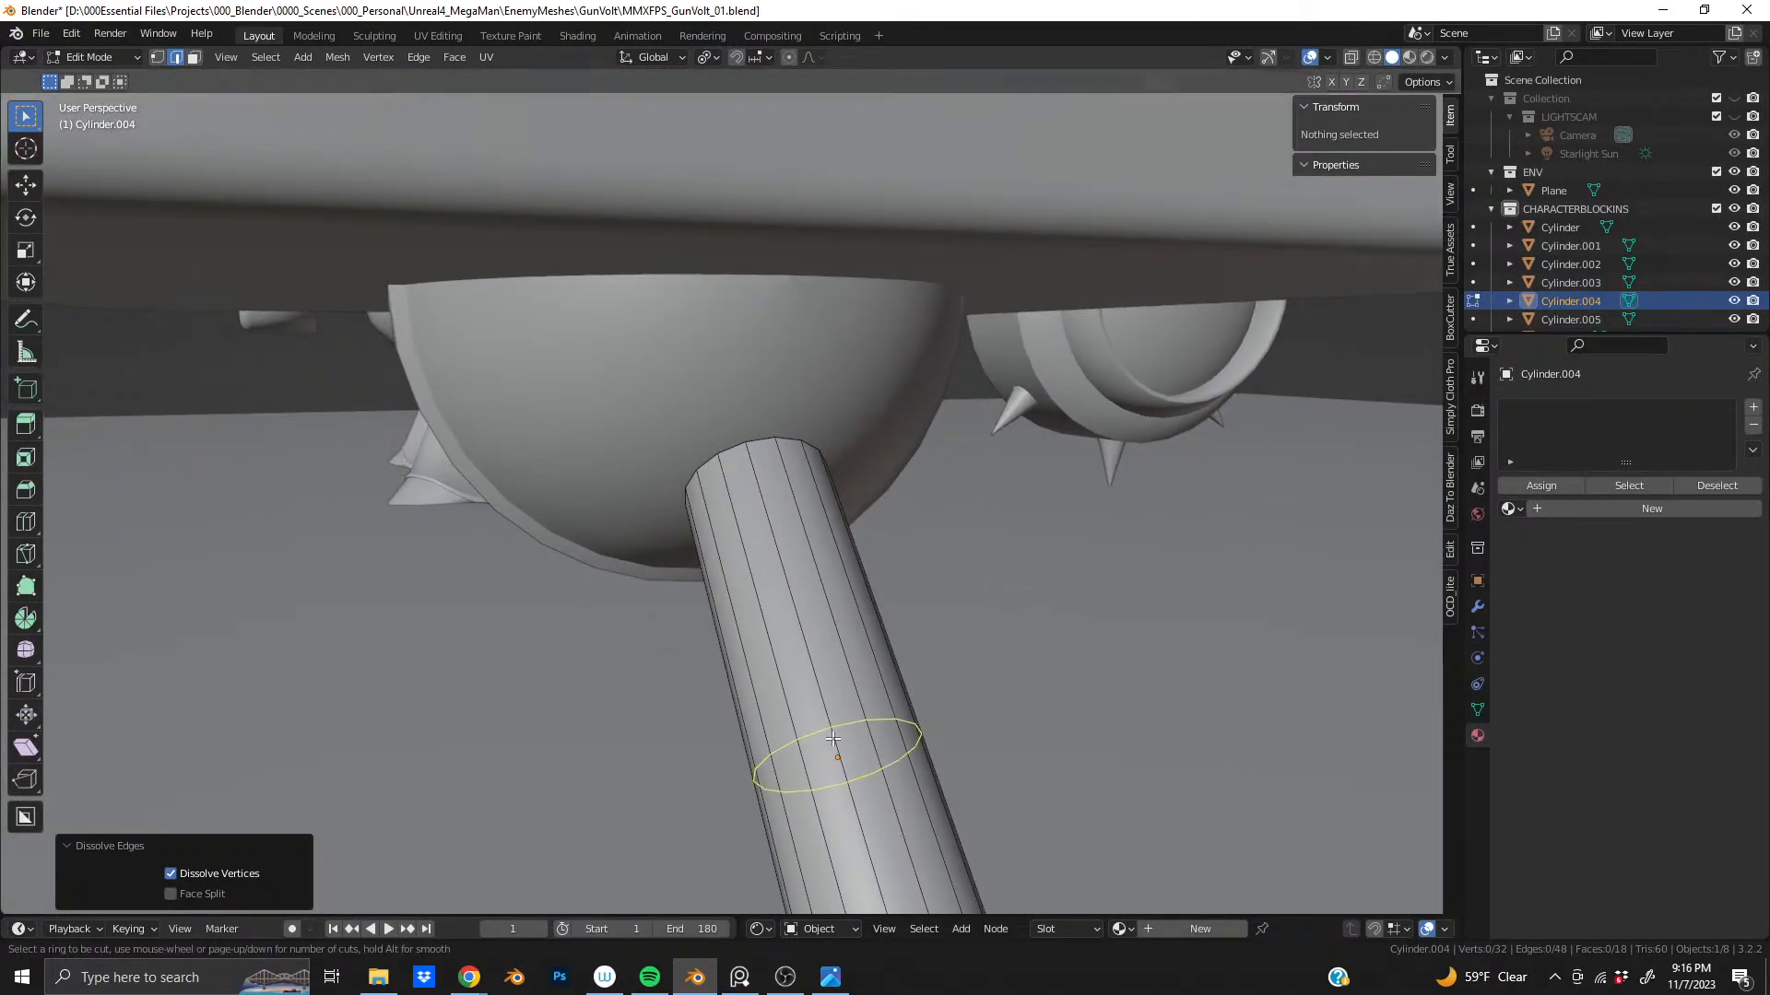
click(824, 709)
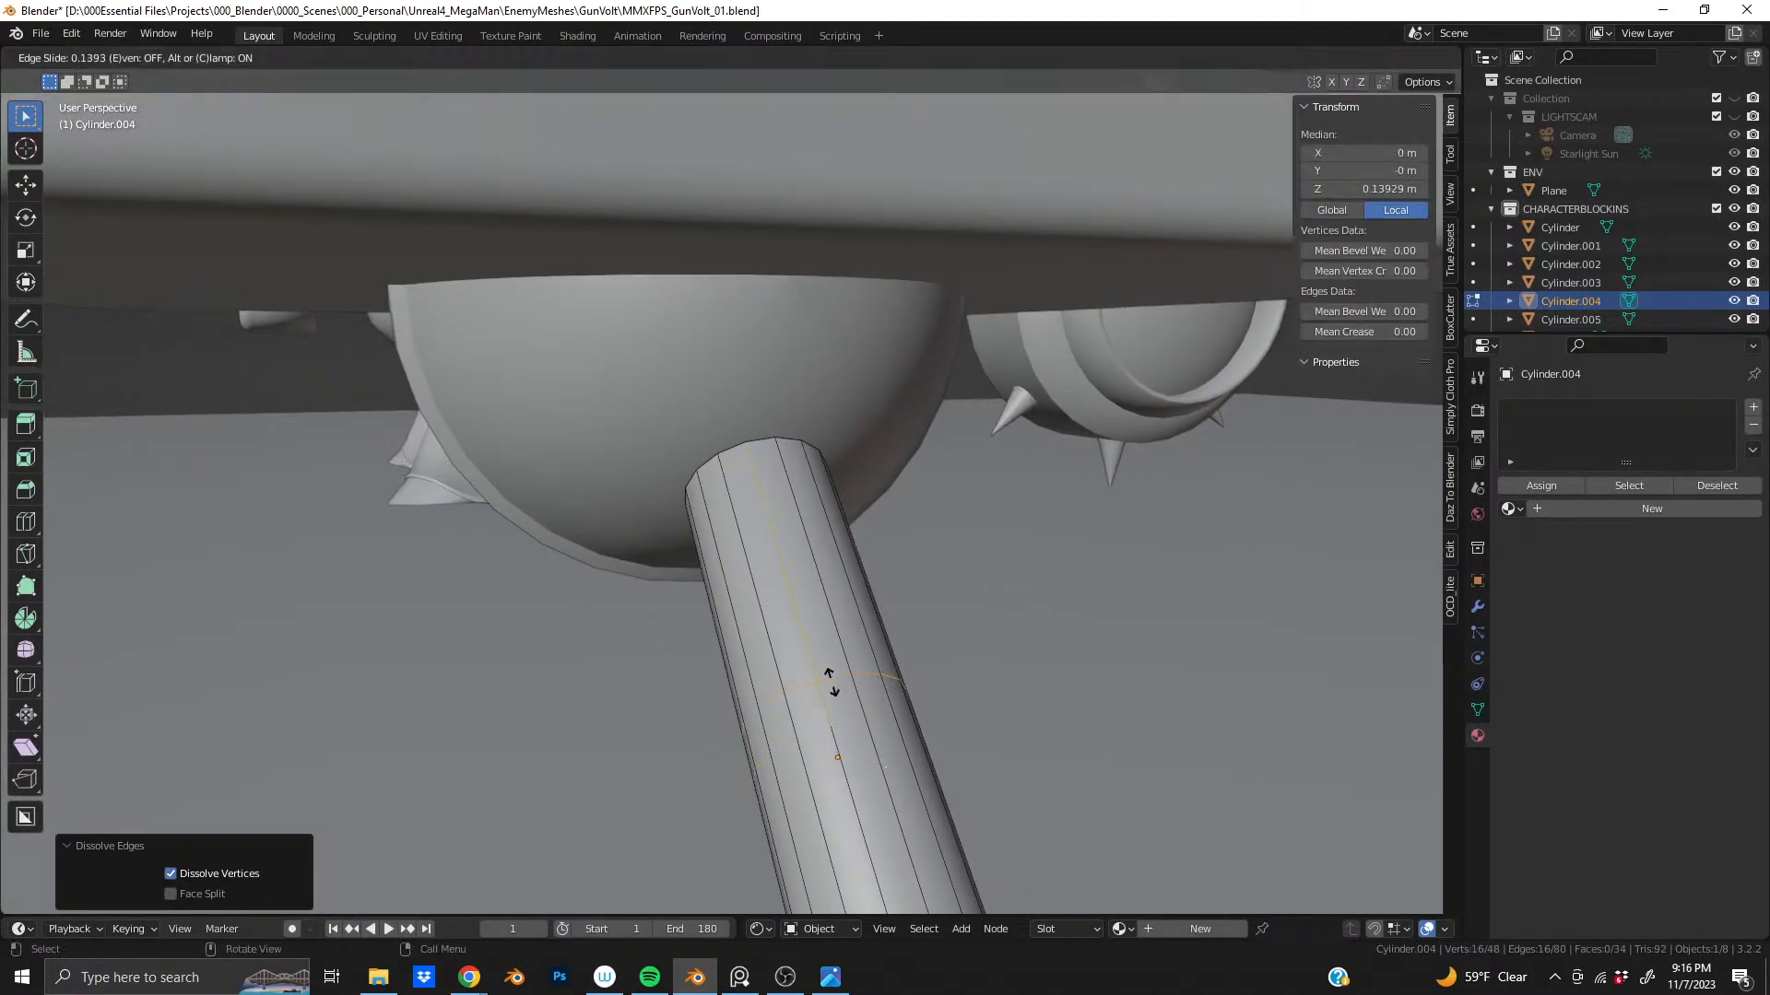
click(779, 395)
scroll(782, 391, up, 5)
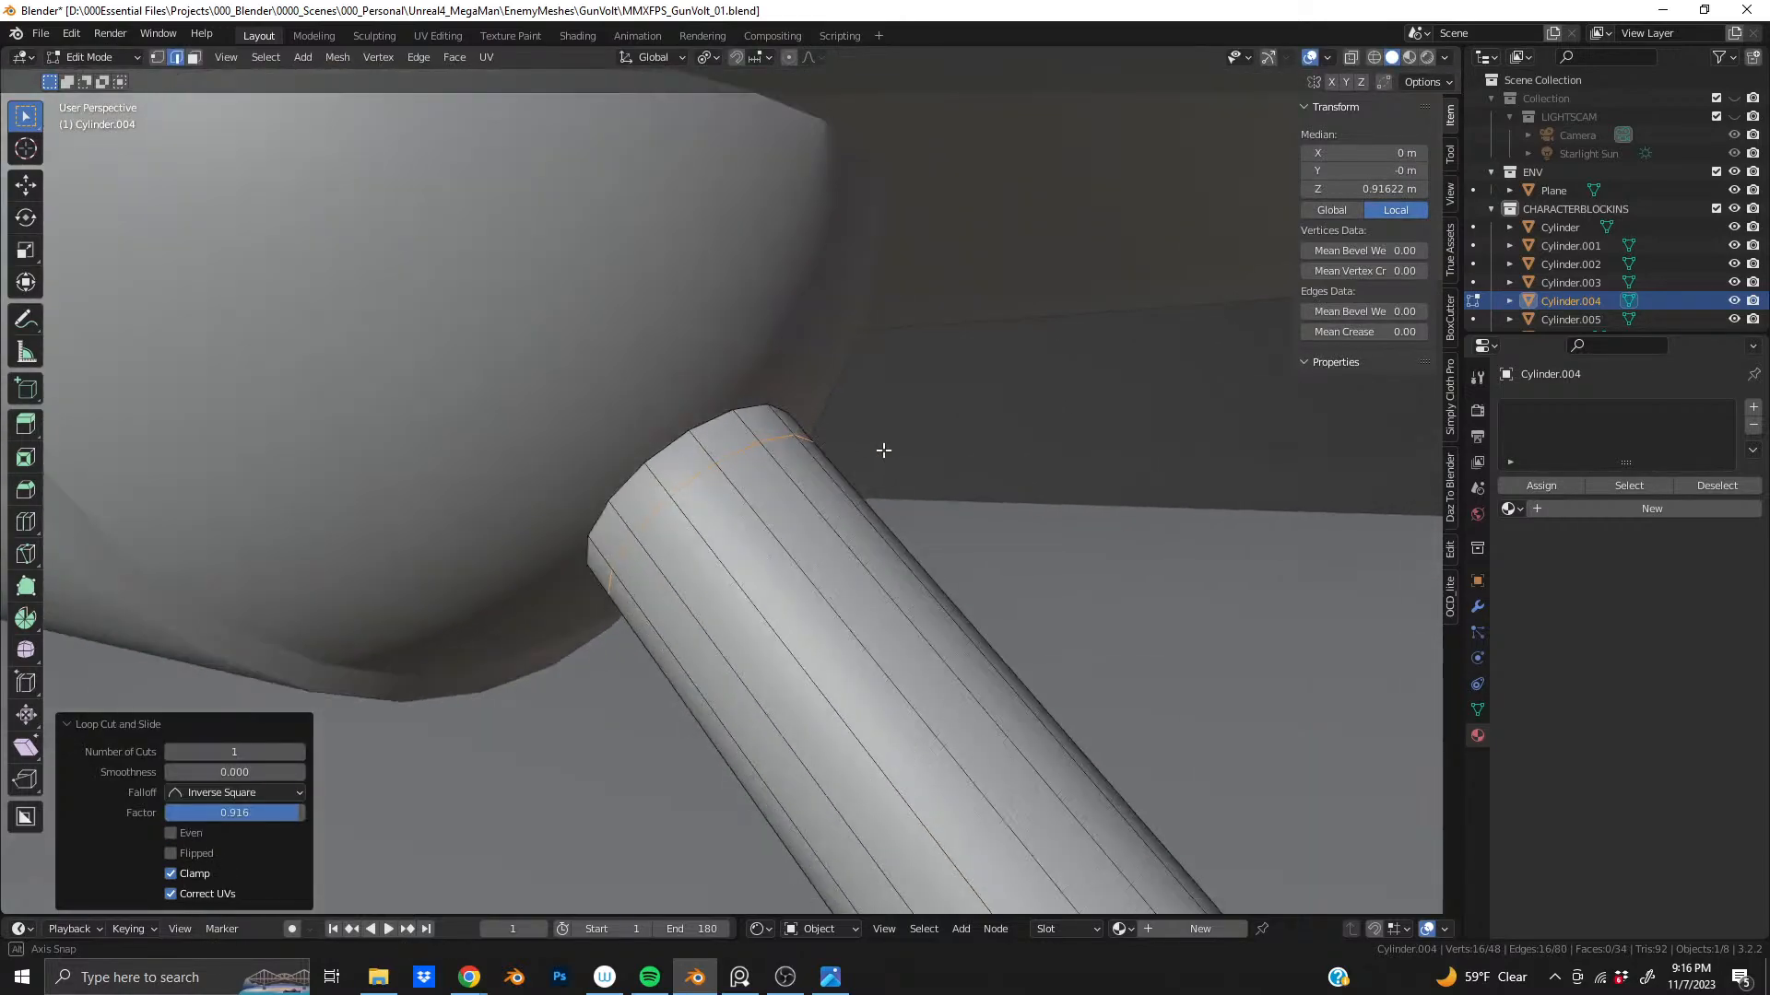
- Duplicate the narrow band of faces at the leg cylinder's upper end in place and separate it into its own object
key(3)
alt+click(710, 459)
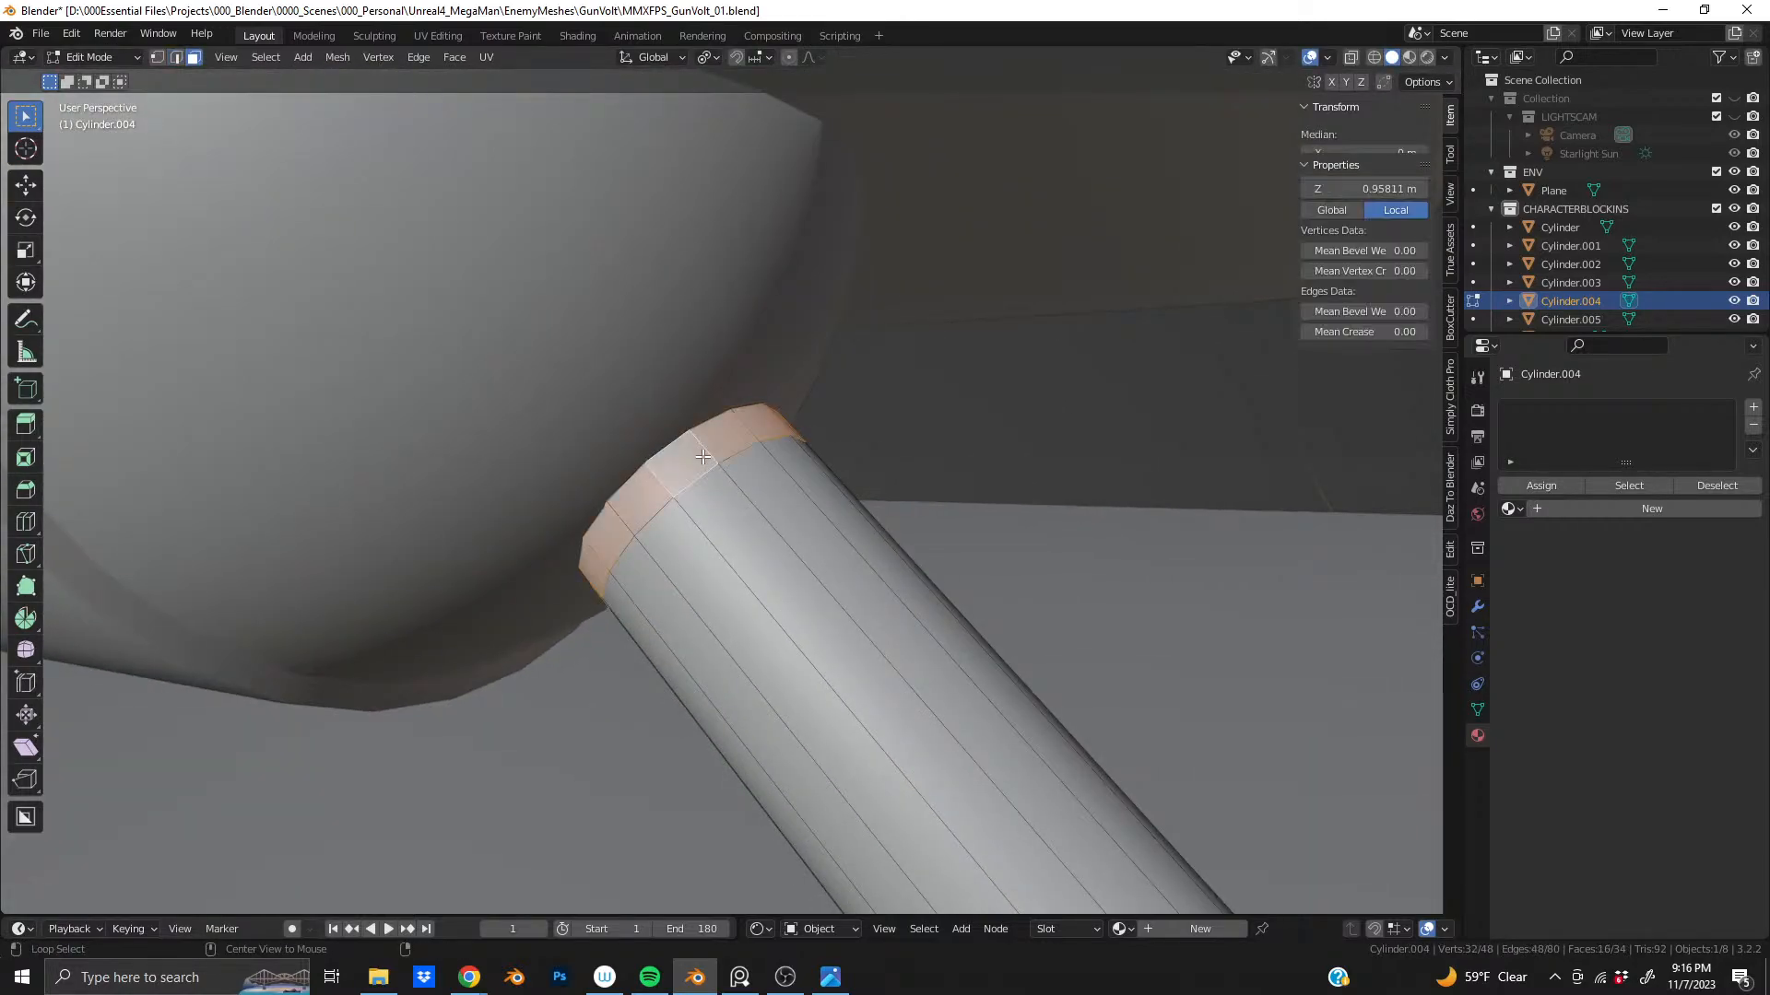
key(shift+d)
right_click(803, 544)
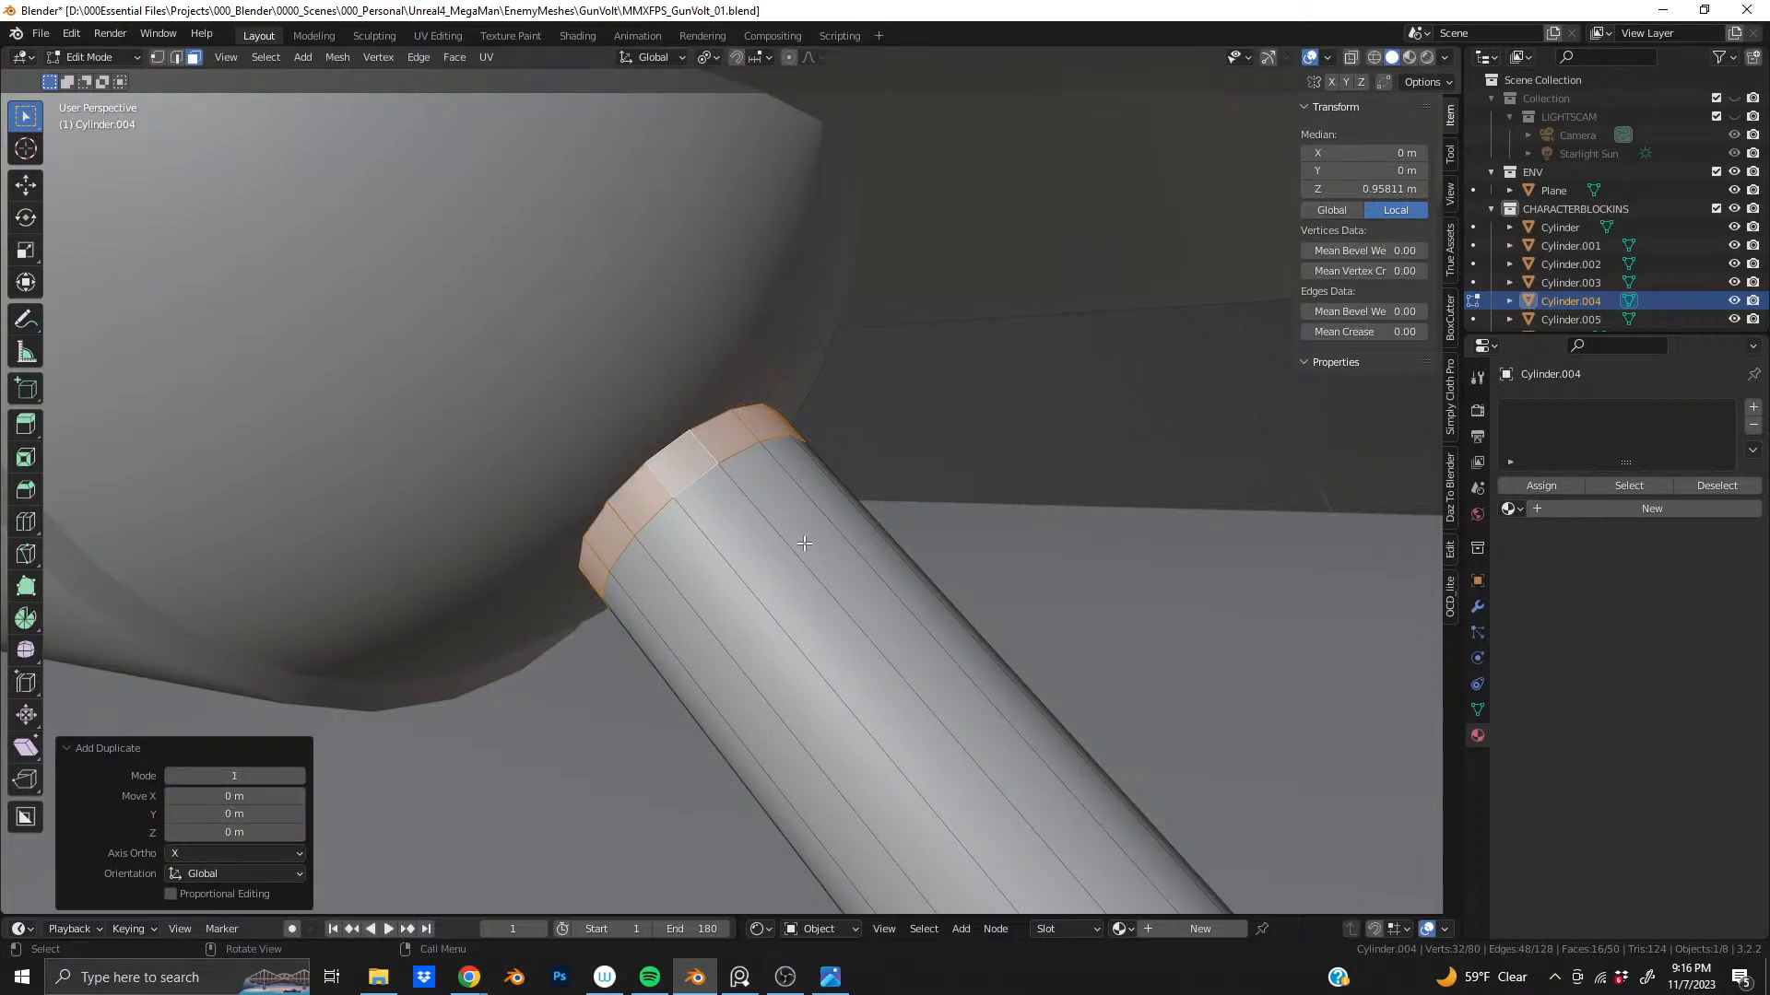
key(p)
click(804, 543)
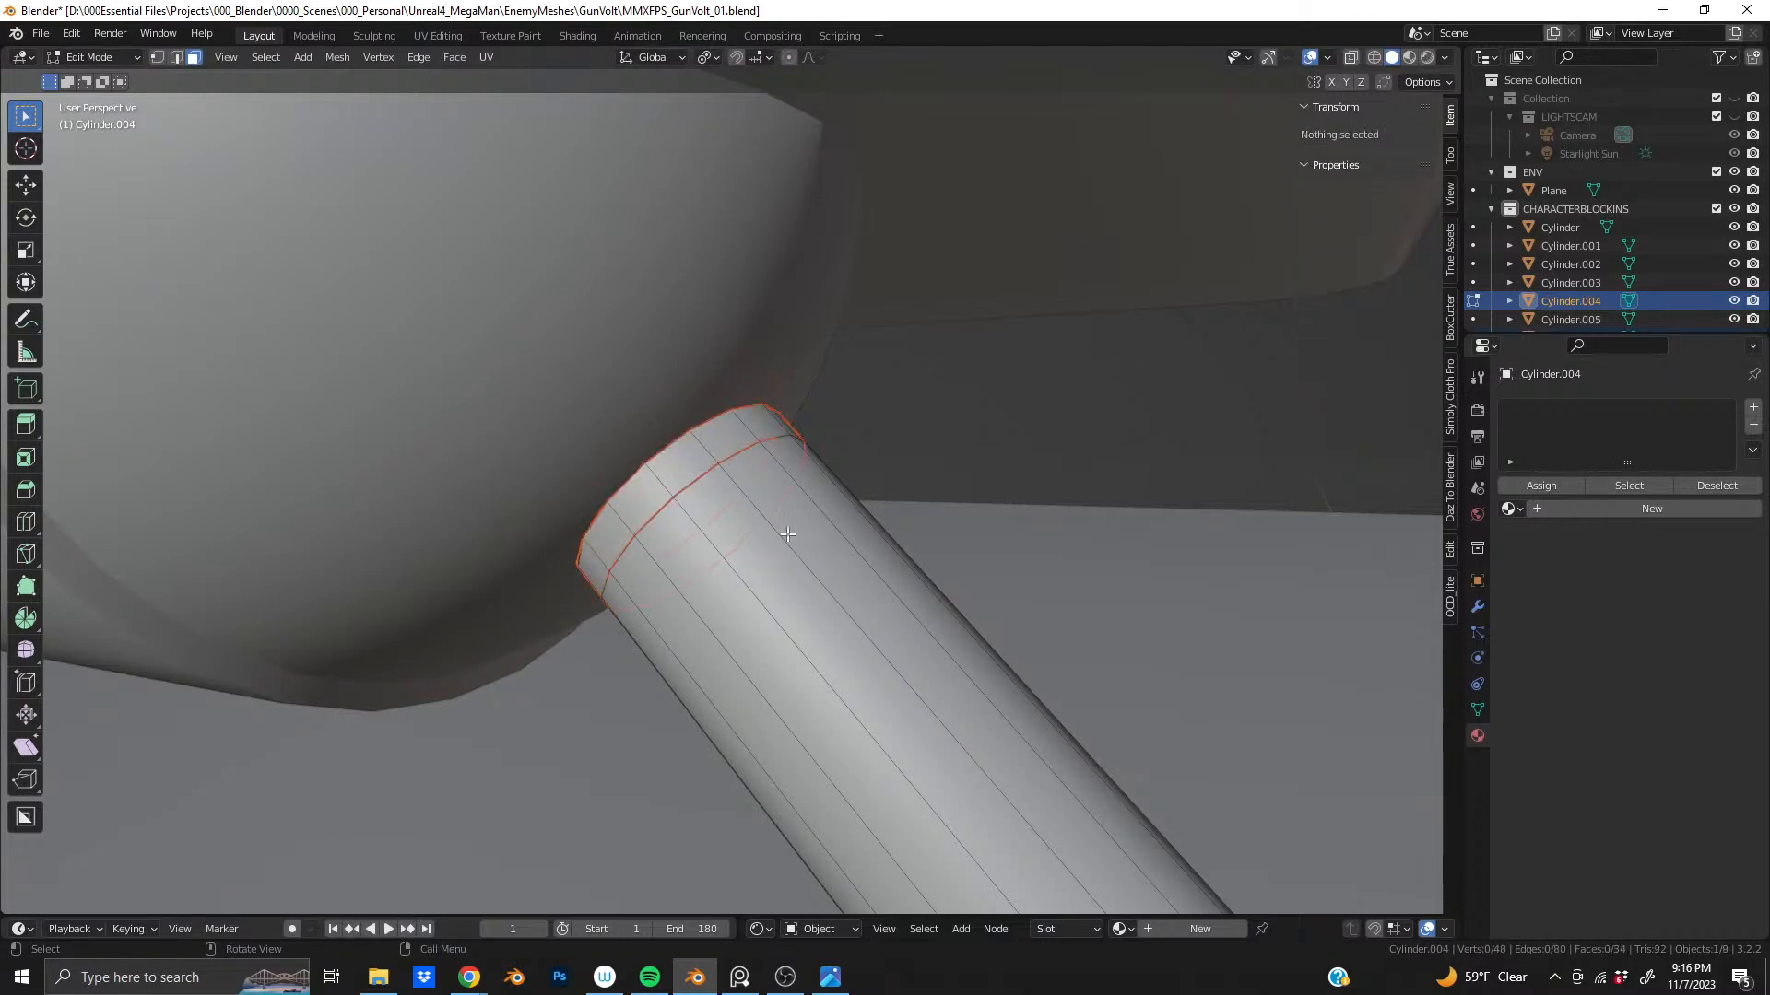
- Dissolve the added edge loop near the upper end of the original leg cylinder
key(Tab)
click(695, 461)
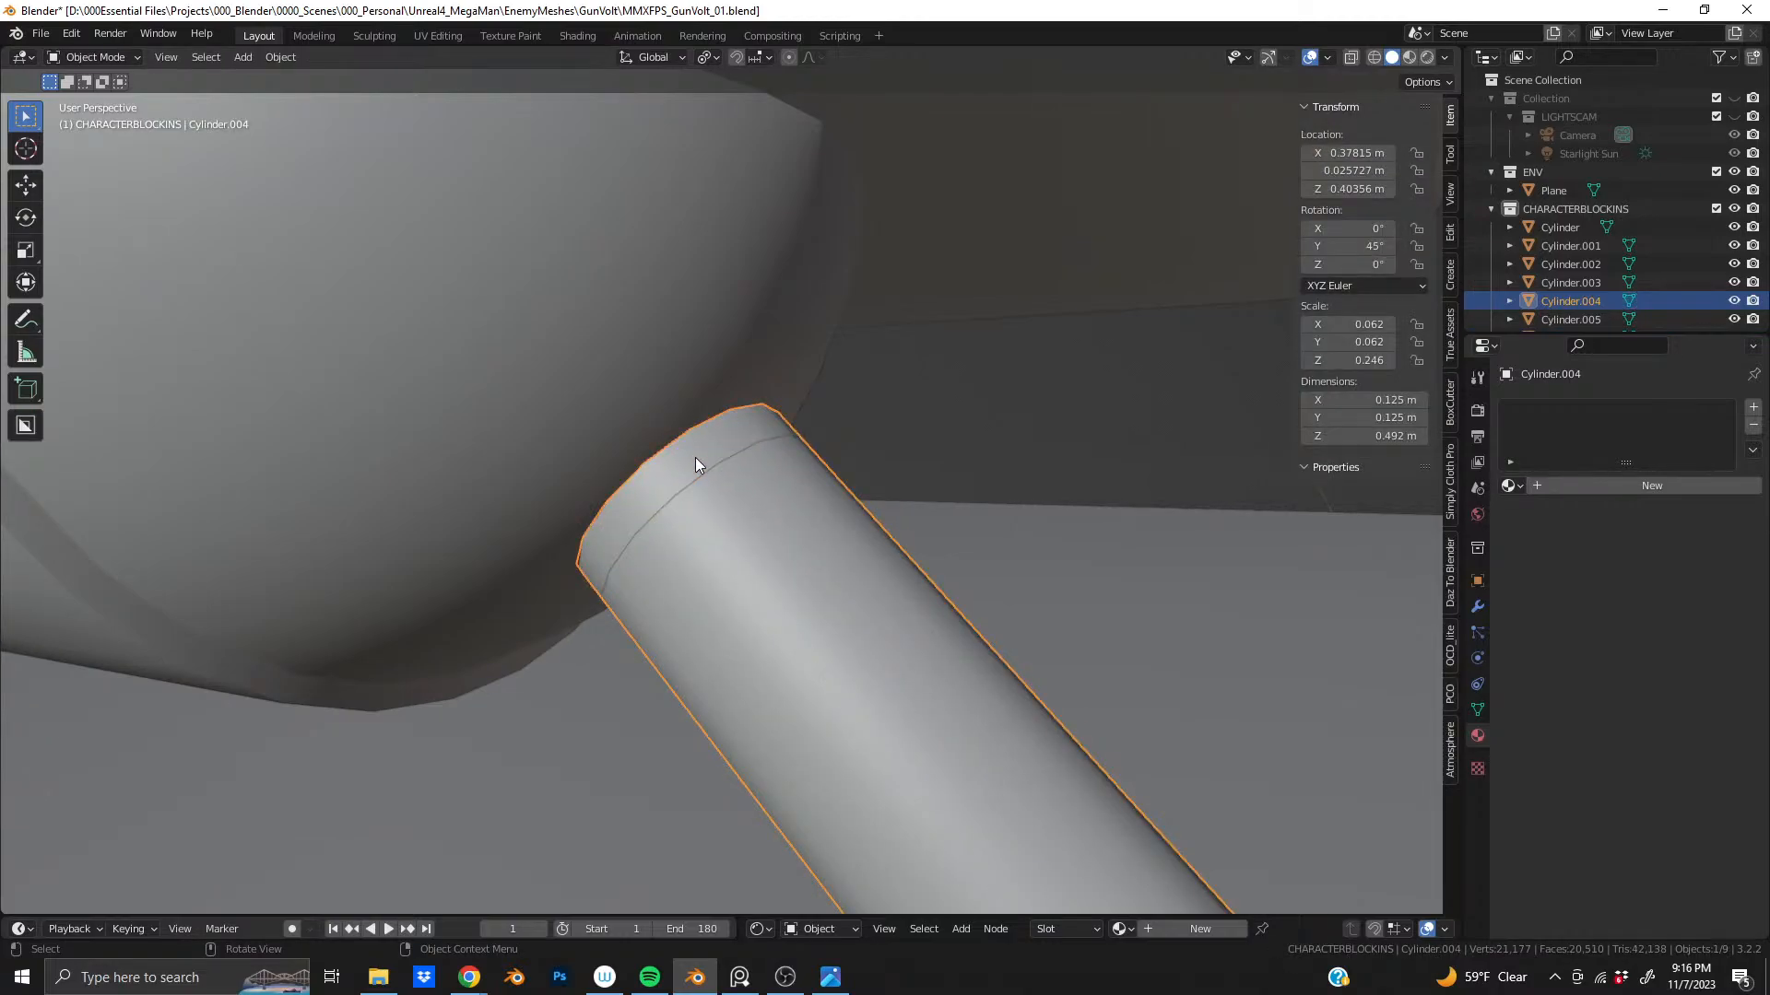
key(Tab)
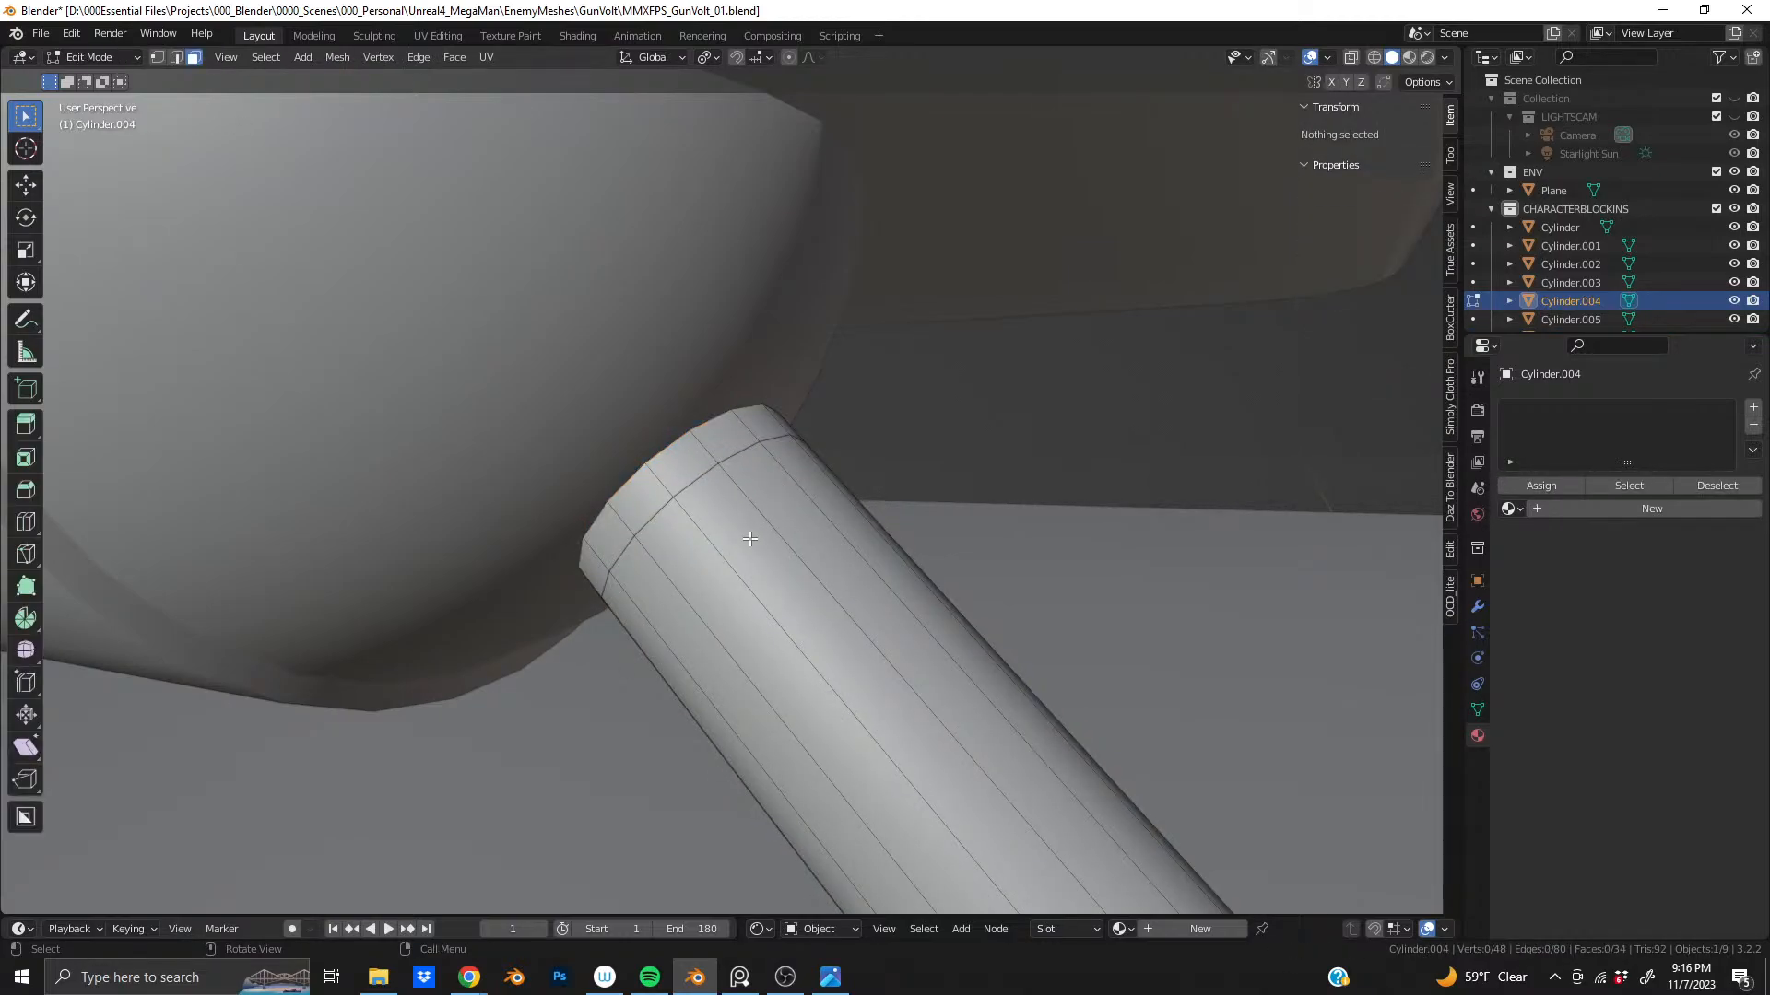
key(2)
alt+click(665, 460)
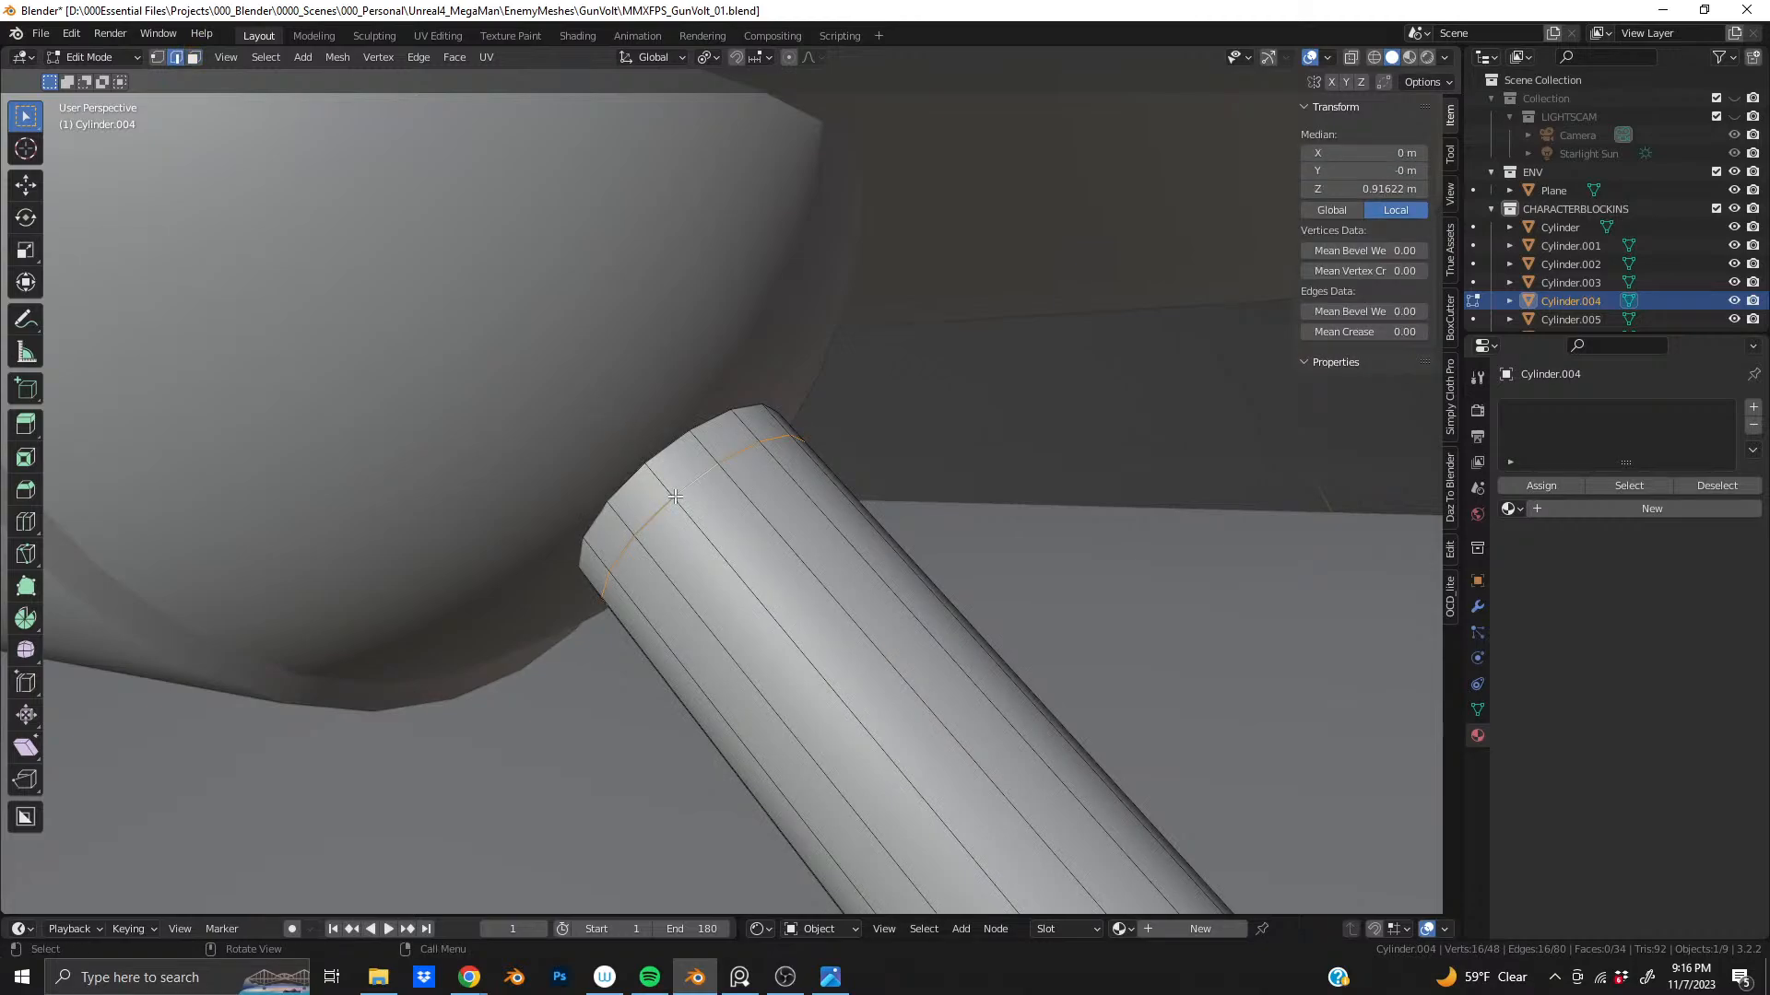
key(x)
click(675, 498)
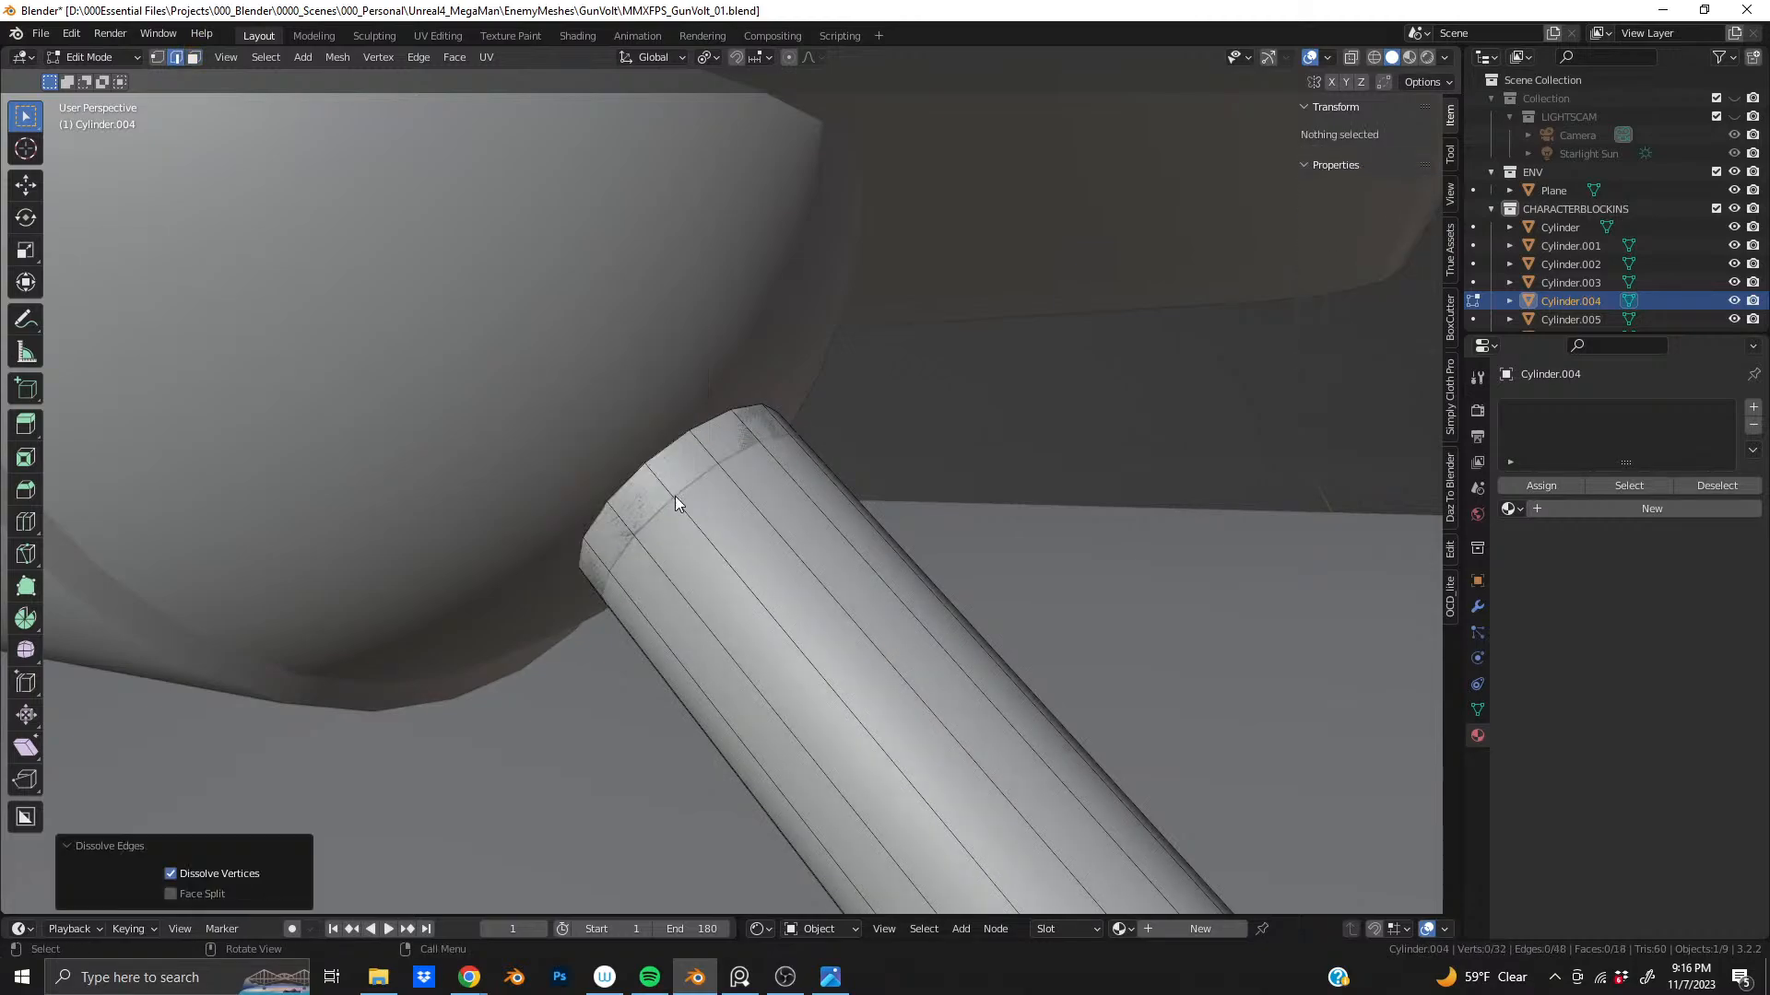
key(Tab)
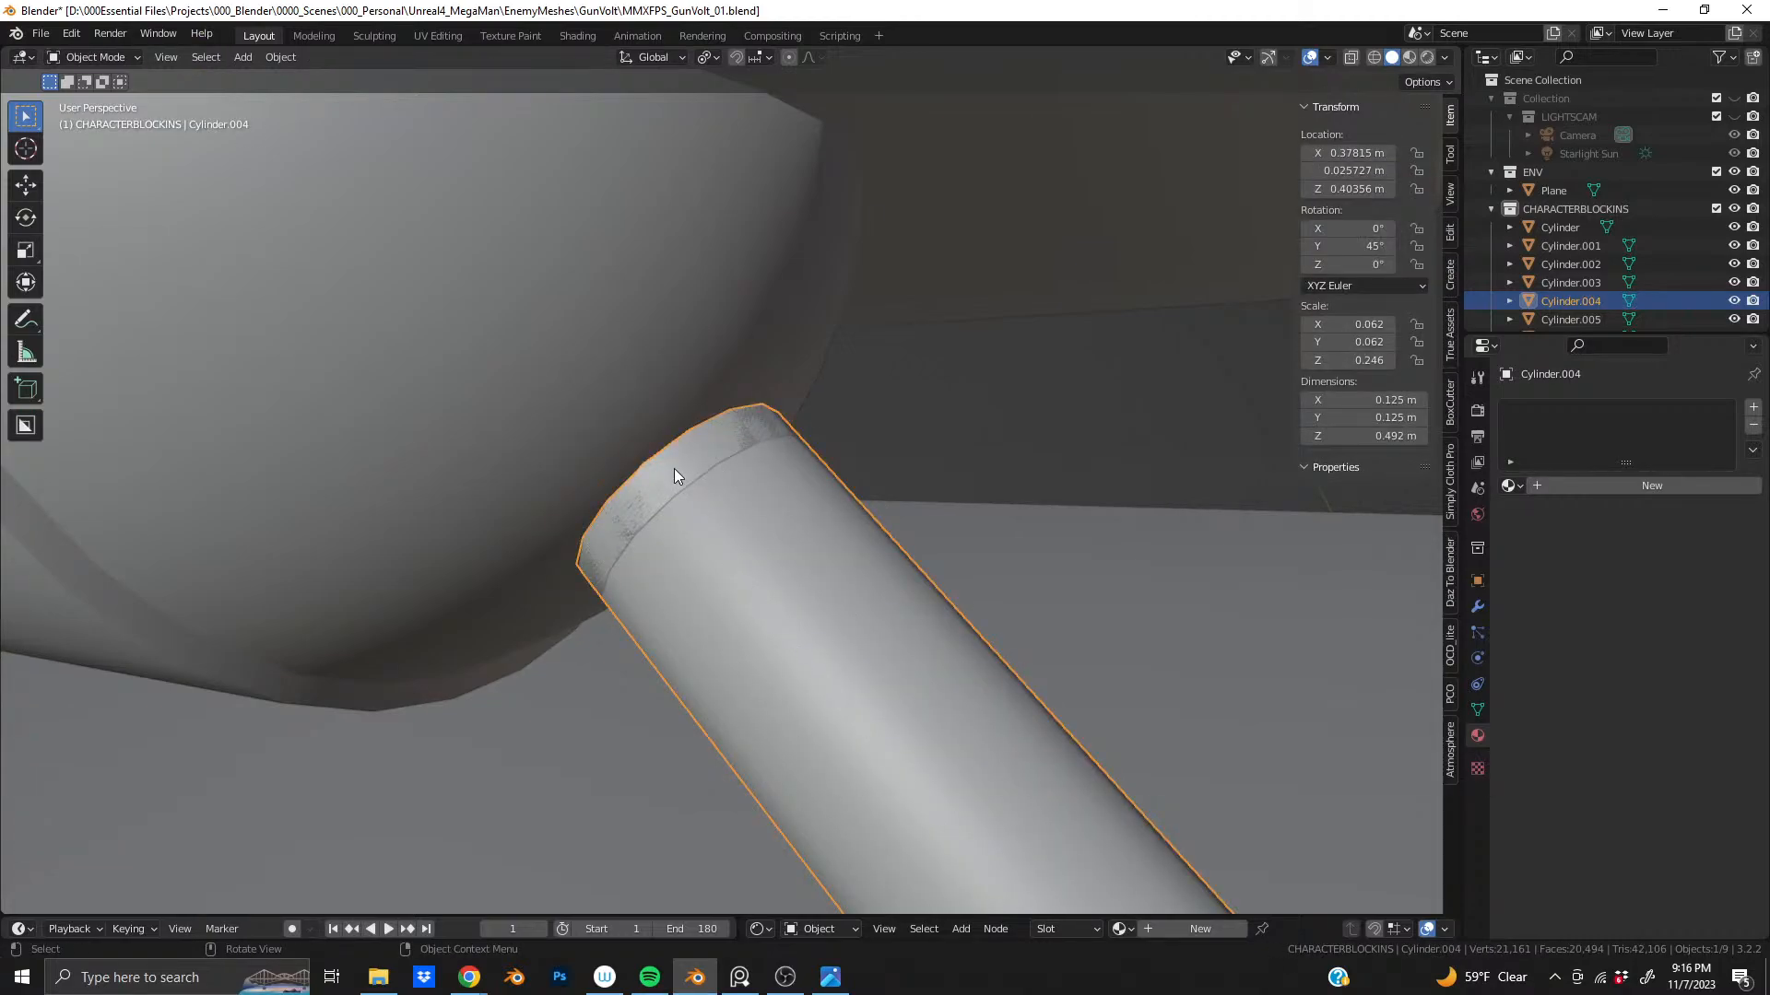
- Set the separated band's origin to its center of mass and scale it up uniformly by about 1.181
click(691, 455)
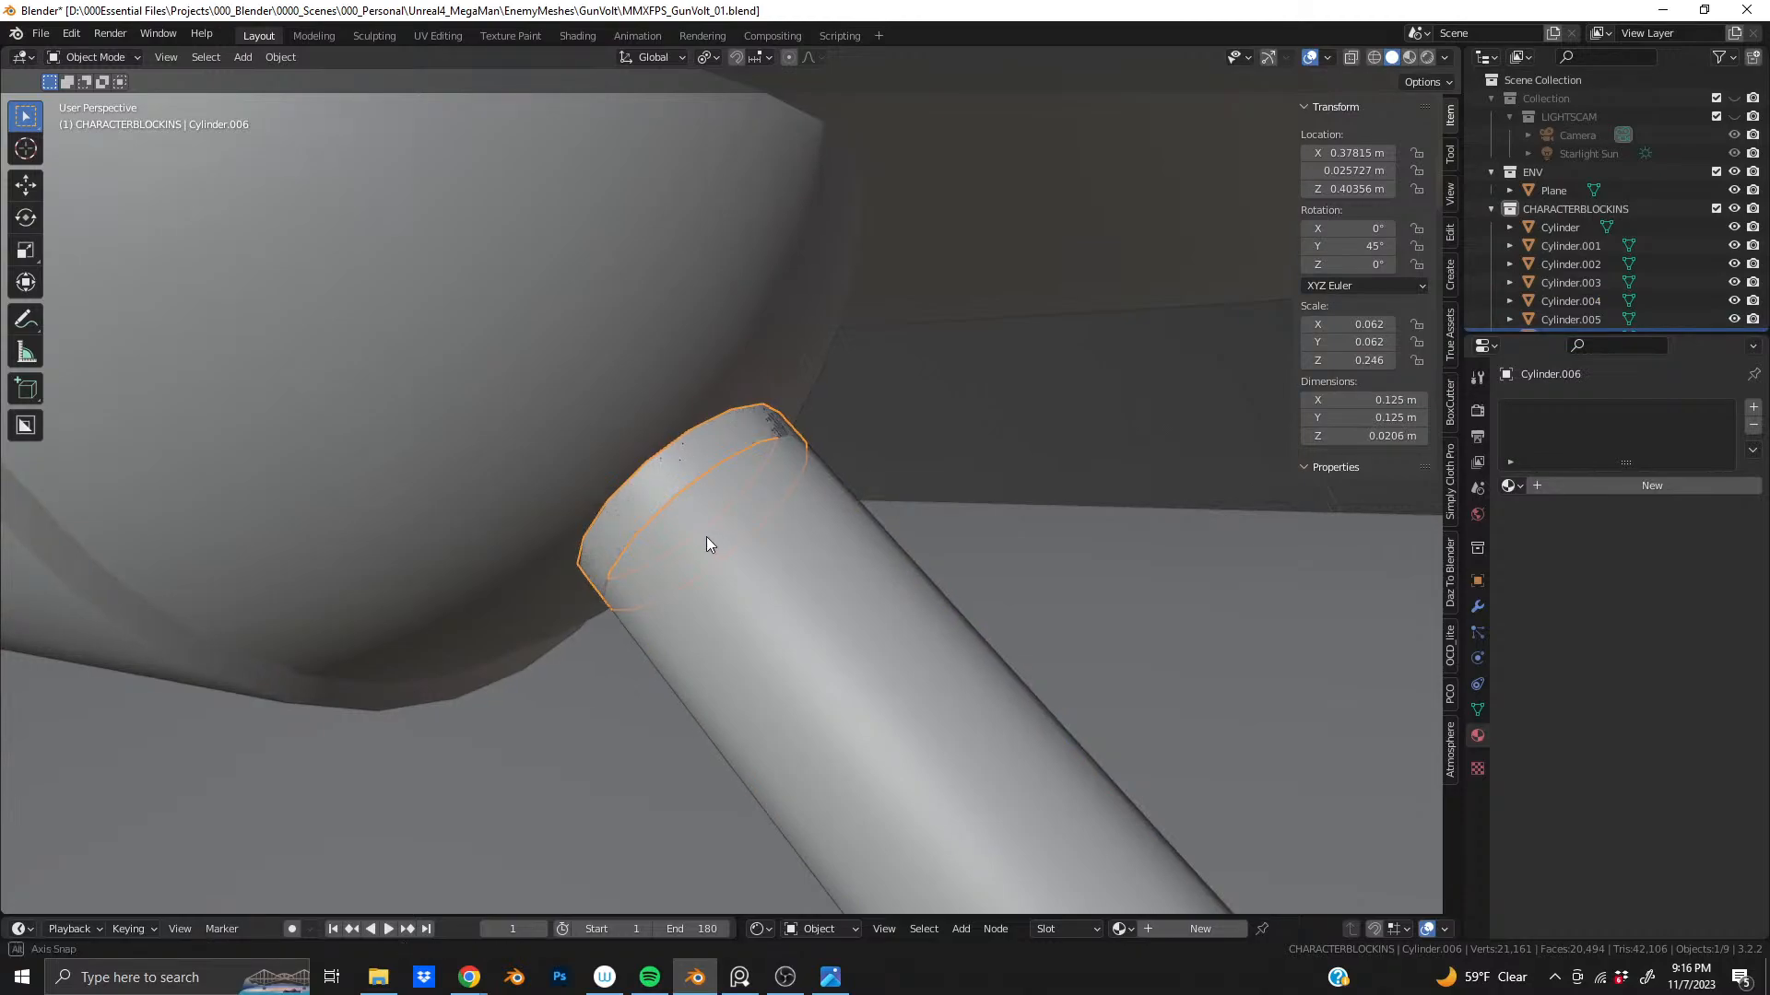
middle_drag(706, 536, 553, 518)
key(s)
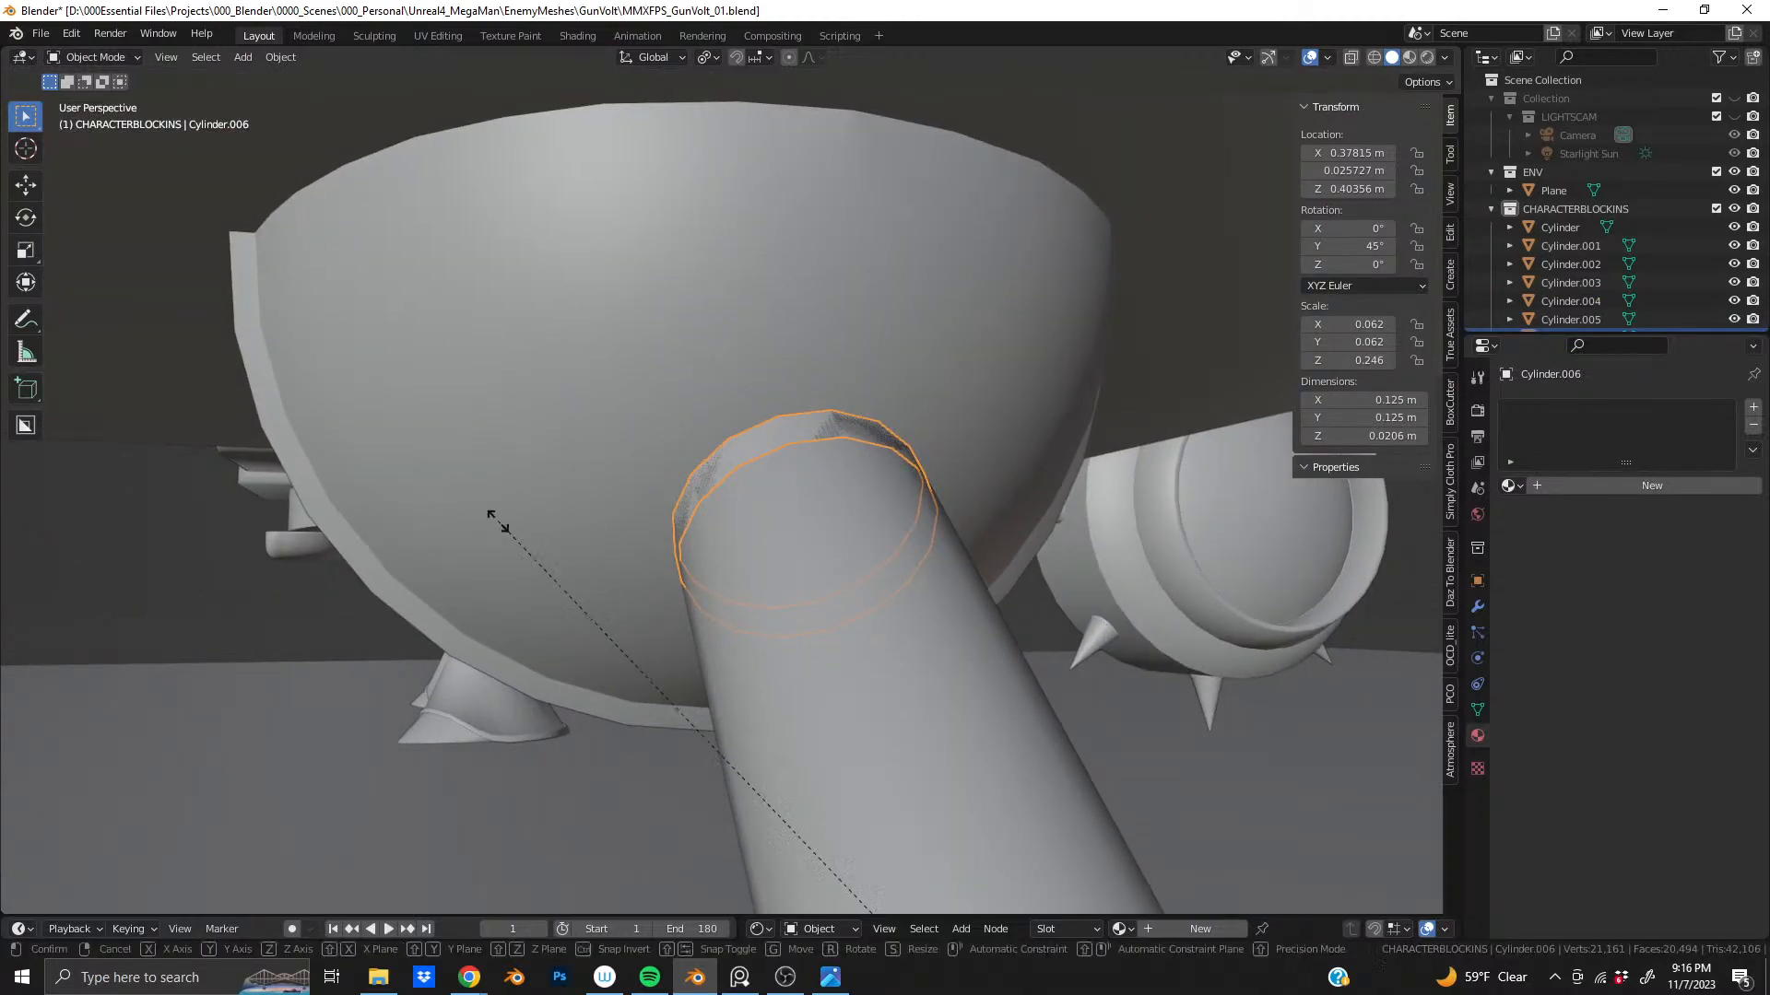
click(497, 522)
right_click(724, 461)
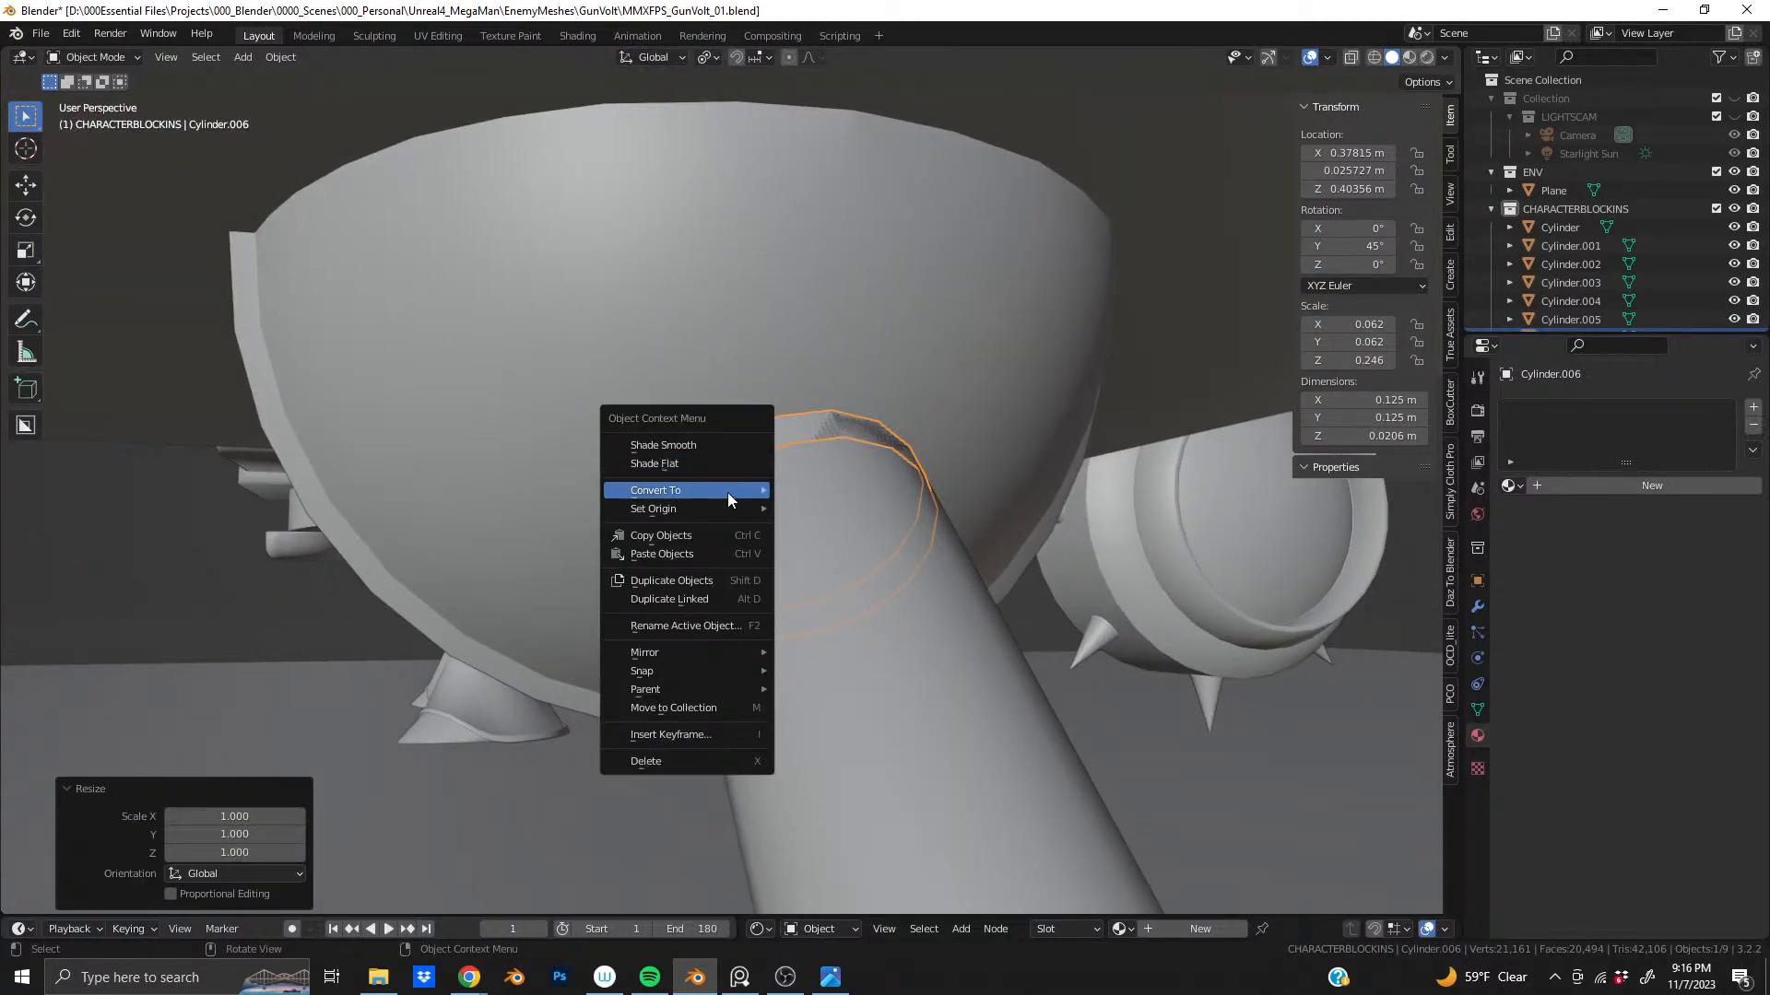
mouse_move(724, 512)
click(895, 563)
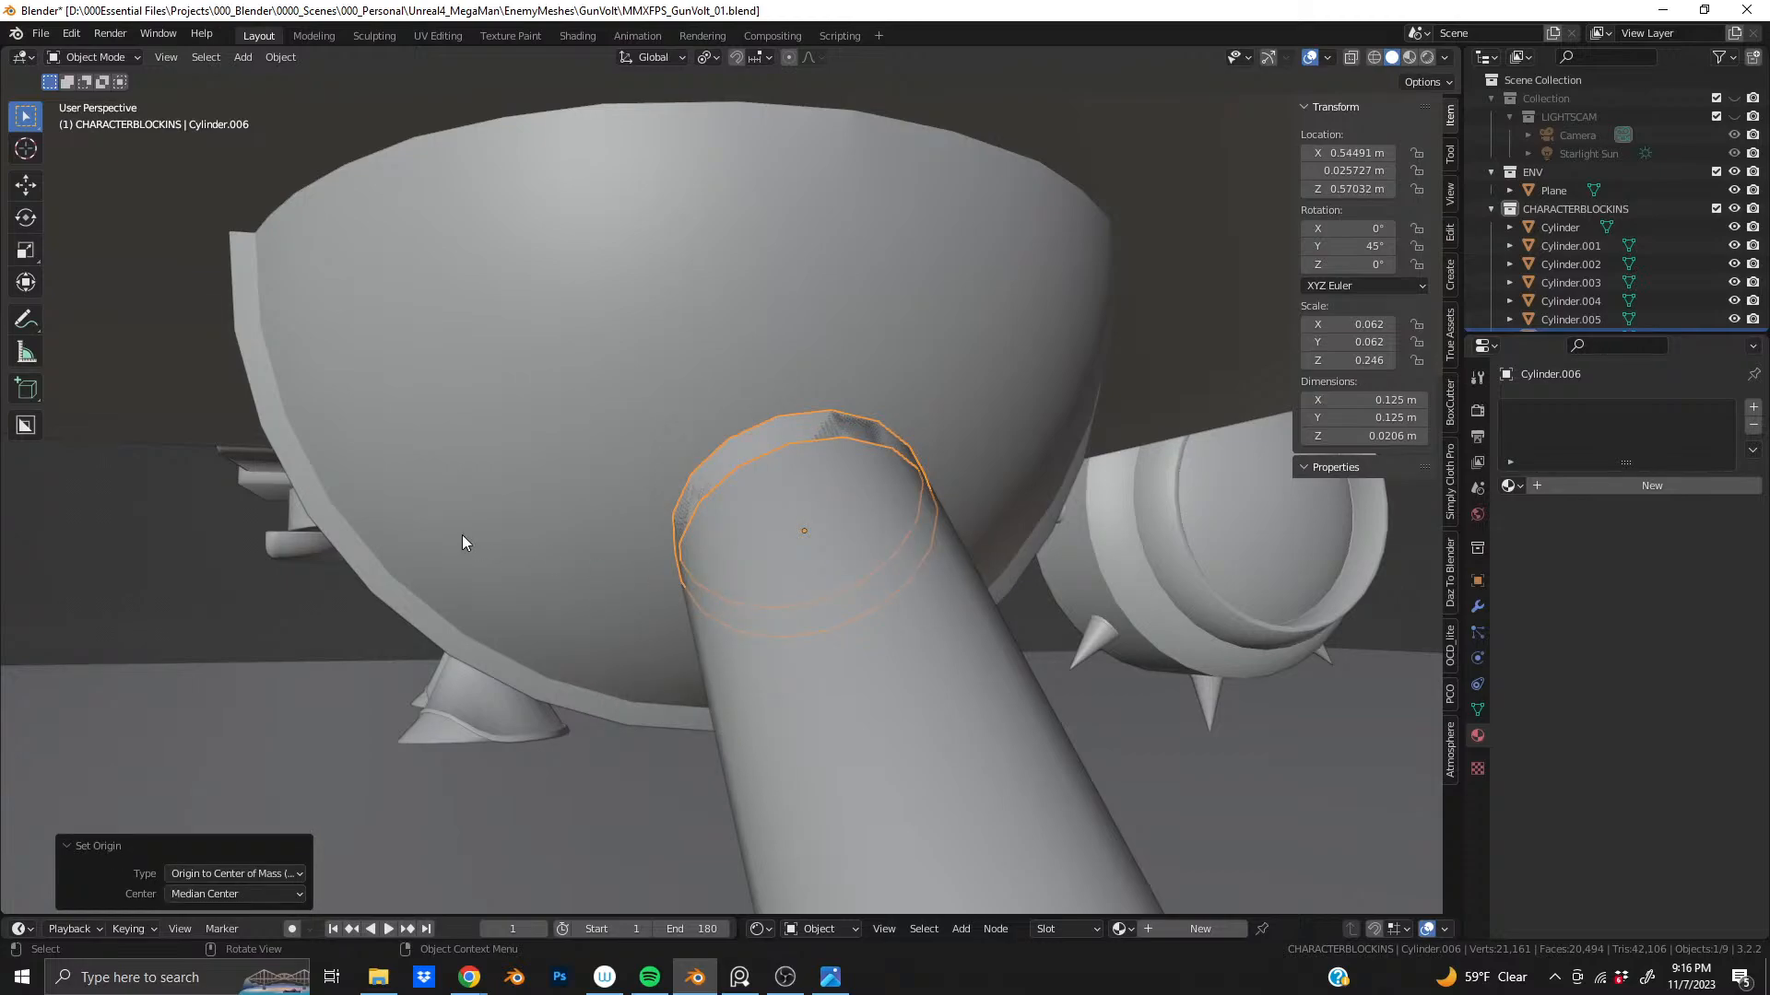
key(s)
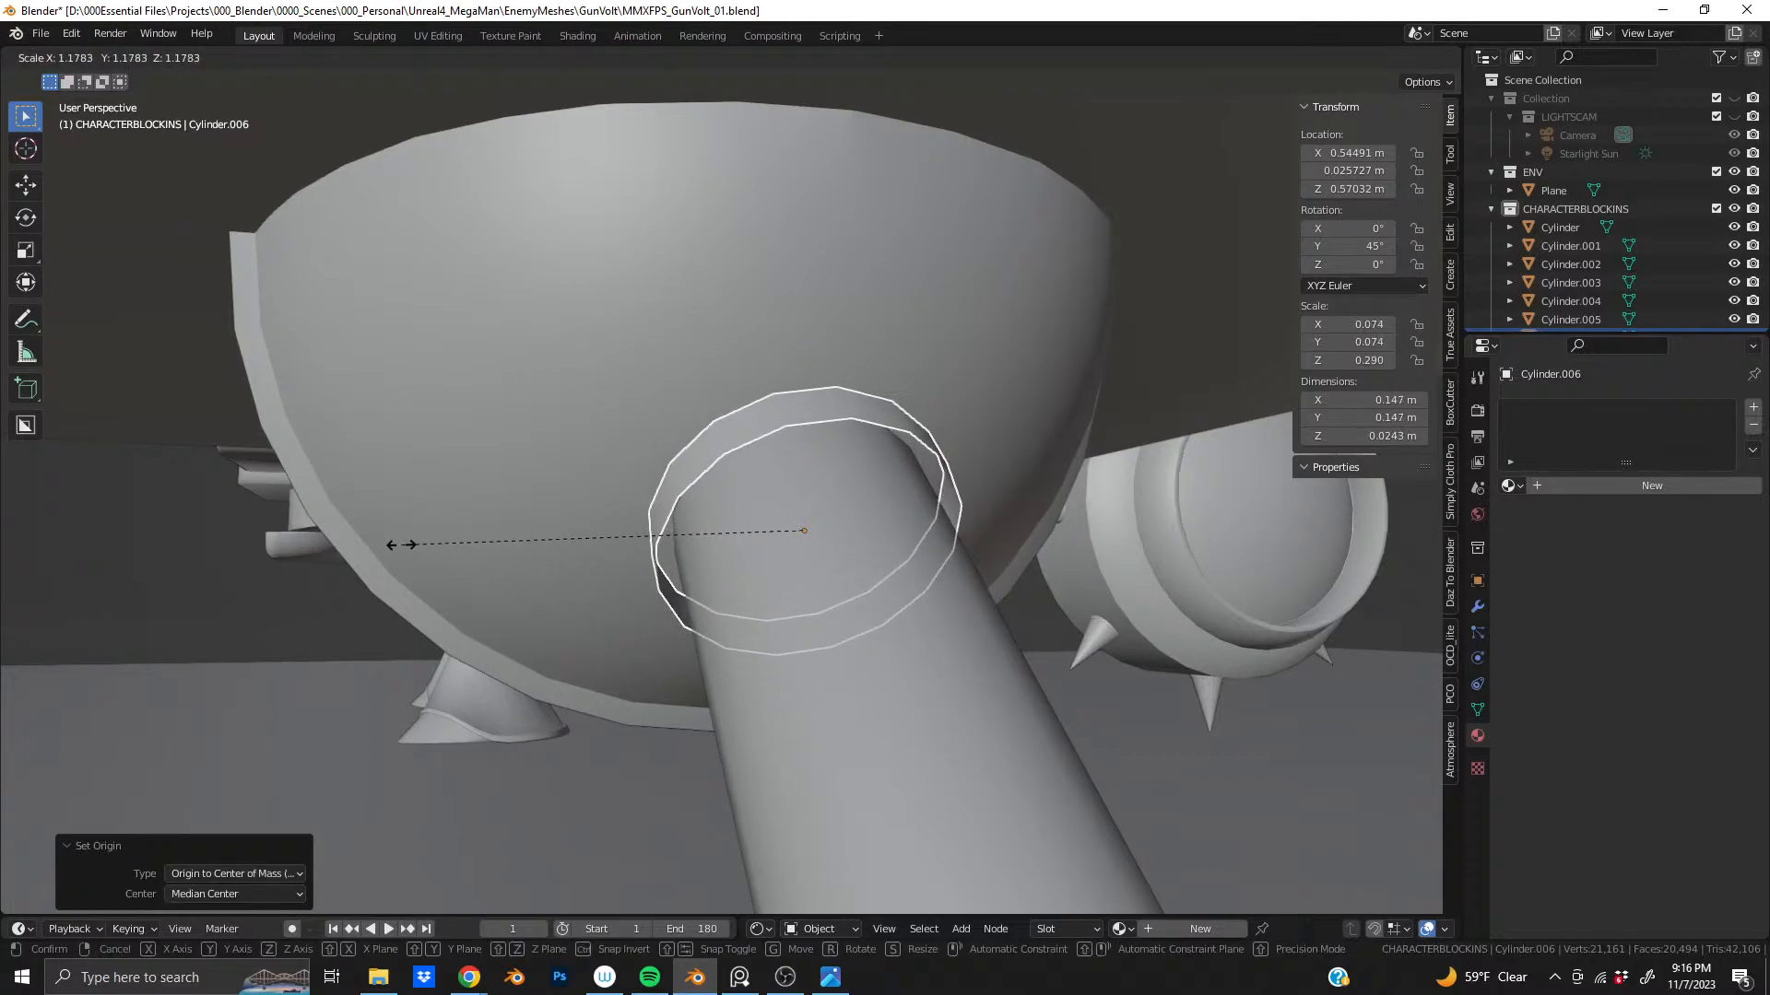
click(405, 553)
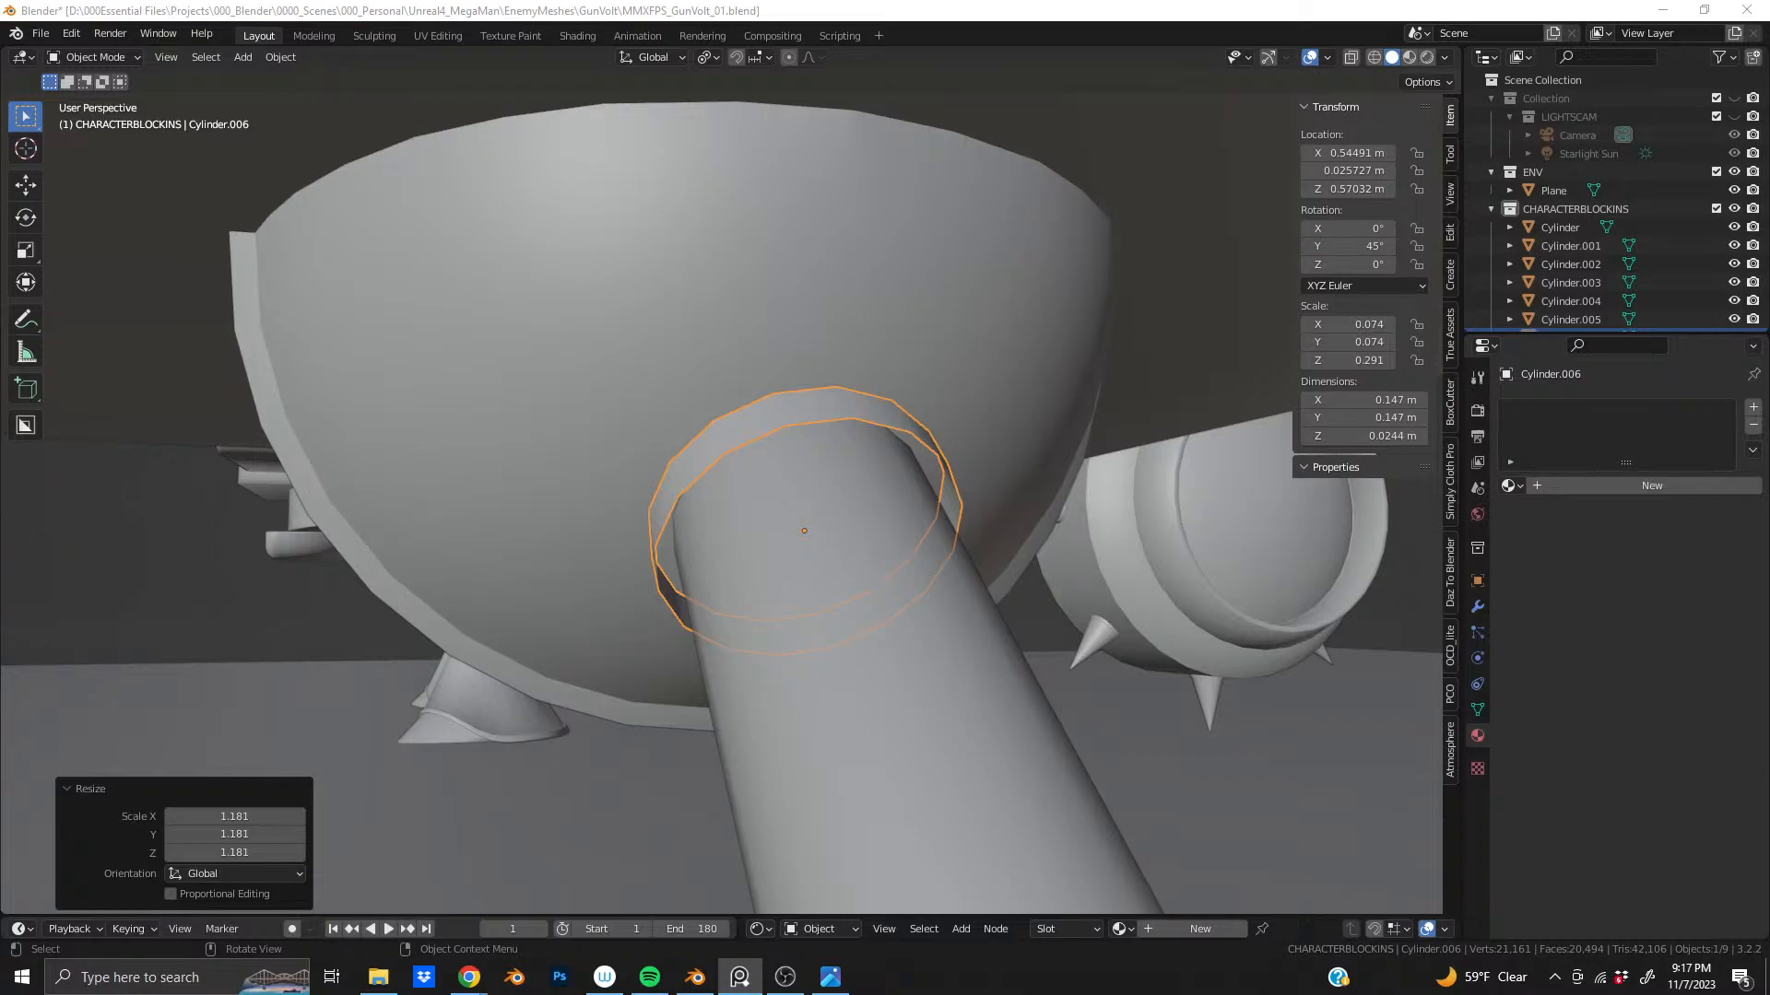
- Lengthen the collar band along its local Z axis by a factor of about 2.362
middle_drag(727, 502, 618, 496)
scroll(789, 466, down, 6)
scroll(728, 464, up, 3)
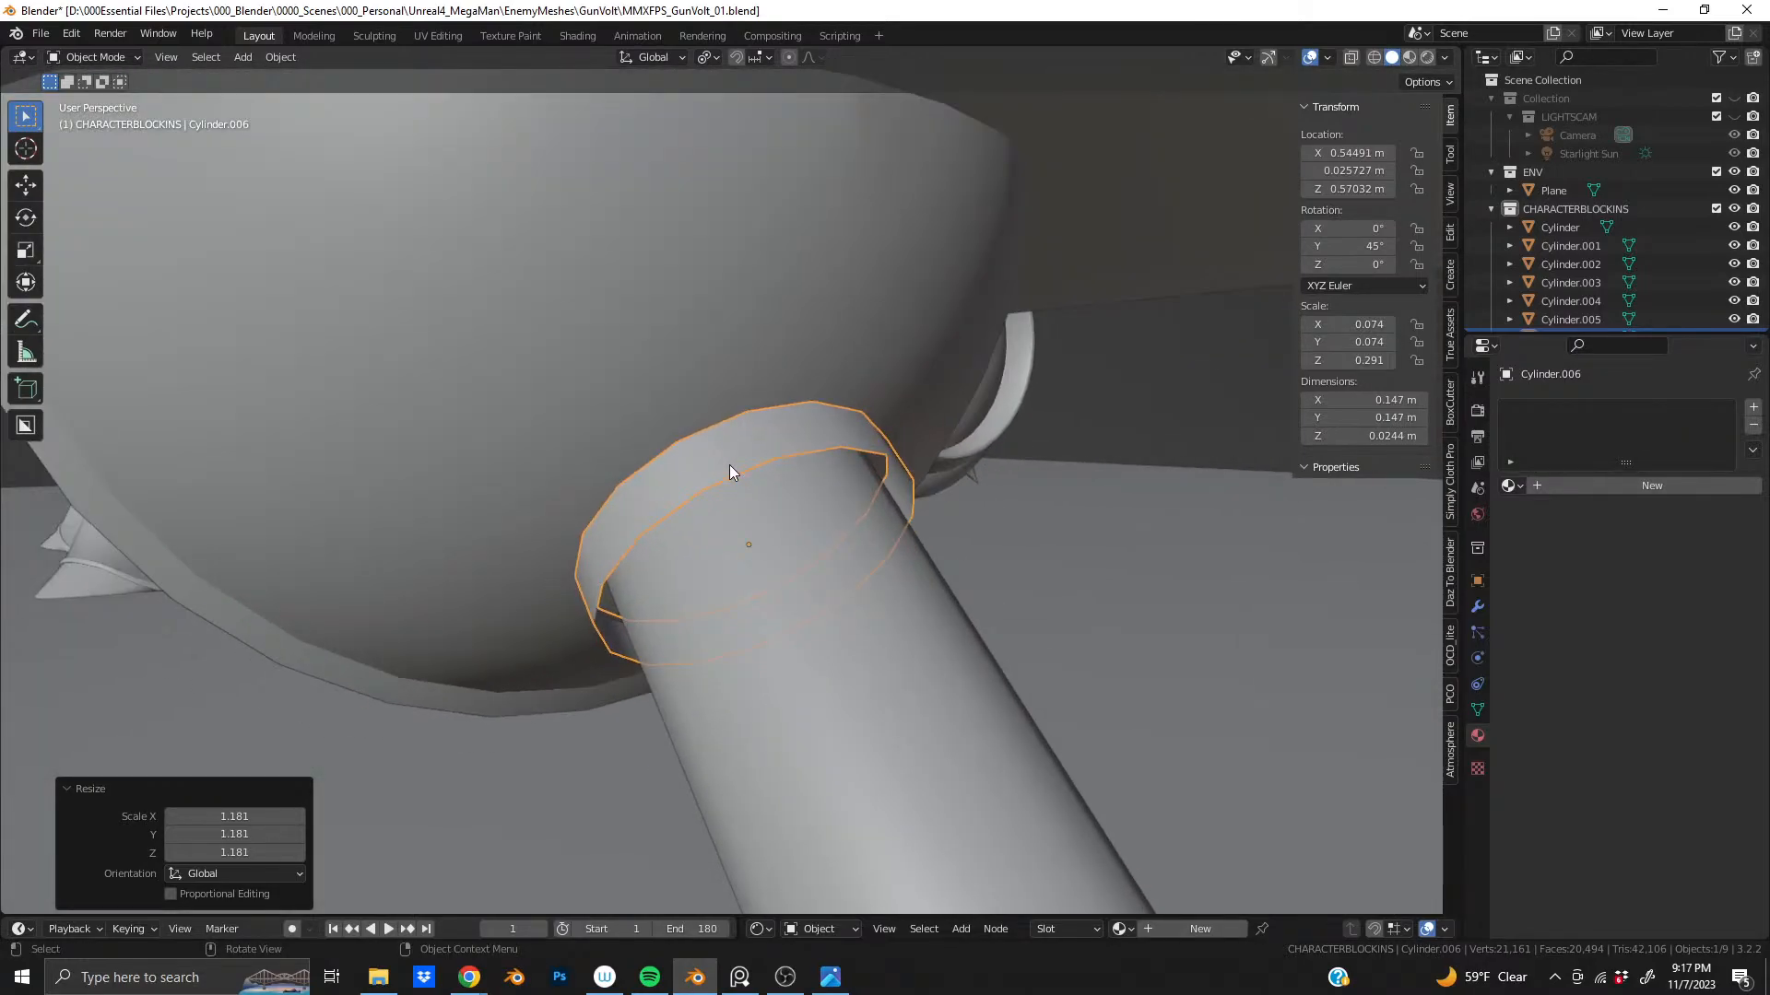
scroll(718, 467, down, 2)
middle_drag(719, 468, 668, 511)
key(s)
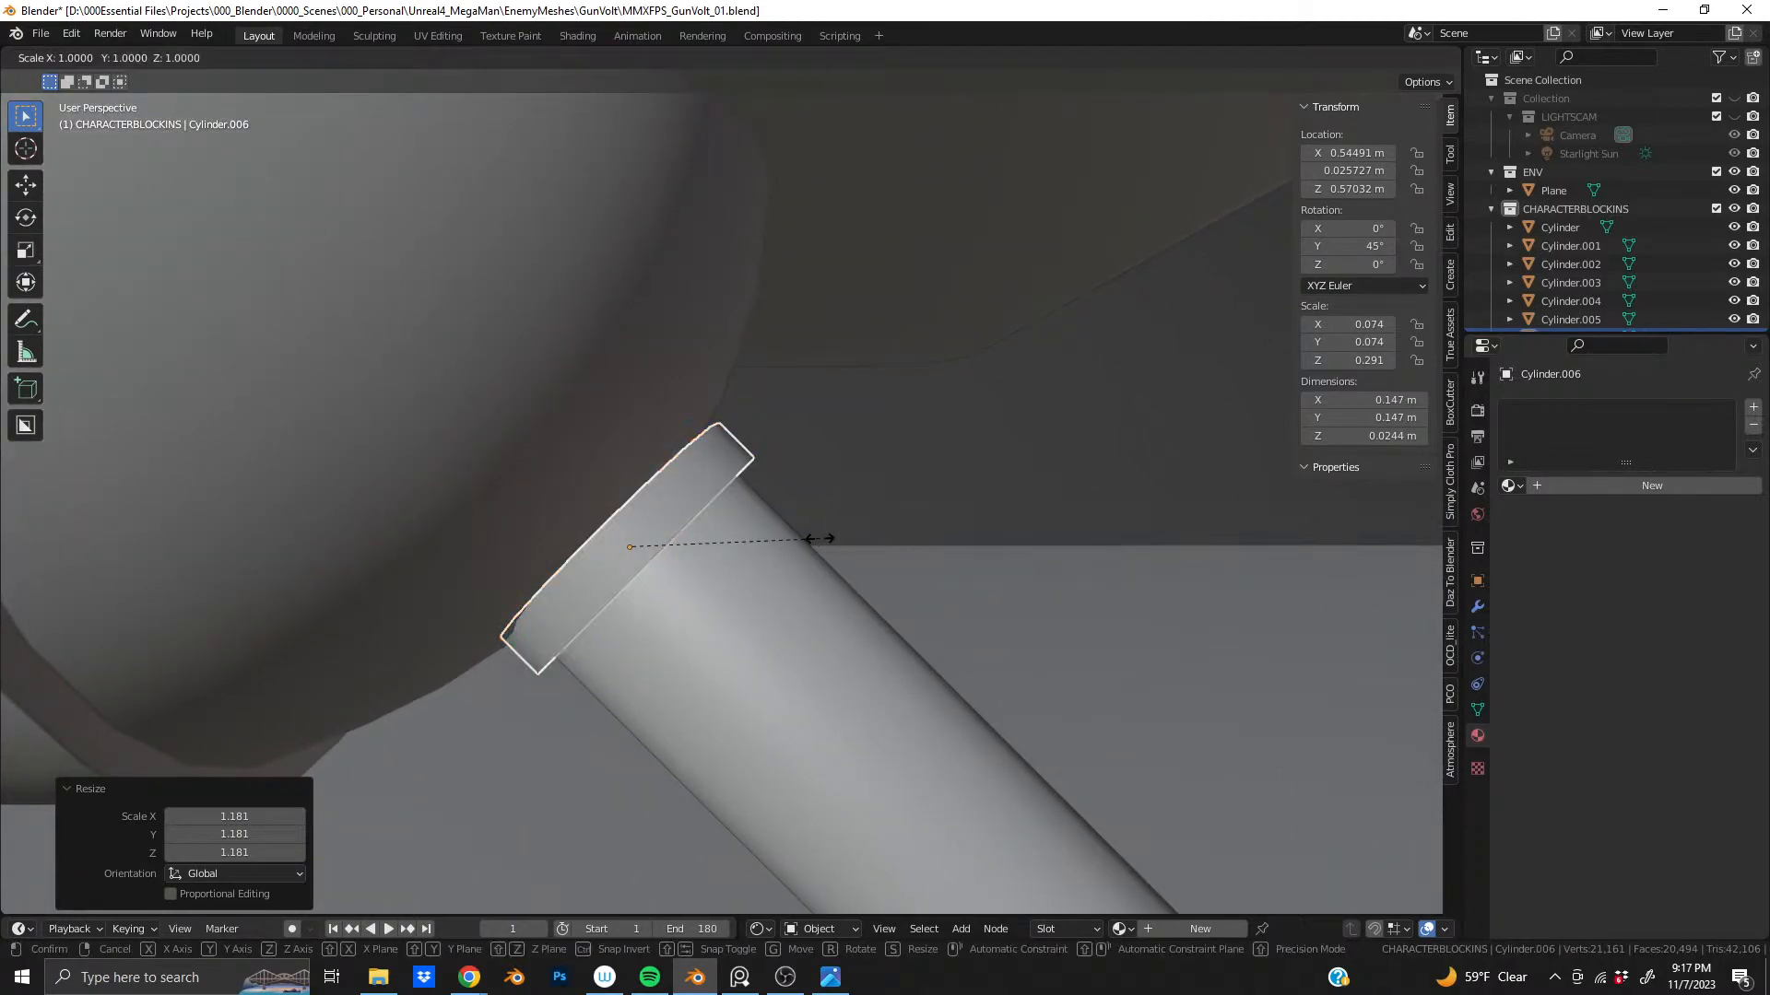
key(z)
key(z)
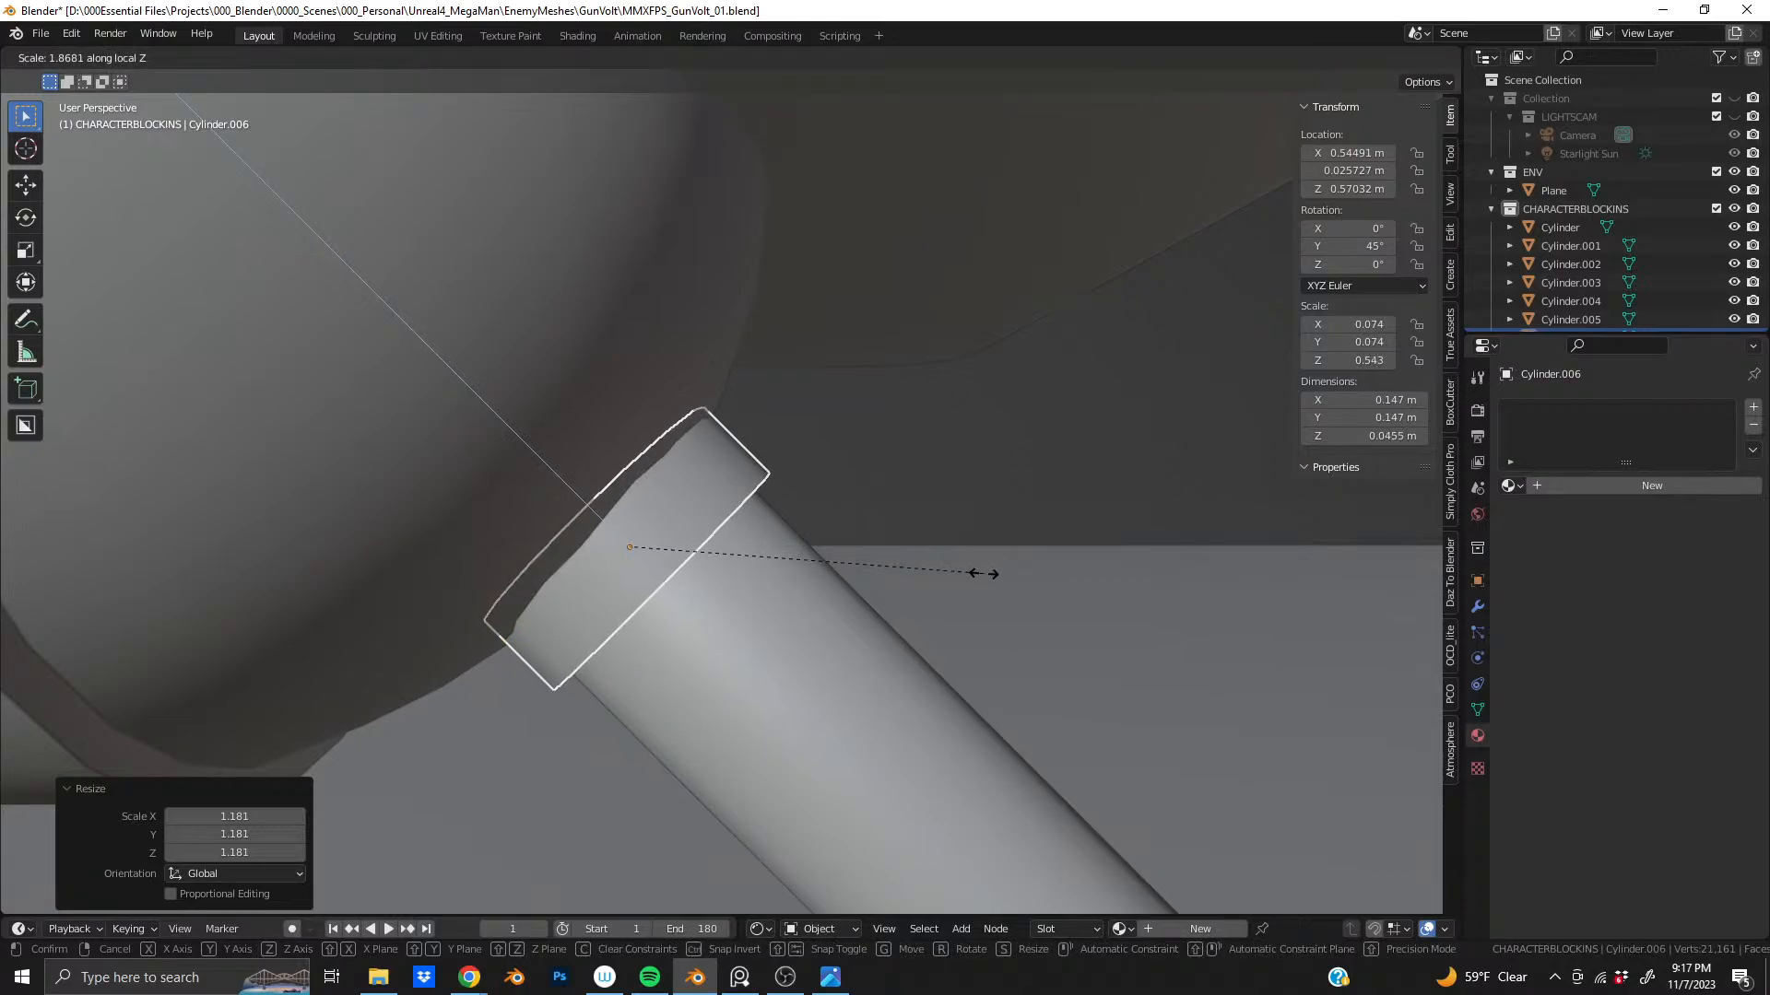
click(1076, 585)
- Examine the collar and leg from several angles against the hull underside and the neighboring blockout model
middle_drag(601, 514, 406, 513)
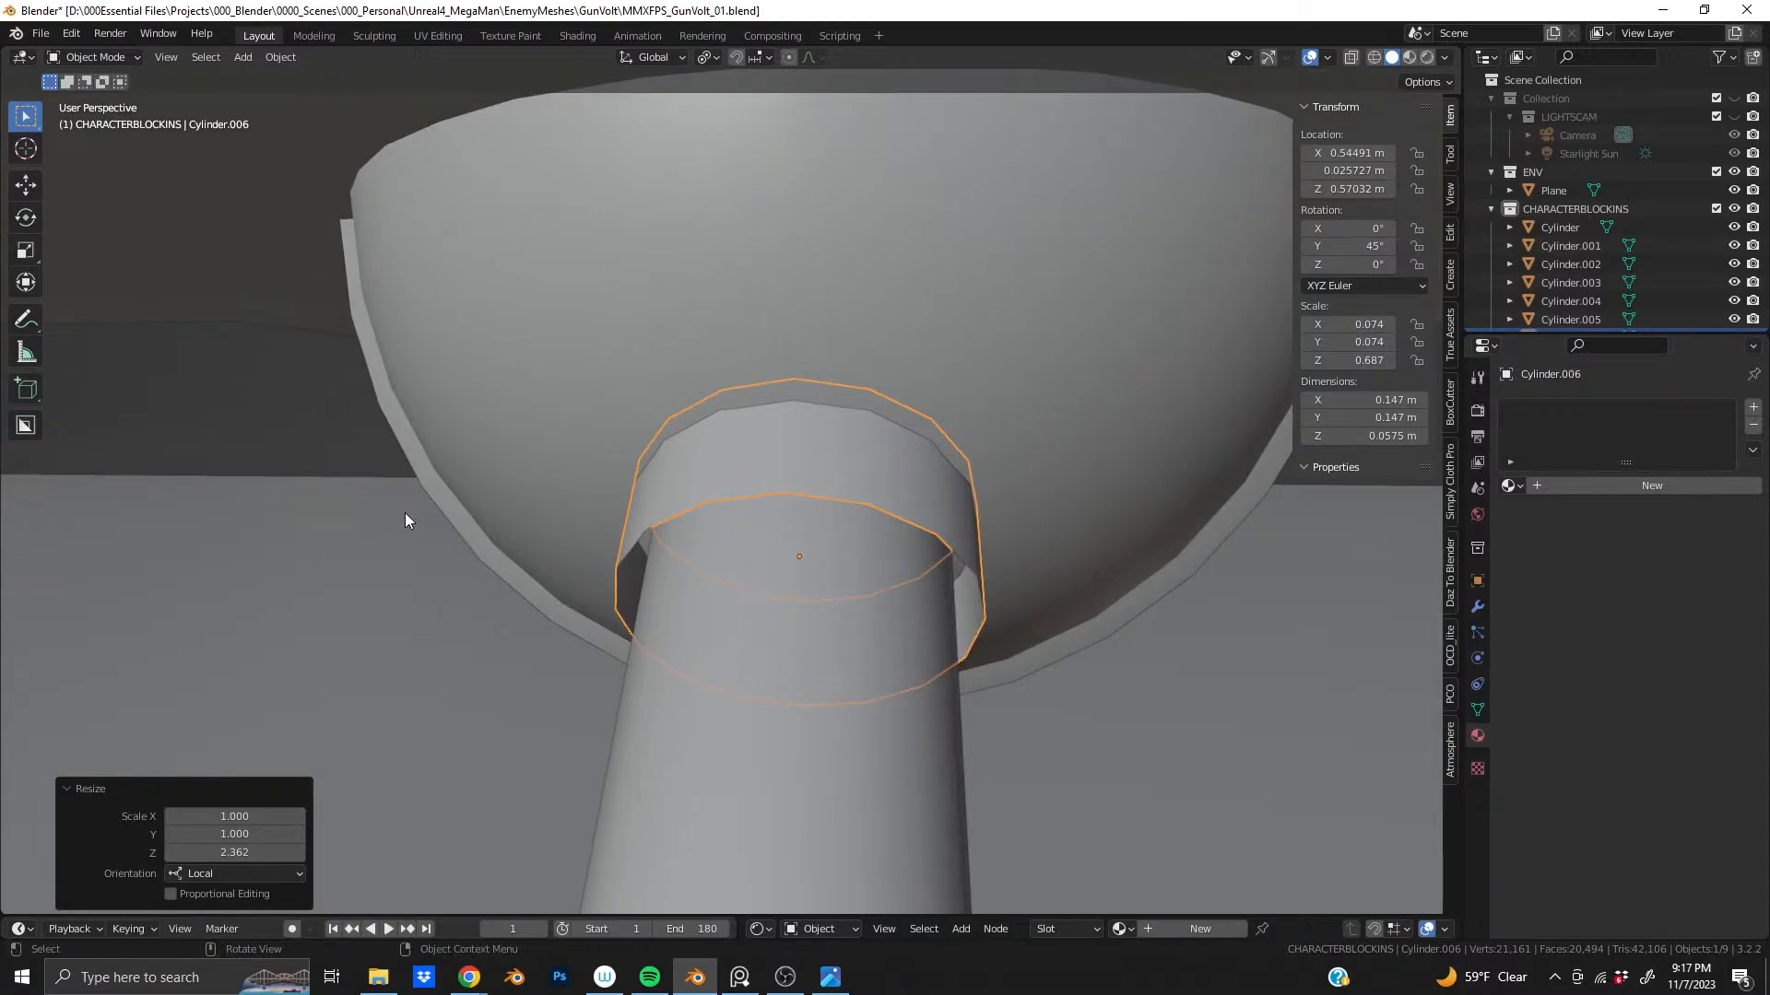
scroll(405, 512, down, 6)
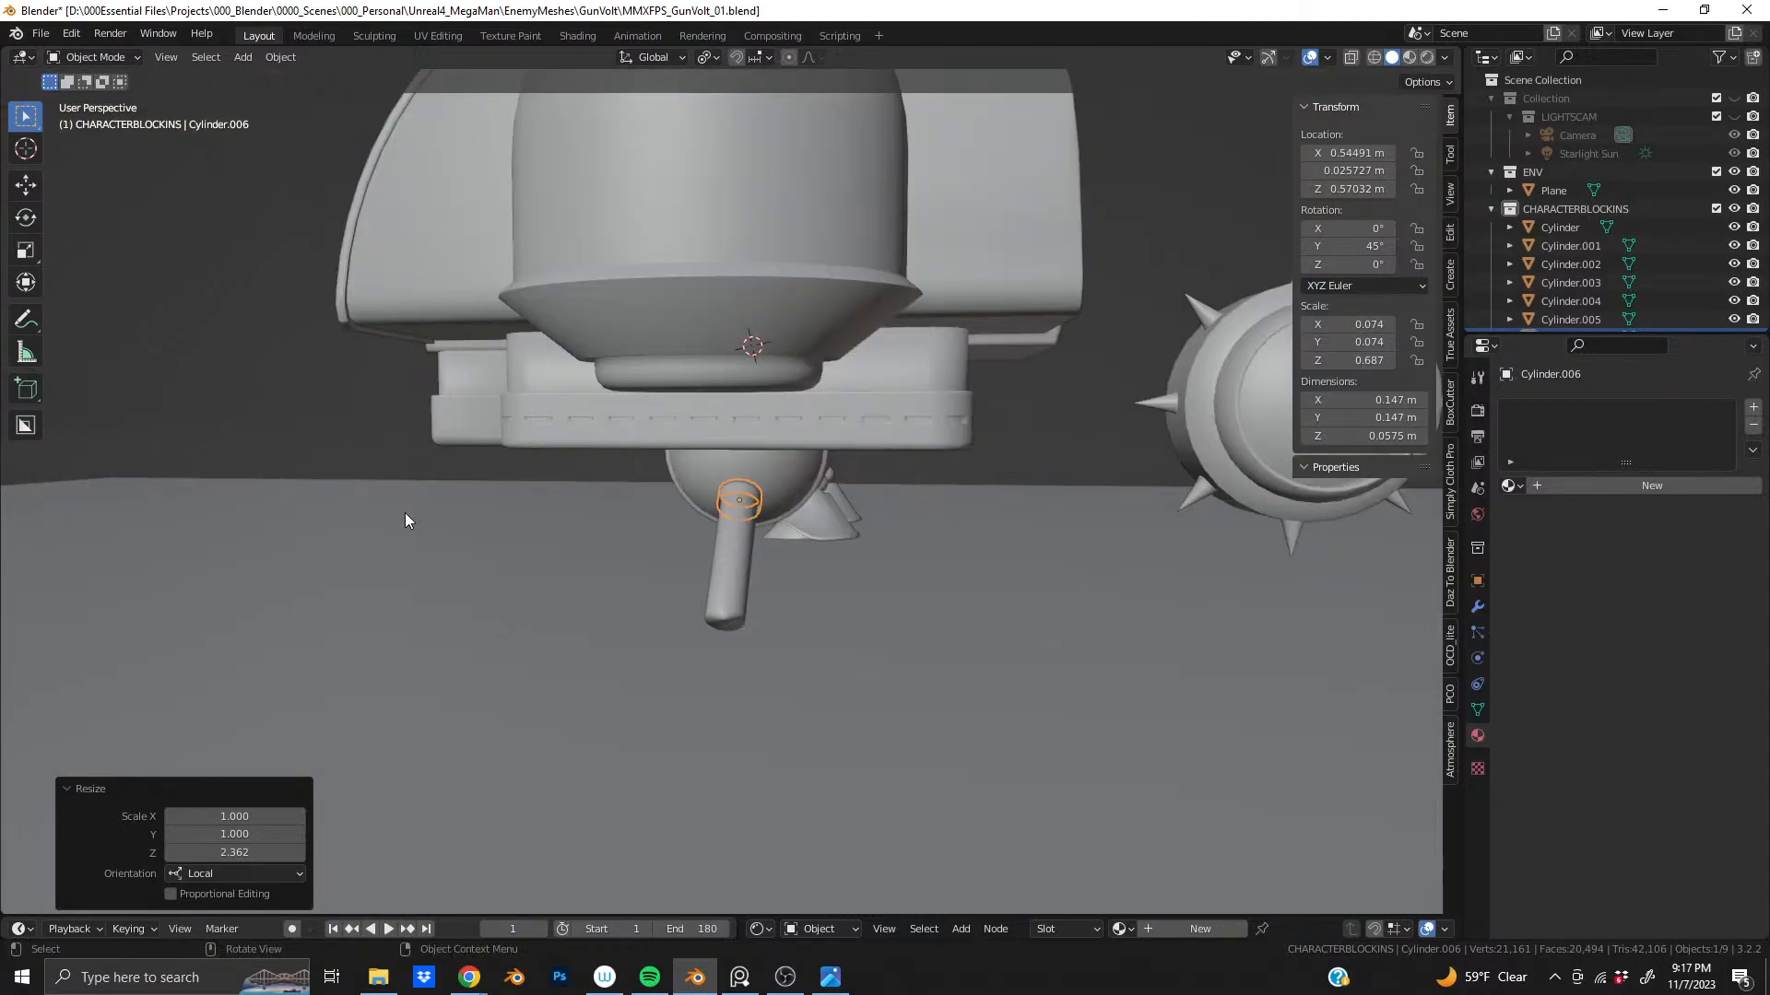
middle_drag(406, 512, 811, 534)
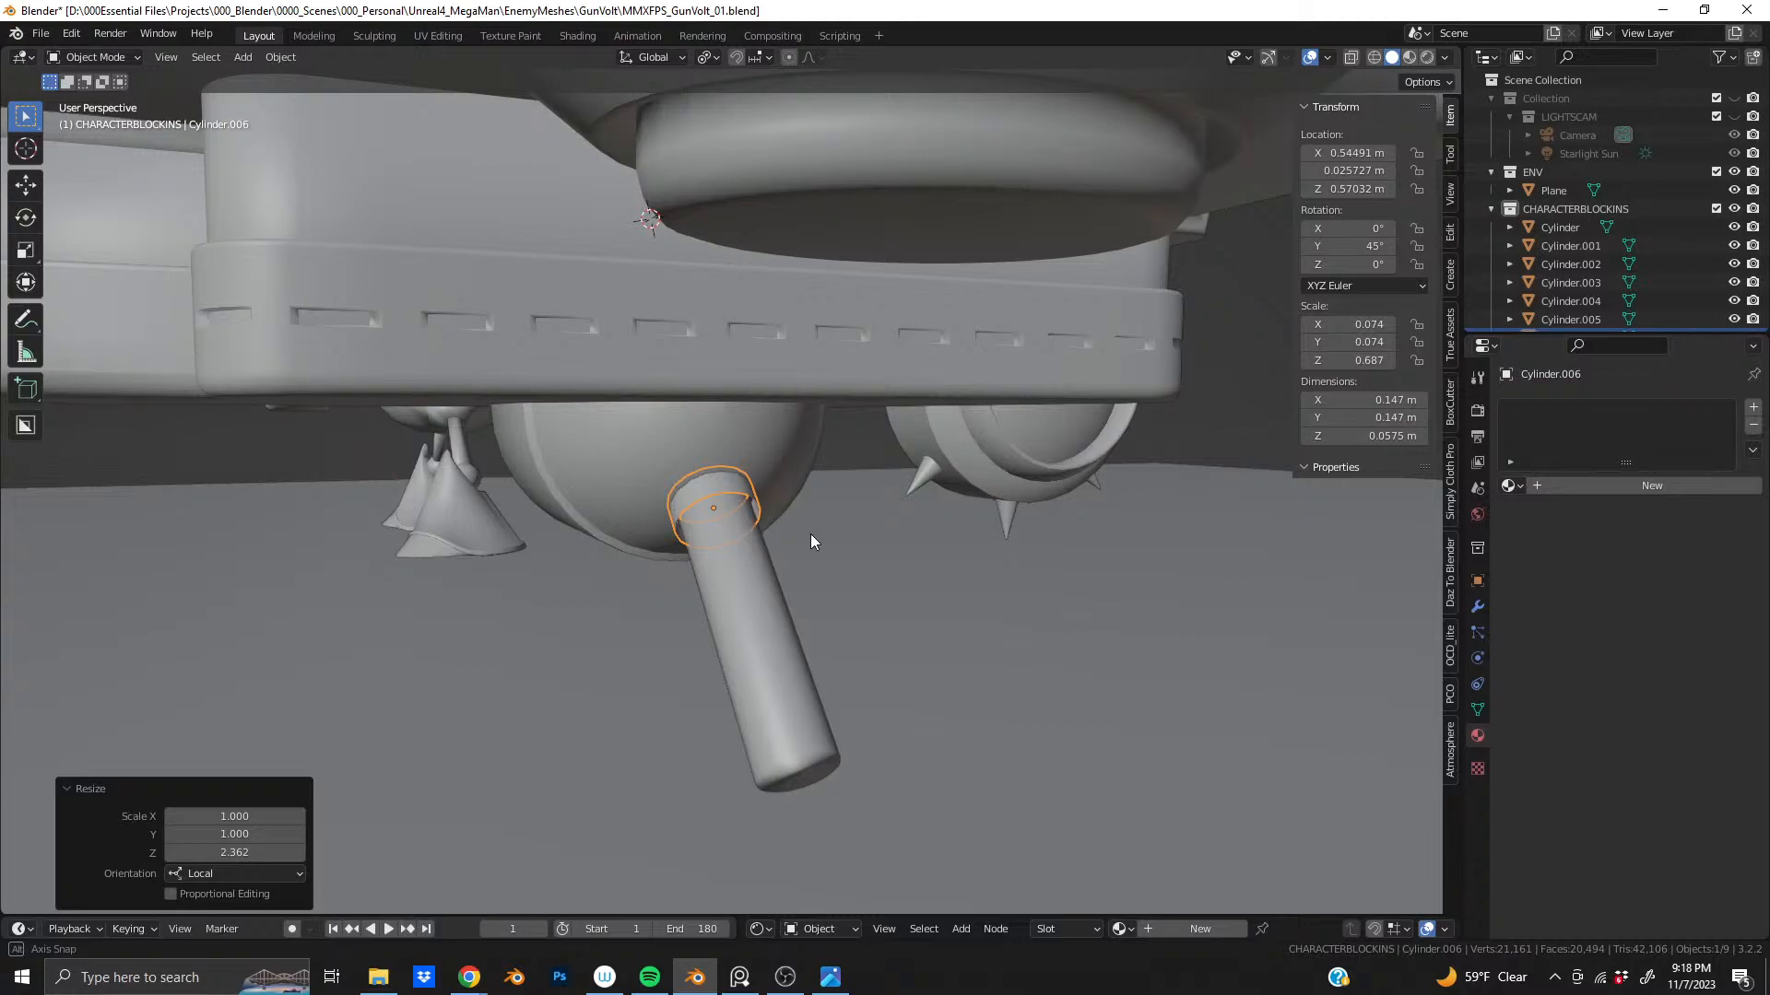
middle_drag(811, 541, 965, 524)
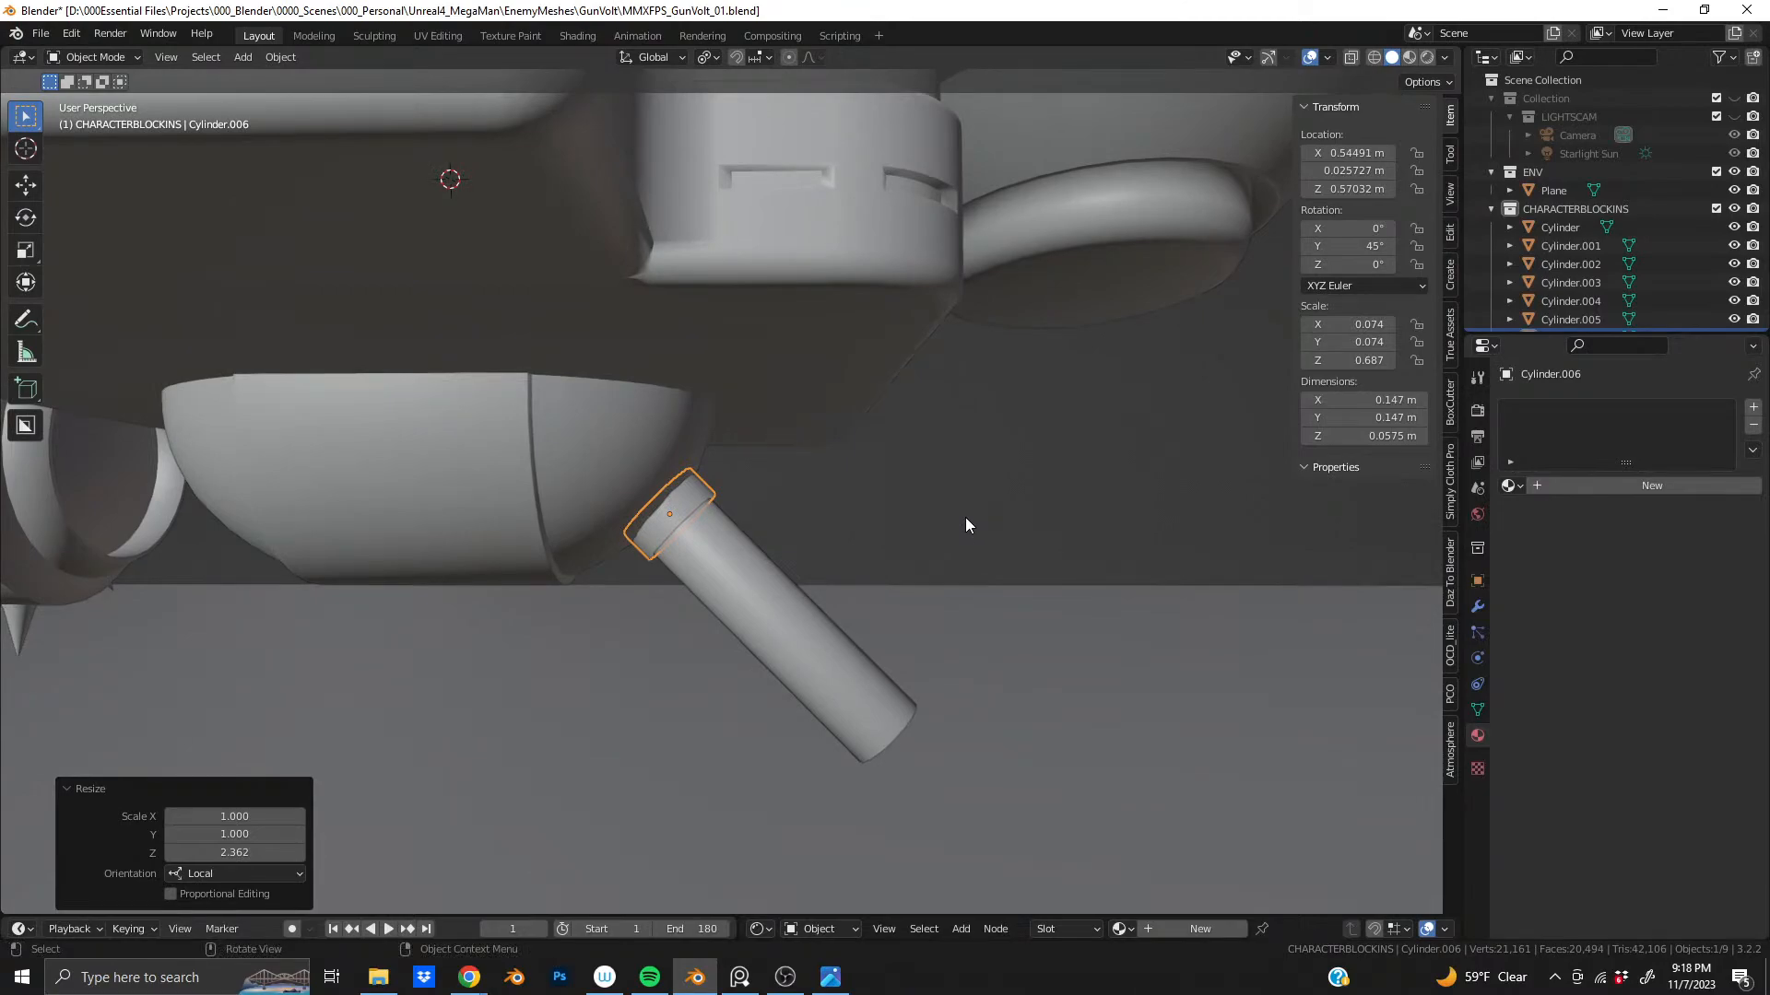
scroll(738, 546, up, 4)
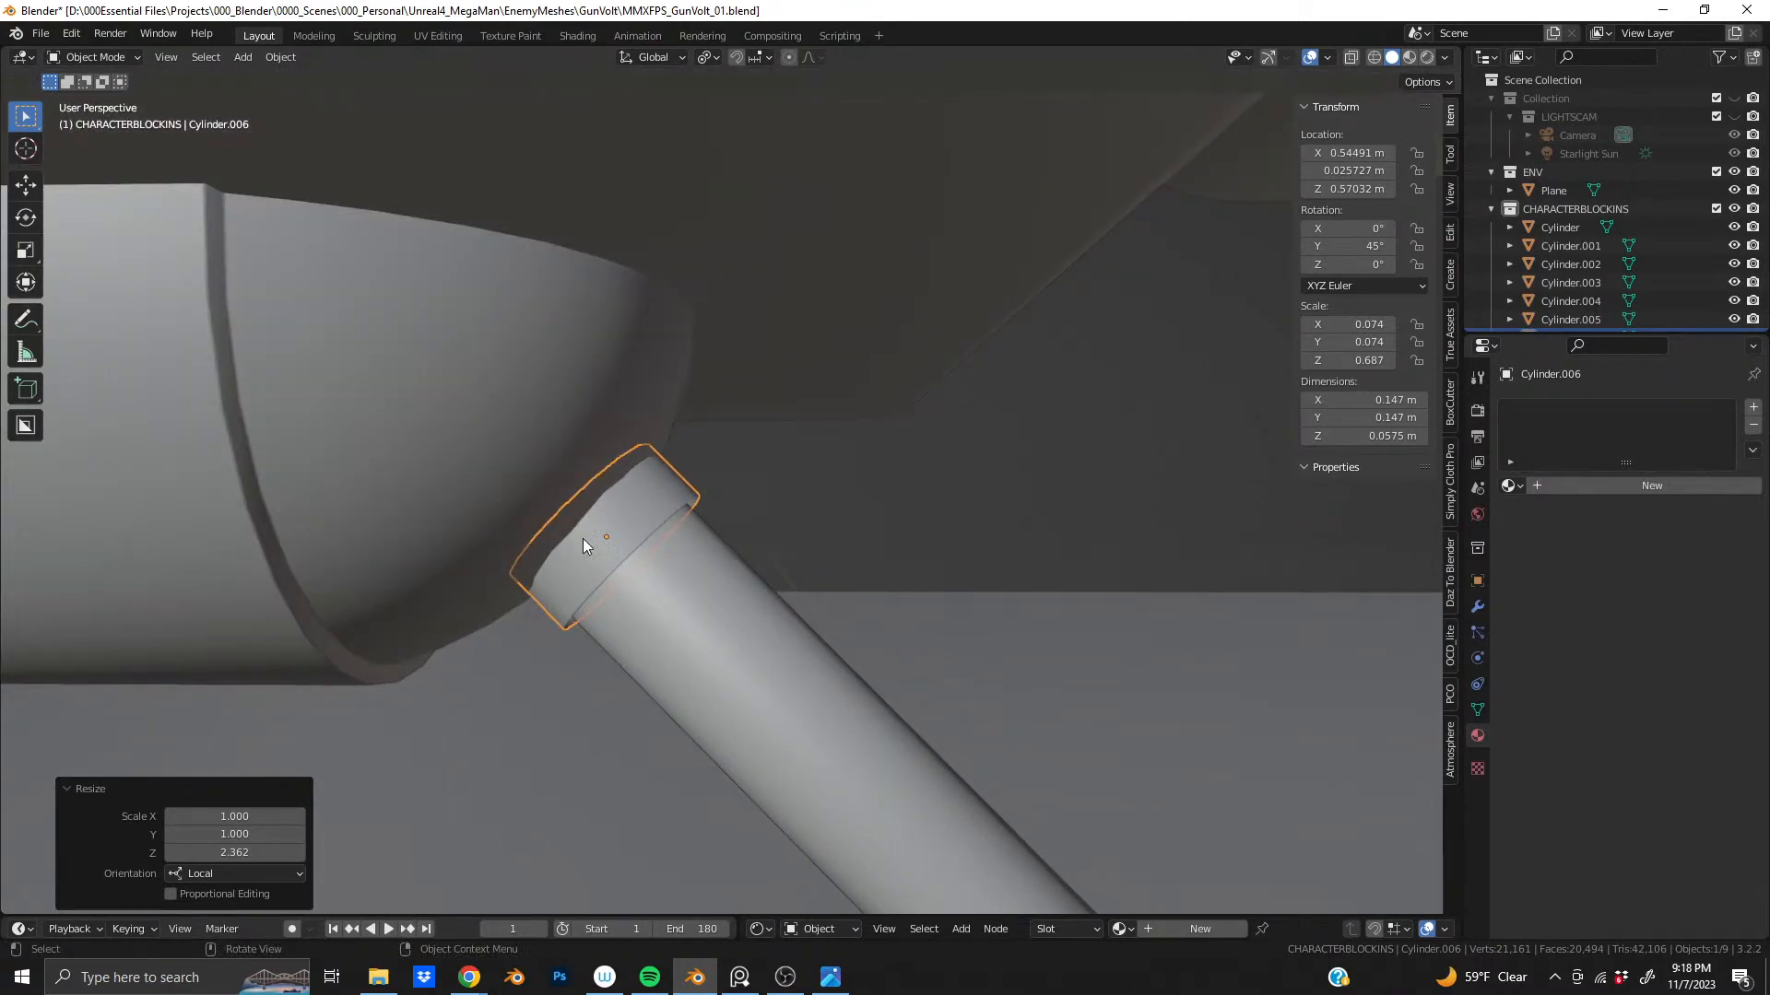
scroll(583, 538, down, 8)
middle_drag(494, 517, 627, 572)
mouse_move(229, 506)
middle_down()
mouse_move(101, 479)
mouse_move(36, 498)
mouse_move(176, 481)
mouse_move(230, 497)
middle_up()
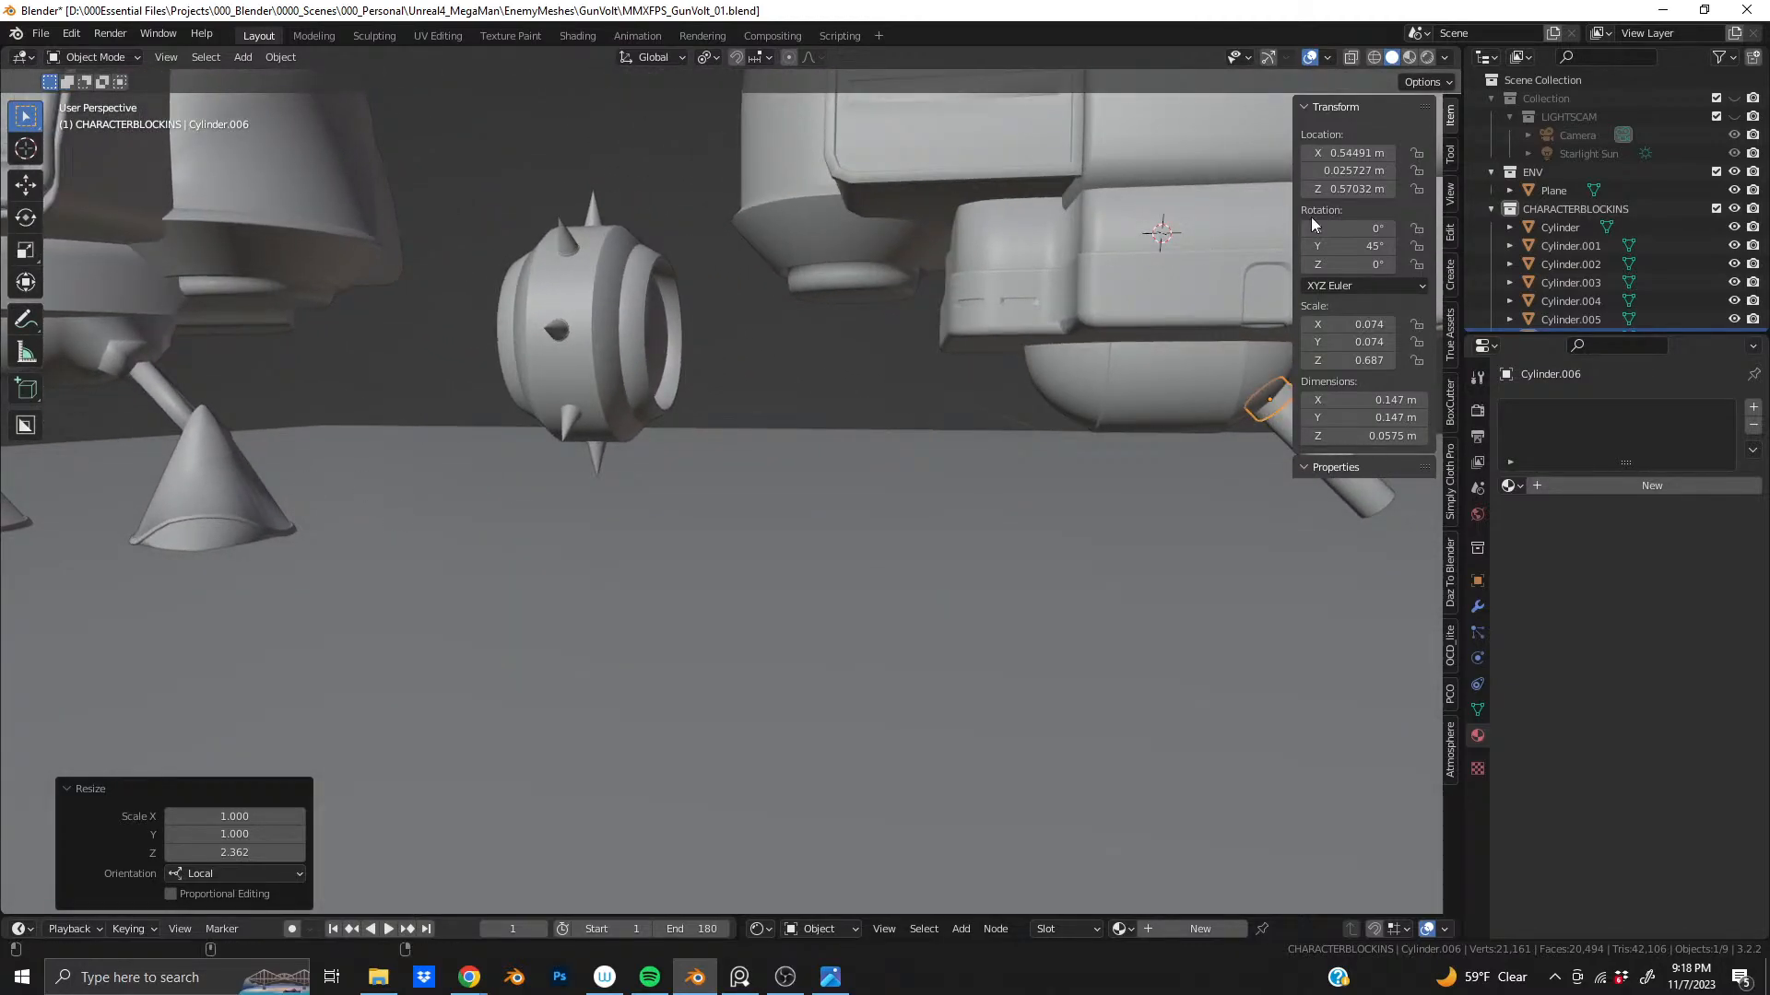
middle_drag(1145, 230, 624, 420)
scroll(673, 380, up, 6)
middle_drag(507, 184, 694, 513)
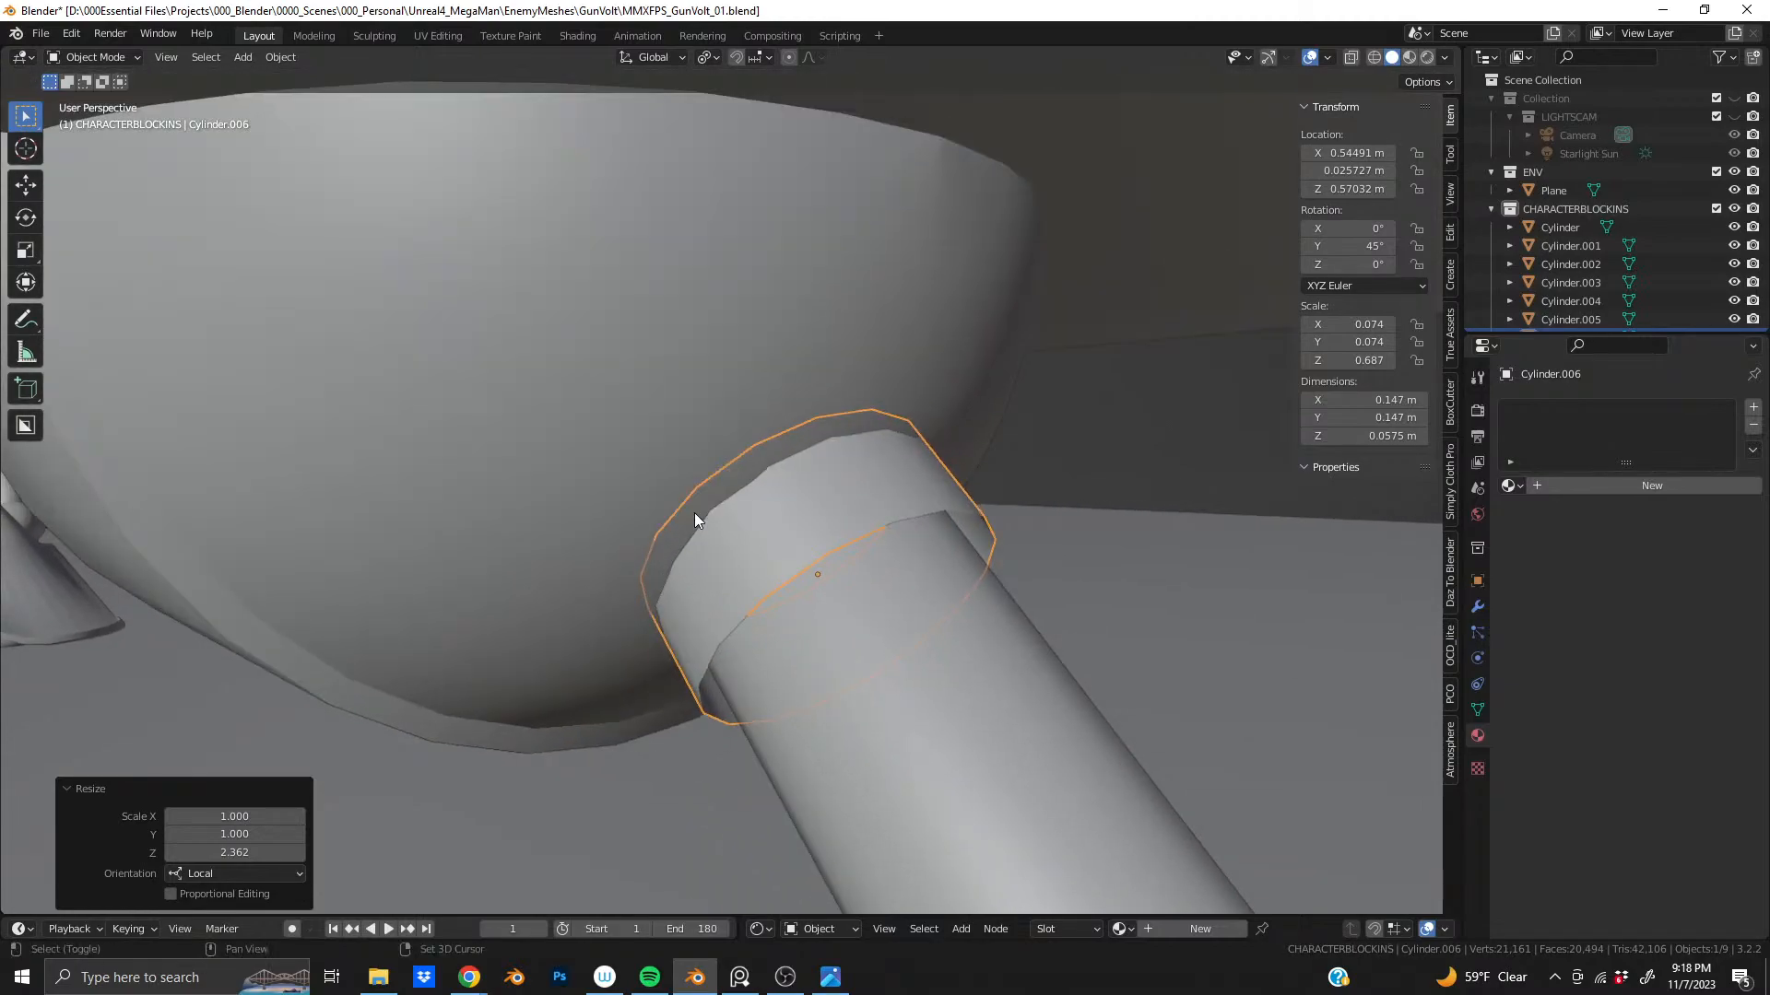
key(x)
click(755, 512)
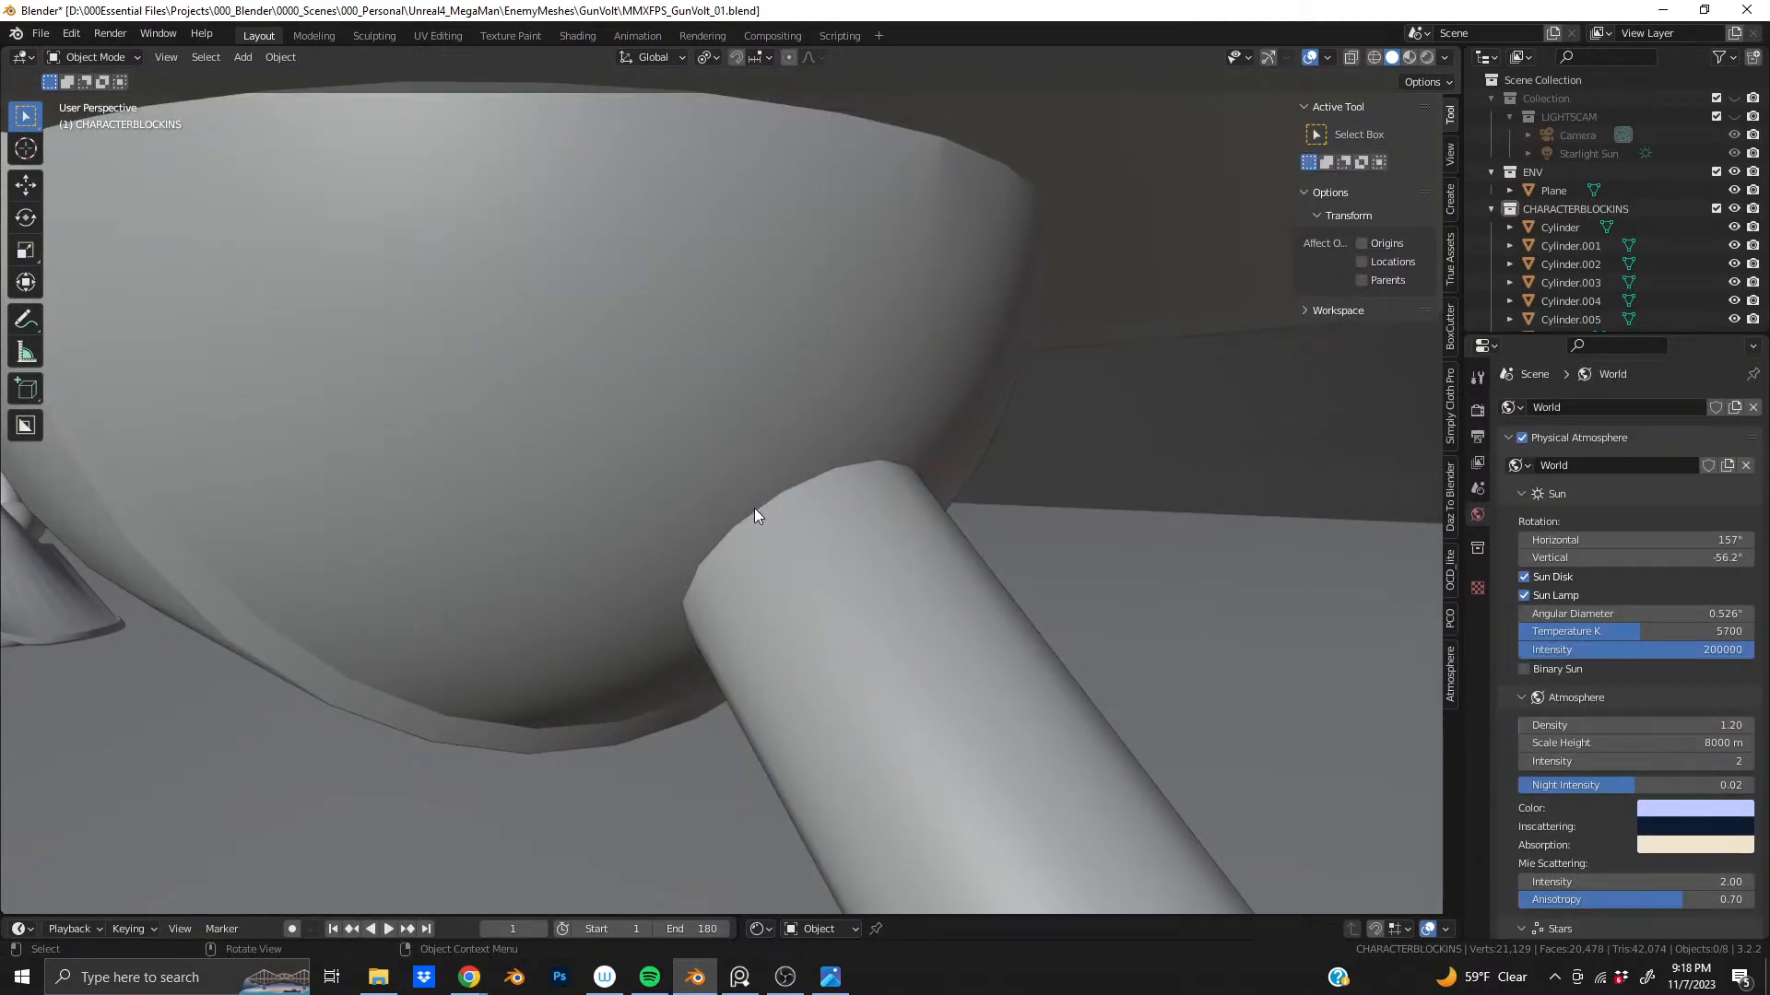
key(ctrl+z)
key(shift+a)
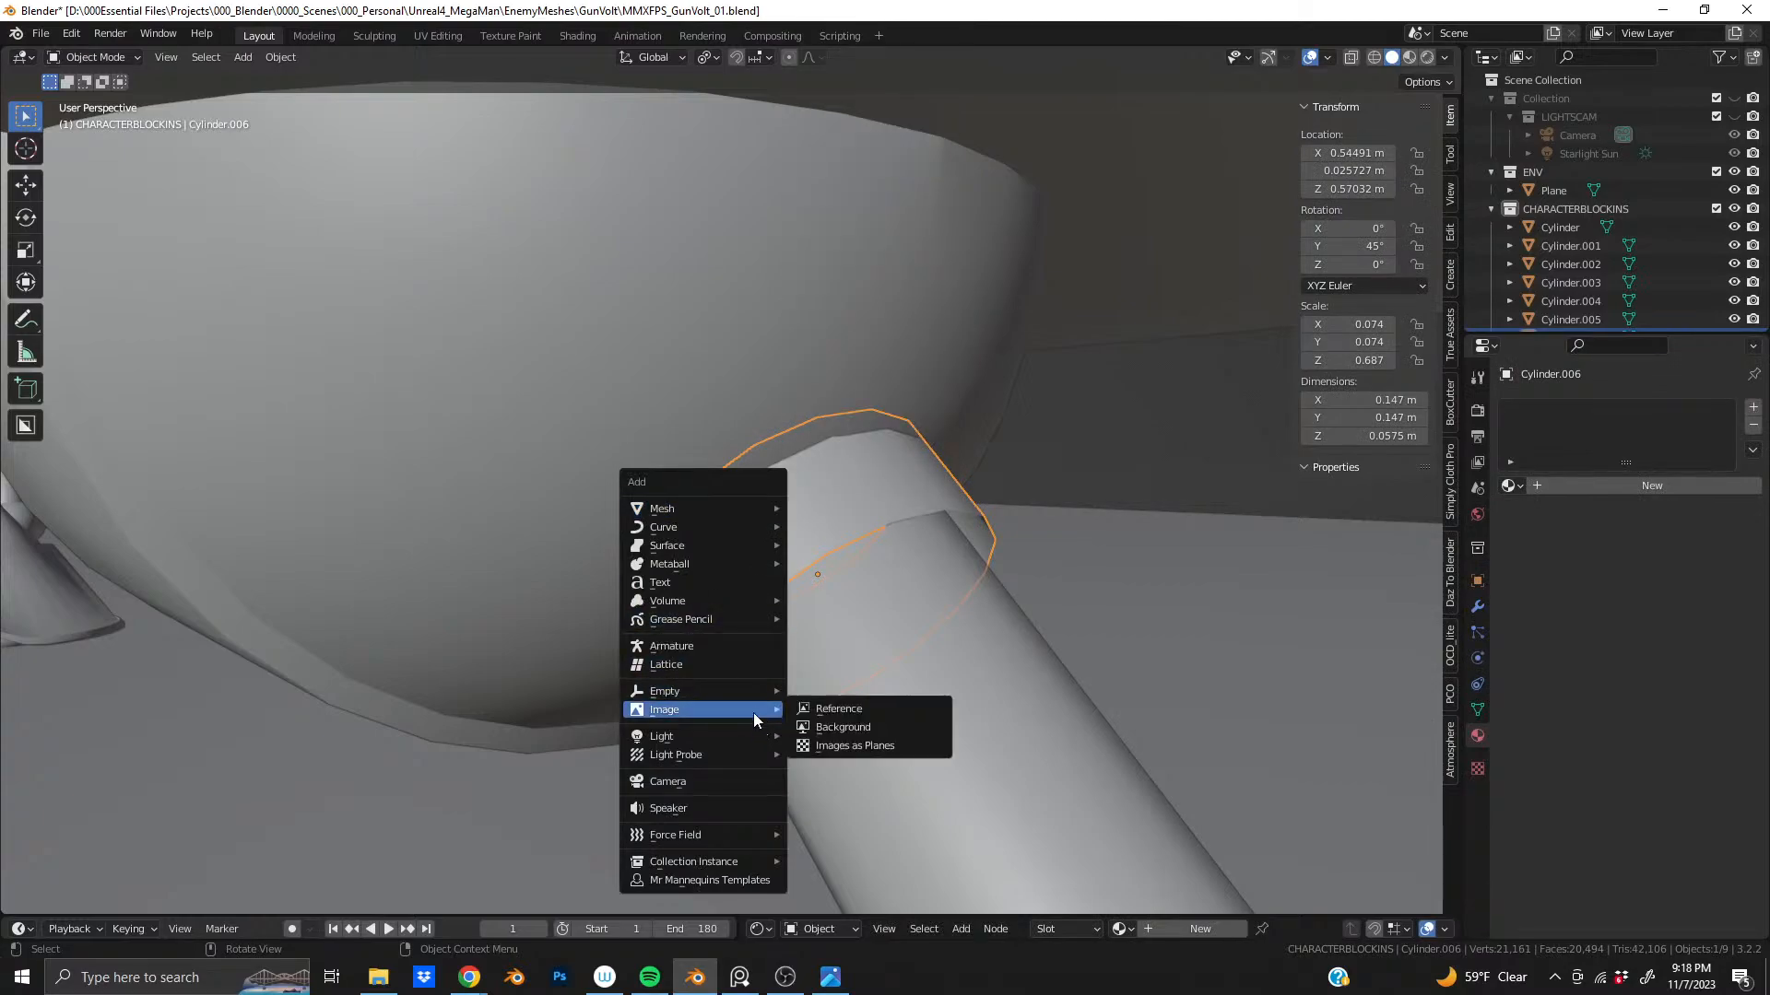
mouse_move(739, 599)
key(Escape)
- Snap the 3D cursor to the active collar and add a UV sphere there
key(shift+s)
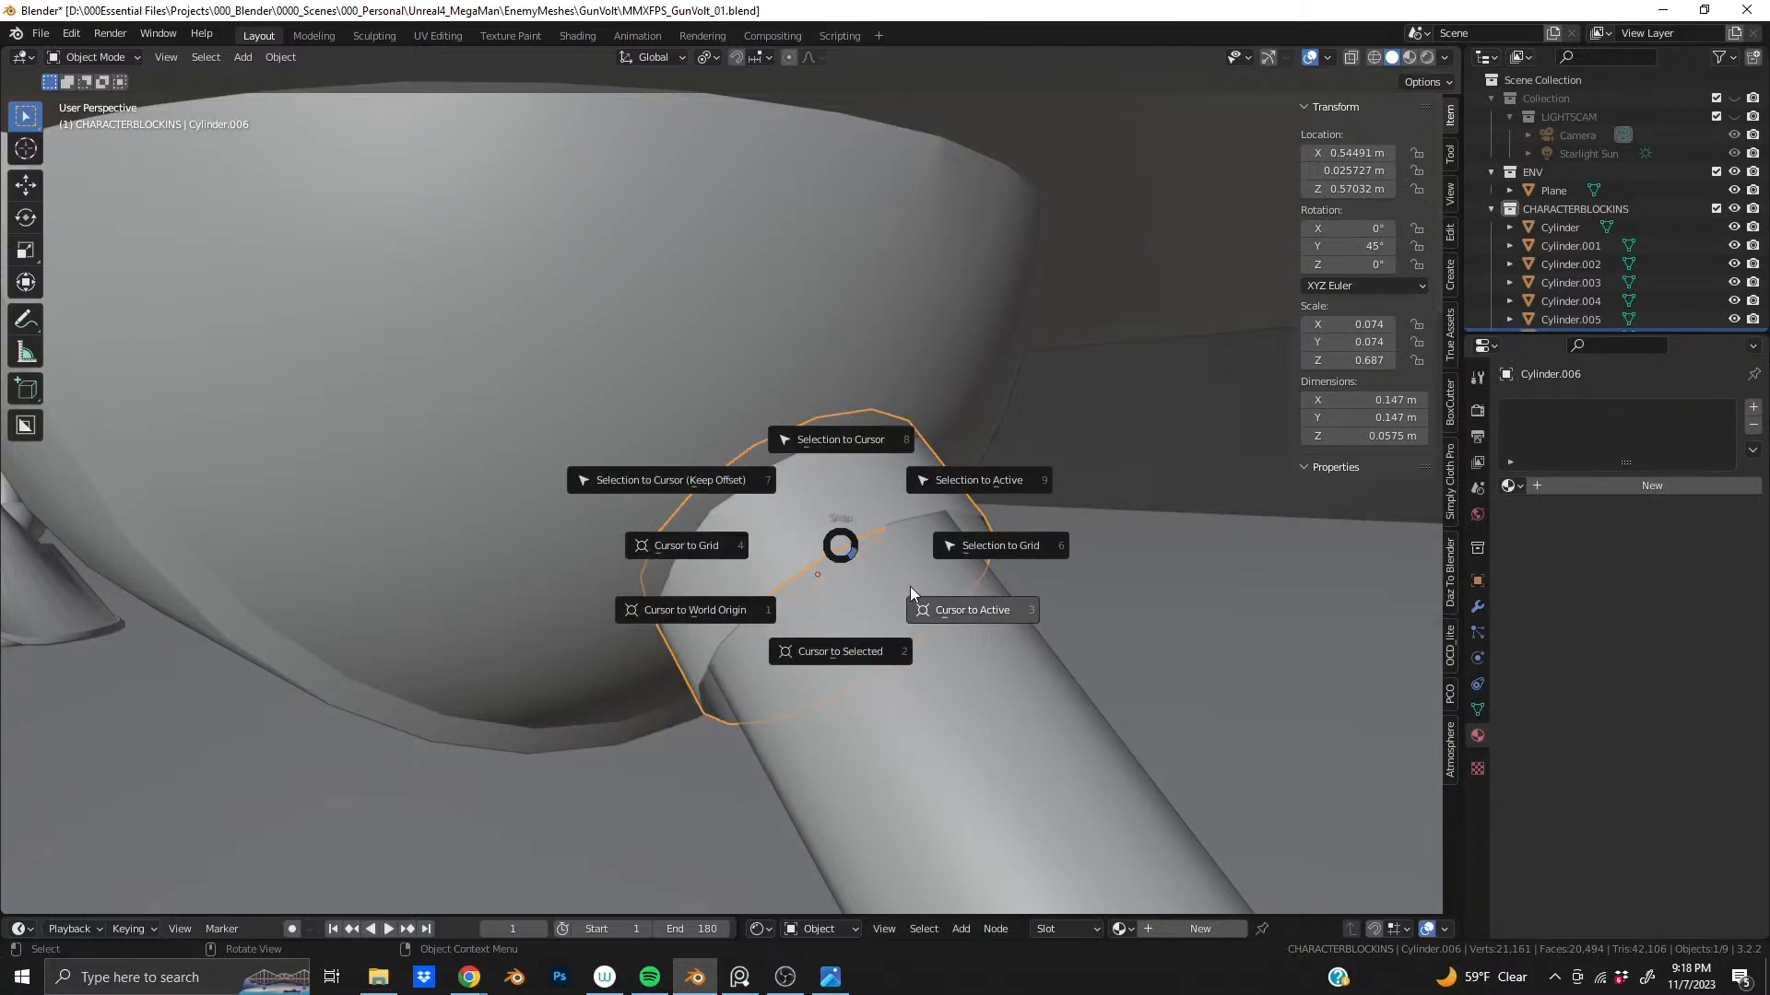
click(948, 609)
shift+middle_drag(854, 561, 665, 389)
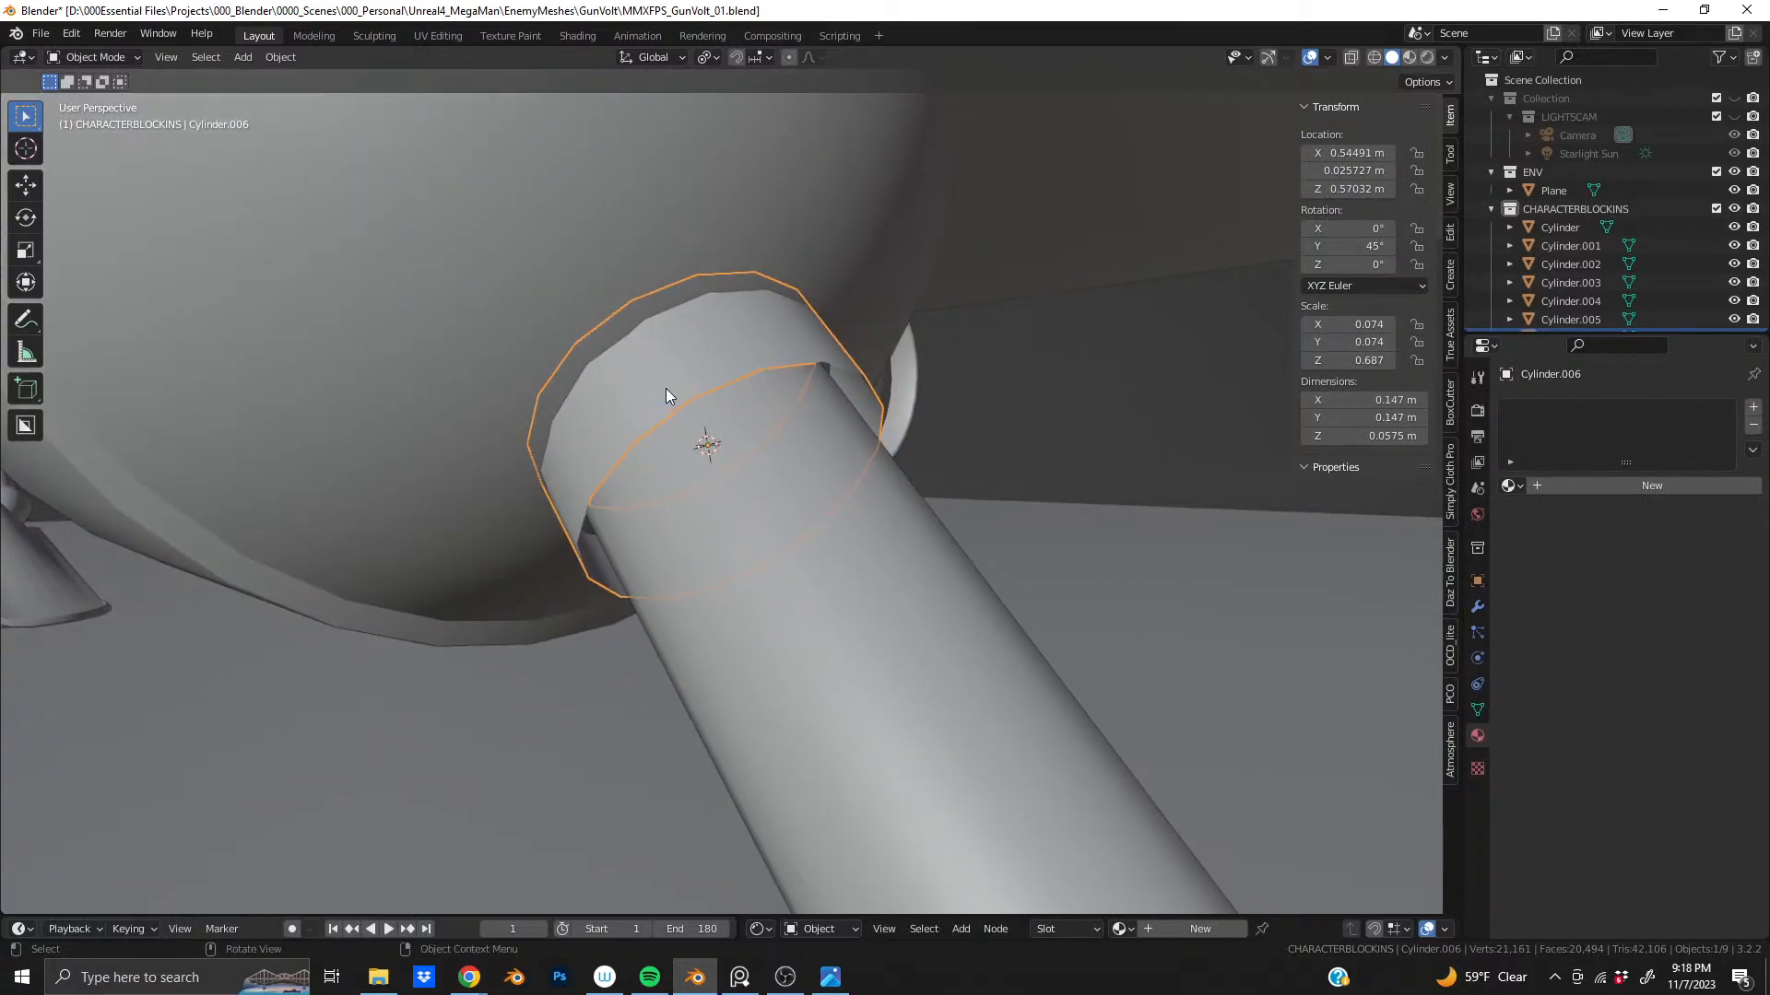
key(shift+a)
mouse_move(665, 391)
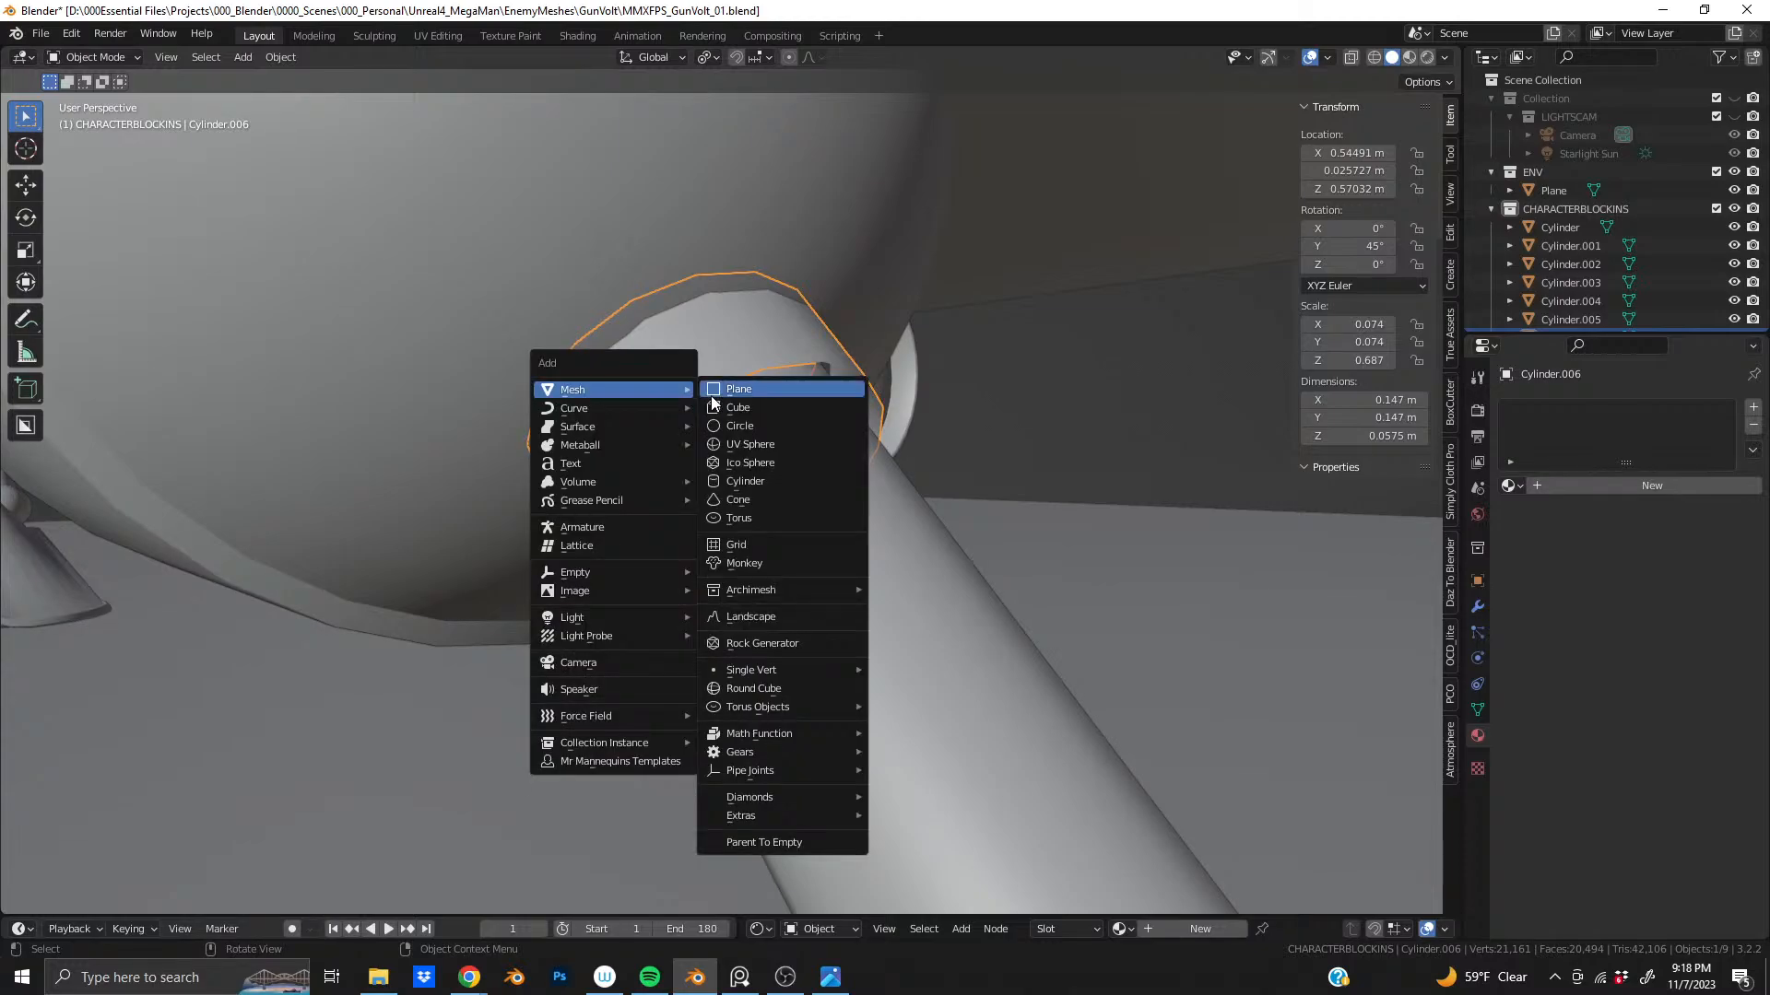
click(761, 443)
- Try scaling the new sphere down to about 0.104 as a ball joint at the leg's upper end
key(s)
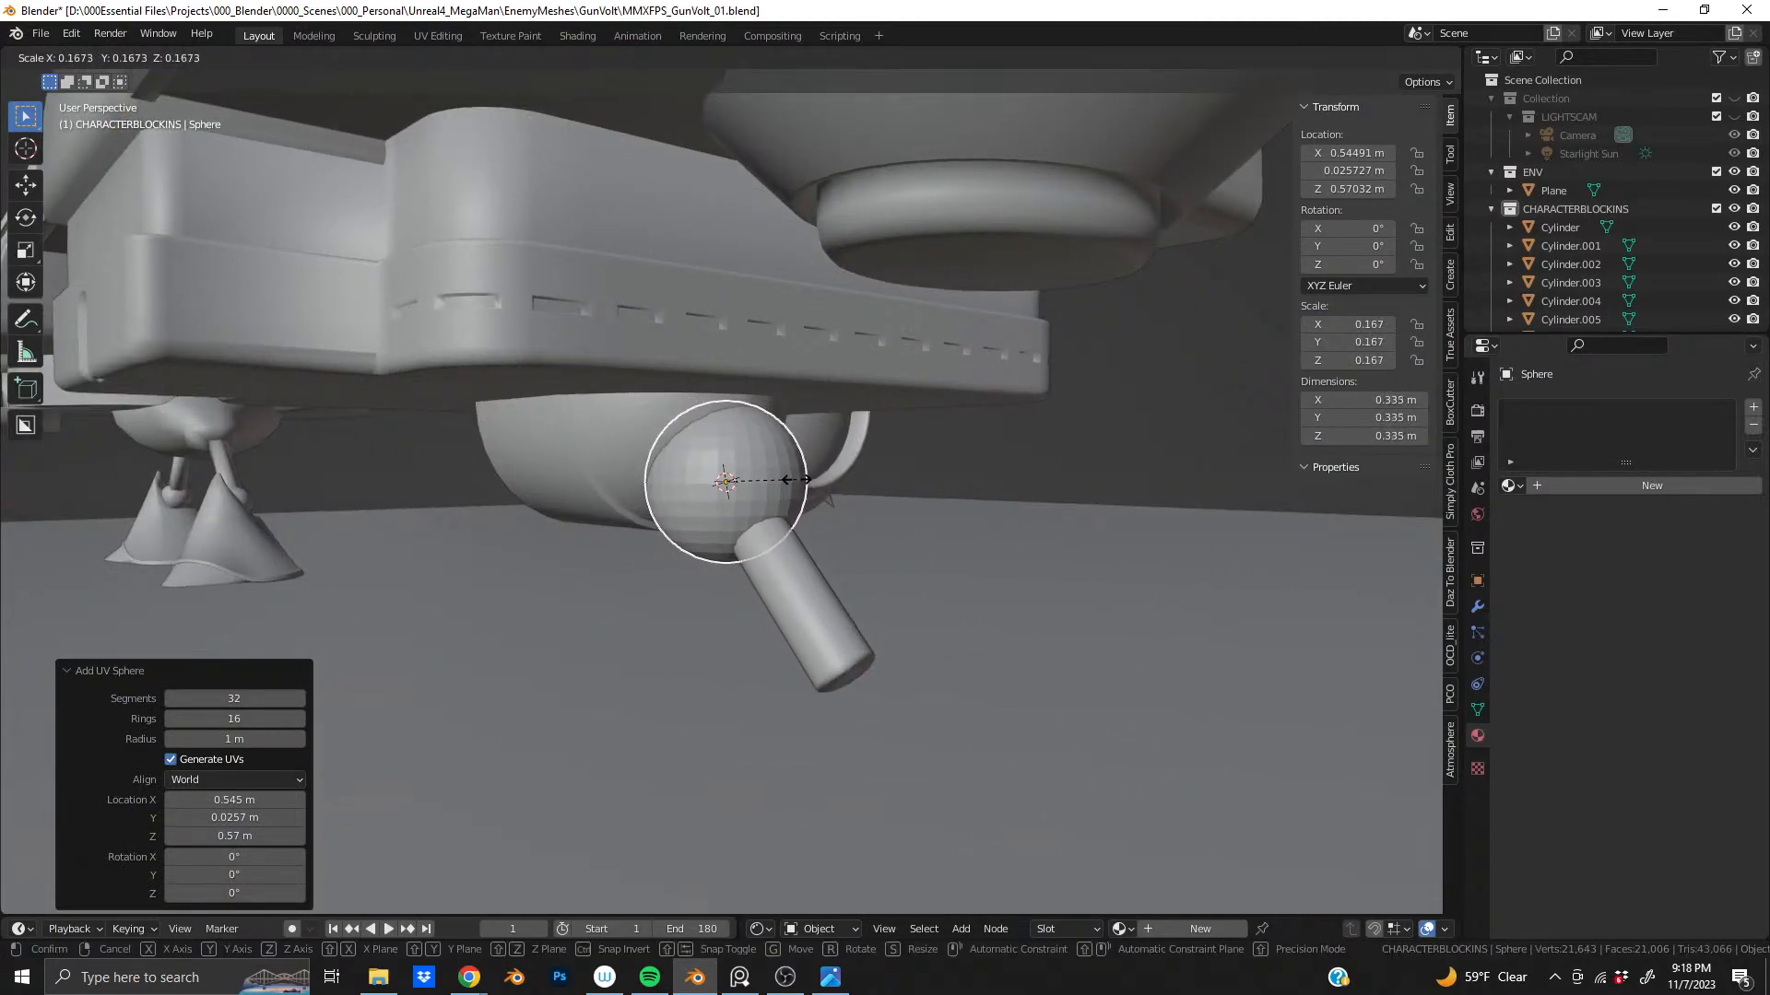
click(769, 481)
scroll(773, 481, up, 3)
scroll(716, 479, up, 1)
mouse_move(716, 479)
middle_down()
mouse_move(825, 457)
mouse_move(819, 477)
mouse_move(745, 484)
middle_up()
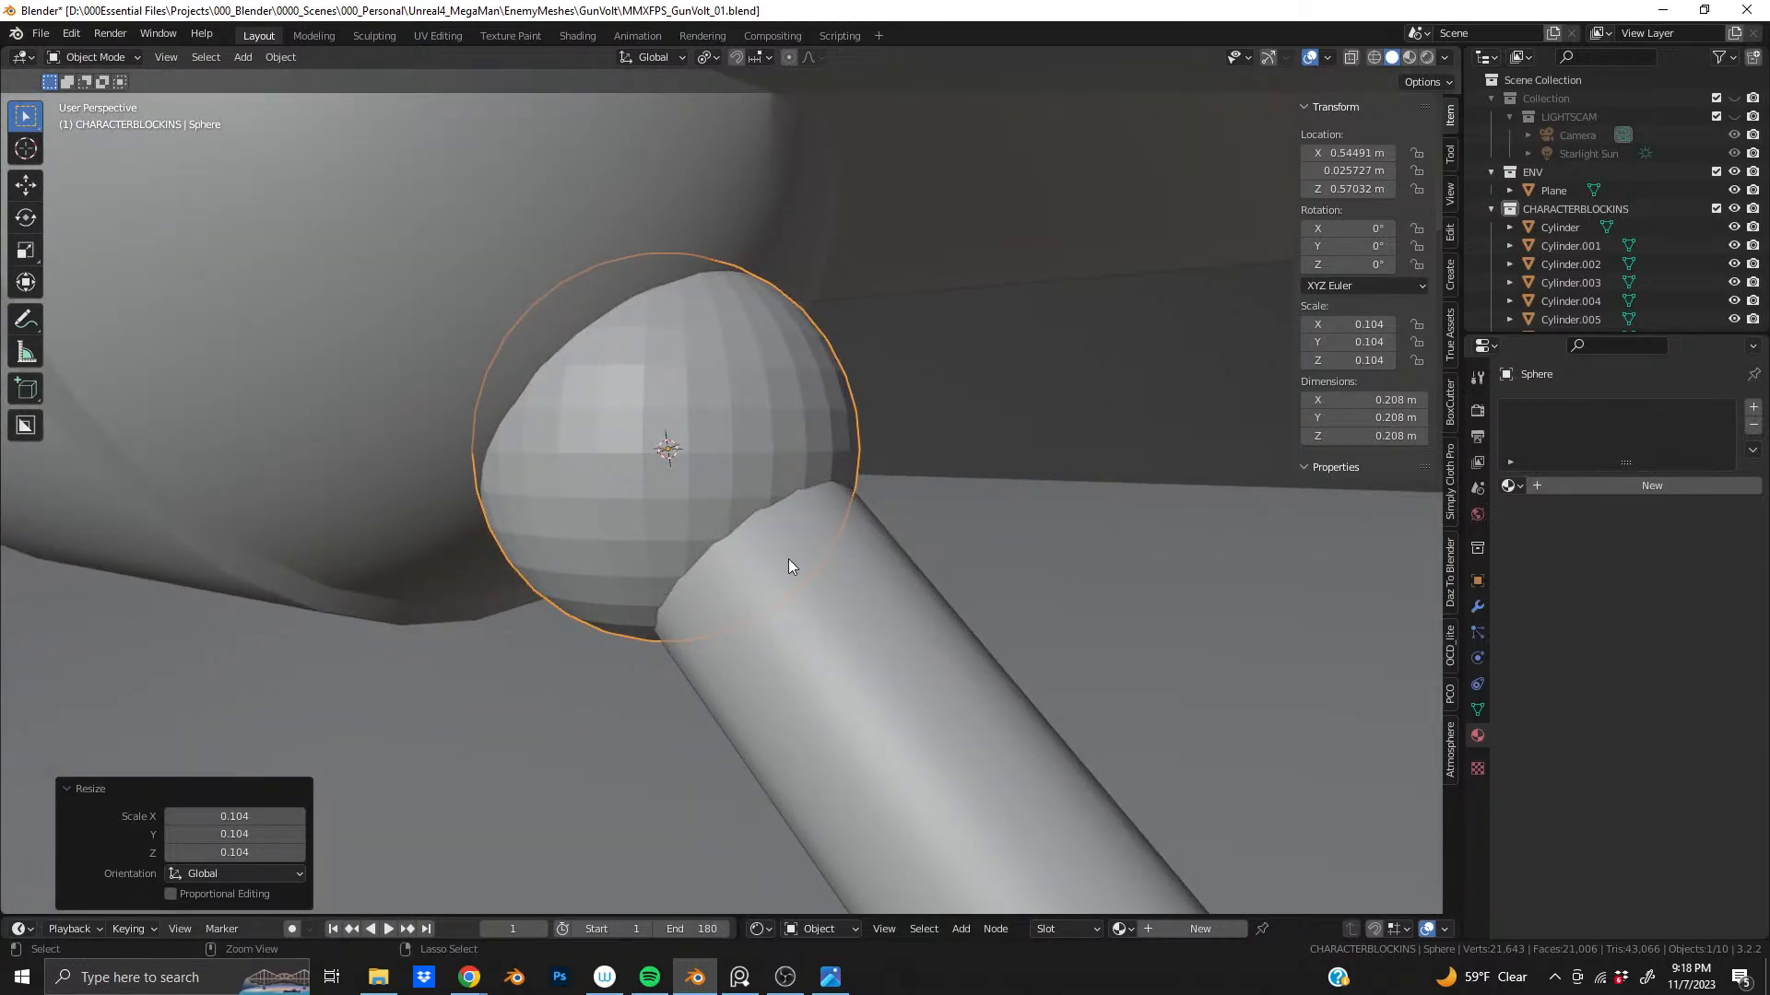
key(ctrl+z)
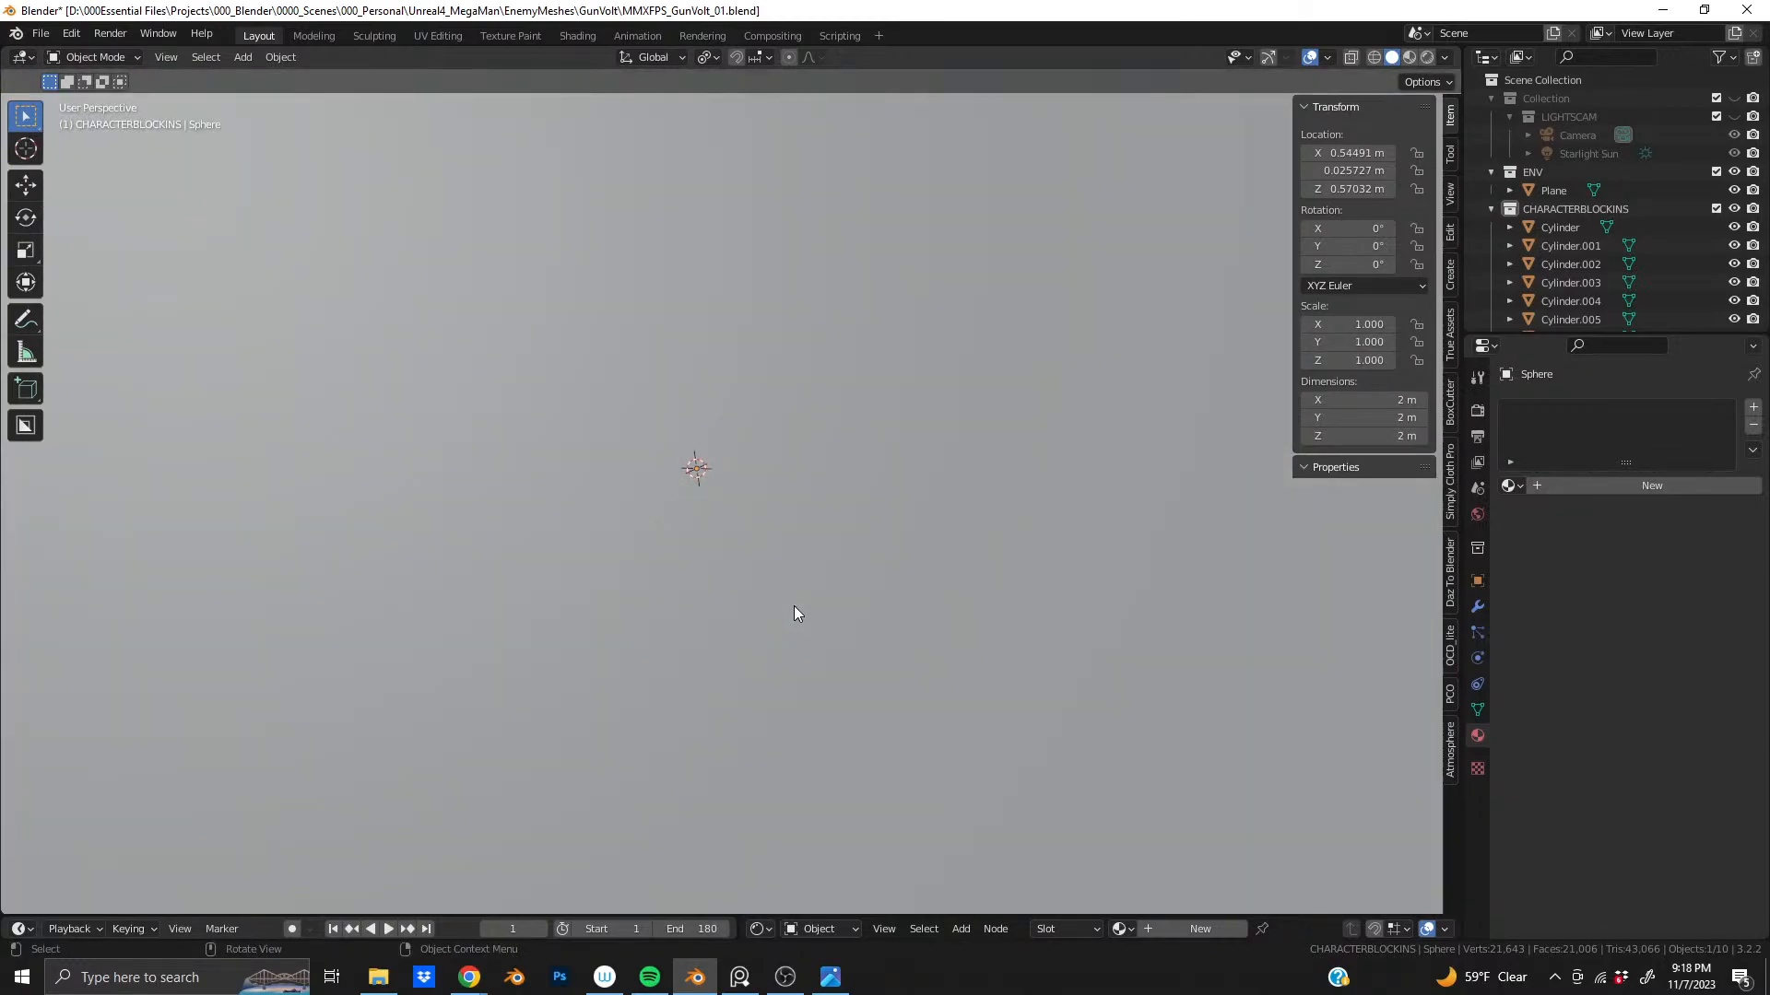
- Hide the sphere and examine the leg cylinder's lengthwise edges in Edit Mode to count its sides
key(h)
click(794, 605)
key(Tab)
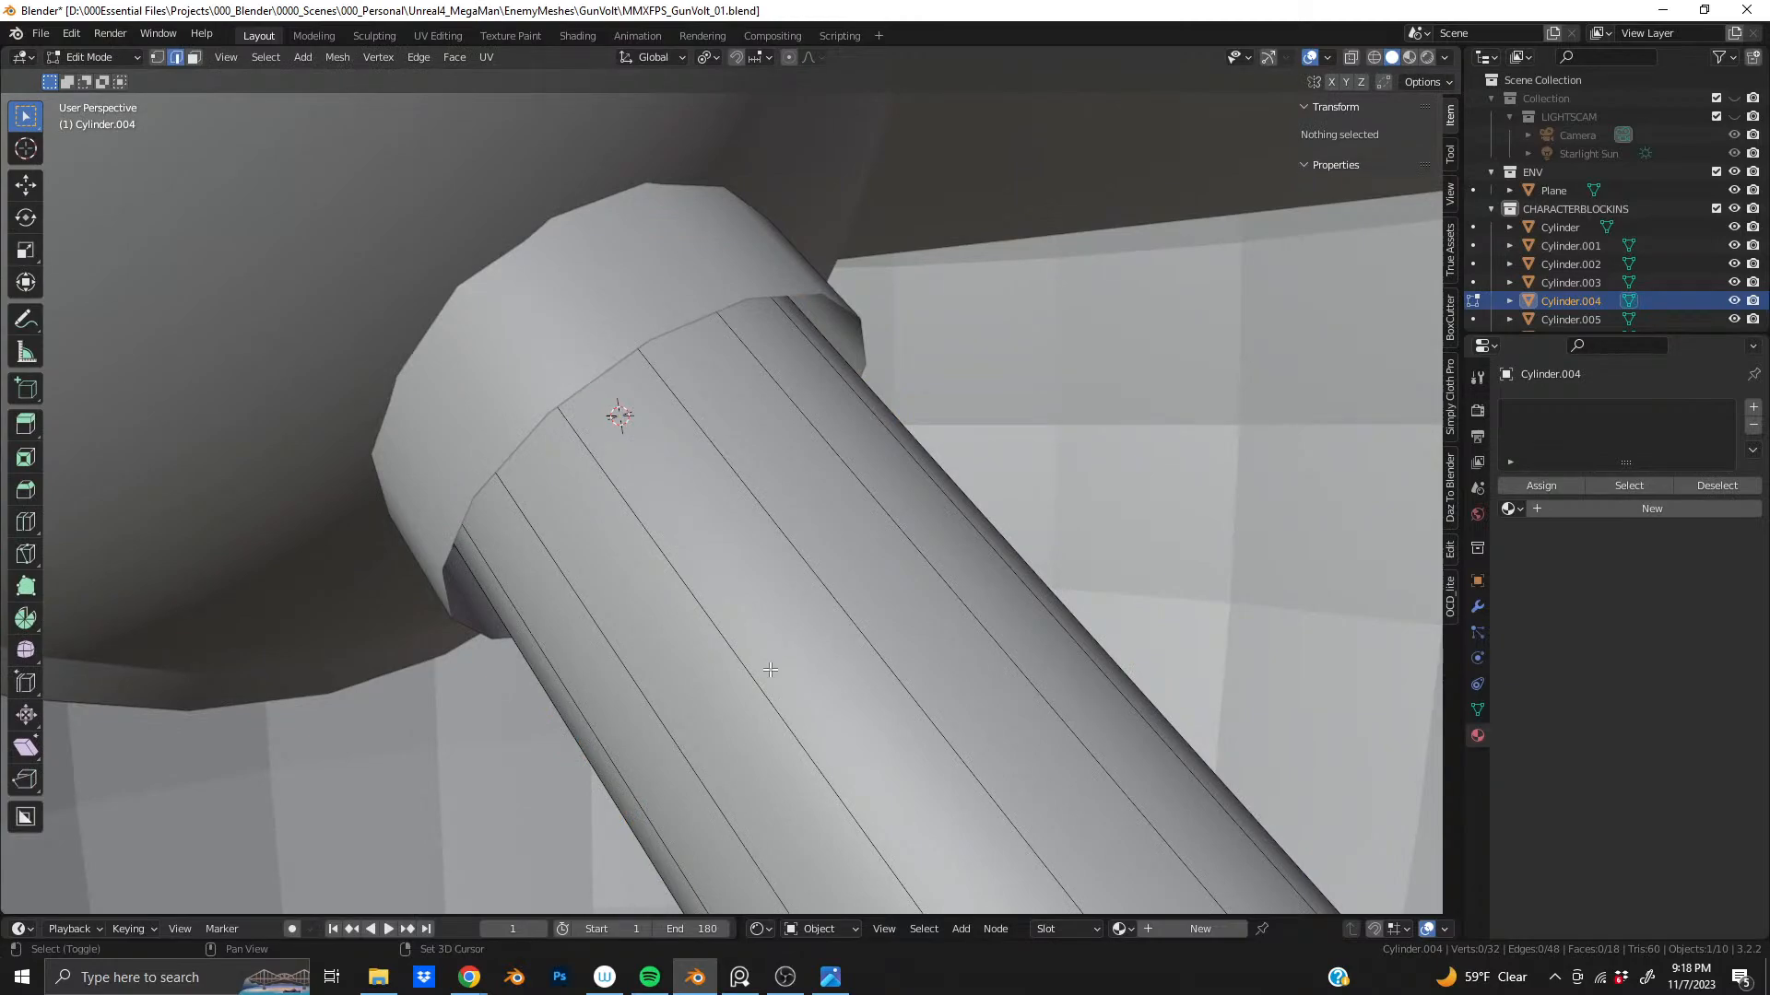
middle_drag(771, 670, 693, 458)
click(725, 458)
click(791, 459)
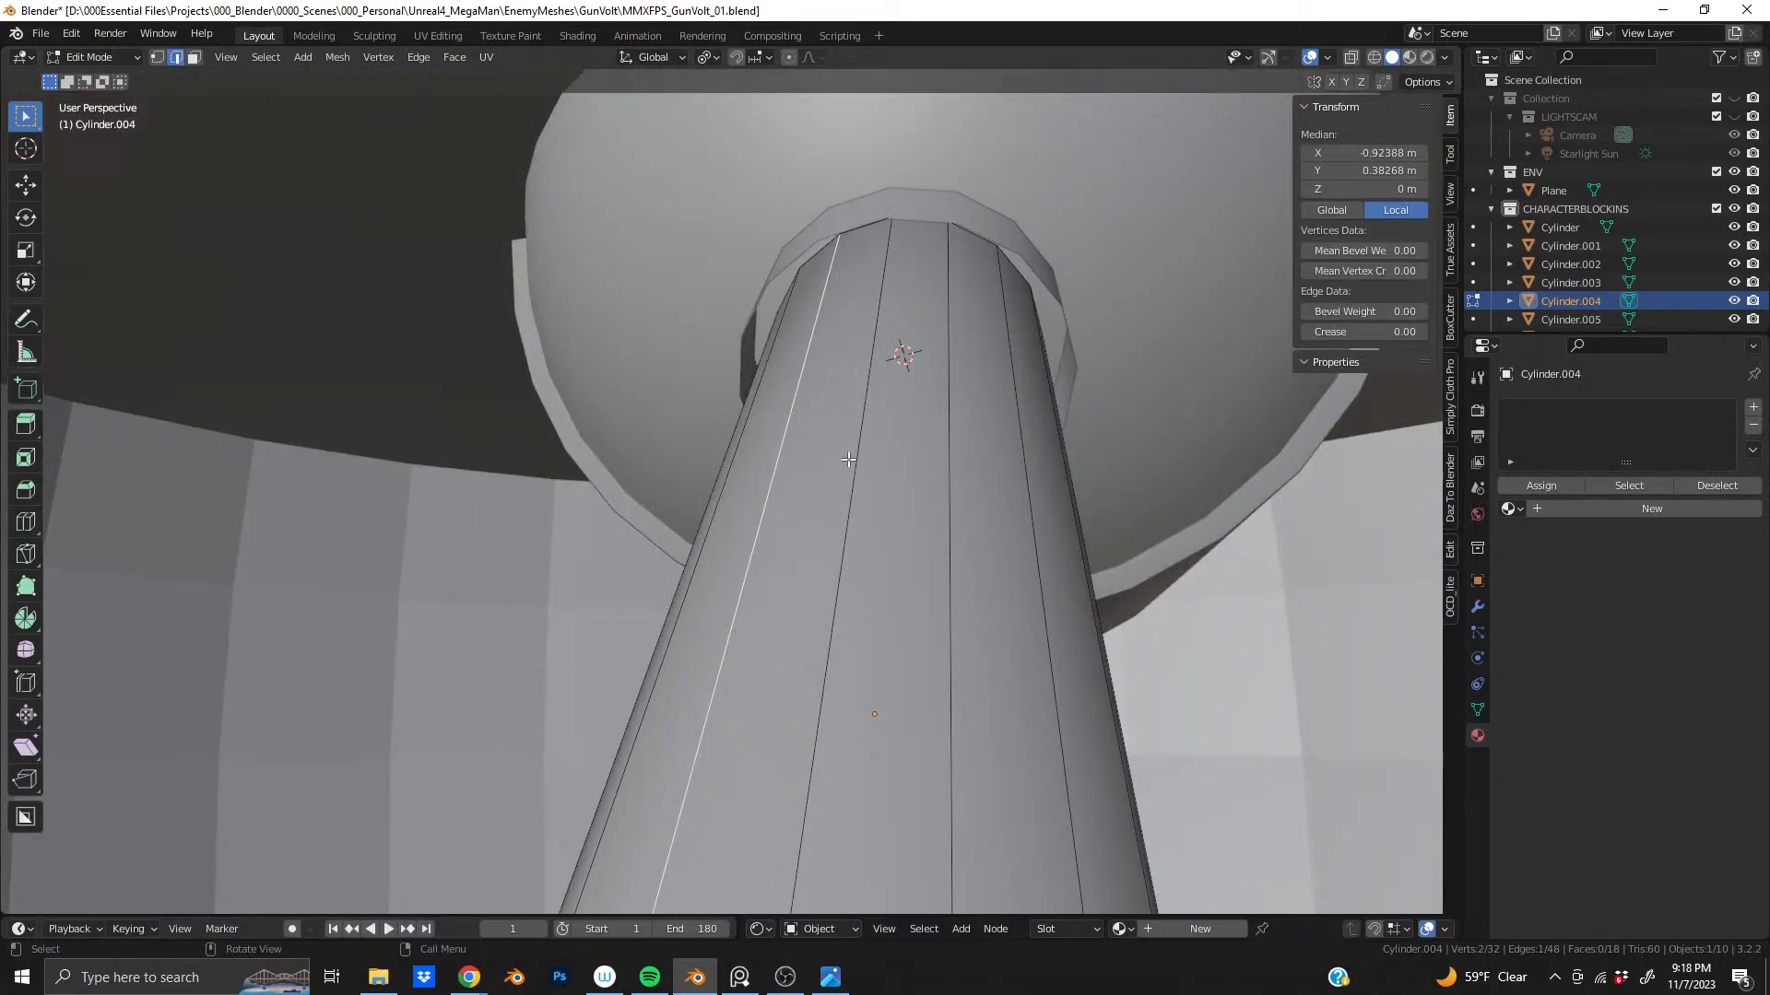
click(851, 459)
click(946, 461)
click(1006, 477)
click(1056, 500)
middle_drag(877, 496, 1089, 560)
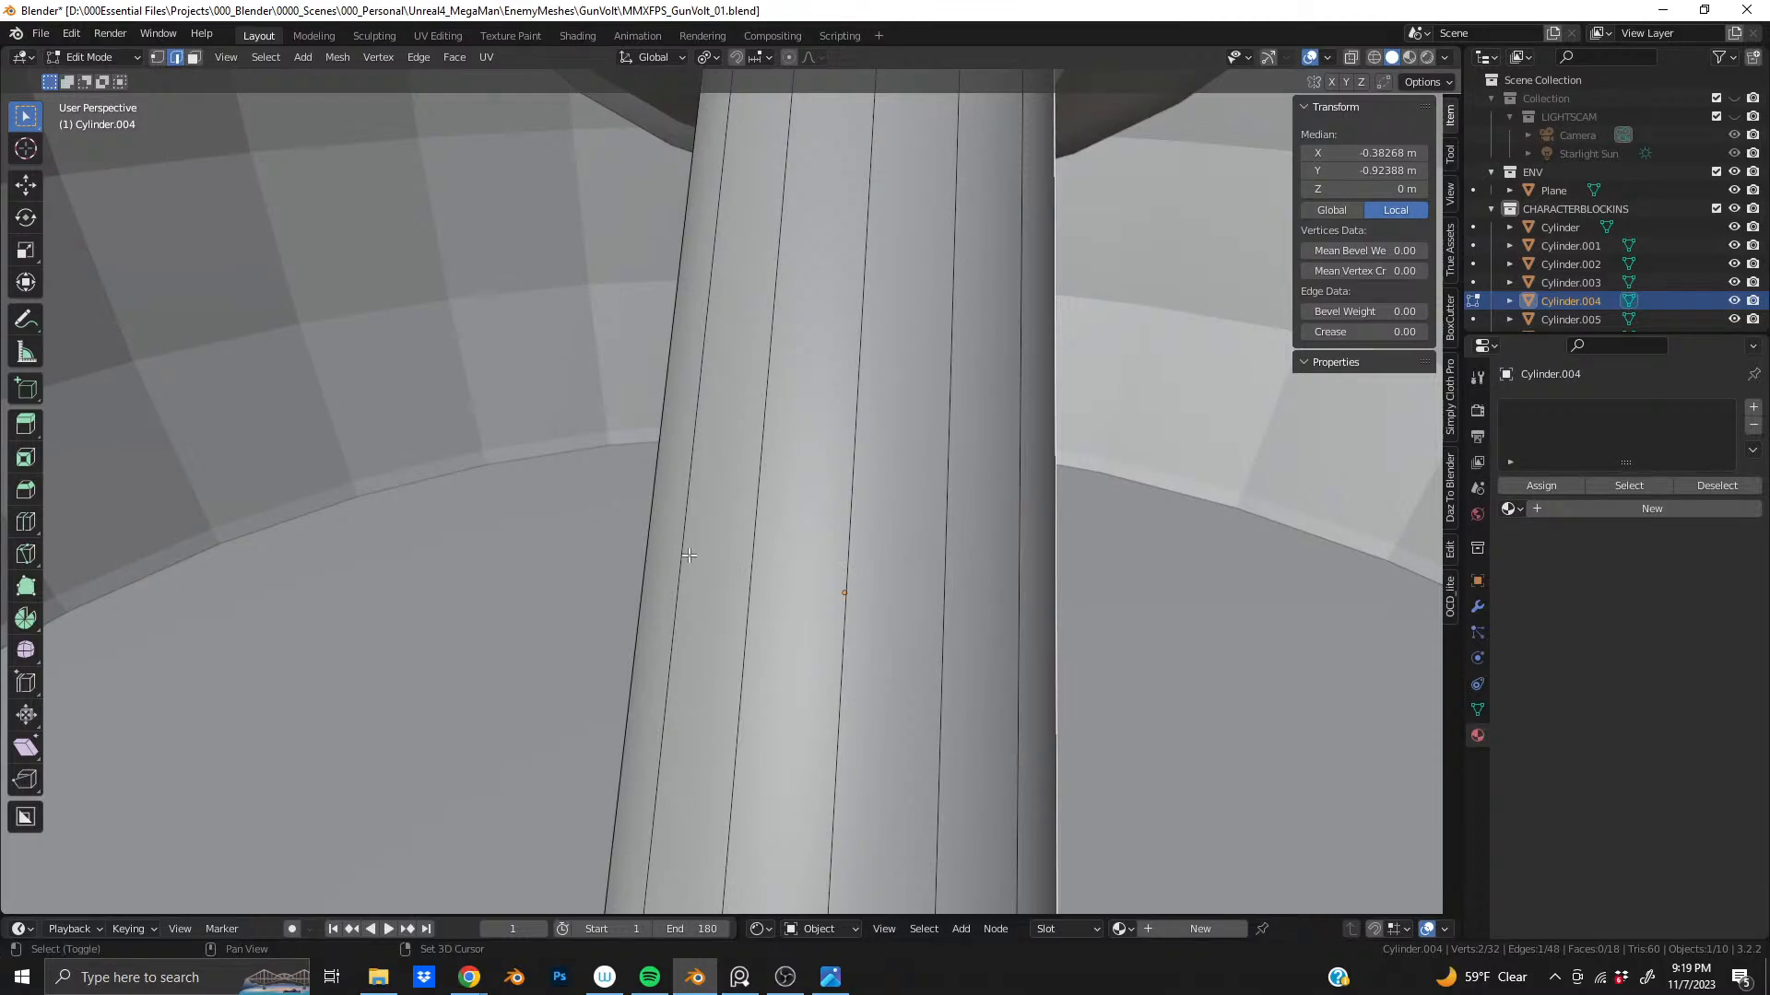
middle_drag(690, 555, 1021, 486)
scroll(1022, 486, down, 2)
key(ctrl+z)
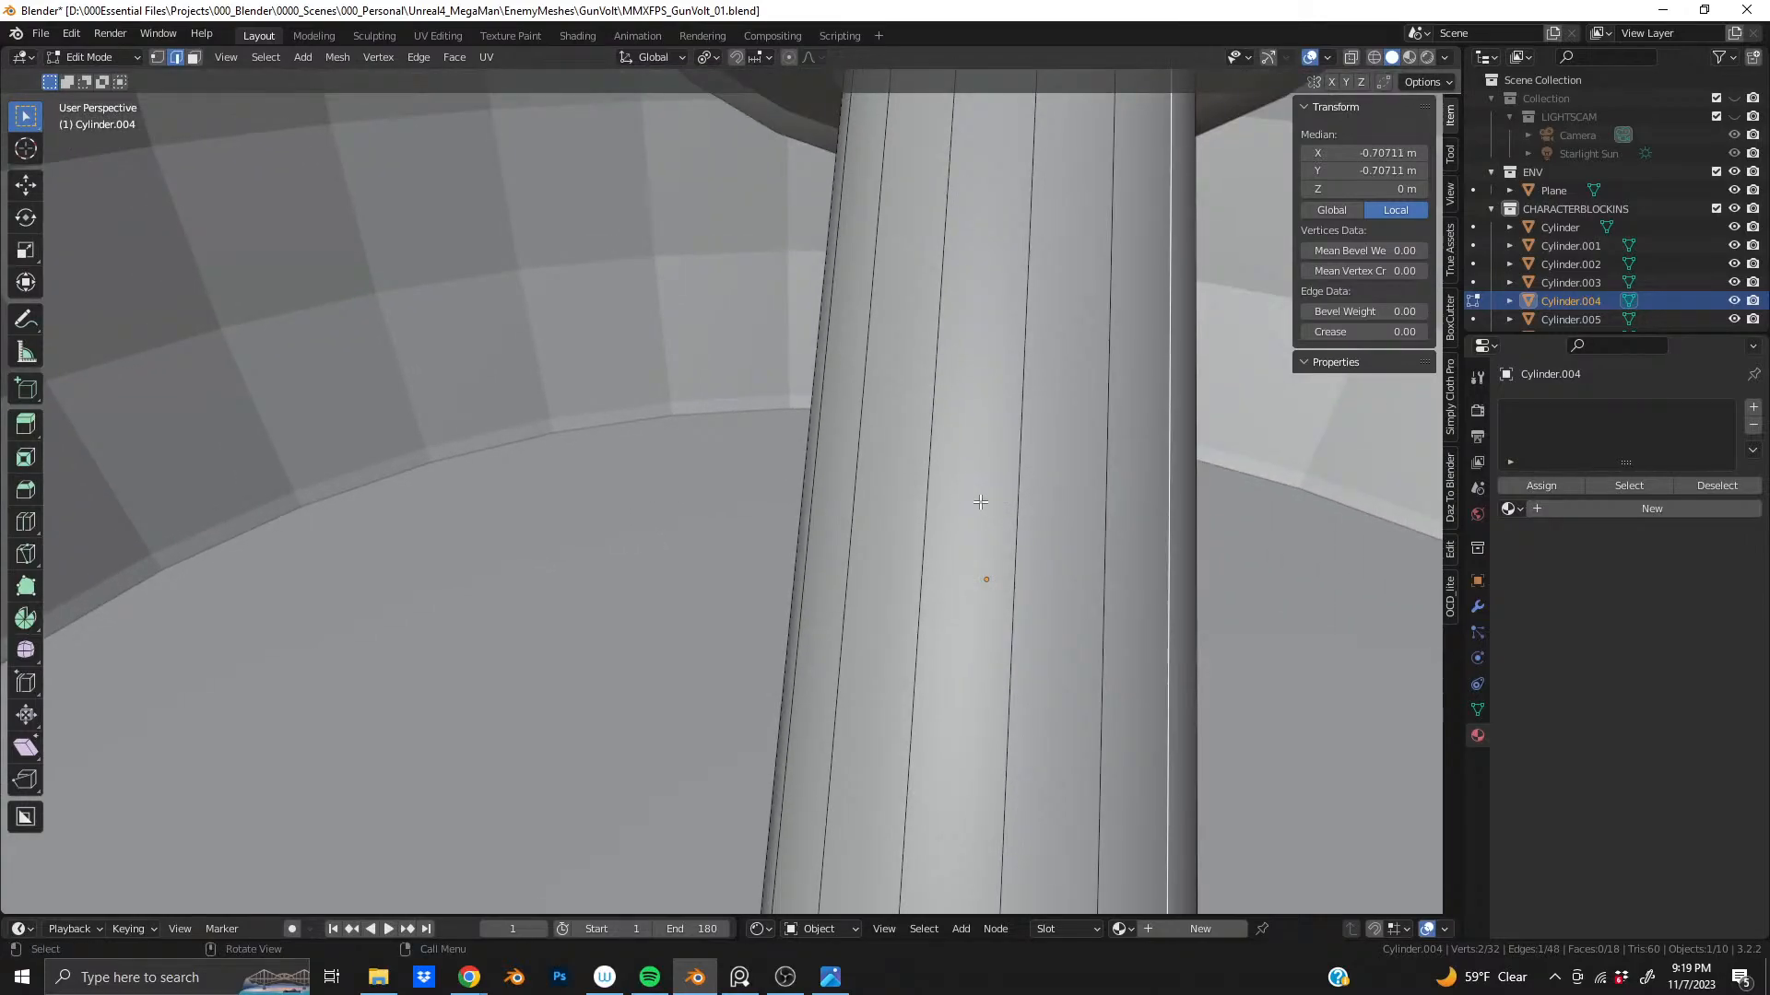
scroll(980, 501, down, 3)
scroll(616, 410, up, 4)
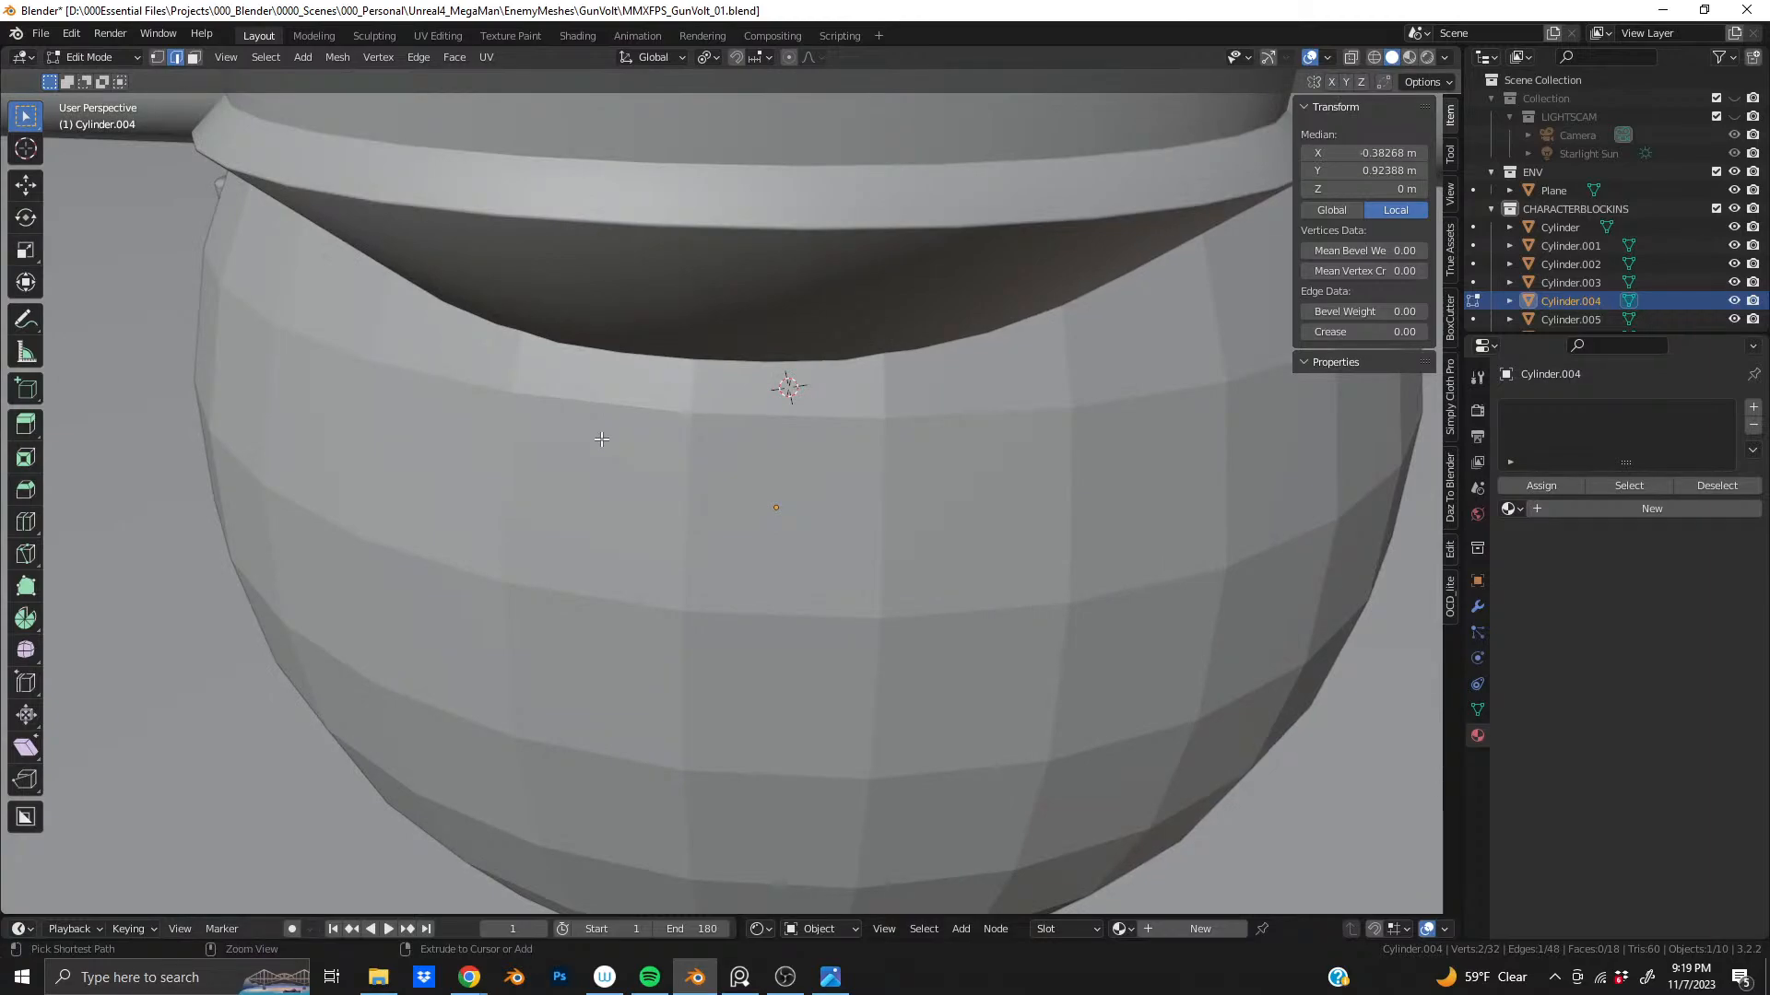
- Undo back past the first sphere and add a new UV sphere at the 3D cursor with 16 segments and 8 rings
key(ctrl+z)
key(ctrl+z)
key(ctrl+z)
key(ctrl+z)
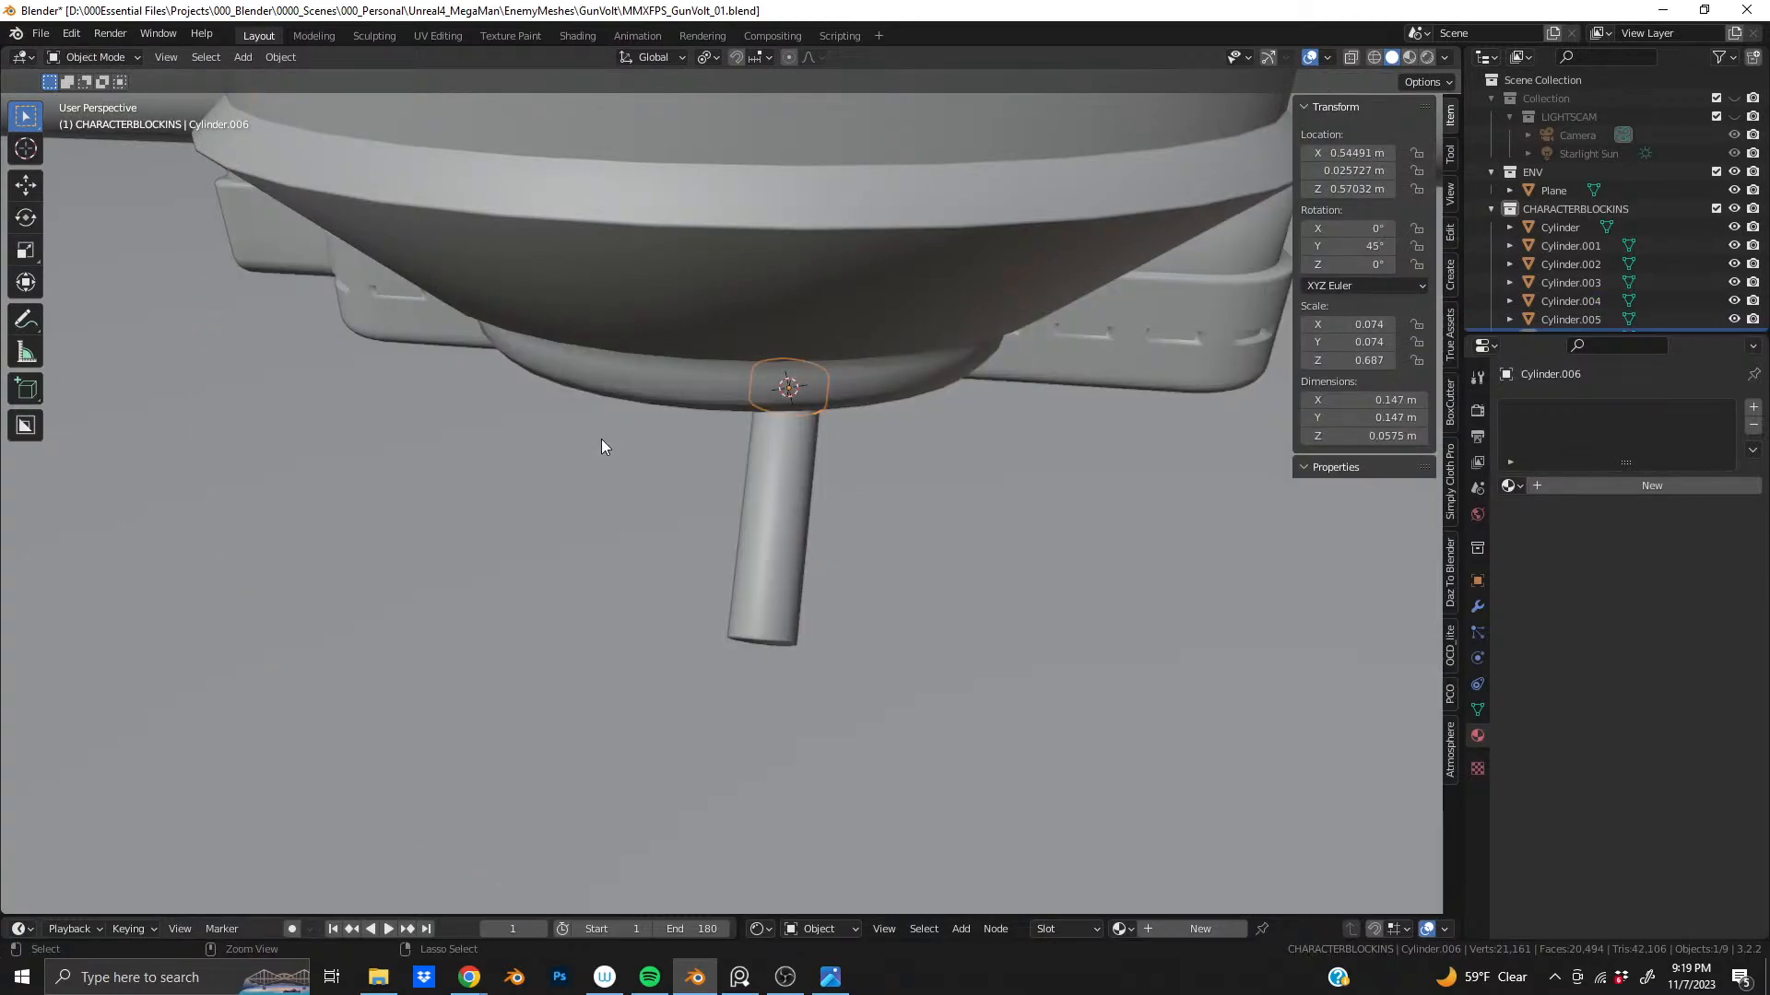
key(shift+a)
mouse_move(608, 433)
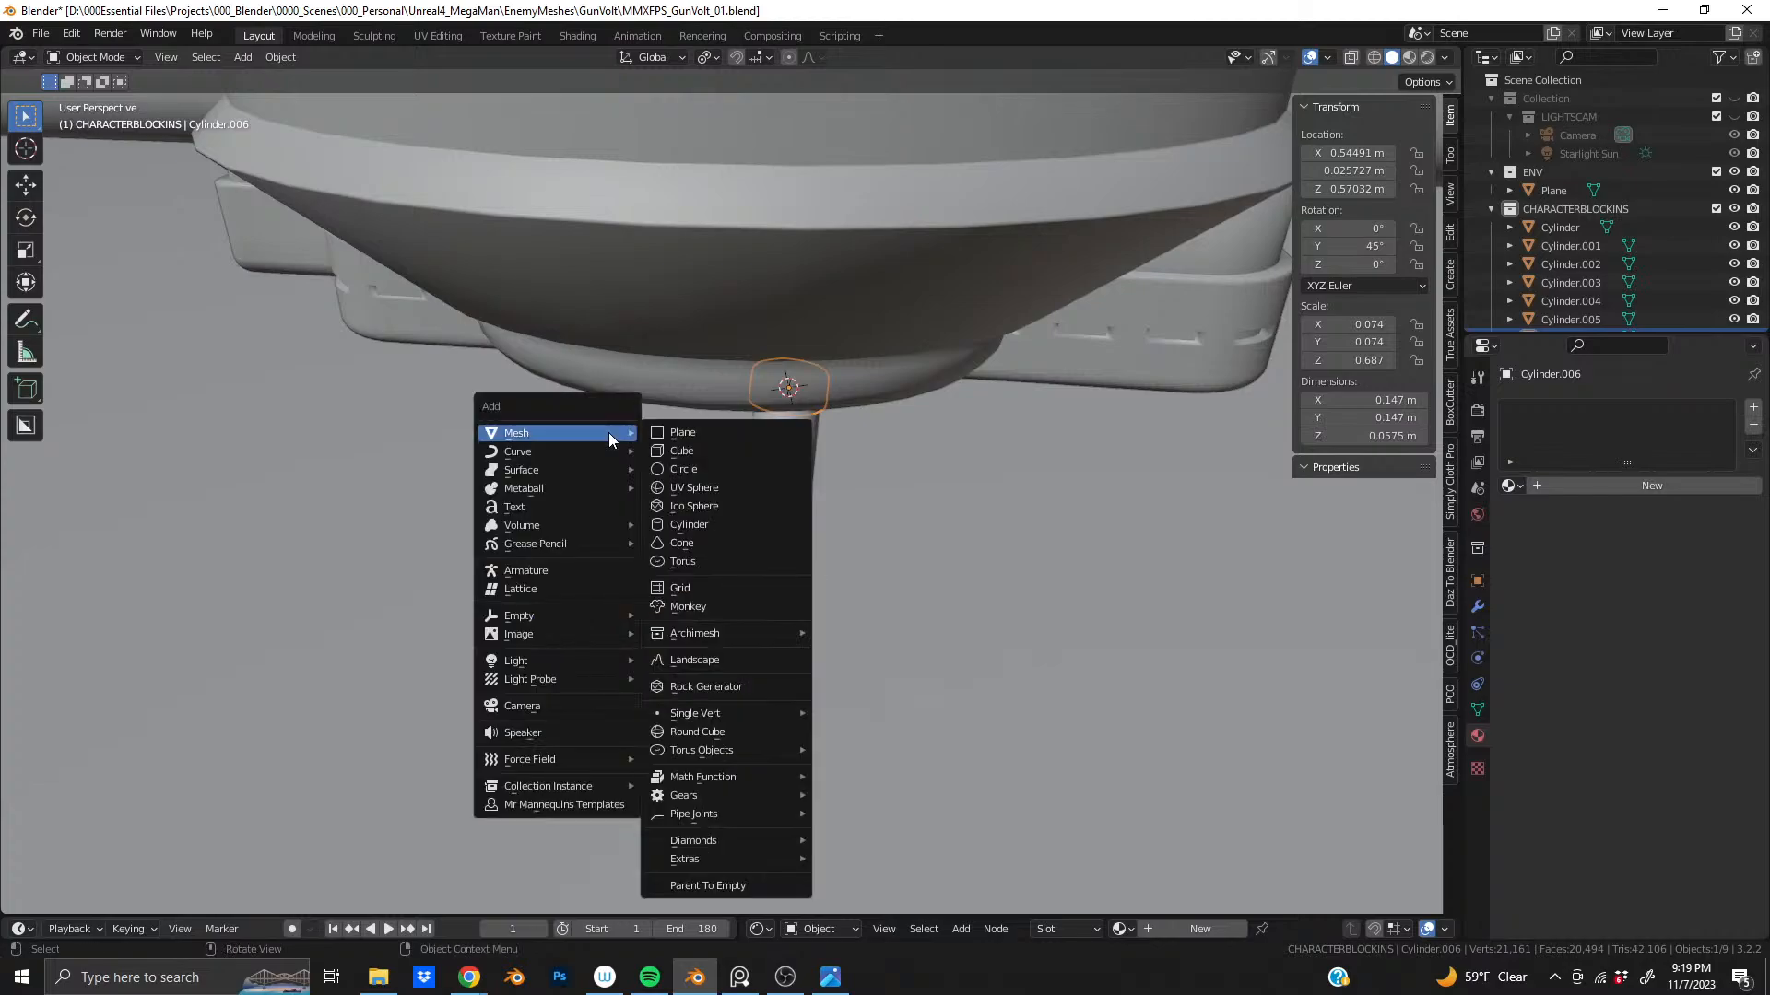
click(782, 495)
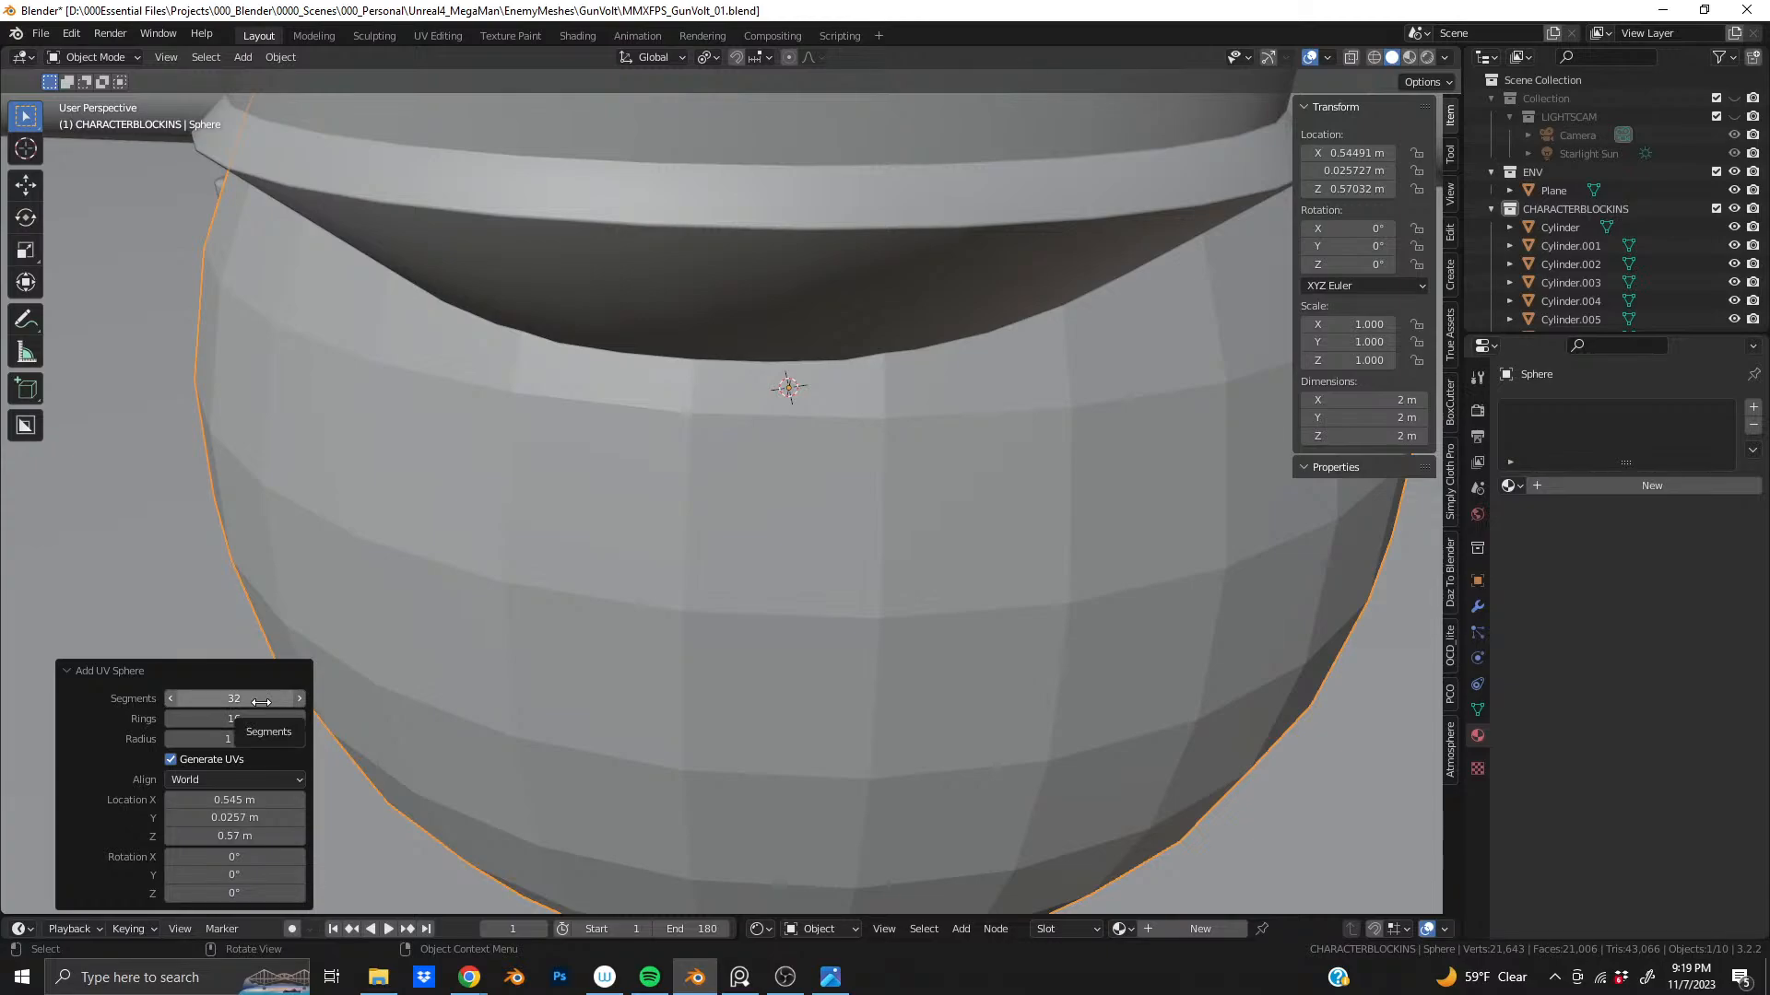
scroll(516, 615, down, 2)
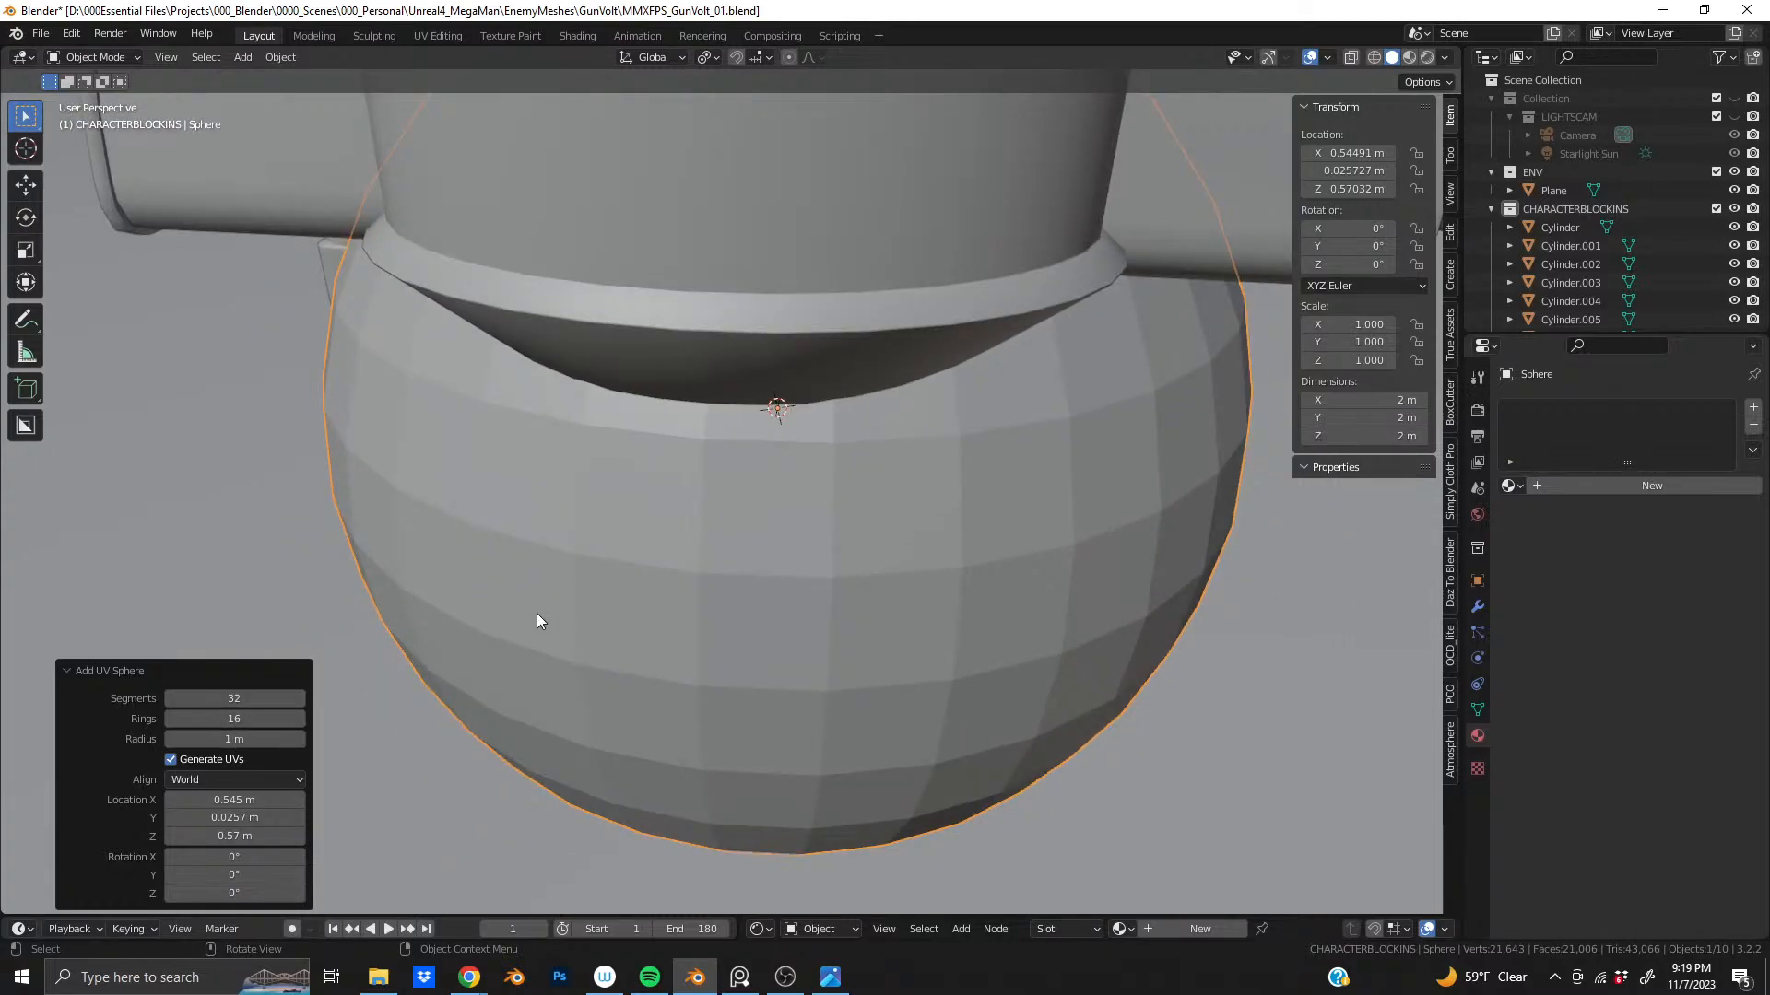
middle_drag(536, 612, 827, 647)
scroll(664, 539, down, 3)
key(KP_Decimal)
middle_drag(772, 441, 710, 553)
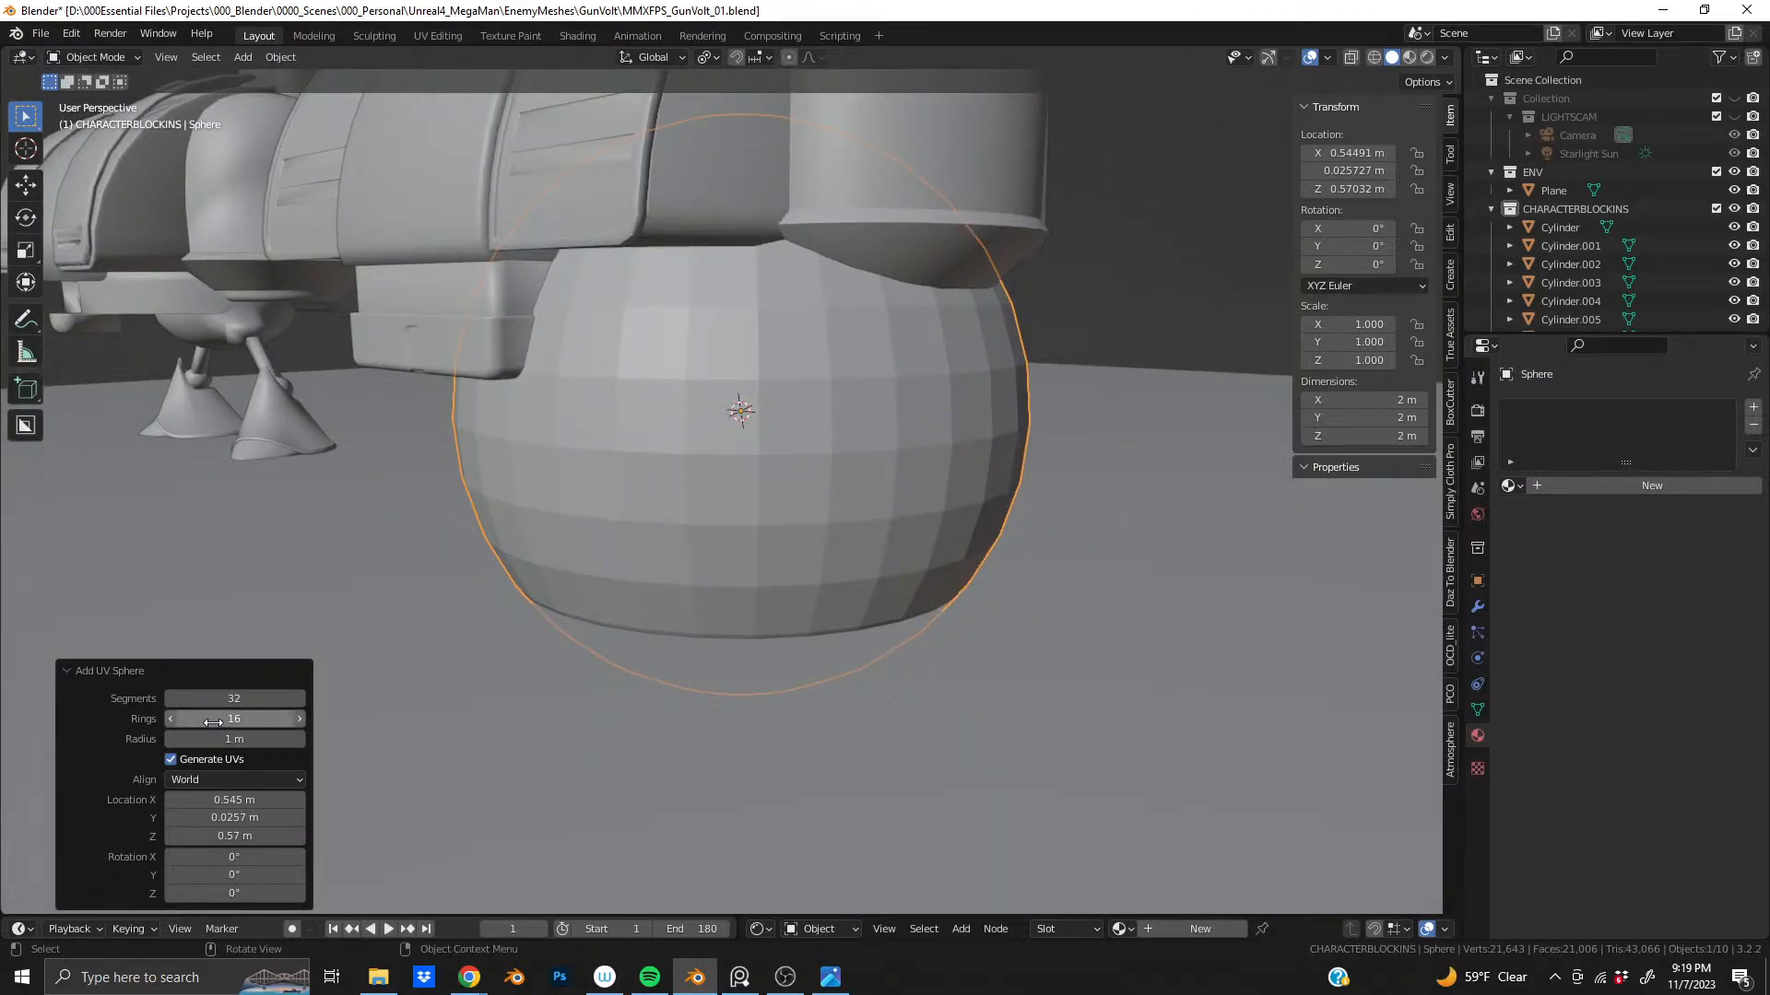
mouse_move(213, 721)
mouse_down()
mouse_move(186, 725)
mouse_move(215, 701)
mouse_move(200, 703)
mouse_up()
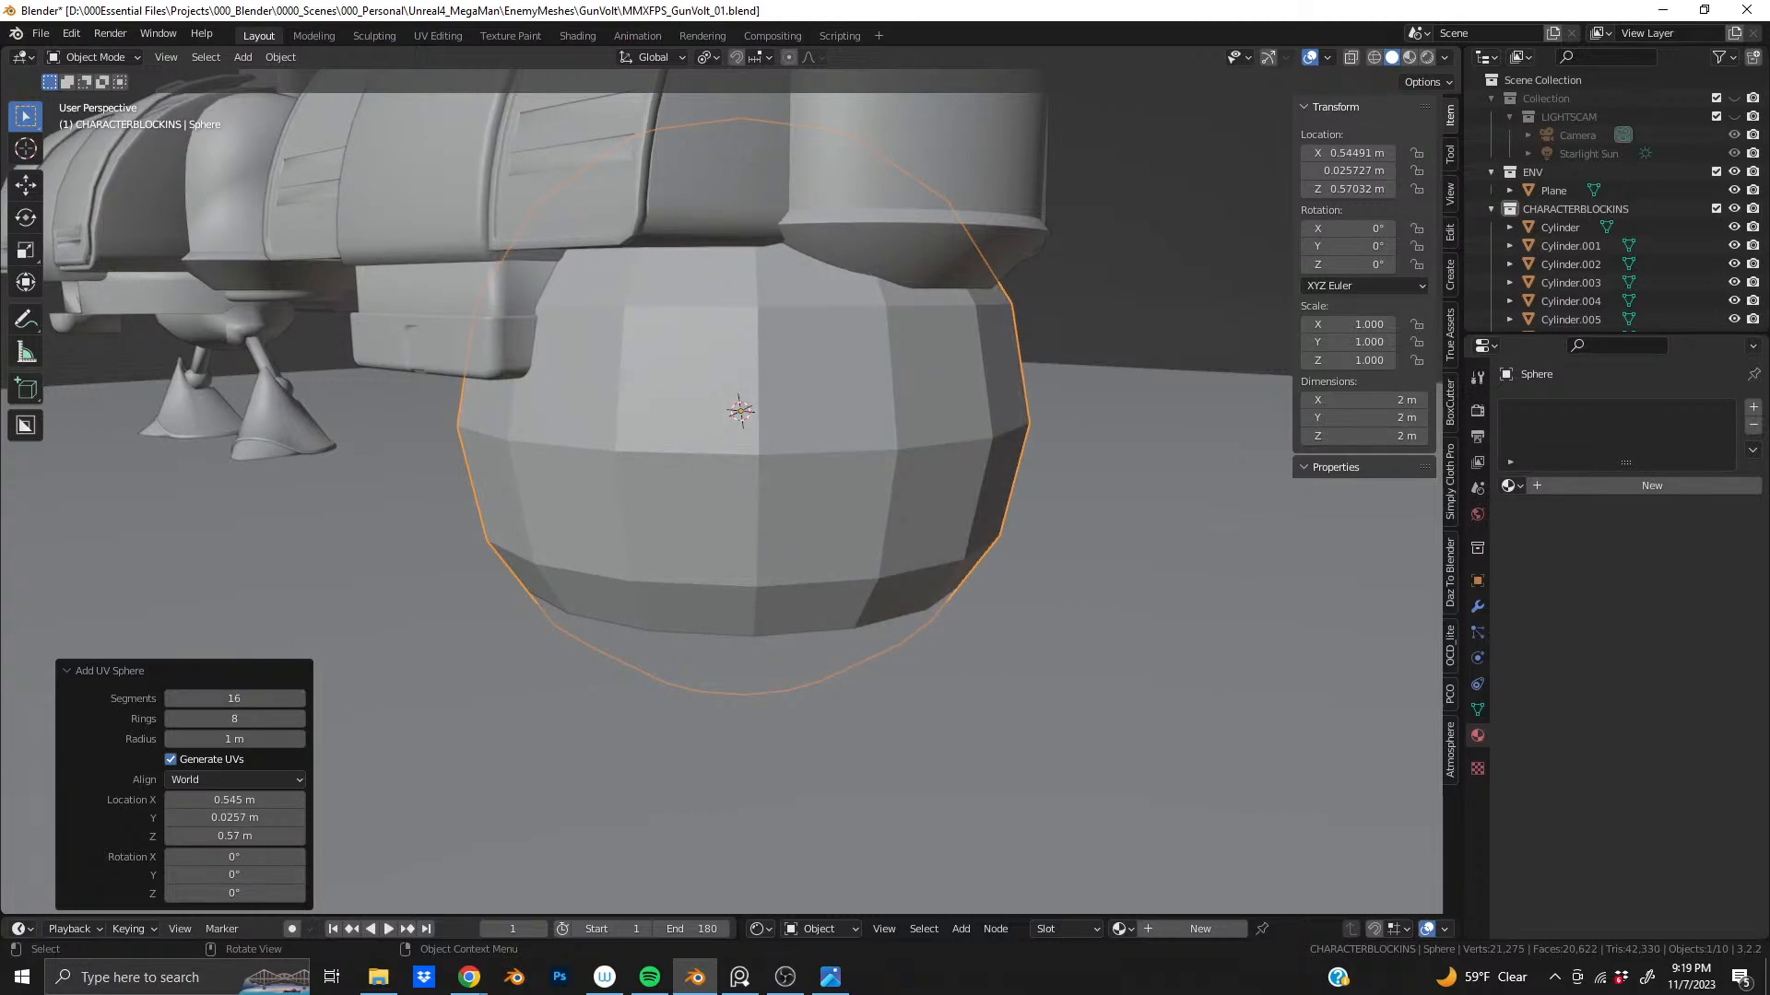
- Scale the sphere down to about 0.078 so it sits as a ball joint on the leg's upper end
key(s)
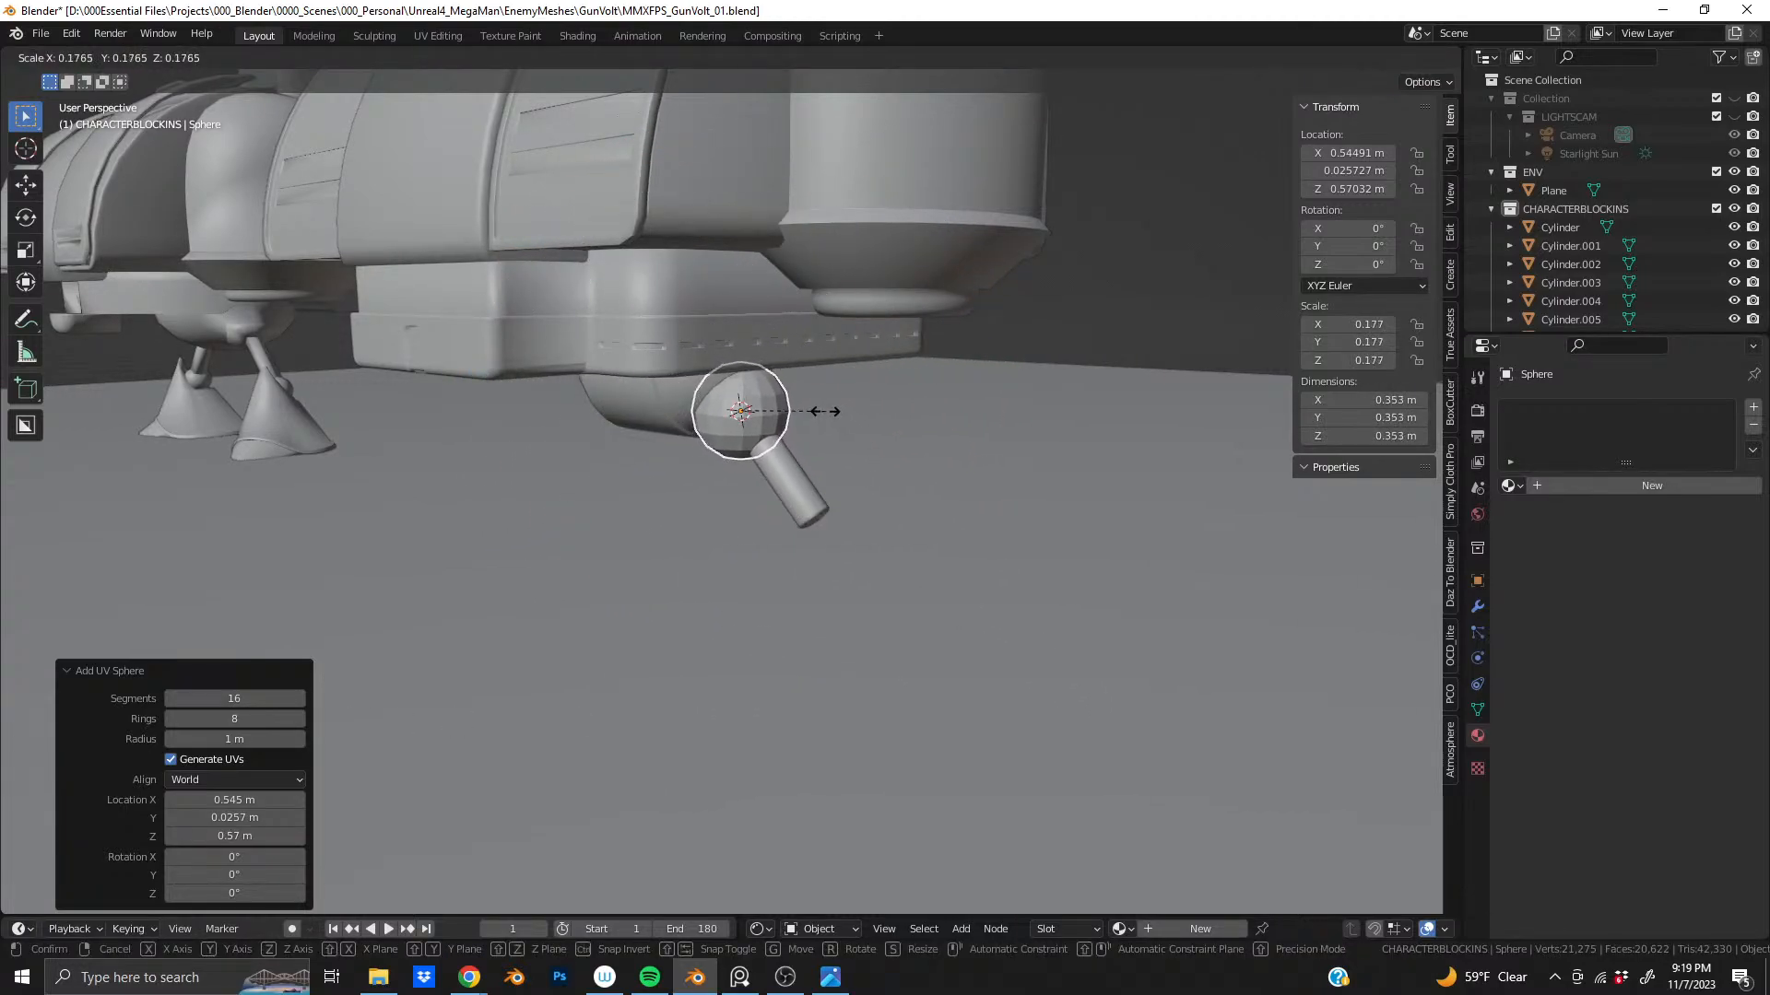
click(816, 417)
middle_drag(758, 461, 722, 496)
scroll(722, 507, up, 2)
scroll(722, 526, up, 5)
shift+middle_drag(698, 600, 759, 419)
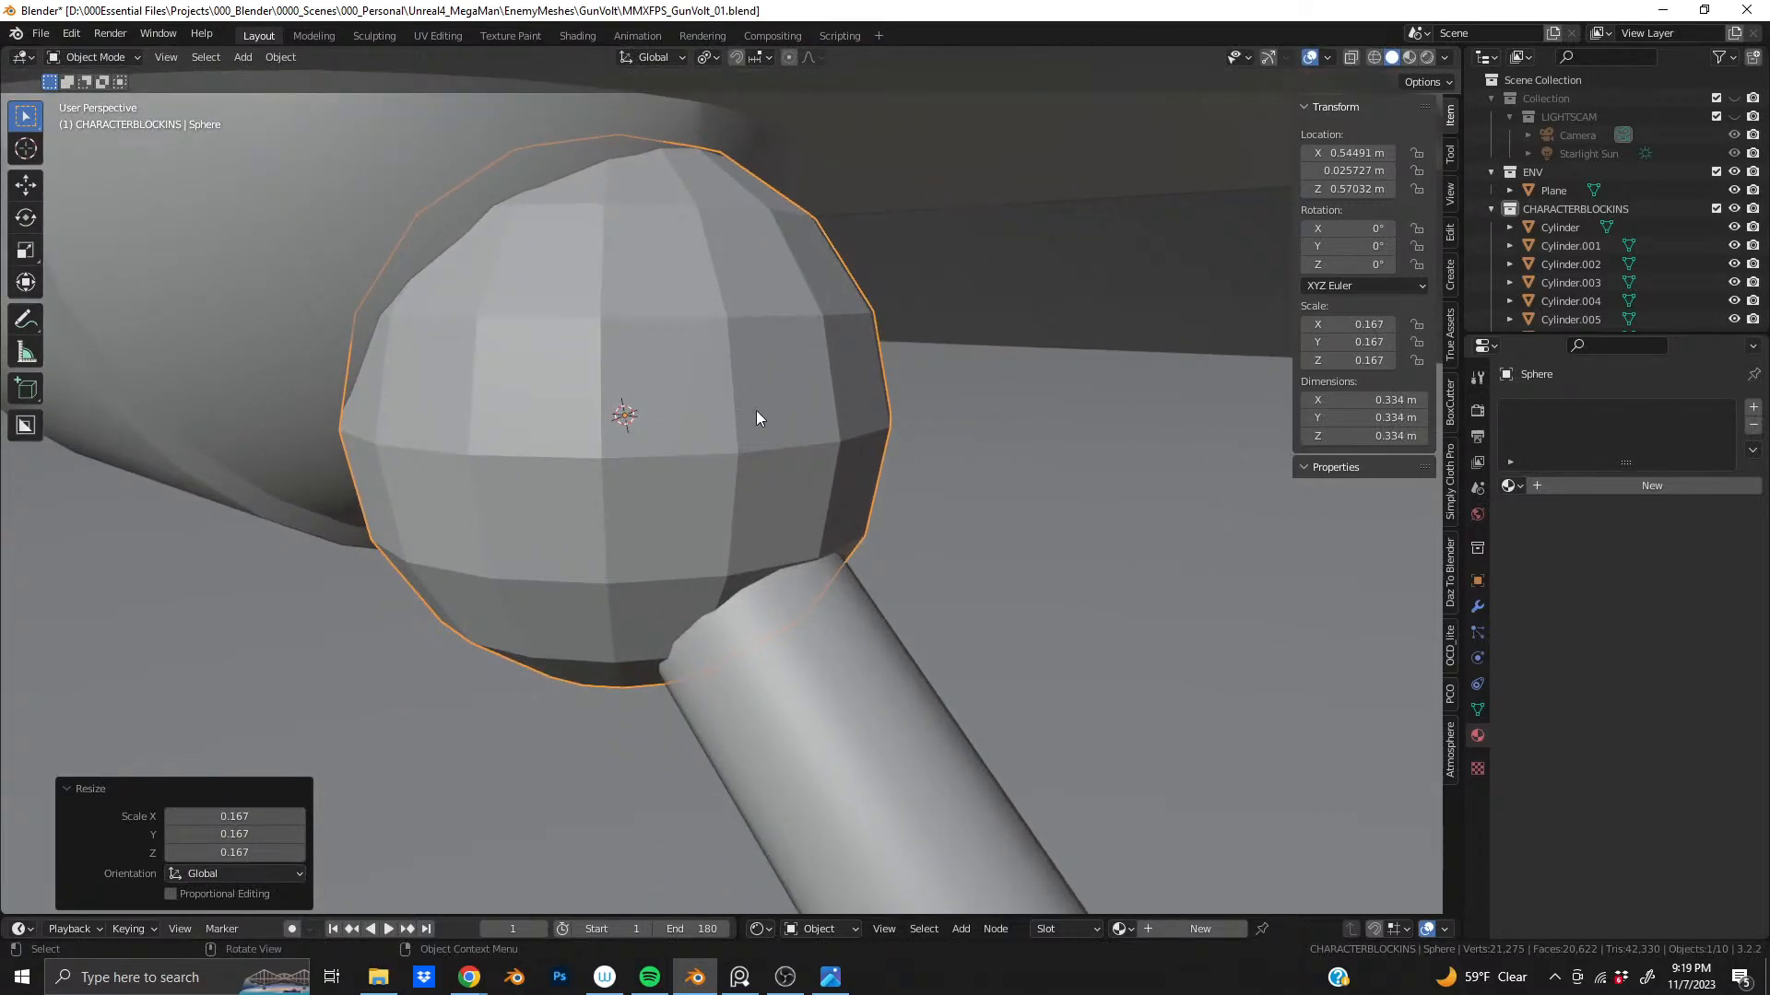
key(s)
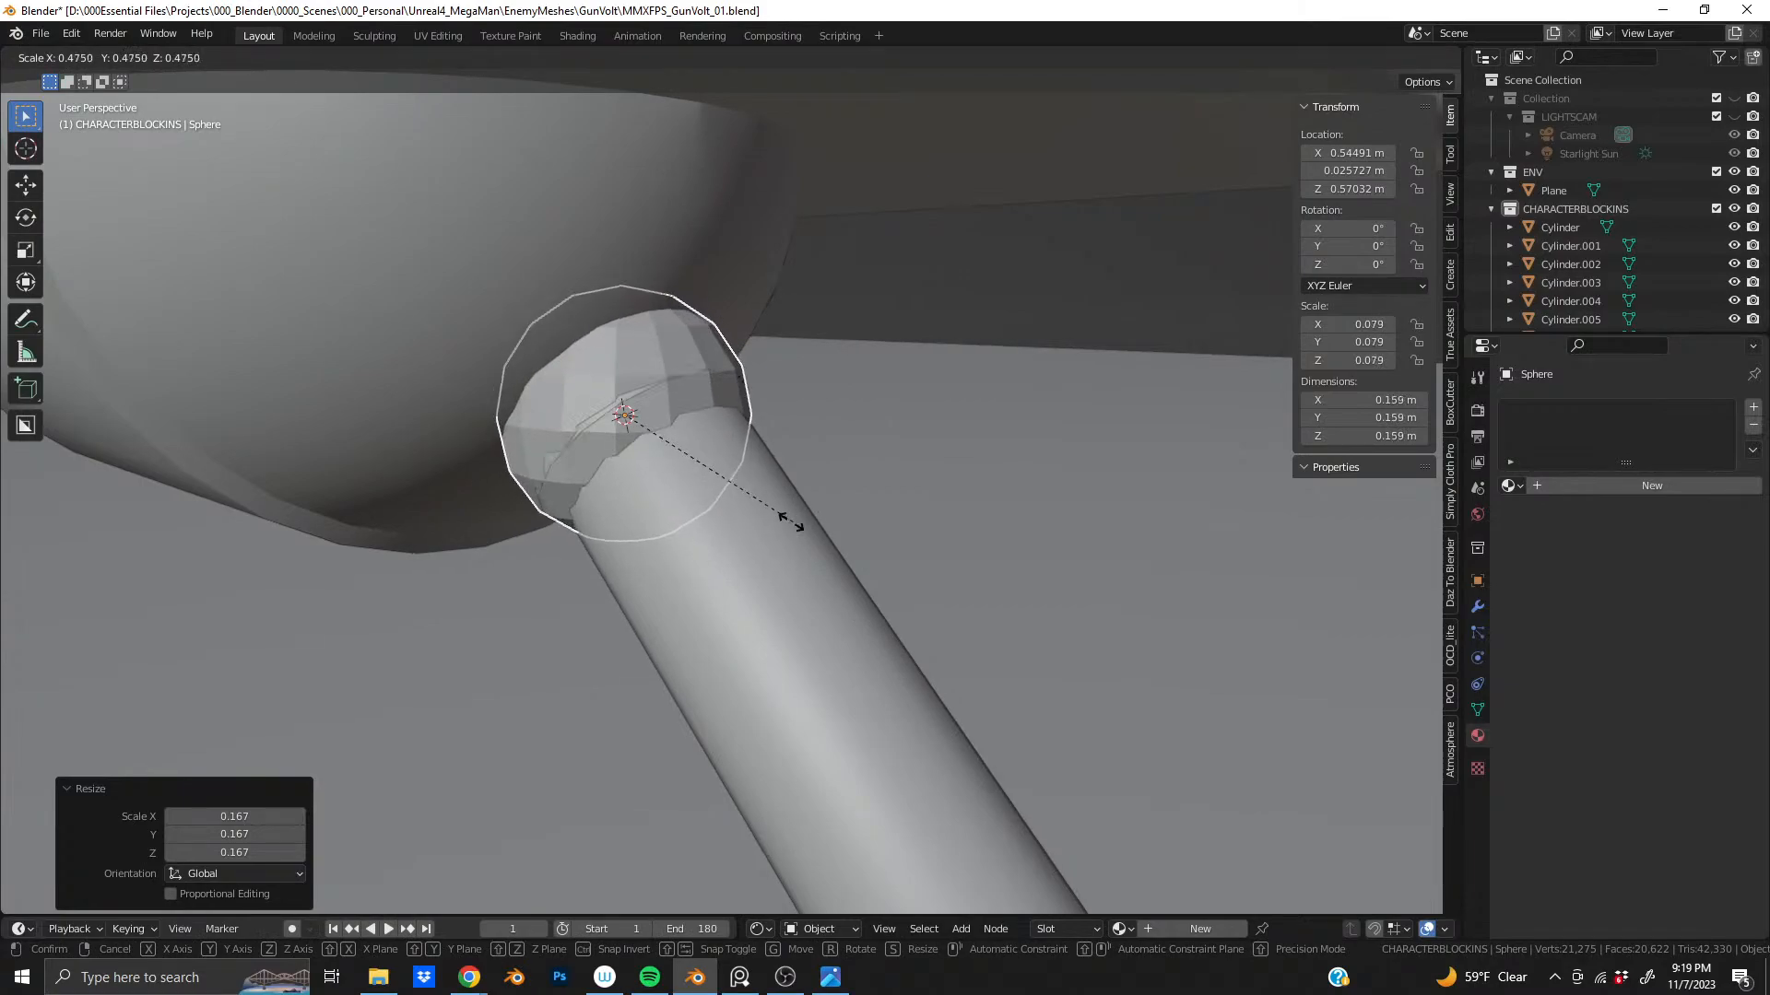
click(788, 516)
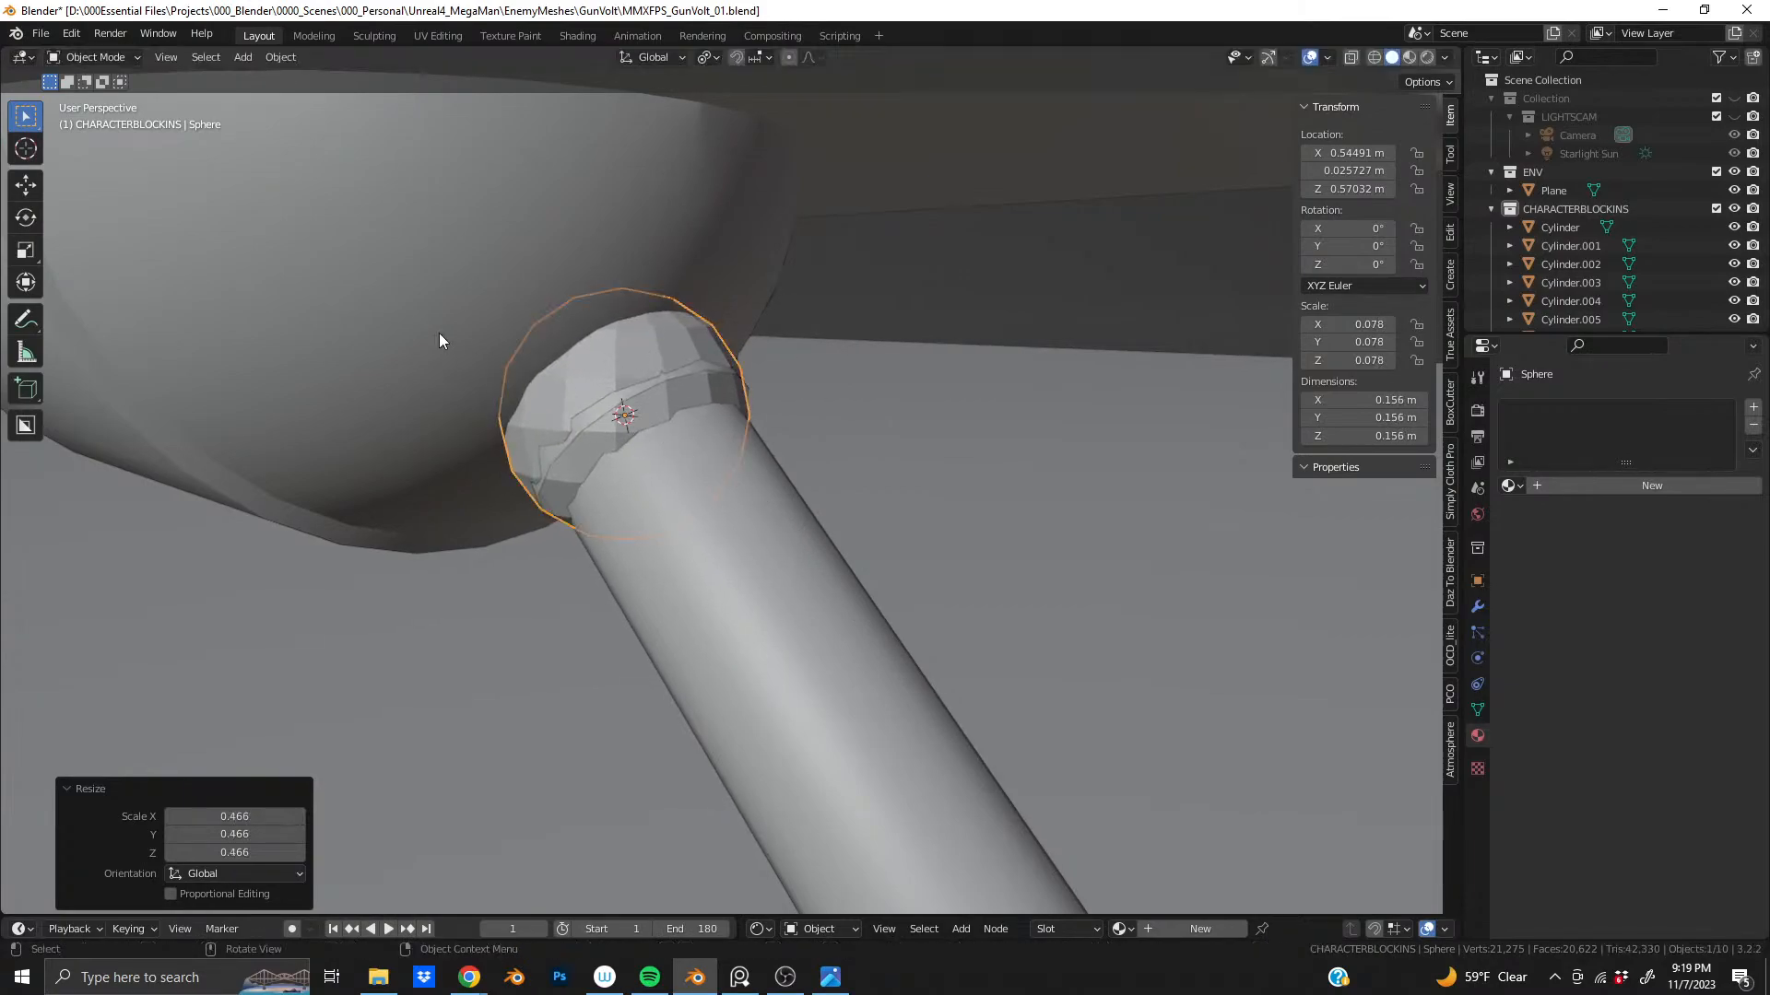
- Delete the collar band around the leg's upper end, keeping the ball joint sphere
click(590, 411)
key(x)
click(591, 412)
shift+middle_drag(628, 407, 652, 473)
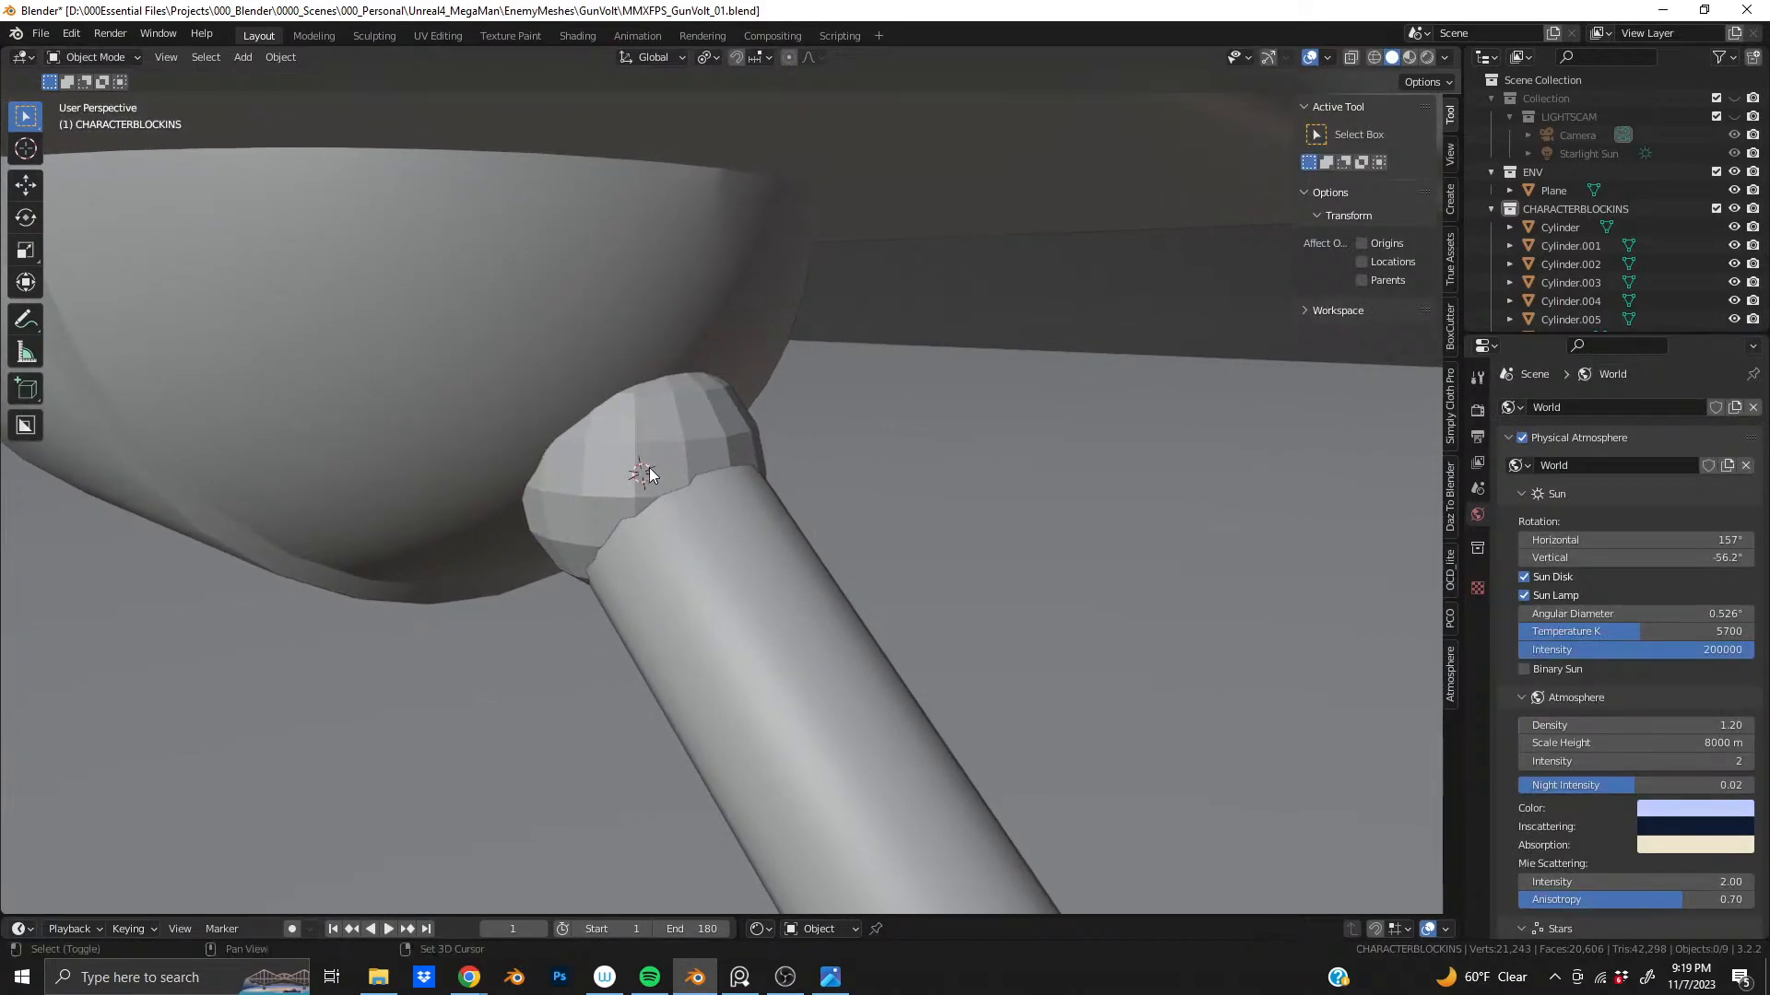
- Rotate the ball joint sphere 45° about the global Y axis to align it with the leg
scroll(650, 442, up, 3)
click(650, 430)
middle_drag(544, 562, 613, 540)
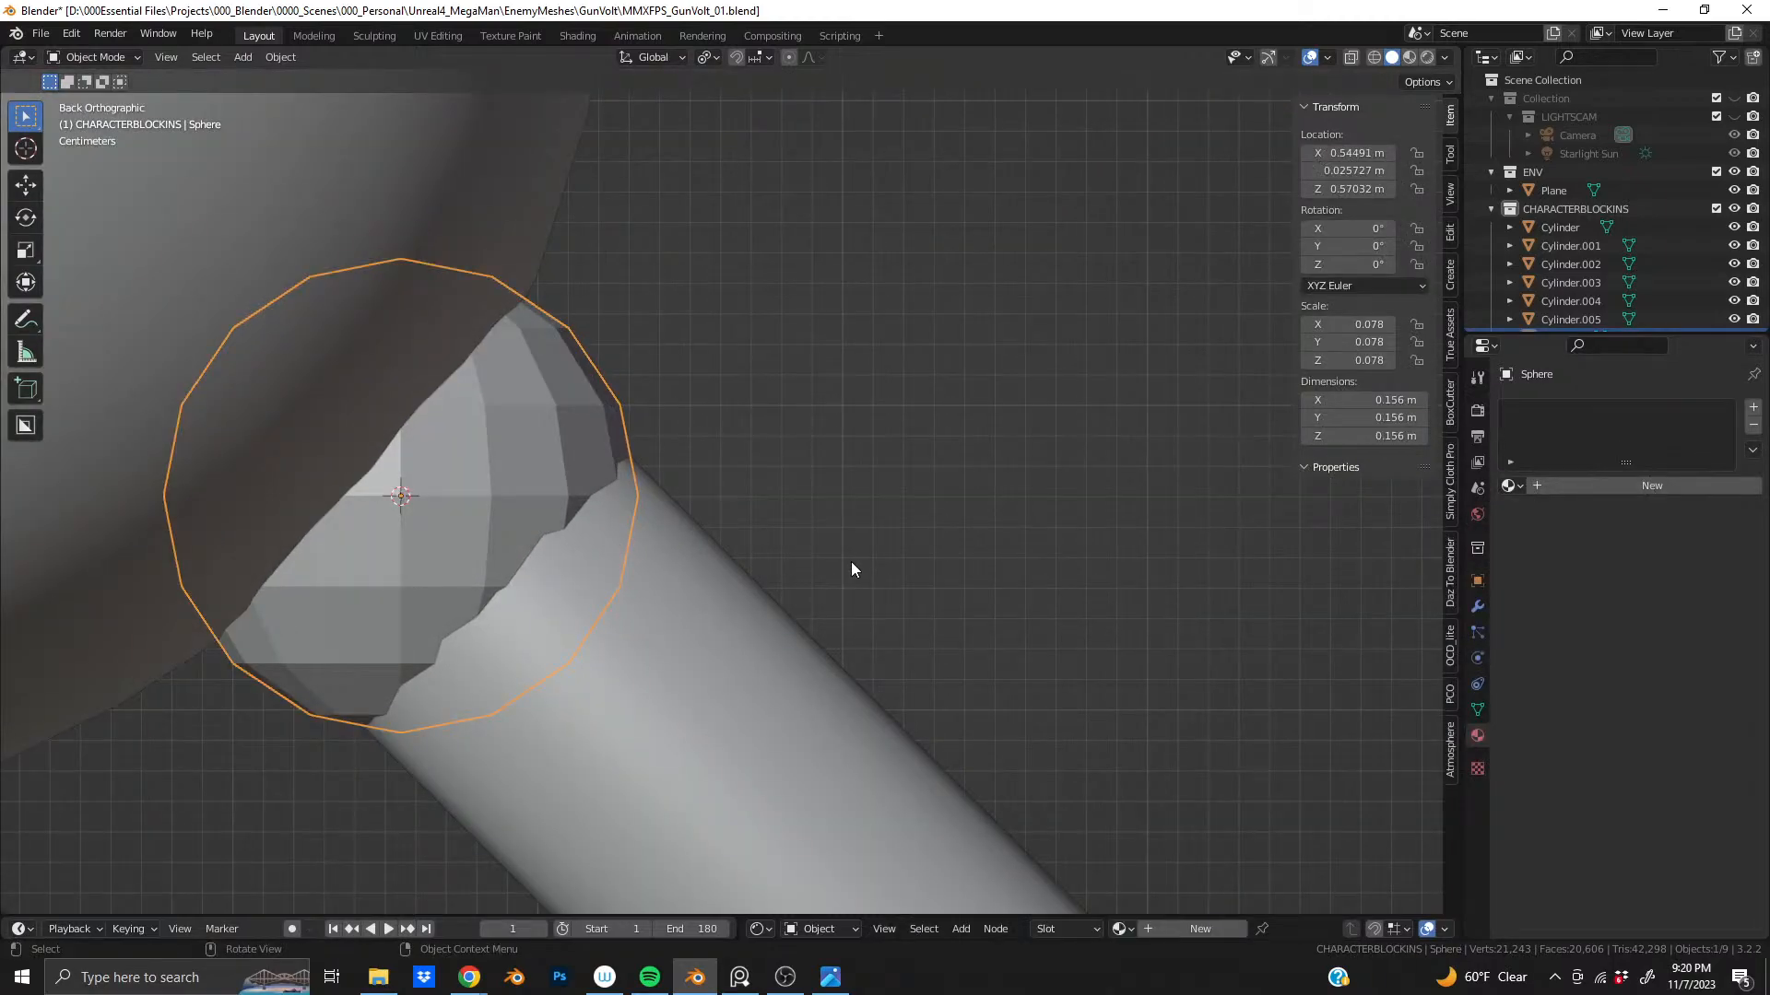
text(ry)
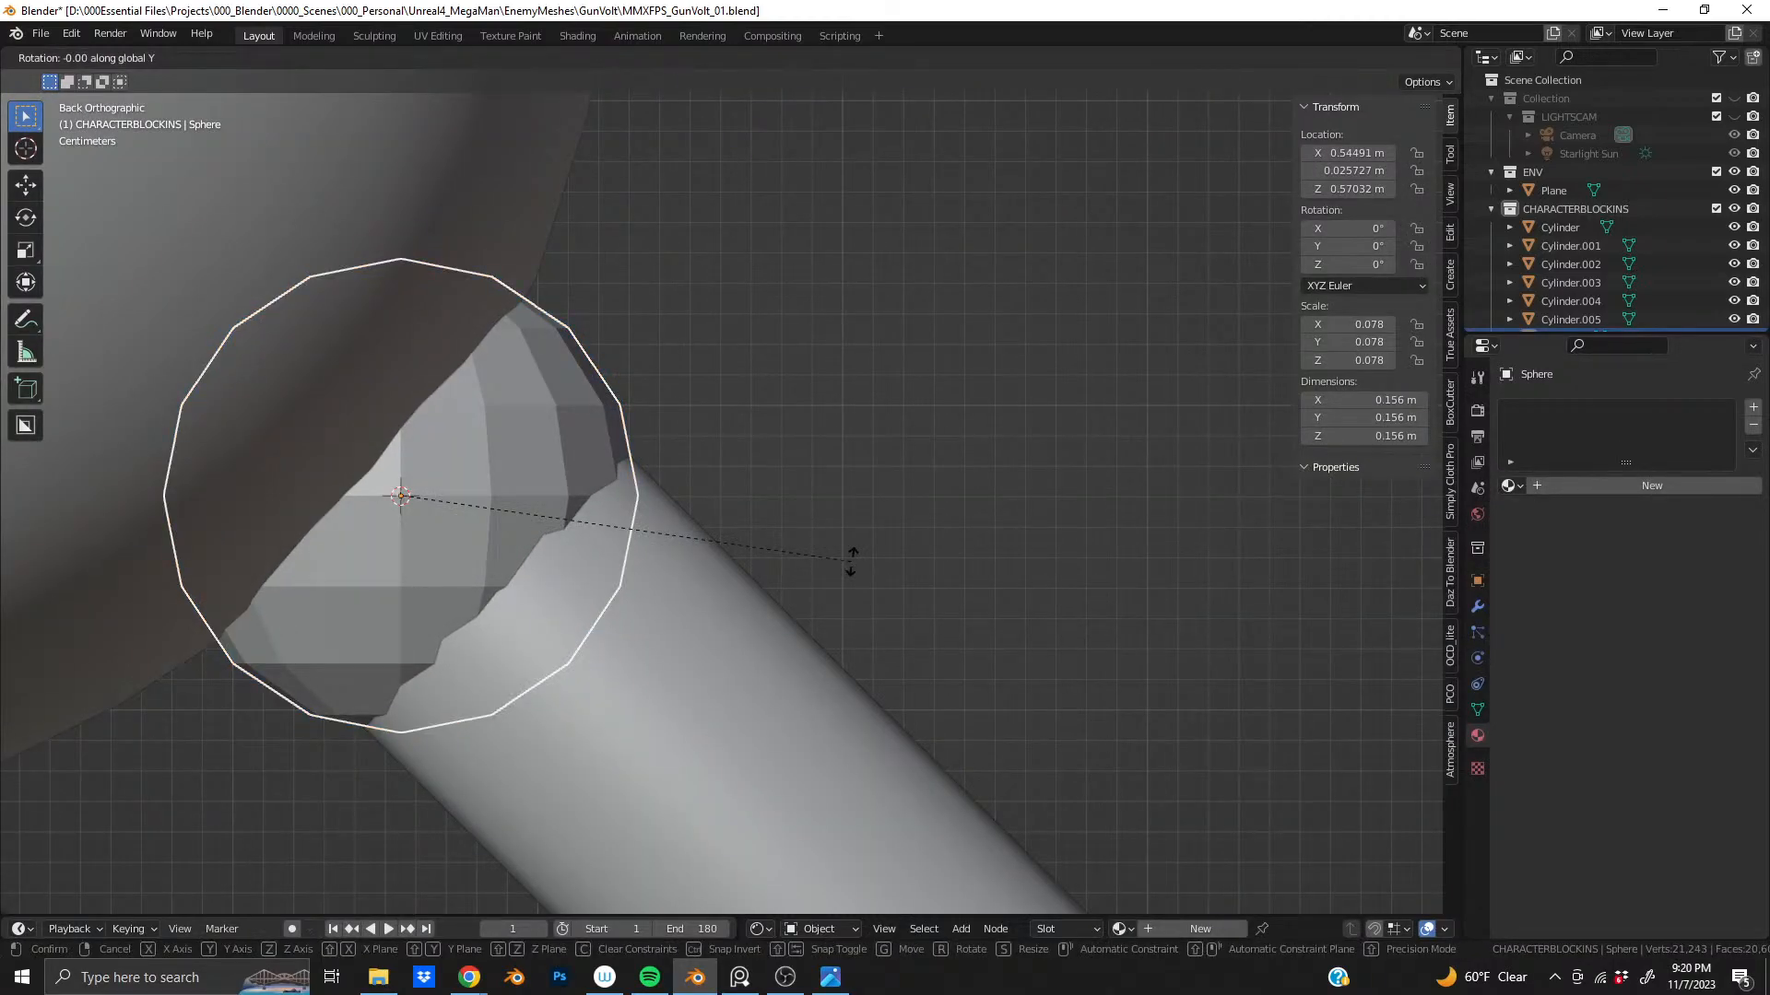
text(45)
key(Return)
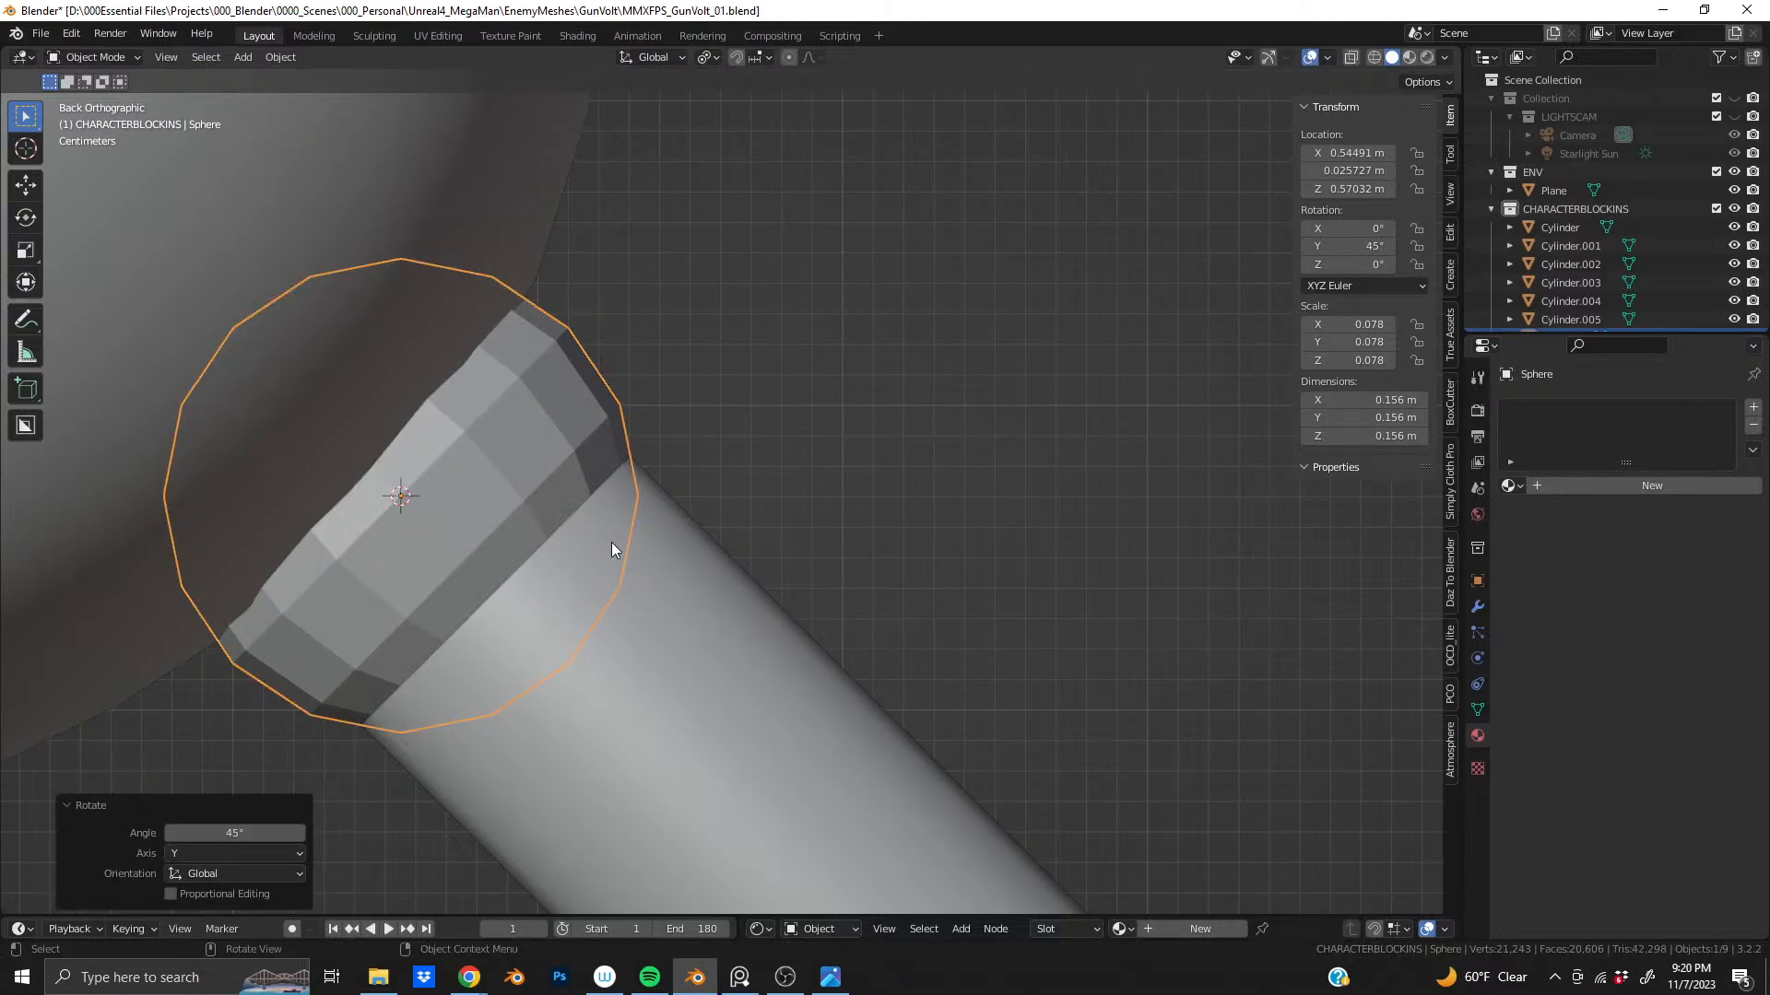
- Shift the ball joint about 0.006 m along its local Z axis and enlarge it by a factor of about 1.136
middle_drag(611, 542, 798, 506)
click(840, 541)
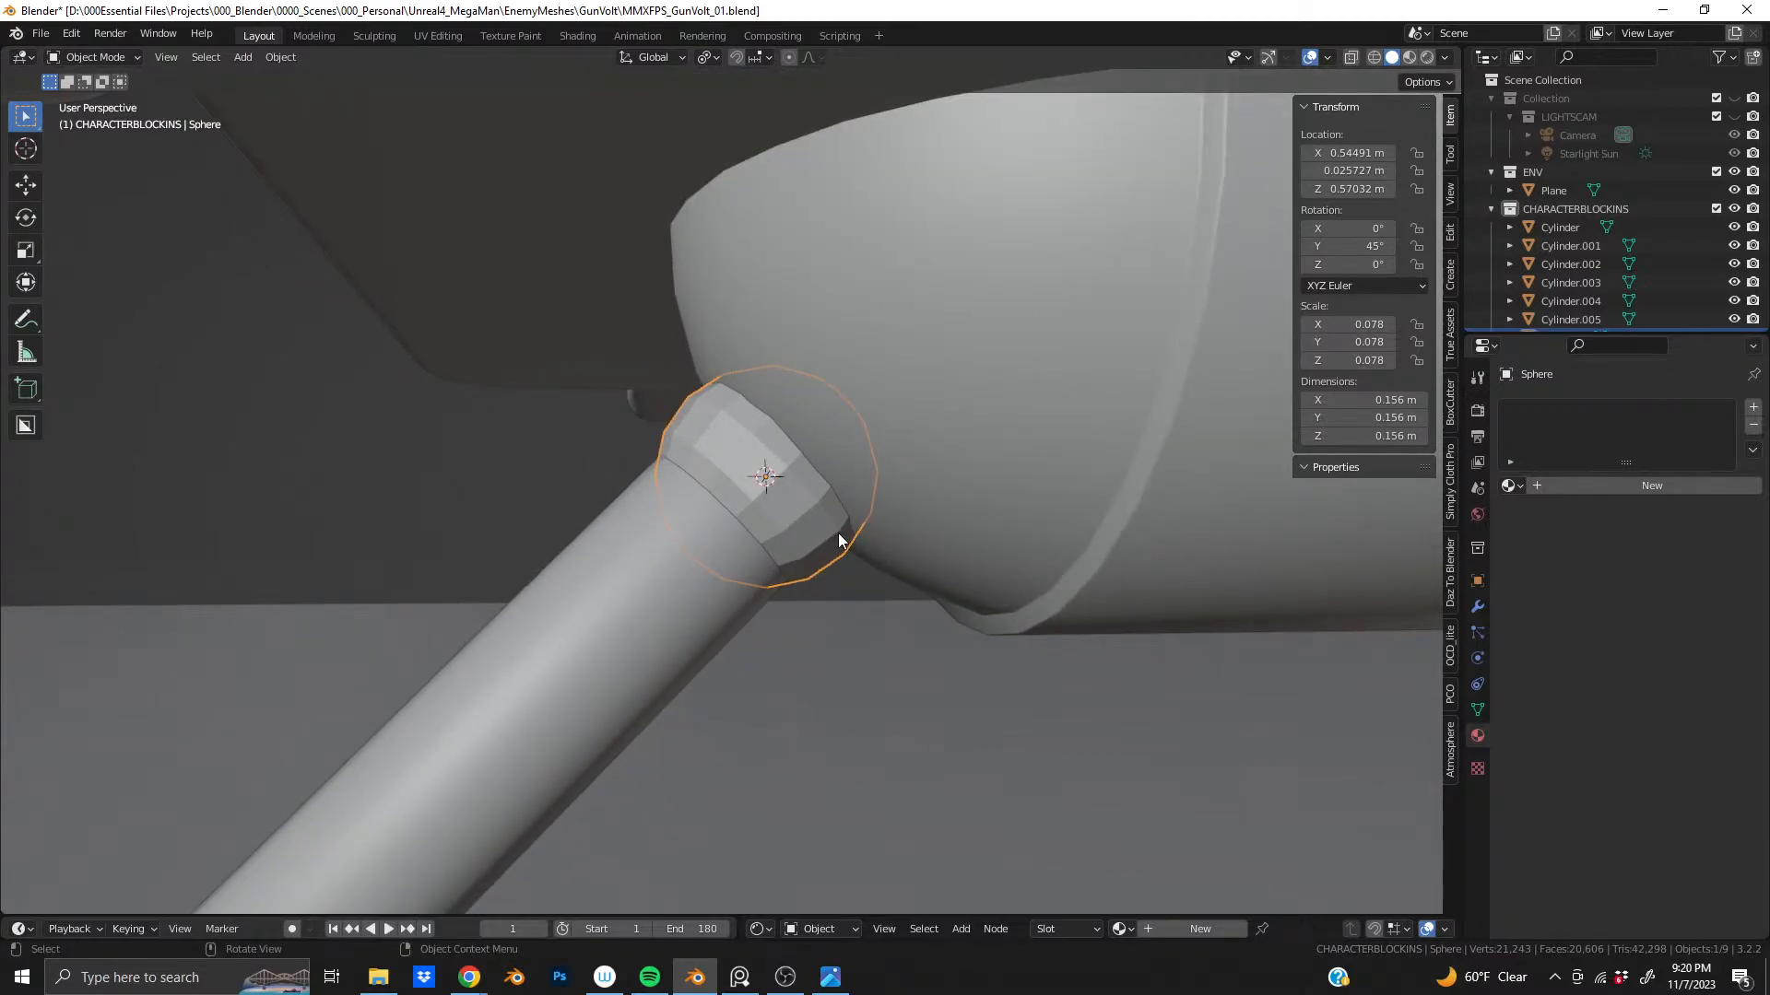
key(g)
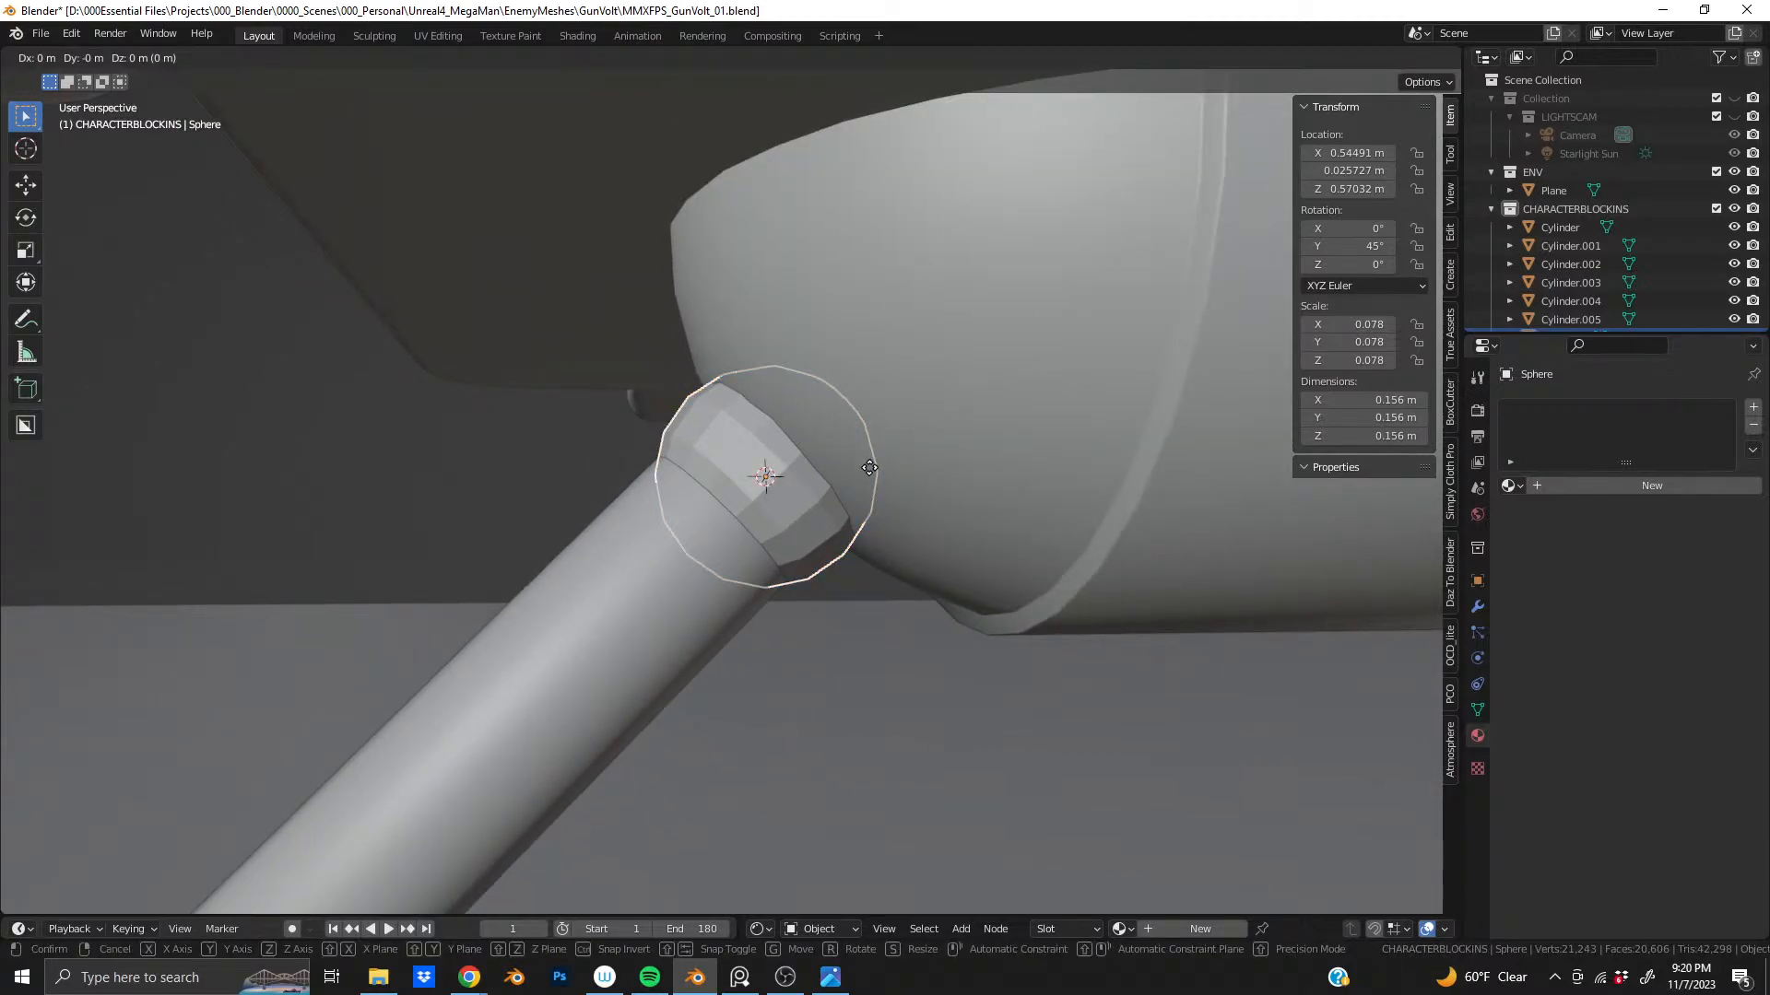
key(z)
key(z)
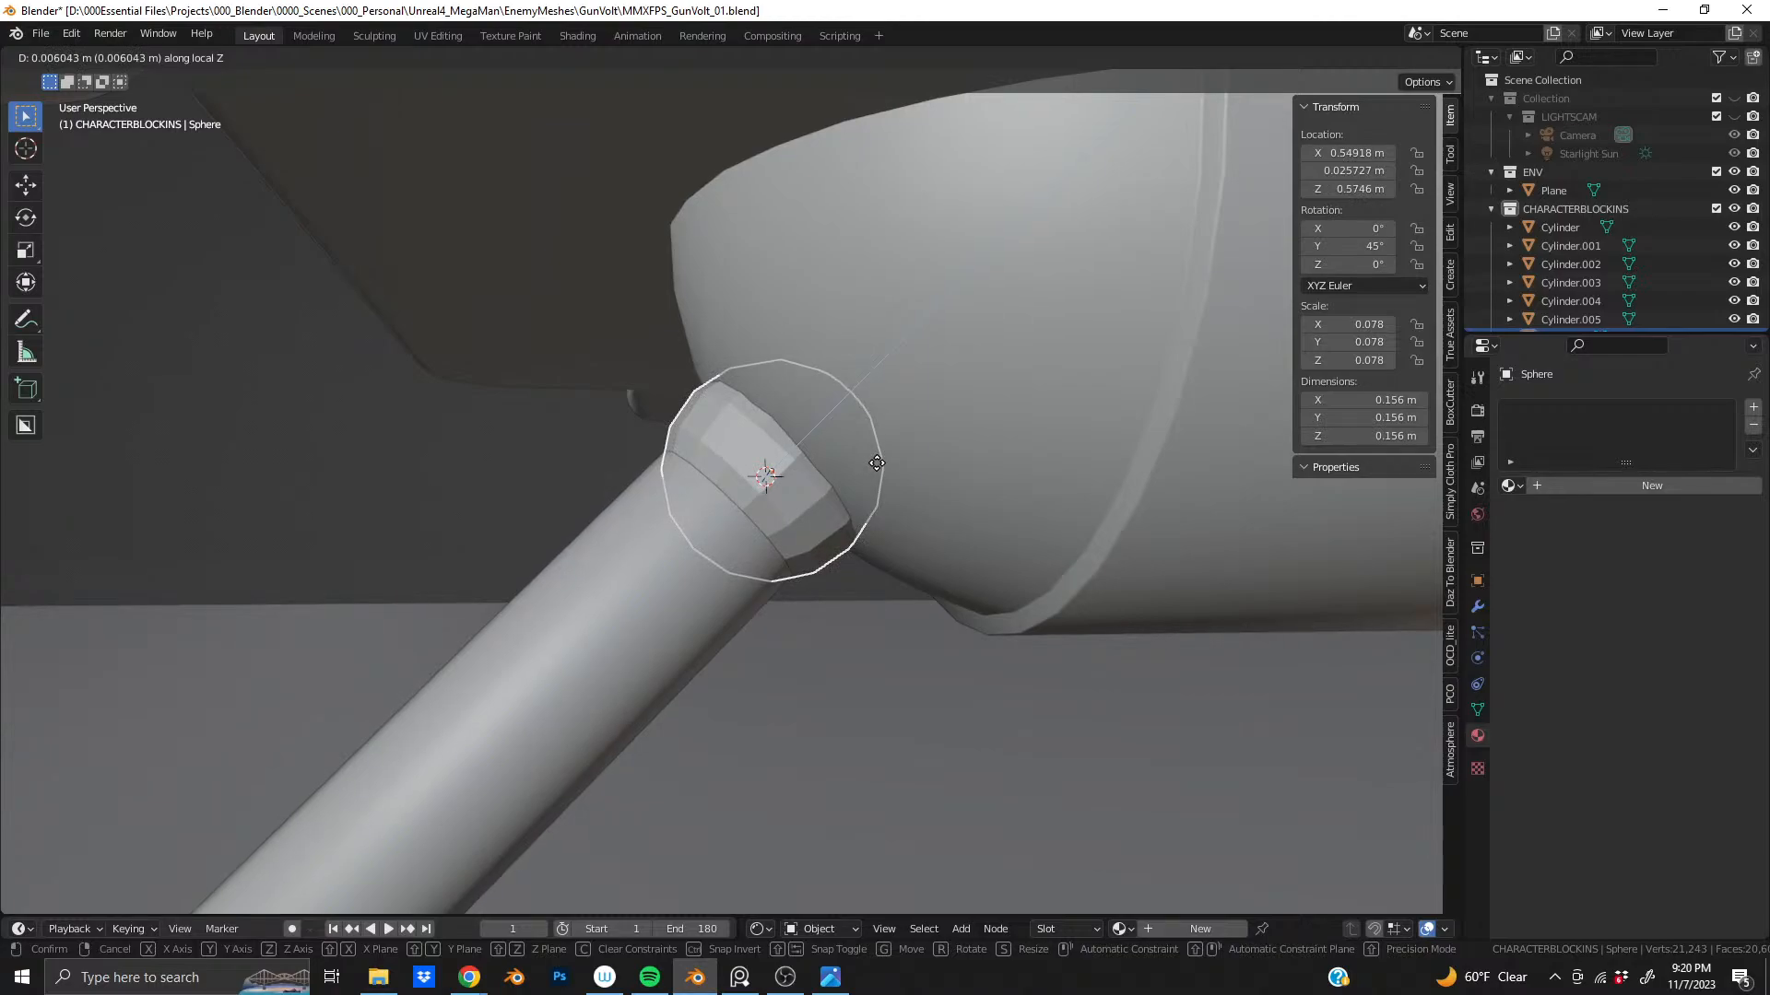
click(877, 463)
key(s)
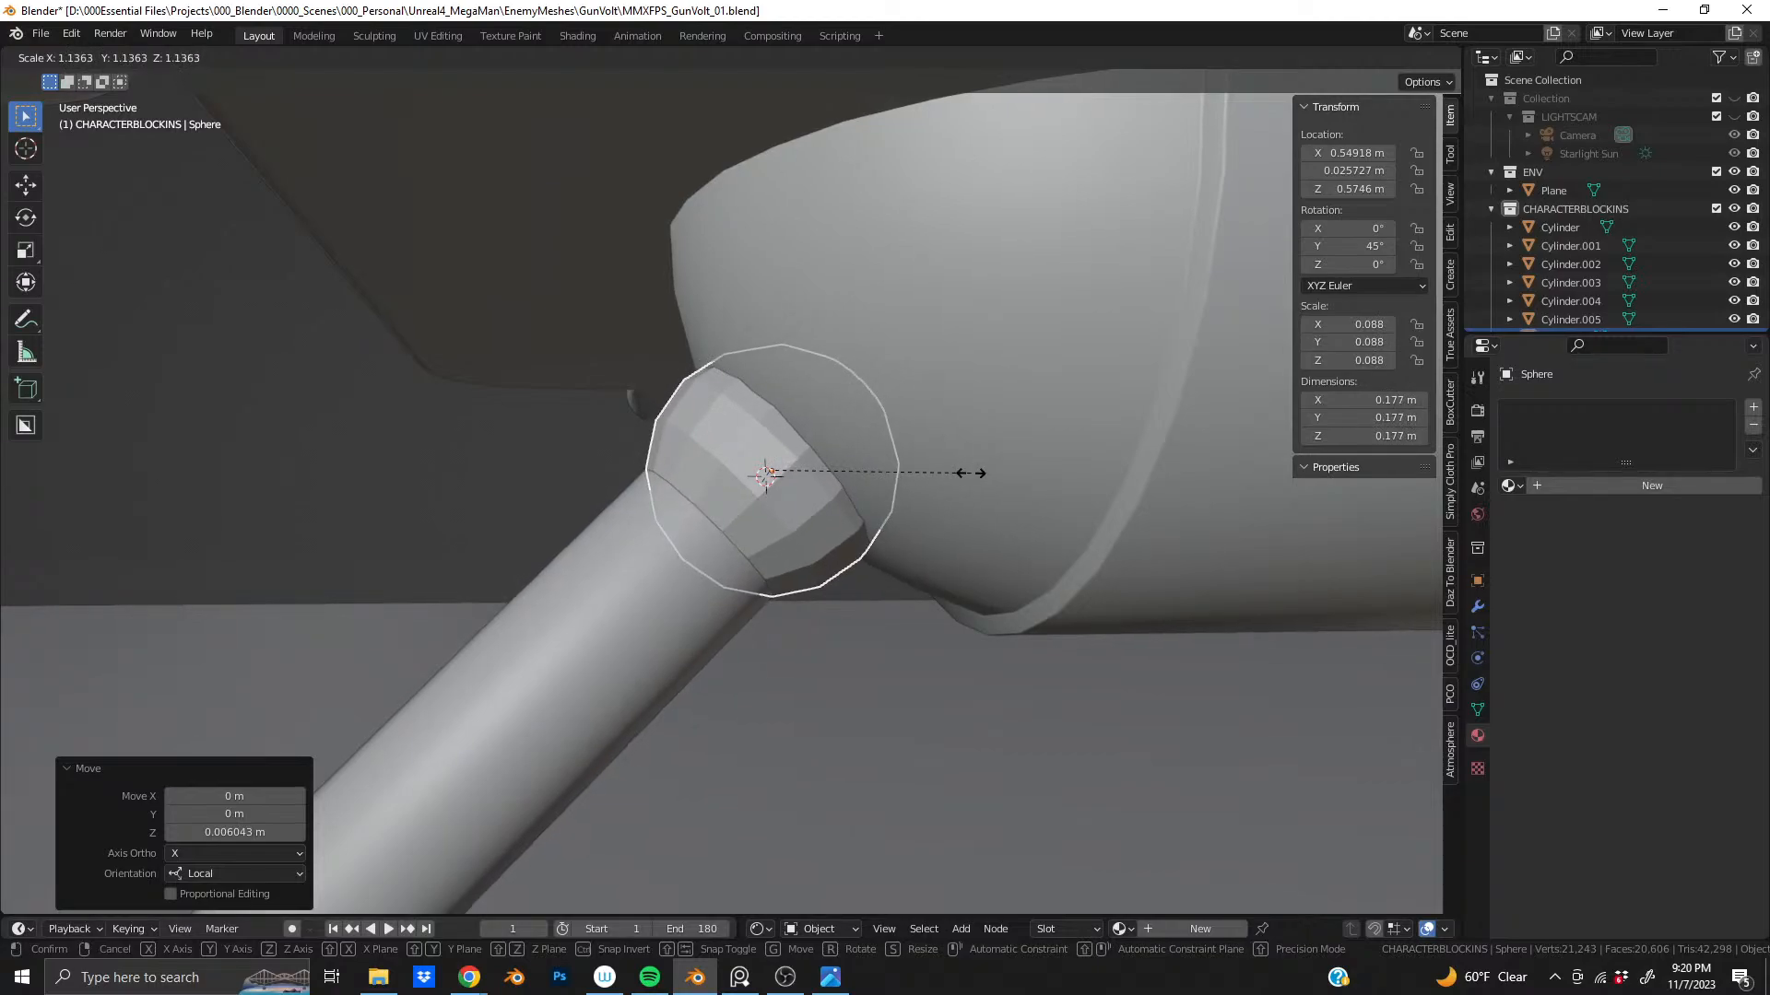
click(967, 473)
- Examine closely how the ball joint's surface meets the upper rim of the leg cylinder
scroll(590, 515, up, 5)
scroll(738, 516, up, 3)
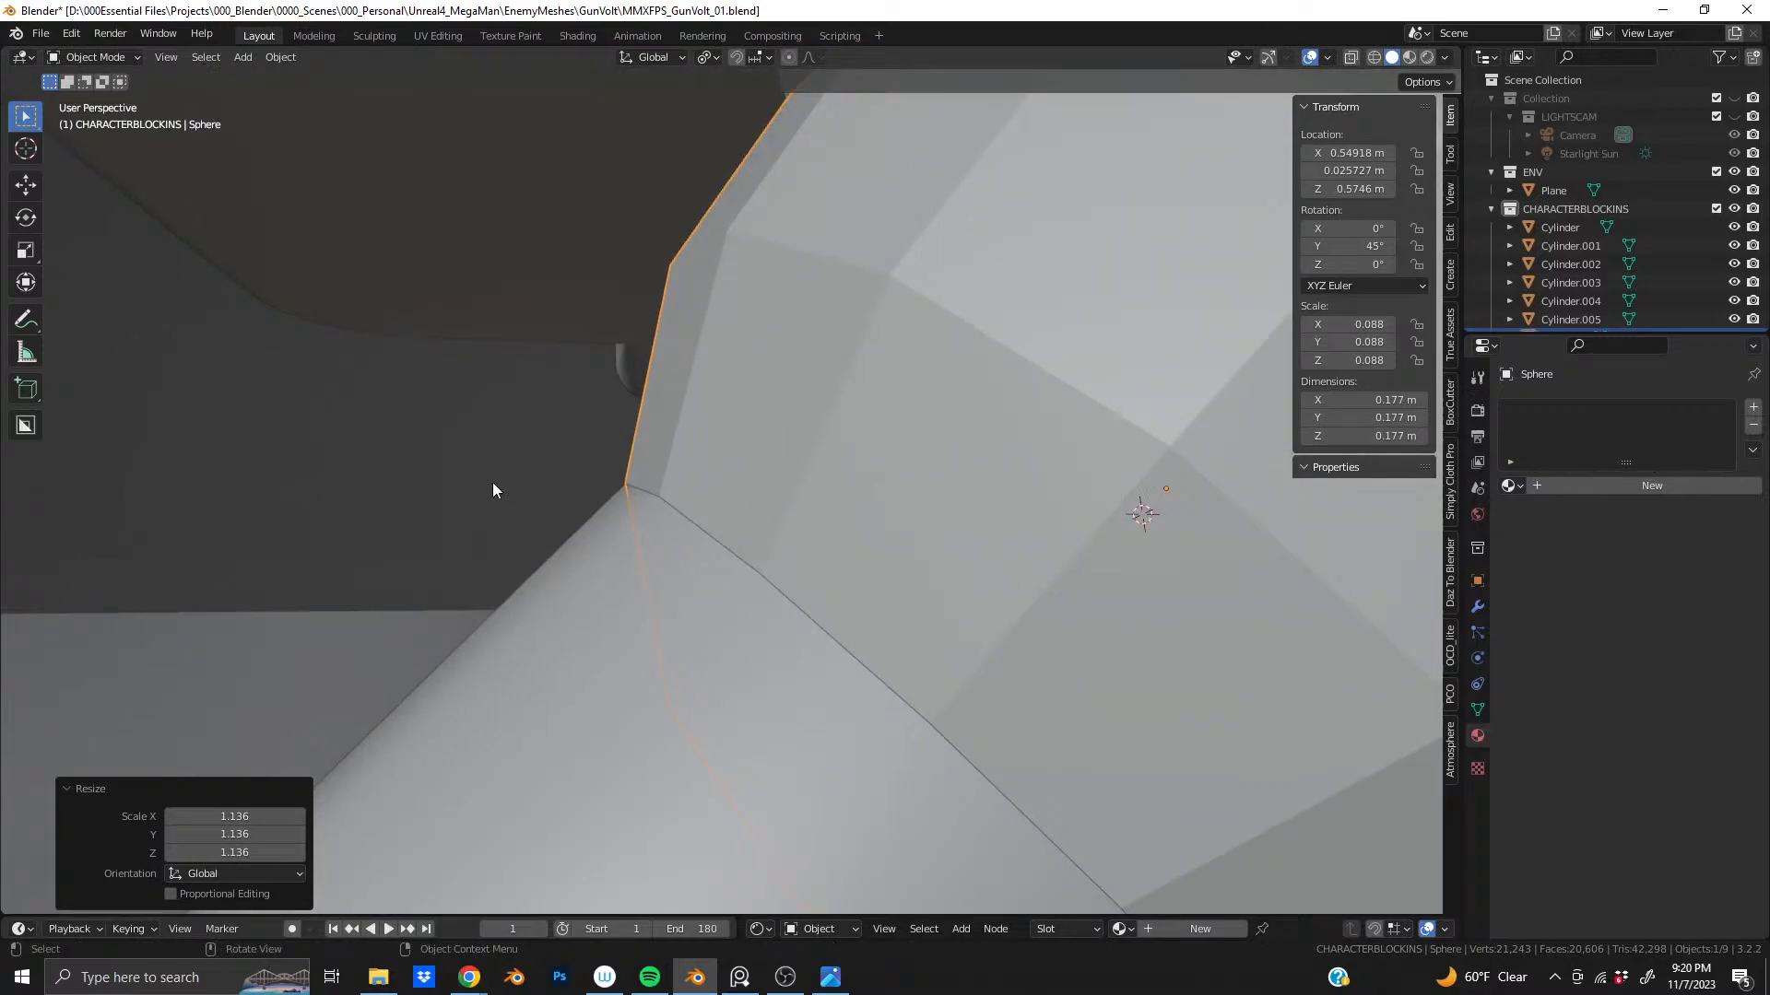
key(s)
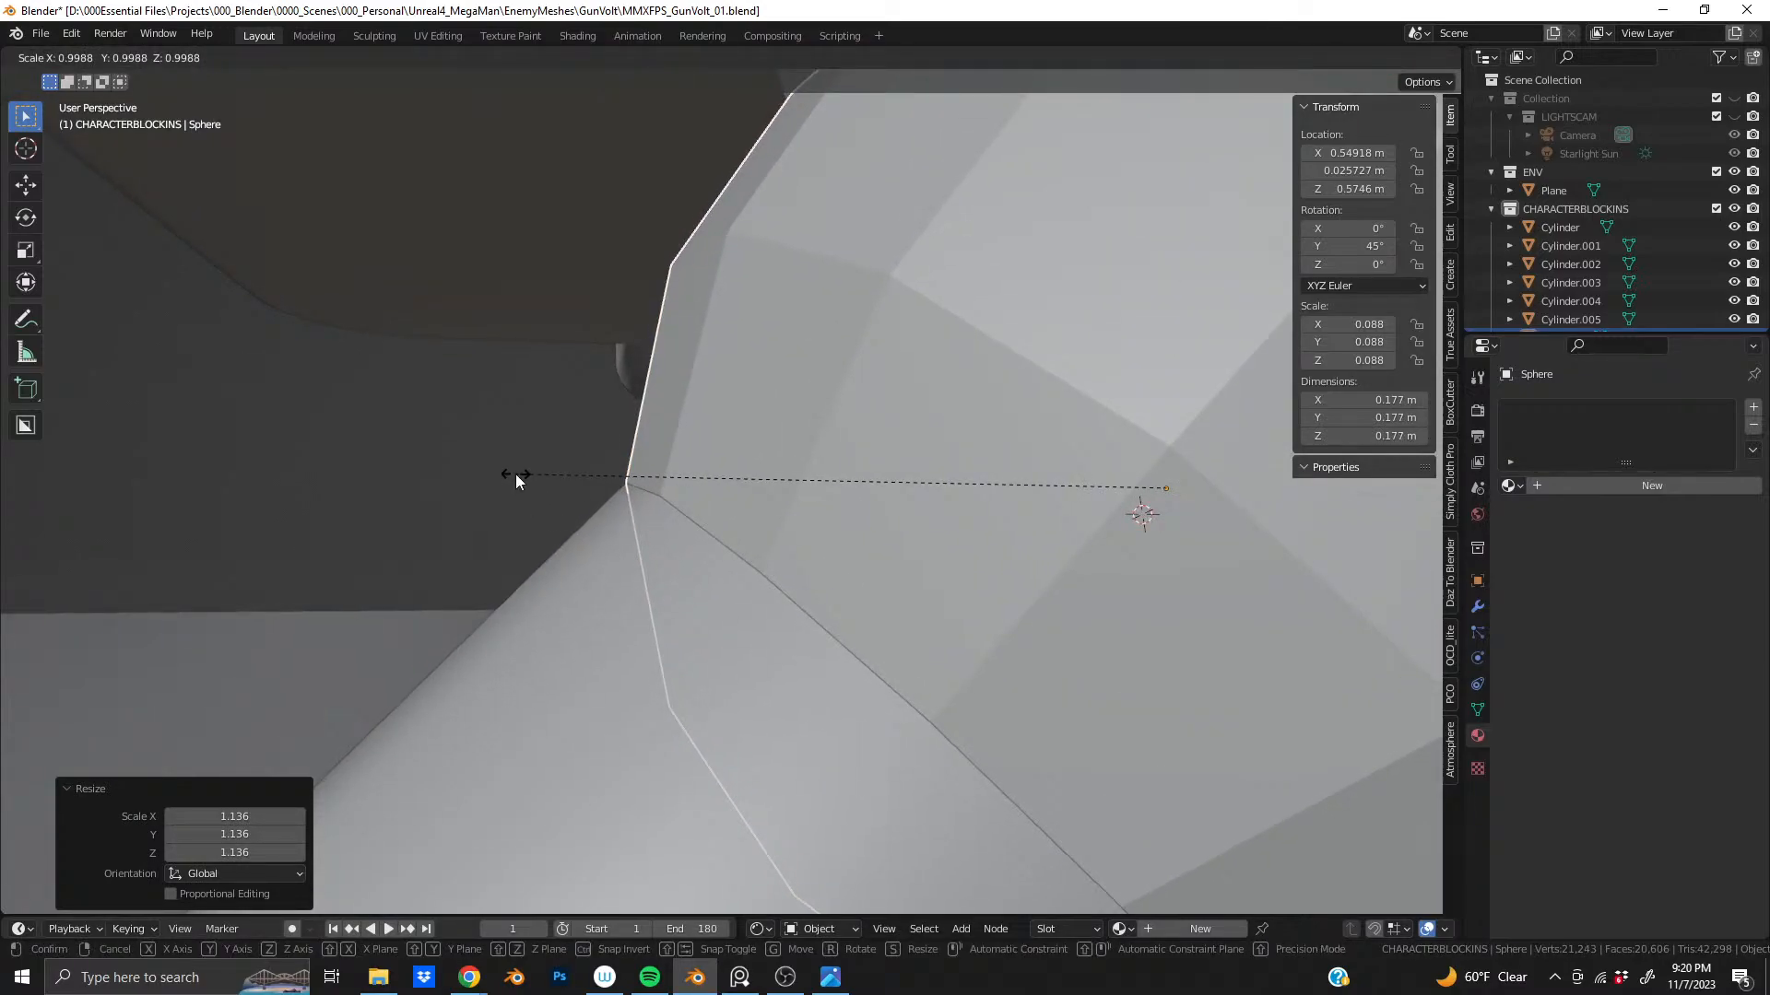
key(Escape)
click(730, 600)
key(Tab)
middle_drag(699, 611, 765, 648)
key(Tab)
scroll(765, 645, up, 2)
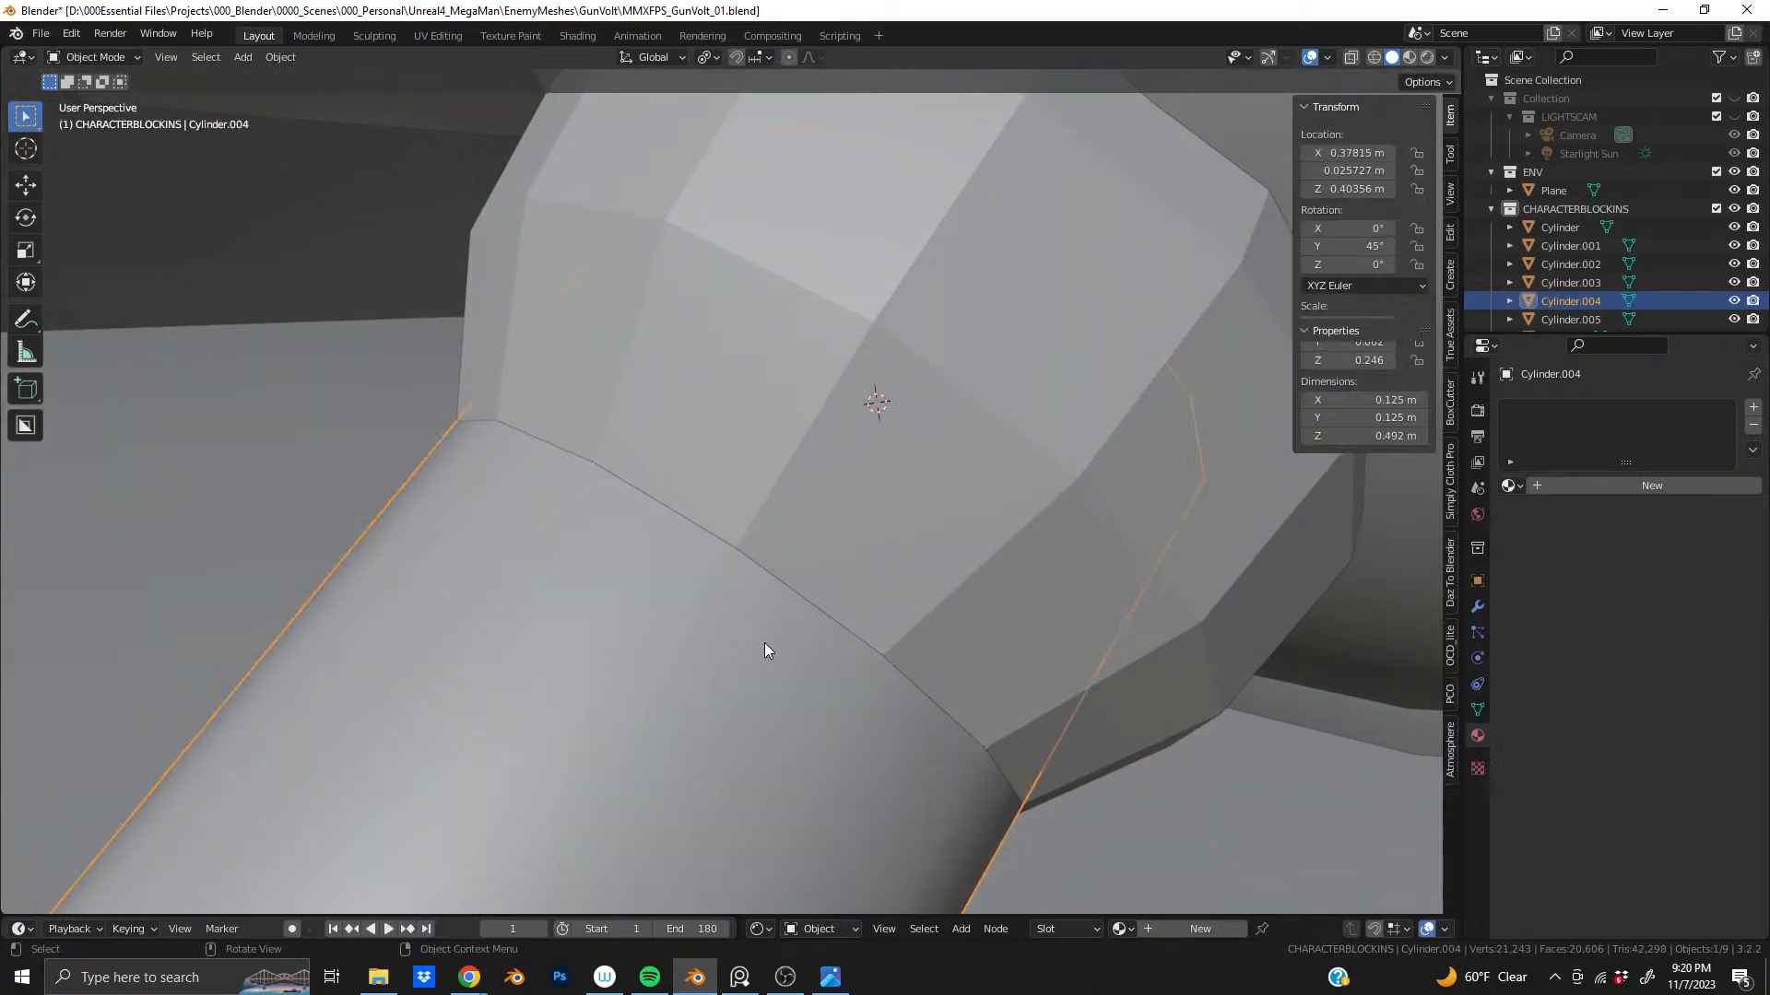
- Mark the sphere's edge loop where it meets the leg's upper rim by selecting it in Edit Mode
click(819, 451)
key(Tab)
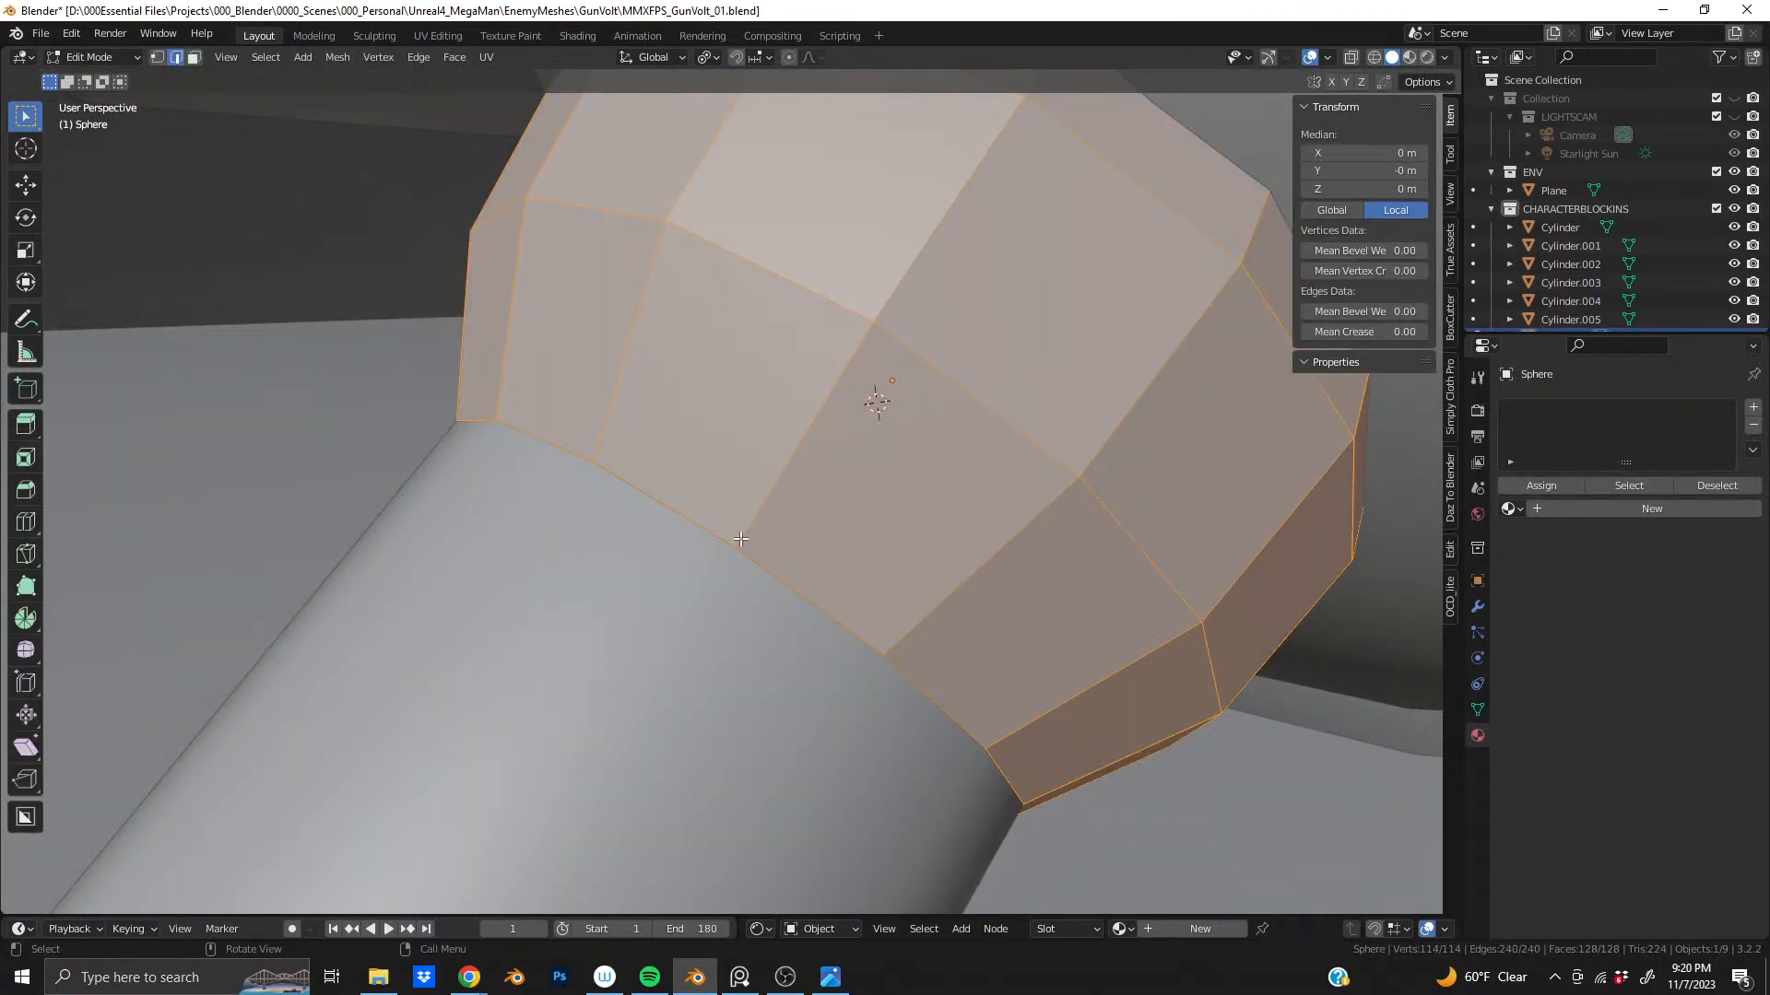
key(3)
key(2)
middle_drag(707, 518, 885, 442)
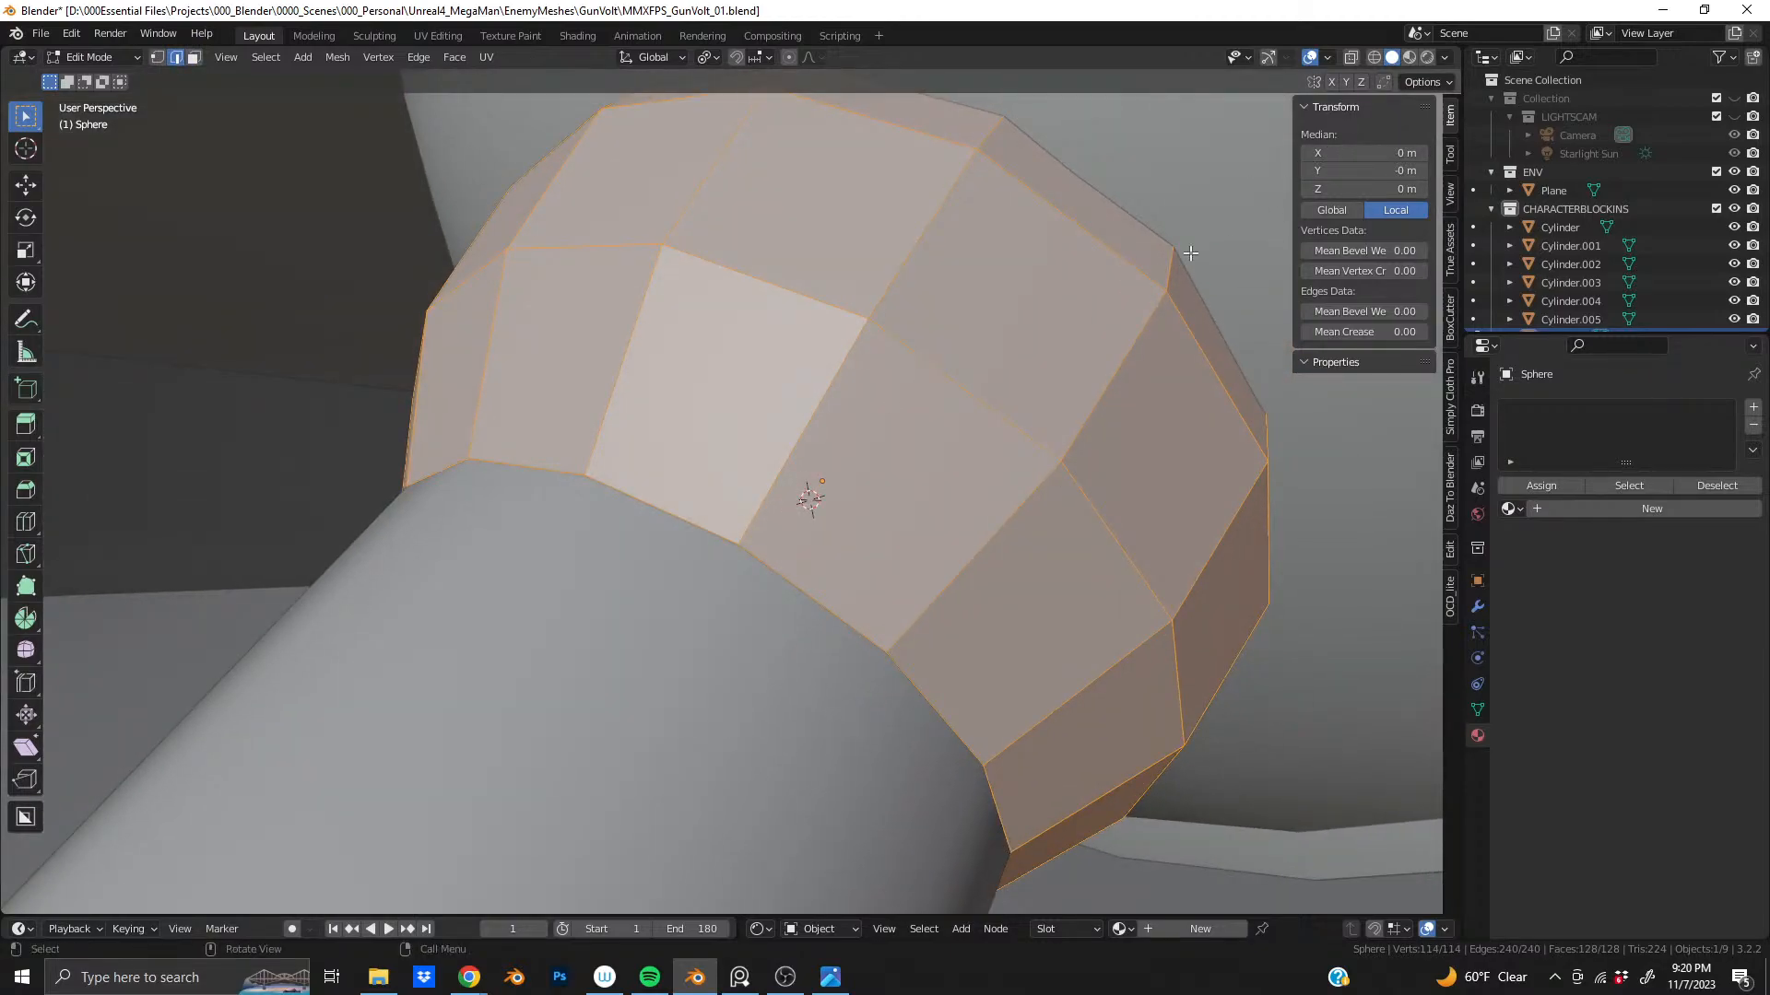
alt+click(675, 514)
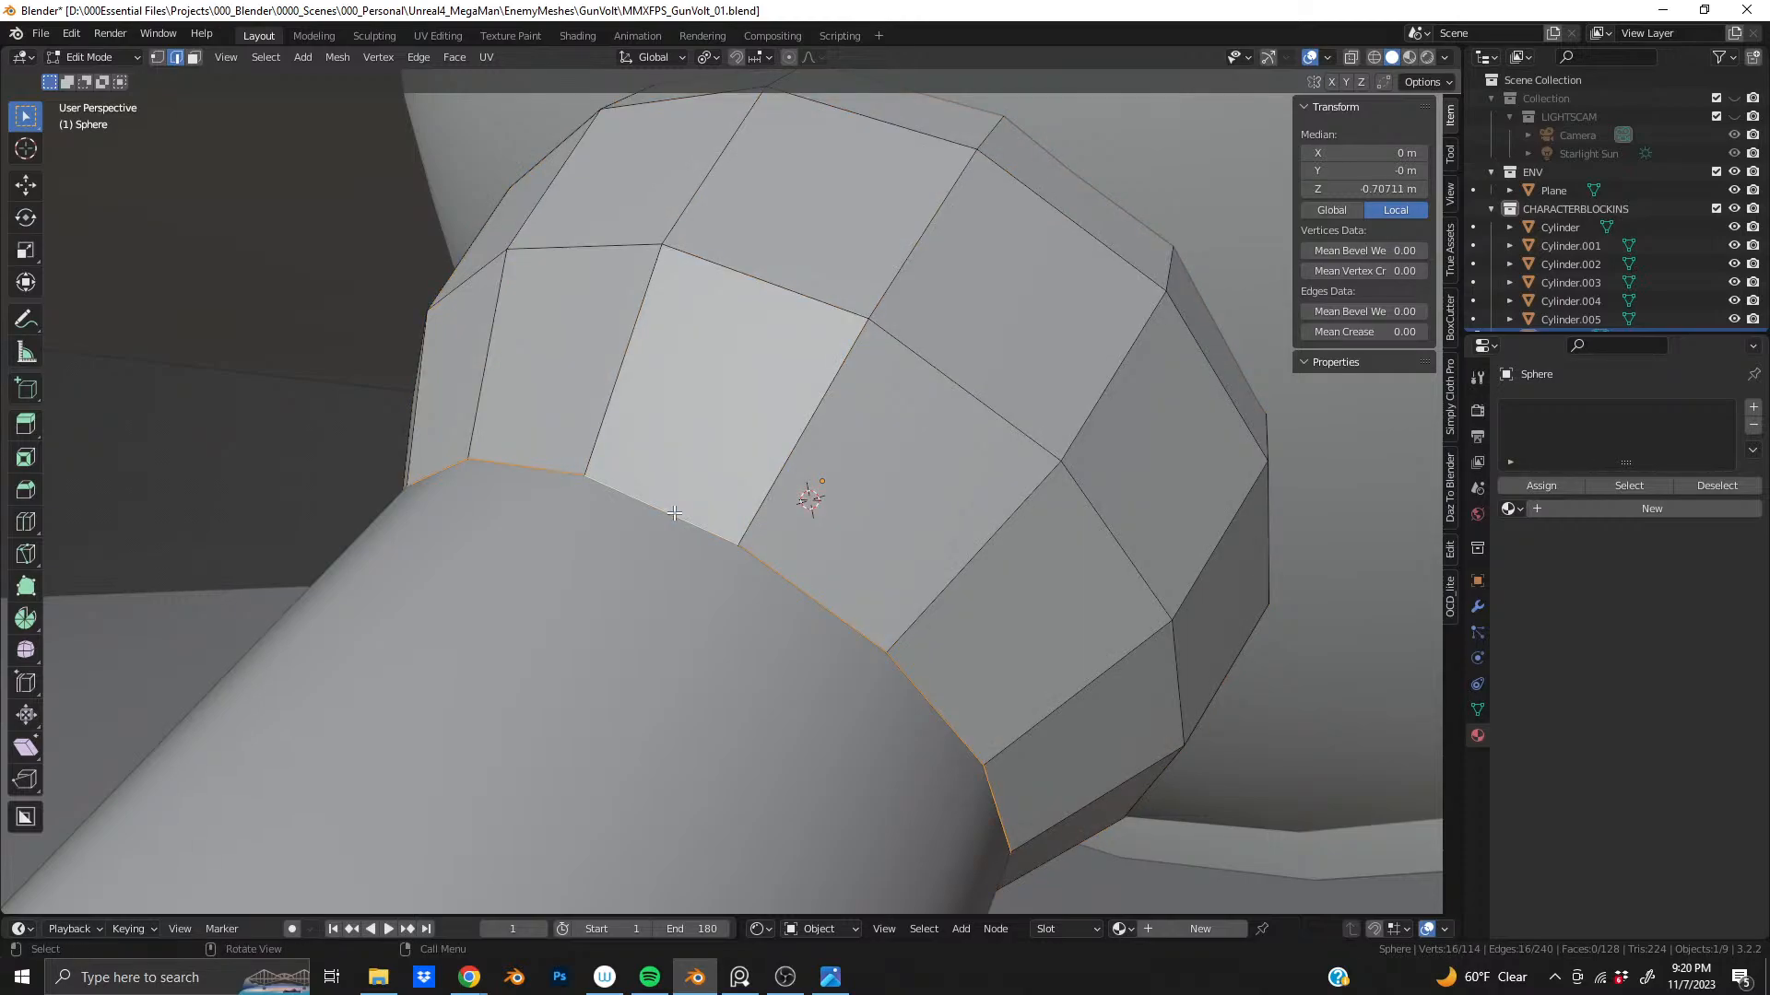
- Isolate the sphere, delete the quad ring and triangle cap below the leg's rim, and return to the full scene in Object Mode
key(KP_Divide)
scroll(629, 586, up, 2)
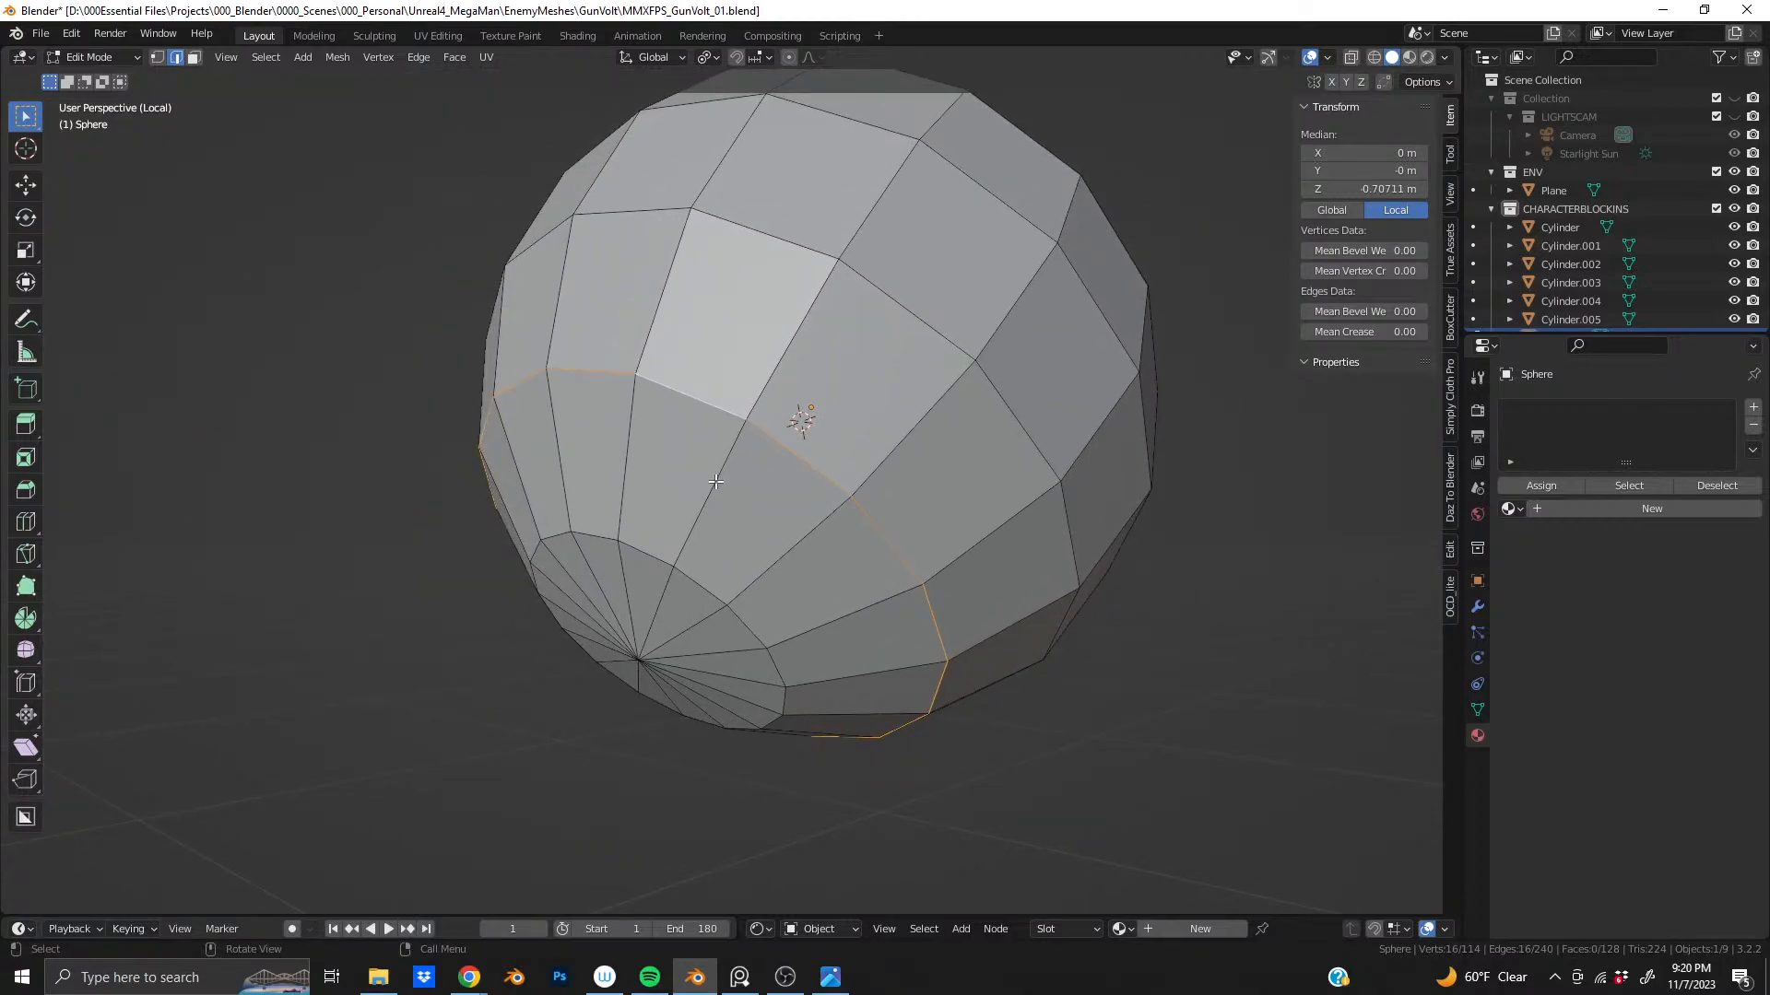
scroll(717, 486, up, 2)
key(3)
alt+click(652, 672)
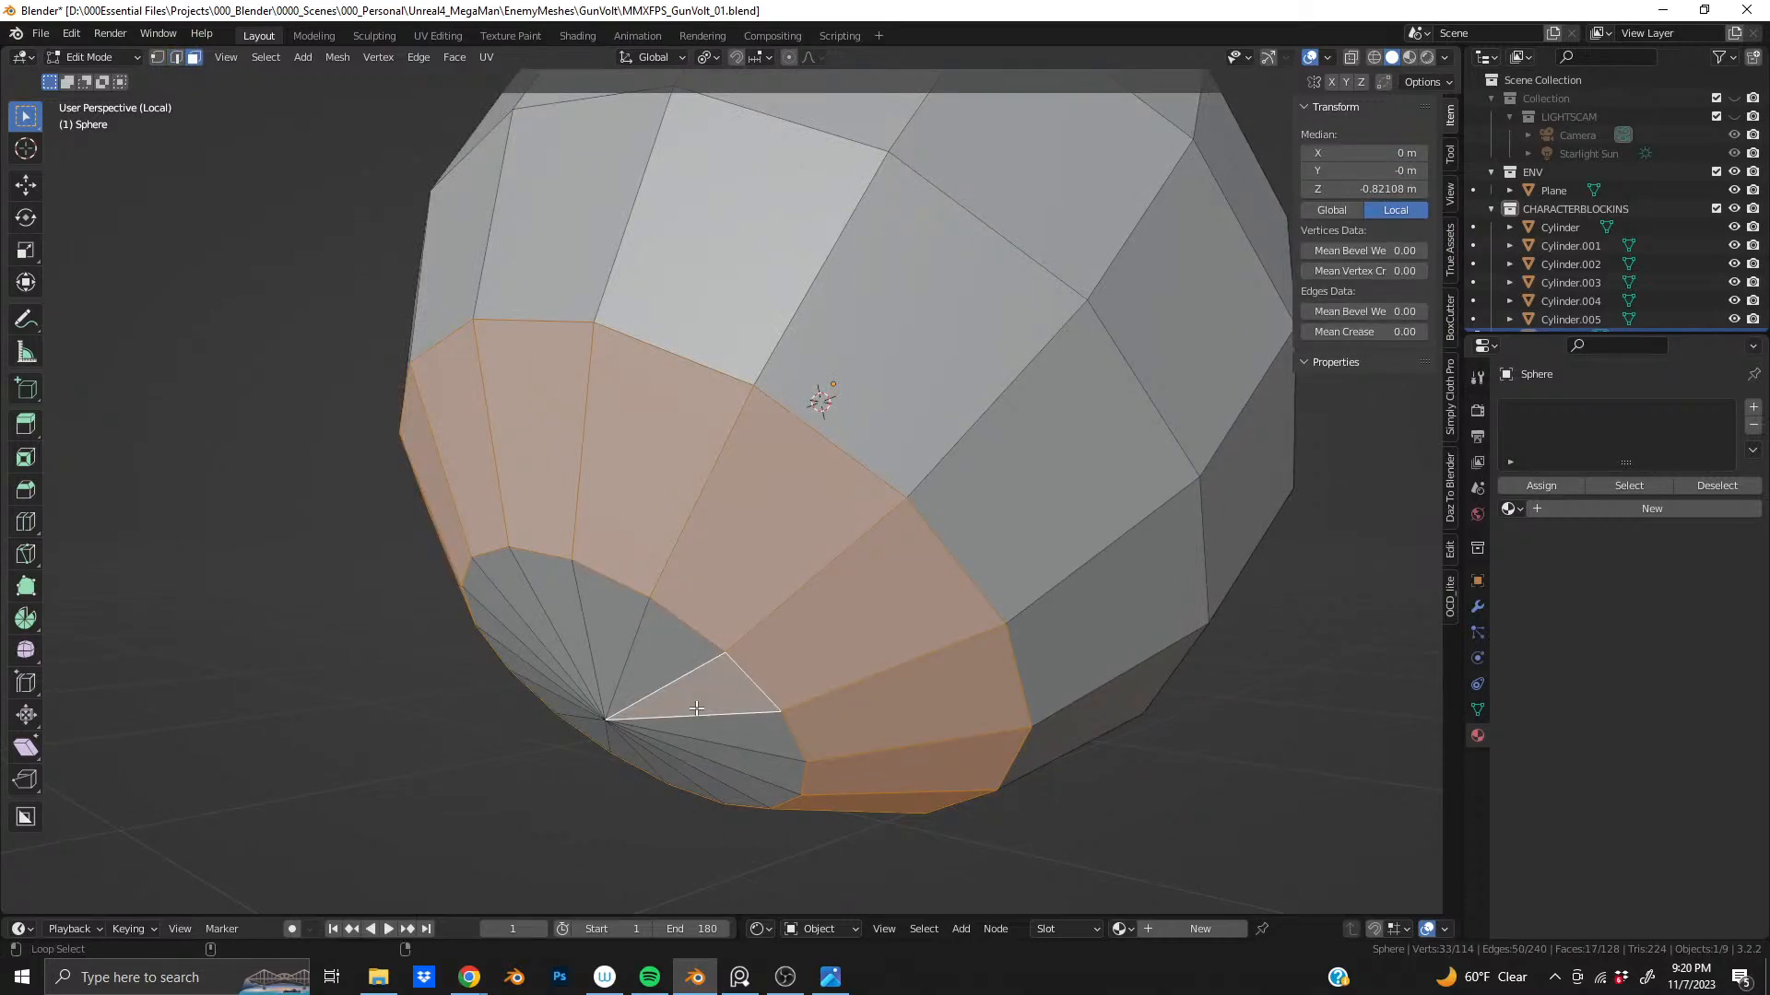
alt+shift+click(513, 660)
scroll(711, 667, down, 2)
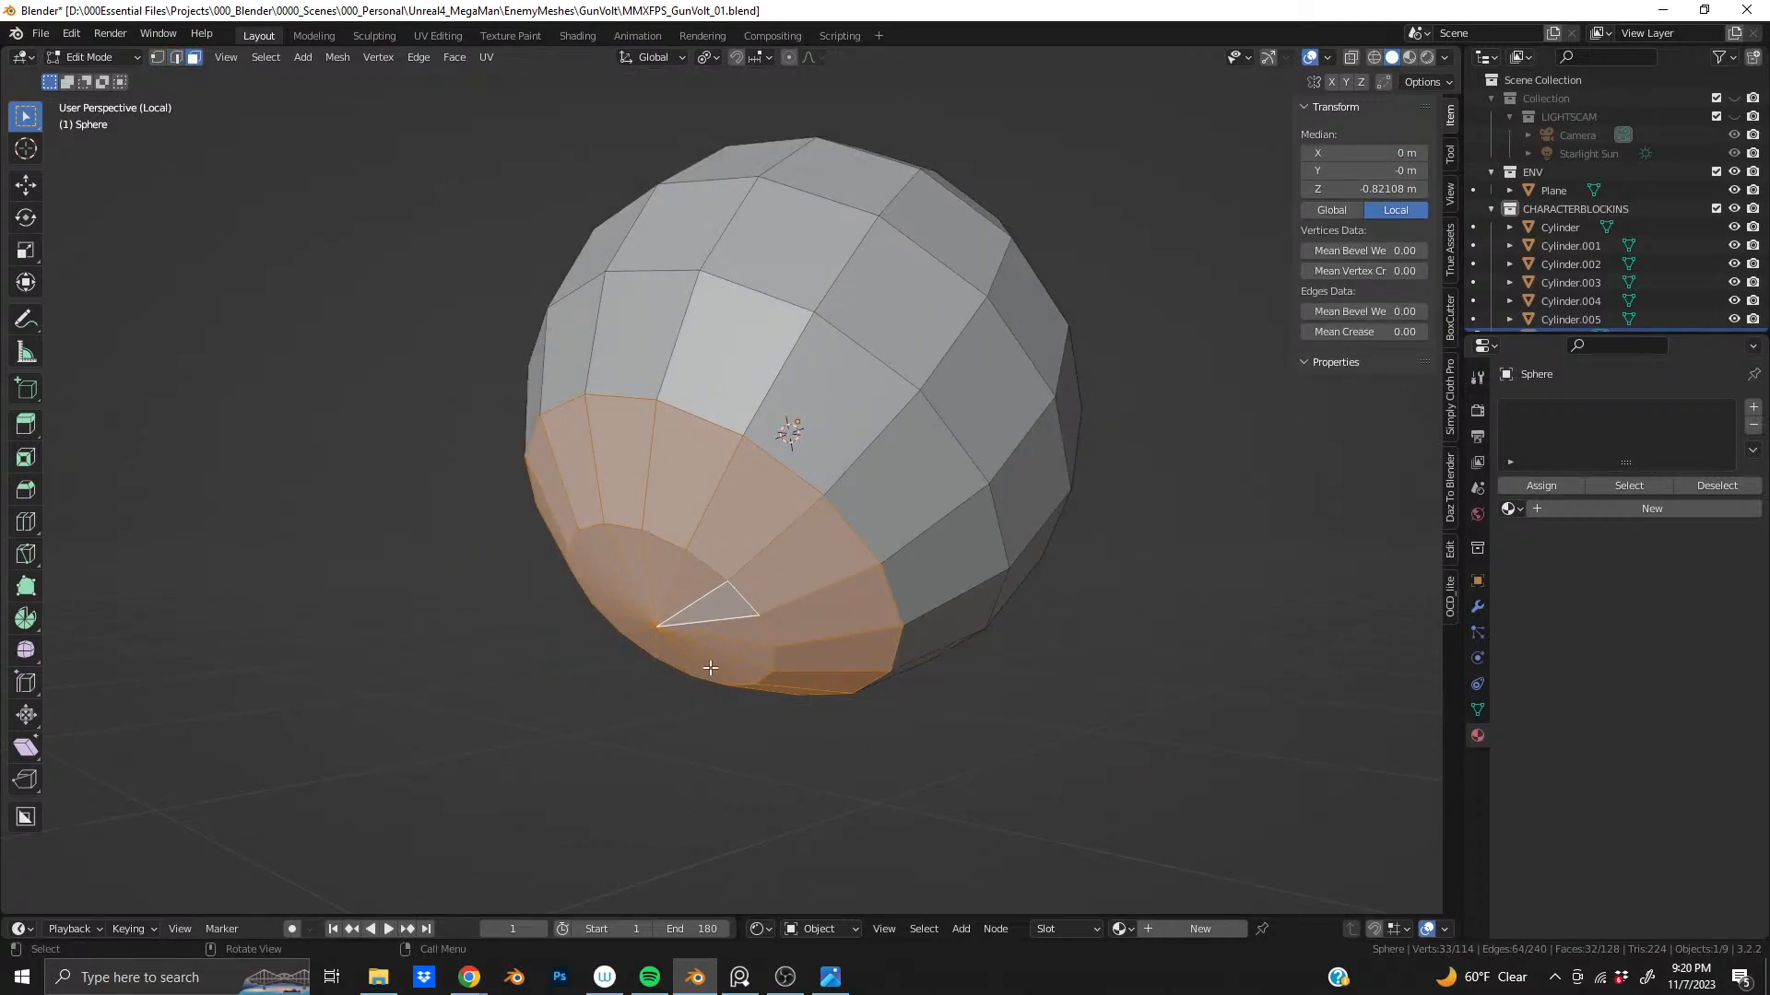
key(x)
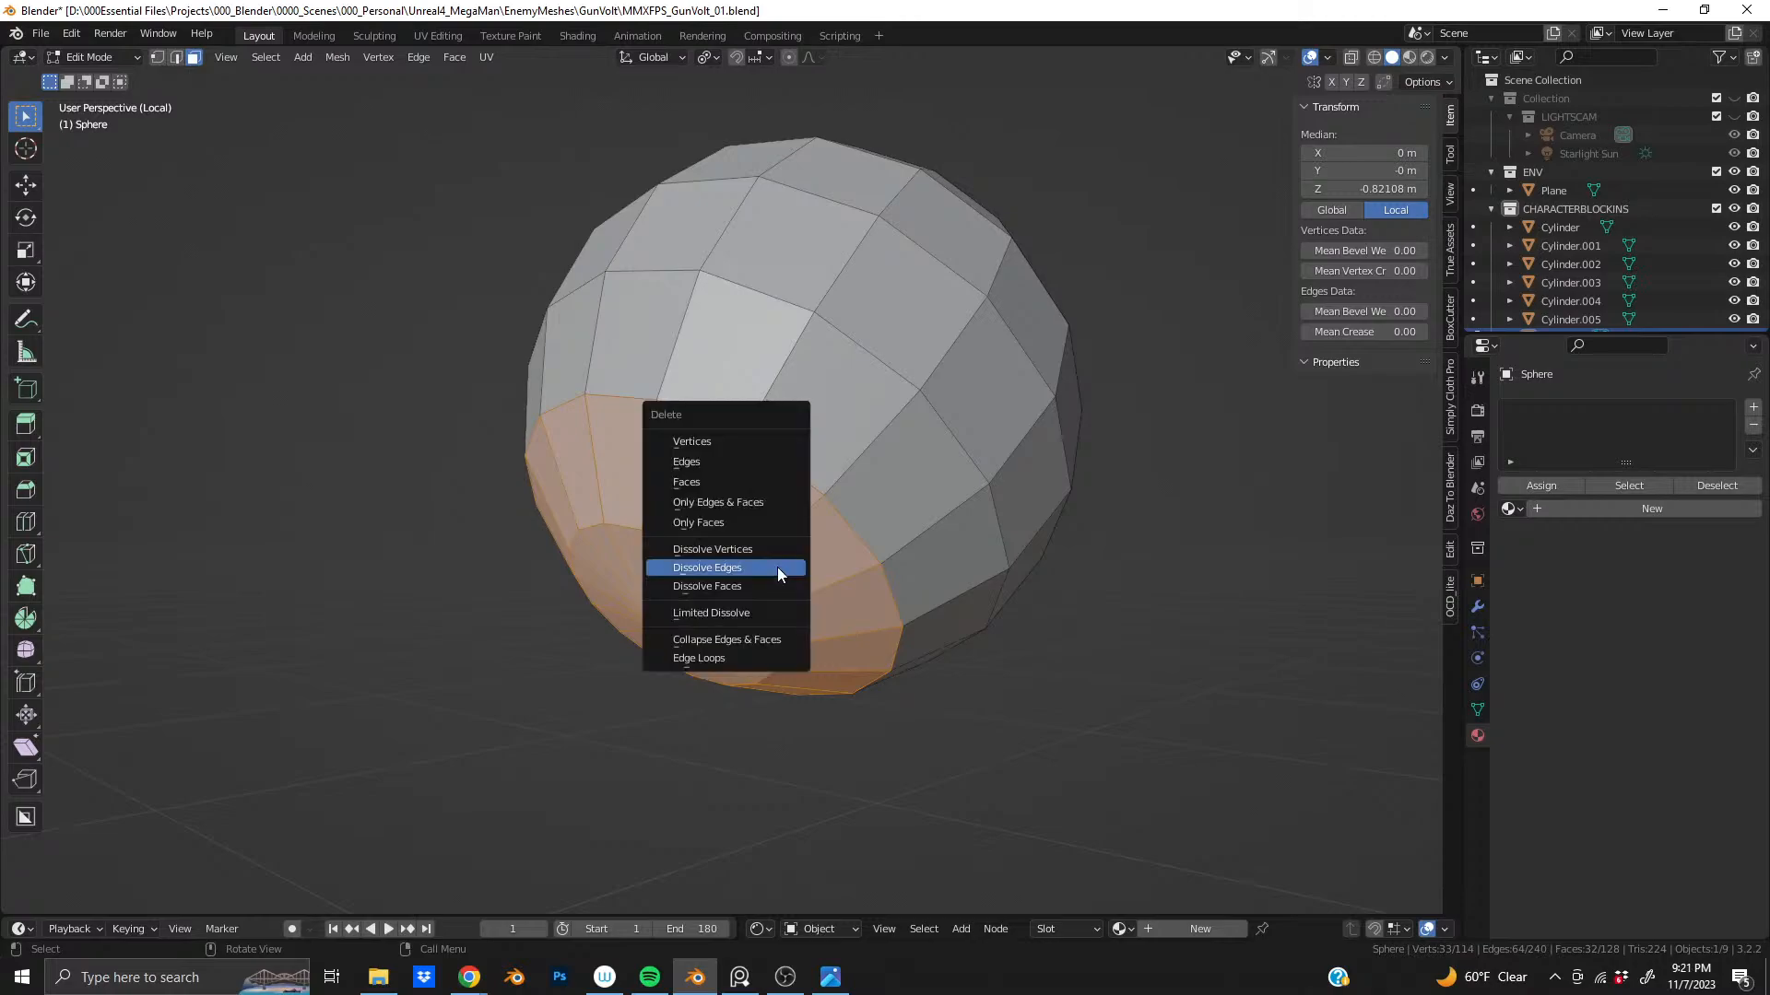
click(753, 521)
middle_drag(754, 522, 742, 465)
shift+middle_drag(742, 465, 737, 505)
key(Tab)
key(KP_Divide)
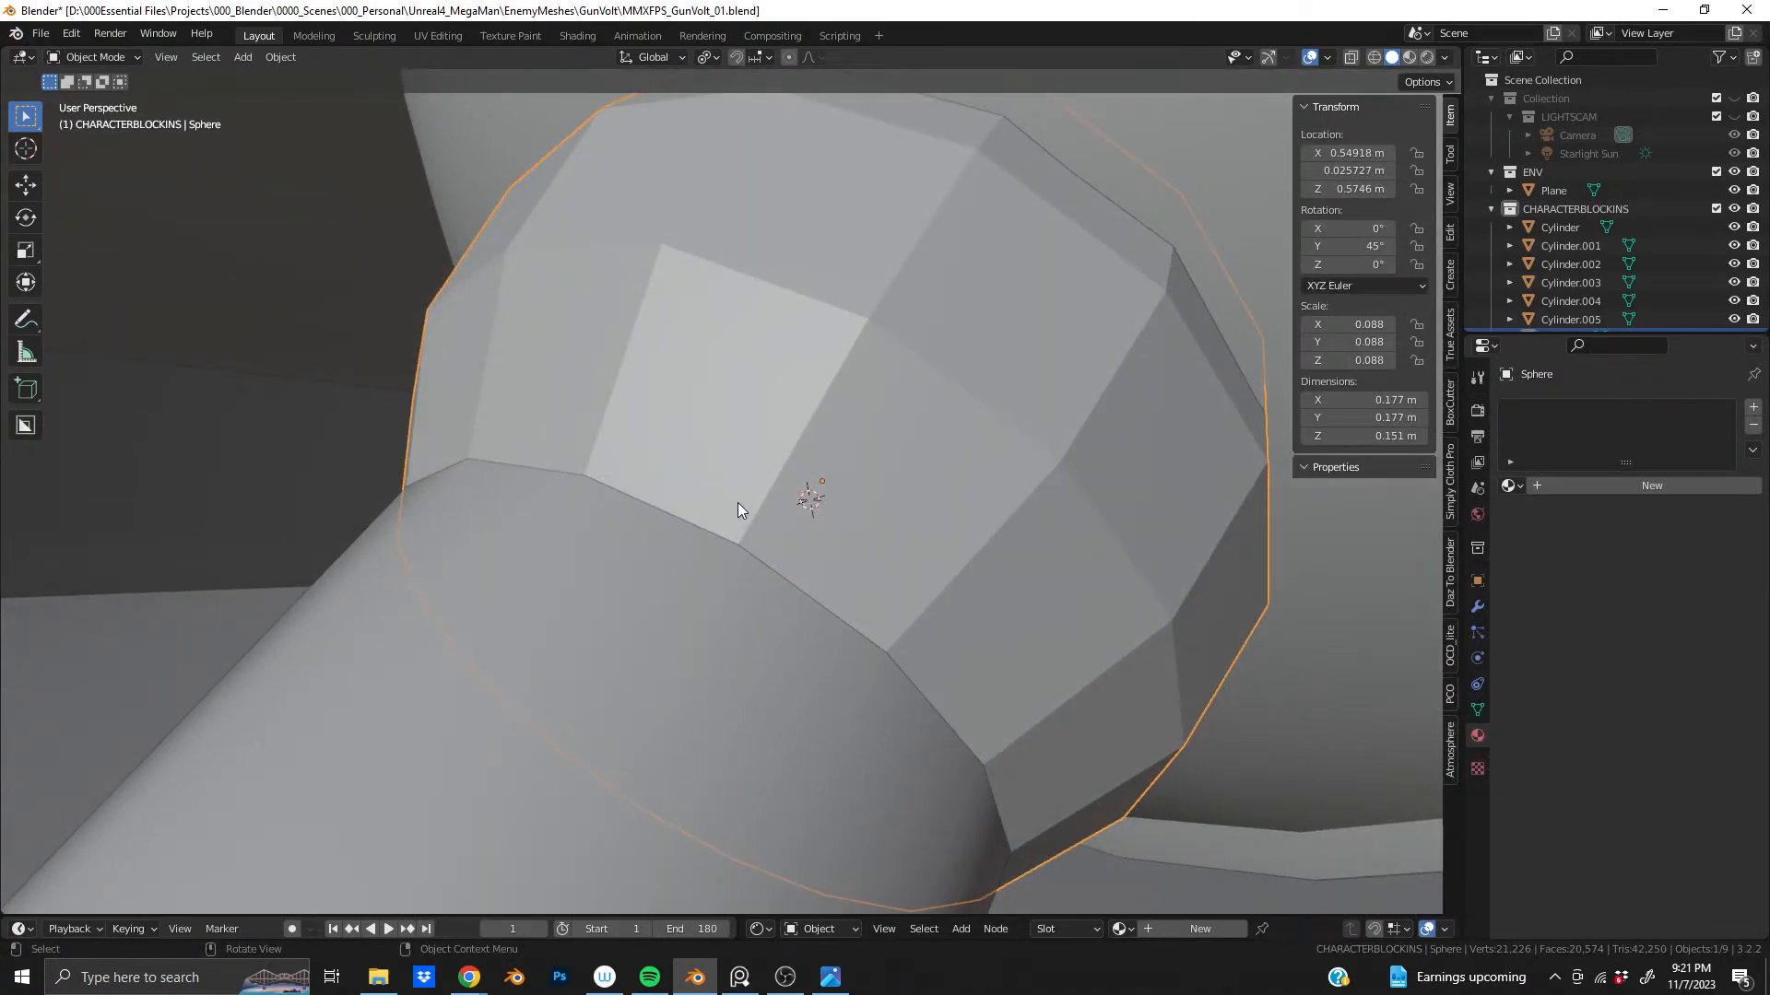
middle_drag(613, 632, 703, 584)
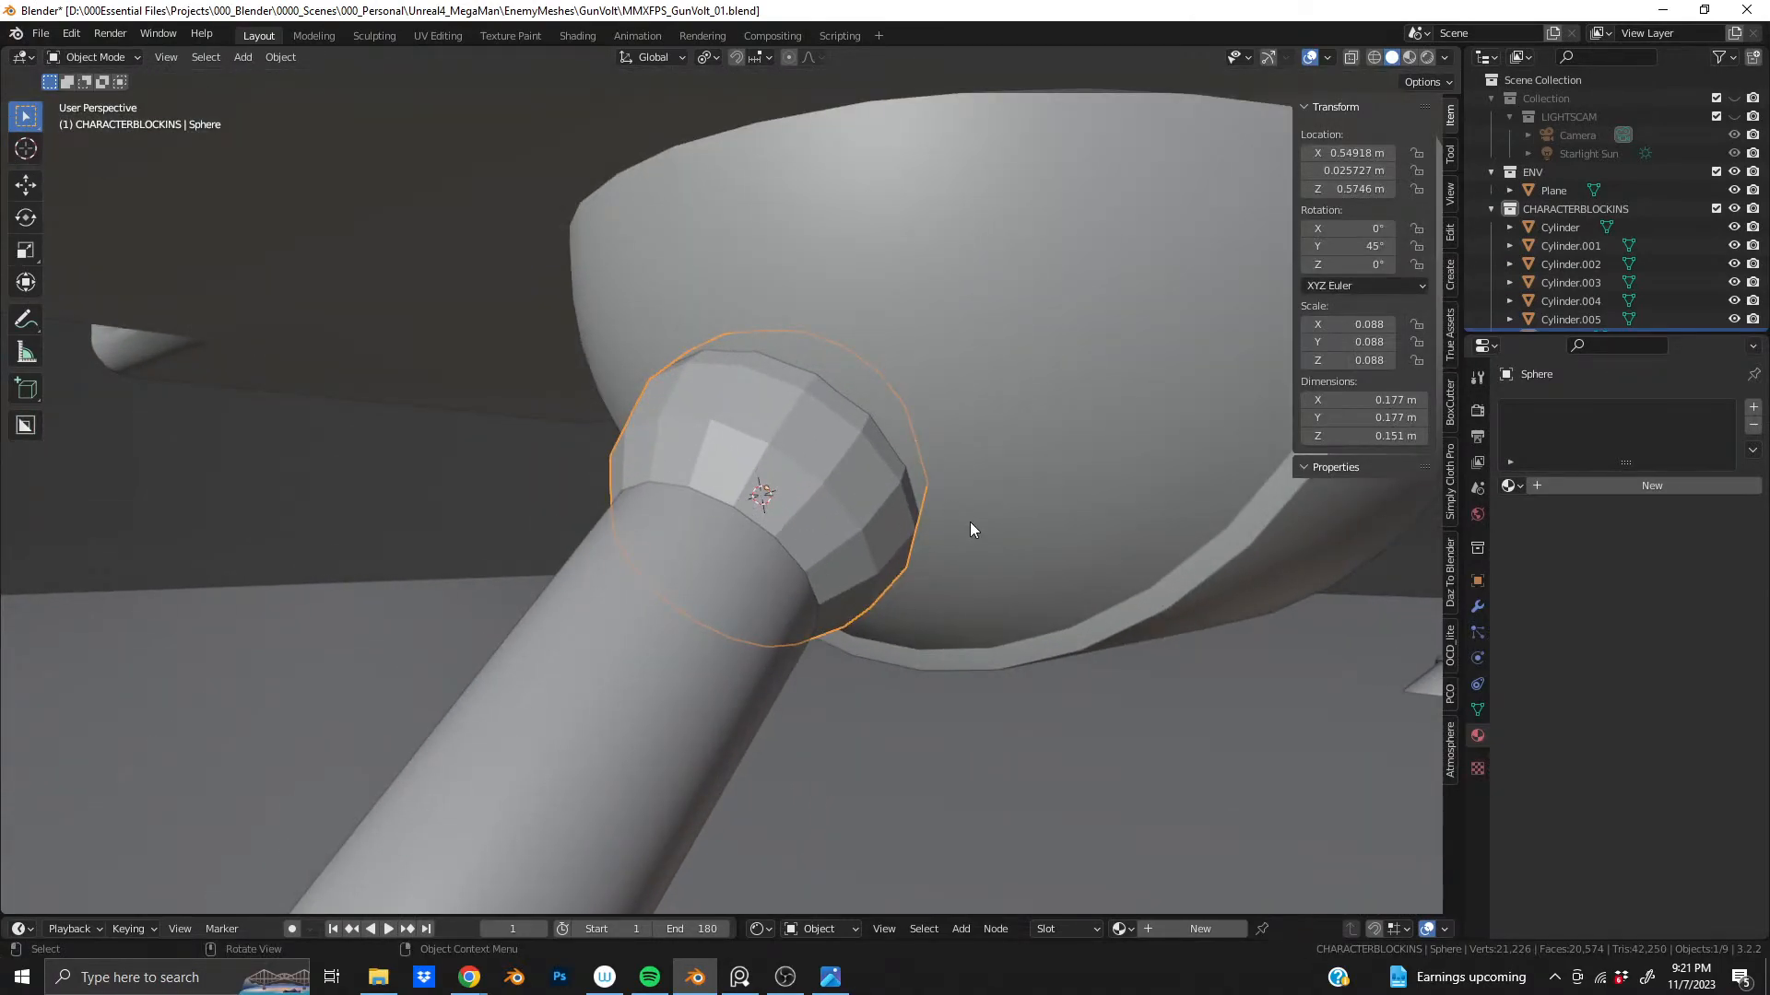
- Assign Material.032 to the ball joint and Material.031 to the leg cylinder
click(1512, 486)
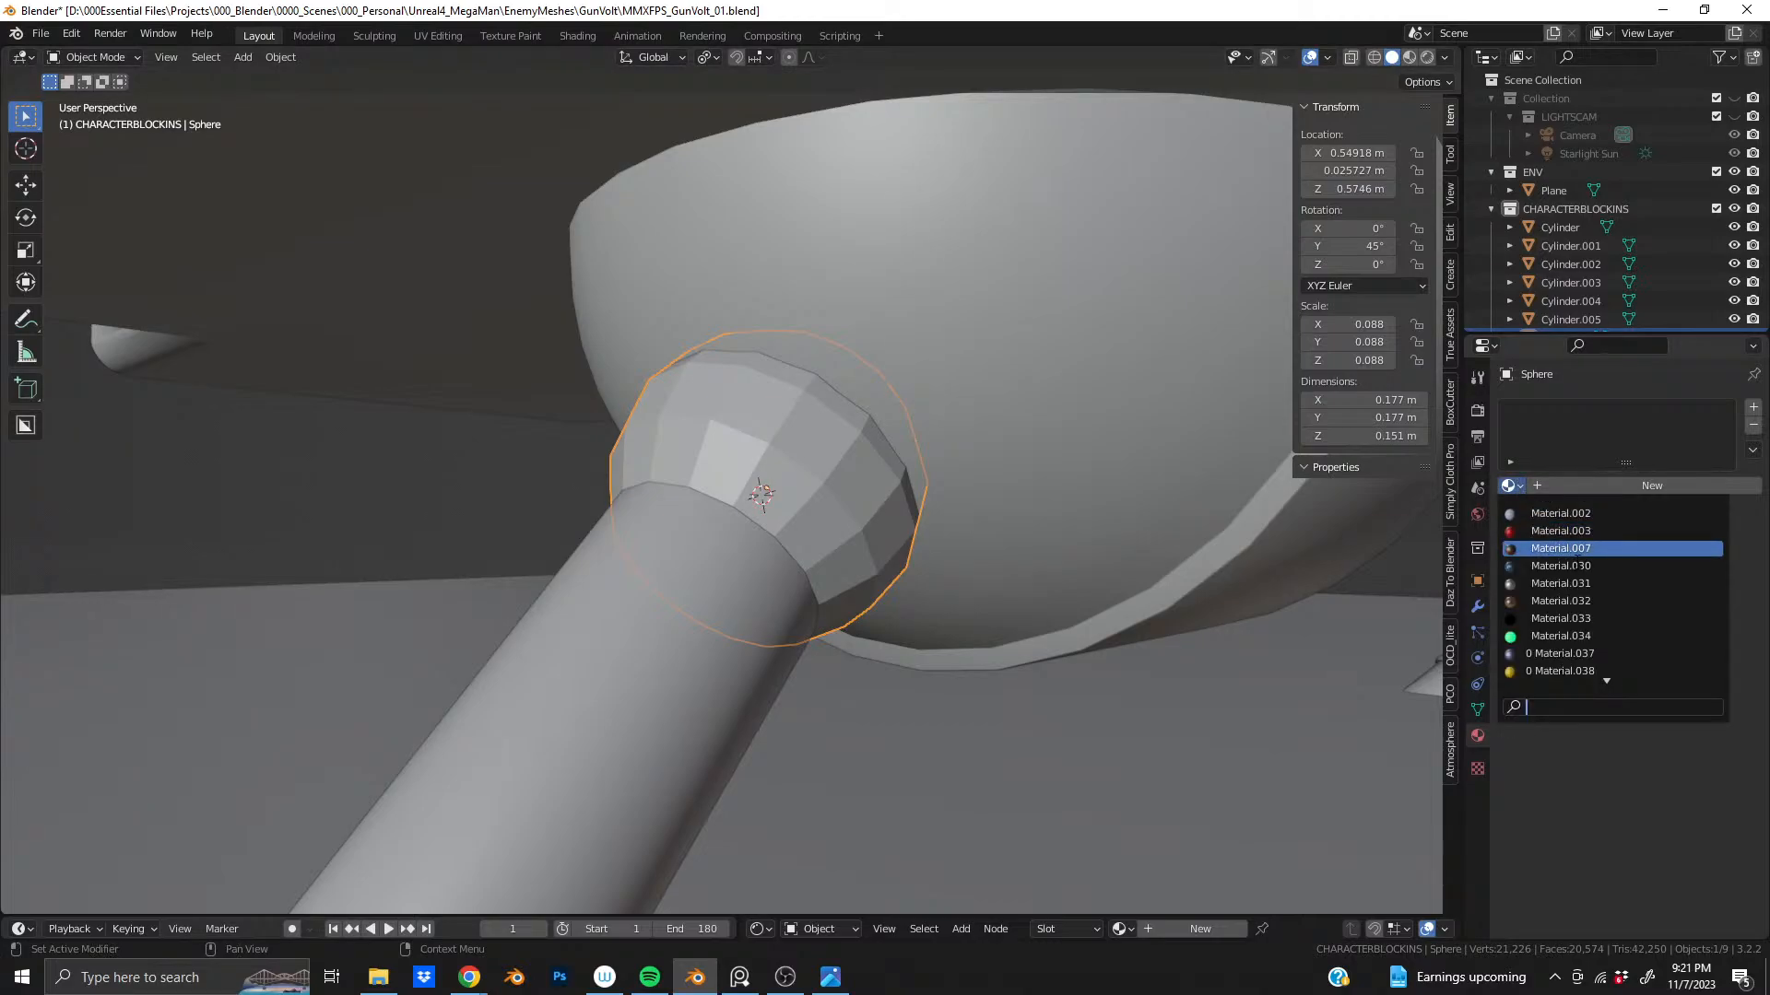
click(1582, 601)
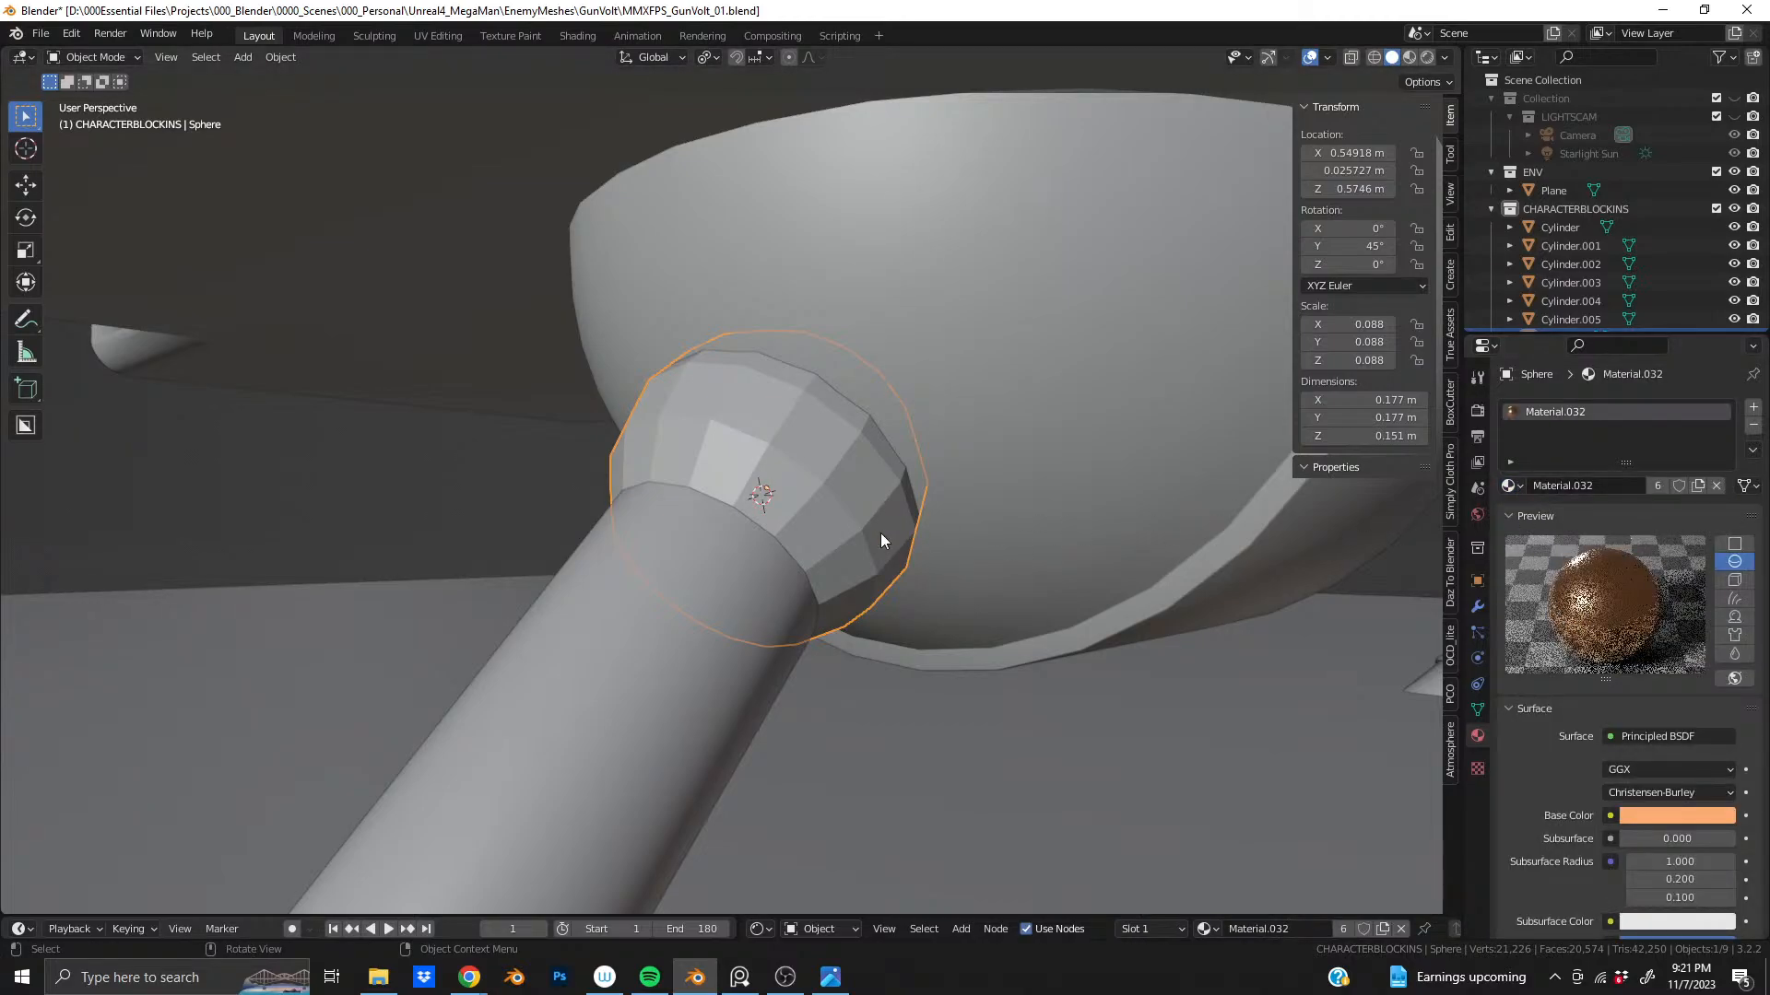
click(698, 630)
click(1516, 487)
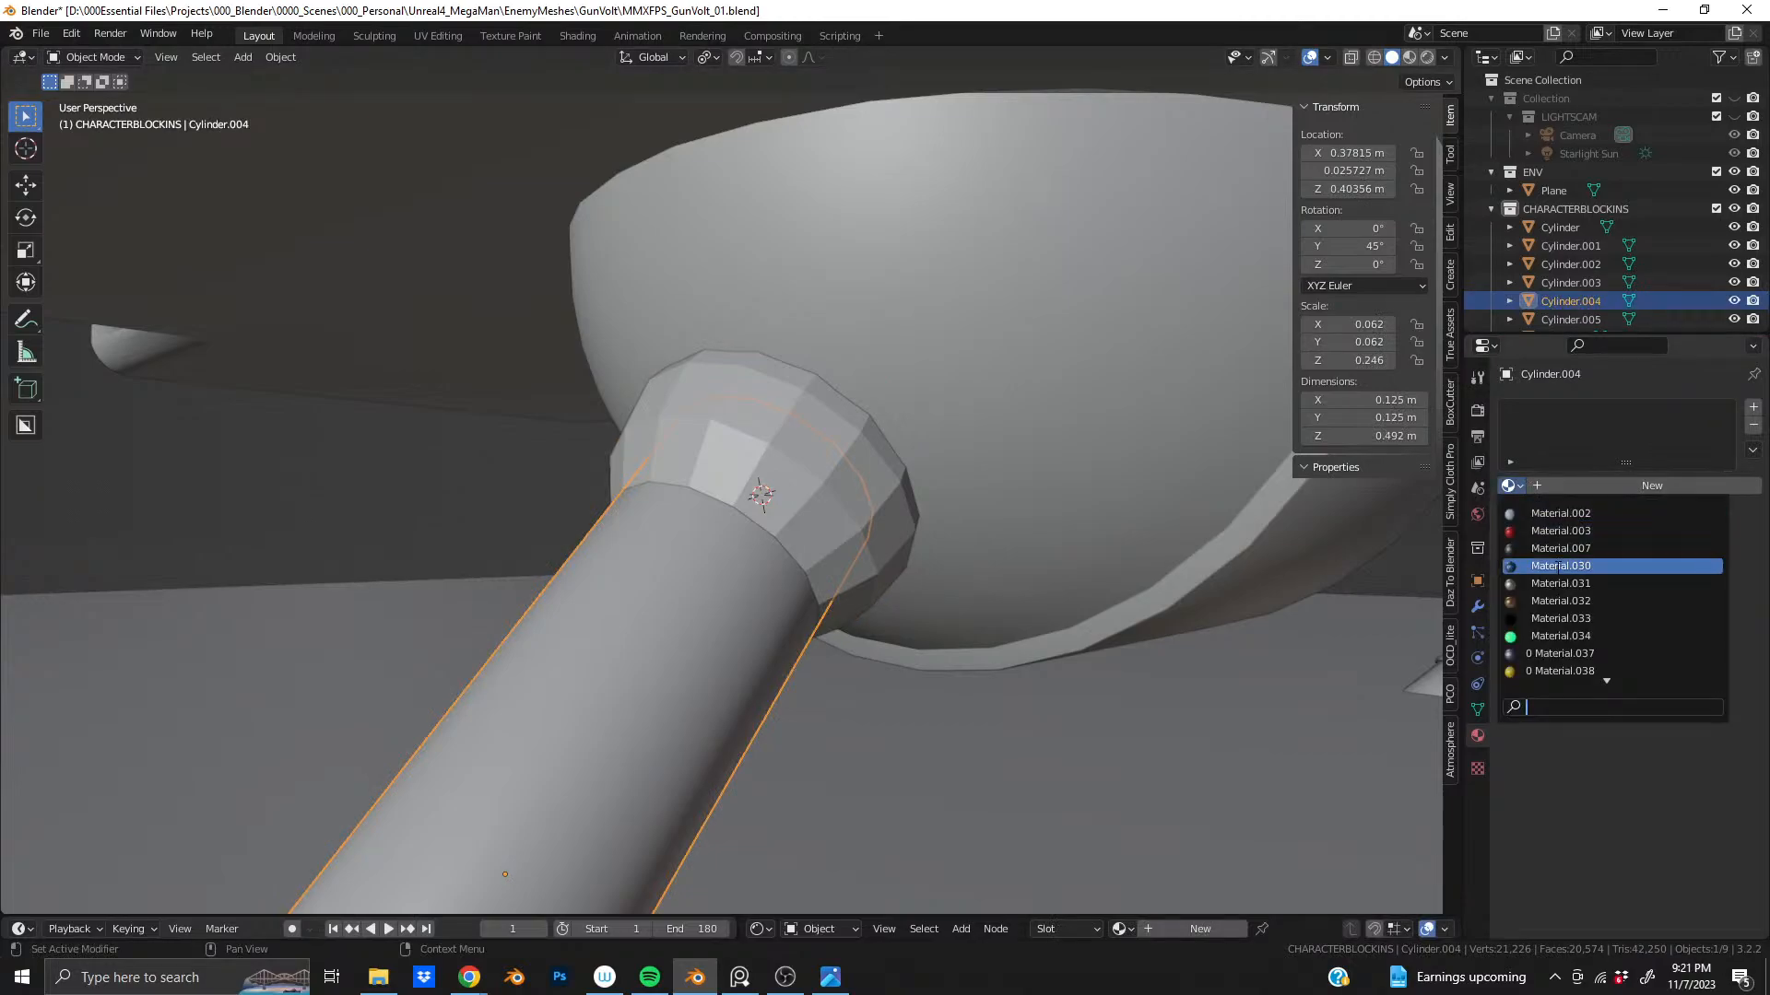
click(1567, 583)
- Add one edge loop around the leg cylinder in Edit Mode, slid by a factor of about 0.728 to meet the ball joint's lower rim
key(Tab)
scroll(783, 636, up, 5)
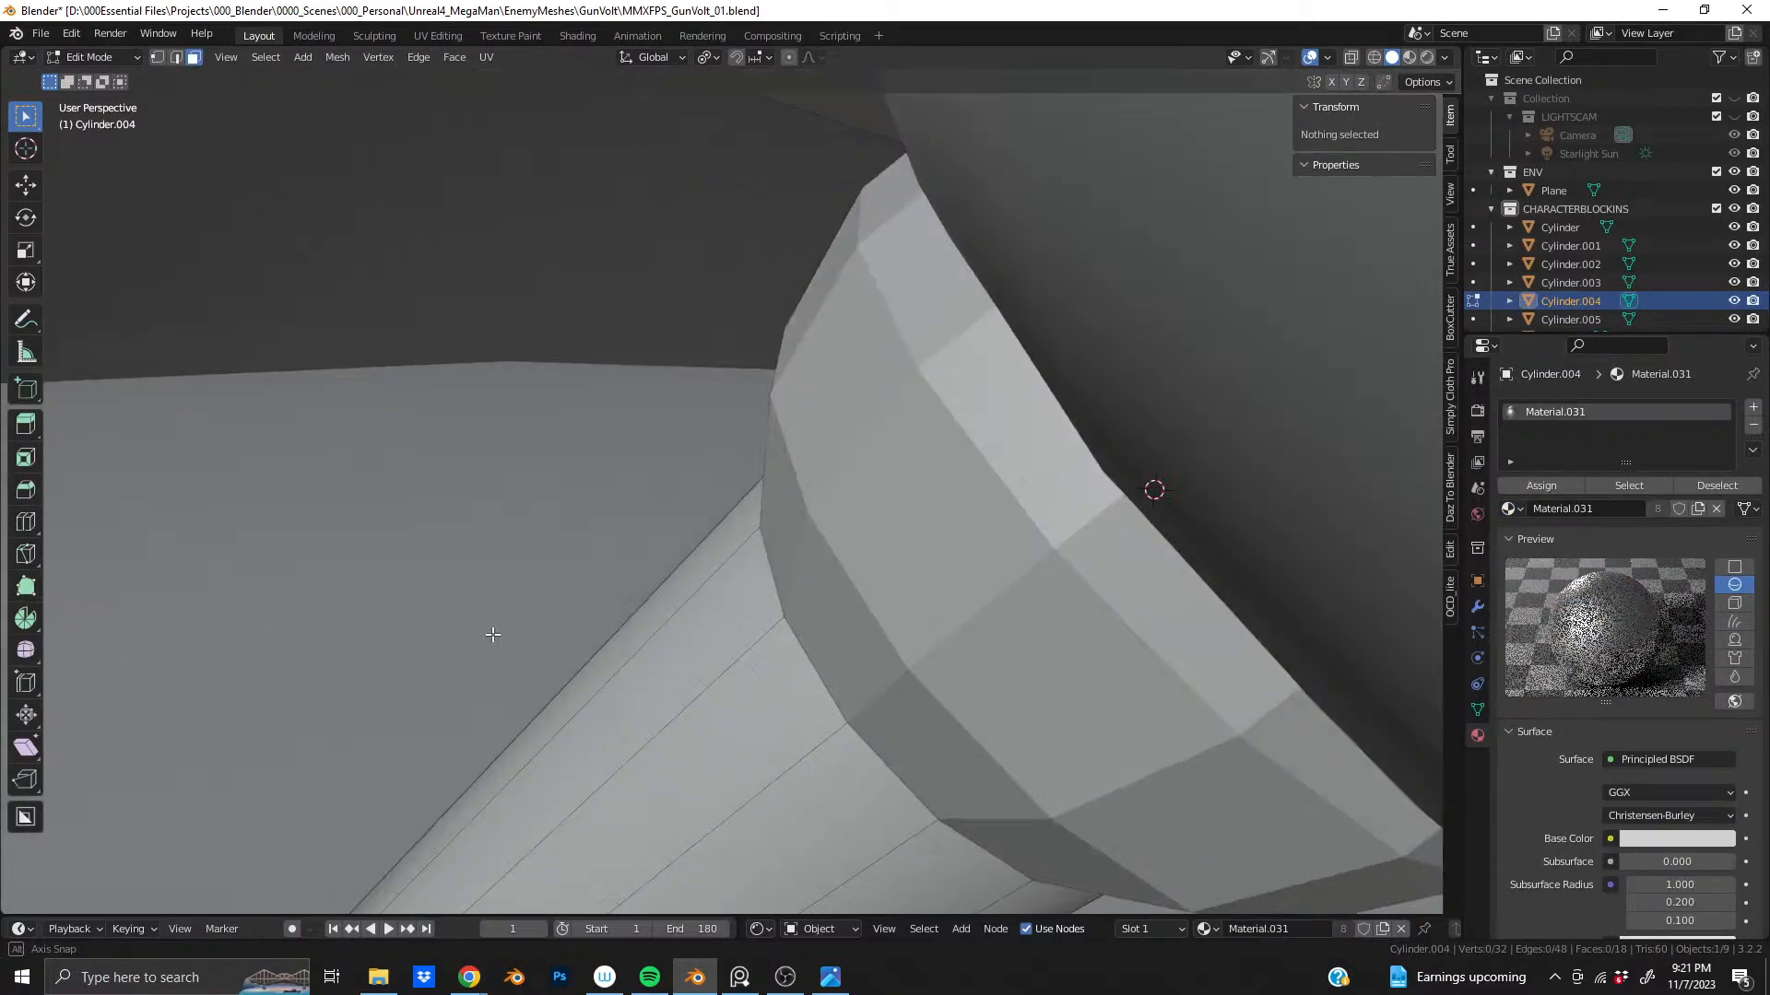
key(ctrl+r)
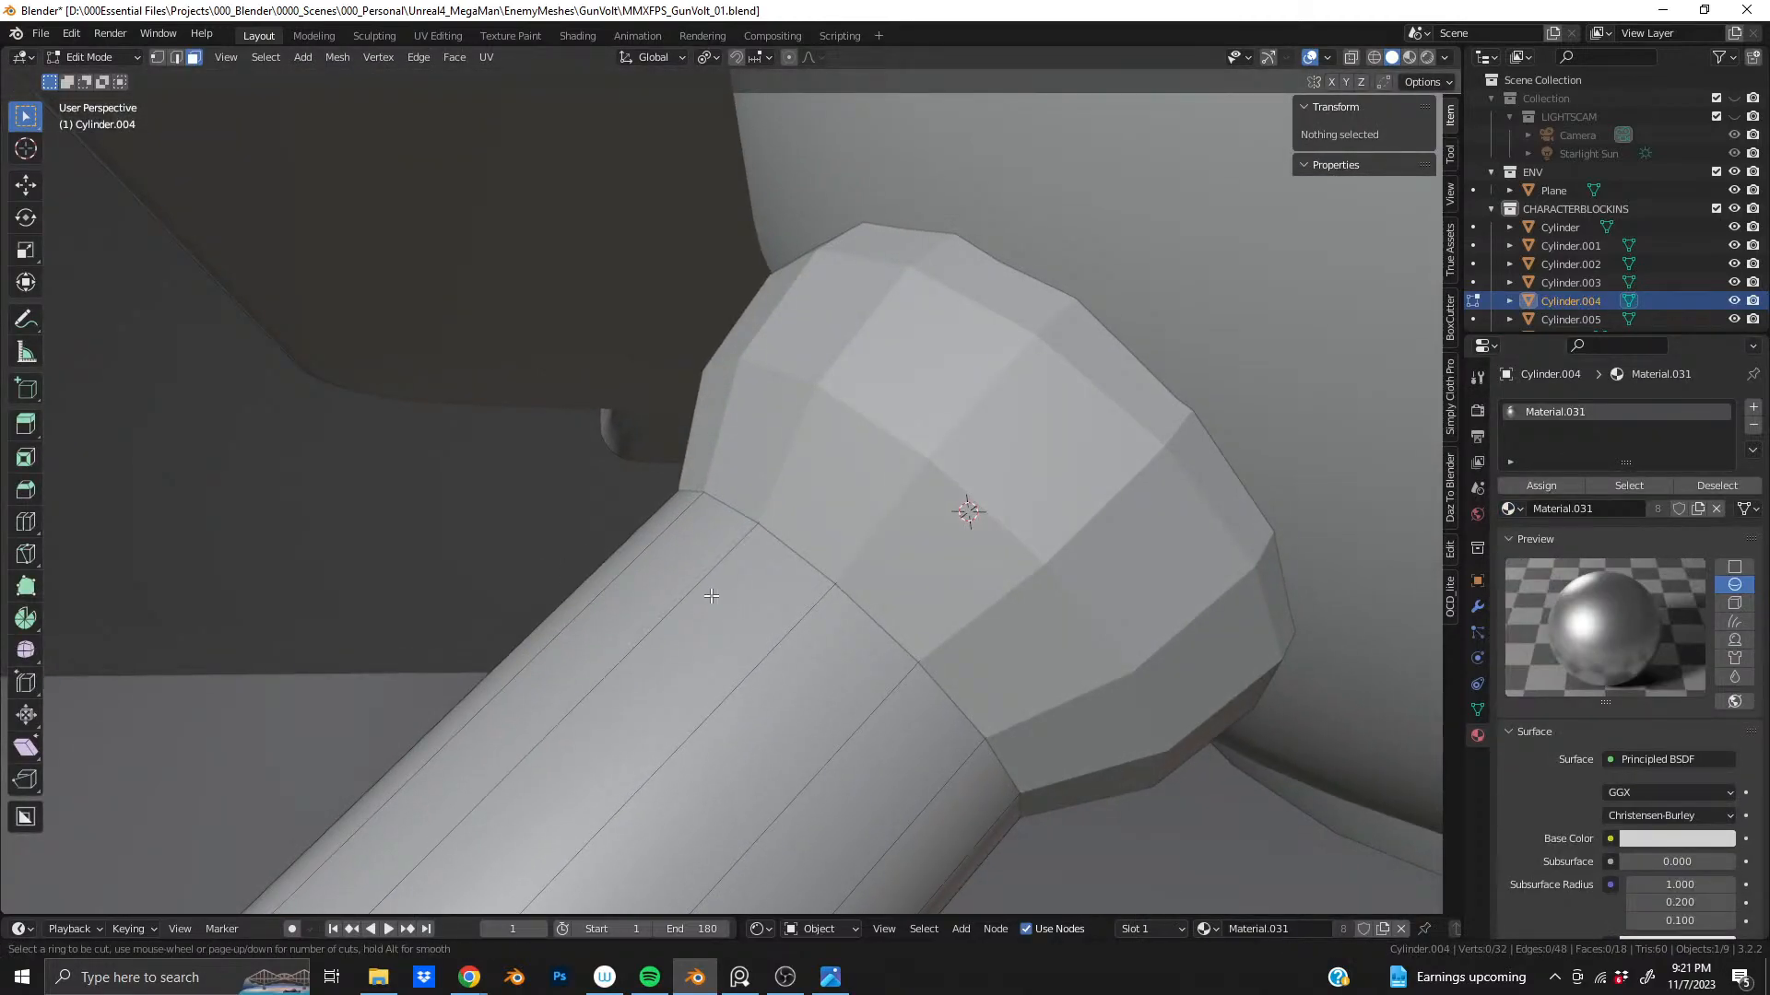
click(653, 562)
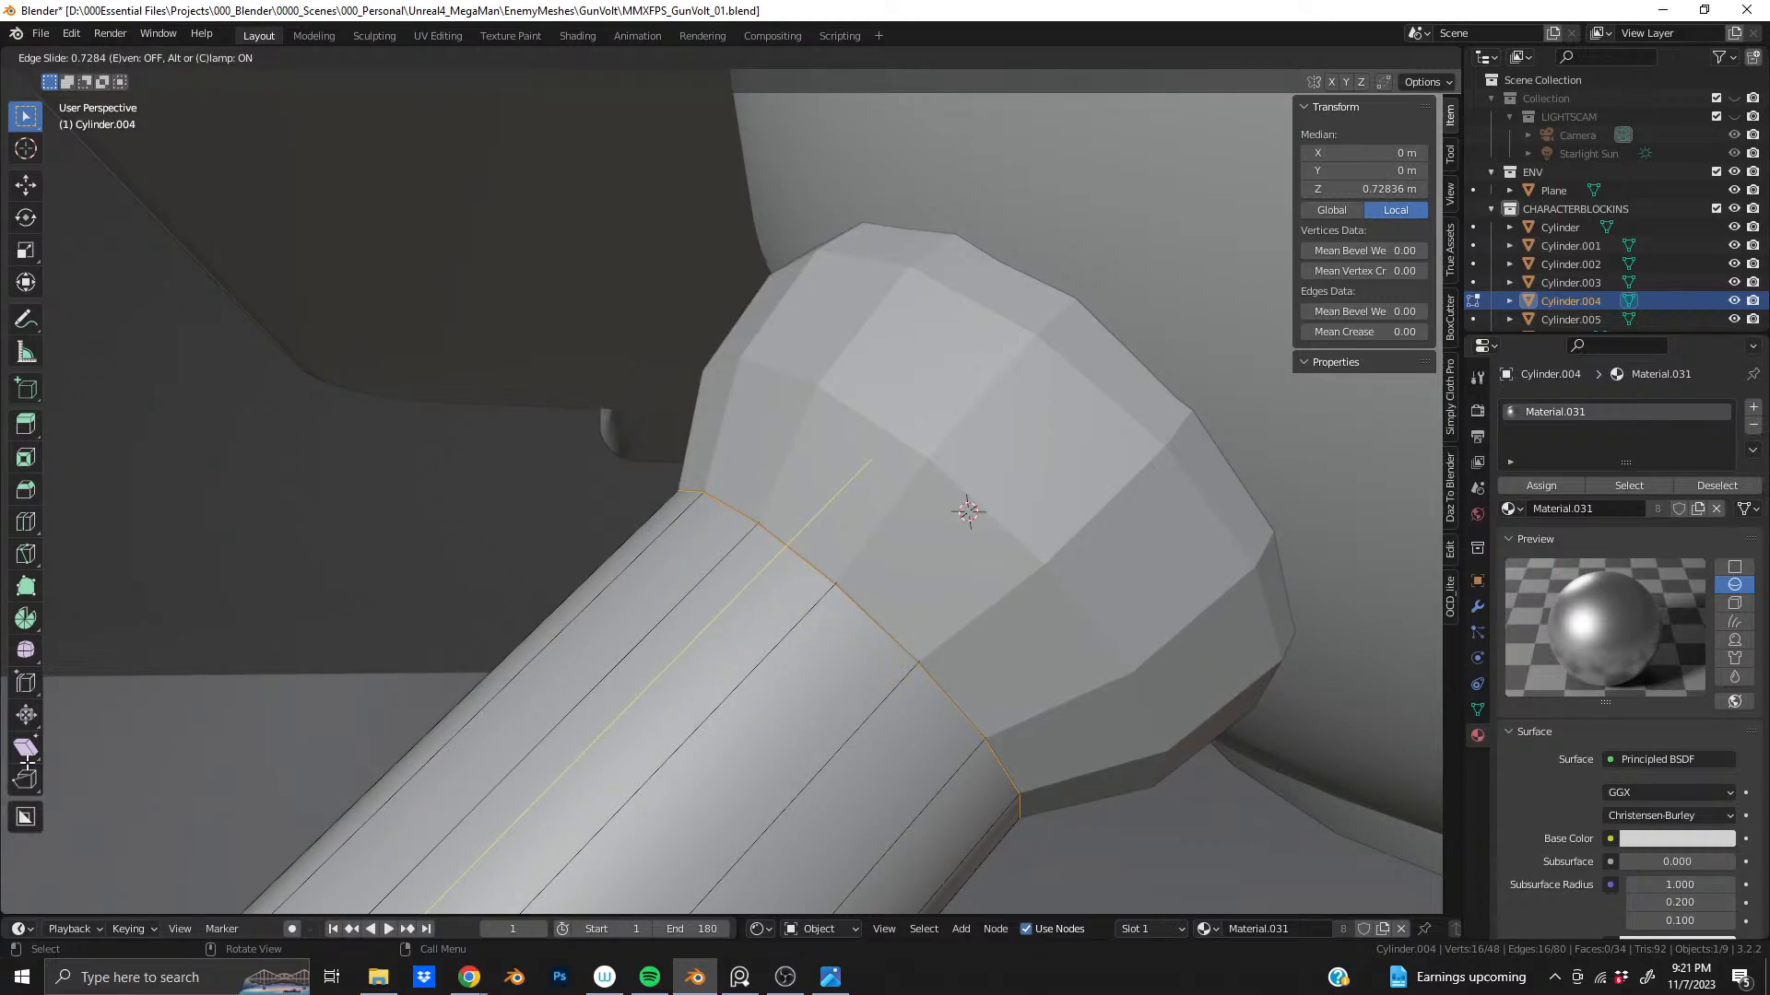
click(967, 512)
scroll(959, 502, up, 5)
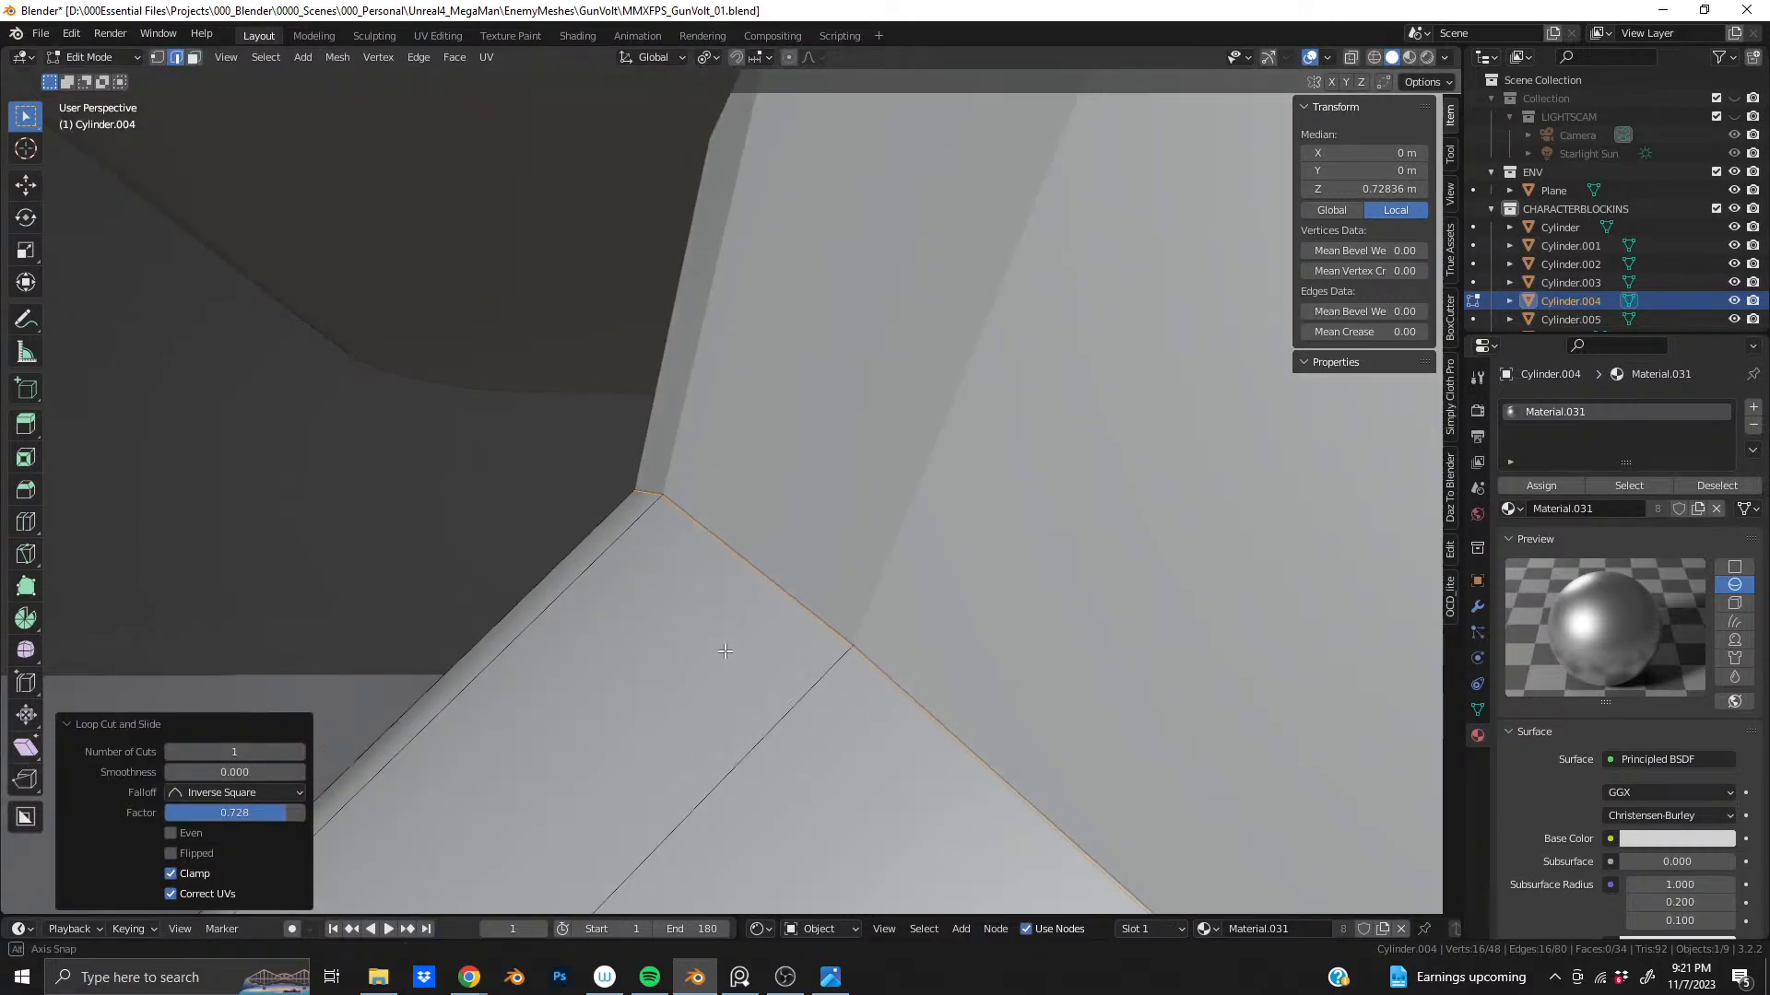
middle_drag(725, 652, 849, 676)
scroll(849, 677, down, 7)
scroll(780, 649, up, 4)
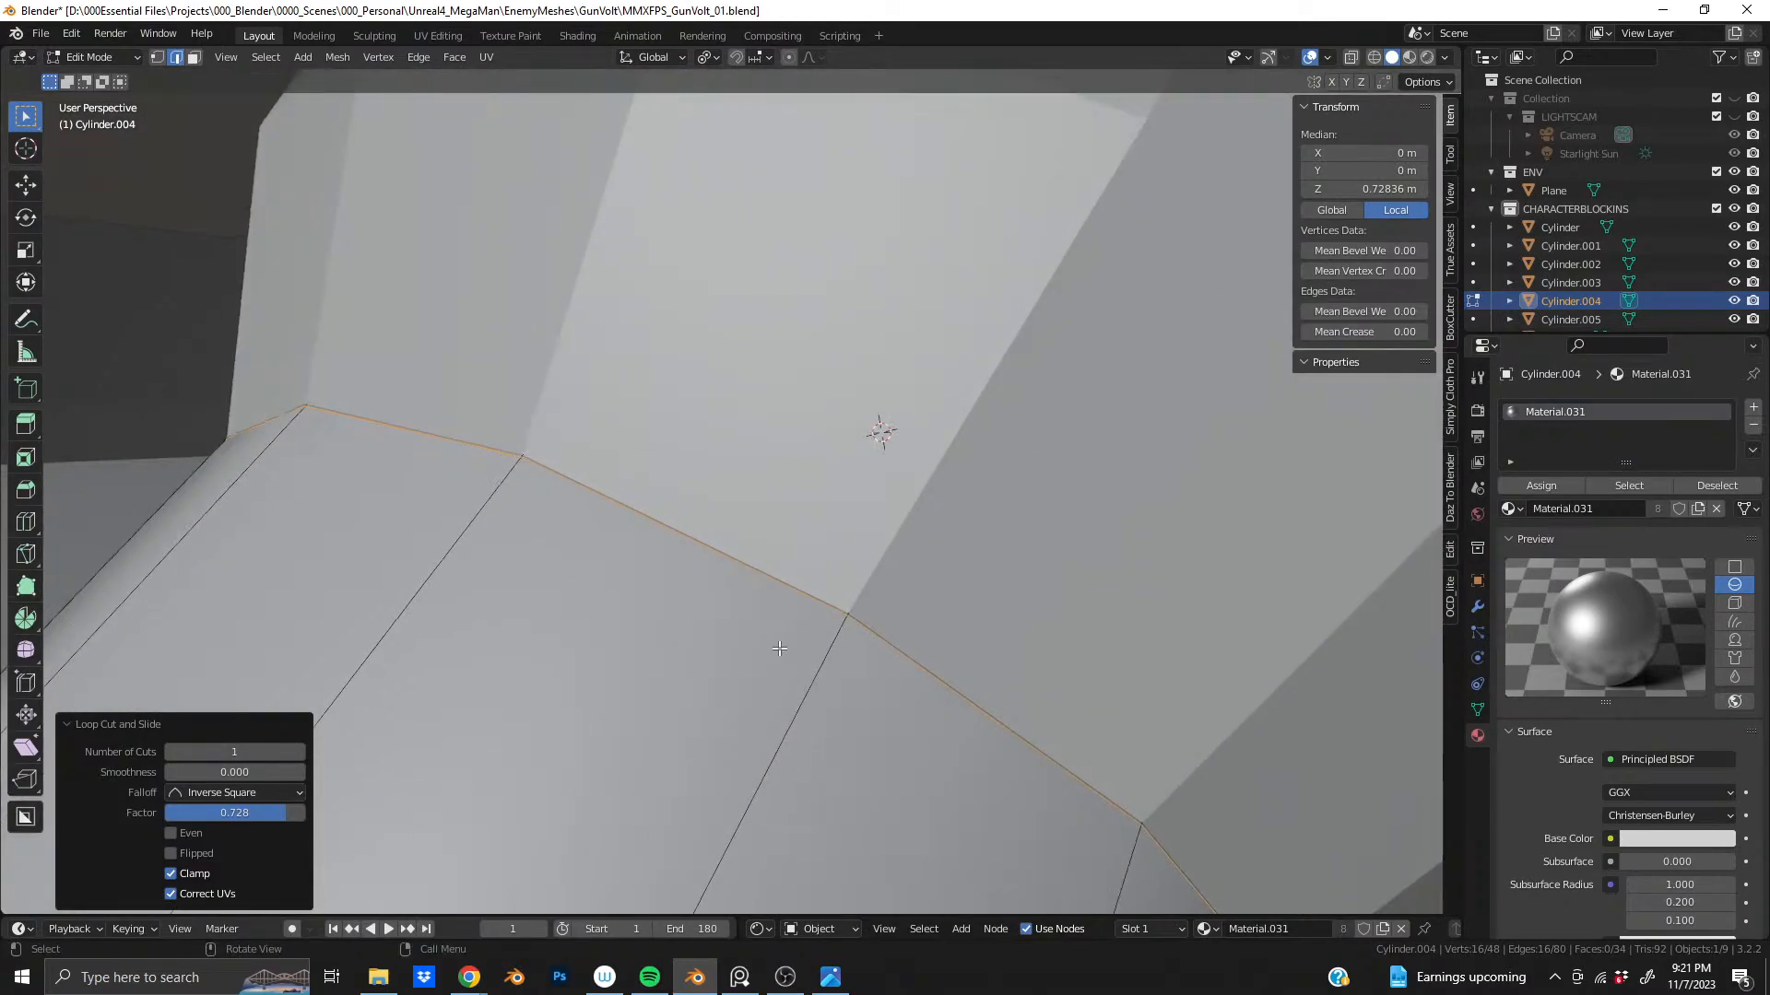
middle_drag(733, 656, 725, 640)
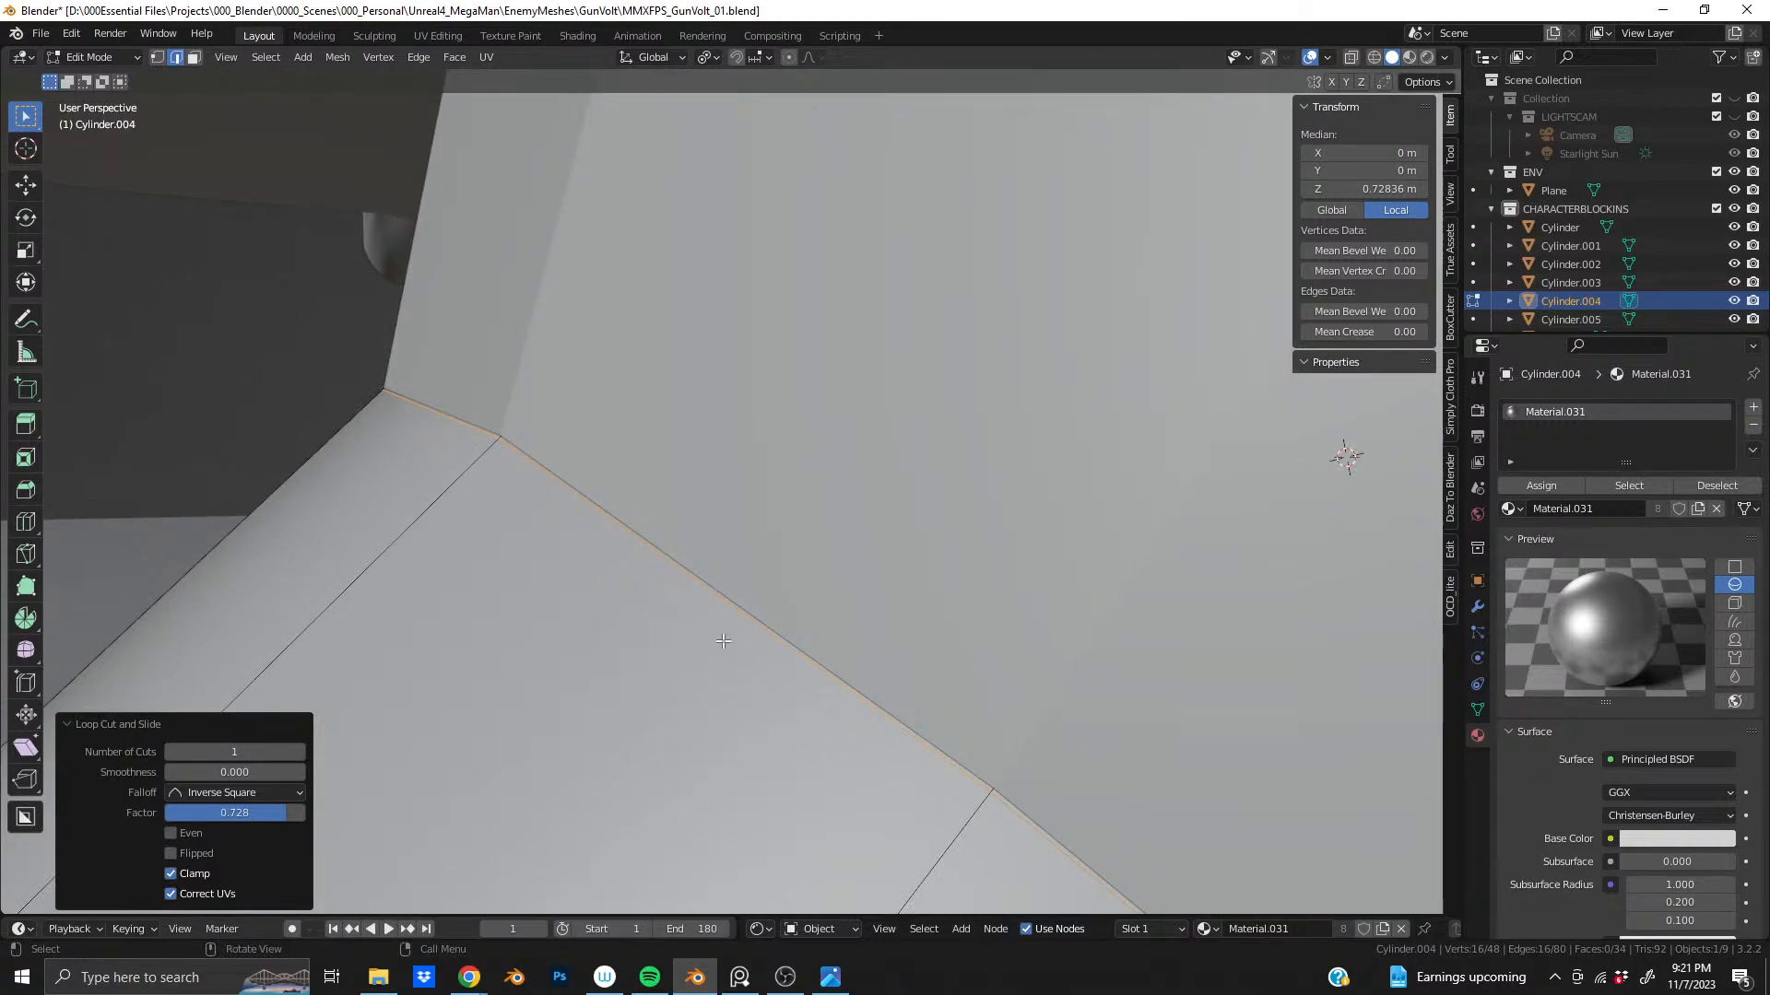
scroll(722, 641, down, 6)
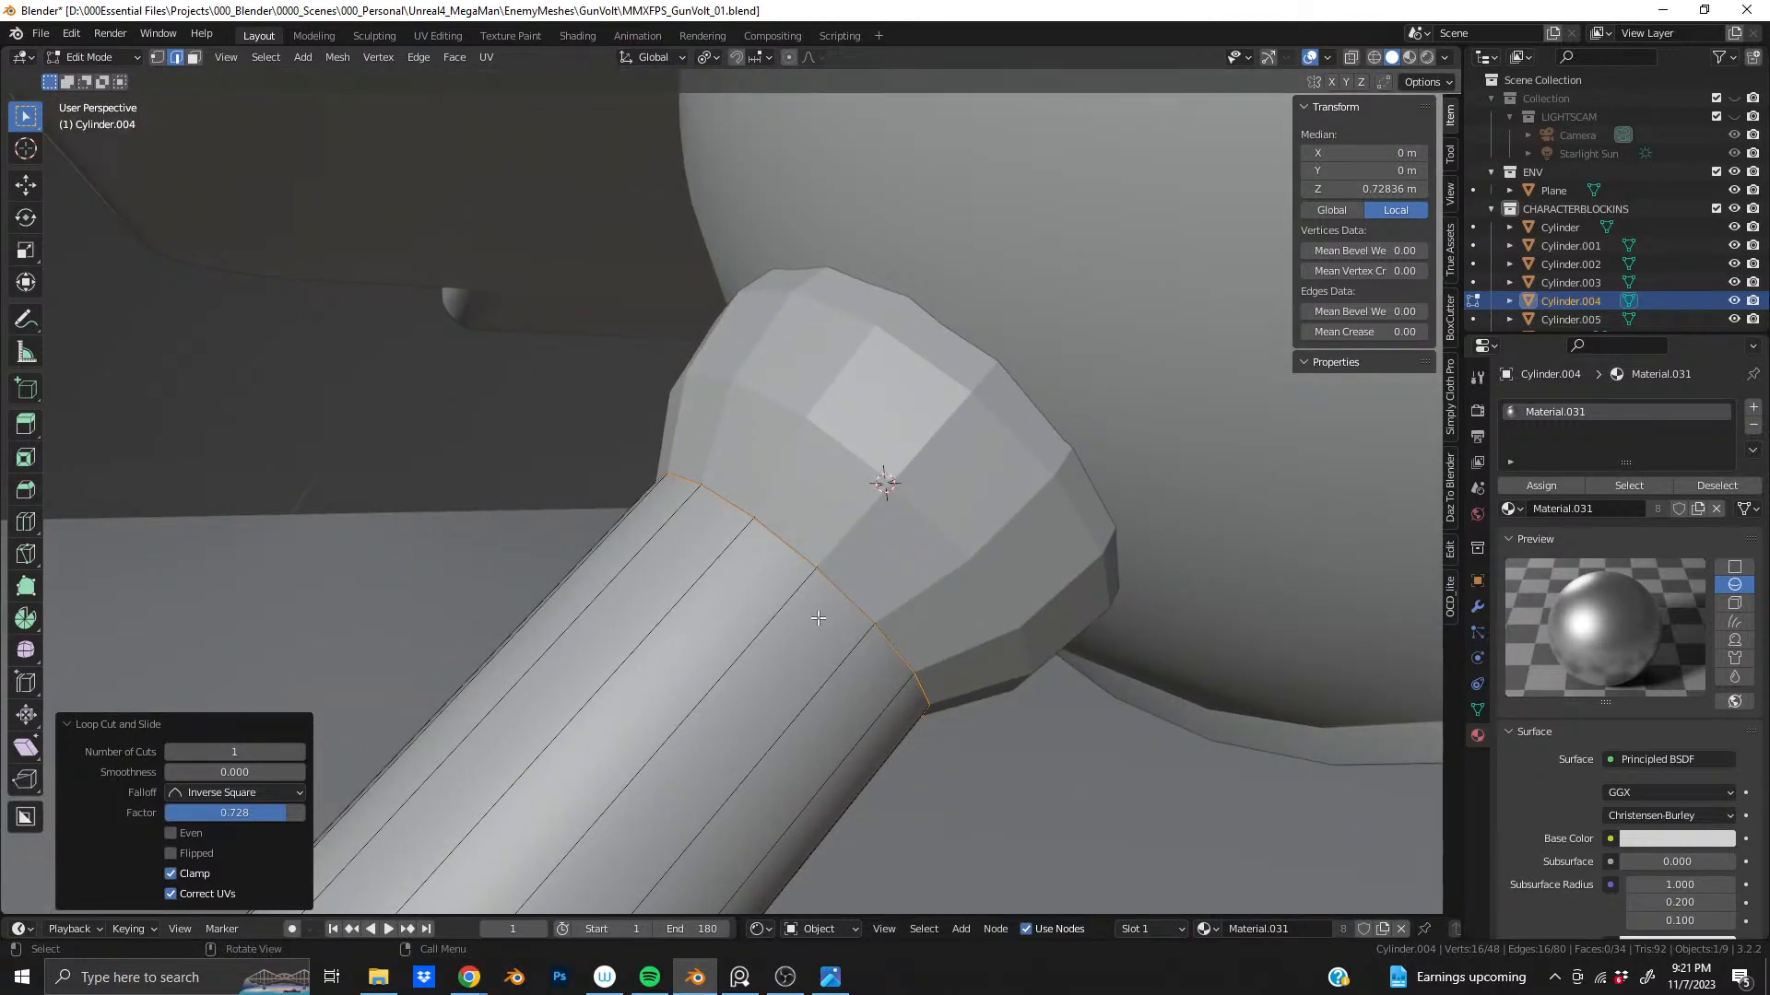
- Isolate the leg cylinder, delete the side faces and end cap above the new edge loop, and return to the full scene in Object Mode
key(KP_Divide)
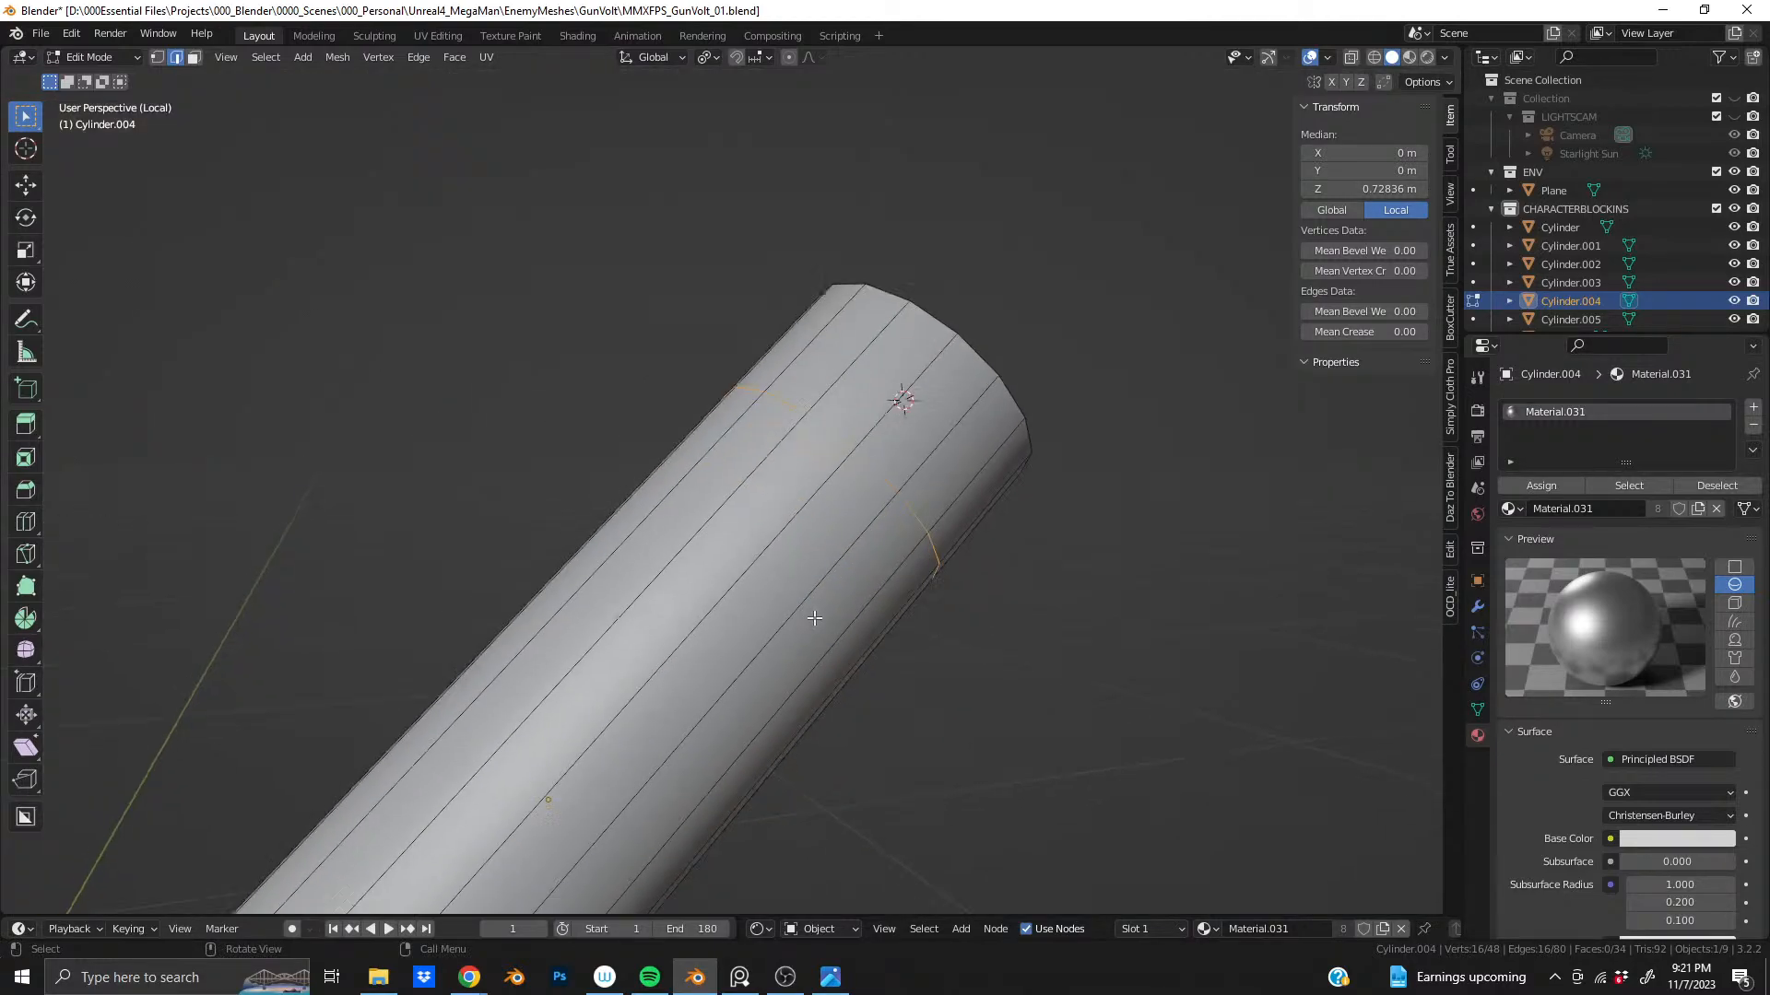
scroll(719, 590, up, 4)
middle_drag(622, 578, 664, 581)
key(3)
alt+click(777, 516)
shift+click(913, 539)
key(x)
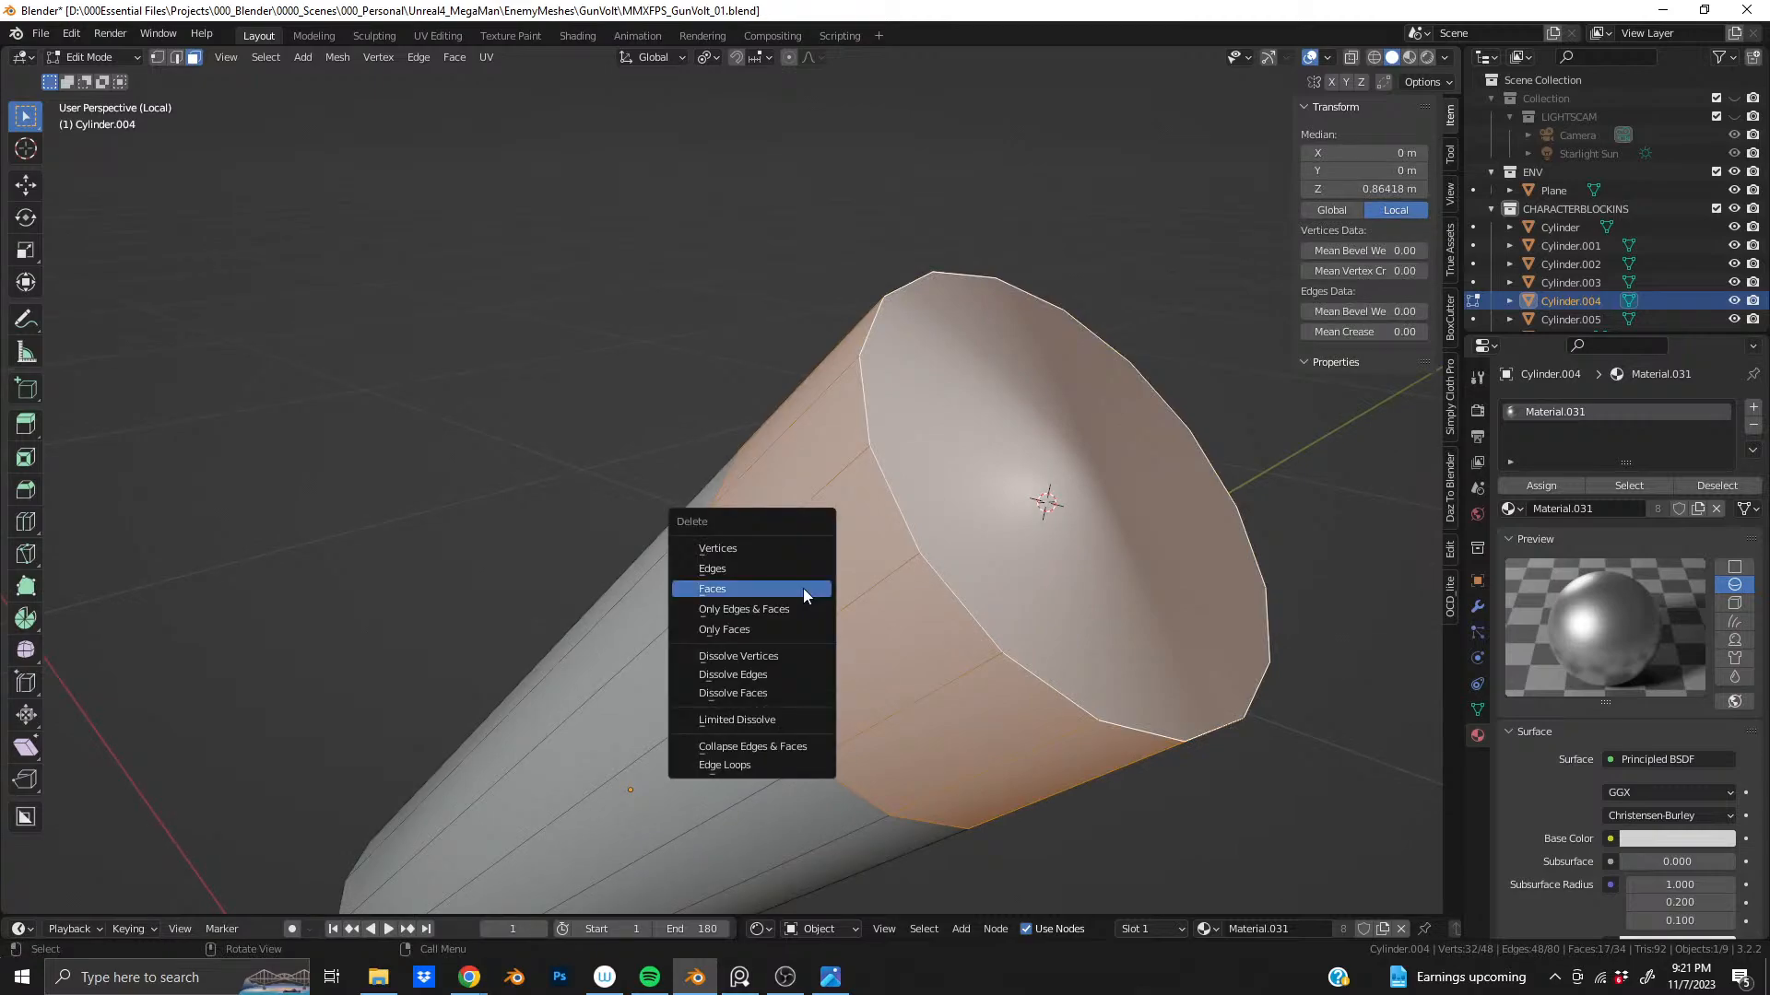
click(790, 590)
middle_drag(802, 608, 873, 624)
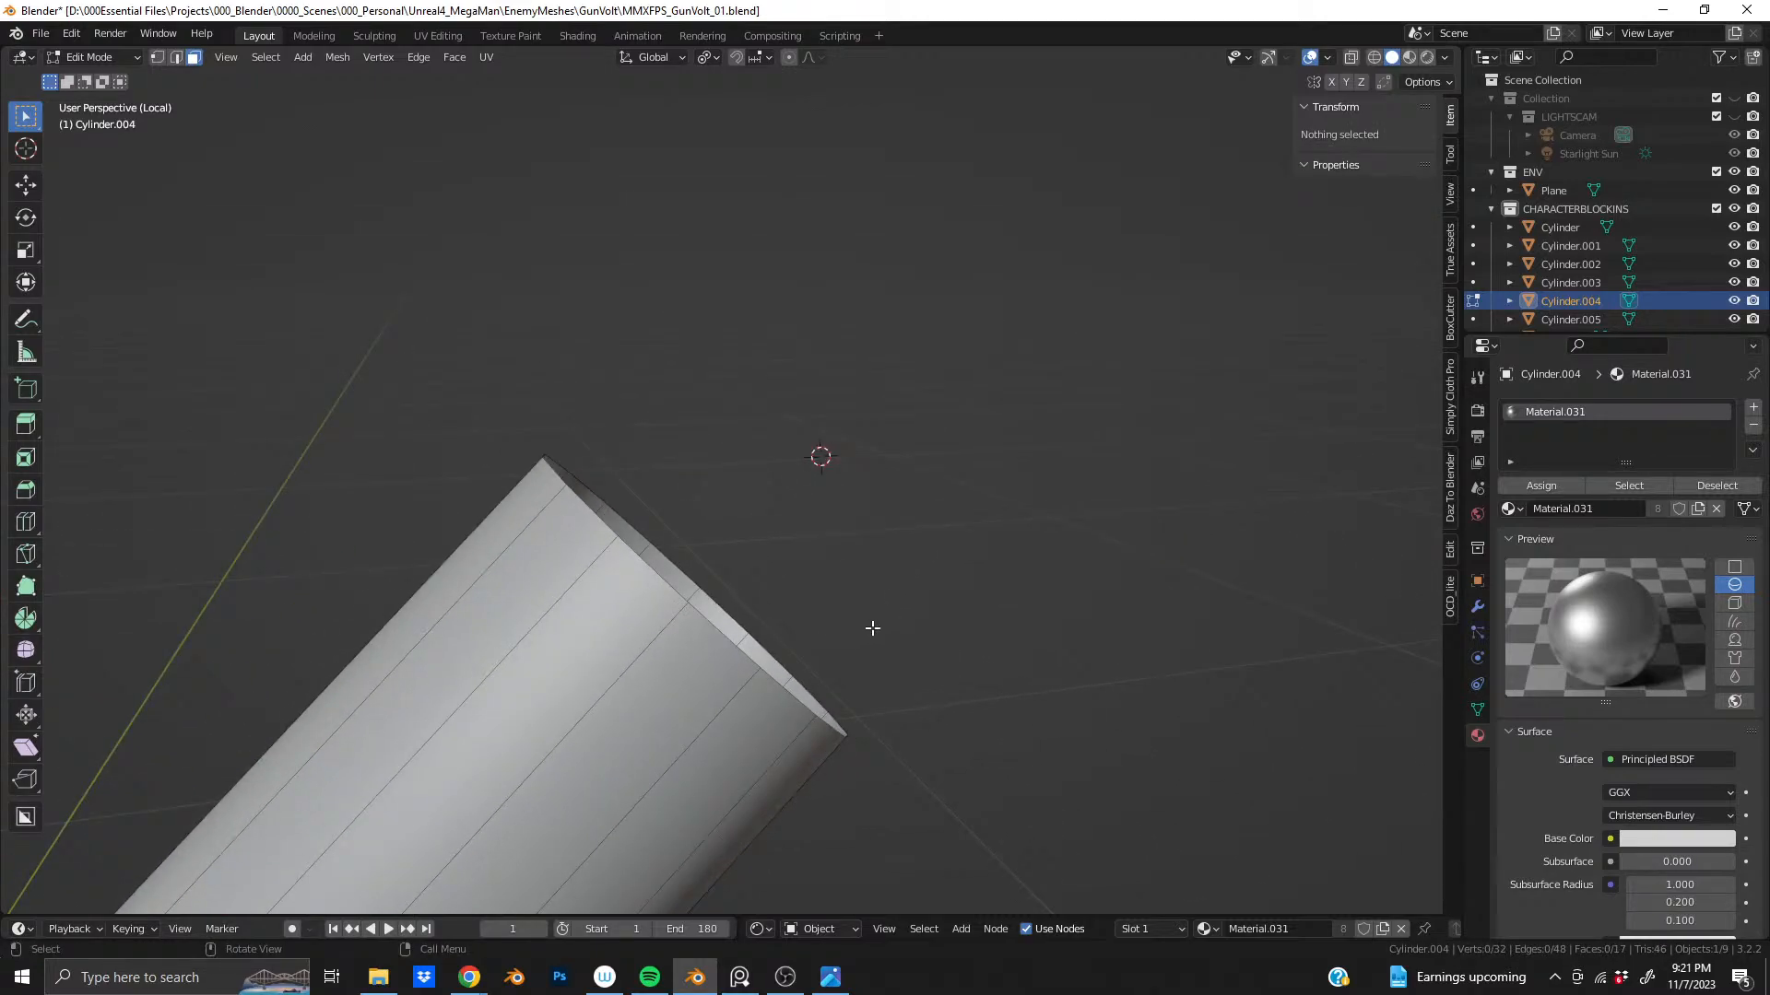
key(KP_Divide)
key(Tab)
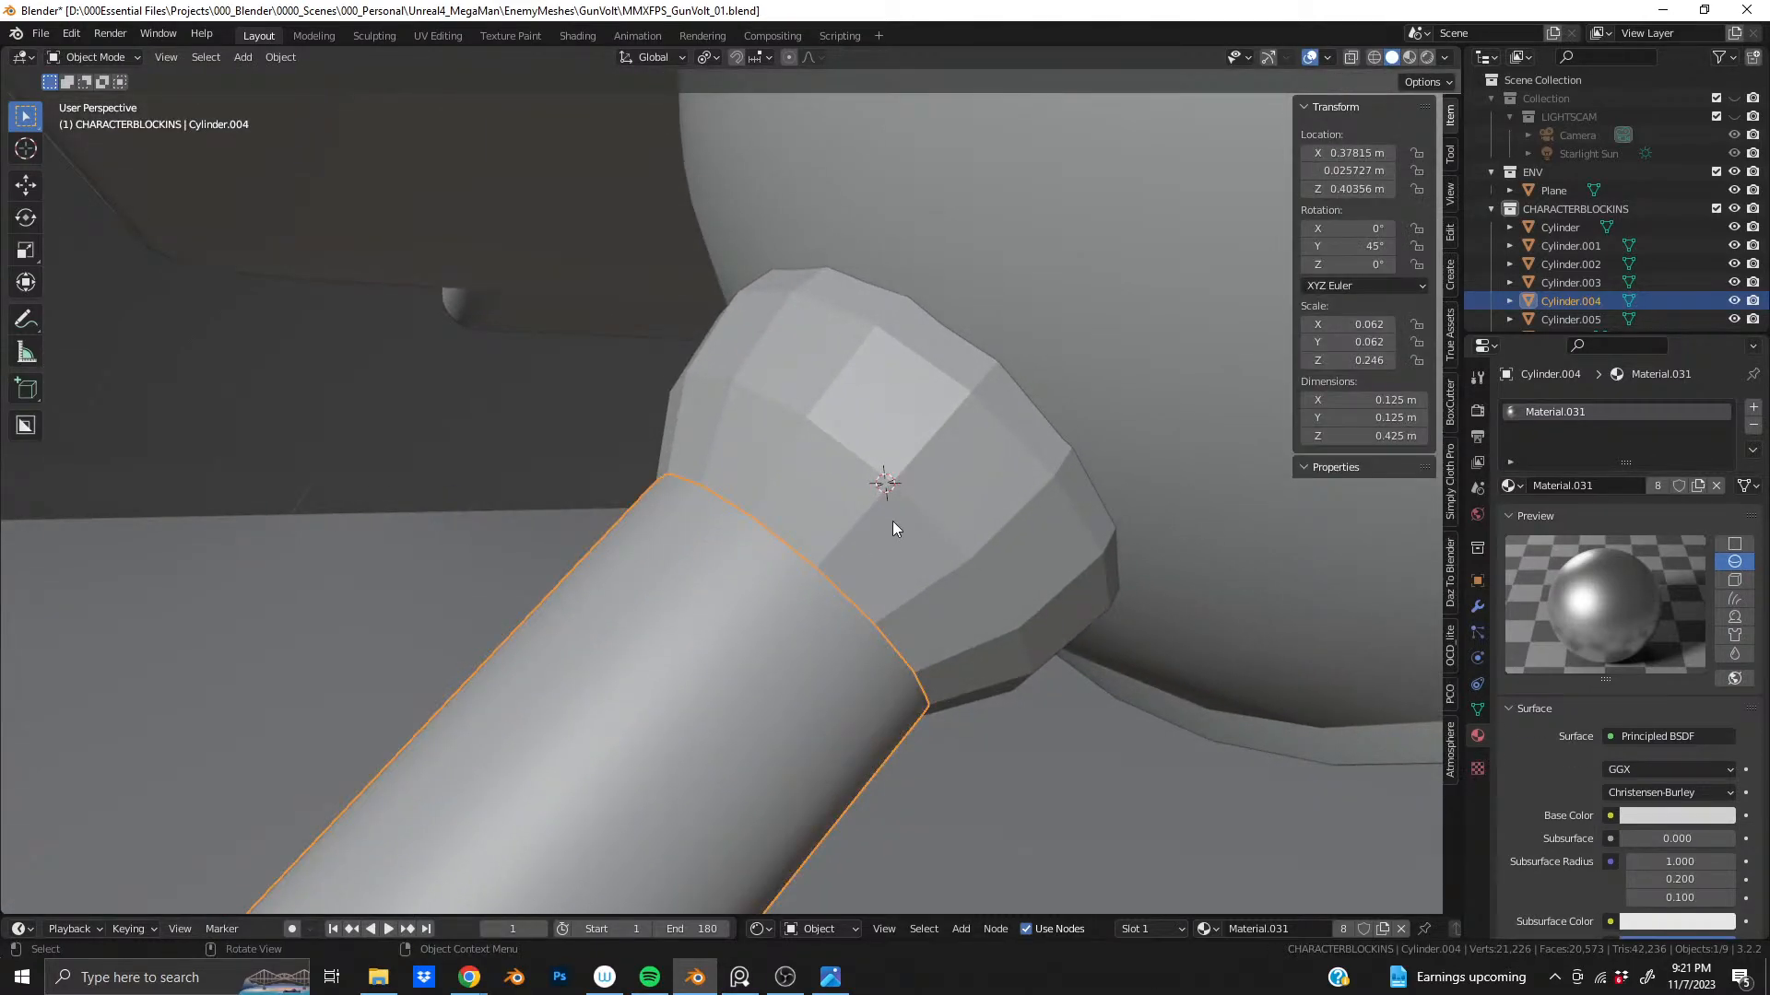
- Join the leg cylinder into the ball joint object and shade the combined mesh smooth
shift+click(893, 518)
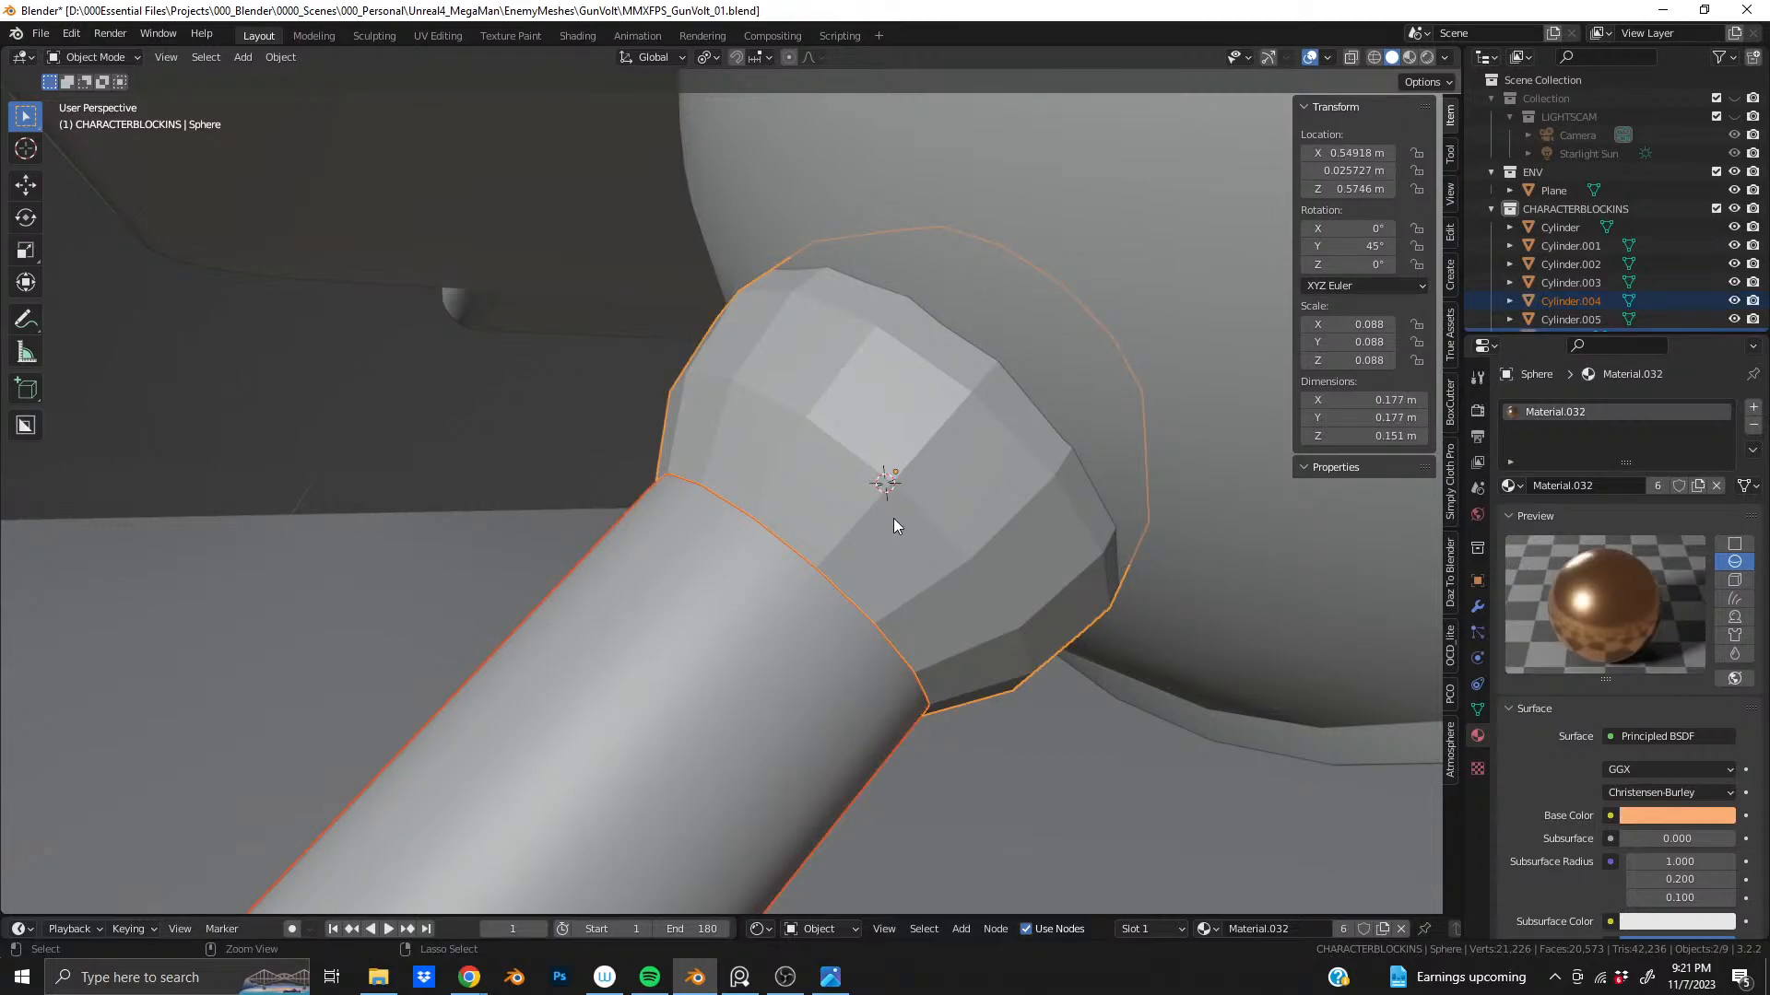
key(ctrl+j)
scroll(891, 522, up, 2)
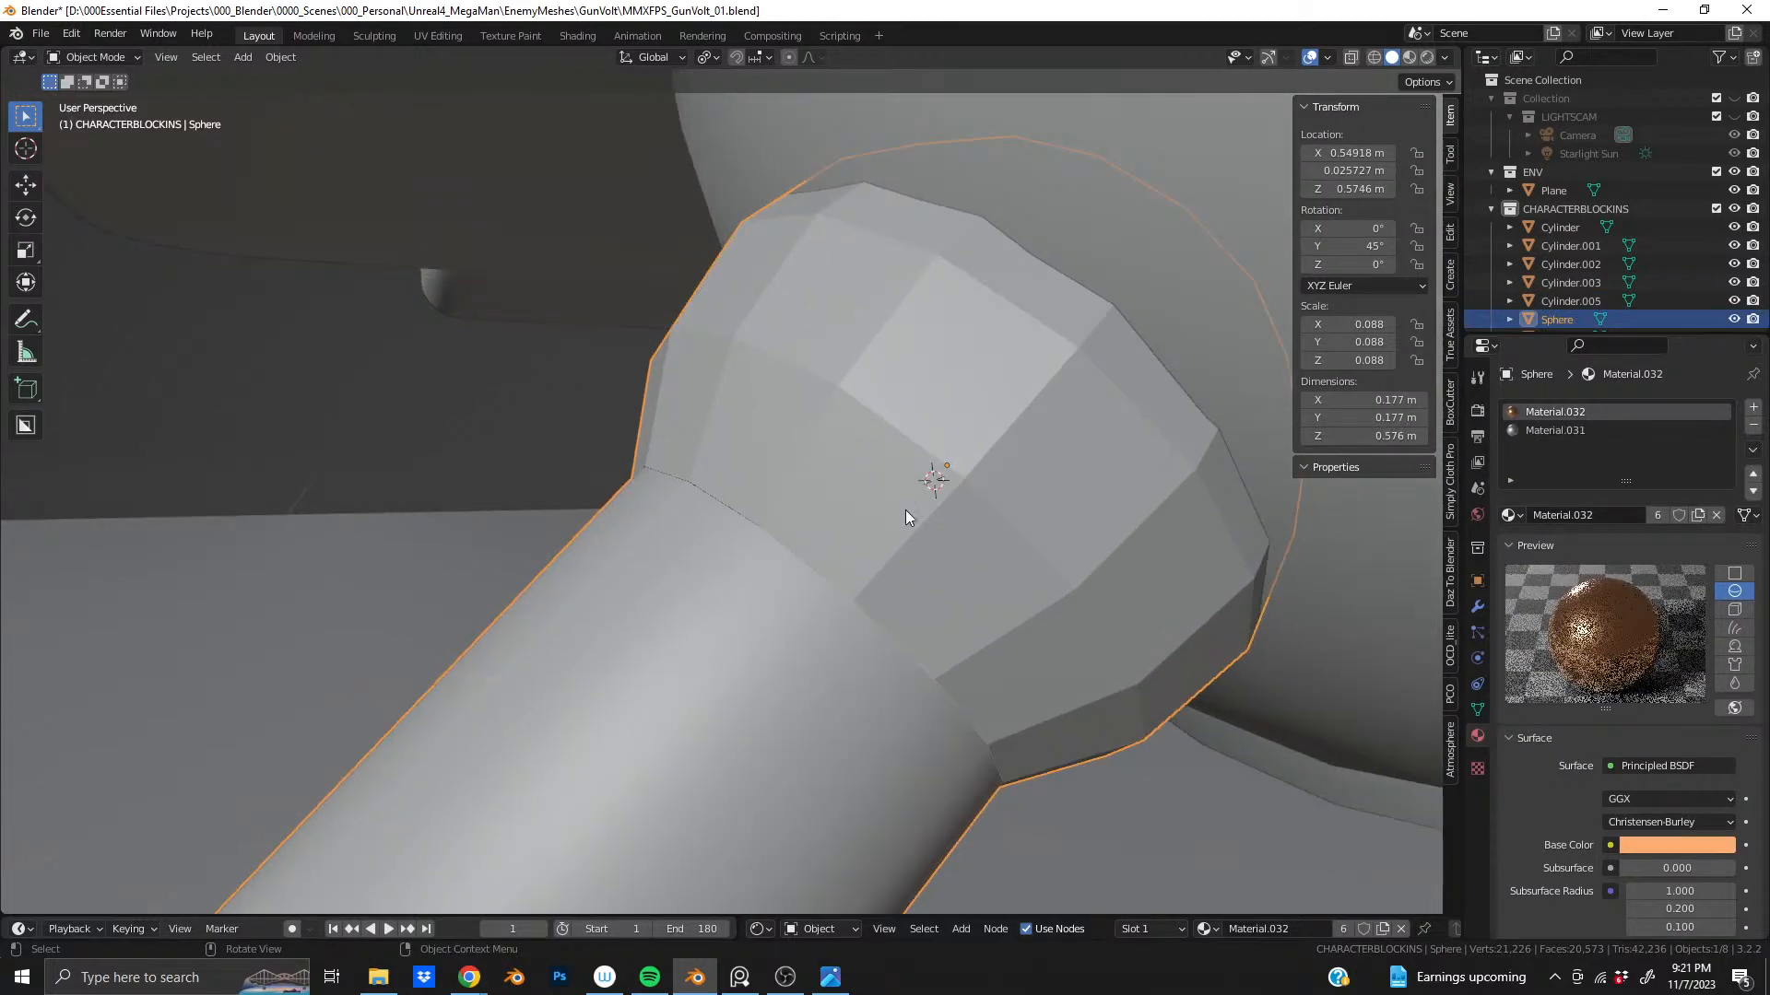
middle_drag(905, 510, 887, 566)
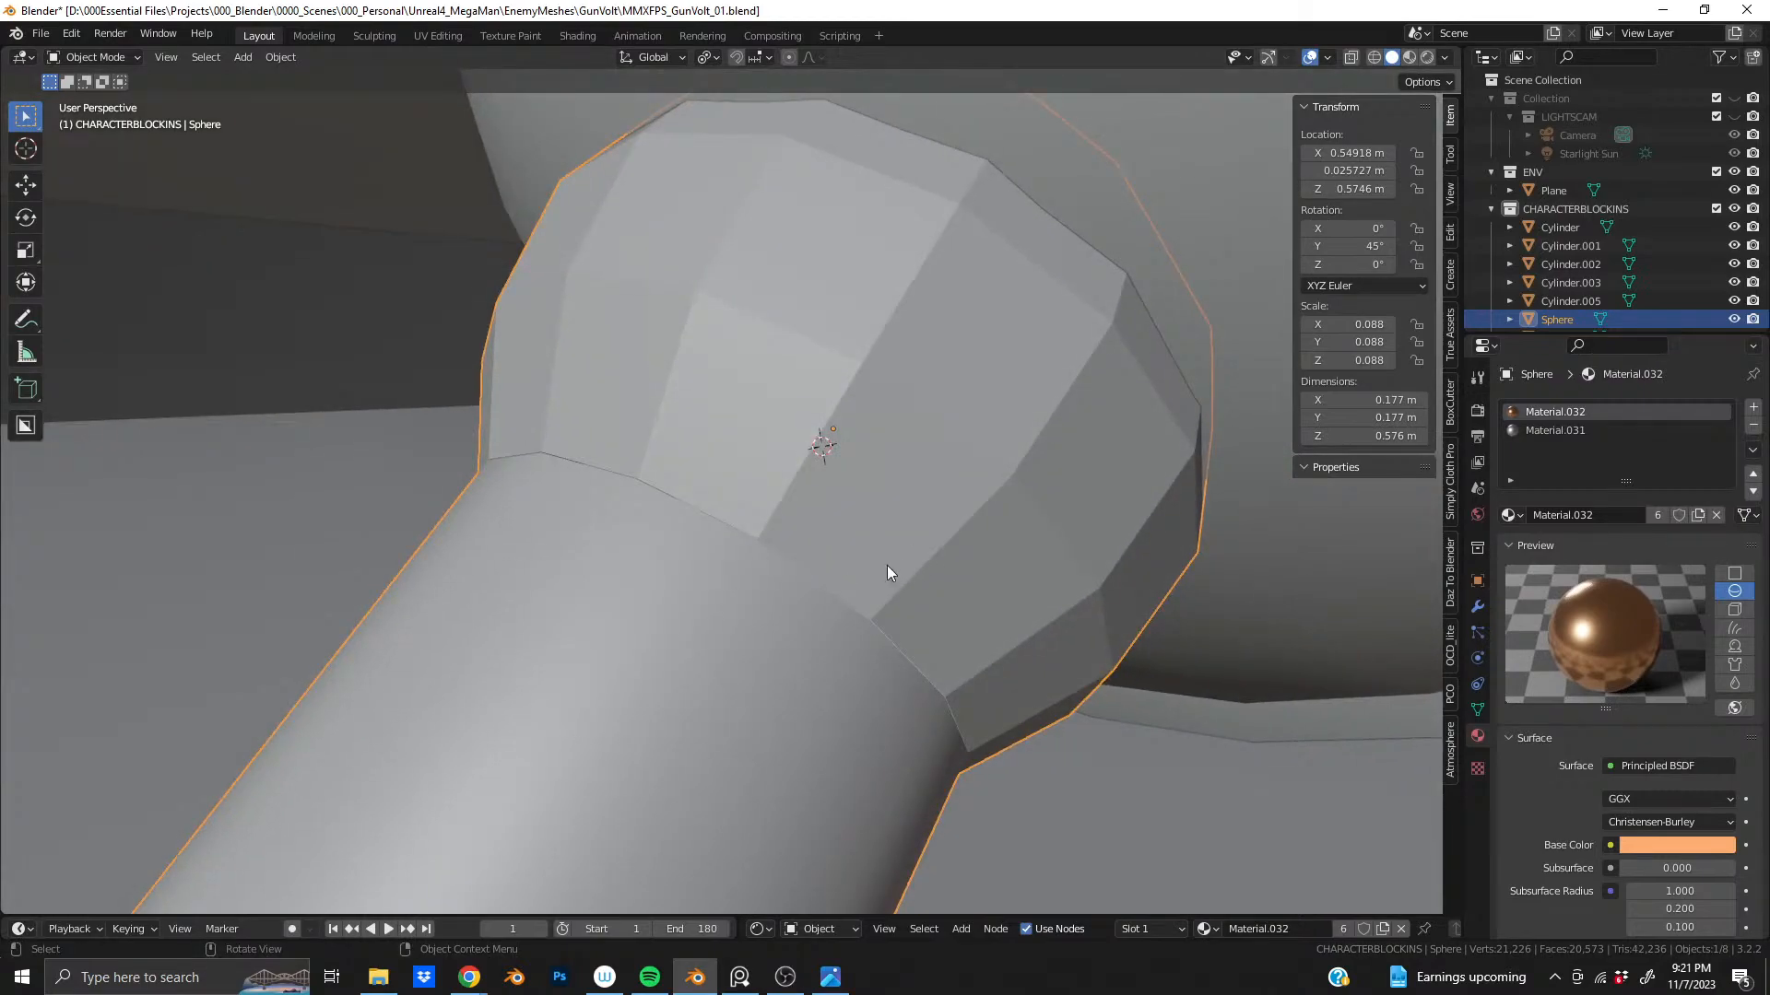
key(Tab)
scroll(743, 559, up, 4)
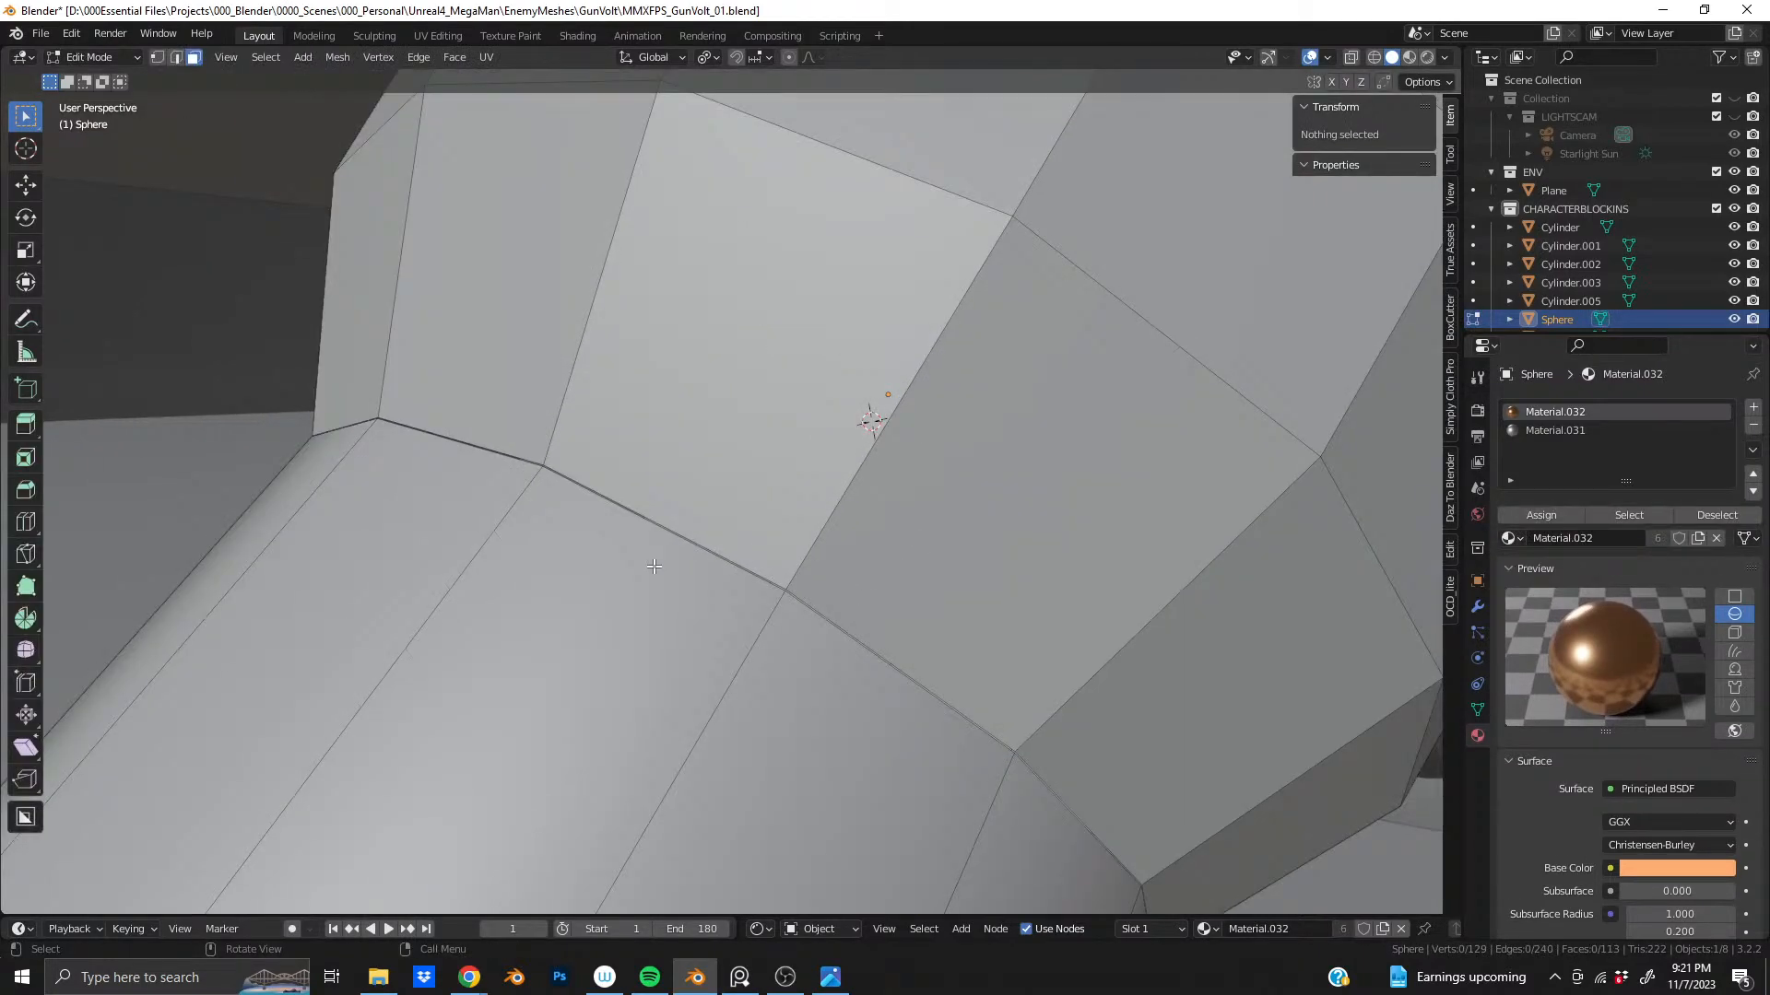
key(Tab)
scroll(672, 548, down, 4)
right_click(686, 515)
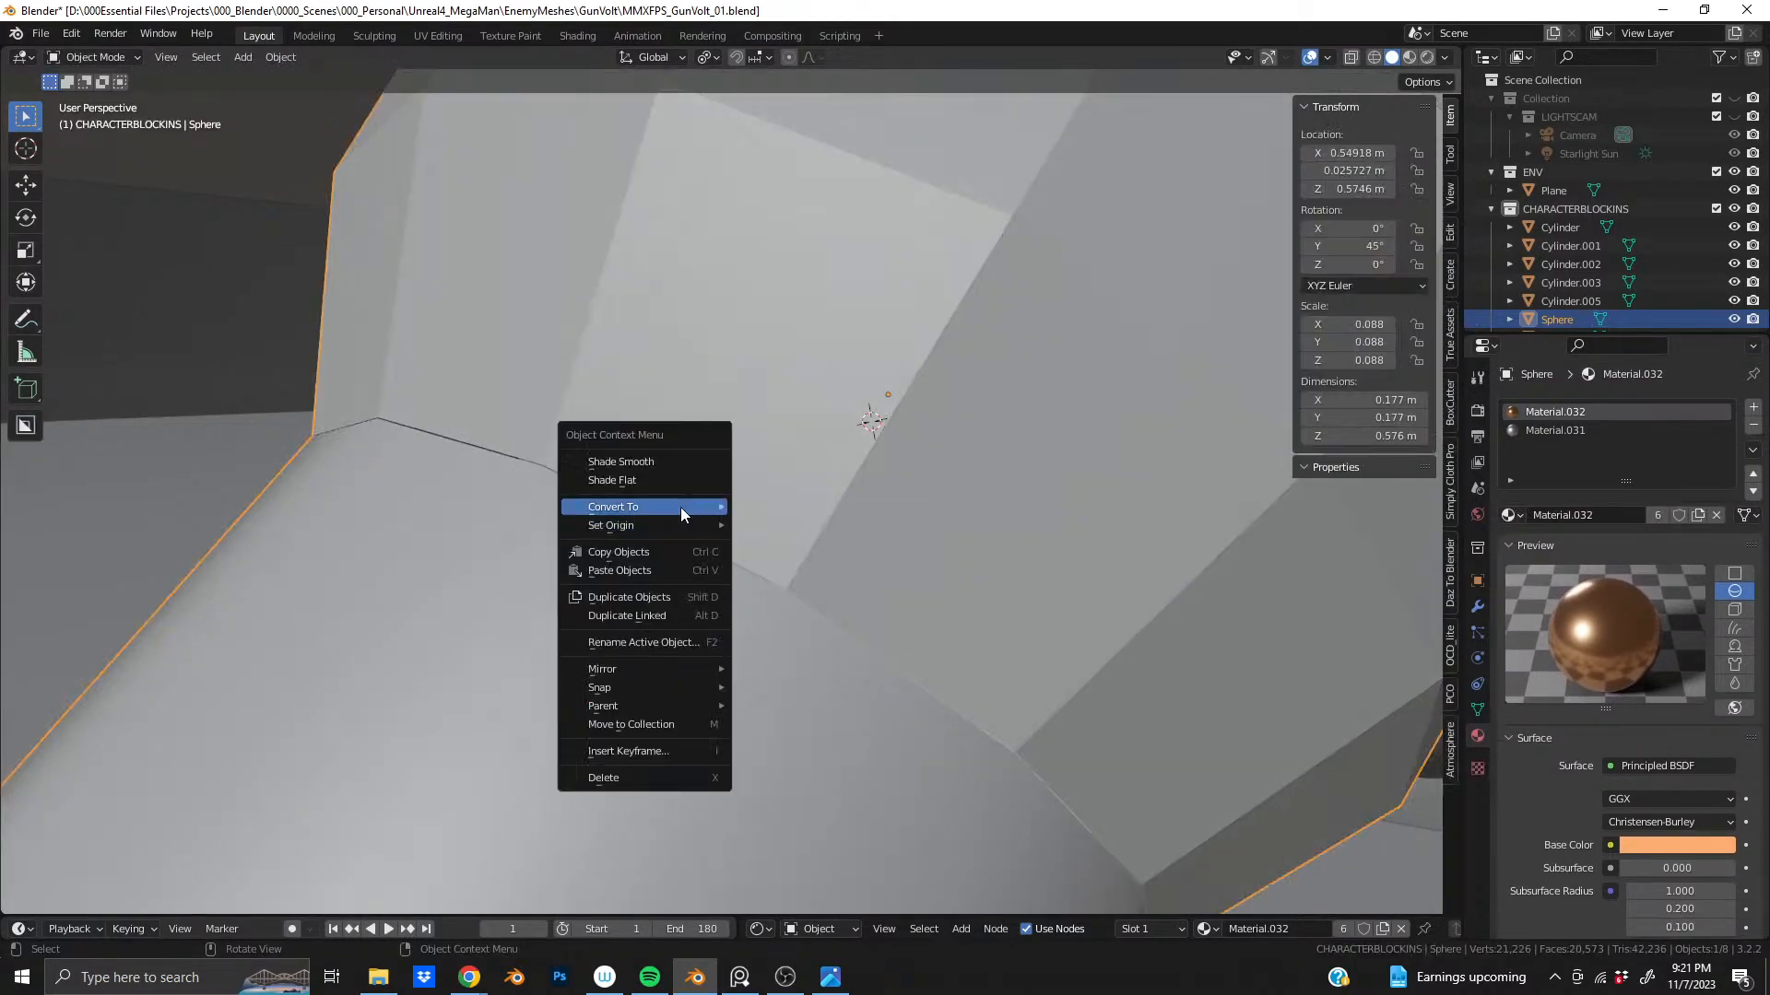
click(683, 459)
scroll(682, 494, down, 3)
- Bridge the open edge loops of the ball joint and the leg cylinder to close the gap between them
key(Tab)
scroll(772, 510, up, 6)
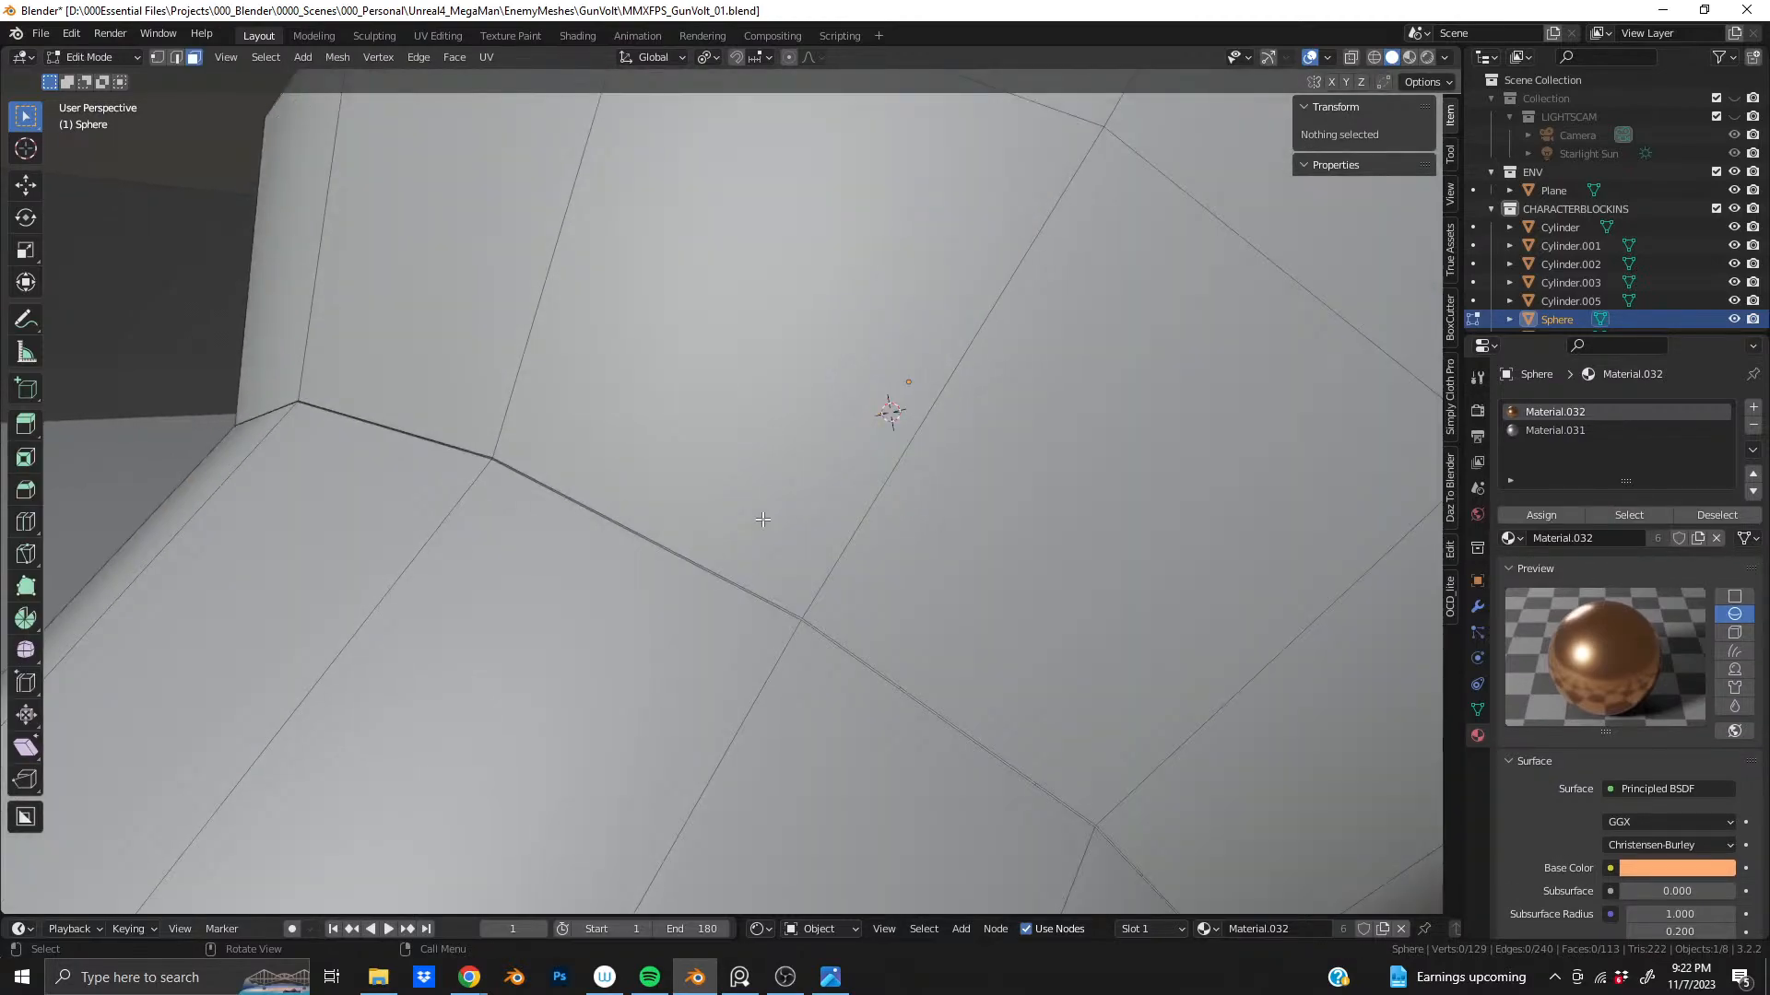
scroll(569, 616, up, 3)
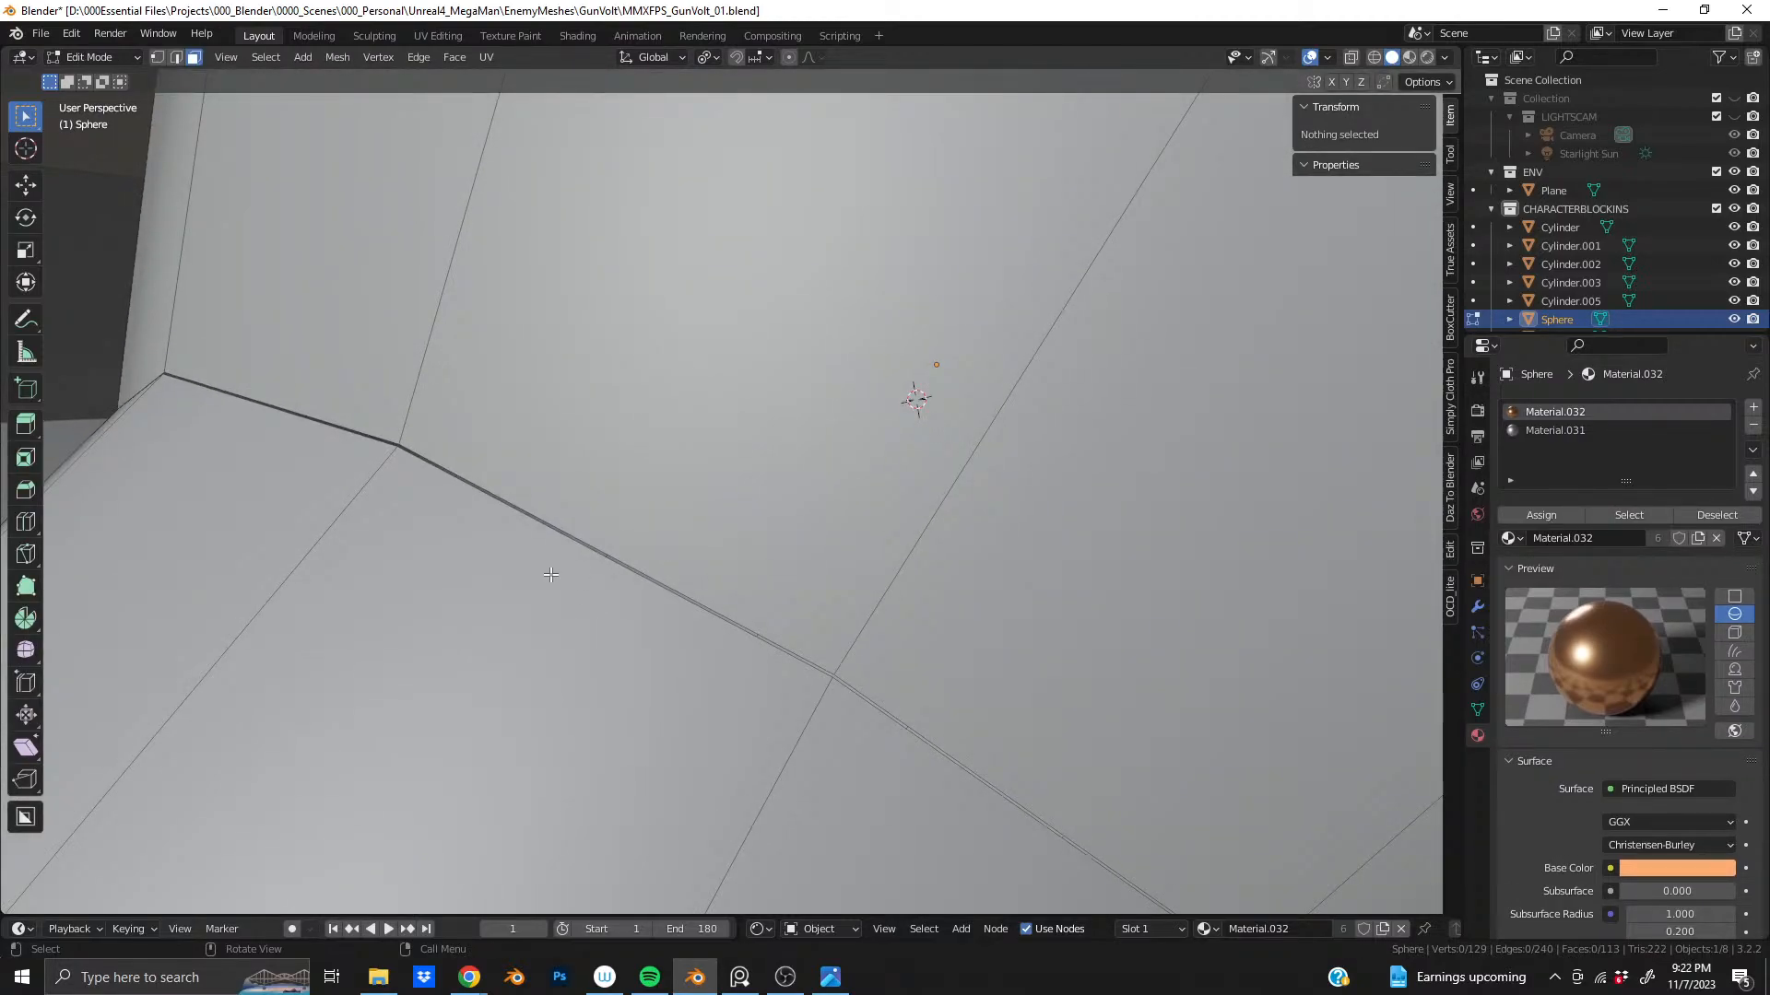
key(2)
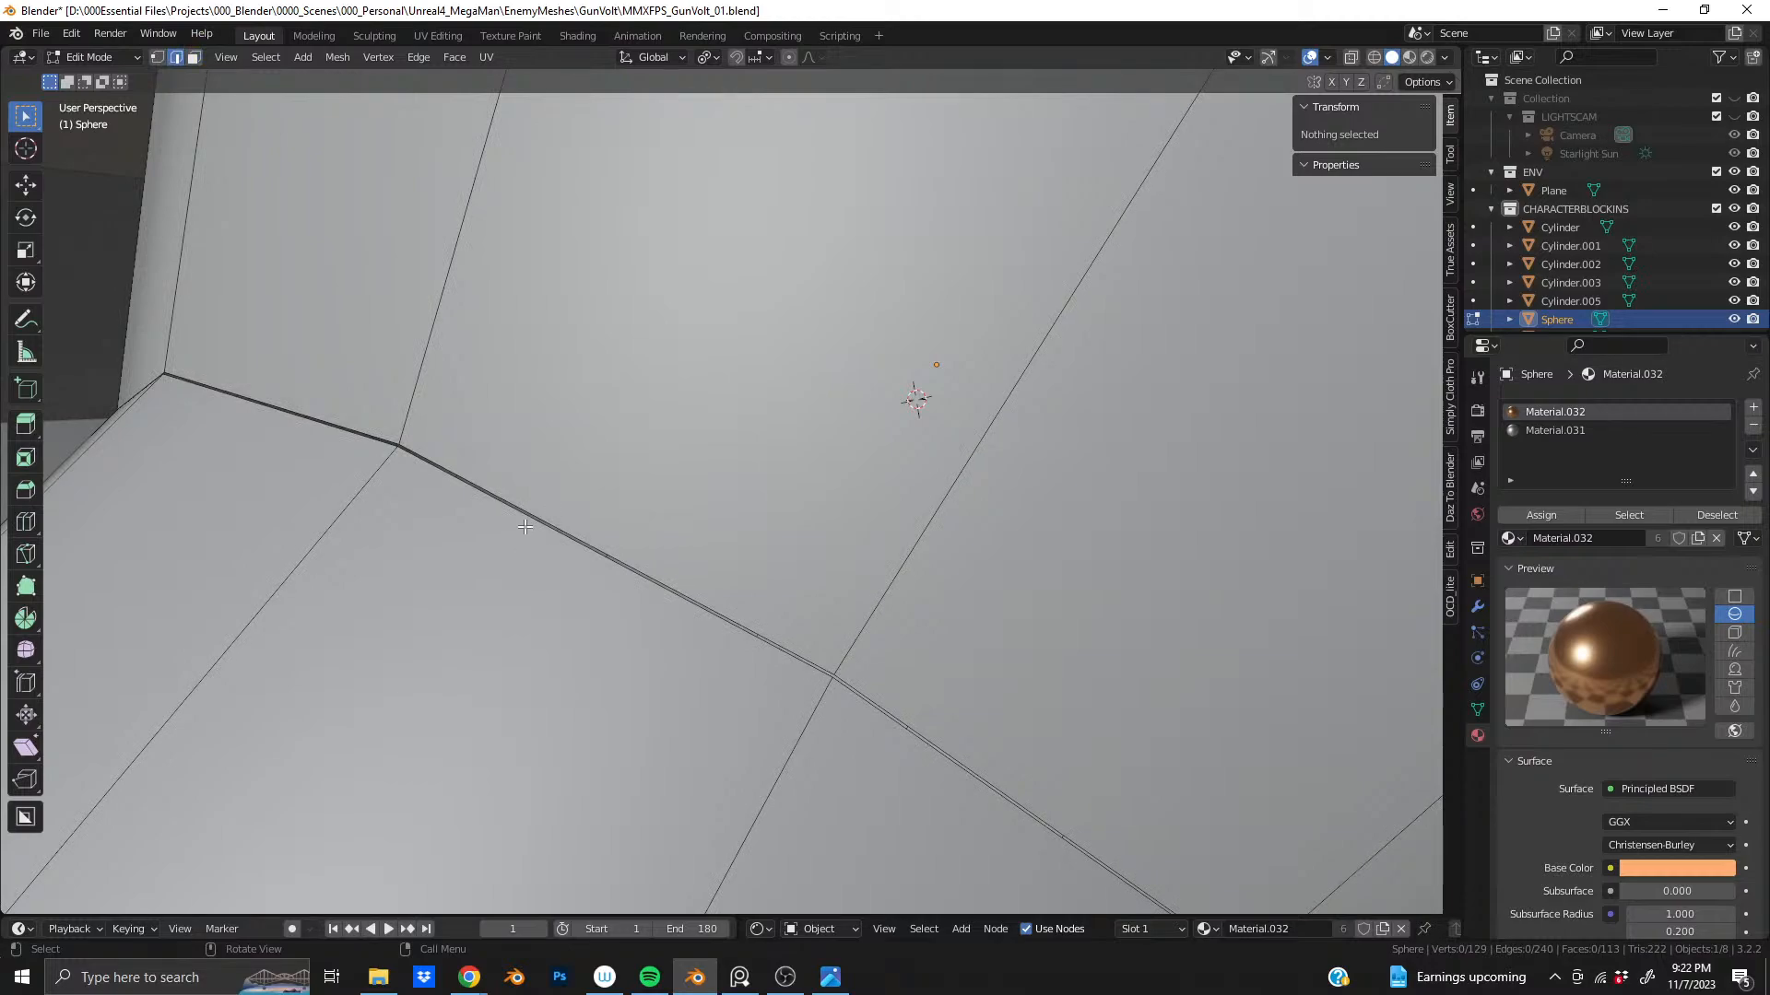
click(524, 526)
alt+click(524, 526)
right_click(526, 505)
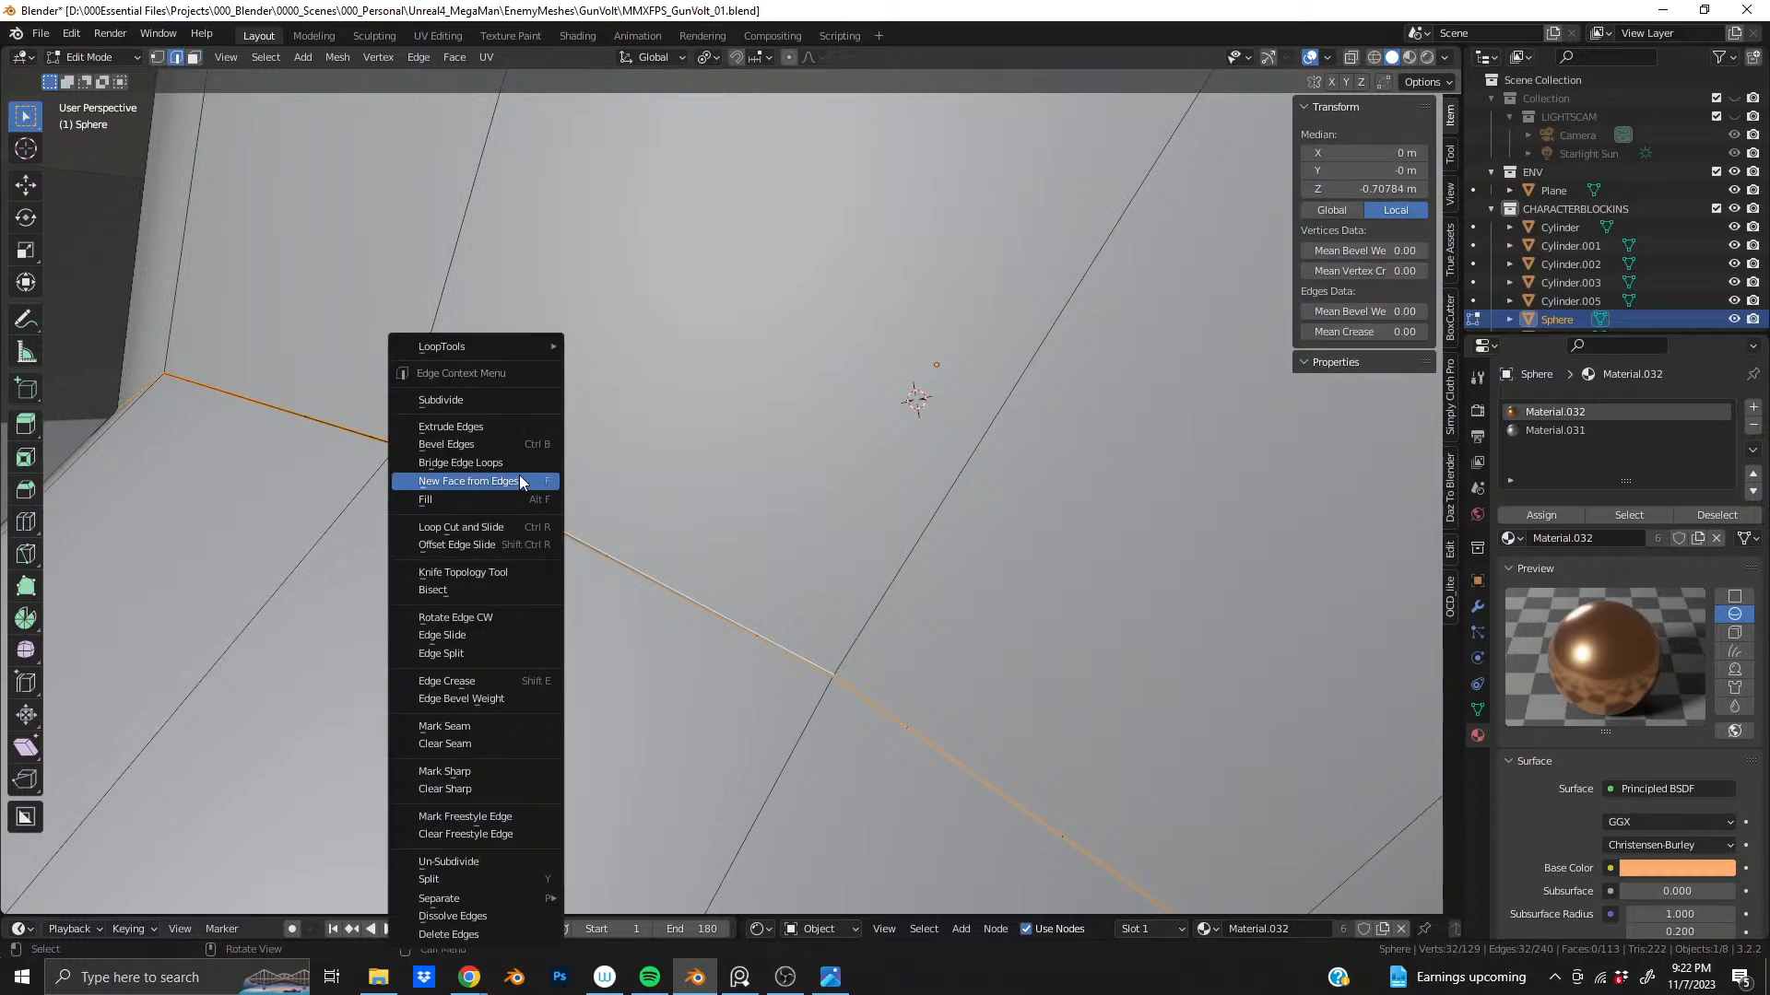
click(517, 462)
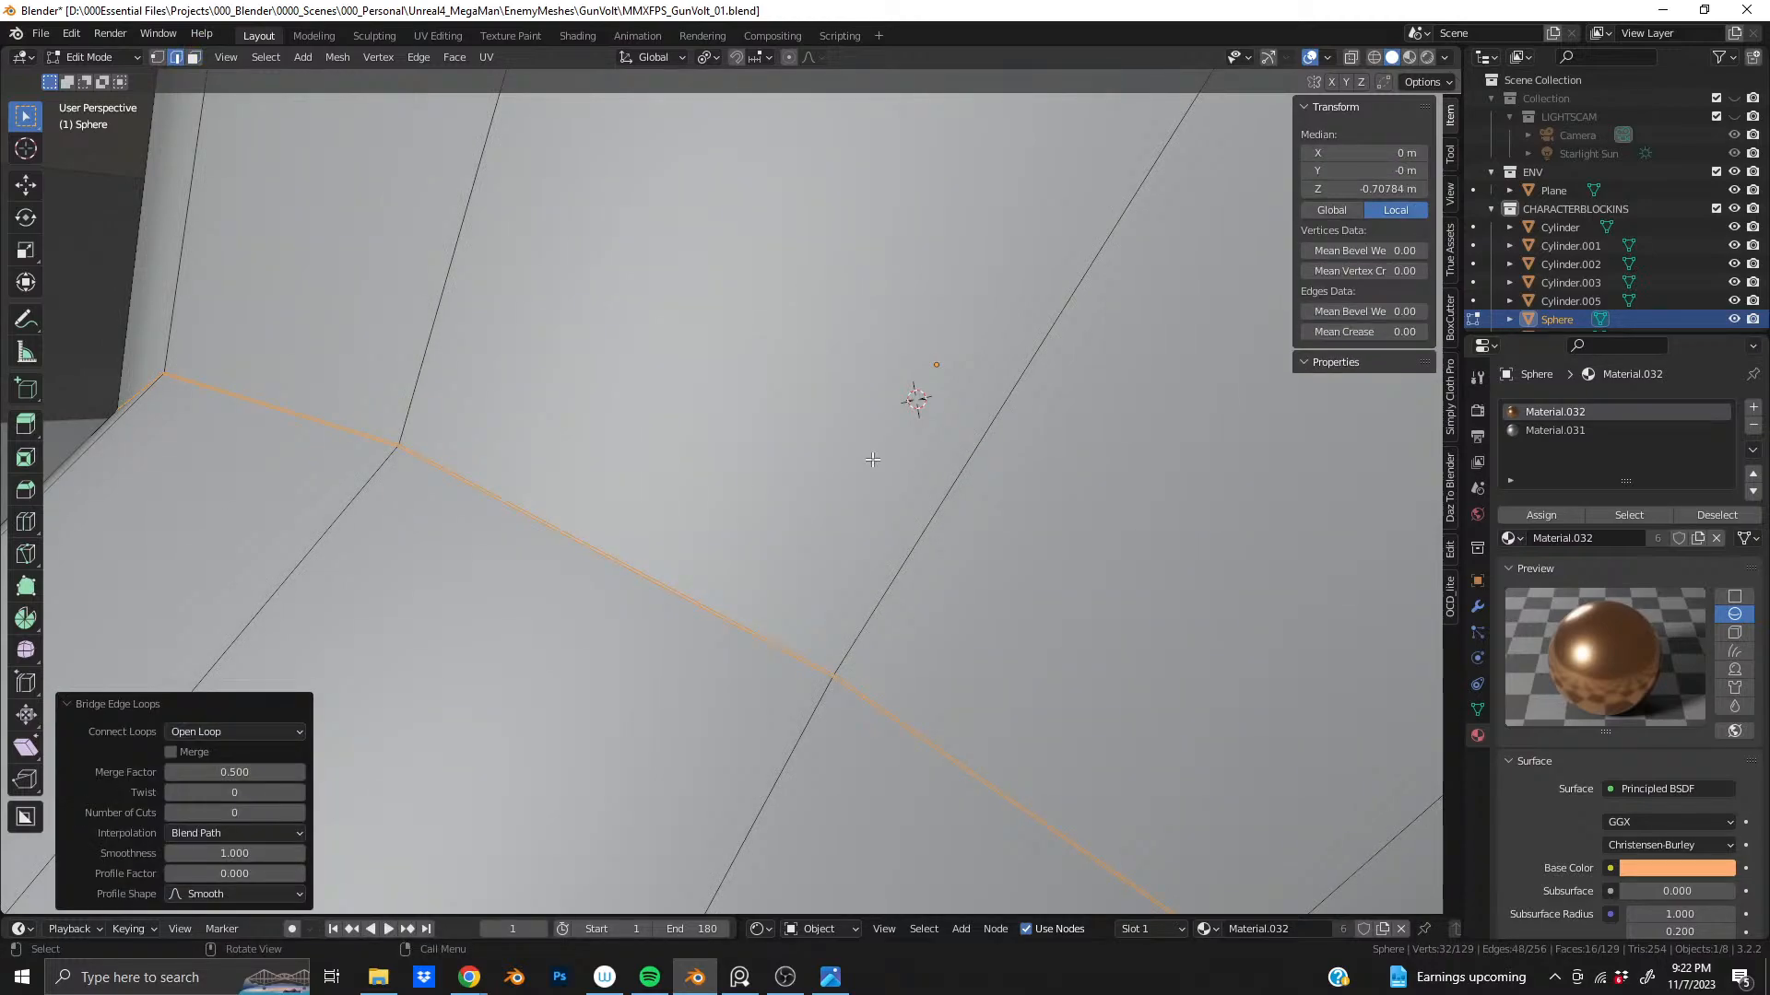
middle_drag(873, 460, 766, 478)
scroll(795, 466, down, 10)
scroll(907, 479, up, 8)
scroll(766, 478, up, 3)
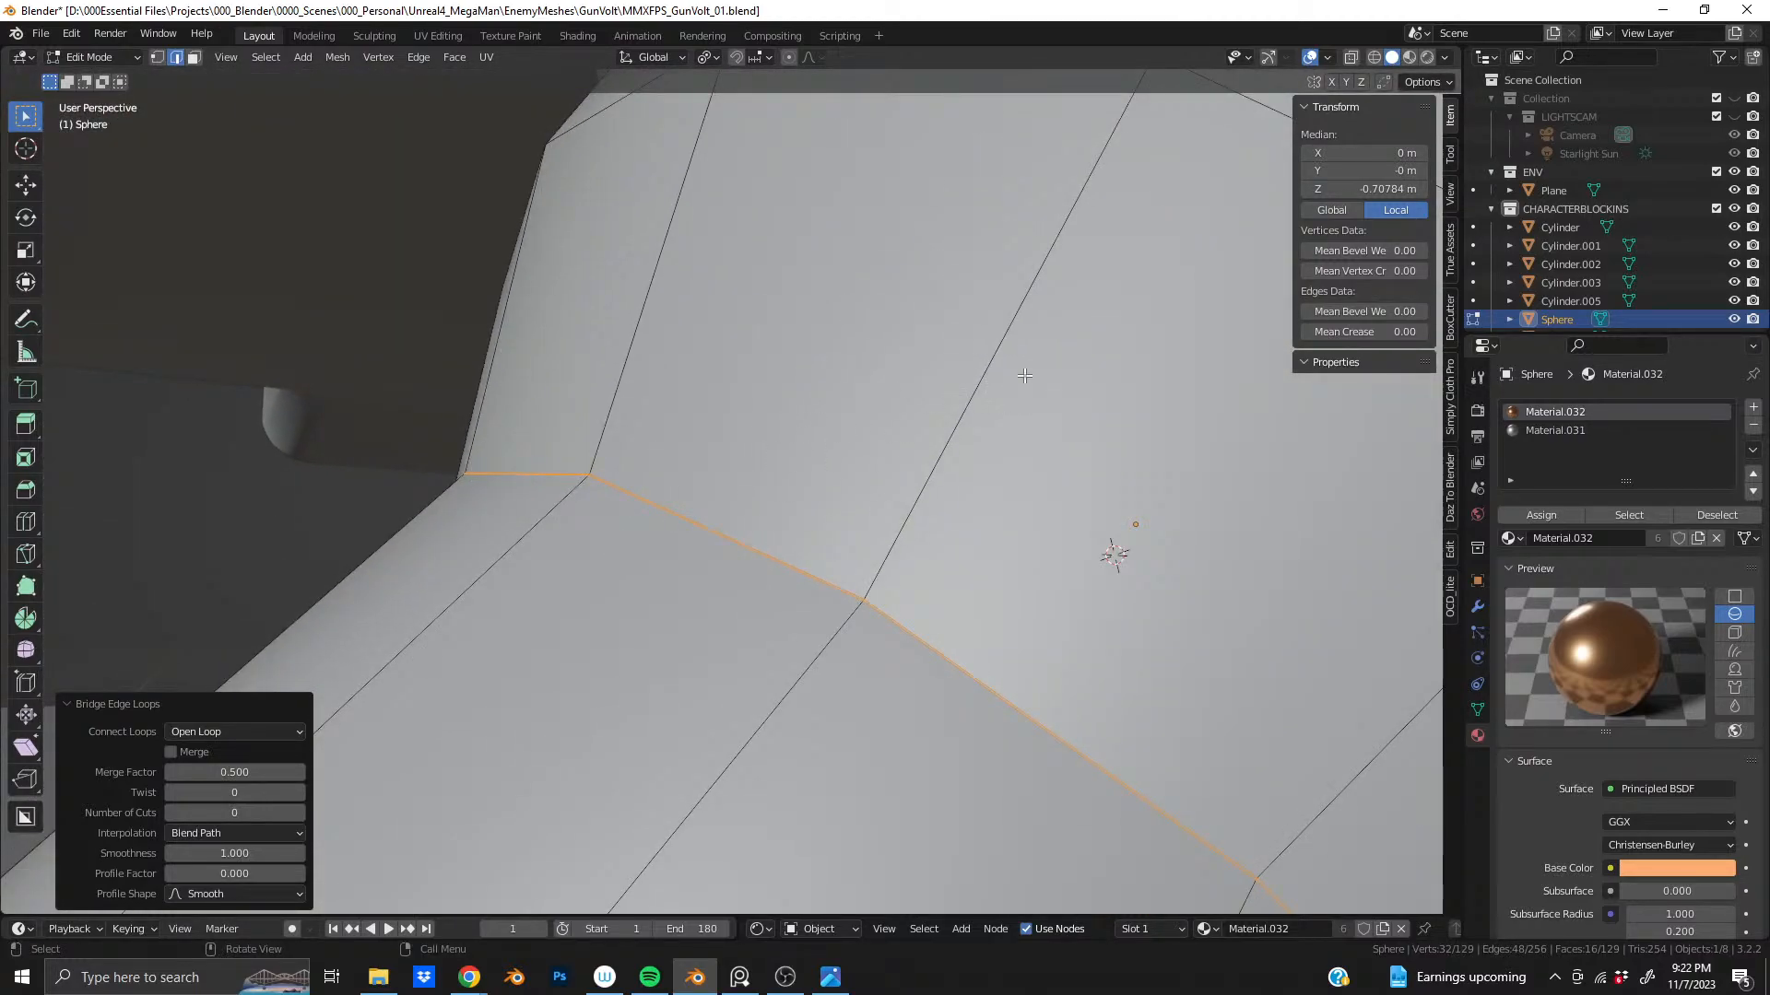
- Try insetting the bridged face ring with 0 m thickness and a depth of about 0.12 m, and undo it
key(i)
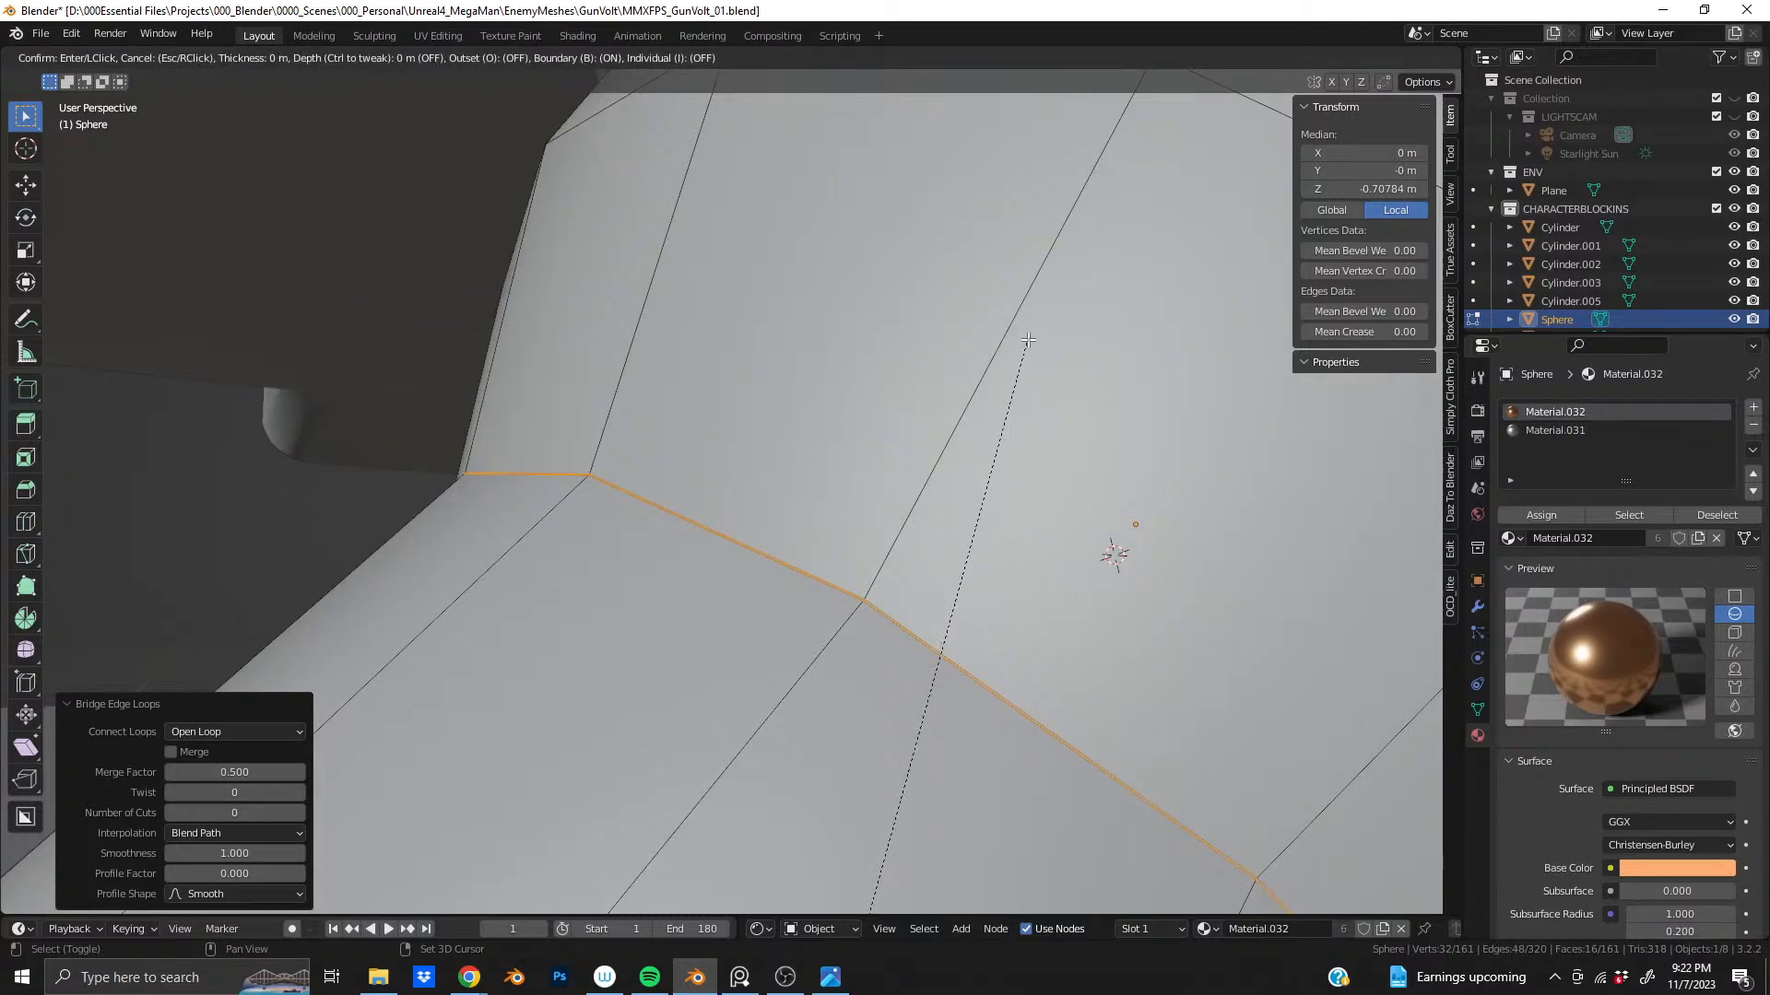
key(Escape)
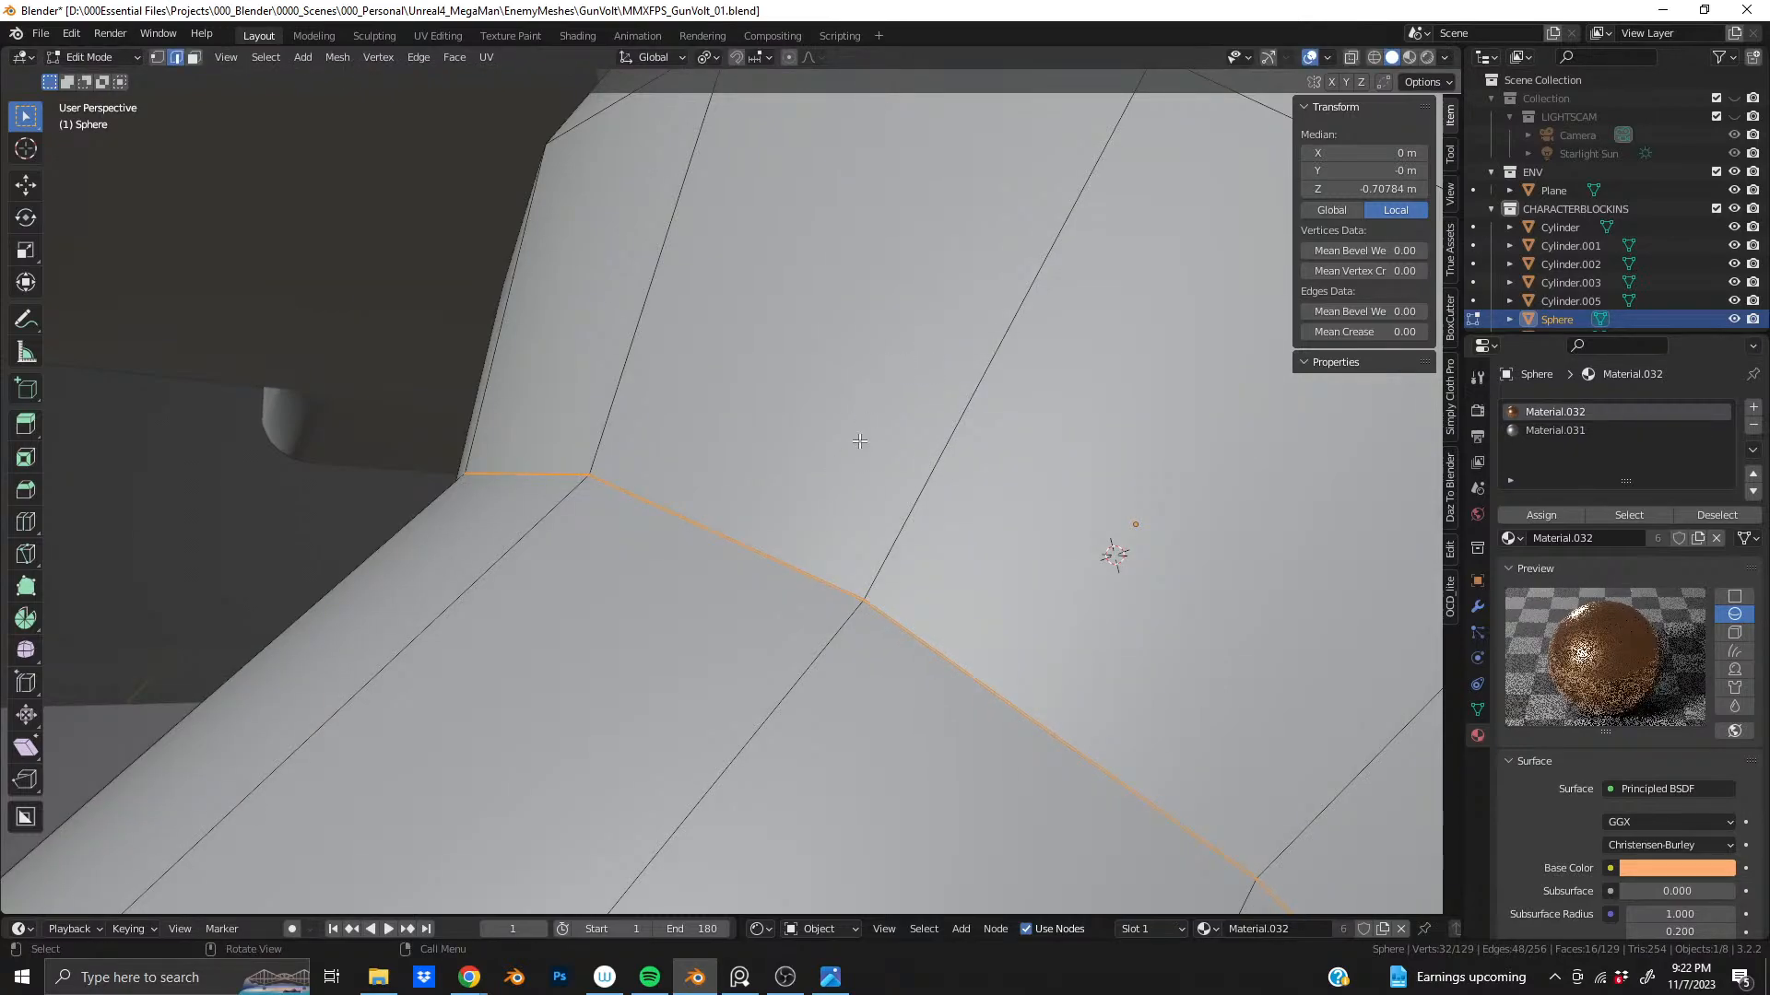
key(i)
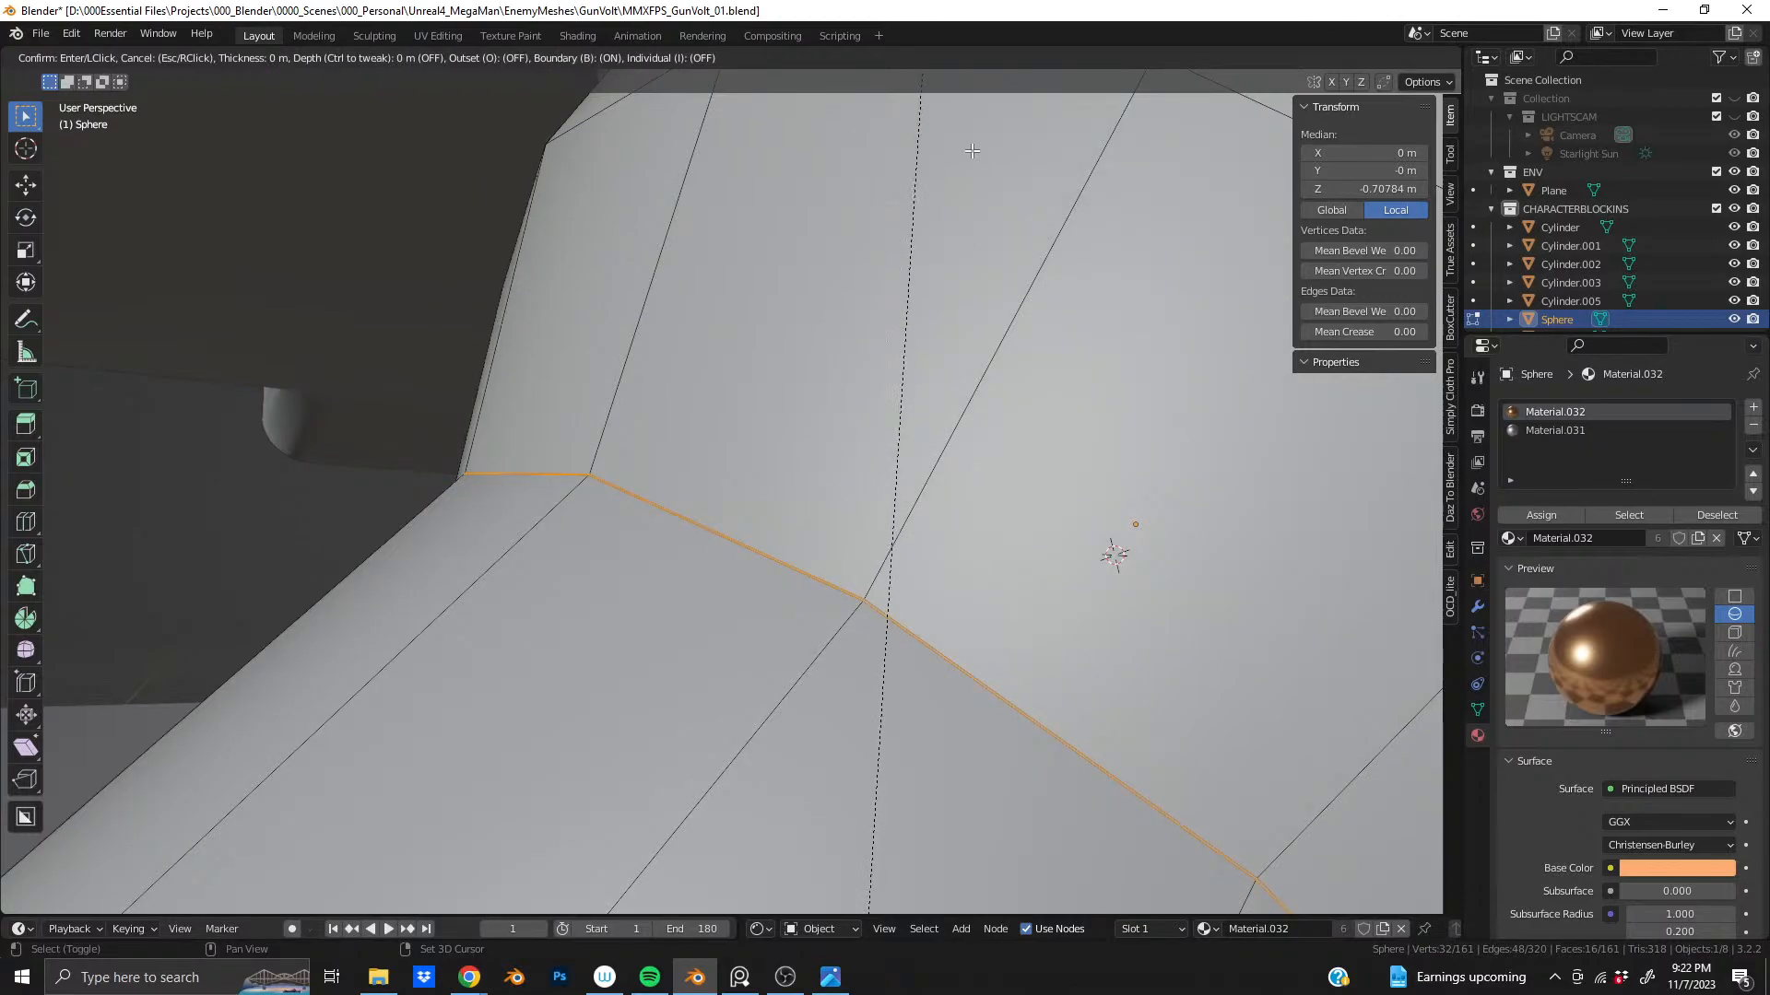
key(ctrl)
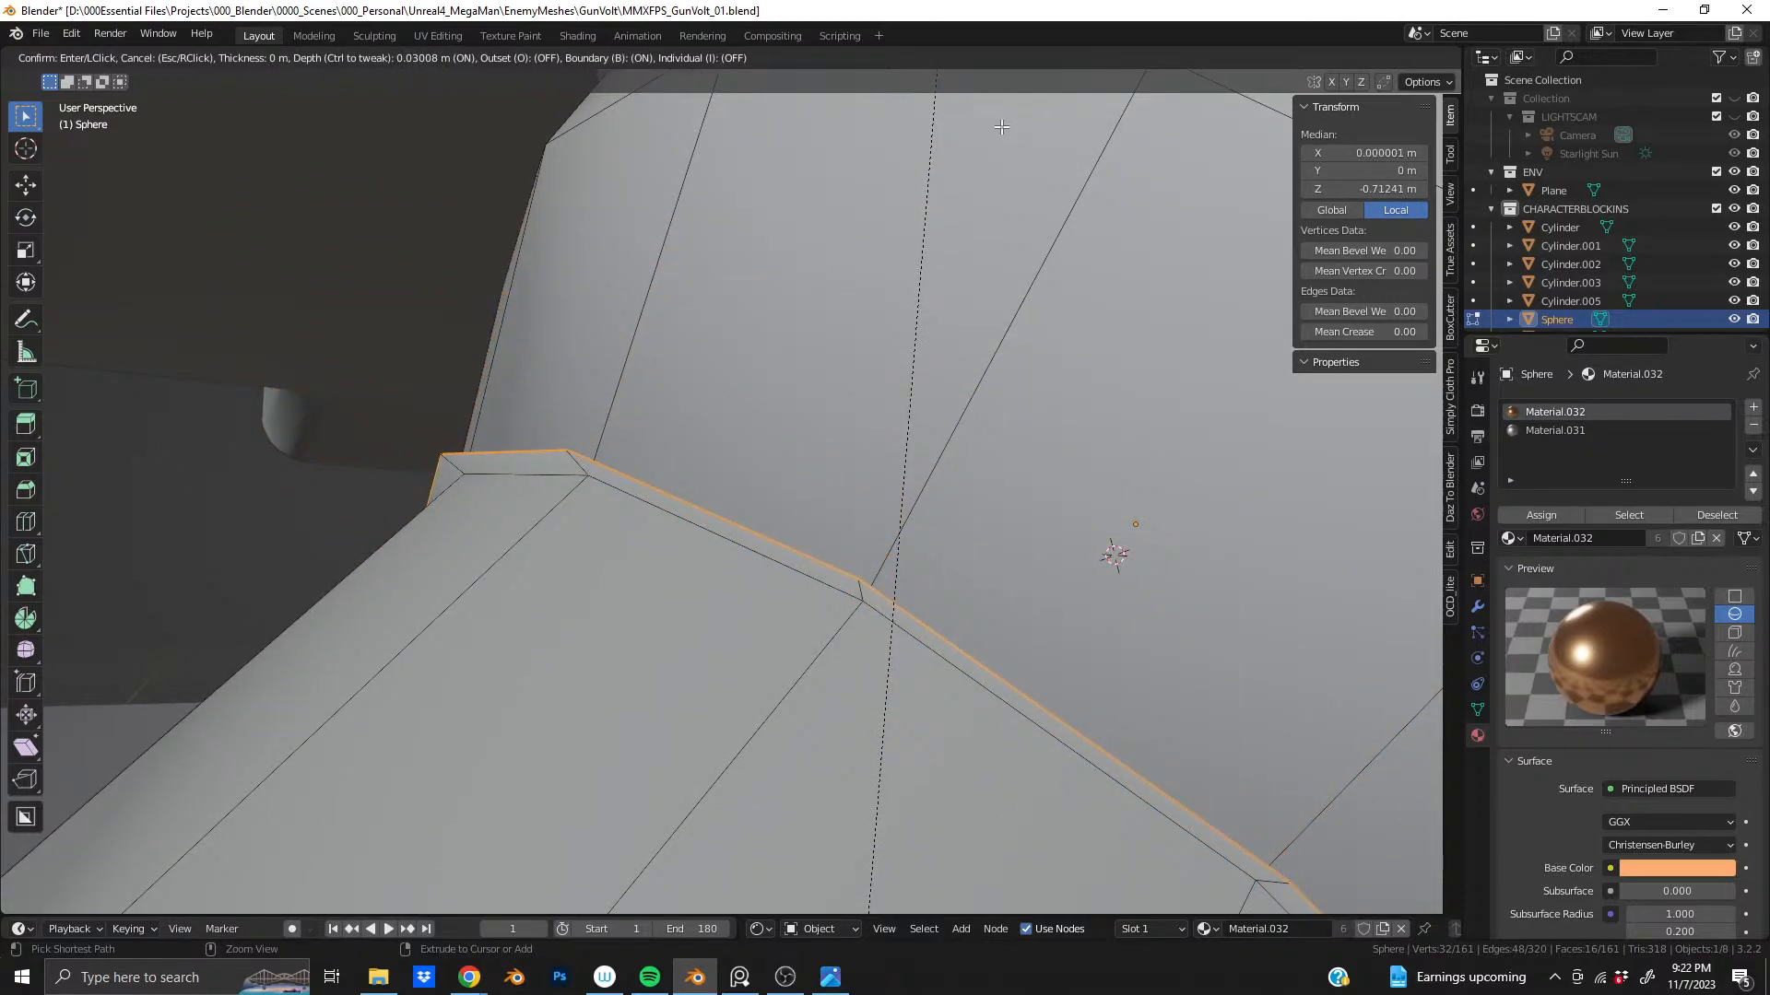
click(996, 912)
scroll(748, 444, down, 1)
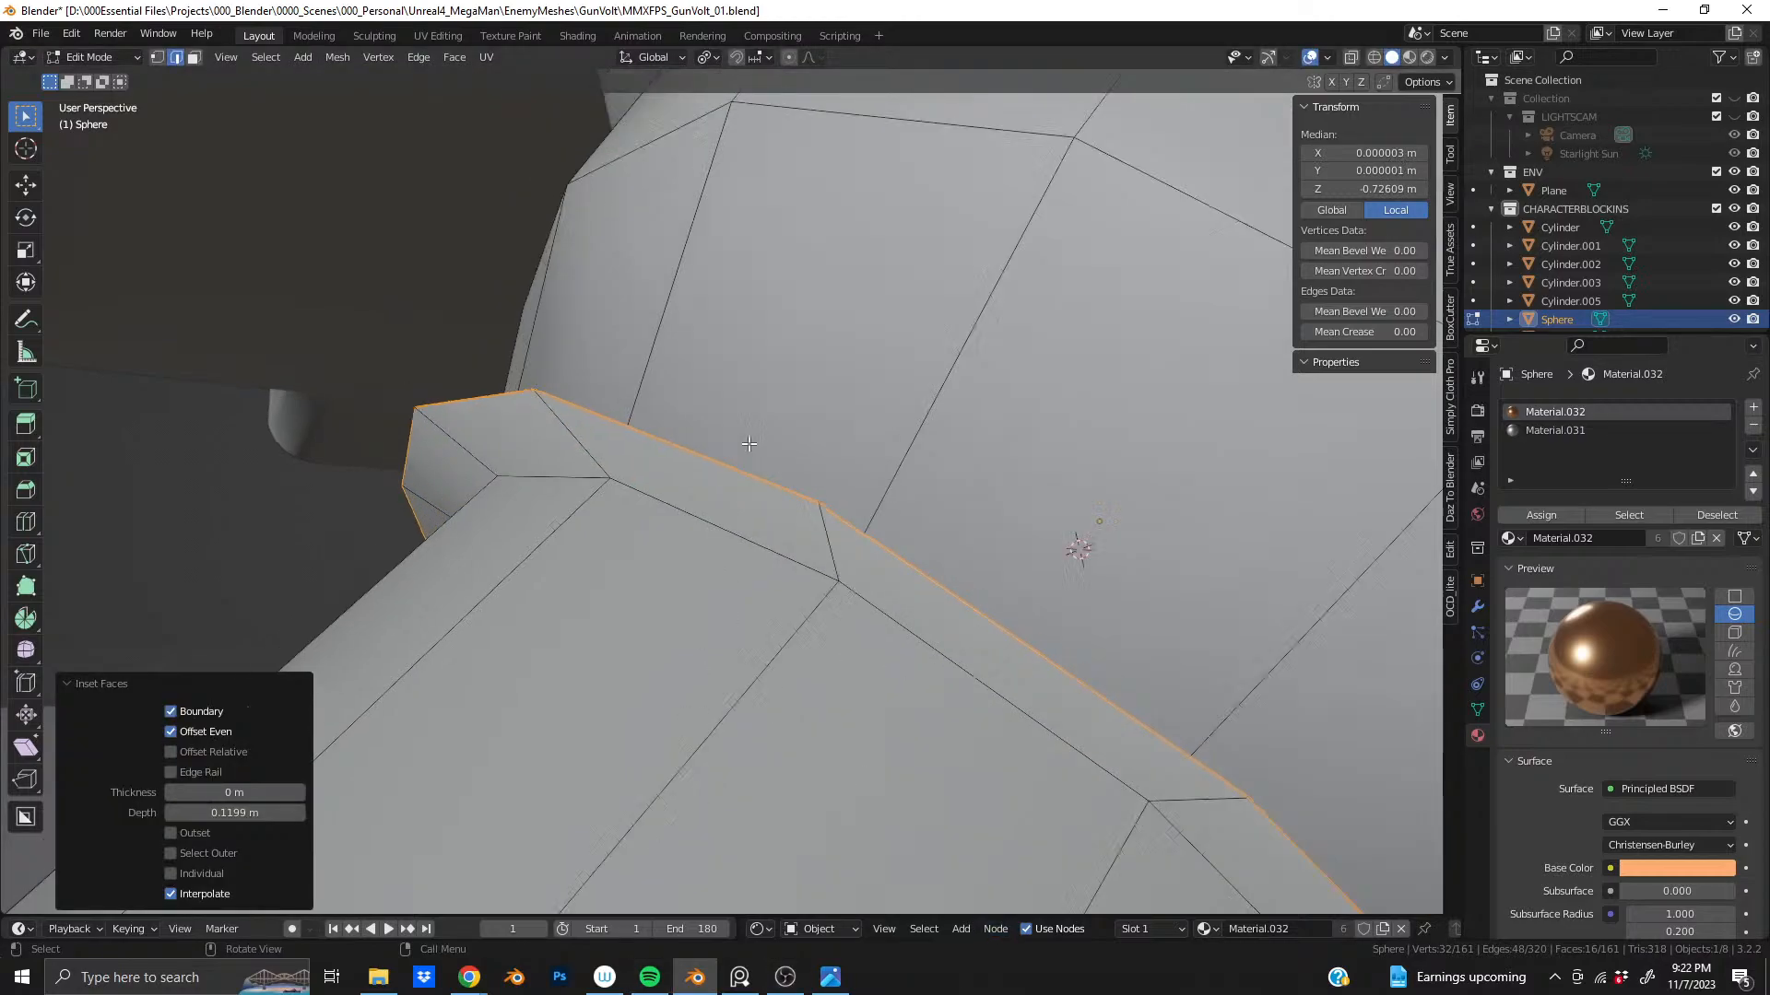
middle_drag(748, 443, 736, 489)
scroll(737, 489, up, 3)
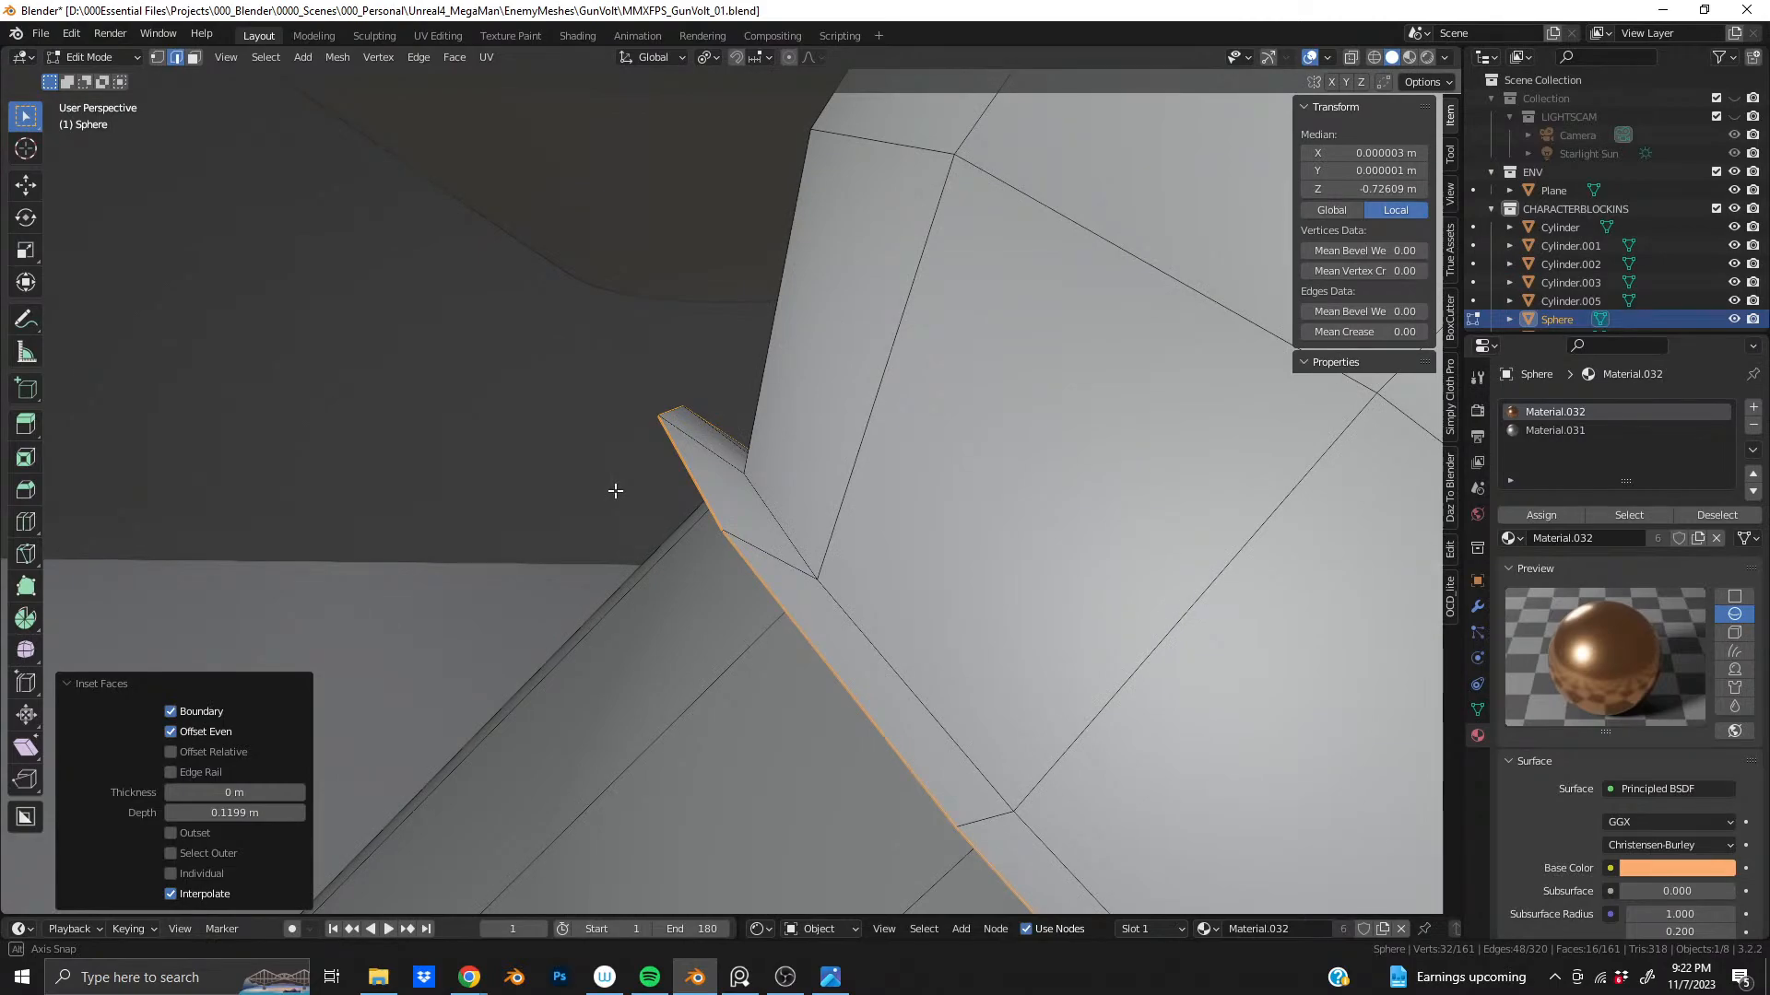
middle_drag(616, 490, 624, 479)
key(ctrl+z)
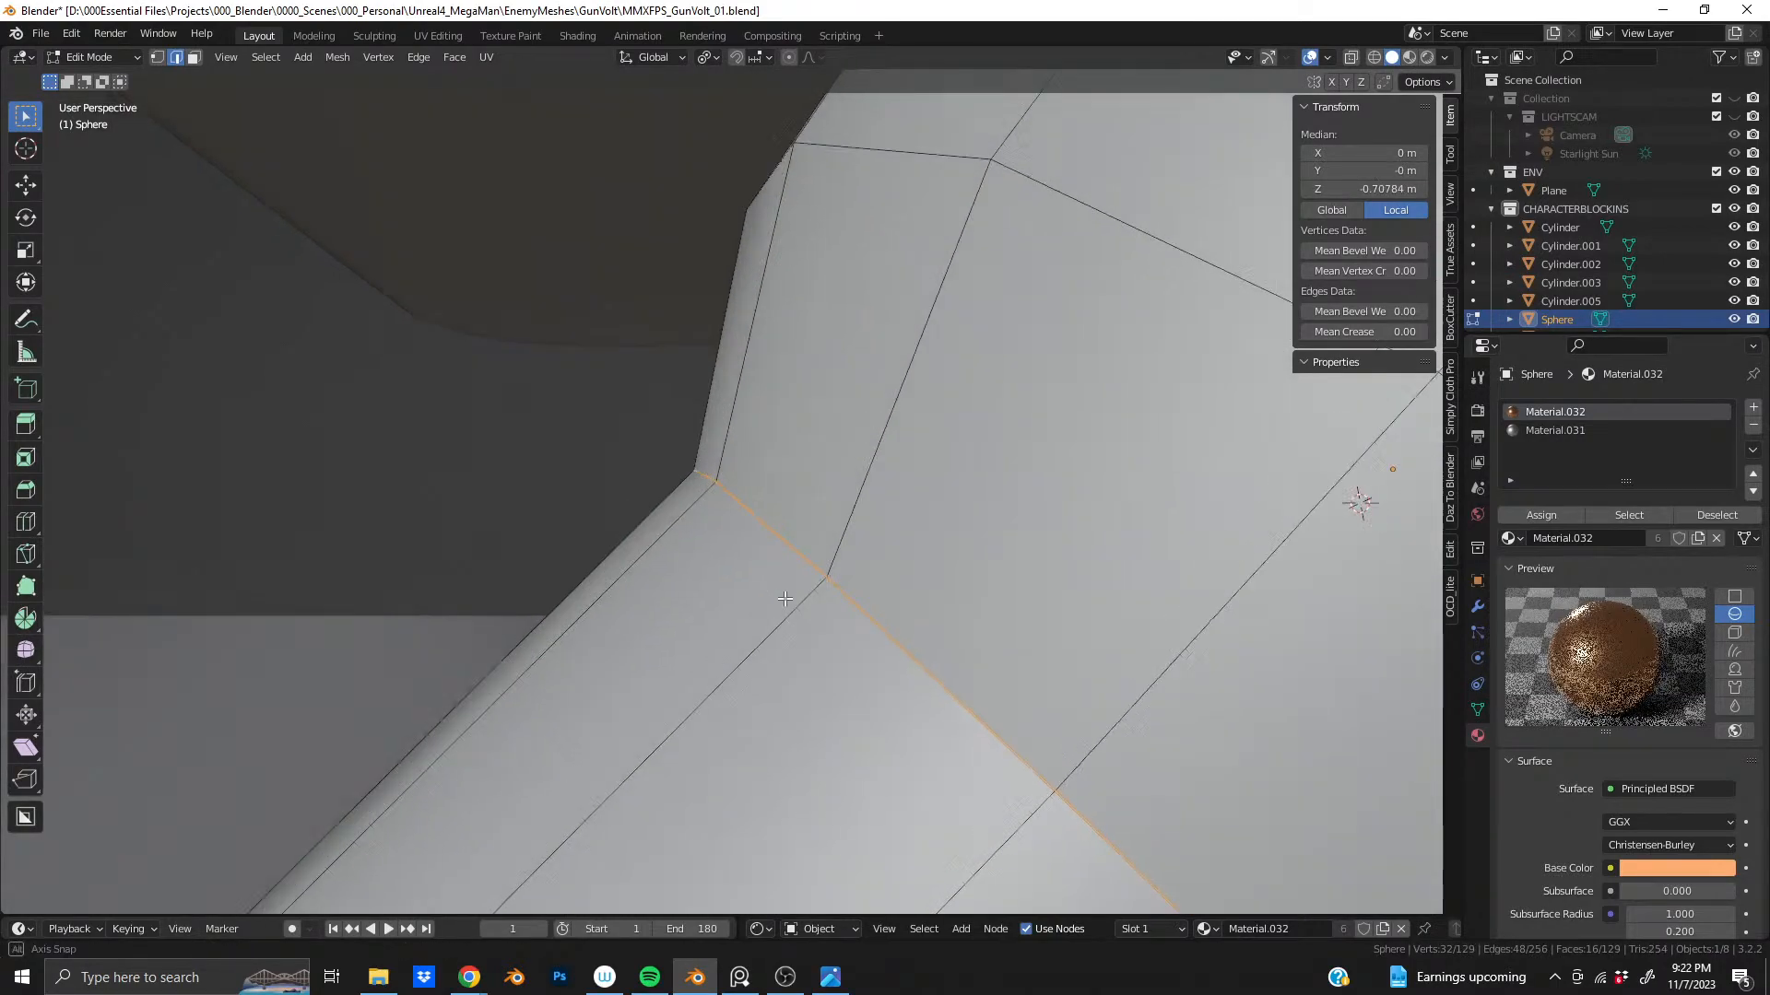
- Slide the ring's lower edge loop down the leg by a factor of about -0.009 and select the widened face ring
middle_drag(785, 599, 774, 559)
scroll(774, 559, up, 2)
alt+click(748, 529)
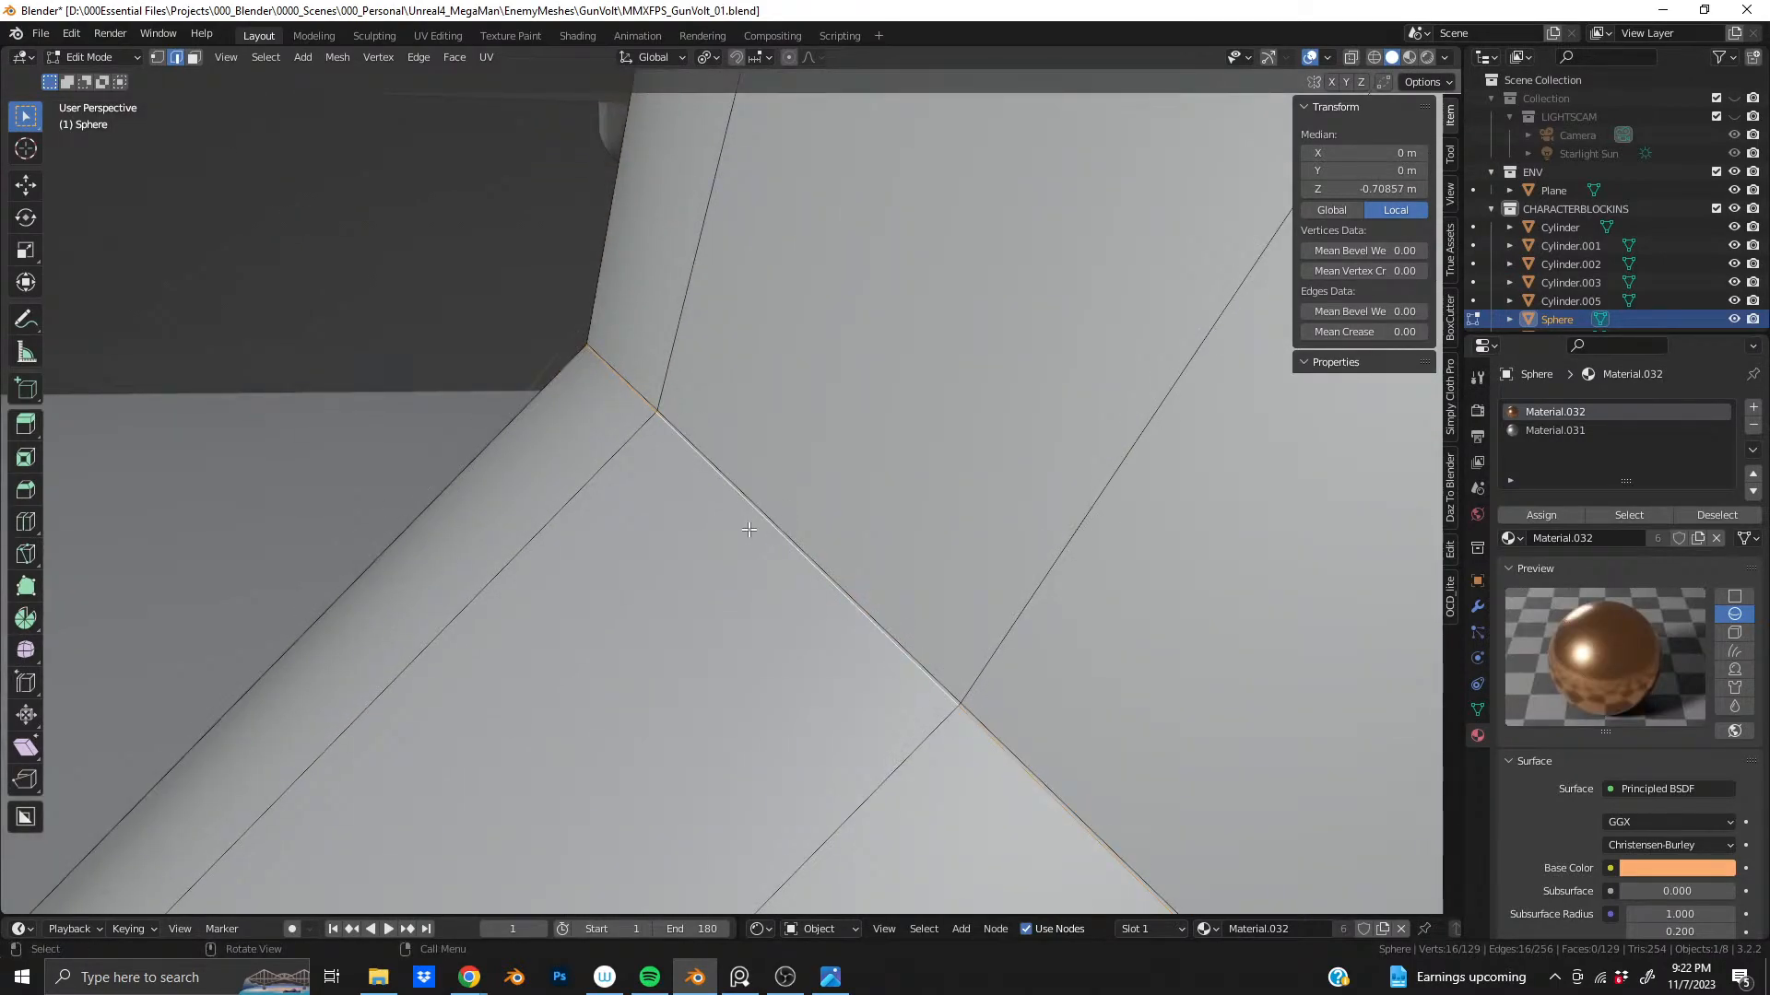
key(g)
key(g)
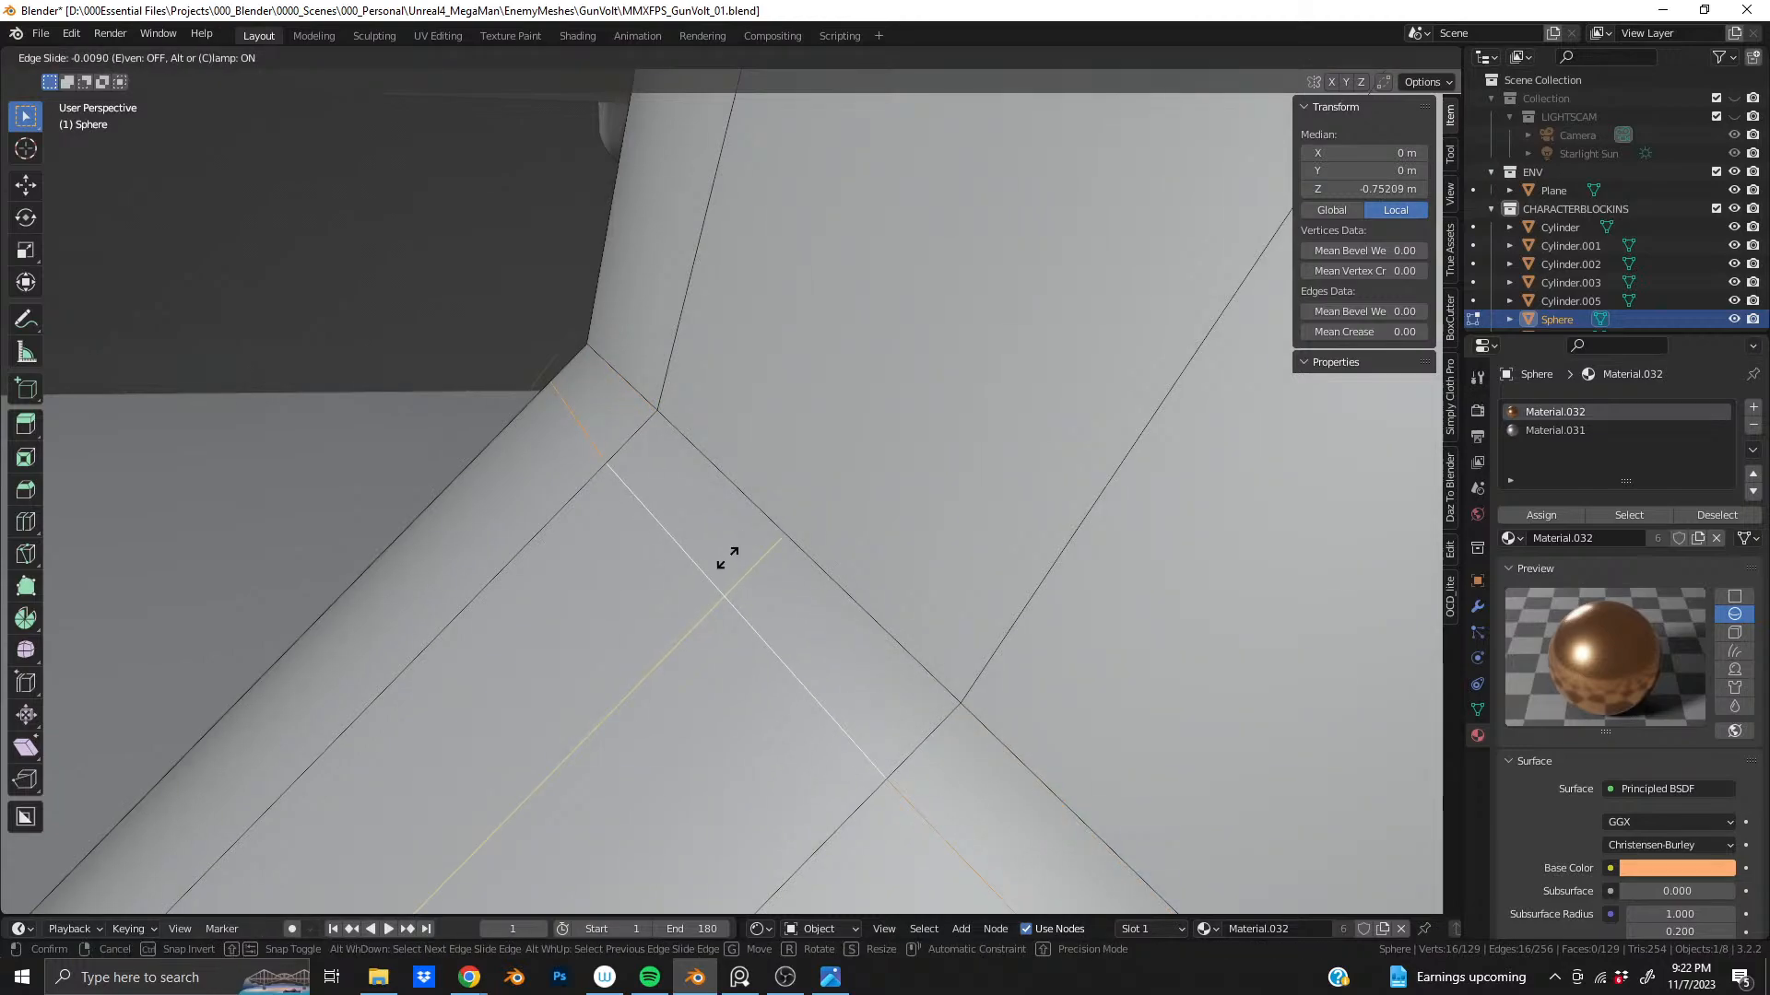
click(727, 557)
click(706, 510)
alt+click(651, 447)
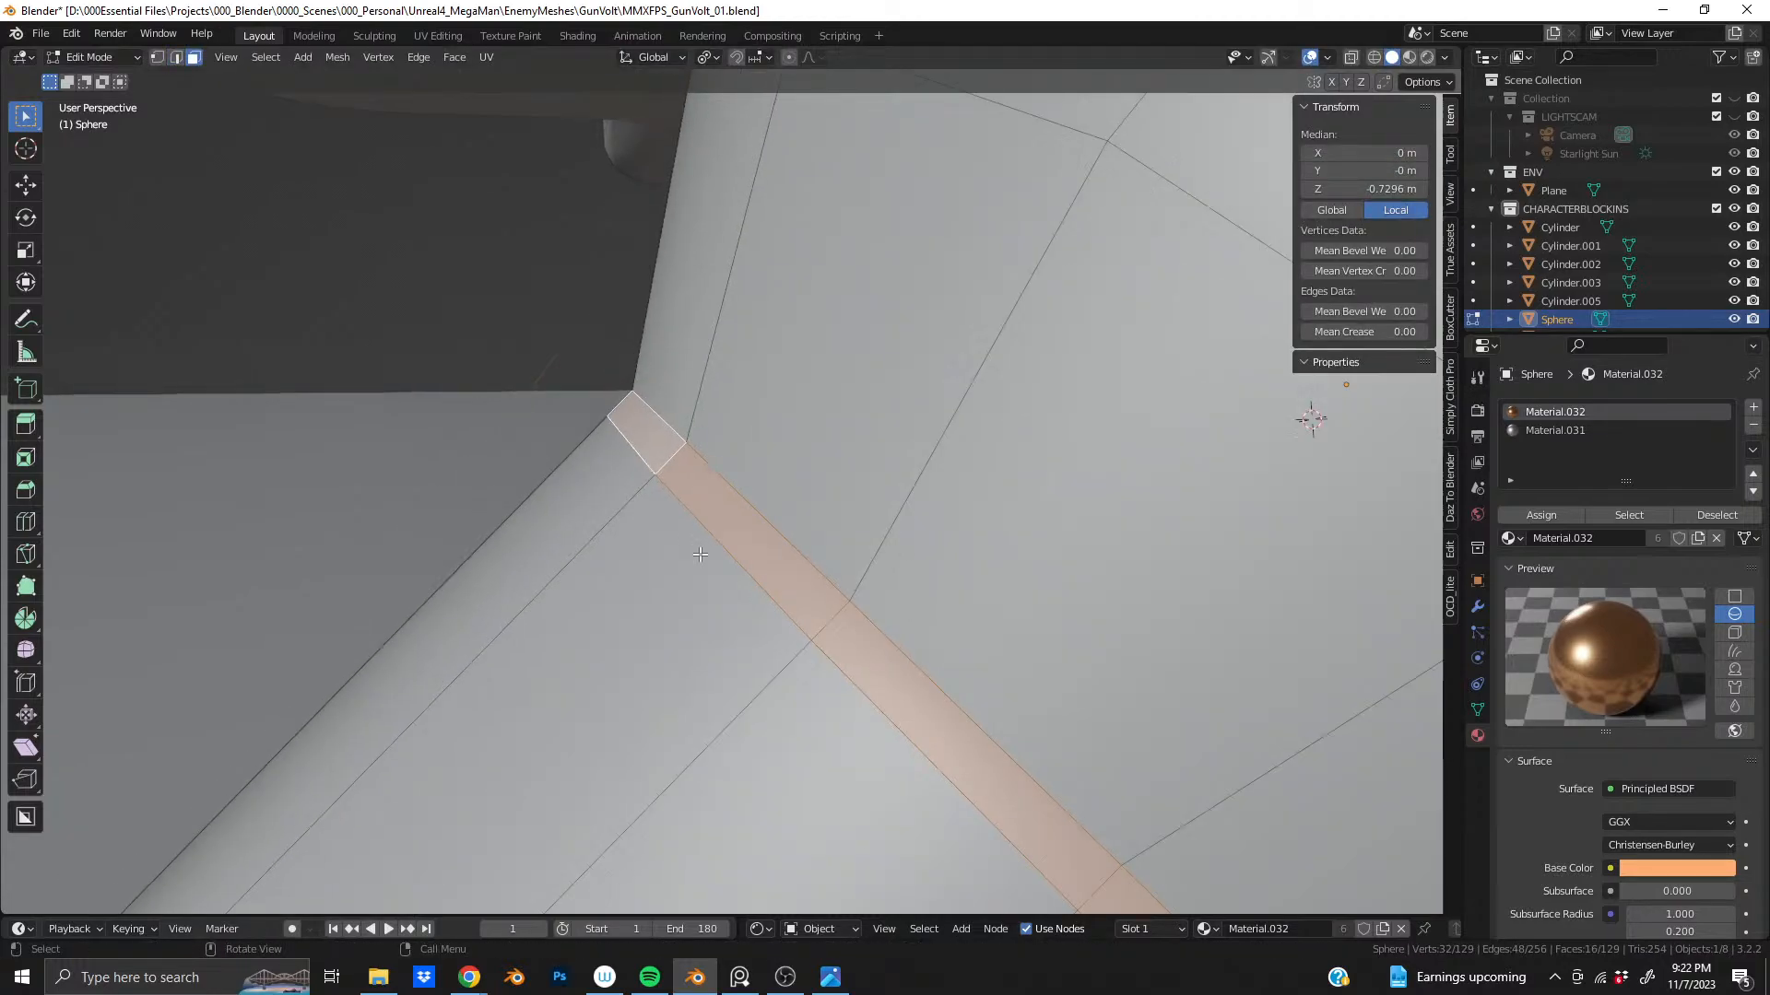
middle_drag(650, 447, 818, 673)
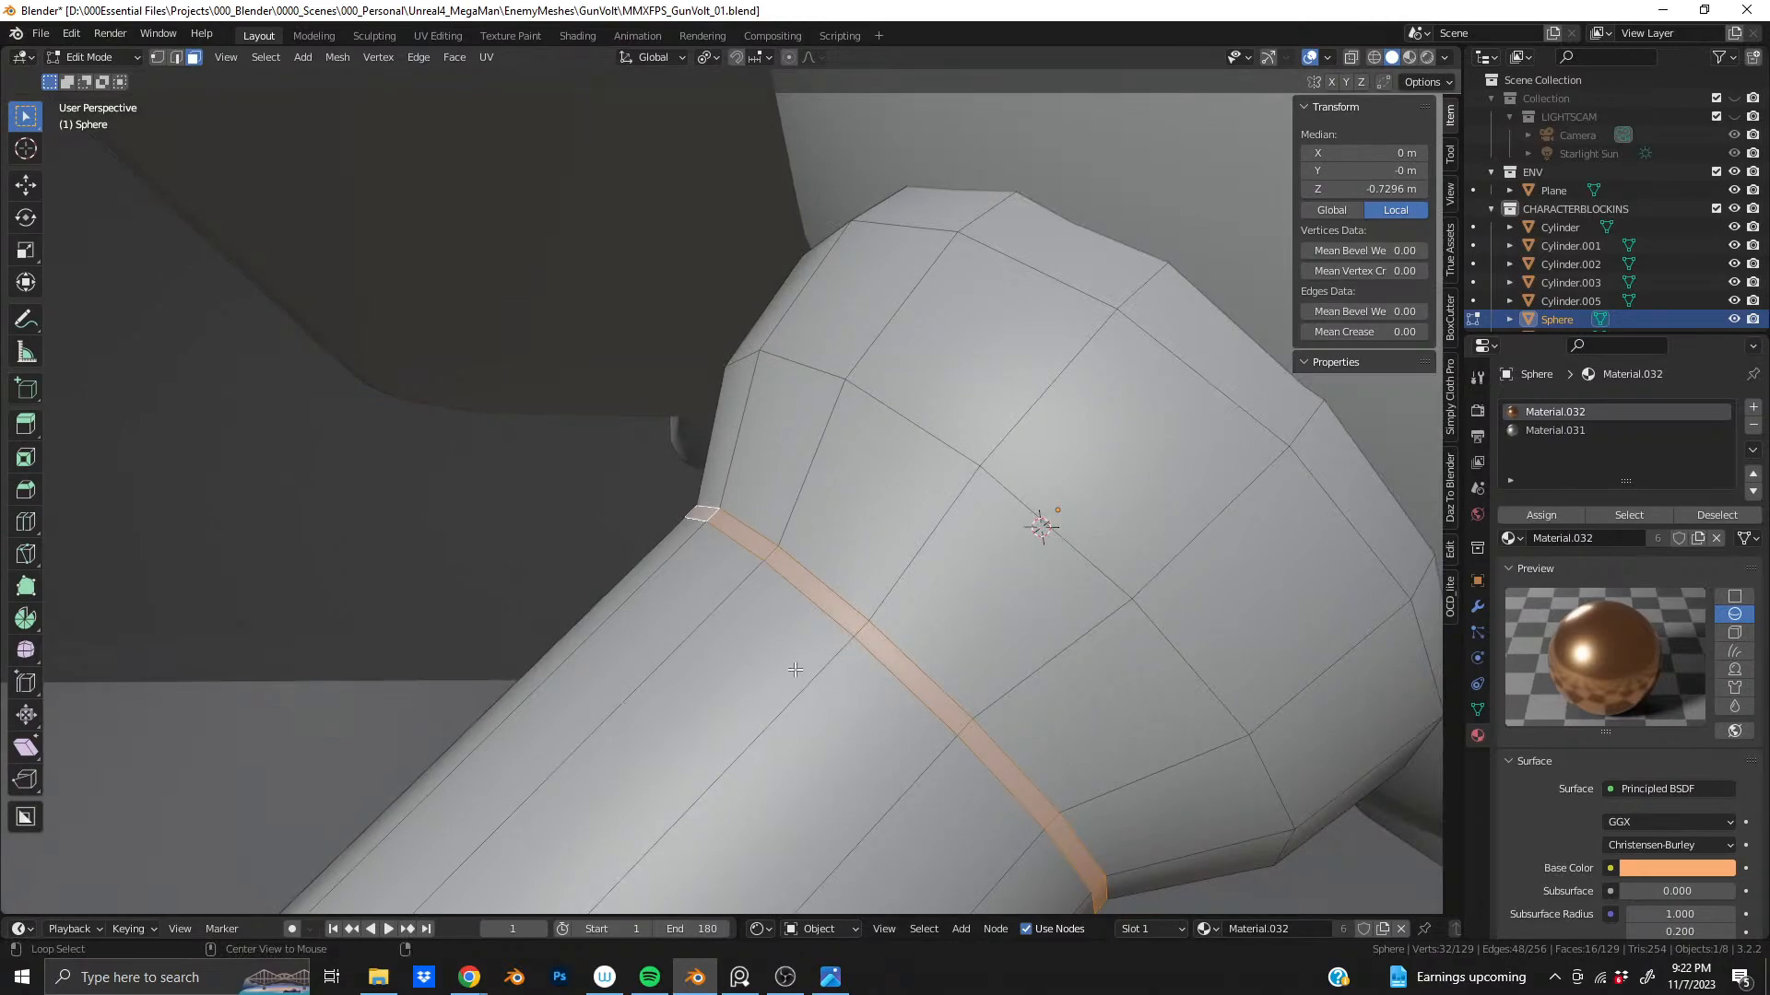
- Try extruding the thin face ring between the arm's ball and shaft along its normals by about 0.057 m
key(alt+e)
click(796, 673)
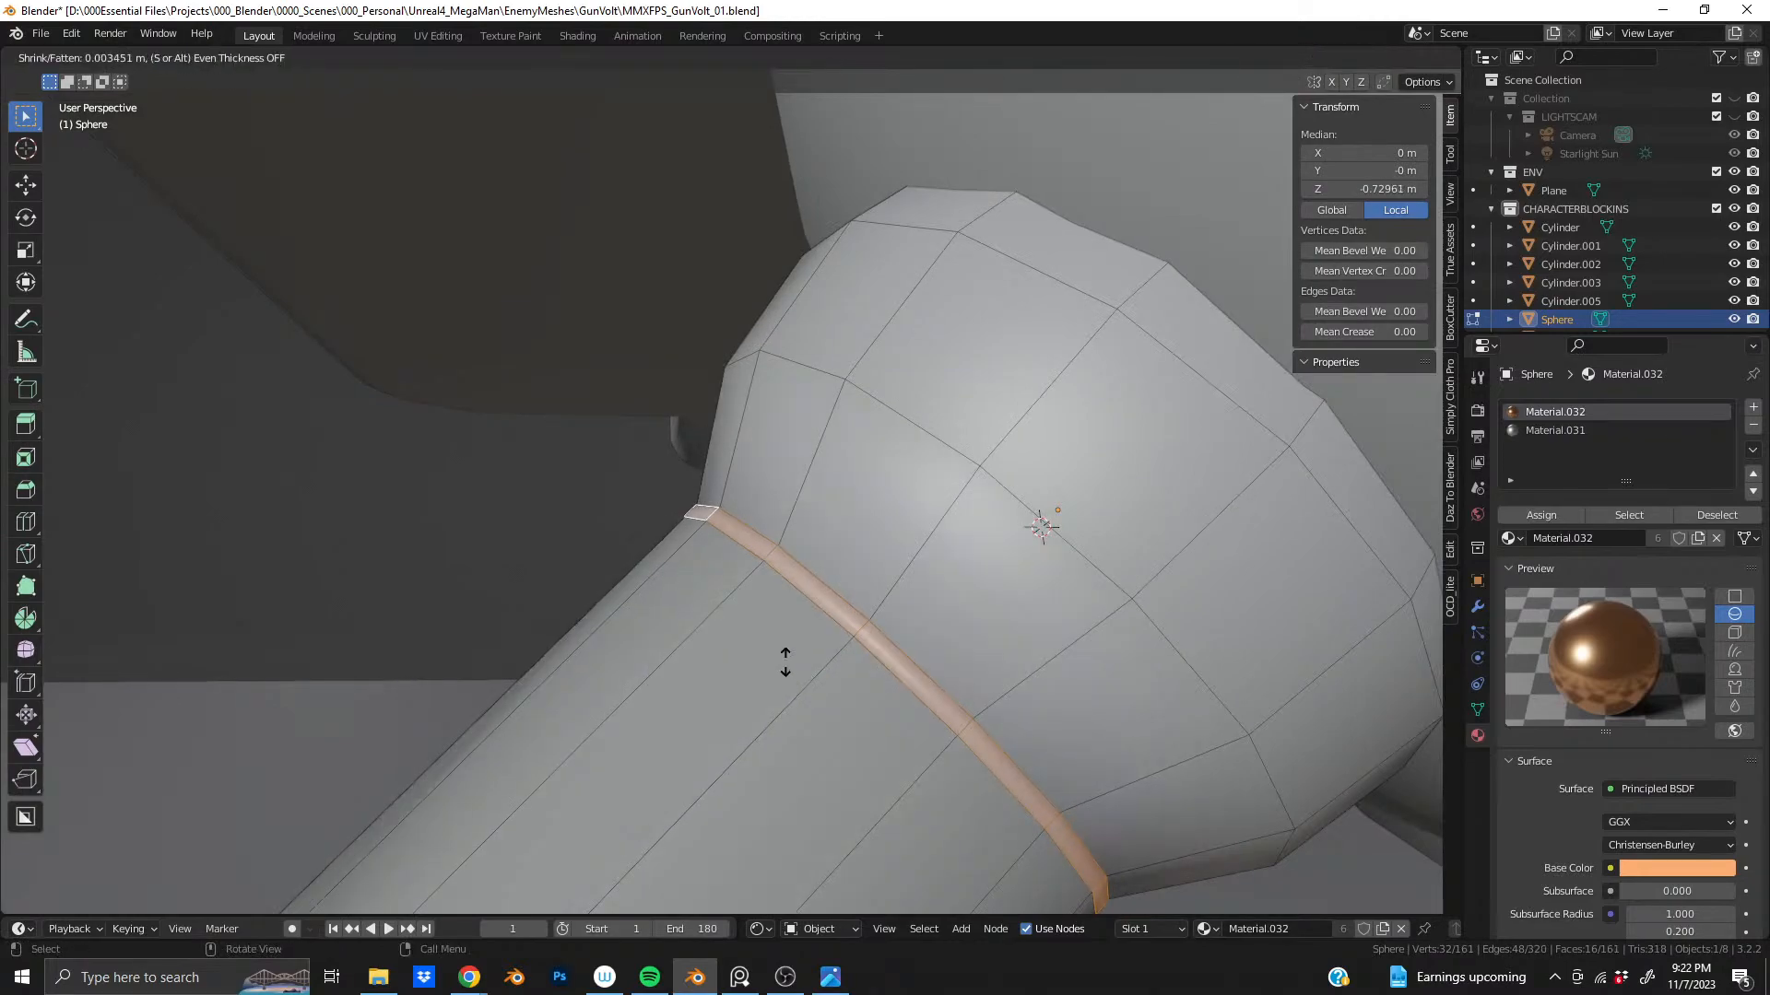
click(788, 547)
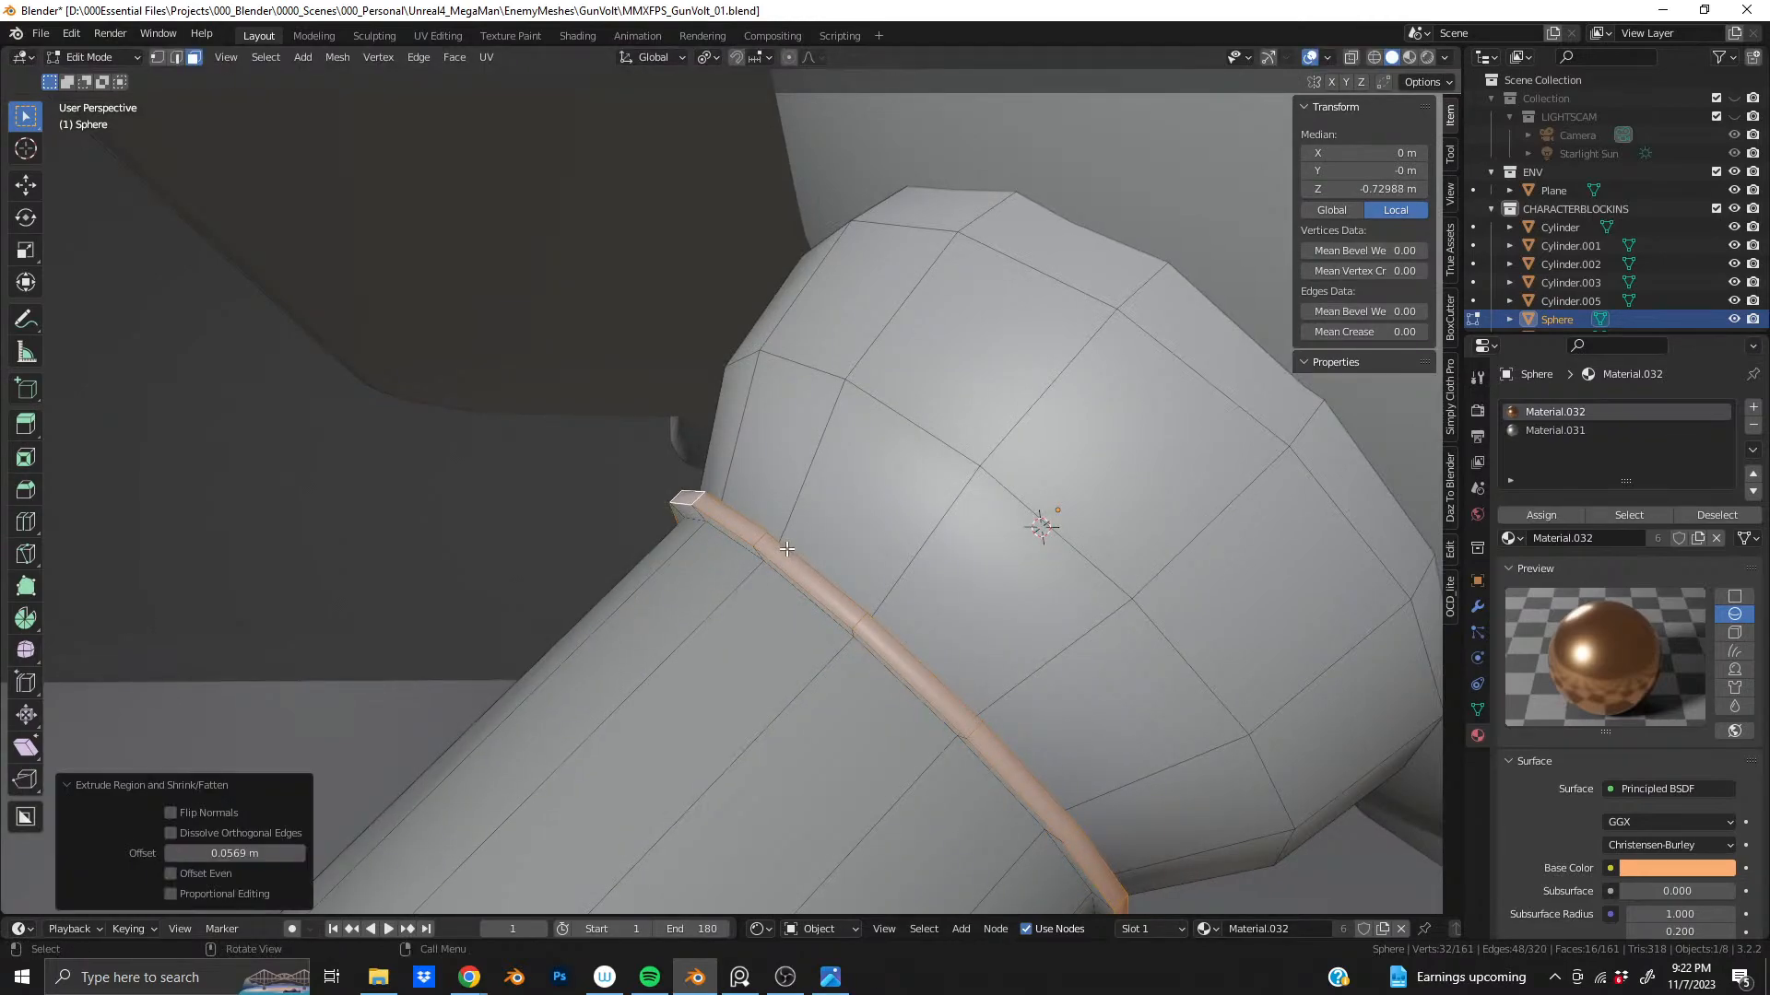
middle_drag(787, 547, 797, 512)
key(ctrl+z)
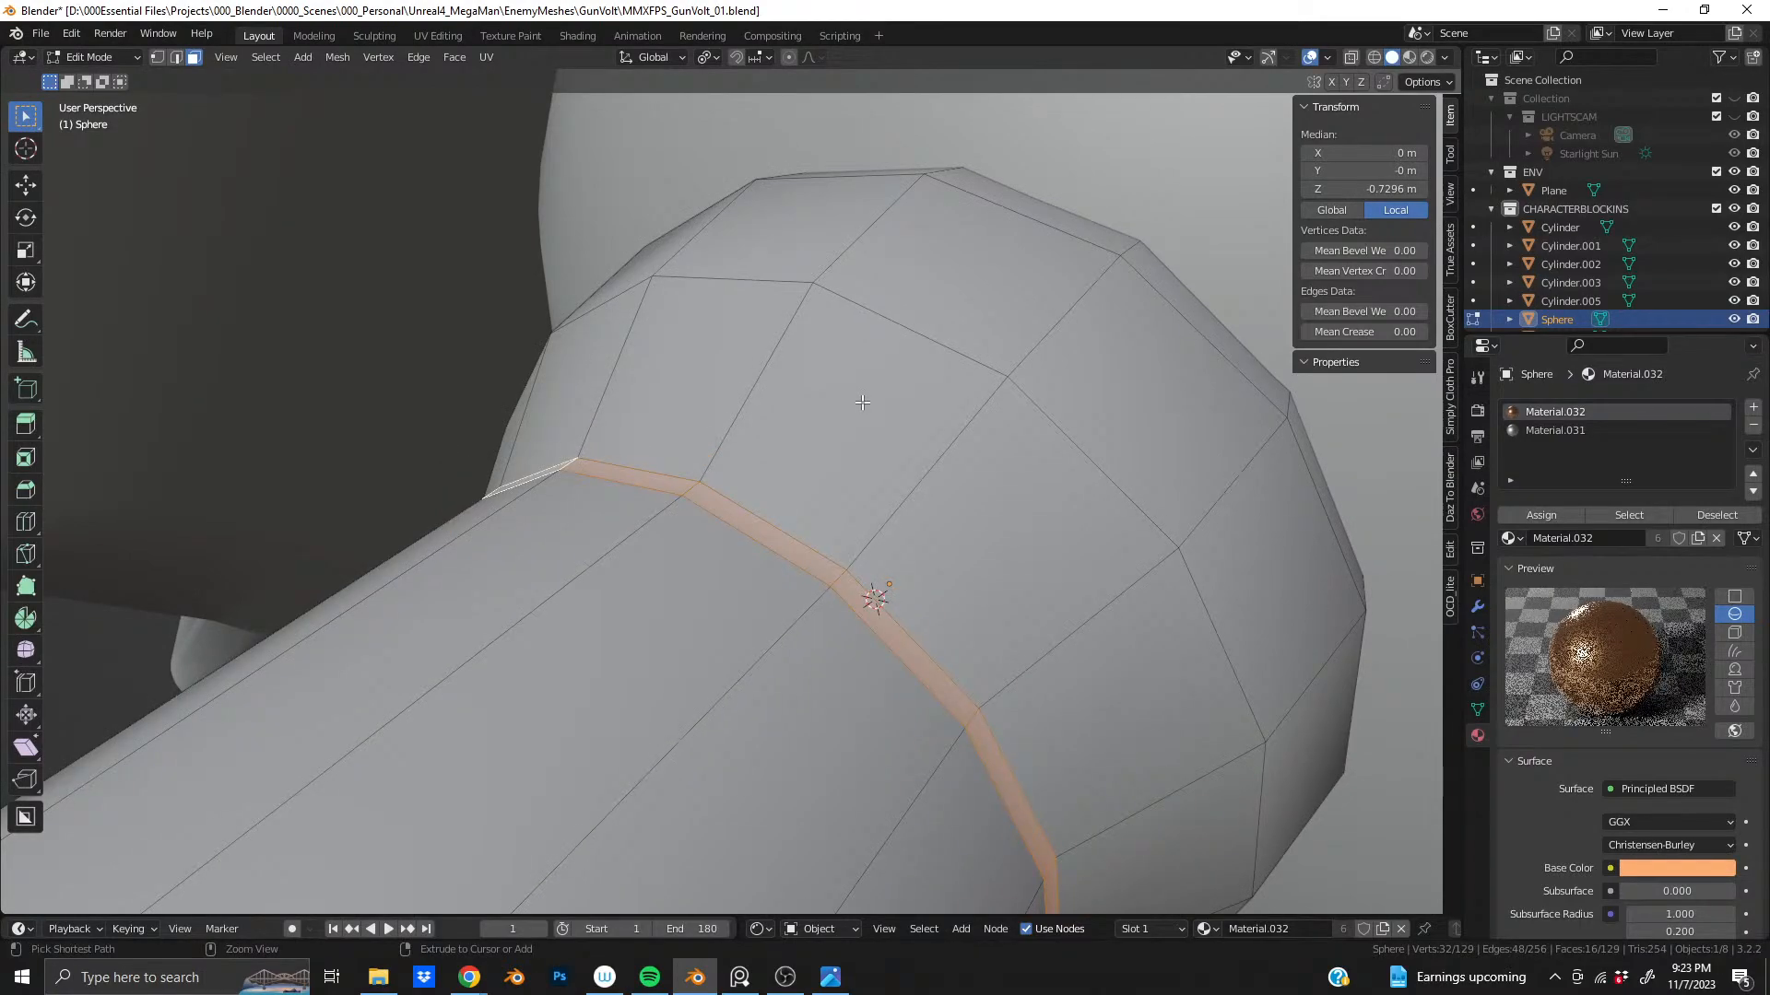
- Inset the thin neck ring by about 0.0042 m, and raise it into a collar with a second inset at 0.179 m depth
key(i)
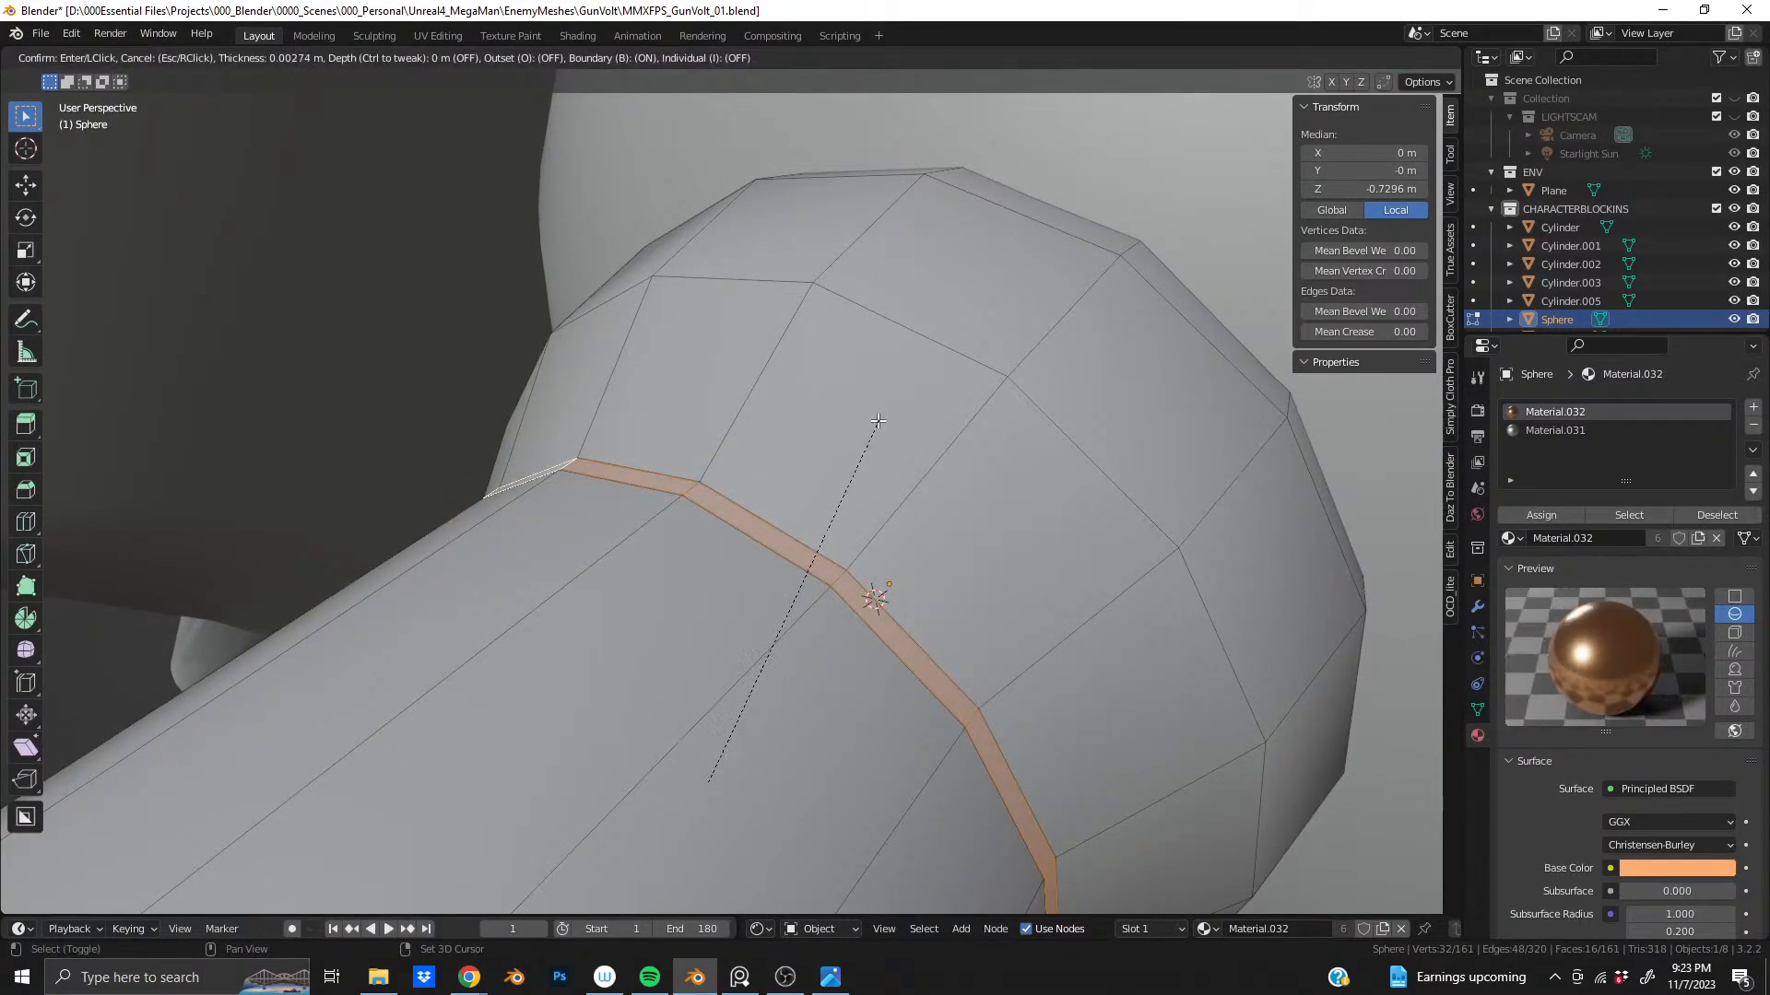
click(875, 424)
key(i)
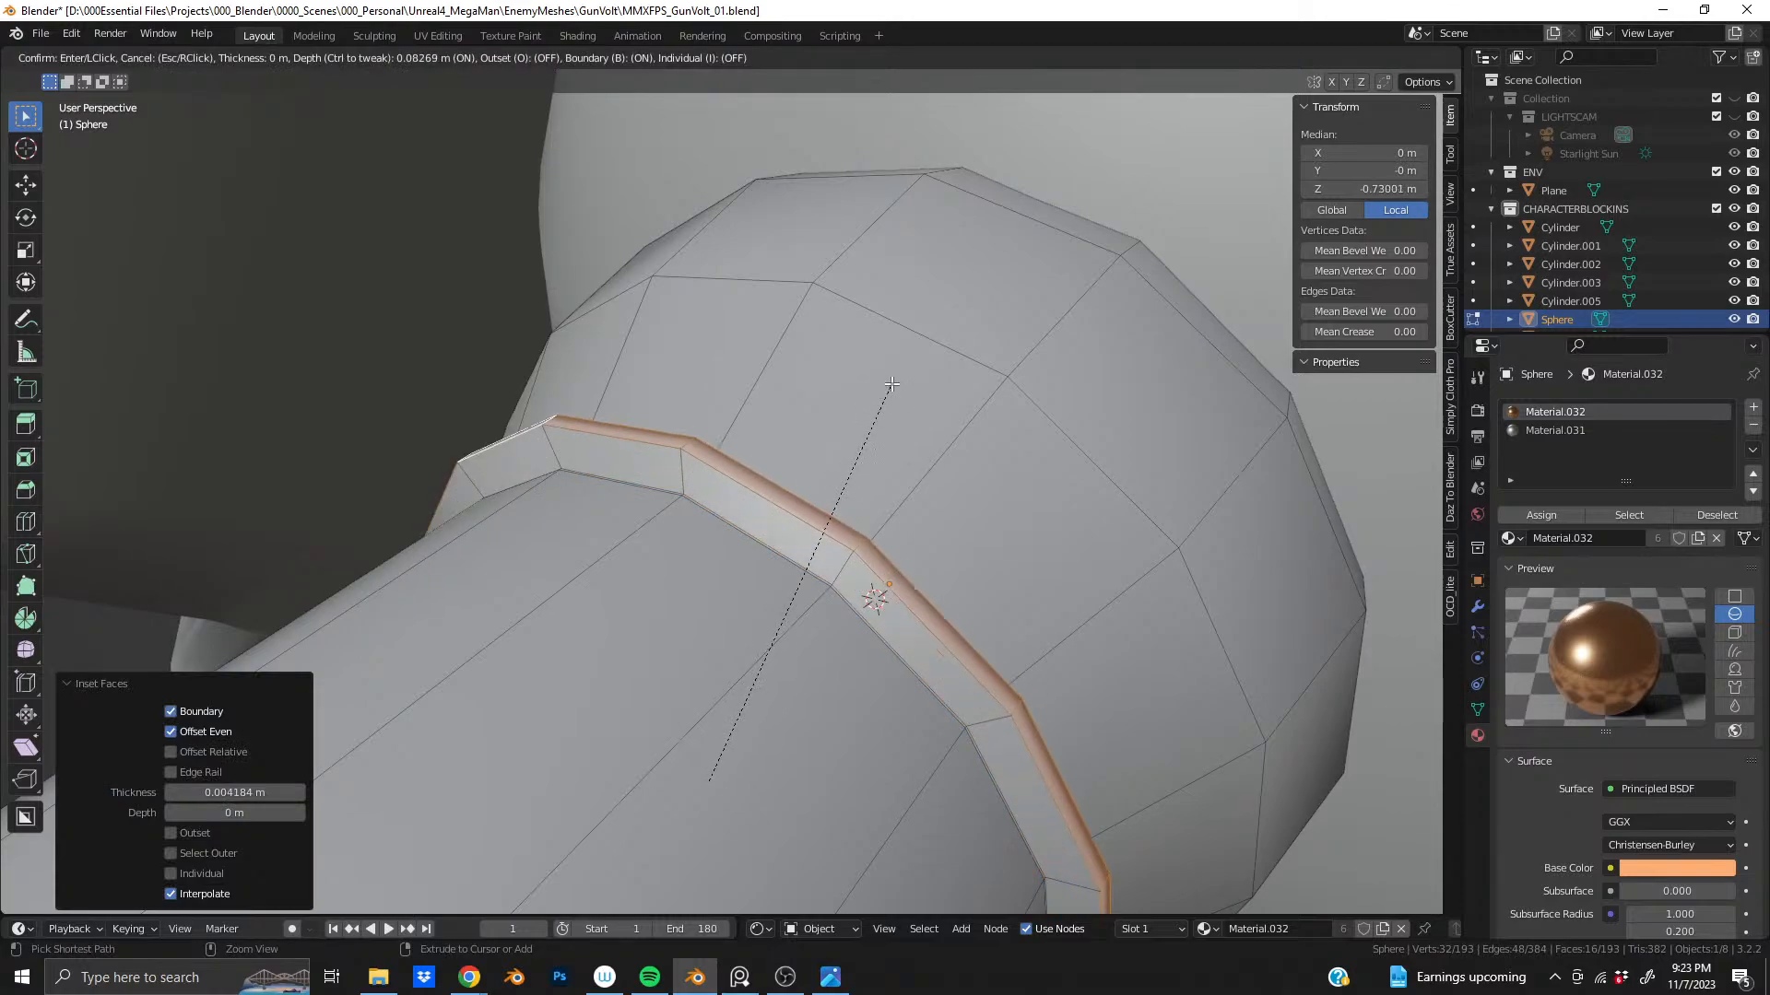
click(911, 345)
middle_drag(911, 345, 799, 451)
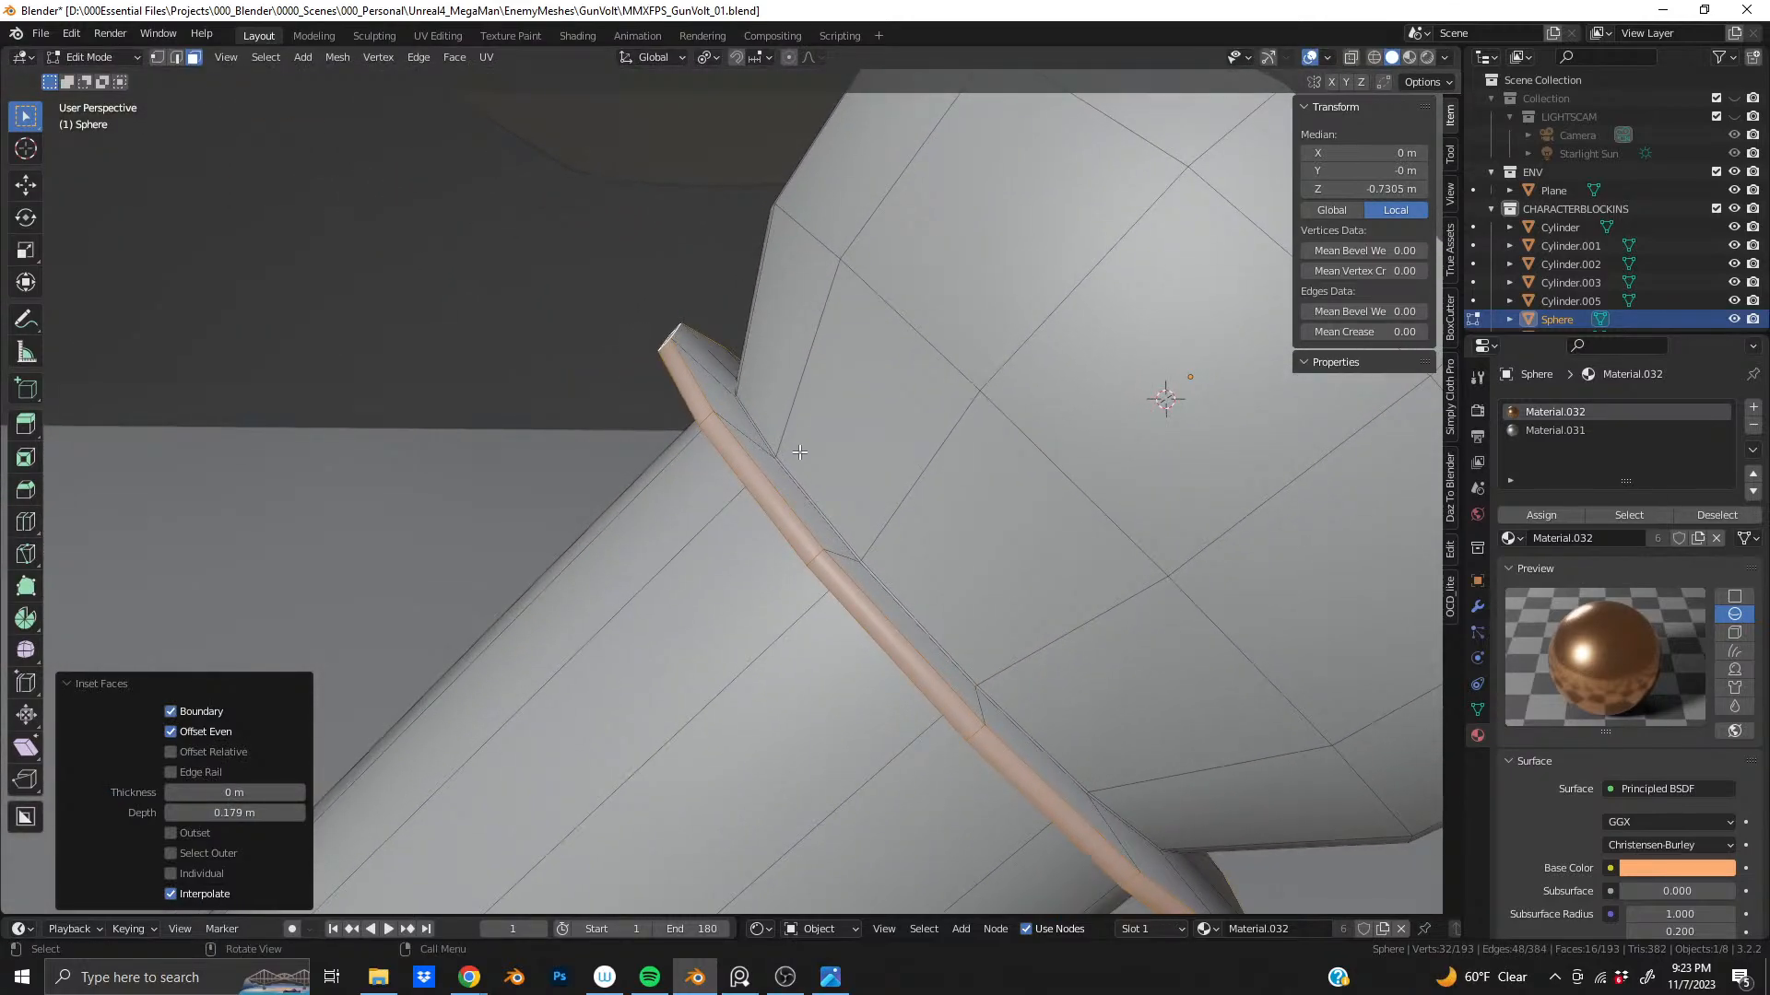
- Select all face loops of the raised collar, including the narrow ones at its base, and assign Material.032 to them
alt+shift+click(764, 443)
key(ctrl+z)
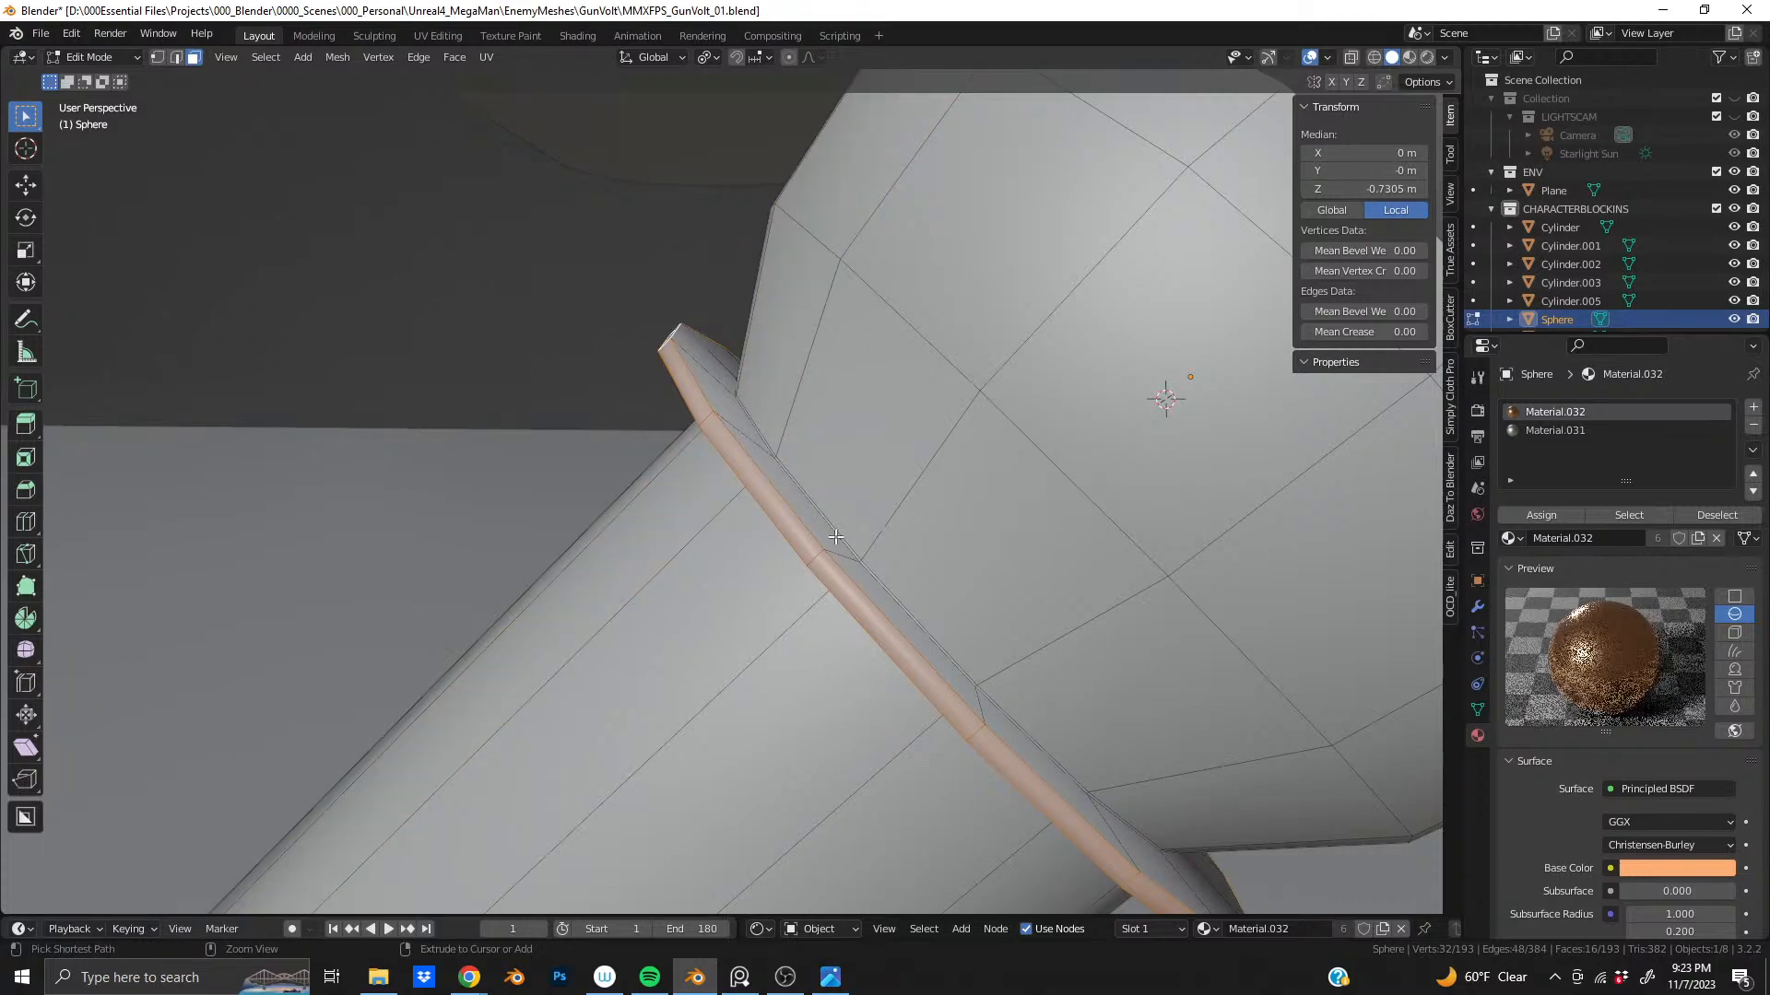
alt+shift+click(845, 557)
middle_drag(871, 536, 732, 533)
alt+shift+click(874, 556)
scroll(765, 629, up, 5)
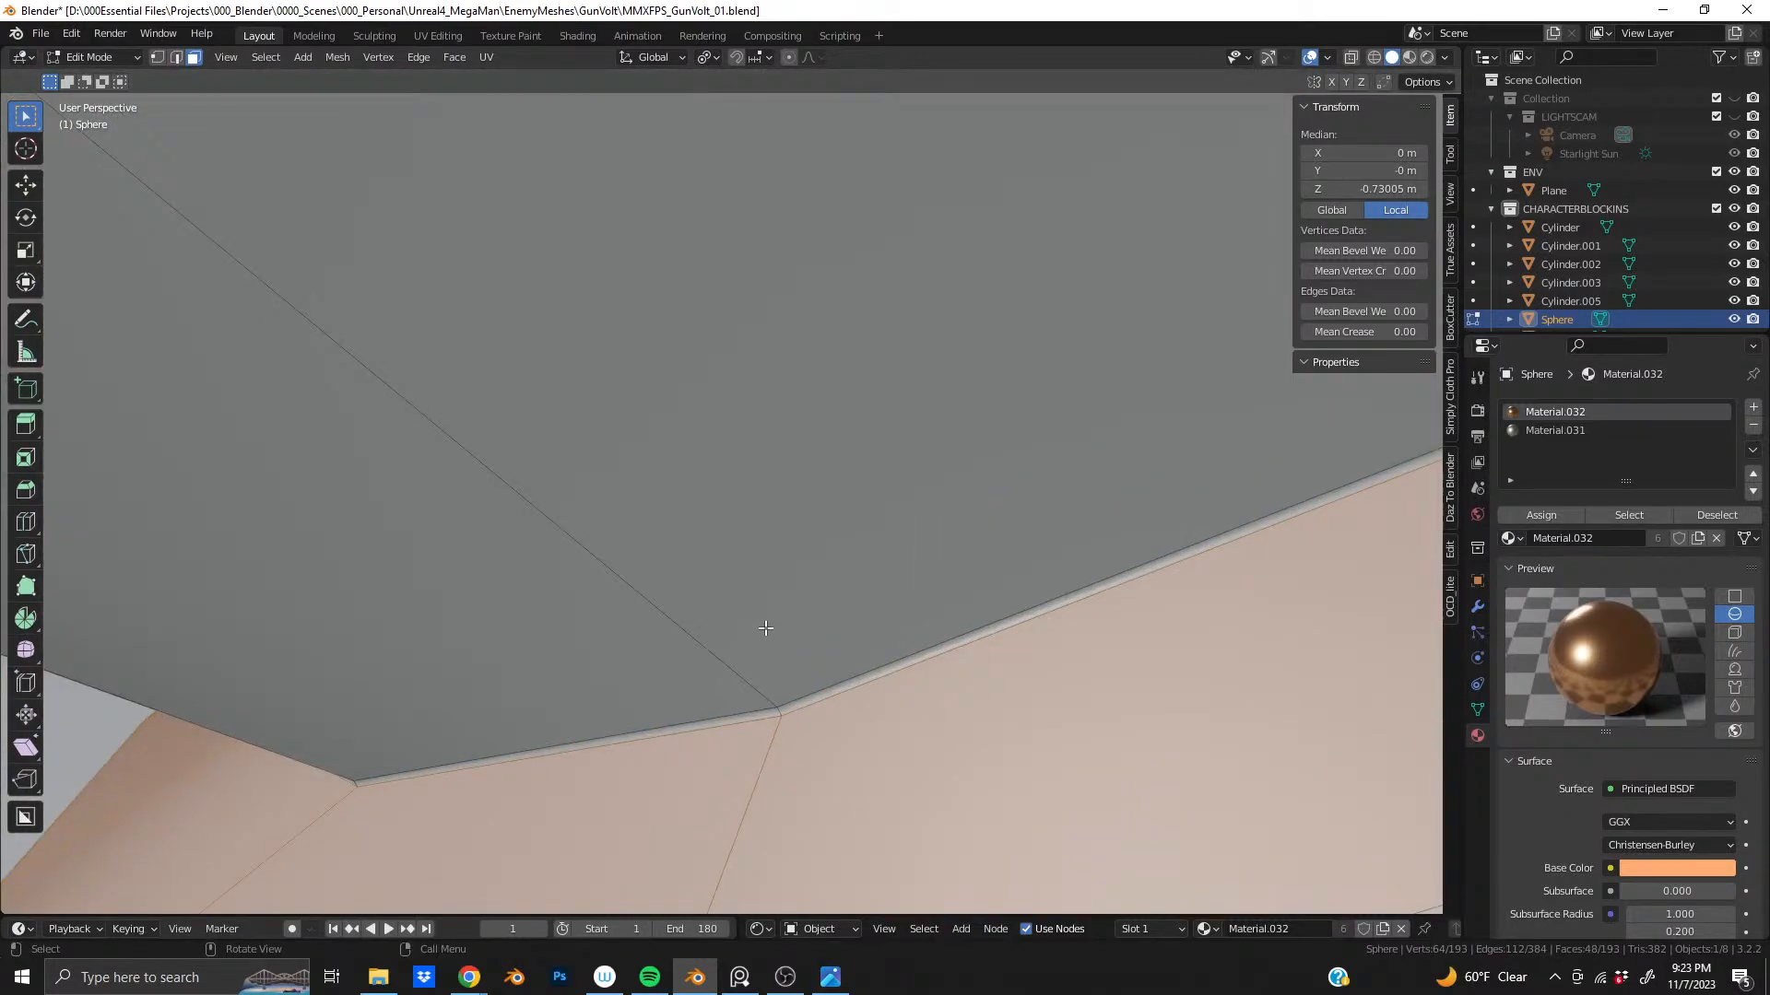
alt+shift+click(779, 712)
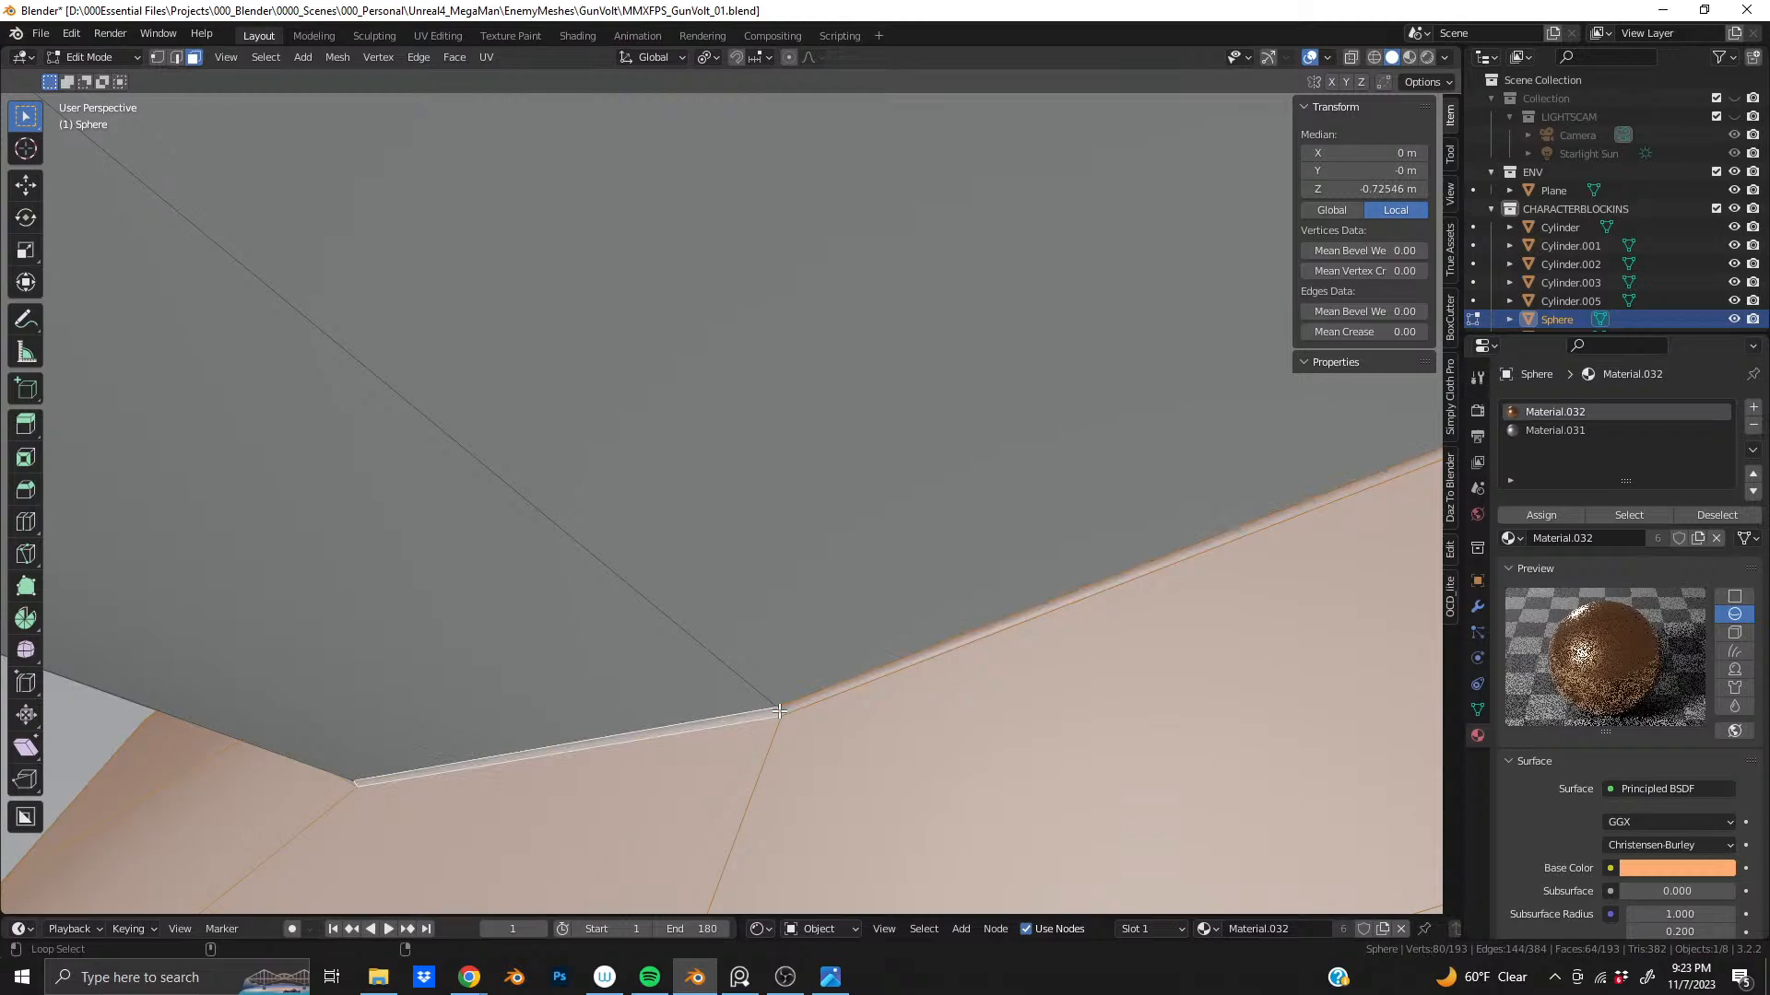
click(1553, 513)
- Examine the collar's proportions on the arm from several angles in Object Mode
scroll(1004, 534, down, 9)
middle_drag(1004, 533, 811, 429)
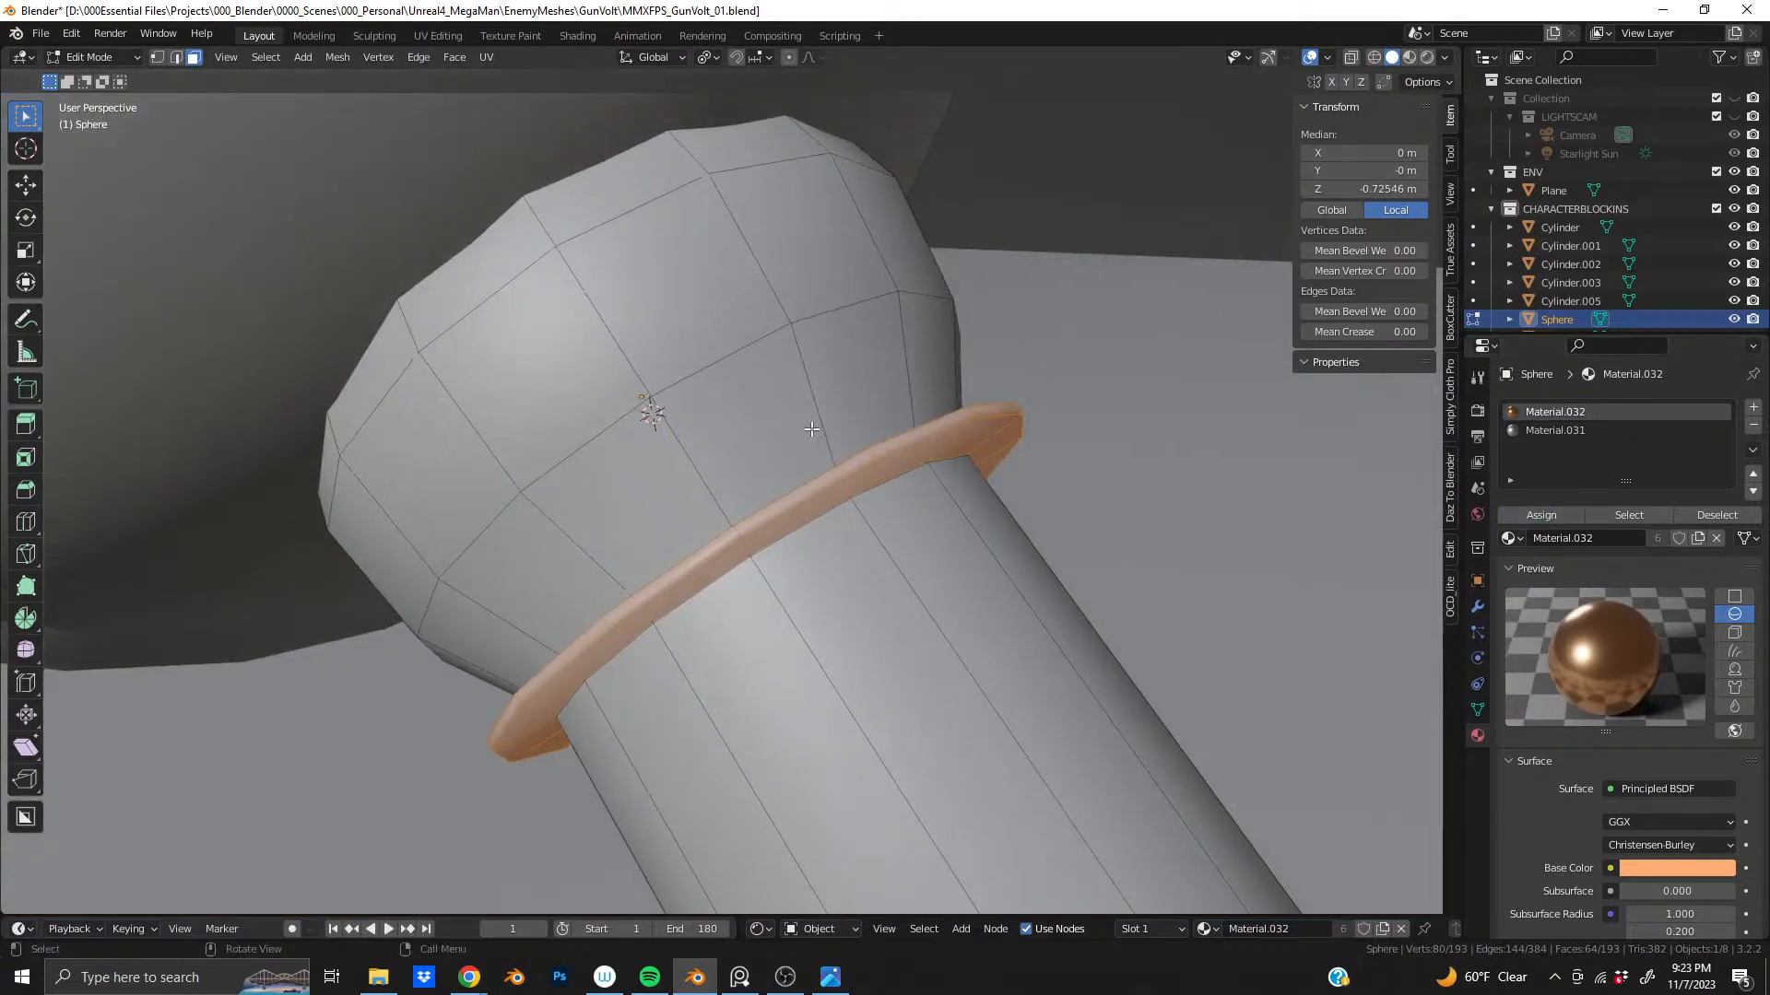
key(Tab)
scroll(719, 502, down, 9)
mouse_move(719, 504)
middle_down()
mouse_move(893, 466)
mouse_move(770, 494)
mouse_move(249, 494)
mouse_move(690, 498)
middle_up()
scroll(771, 480, down, 4)
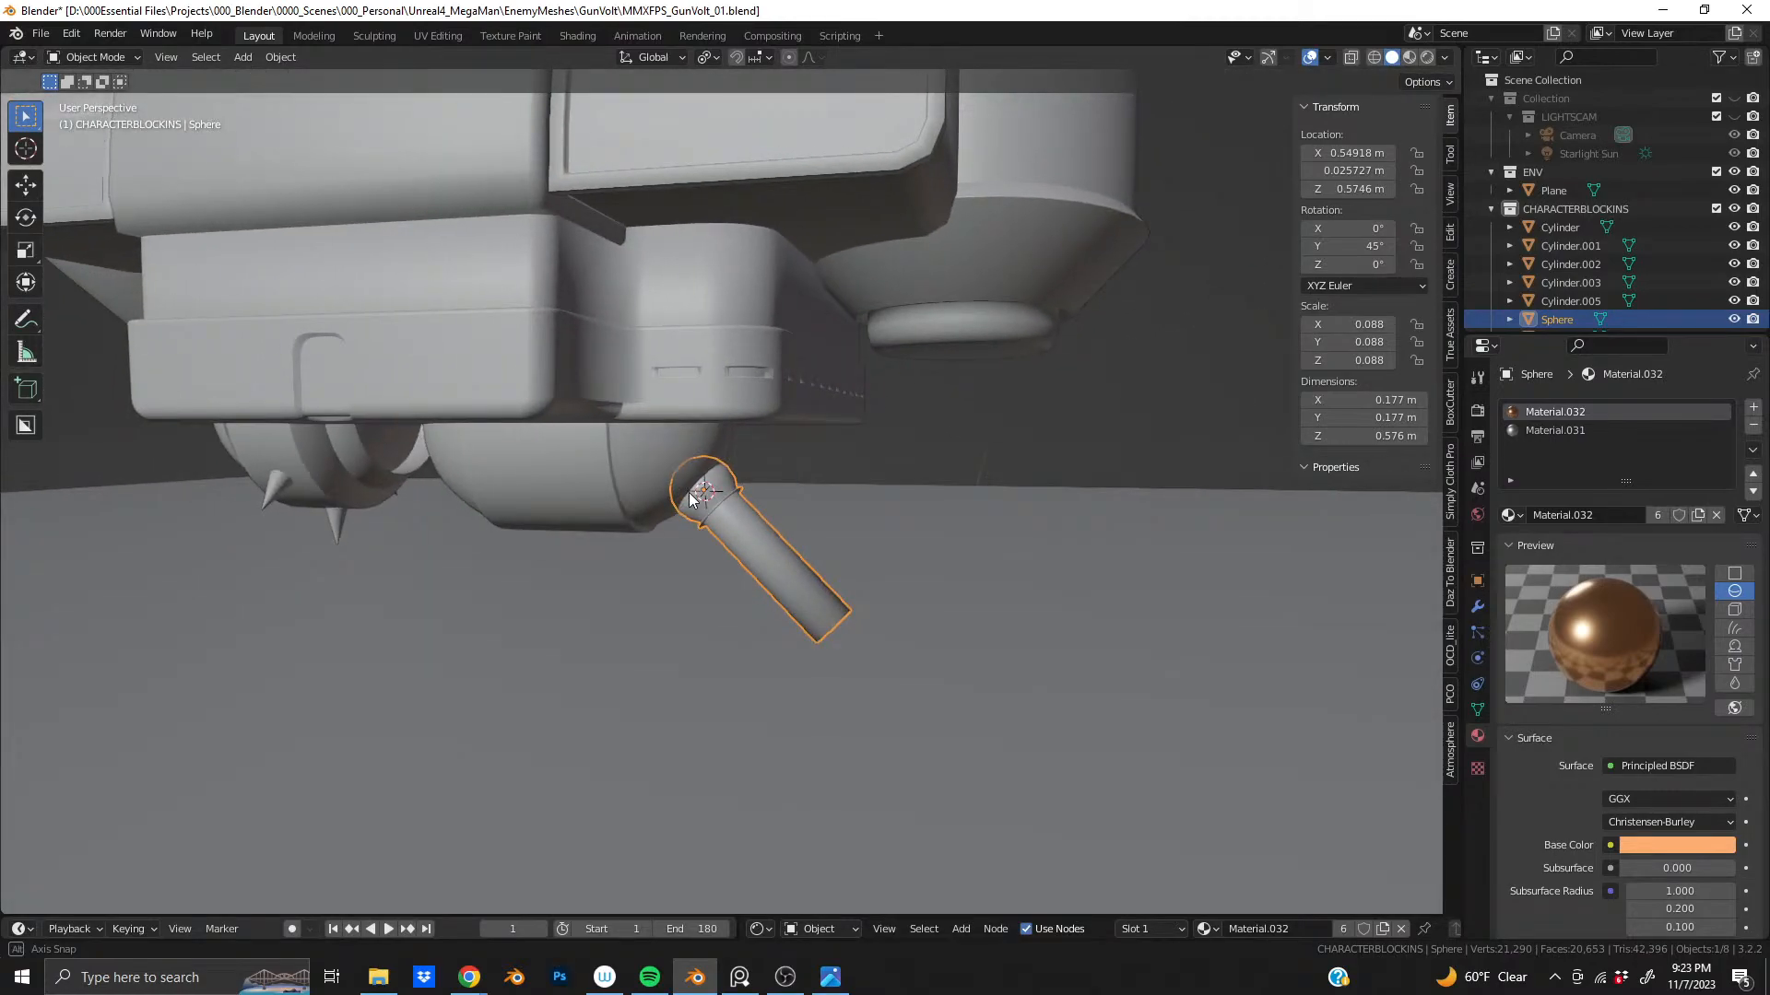
scroll(691, 507, up, 10)
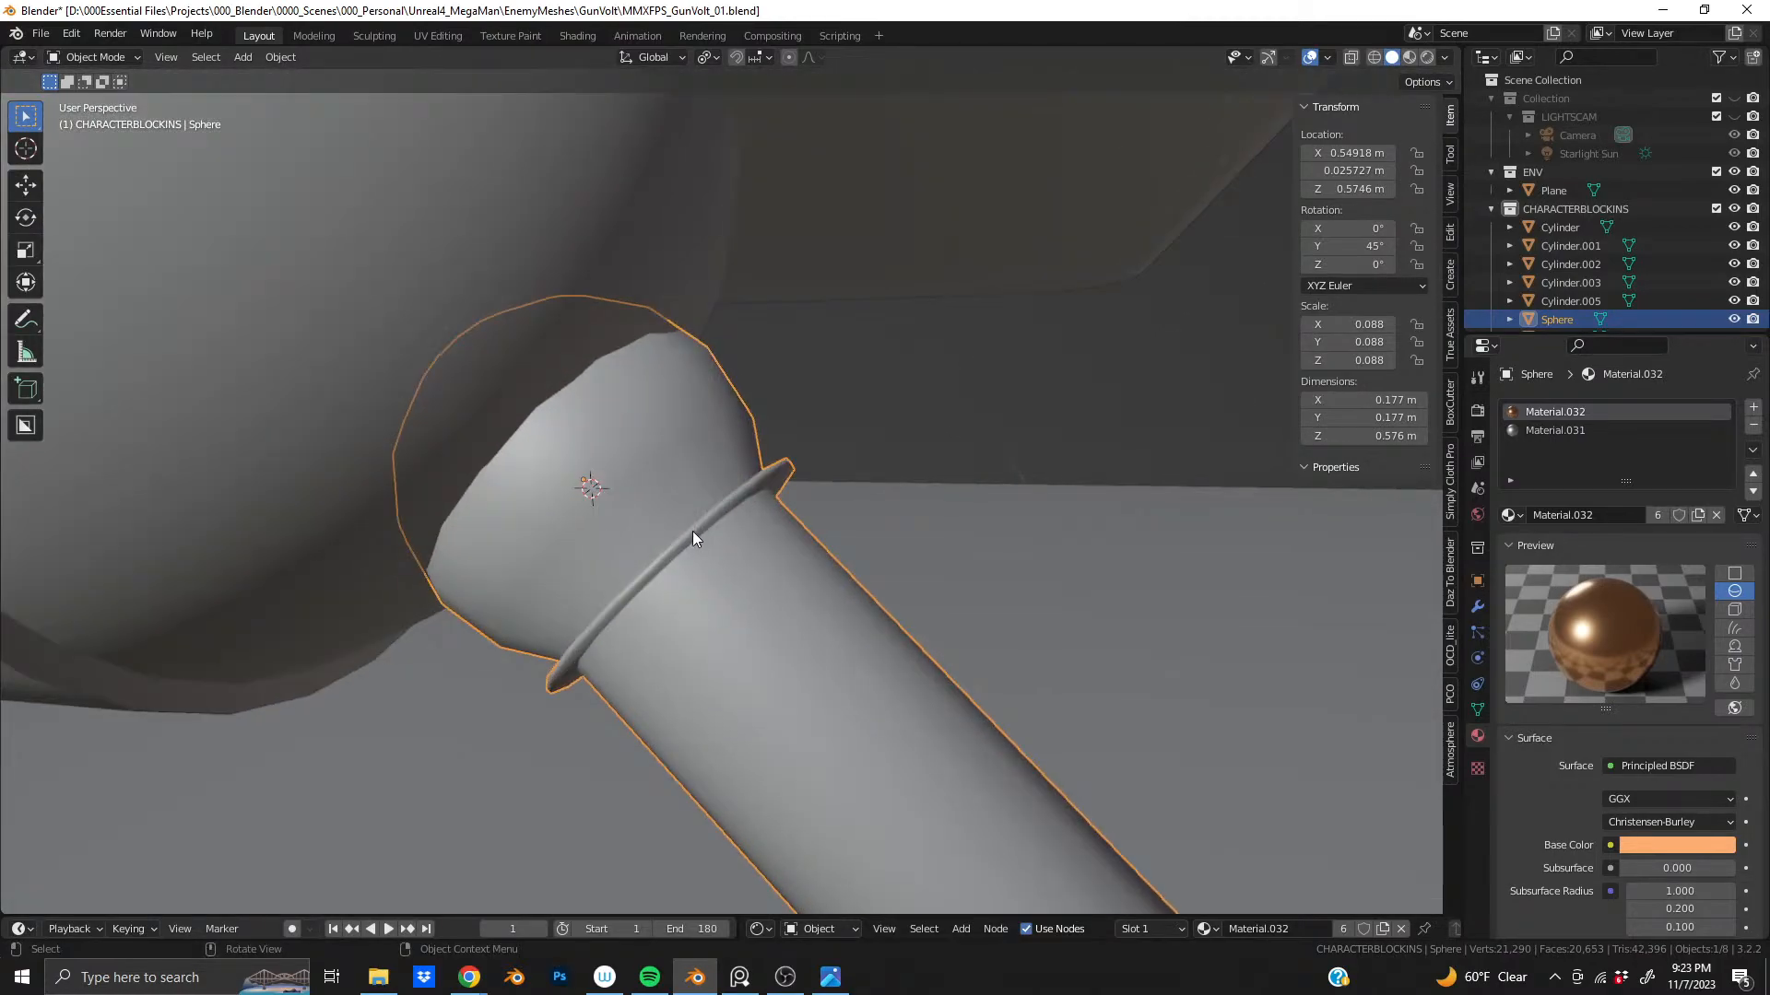
scroll(738, 472, down, 10)
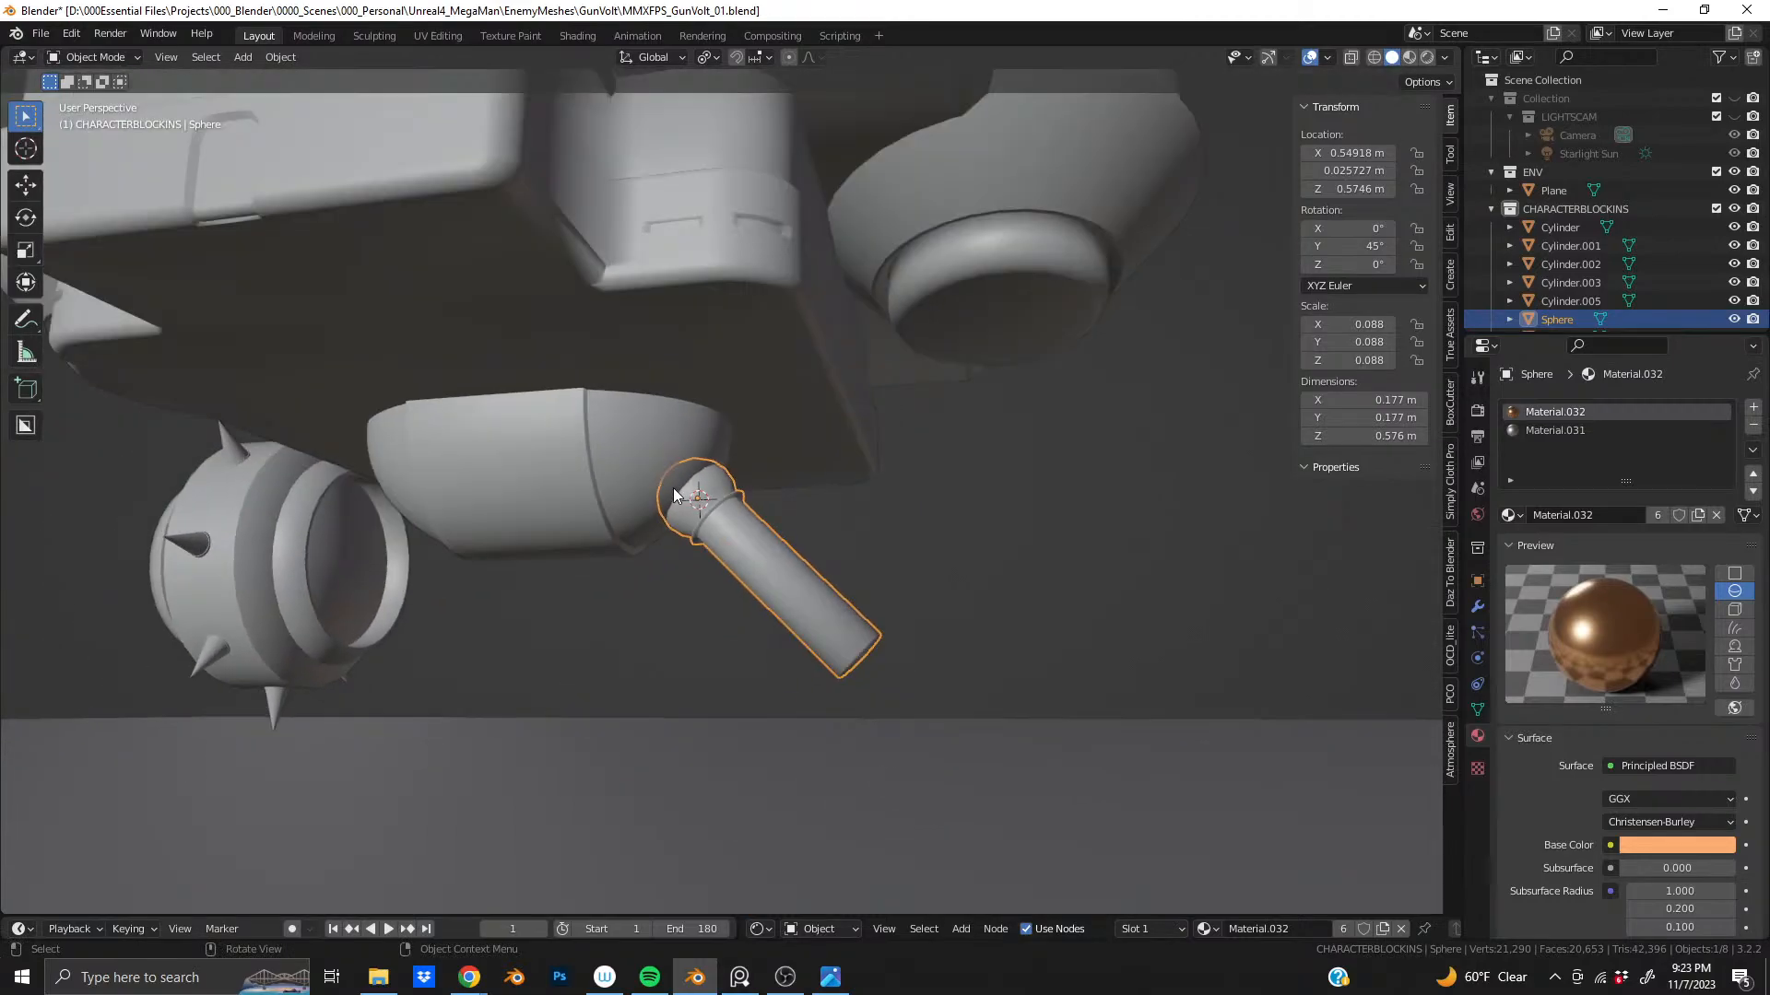
mouse_move(700, 480)
middle_down()
mouse_move(754, 490)
mouse_move(704, 513)
middle_up()
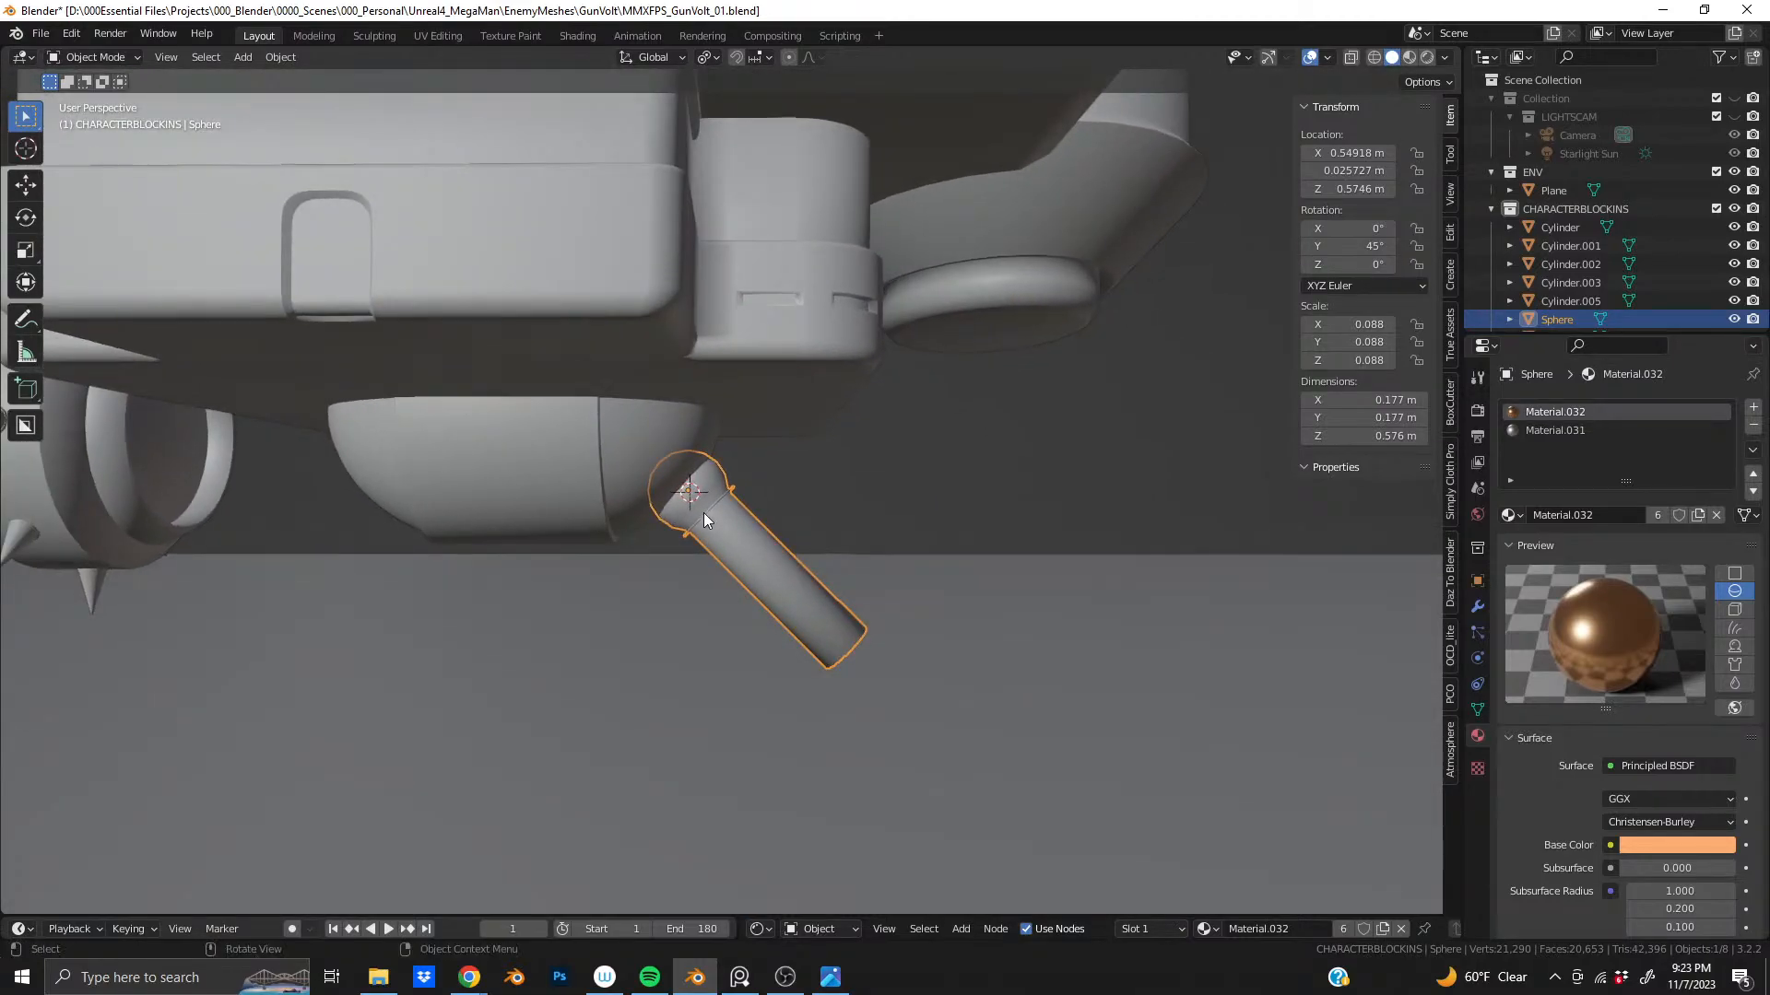
scroll(704, 513, up, 5)
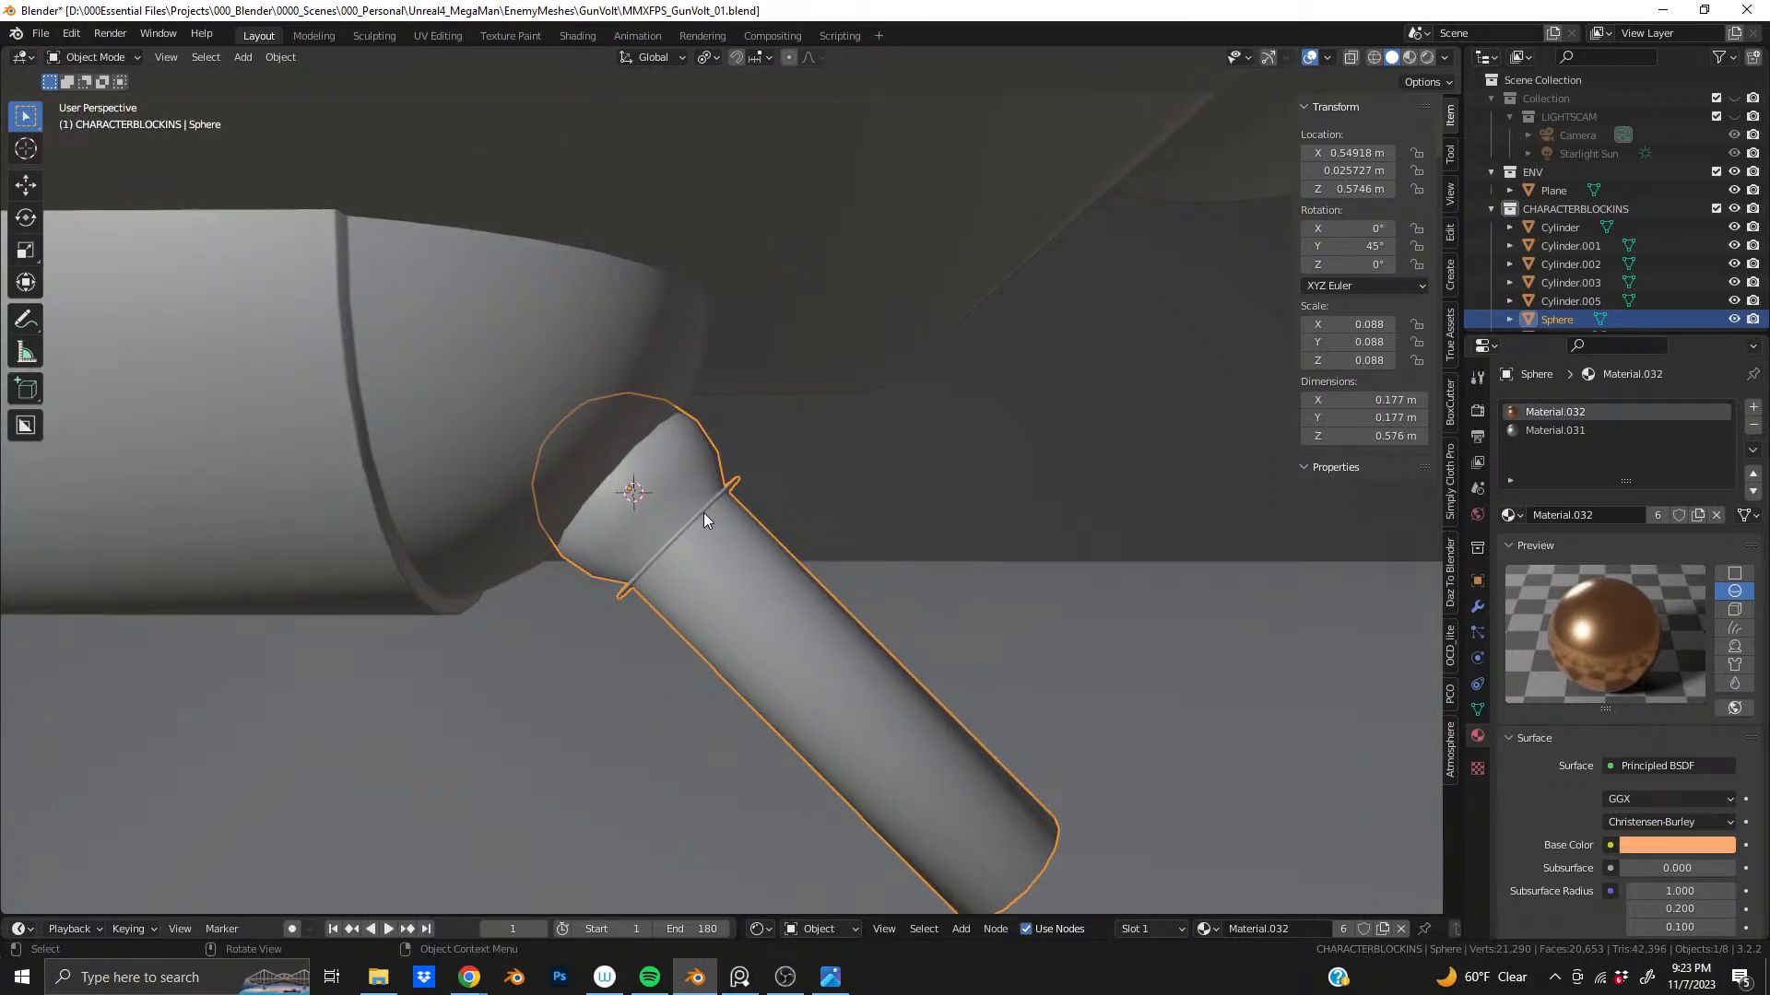
scroll(704, 513, up, 2)
mouse_move(704, 512)
middle_down()
mouse_move(760, 511)
mouse_move(726, 566)
mouse_move(693, 510)
middle_up()
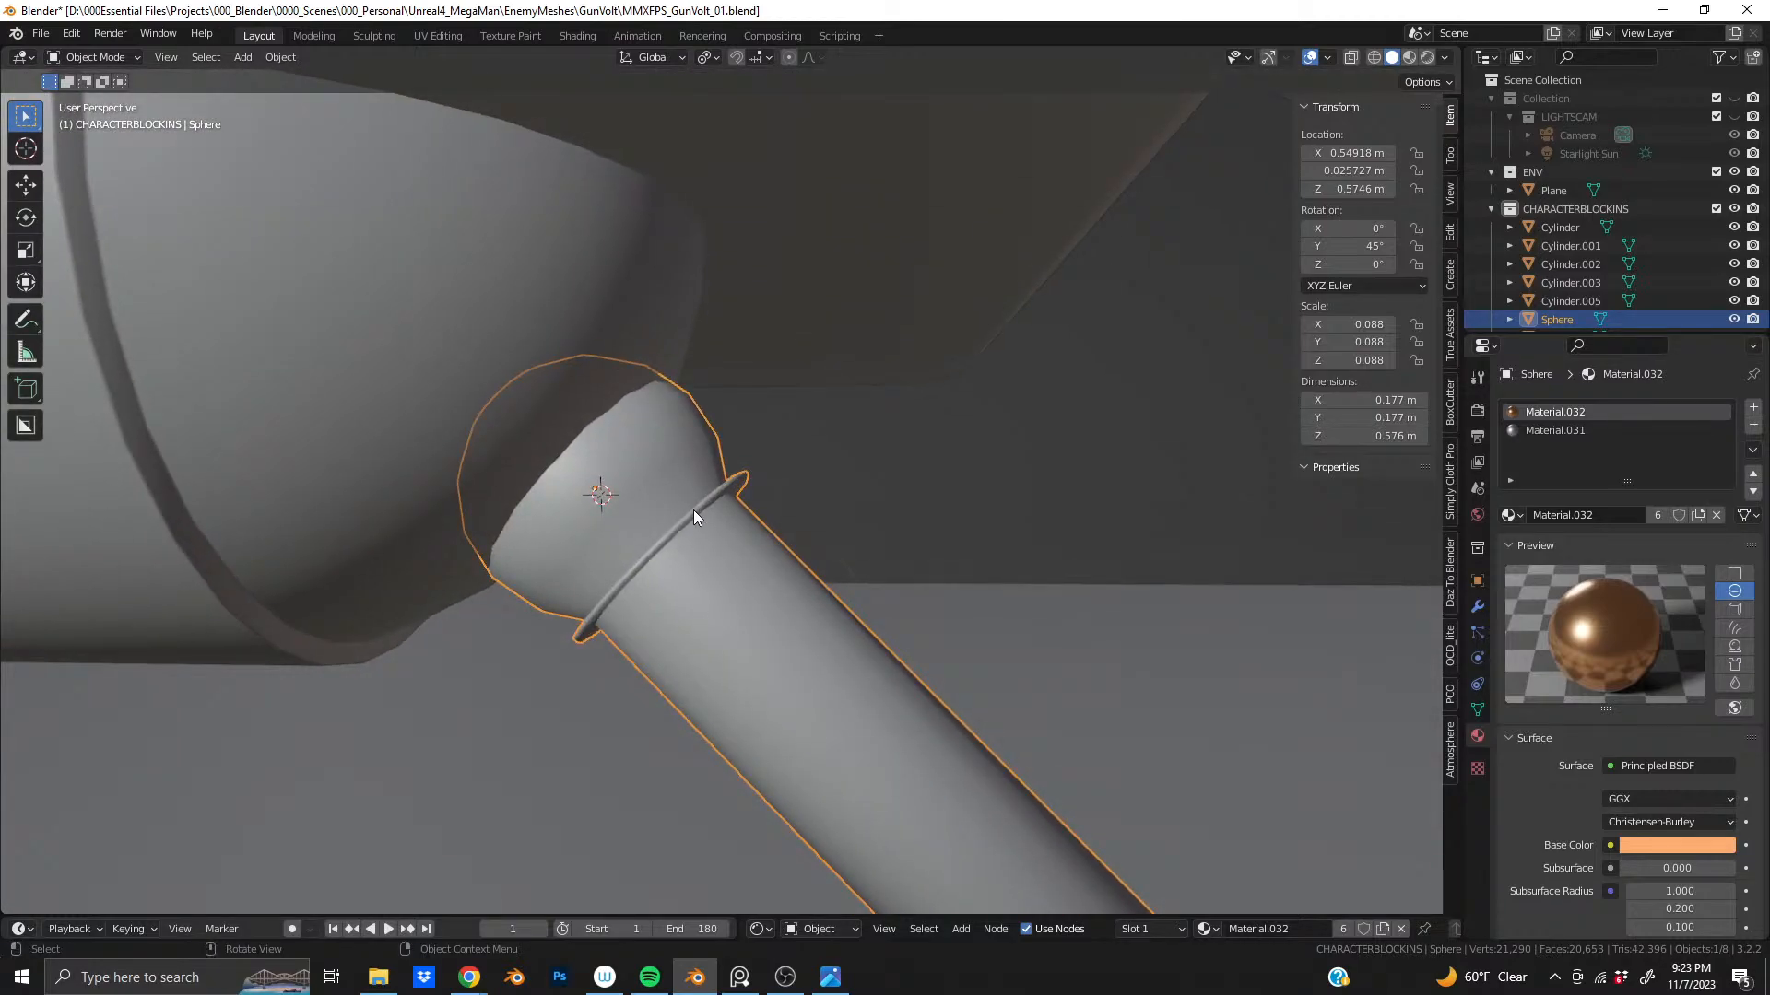
- Undo the collar's insets and material assignment on the arm's neck
key(Tab)
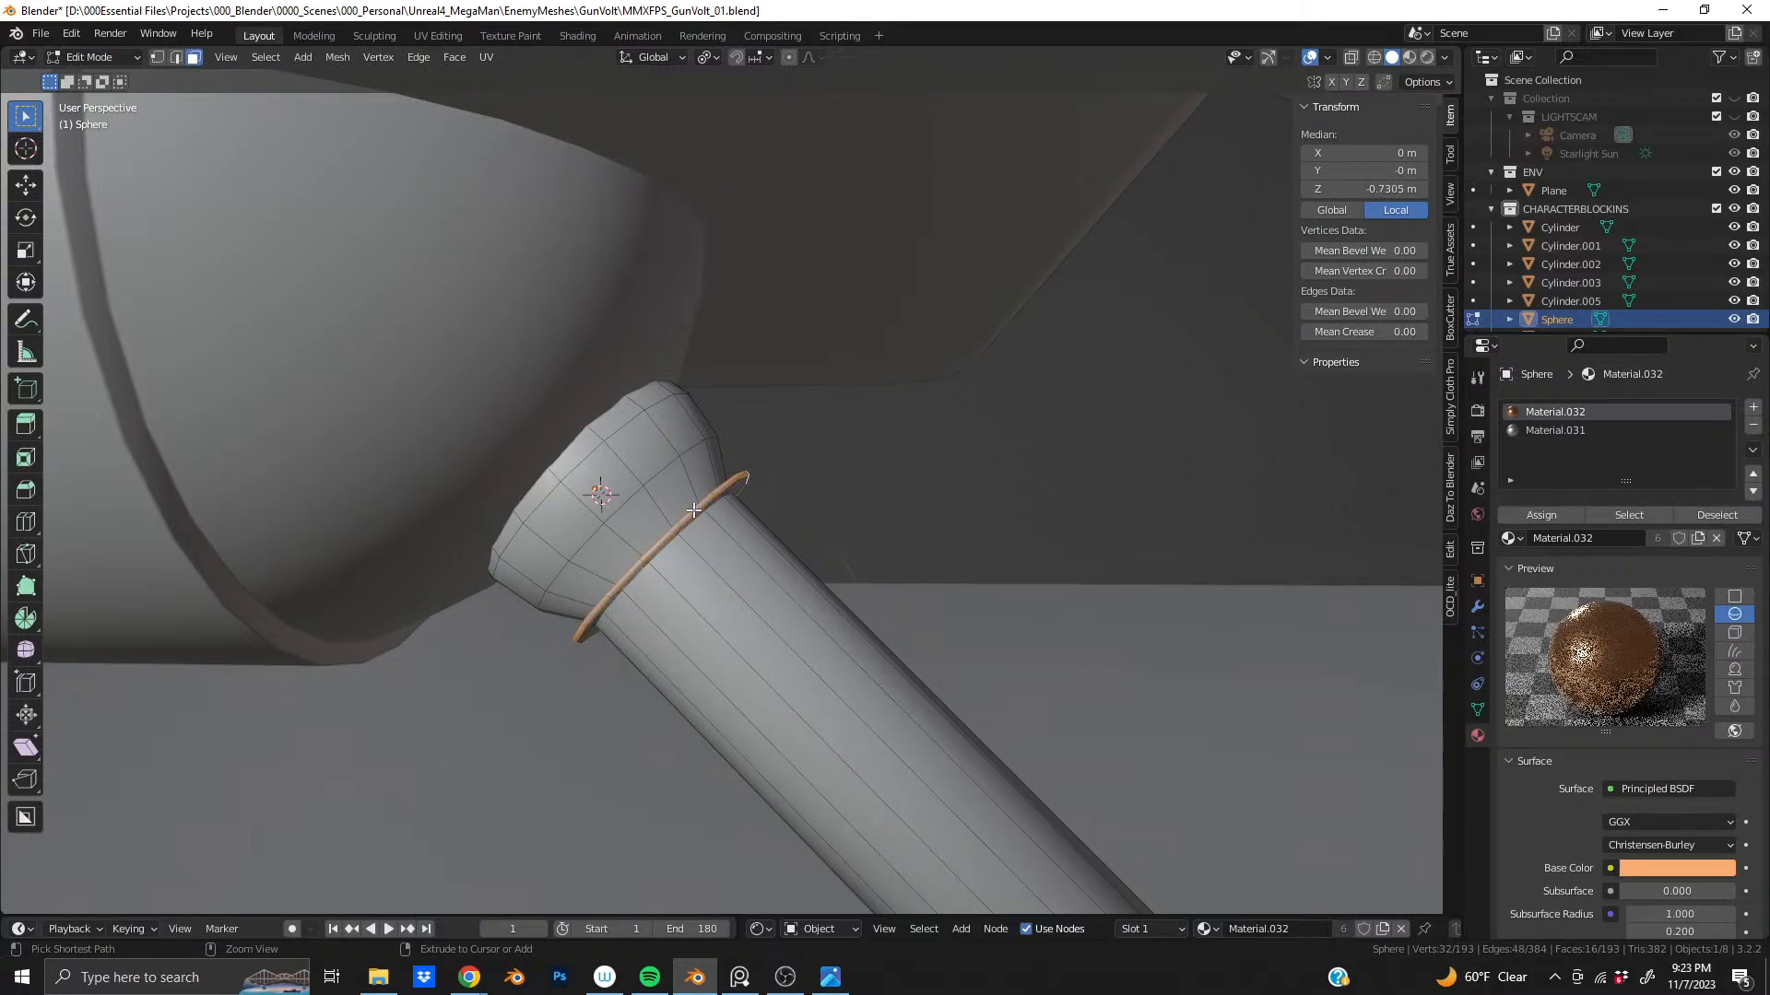
key(ctrl+z)
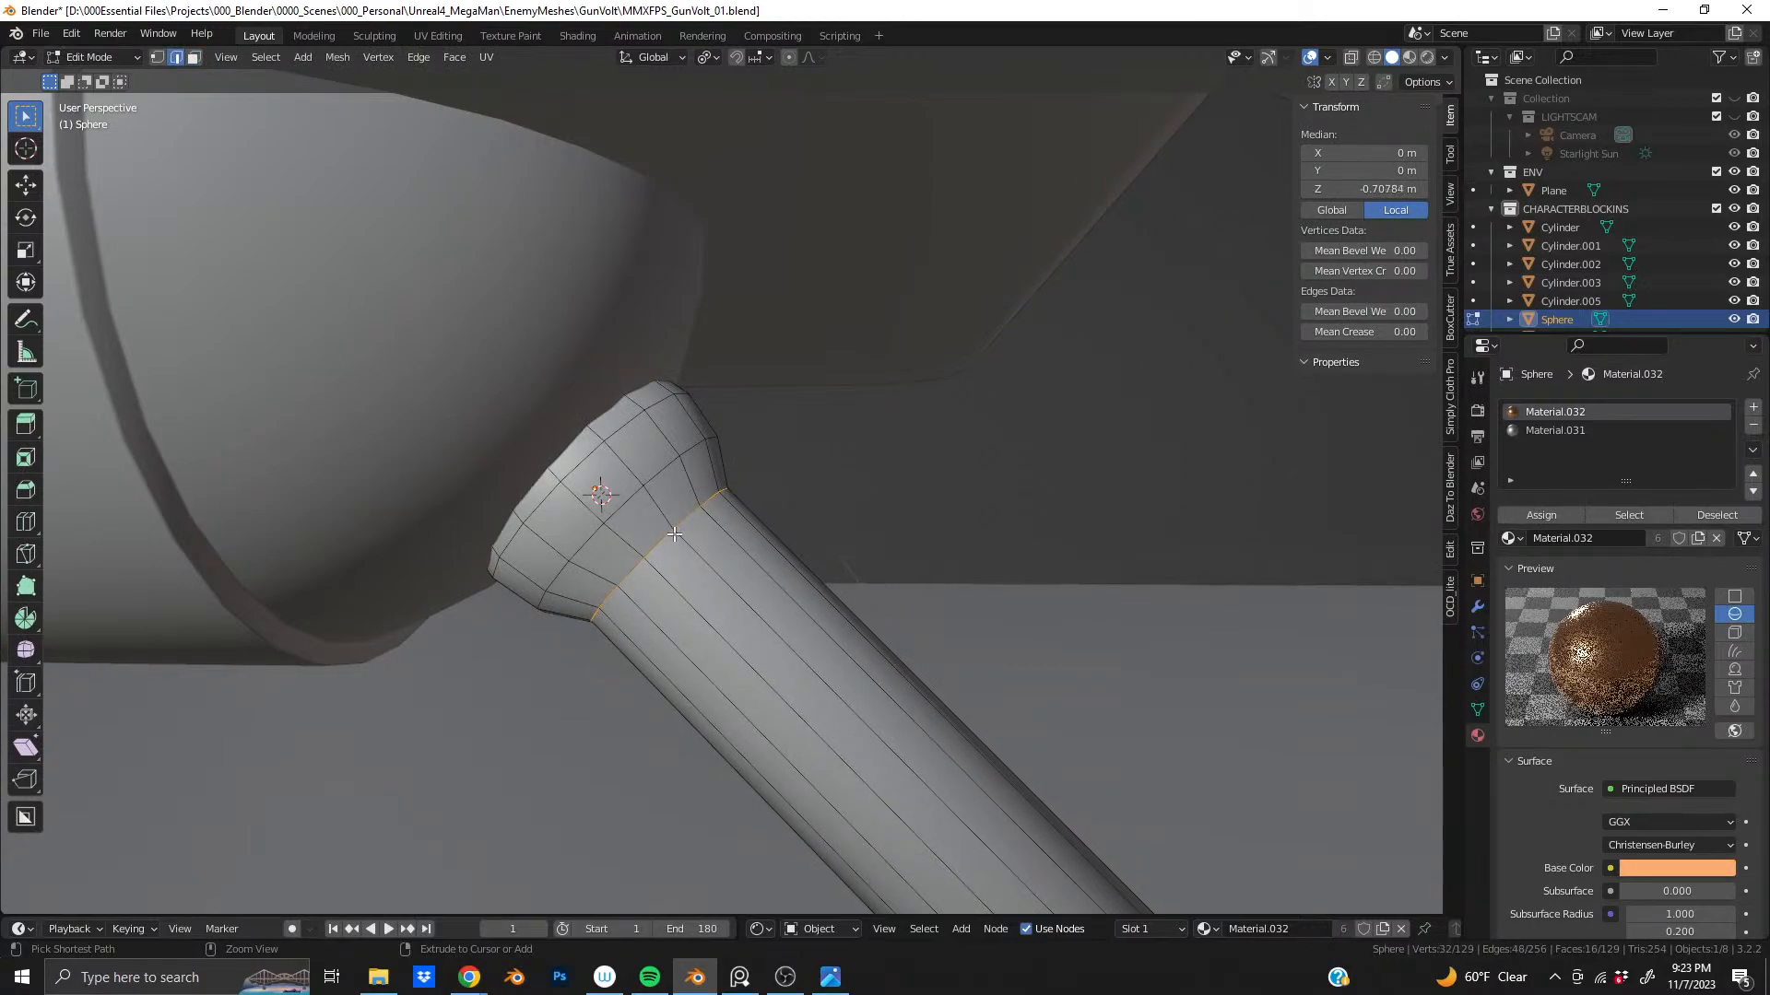
- Recess the narrow seam ring between the ball and shaft using an inset with 0 thickness and about -0.0094 m depth
scroll(672, 534, up, 6)
middle_drag(668, 534, 204, 569)
key(i)
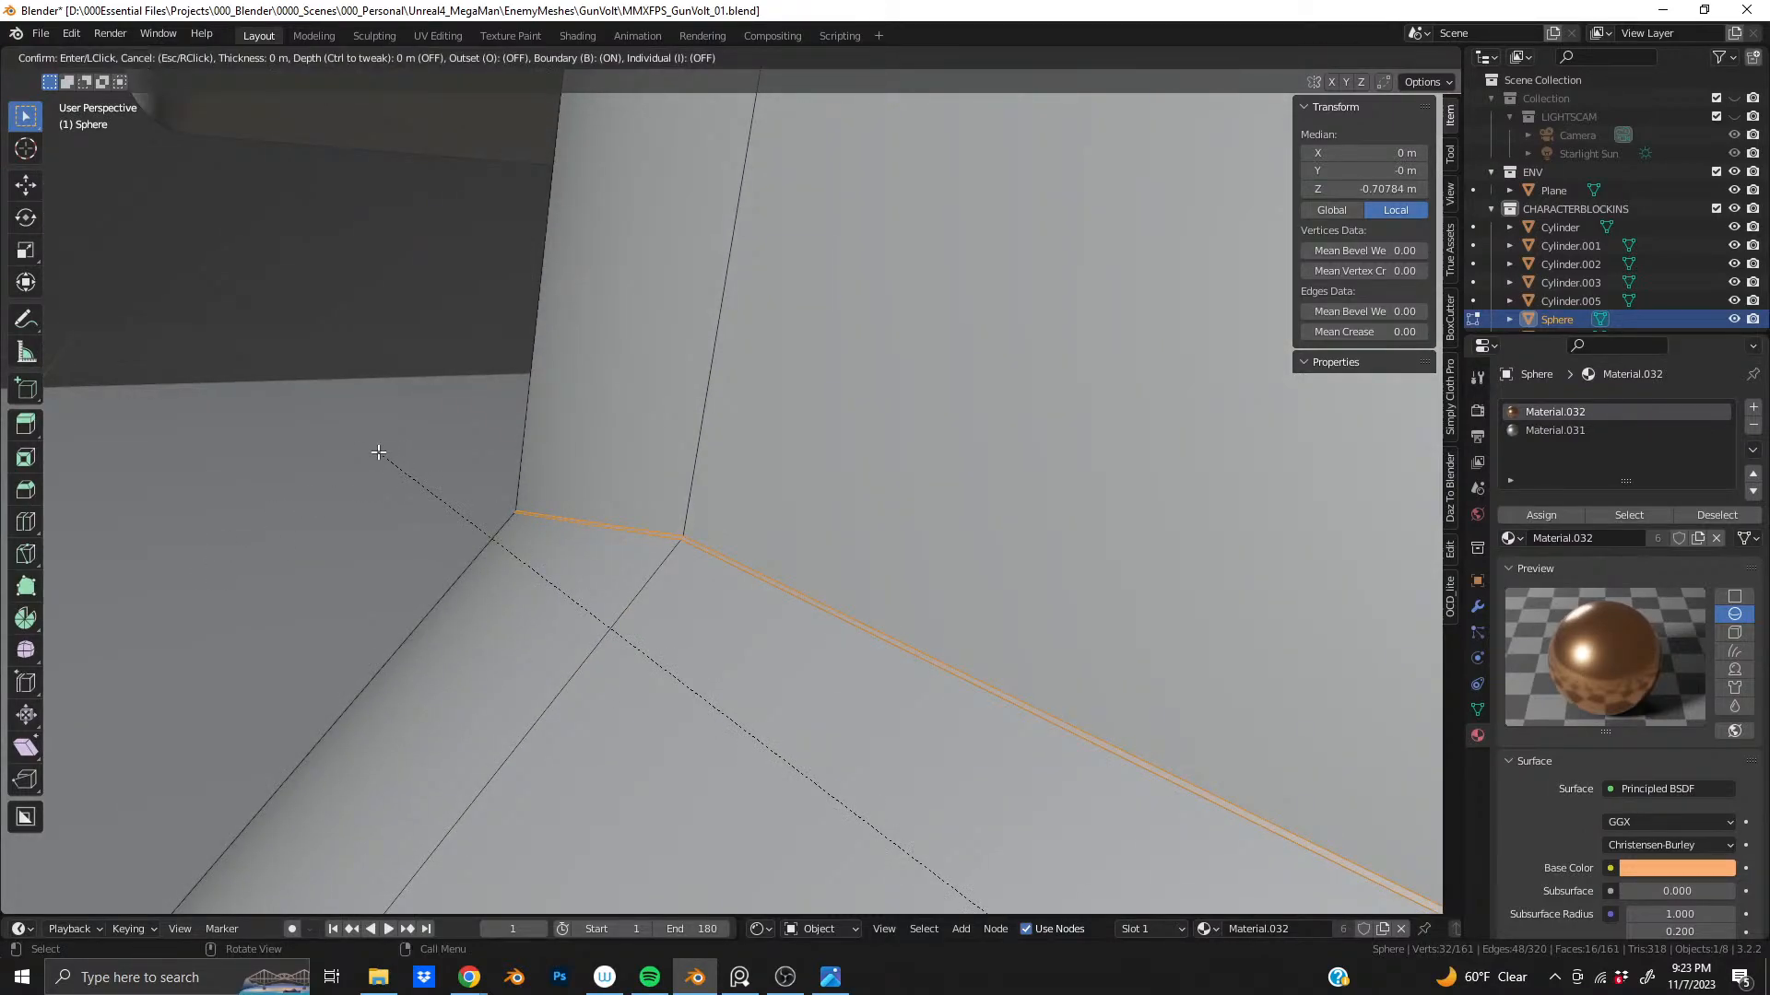
key(ctrl)
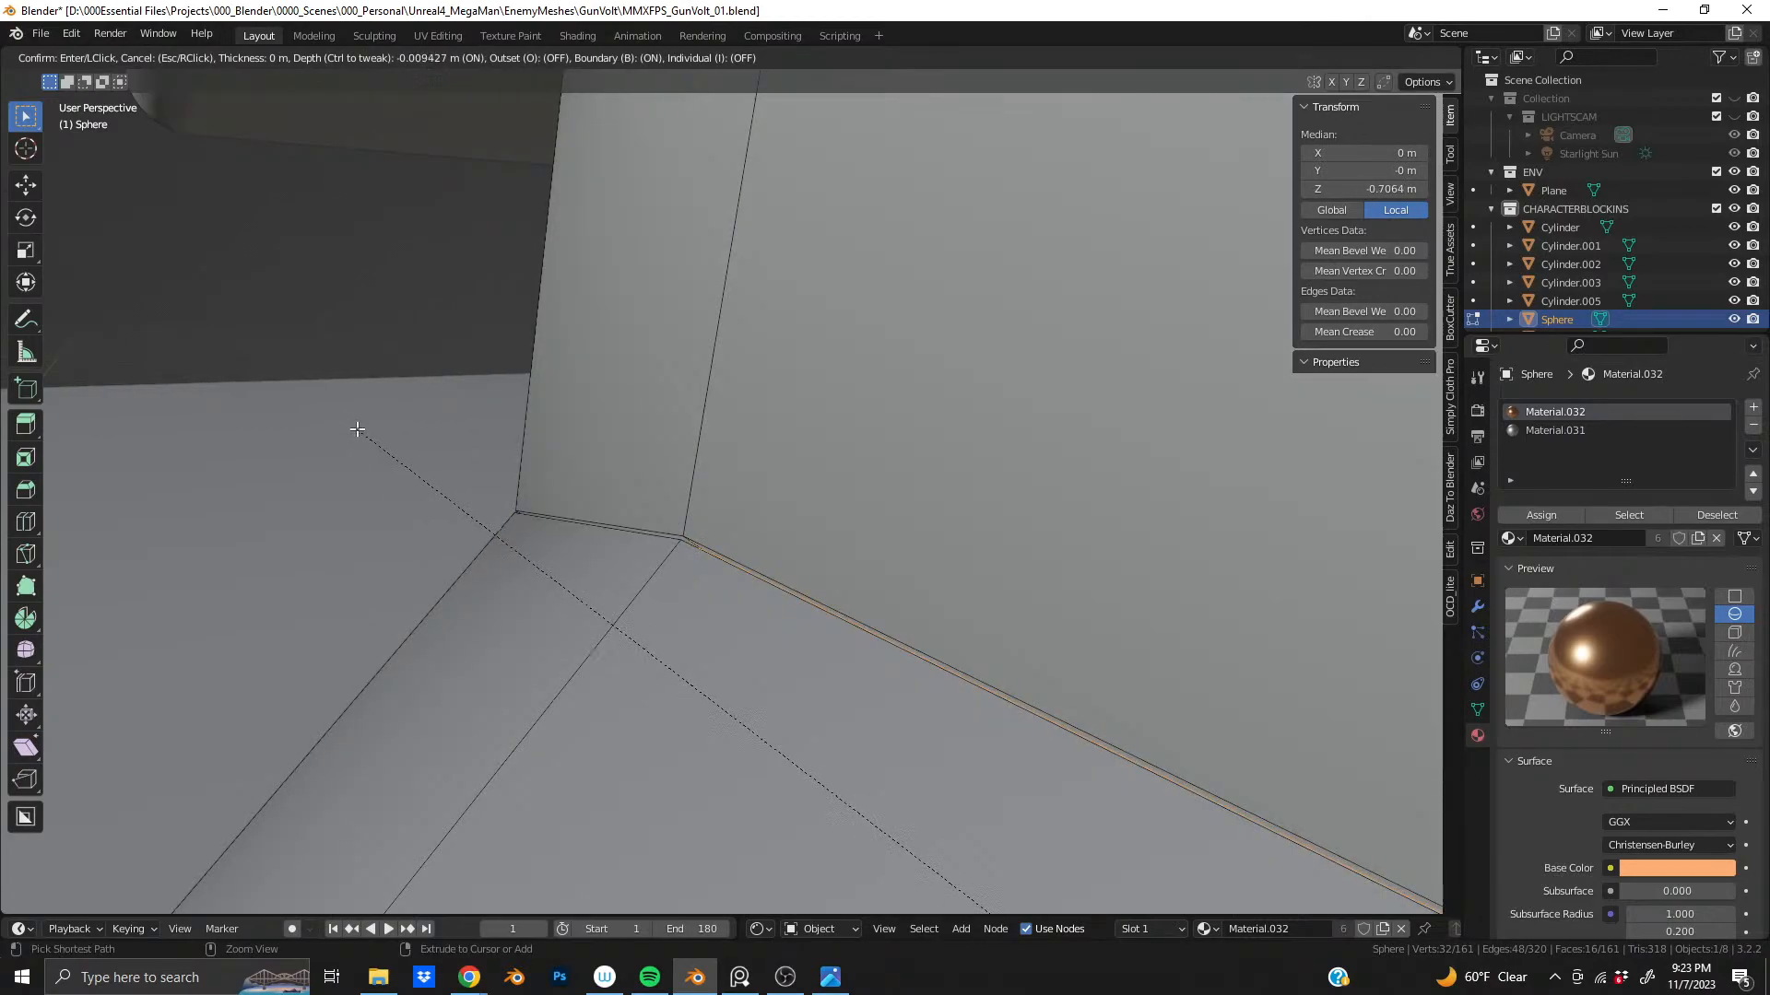
ctrl+click(359, 429)
middle_drag(593, 444, 870, 443)
key(Tab)
scroll(677, 500, down, 4)
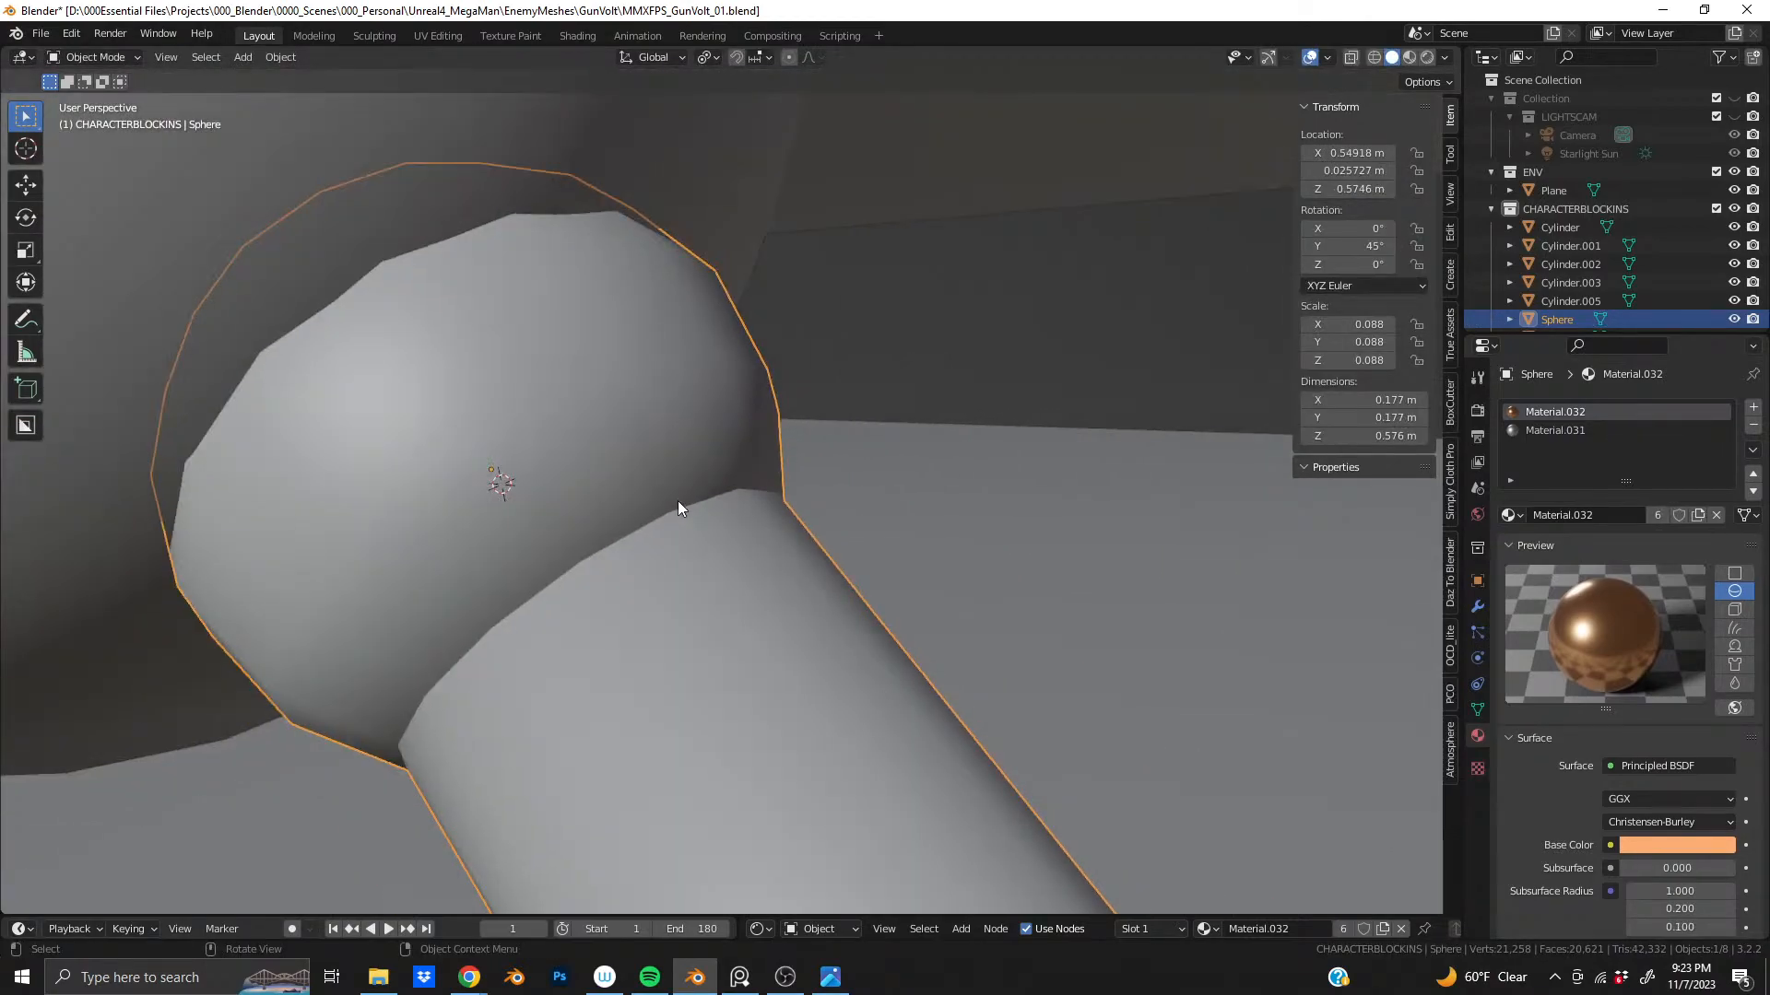
- Inspect the recessed seam and how the arm's ball meets the rounded lower body from several angles
scroll(678, 500, down, 4)
middle_drag(647, 528, 689, 476)
scroll(633, 511, down, 5)
scroll(579, 457, down, 3)
middle_drag(579, 457, 743, 481)
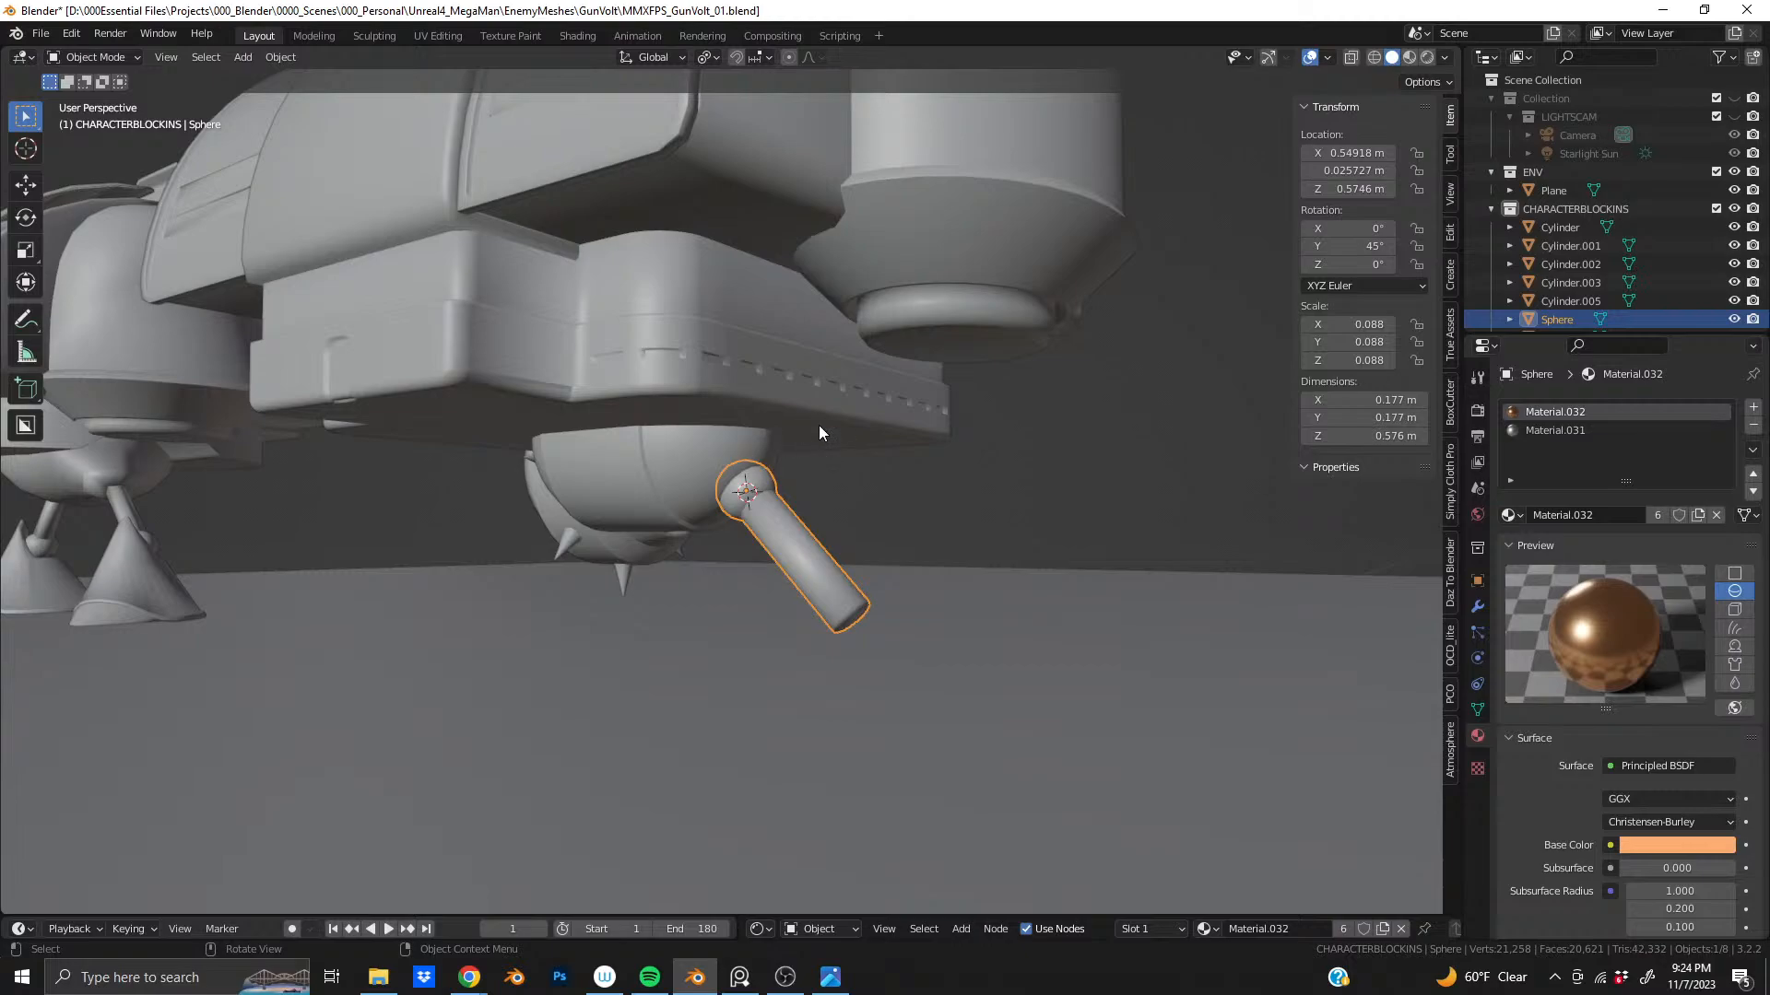
scroll(747, 483, up, 5)
mouse_move(735, 506)
middle_down()
mouse_move(328, 481)
mouse_move(363, 312)
mouse_move(652, 479)
mouse_move(856, 544)
mouse_move(748, 475)
middle_up()
scroll(784, 529, down, 8)
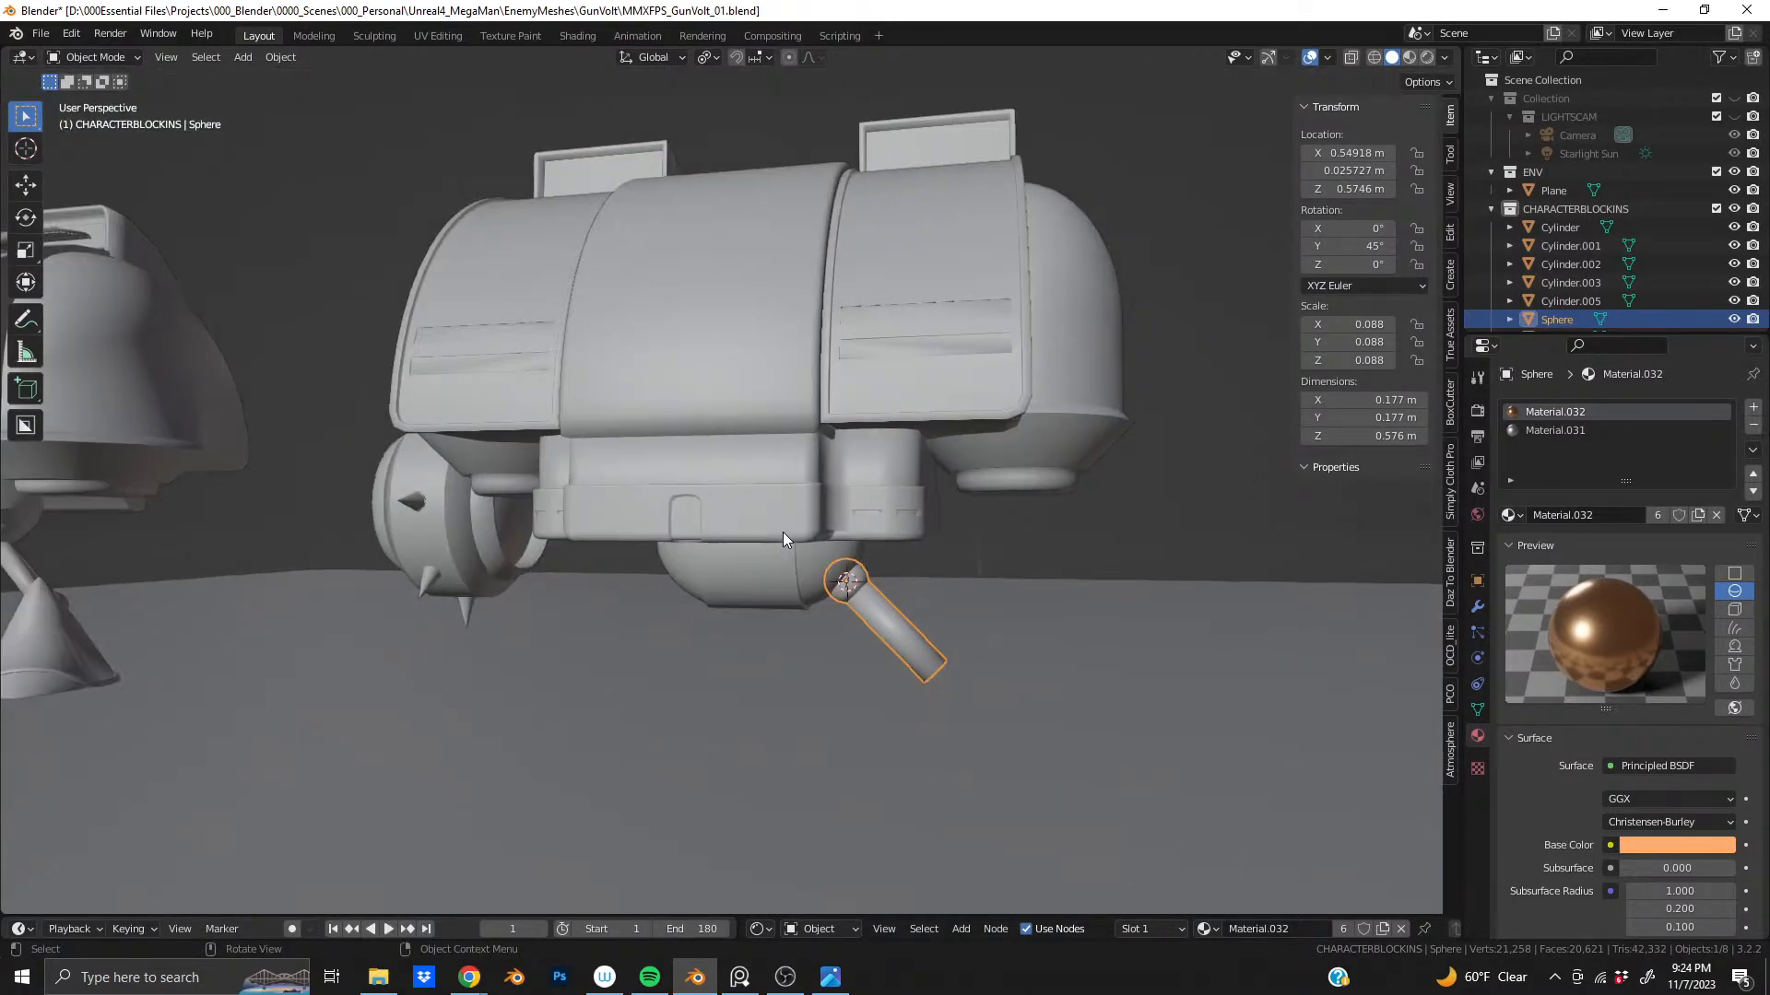
shift+middle_drag(782, 533, 590, 368)
scroll(590, 368, up, 7)
middle_drag(602, 473, 954, 411)
scroll(765, 419, up, 4)
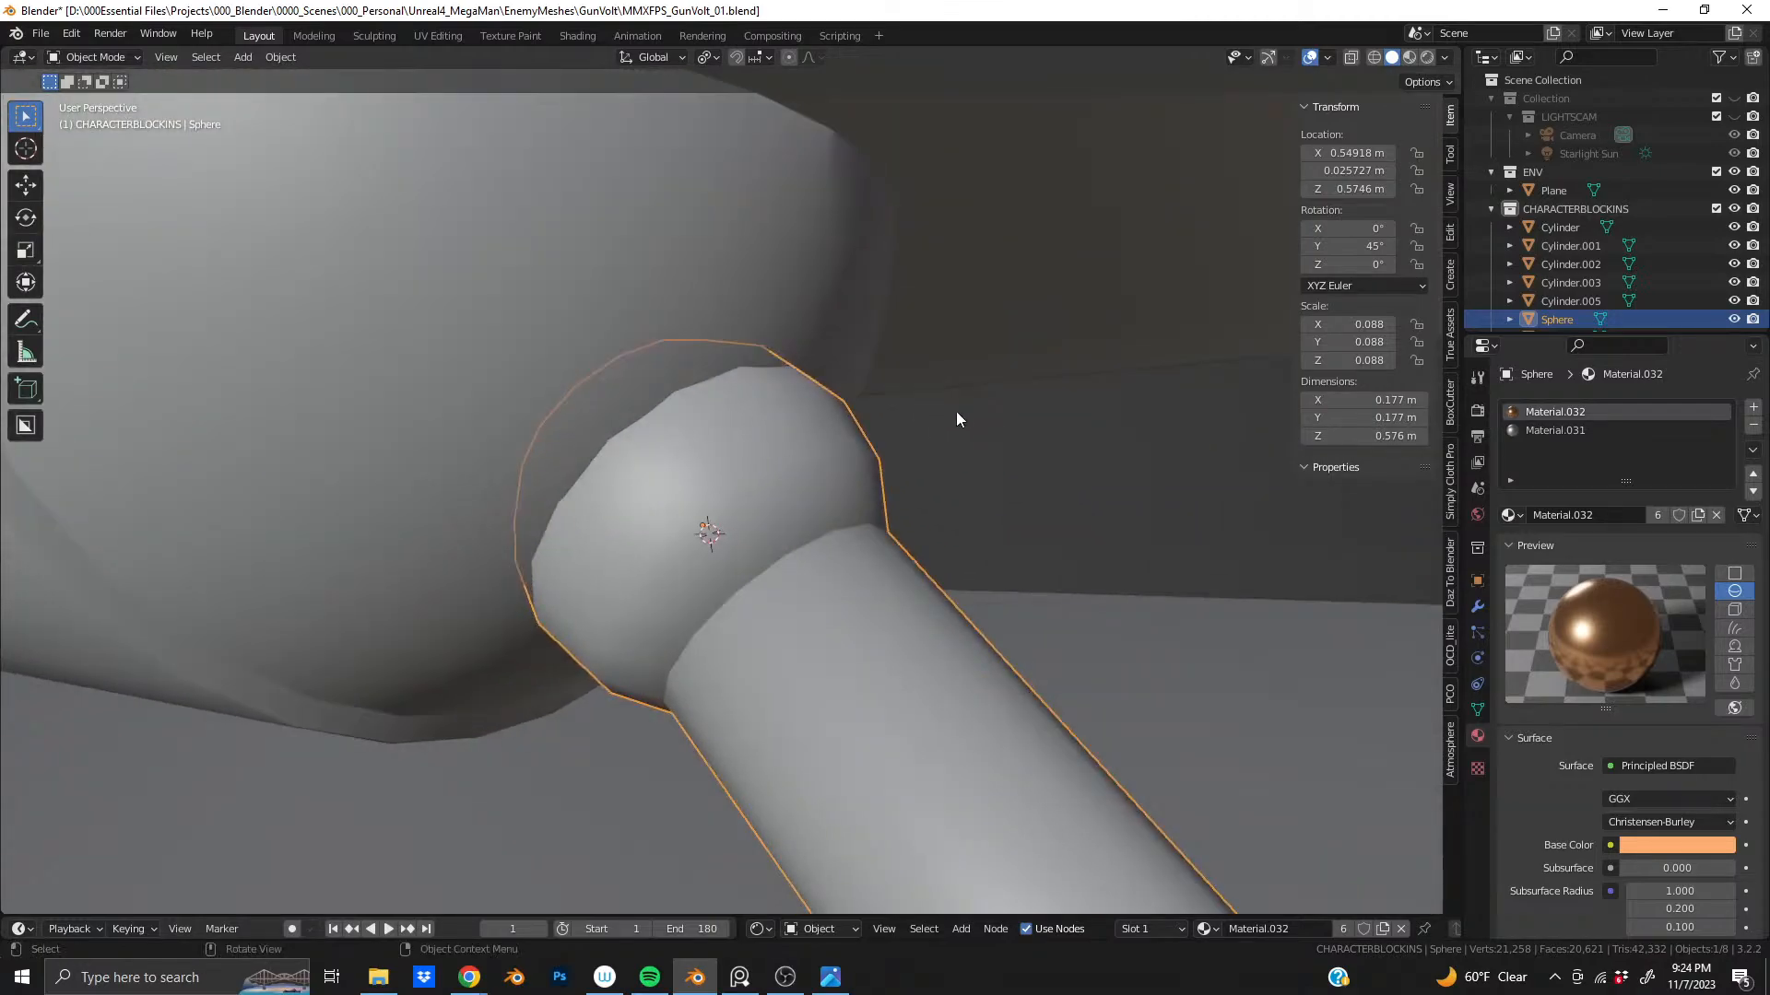
scroll(822, 422, up, 3)
middle_drag(824, 429, 984, 419)
- Examine the lower body's mesh topology around the ball joint in Edit Mode
click(945, 395)
key(Tab)
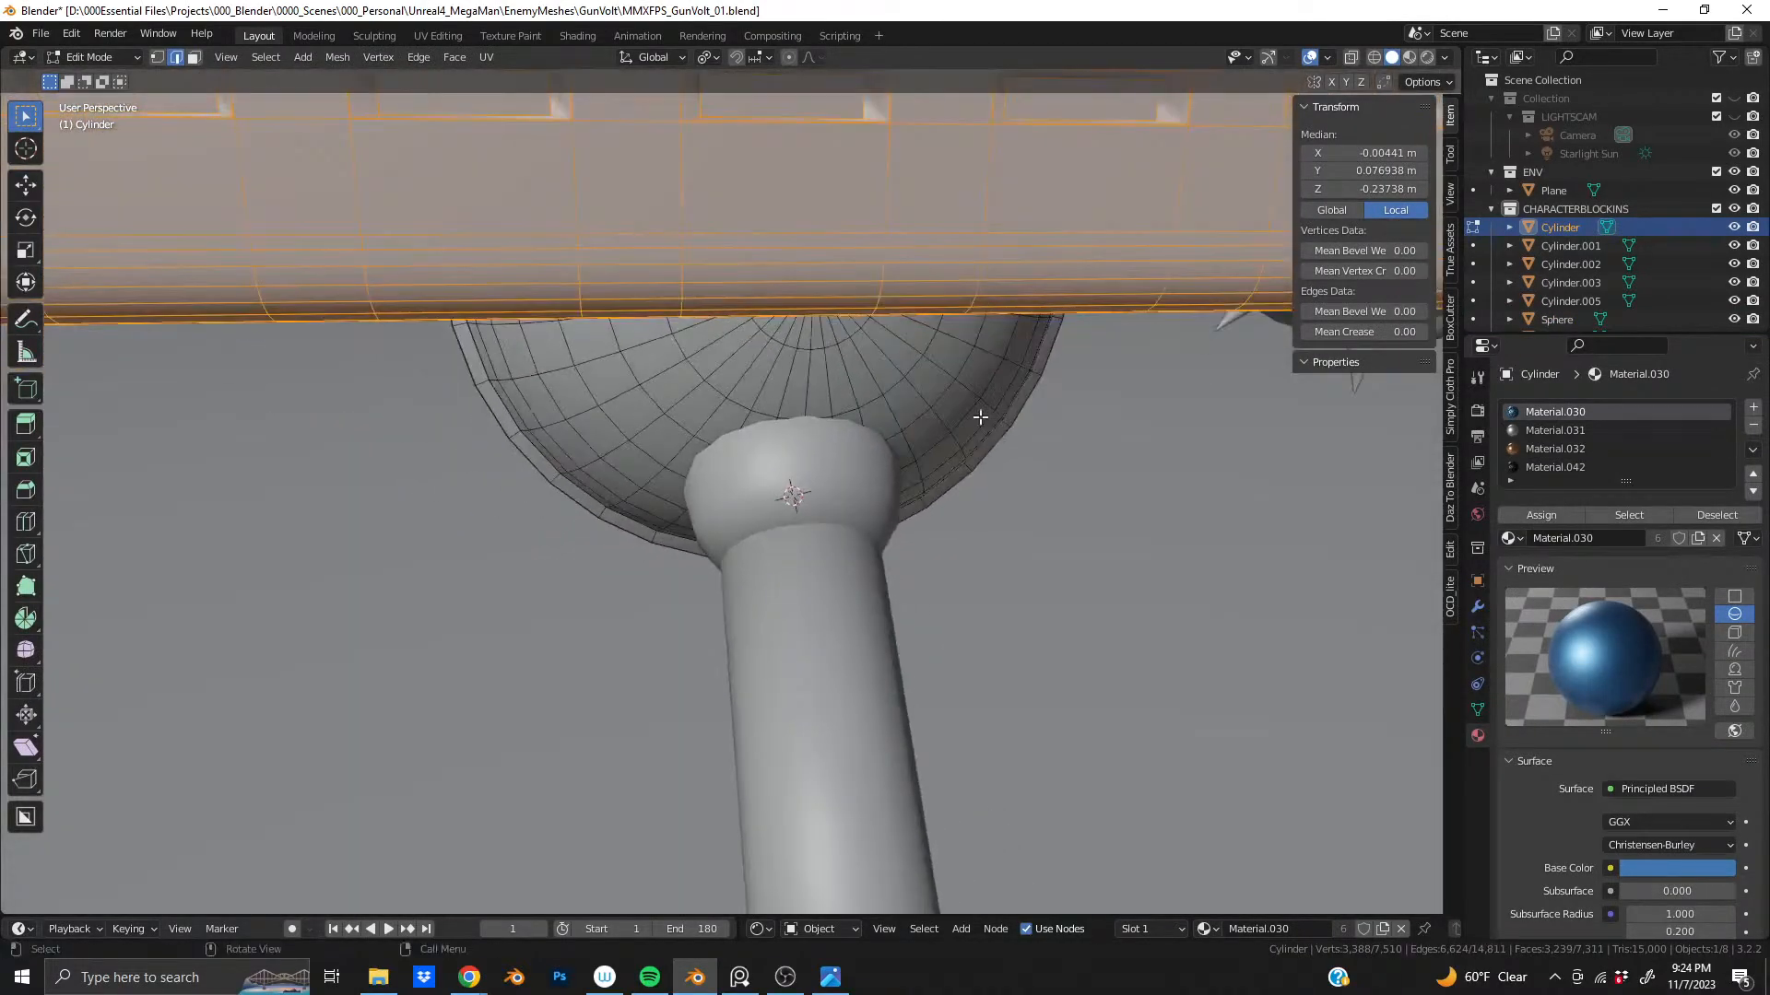
scroll(831, 436, up, 4)
middle_drag(830, 436, 808, 558)
scroll(834, 388, down, 4)
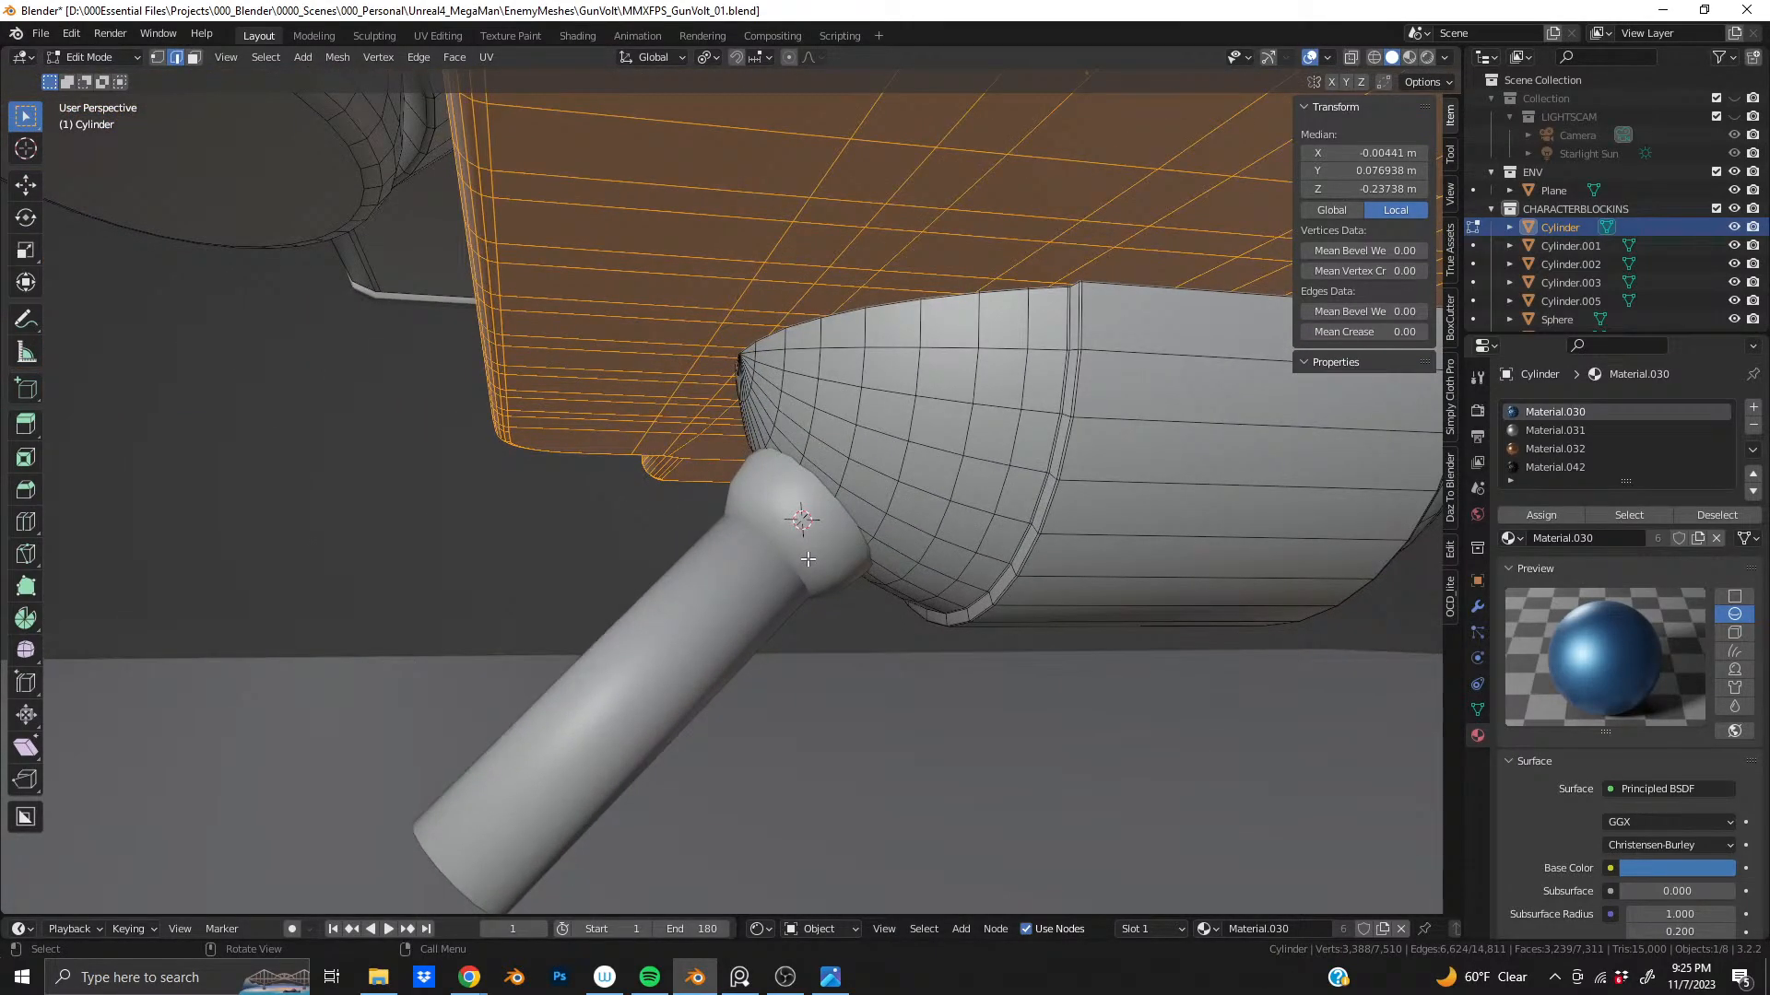
key(Tab)
- Move the ball-ended arm about 0.019 m along its local Z axis into the rounded lower body
click(645, 593)
key(g)
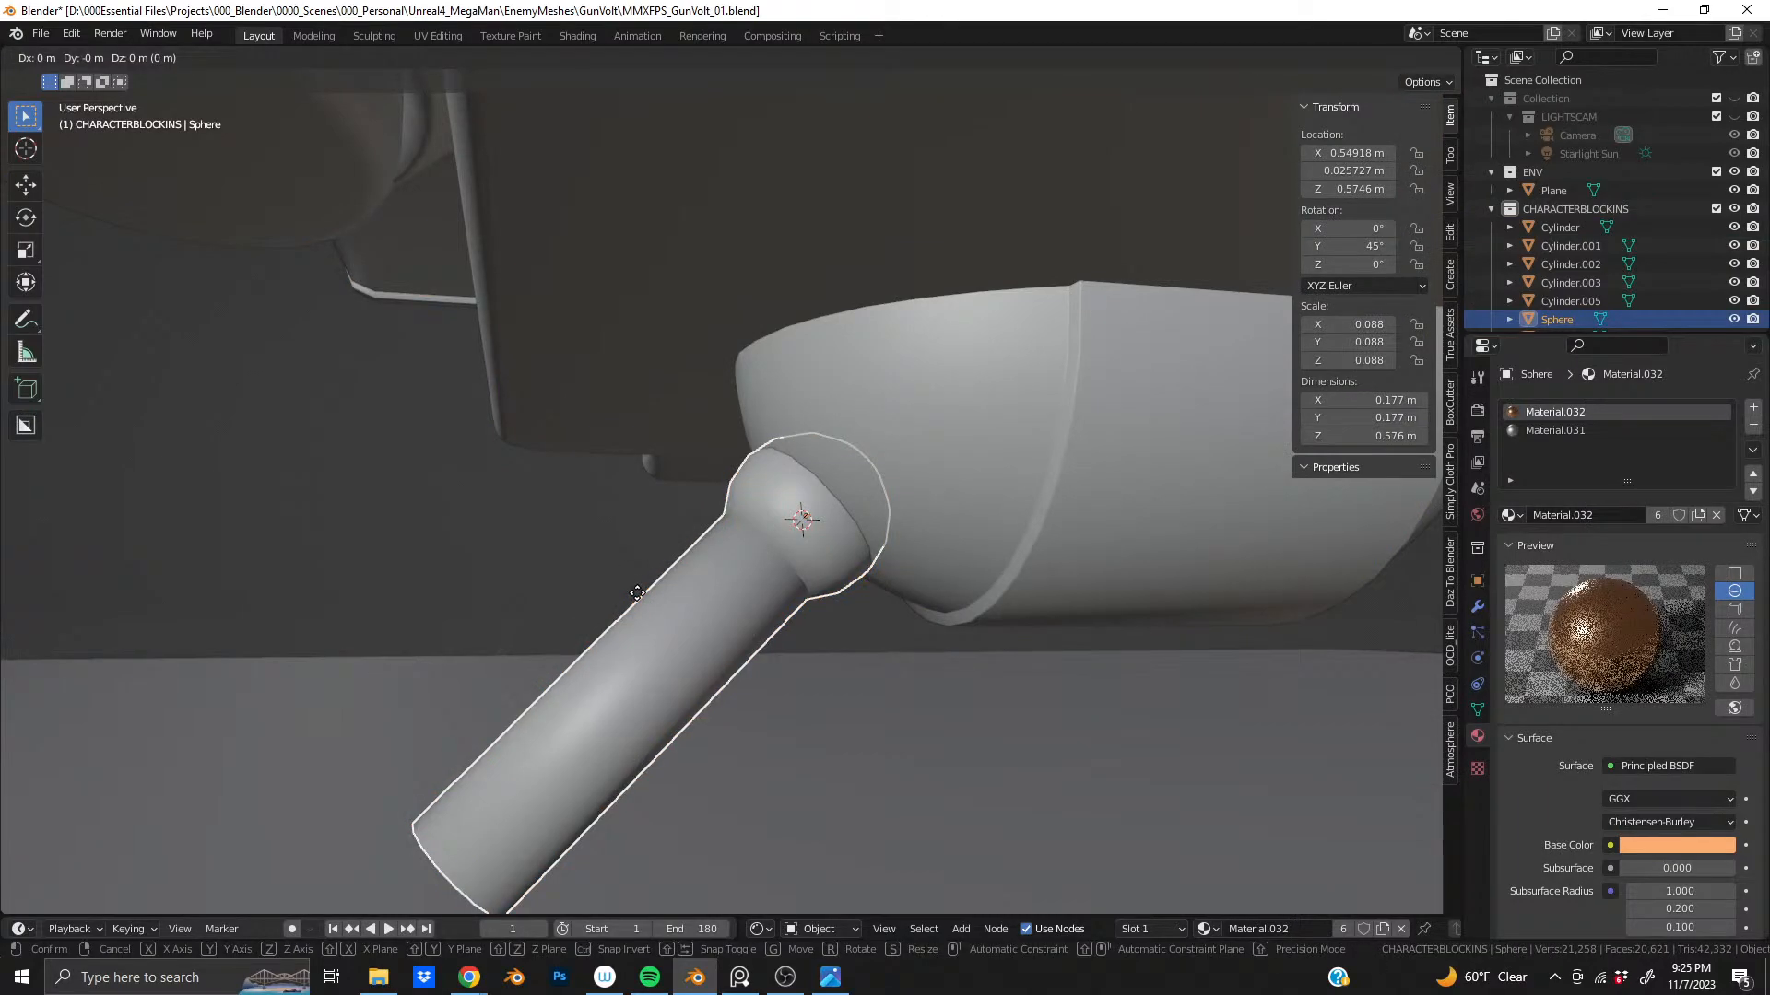
key(z)
key(z)
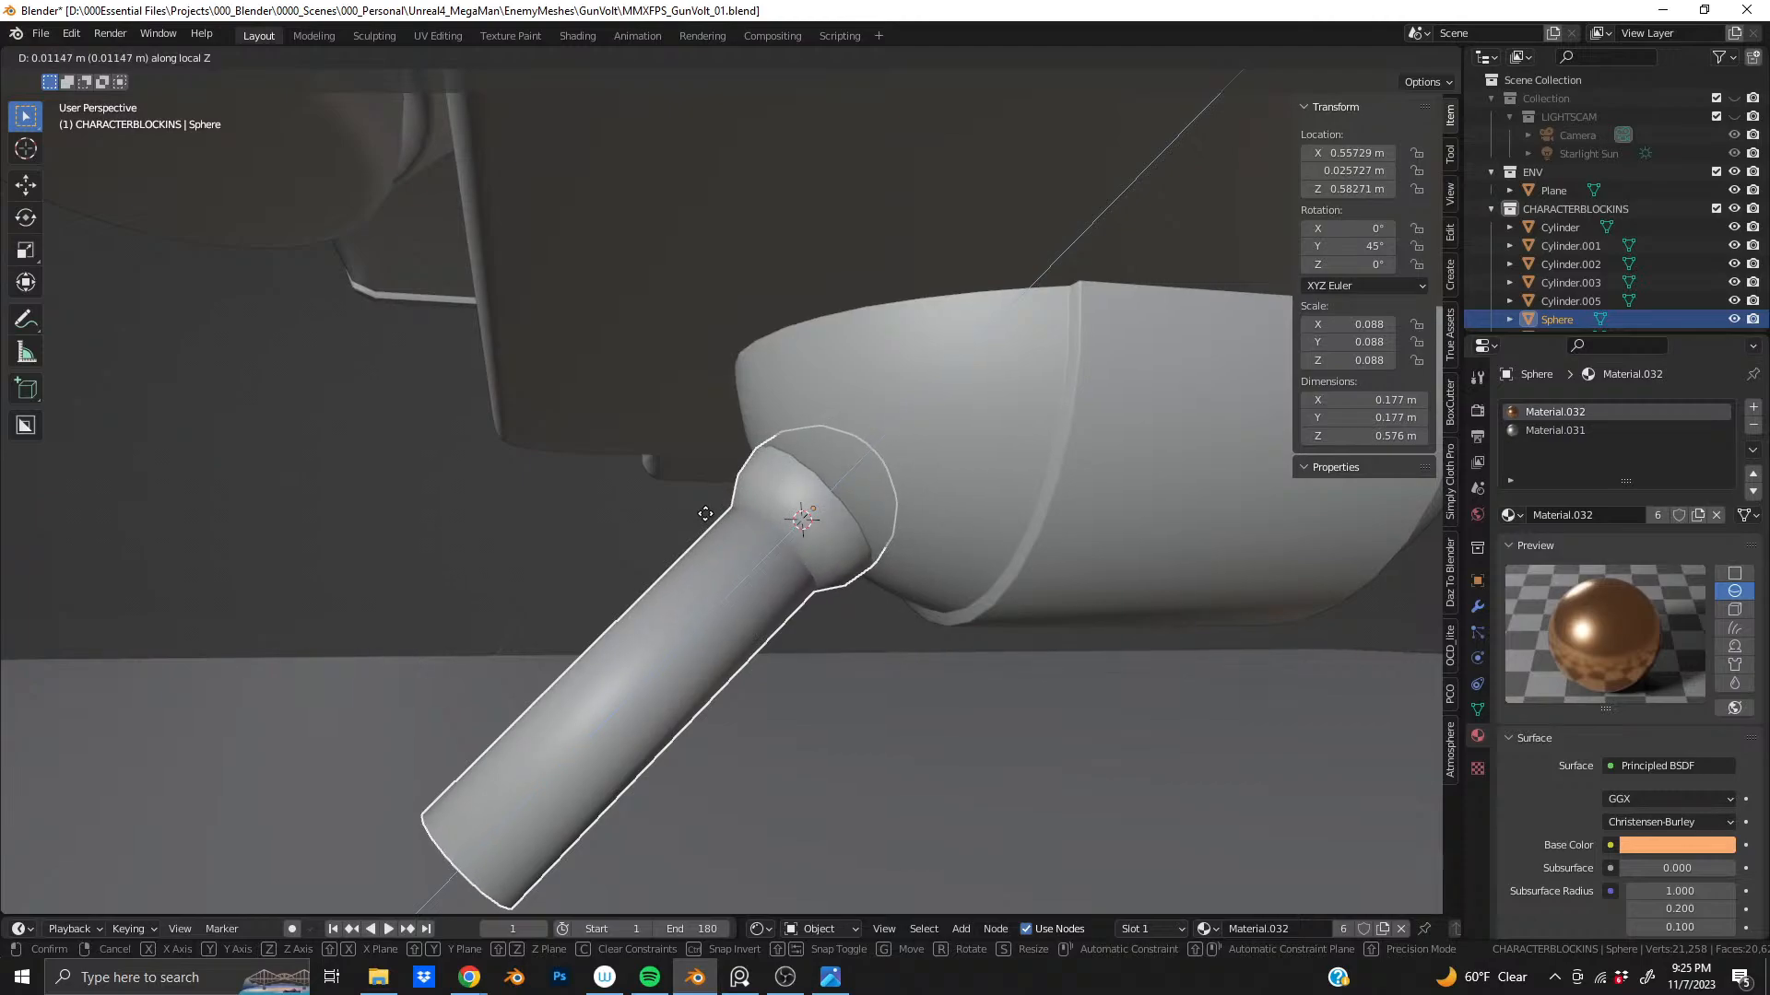
click(750, 459)
middle_drag(740, 566, 704, 559)
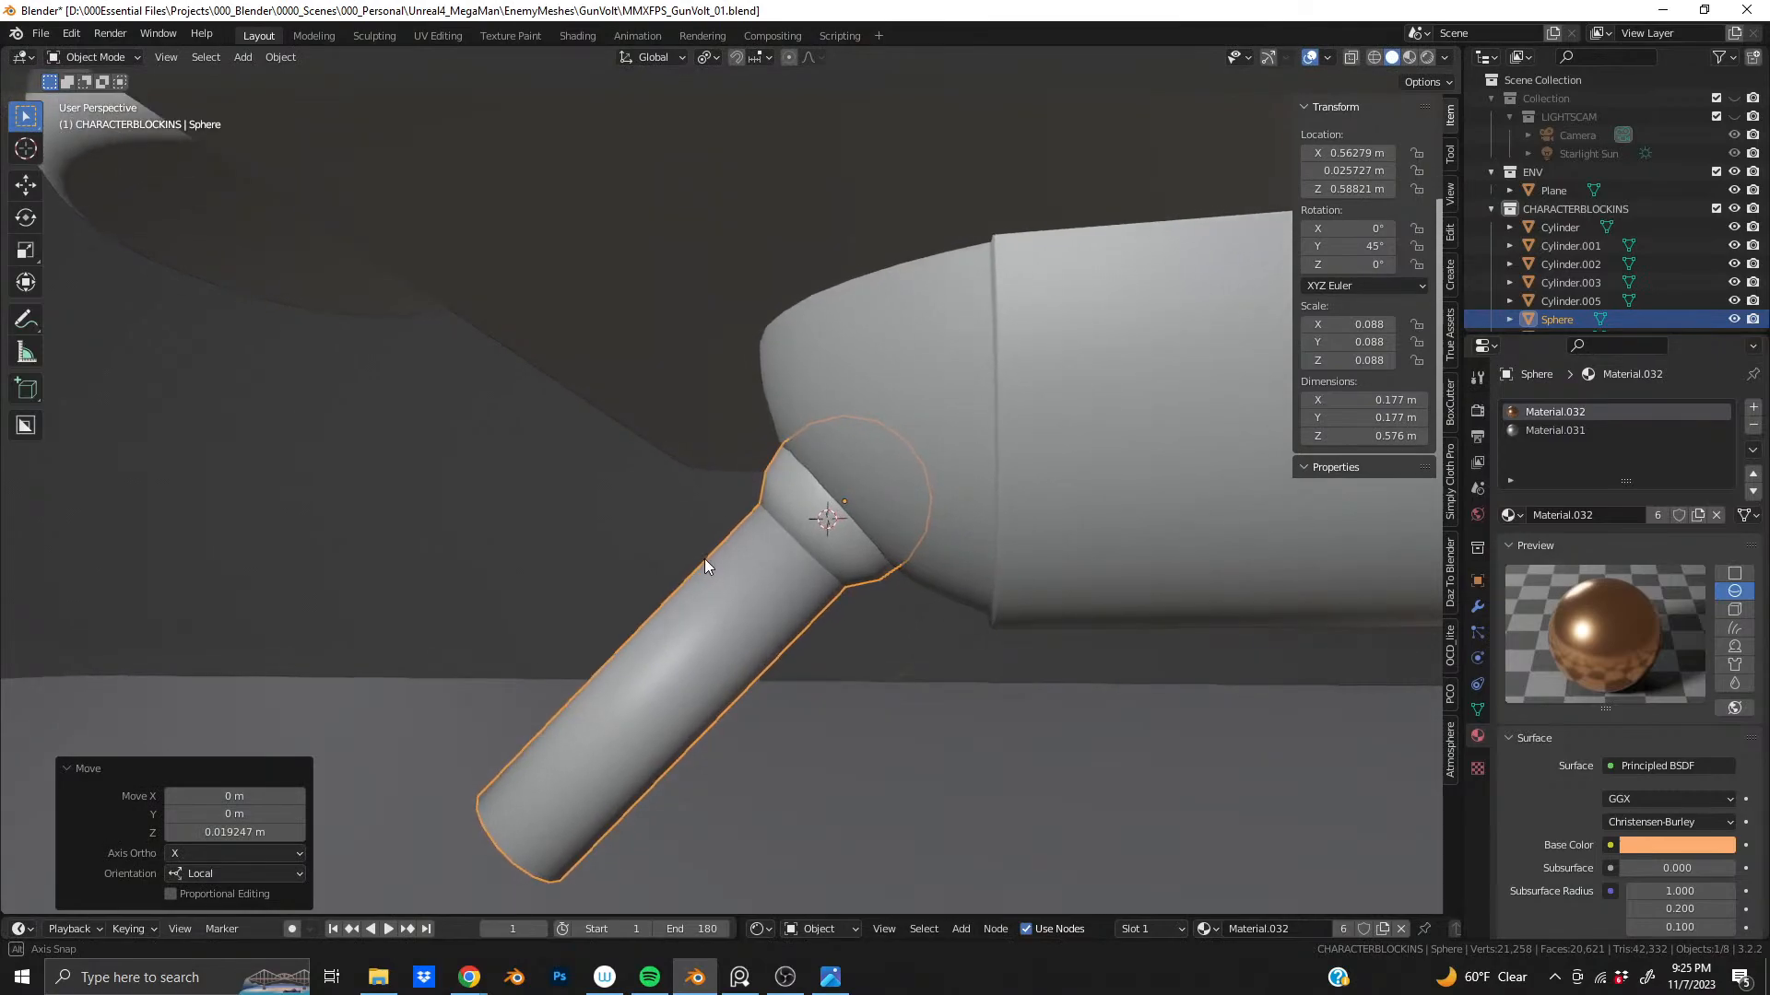
- Nudge the arm about 0.0047 m deeper into the body along its local Z axis
key(g)
key(x)
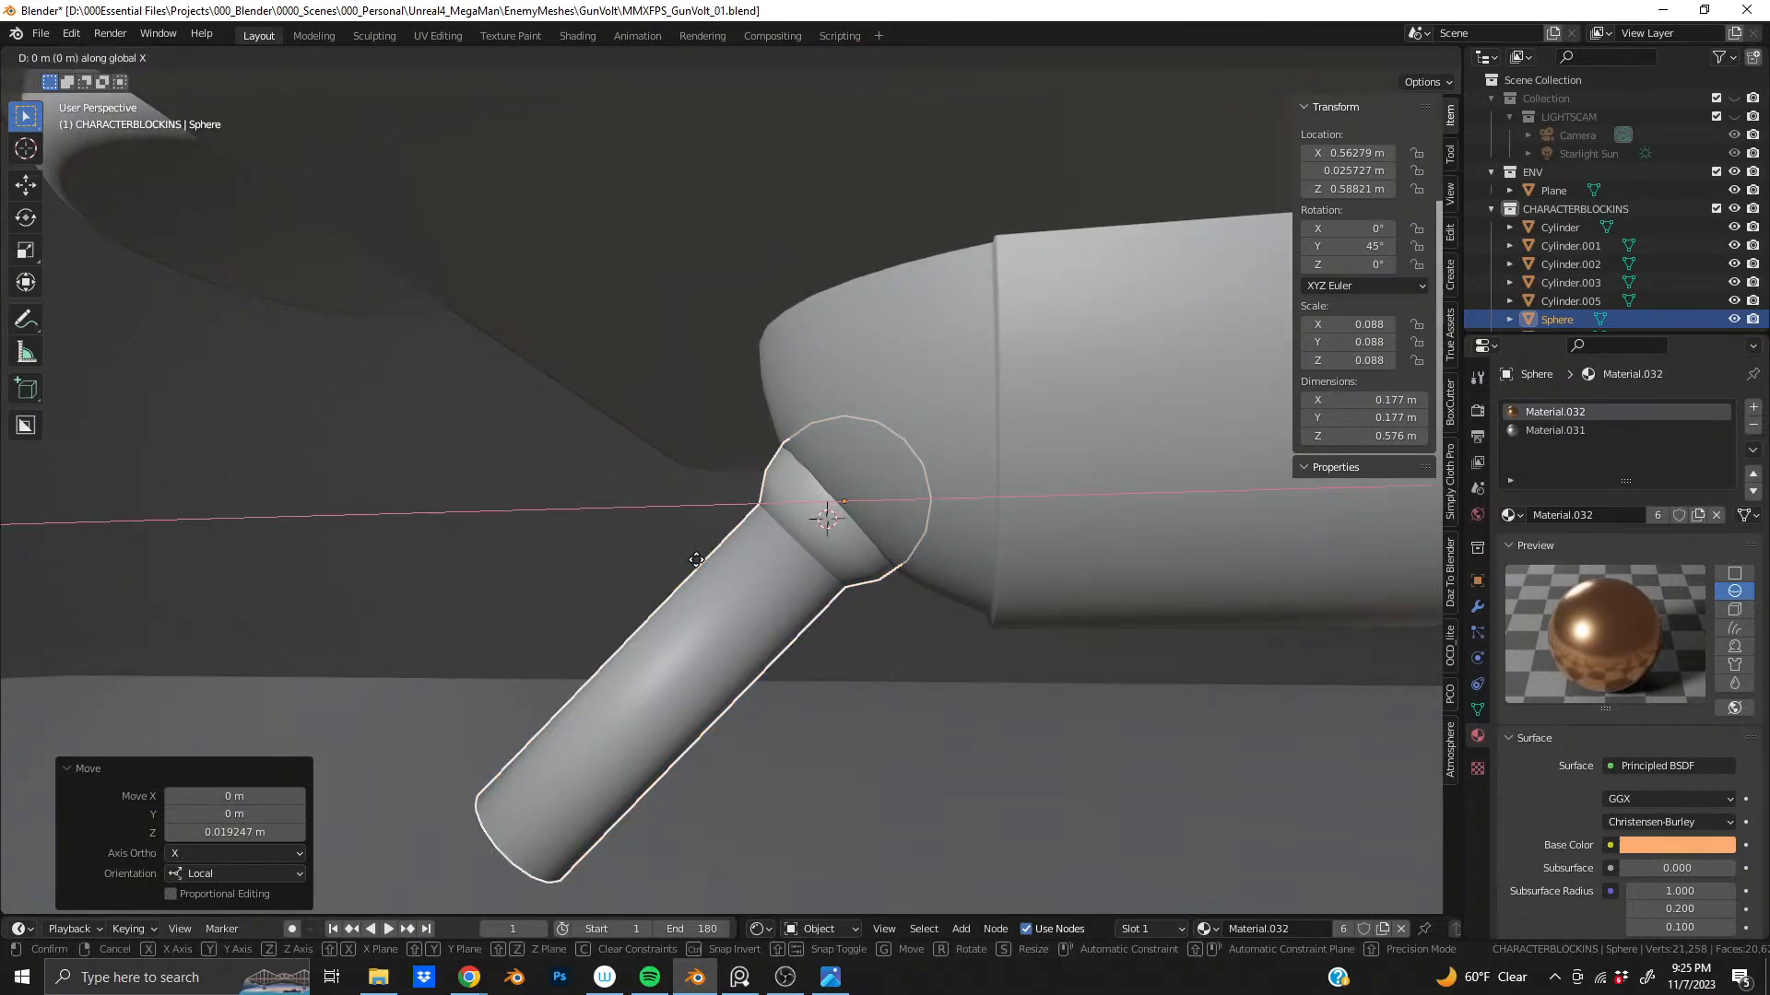
key(z)
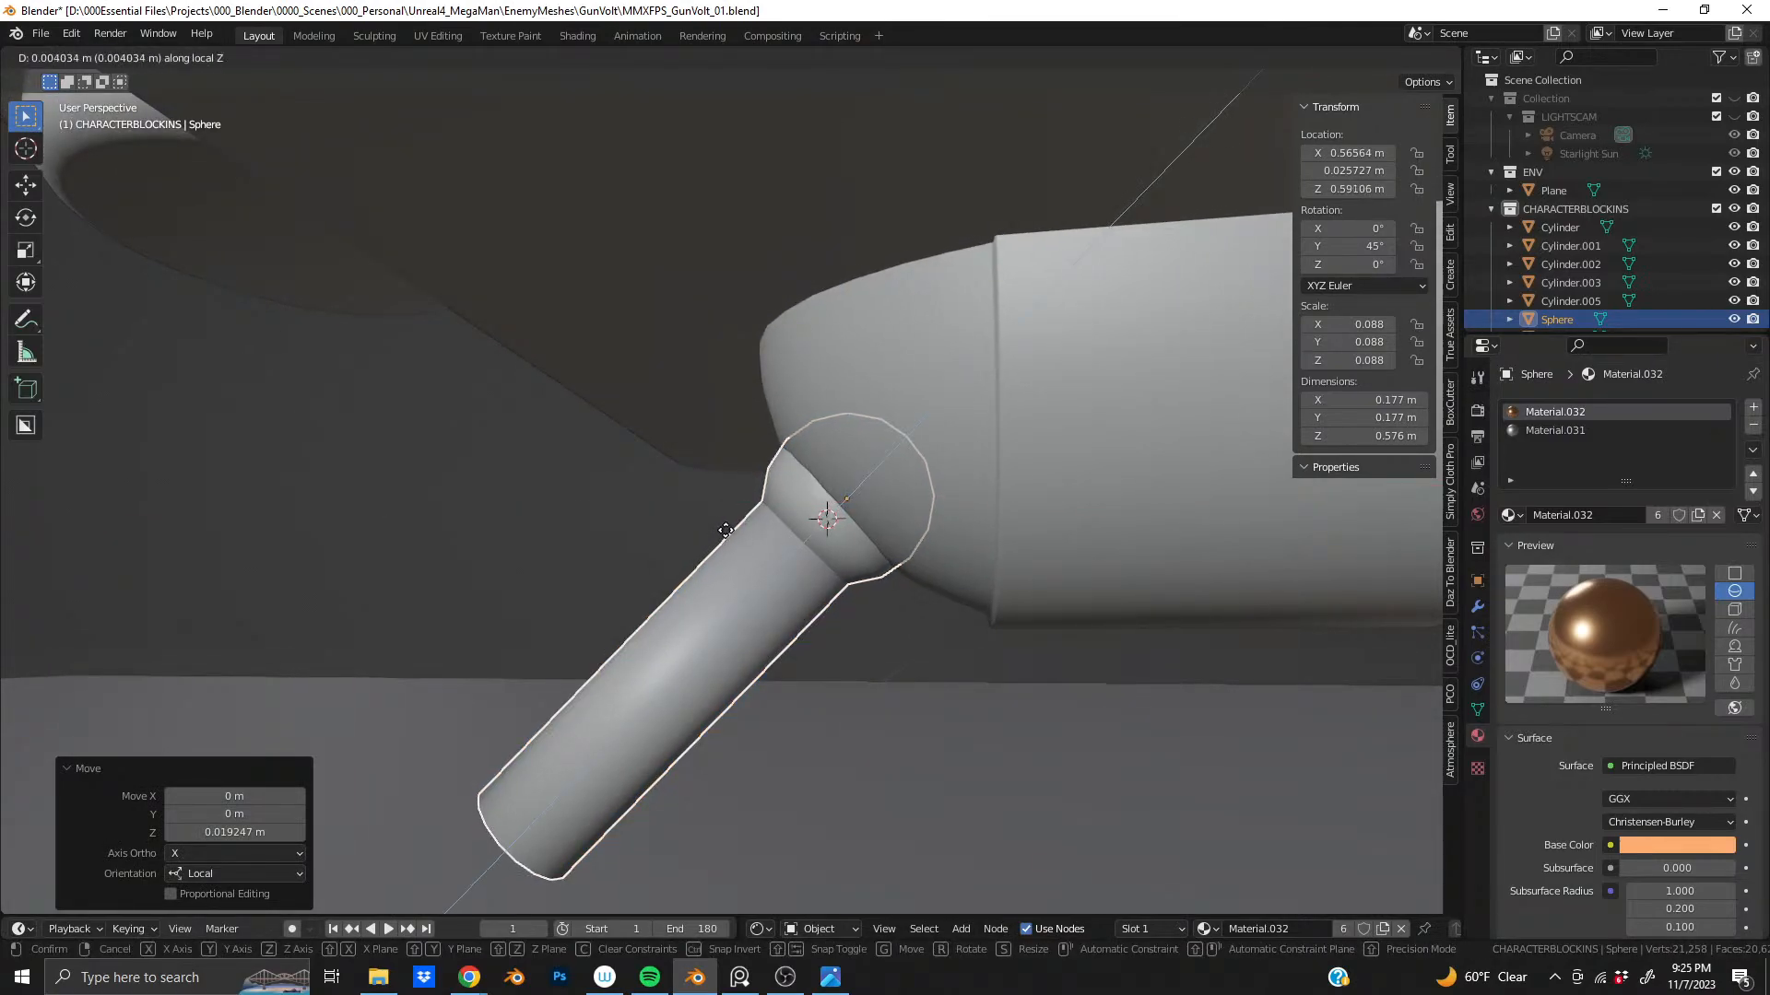
click(728, 527)
- Sink the arm's ball about 0.010 m further into the body along local Z in the front view
key(KP_1)
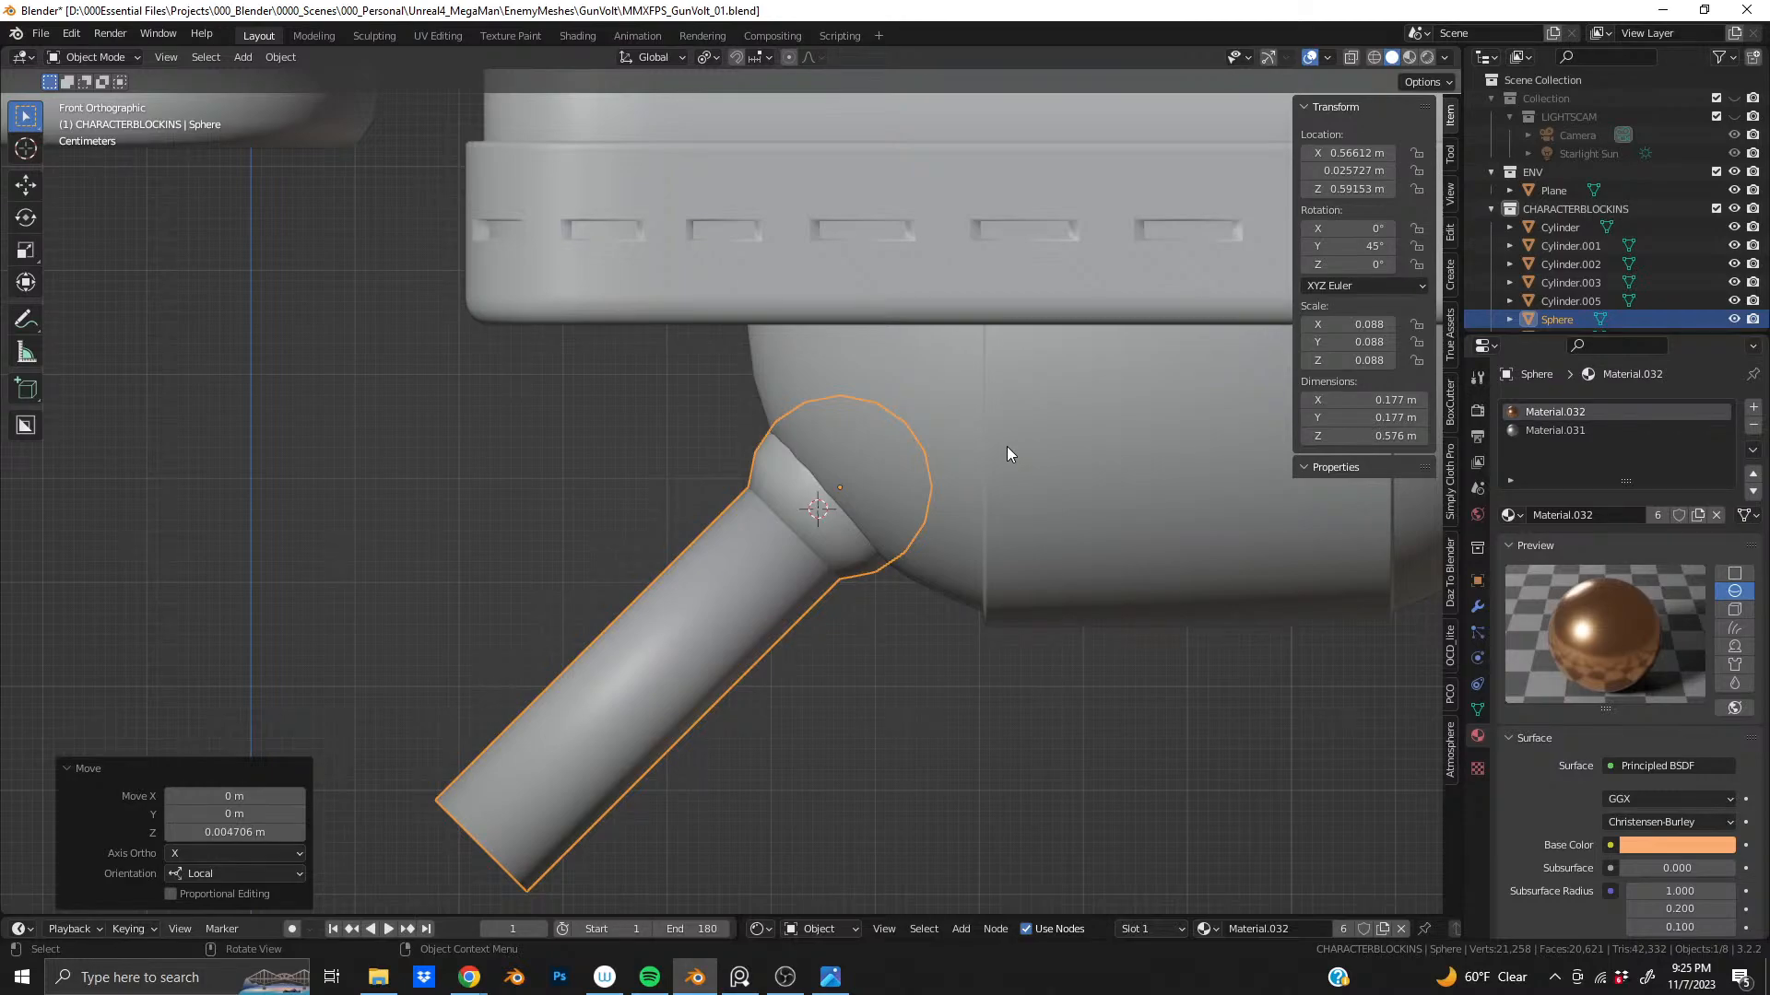
key(g)
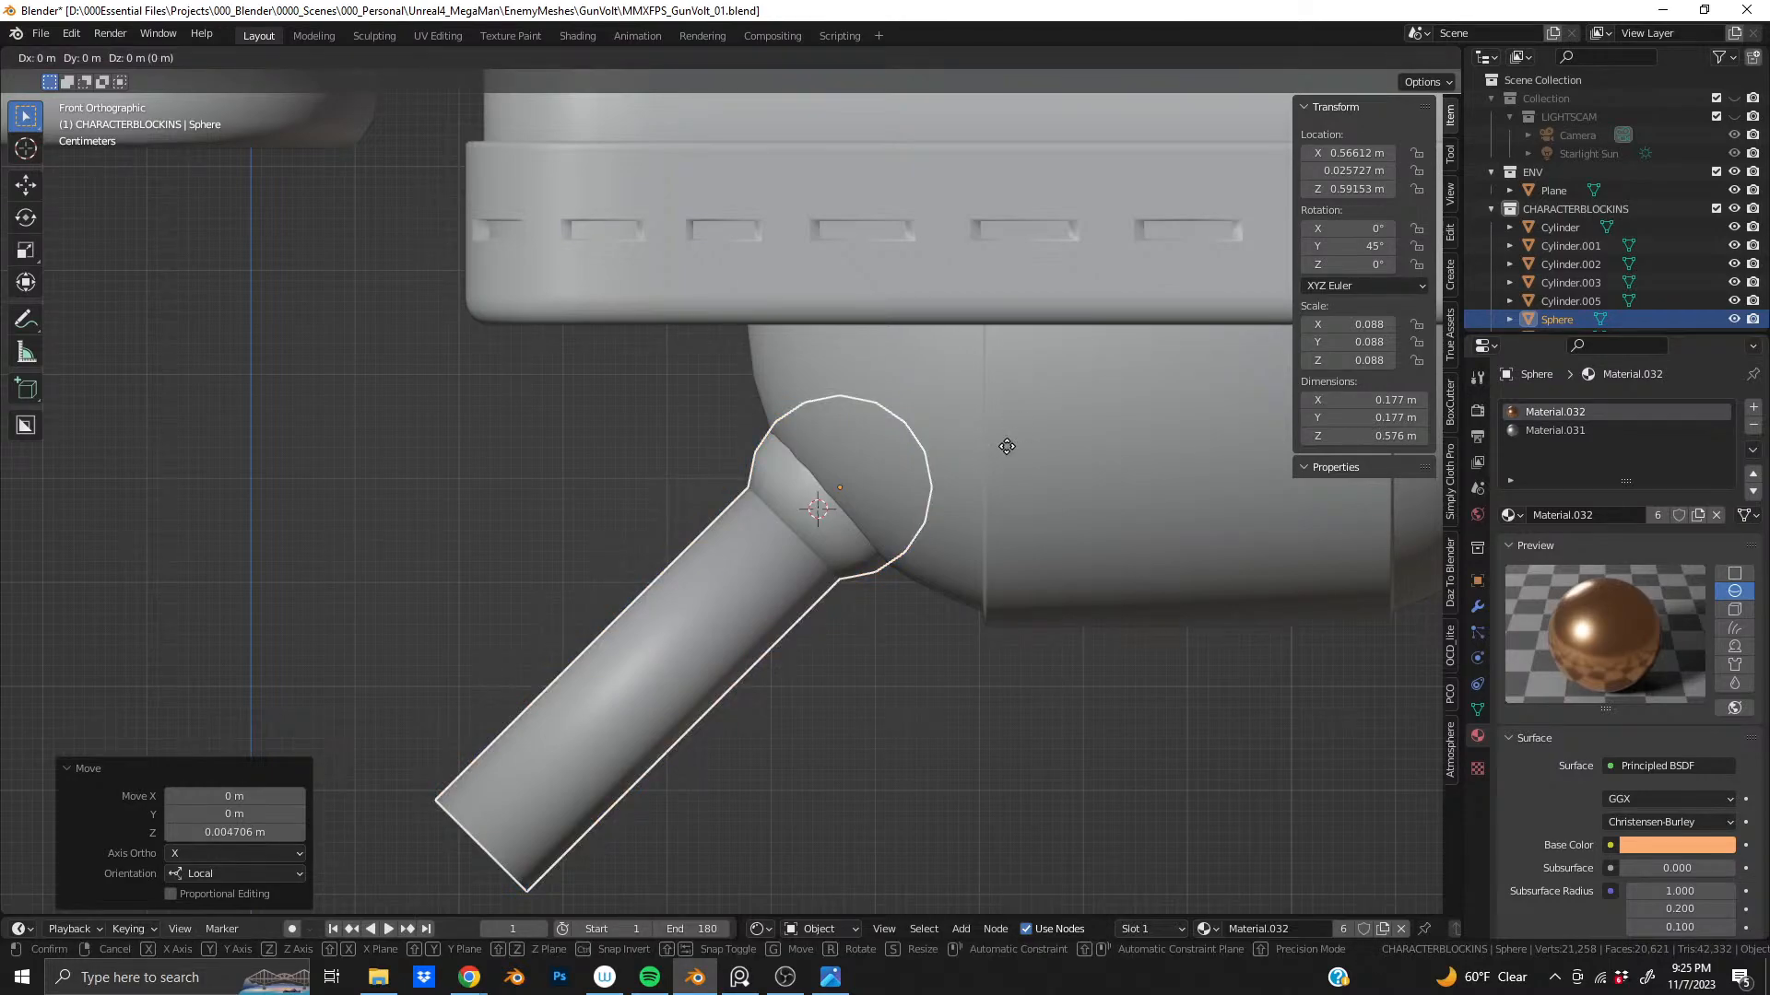
key(z)
key(z)
click(1015, 440)
- Try swinging the arm about -28.8° around its ball in the back view, inspect the joint, and undo the rotation
middle_drag(1015, 440, 750, 506)
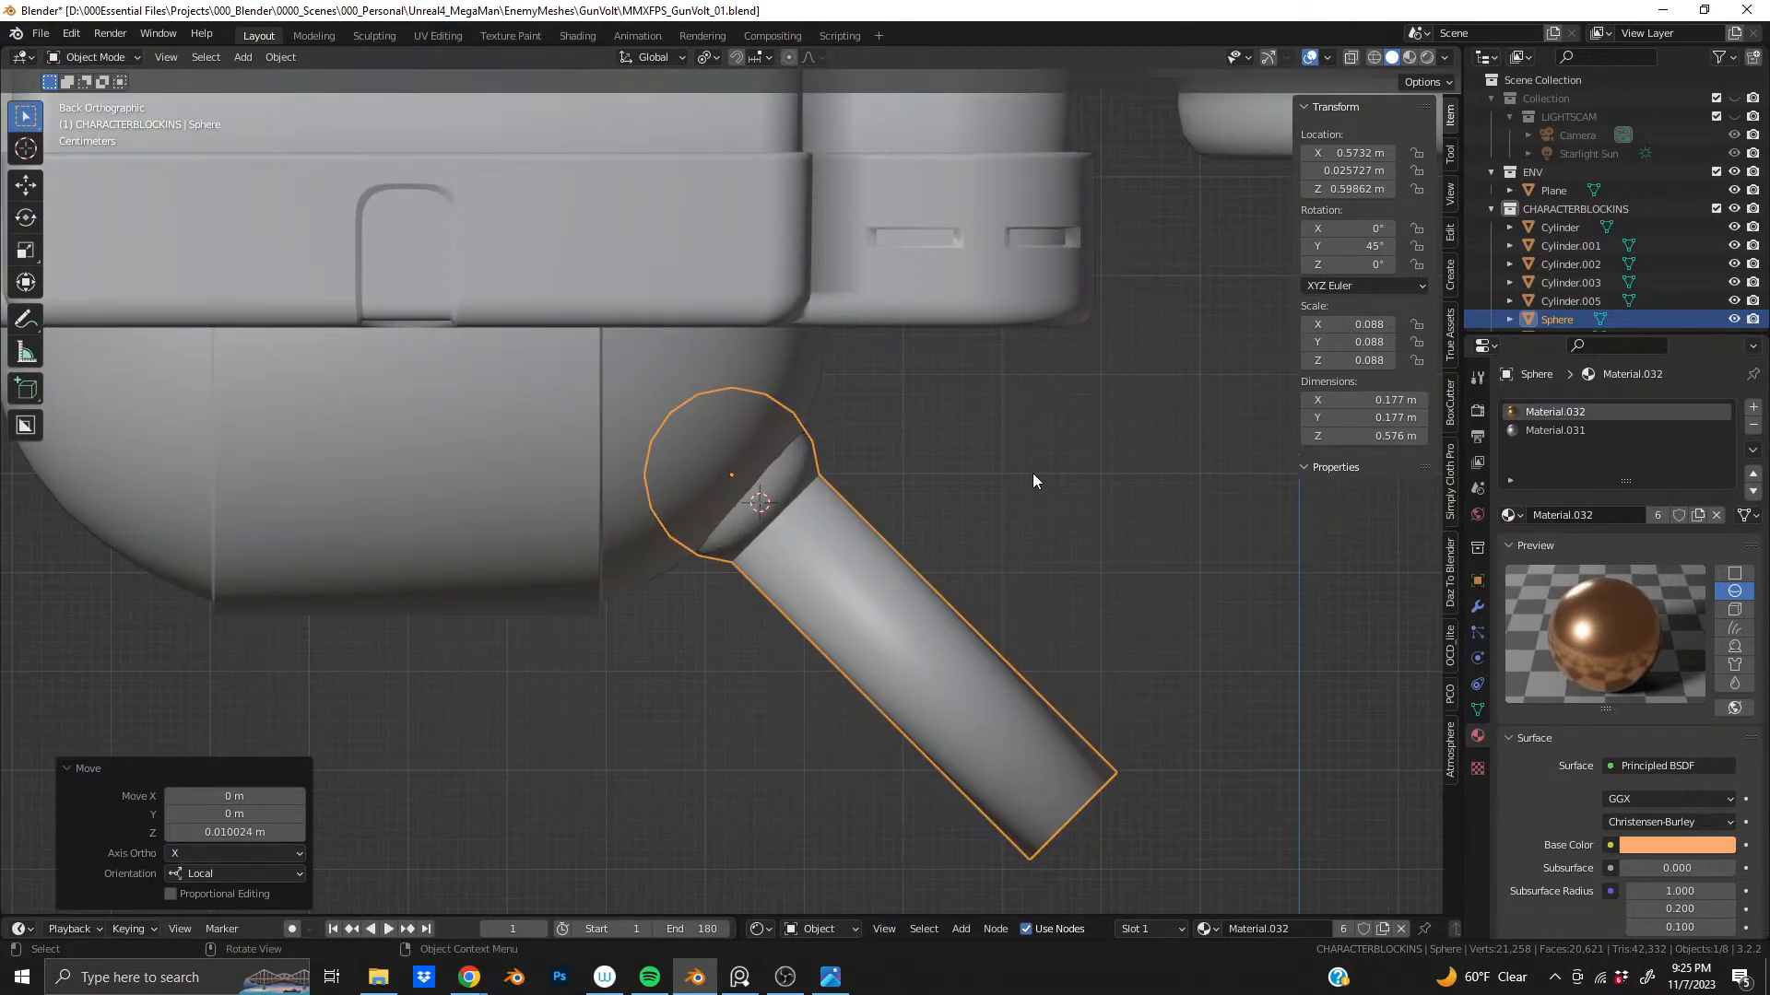
key(r)
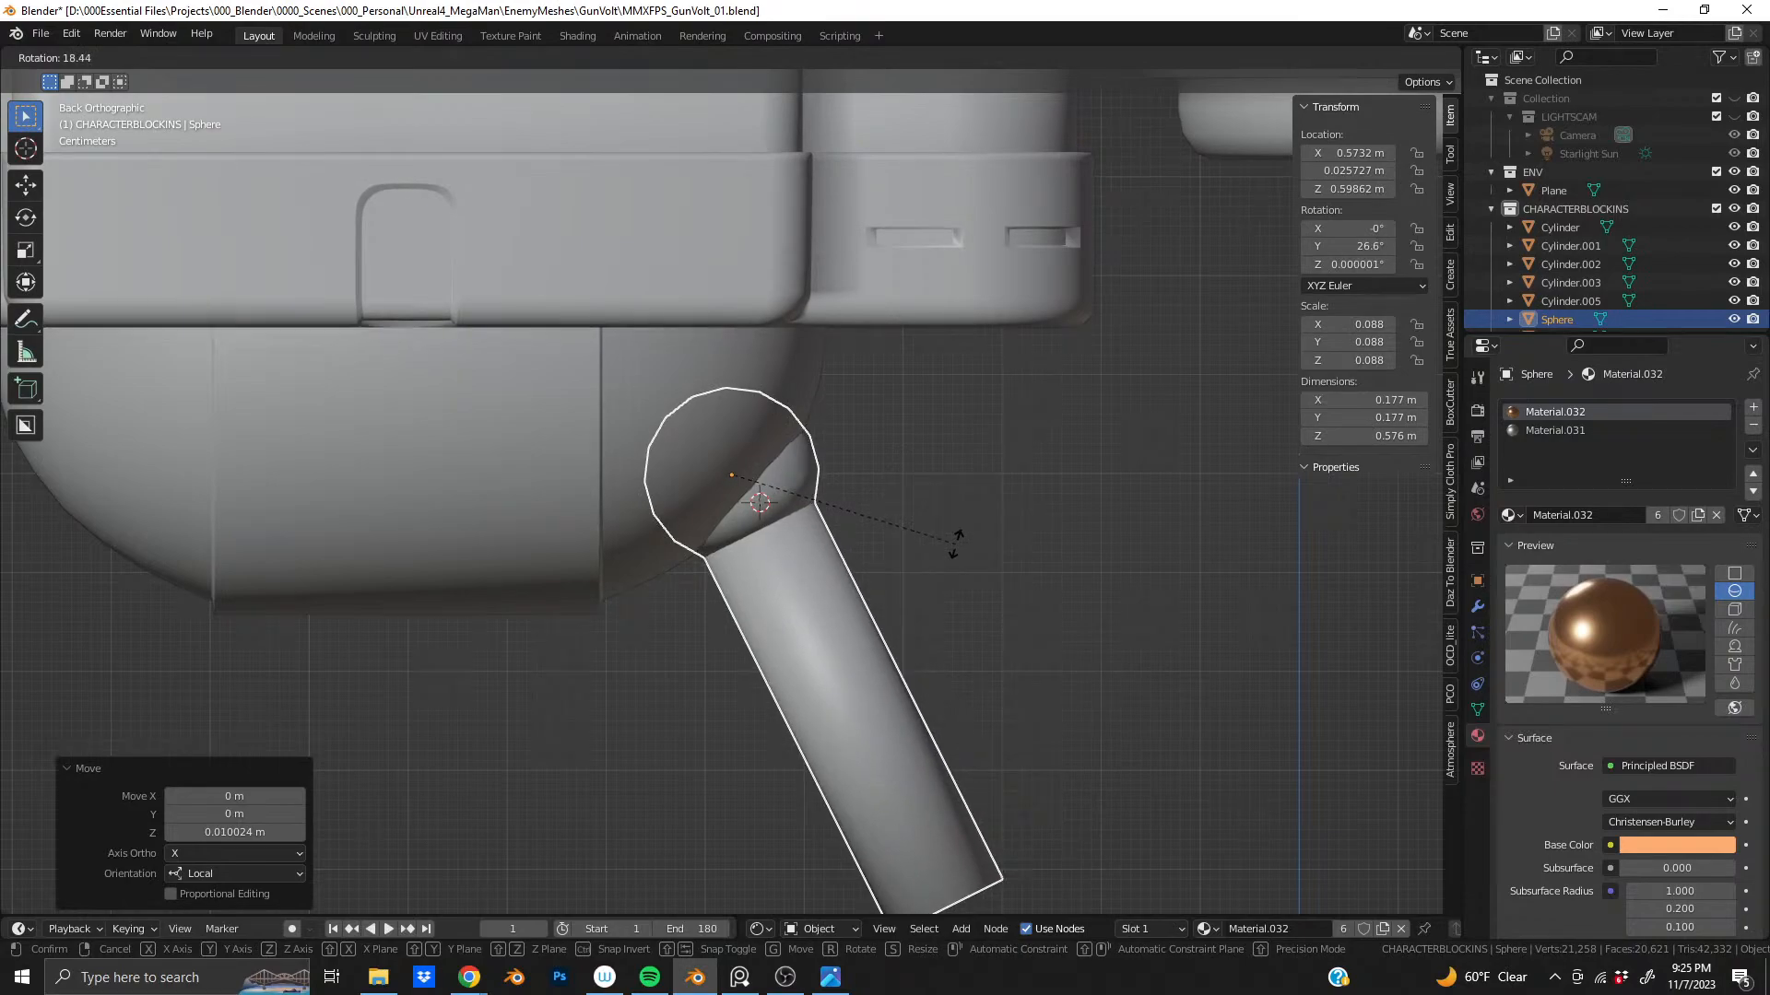
click(954, 348)
middle_drag(788, 504, 378, 514)
scroll(818, 506, down, 7)
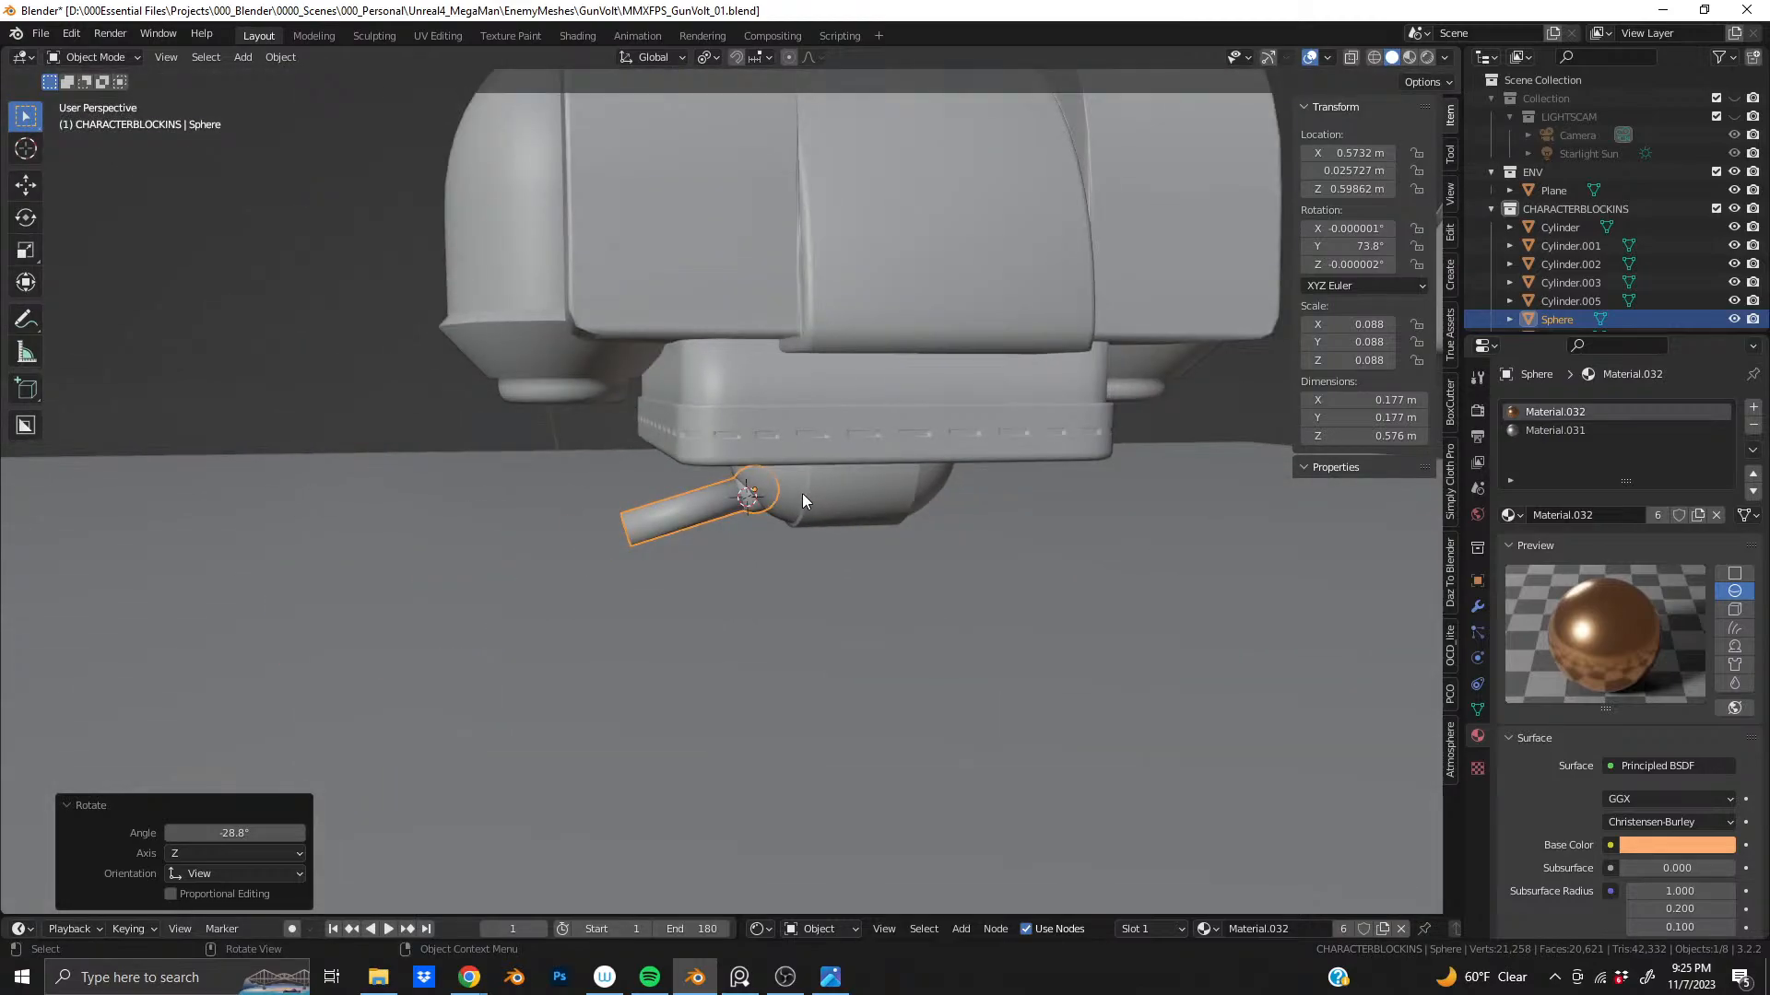
middle_drag(802, 501, 1008, 483)
scroll(735, 473, up, 5)
middle_drag(736, 473, 840, 467)
key(ctrl+z)
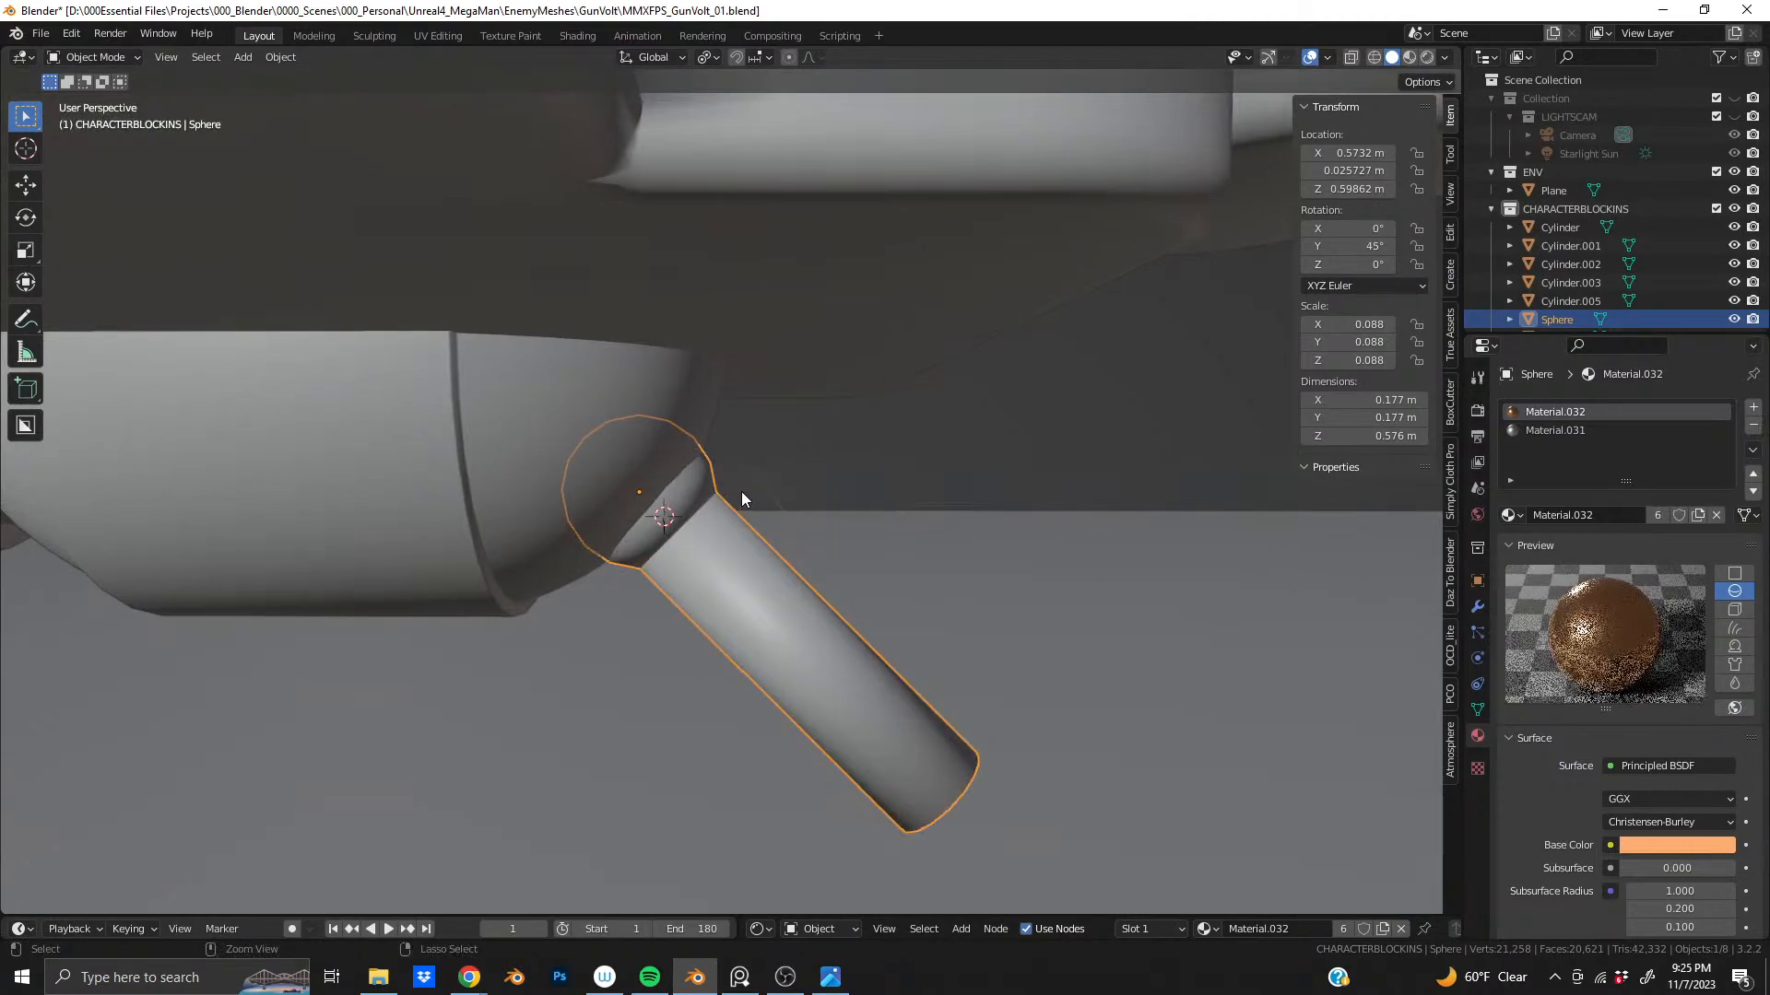
middle_drag(630, 479, 622, 486)
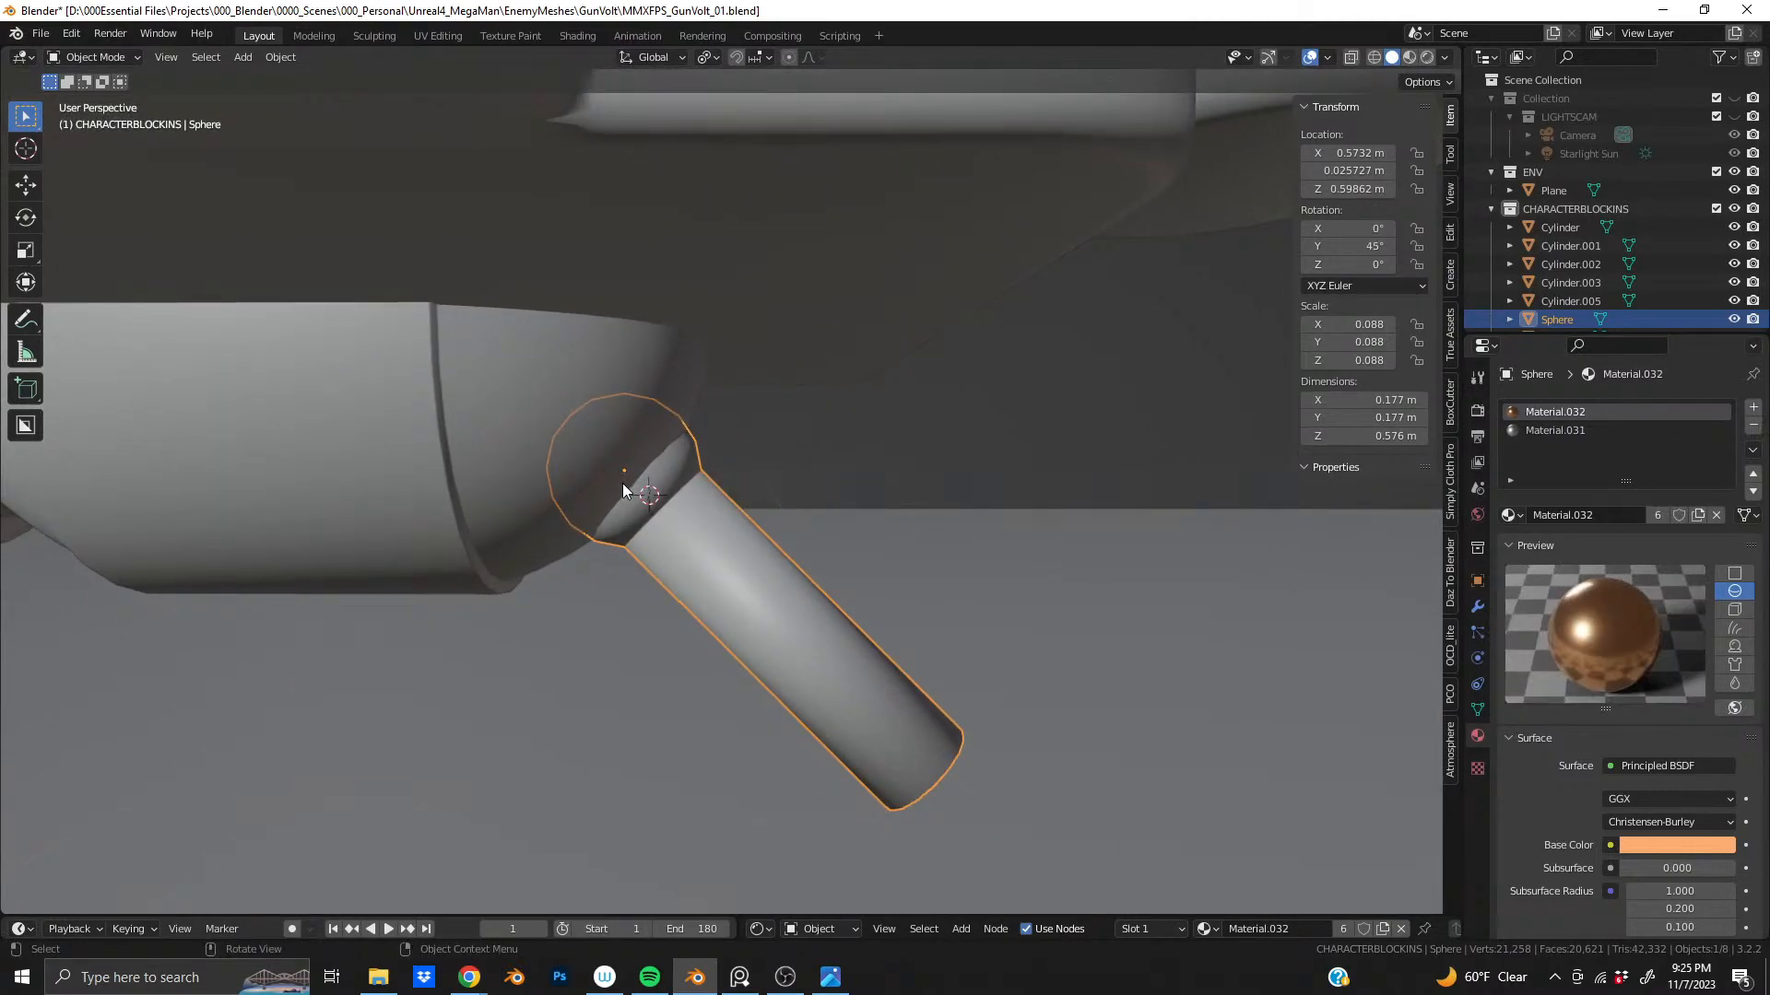
- Move the arm about -0.025 m along global X and about 0.039 m along global Z in the back view
key(ctrl+KP_1)
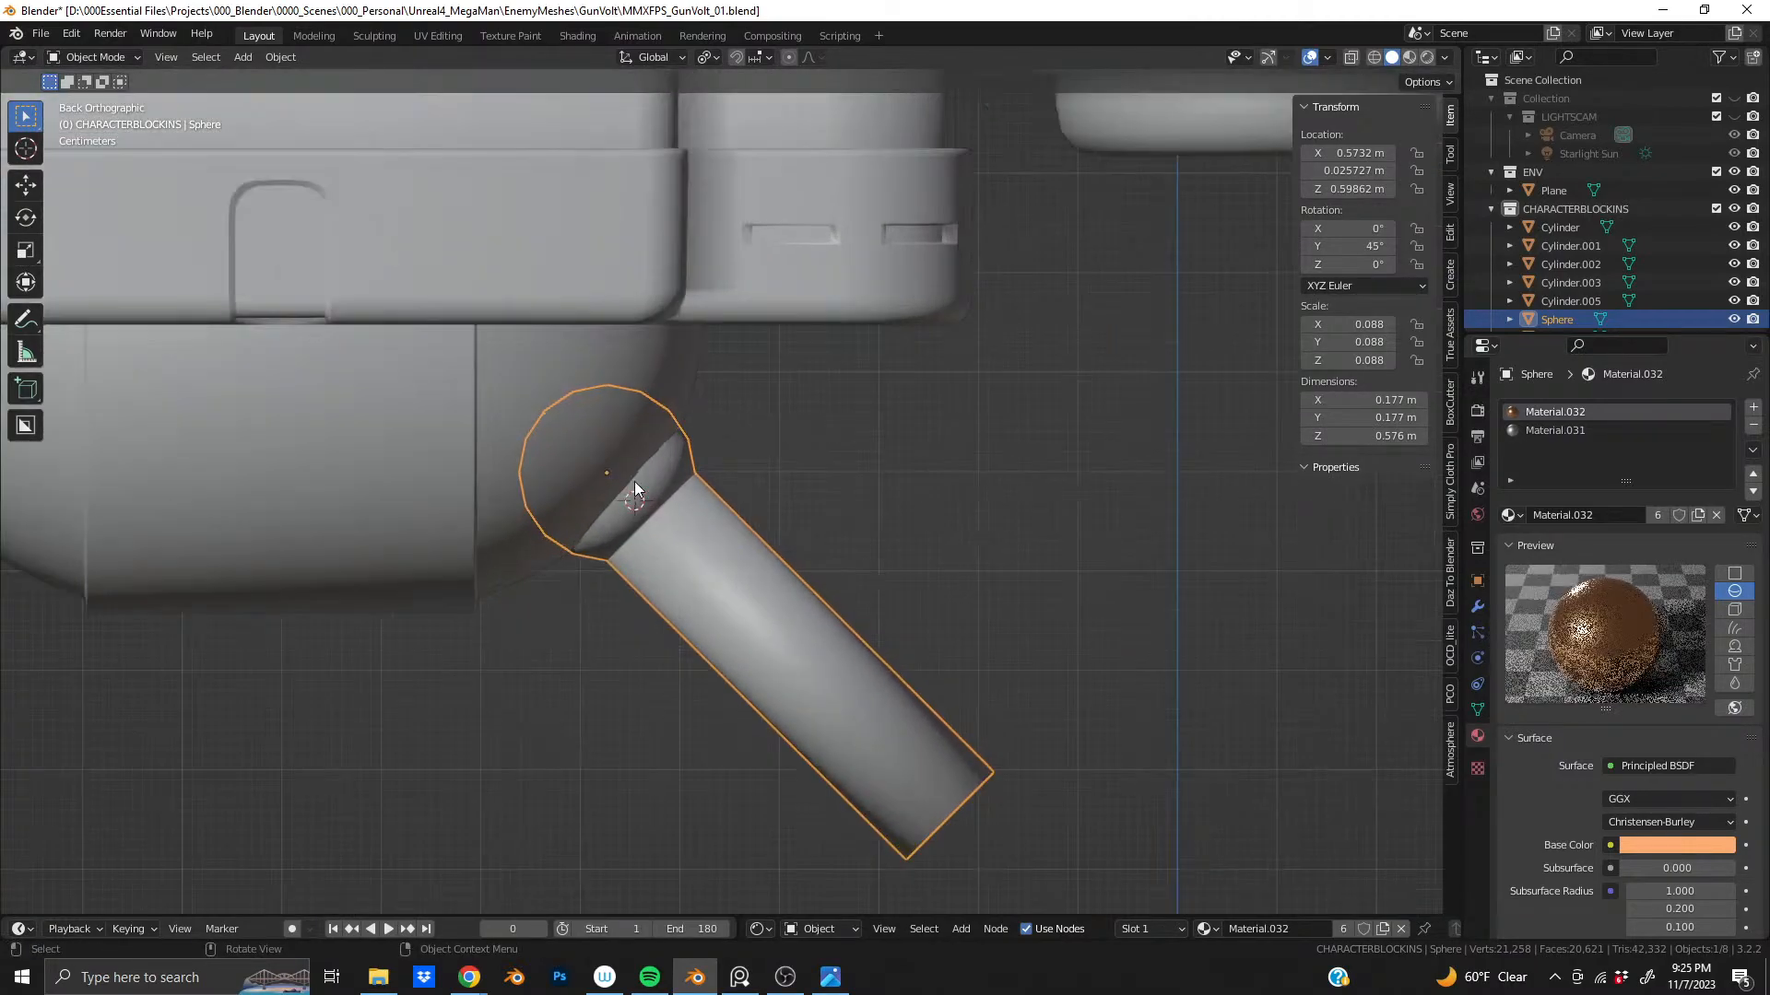
scroll(634, 481, up, 1)
key(g)
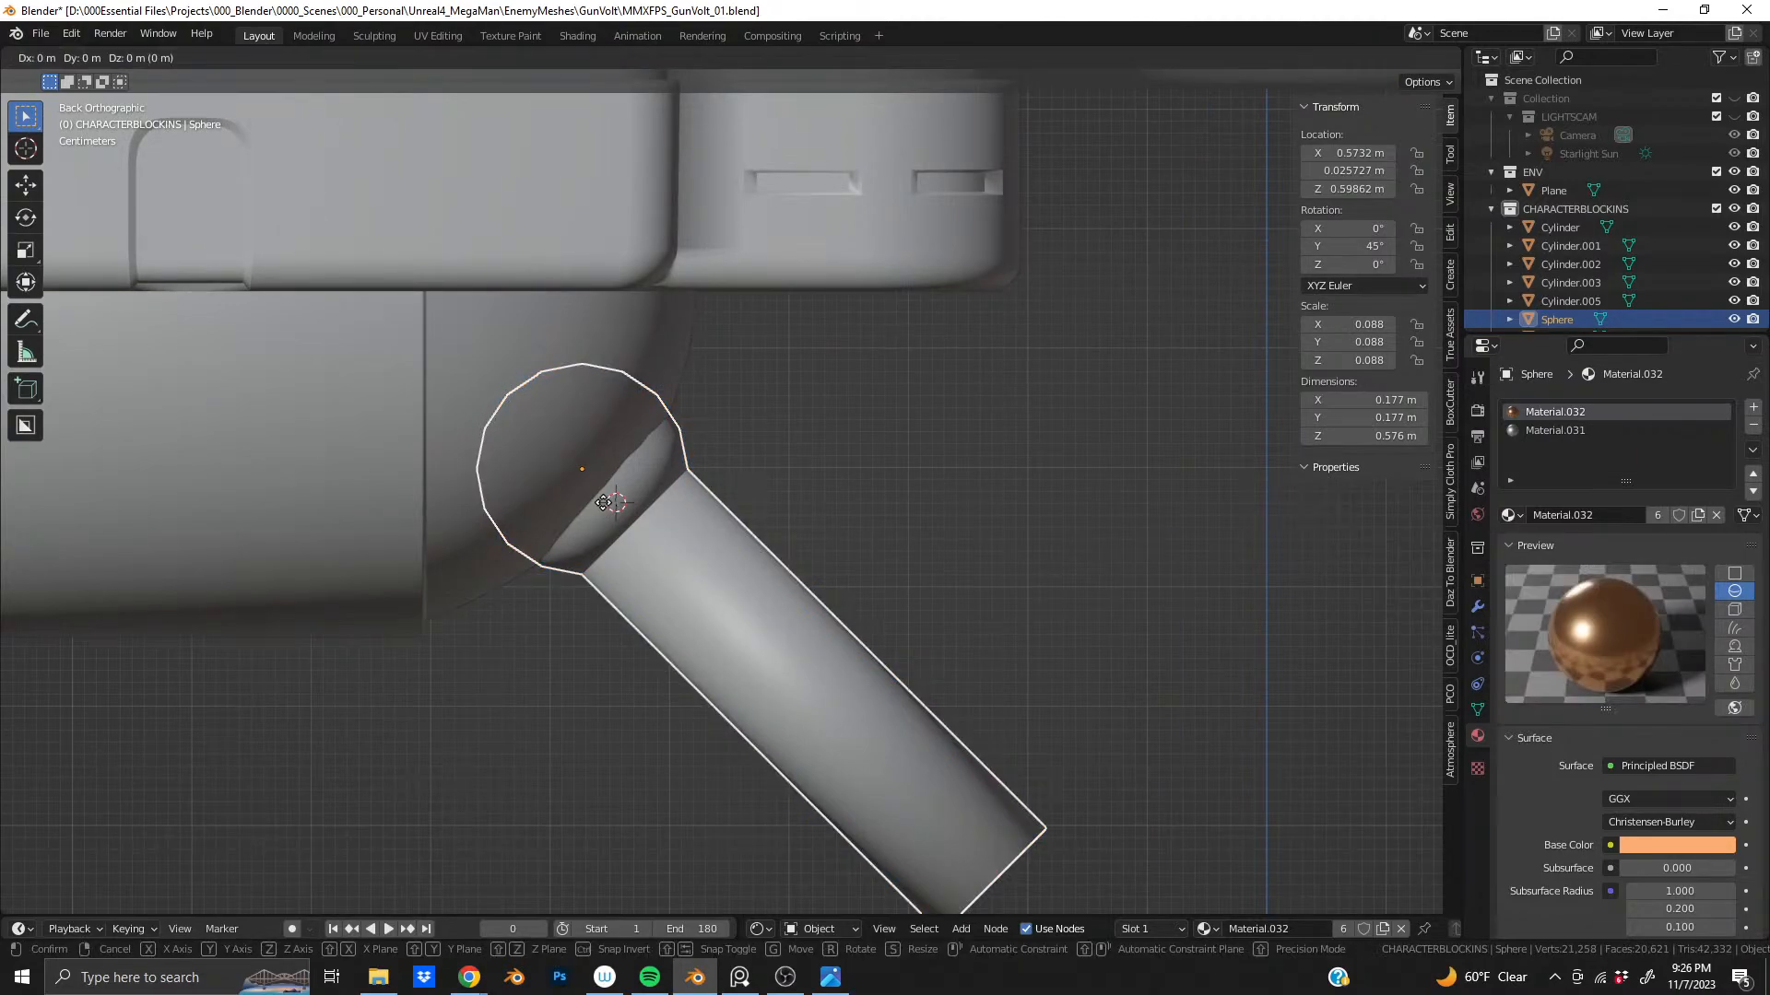
key(x)
click(632, 502)
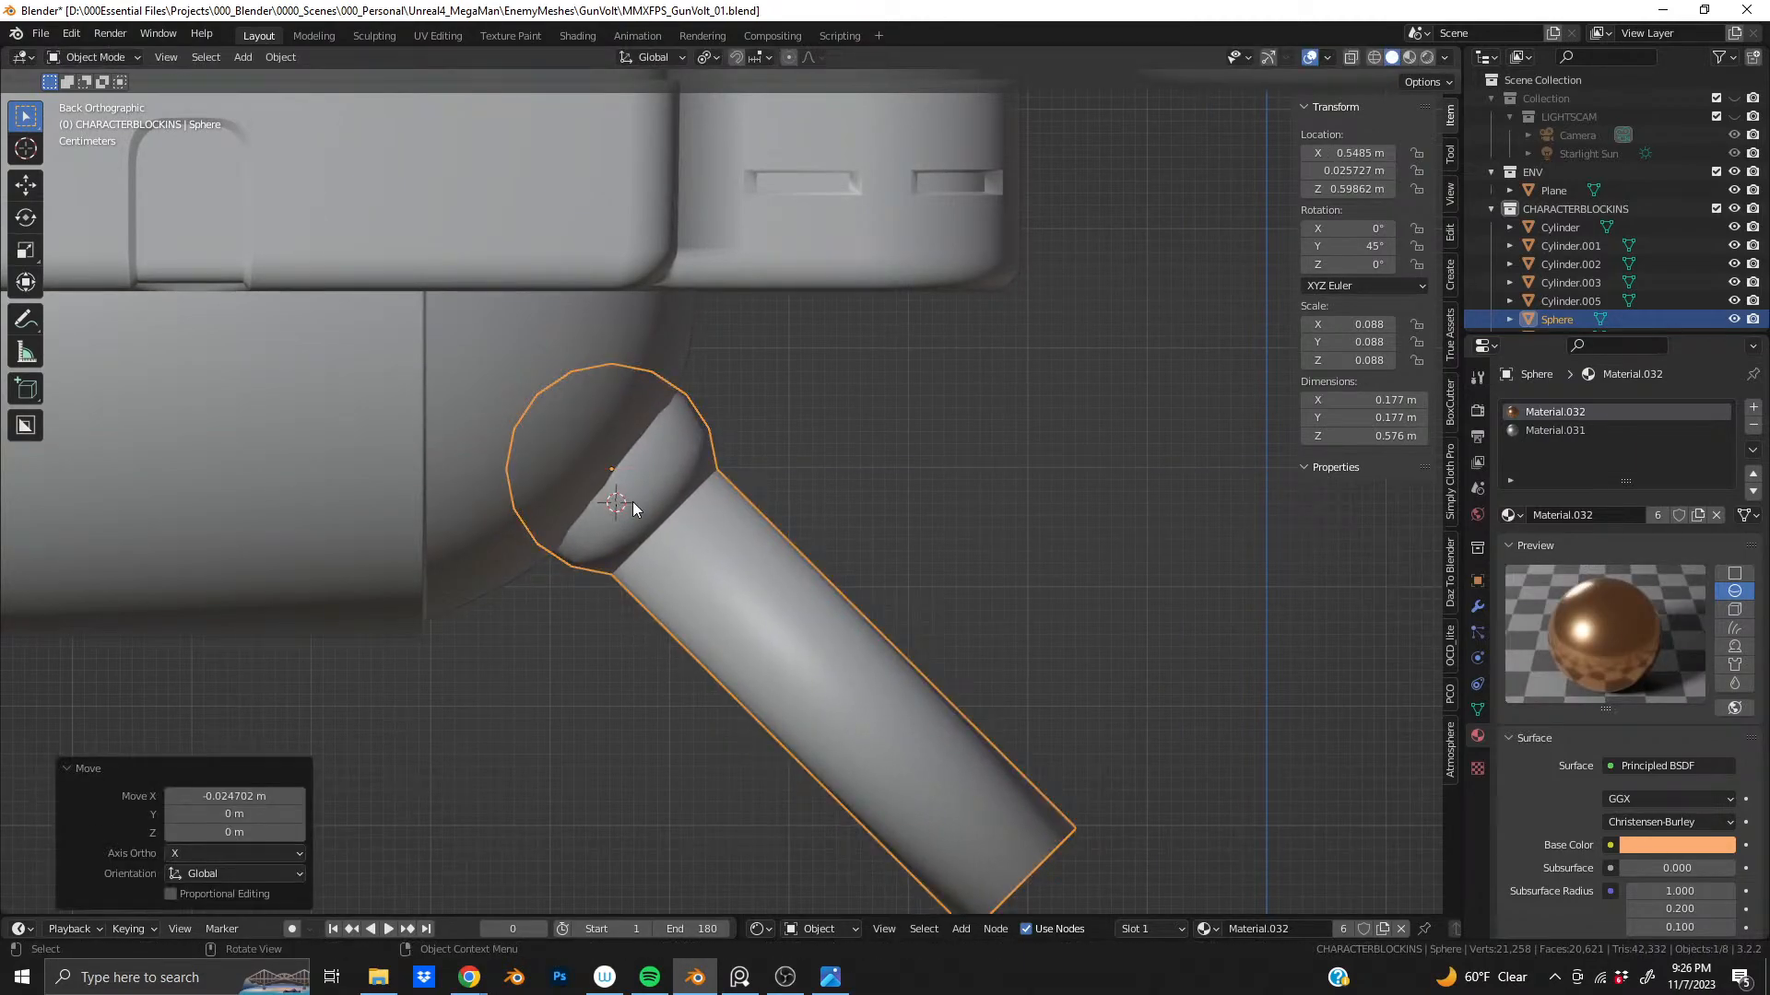
key(g)
key(z)
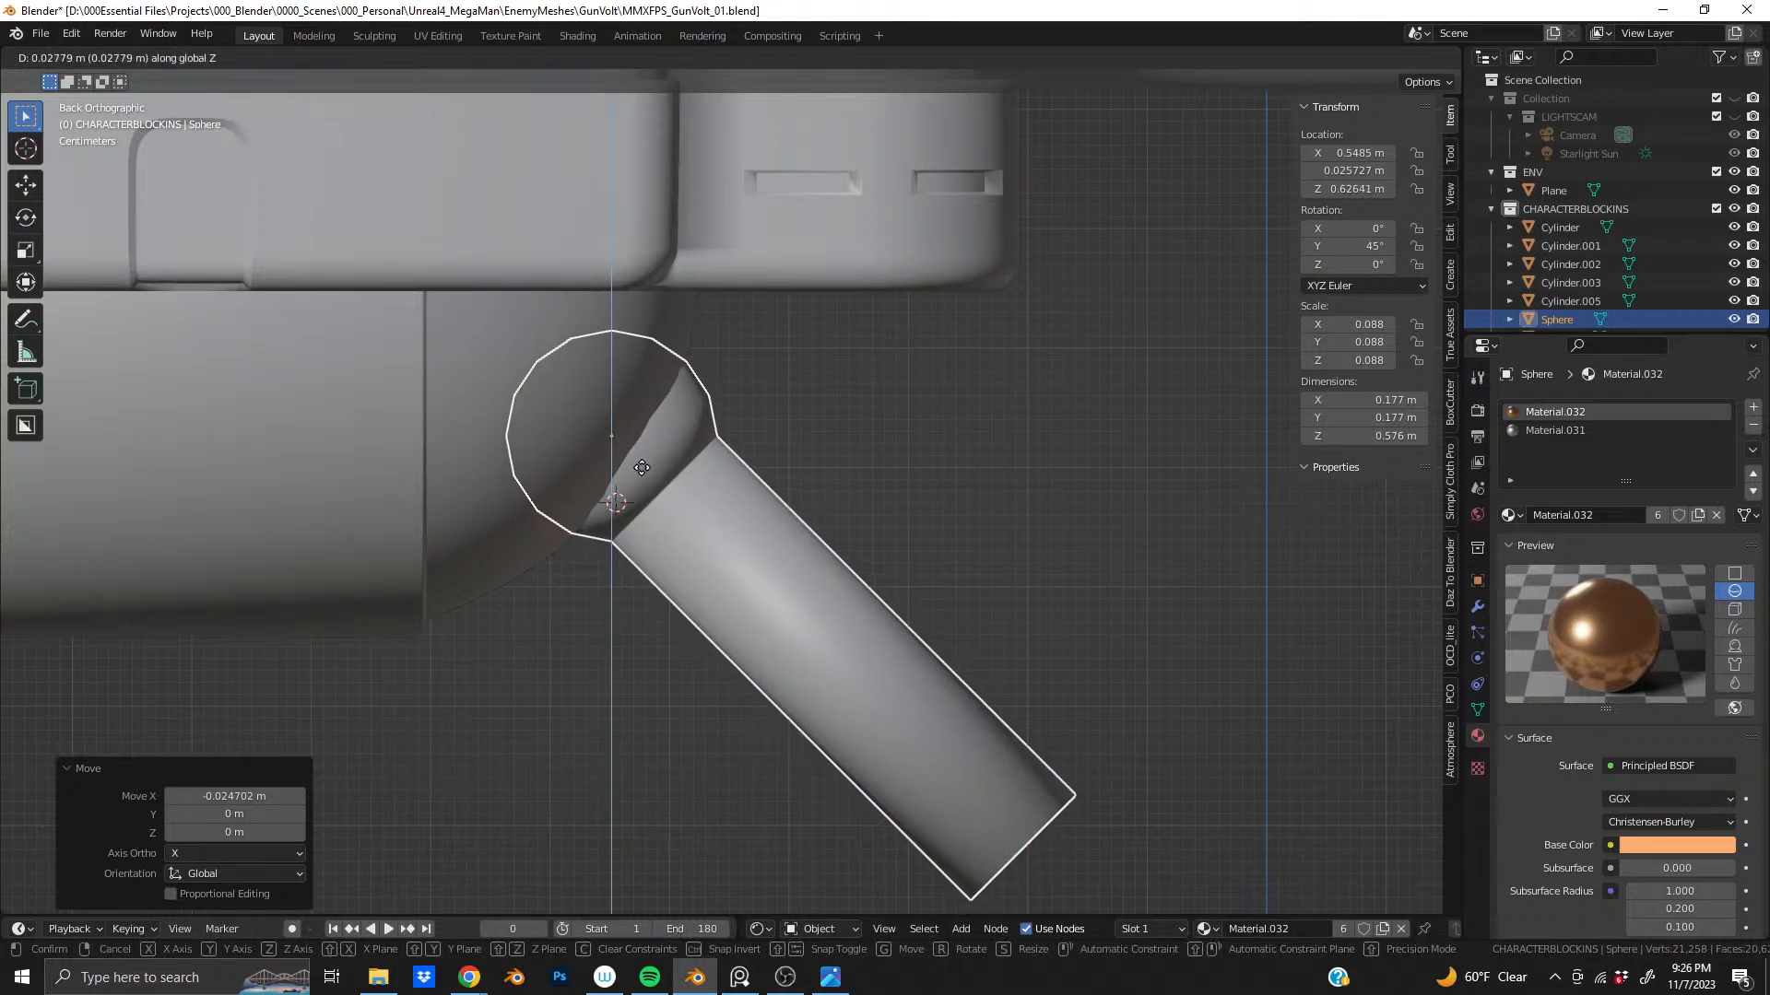
click(644, 462)
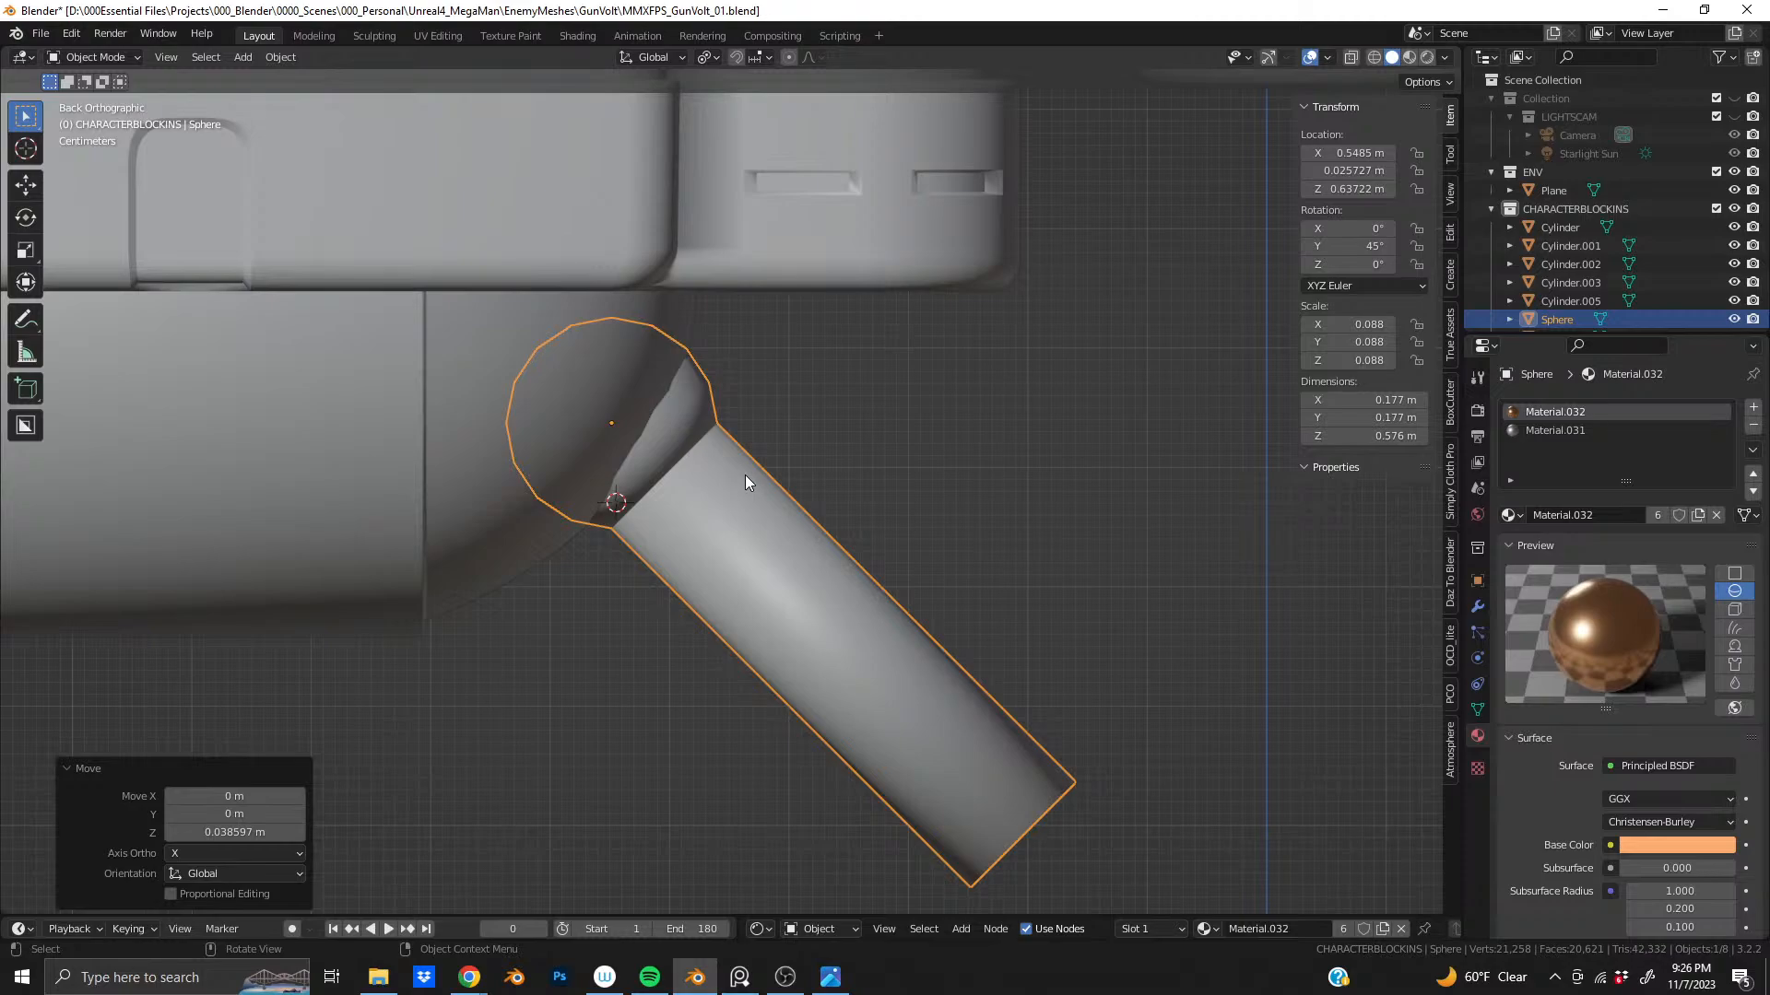
- Try rotating the arm about -42.9° around global X, undo it, and try about -39° in the back view plane
key(r)
key(x)
click(749, 369)
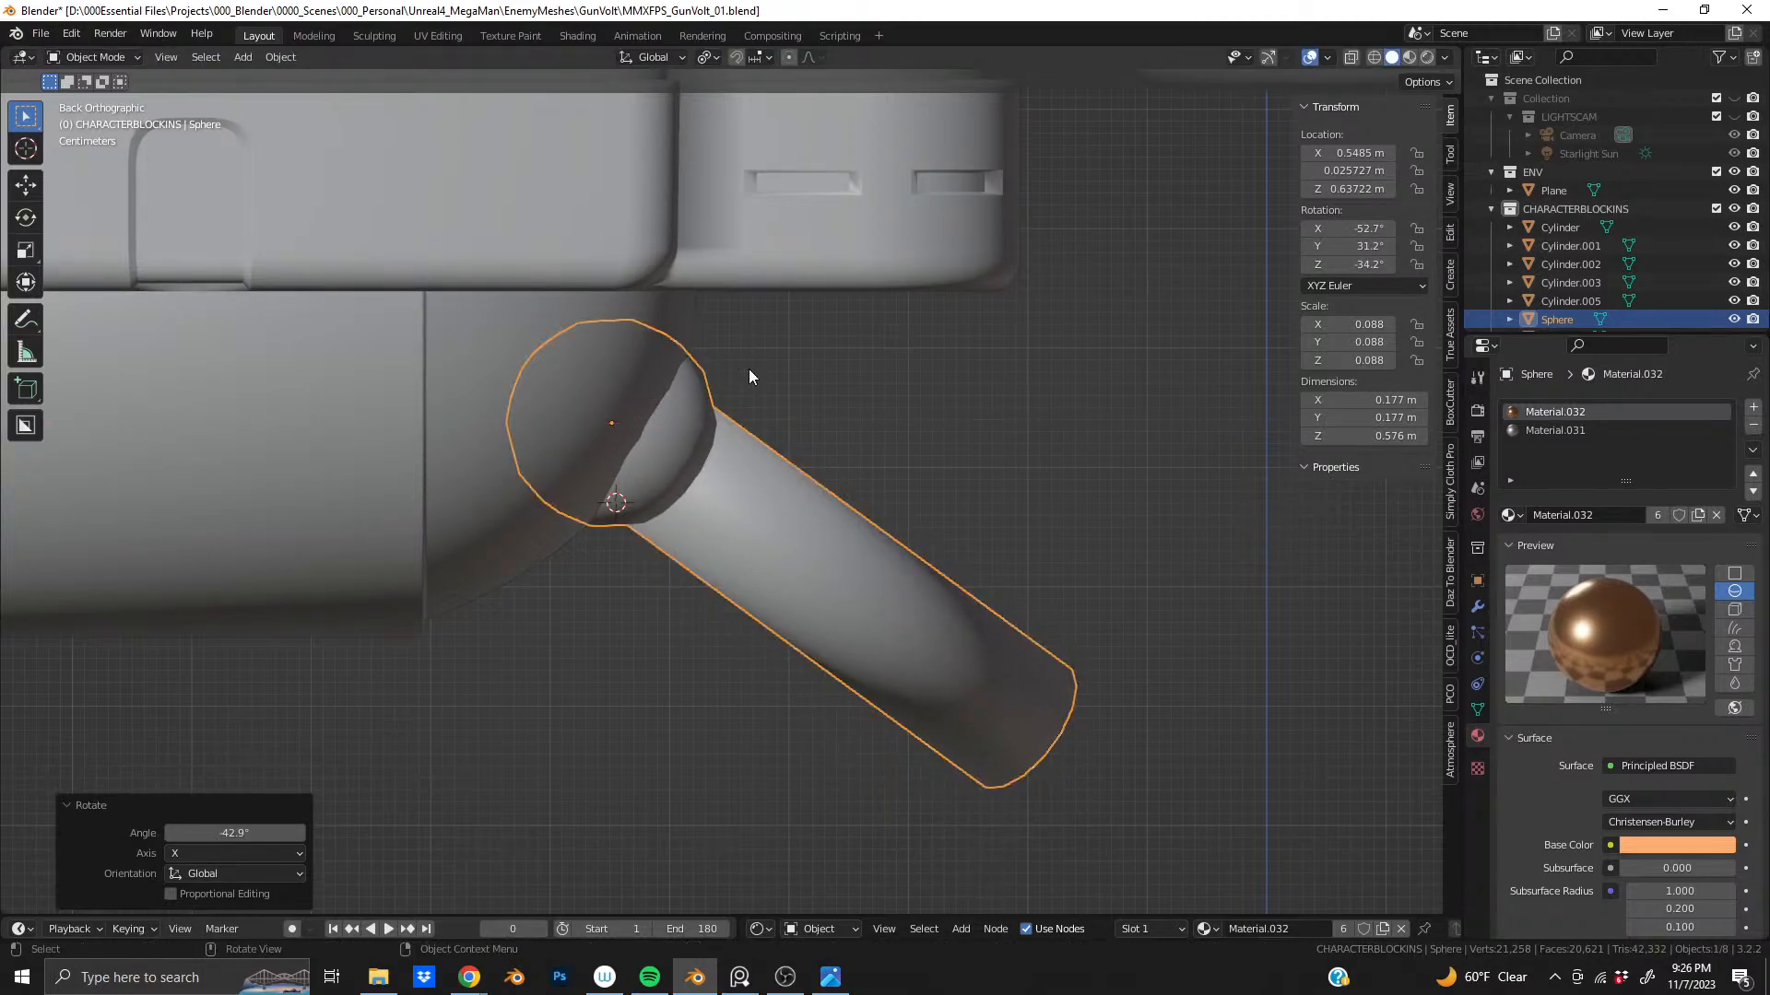
key(ctrl+z)
key(r)
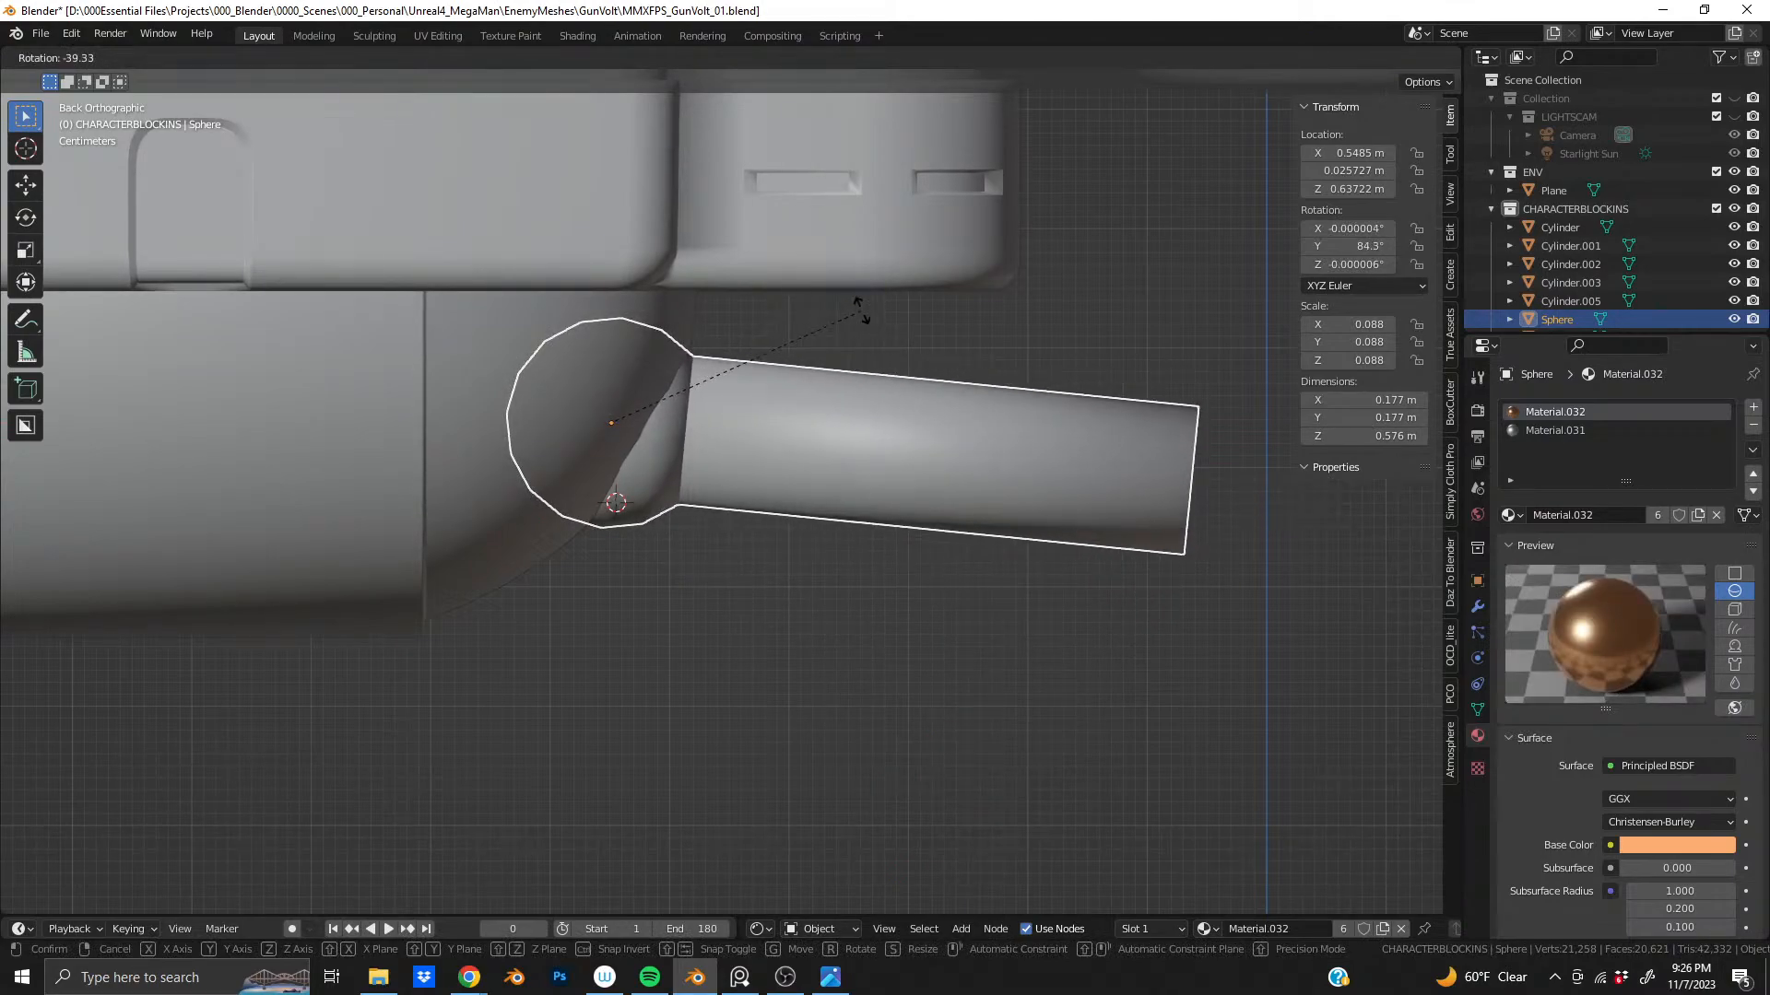
click(860, 312)
- Undo the arm's last test rotation together with its preceding global X and Z moves
key(ctrl+z)
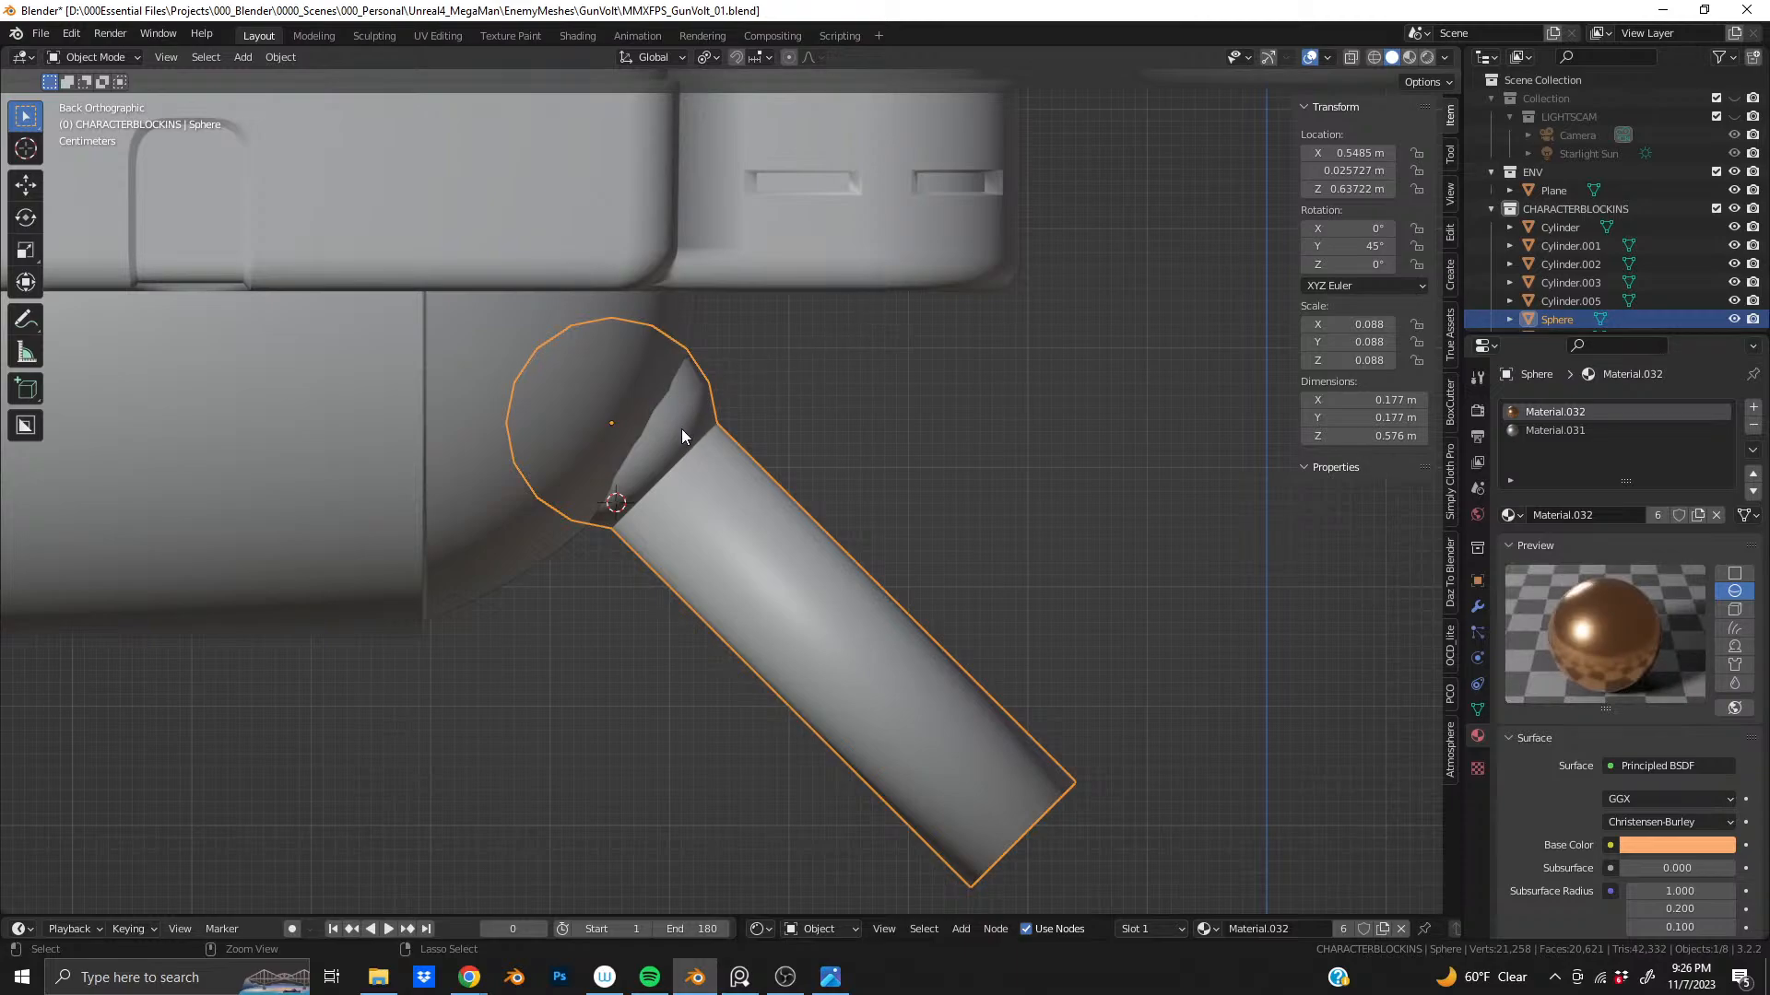
key(ctrl+z)
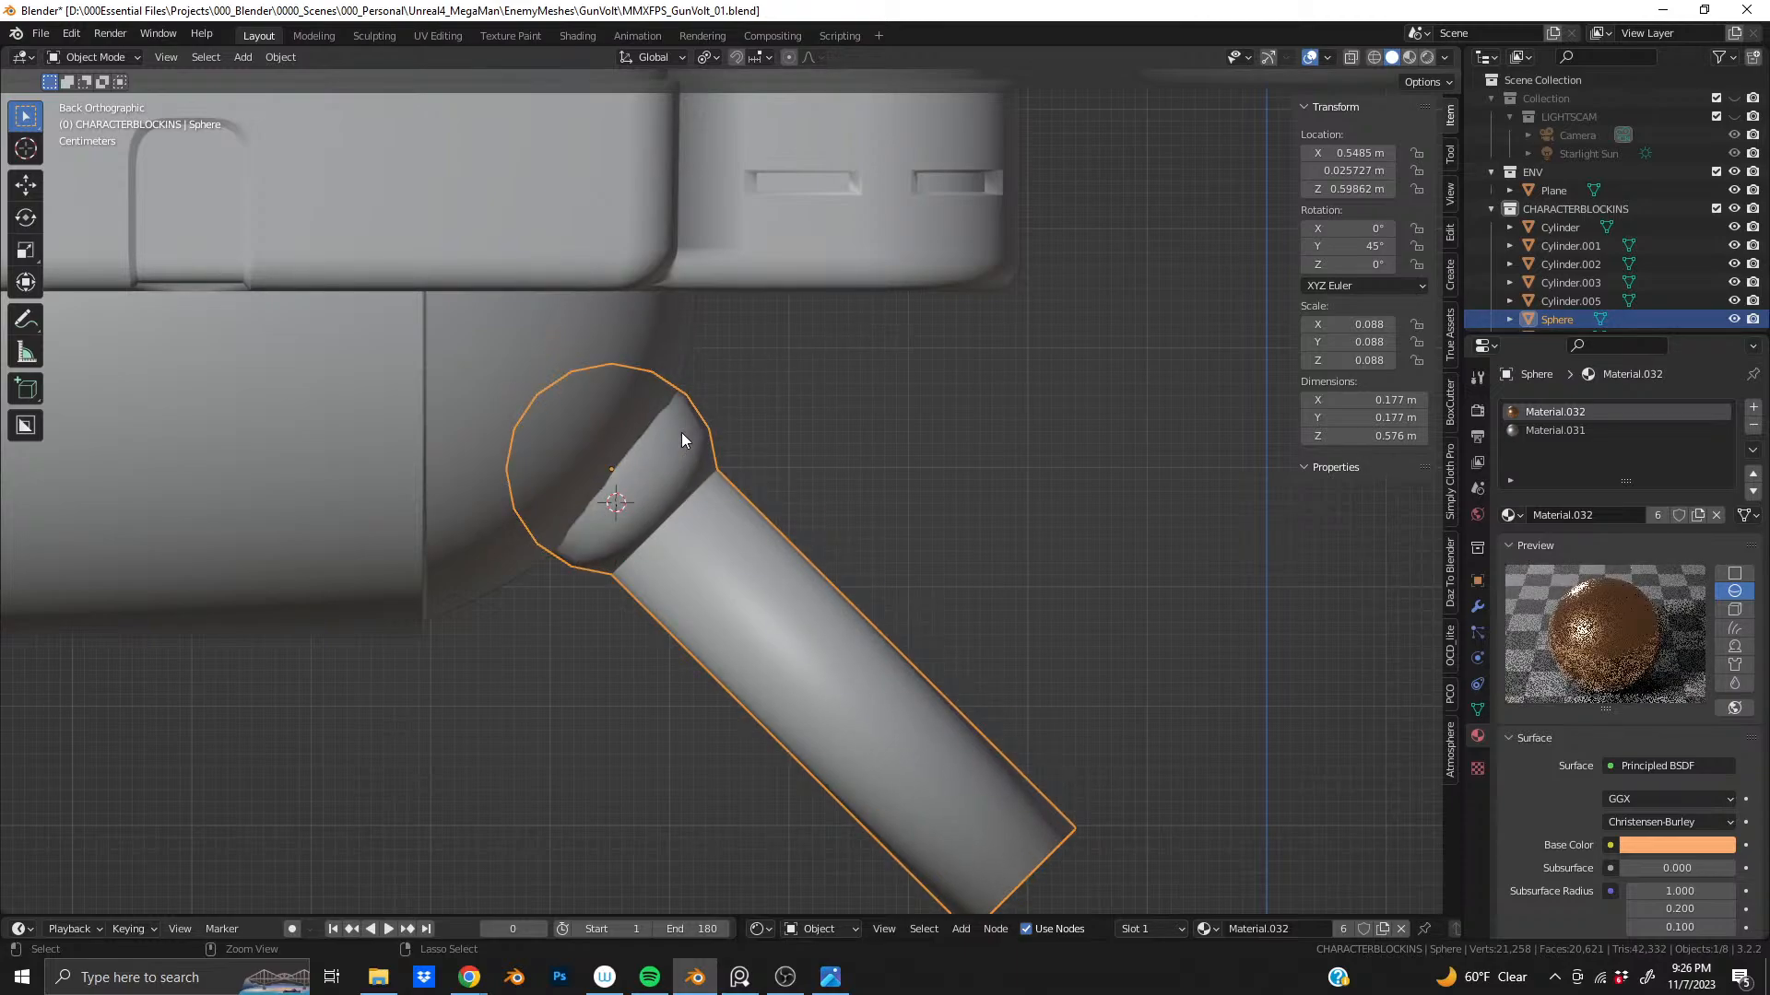
key(ctrl+z)
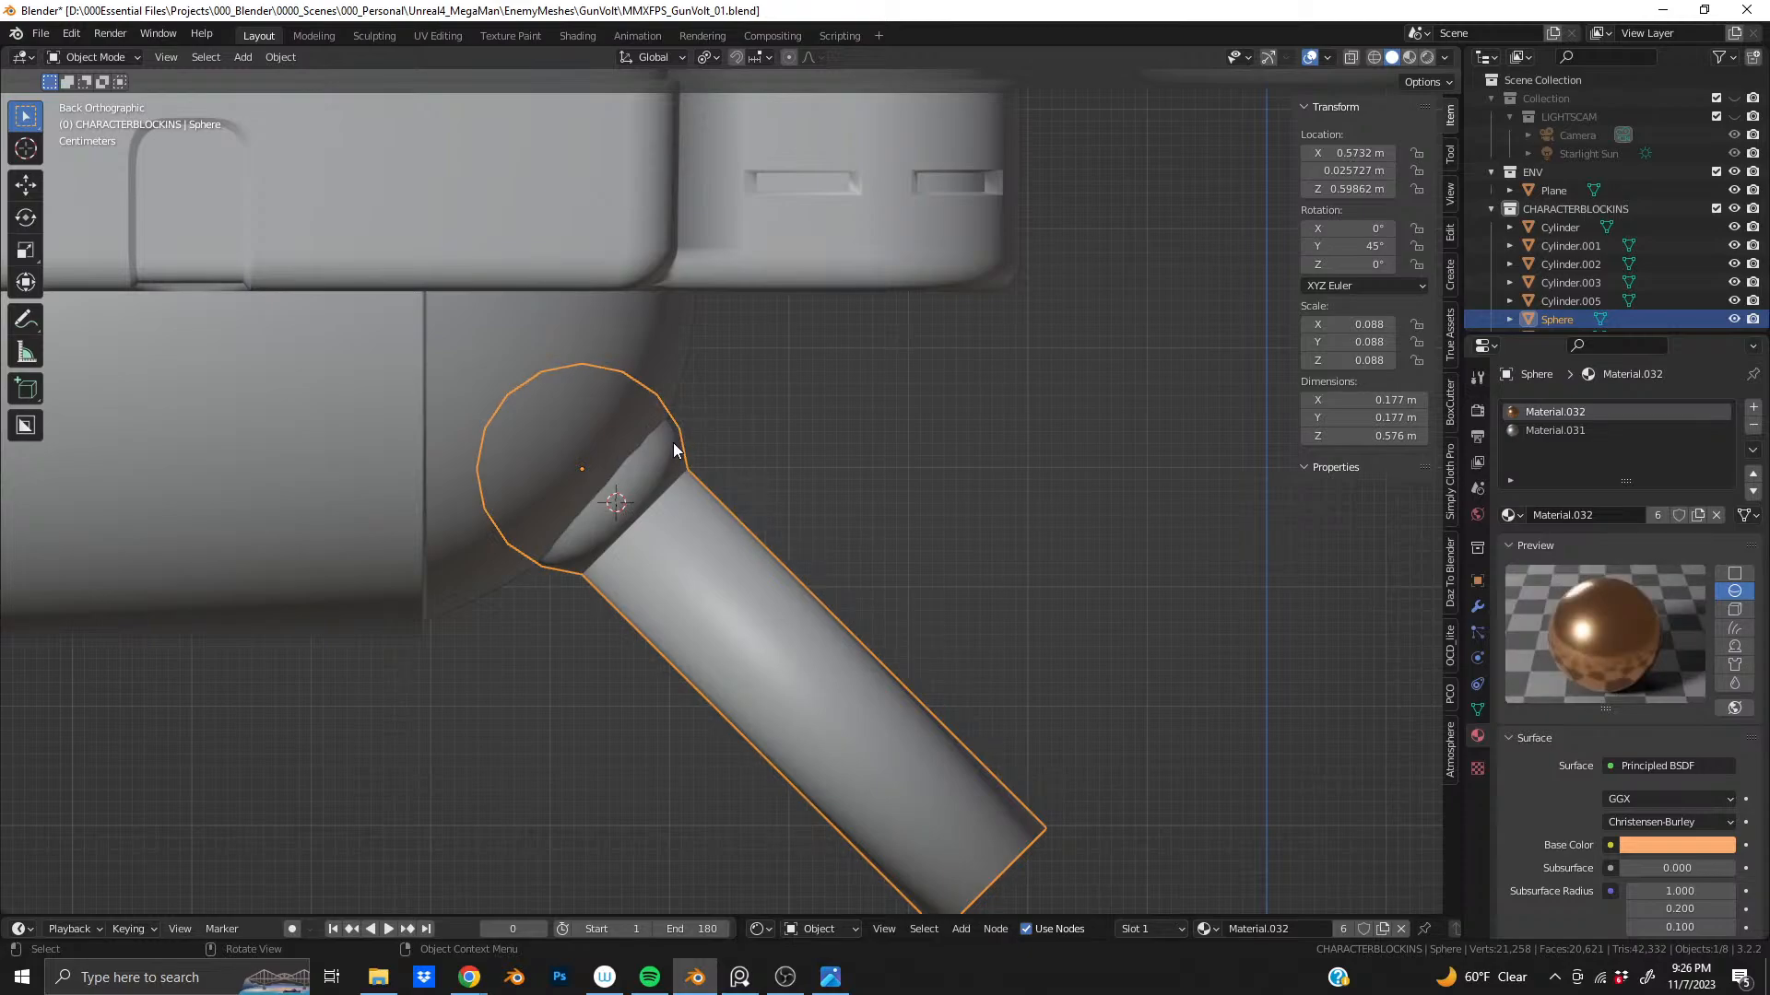
- Move the arm about -0.029 m along global Z and about 0.042 m along global X
key(g)
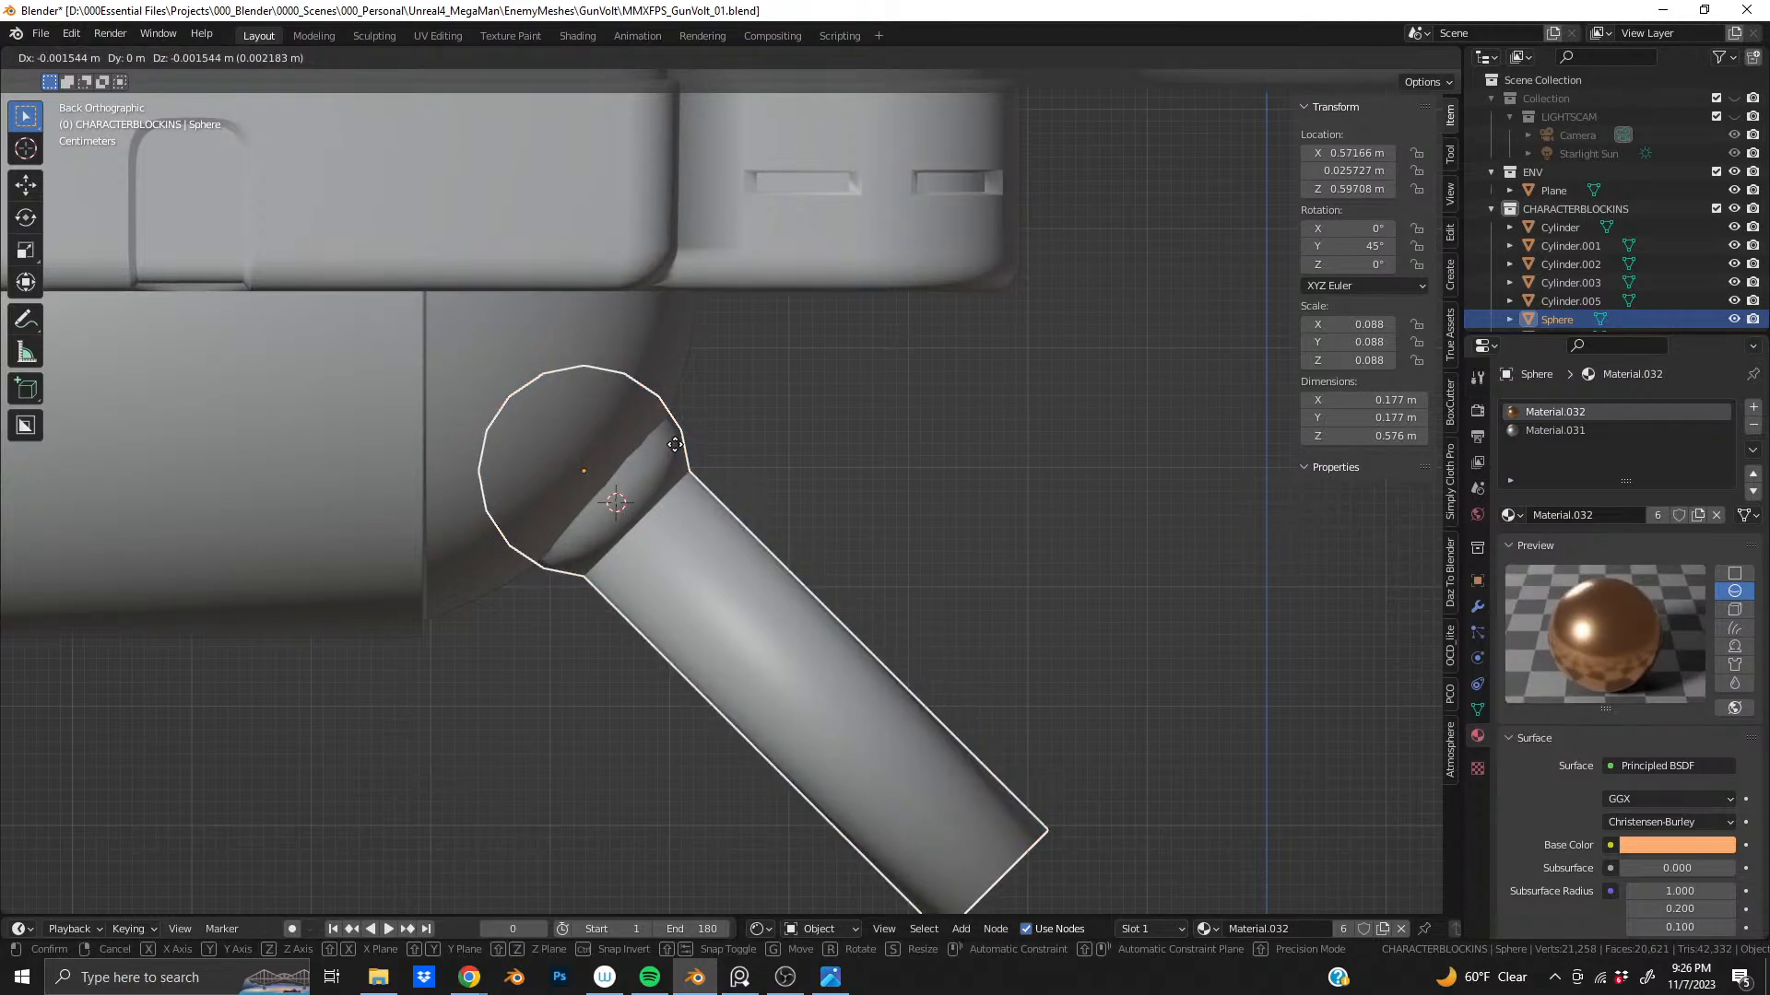
key(z)
click(668, 472)
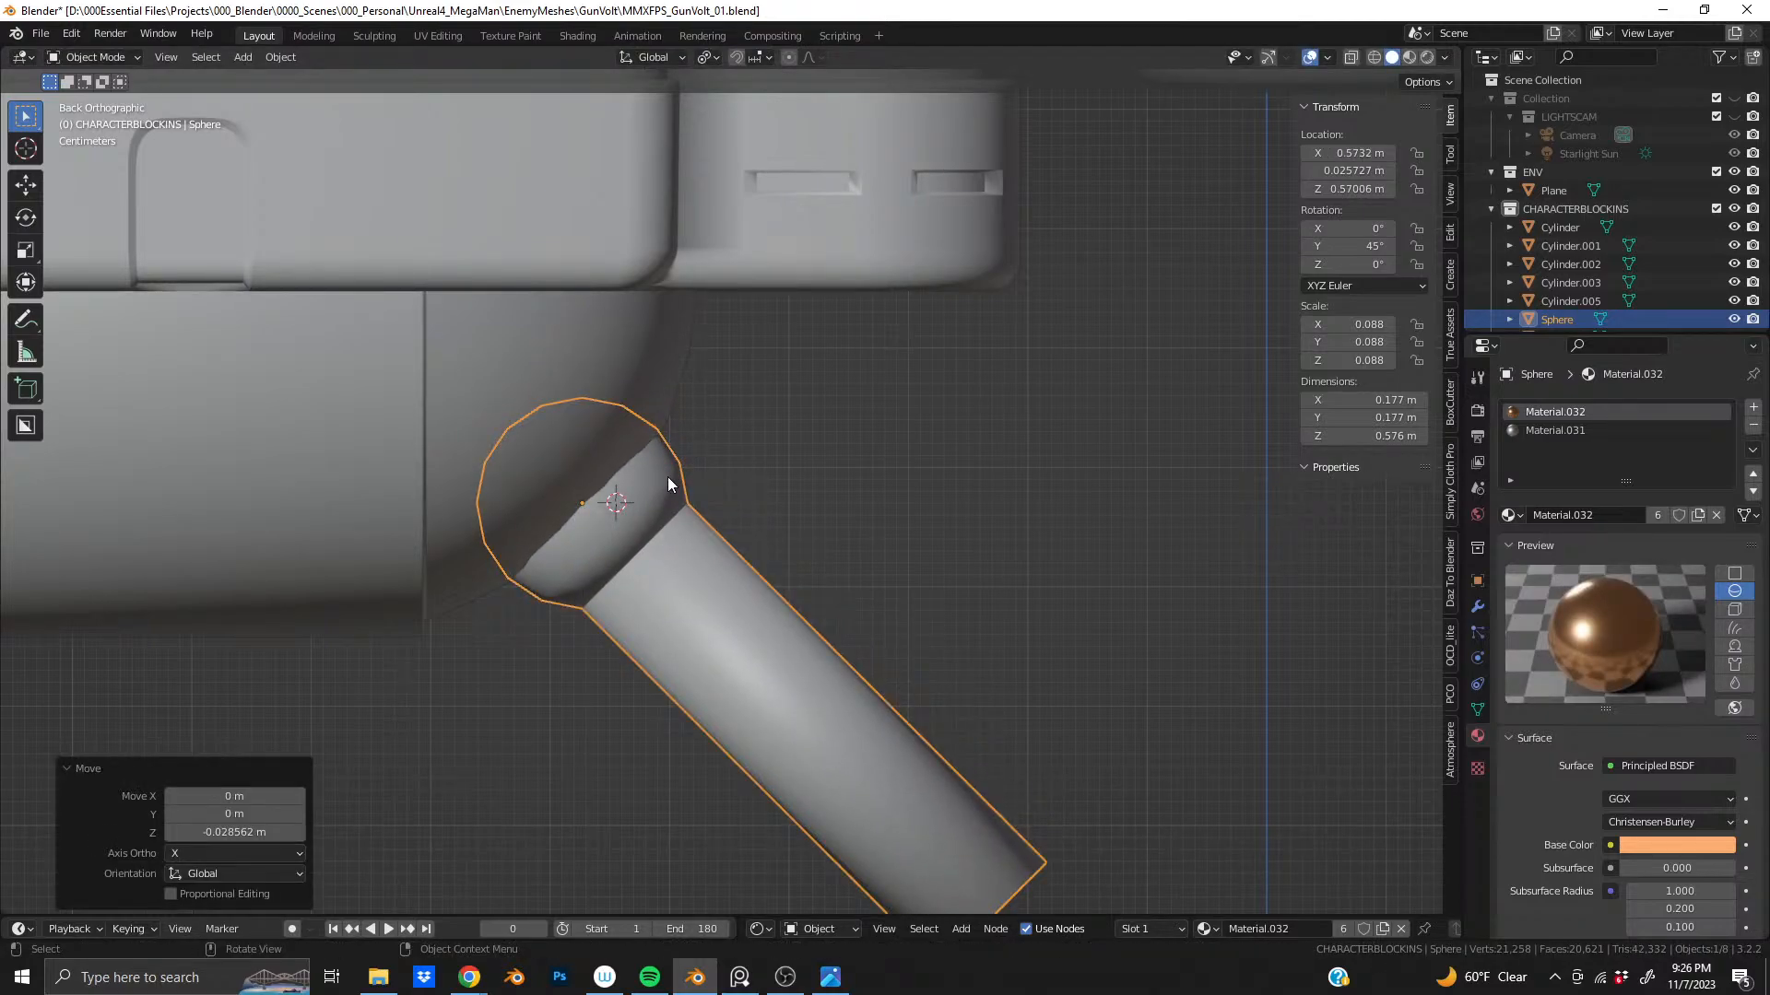
key(g)
key(x)
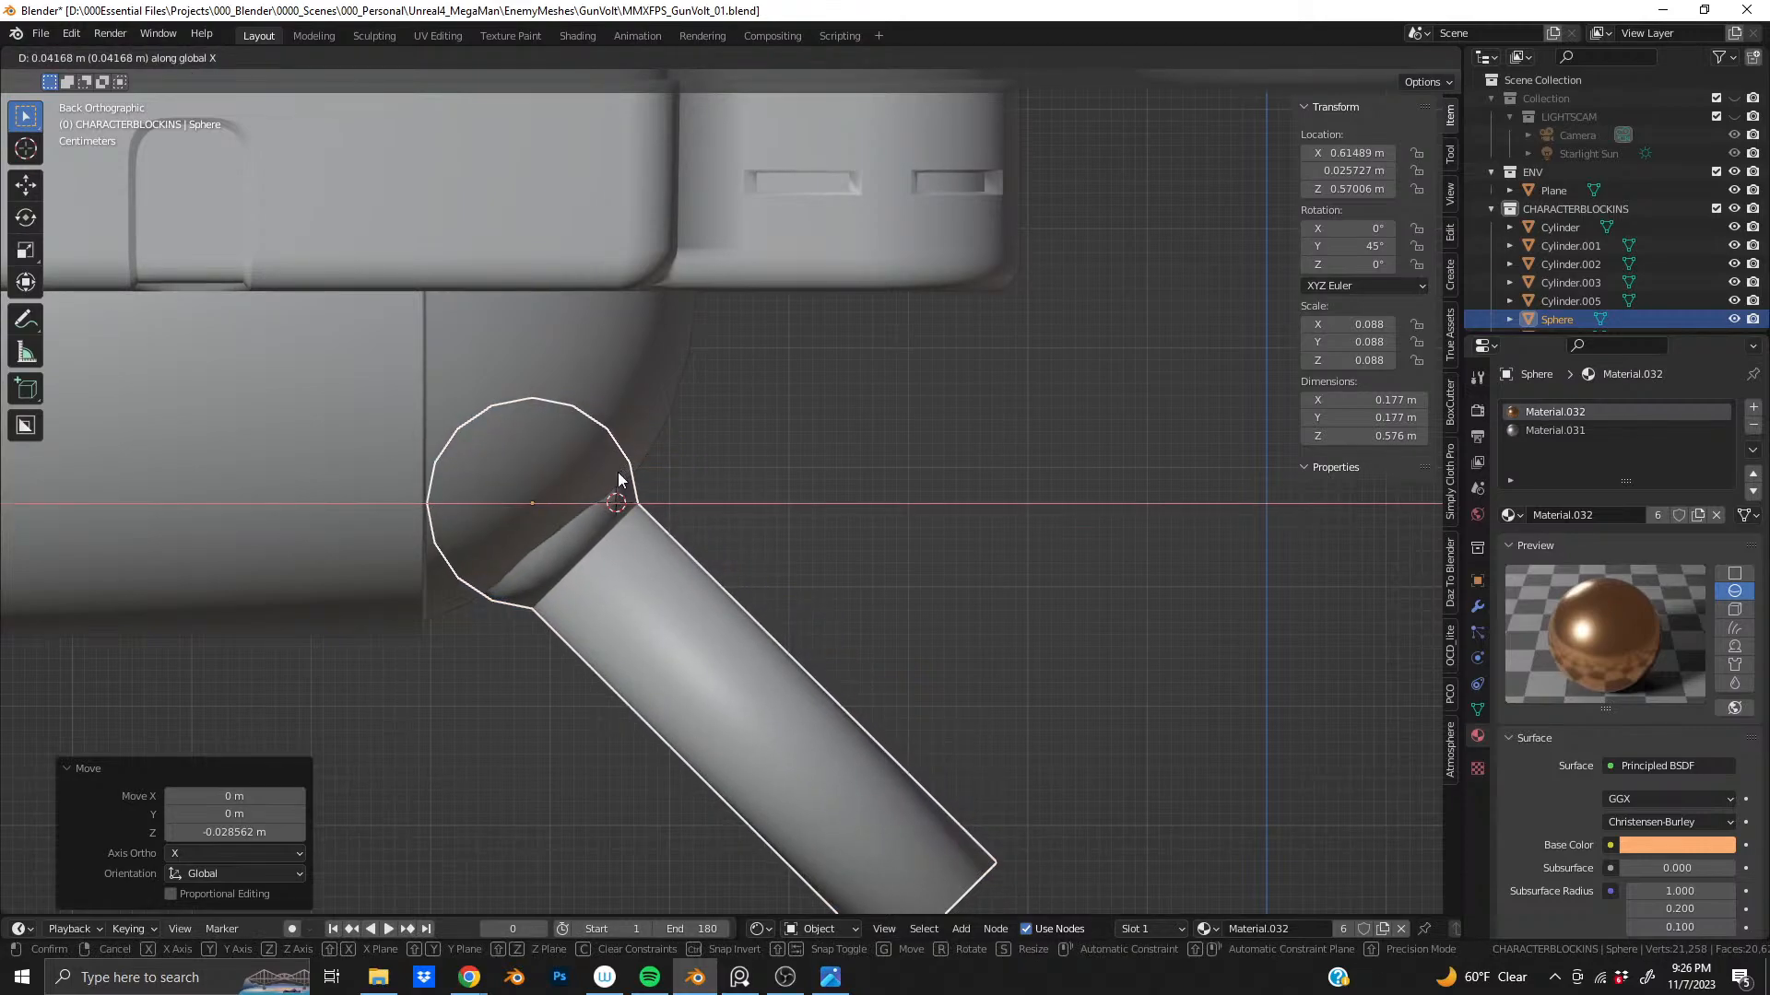
click(931, 485)
- Test the arm's swing in the back view, and undo back to its placement before the local Z moves into the body
key(r)
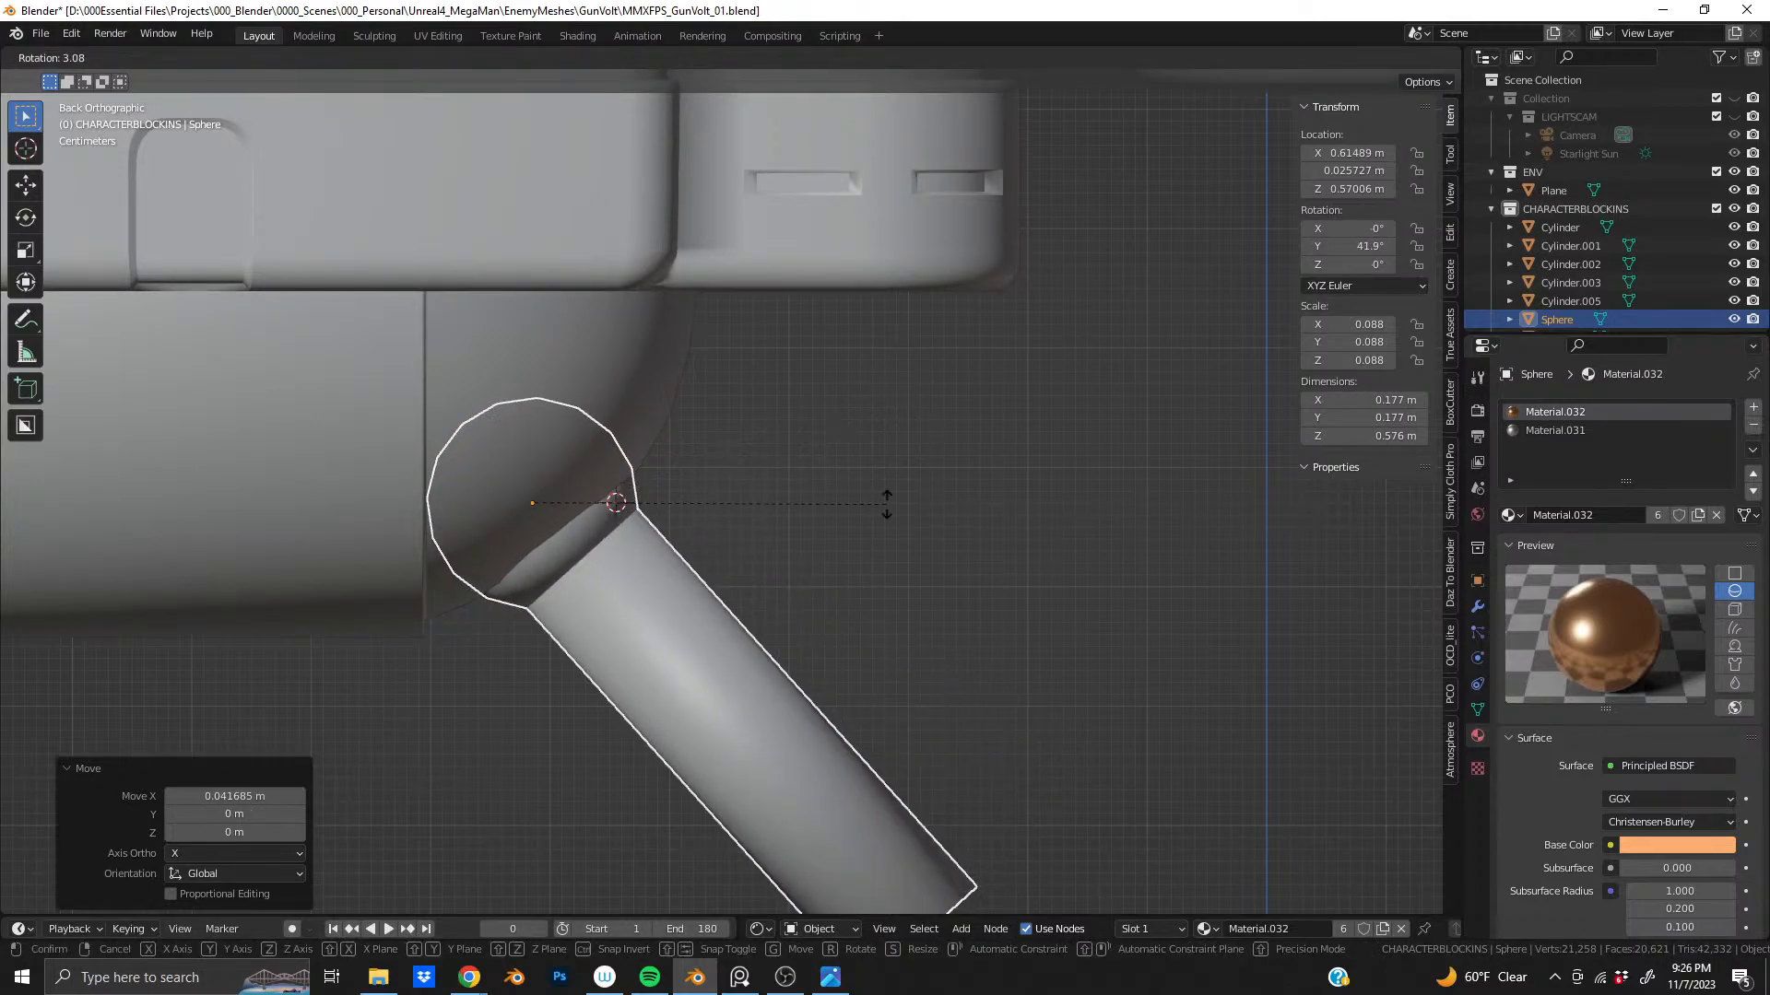
click(865, 562)
key(ctrl+z)
key(ctrl+z)
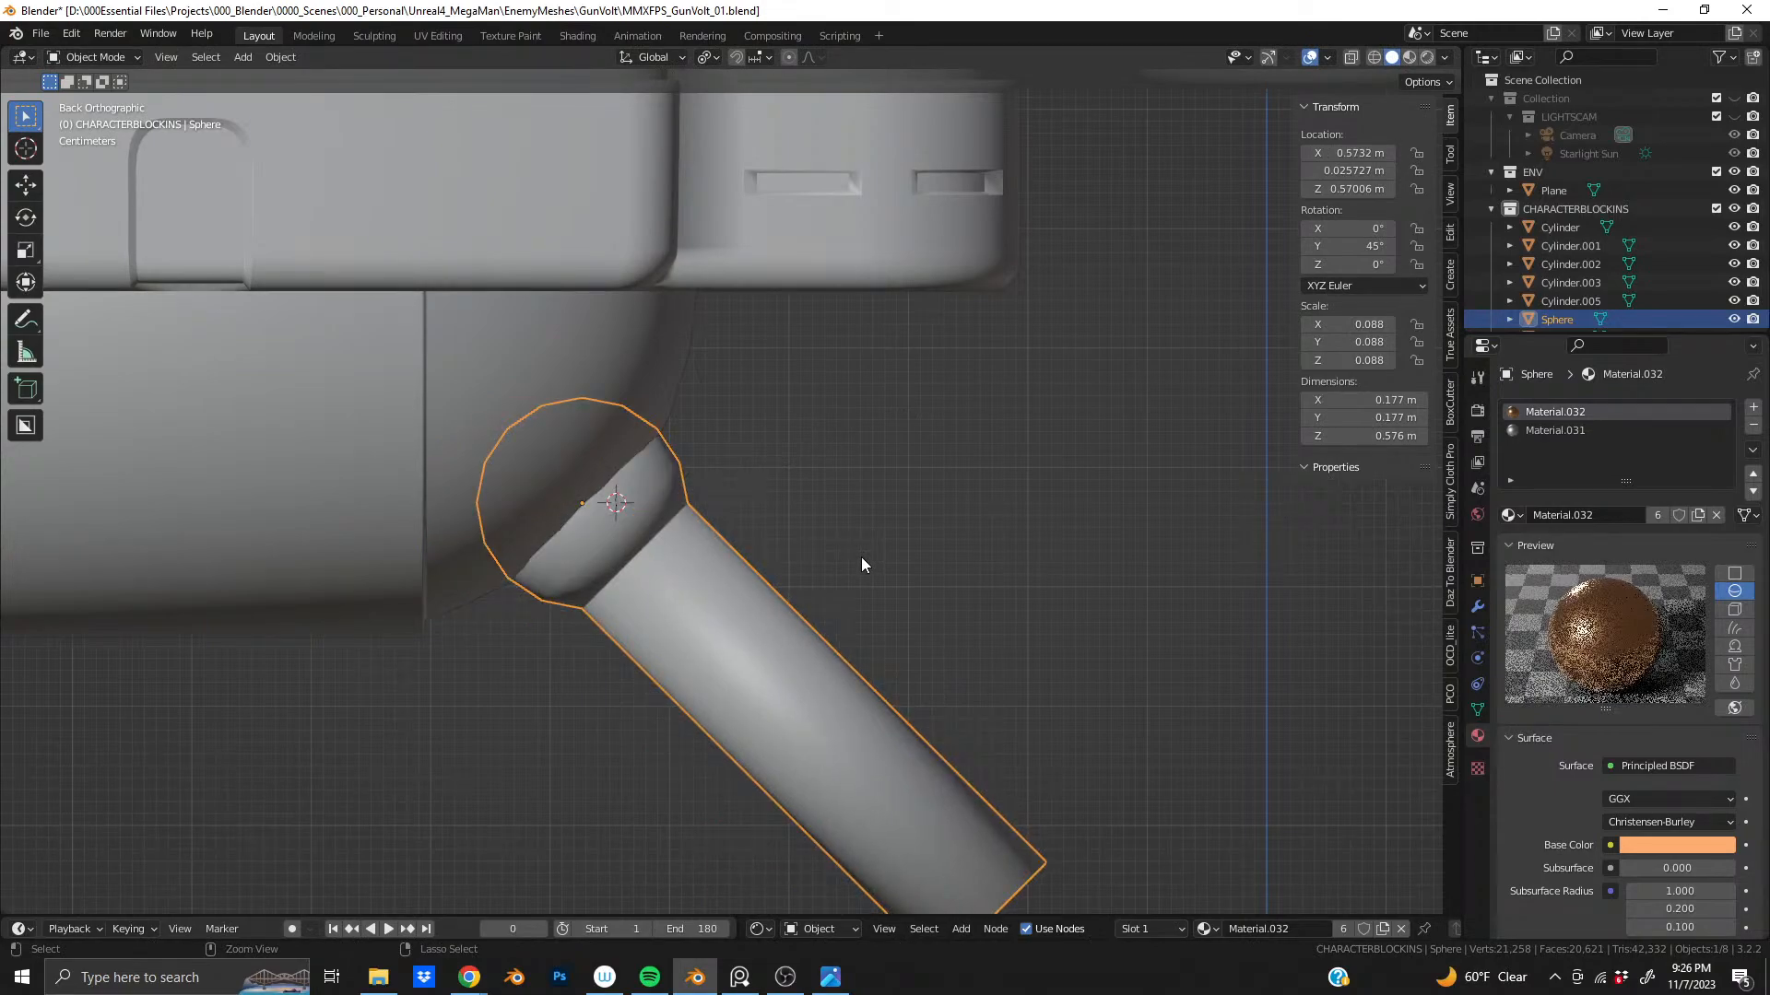
key(ctrl+z)
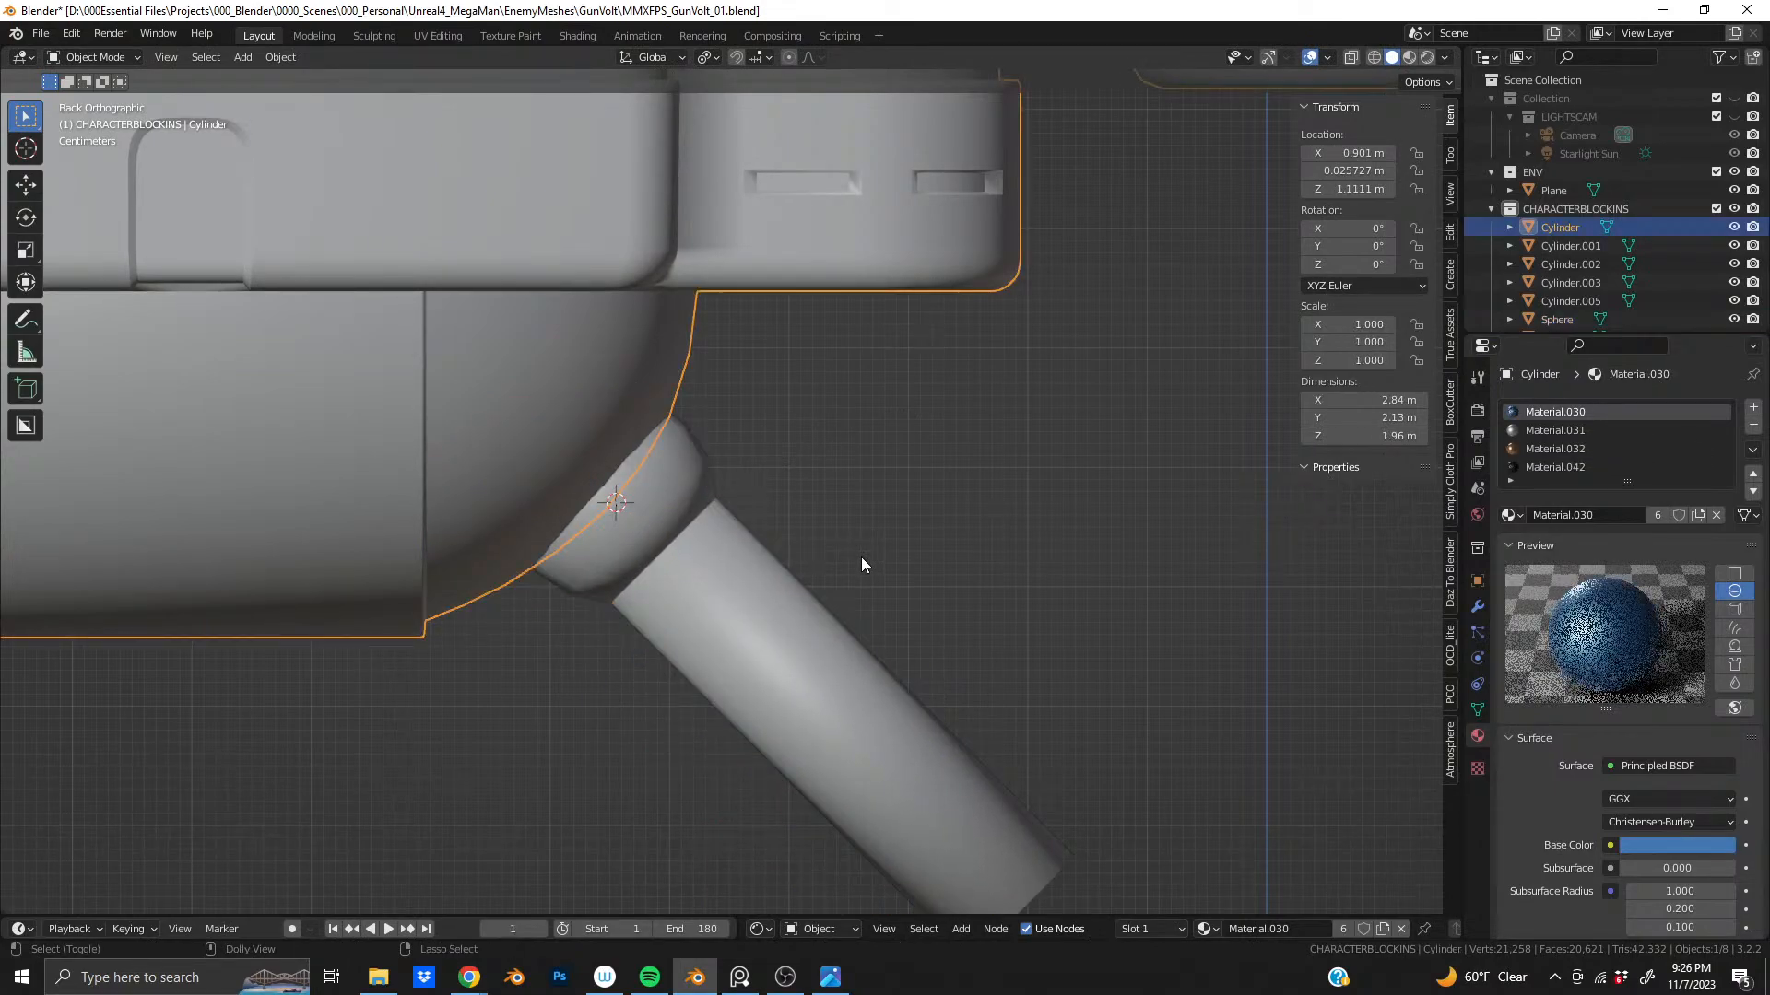
key(ctrl+z)
- Raise the ball-ended arm about 0.030 m along global Z into the rounded lower body
key(g)
key(z)
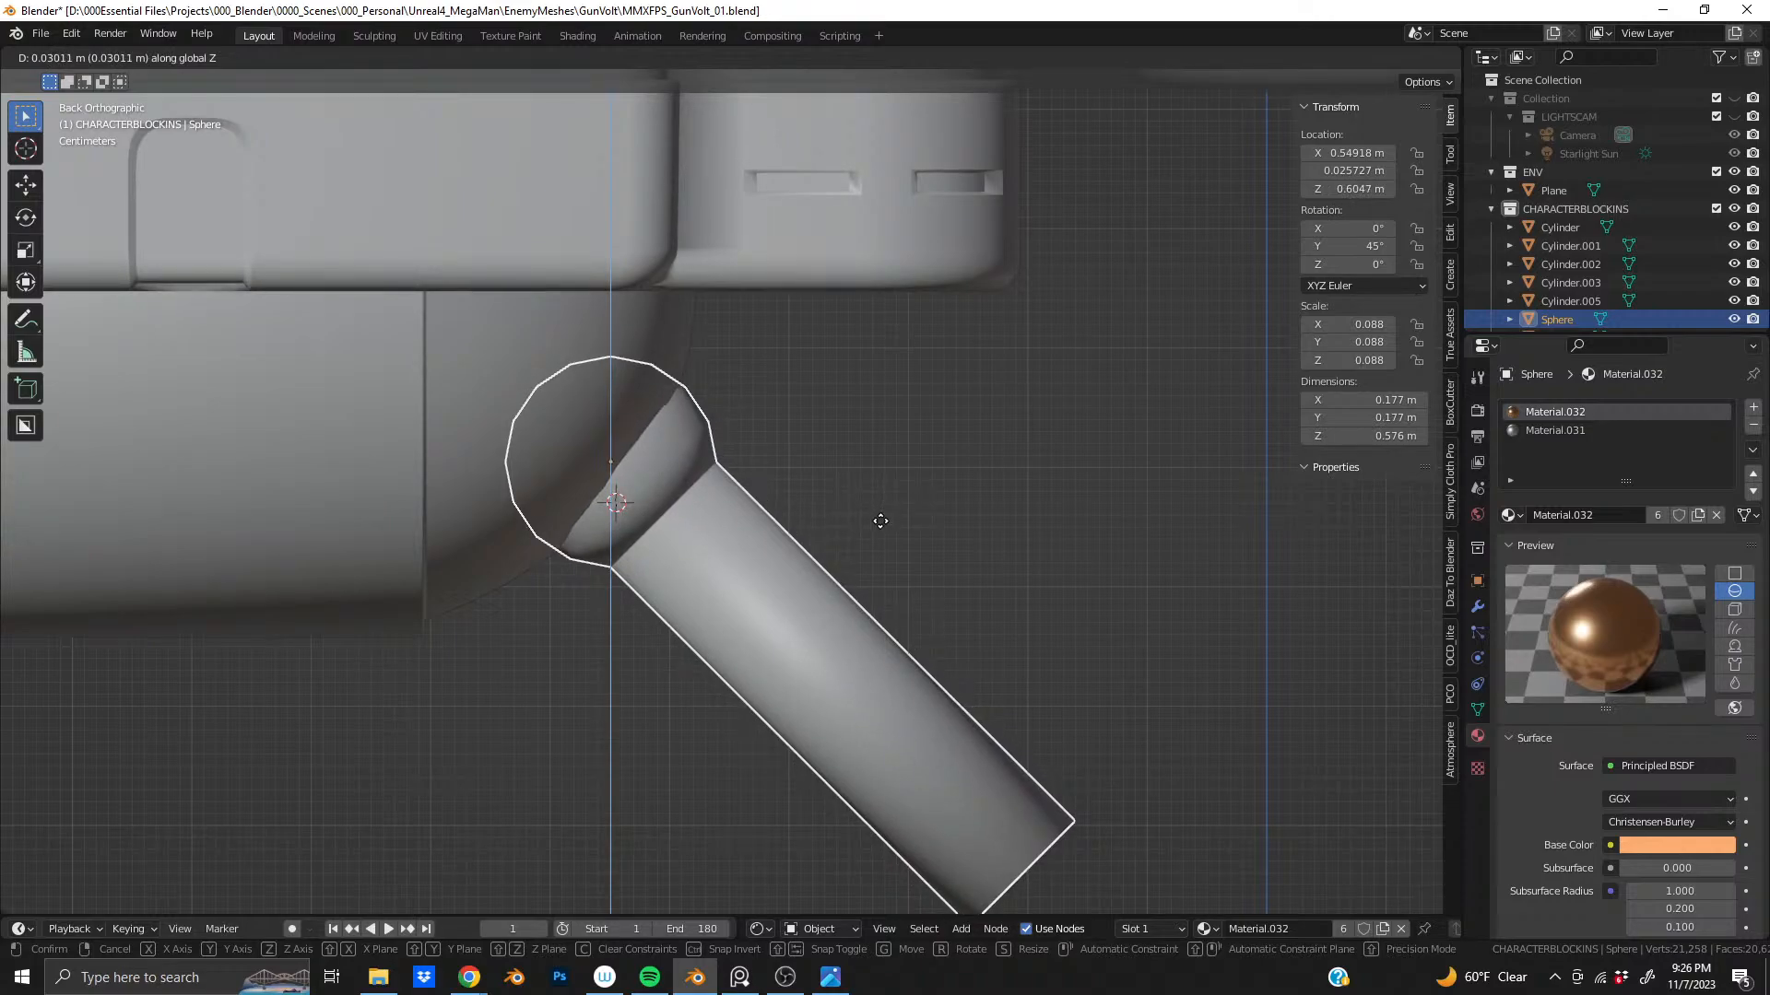
click(881, 521)
- Test the ball joint by rotating the arm about -55.2° around global Z
key(r)
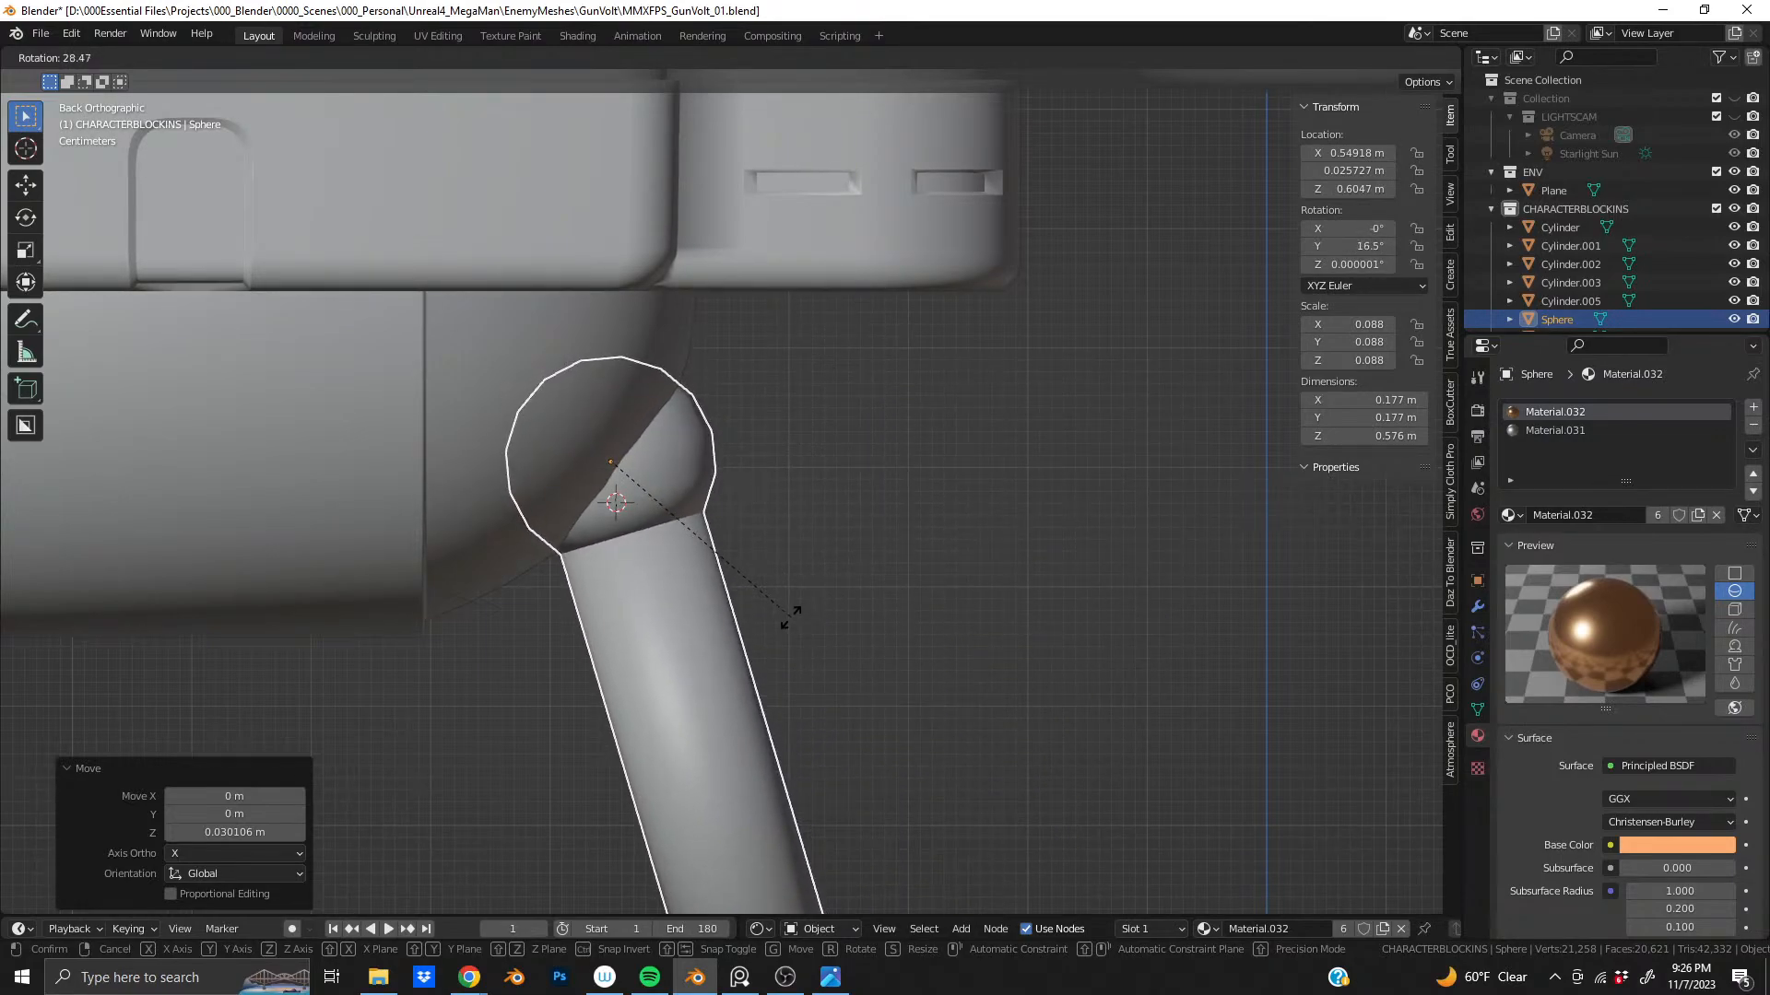
right_click(751, 576)
middle_drag(737, 558, 507, 562)
middle_drag(818, 466, 755, 507)
key(r)
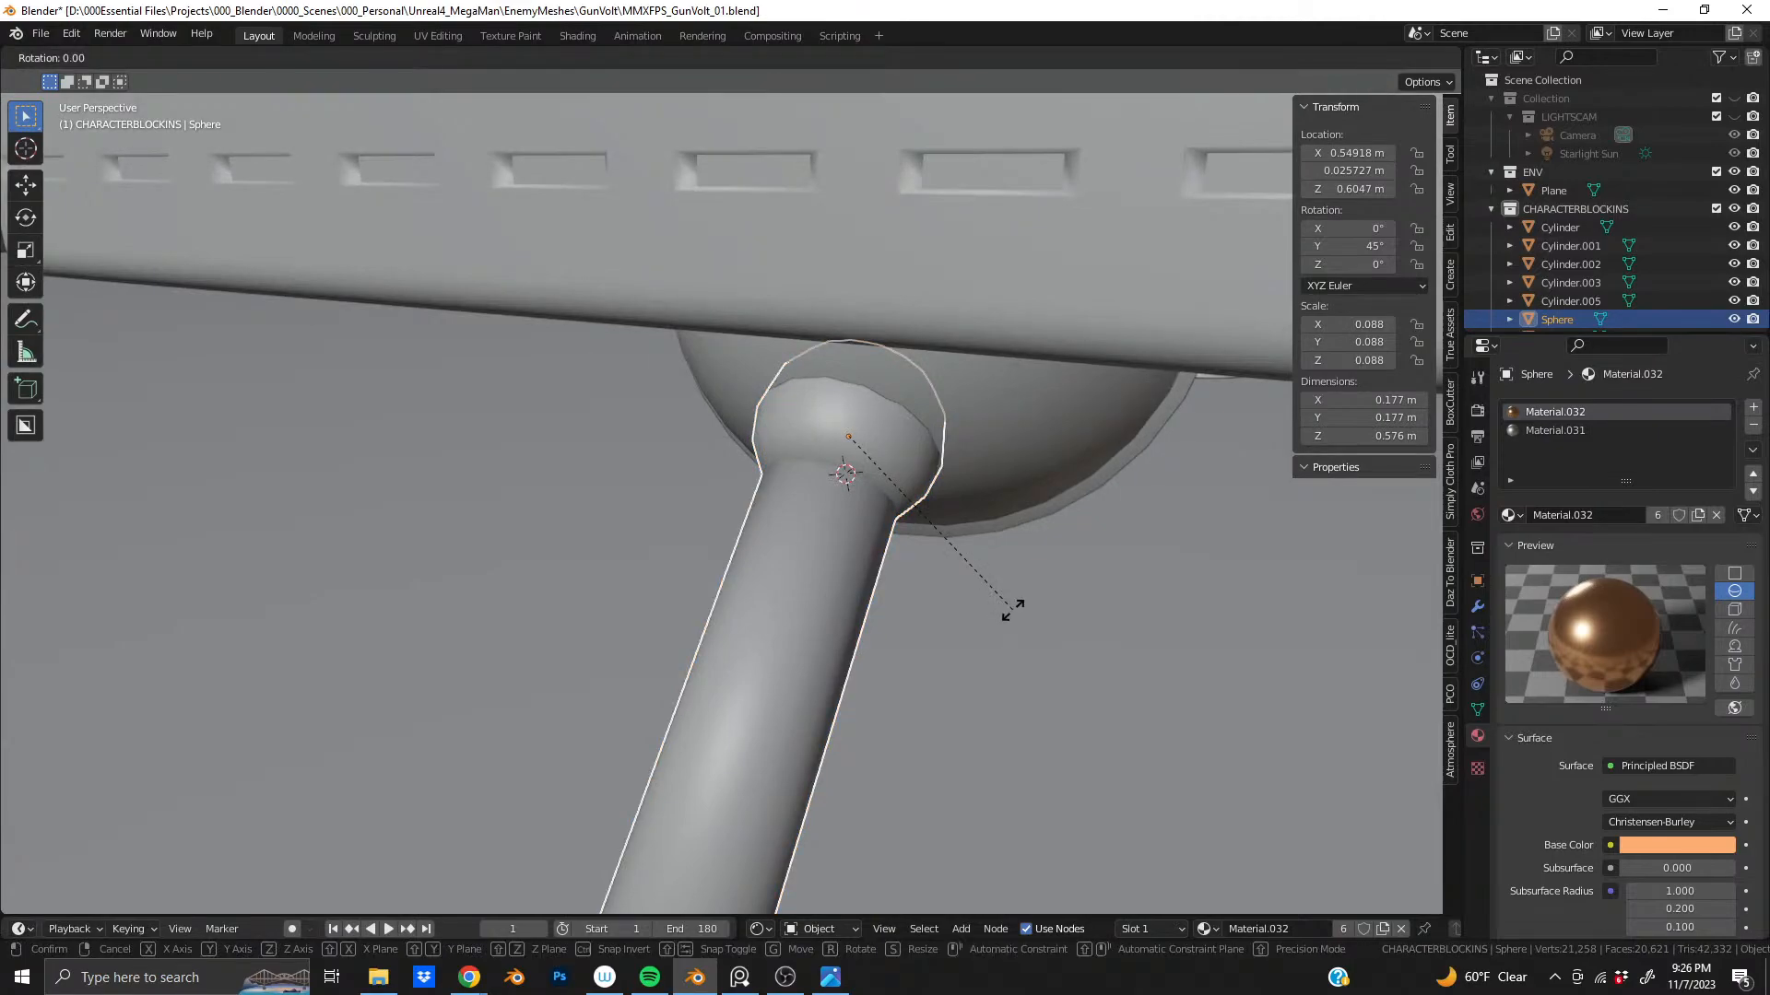
key(z)
click(789, 622)
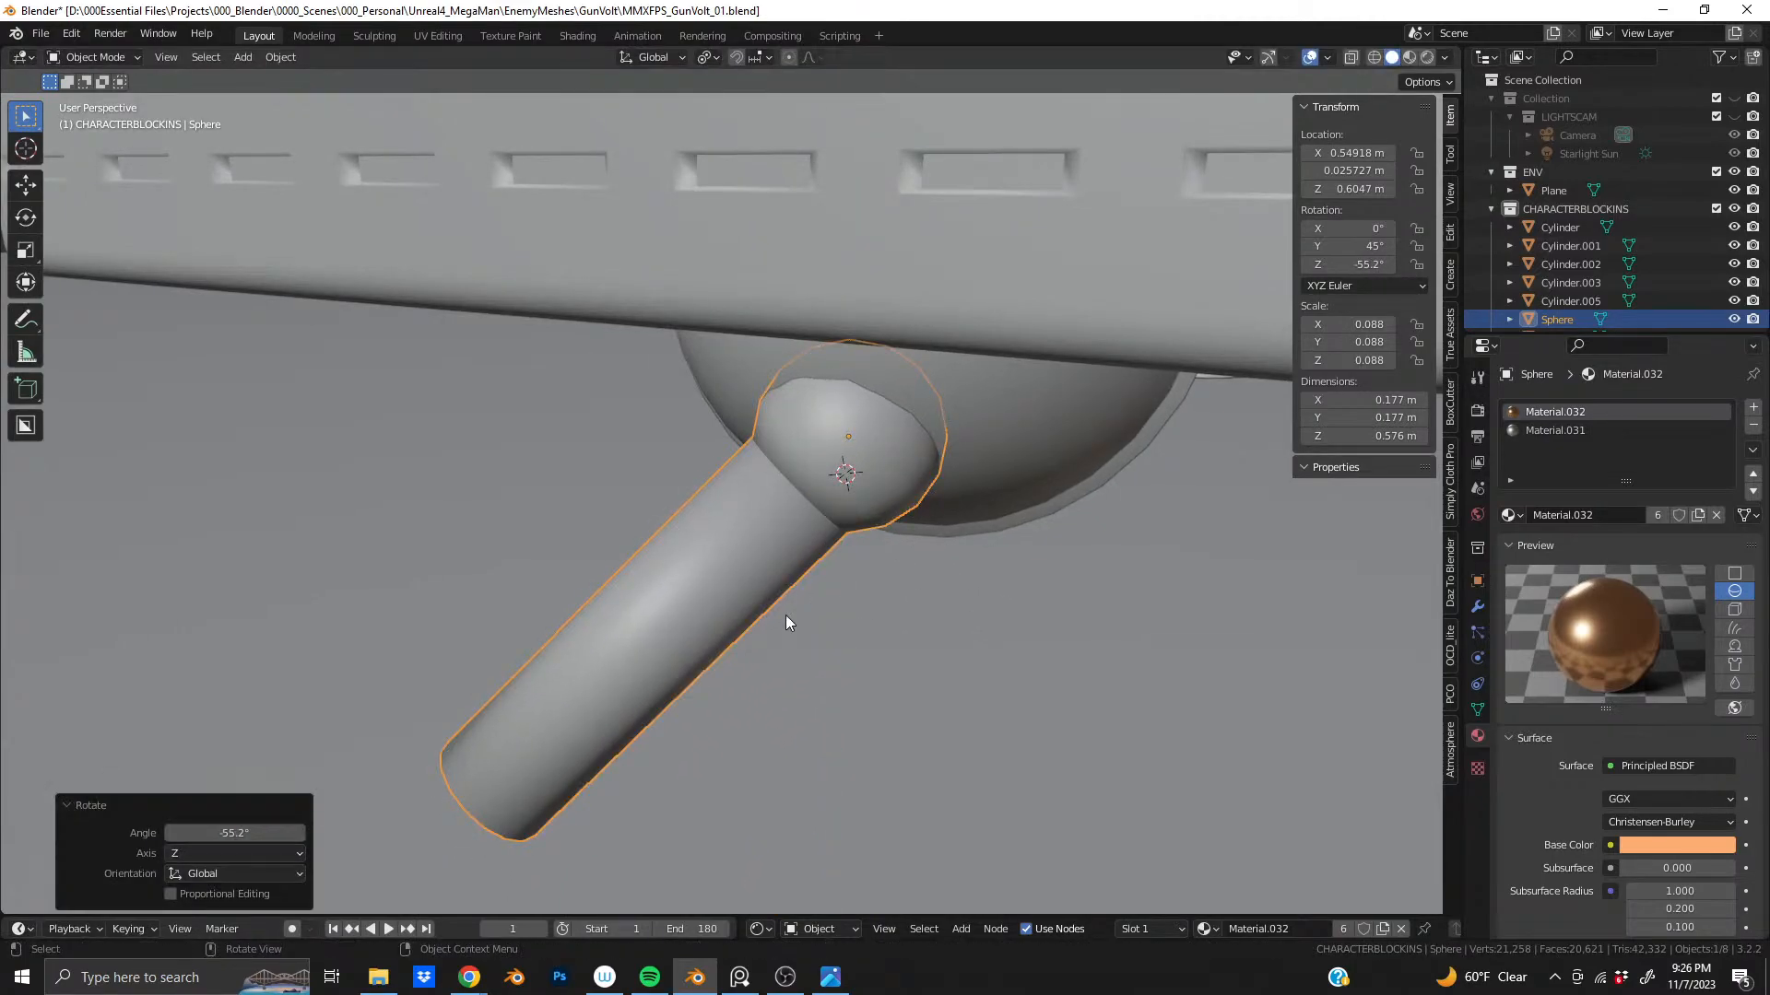
- Try a further rotation of the arm around global Z, inspect the joint, and undo that rotation
middle_drag(785, 616, 1016, 406)
key(r)
key(z)
click(899, 545)
scroll(658, 485, down, 4)
scroll(633, 527, up, 3)
scroll(770, 502, up, 3)
key(ctrl+z)
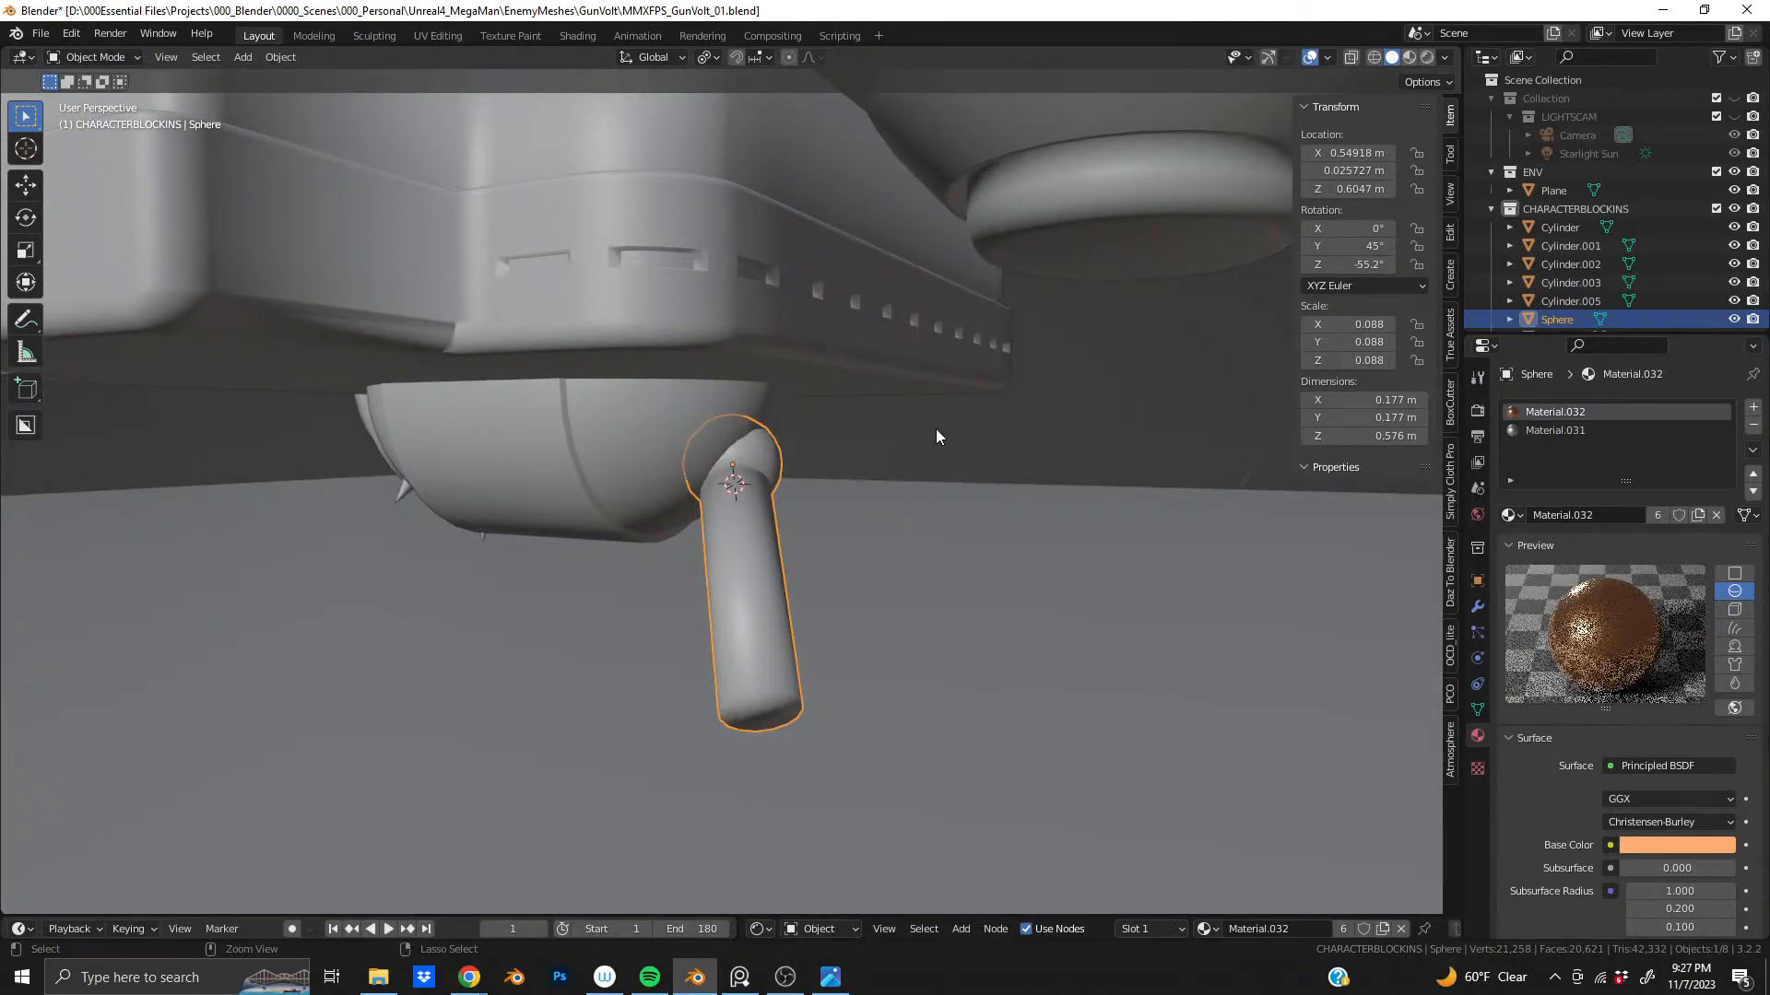
- Undo the arm's first global Z rotation, stepping through the history to its raised, unrotated placement
key(ctrl+z)
click(699, 486)
scroll(682, 475, up, 4)
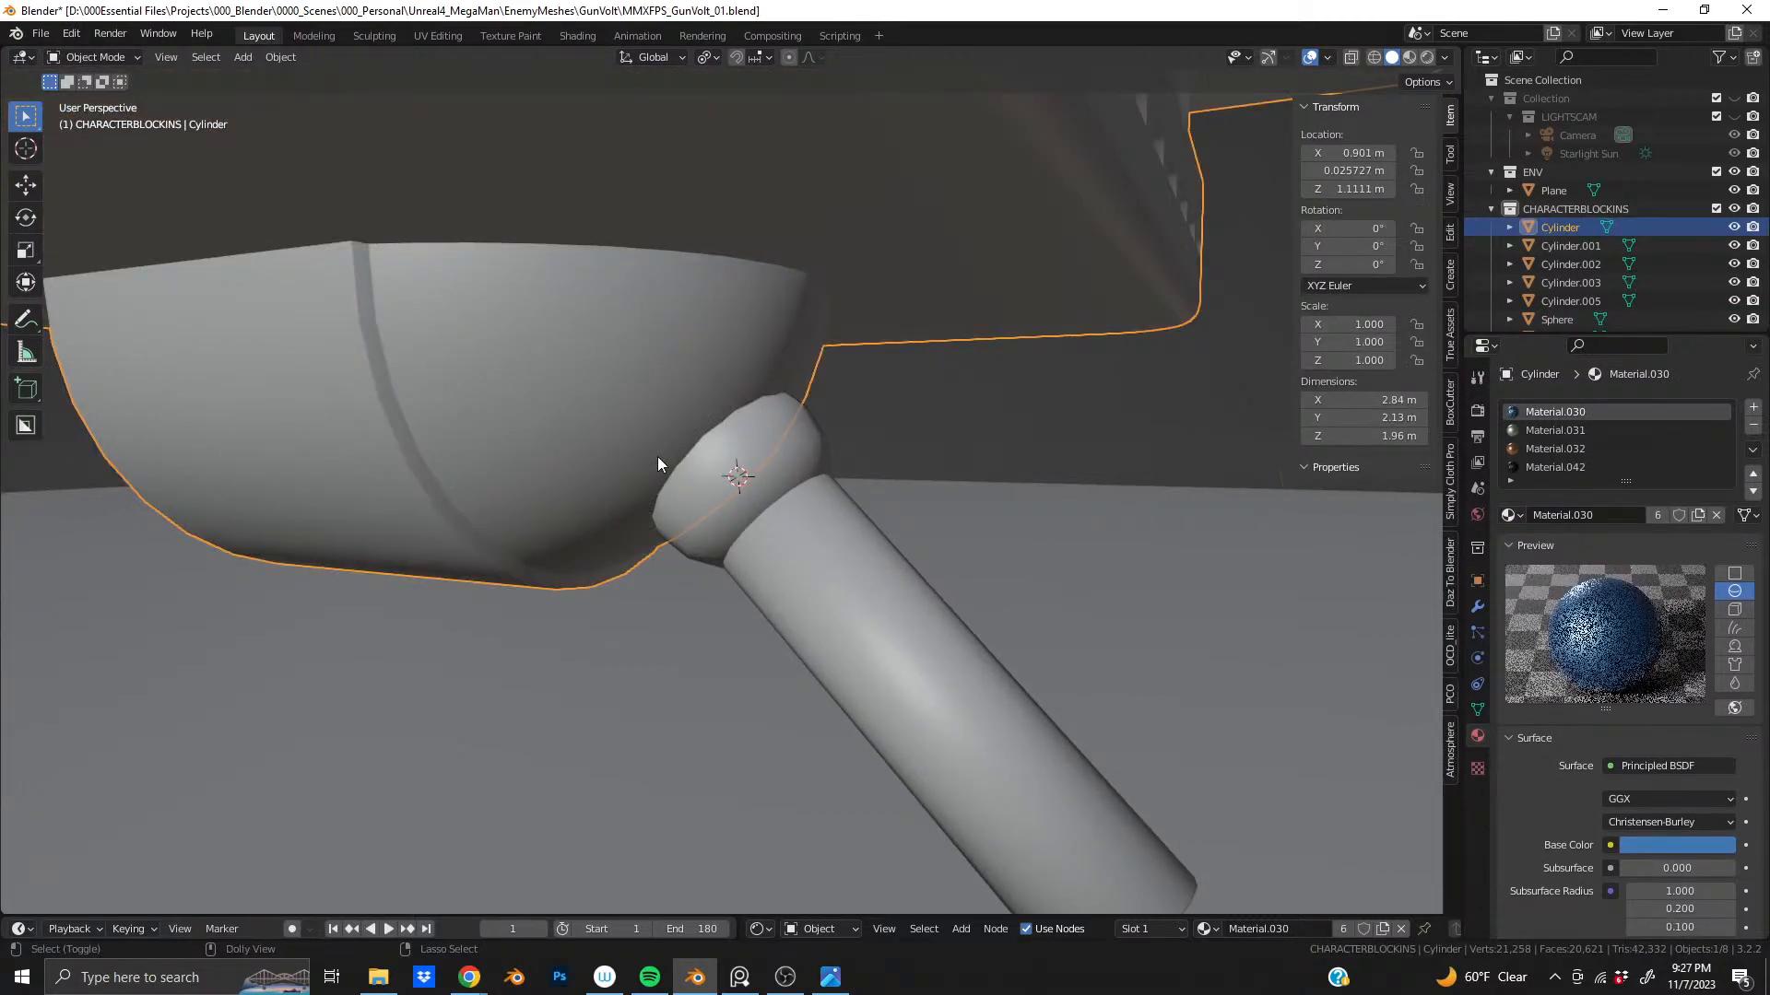
key(ctrl+z)
key(ctrl+z)
key(ctrl+z)
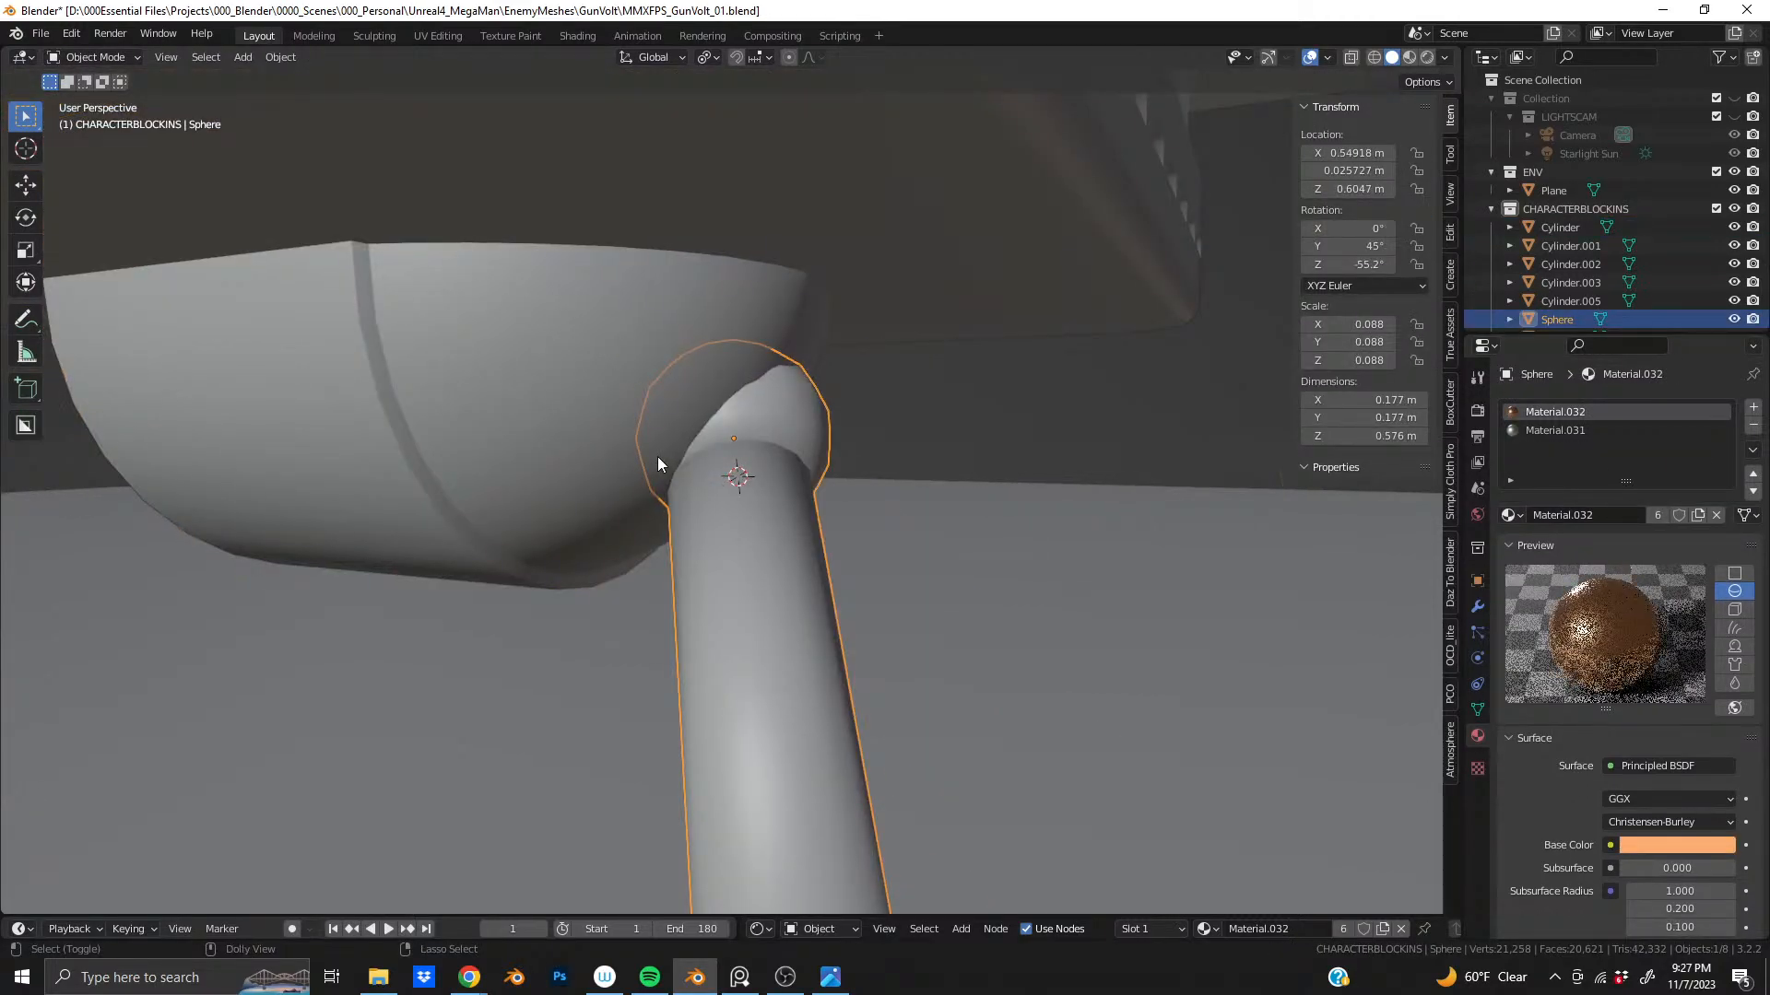
key(ctrl+shift+z)
mouse_move(658, 461)
middle_down()
mouse_move(828, 468)
mouse_move(721, 452)
mouse_move(684, 466)
middle_up()
scroll(712, 456, down, 5)
scroll(699, 464, up, 5)
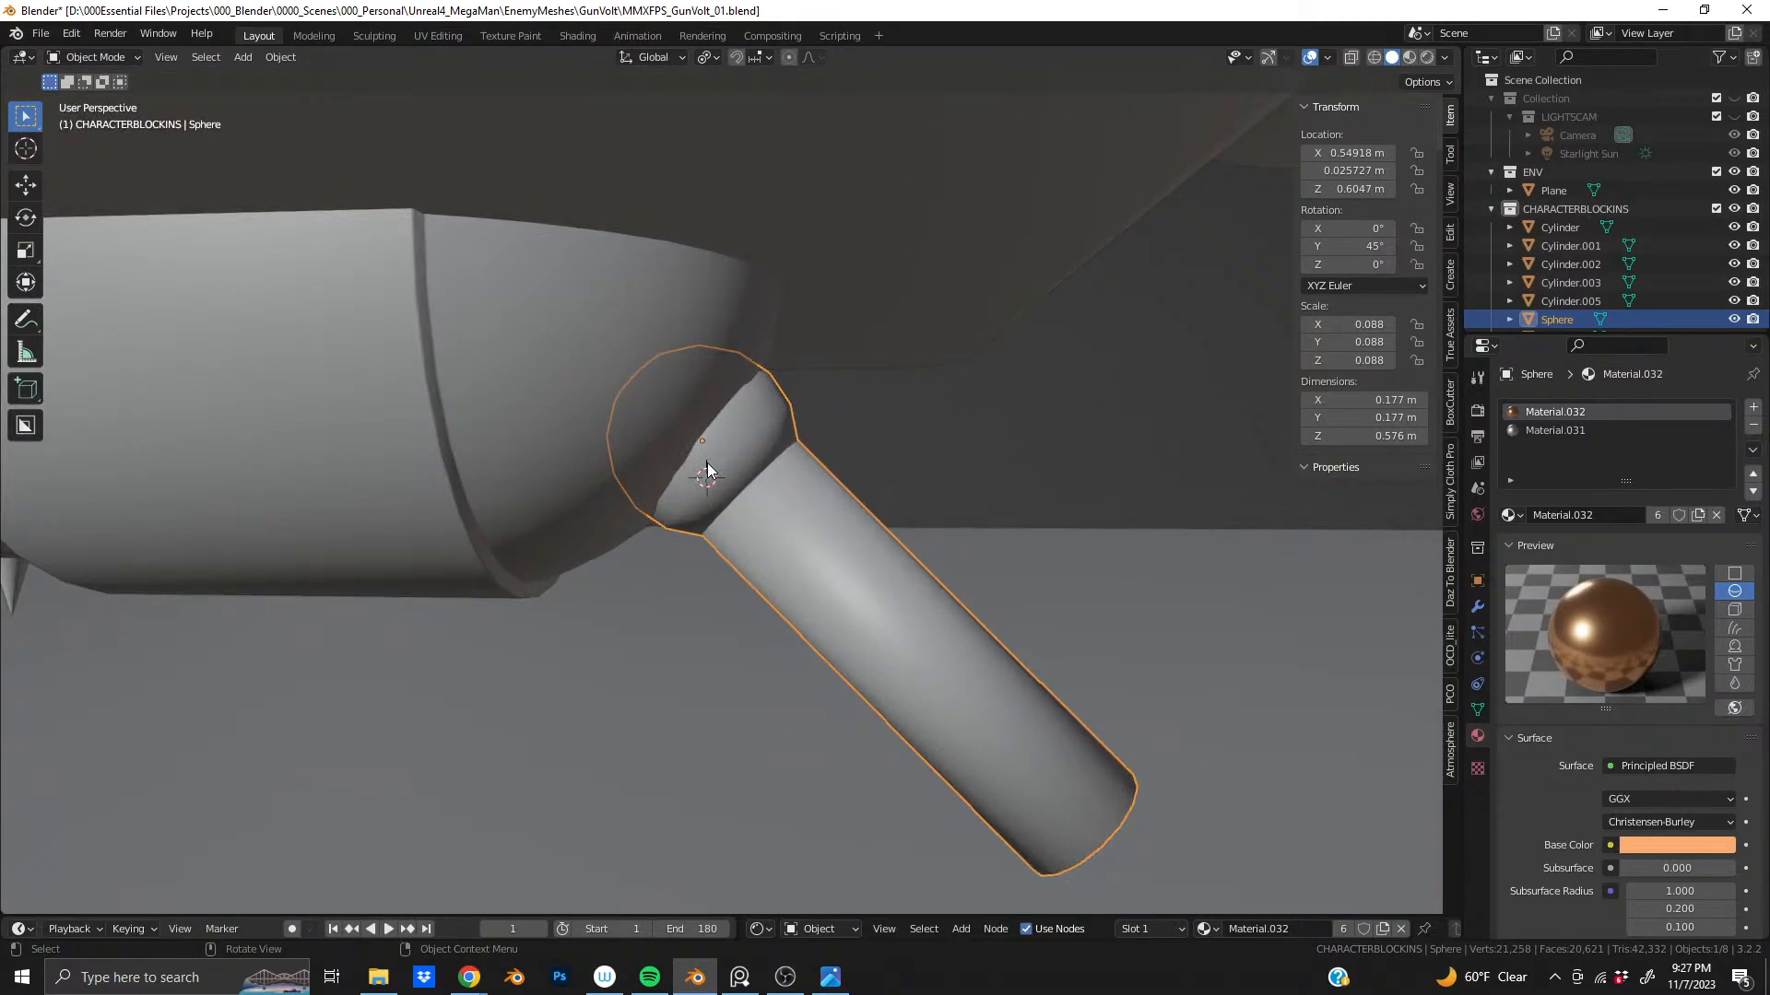
- Nudge the arm about 0.0035 m deeper into the lower body along its local Z axis
key(g)
key(z)
key(z)
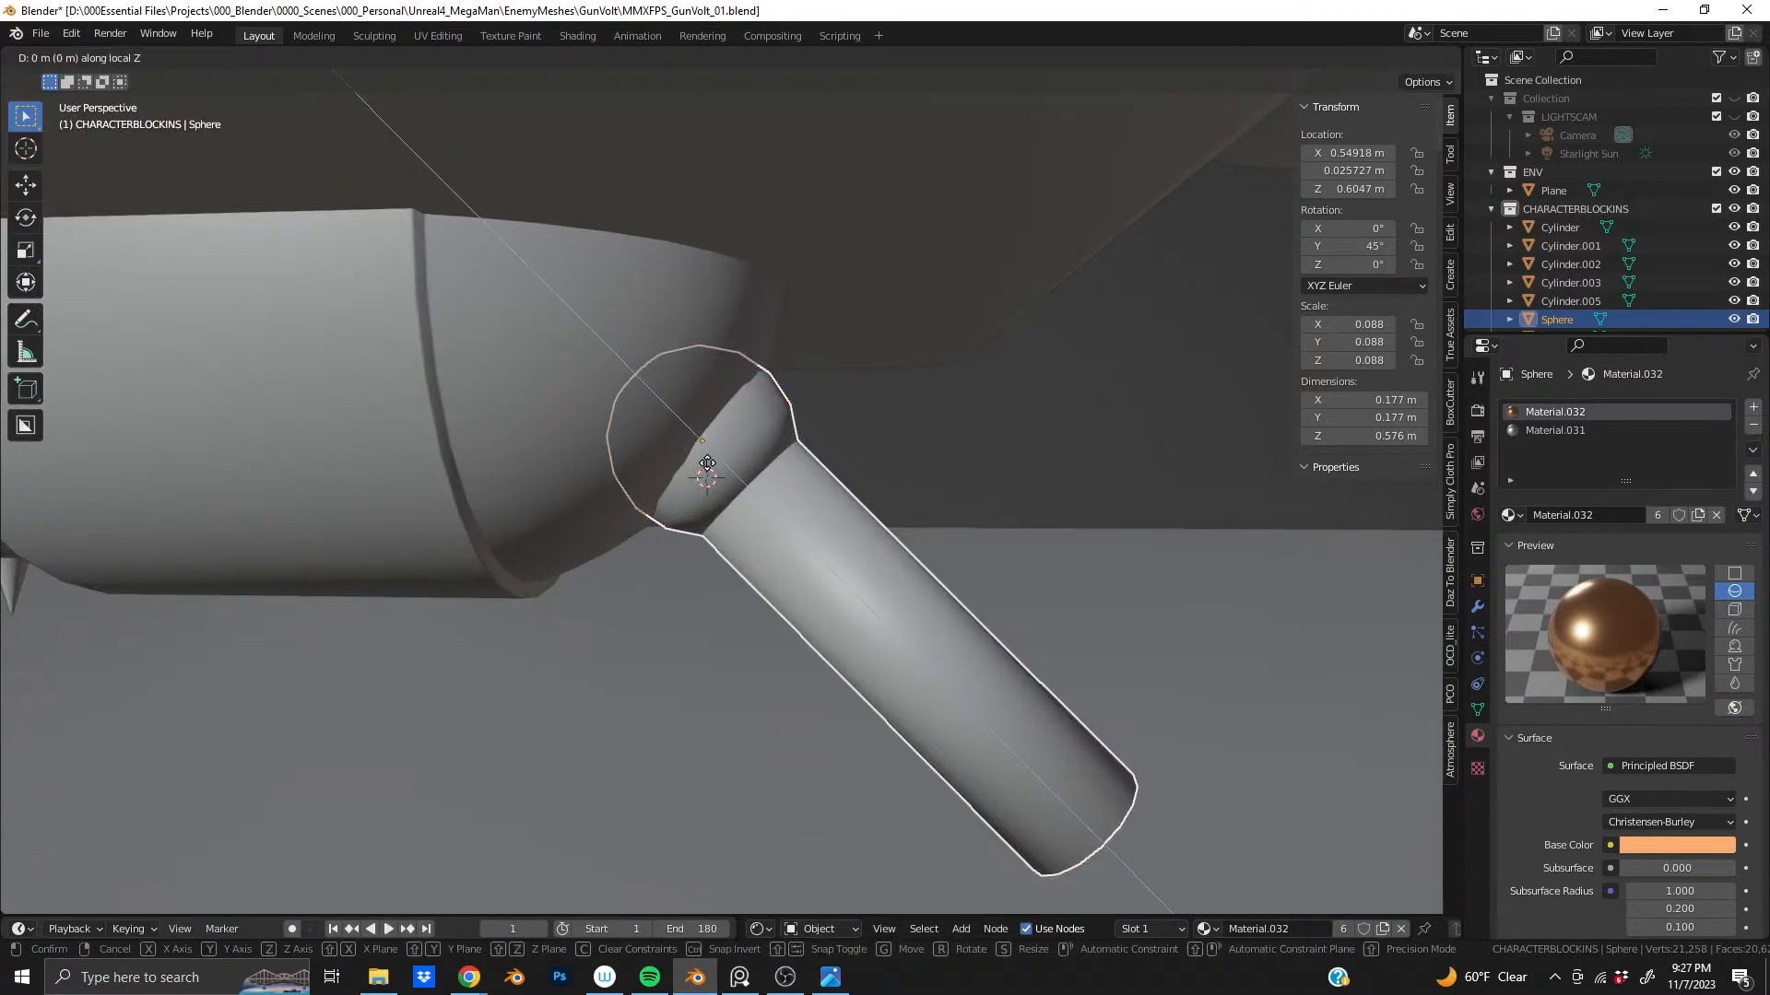
click(744, 470)
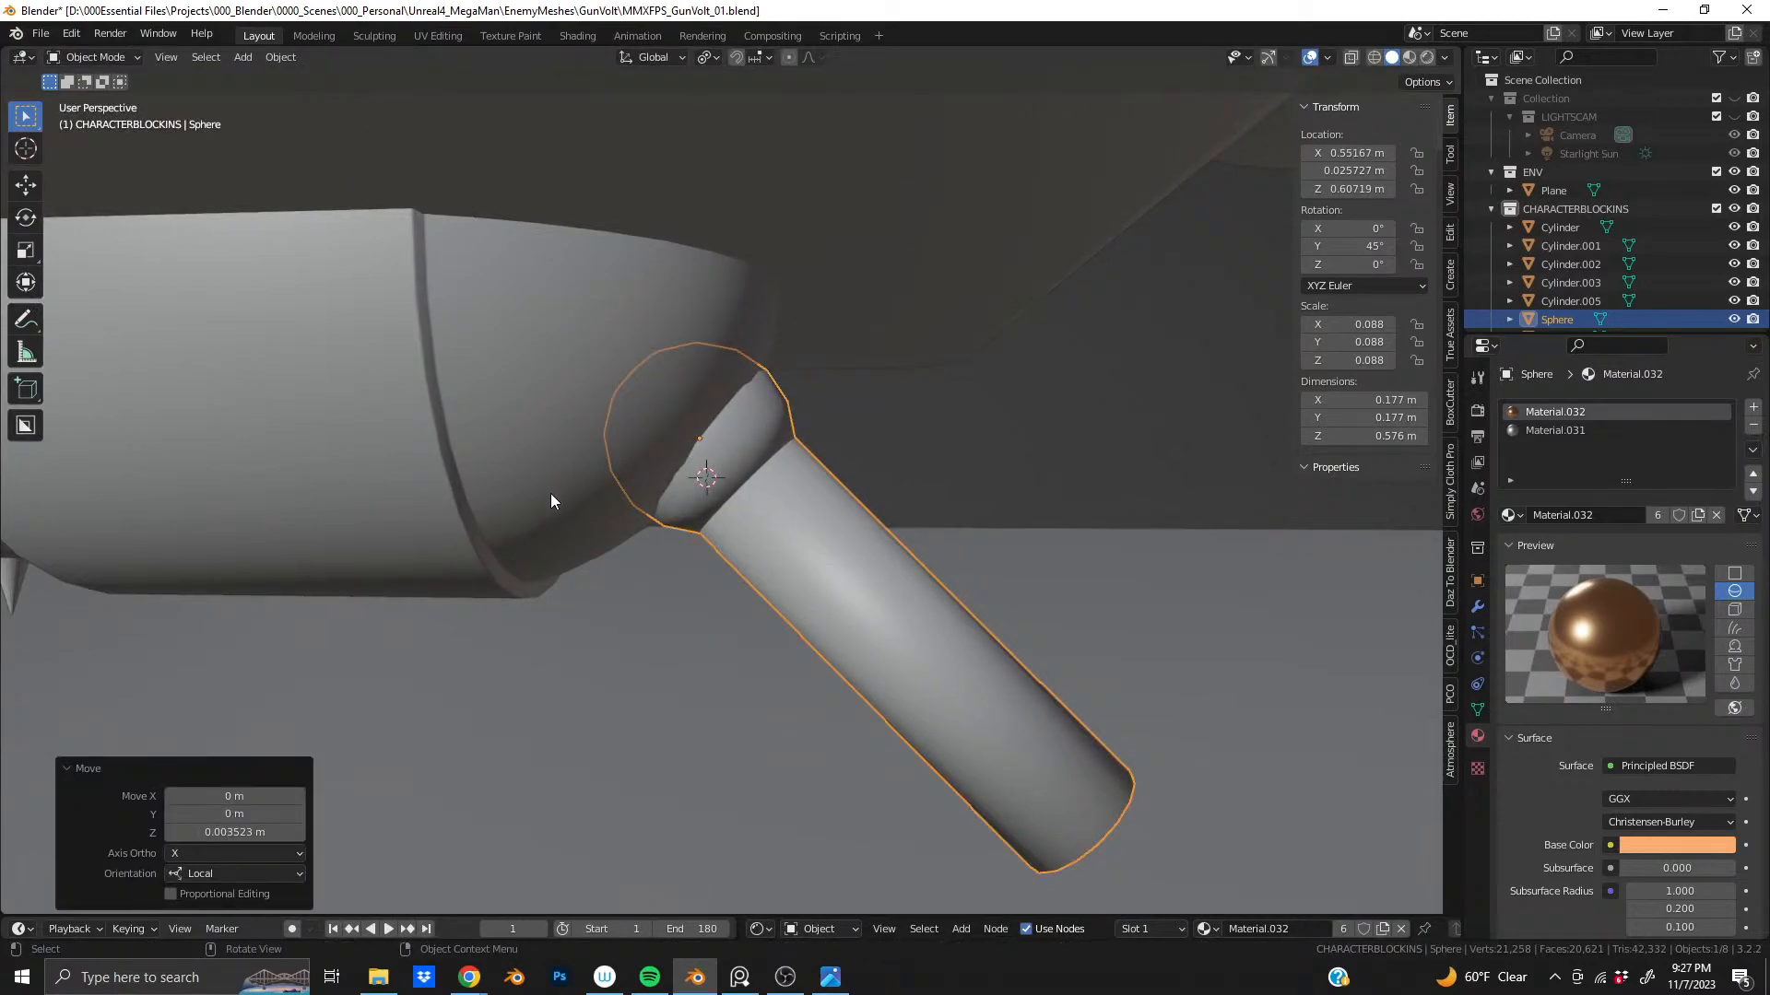
- Try swinging the arm about -44.4° in the back view, and undo the rotation and the local Z nudge
key(ctrl+KP_1)
key(r)
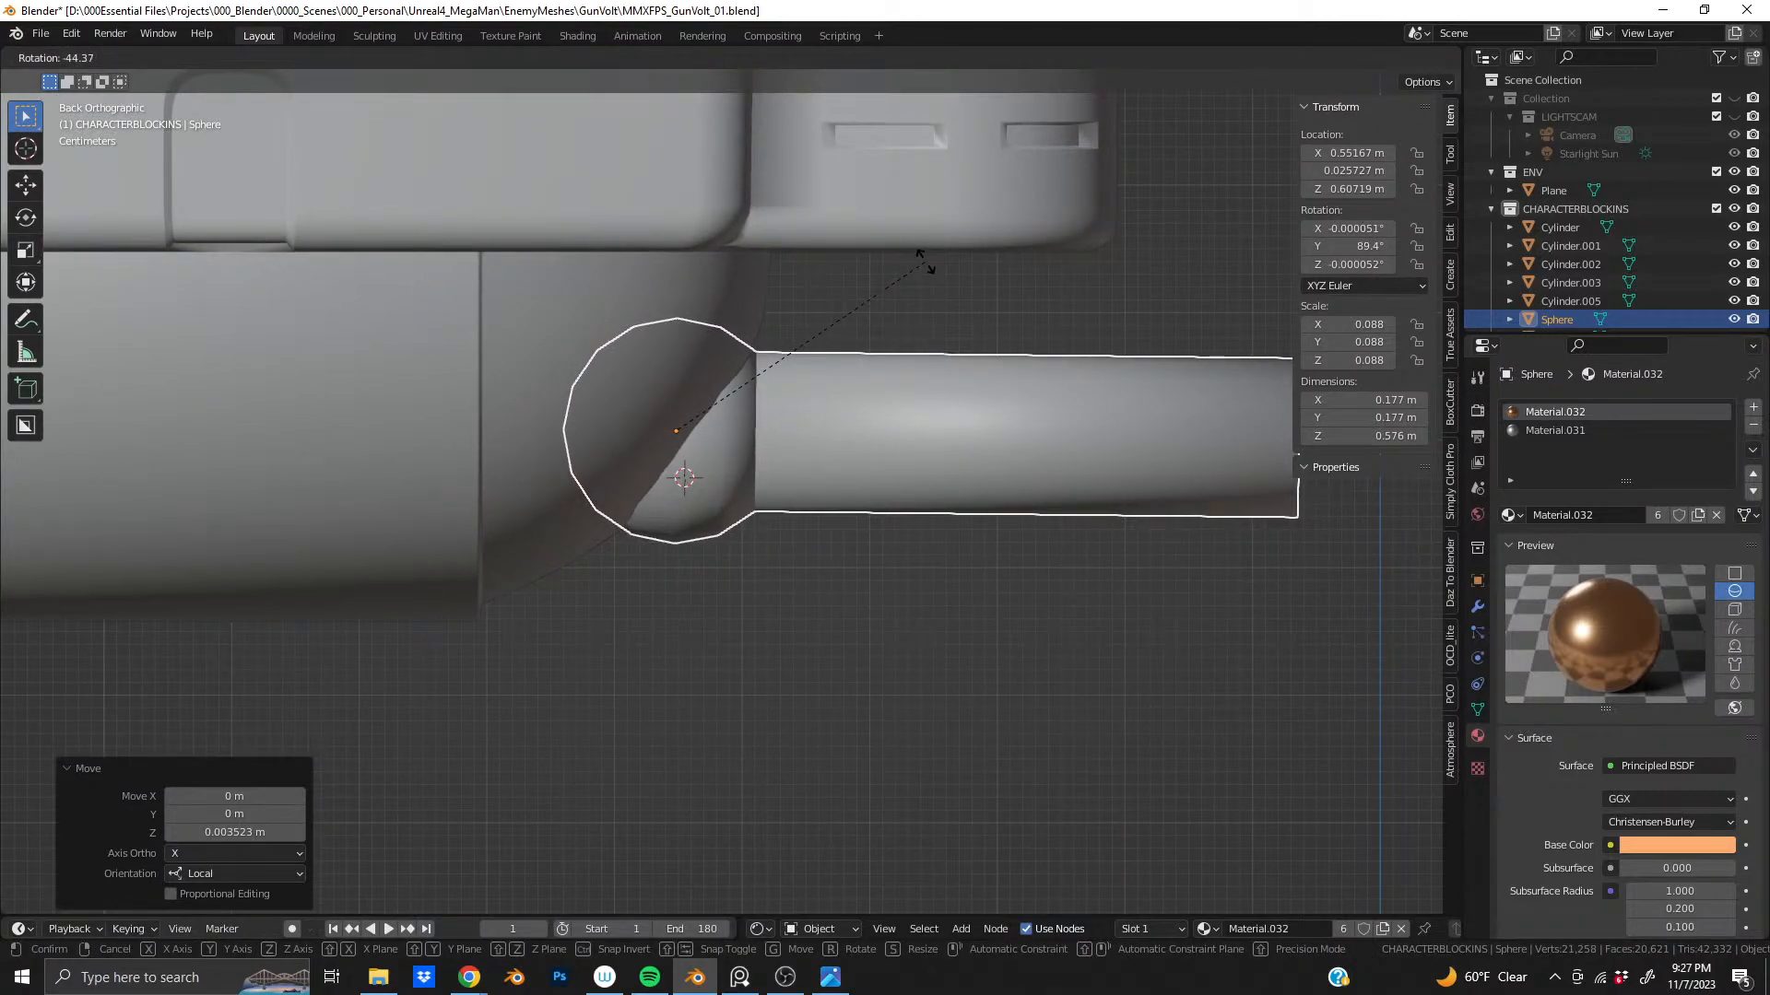
click(925, 262)
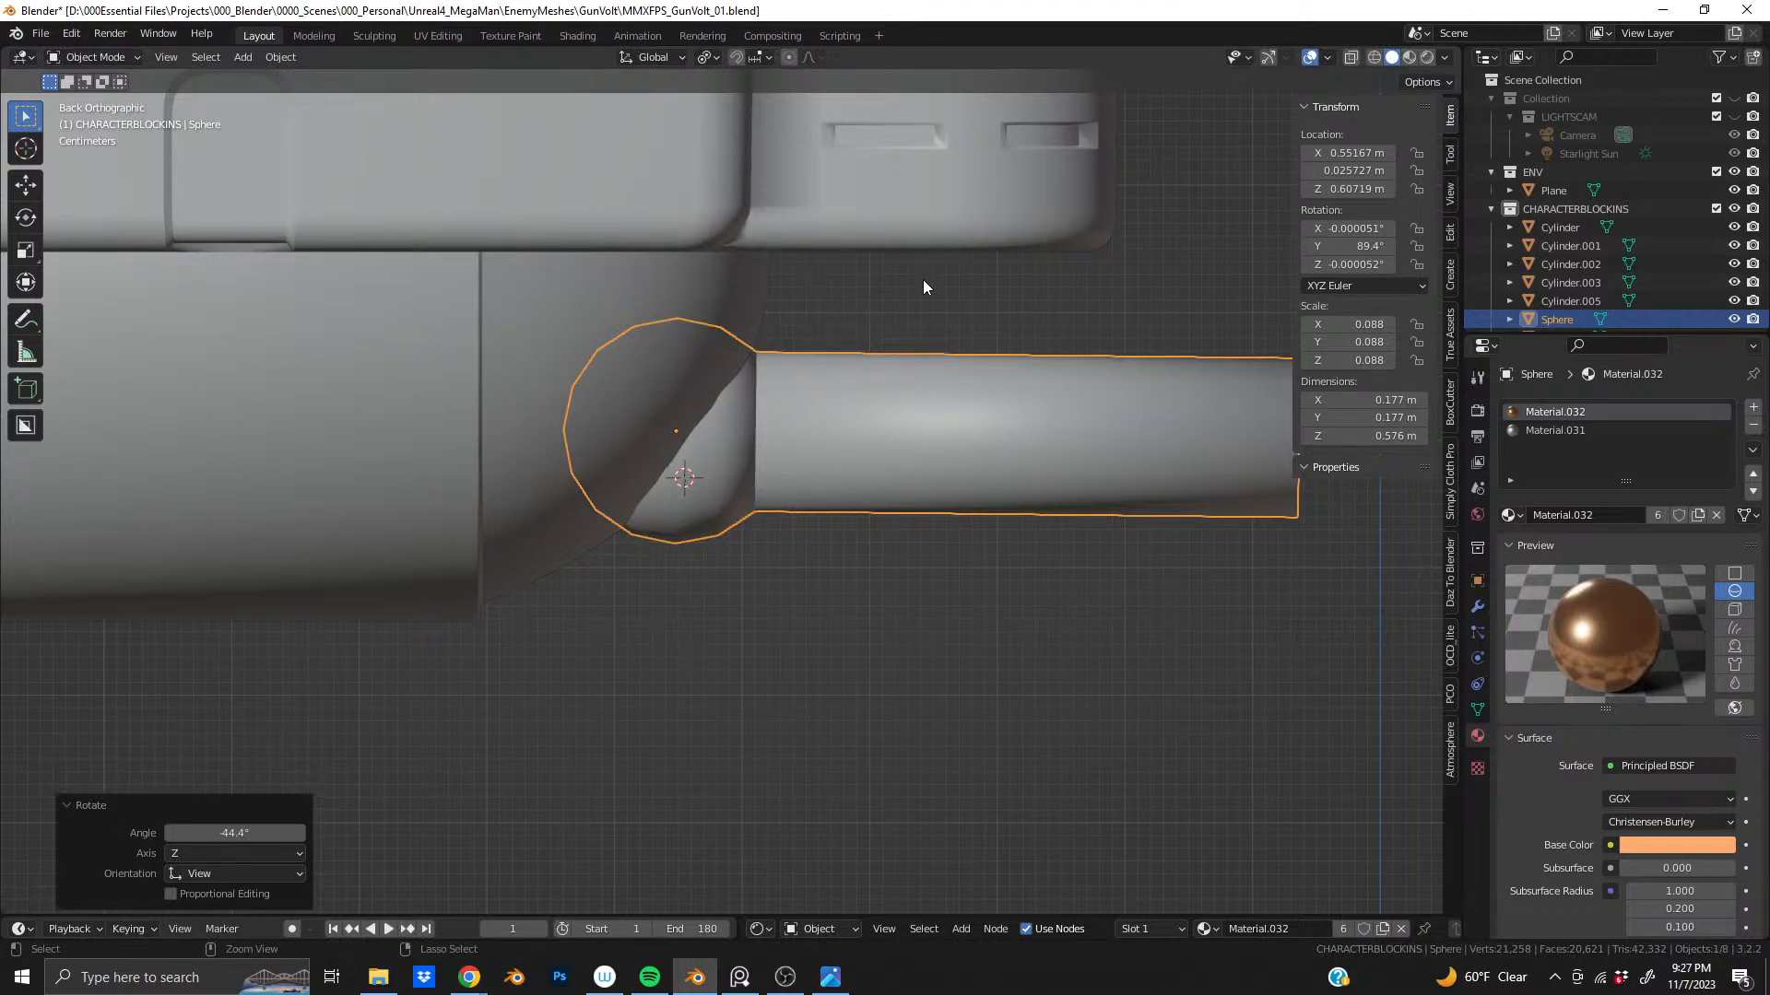
key(ctrl+z)
key(ctrl+z)
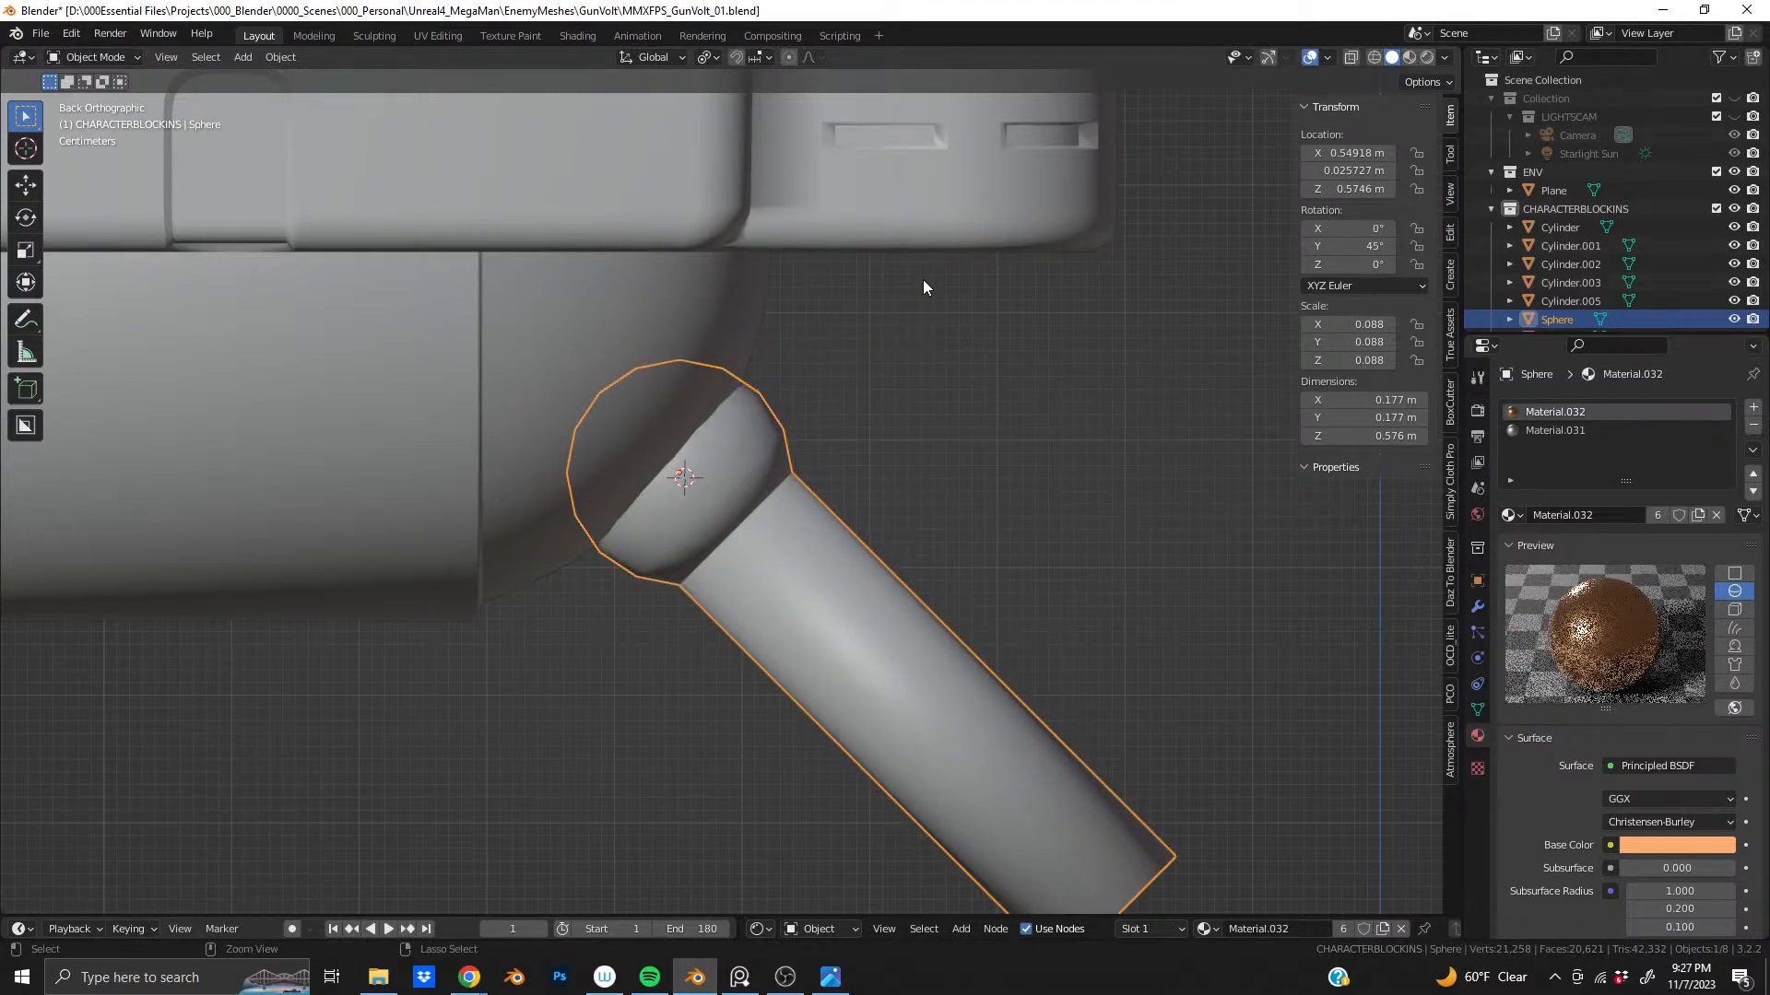
key(ctrl+z)
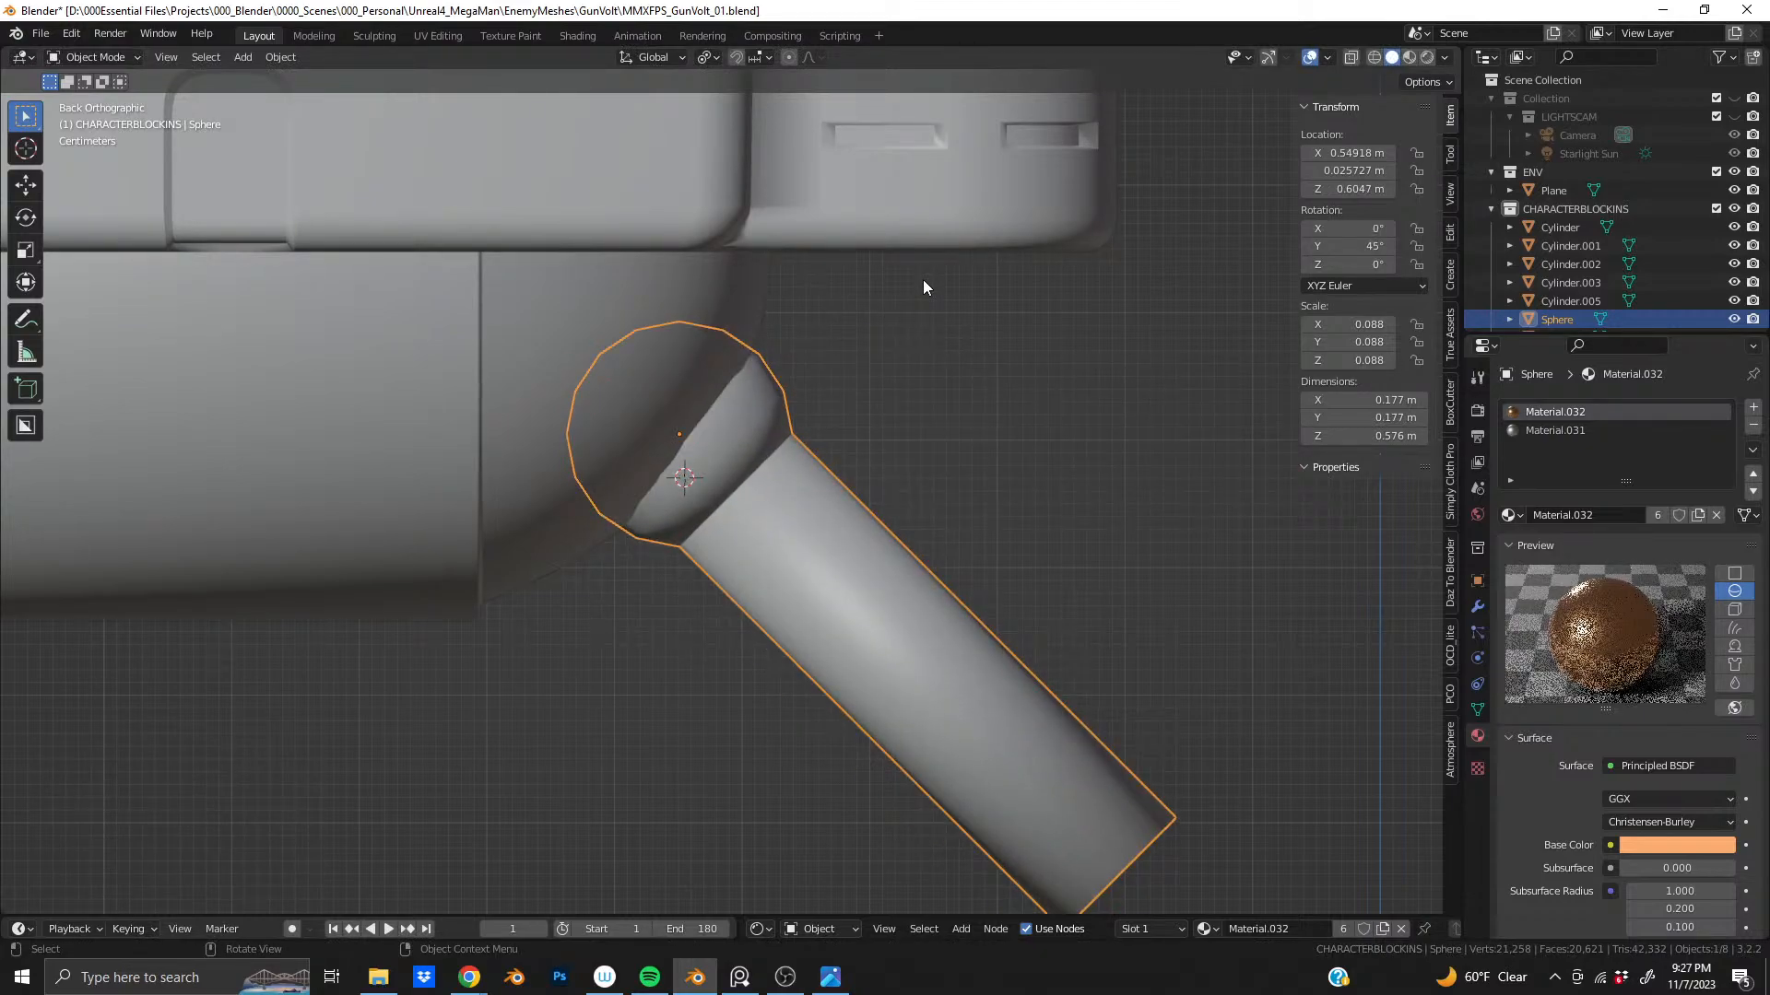
- Move the arm about -0.0058 m along its local Z axis, test a swing of about -44° in the back view, and undo the swing
key(g)
key(z)
key(z)
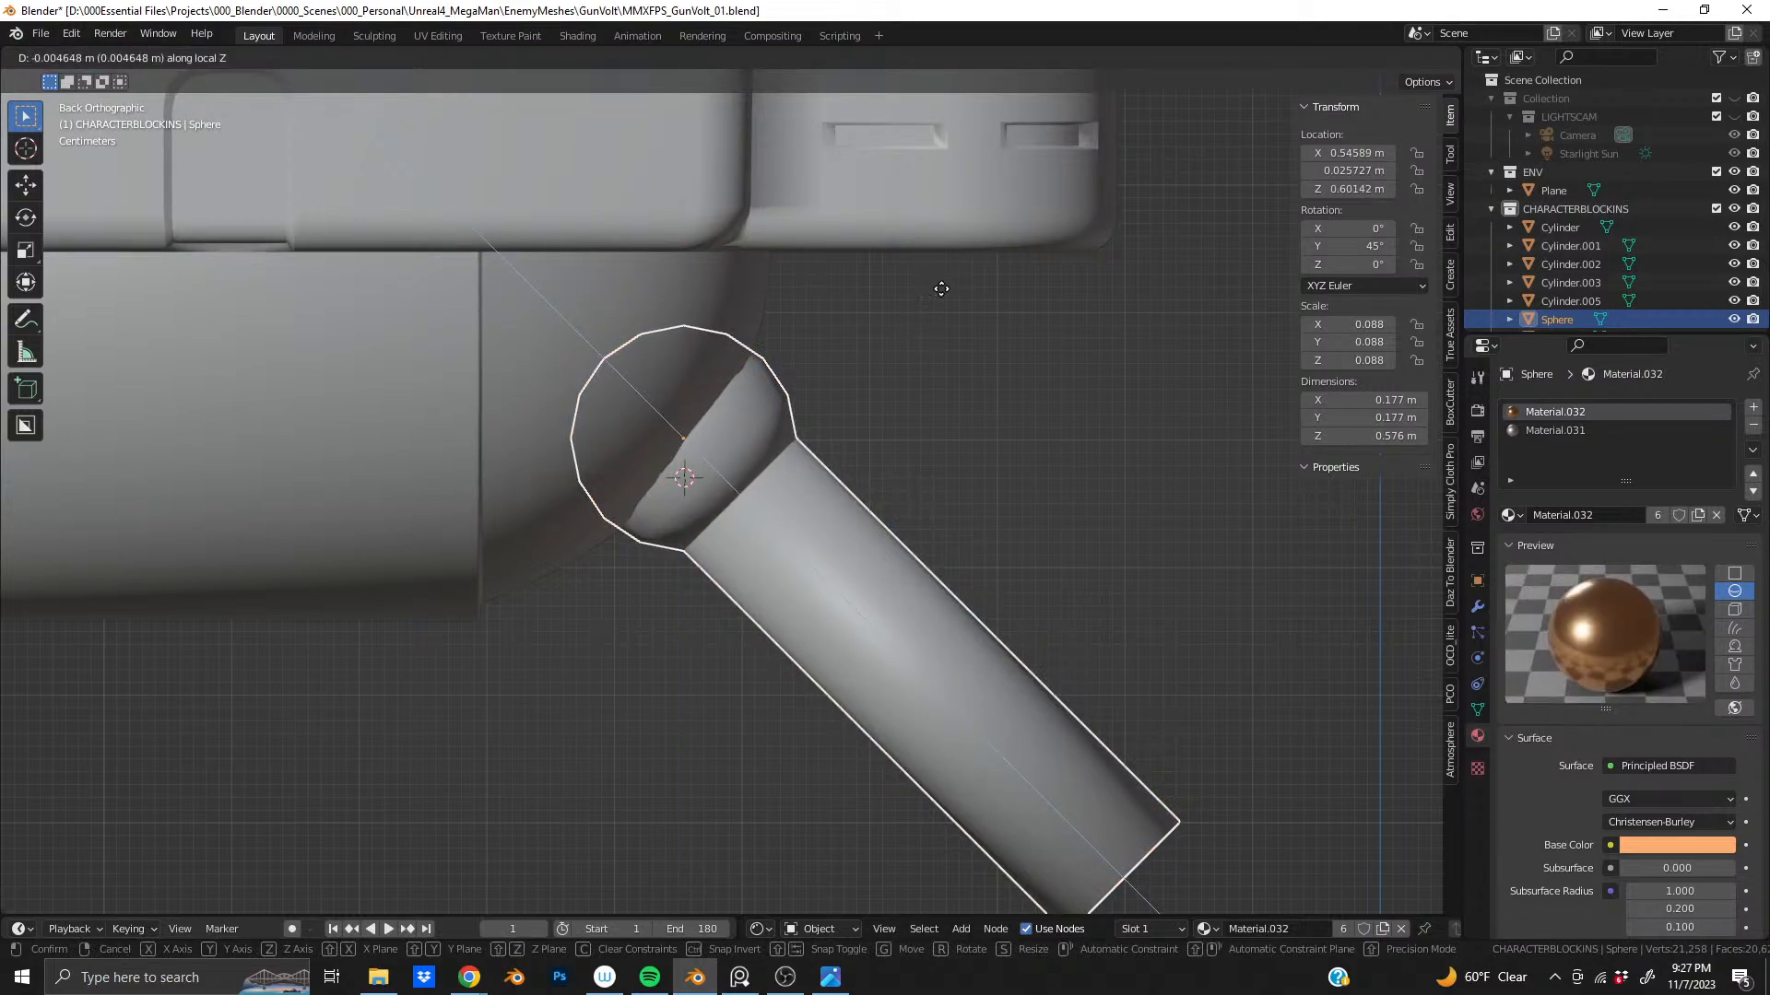
click(955, 302)
key(r)
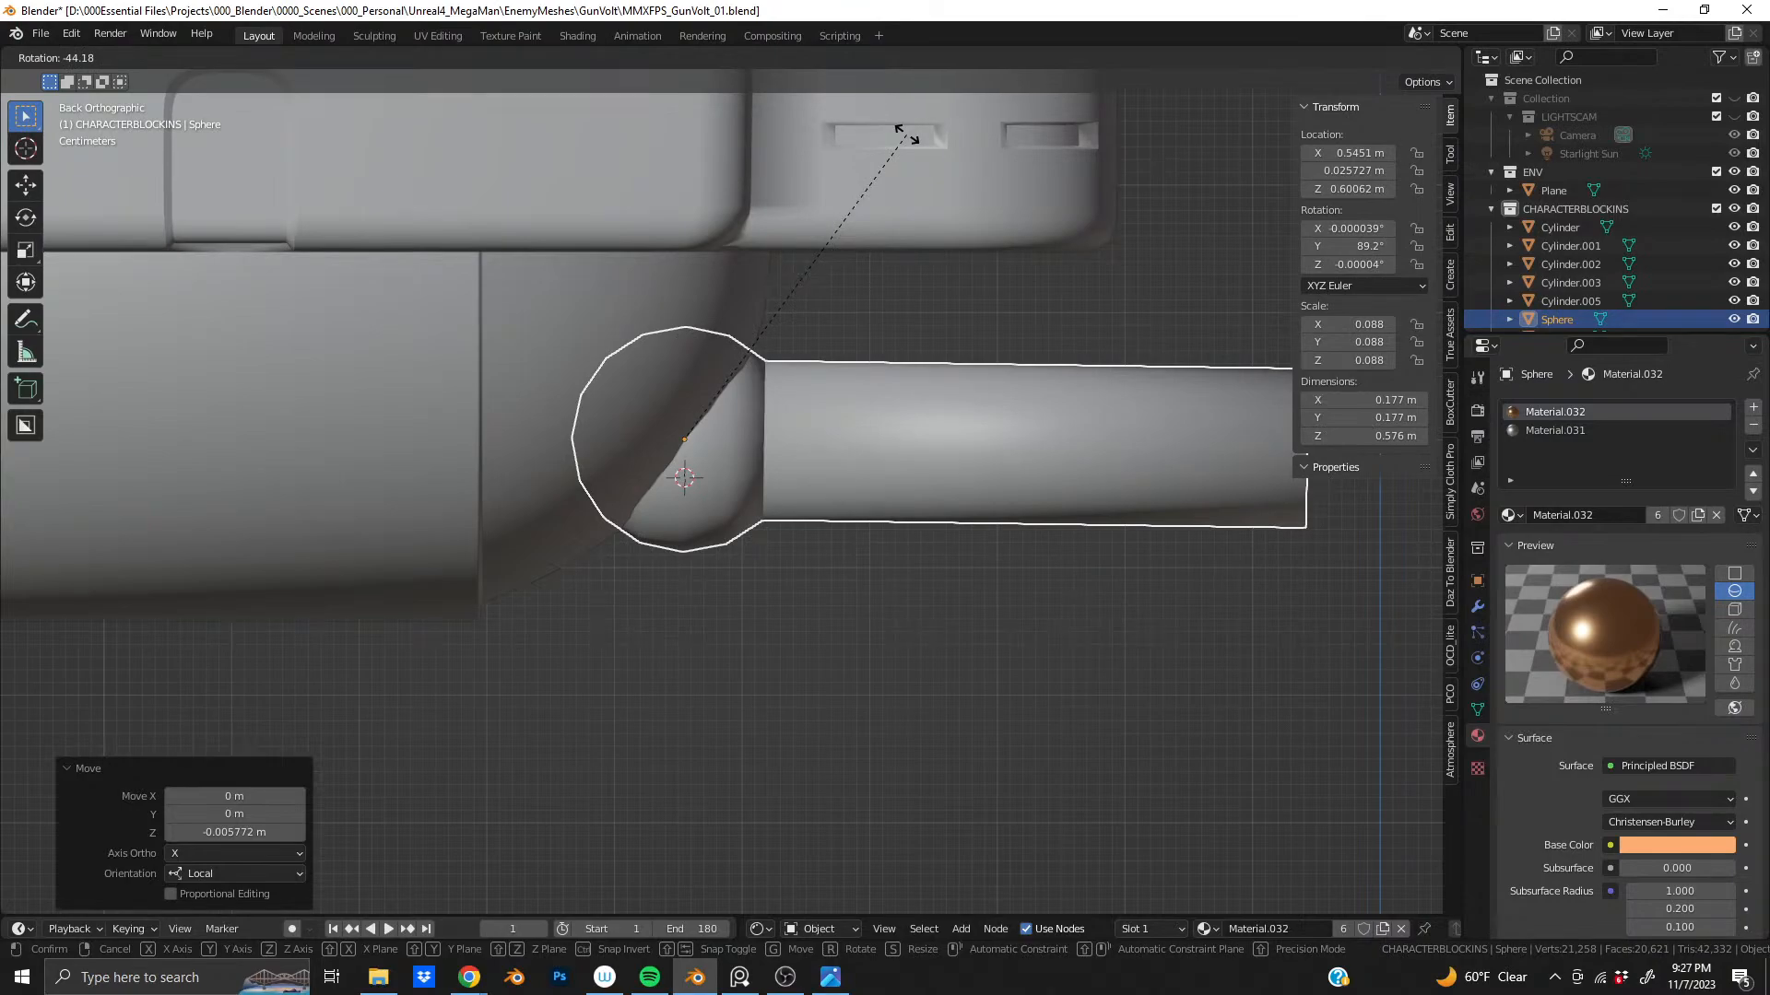
click(906, 135)
key(ctrl+z)
- Shift the arm about 0.0036 m along its local Z axis, test a swing of about -45°, and undo that rotation
key(g)
key(z)
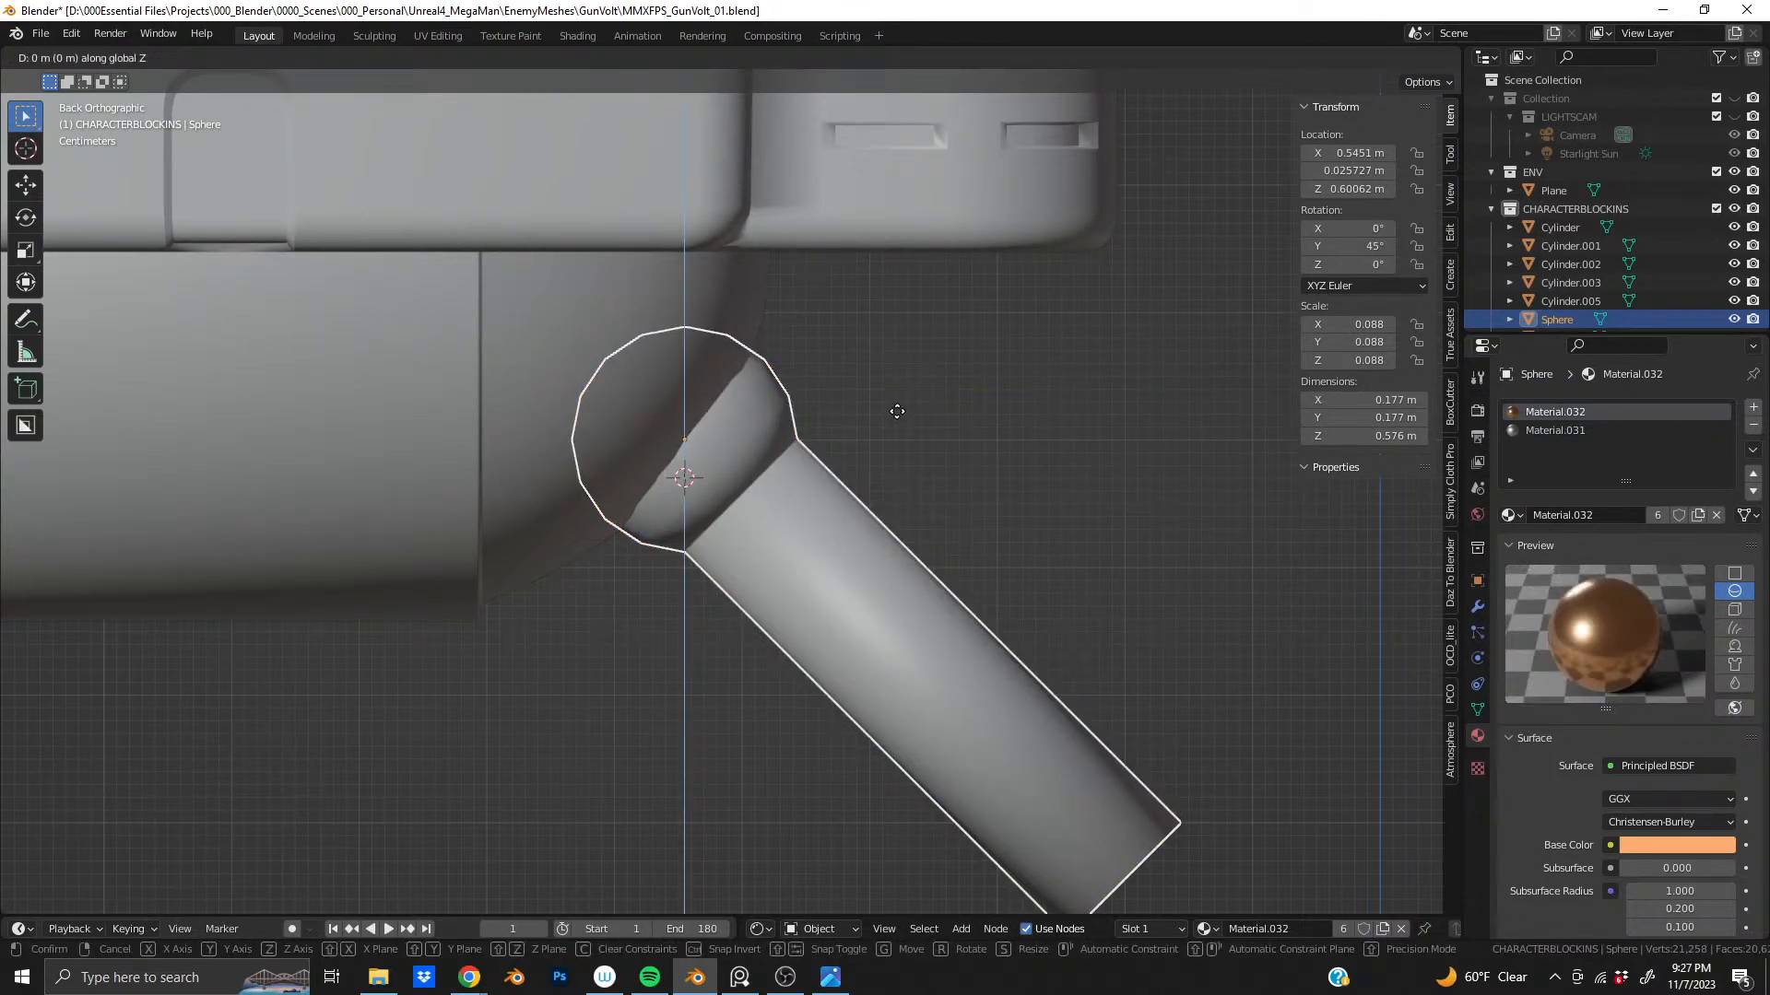
click(863, 382)
key(r)
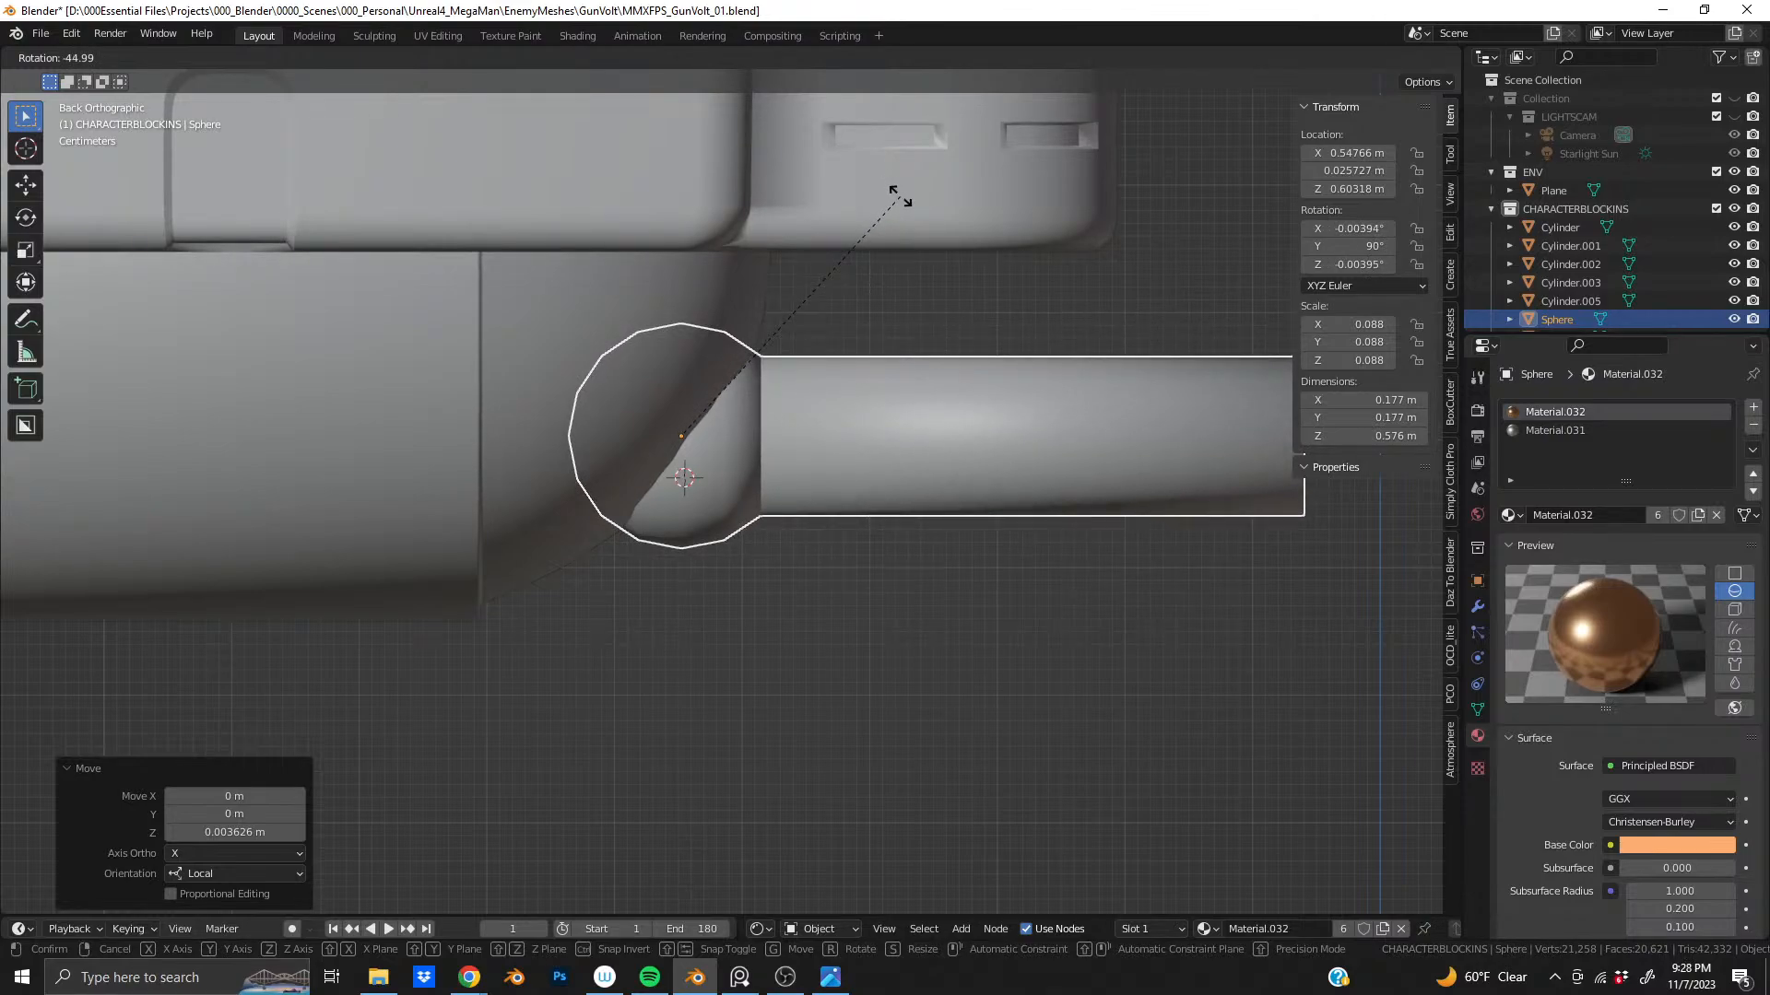
click(899, 196)
key(ctrl+z)
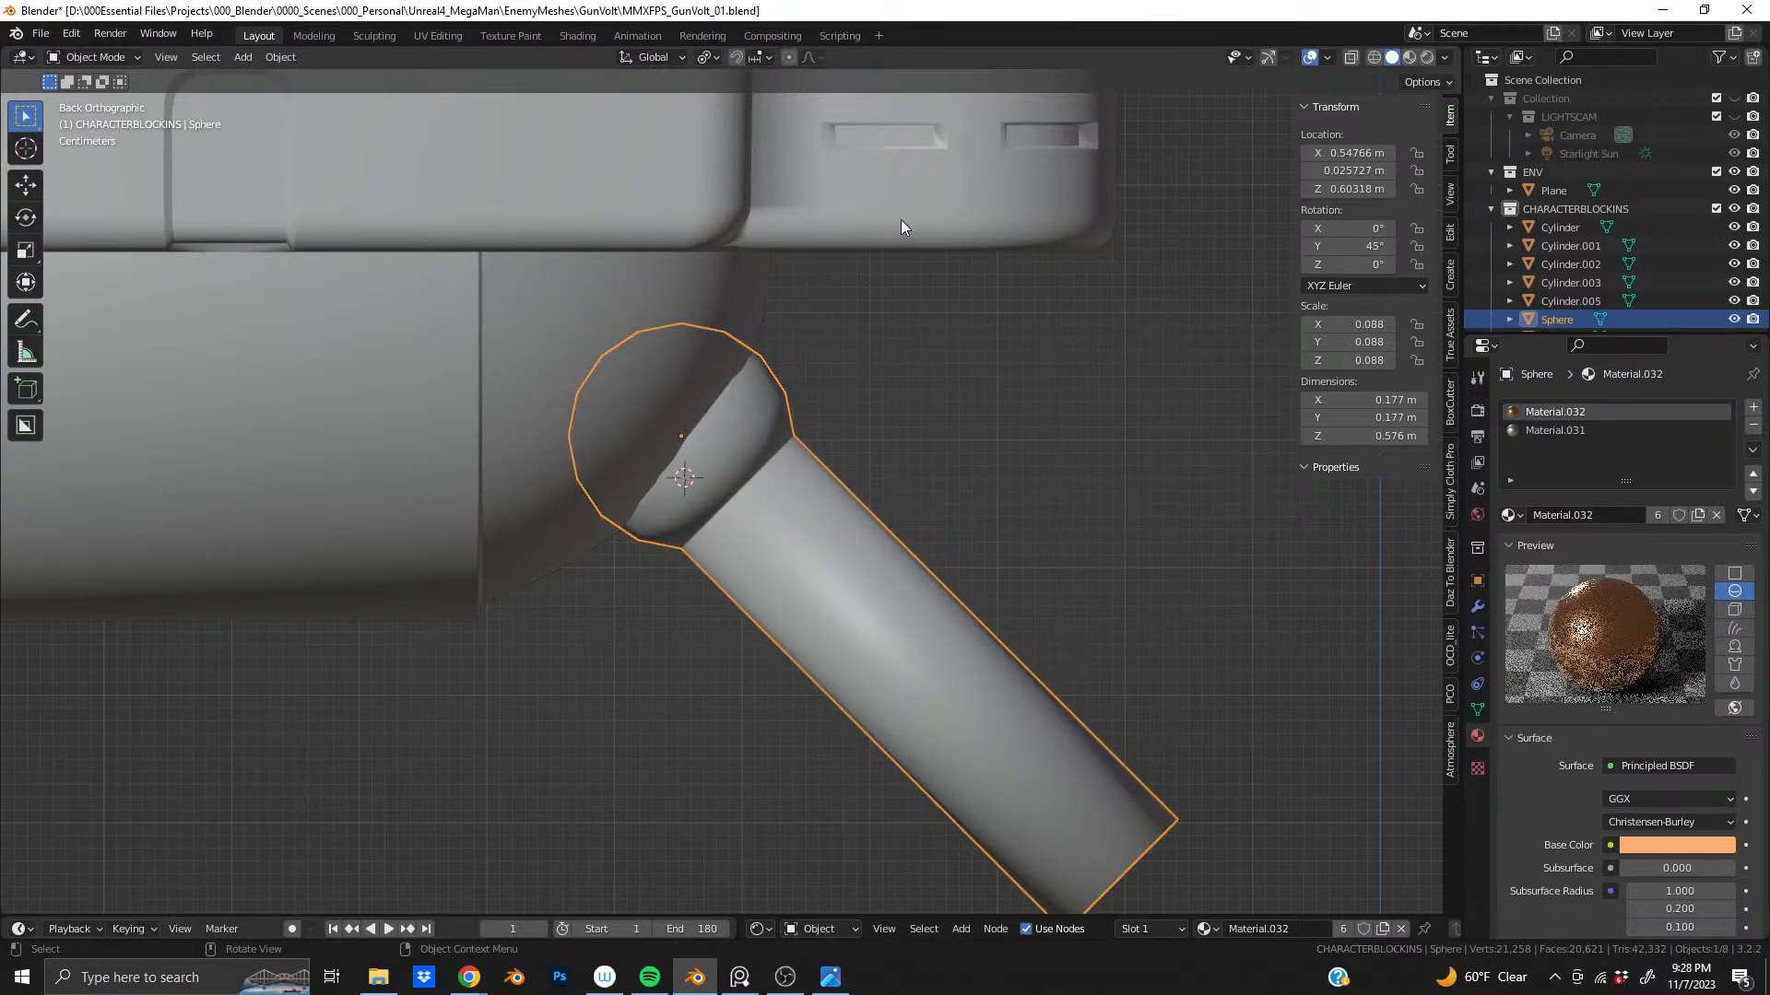
- Nudge the arm another 0.0019 m or so along its local Z axis, test a swing of about -30.3°, and undo the rotation
key(g)
key(z)
key(z)
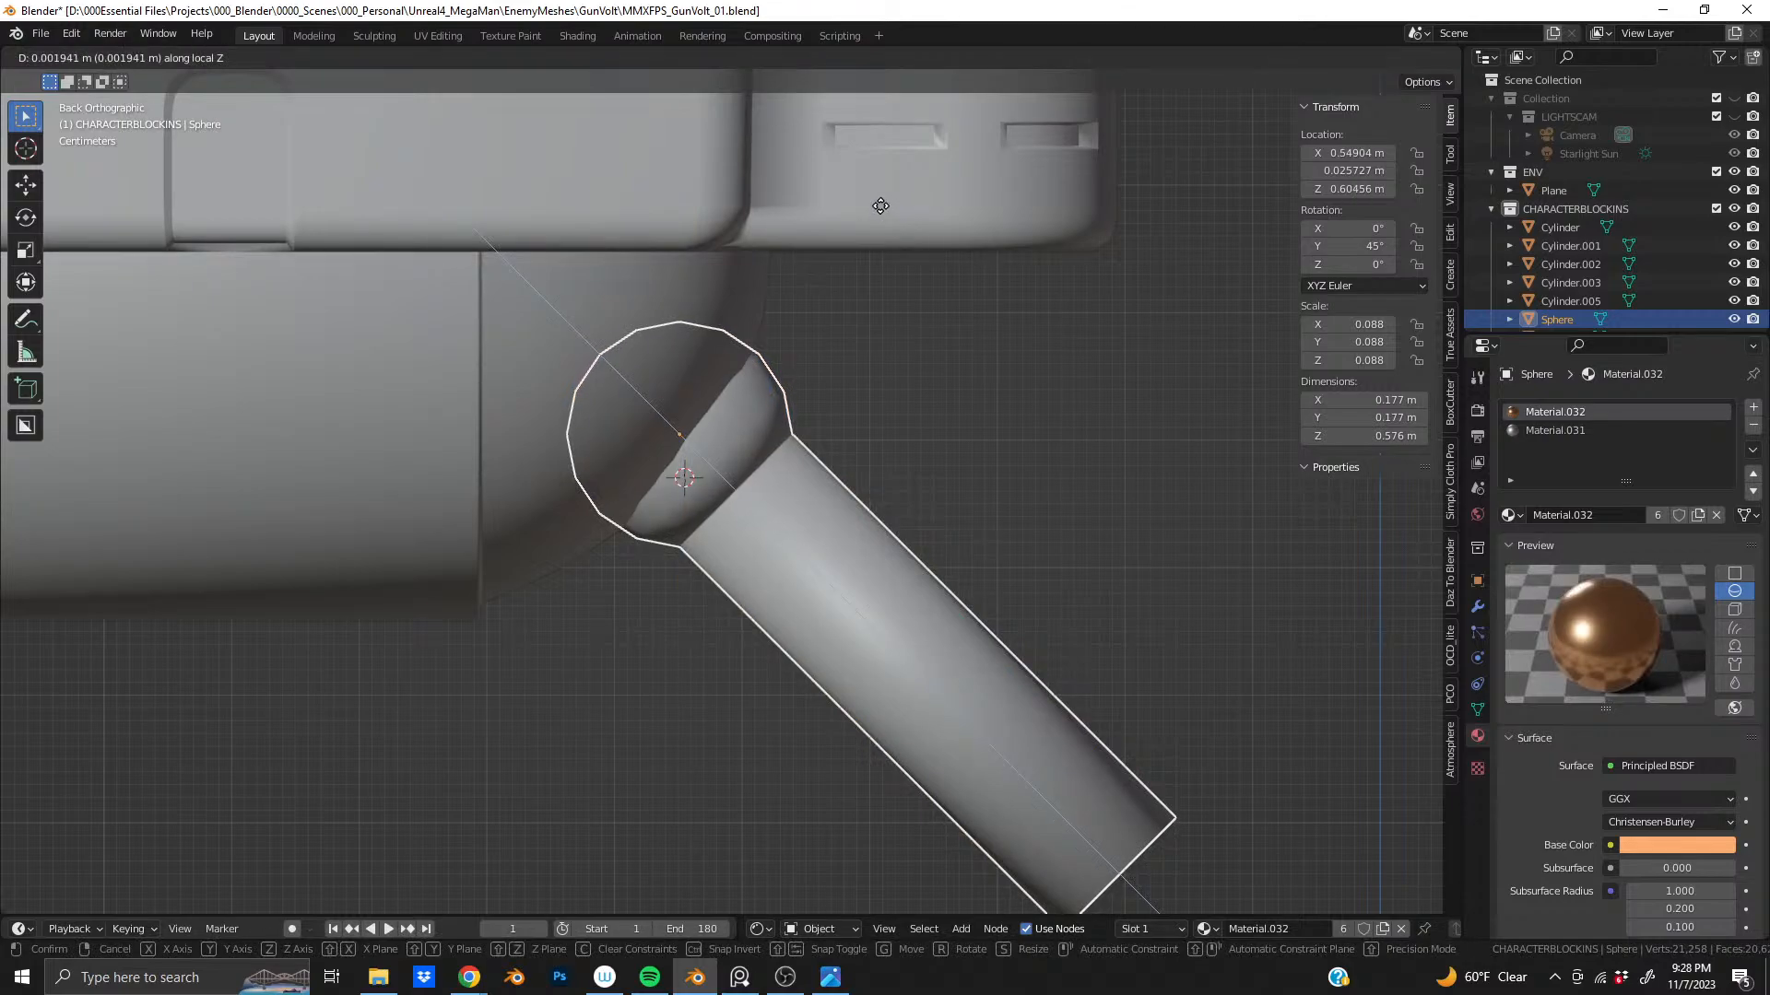
click(881, 206)
key(r)
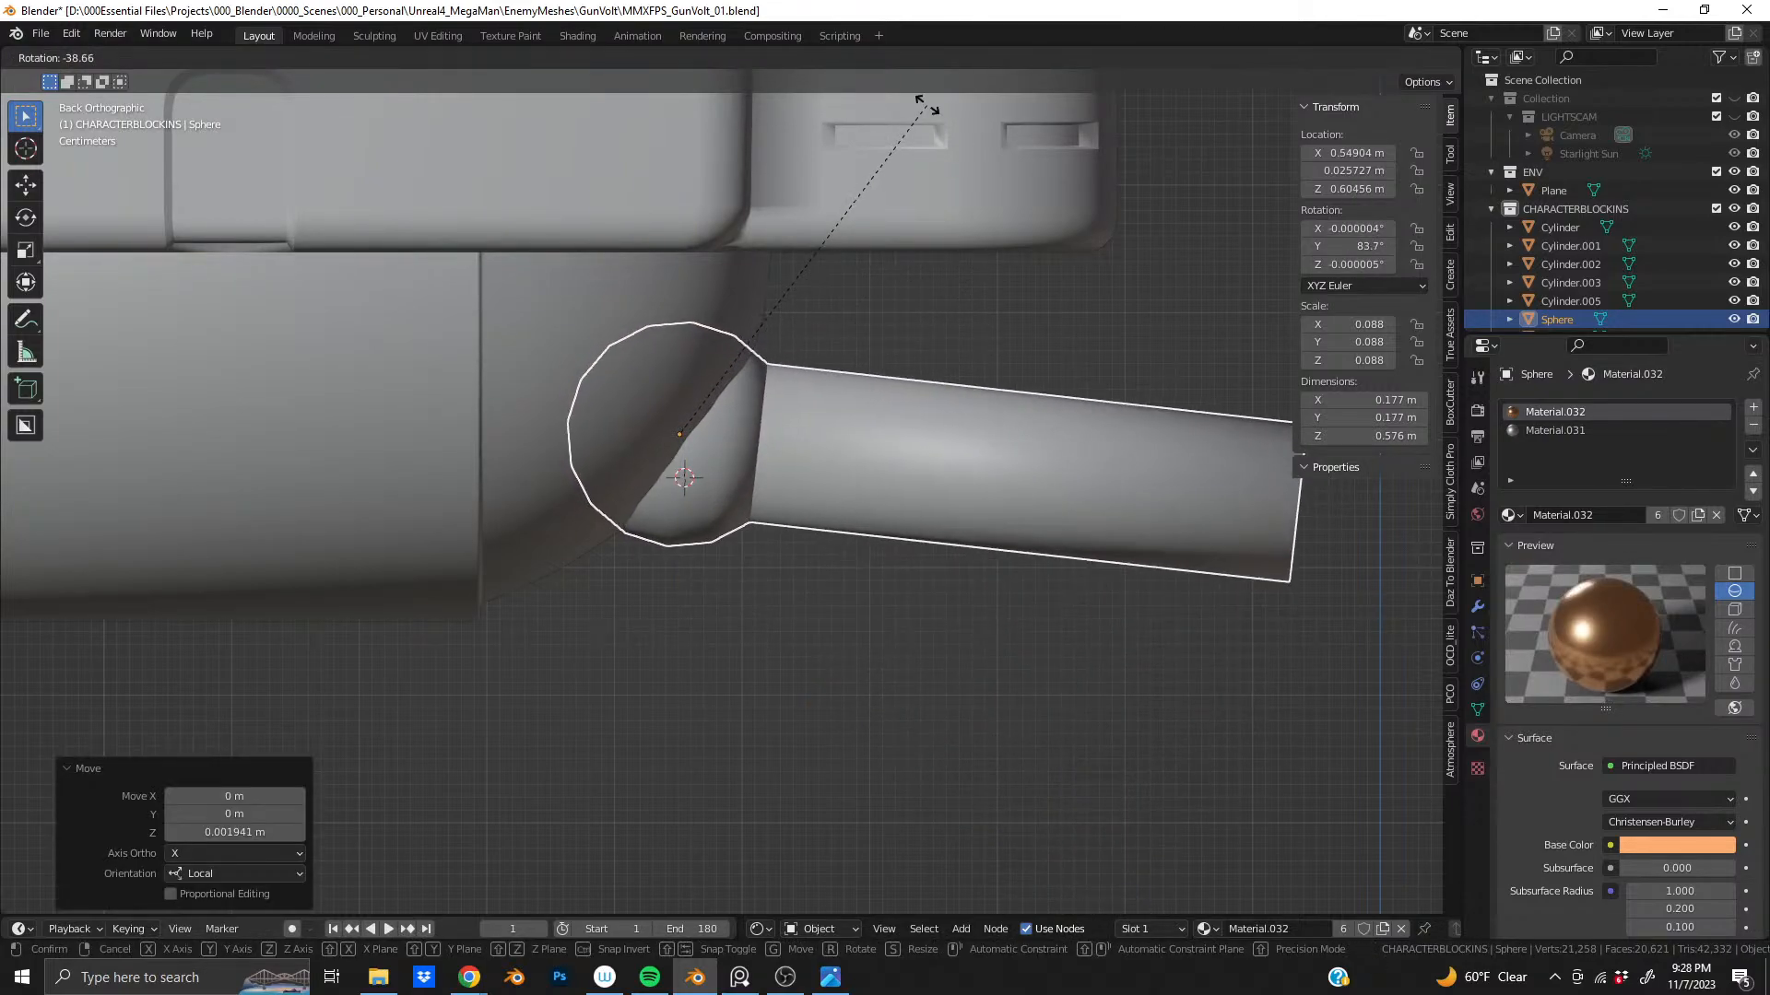
click(942, 190)
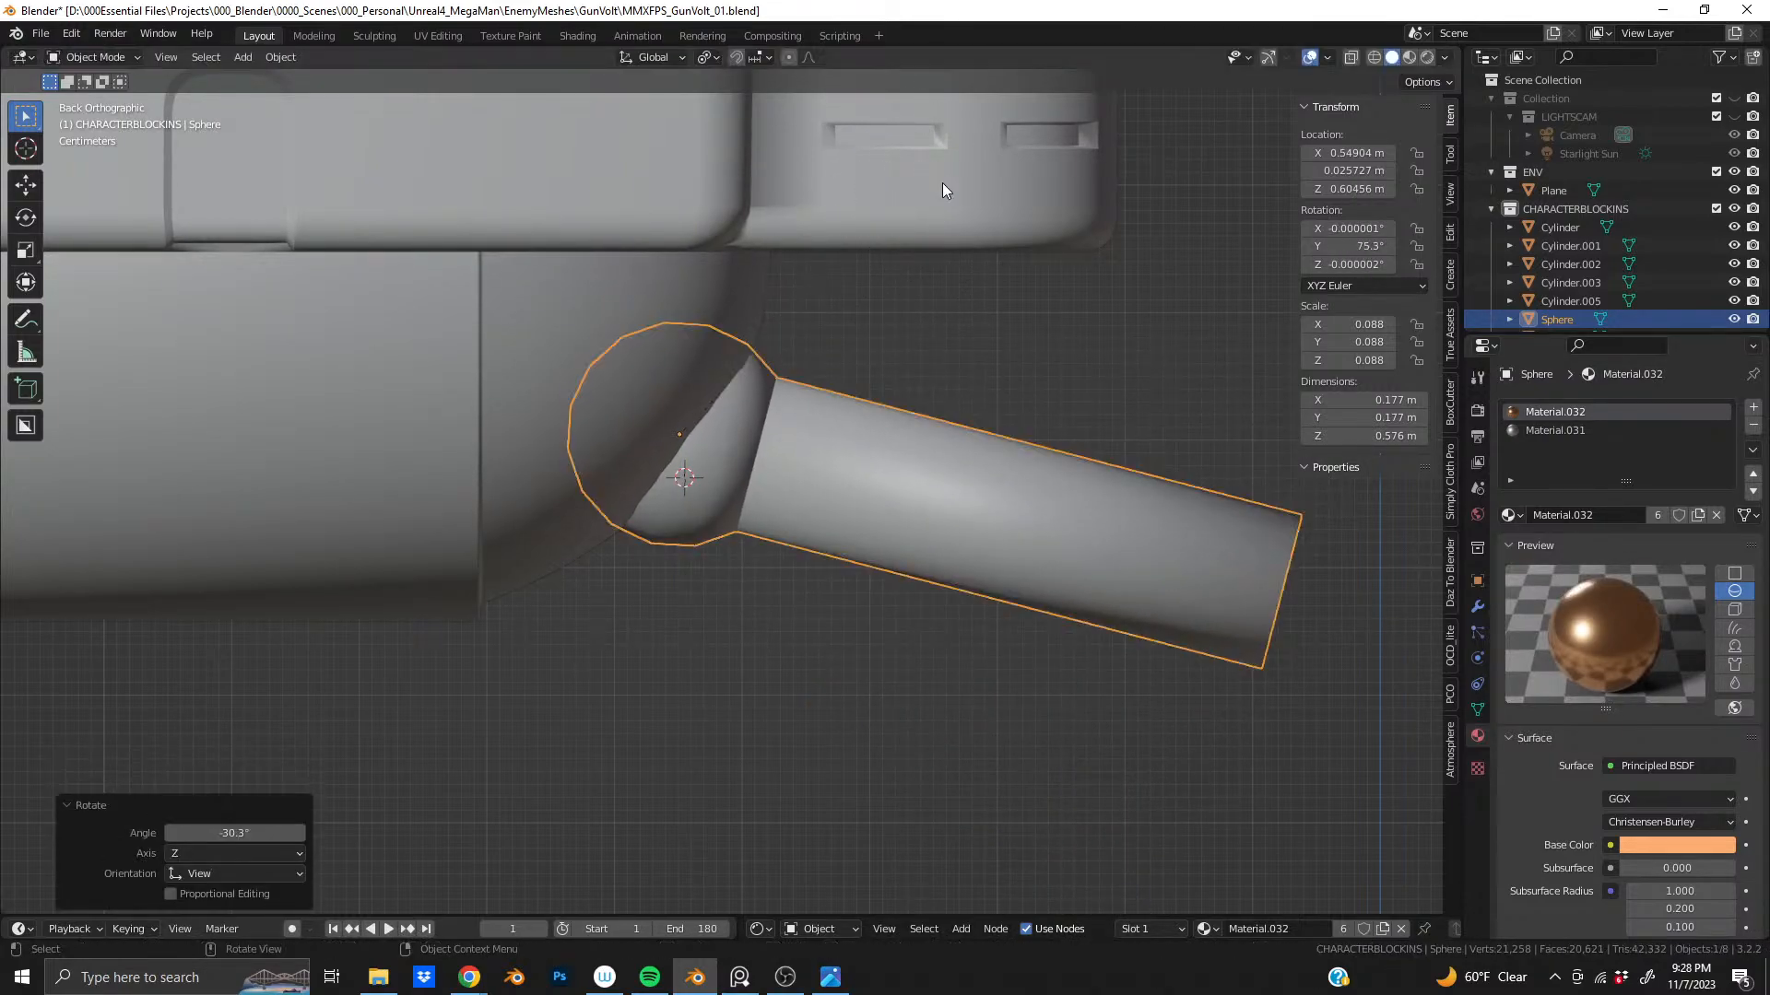
key(ctrl+z)
- Try applying the arm's location transform, inspect the joint, and undo it
scroll(743, 470, down, 6)
mouse_move(743, 470)
middle_down()
mouse_move(463, 471)
mouse_move(706, 472)
mouse_move(738, 503)
middle_up()
scroll(738, 504, up, 4)
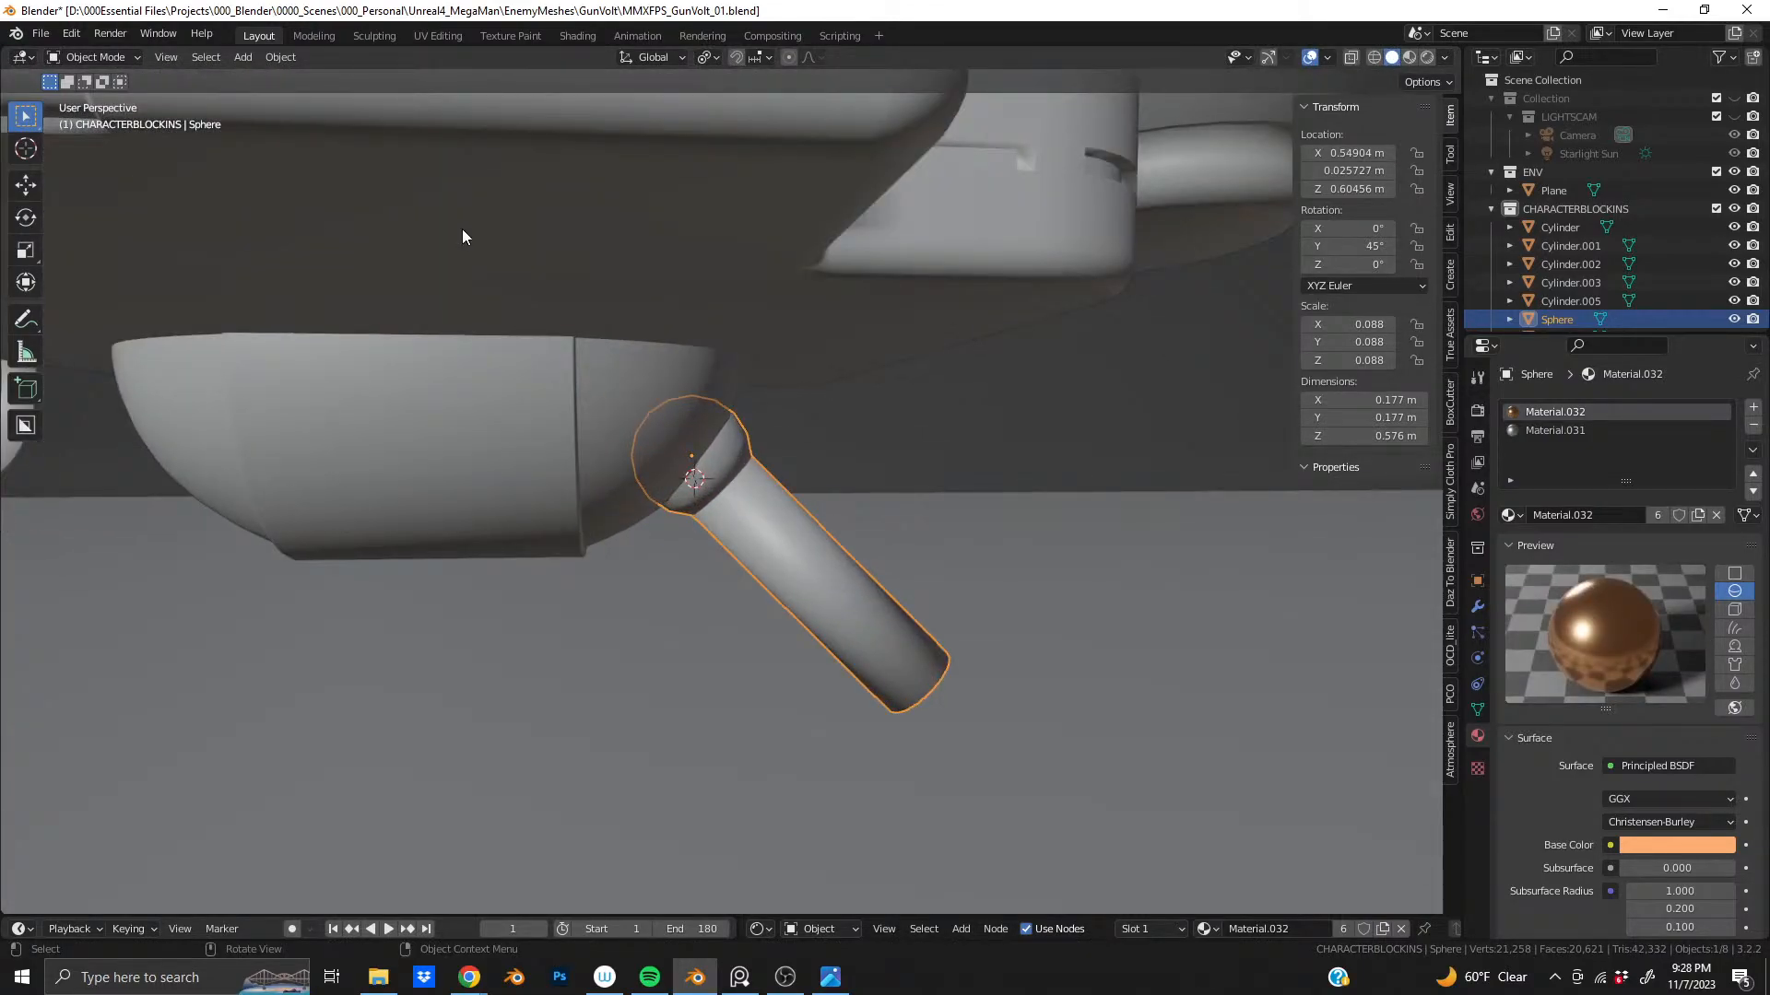
click(283, 61)
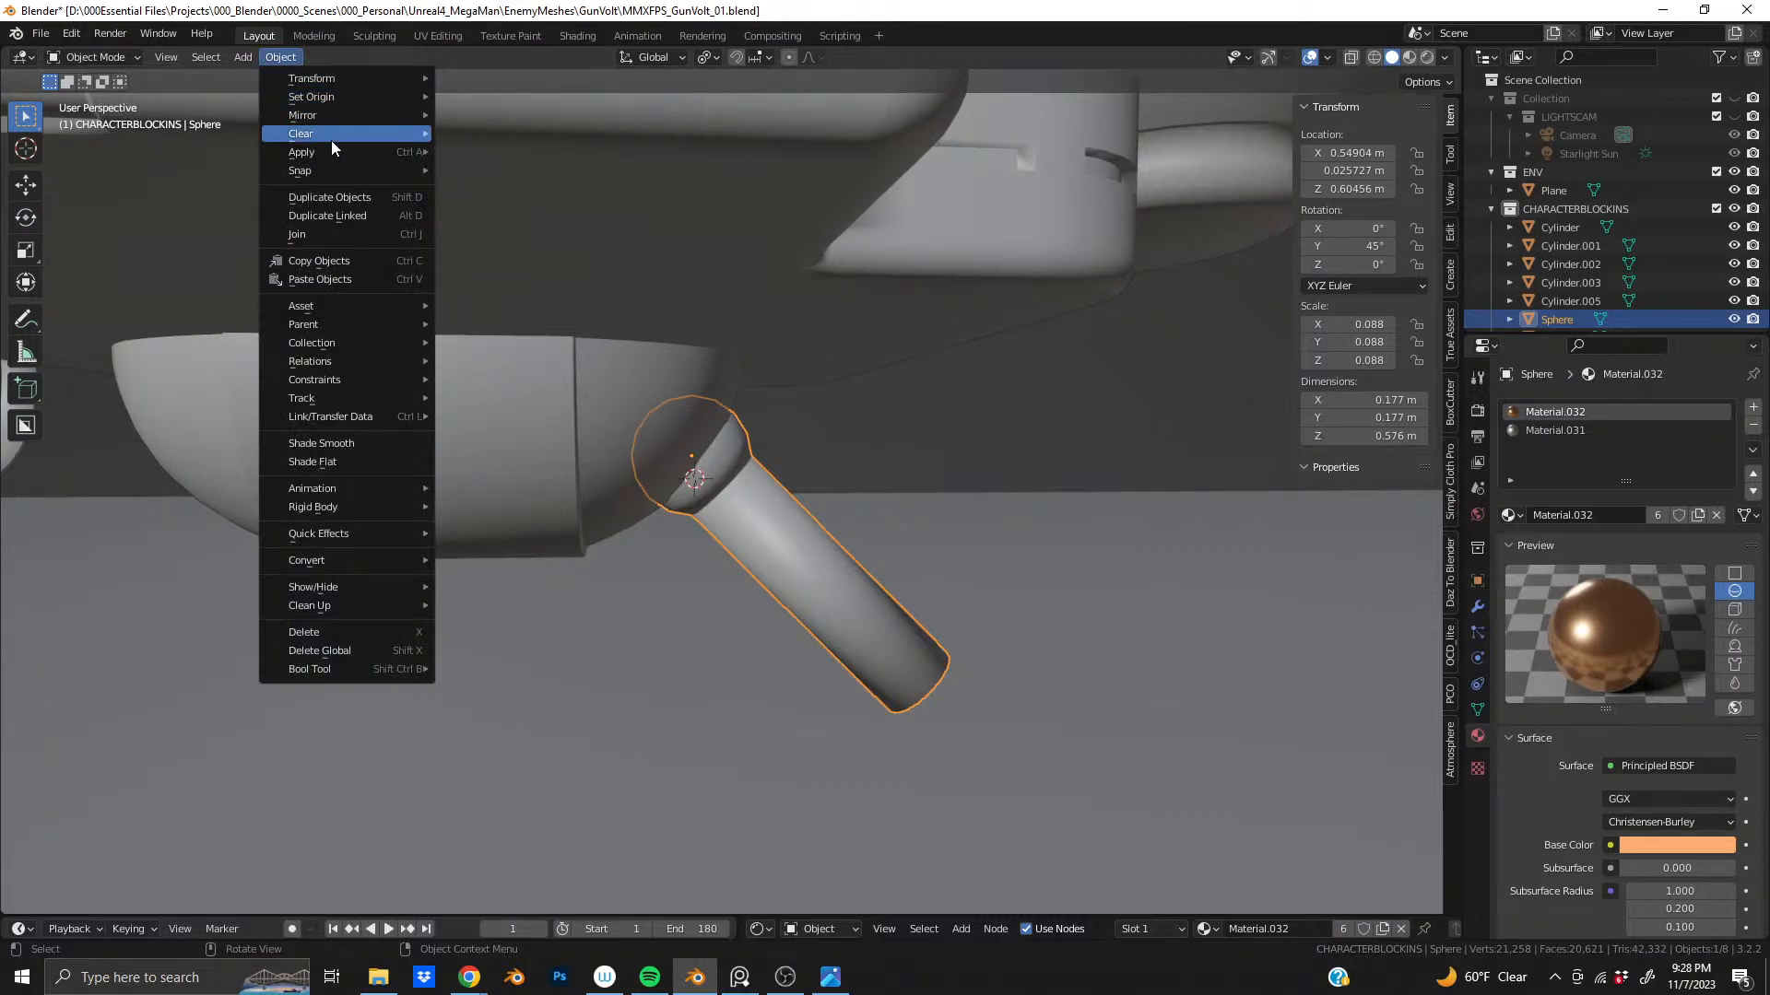
mouse_move(329, 151)
click(568, 152)
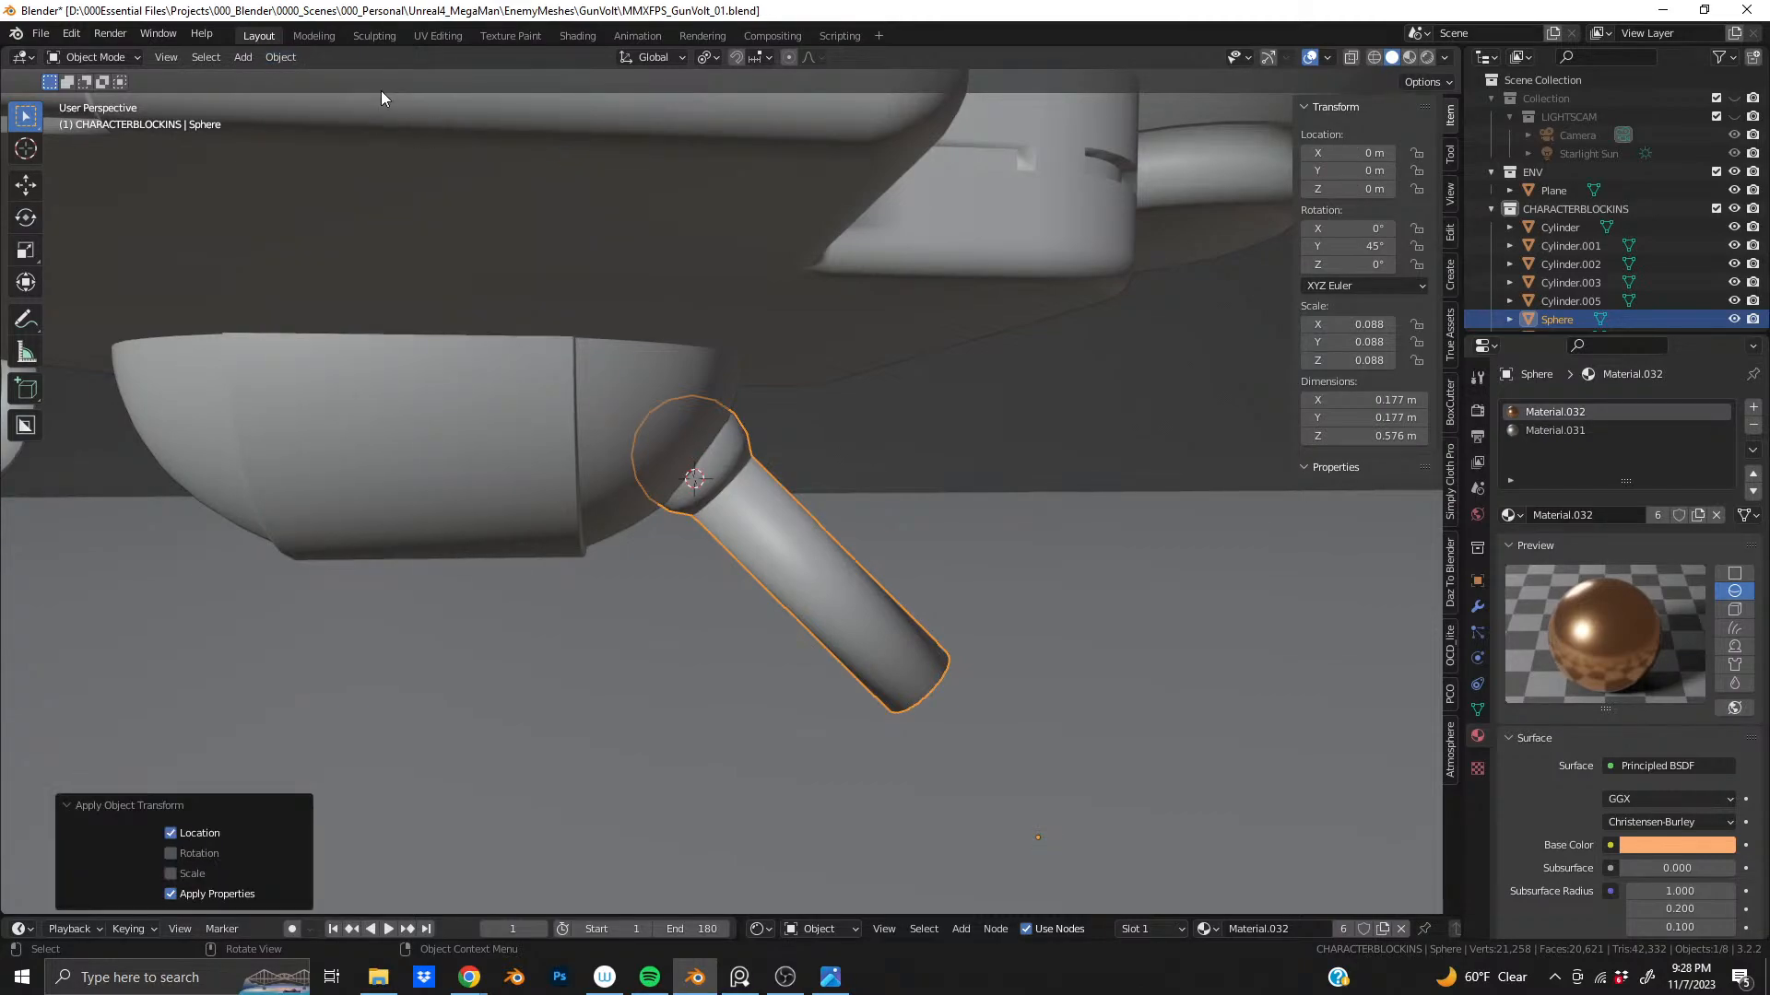
click(281, 57)
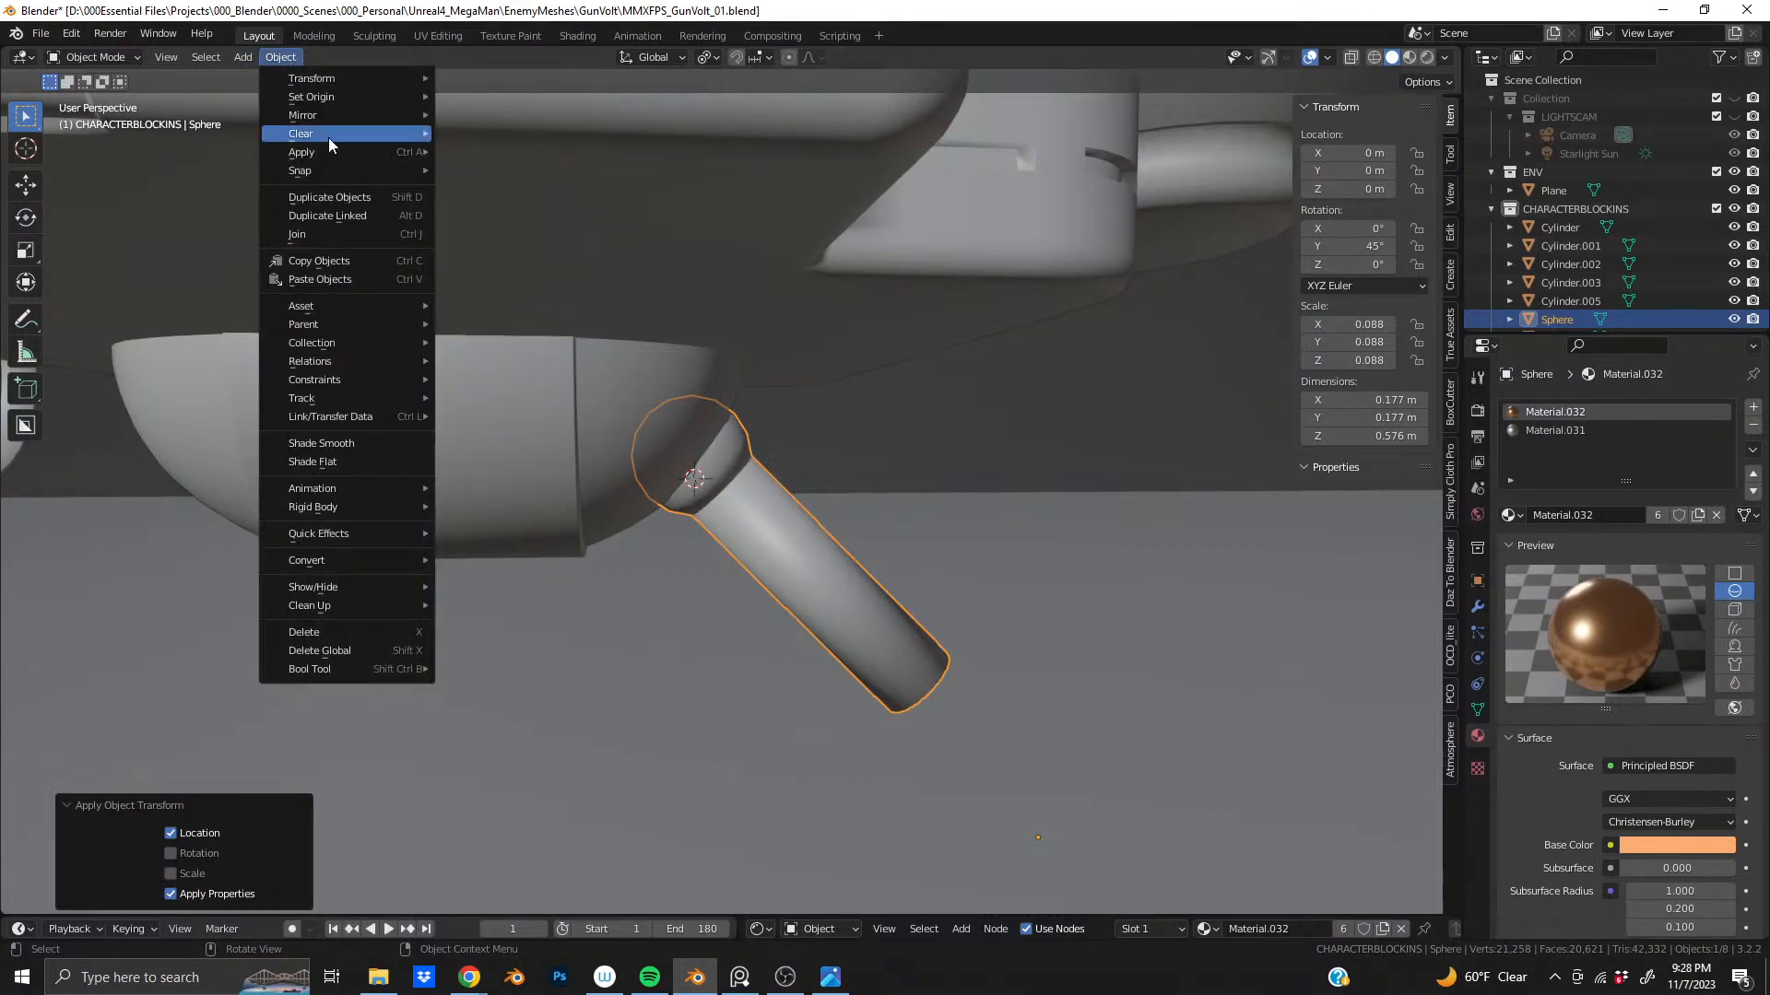
mouse_move(328, 149)
middle_drag(744, 531, 827, 533)
key(ctrl+z)
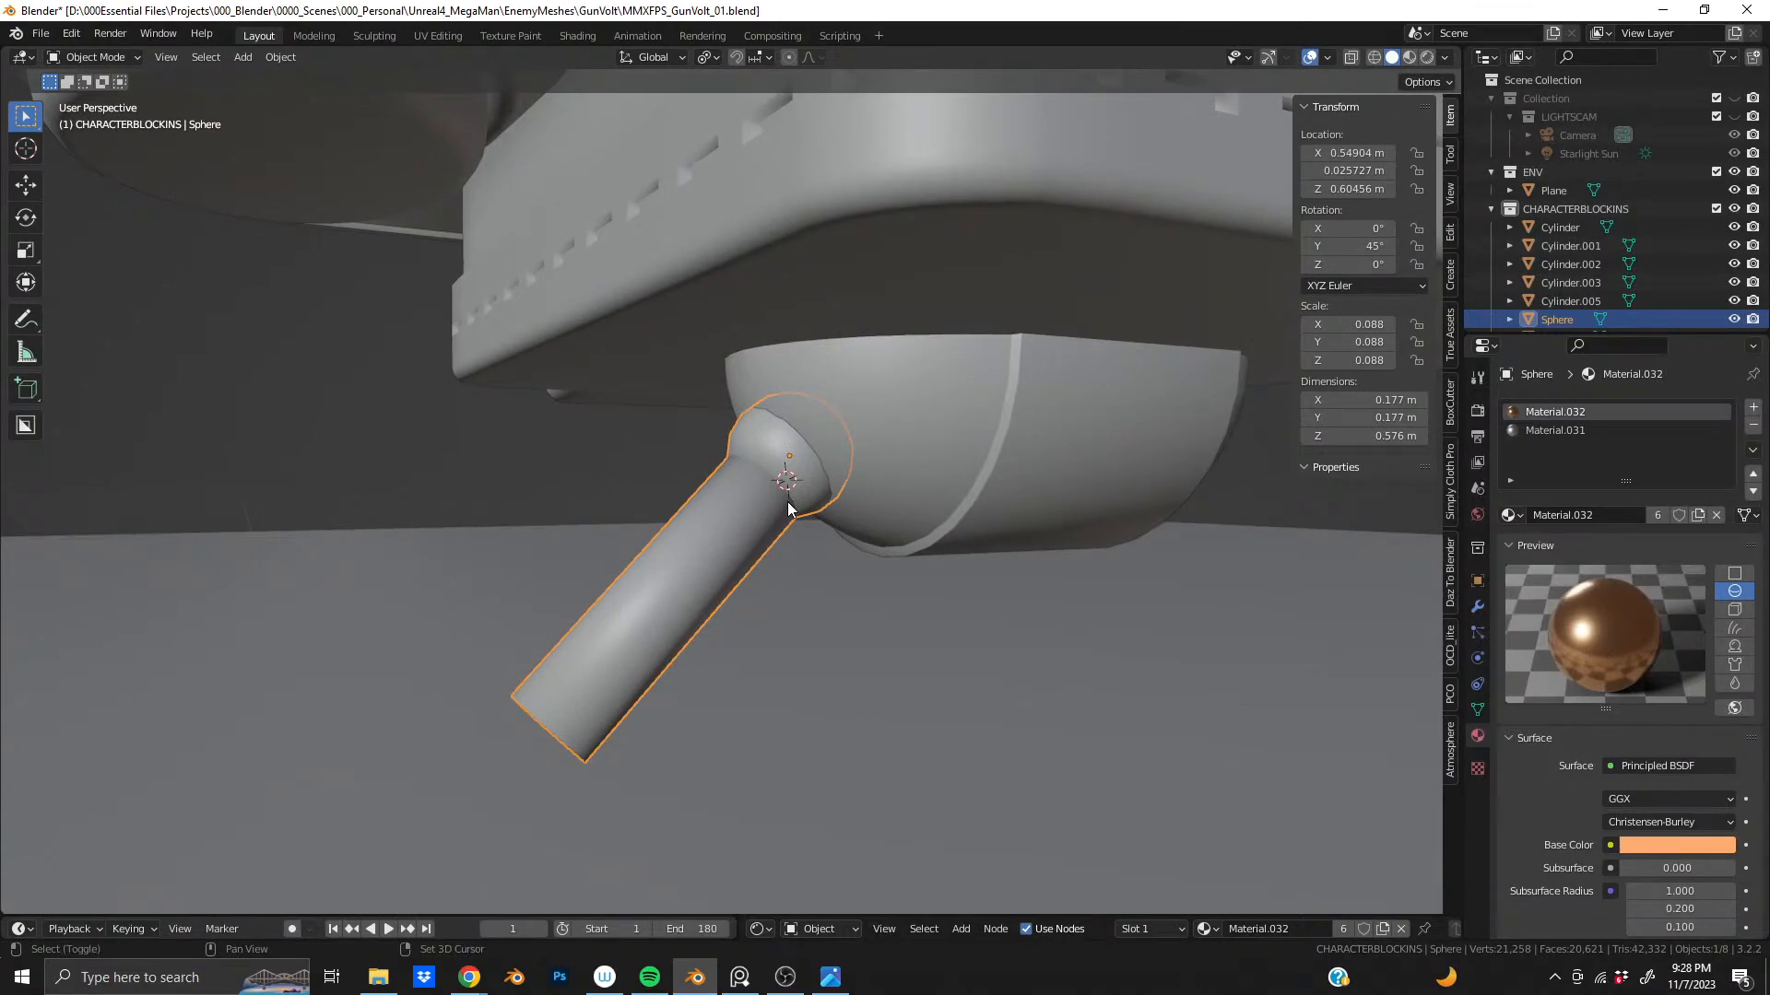
- Snap the 3D cursor to the active arm's origin in the ball
key(shift+s)
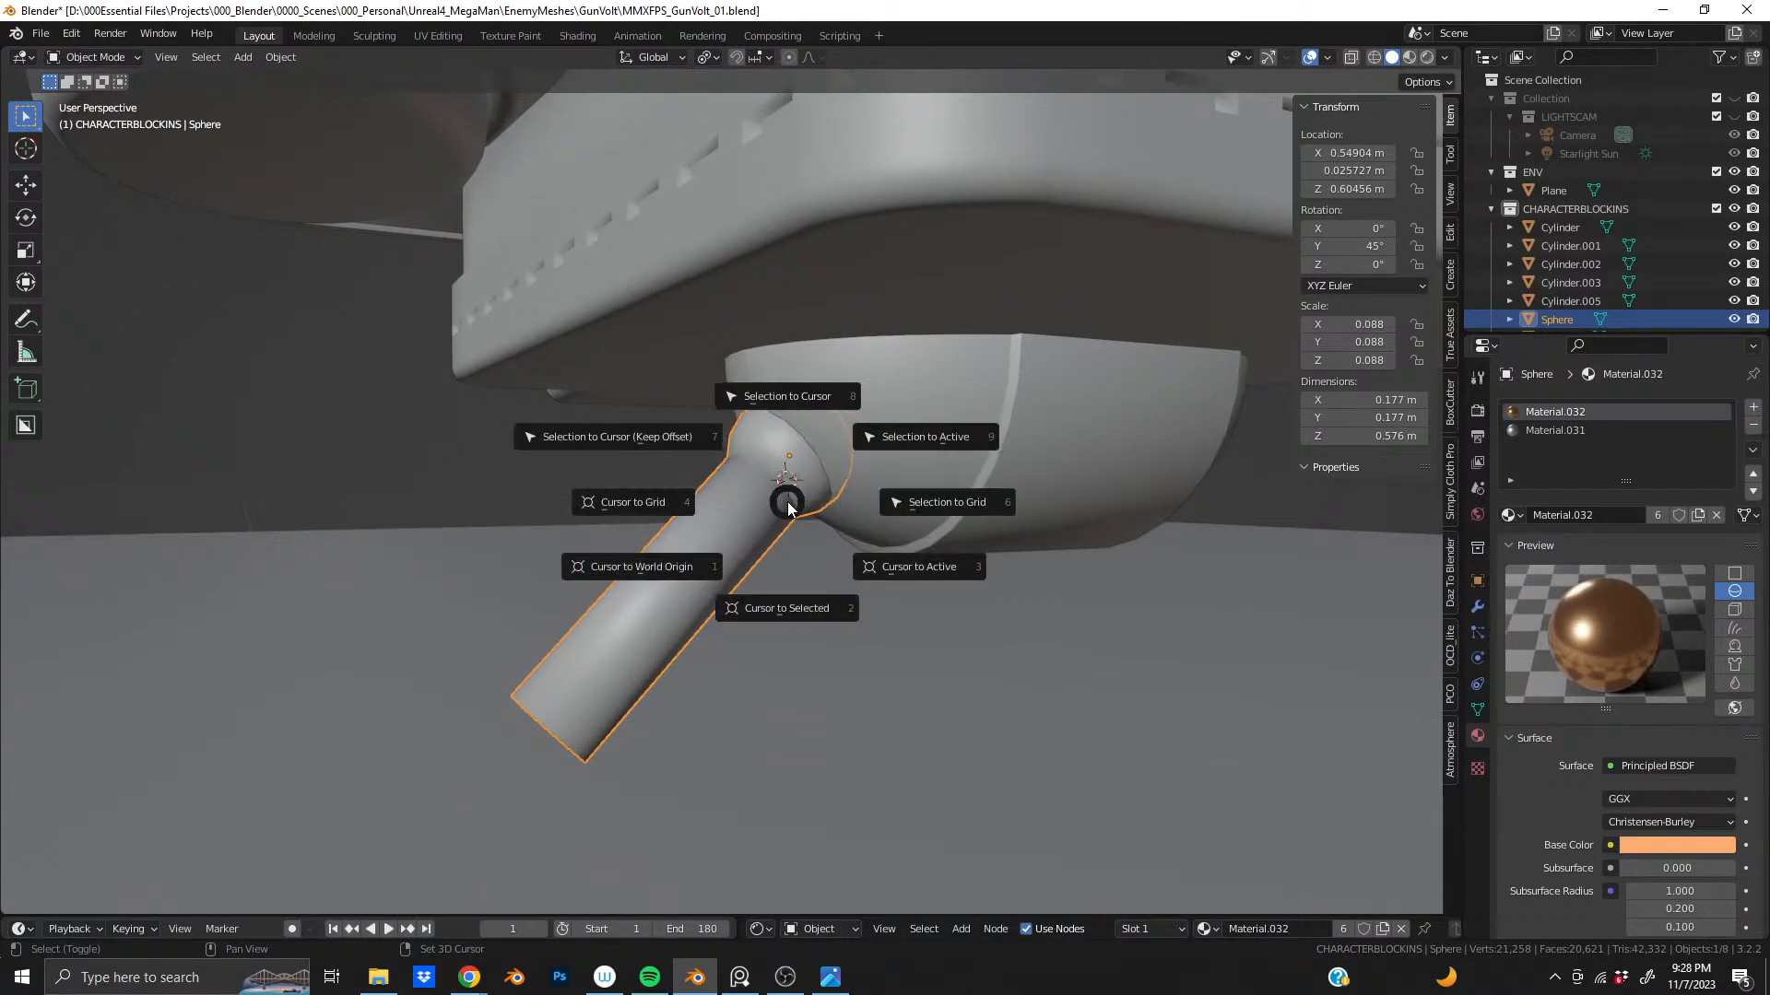
click(888, 567)
middle_drag(803, 527, 989, 479)
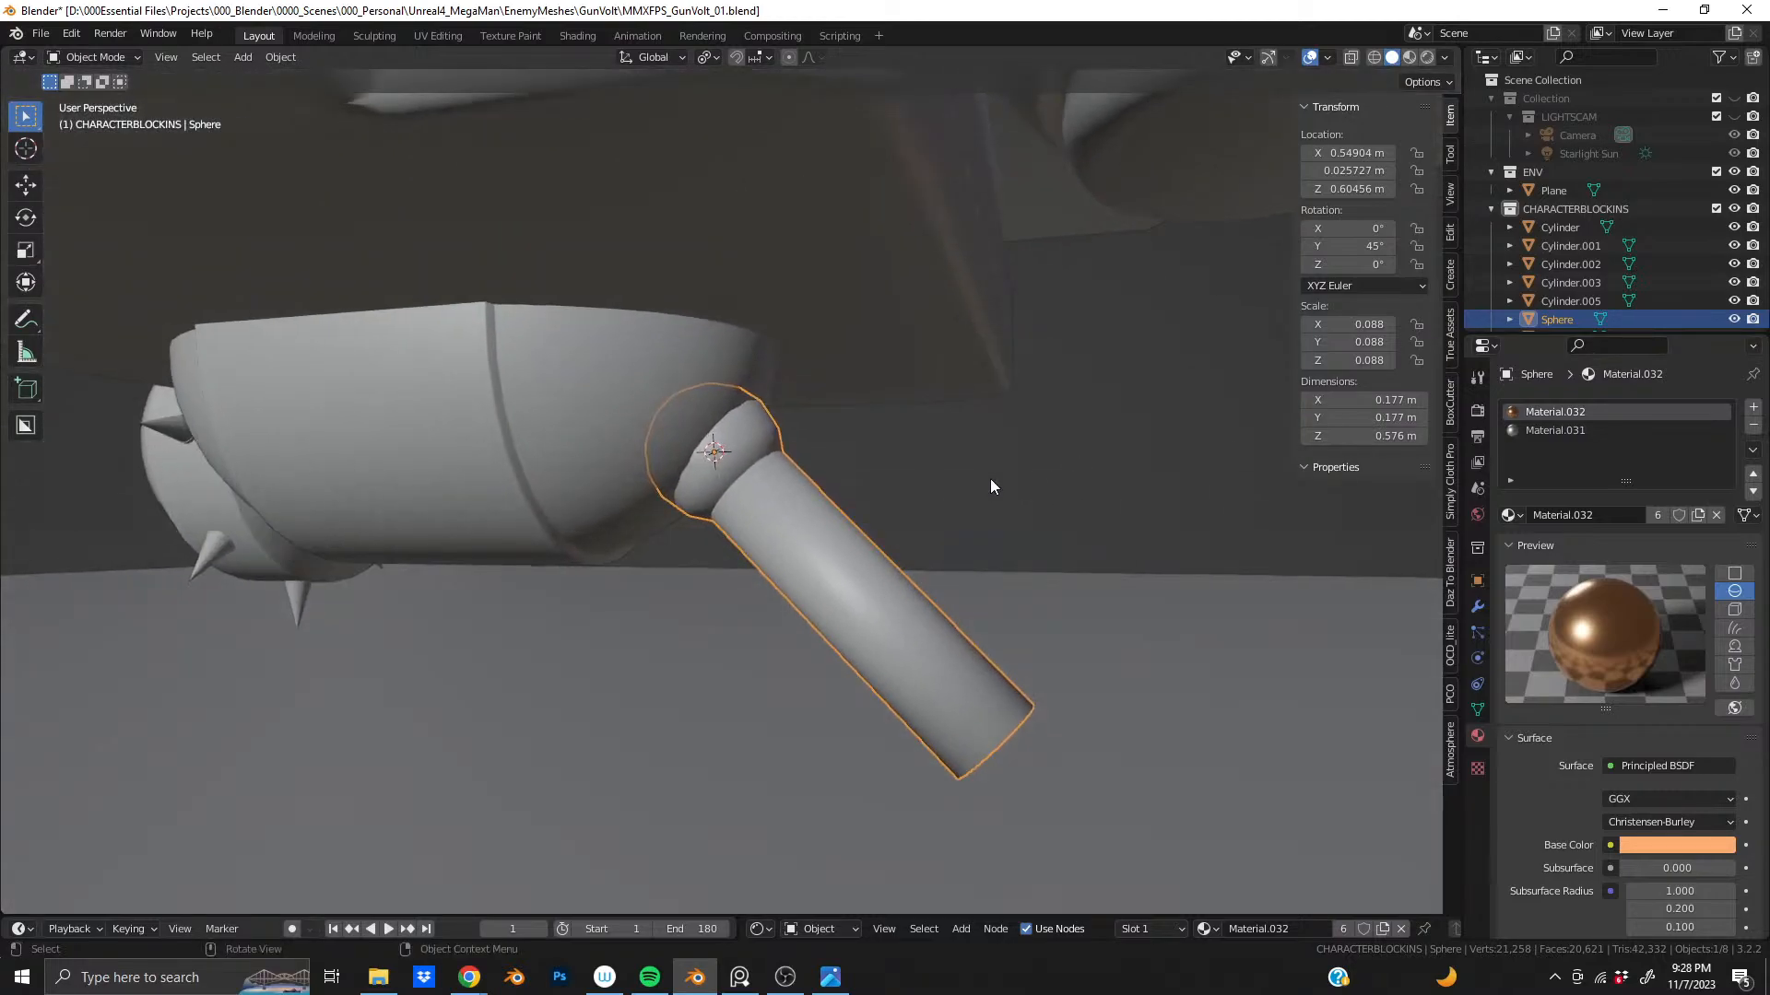
- Apply the arm's location transform and set its origin to the 3D cursor at the ball's center
click(295, 58)
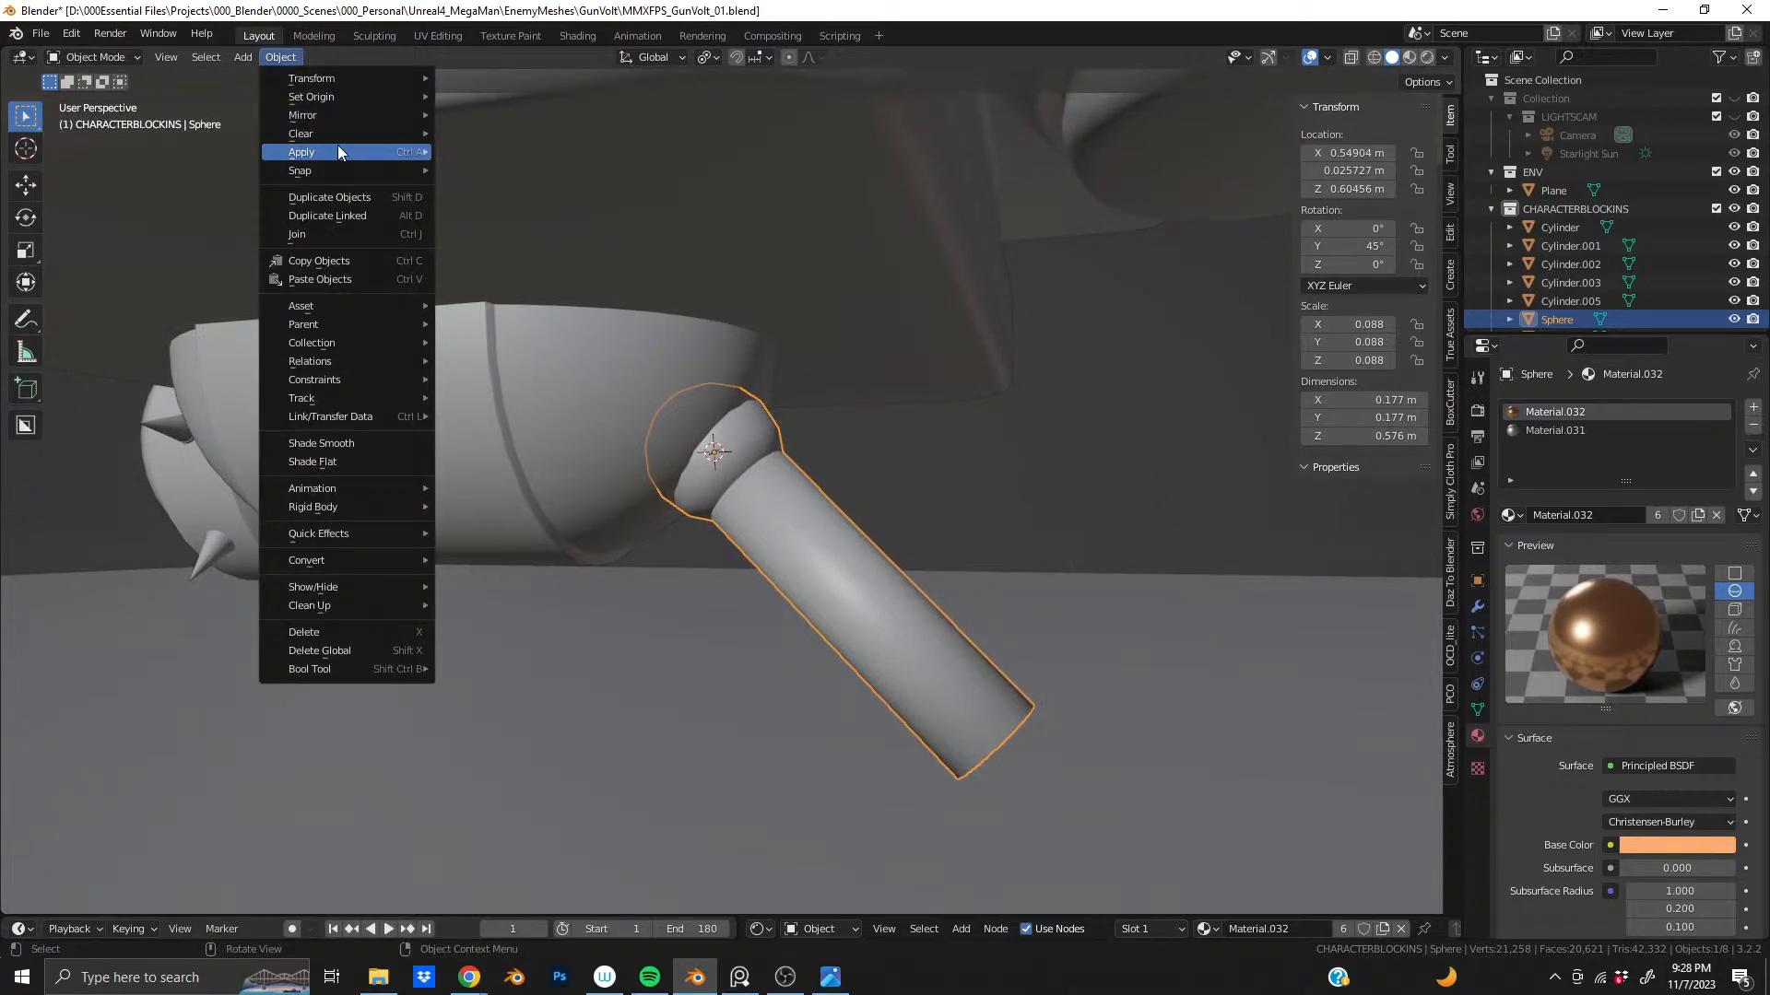
mouse_move(337, 152)
click(477, 153)
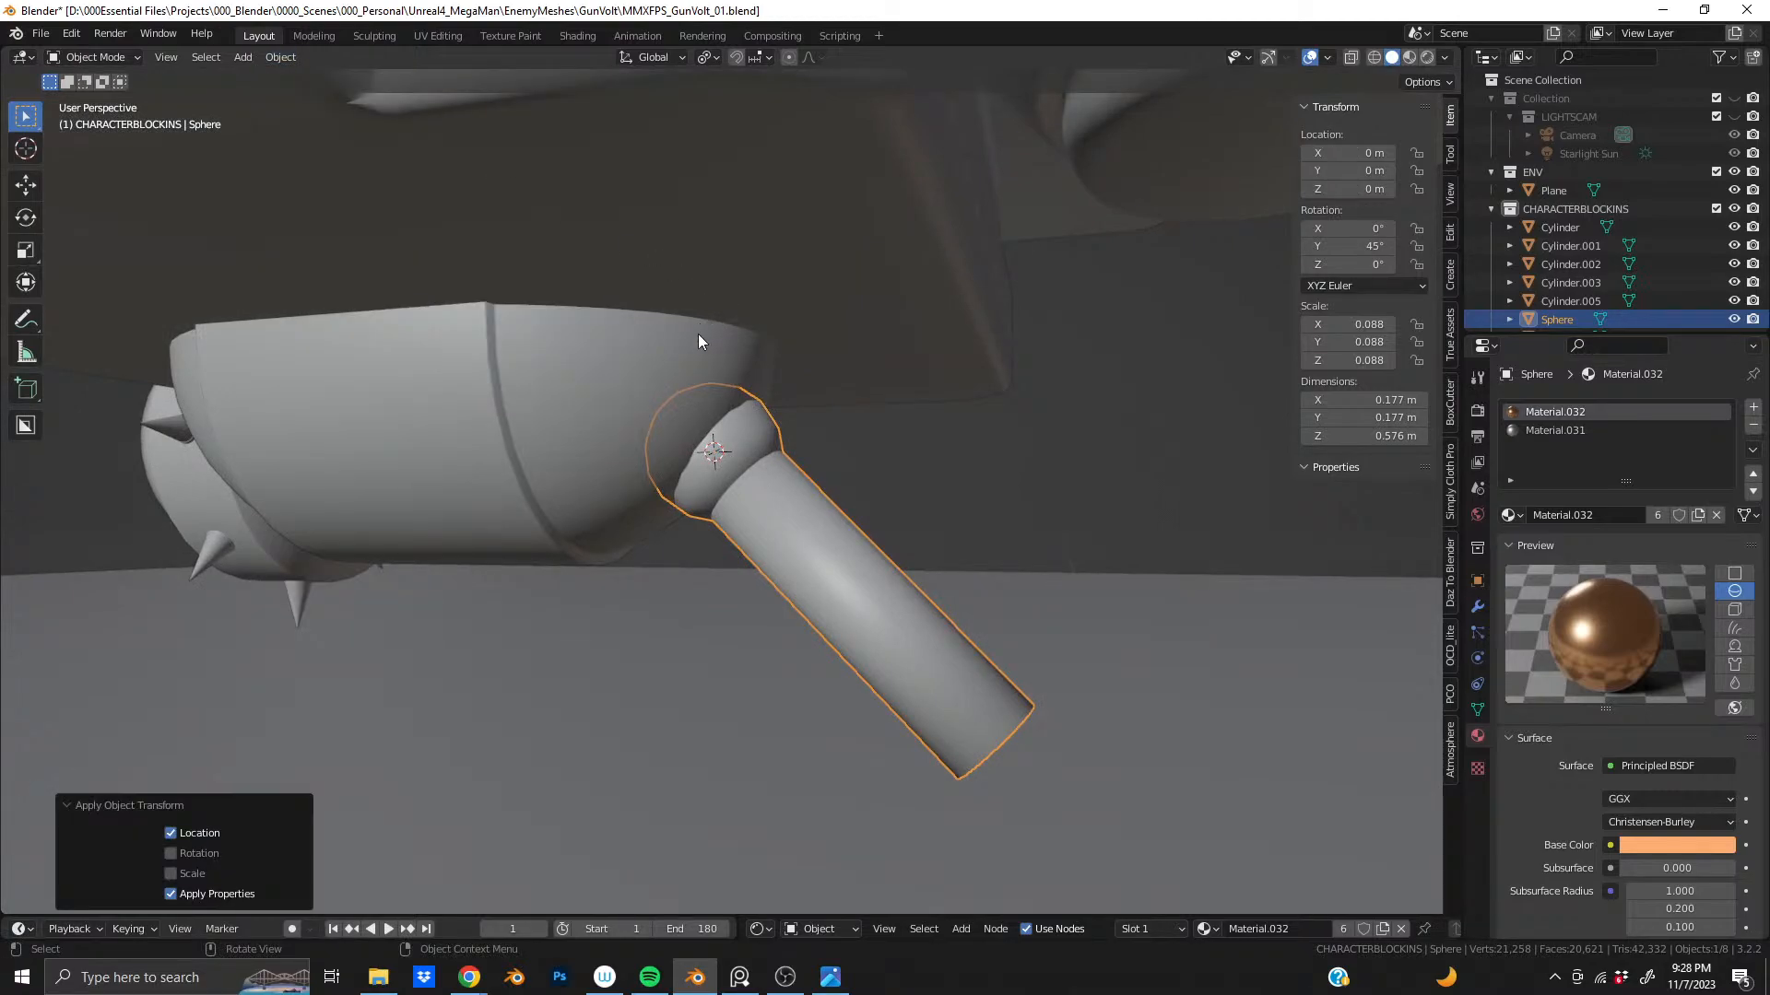
middle_drag(715, 407, 723, 426)
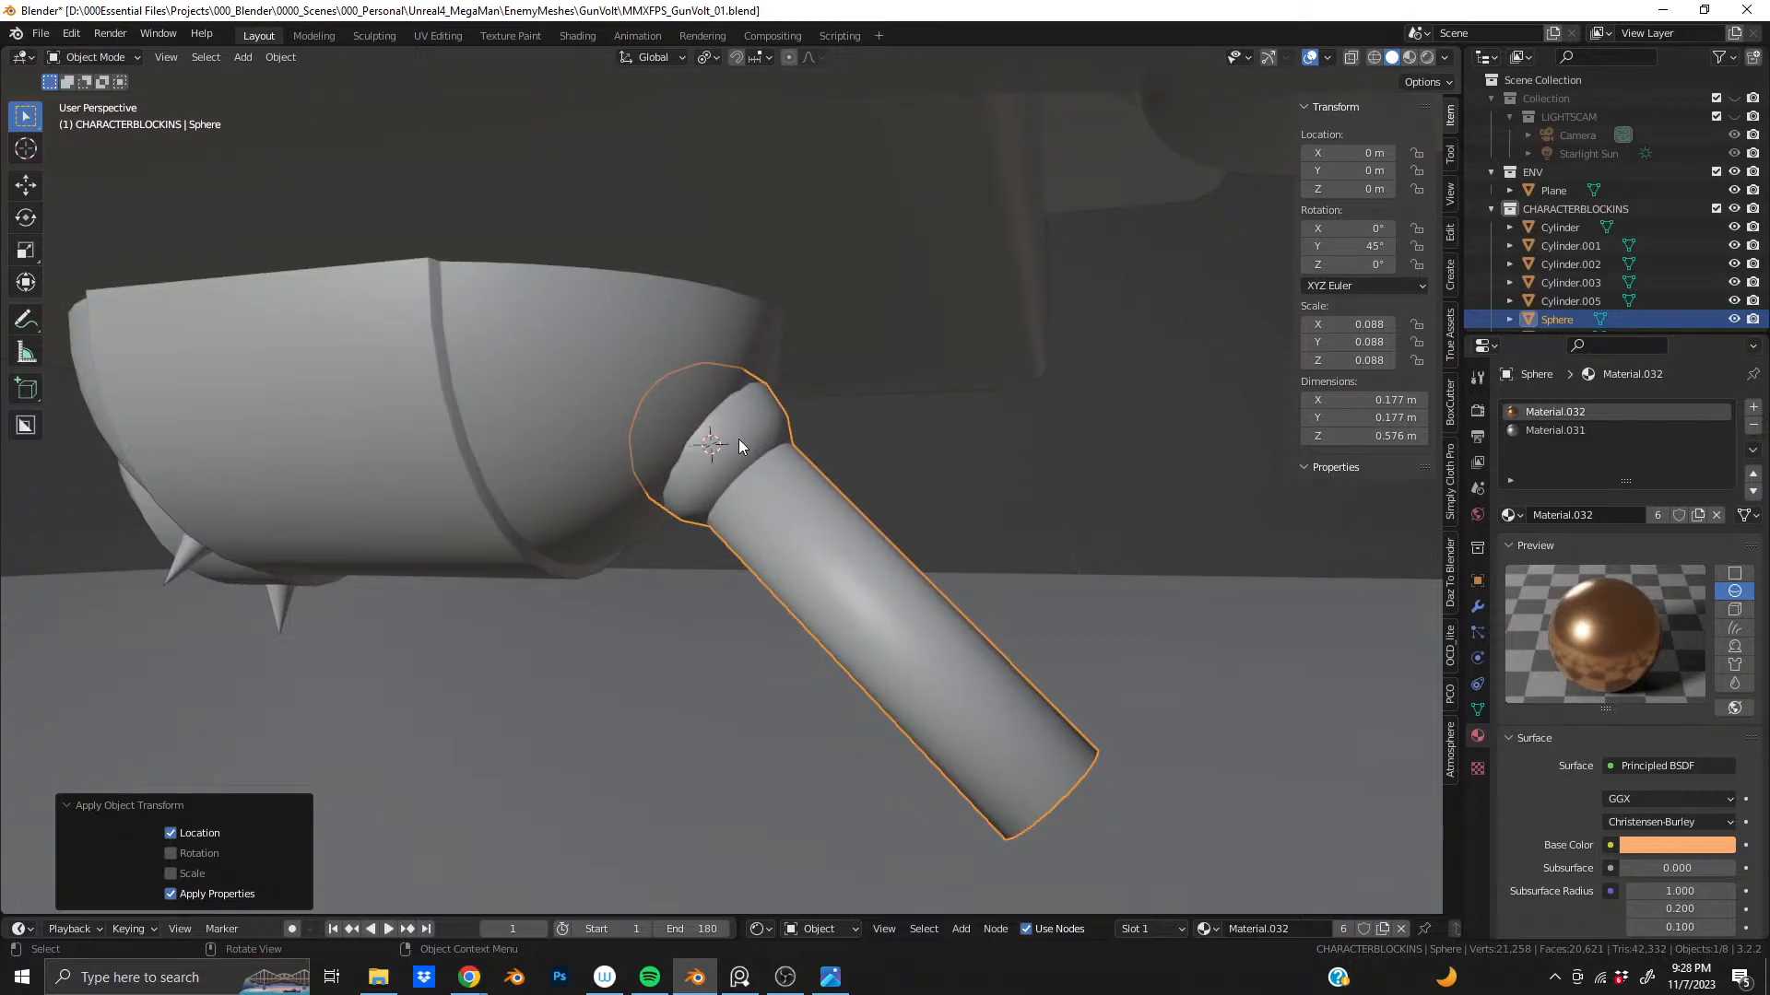
key(shift+s)
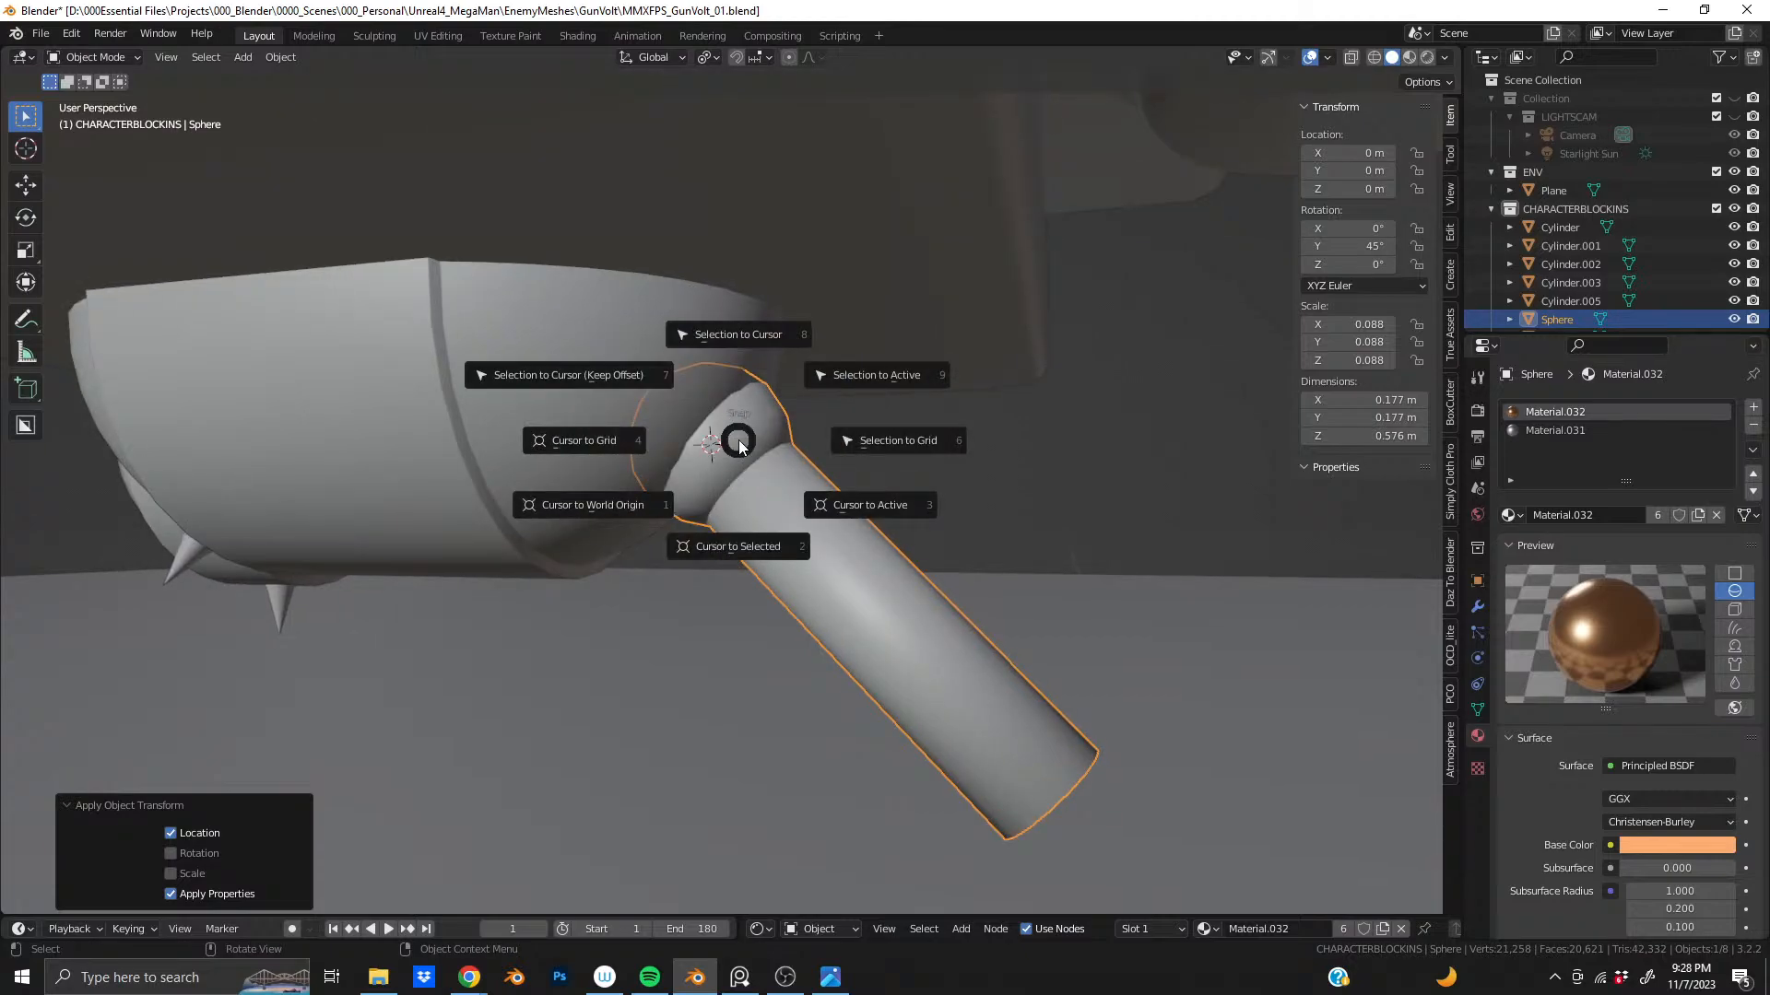
right_click(736, 438)
mouse_move(716, 500)
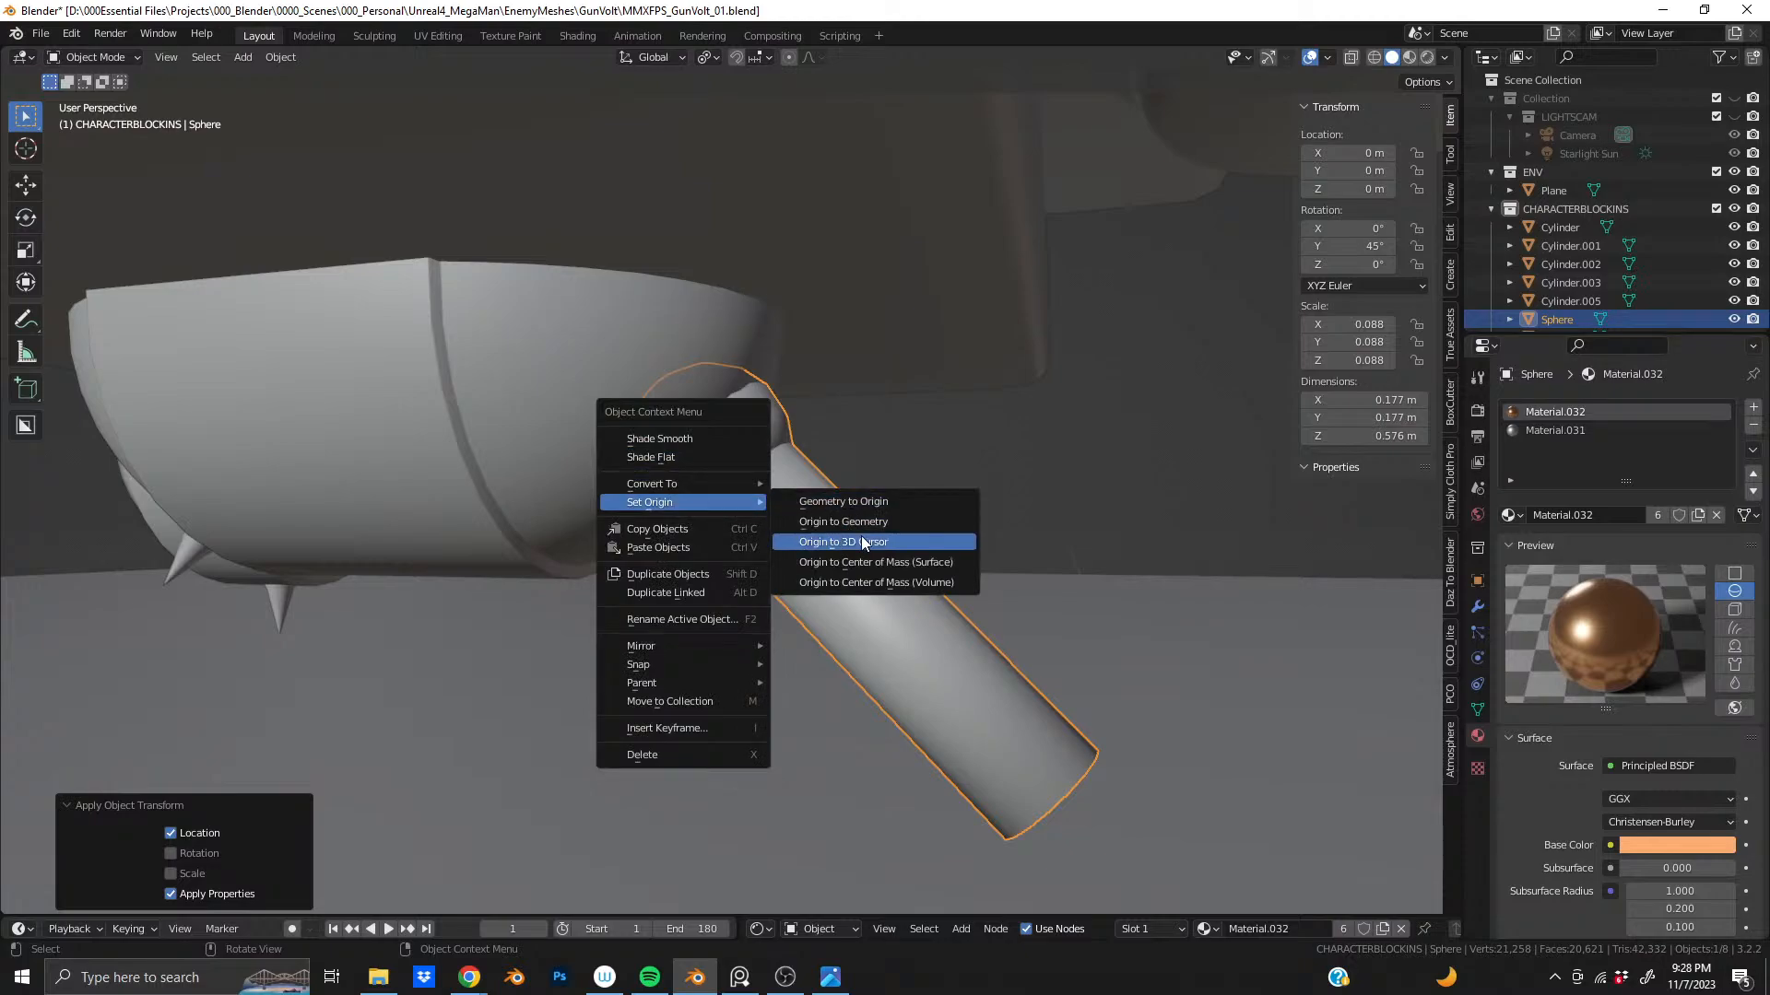
click(892, 542)
mouse_move(698, 414)
middle_down()
mouse_move(781, 433)
mouse_move(725, 437)
middle_up()
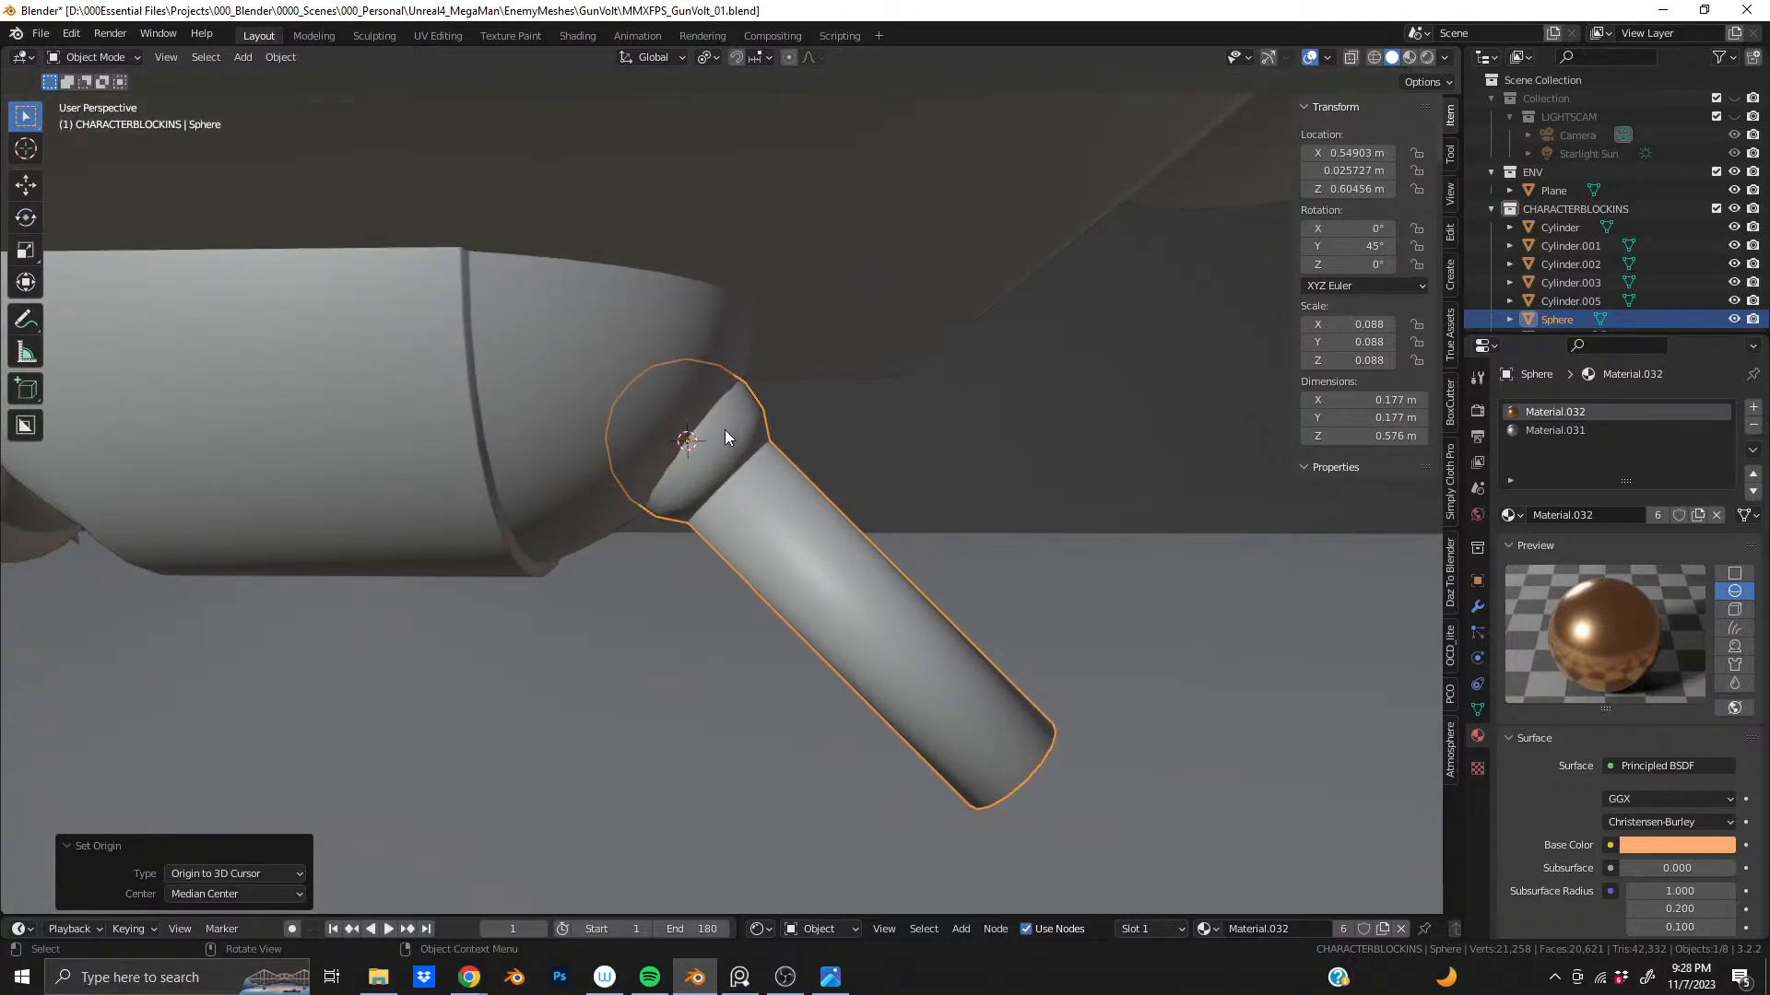
- Try clearing the arm's rotation, inspect the straightened arm, and undo the change
click(281, 57)
mouse_move(387, 152)
key(alt+r)
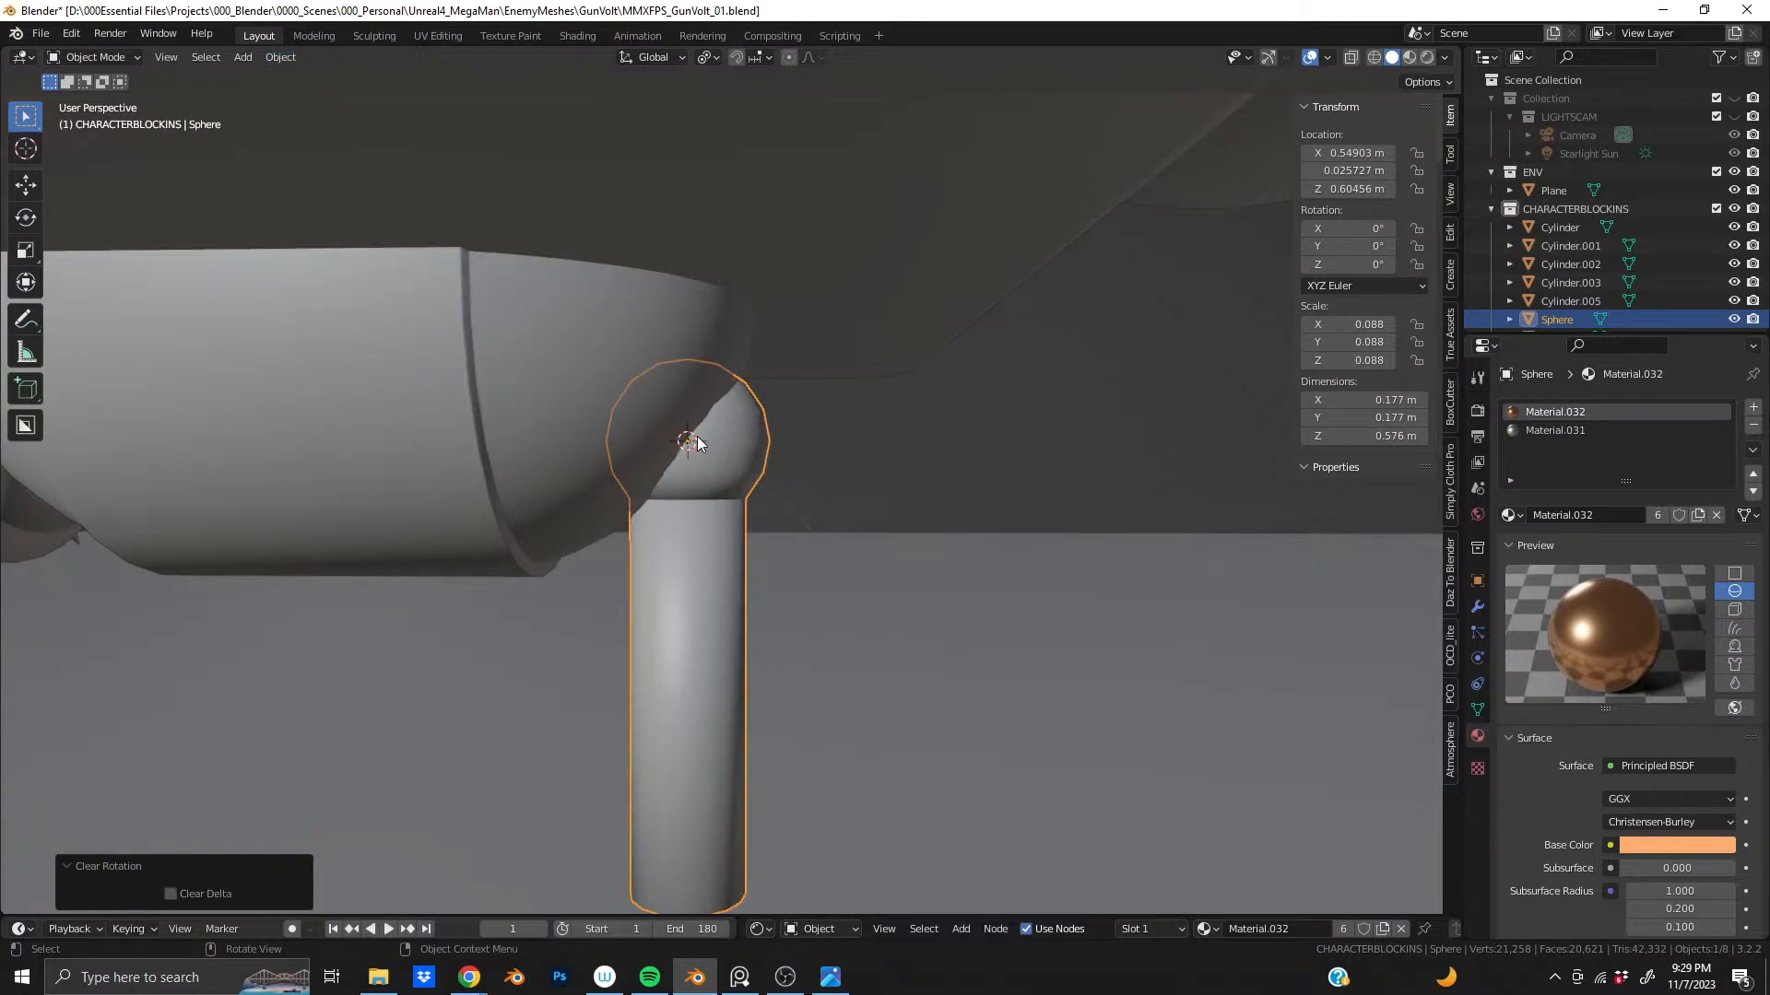
mouse_move(698, 444)
middle_down()
mouse_move(711, 455)
mouse_move(742, 411)
mouse_move(701, 449)
middle_up()
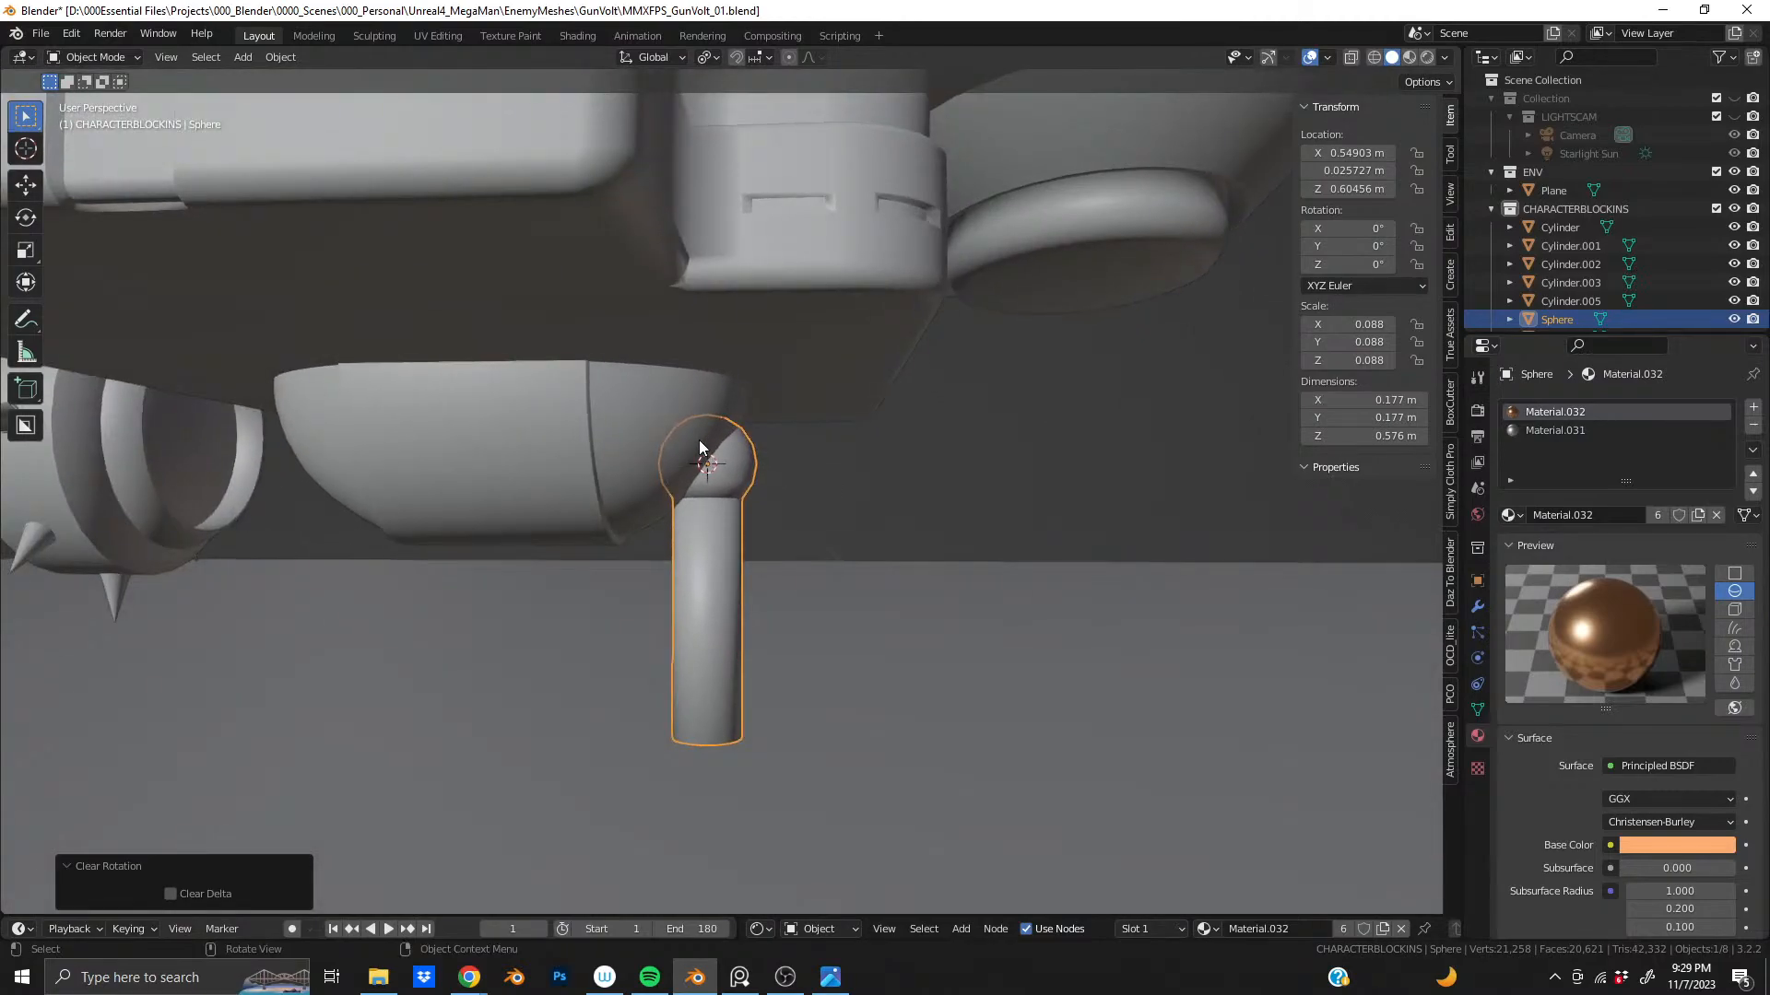
key(ctrl+z)
scroll(727, 496, up, 3)
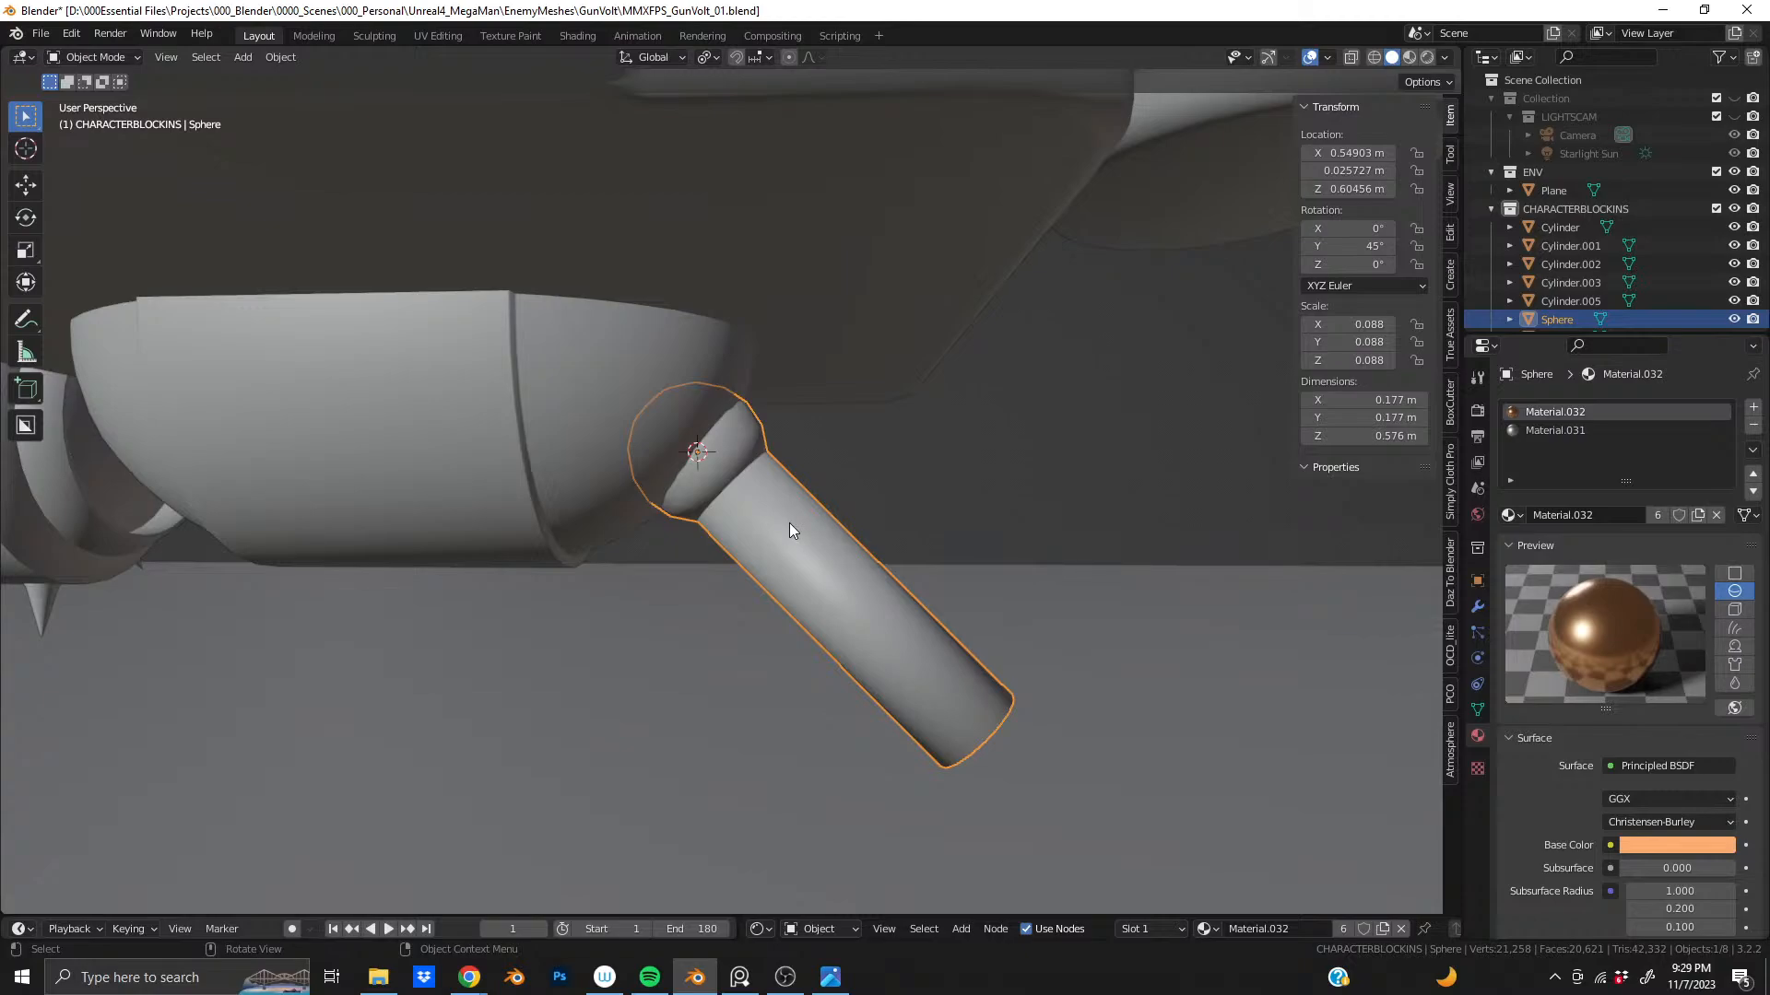
key(Tab)
key(a)
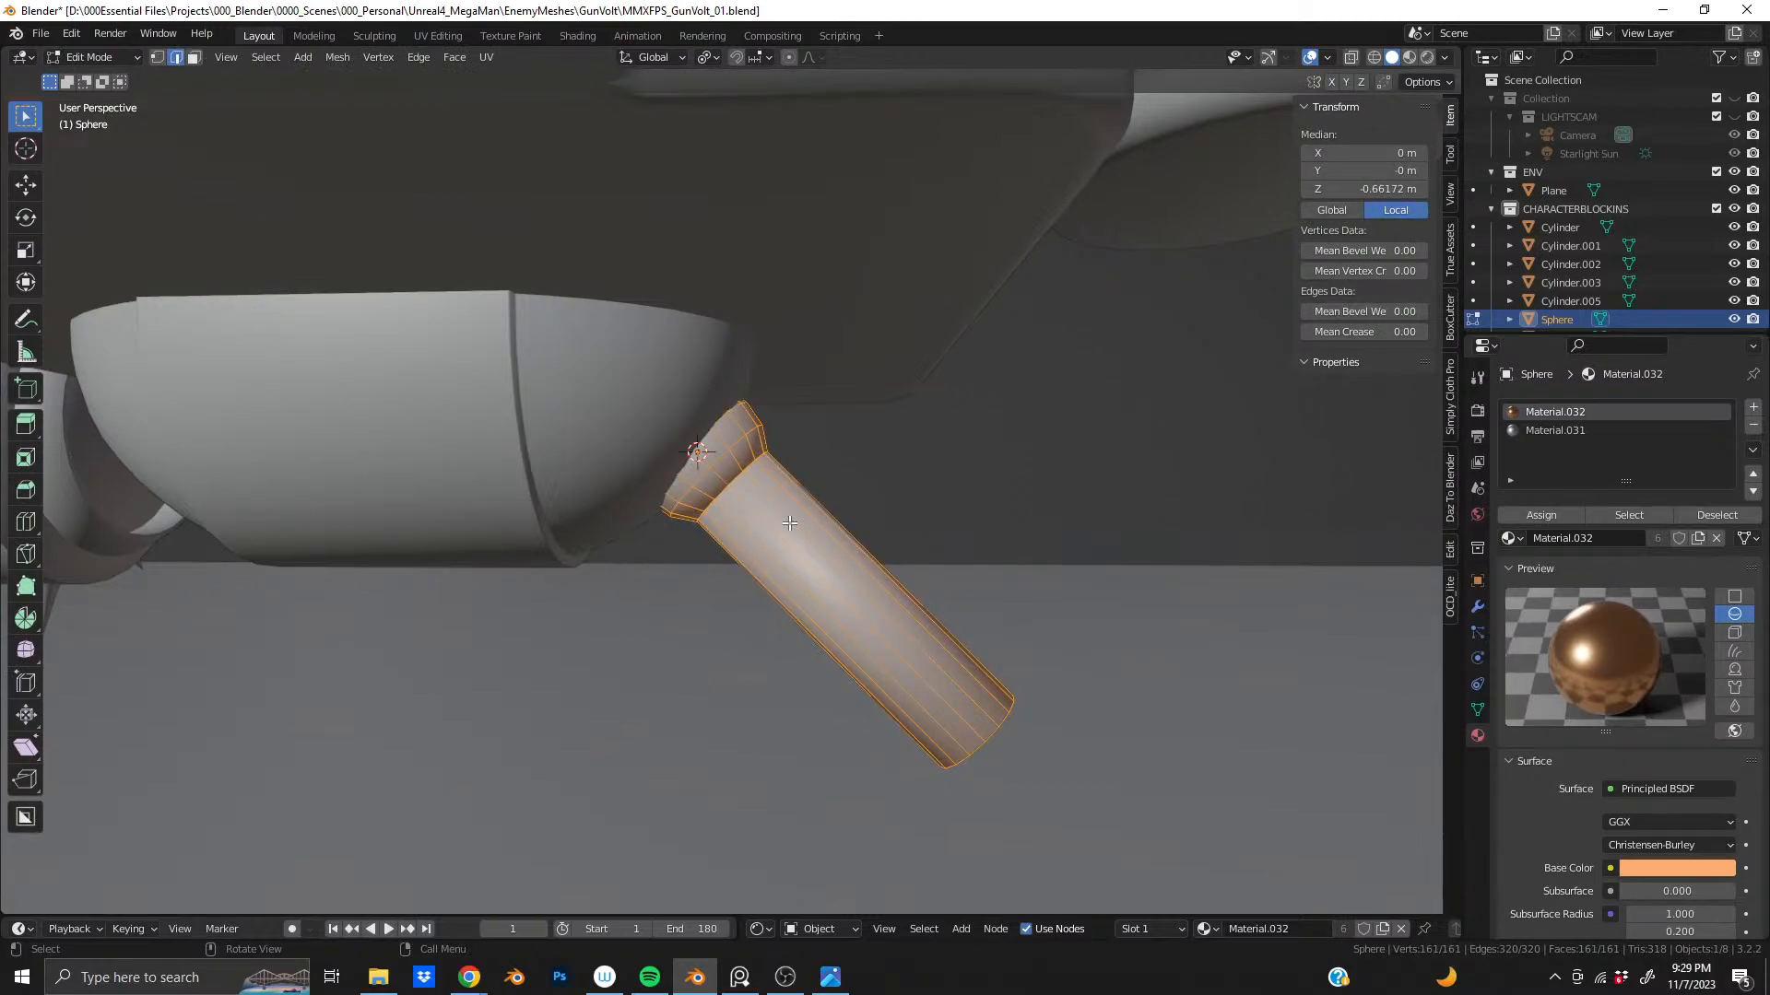
right_click(850, 581)
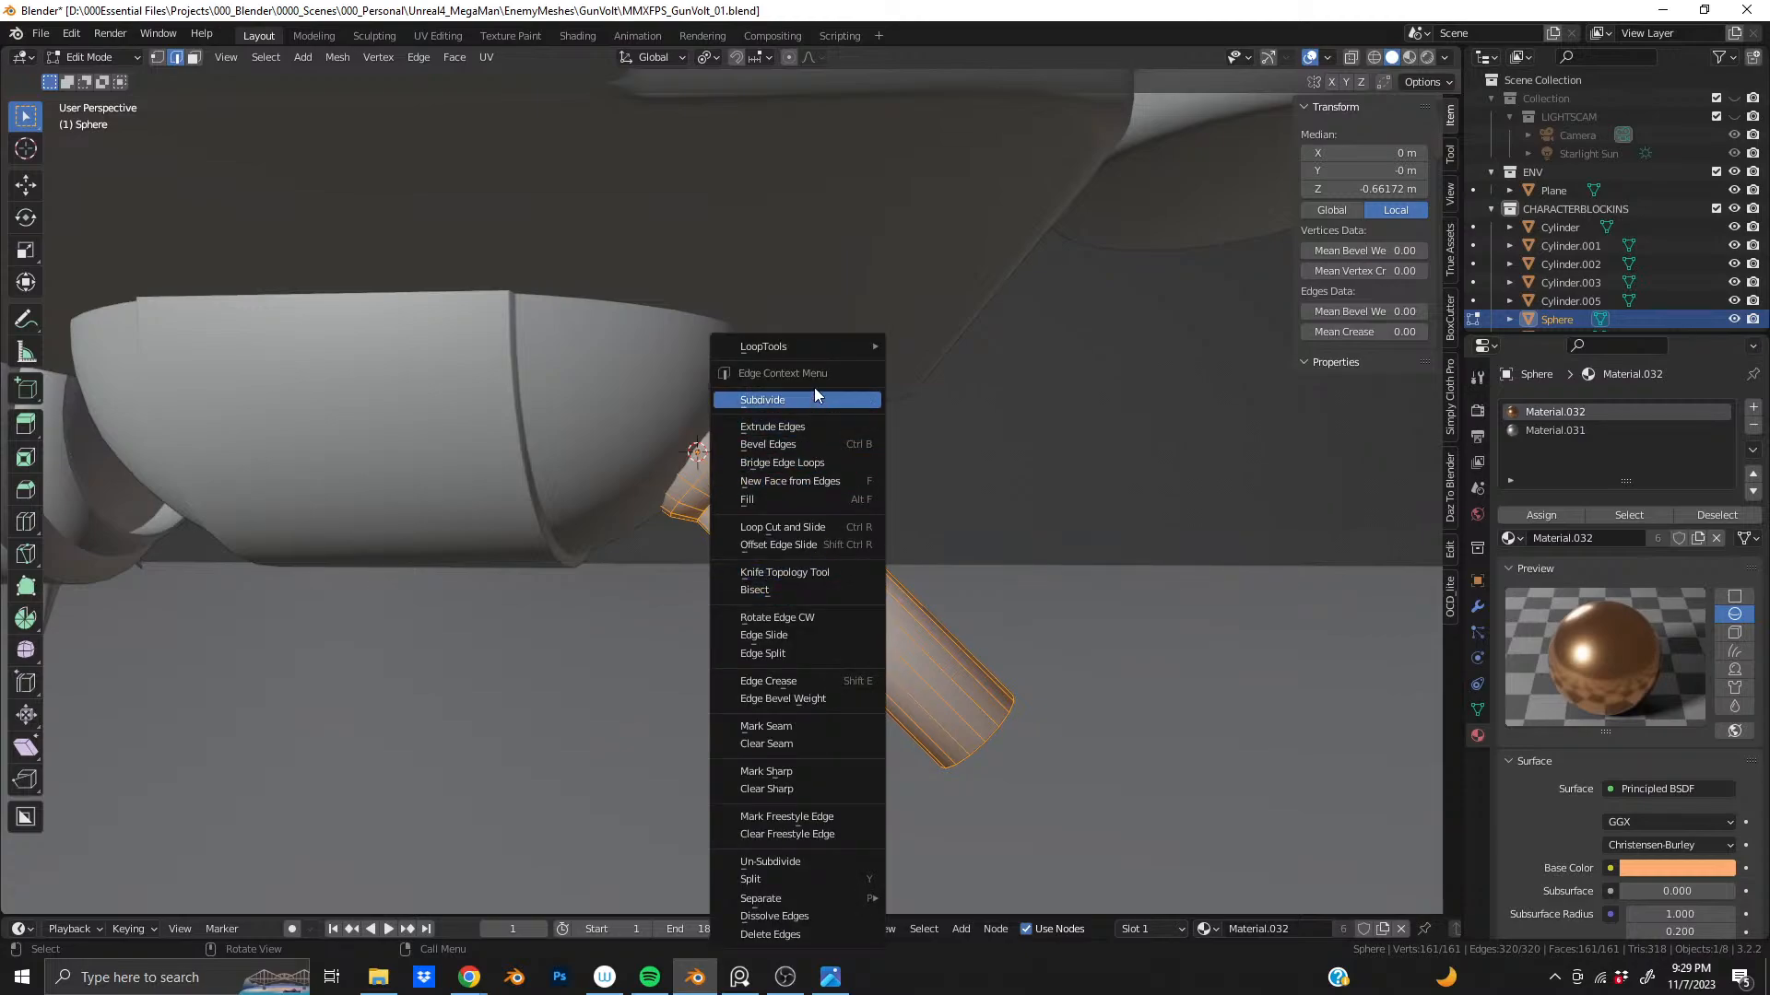
key(Escape)
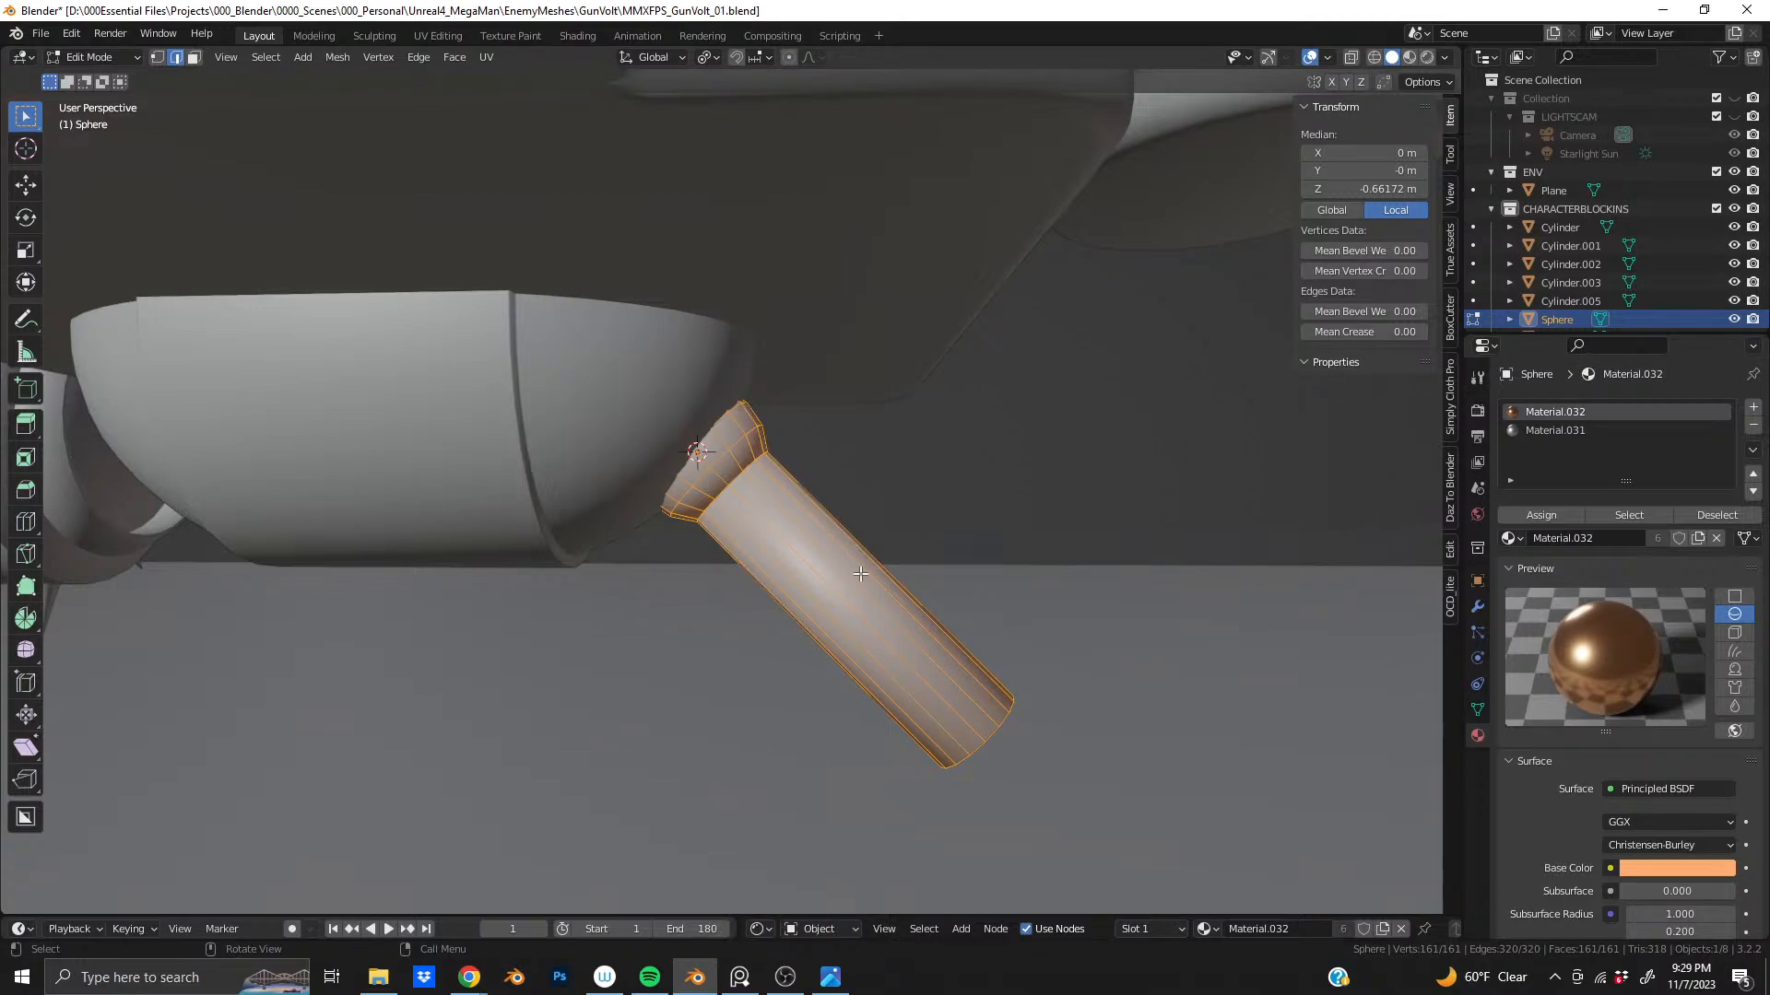
key(Tab)
- Set the arm's origin to its center of mass by volume, trying the surface-based center of mass for comparison
right_click(830, 594)
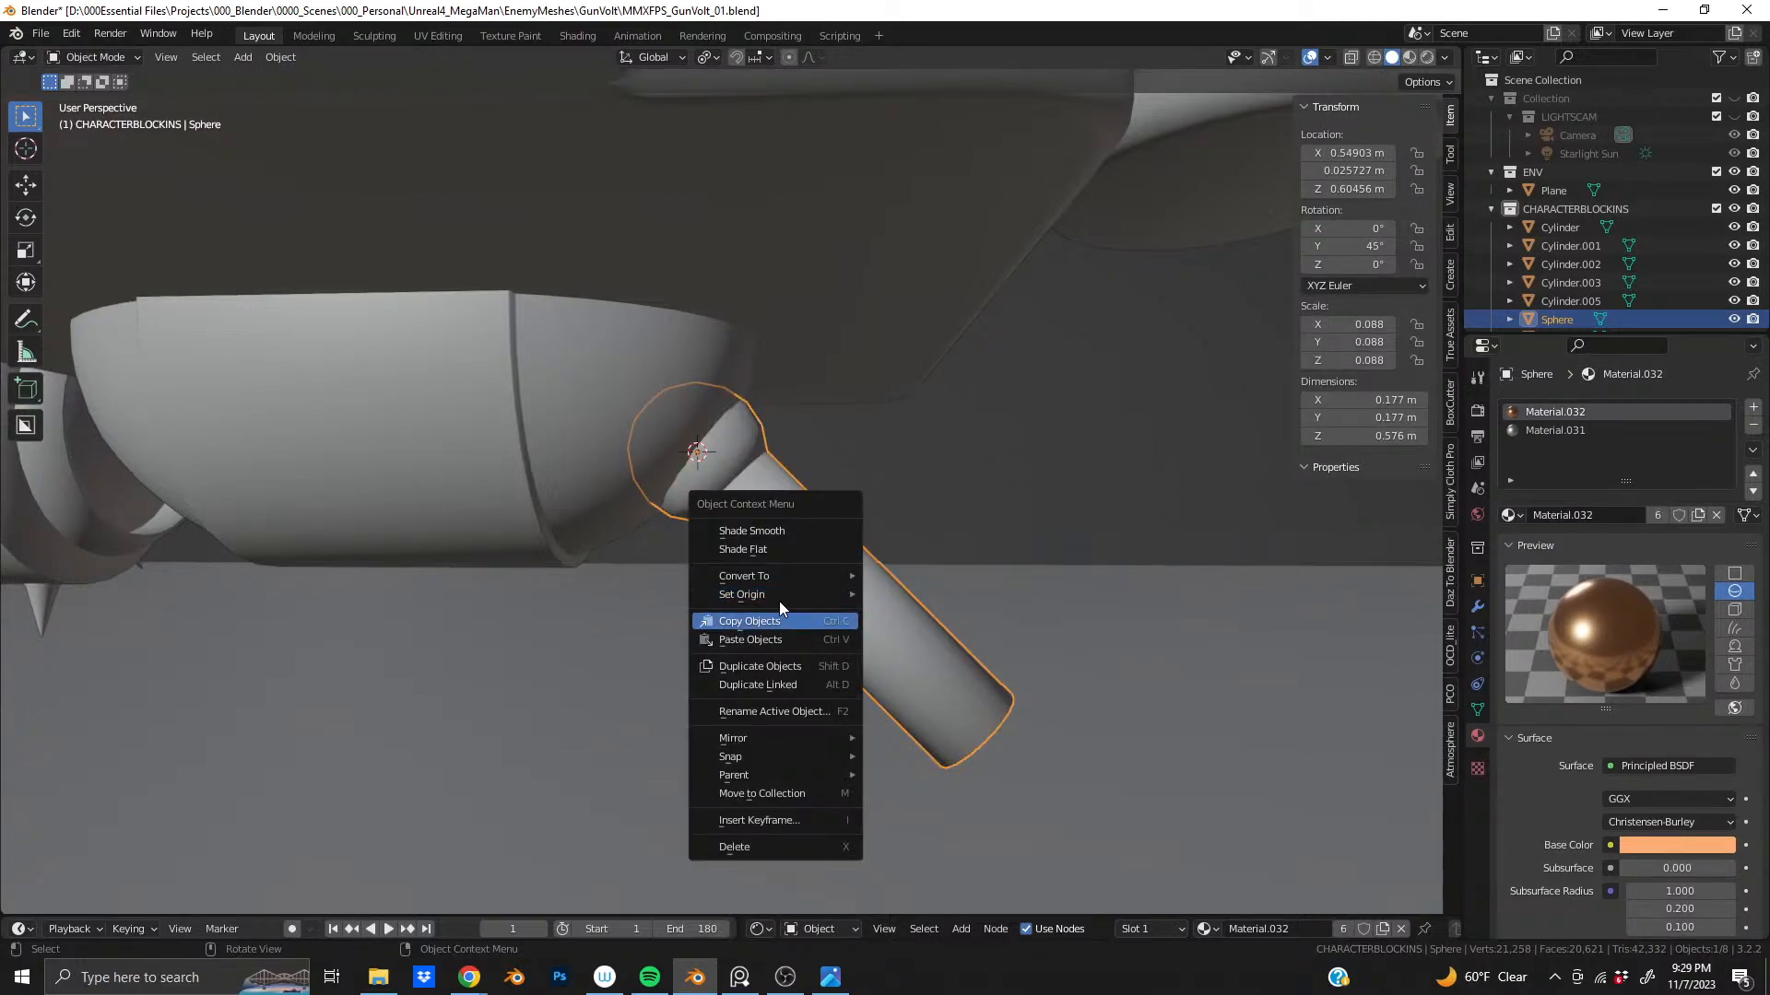
mouse_move(783, 594)
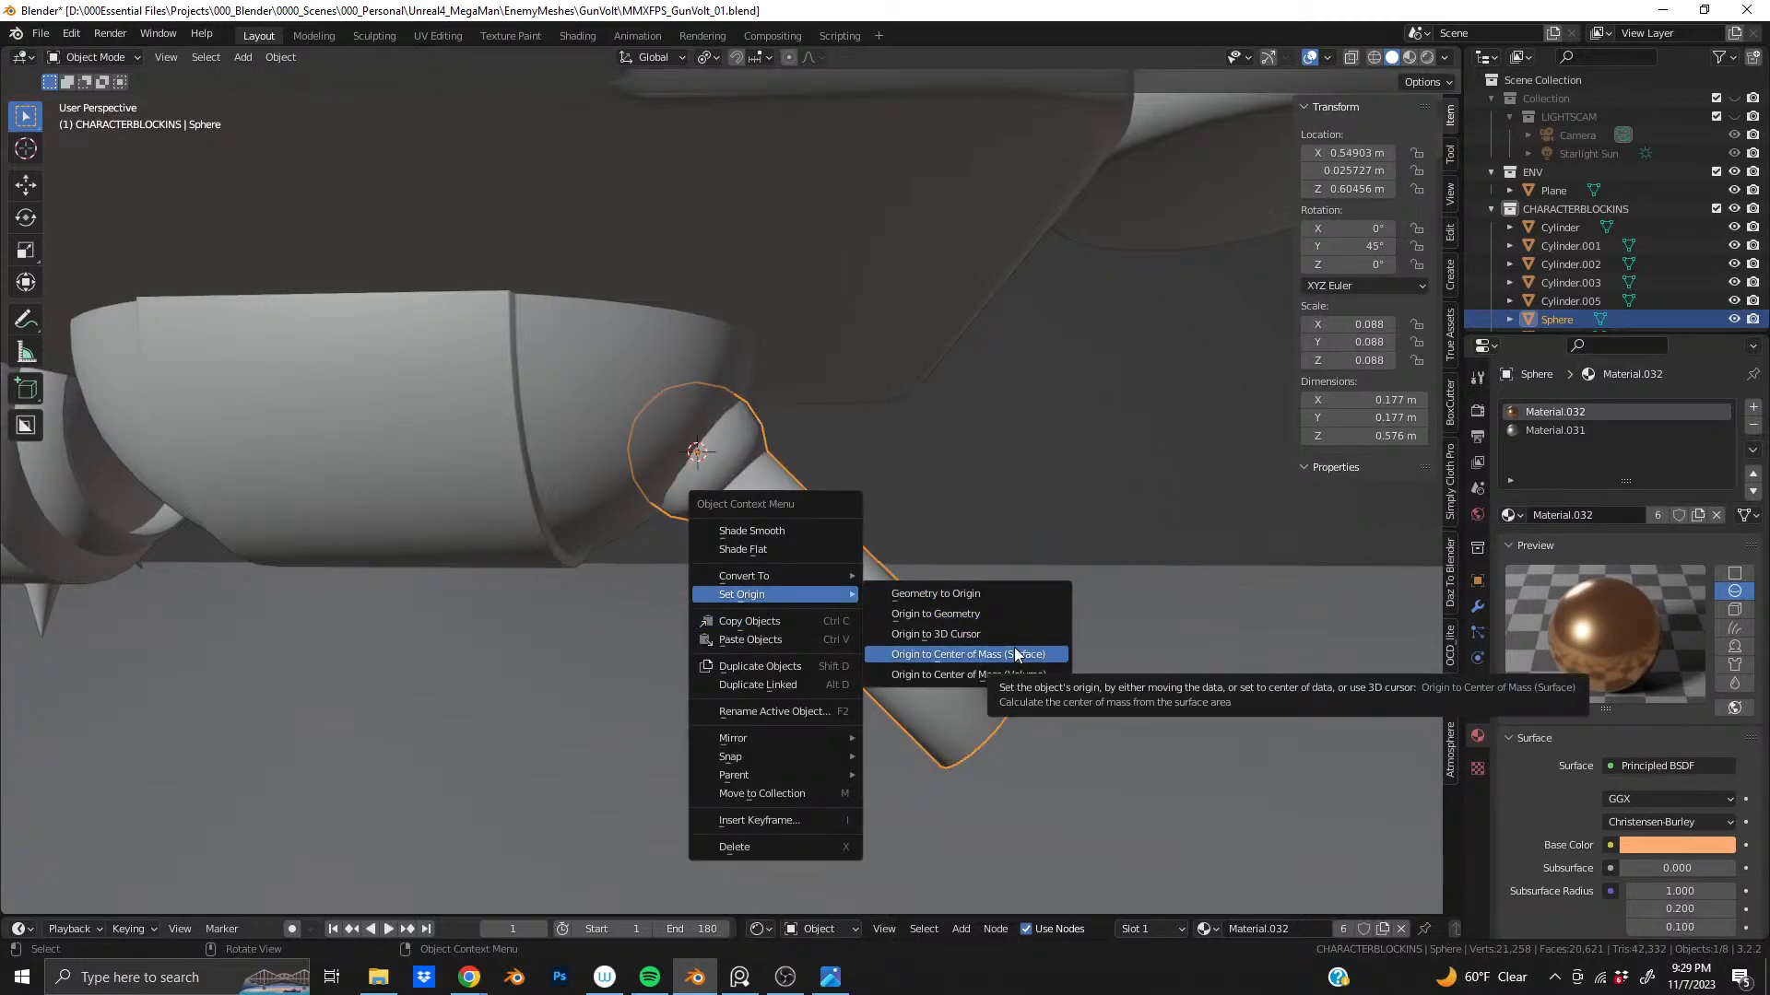
click(1010, 674)
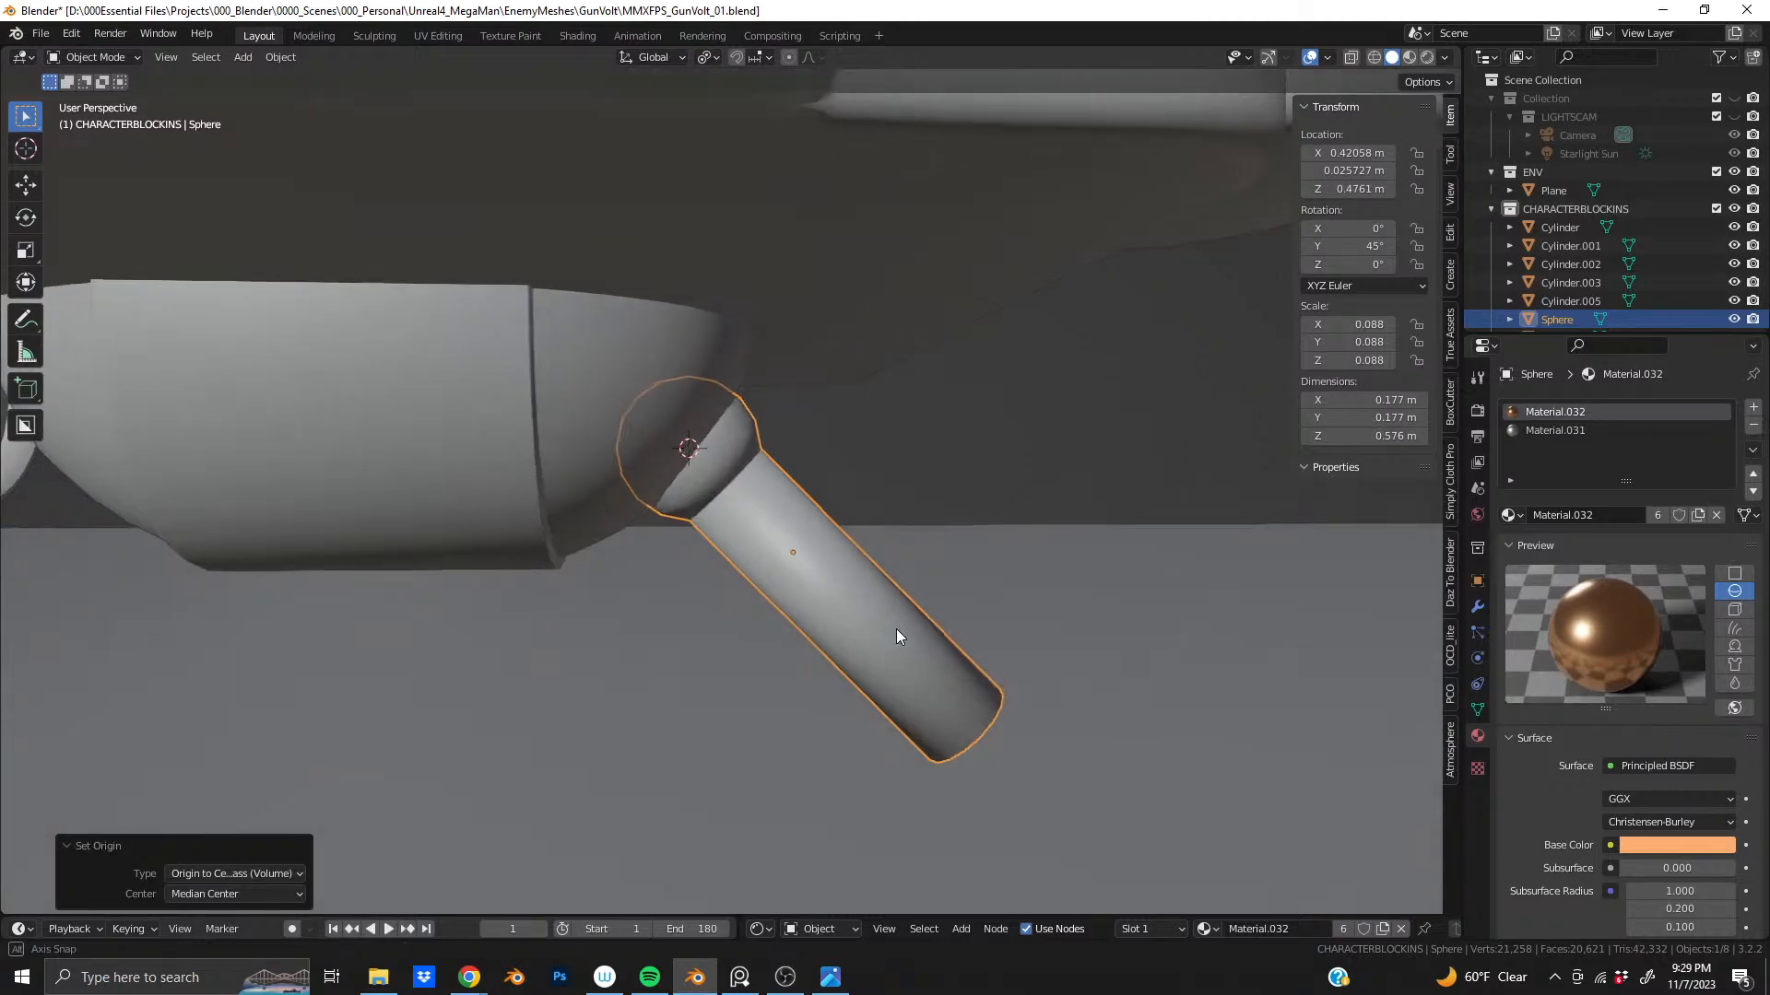
right_click(876, 628)
mouse_move(881, 621)
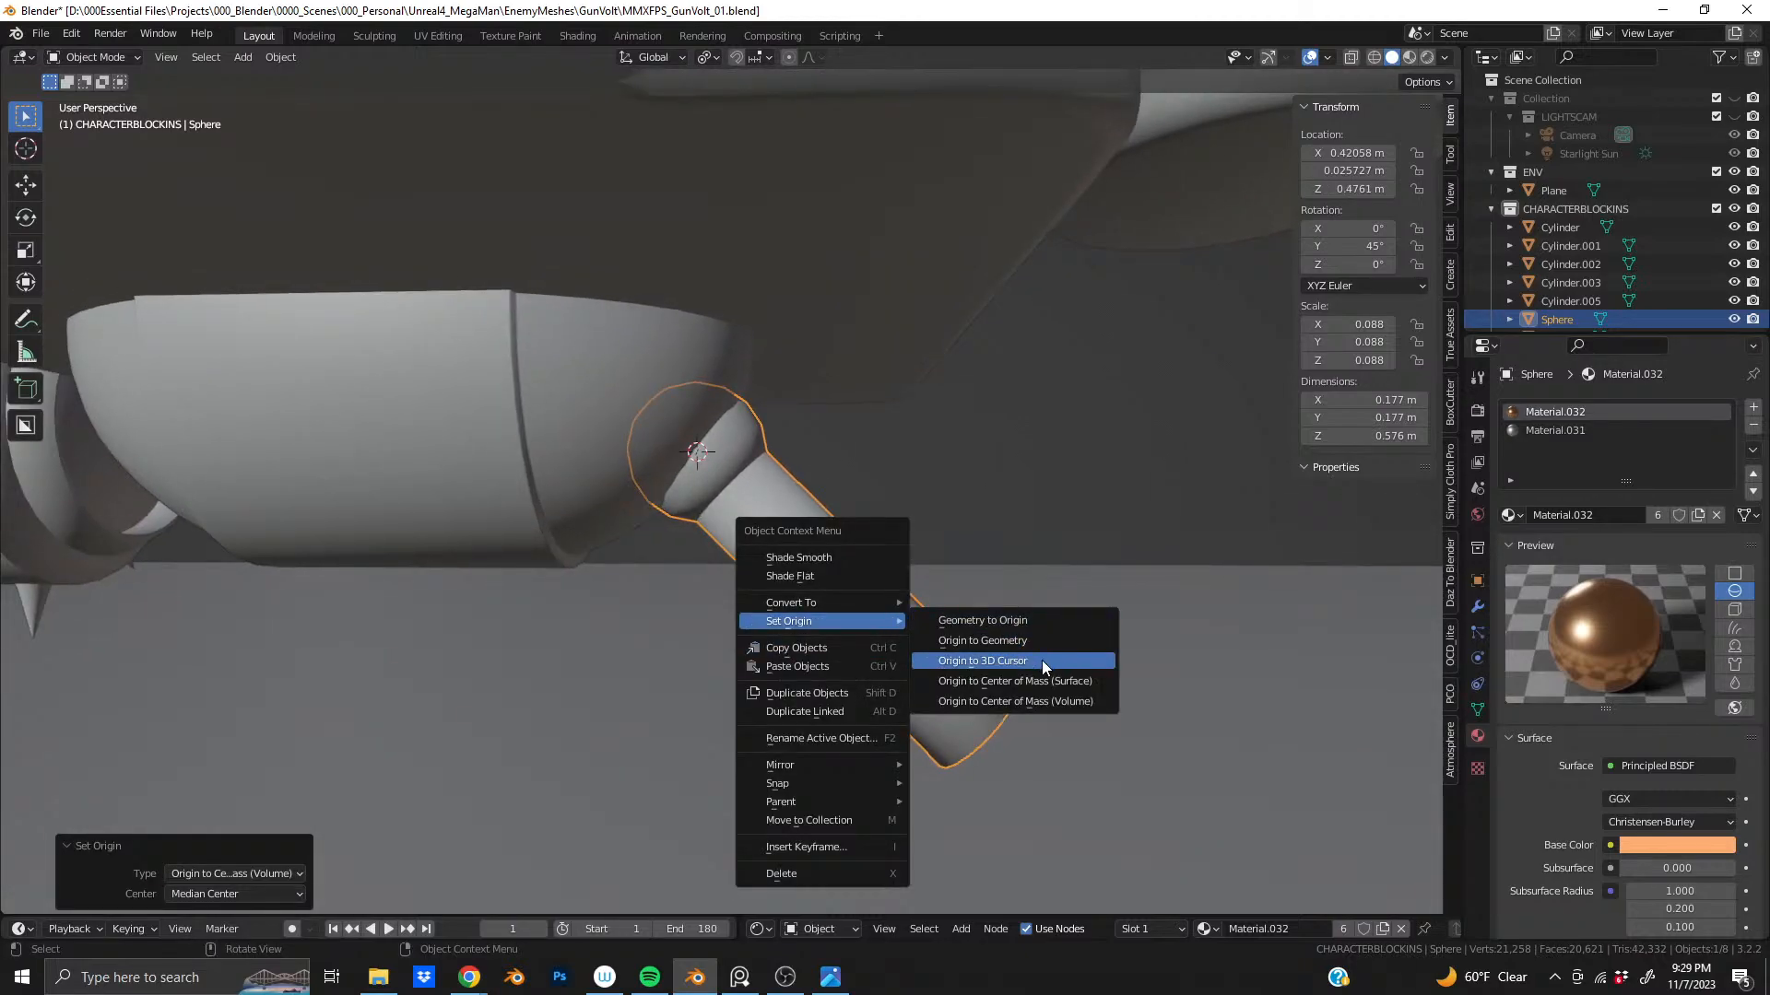
click(1052, 680)
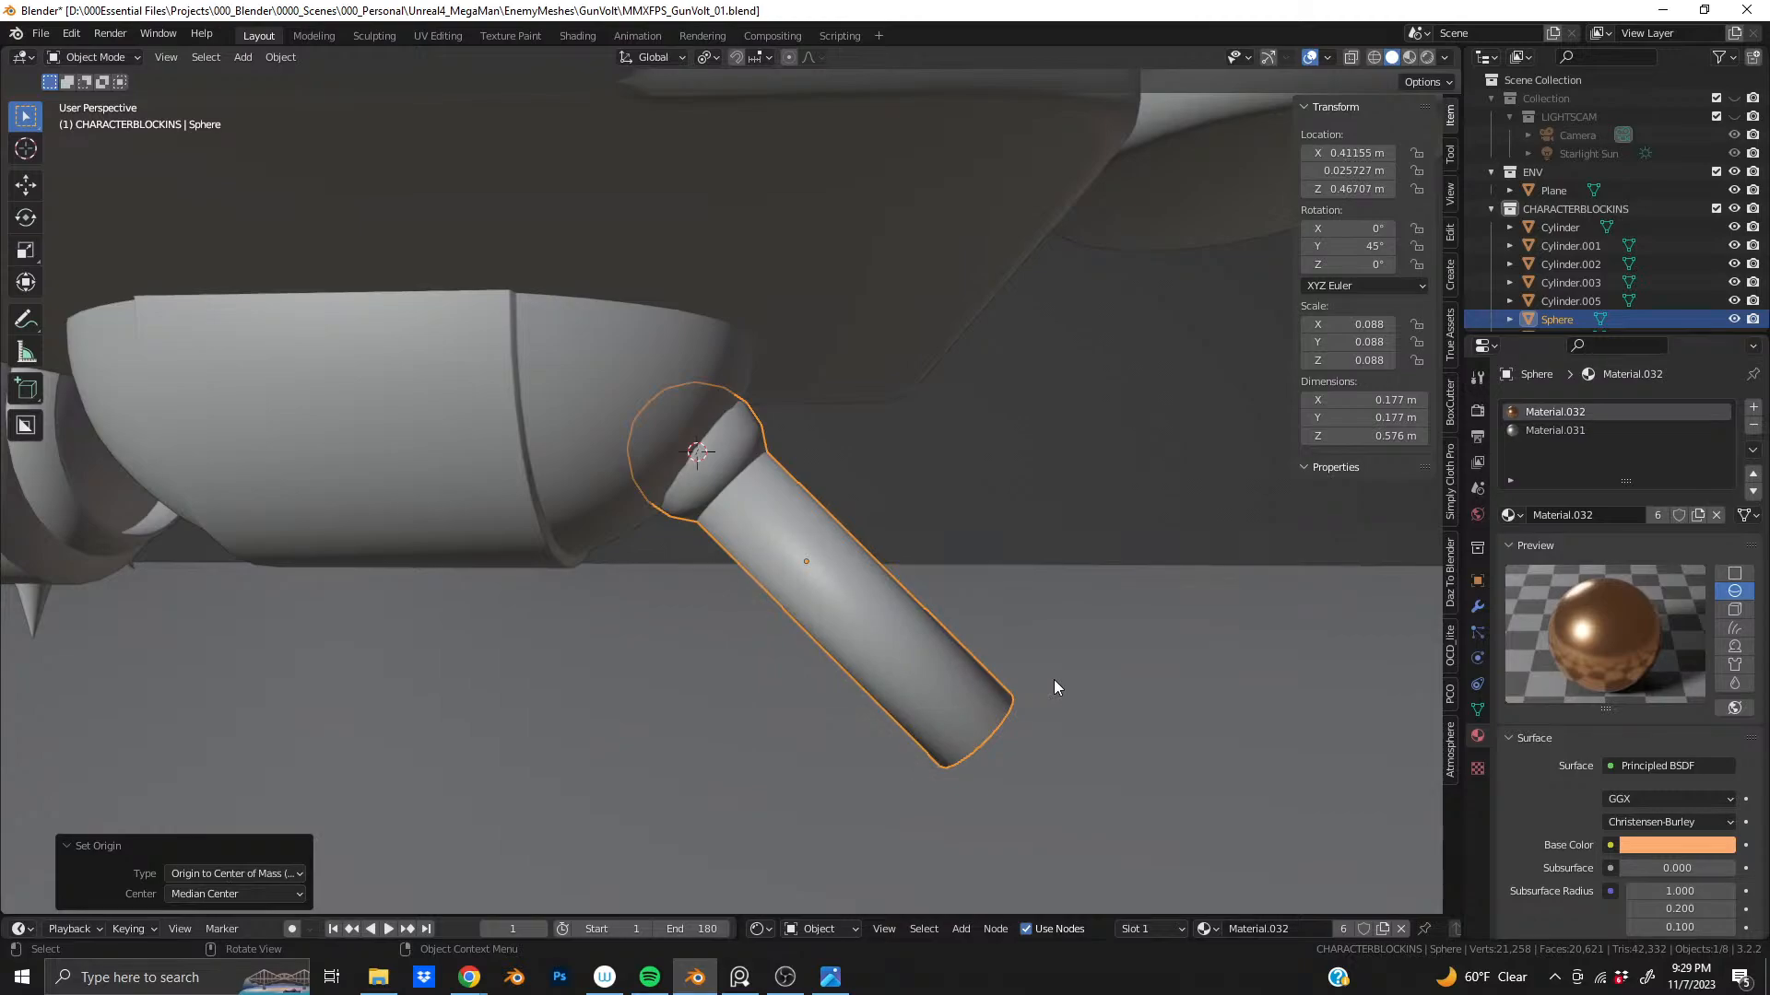
right_click(826, 628)
mouse_move(825, 627)
click(977, 709)
- Symmetrize the whole arm mesh from +Z to -Z so its free end gets a matching ball
shift+middle_drag(899, 617, 872, 552)
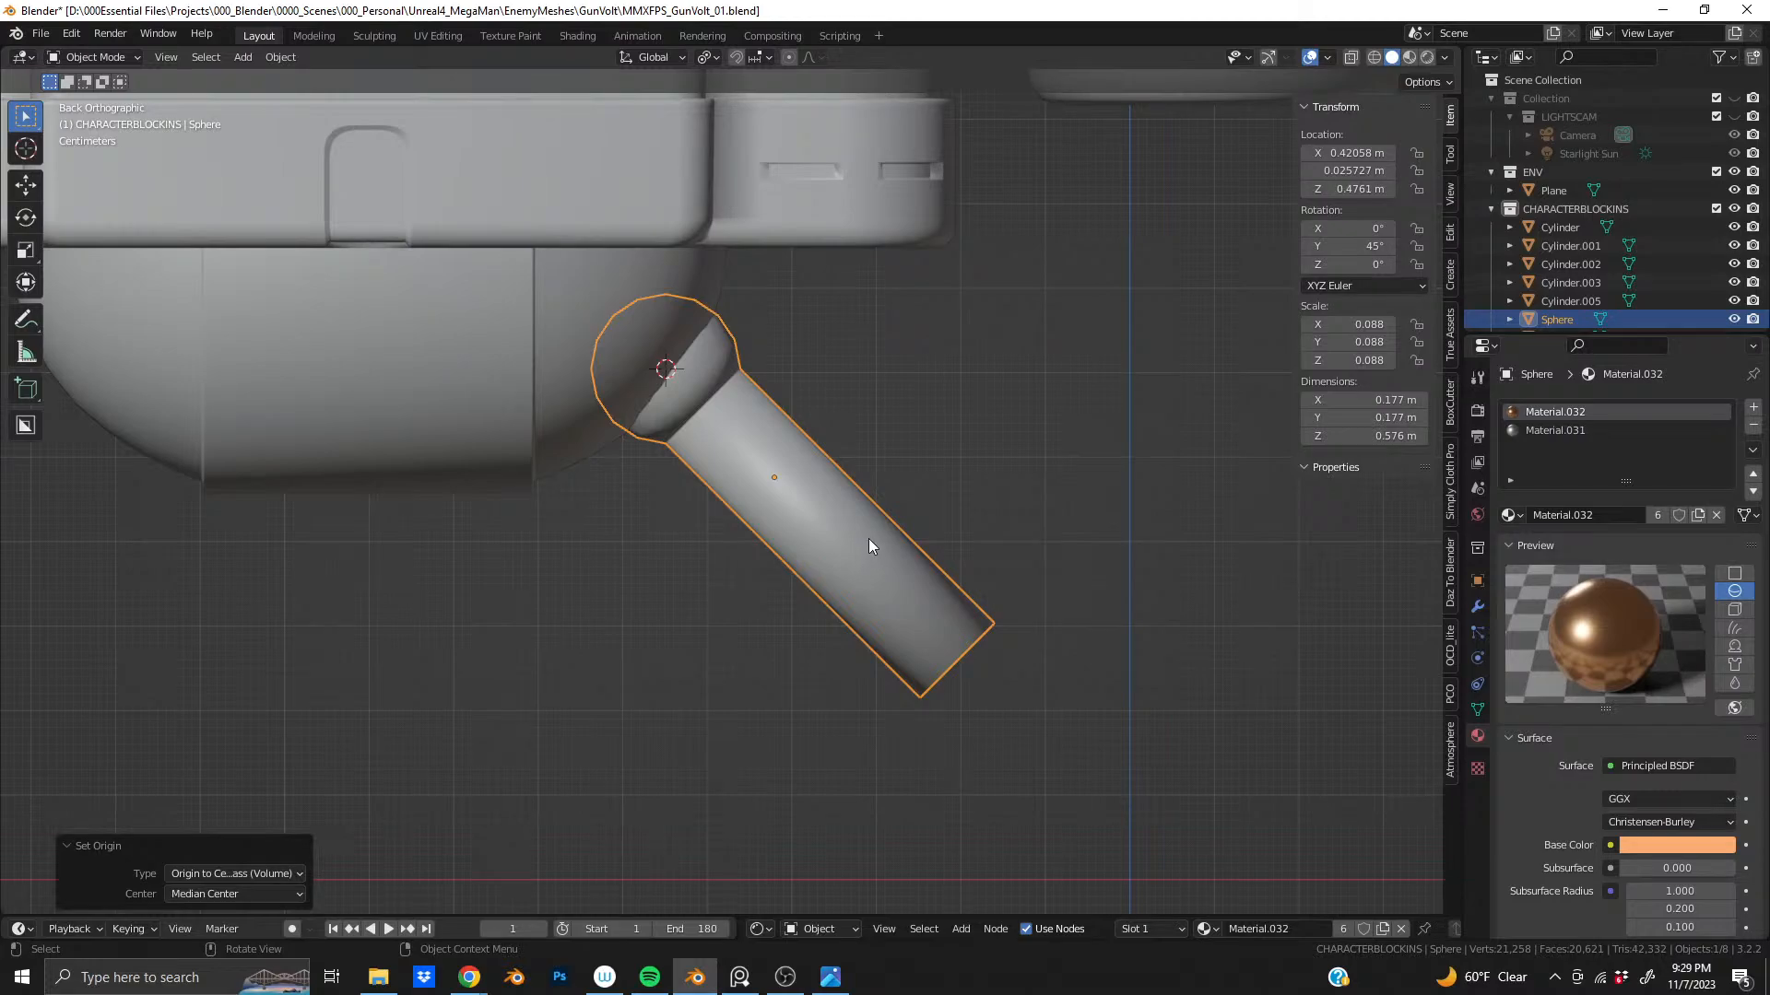
key(Tab)
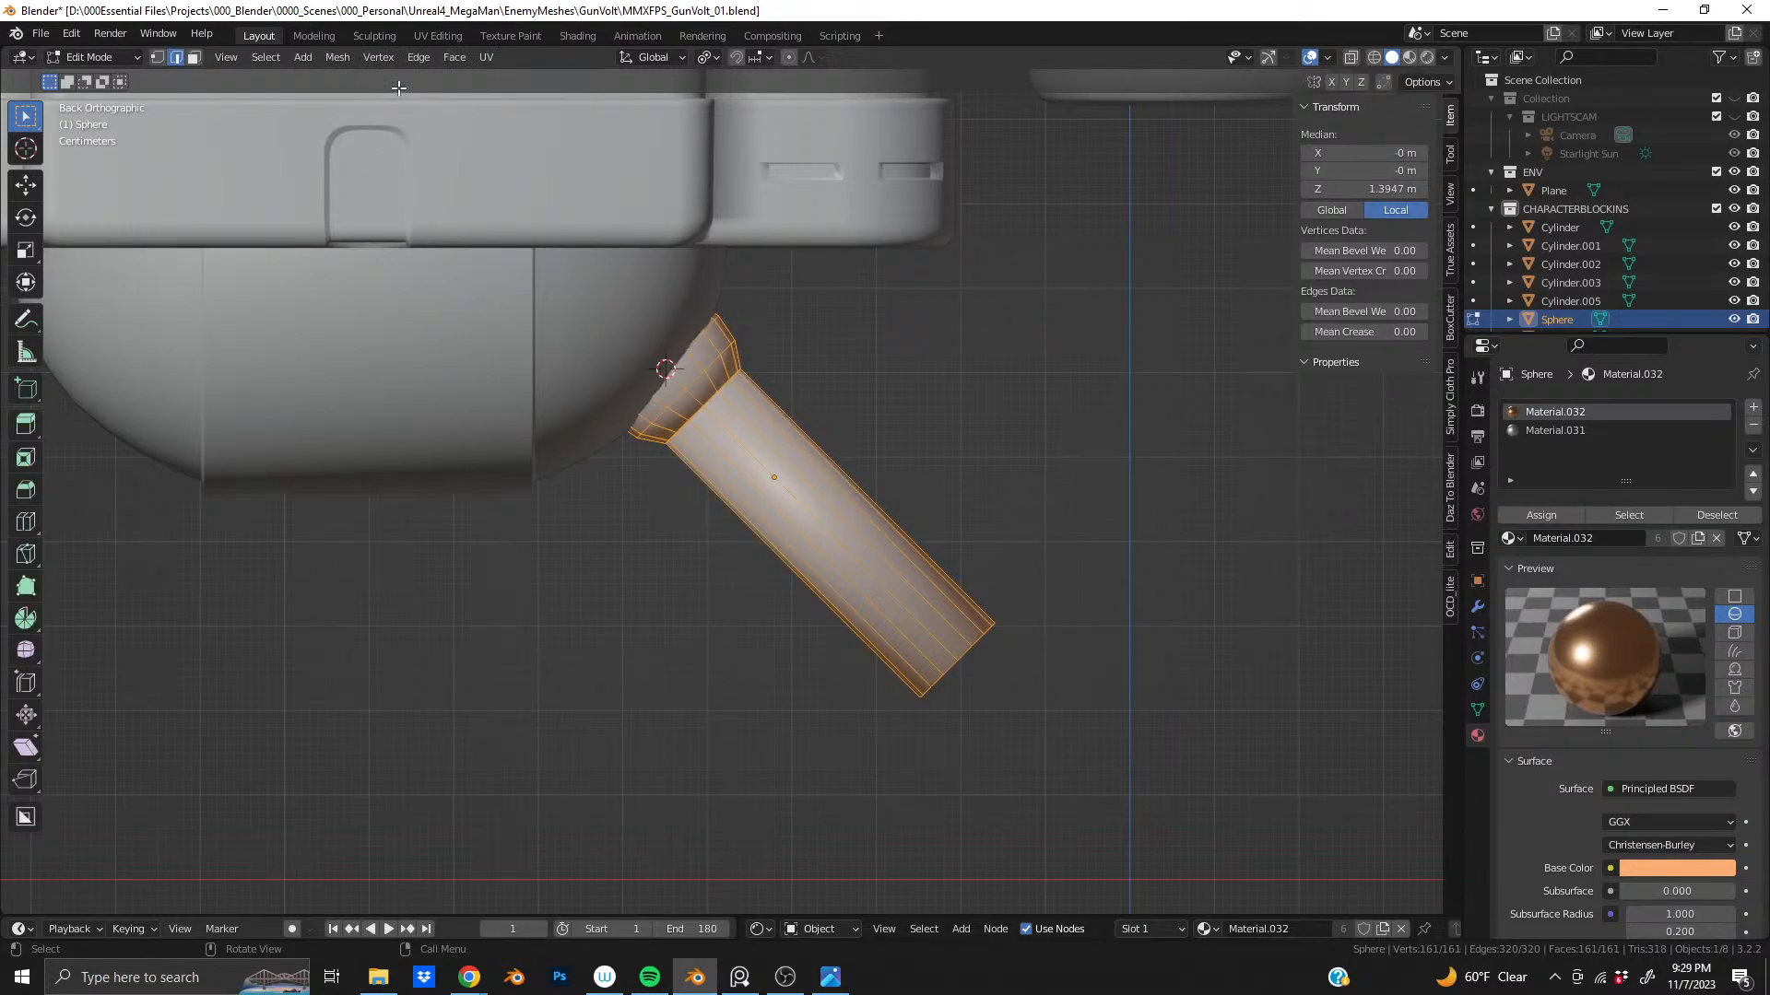
click(378, 57)
mouse_move(338, 57)
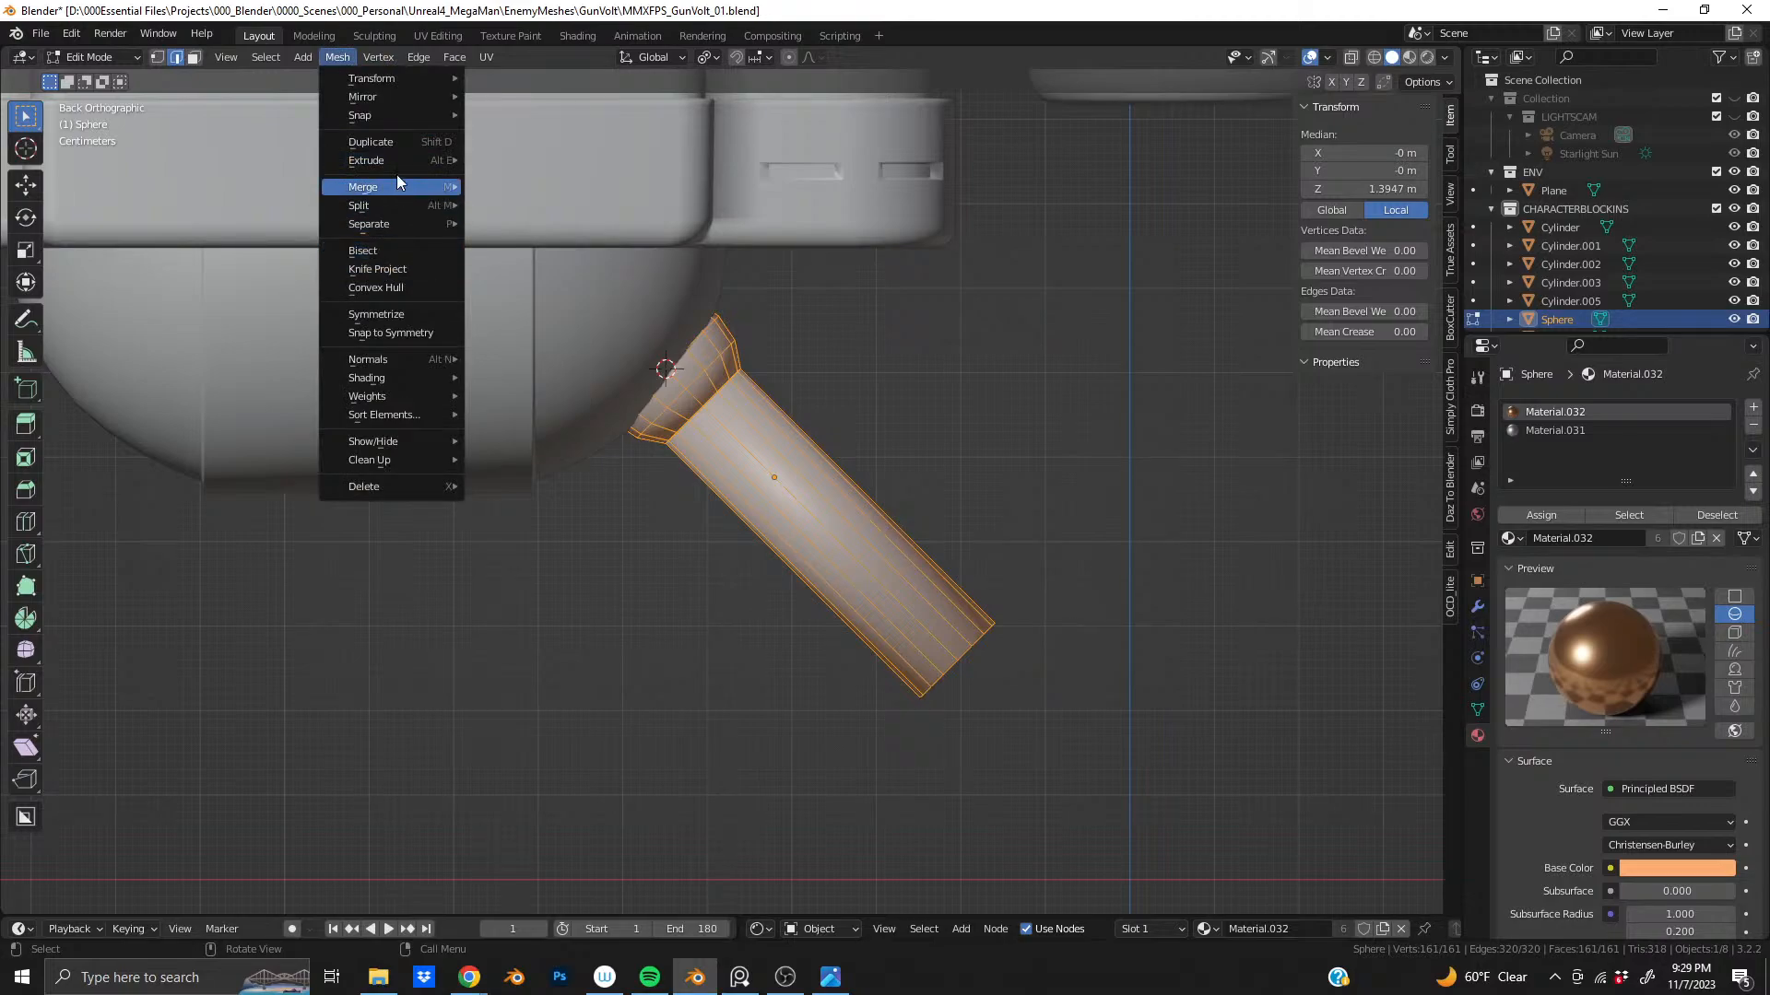
click(416, 318)
click(206, 878)
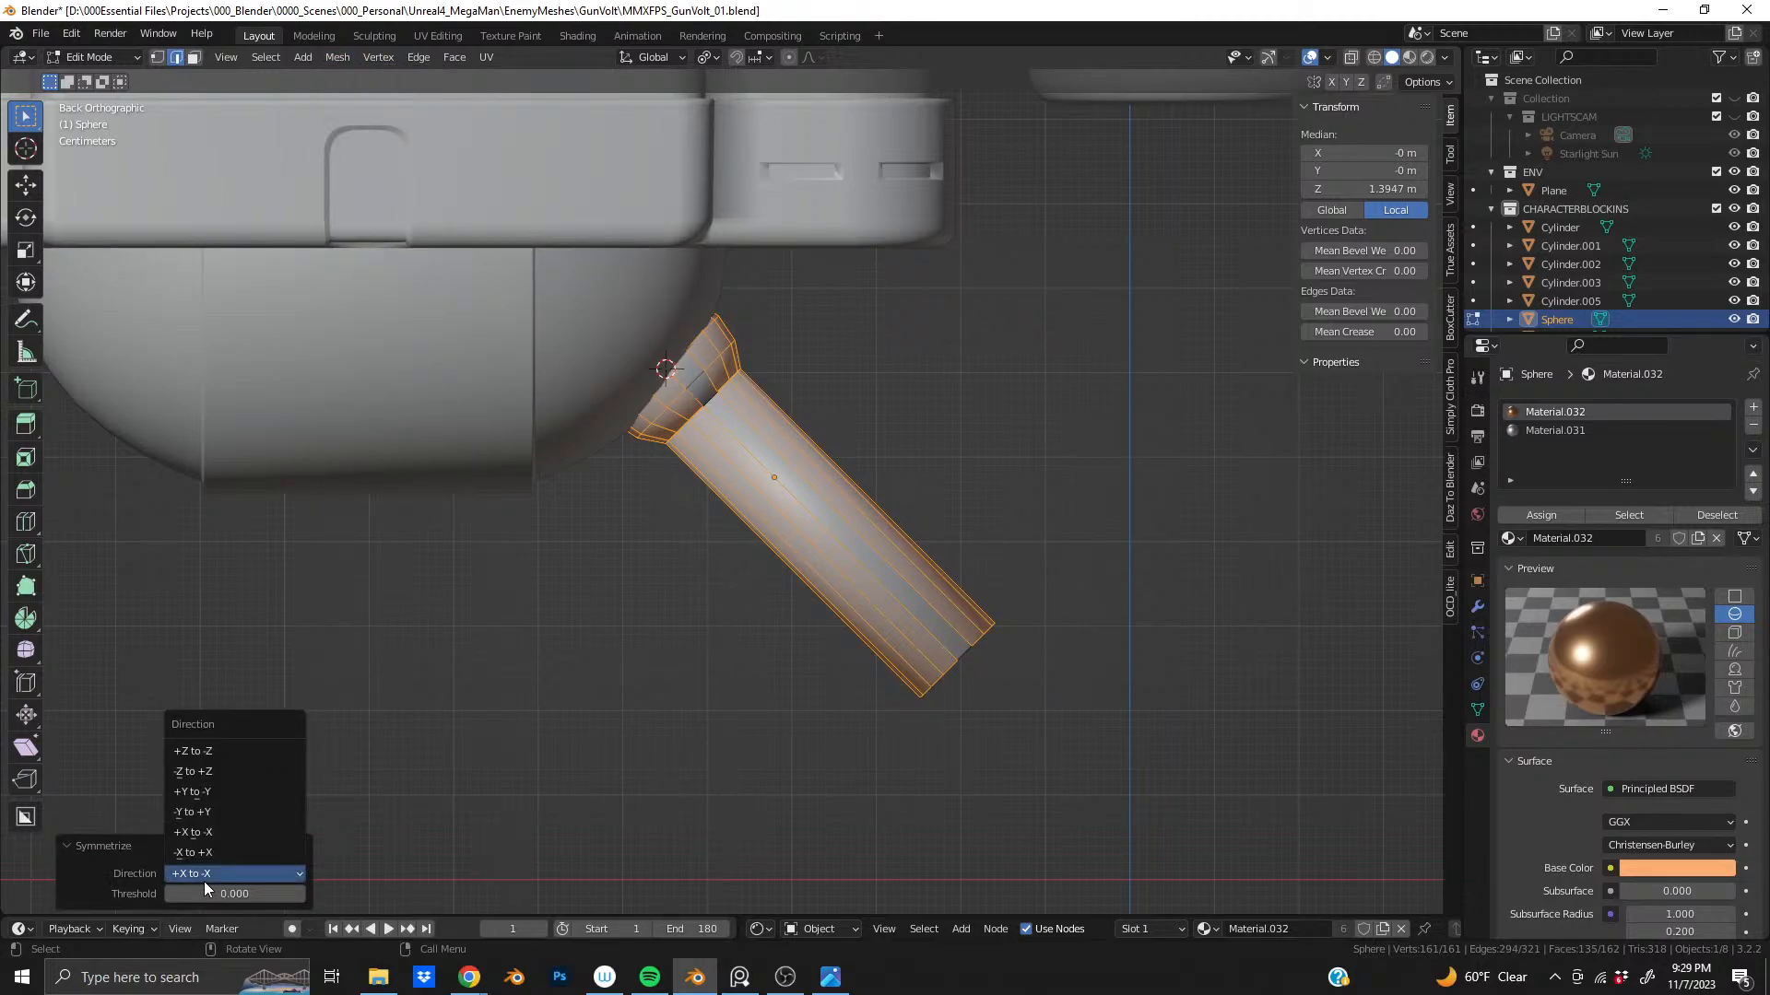
click(211, 751)
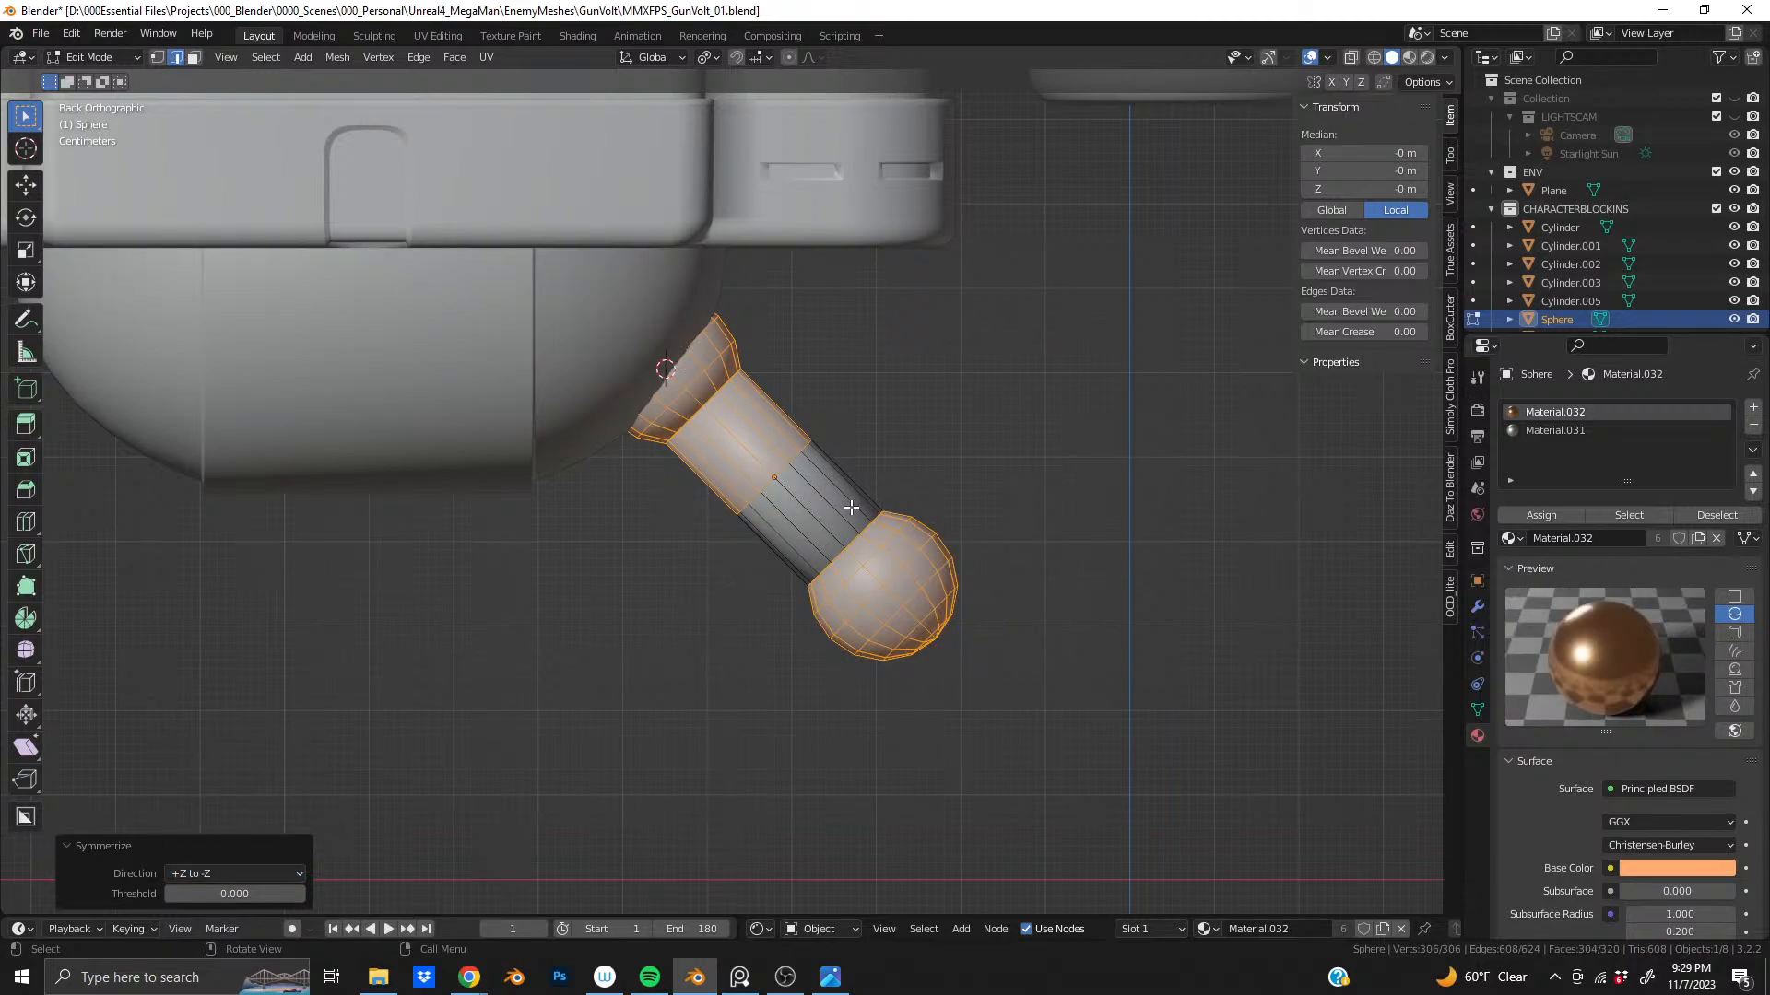
- Enable X-ray and, in face select mode, keep only the arm's lower ball selected
click(1350, 57)
drag(766, 481, 1067, 723)
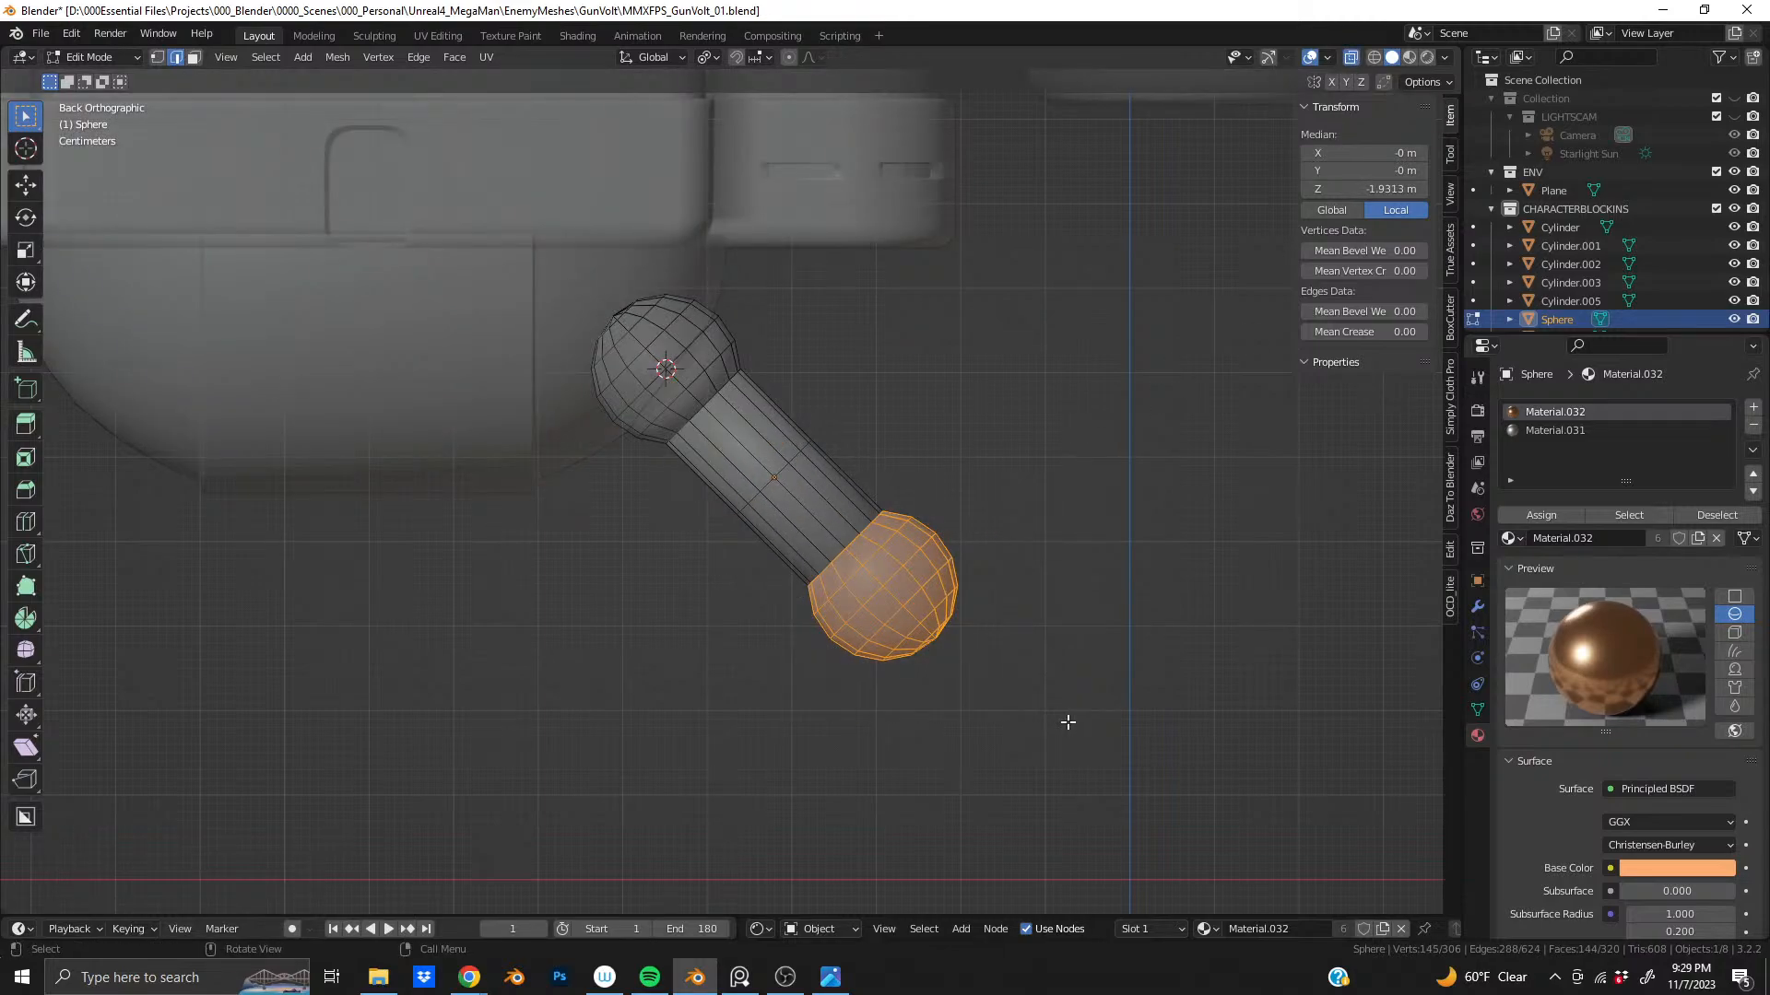
shift+drag(730, 472, 1076, 730)
ctrl+drag(819, 555, 757, 601)
key(3)
ctrl+drag(790, 473, 987, 691)
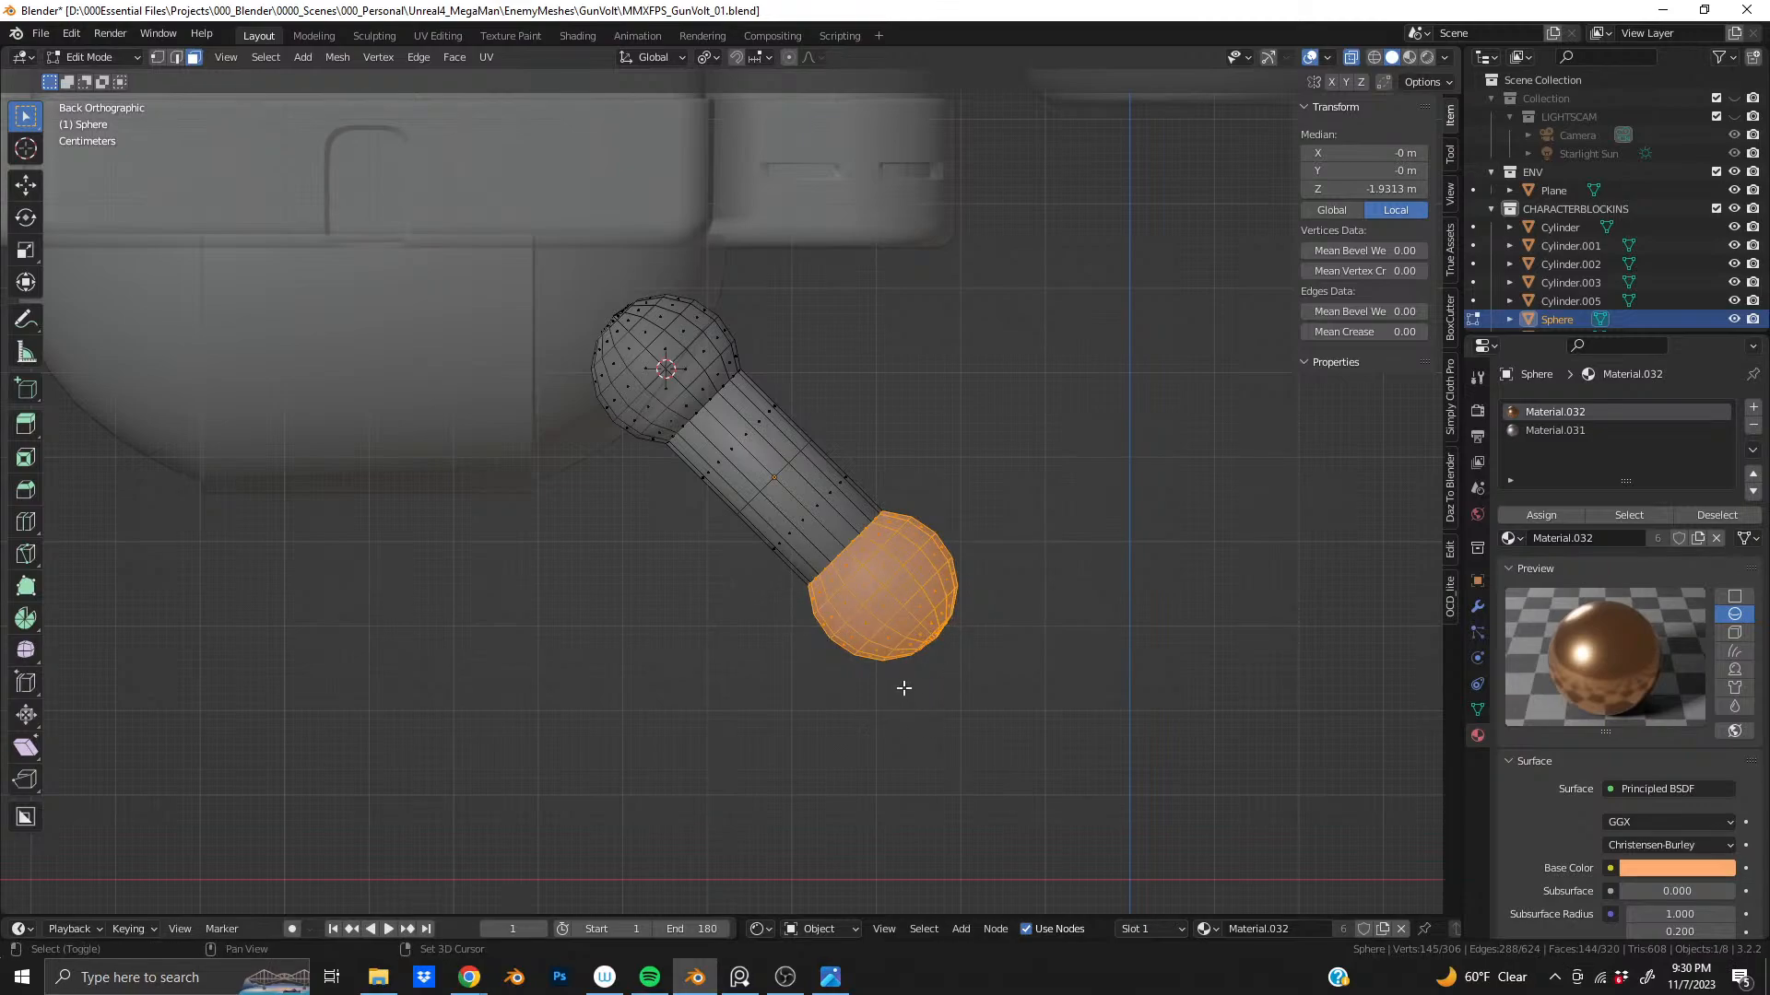
- Try moving the lower ball about 0.124 m outward along local Z, compare with the reference model's legs, and undo the move
key(g)
key(z)
key(z)
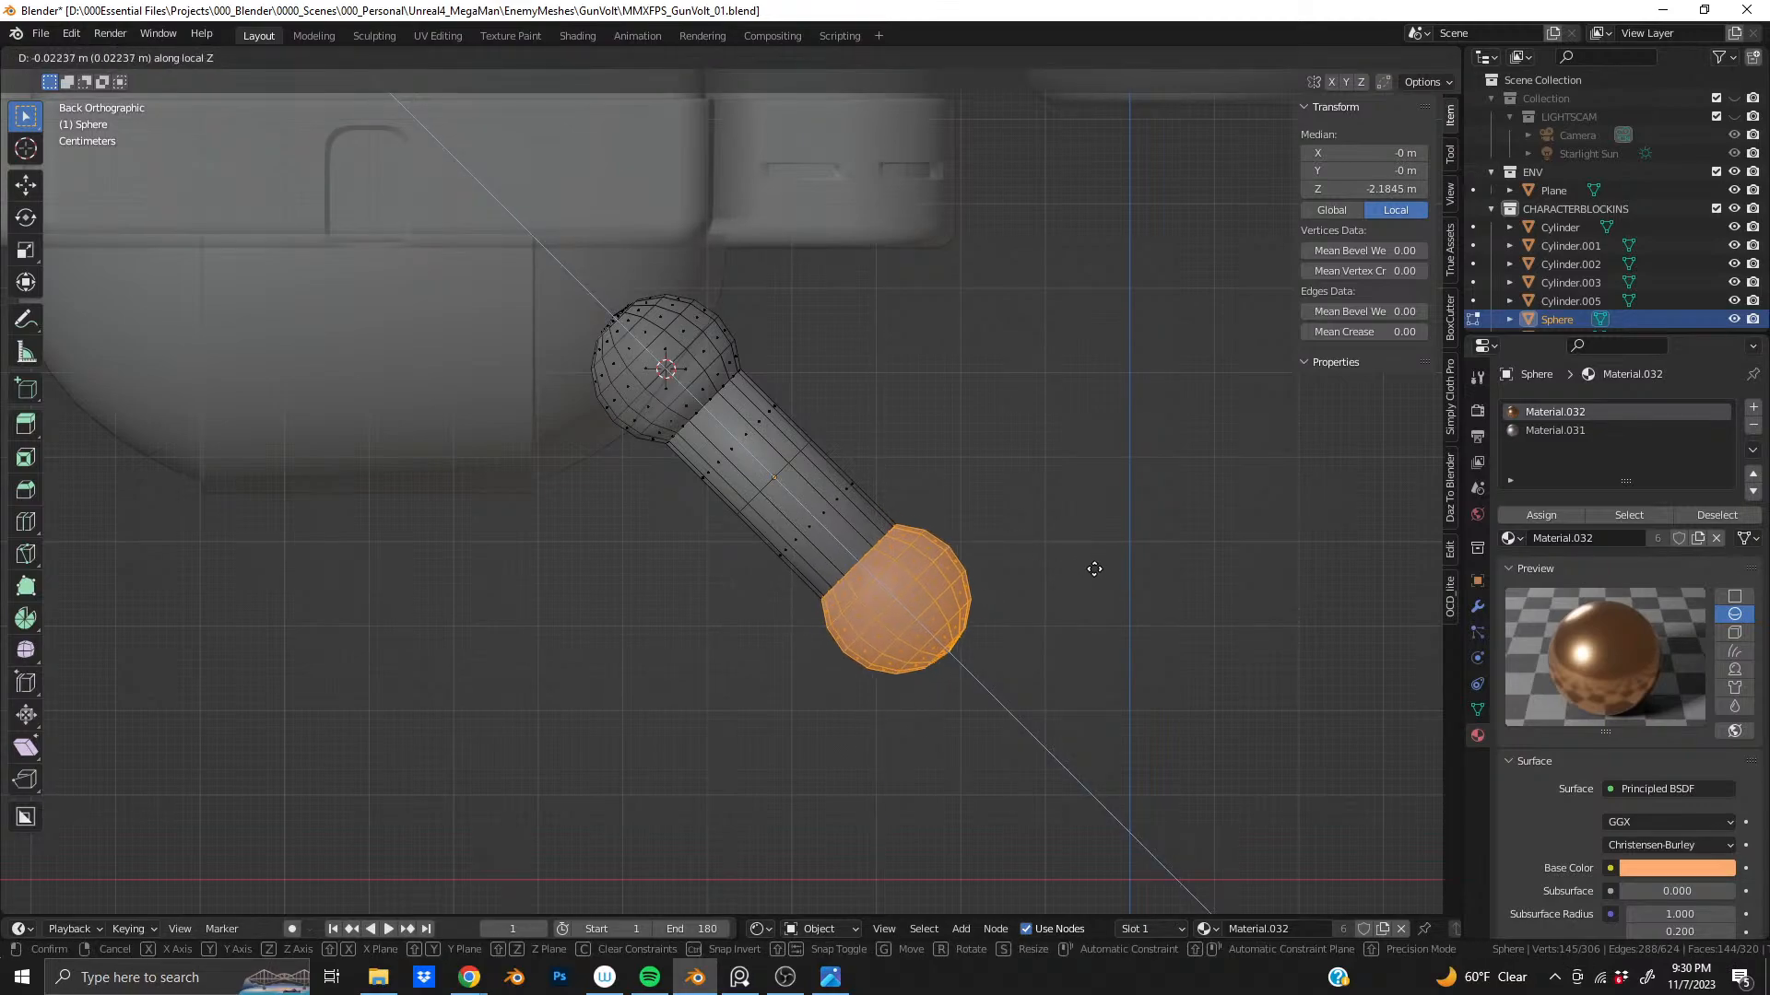
click(1147, 617)
scroll(577, 407, down, 5)
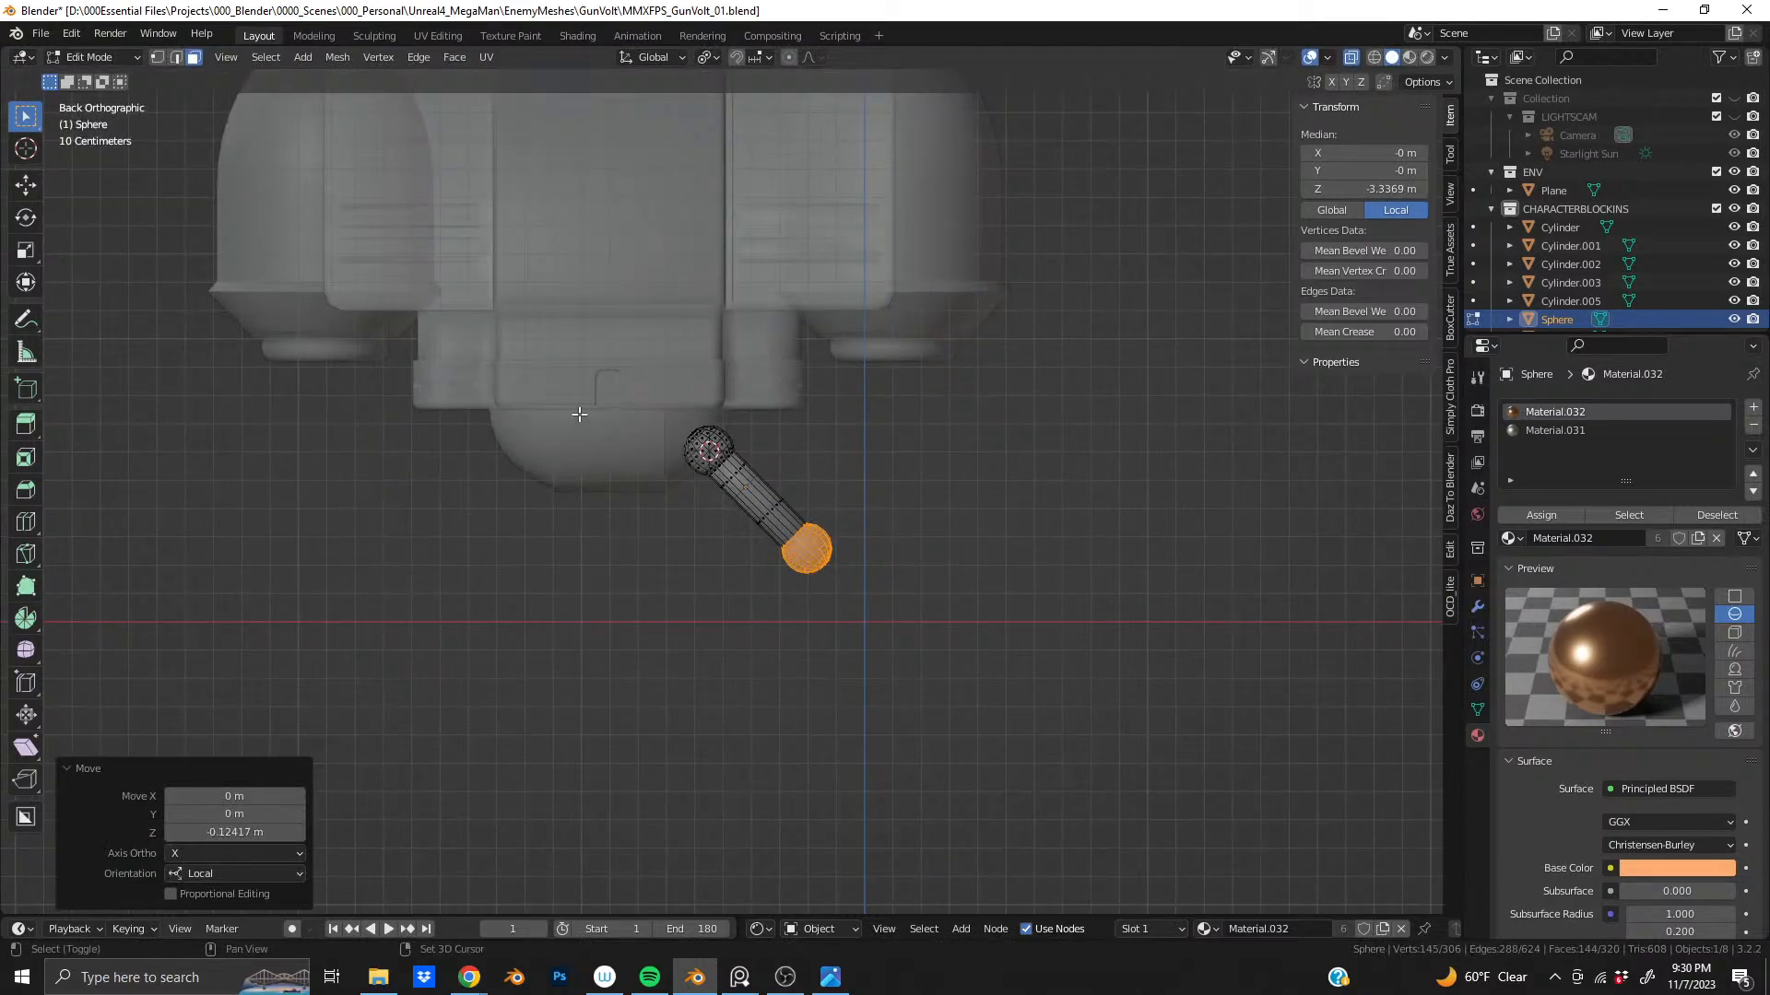
scroll(1000, 535, up, 3)
scroll(1000, 535, down, 1)
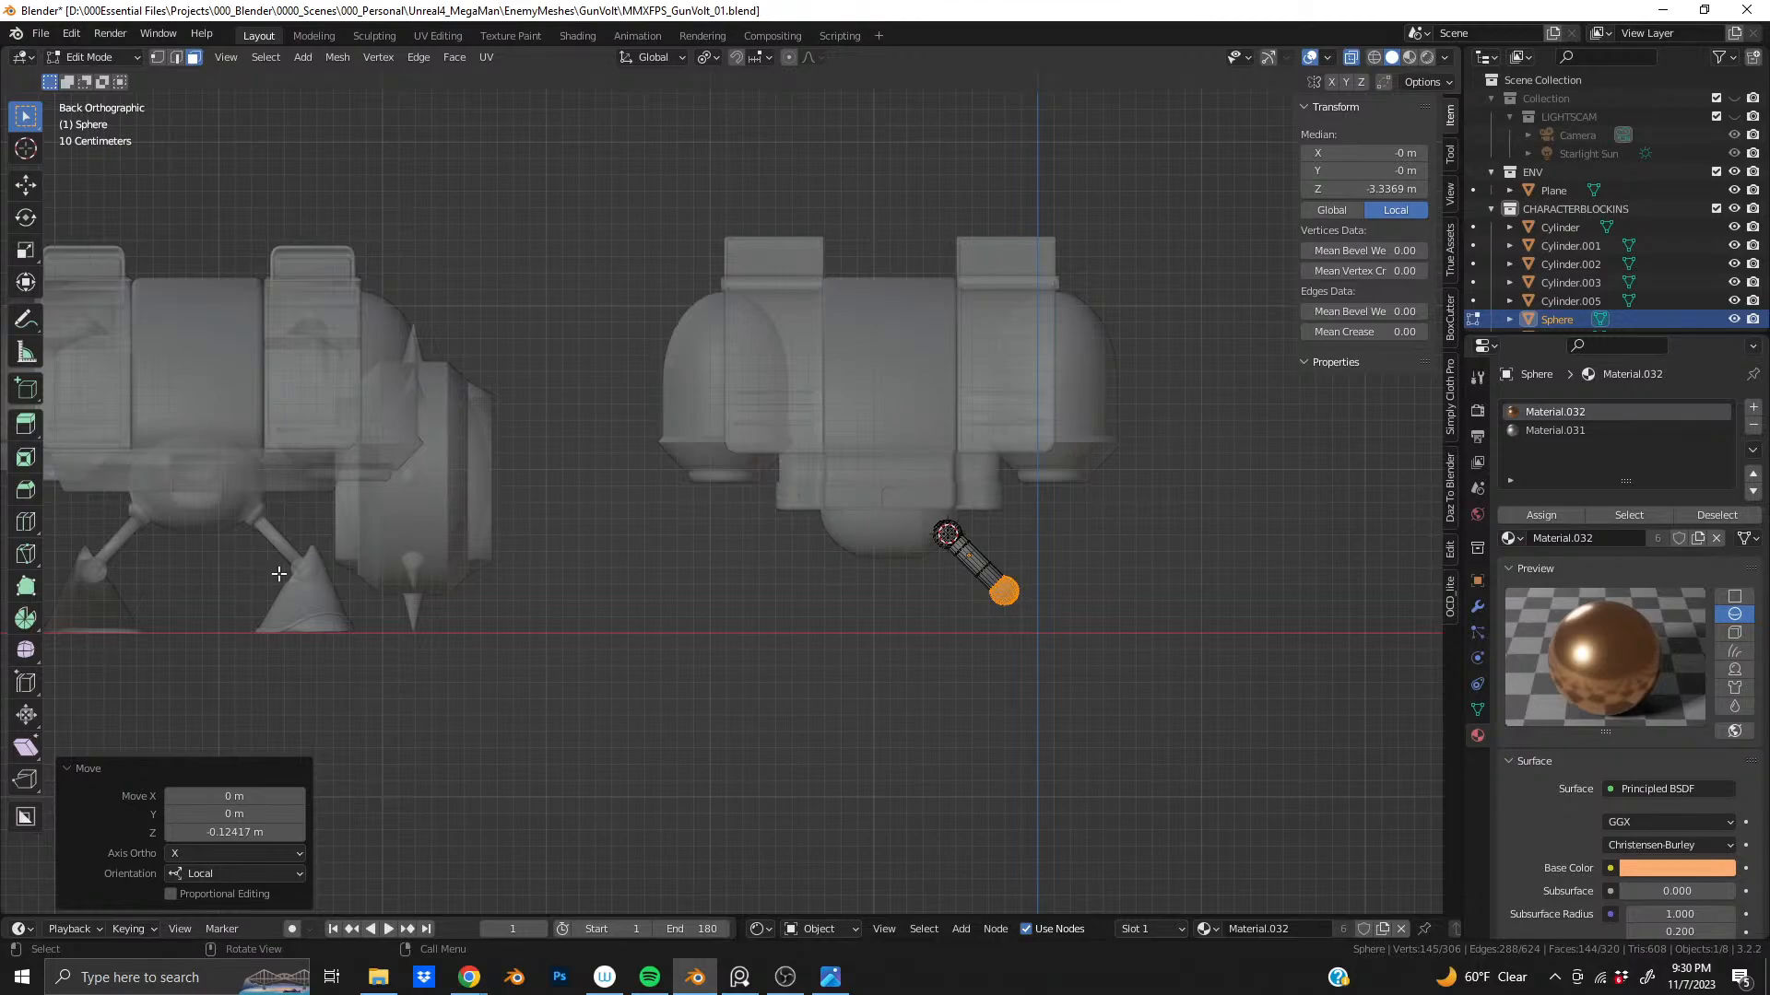
drag(289, 576, 1134, 674)
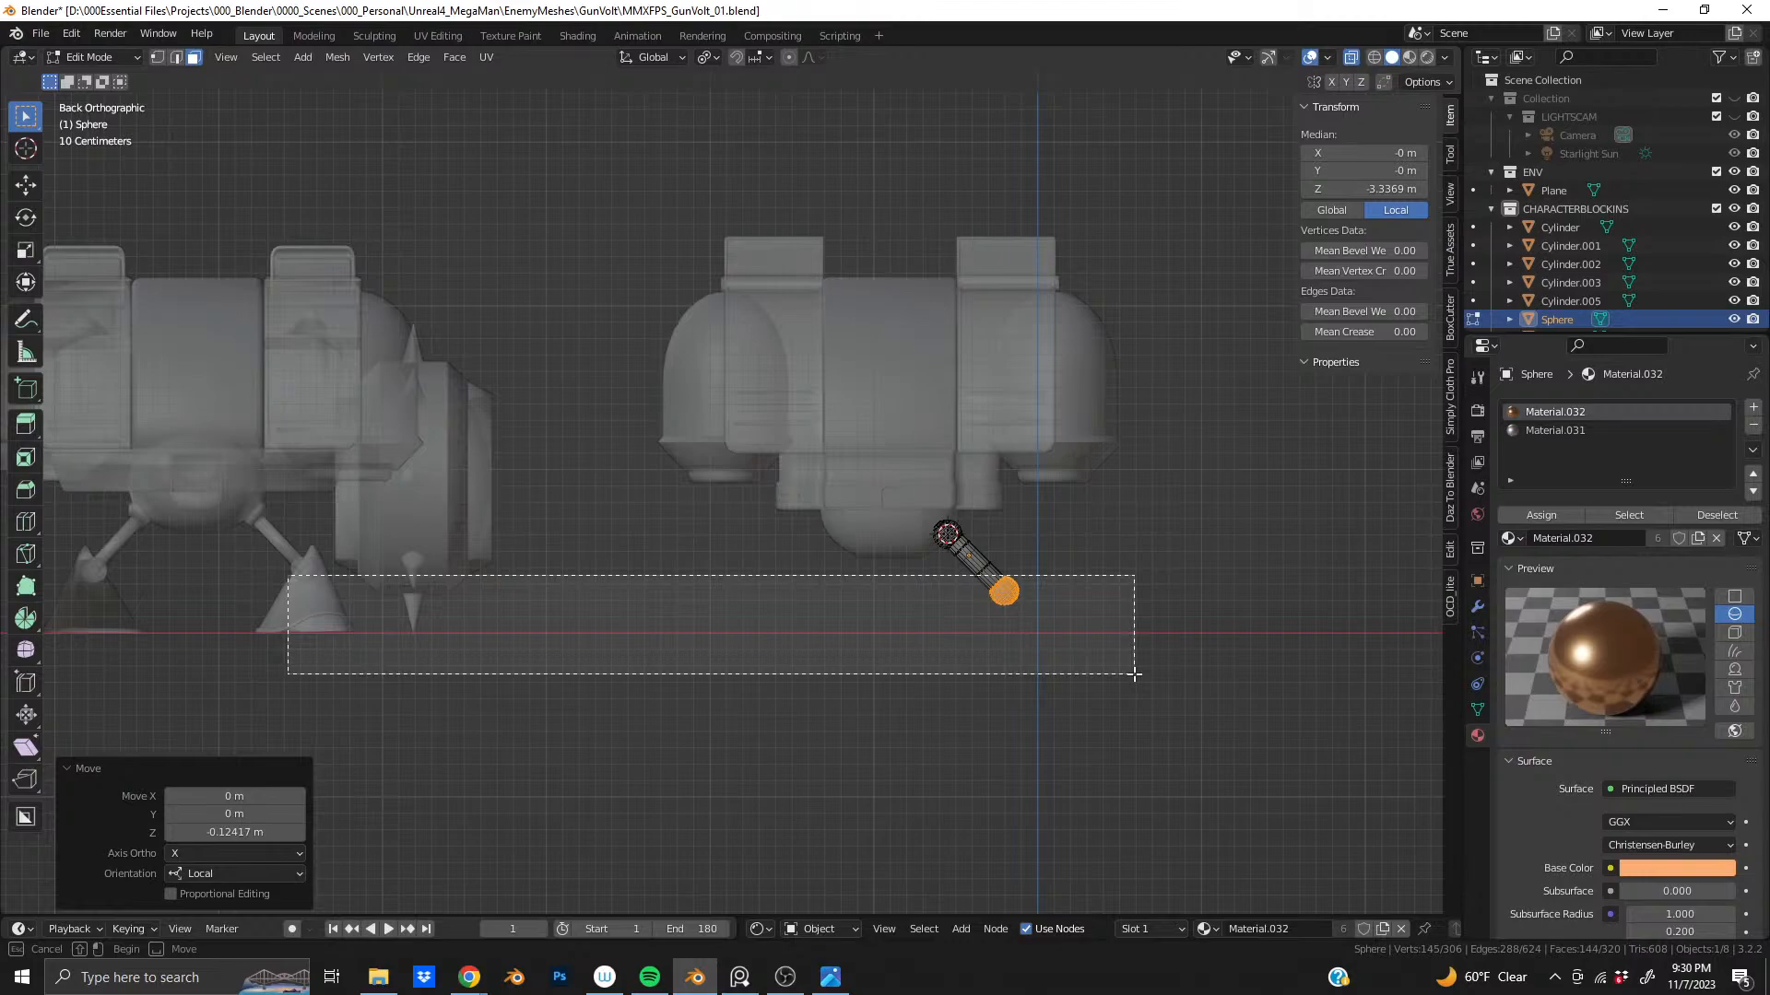
drag(1133, 675, 1134, 673)
key(ctrl+z)
key(ctrl+z)
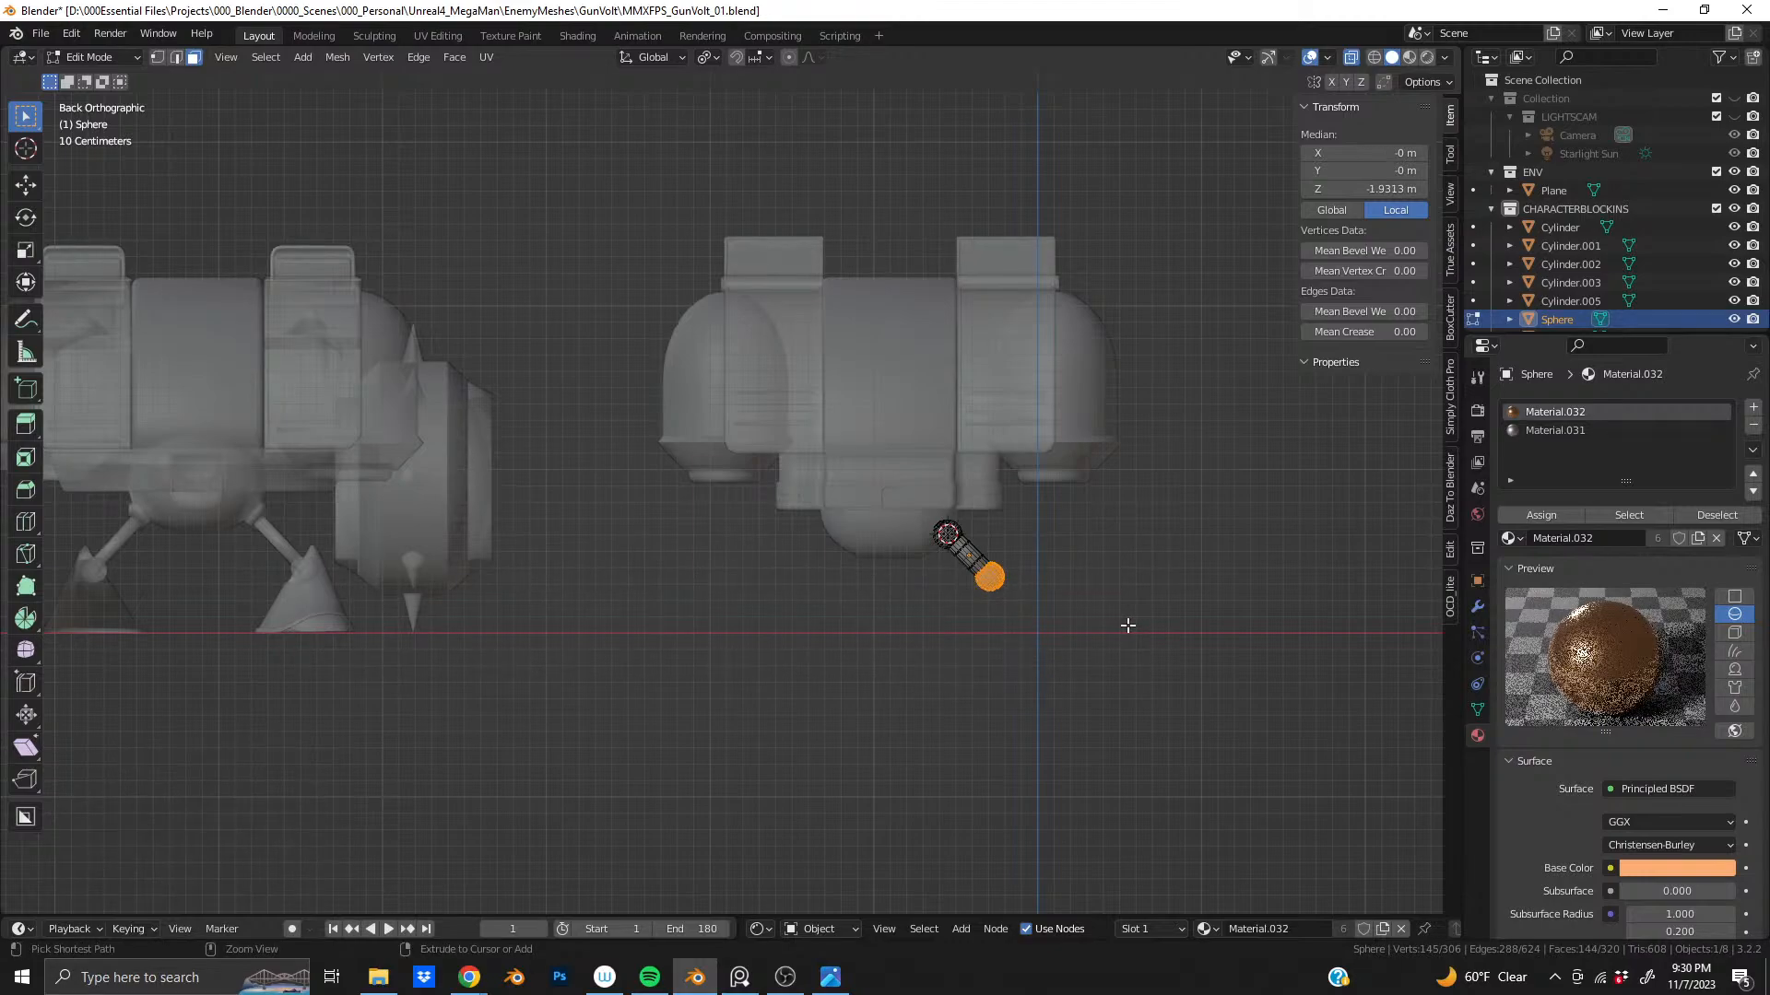
- Lengthen the arm by moving its lower ball about 0.12 m outward along local Z, and return to Object Mode
drag(1011, 593, 255, 634)
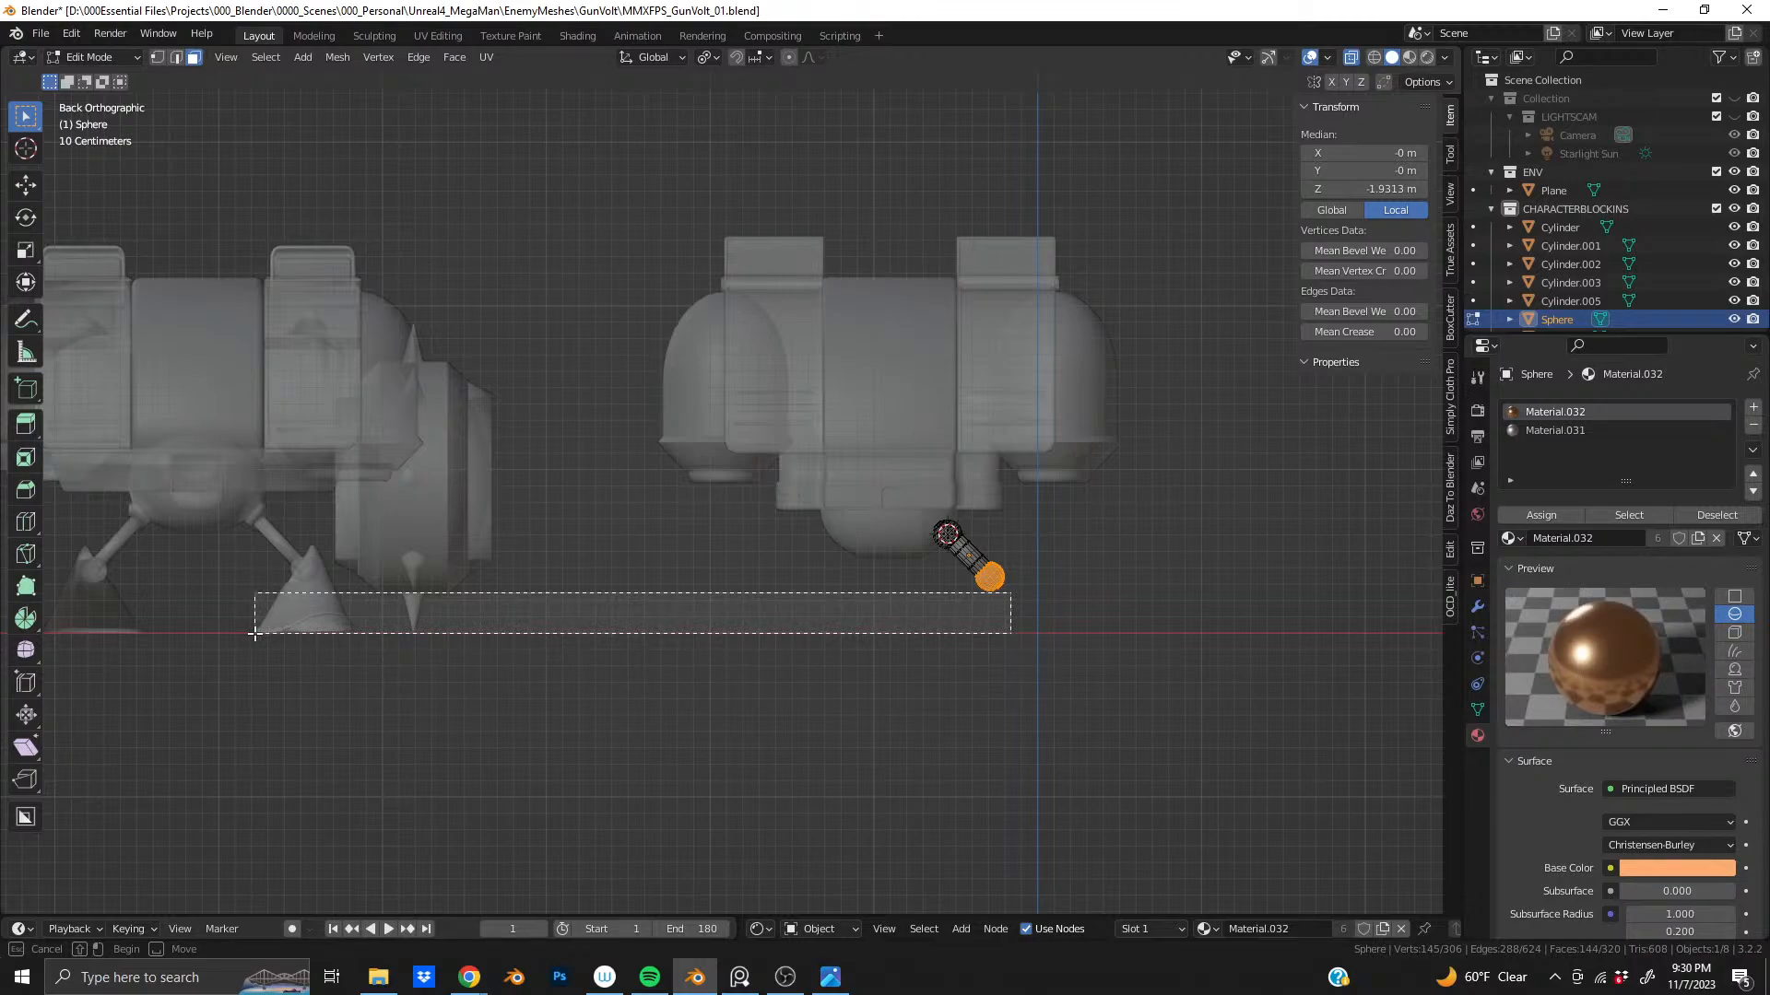
drag(254, 635, 798, 642)
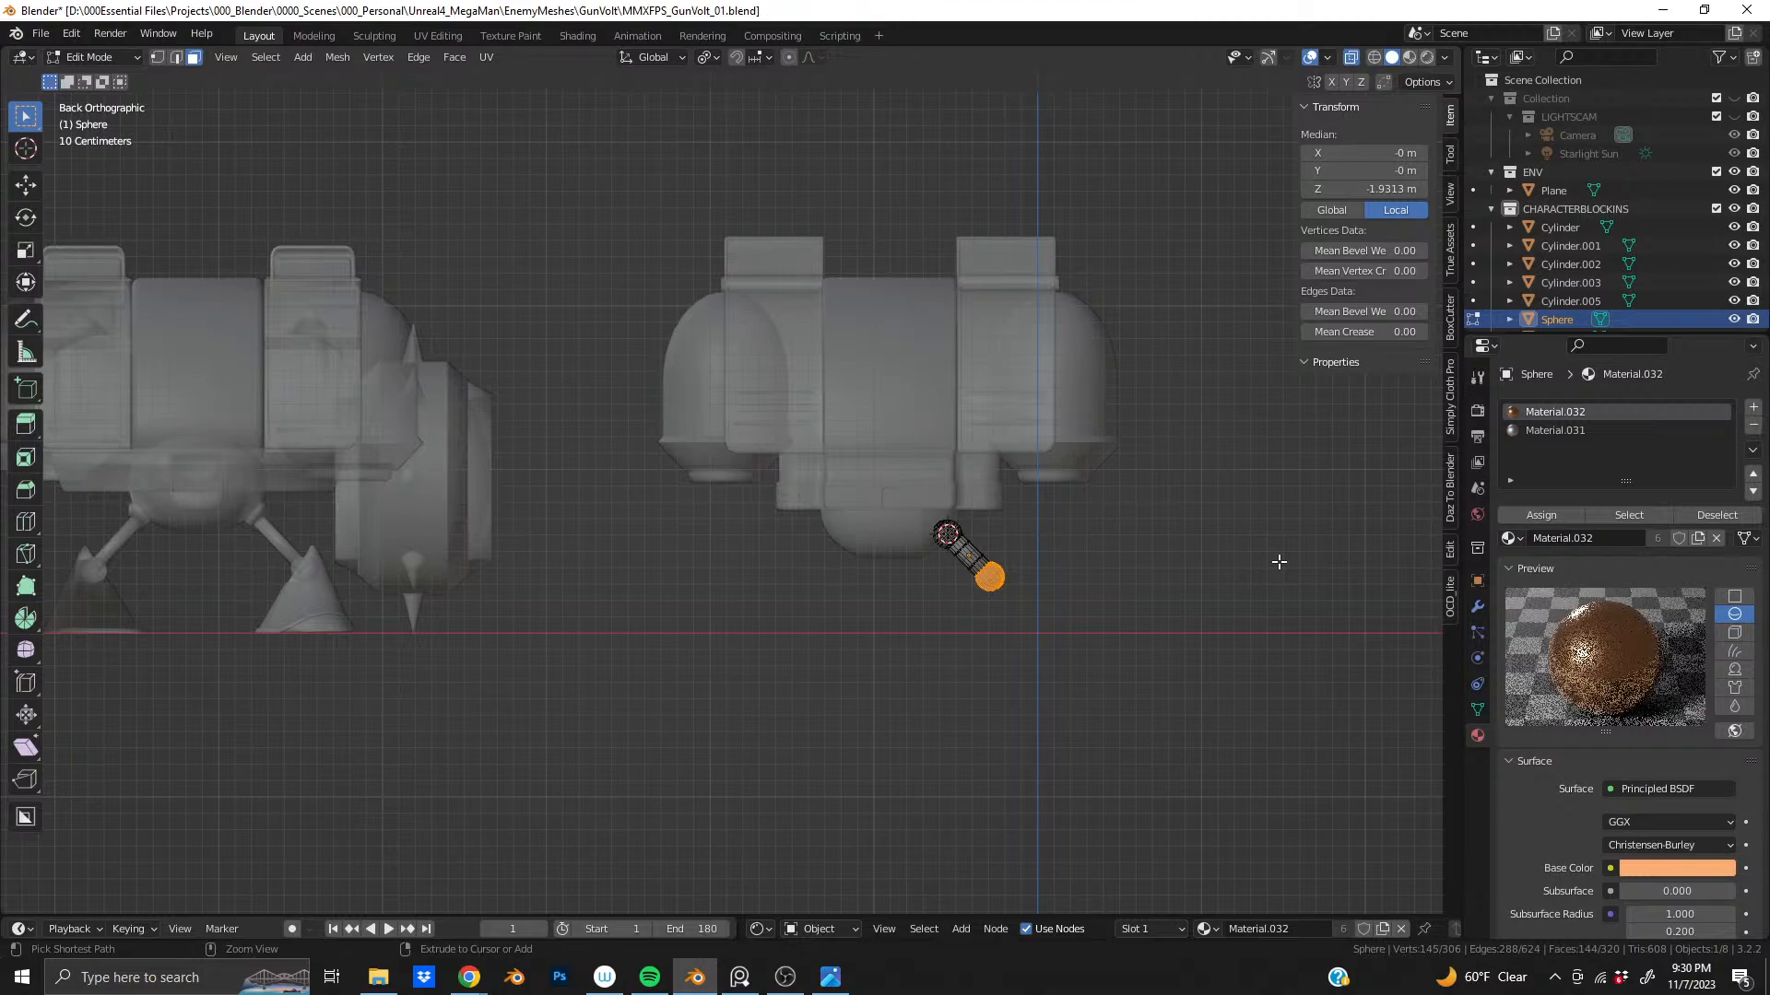
key(g)
key(z)
key(z)
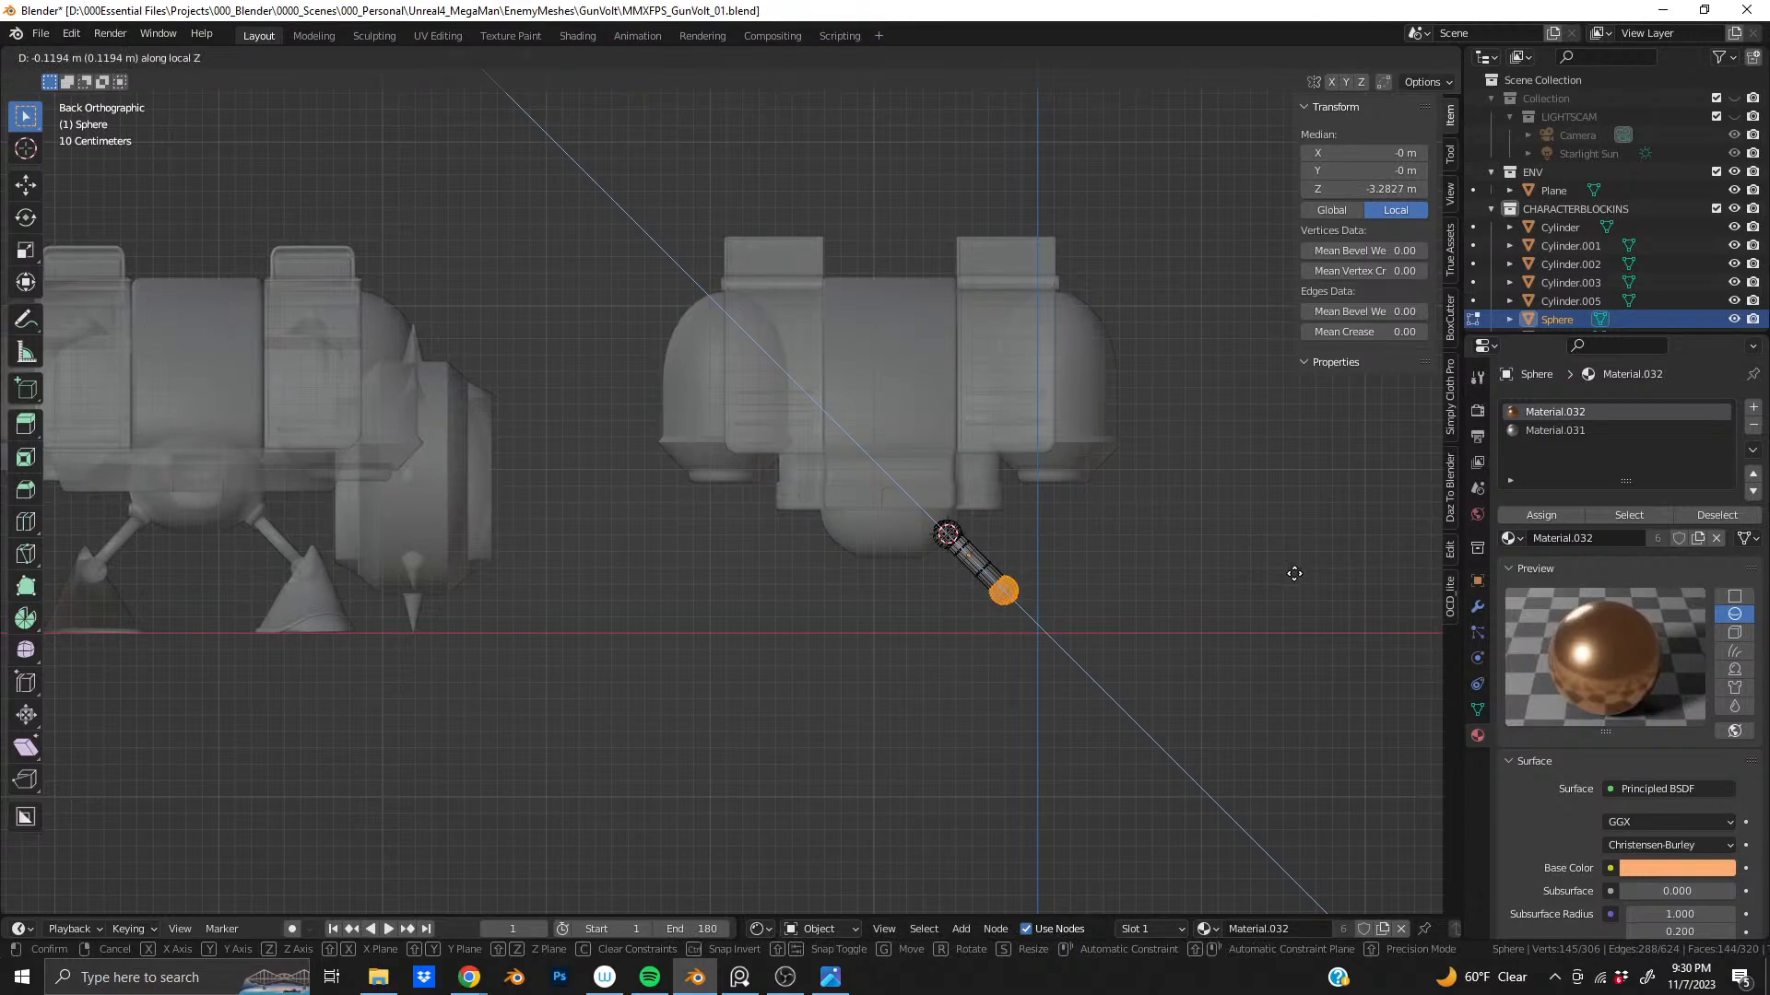
click(1288, 577)
shift+middle_drag(848, 505, 723, 485)
scroll(746, 474, up, 3)
key(Tab)
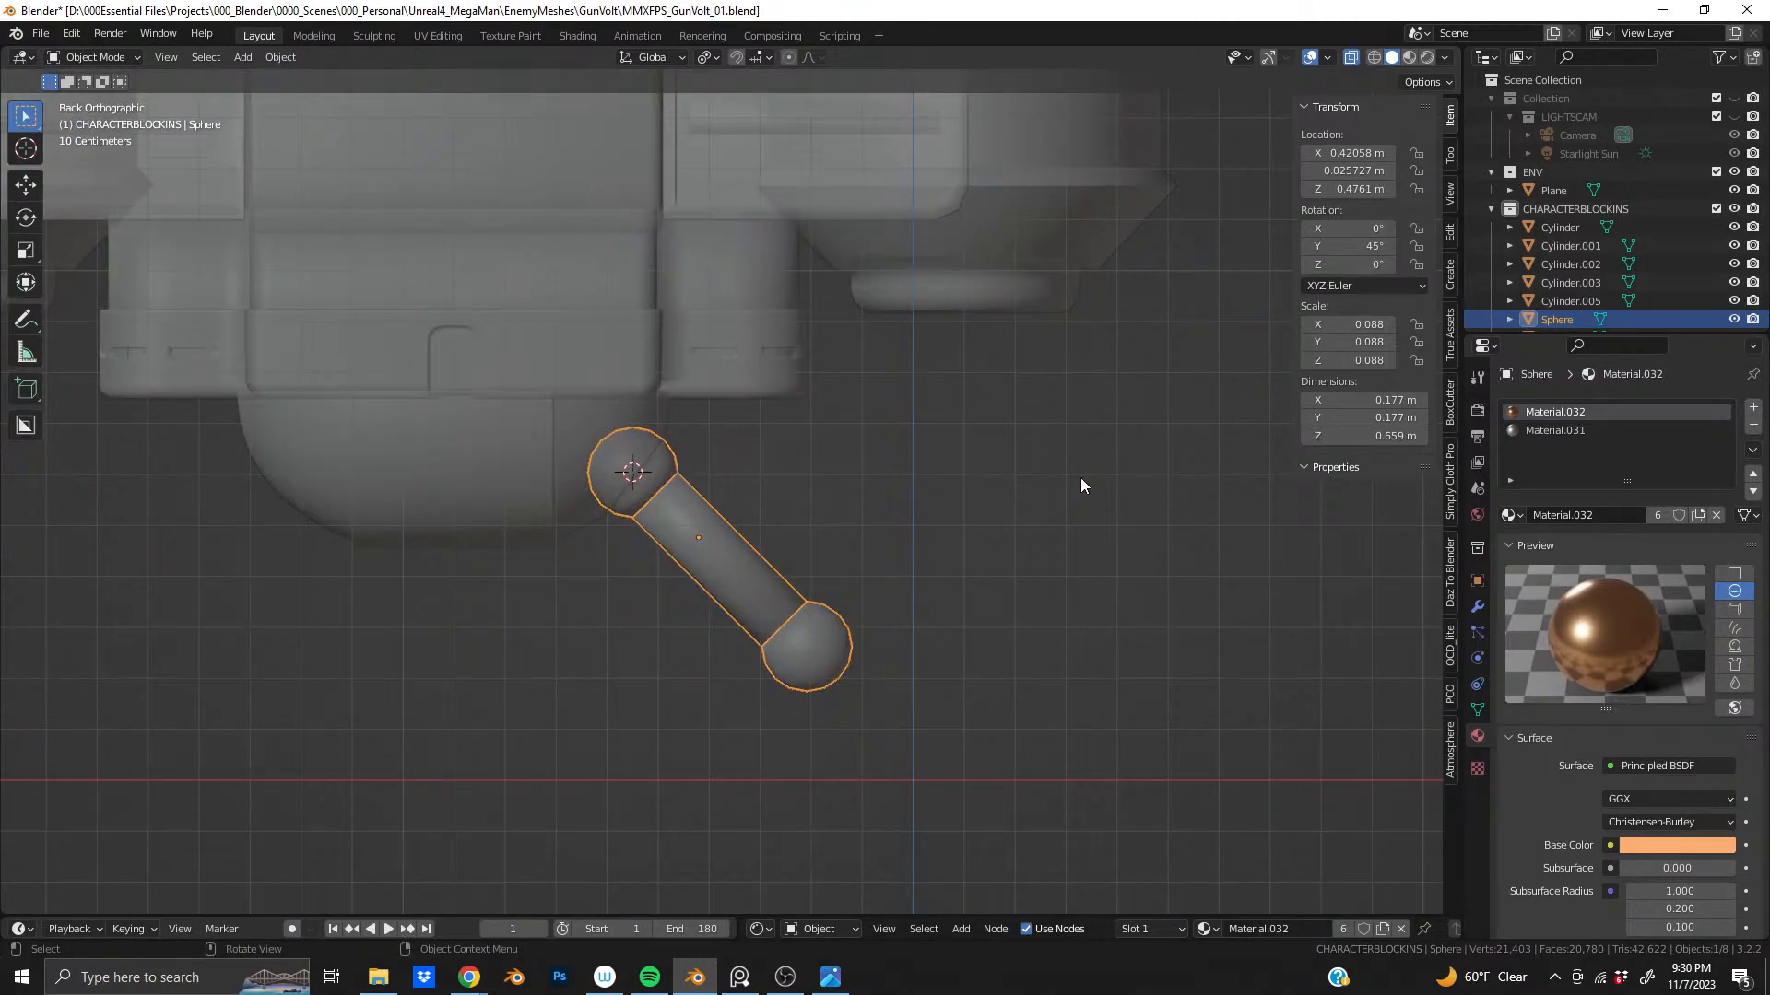
- Set the arm's origin to the 3D cursor in the upper ball
right_click(715, 531)
mouse_move(715, 531)
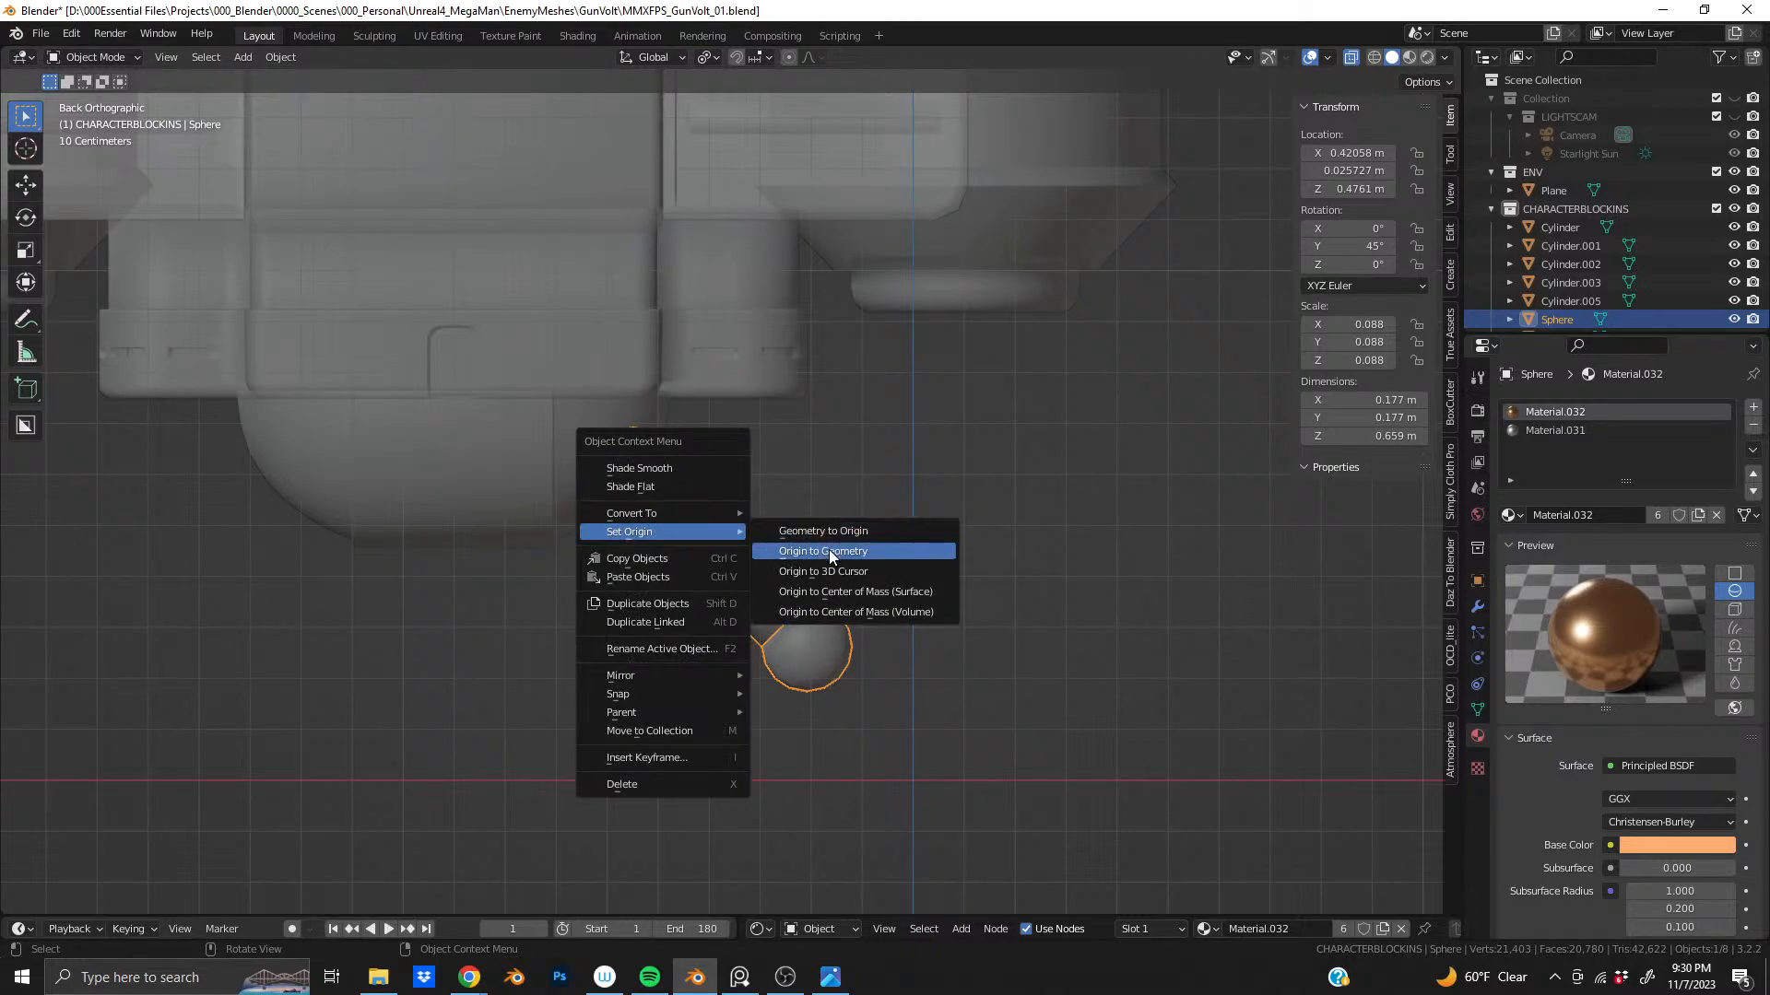
click(846, 572)
- Rotate the arm about -14.6° around its upper ball in the back view and check how it sits against the body
key(r)
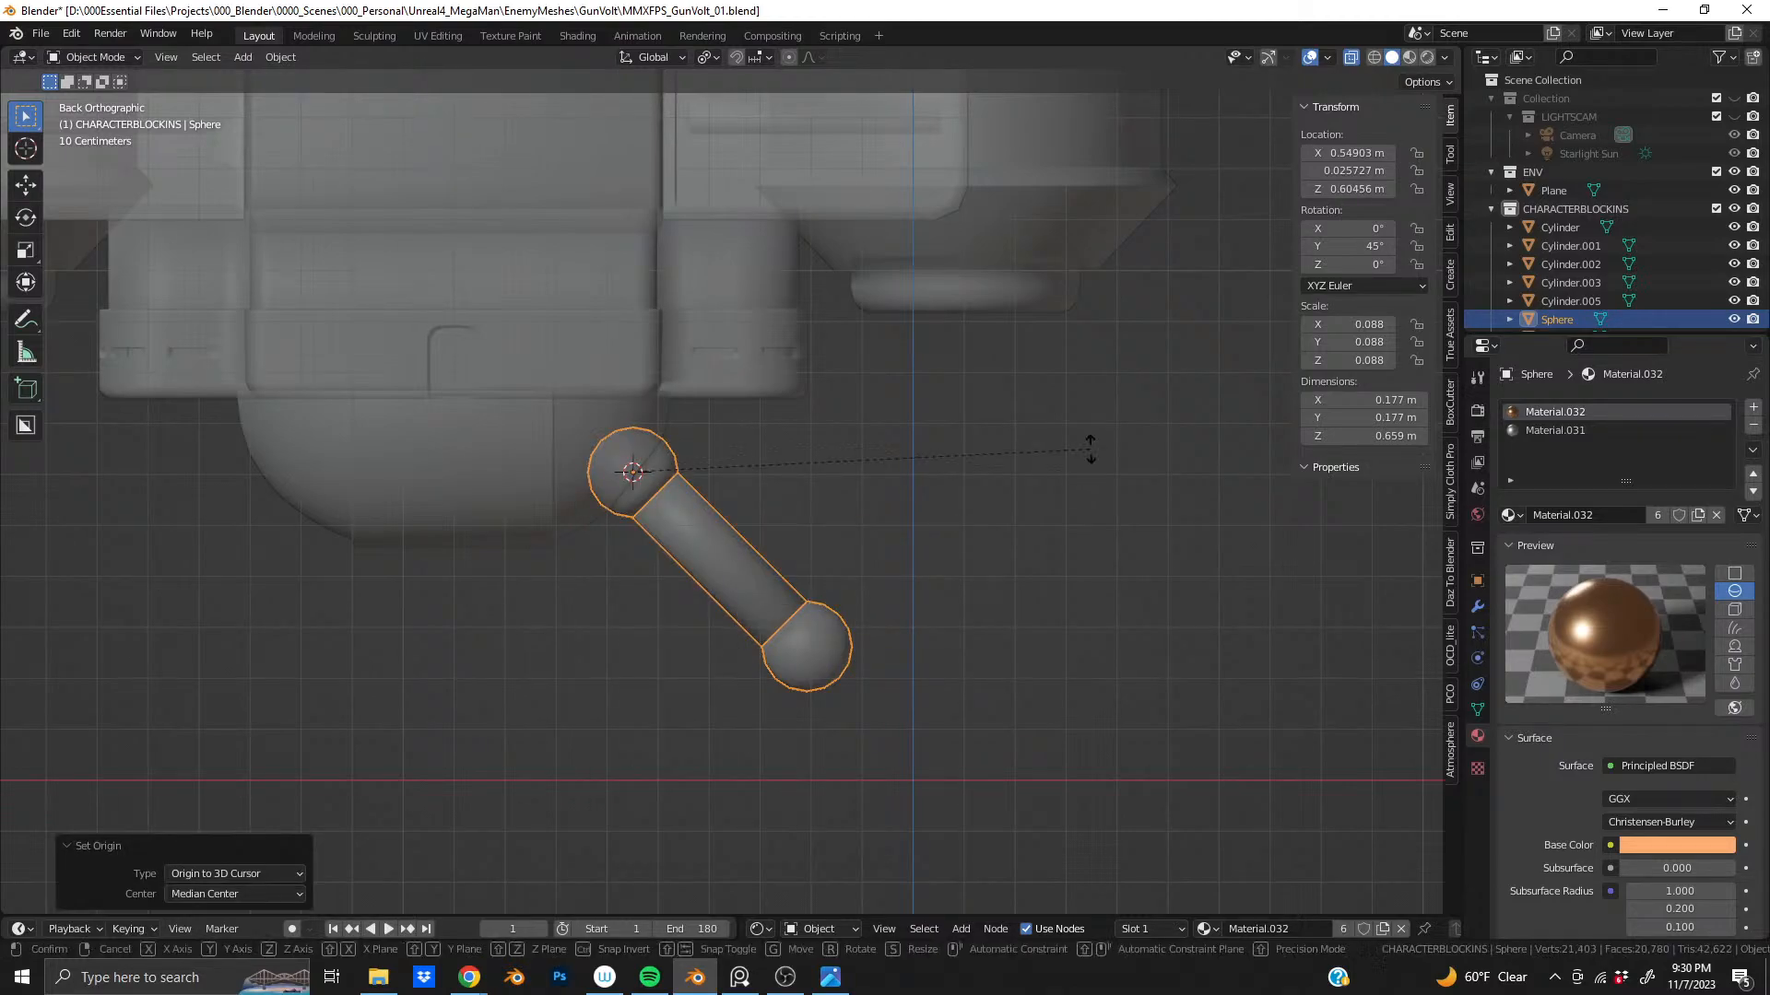
click(1071, 337)
middle_drag(833, 556, 811, 586)
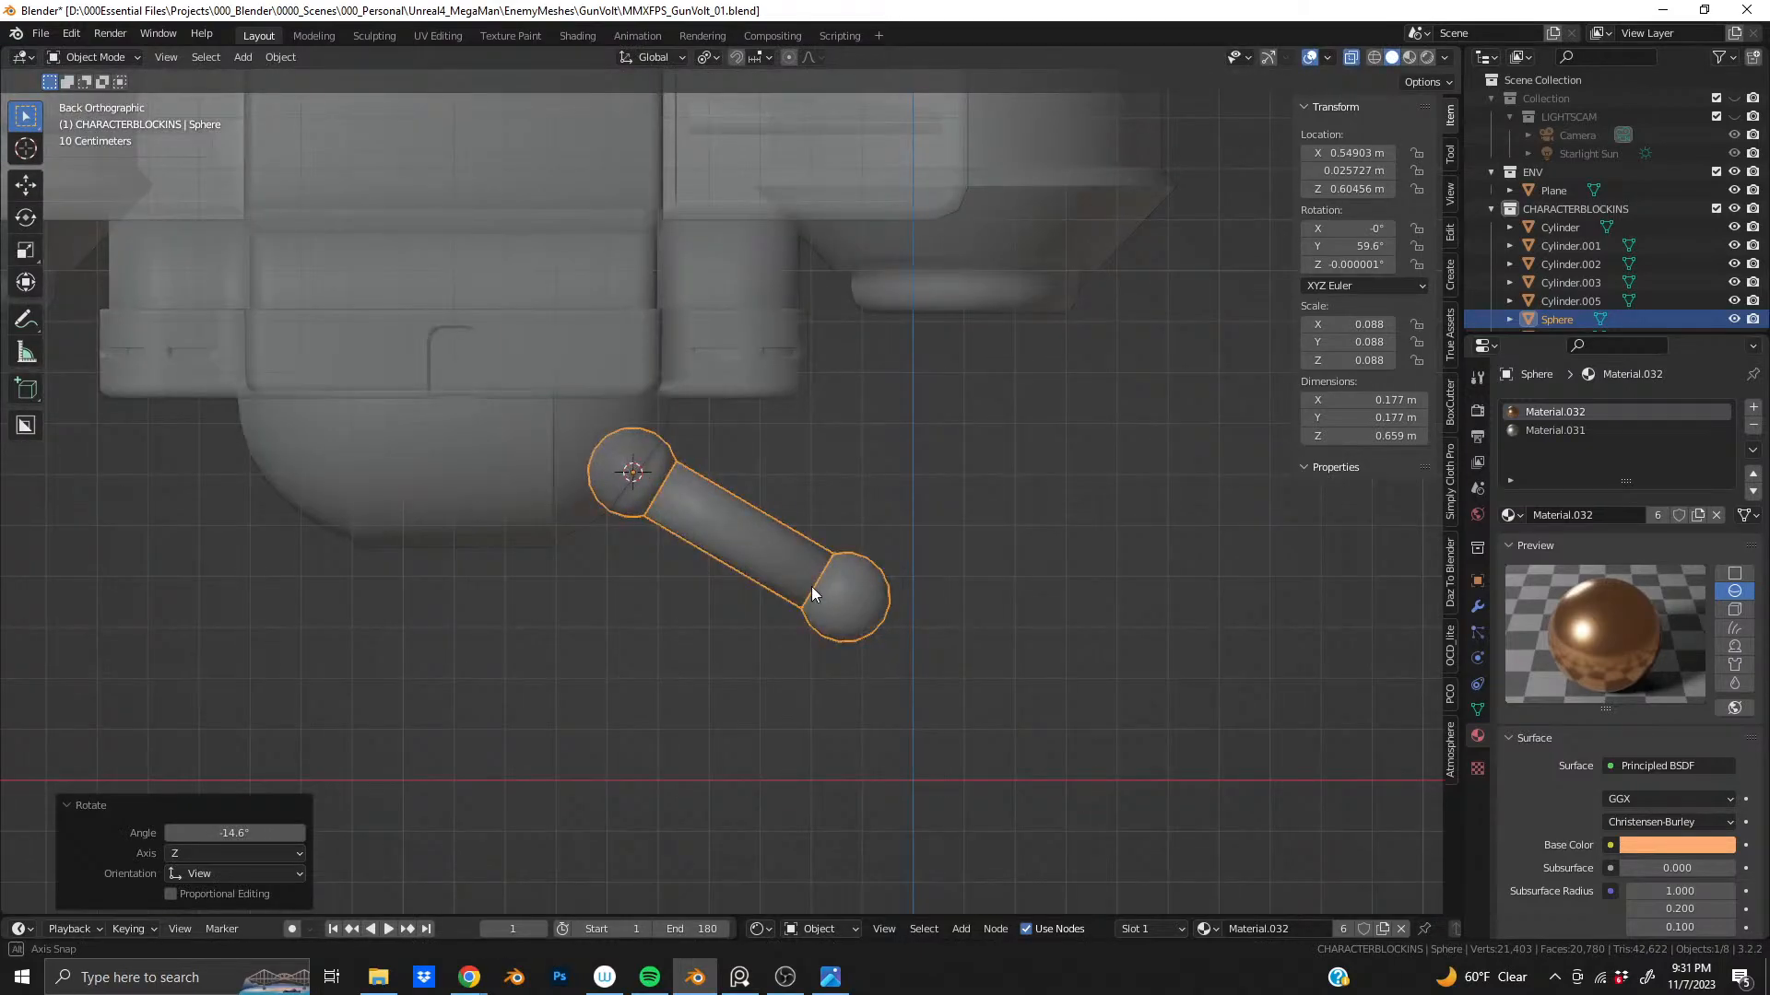
scroll(794, 551, down, 4)
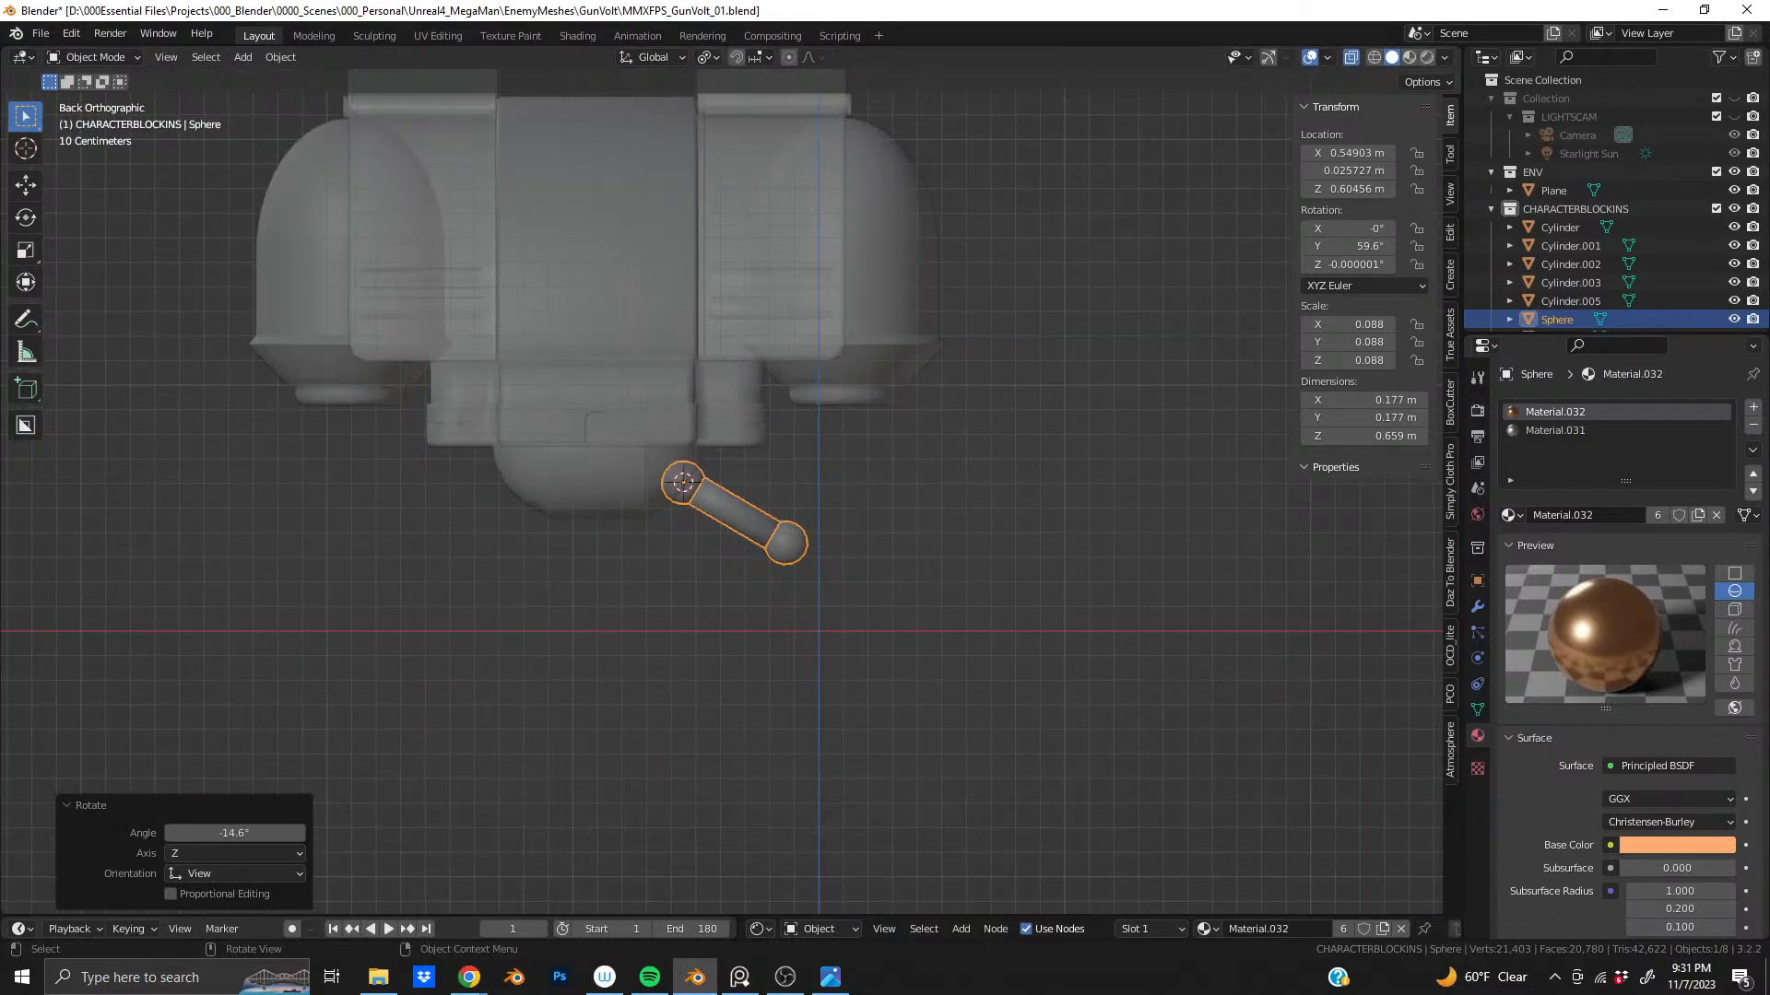
right_drag(616, 0, 636, 0)
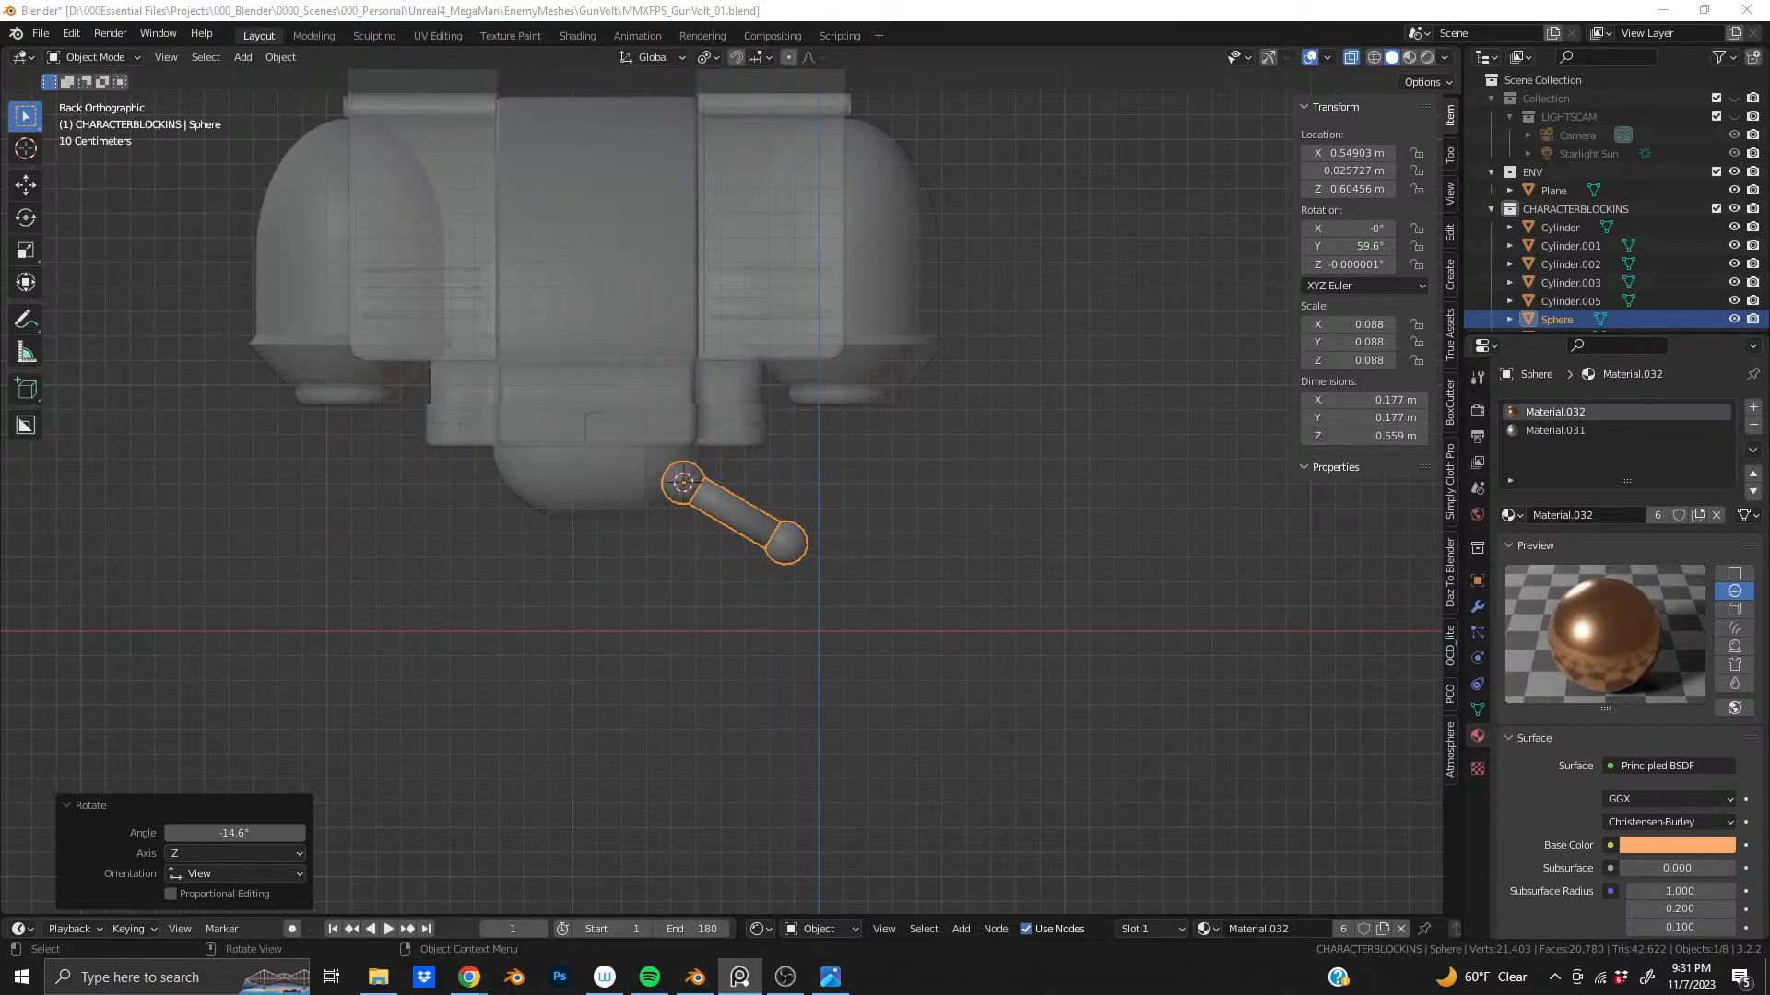
middle_drag(706, 206, 765, 385)
scroll(789, 381, up, 10)
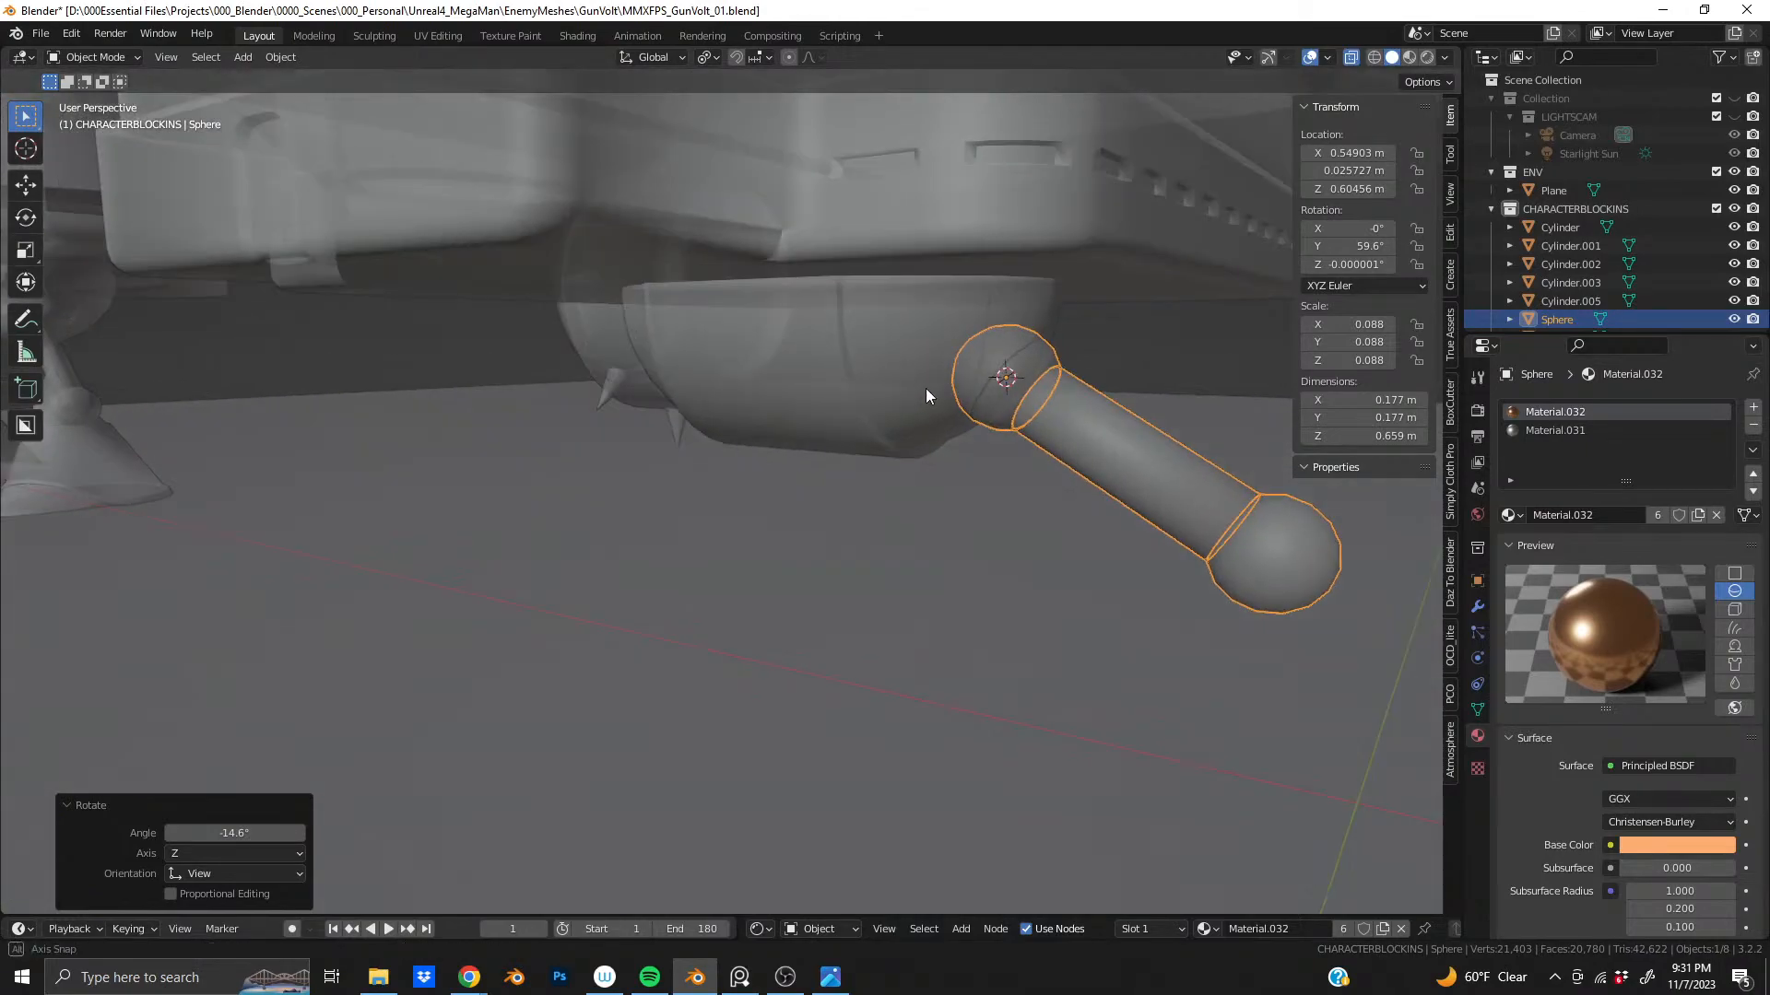
middle_drag(898, 387, 956, 419)
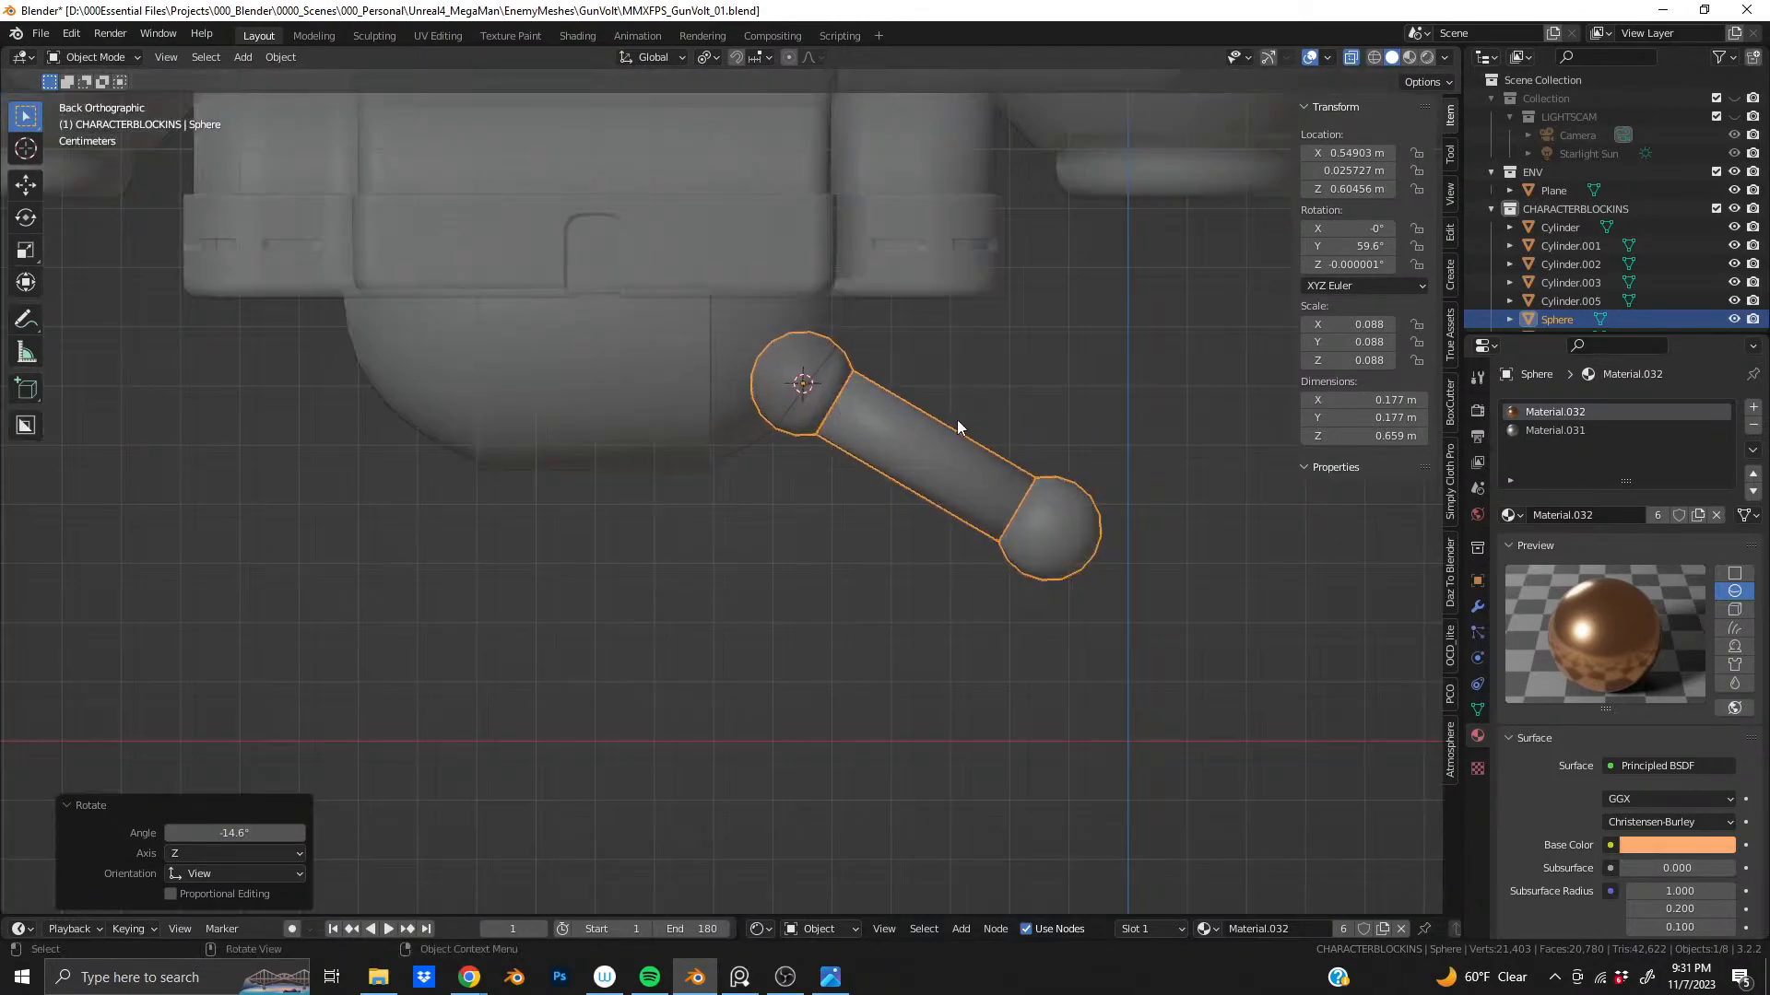
- Rotate the arm about 4.5° downward in the back view, check the joint, and turn off X-ray
key(r)
click(1055, 446)
middle_drag(1054, 446, 700, 418)
scroll(640, 434, up, 1)
scroll(816, 394, up, 2)
middle_drag(815, 394, 694, 501)
middle_drag(799, 483, 1051, 316)
click(1348, 57)
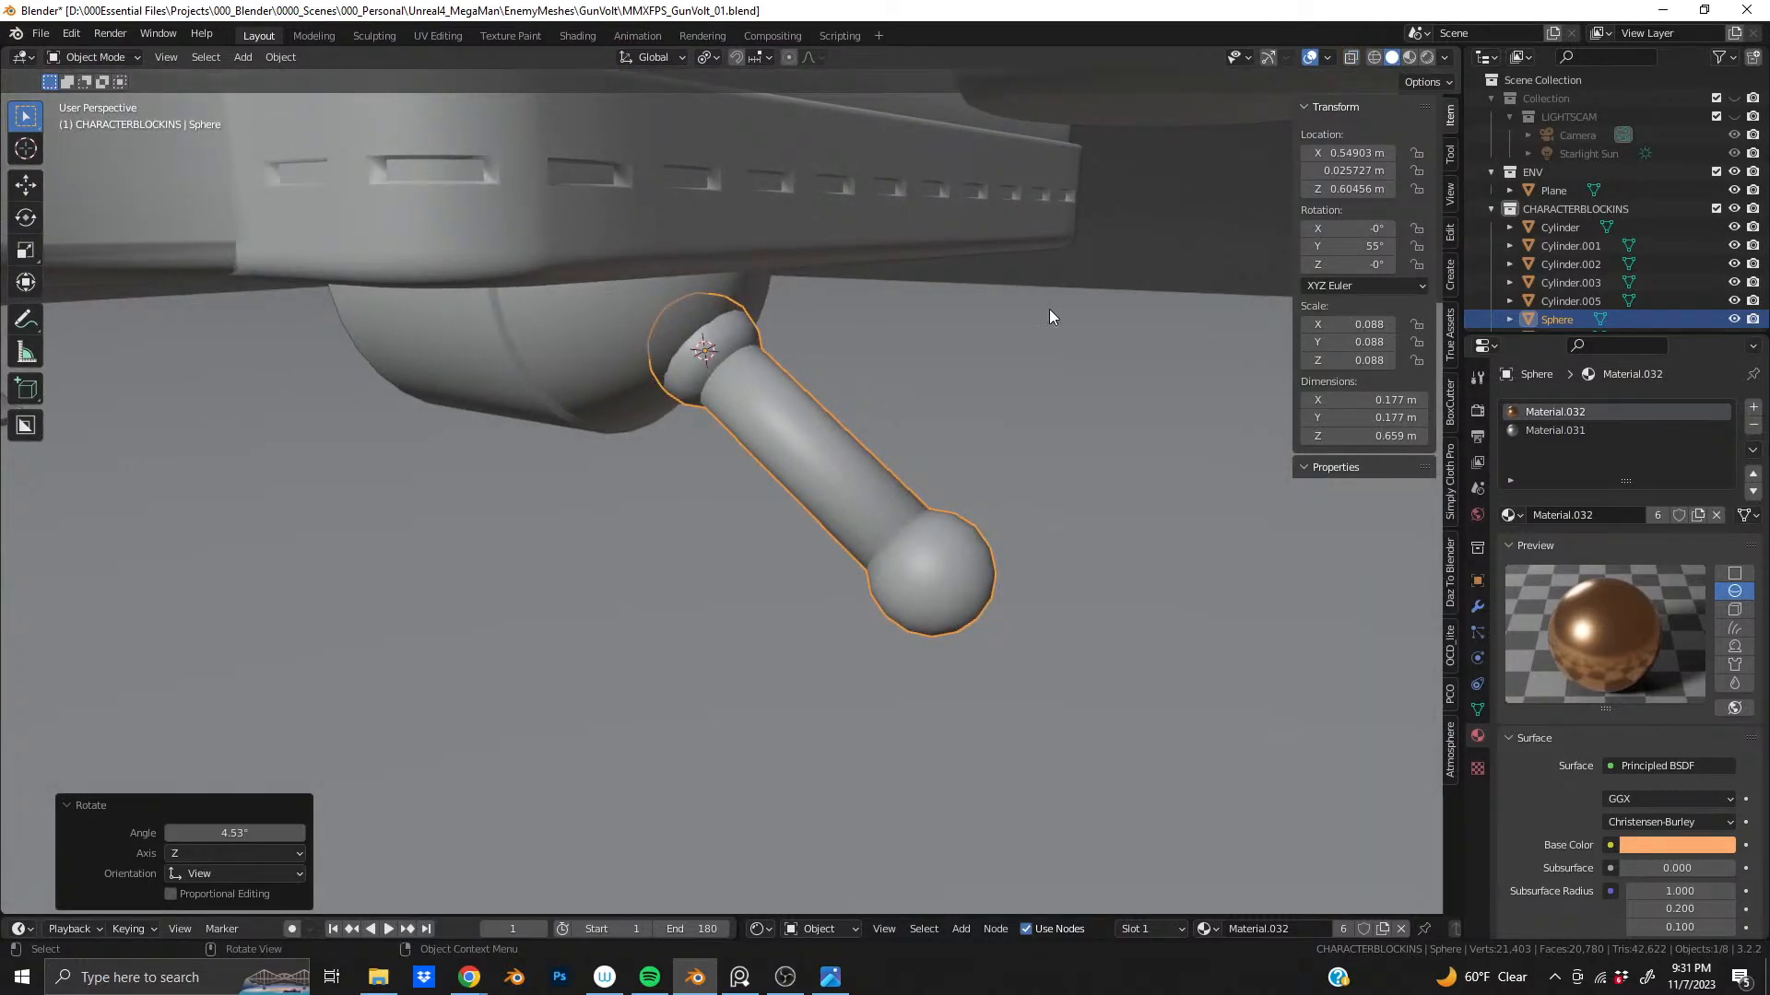
- Switch the viewport to Rendered shading, check the arm's materials, and save the file
click(1429, 58)
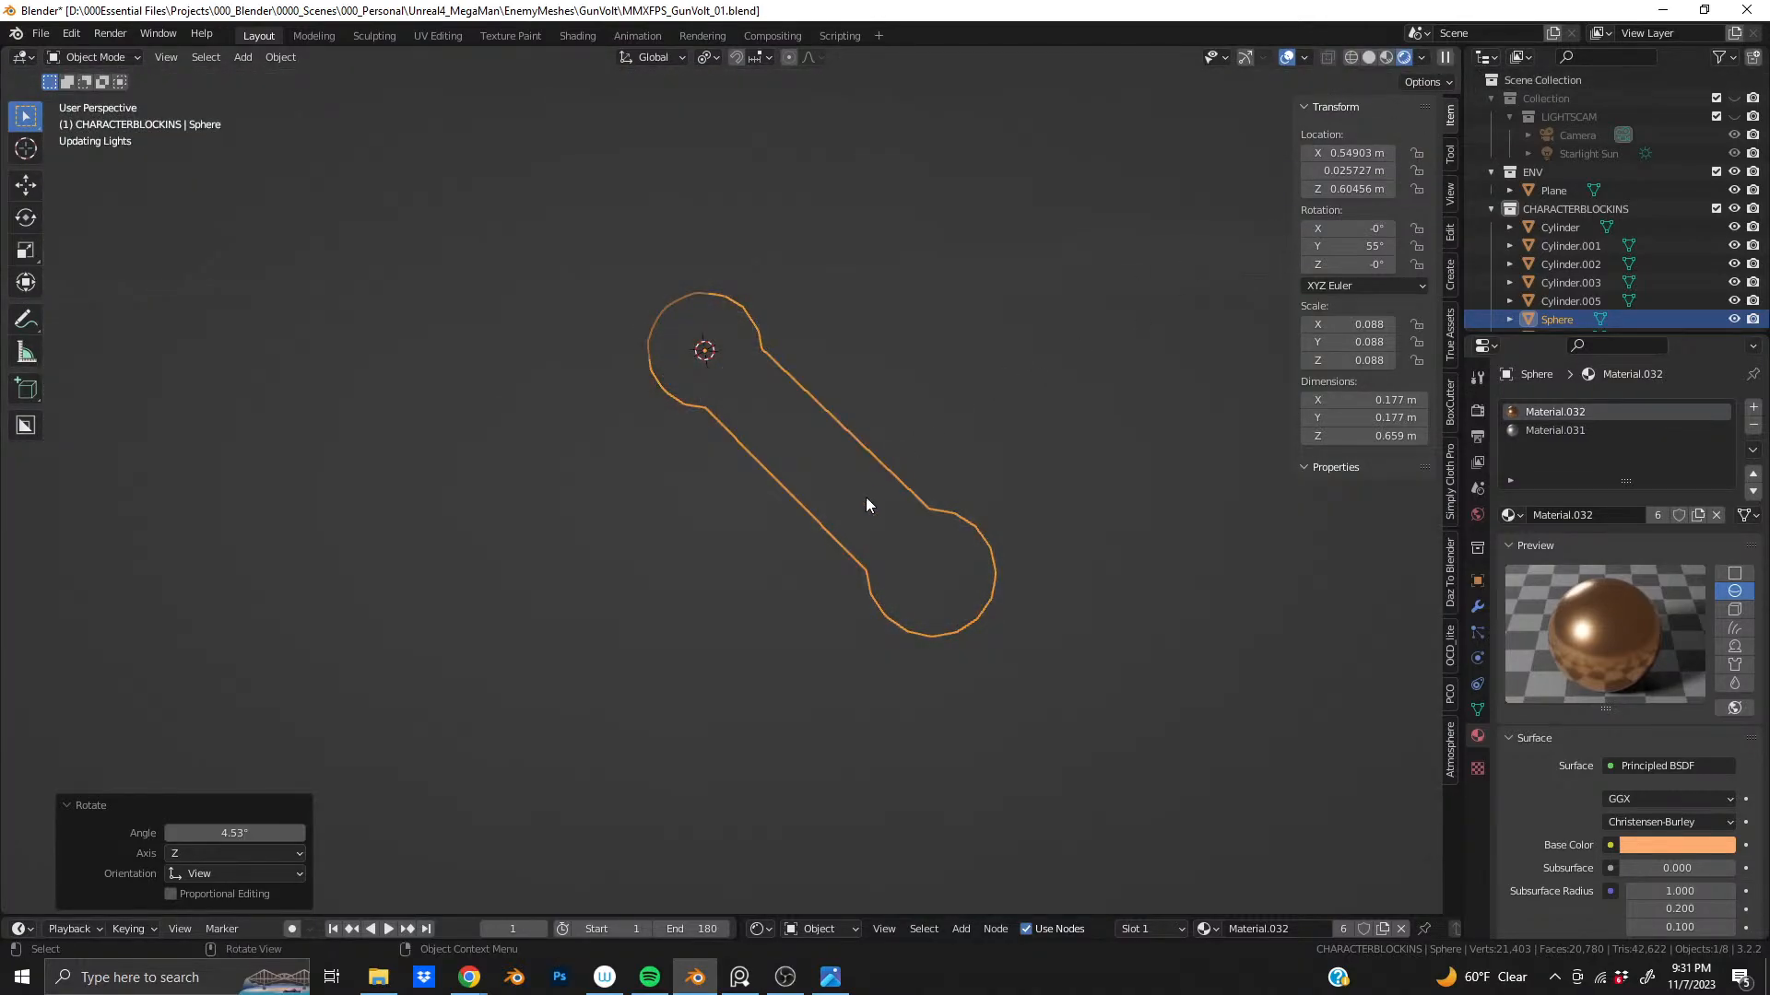
scroll(765, 440, down, 5)
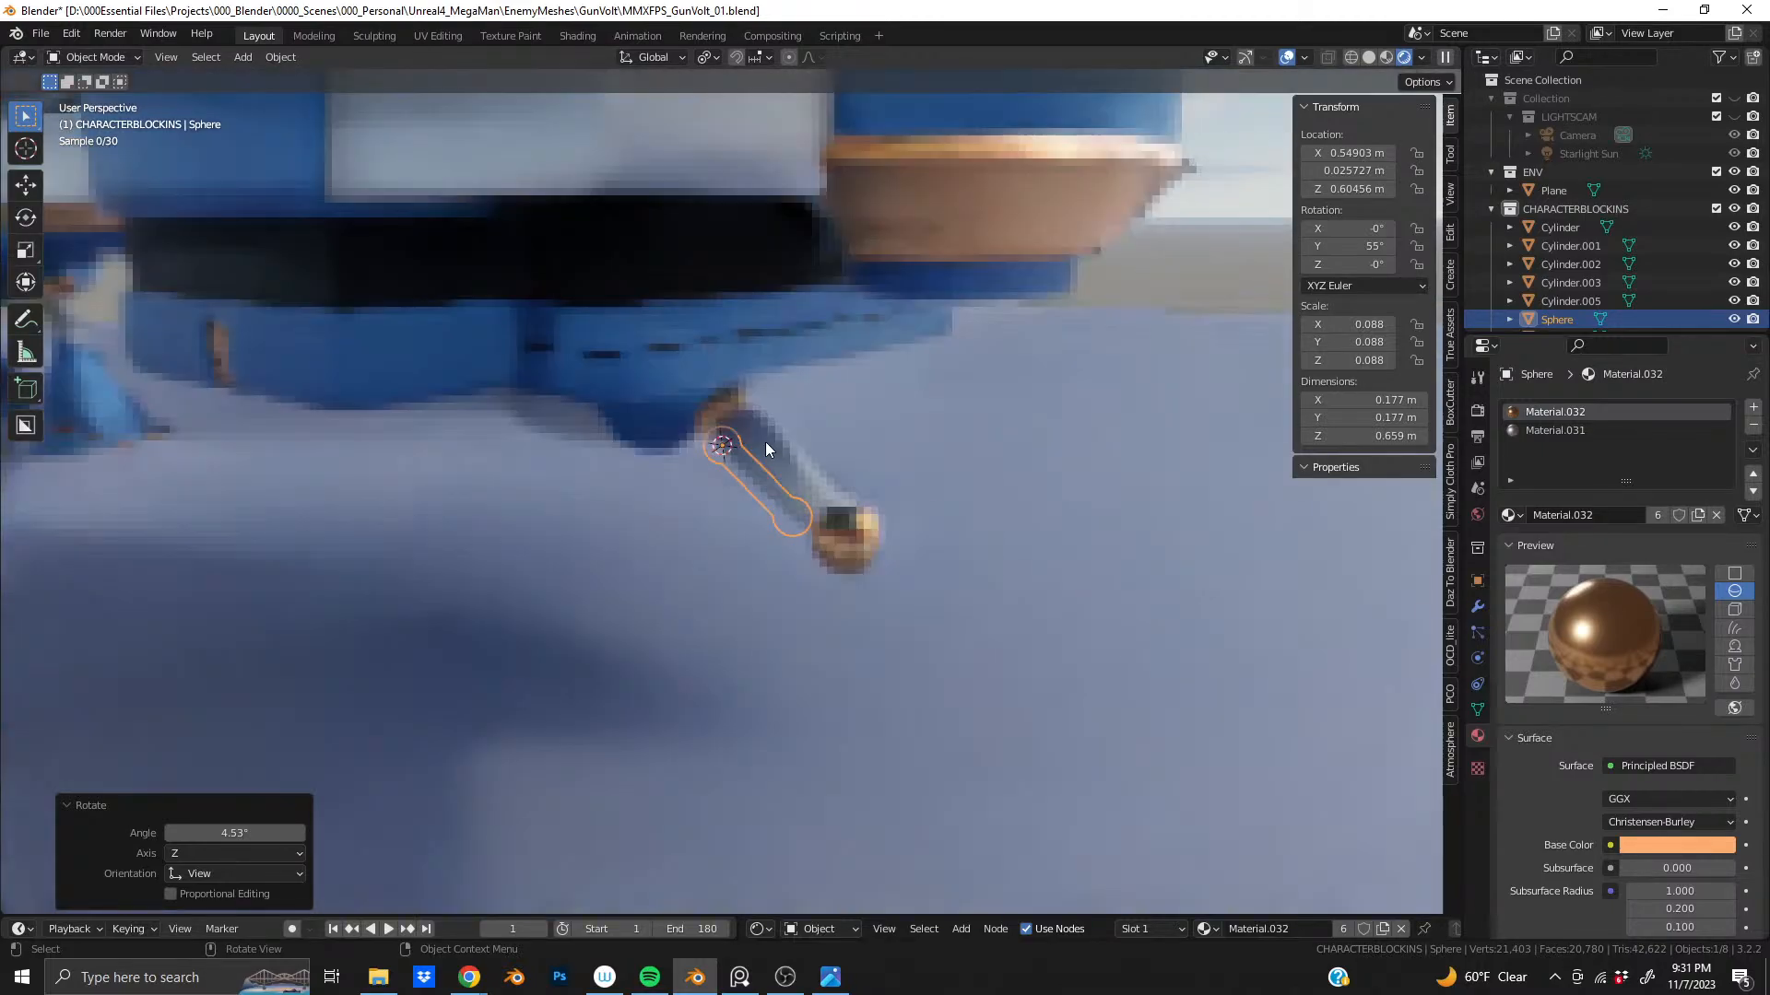
scroll(765, 440, down, 3)
middle_drag(686, 435, 538, 490)
scroll(776, 511, up, 5)
scroll(642, 472, down, 4)
key(ctrl+s)
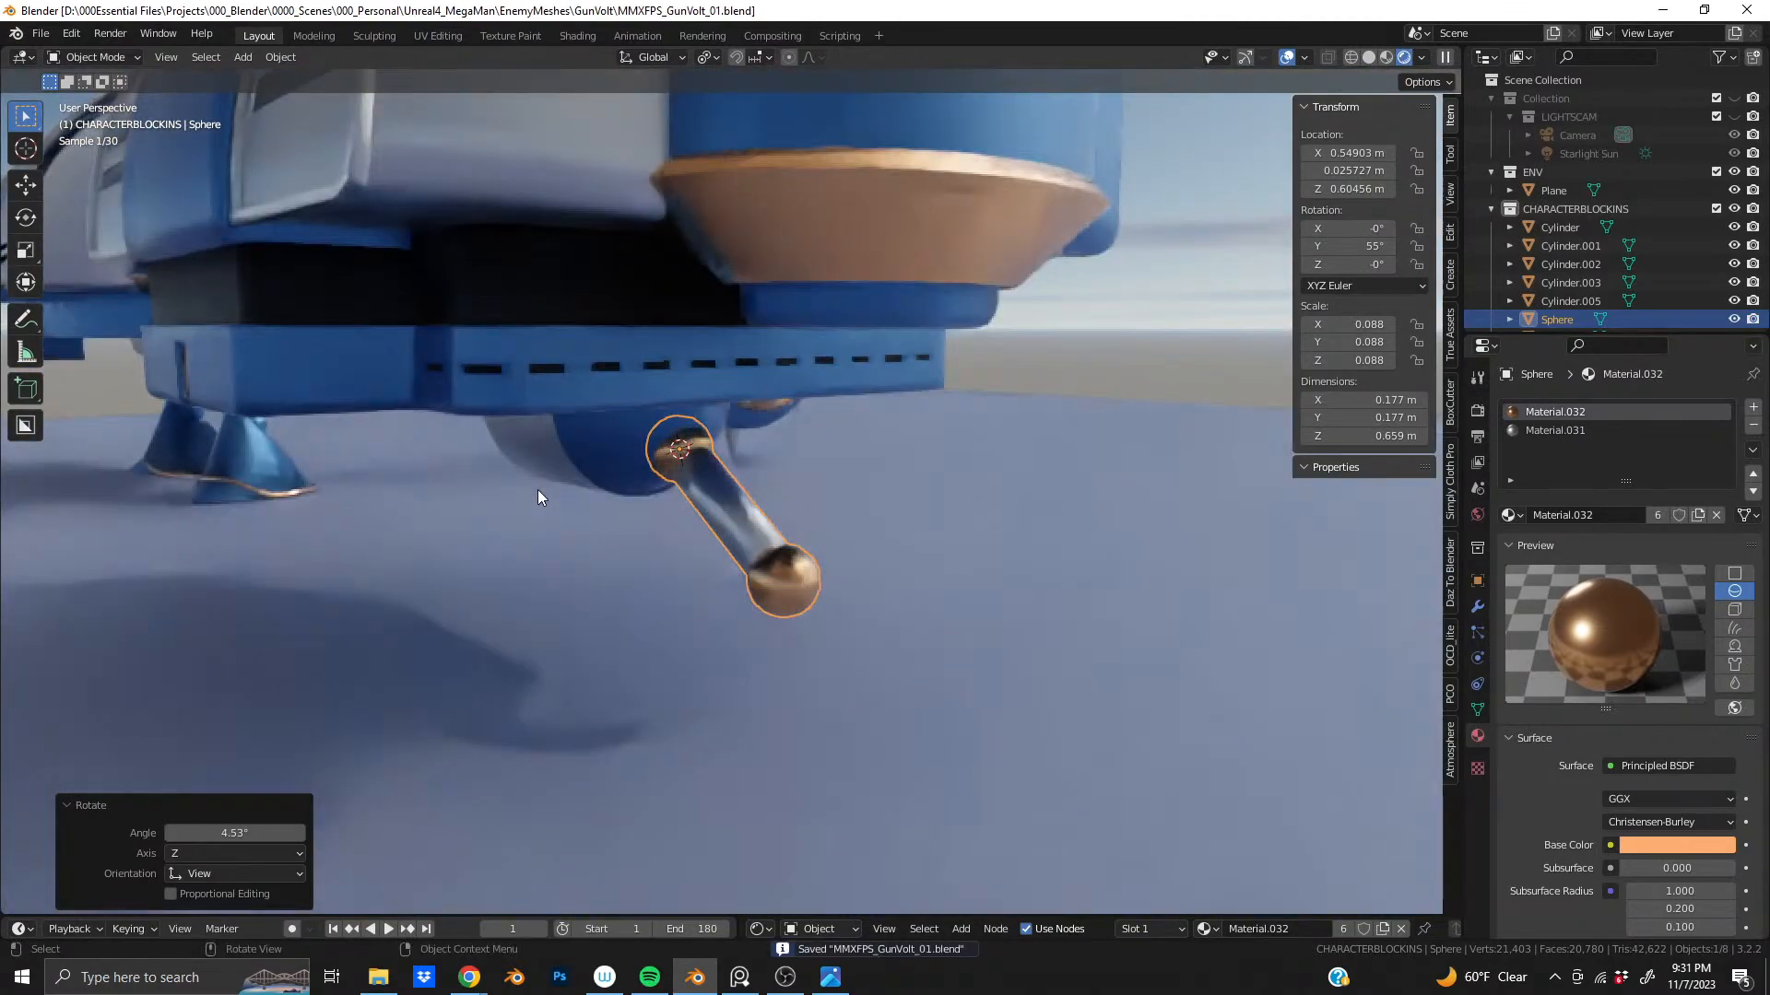
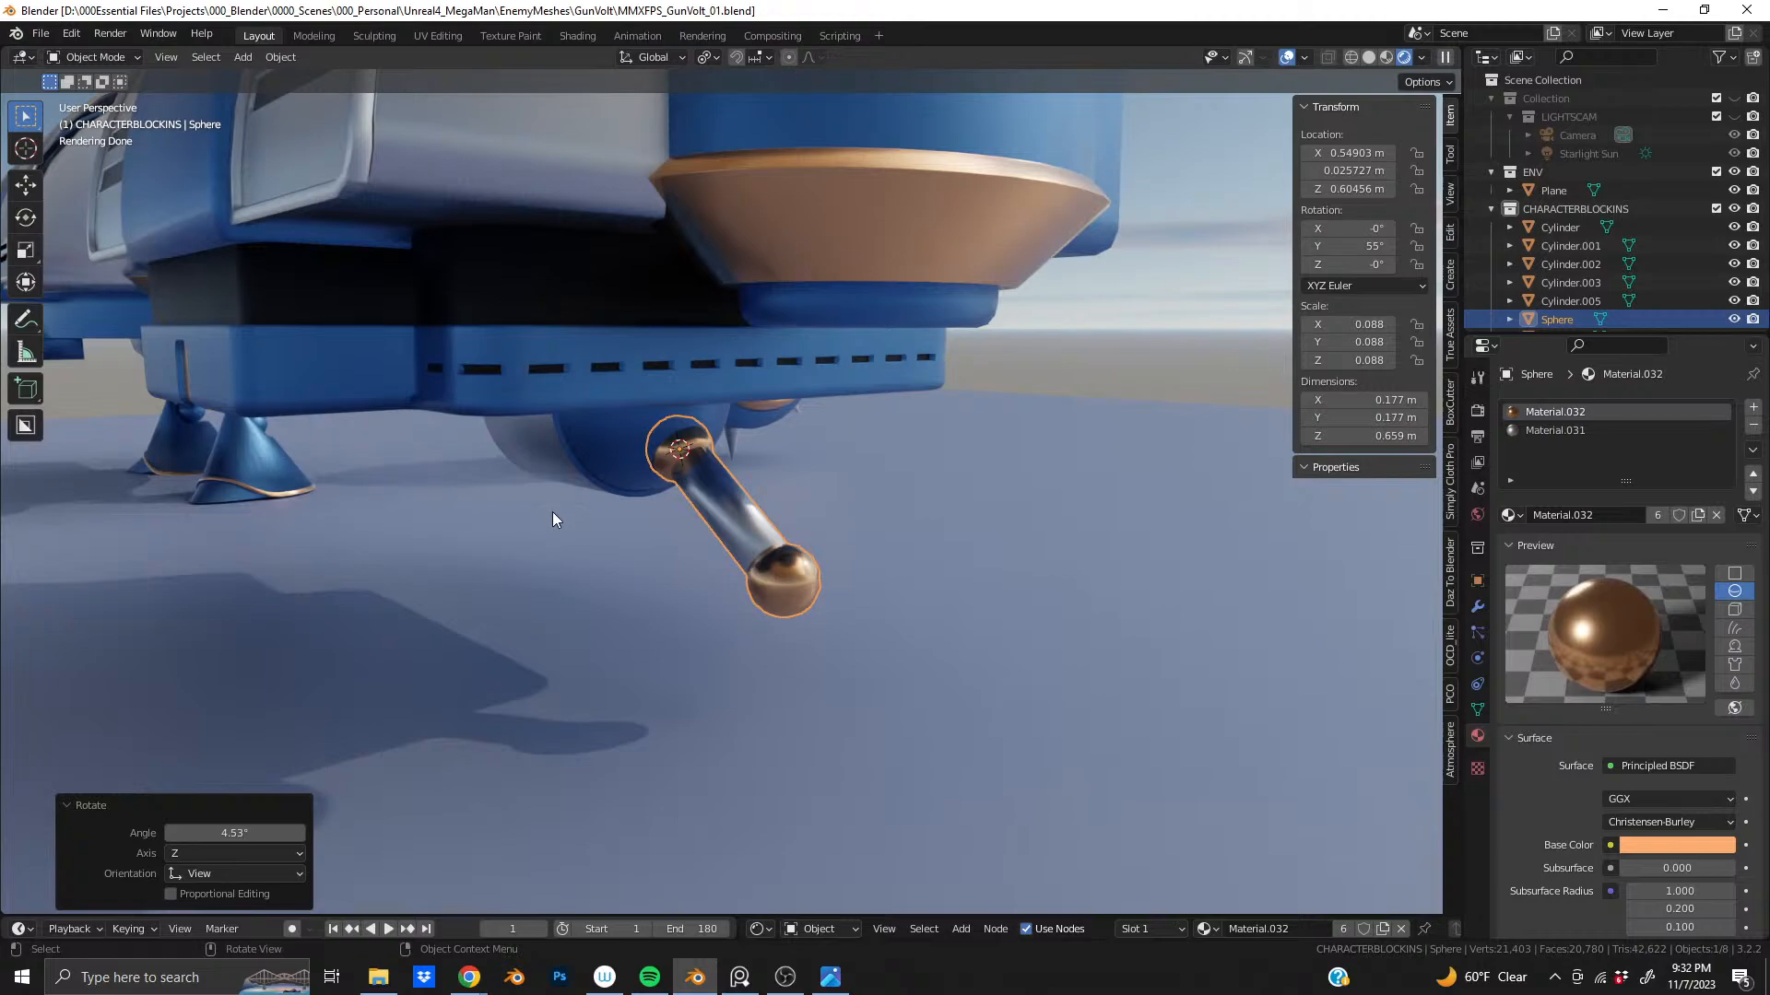
- Examine the arm's placement and proportions under the body from the side and front in the rendered view
middle_drag(798, 596, 485, 422)
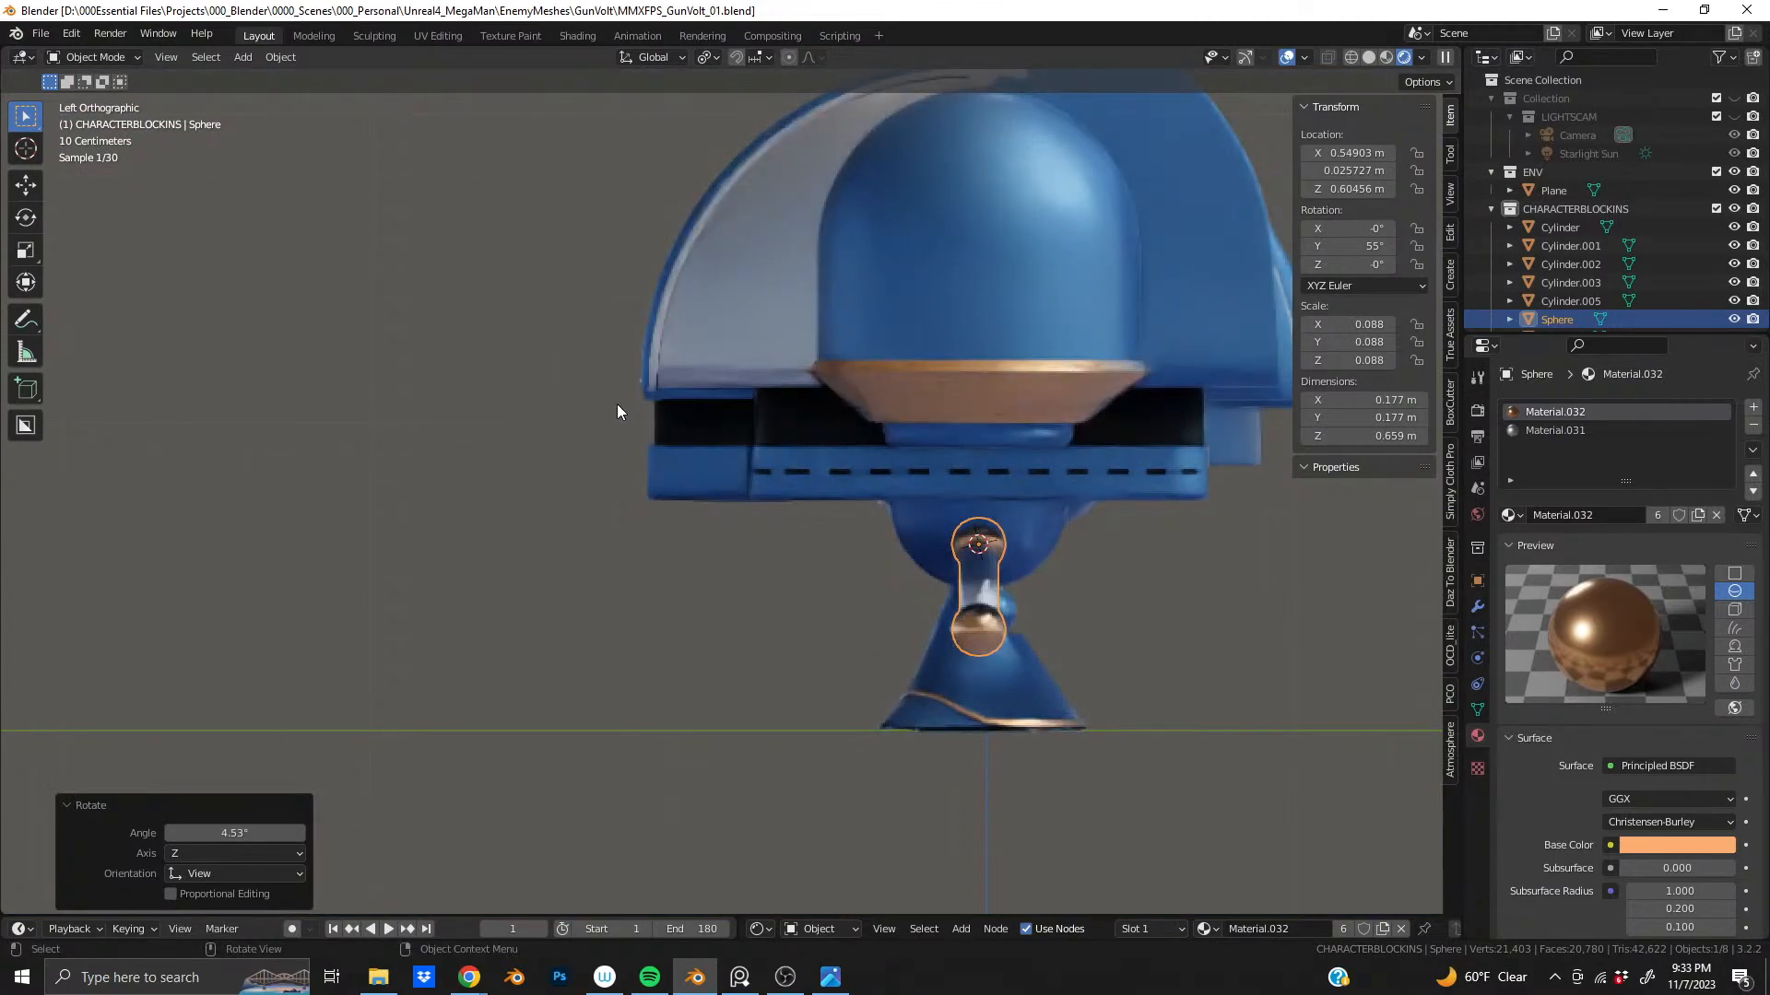
shift+middle_drag(1026, 546, 937, 469)
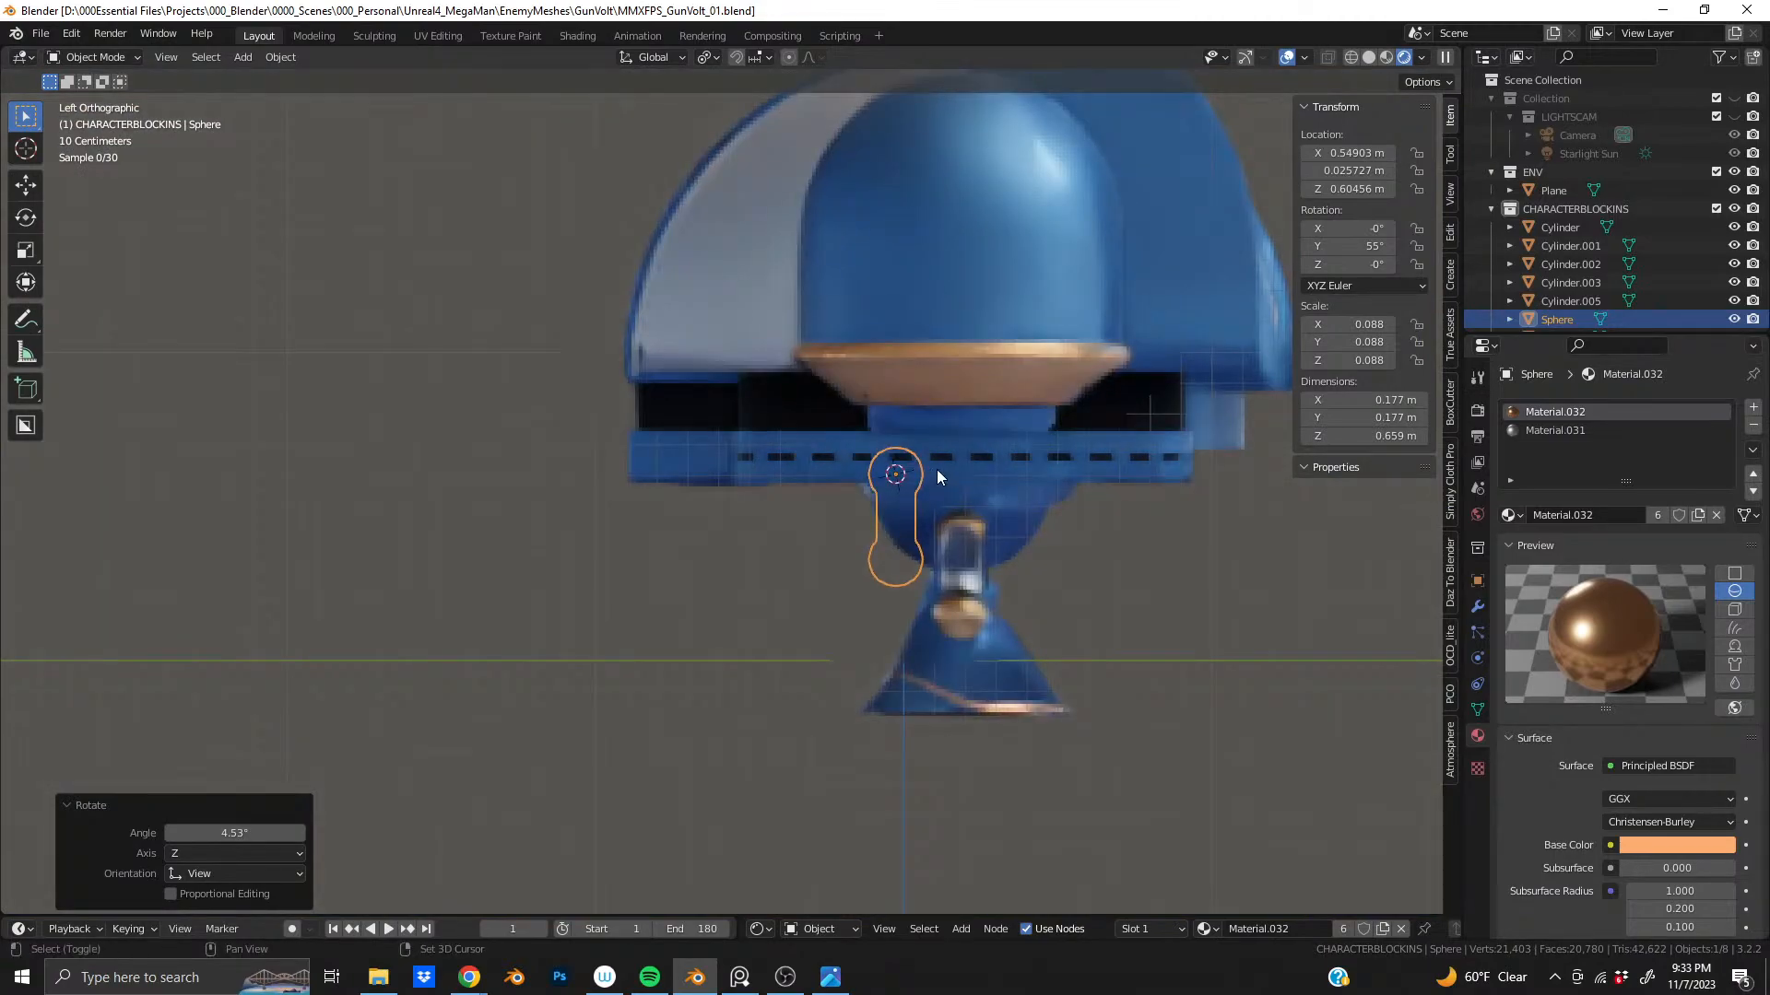
scroll(938, 470, up, 2)
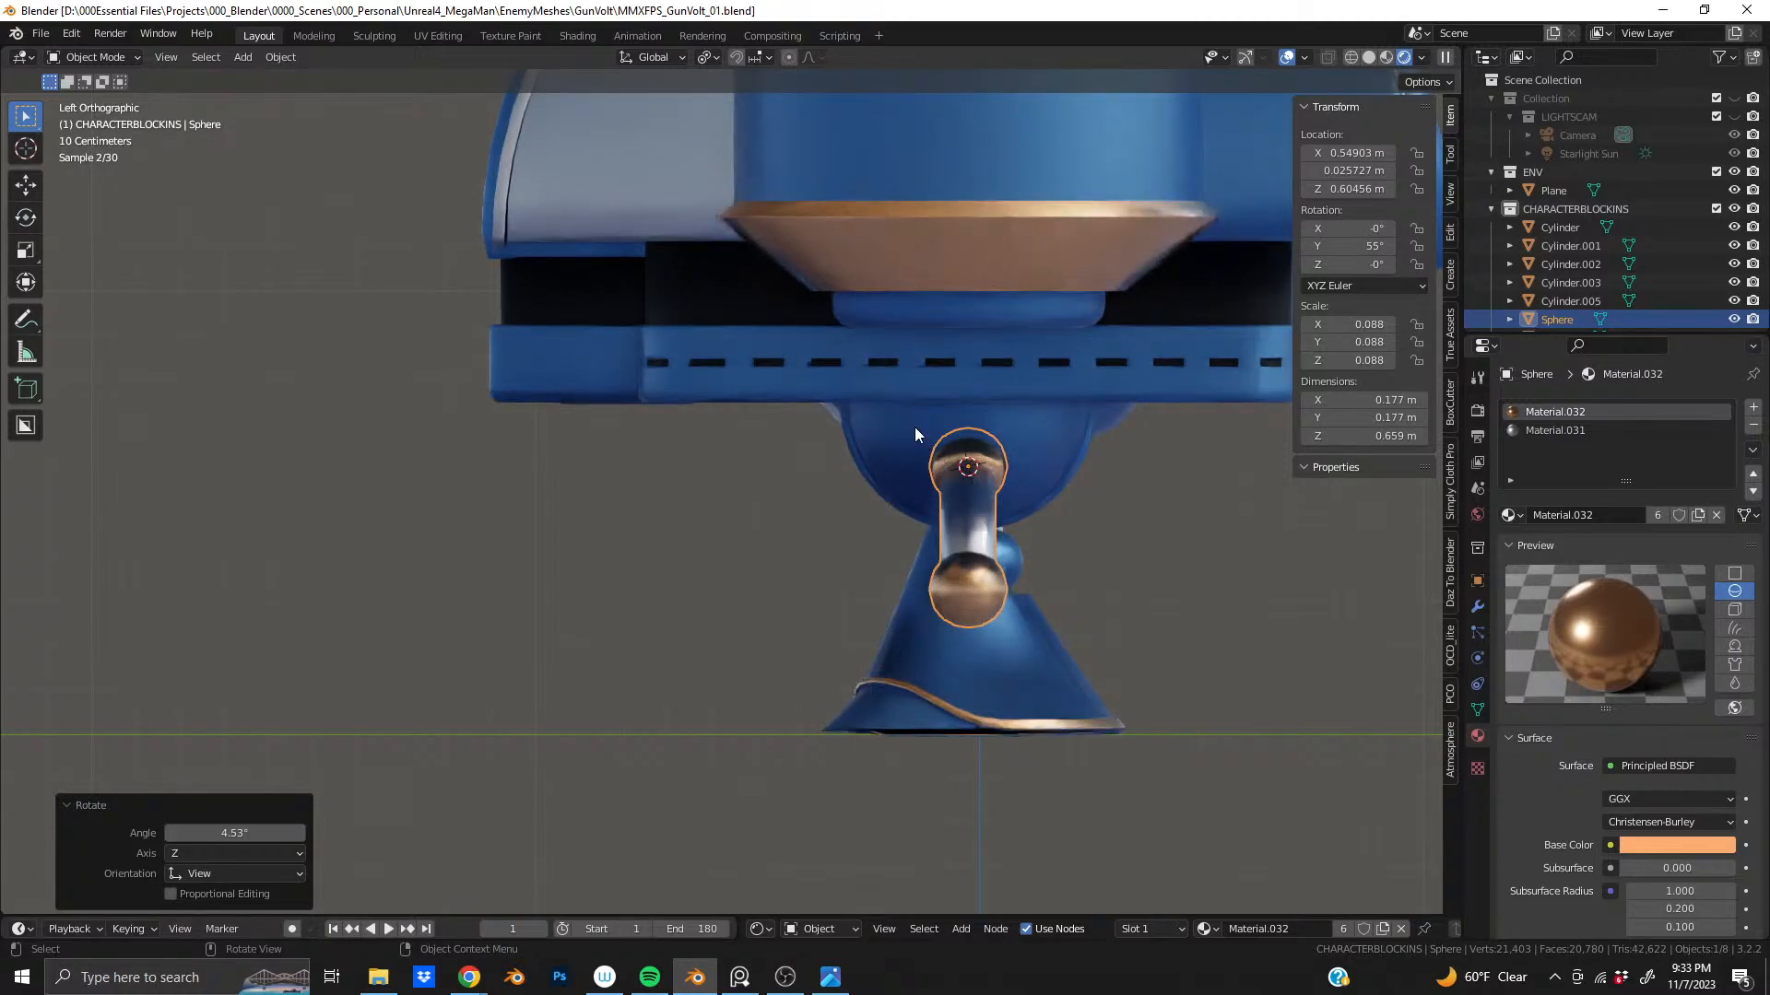
mouse_move(915, 434)
middle_down()
mouse_move(1088, 458)
mouse_move(901, 449)
middle_up()
scroll(761, 435, up, 10)
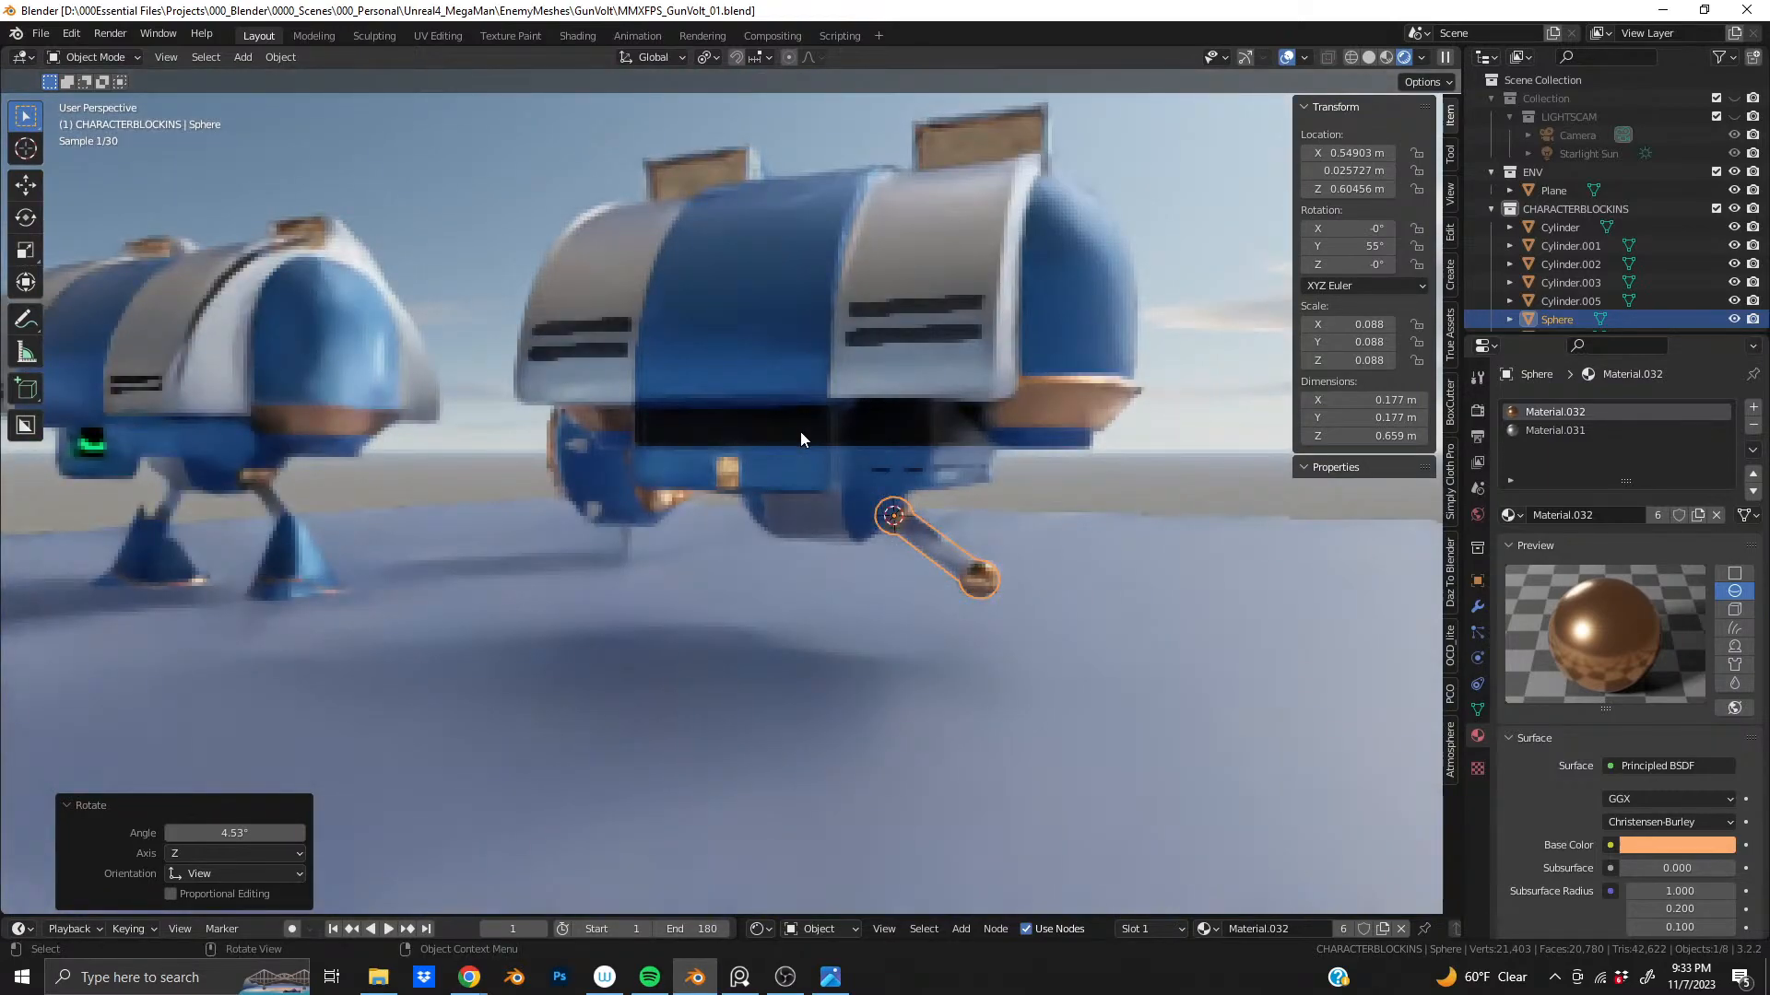
shift+middle_drag(789, 429, 672, 467)
scroll(690, 474, up, 1)
scroll(691, 474, up, 1)
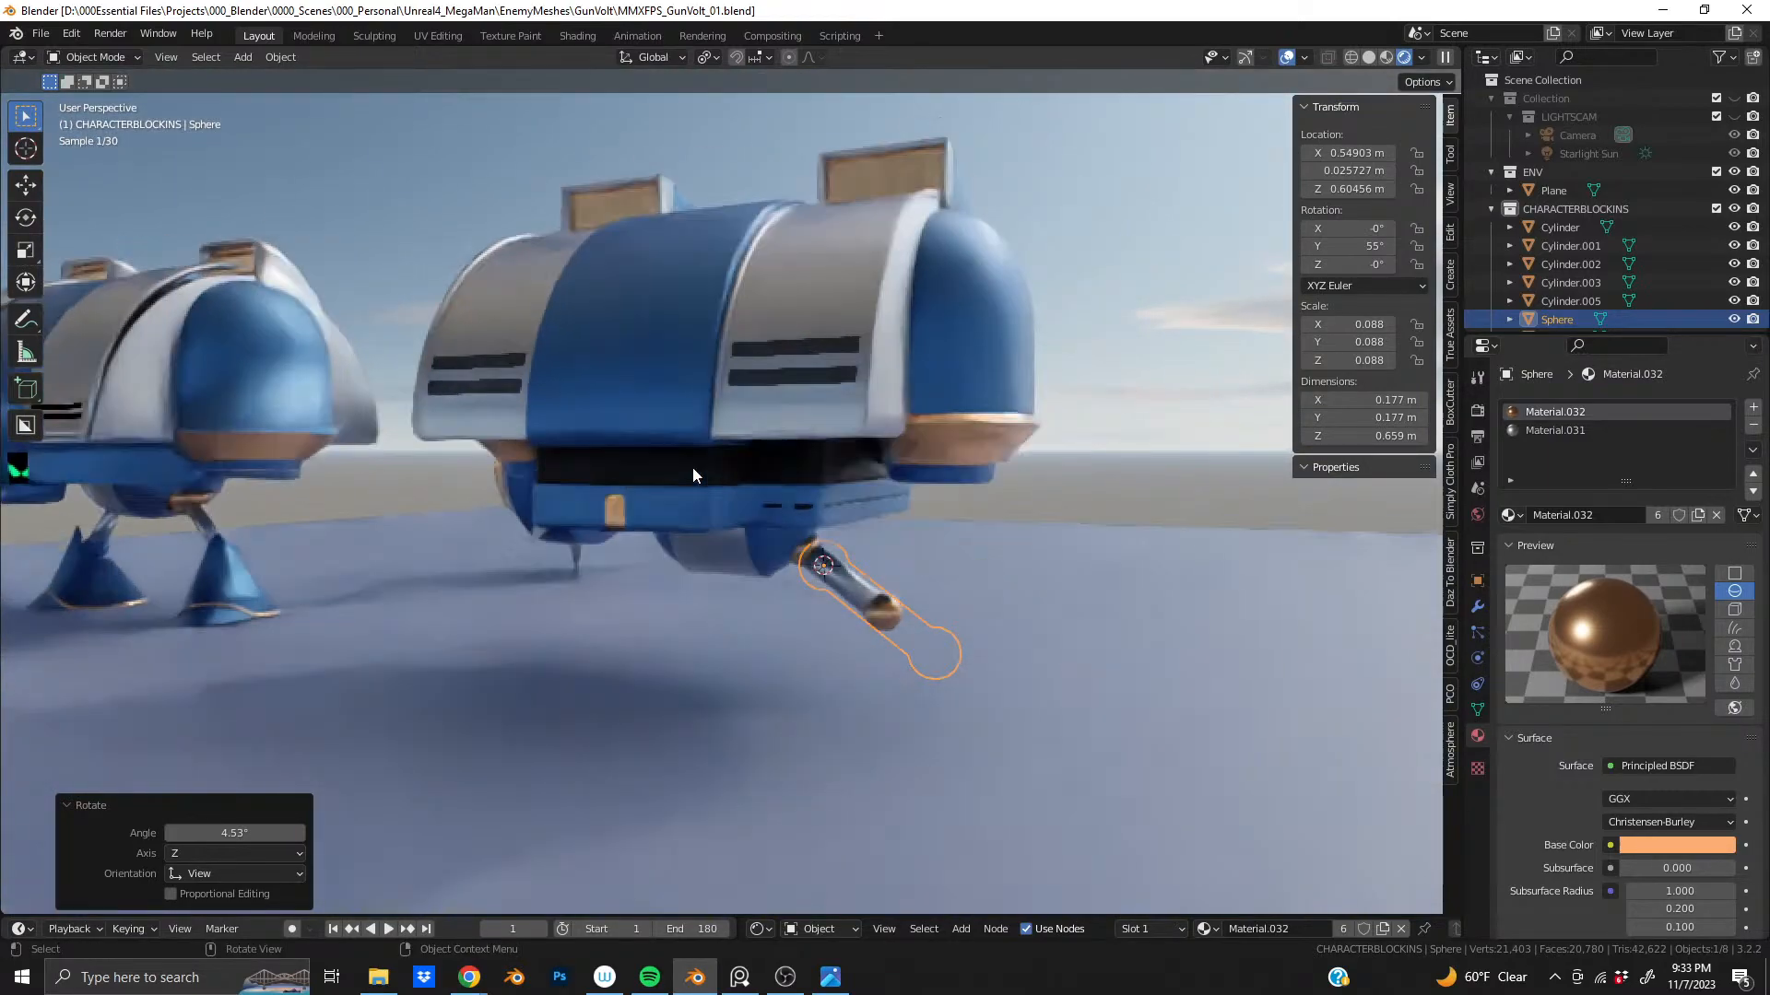
scroll(693, 475, up, 1)
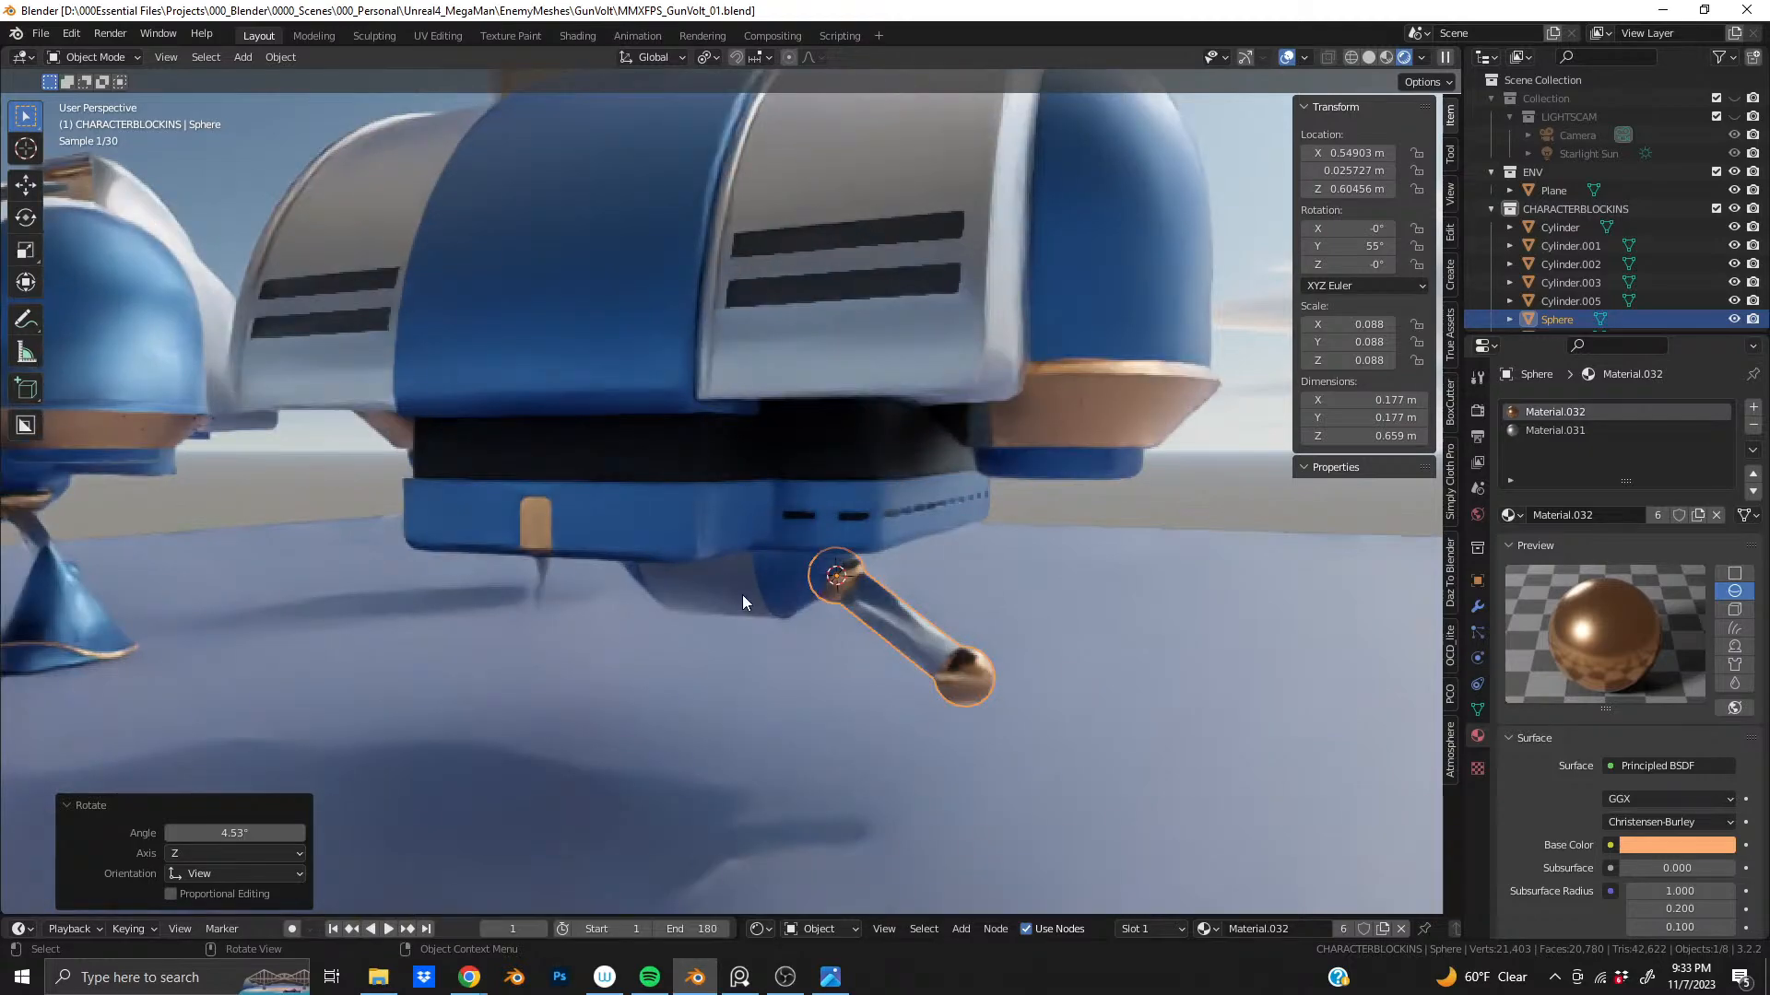
shift+middle_drag(738, 569, 838, 474)
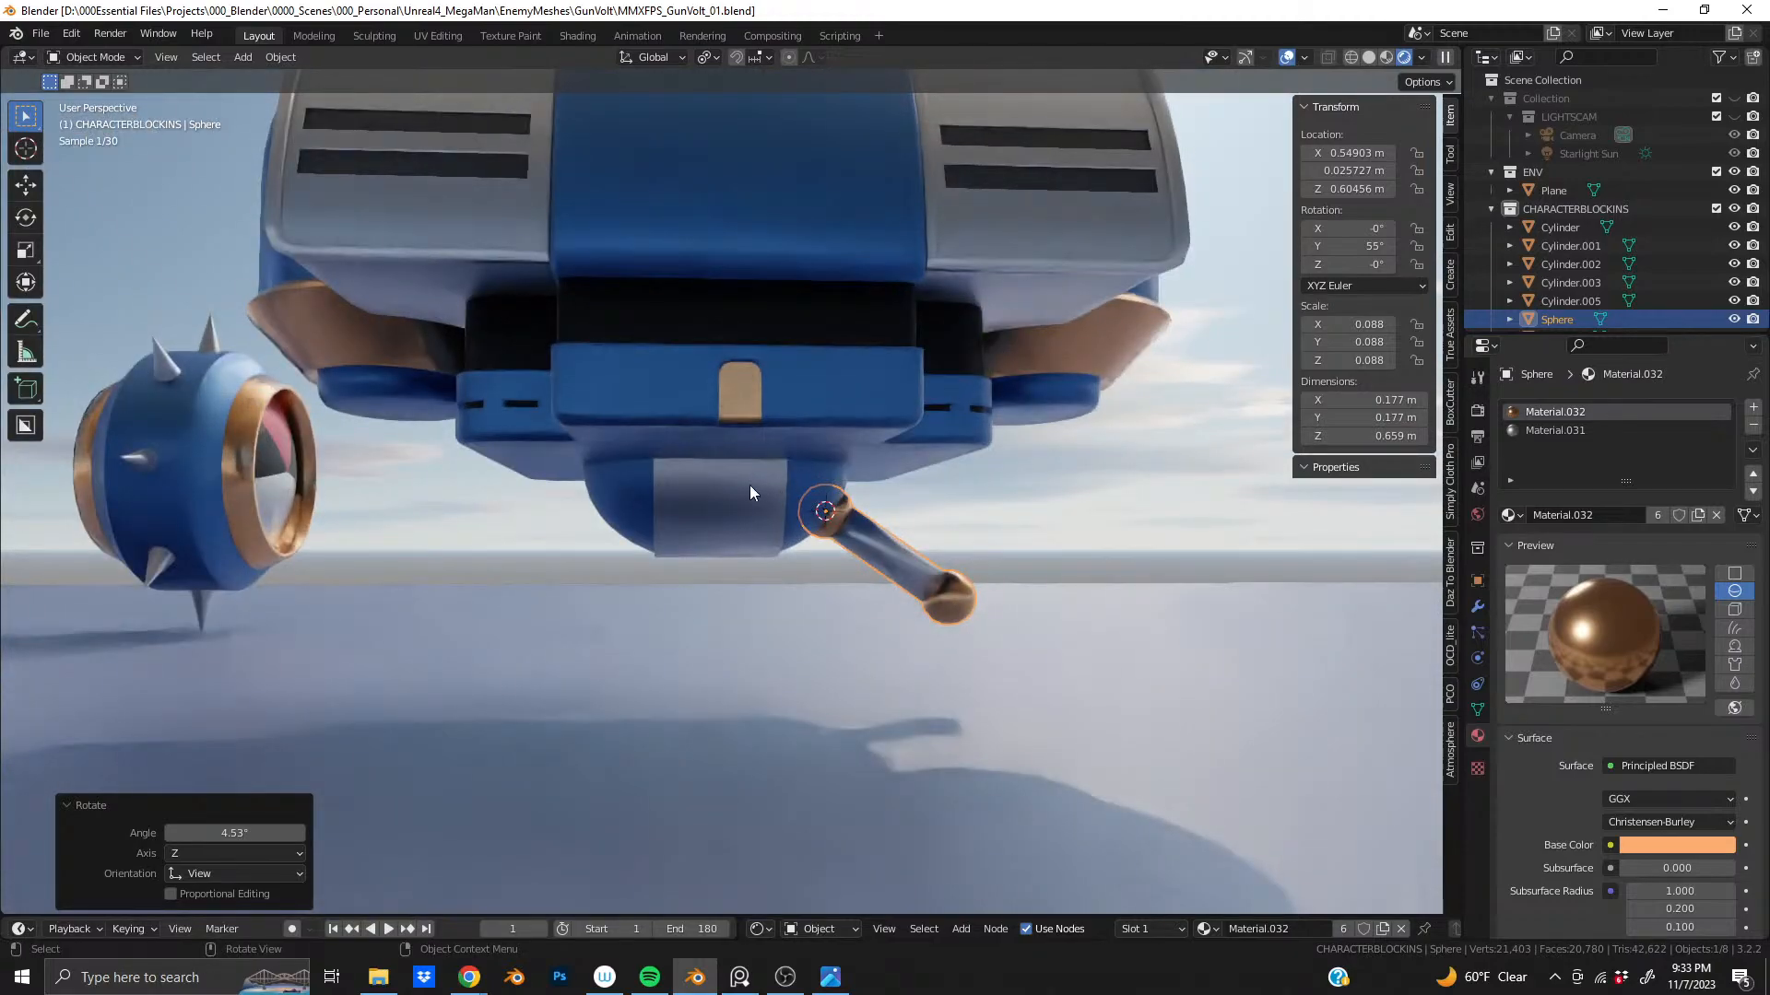
- Select the older one-piece Gun Volt blockout with cone-shaped feet and switch the viewport to Solid shading
middle_drag(745, 487, 838, 512)
scroll(841, 509, up, 3)
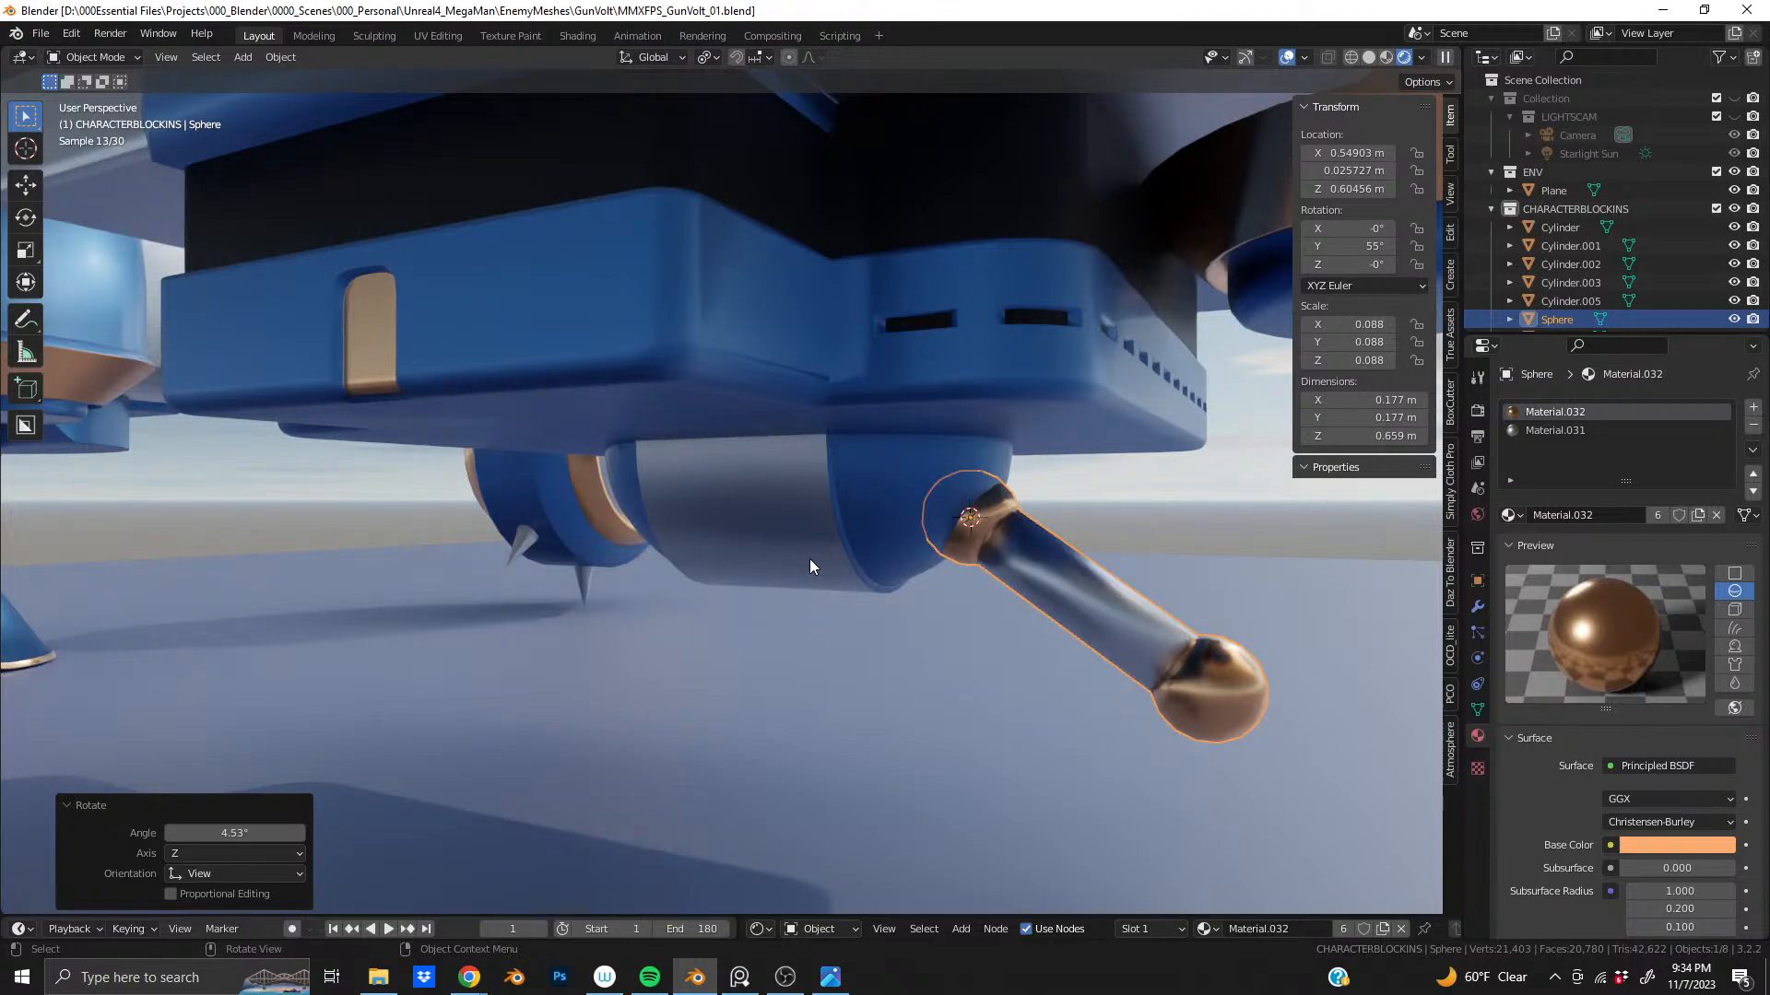
middle_drag(809, 558, 258, 490)
click(257, 496)
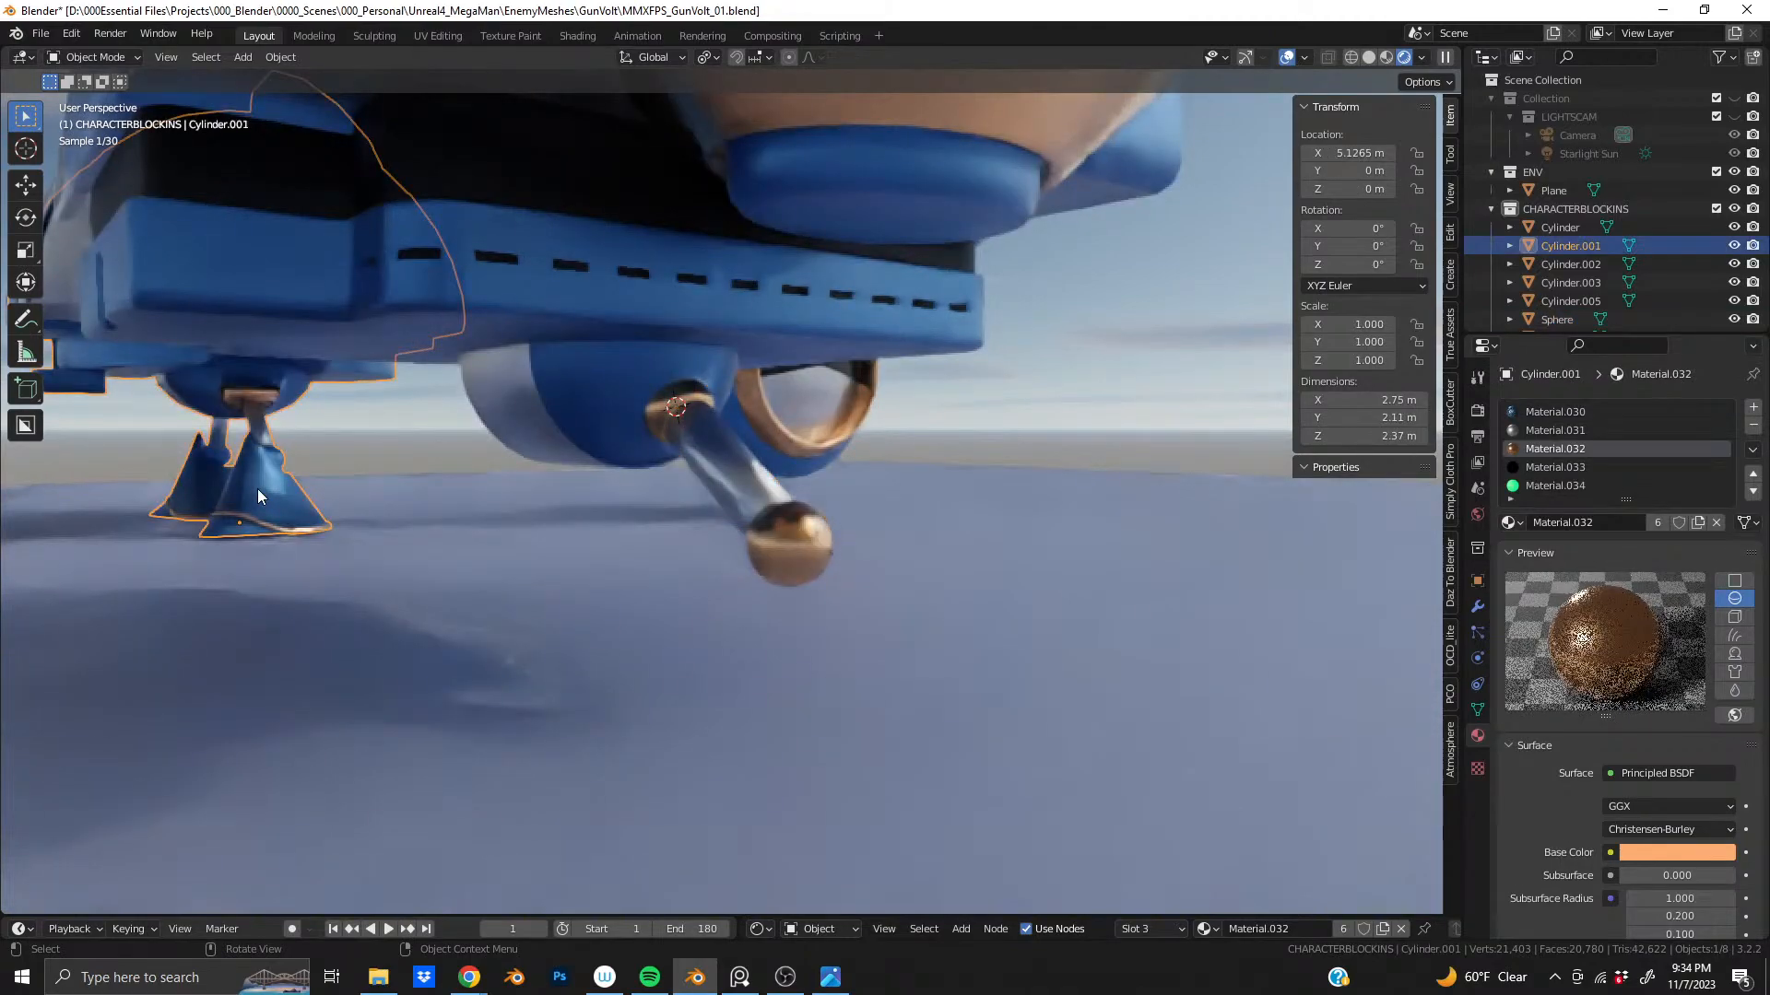
click(1367, 58)
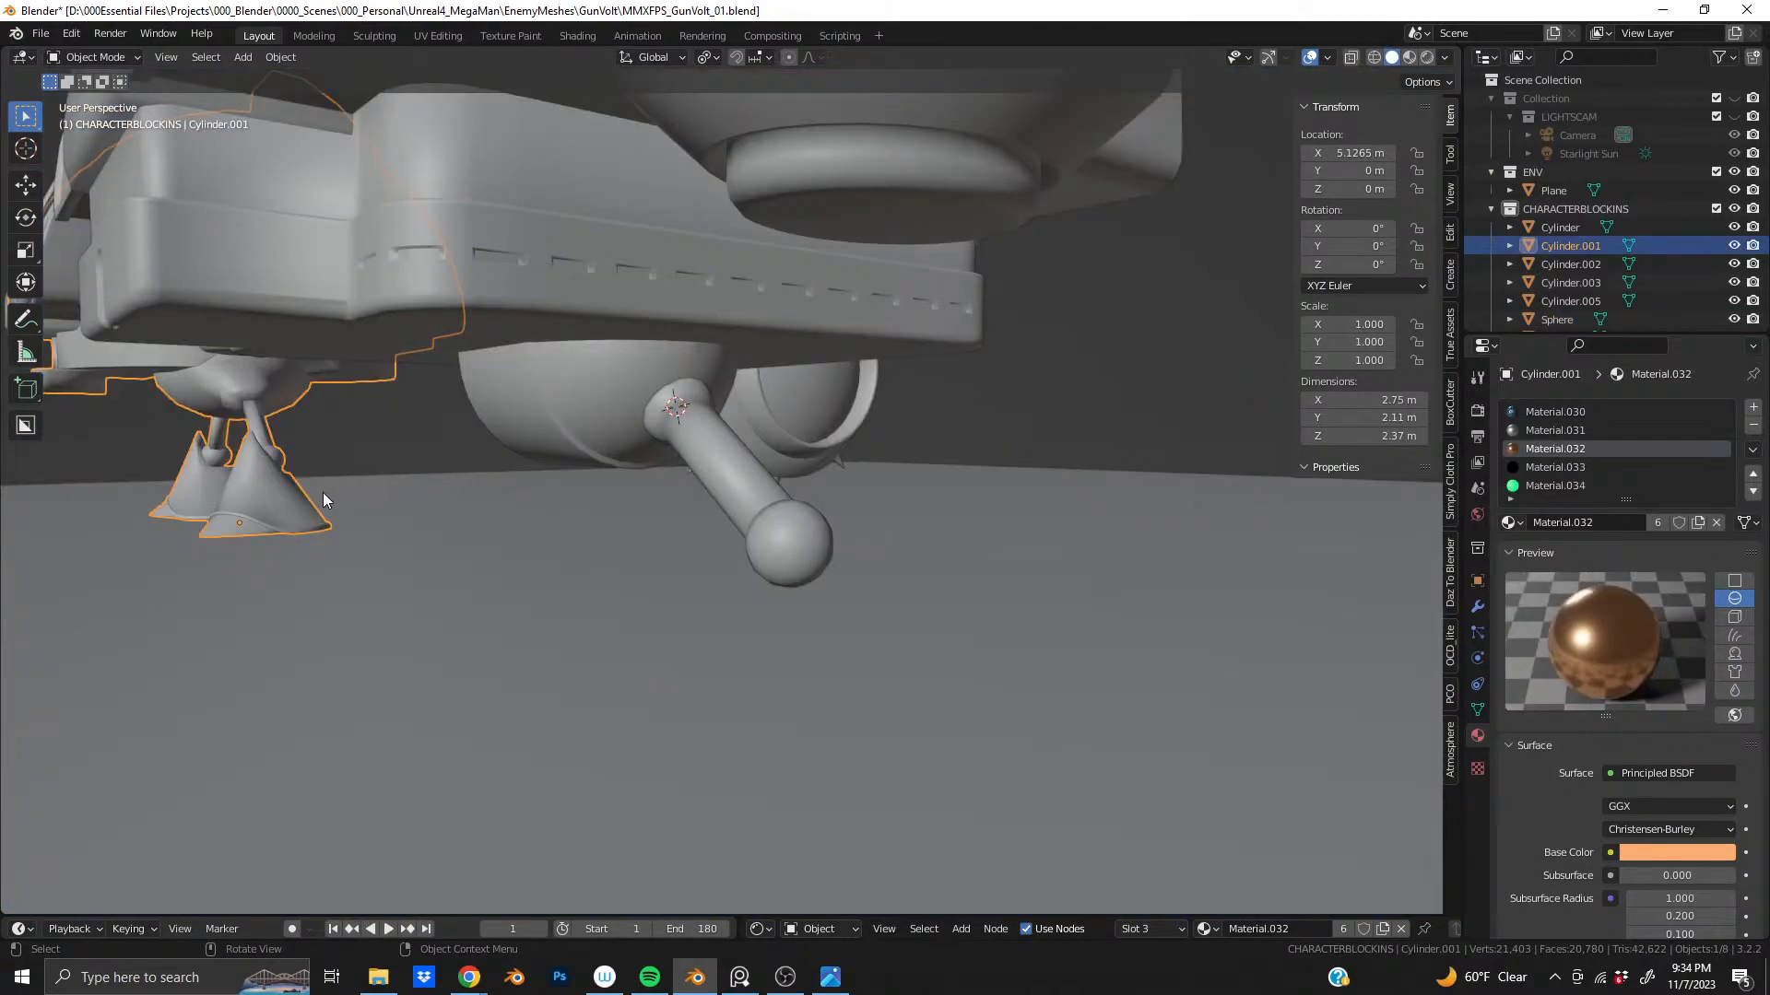
shift+middle_drag(232, 488, 724, 488)
scroll(894, 523, up, 6)
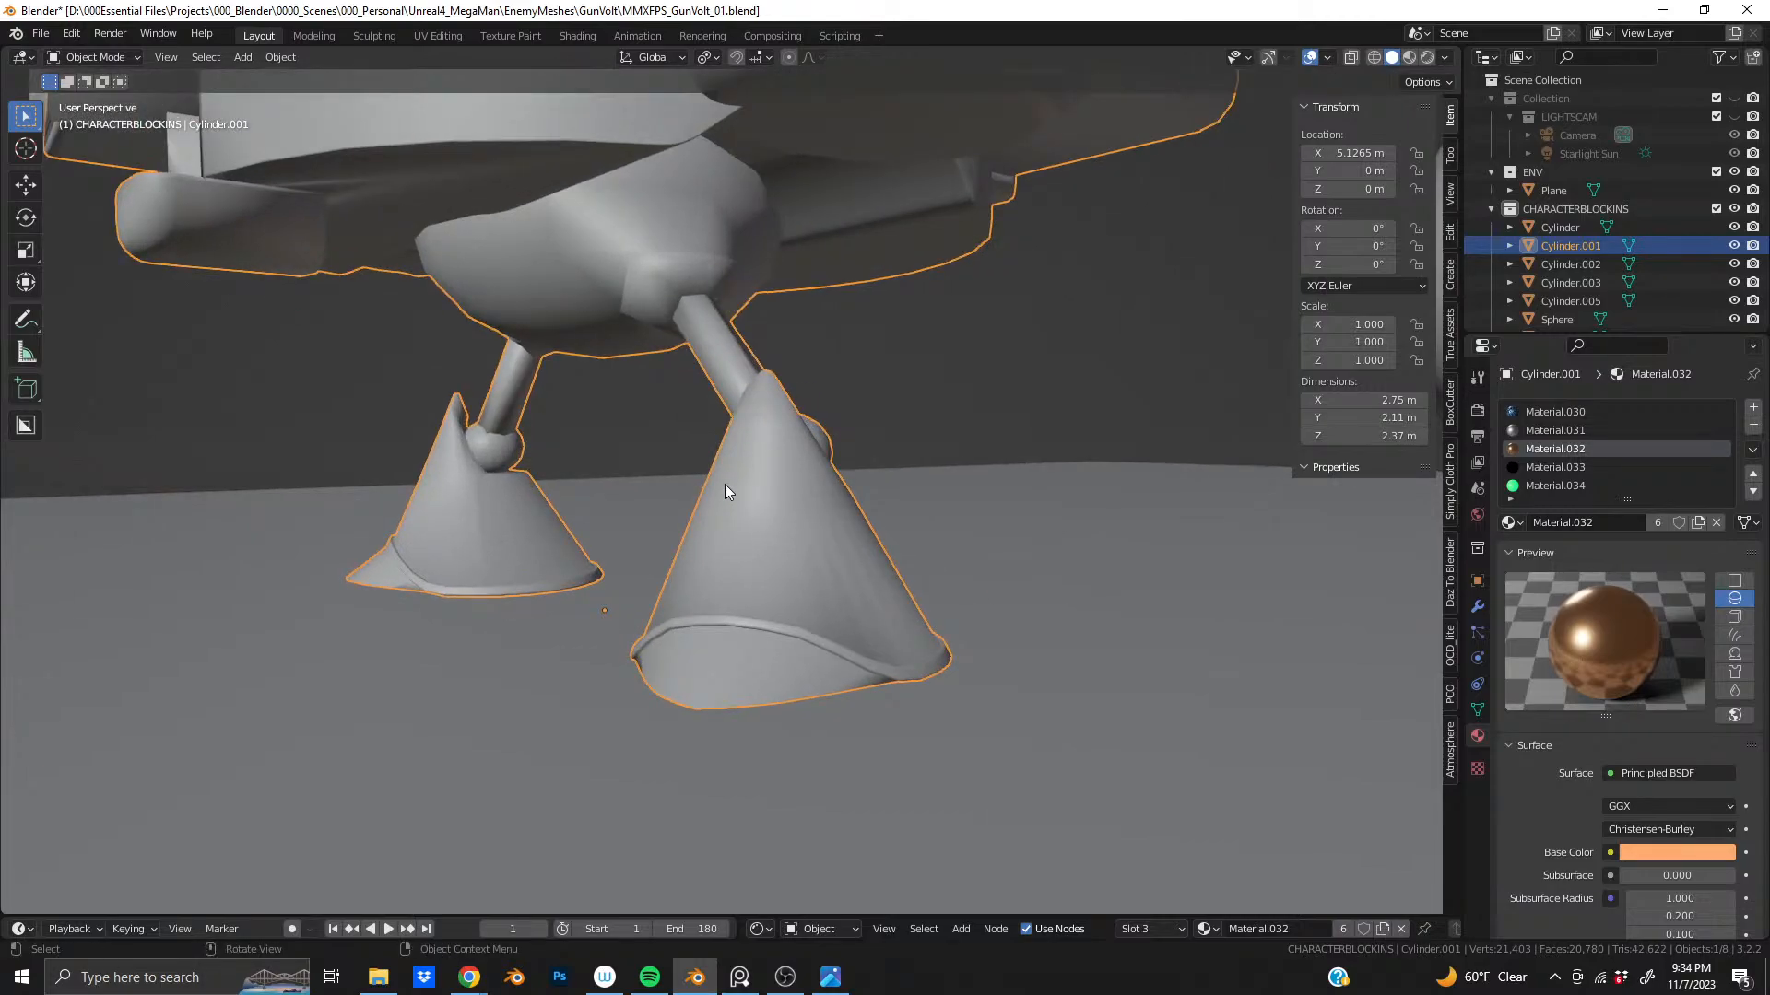
- Examine the older blockout's cone feet, ball joints and legs from several sides in Edit Mode, then return to Object Mode
right_click(724, 489)
key(Tab)
scroll(783, 555, up, 4)
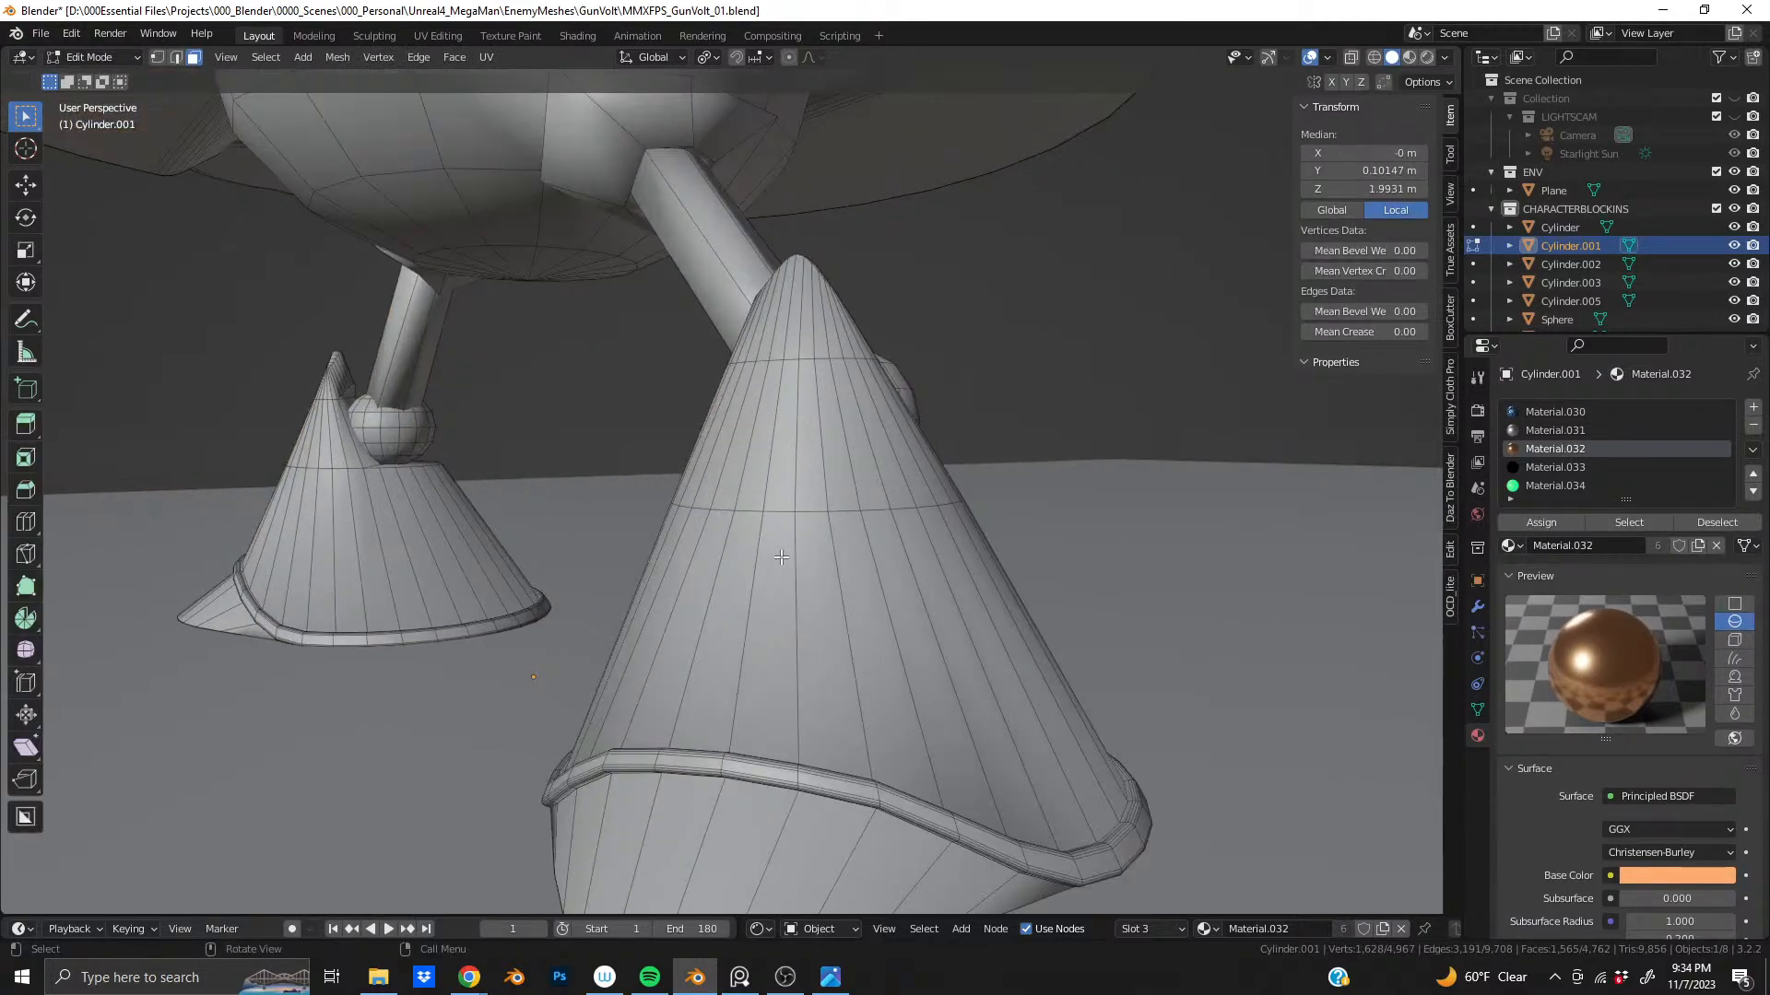
middle_drag(782, 557, 953, 544)
scroll(854, 584, down, 6)
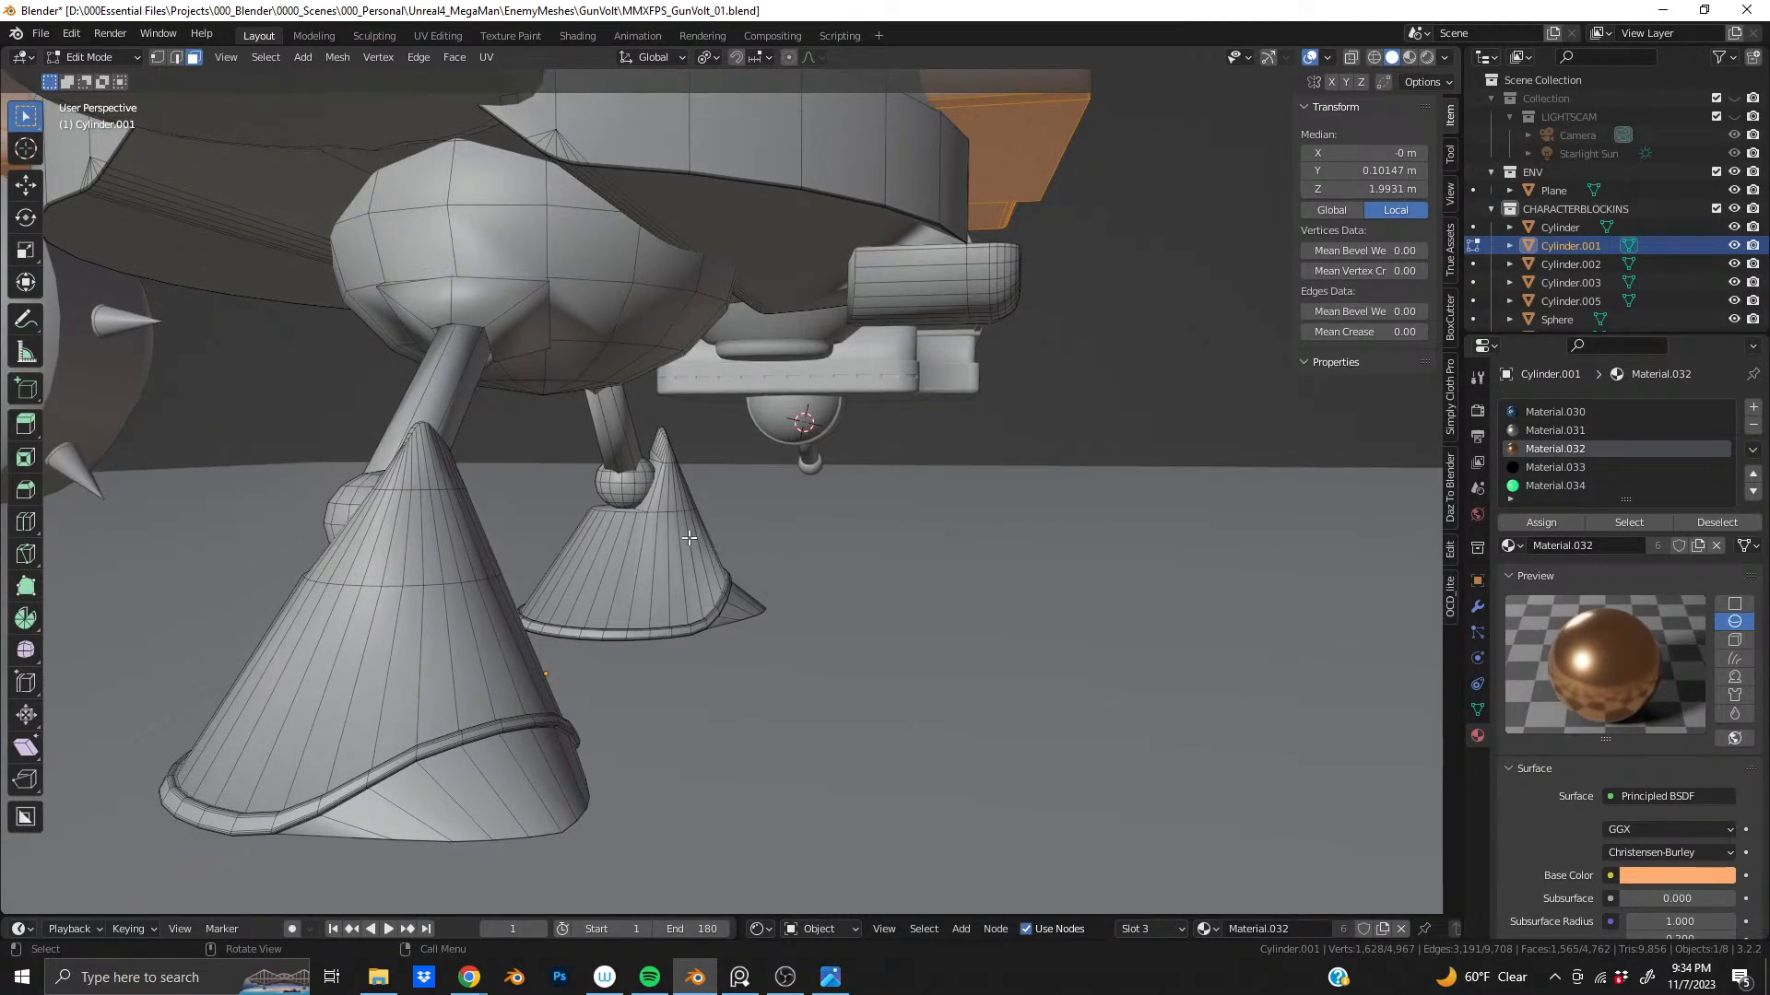
middle_drag(688, 539, 297, 544)
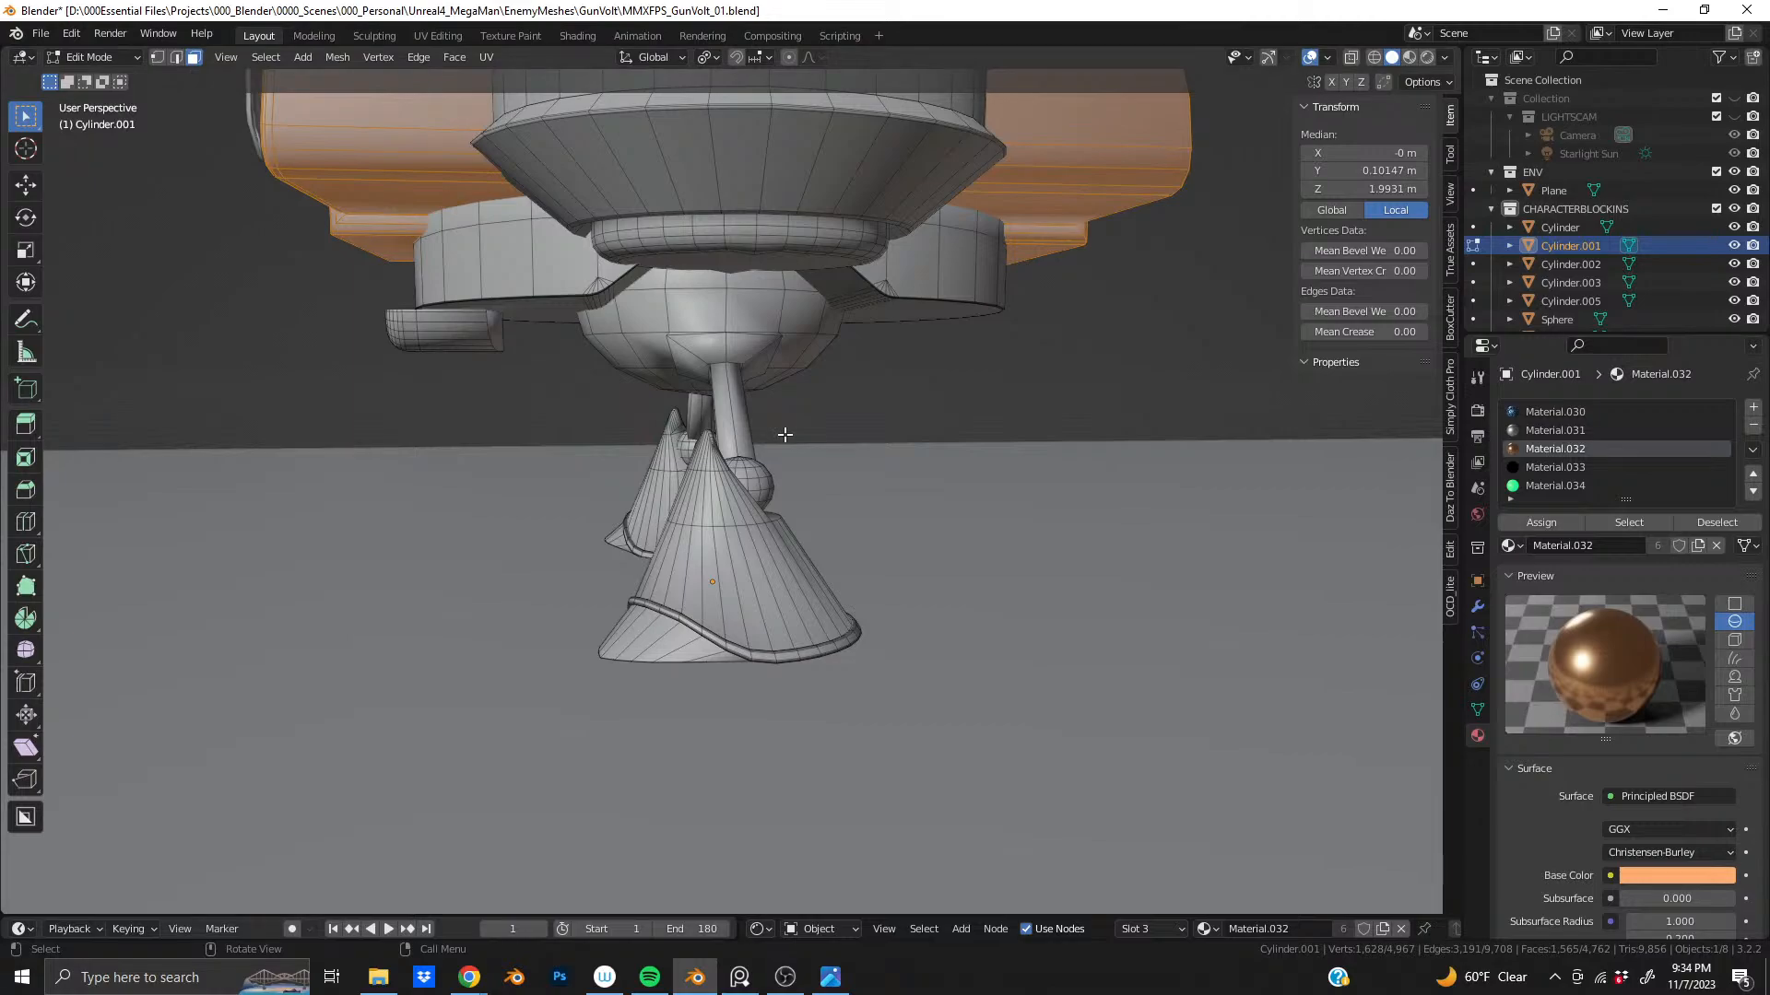
scroll(865, 487, down, 5)
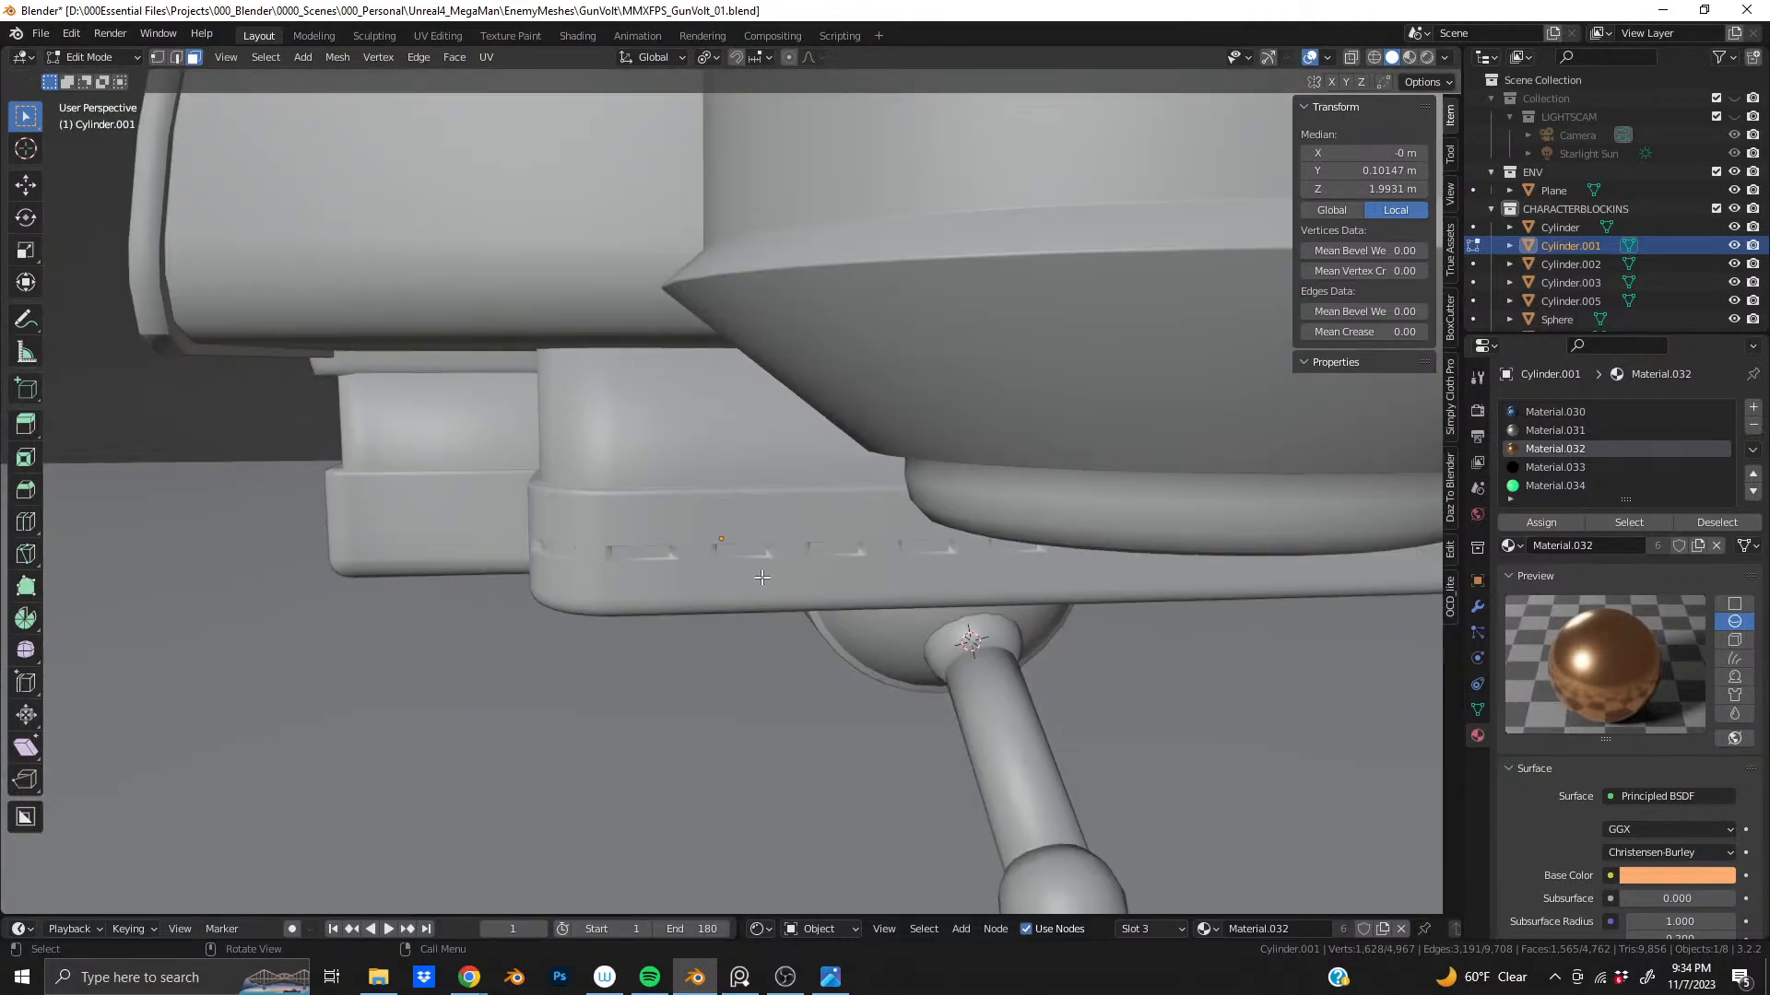
ctrl+middle_drag(763, 578, 750, 699)
key(Tab)
scroll(651, 674, up, 2)
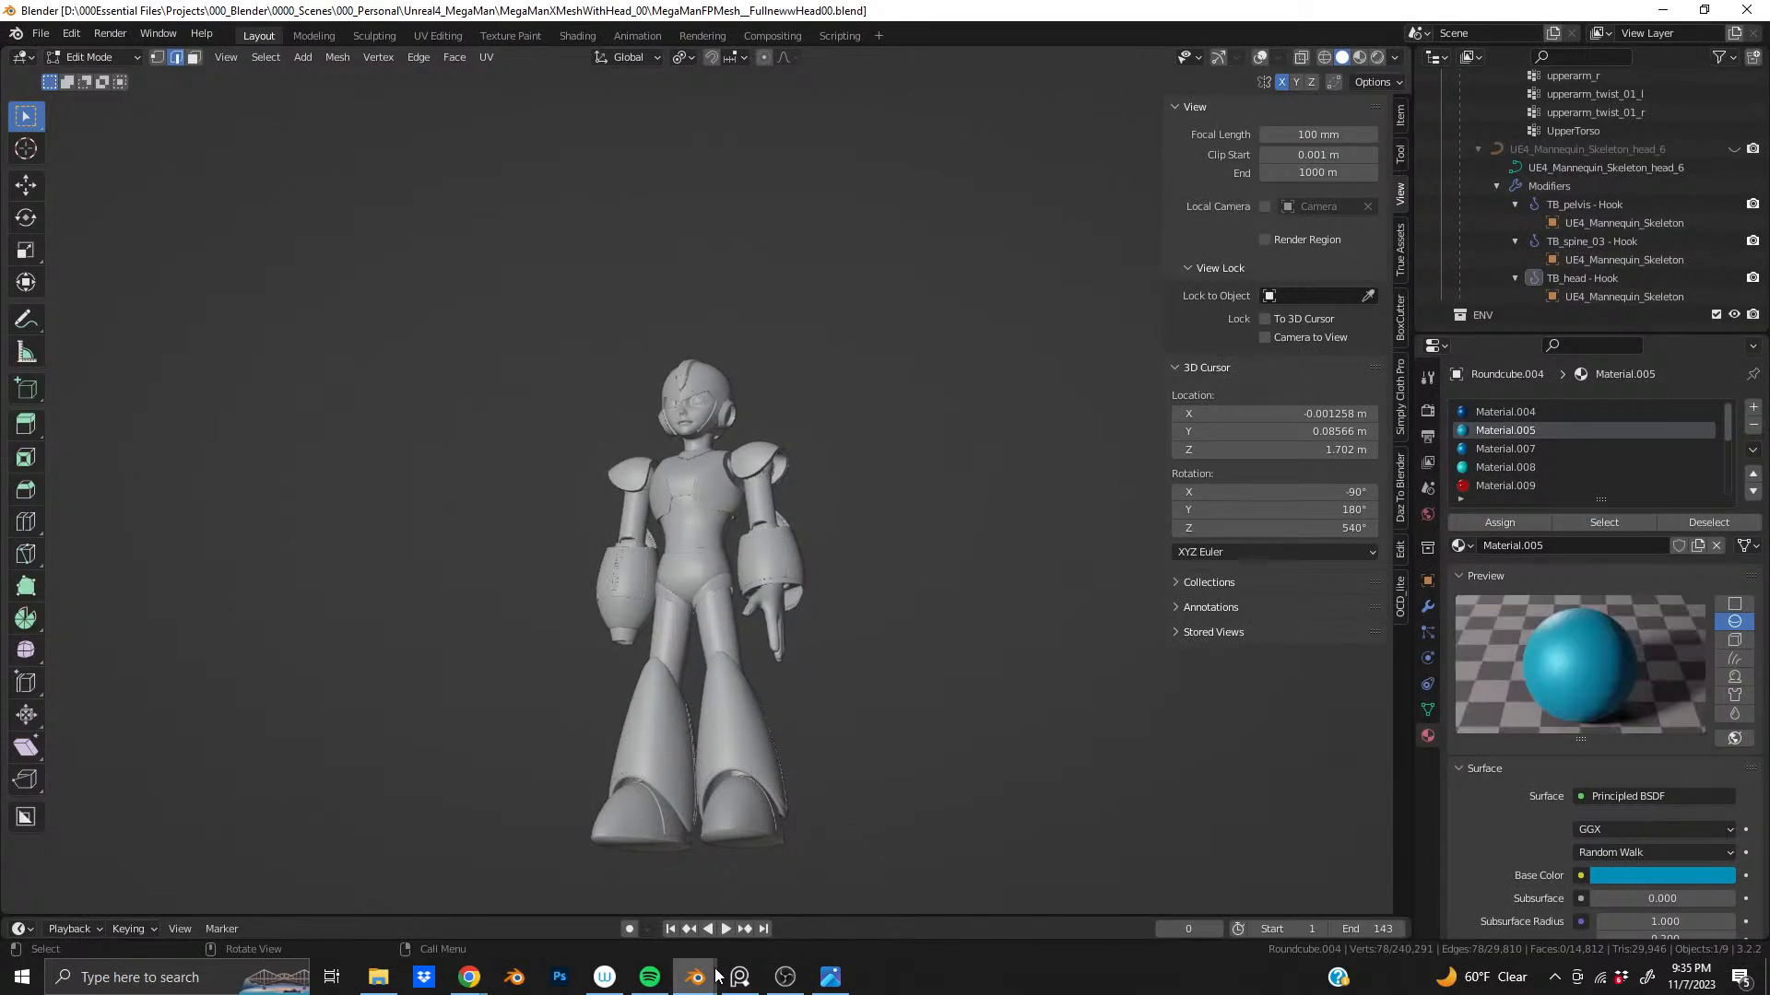
- Bring the Gun Volt file's window to the front and save the file
mouse_move(695, 977)
click(634, 923)
middle_drag(556, 266, 566, 312)
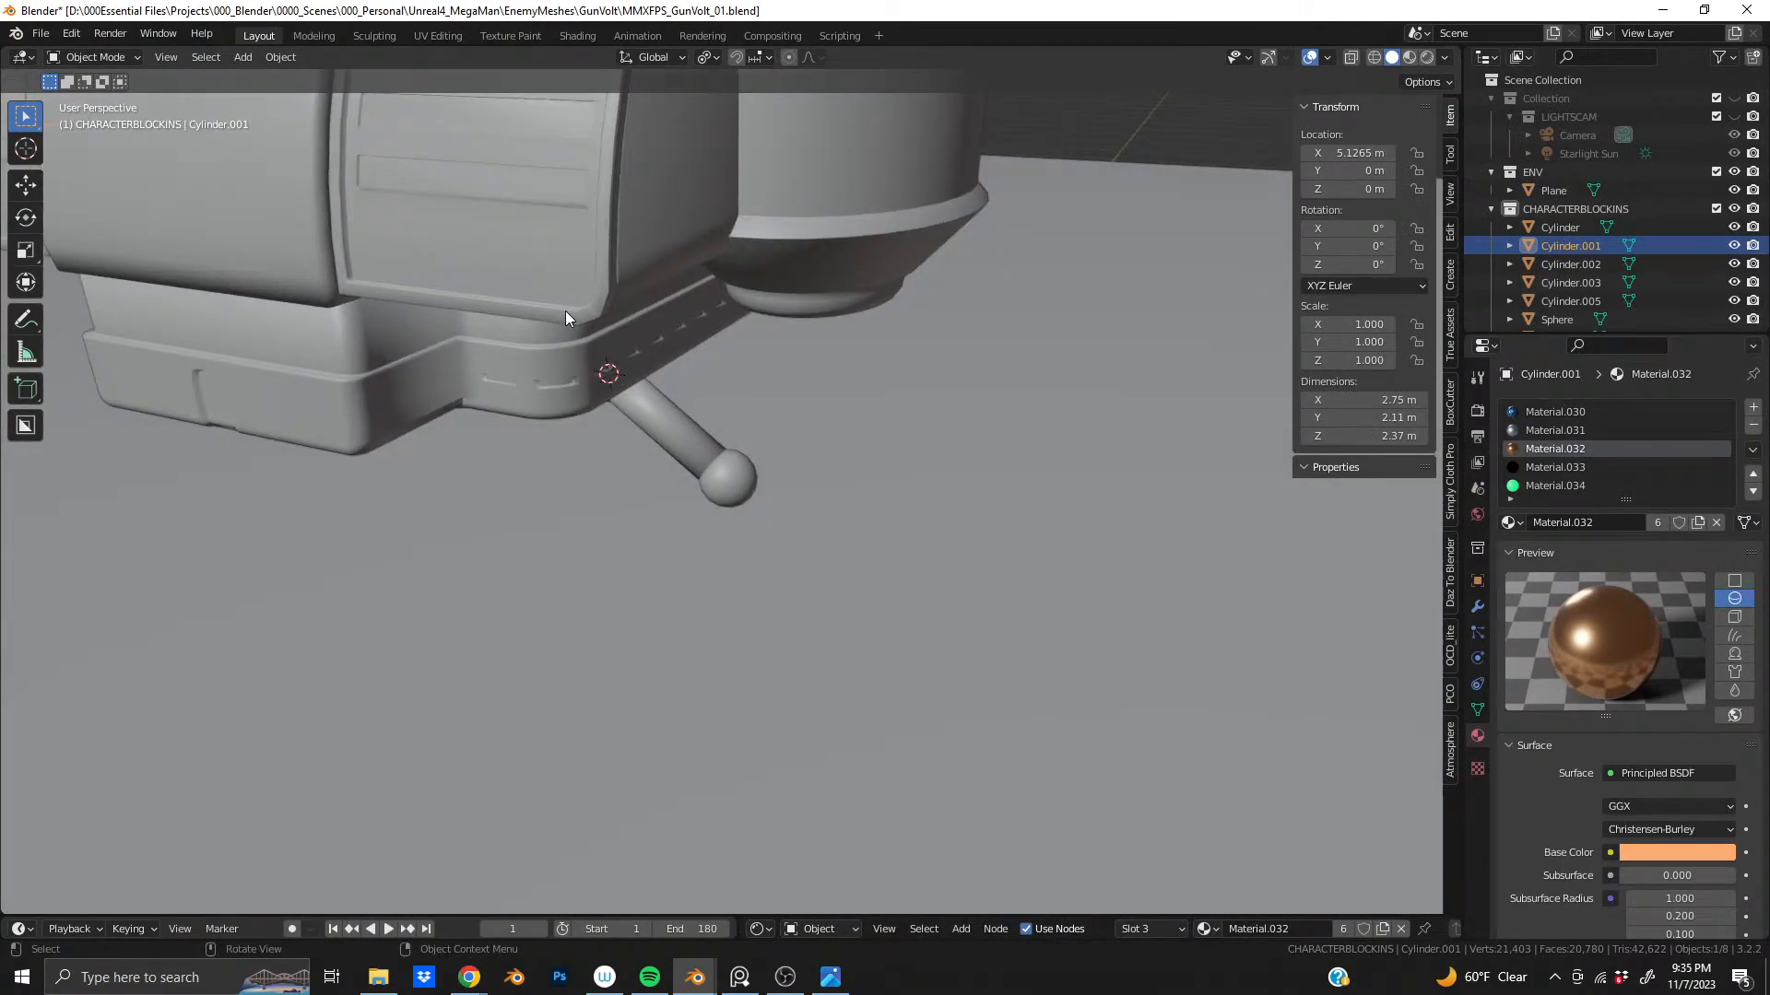
key(ctrl+s)
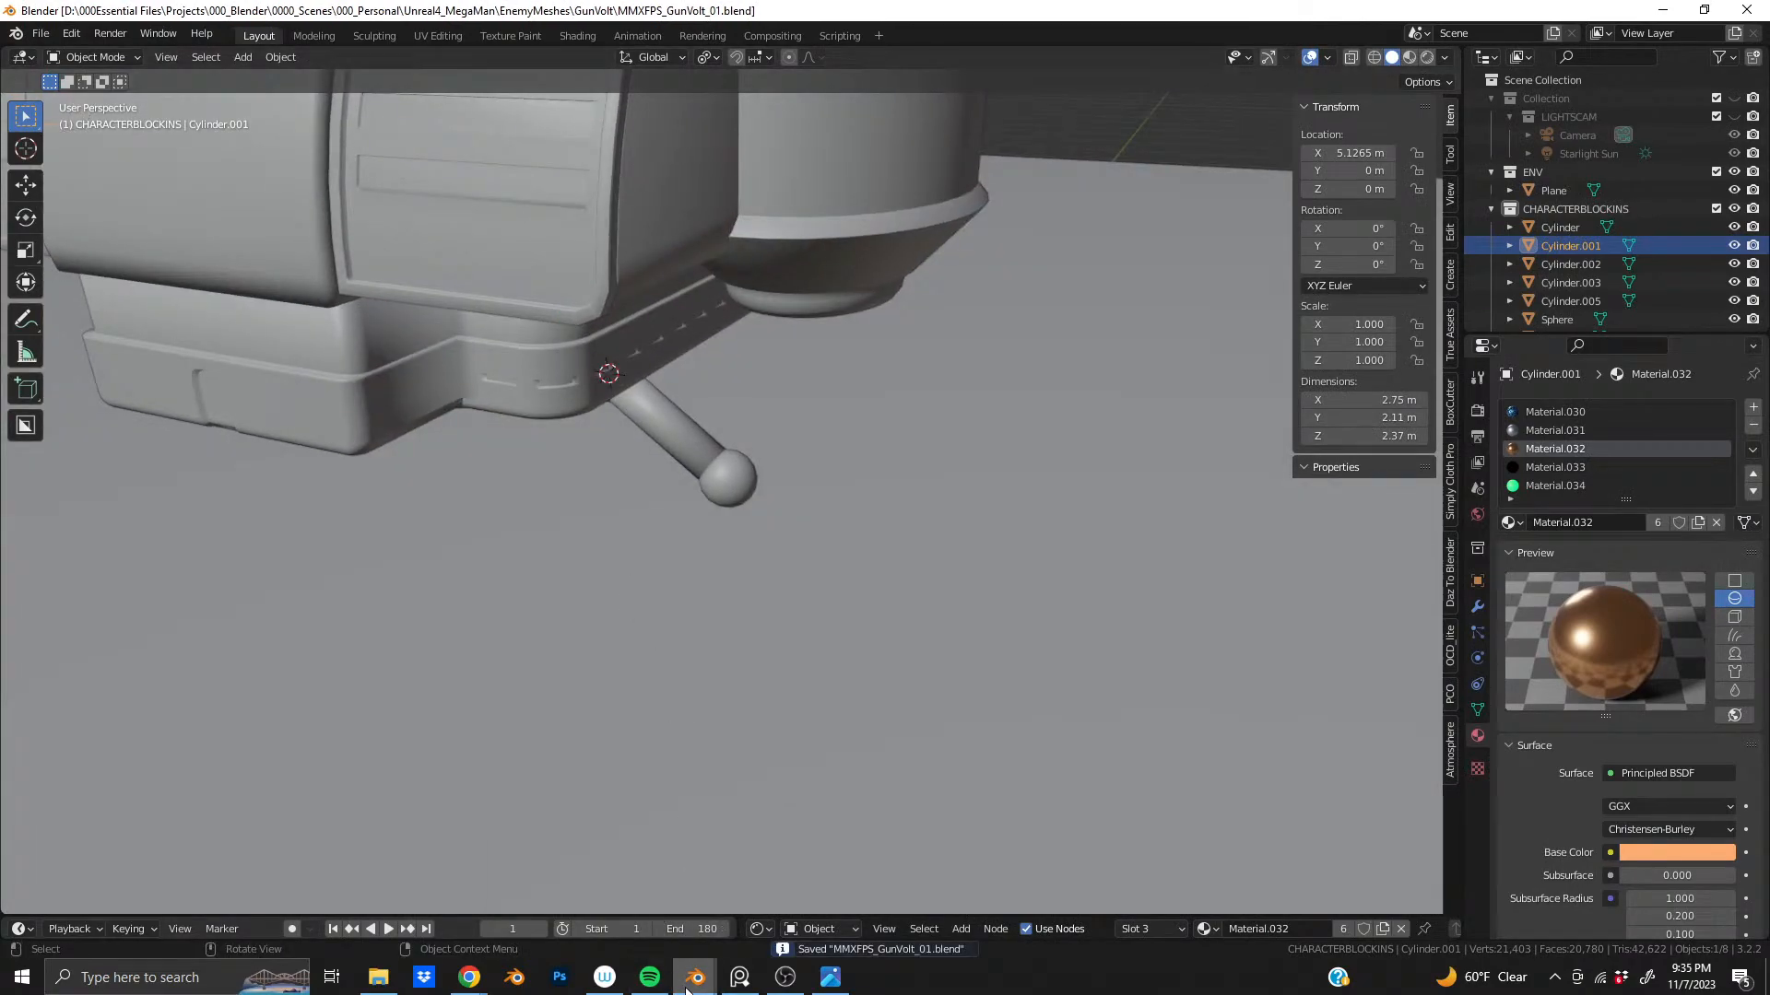
- Switch to the open Mega Man X file, turn on viewport overlays, and put the head mesh back in Object Mode
mouse_move(687, 989)
click(799, 890)
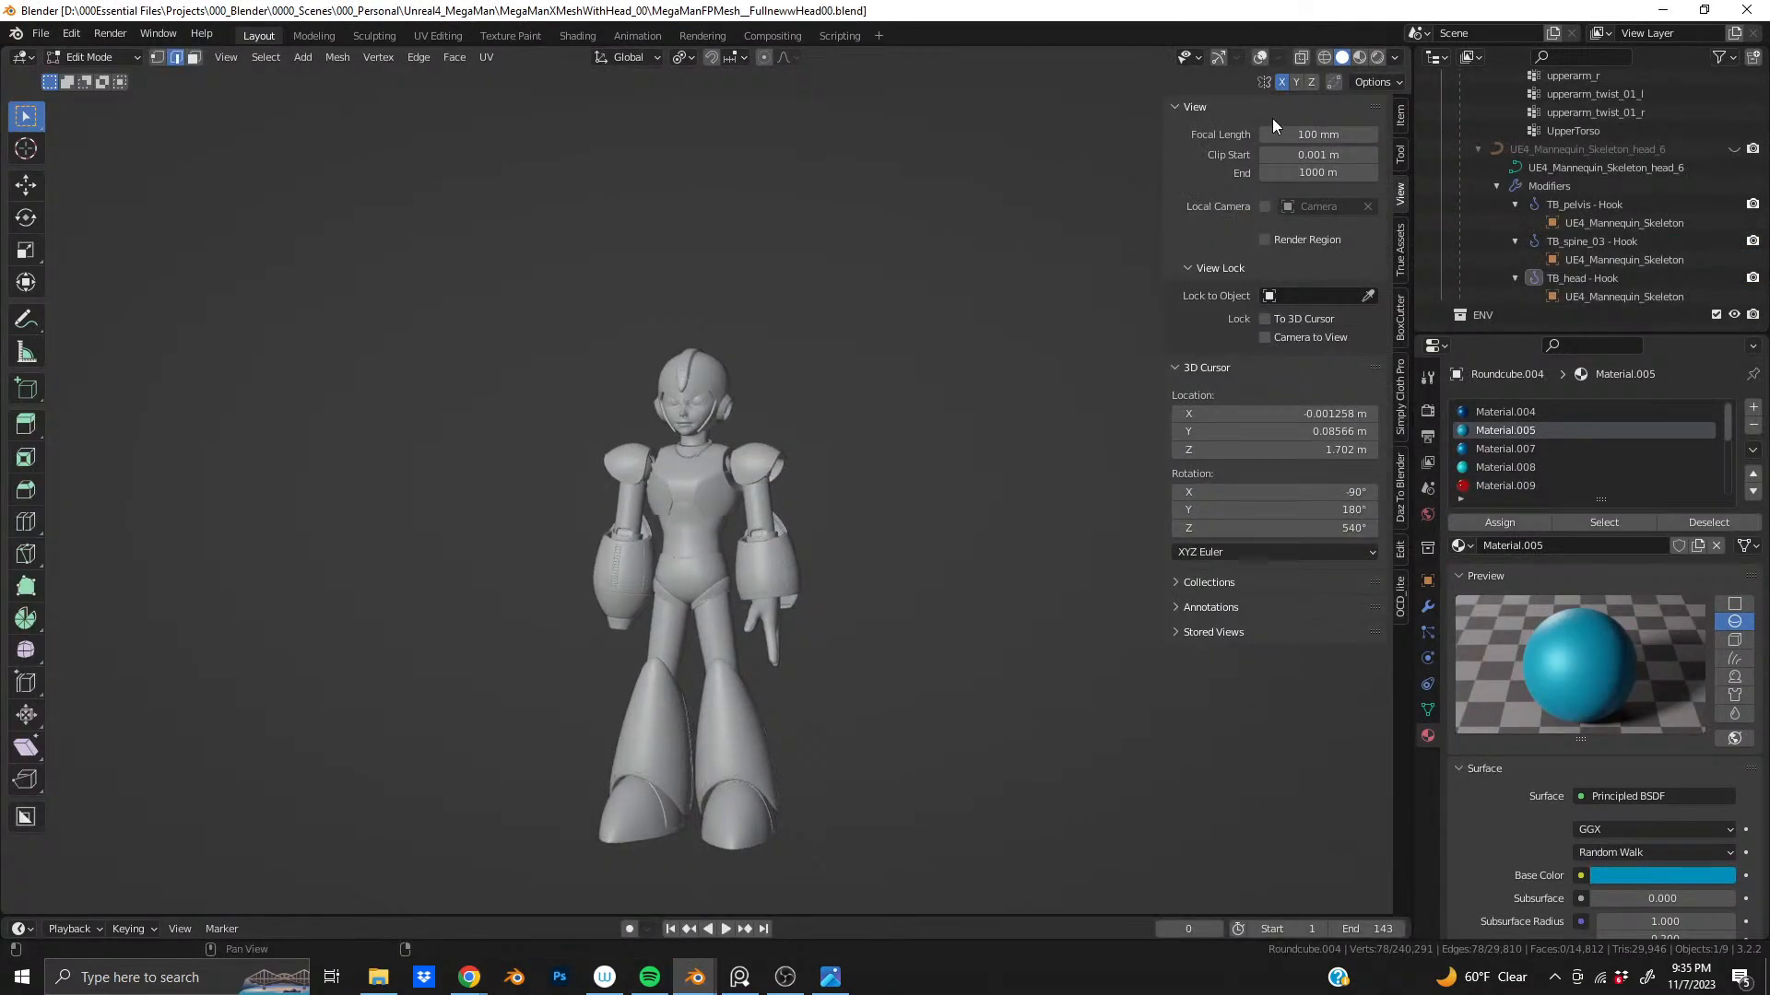
click(1261, 59)
scroll(728, 467, up, 3)
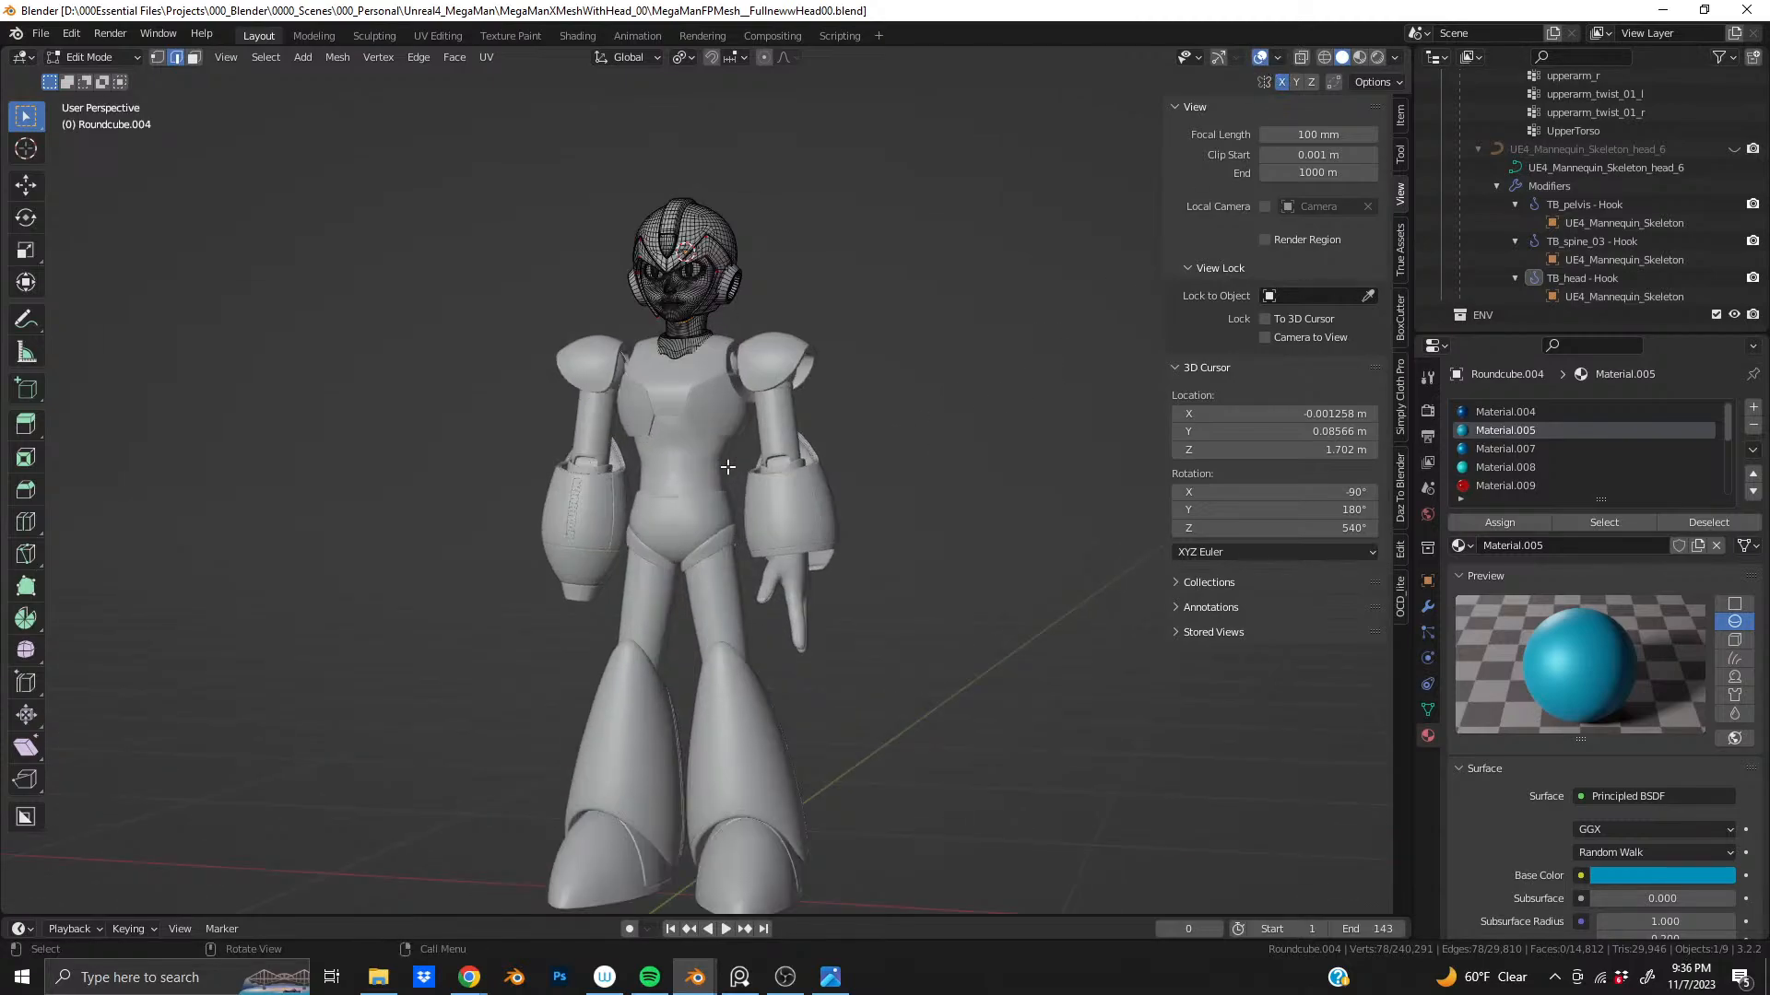
key(Tab)
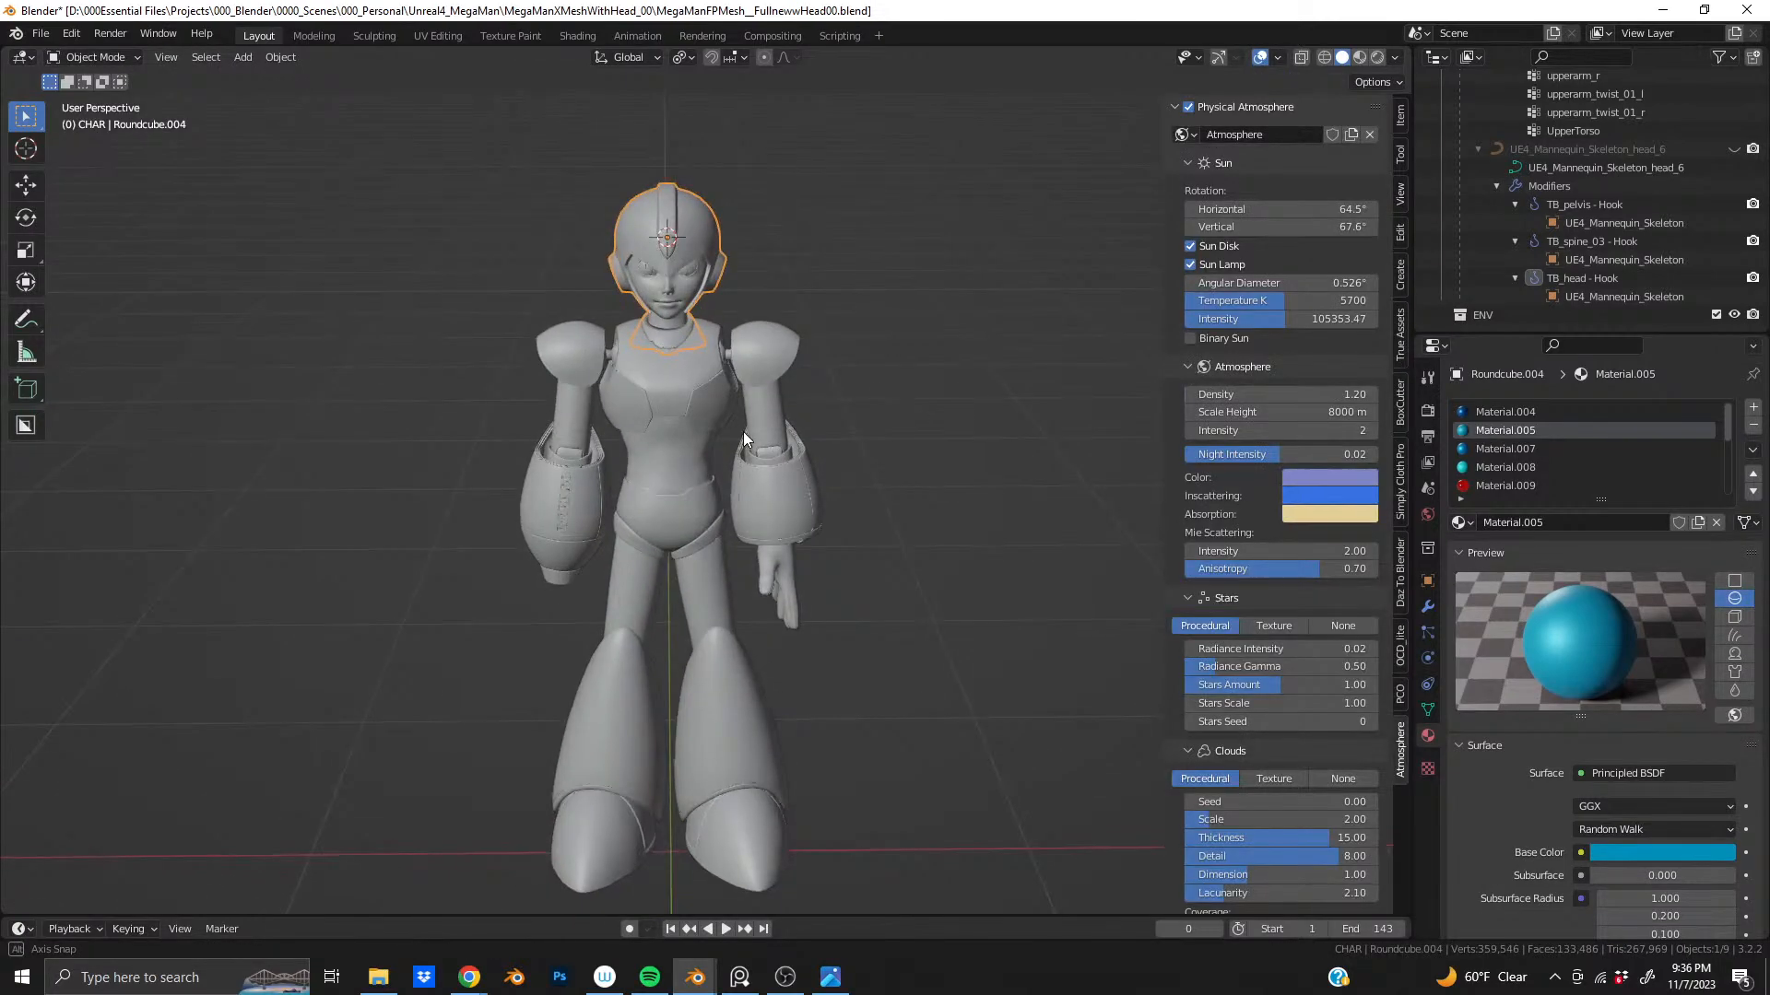
shift+middle_drag(741, 478, 730, 464)
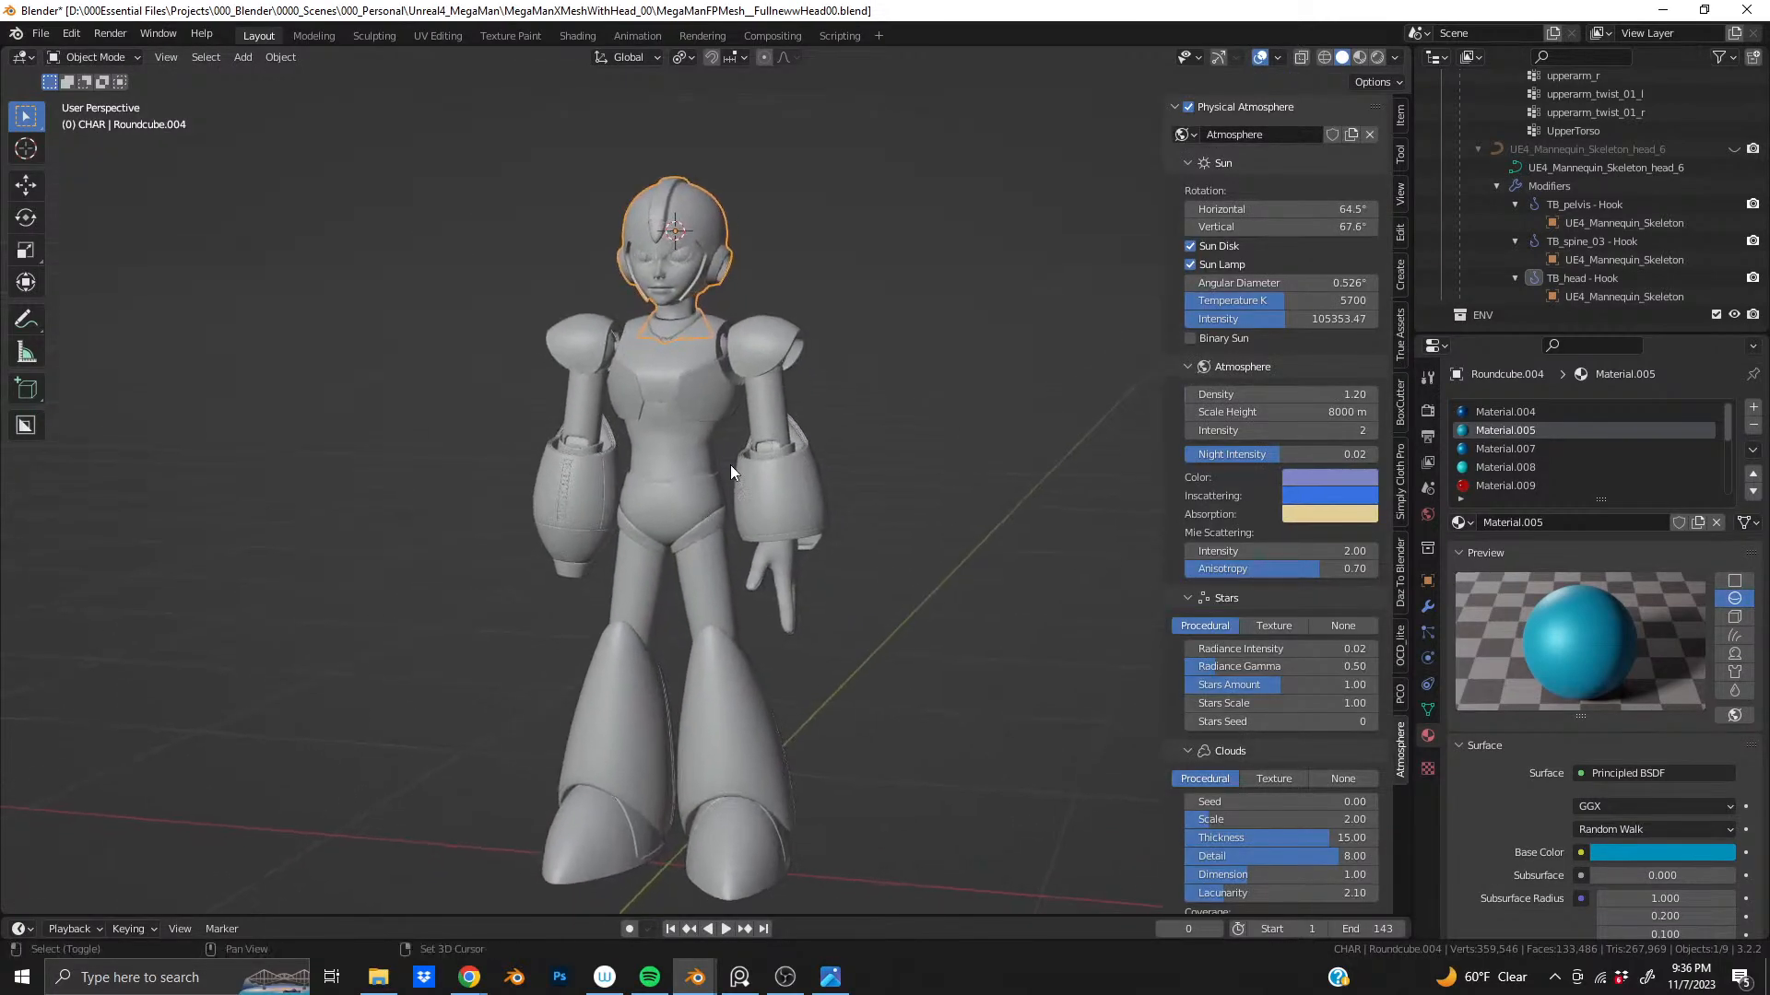
- Switch the viewport to Rendered shading and examine the Mega Man X character's head, torso, arms and boots
click(1377, 57)
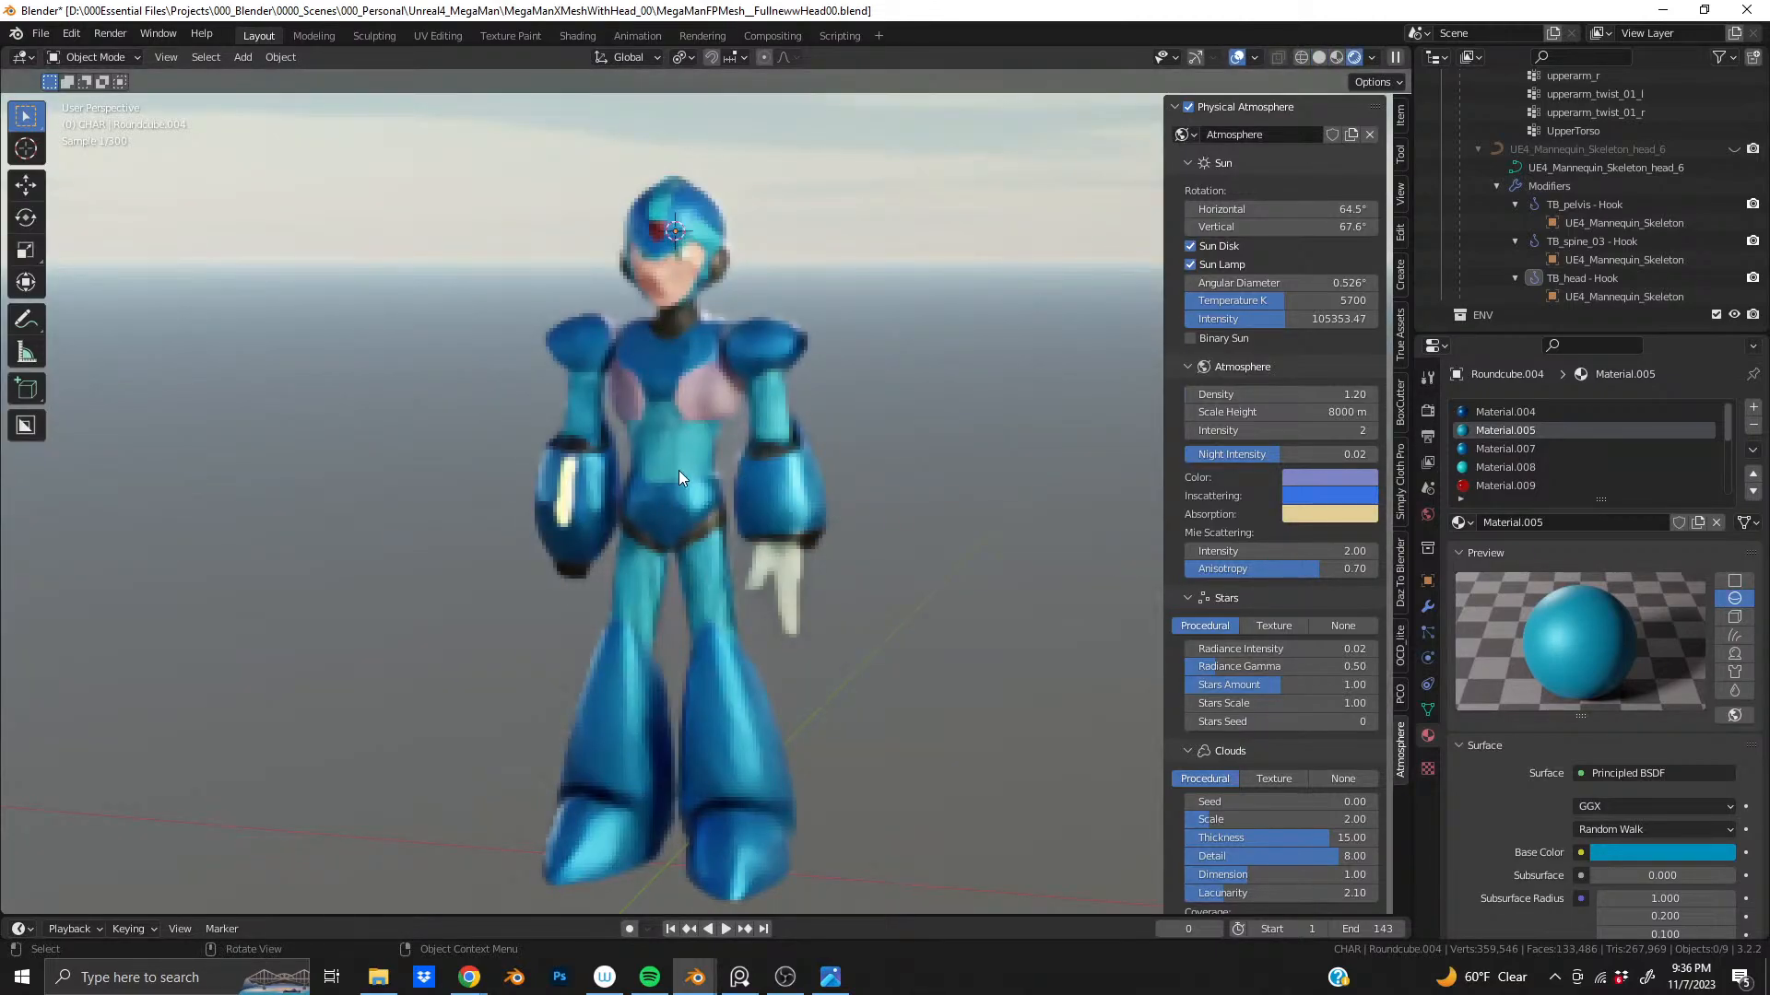
scroll(679, 470, up, 1)
middle_drag(683, 434, 772, 418)
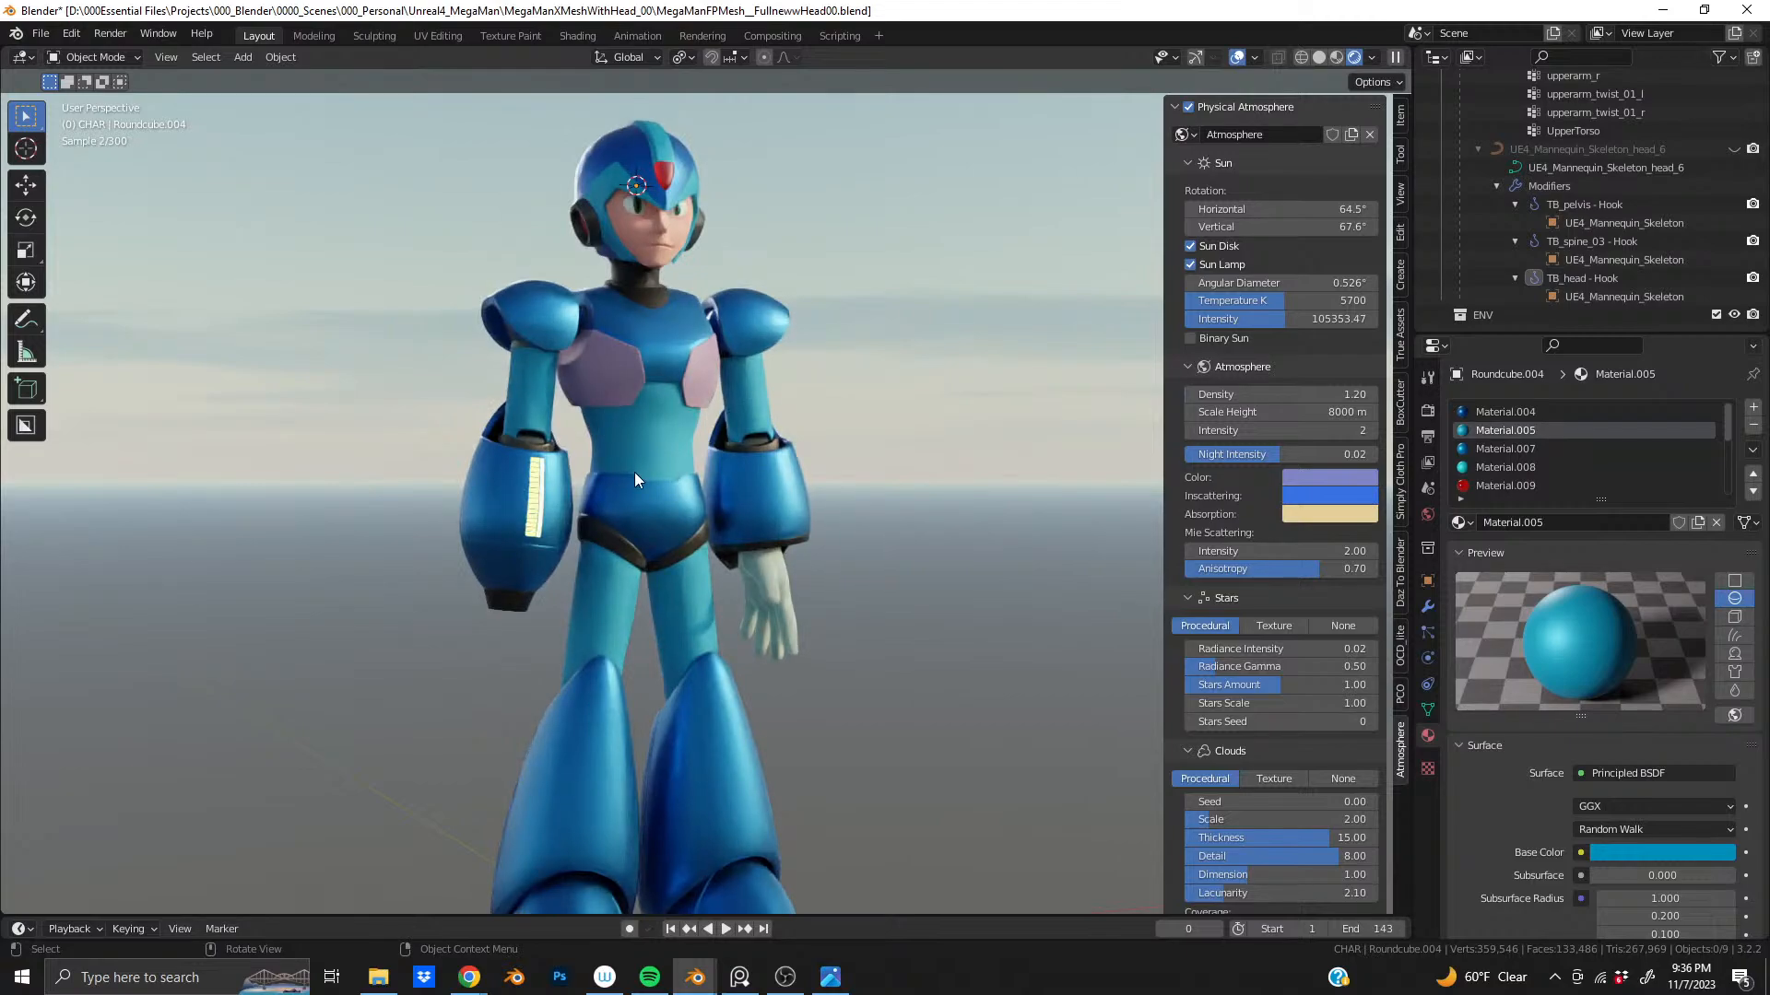
shift+middle_drag(672, 599, 702, 462)
shift+middle_drag(684, 605, 650, 501)
shift+middle_drag(649, 317, 710, 804)
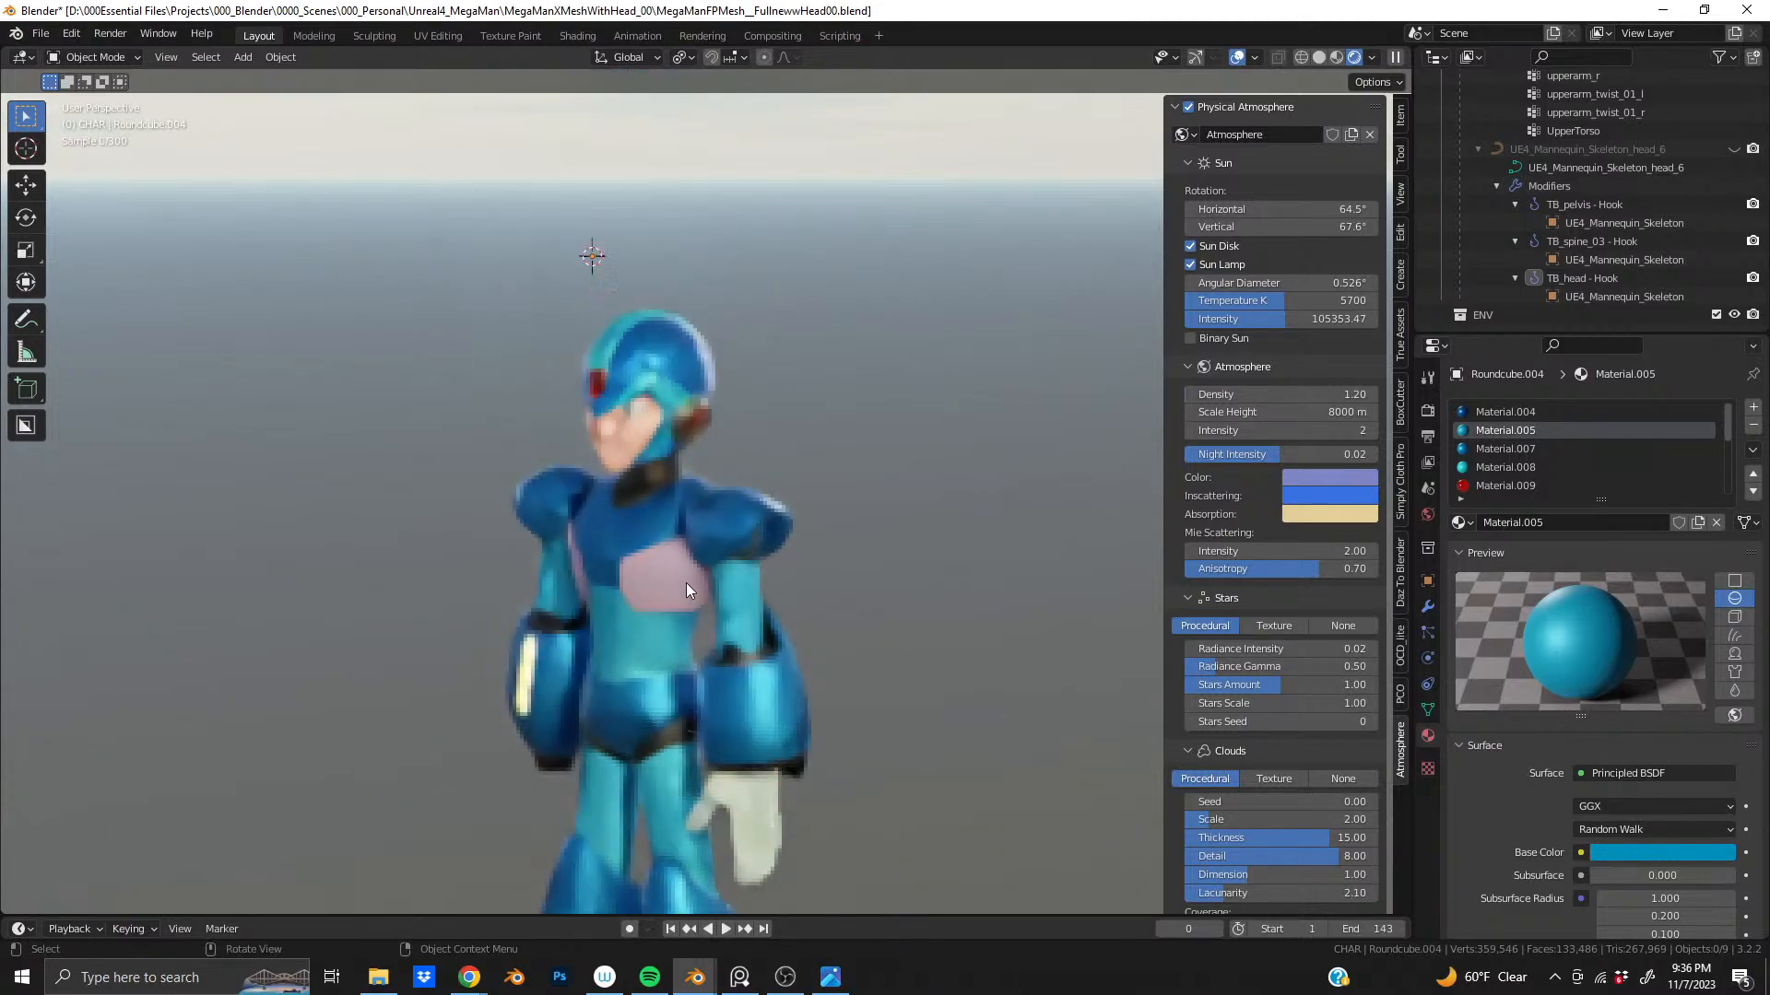
scroll(686, 582, up, 3)
scroll(652, 540, up, 2)
shift+middle_drag(481, 363, 872, 451)
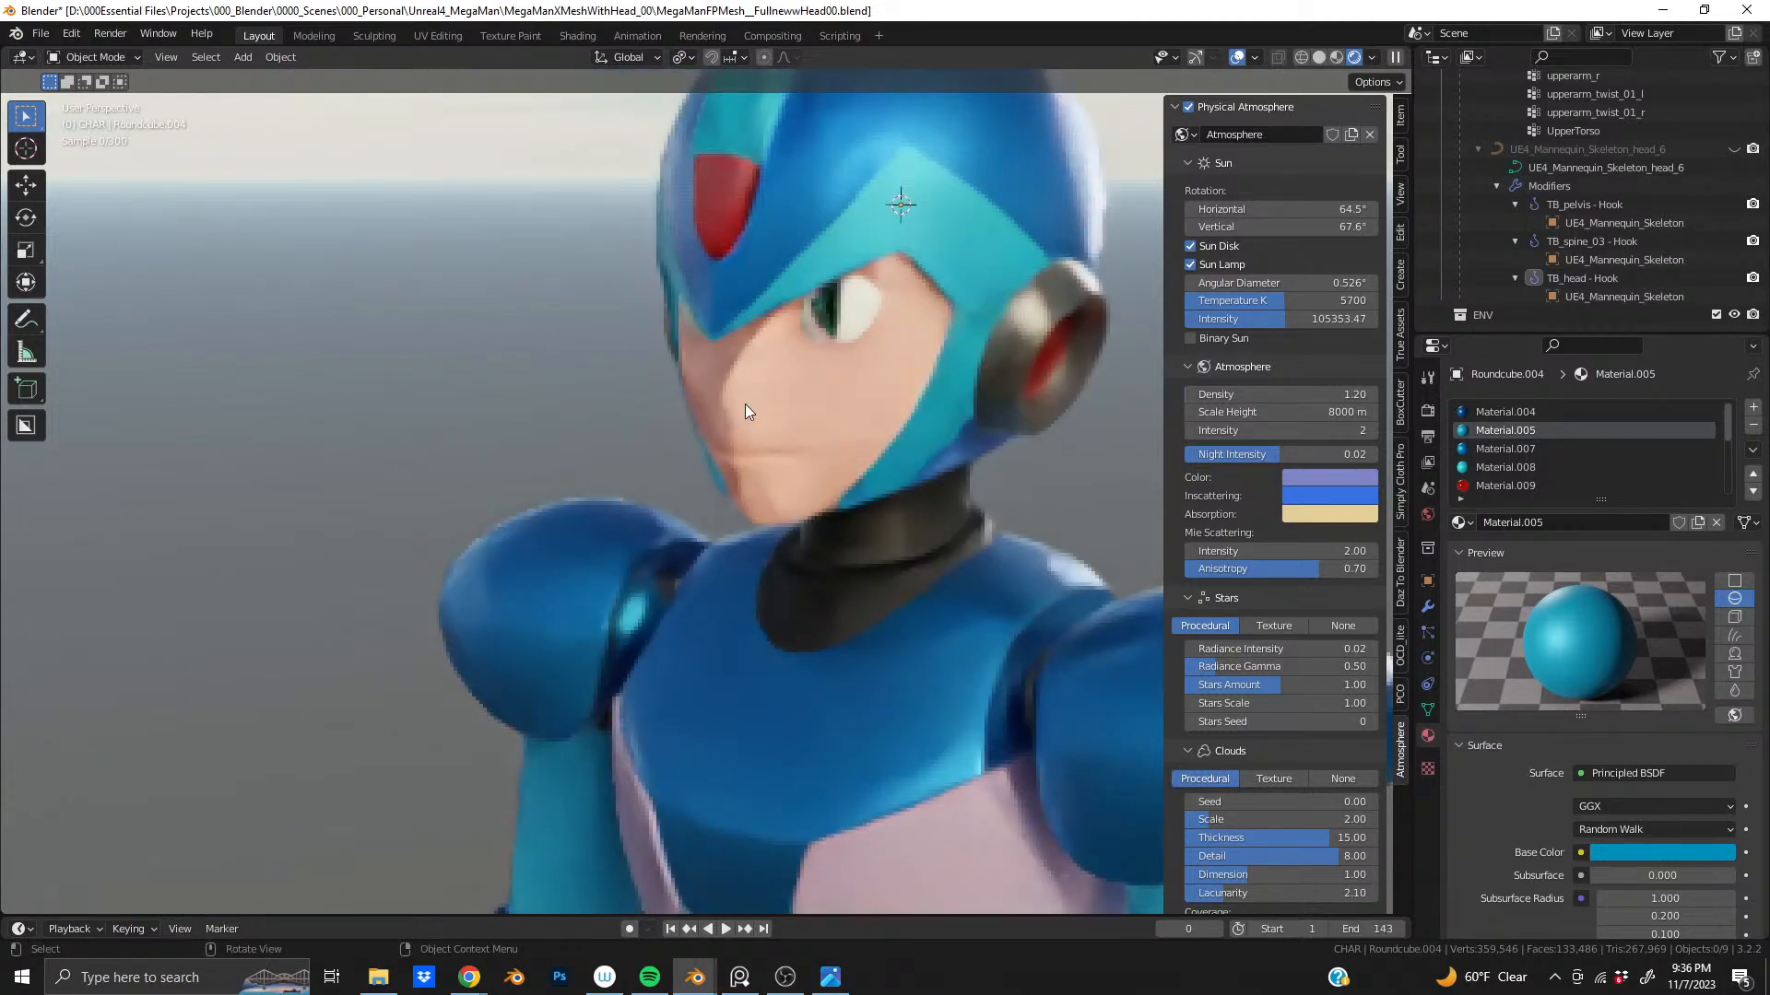
middle_drag(745, 404, 964, 390)
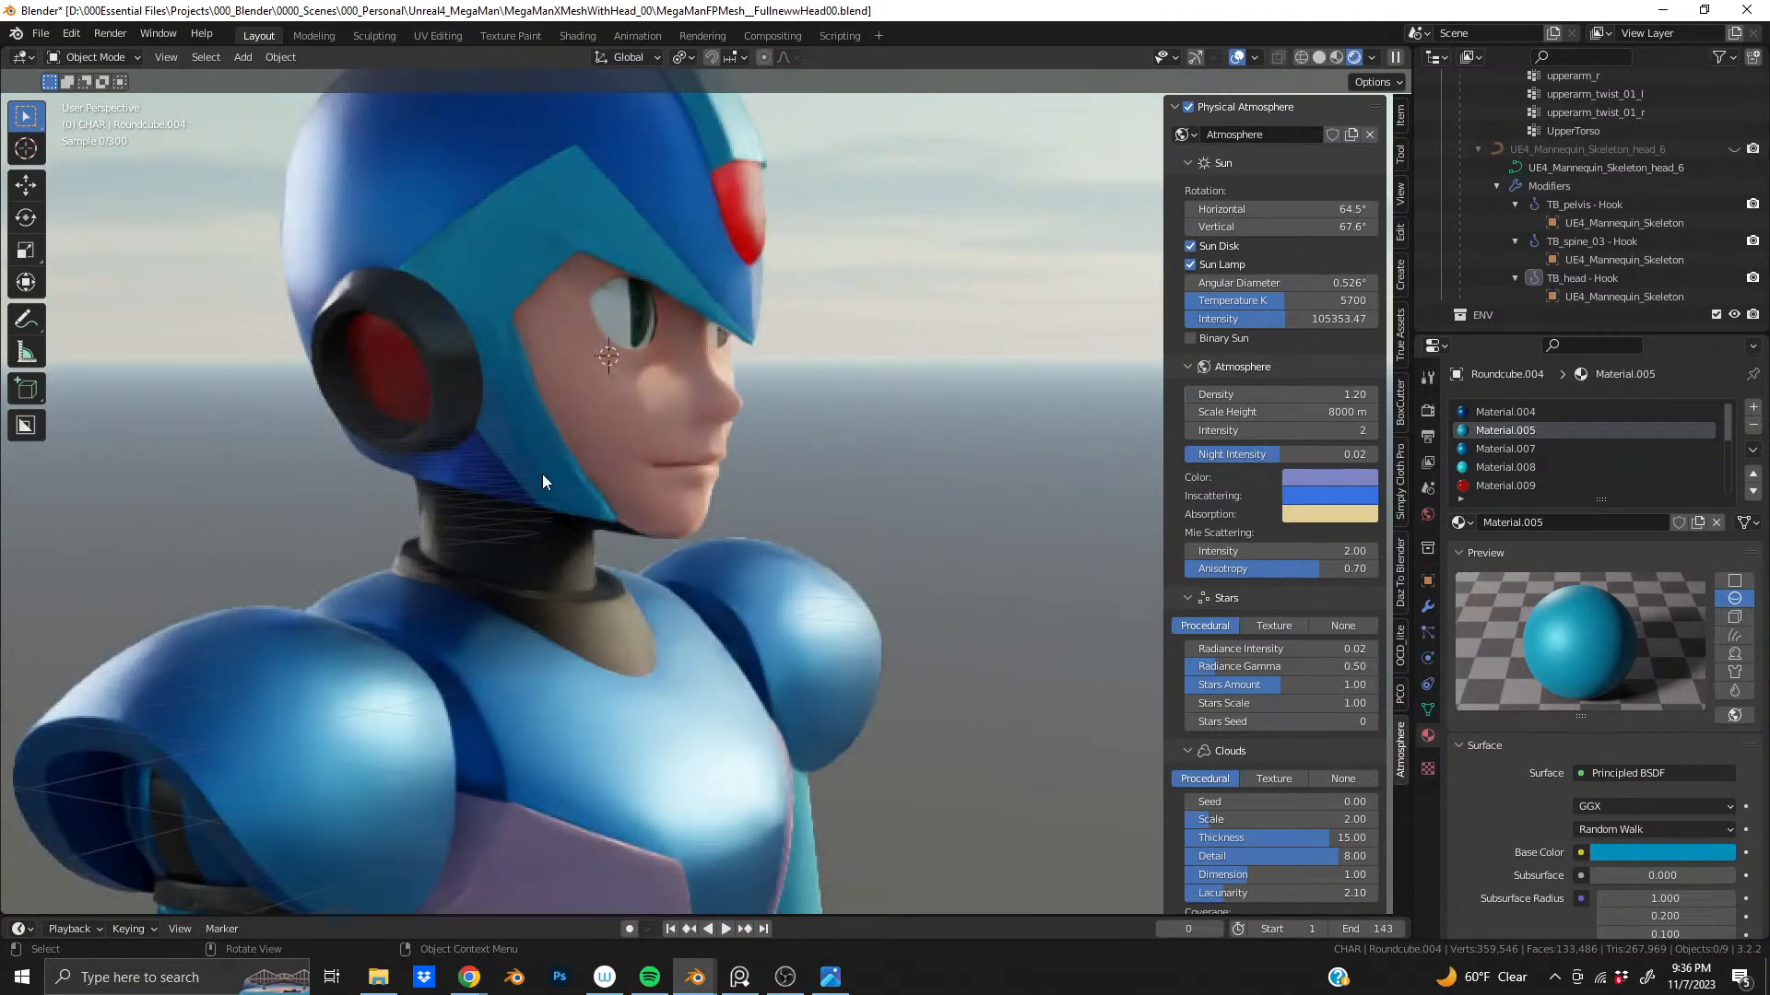
scroll(542, 474, down, 5)
shift+middle_drag(628, 657, 570, 334)
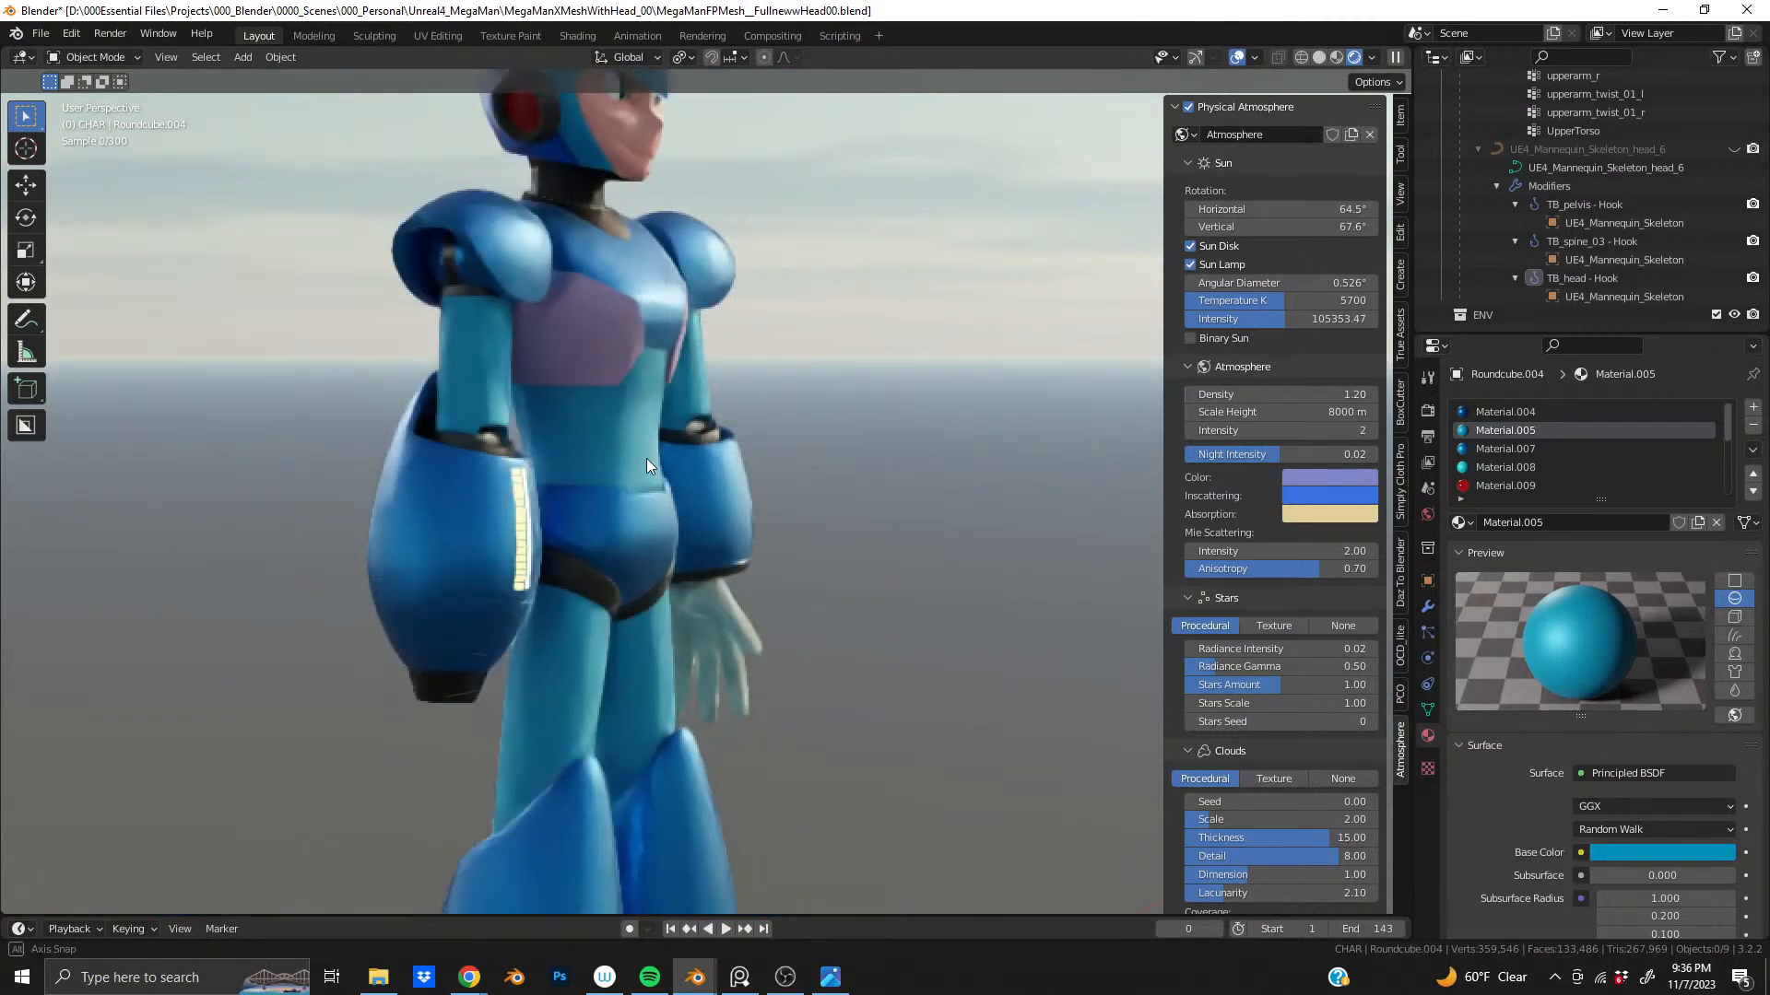
middle_drag(645, 458, 562, 459)
shift+middle_drag(583, 584, 747, 273)
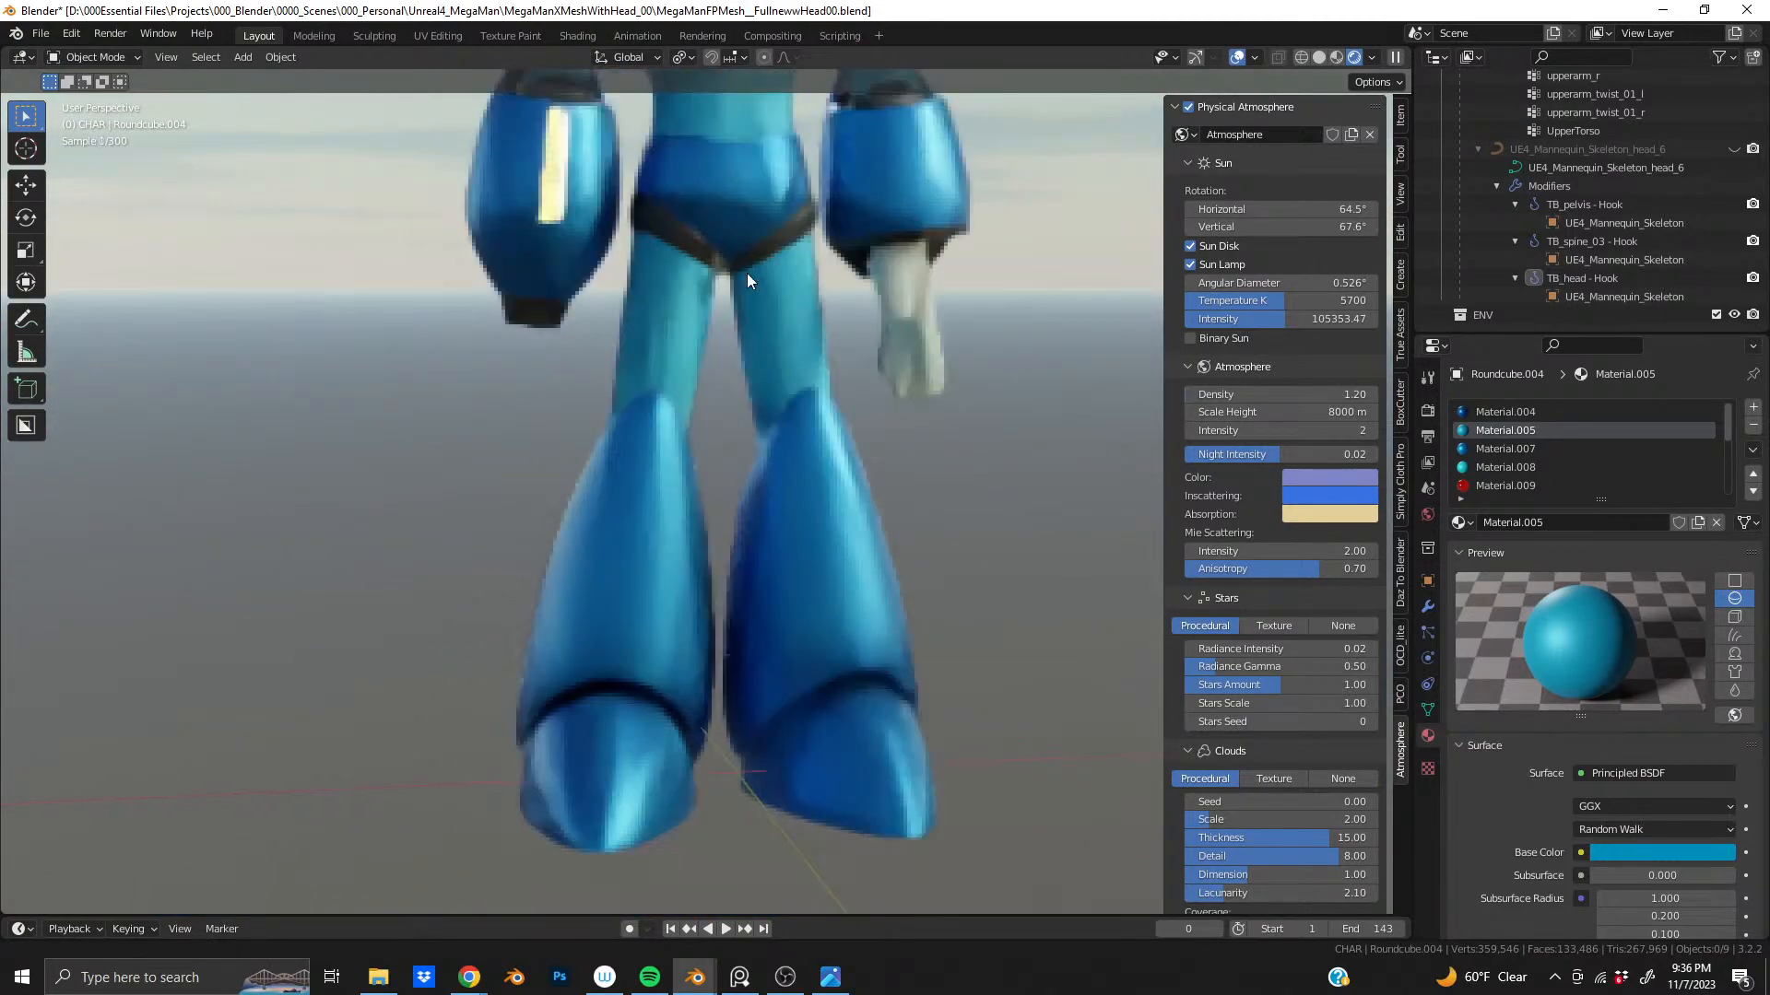
- Open the Mega Man X body mesh in Edit Mode and switch the viewport to Solid shading
click(620, 578)
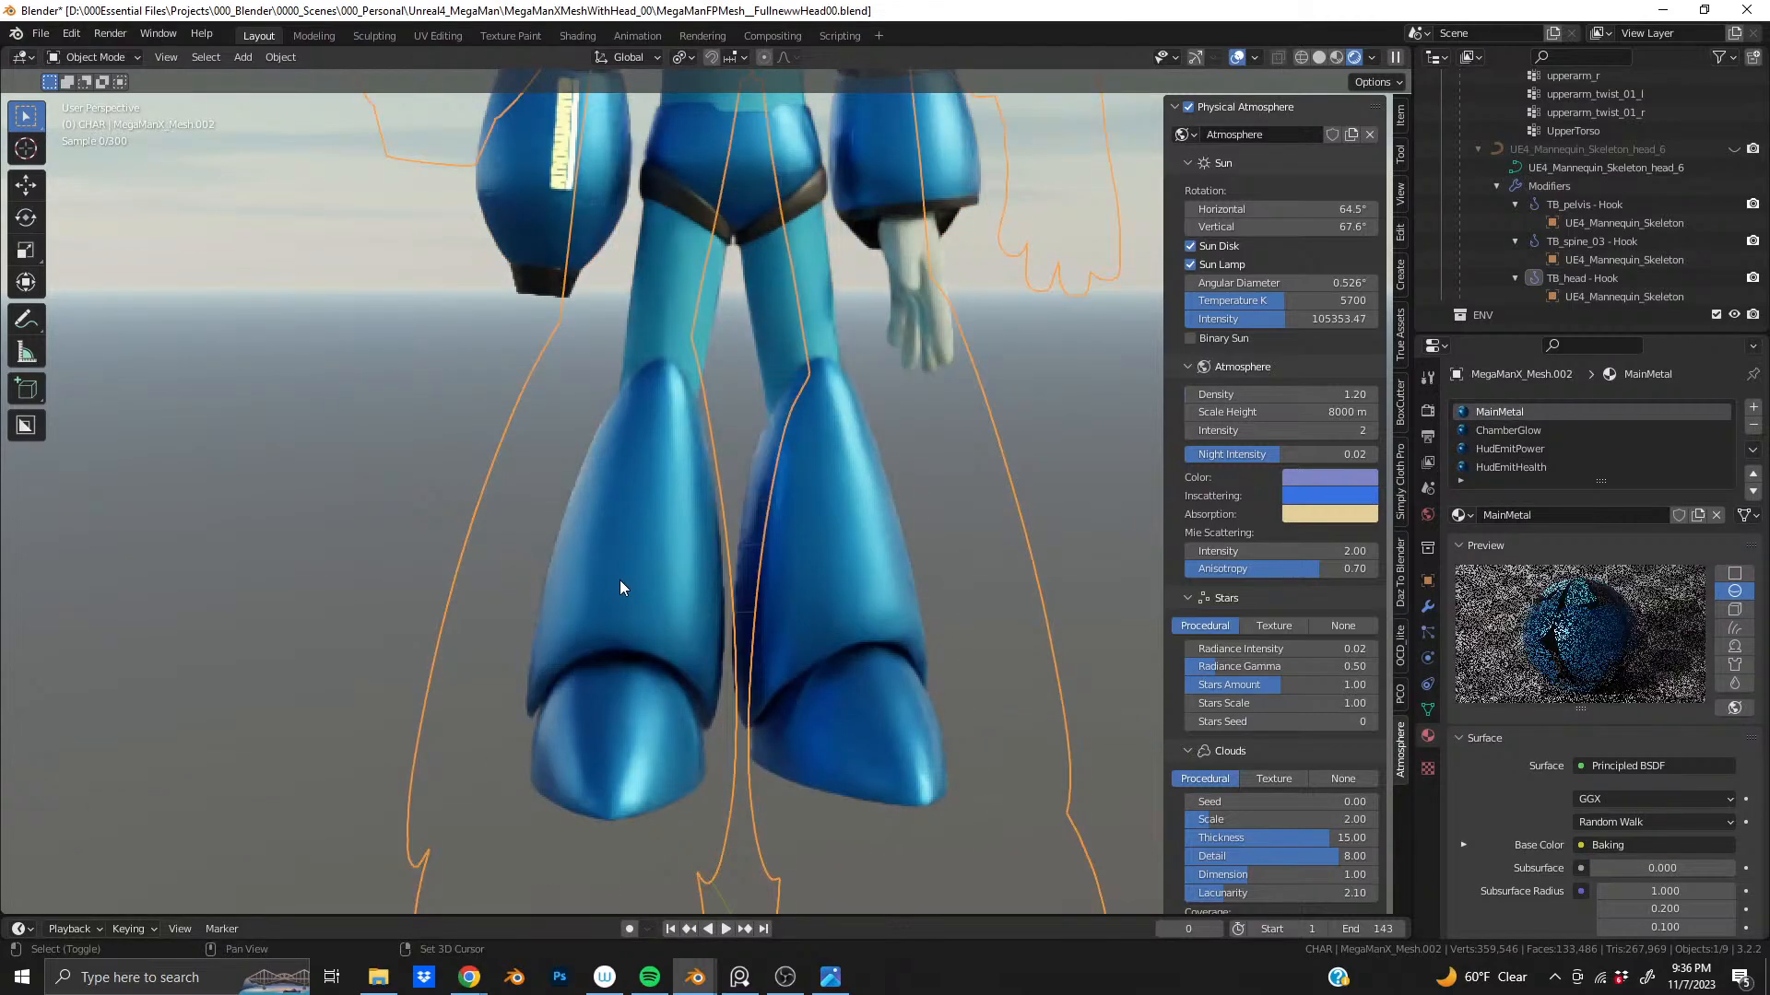
scroll(667, 496, up, 4)
key(Tab)
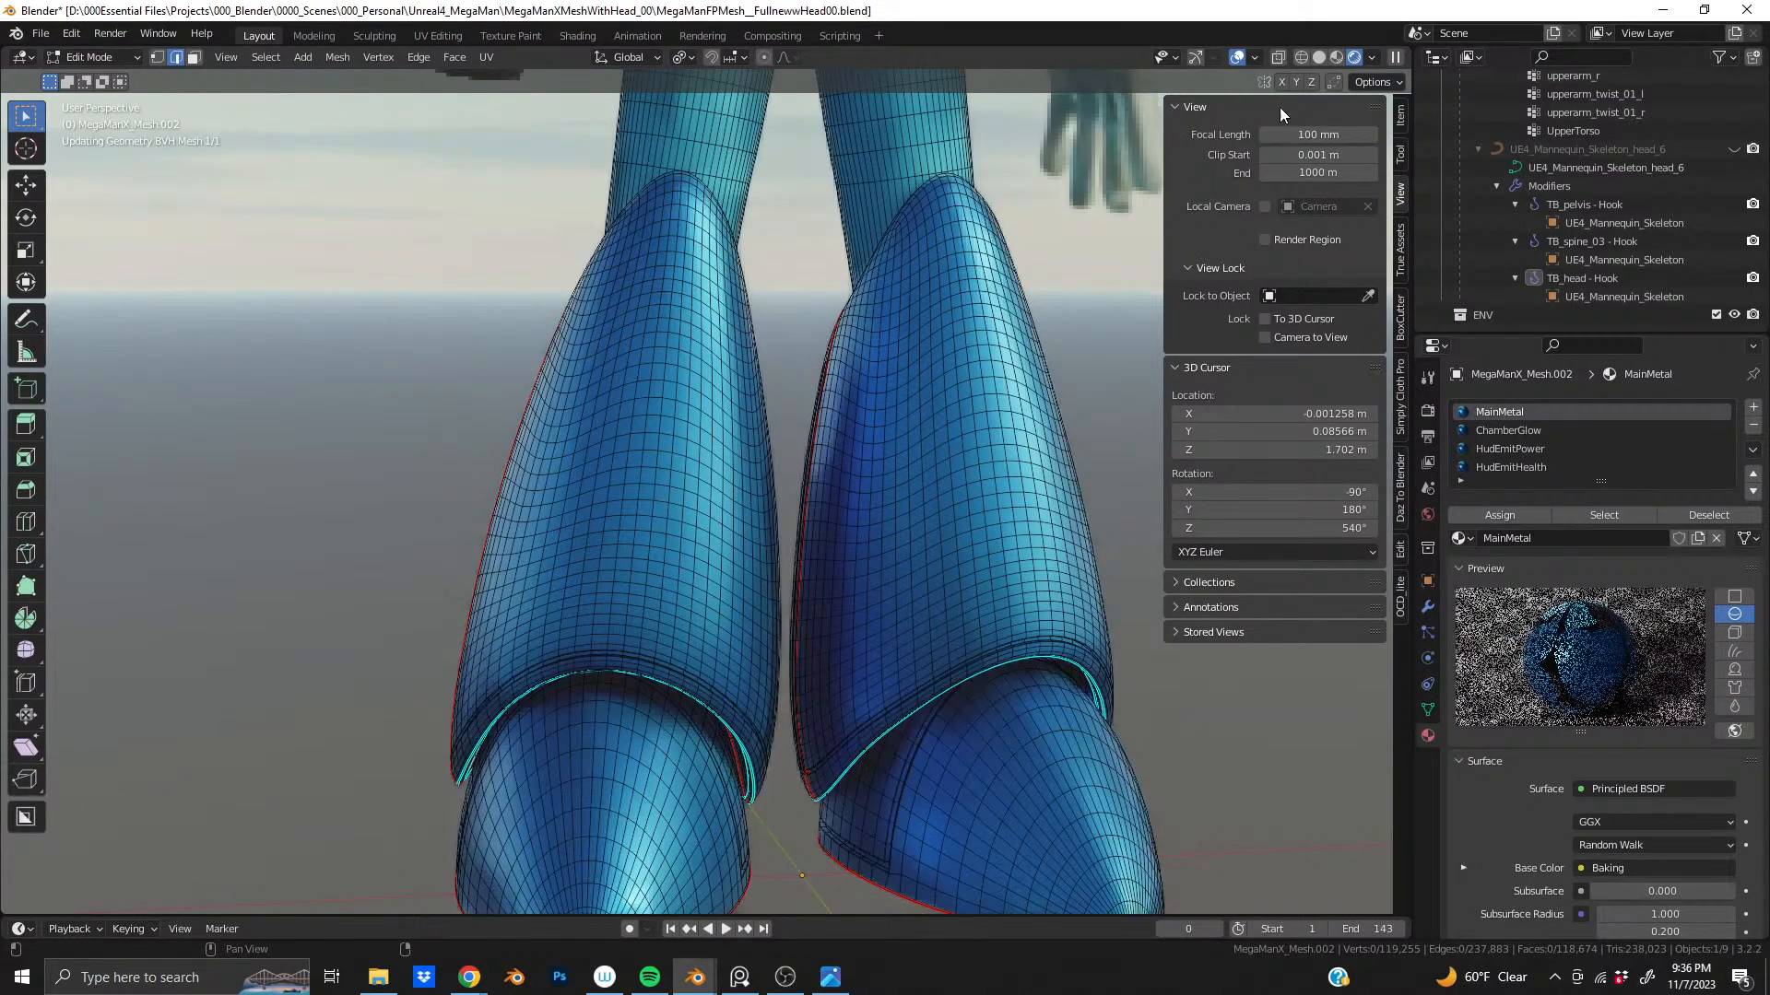
click(1319, 57)
- Examine the boot's wireframe around the upper leg opening, the recessed rear panel and the outer side
mouse_move(931, 332)
middle_down()
mouse_move(911, 366)
mouse_move(980, 383)
middle_up()
scroll(768, 532, up, 5)
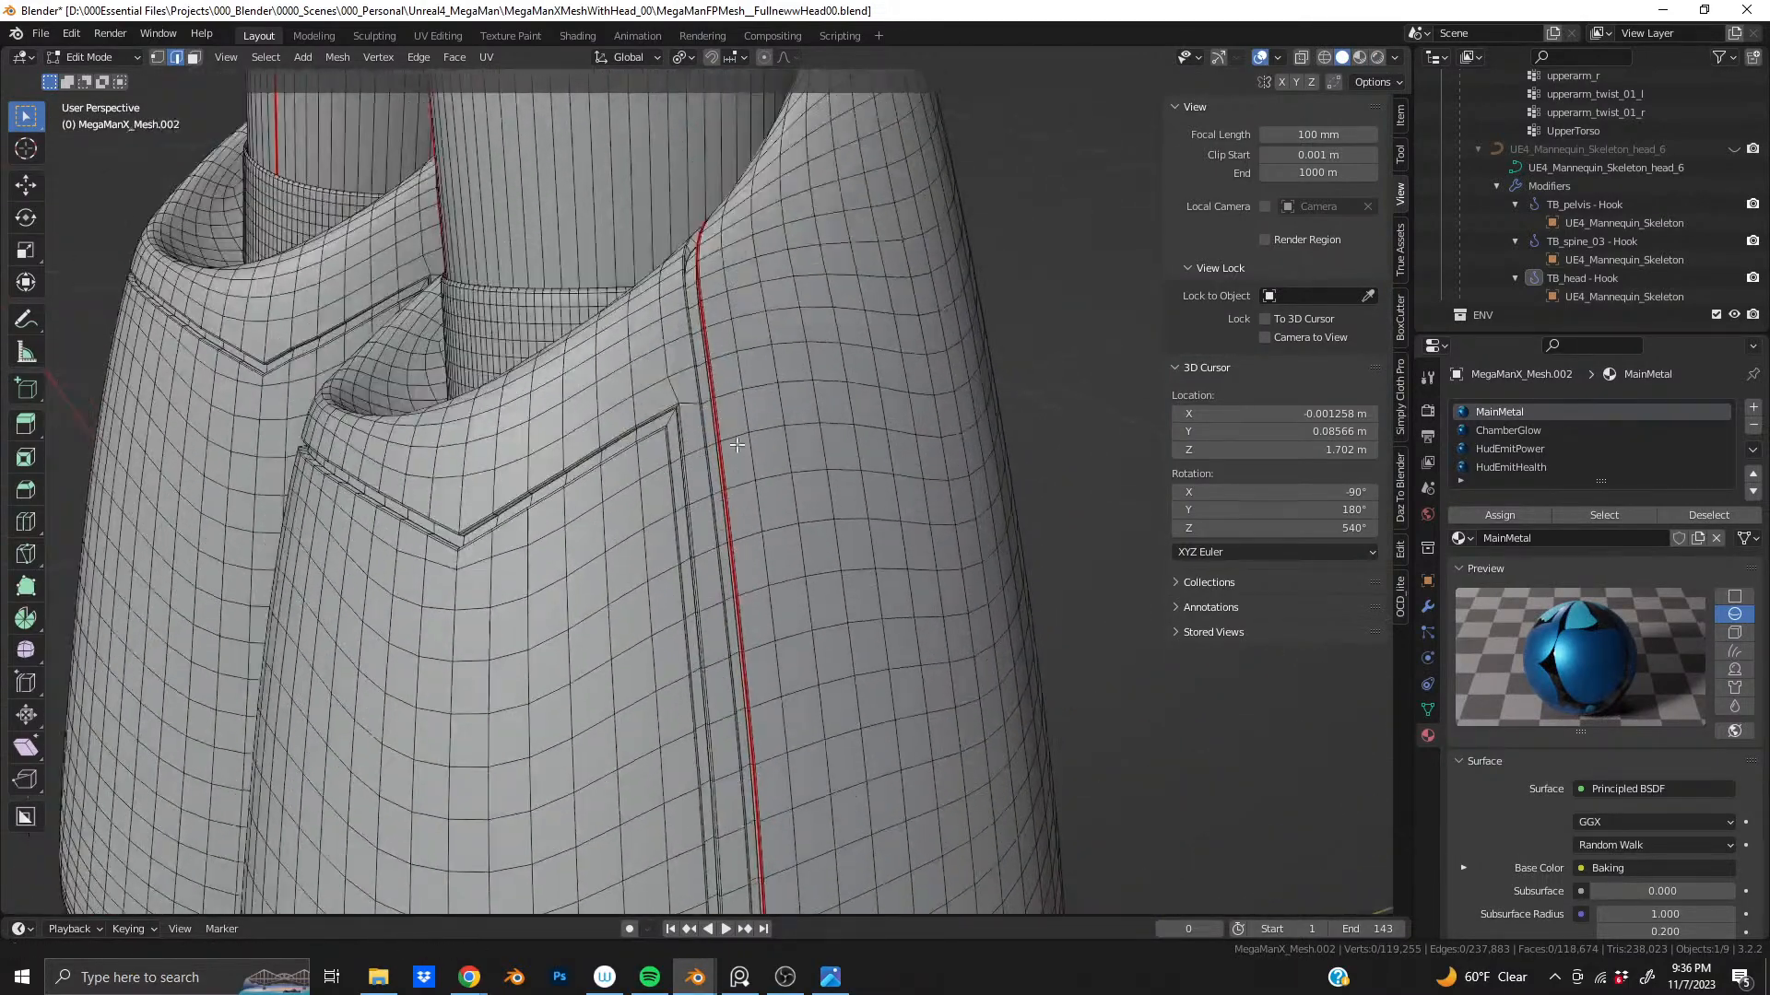
middle_drag(768, 532, 808, 500)
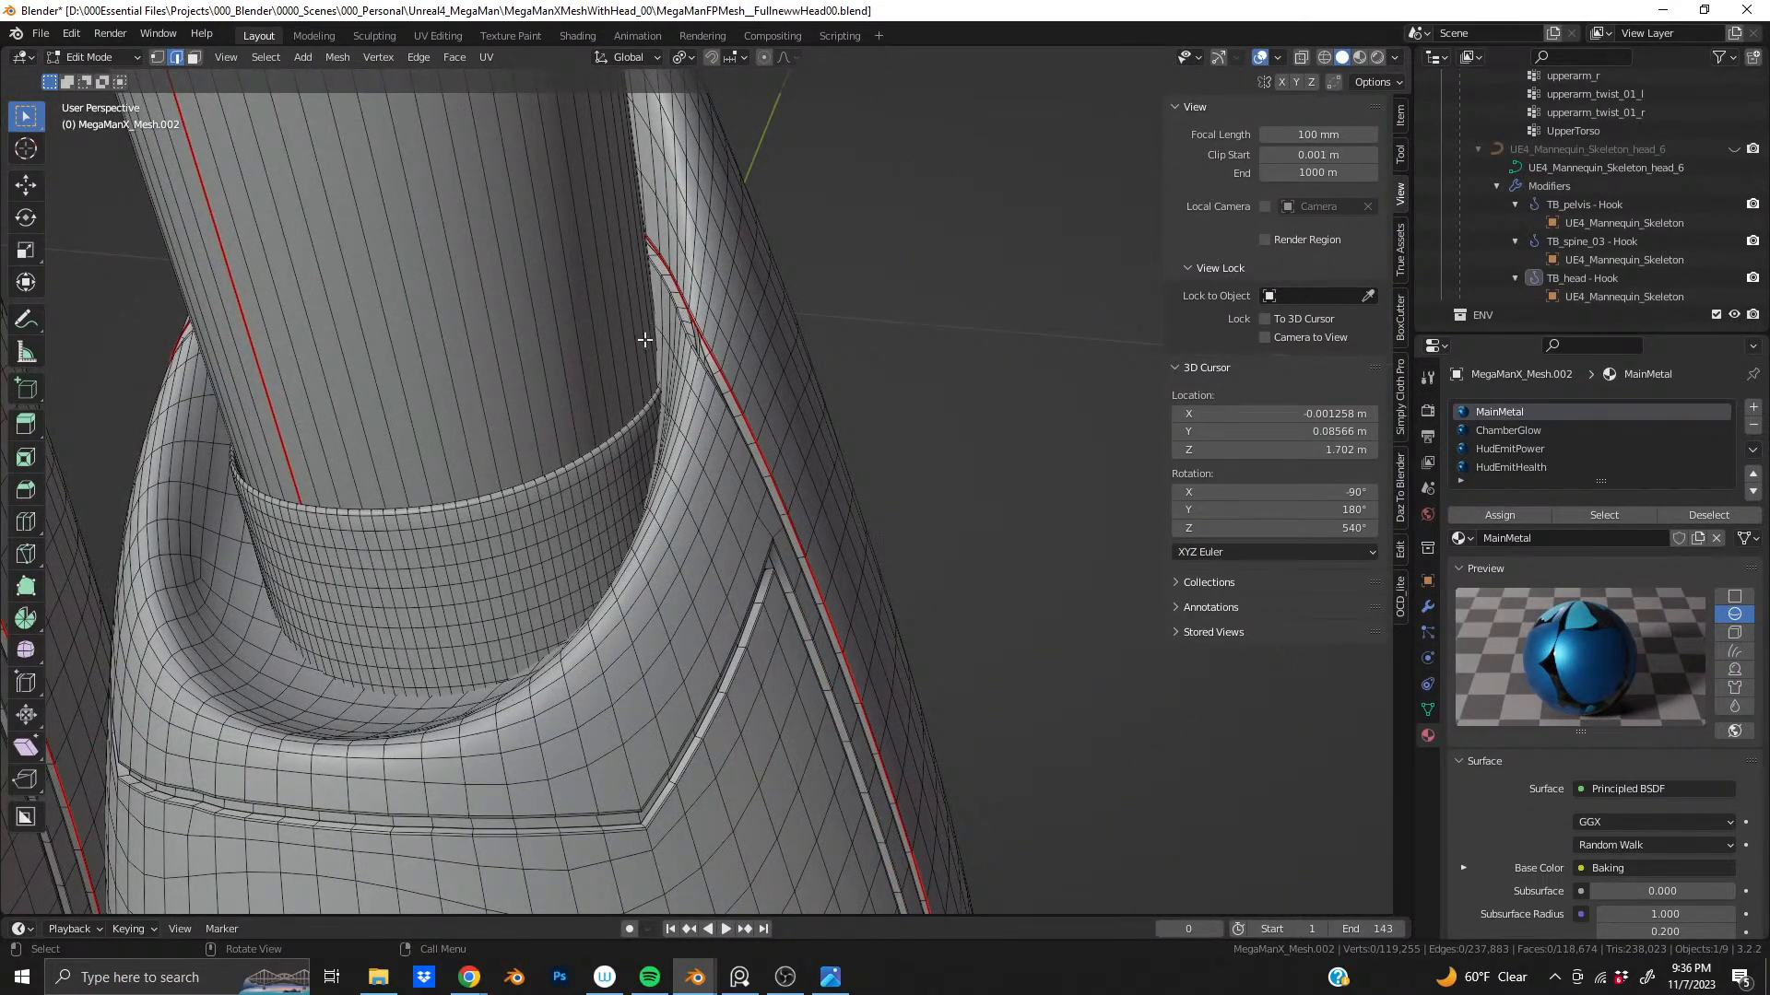
middle_drag(201, 607, 304, 594)
scroll(304, 595, down, 6)
middle_drag(649, 387, 663, 636)
middle_drag(663, 553, 562, 544)
shift+middle_drag(599, 258, 561, 616)
shift+middle_drag(525, 811, 744, 210)
middle_drag(729, 369, 709, 388)
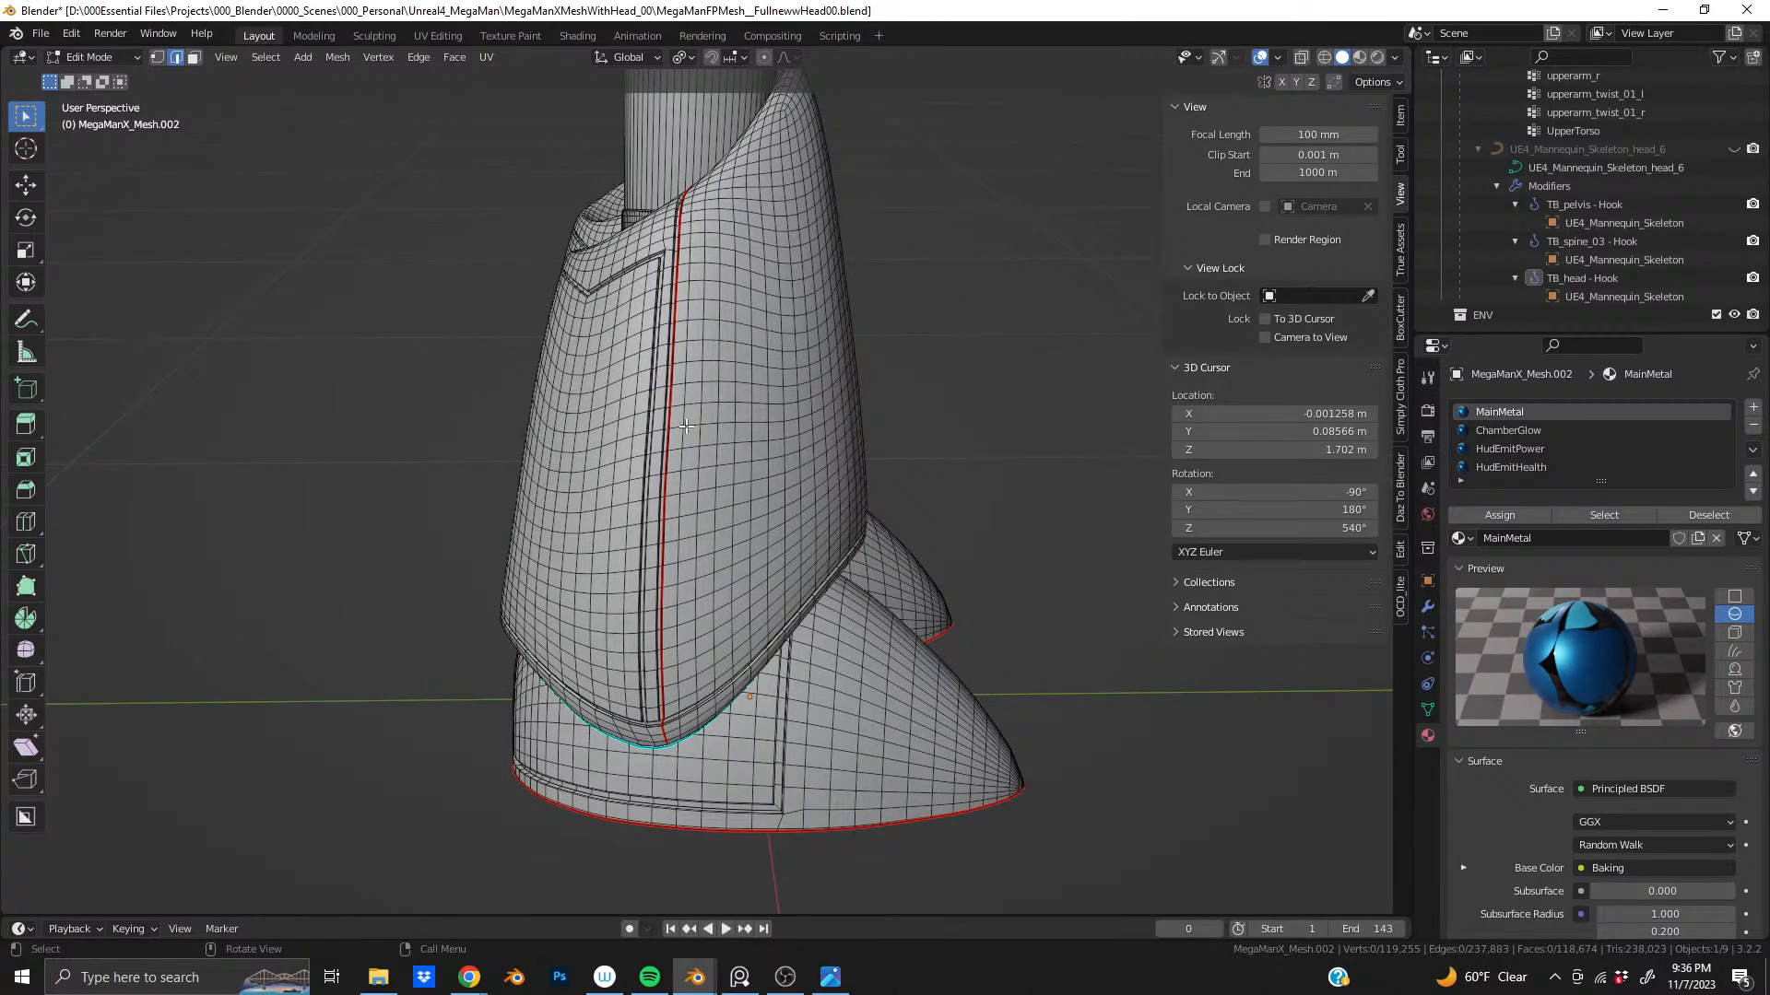
- Examine how the foot connects inside the boot's lower opening, and compare the leg shapes with the whole body
middle_drag(686, 426, 435, 344)
scroll(888, 458, up, 3)
middle_drag(898, 457, 1017, 462)
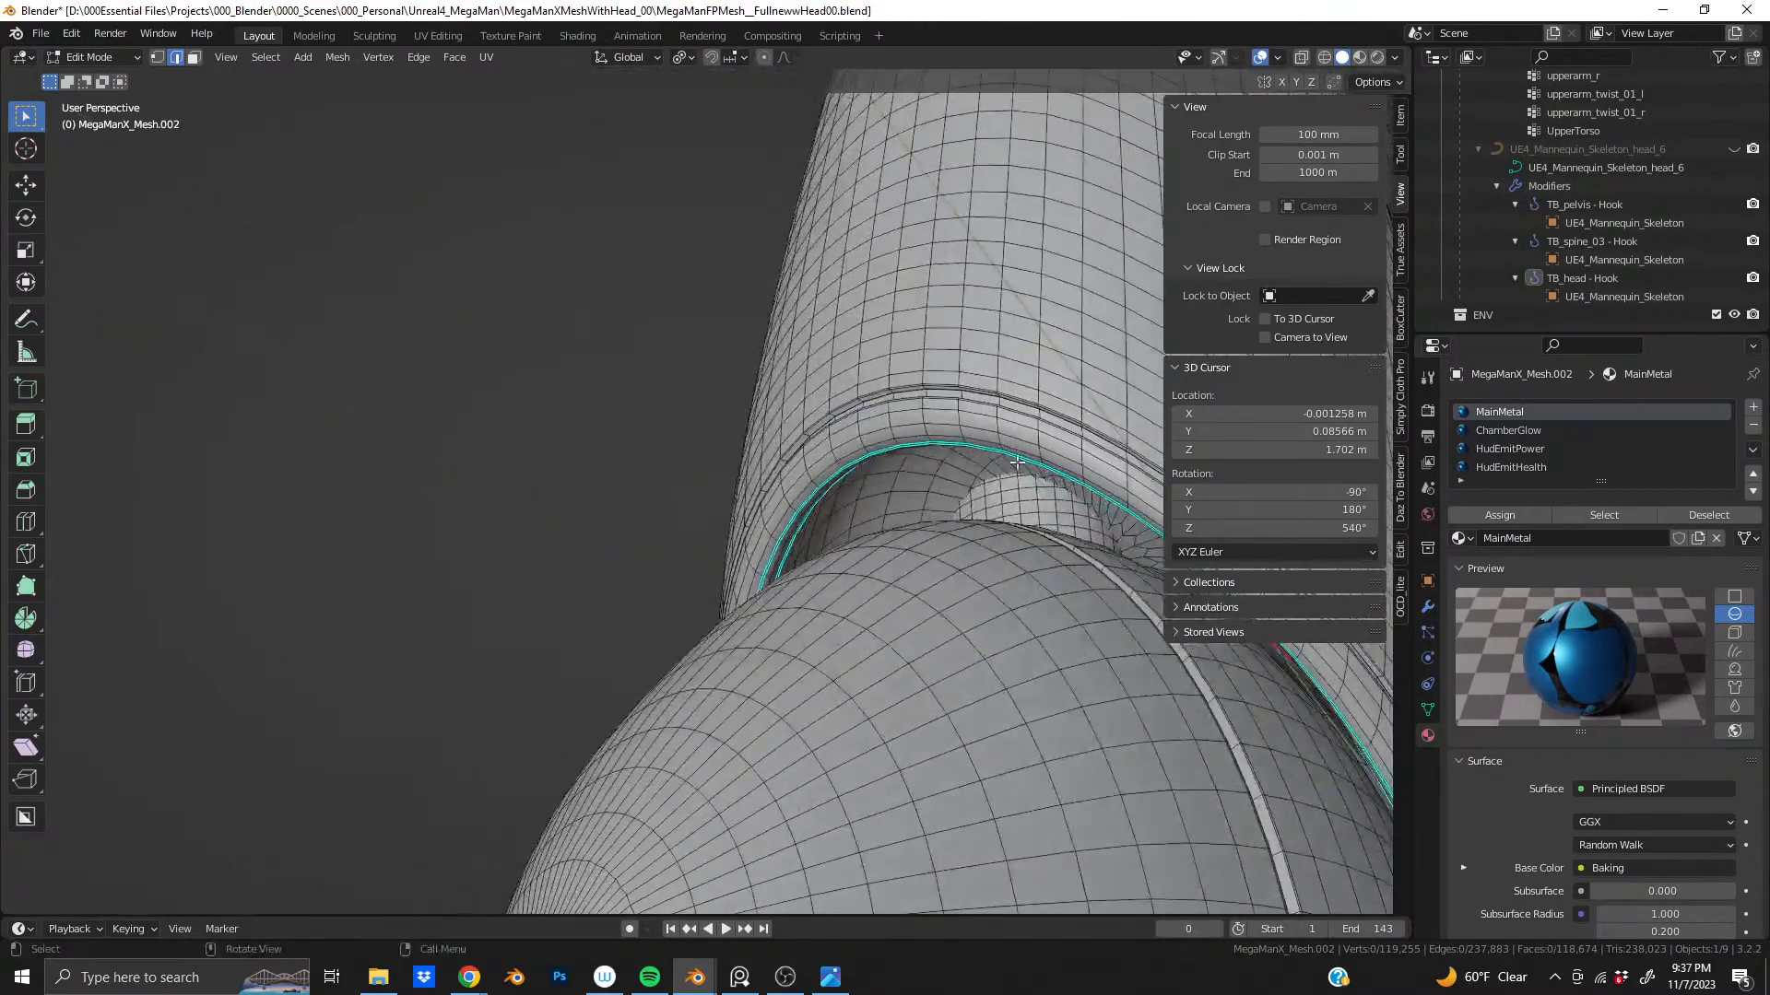
scroll(1087, 513, up, 6)
shift+middle_drag(1086, 514, 479, 398)
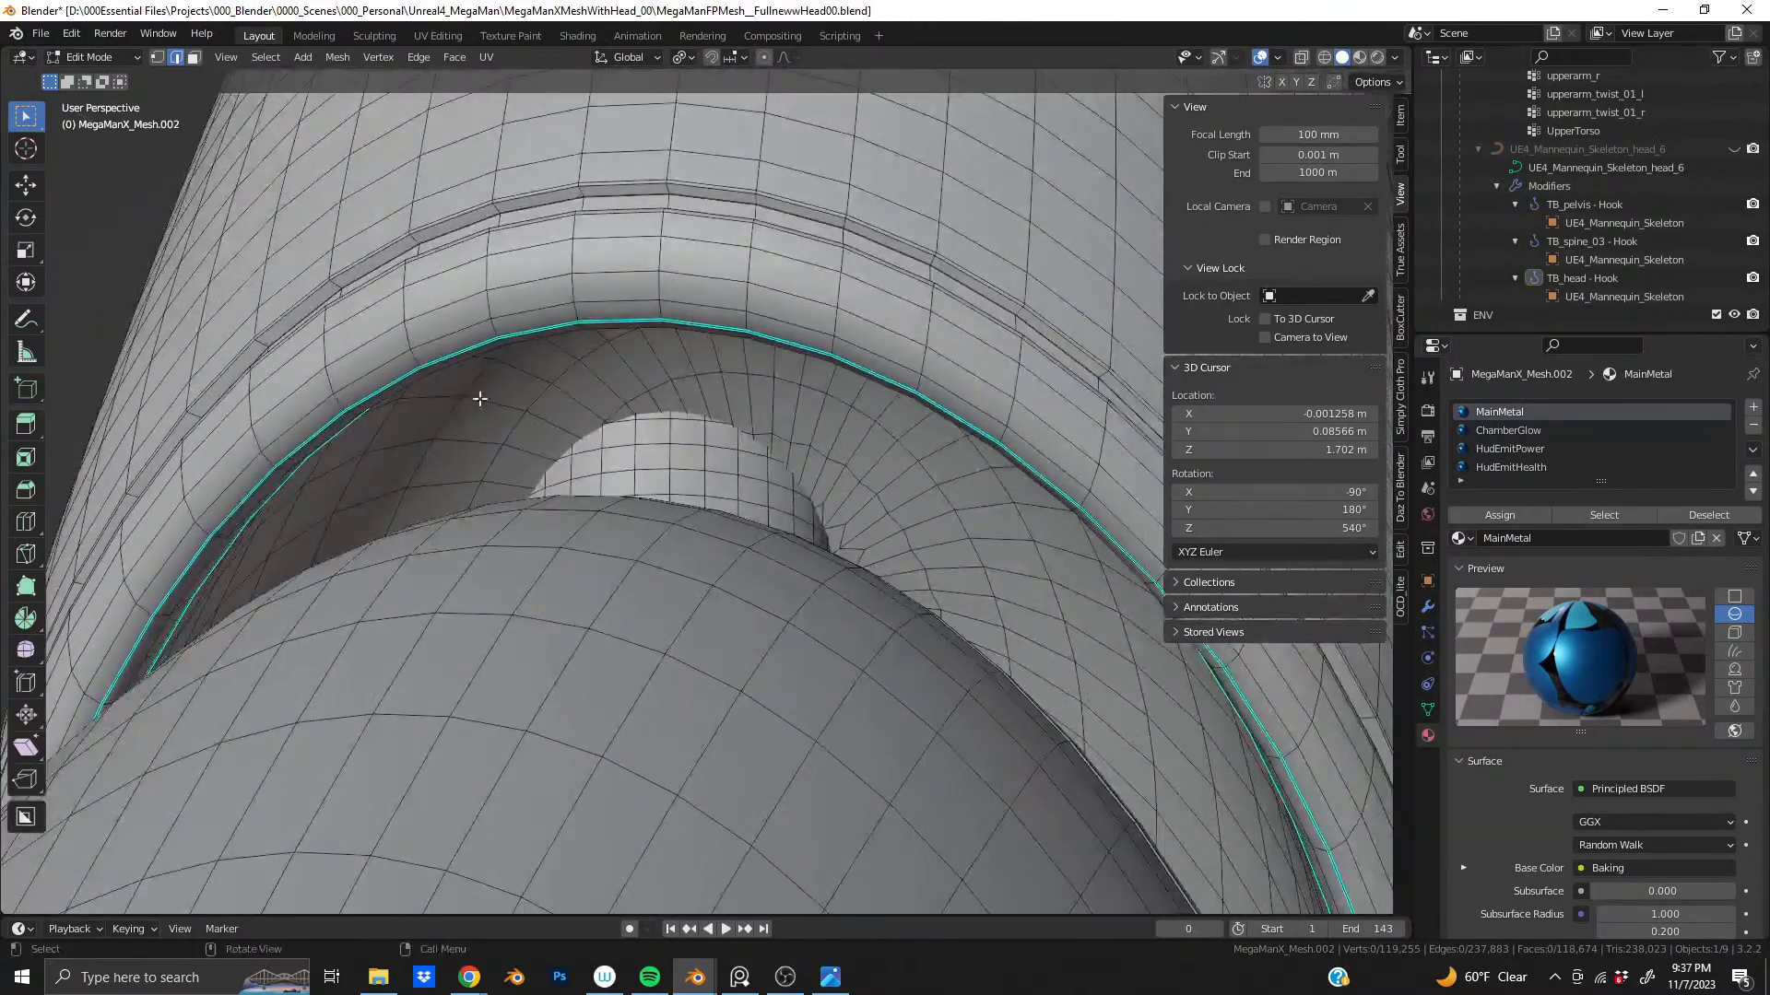
scroll(760, 493, down, 8)
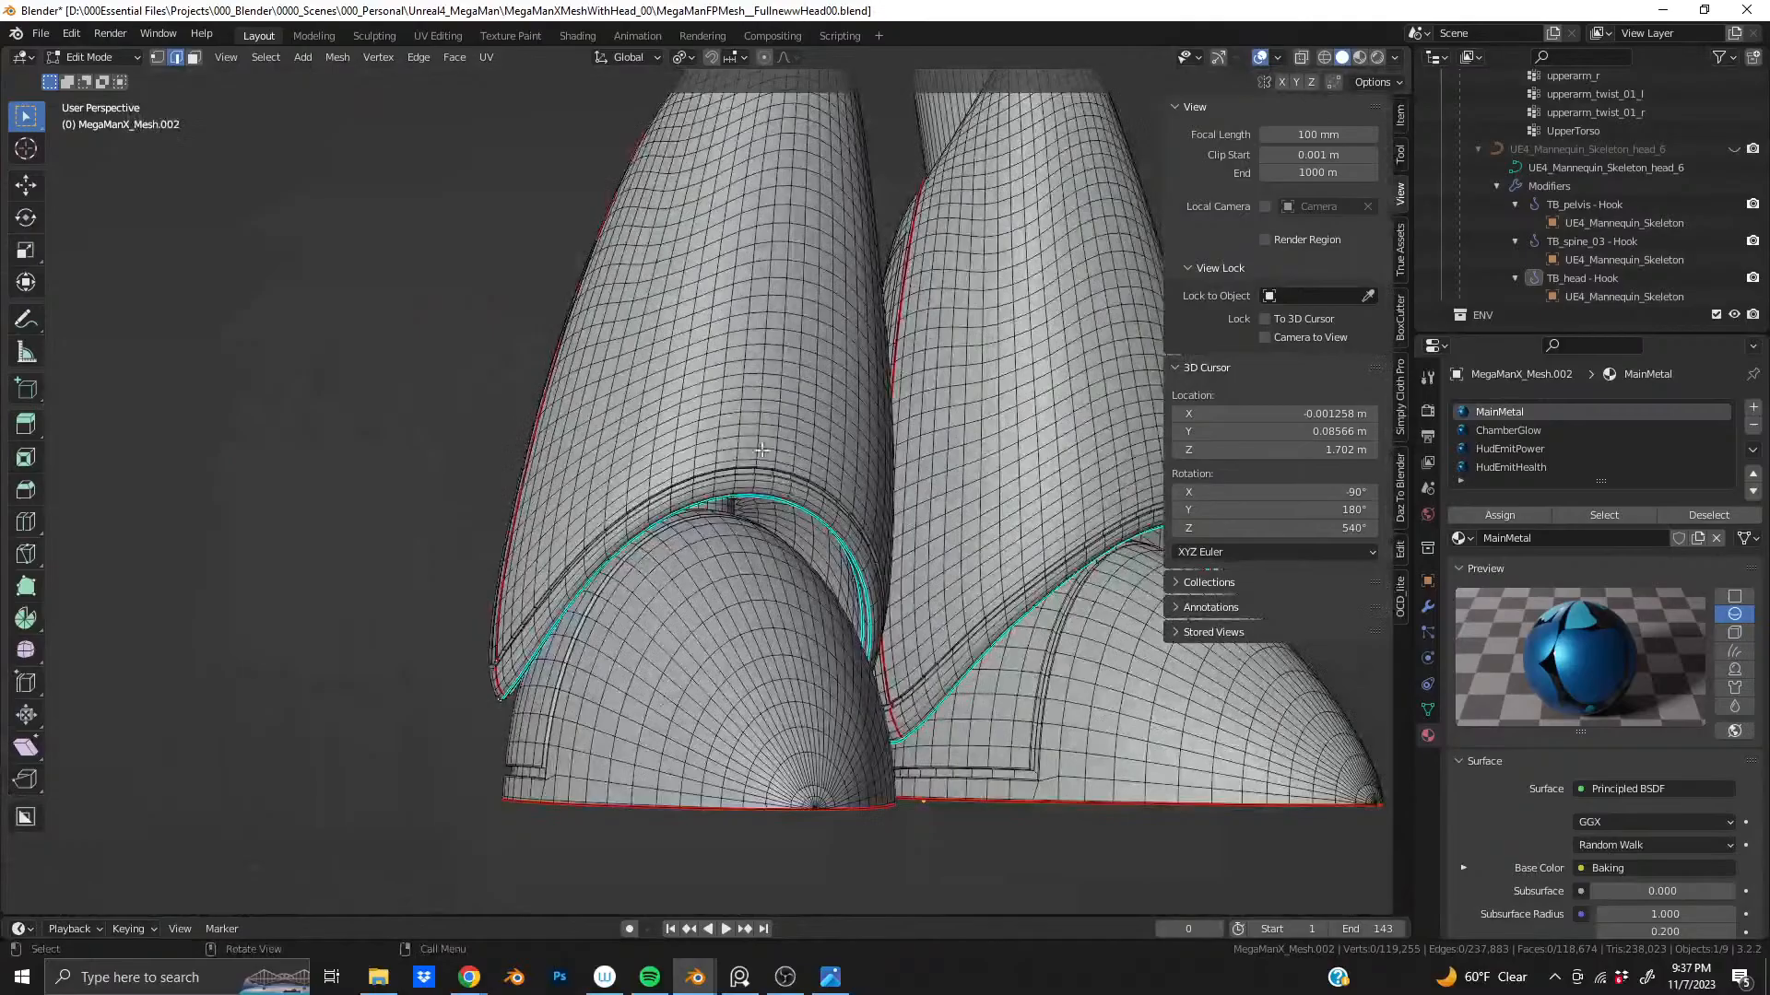
middle_drag(761, 450, 595, 553)
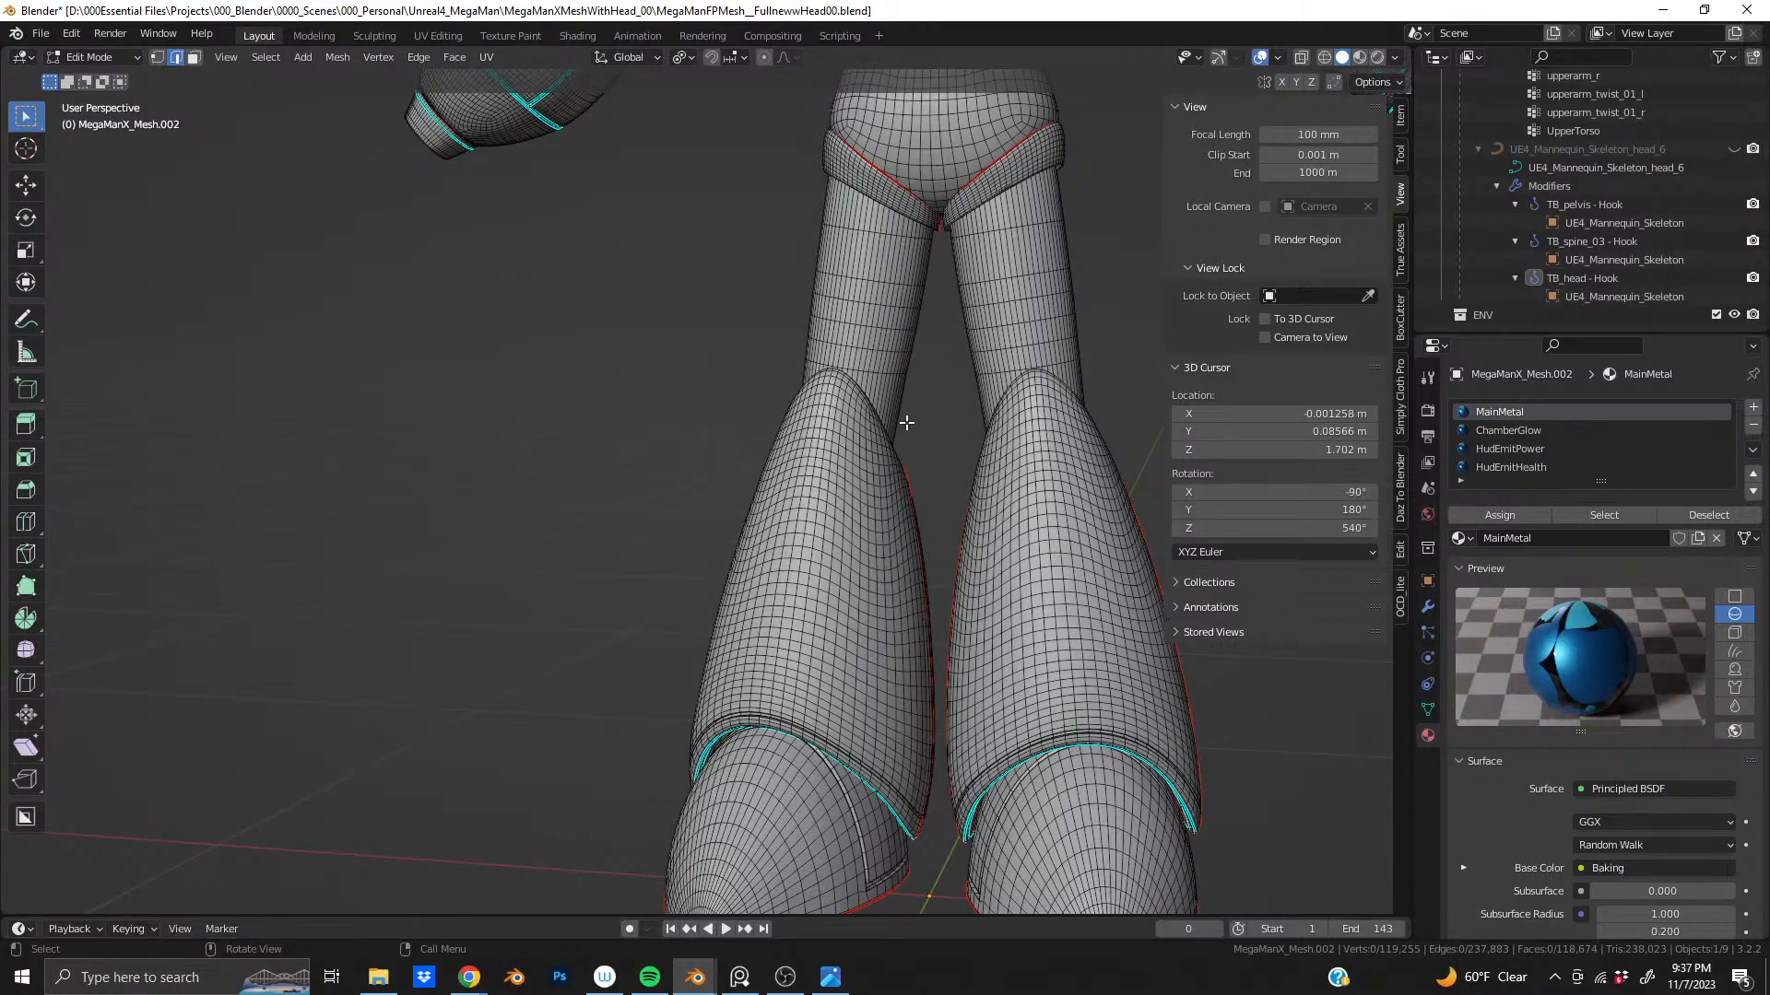
scroll(907, 422, down, 6)
scroll(751, 476, up, 2)
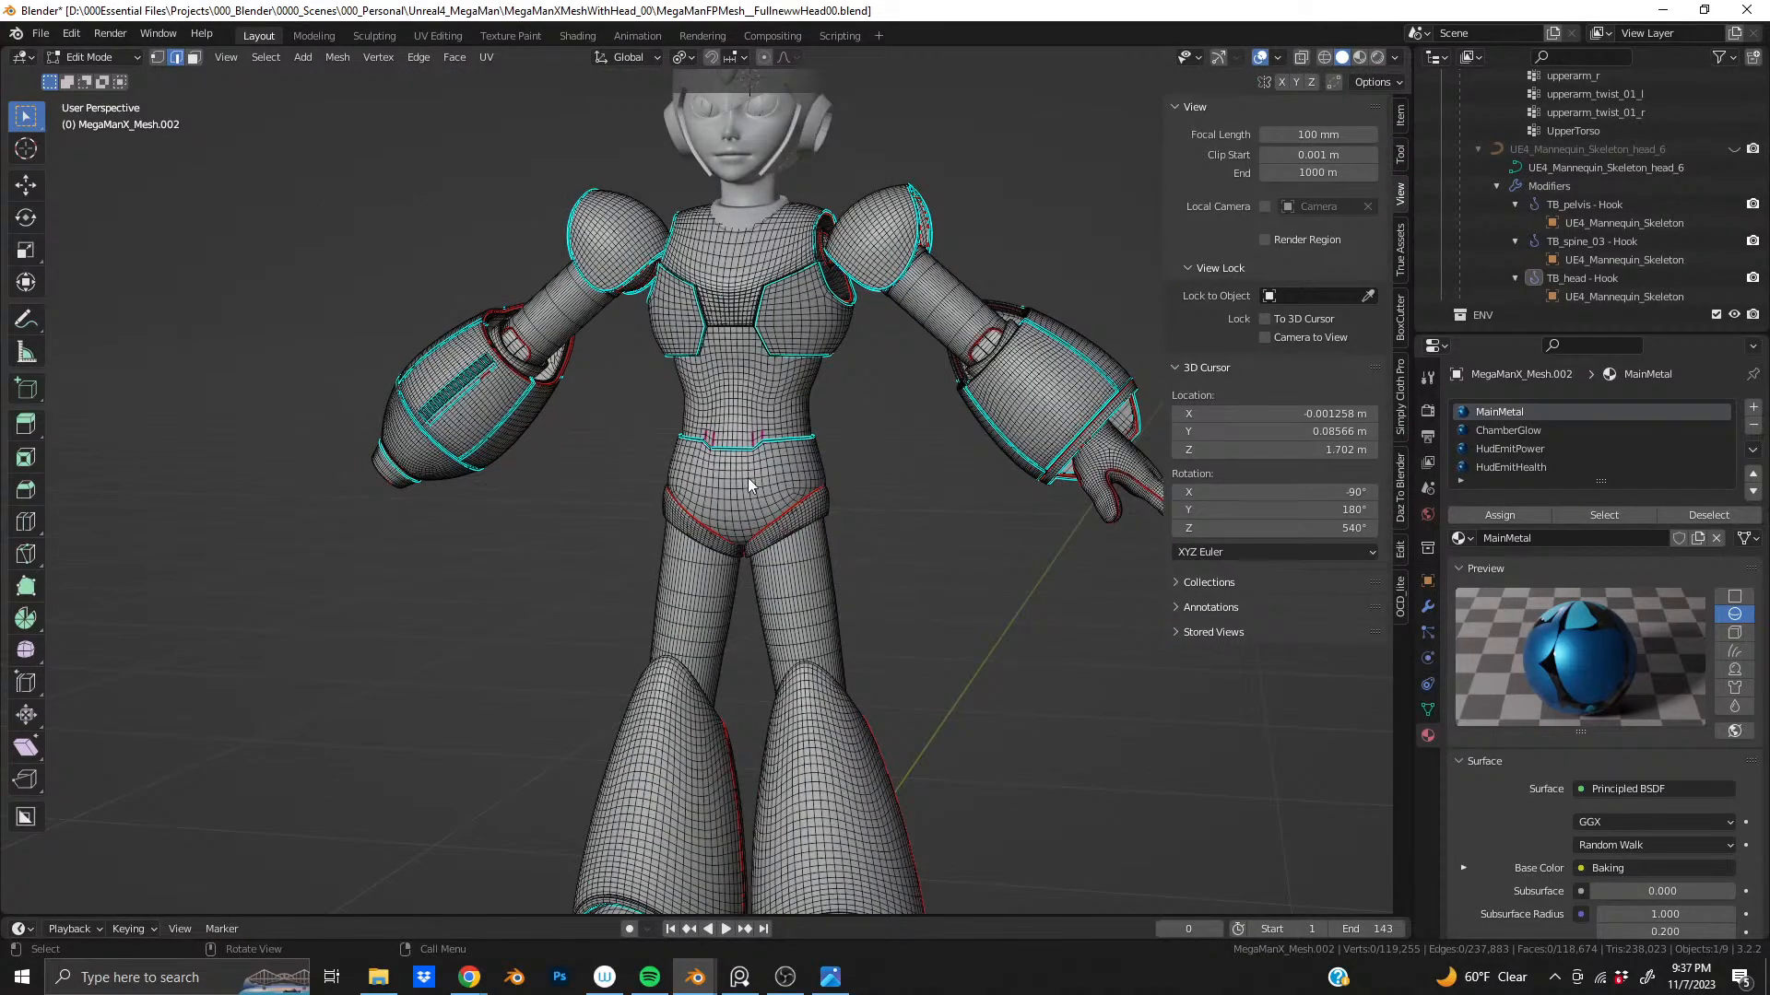
- Return the body mesh to Object Mode and close the Mega Man X file to get back to Gun Volt
key(Tab)
mouse_move(739, 473)
middle_down()
mouse_move(964, 478)
mouse_move(765, 481)
middle_up()
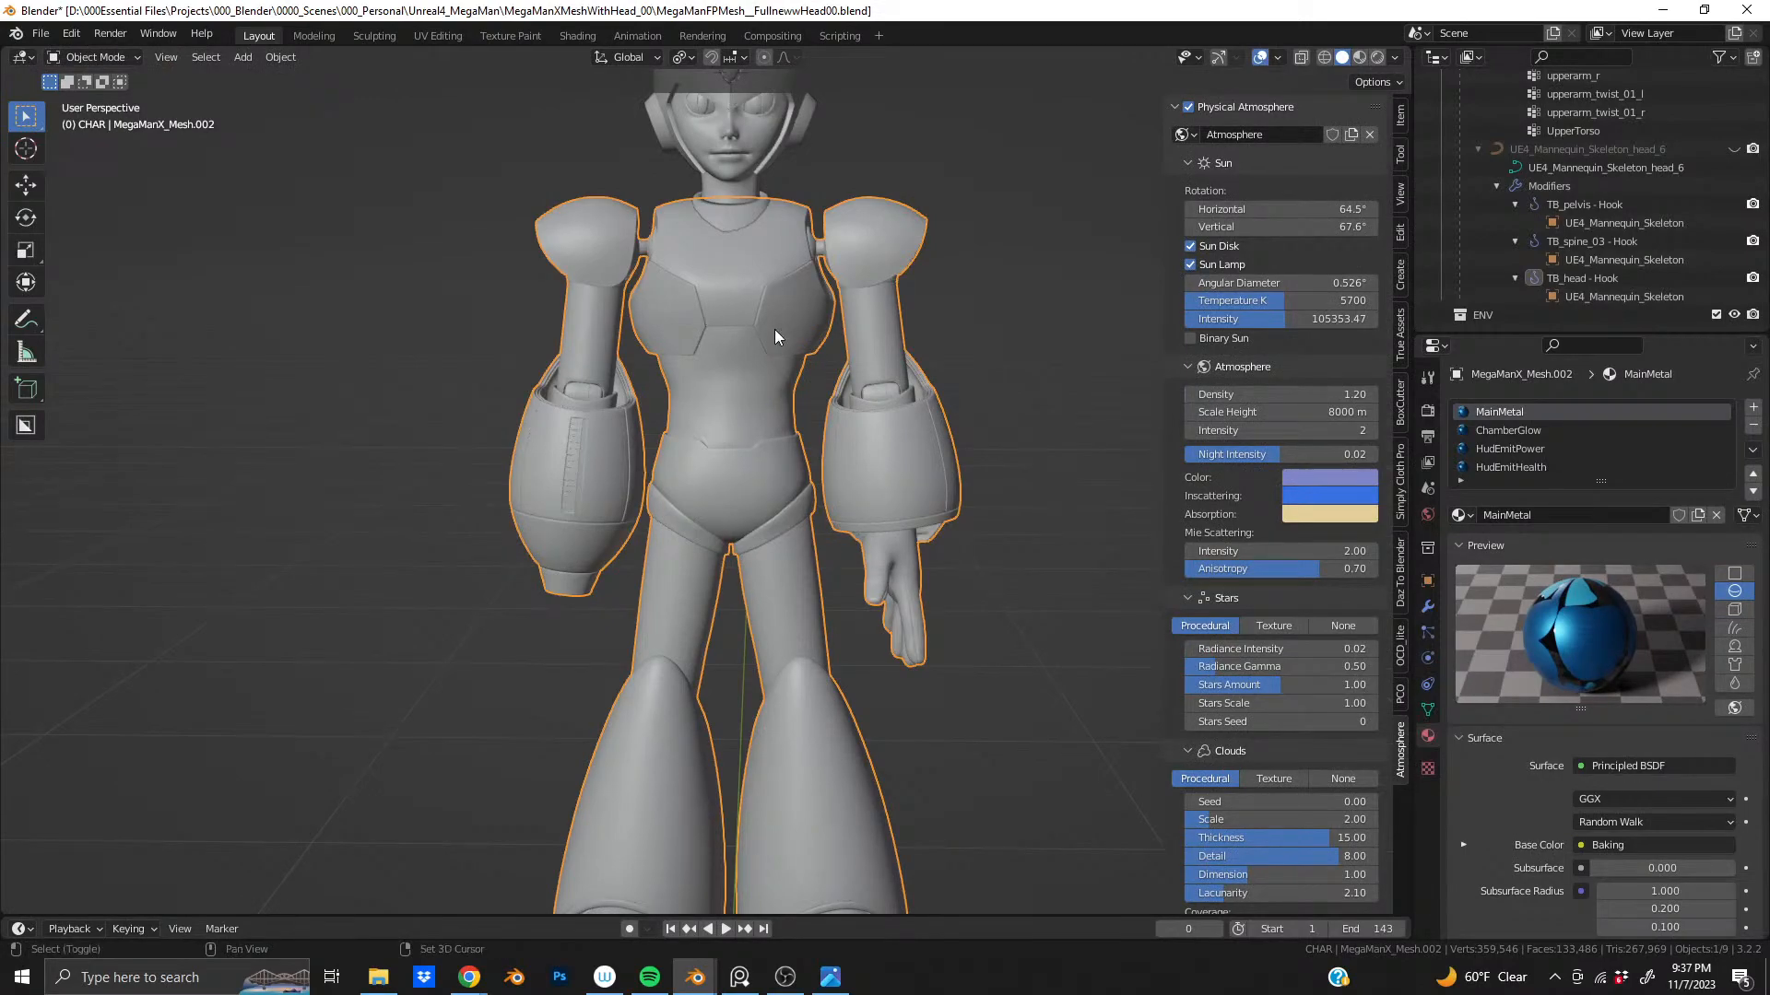
shift+middle_drag(775, 336, 703, 540)
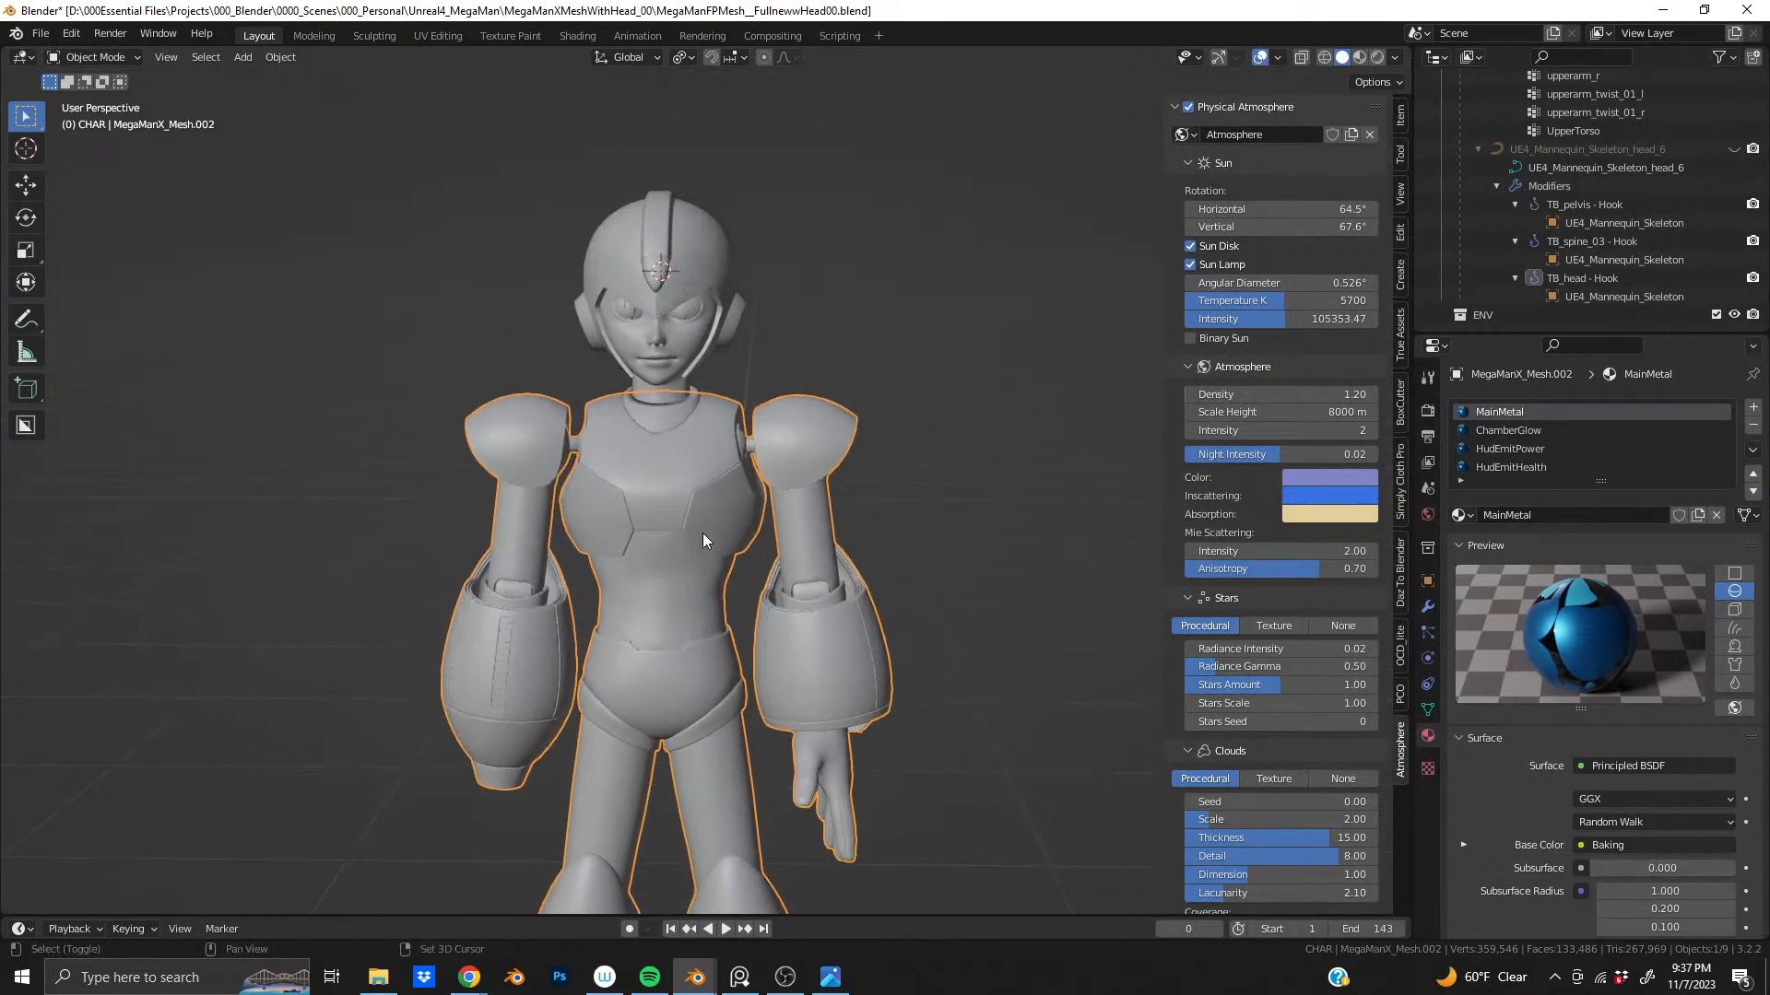
click(1741, 13)
click(933, 522)
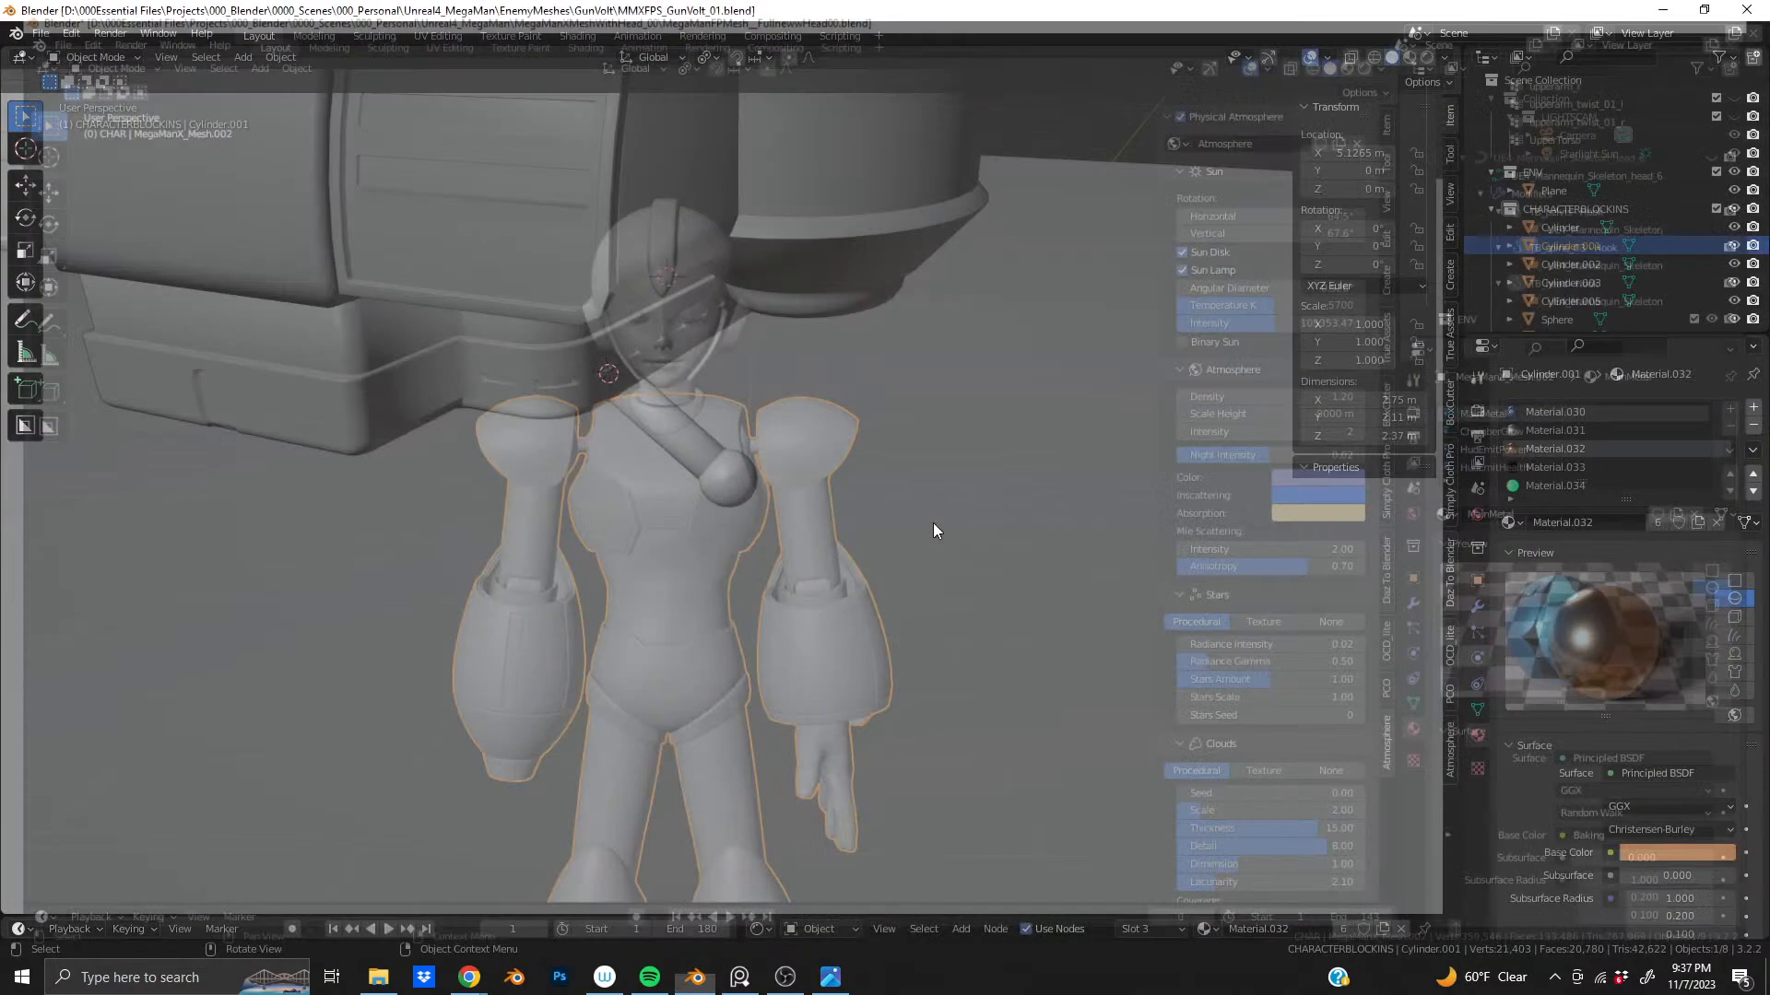
- Add a Round Cube mesh with the Quadsphere preset at the ball on the end of the leg arm
scroll(572, 278, down, 3)
scroll(794, 424, up, 4)
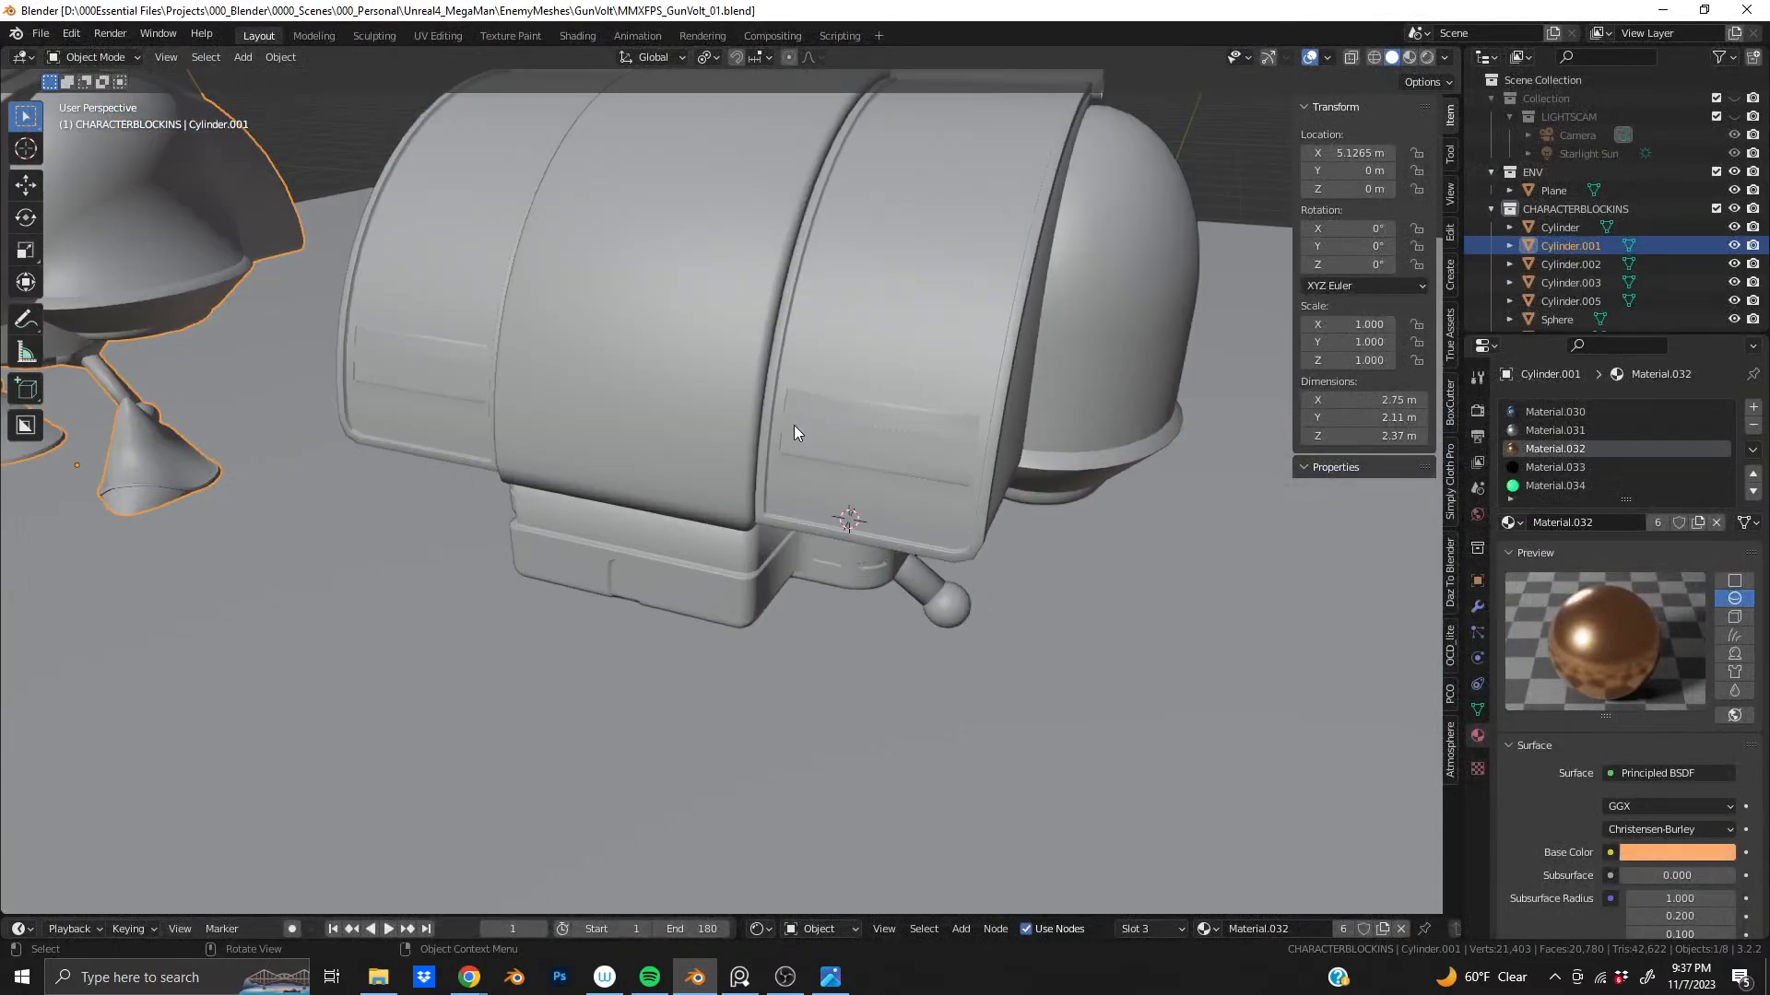
middle_drag(793, 424, 903, 476)
shift+middle_drag(992, 548, 837, 516)
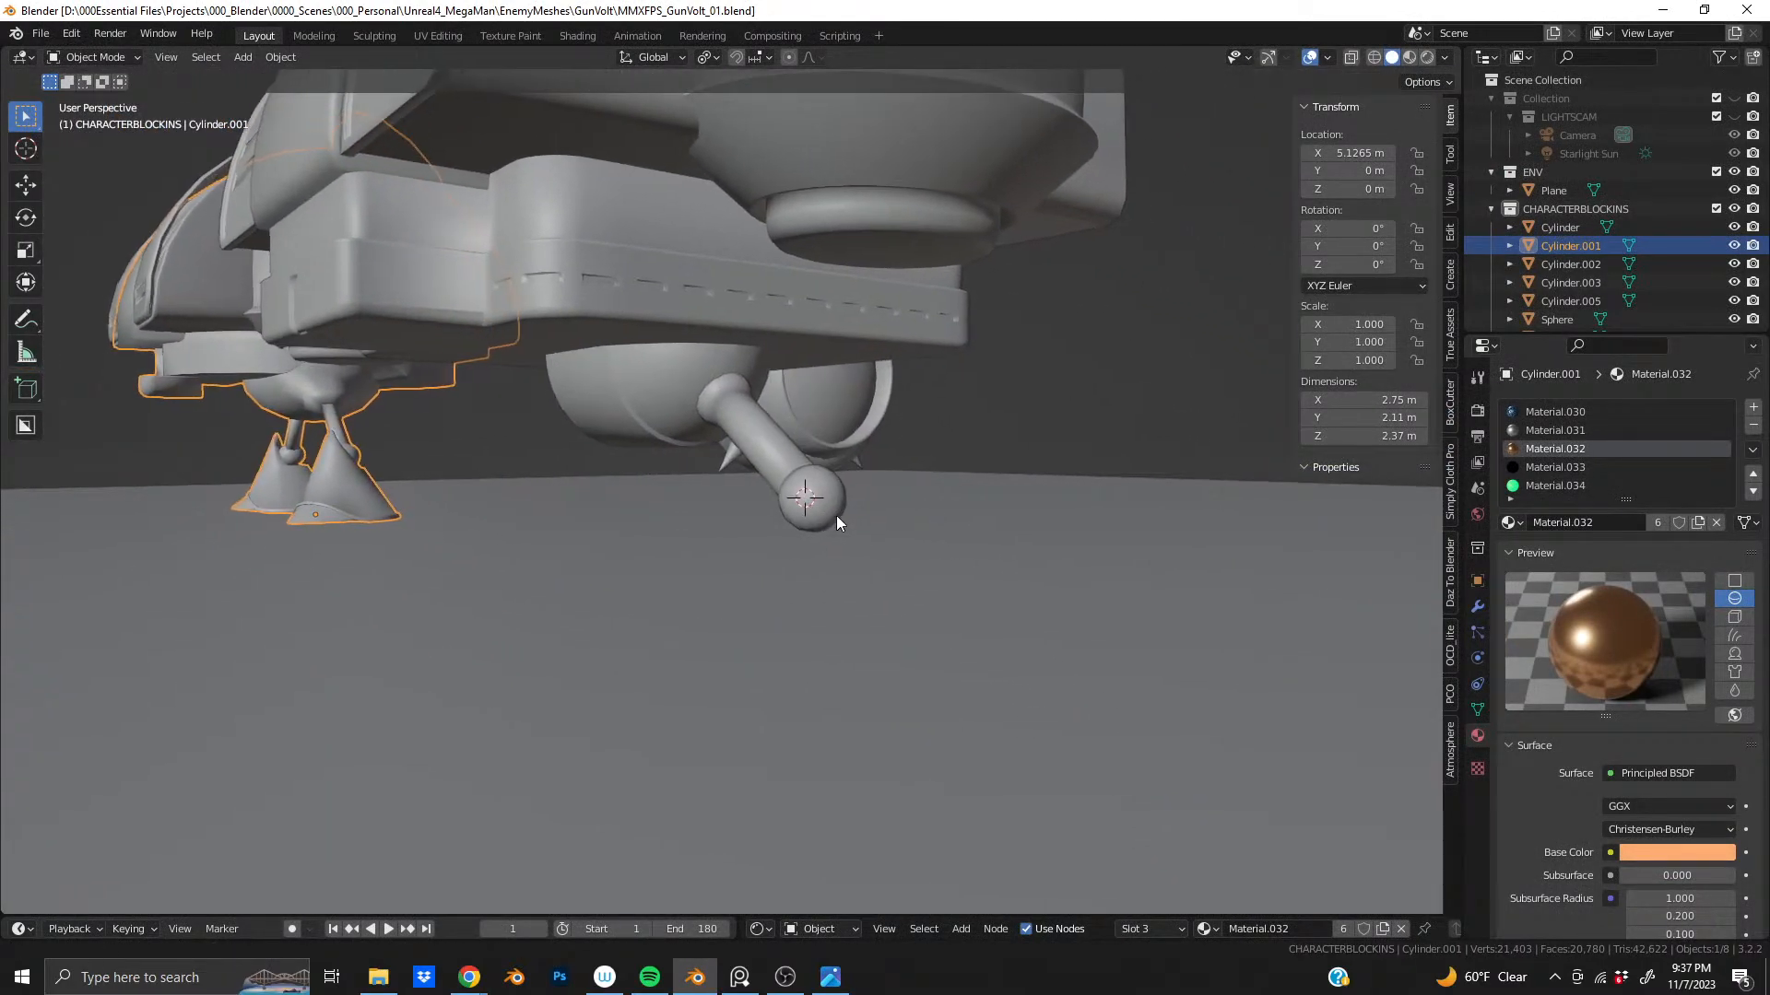
scroll(827, 511, up, 1)
key(shift+a)
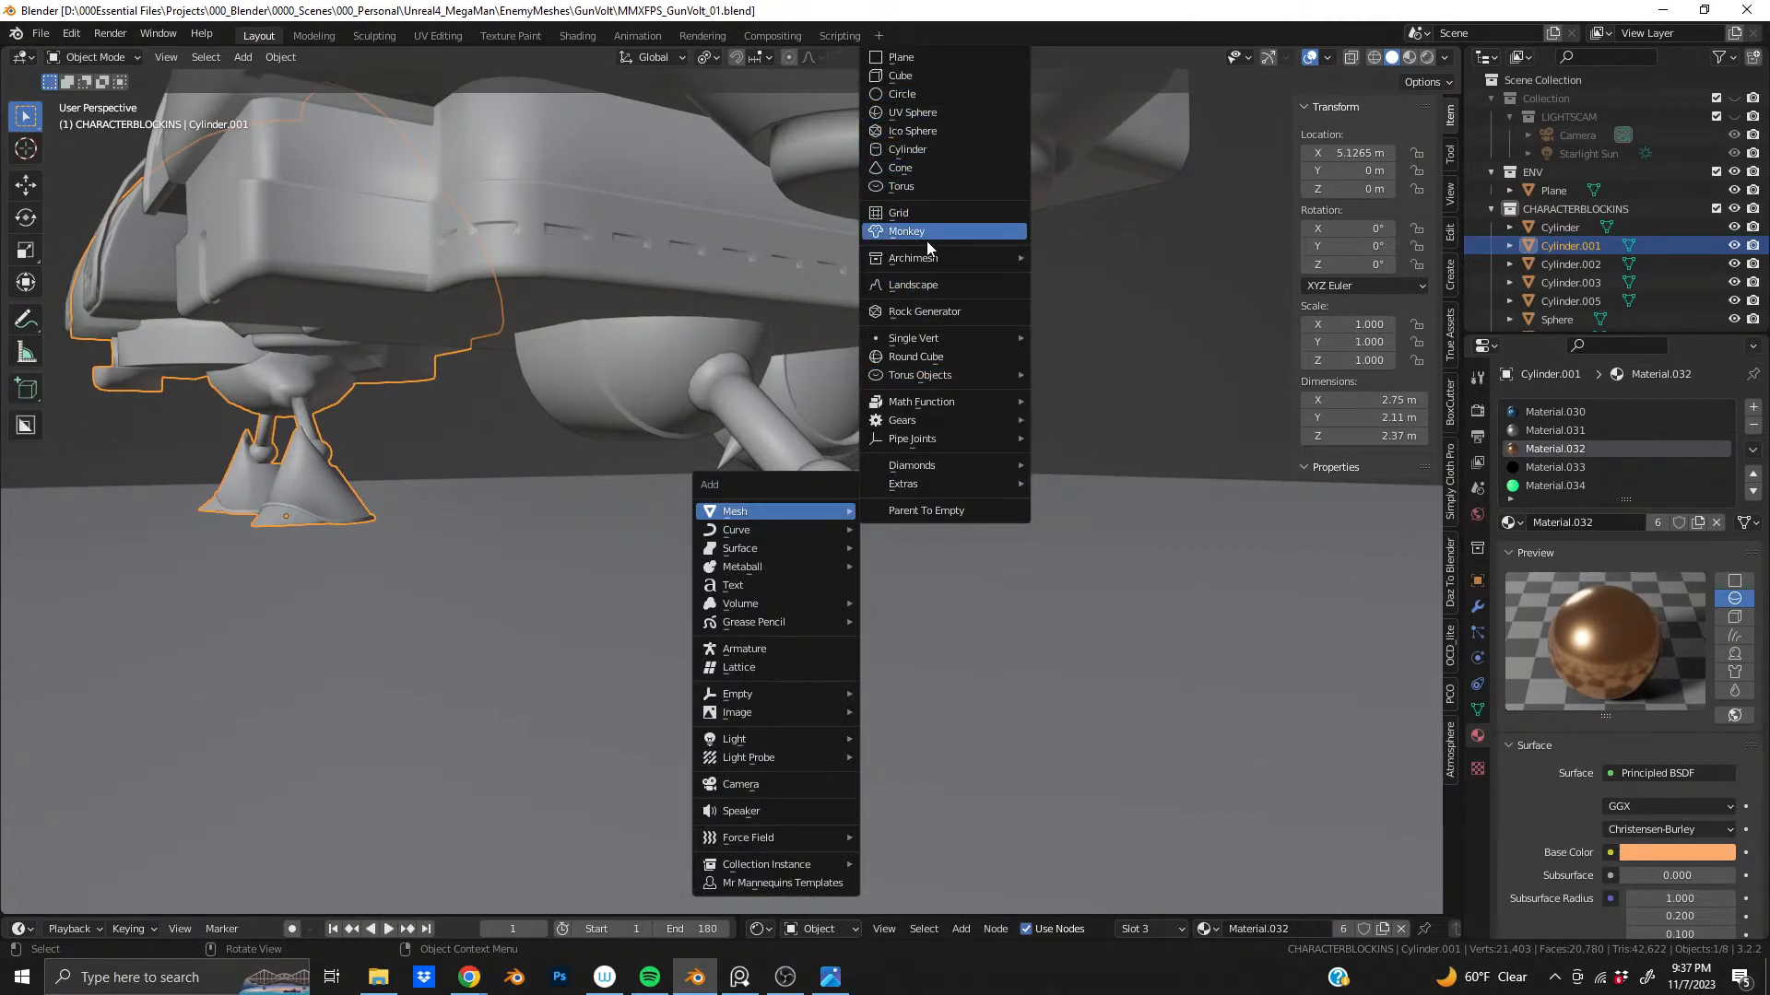
click(937, 362)
click(186, 437)
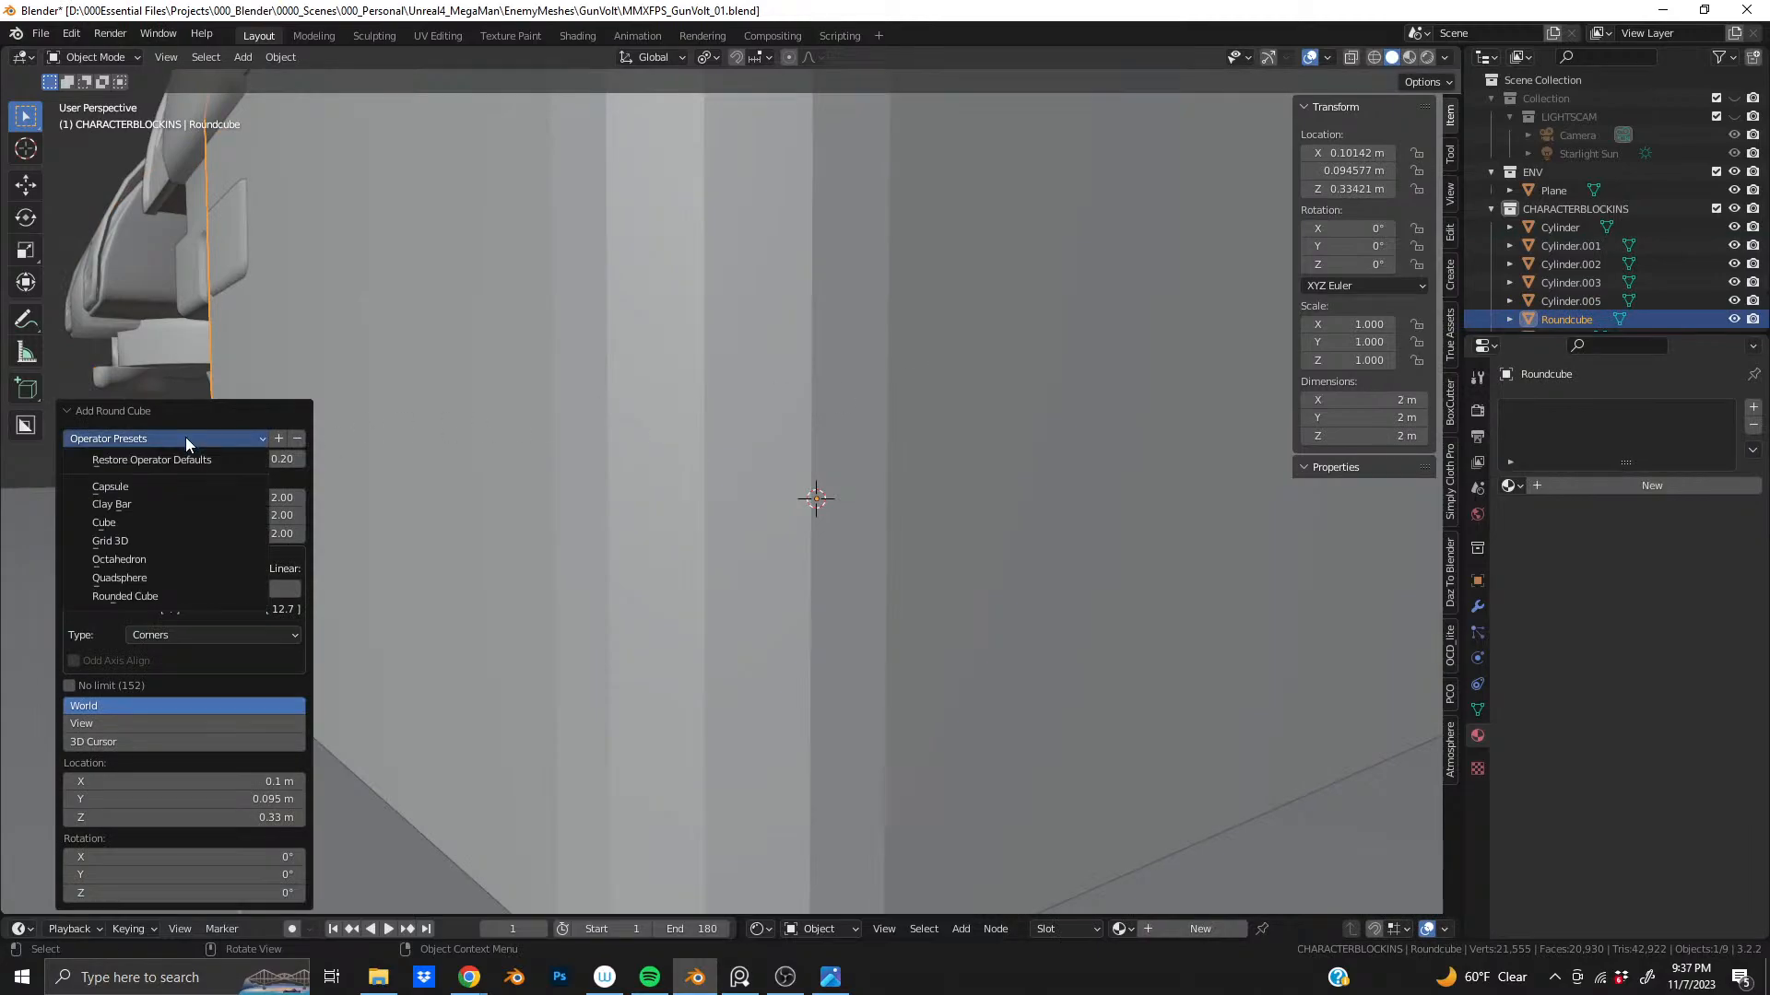
click(169, 577)
- Scale the quadsphere uniformly to about 0.296 around the leg's ball joint
scroll(738, 534, down, 3)
middle_drag(783, 492, 911, 489)
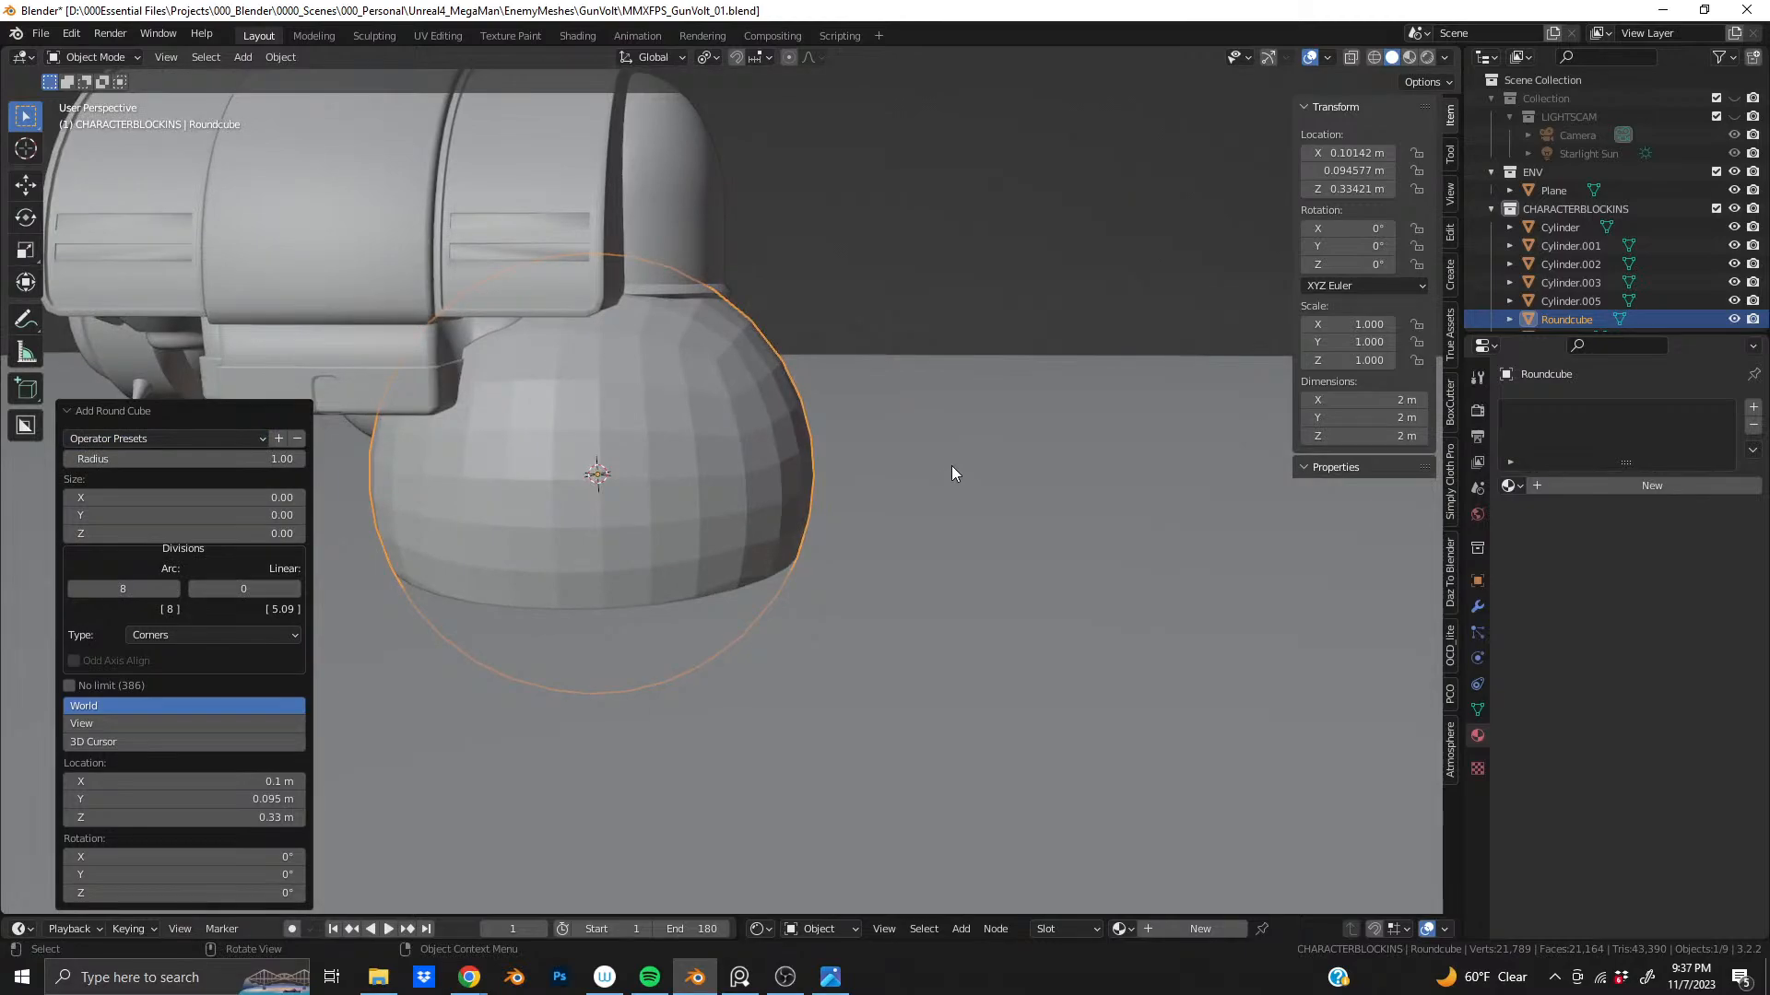
key(s)
click(706, 459)
- Examine the quadsphere's size and placement around the ball joint against the body underside and the older blockout's feet
middle_drag(703, 462, 334, 540)
shift+middle_drag(576, 531, 713, 557)
scroll(870, 558, down, 2)
shift+middle_drag(870, 557, 673, 206)
scroll(882, 542, up, 2)
scroll(652, 513, down, 1)
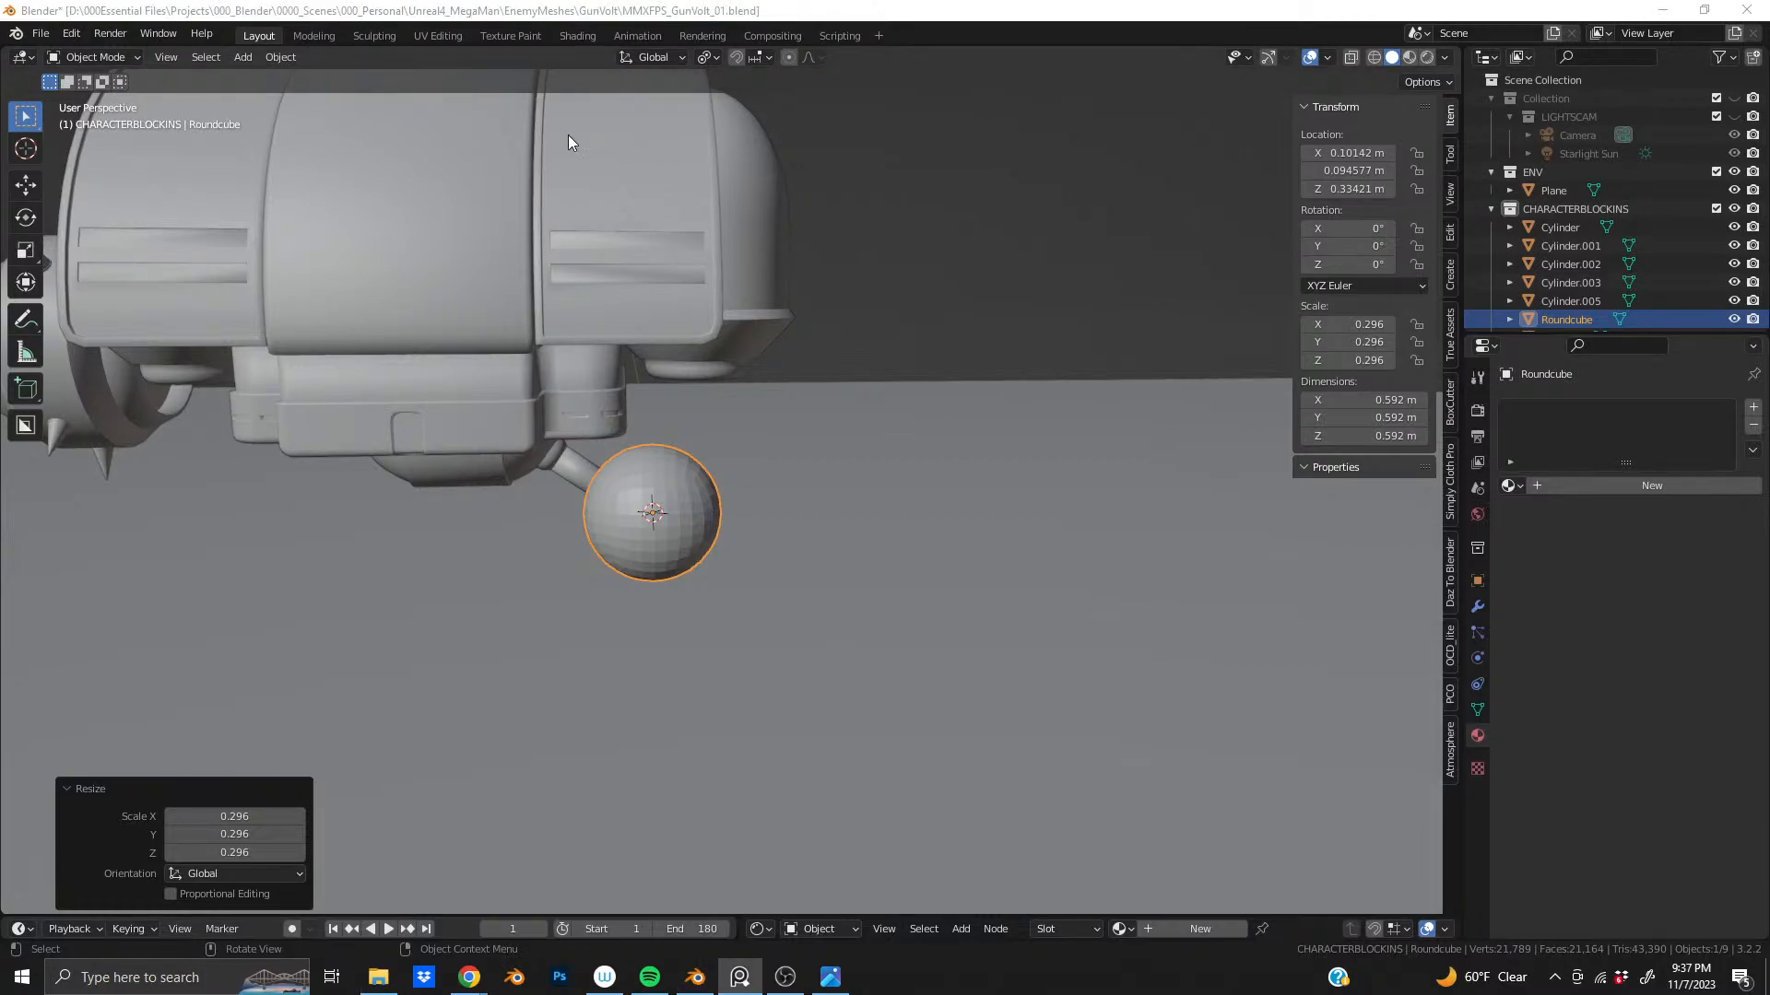
scroll(660, 564, up, 3)
middle_drag(660, 555, 555, 534)
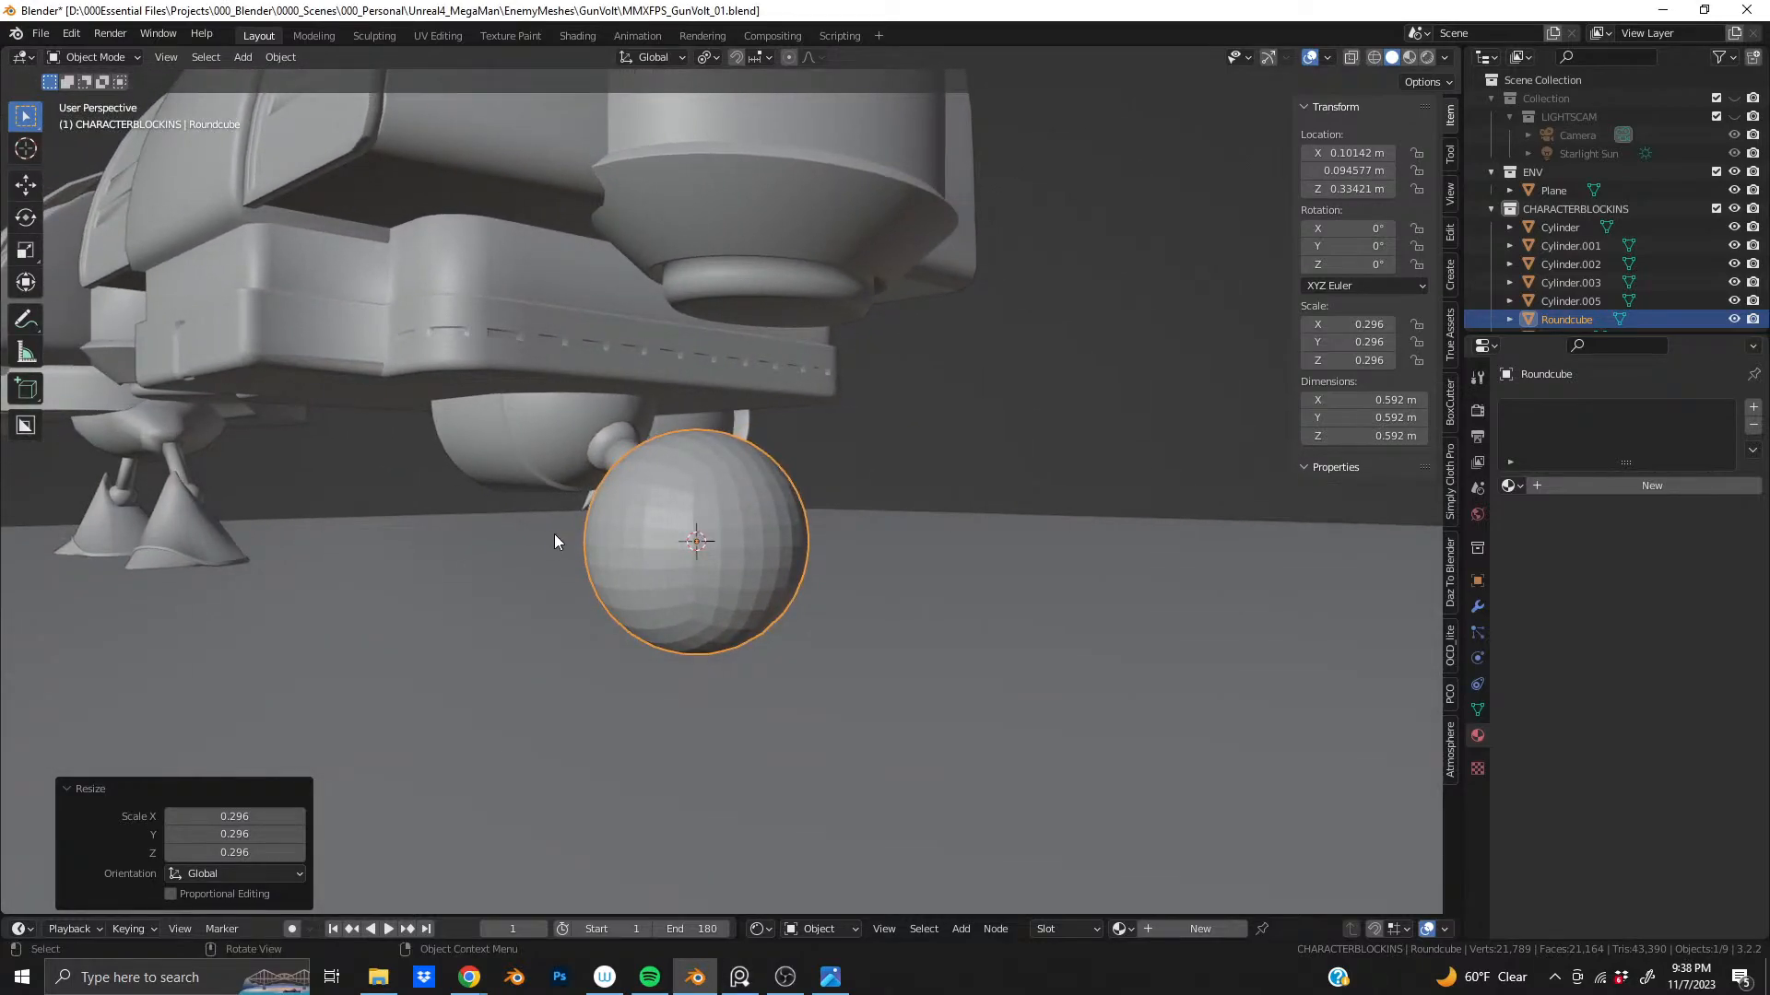
scroll(569, 534, down, 4)
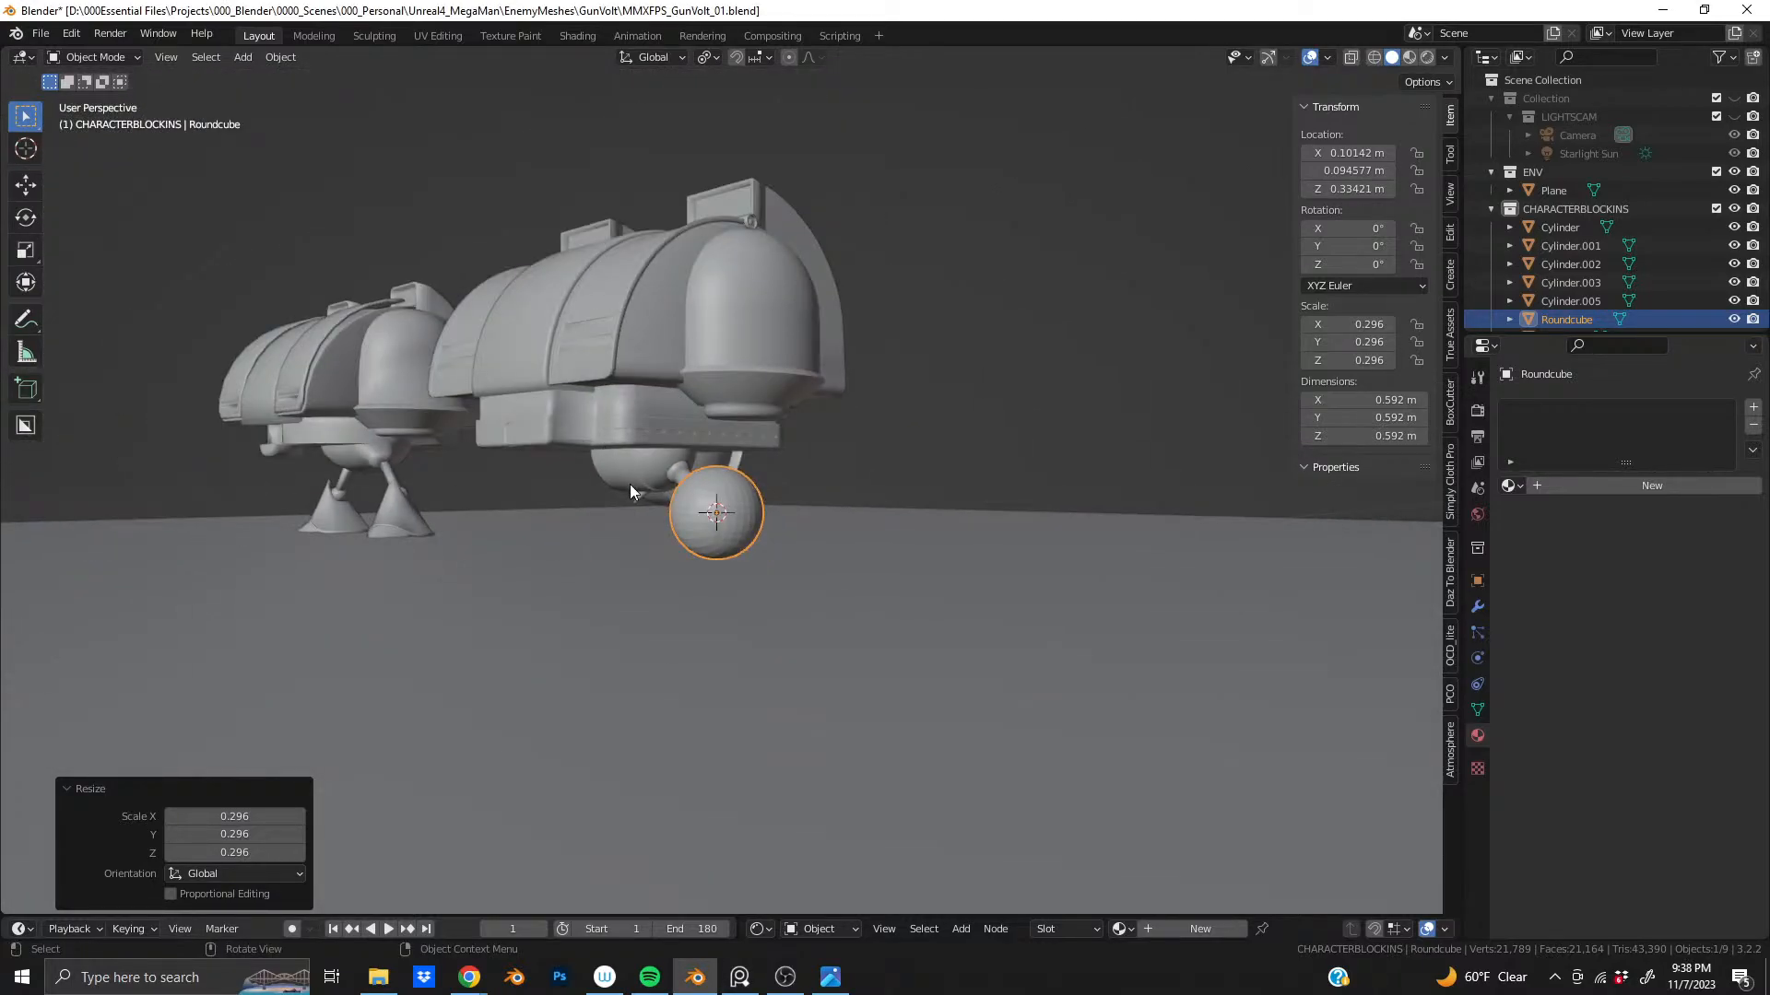
scroll(643, 518, up, 3)
scroll(641, 489, down, 2)
scroll(645, 520, up, 3)
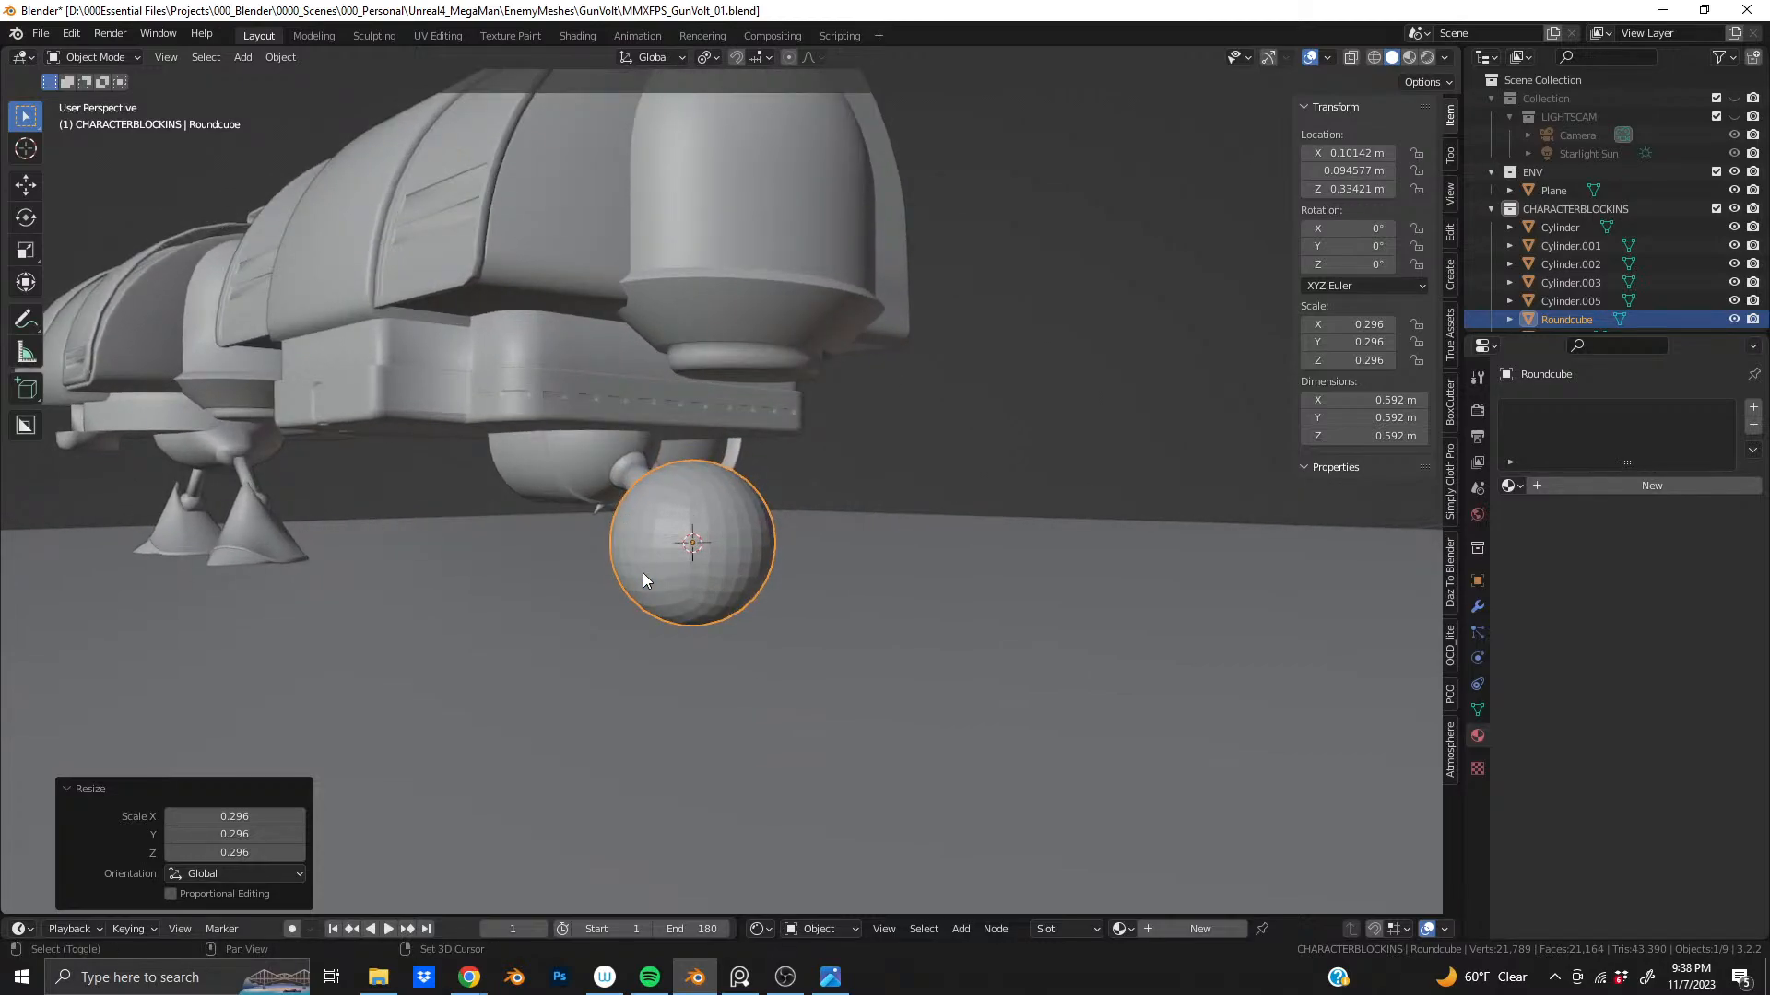
scroll(644, 572, down, 1)
scroll(645, 512, up, 3)
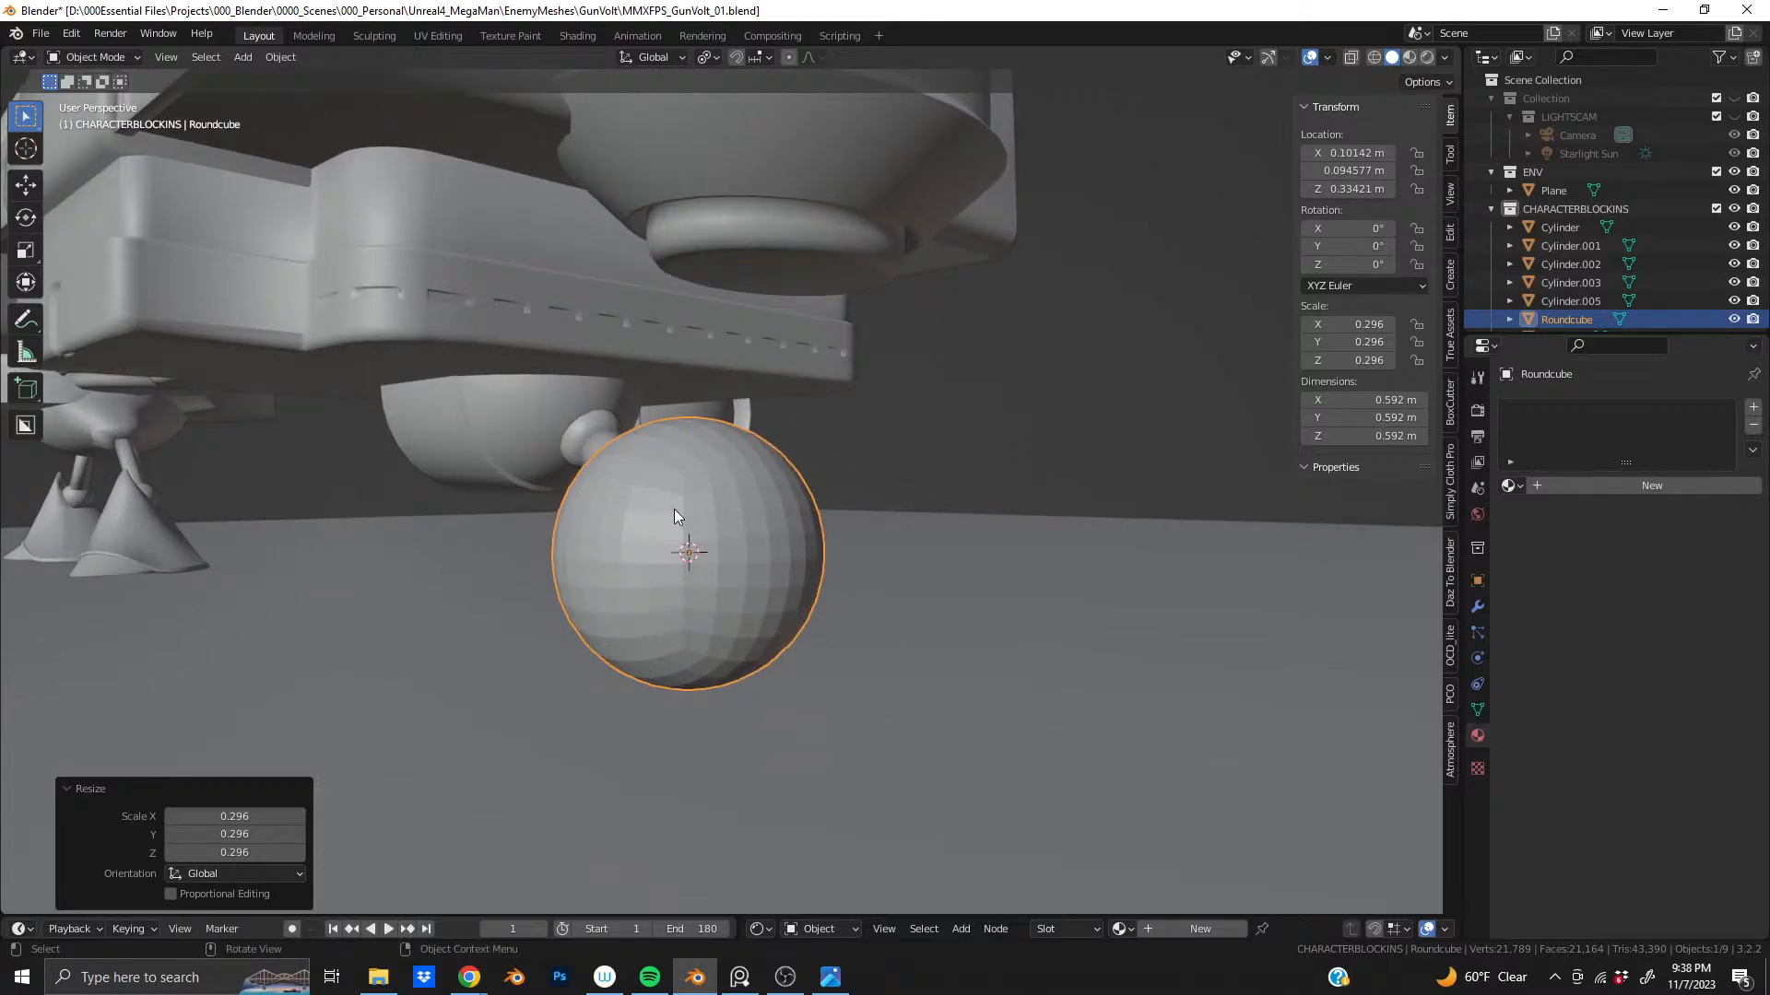
middle_drag(673, 509, 748, 540)
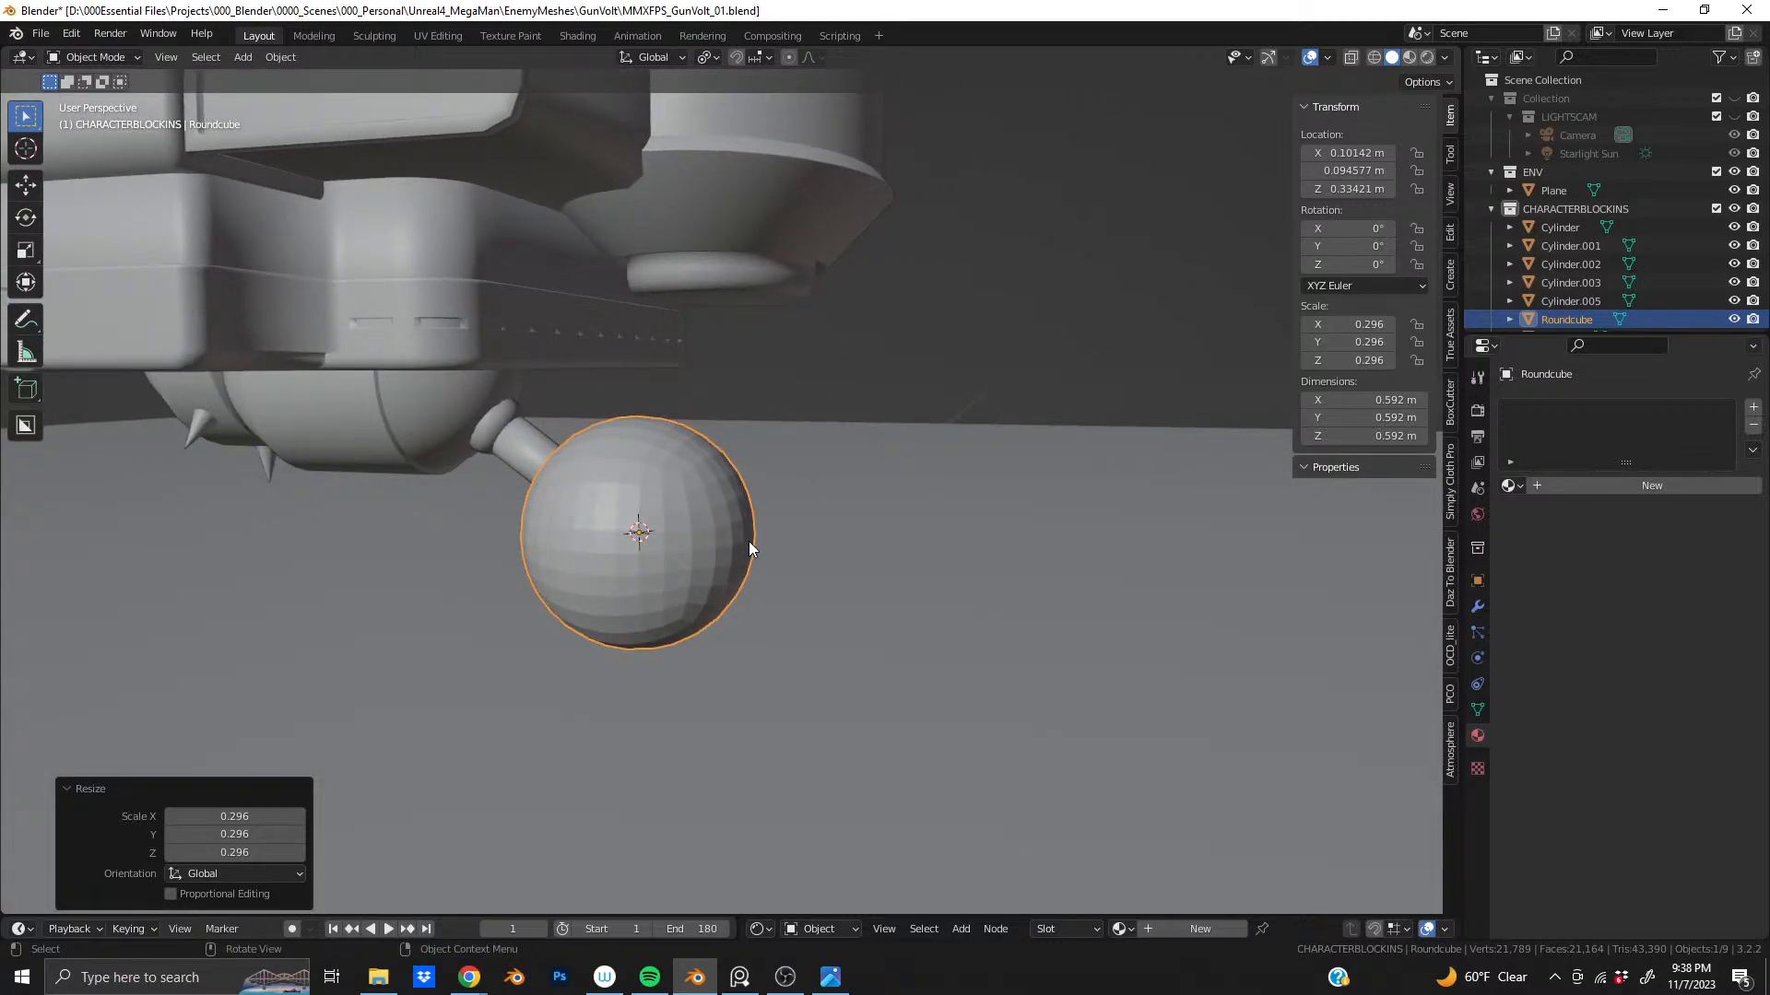
key(KP_Divide)
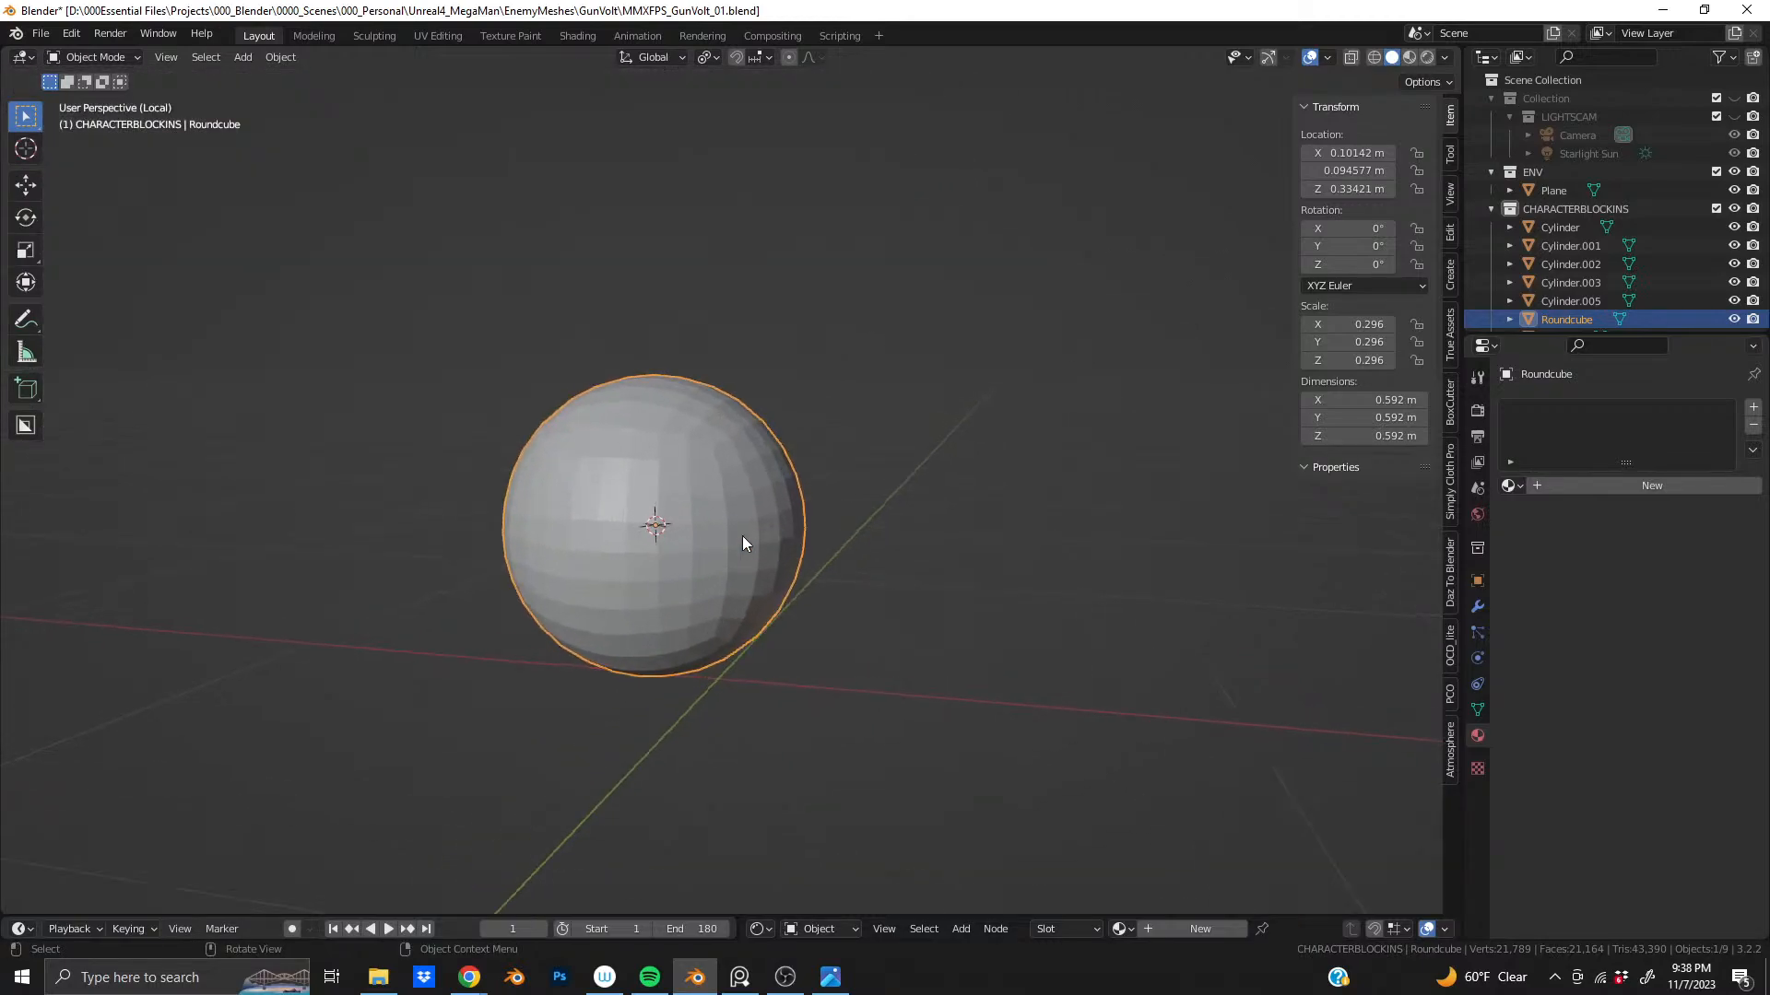
scroll(731, 532, up, 3)
scroll(704, 503, down, 5)
mouse_move(704, 503)
middle_down()
mouse_move(756, 489)
mouse_move(703, 495)
middle_up()
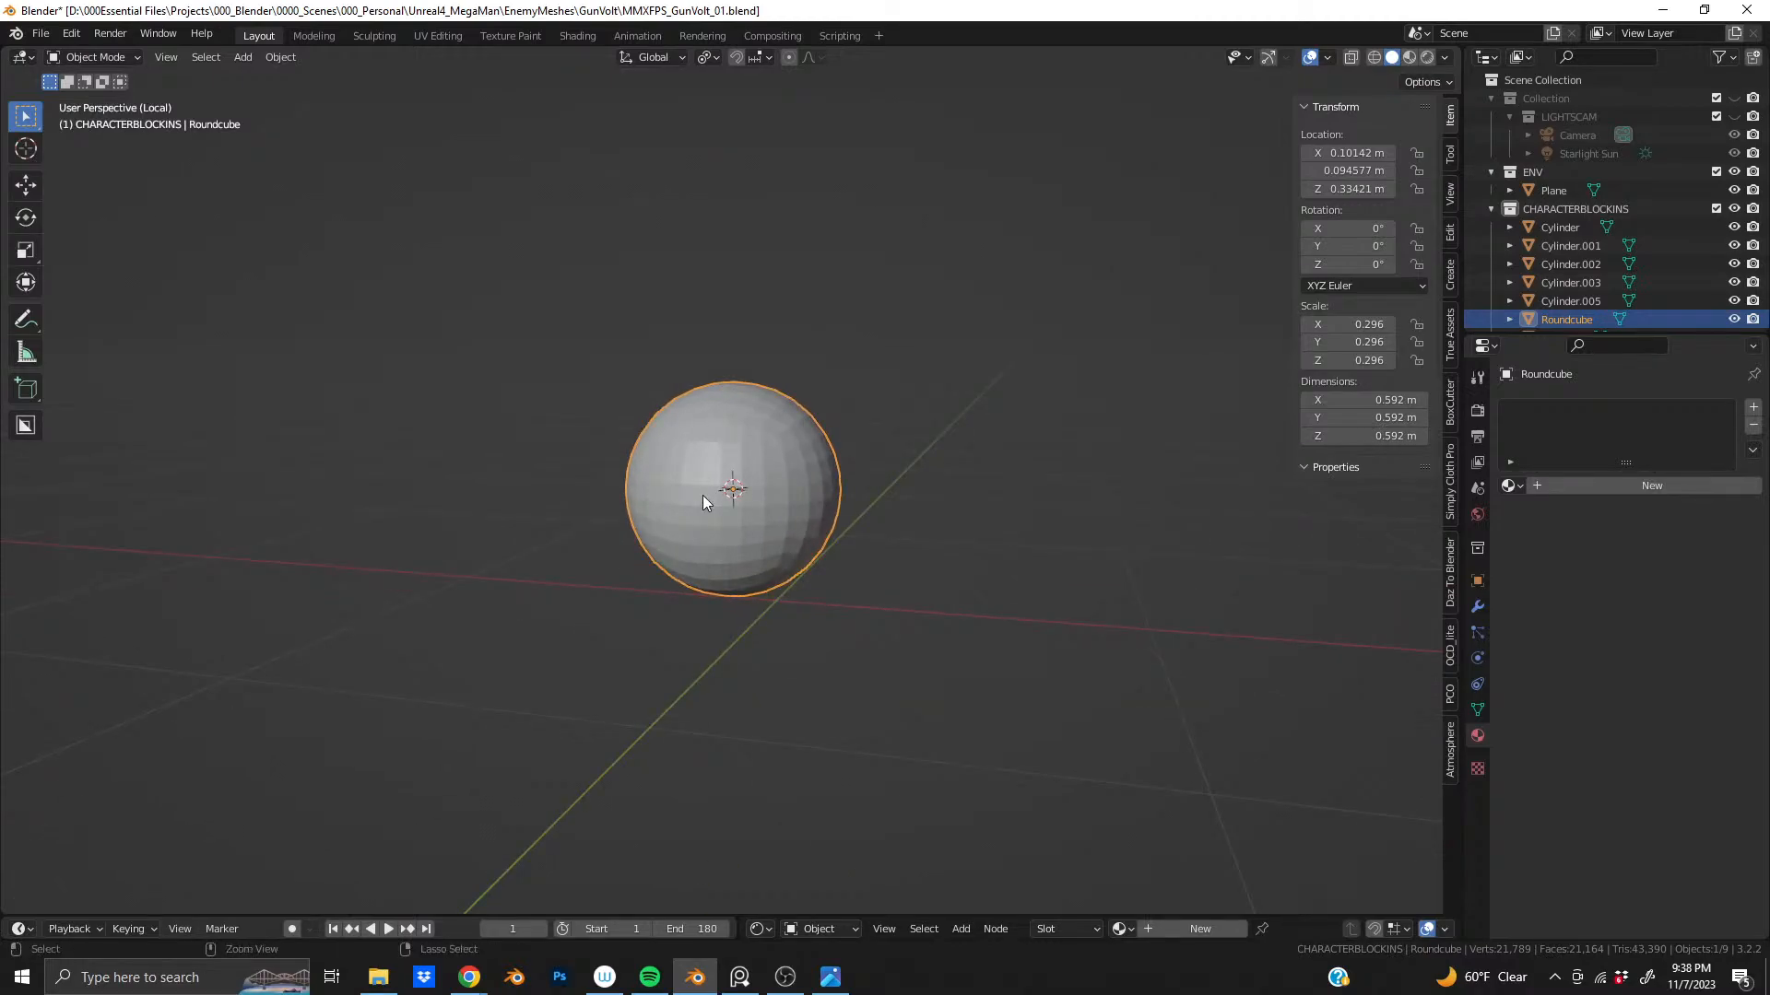
middle_drag(772, 592, 672, 533)
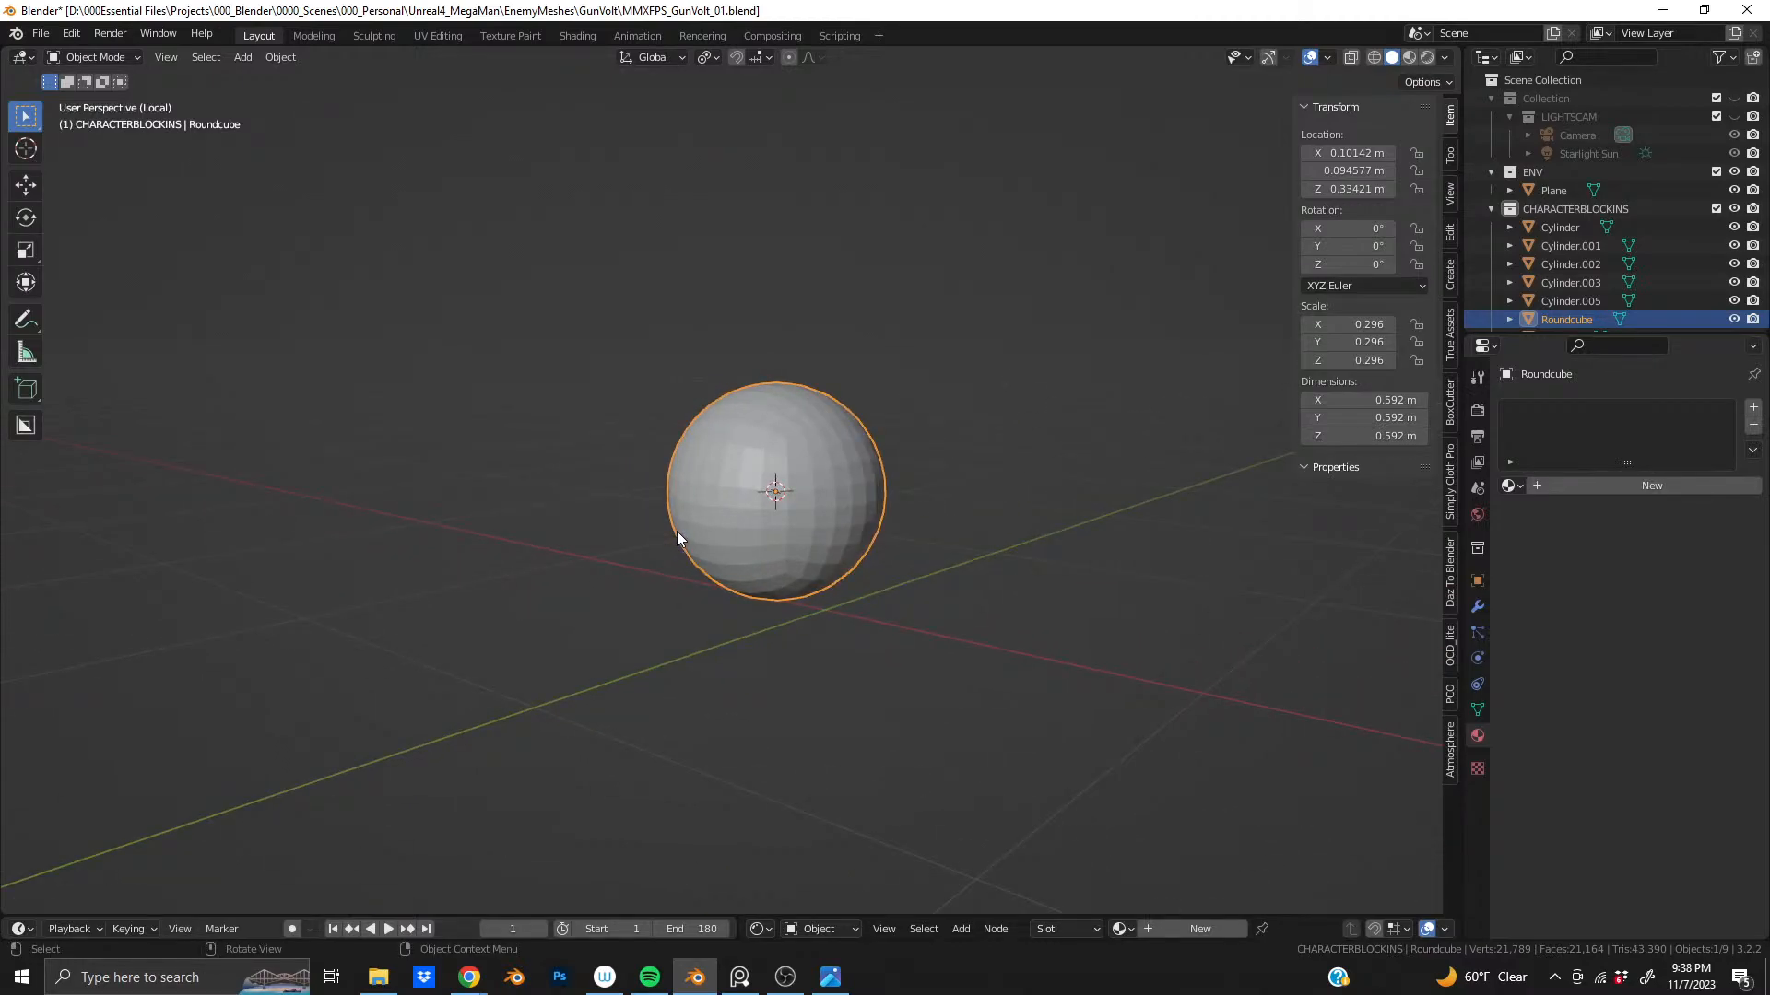
key(KP_Divide)
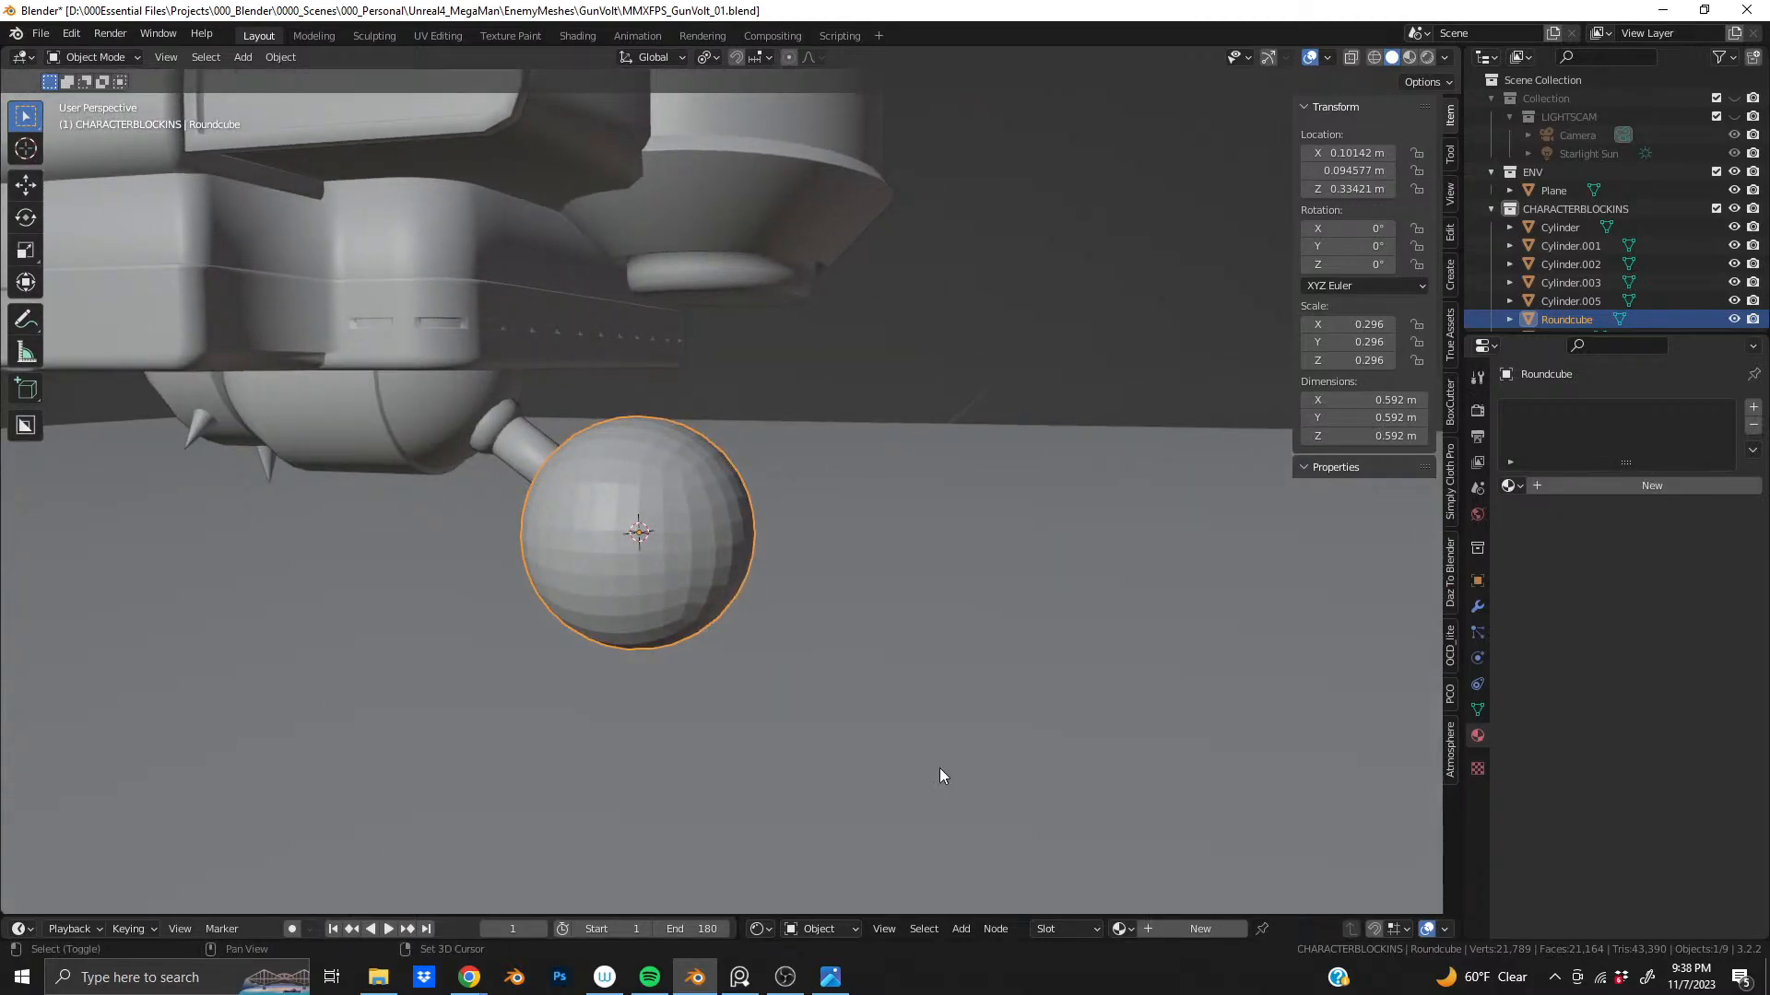
- Isolate the quadsphere together with the ground plane in local view, and raise the quadsphere along Z above the plane
shift+click(1014, 779)
key(KP_Divide)
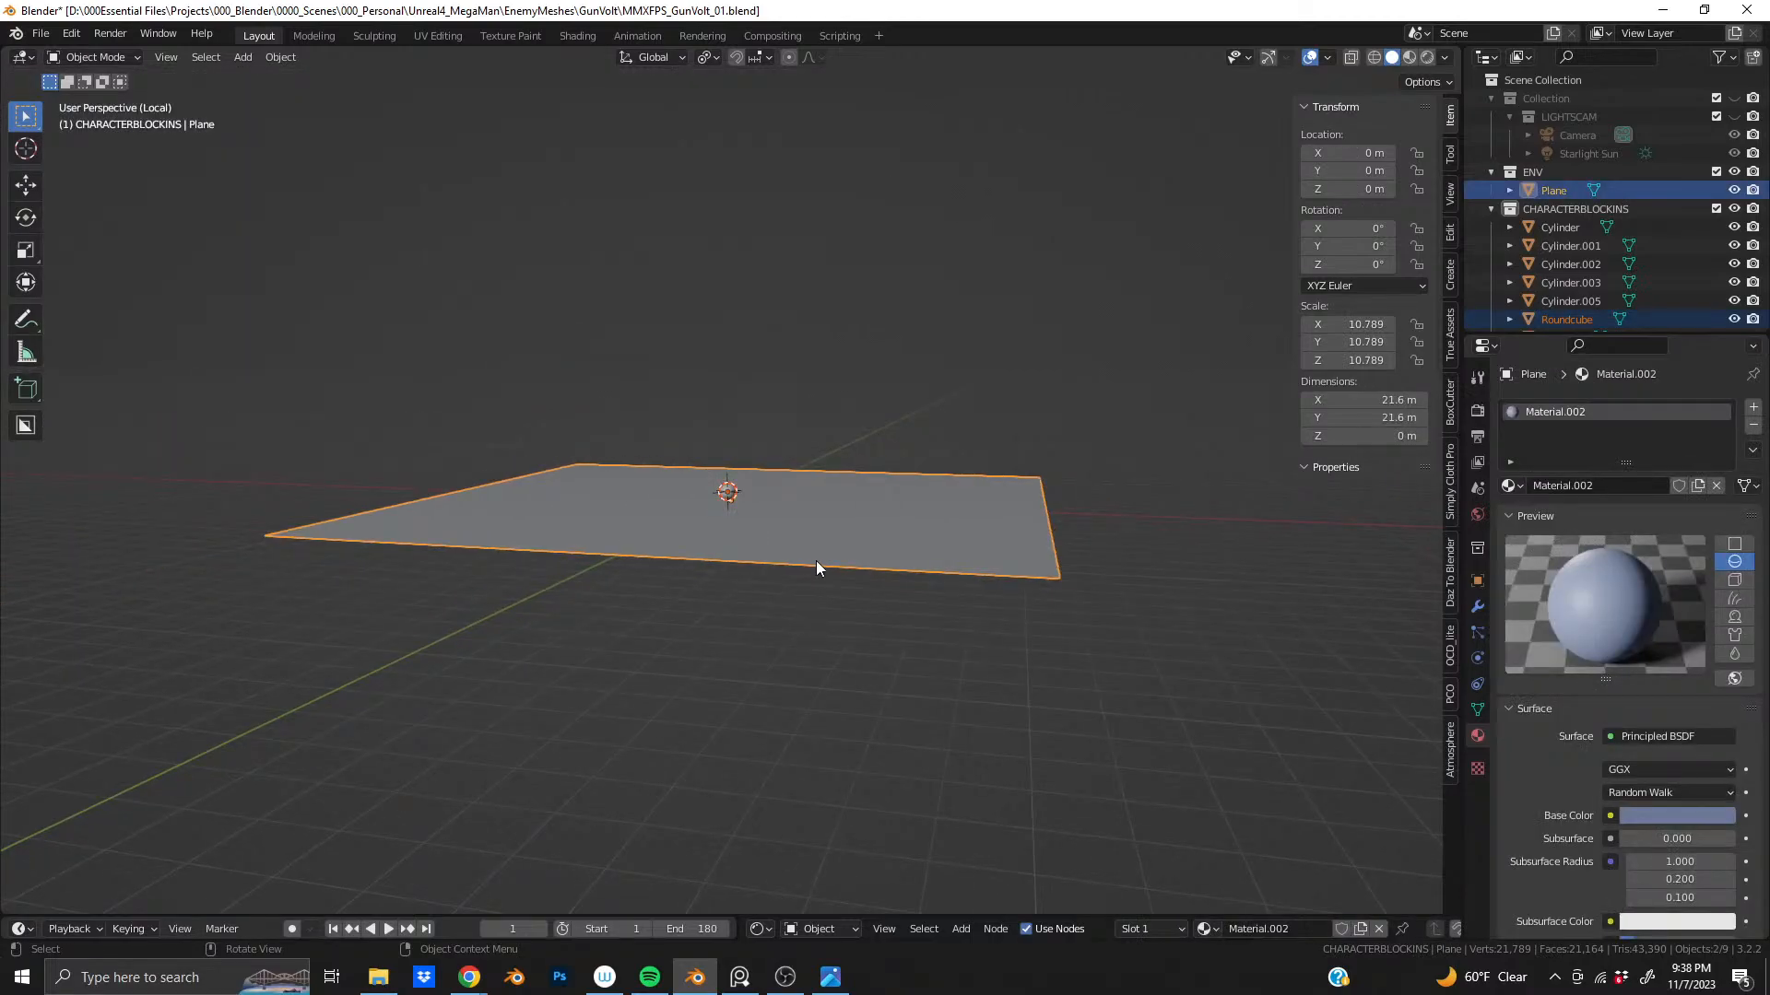
scroll(798, 560, up, 1)
scroll(799, 561, up, 8)
click(701, 535)
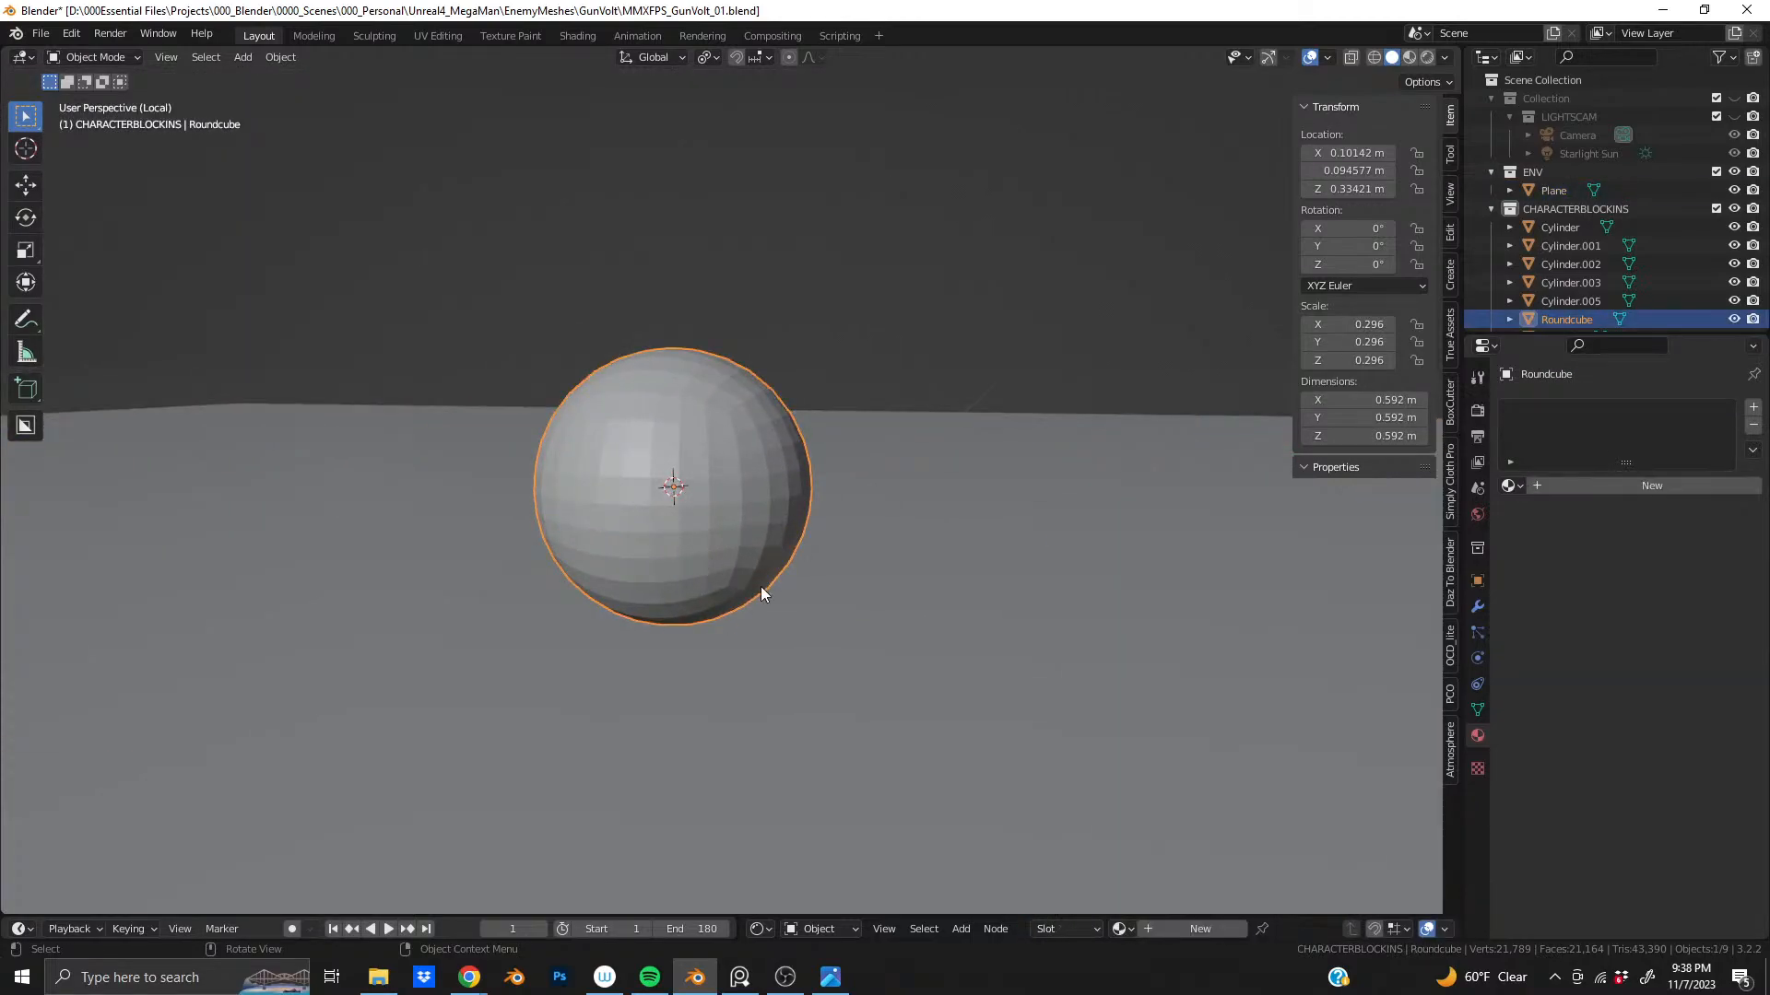
scroll(726, 542, up, 2)
key(g)
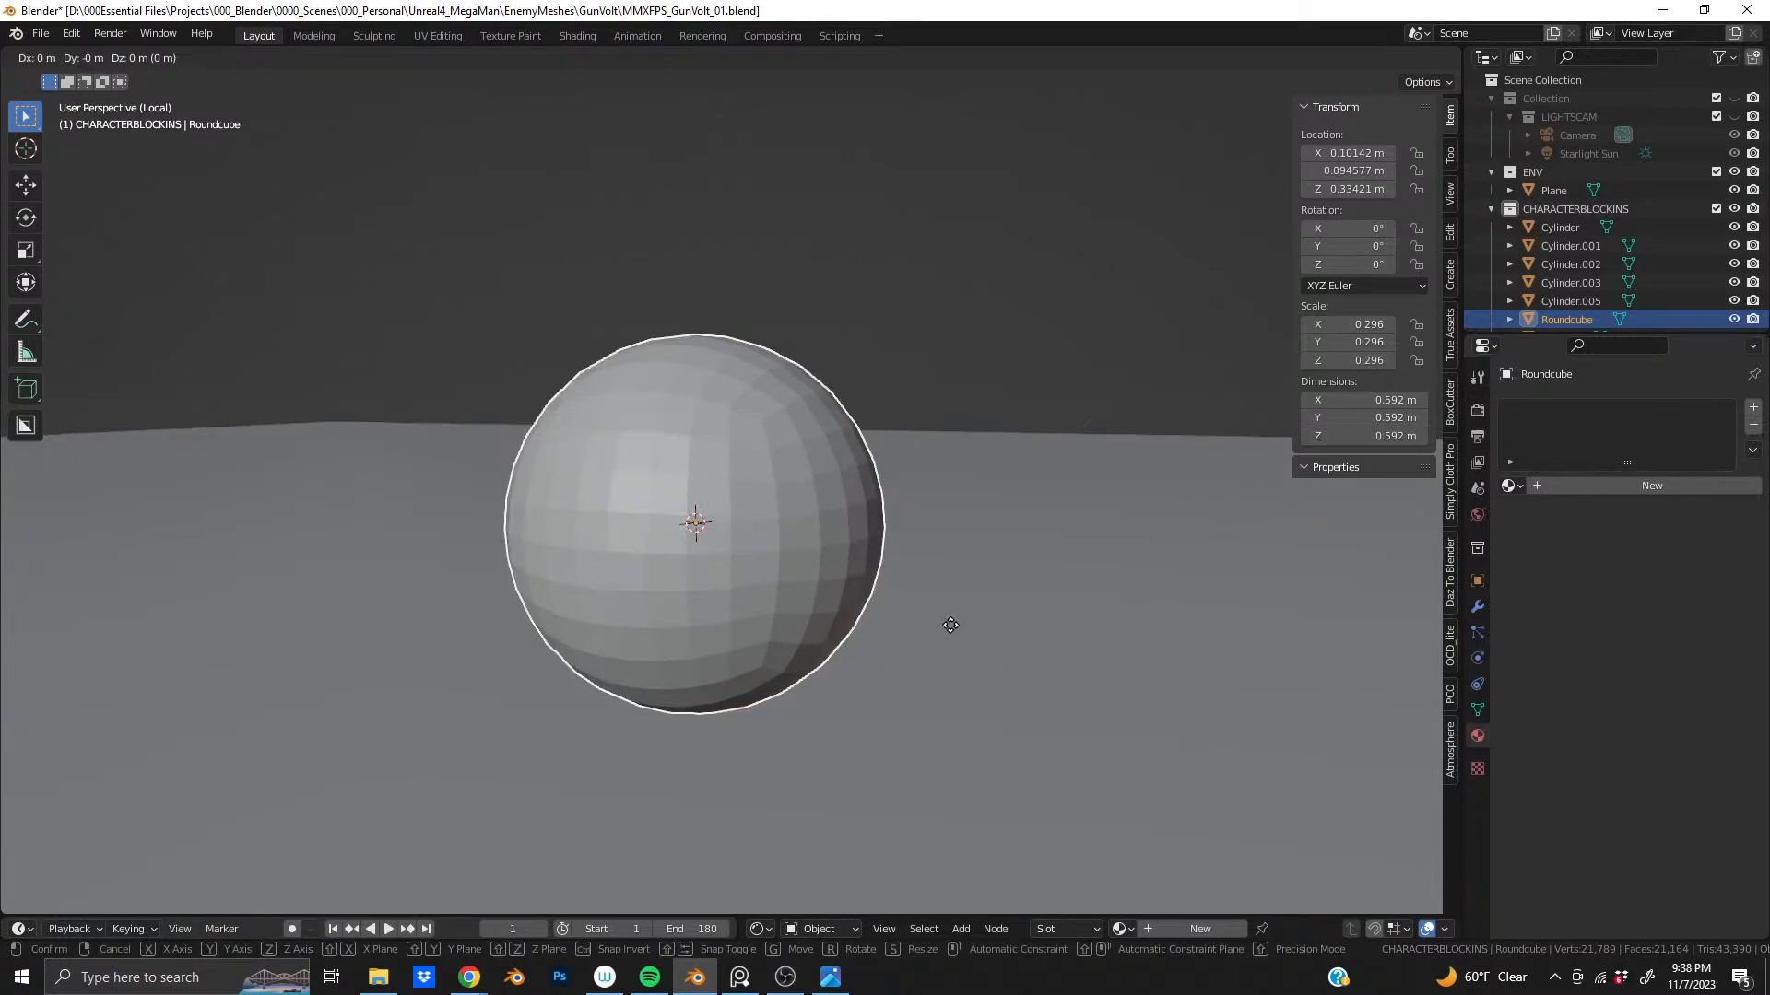
key(z)
click(944, 337)
- Enter Edit Mode on the quadsphere and select a path of faces running across its lower +X side
shift+middle_drag(730, 313, 814, 535)
scroll(719, 483, down, 2)
key(Tab)
key(ctrl+KP_1)
shift+middle_drag(679, 431, 706, 456)
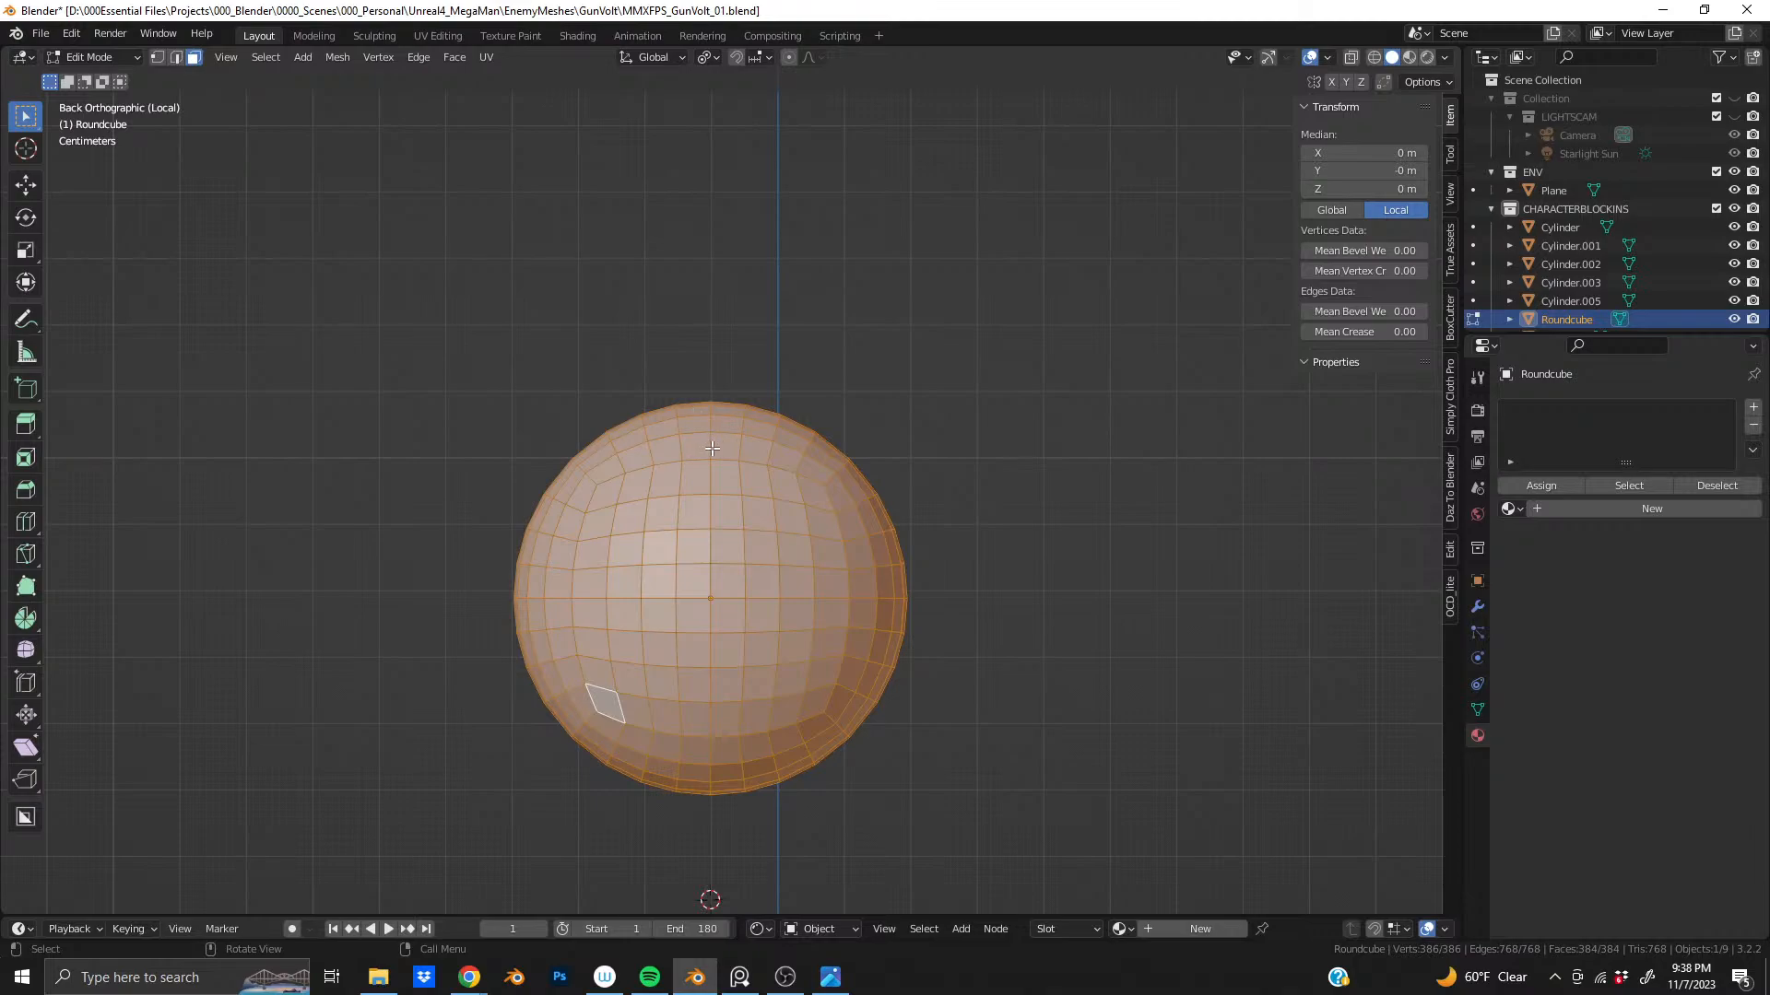
middle_drag(593, 540, 771, 520)
click(772, 514)
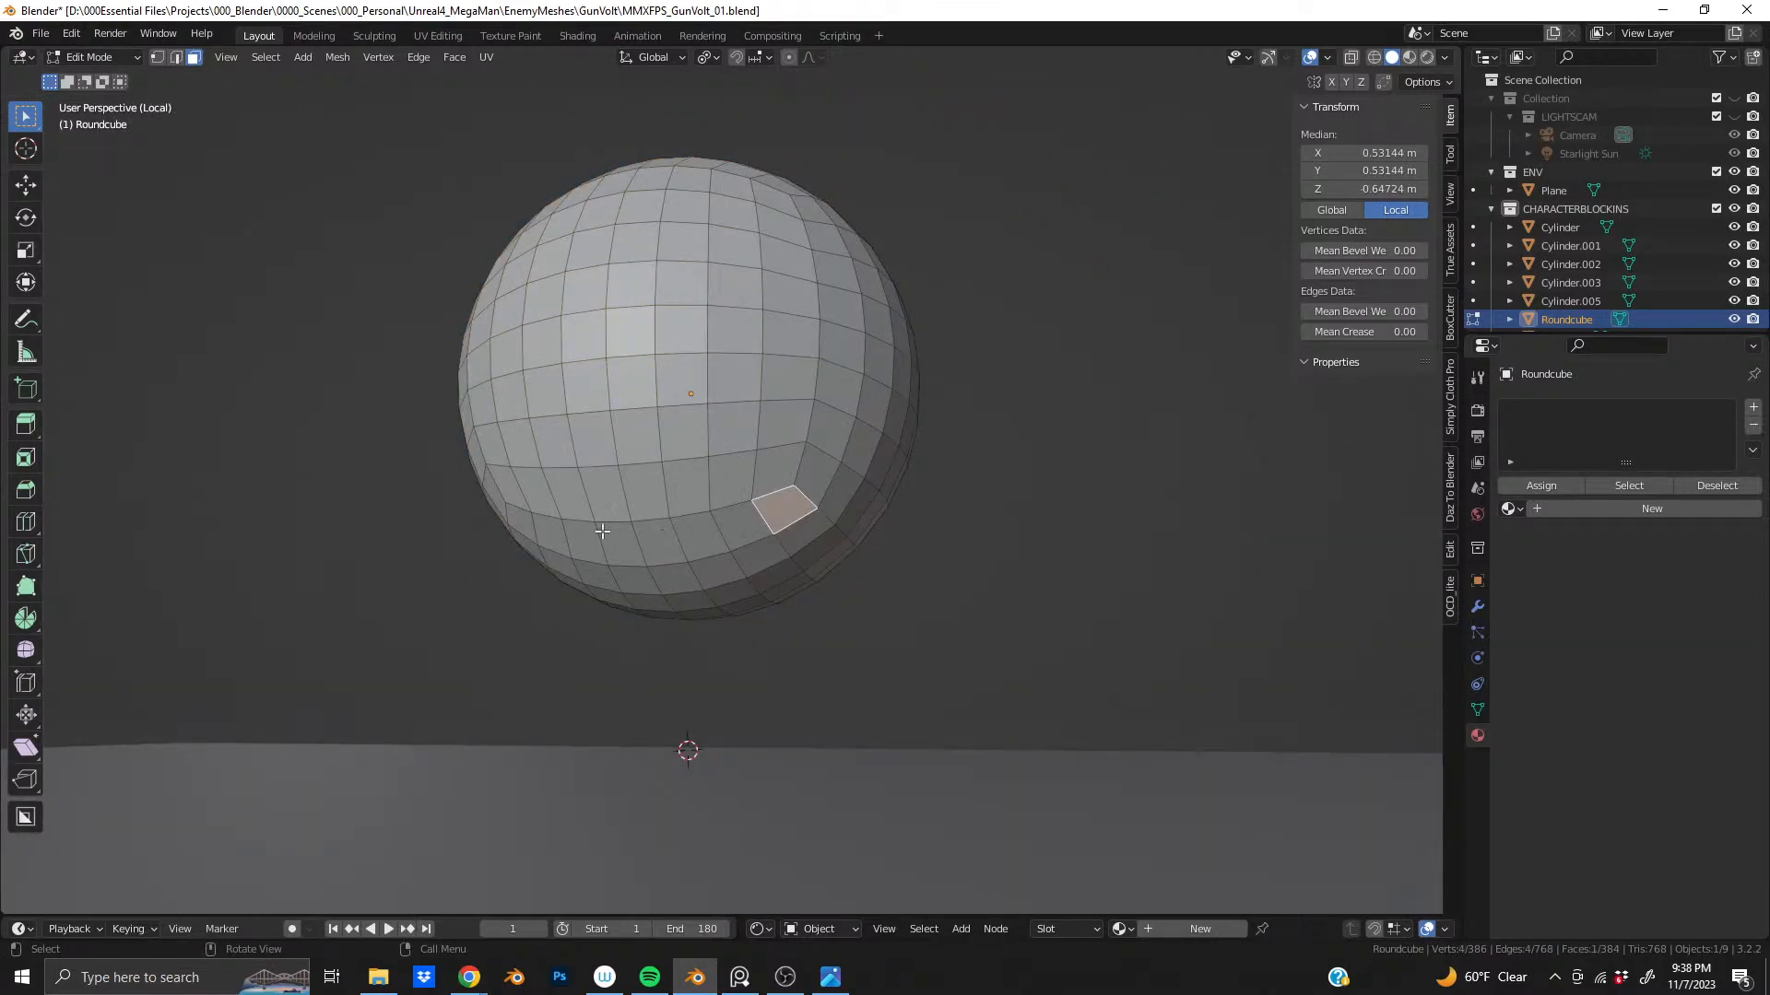
middle_drag(603, 531, 646, 538)
ctrl+shift+click(506, 519)
middle_drag(506, 518, 521, 551)
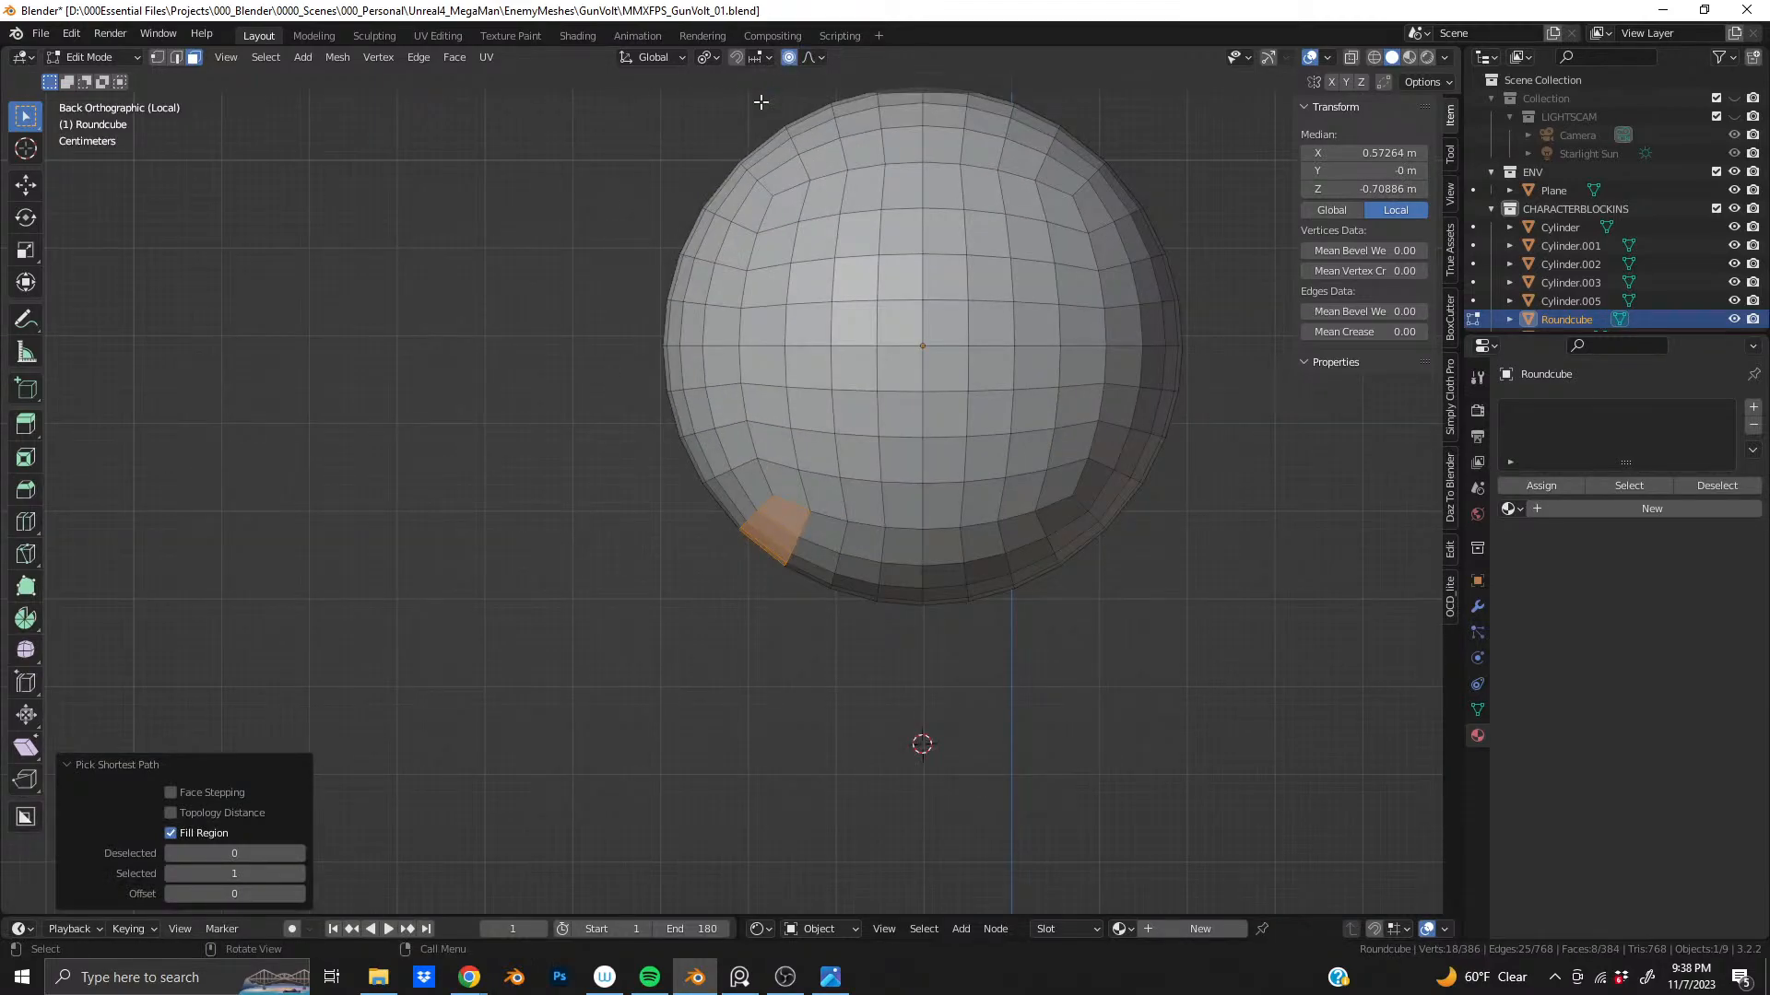
- Move the lower faces about 0.053 m outward along X with smooth proportional editing at a size of about 0.404
scroll(478, 447, down, 2)
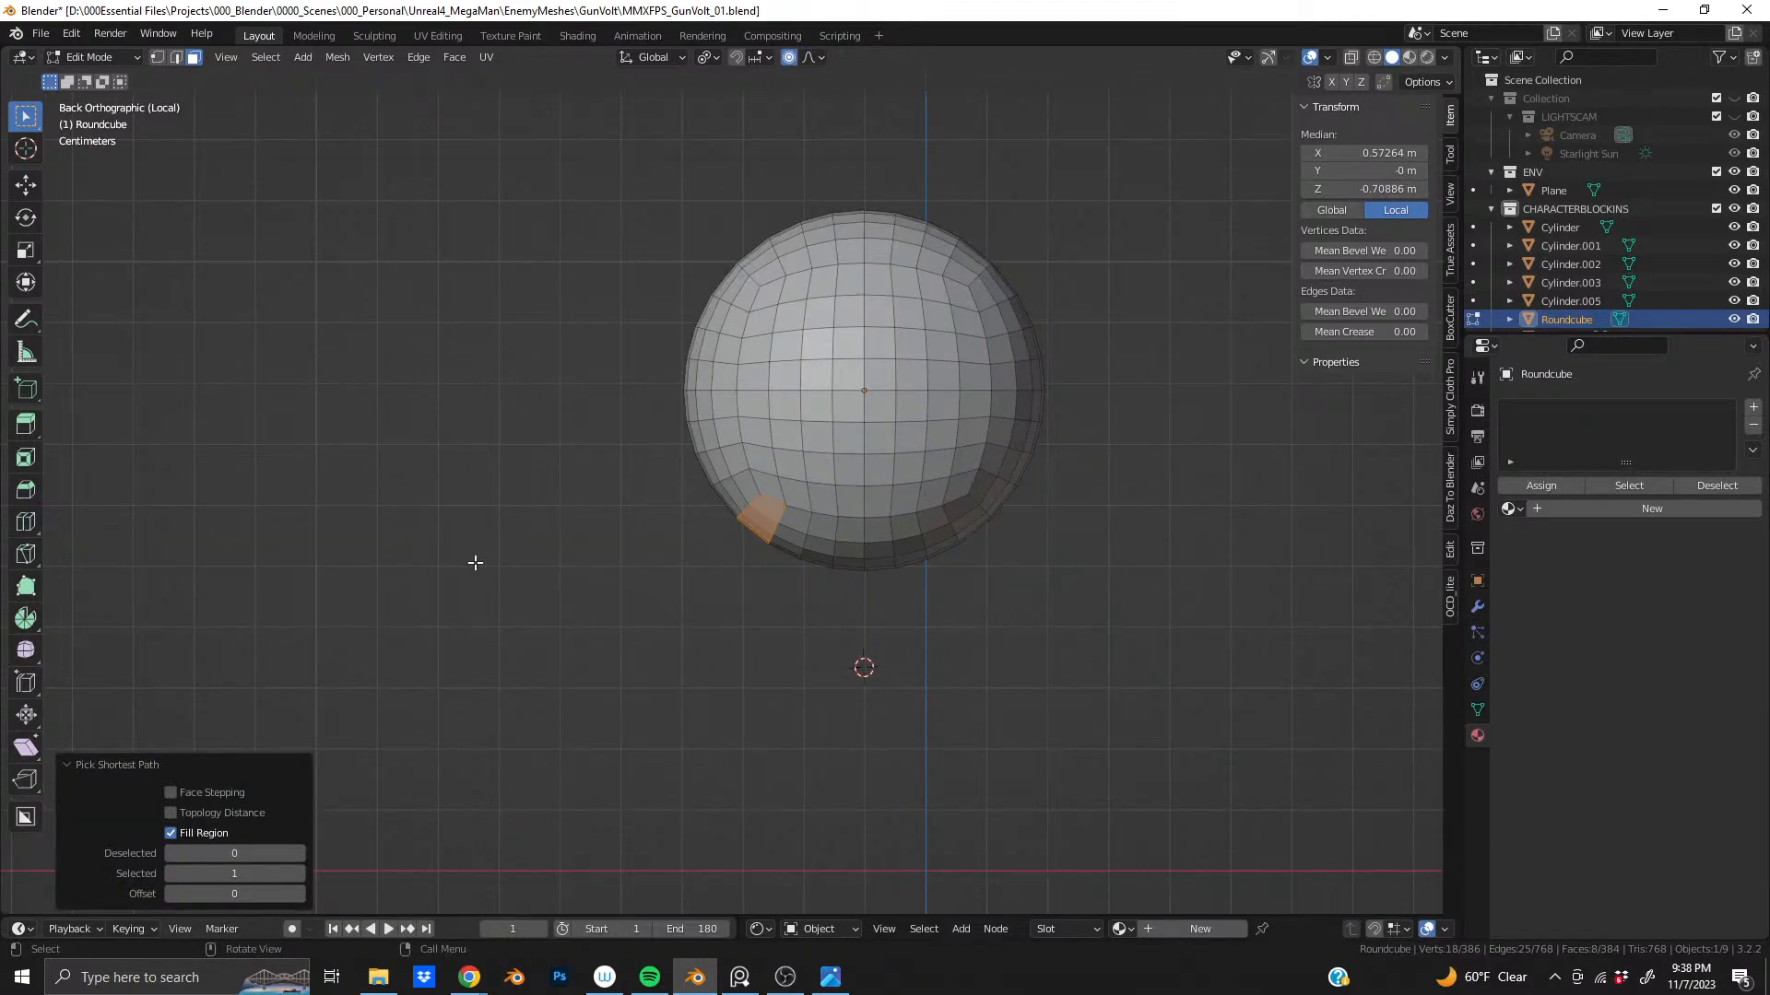
key(g)
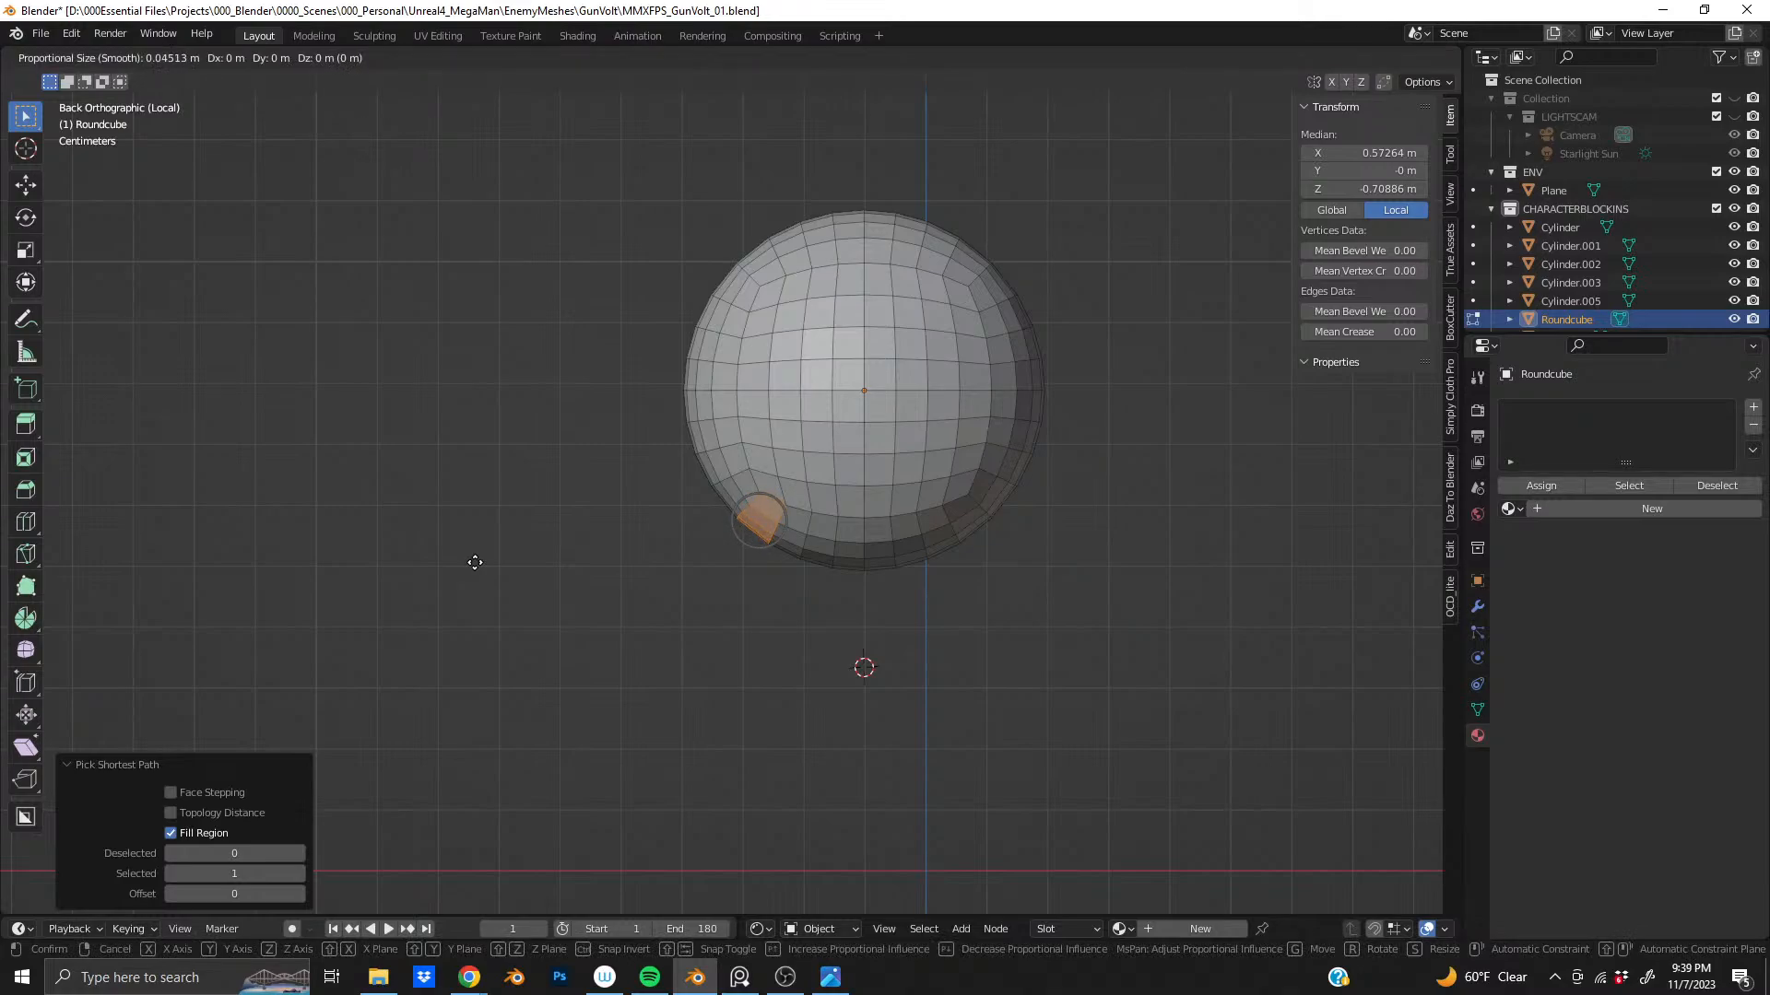
key(x)
scroll(438, 576, down, 15)
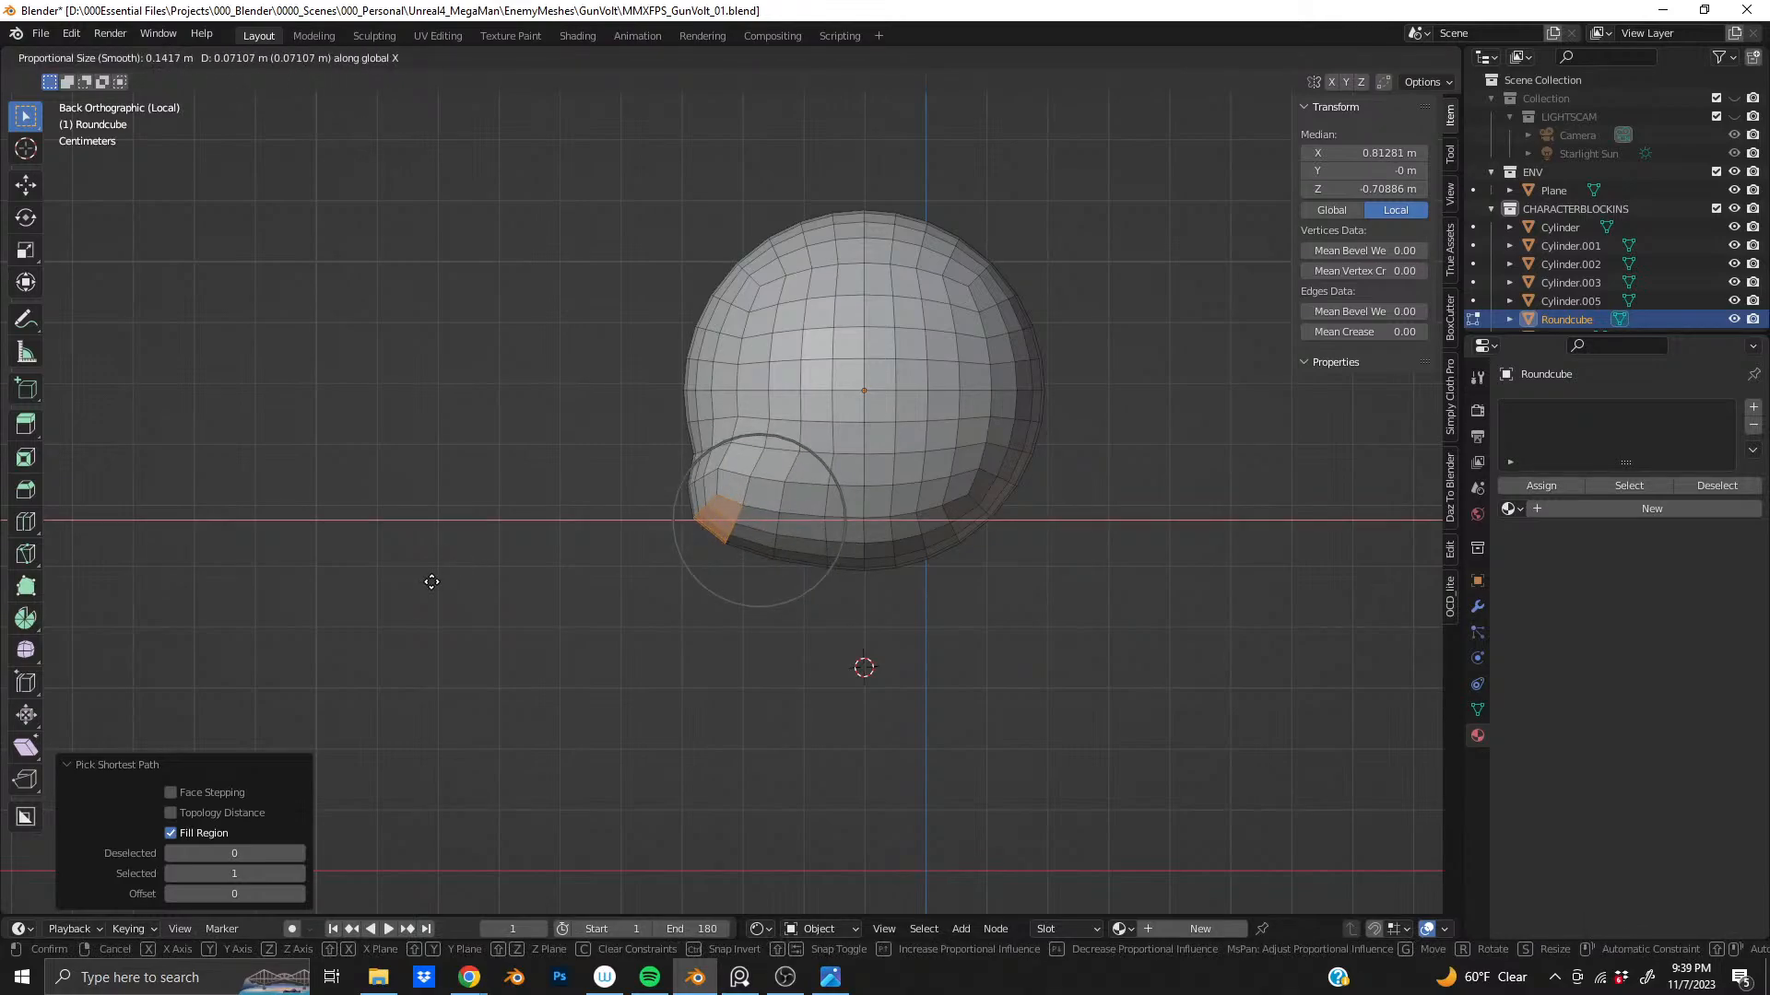
scroll(428, 583, down, 2)
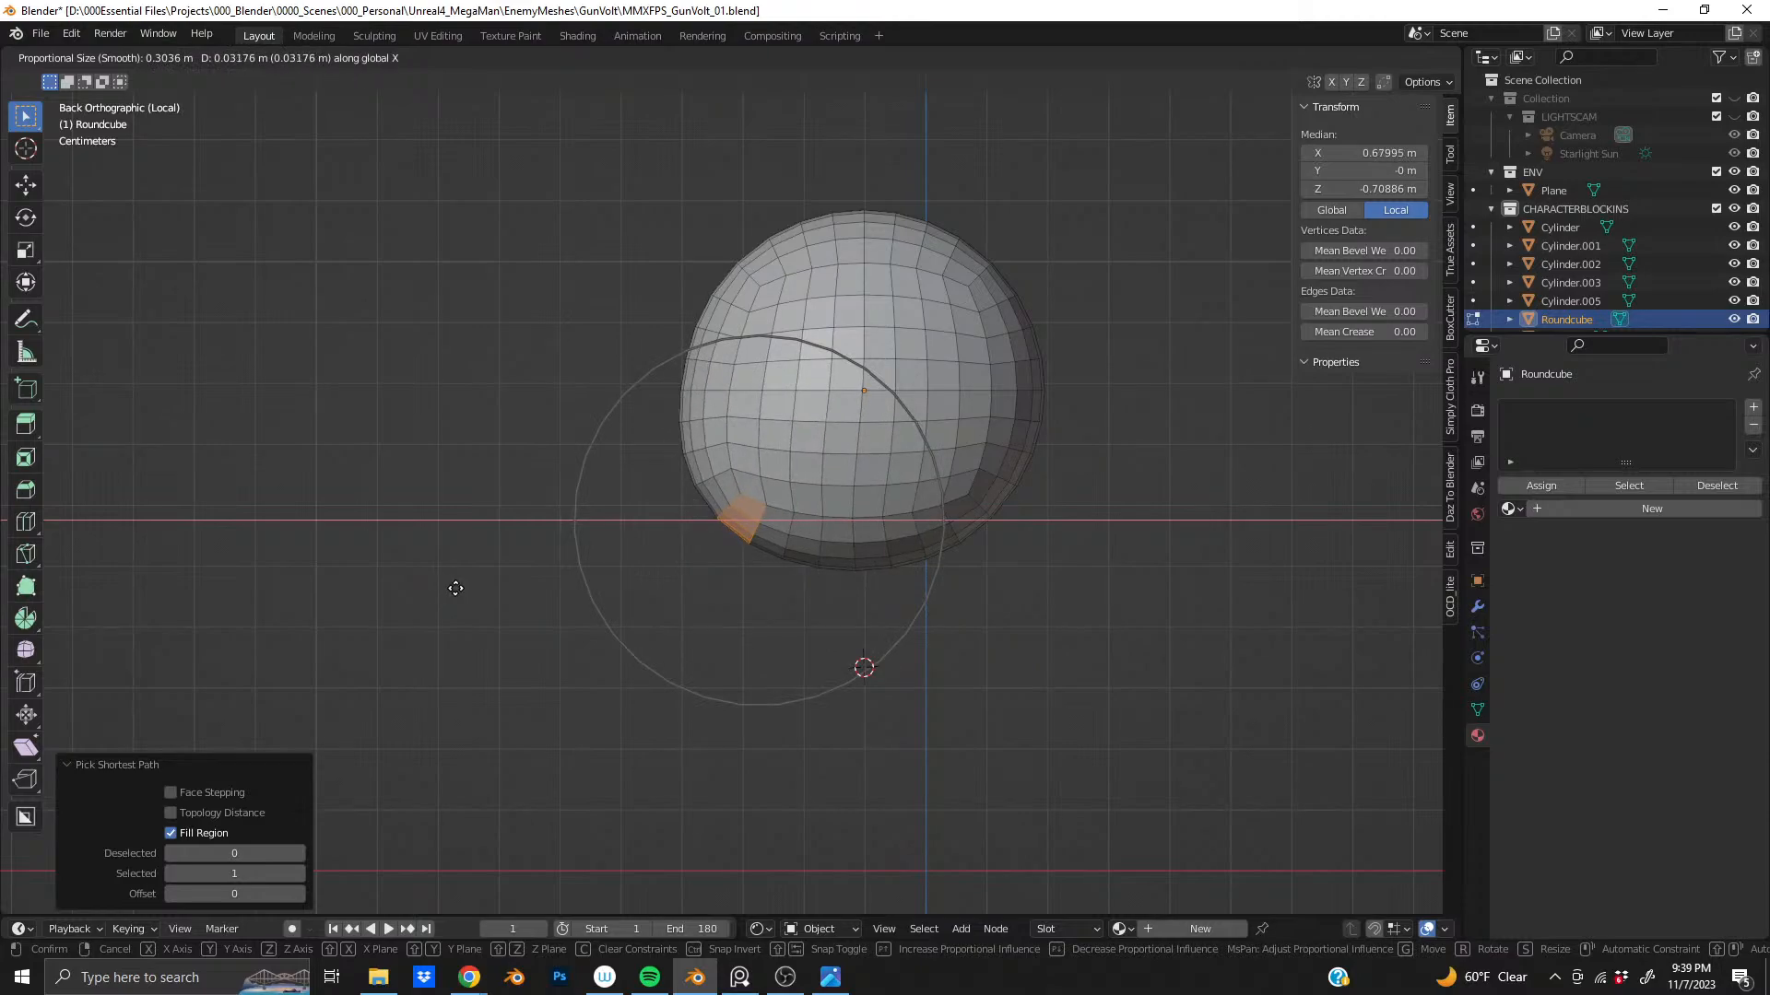
scroll(451, 595, down, 2)
scroll(451, 596, down, 3)
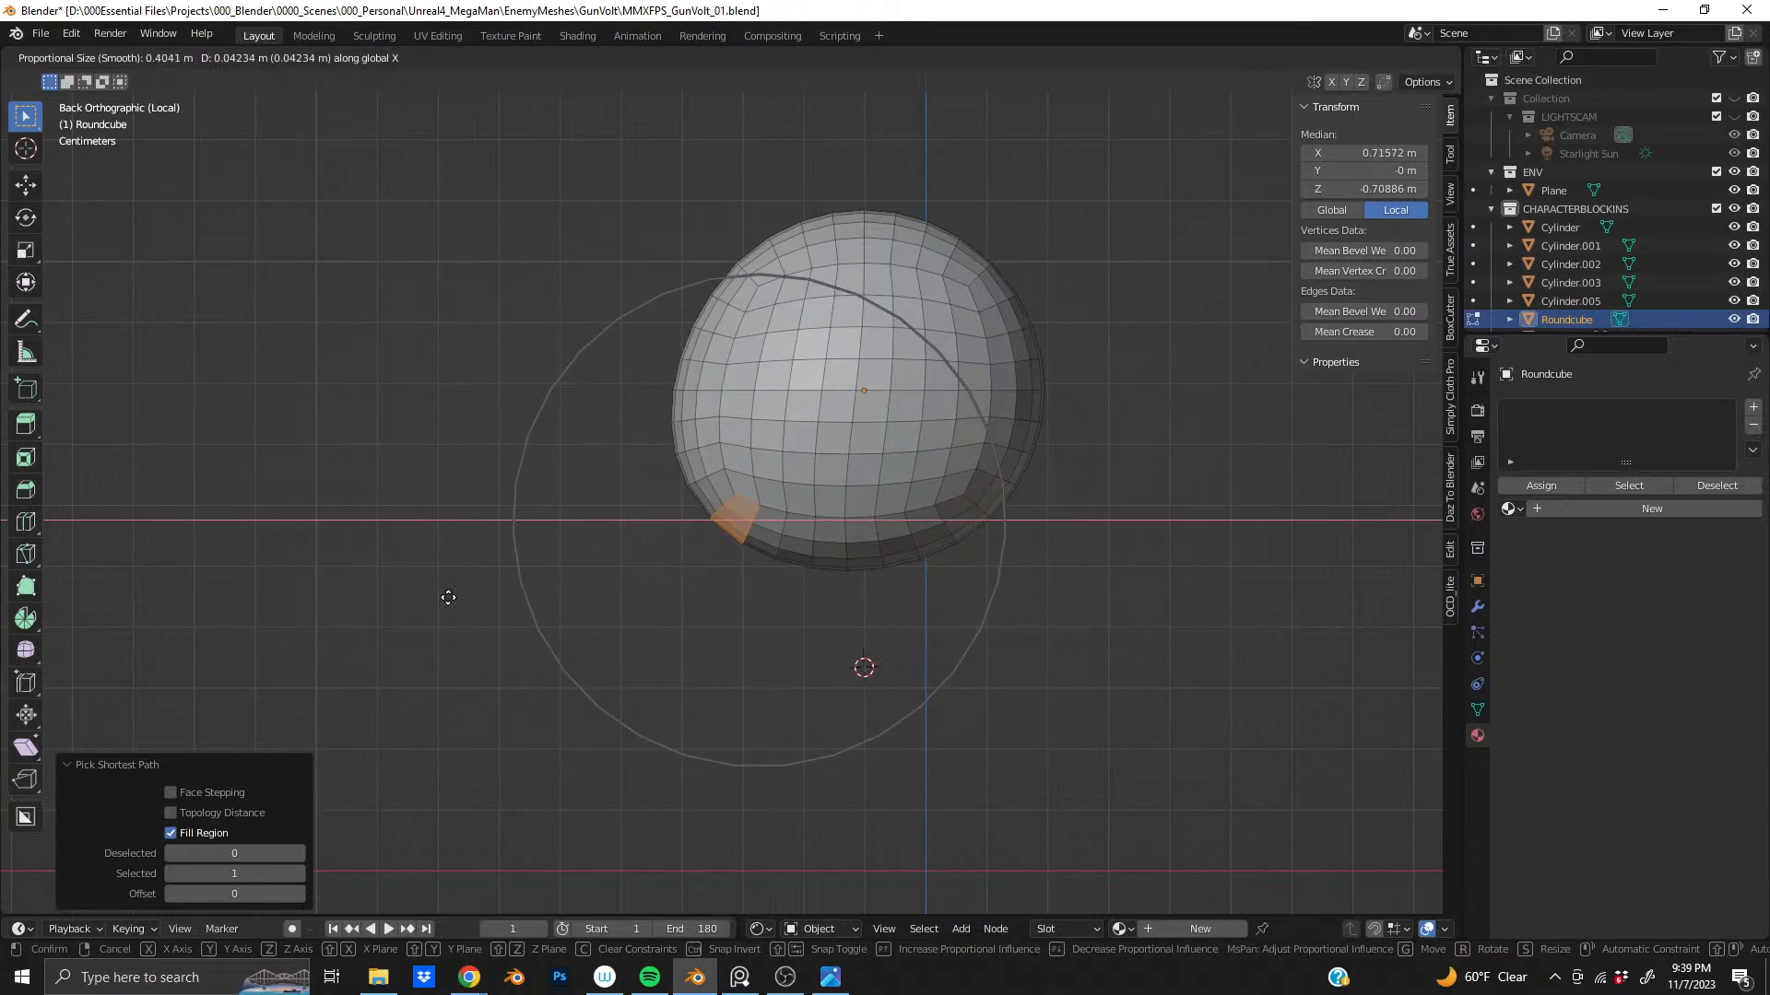
click(583, 540)
- Select the face path across the upper -X side and move it inward about 0.049 m in X and 0.008 m in Z, with proportional size 0.445
shift+middle_drag(767, 378, 641, 584)
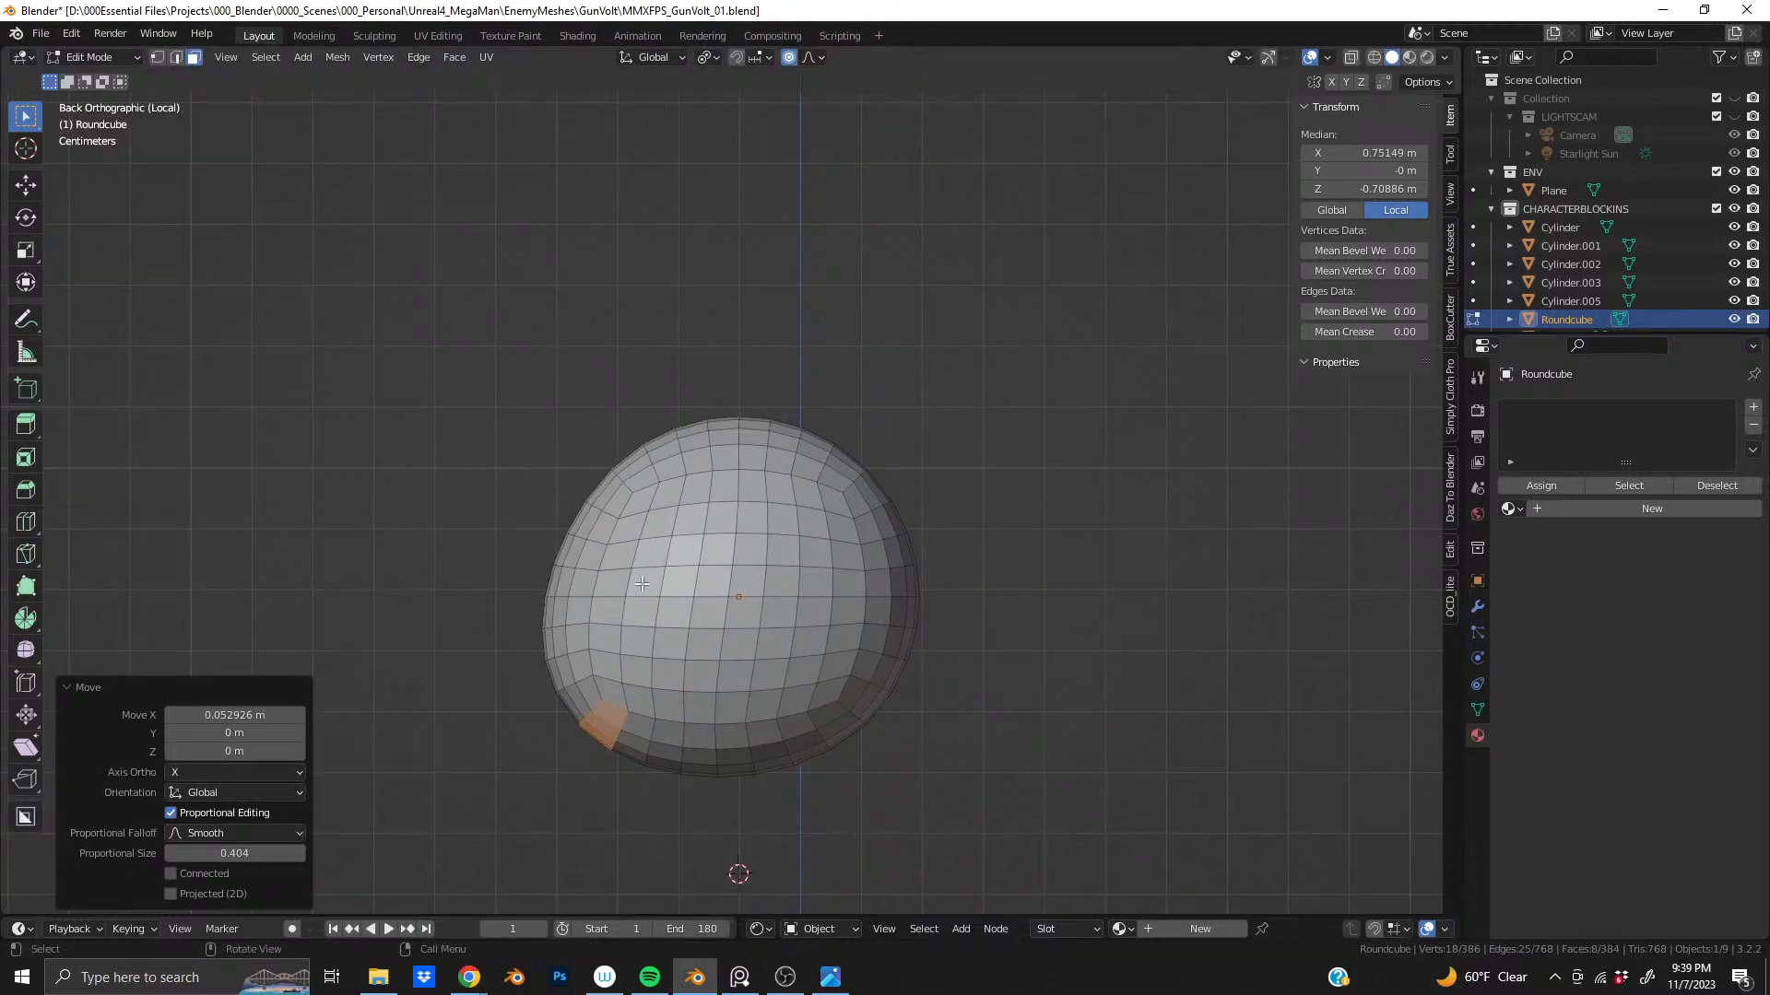
click(827, 477)
middle_drag(826, 477, 971, 526)
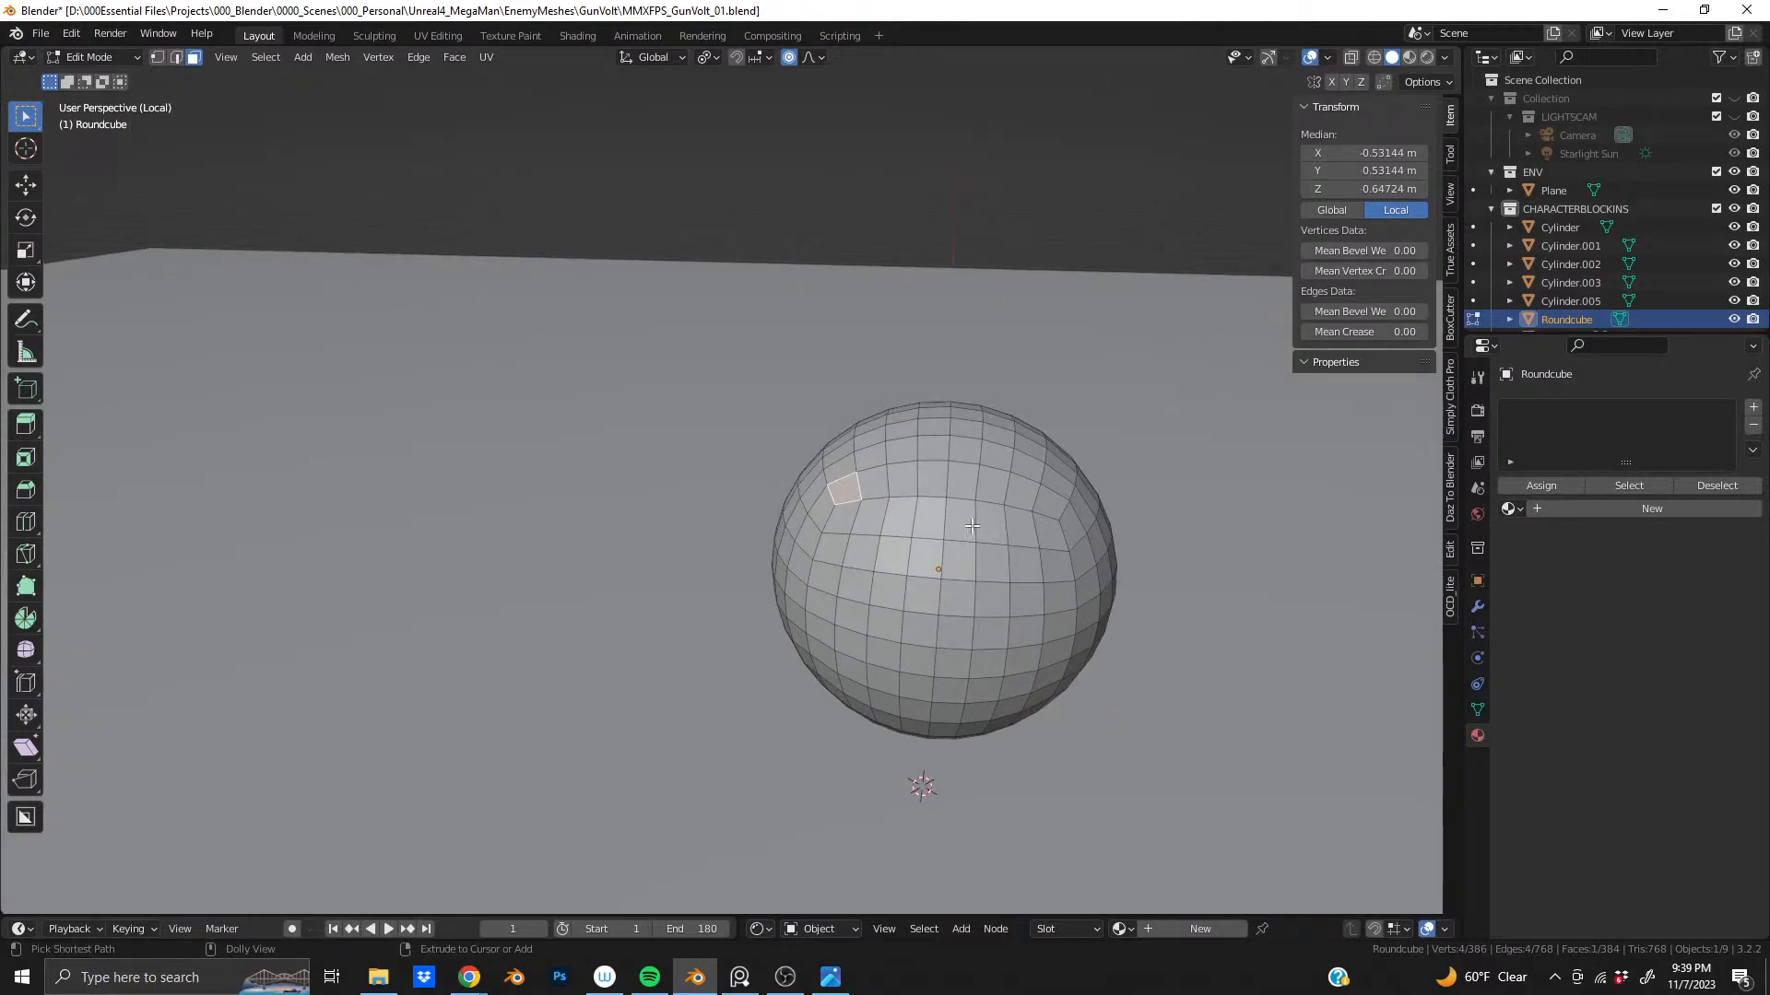
ctrl+click(1041, 511)
middle_drag(861, 513, 1052, 466)
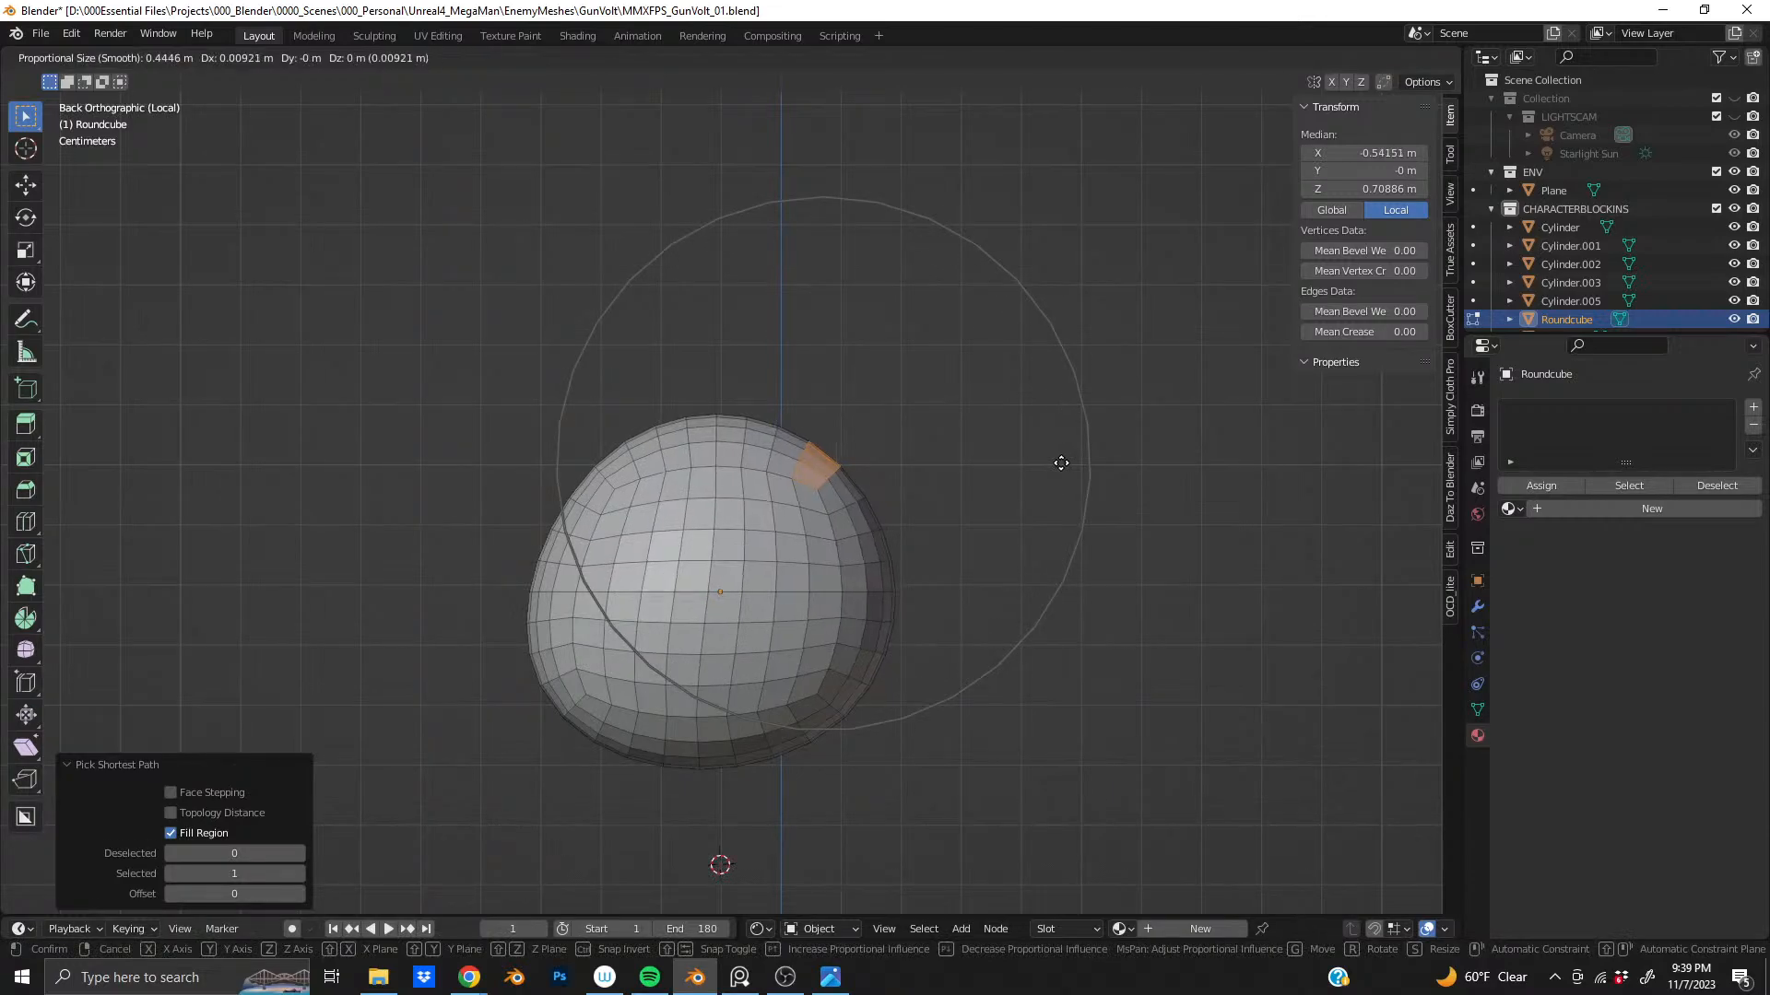
scroll(1042, 458, down, 1)
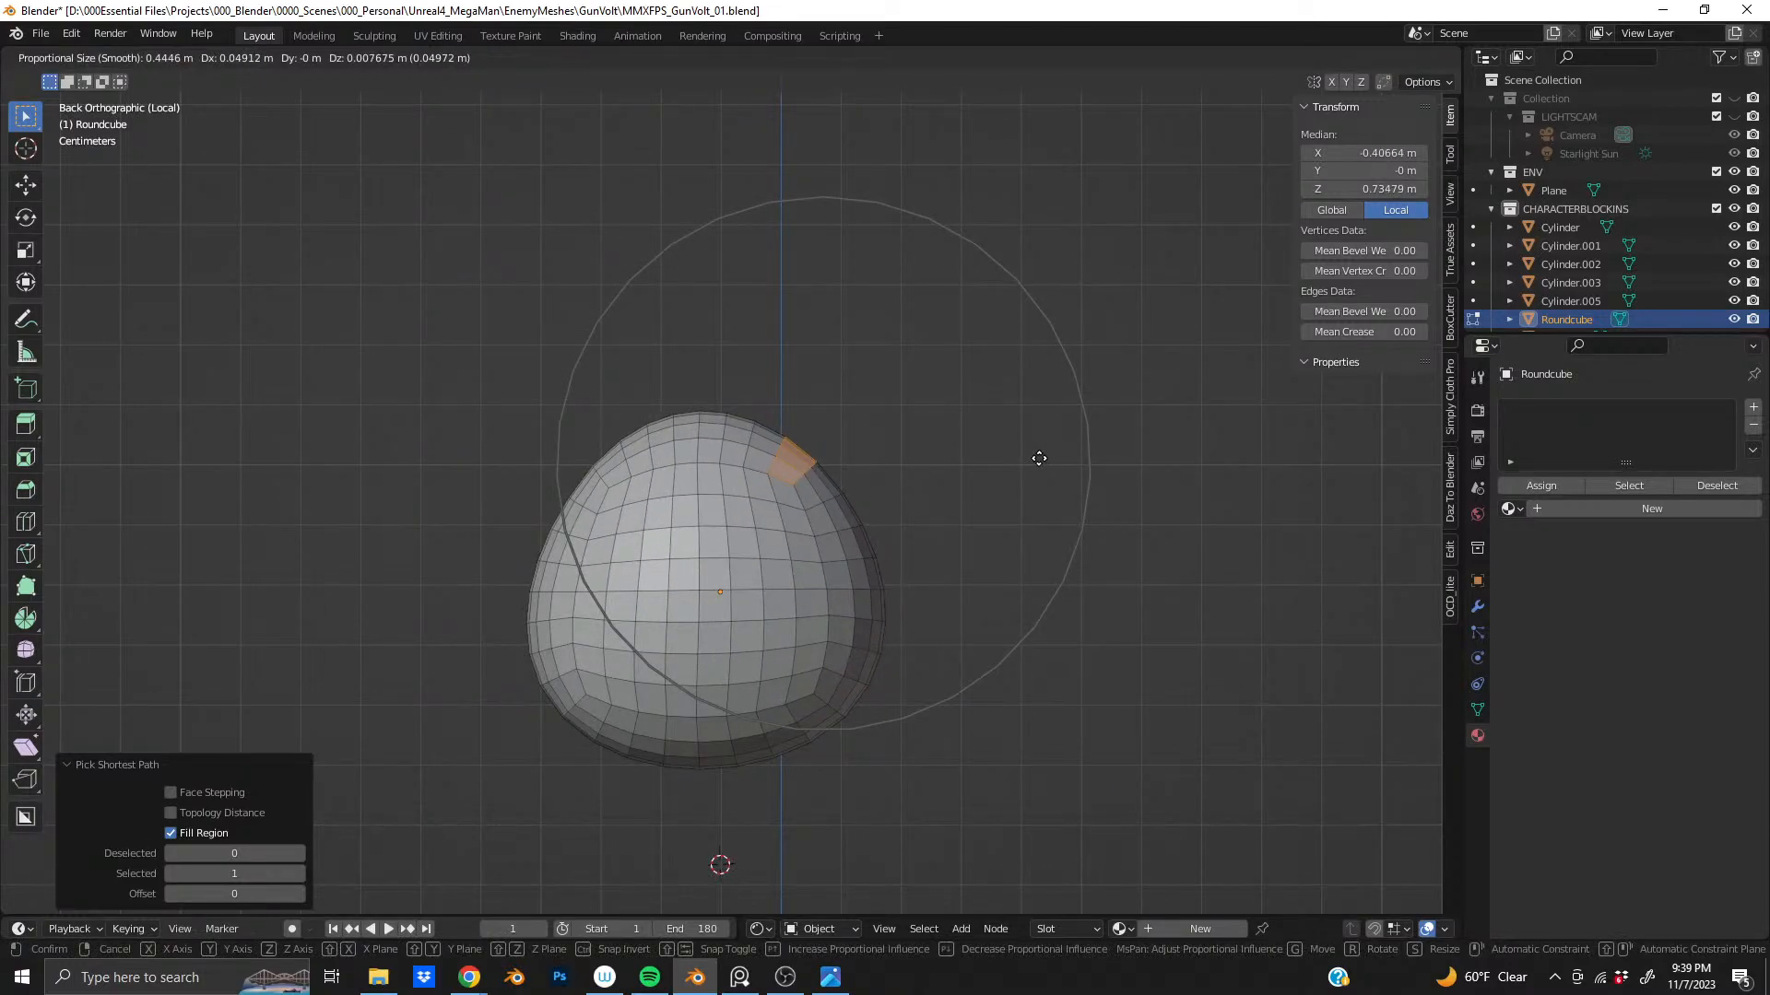
click(1039, 458)
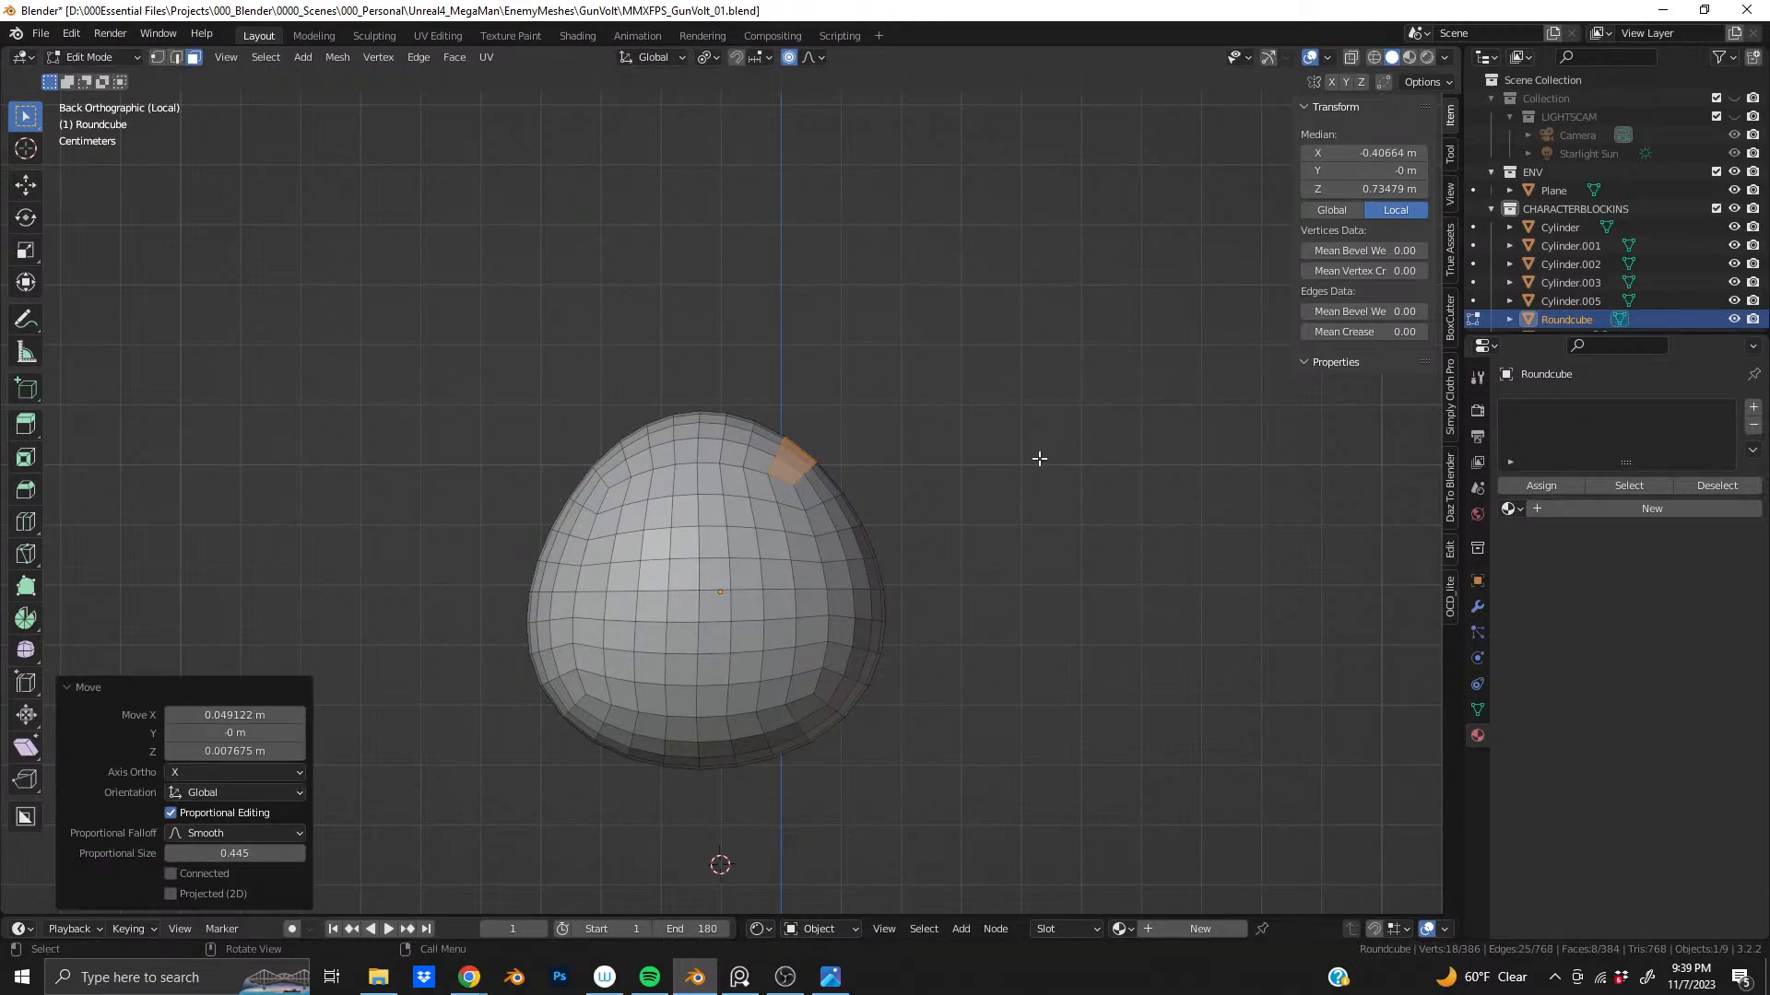
- Select the curved row of faces across the upper back side and raise it about 0.057 m along Z with proportional editing
click(783, 472)
shift+click(634, 471)
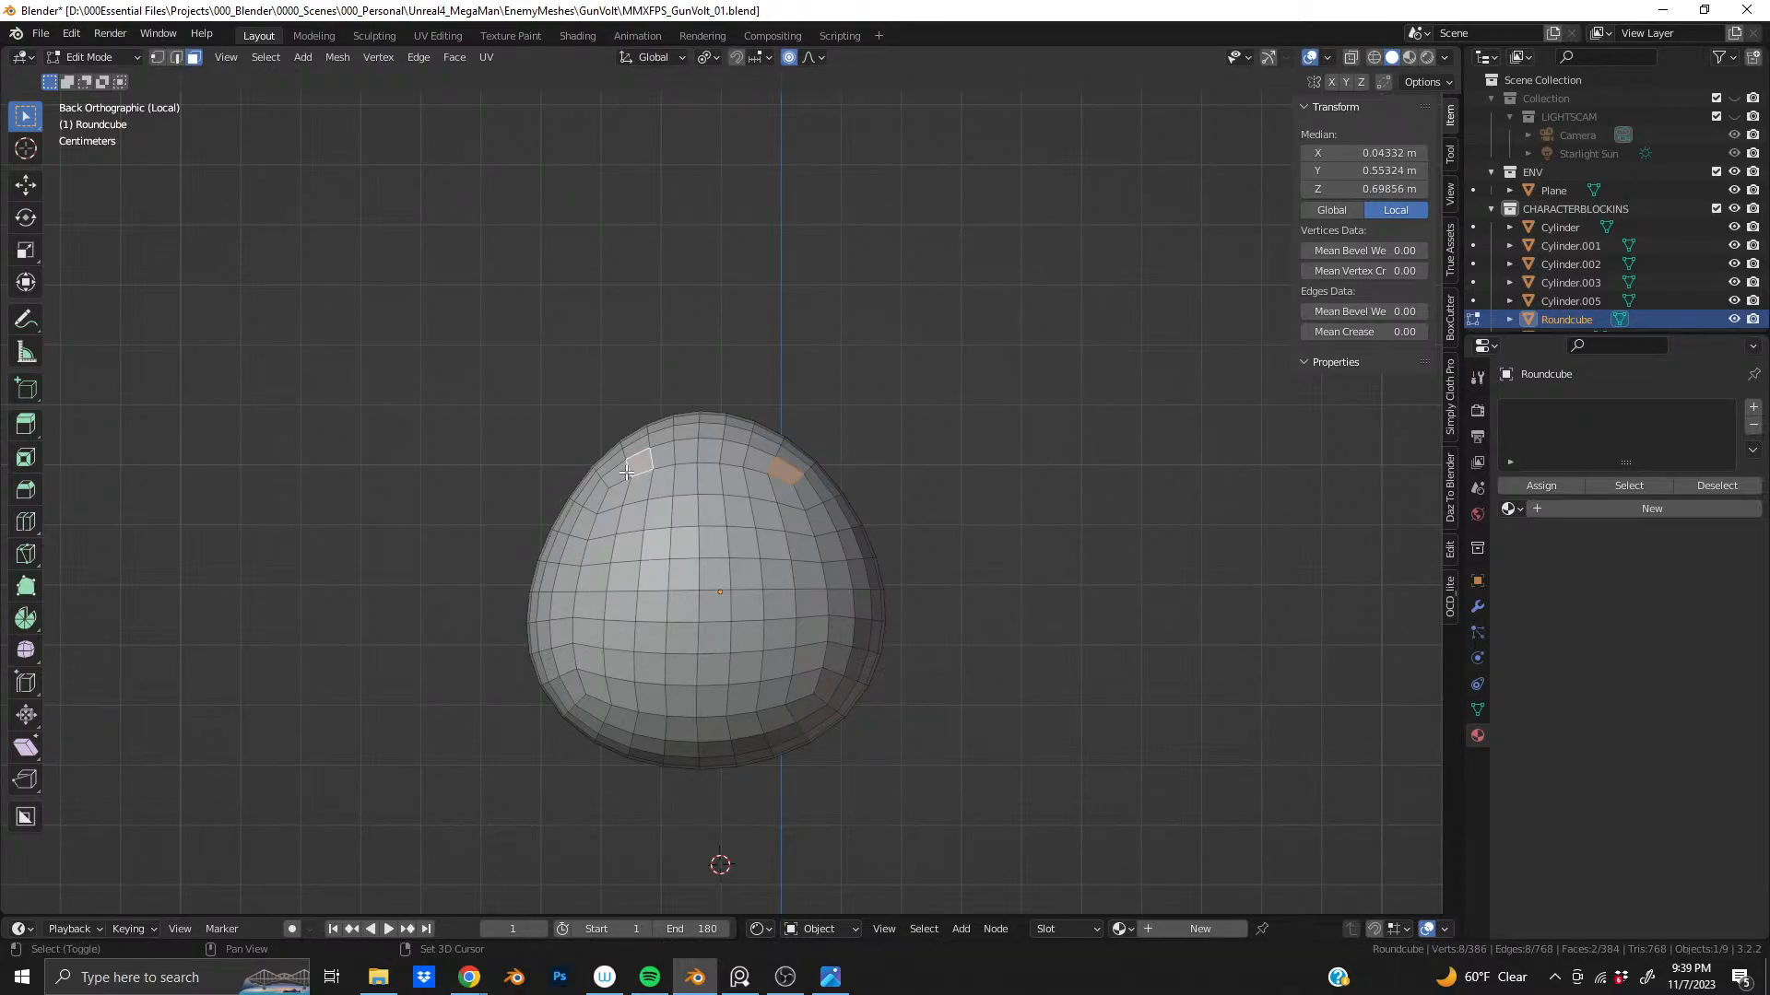
key(ctrl+z)
ctrl+shift+click(612, 474)
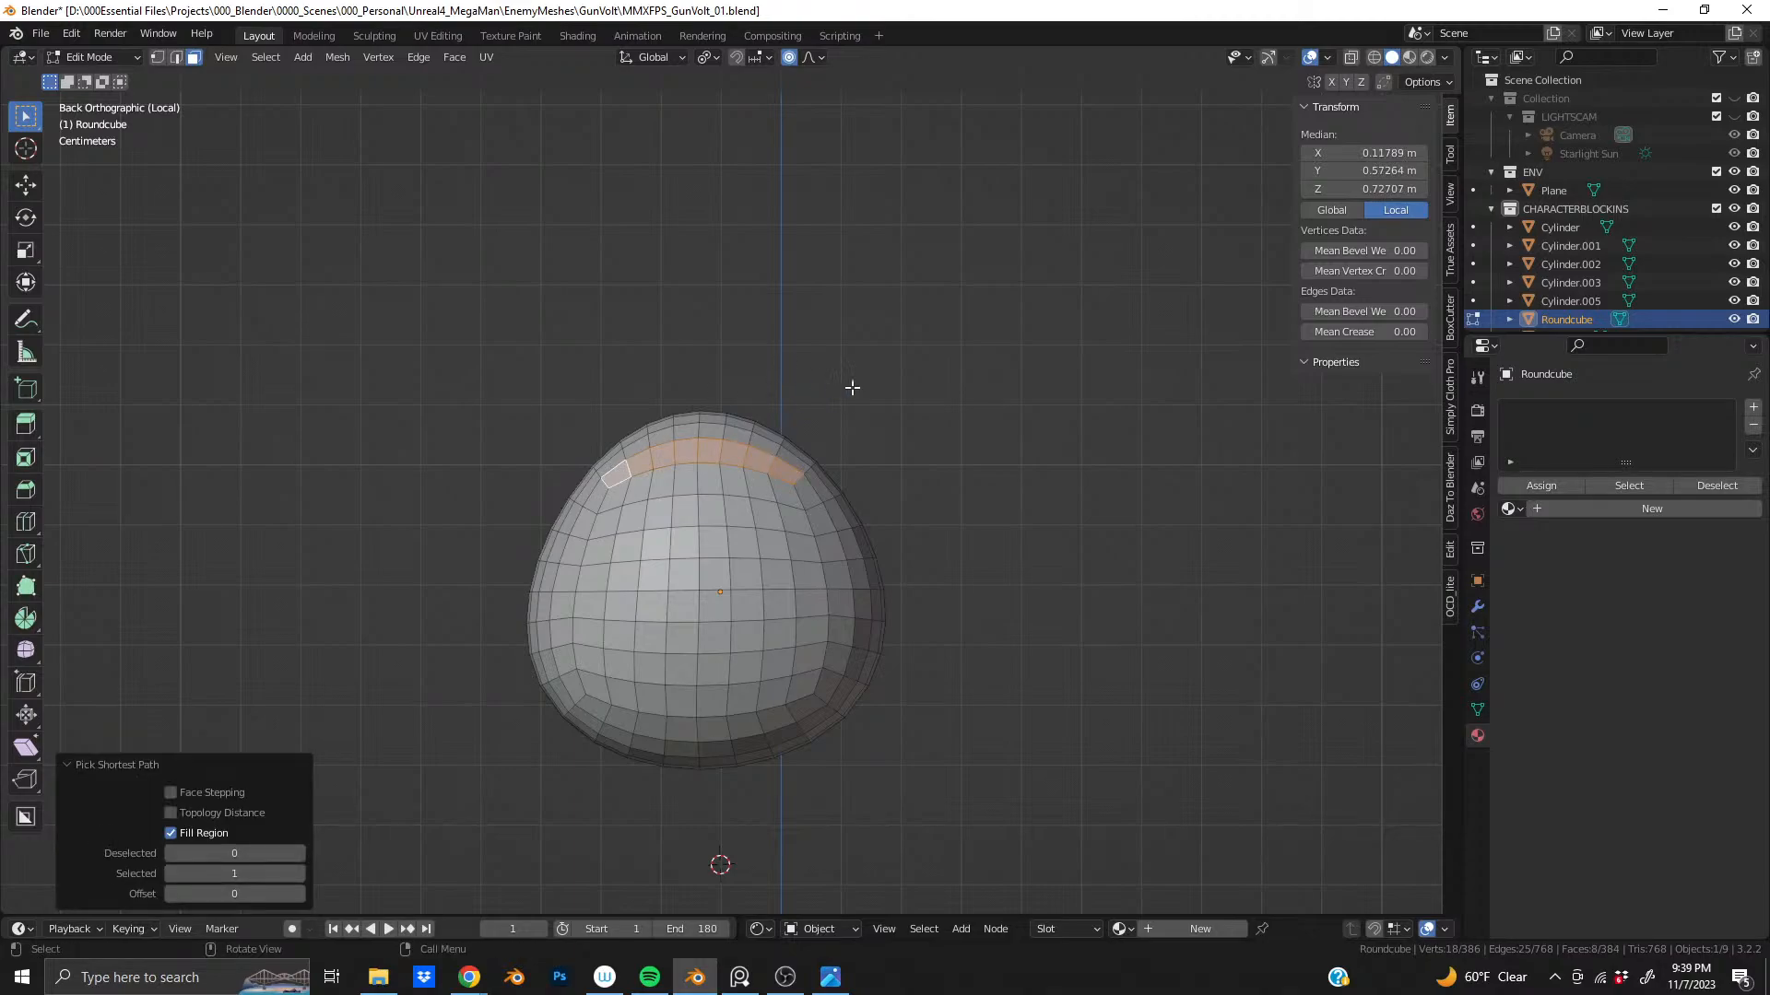
key(g)
key(z)
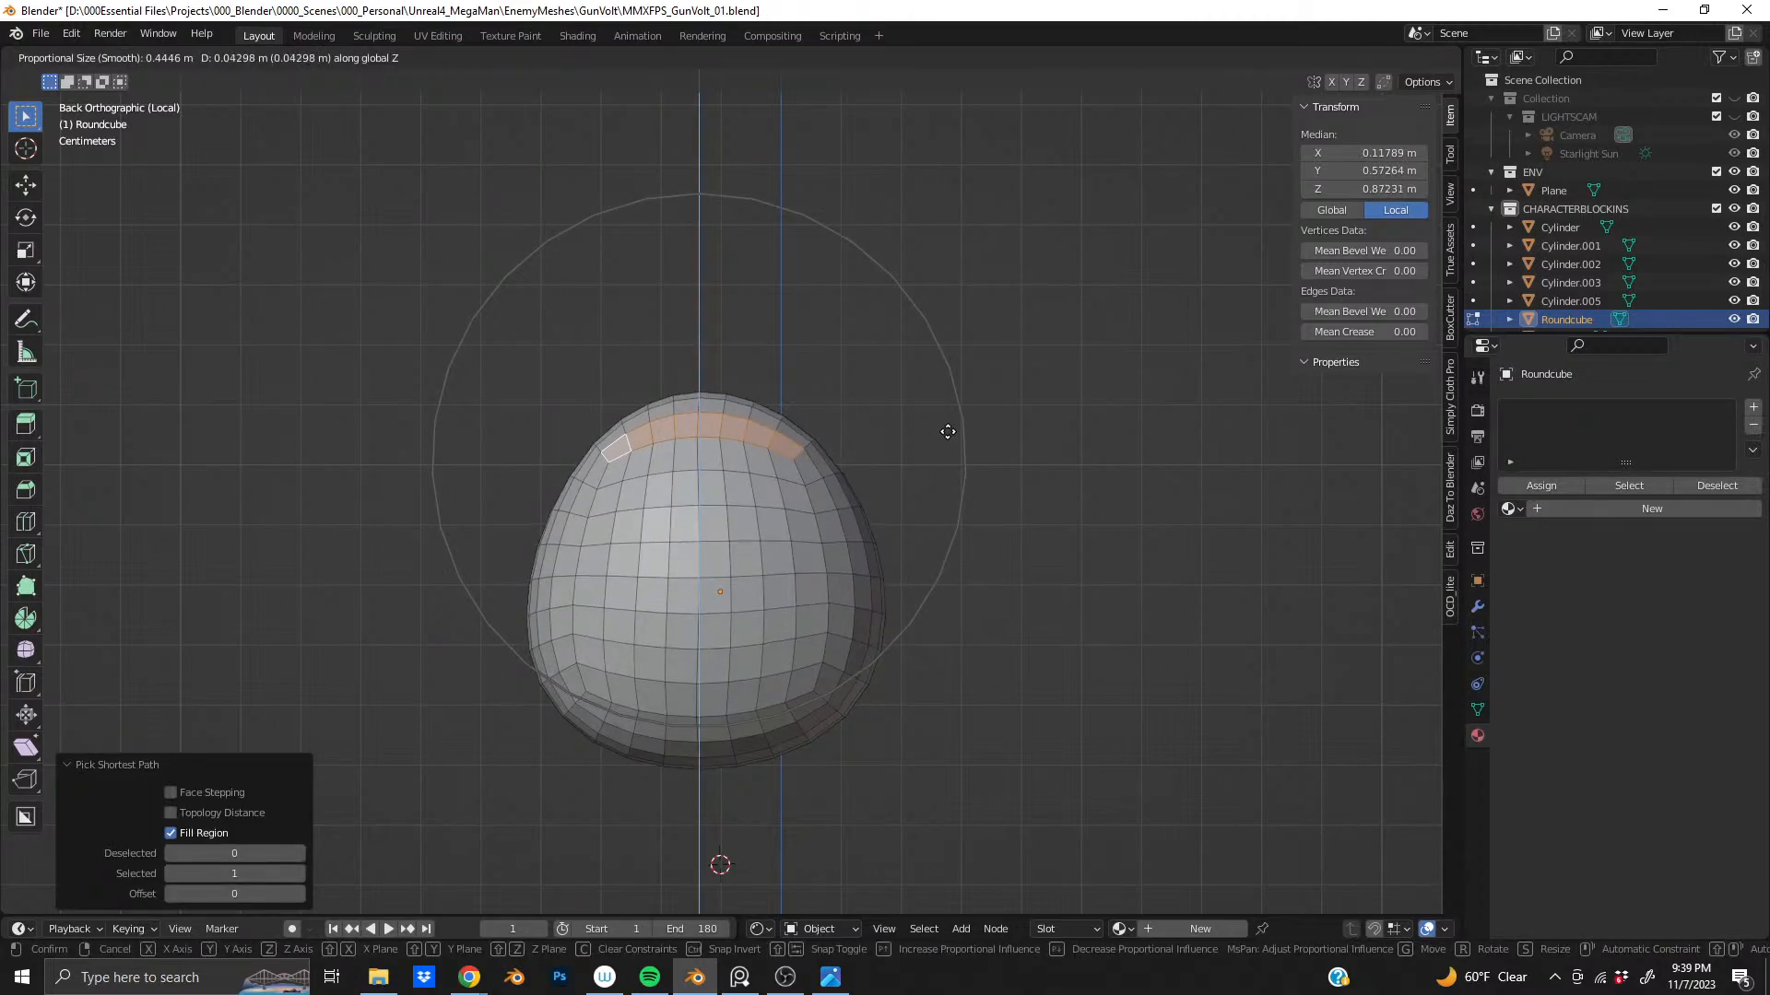
click(948, 426)
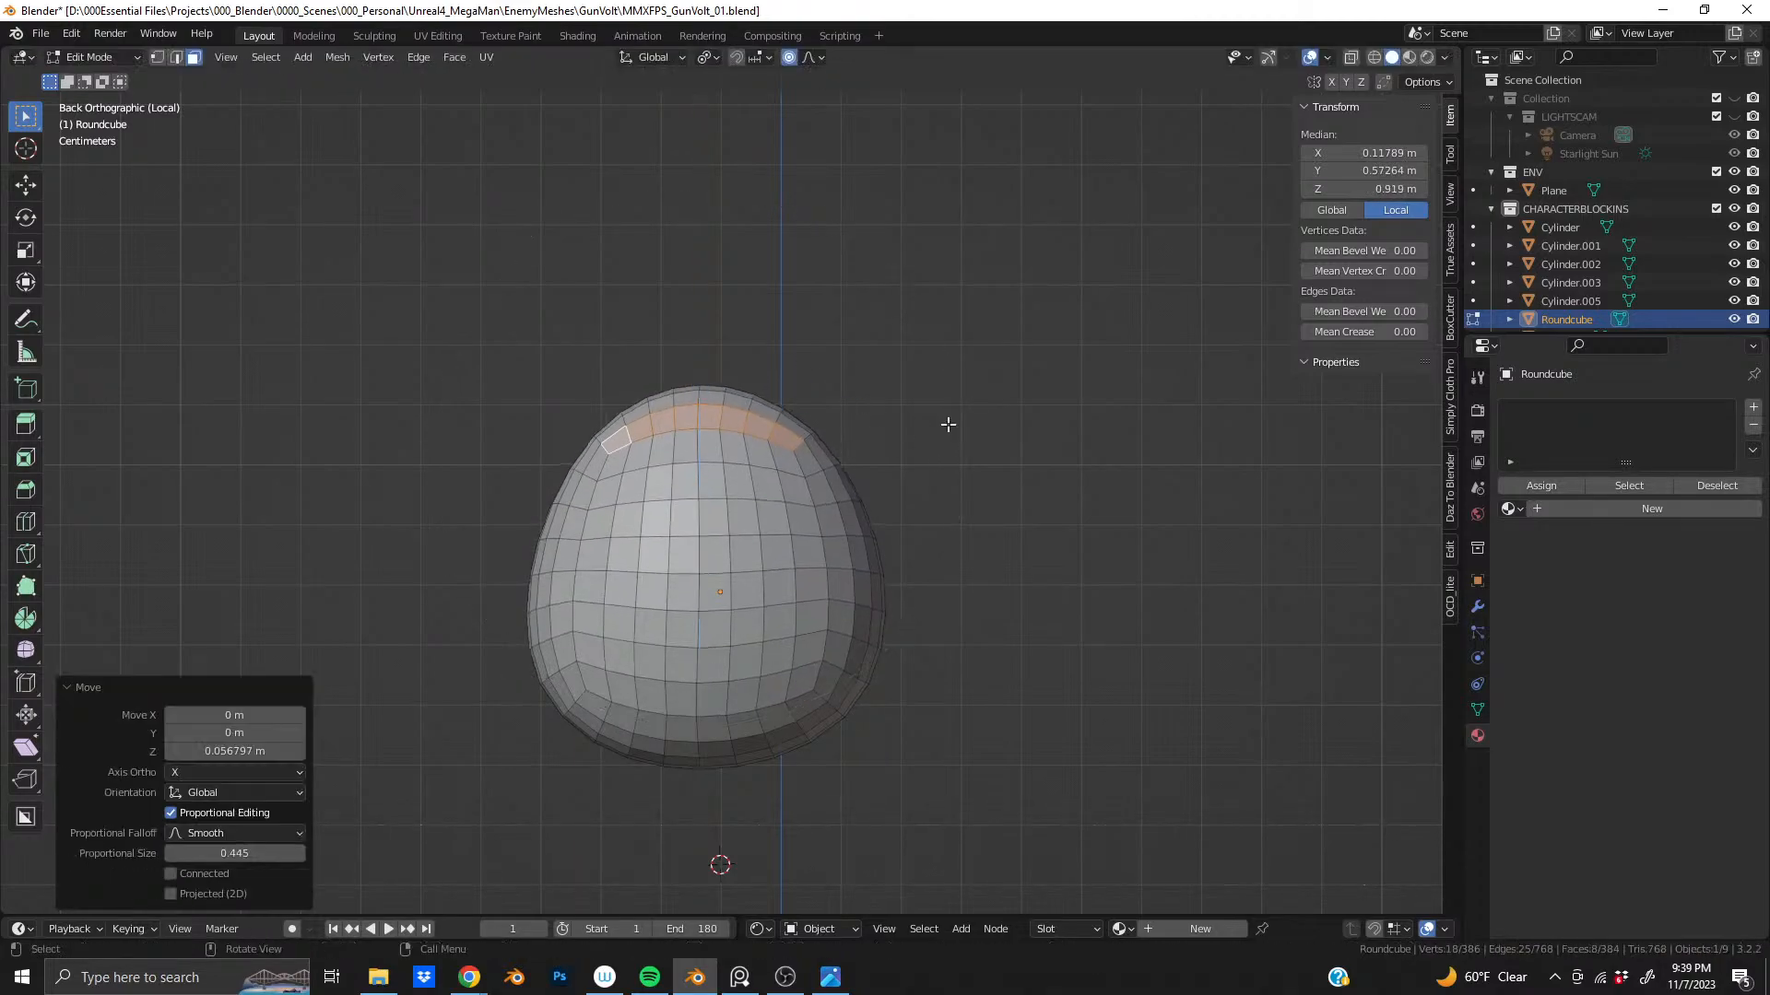
- Select the path of faces along the upper back rim of the quadsphere and raise it along Z with smooth proportional editing
click(614, 427)
ctrl+shift+click(795, 420)
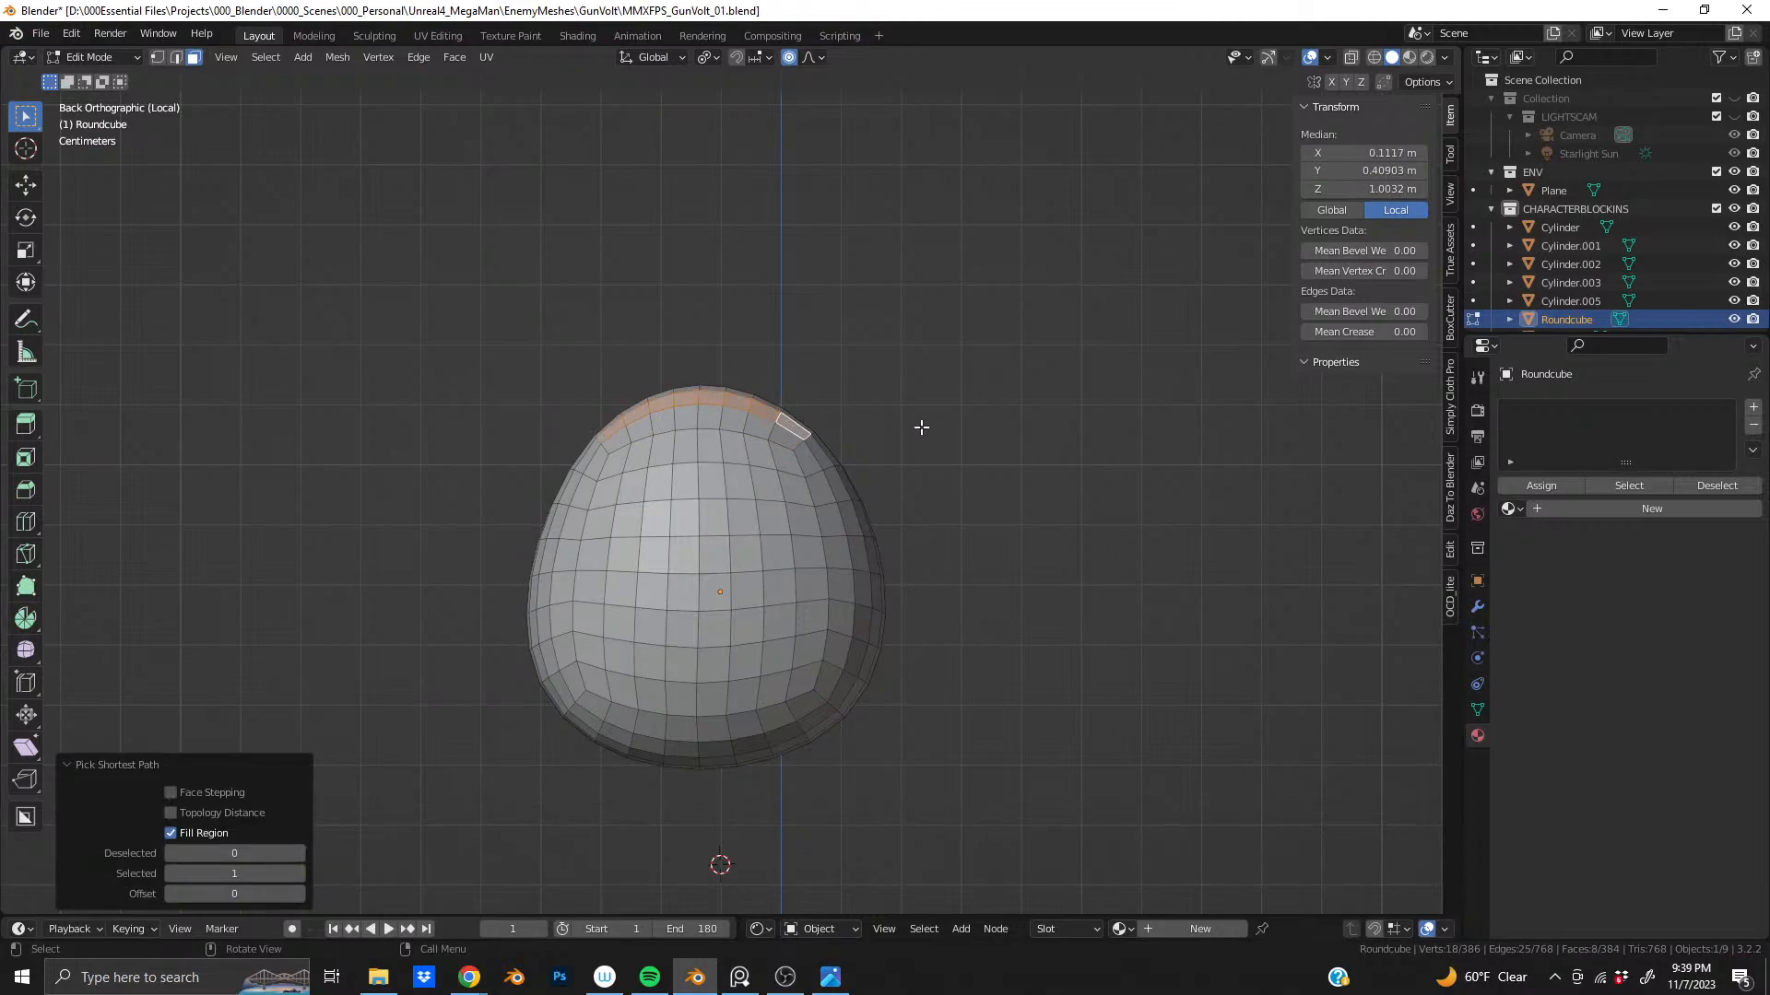
key(g)
key(z)
scroll(920, 420, up, 3)
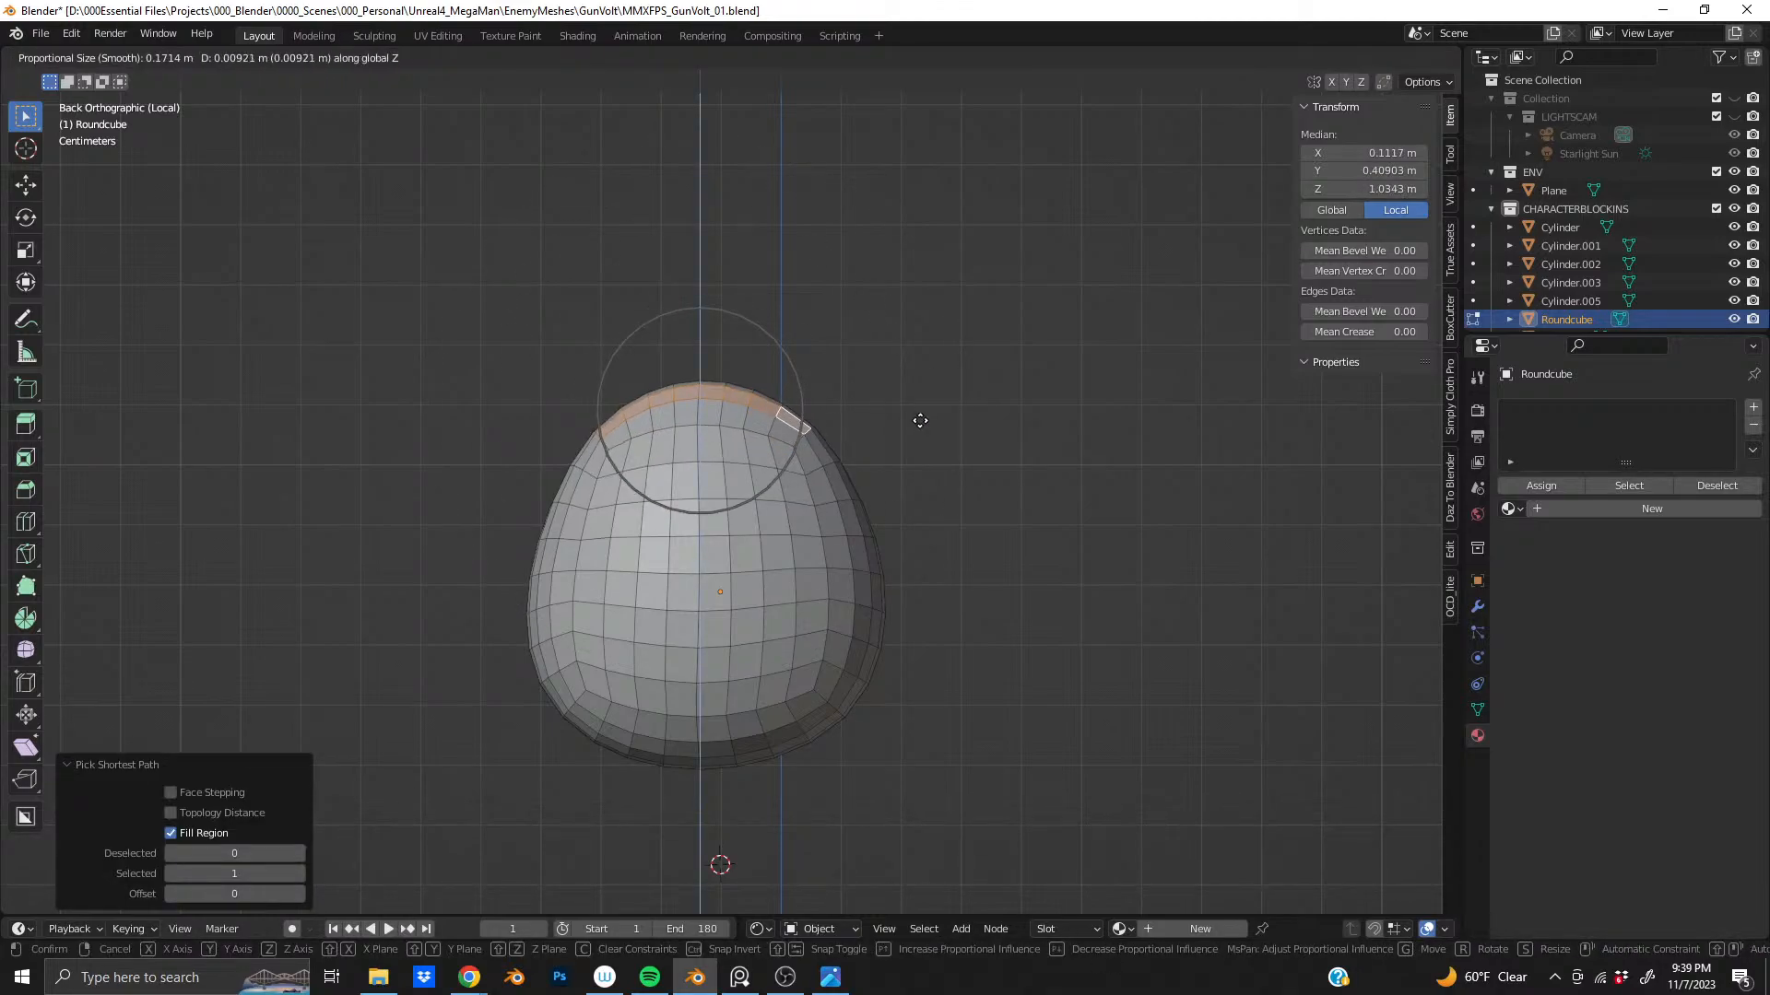
scroll(918, 415, down, 3)
click(918, 414)
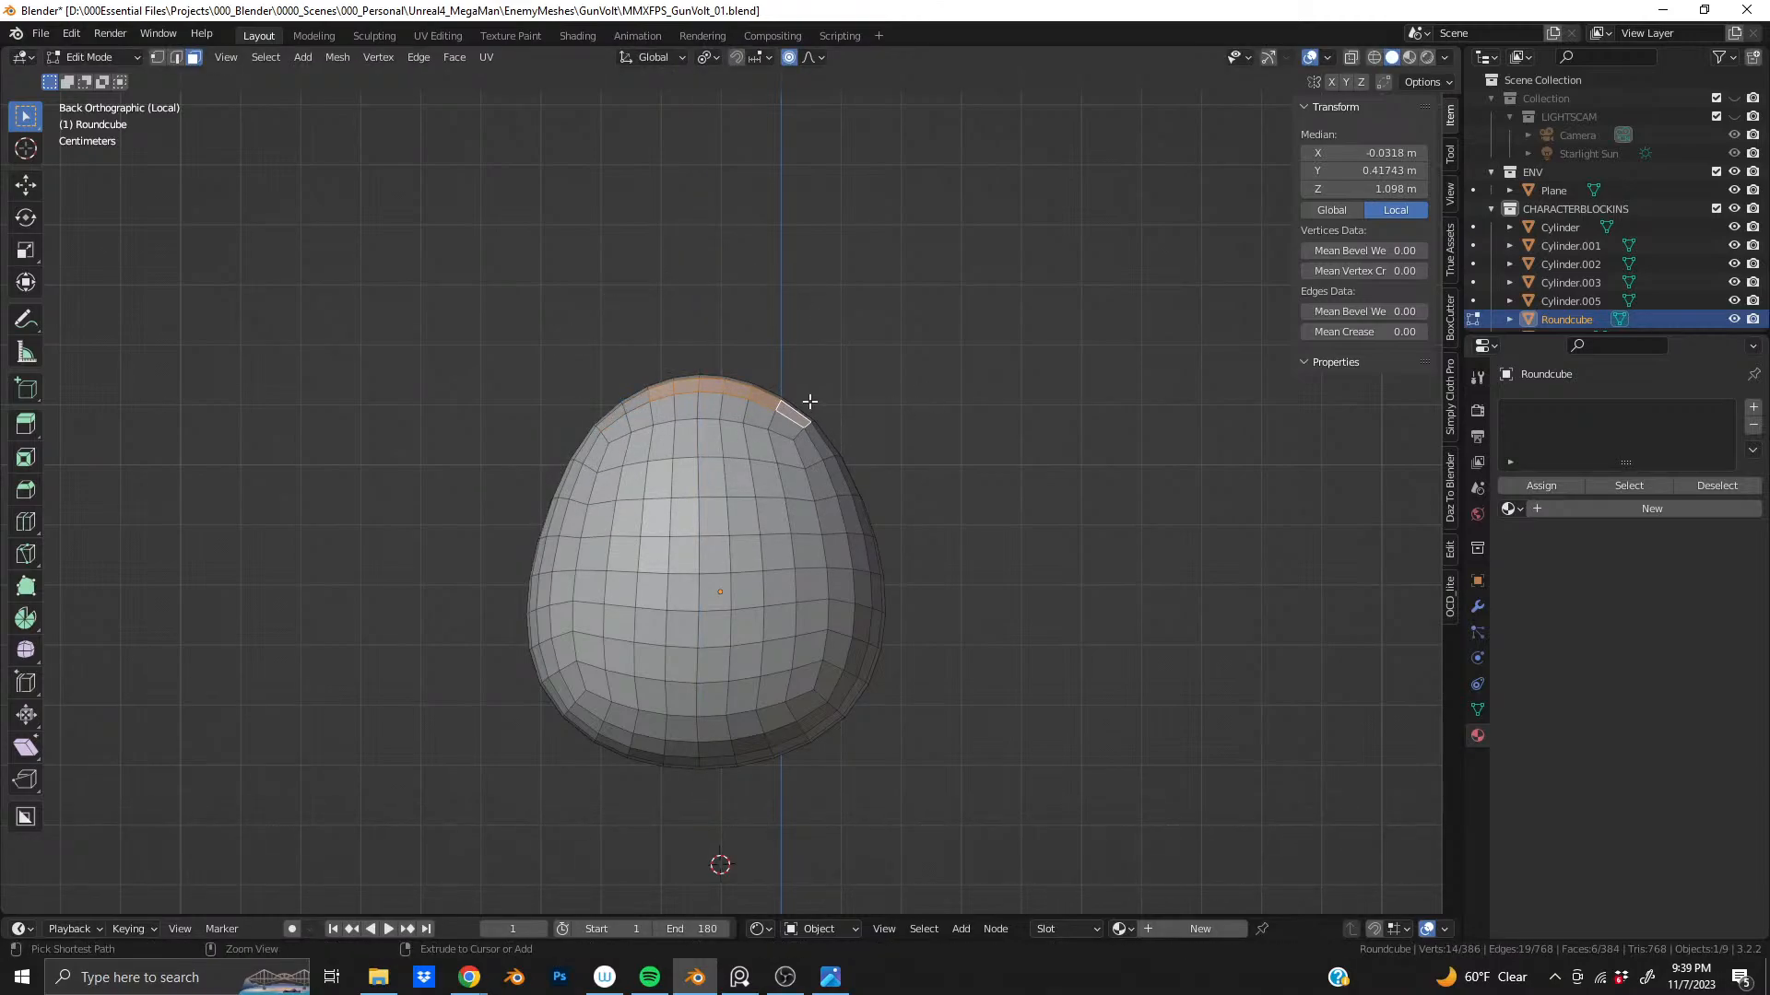
- Deselect the row's outer faces and raise the remaining top four about 0.025 m along Z with proportional size 0.189
ctrl+drag(810, 401, 760, 433)
key(g)
key(z)
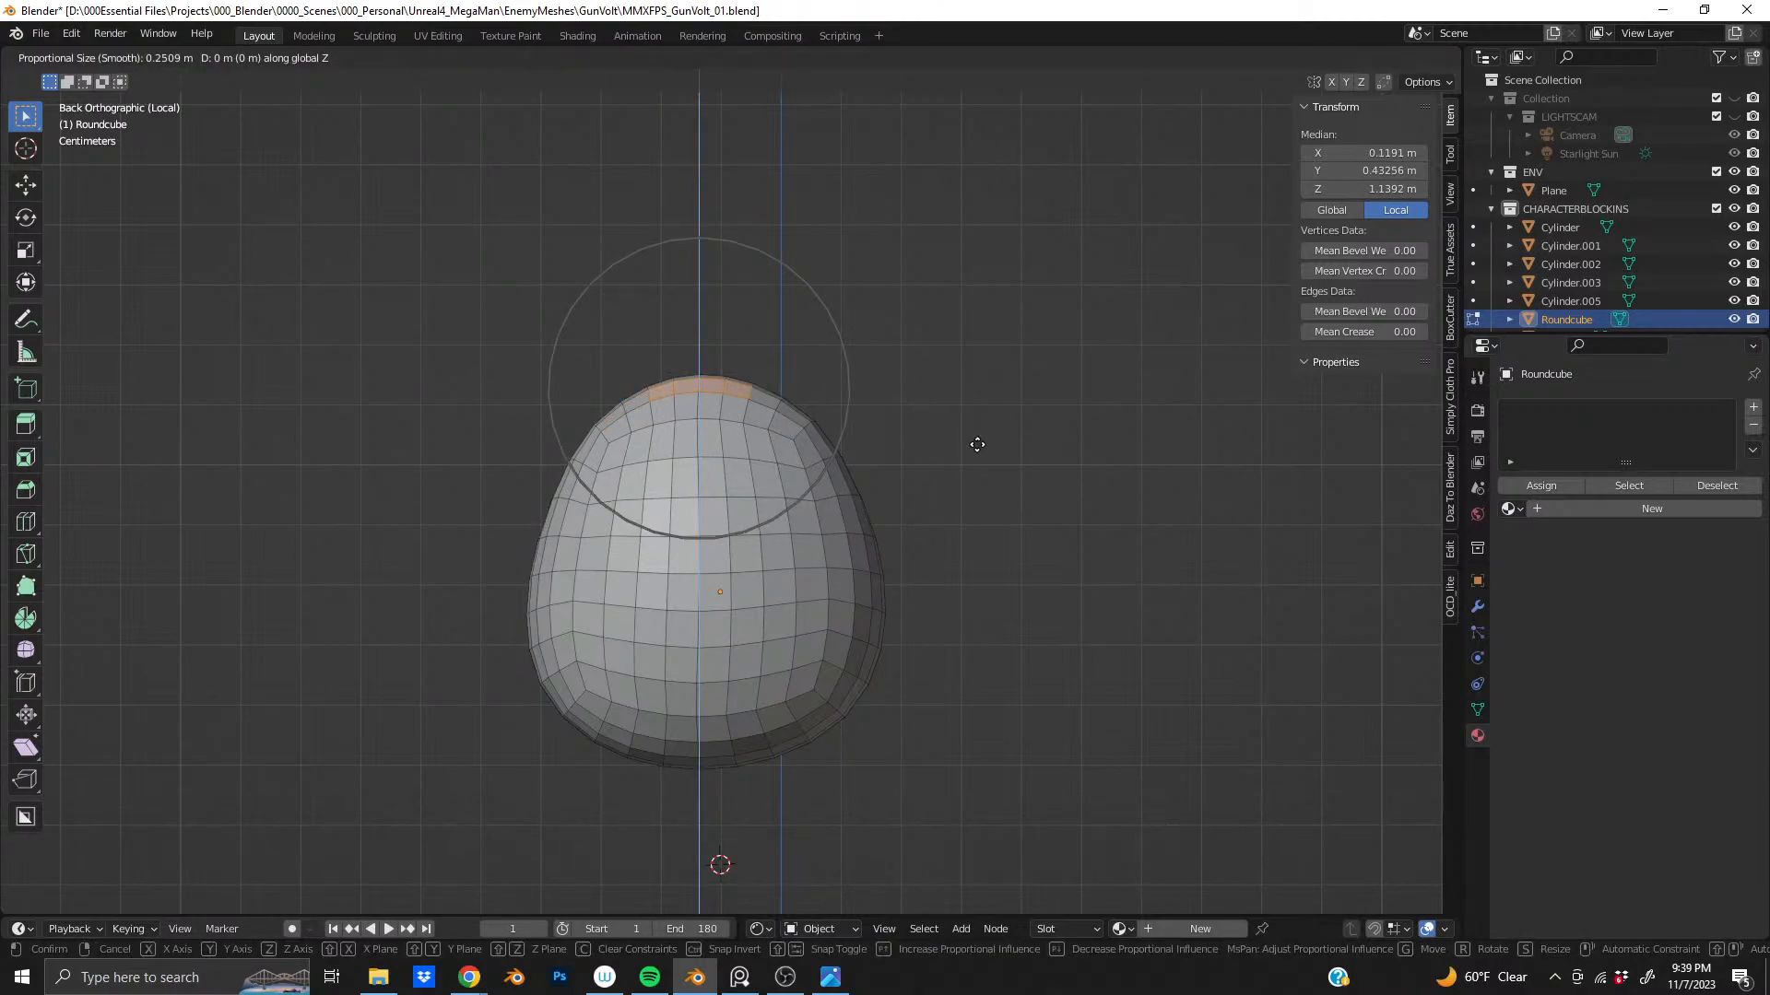
scroll(977, 445, up, 3)
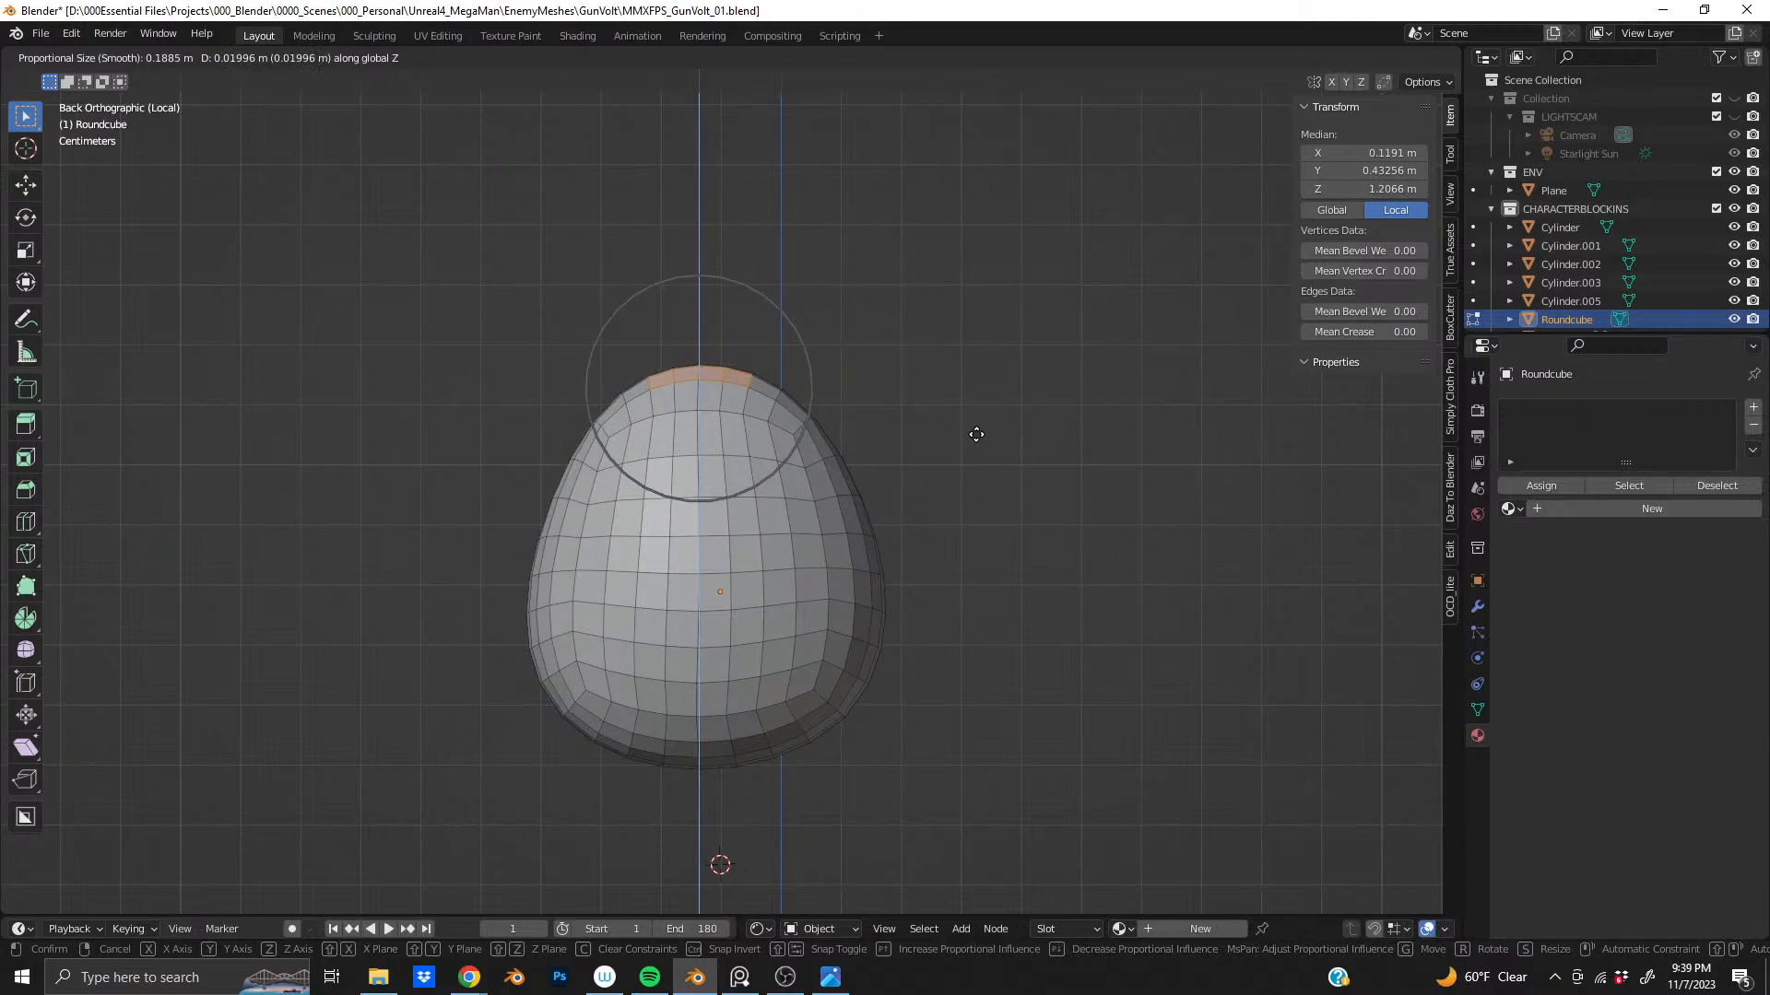
click(976, 434)
- Raise the same four top faces another 0.009 m or so along Z with proportional size 0.142
key(g)
key(z)
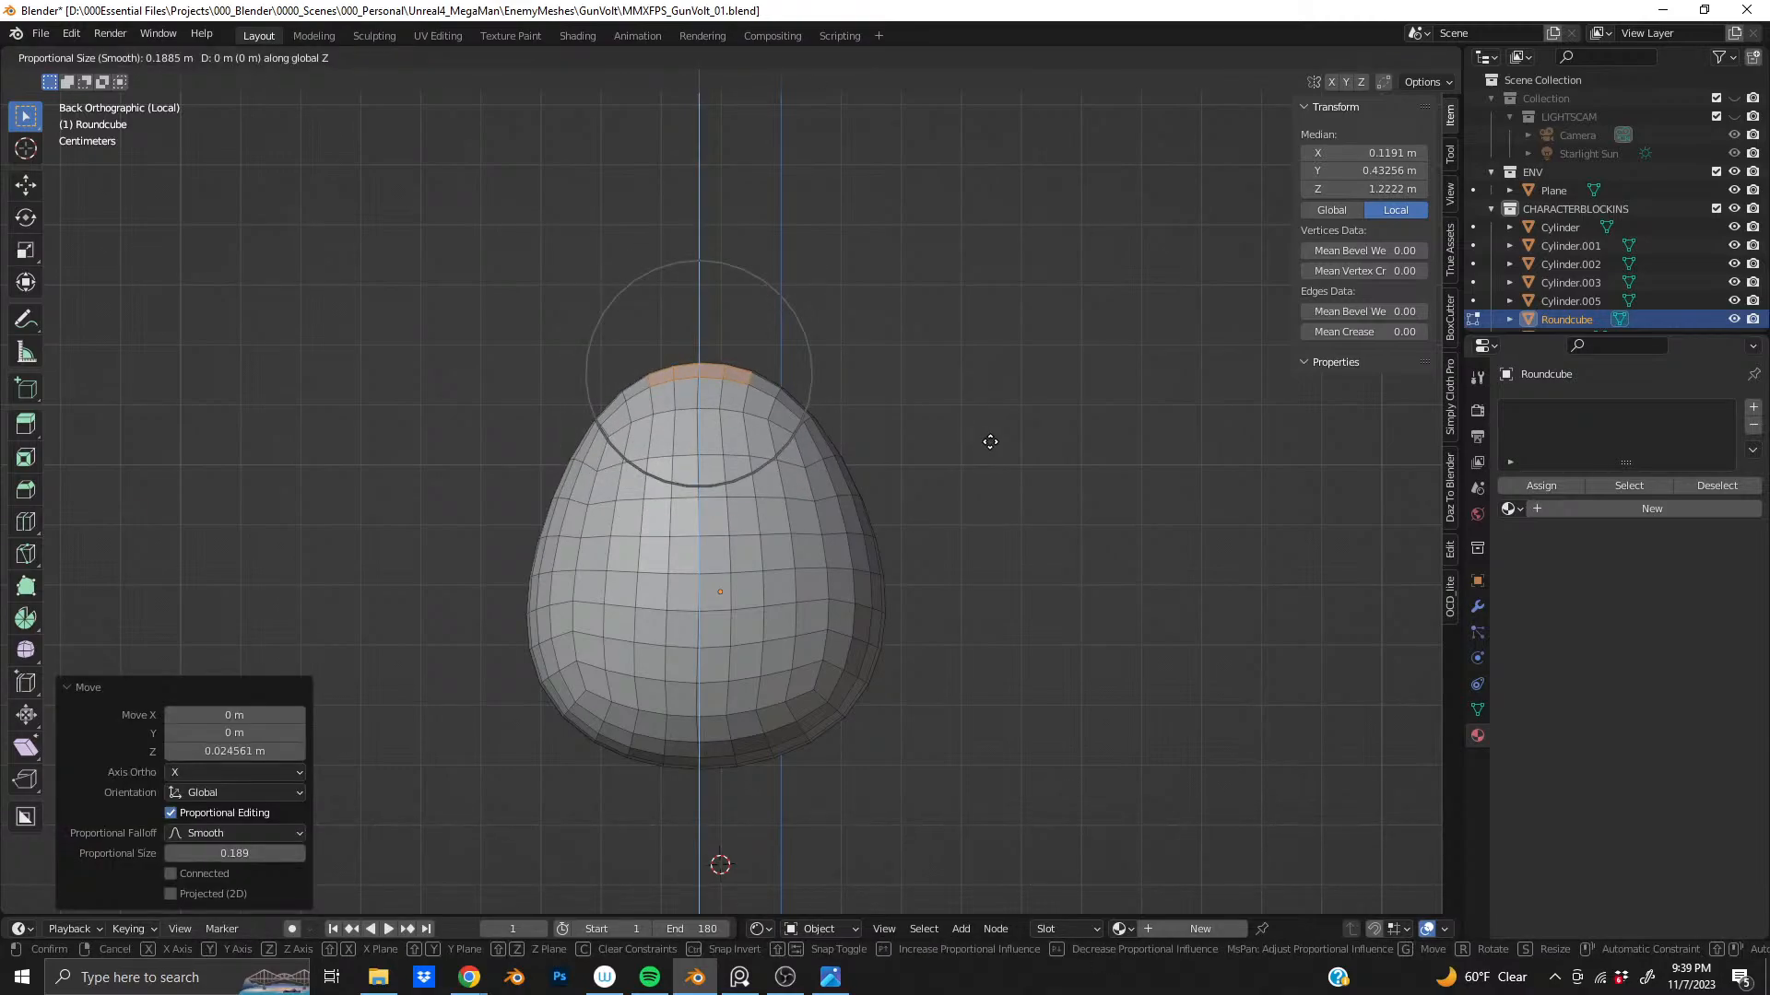
scroll(990, 441, up, 3)
click(983, 438)
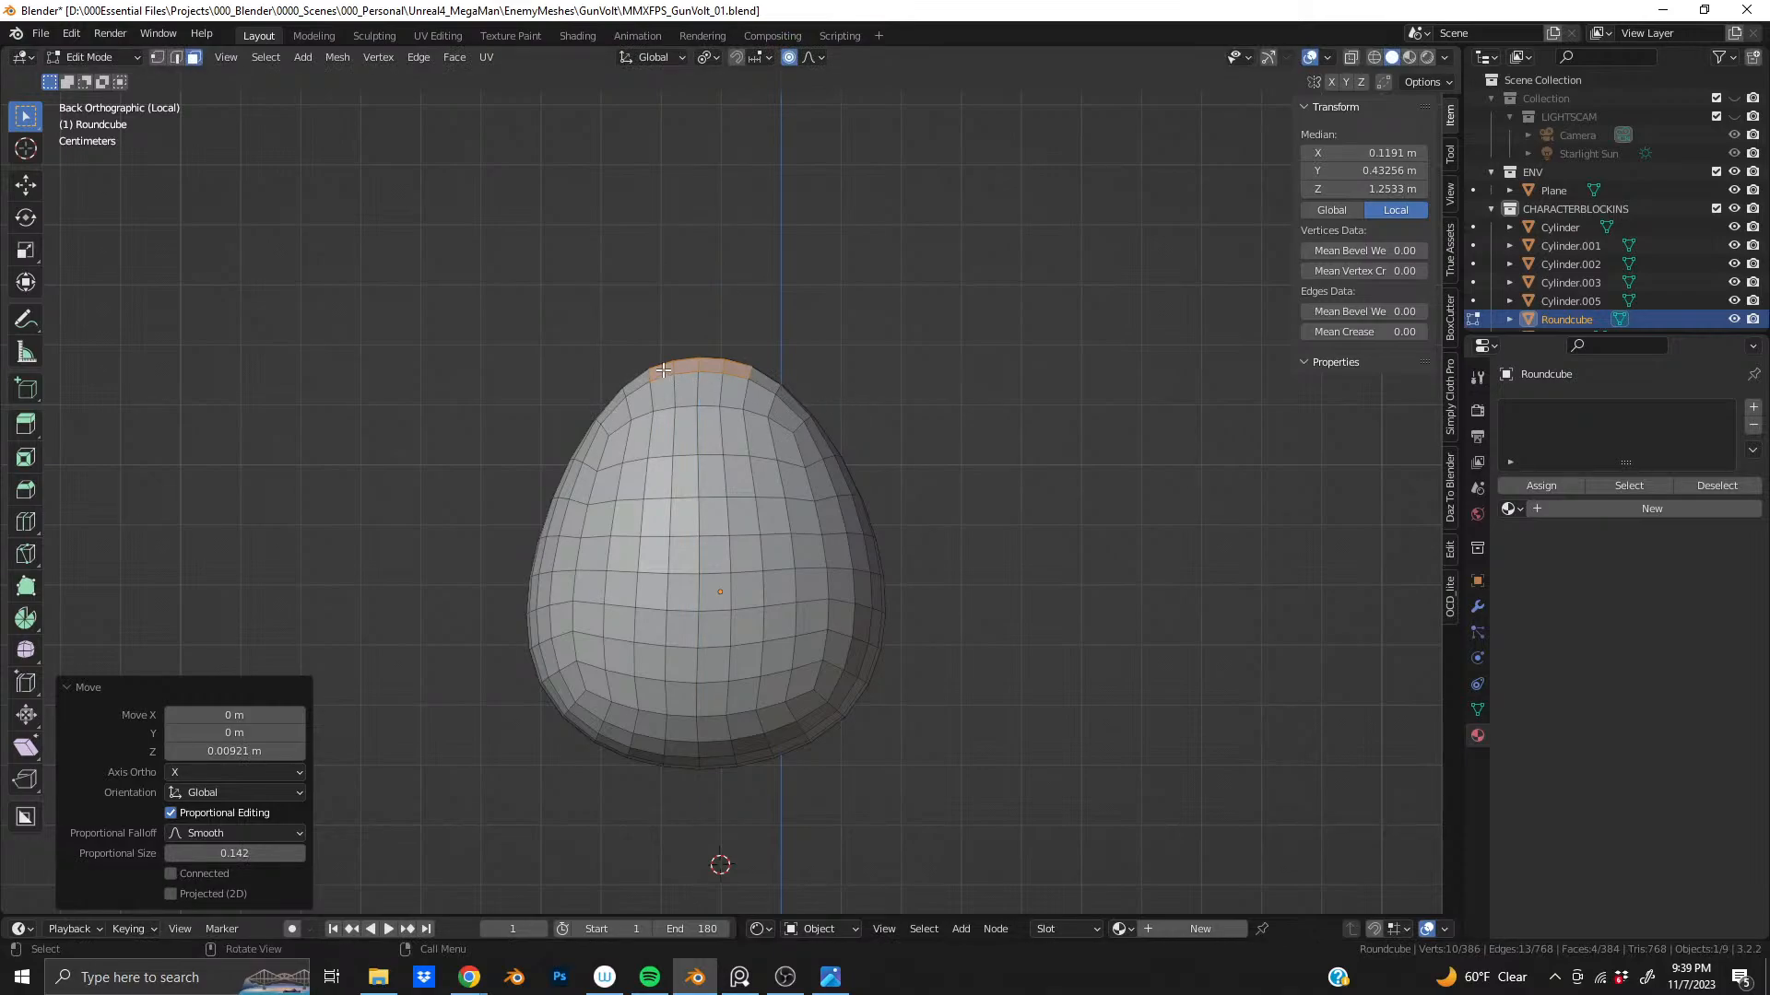
- Try to raise only the two middle top faces about 0.016 m along Z with proportional size 0.142
key(g)
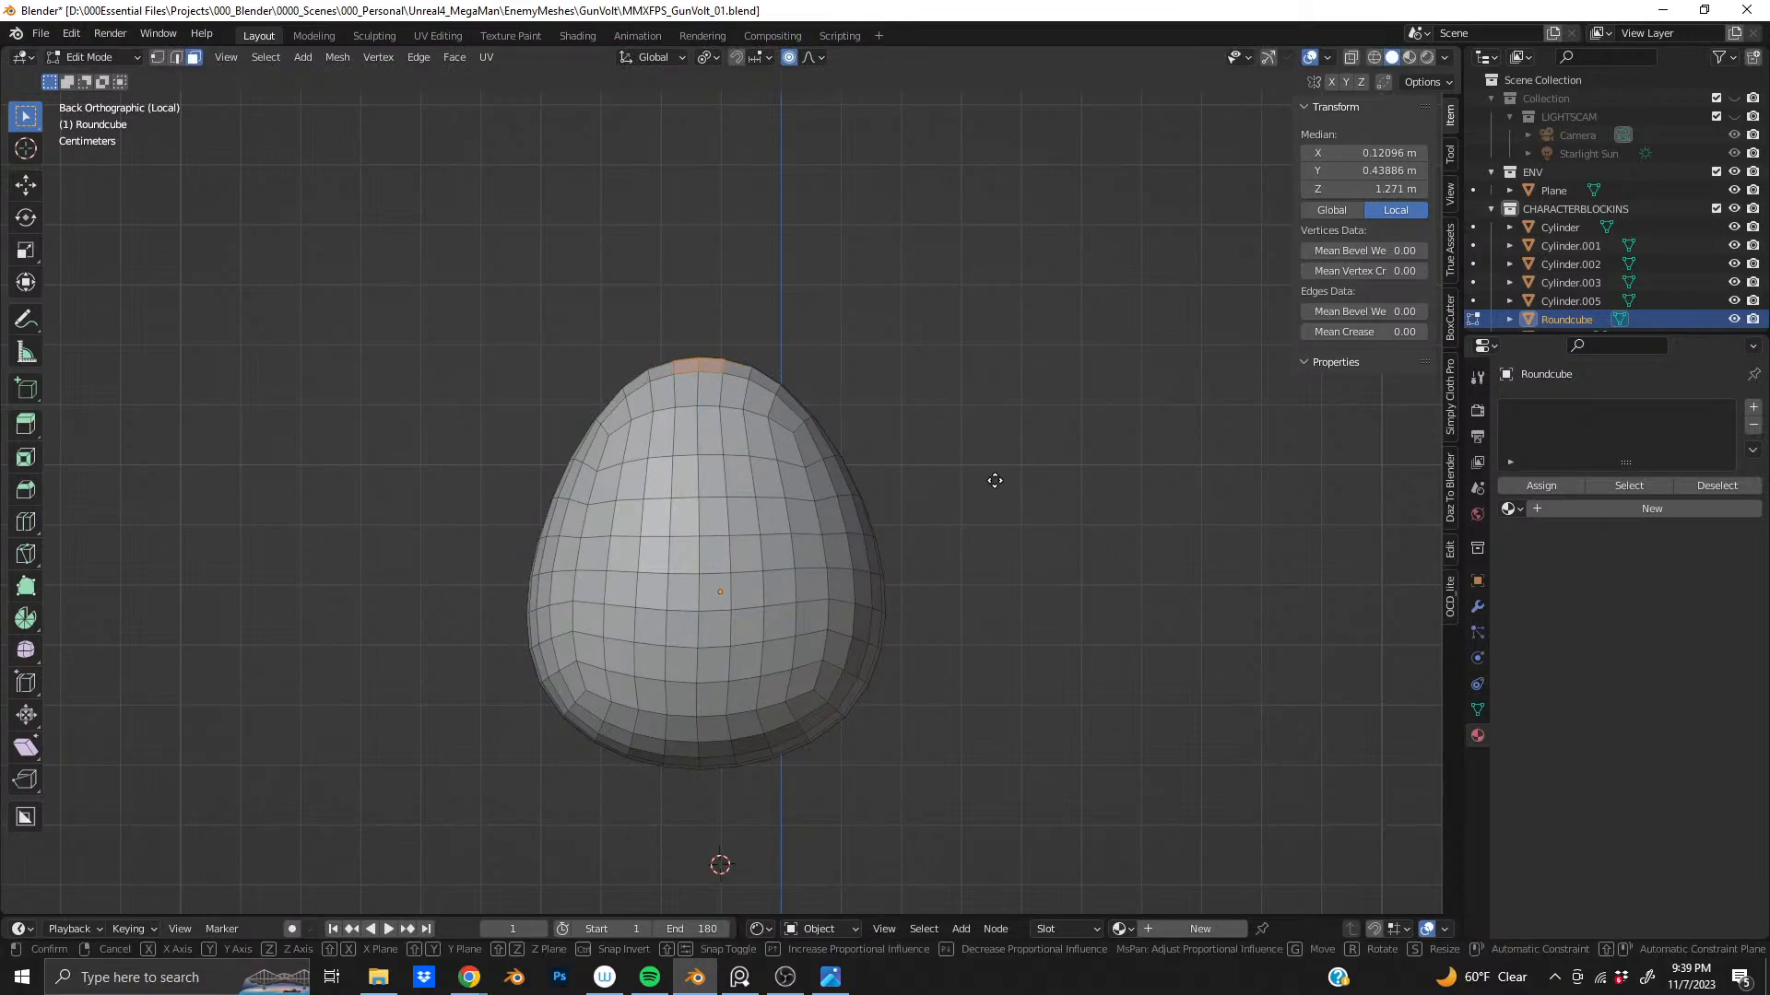
key(z)
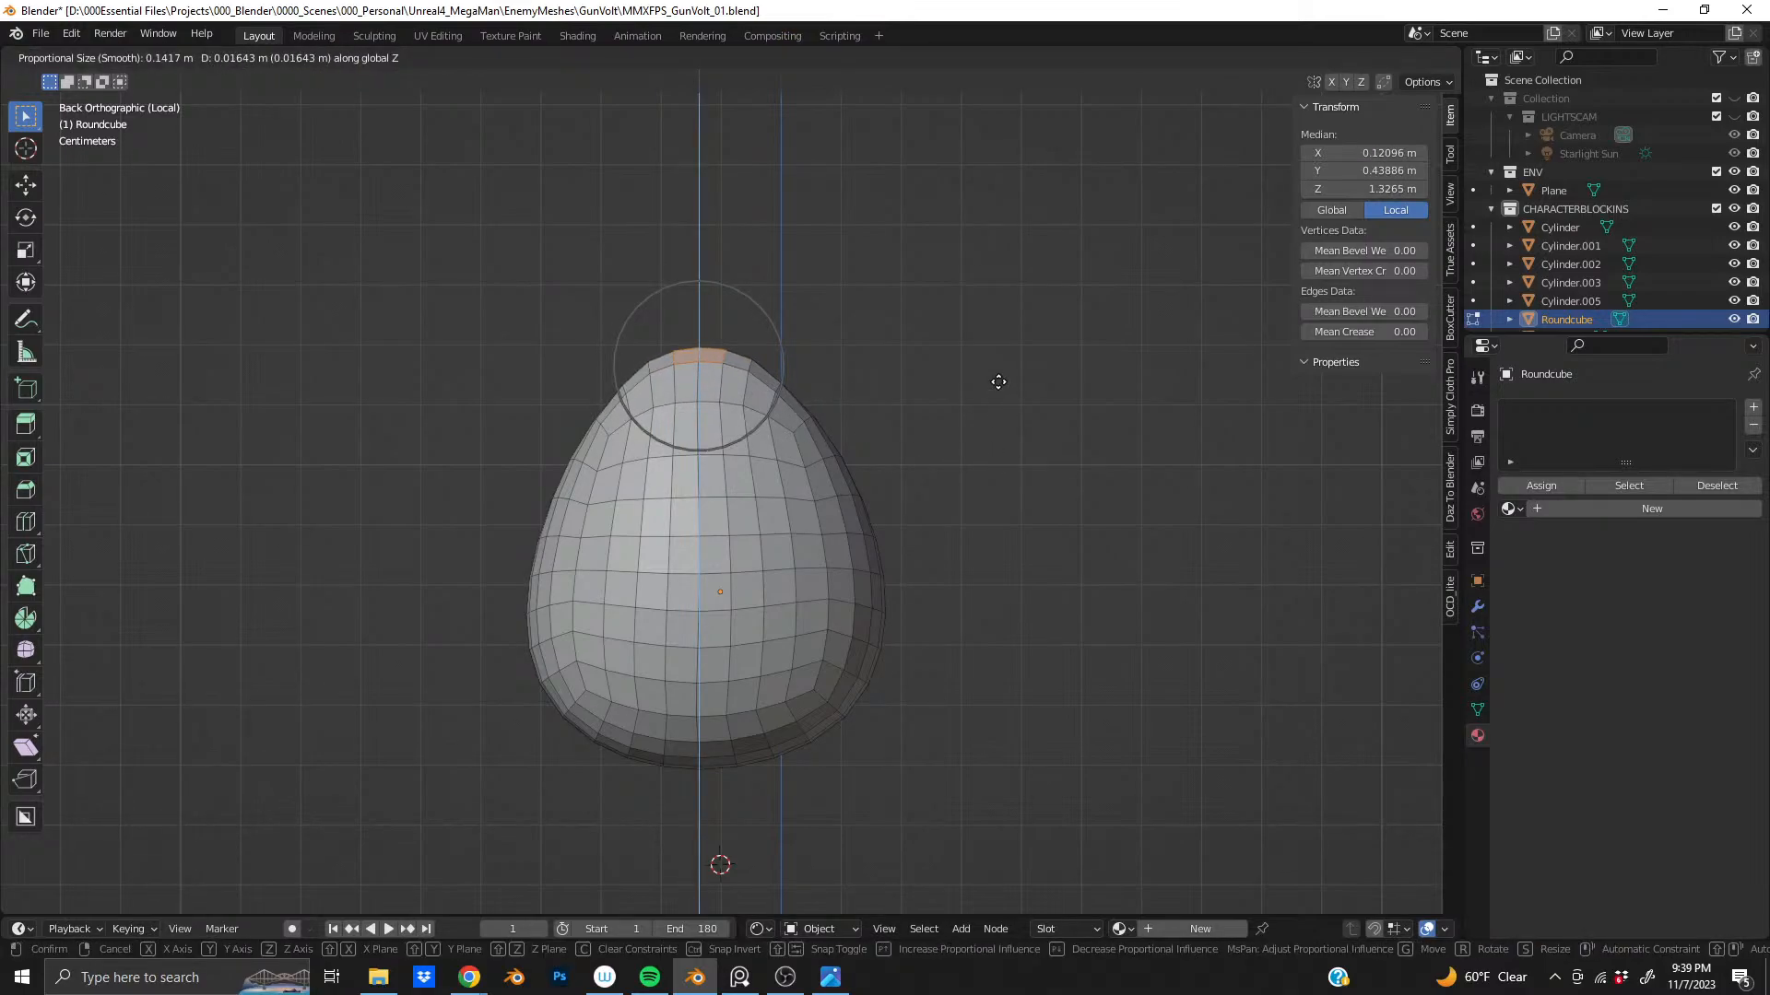
click(998, 381)
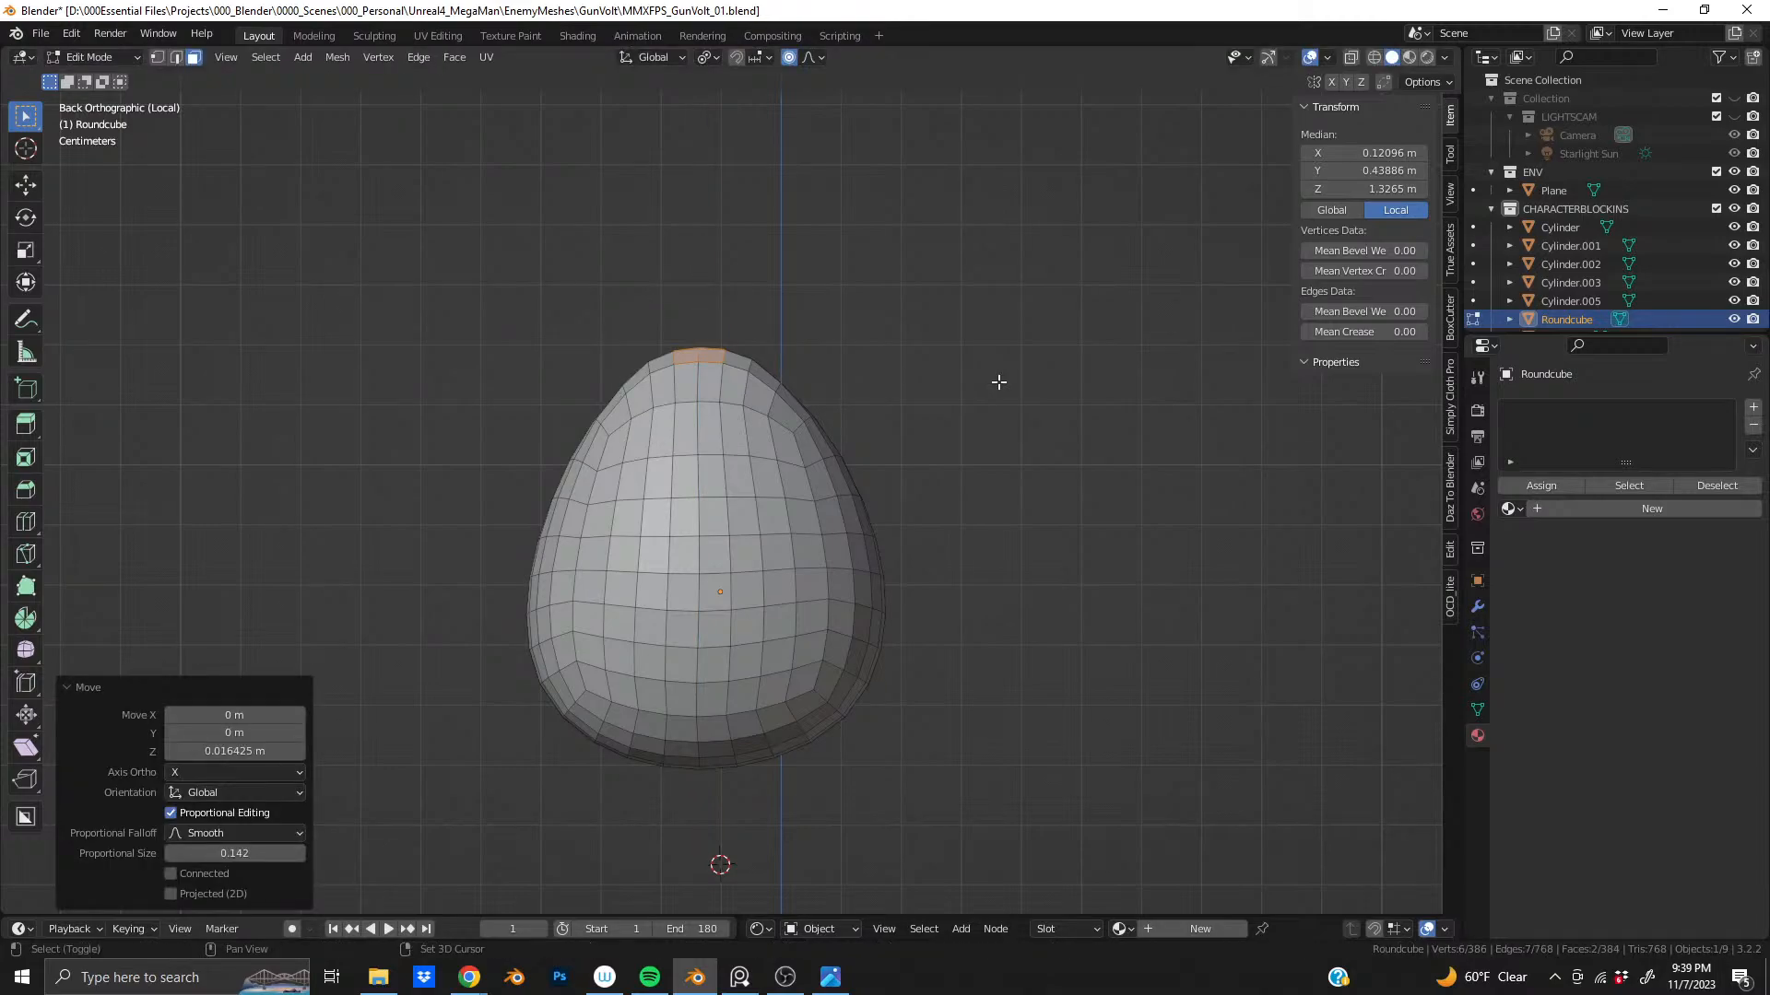
- Raise the two middle top faces about 0.009 m along Z with the proportional size reduced to 0.068
key(g)
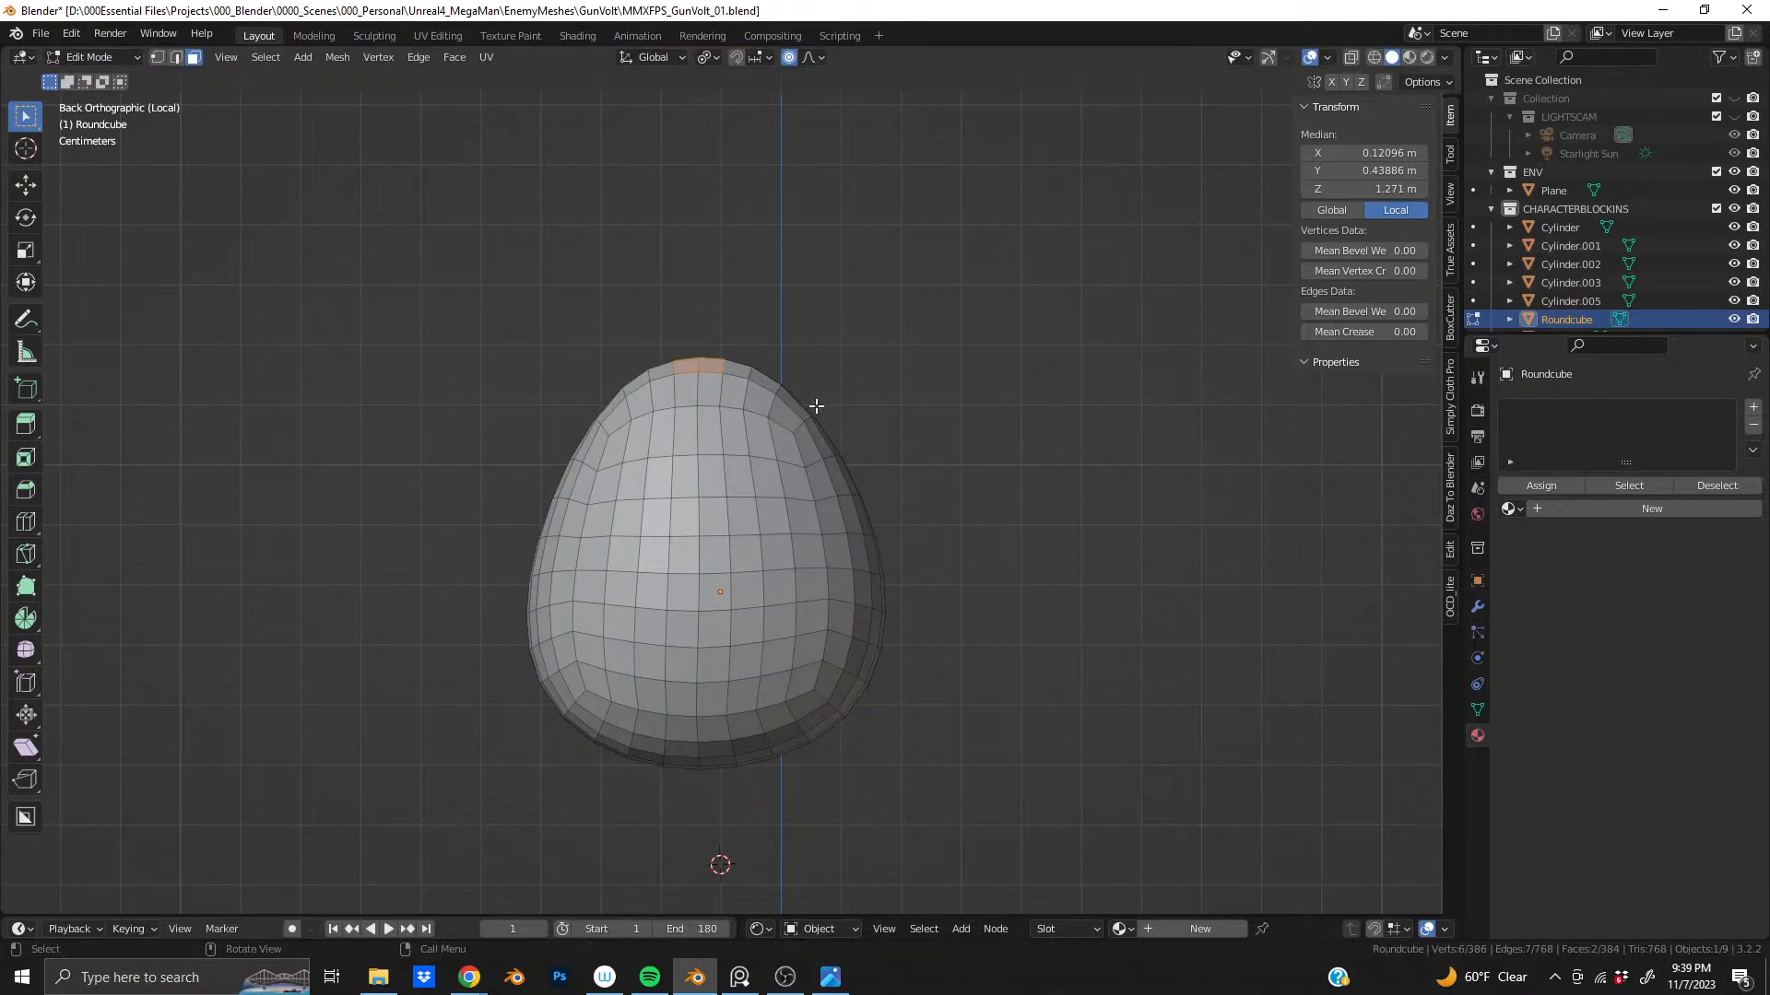
key(z)
scroll(979, 398, up, 7)
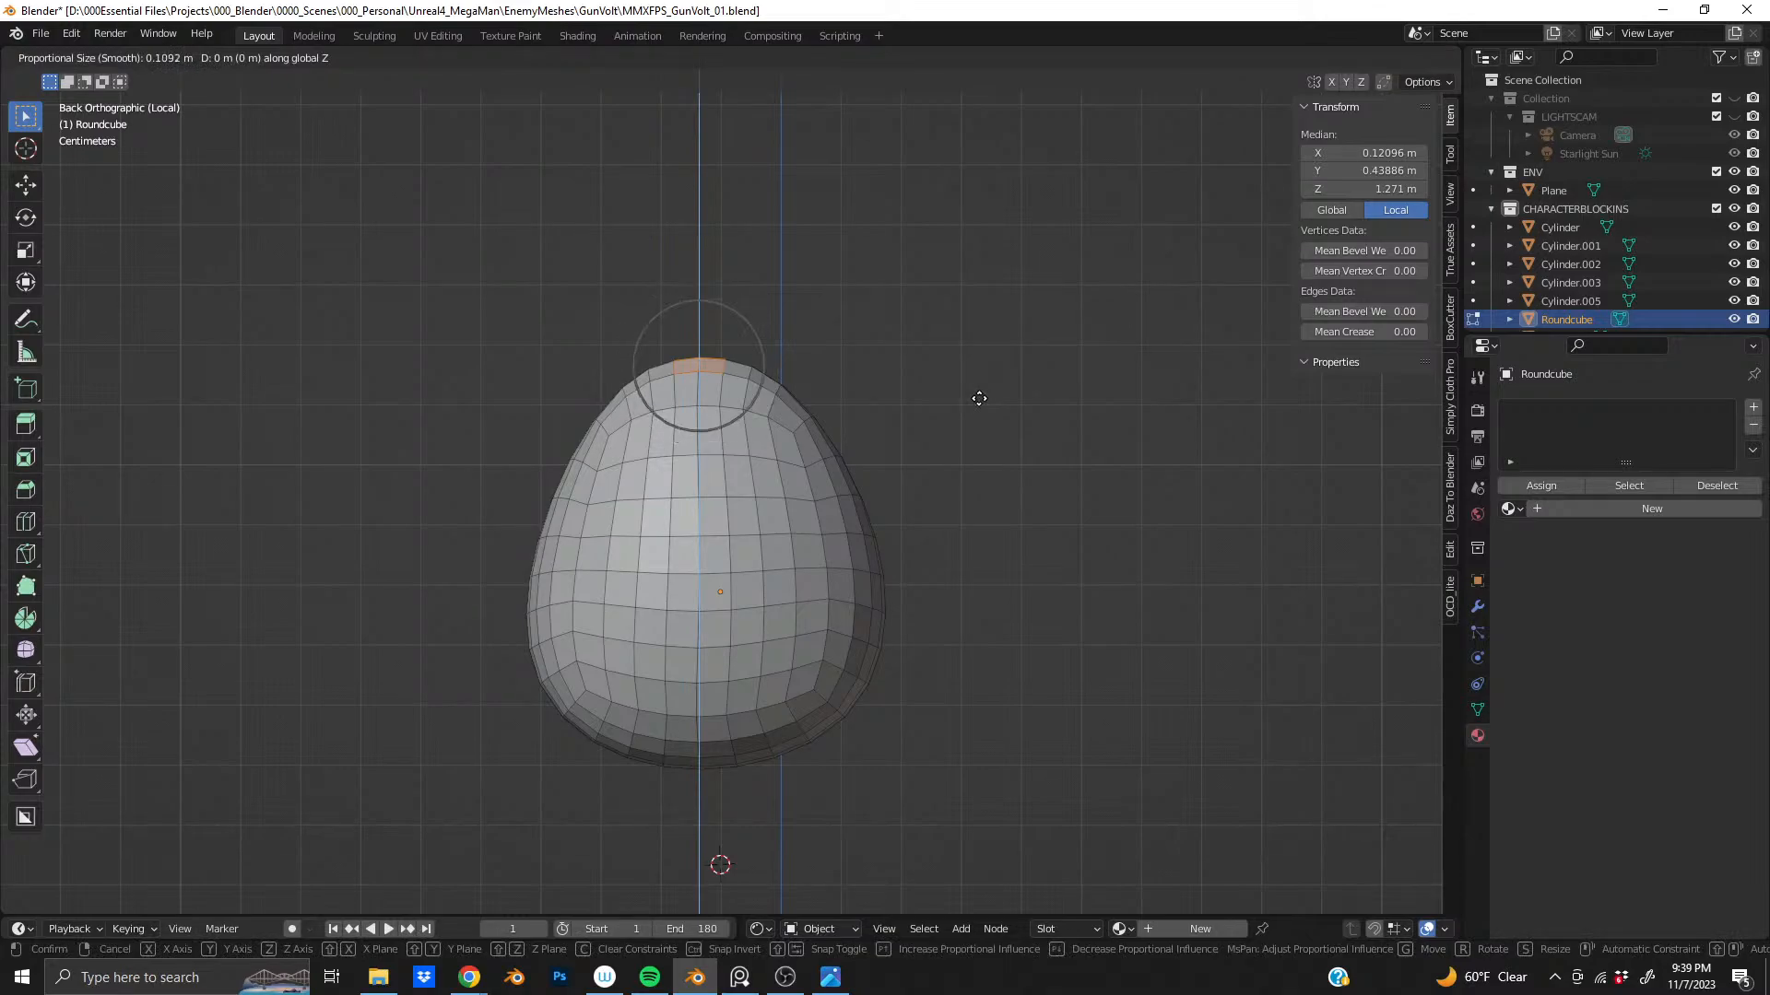
click(970, 370)
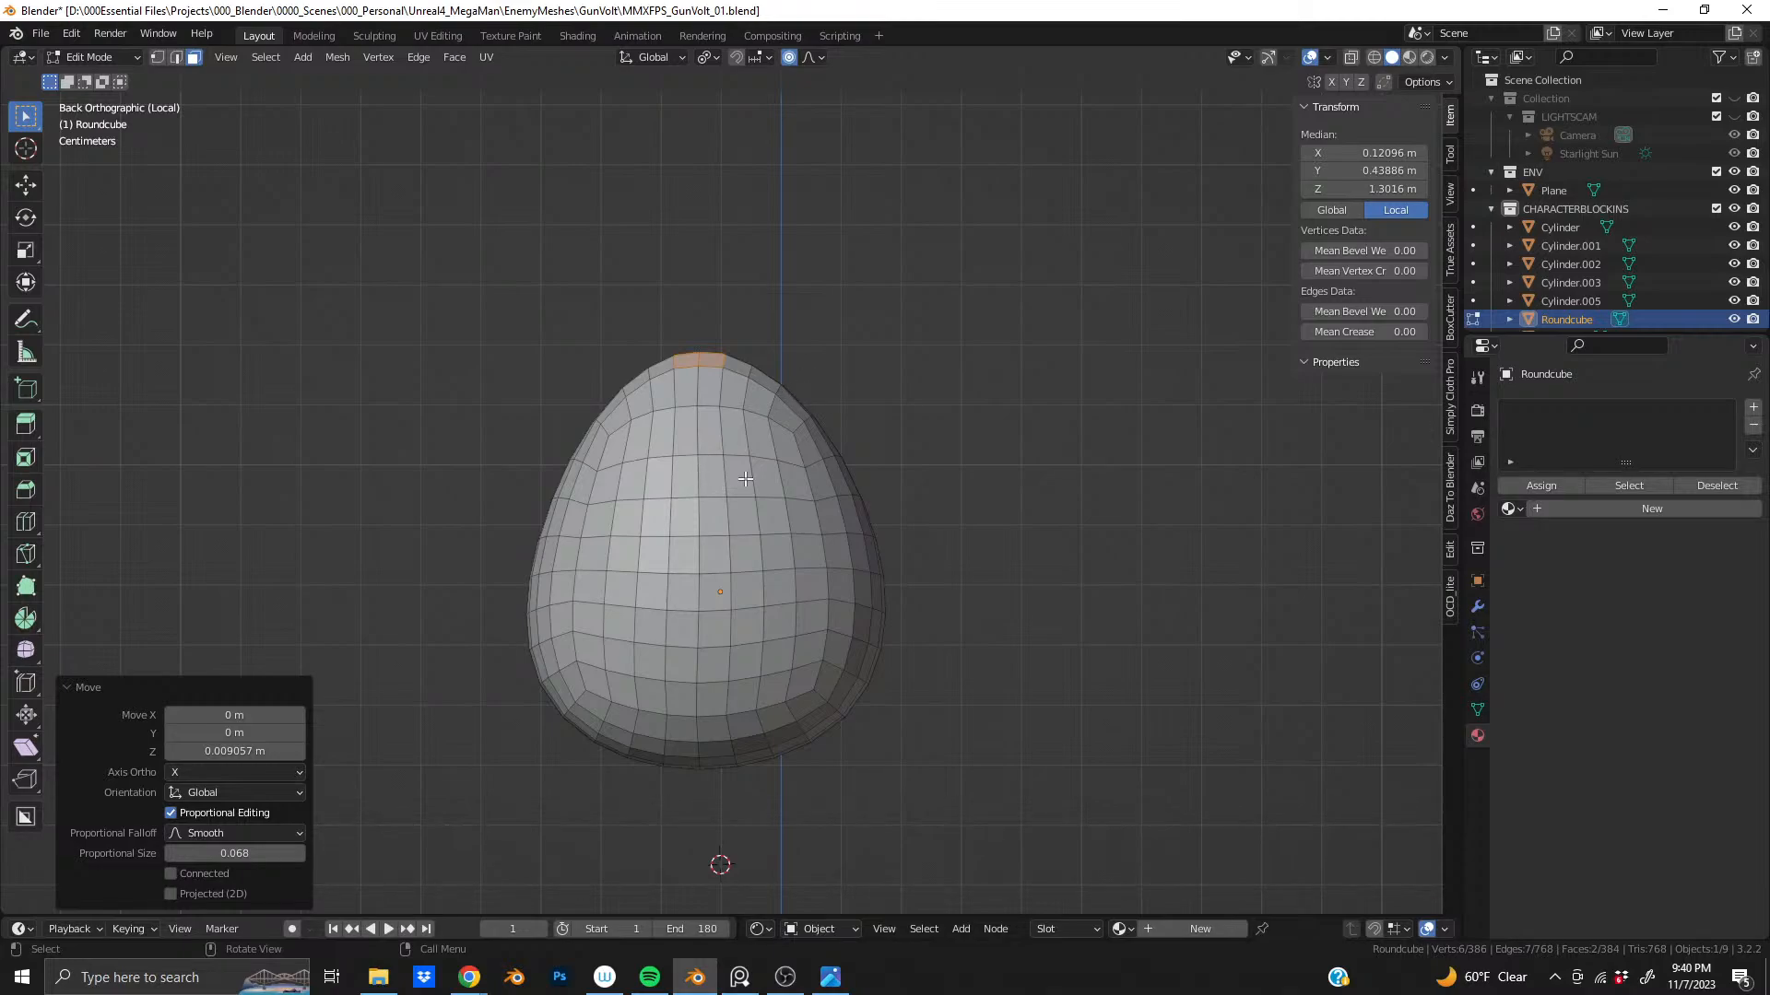
- In the right orthographic view, raise the two tip faces about 0.062 m along Z with proportional size 0.607
middle_drag(729, 502, 784, 521)
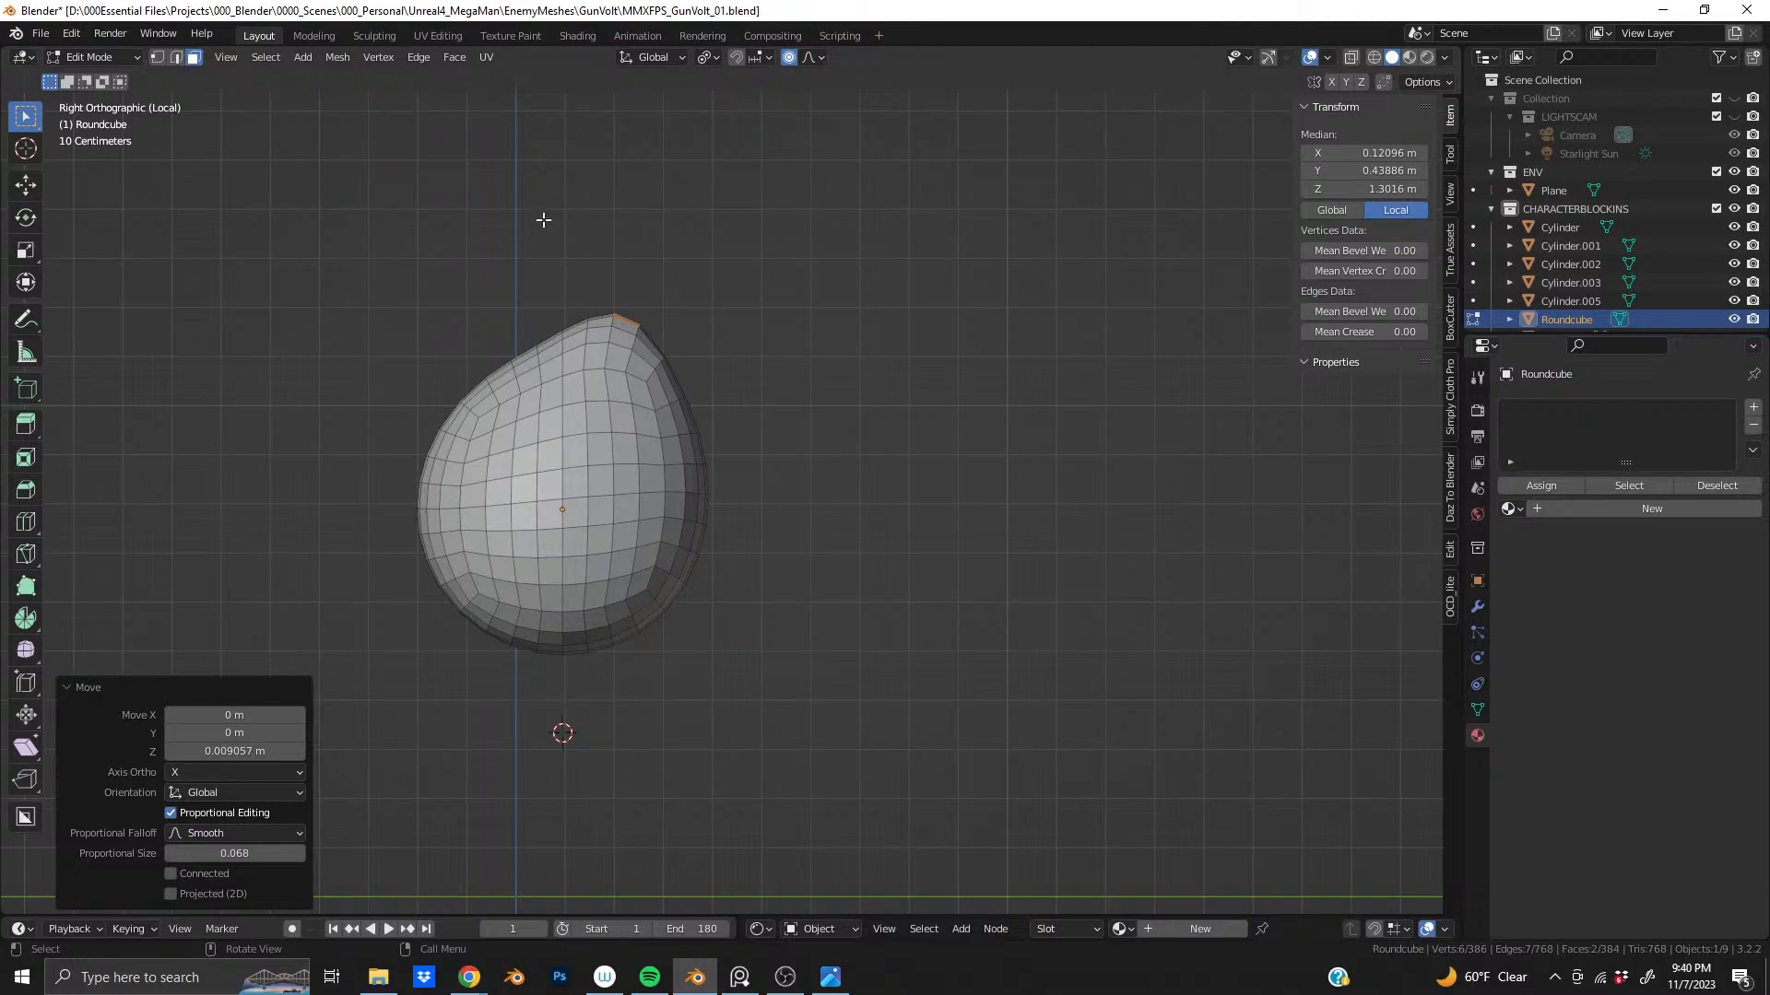
key(g)
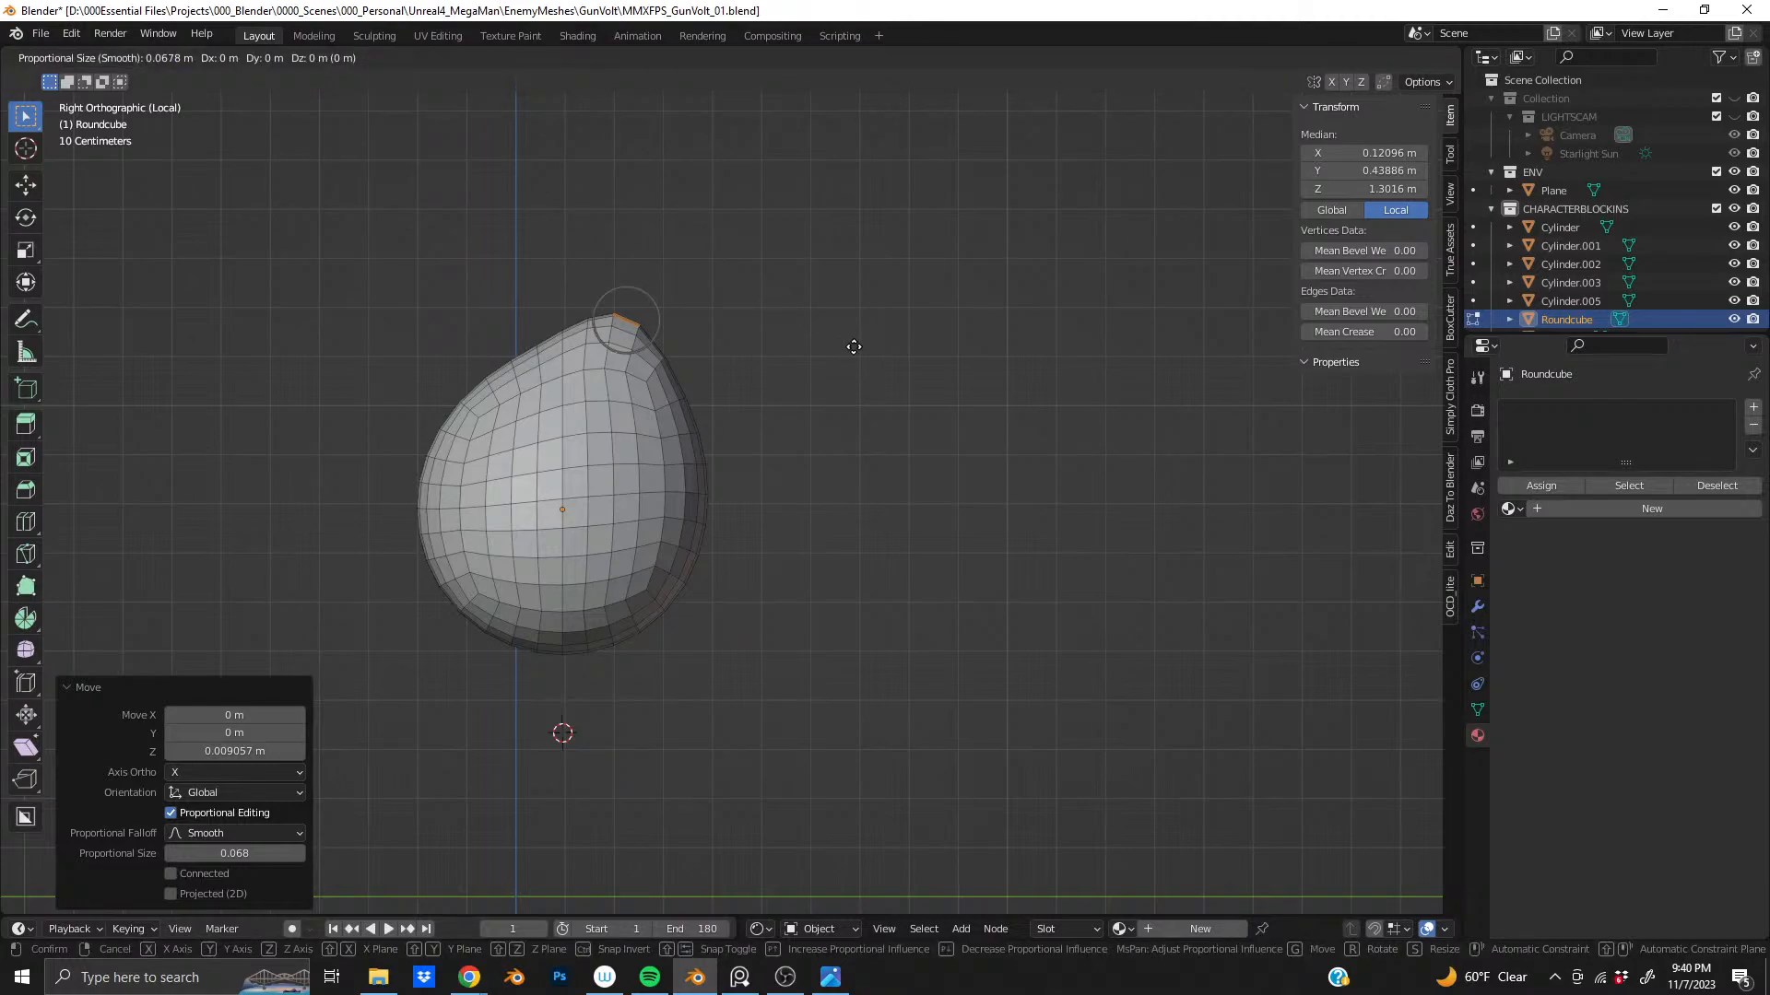
scroll(853, 348, down, 20)
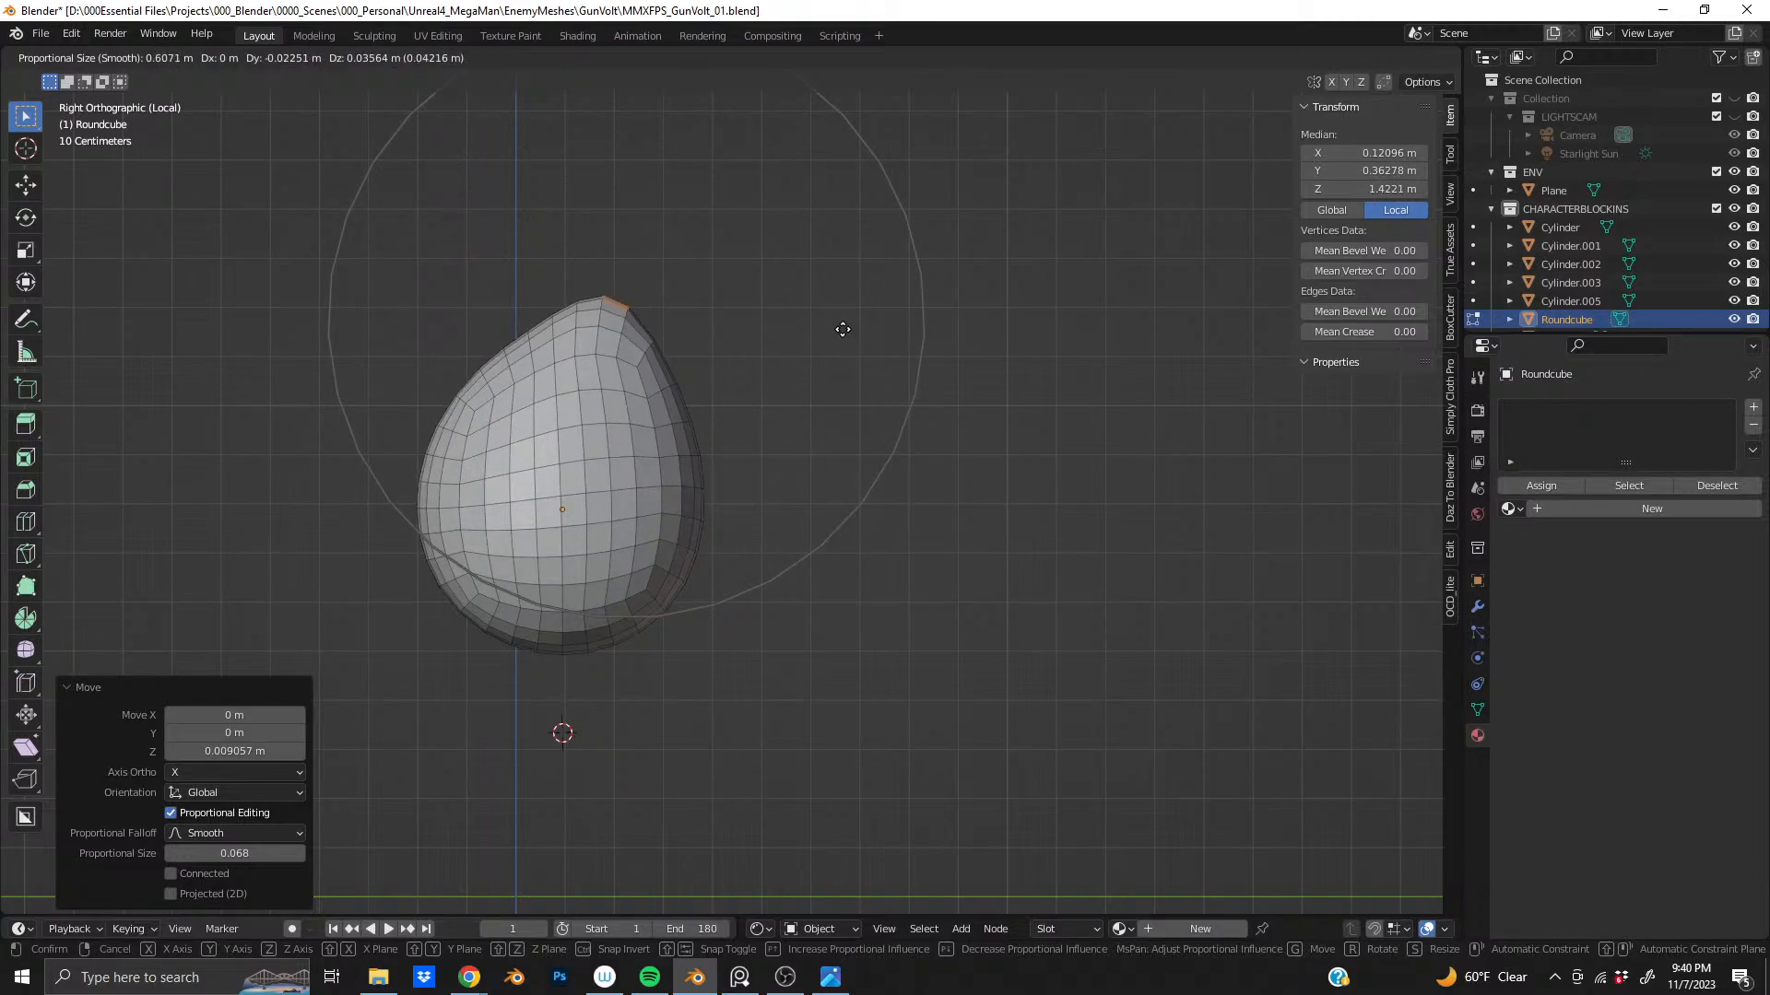
click(849, 316)
- Move the two tip faces about -0.053 m along Y with proportional size 0.668
key(g)
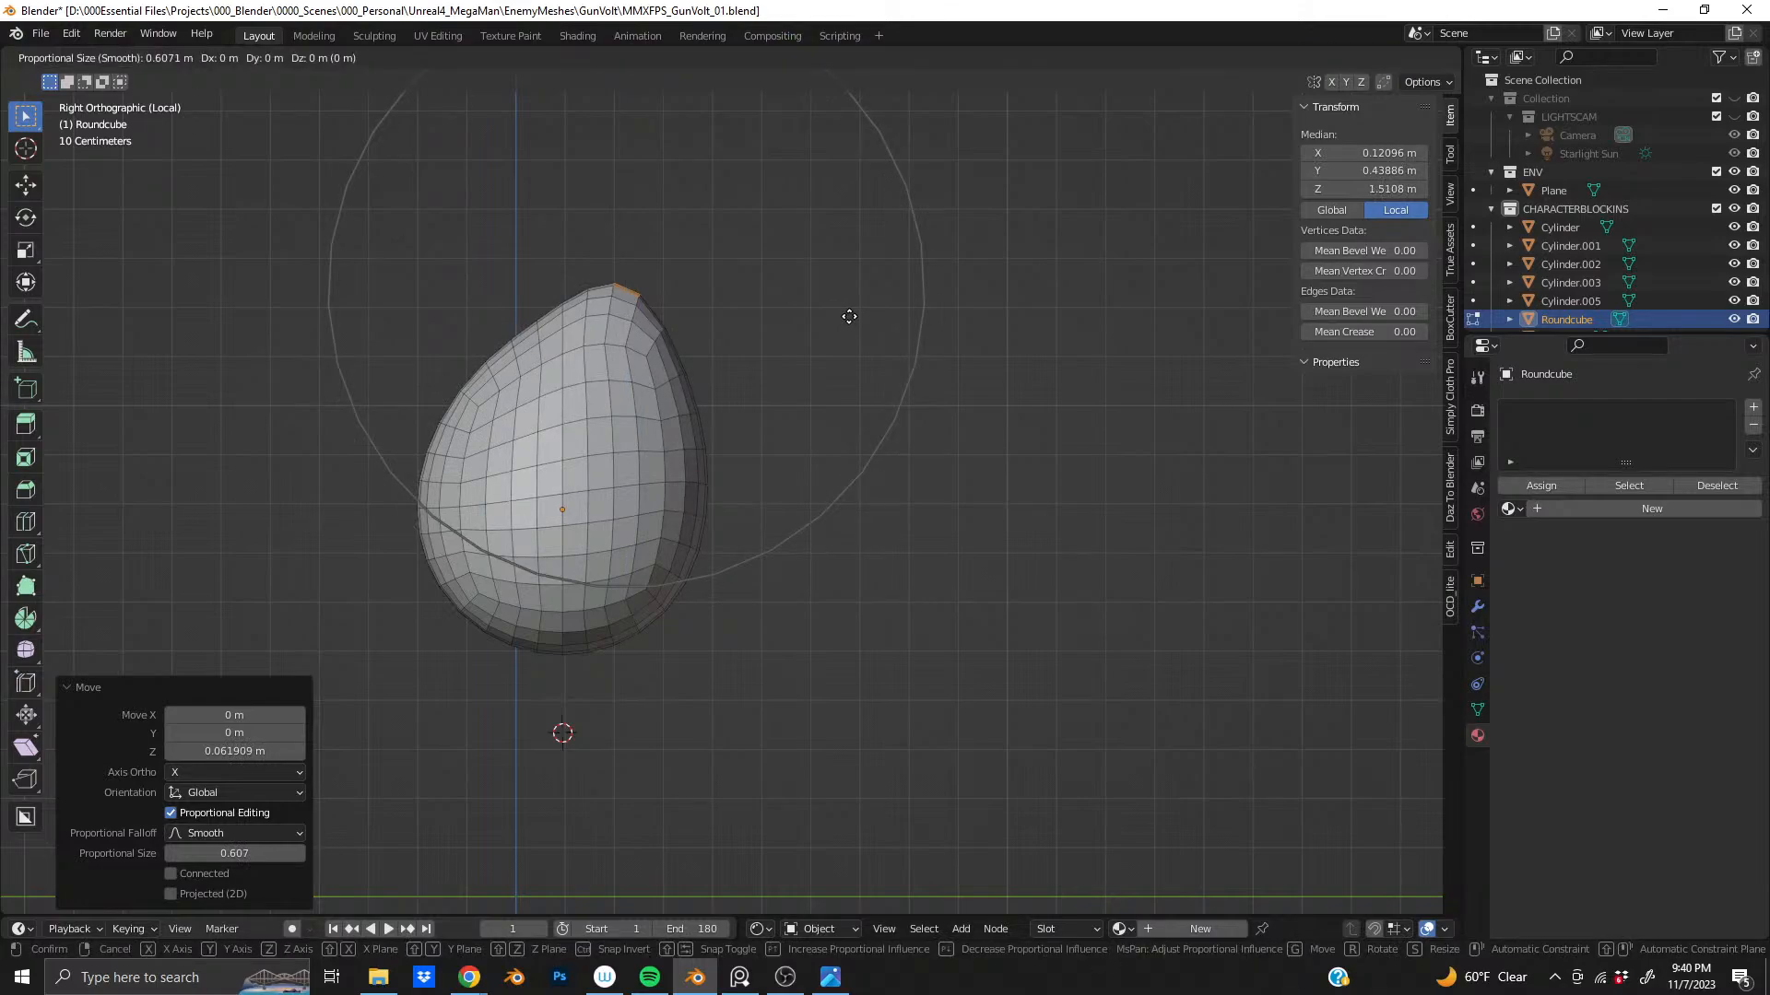
key(y)
scroll(825, 315, down, 1)
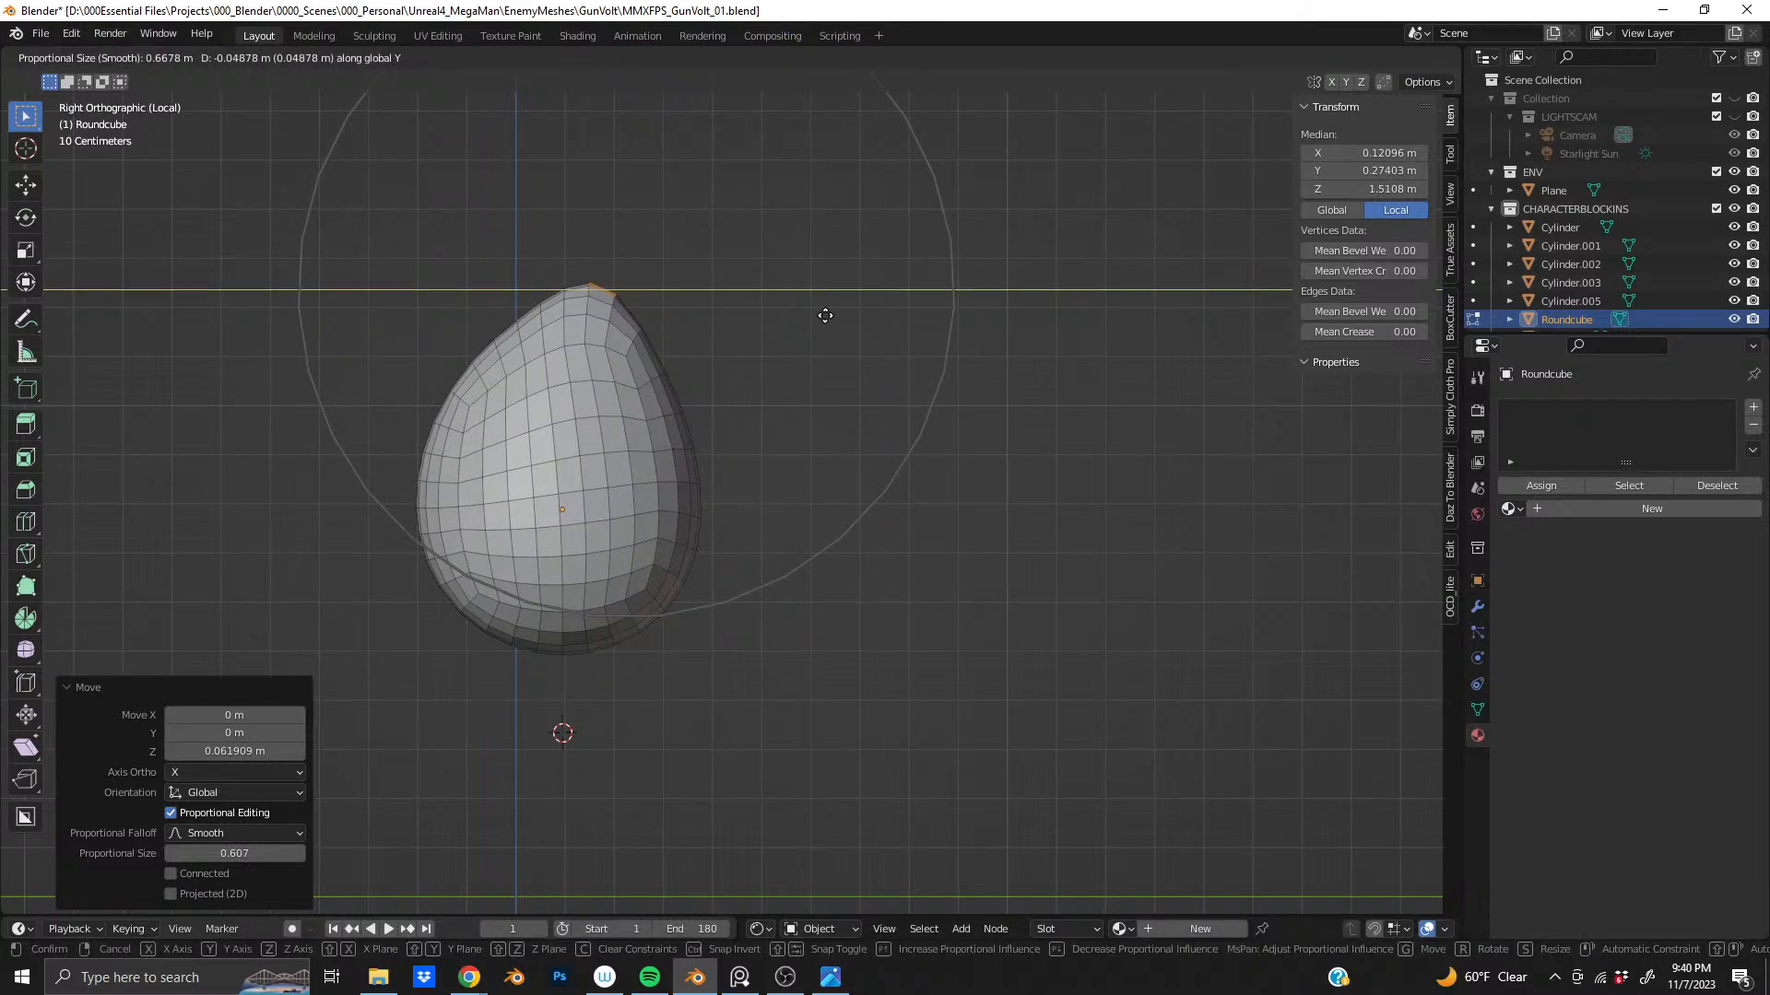
click(825, 315)
- Select the face loop around the lower part of the quadsphere and scale it uniformly to about 1.115 with proportional size 0.234
scroll(500, 498, up, 2)
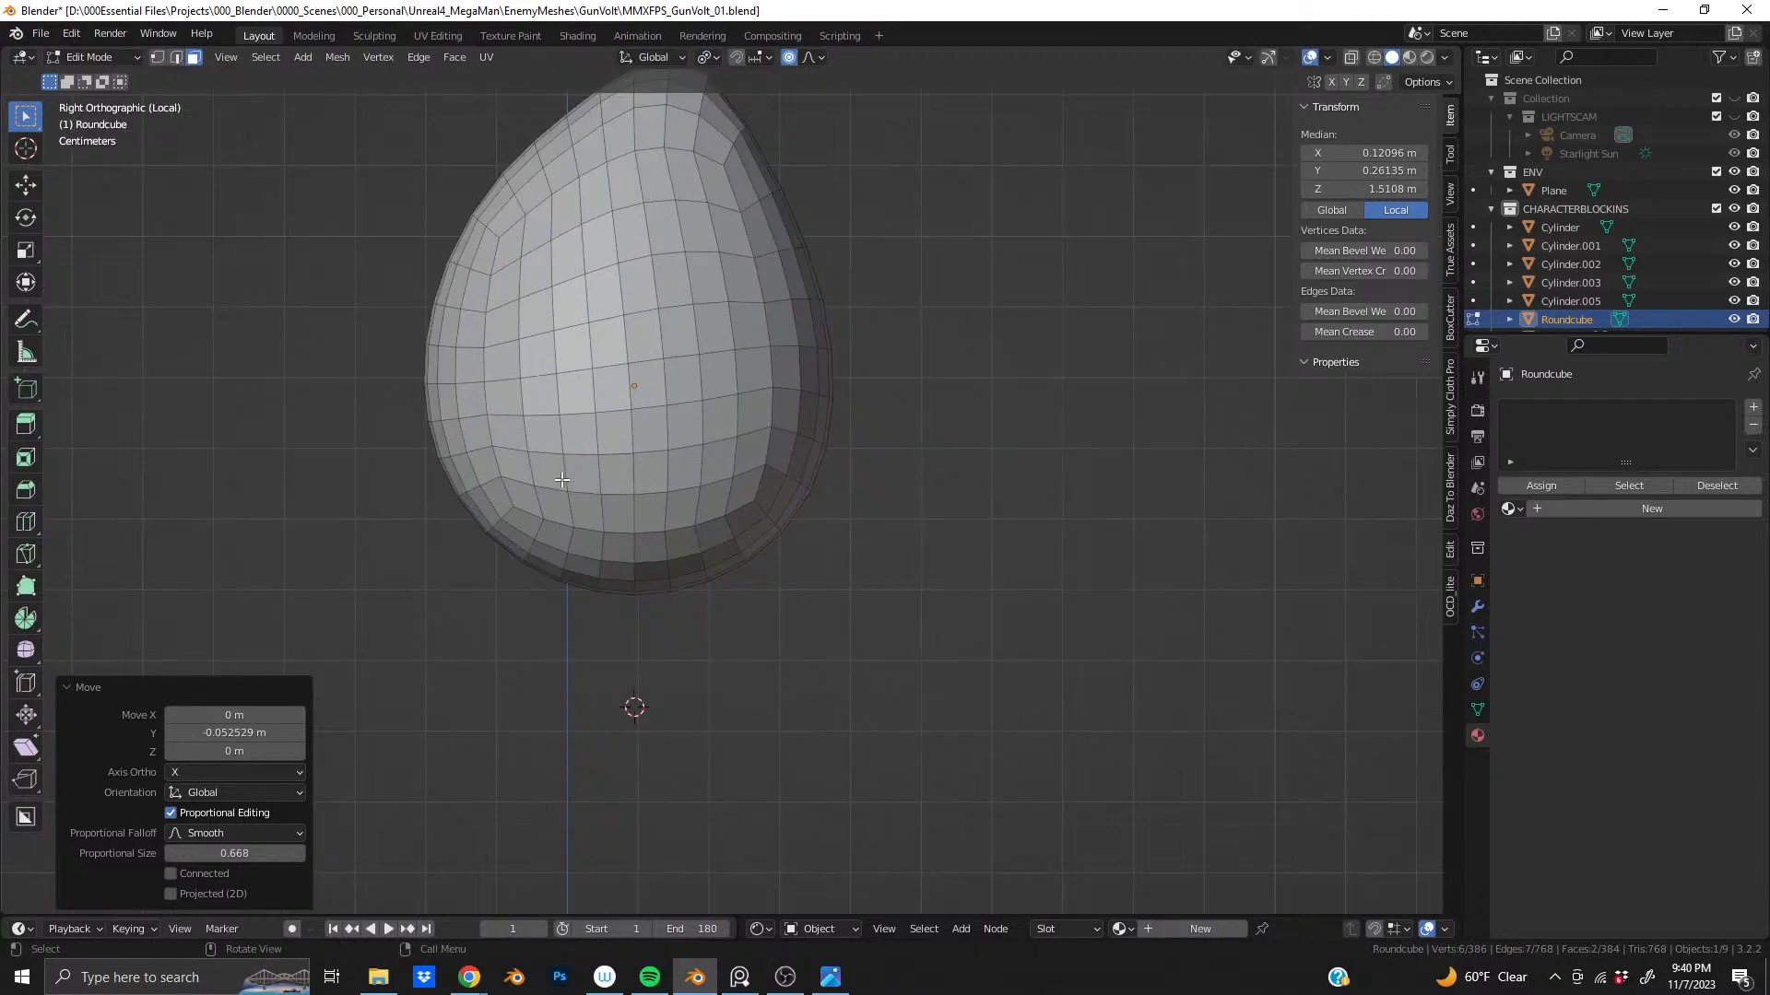
click(500, 498)
alt+click(498, 499)
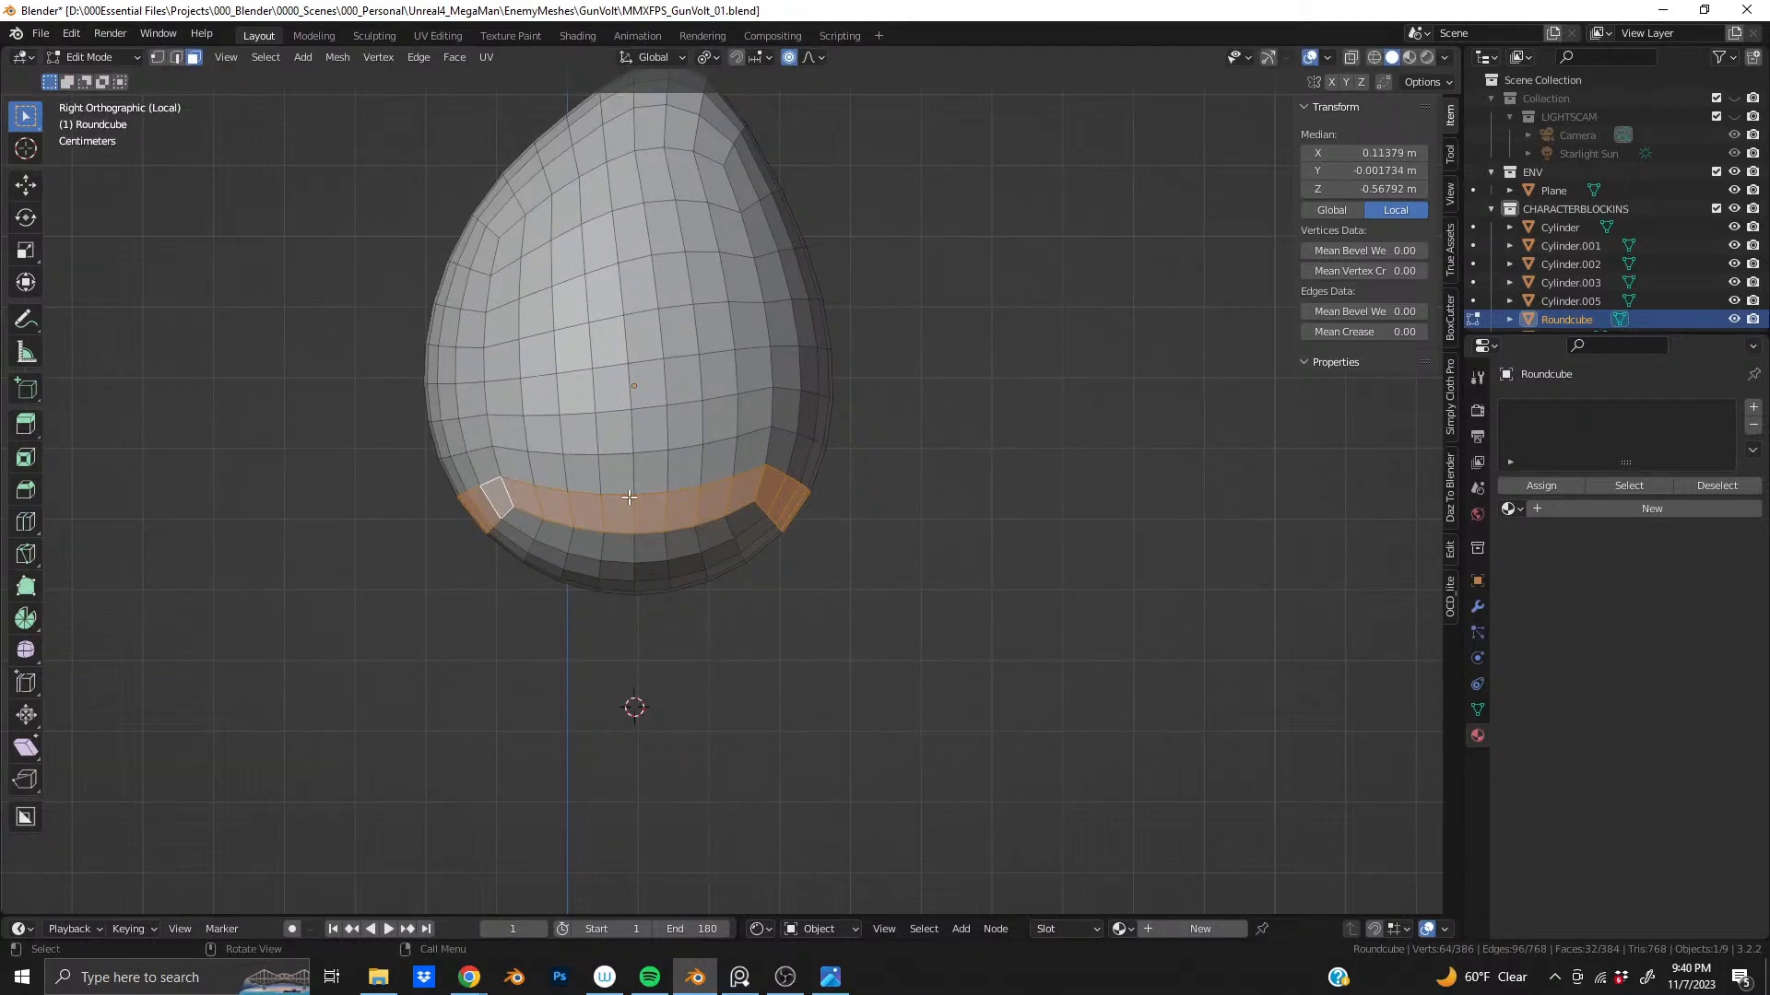
key(s)
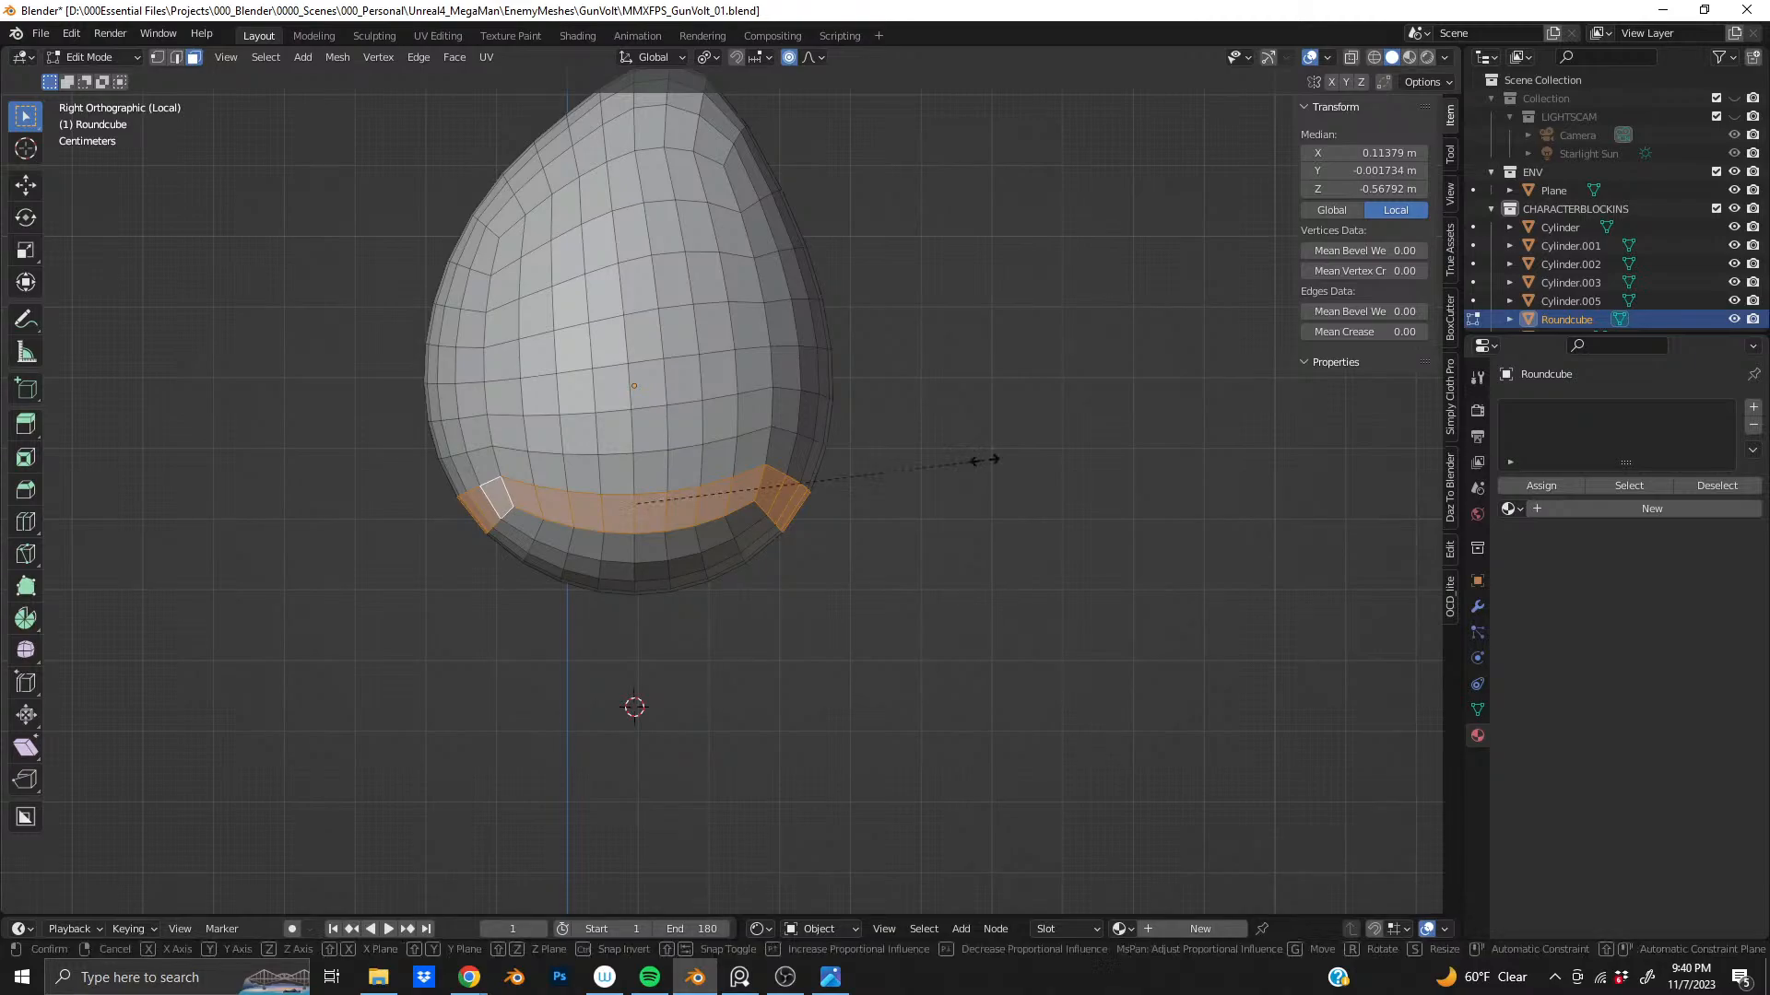
scroll(987, 461, up, 7)
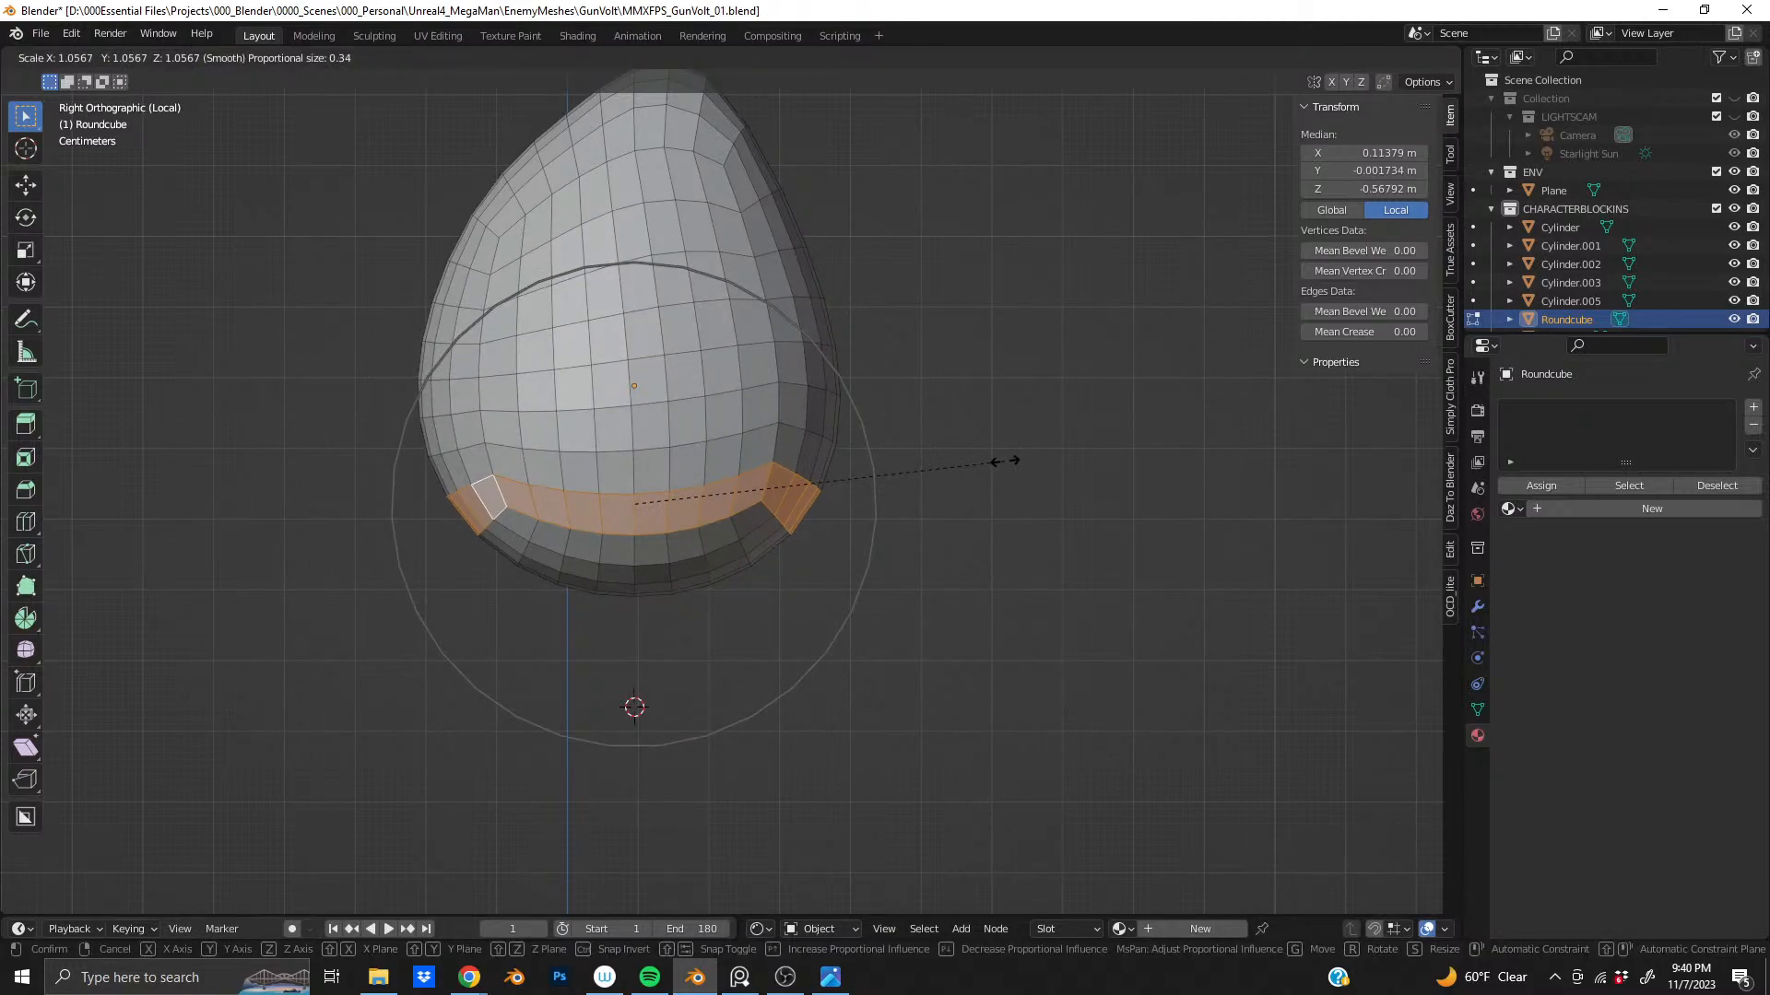
scroll(1004, 461, up, 6)
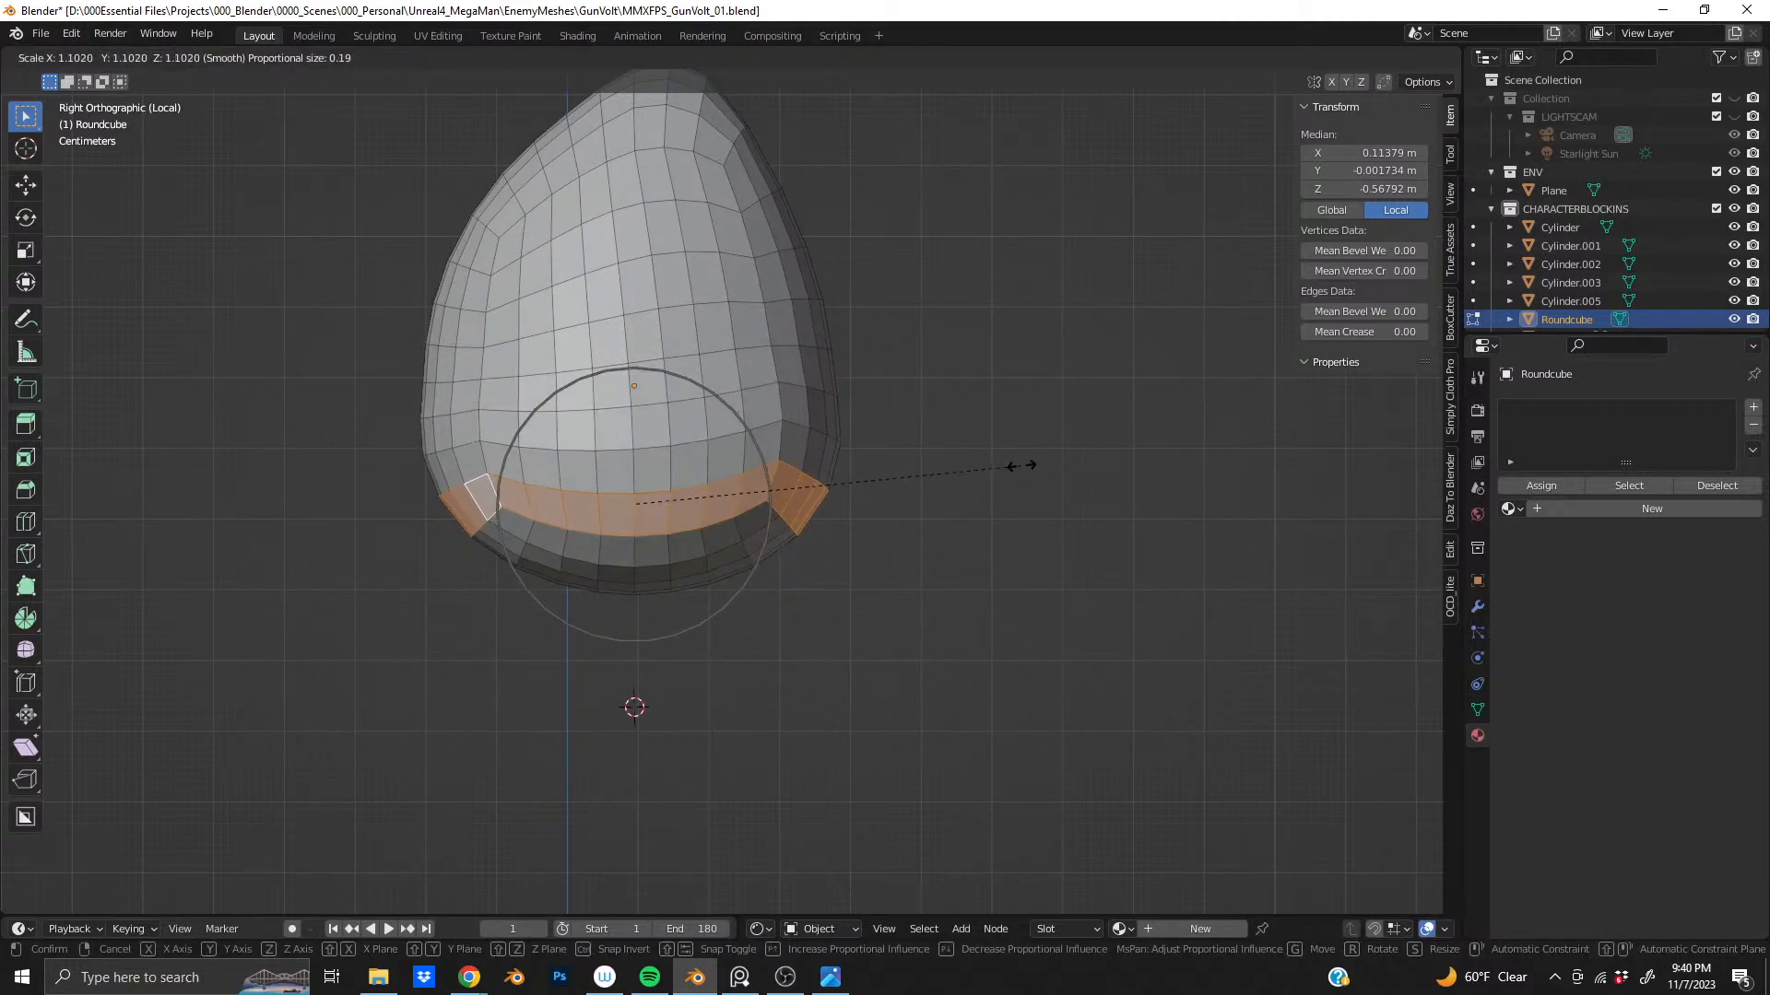
scroll(1021, 466, down, 3)
scroll(1022, 465, up, 2)
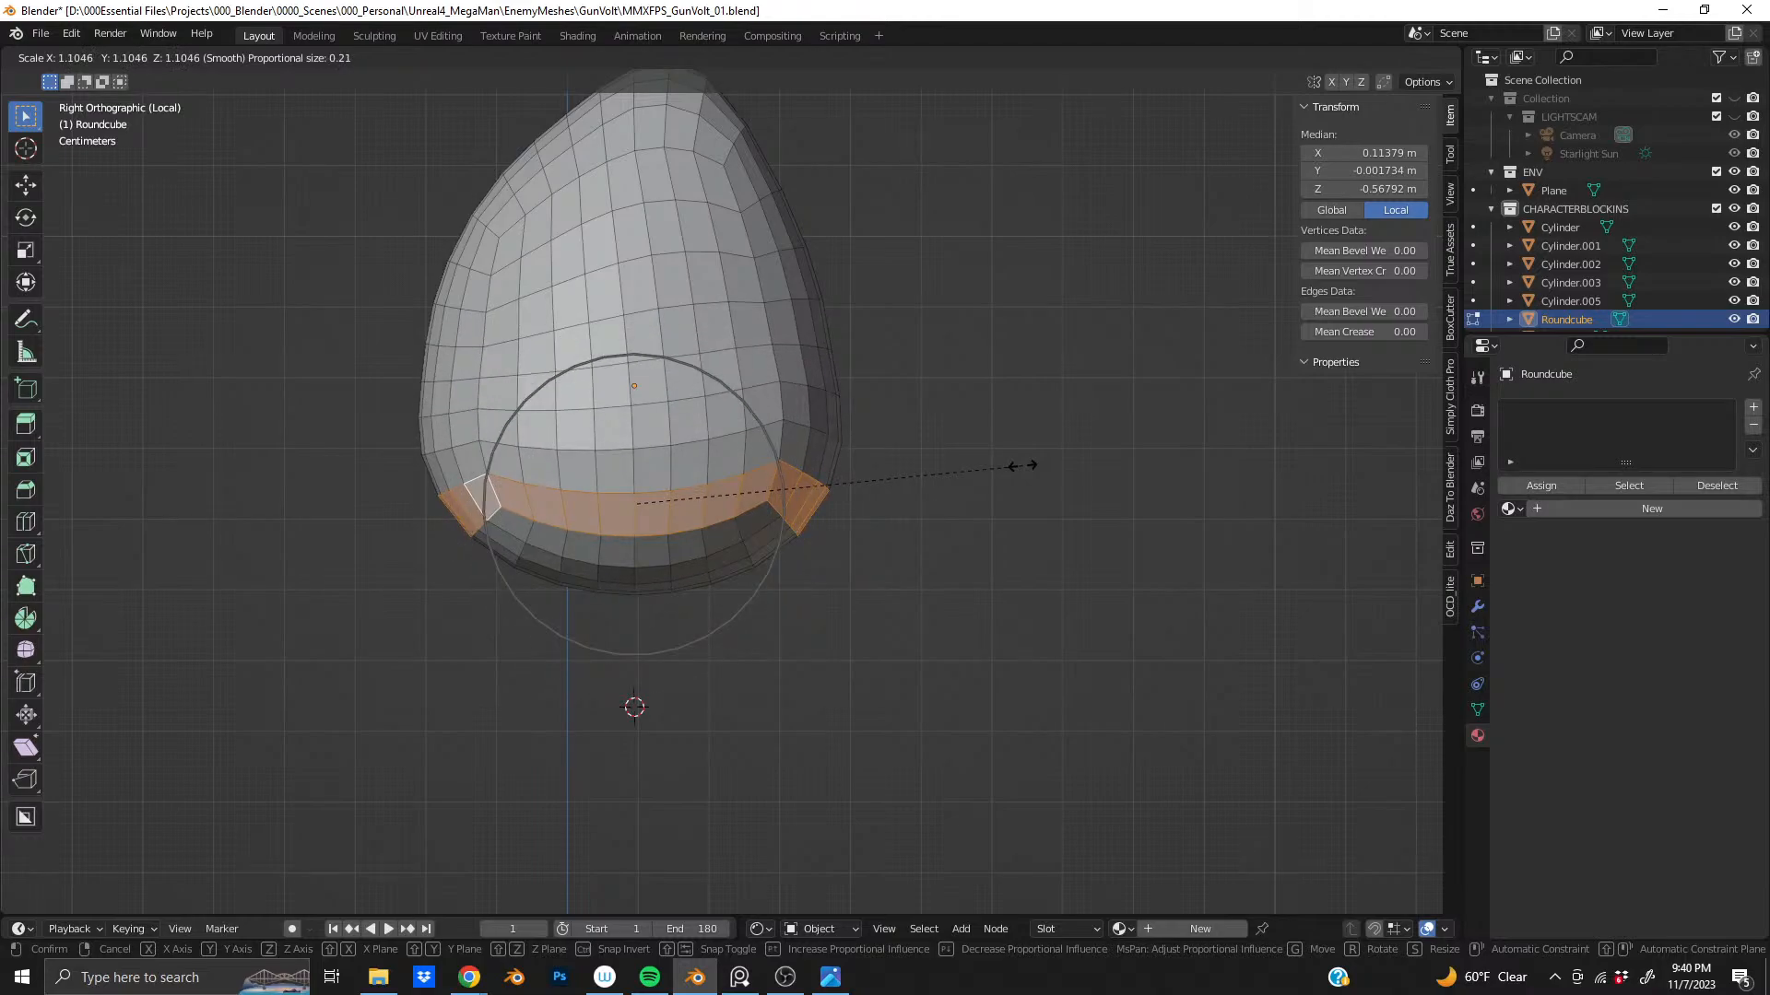
scroll(1021, 466, down, 1)
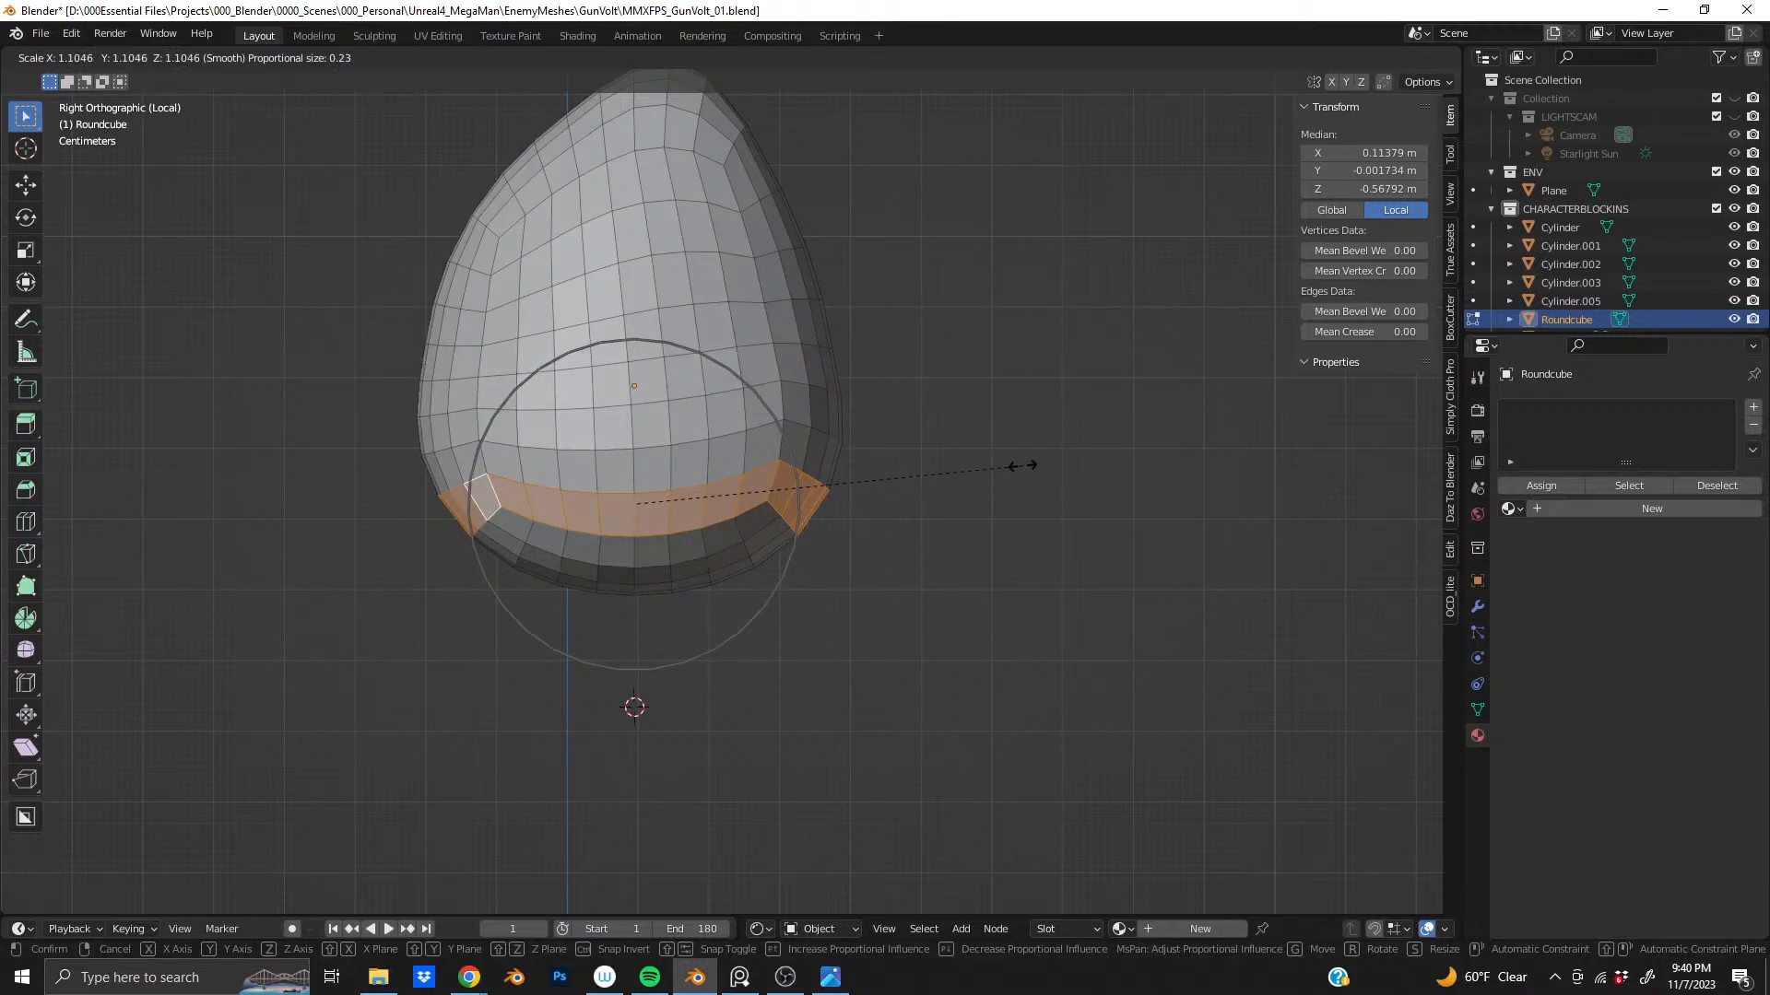
click(1026, 467)
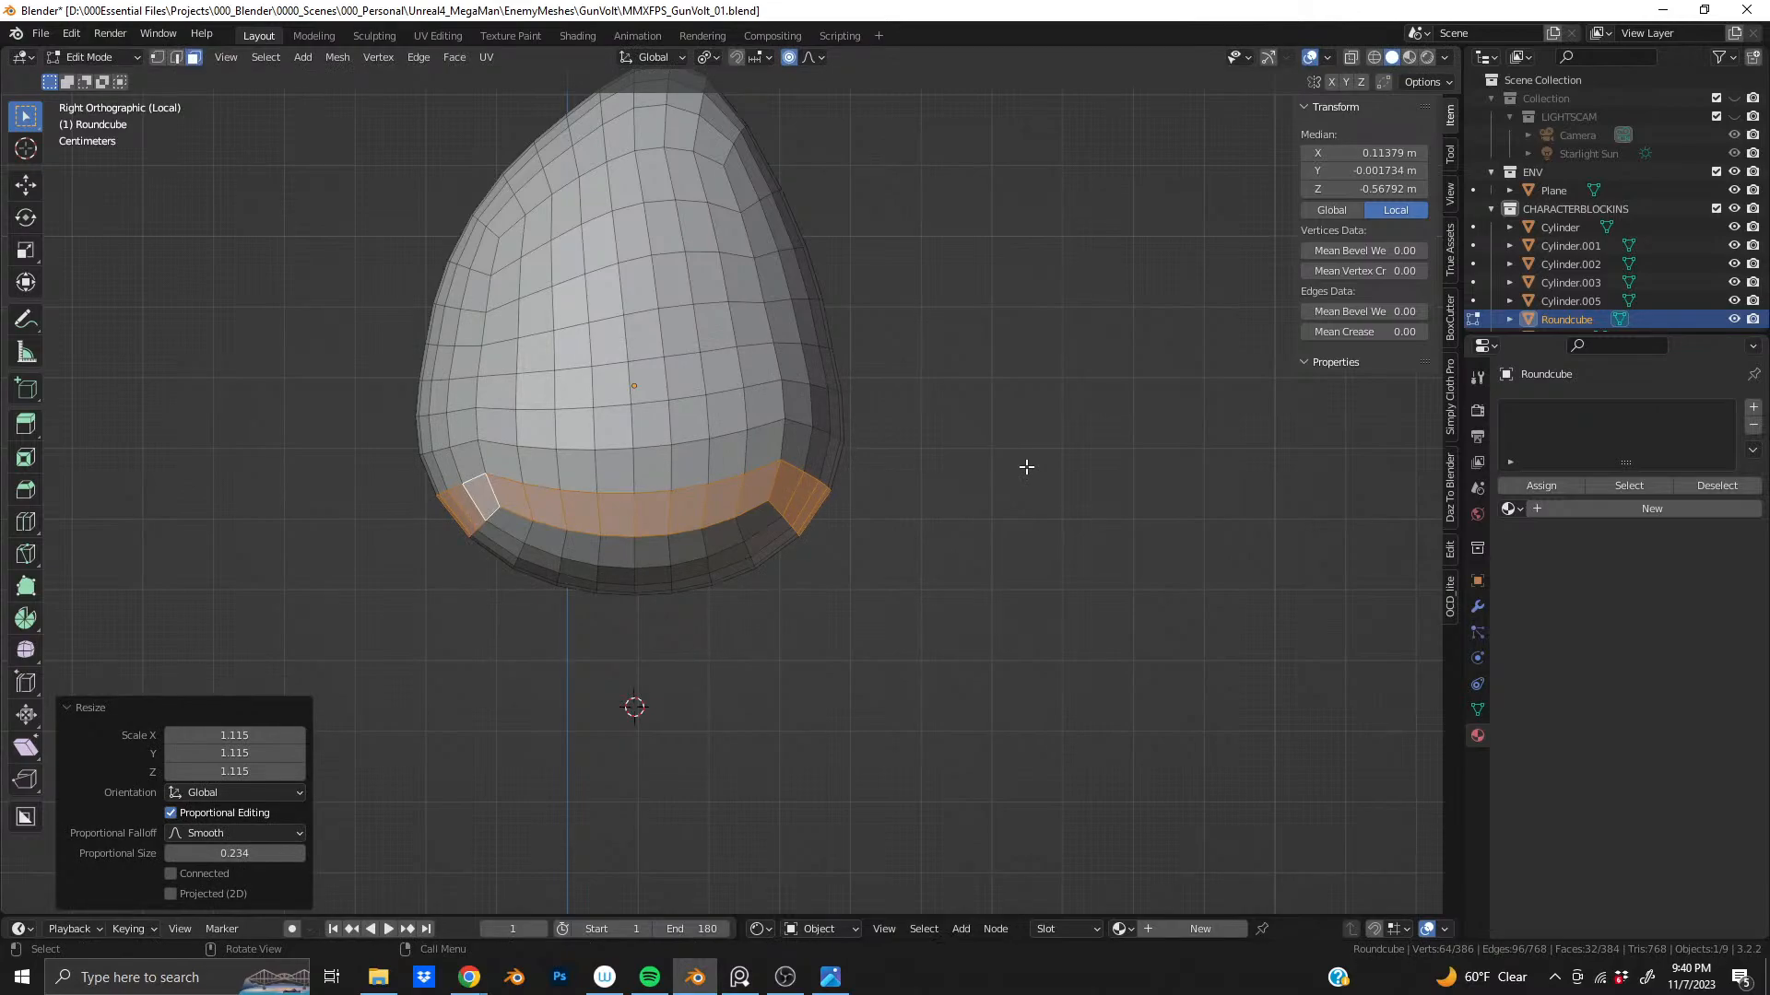
- Widen the lower face loop to about 1.099 in X and Y only, with proportional size 0.120
key(s)
key(shift+z)
scroll(1025, 466, up, 4)
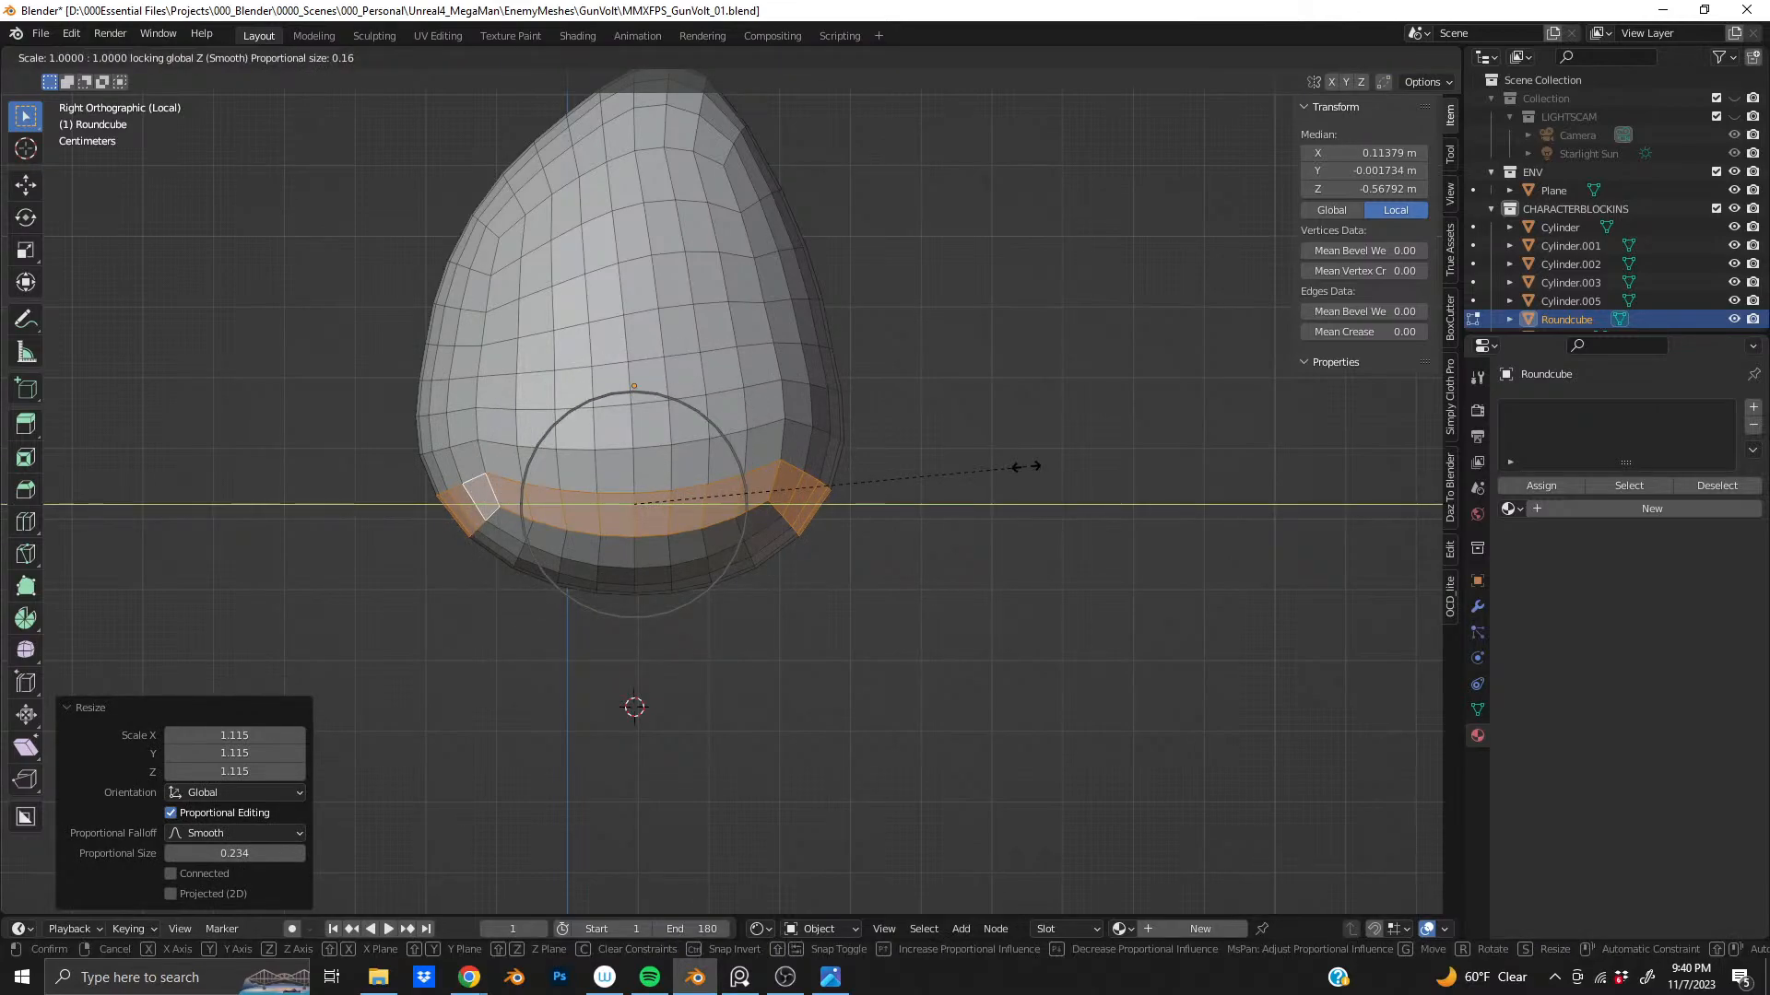
scroll(1026, 466, up, 3)
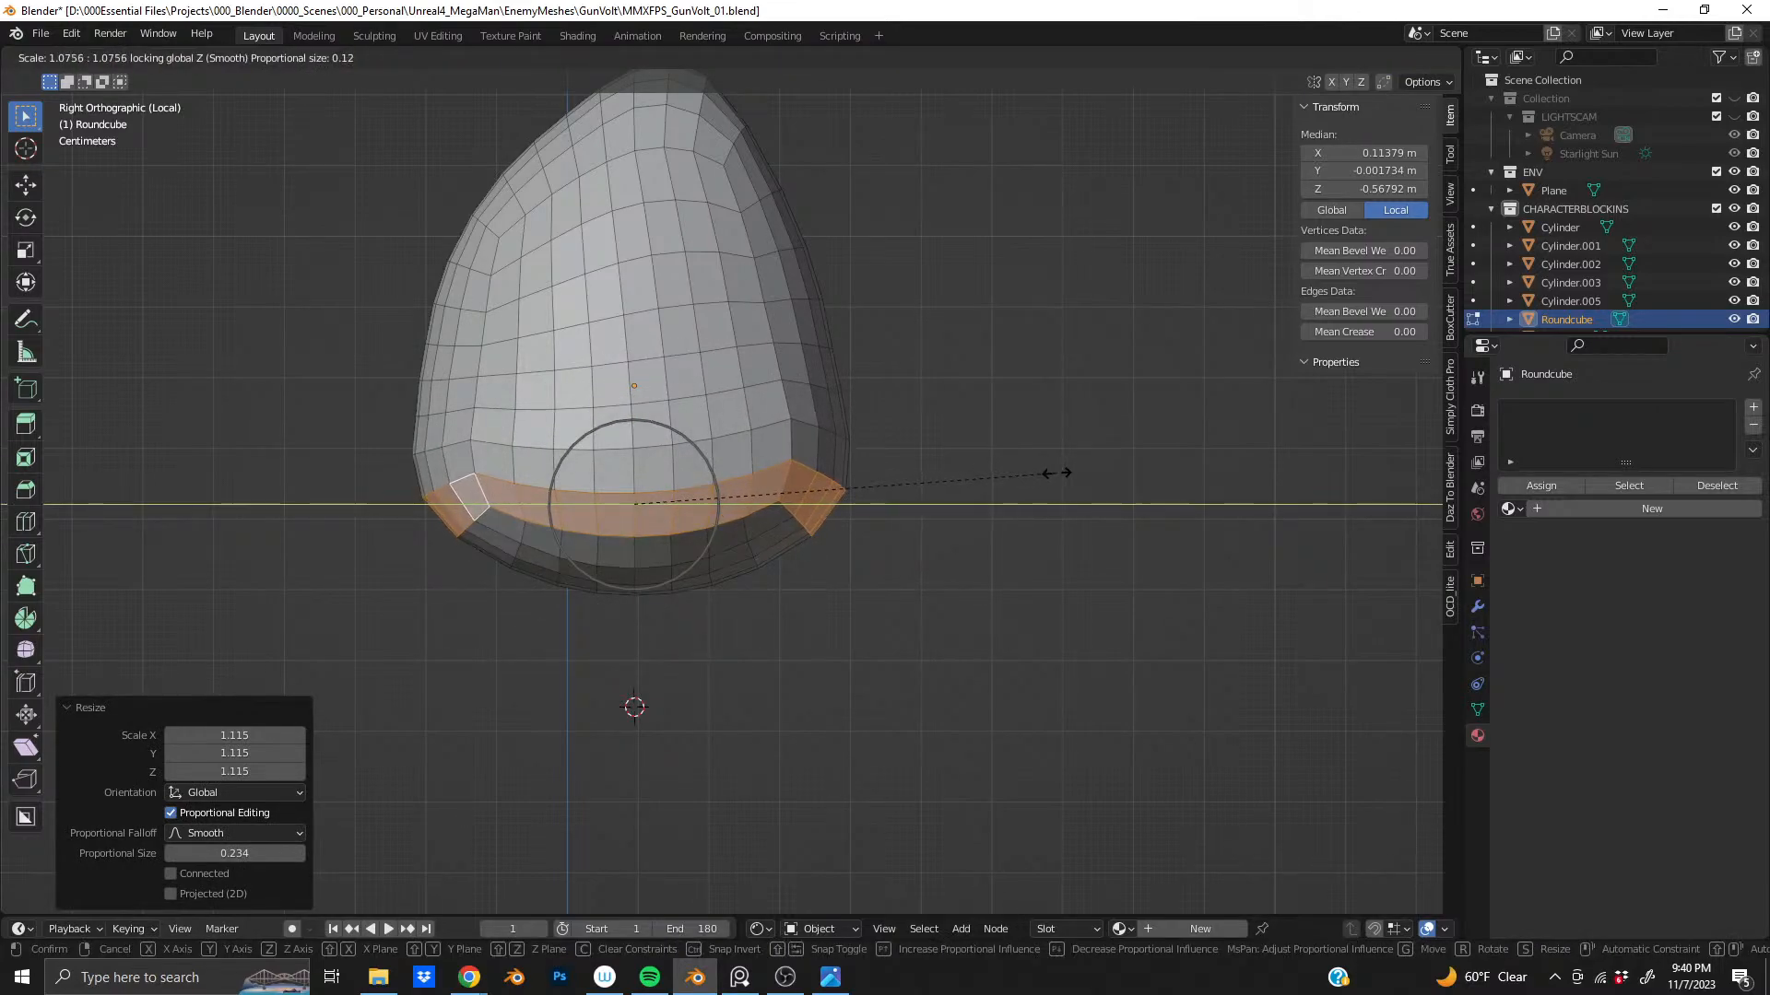
click(1059, 474)
- Stretch the lower face loop along Y to about 1.072 with proportional size 0.120, working from the right orthographic view
middle_drag(1060, 474, 495, 471)
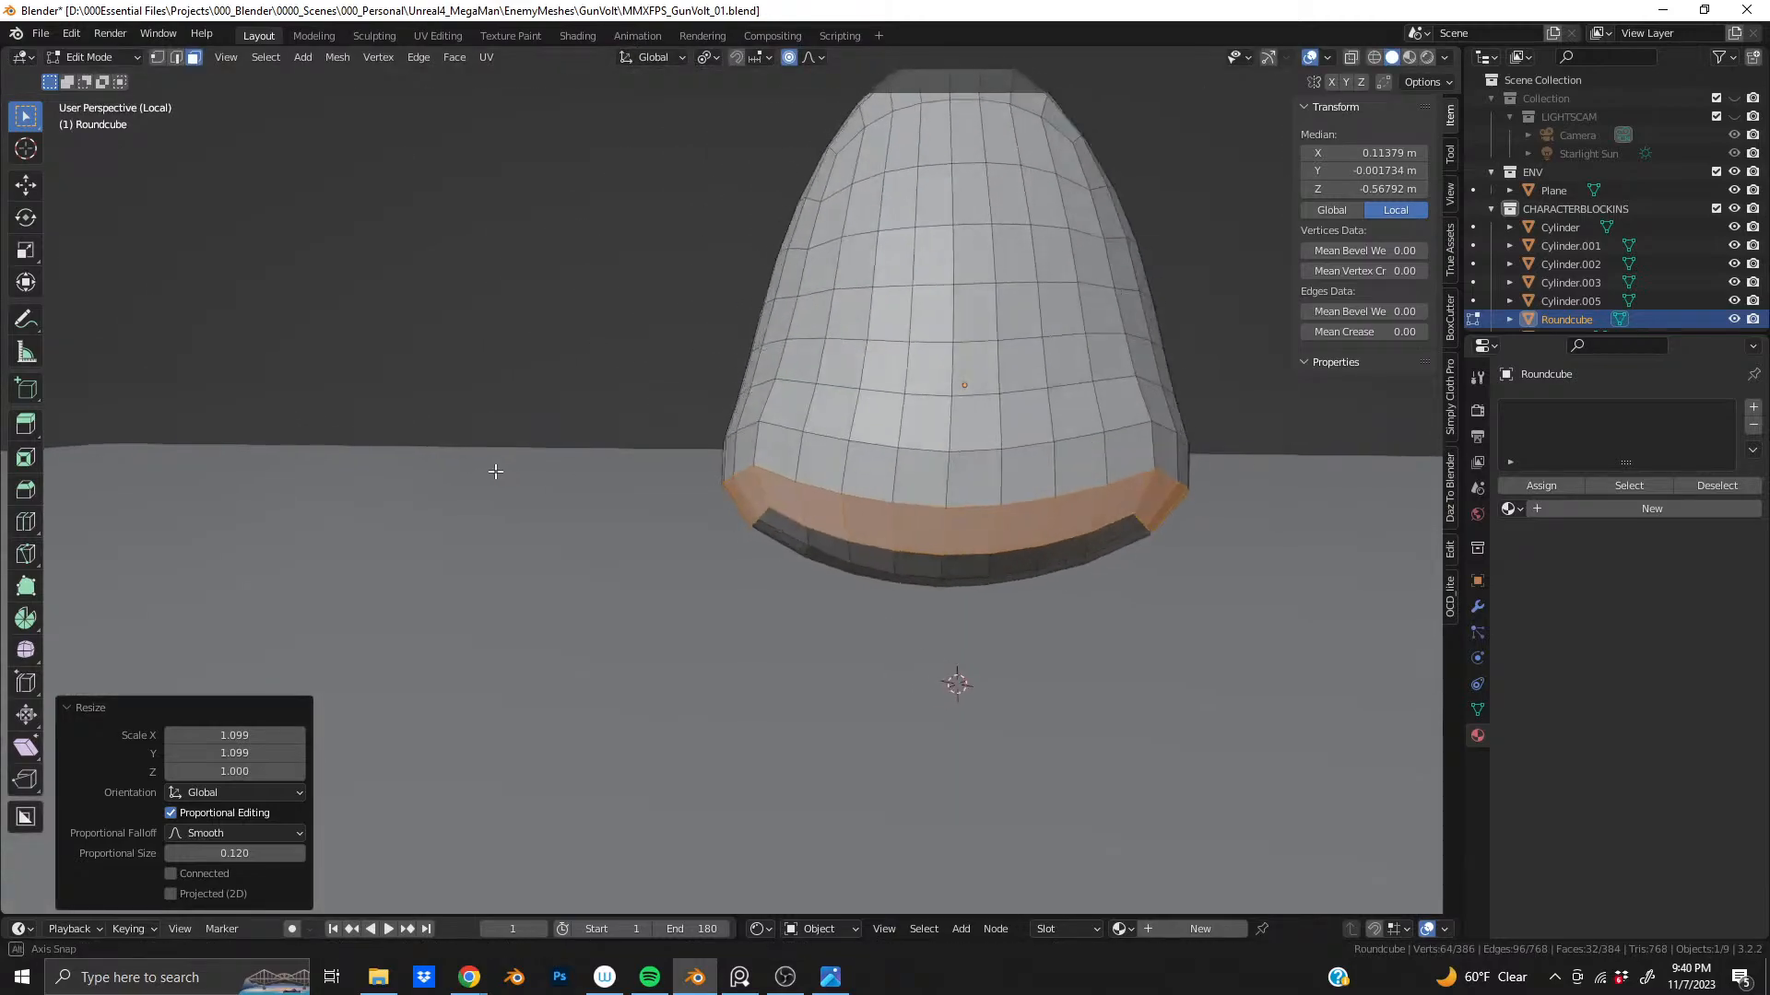
middle_drag(845, 476, 1035, 411)
key(s)
key(z)
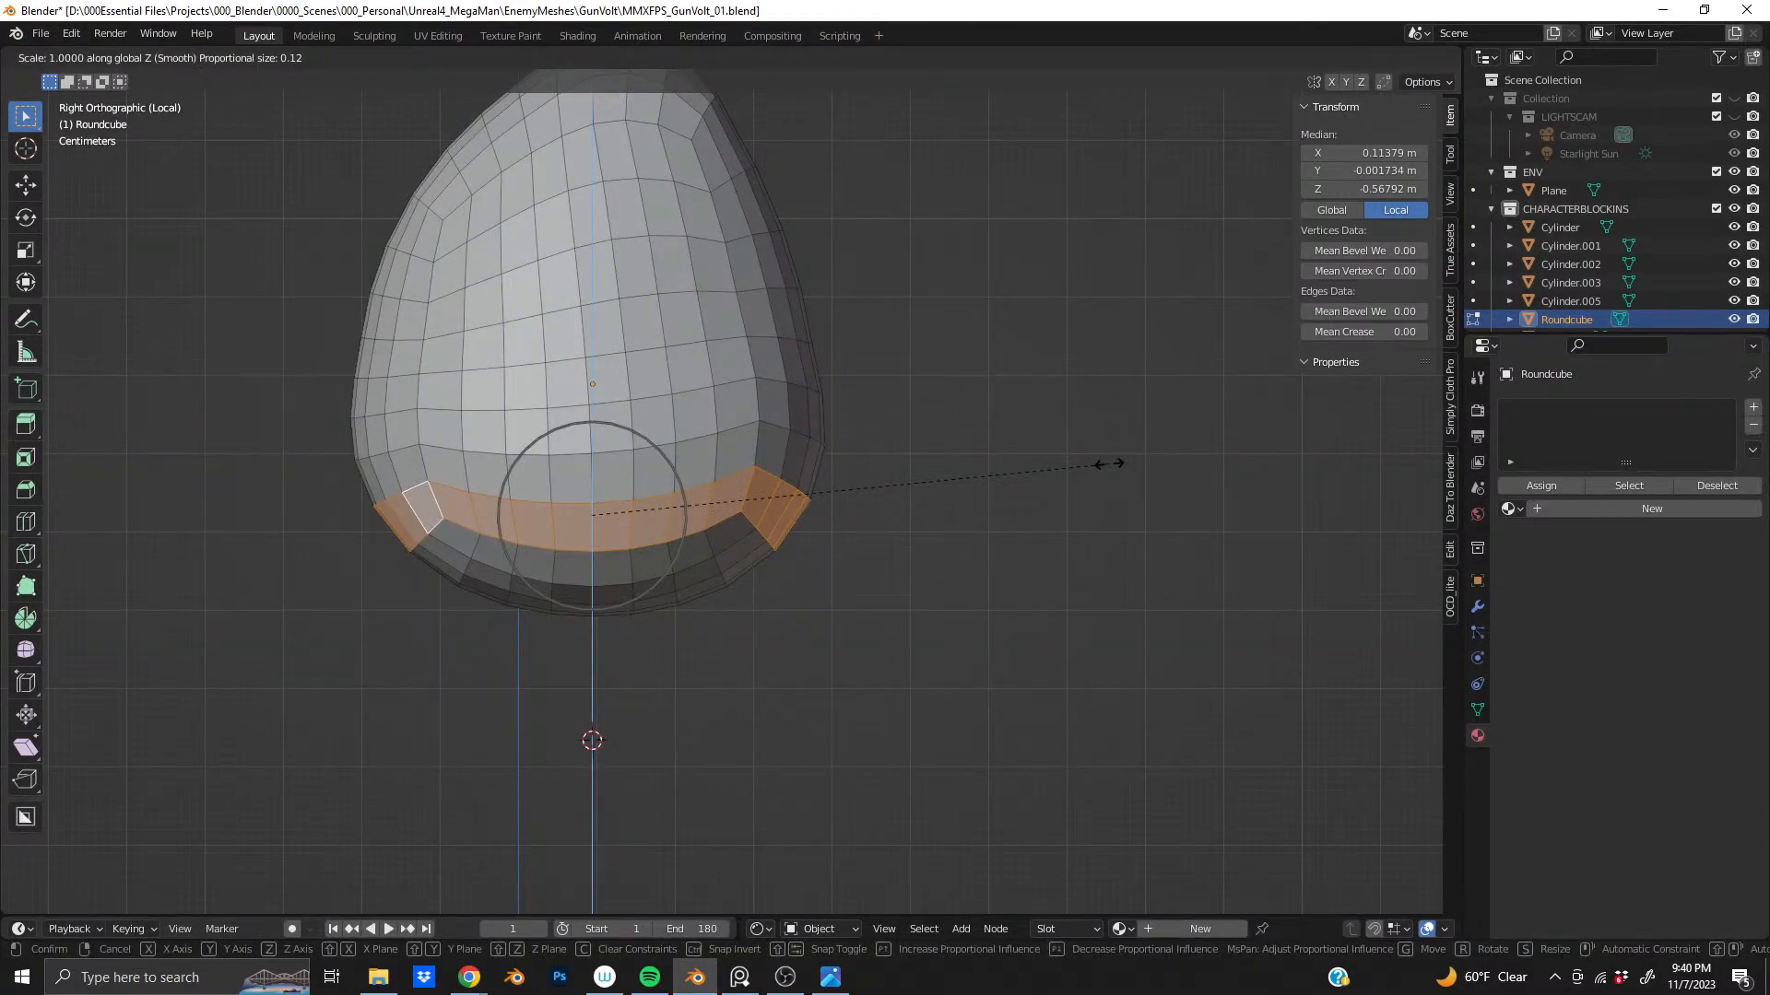
key(y)
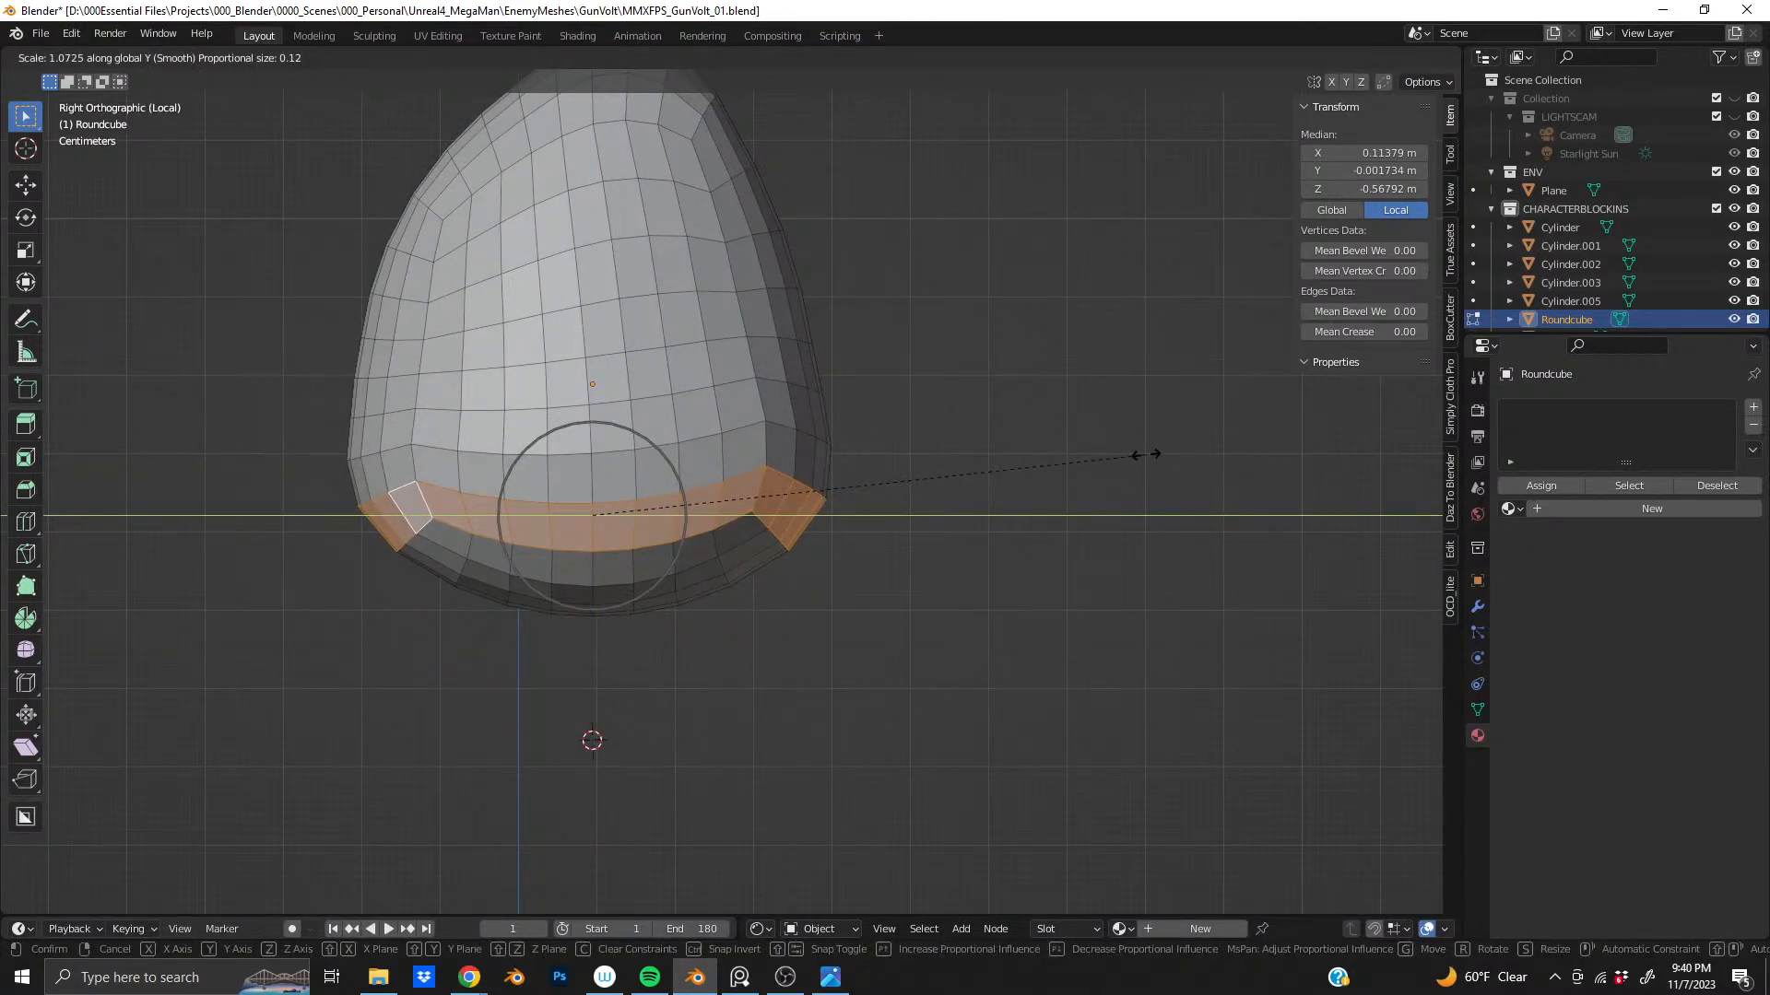
click(1148, 456)
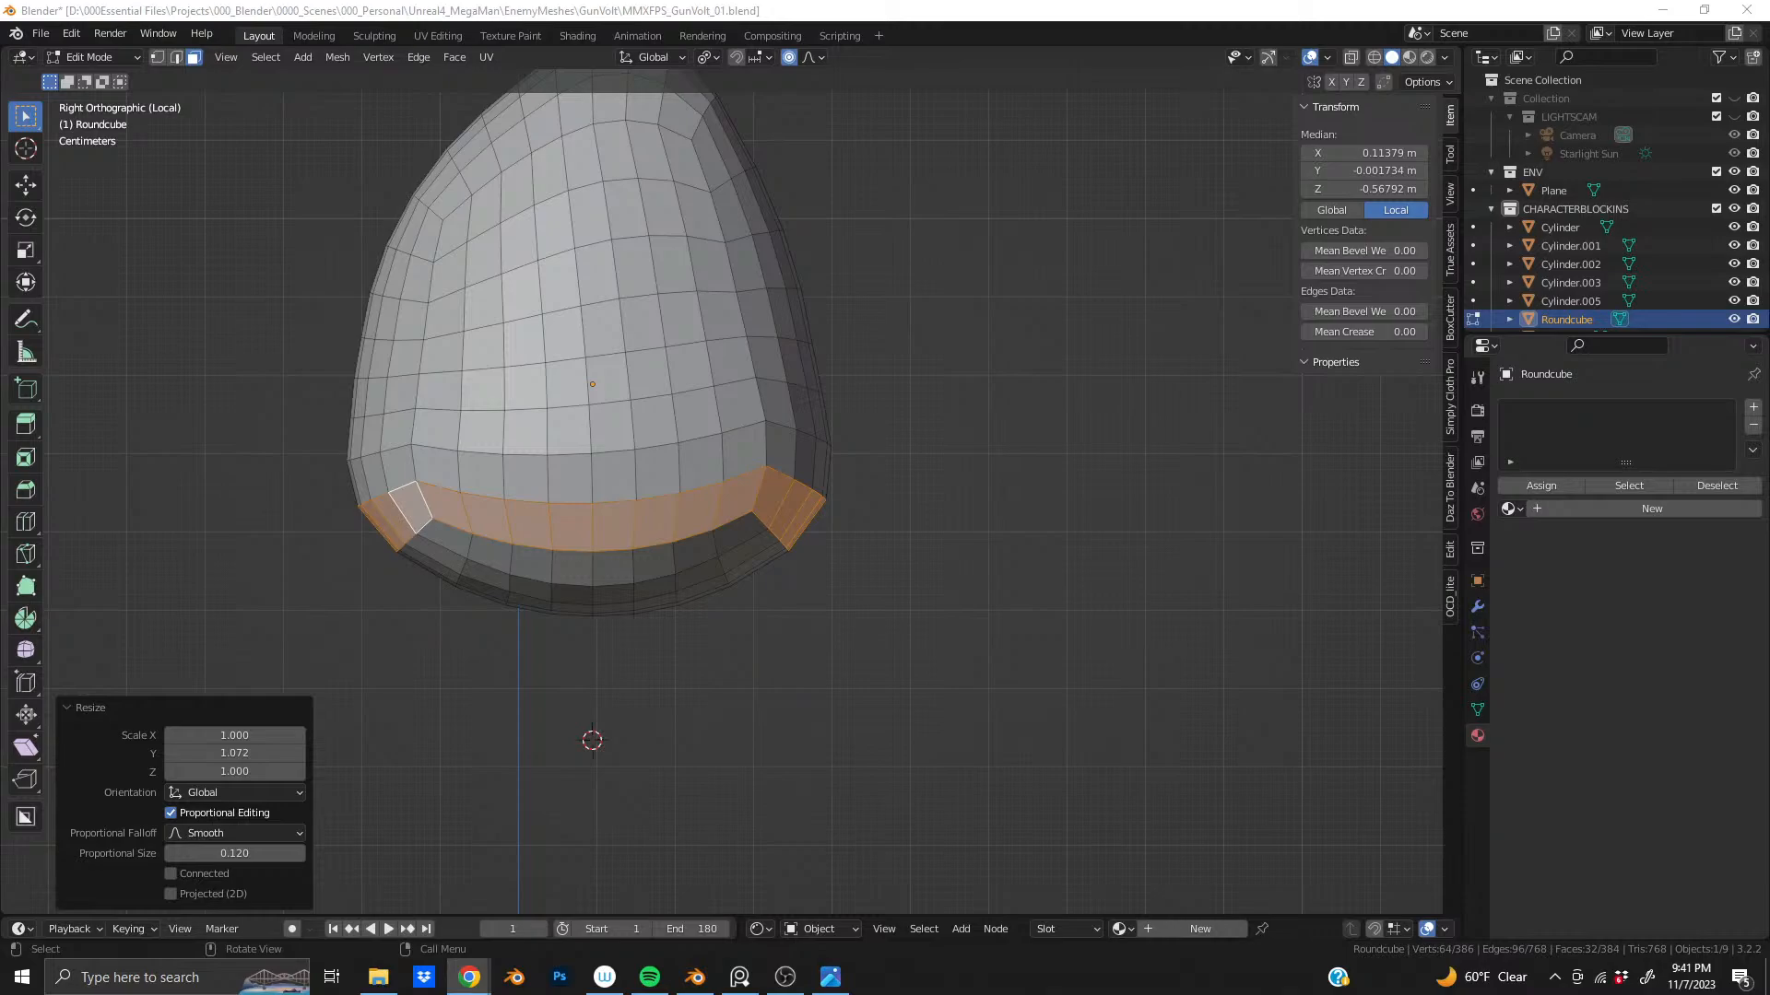
middle_drag(570, 482, 700, 645)
key(KP_3)
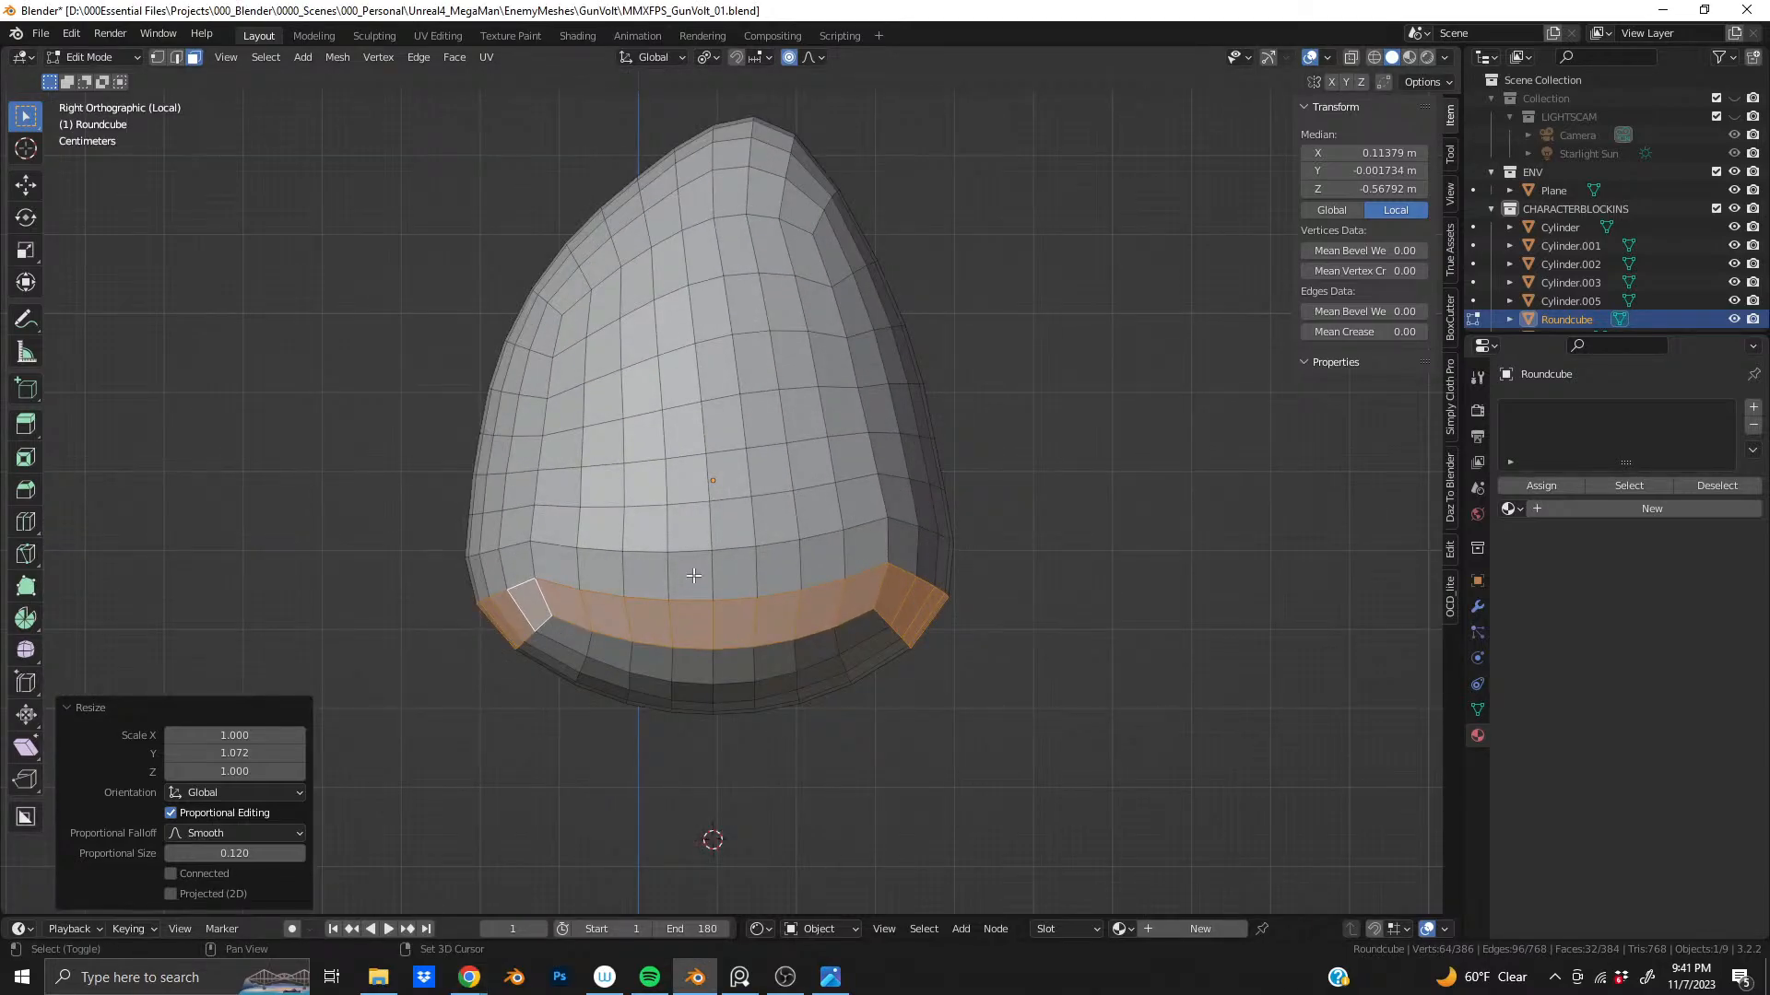
shift+middle_drag(696, 525, 752, 581)
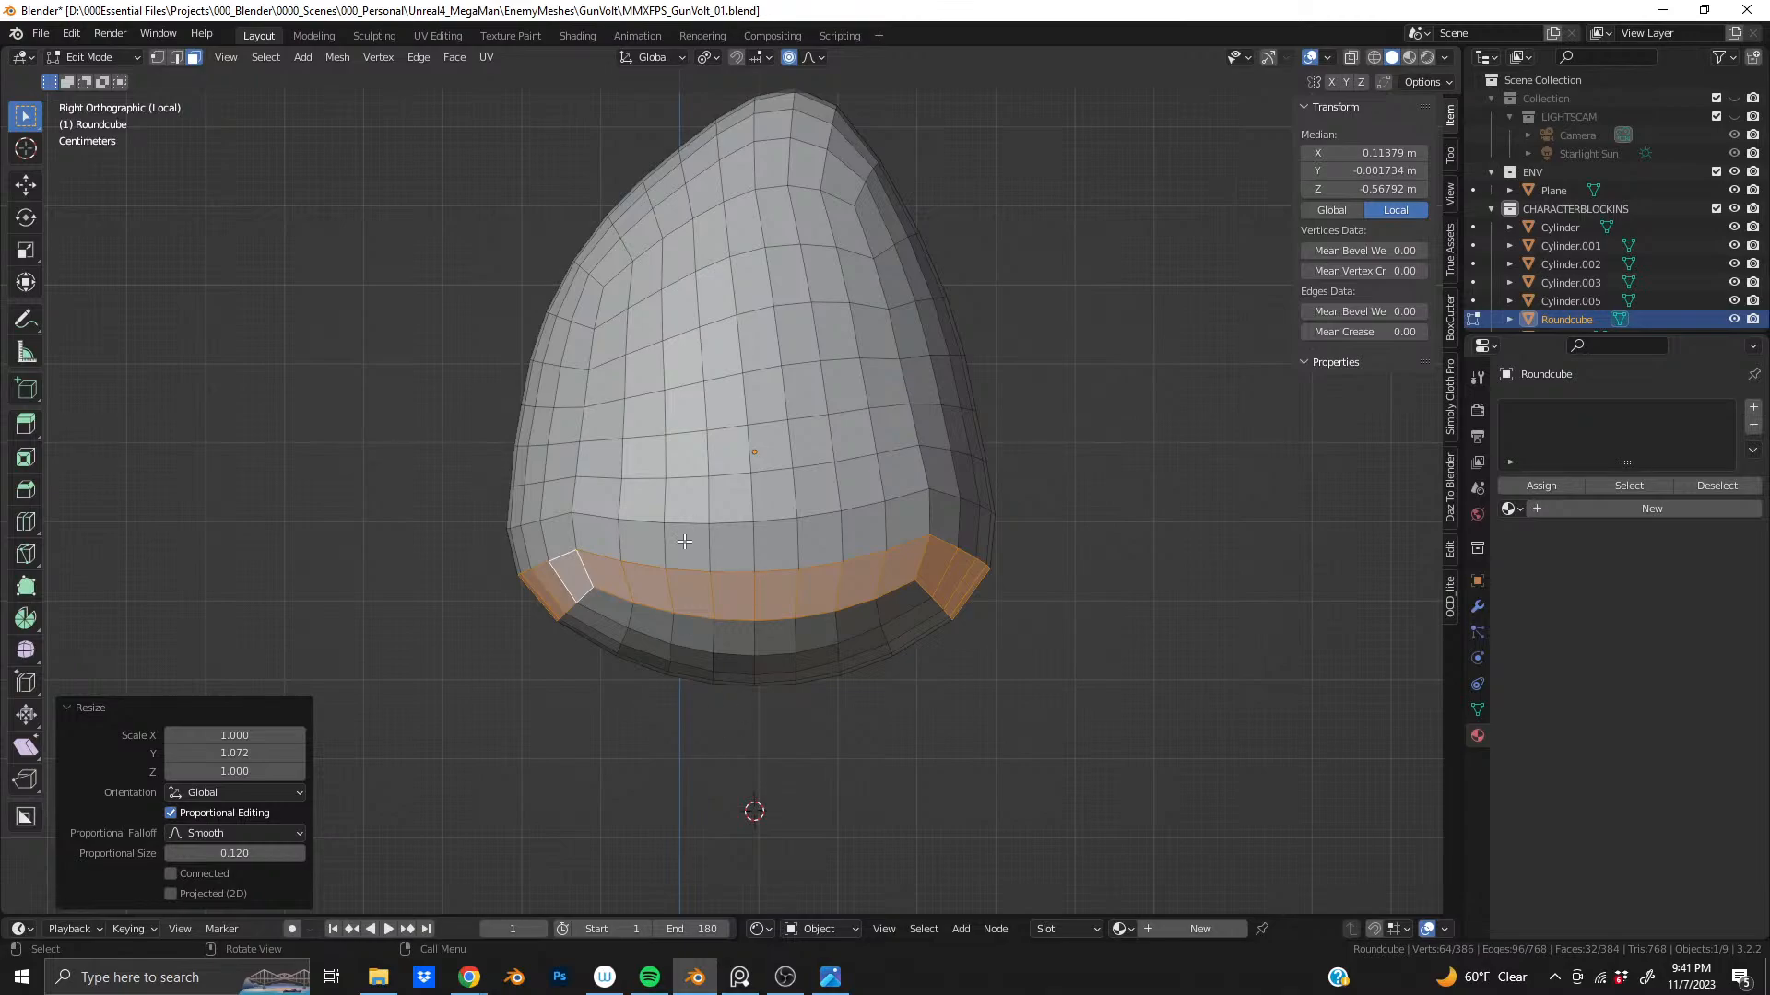
shift+middle_drag(684, 542, 803, 529)
scroll(724, 565, up, 1)
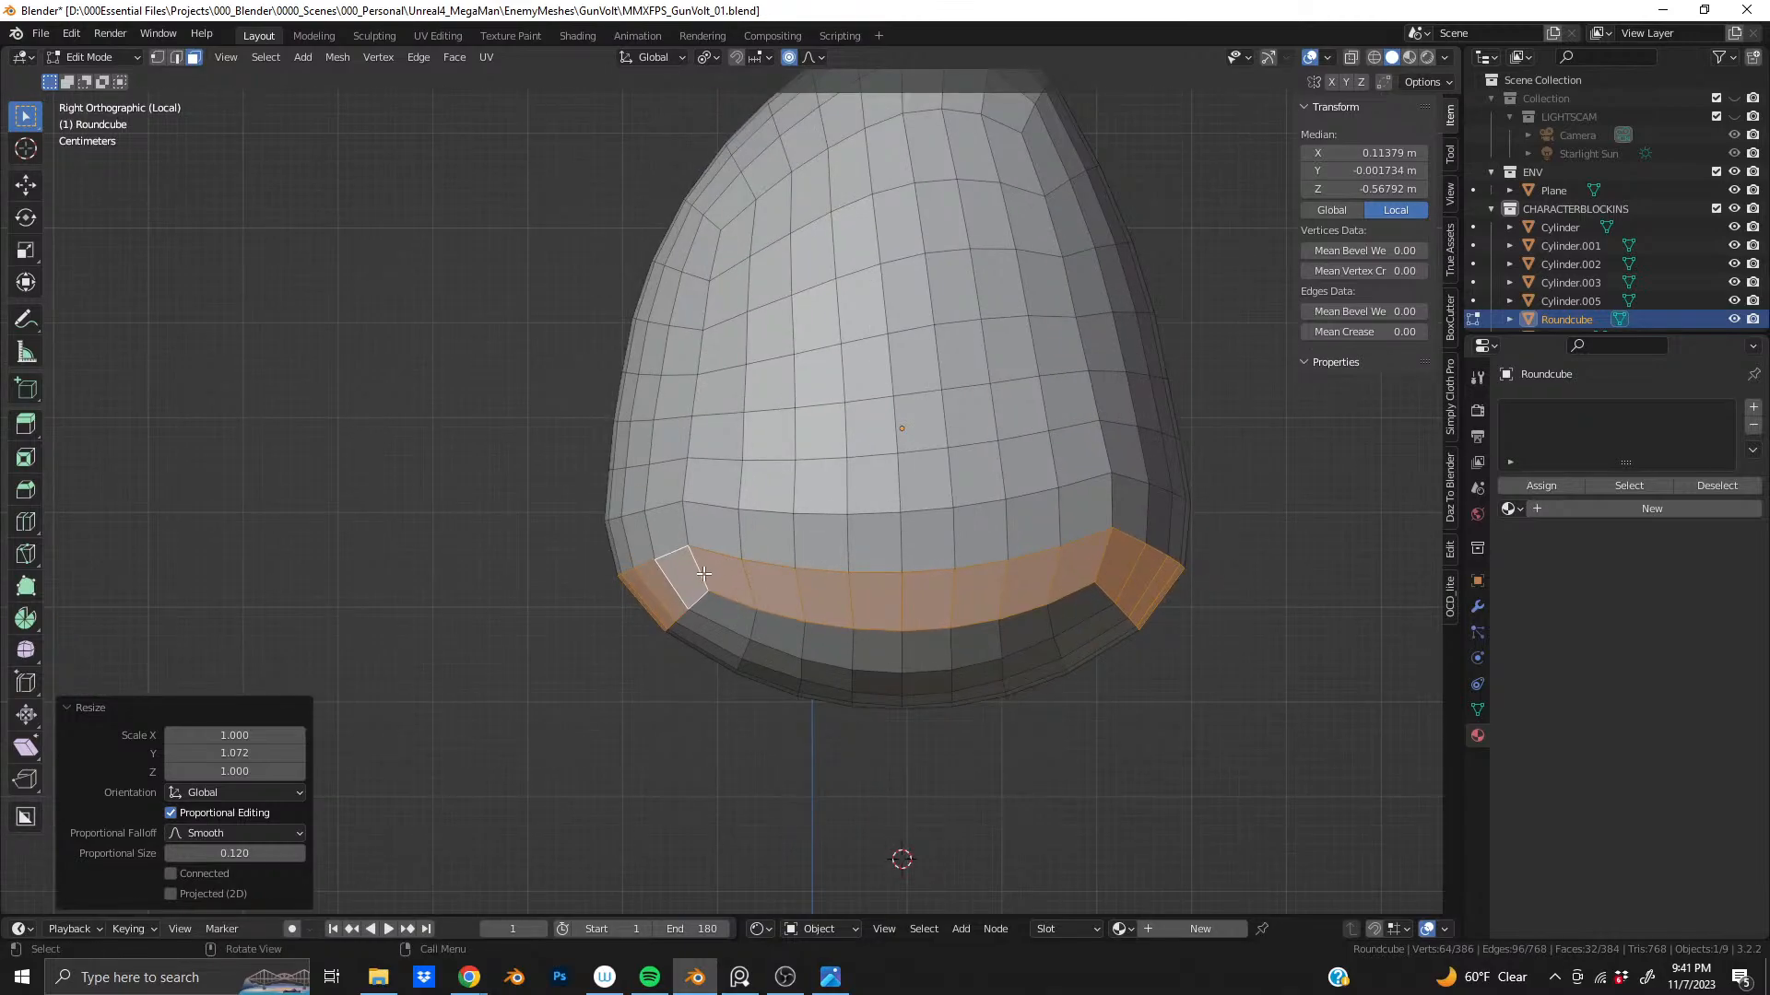
- Select the edge loop above the lower face loop and scale it to about 1.056 along Y with proportional size 0.051
key(2)
alt+click(674, 557)
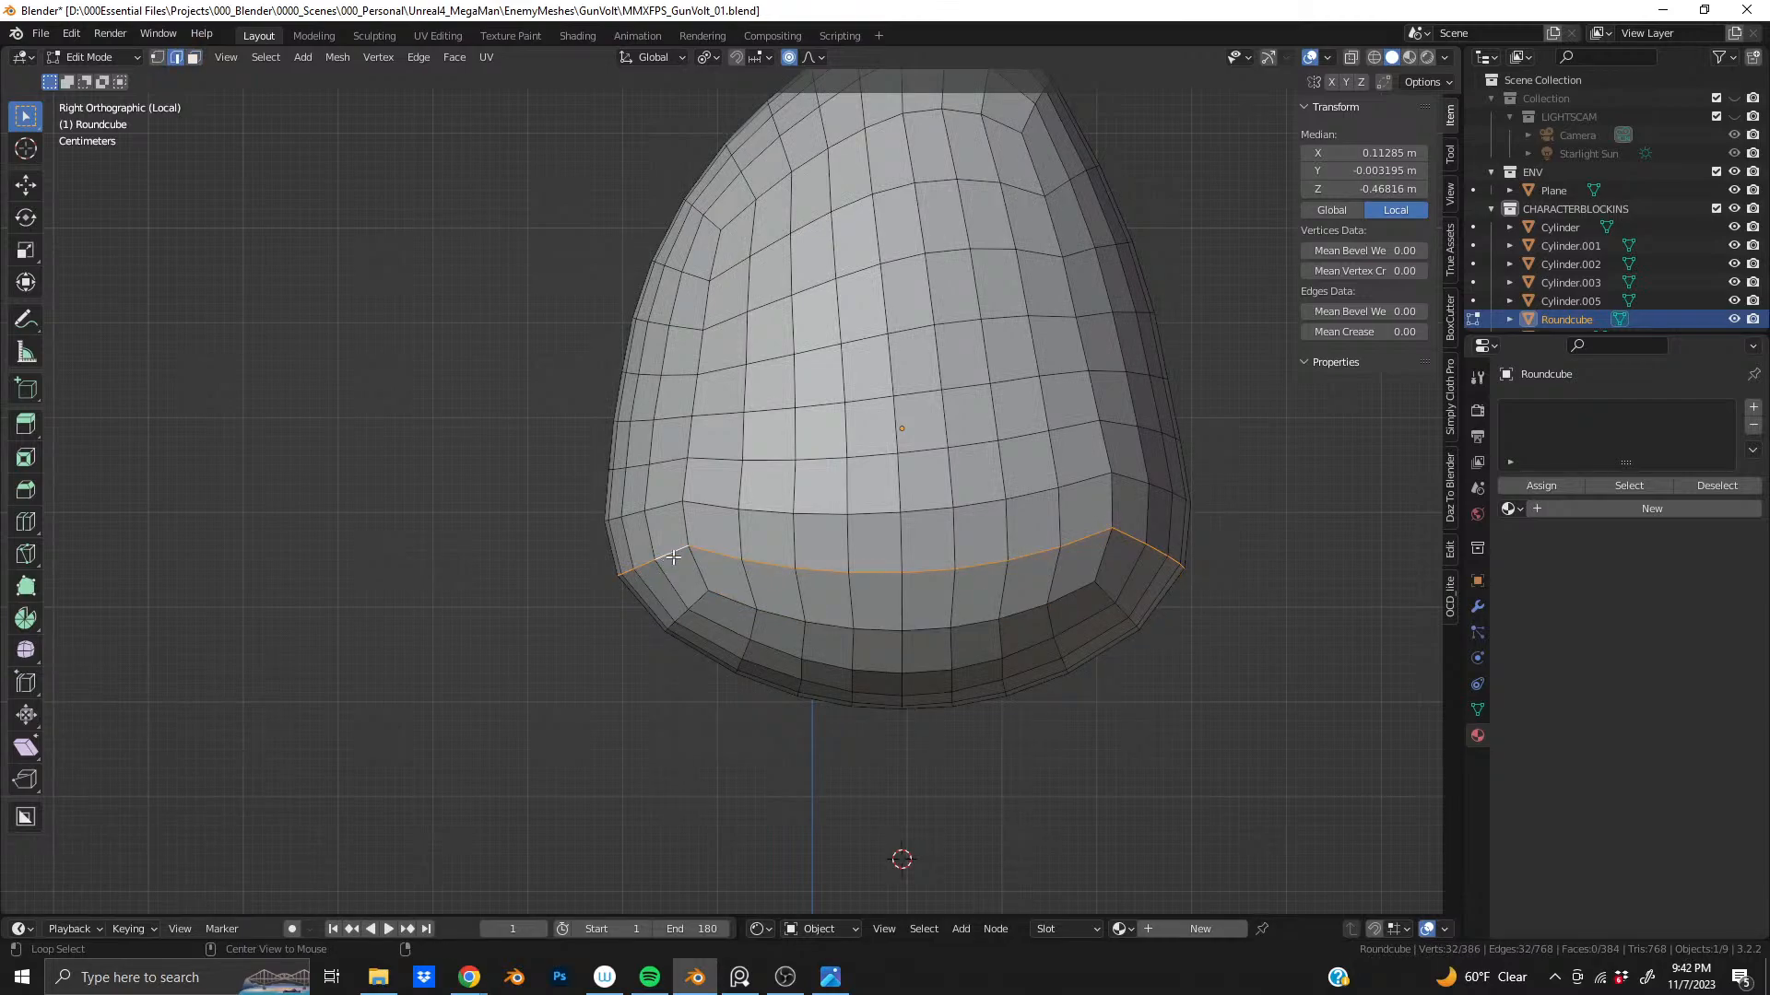
key(s)
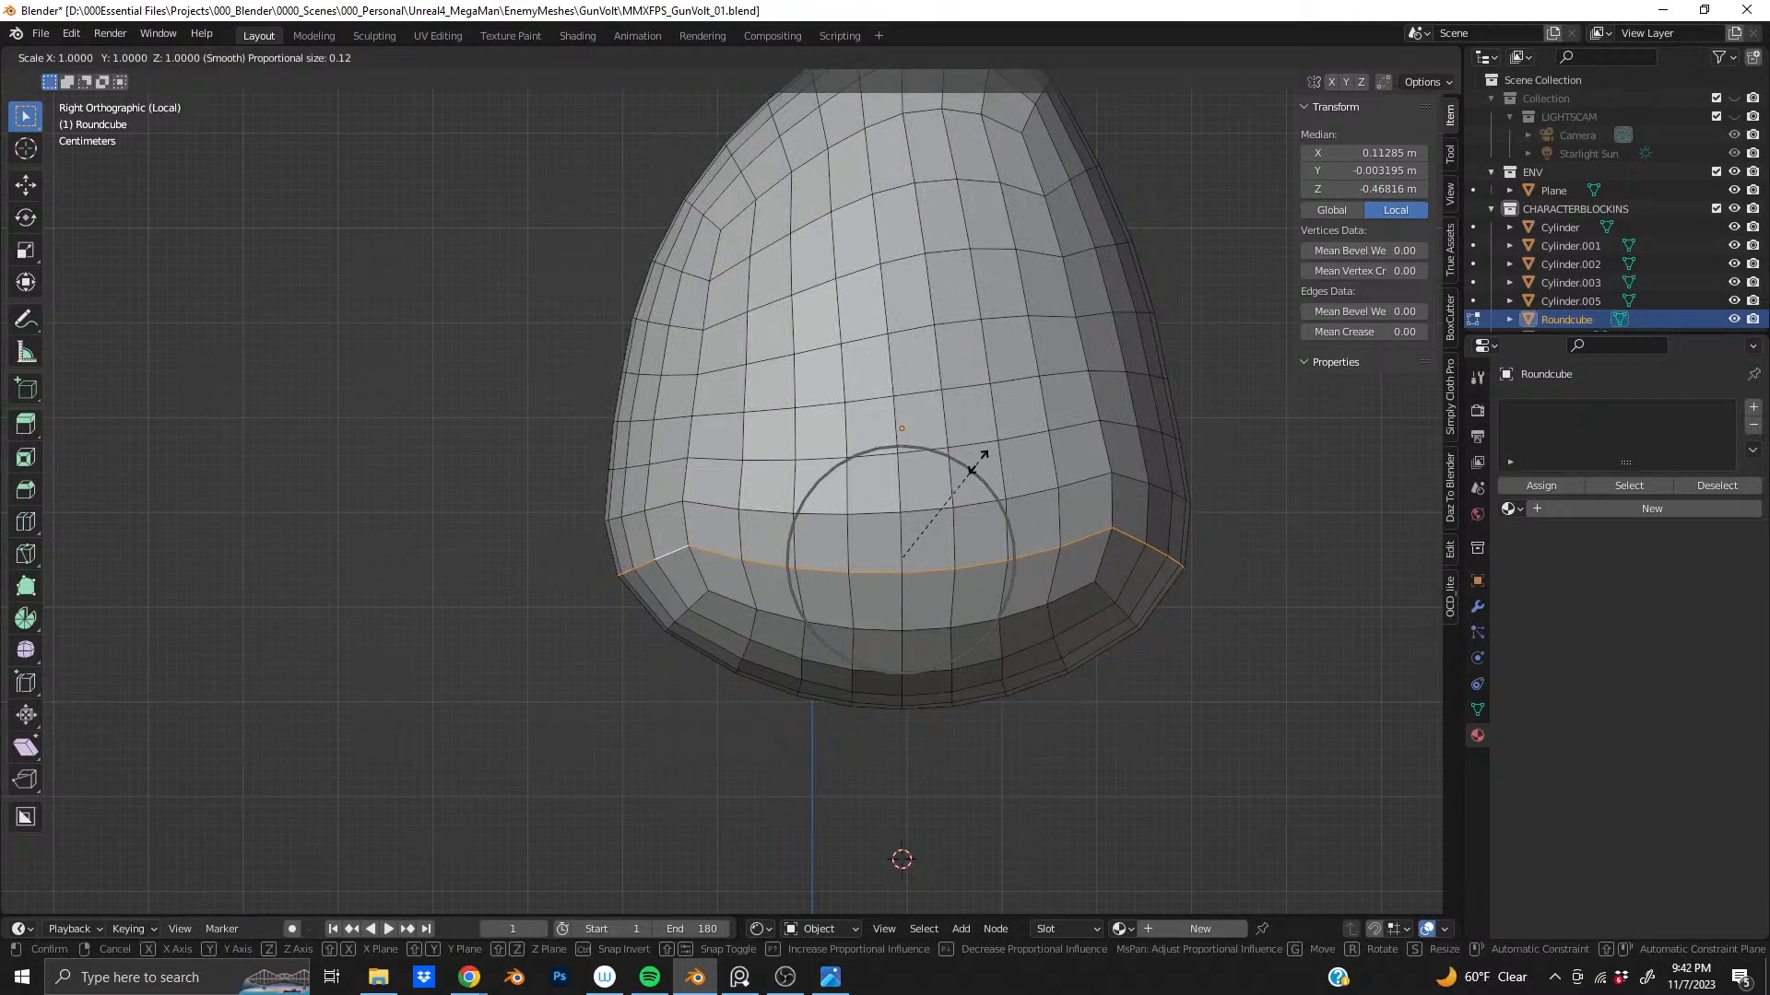
key(x)
key(y)
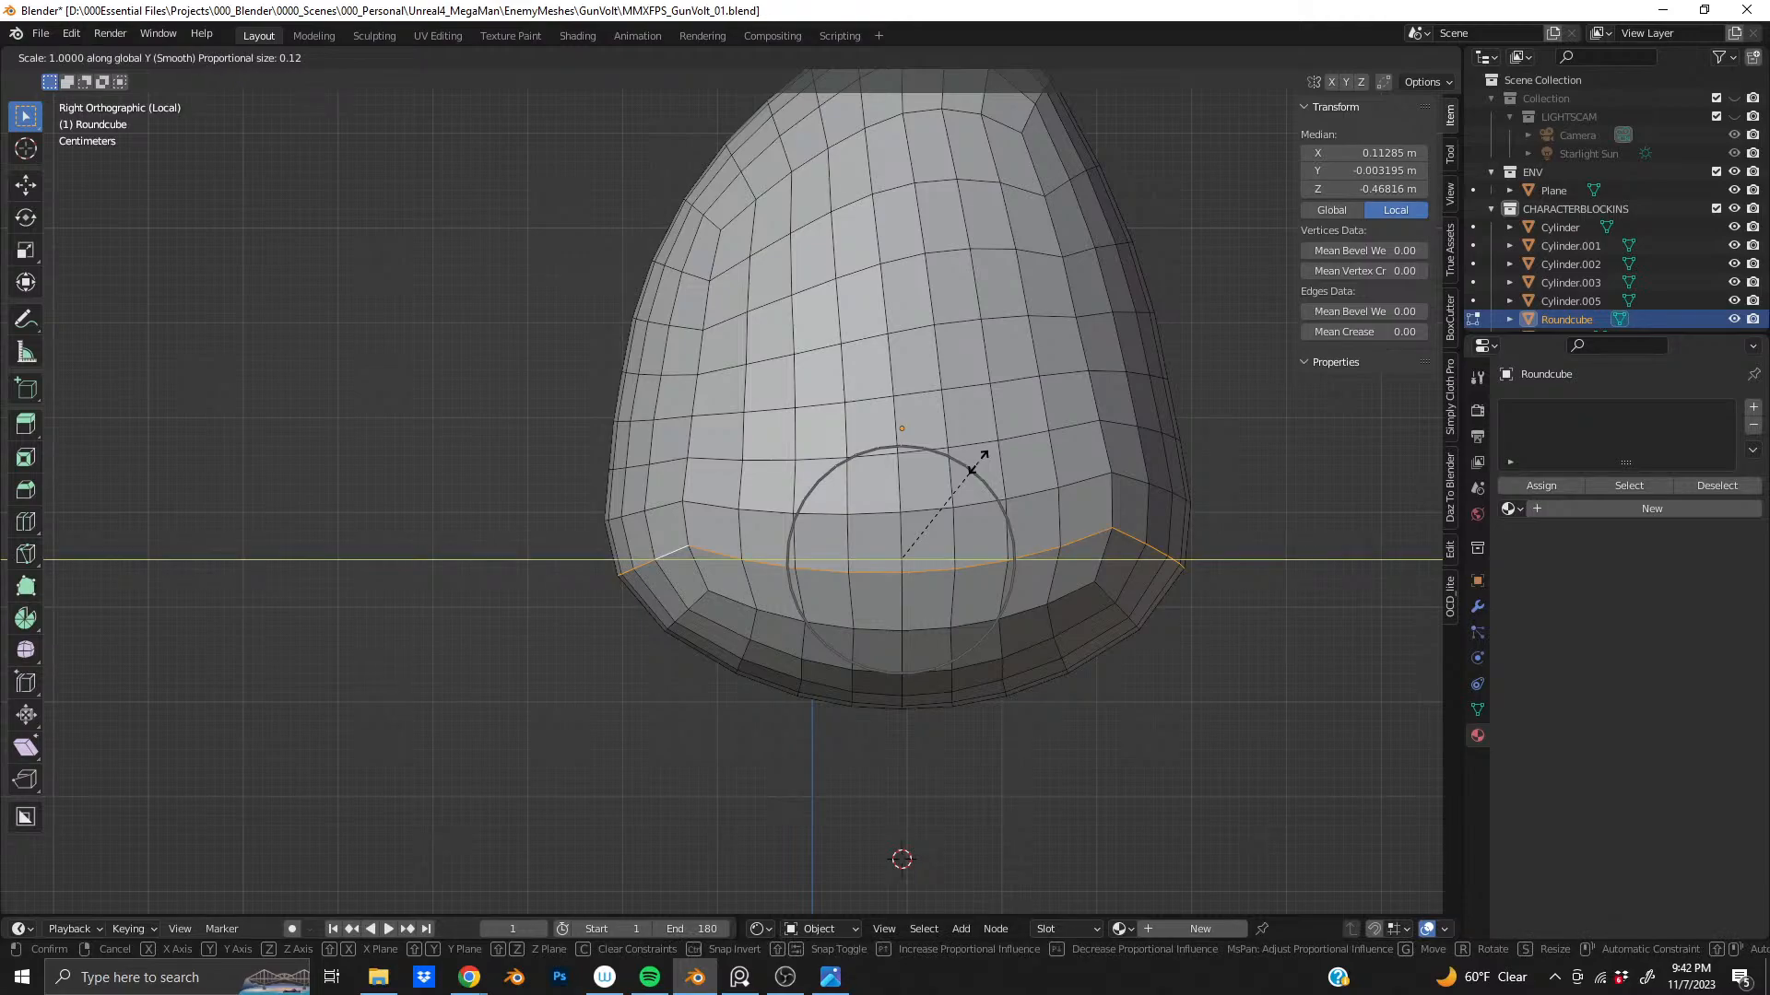
scroll(977, 459, up, 3)
scroll(981, 454, up, 6)
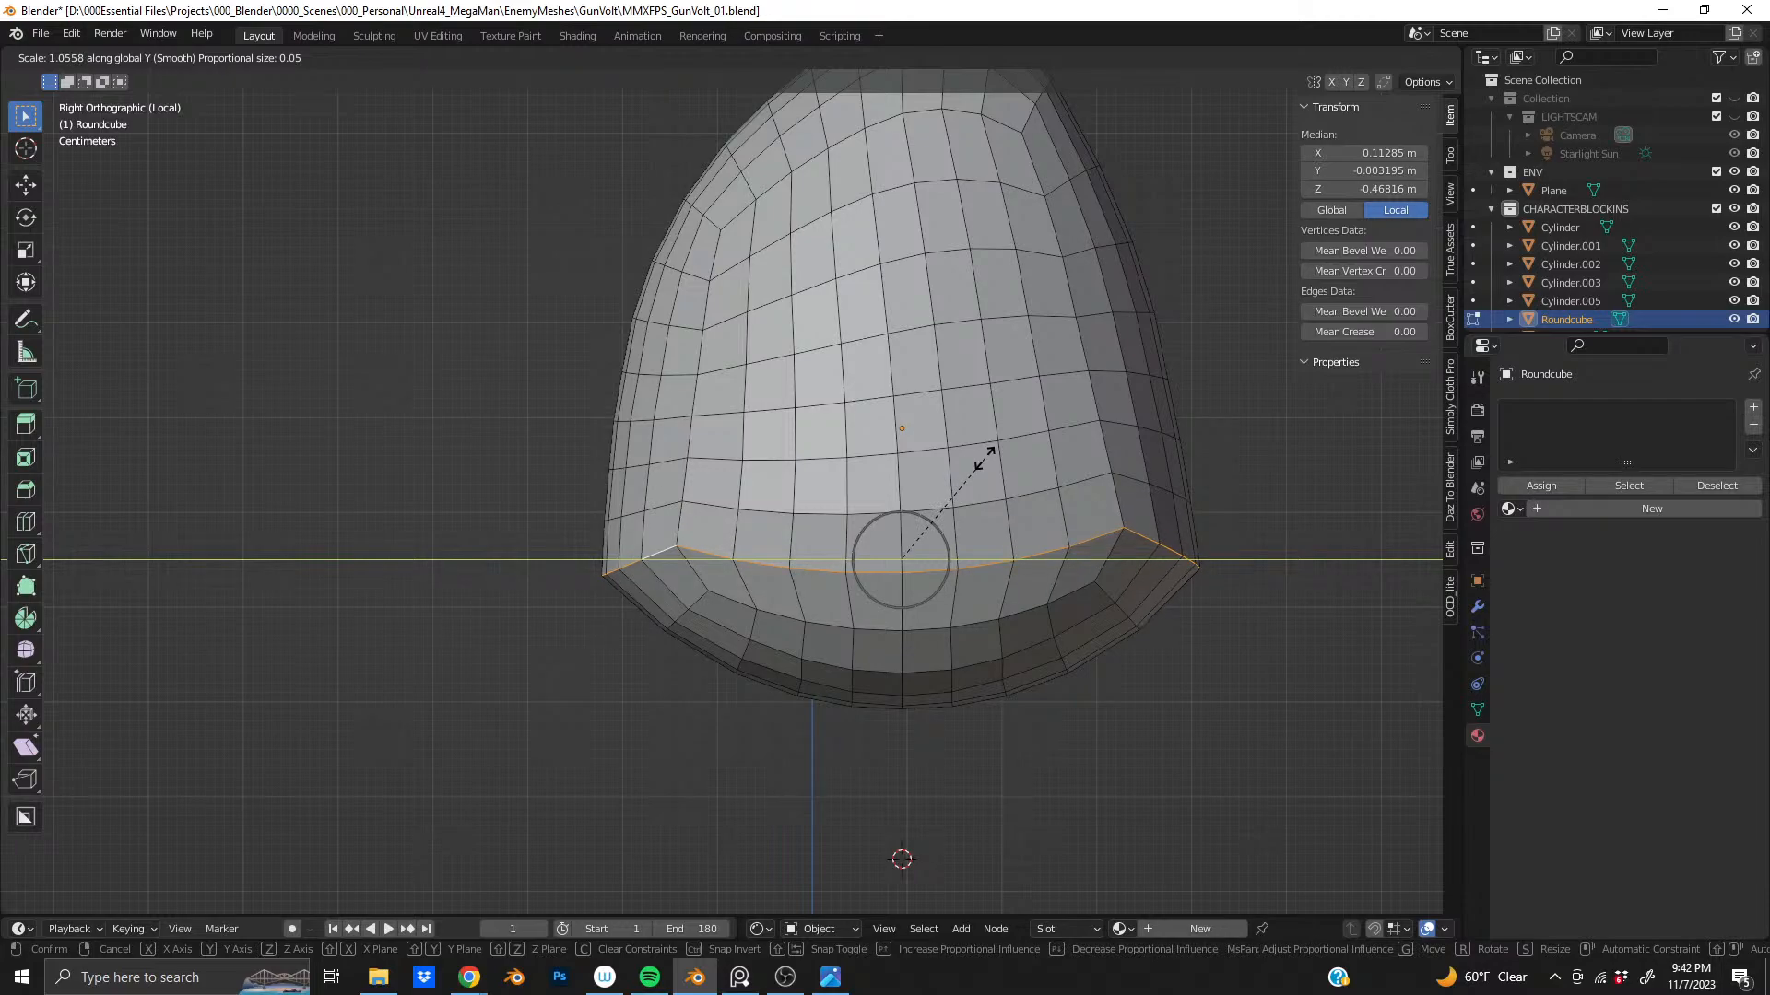
click(982, 458)
- From the back orthographic view, select the two edge loops above the lower rim and narrow them to about 0.982 along X
middle_drag(982, 458, 873, 502)
scroll(872, 564, up, 4)
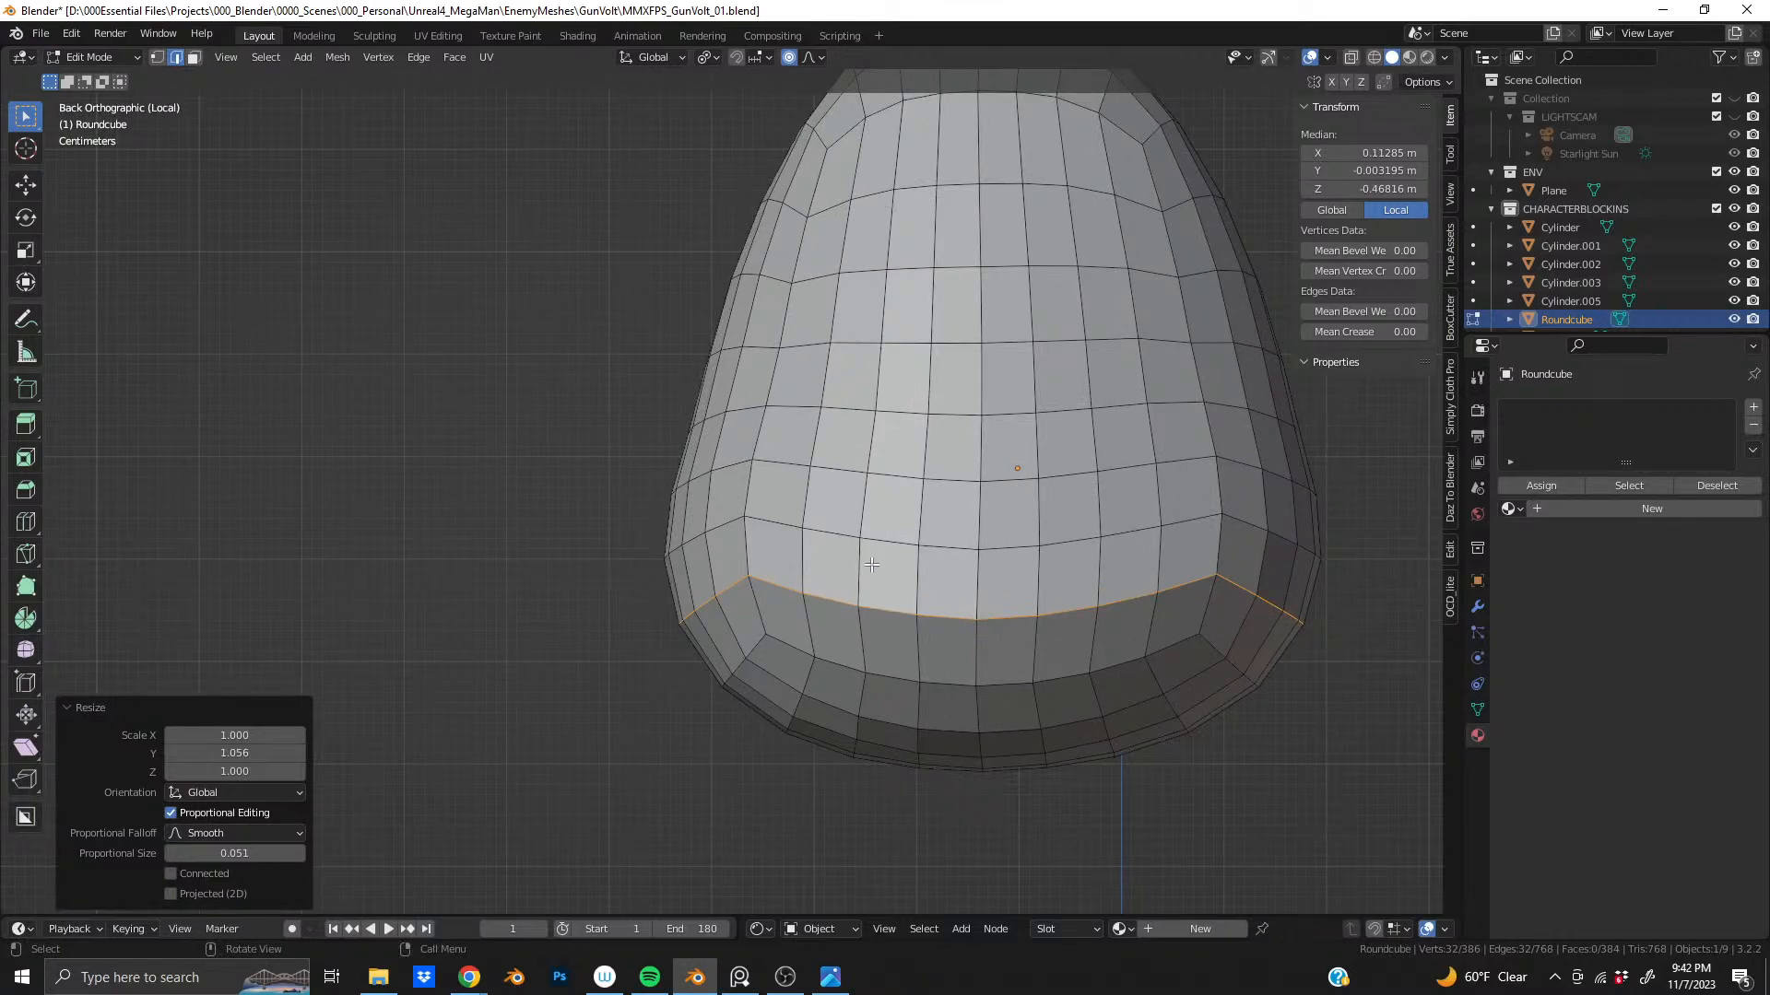
alt+click(848, 536)
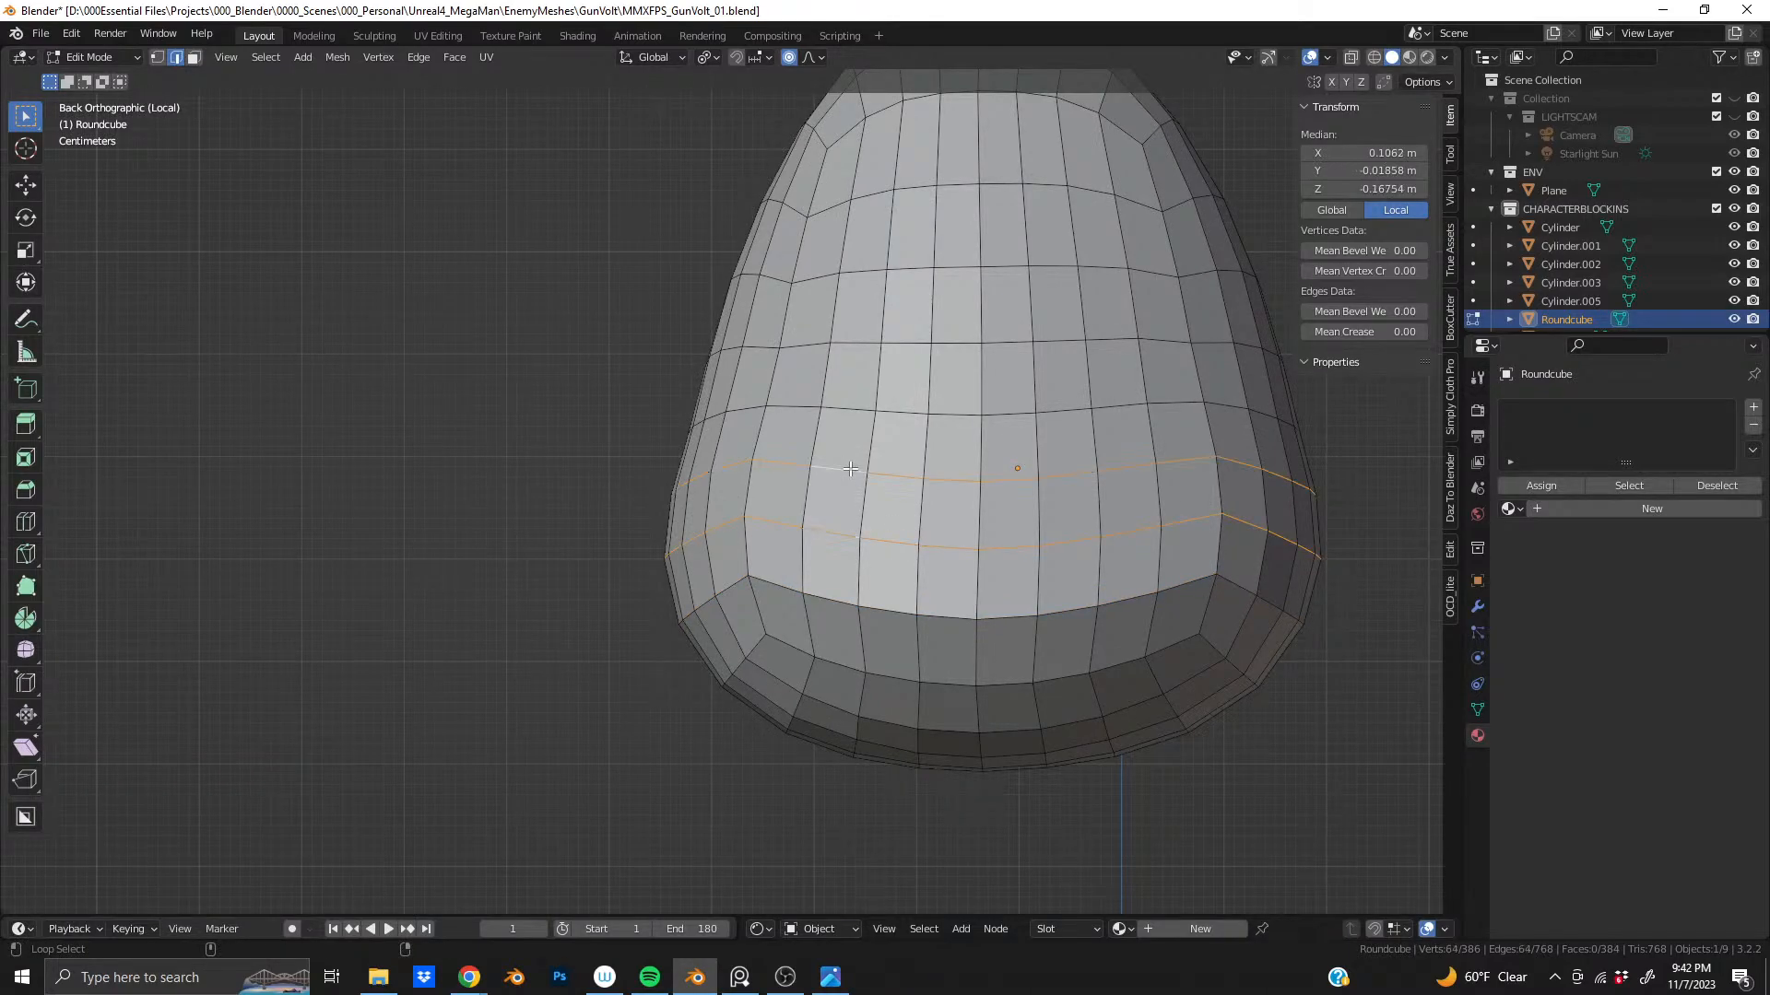
alt+shift+click(839, 471)
key(s)
key(x)
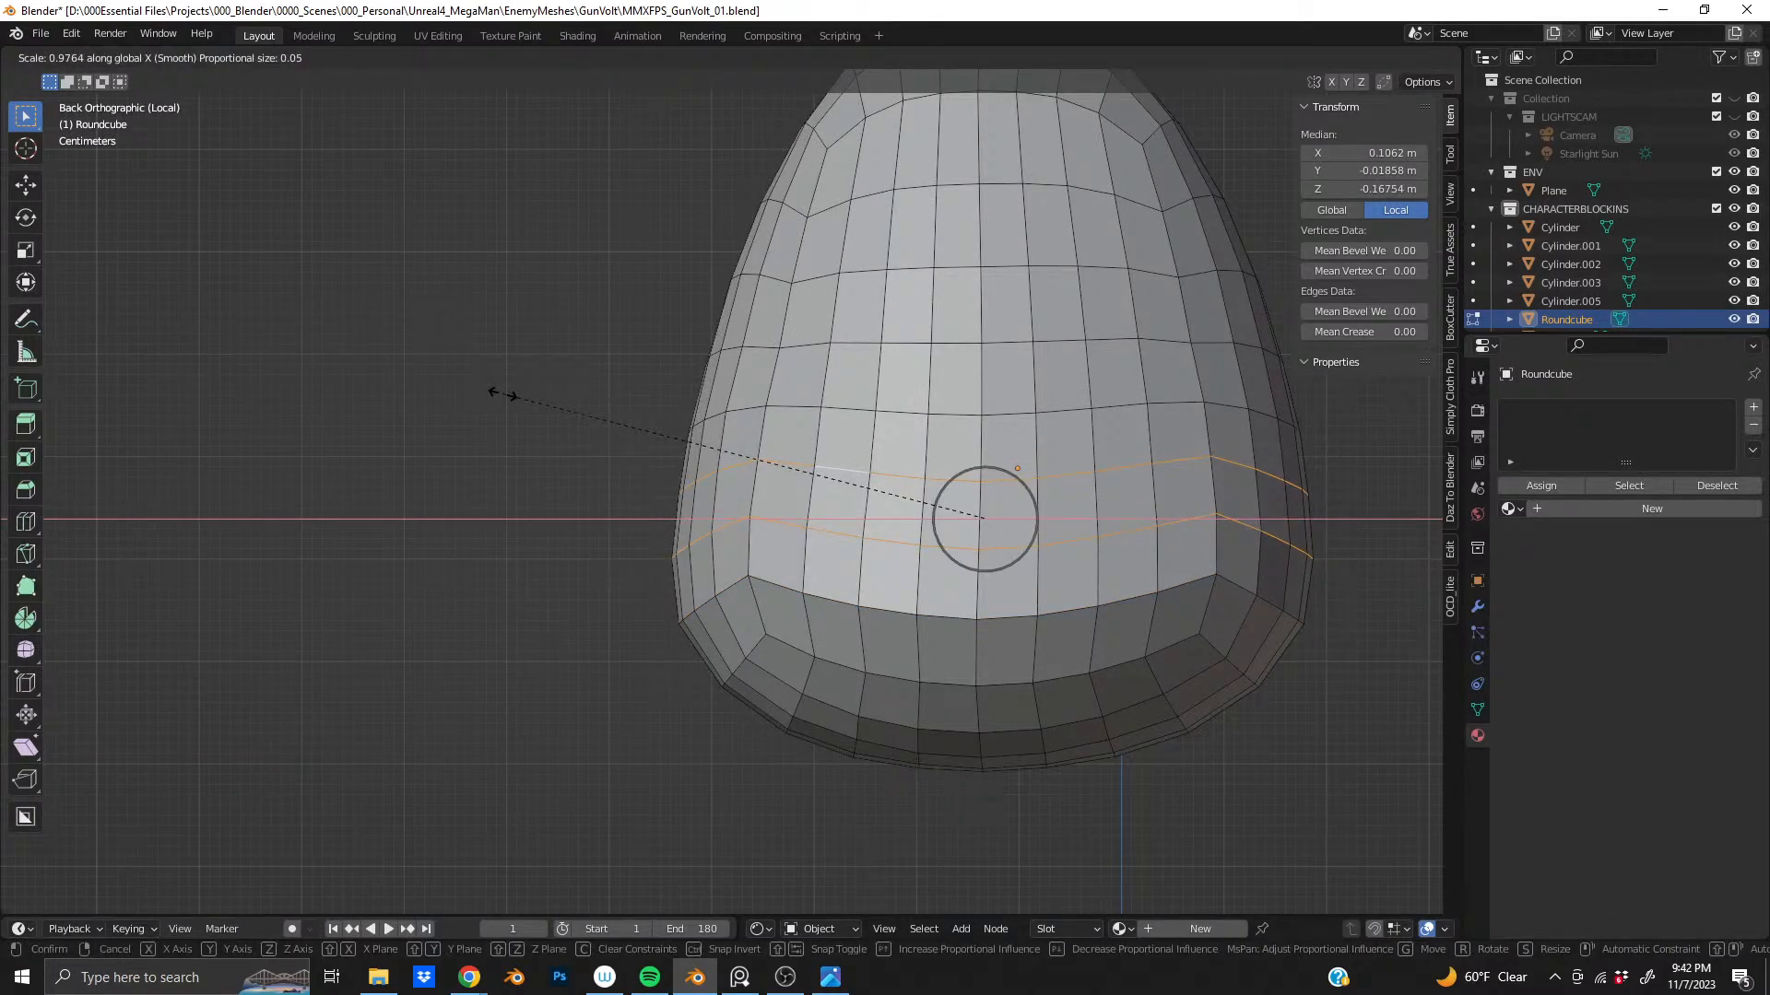
click(499, 393)
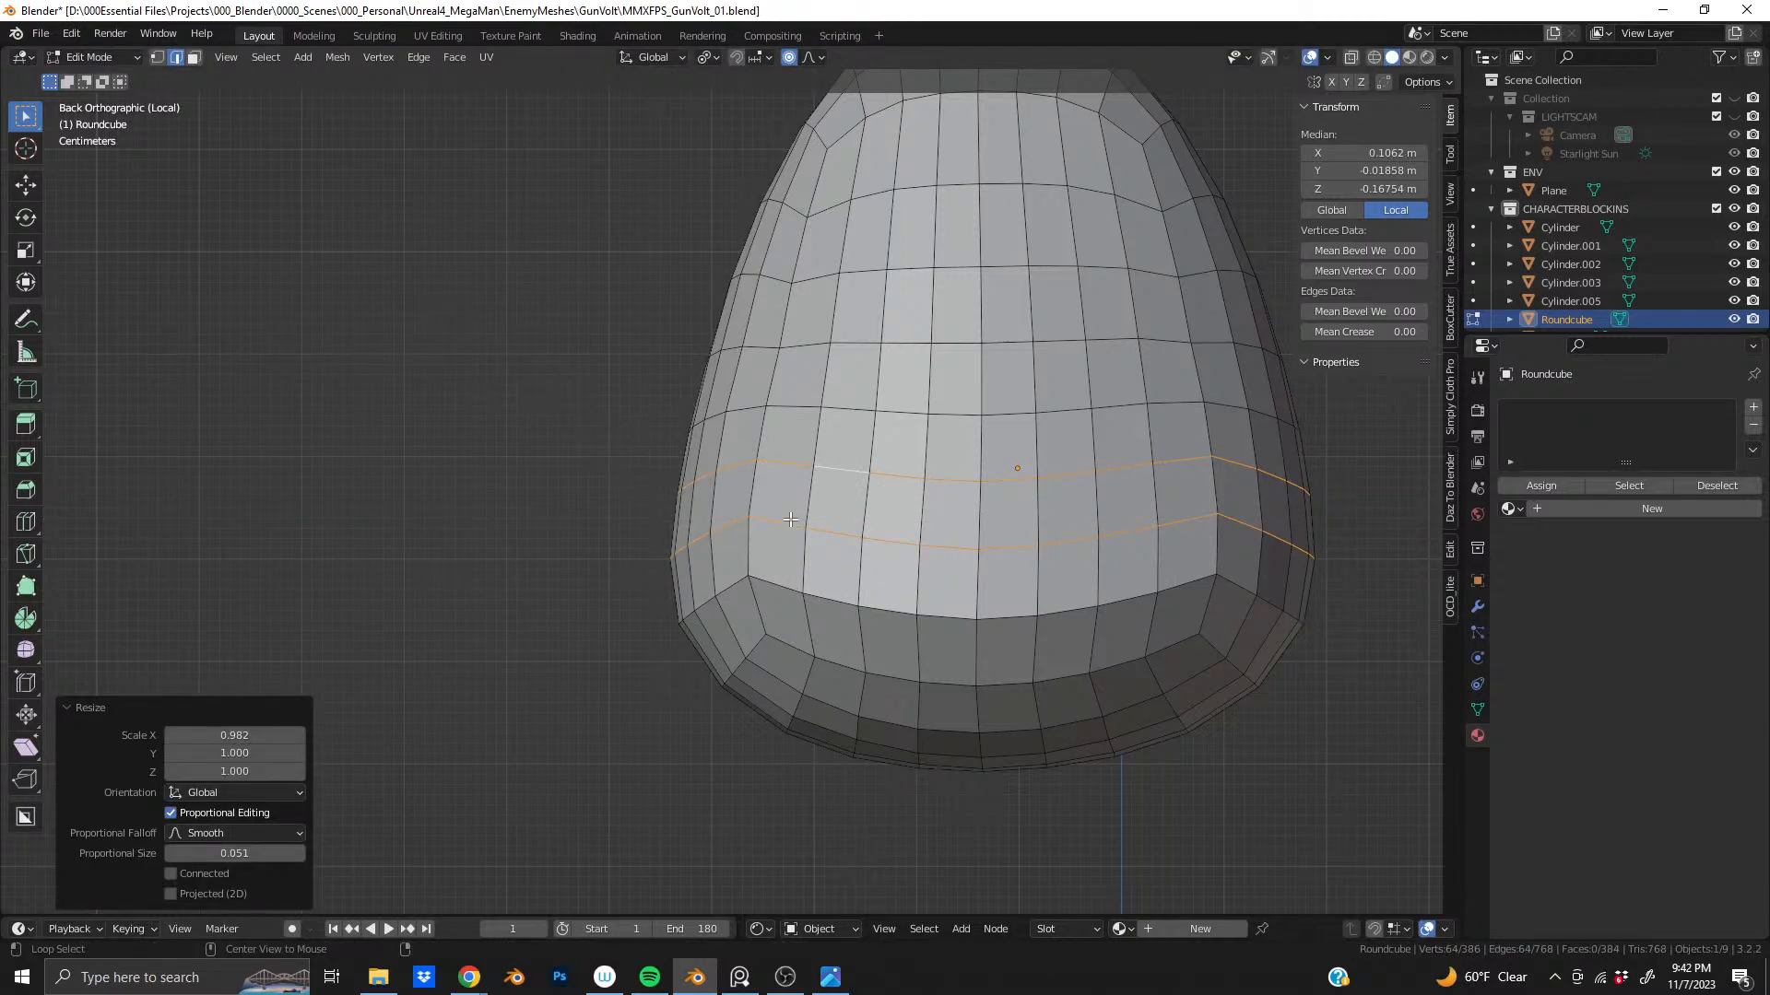
- Select the lower rim edge loop and widen it to about 1.033 along X with proportional size 0.051
alt+click(728, 586)
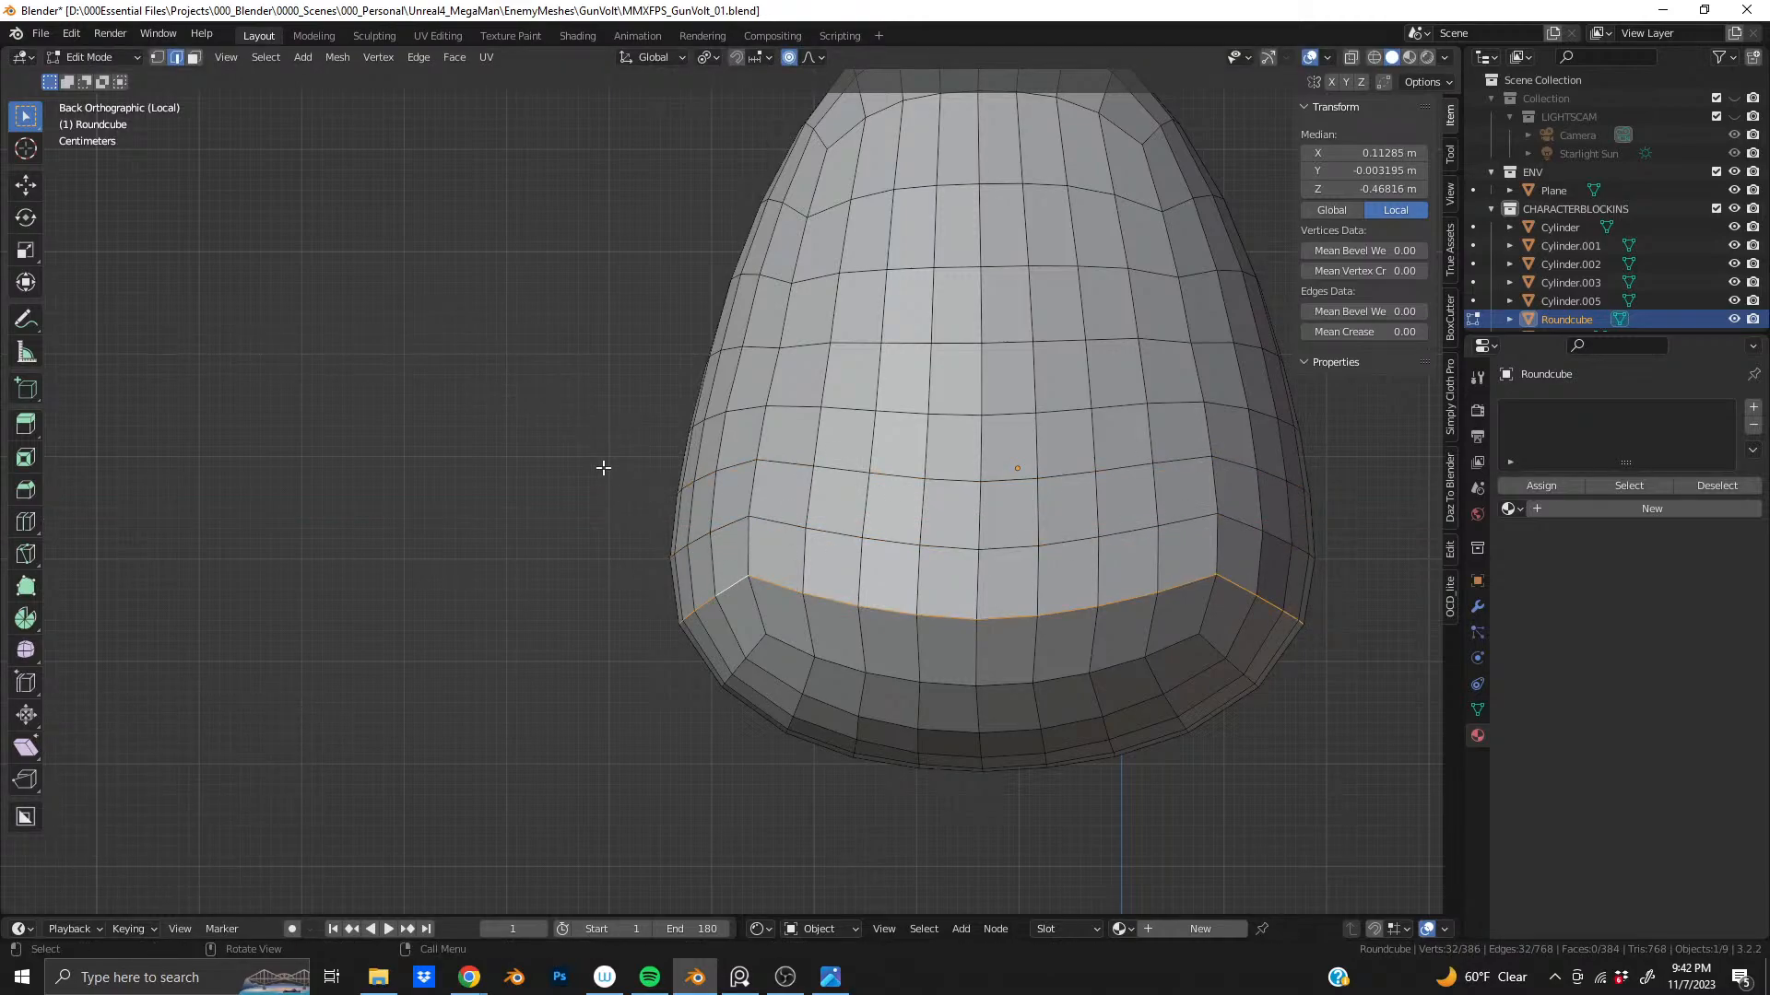
key(s)
key(x)
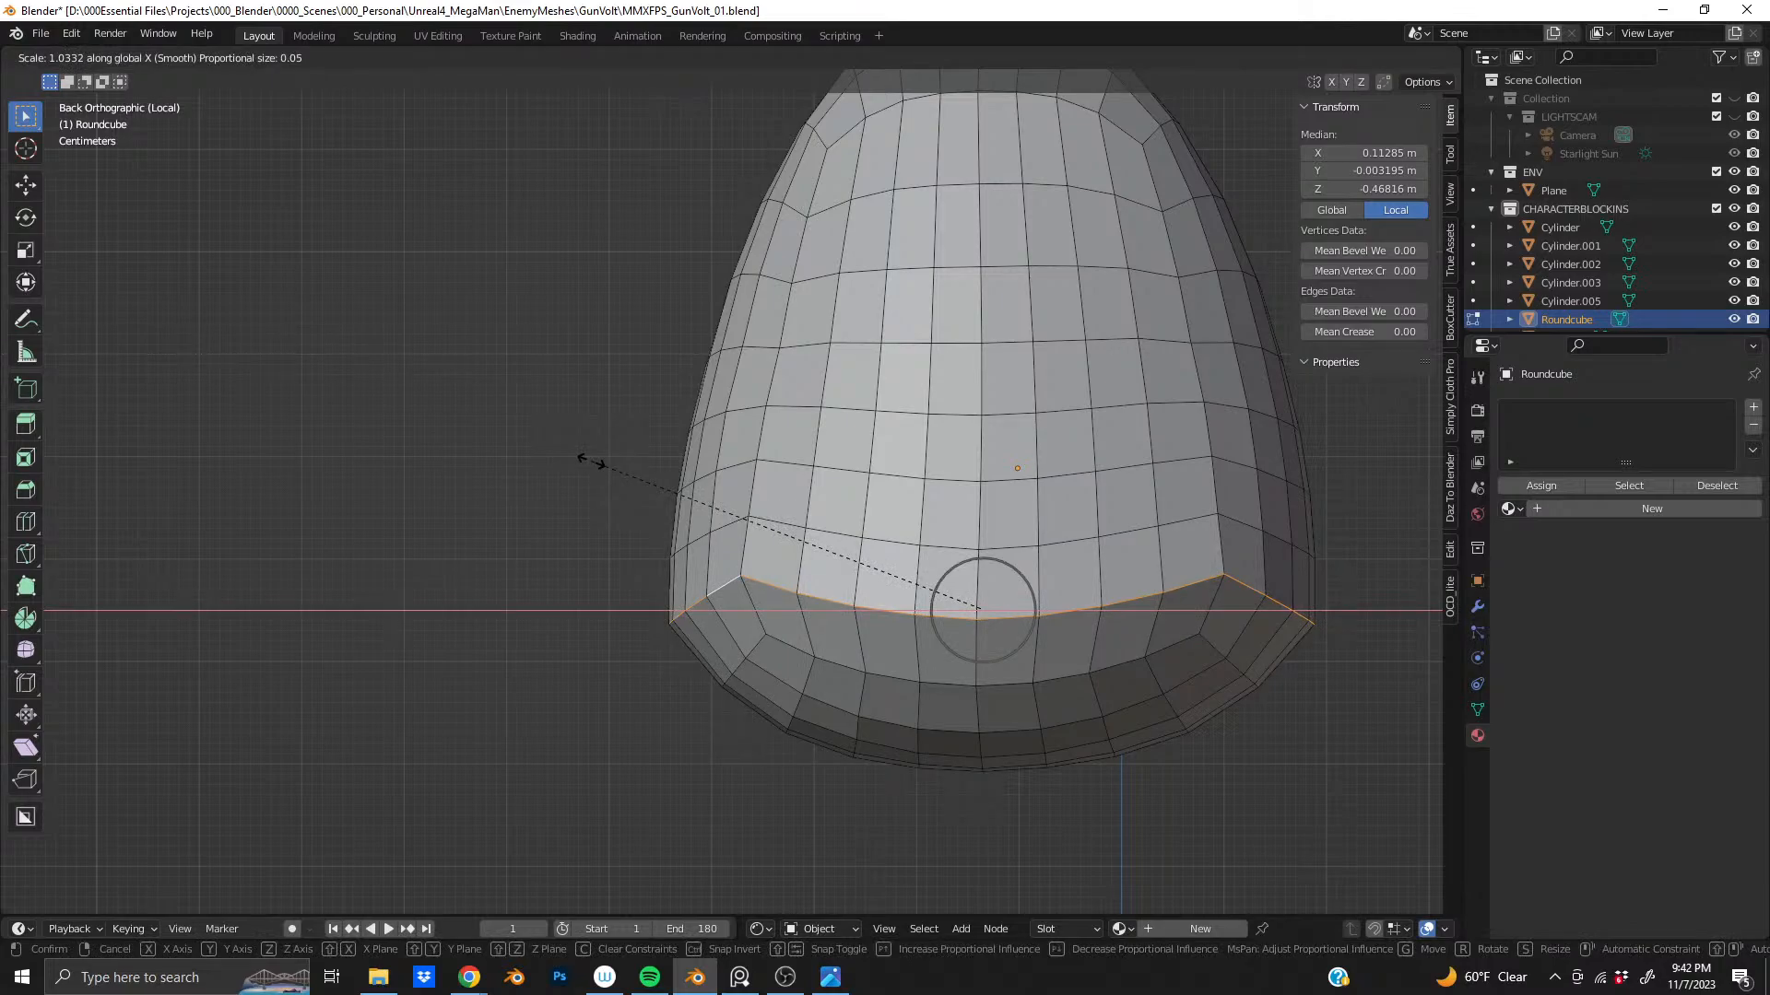
click(592, 462)
- Select the central vertex on the upper front face and lower it about 0.066 m along Z with proportional size 0.234
scroll(1133, 549, down, 4)
shift+middle_drag(913, 470, 593, 523)
shift+middle_drag(1037, 509, 703, 541)
scroll(715, 549, up, 2)
shift+middle_drag(664, 533, 405, 544)
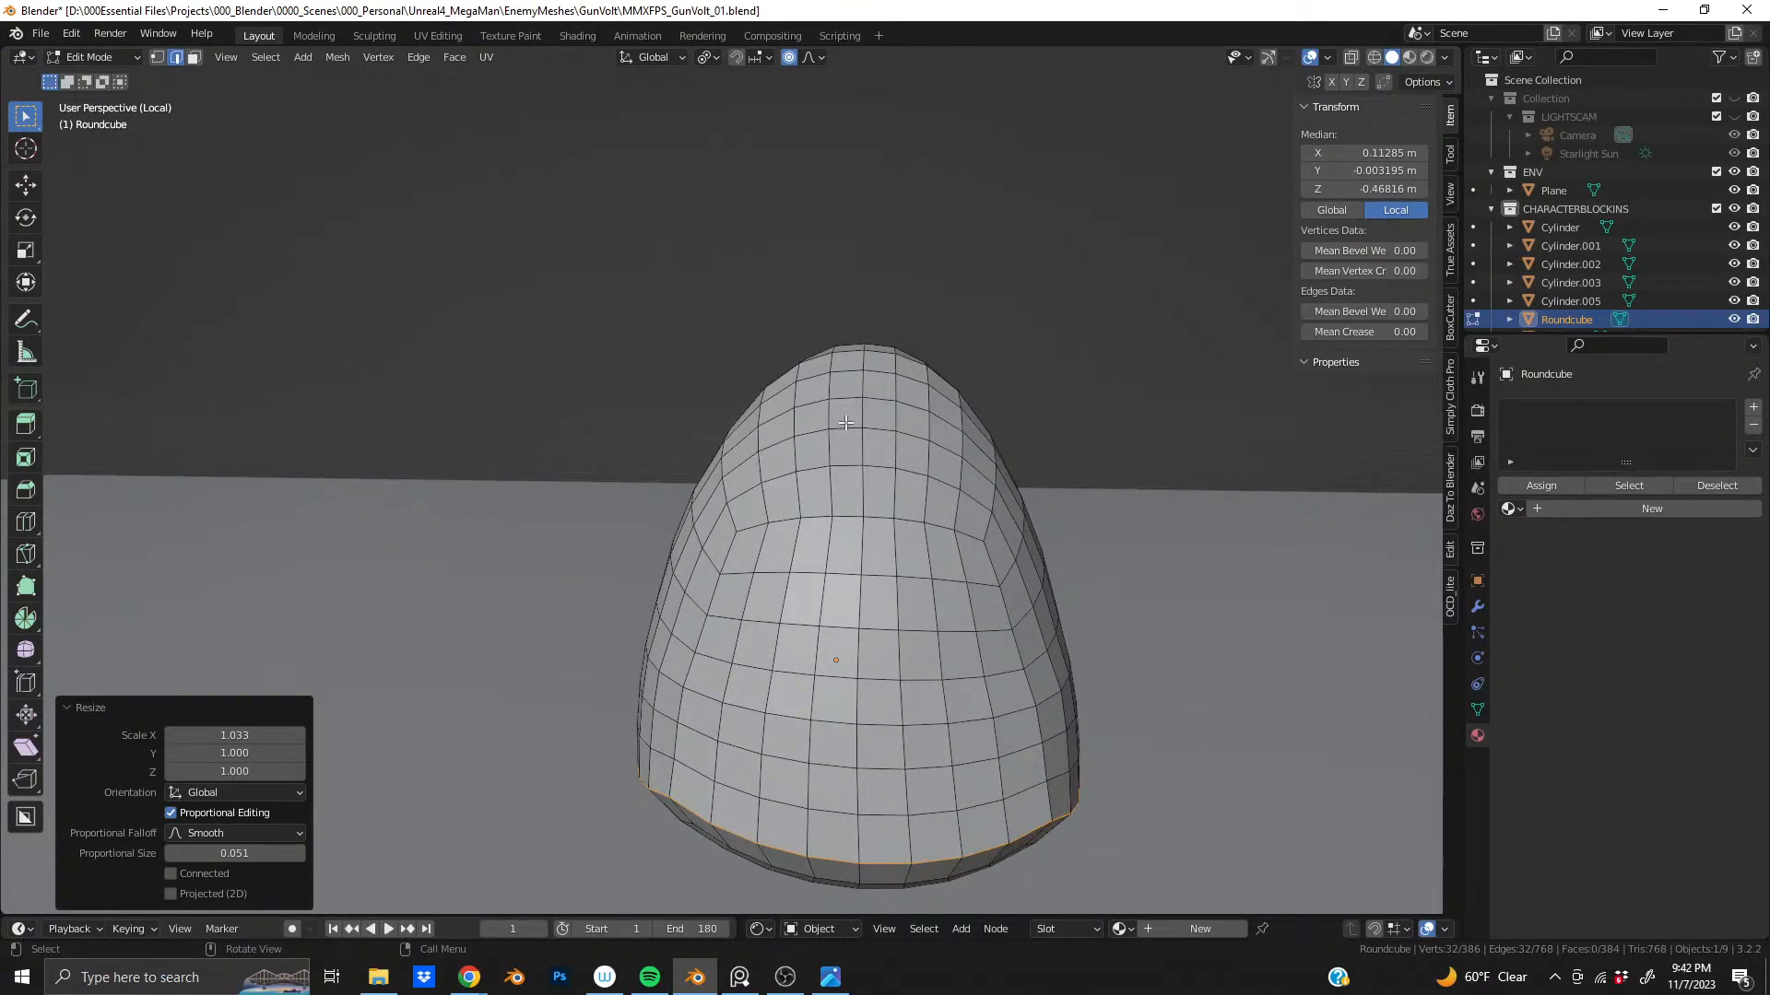
click(846, 422)
shift+middle_drag(853, 421, 826, 456)
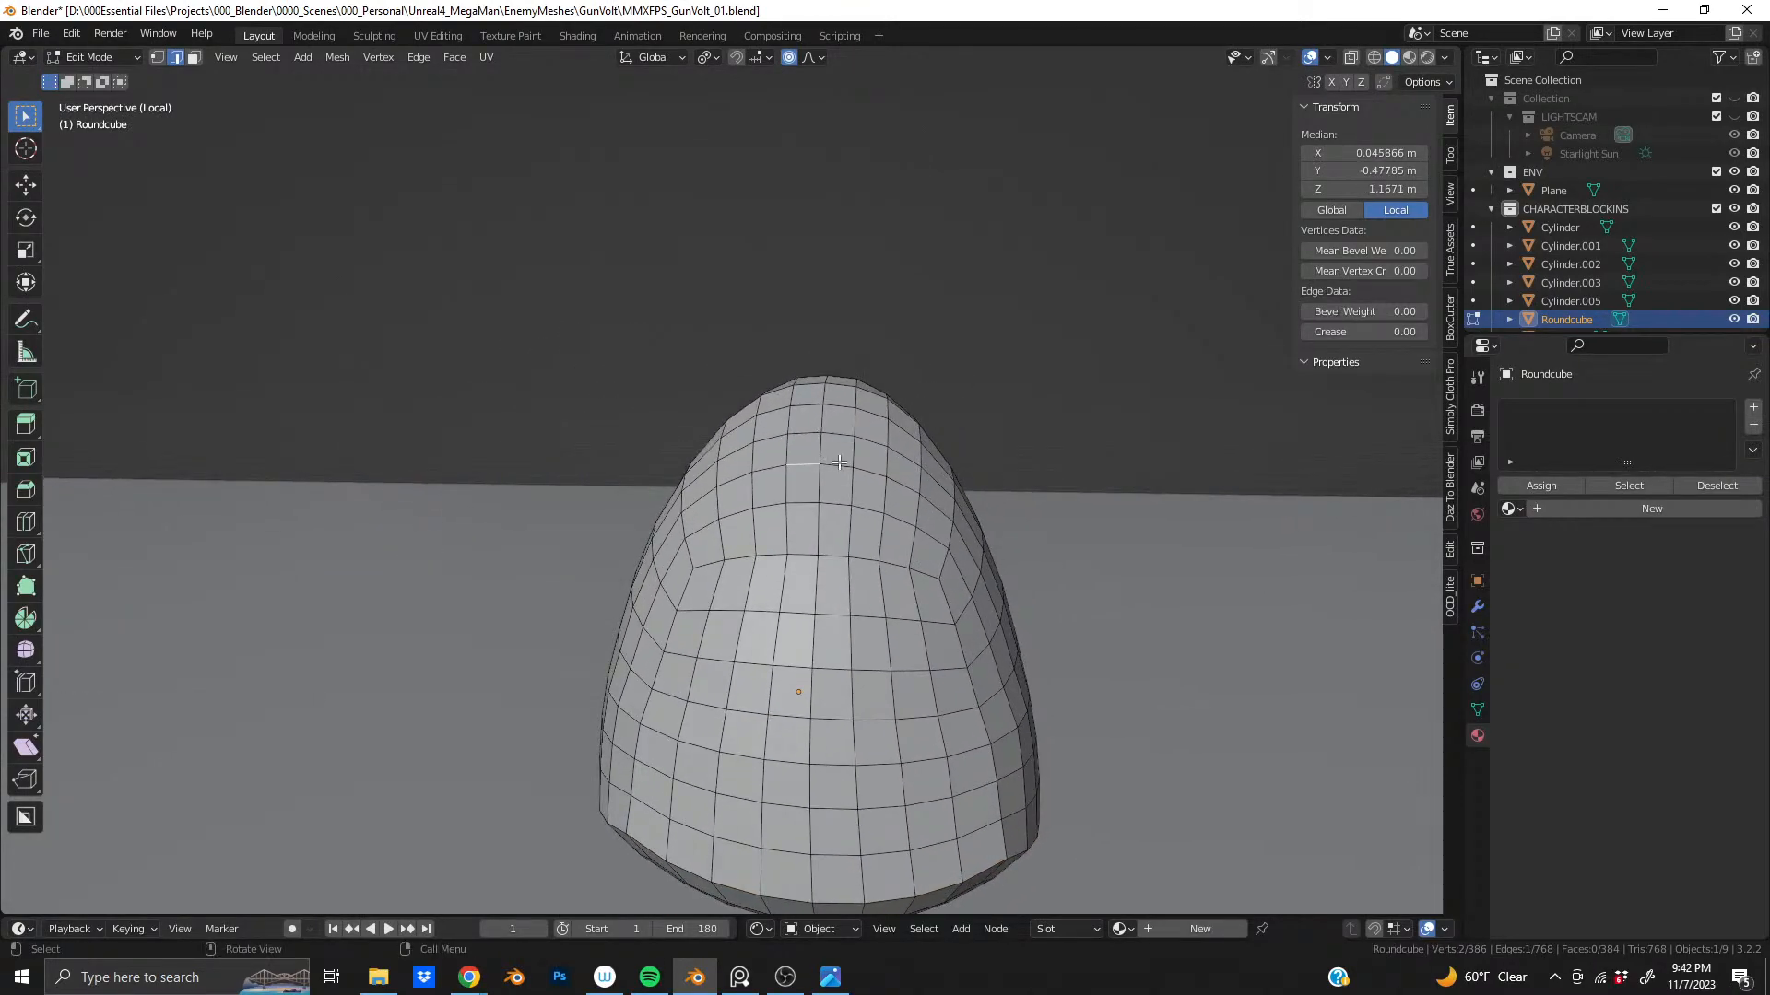
scroll(839, 462, up, 2)
key(1)
click(855, 453)
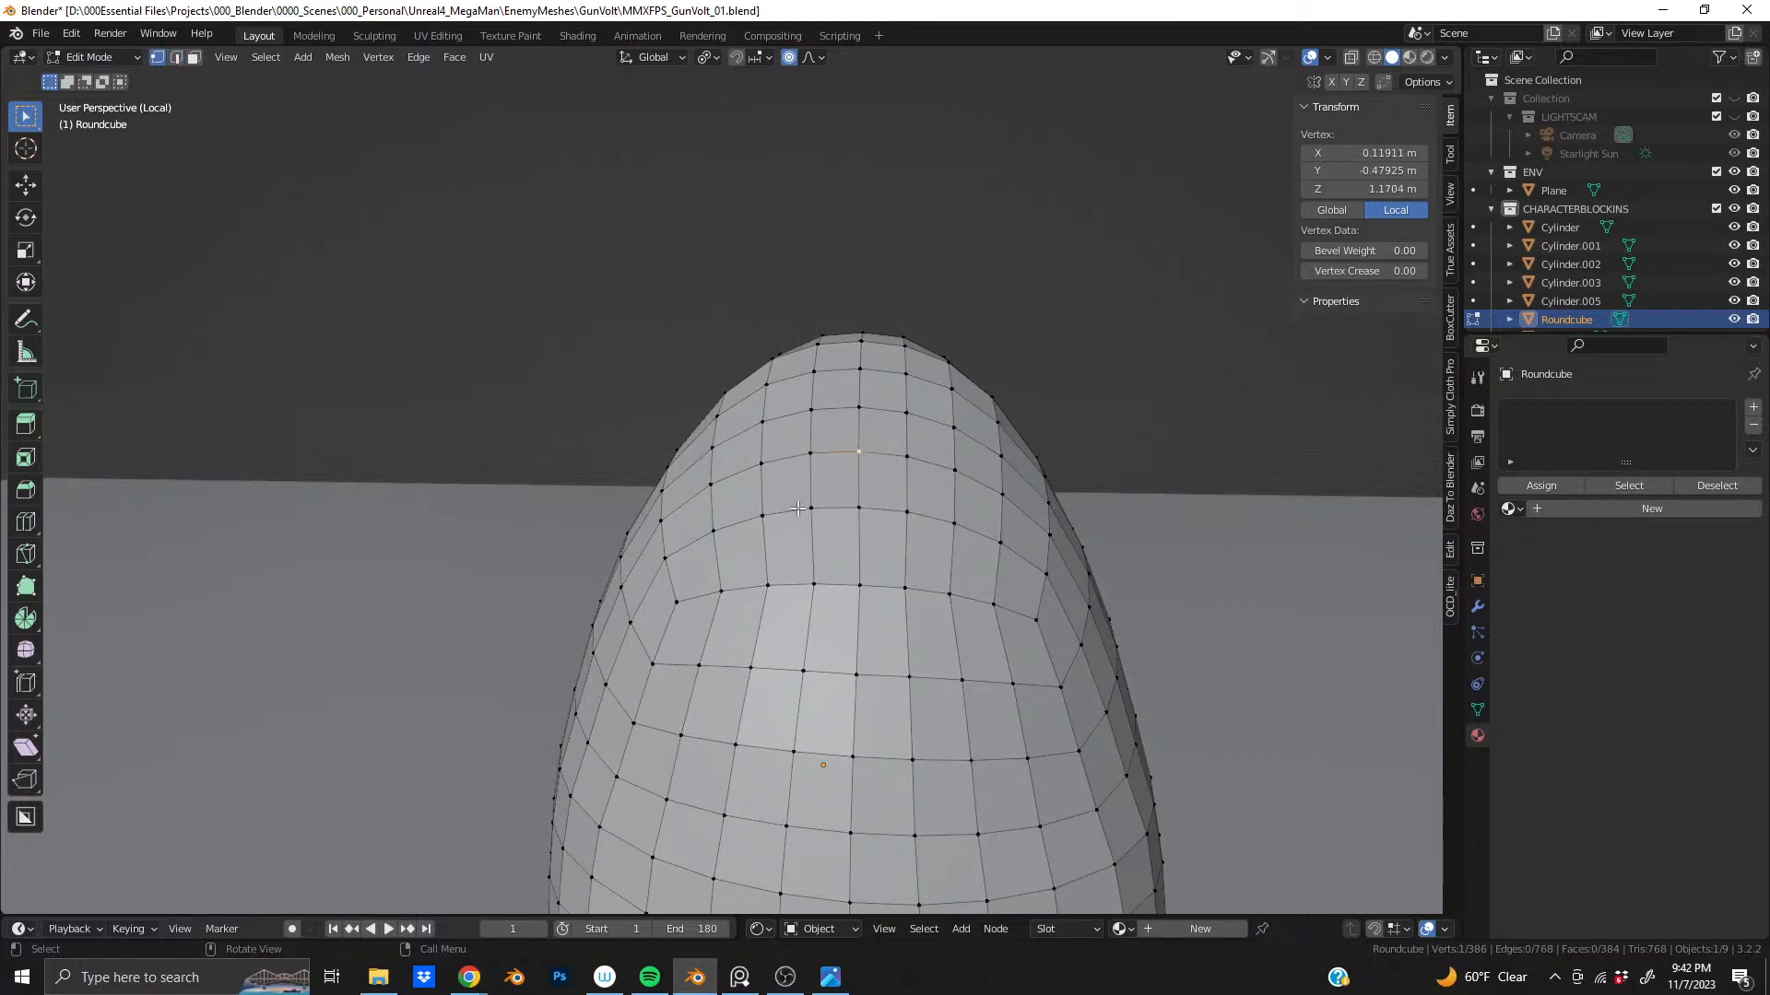
middle_drag(855, 454, 1003, 528)
scroll(1003, 528, down, 7)
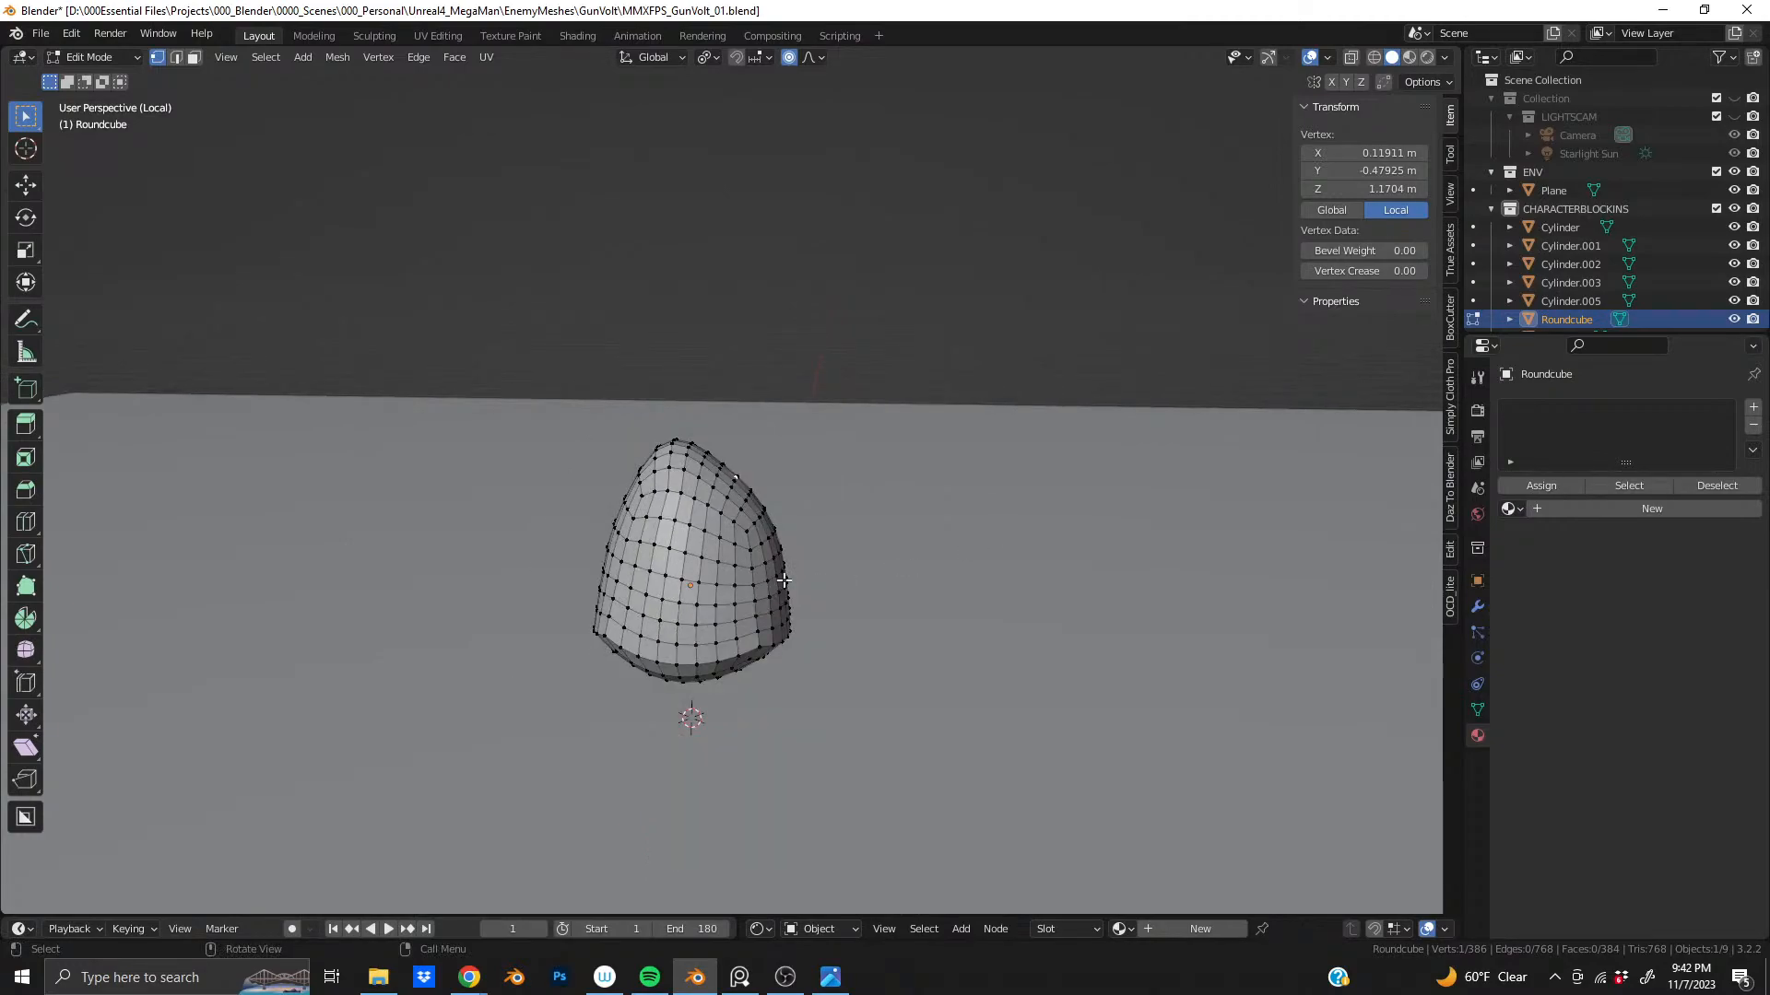
middle_drag(700, 569, 990, 504)
scroll(667, 544, up, 3)
key(g)
key(z)
scroll(1113, 462, down, 8)
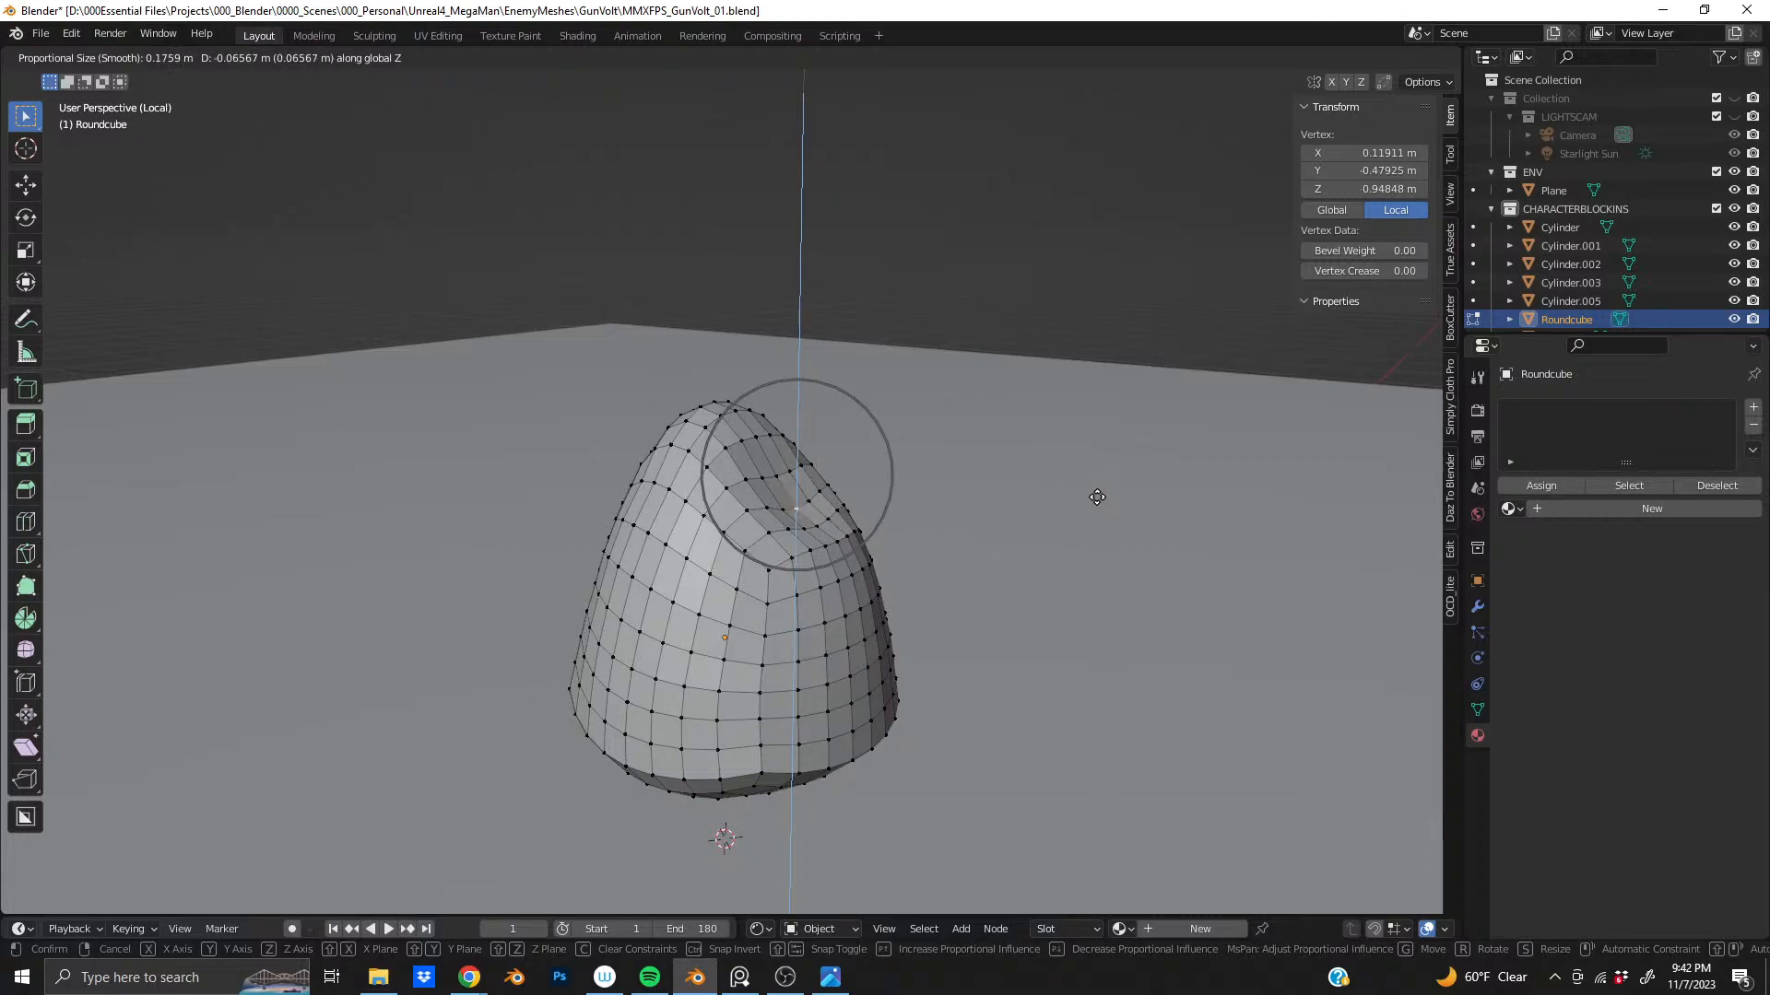
scroll(1097, 497, down, 2)
scroll(1097, 497, down, 1)
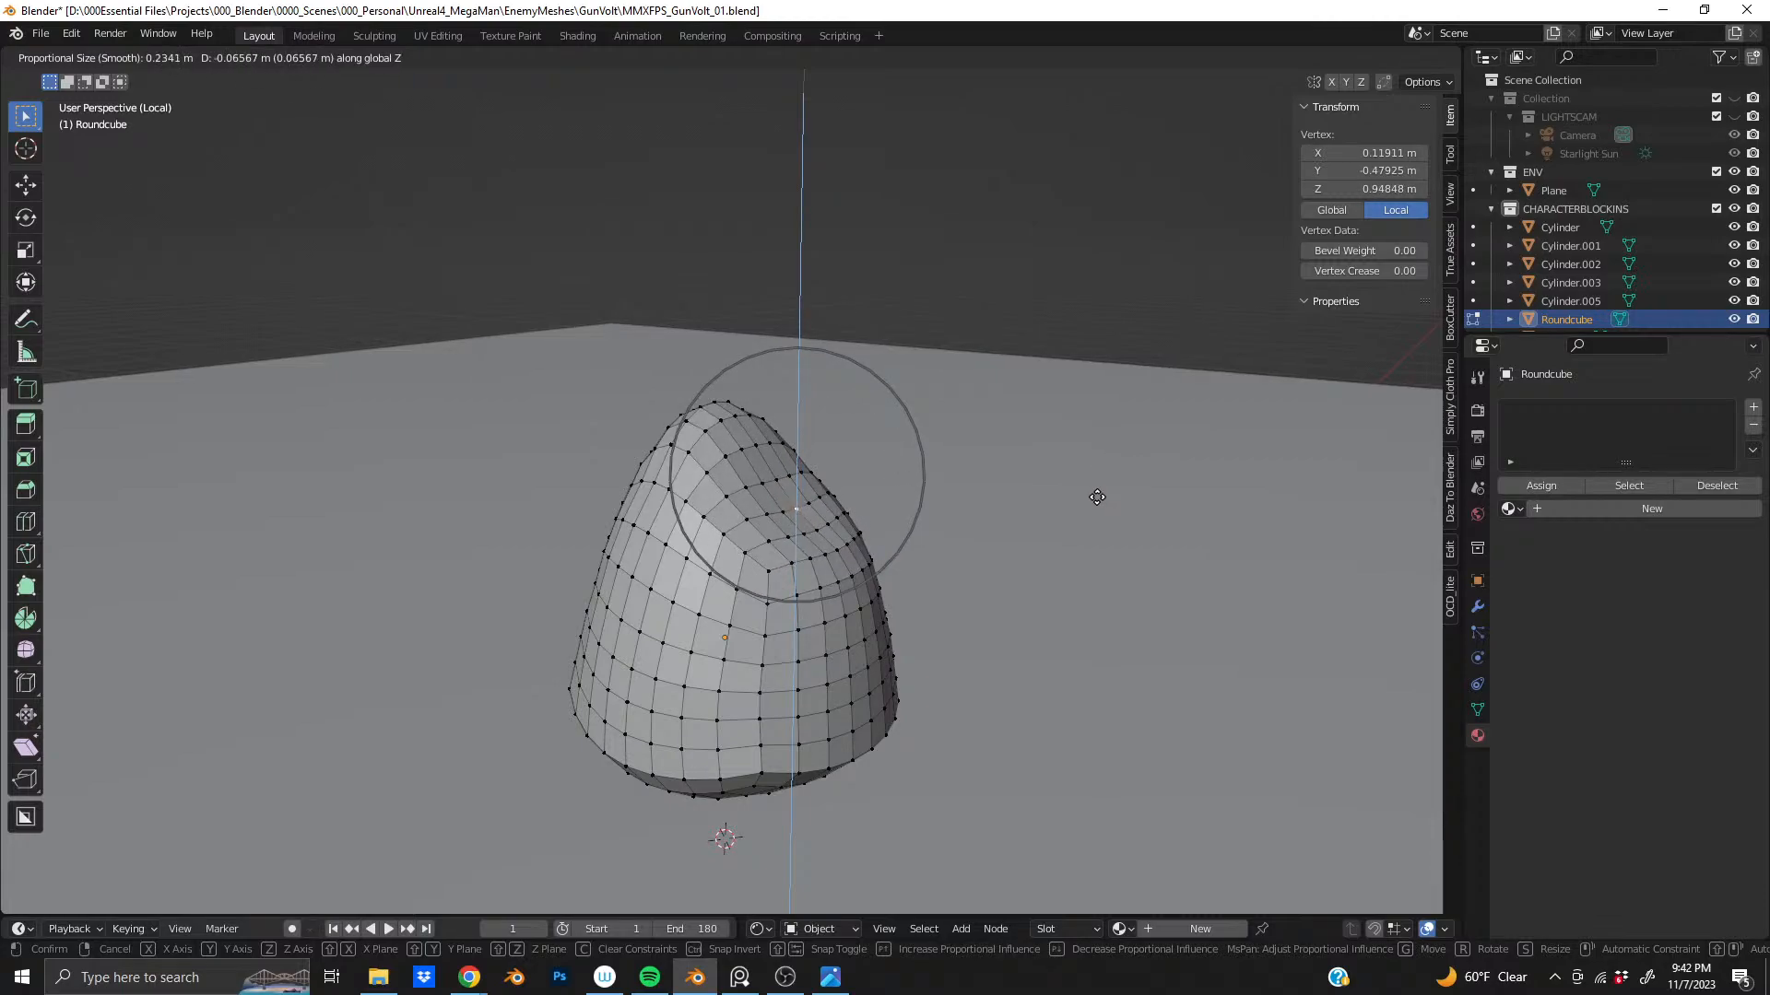
click(1097, 496)
- Try to lower the same vertex another 0.066 m along Z with proportional size 0.160, and undo that move
key(g)
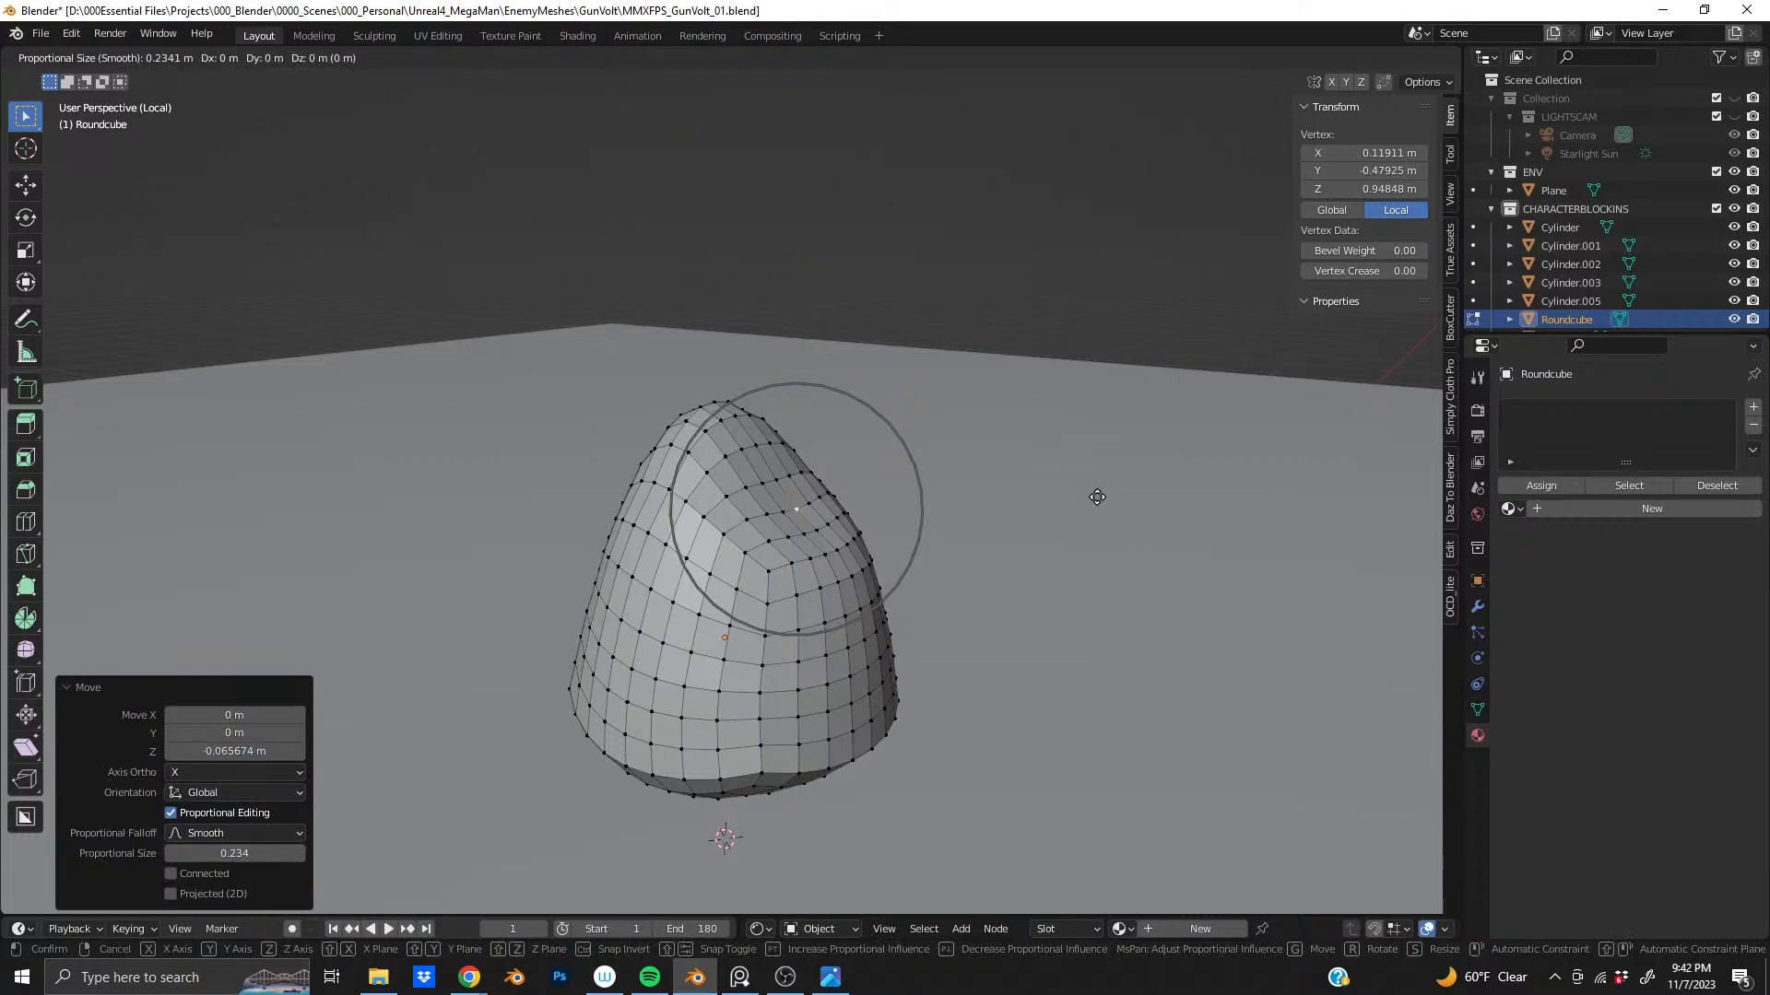
key(z)
scroll(1087, 502, up, 4)
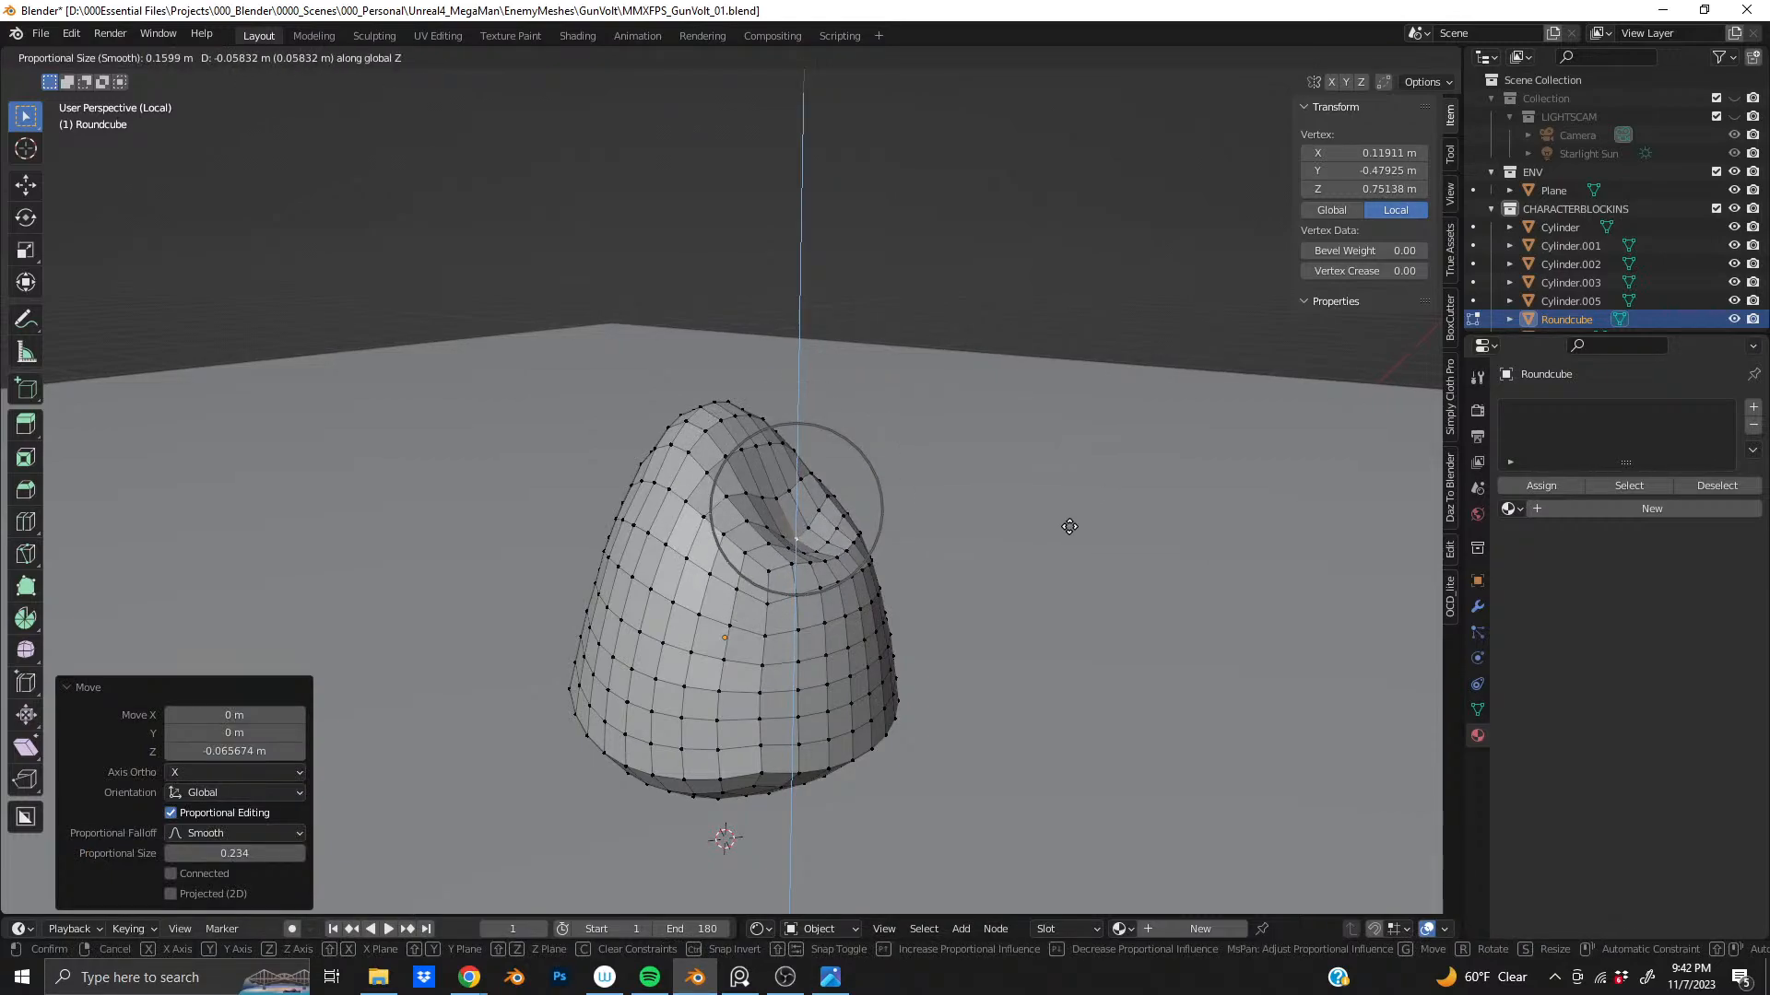
click(1066, 530)
scroll(807, 511, up, 4)
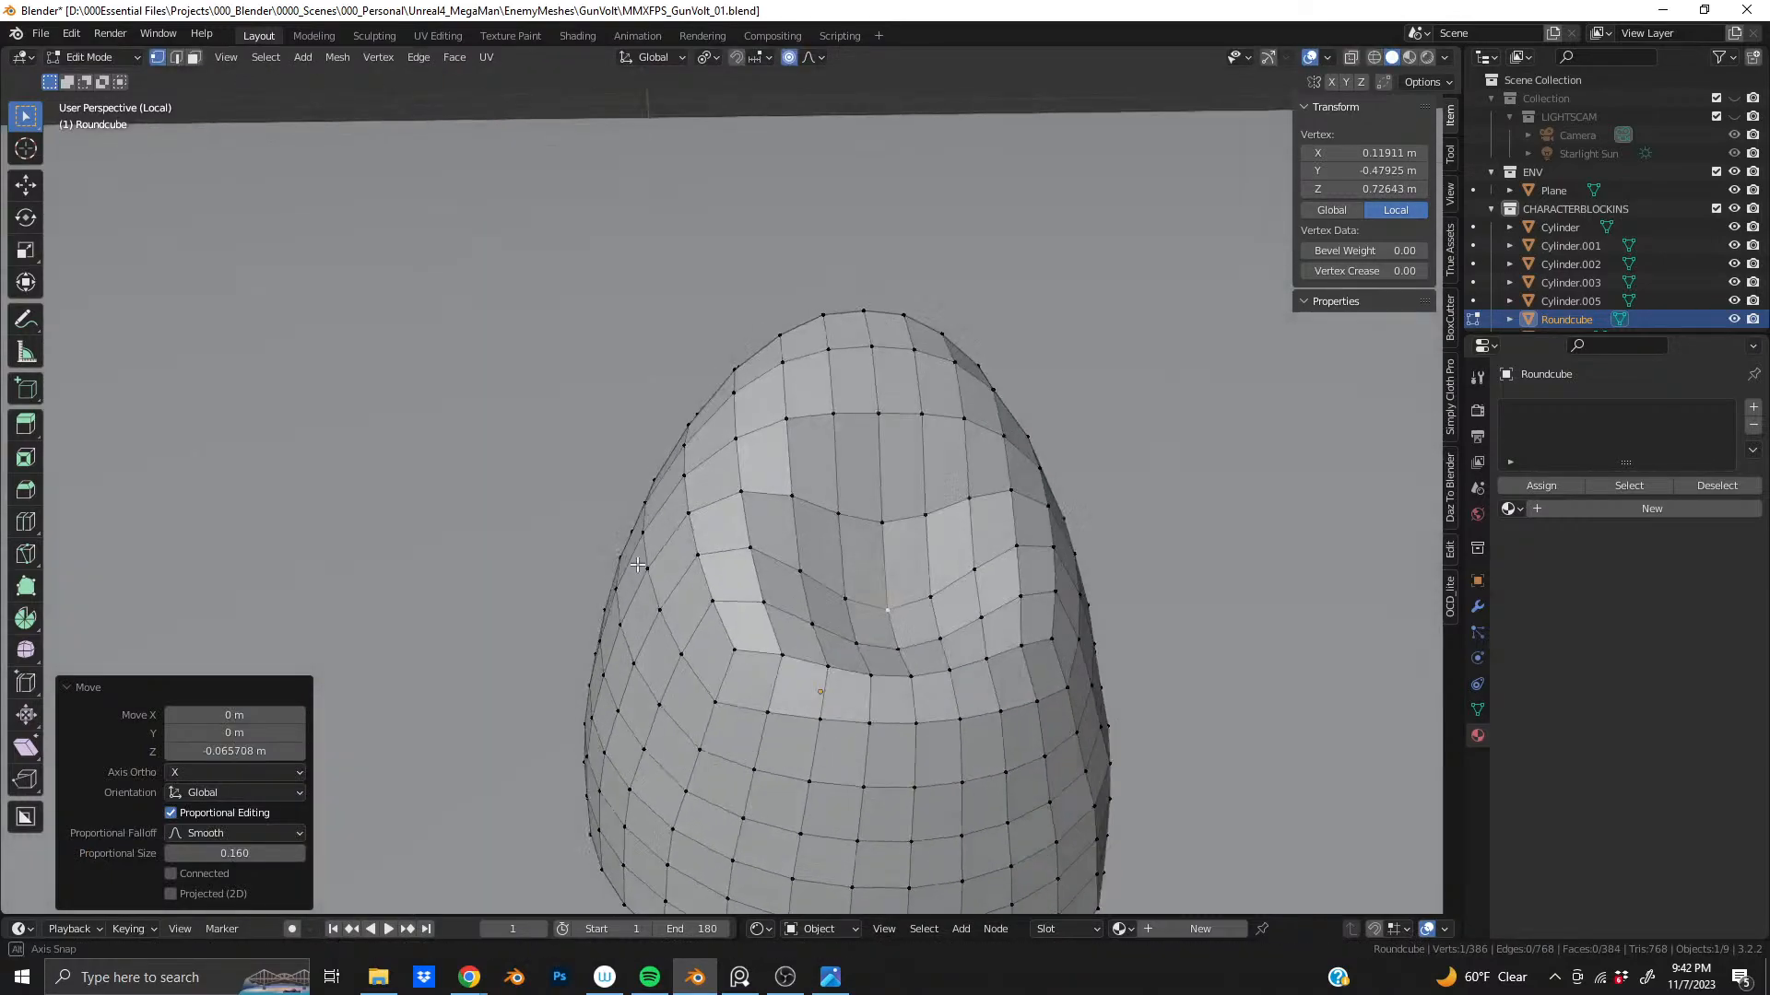
key(ctrl+z)
- Select the central front vertex with its four neighbours and lower them about 0.032 m along Z with proportional size 0.132
shift+click(862, 562)
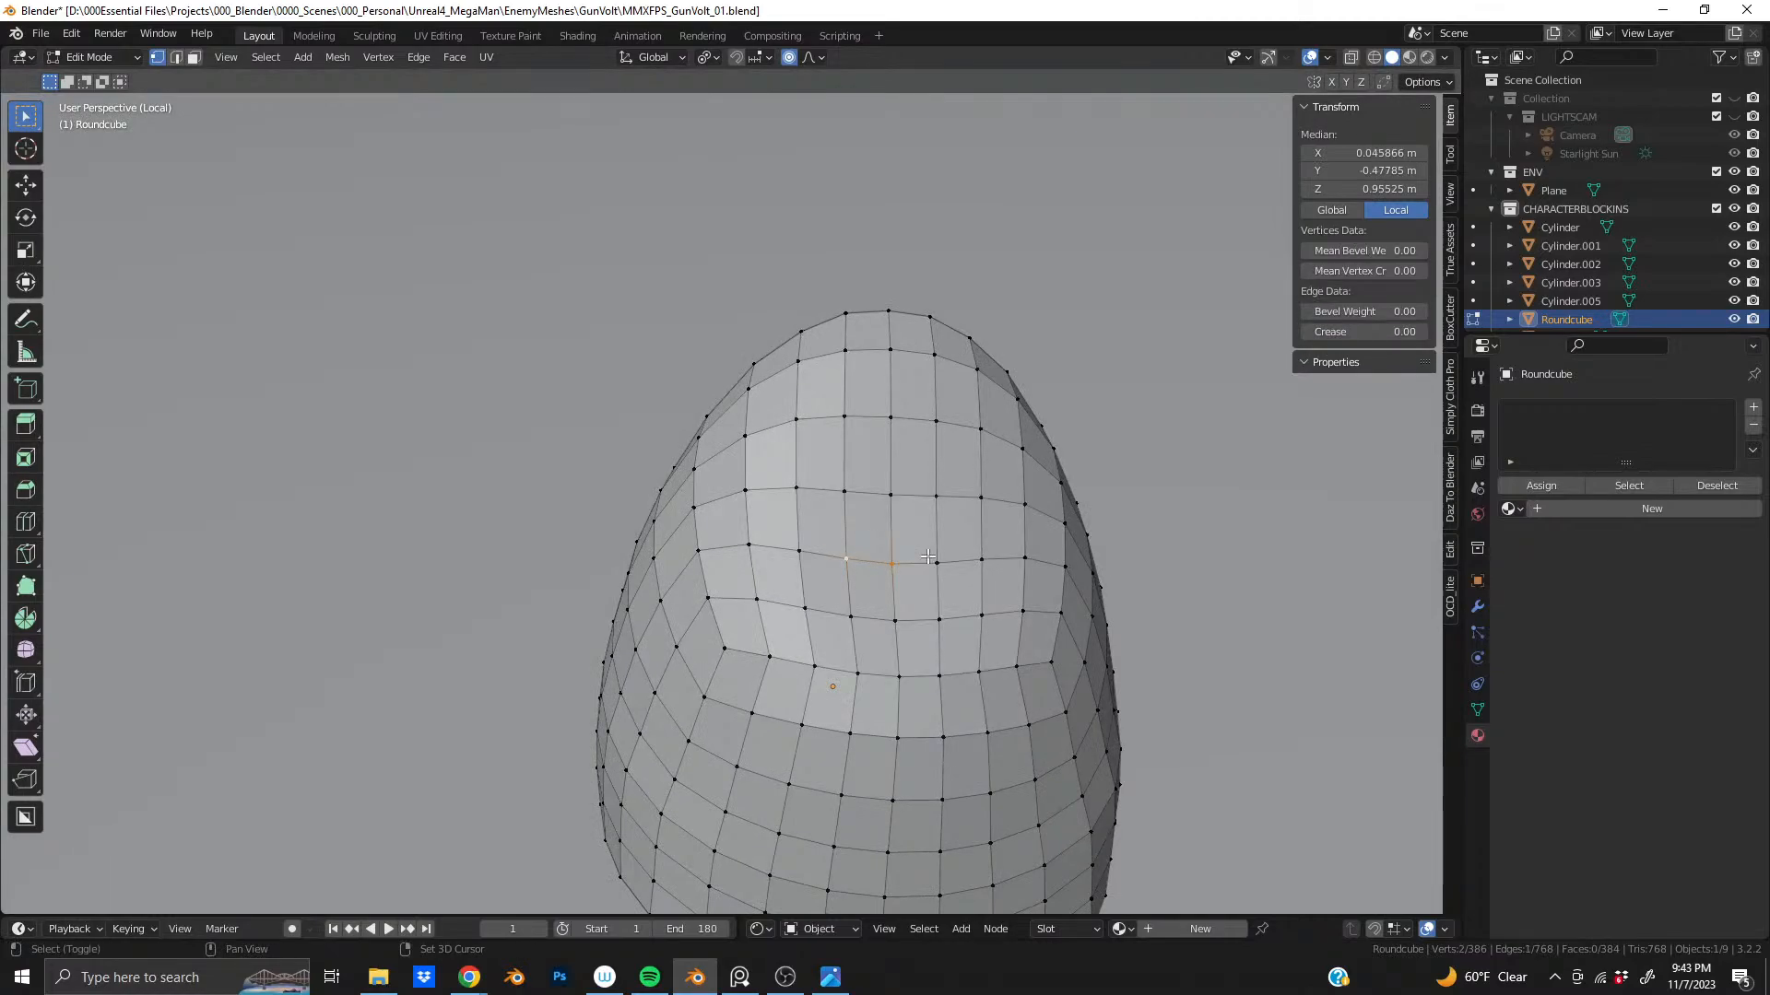
middle_drag(901, 509, 1087, 450)
key(g)
key(z)
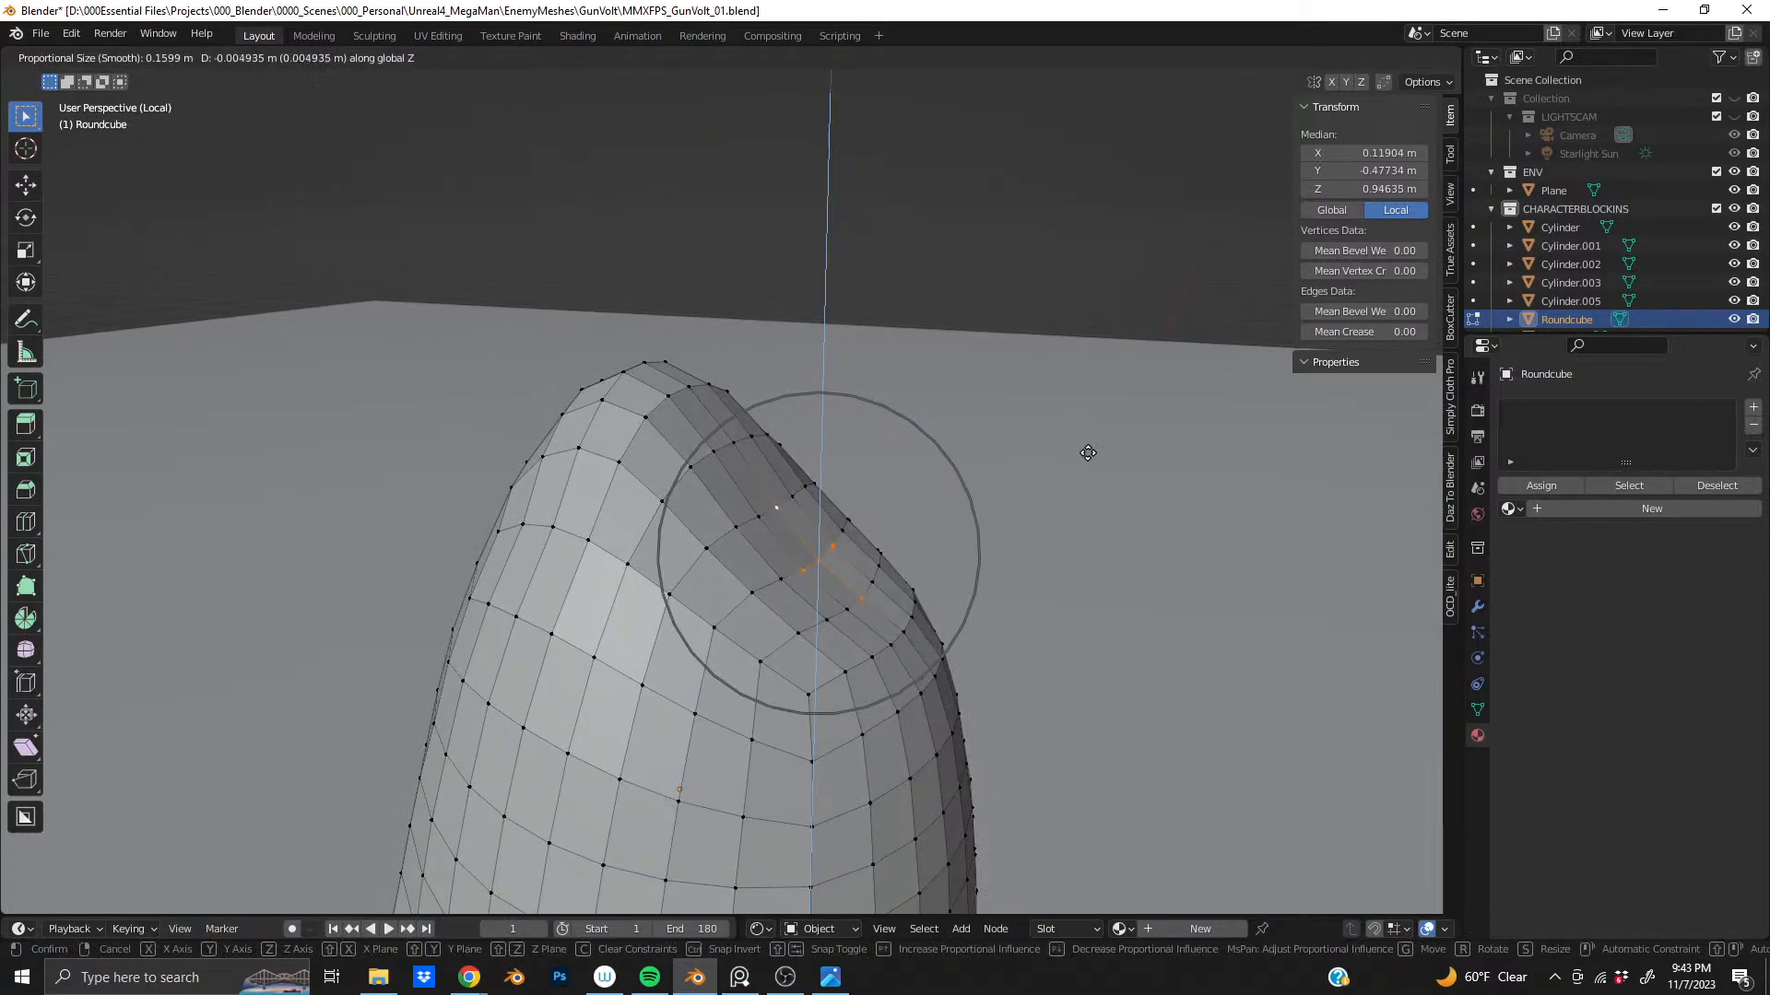
scroll(1074, 460, up, 2)
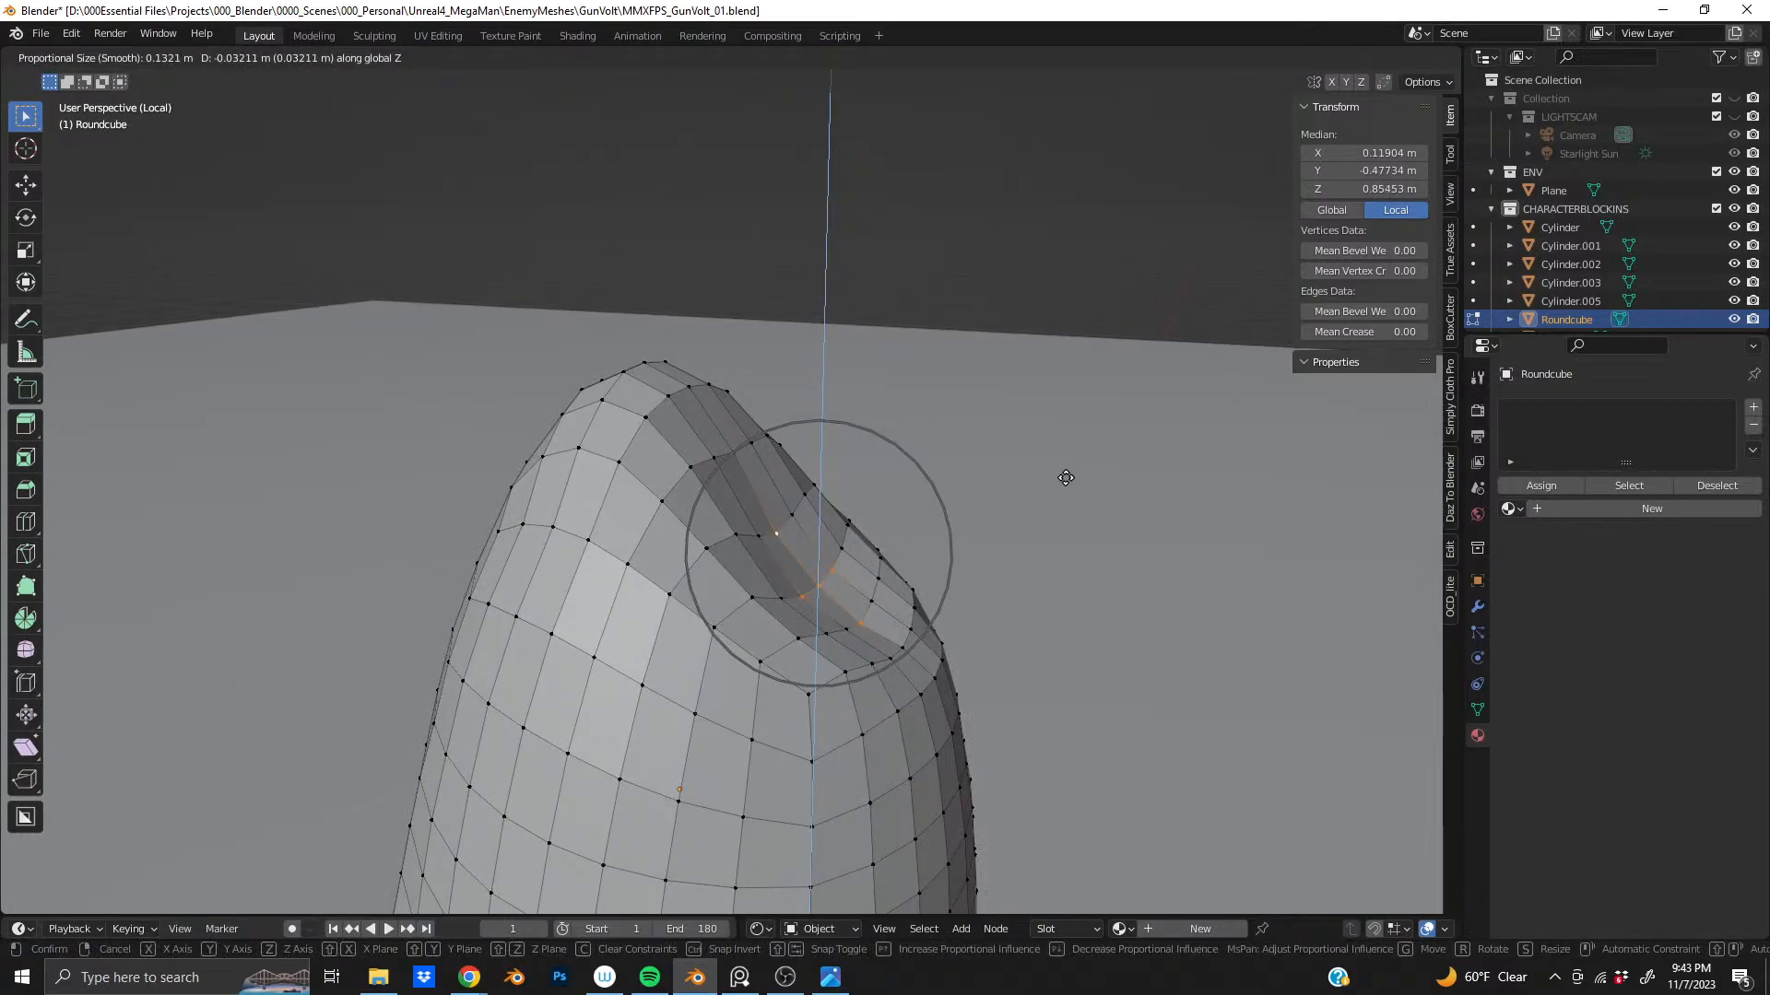
click(1066, 478)
- Push the five selected front vertices inward about 0.113 m along Y with proportional size 0.257
middle_drag(1065, 477, 1091, 544)
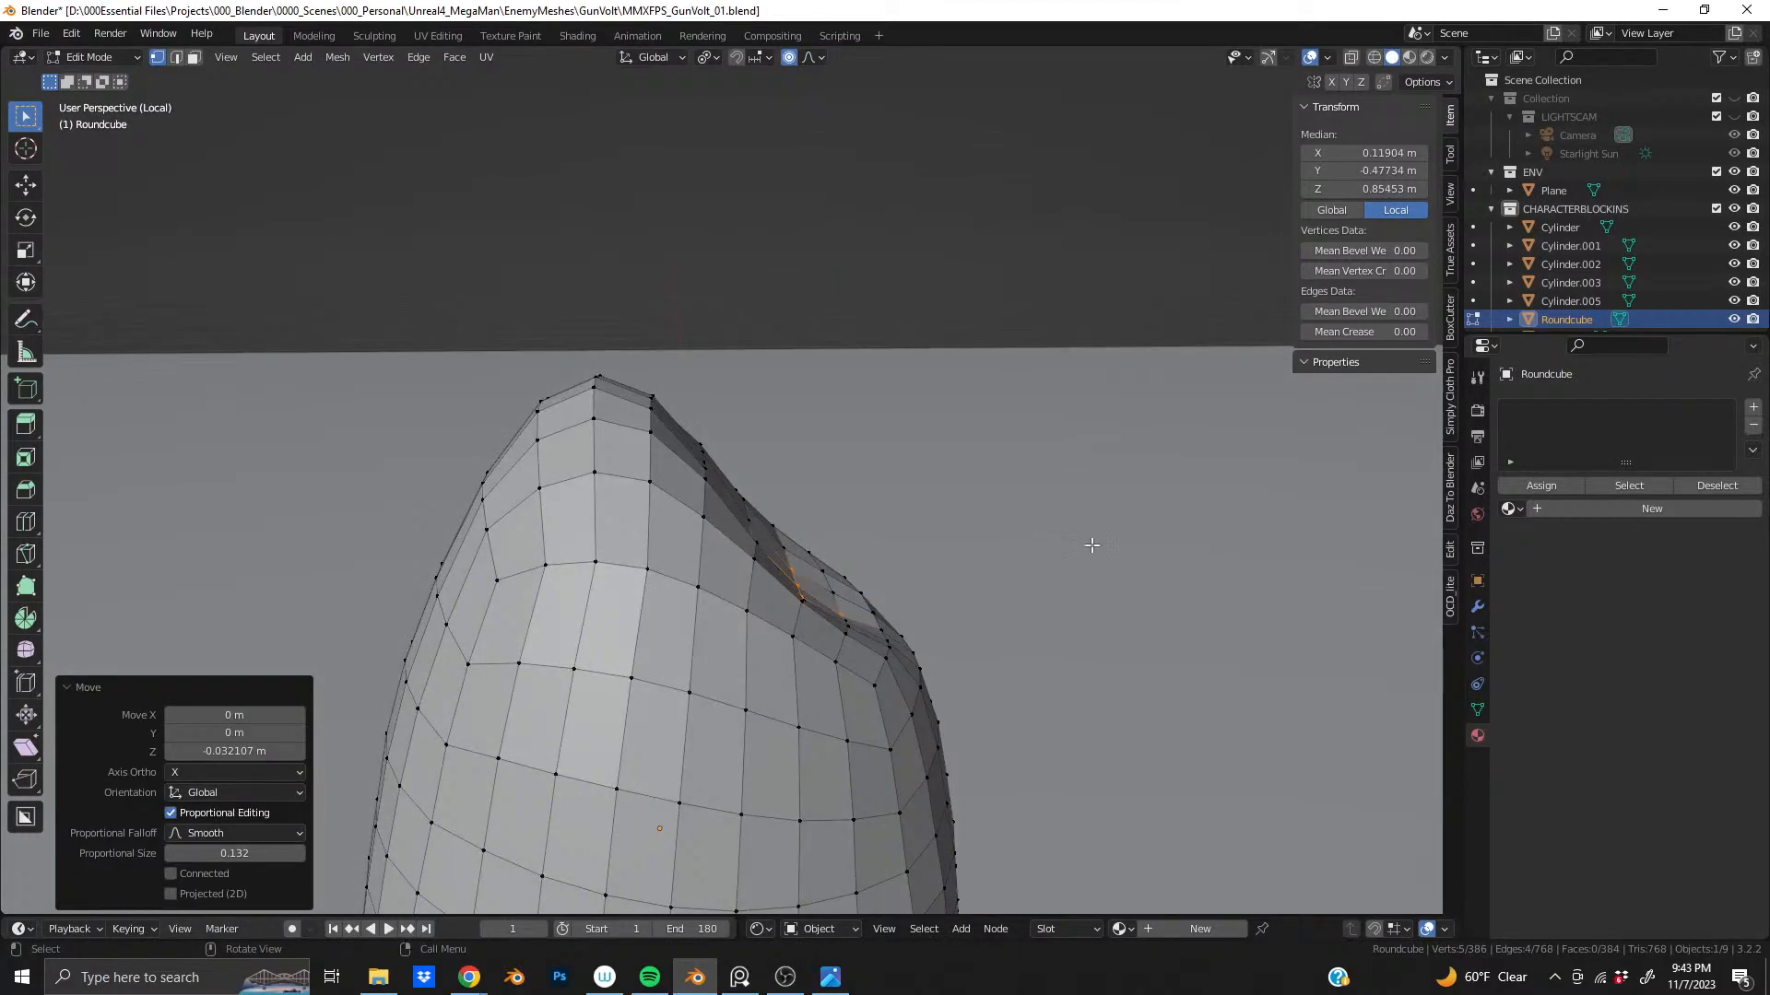
key(g)
key(y)
scroll(1098, 534, down, 2)
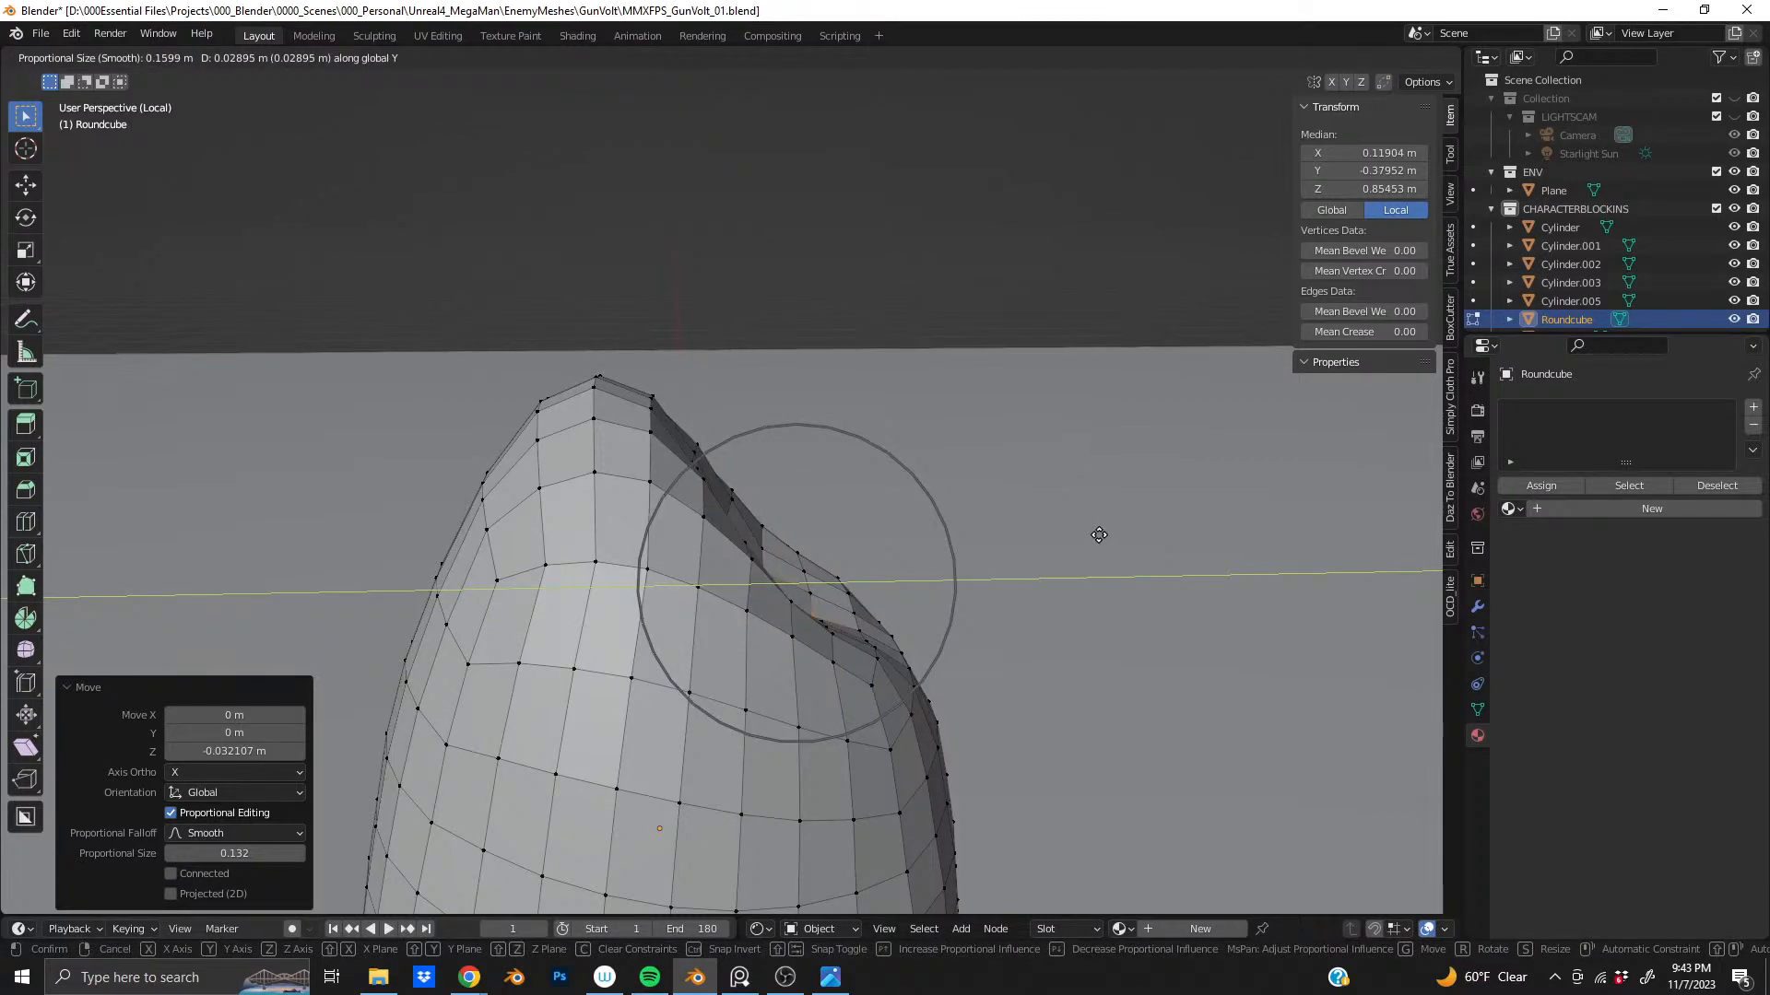
scroll(1050, 534, down, 3)
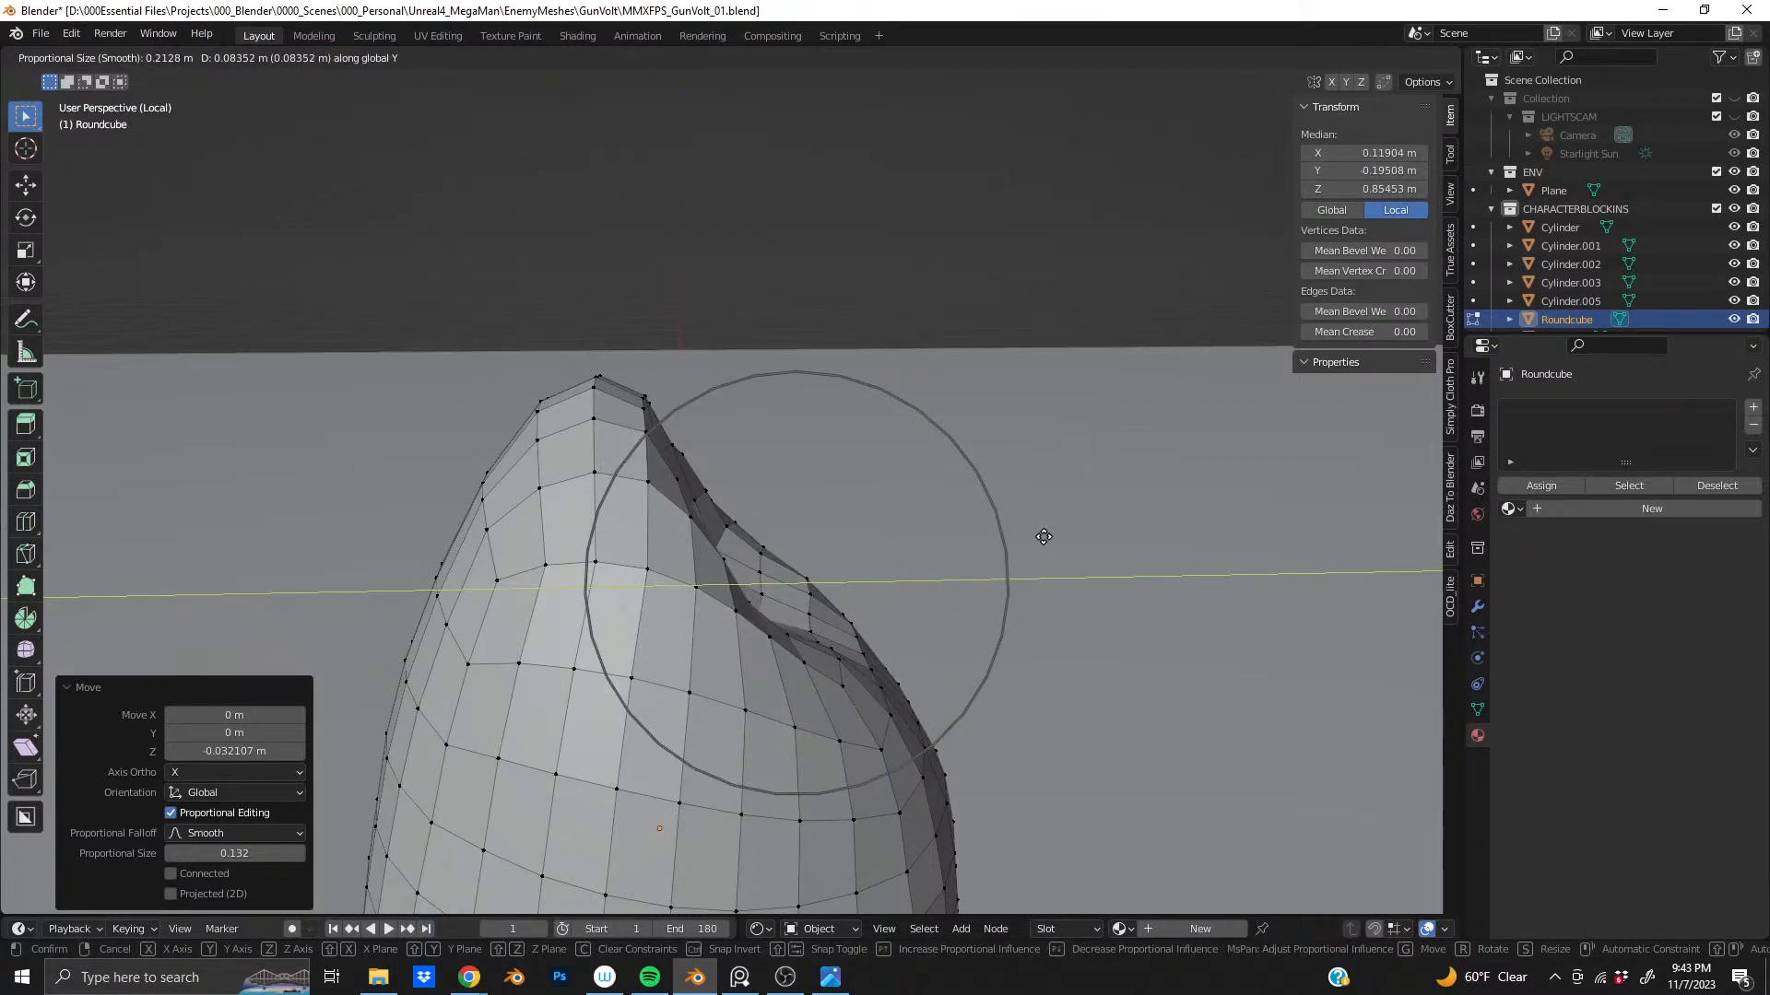
scroll(1027, 535, down, 2)
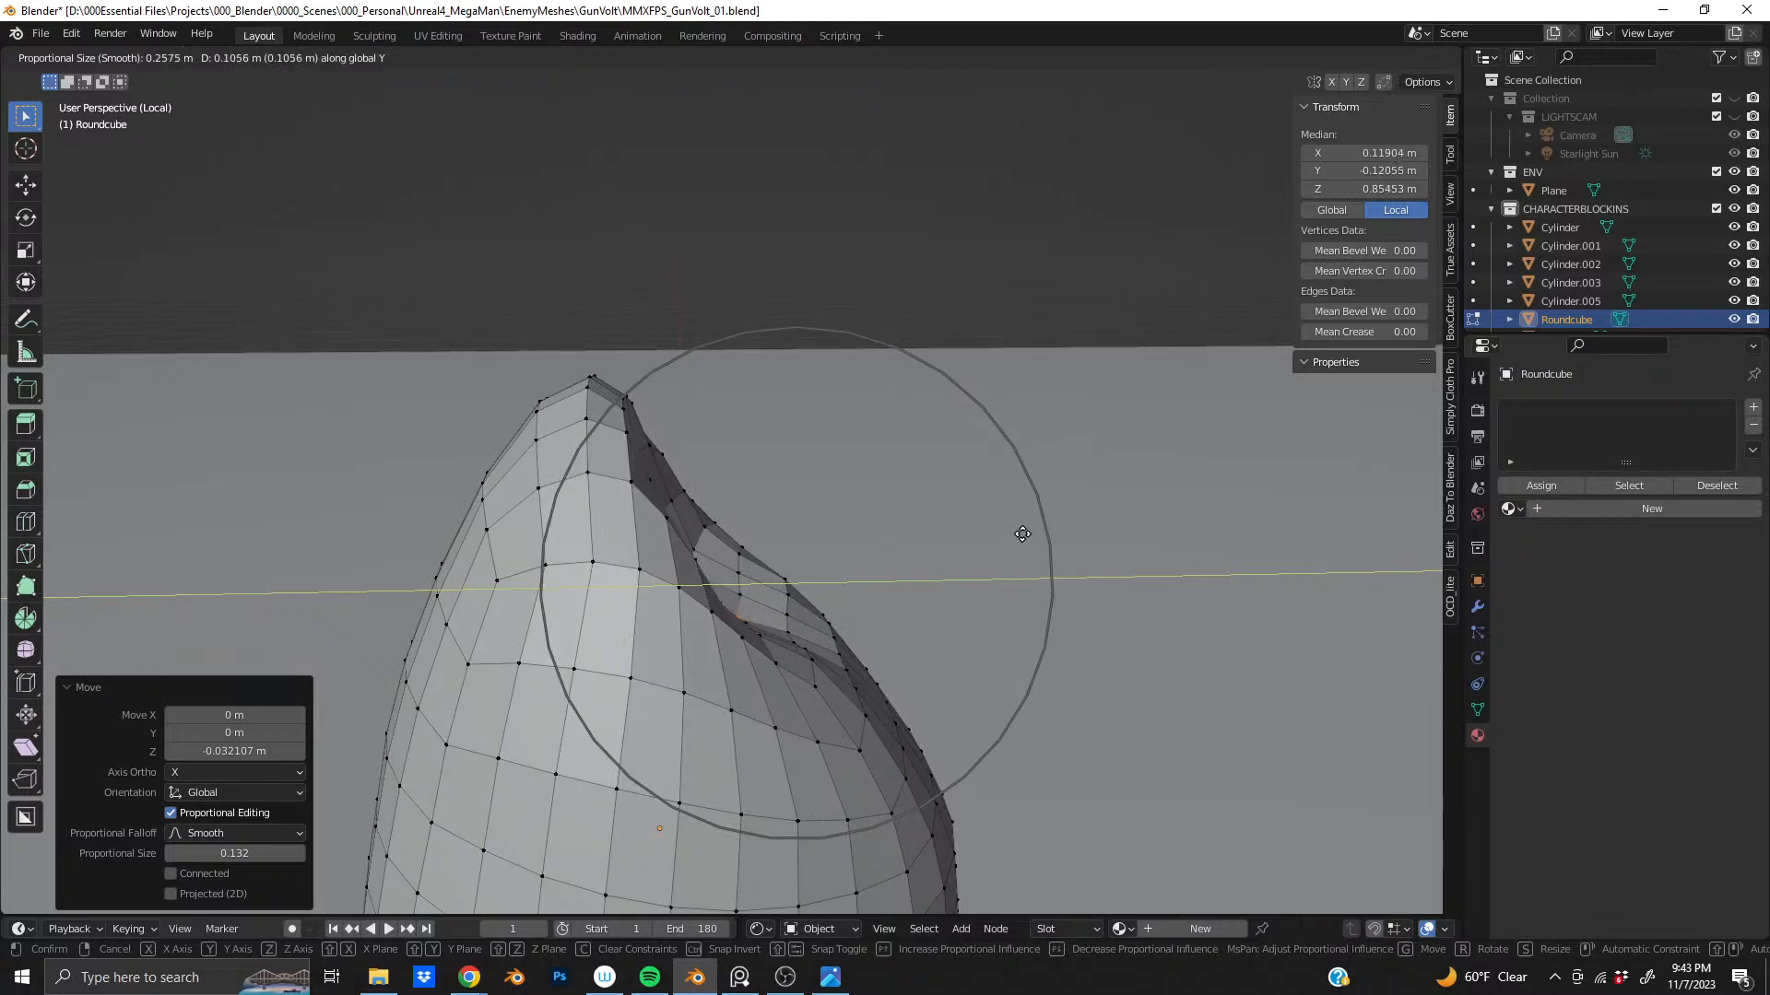
click(1015, 535)
- Select the central vertex at the dent's lower edge and lower it about 0.057 m along Z with proportional size 0.160
scroll(1015, 534, down, 4)
middle_drag(1015, 535, 562, 626)
scroll(563, 627, up, 3)
middle_drag(917, 594, 809, 580)
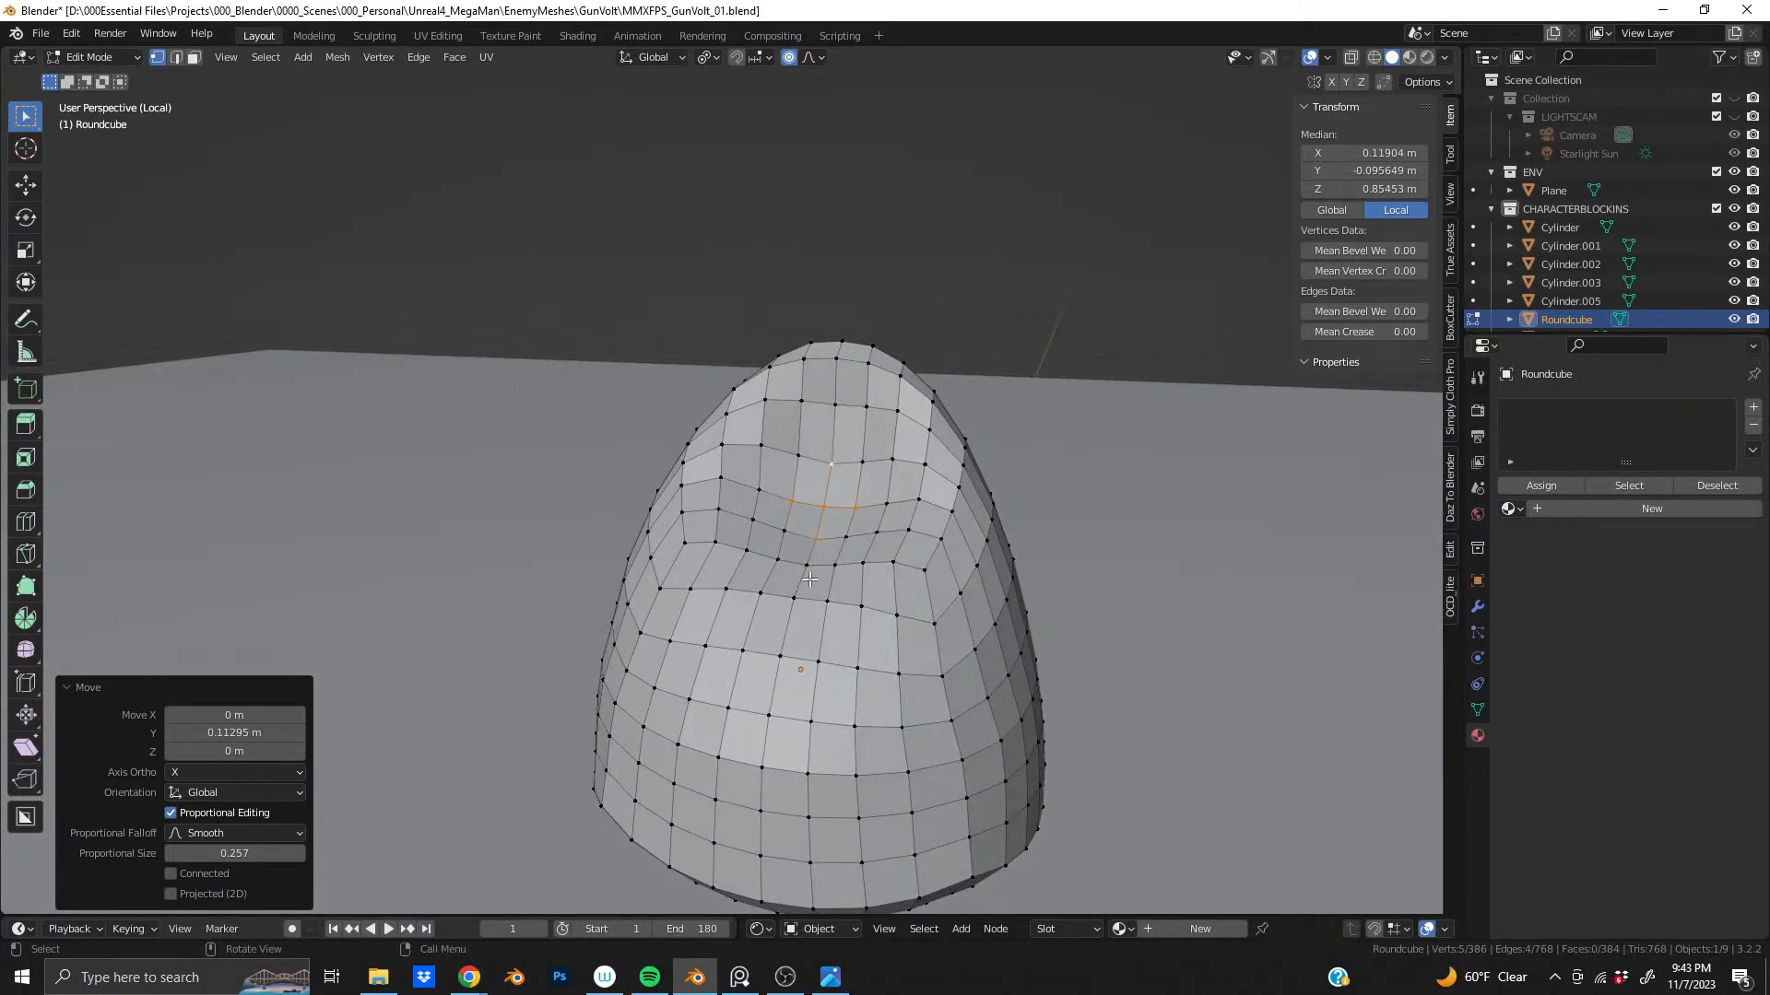
click(806, 567)
key(g)
key(z)
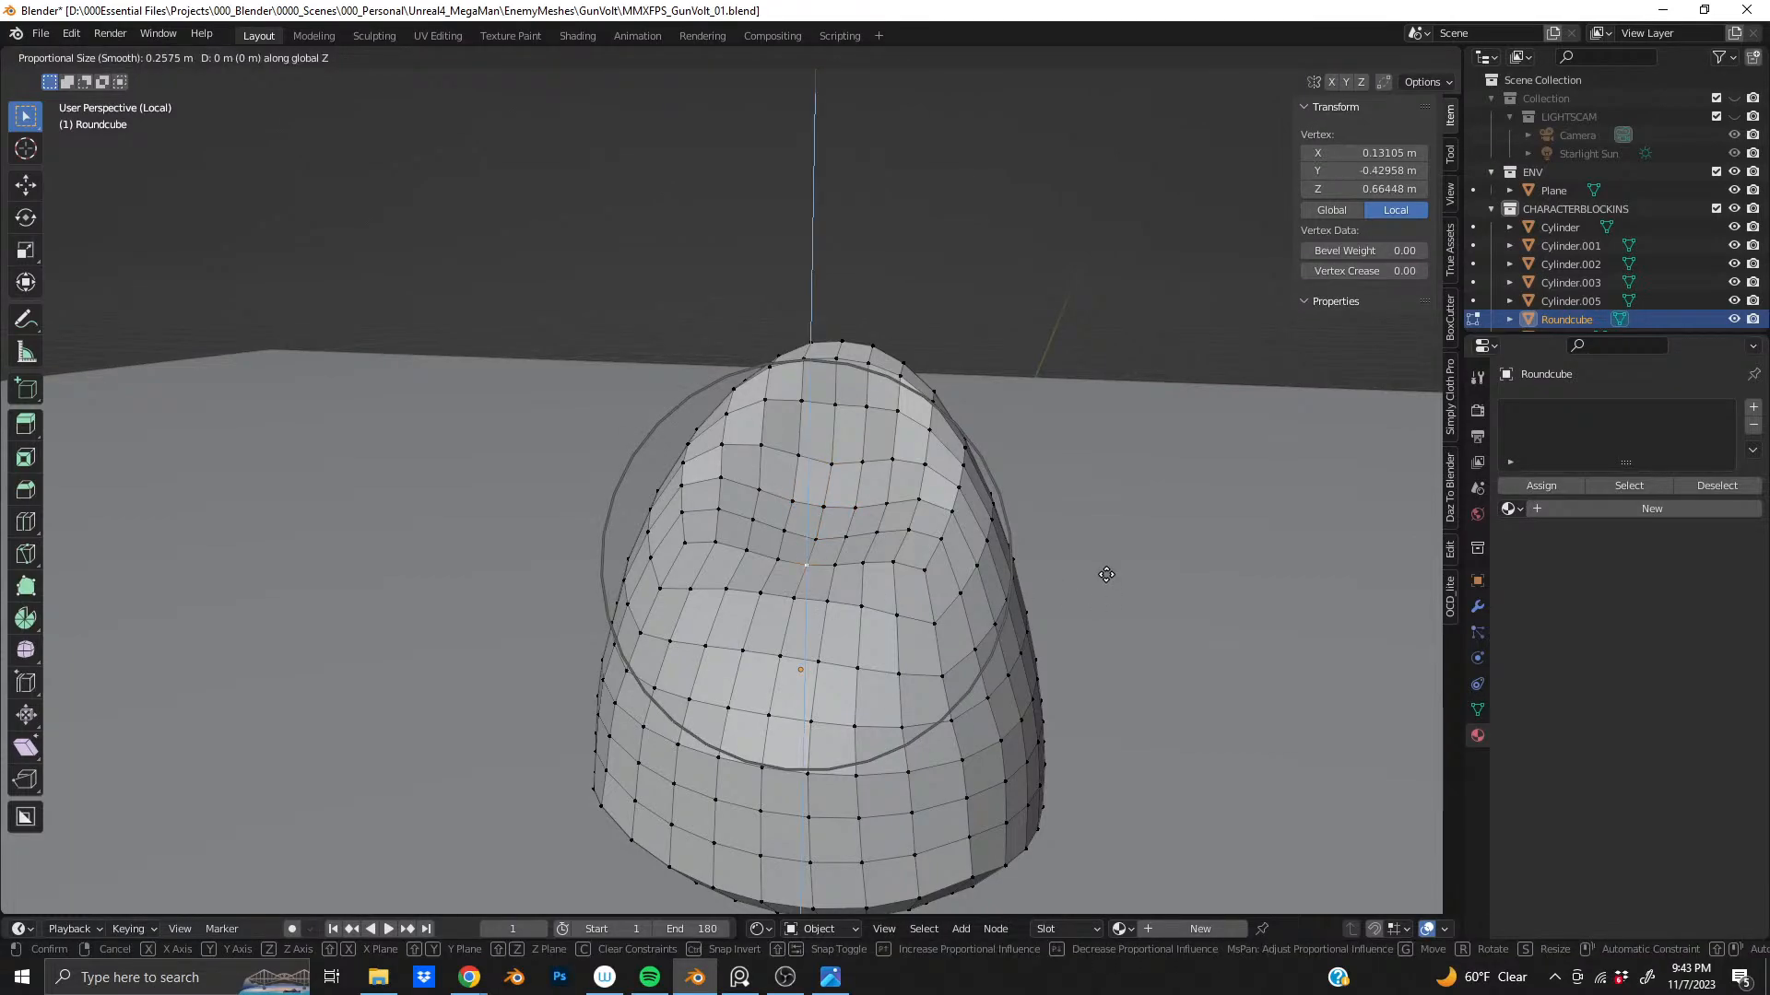
scroll(1095, 586, down, 3)
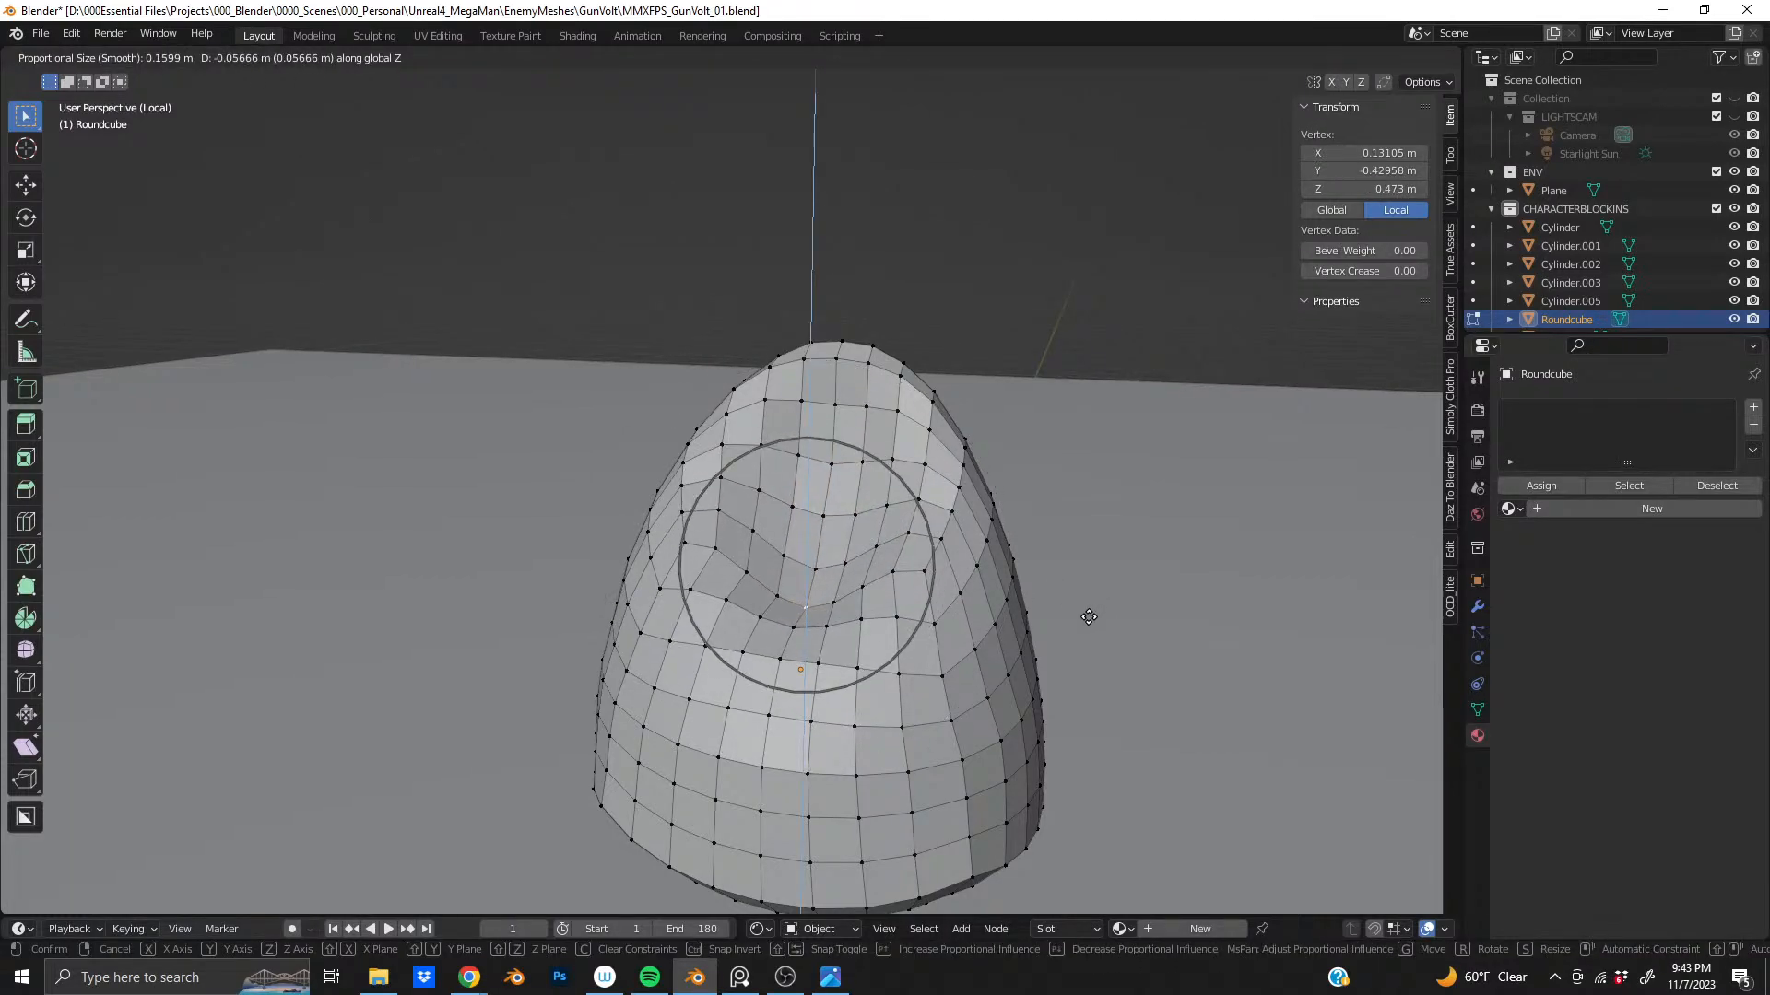
click(1088, 617)
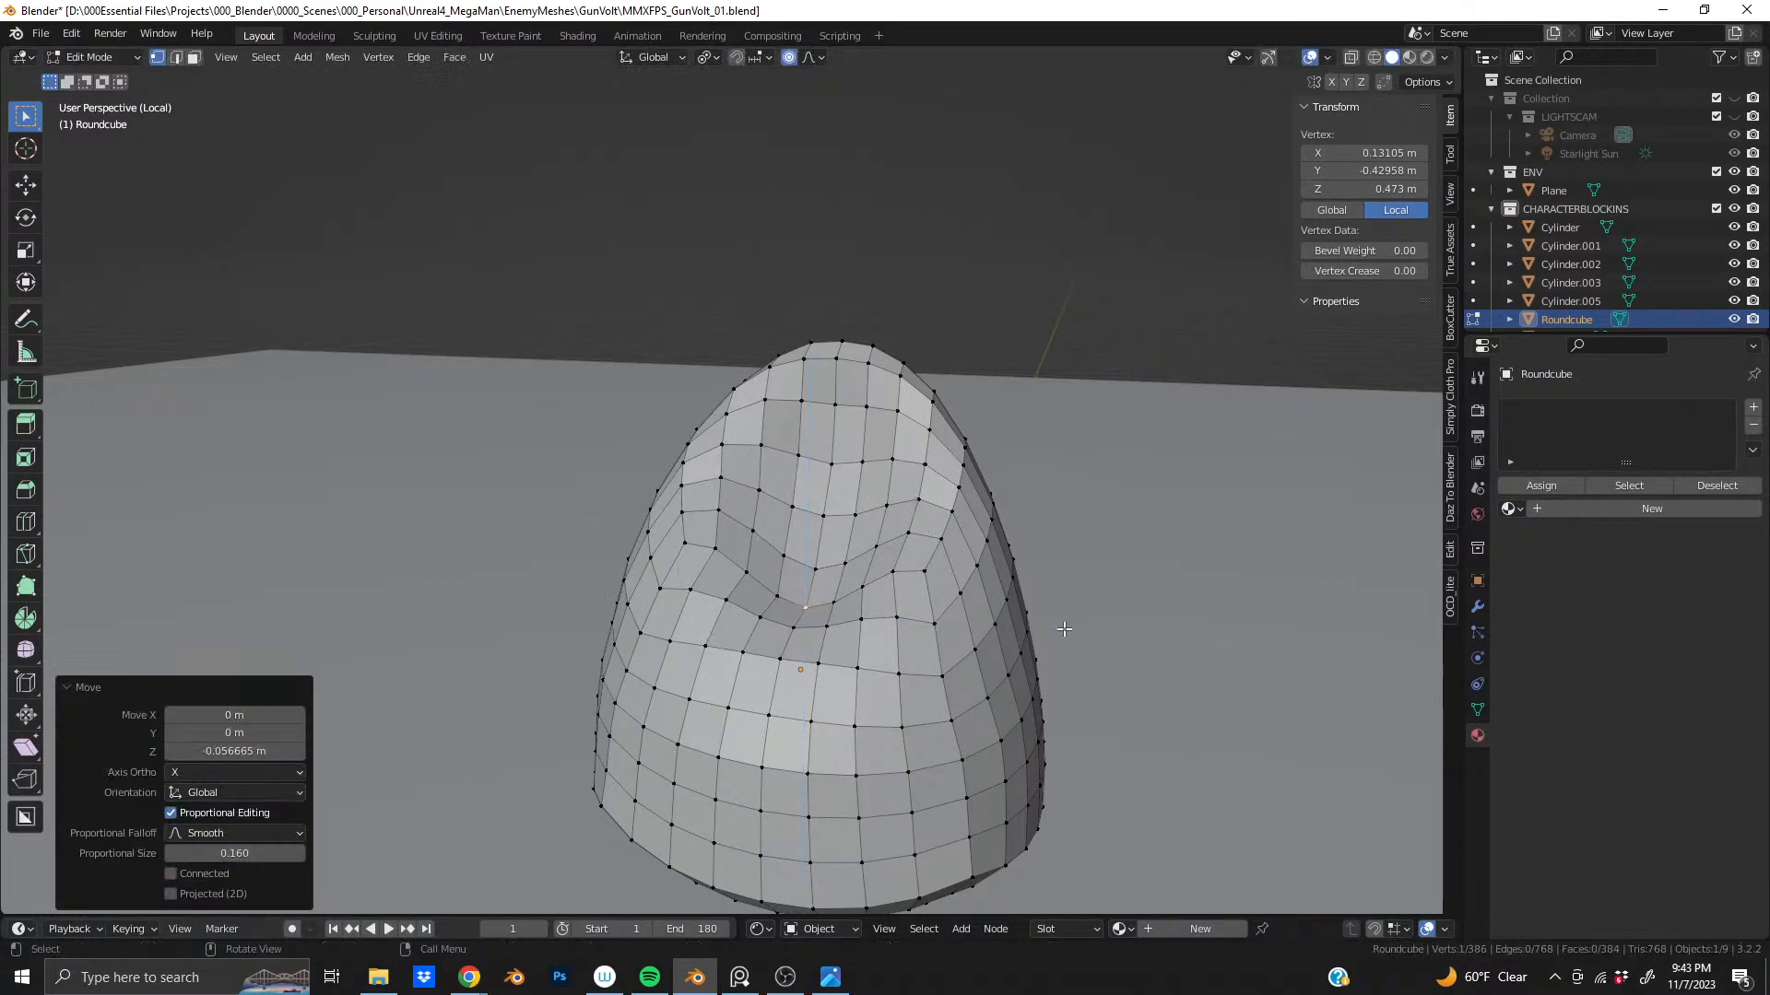
- Select the three middle vertices in the row below the dent and raise them about 0.055 m along Z with proportional size 0.312
click(780, 661)
shift+click(741, 652)
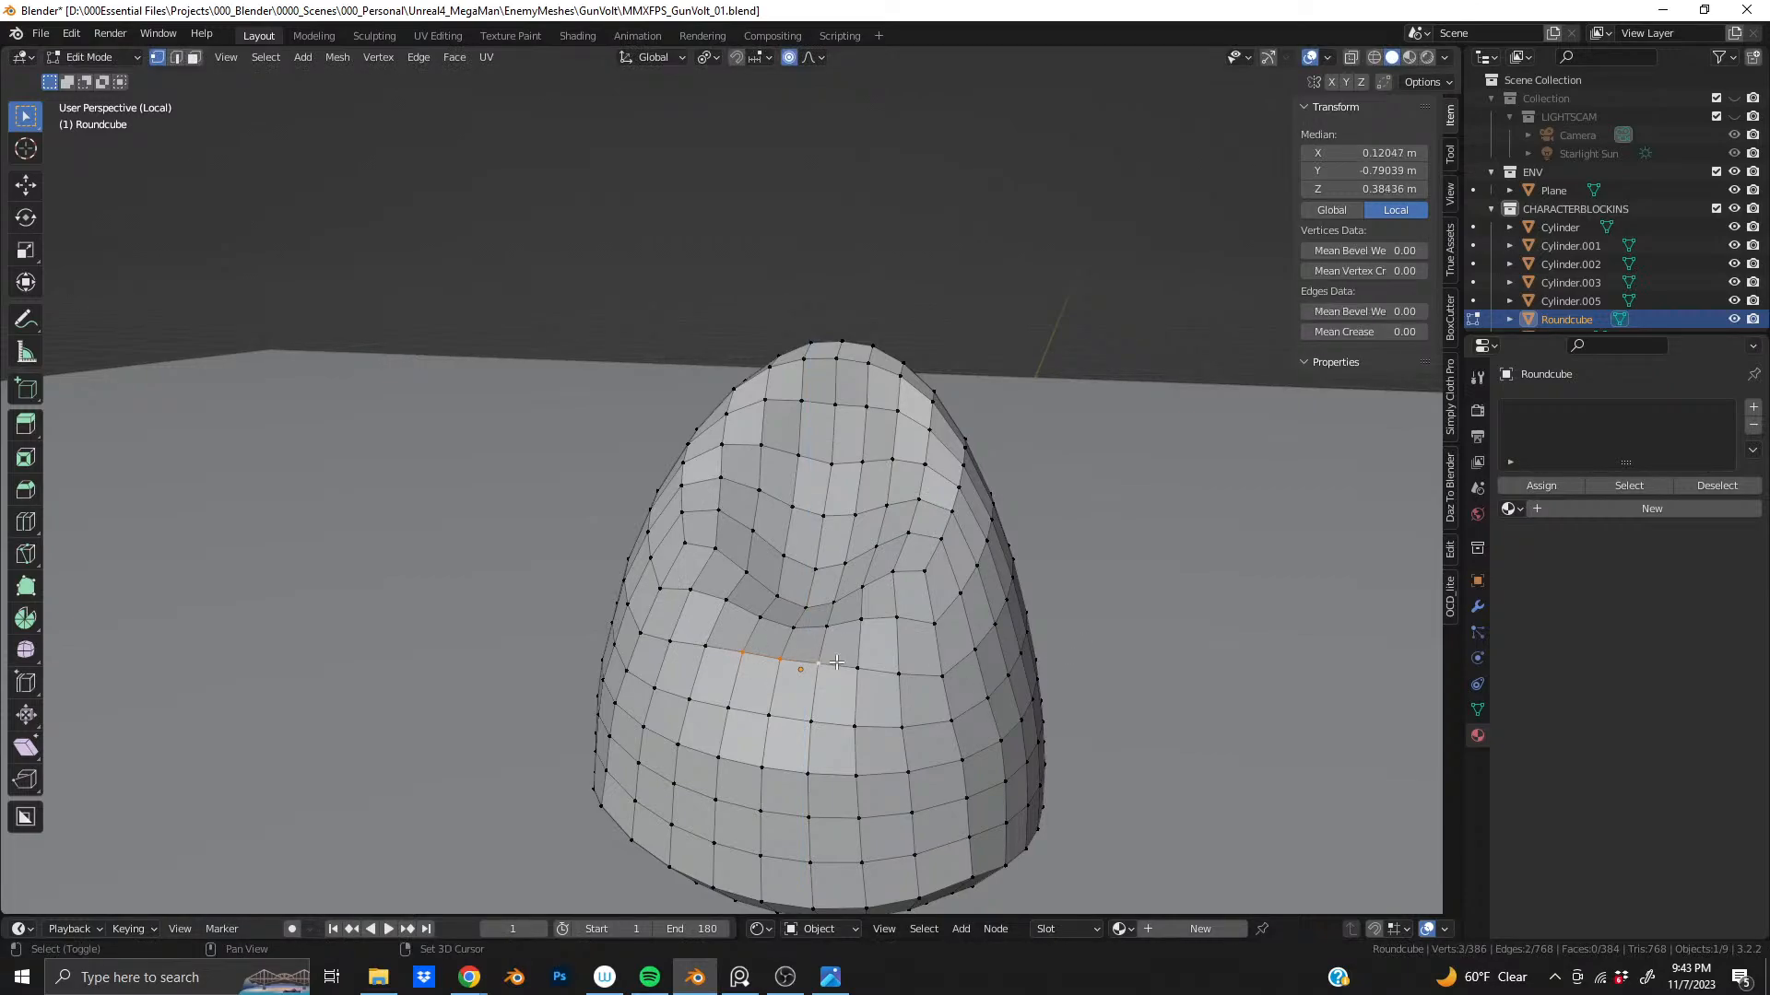
key(g)
key(z)
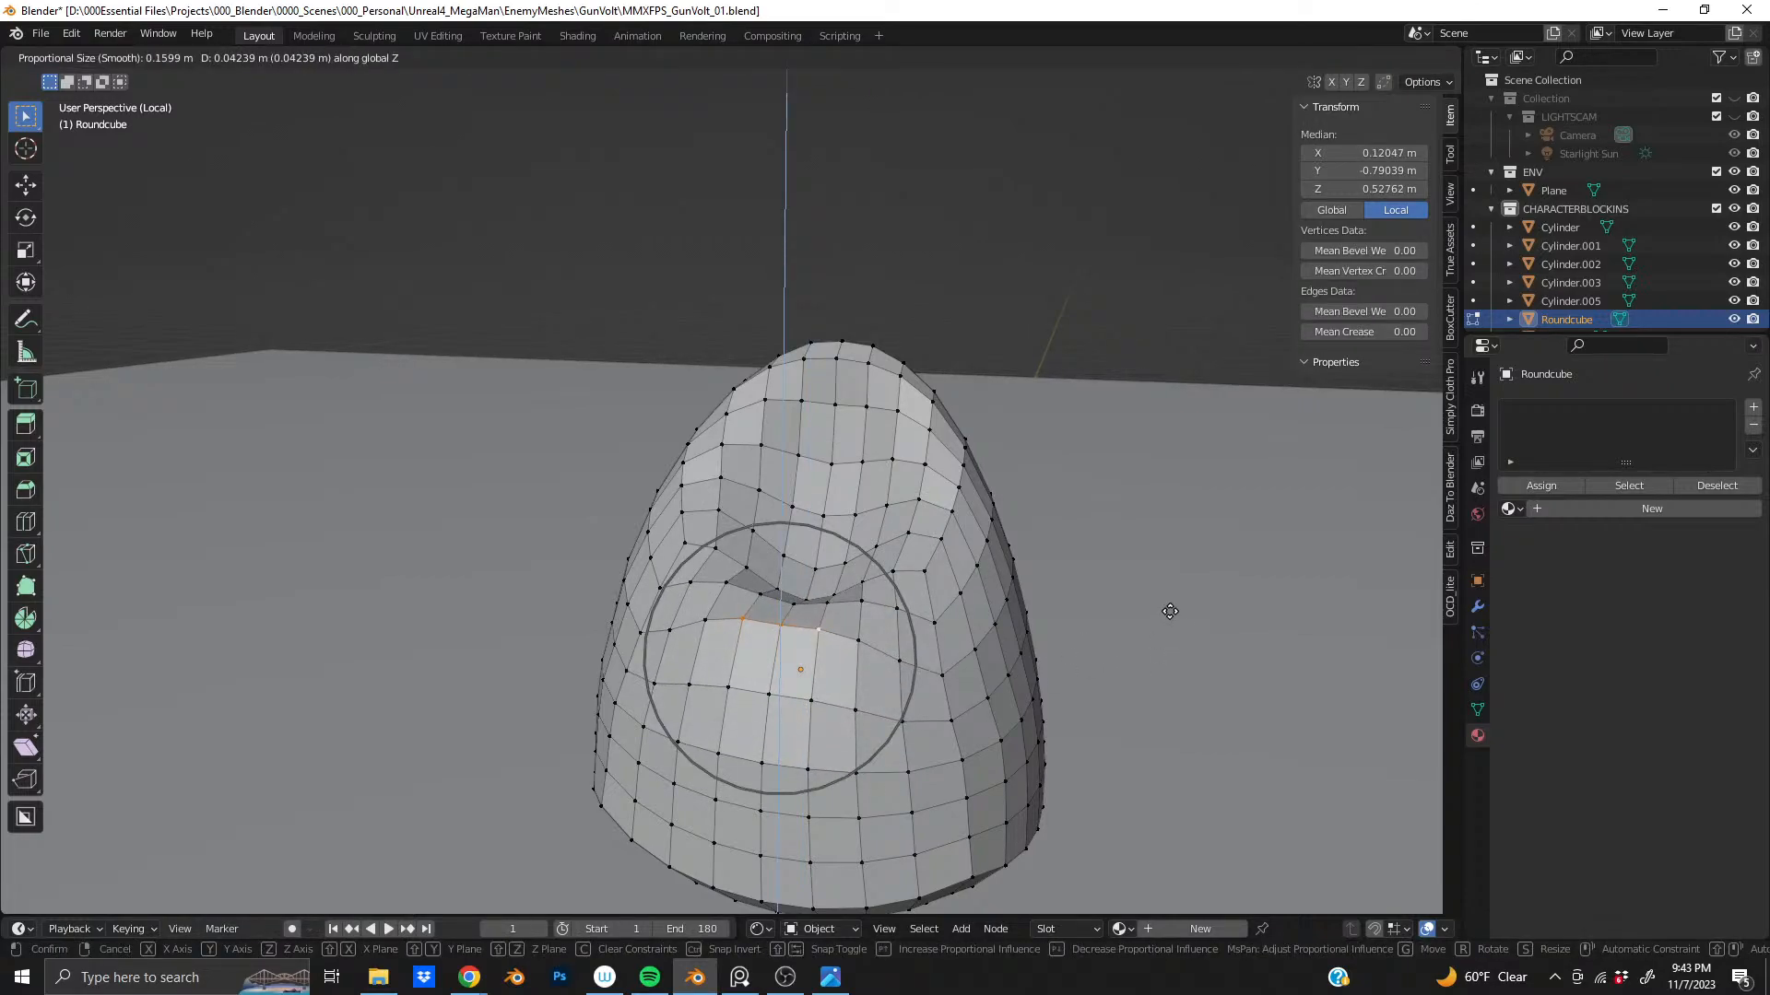
scroll(1170, 611, down, 7)
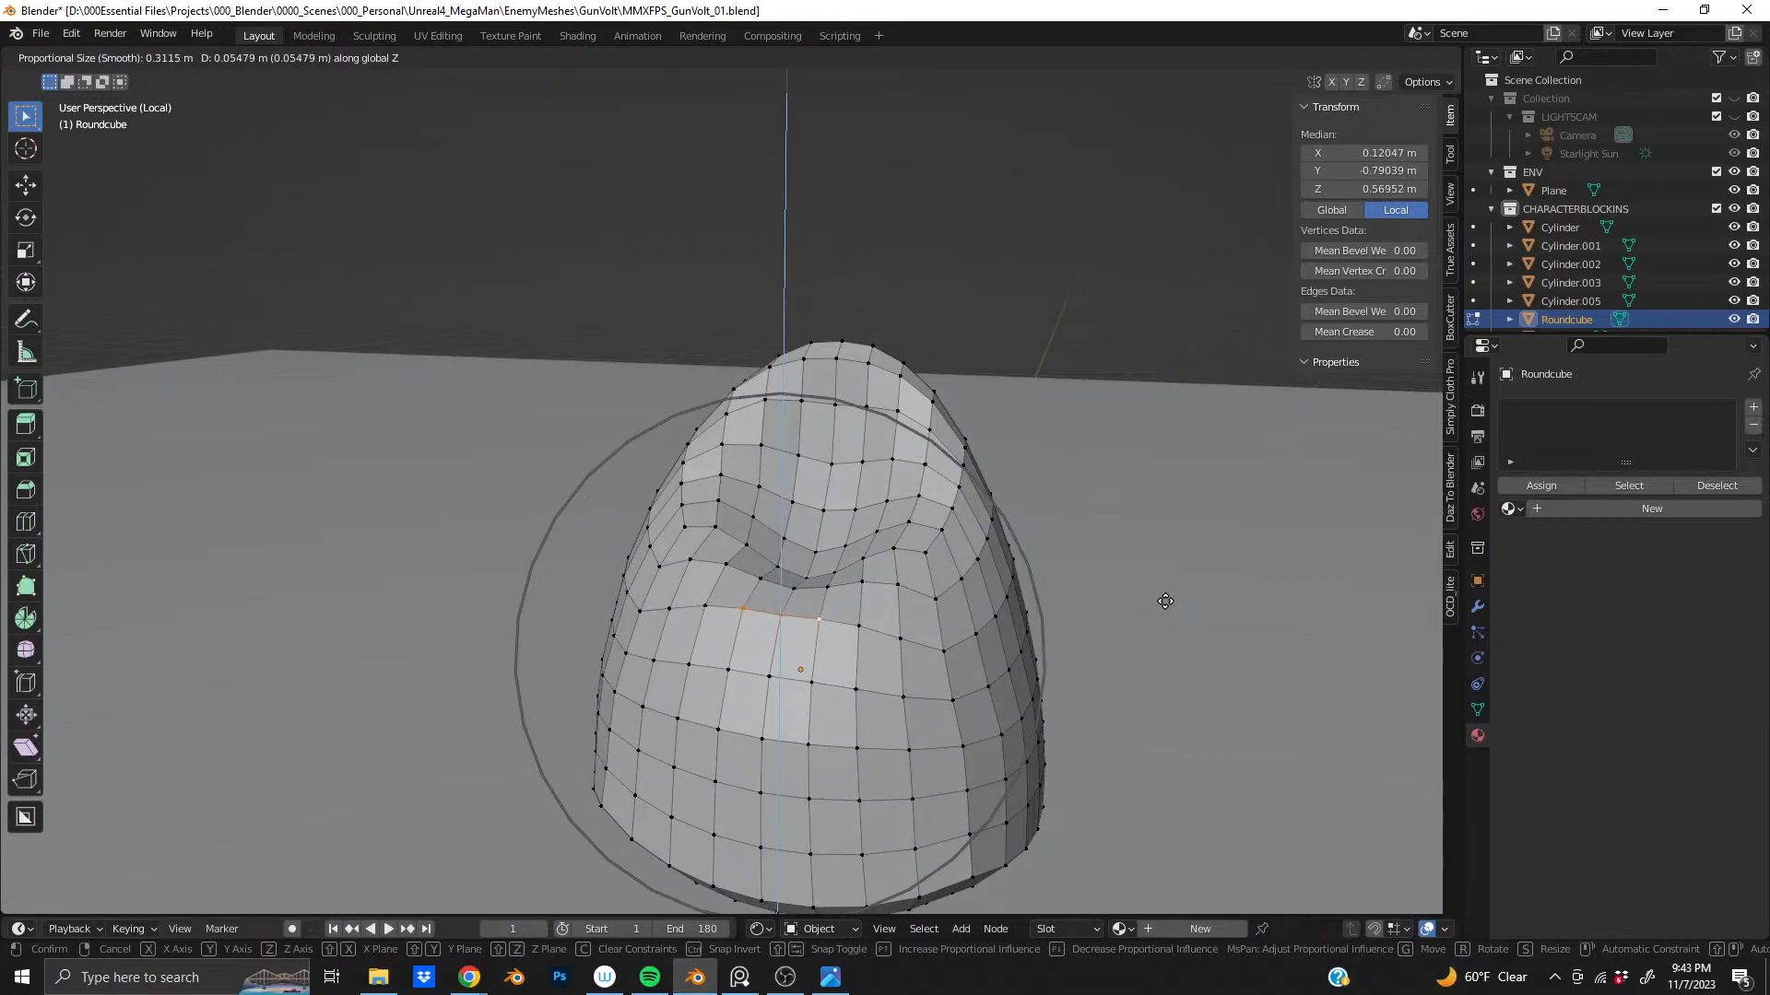
click(1165, 601)
- Select the two vertices at either side of the dent's lower edge and lower them about 0.012 m along Z with proportional size 0.106
middle_drag(1148, 606, 880, 564)
click(877, 560)
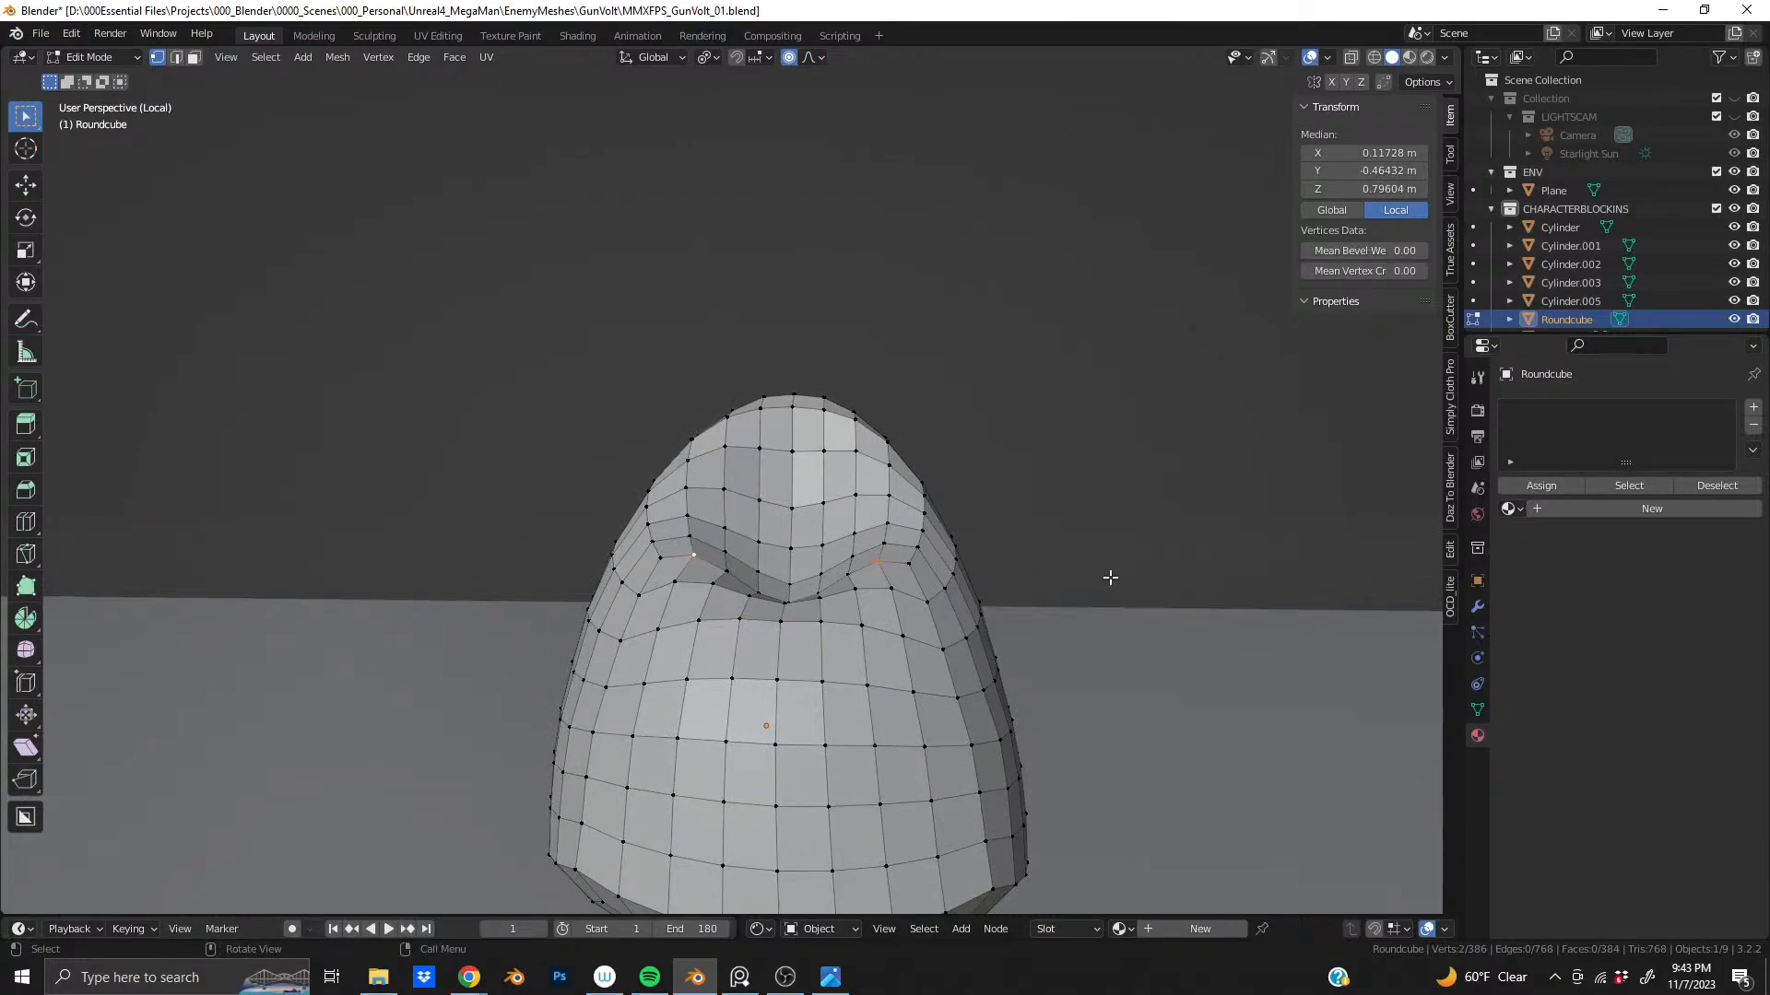
key(g)
key(z)
scroll(1106, 579, up, 6)
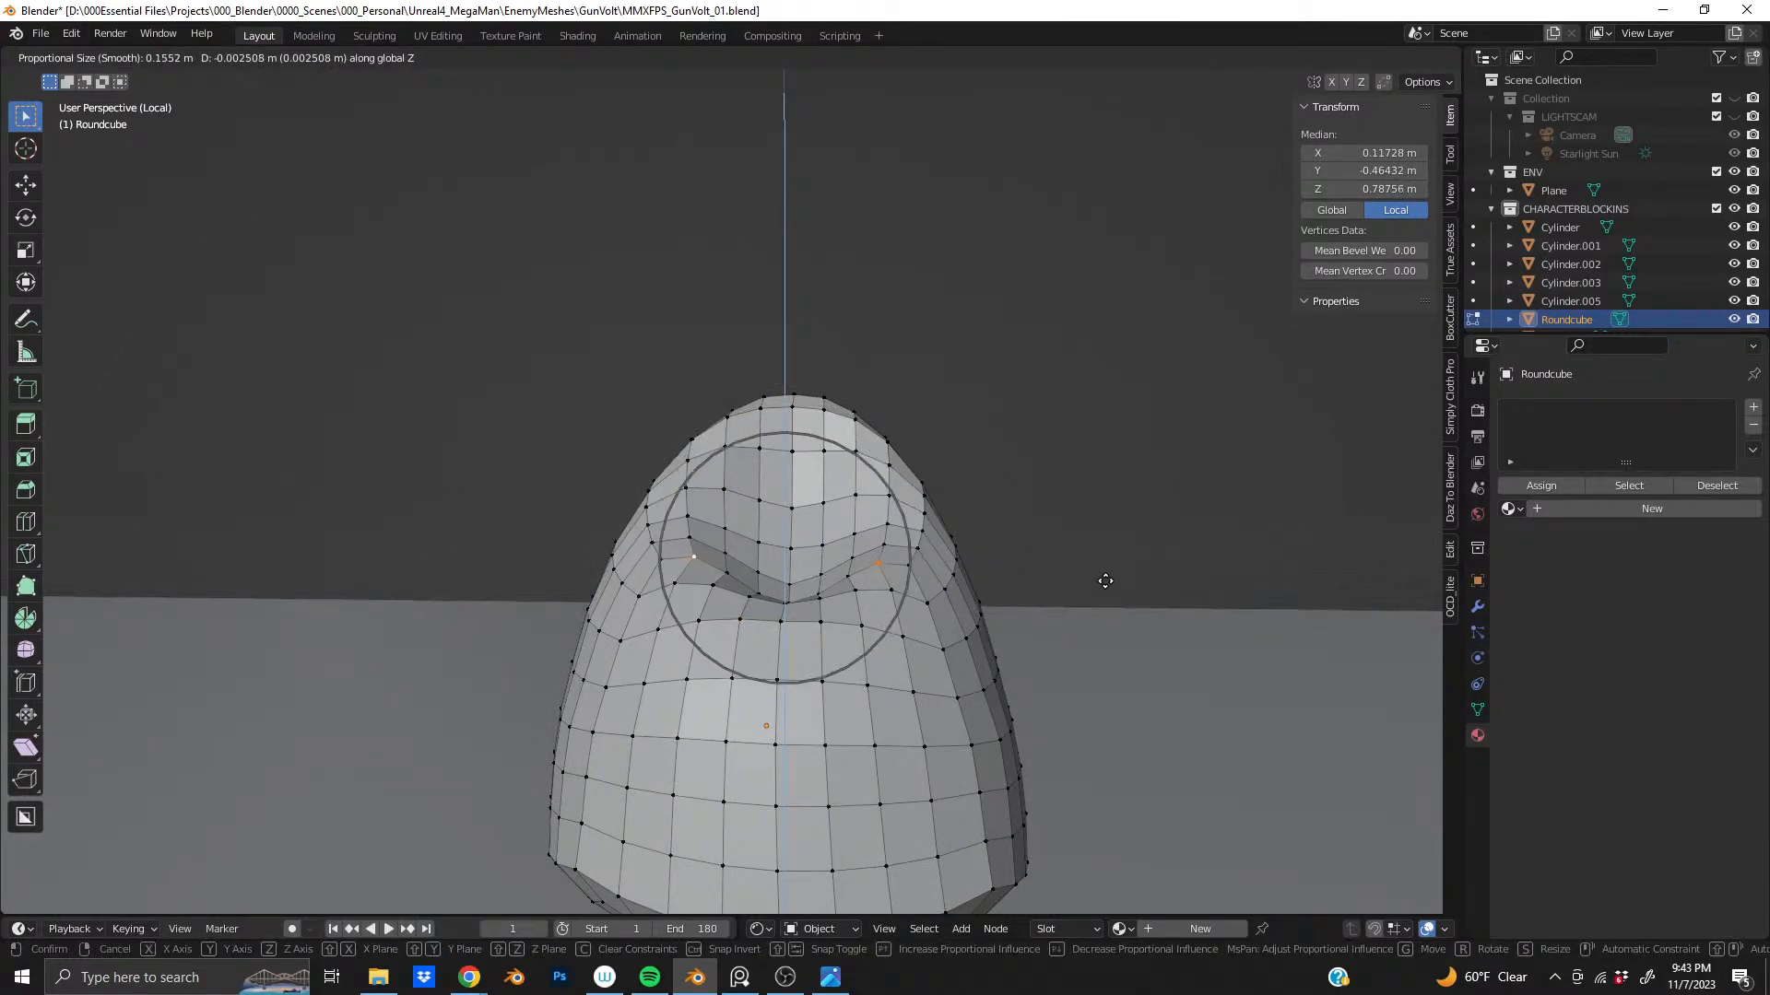
scroll(1103, 583, up, 9)
scroll(1093, 600, down, 5)
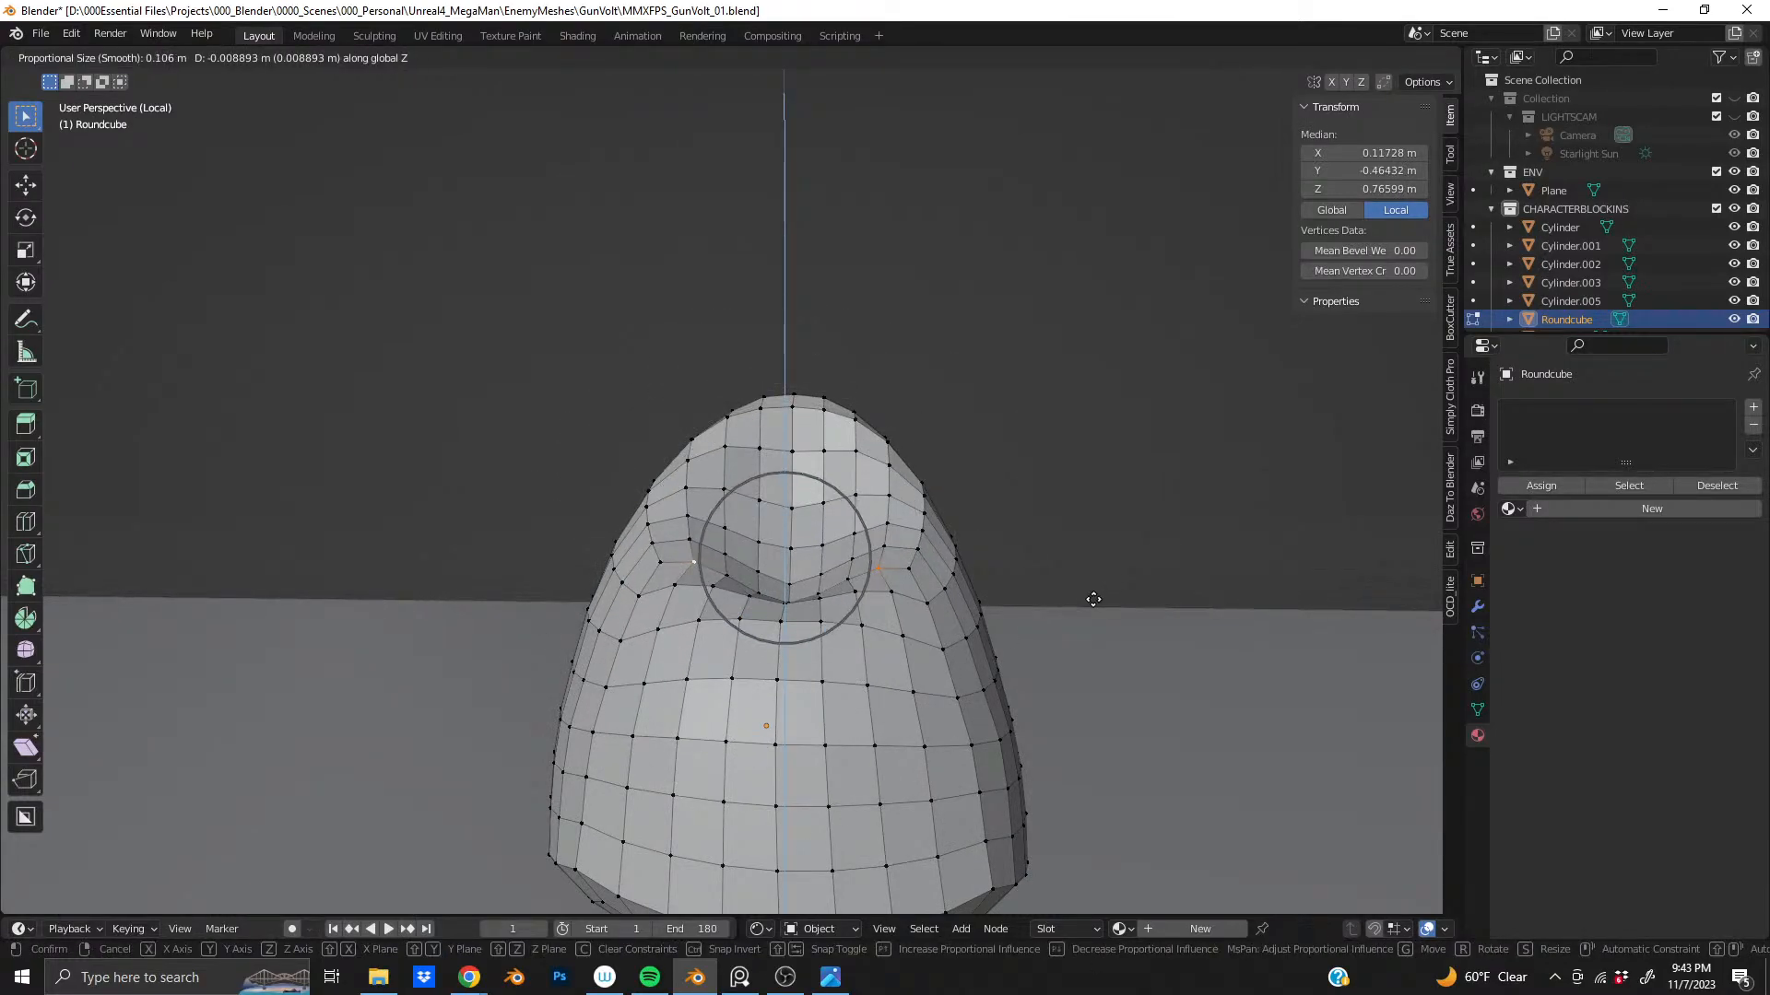
click(1085, 622)
- Try to lower the central vertex inside the dent along Z with proportional size 0.155, and undo that move
middle_drag(1027, 636, 1014, 756)
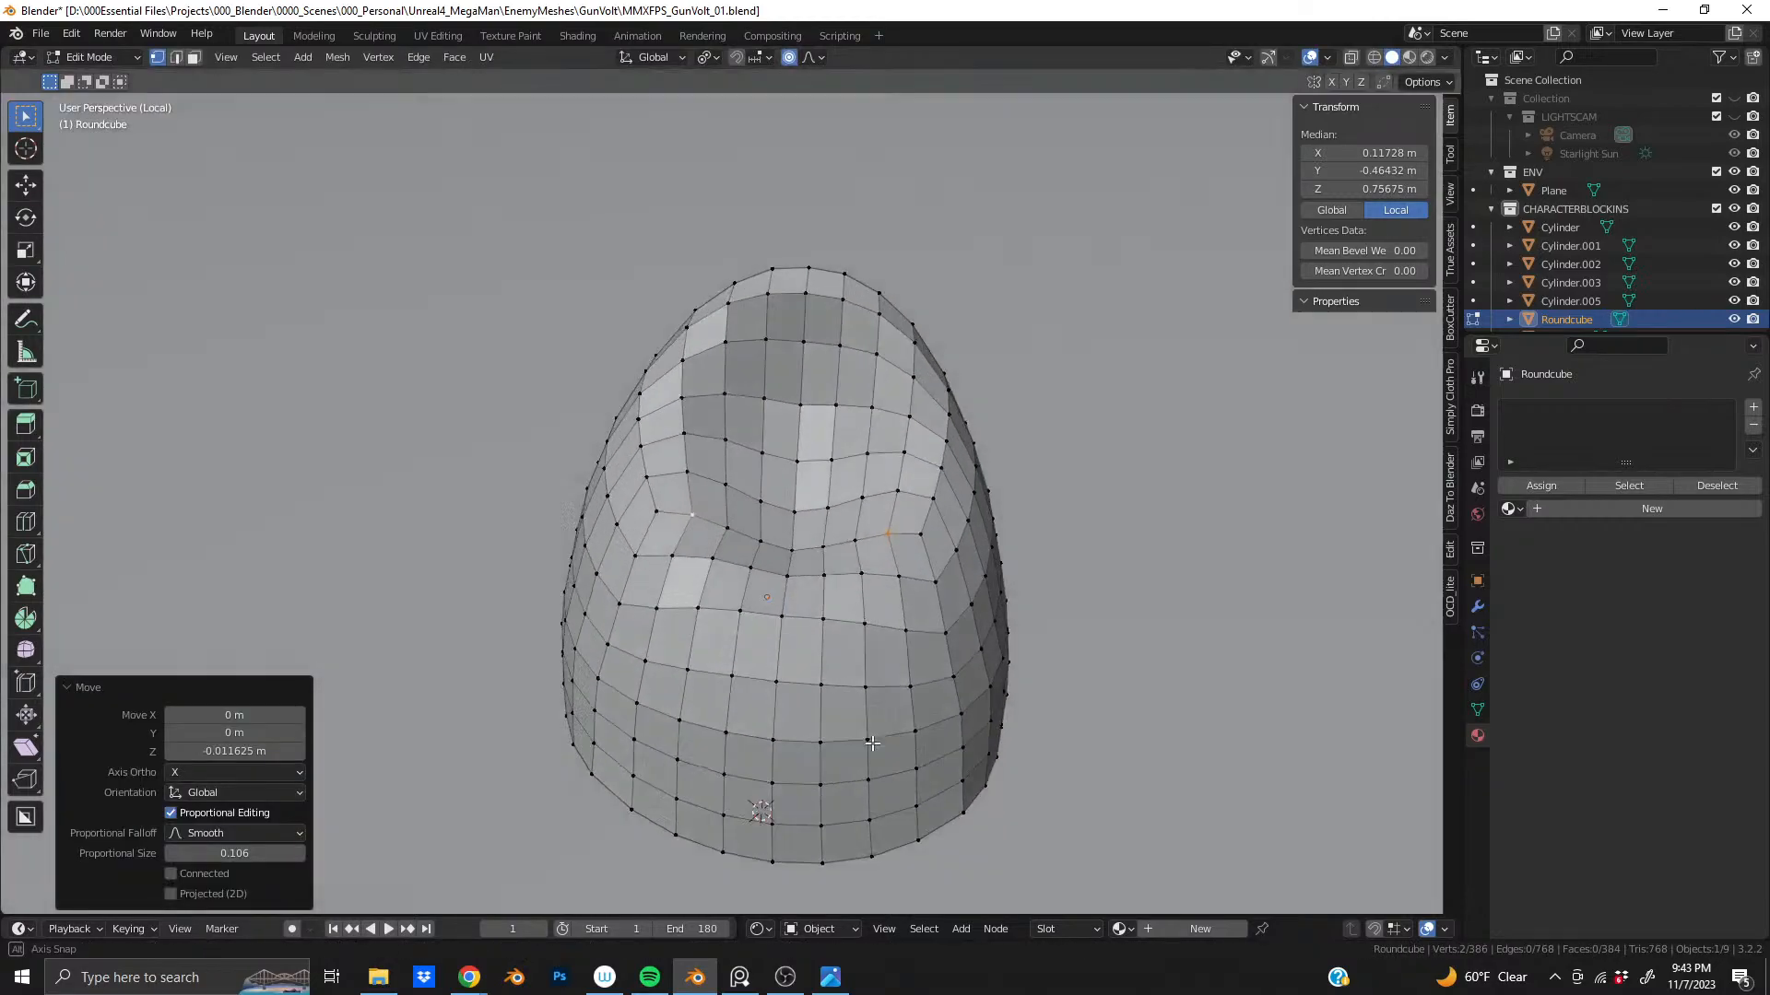
scroll(922, 737, up, 2)
middle_drag(830, 737, 814, 648)
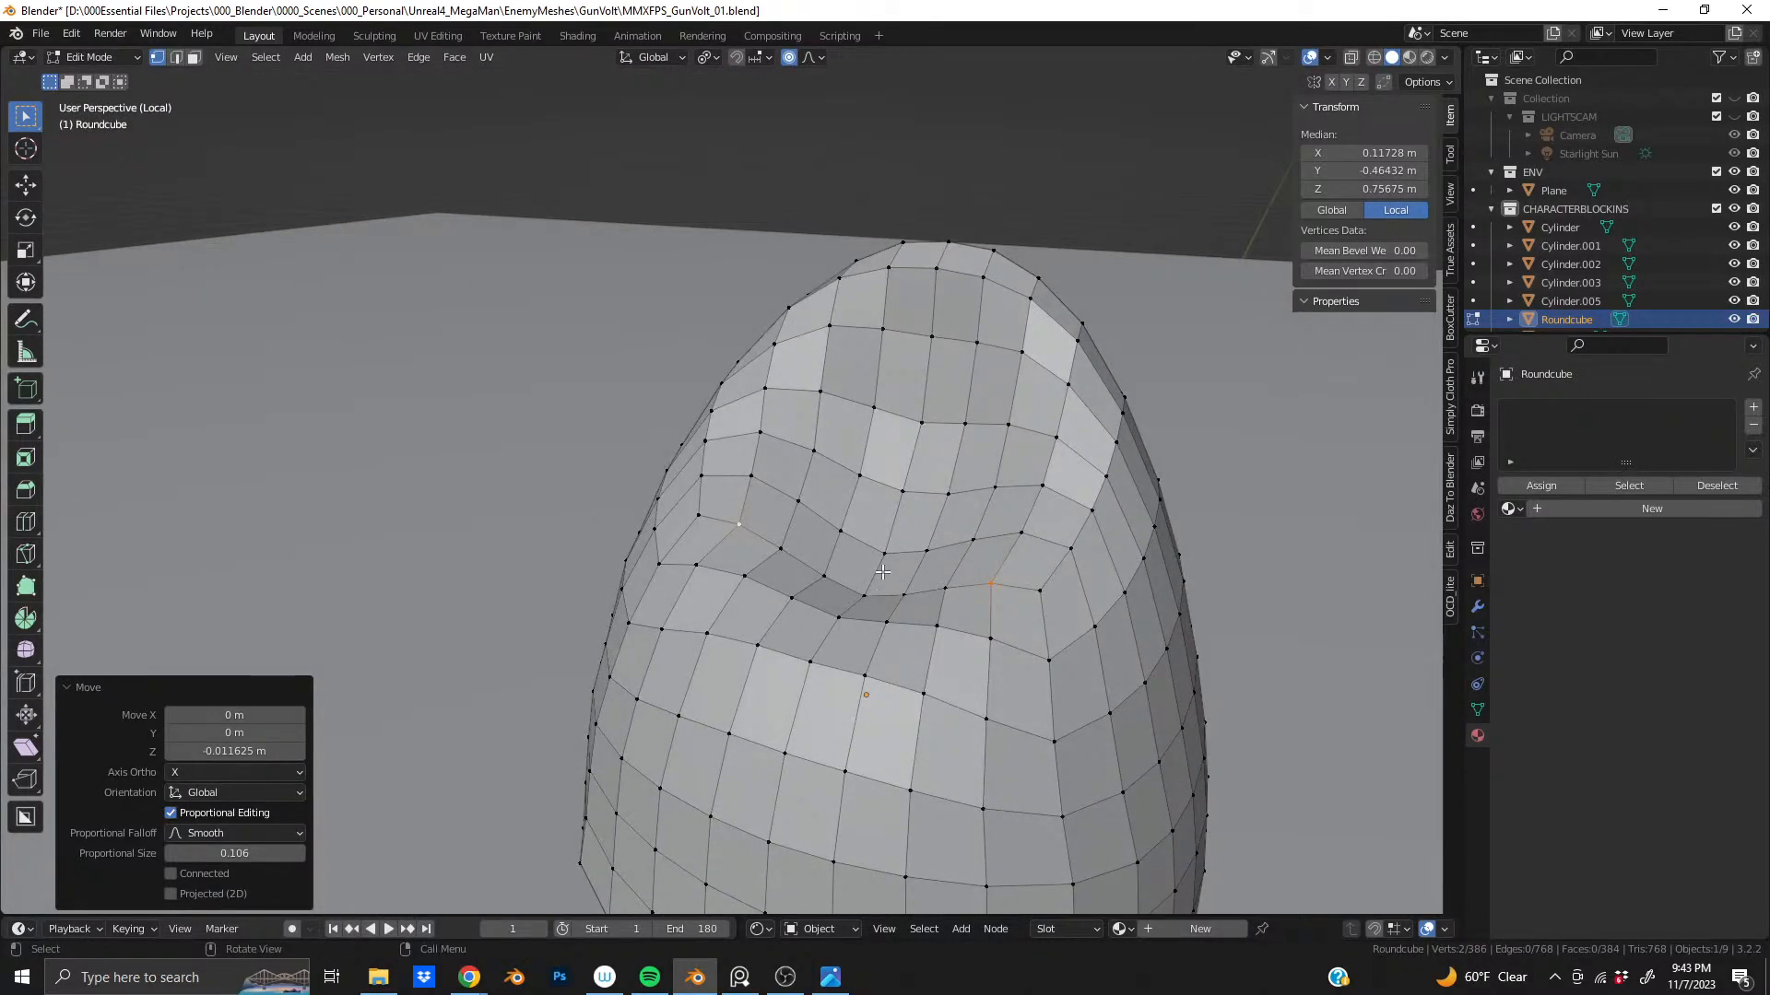
click(886, 553)
middle_drag(880, 599, 1029, 580)
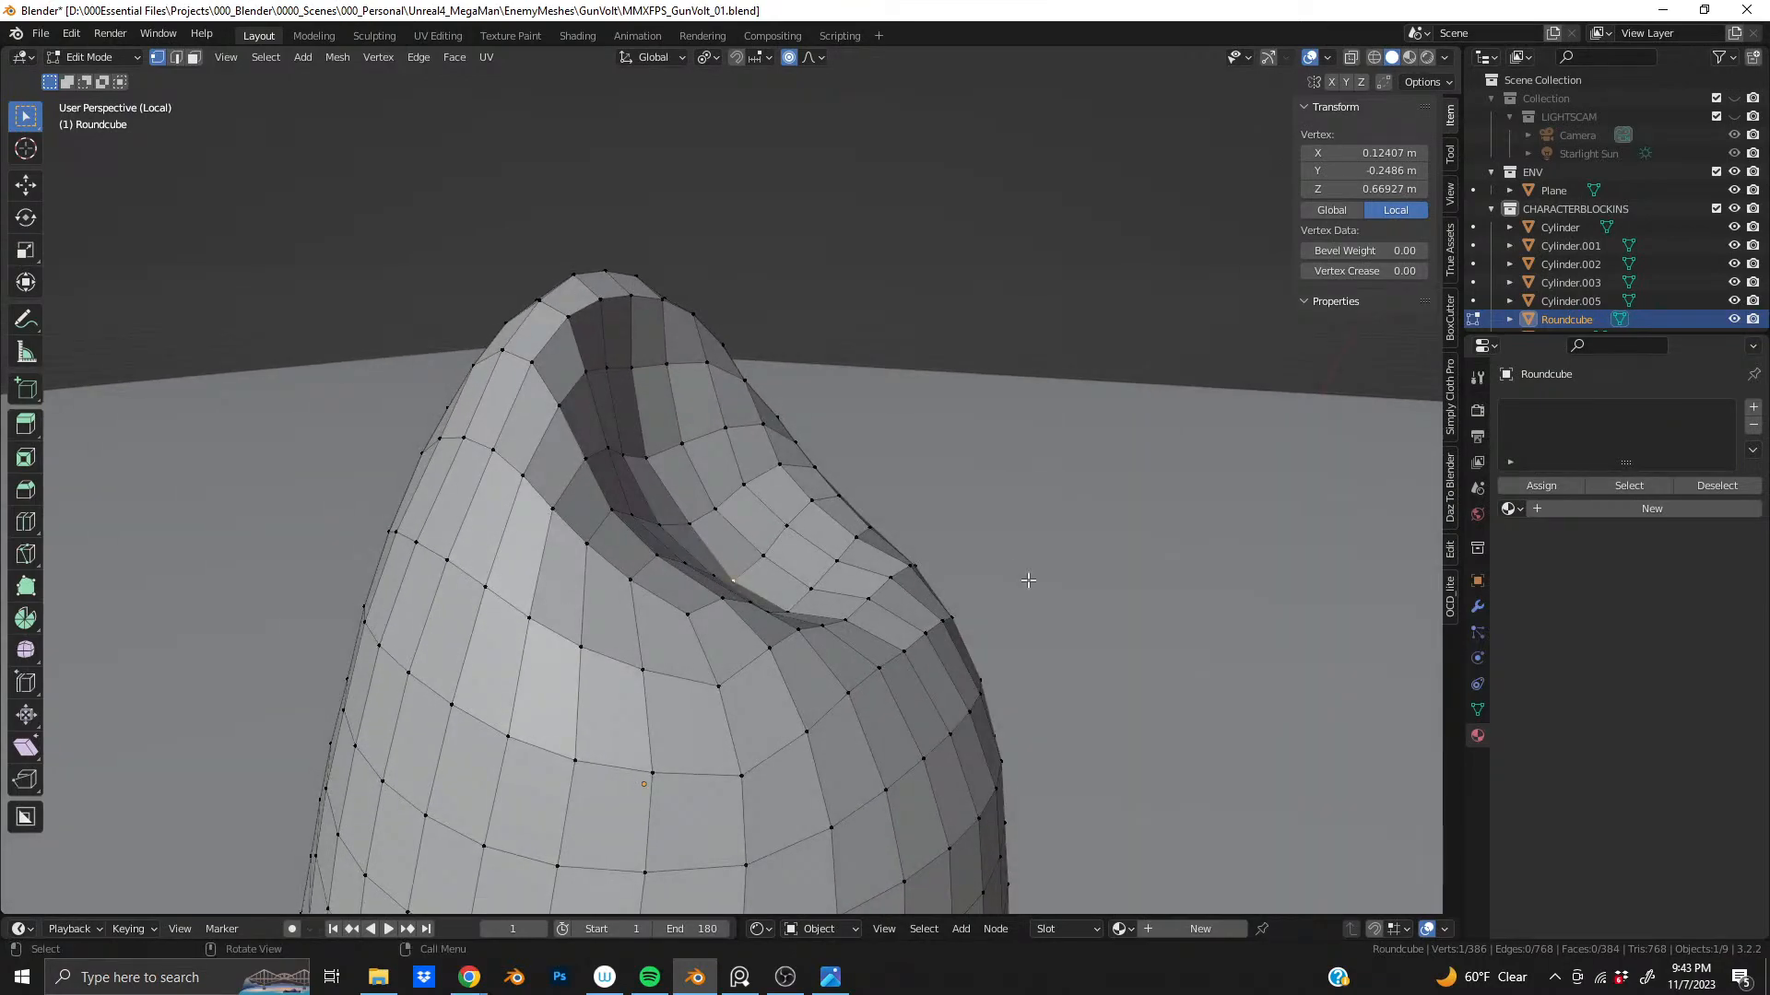
key(g)
key(z)
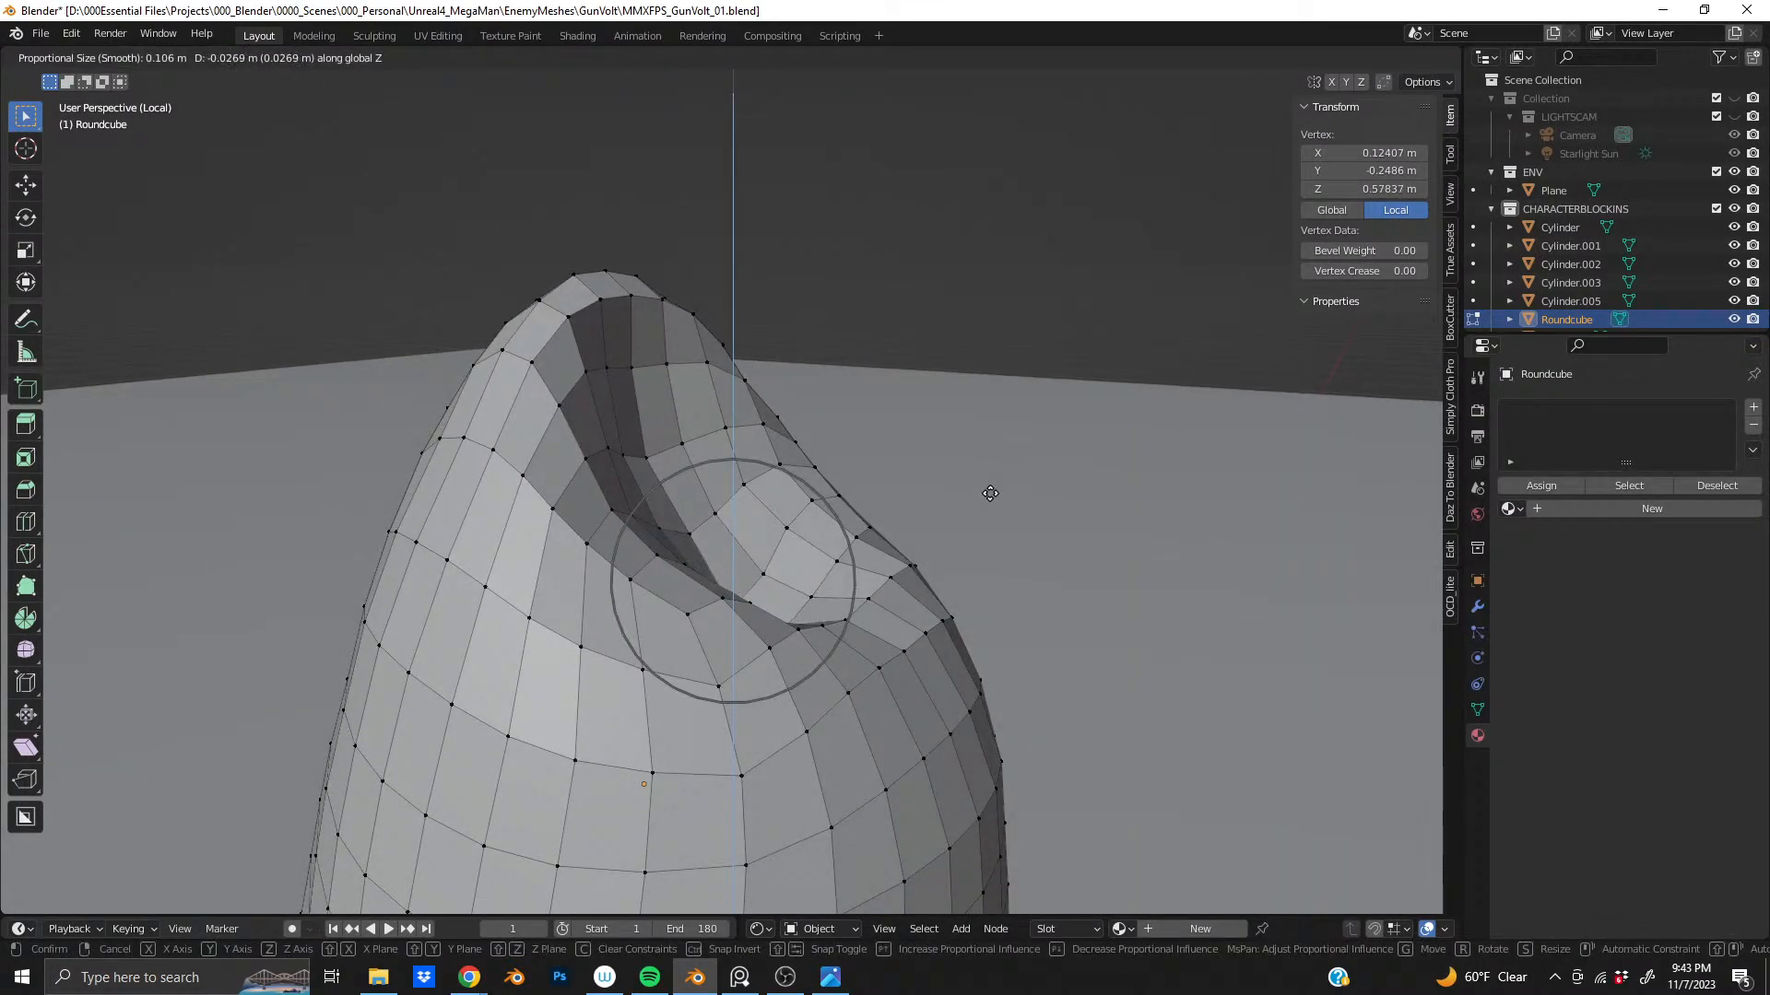
scroll(989, 495, down, 3)
scroll(989, 495, down, 1)
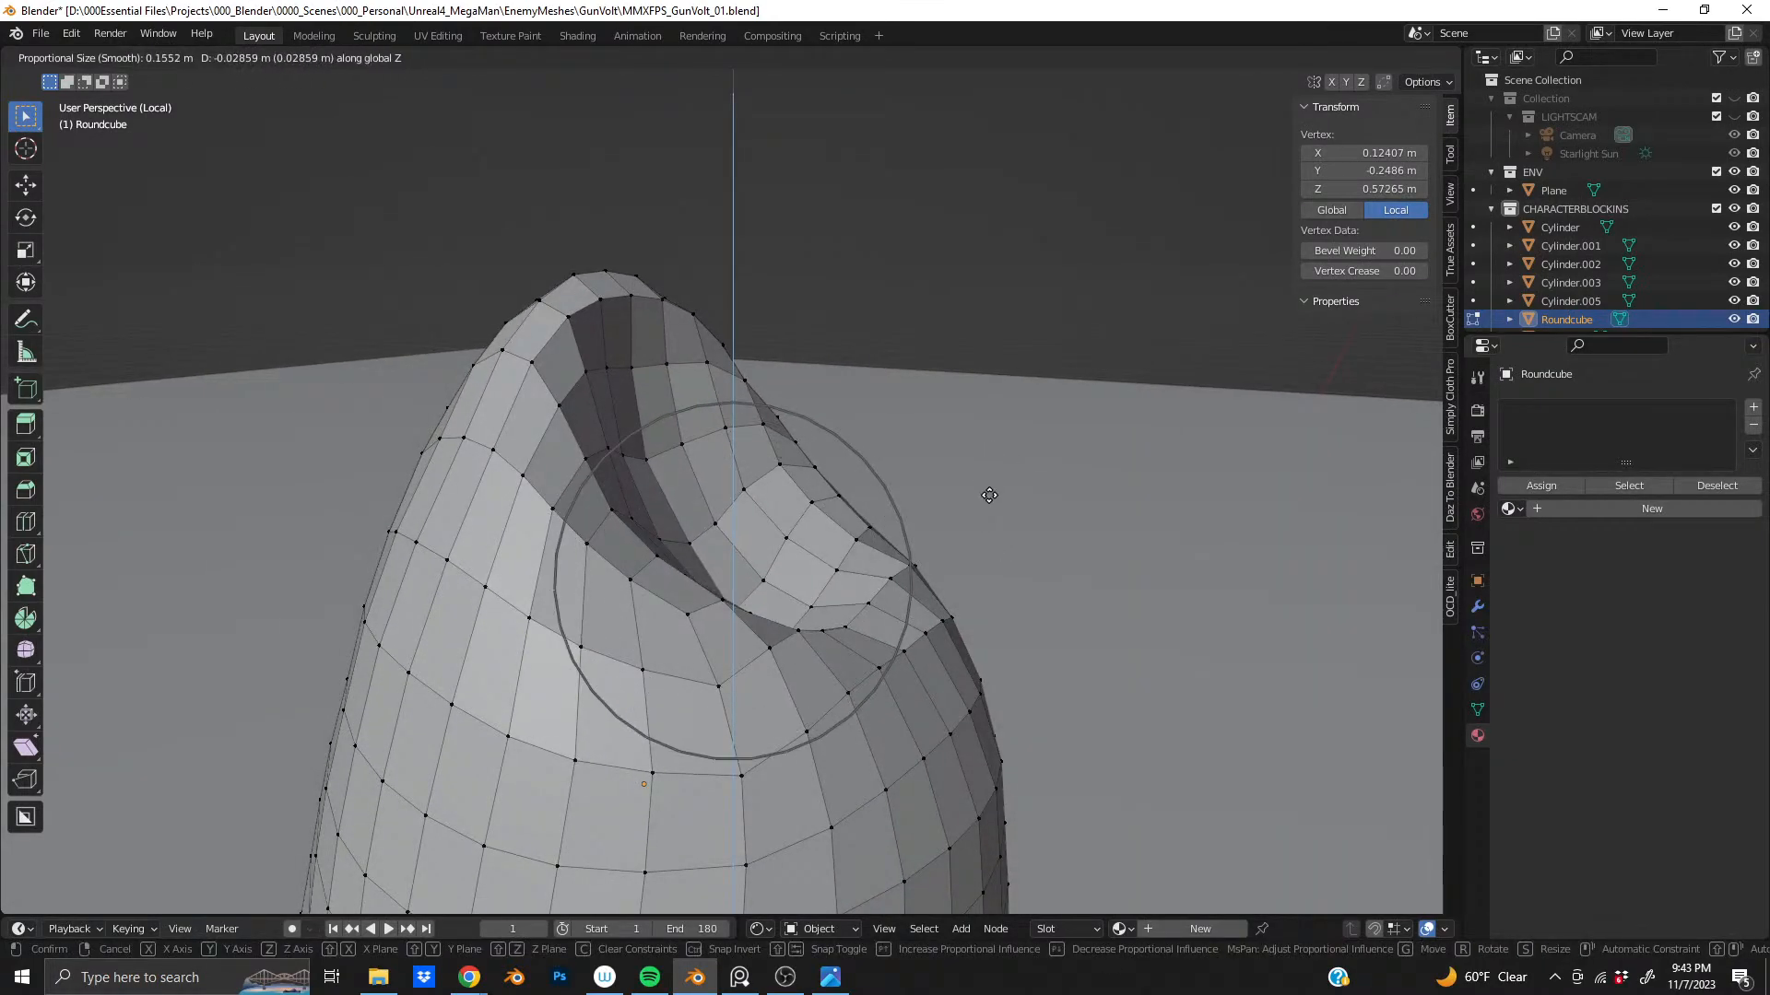
click(974, 520)
middle_drag(948, 534, 599, 616)
key(ctrl+z)
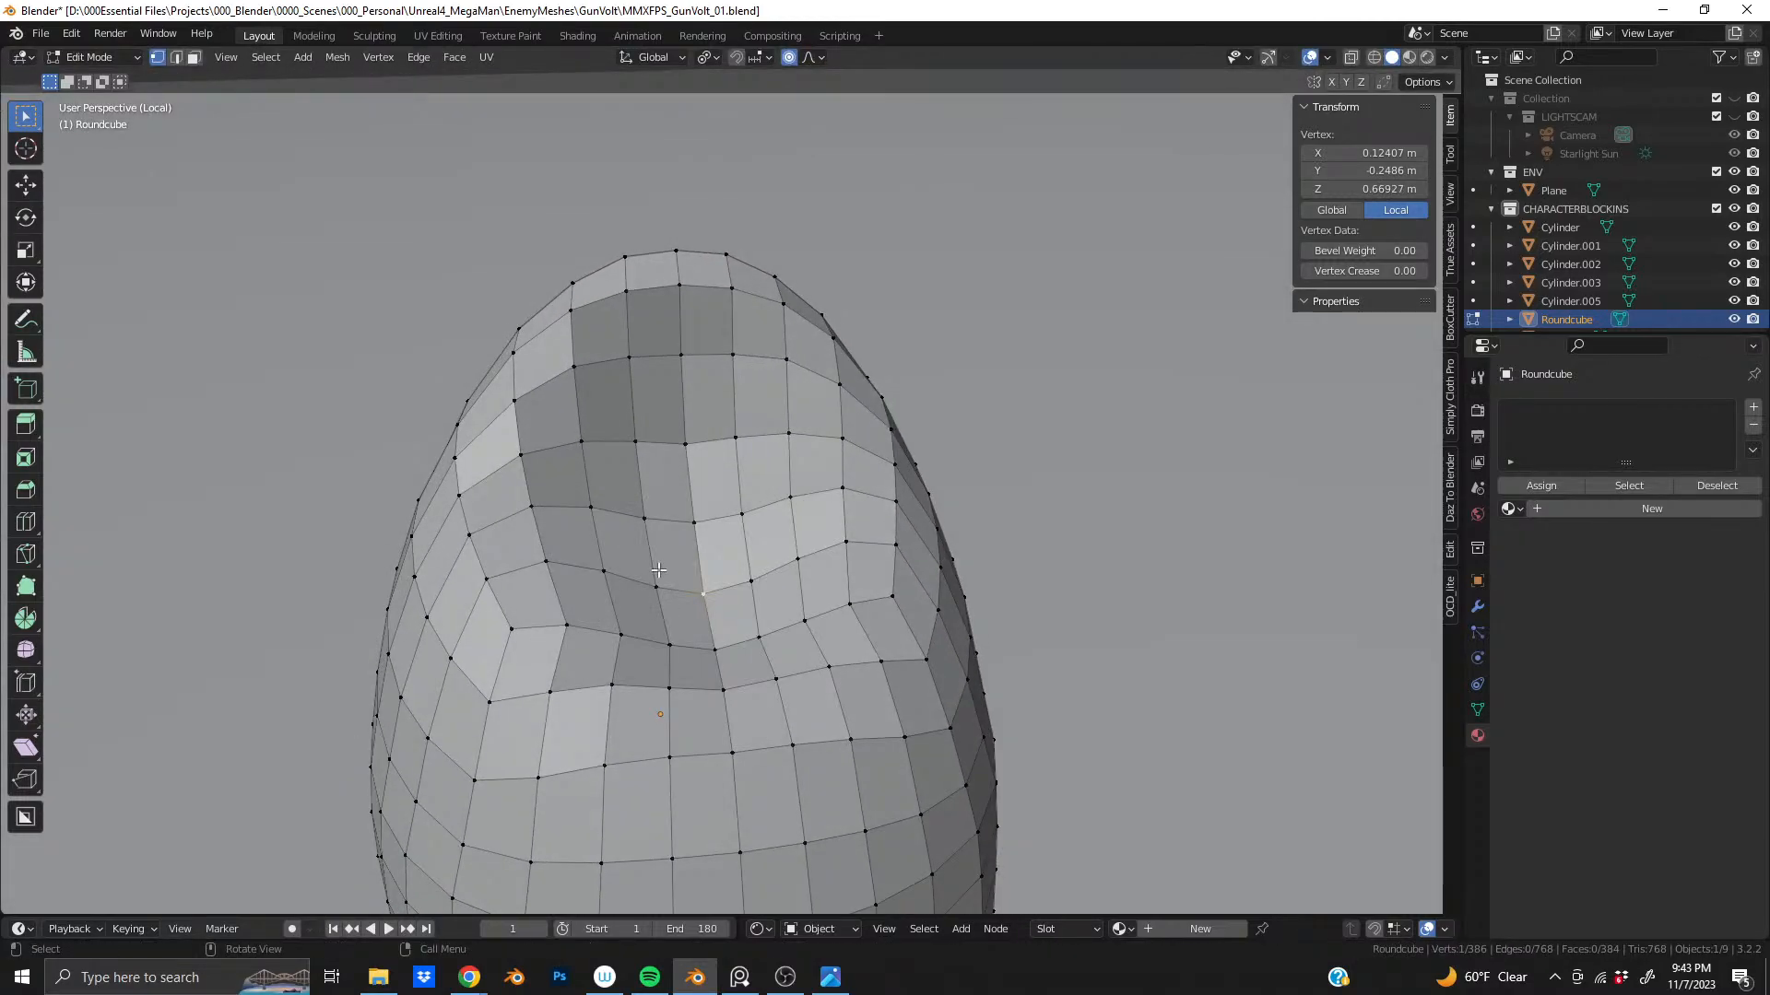
- Lower the dent's central vertex and two vertices in the row above it about 0.078 m along Z with proportional size 0.171
middle_drag(750, 642, 929, 473)
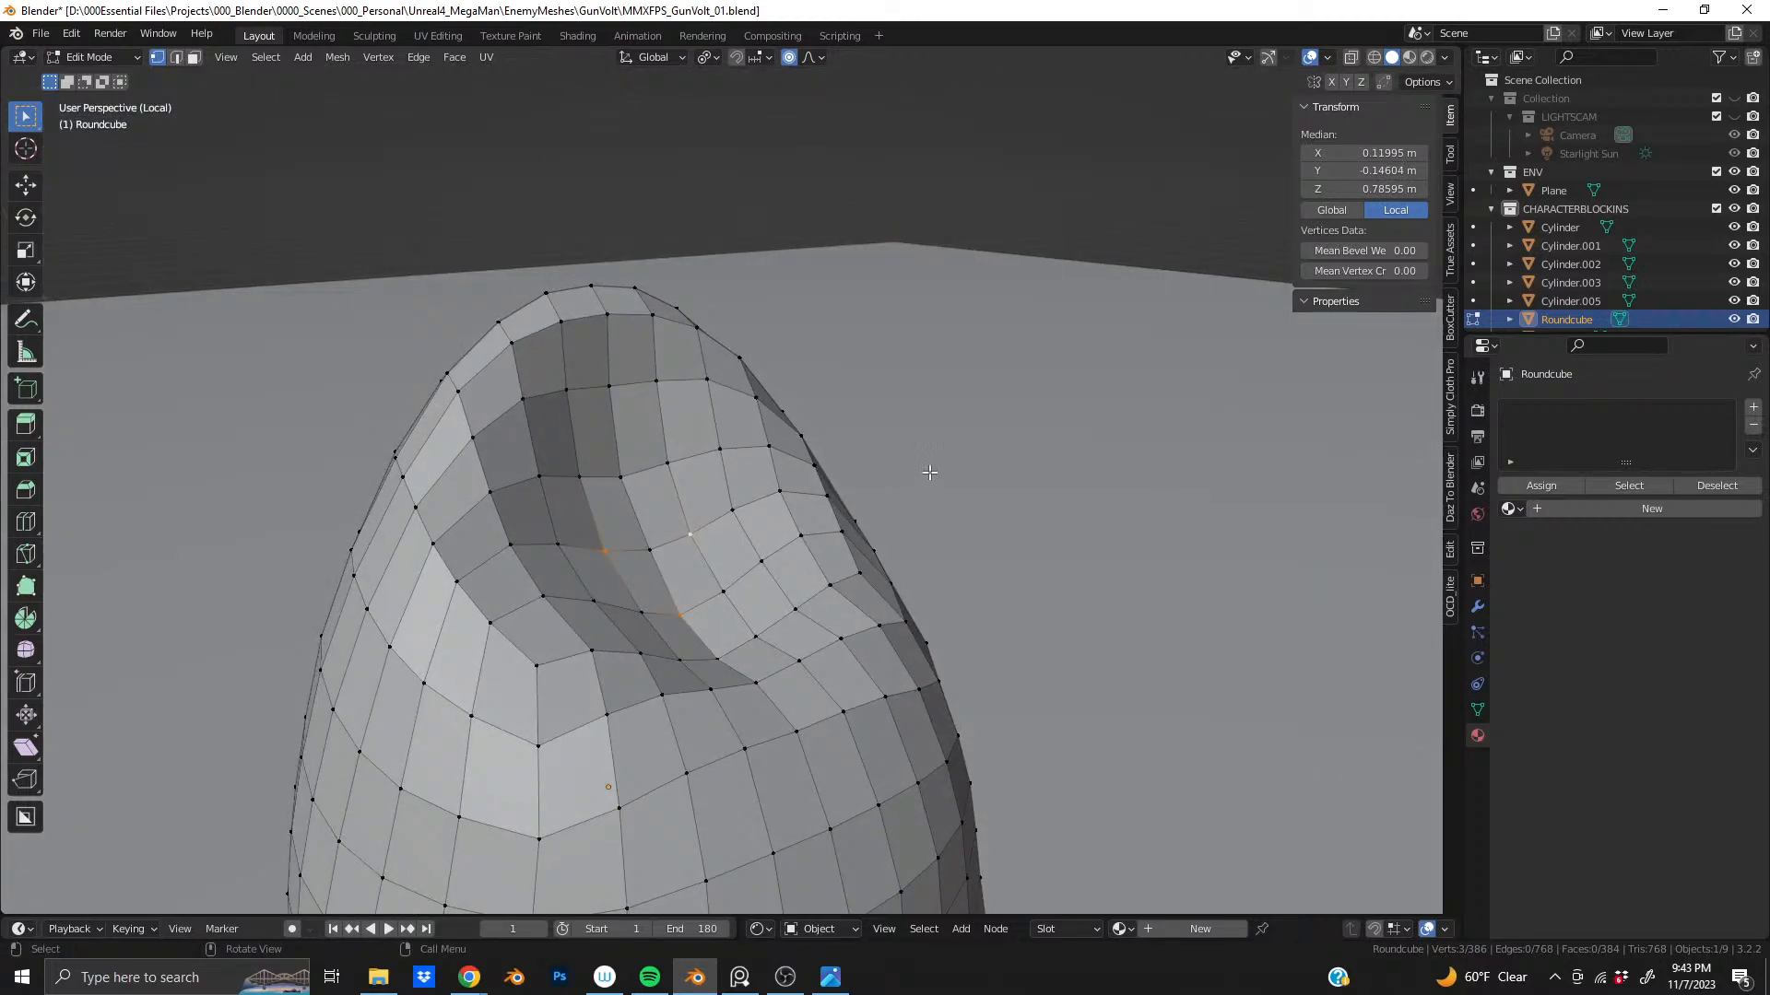
key(g)
key(z)
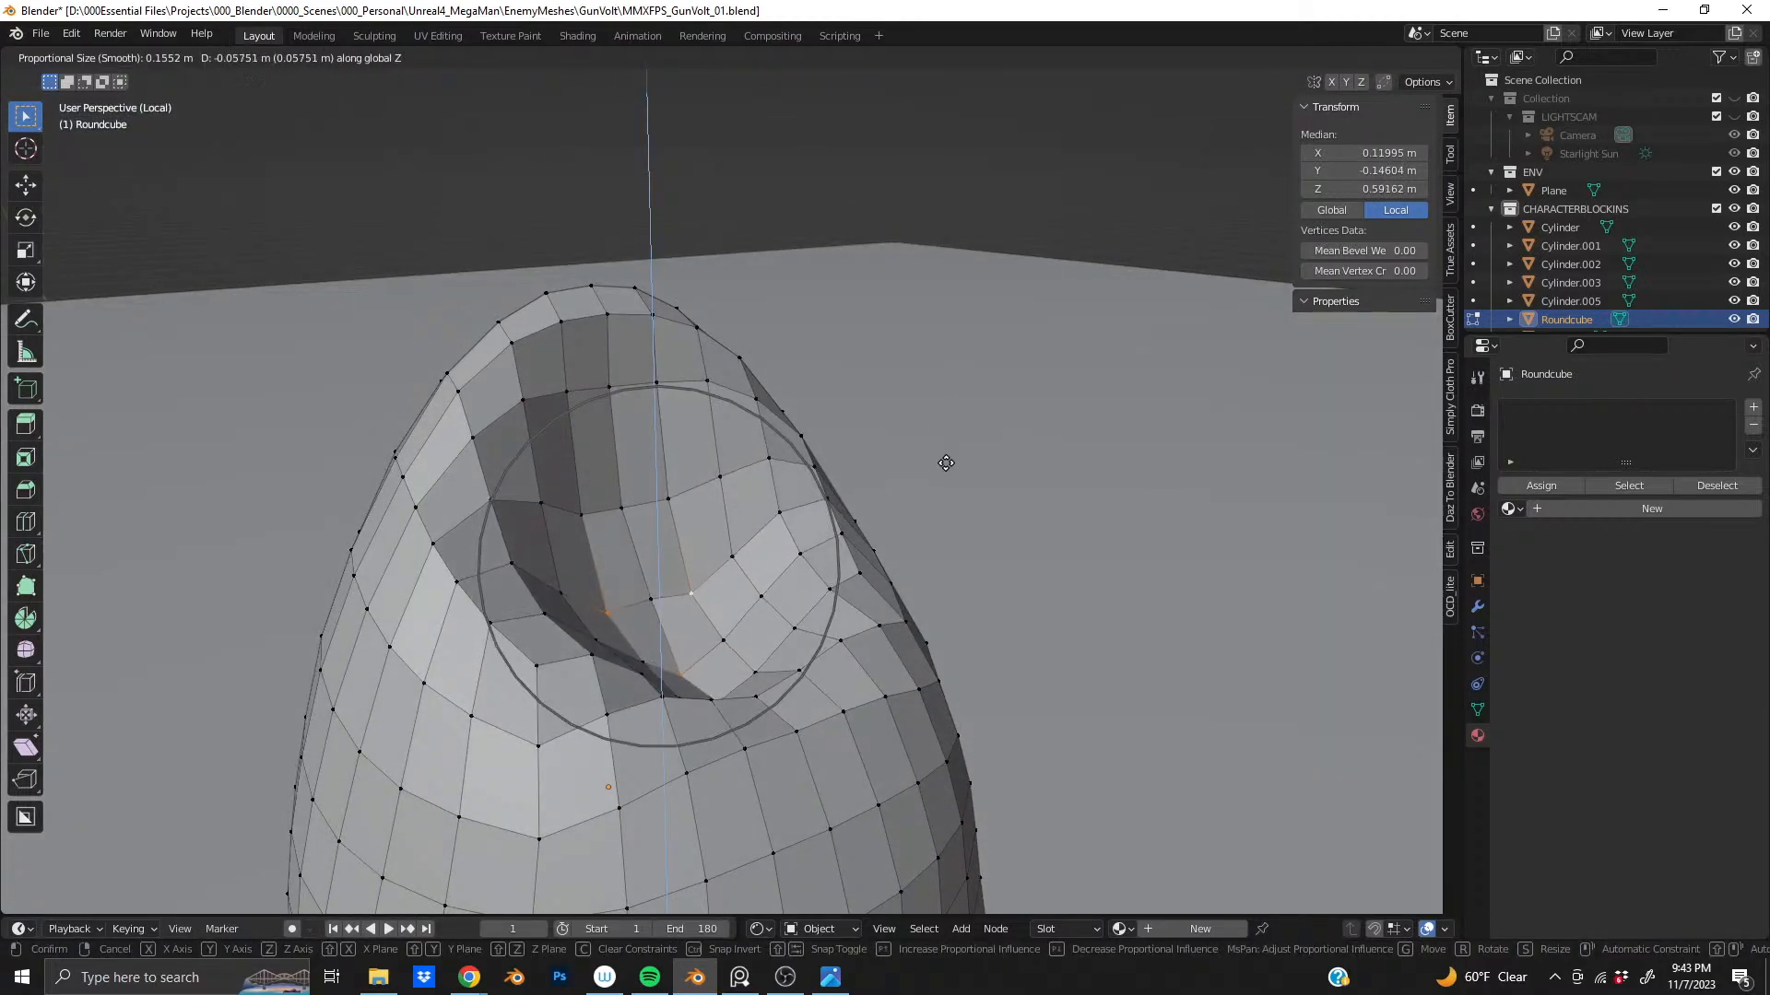
click(932, 486)
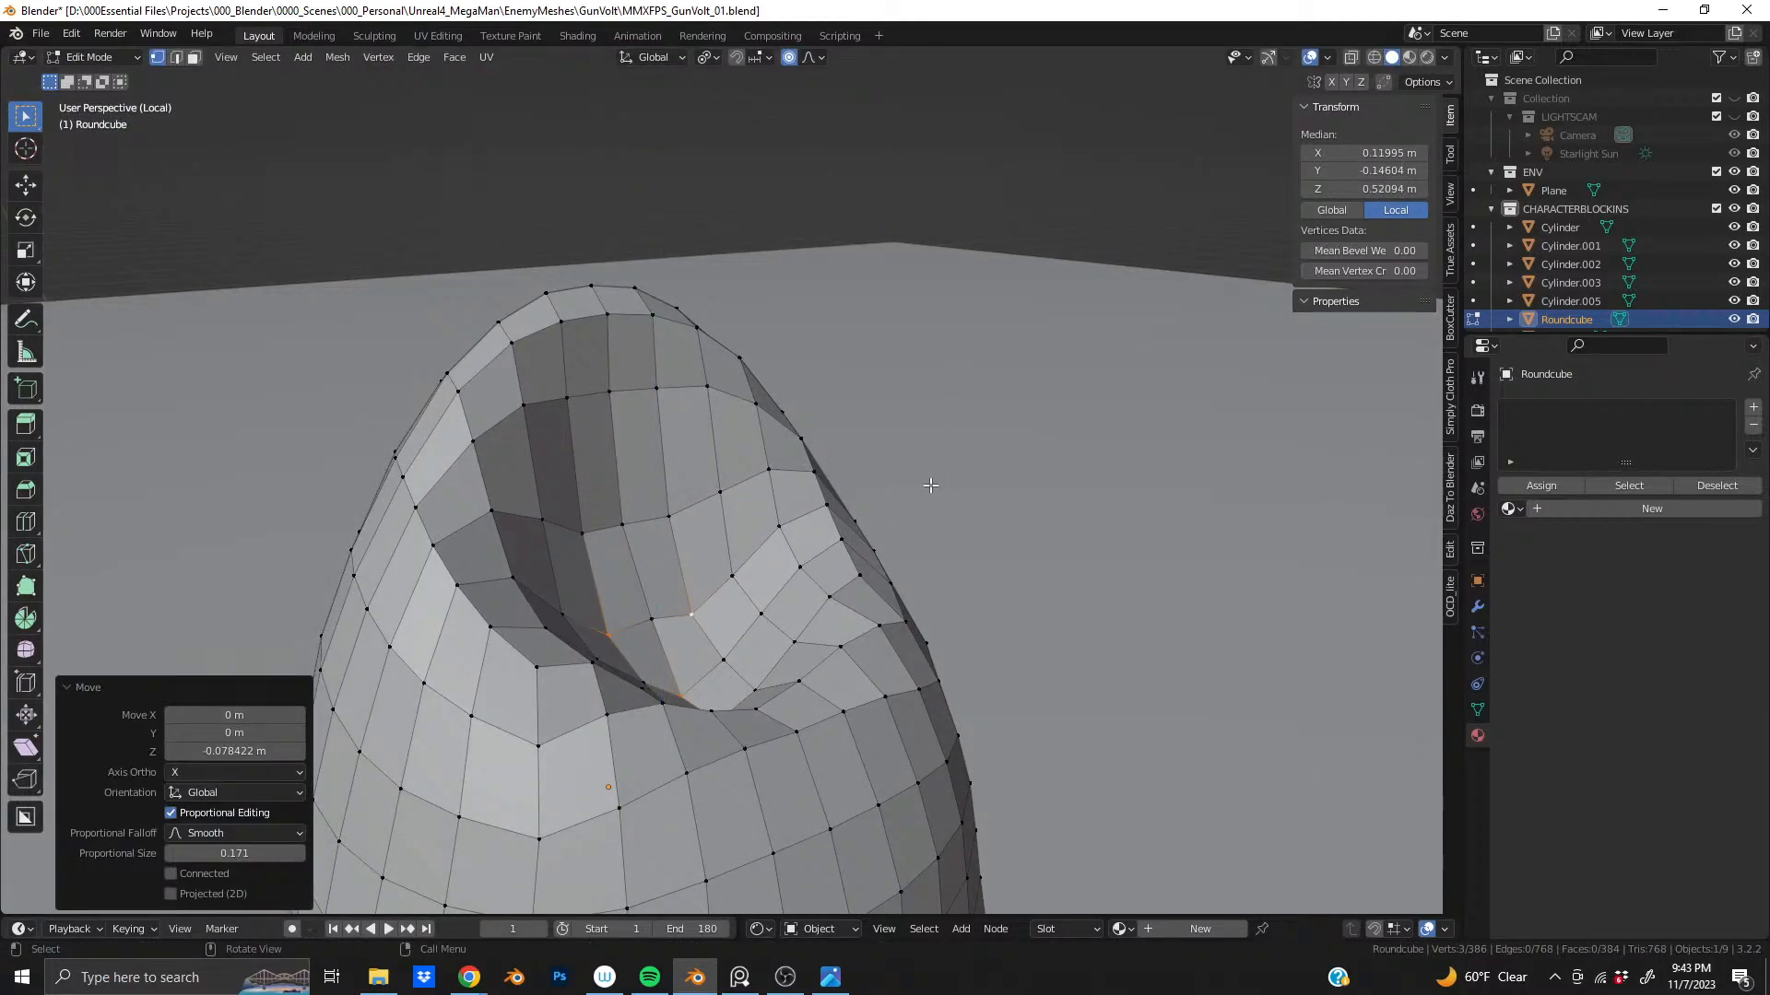
- Set proportional falloff to Sphere and push the vertex directly above the dent's central one about 0.032 m inward along Y with proportional size 0.141
middle_drag(932, 486, 780, 682)
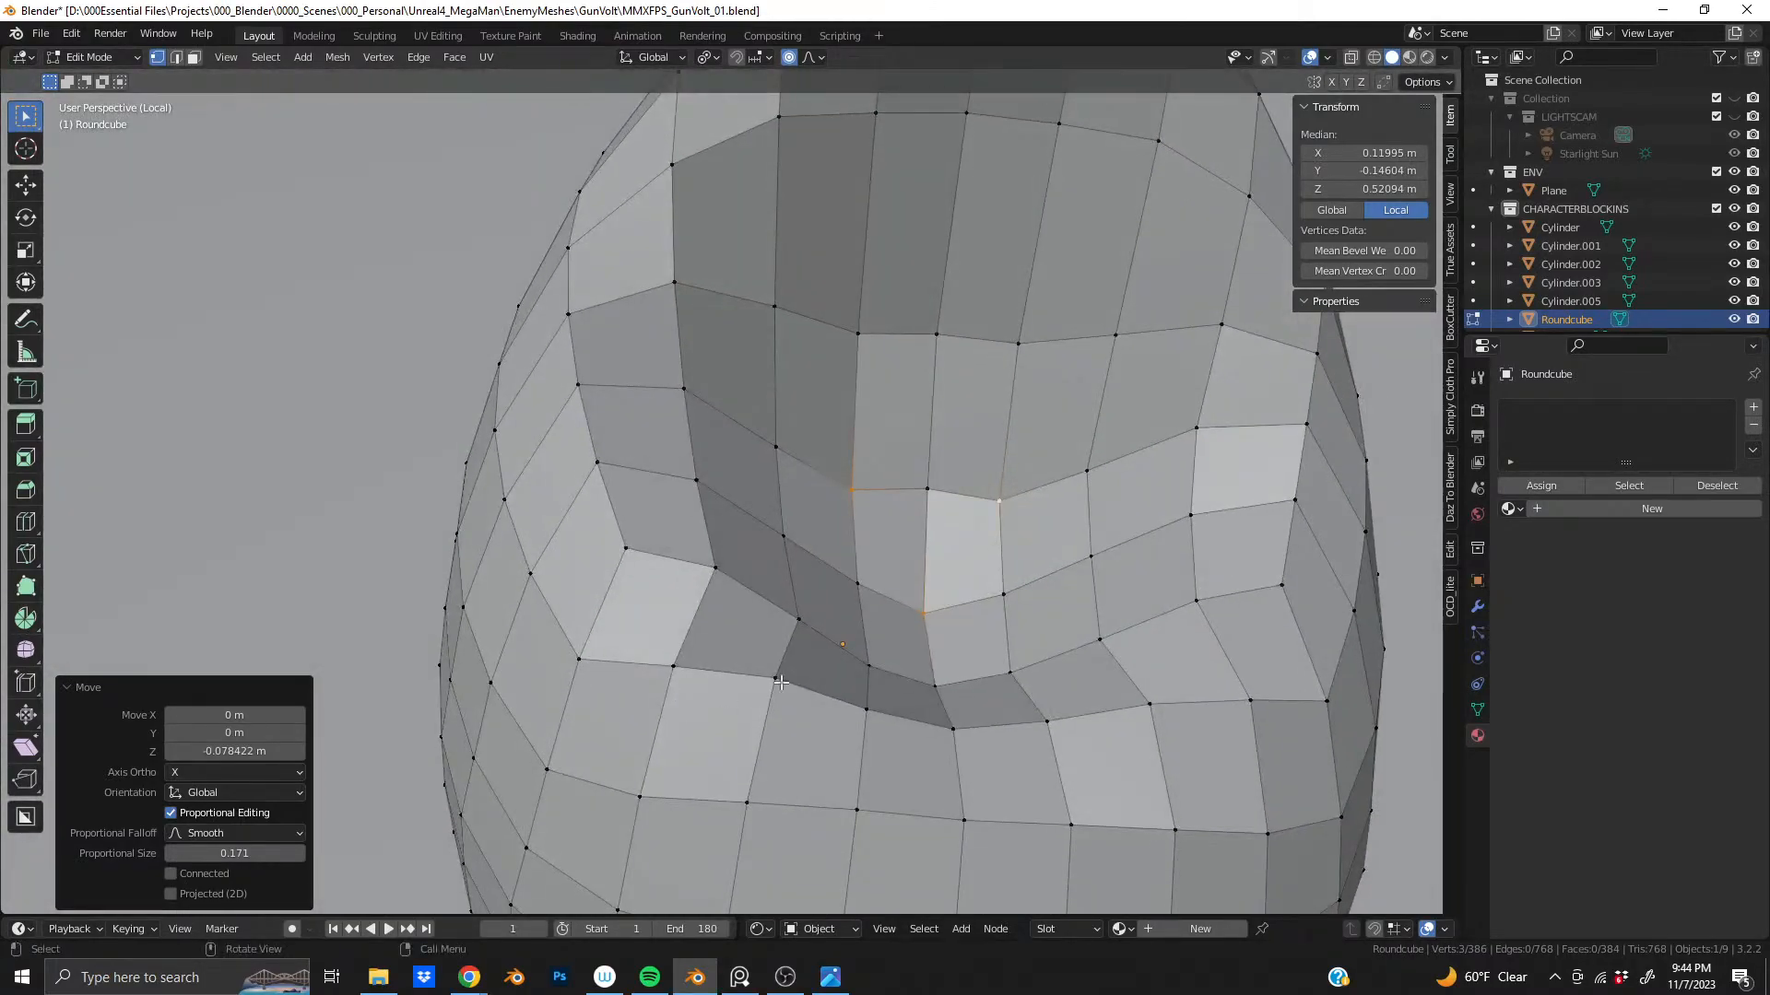
click(811, 57)
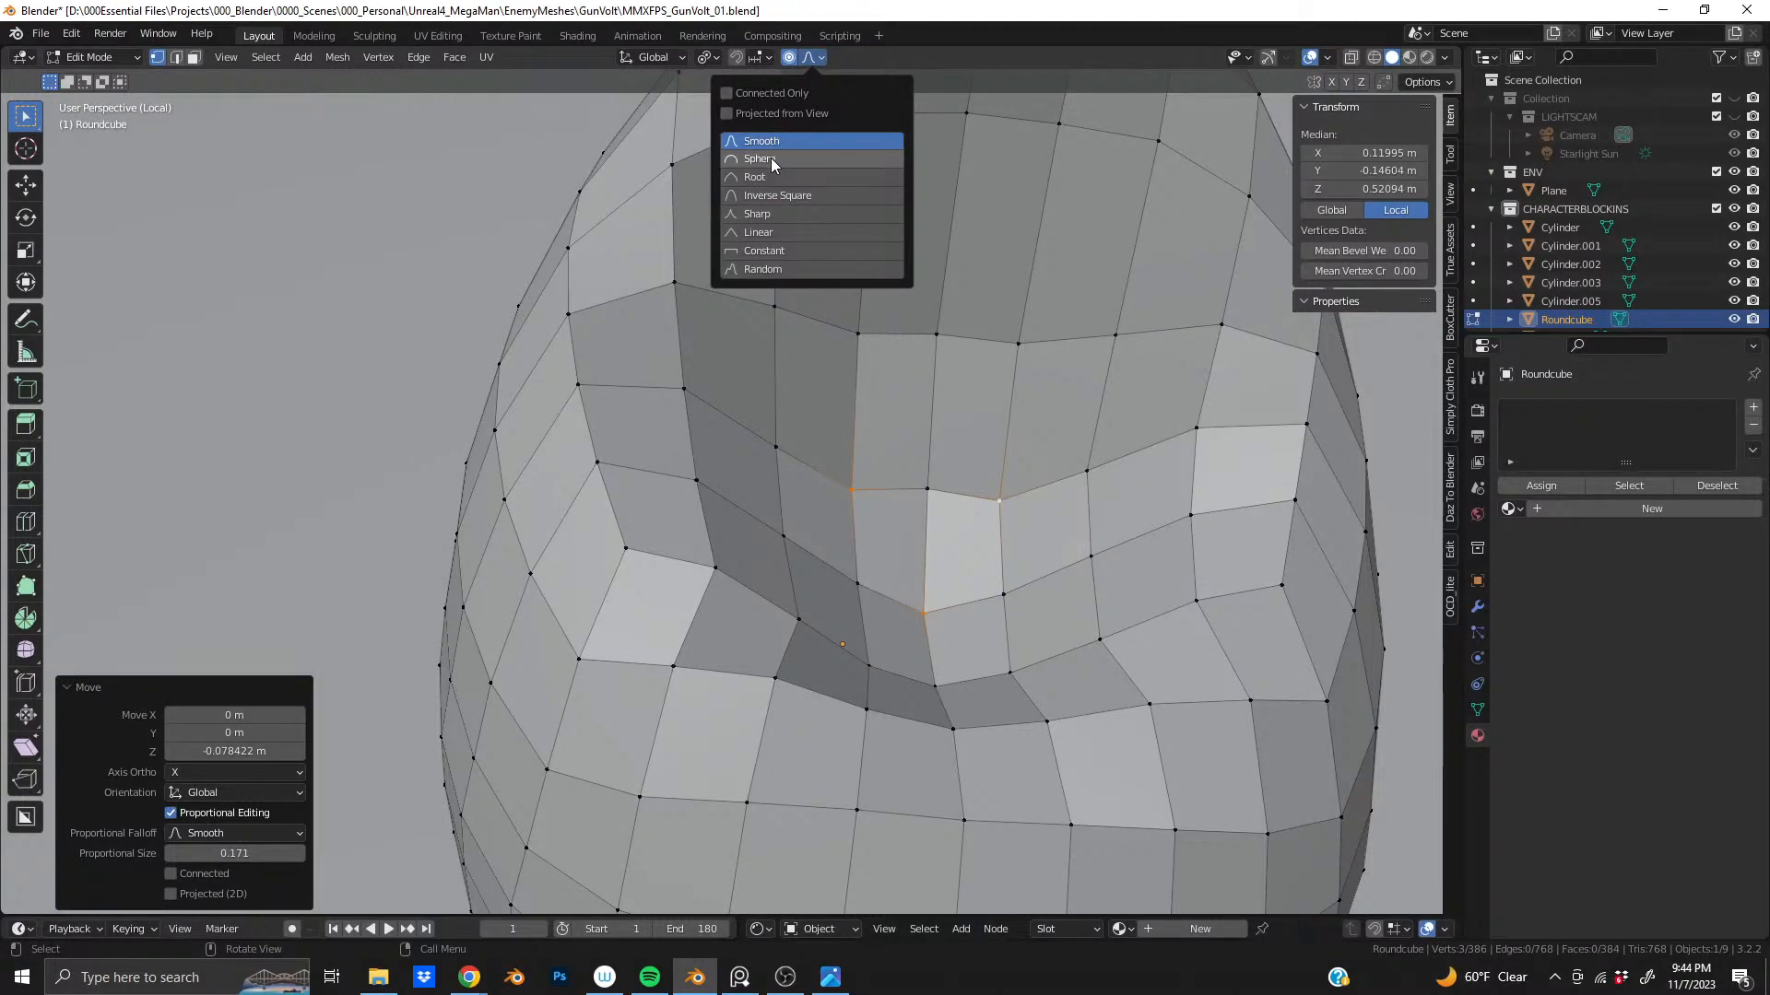
click(811, 164)
middle_drag(1083, 595, 951, 537)
click(800, 551)
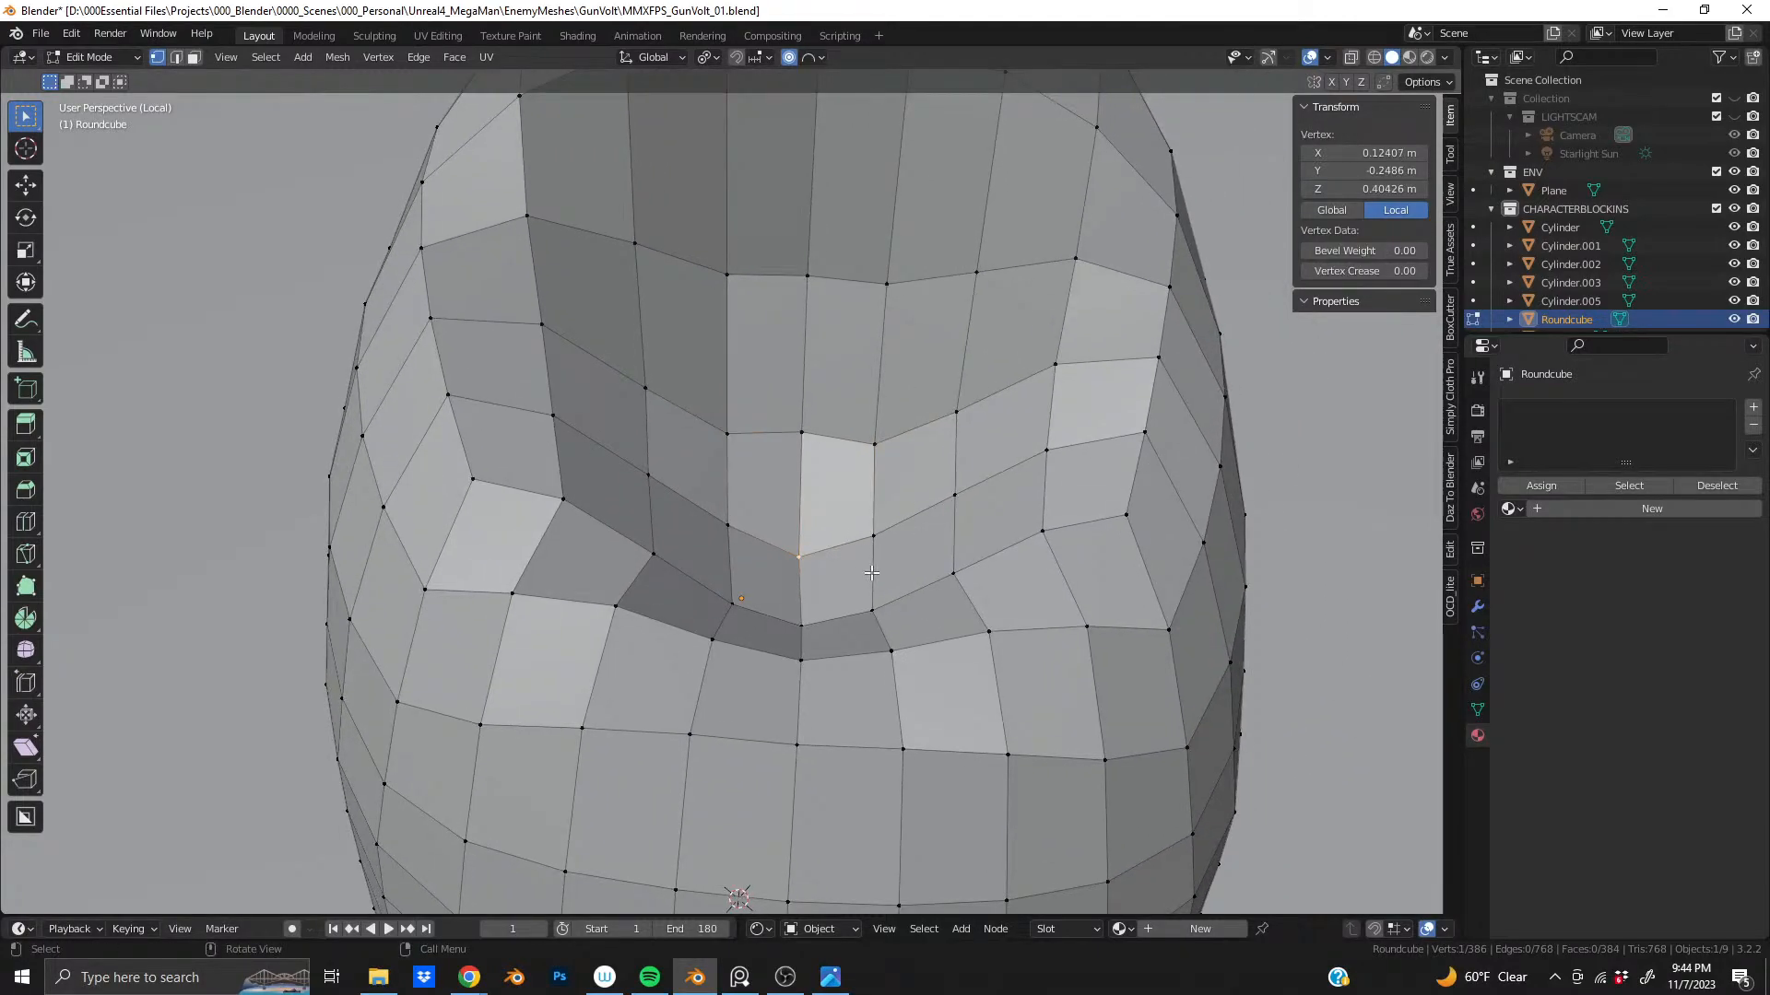
middle_drag(811, 551, 733, 551)
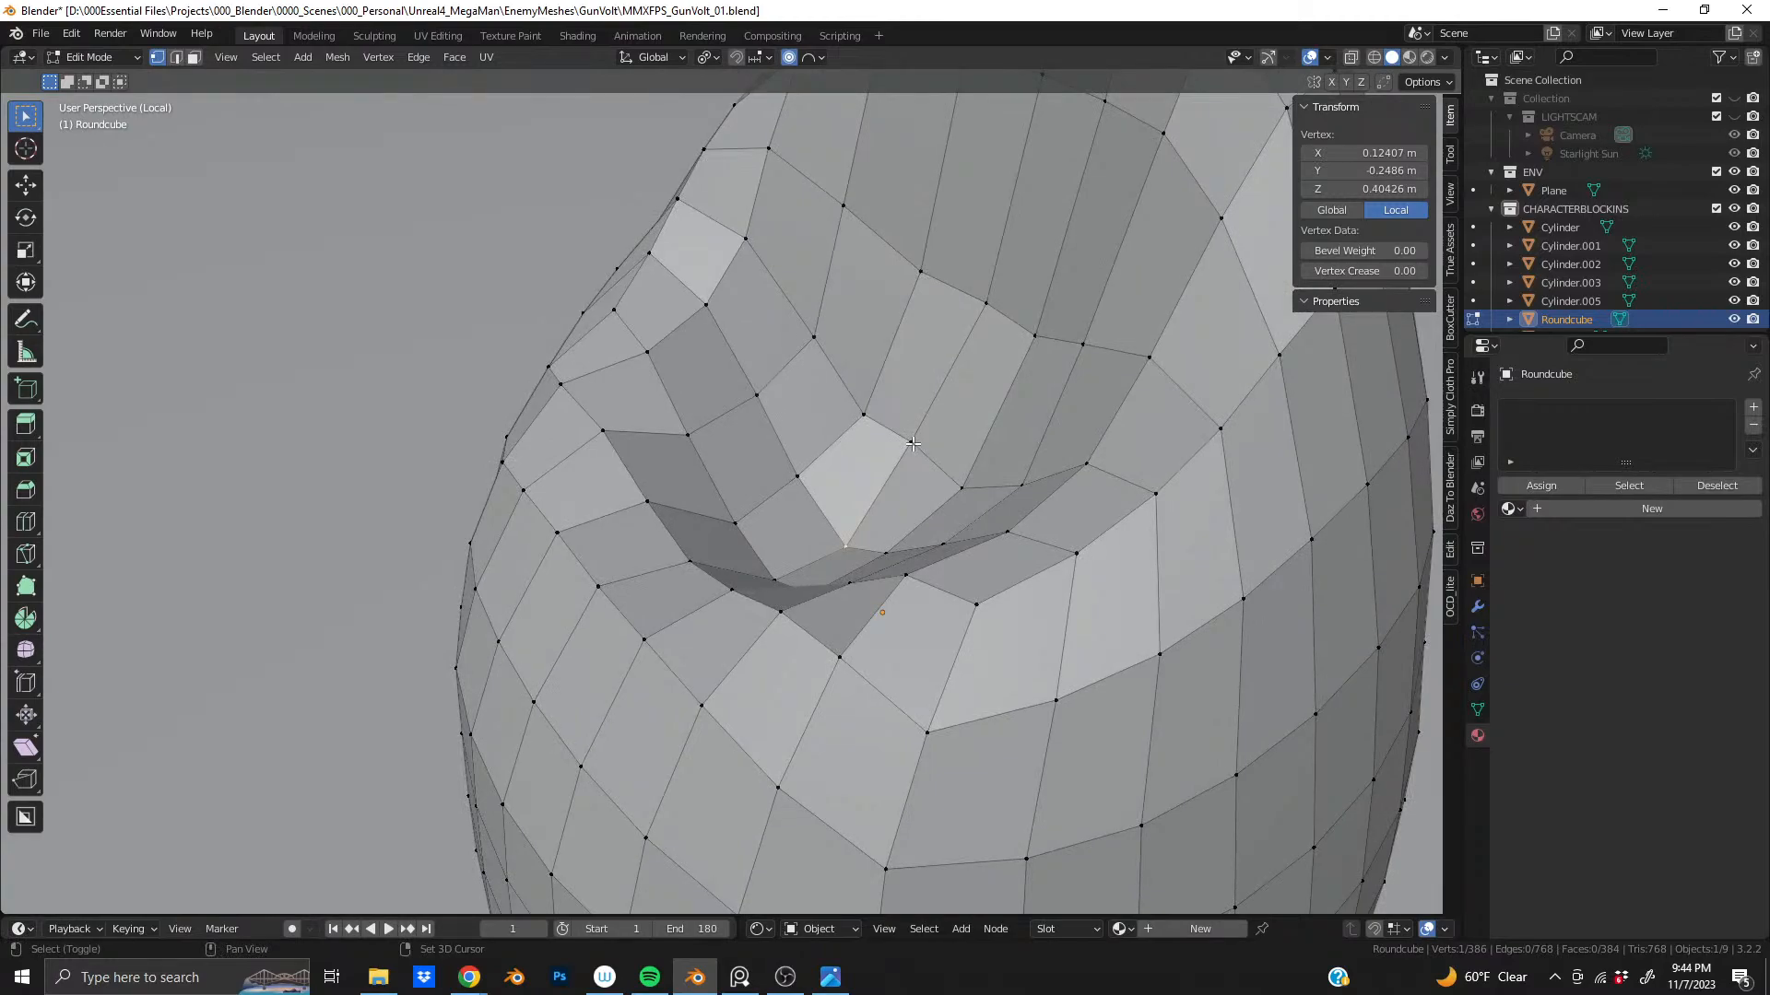
key(g)
key(y)
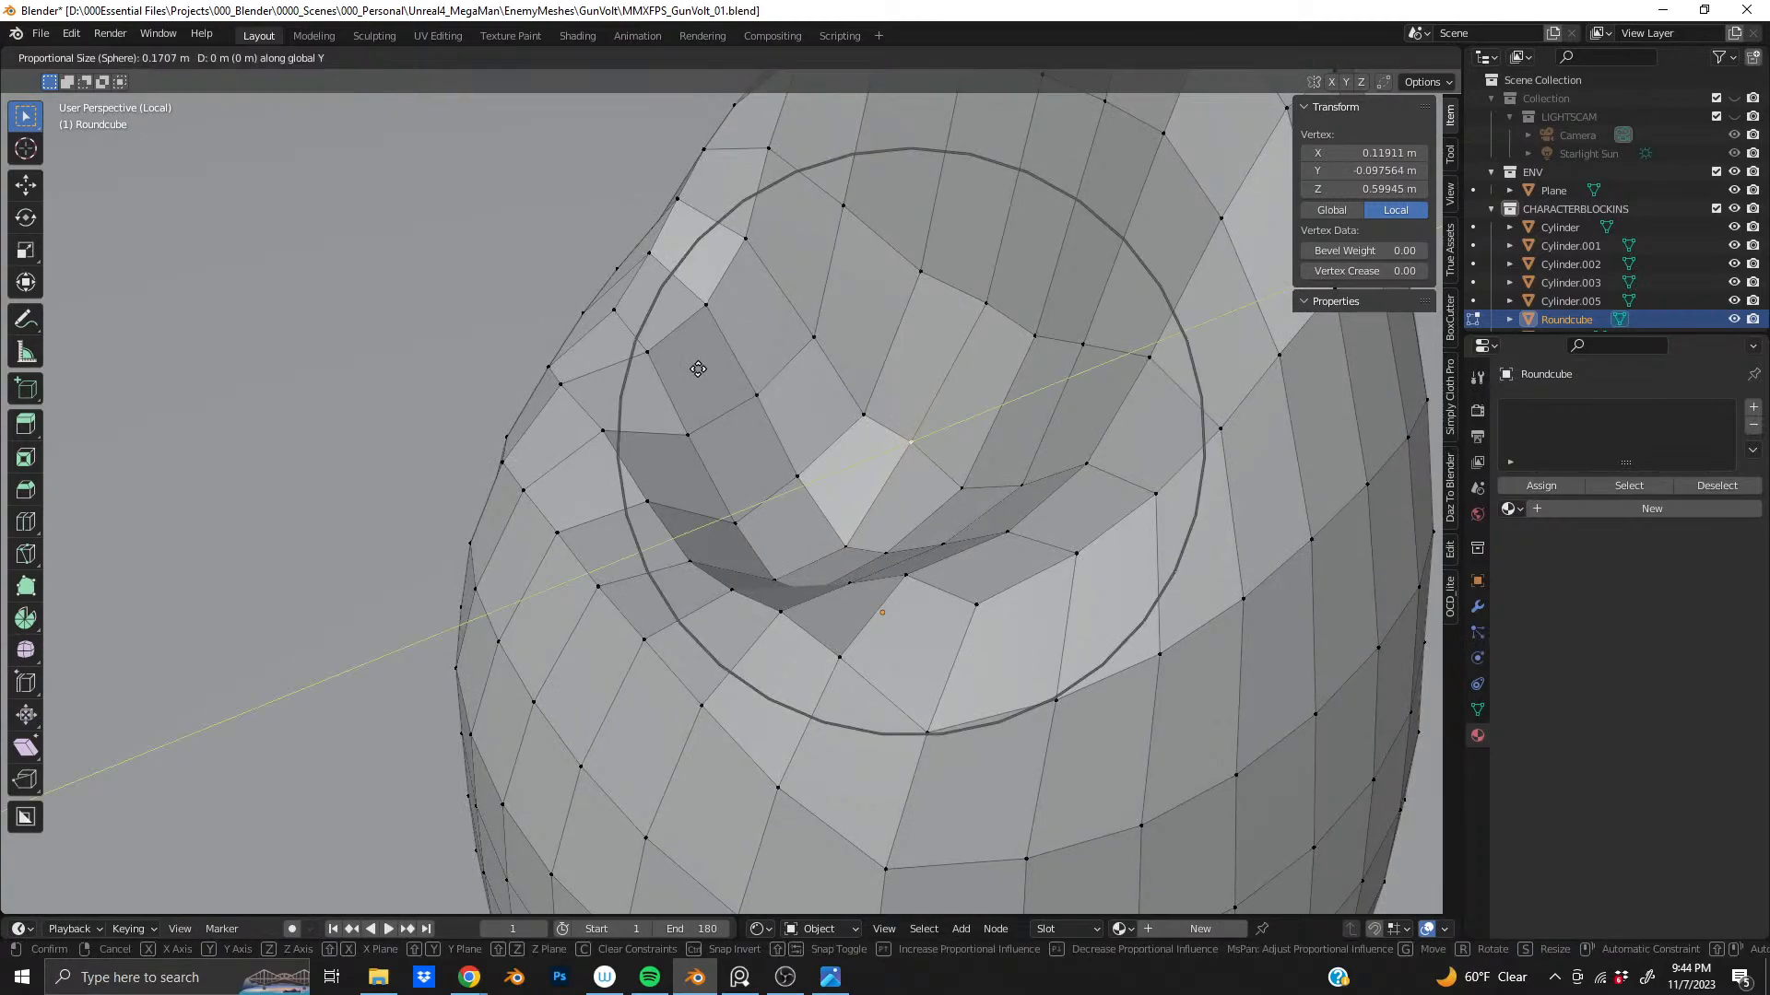
scroll(710, 371, down, 3)
scroll(720, 371, up, 2)
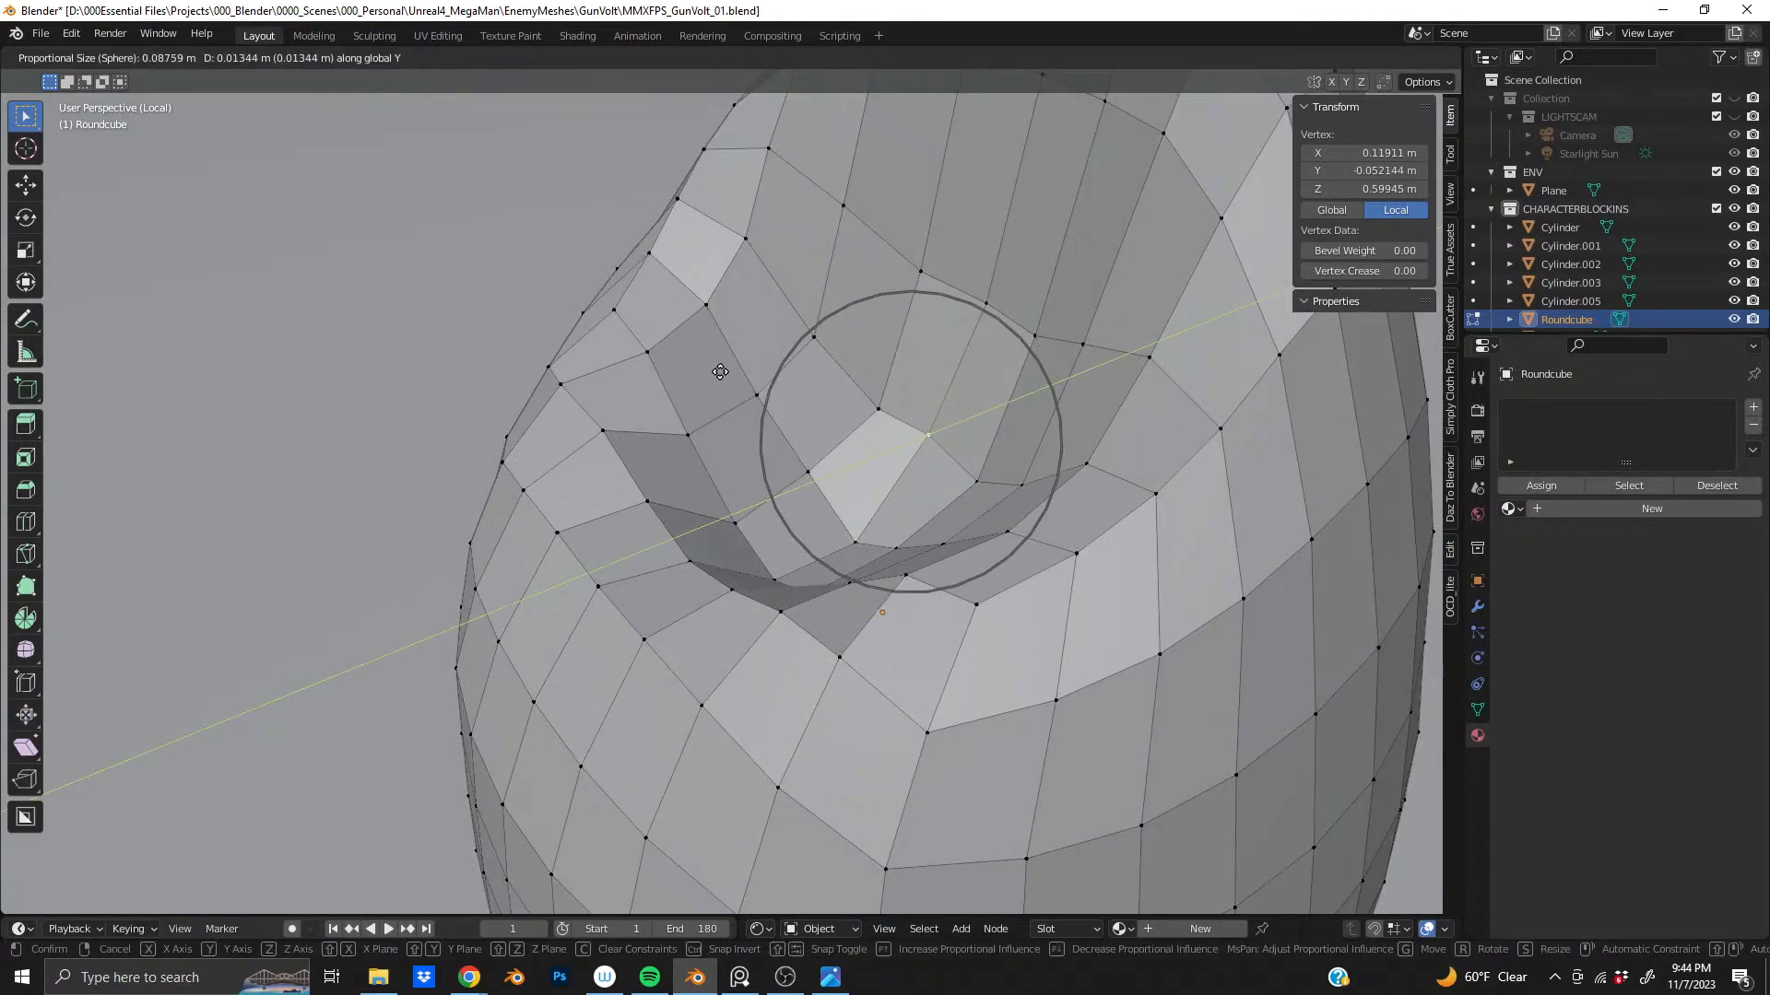
scroll(735, 374, down, 1)
scroll(737, 374, down, 4)
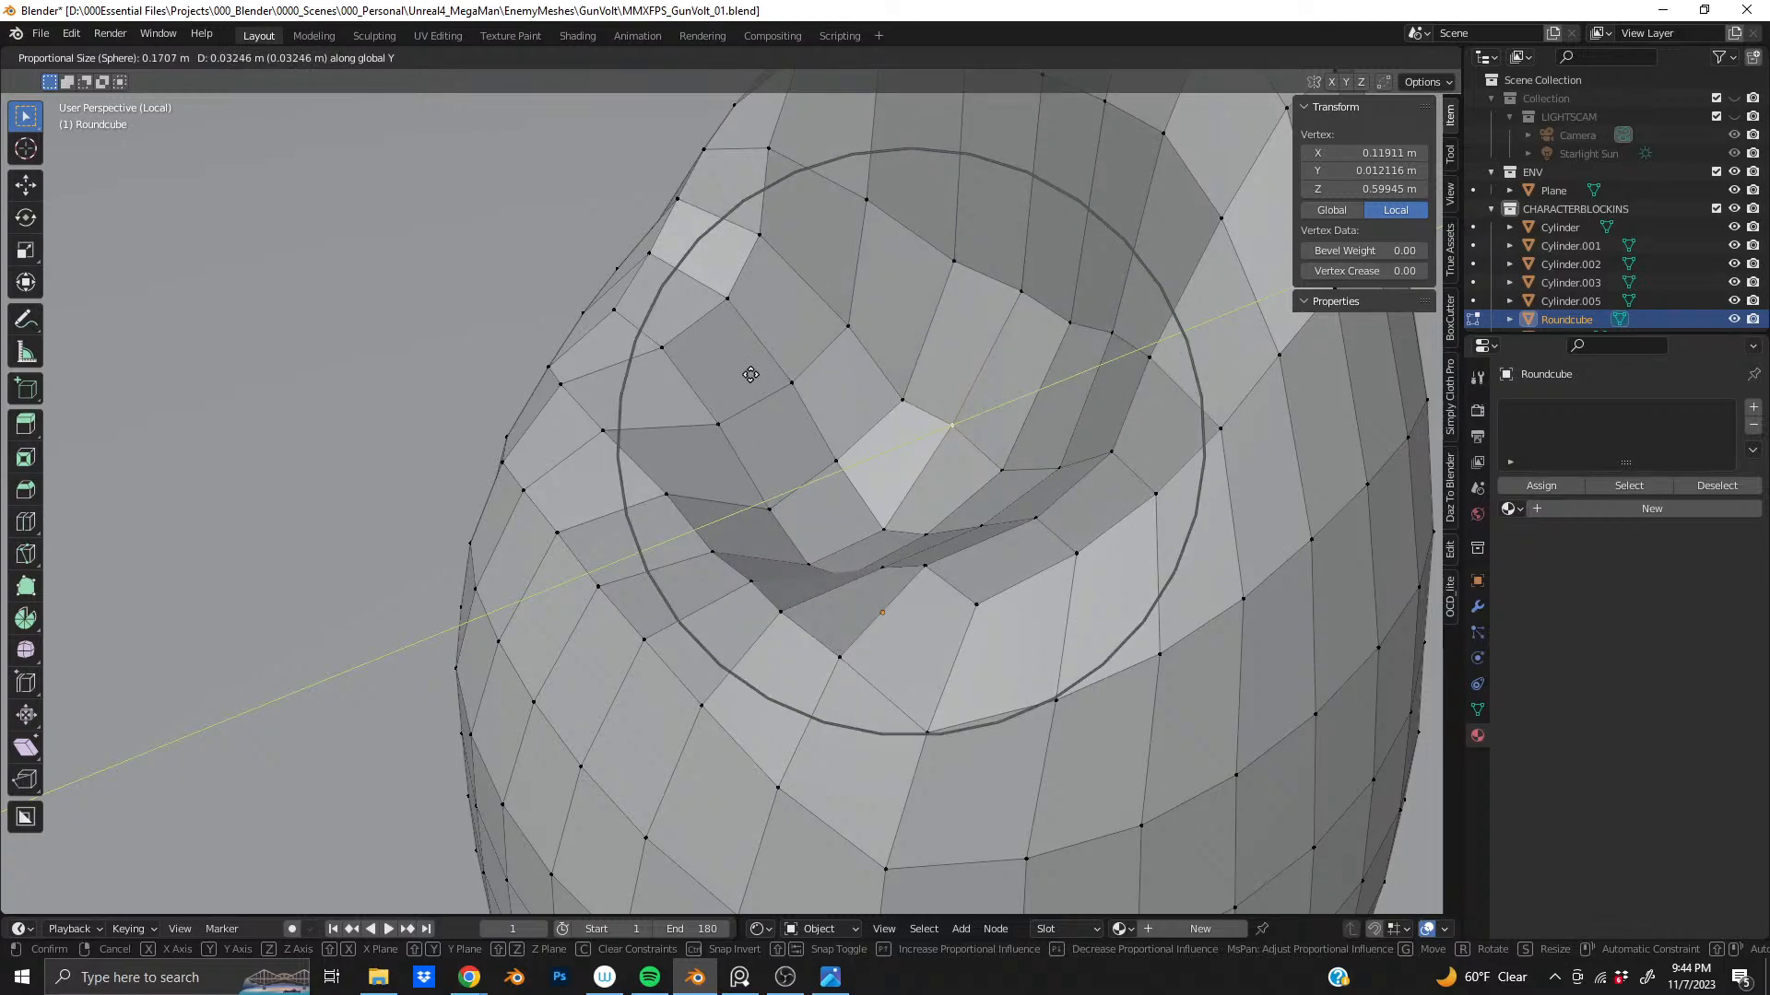
scroll(751, 374, up, 2)
click(751, 375)
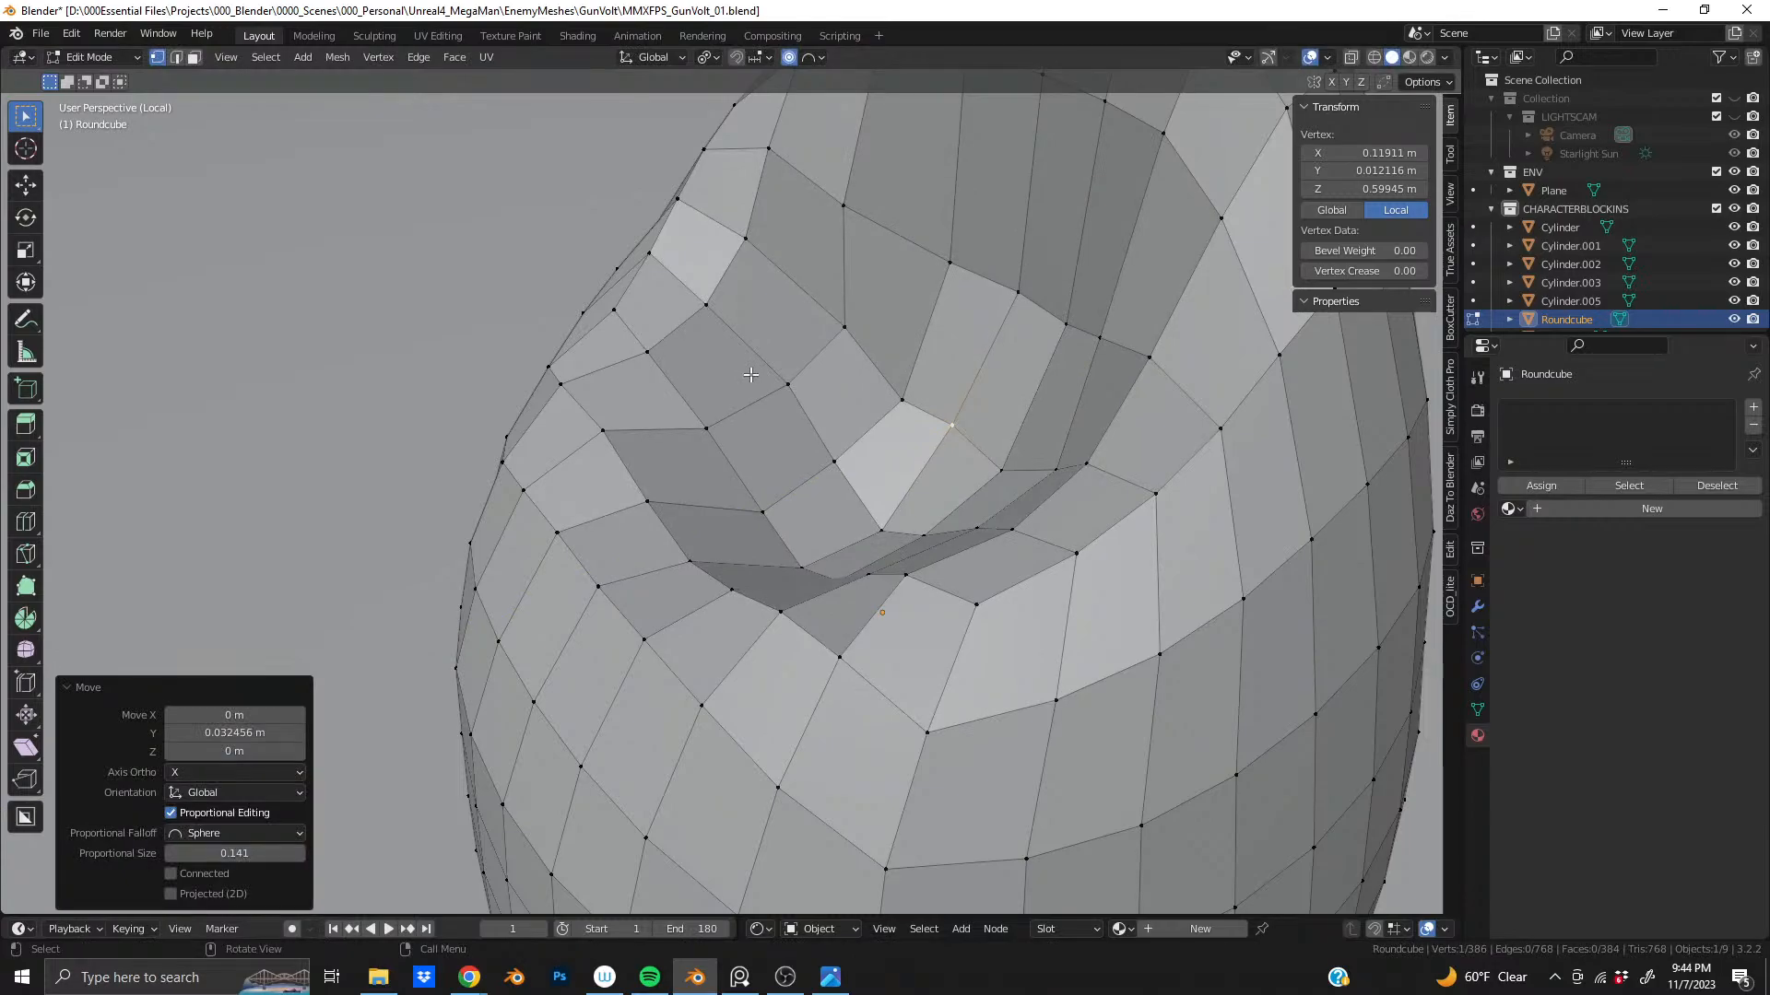
- Lower the same vertex along Z by about 0.011 m with proportional size 0.041 and about 0.031 m with size 0.171
key(g)
key(z)
scroll(748, 377, up, 13)
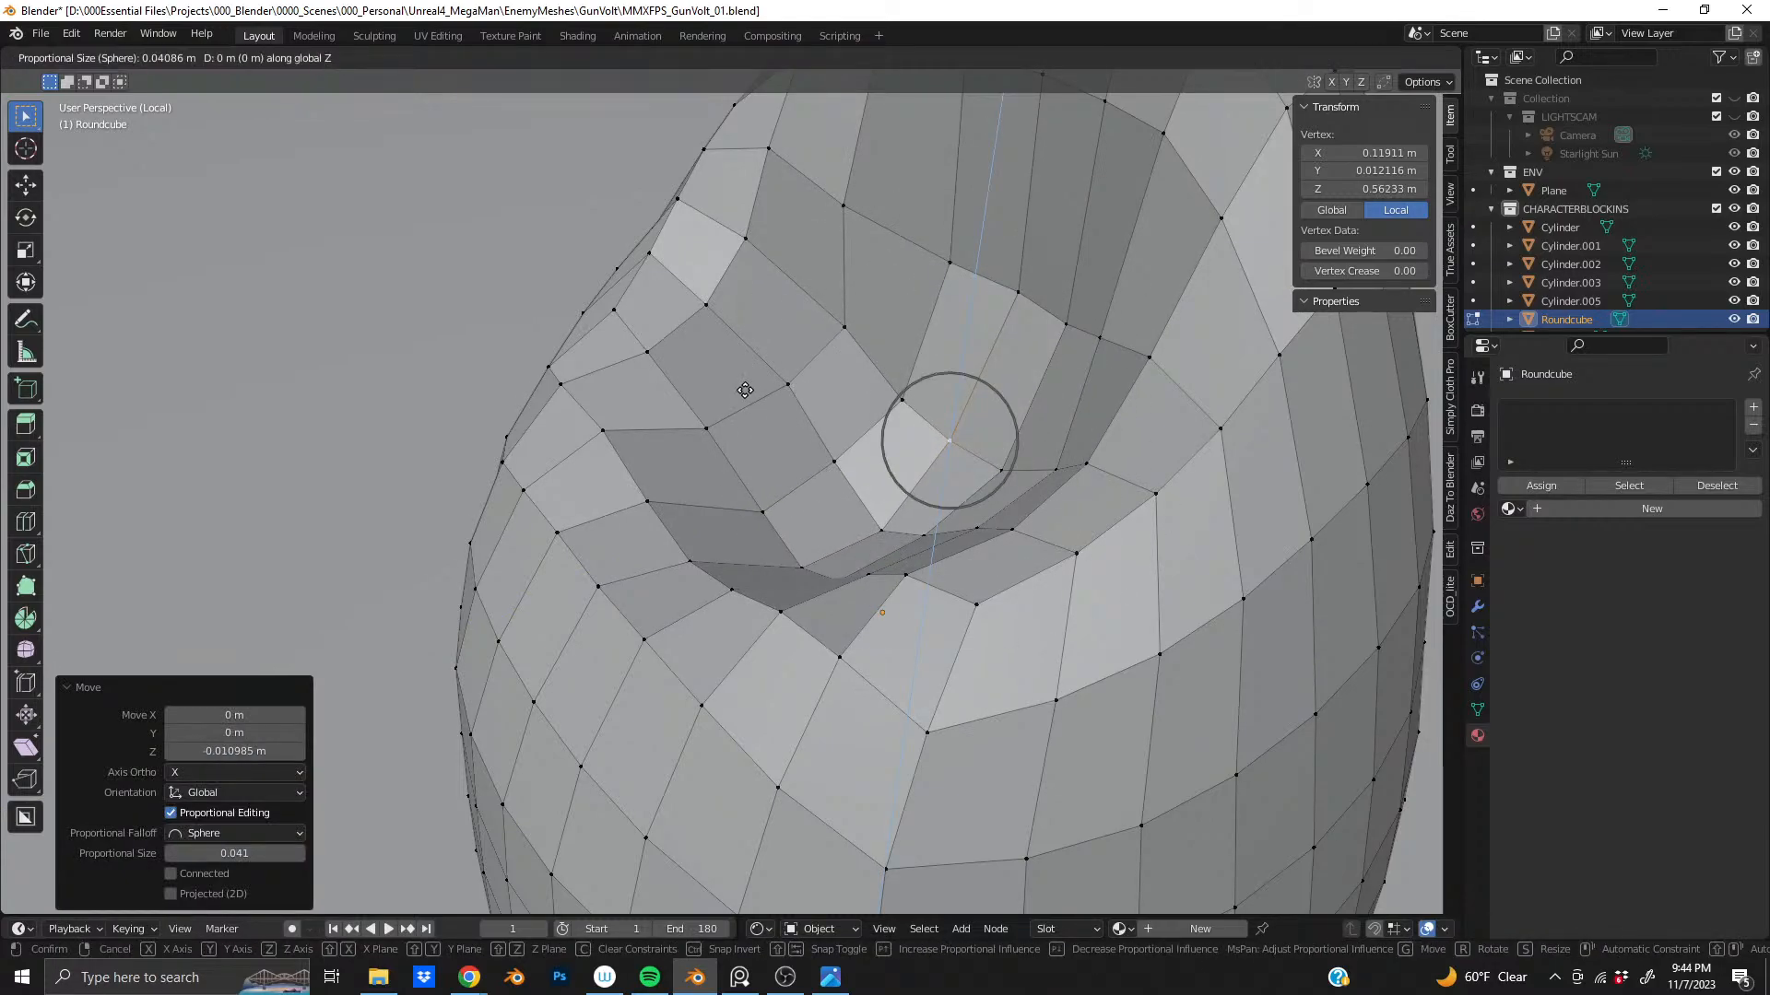
scroll(746, 397, down, 8)
scroll(749, 403, down, 4)
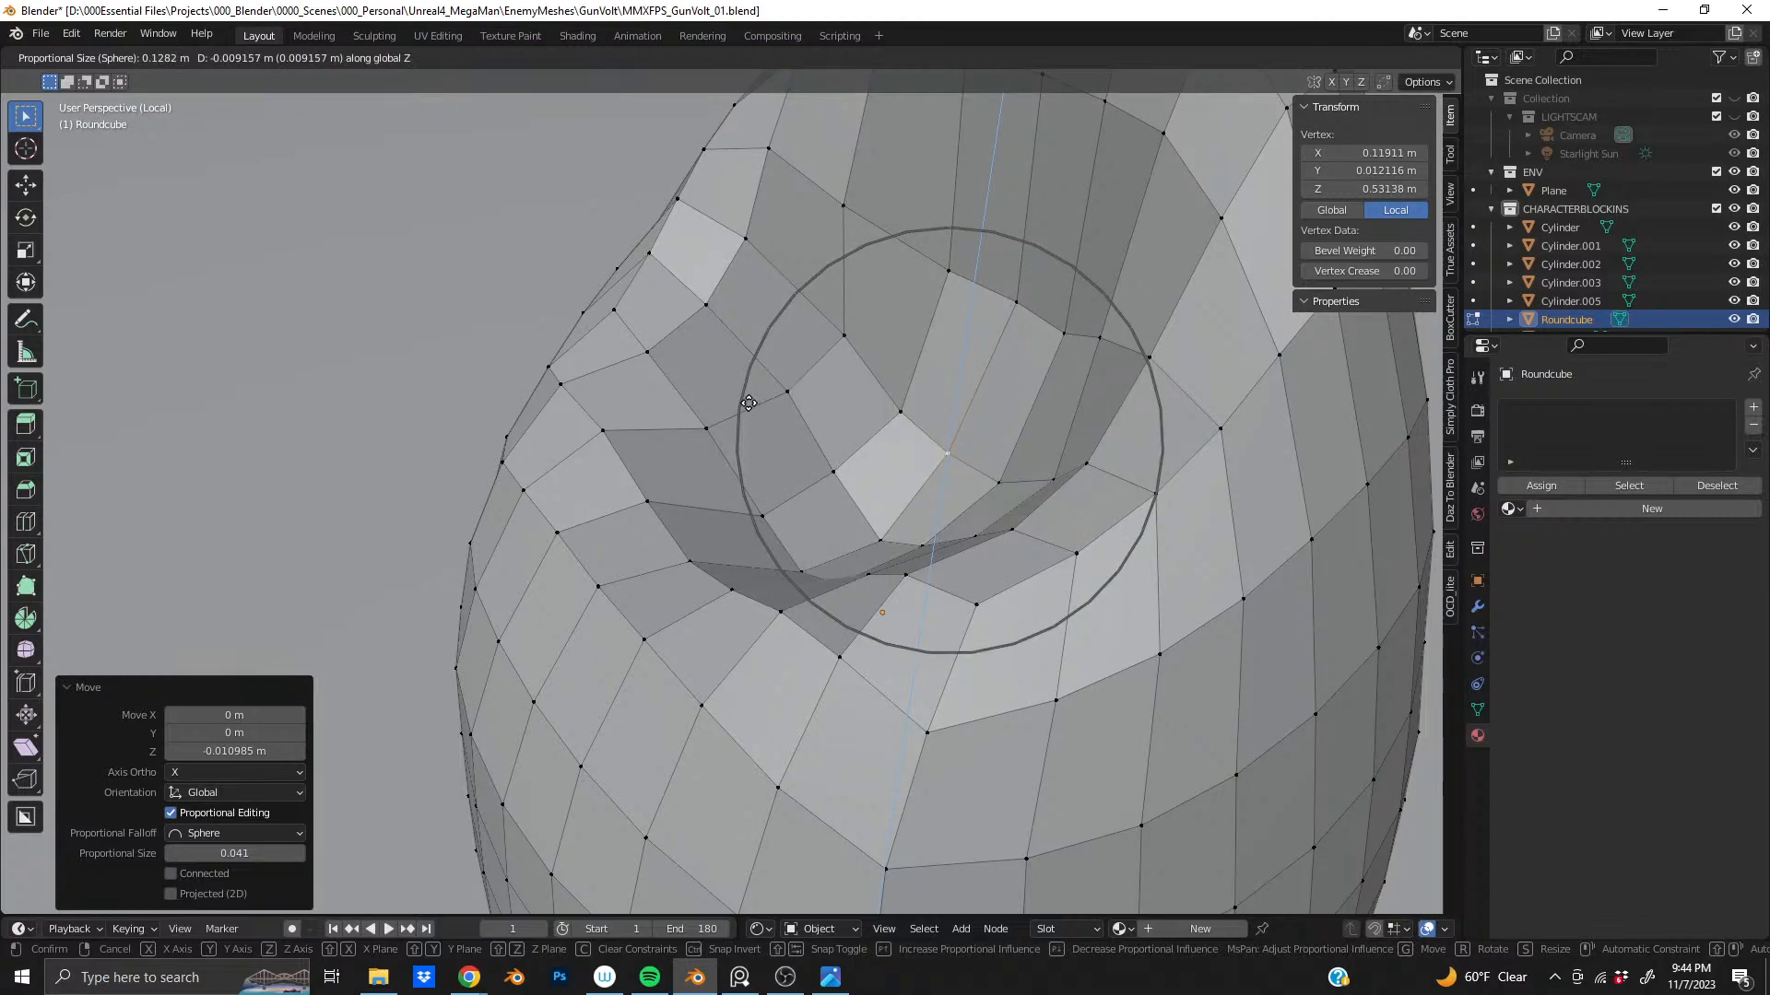
scroll(749, 403, down, 3)
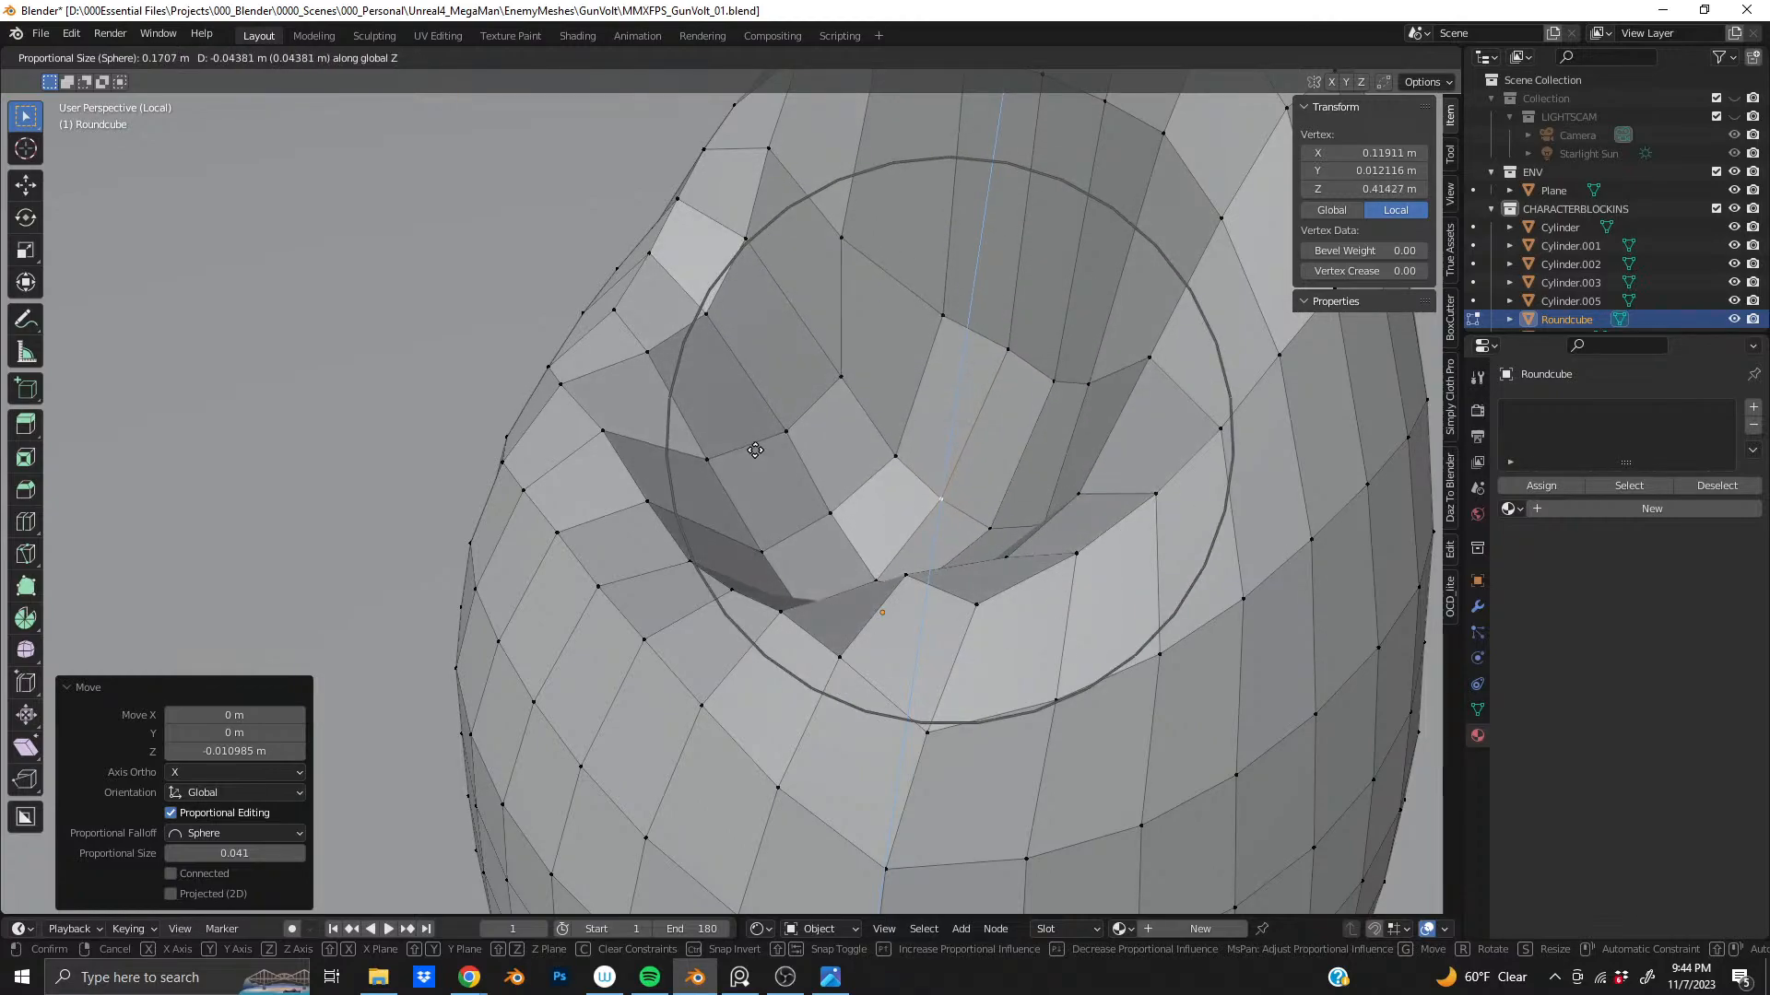
click(766, 434)
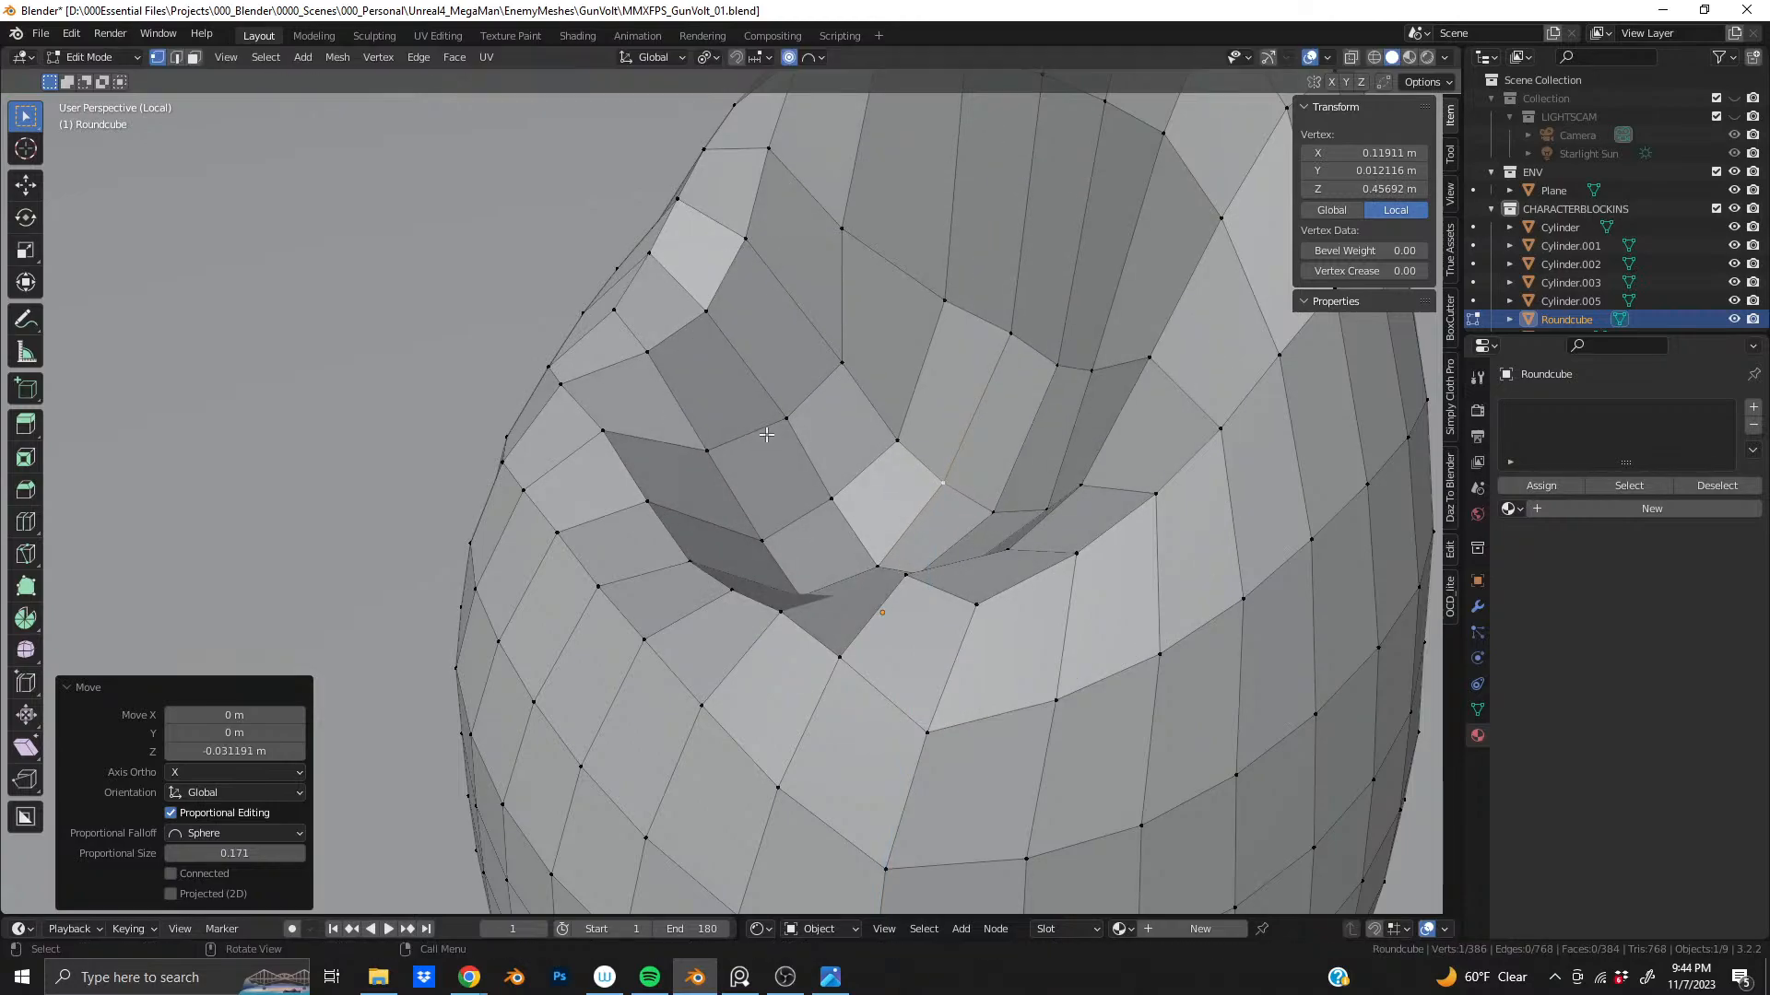
- Examine the deepened dent and the foot's overall shape from several sides
scroll(766, 434, down, 10)
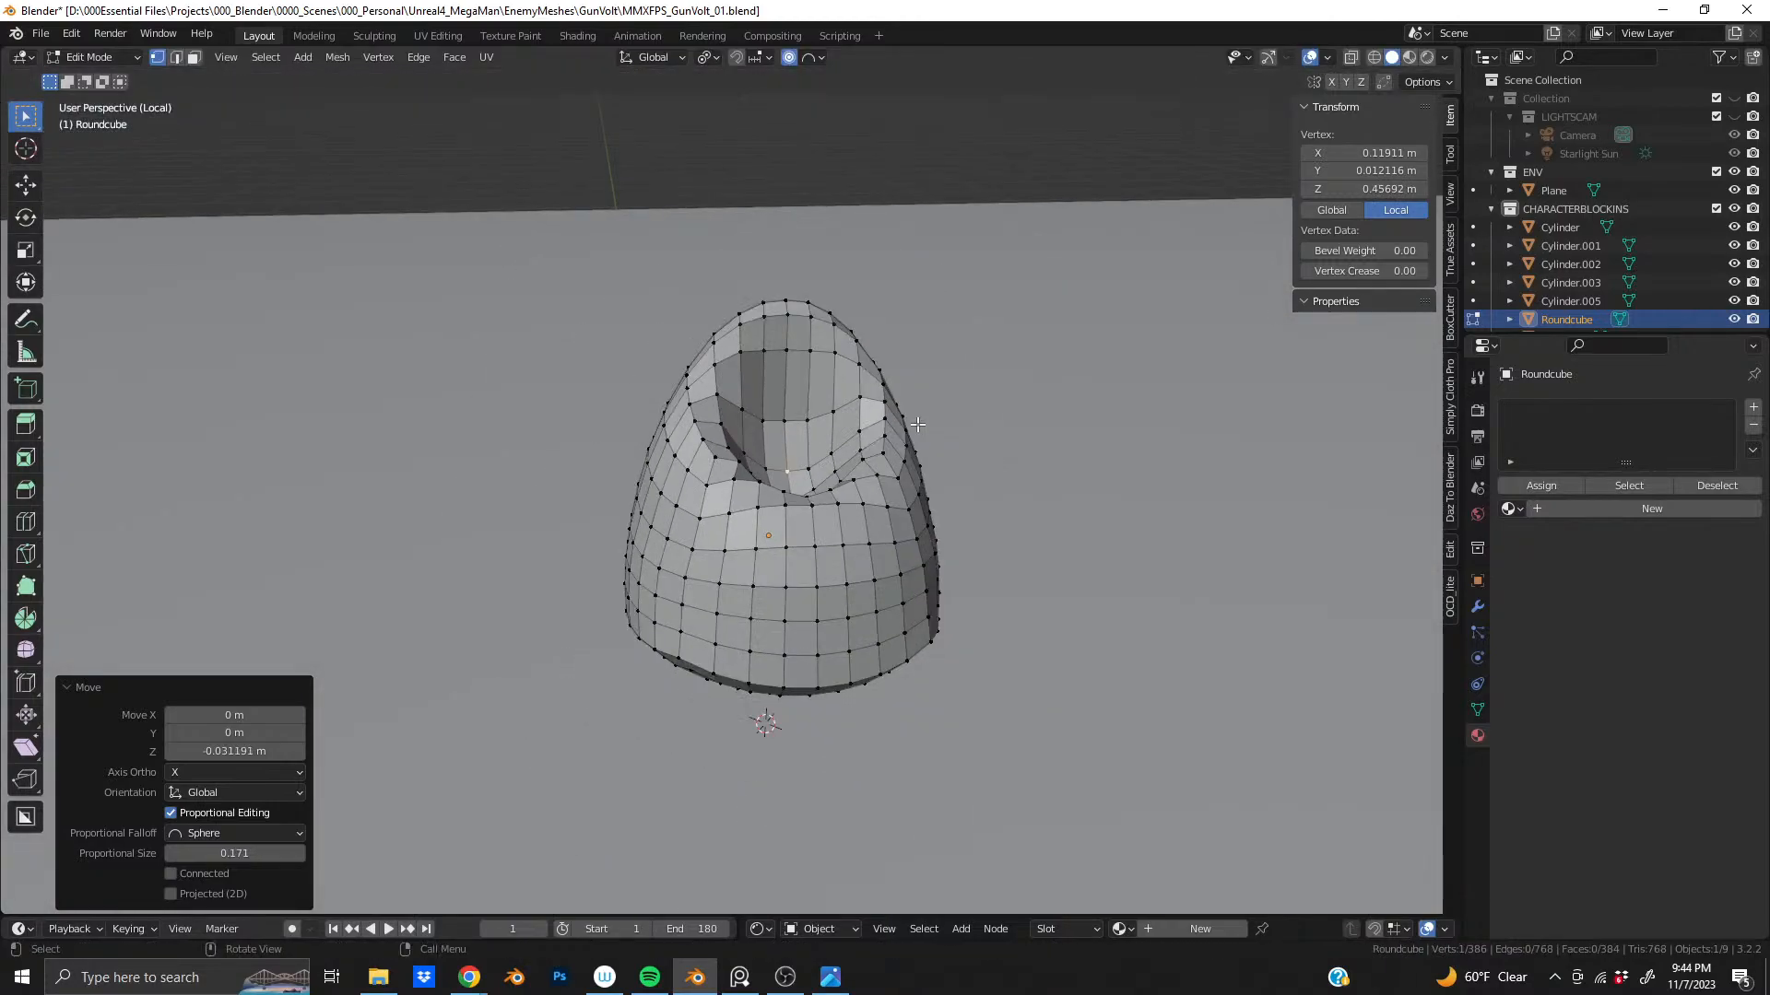
middle_drag(766, 434, 882, 545)
scroll(744, 505, up, 6)
scroll(693, 503, up, 2)
scroll(882, 544, down, 6)
middle_drag(756, 544, 764, 473)
scroll(735, 480, up, 4)
- Select the edge loop running around the widest rim near the foot's base
key(Tab)
scroll(743, 479, down, 2)
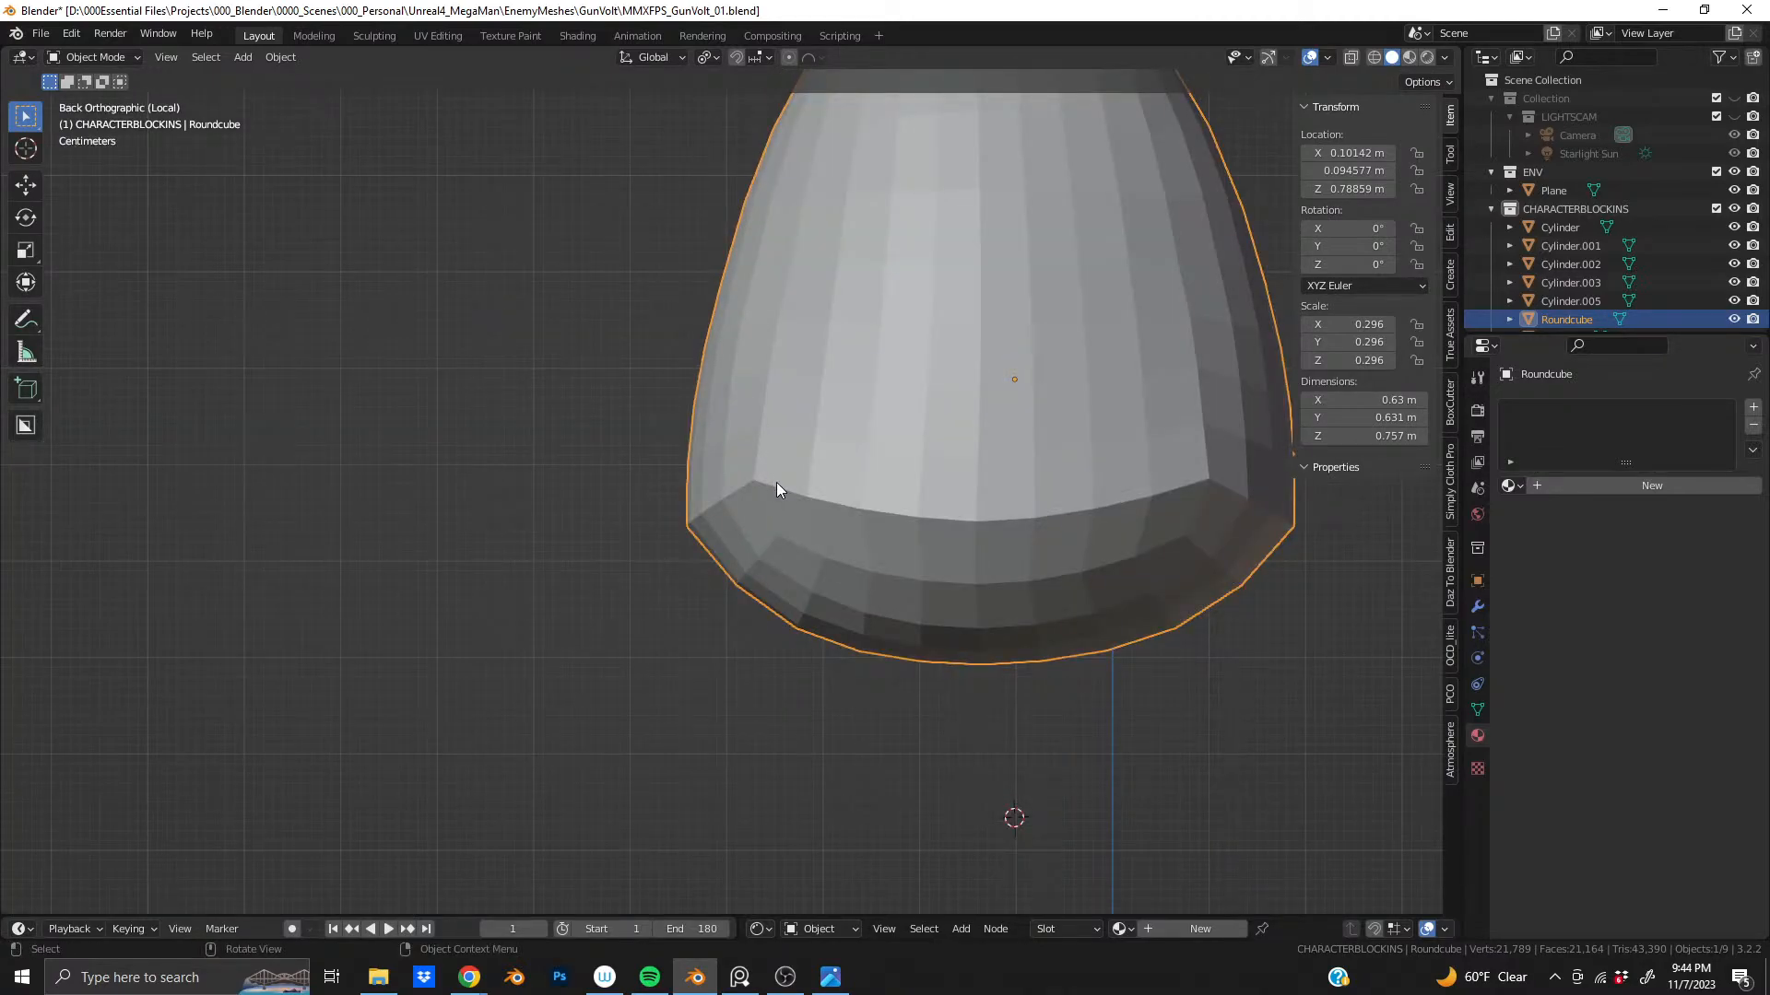
key(Tab)
alt+click(792, 489)
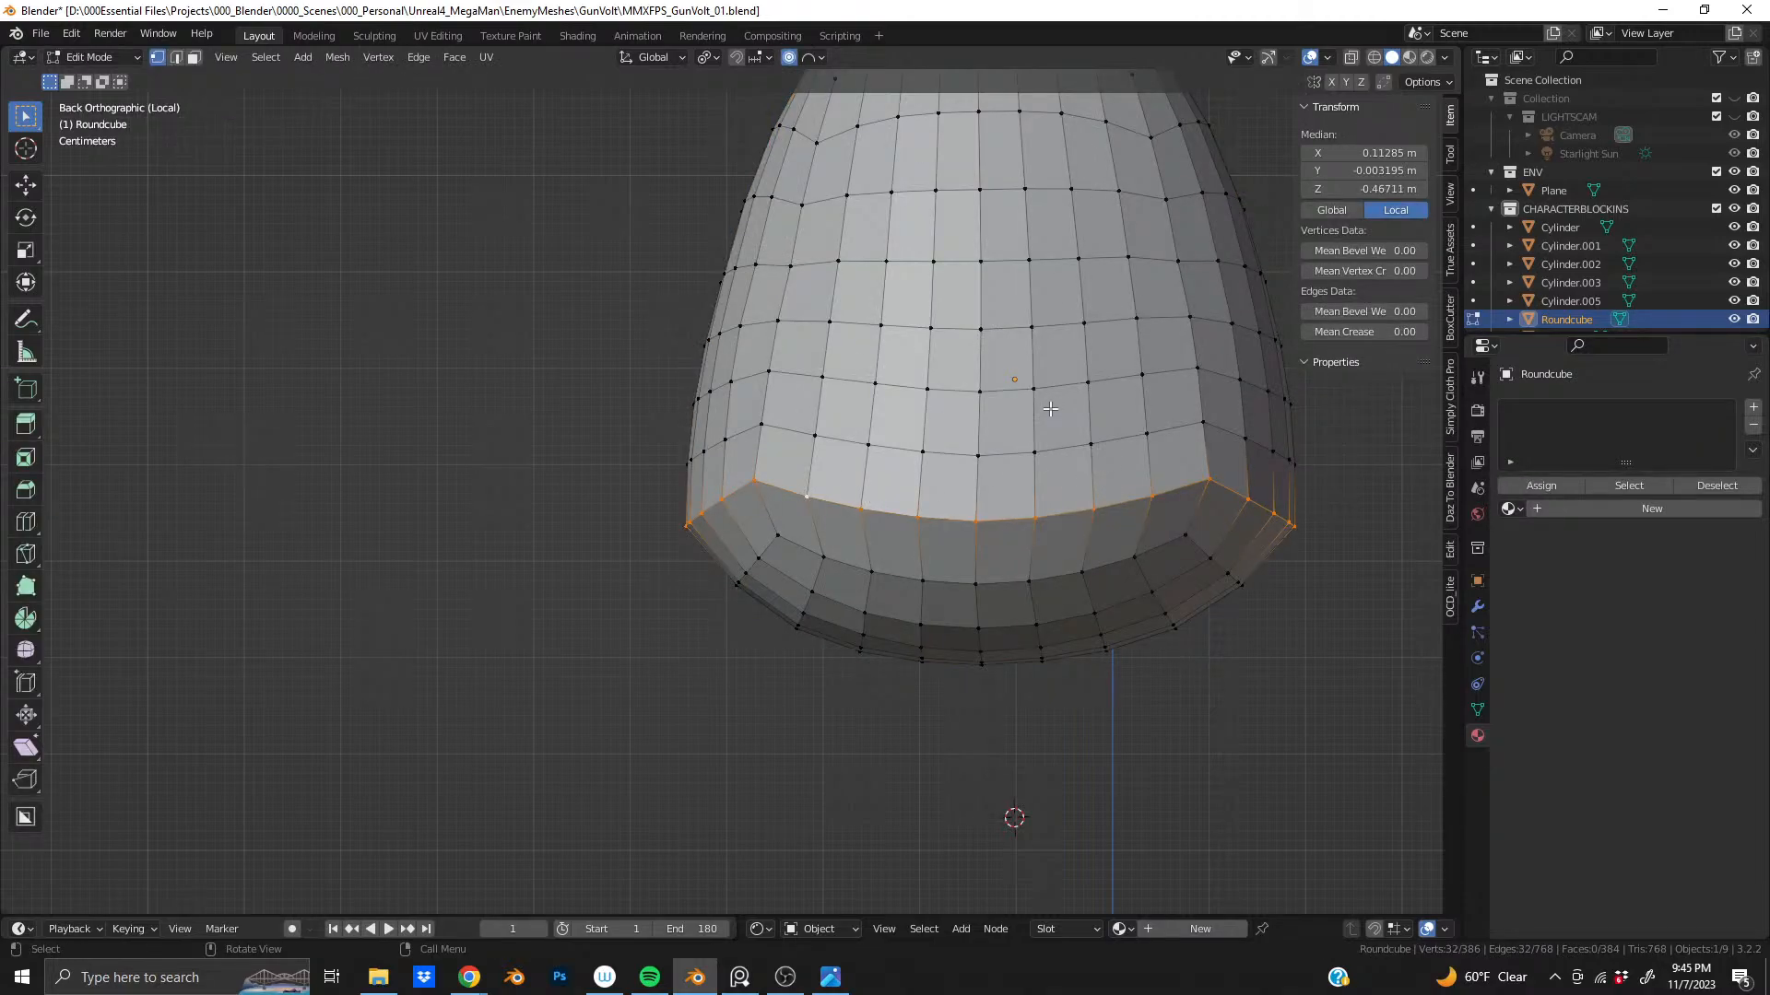
- Try scaling the rim loop to 0 uniformly and along Z with proportional size 0.17, undoing each attempt
key(s)
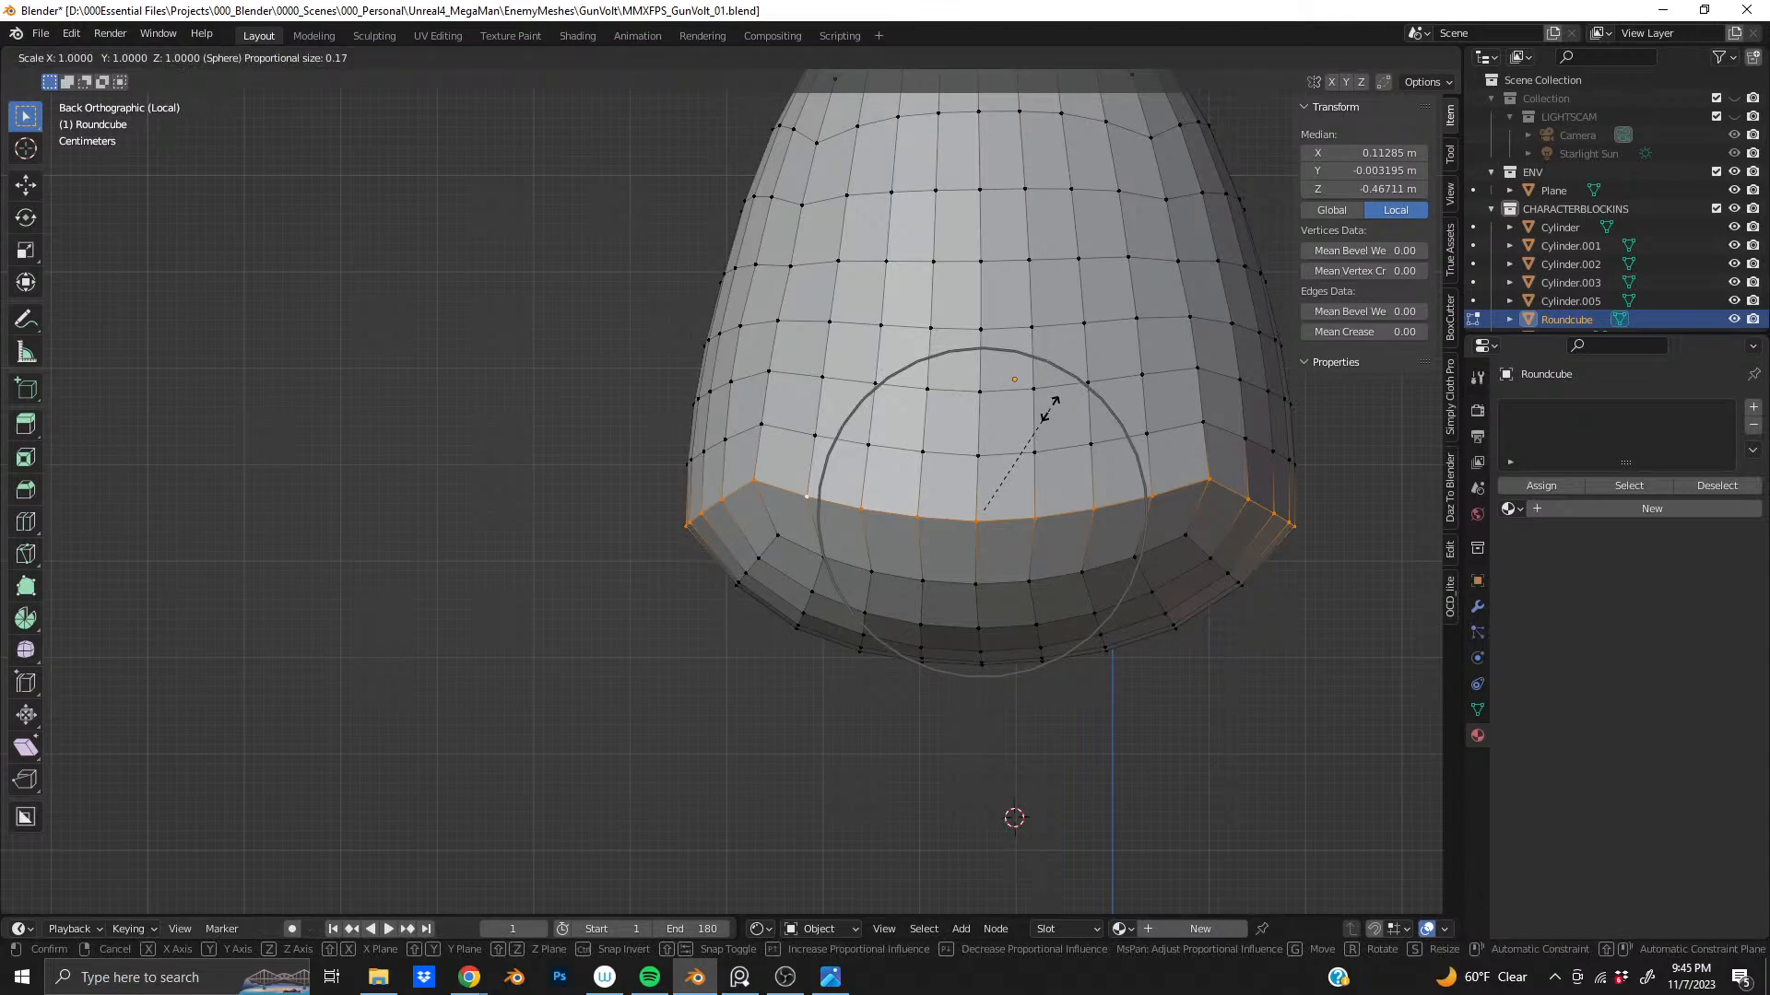
text(0)
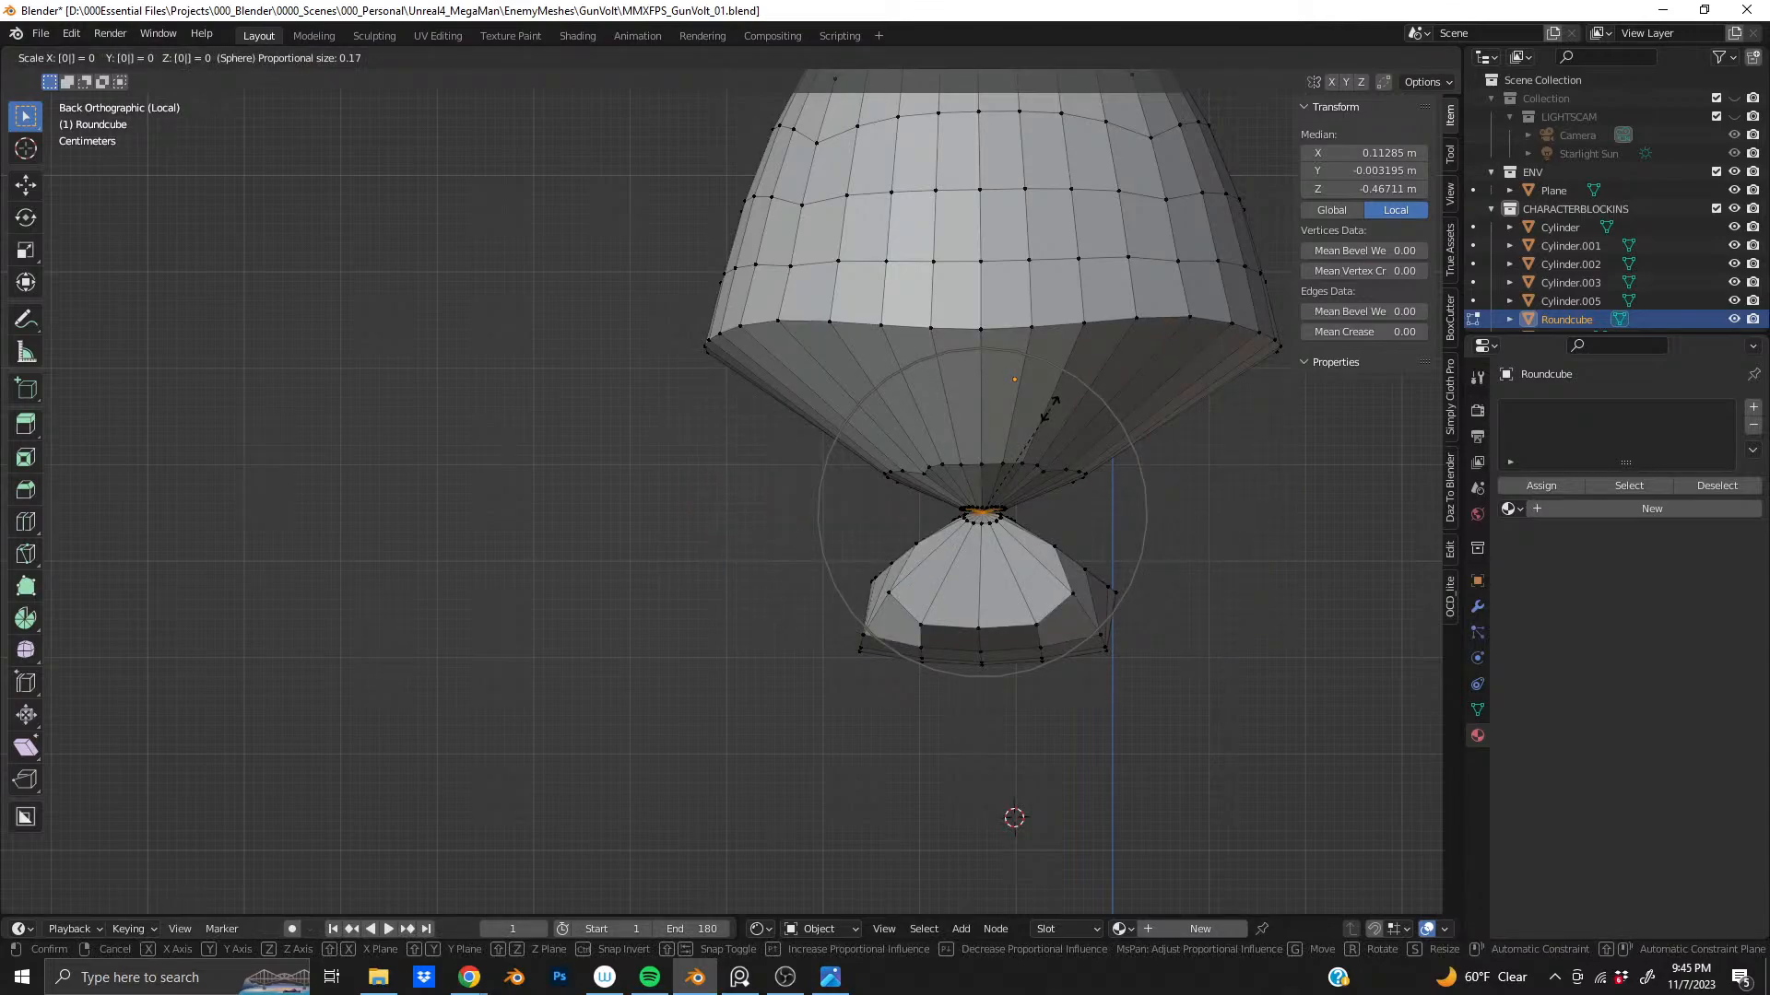
key(Return)
key(ctrl+z)
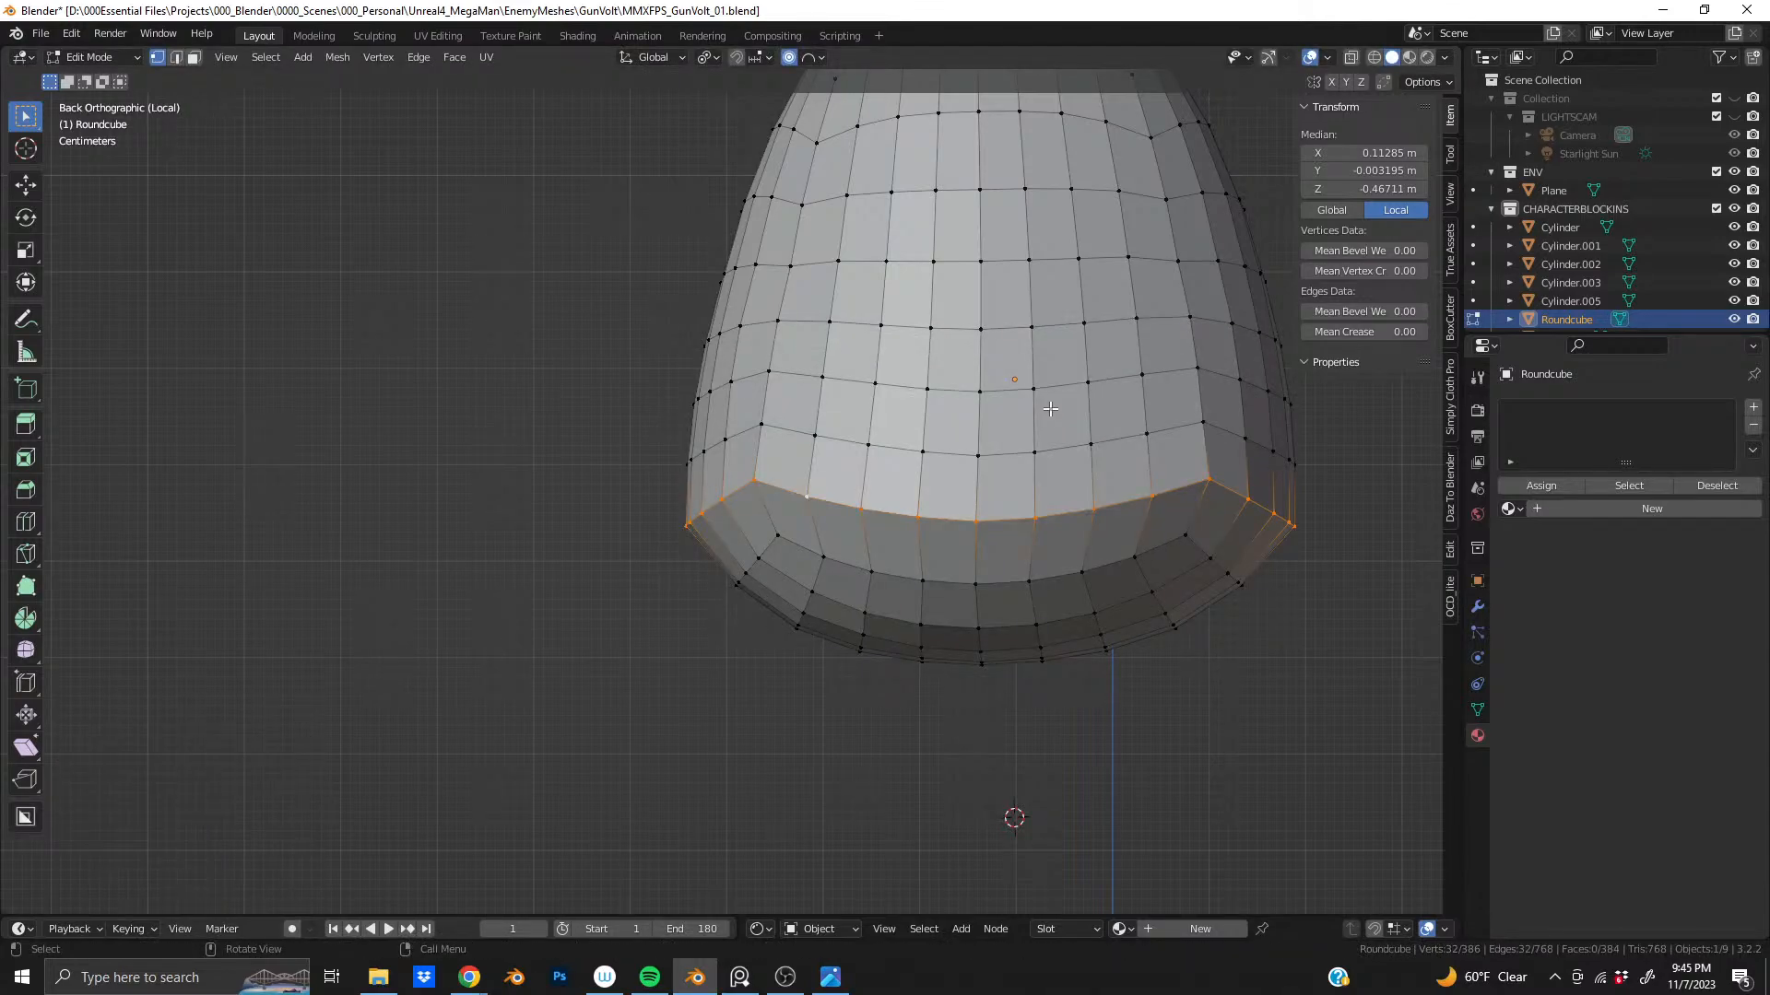
text(size: 0.17)
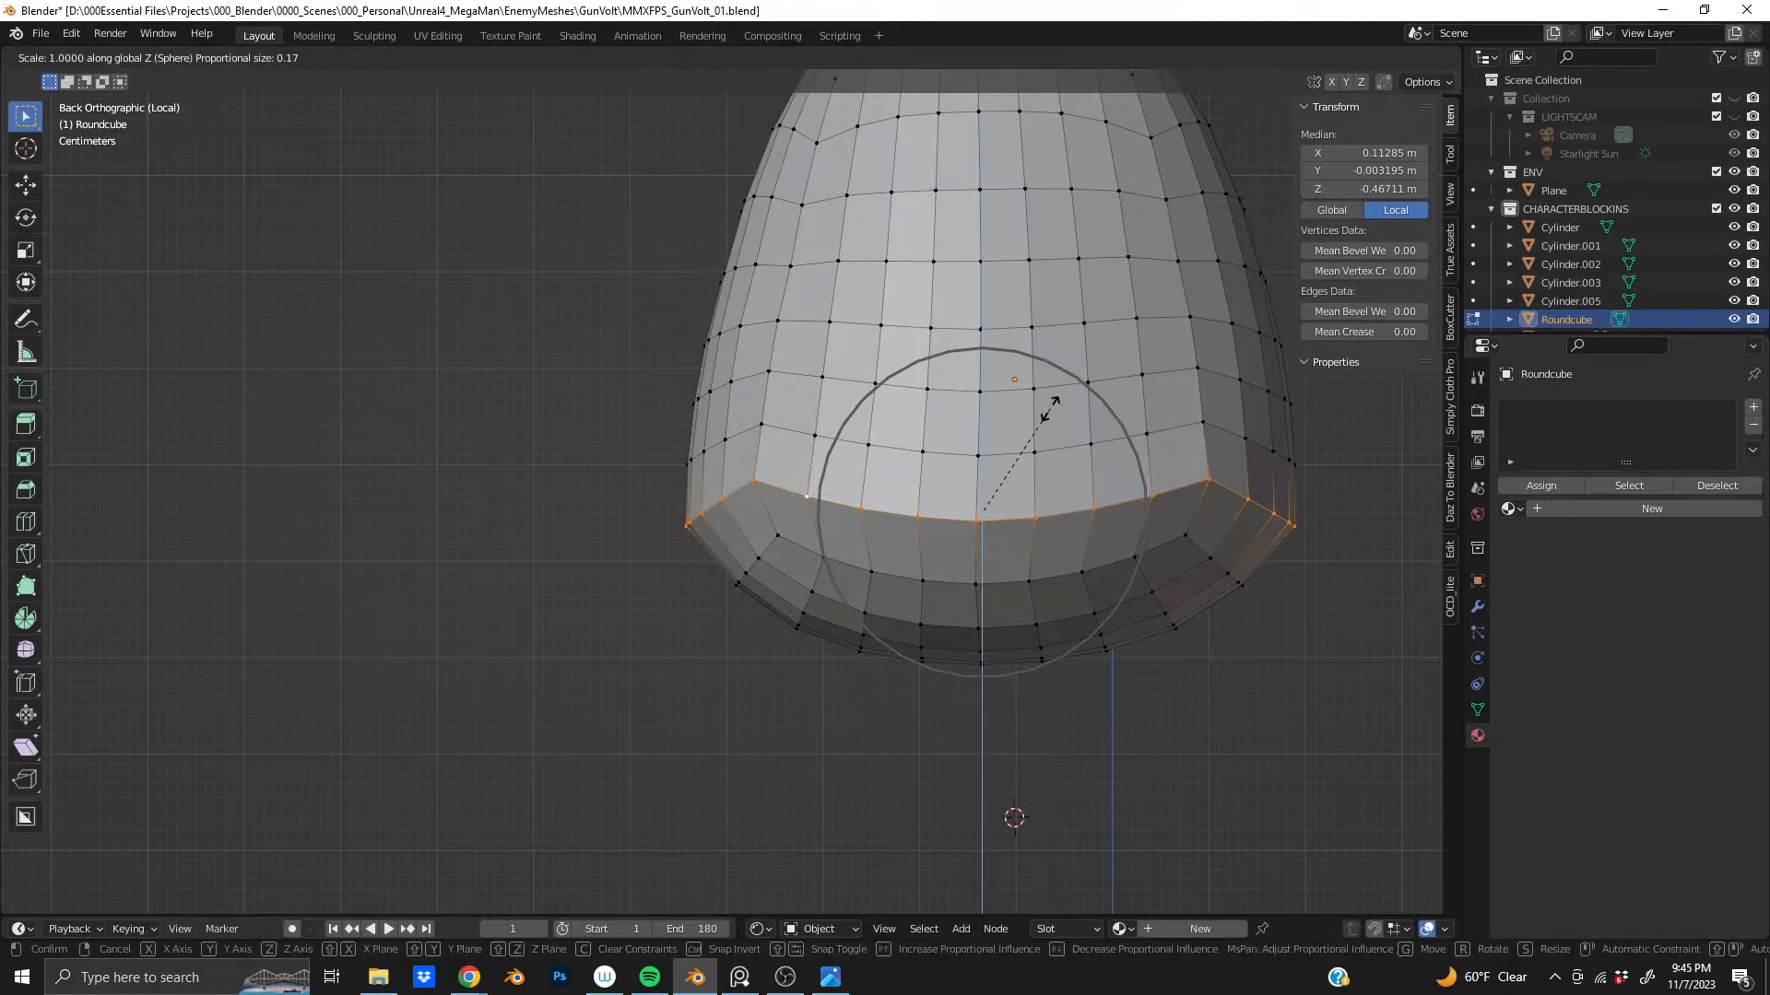
text(0)
key(Return)
key(ctrl+z)
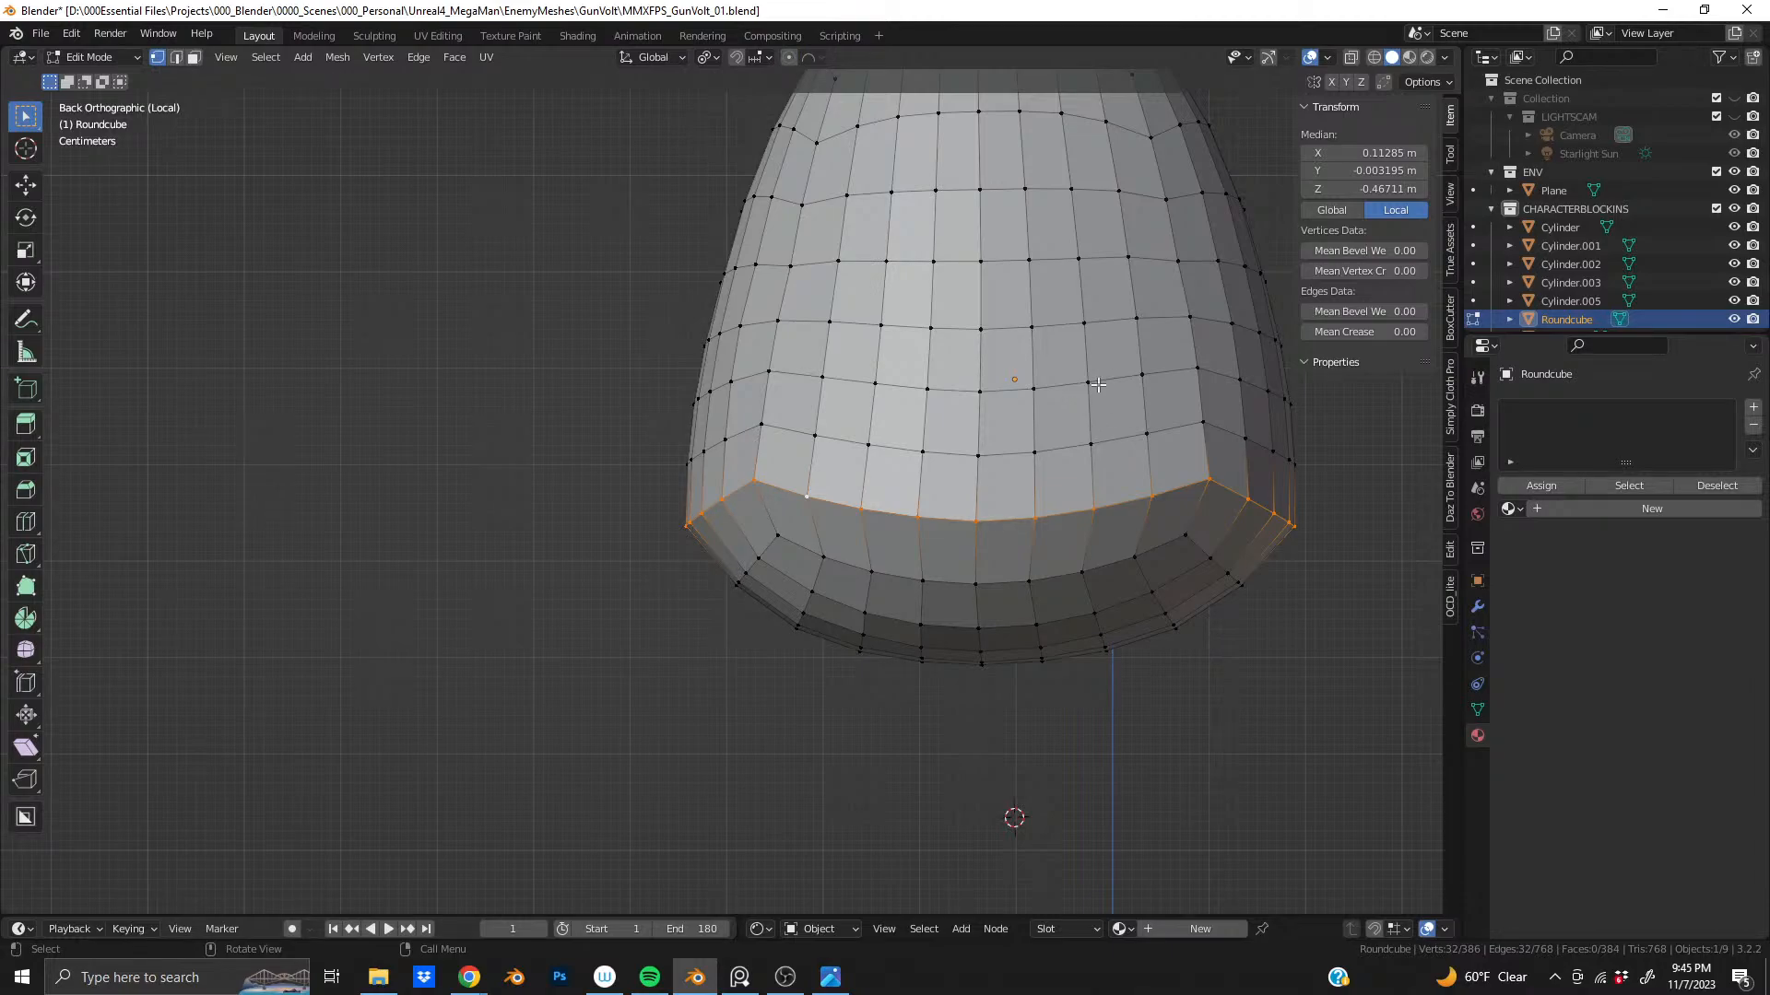
- Turn off proportional editing and flatten the selected rim loop by scaling it to 0 along Z
text(sz0)
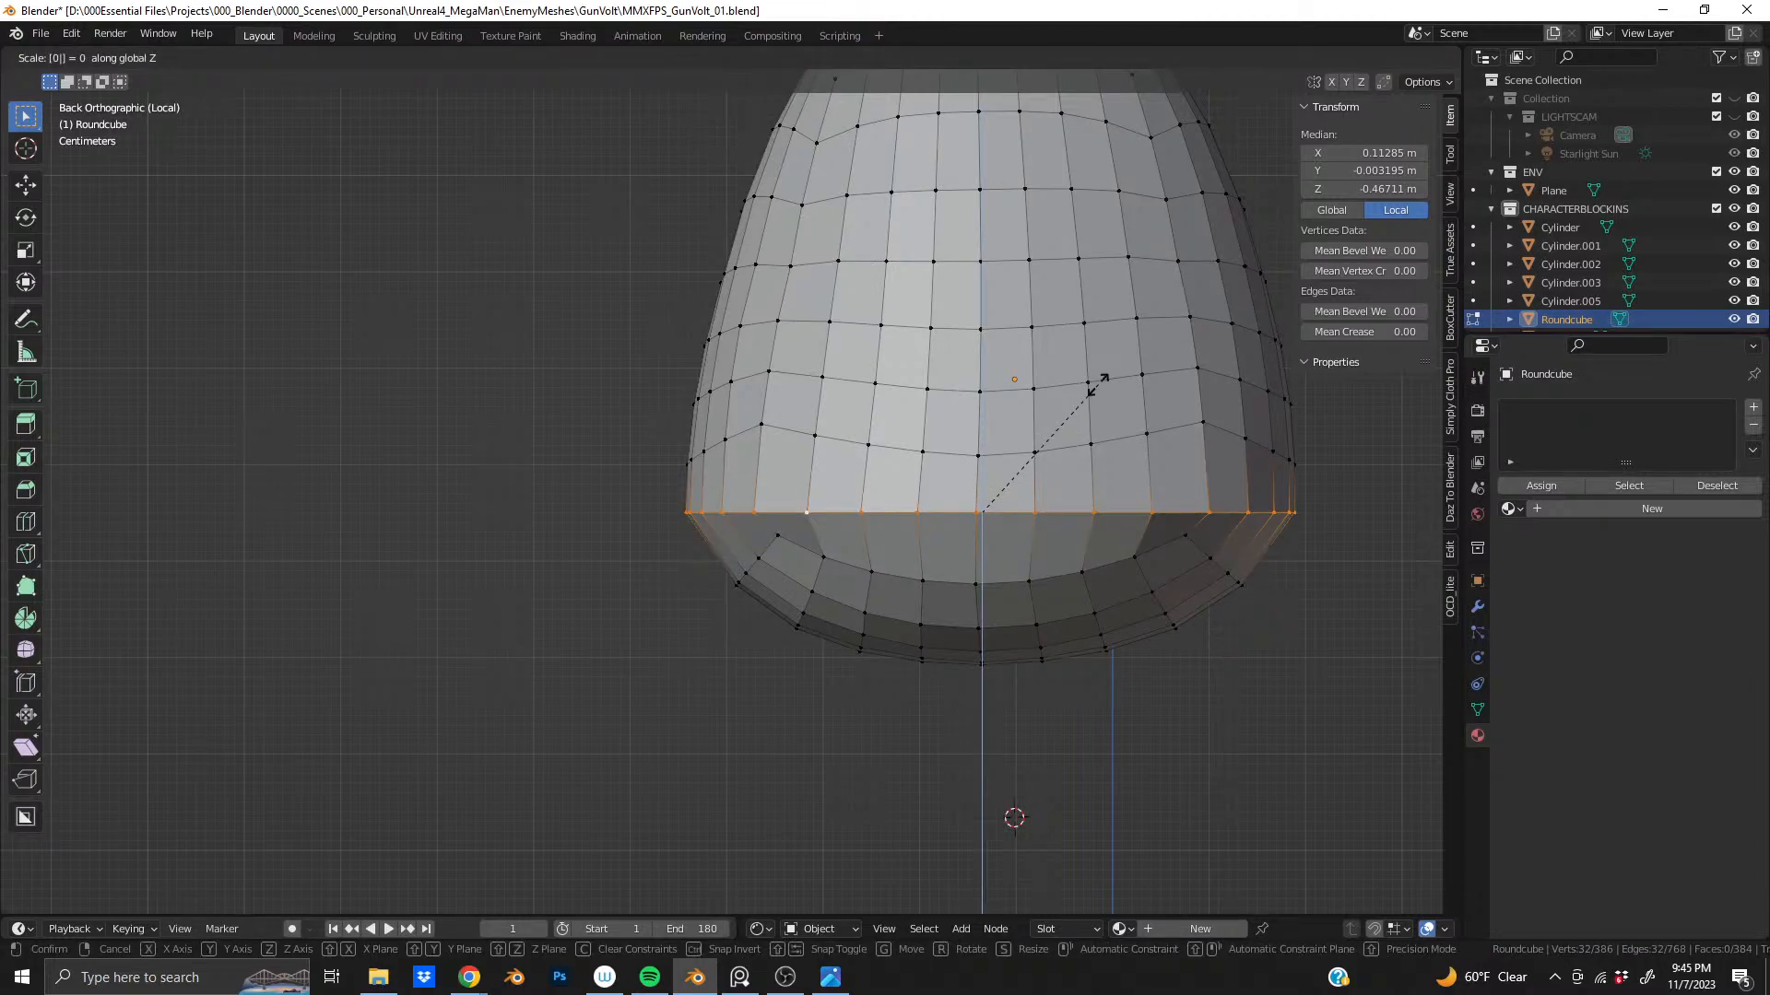
key(Return)
middle_drag(963, 428, 691, 439)
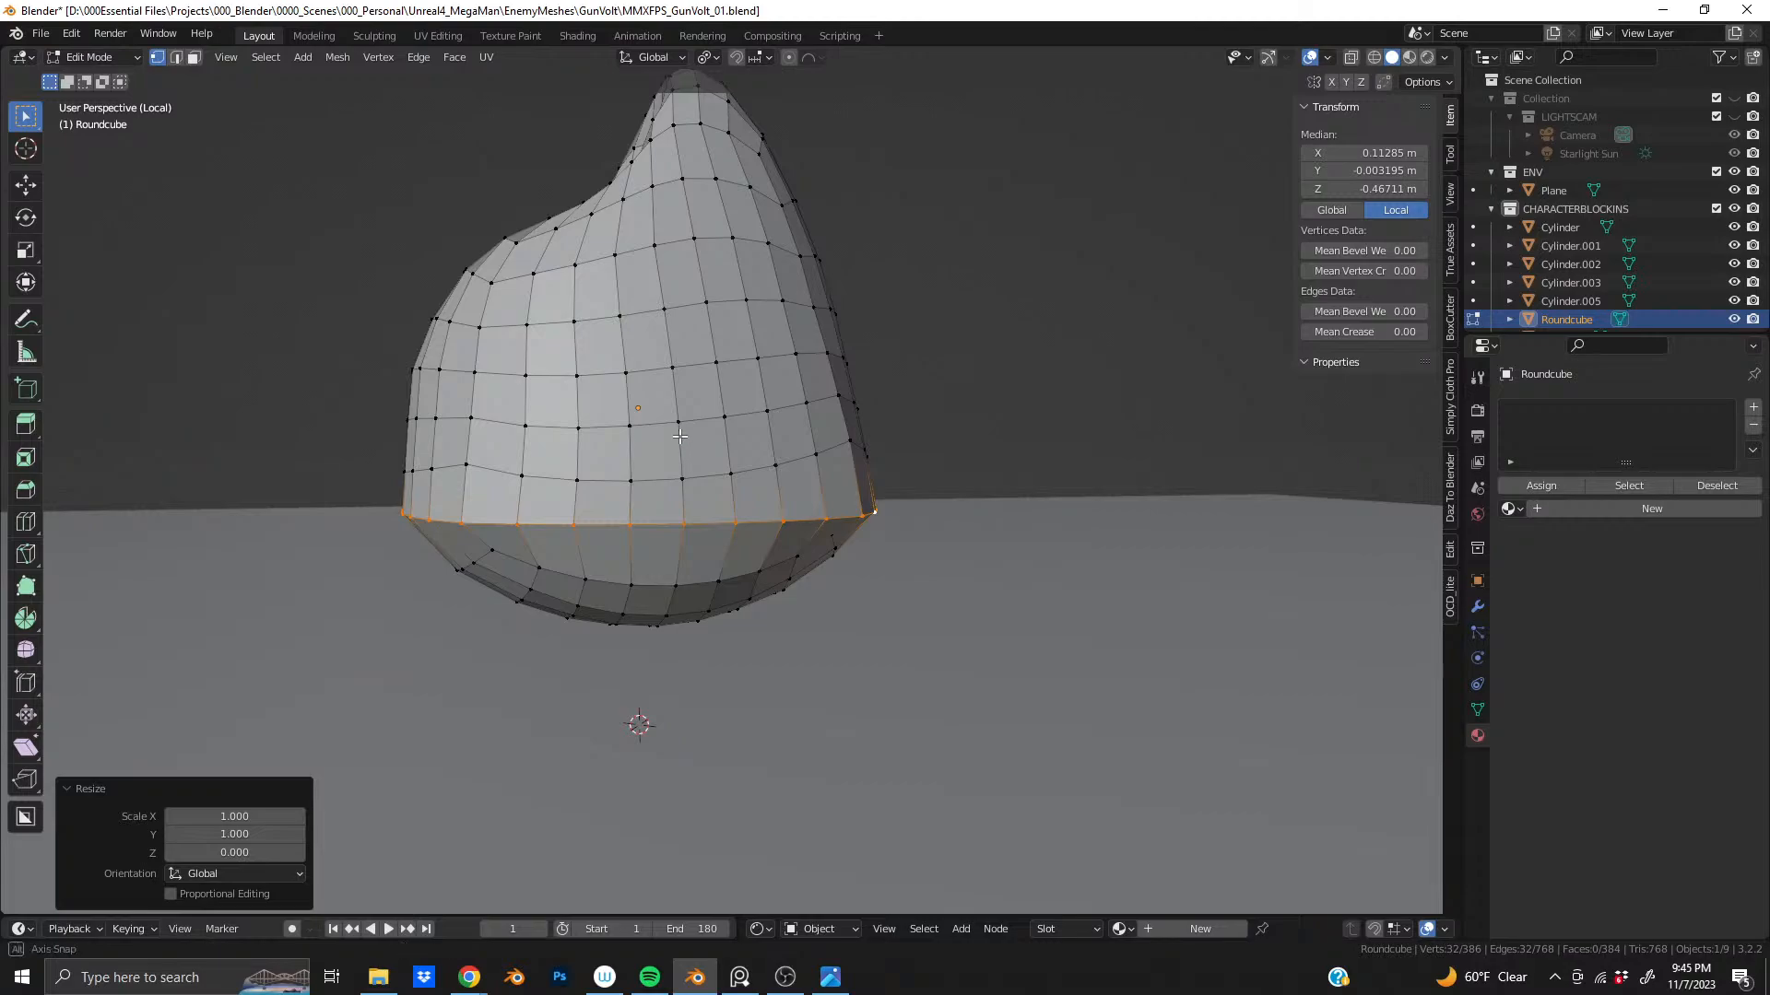
middle_drag(679, 436, 768, 469)
scroll(769, 445, down, 1)
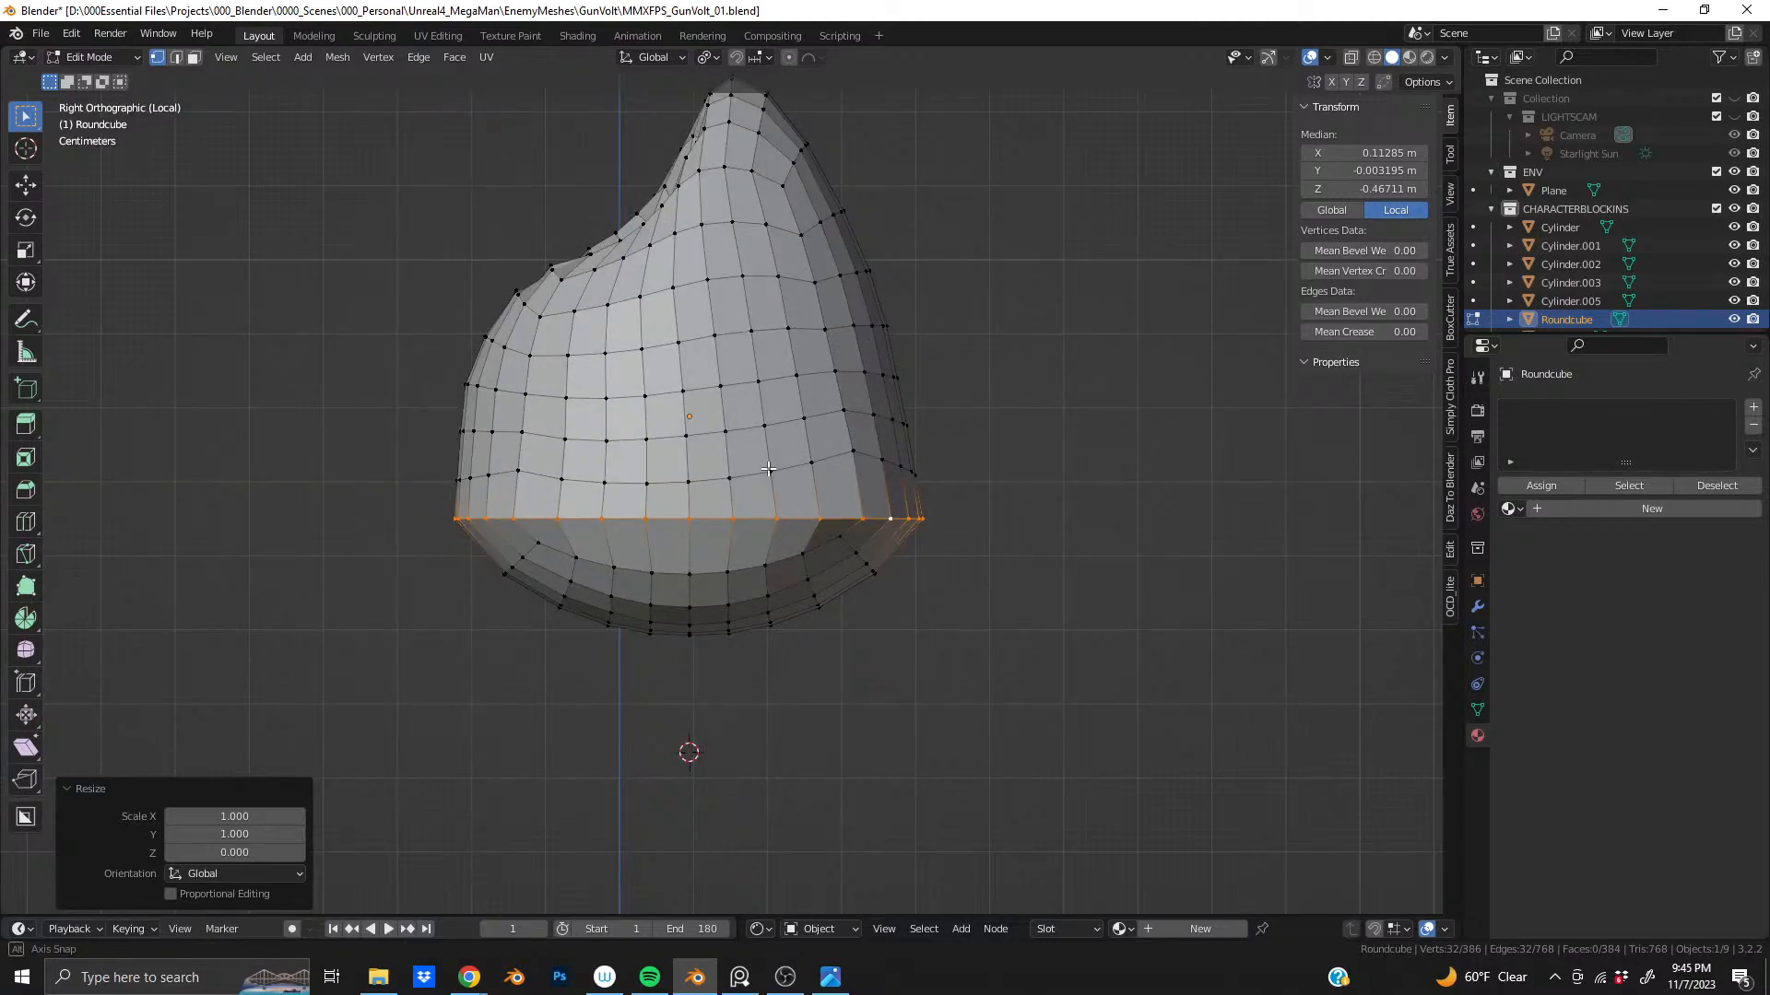
- Try rotating the flattened rim loop without and with proportional editing, and moving it along Z, then restore its flat position
key(ctrl+z)
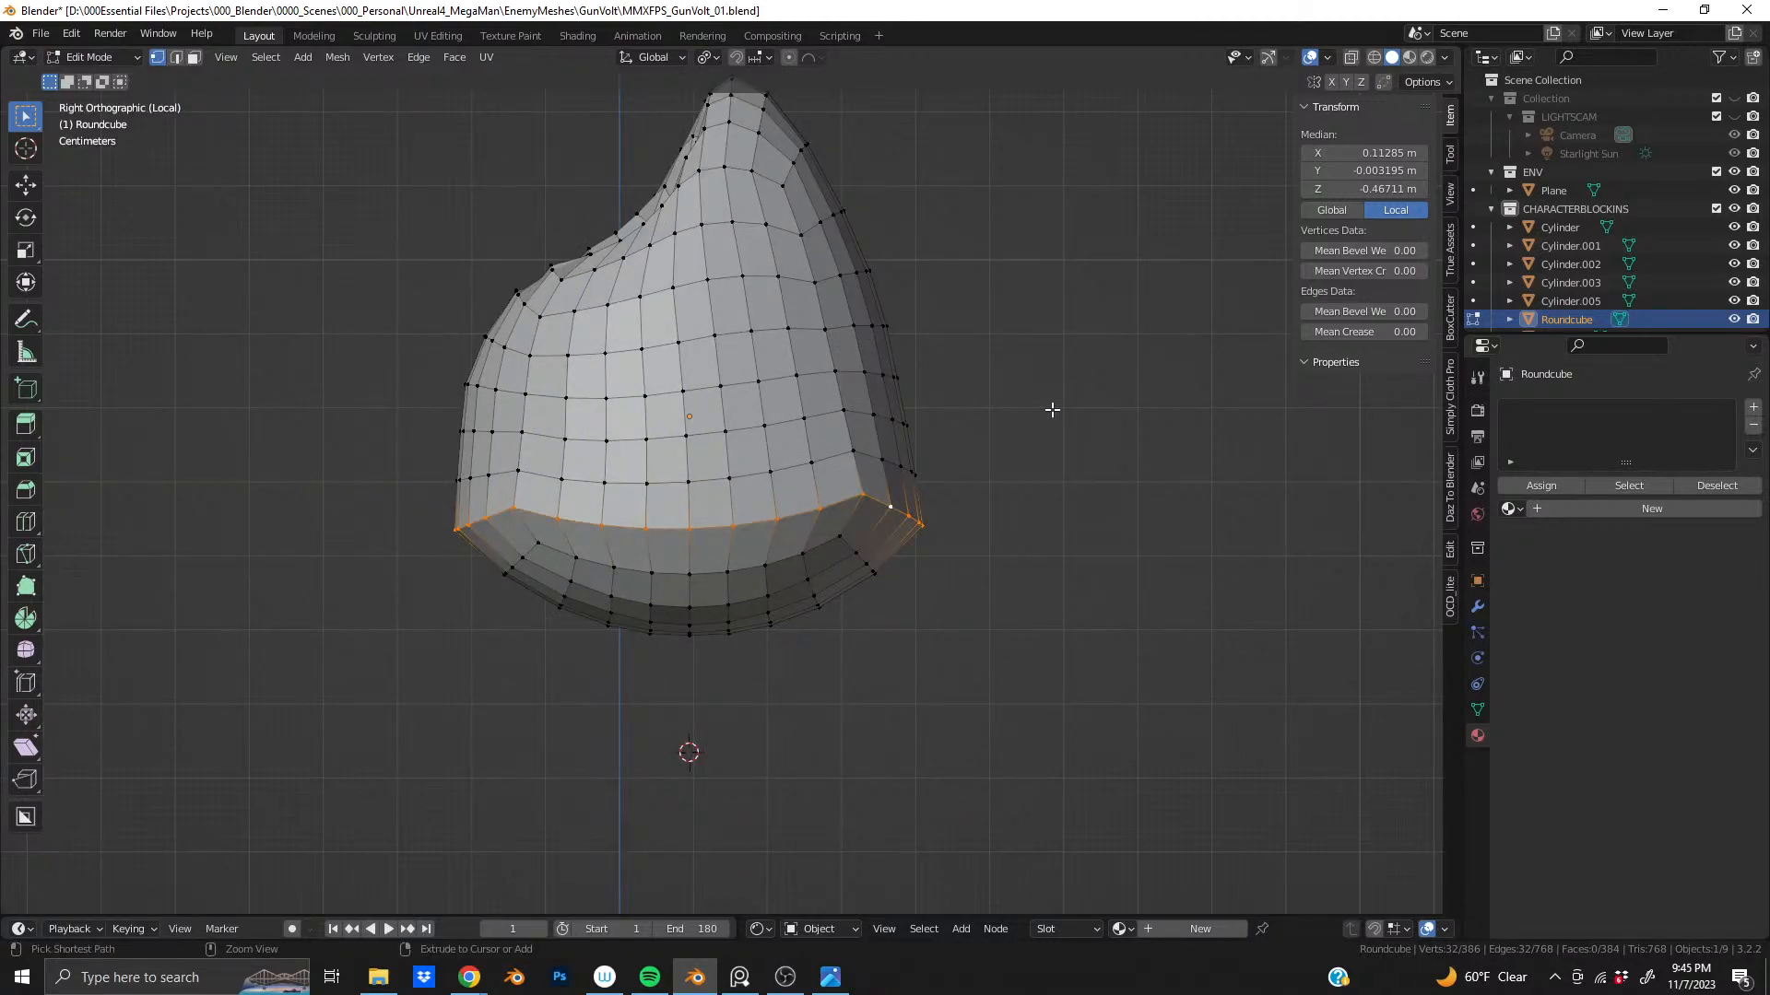
key(ctrl+shift+z)
key(r)
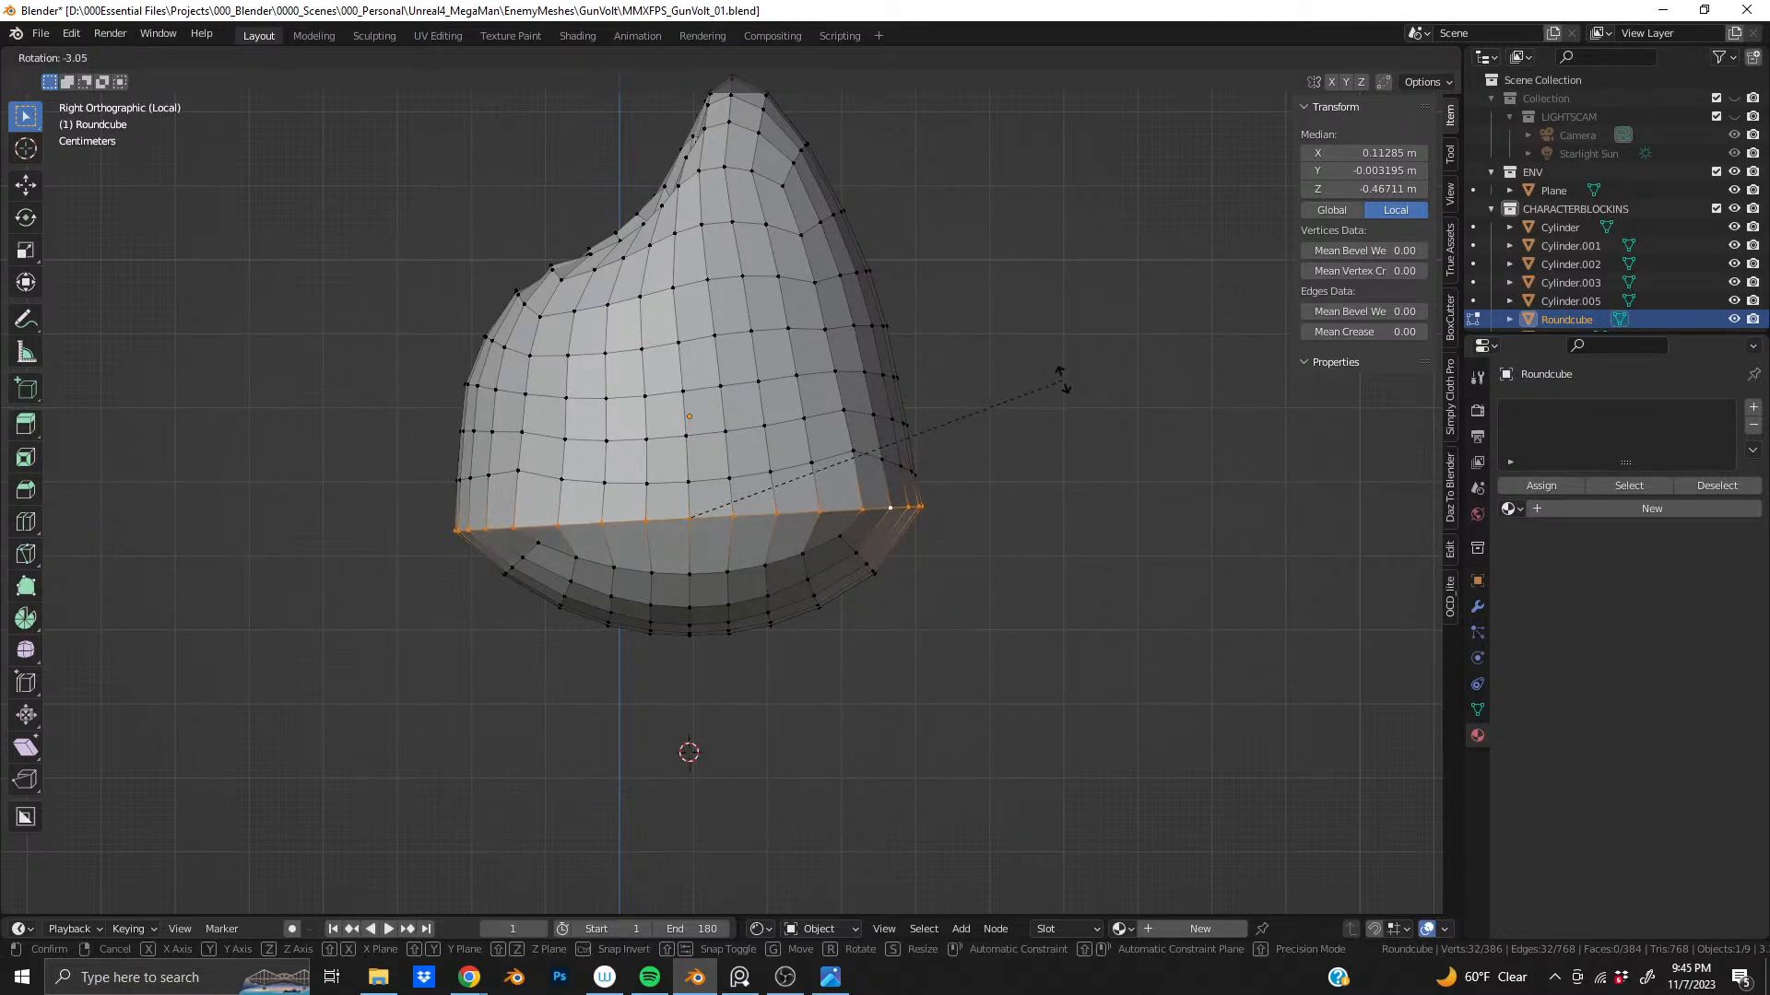
key(Escape)
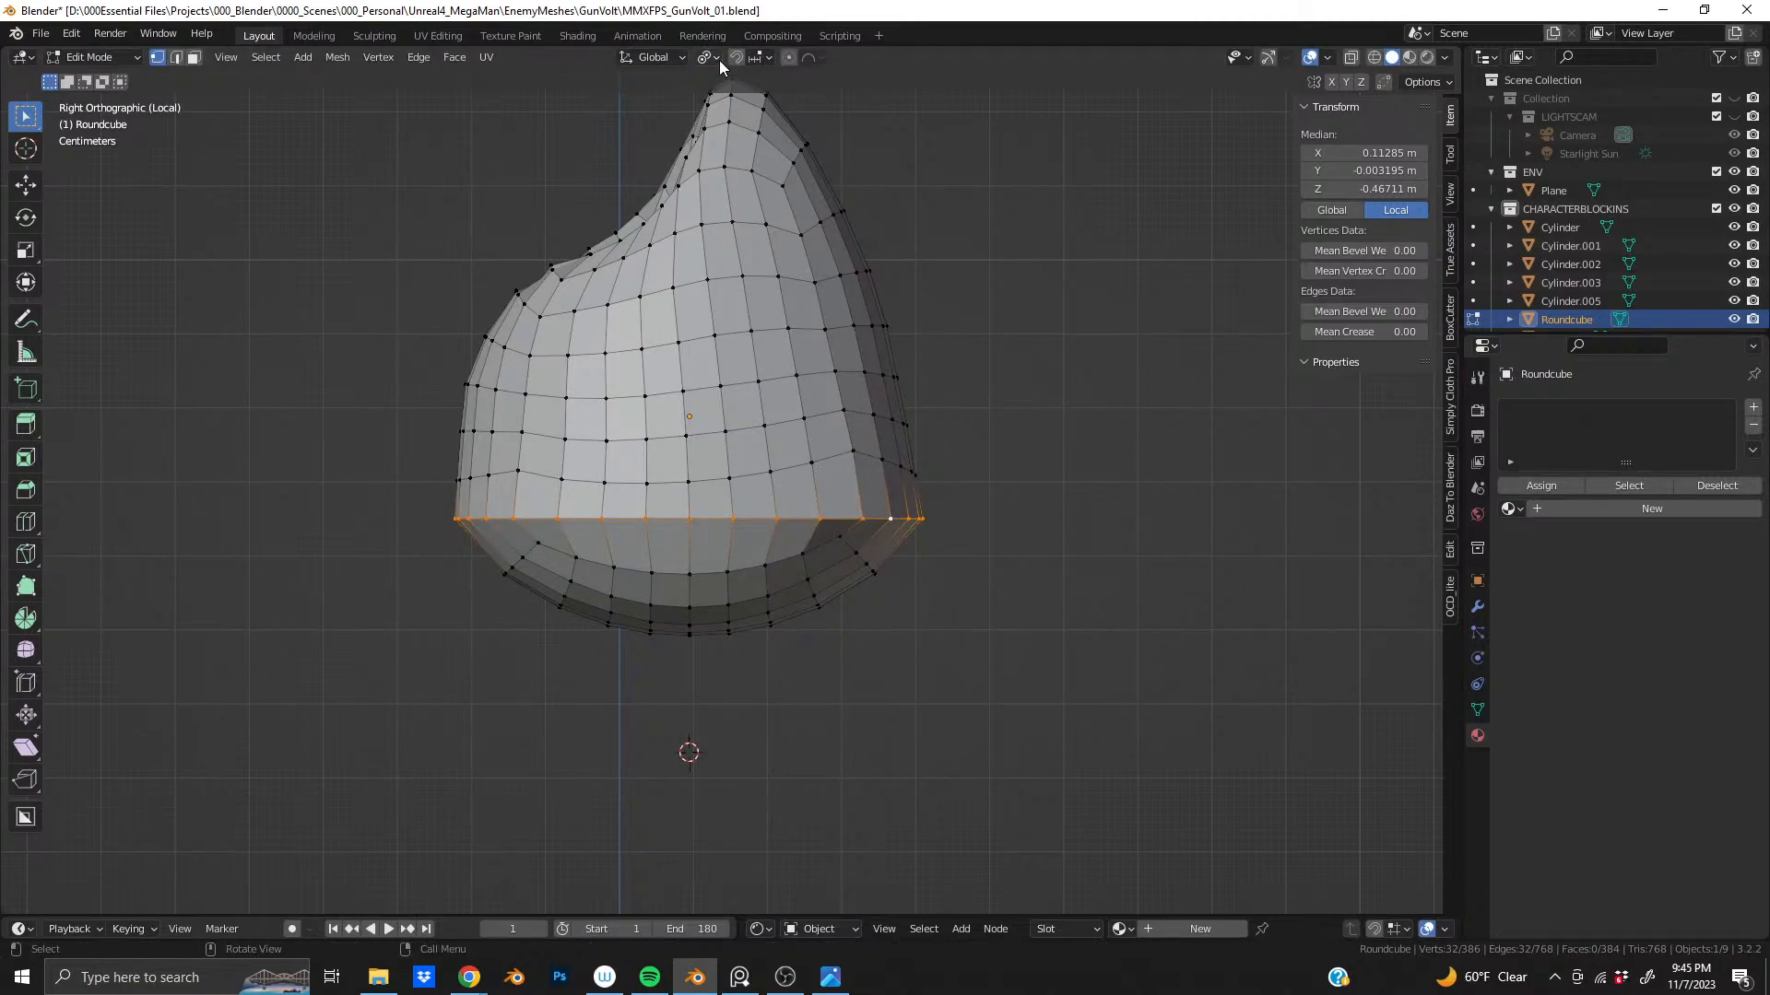
key(r)
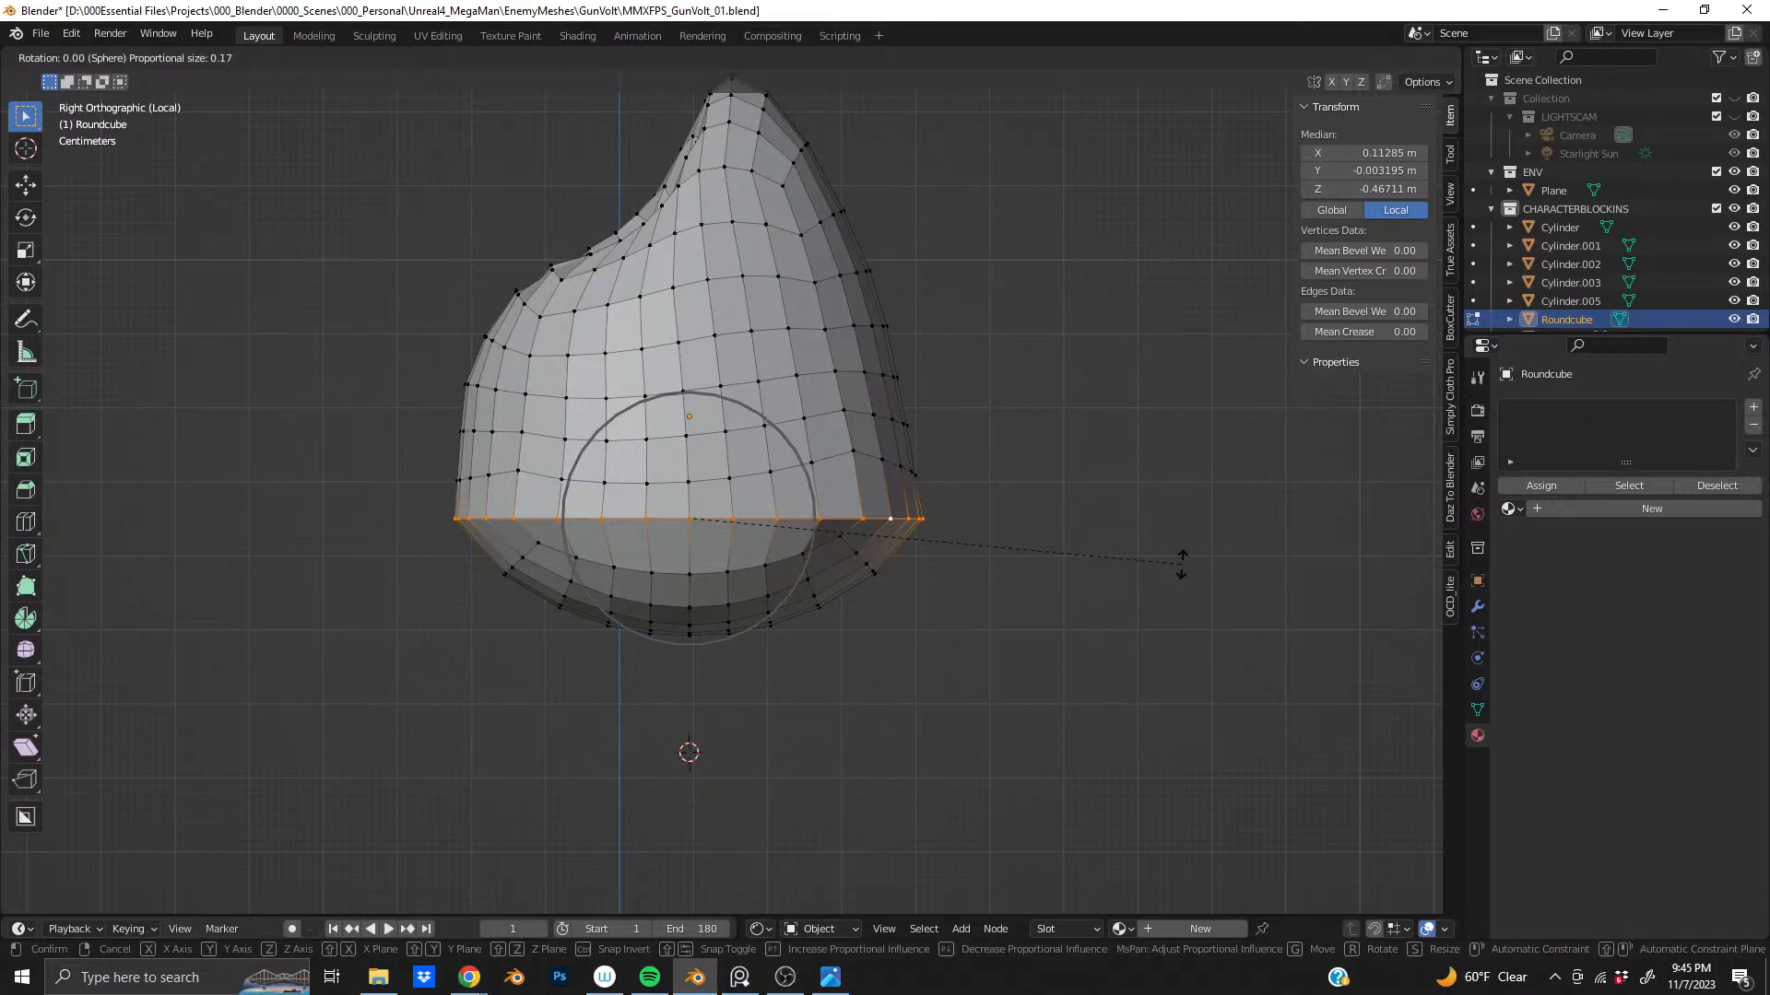
scroll(1178, 526, up, 5)
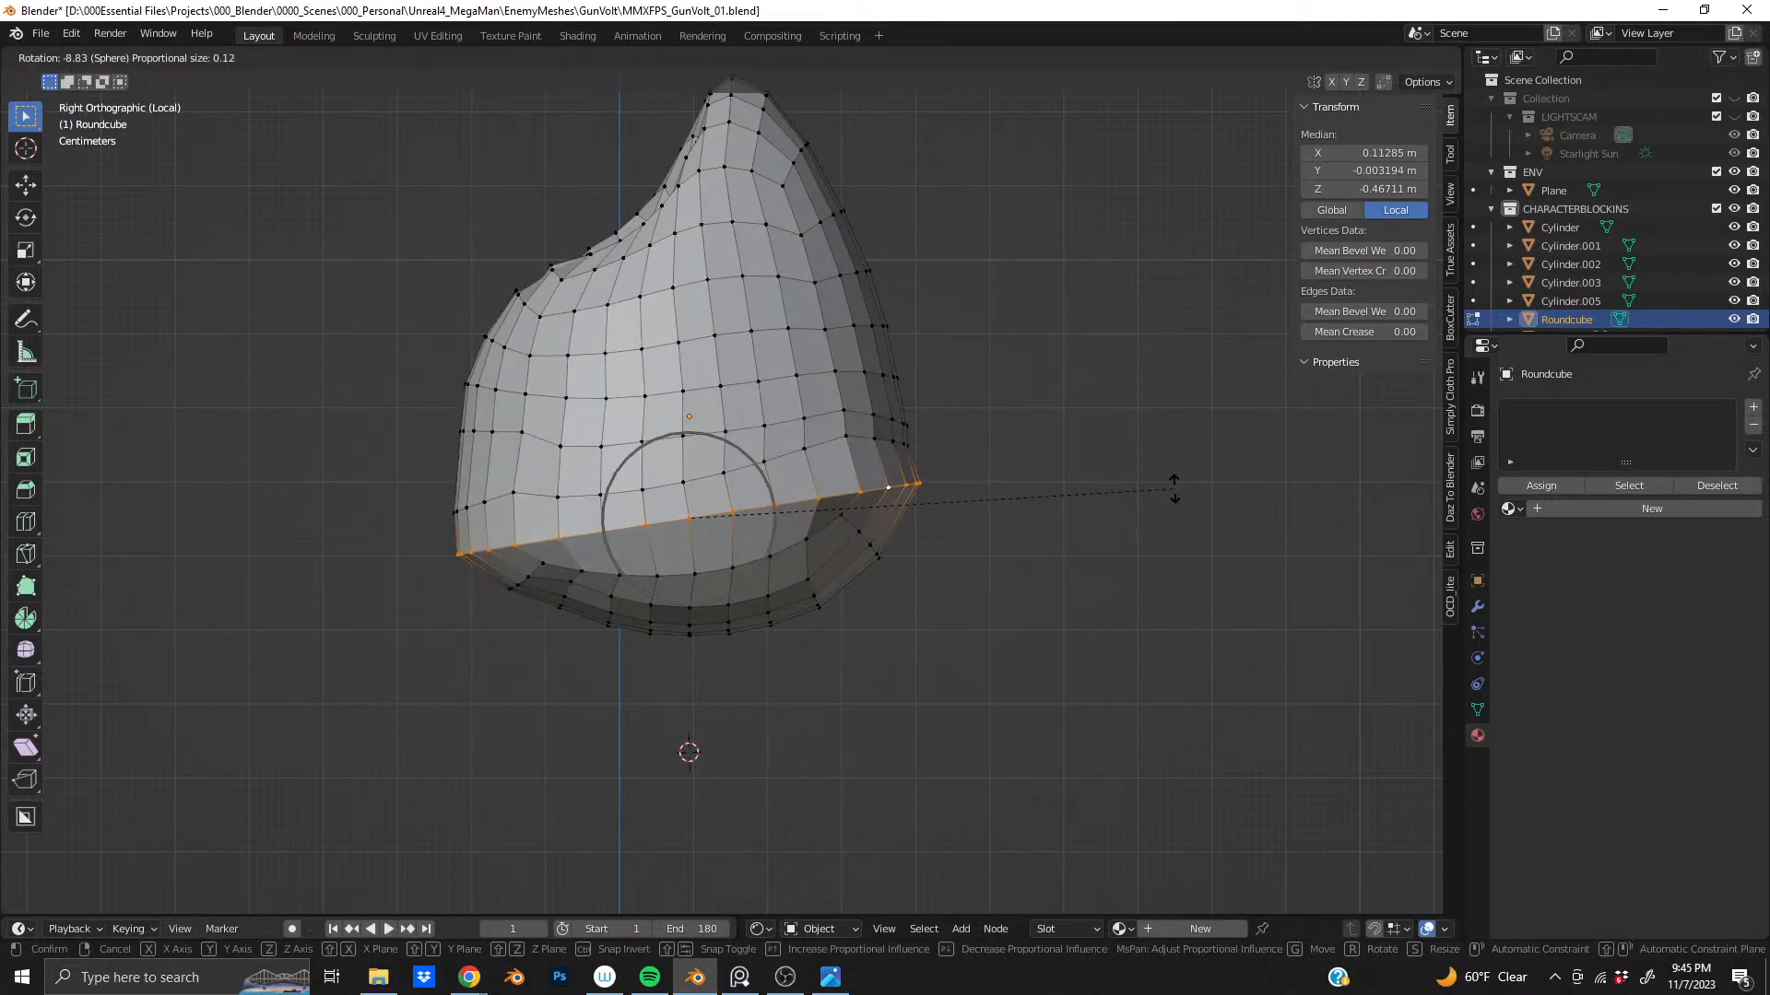
click(1174, 490)
key(ctrl+z)
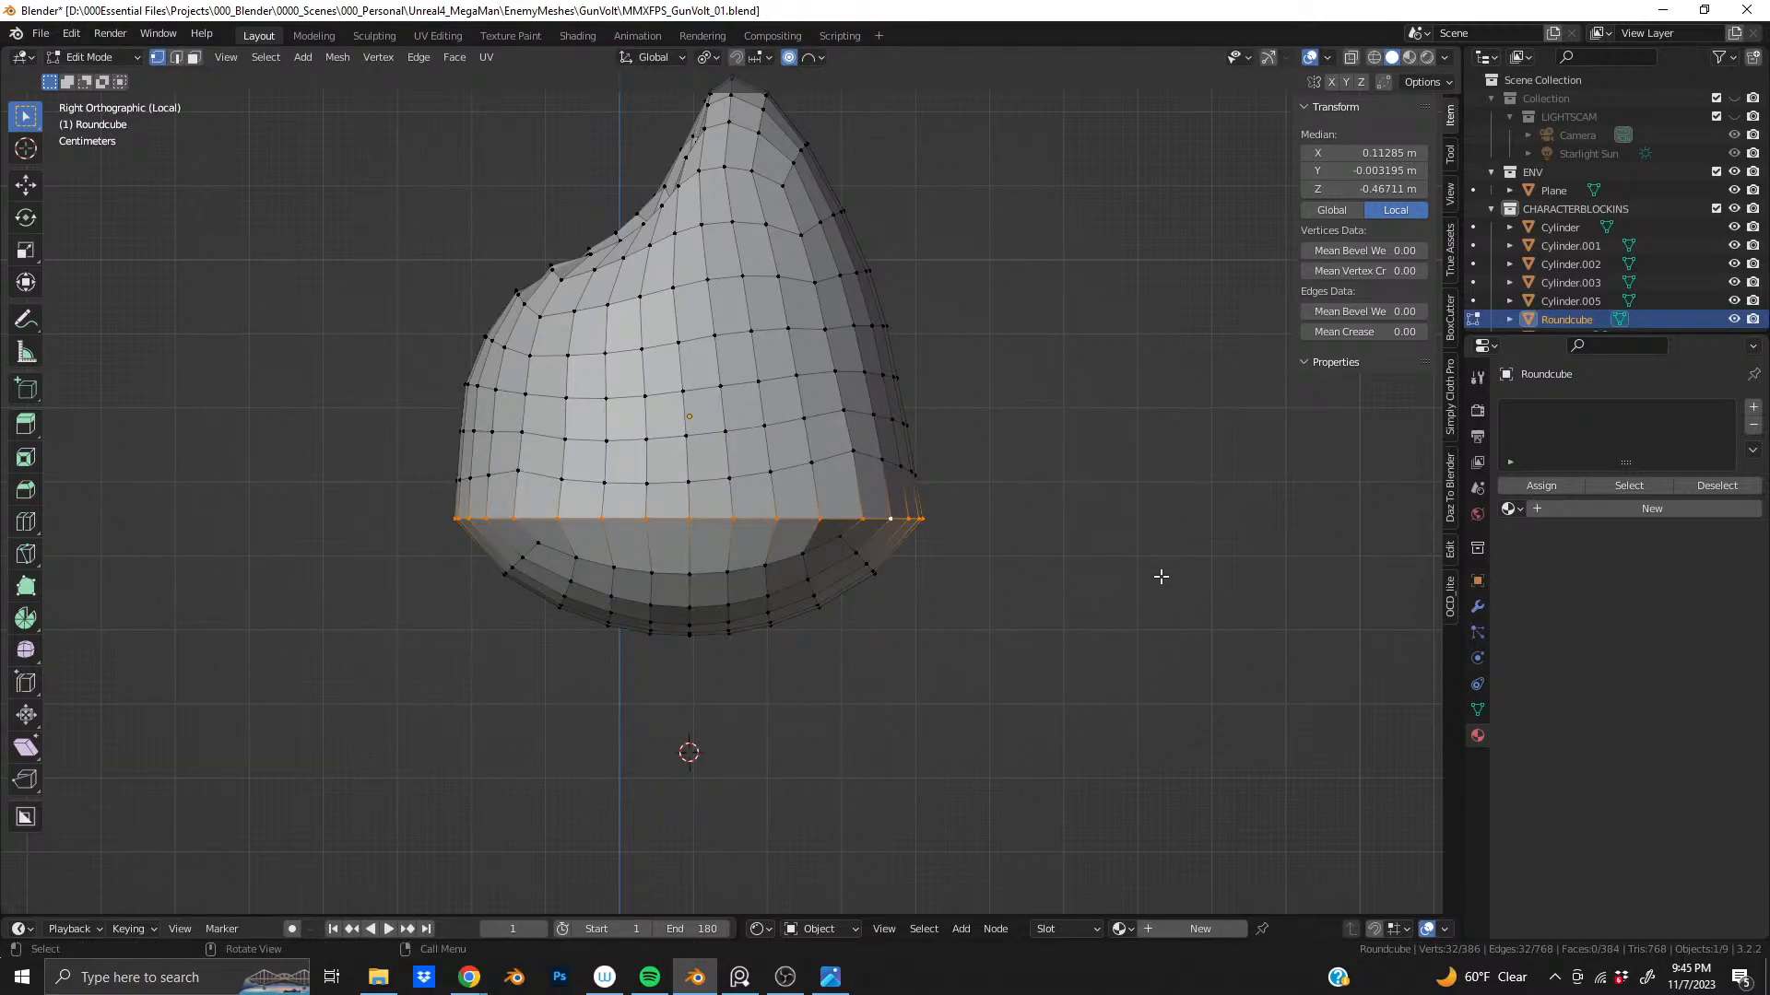
key(g)
key(z)
key(Escape)
- Extend the selection to the face band beneath the rim and move it down about 0.062 m along Z with proportional size 0.171
alt+shift+click(658, 583)
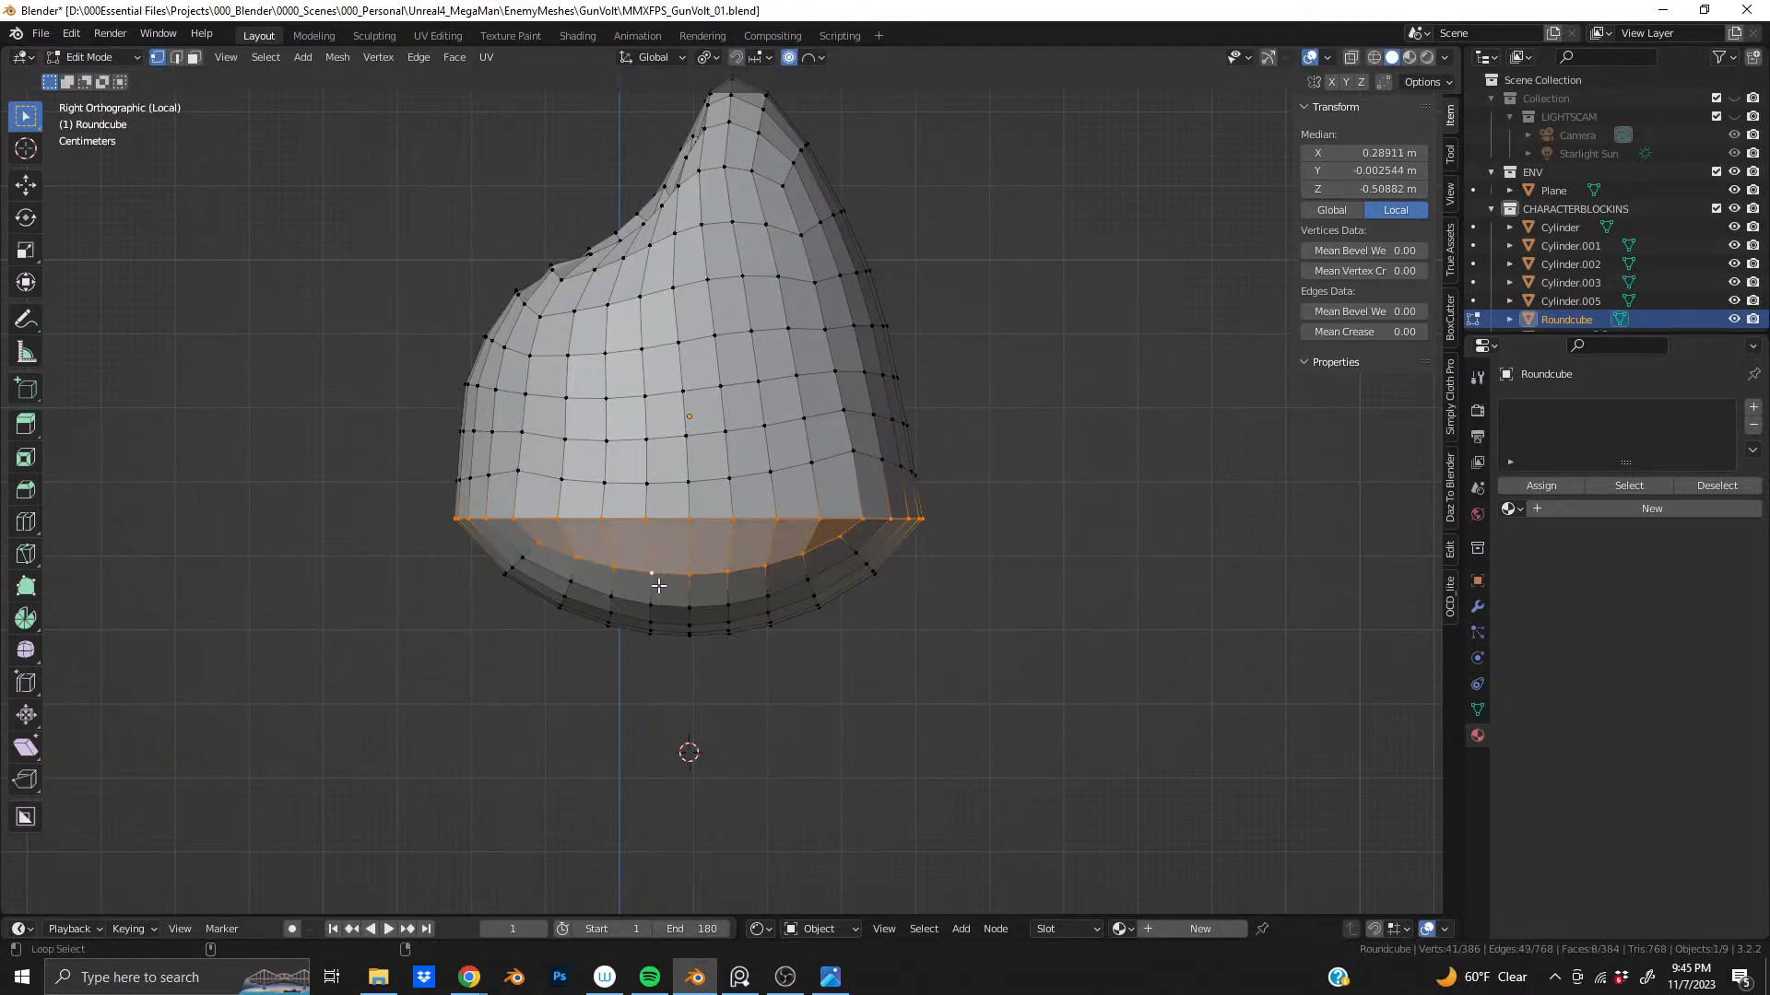
alt+shift+click(521, 562)
alt+shift+click(868, 559)
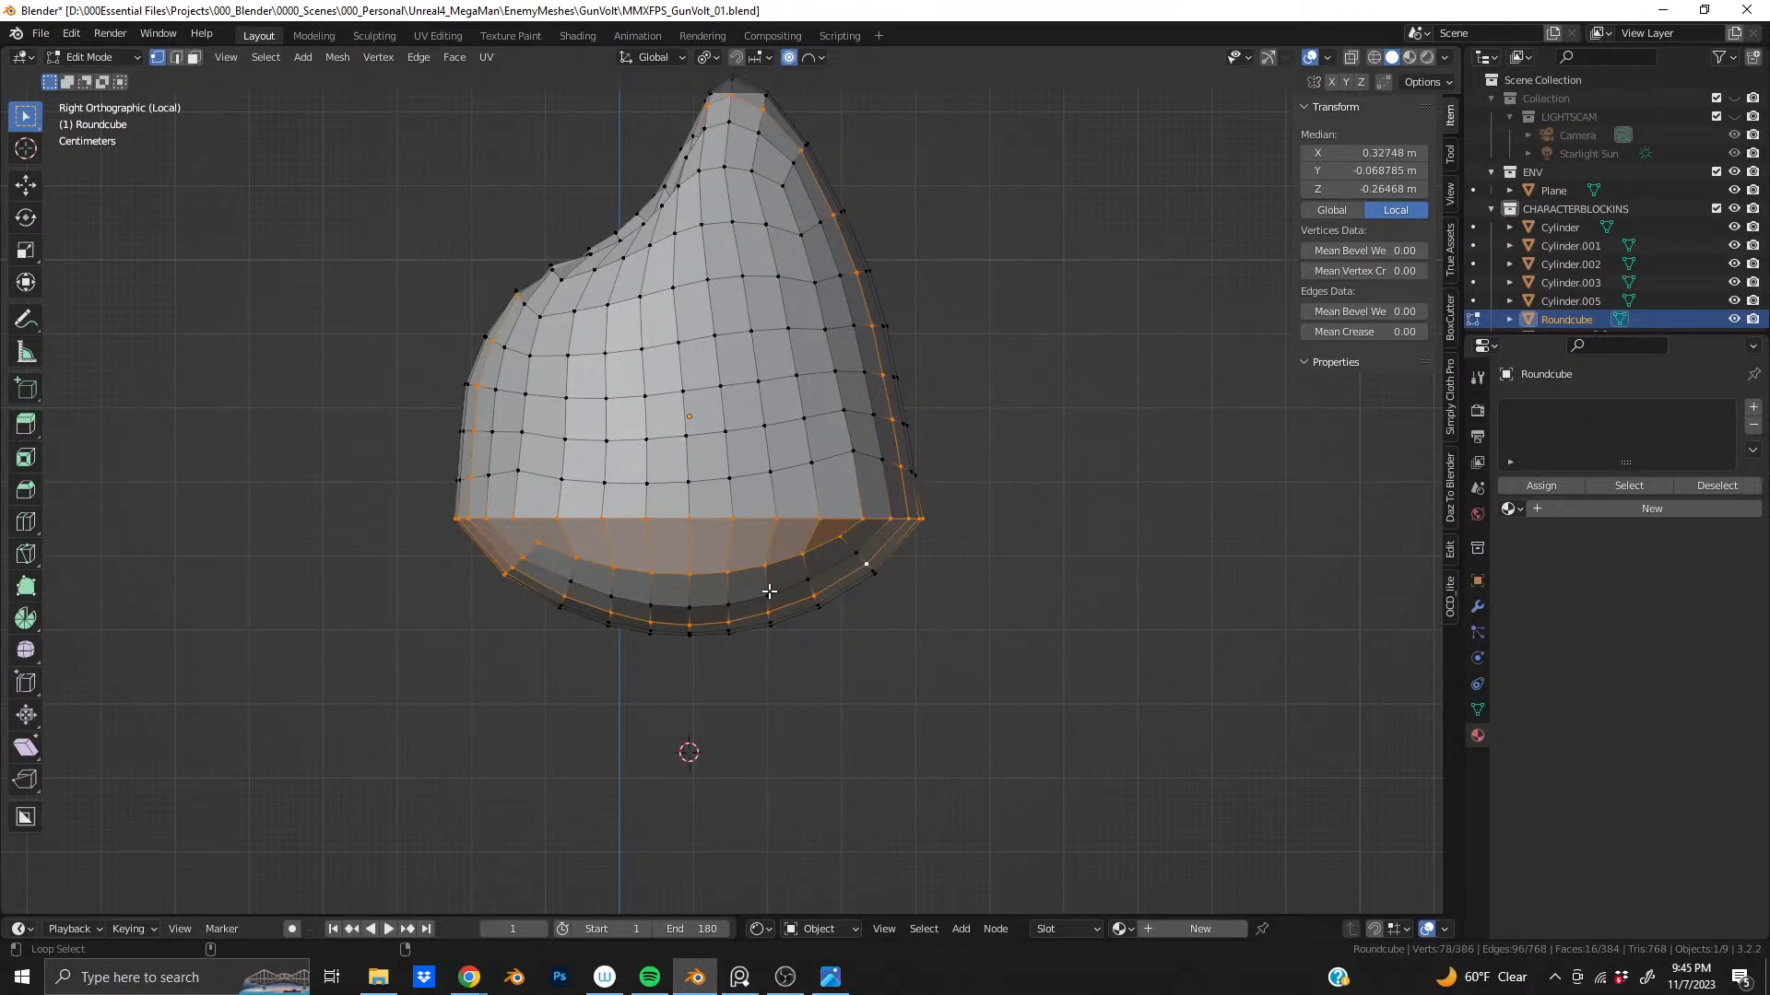
key(ctrl+z)
alt+shift+click(853, 548)
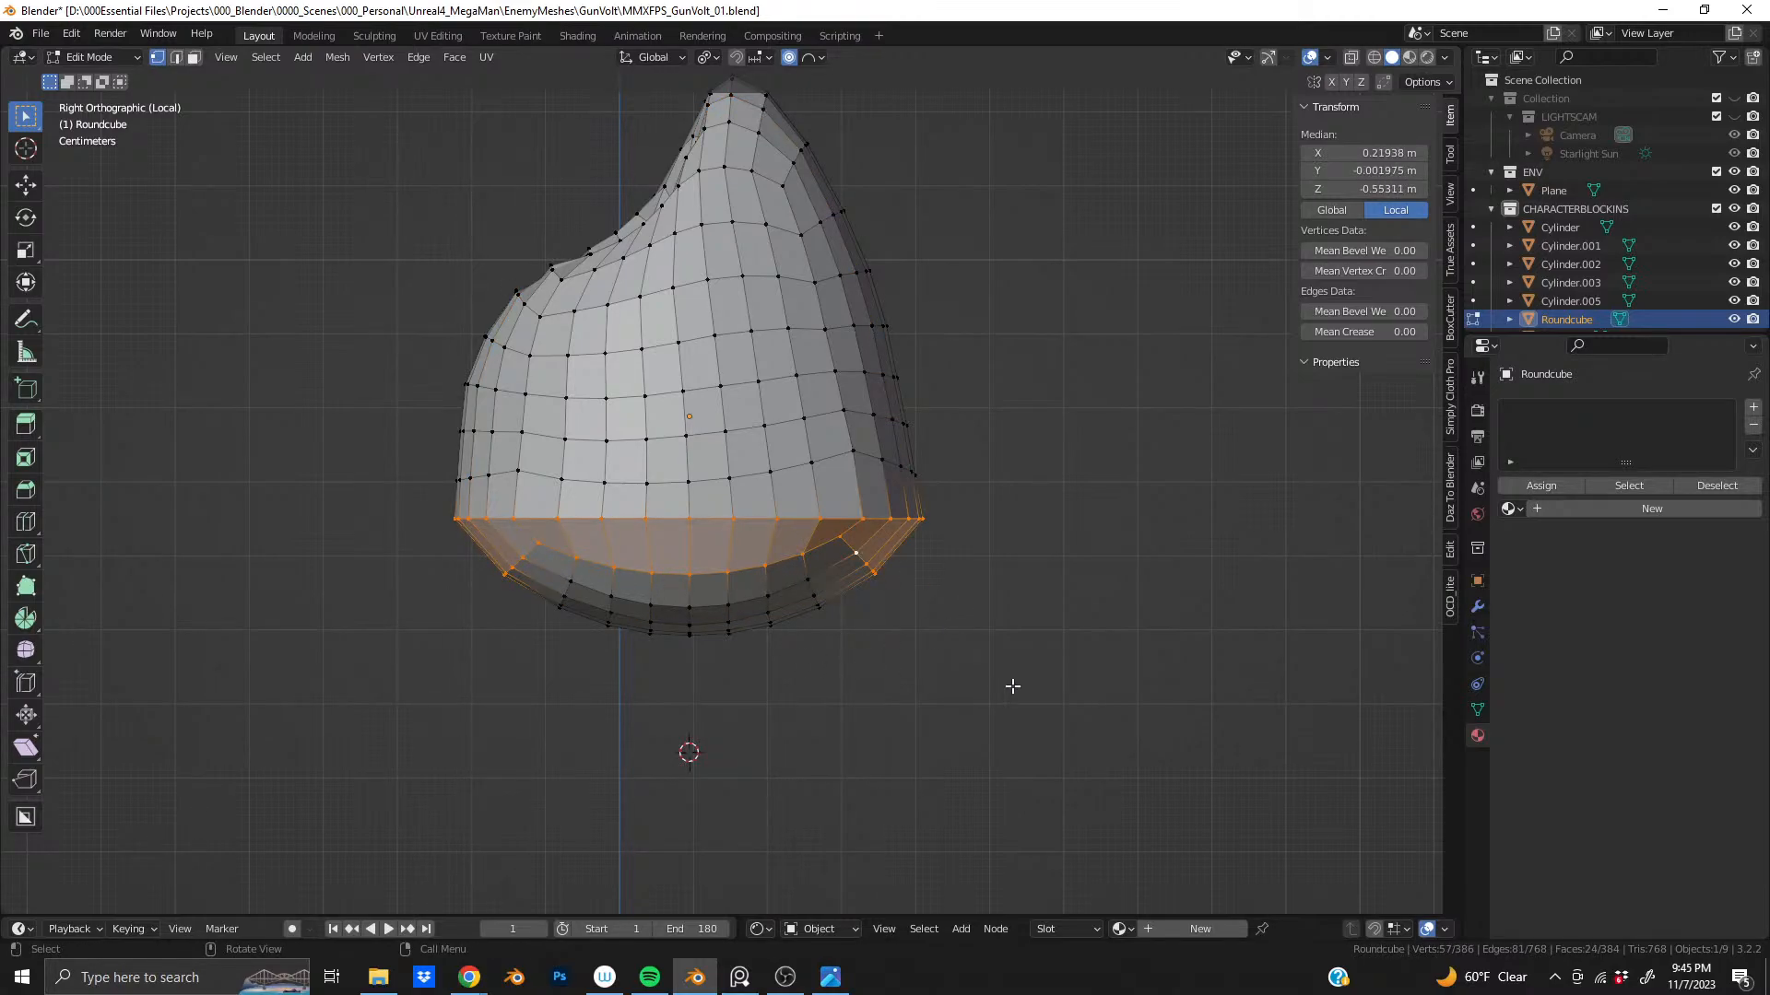
key(g)
key(z)
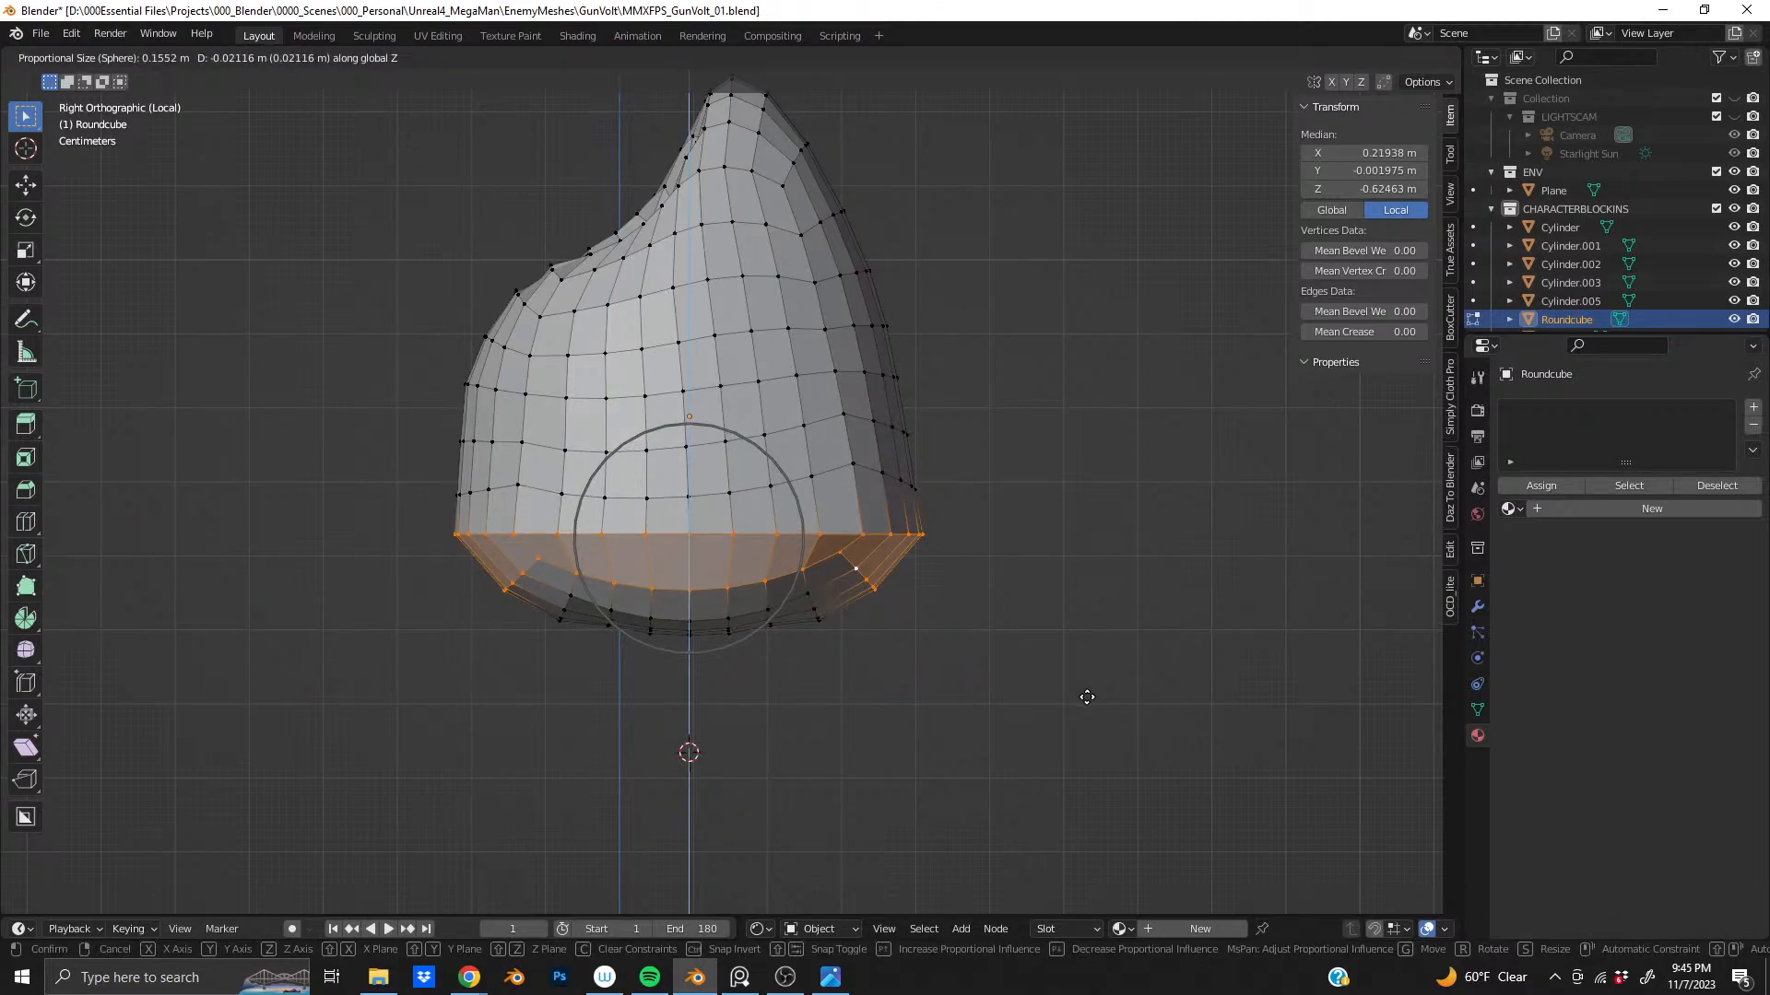
scroll(1086, 701, down, 4)
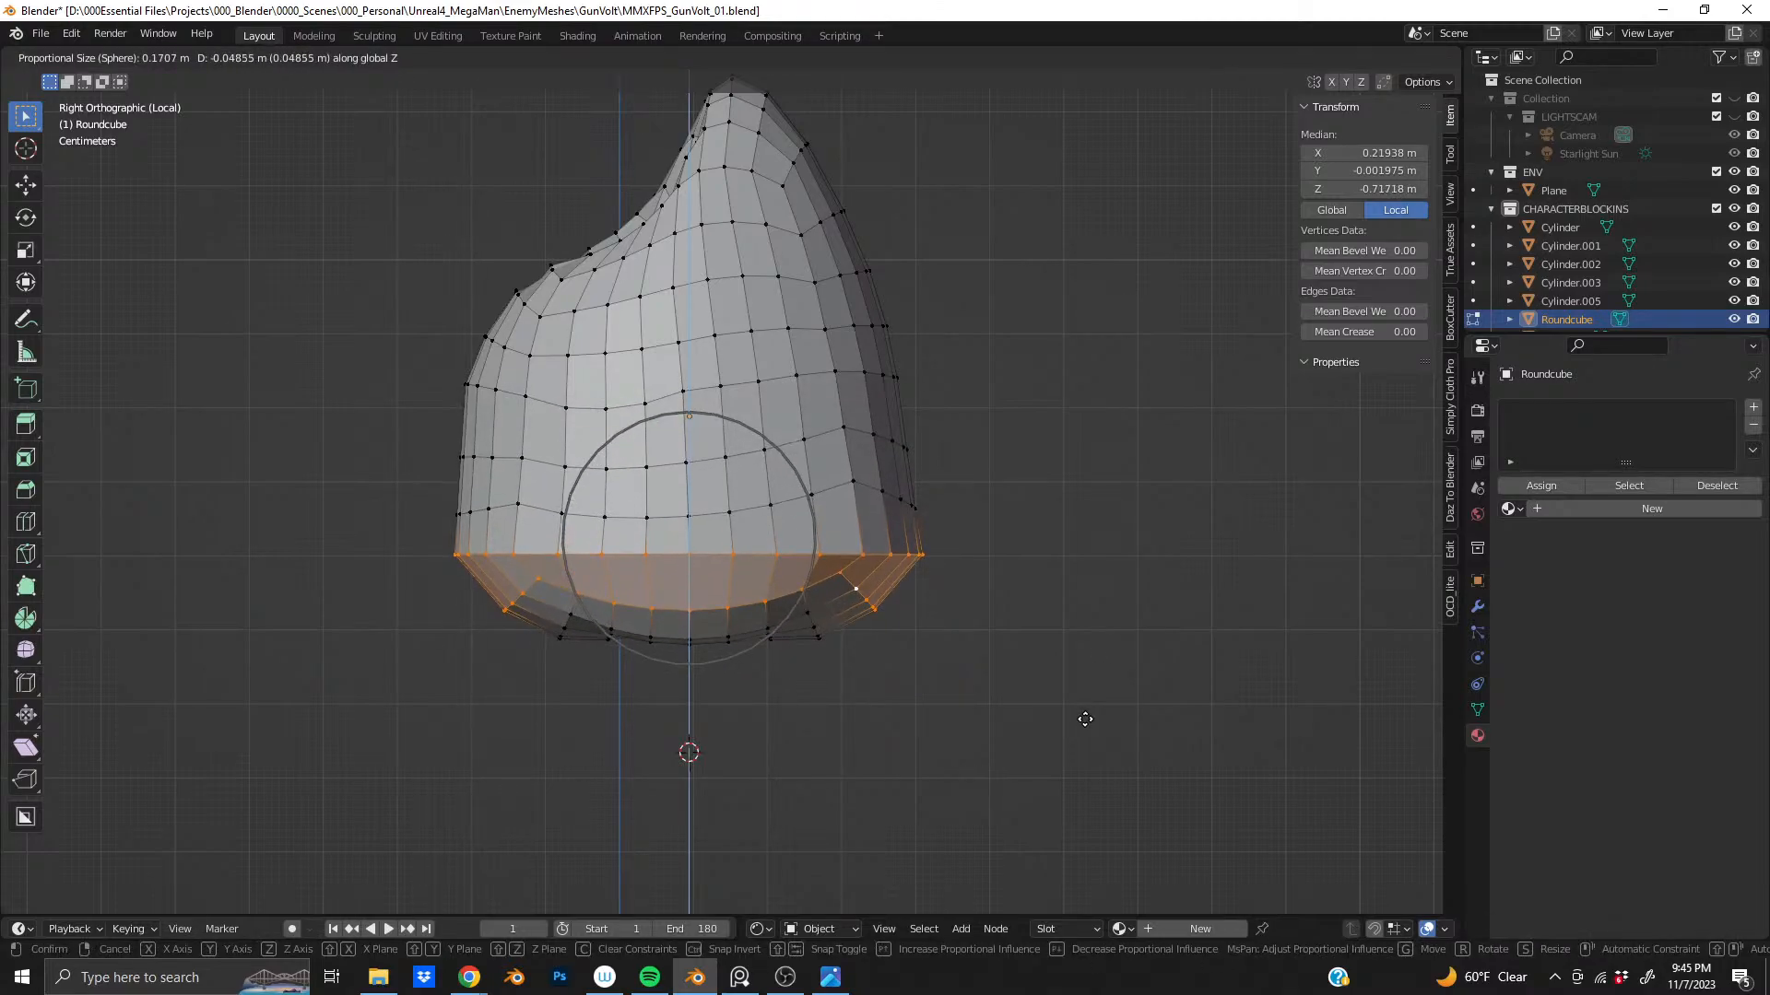
click(1084, 728)
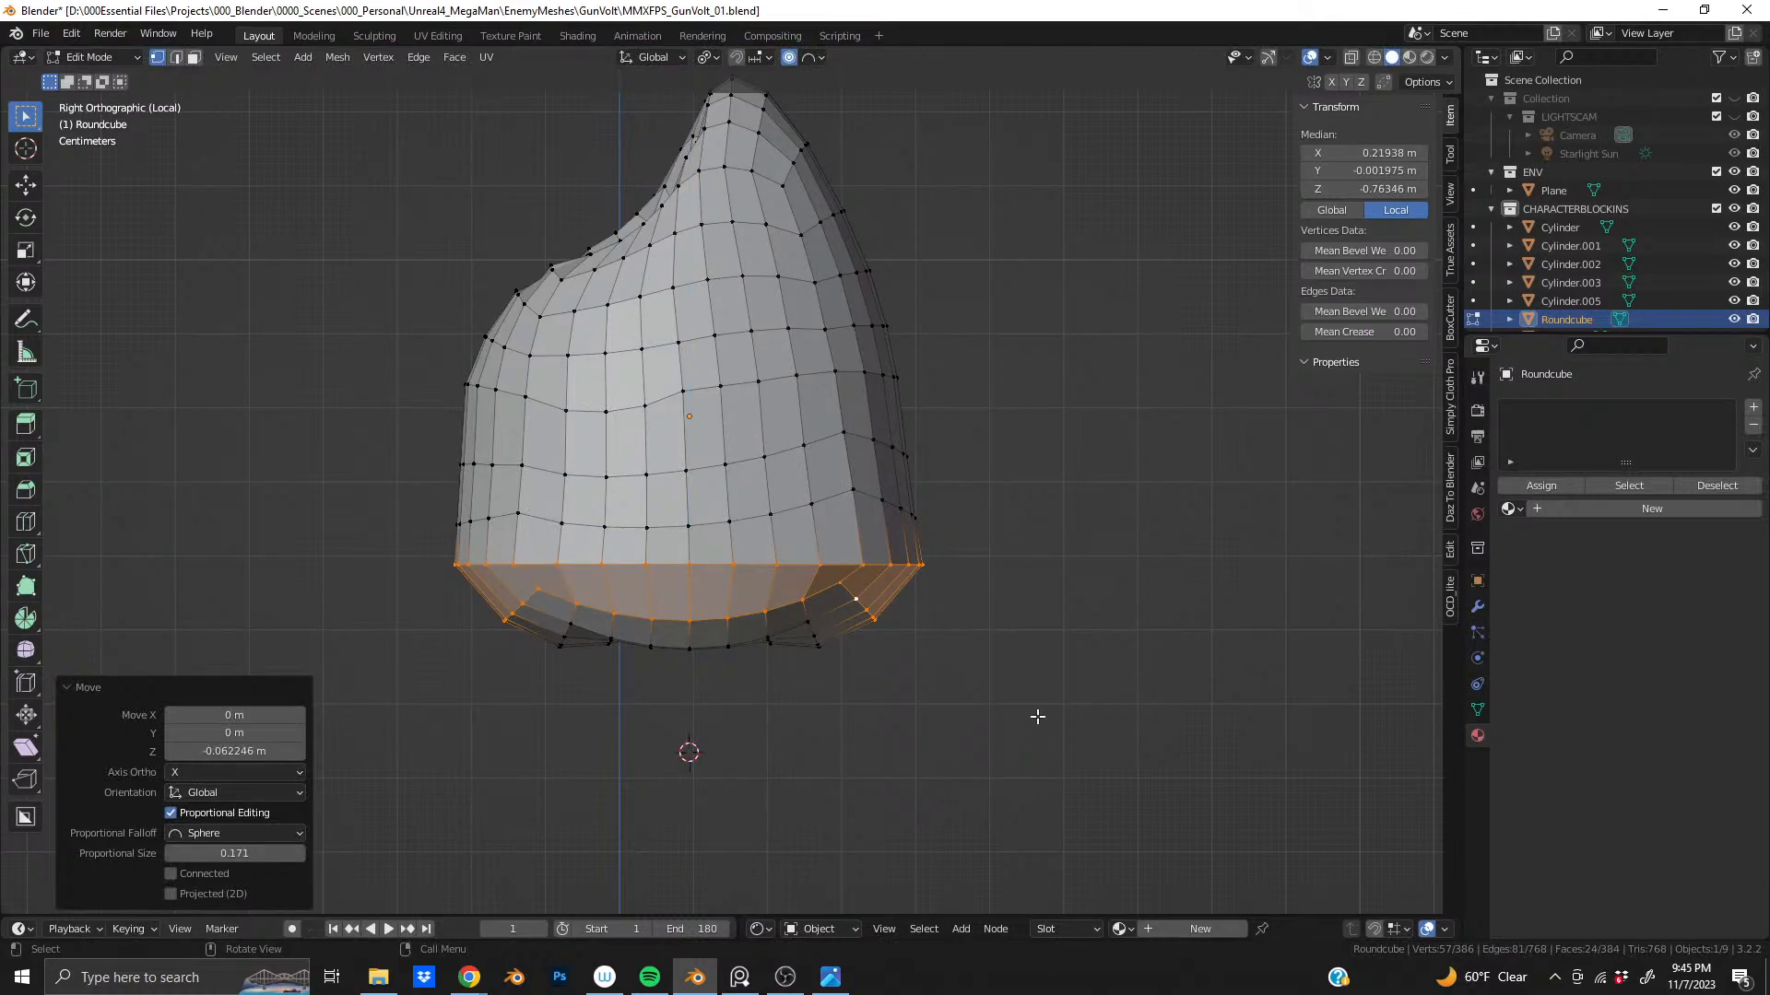
- Rotate the selected rim band about -7.49° in the side view with the proportional size reduced to 0.037
key(r)
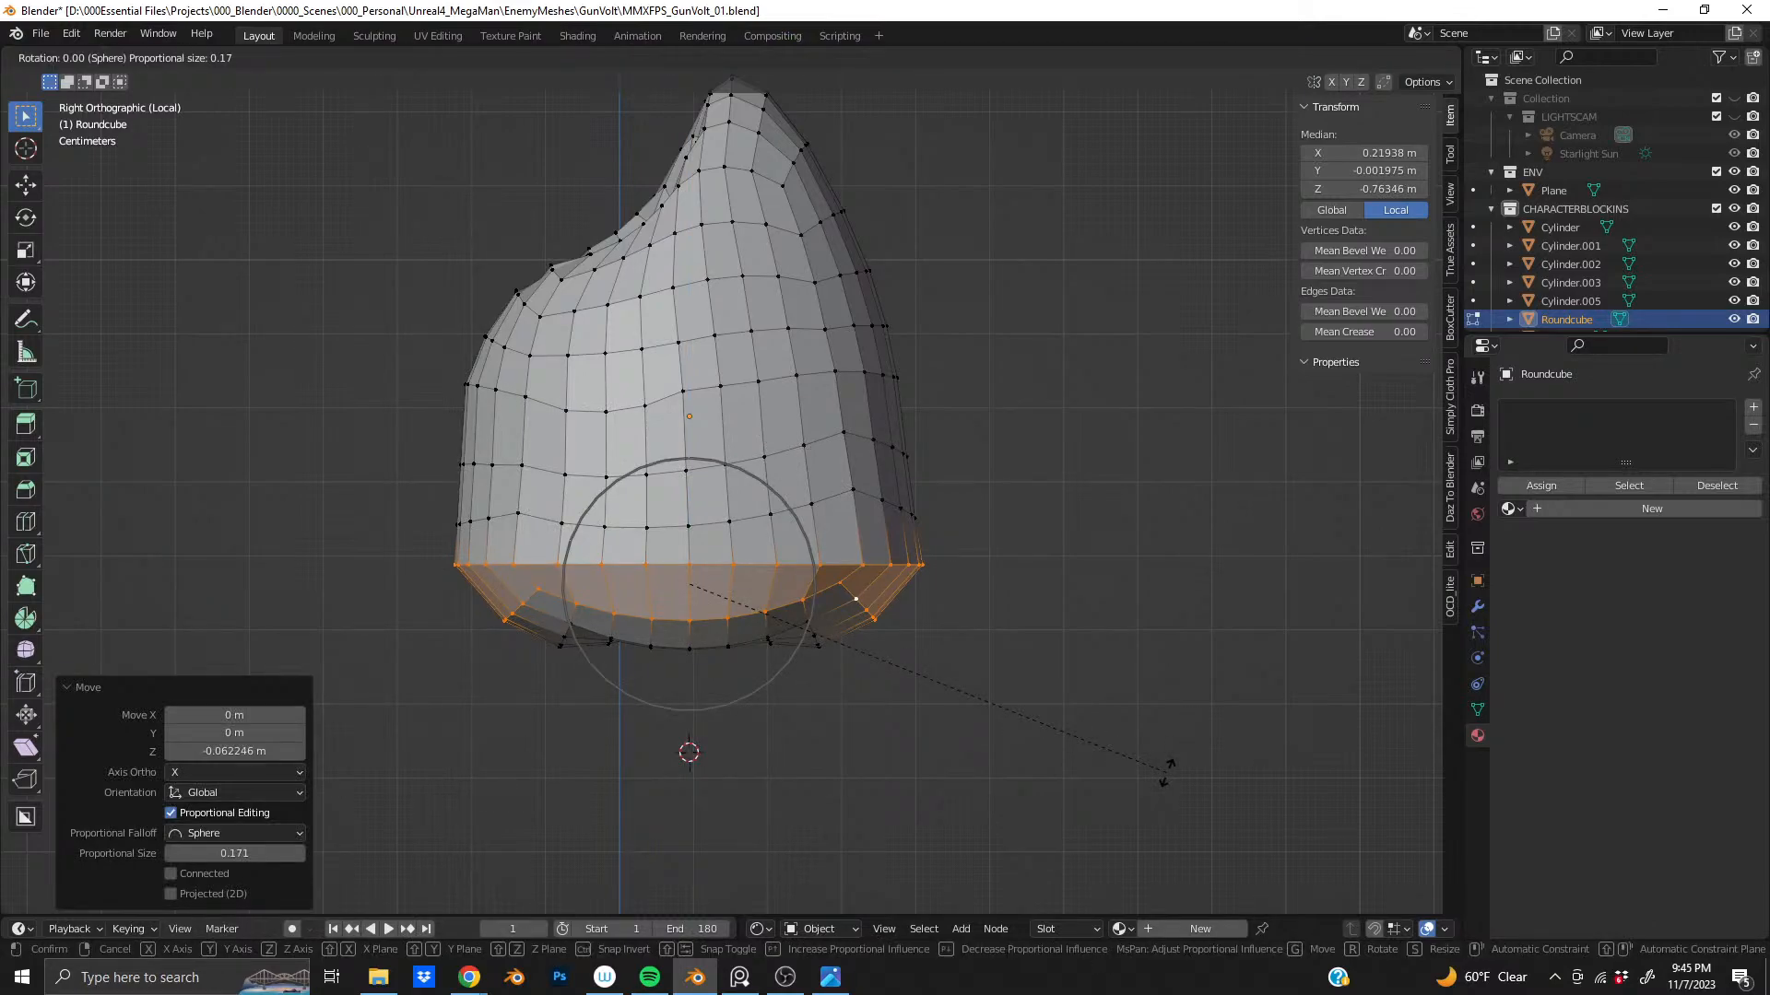
scroll(1166, 772, down, 9)
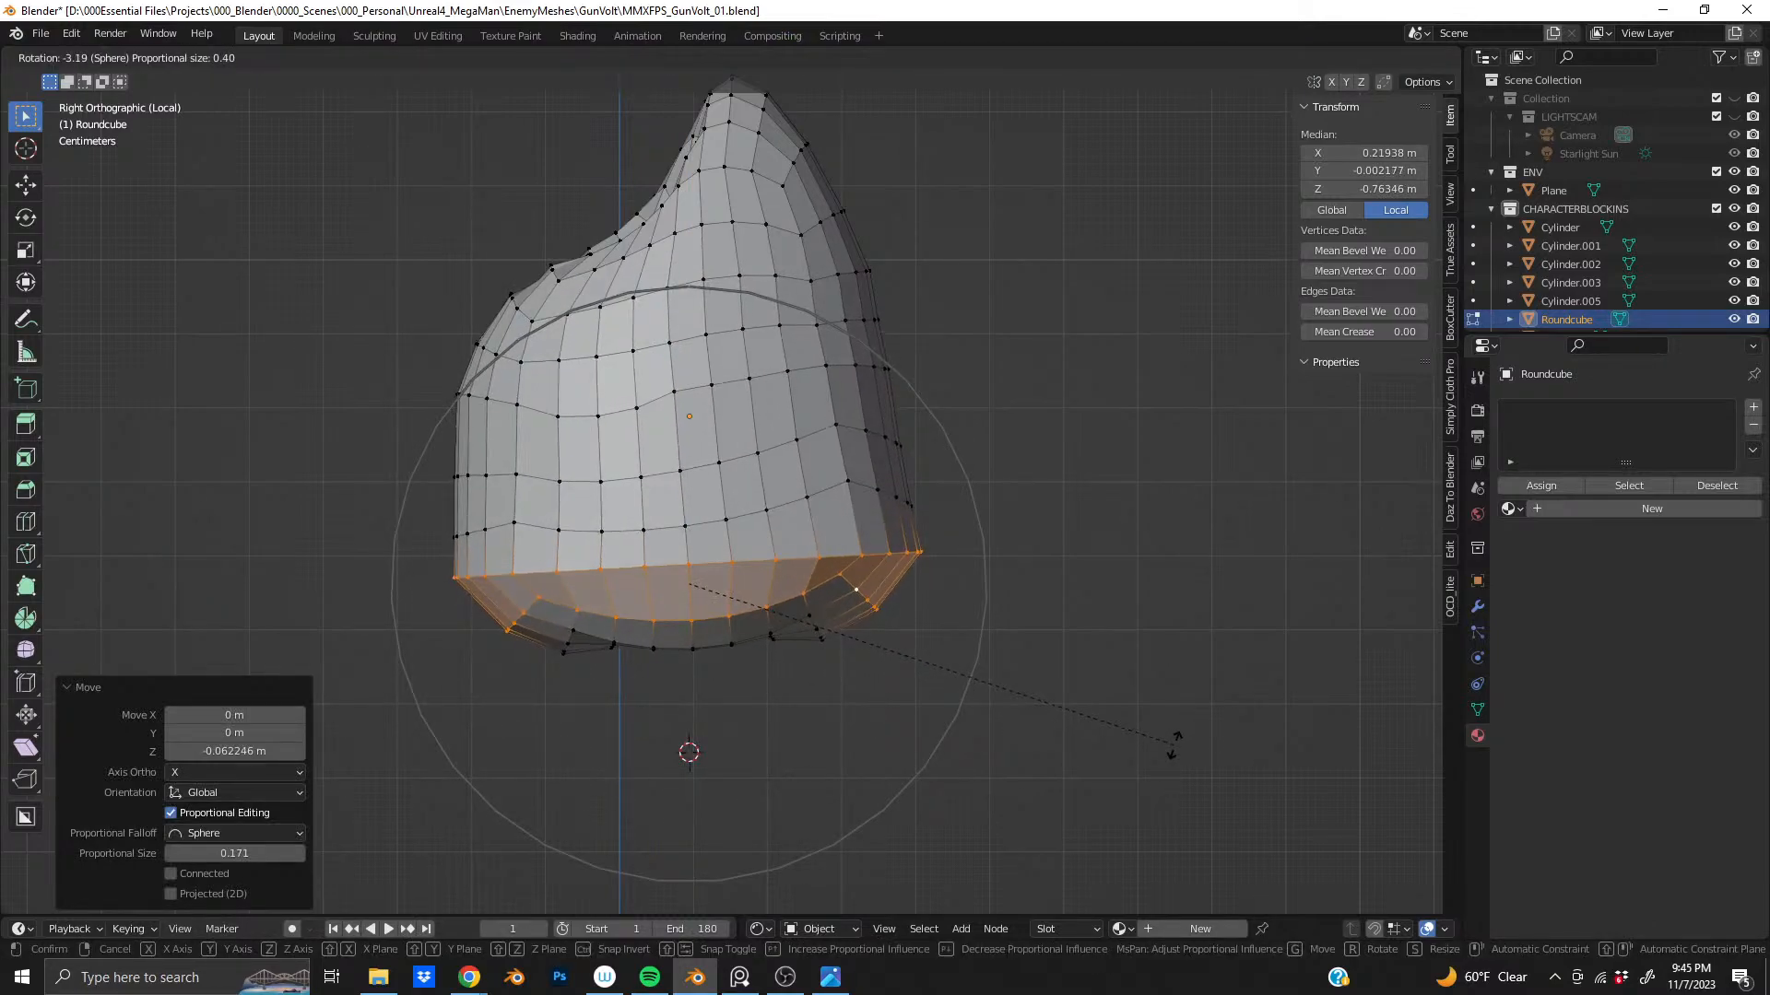
scroll(1173, 745, up, 8)
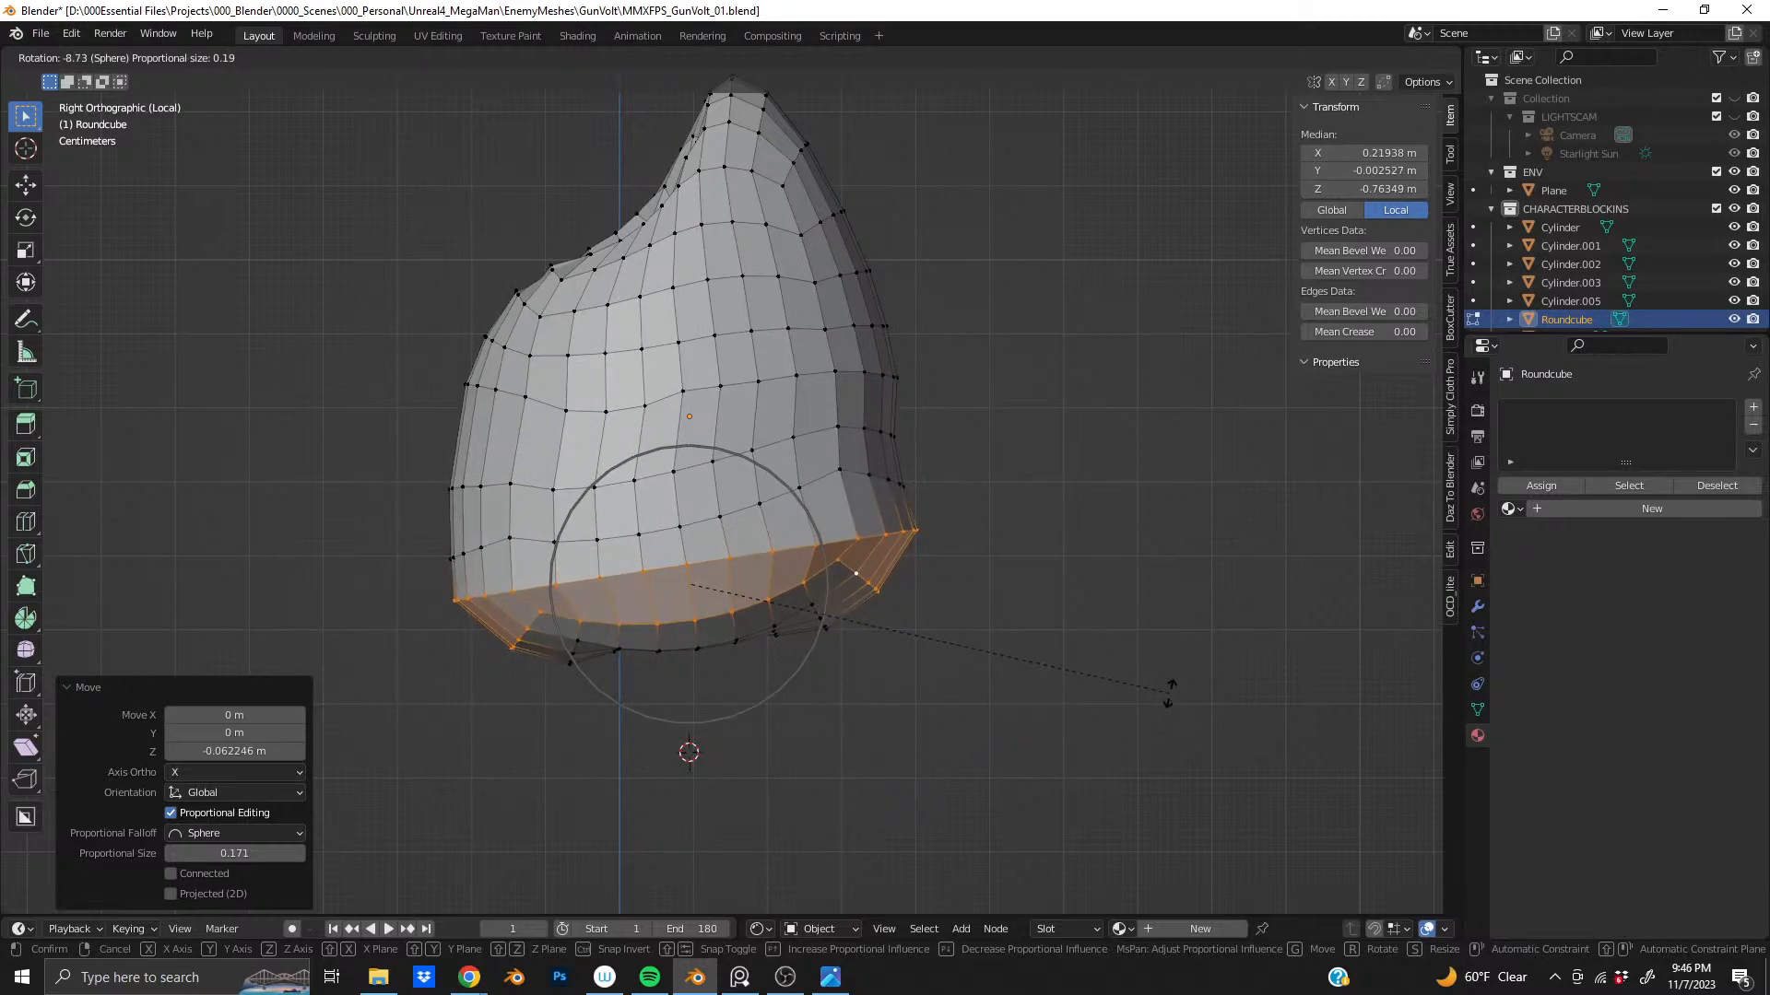
scroll(1168, 693, up, 14)
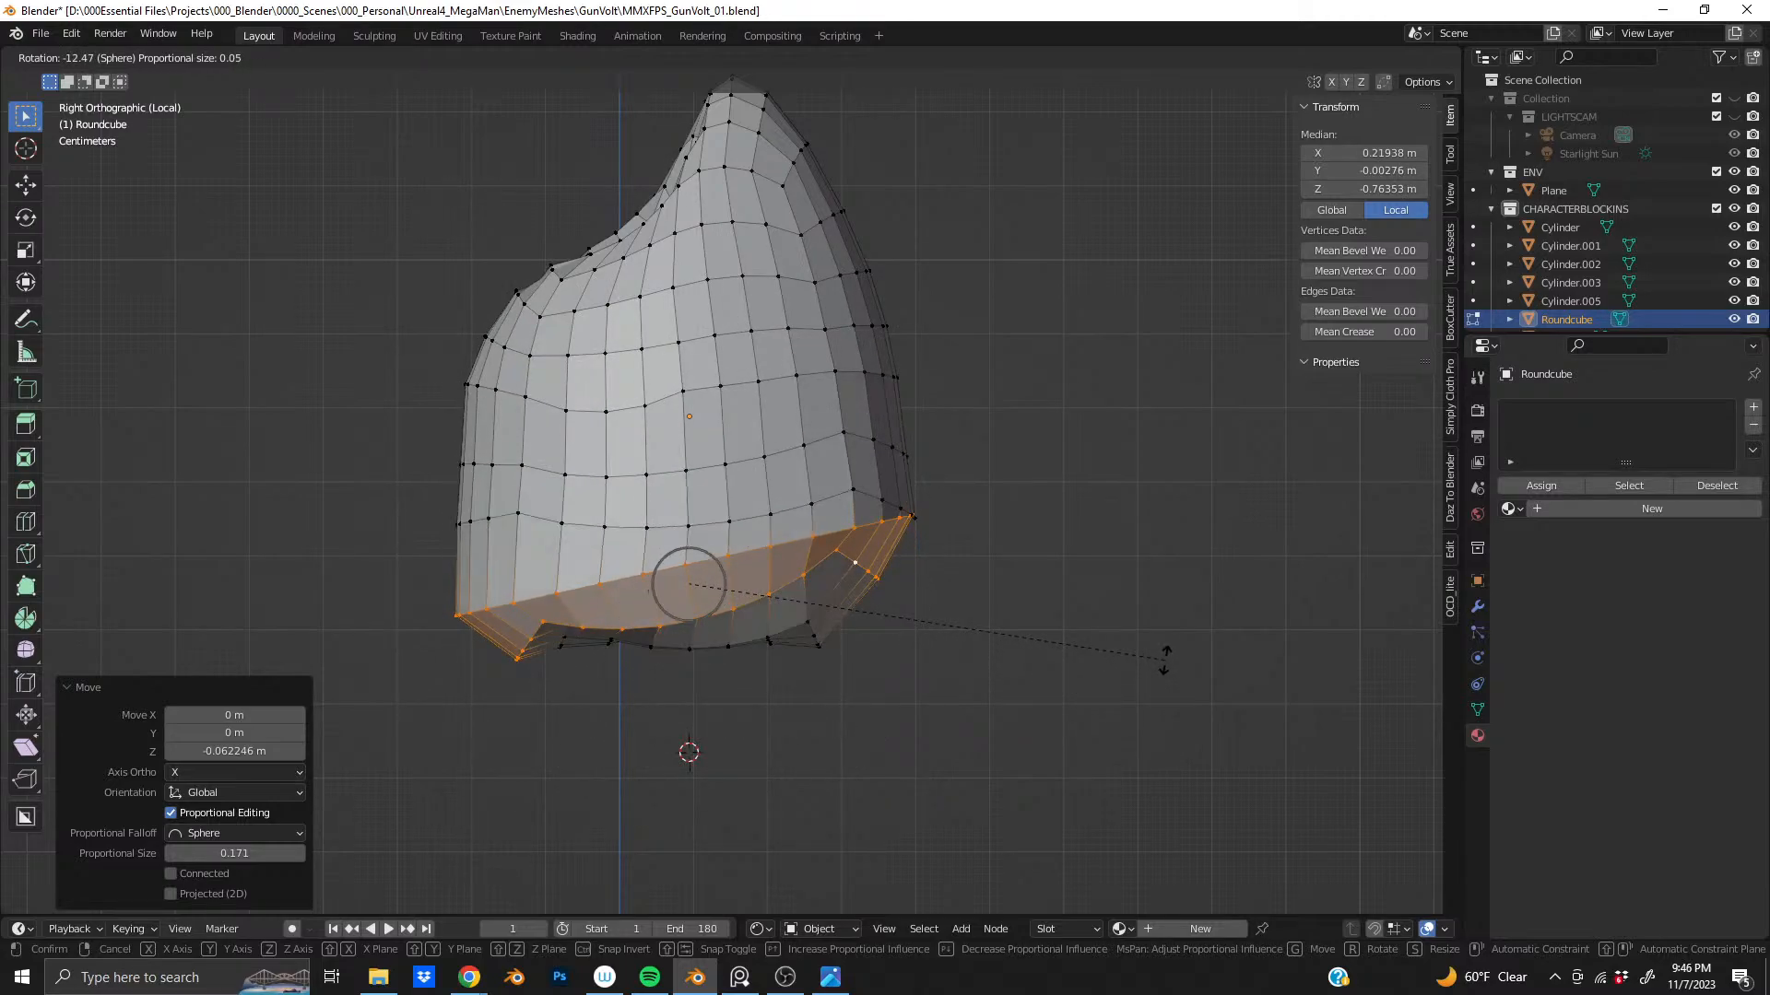
scroll(1169, 682, up, 1)
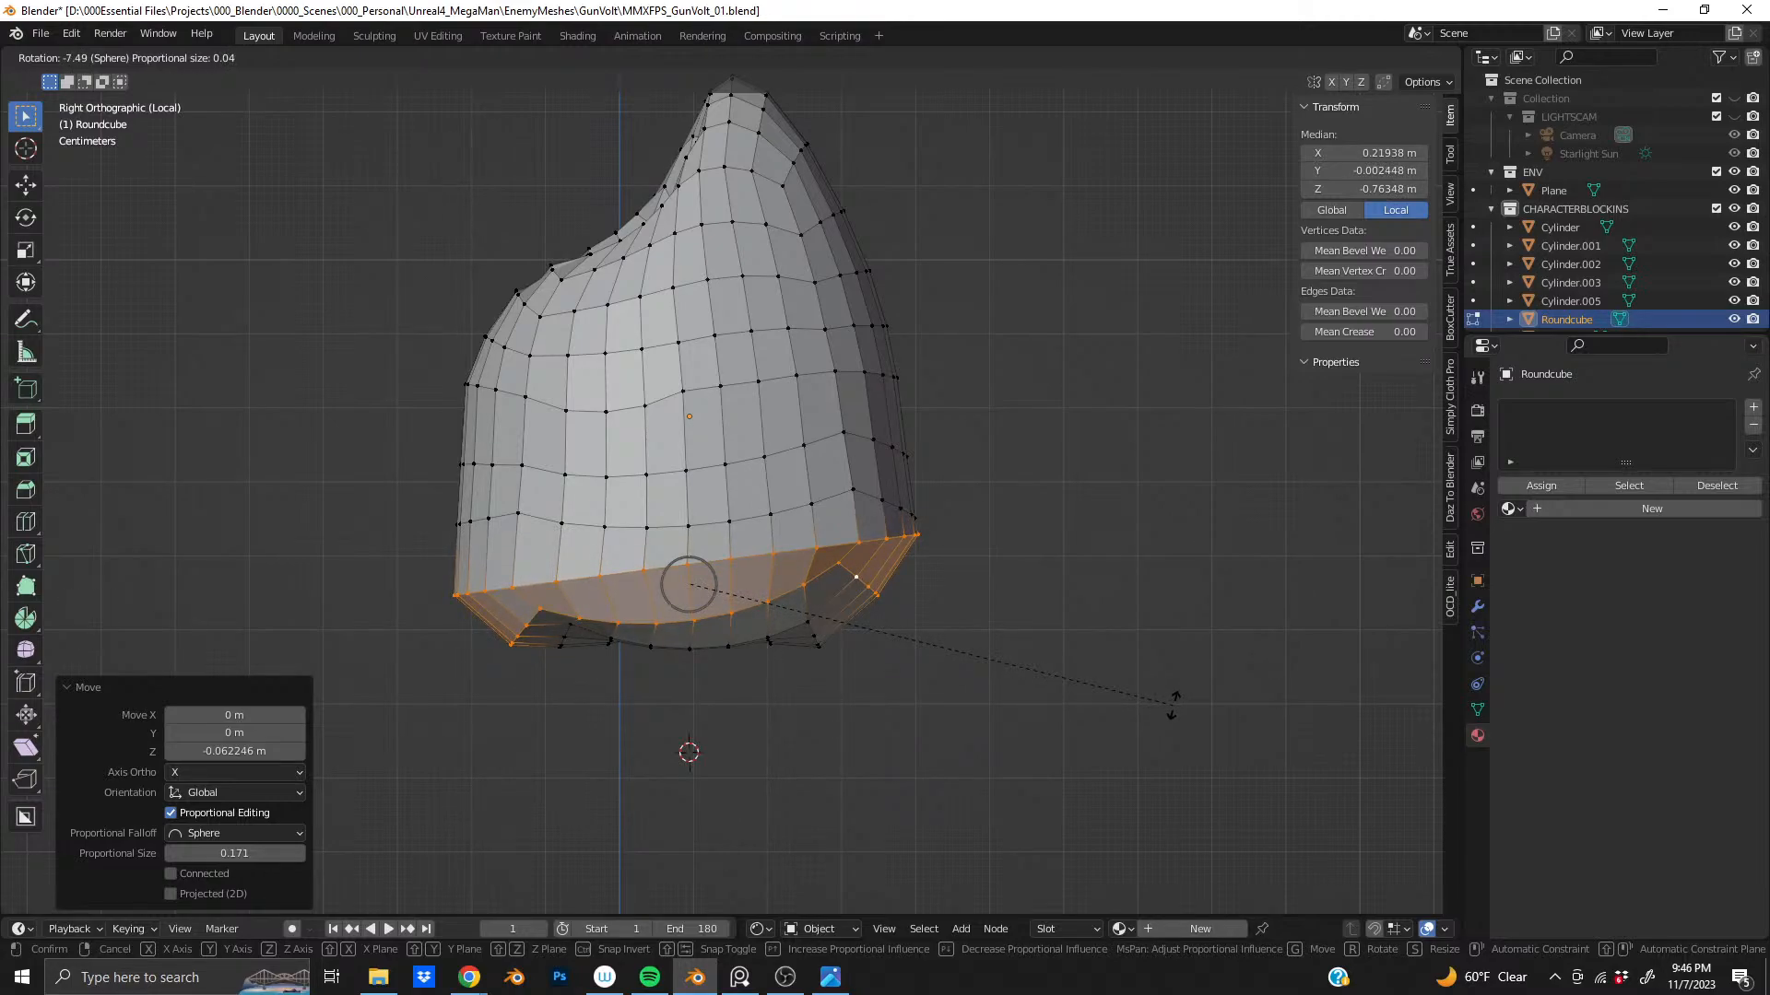
click(1172, 705)
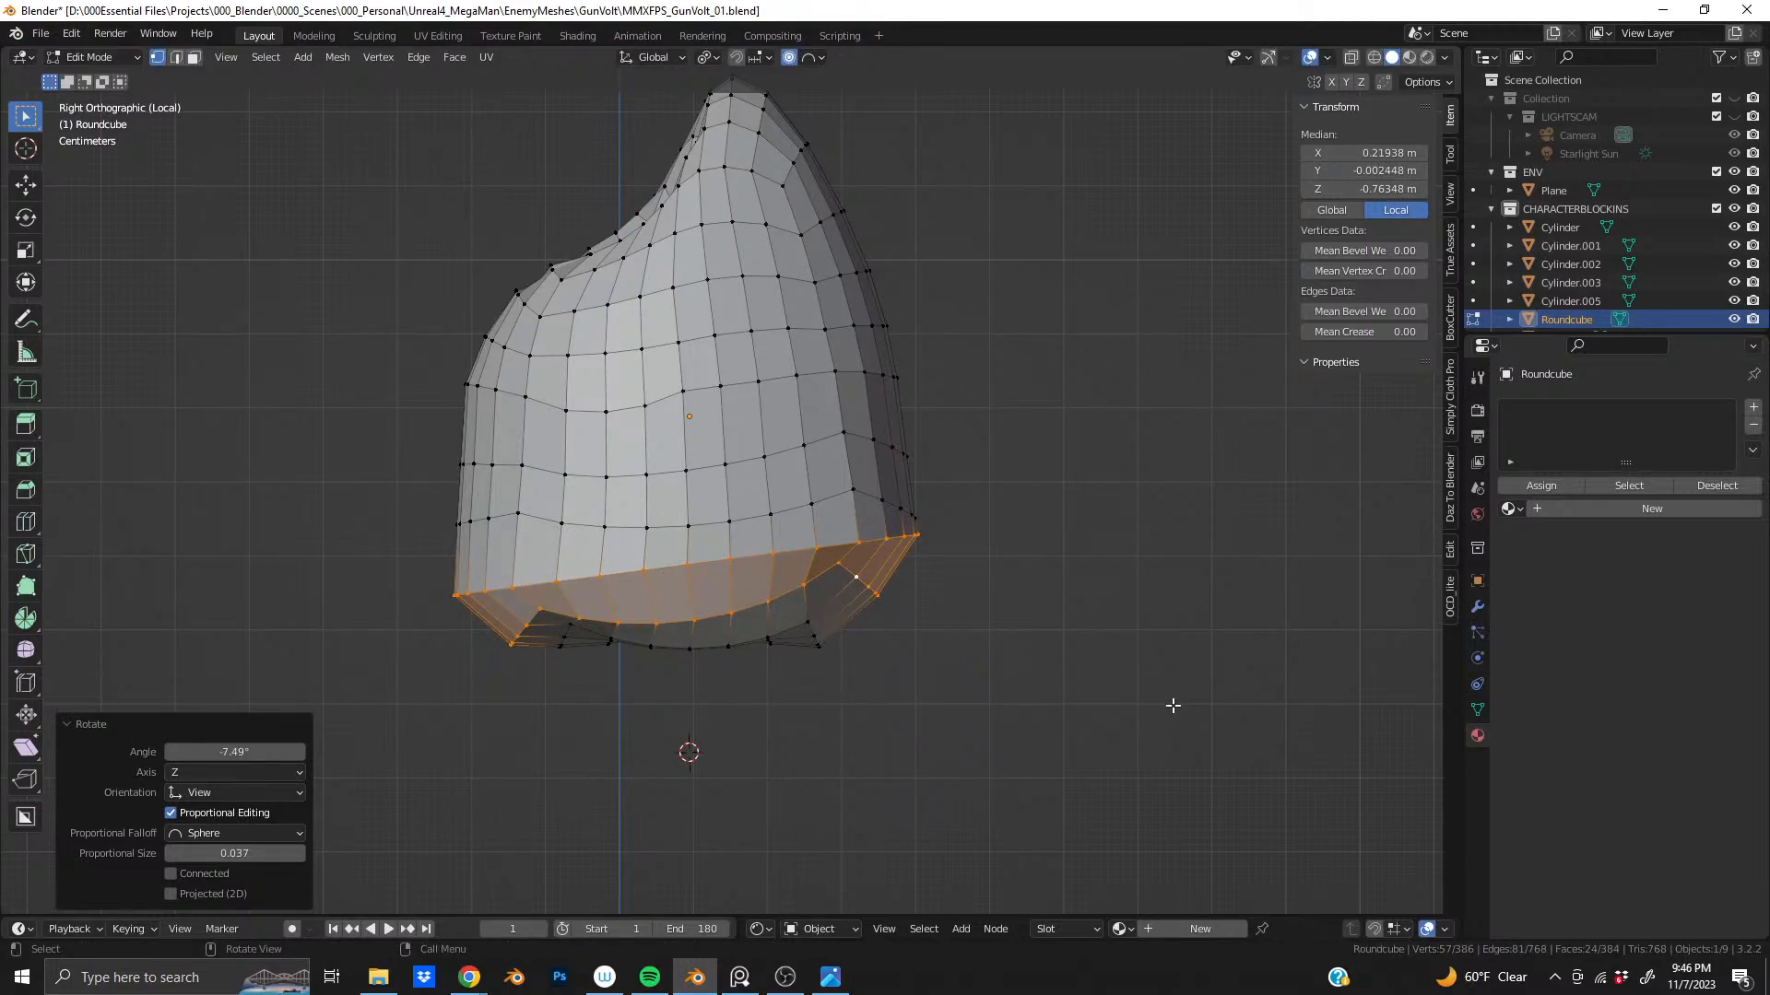
- Select the seven-vertex row just above the rim on one end of the foot and edge-slide it upward by 0.145
middle_drag(899, 493, 680, 543)
click(649, 534)
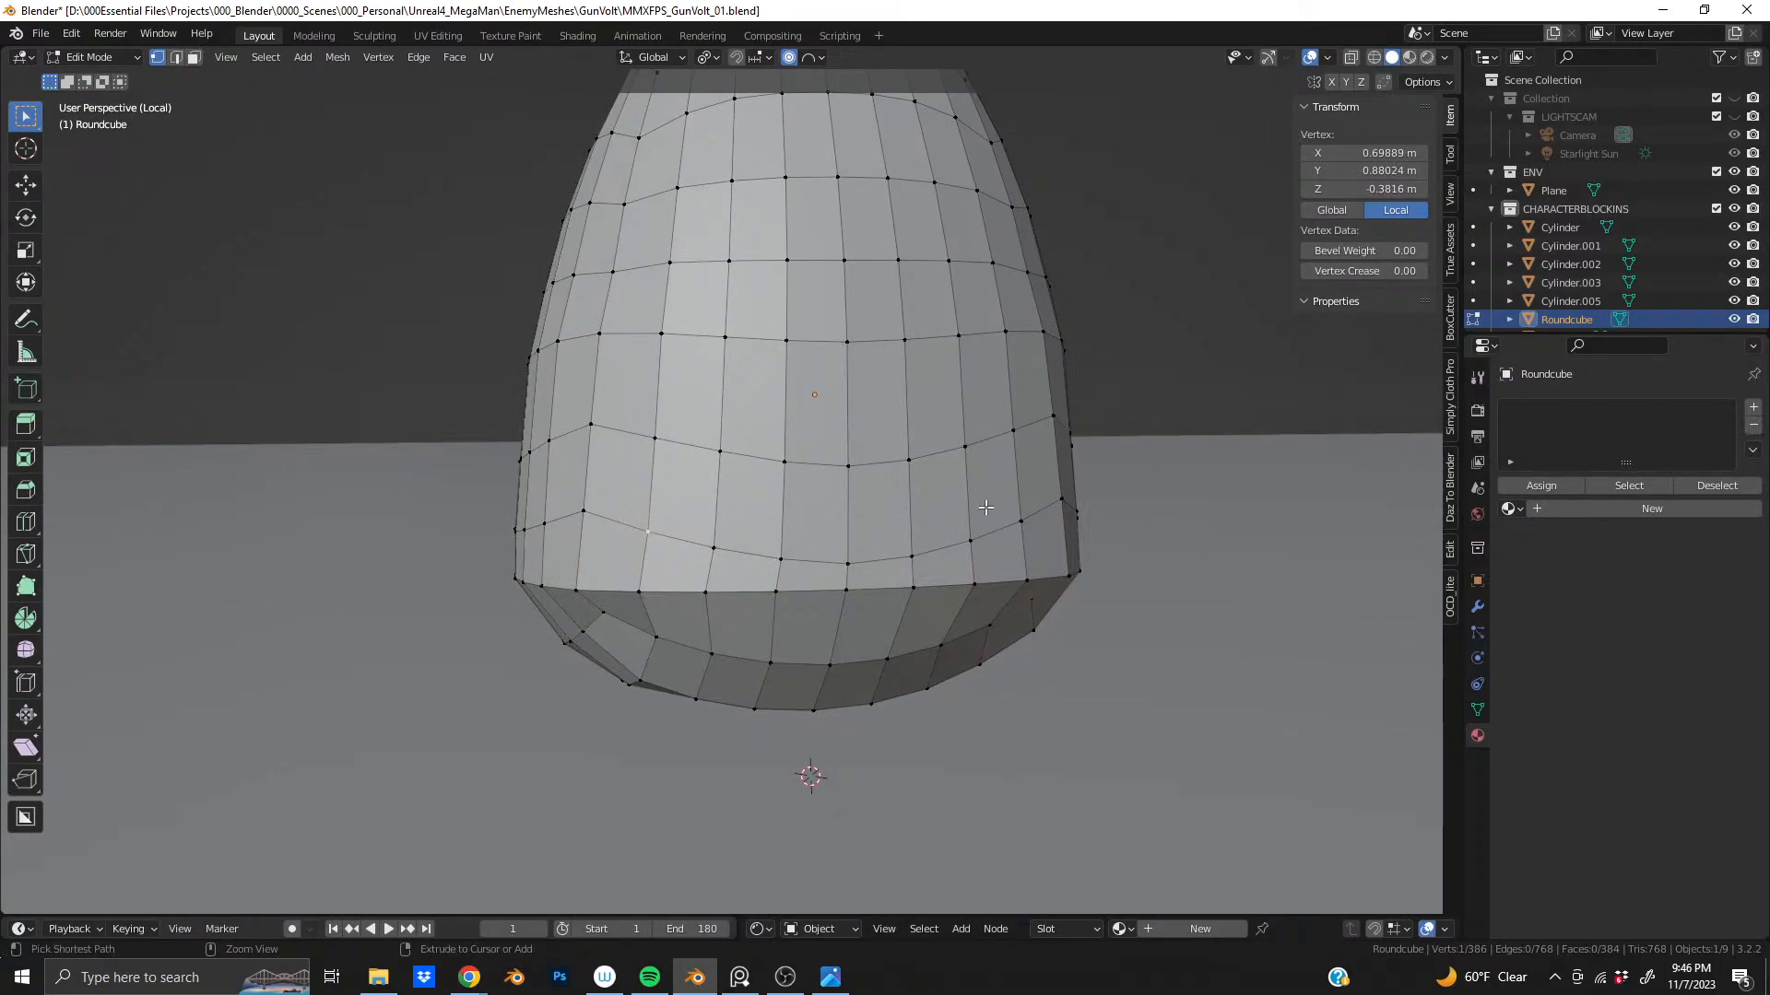
ctrl+shift+click(1019, 521)
key(g)
key(g)
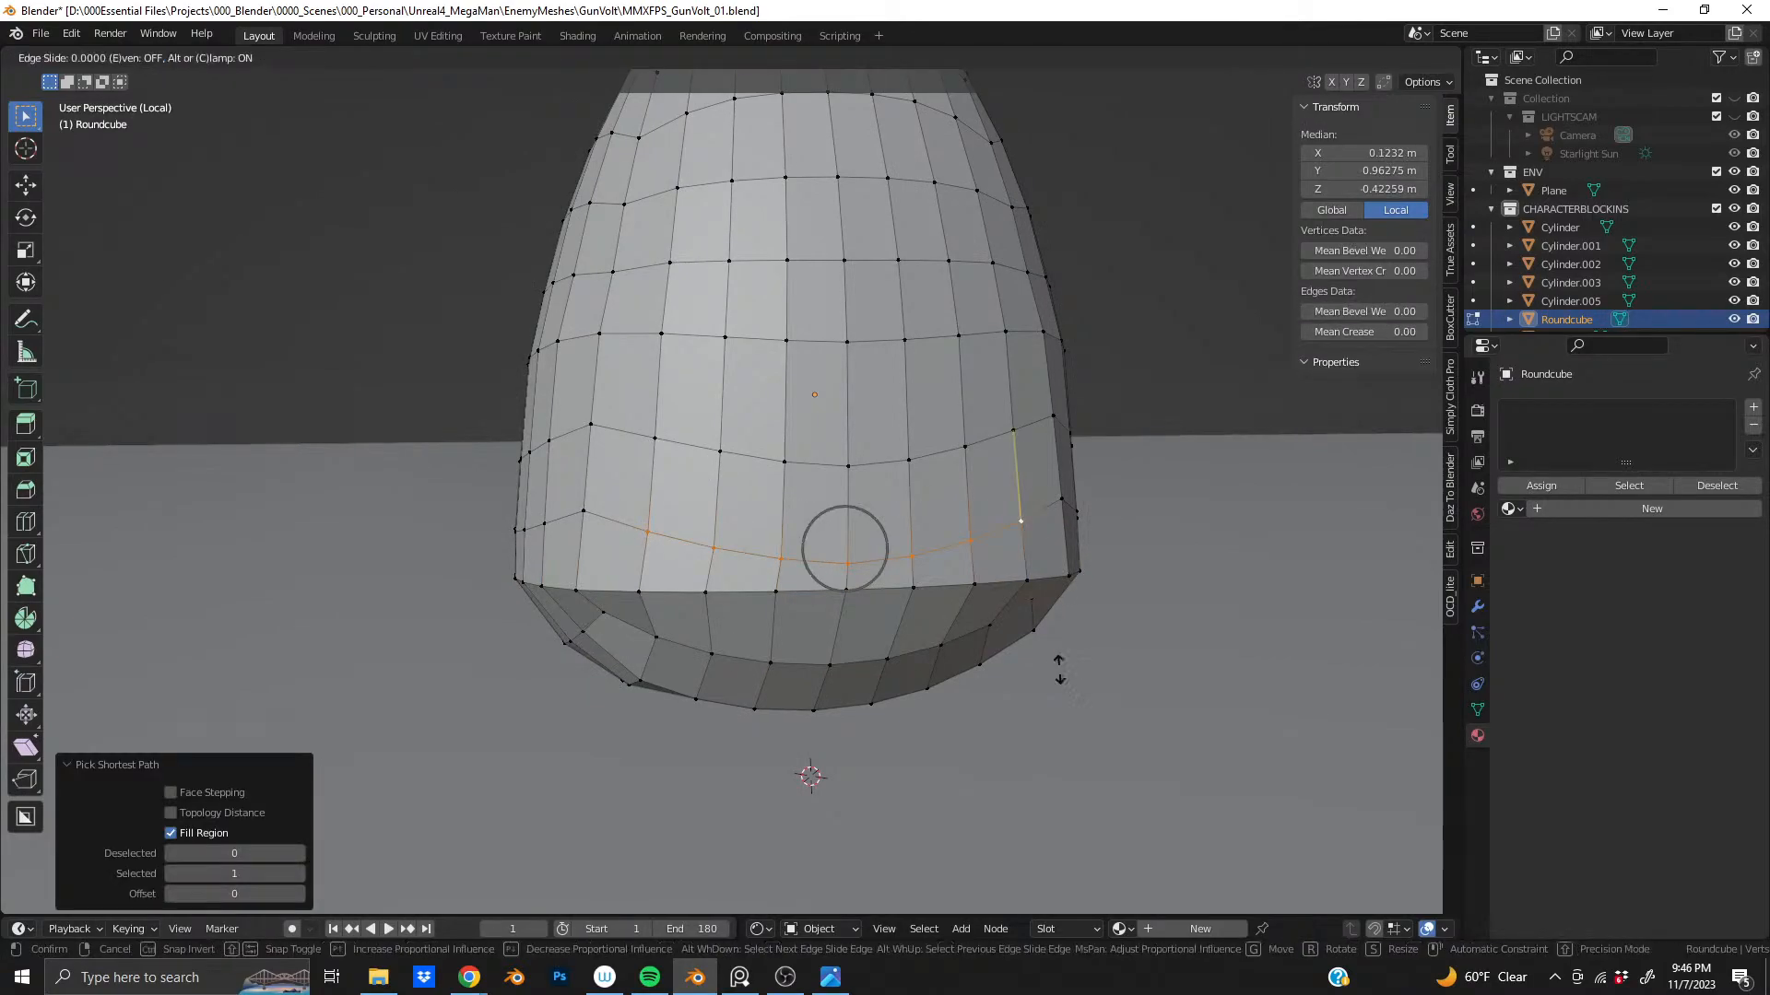
click(1059, 658)
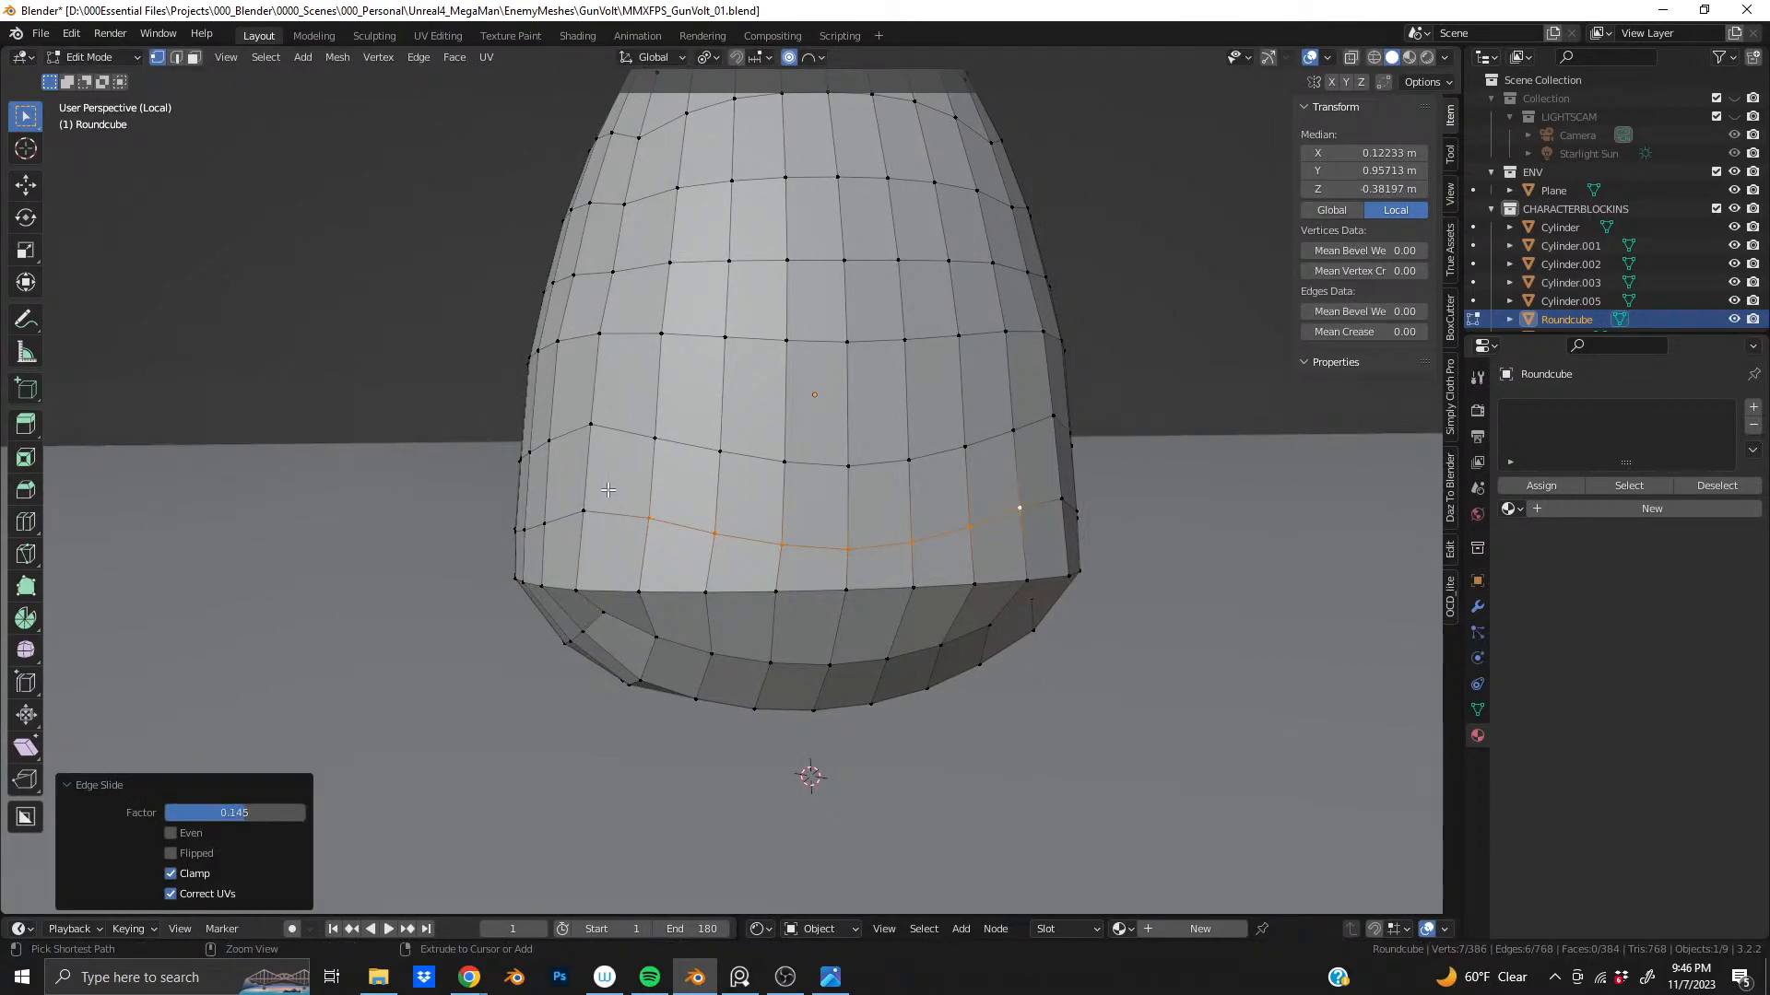
- Deselect the row's two end vertices and edge-slide the remaining five slightly upward
shift+click(649, 518)
shift+click(1020, 508)
key(g)
key(g)
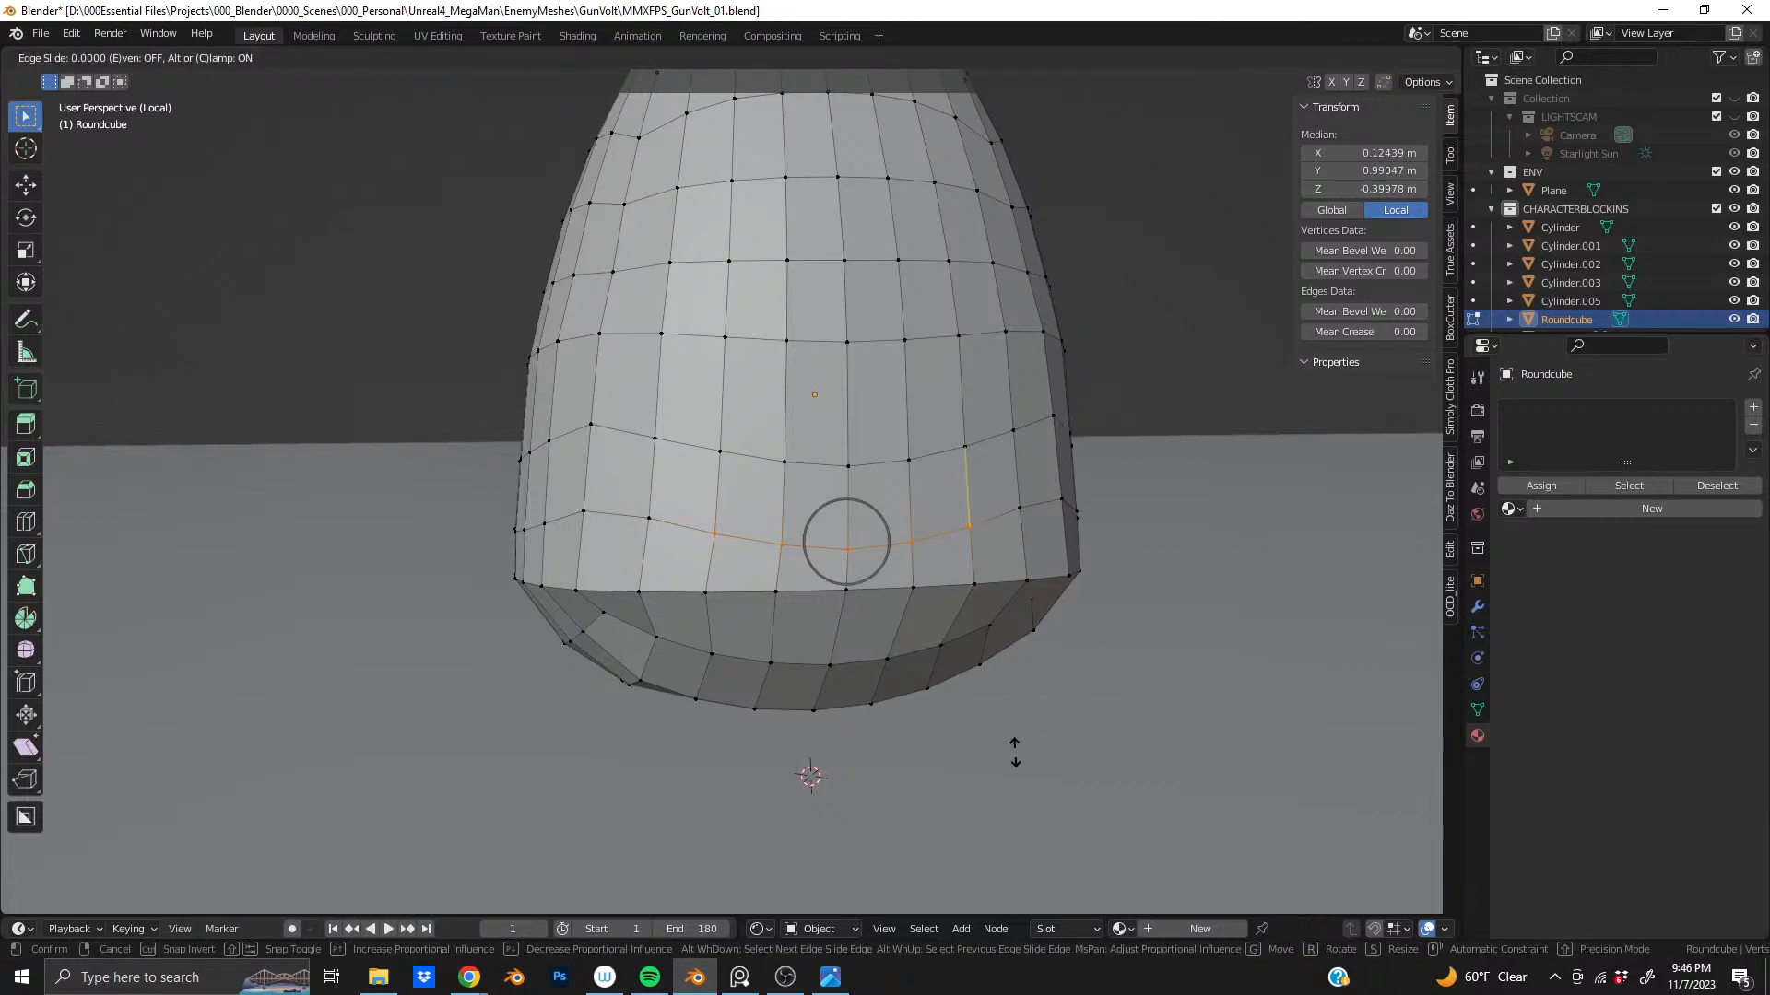
click(998, 682)
- Try vertex-sliding an uneven set of three vertices from the row, then undo the slide
shift+click(781, 537)
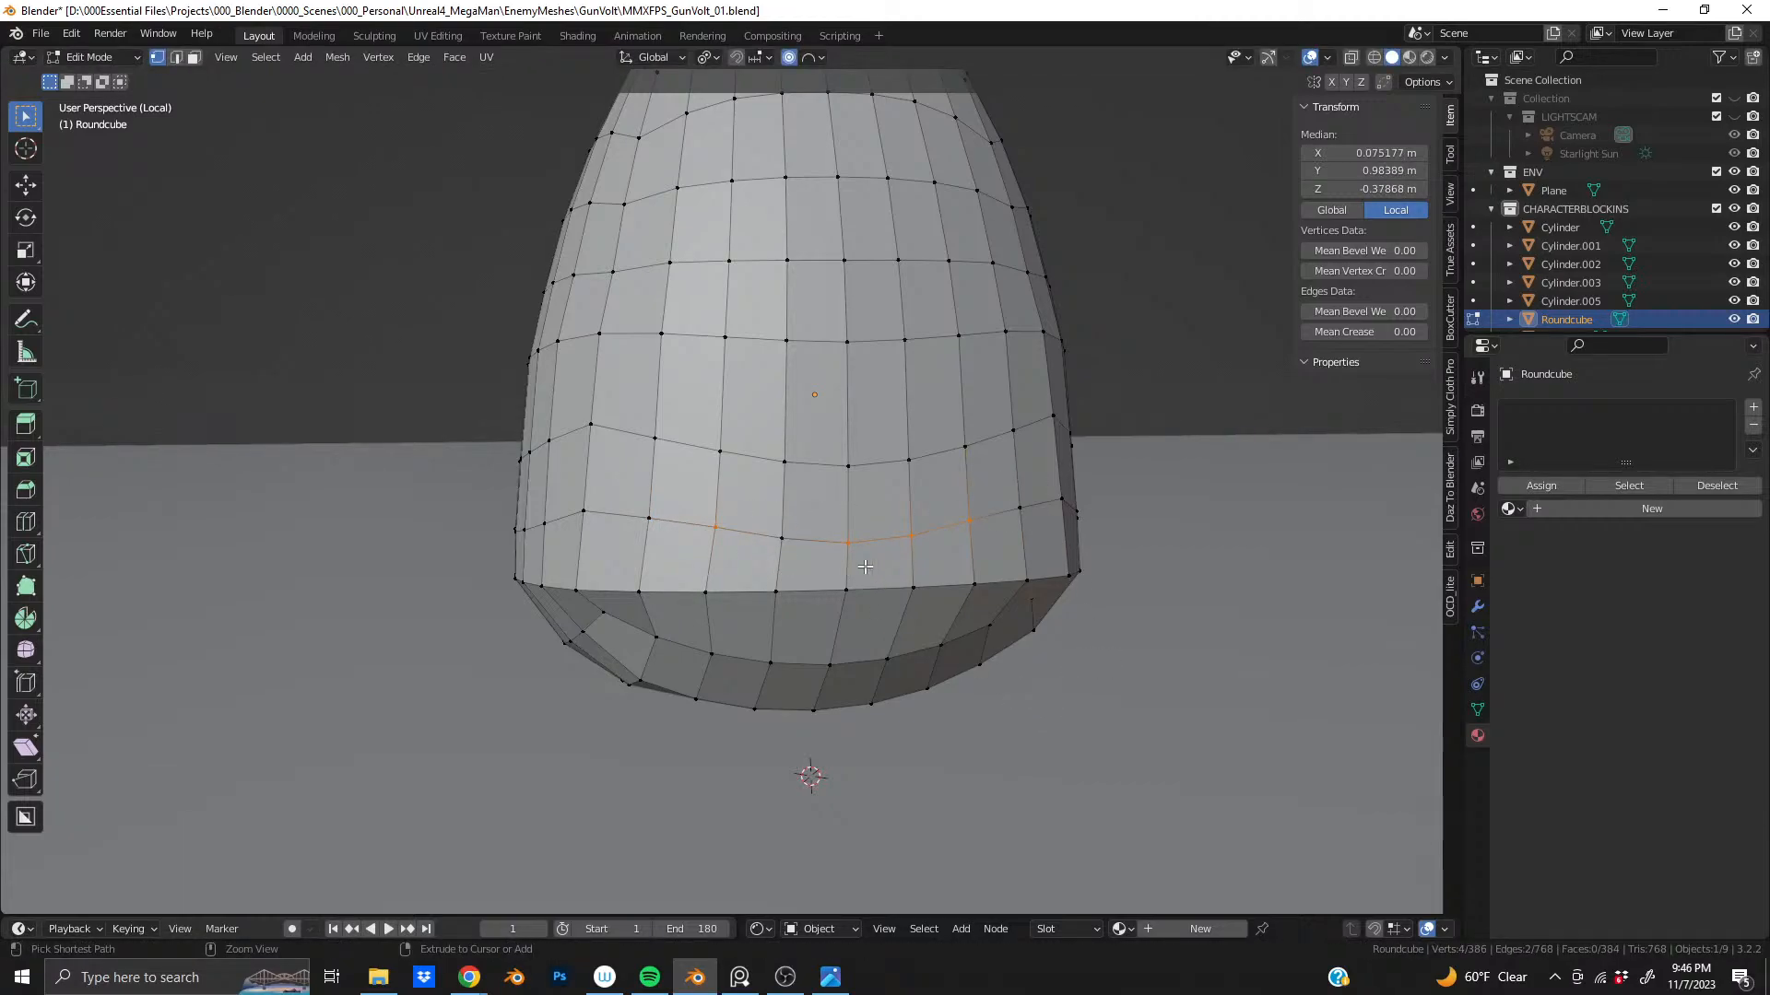
shift+click(964, 519)
key(shift+v)
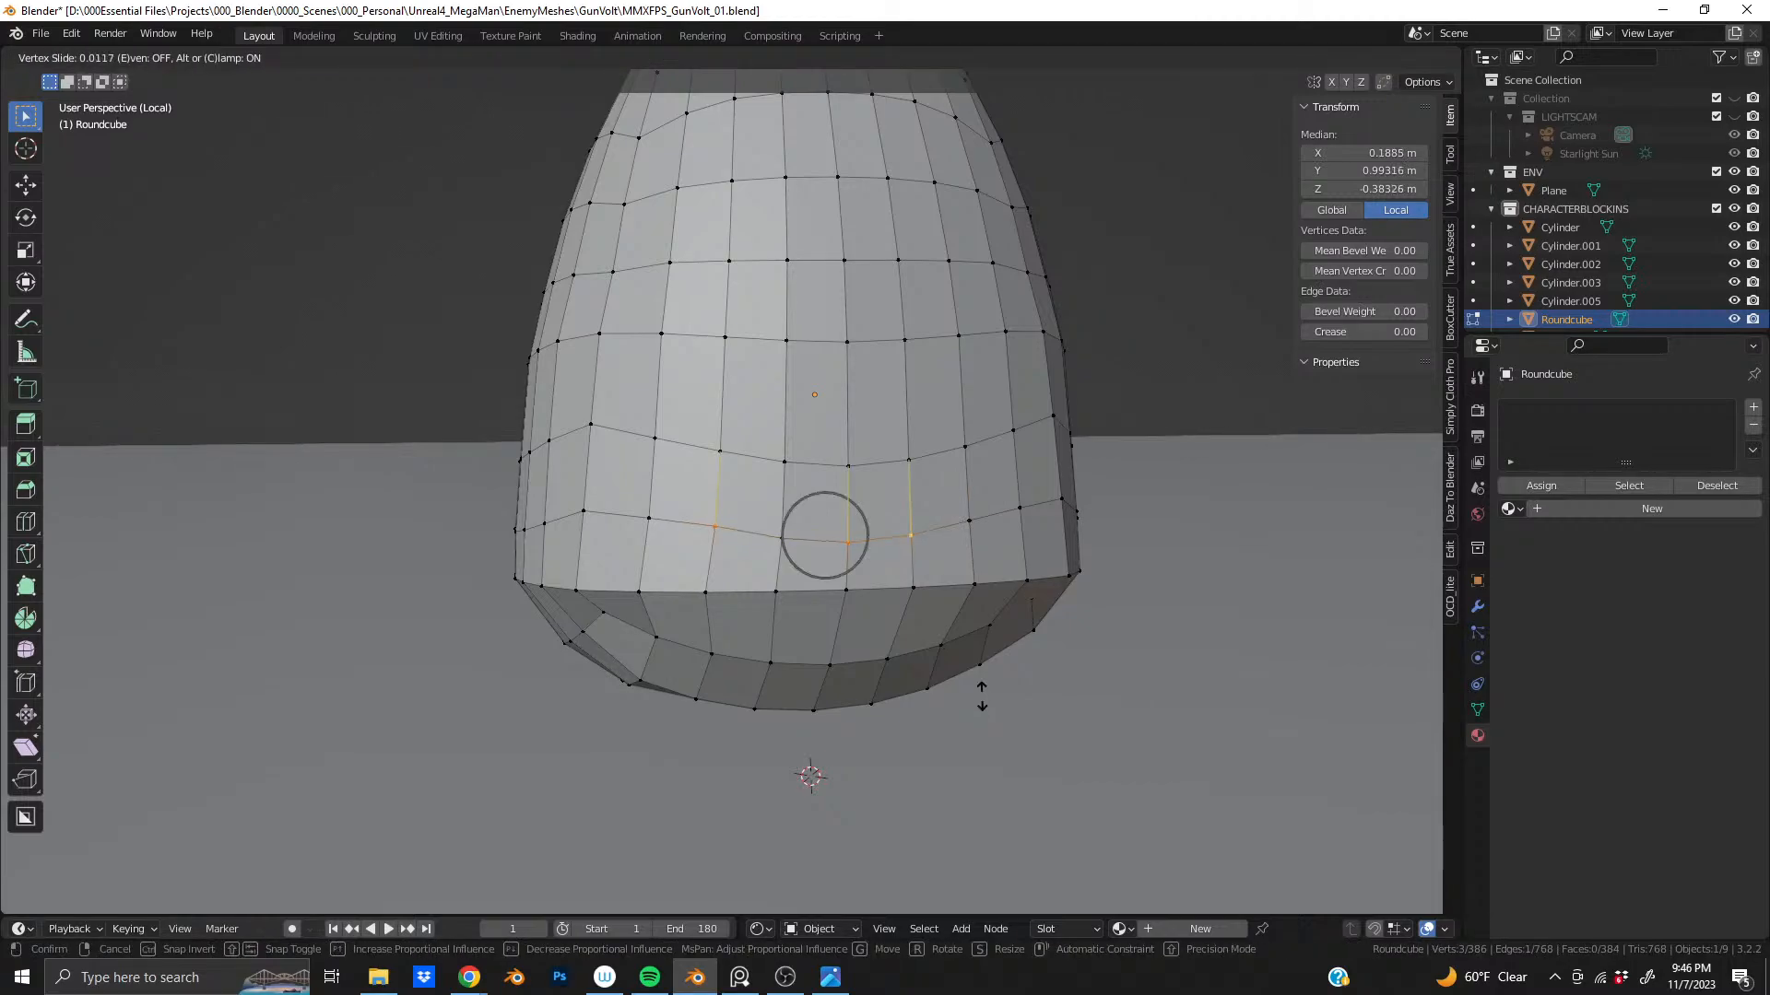
click(982, 672)
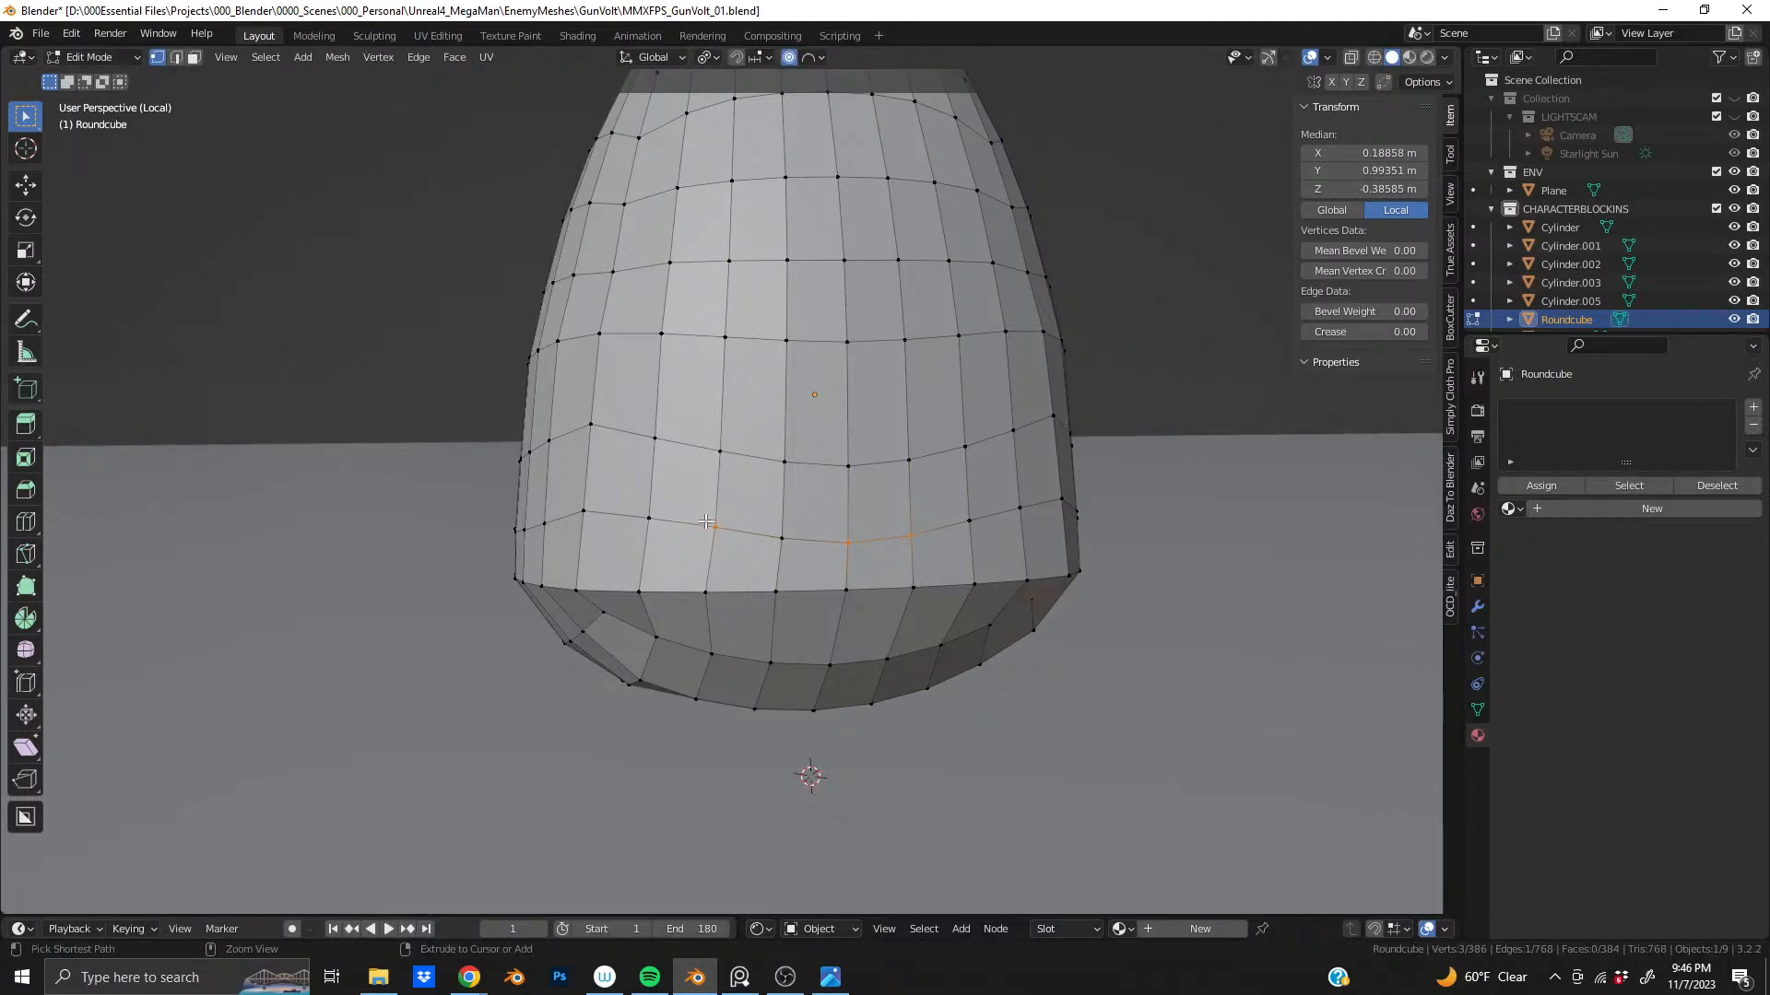
key(ctrl+z)
- Narrow the selection to the row's middle three vertices and edge-slide them upward by 0.057
ctrl+drag(698, 526, 737, 553)
key(g)
key(g)
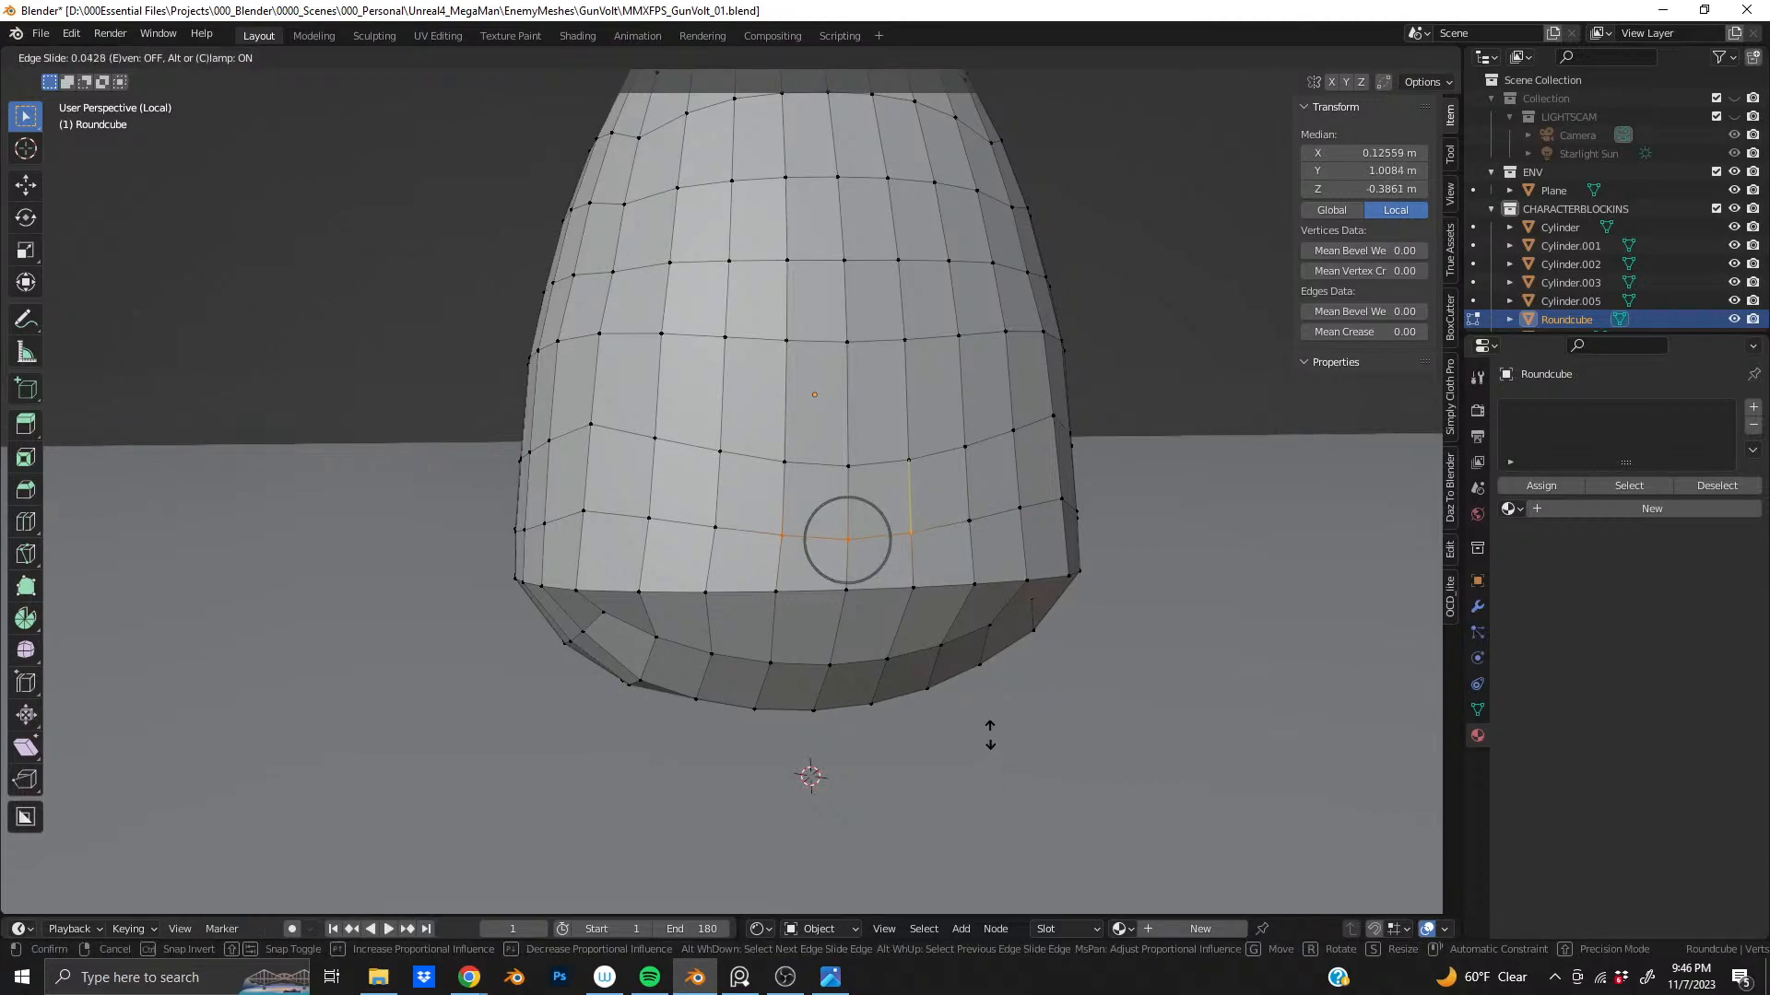
click(990, 724)
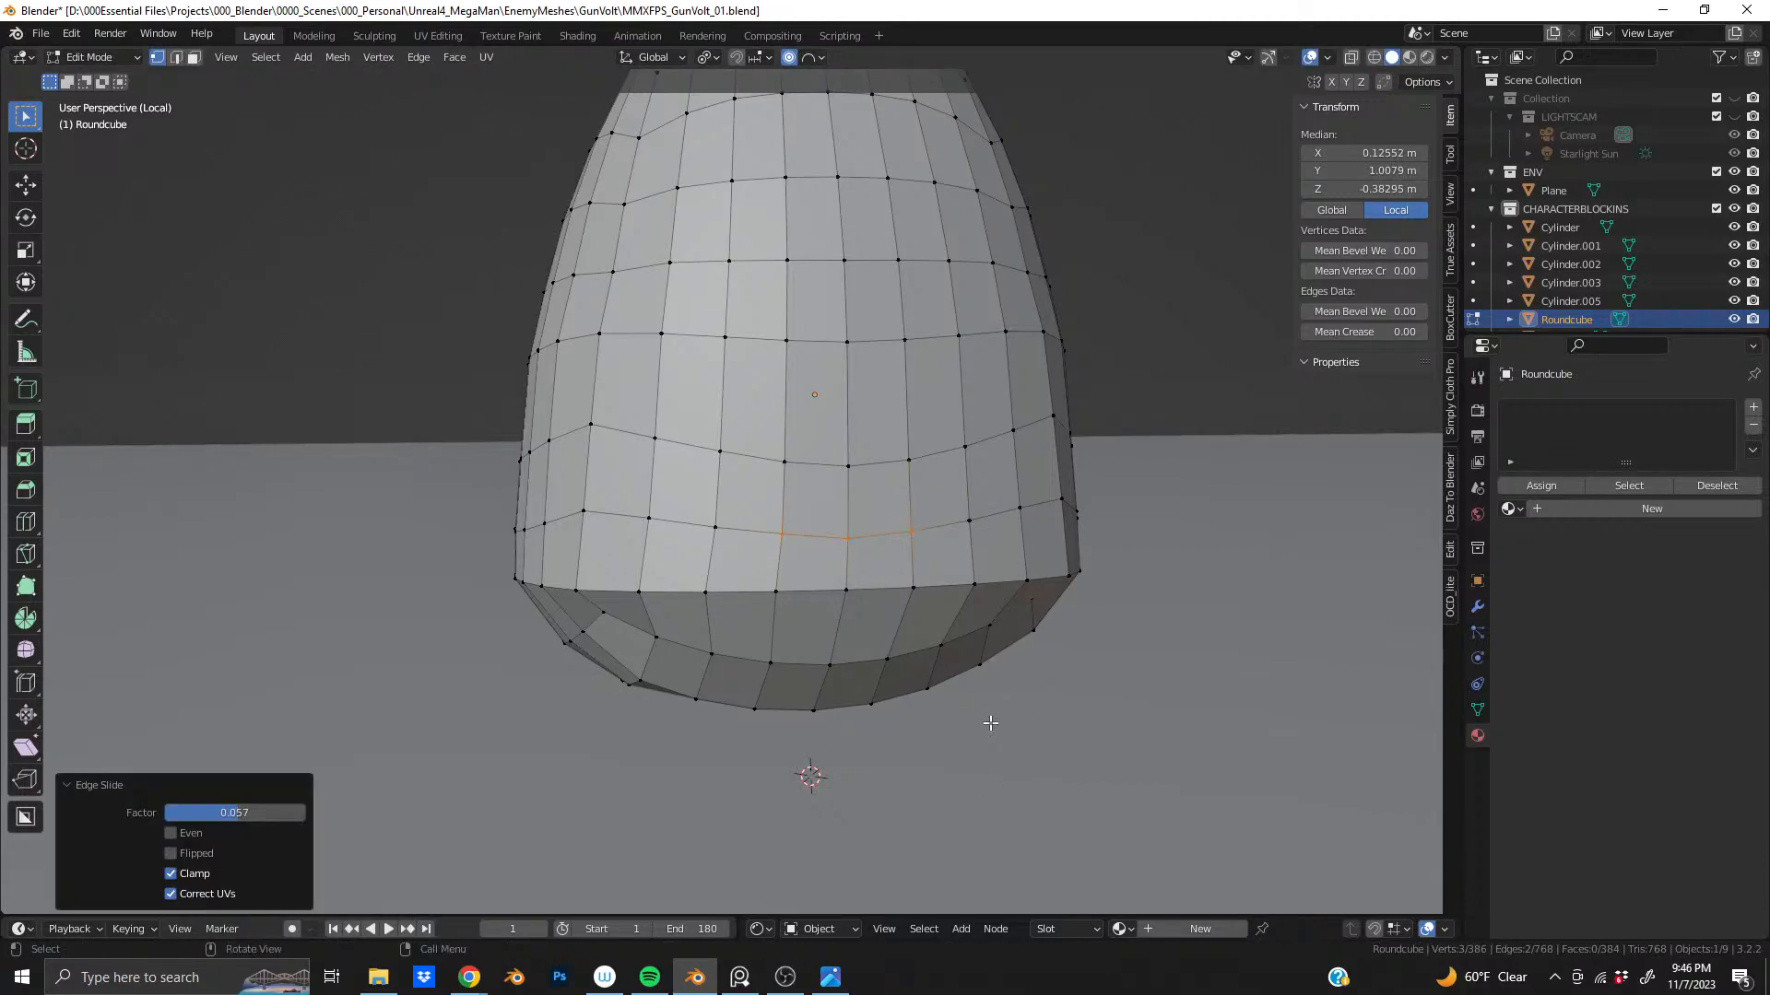
- Keep only the row's centre vertex selected and vertex-slide it upward by 0.039
ctrl+drag(762, 523, 800, 556)
ctrl+drag(905, 523, 931, 549)
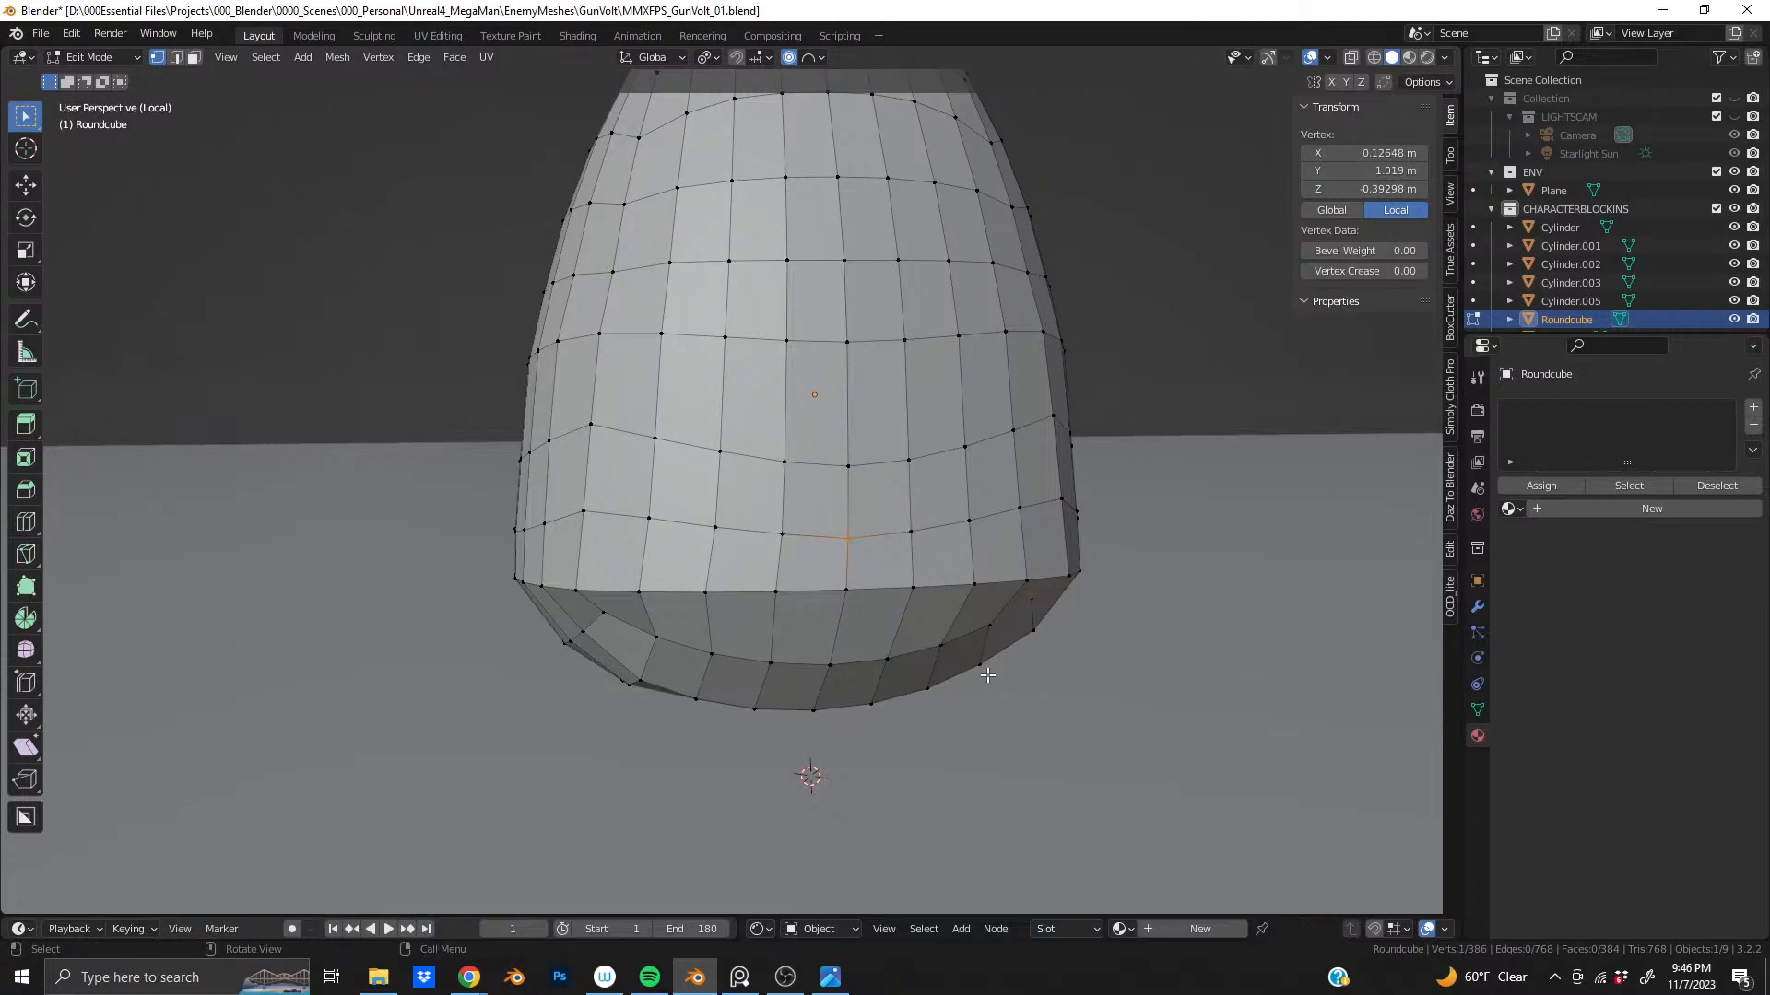
key(g)
key(g)
click(993, 636)
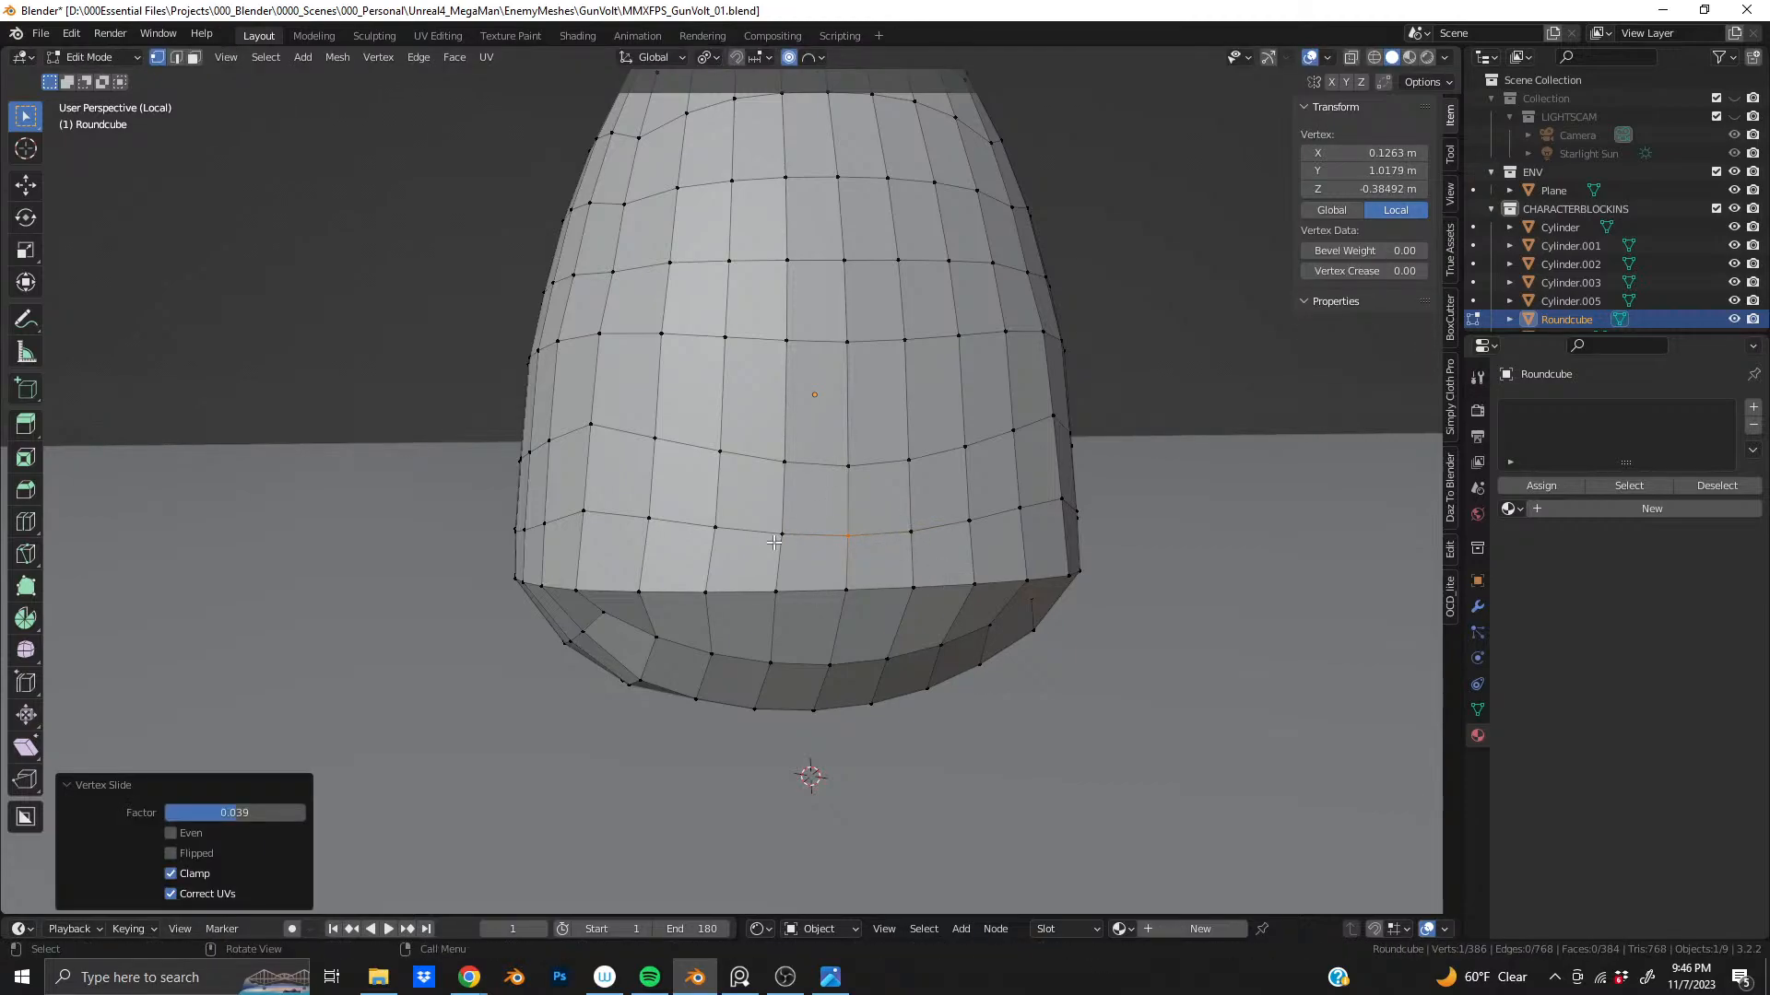
- Switch to face selection and select the loop of faces directly beneath the rim
middle_drag(774, 543, 924, 399)
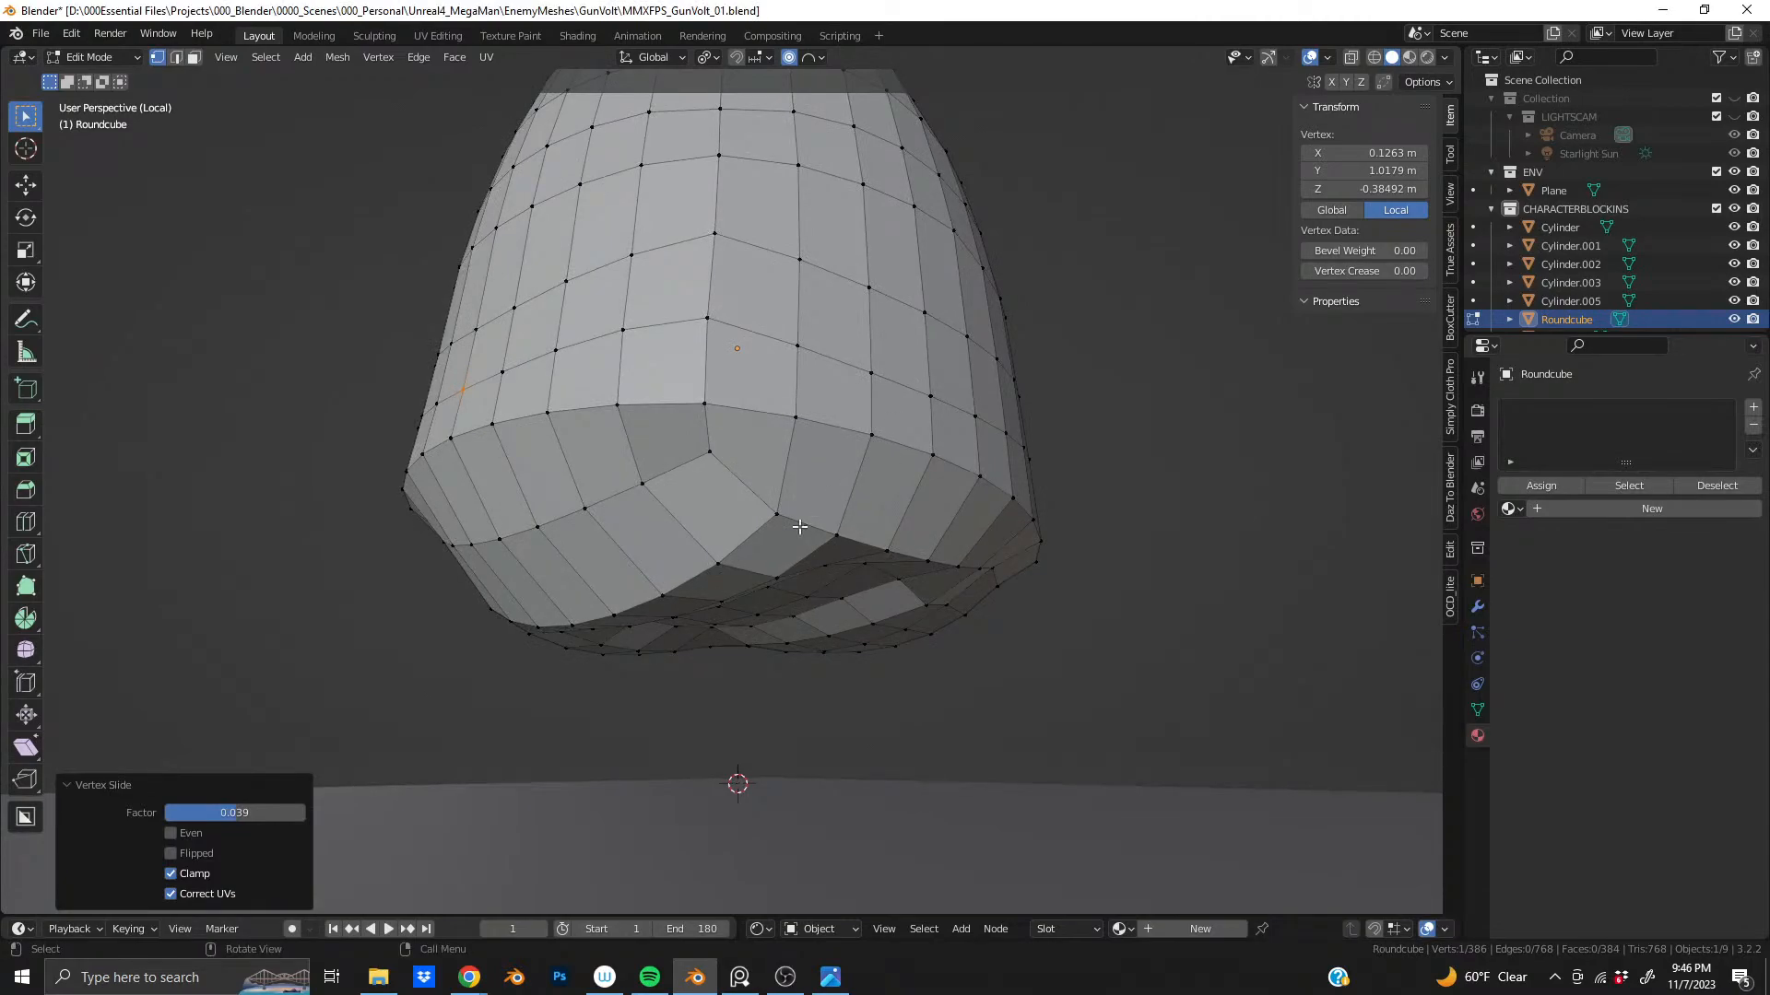
key(3)
alt+click(642, 458)
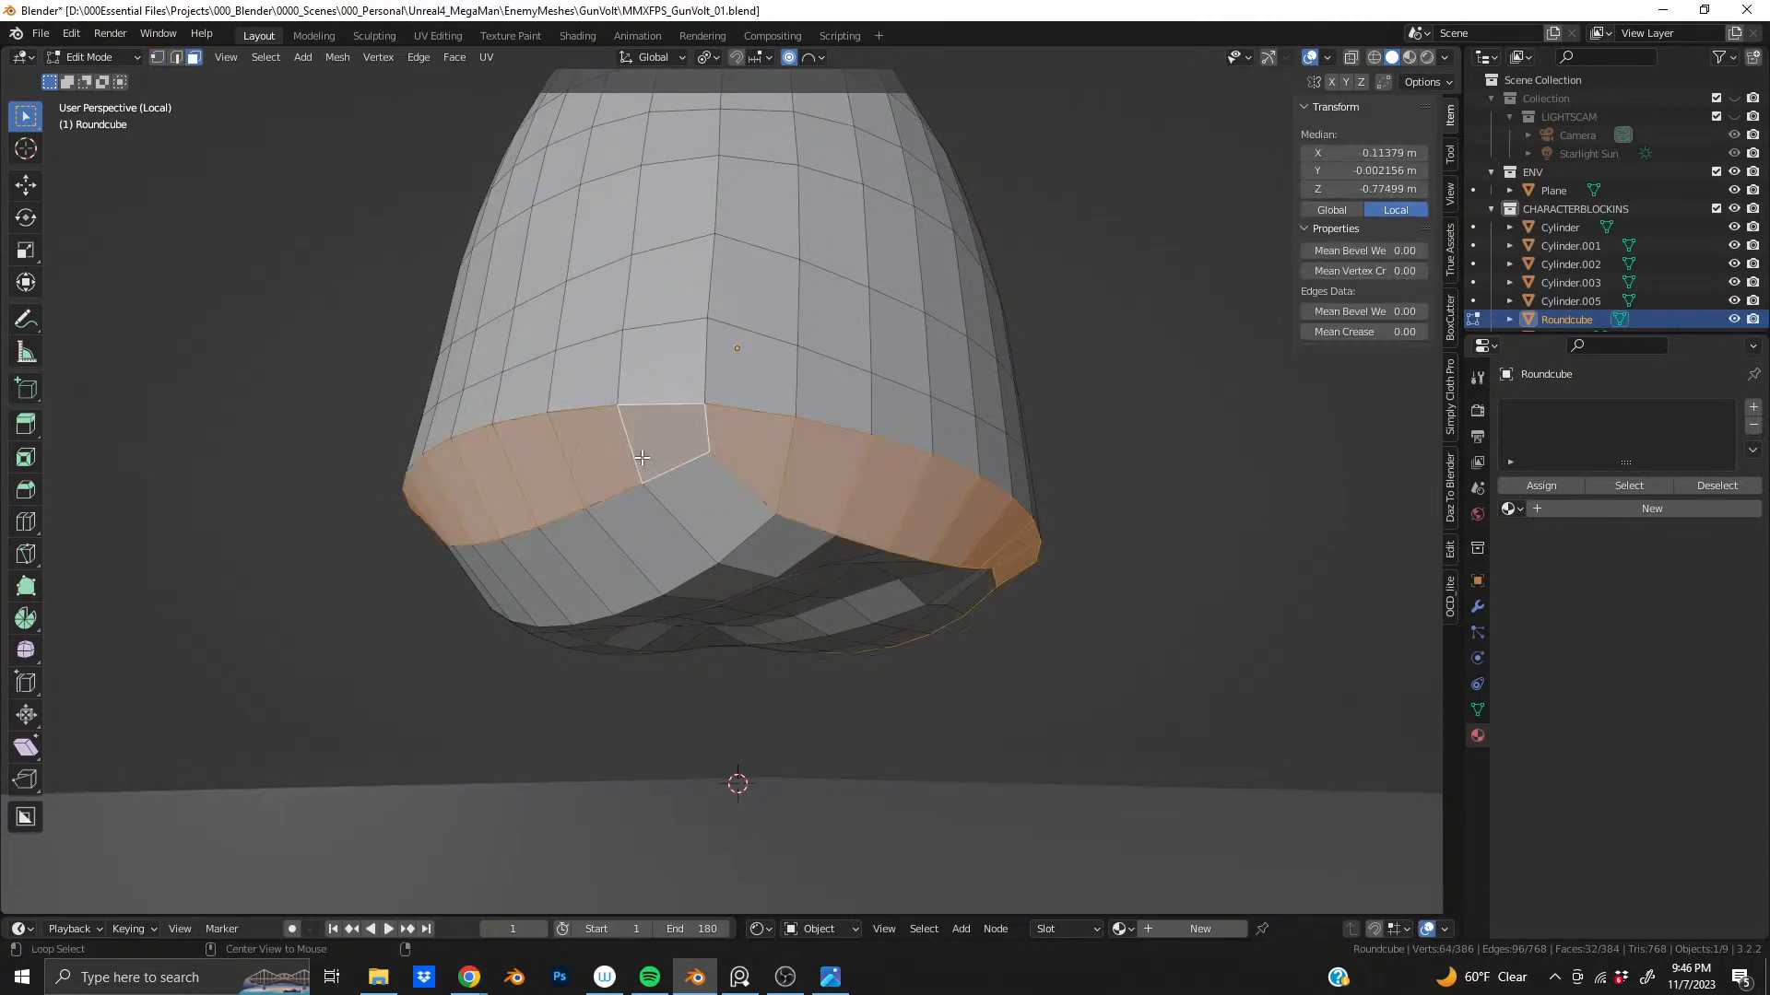
alt+shift+click(657, 519)
key(ctrl+z)
- Add all the remaining underside faces enclosed by the rim band to the selection
middle_drag(679, 518, 596, 452)
drag(728, 531, 975, 712)
shift+drag(984, 553, 1088, 711)
shift+drag(1117, 550, 1147, 632)
middle_drag(734, 630, 668, 590)
shift+drag(148, 455, 350, 580)
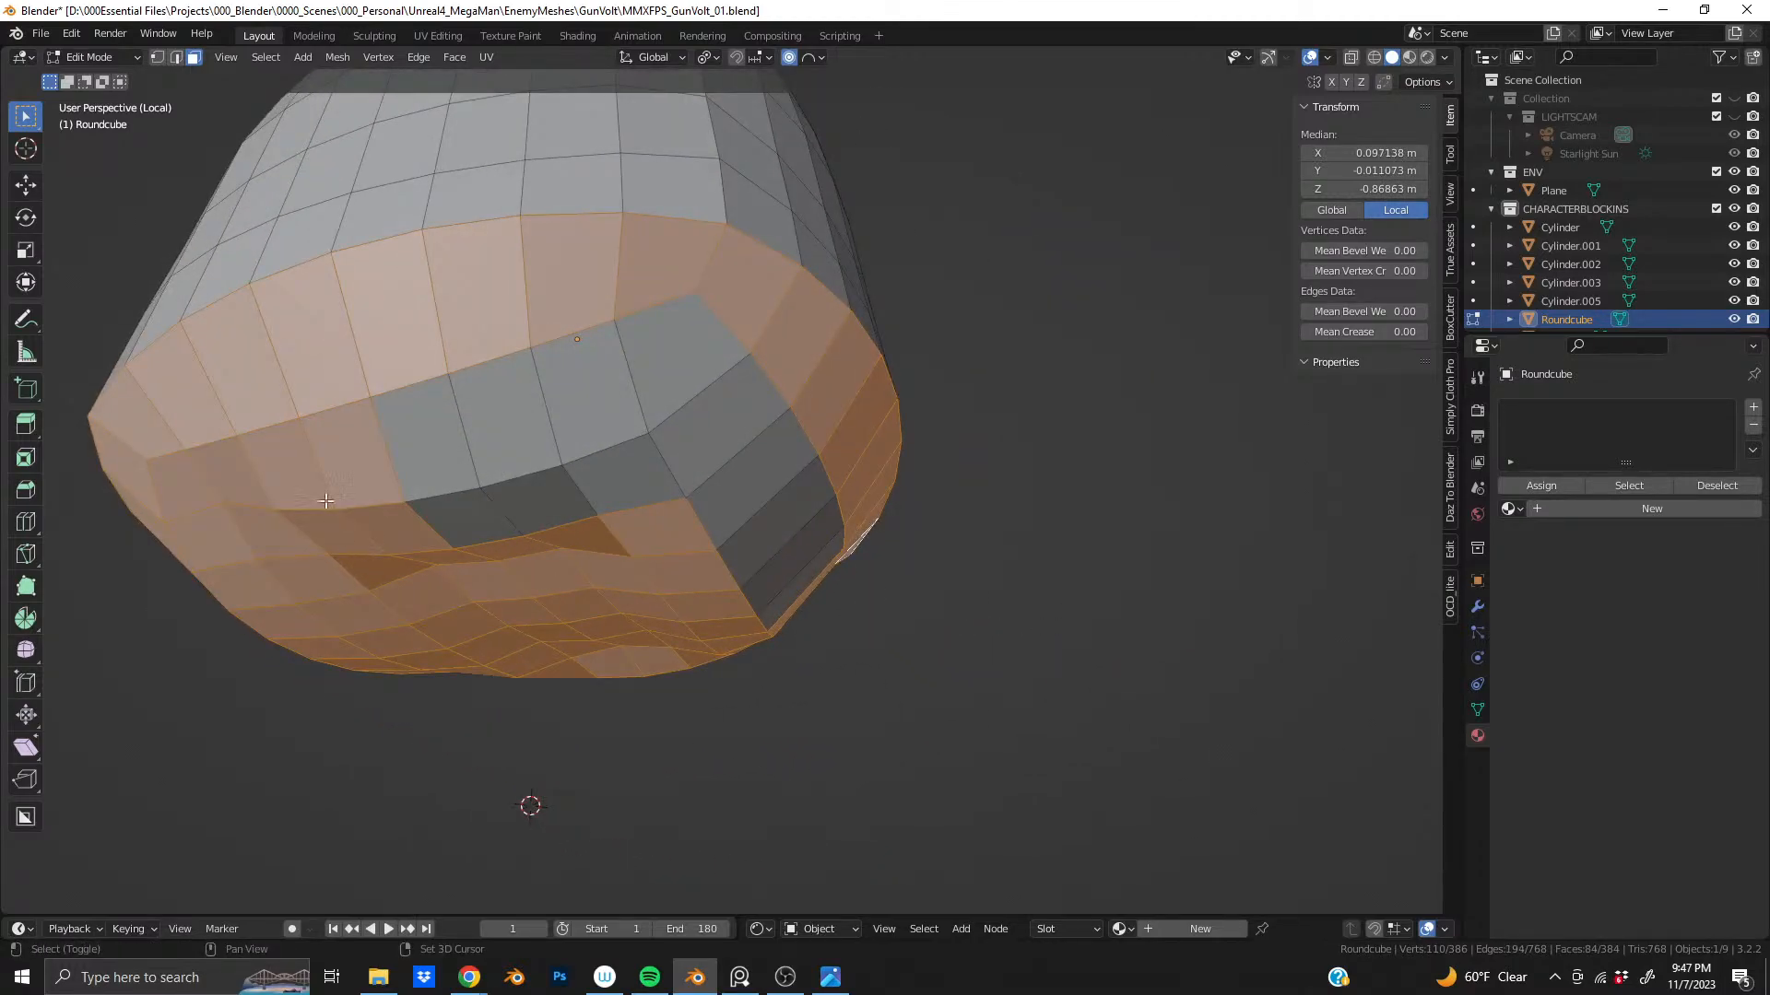
shift+drag(277, 434, 593, 542)
shift+drag(506, 326, 793, 597)
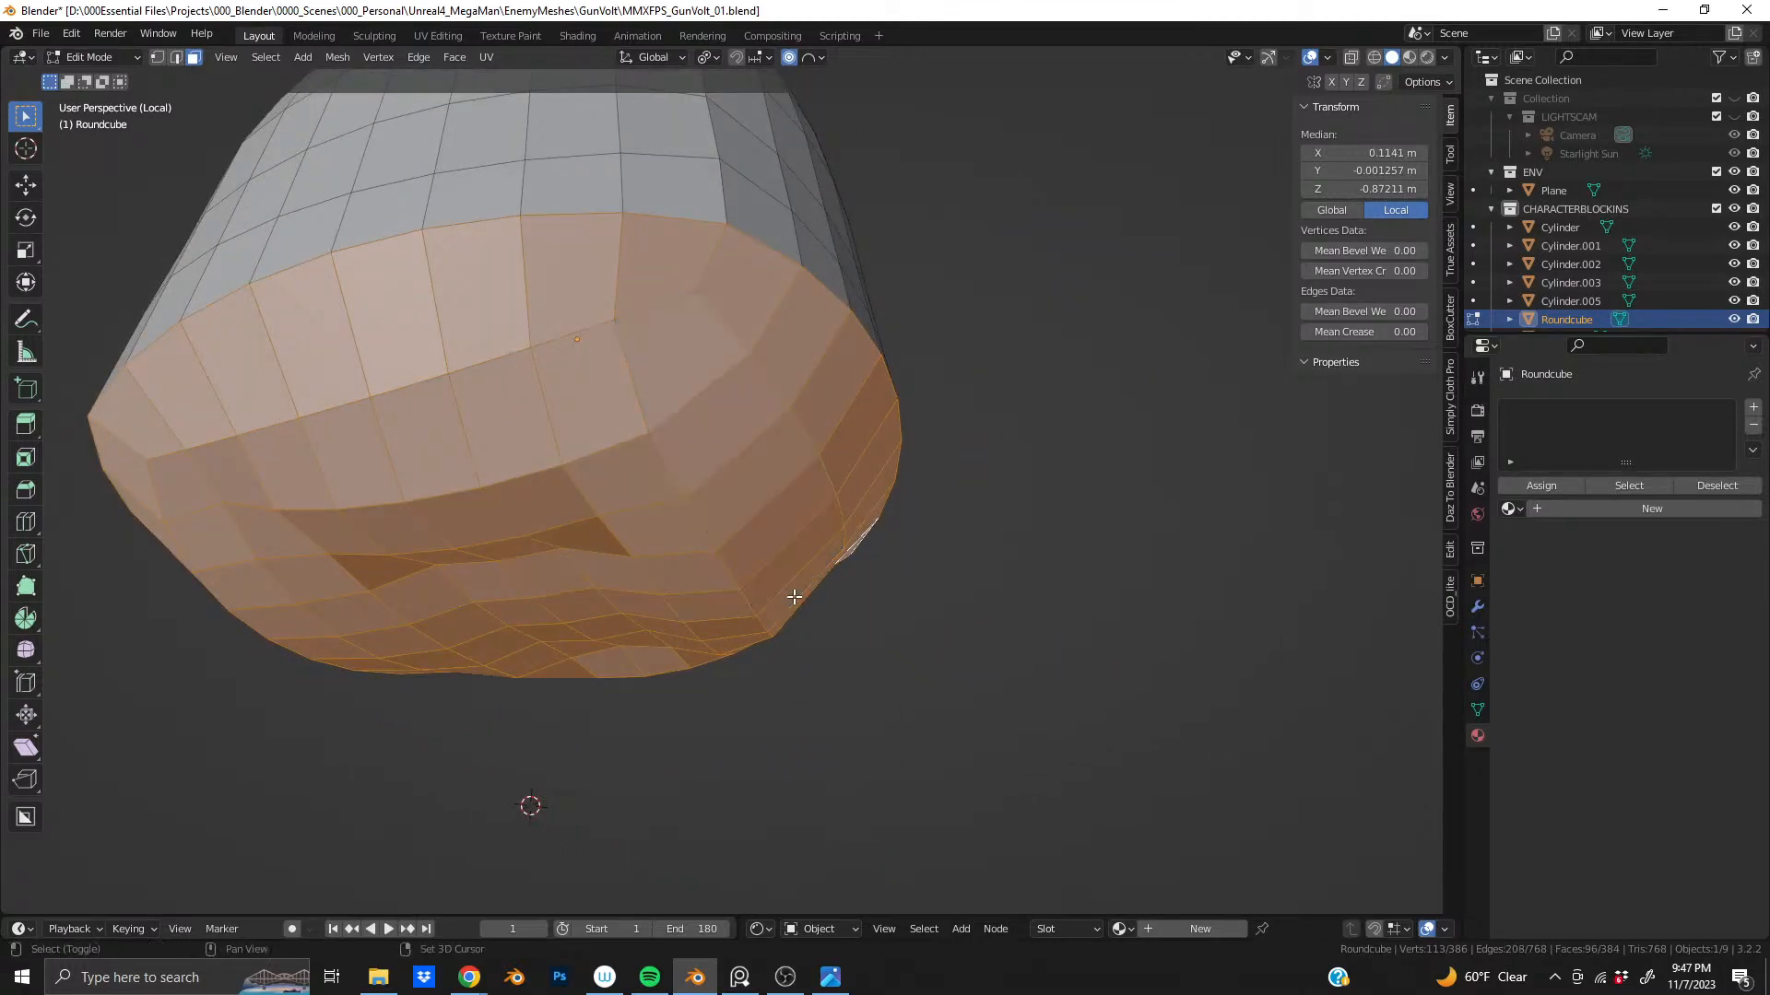
- Delete the selected faces that close the underside of the Roundcube mesh
key(x)
click(776, 588)
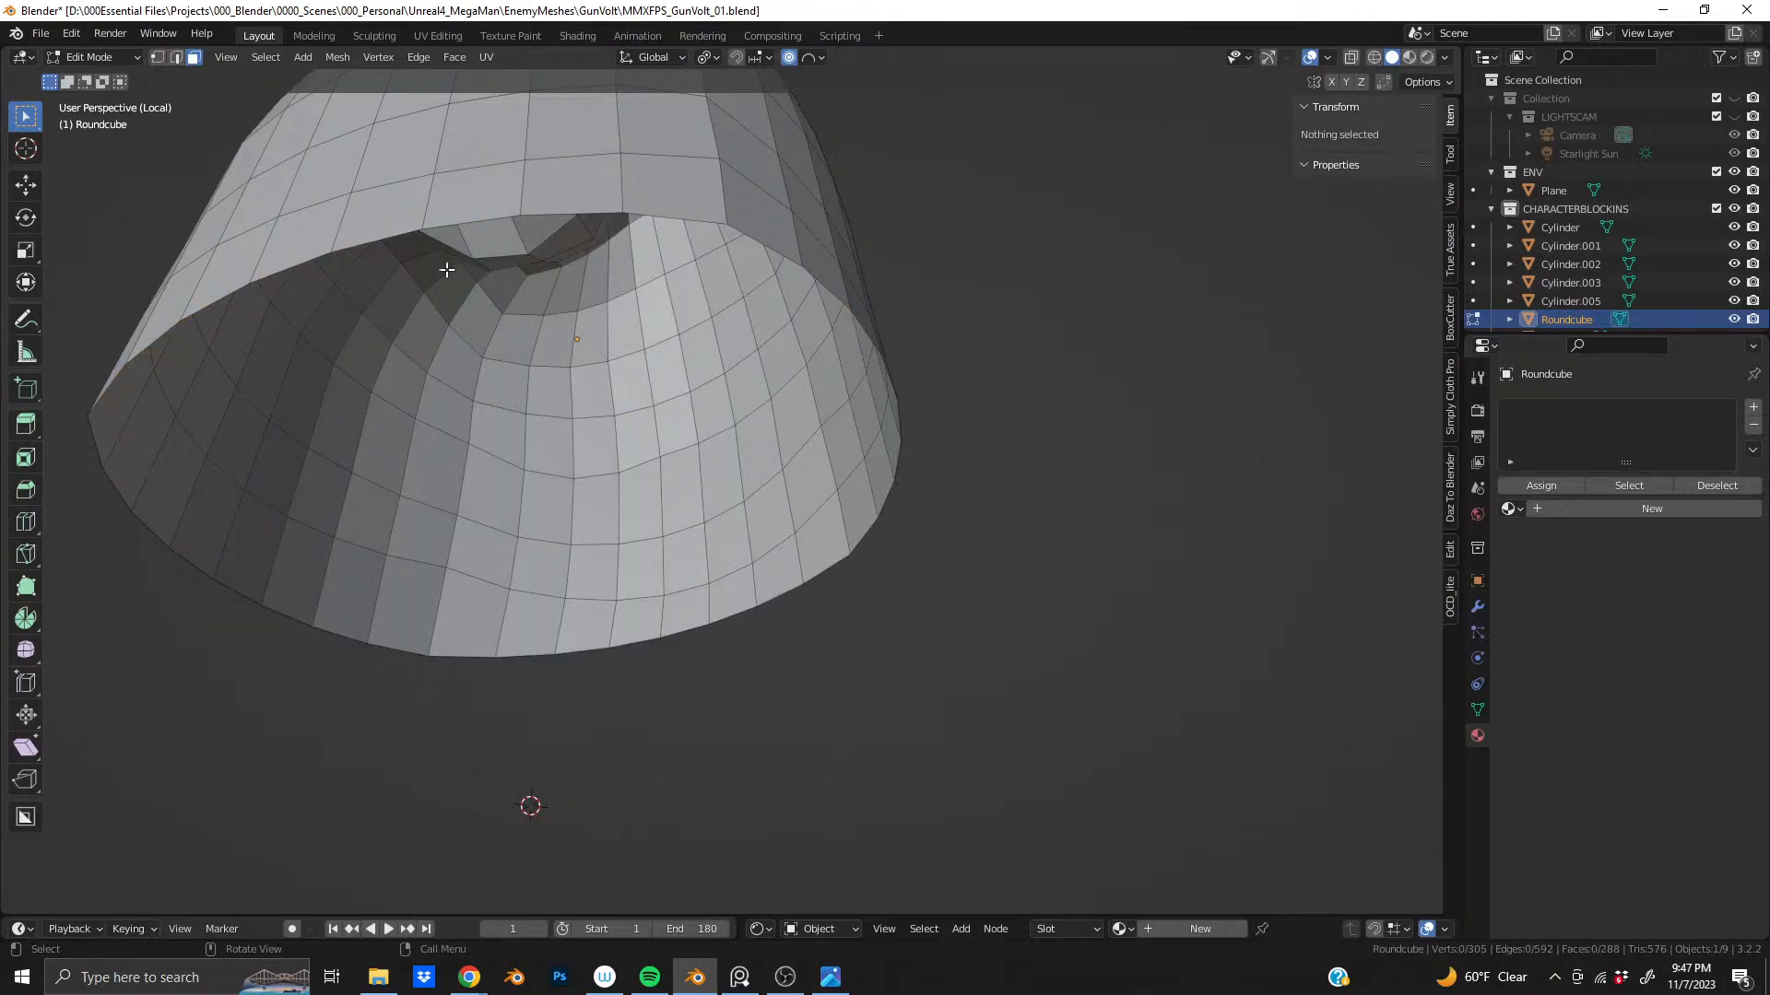
middle_drag(363, 384, 430, 471)
scroll(884, 376, down, 1)
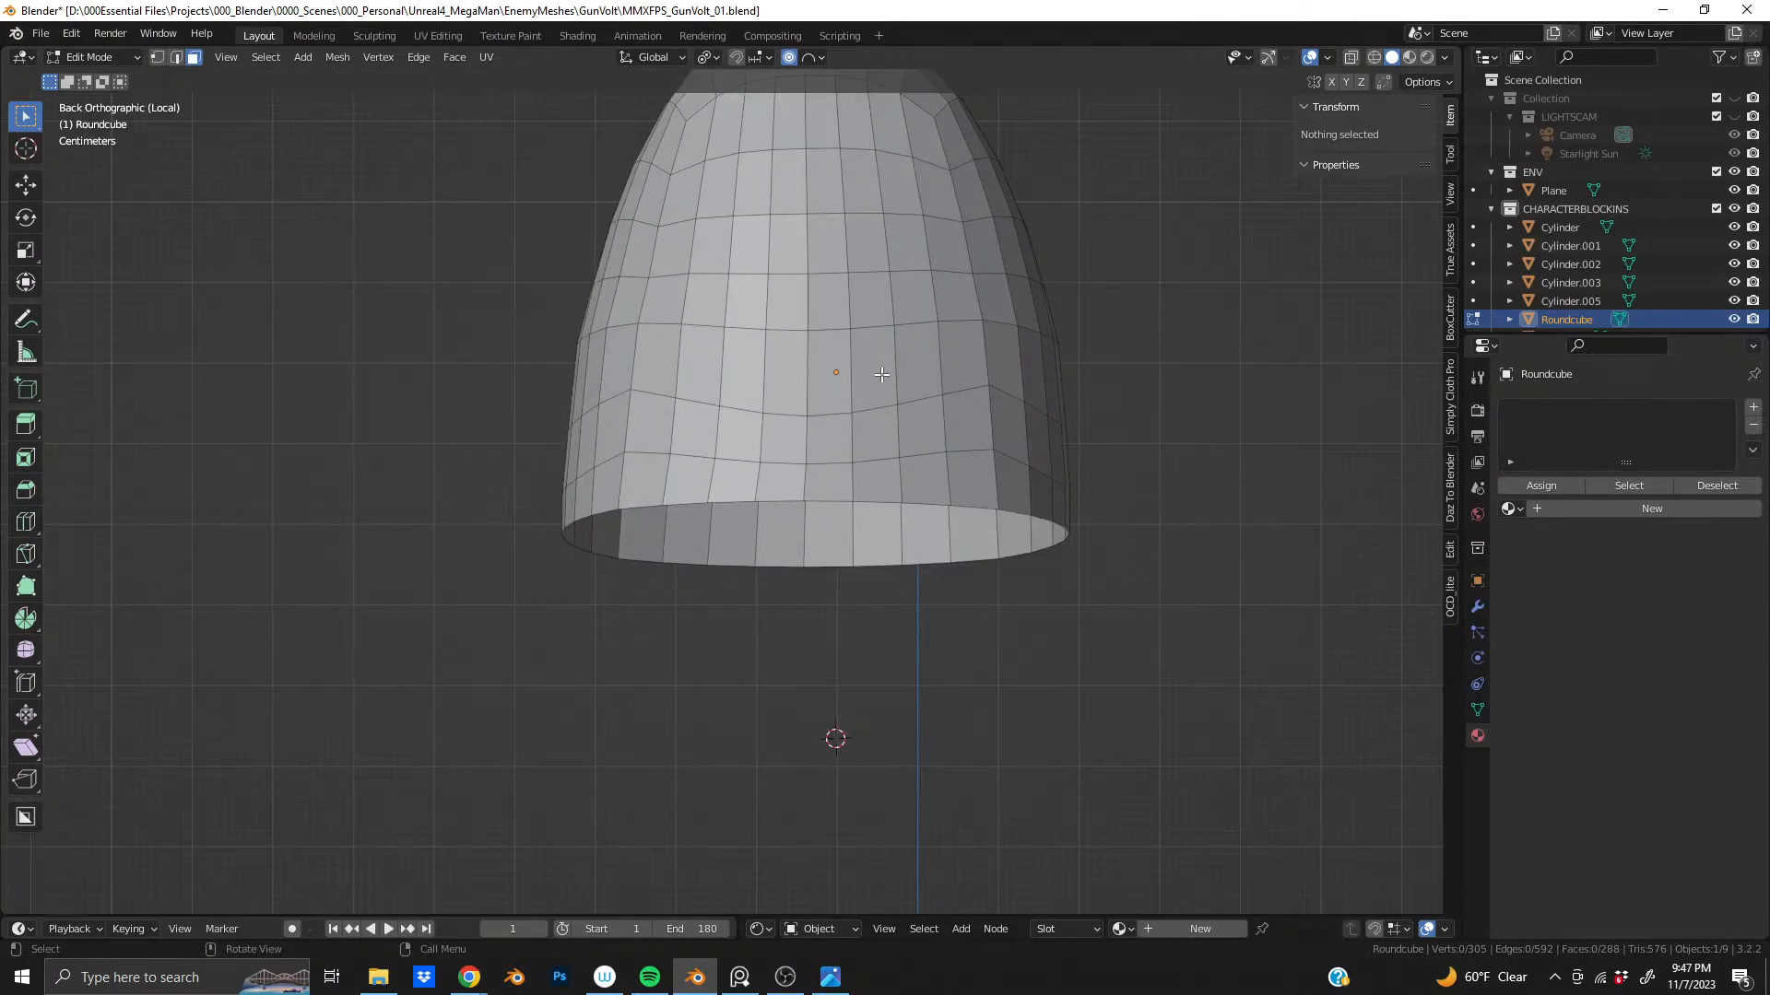
- Try lowering the front centre vertex of the bottom rim about 0.044 m along Z with sphere-falloff proportional editing, then undo it
scroll(882, 376, down, 1)
middle_drag(729, 454, 954, 458)
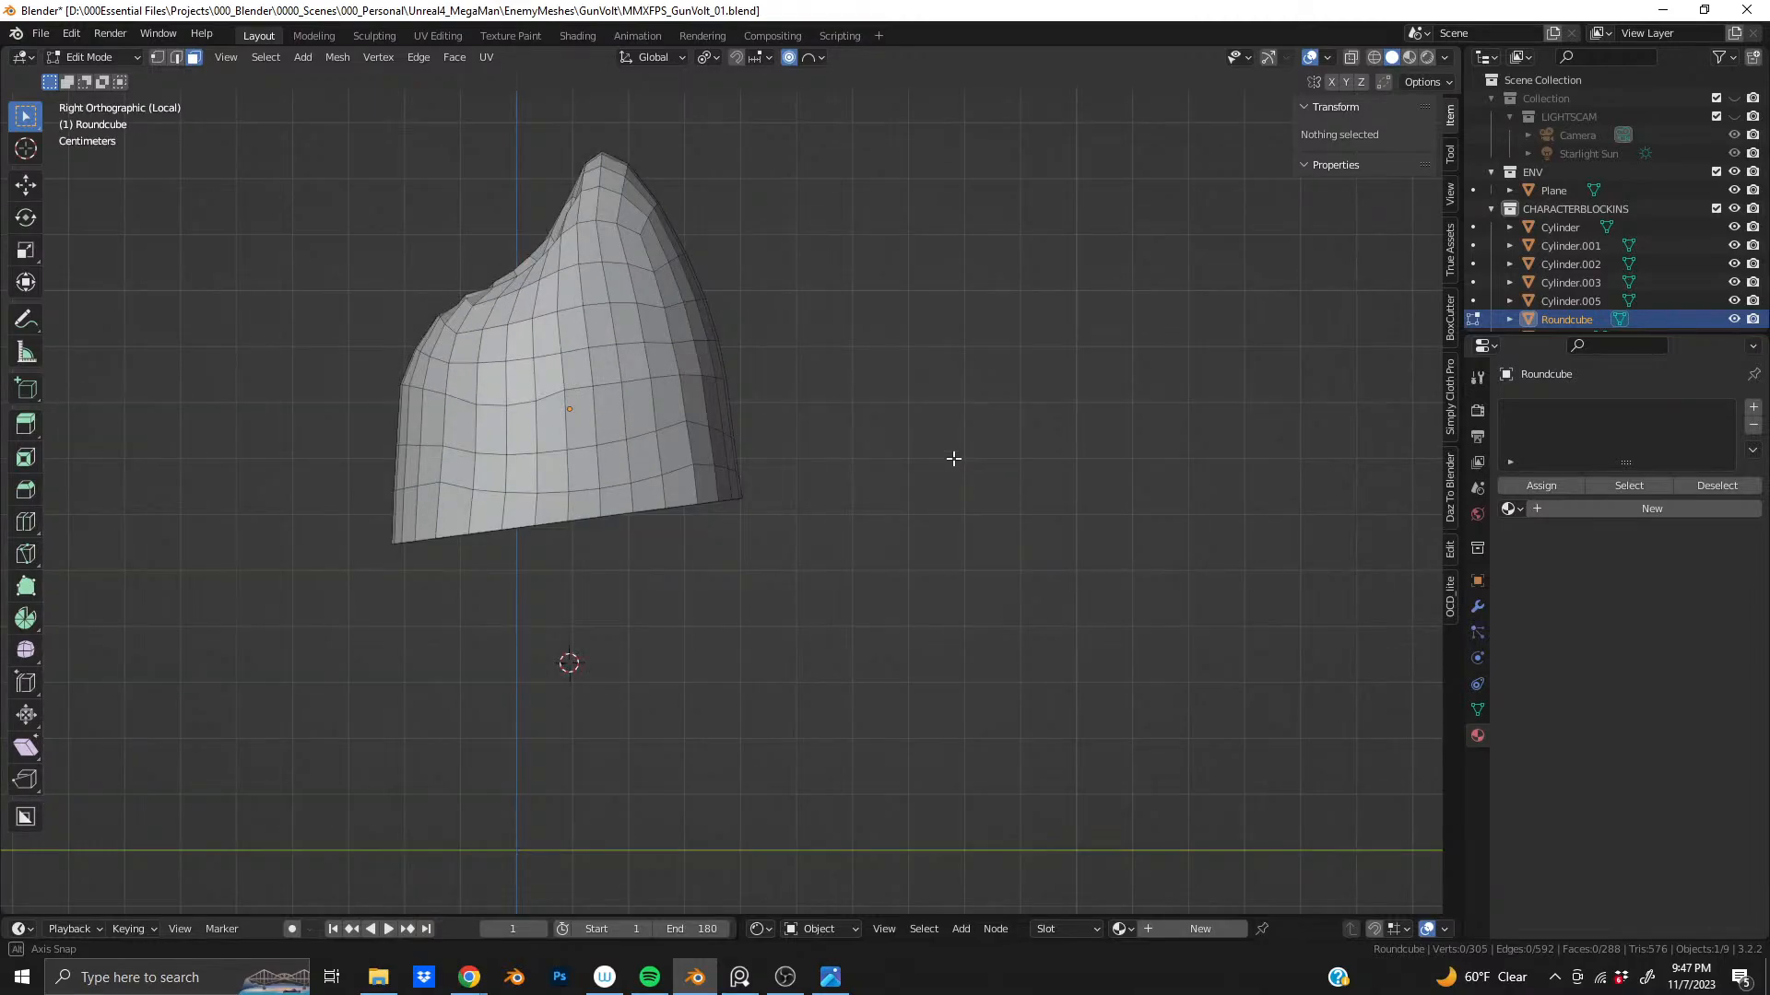
shift+middle_drag(422, 509, 953, 450)
alt+middle_drag(617, 464, 654, 568)
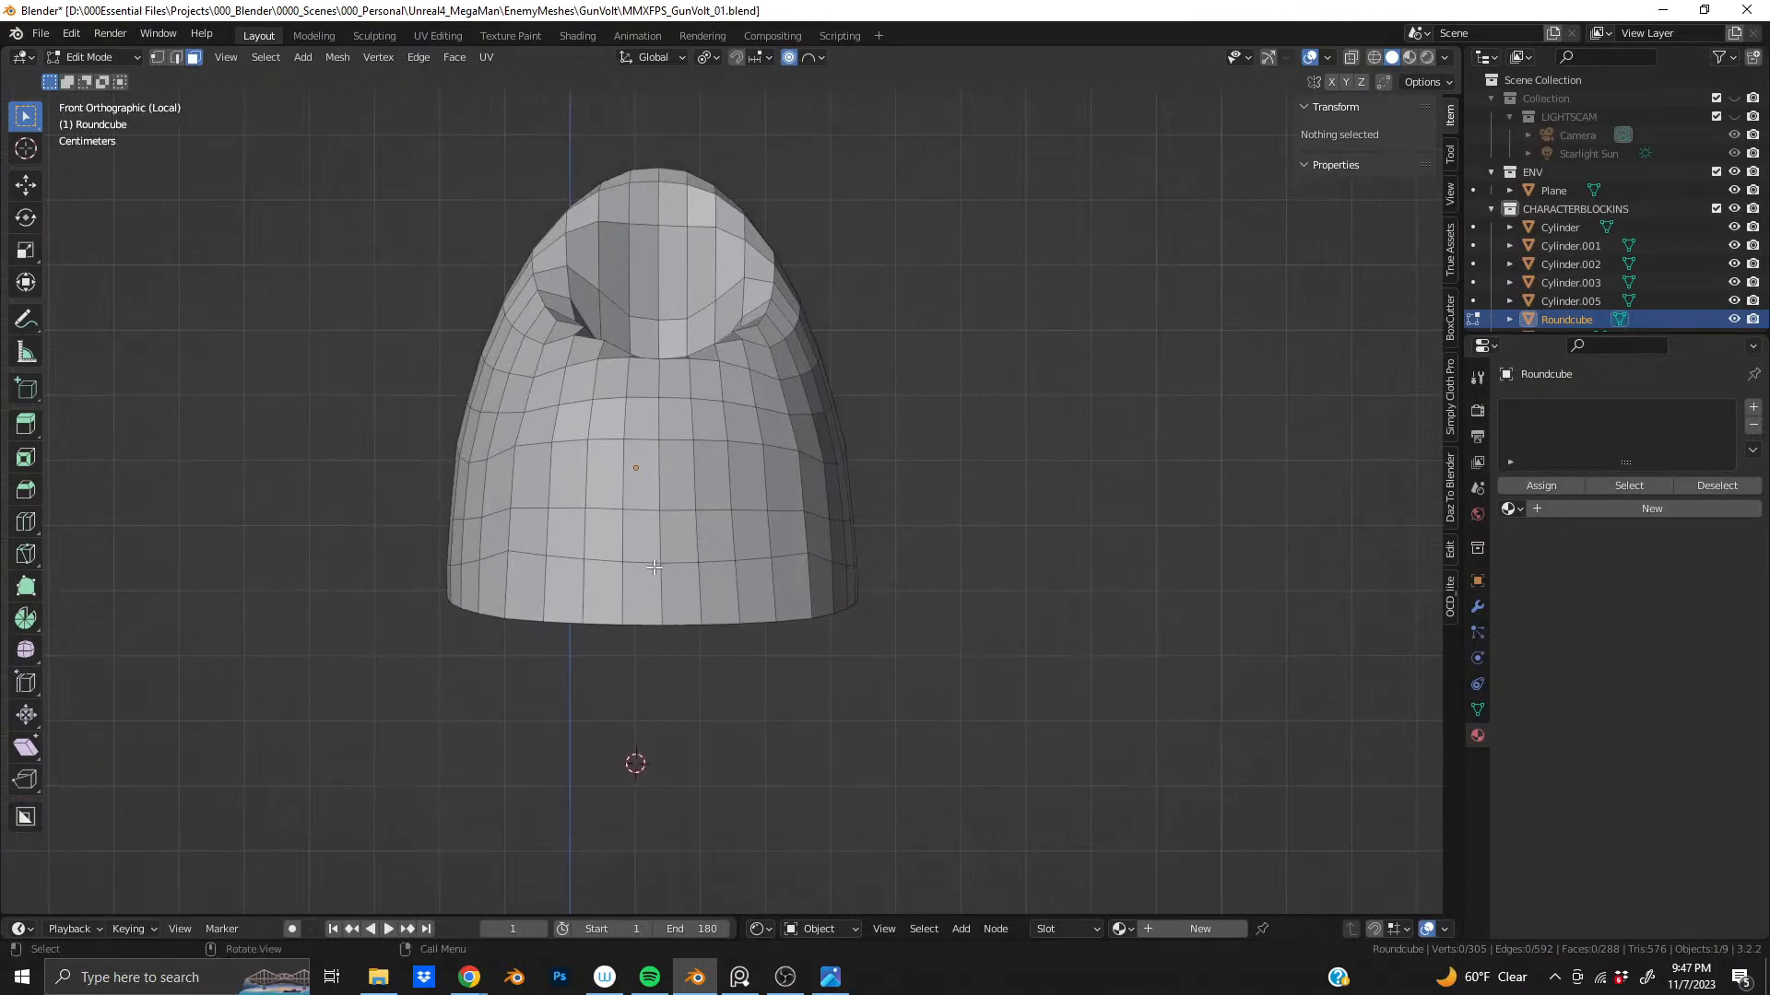
click(658, 627)
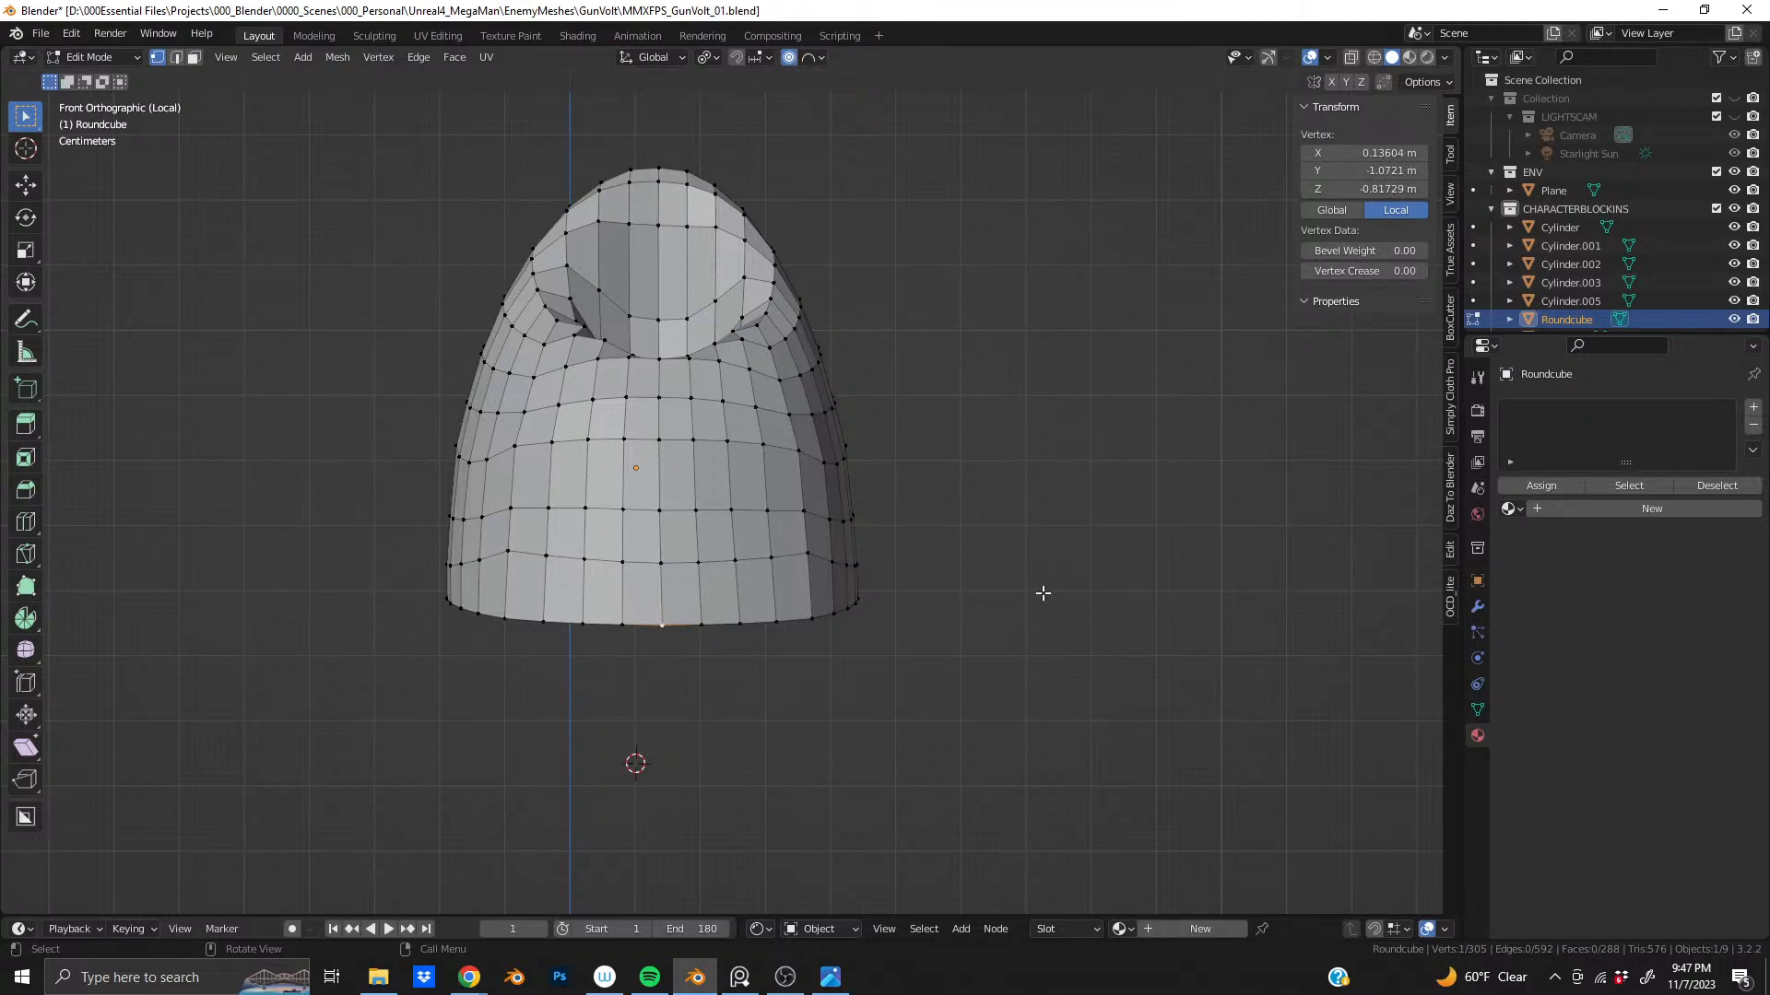
key(g)
key(z)
scroll(1043, 593, down, 3)
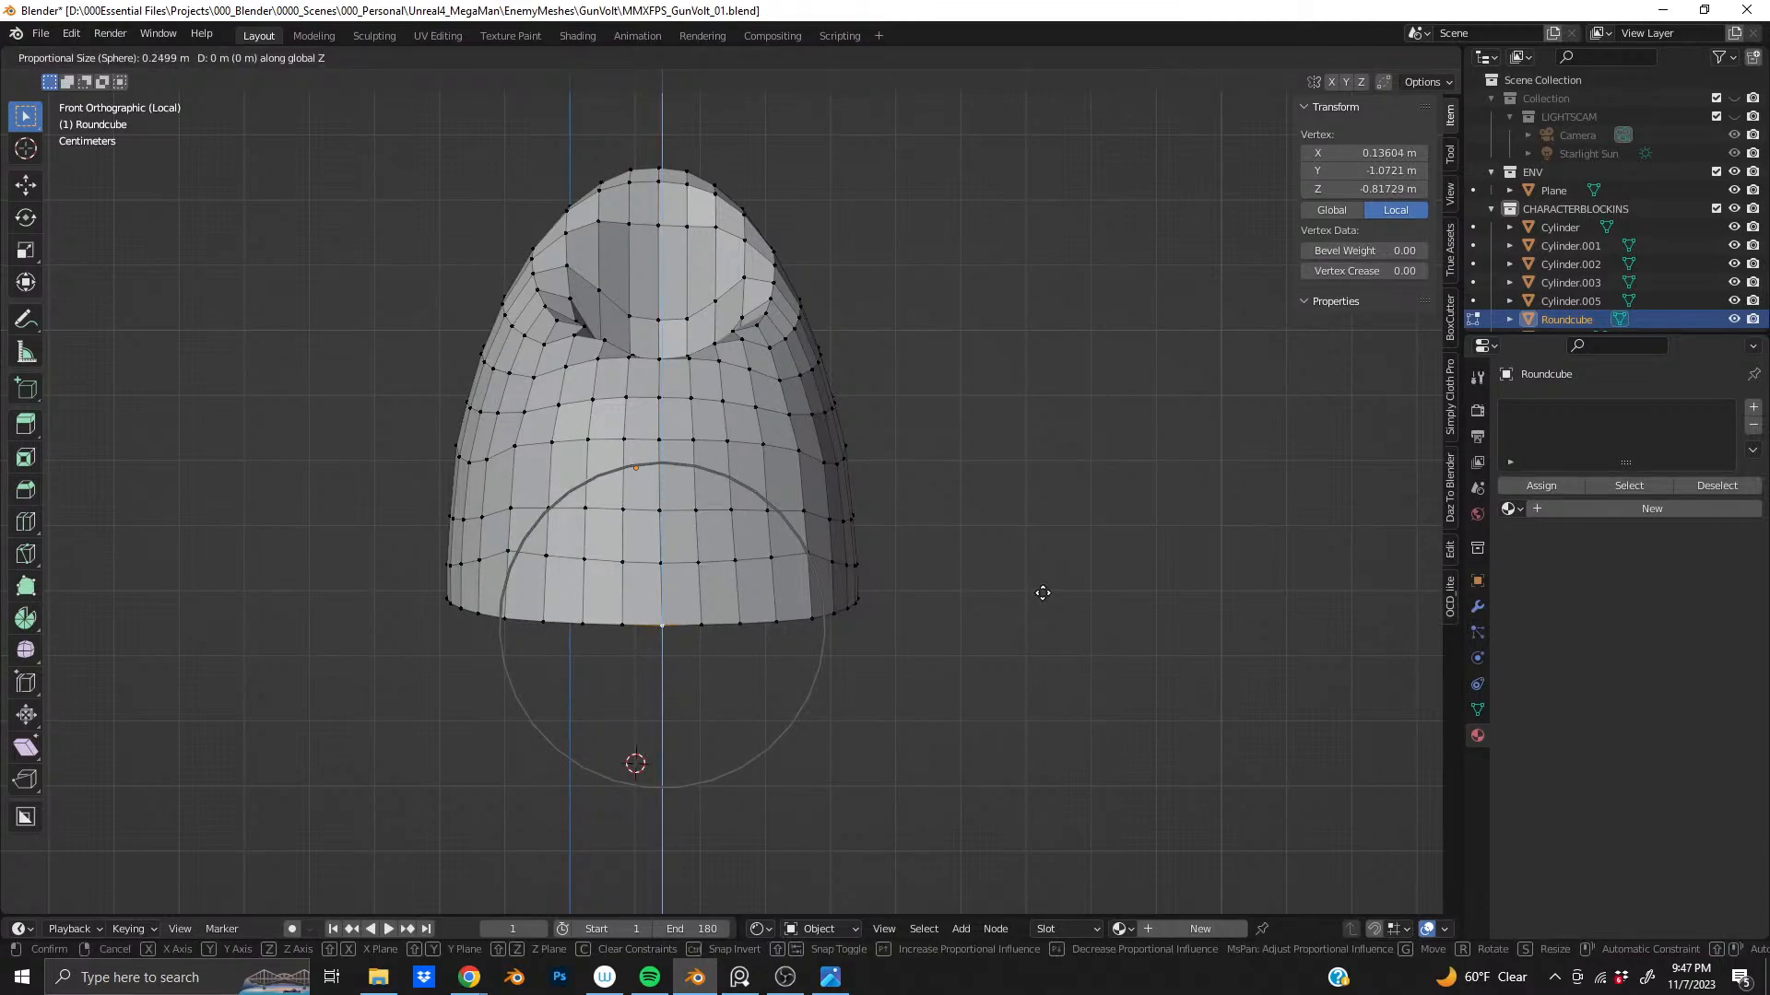
scroll(1043, 604, down, 5)
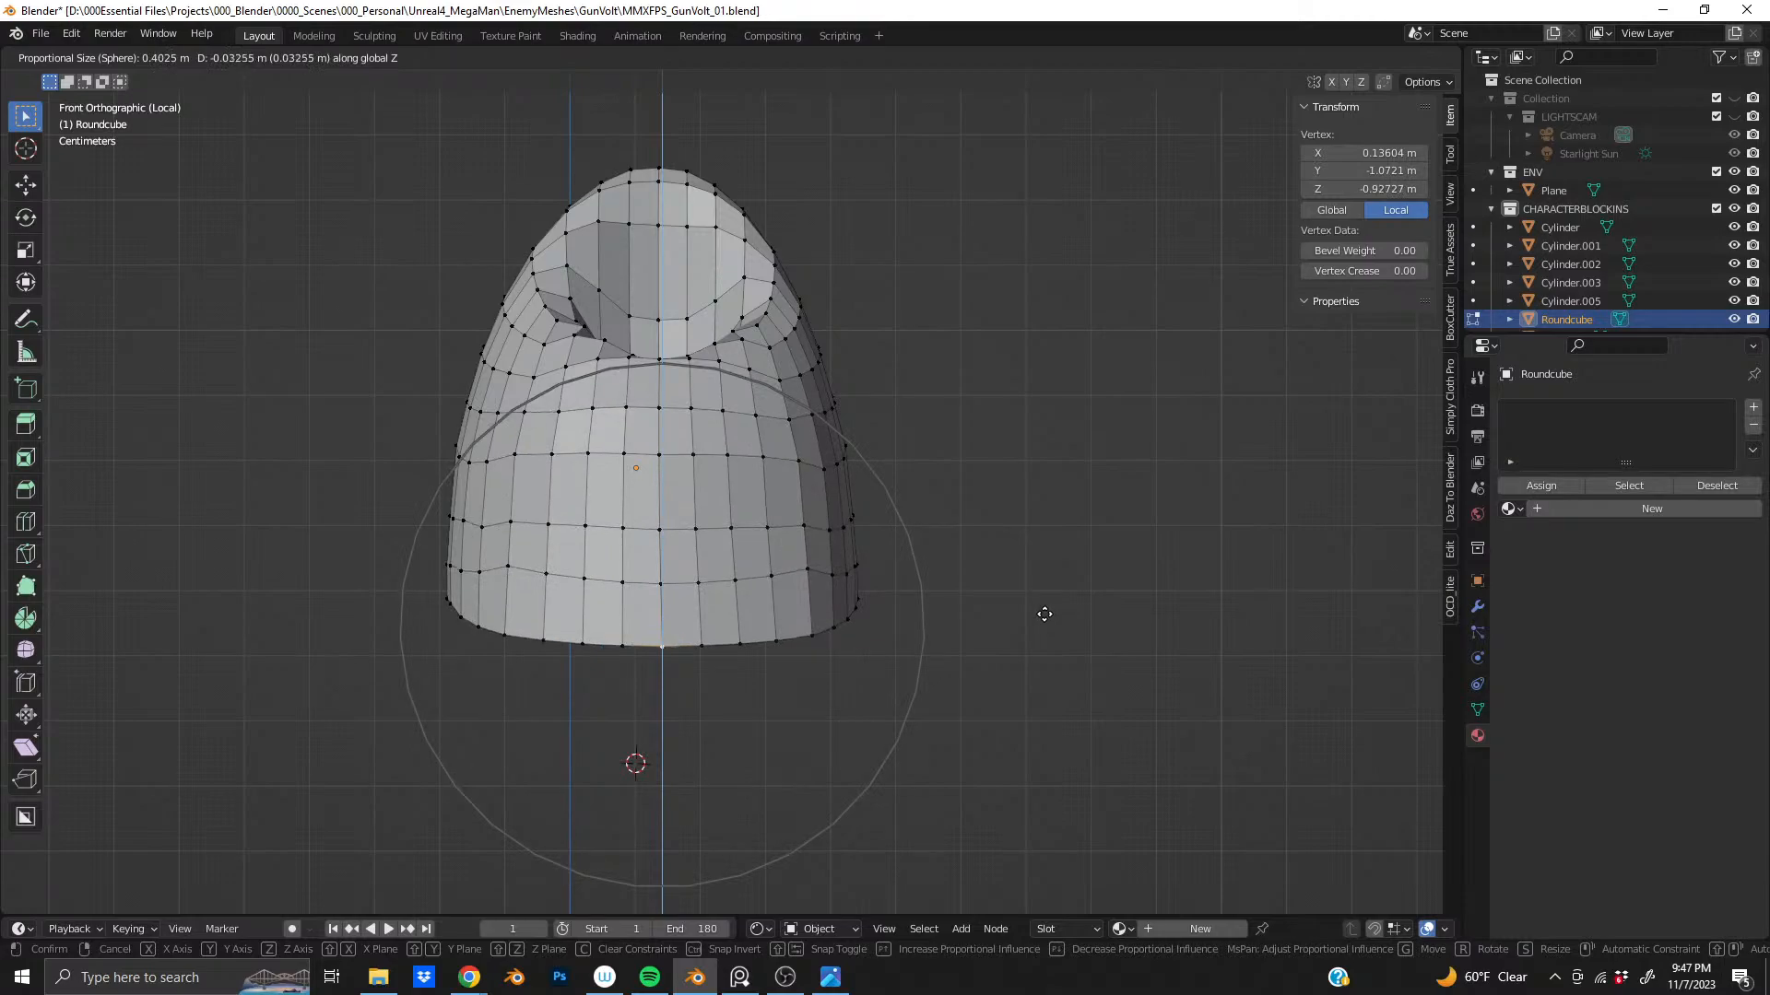
scroll(1046, 619, down, 1)
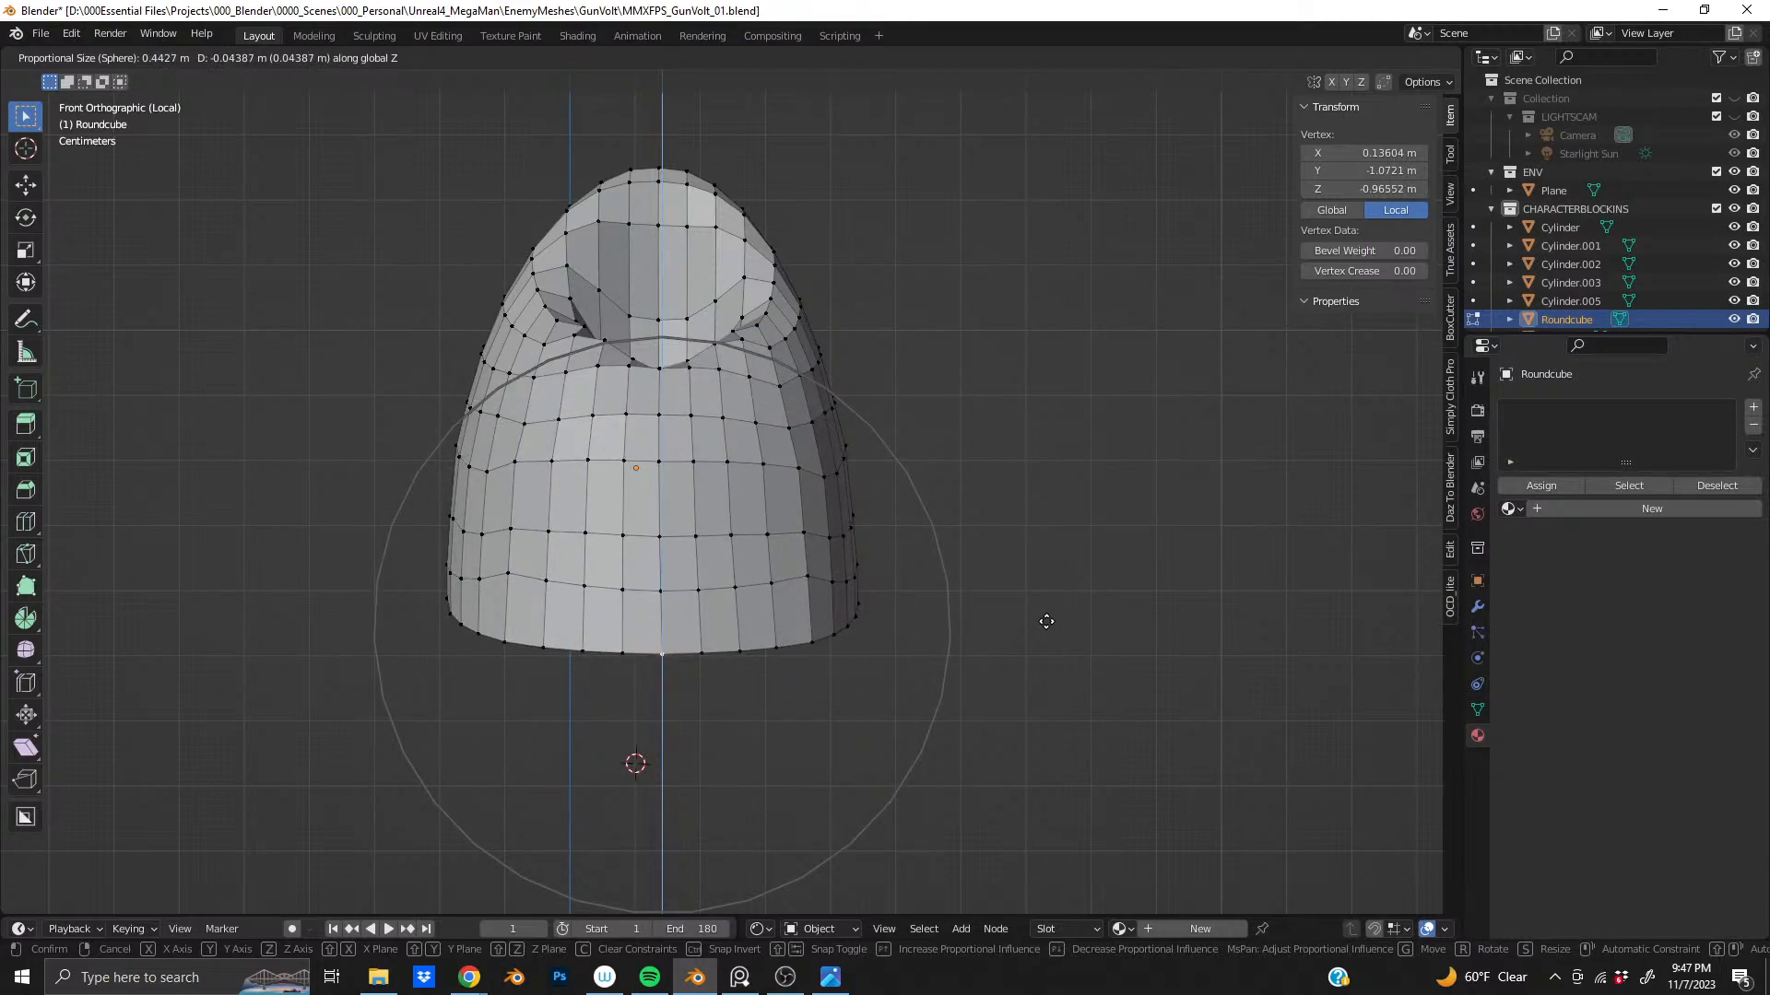
click(1046, 621)
middle_drag(801, 583, 553, 571)
key(ctrl+z)
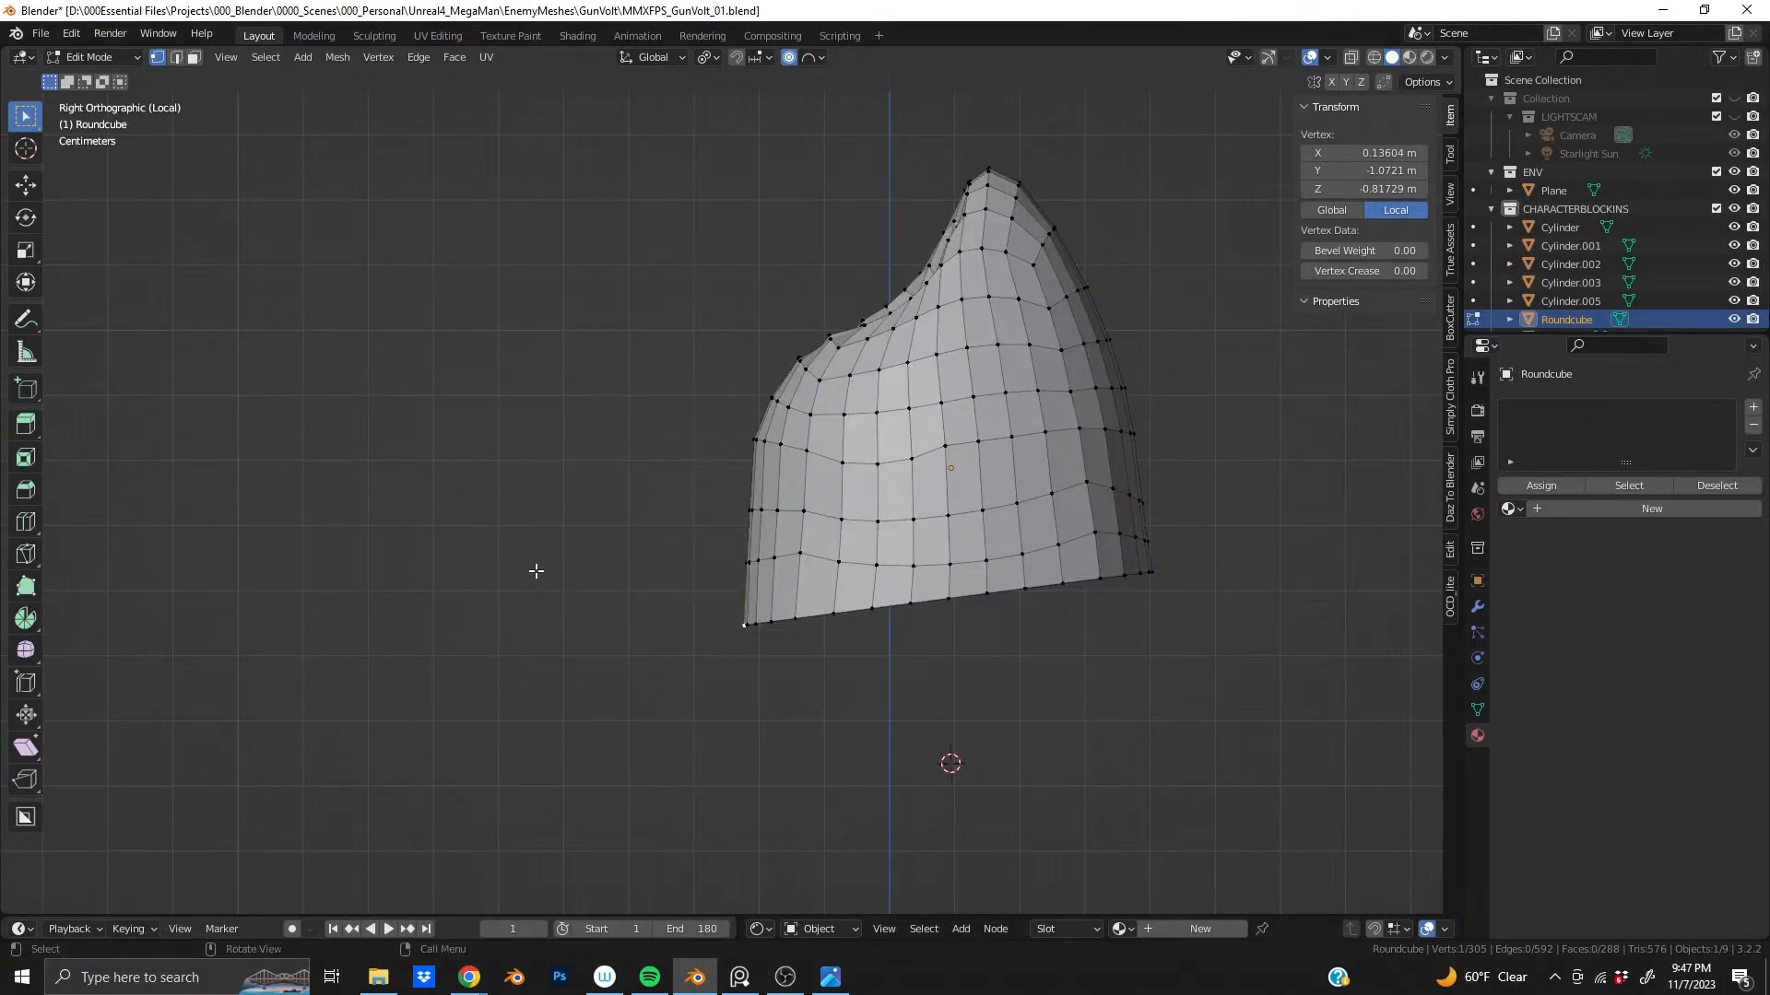
- Try a smaller downward move of about 0.016 m on the same front rim vertex in side view, then undo it
key(g)
key(z)
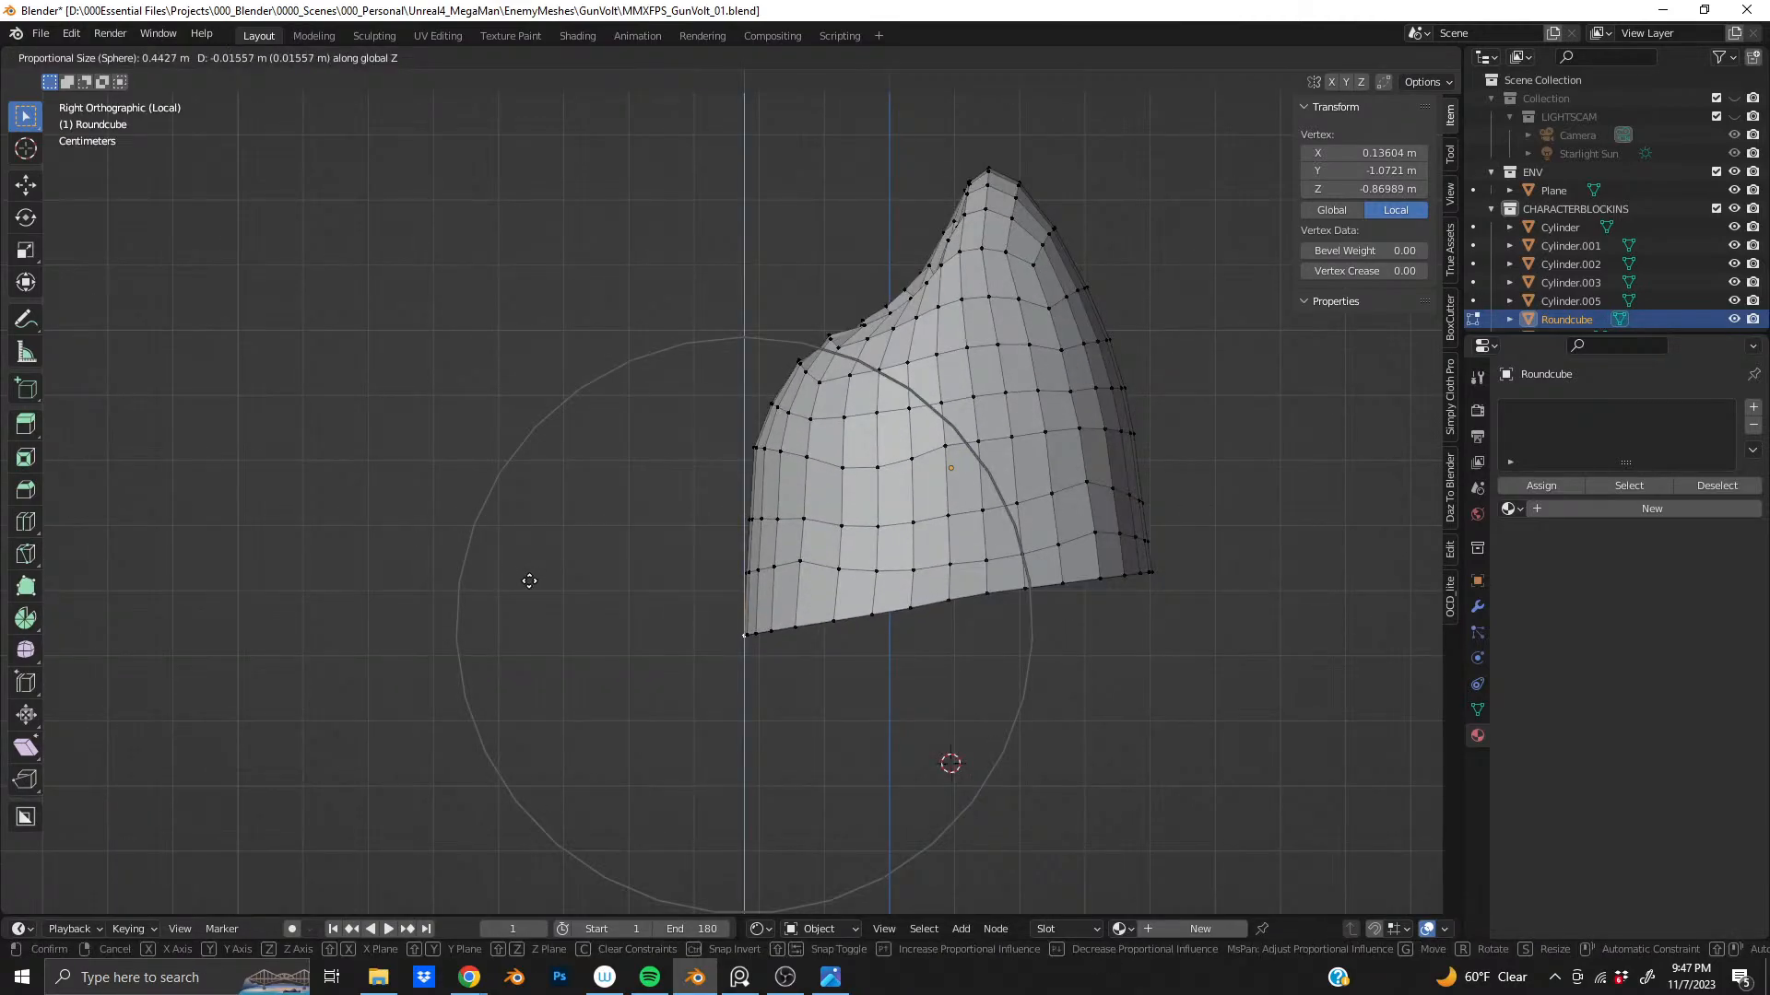
click(529, 581)
key(ctrl+z)
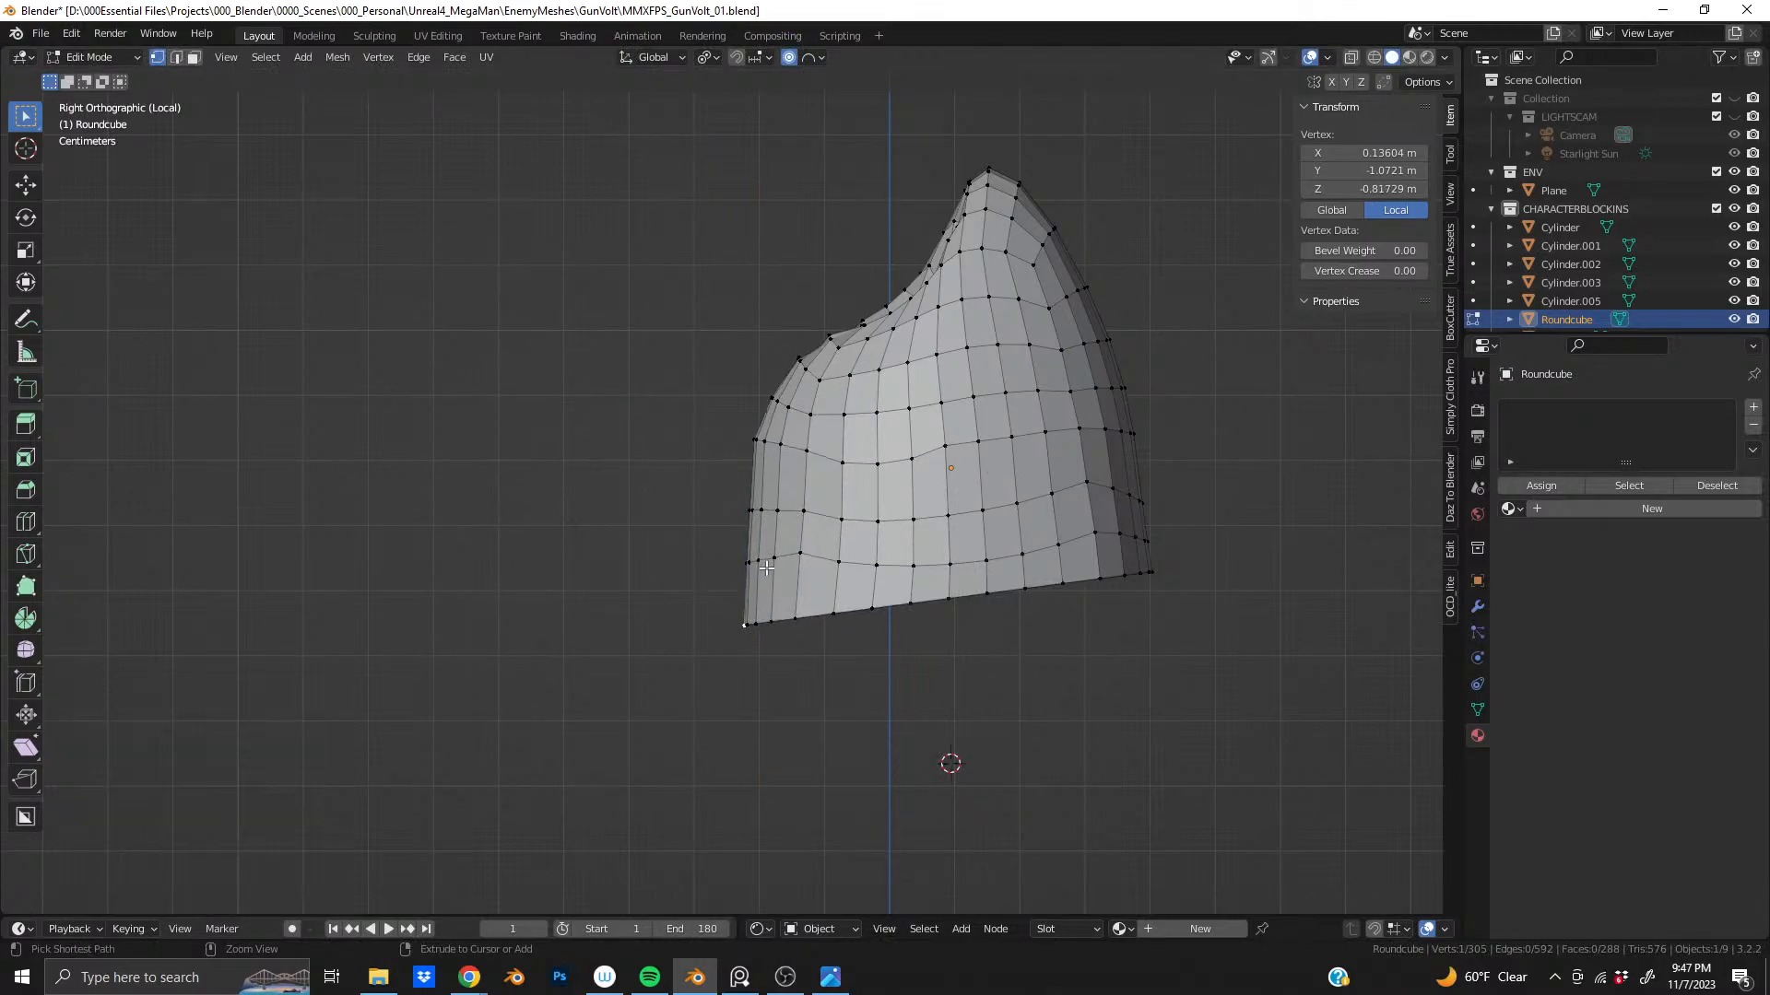
- Select three adjacent vertices at the front of the bottom rim and try to lower them along Z
middle_drag(529, 581, 997, 568)
ctrl+click(703, 640)
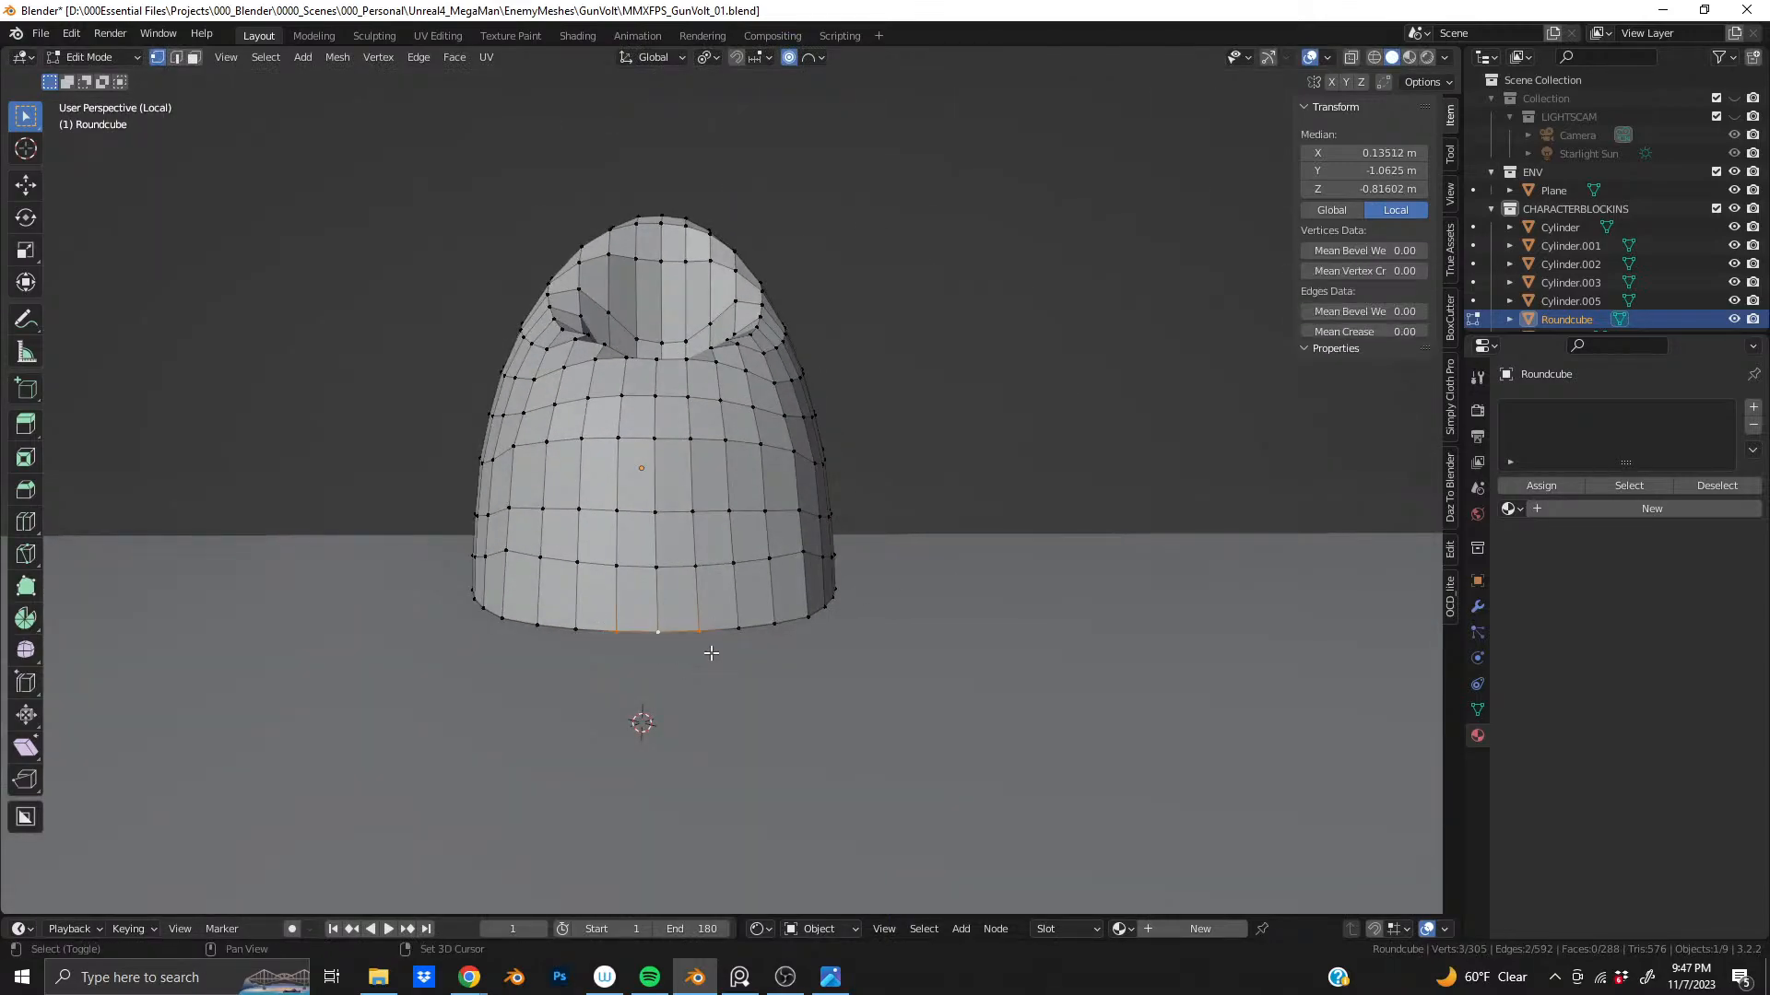
middle_drag(702, 643, 492, 546)
key(KP_3)
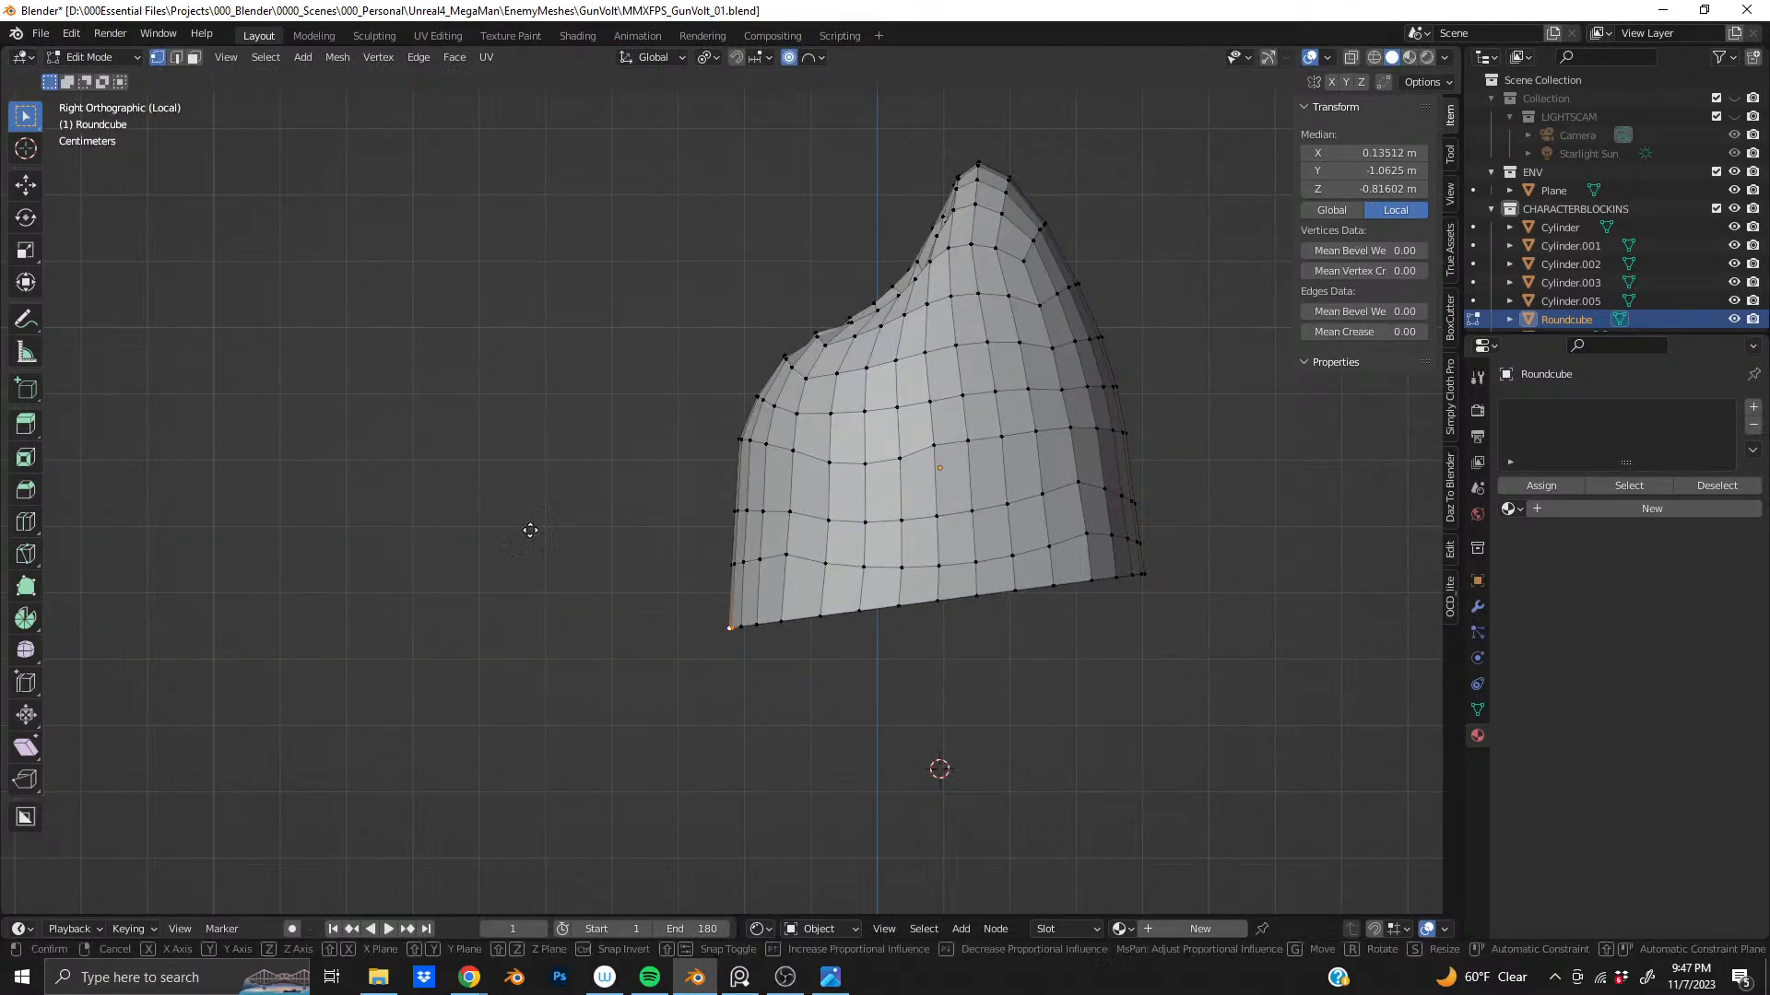
key(g)
key(z)
right_click(519, 542)
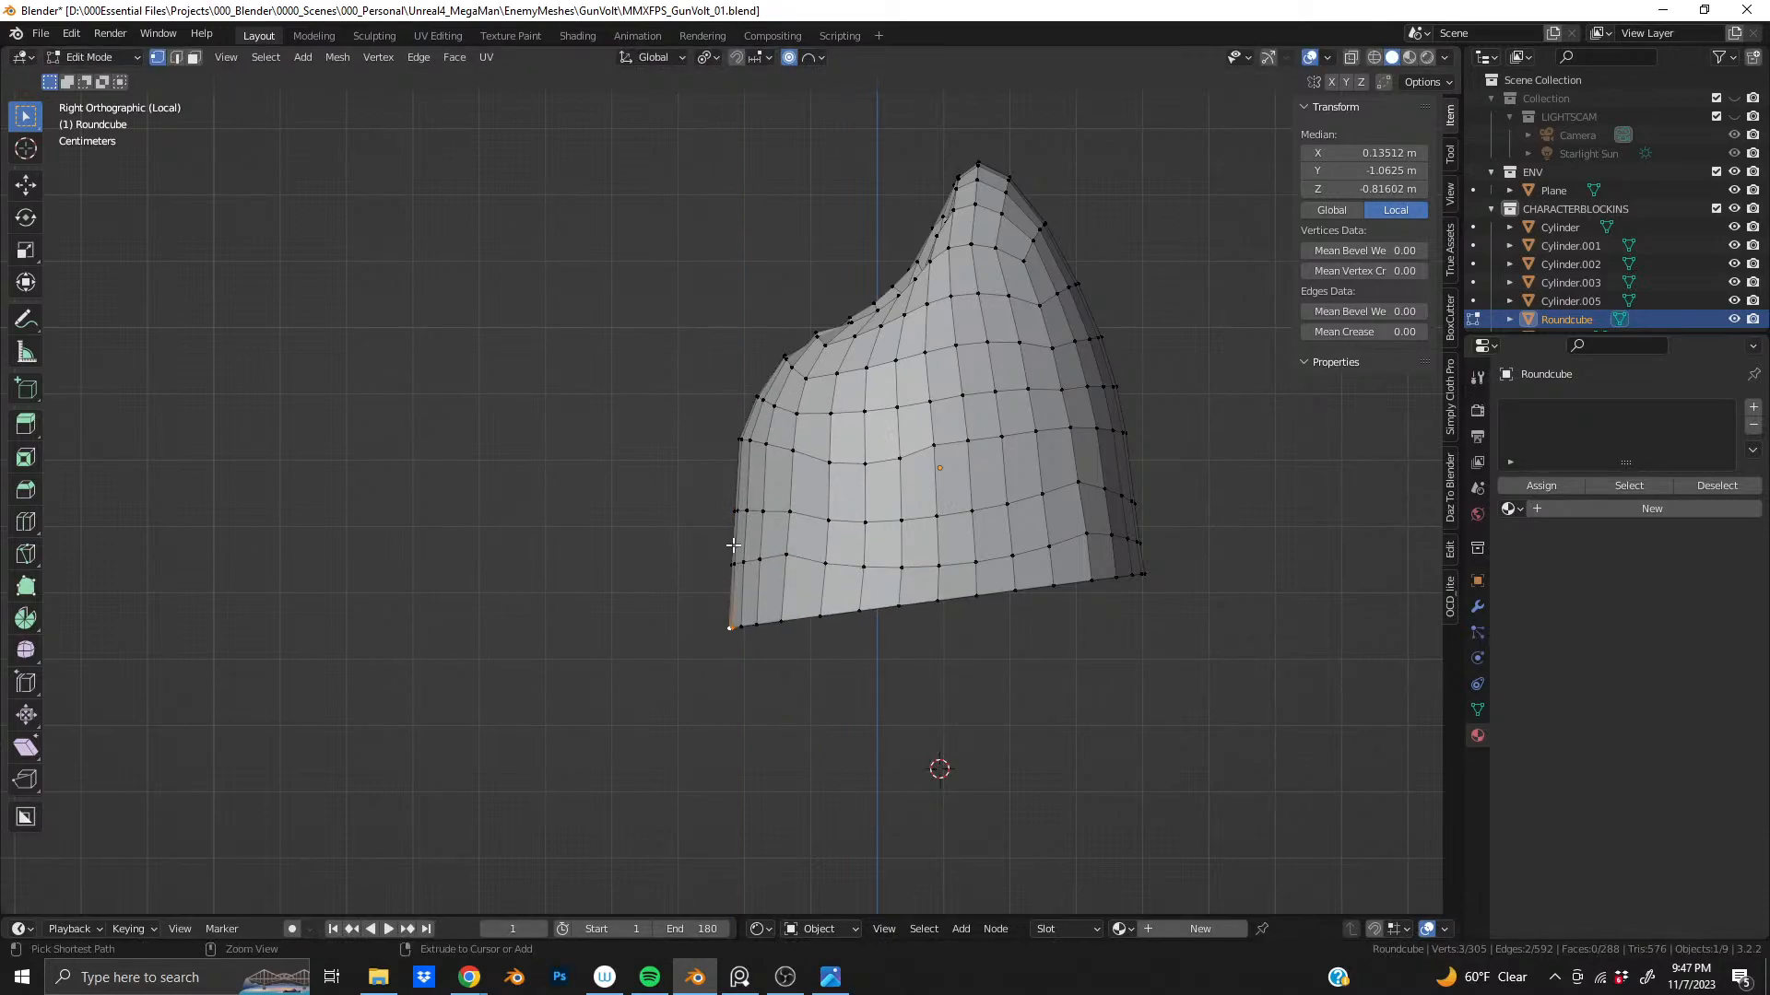
- Select seven front bottom-rim vertices and lower them about 0.042 m along Z with sphere falloff and a proportional size of about 0.443
middle_drag(518, 542, 761, 620)
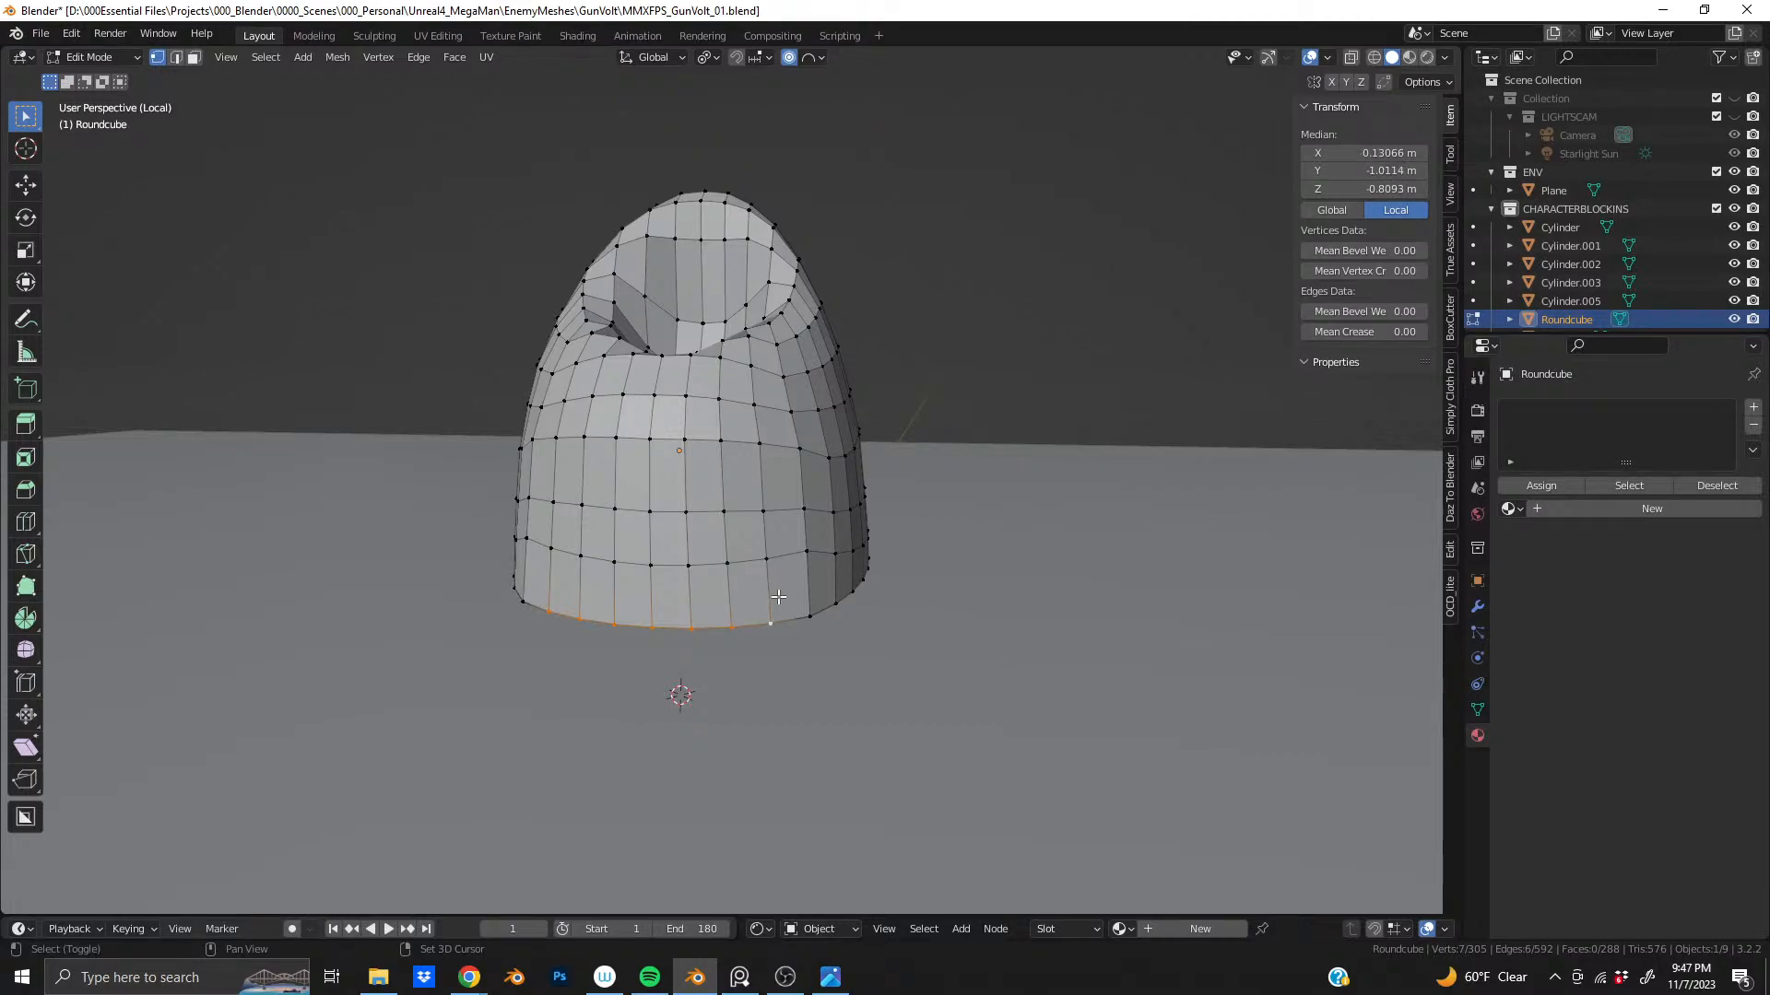
middle_drag(779, 598, 562, 584)
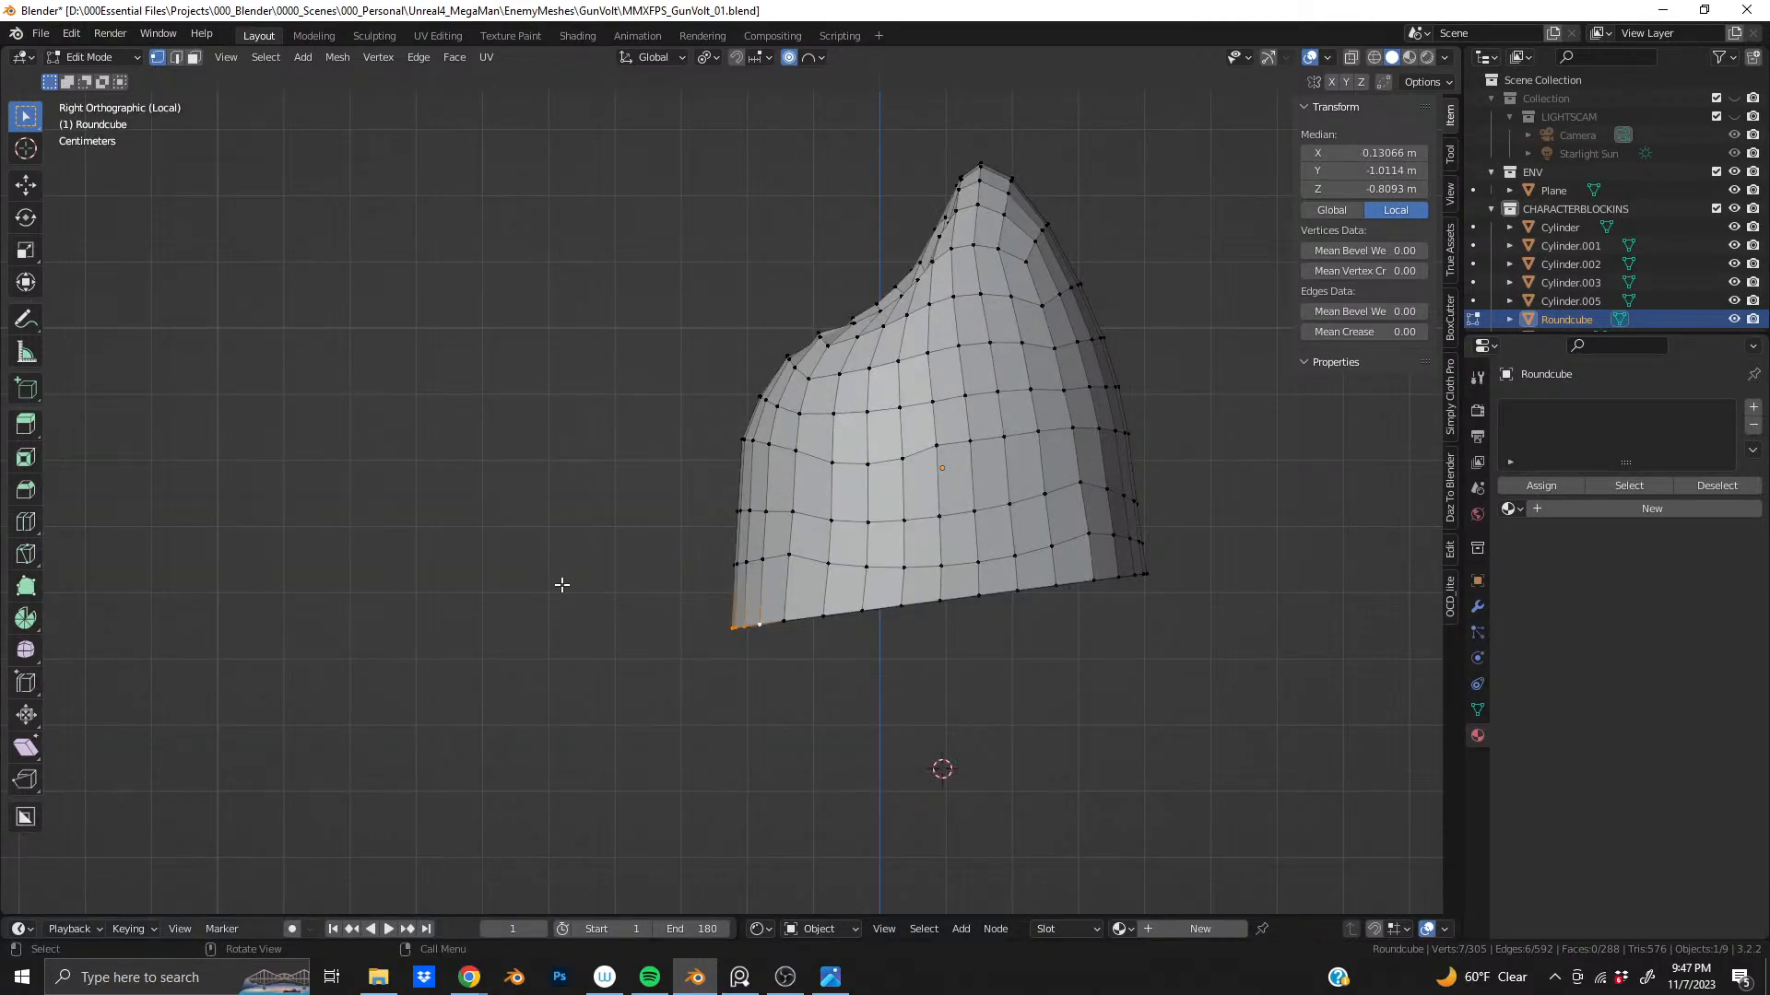
key(g)
key(z)
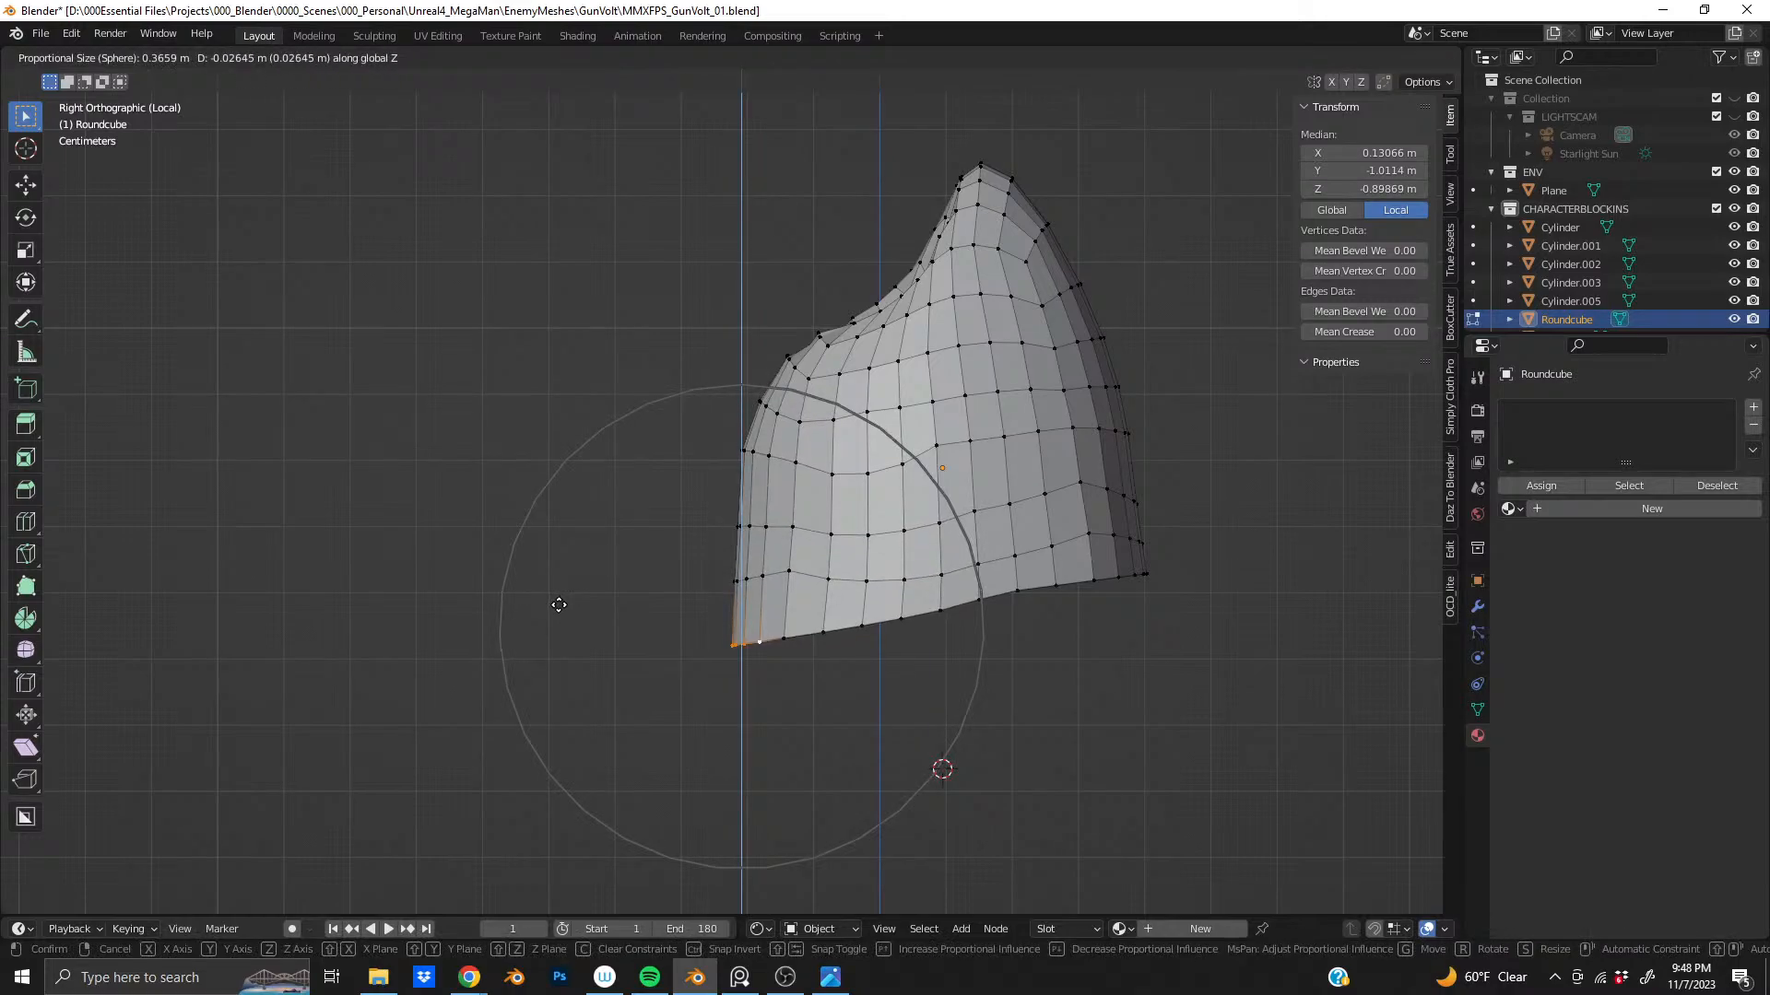
scroll(558, 607, down, 4)
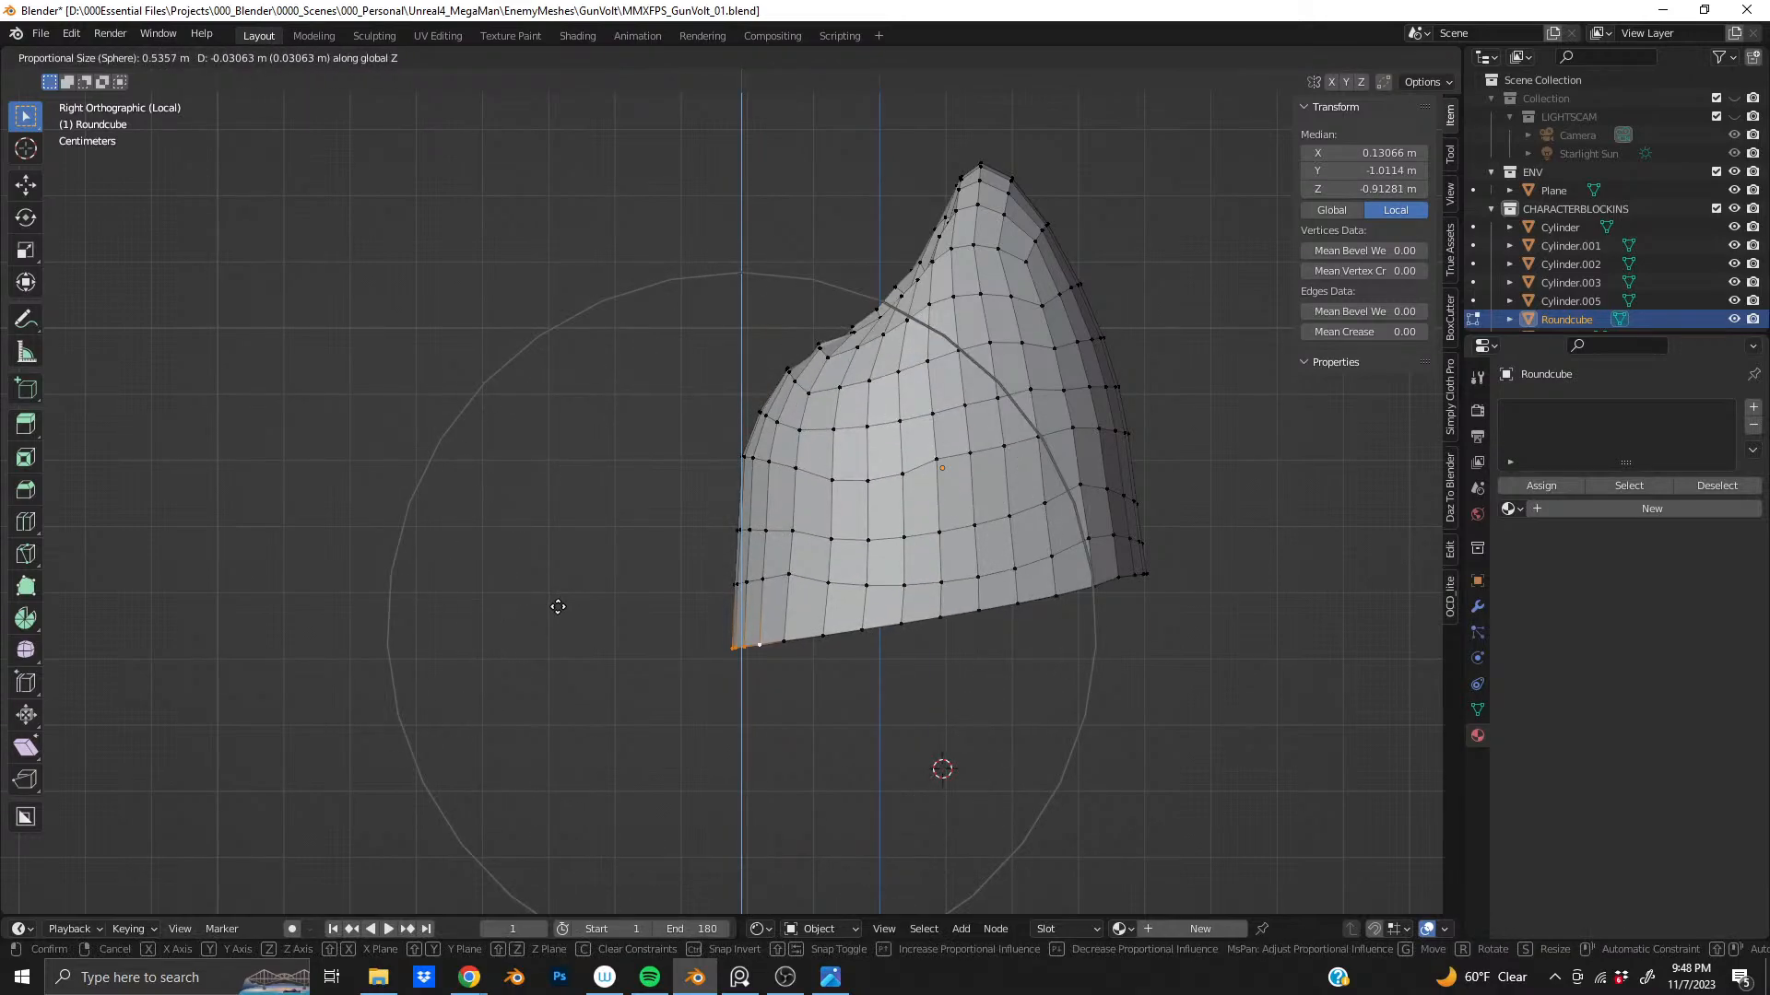
scroll(557, 607, up, 2)
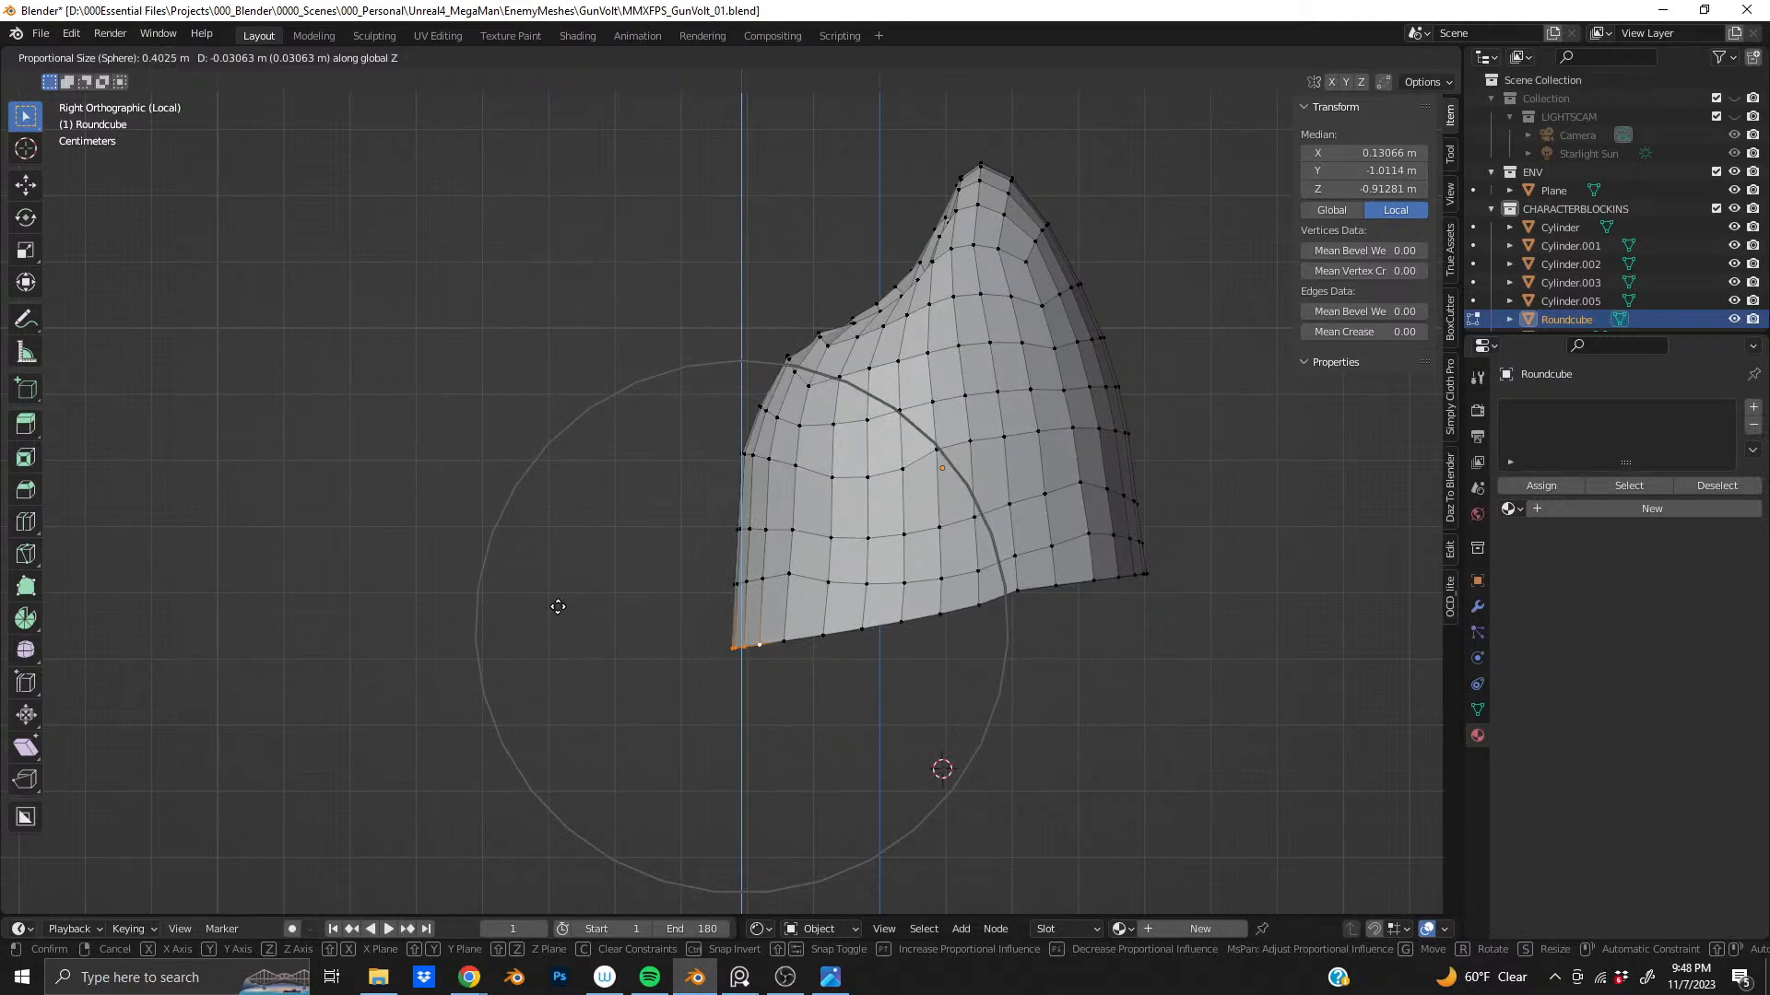
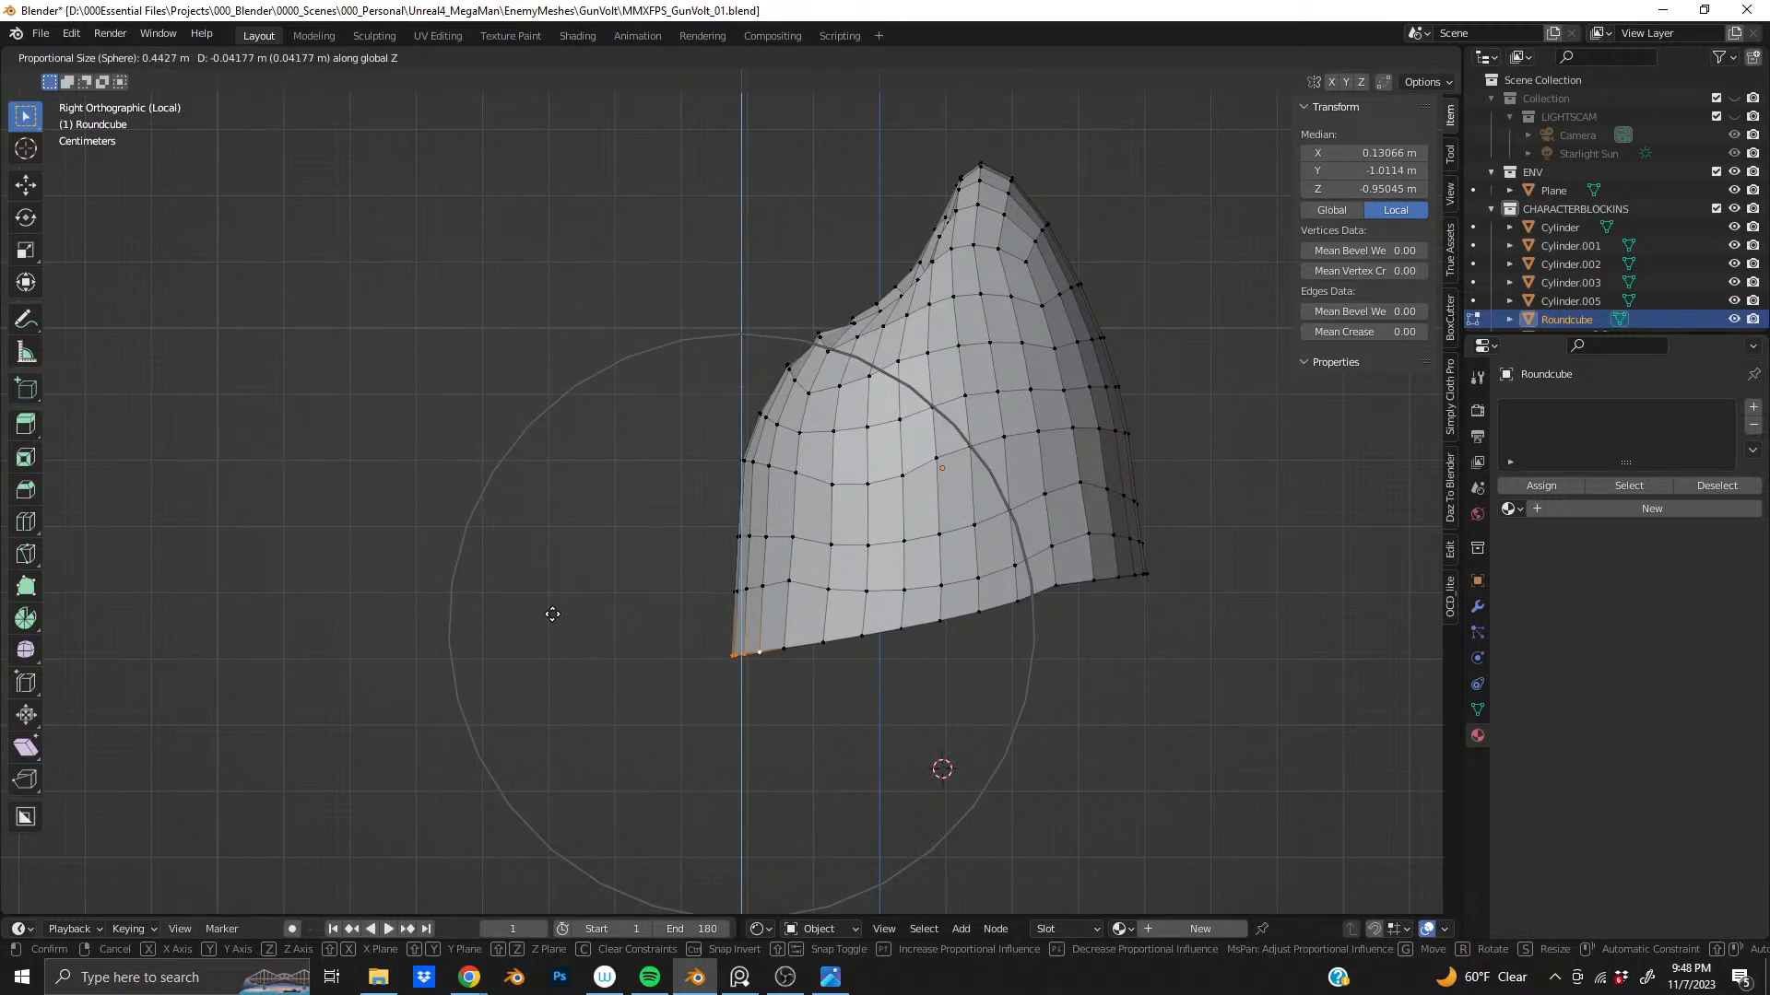
click(552, 614)
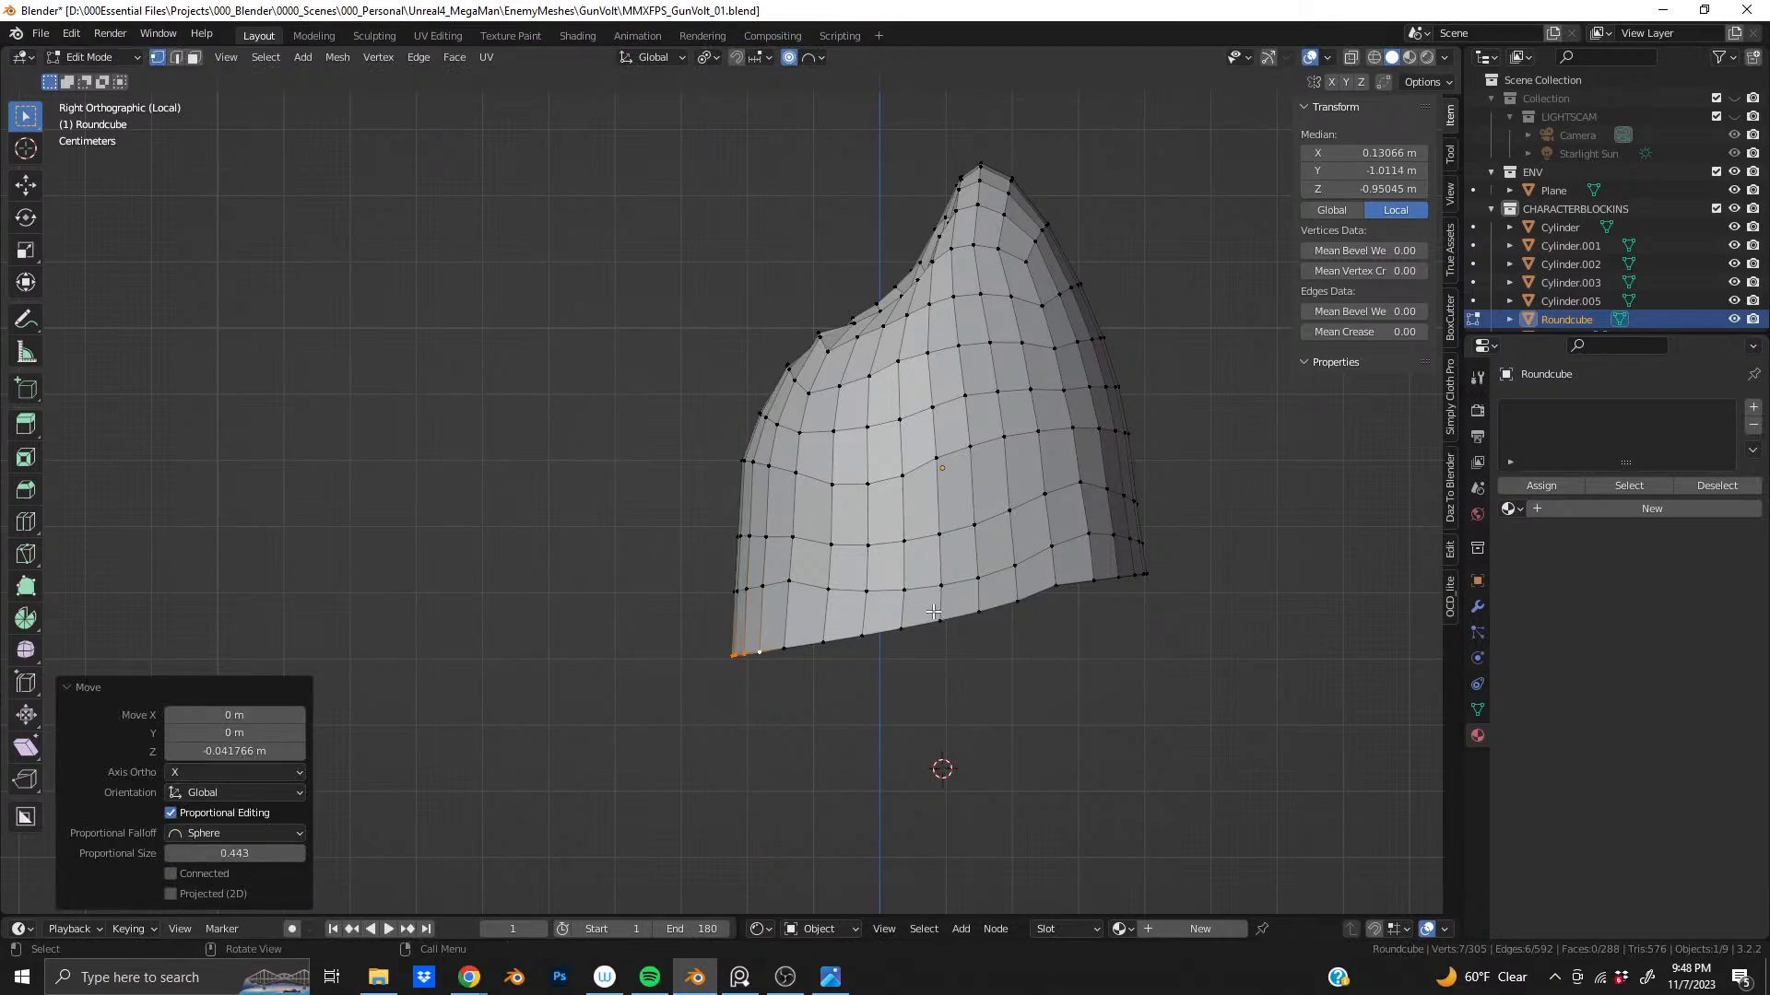
- Turn on X-ray and select the opposite pair of bottom-rim vertices just behind the object's origin
key(alt+z)
drag(959, 595, 1021, 659)
- Try lowering the selected side rim pair about 0.057 m along Z with sphere falloff, then undo the move
key(g)
key(z)
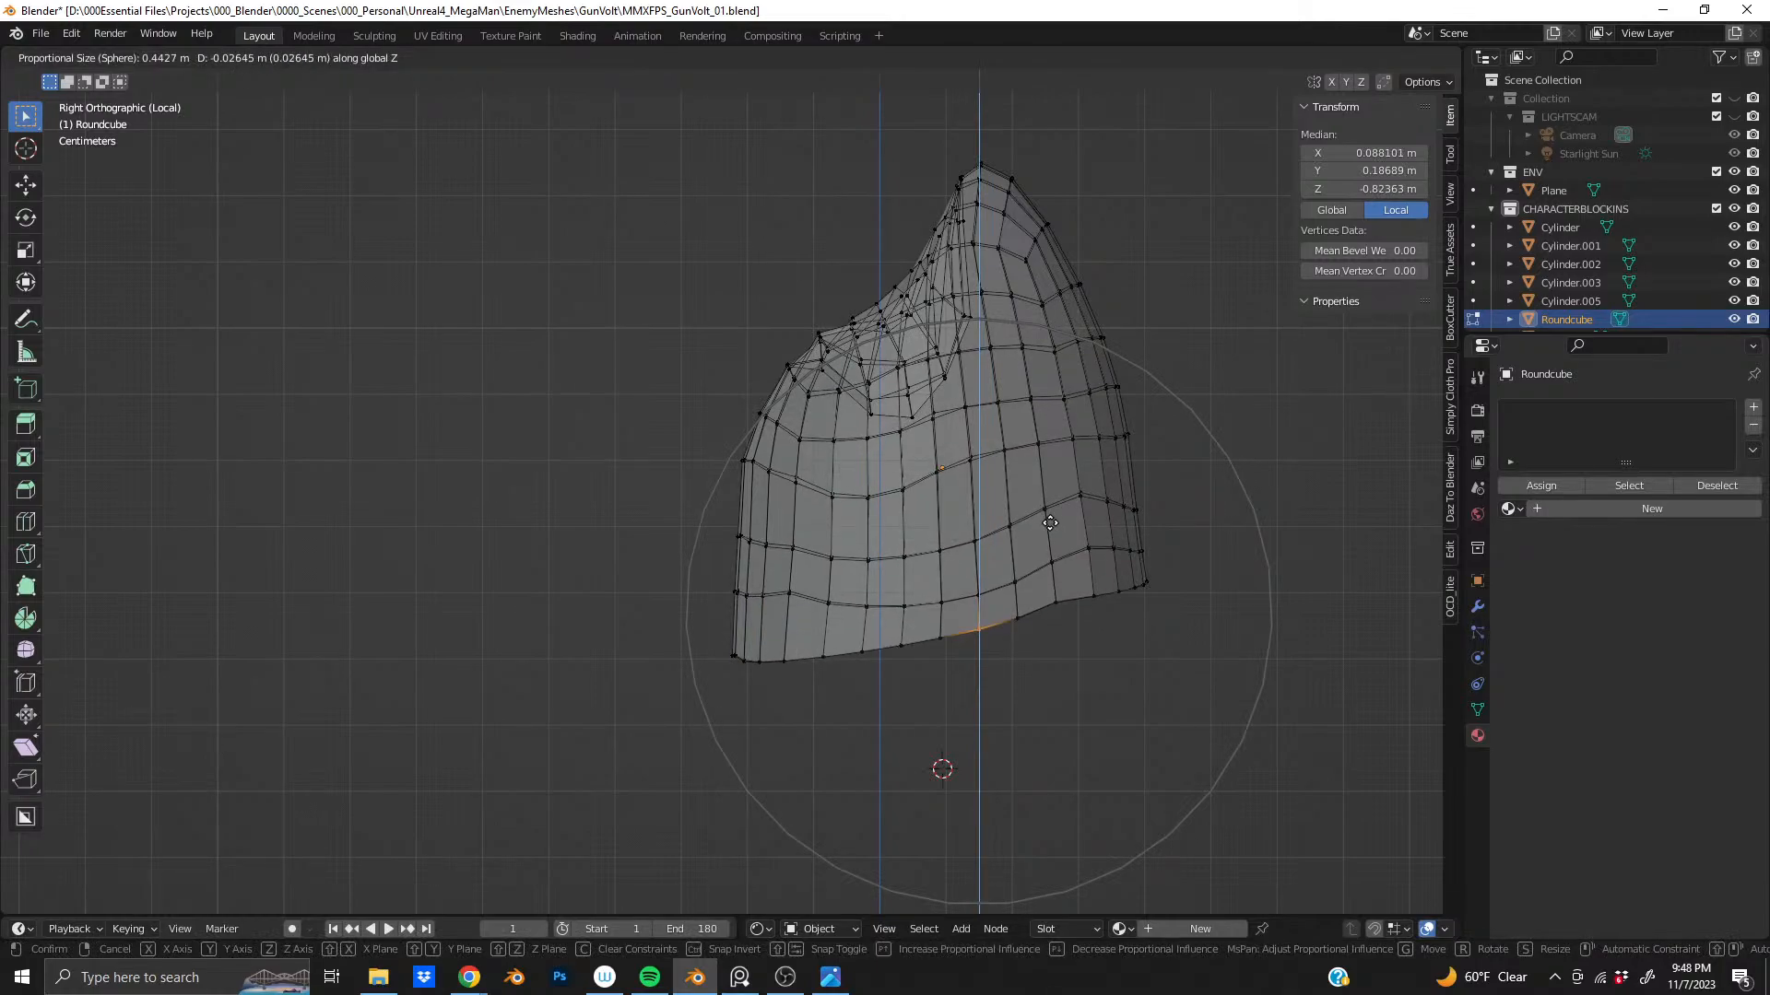
scroll(1051, 516, up, 5)
scroll(1050, 523, down, 2)
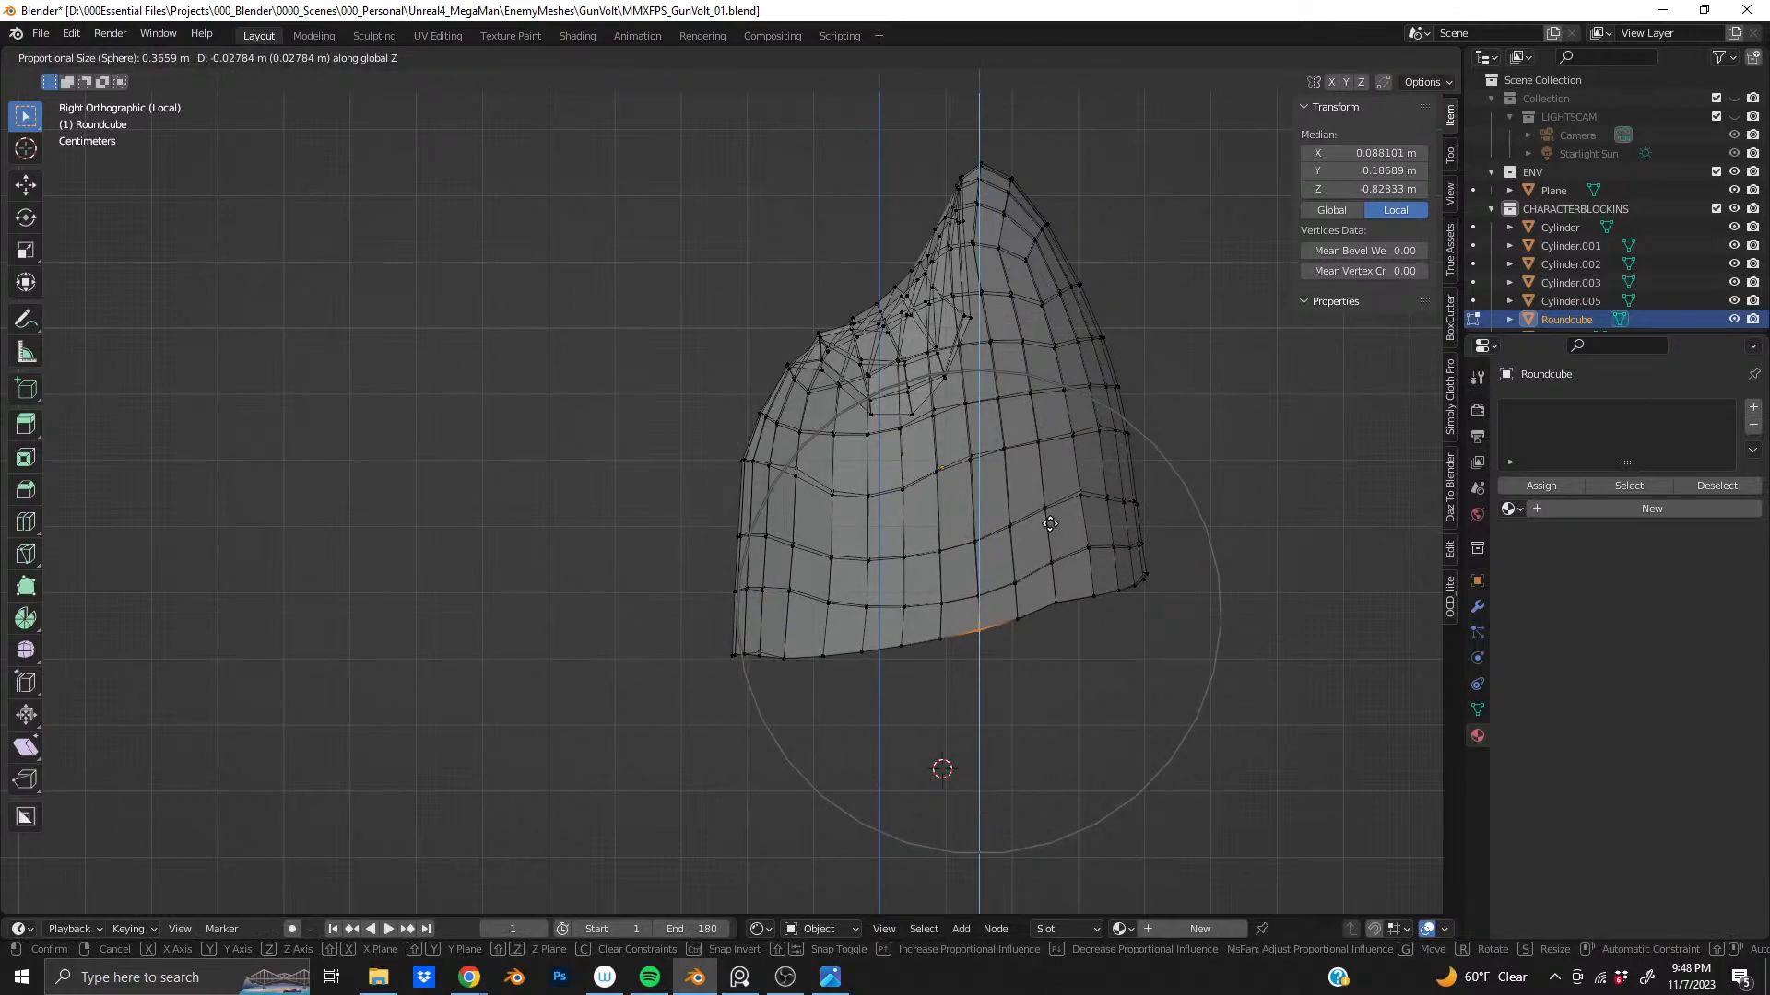
scroll(1050, 525, down, 1)
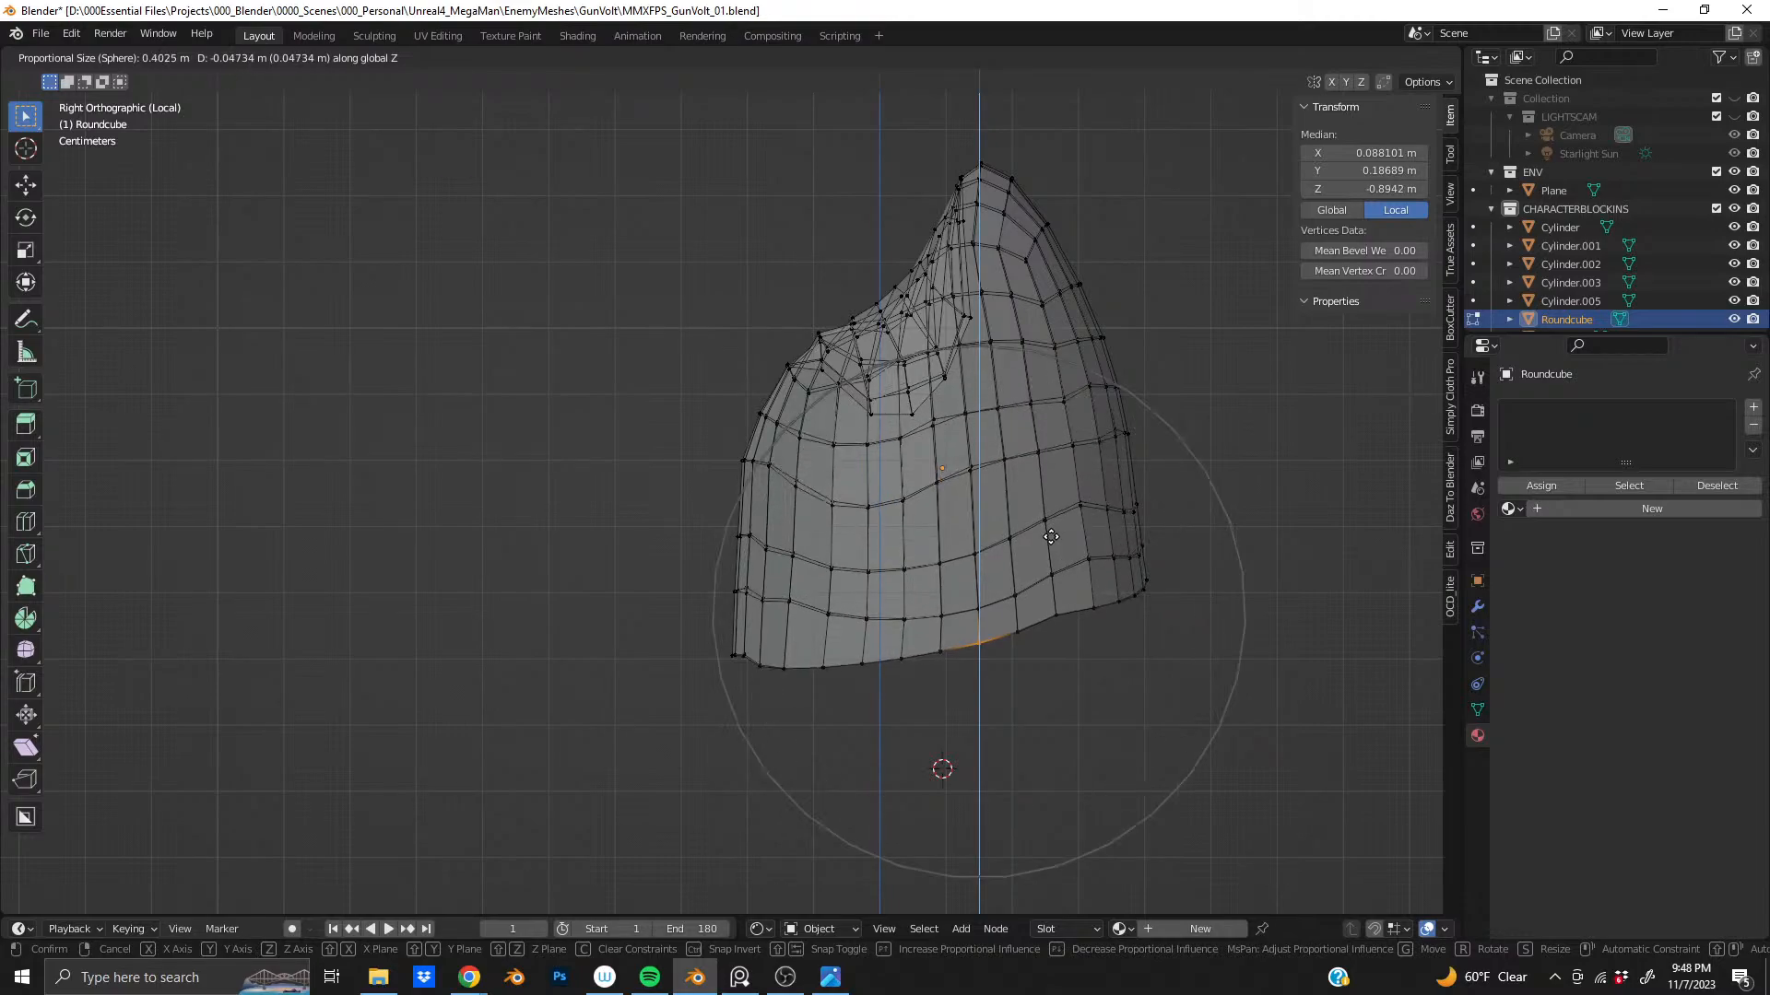
scroll(1050, 541, down, 1)
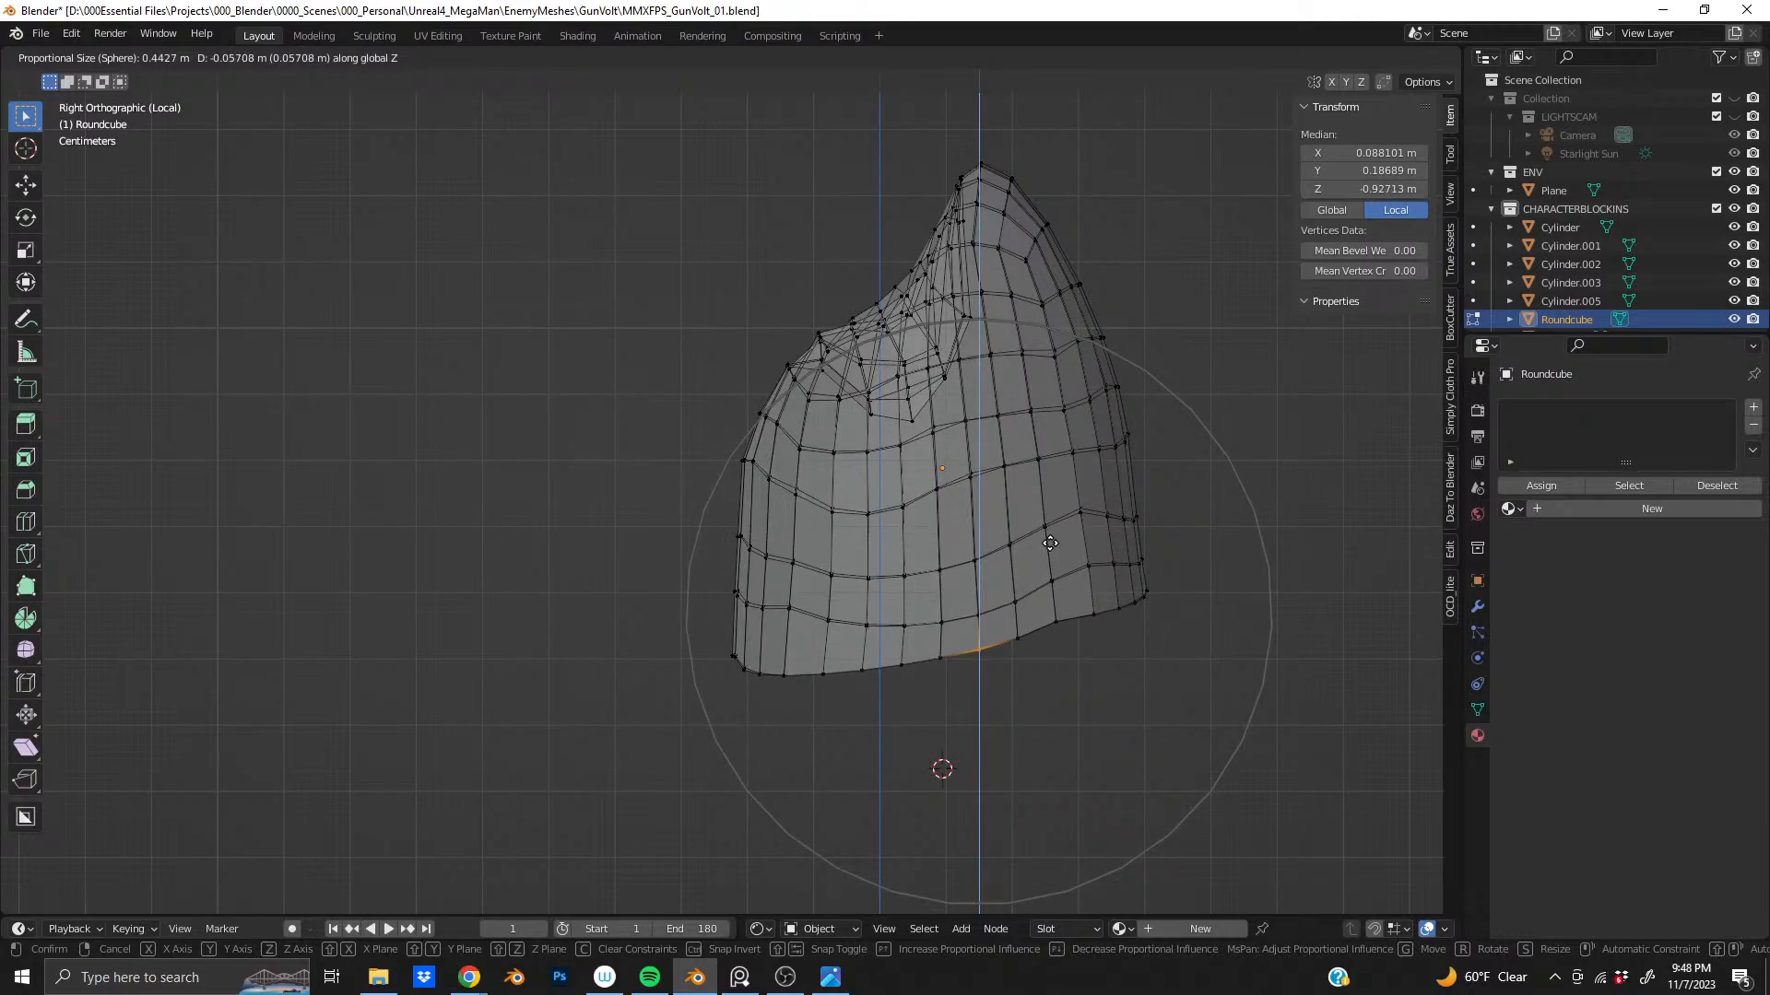
click(1050, 543)
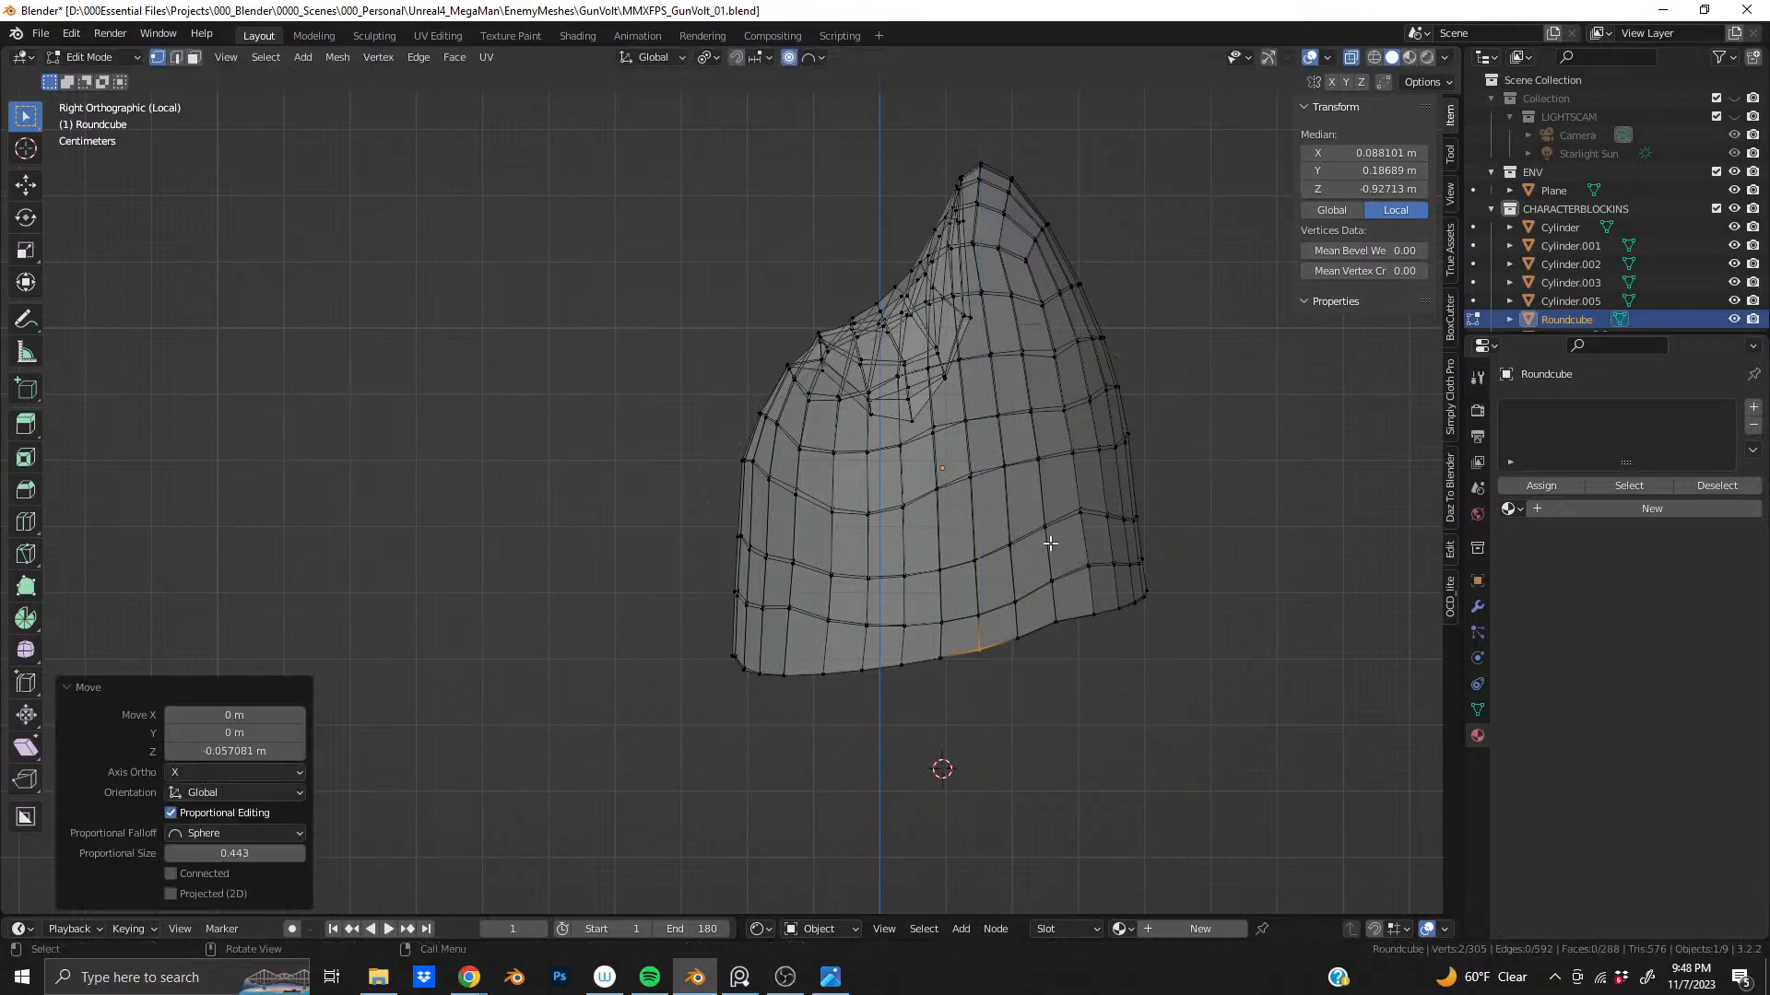
key(ctrl+z)
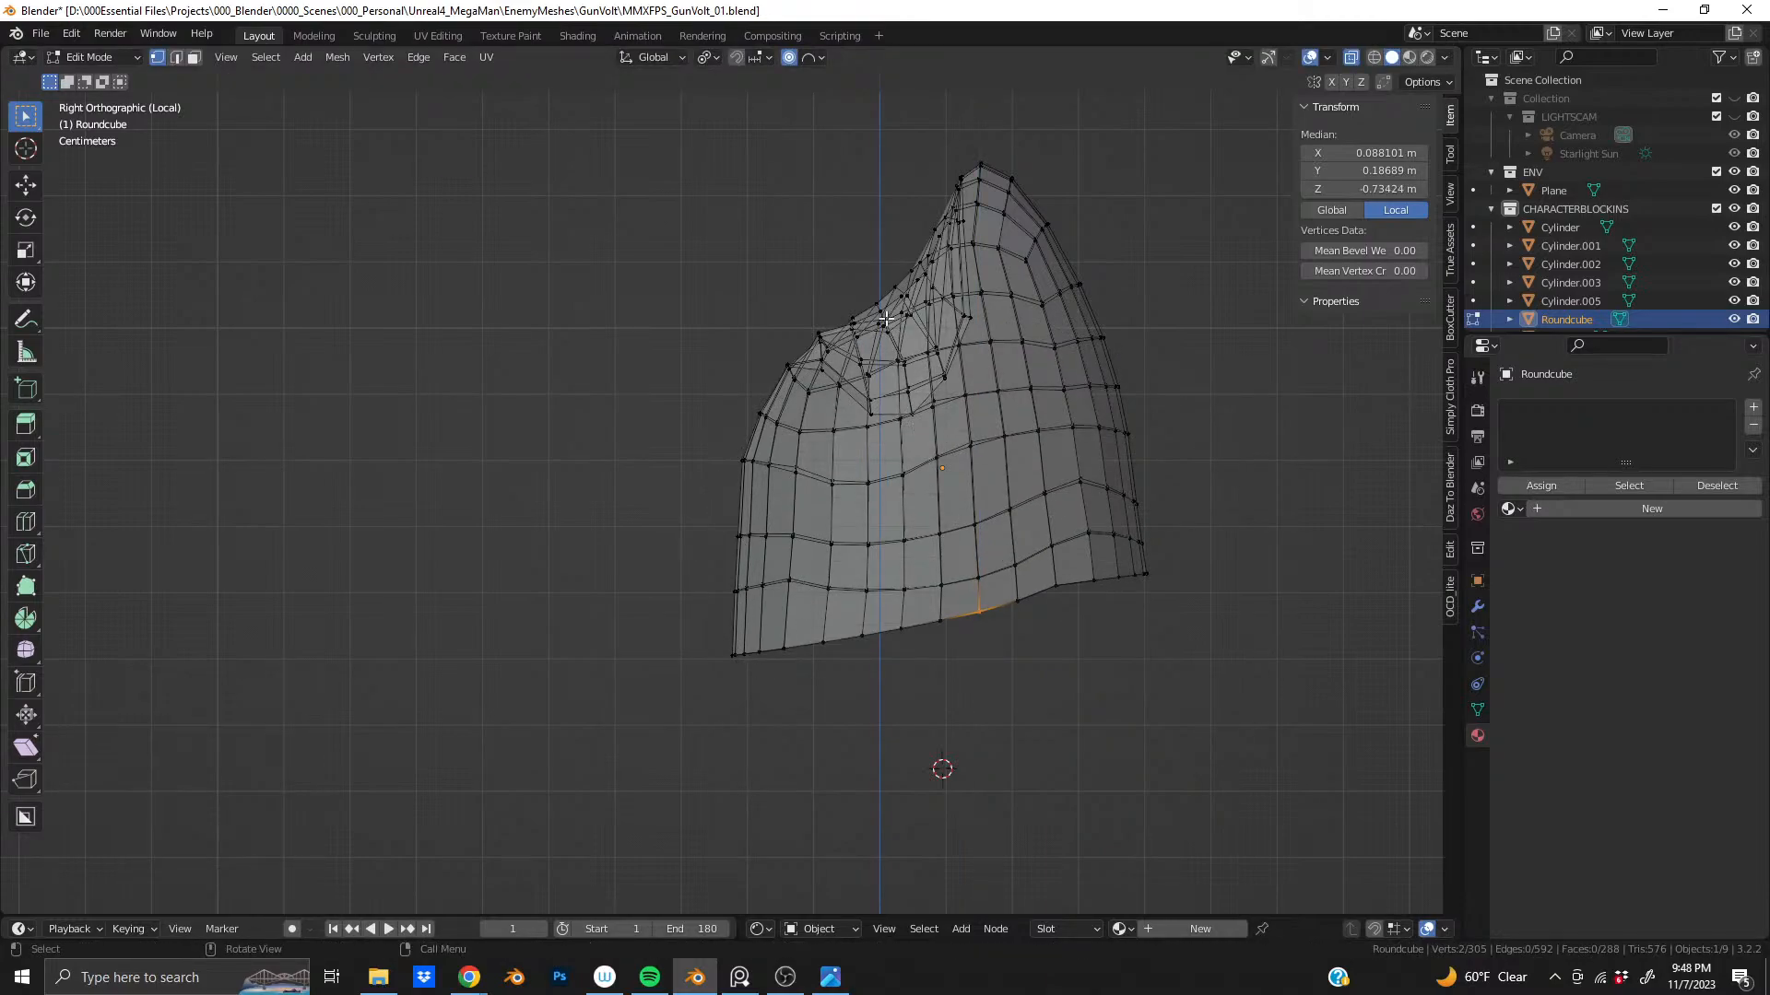
- Set the proportional falloff to Smooth and lower the selected side rim pair about 0.093 m along Z
click(813, 57)
click(791, 138)
key(g)
key(z)
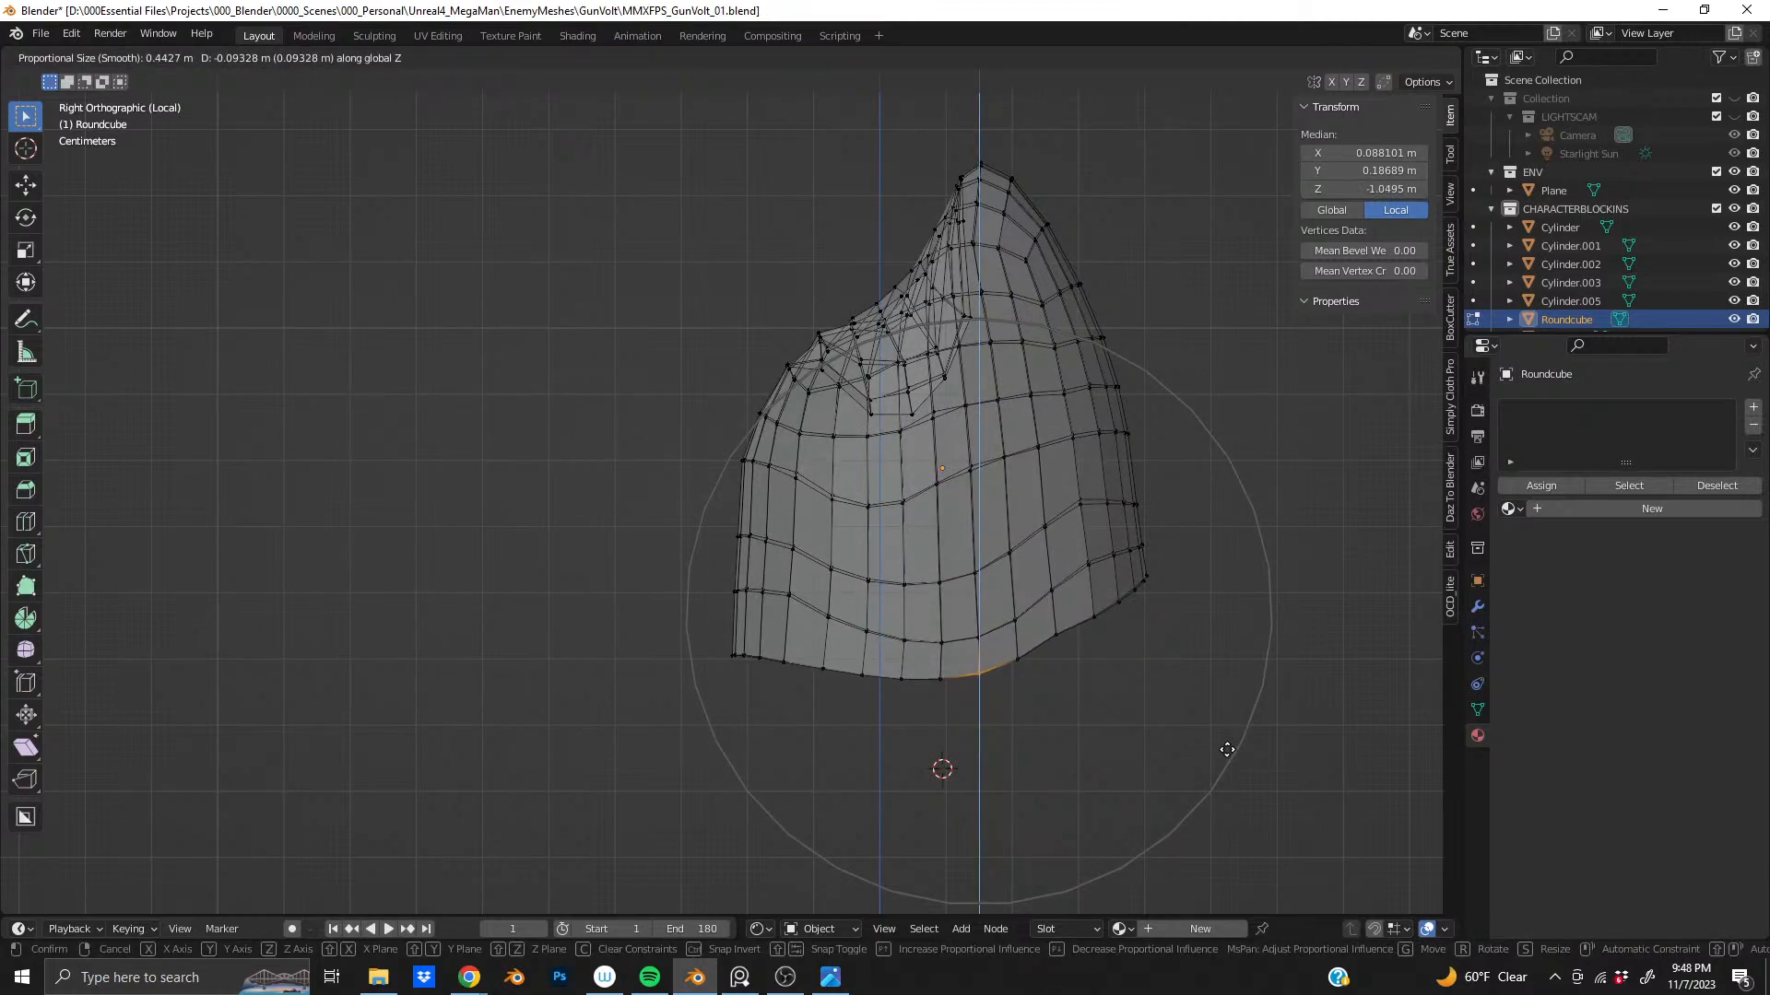
click(1226, 750)
- Select the rim vertex pair nearer the back and lower it about 0.016 m along Z with a proportional size of about 0.207
middle_drag(1168, 679, 893, 553)
middle_drag(774, 590, 838, 572)
click(768, 594)
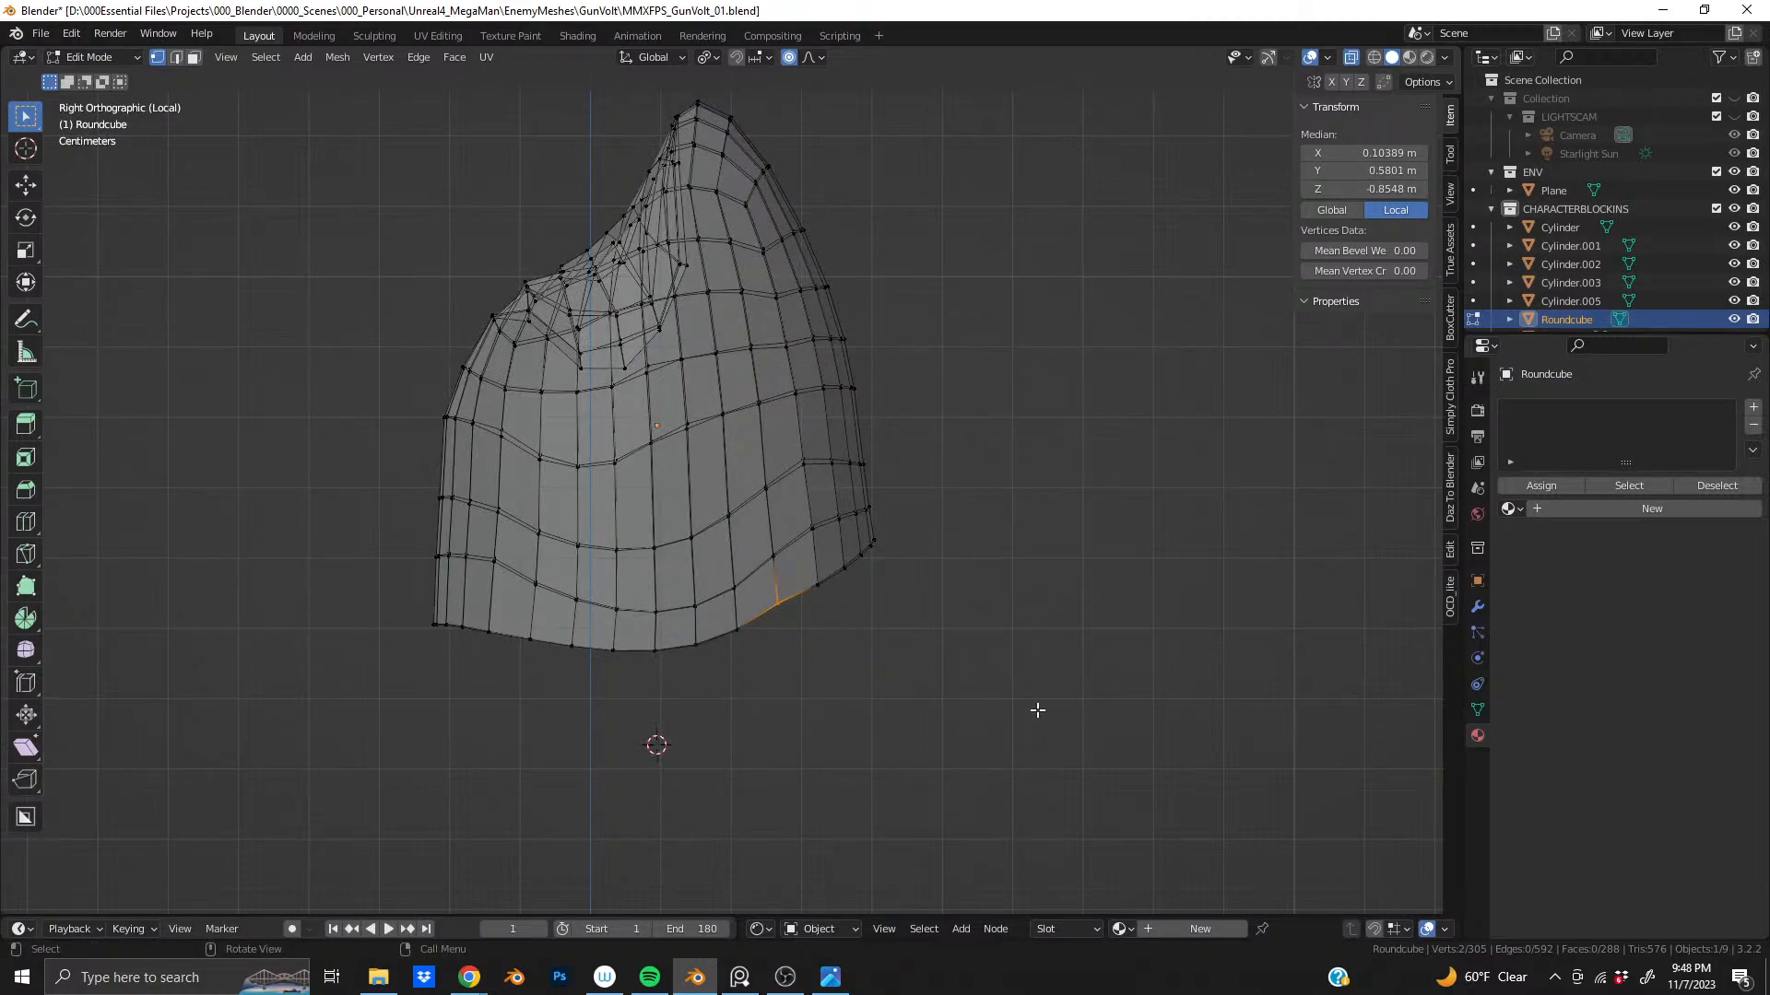
key(g)
key(z)
scroll(1036, 712, up, 5)
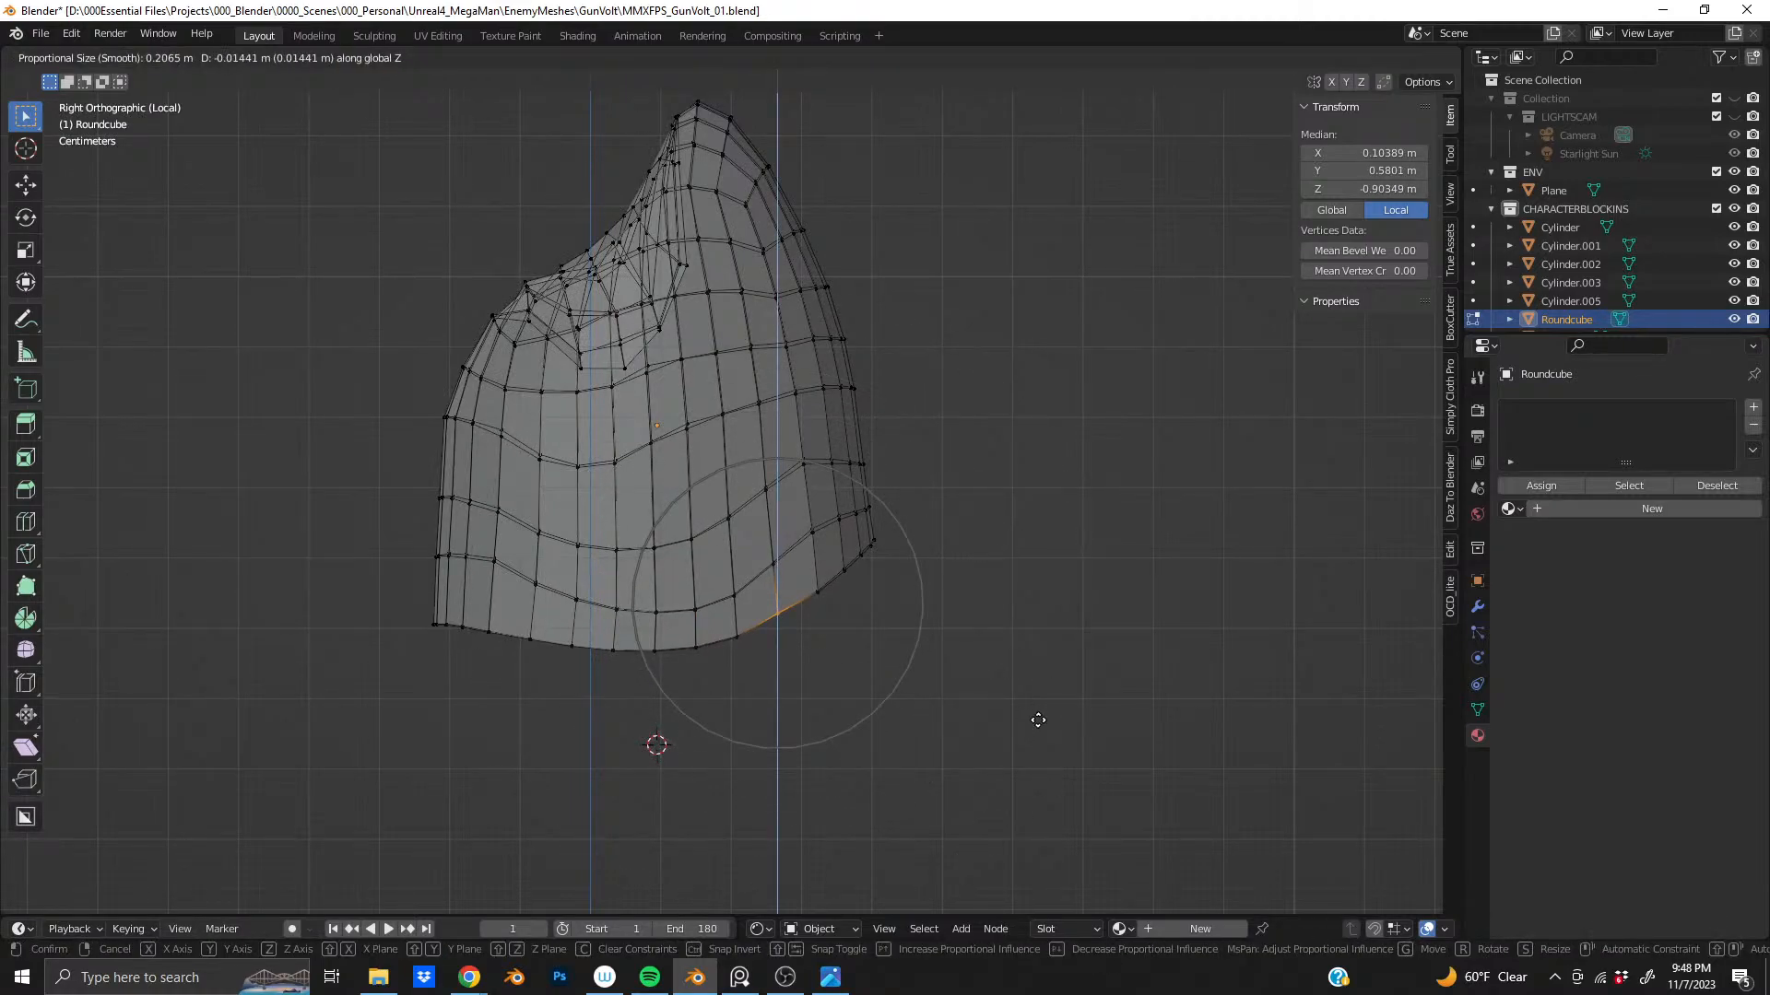
click(1035, 721)
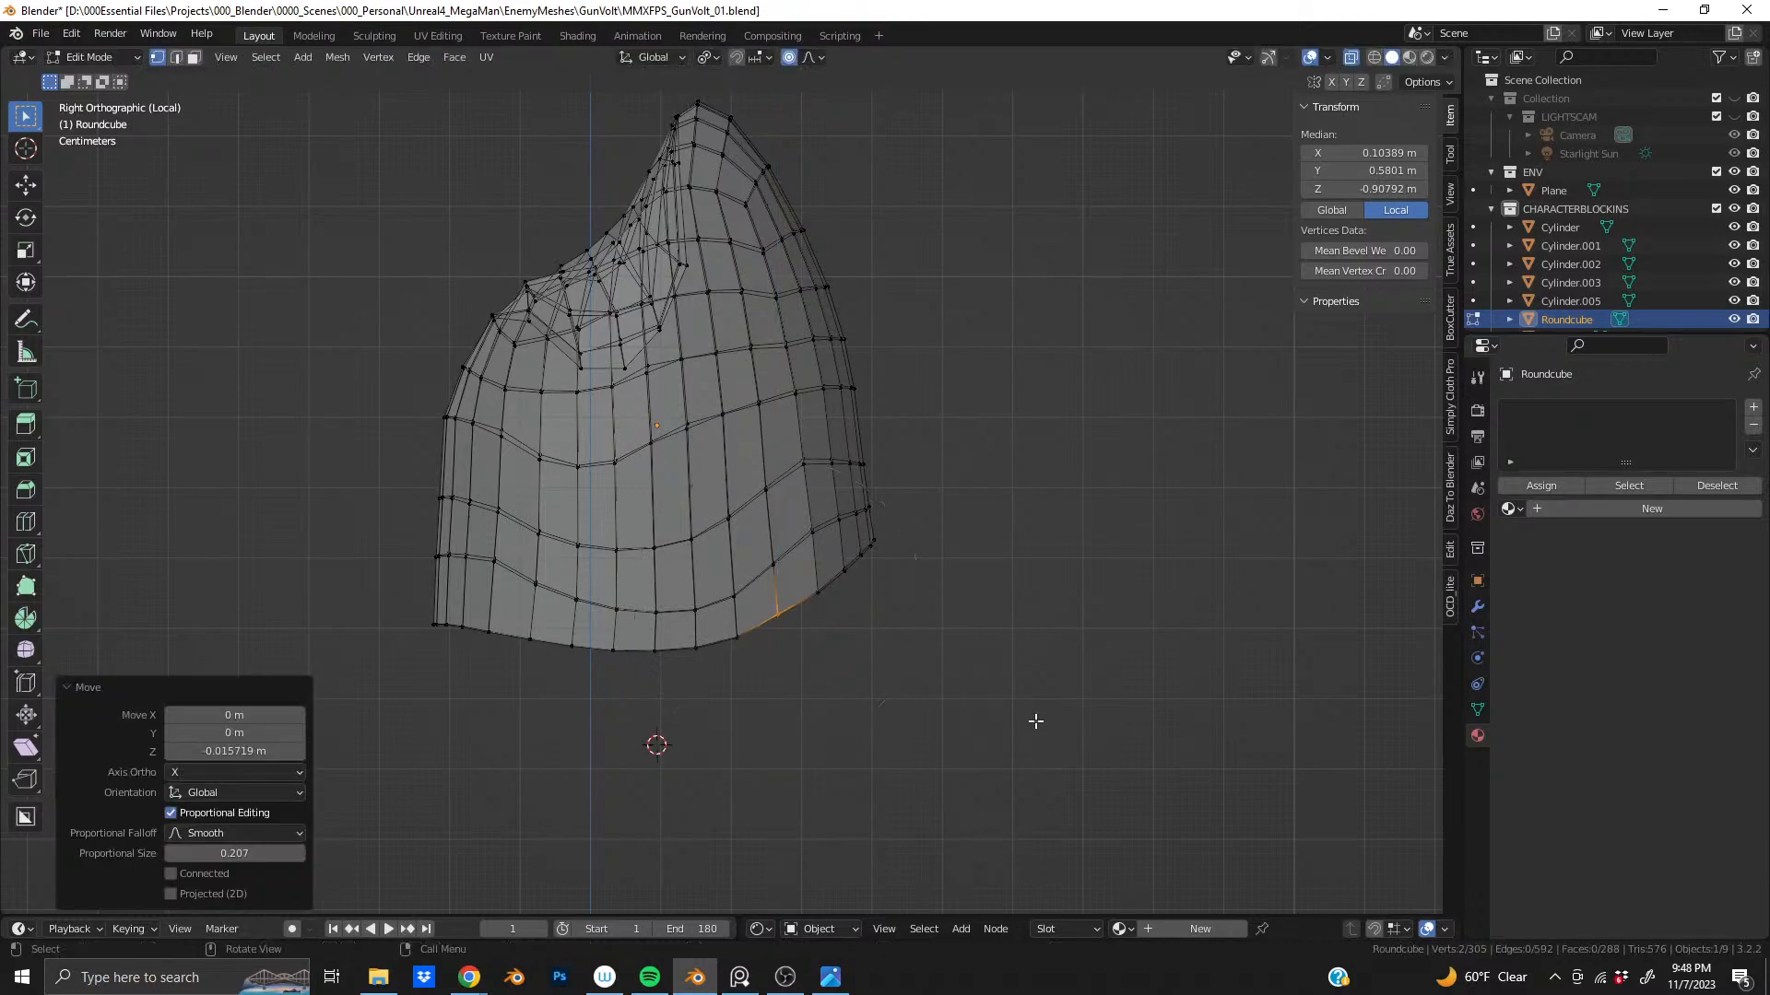
- Select the vertex pair at the rim's lowest point and try to lower it about 0.039 m along Z
shift+middle_drag(705, 647, 727, 570)
click(696, 623)
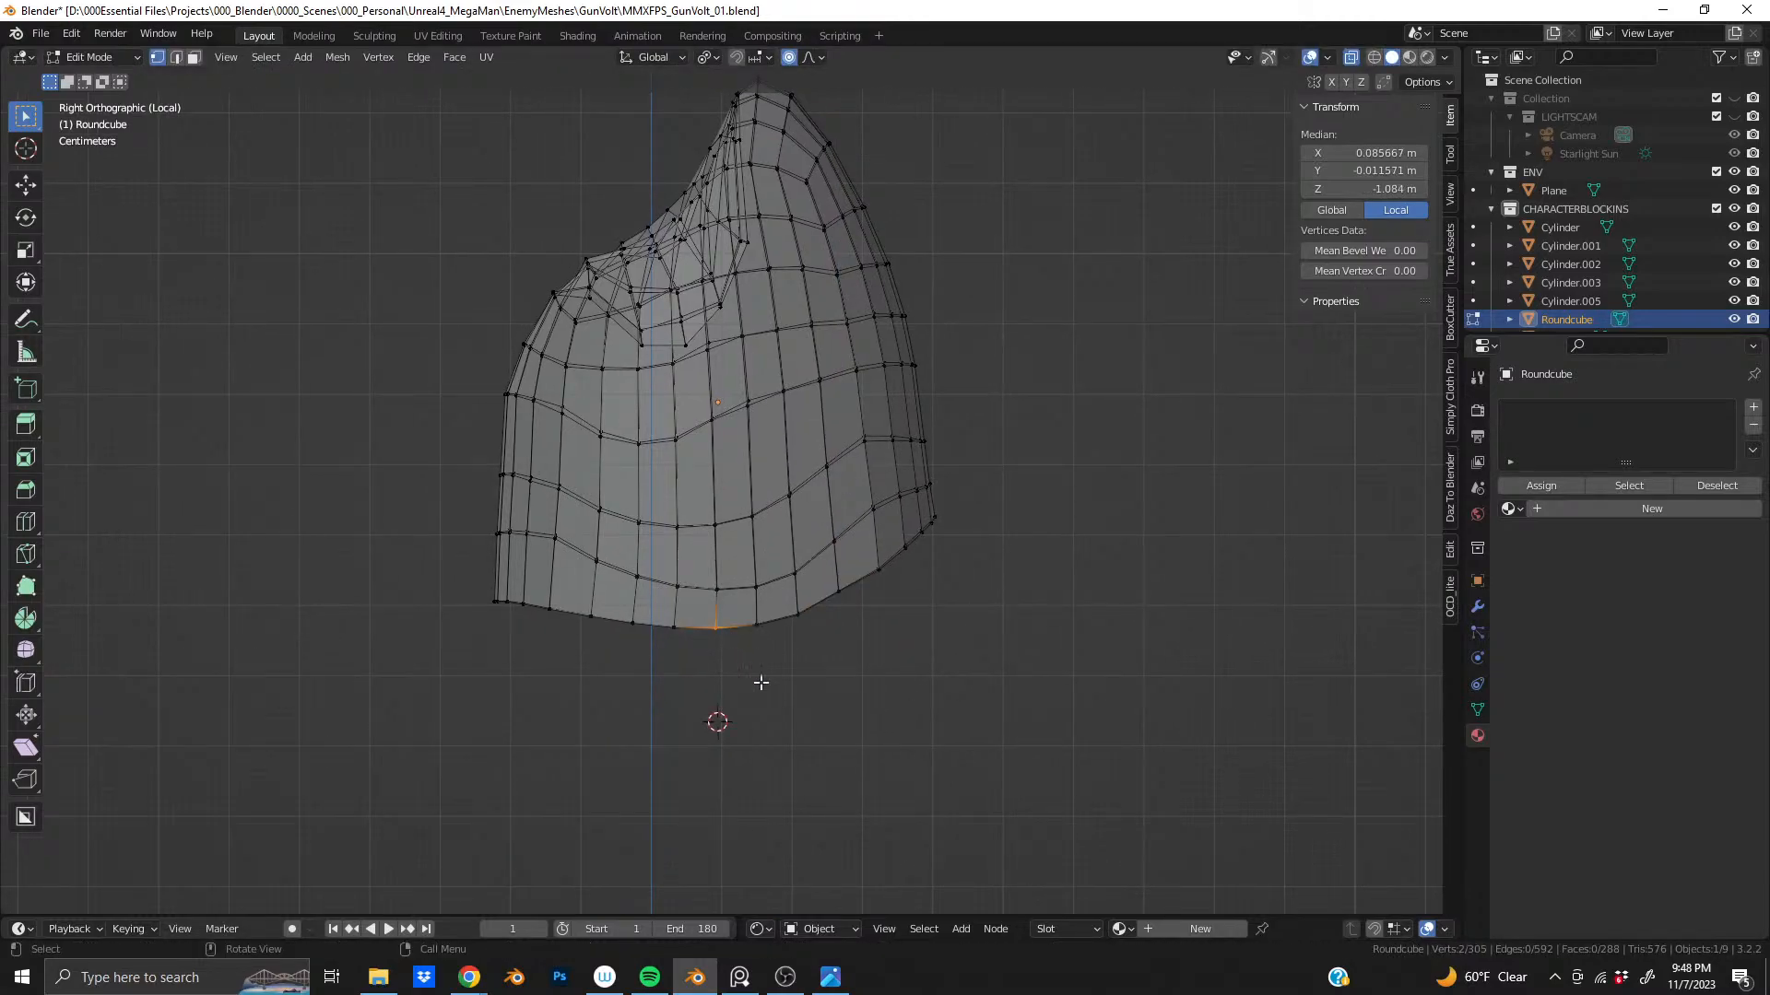
key(g)
key(z)
scroll(993, 742, down, 4)
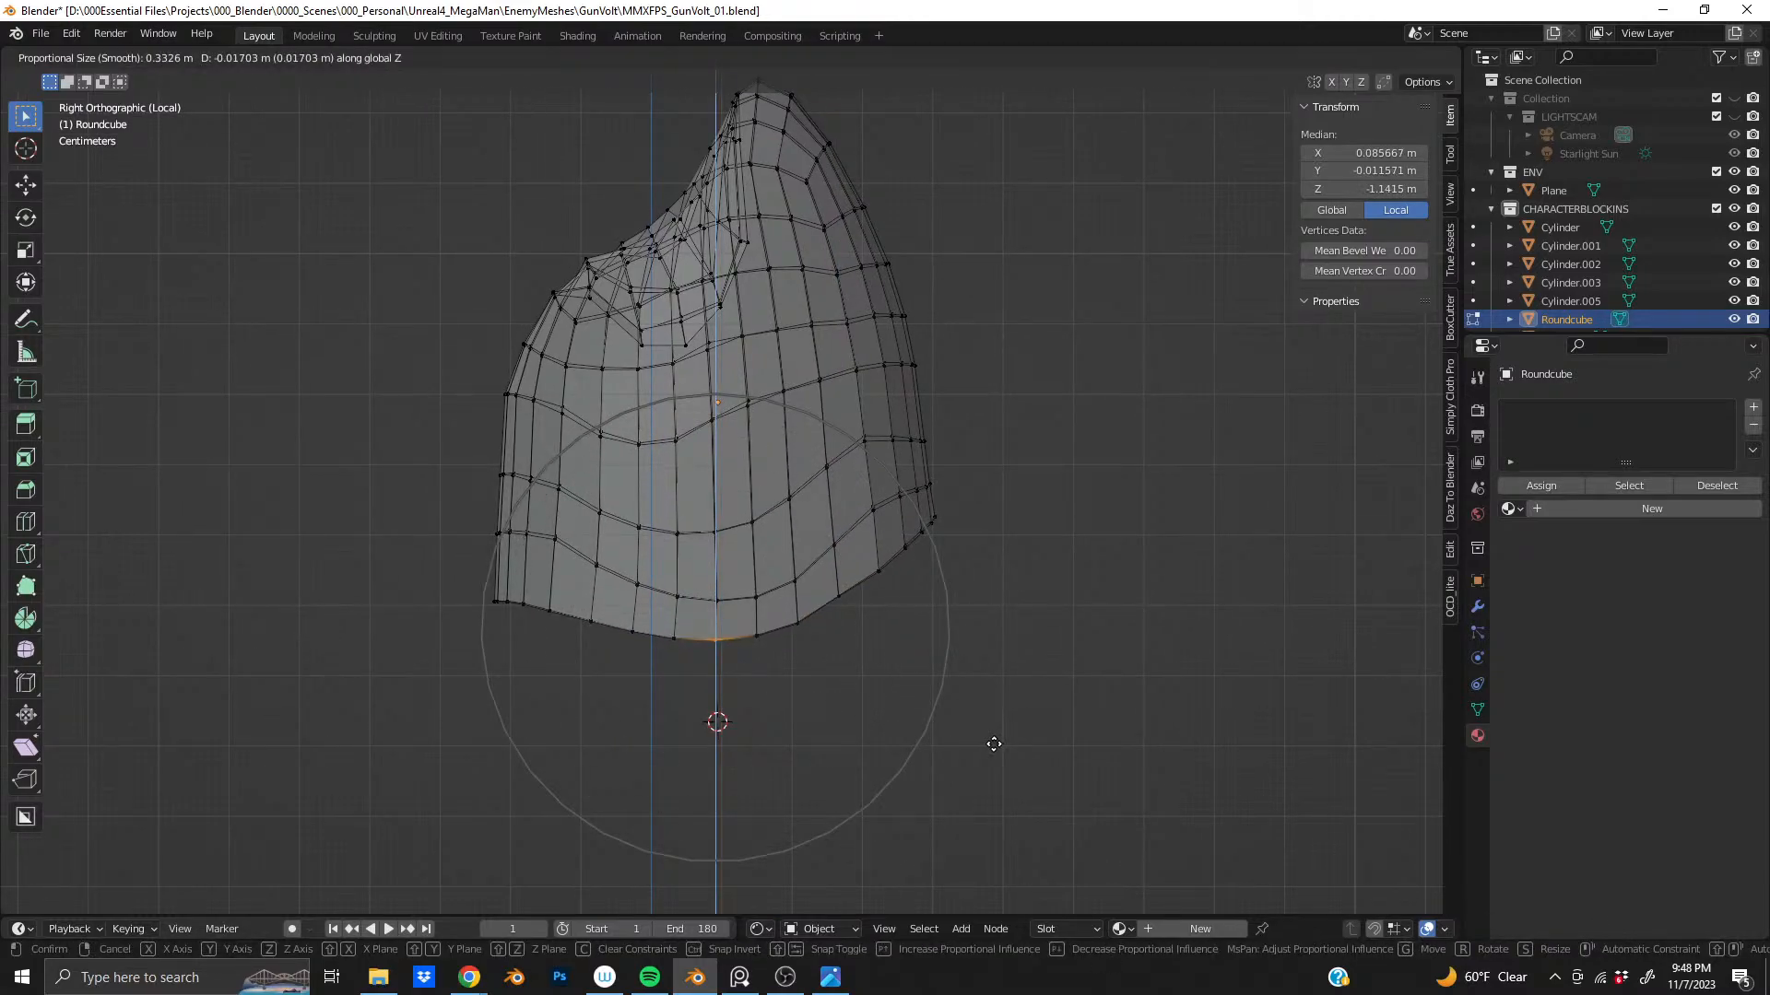
scroll(993, 751, down, 1)
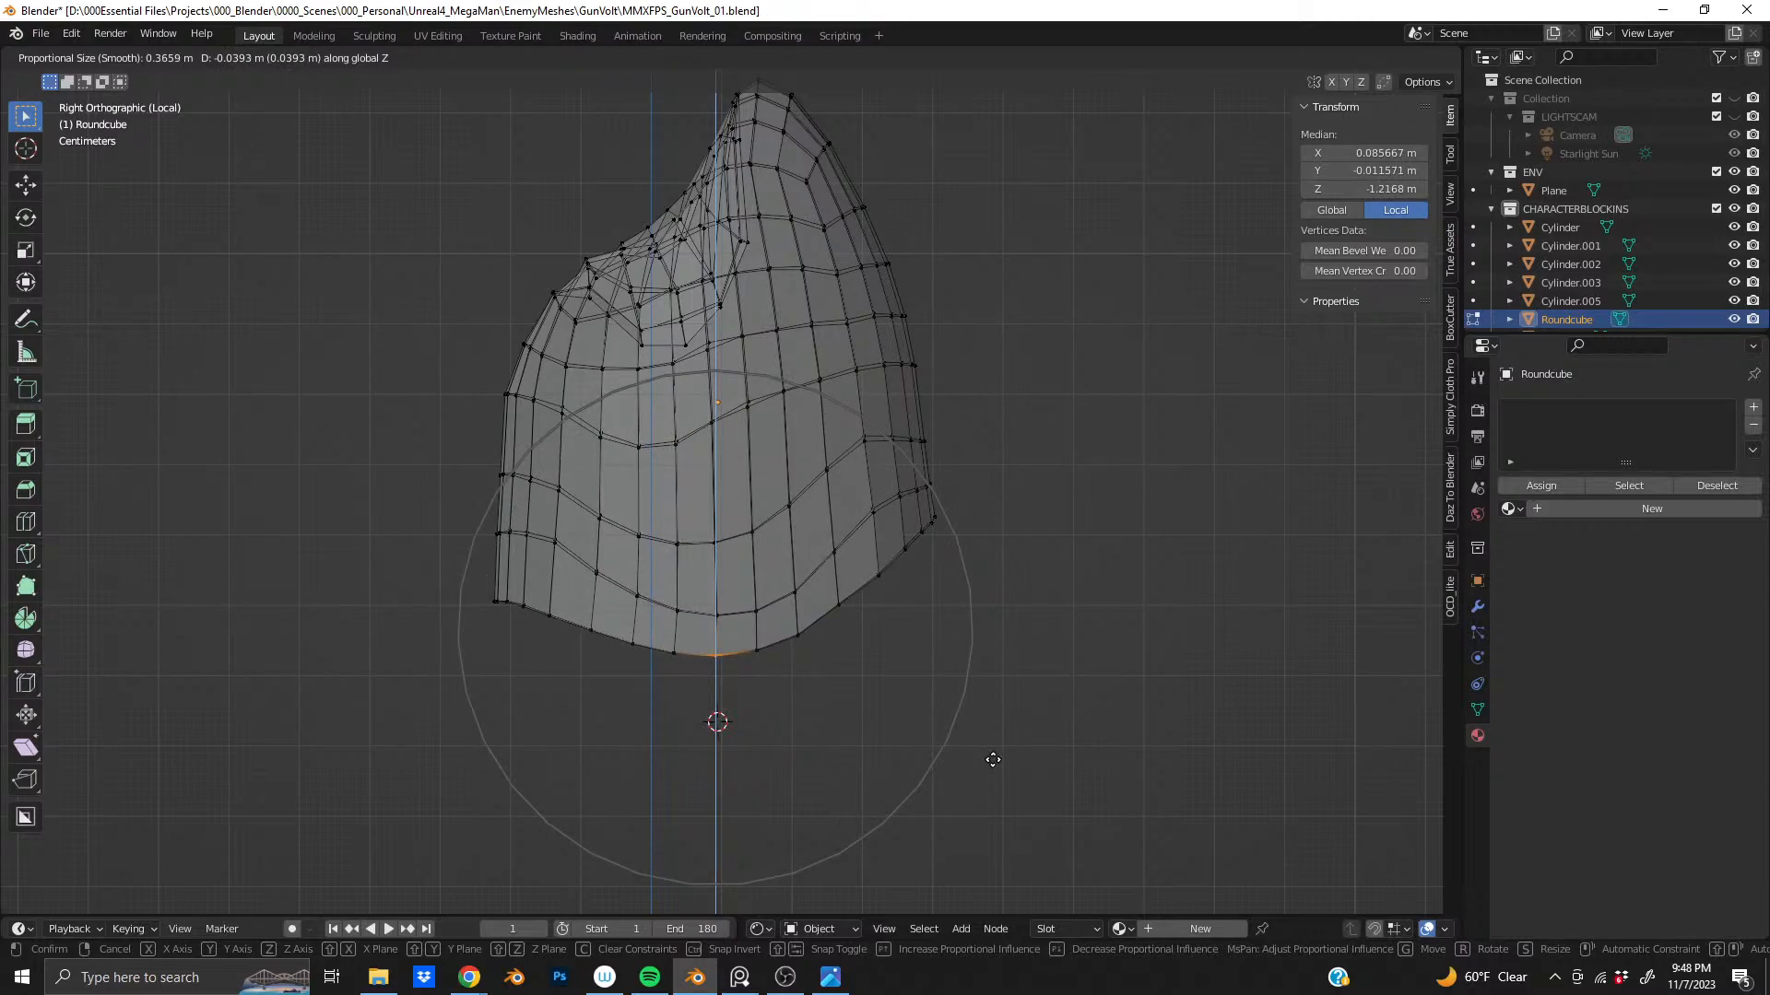
key(Escape)
- Add the neighbouring vertex pairs at the rim's lowest point and lower all six vertices about 0.030 m along Z with proportional size 0.366
shift+click(677, 636)
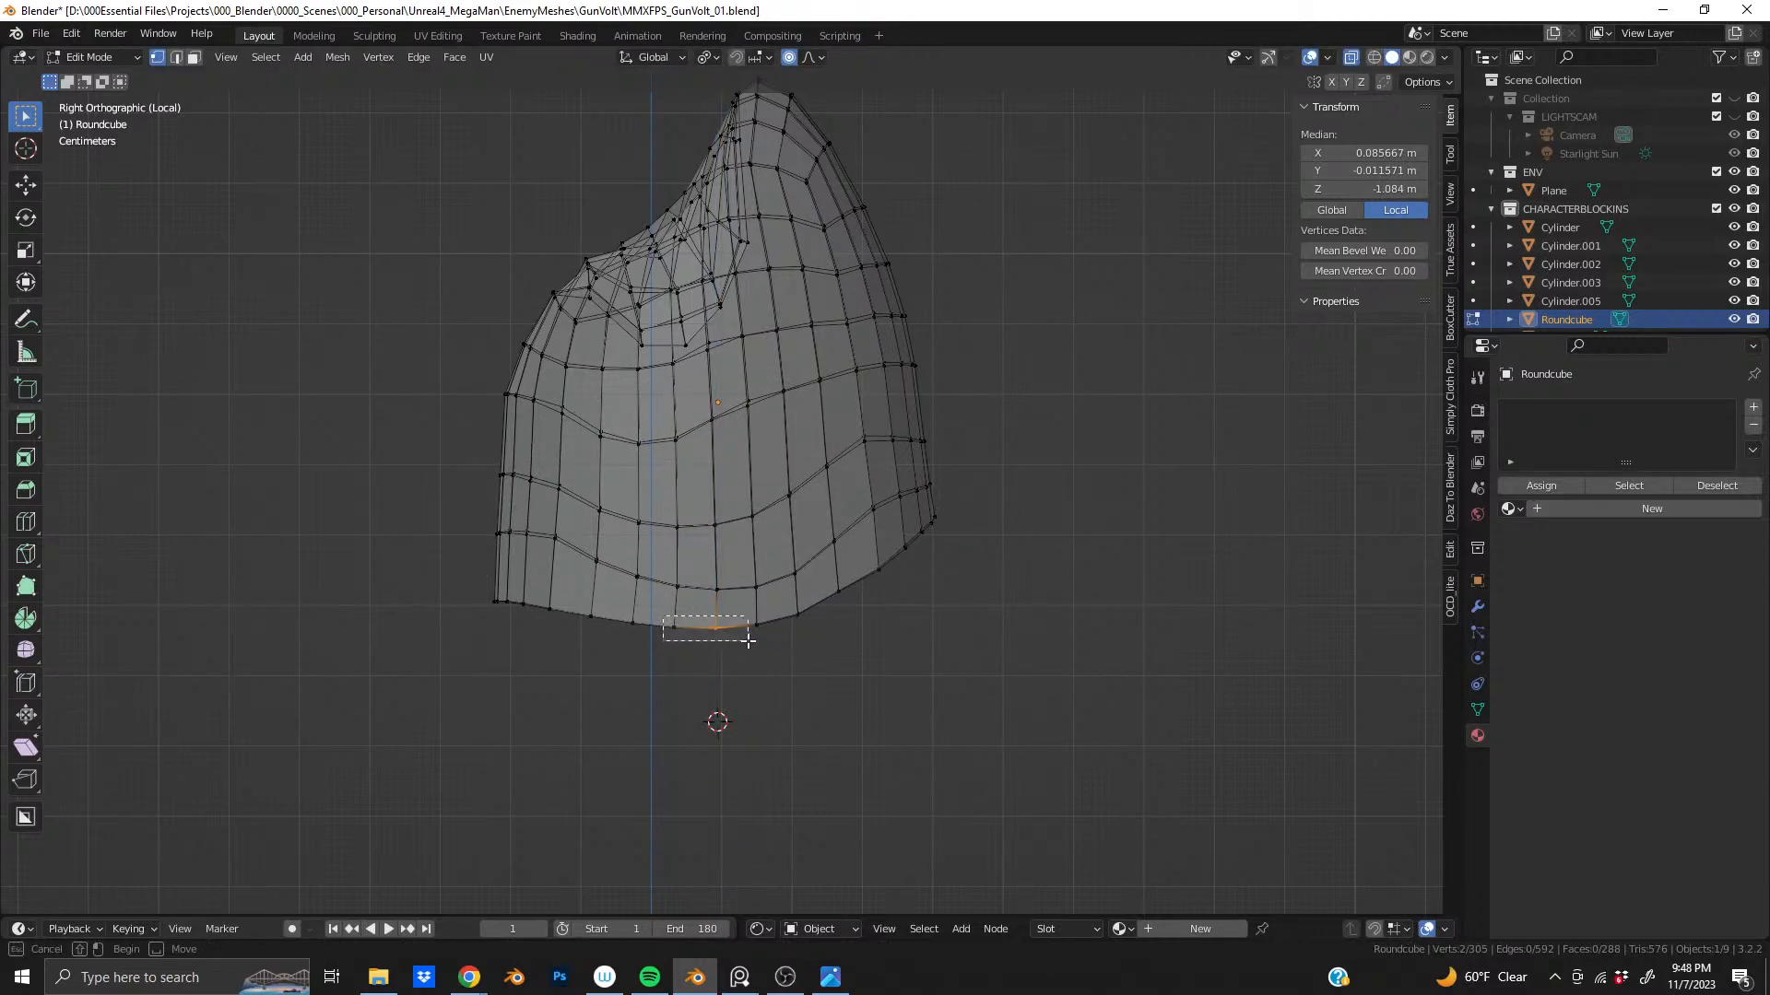
shift+click(756, 628)
key(g)
key(z)
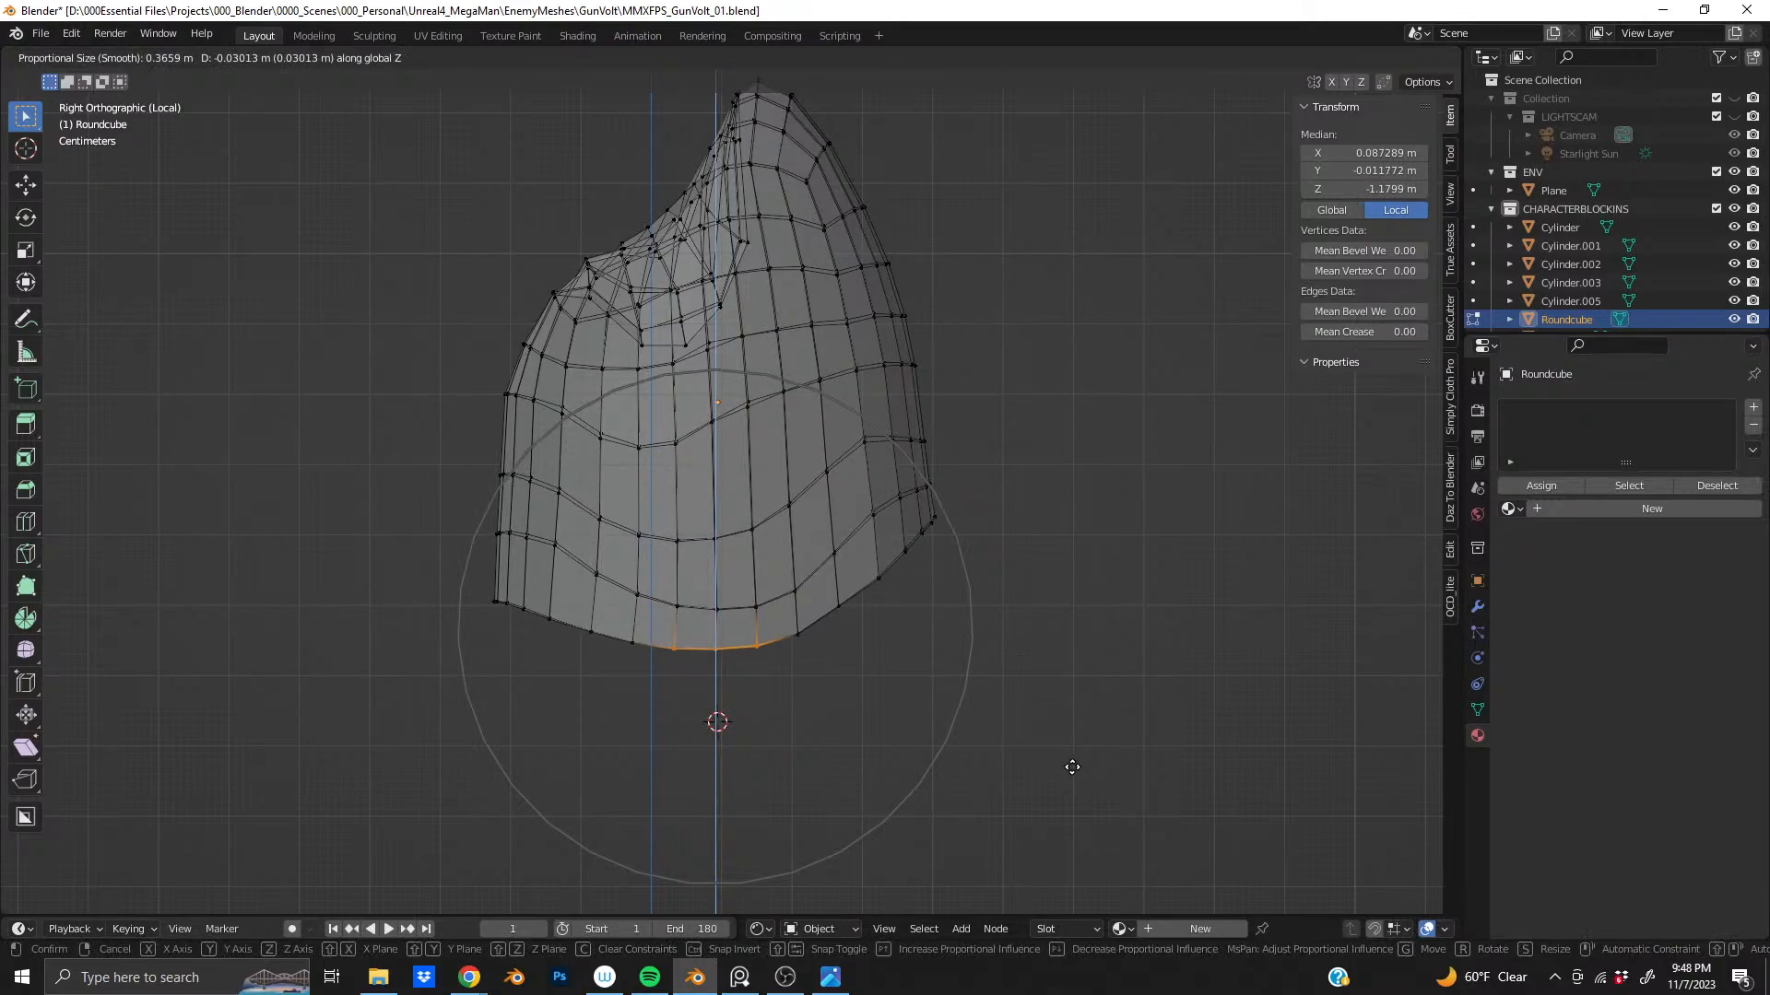
click(1072, 767)
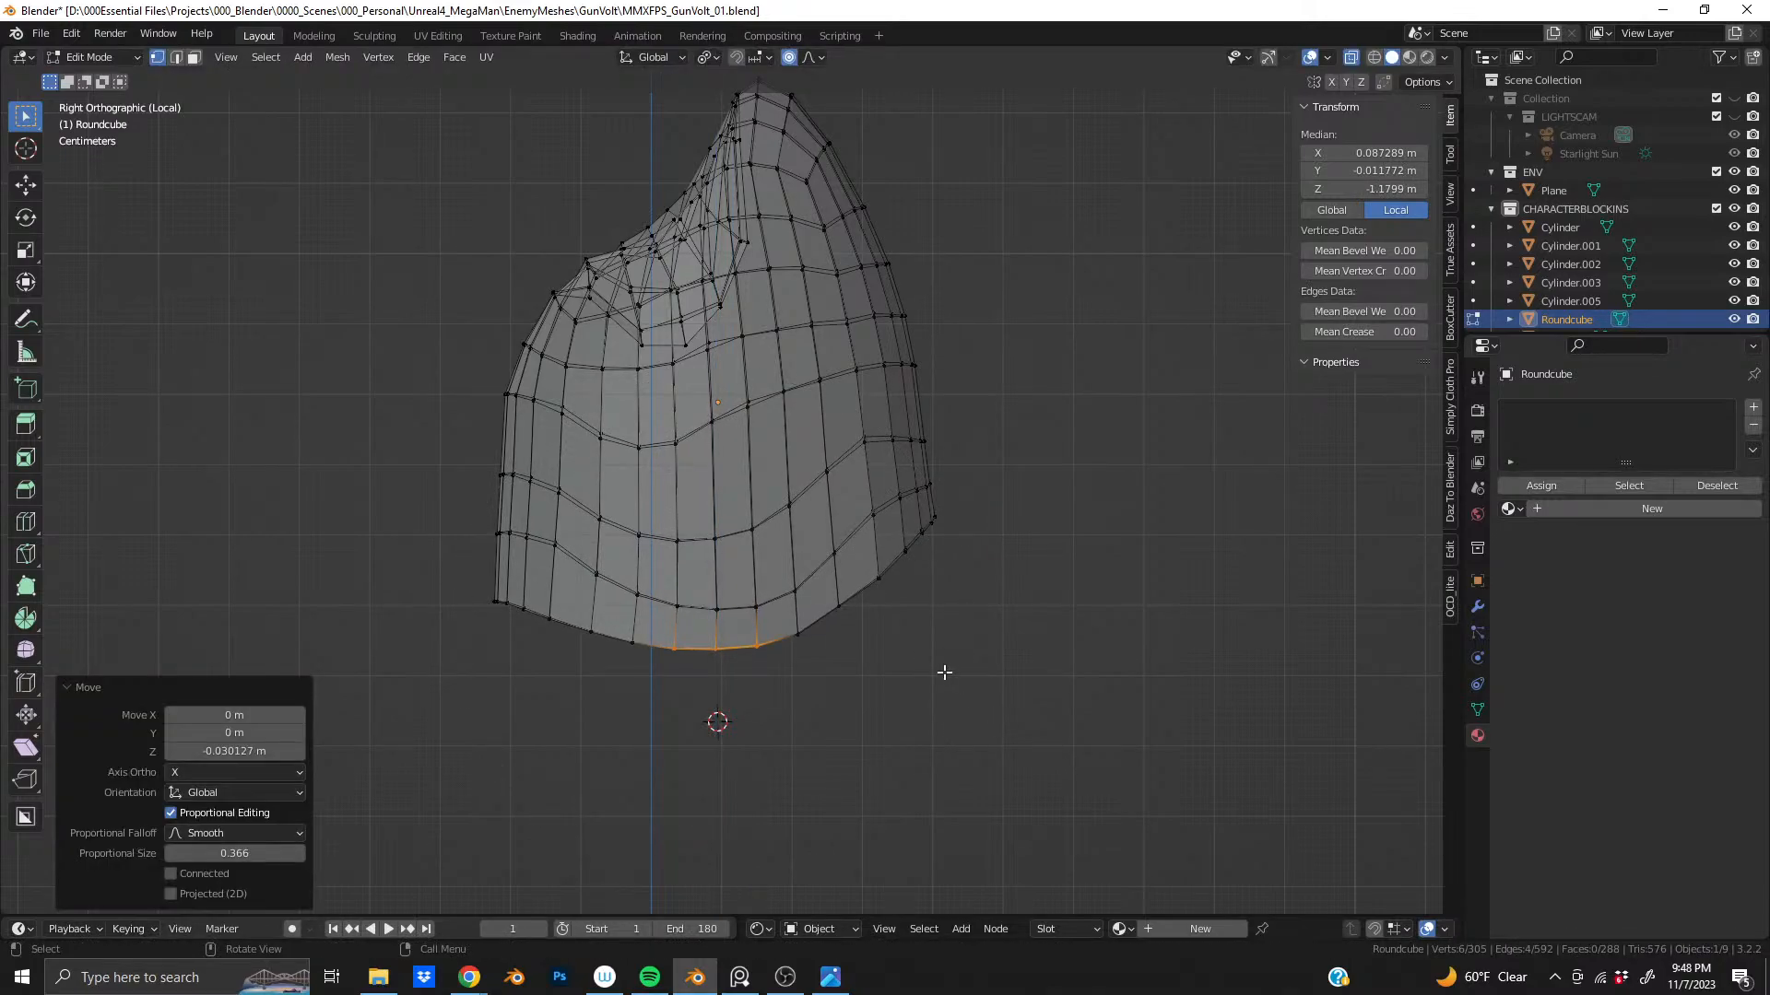
- Select the rim vertex pair nearer the back and lower it about 0.004 m along Z with a proportional size of about 0.188
click(835, 599)
key(g)
key(z)
scroll(1076, 678, up, 7)
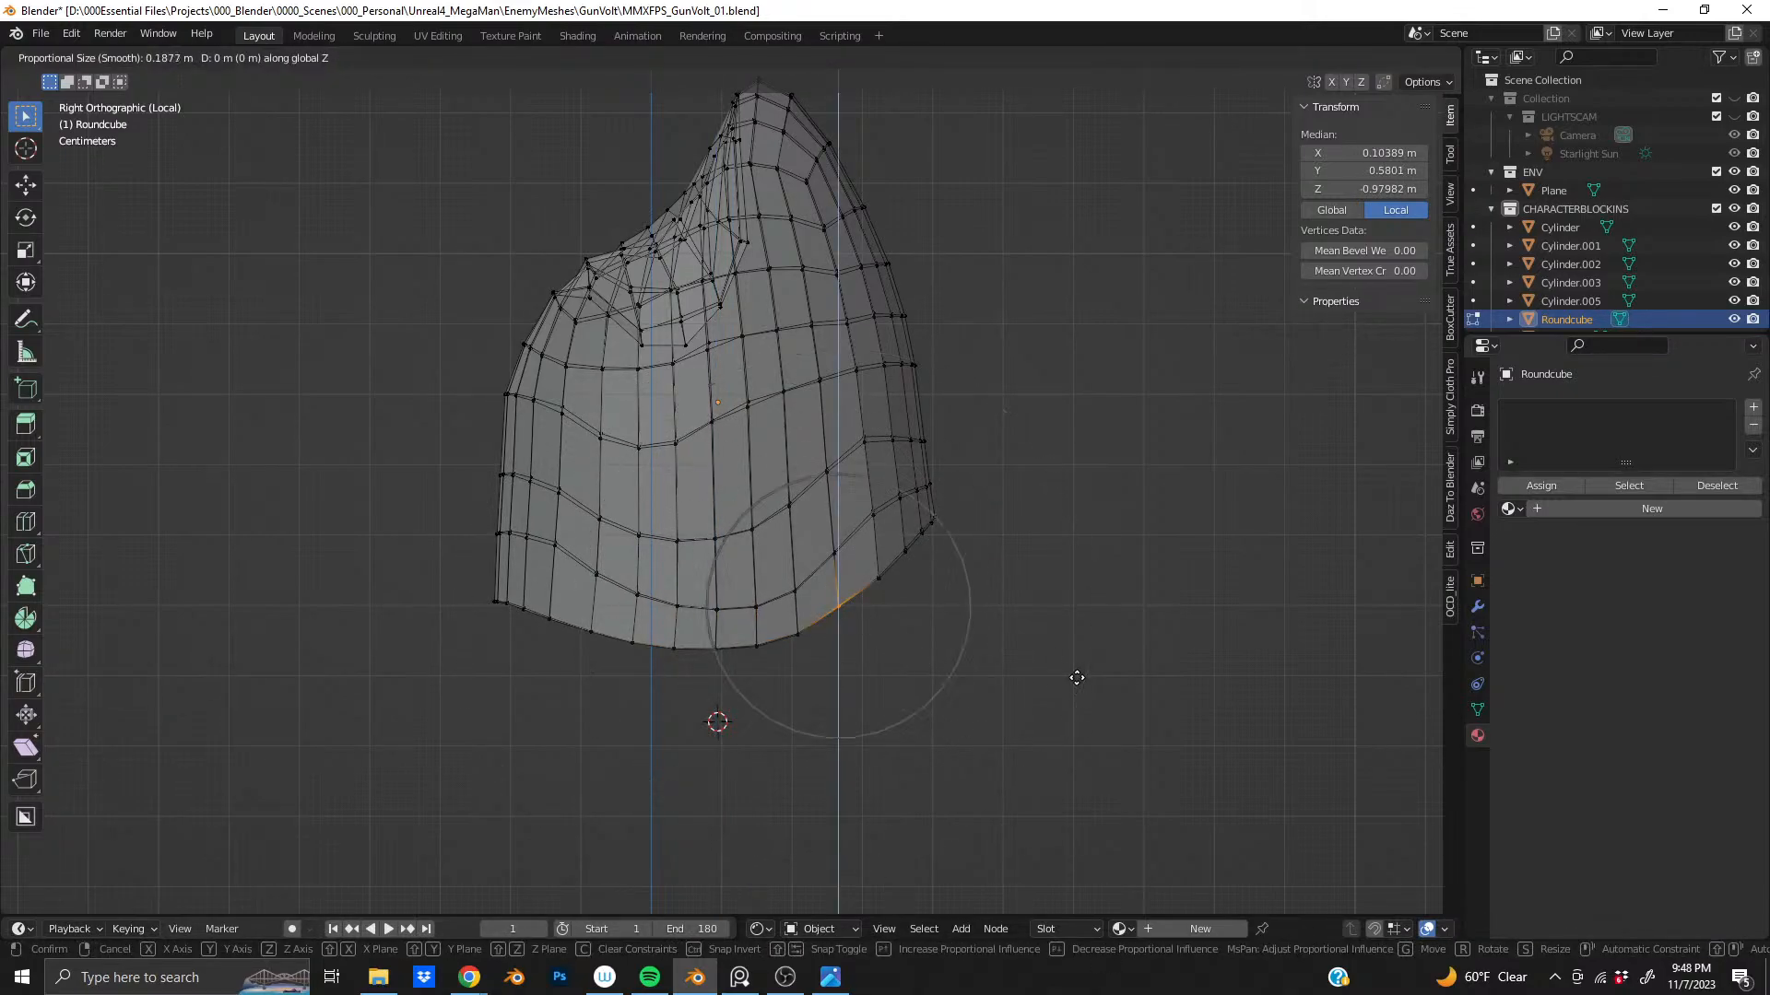
click(1076, 703)
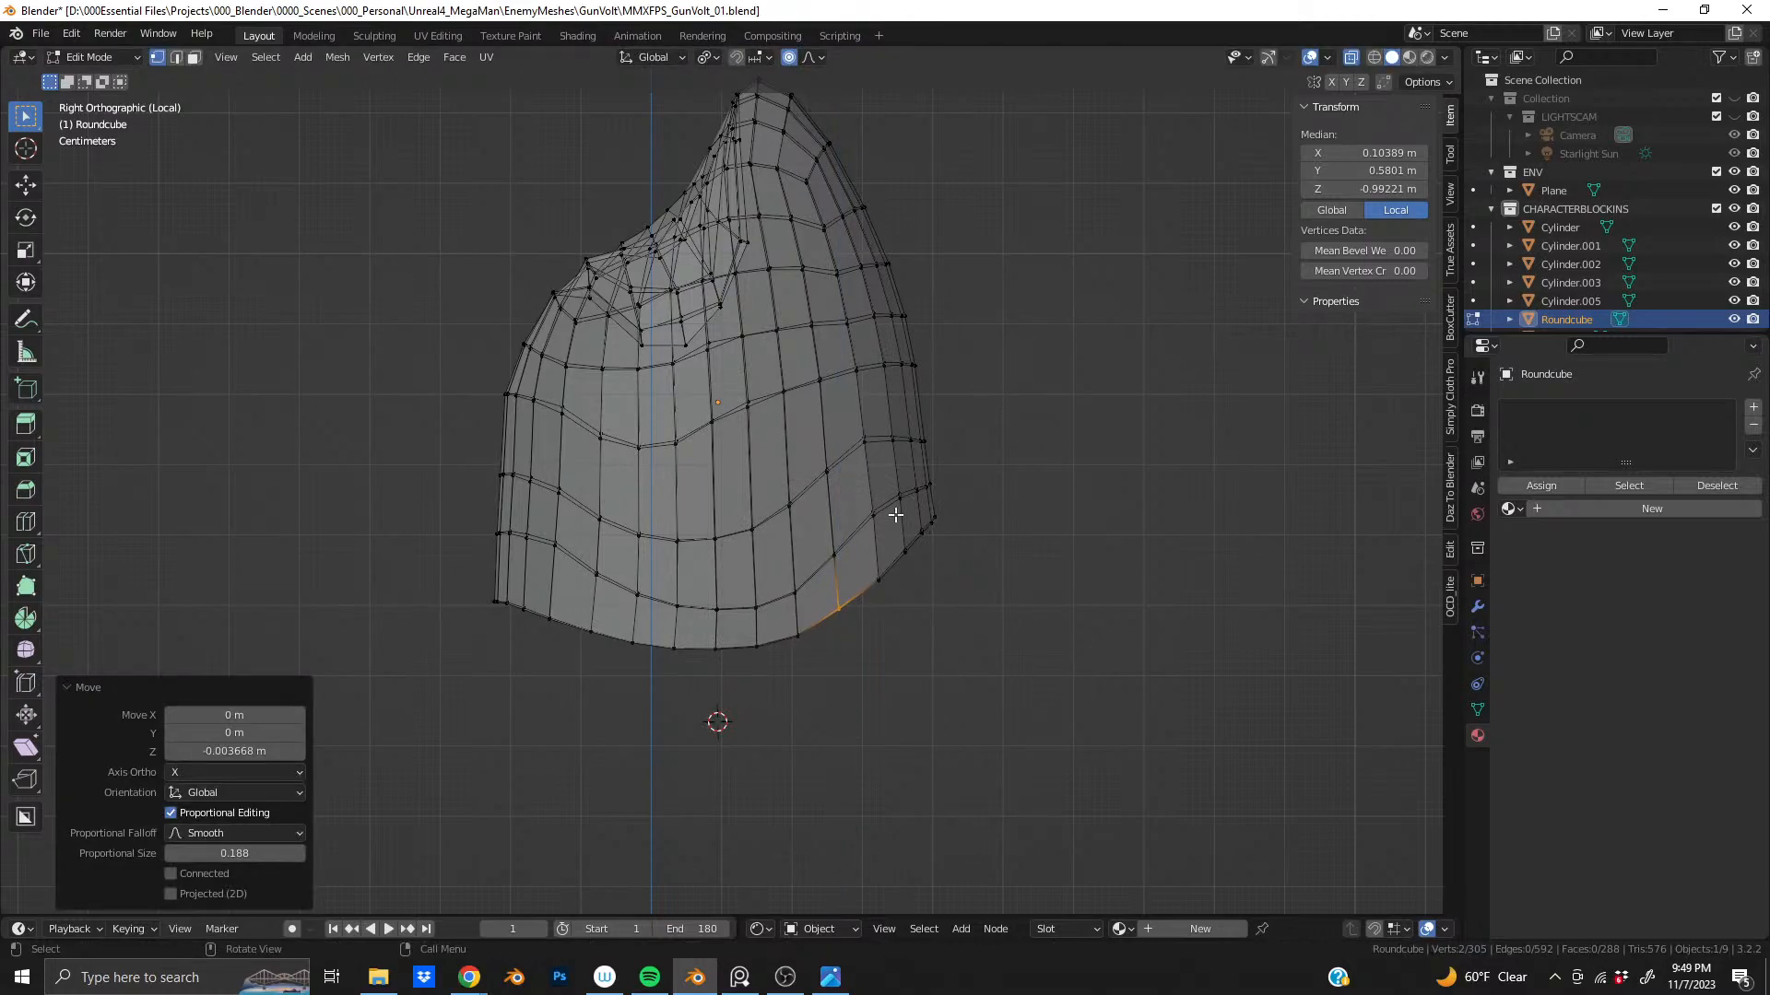
- Examine the reshaped rim from the back in Object Mode with X-ray off, and return to Edit Mode
key(Caps_Lock)
key(Caps_Lock)
key(Tab)
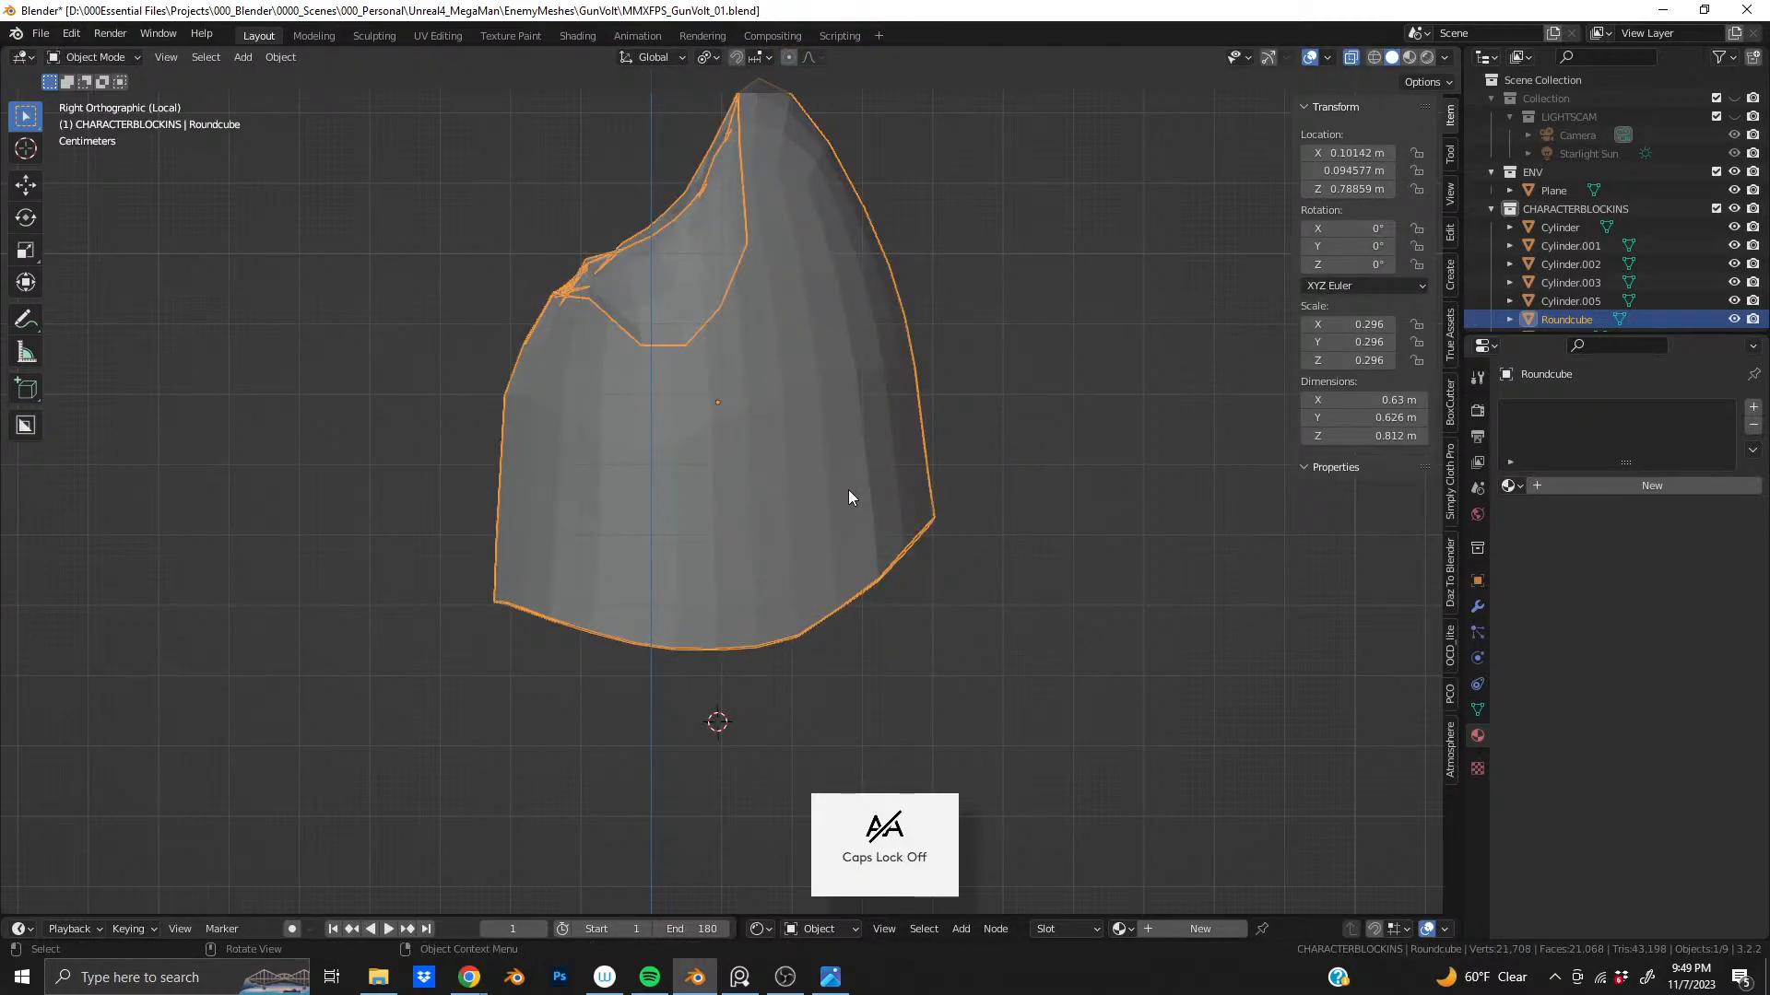
middle_drag(848, 490, 620, 498)
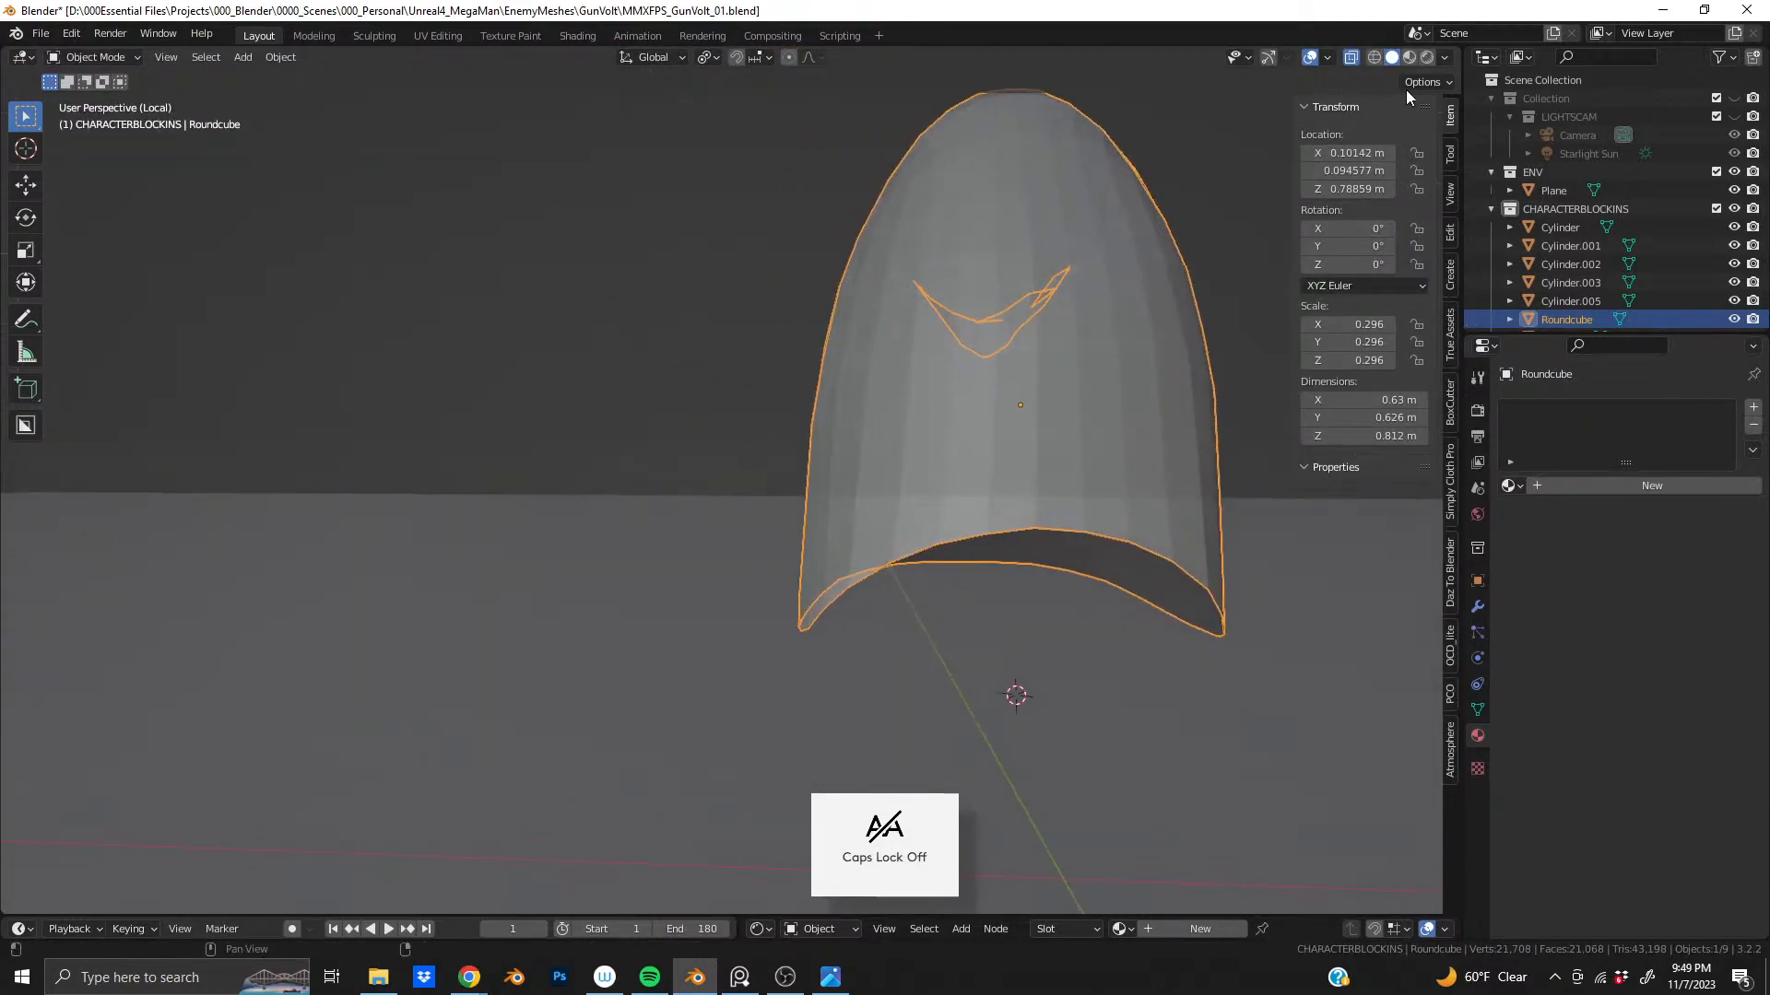
click(1350, 58)
shift+middle_drag(1063, 500, 751, 497)
scroll(636, 431, down, 3)
middle_drag(636, 431, 530, 426)
key(Tab)
scroll(685, 455, up, 4)
middle_drag(759, 504, 901, 506)
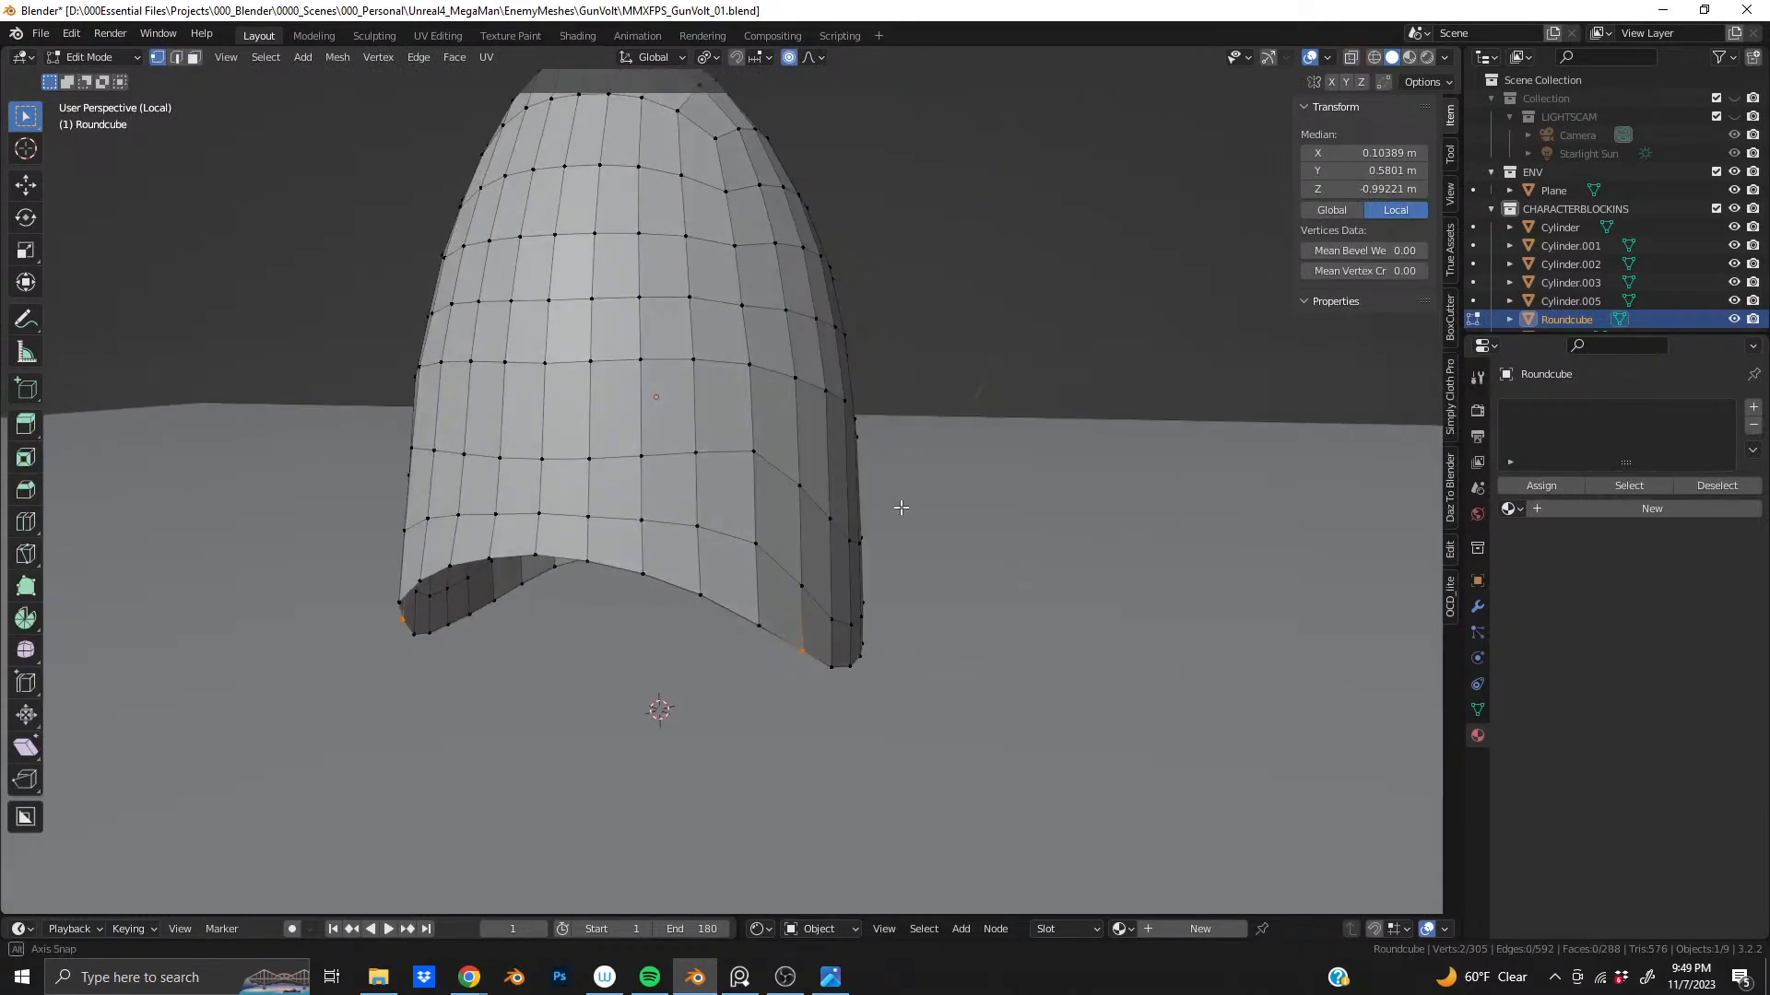
middle_drag(555, 457, 625, 440)
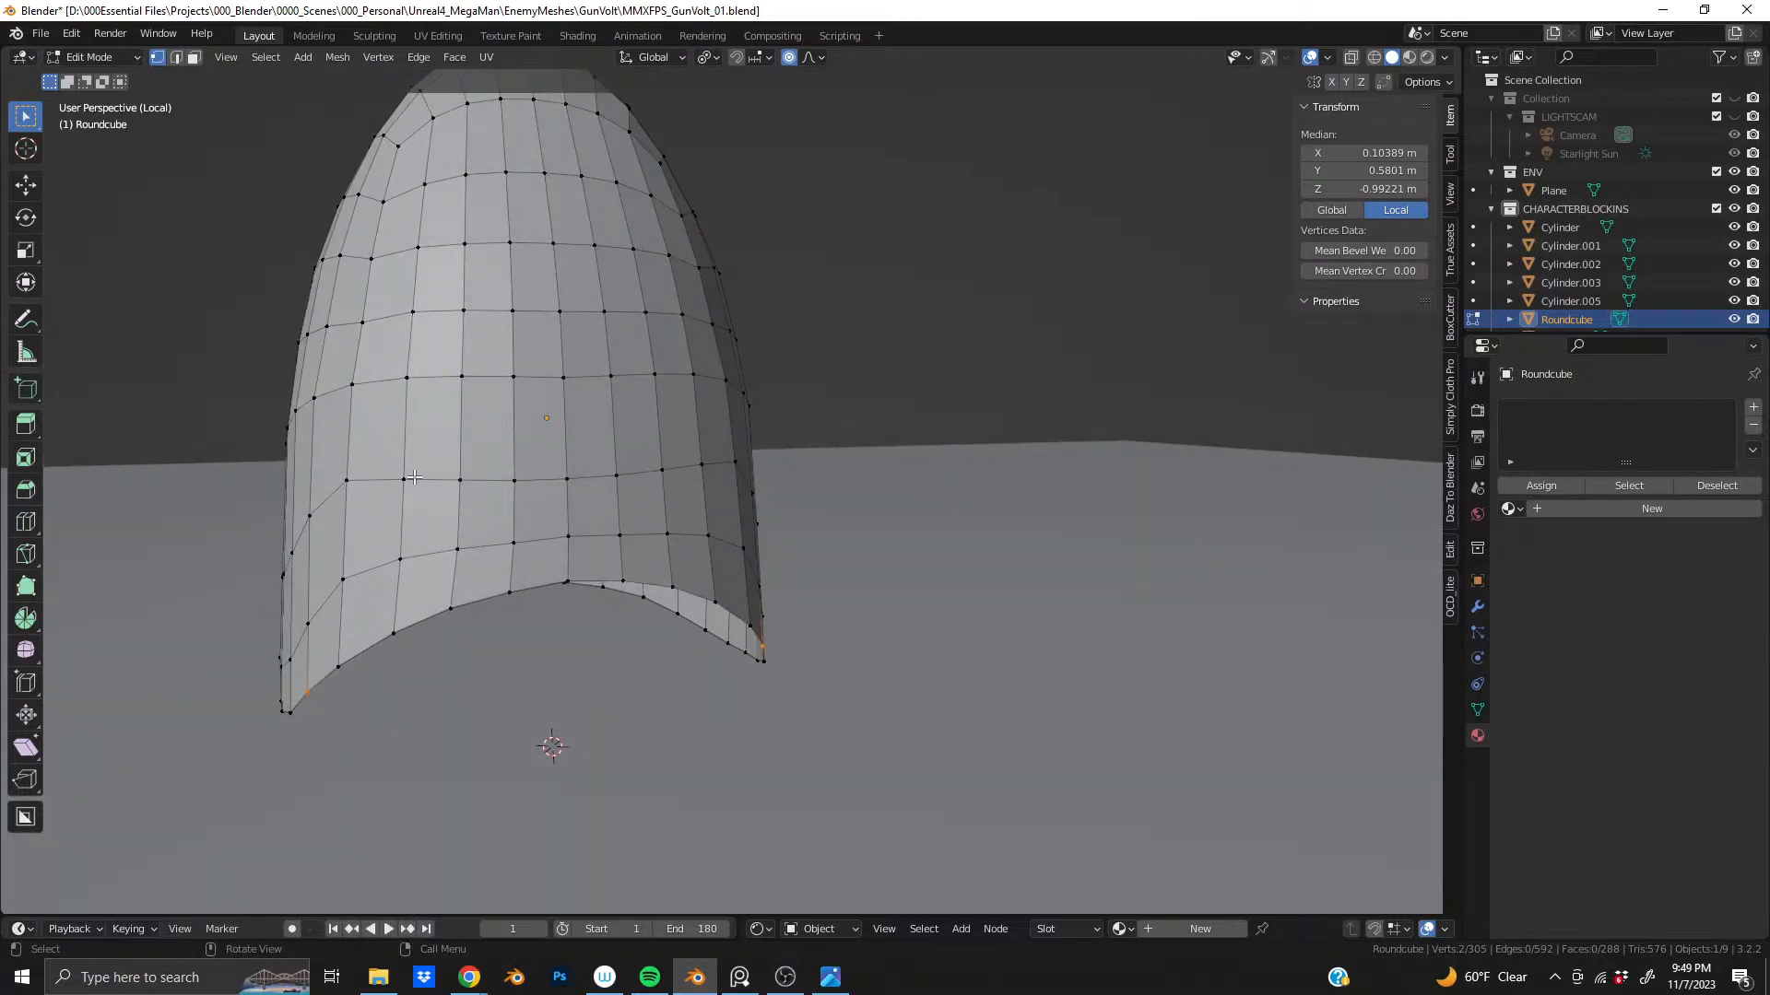
- Select the path of seven vertices across the back, two edge rows above the rim, and edge slide it slightly upward
click(408, 480)
ctrl+click(703, 462)
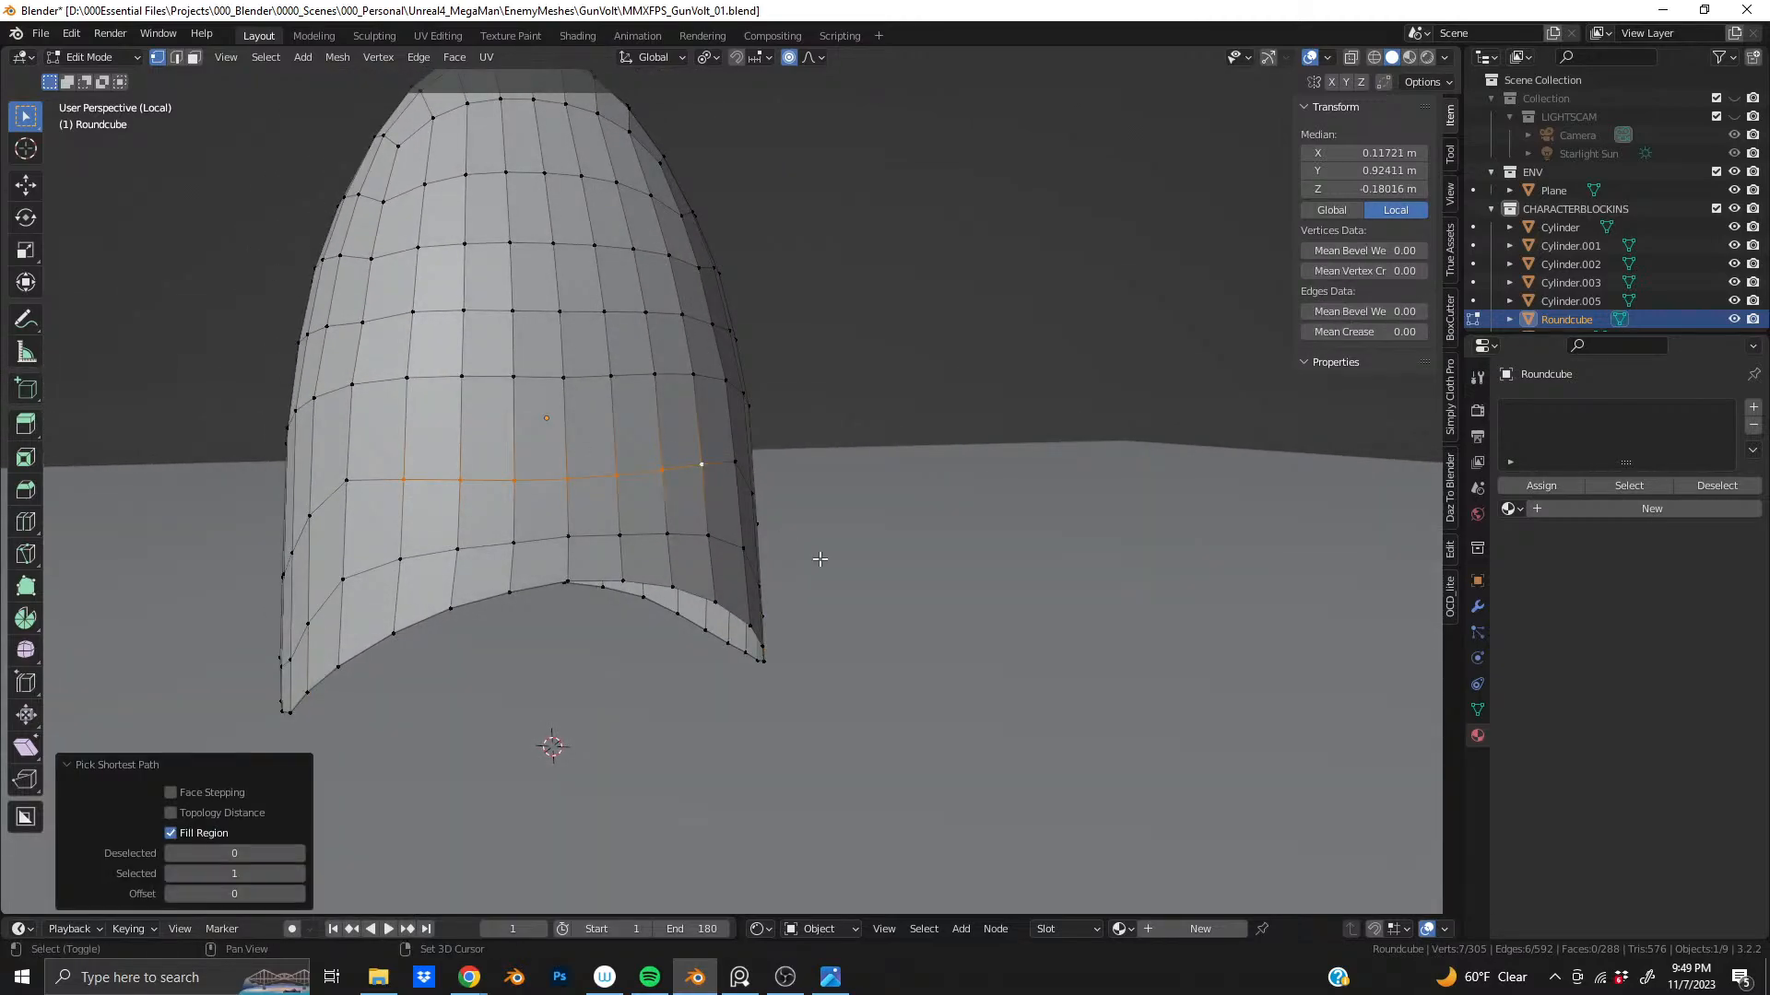
key(g)
key(g)
click(695, 279)
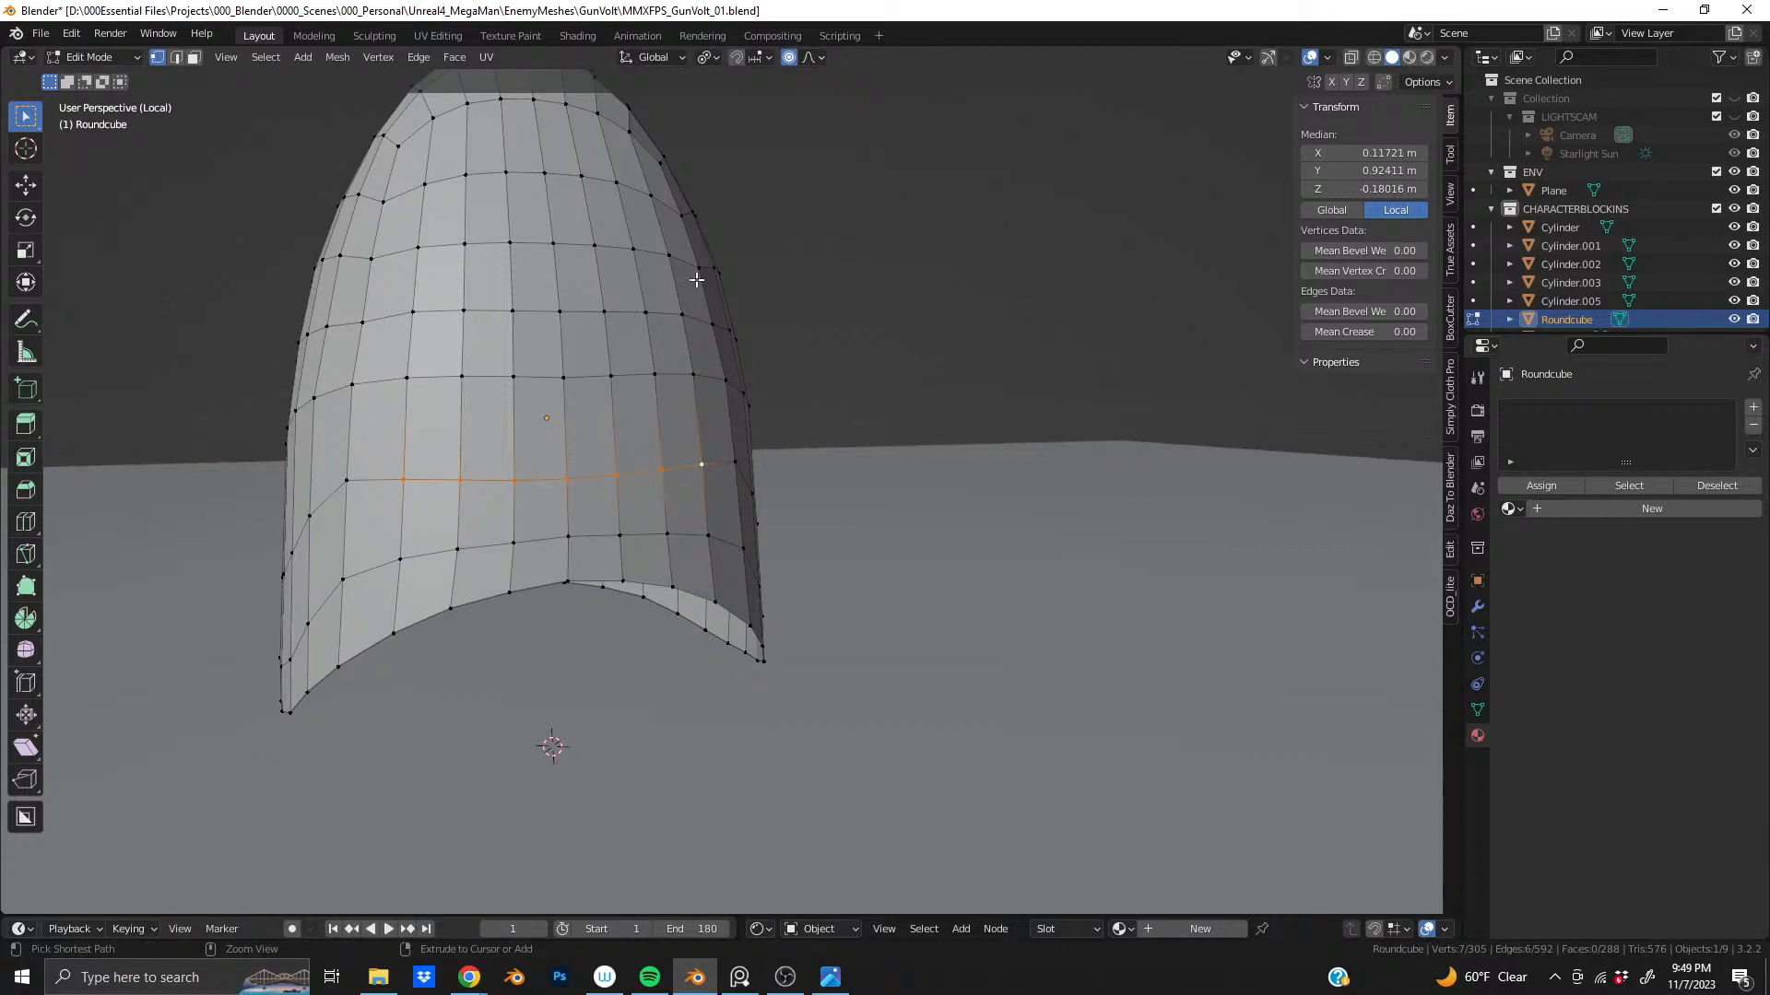
key(g)
key(g)
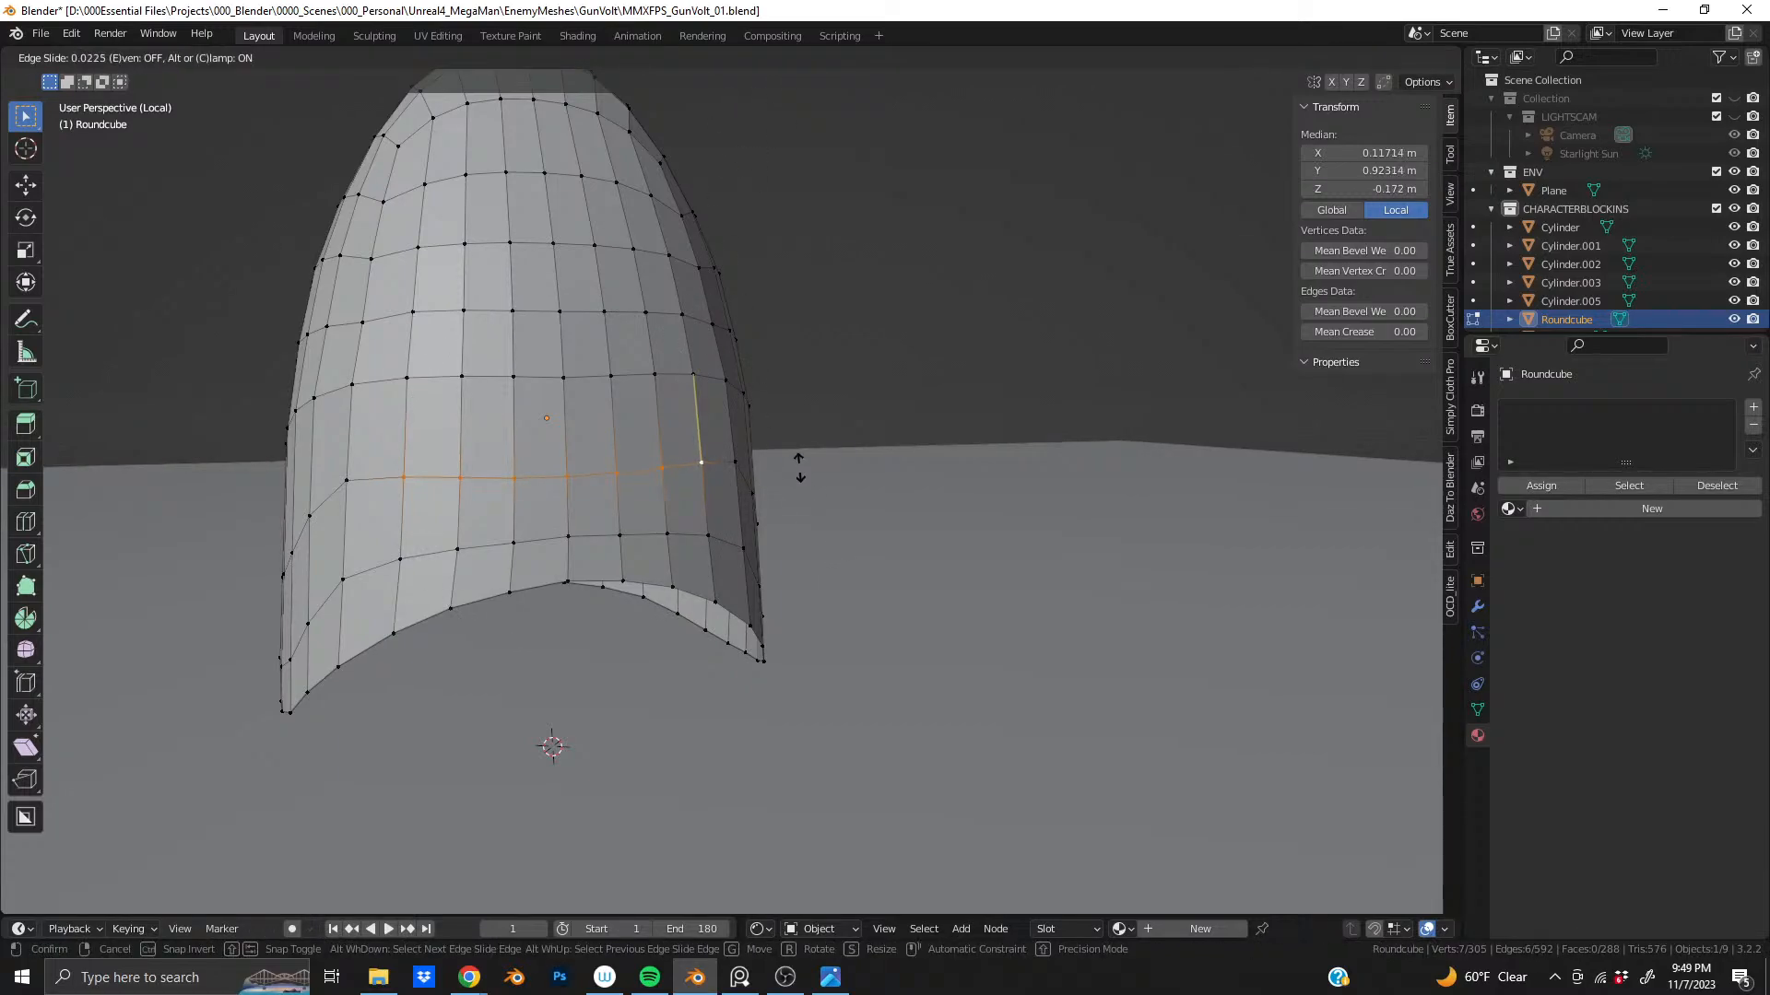
click(804, 424)
- Narrow the selection on that back row to five middle vertices and edge slide them upward by a factor of about 0.057
key(g)
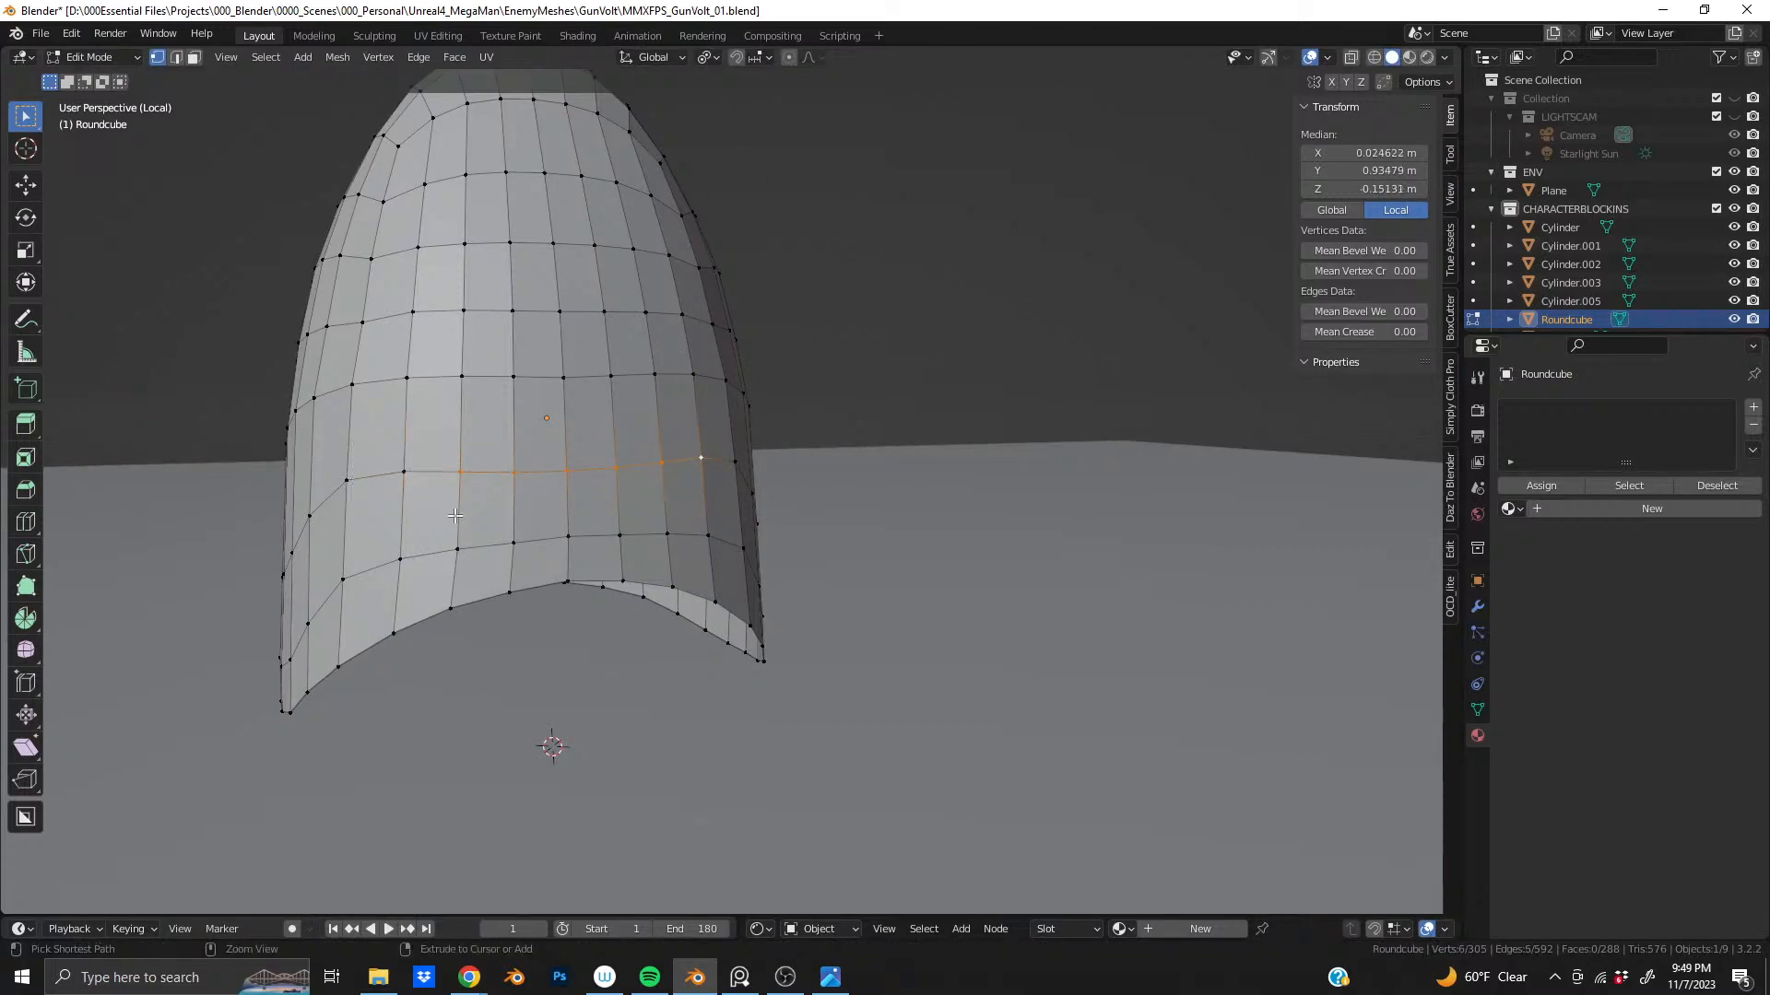
key(g)
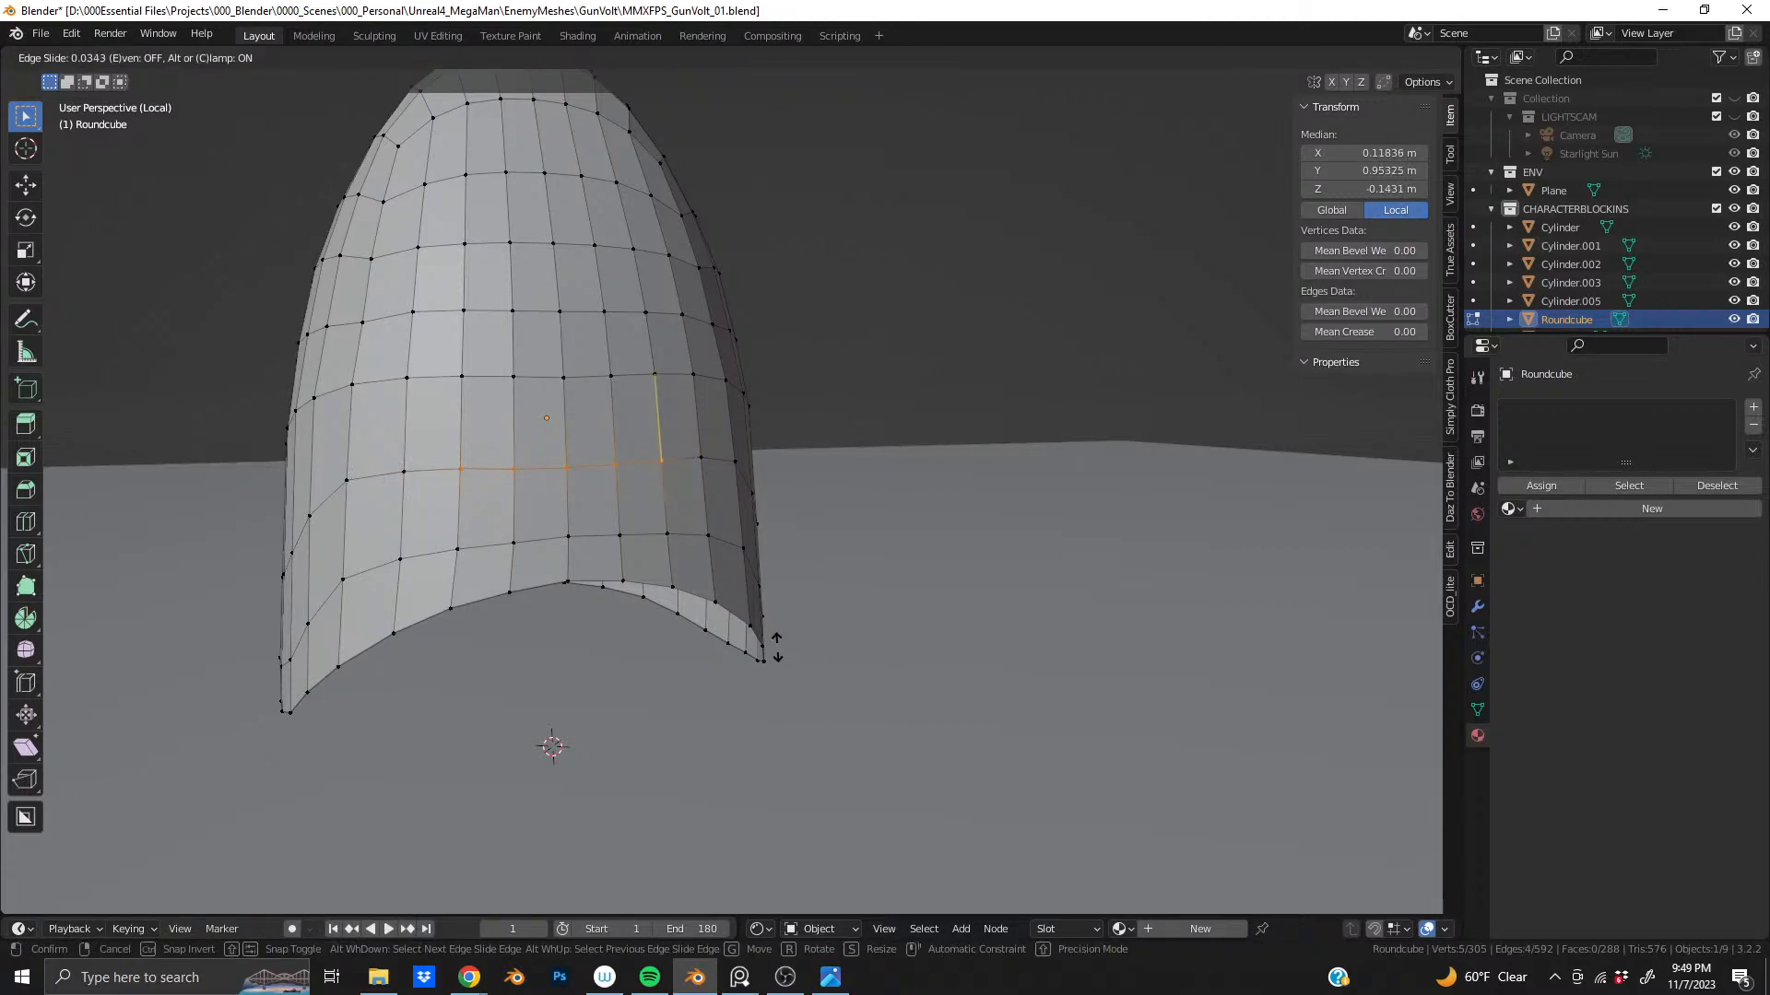
click(773, 629)
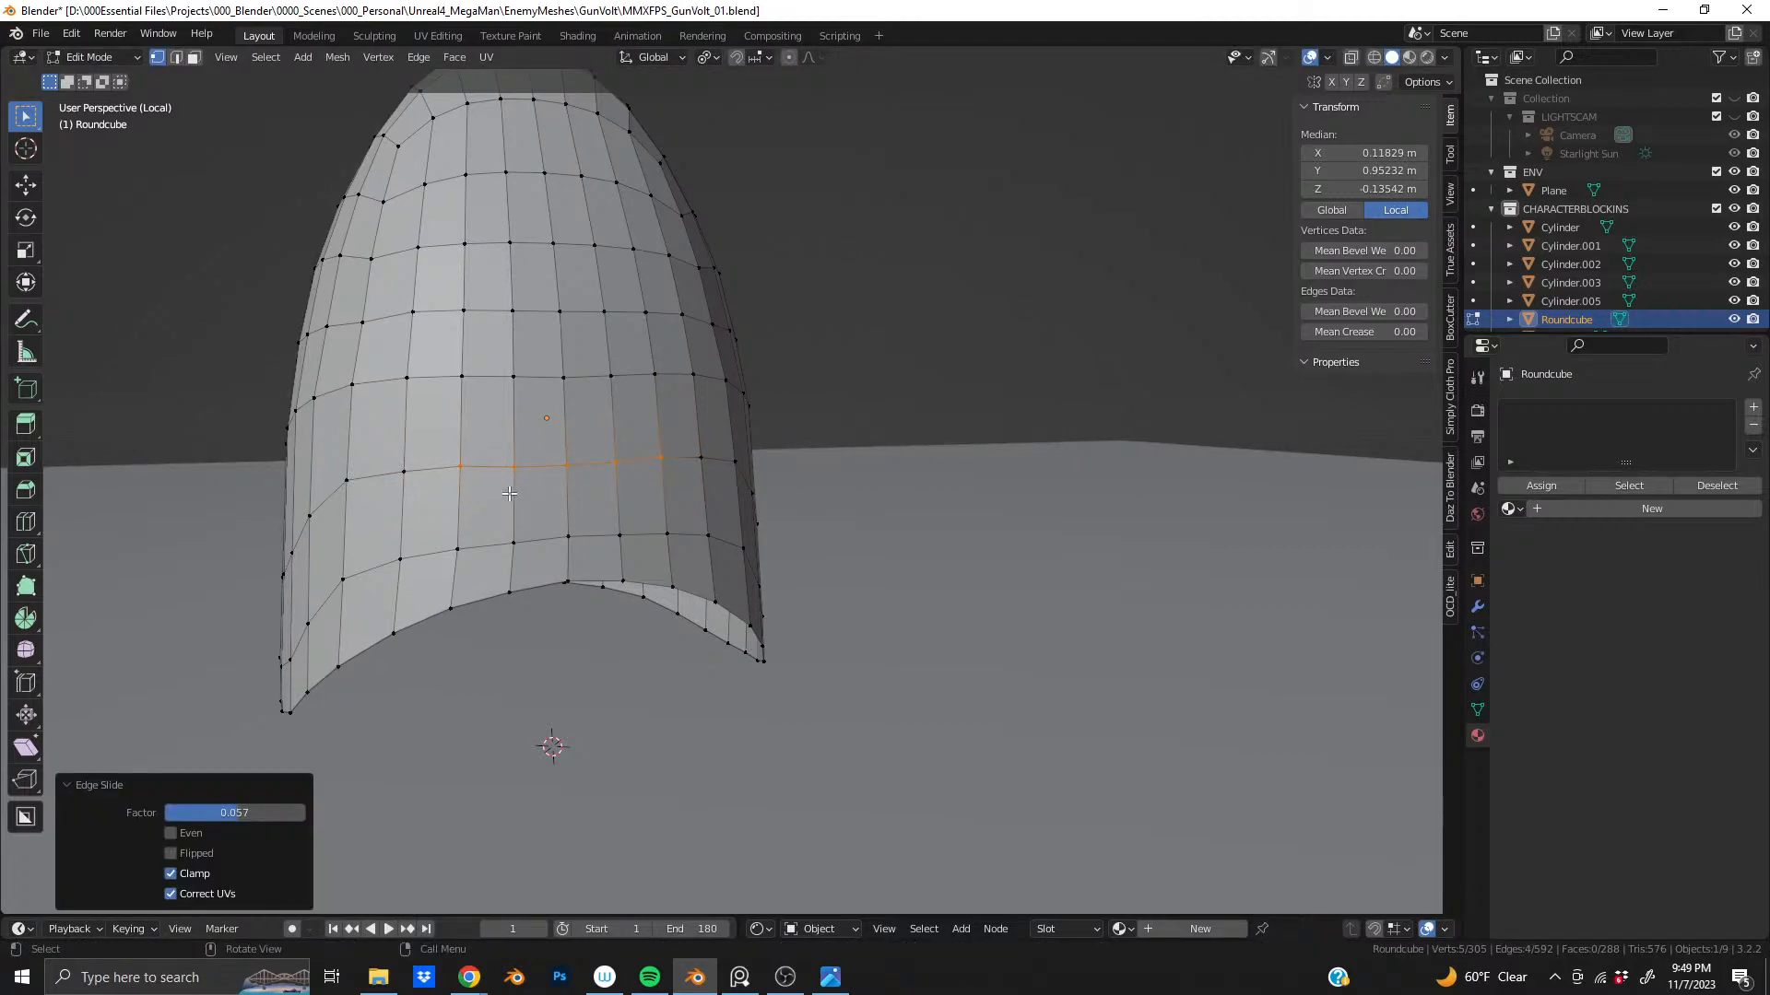
- Deselect the outer vertex at each end and edge slide the three central vertices upward by a factor of about 0.046
ctrl+drag(437, 437, 481, 494)
ctrl+drag(636, 437, 681, 506)
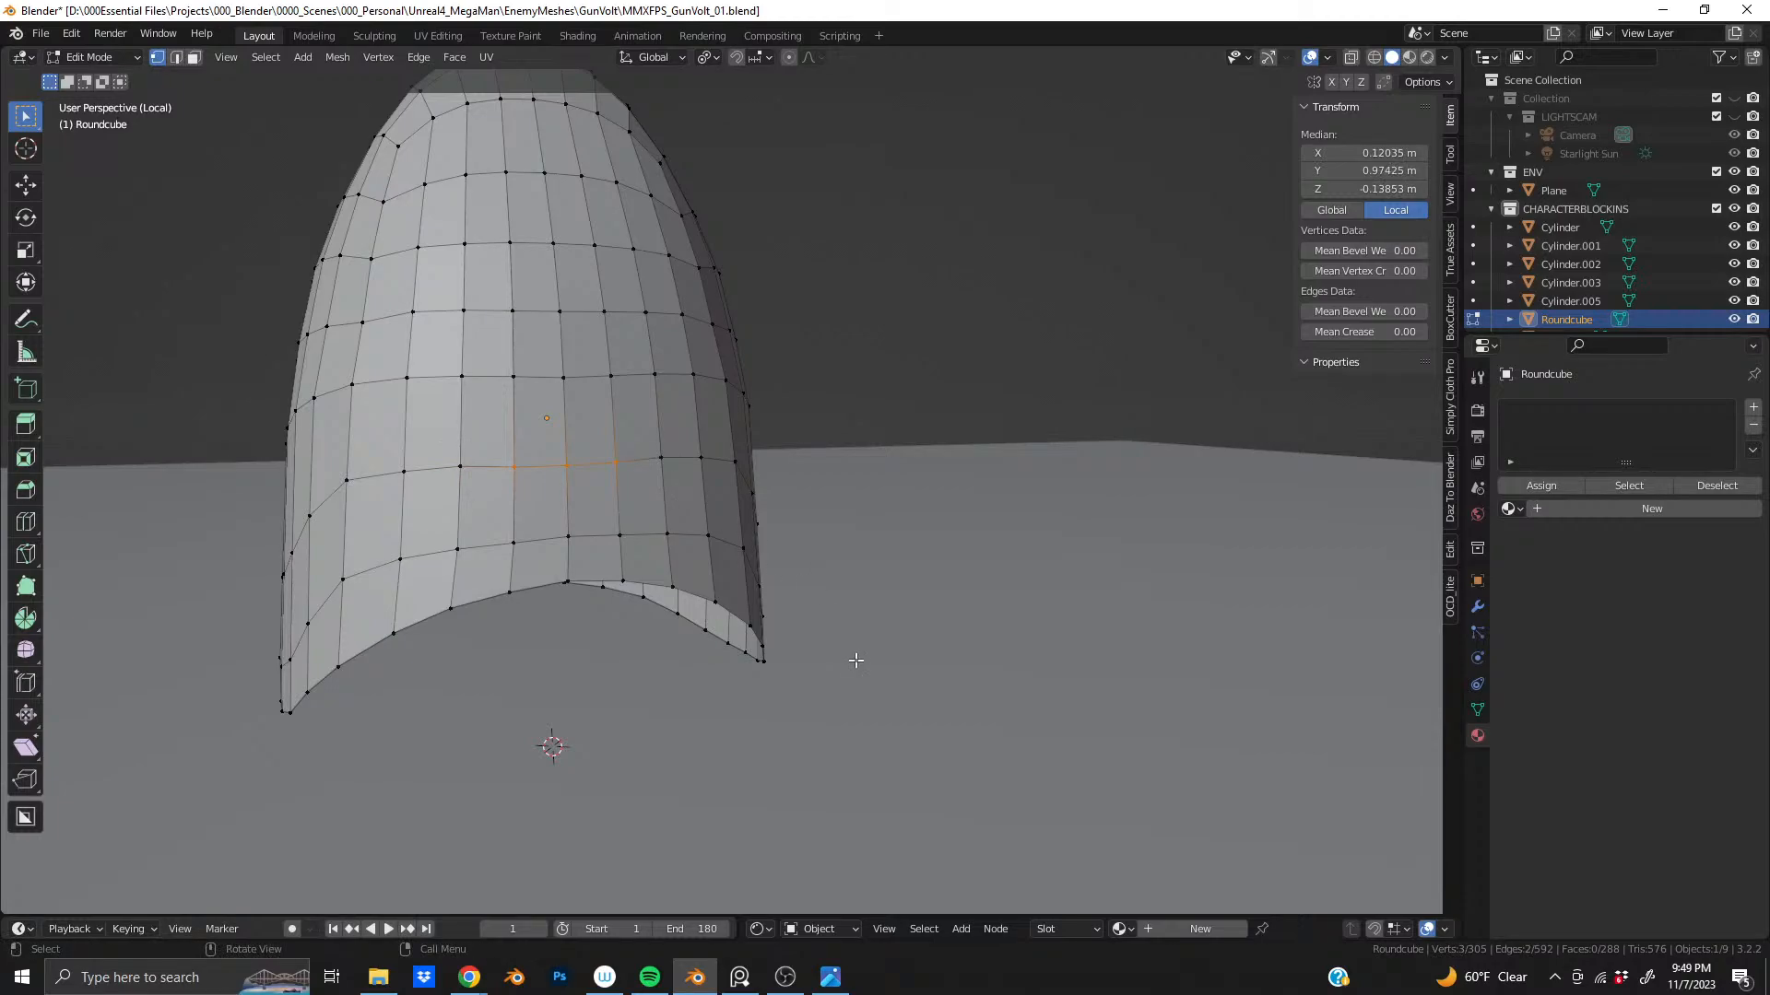
key(g)
key(g)
click(856, 625)
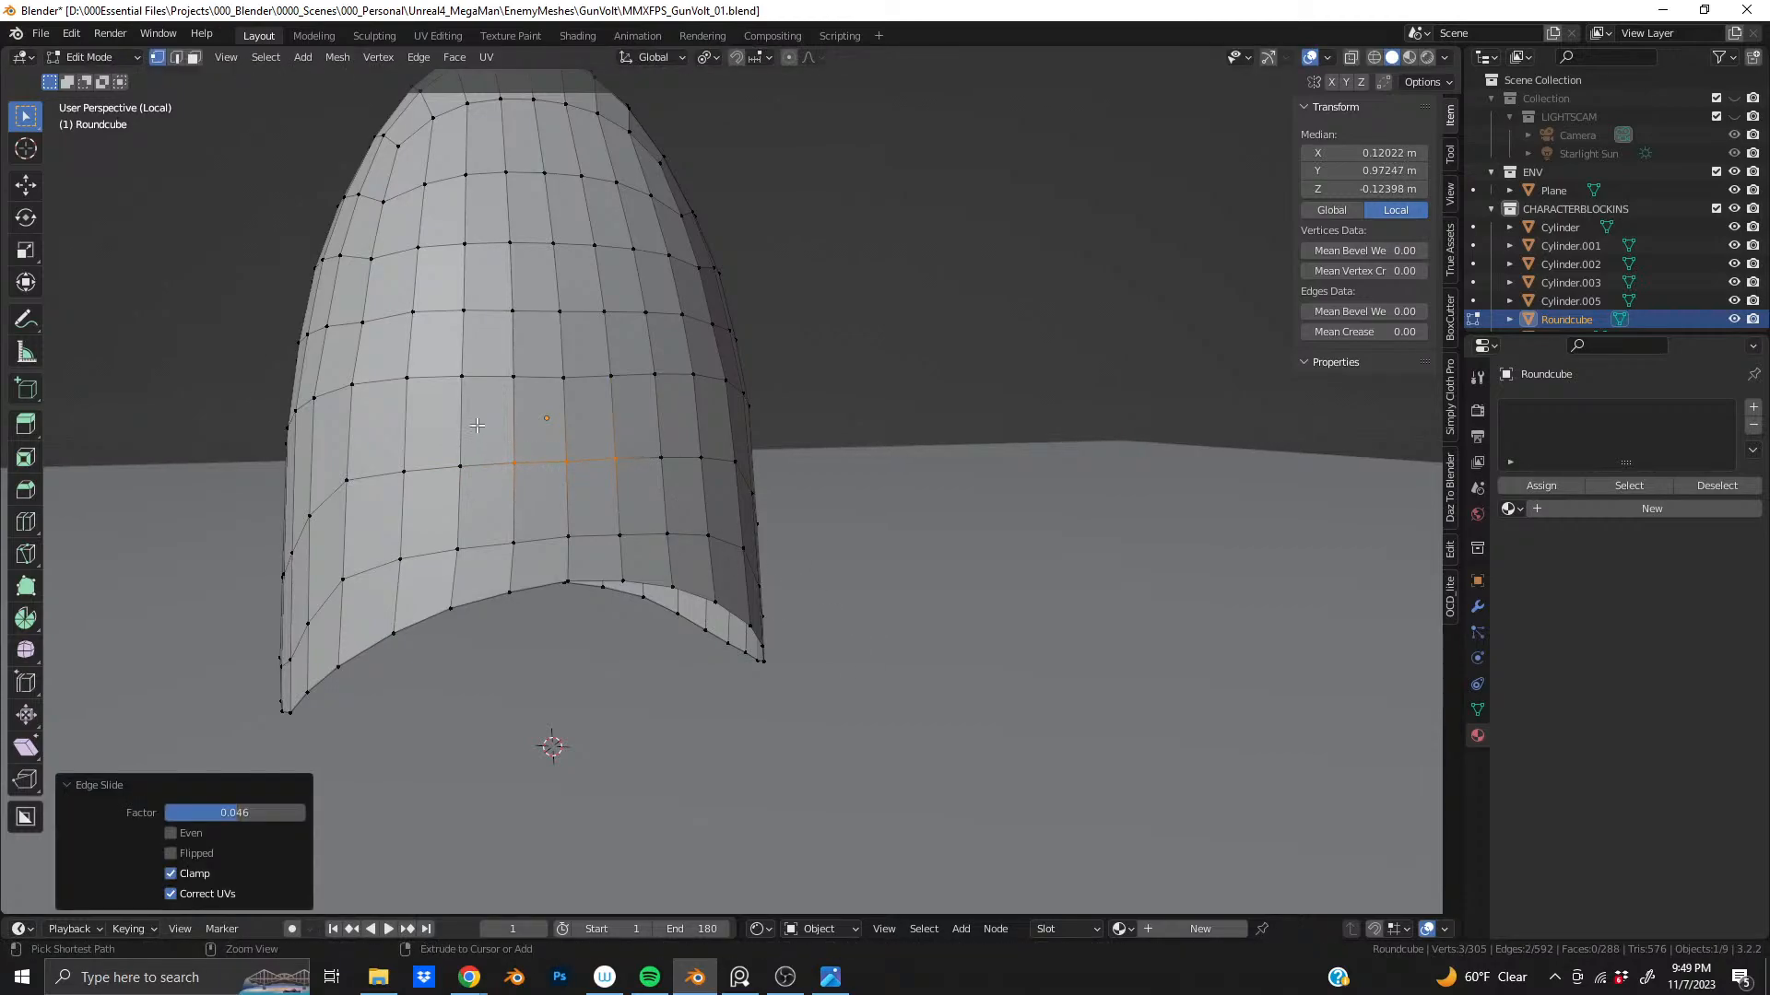
- Select only the centre vertex of the back row and vertex slide it upward by a factor of about 0.021
click(566, 461)
key(g)
key(g)
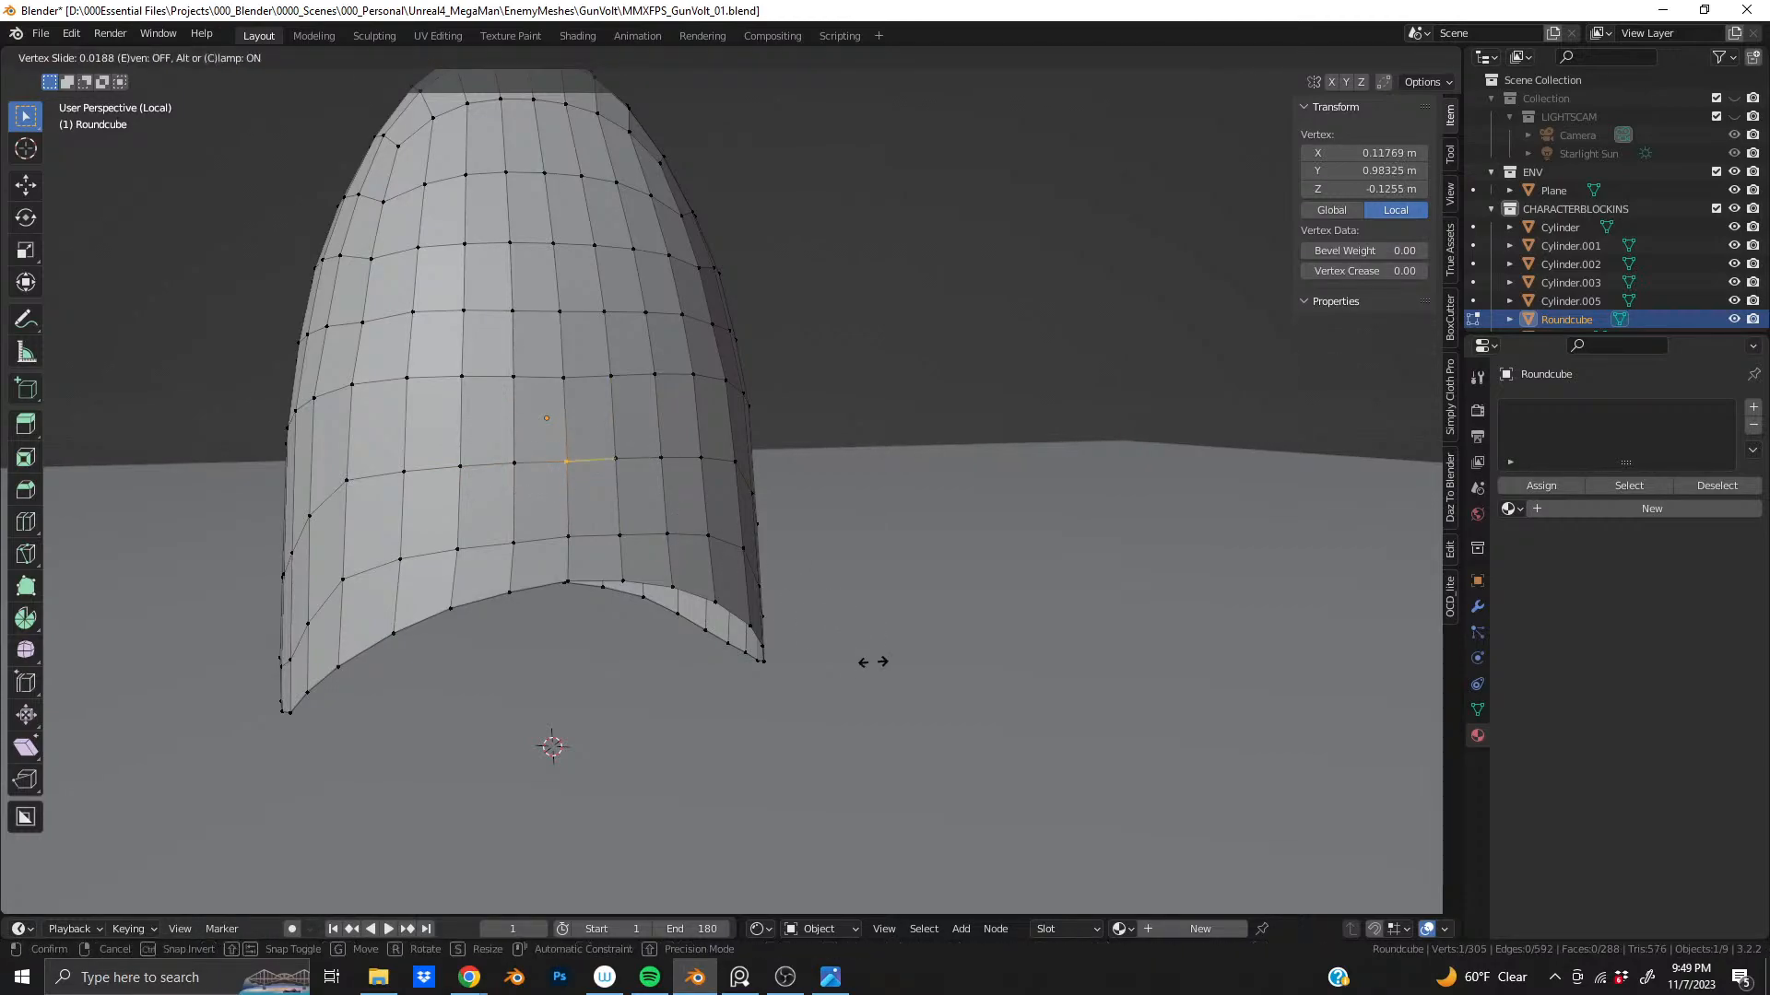
click(873, 642)
- With X-ray on in the right view, select four adjacent vertex pairs in the side's third row above the rim and edge slide them down about 0.105
scroll(873, 643, down, 4)
middle_drag(873, 642, 558, 472)
scroll(803, 552, up, 3)
scroll(553, 489, up, 2)
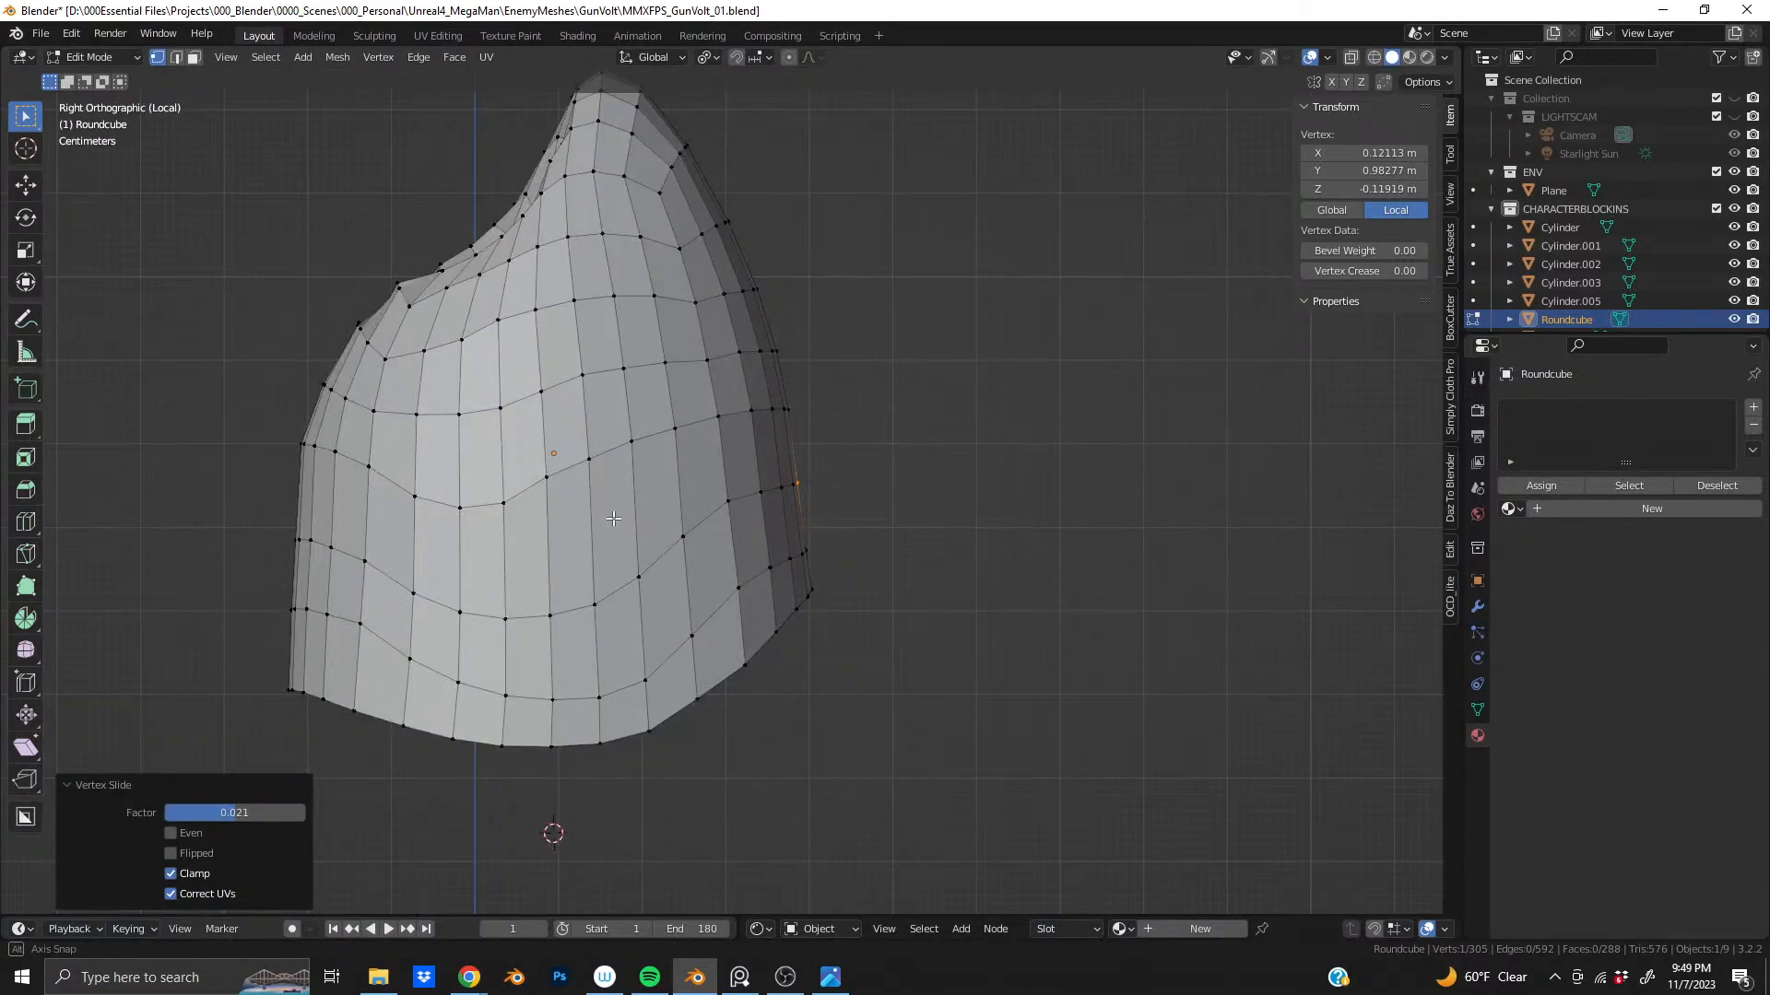
click(1352, 57)
drag(538, 447, 617, 525)
shift+drag(612, 413, 695, 465)
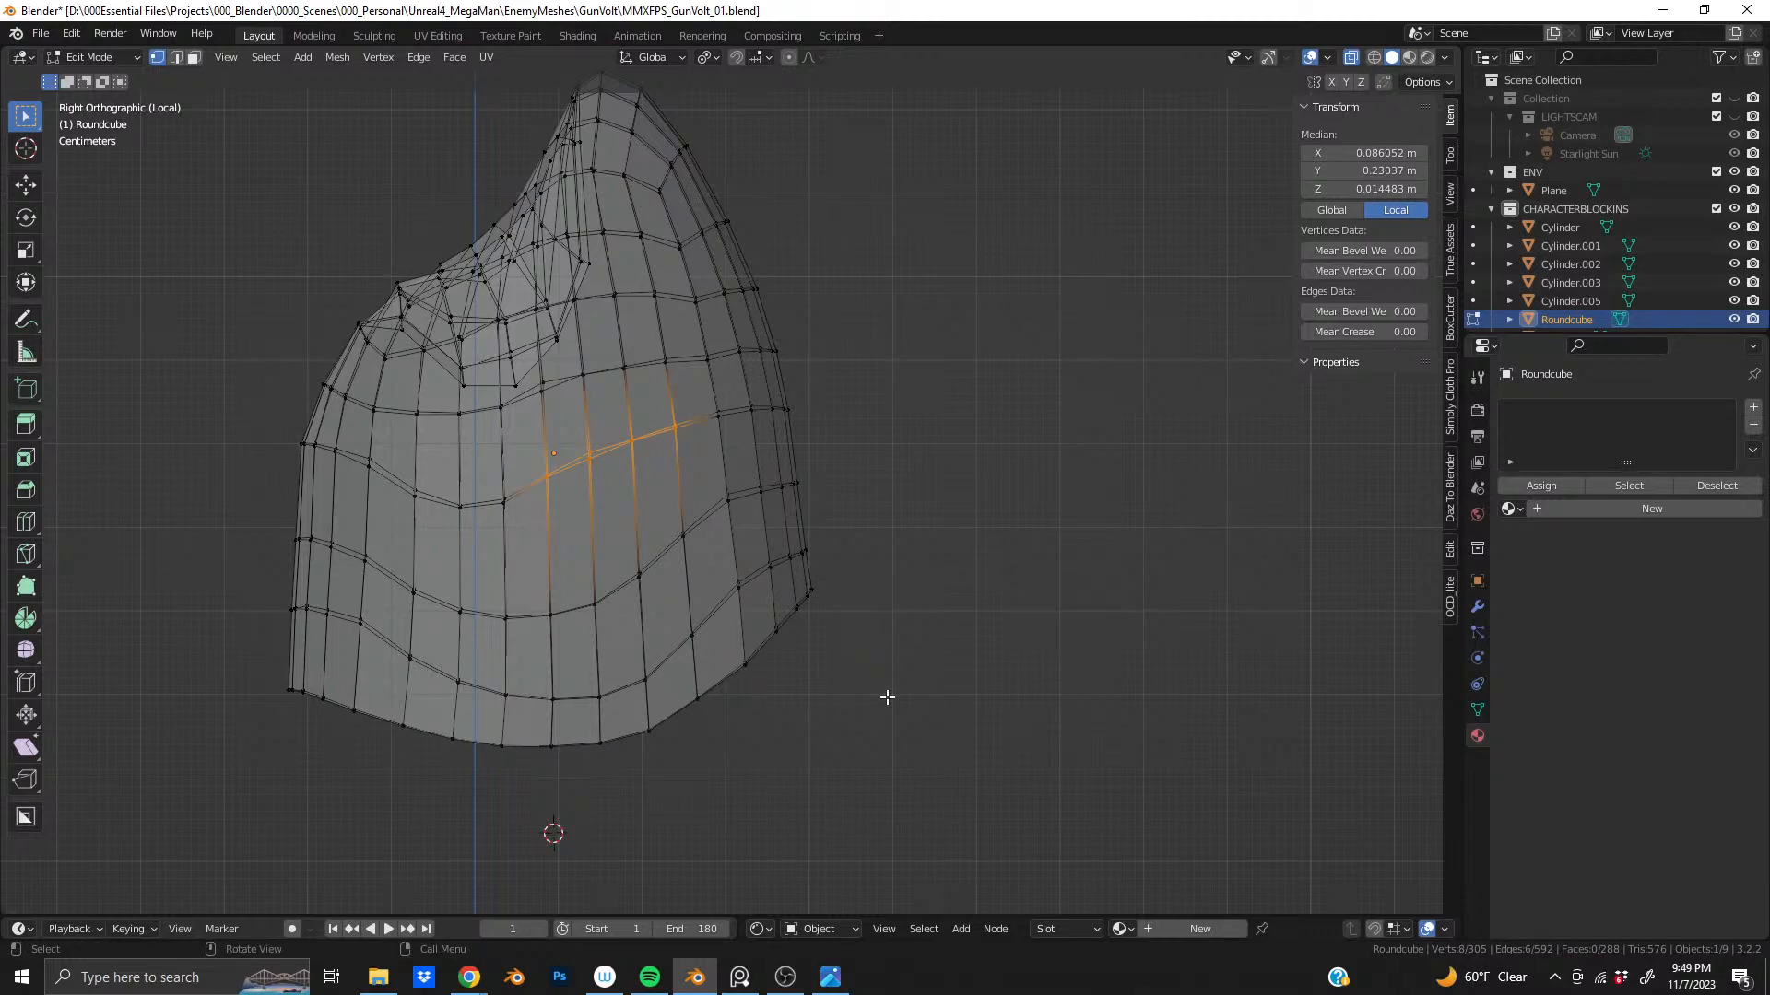
key(g)
key(g)
click(888, 706)
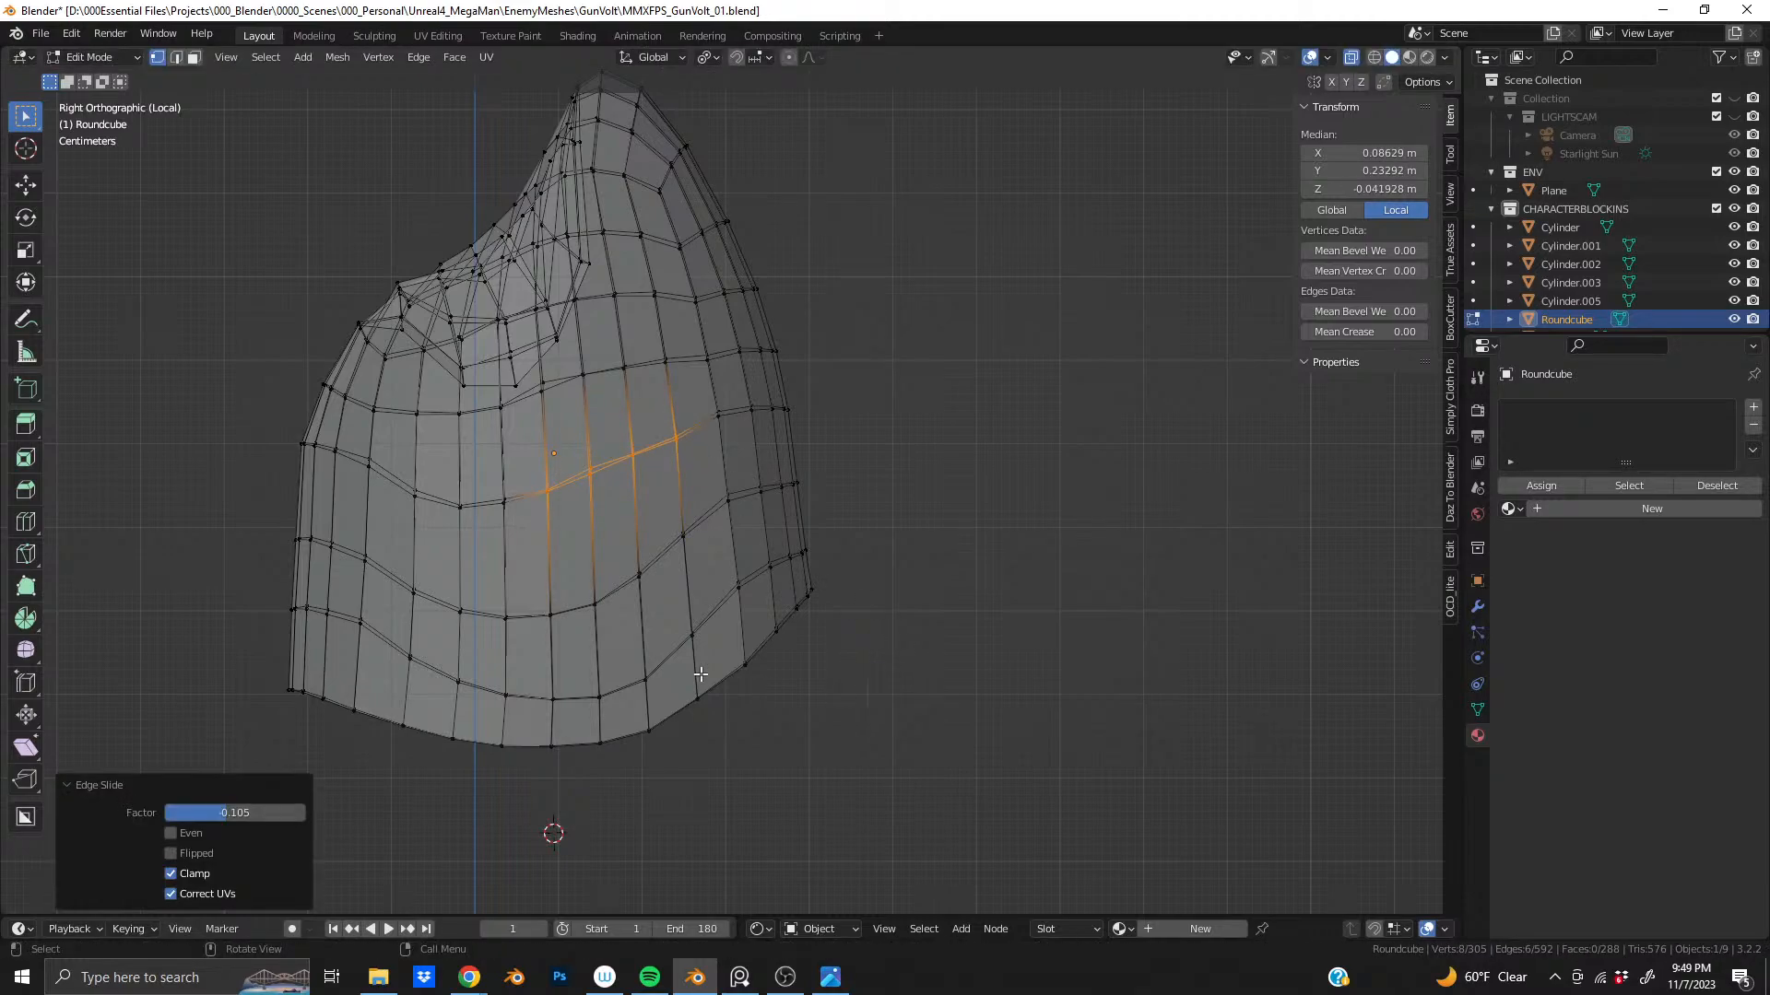
- Add the next vertex pair toward the front to the selected side row and edge slide all five pairs slightly down
shift+drag(494, 486, 518, 522)
key(g)
key(g)
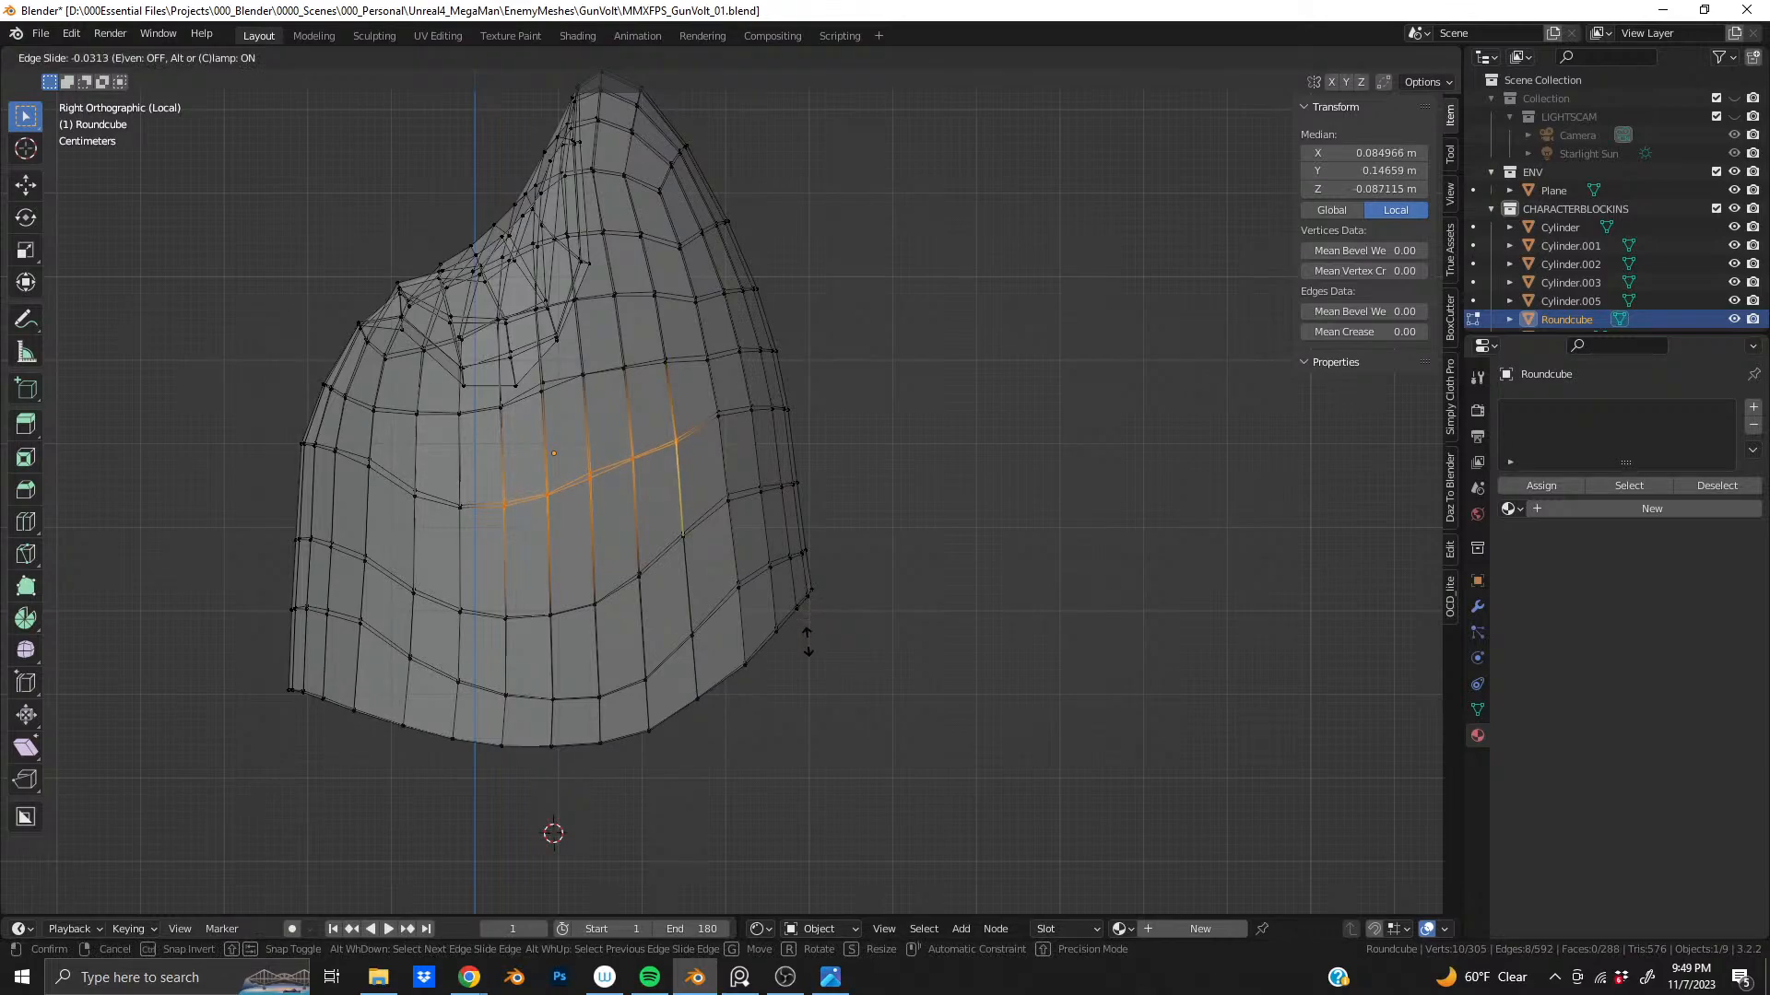
click(805, 679)
- Deselect the frontmost pair of the side row and edge slide the remaining four pairs down by a factor of about 0.042
ctrl+drag(500, 483, 534, 556)
key(g)
key(g)
click(807, 553)
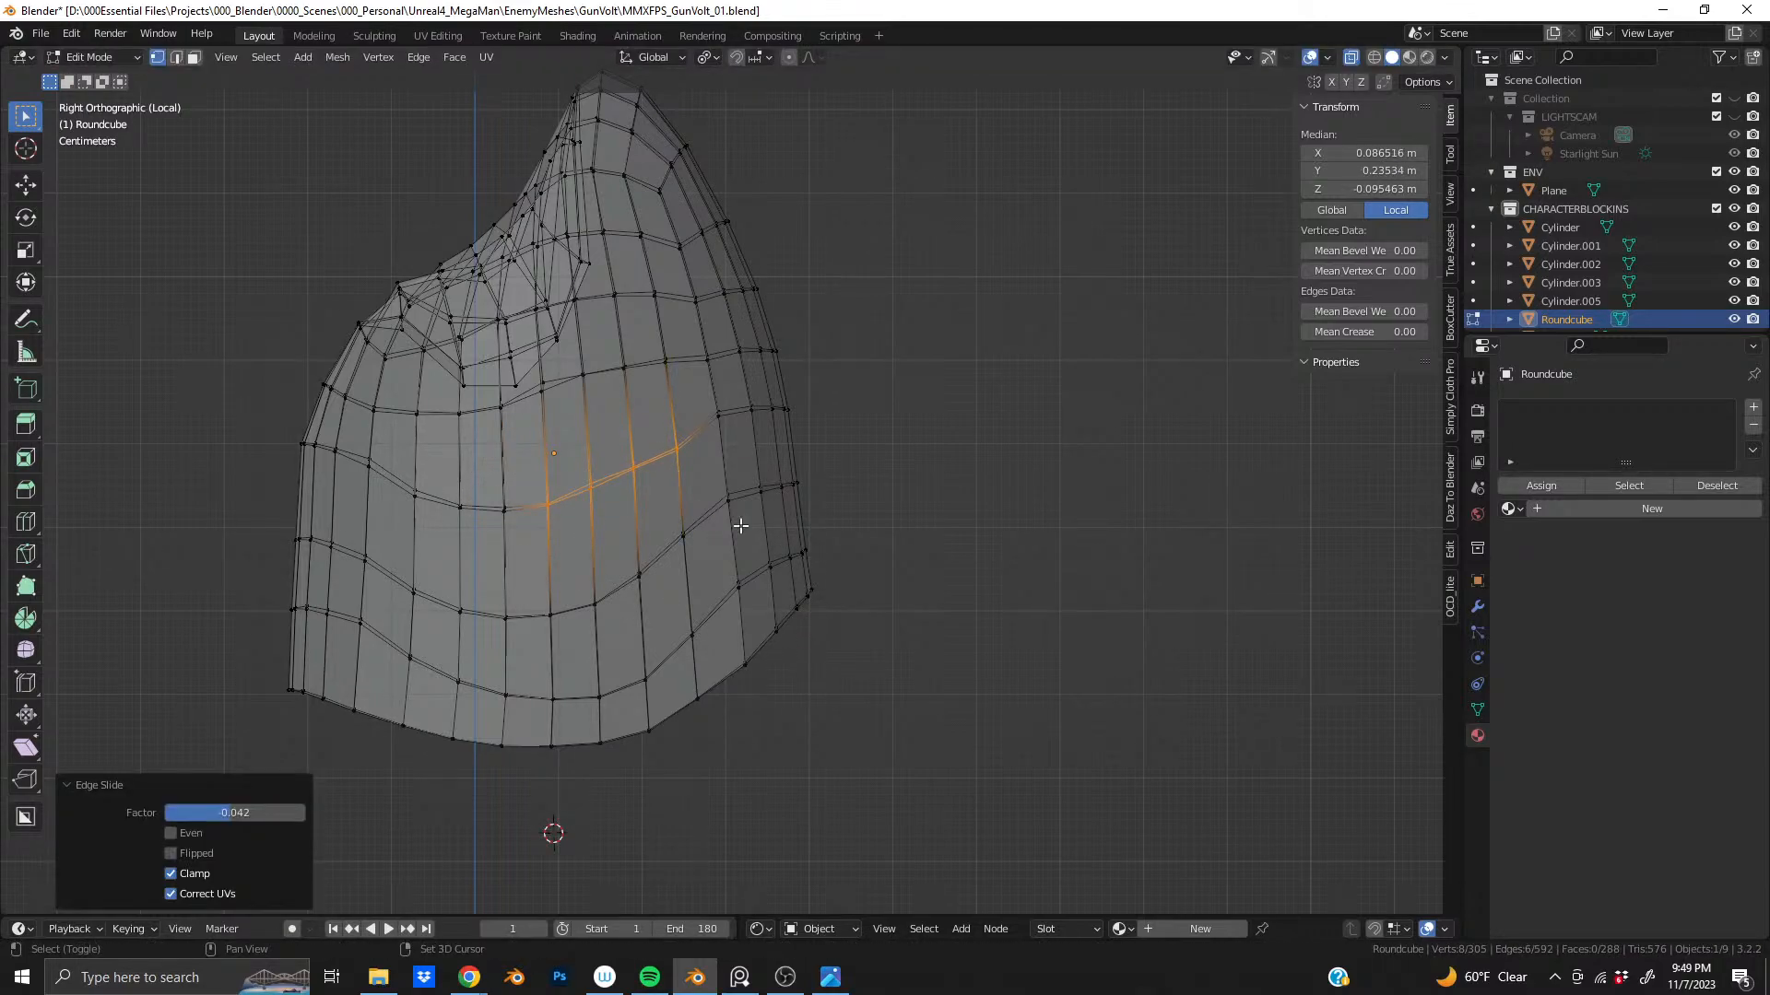
- Narrow the side row selection to the two vertex pairs nearest the back and edge slide them slightly farther down
ctrl+drag(535, 478, 601, 503)
key(g)
key(g)
click(848, 616)
key(g)
key(g)
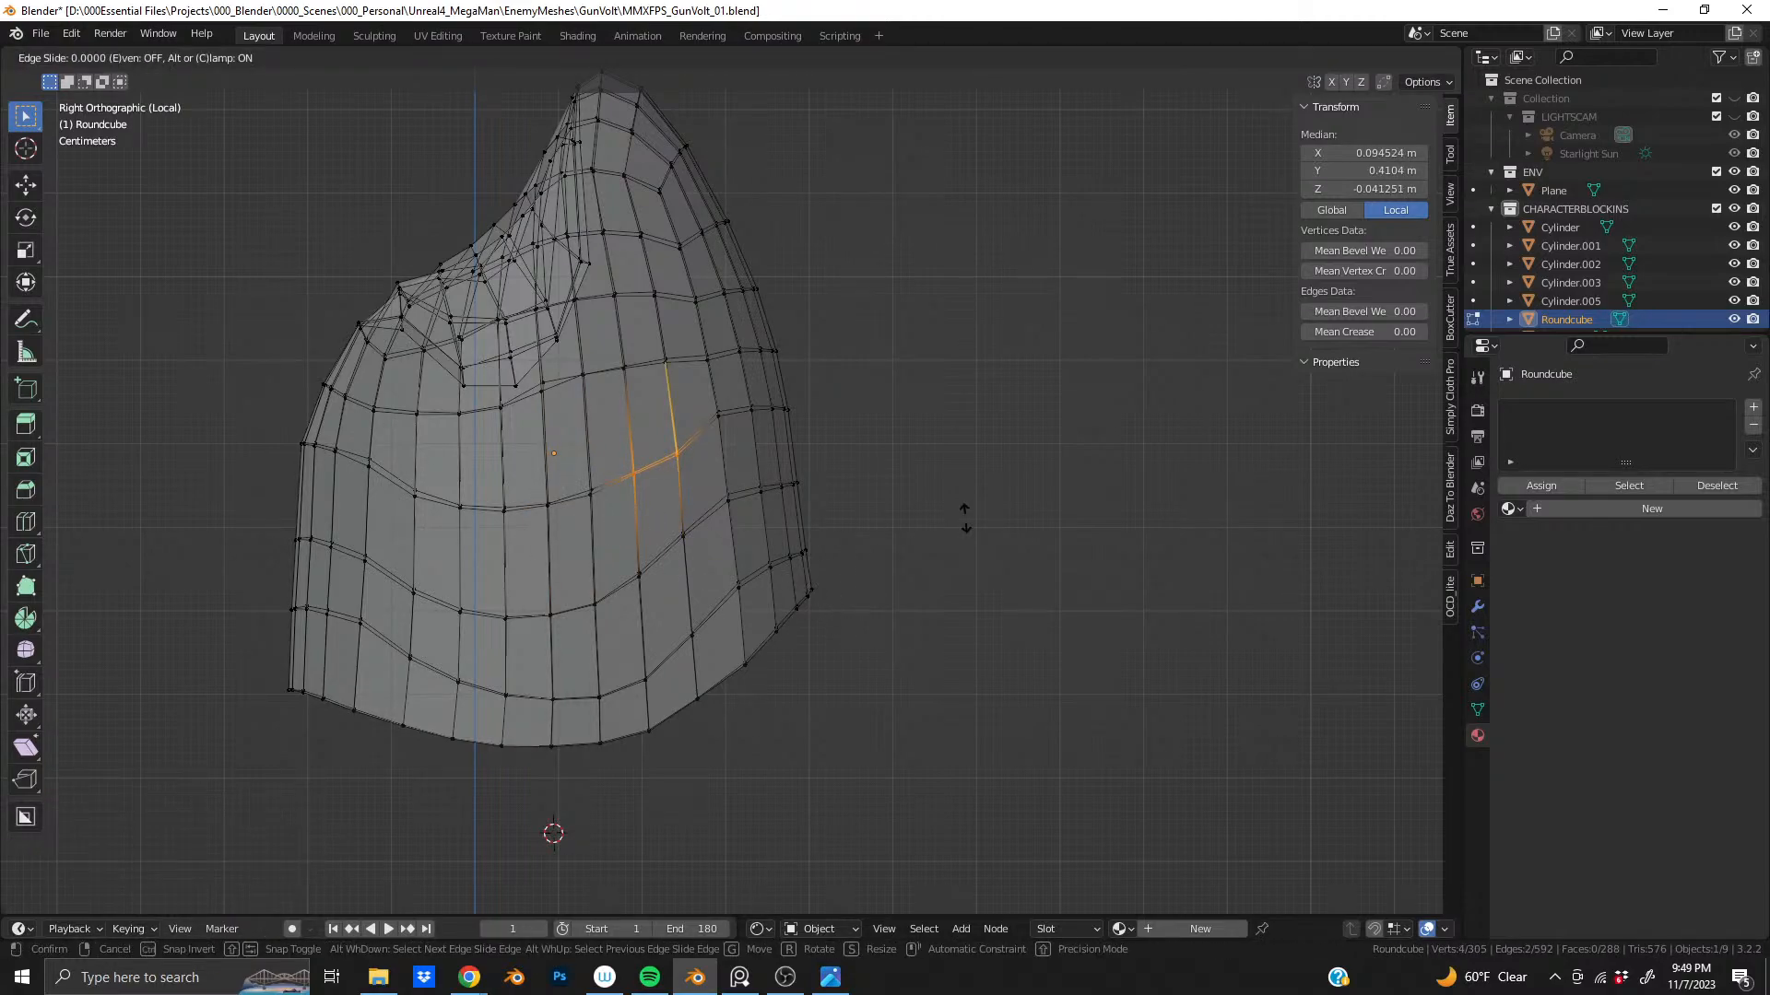
click(968, 538)
- Clear the selection, select the row's next vertex pair toward the back and vertex slide it down by a factor of about 0.112
key(alt+a)
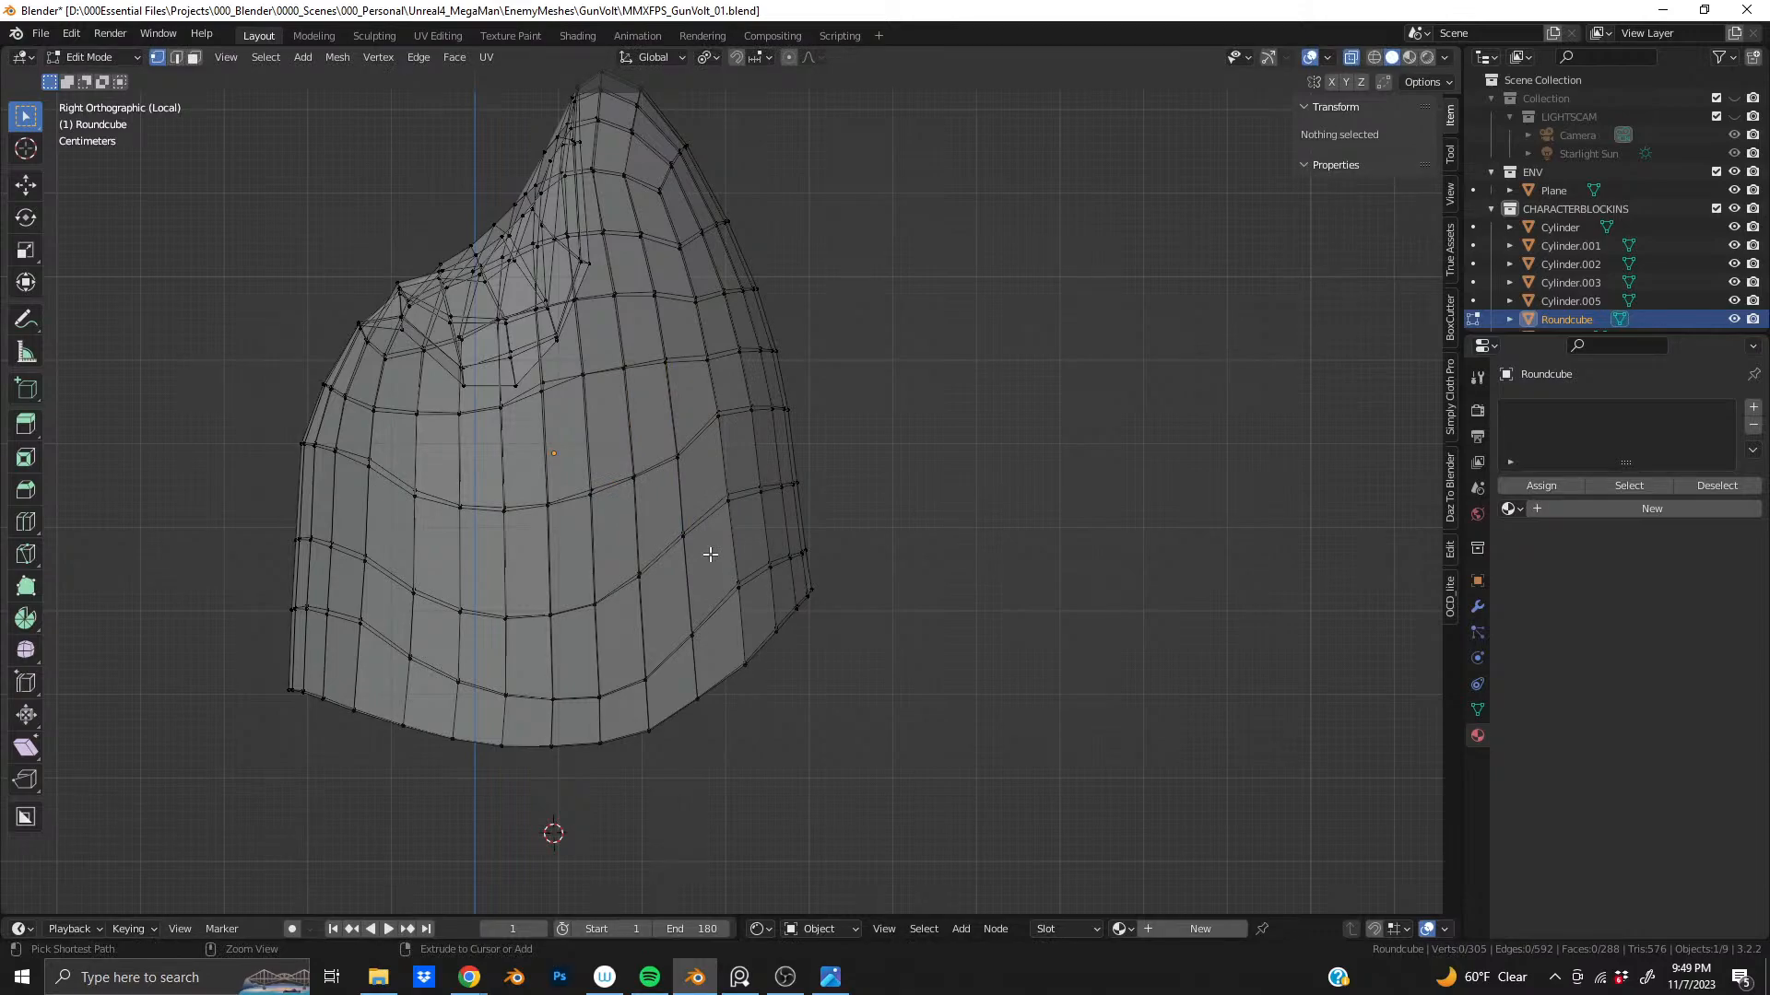
drag(693, 391, 737, 456)
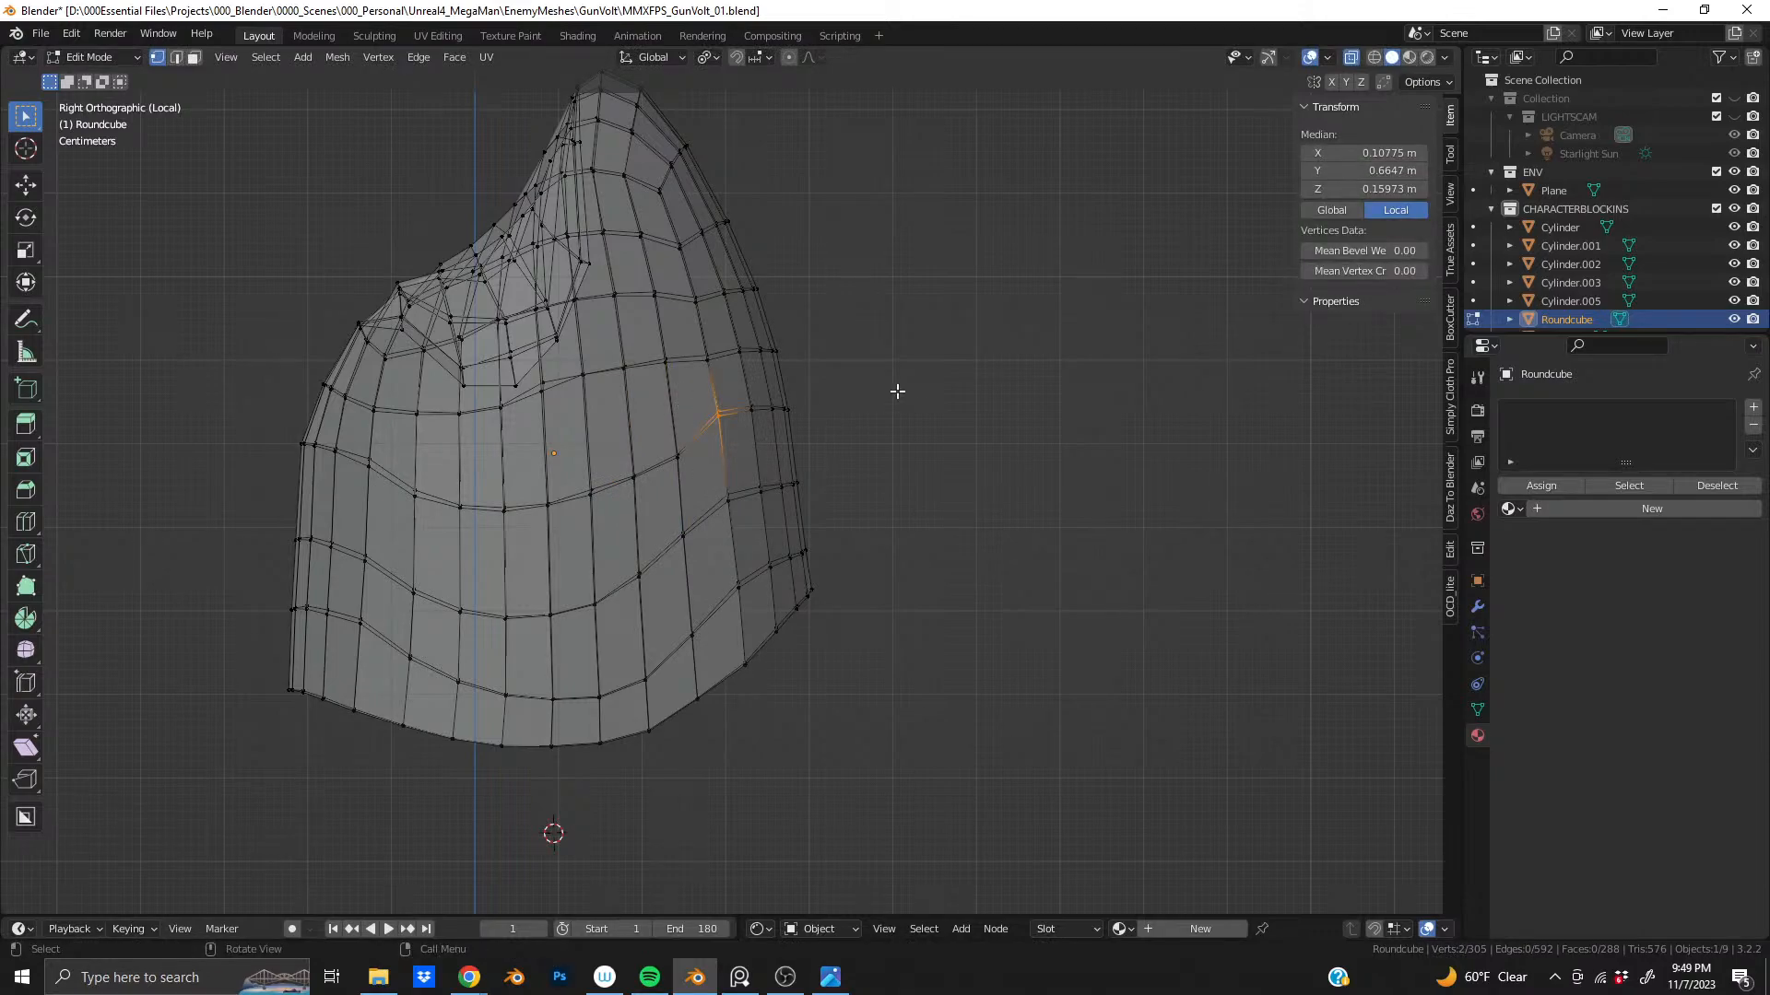
key(g)
key(g)
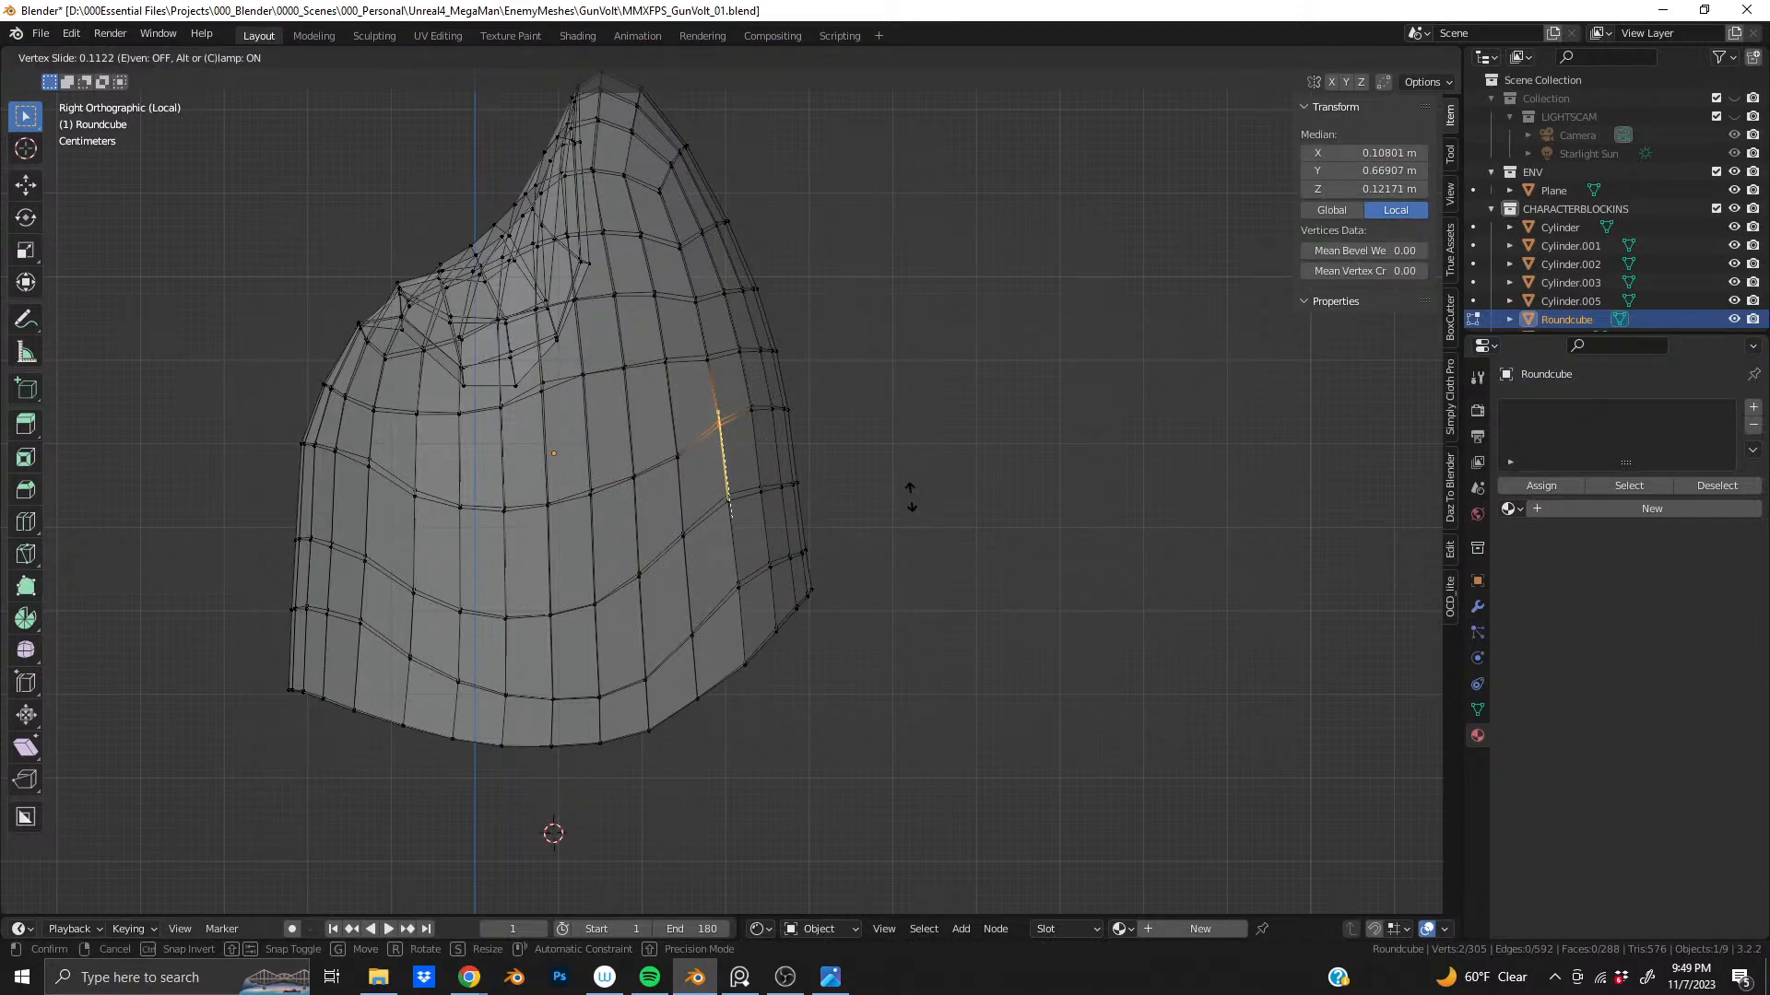
click(911, 498)
- Vertex slide the vertex just below the opening's rear corner down about 0.053, and slide it farther together with its opposite-side counterpart
middle_drag(910, 497, 672, 453)
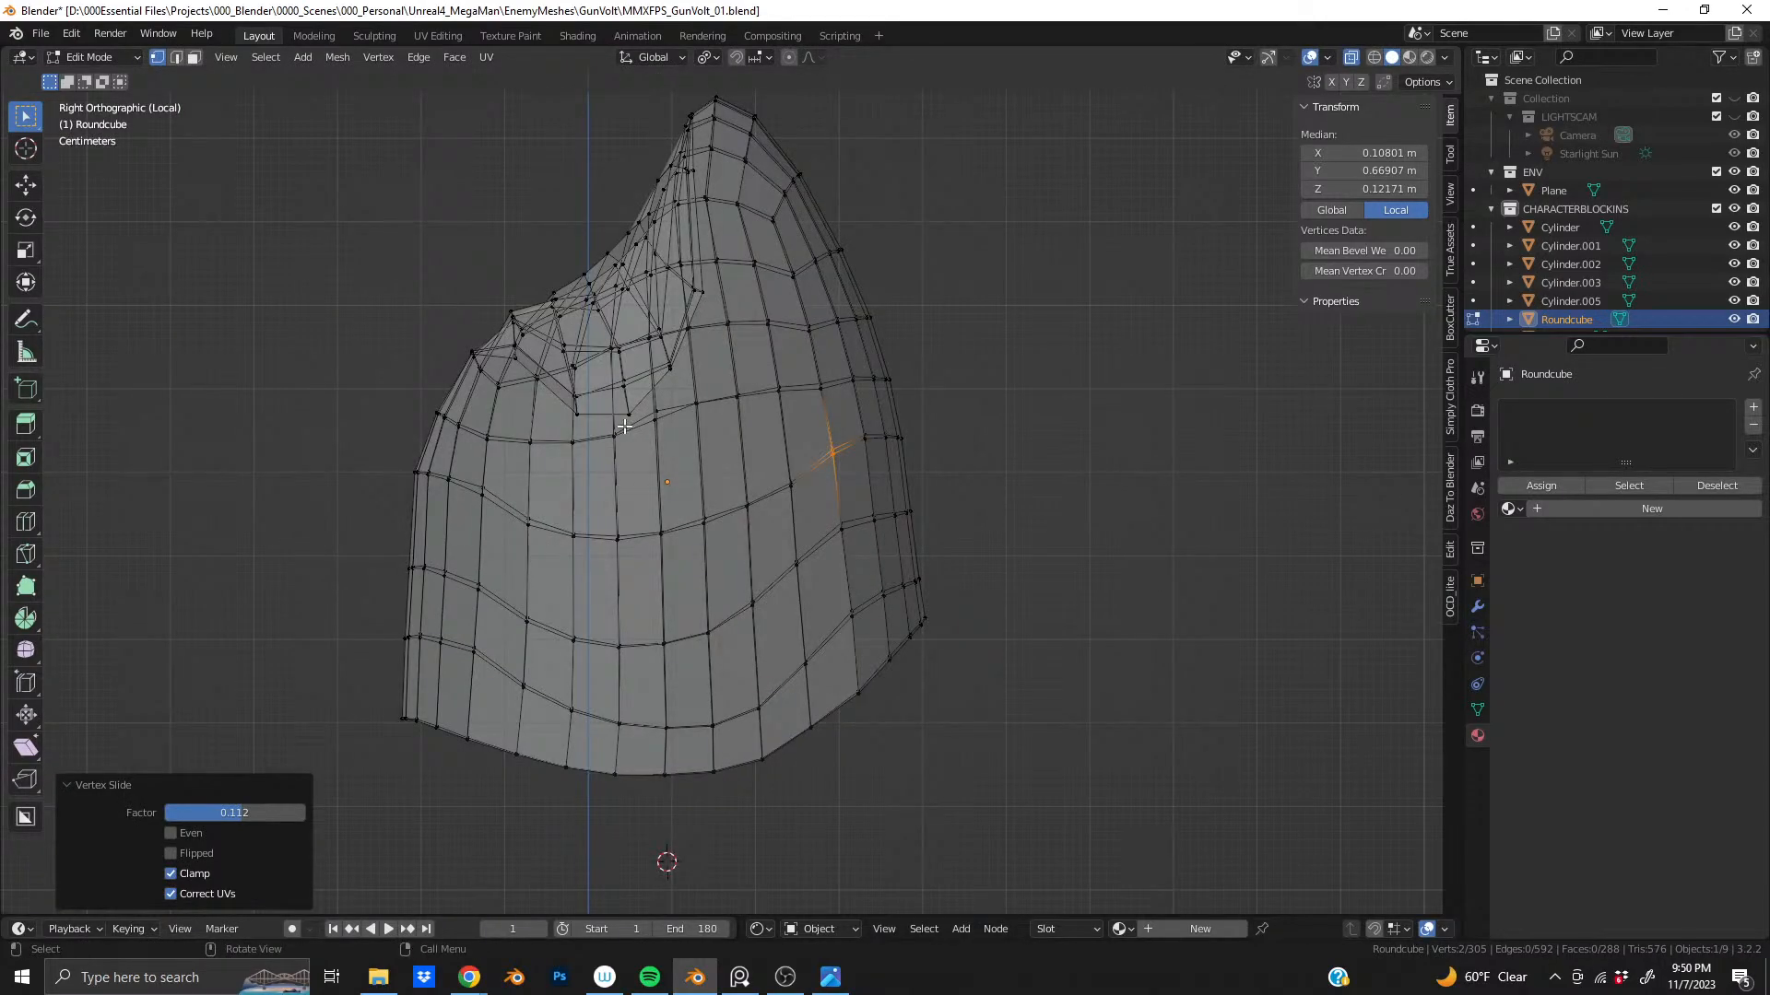
click(654, 405)
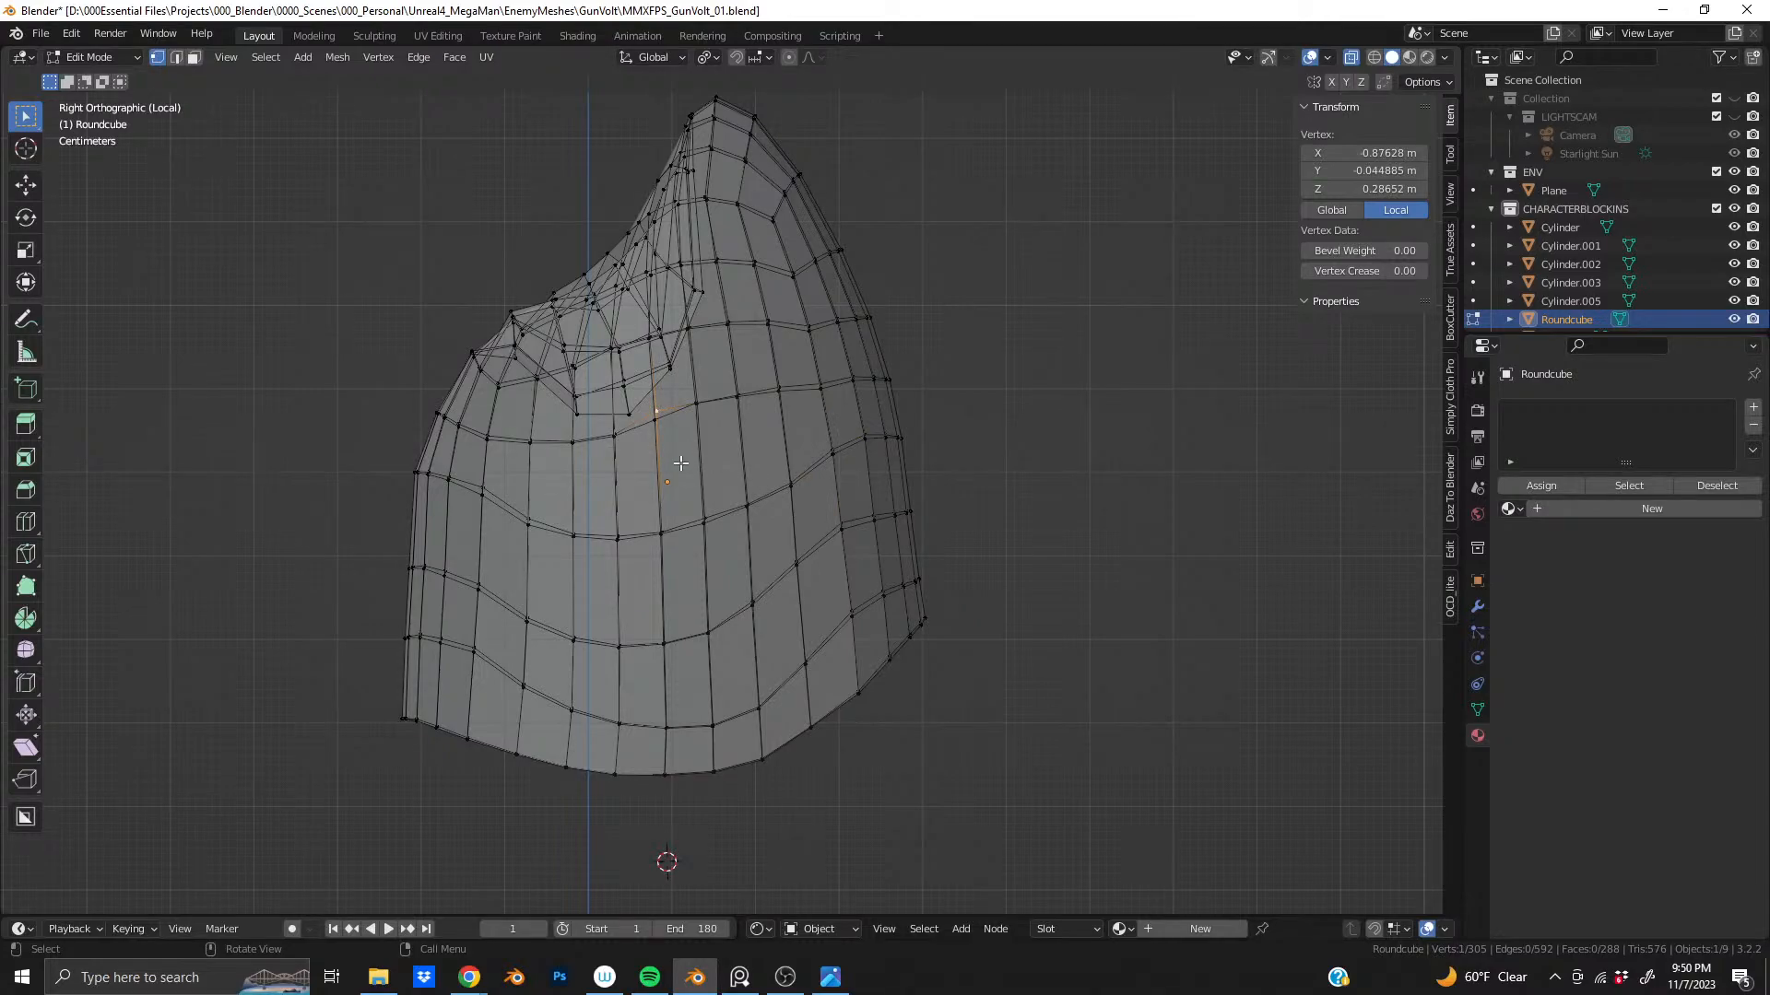
key(shift+v)
click(677, 522)
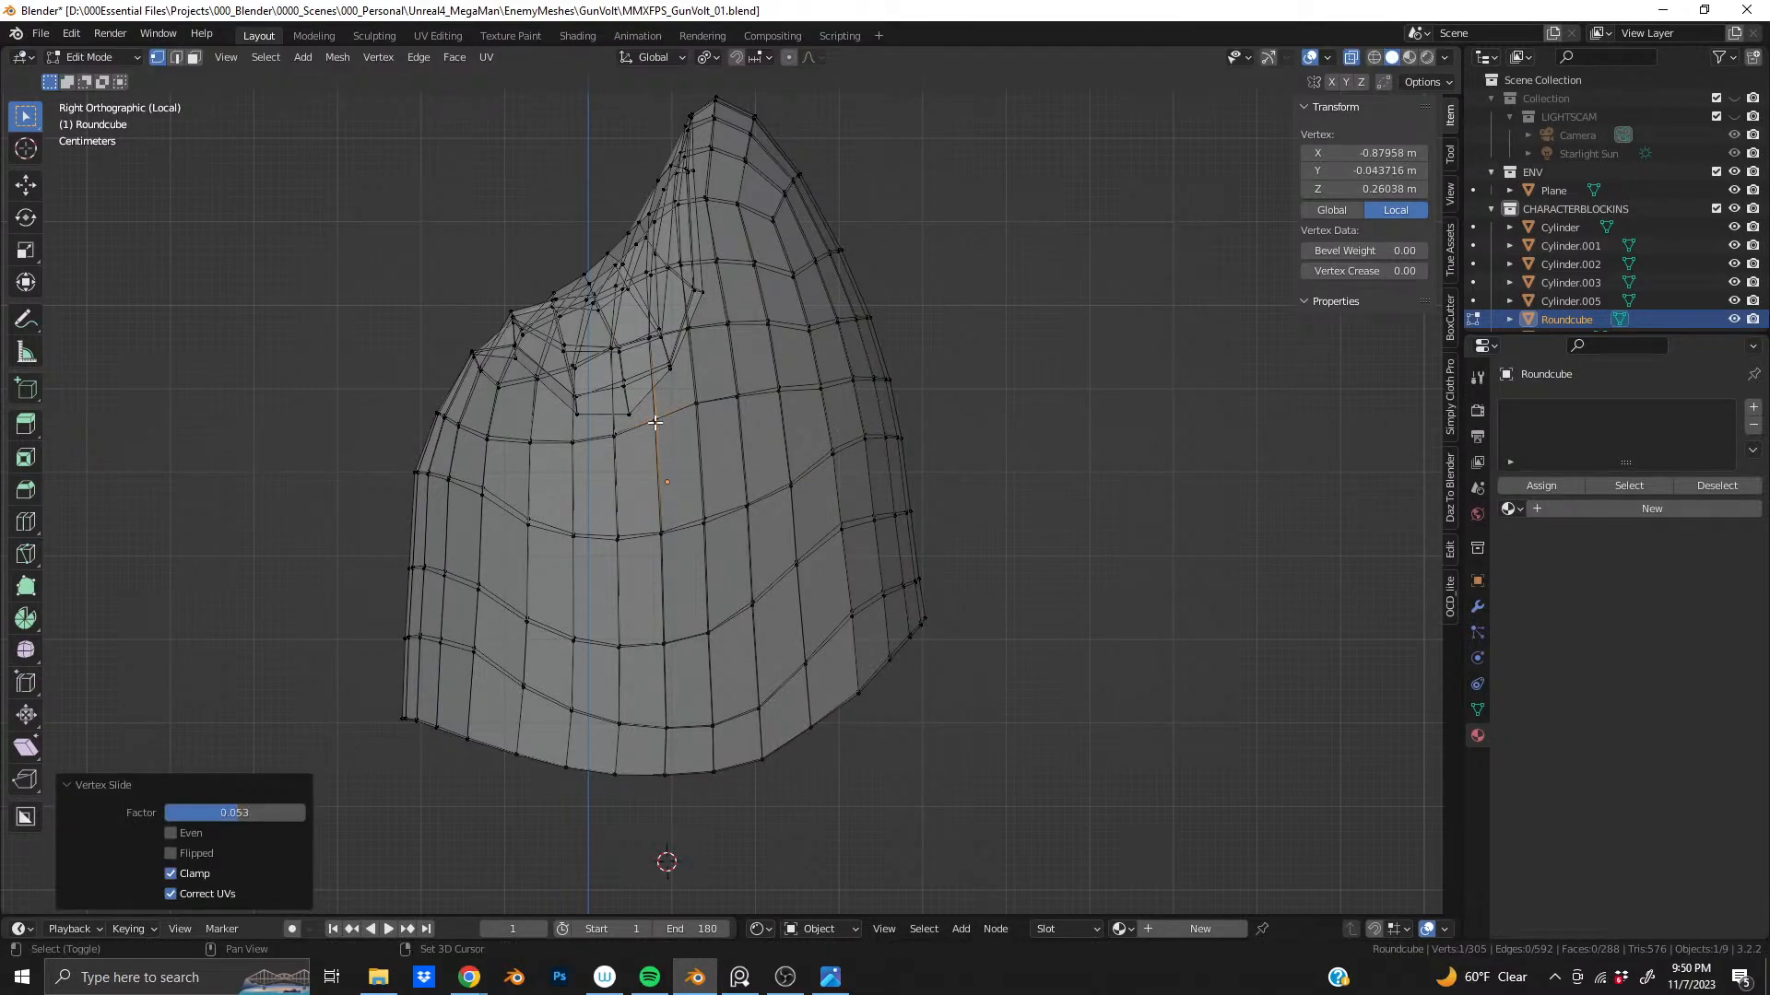
drag(645, 400, 684, 456)
key(shift+v)
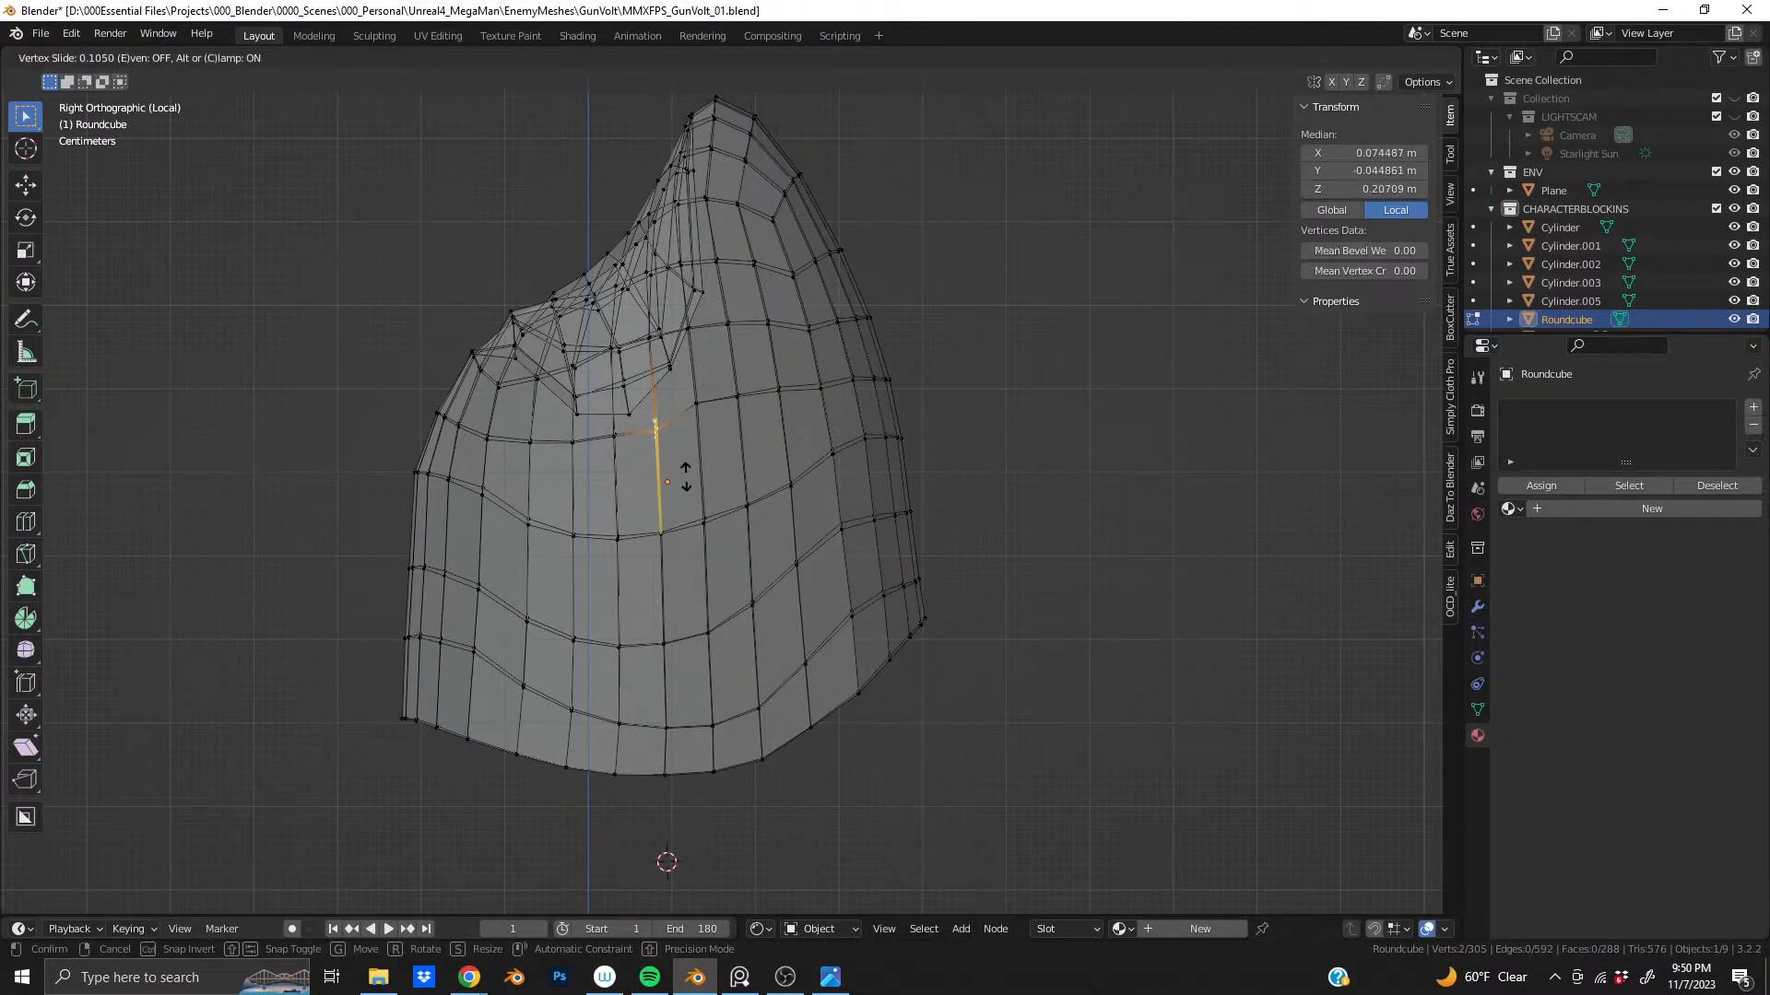
click(684, 488)
- Vertex slide the next three vertex pairs toward the front downward one pair at a time, the last by a factor of about 0.136
key(shift+v)
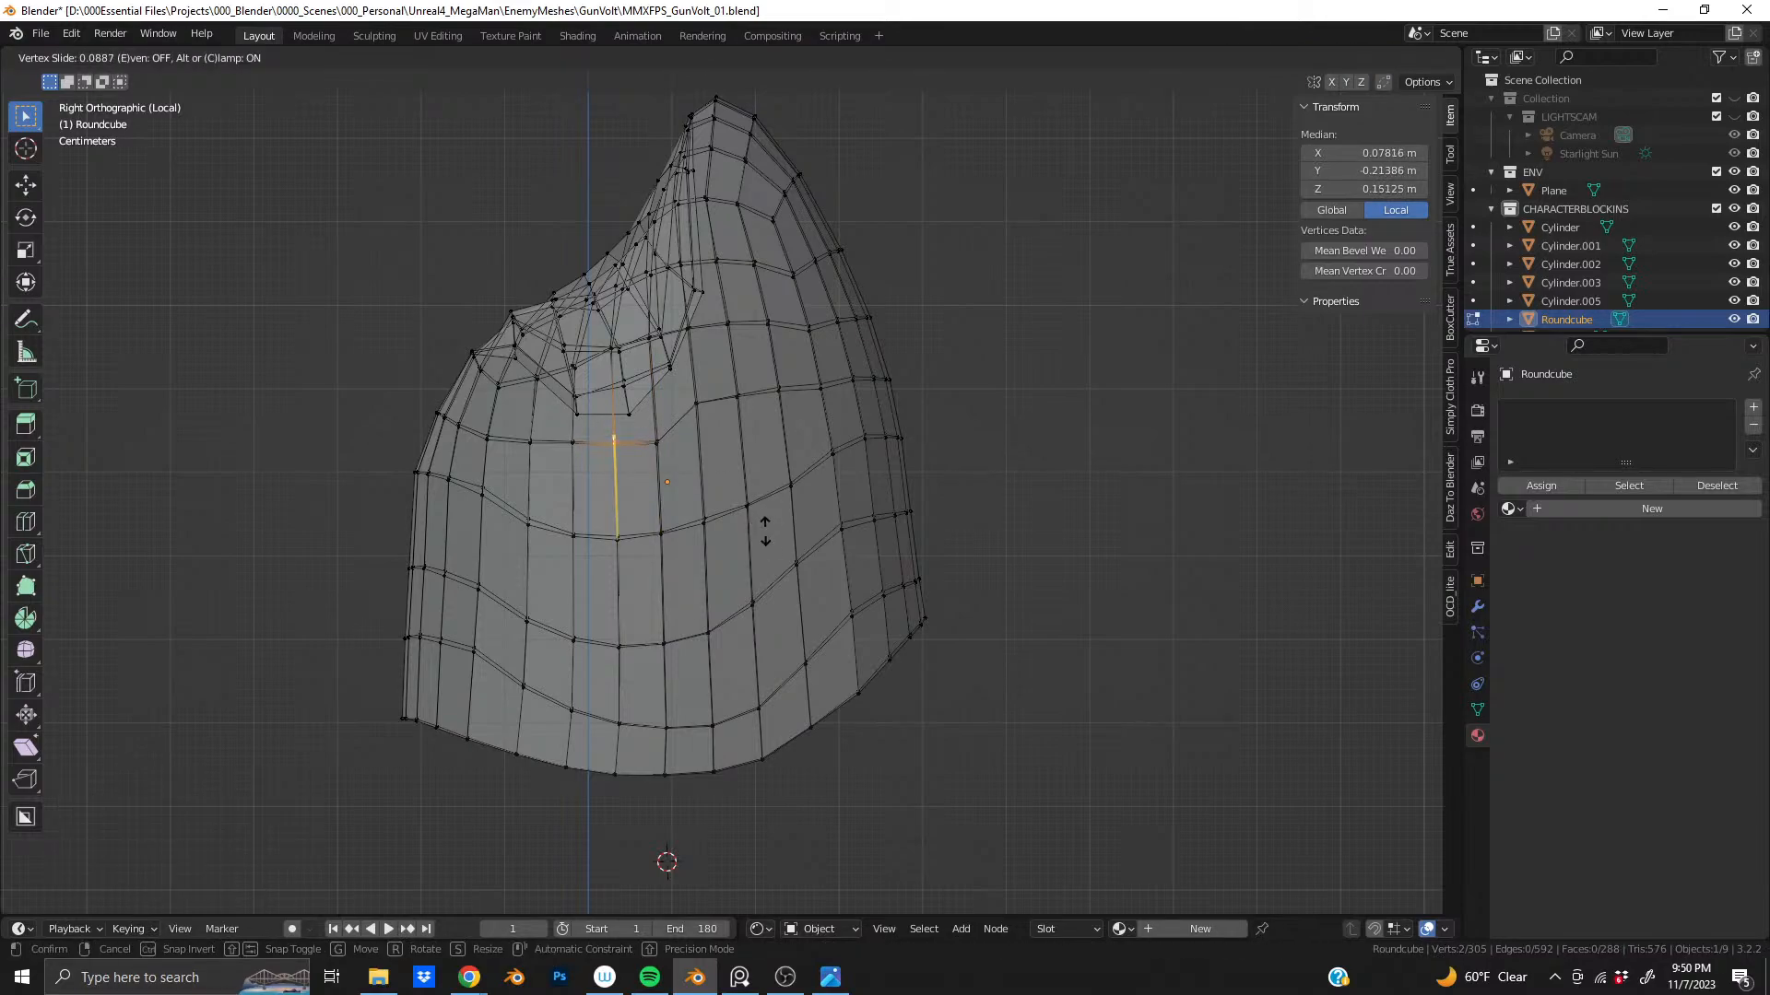
click(738, 533)
key(shift+v)
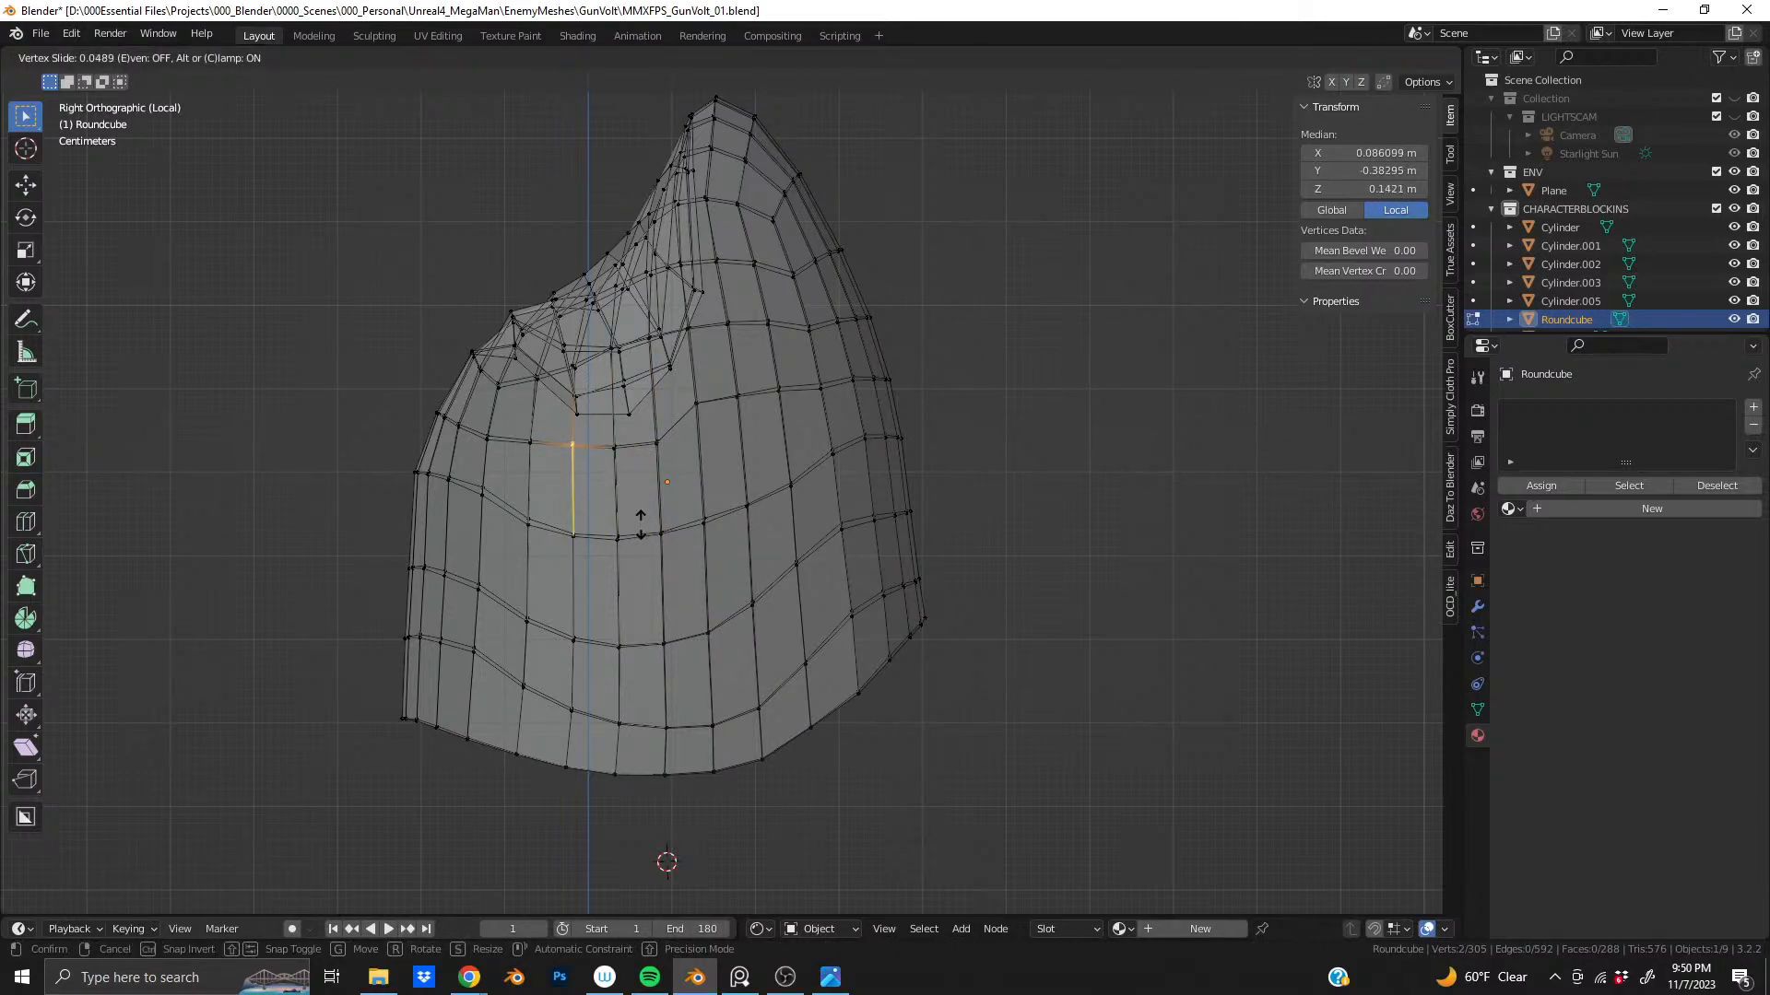
click(640, 527)
key(shift+v)
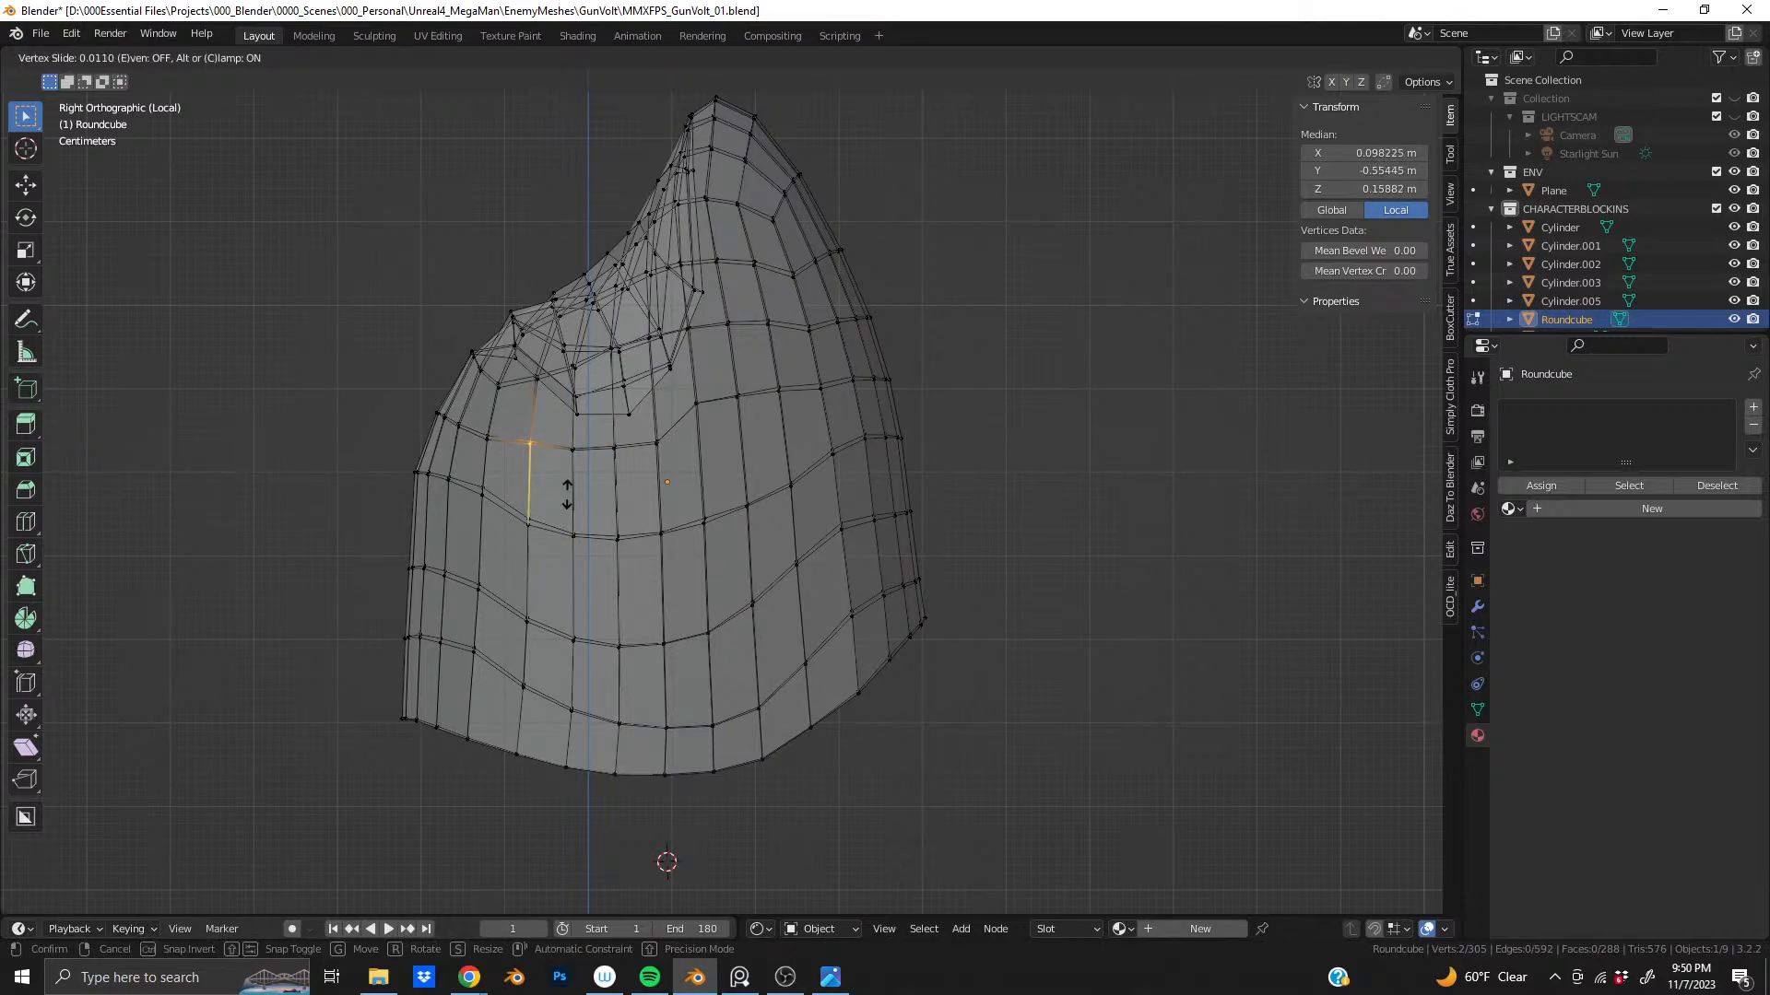
click(566, 496)
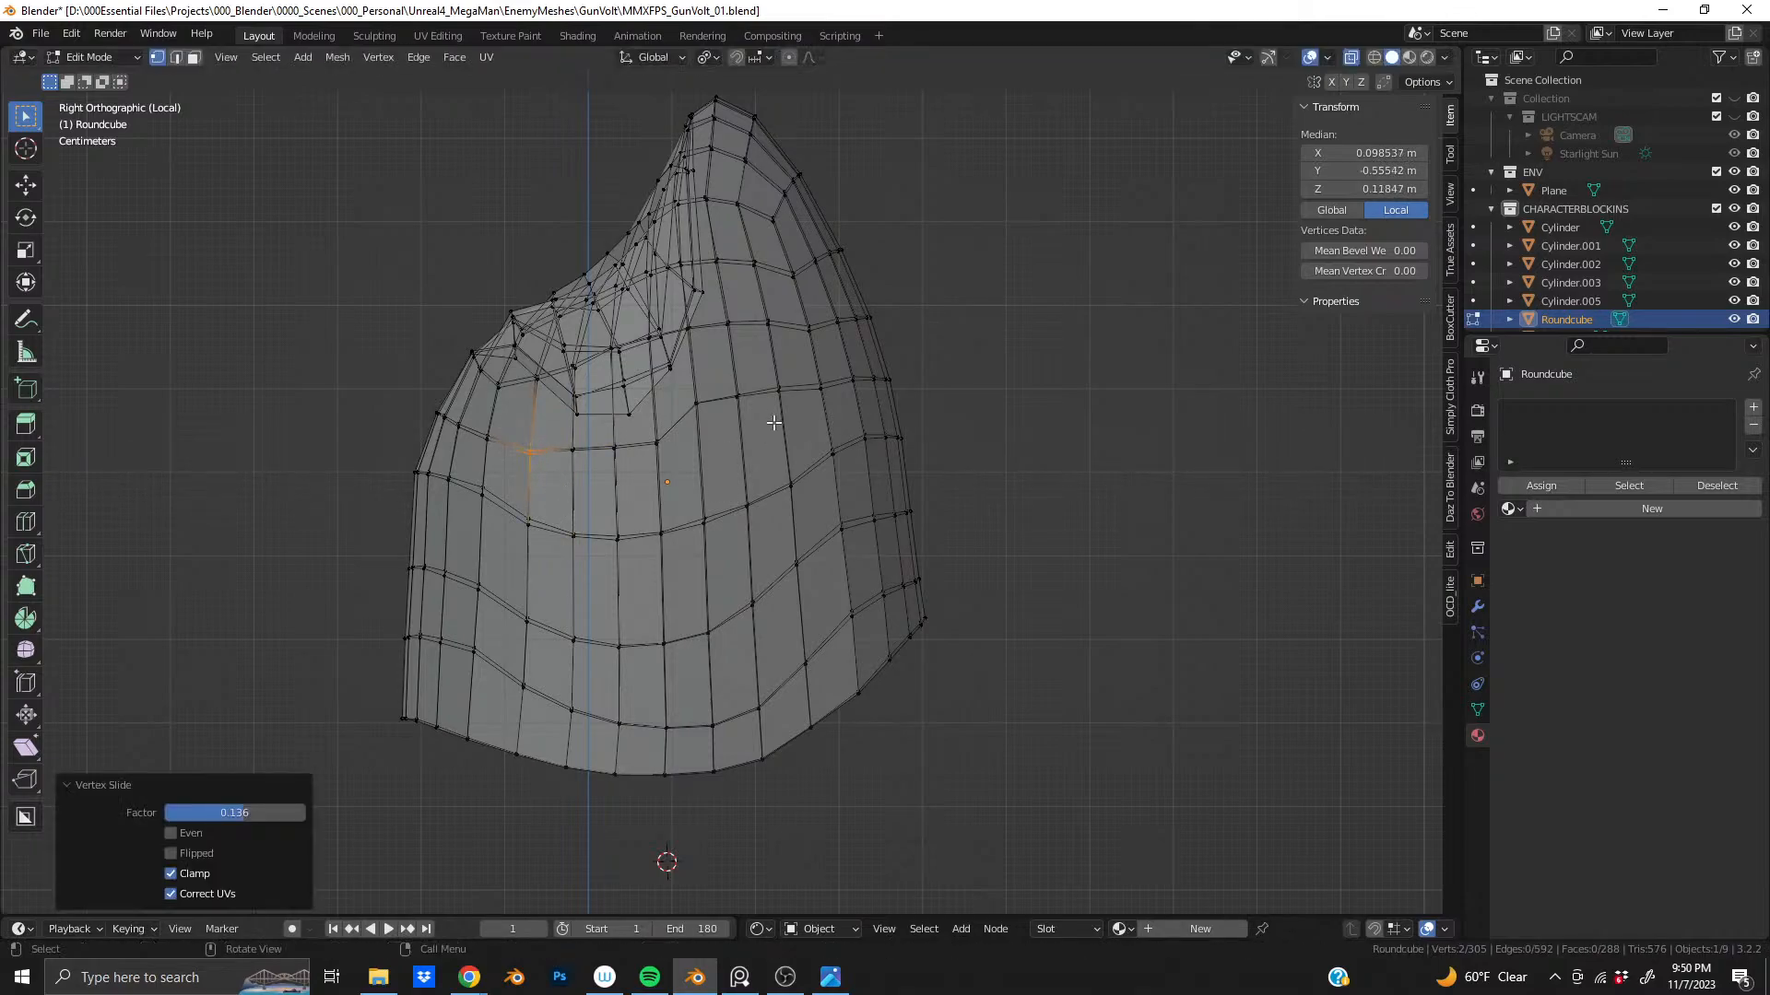
- Vertex slide the two vertex pairs behind the opening's rear corner downward one pair at a time, the rearmost by a factor of about 0.084
click(698, 419)
key(shift+v)
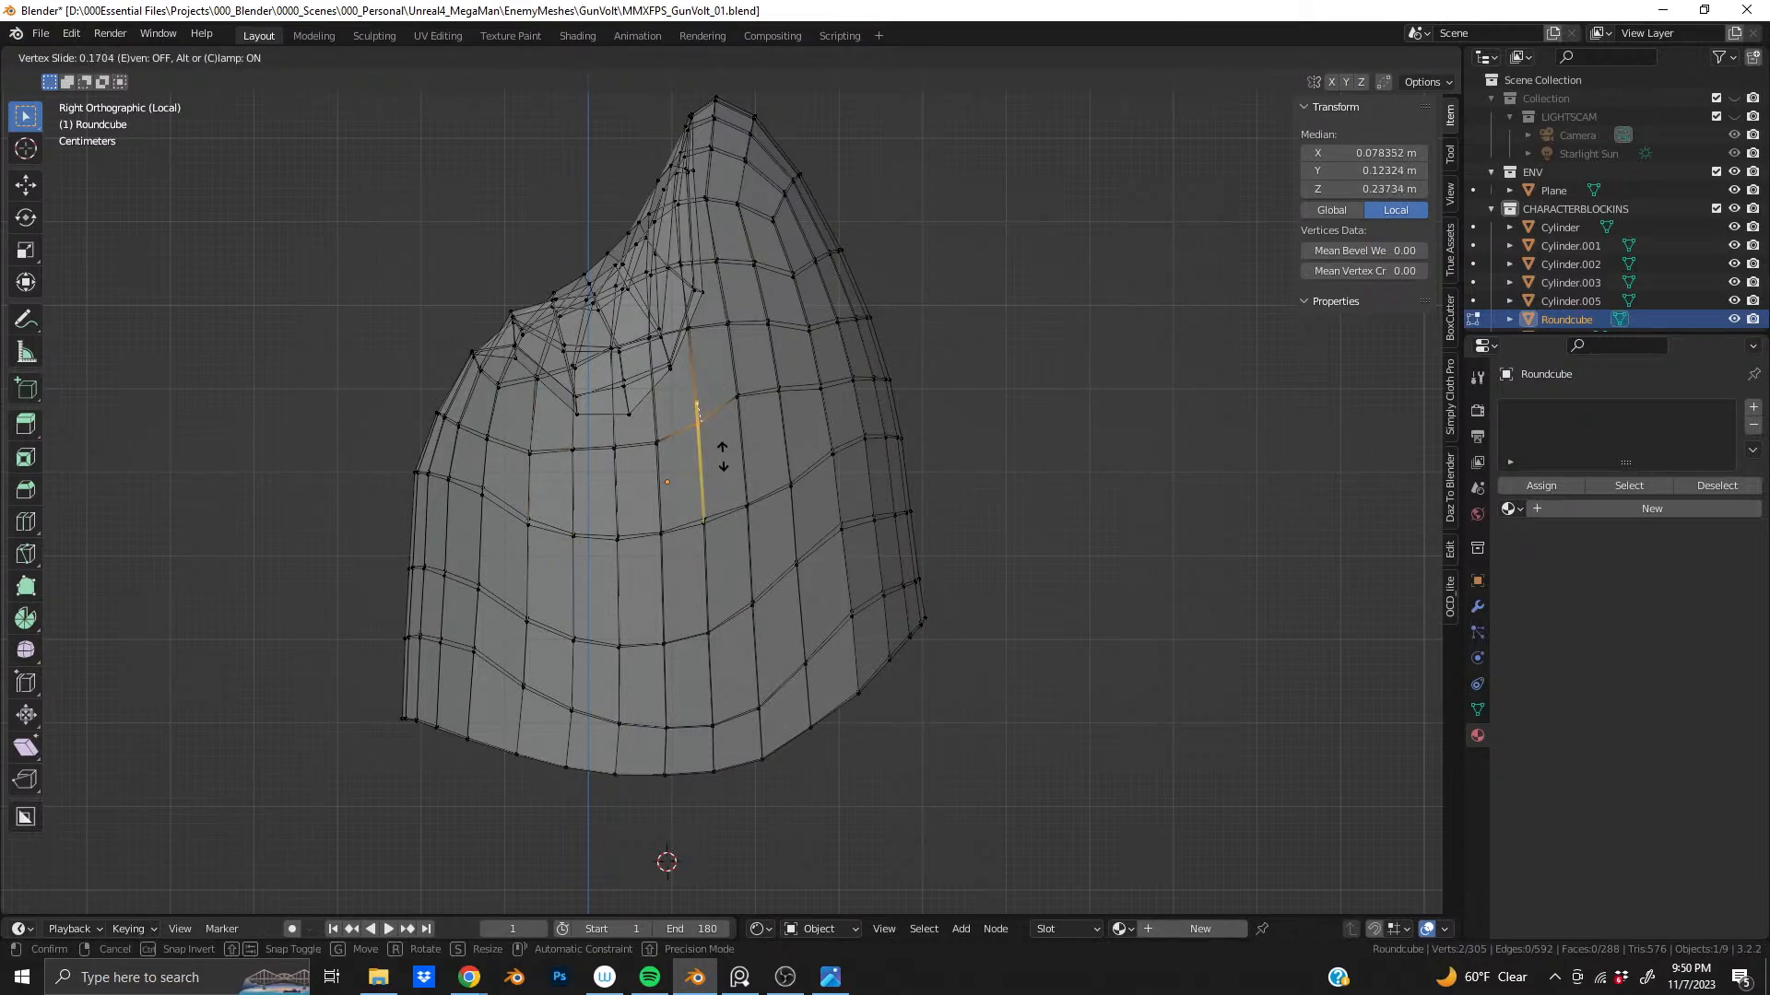
click(721, 456)
click(755, 423)
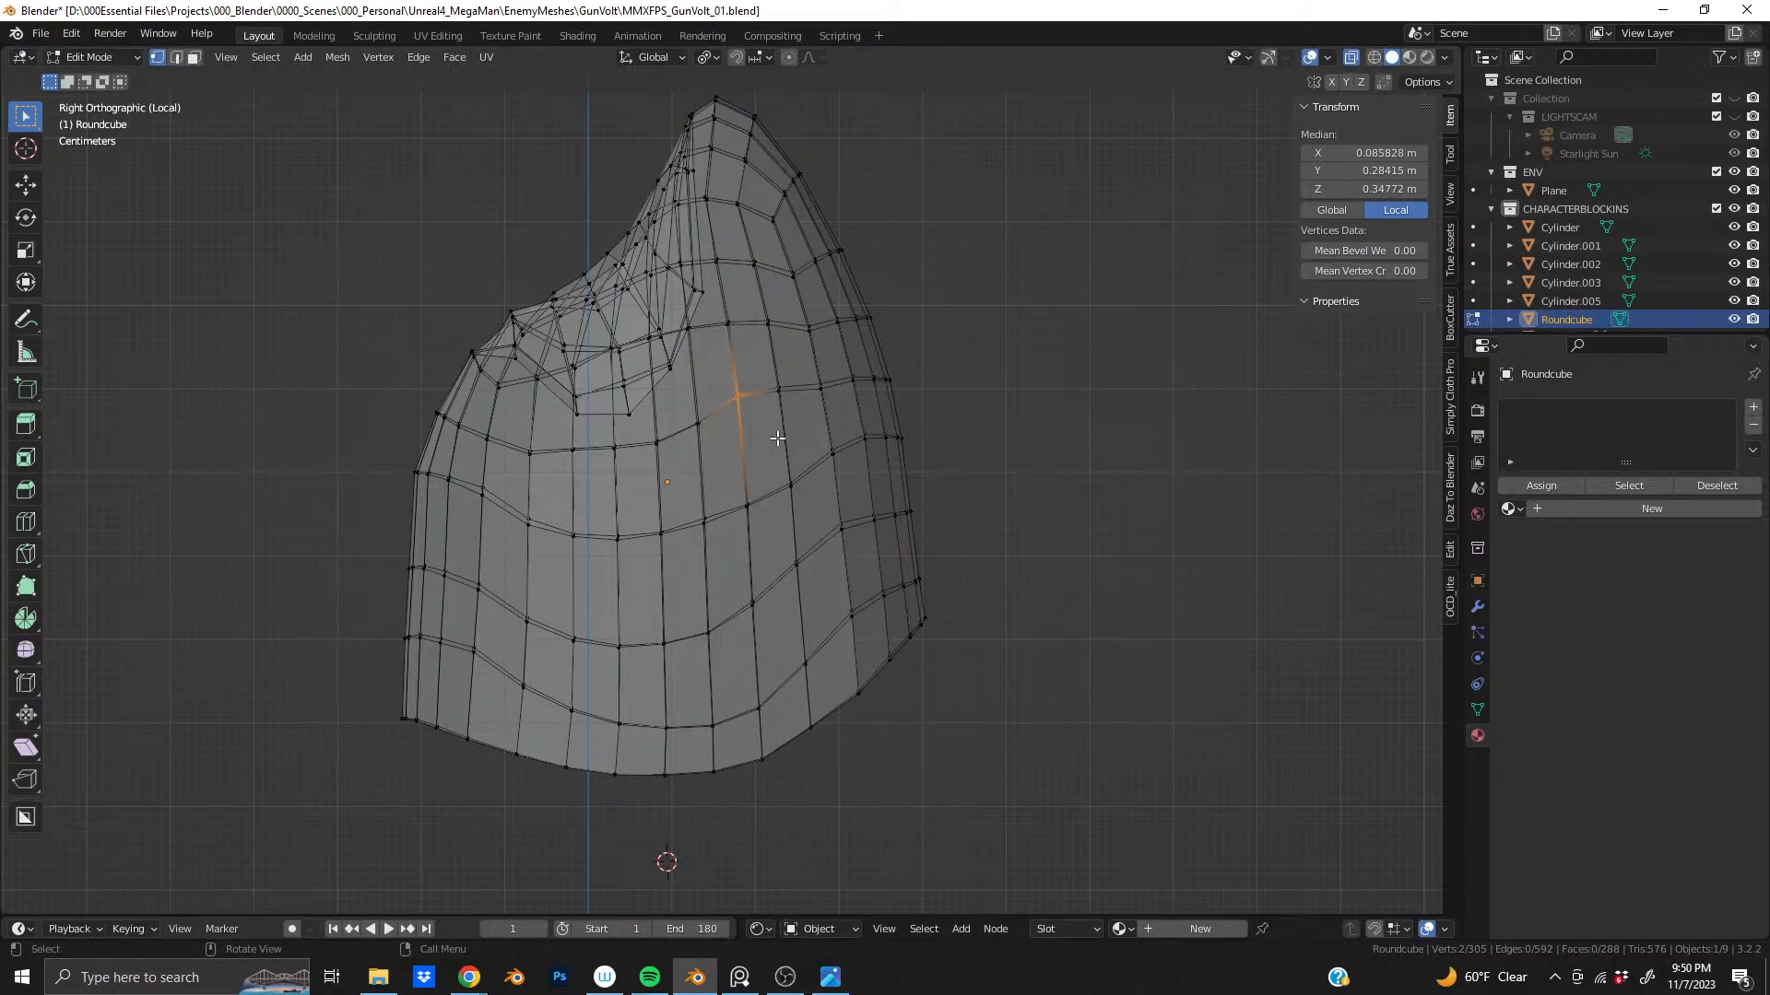
key(shift+v)
click(727, 451)
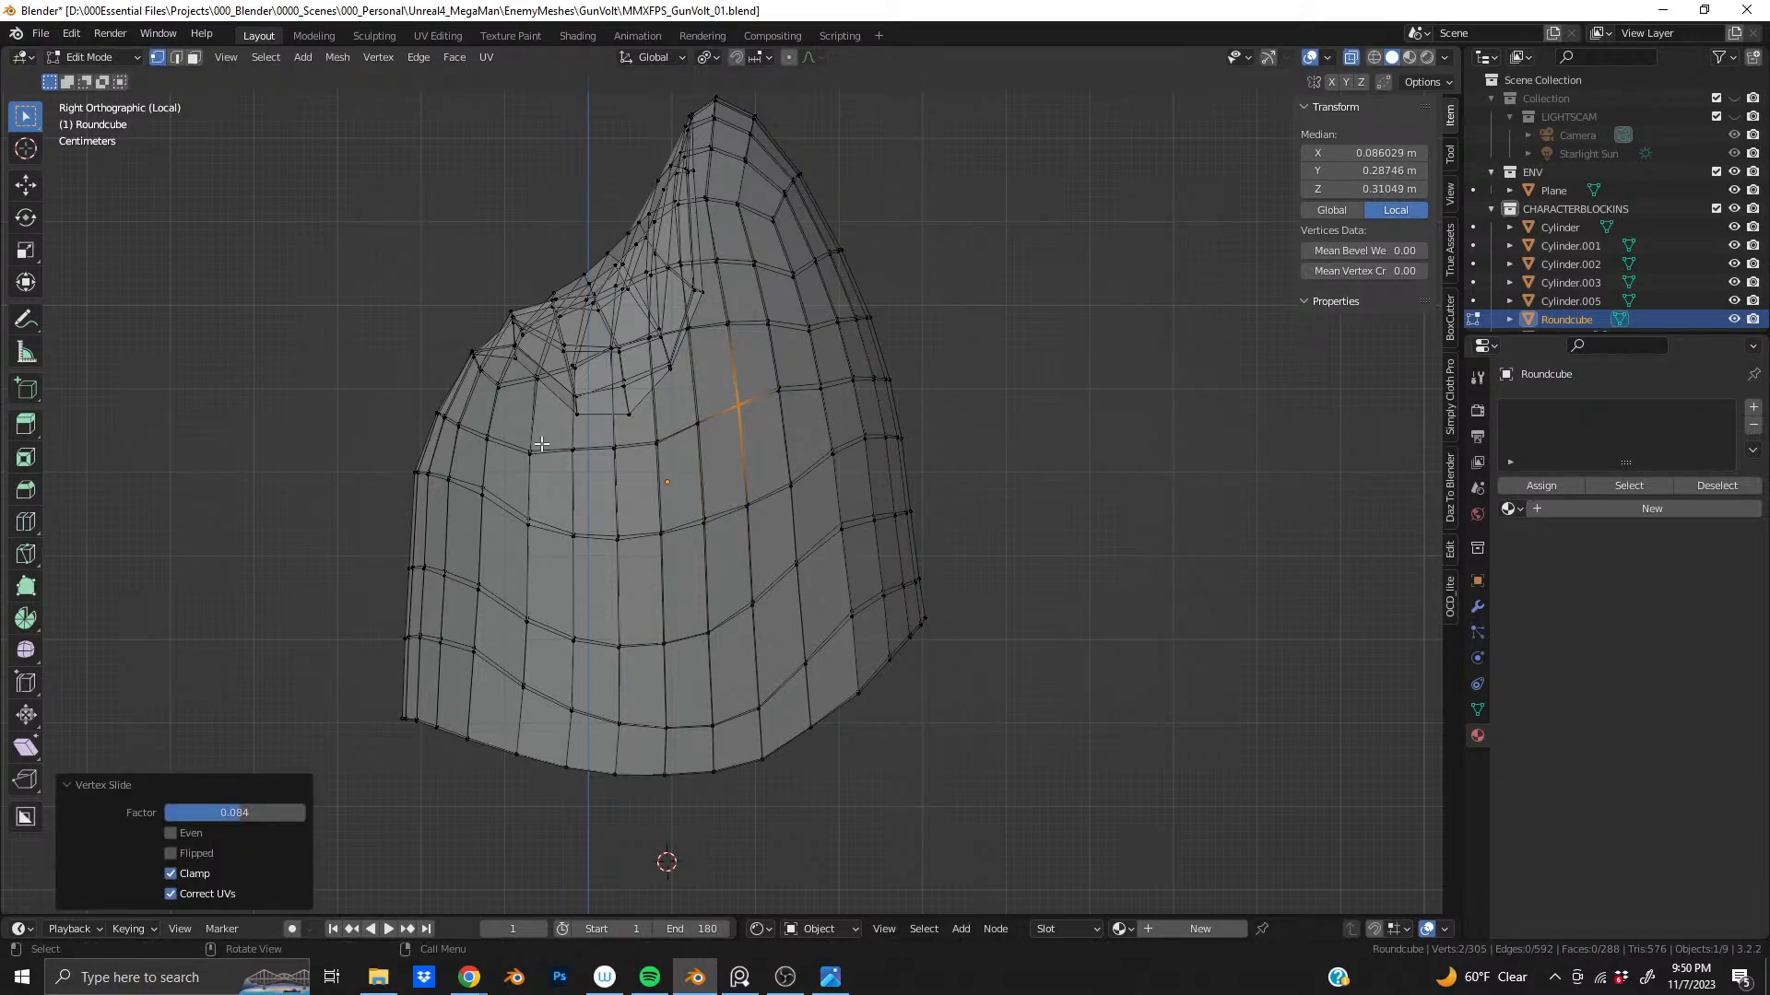
- Vertex slide the row's vertex pair below the front of the opening back up by a factor of about 0.075
click(527, 450)
key(shift+v)
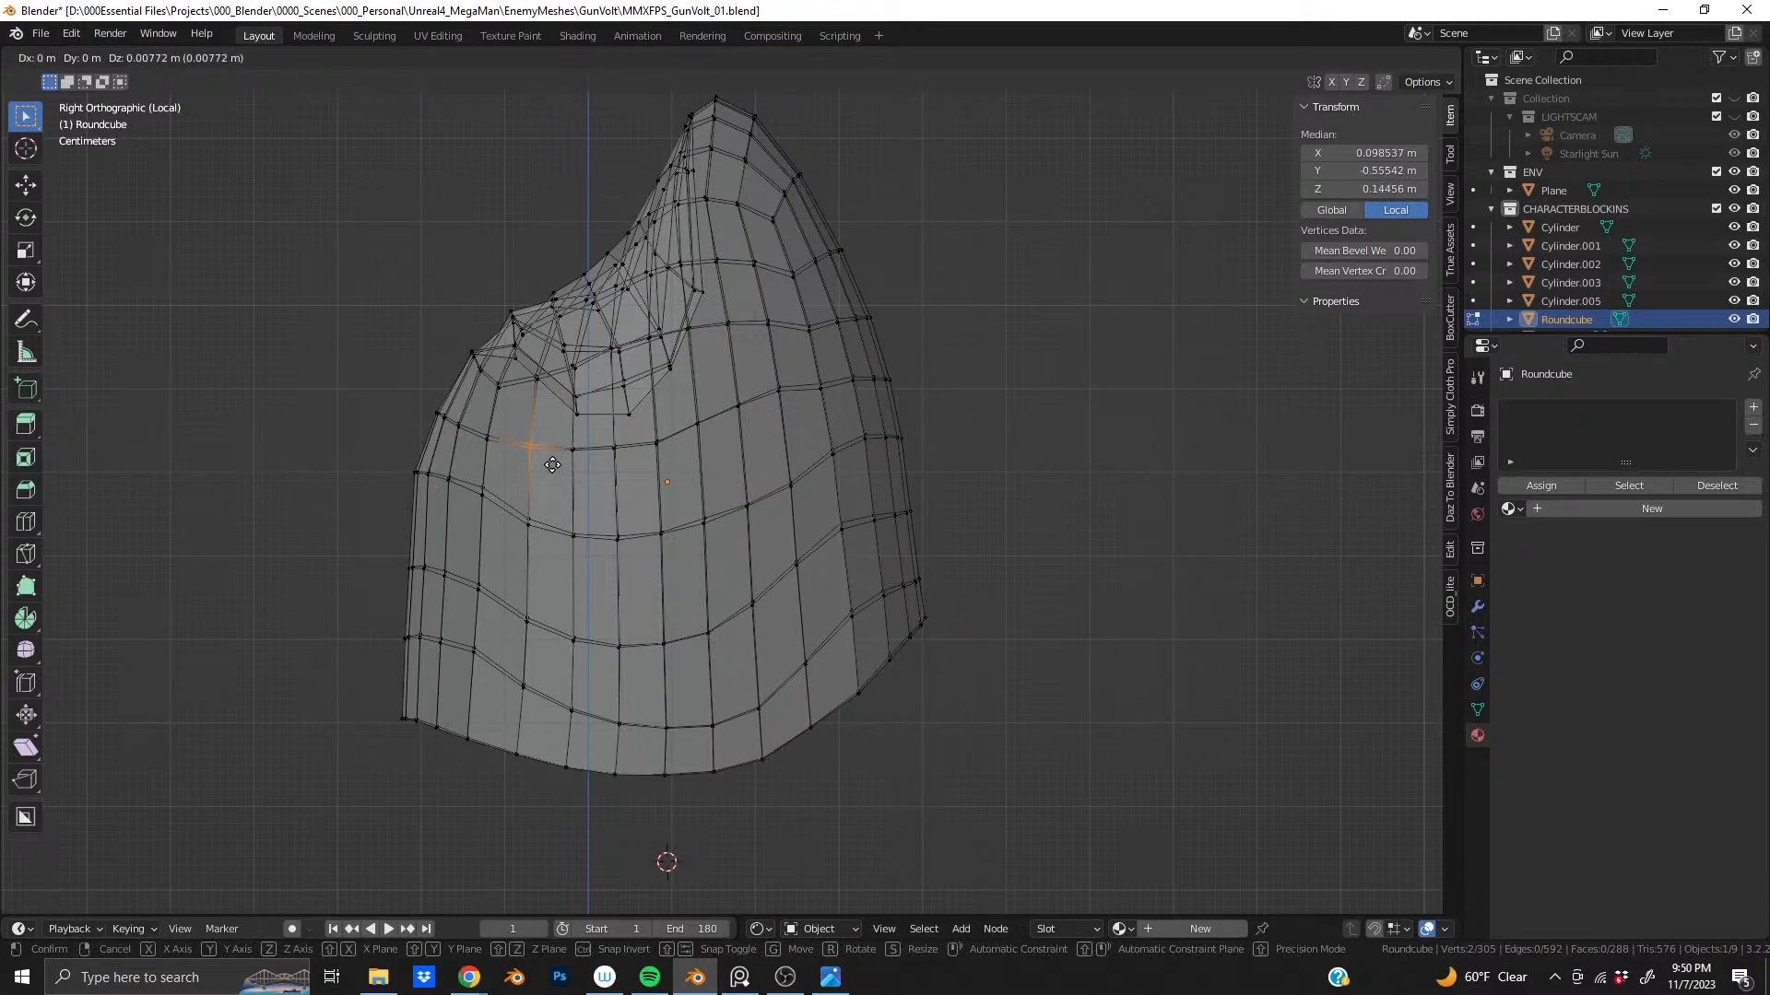
click(553, 463)
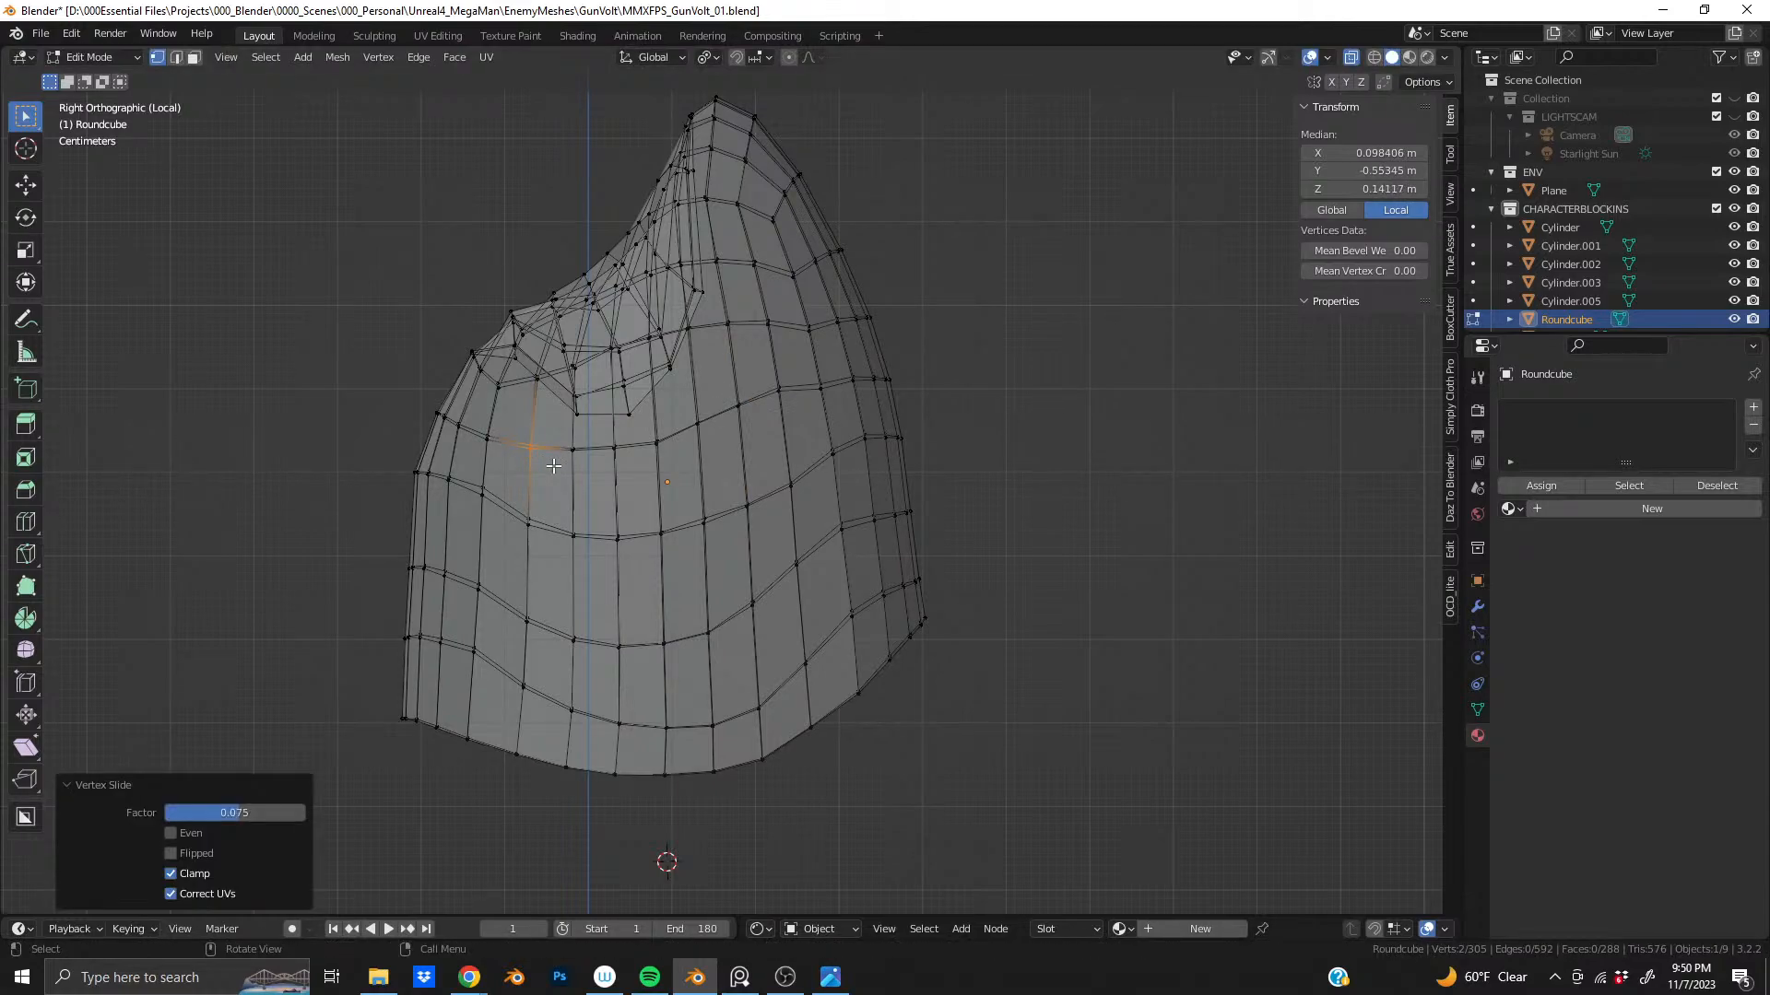
- Select the two adjacent vertex pairs behind the opening's rear corner and edge slide them down together by a factor of about 0.108
click(790, 410)
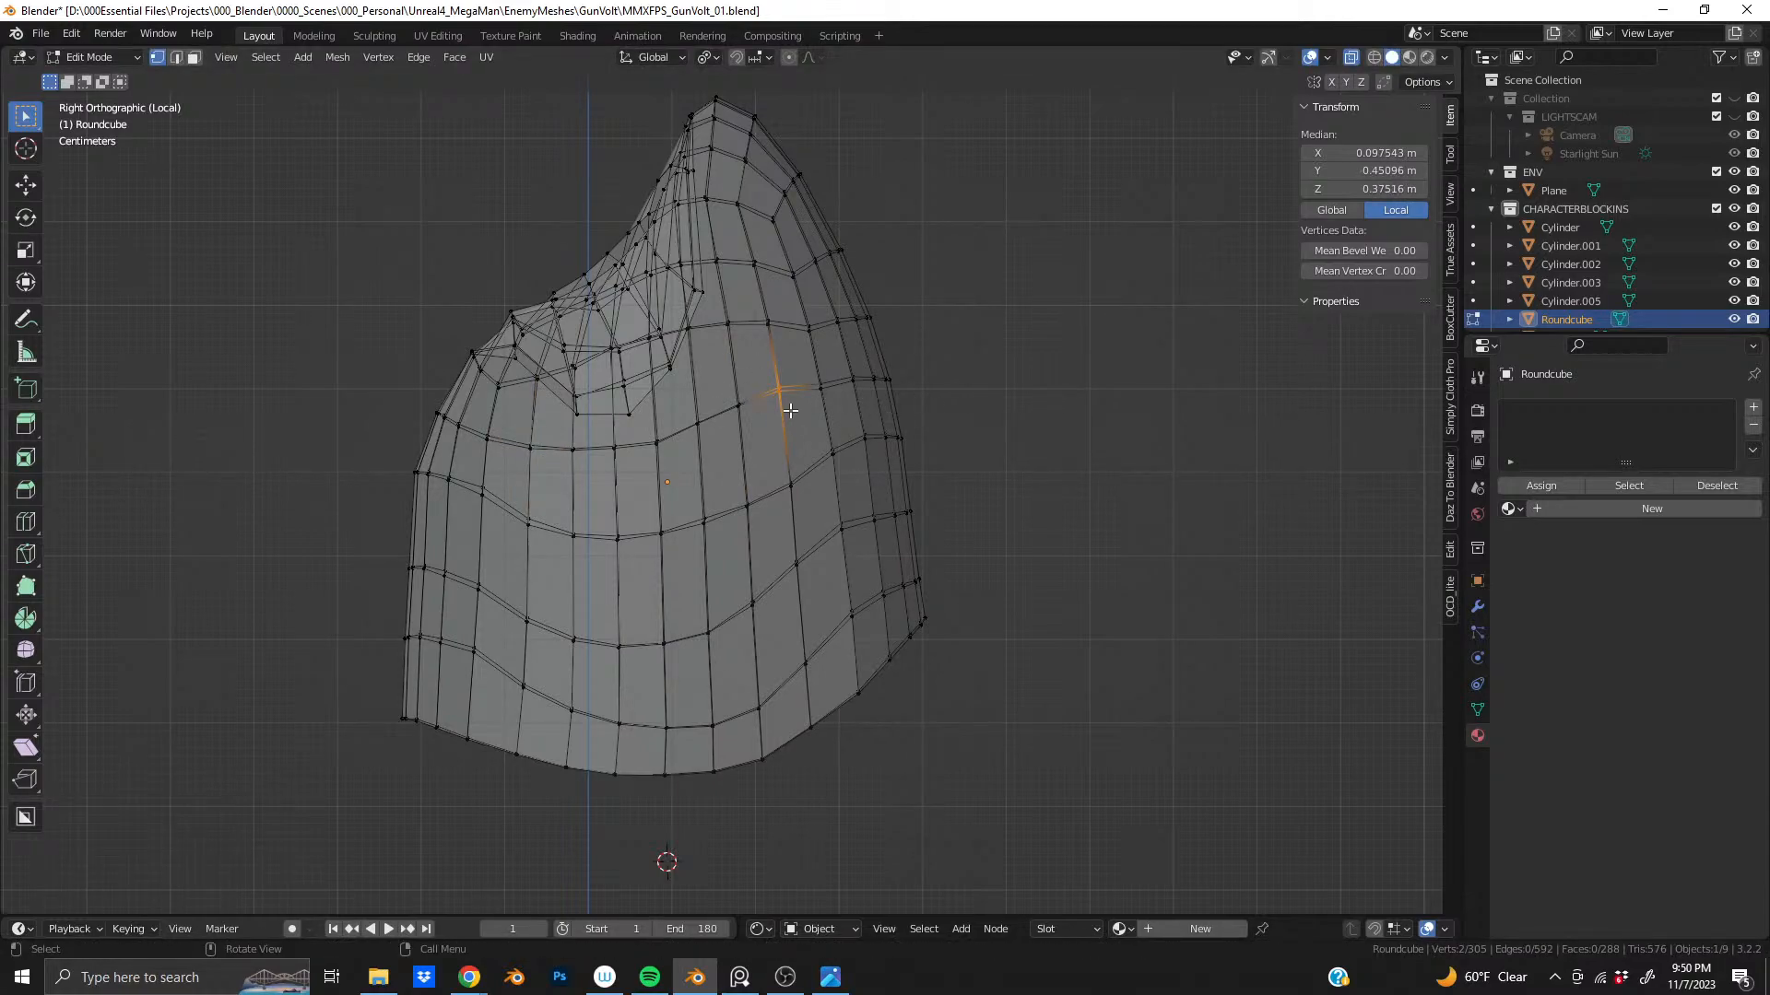
drag(690, 394, 766, 450)
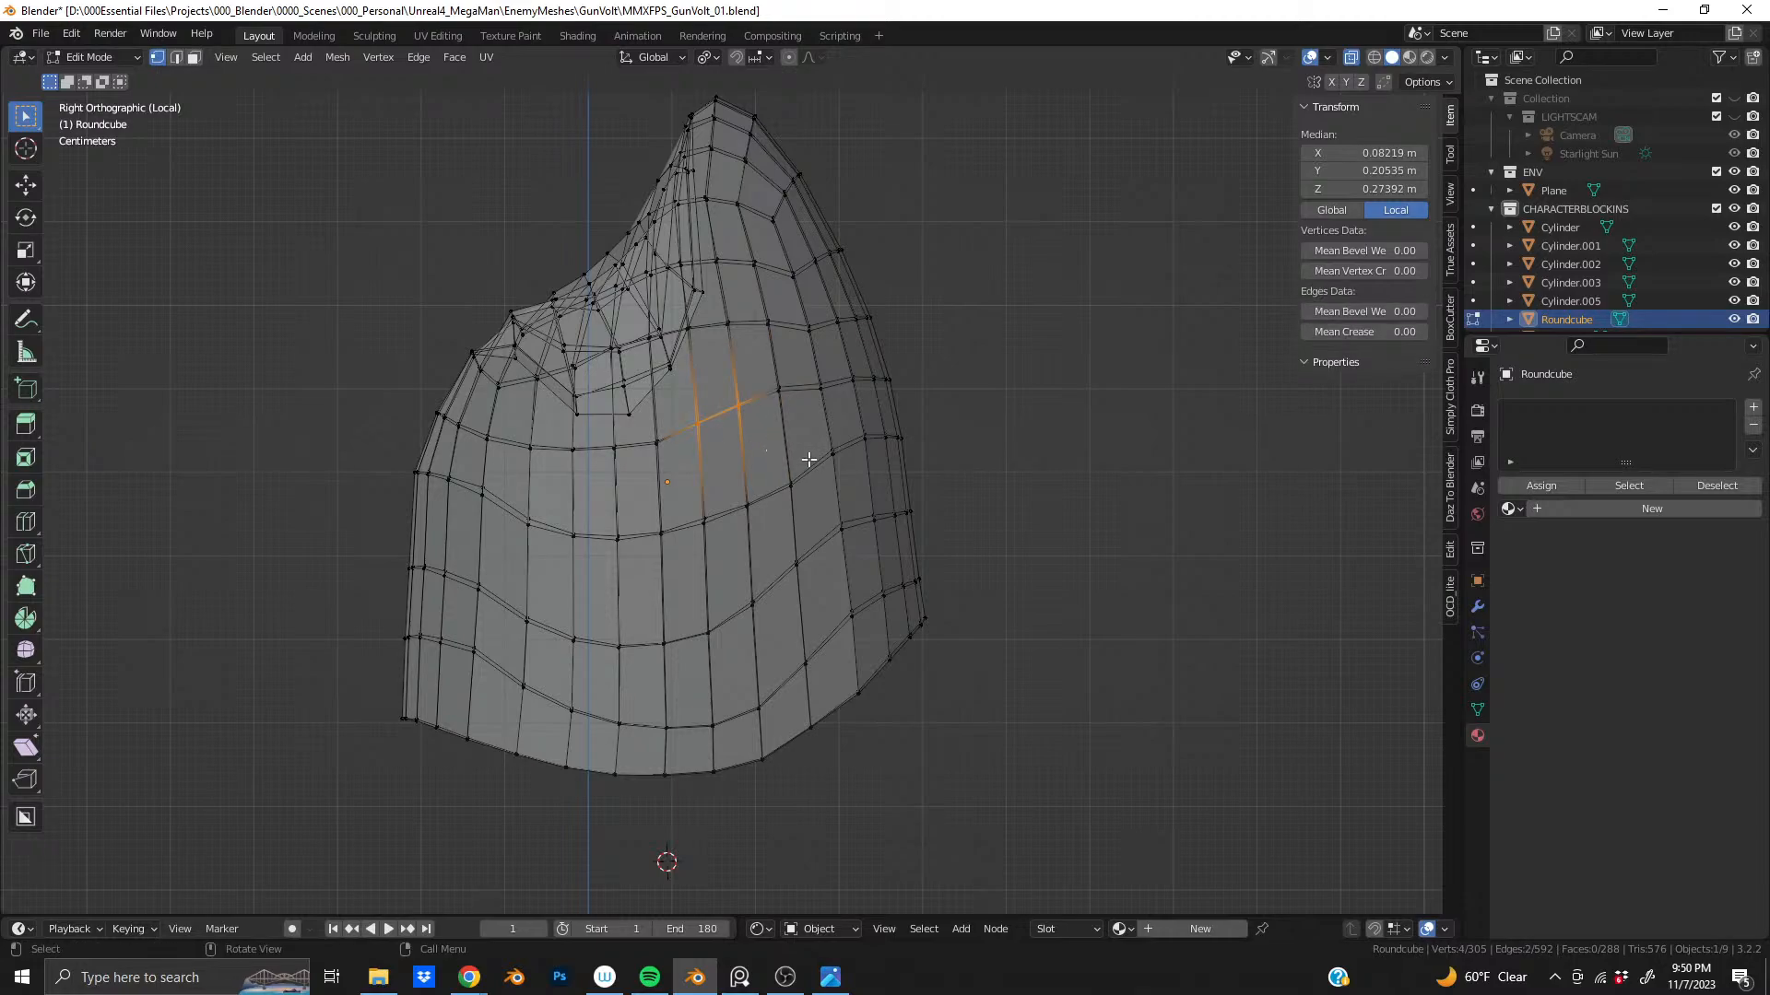
key(g)
key(g)
click(821, 468)
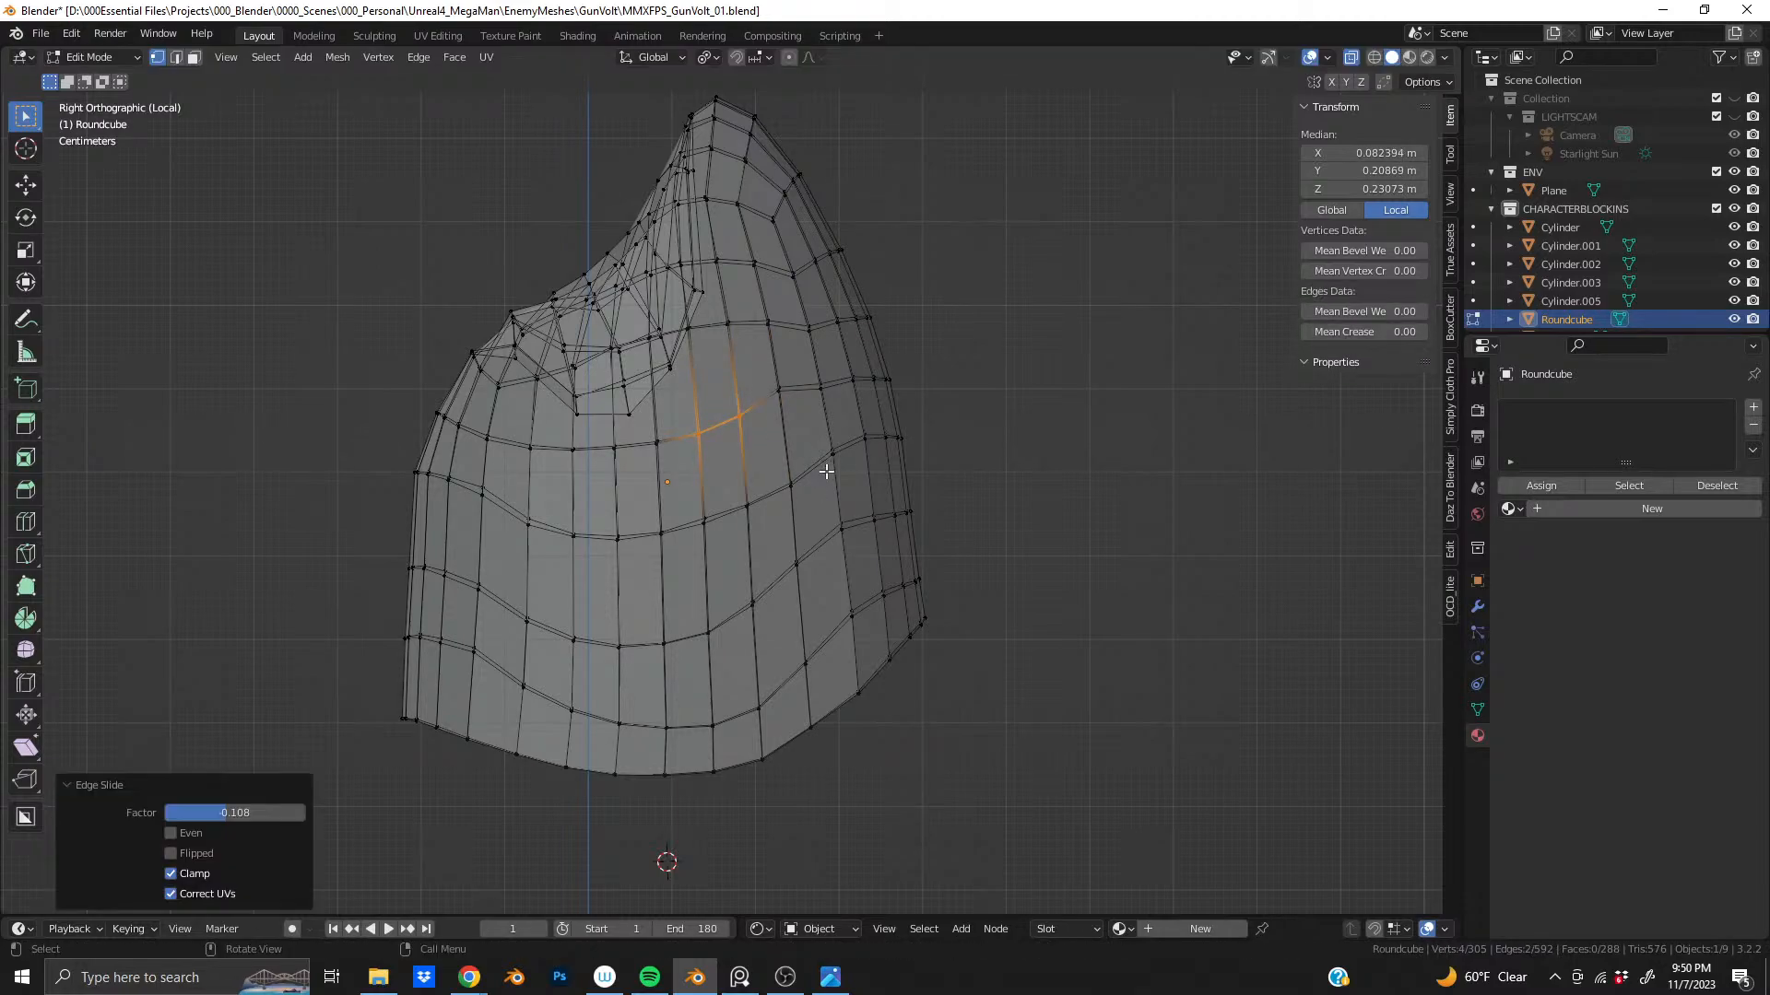
- Vertex slide the next vertex pair toward the back down by a factor of about 0.067
shift+middle_drag(821, 468, 619, 476)
drag(619, 478, 654, 507)
key(g)
key(g)
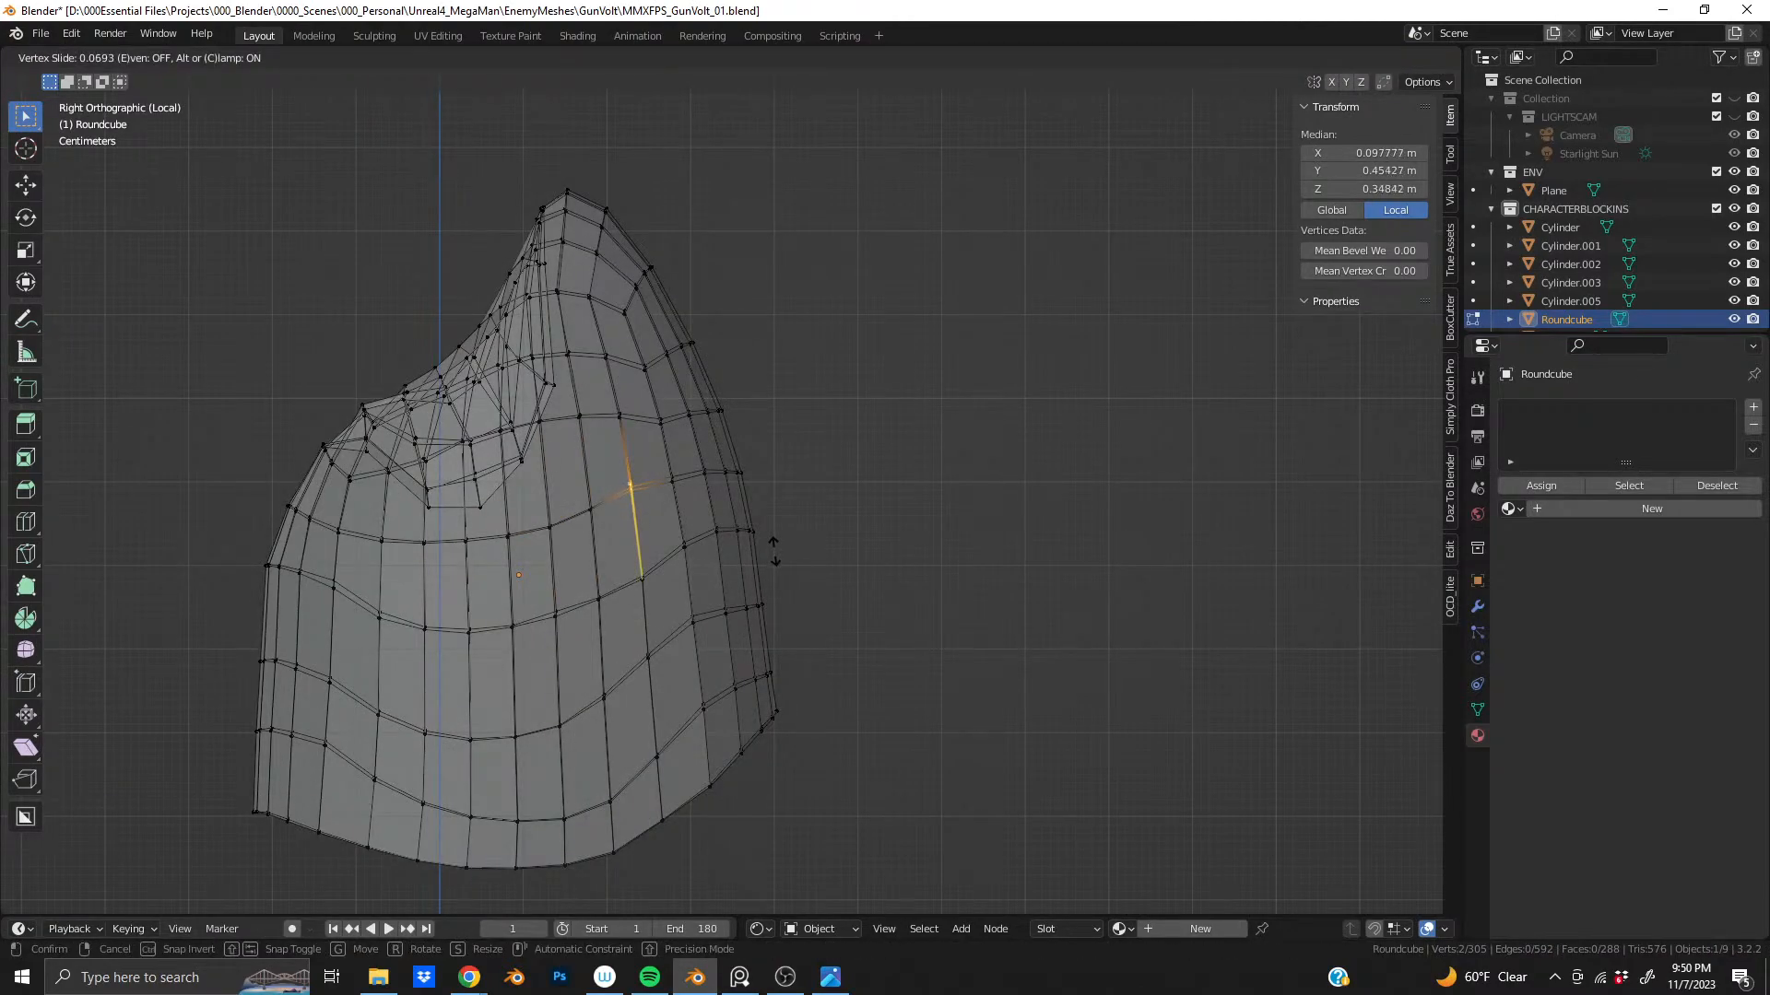
click(748, 547)
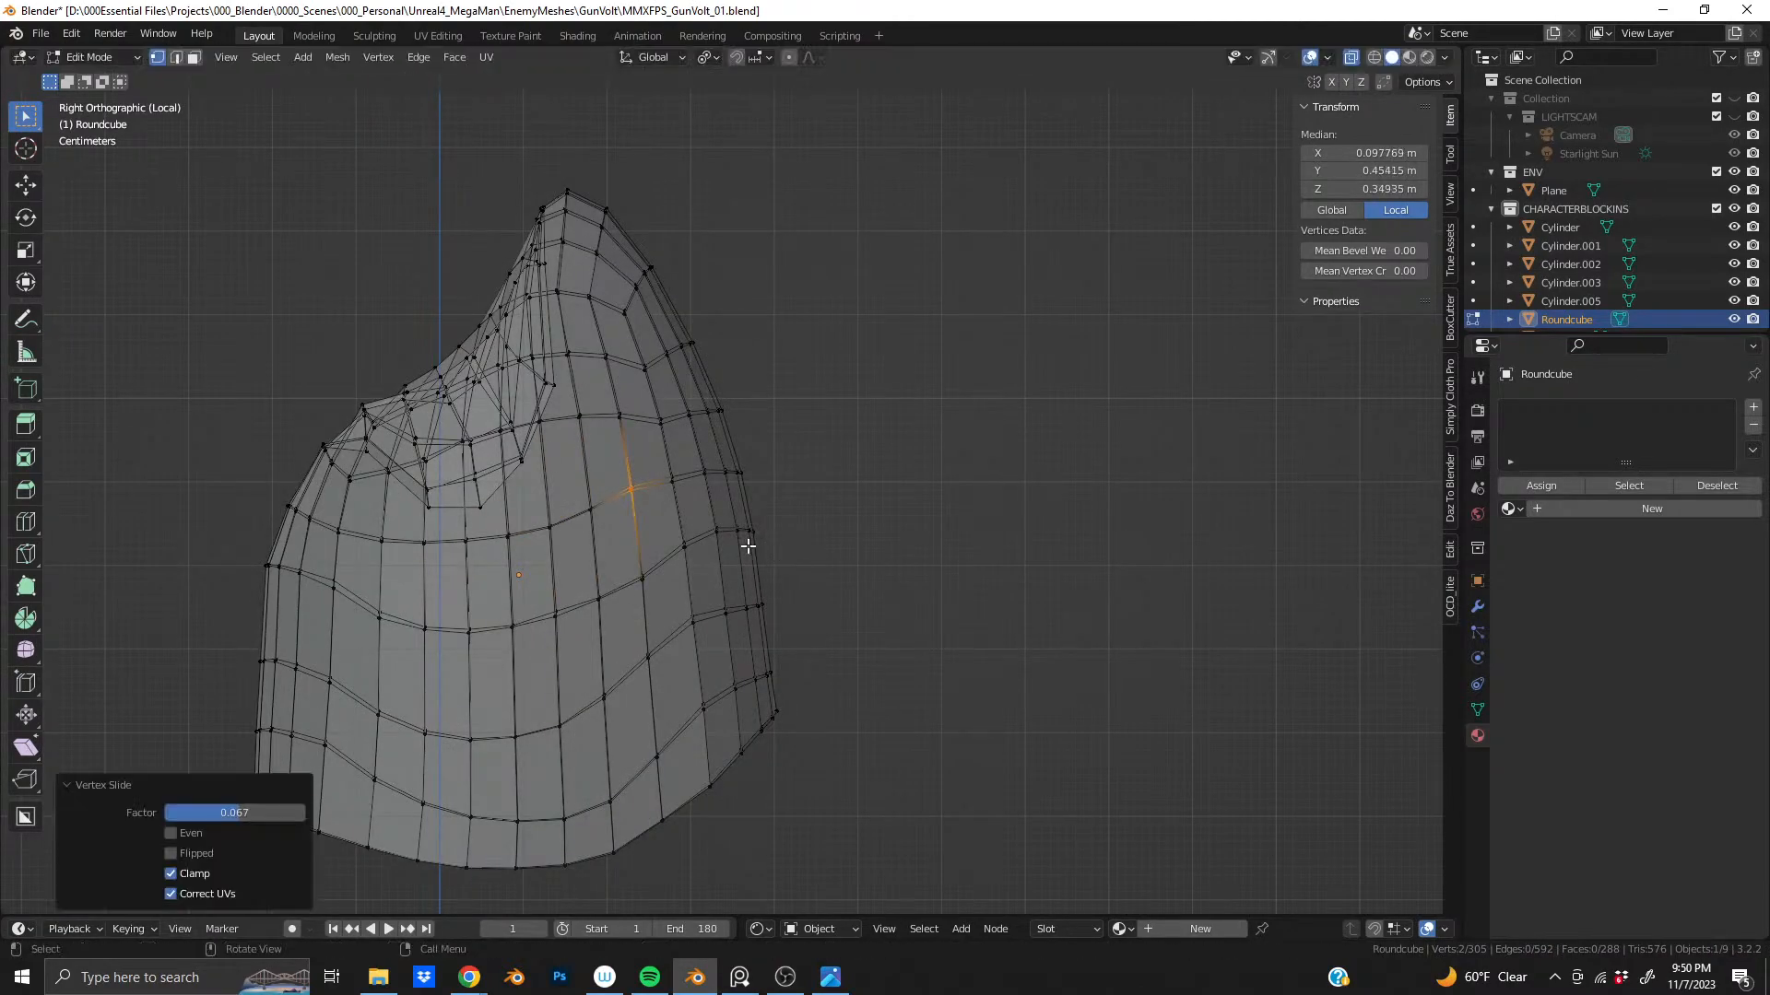
- Vertex slide the vertex pair near the back of the row above upward by a factor of about 0.139
click(659, 425)
key(g)
key(g)
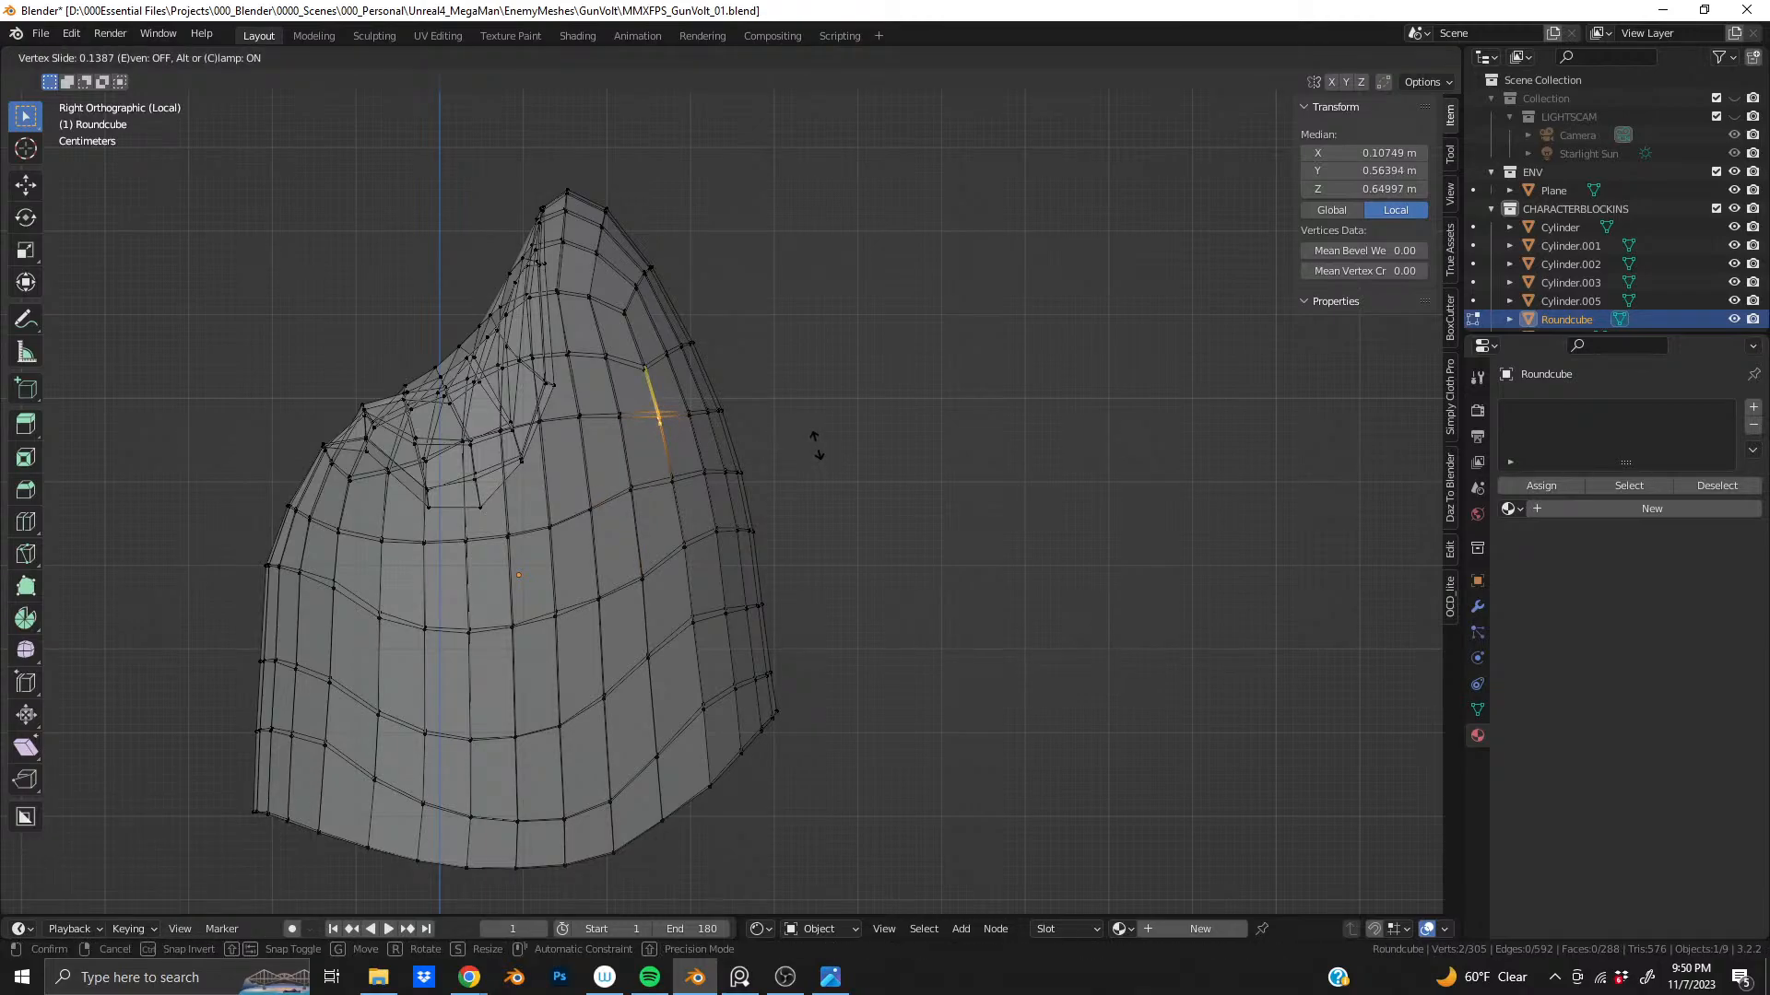
click(816, 444)
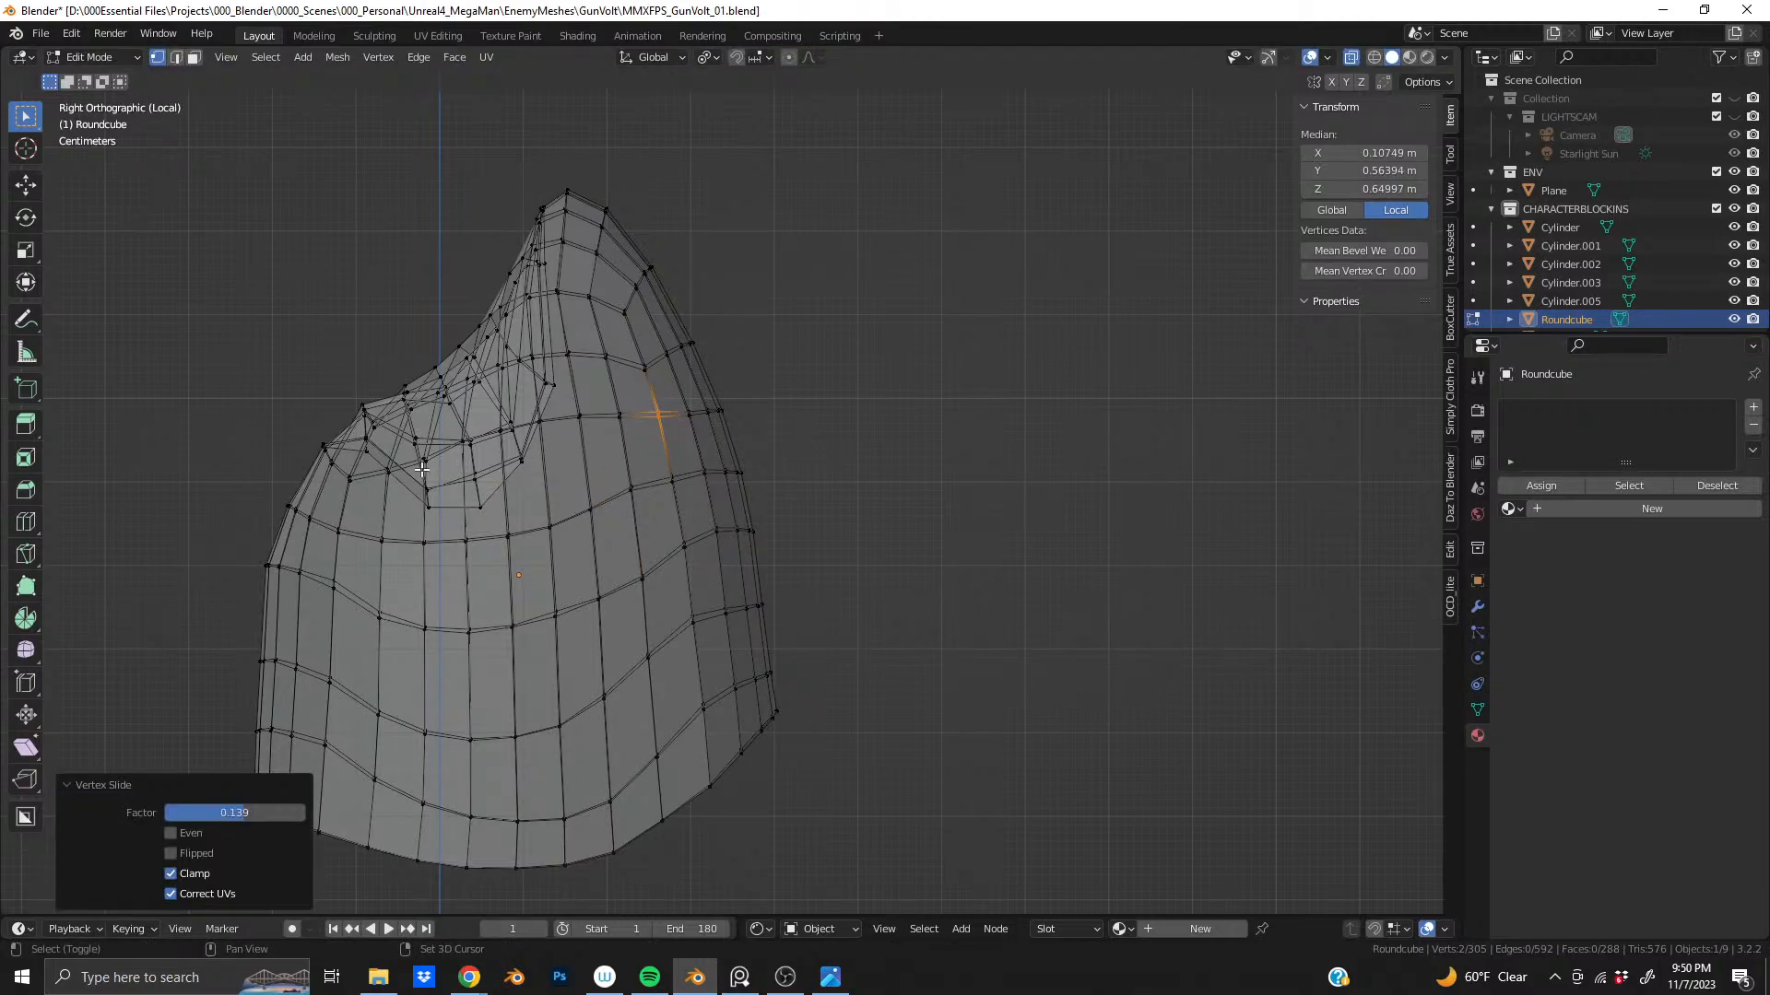
- Turn off X-ray display, clear the selection and examine the shell from the back and side
middle_drag(523, 492, 470, 391)
click(1351, 59)
scroll(470, 391, down, 3)
middle_drag(839, 359, 912, 439)
key(ctrl+KP_1)
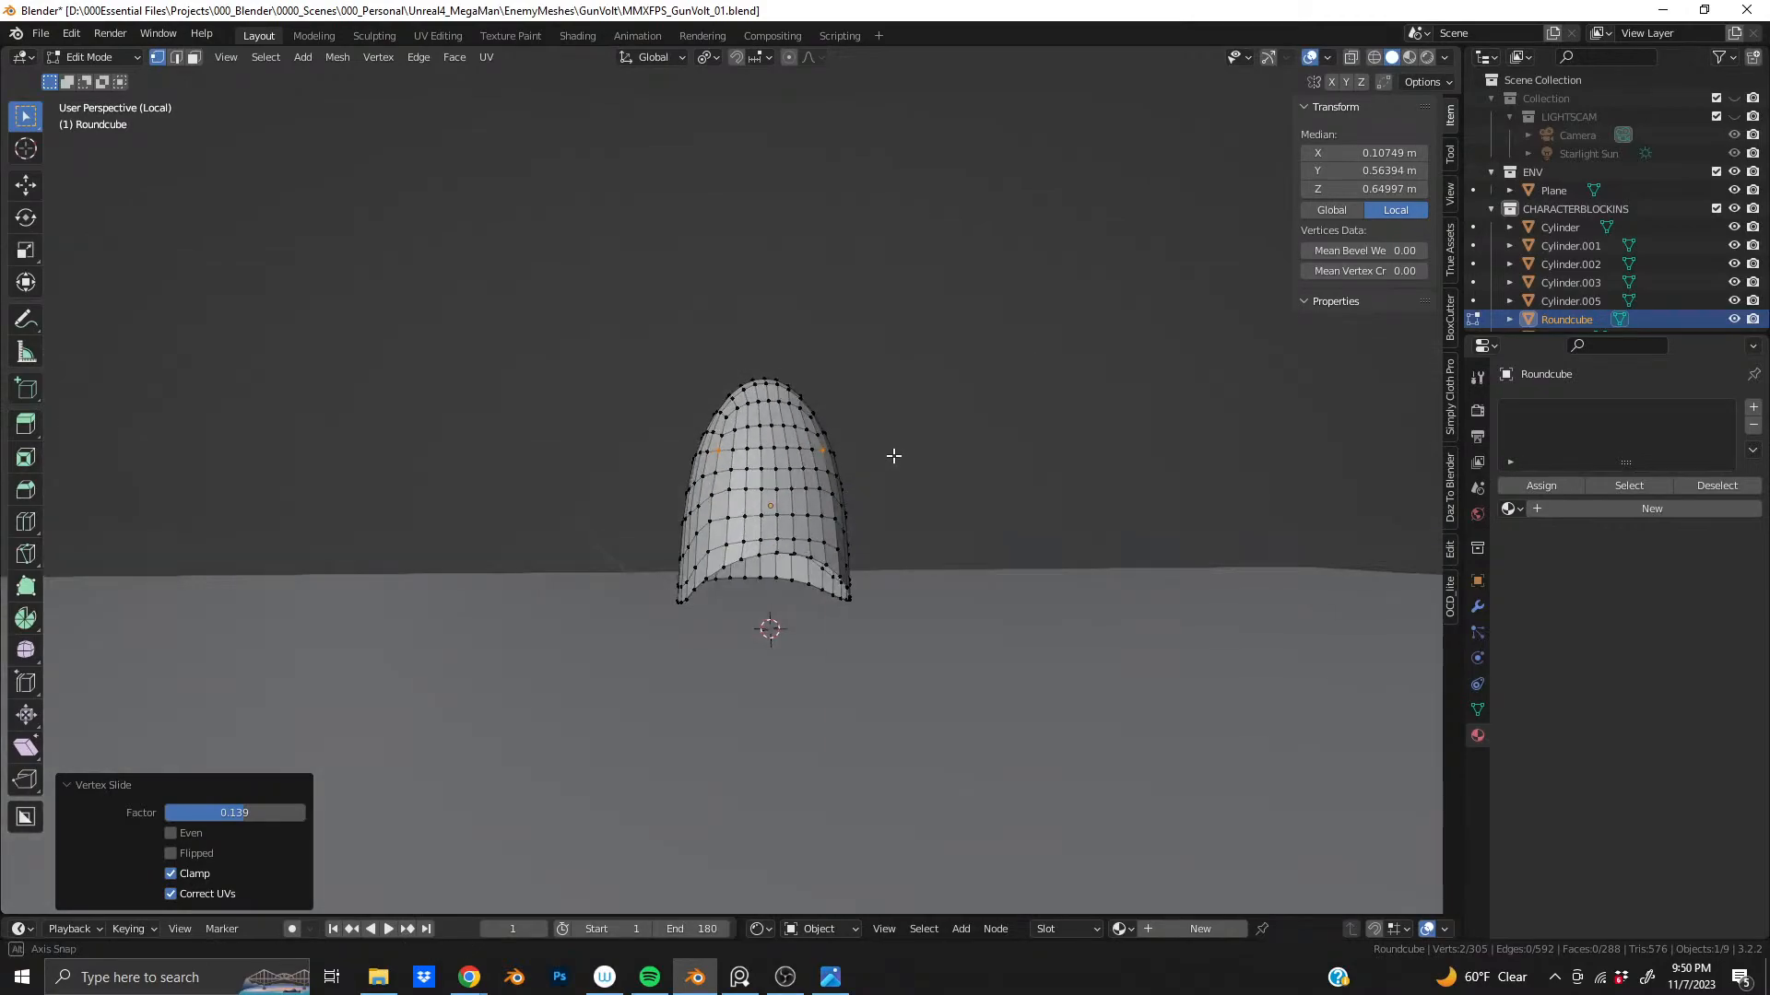
shift+middle_drag(829, 528, 766, 476)
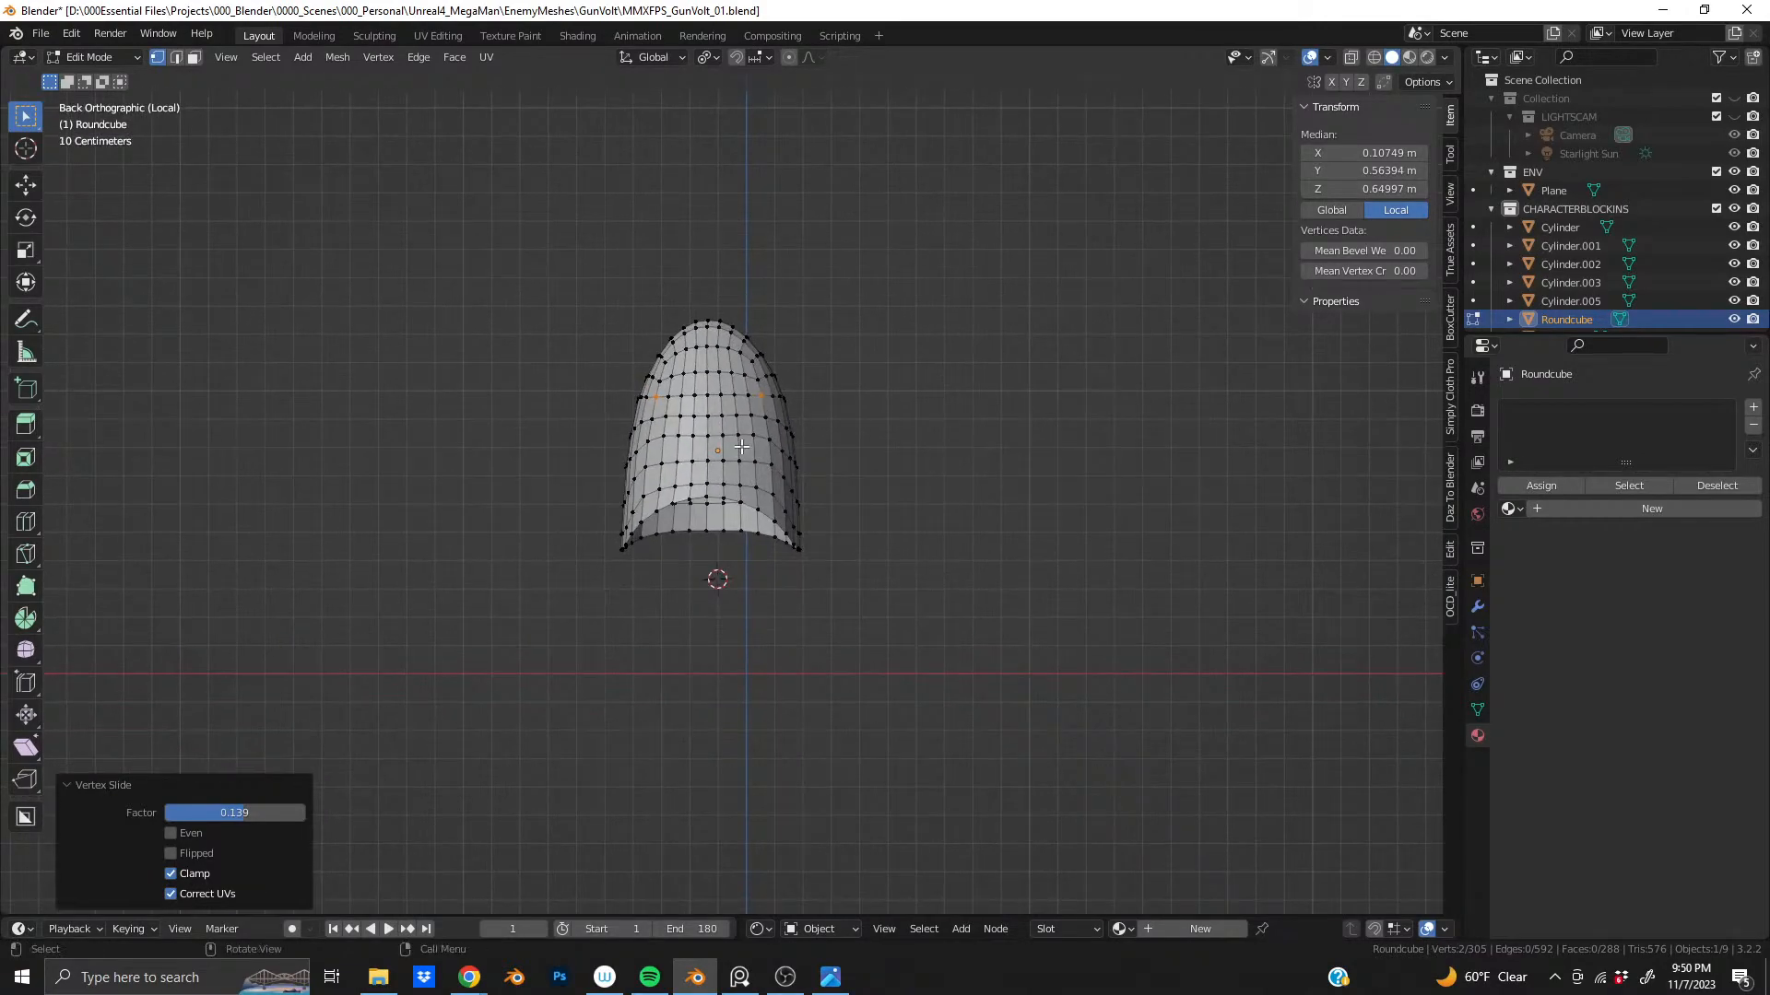
scroll(766, 462, up, 2)
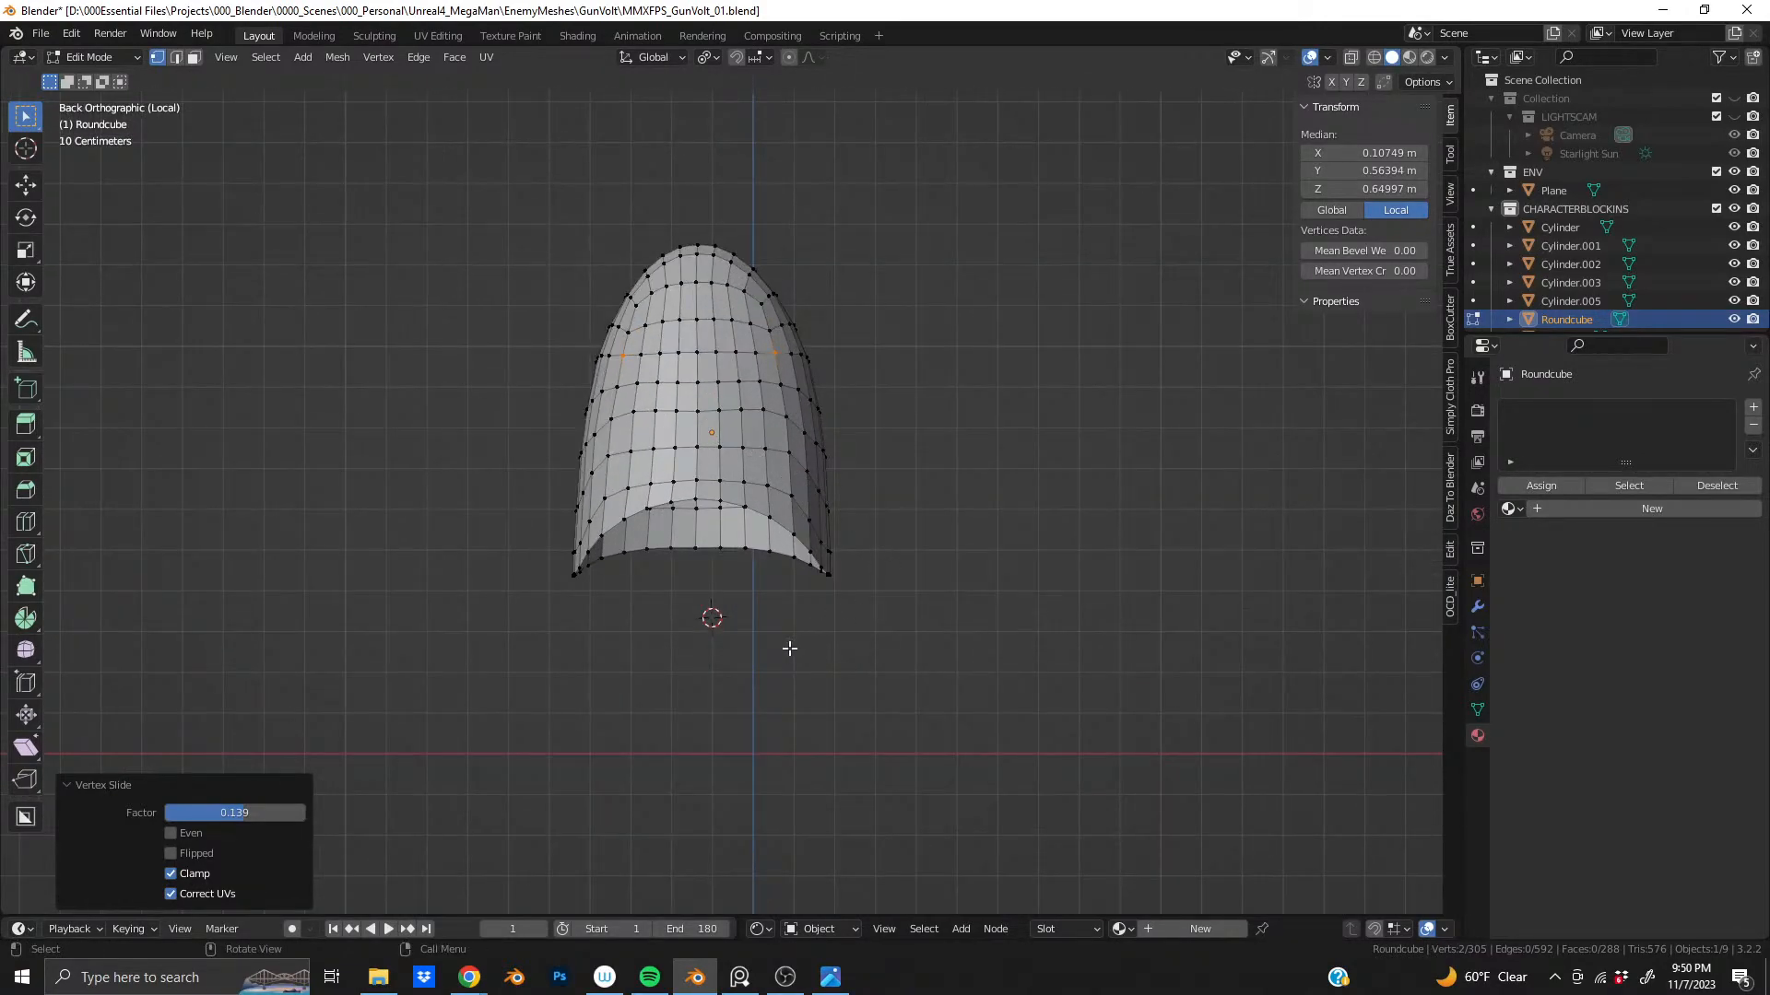
drag(766, 655, 982, 521)
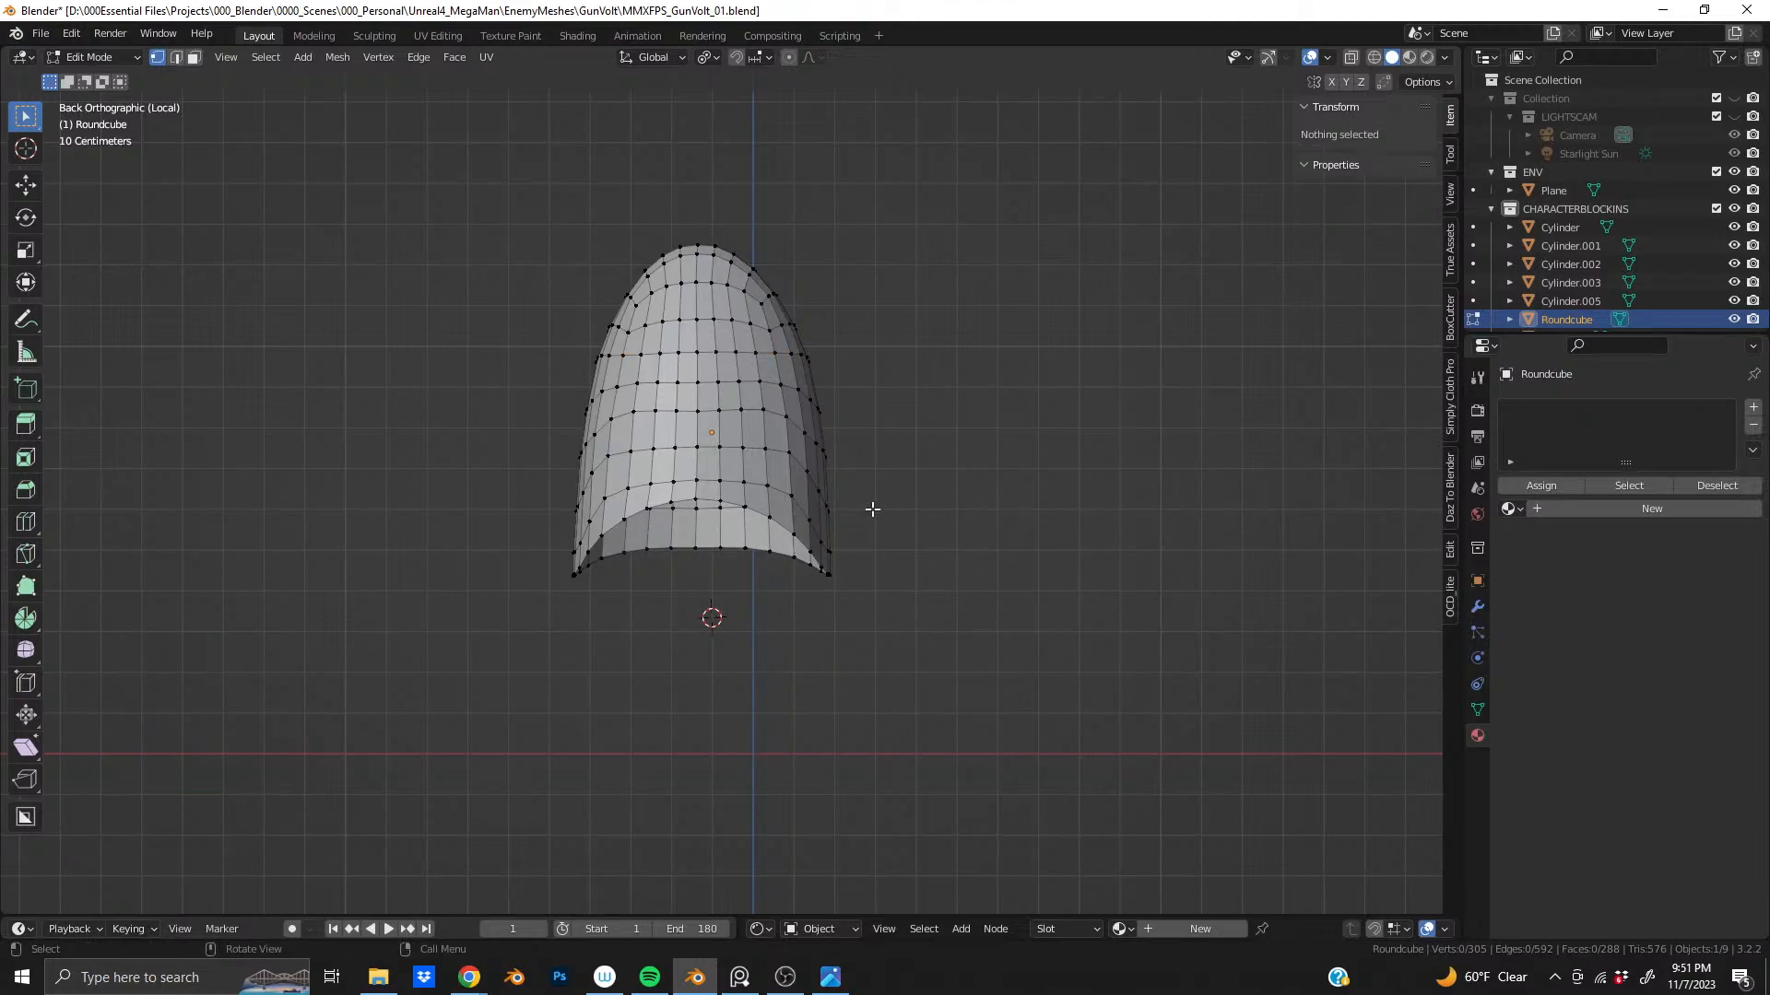
middle_drag(779, 417, 645, 526)
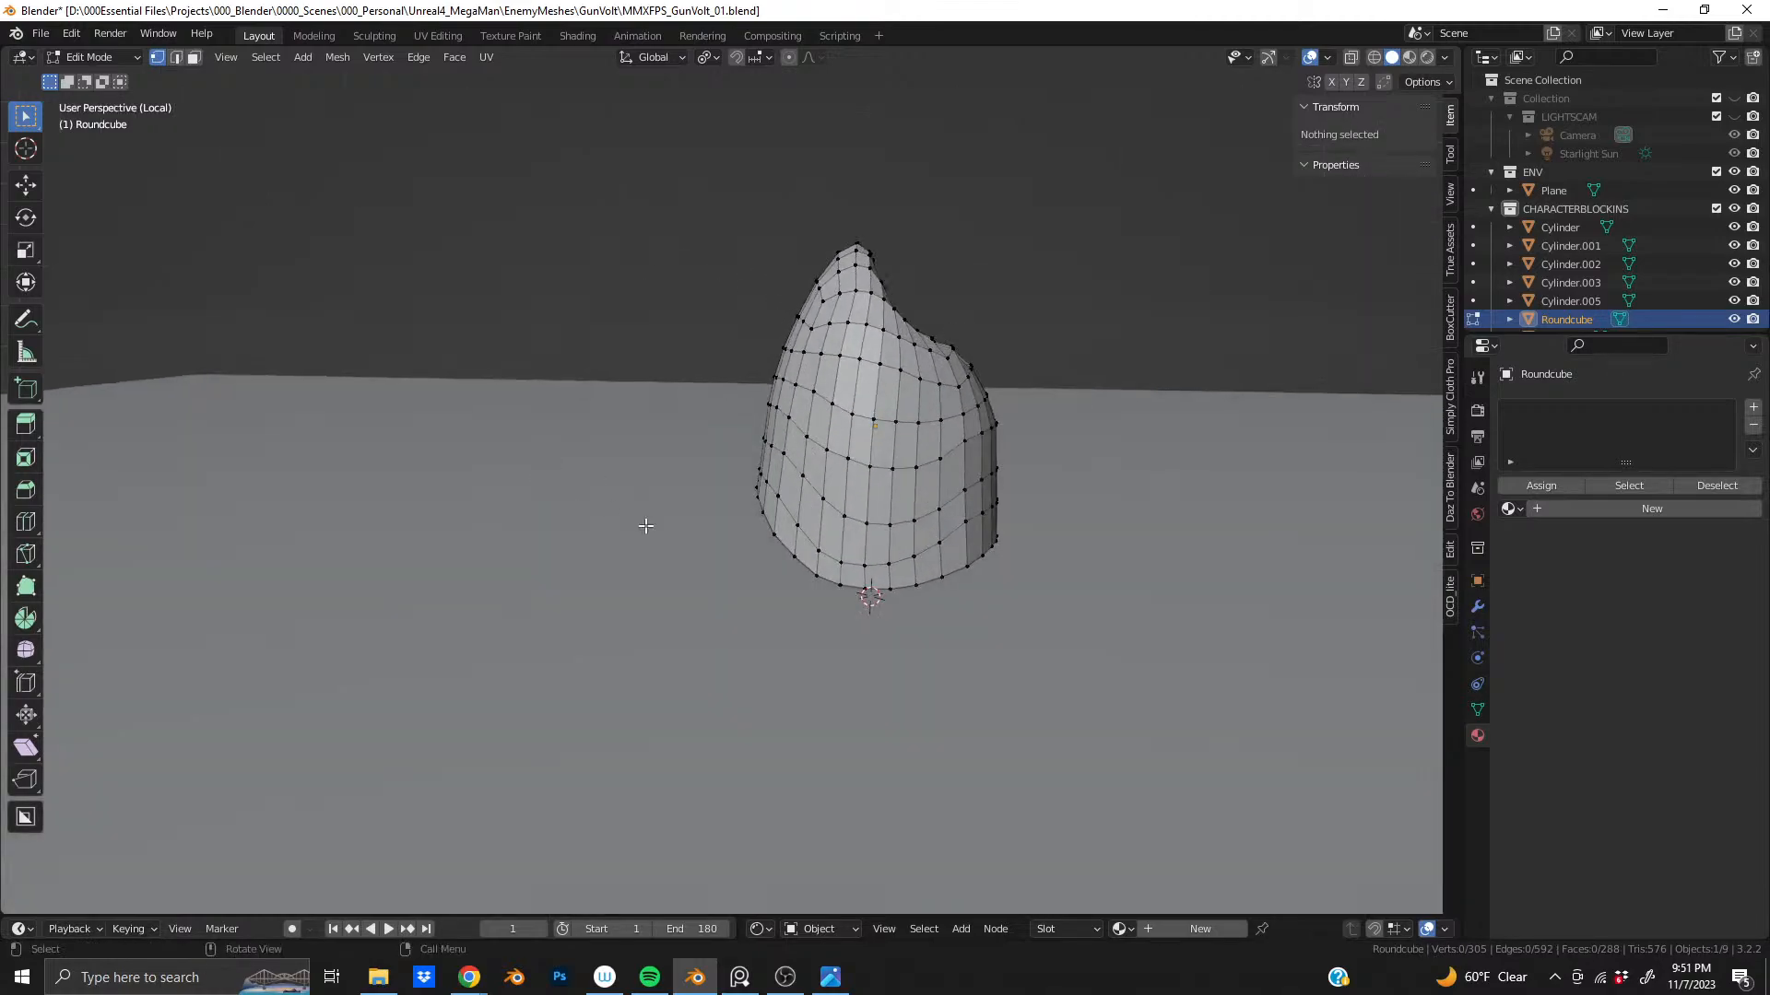
- Select only the two lowest vertices of the middle vertical edge column on the shell's negative X side
click(889, 584)
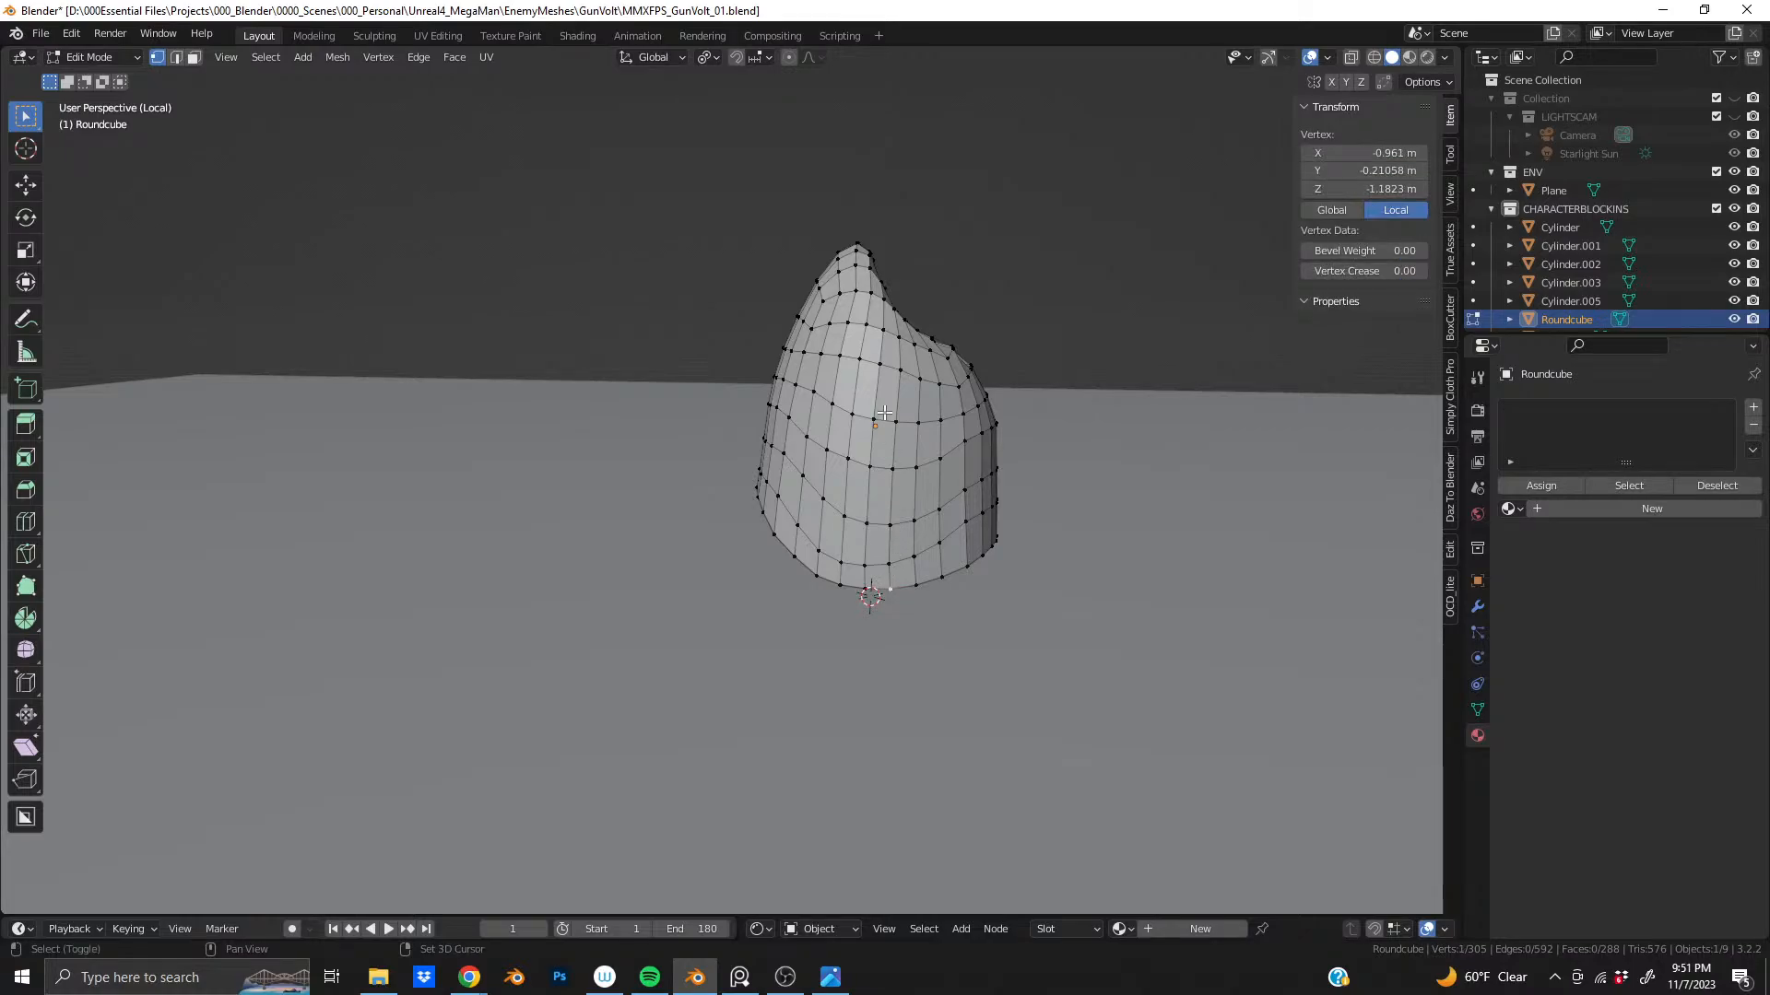
ctrl+click(890, 433)
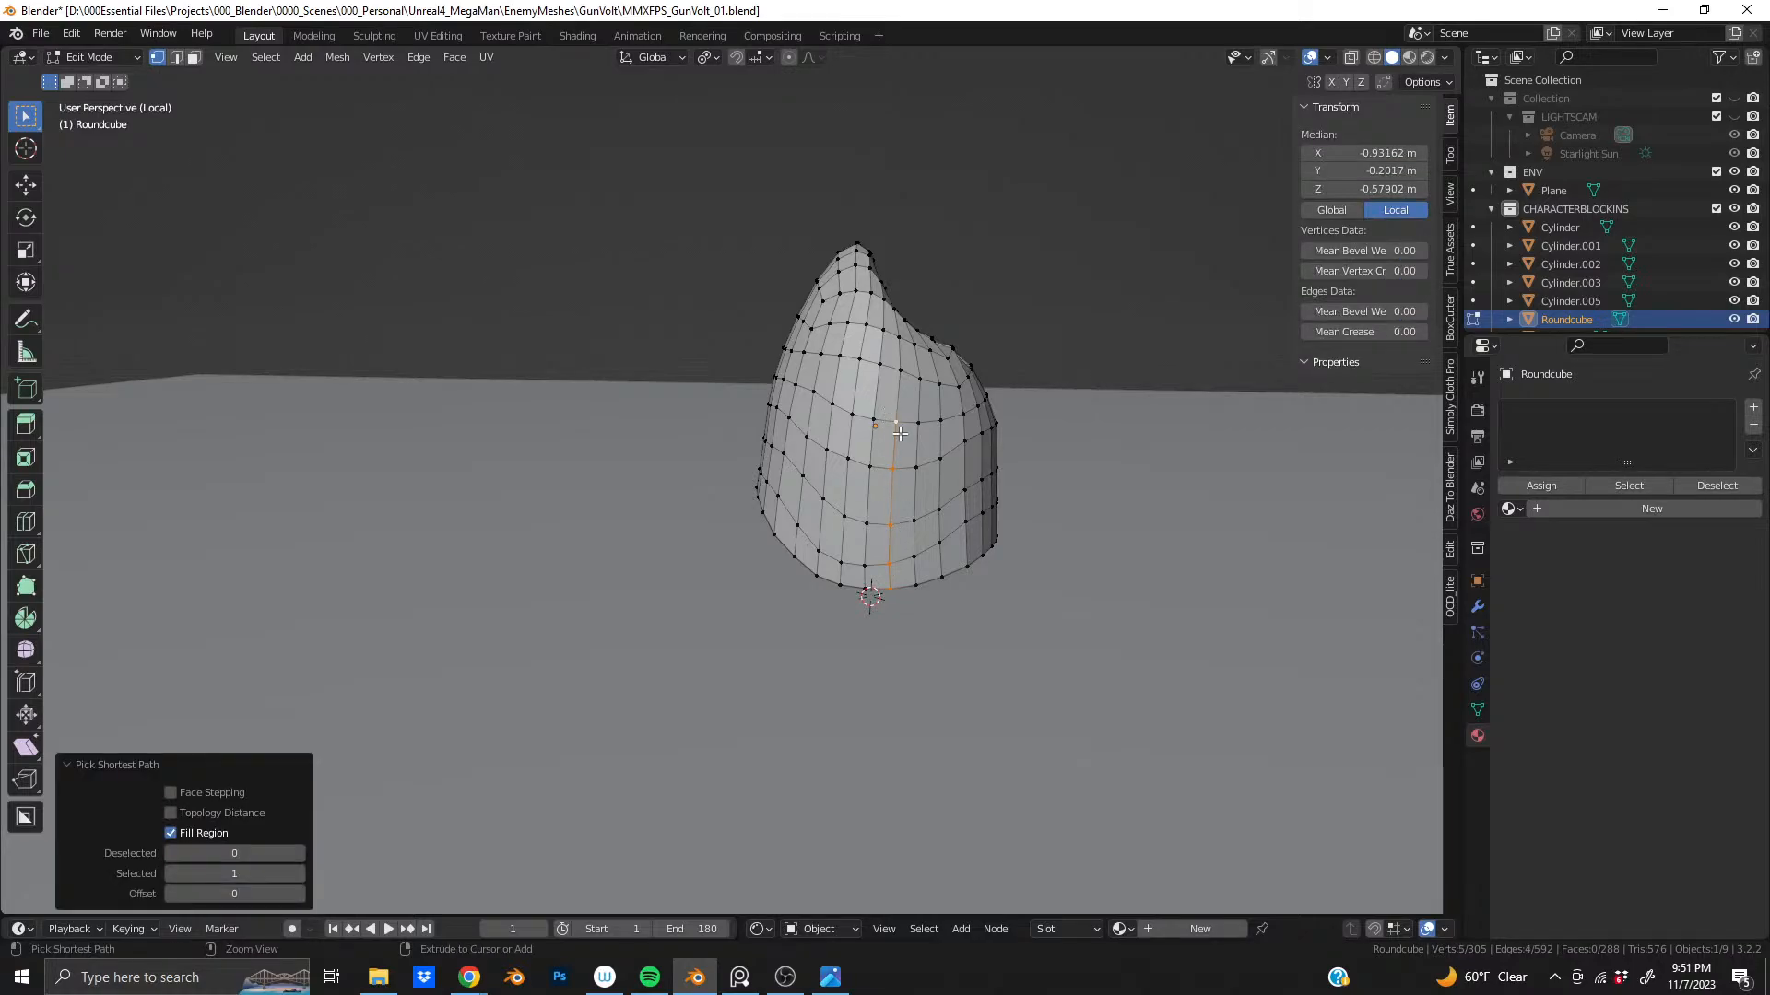
shift+click(900, 433)
shift+click(892, 468)
middle_drag(891, 469, 956, 466)
shift+click(884, 520)
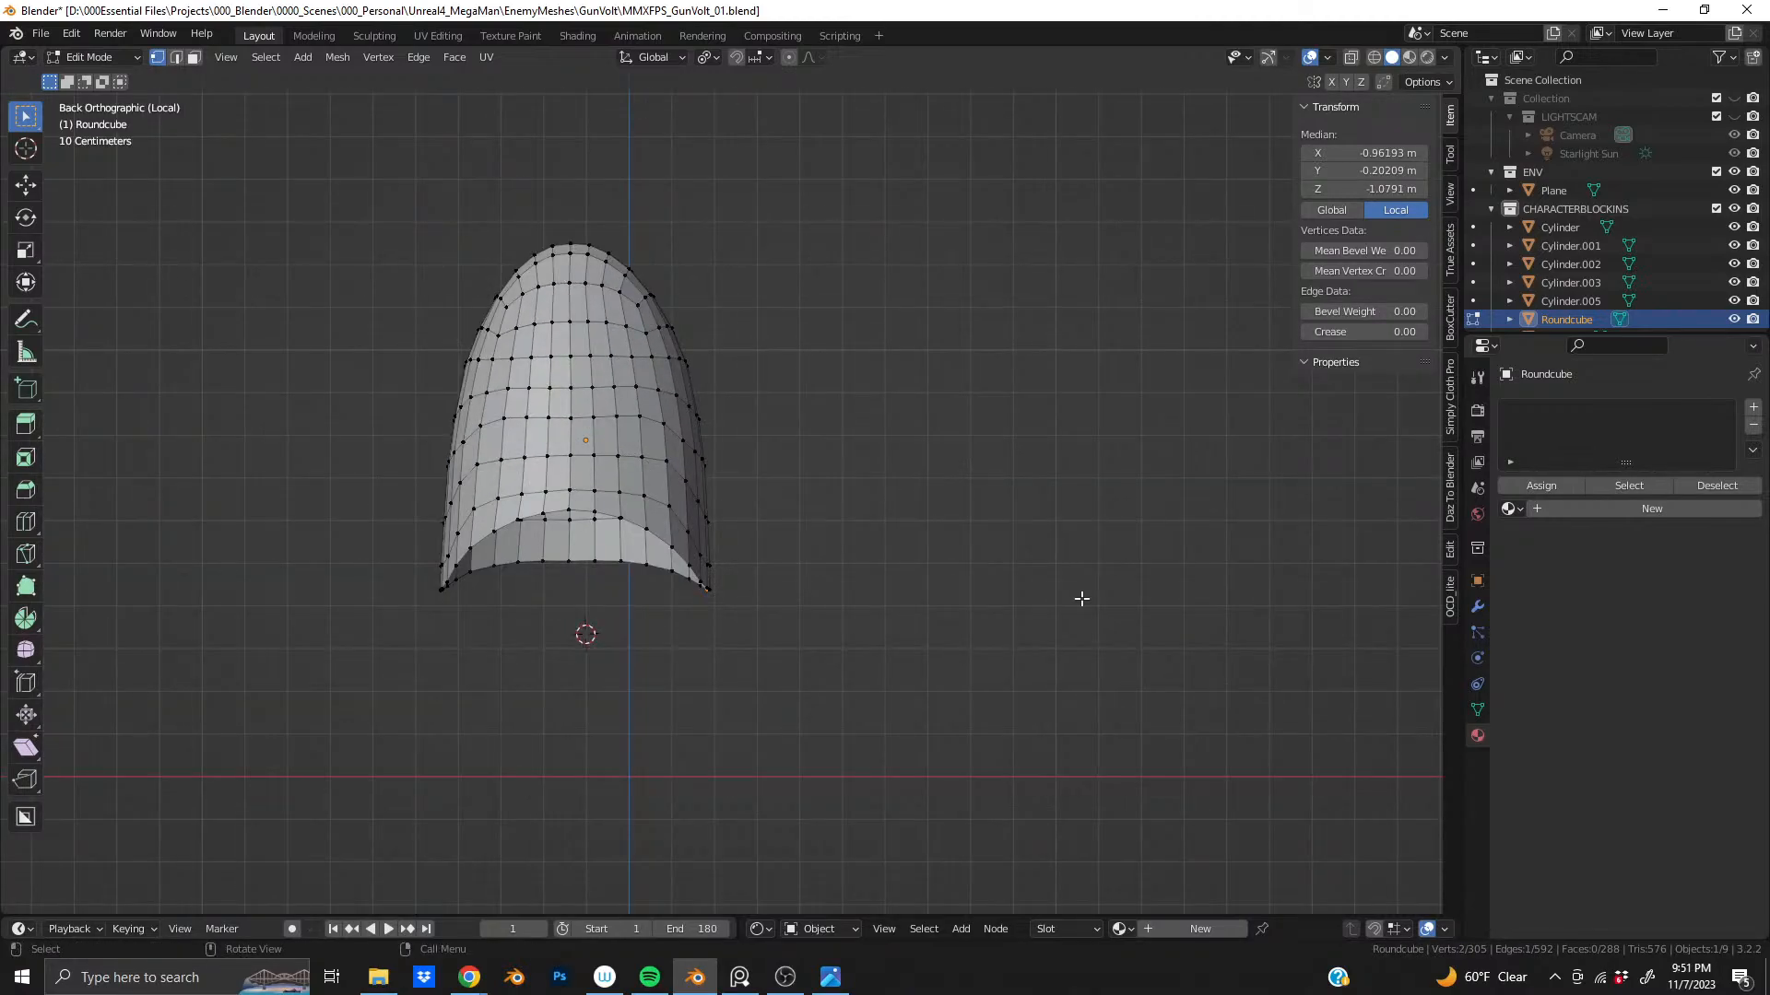
key(g)
key(x)
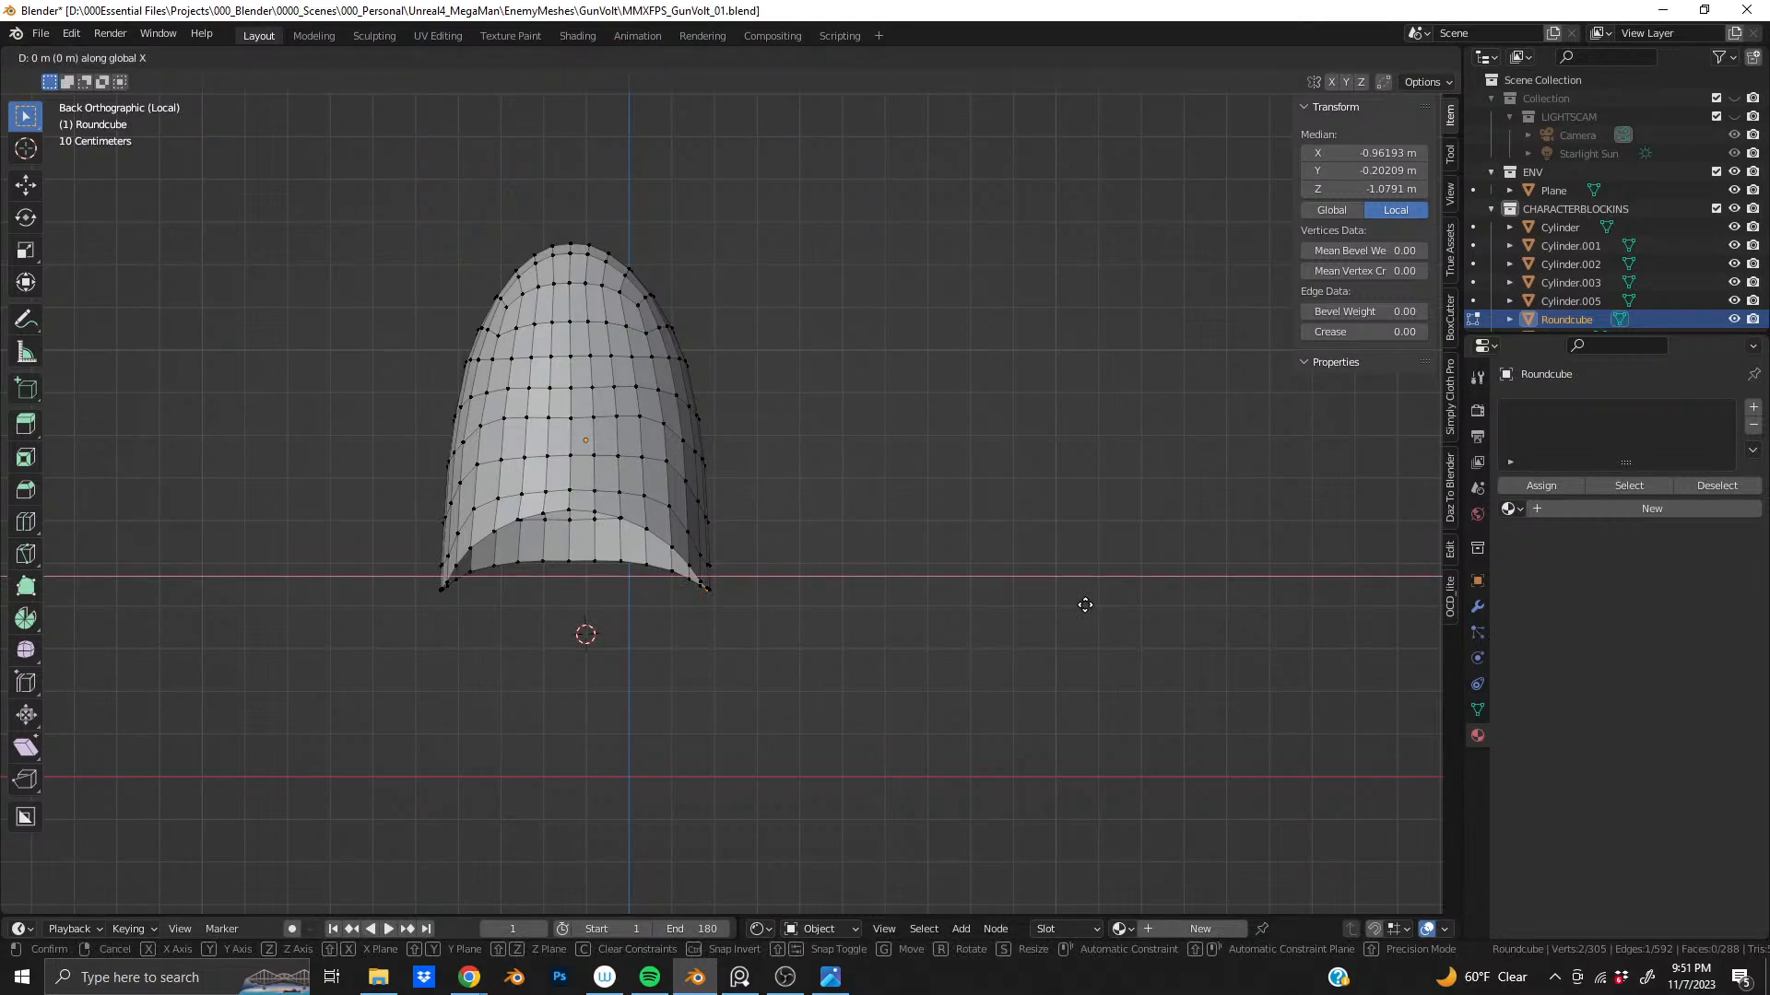
click(1084, 604)
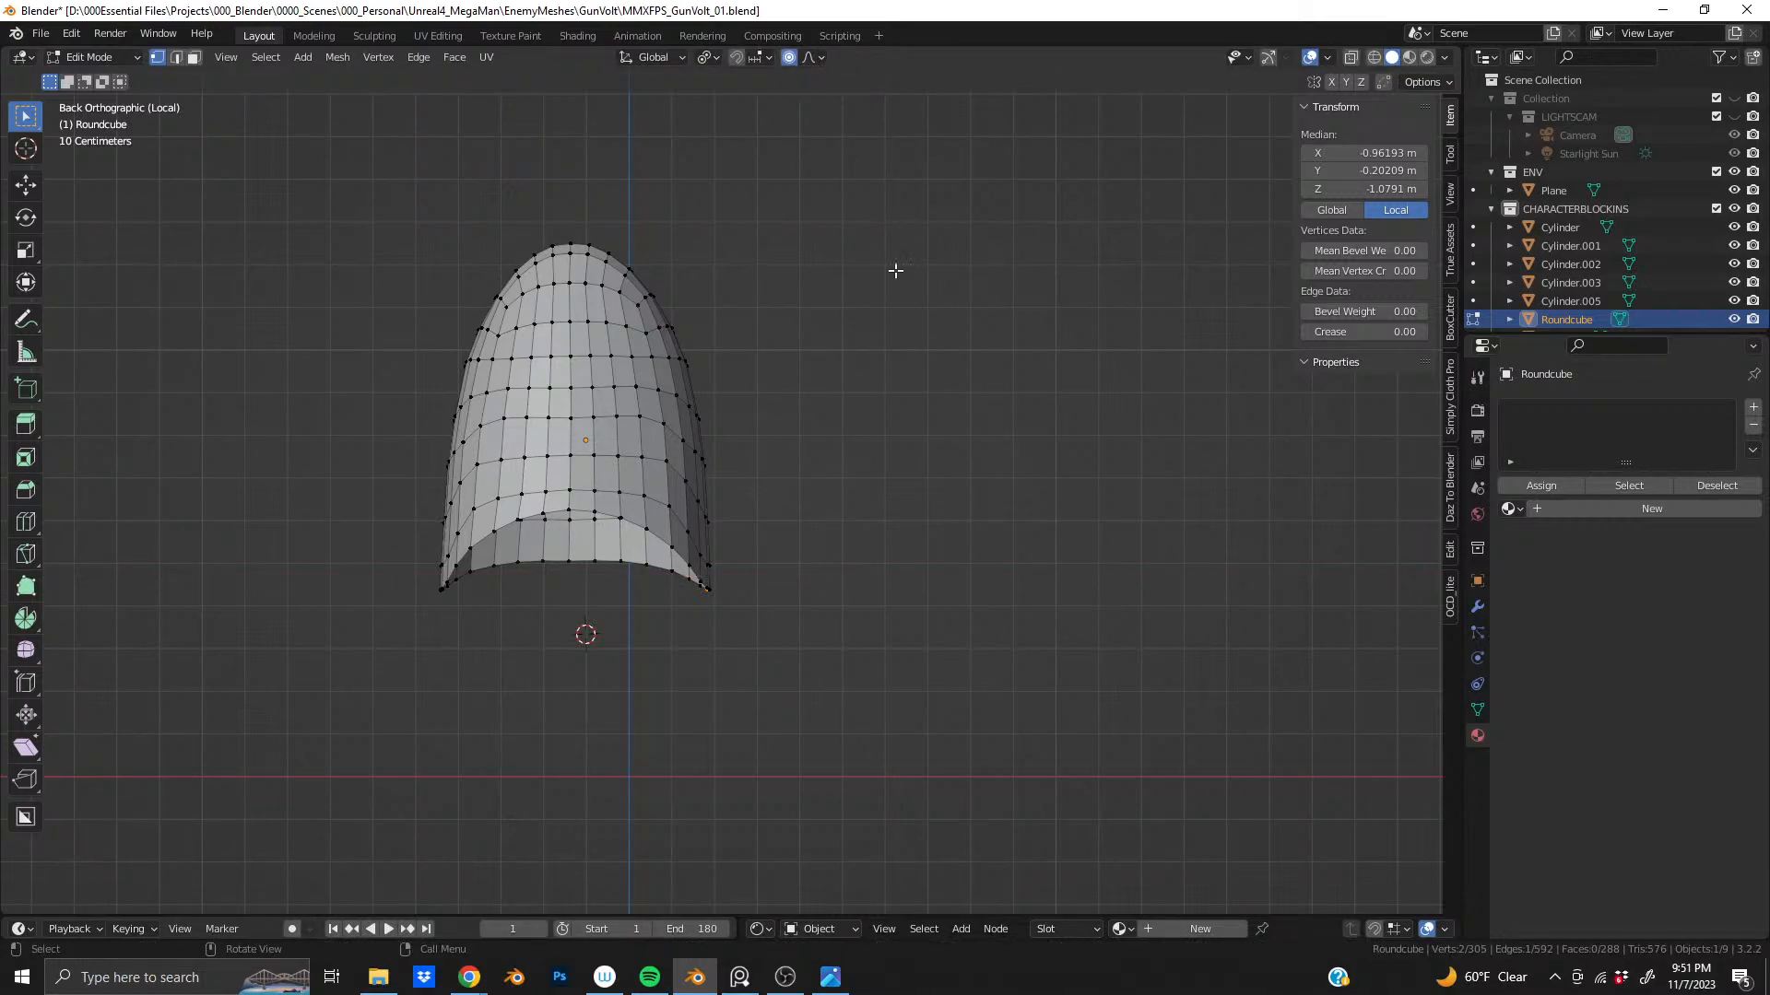
- Move the selected rim vertices outward about 0.076 m along X in back view, using smooth proportional editing with a size of about 0.589
key(g)
key(x)
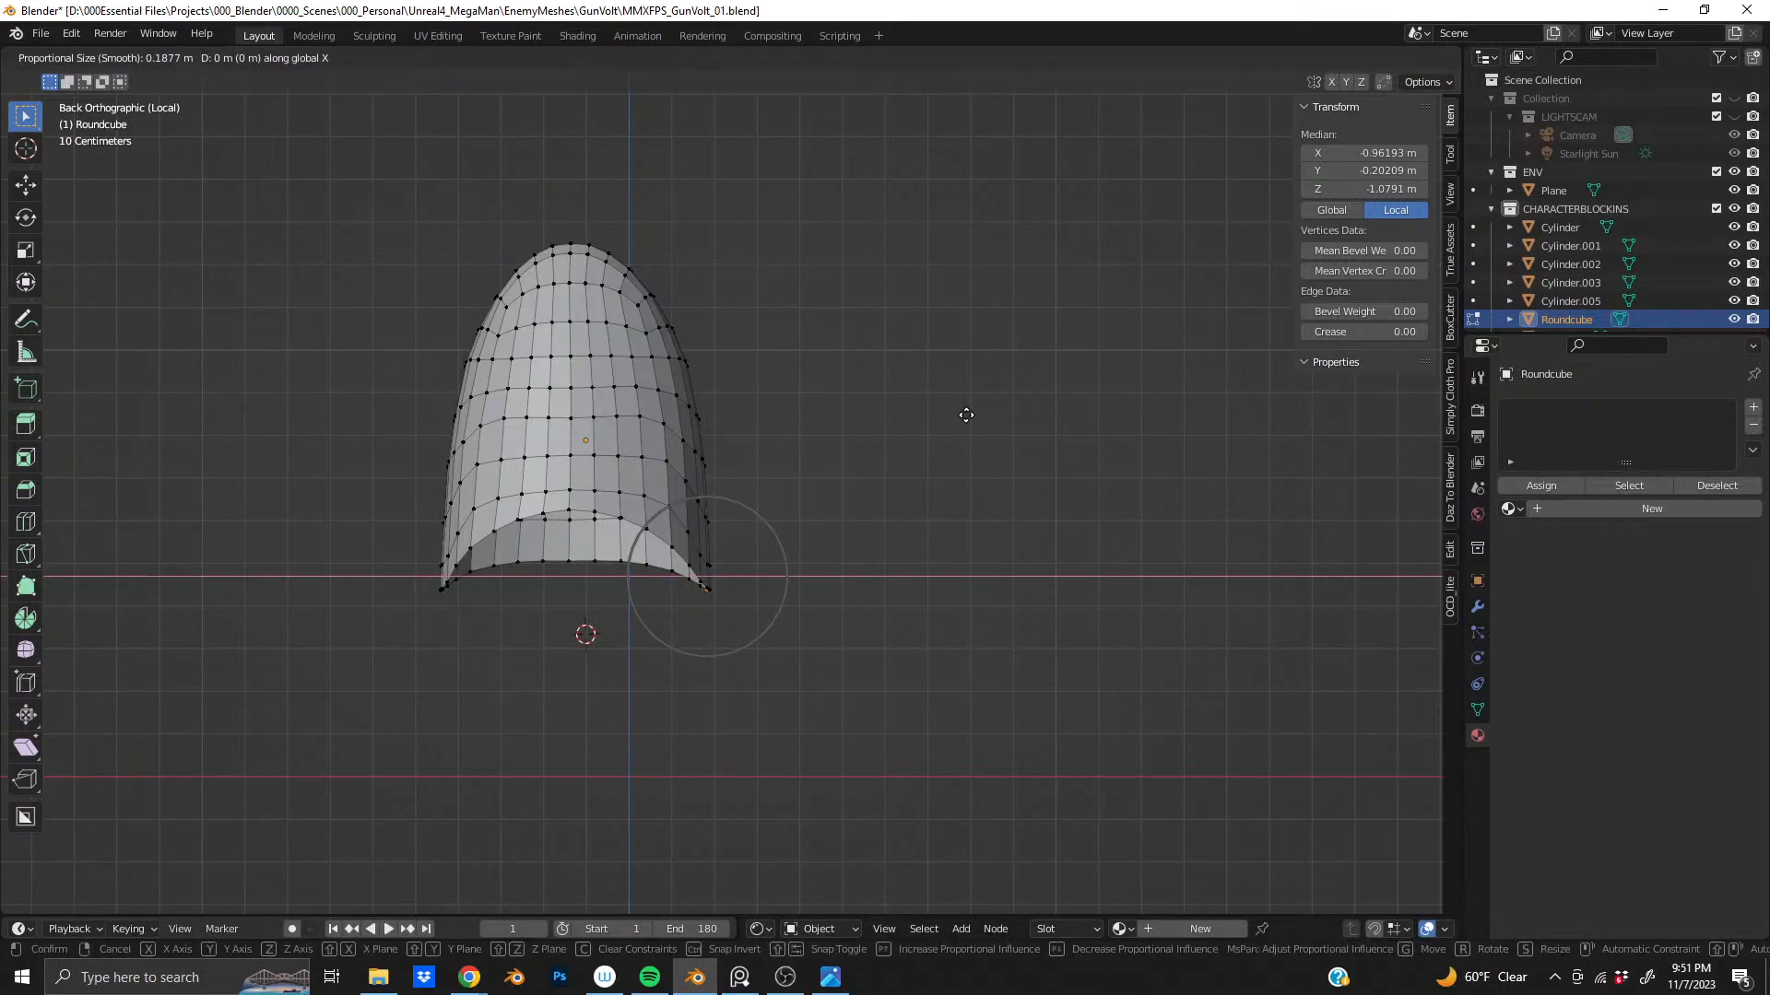
scroll(966, 414, down, 11)
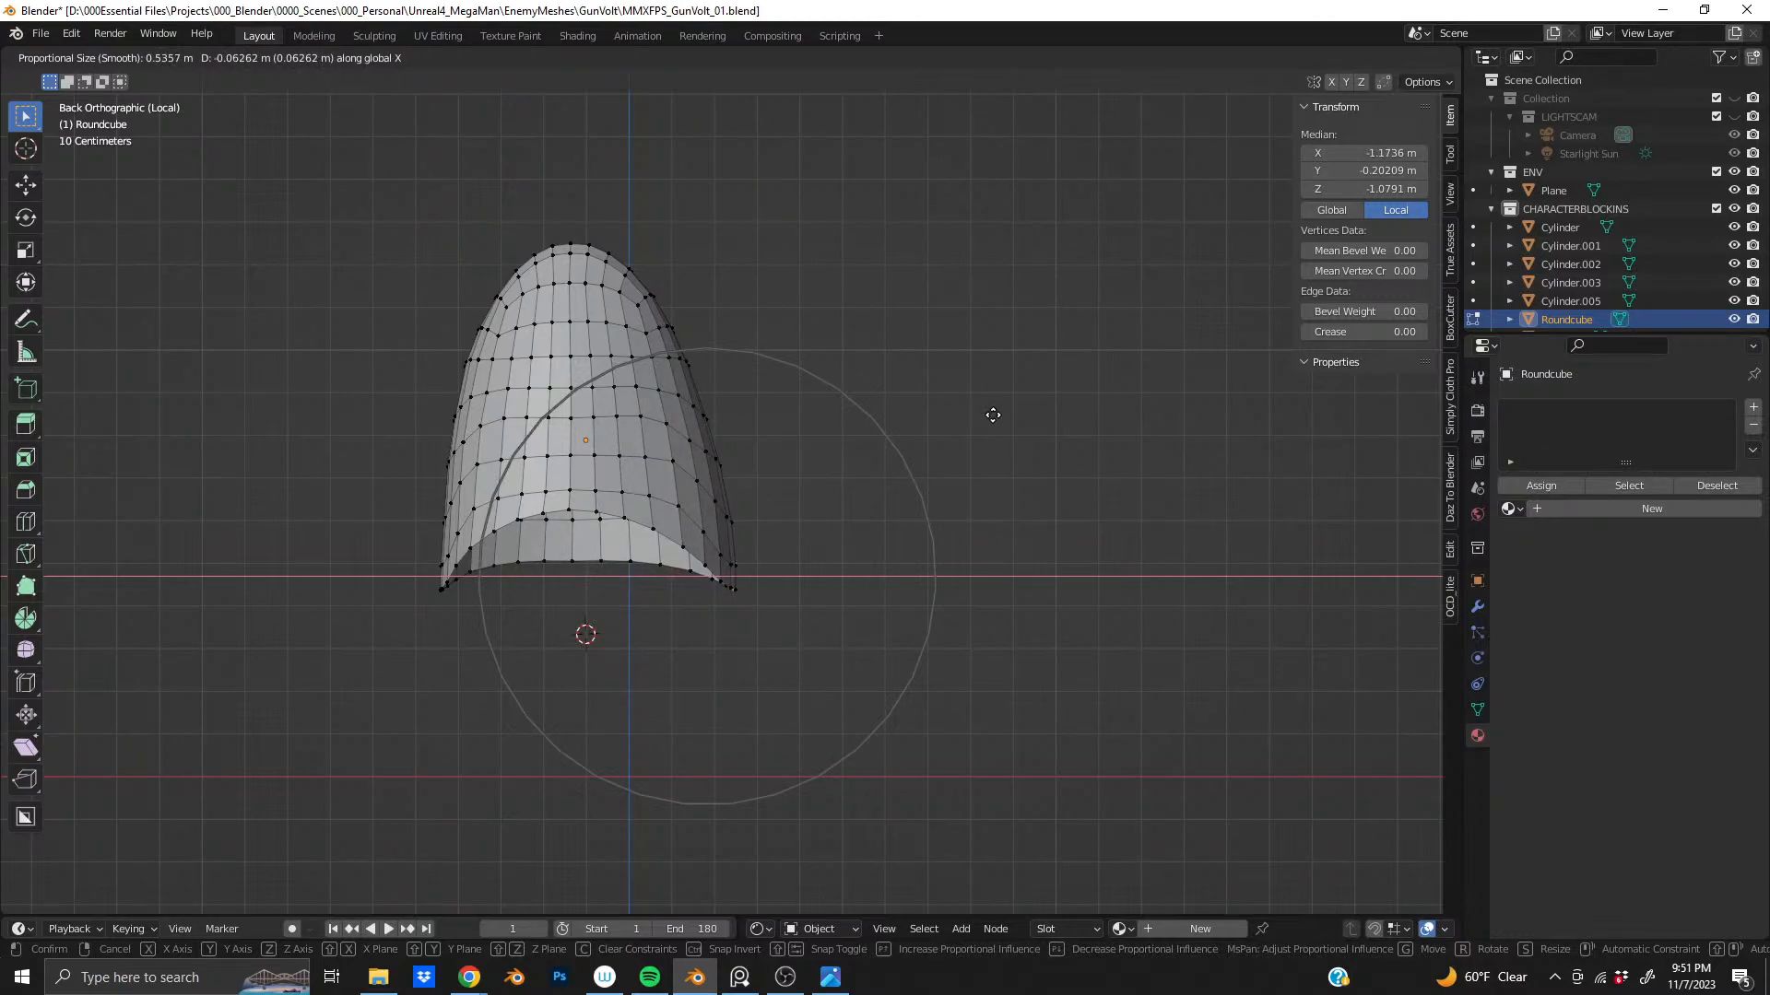
scroll(993, 415, down, 2)
scroll(993, 415, up, 1)
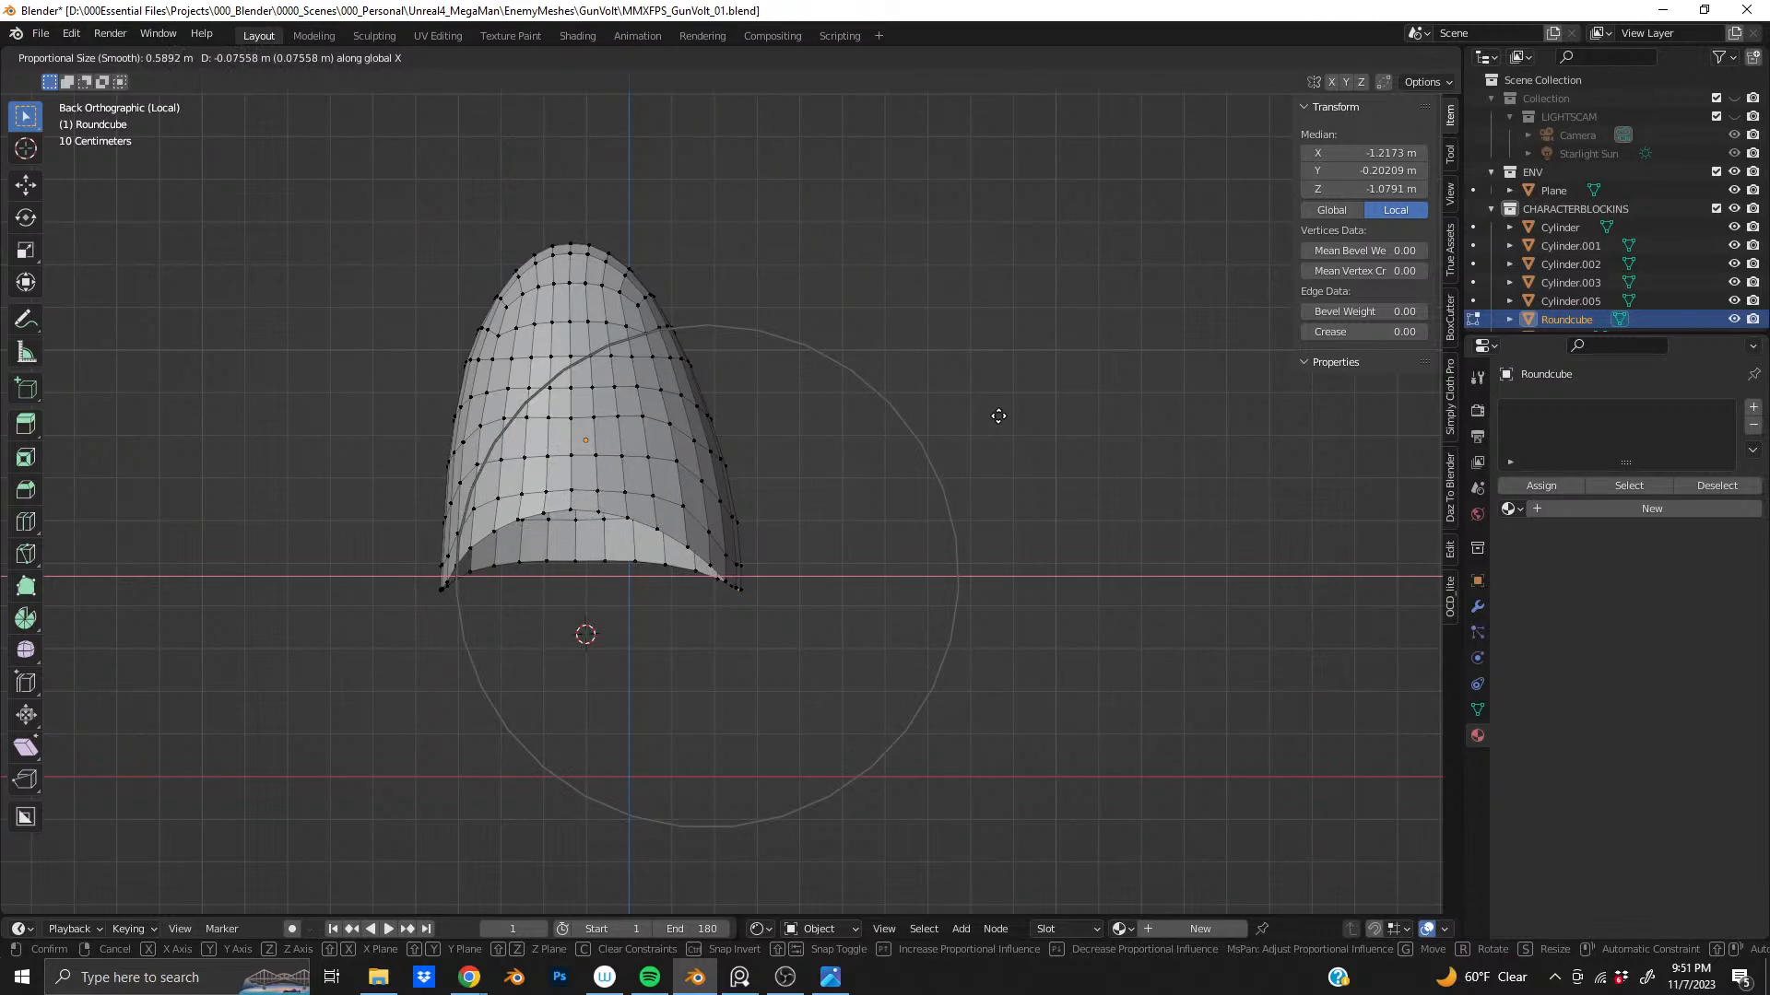
click(998, 416)
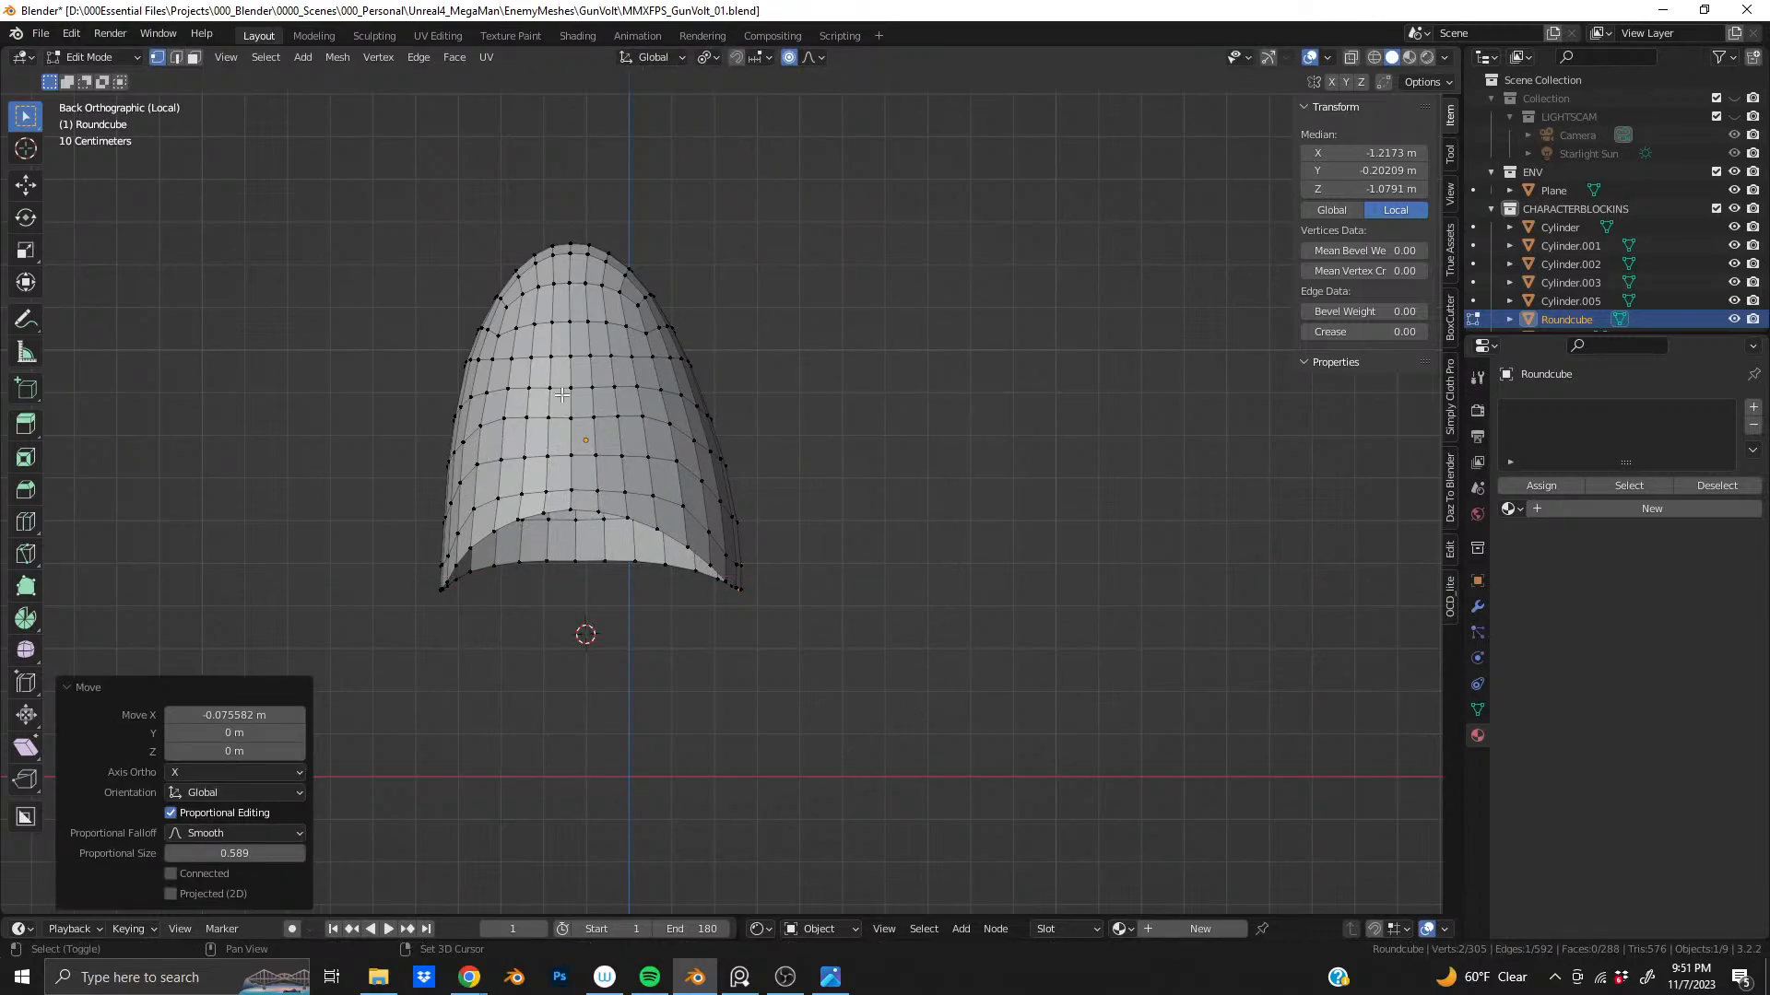
- Select two neighbouring vertices at mid-height on the shell's opposite side and view the mesh from the back
shift+middle_drag(562, 395, 965, 448)
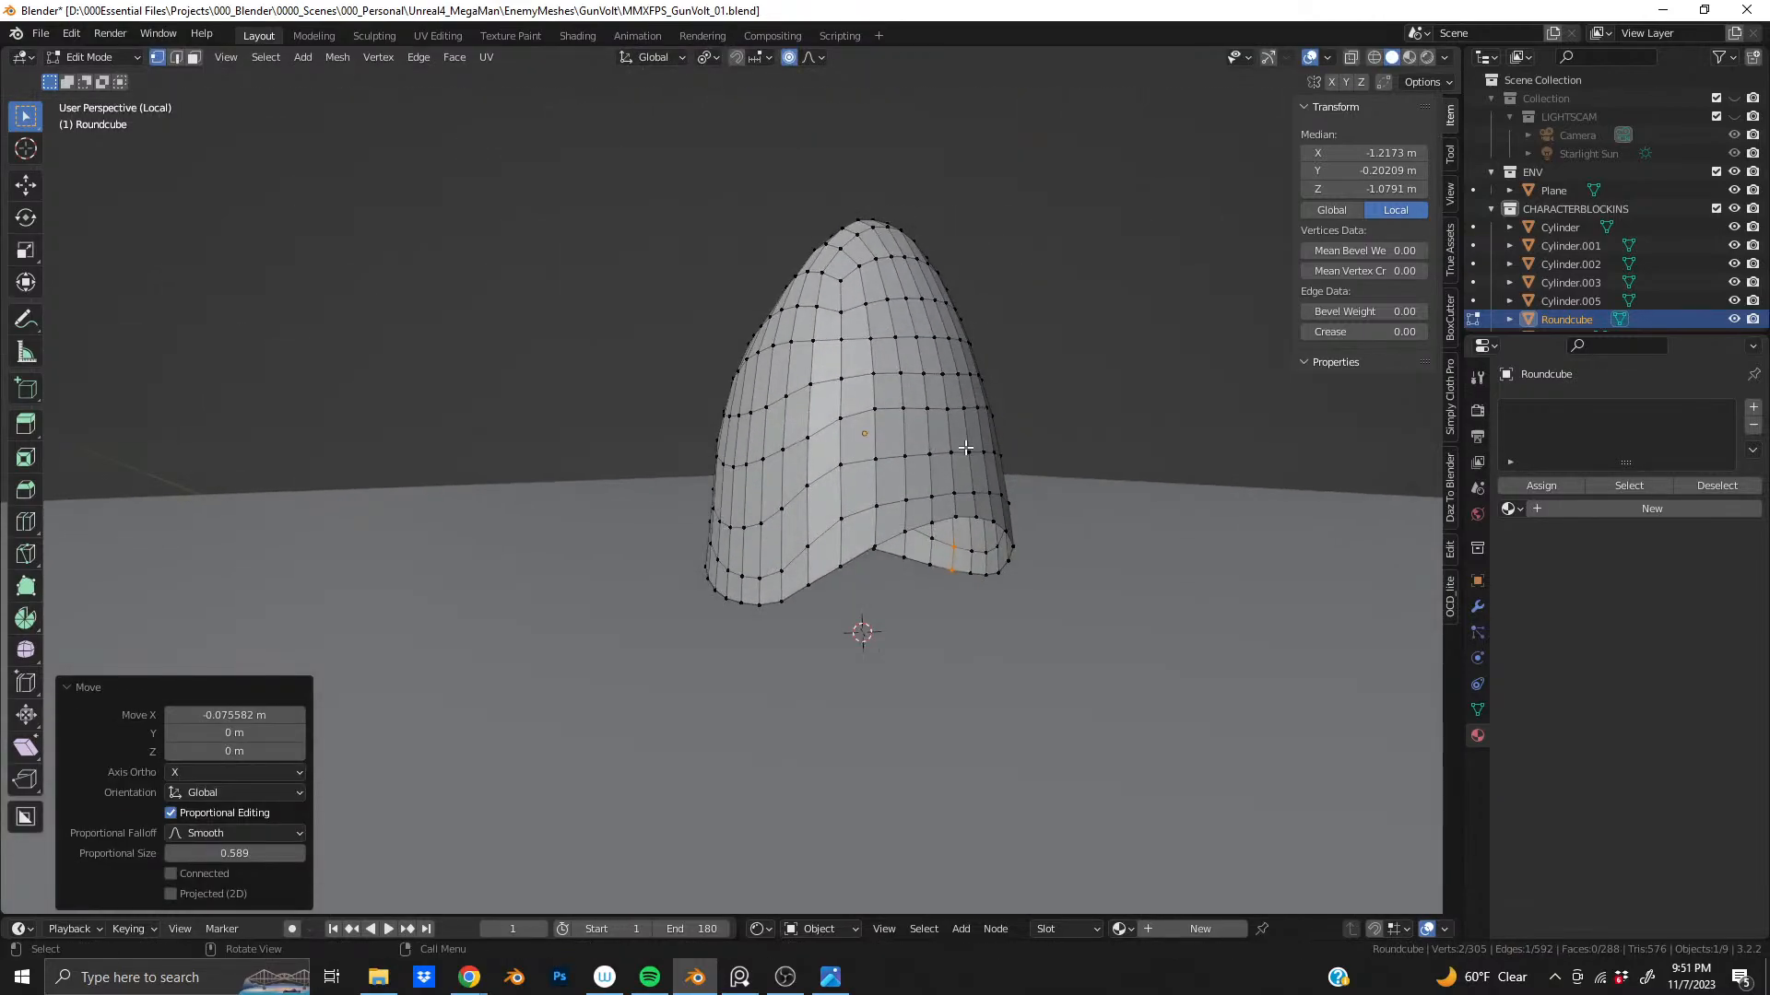
click(734, 470)
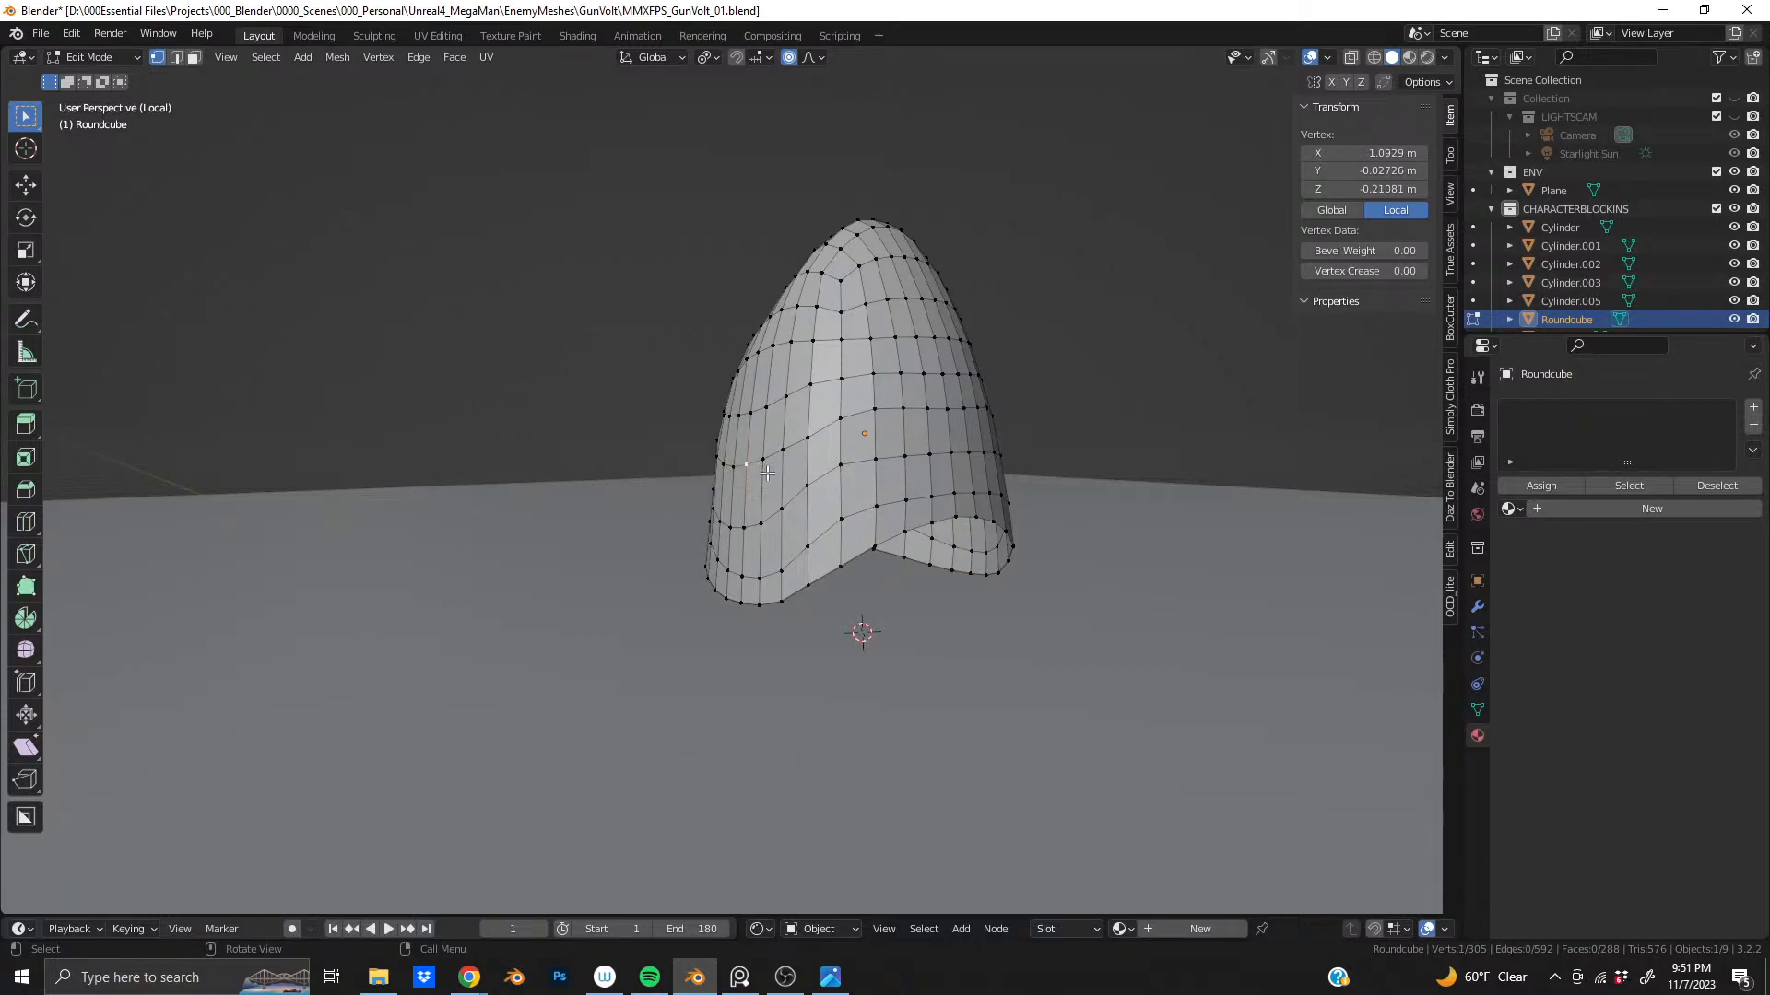
middle_drag(767, 473, 919, 484)
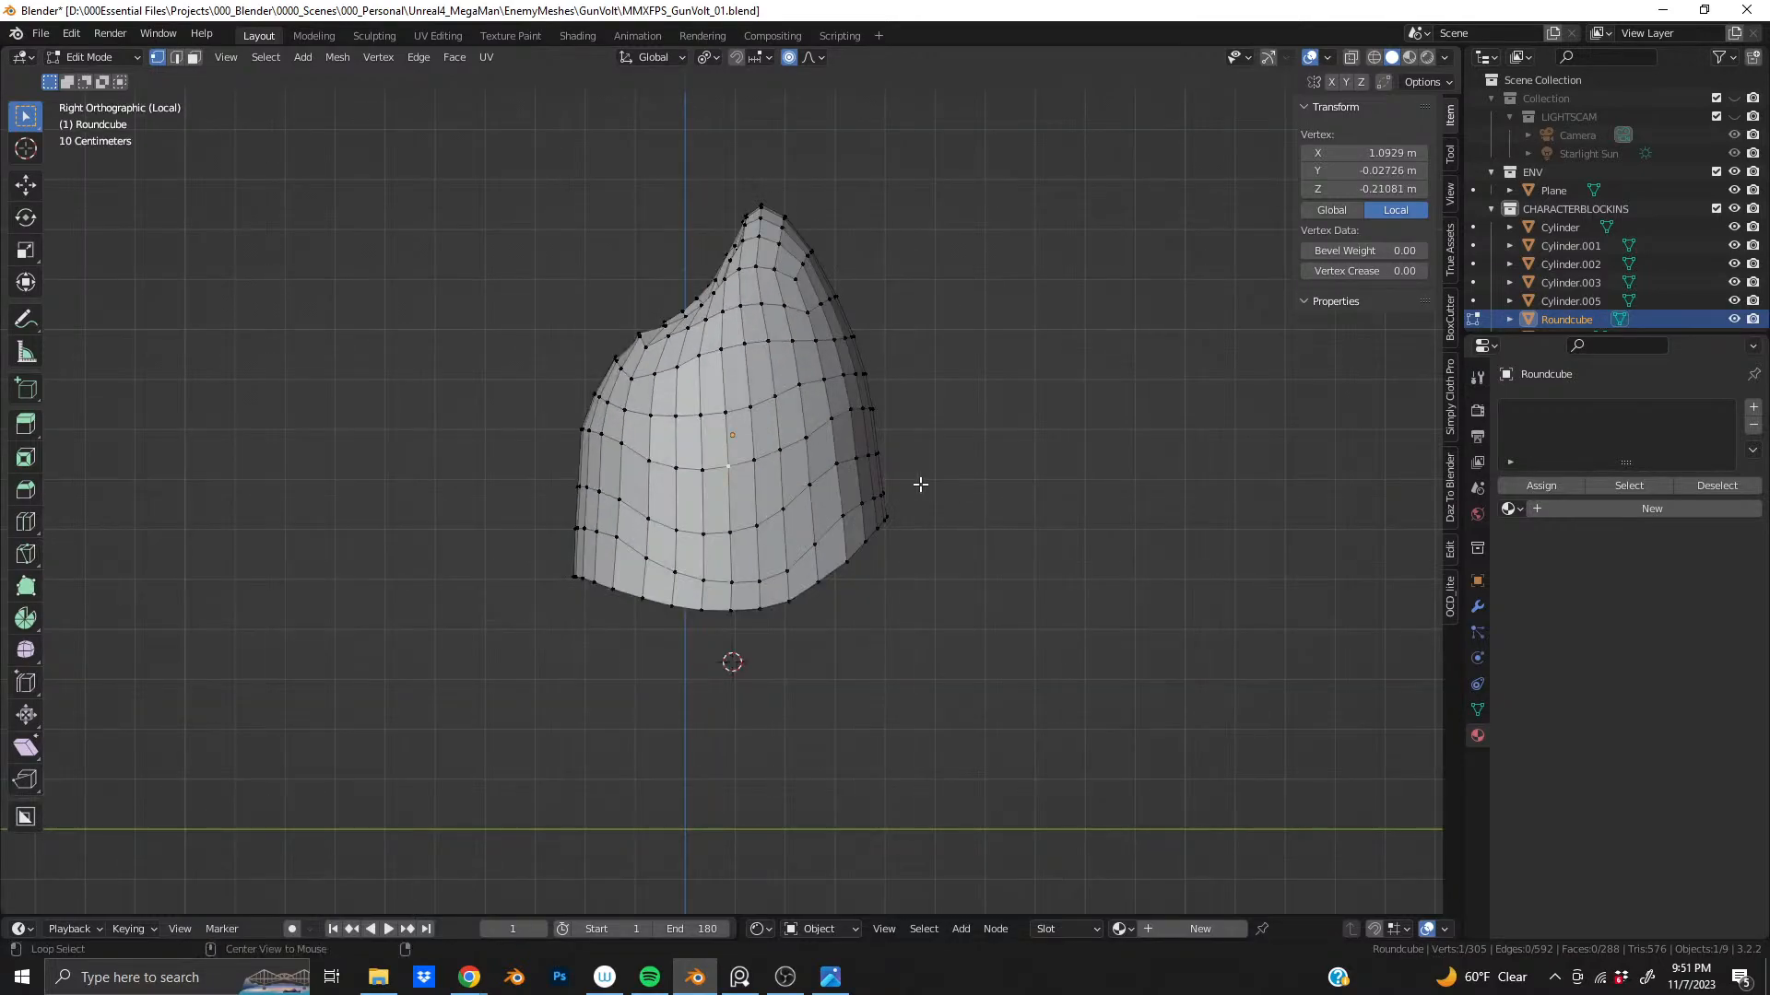
shift+click(704, 472)
middle_drag(706, 478, 518, 516)
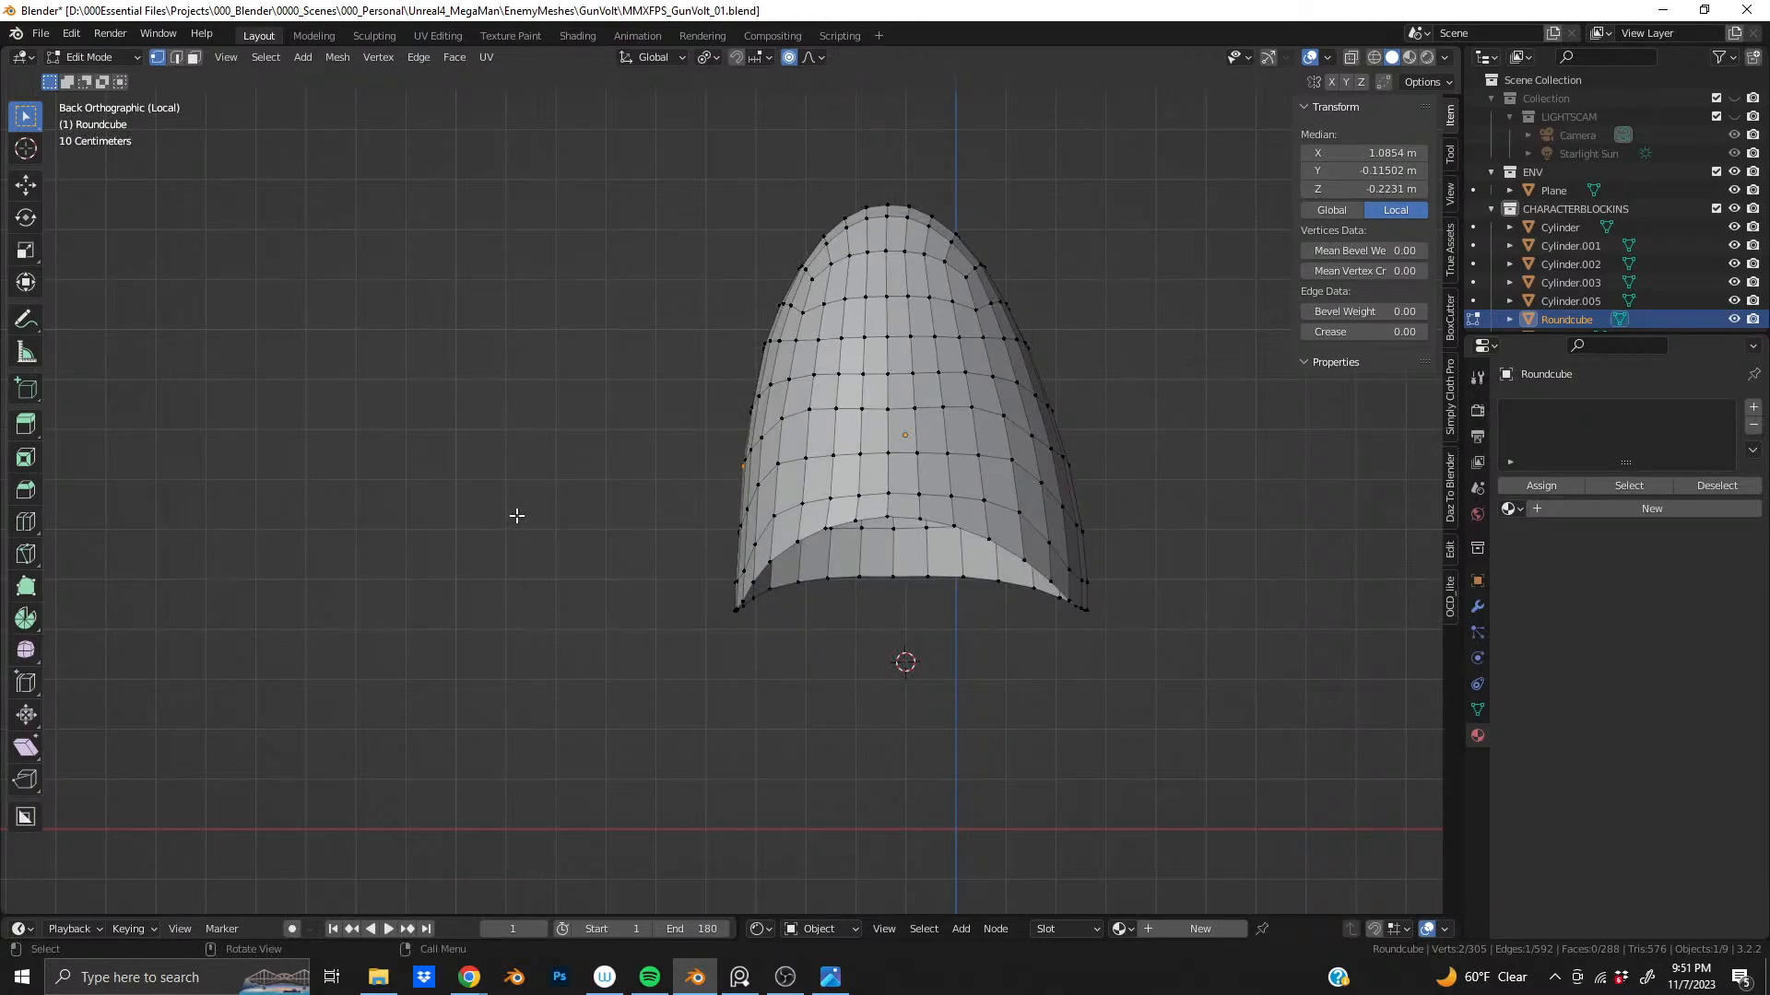
- Try to move the selected vertices outward along X with smooth proportional falloff and a size of about 0.4
key(g)
key(x)
scroll(510, 516, up, 6)
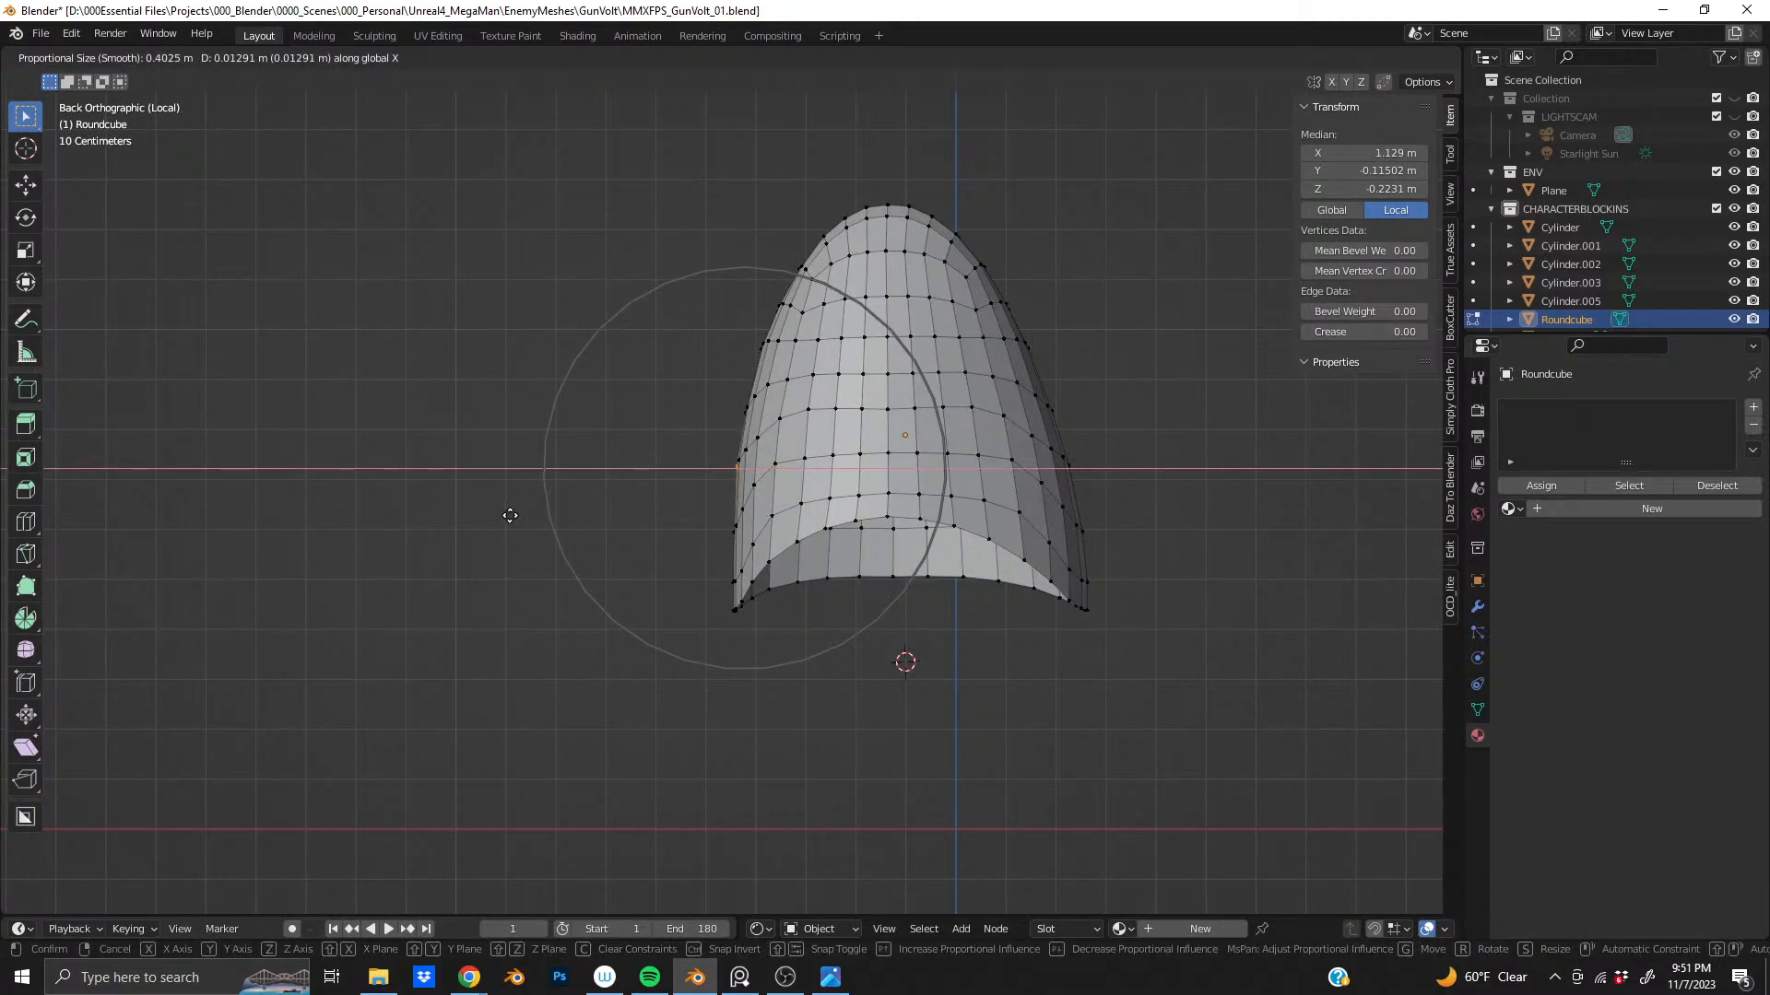
click(507, 513)
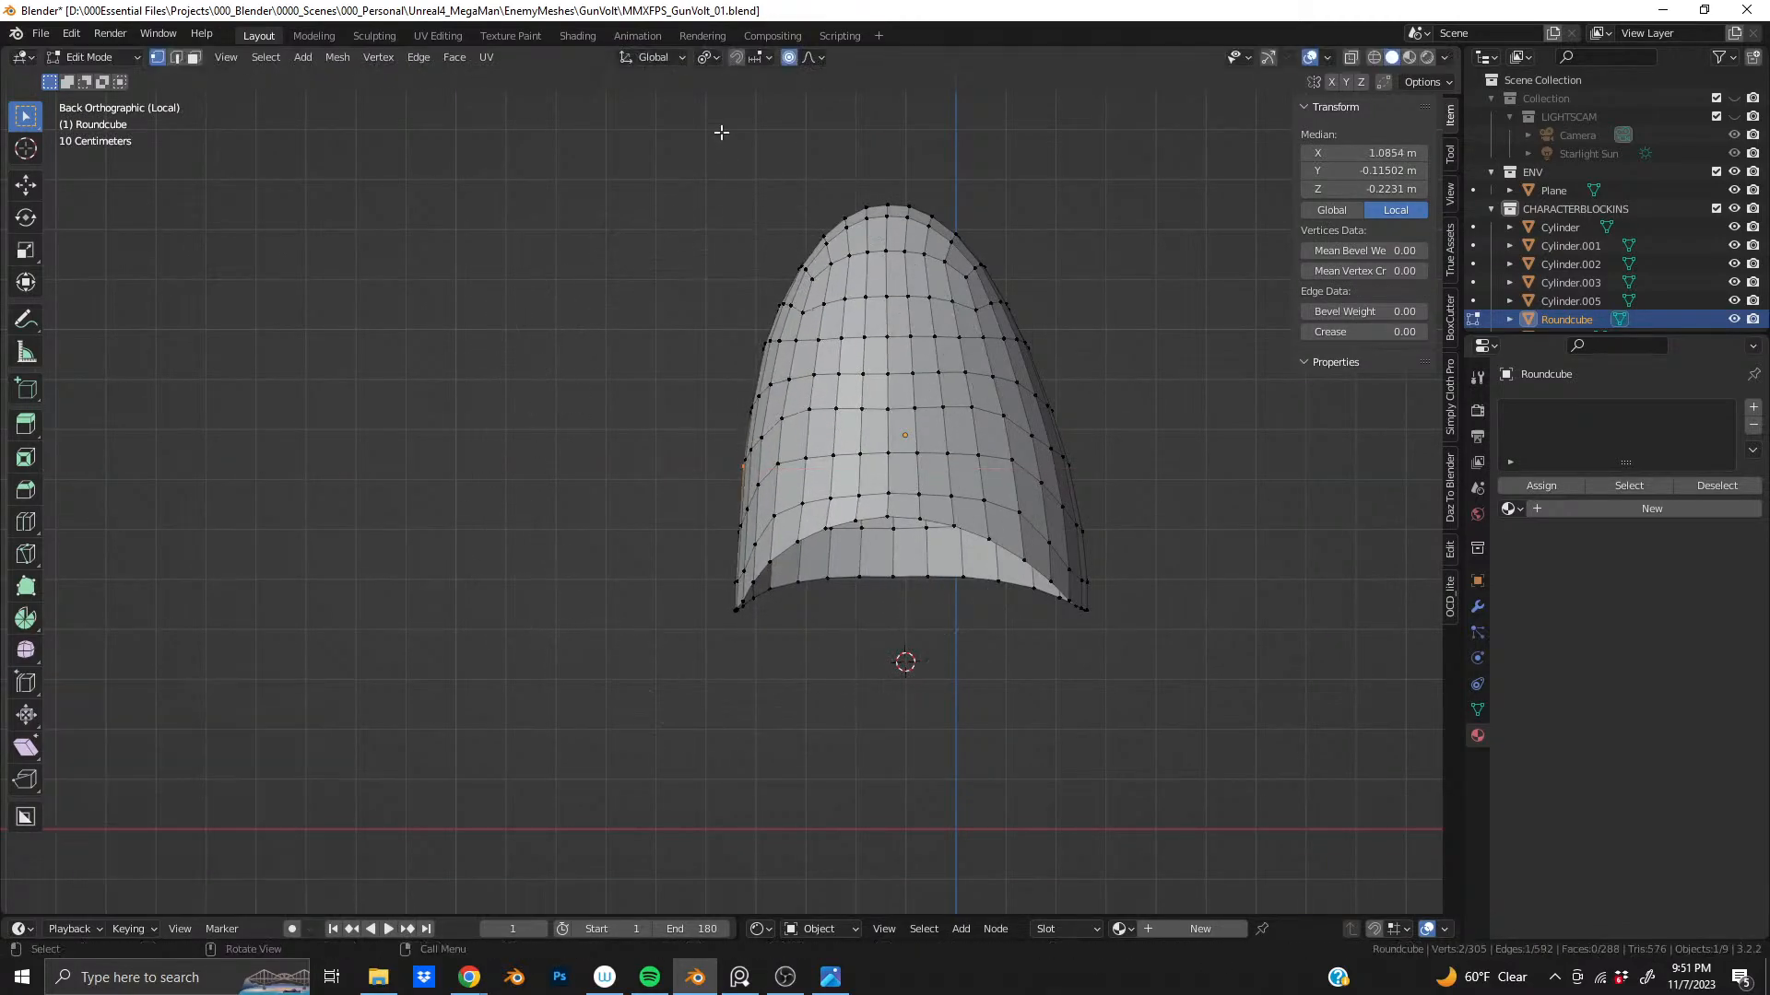
- Change the proportional falloff to Sphere and move the selected vertices outward about 0.02 m along X with a size of about 0.302
click(809, 57)
key(g)
key(x)
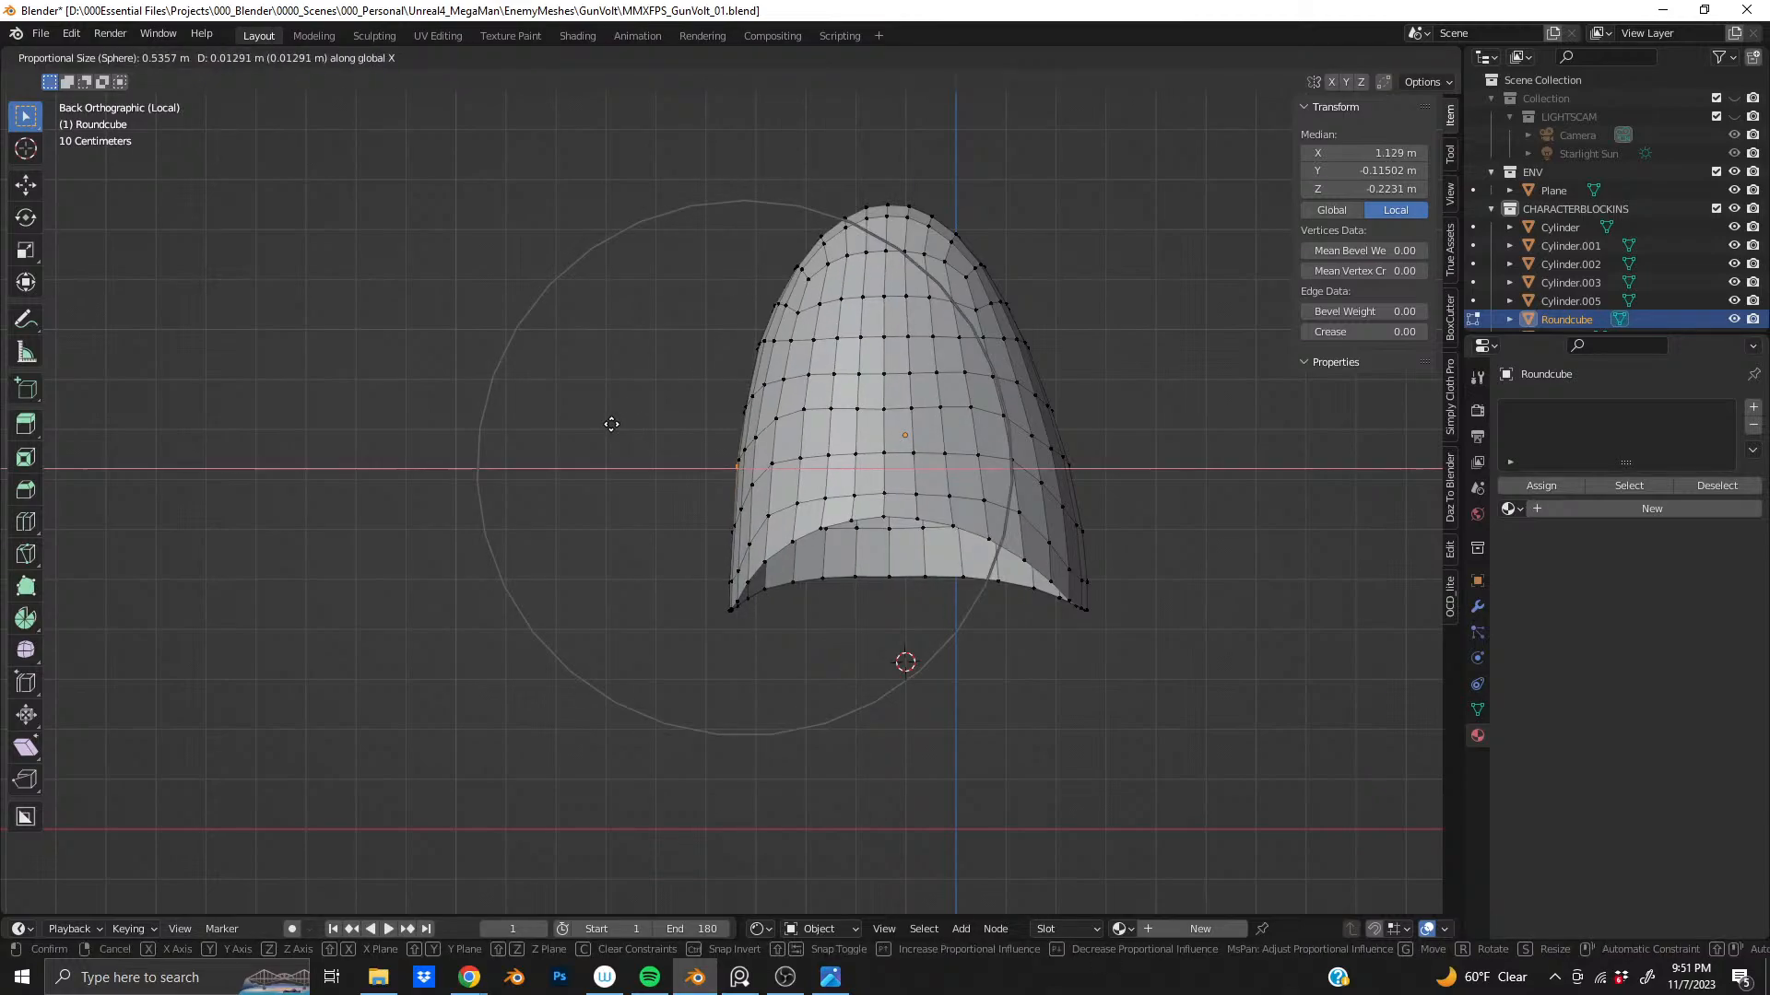
scroll(611, 424, up, 5)
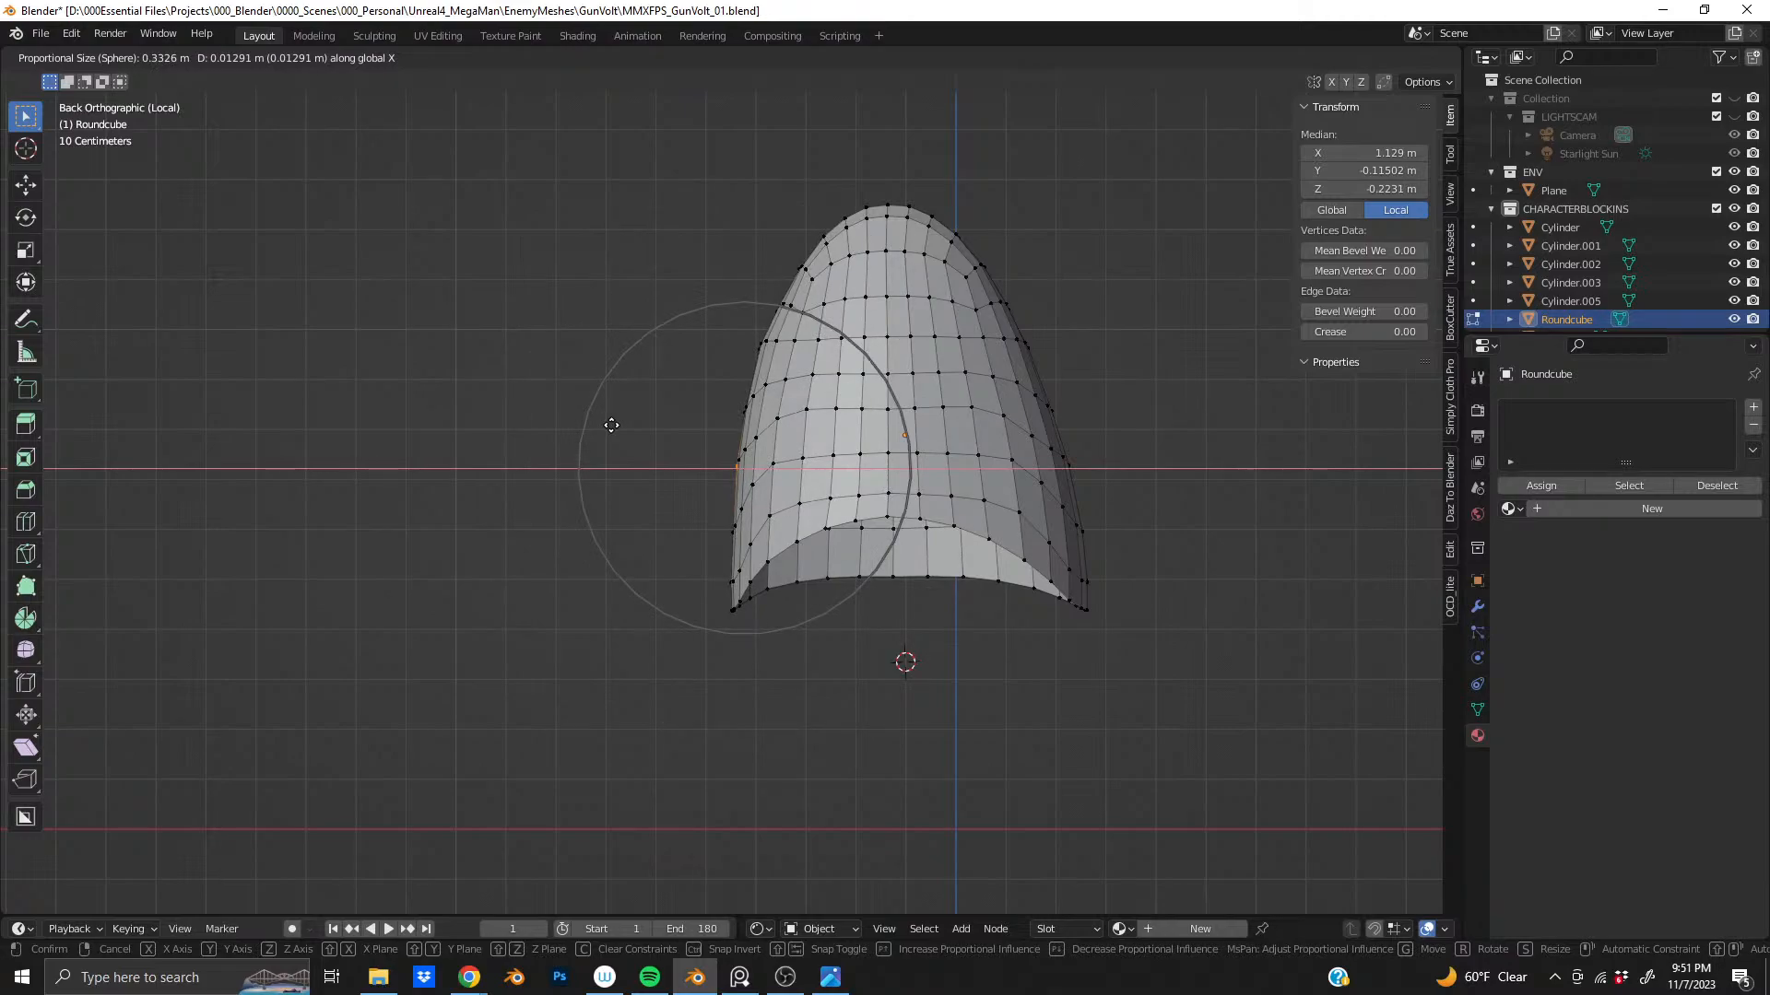
scroll(610, 425, up, 1)
click(607, 425)
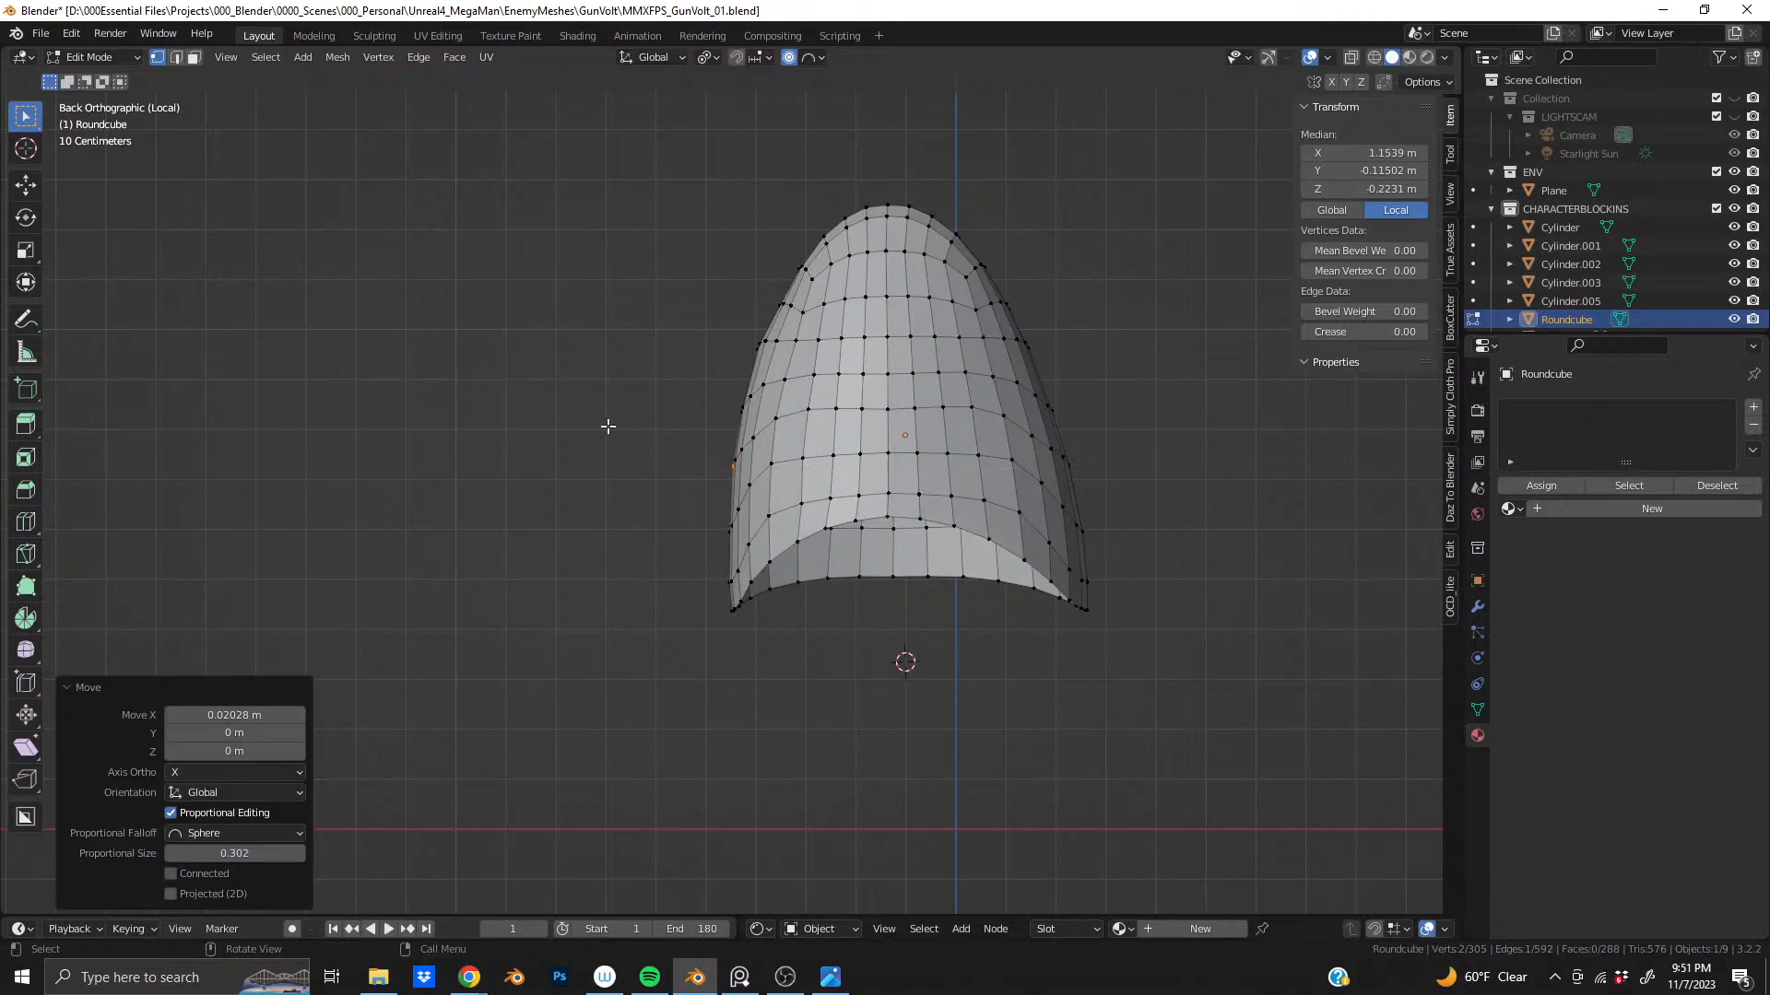
- Select the open edge loop around the shell's bottom rim and extrude it in place
middle_drag(905, 299, 850, 314)
scroll(850, 313, up, 5)
middle_drag(862, 245, 735, 375)
scroll(734, 374, down, 5)
scroll(811, 331, up, 5)
mouse_move(811, 332)
middle_down()
mouse_move(834, 281)
mouse_move(830, 312)
middle_up()
key(2)
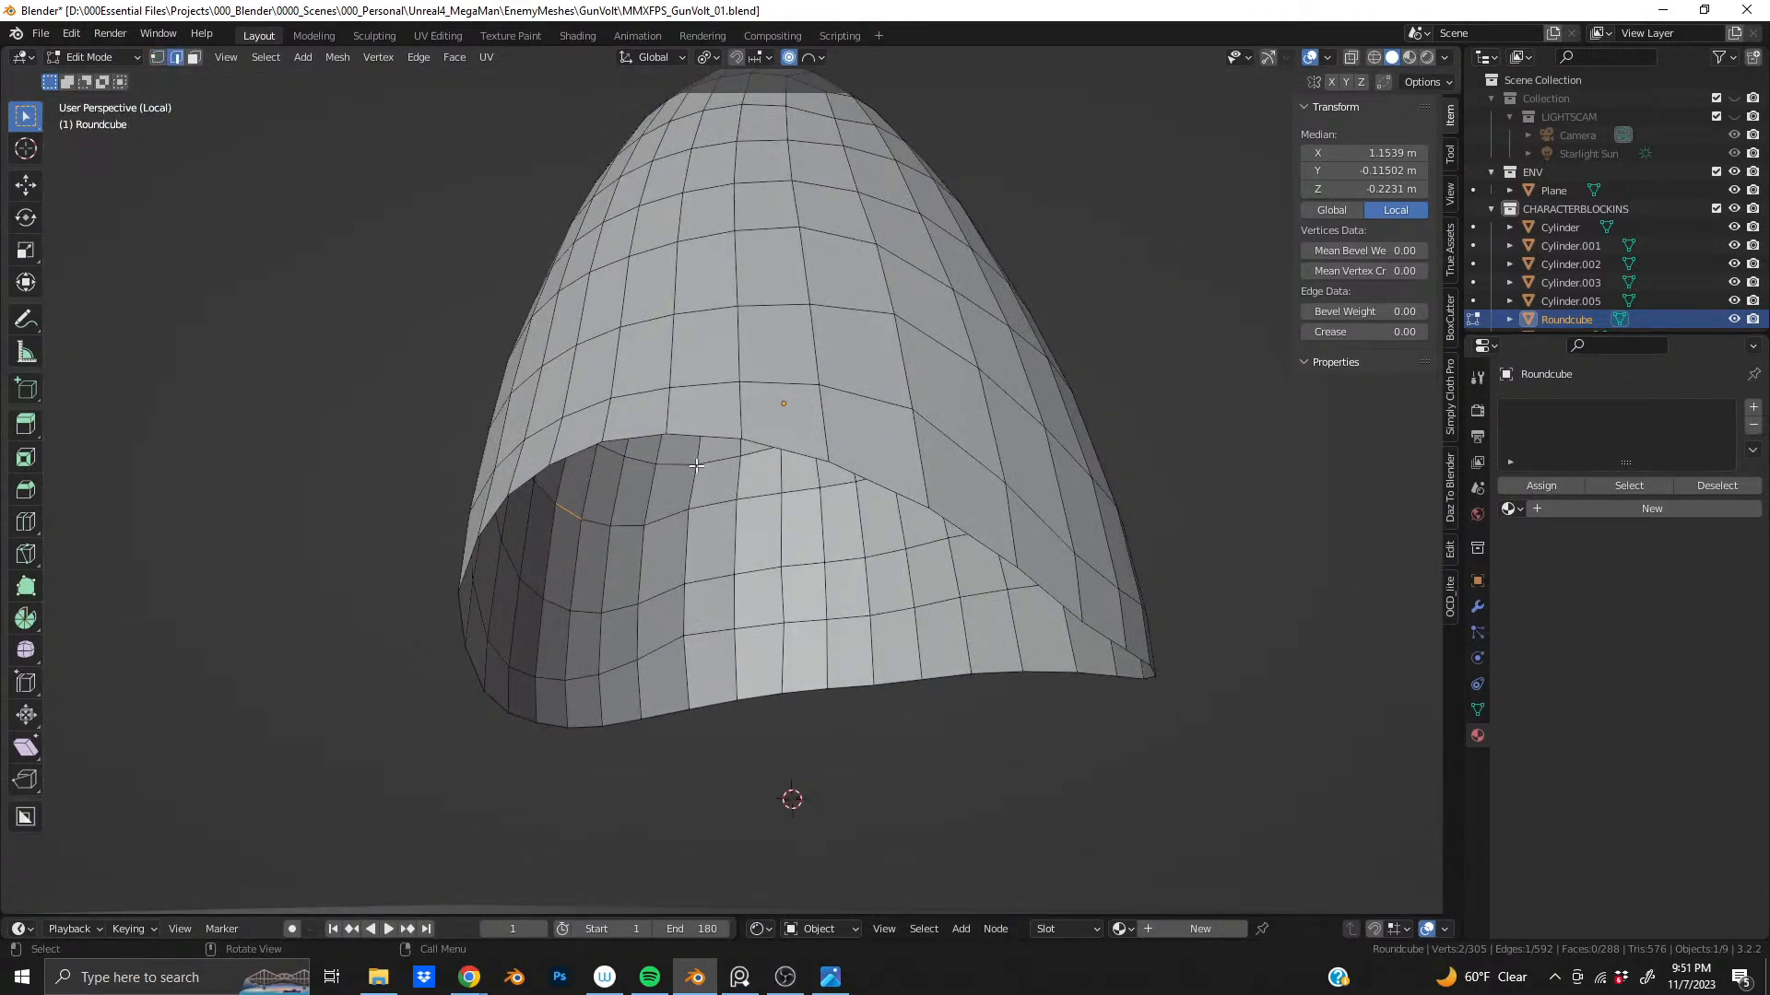
alt+click(702, 437)
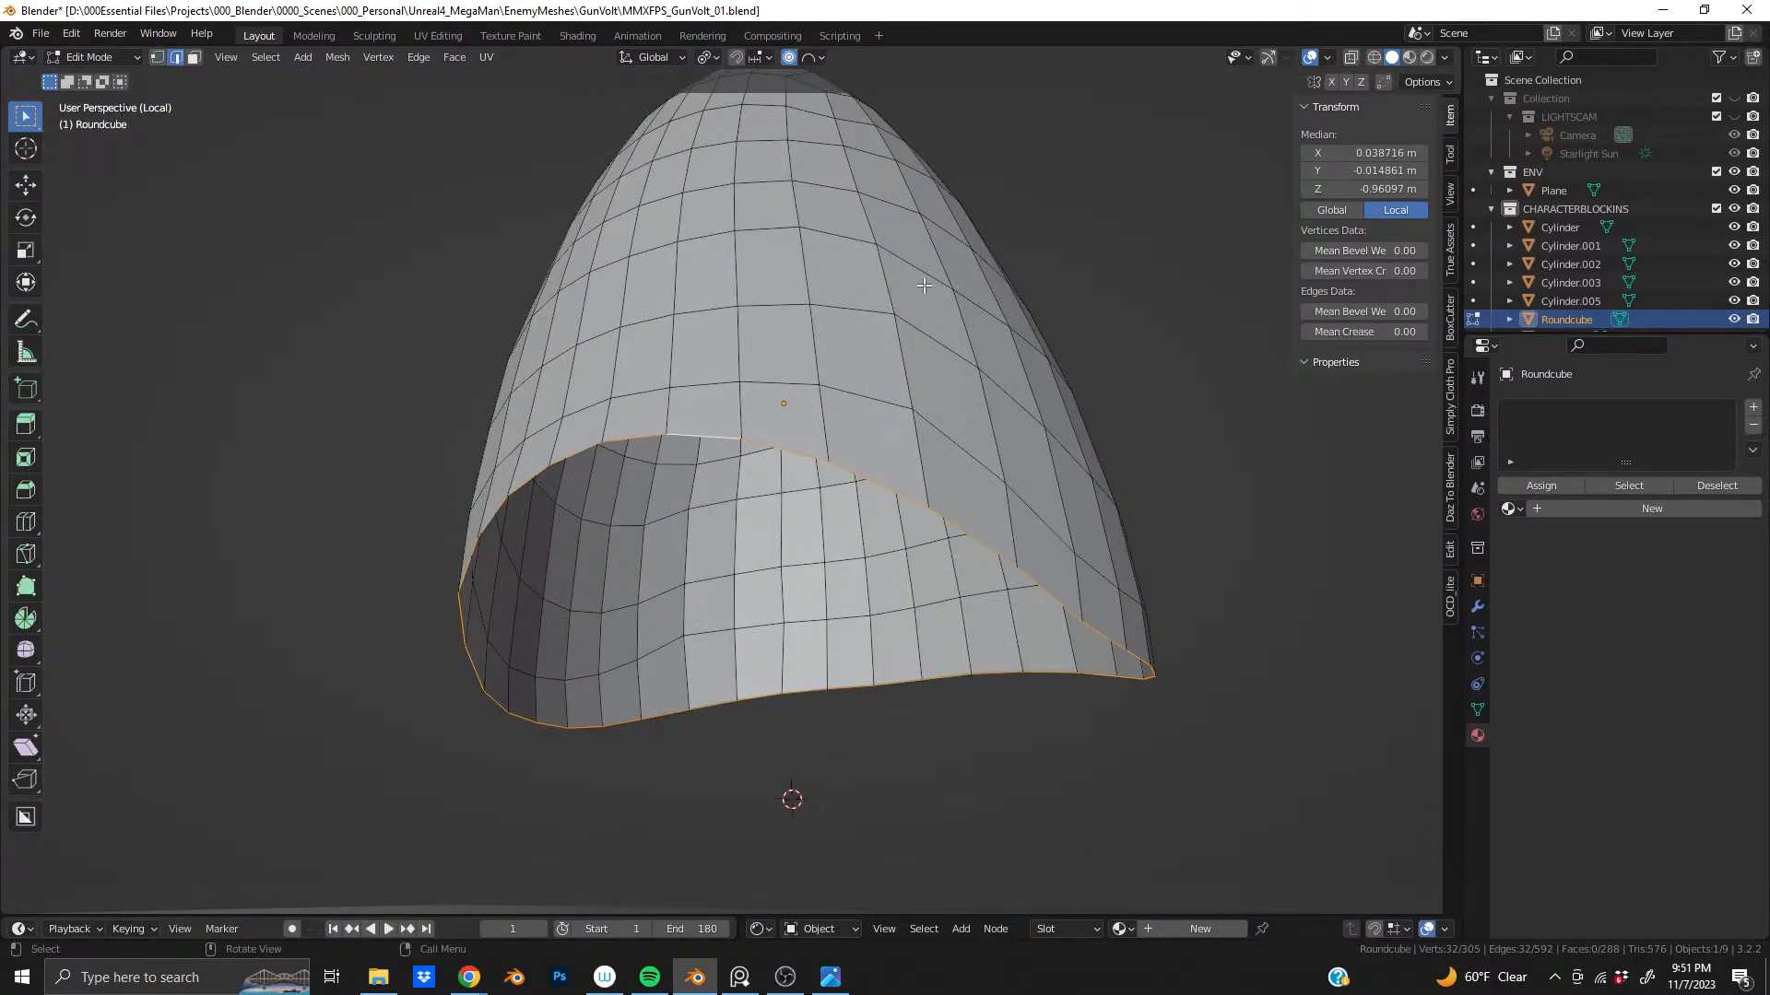
key(e)
right_click(924, 285)
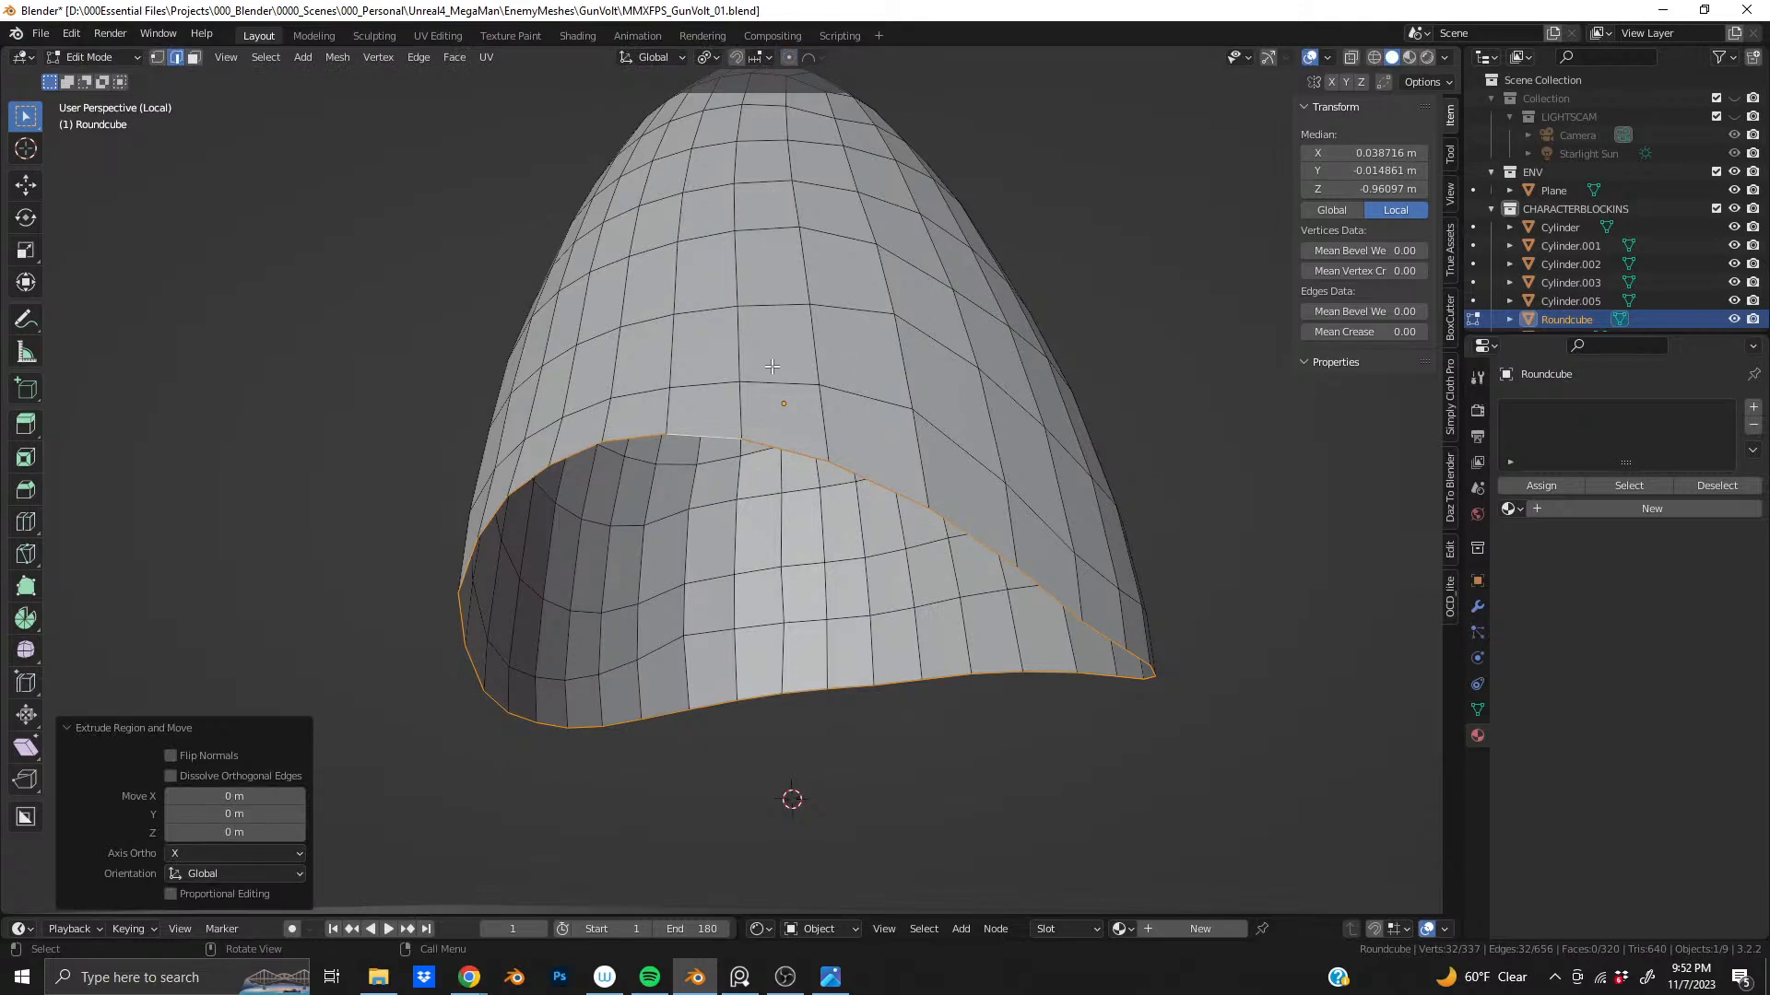
- Set the Roundcube's origin to its Center of Mass (Surface) in Object Mode, then return to Edit Mode
middle_drag(771, 366, 867, 363)
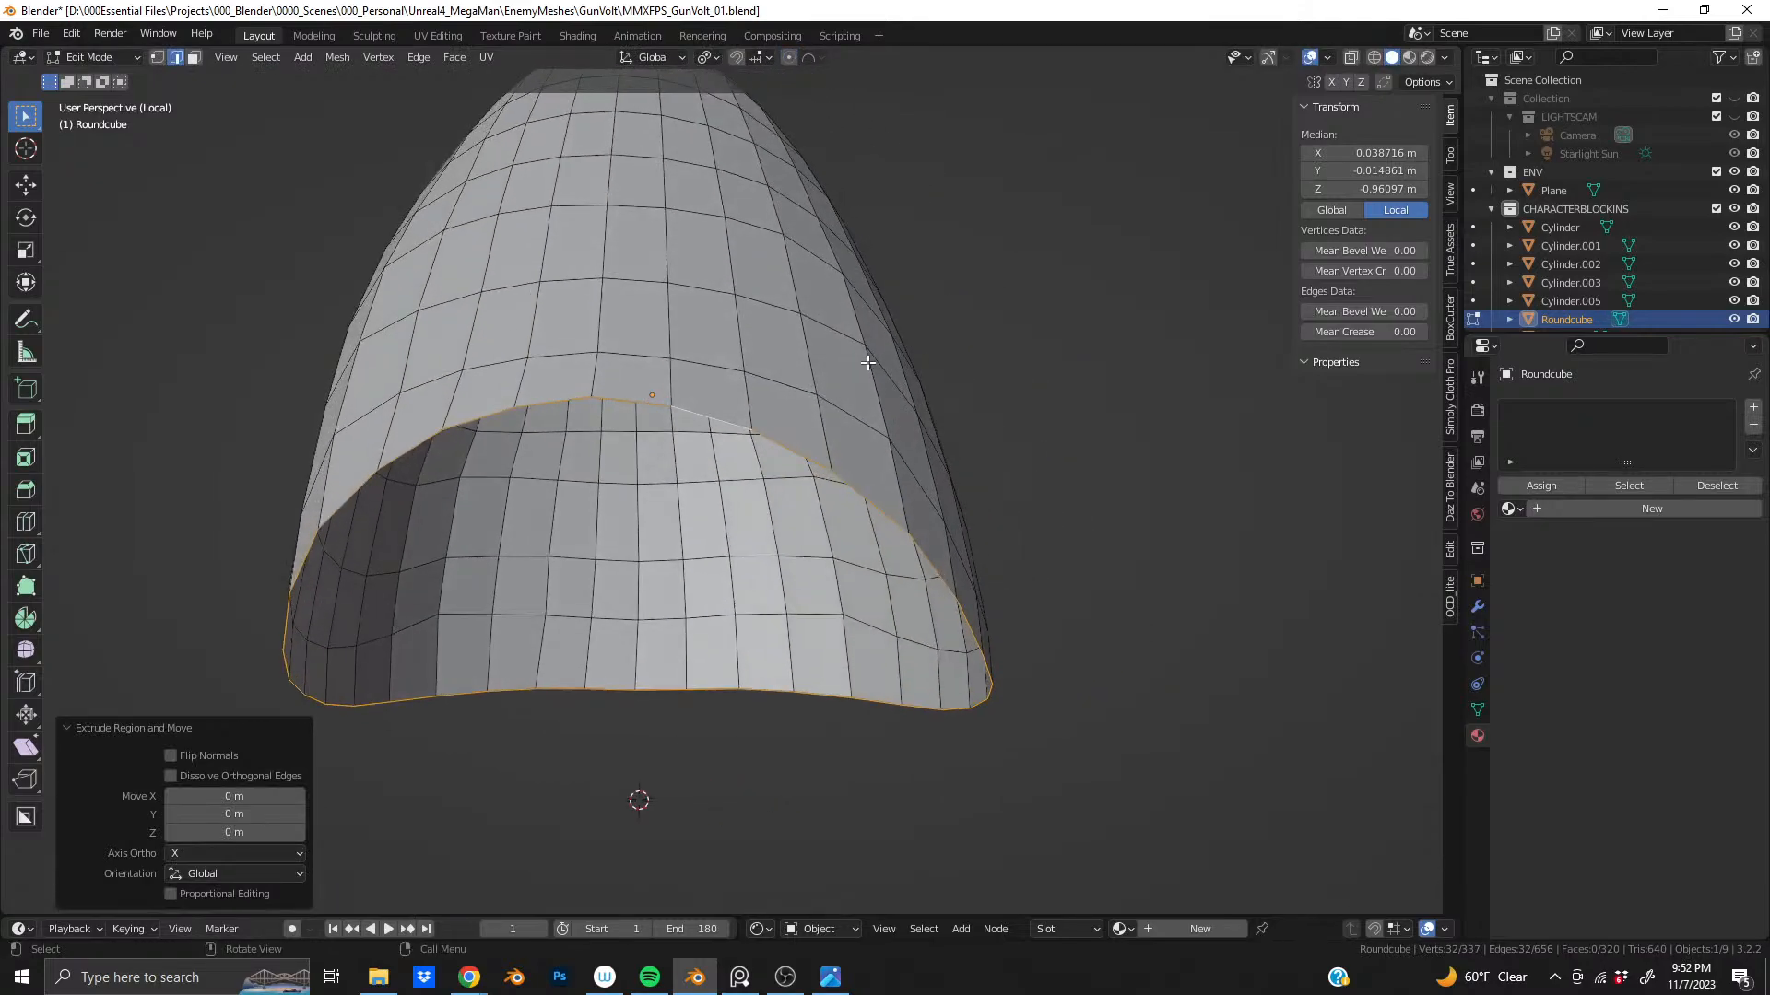
key(Tab)
right_click(757, 383)
mouse_move(754, 384)
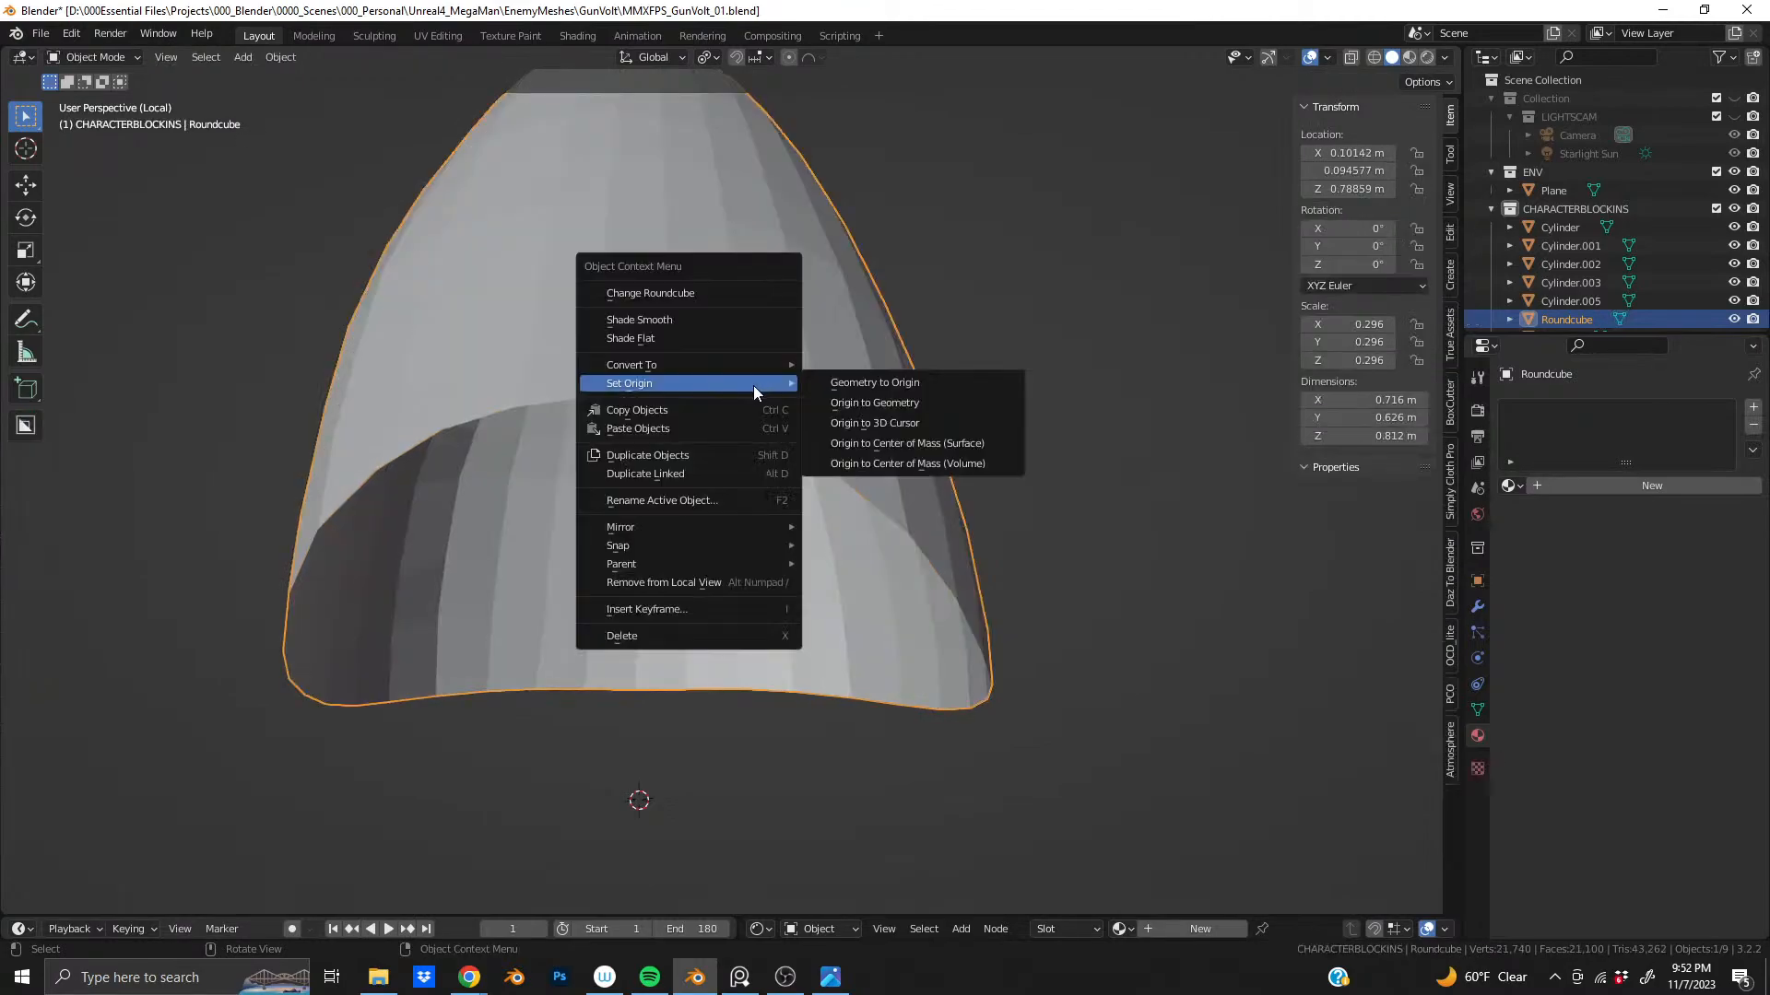
click(916, 443)
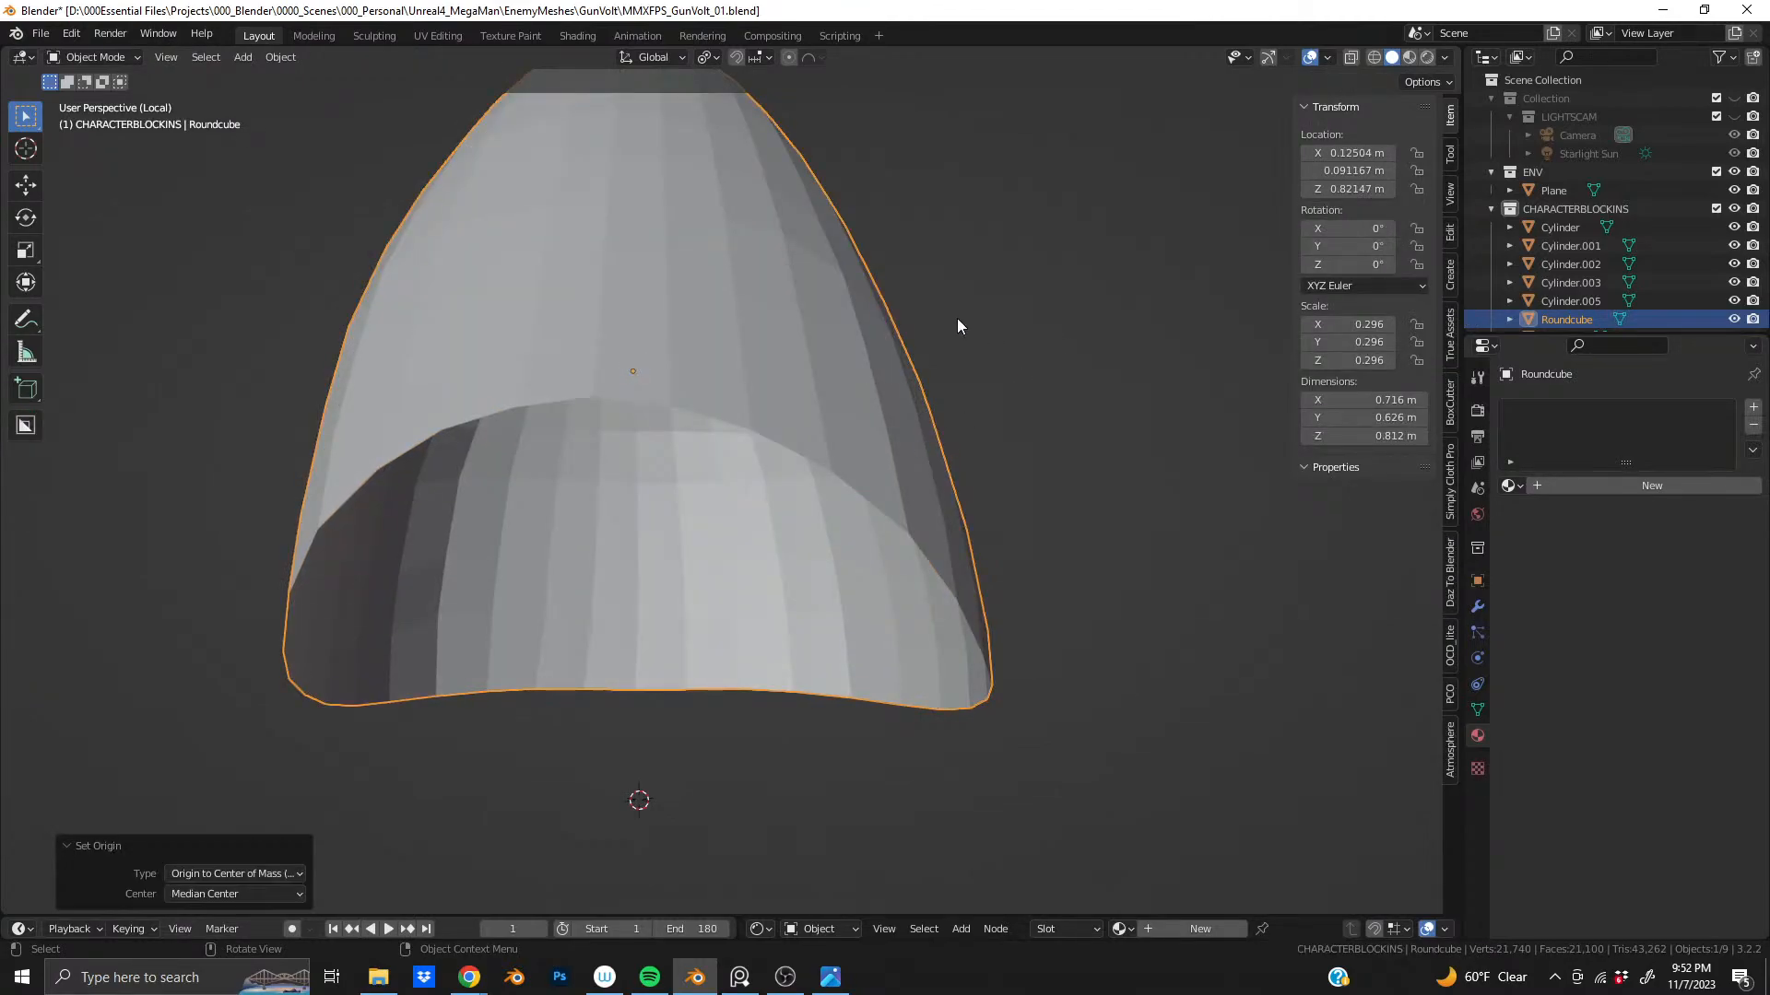
key(Tab)
- Try to scale the extruded rim loop inward to about 0.894 and extrude it again along Z
key(e)
key(s)
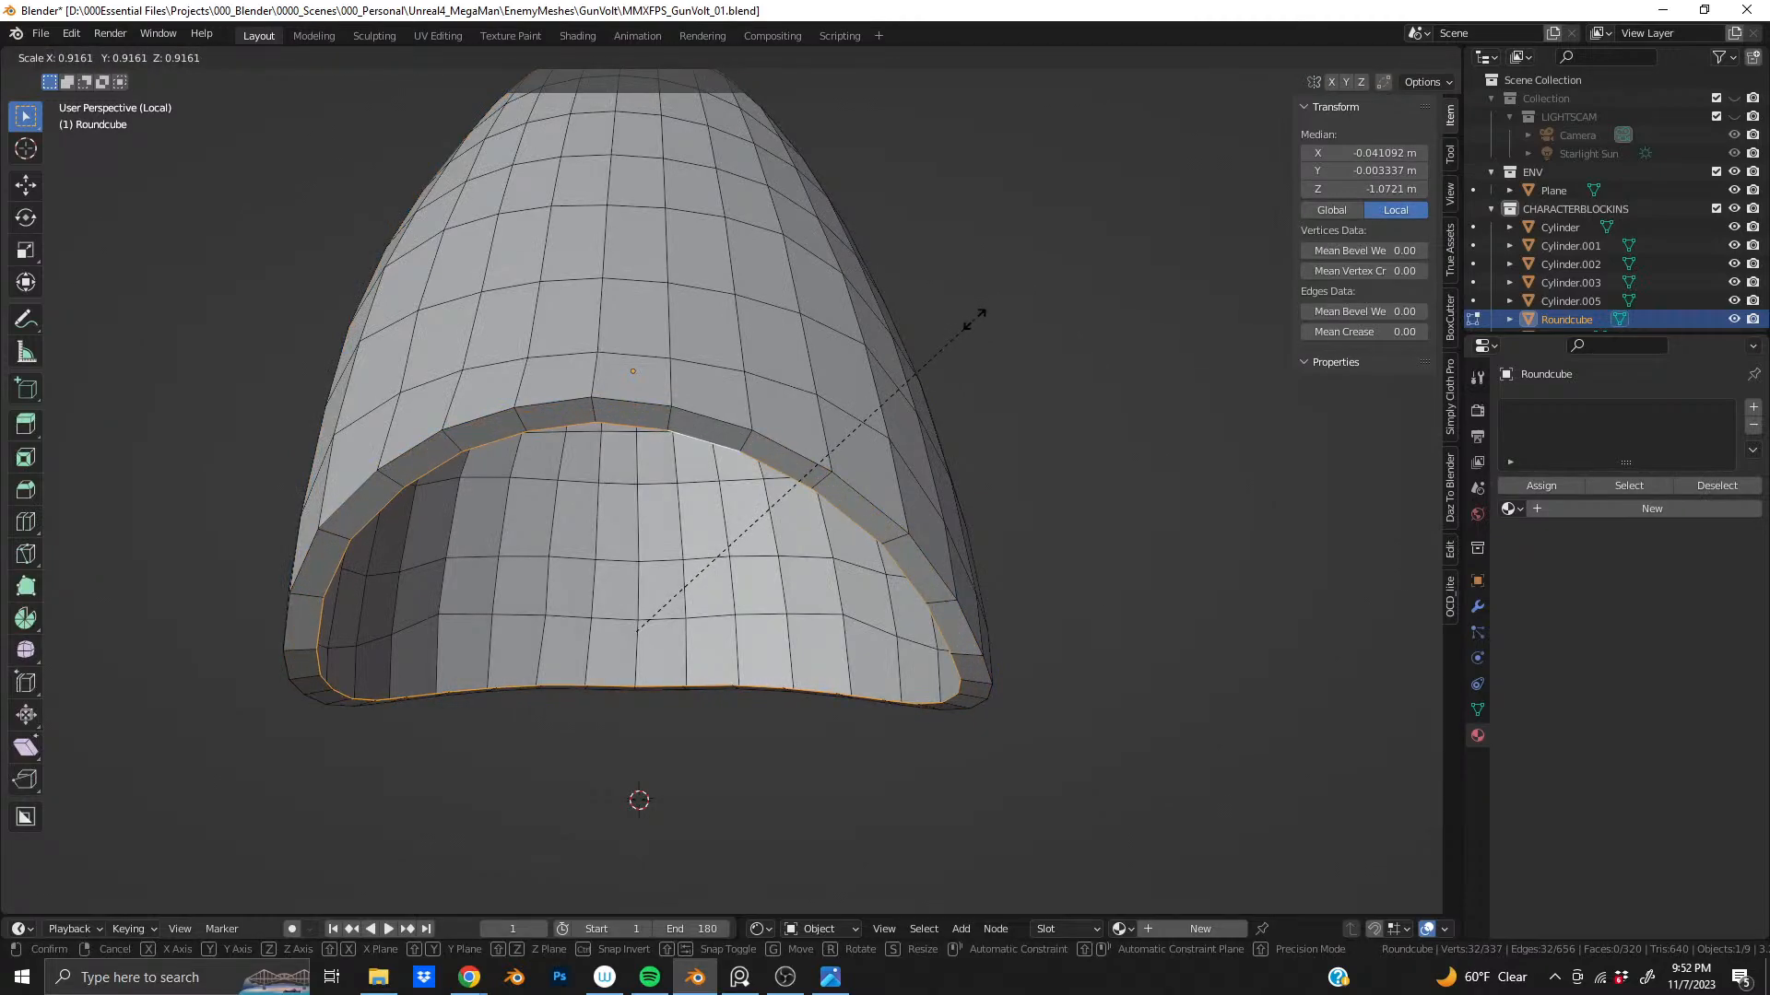
click(961, 322)
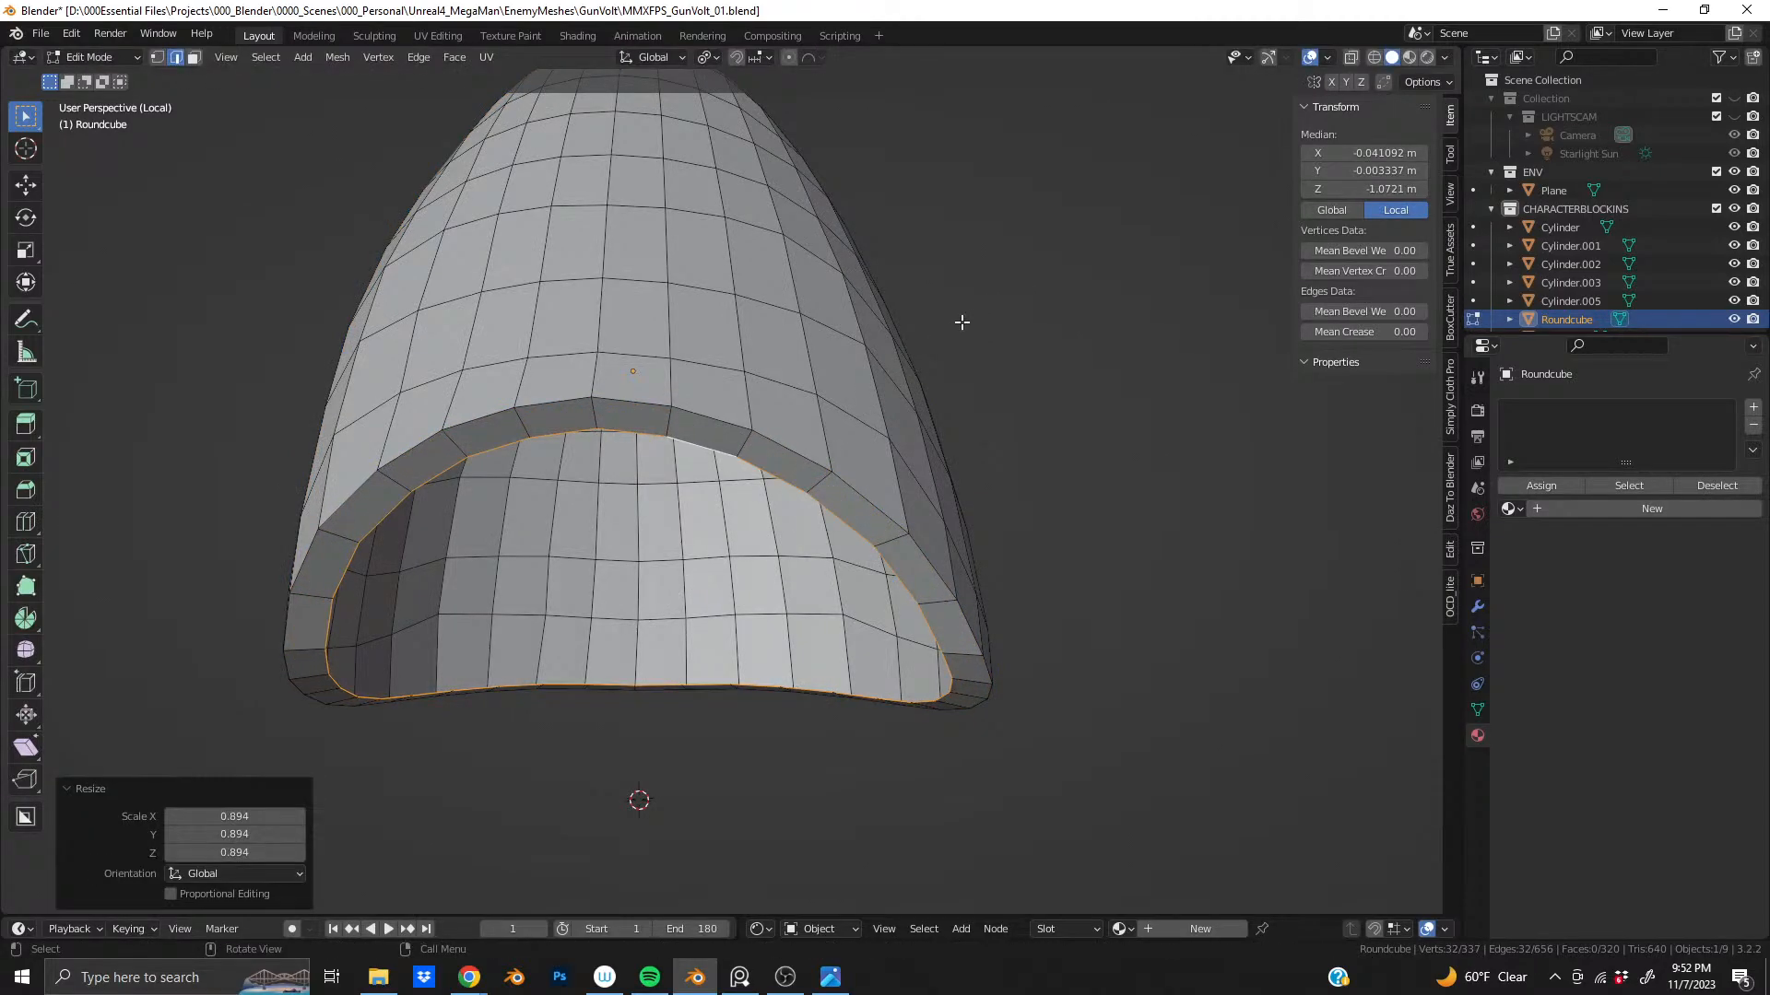
key(e)
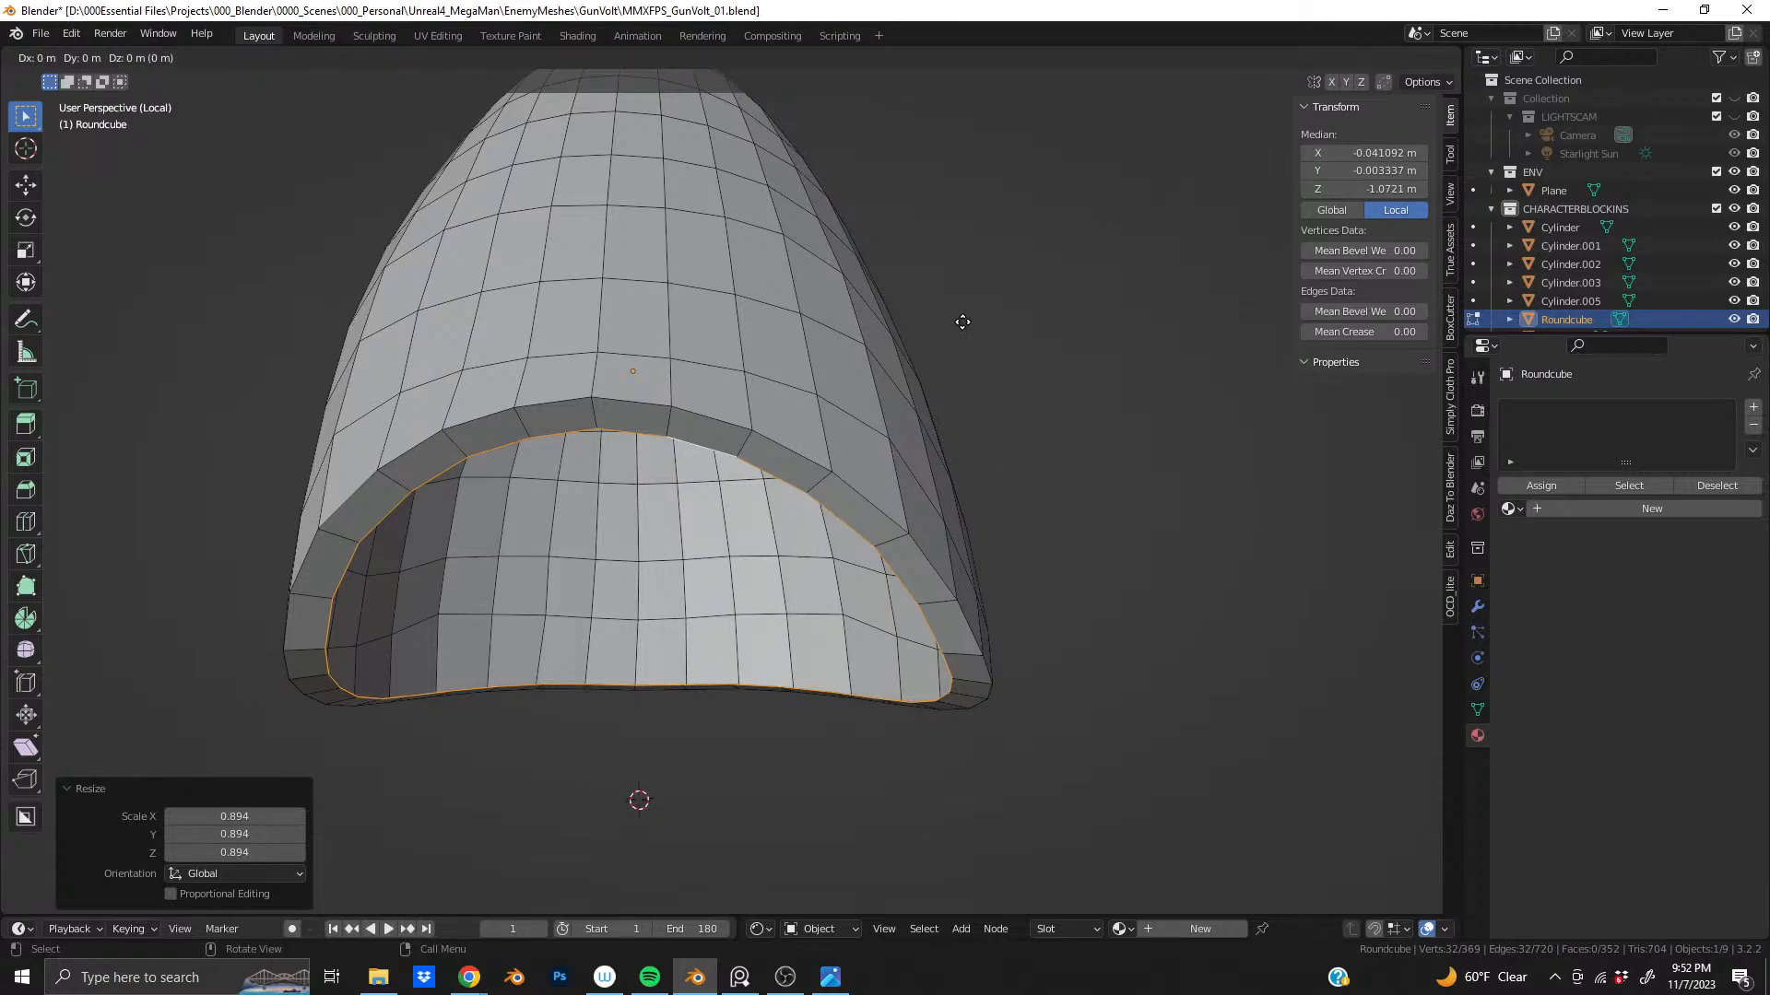
key(z)
right_click(966, 312)
key(ctrl+z)
key(ctrl+z)
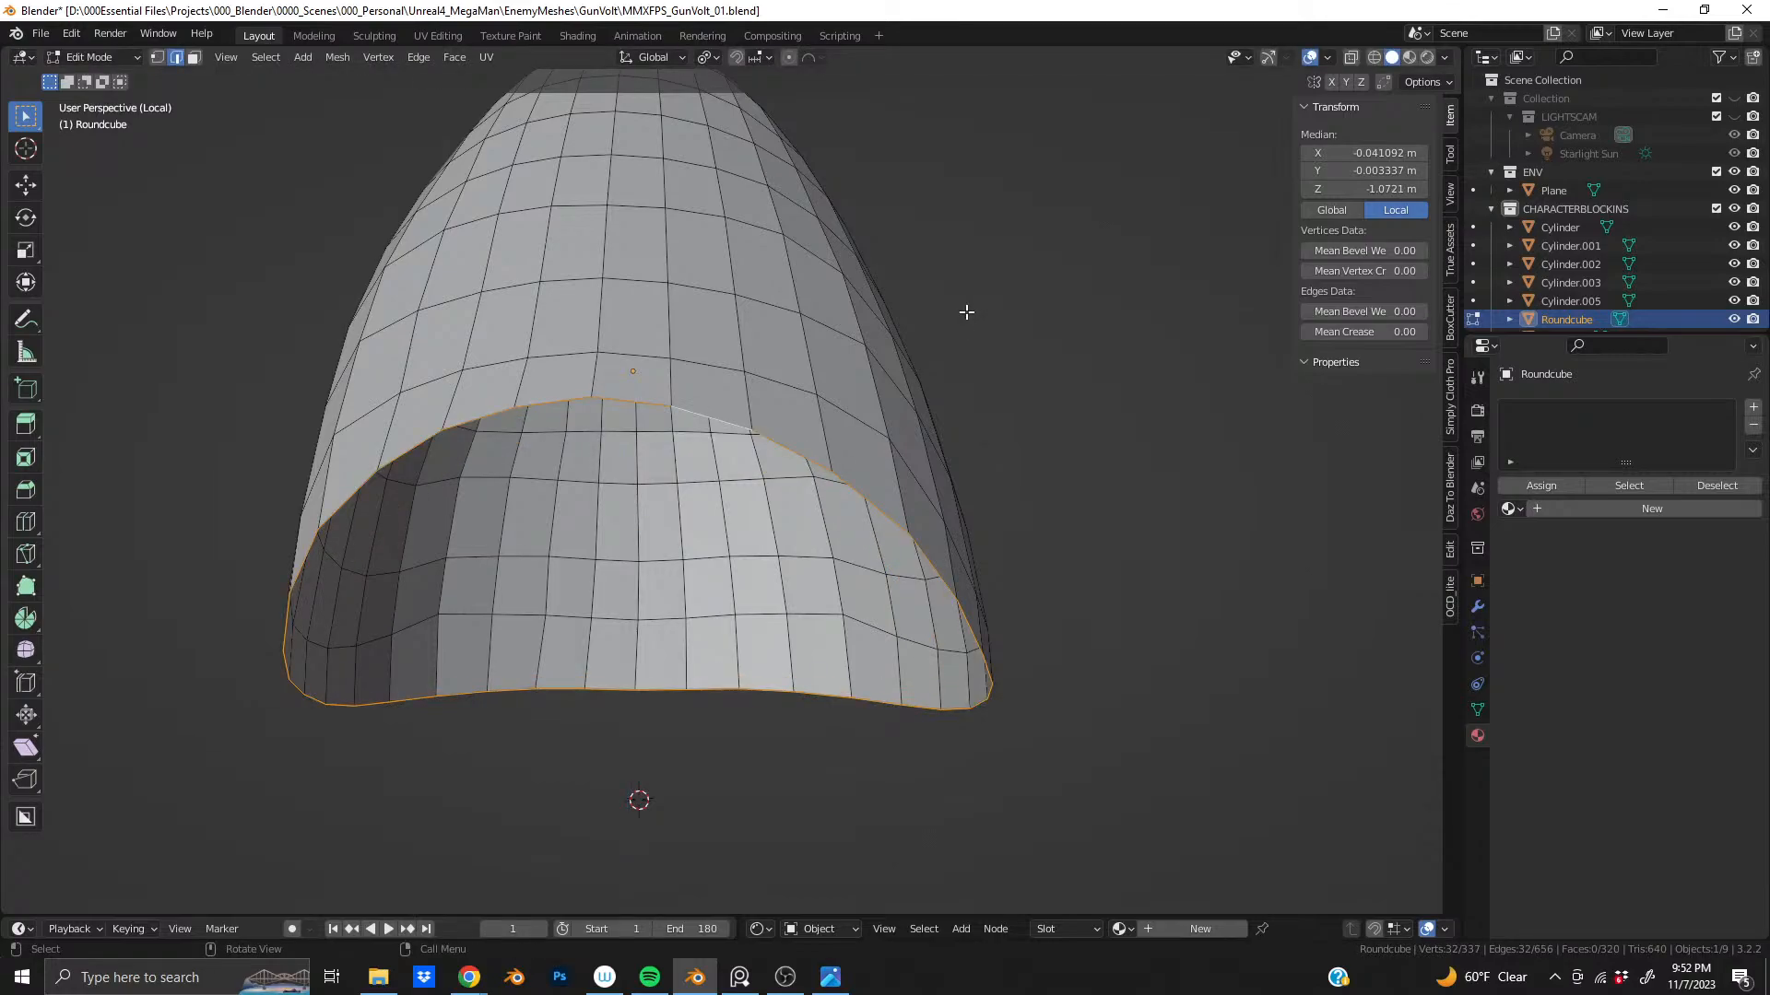
- Scale the extruded rim loop to about 0.928 and extrude an inner ring about 0.052 m up along Z, scaled to about 0.900
key(s)
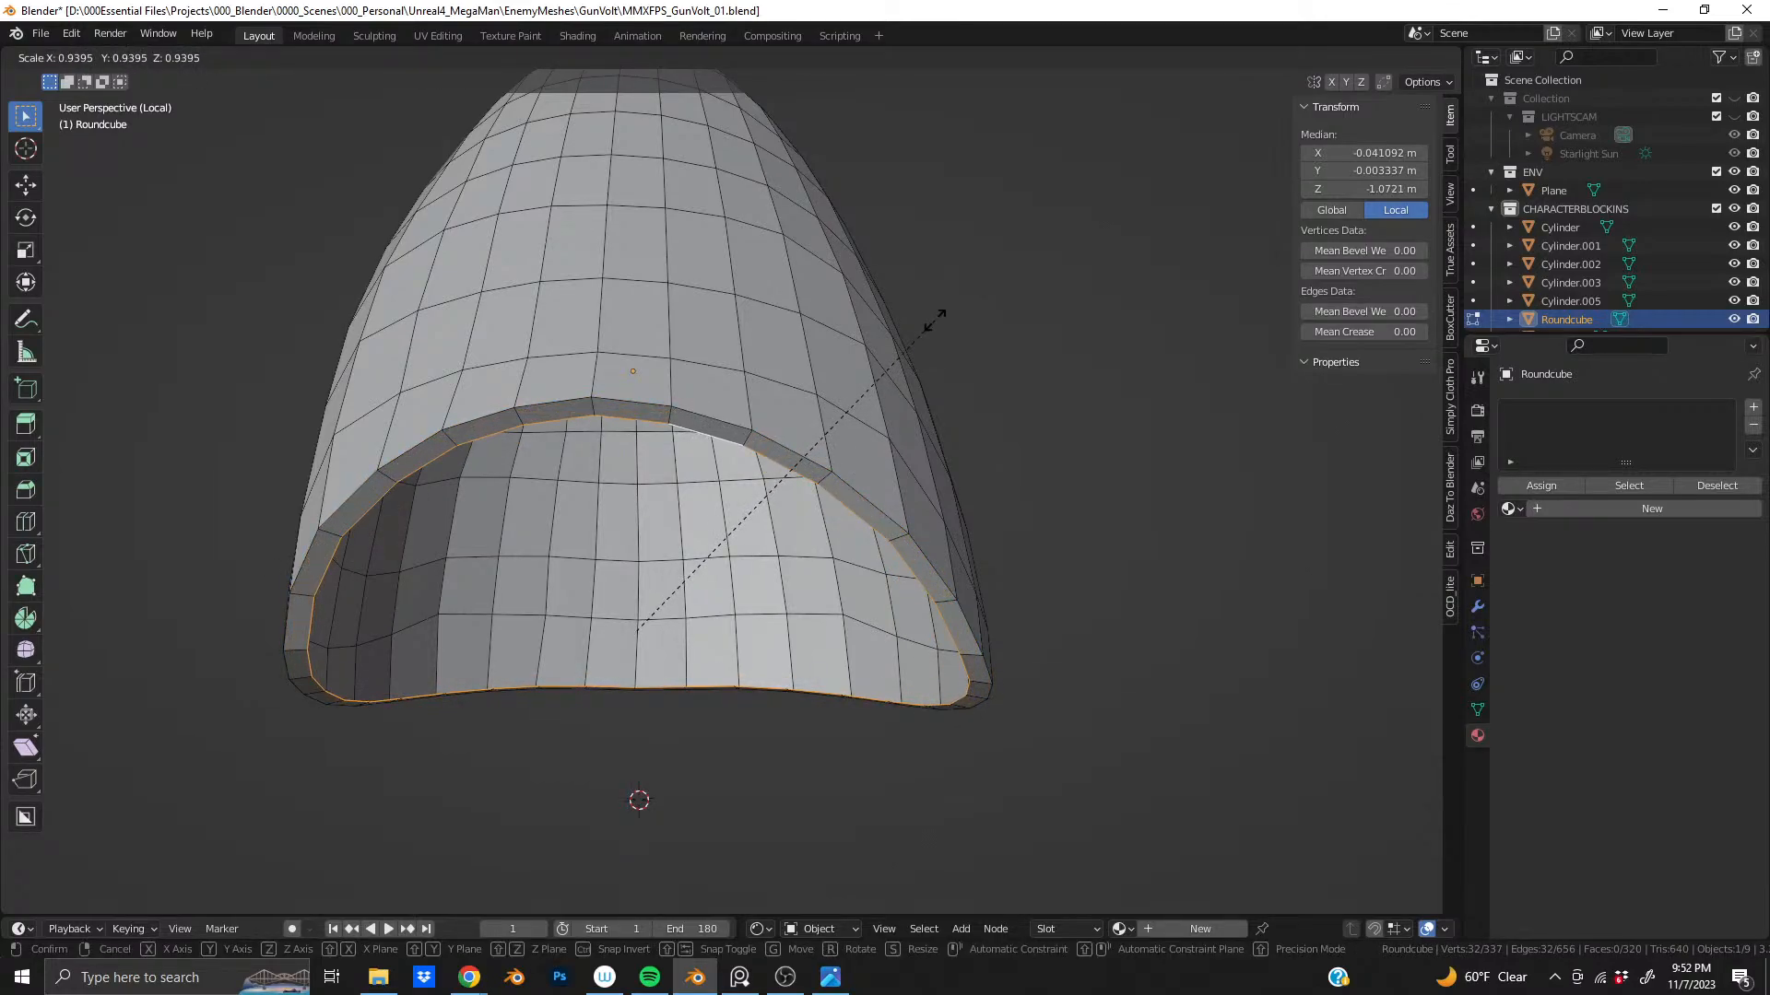
click(931, 321)
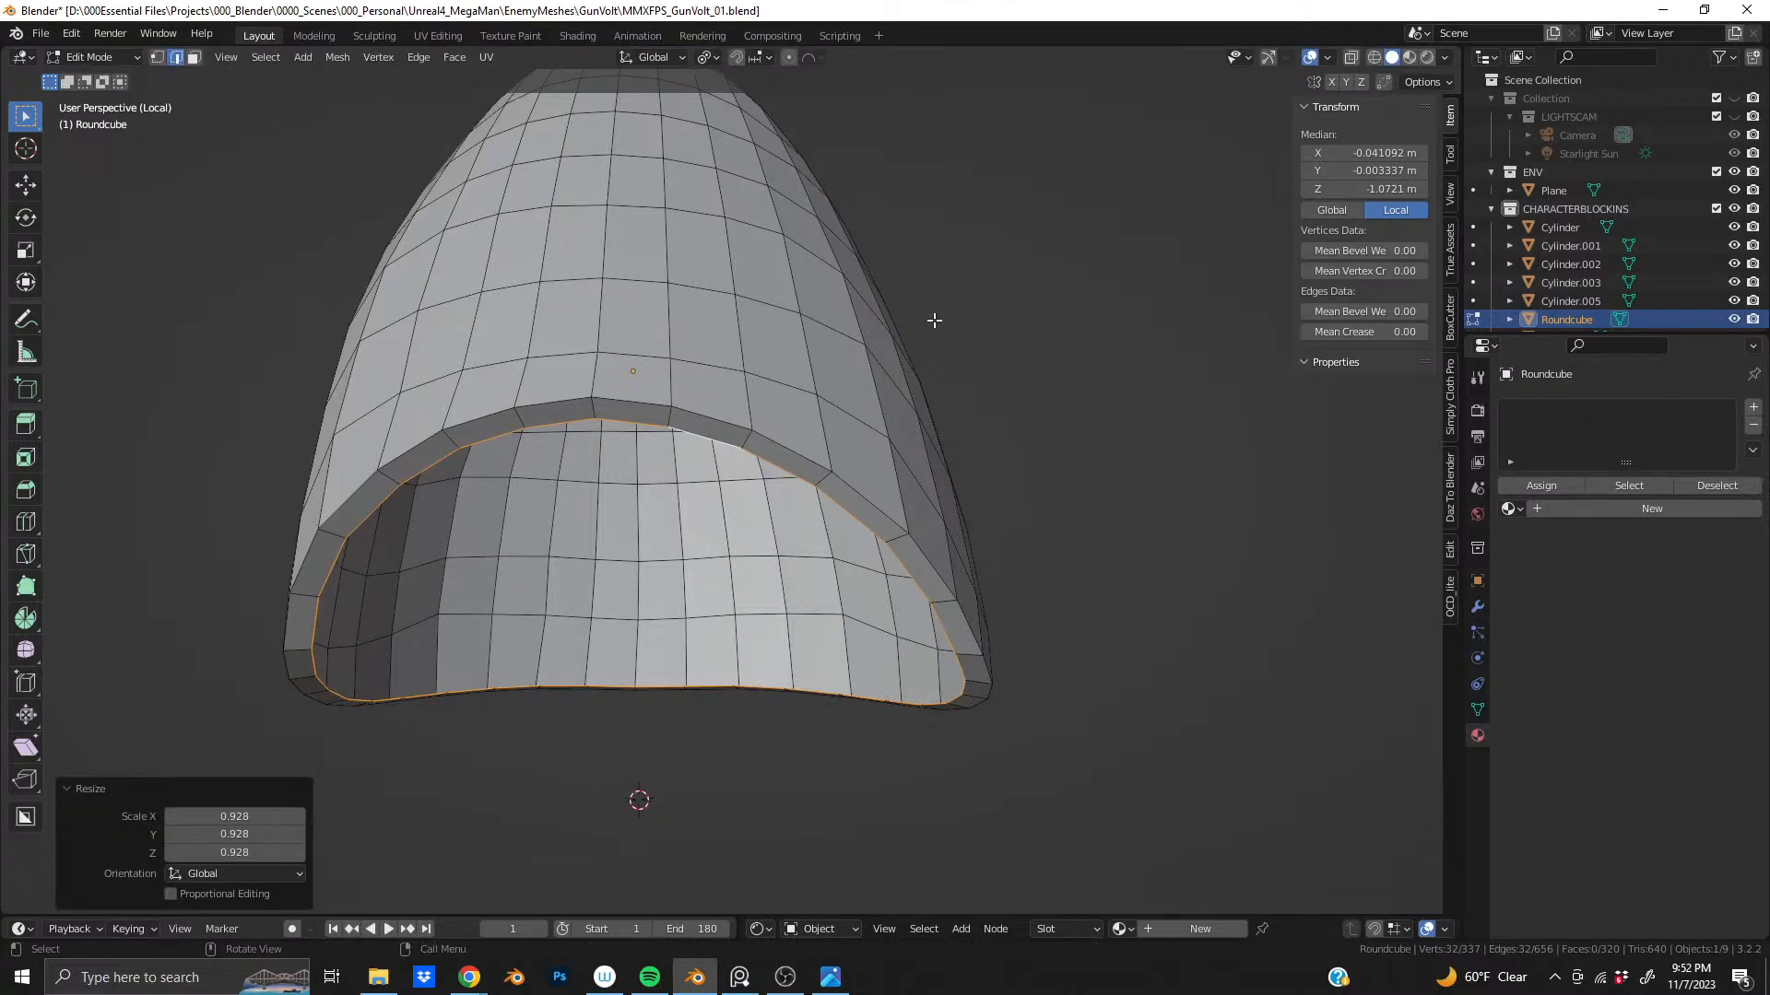
key(e)
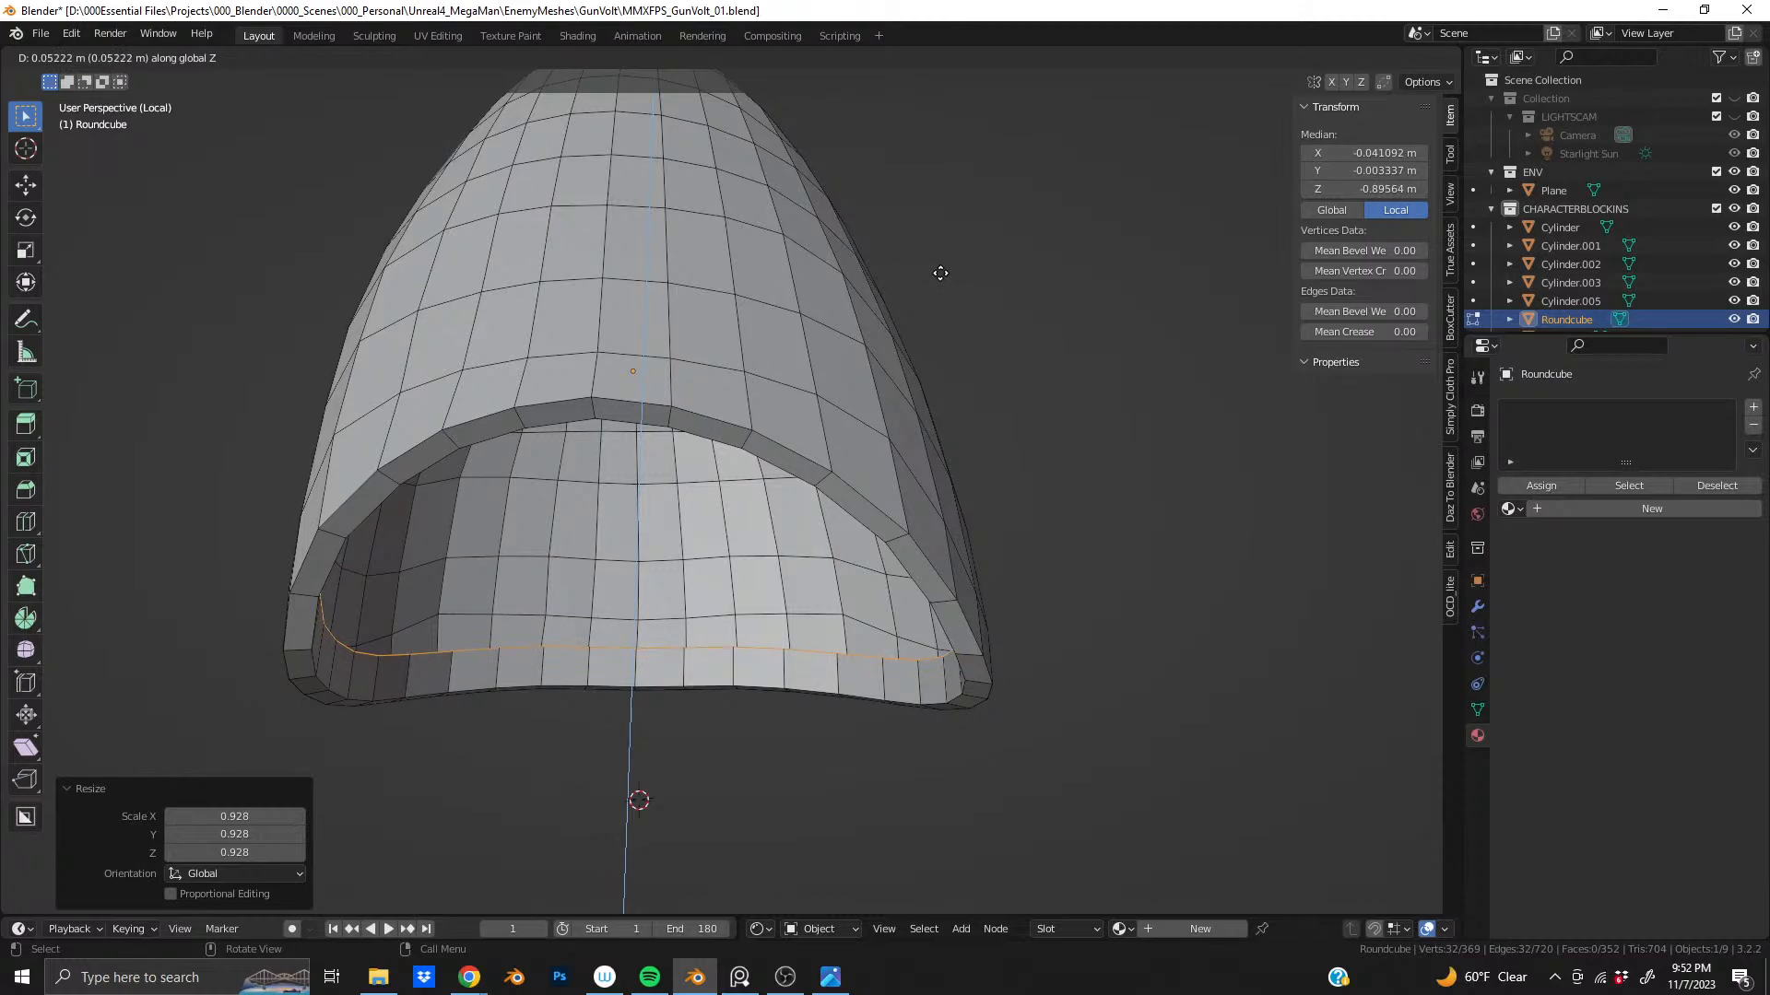
click(940, 273)
key(s)
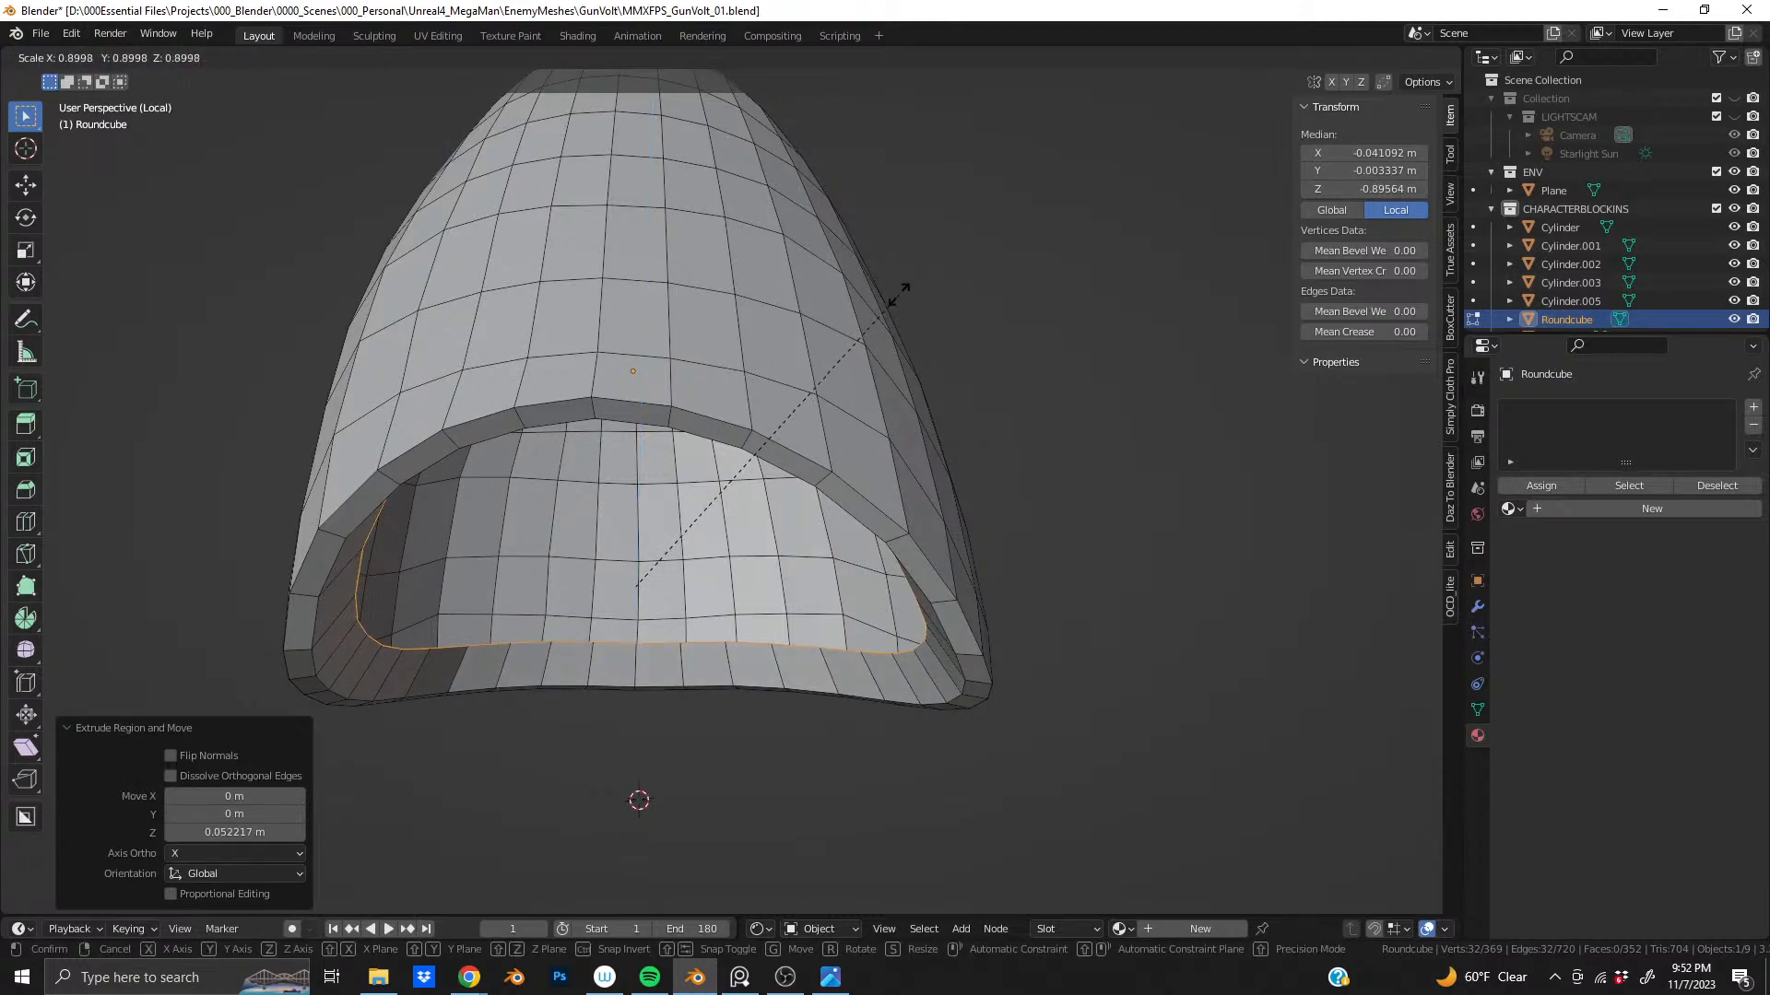
click(898, 295)
- Extrude the inner loop about 0.051 m further up along Z and scale it to about 0.840
key(e)
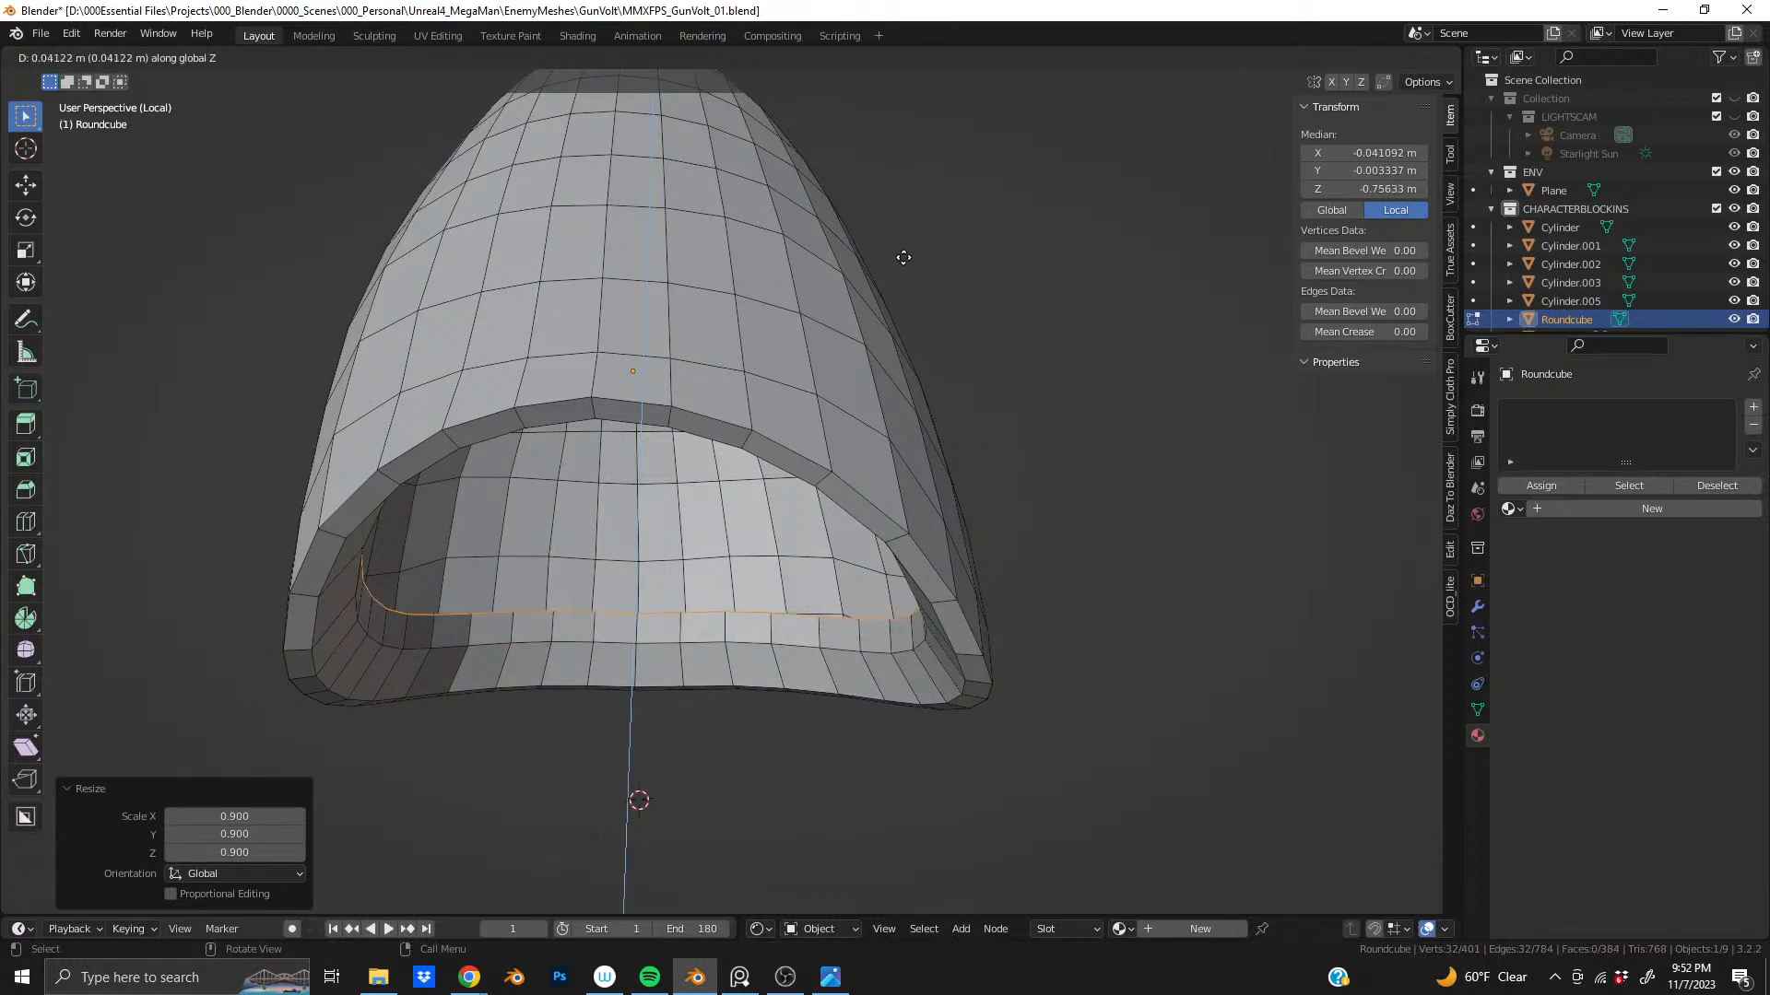
click(908, 252)
key(s)
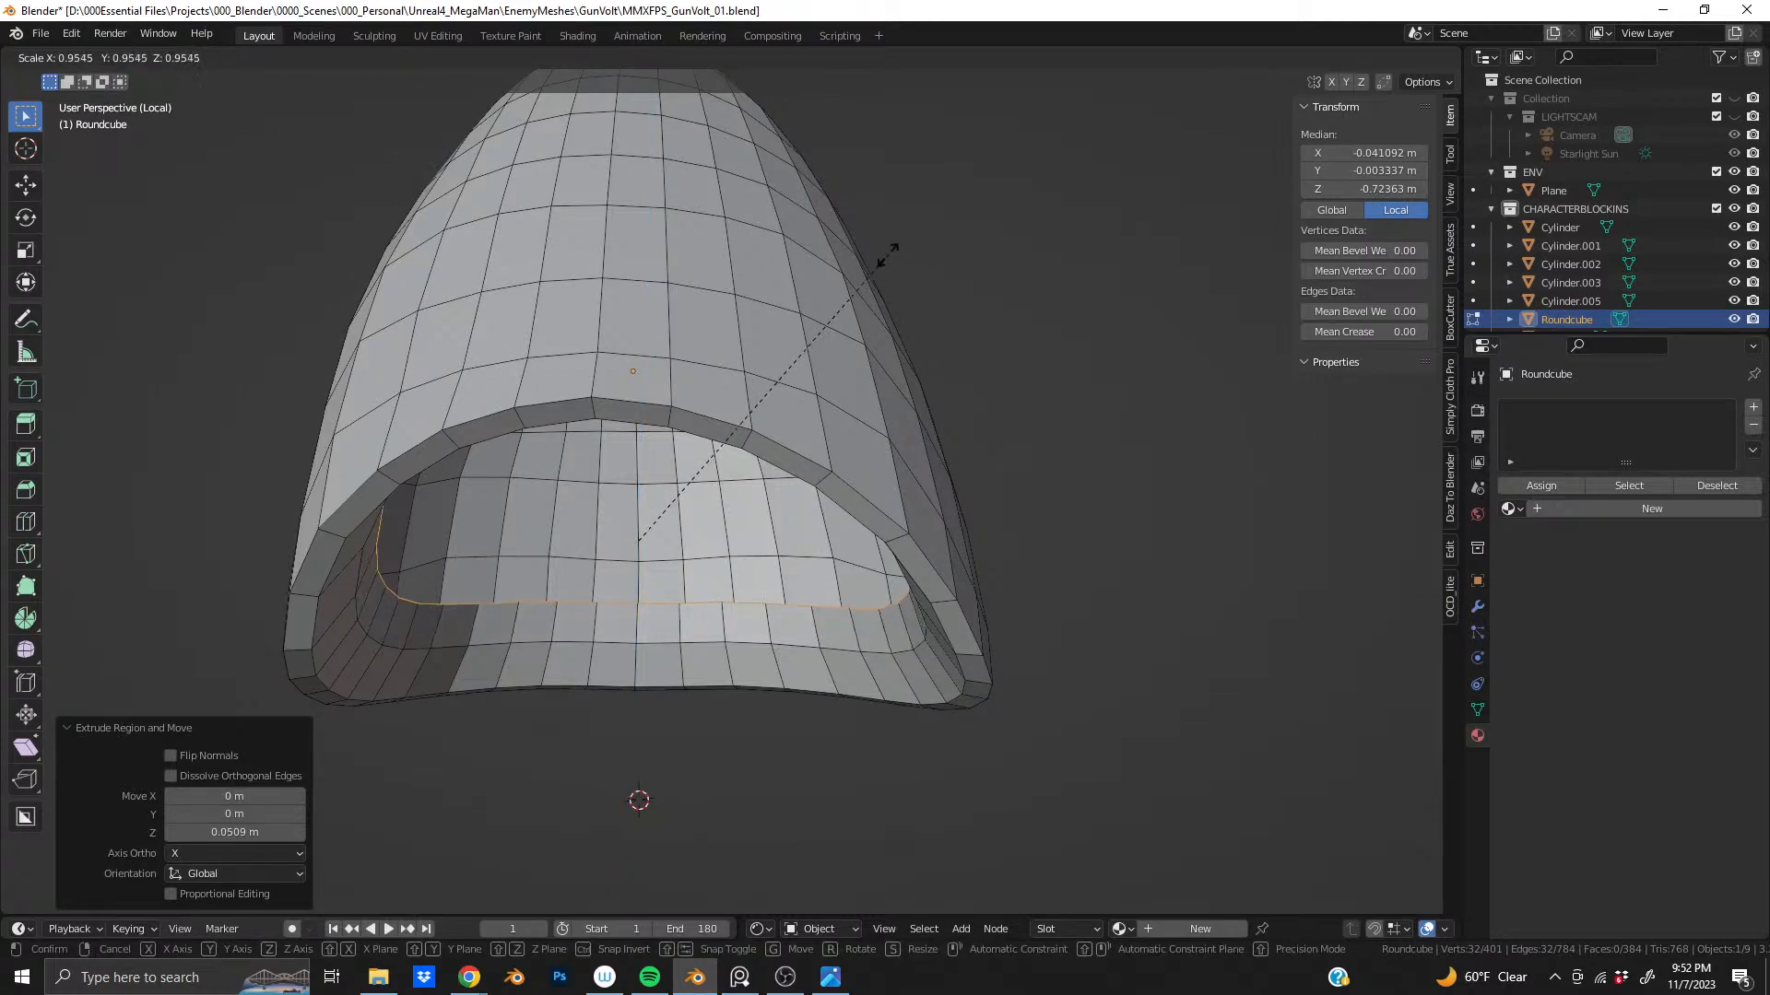
click(825, 264)
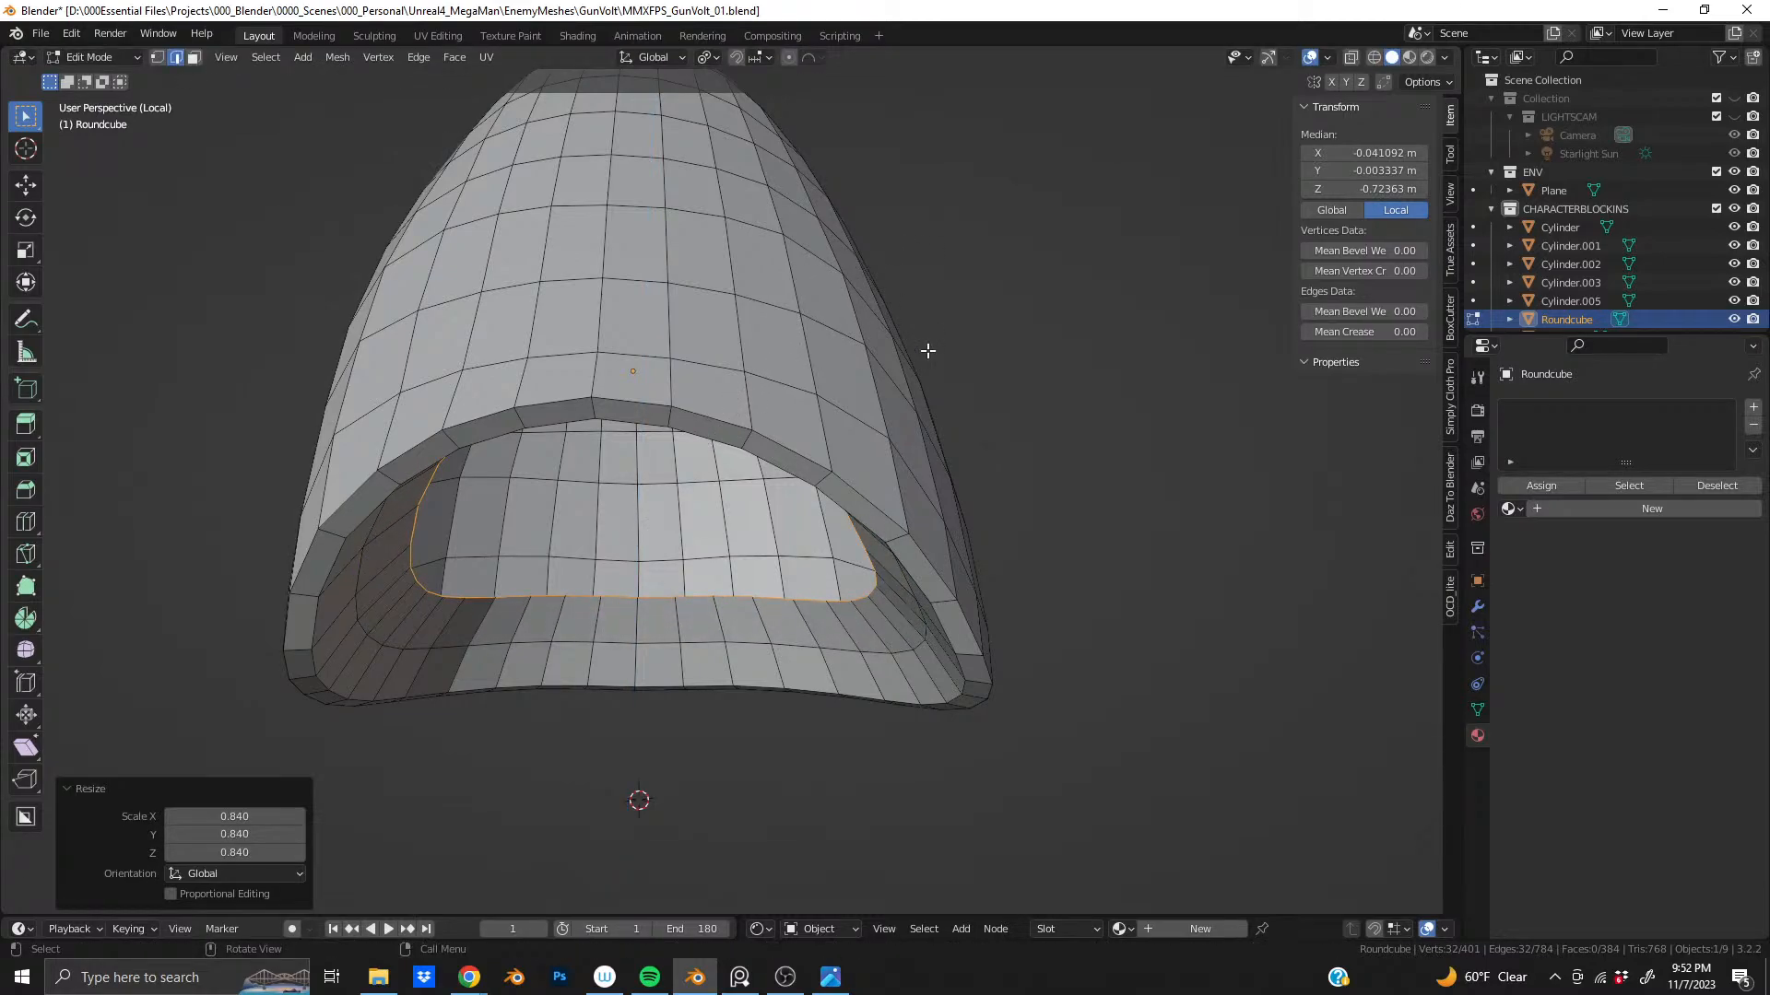
- Extrude another interior ring about 0.067 m up along Z and scale it to about 0.643
key(e)
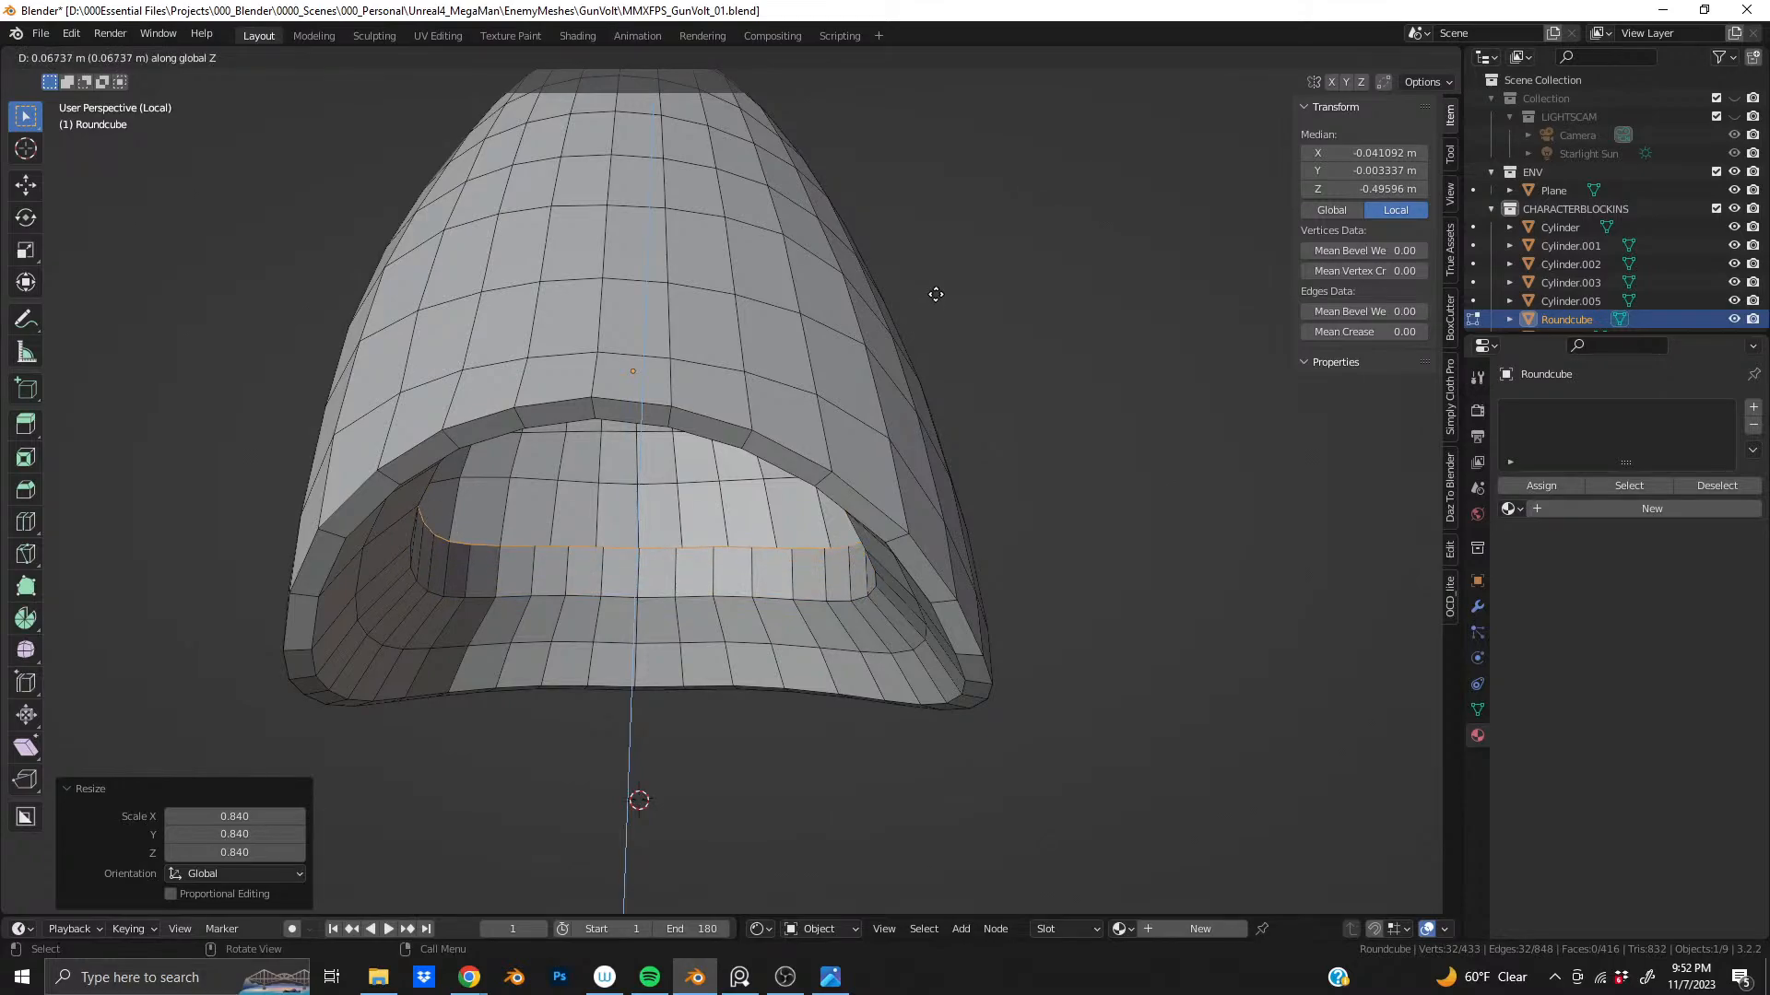
click(934, 306)
key(s)
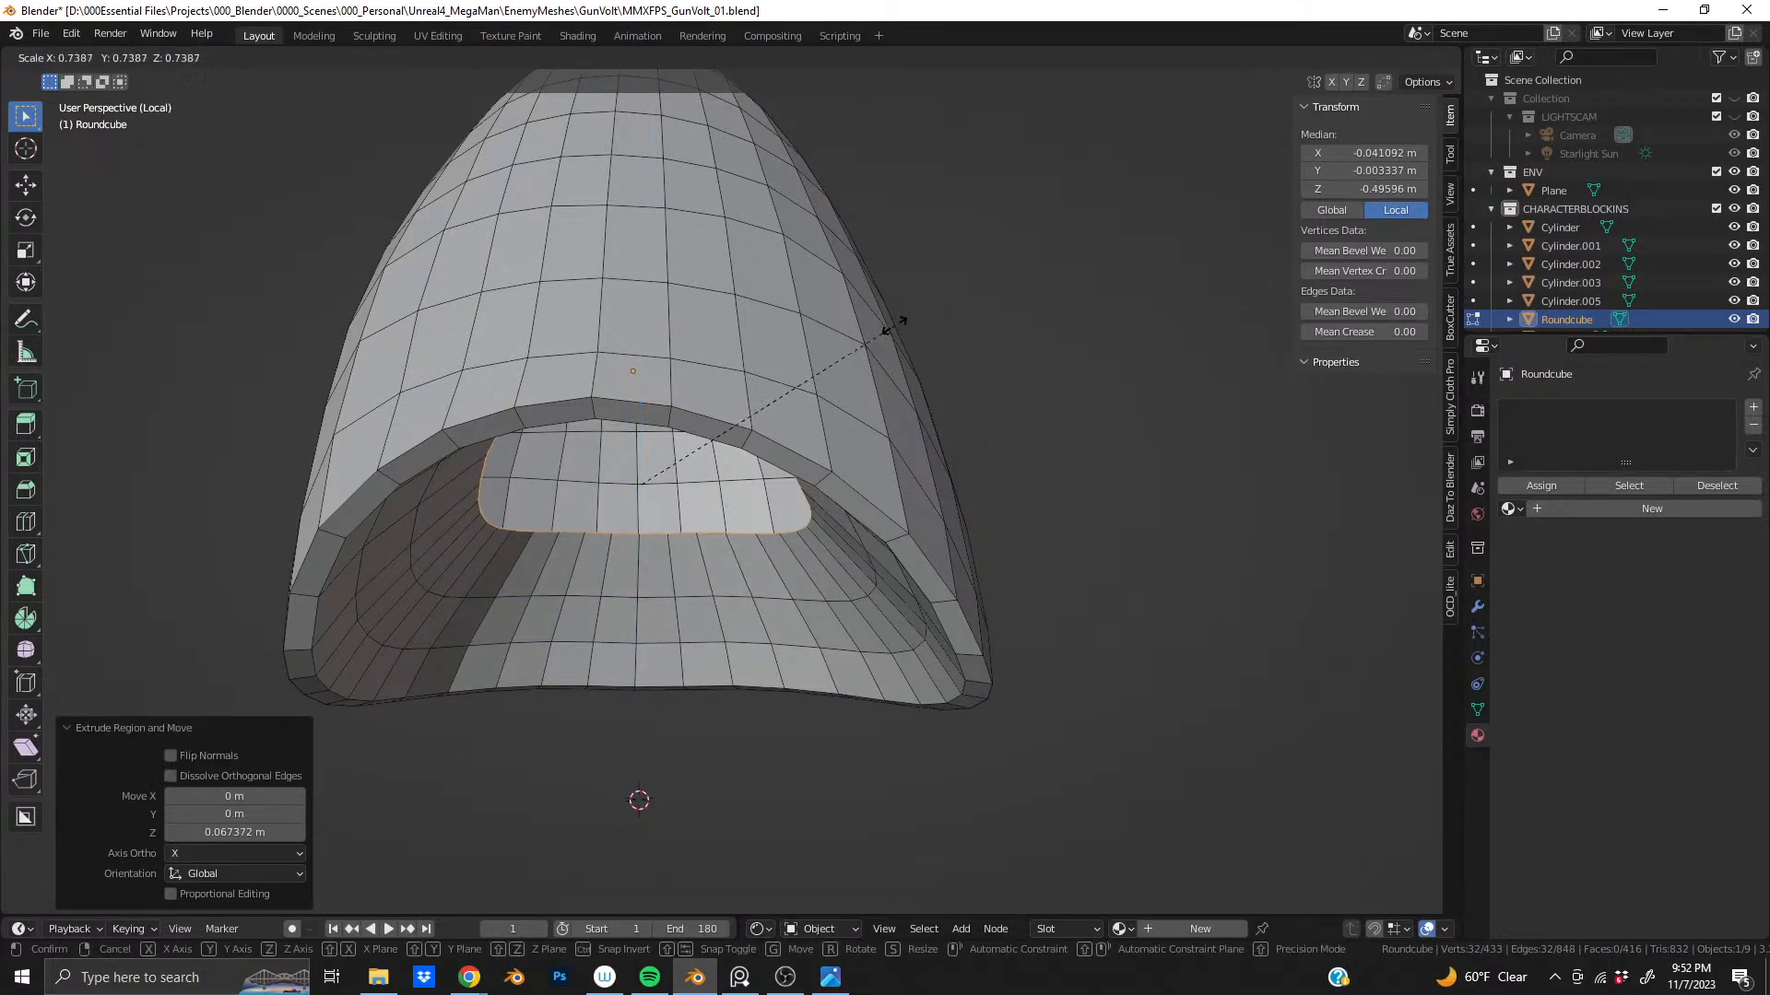
click(849, 330)
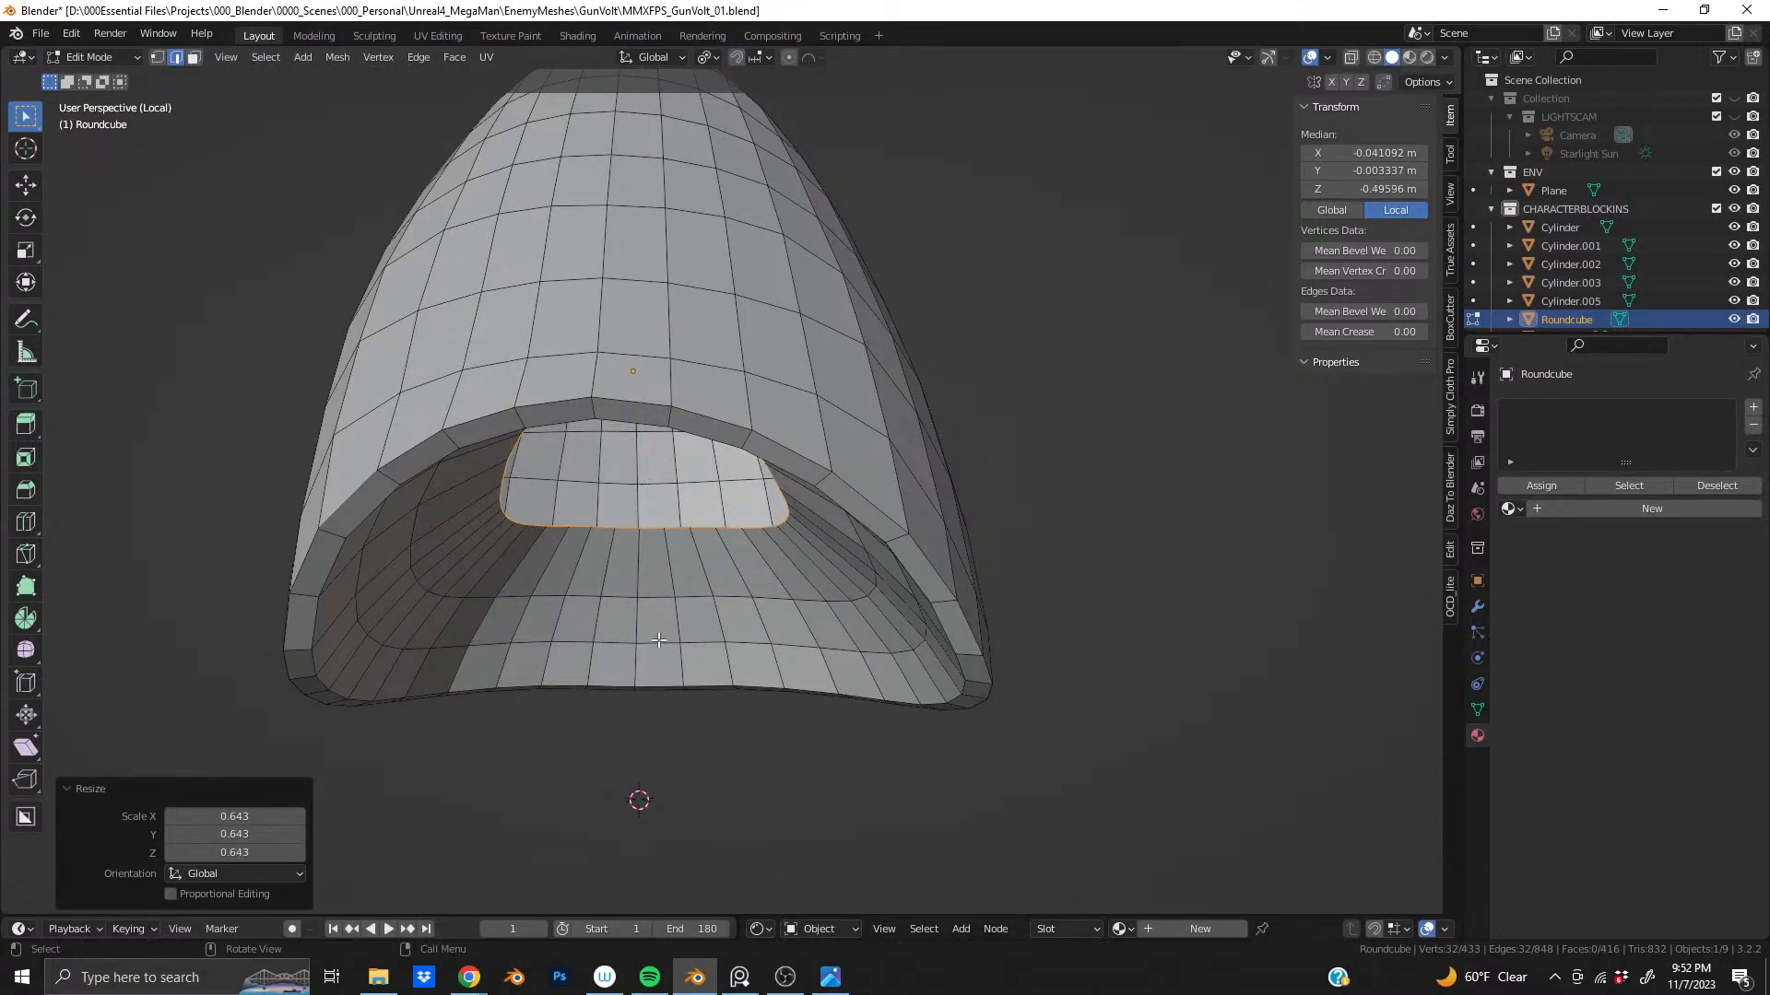
- Extrude the innermost loop about 0.042 m up along Z, shrink it, and fill the remaining opening with a face
middle_drag(659, 639, 836, 597)
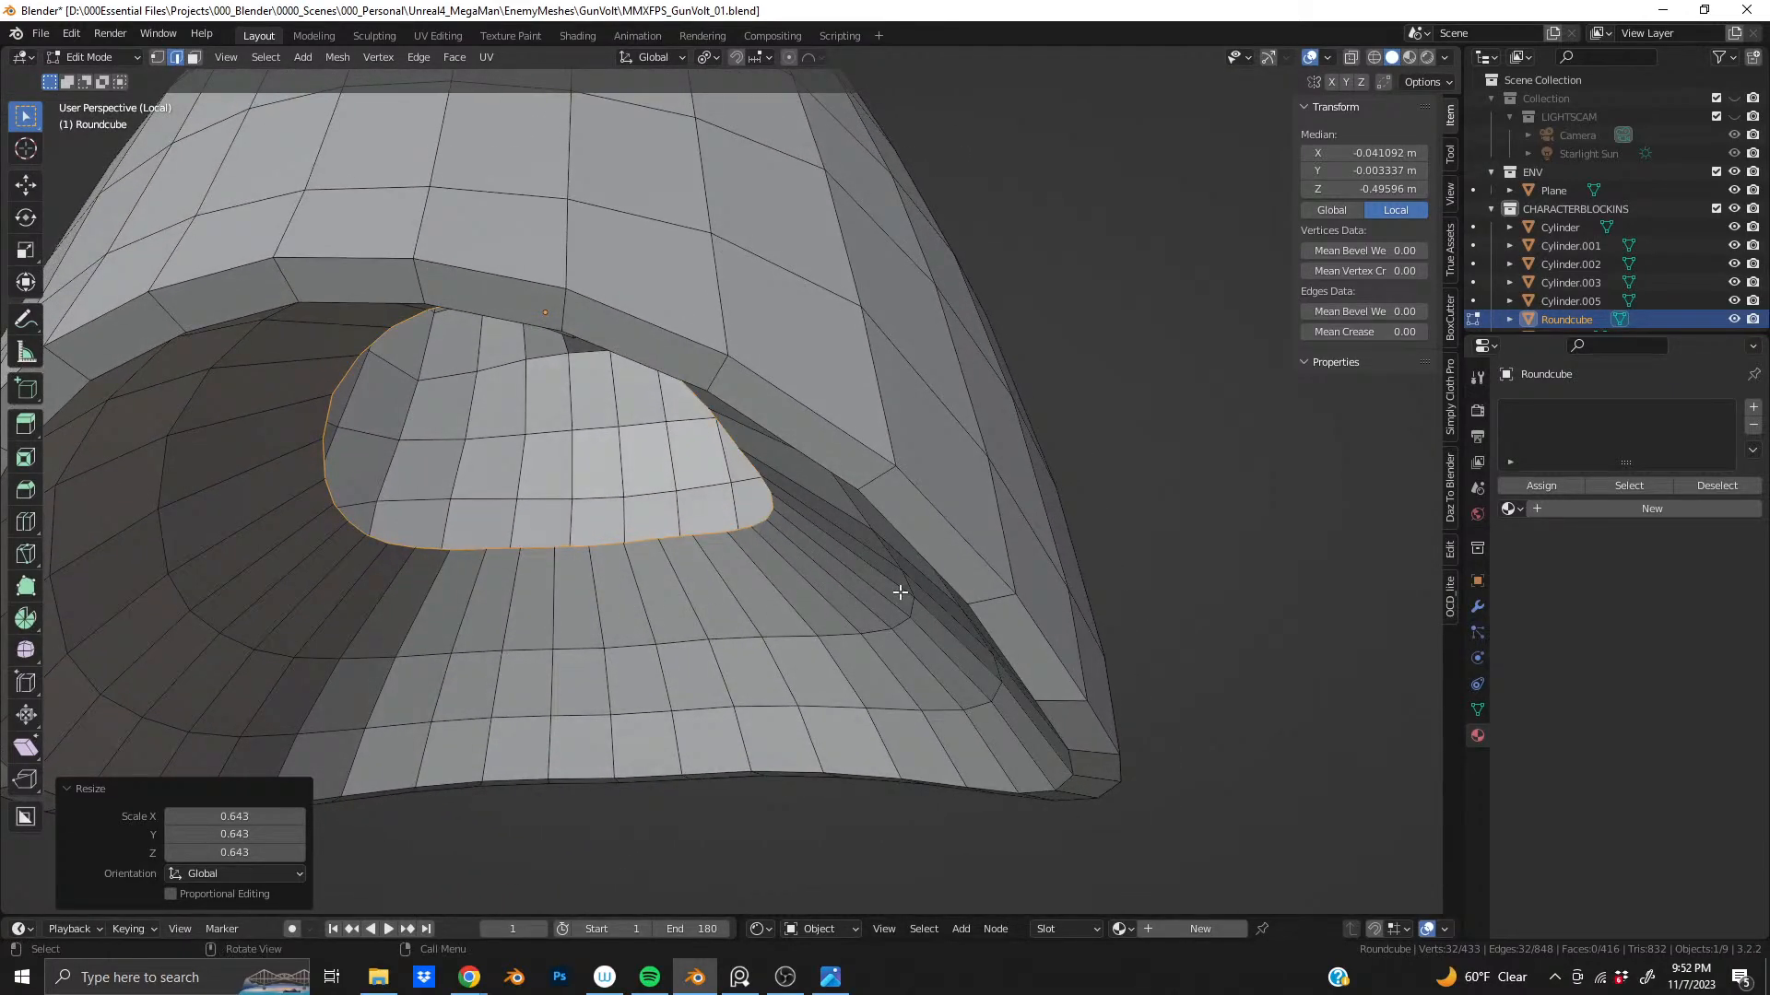
key(e)
key(z)
click(907, 544)
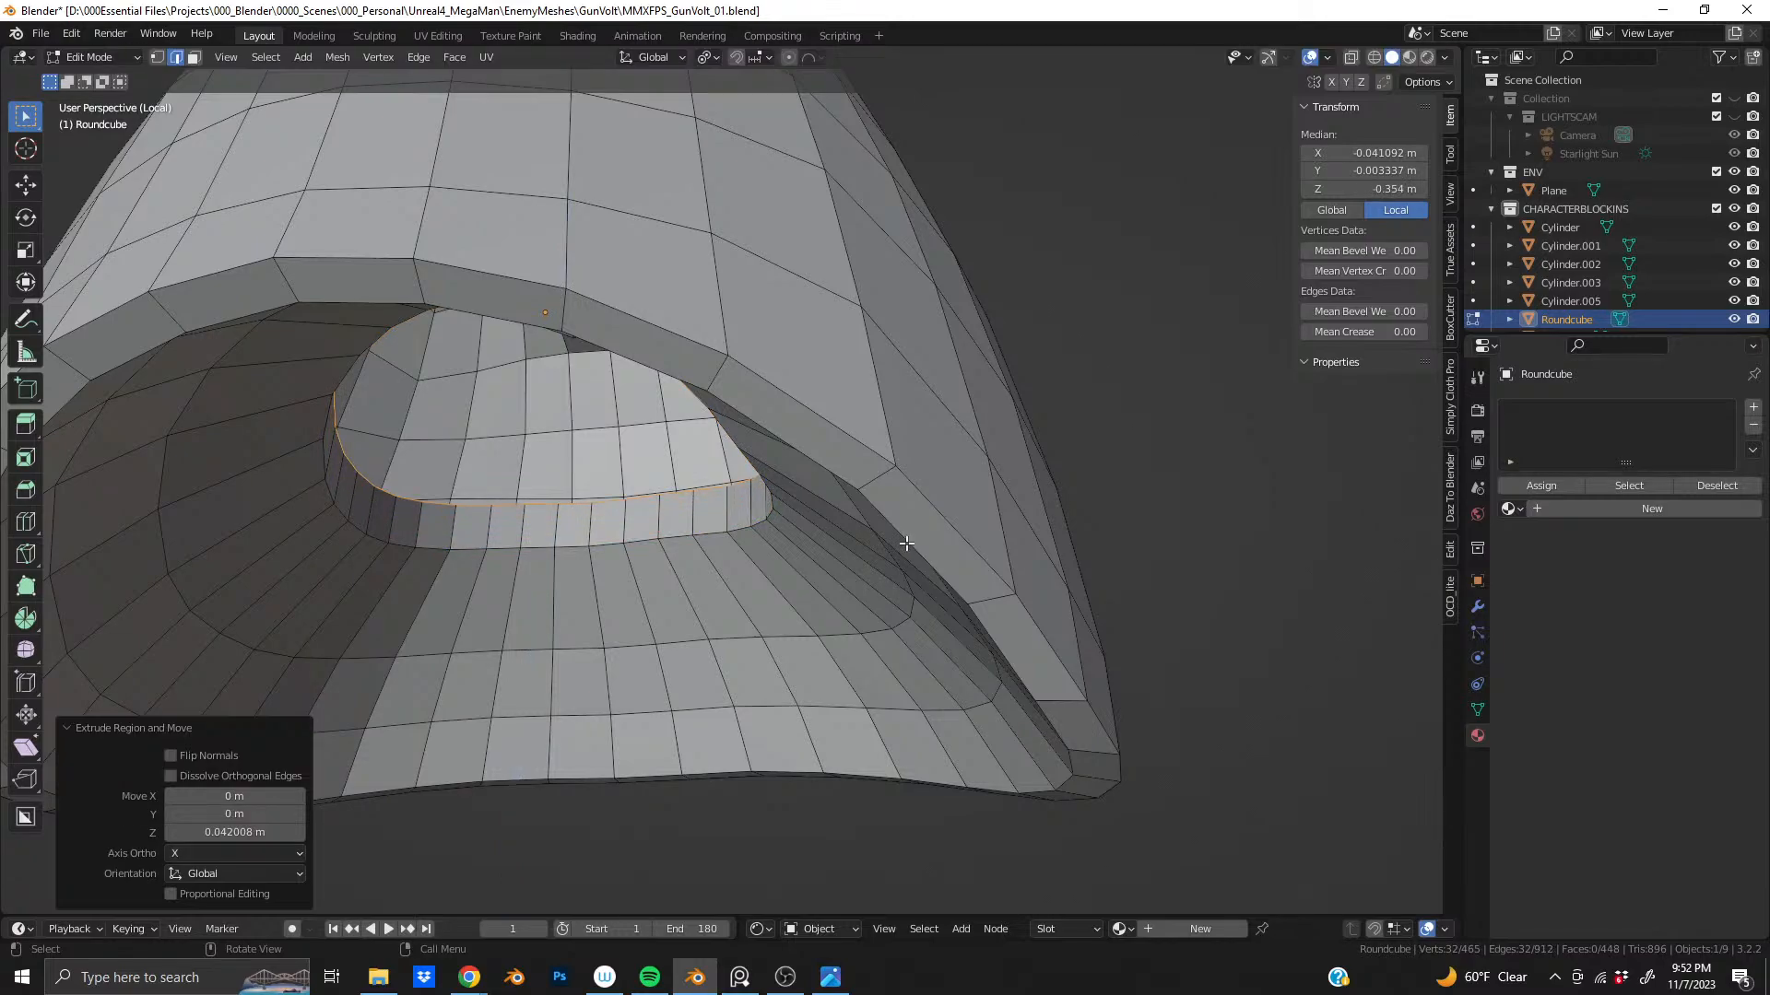
key(s)
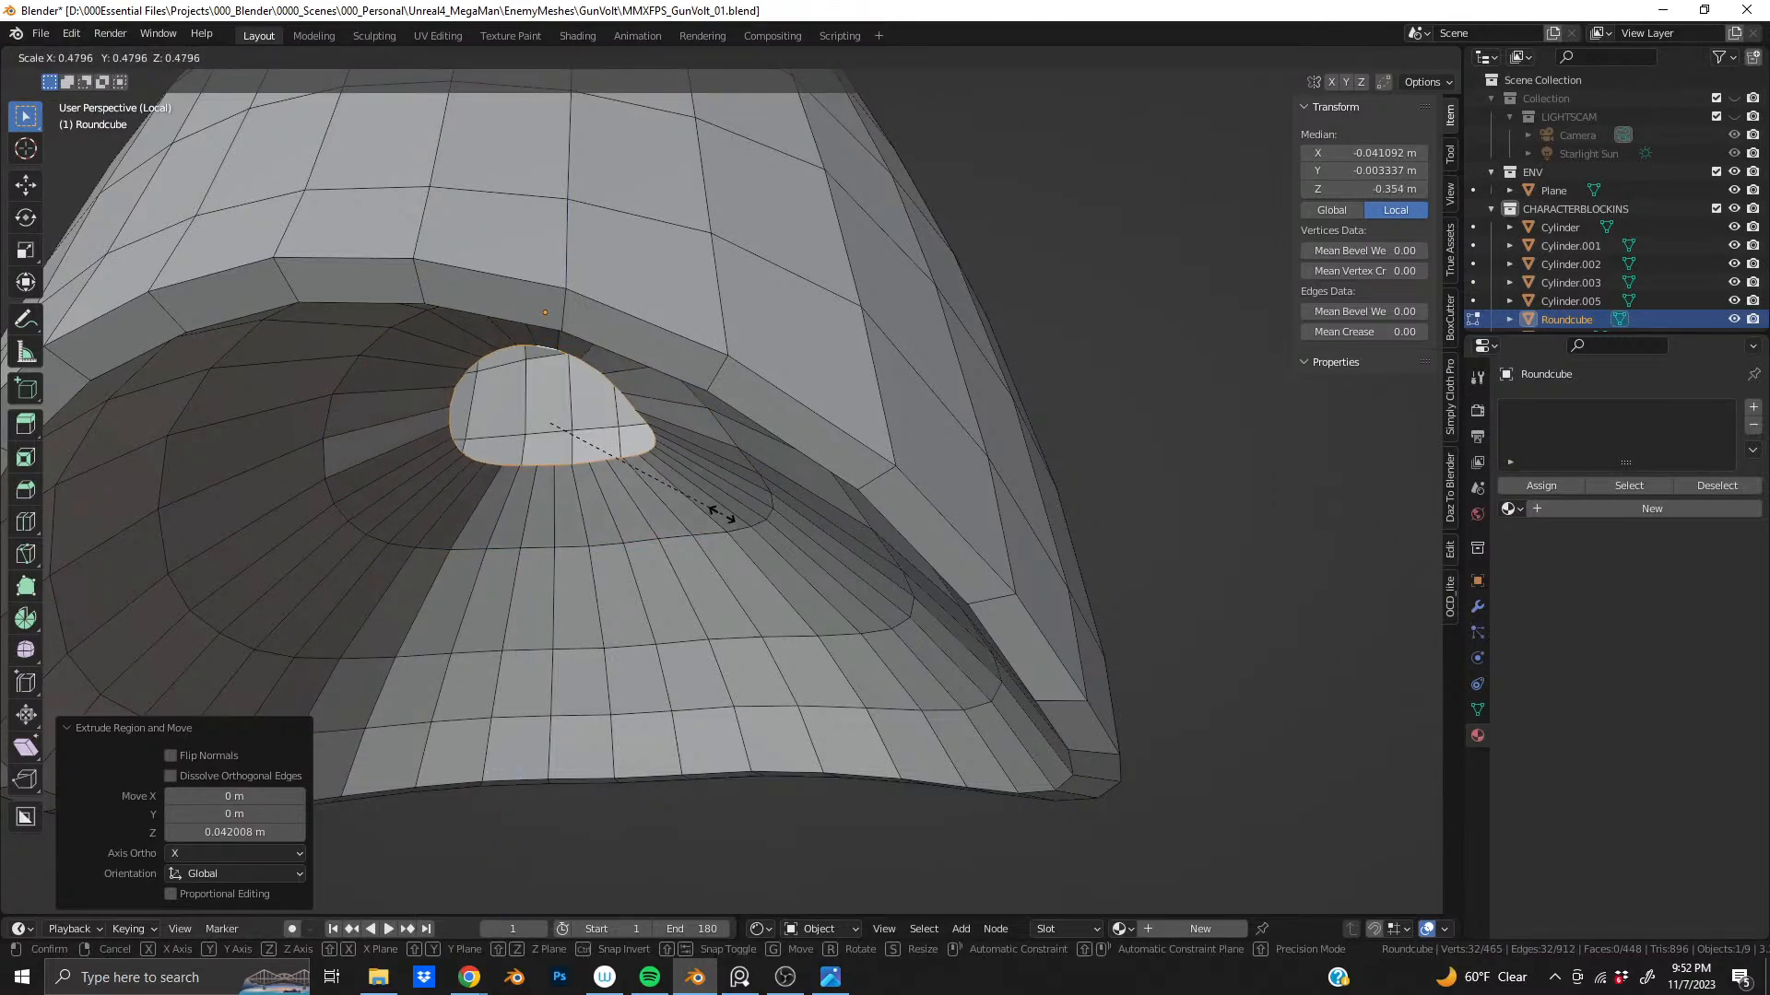
click(701, 503)
key(f)
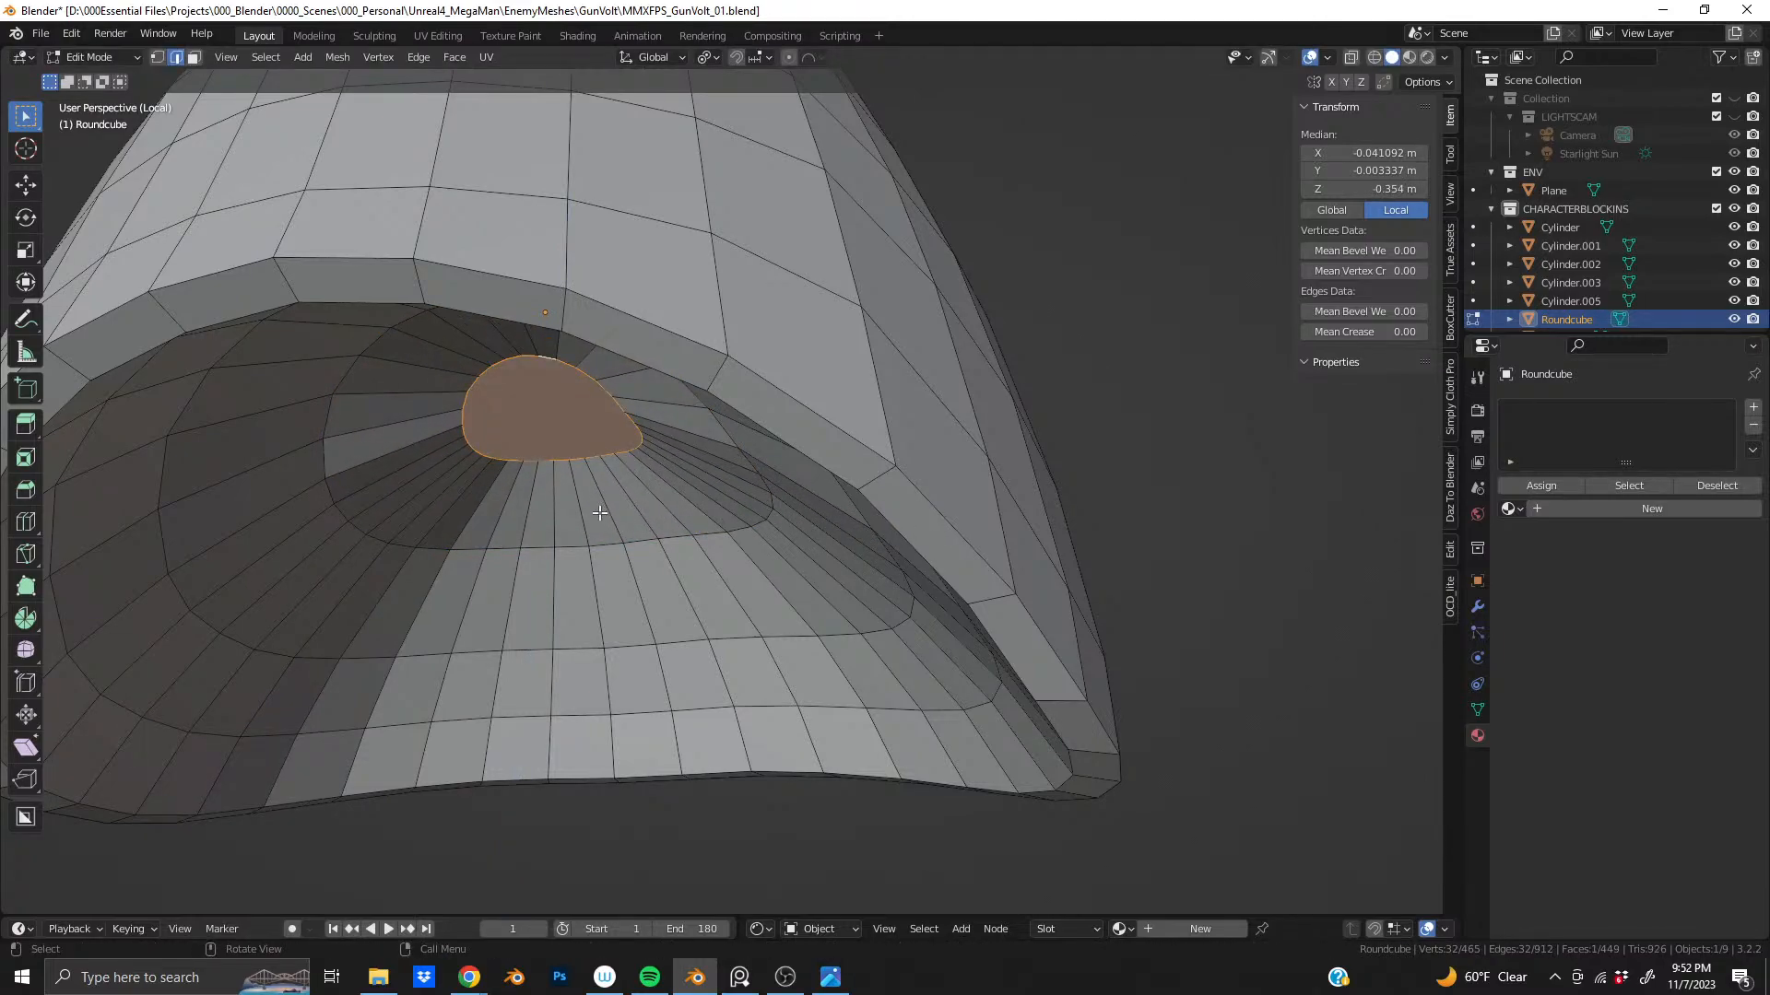
- Select the second edge loop up the shell's interior wall and scale it to about 1.031
middle_drag(600, 512, 469, 694)
alt+click(382, 676)
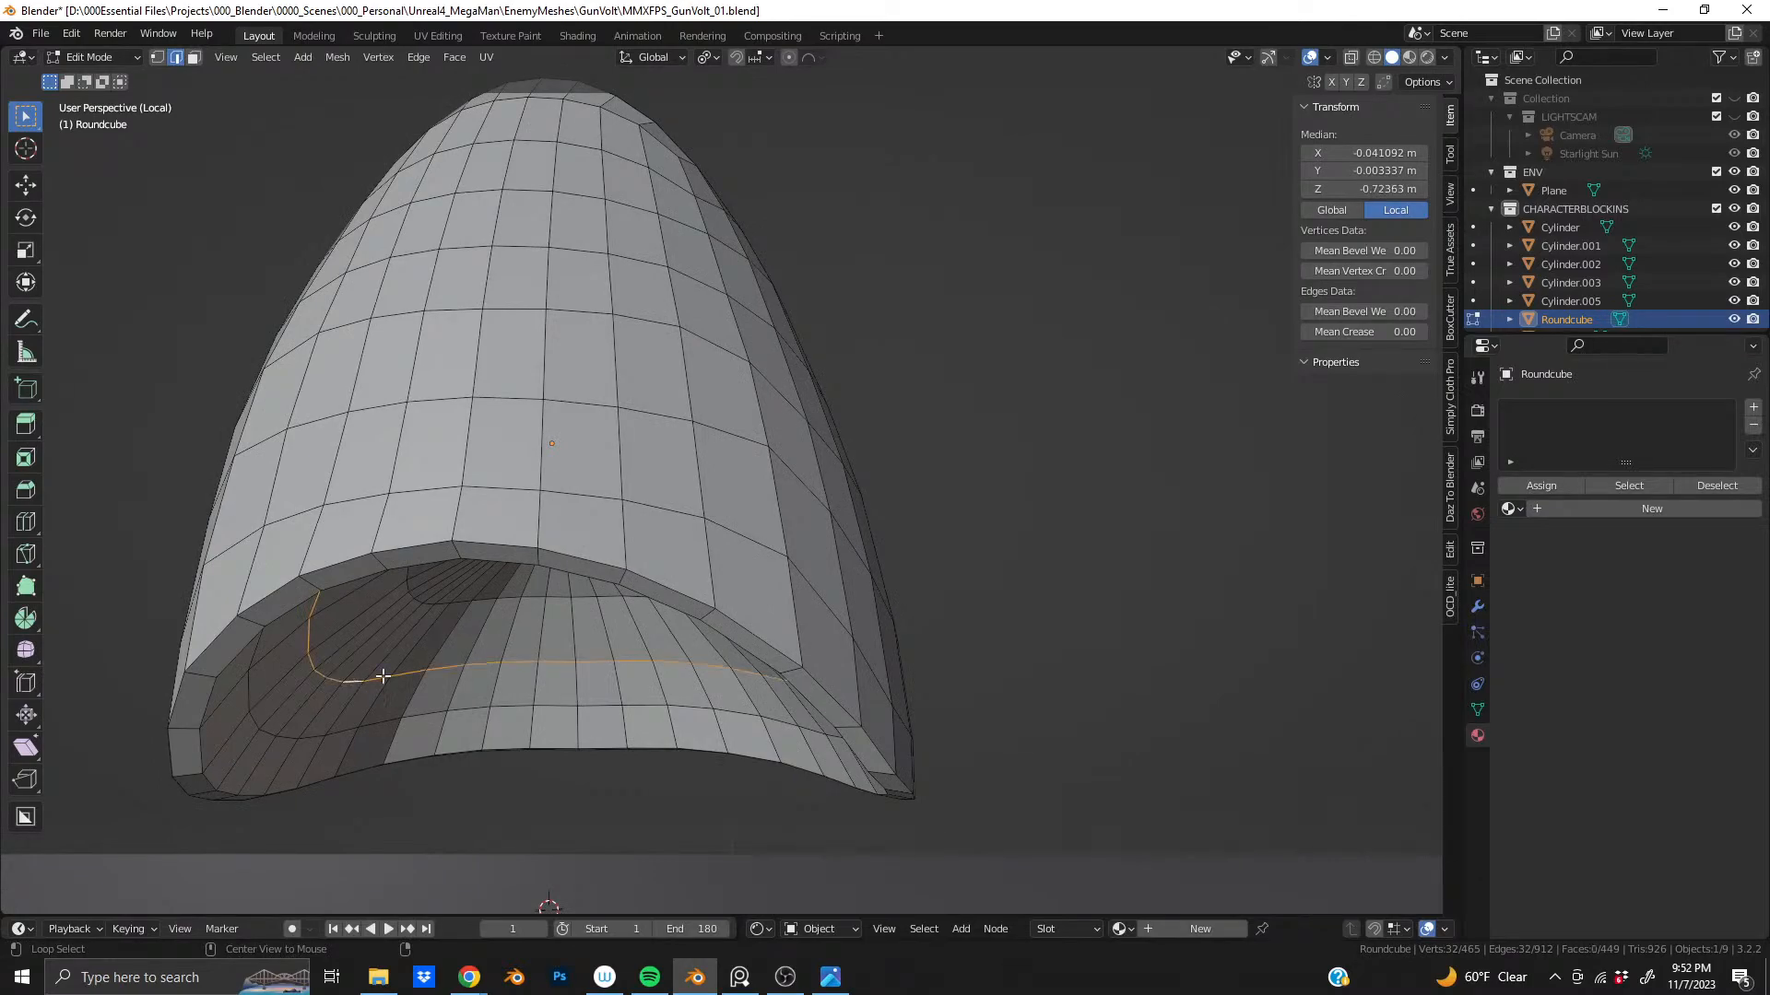
key(s)
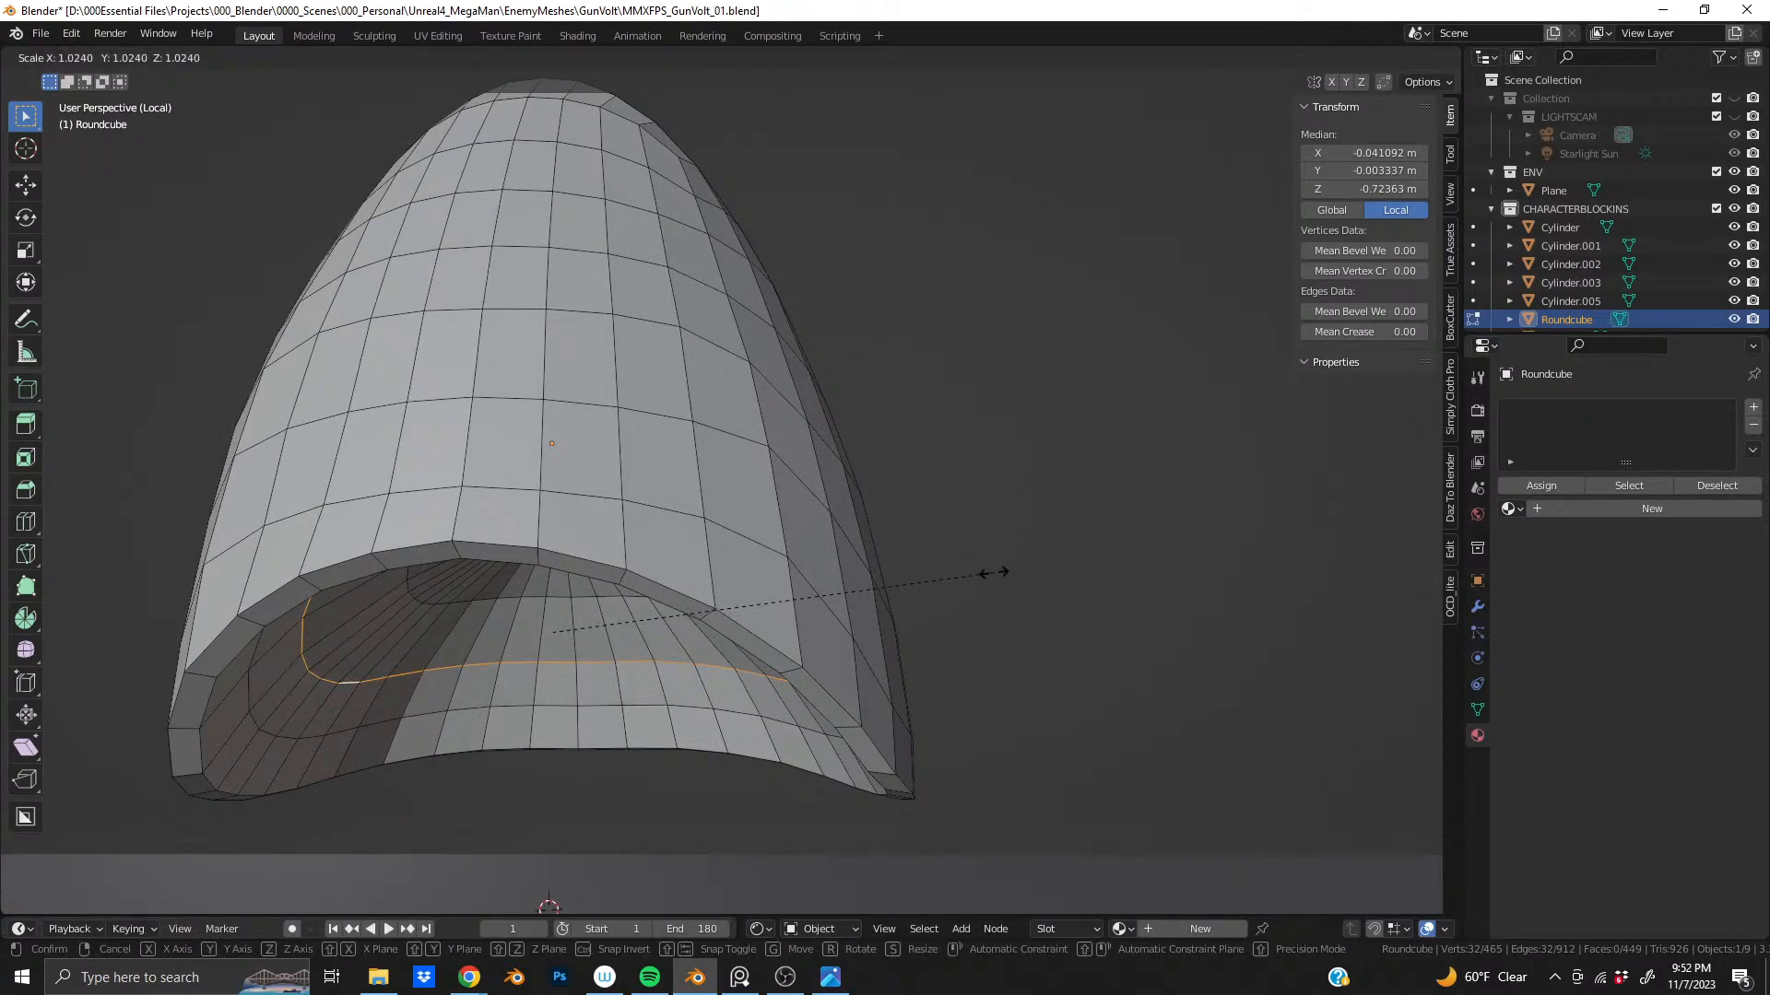
click(994, 572)
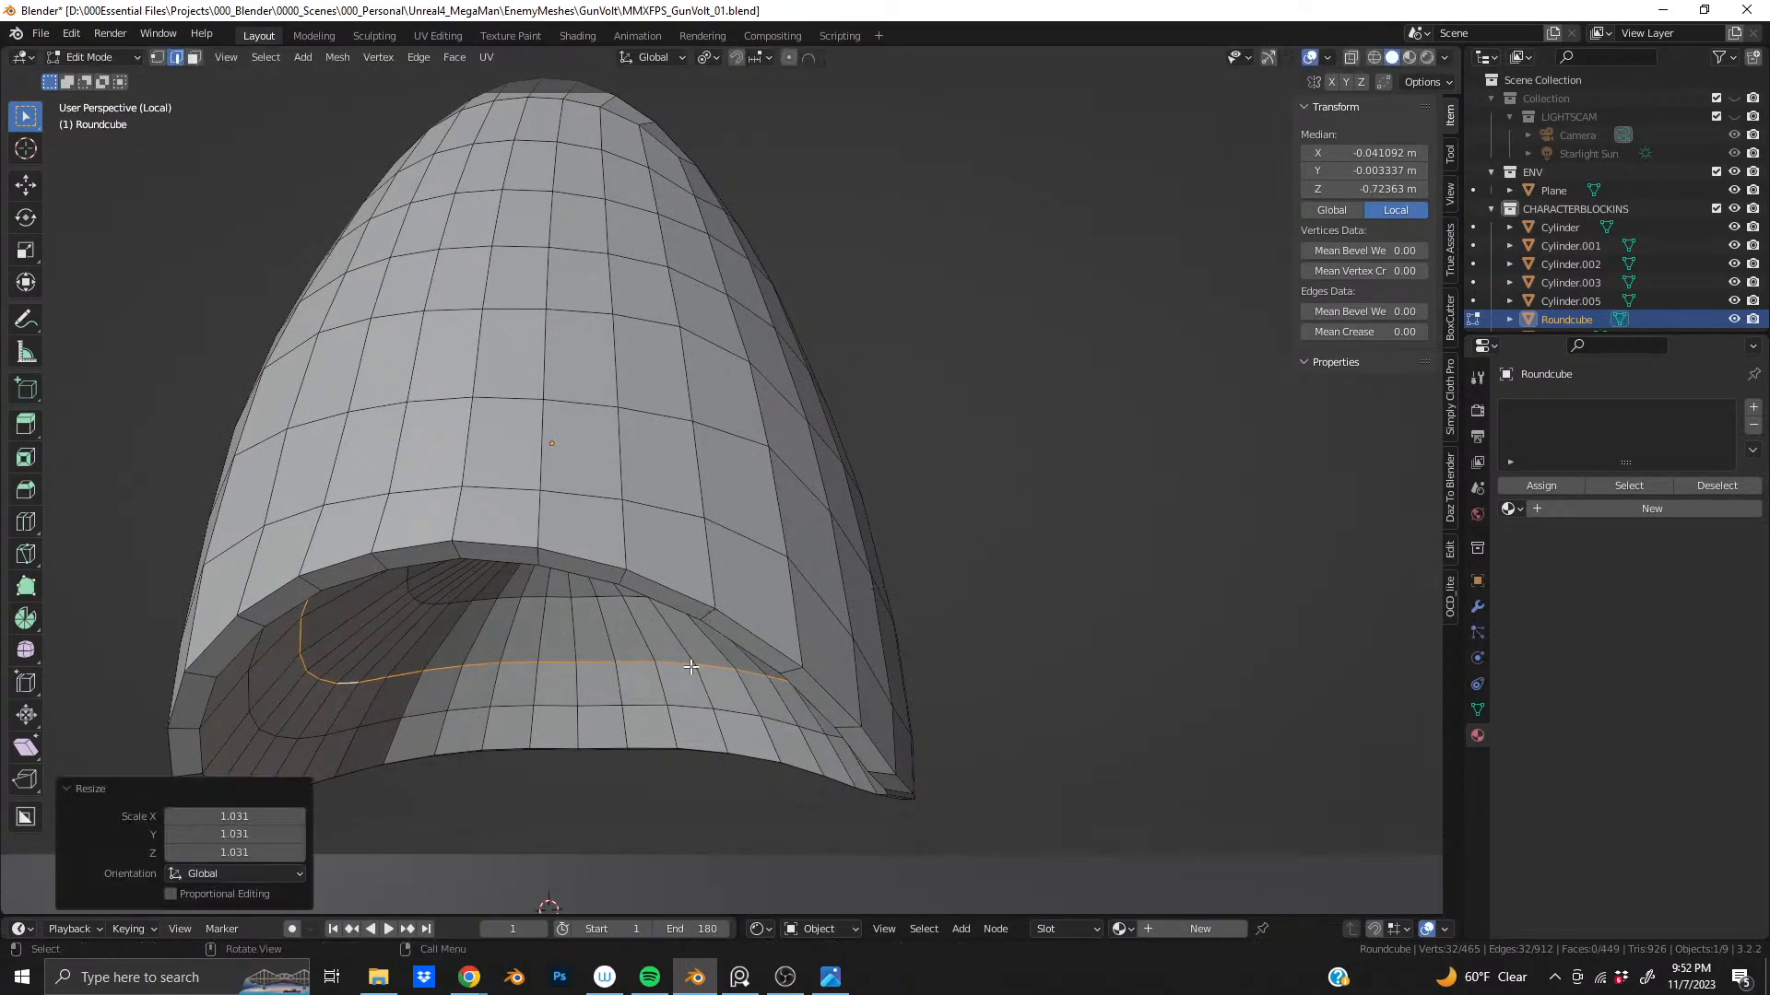
- Try to scale the interior edge loop nearest the rim to about 1.023
alt+click(316, 733)
key(s)
click(1037, 600)
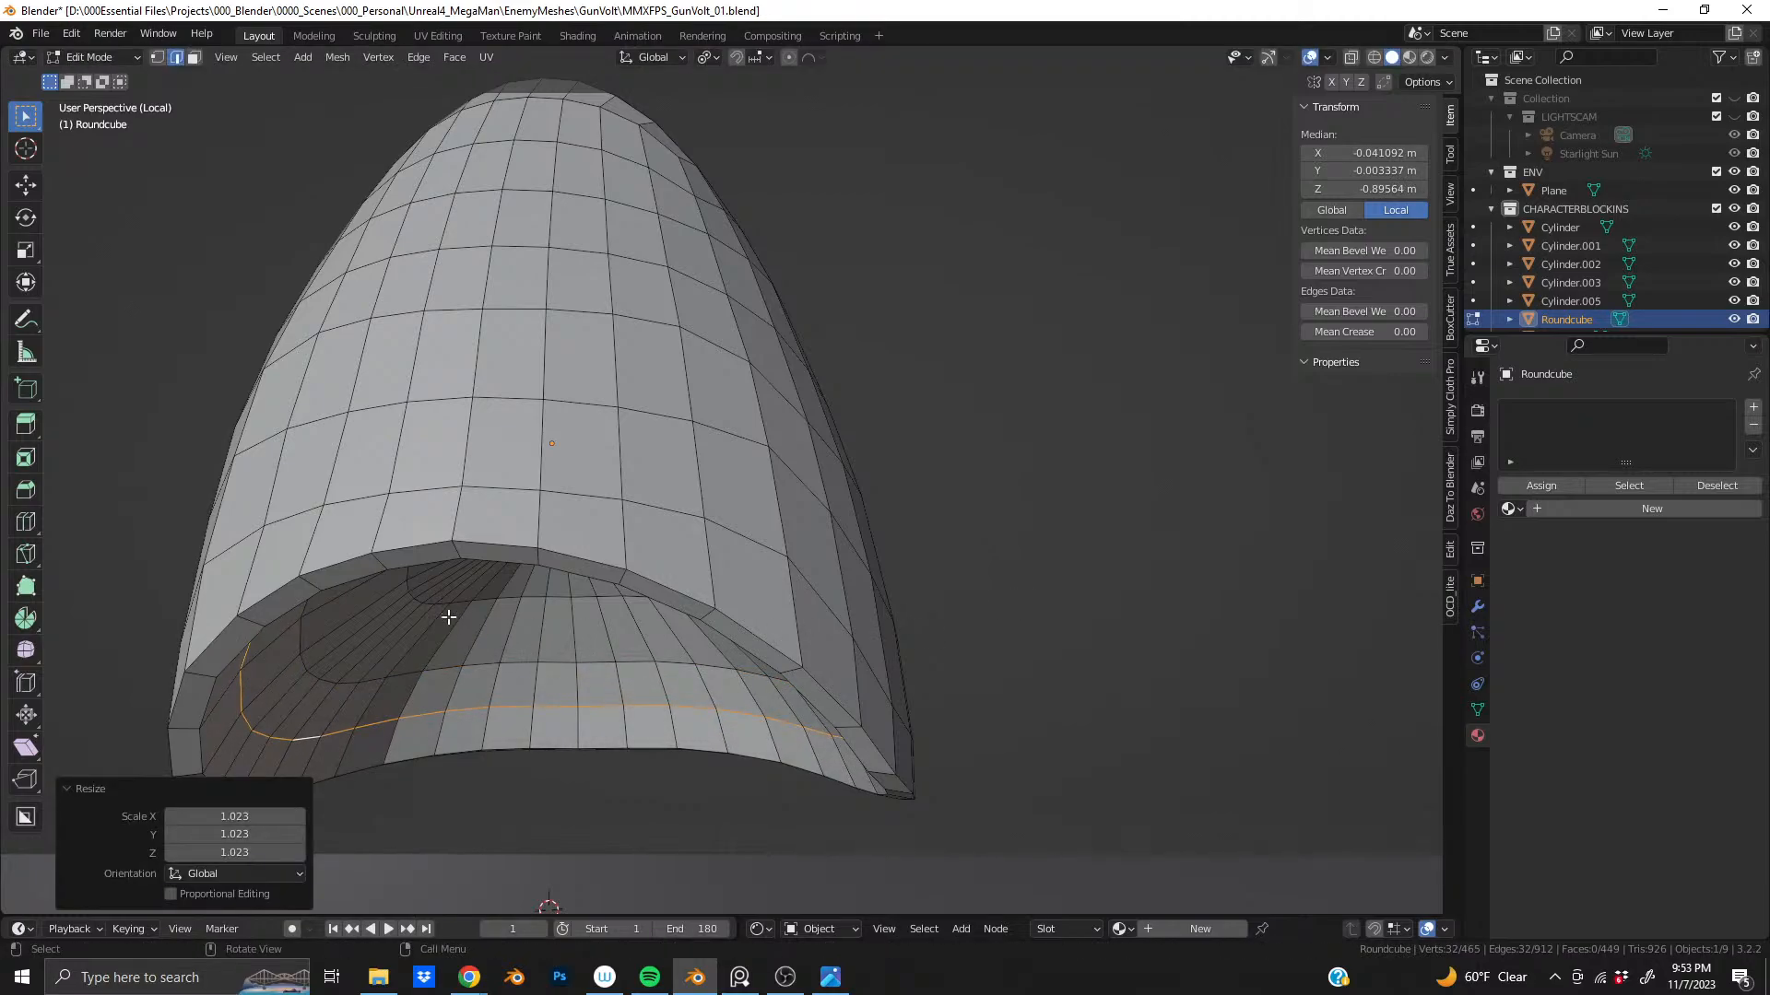
key(ctrl+z)
key(ctrl+z)
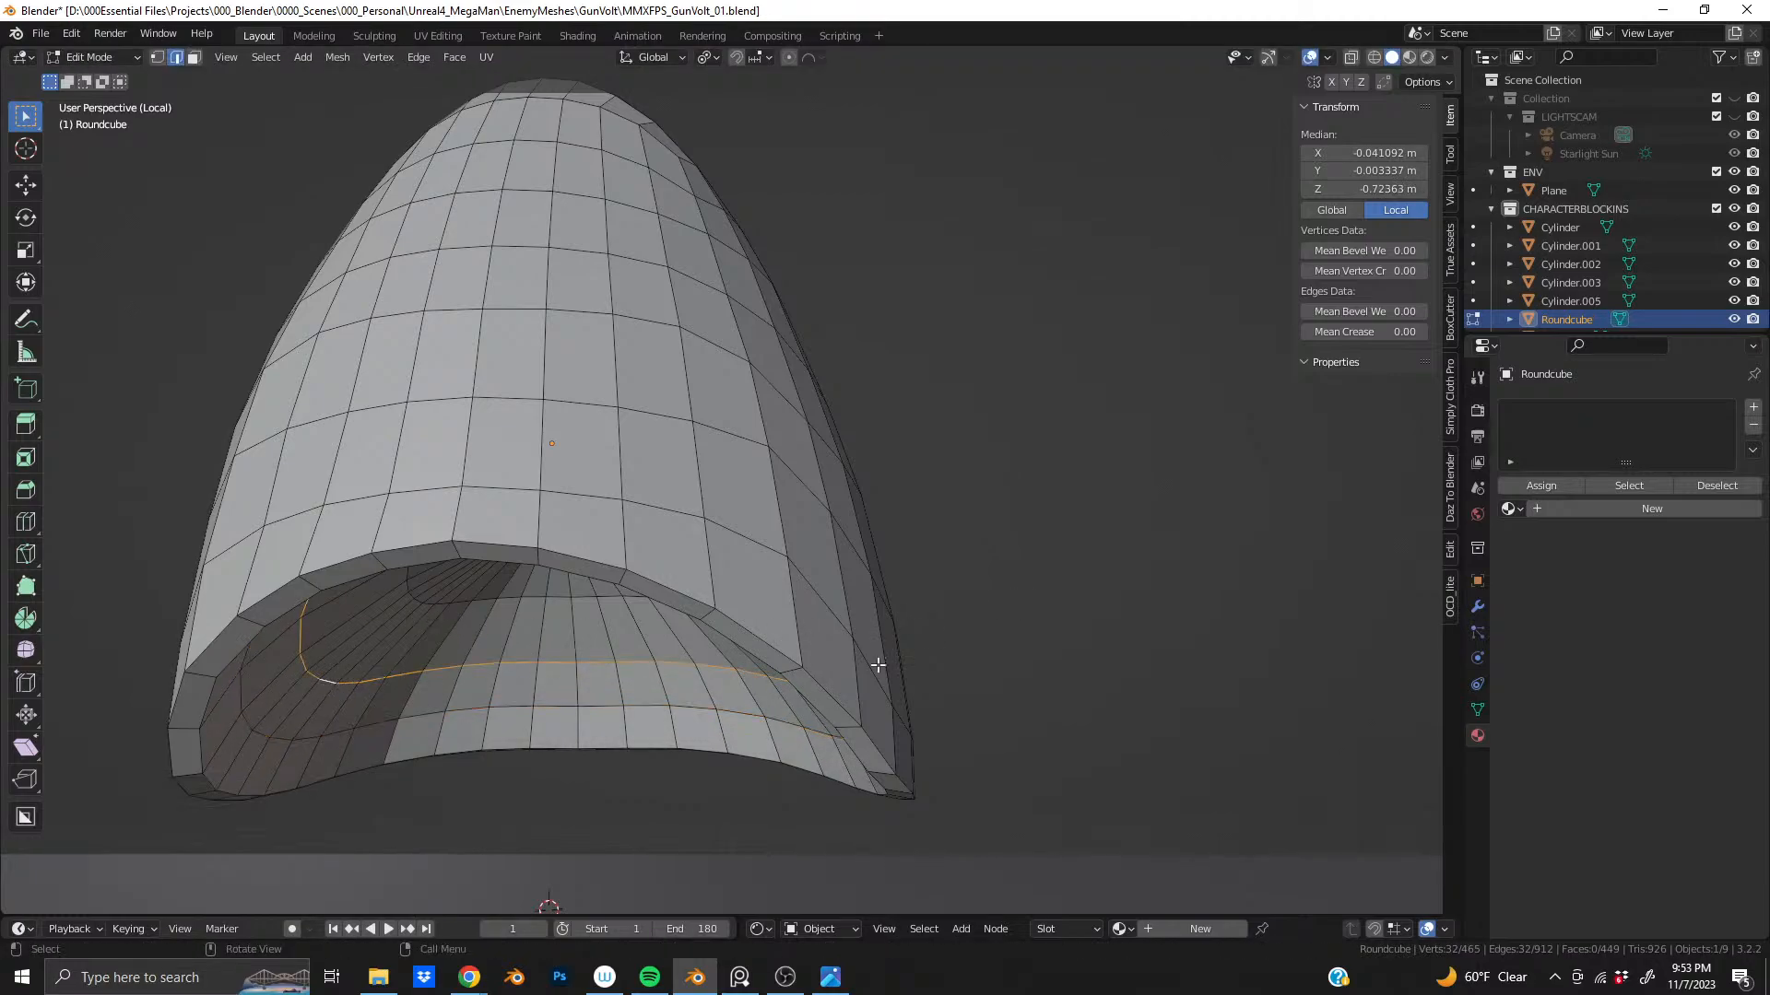
- Enlarge the selected interior loop to about 1.019, raise it about 0.017 m along Z, and adjust its scale again
key(s)
click(1122, 663)
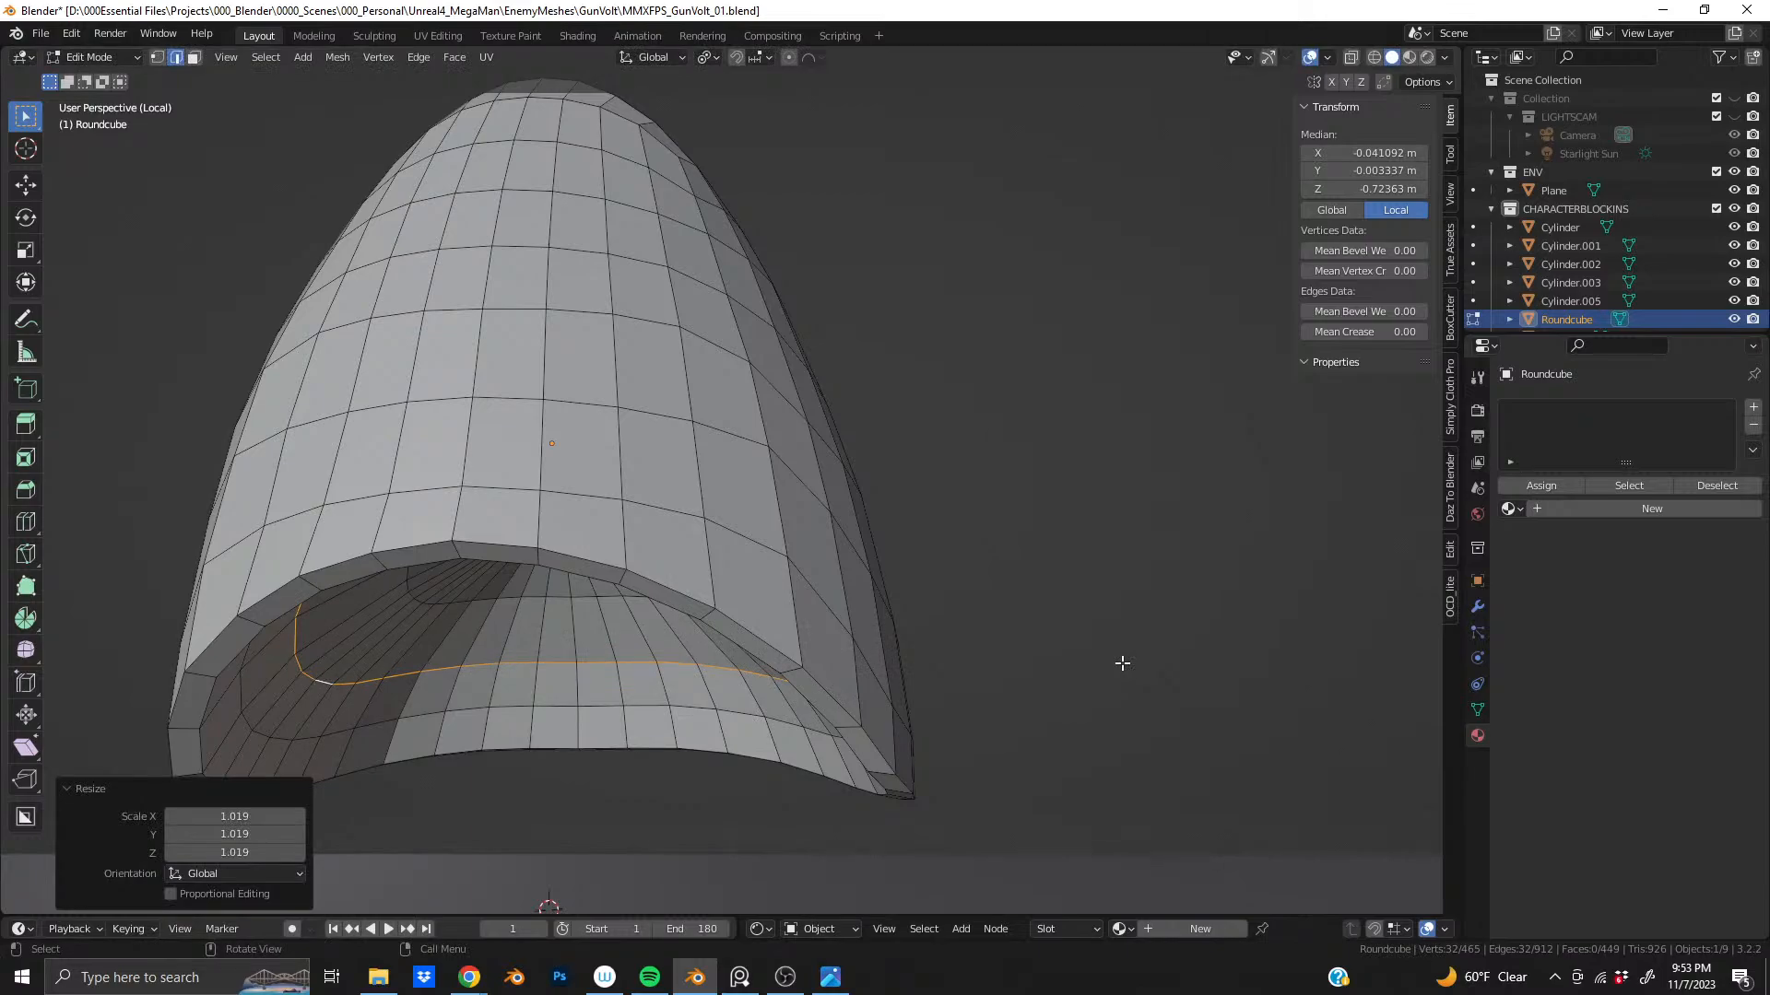
key(g)
key(z)
click(1122, 648)
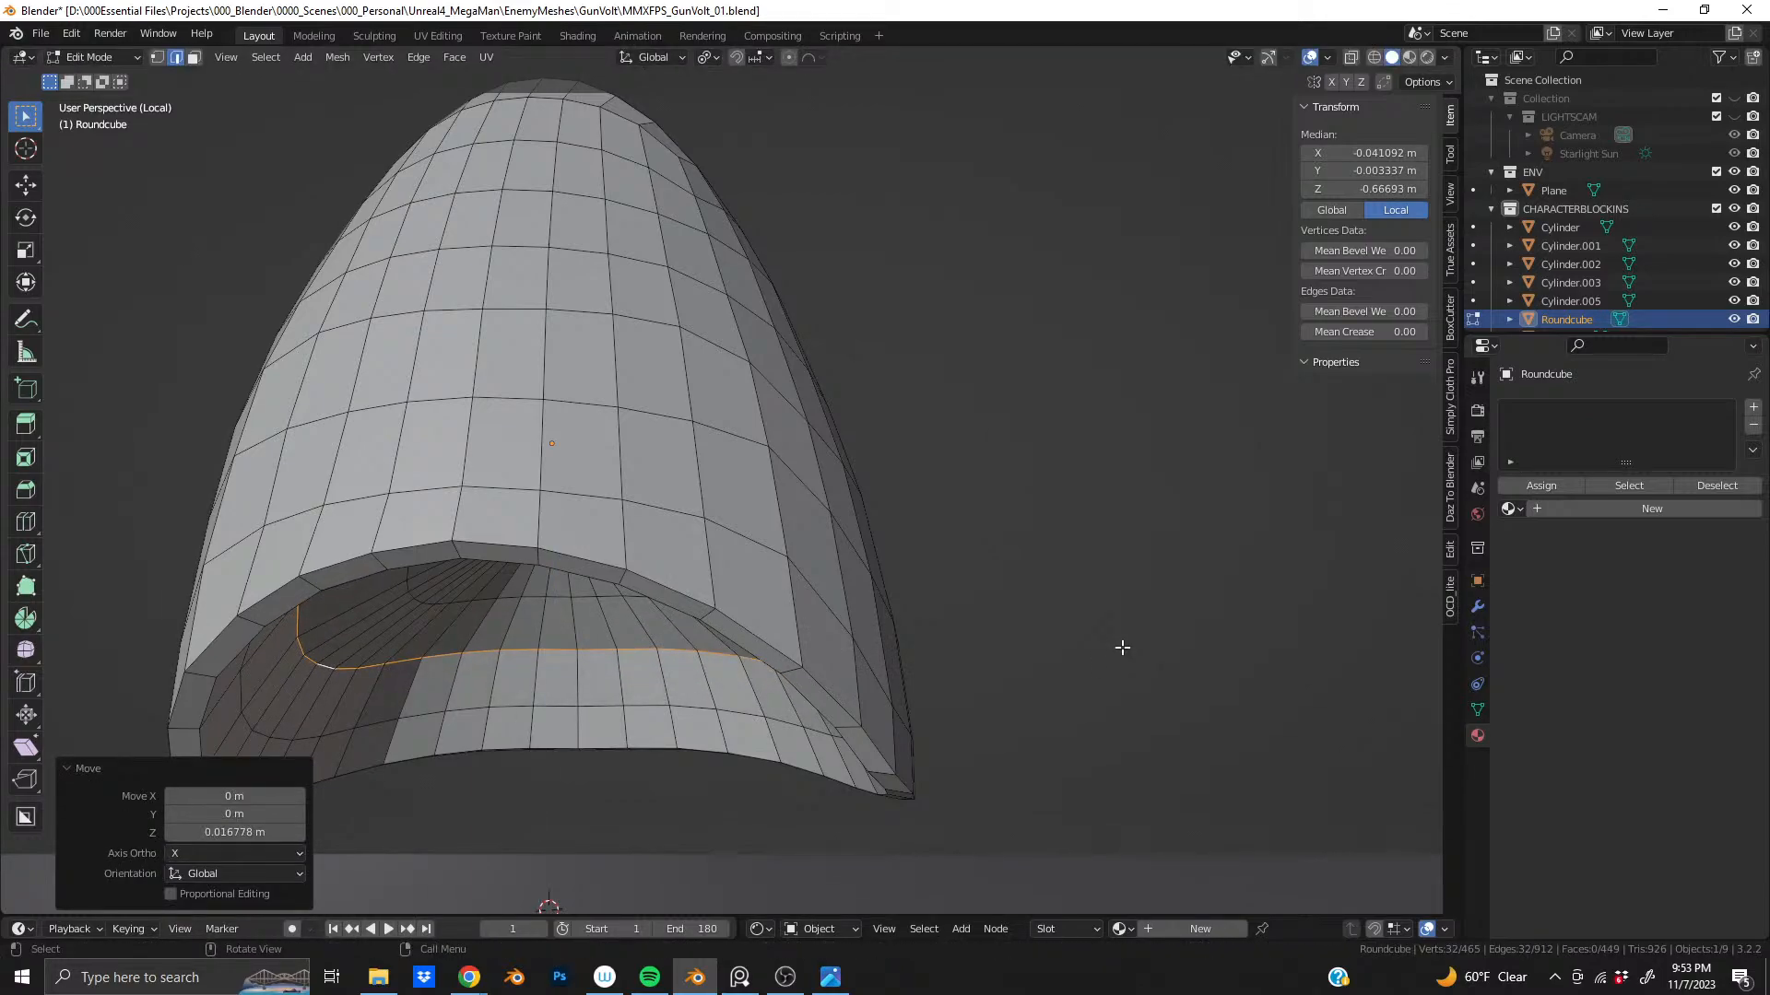
key(s)
click(1098, 647)
- Select an outer-side vertex in the row just above the bottom rim and slide it down toward the rim
middle_drag(556, 669, 590, 599)
scroll(484, 633, down, 8)
scroll(572, 548, up, 9)
middle_drag(590, 600, 644, 612)
scroll(562, 636, down, 2)
scroll(571, 609, up, 1)
key(1)
click(553, 558)
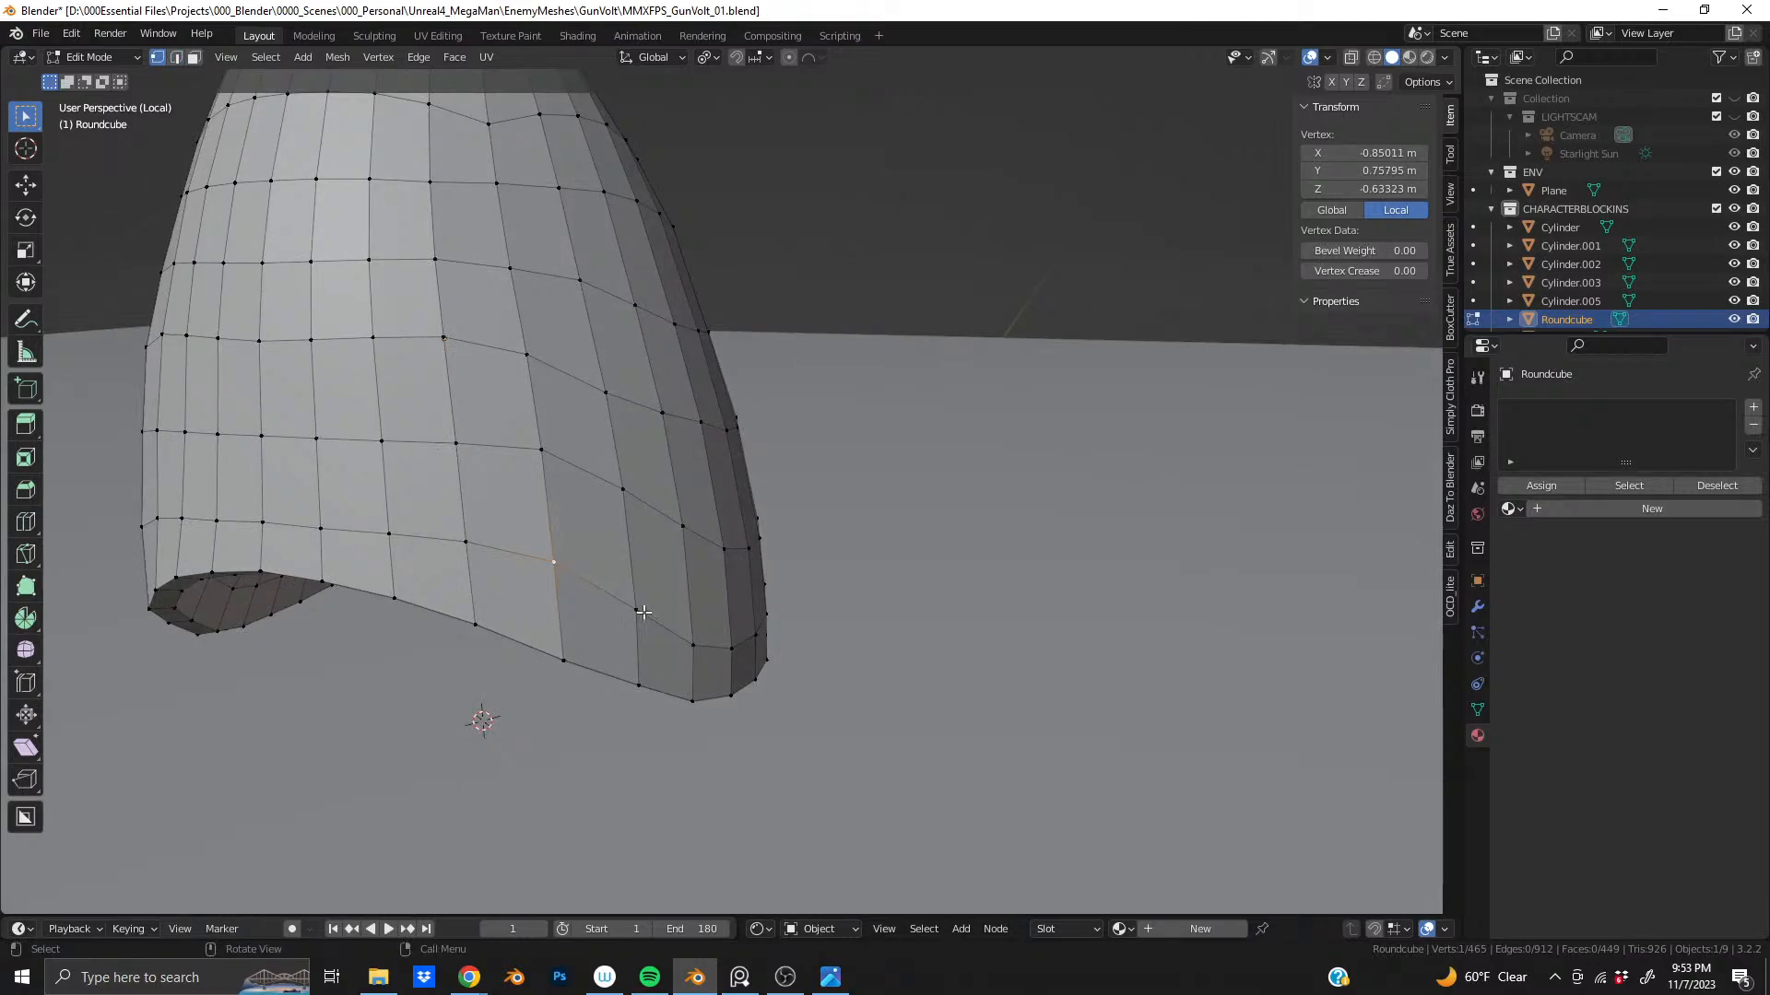
key(shift+v)
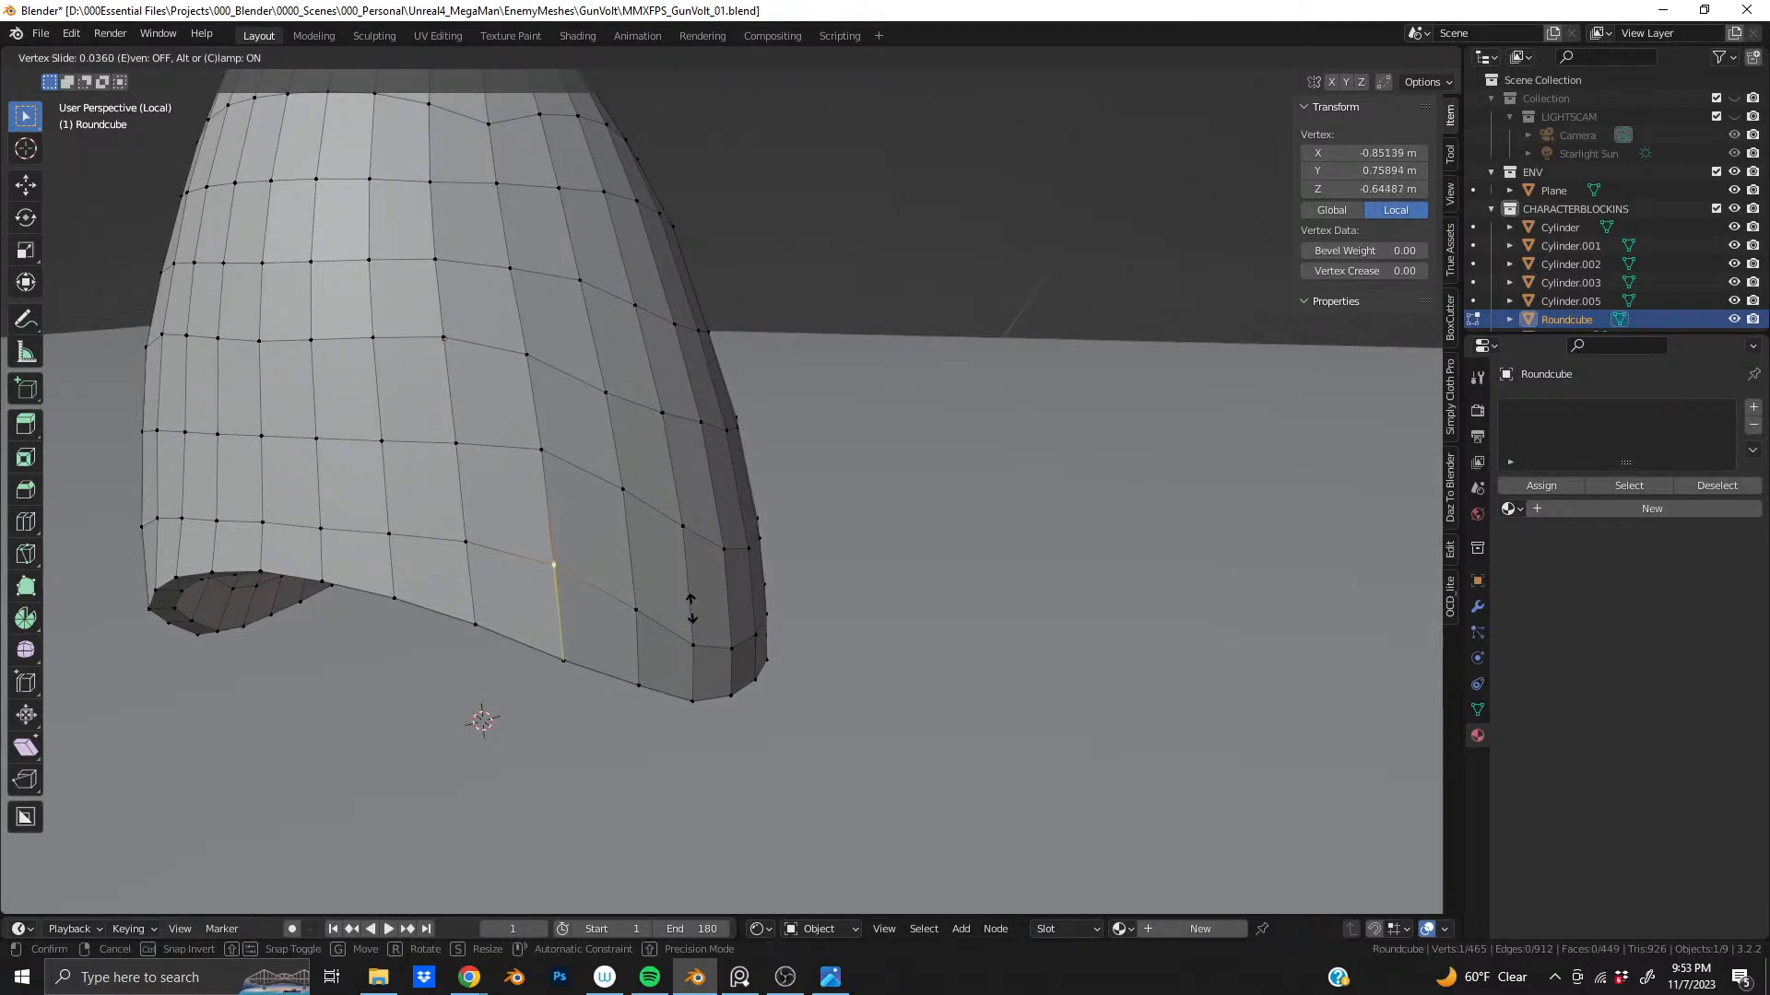
click(690, 632)
- Select the vertex on the -X shoulder of the arch, one row above the rim, and slide it toward the rim by factor 0.149
middle_drag(562, 632, 492, 617)
click(488, 532)
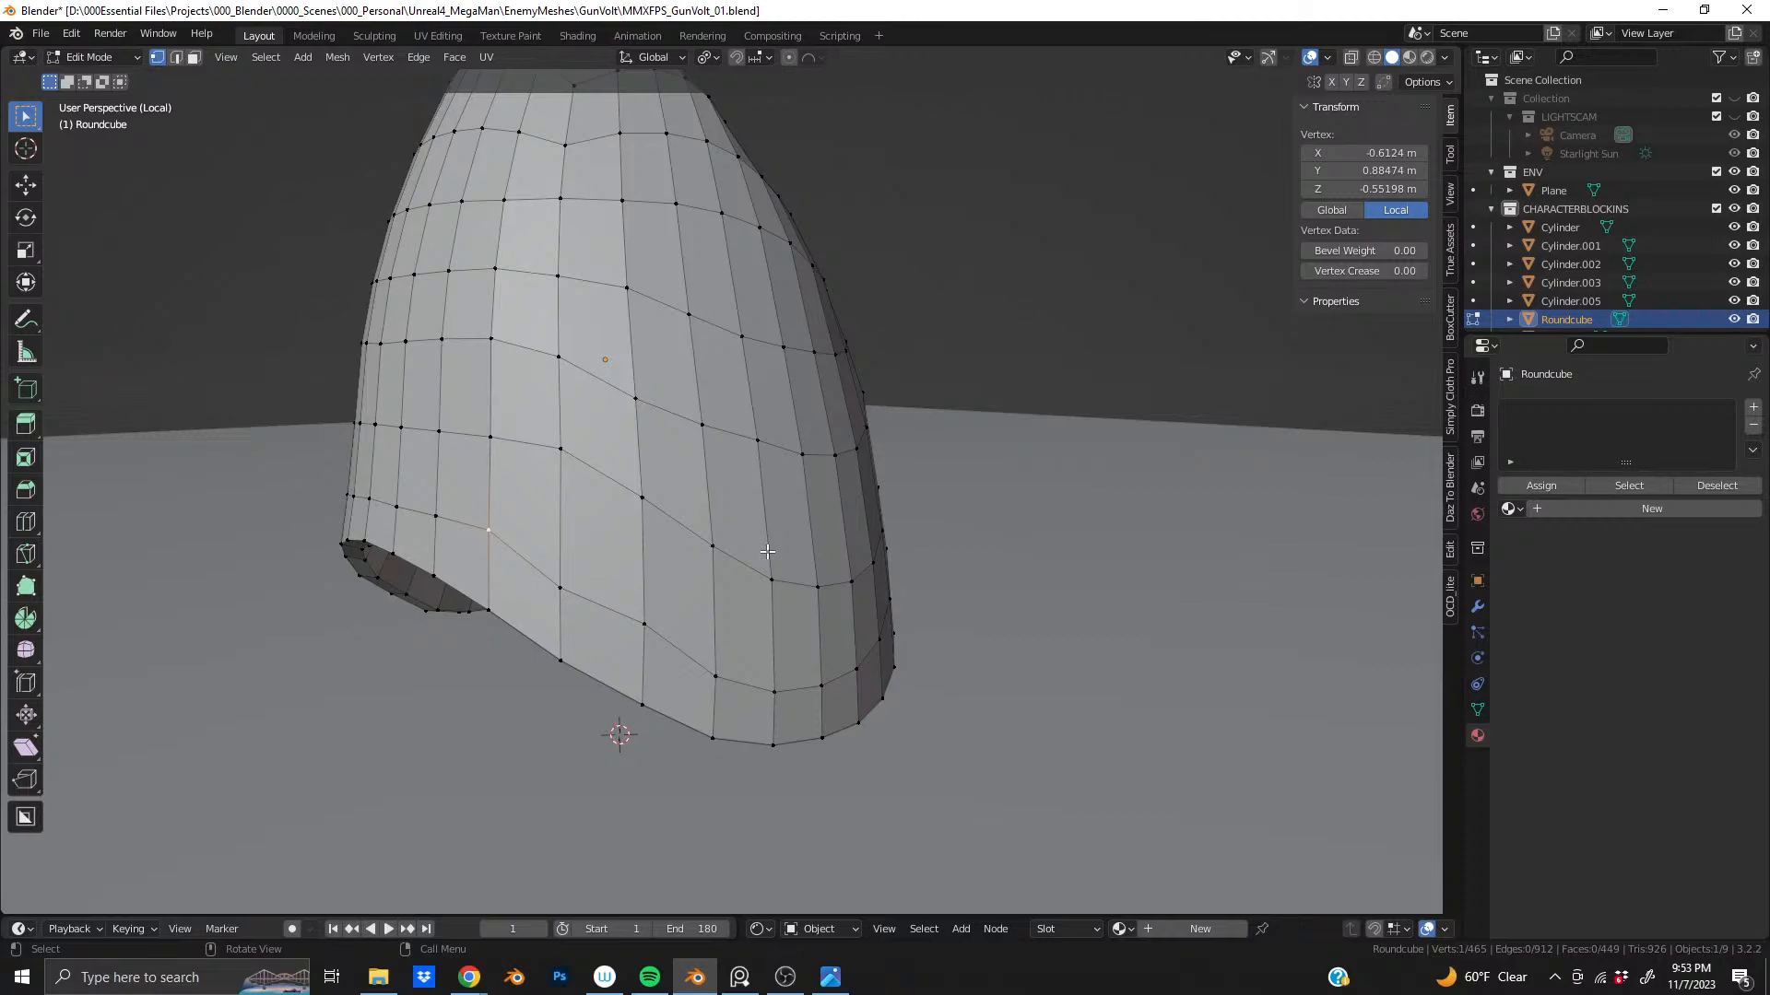
middle_drag(593, 562, 769, 591)
key(shift+v)
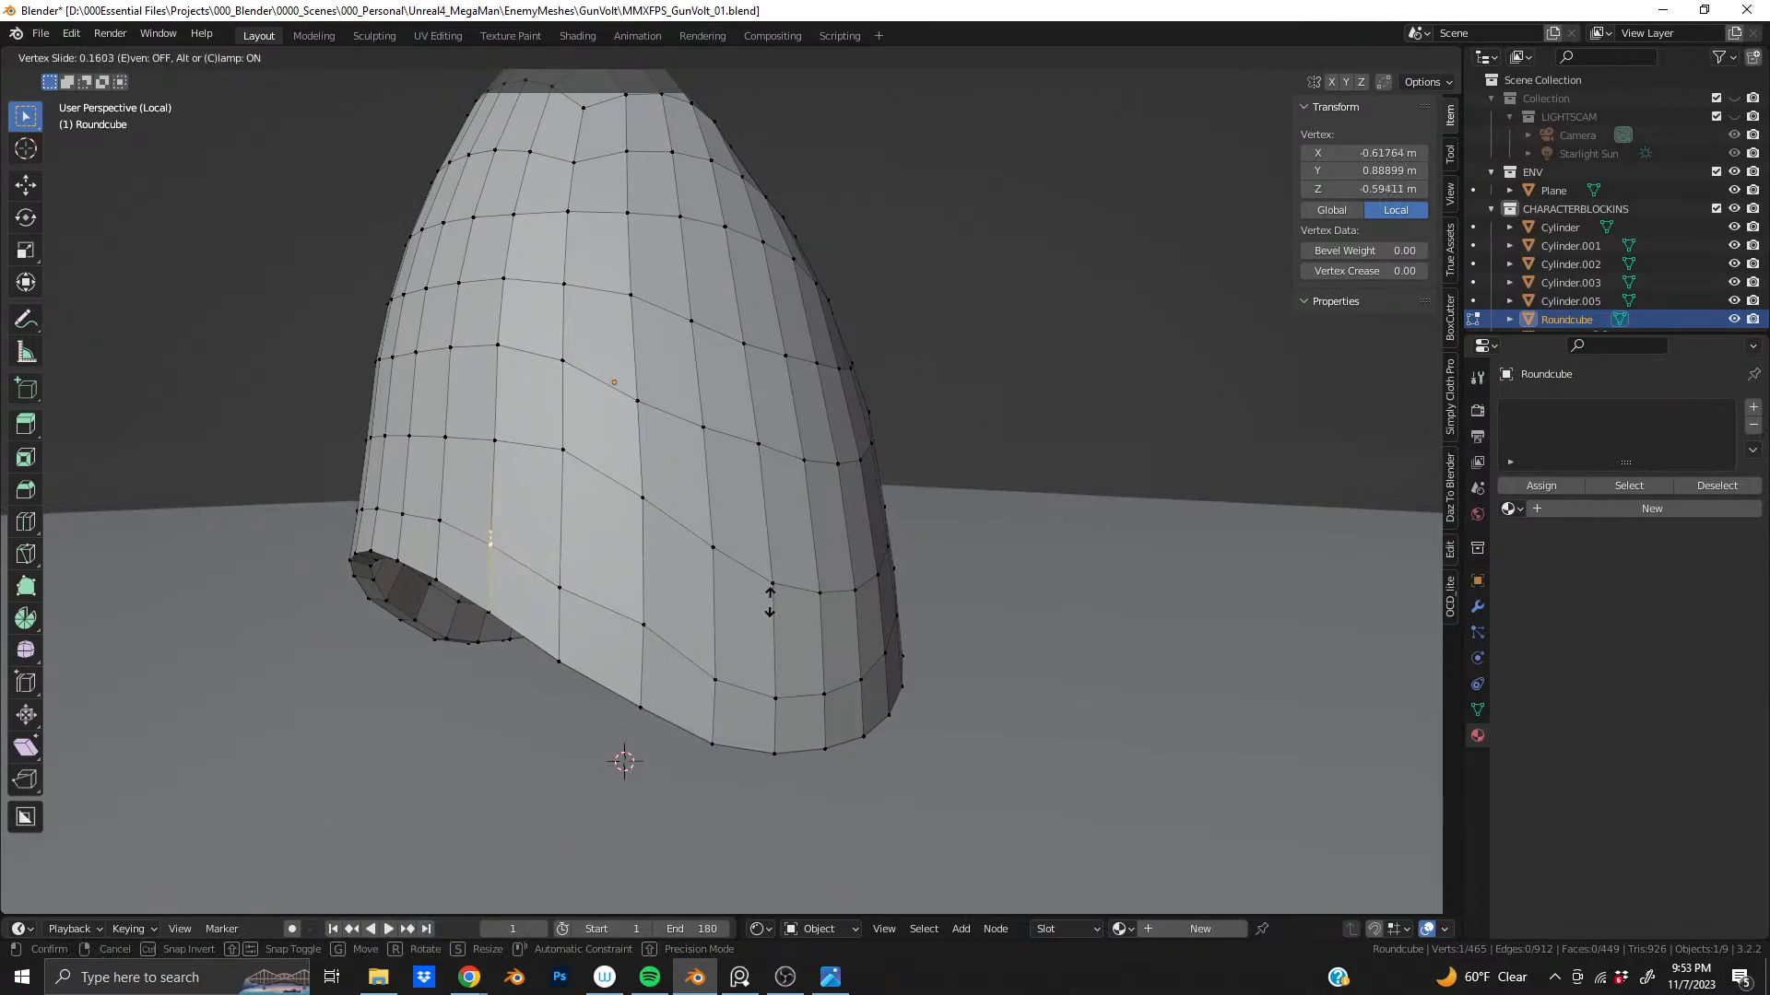
click(770, 600)
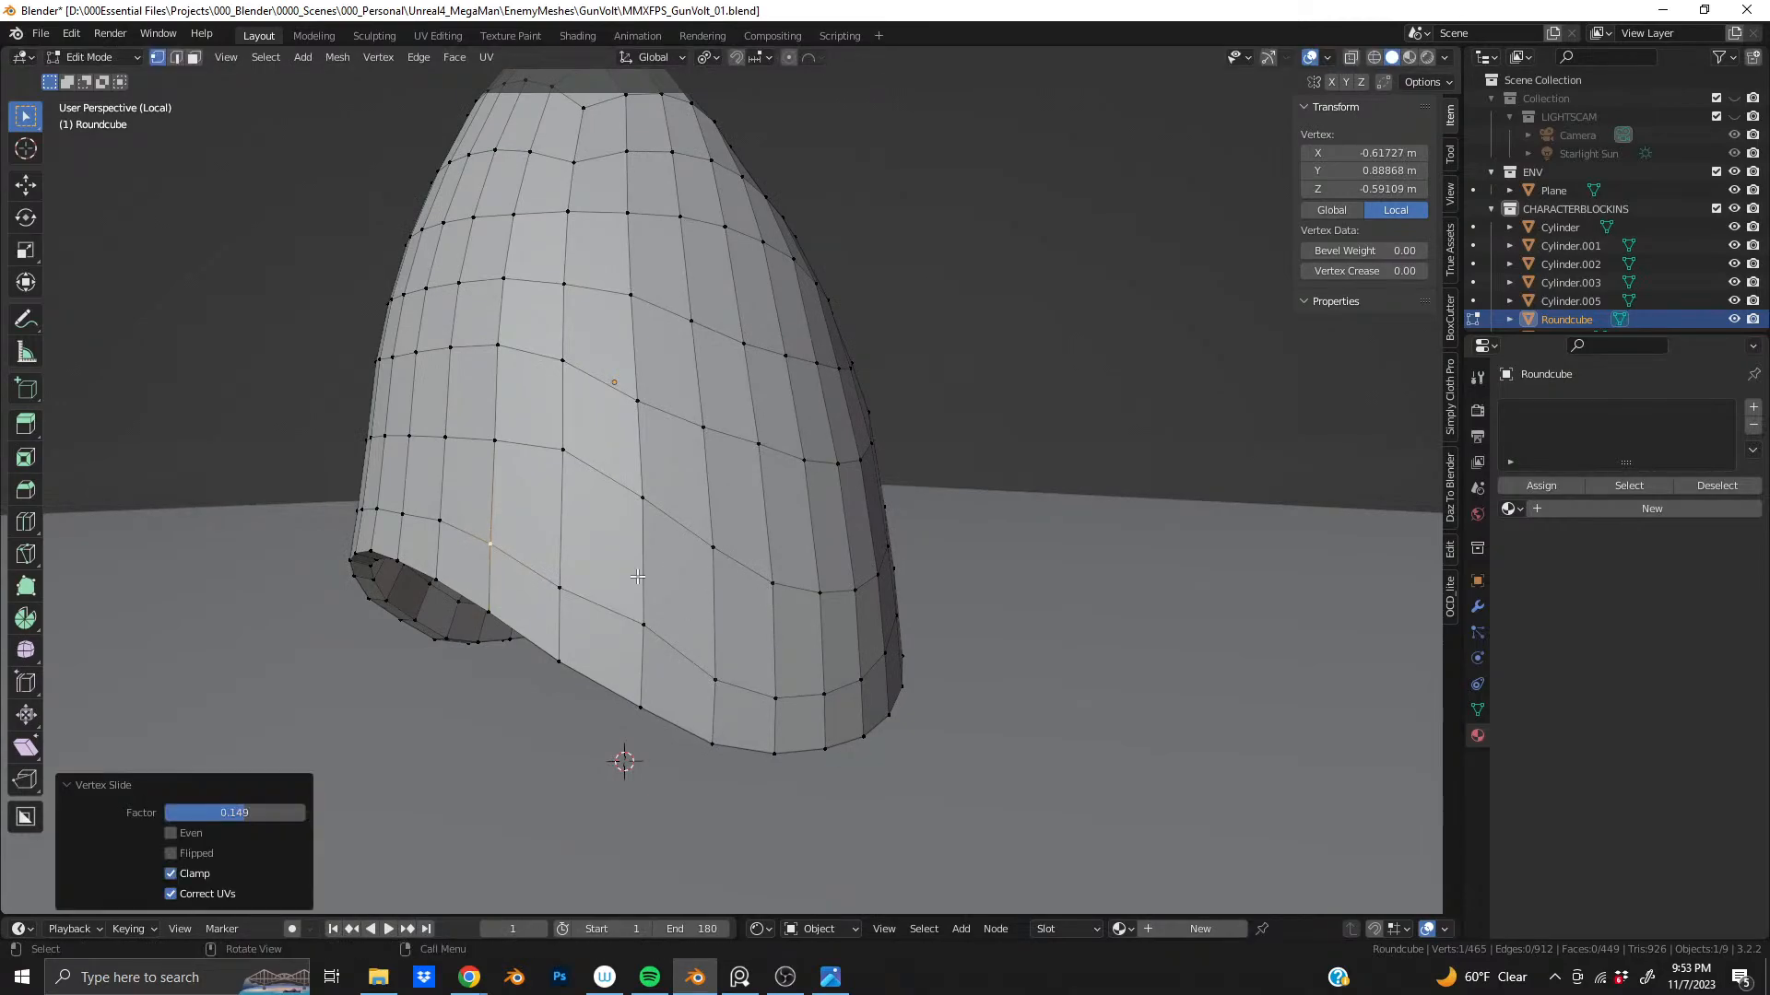
- Select the five-vertex path in the row above the arch's crown and edge-slide it upward by factor 0.102
middle_drag(639, 576, 671, 542)
click(671, 542)
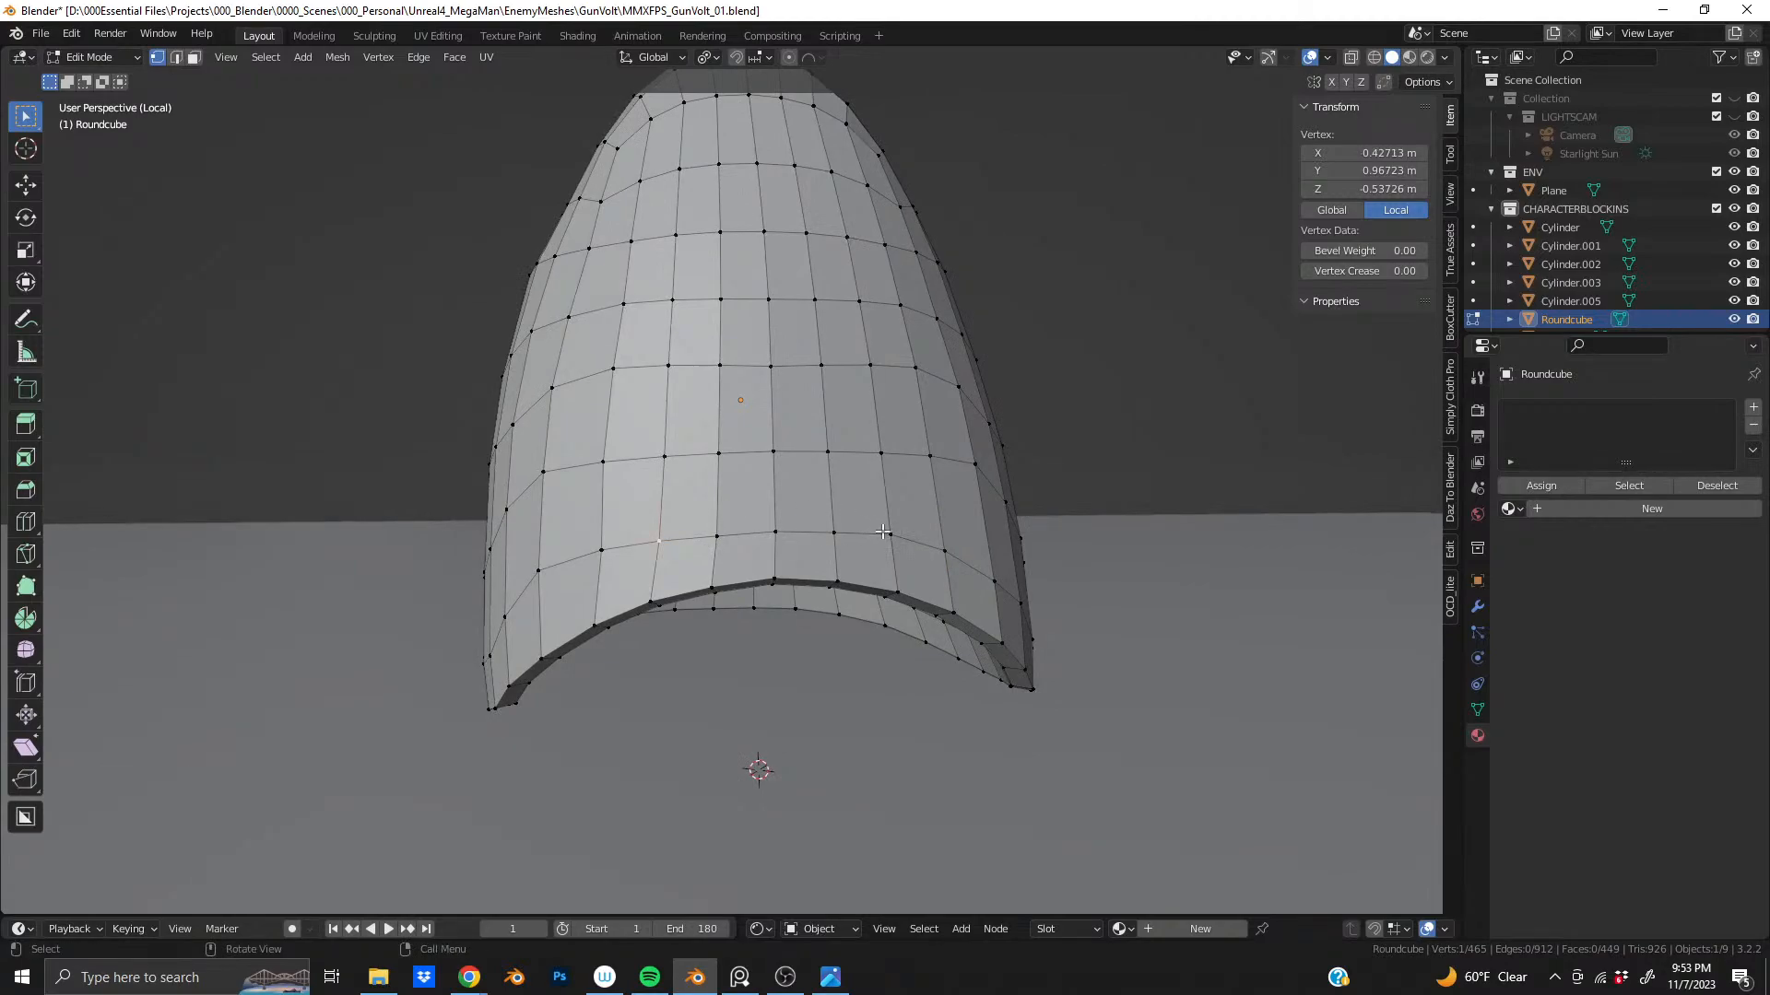
ctrl+click(883, 532)
key(g)
key(g)
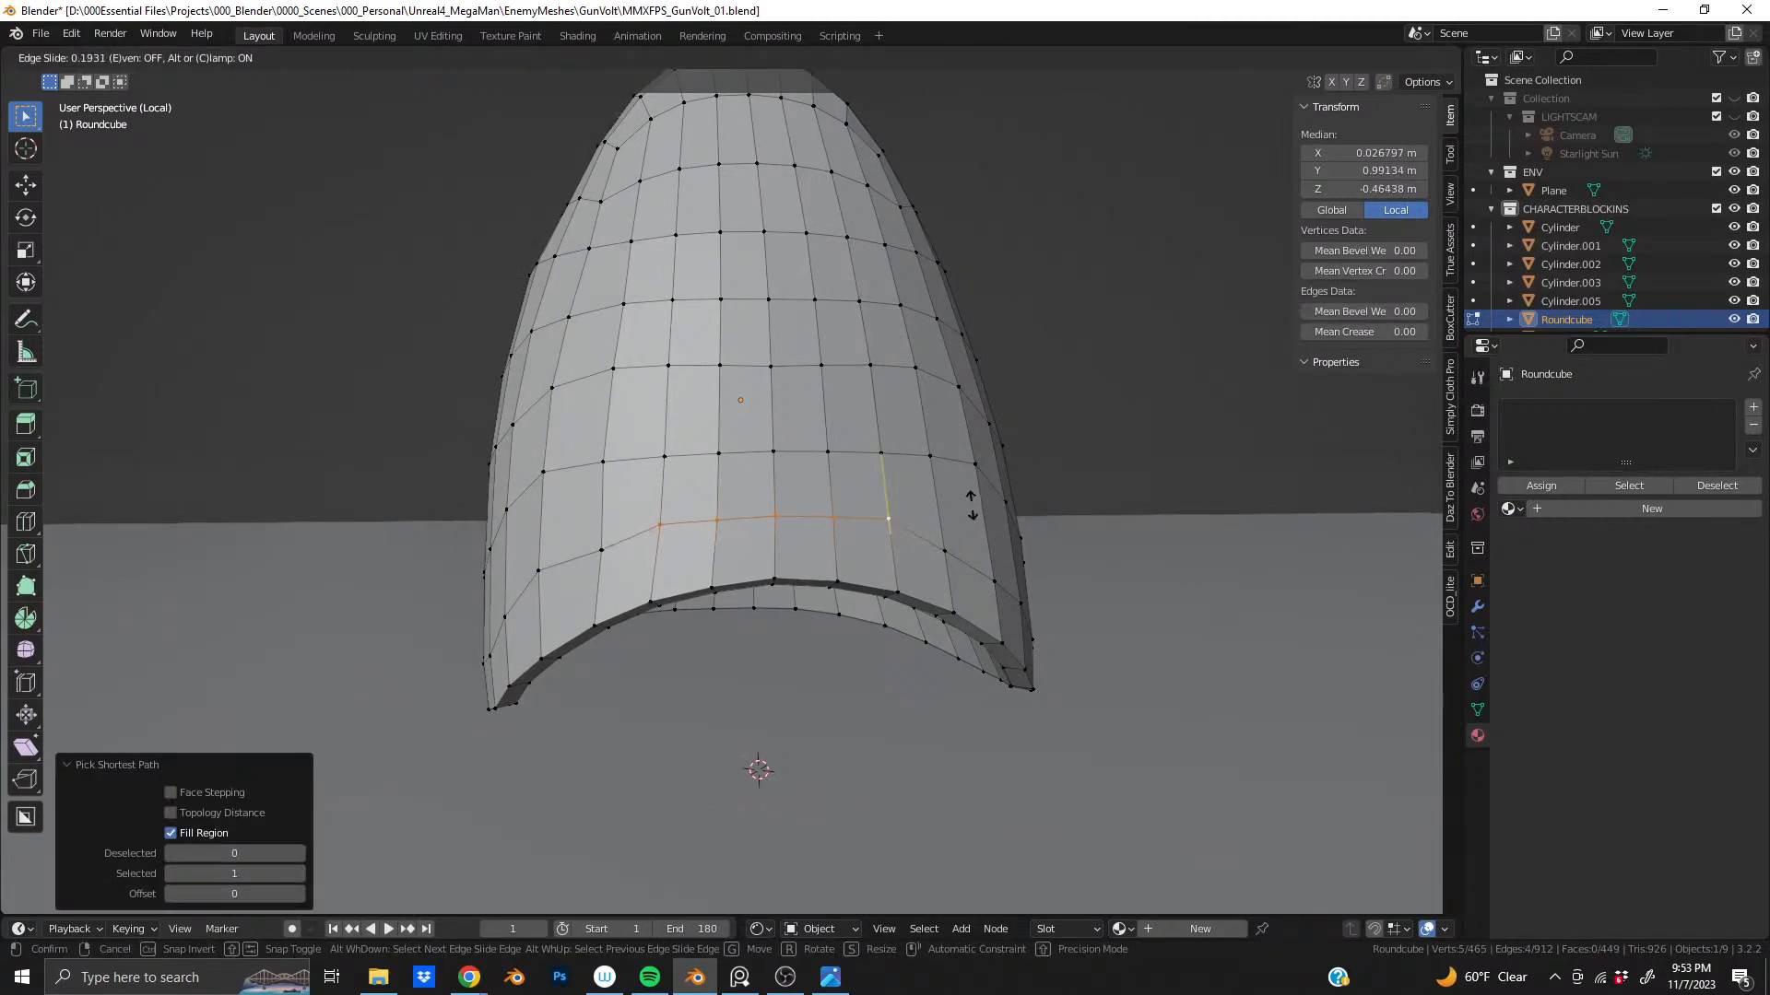
click(968, 511)
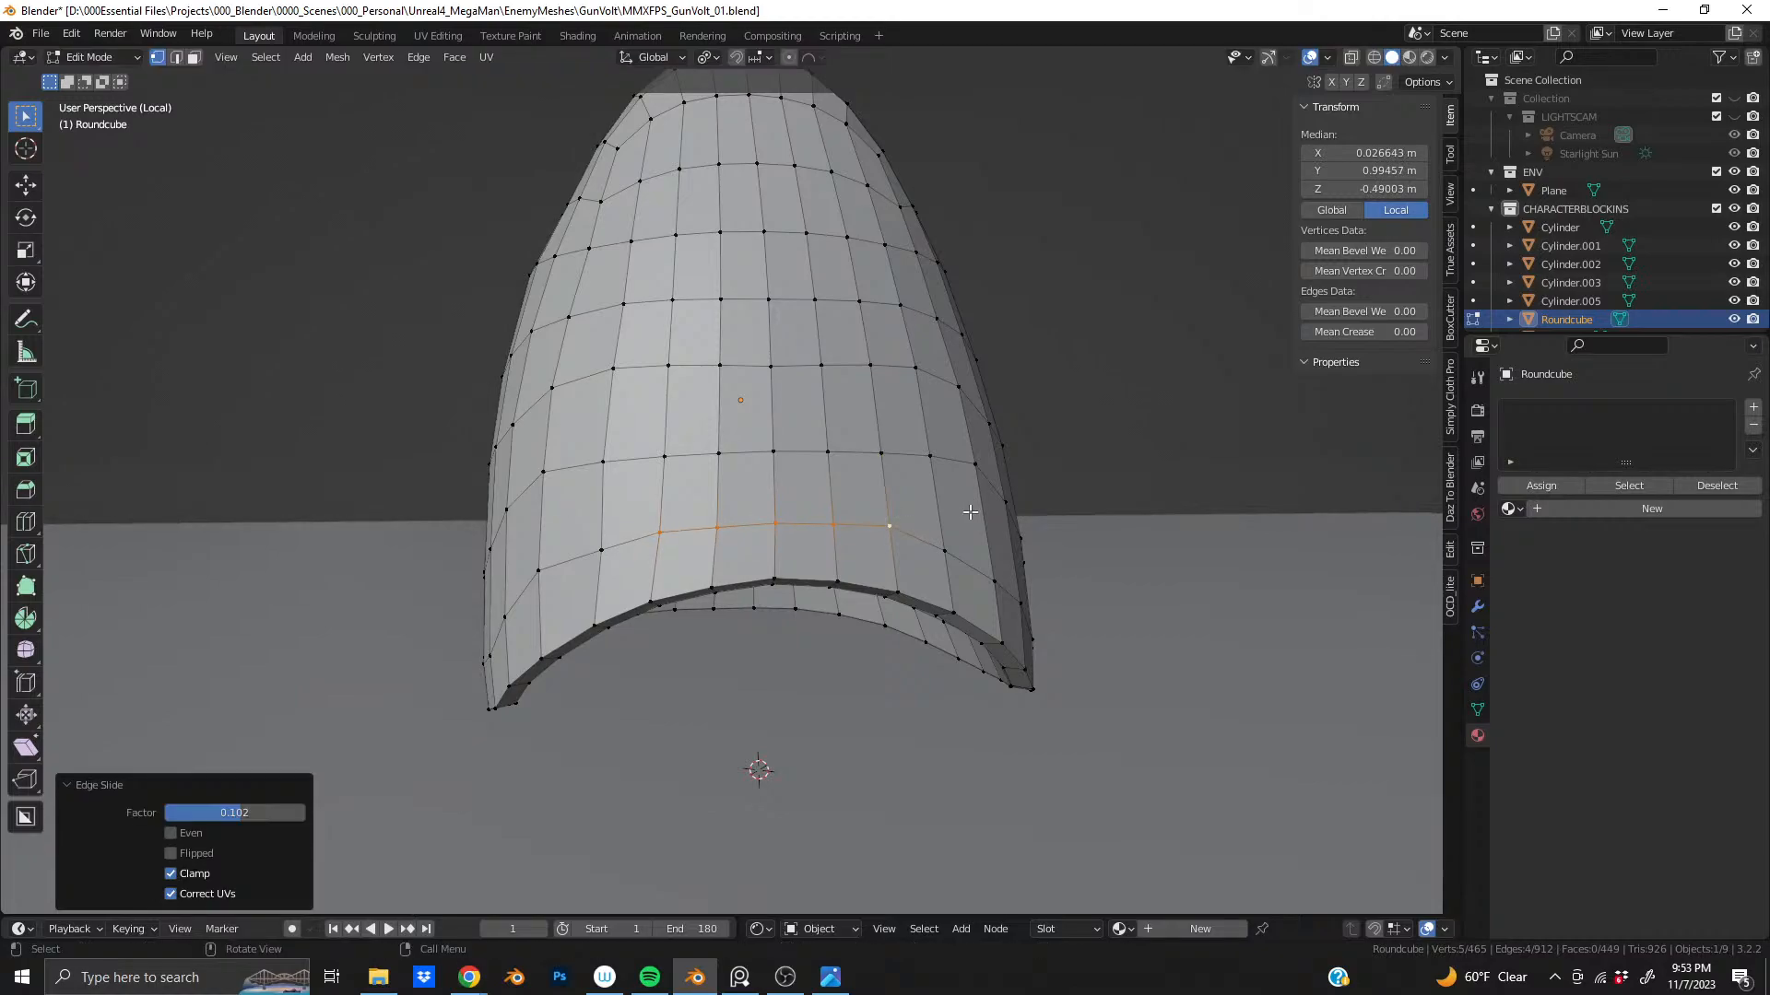
- Slide the path above the arch slightly back toward the rim, then slide only its three central vertices a little upward
middle_drag(967, 512, 992, 472)
key(g)
key(g)
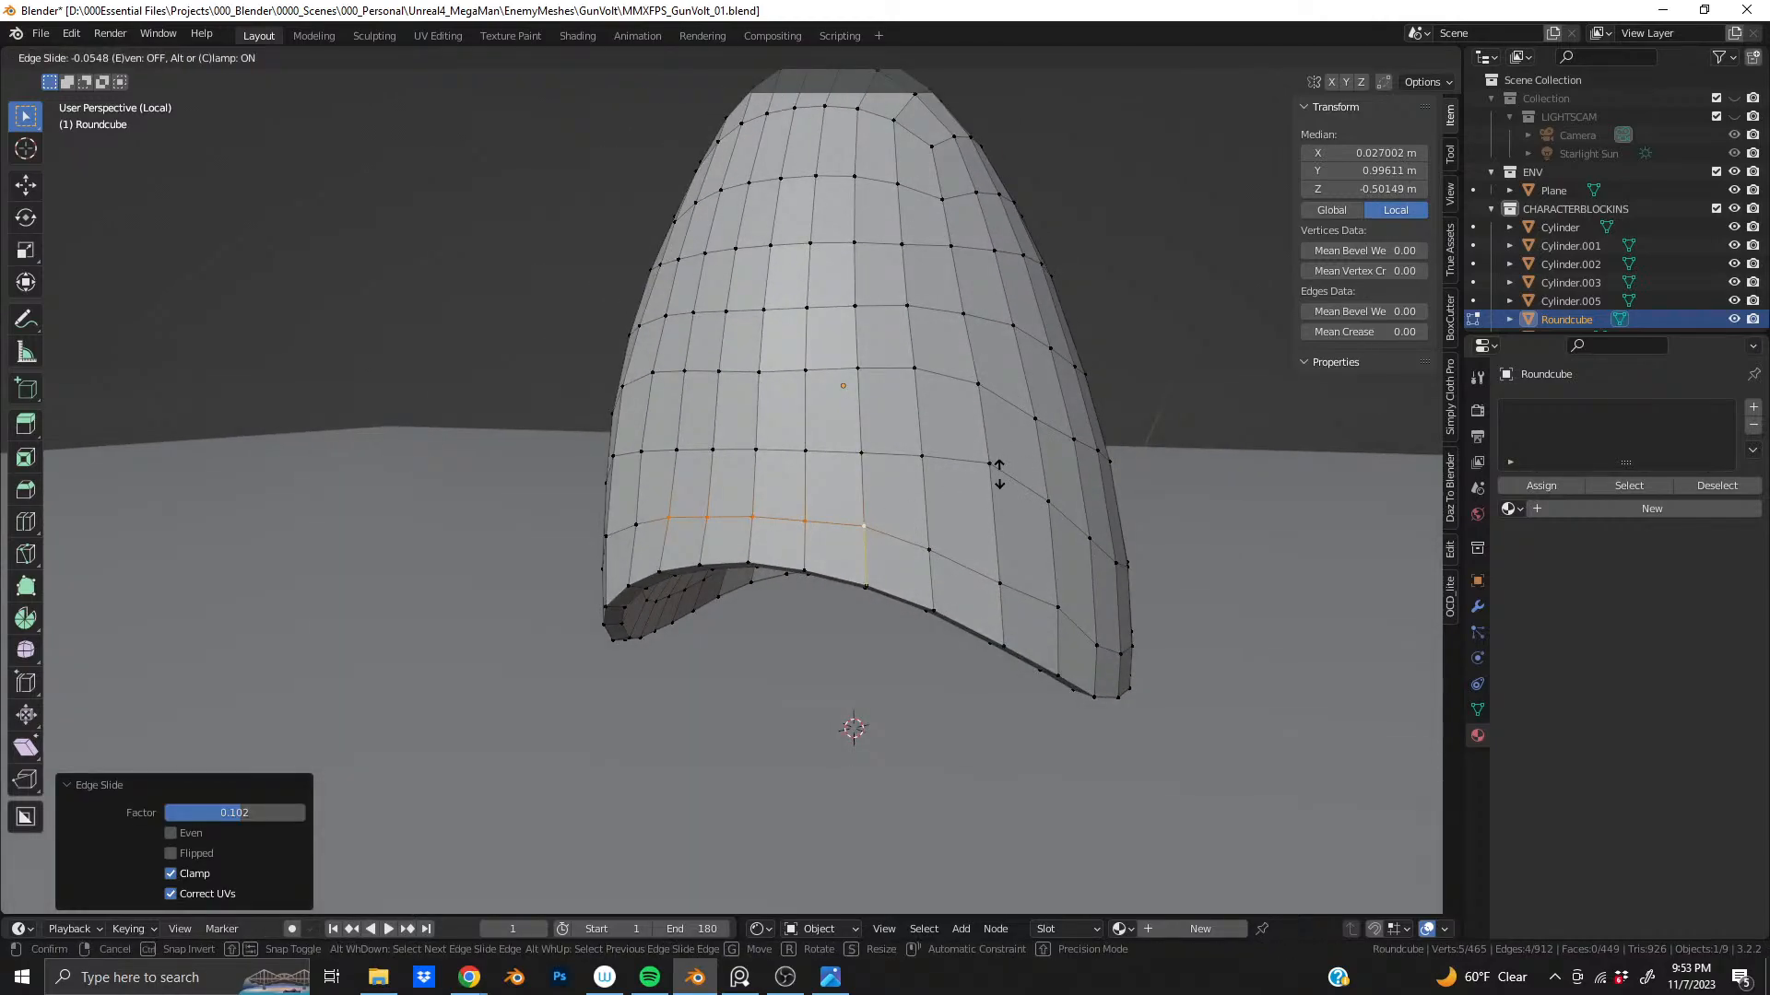
click(772, 520)
shift+click(668, 518)
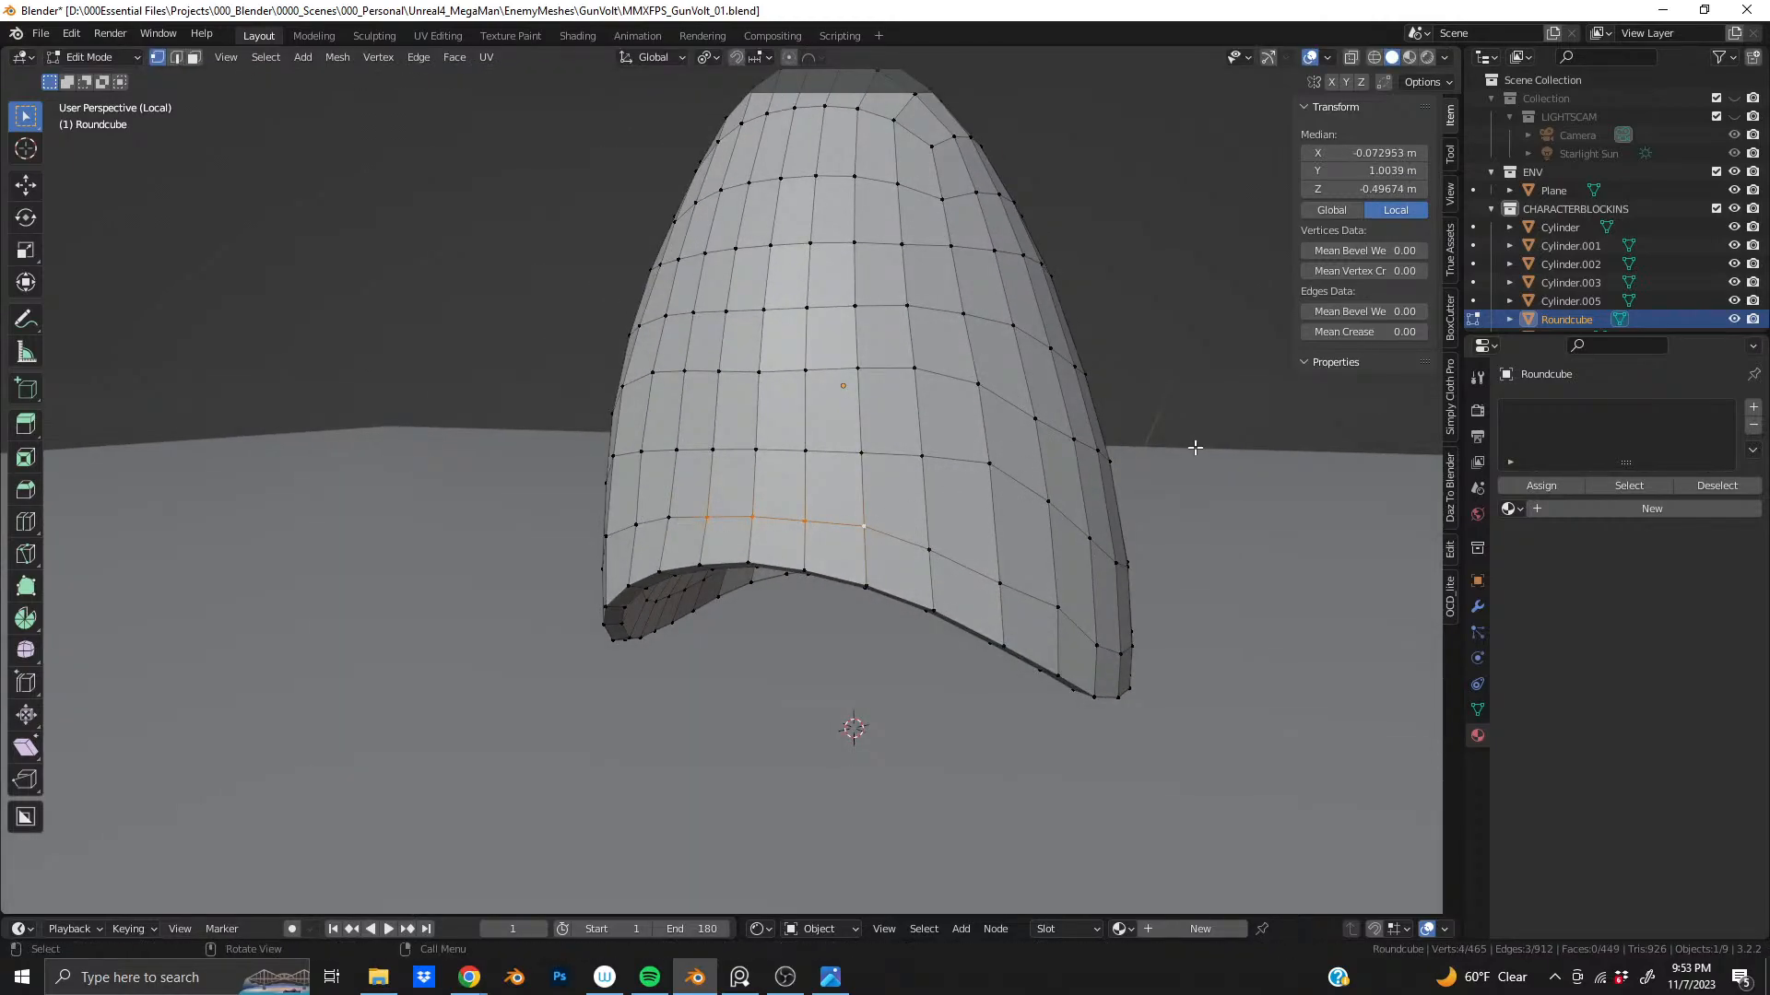
key(g)
key(g)
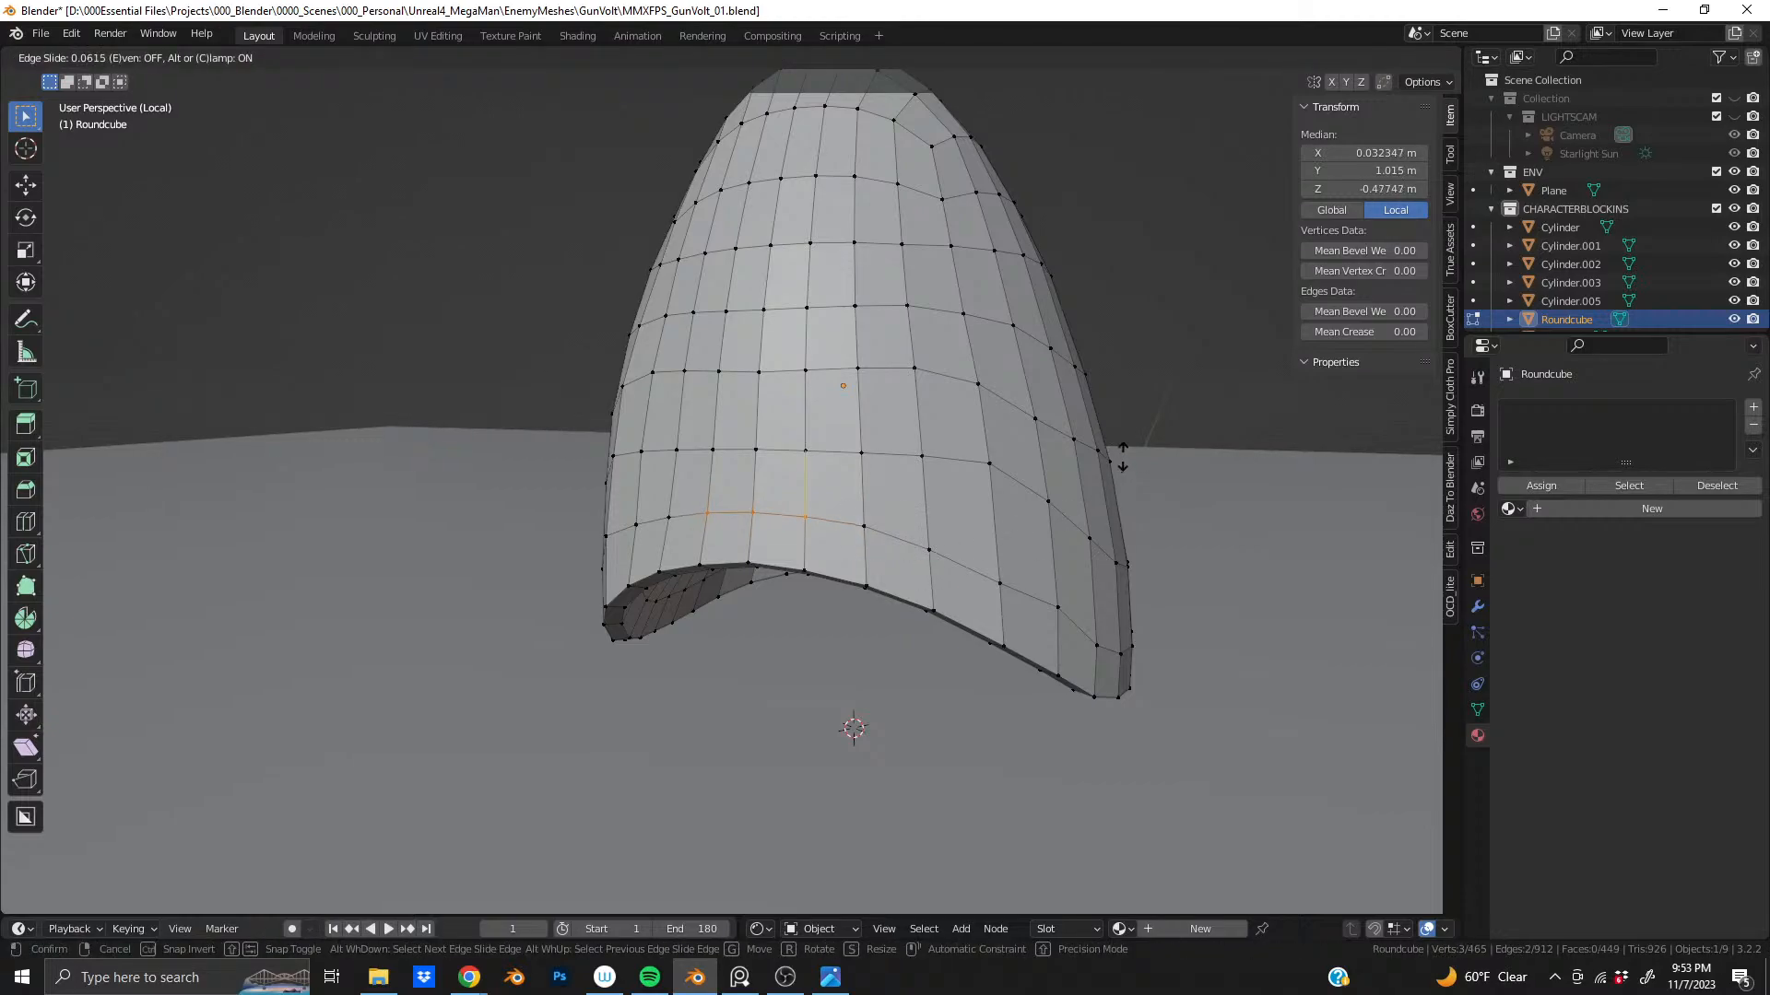
click(1124, 446)
- Reduce the selection to the single vertex above the arch's peak and slide it slightly upward
shift+click(707, 512)
middle_drag(710, 513, 811, 514)
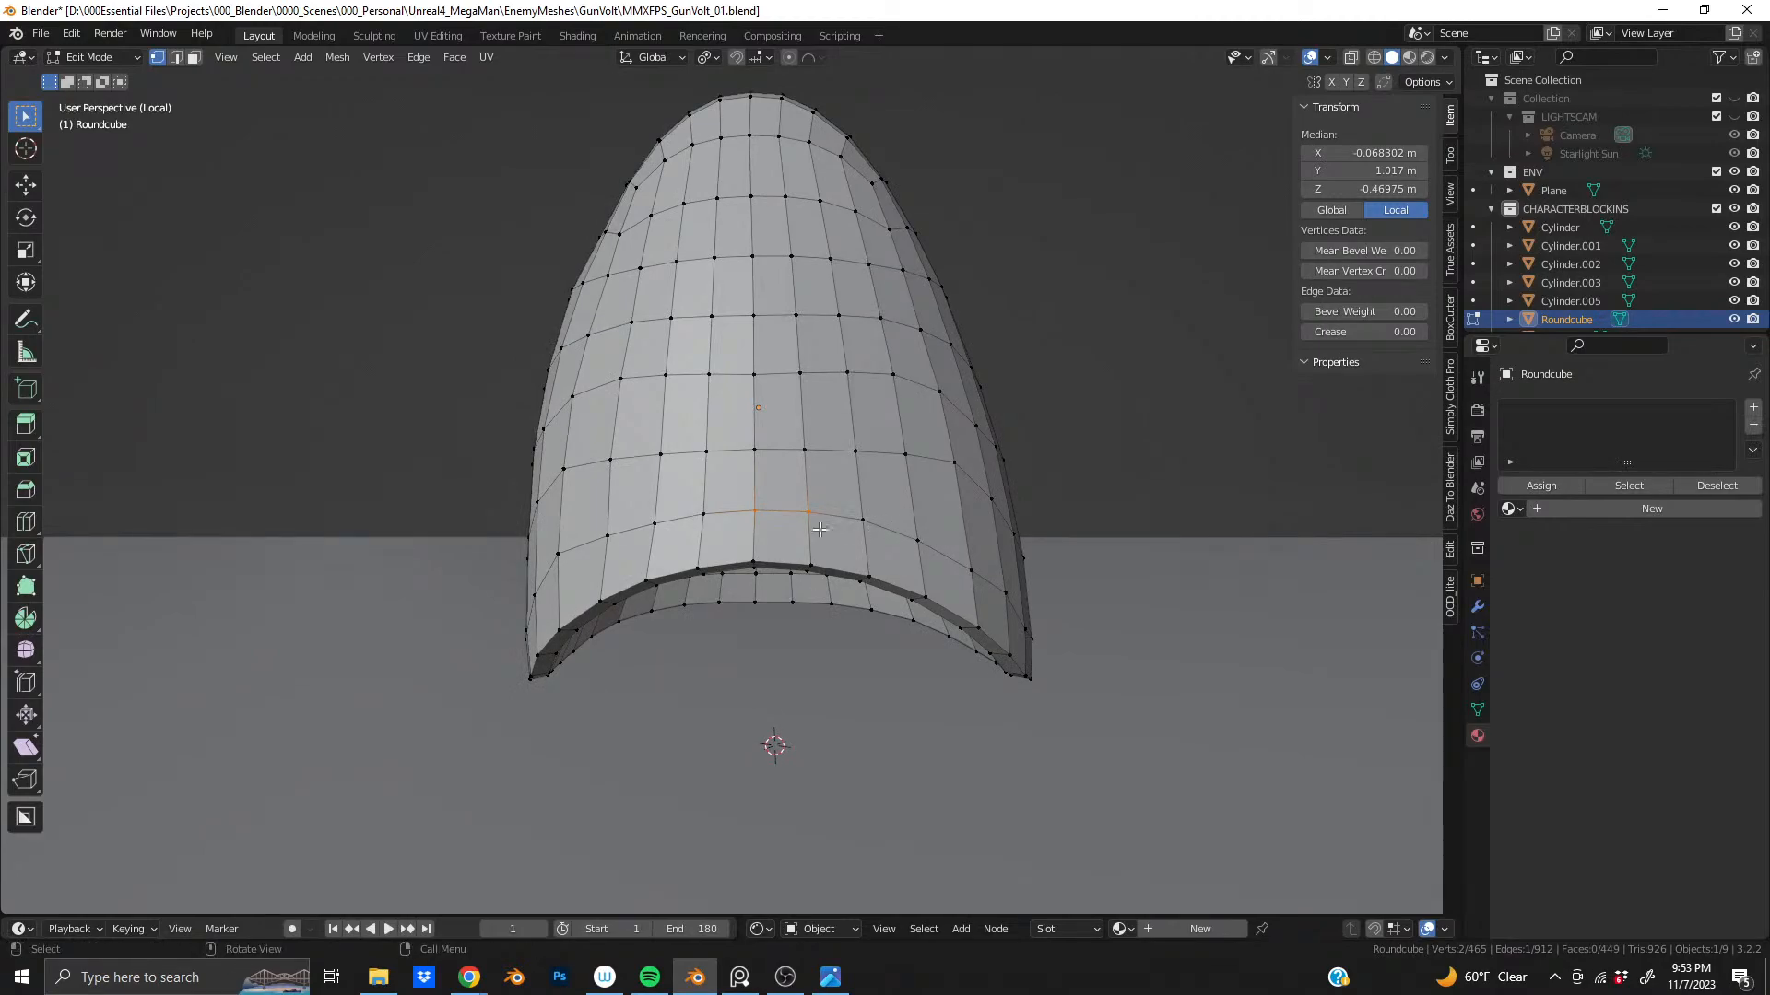
shift+click(808, 513)
key(g)
key(g)
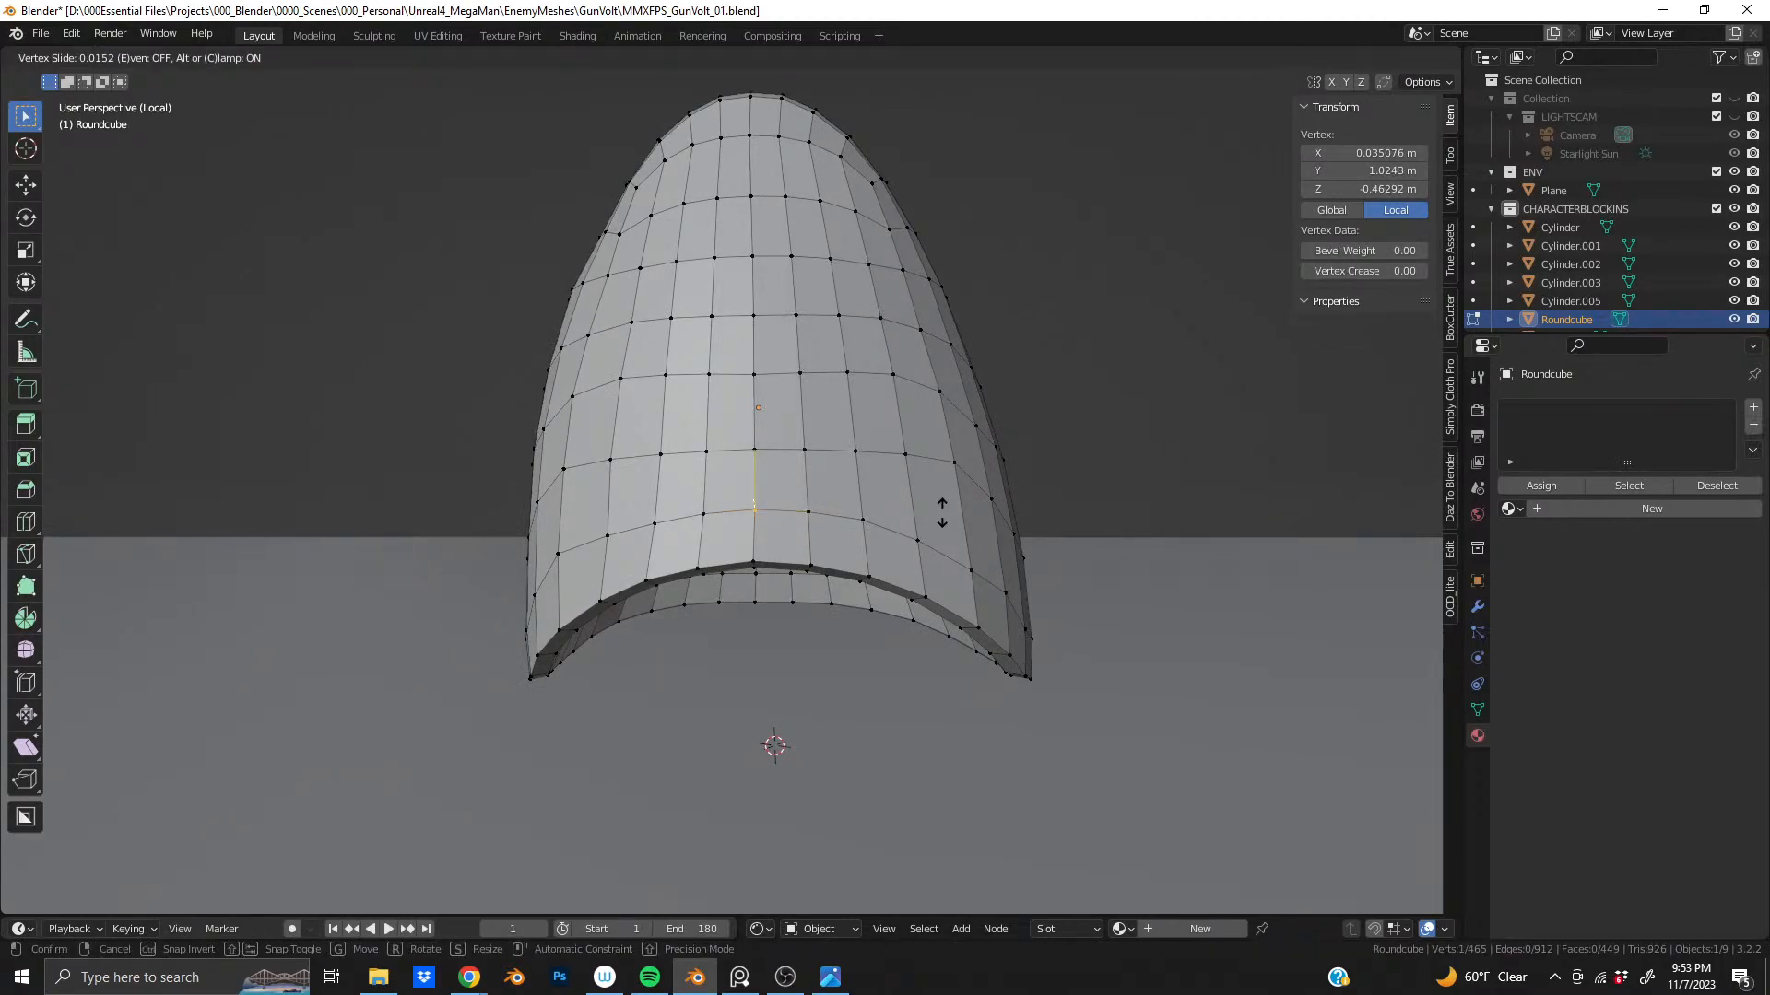
click(941, 513)
- Try to slide the vertex on the +X shoulder of the arch by factor 0.118
middle_drag(941, 513, 706, 540)
shift+middle_drag(1336, 457, 563, 586)
click(737, 593)
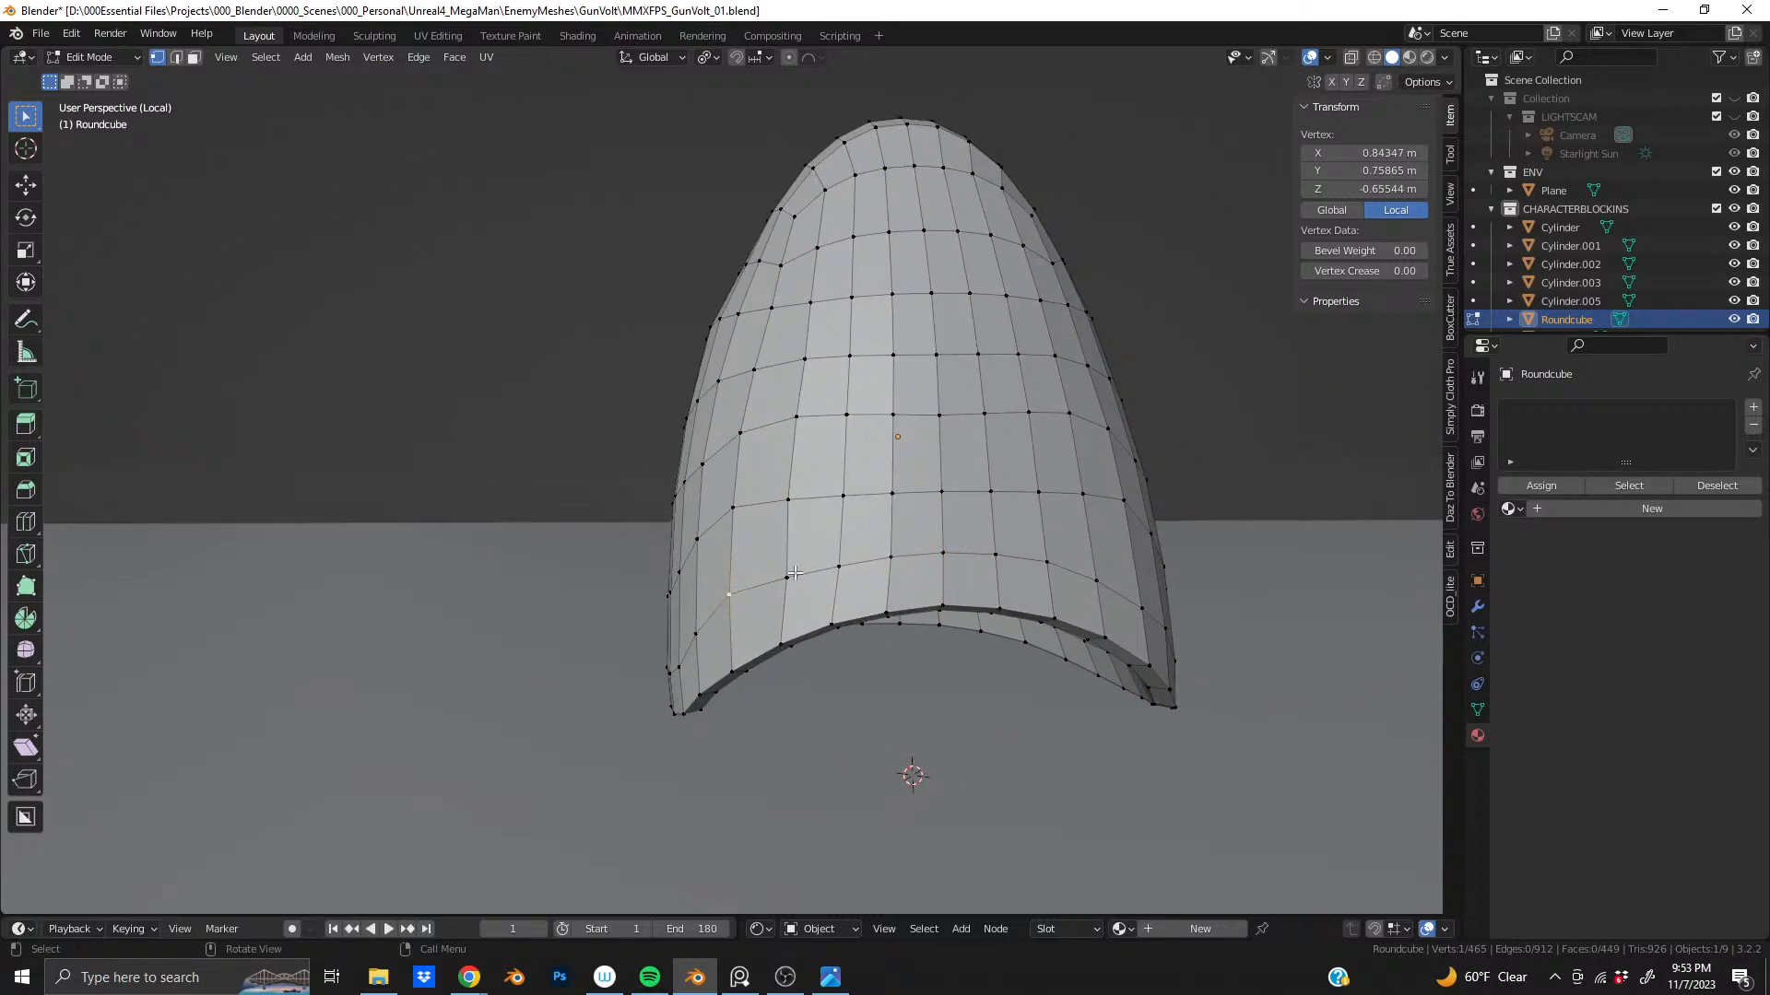
key(shift+v)
click(901, 569)
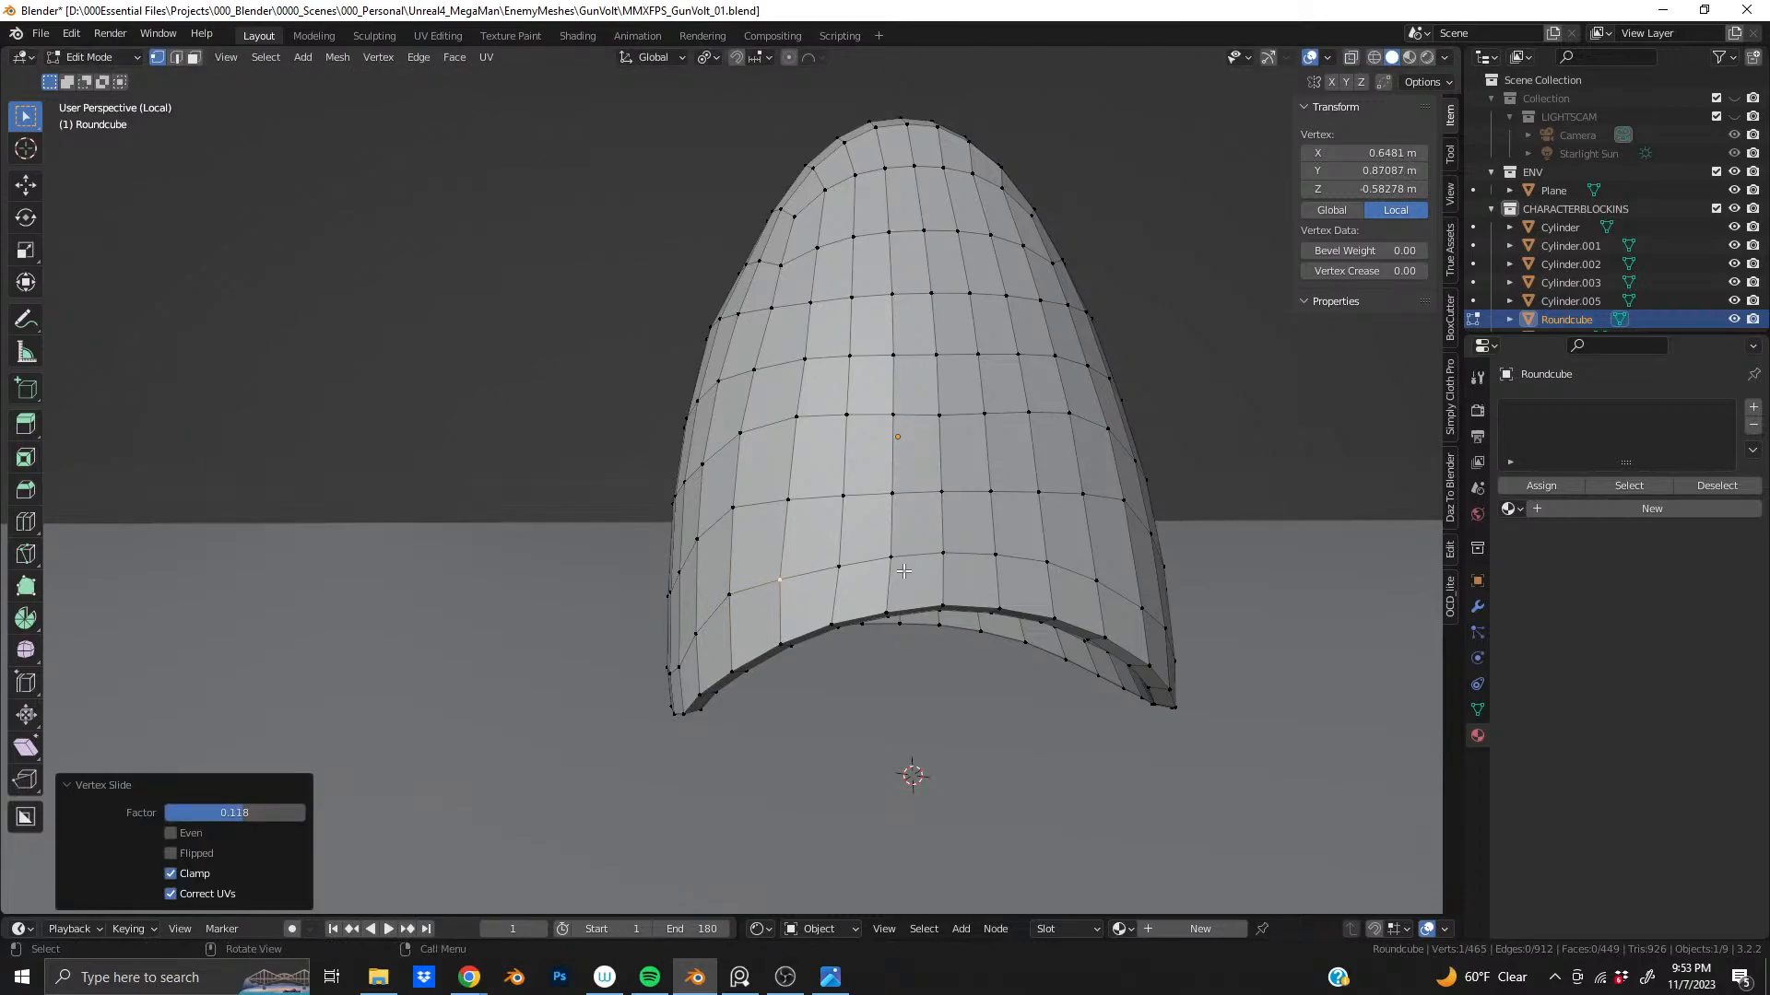
middle_drag(823, 541, 923, 541)
key(ctrl+z)
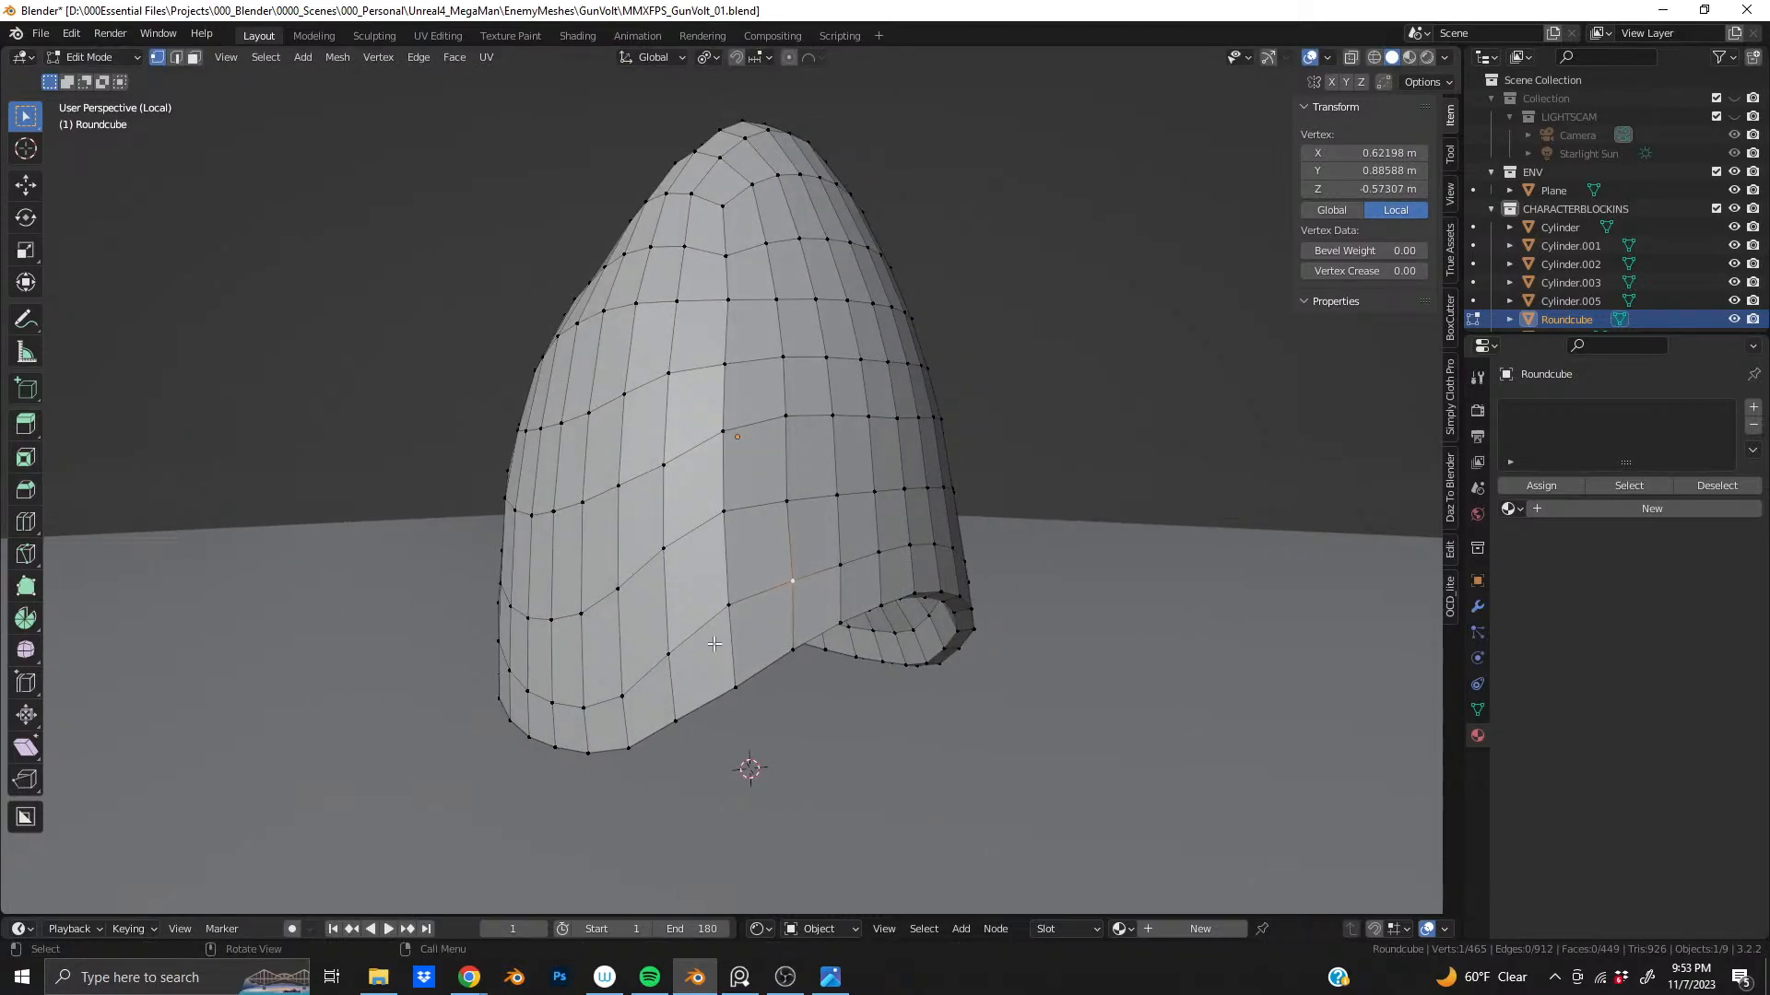
- Try to move the +X shoulder vertex slightly outward in X and Y
middle_drag(775, 601, 528, 610)
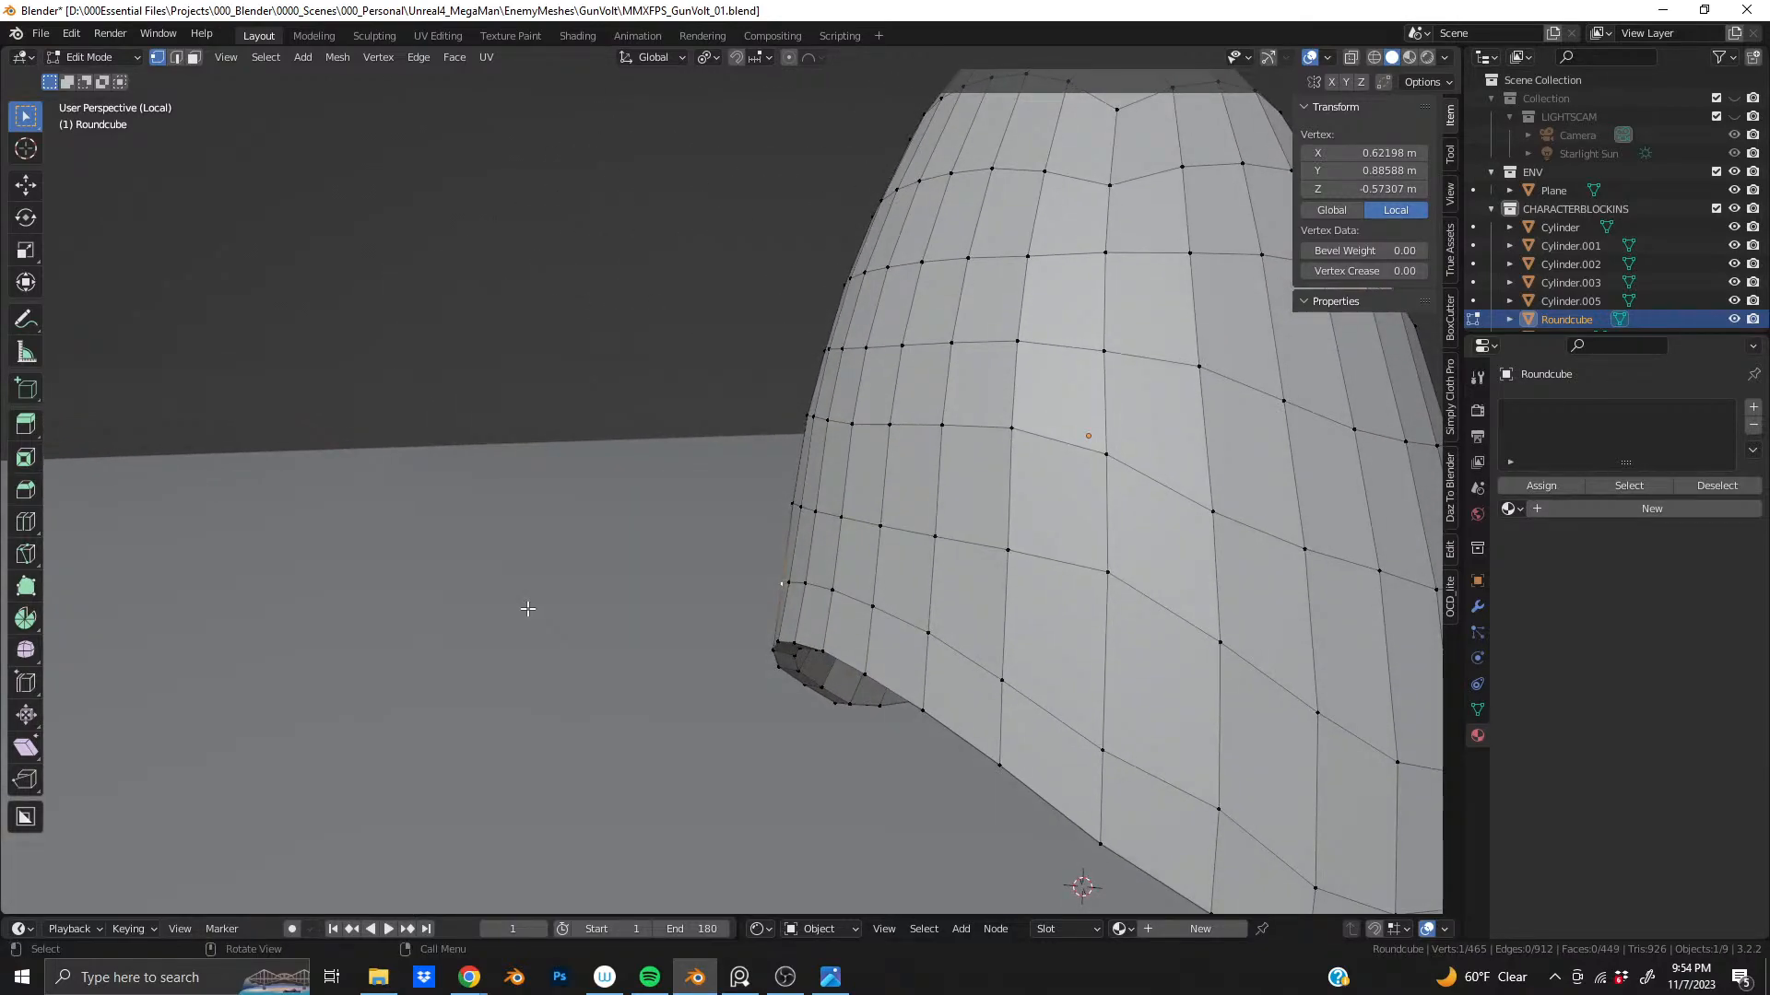
key(g)
shift+click(511, 608)
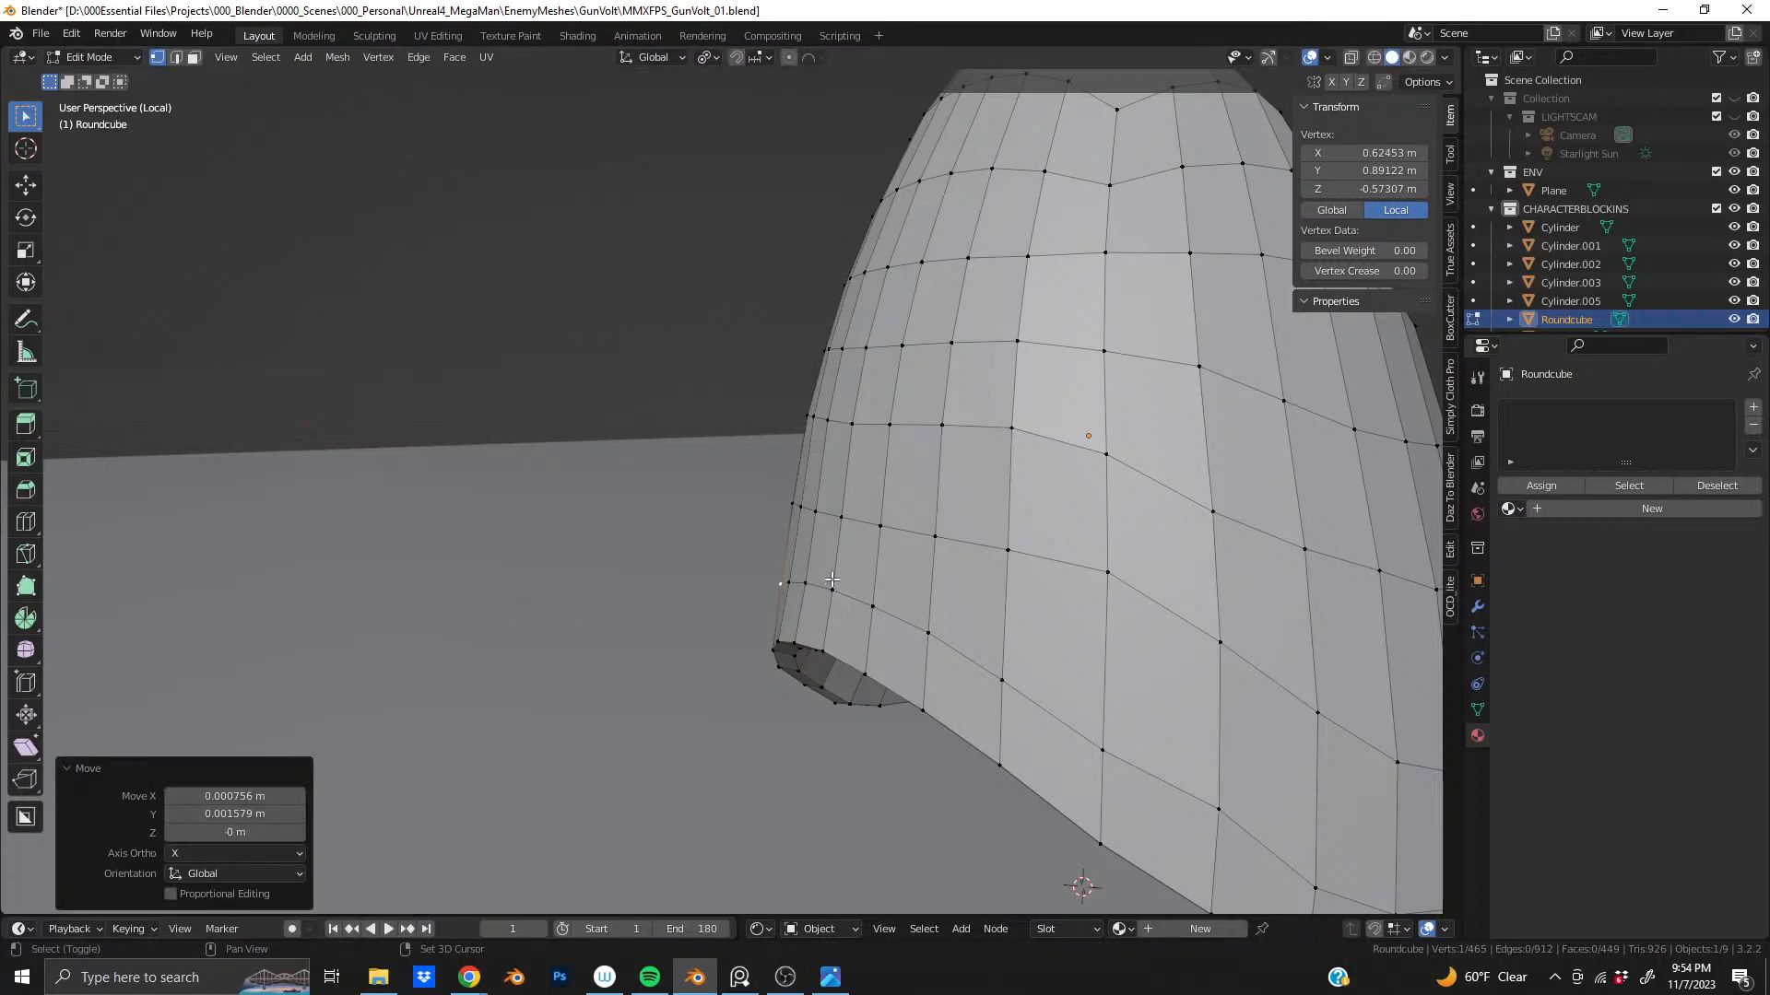
key(ctrl+z)
- Slide the next vertex outward on the arch's +X side down toward the rim, adjusting it in a second slide
middle_drag(798, 564, 753, 587)
key(g)
key(g)
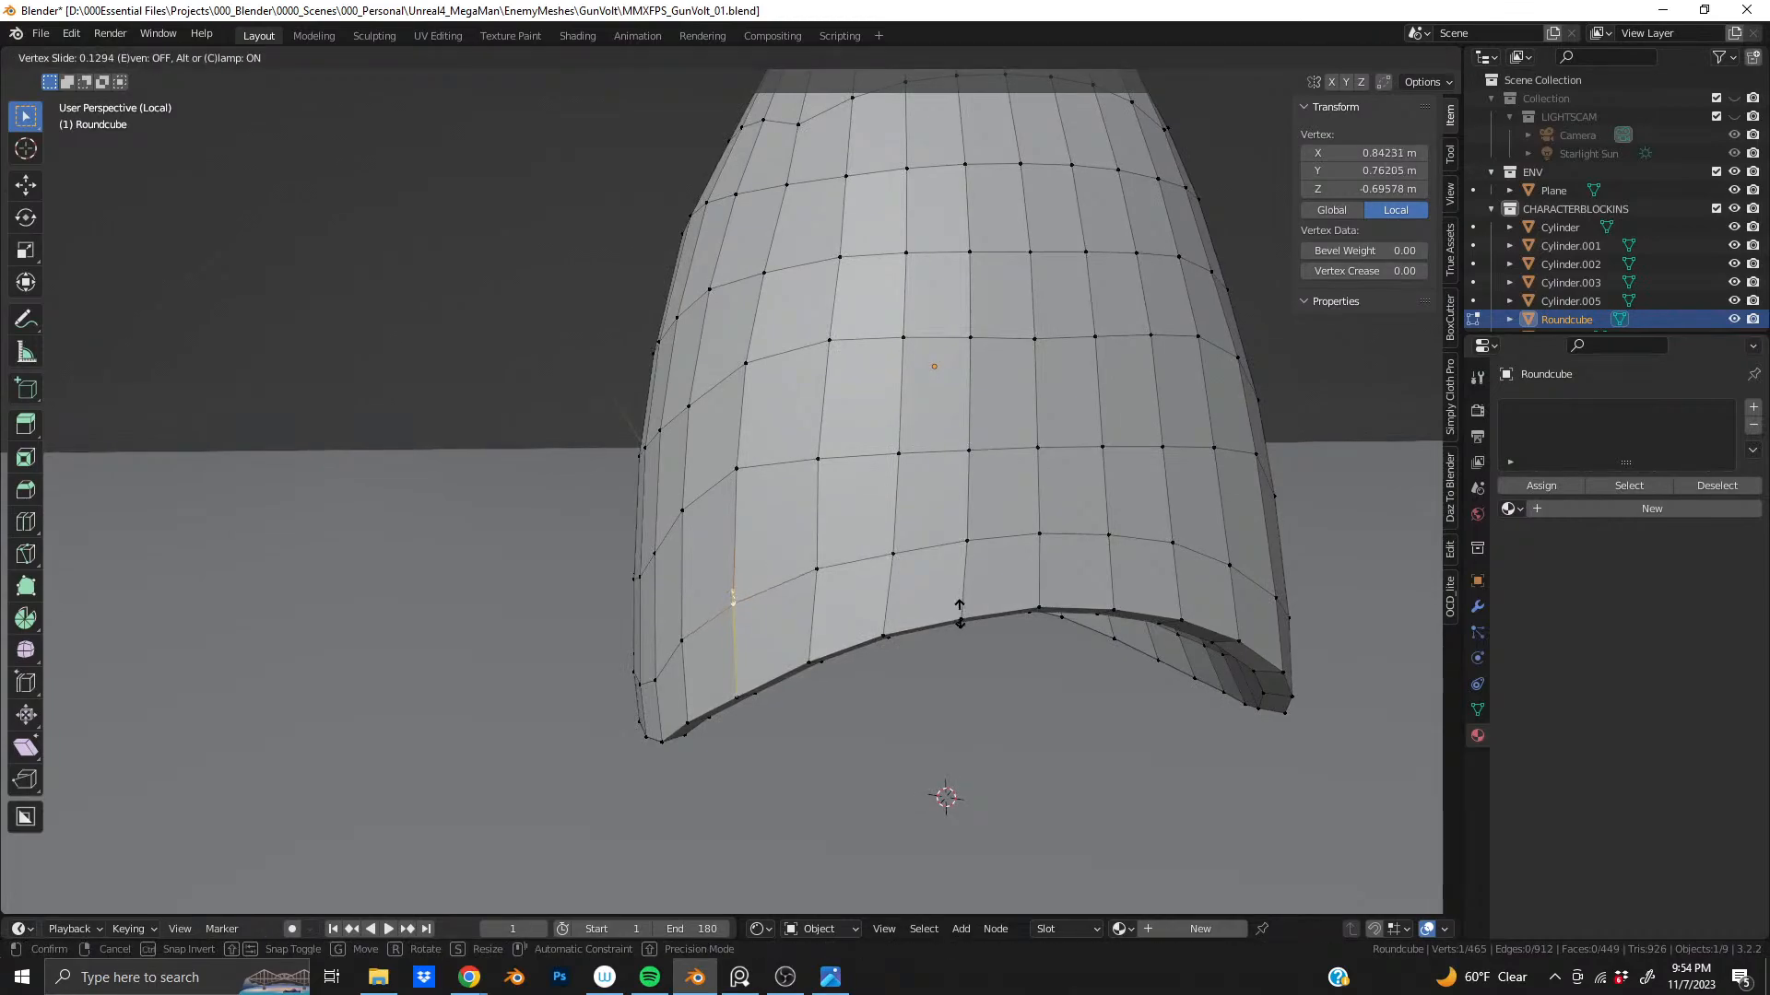
click(960, 619)
middle_drag(960, 619, 798, 571)
key(g)
key(g)
click(951, 600)
- Select the following vertex on the +X flank, one row above the rim, and slide it toward the rim by factor 0.168
click(812, 570)
key(g)
key(g)
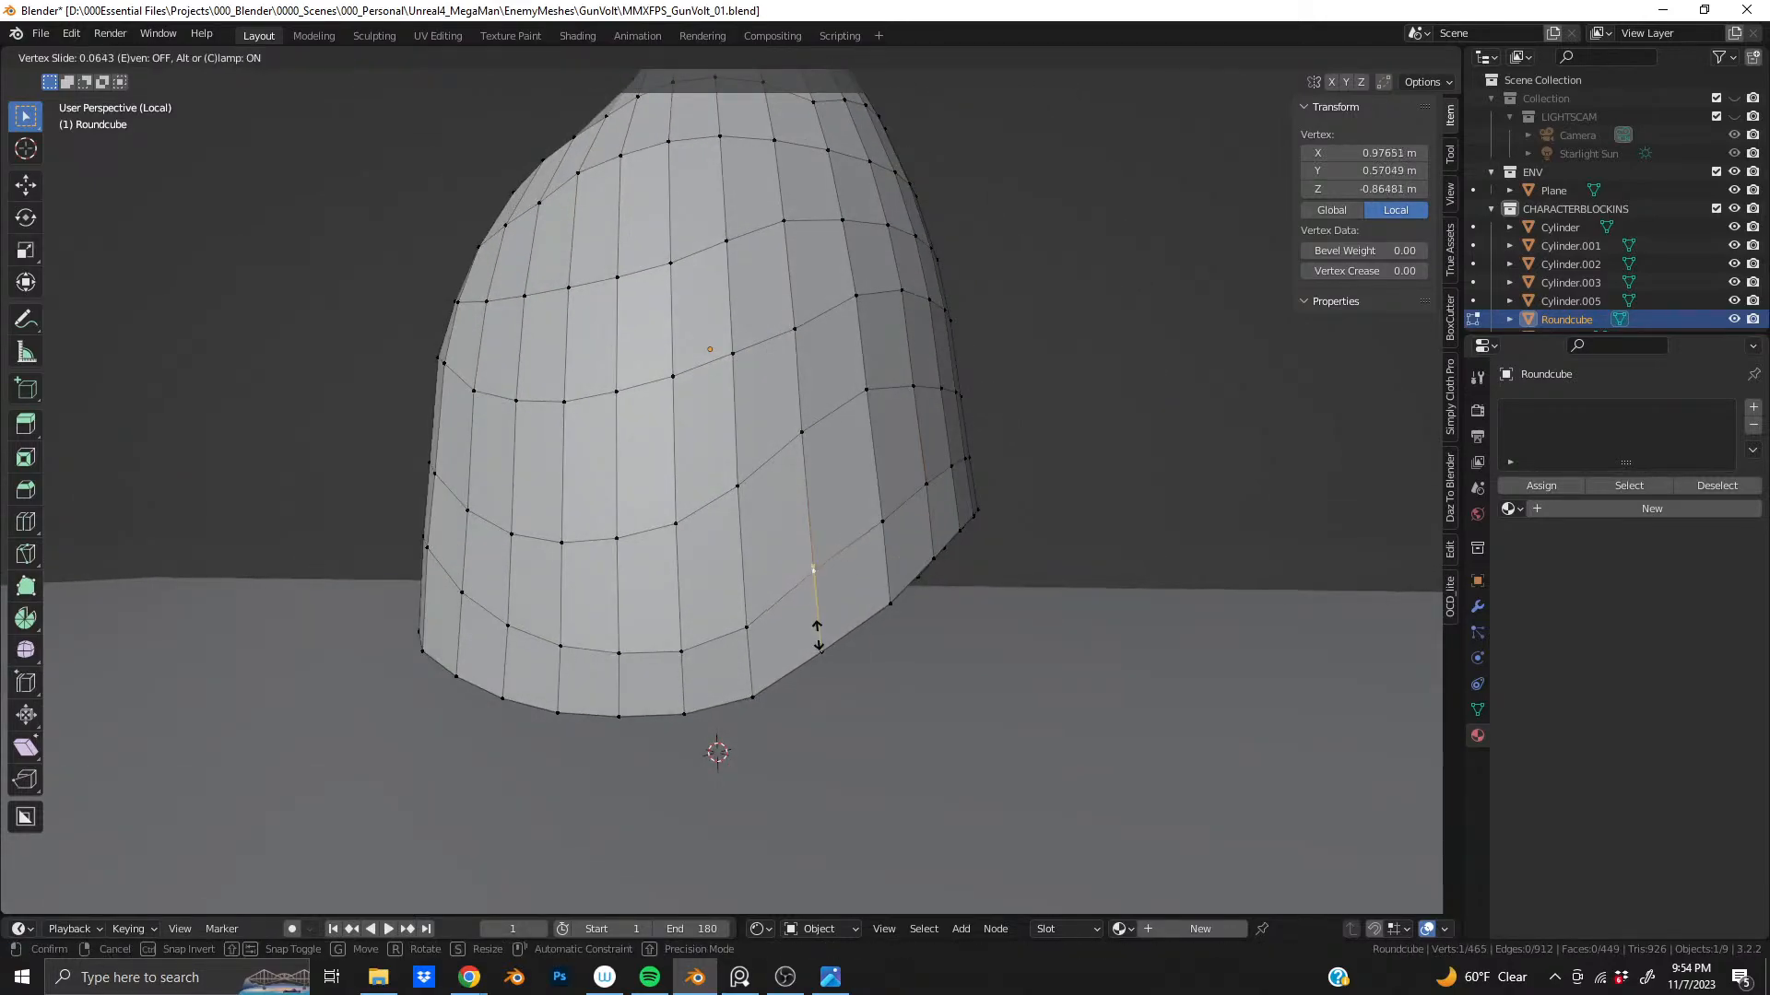
click(815, 645)
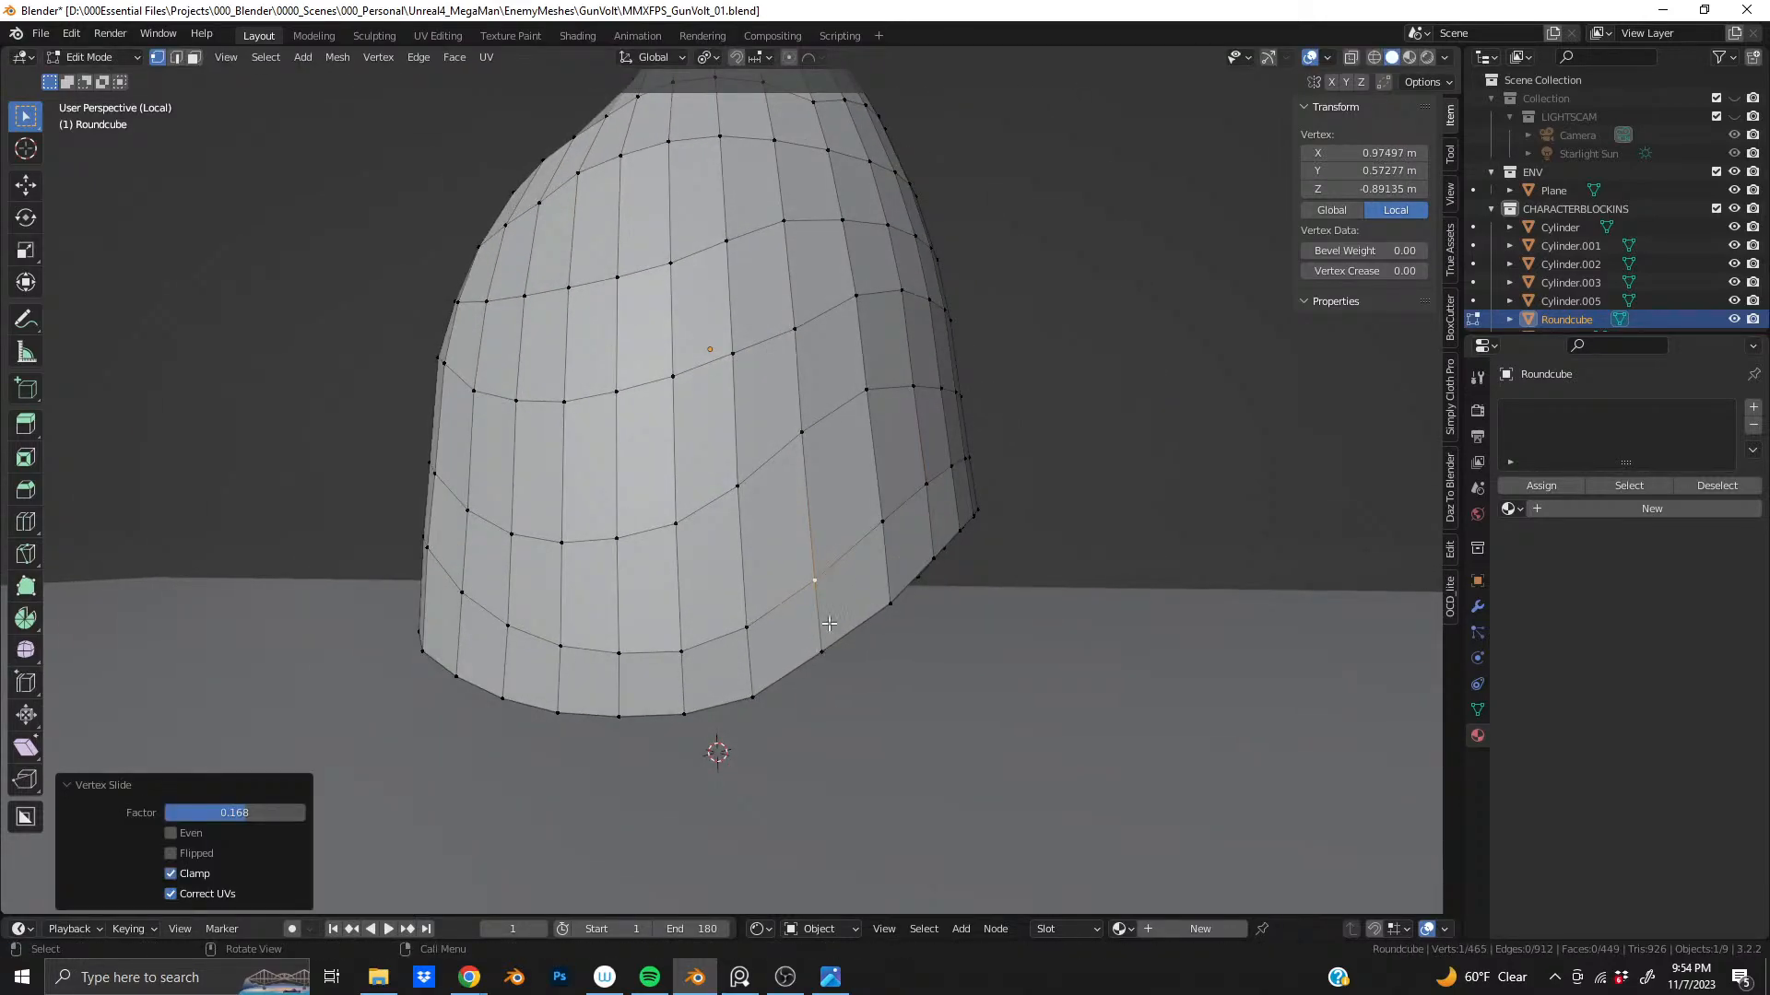
- Slide the neighbouring vertex nearer the arch down toward the rim, then slide the +X flank vertex again to match
click(885, 524)
key(g)
key(g)
click(894, 583)
click(816, 582)
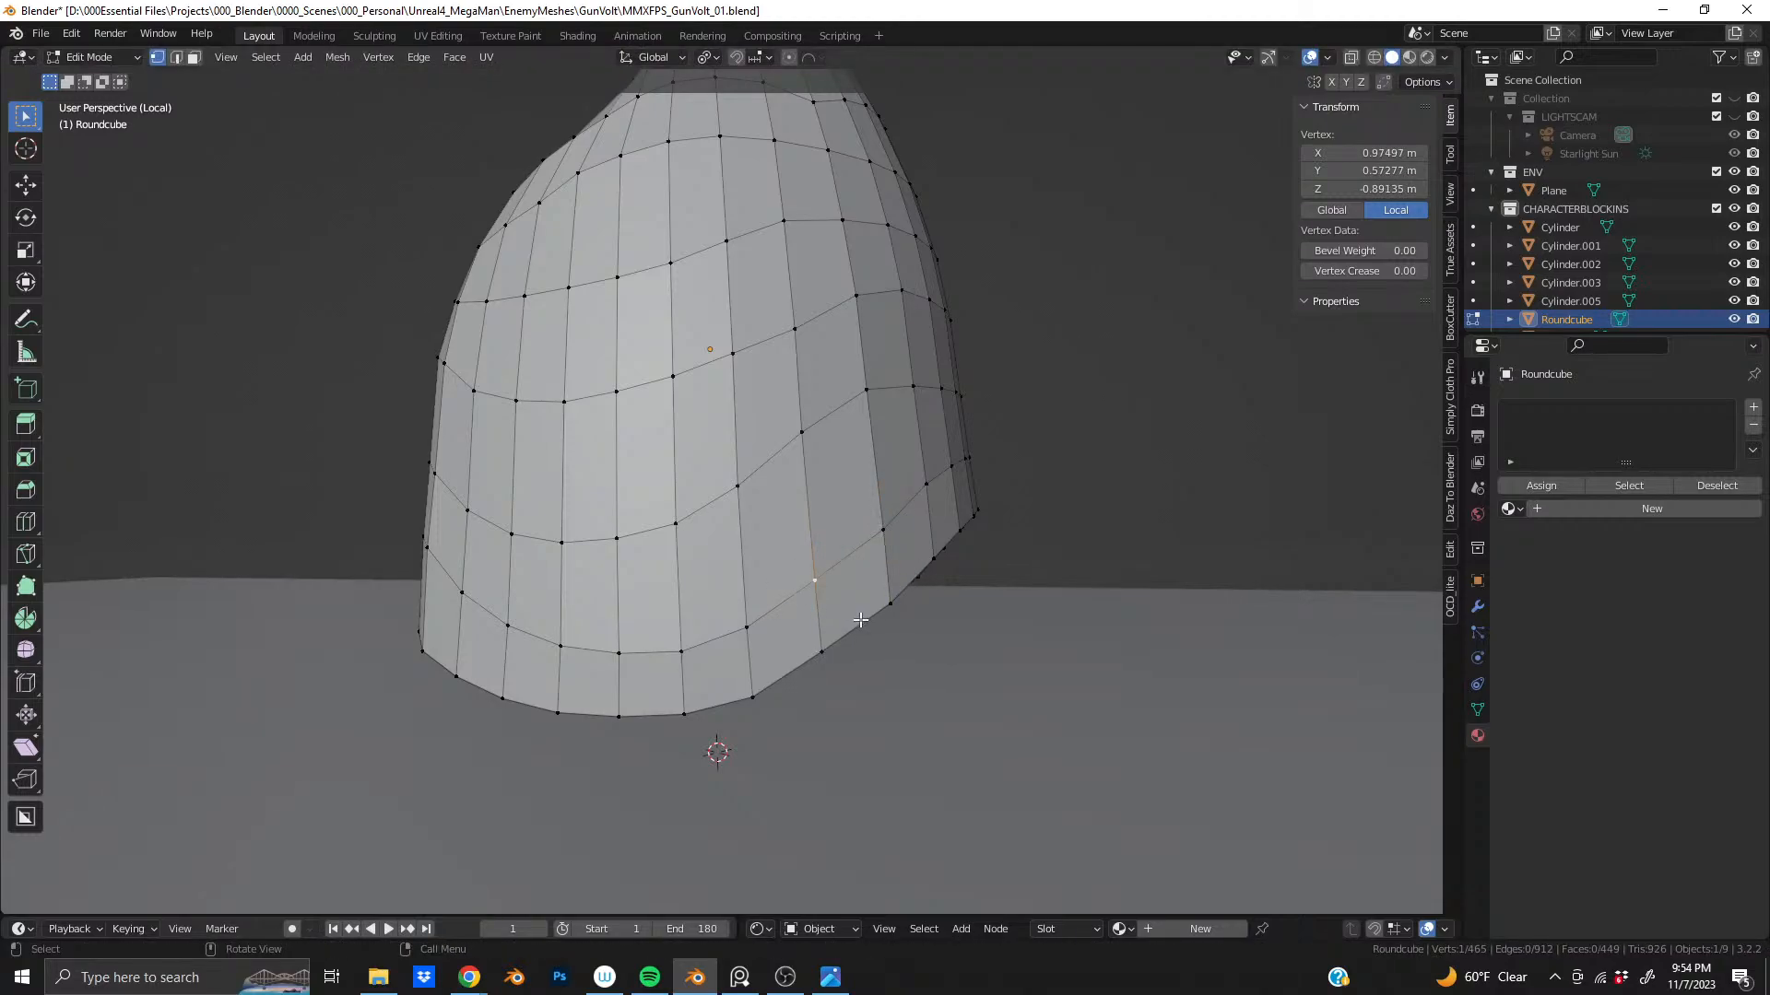
key(g)
key(g)
click(864, 631)
- On the +X flank toward -Y, slide two adjacent vertices of the row above the rim downward, the second by factor 0.086
shift+middle_drag(667, 642, 891, 583)
click(770, 583)
key(g)
key(g)
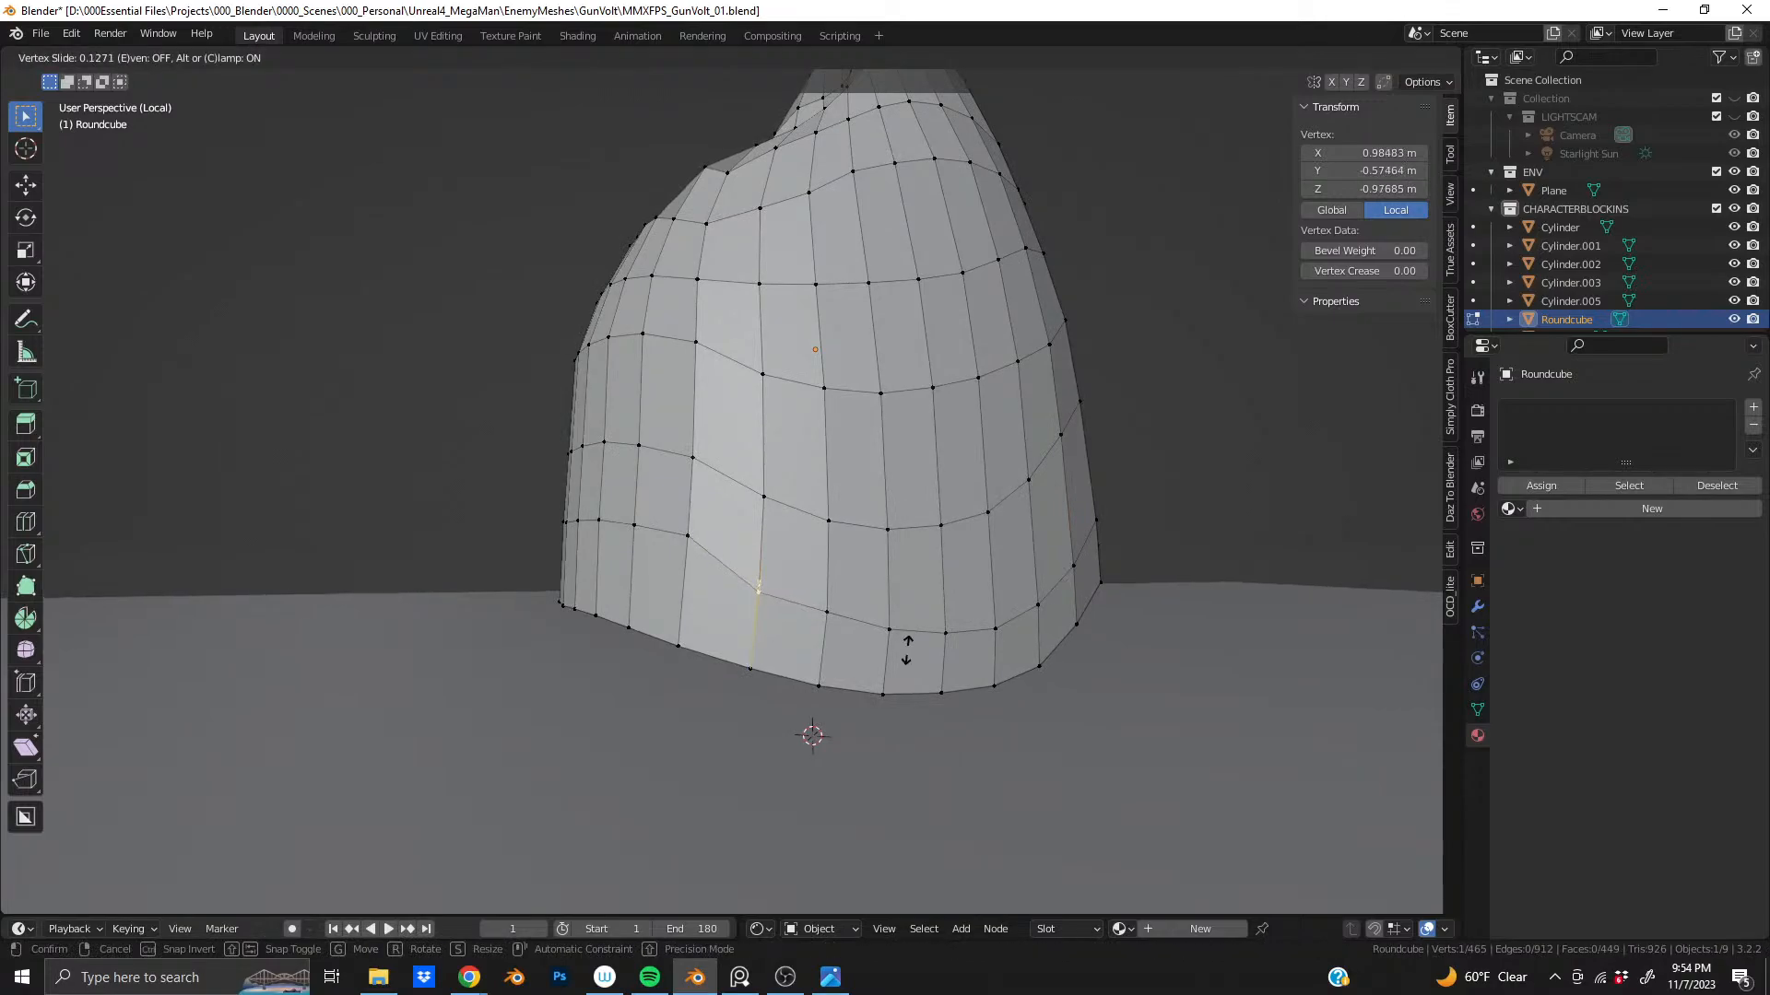
click(904, 653)
click(825, 616)
key(g)
key(g)
click(981, 734)
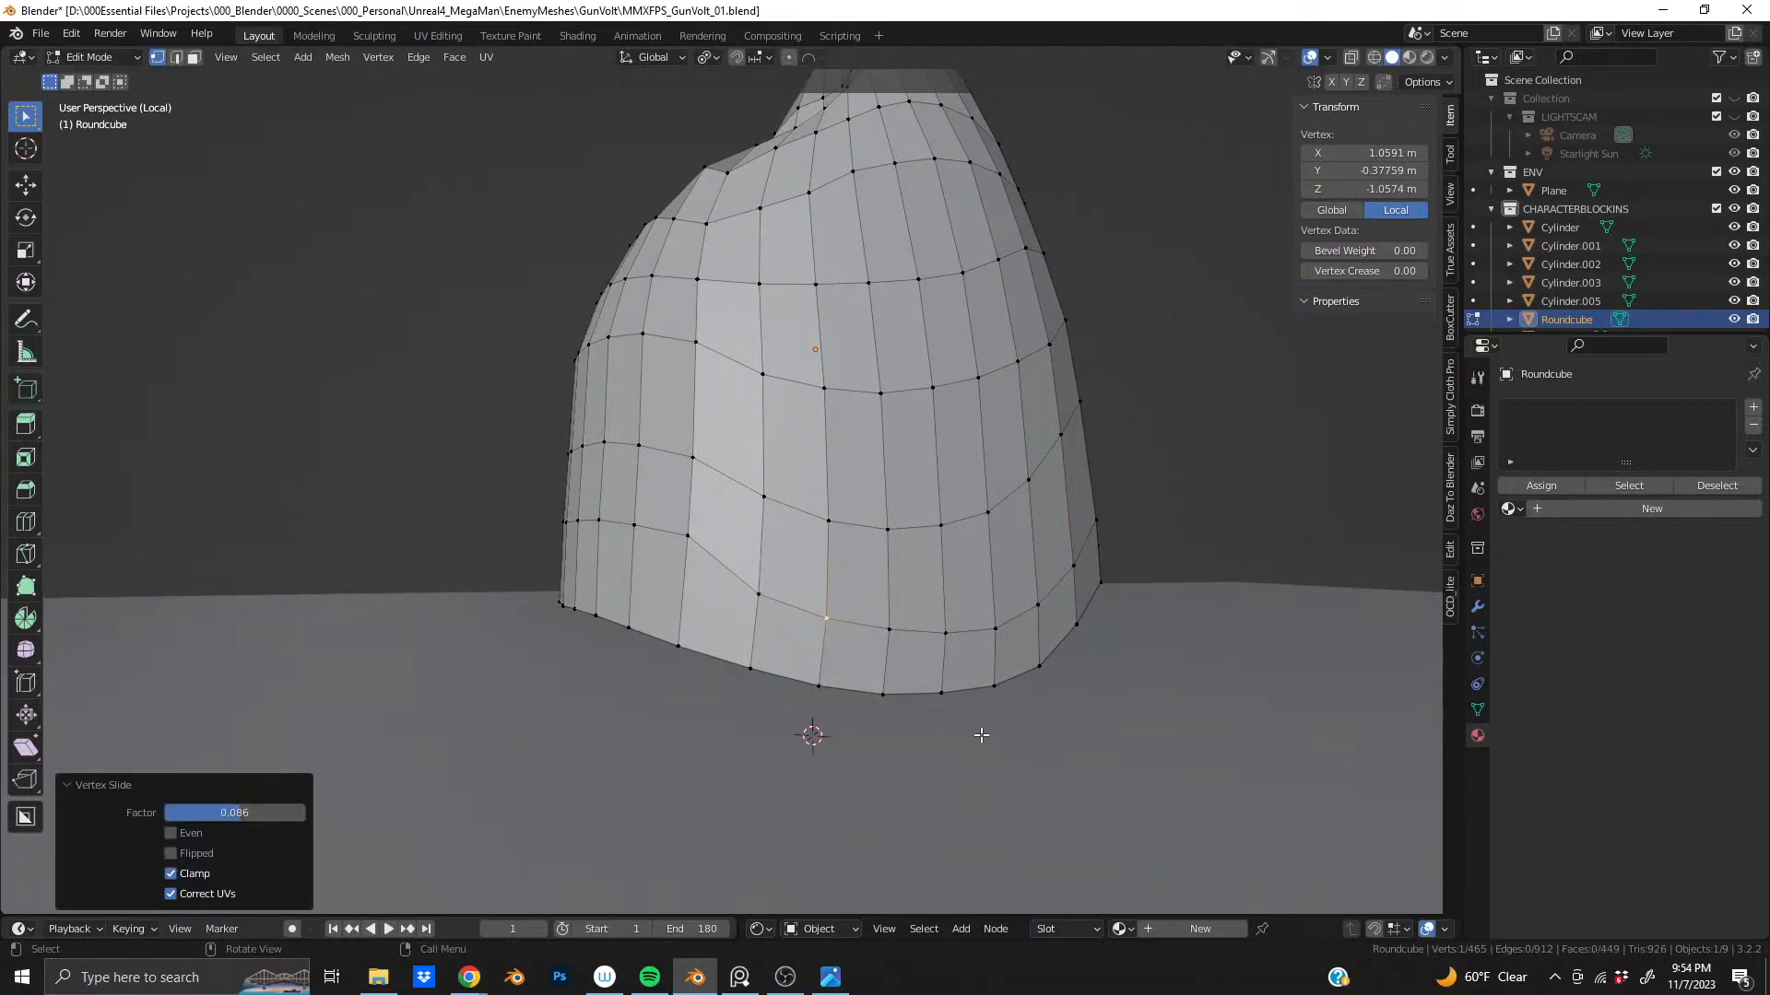
- Slide the vertex where the +X flank turns into the -Y wall toward the rim by factor 0.249, then a bit further
click(693, 538)
key(g)
key(g)
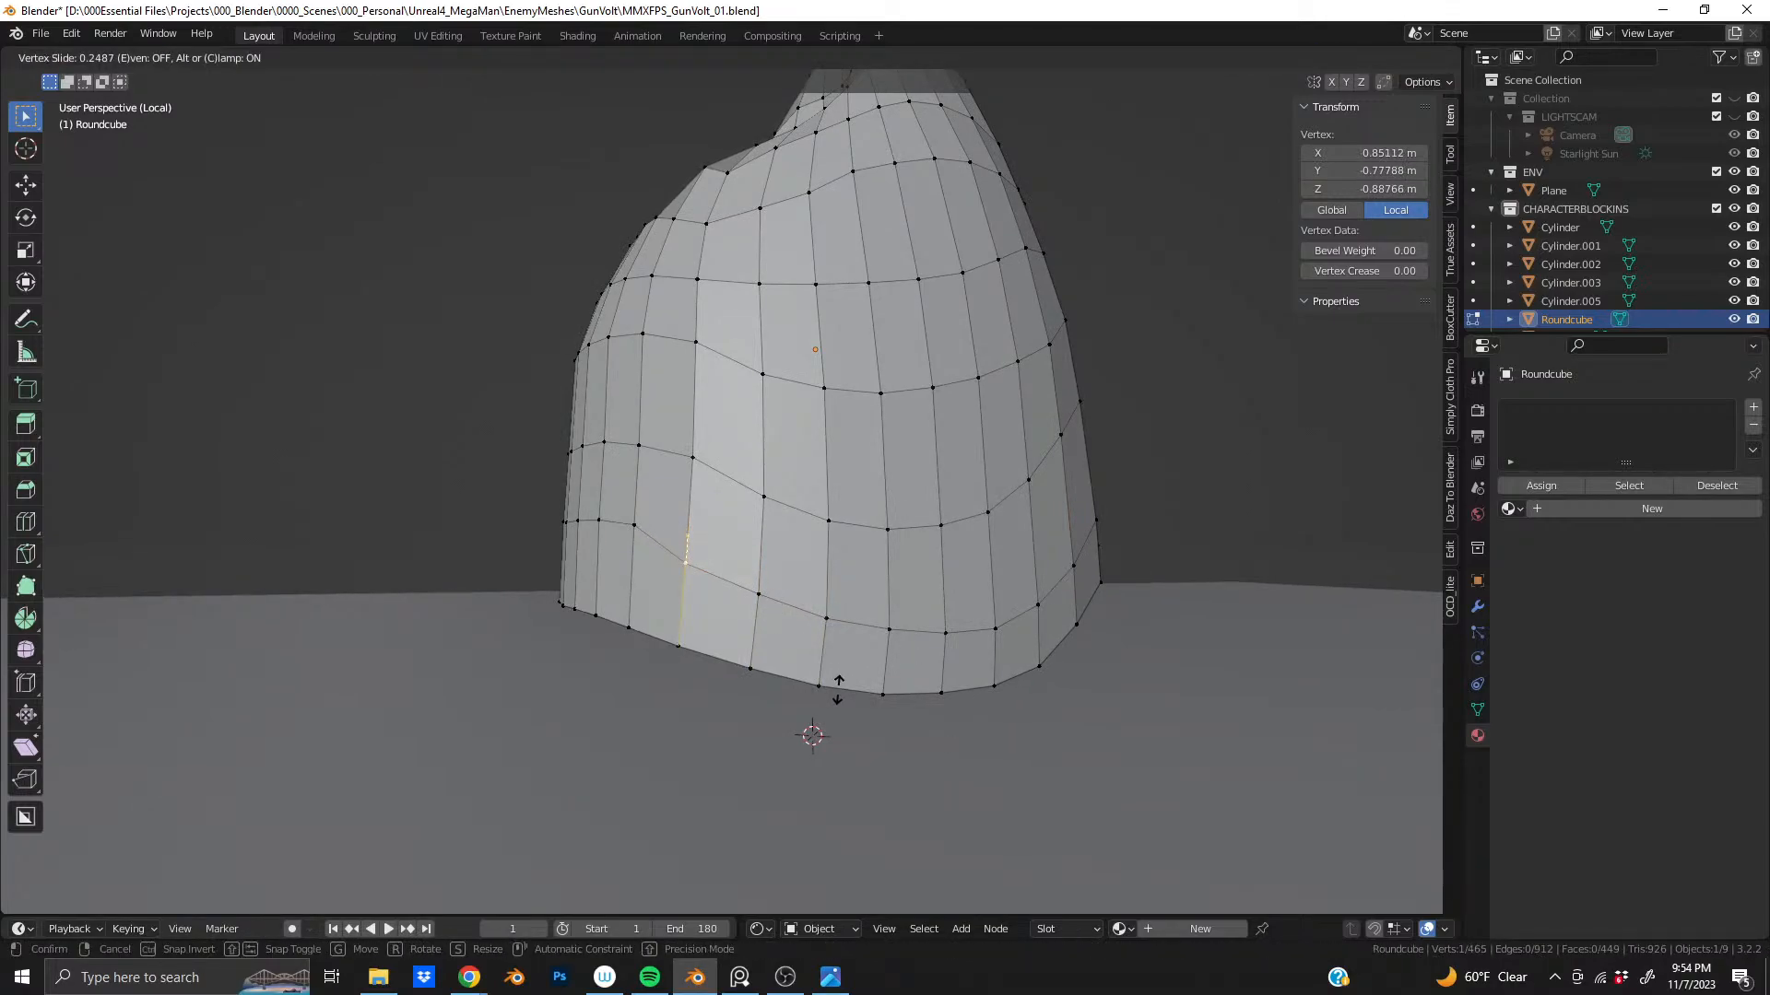
click(730, 630)
middle_drag(729, 630, 794, 604)
key(g)
key(g)
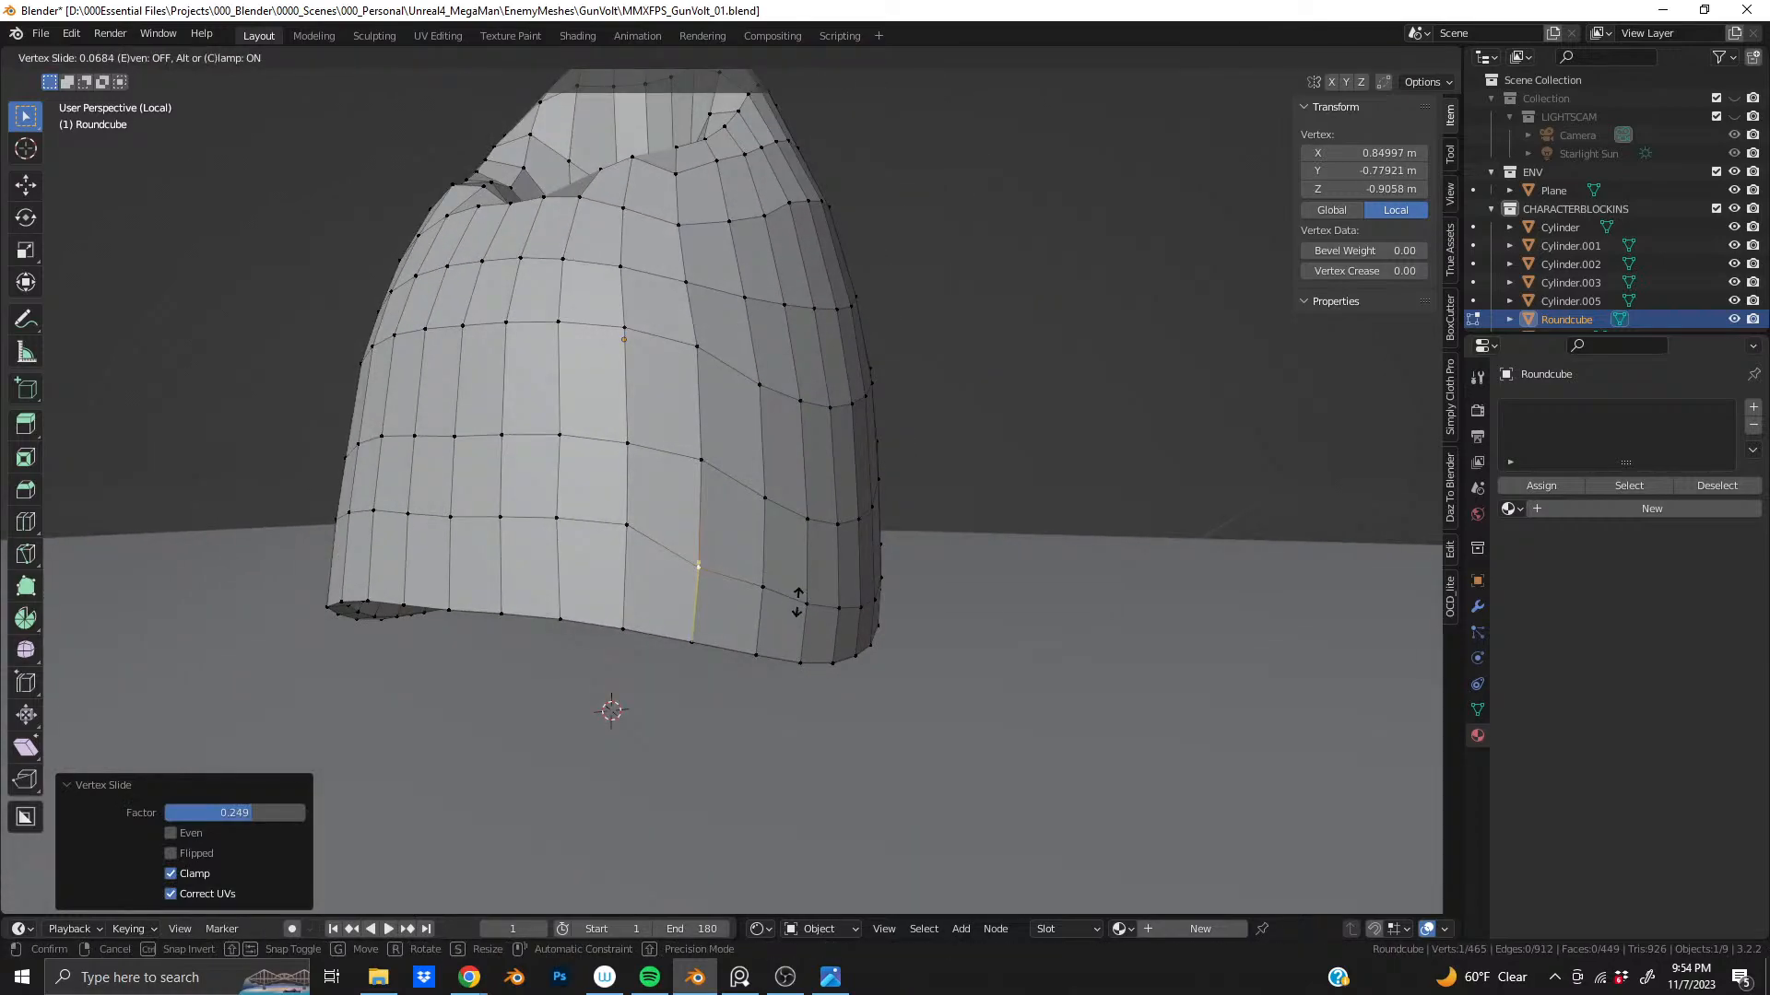
click(799, 600)
- Slide the adjacent +X flank vertex in the row above the rim downward by factor 0.040
click(806, 605)
key(g)
key(g)
click(798, 604)
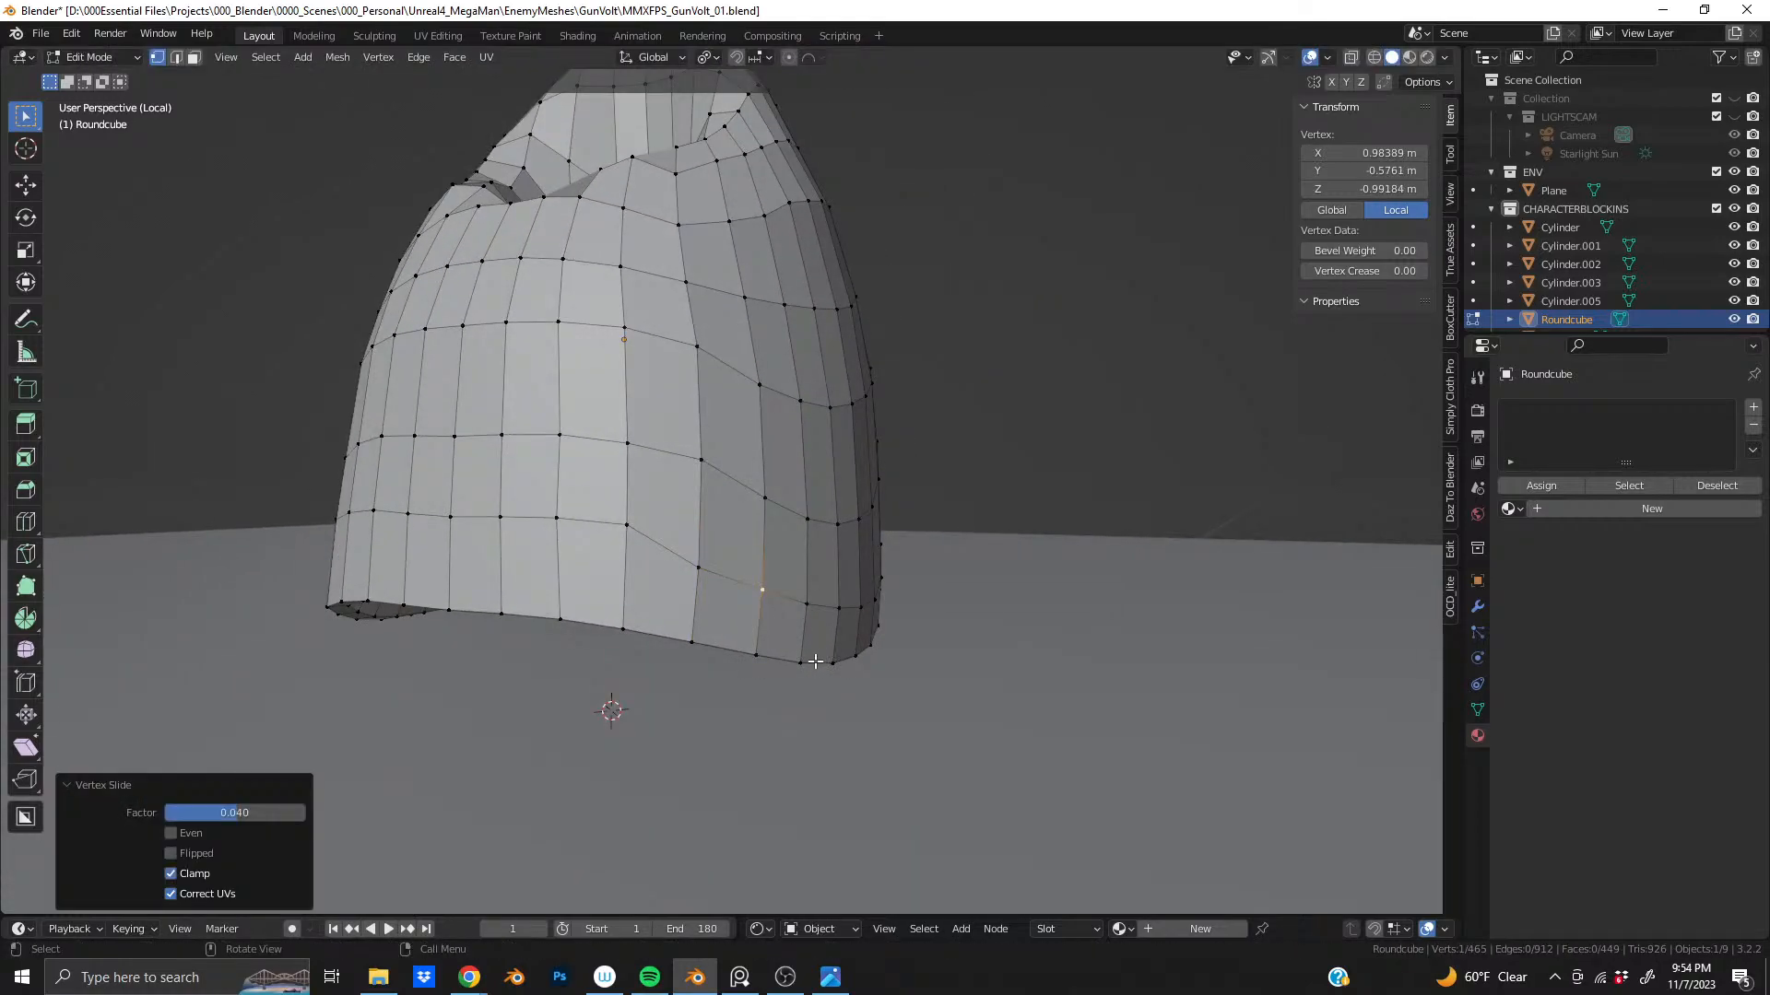
- Select the -Y wall vertex beside the +X corner, one row above the rim, and slide it toward the rim by factor 0.213
middle_drag(798, 604, 795, 608)
click(793, 604)
key(g)
key(g)
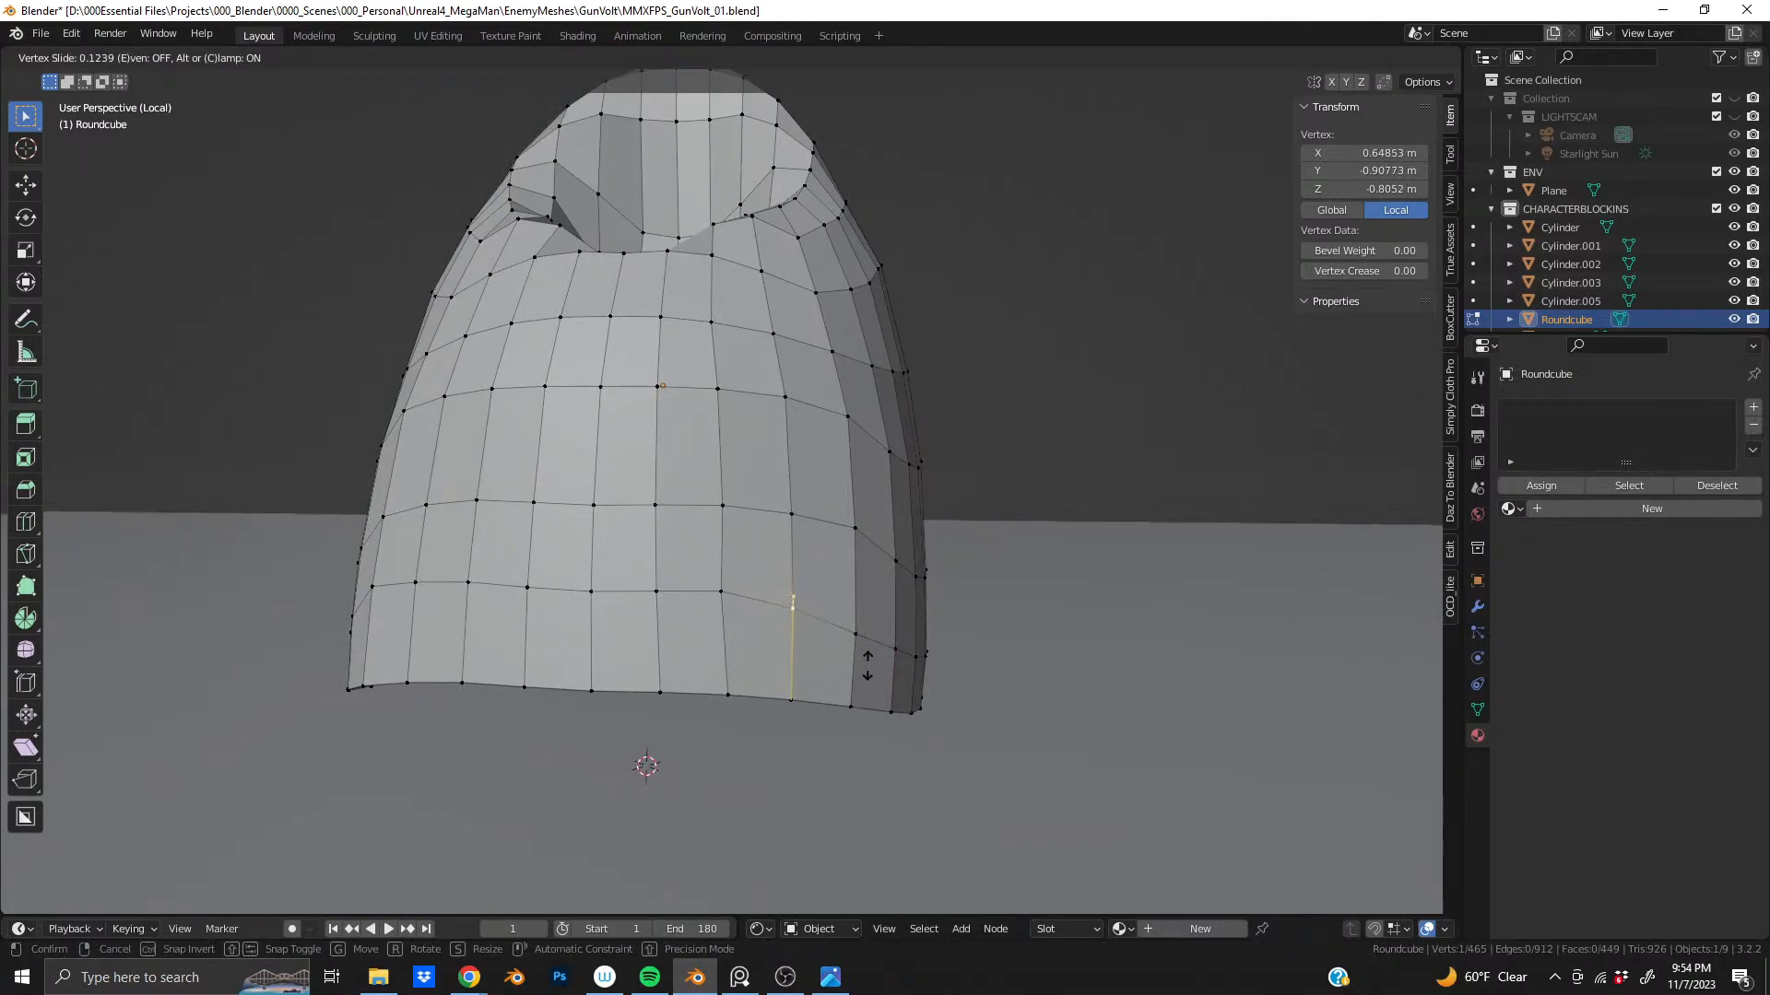
click(865, 674)
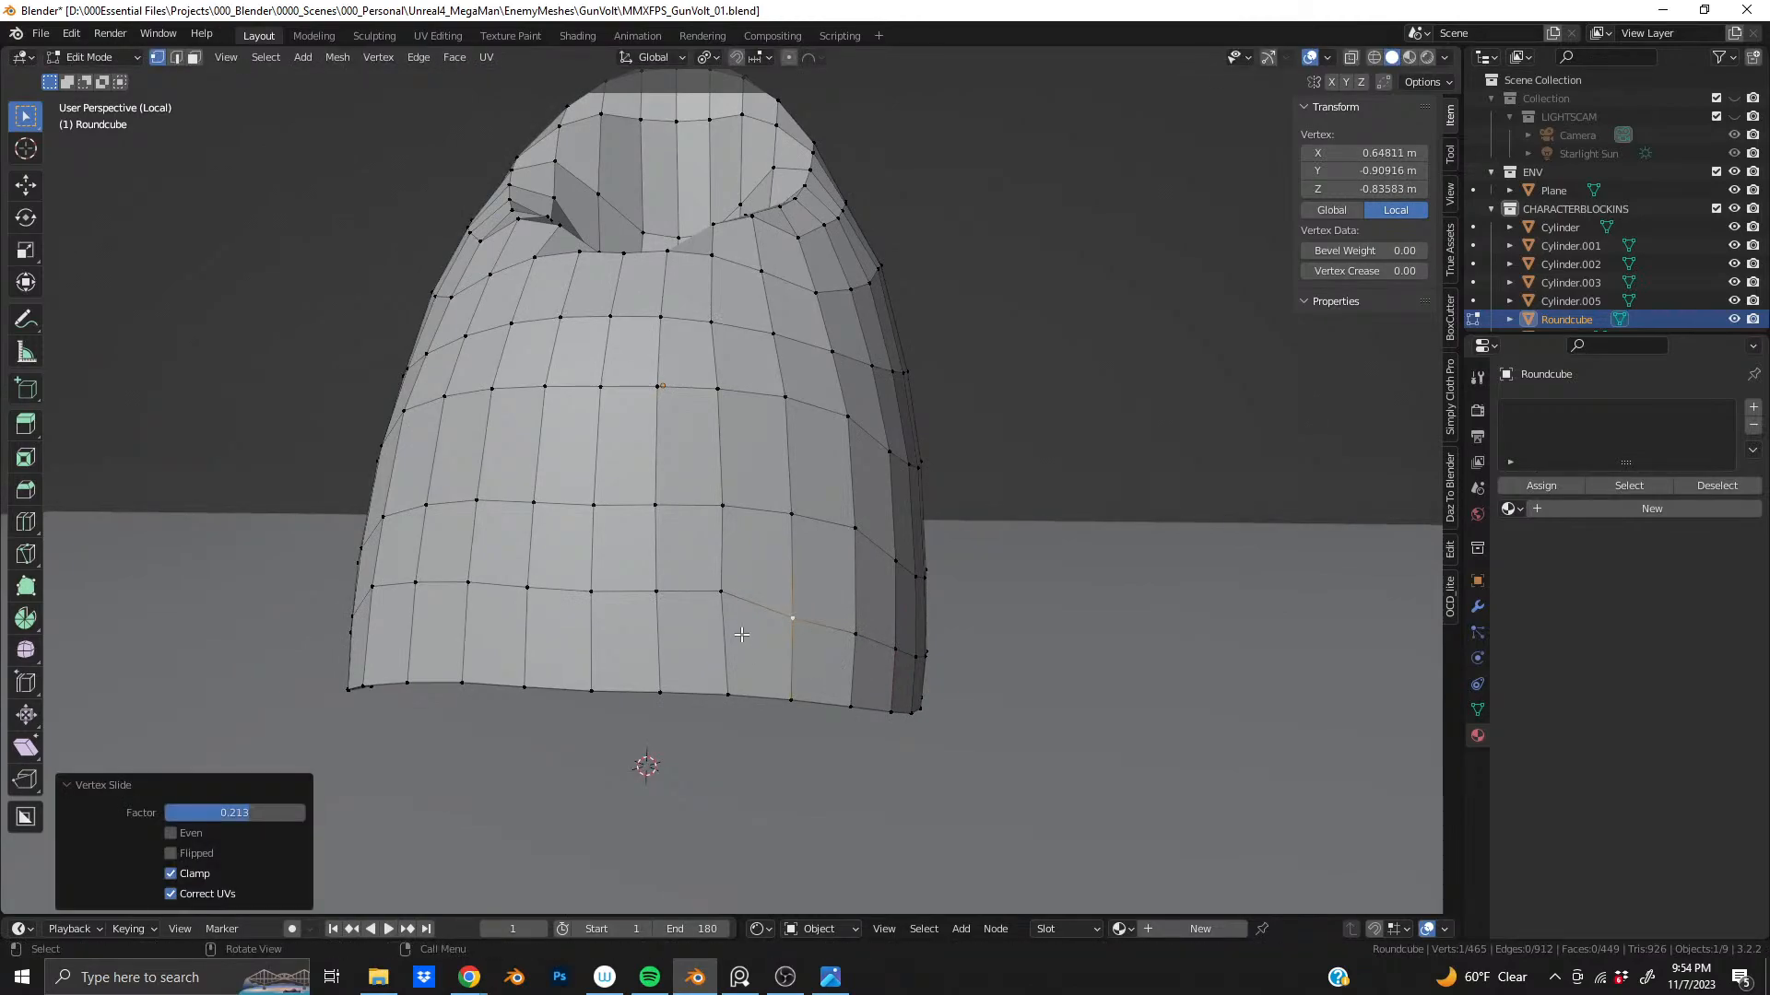
- Slide the next -Y wall vertex toward the centre down, then lower the previously slid vertex again by factor 0.078
click(717, 593)
key(g)
key(g)
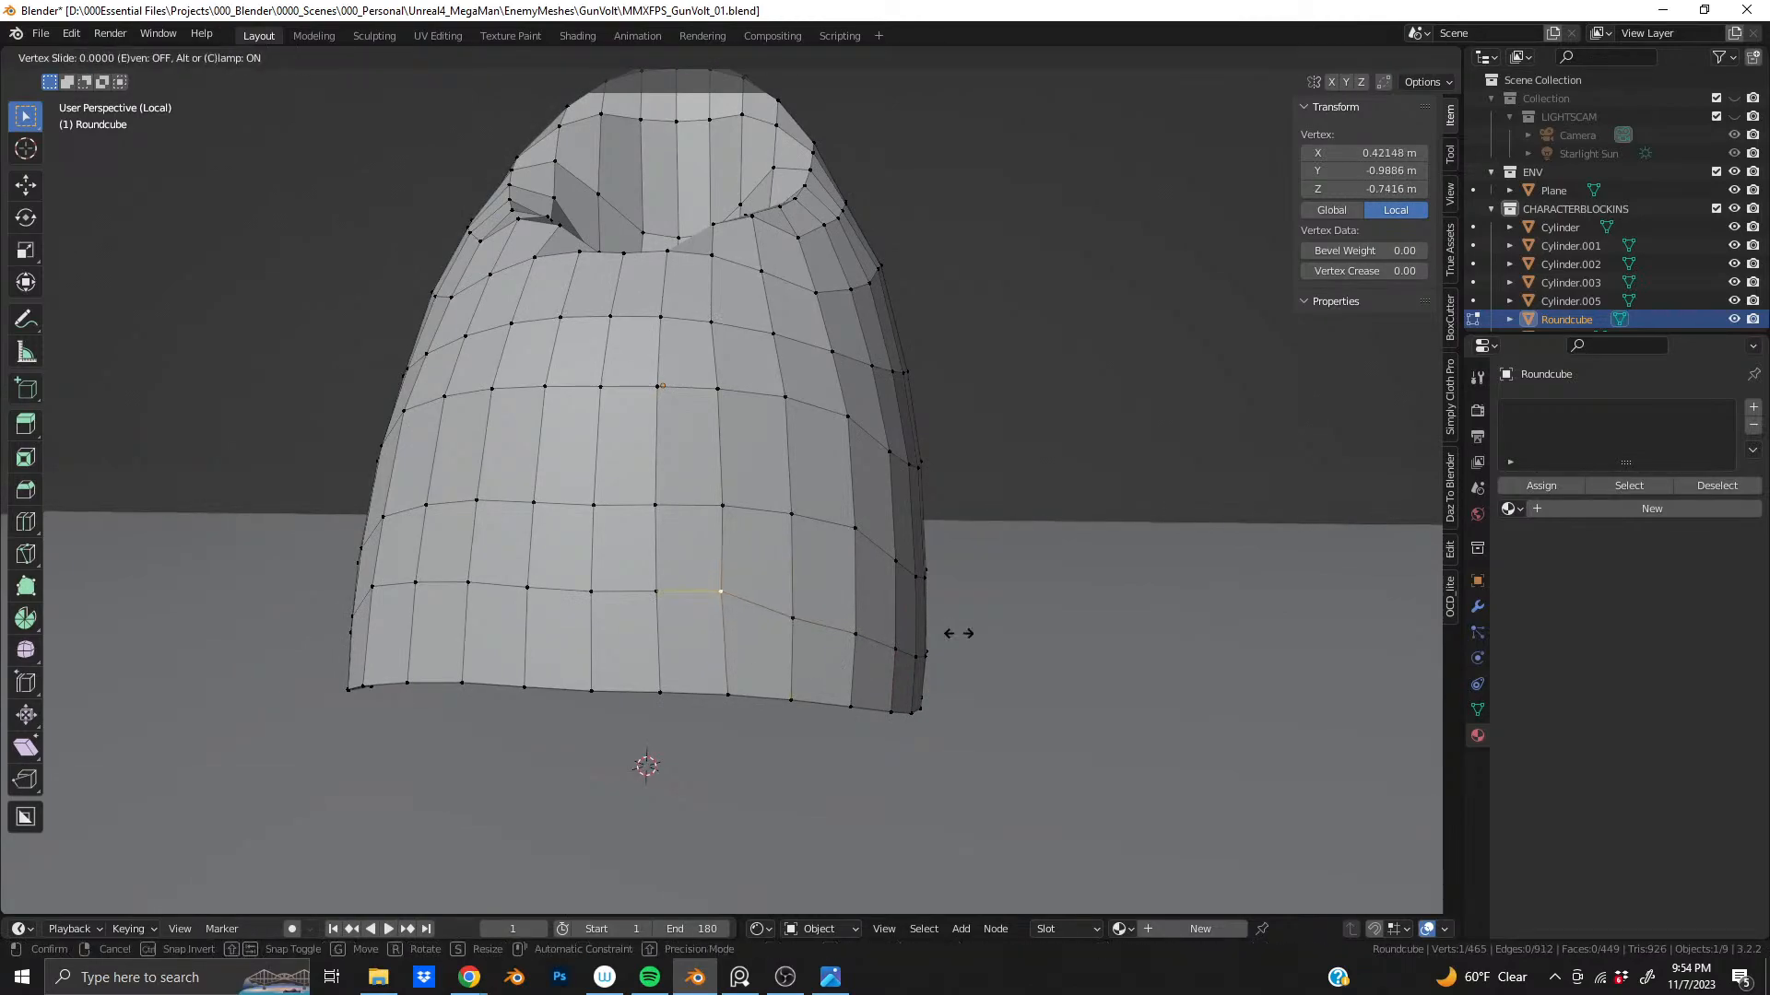
click(957, 655)
click(801, 623)
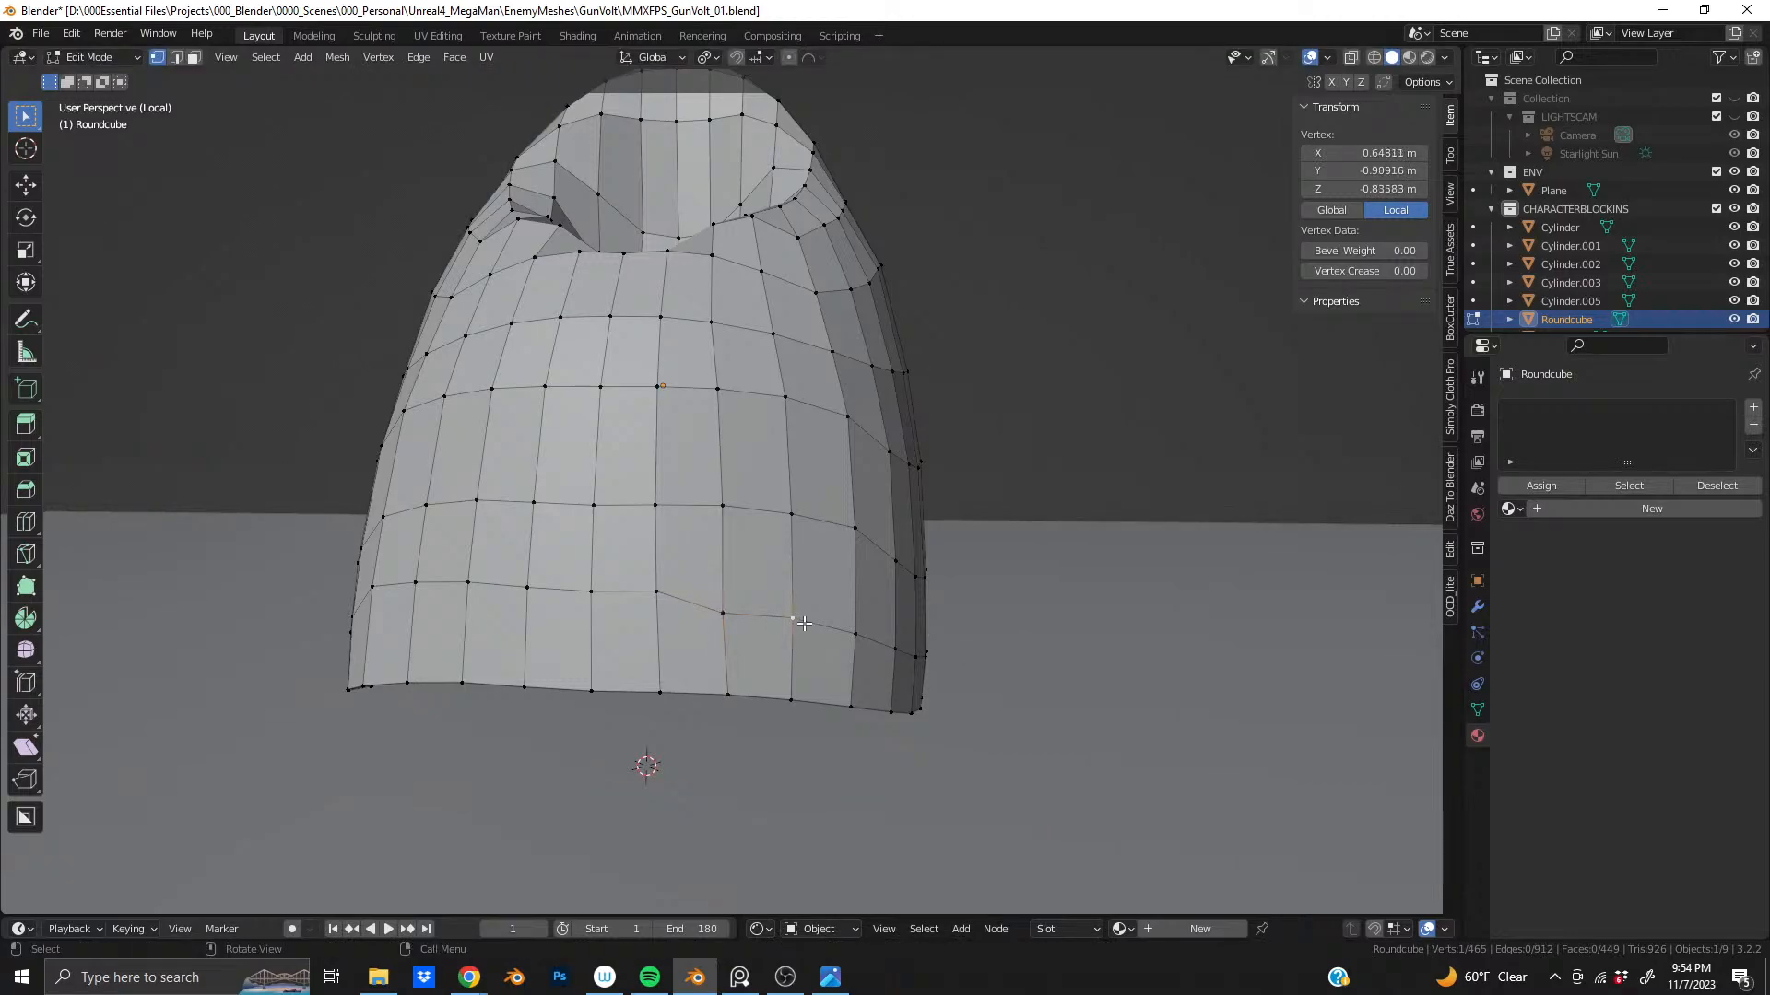
key(g)
key(g)
click(1004, 665)
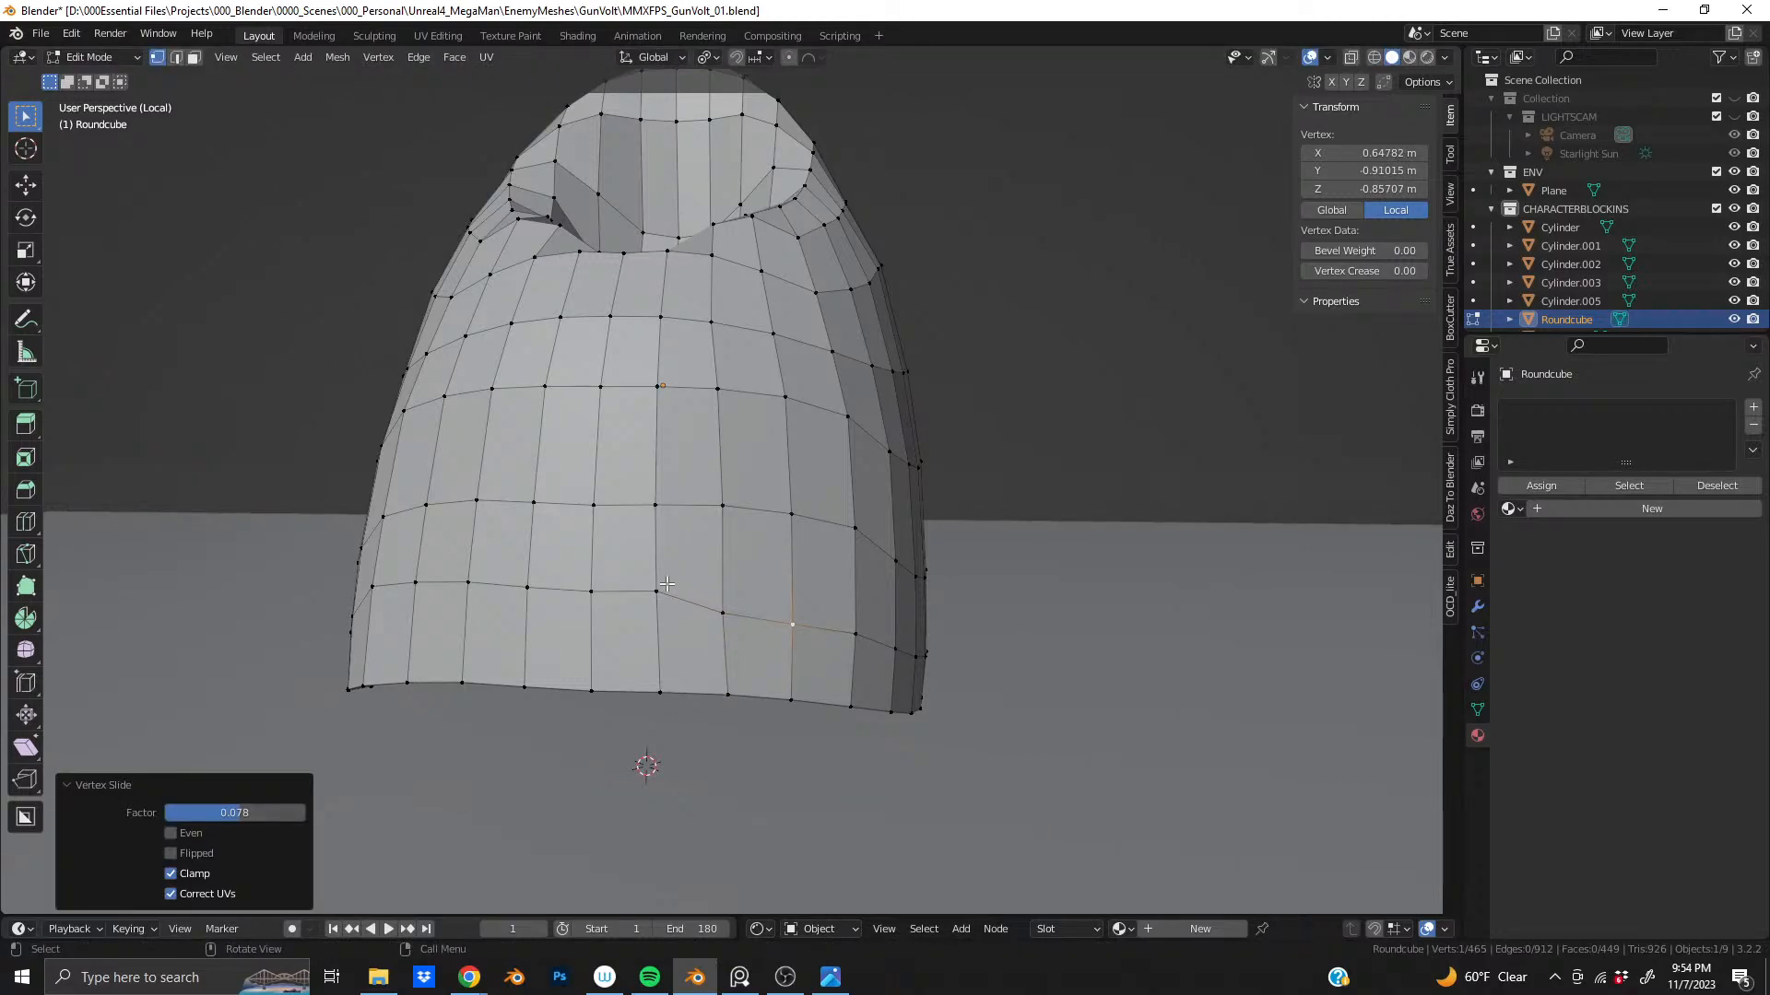
- Slide the vertex just on the +X side of the -Y wall's centre and the centre vertex down toward the rim
click(658, 590)
key(g)
key(g)
click(1009, 646)
middle_drag(1009, 645, 1116, 535)
key(g)
key(g)
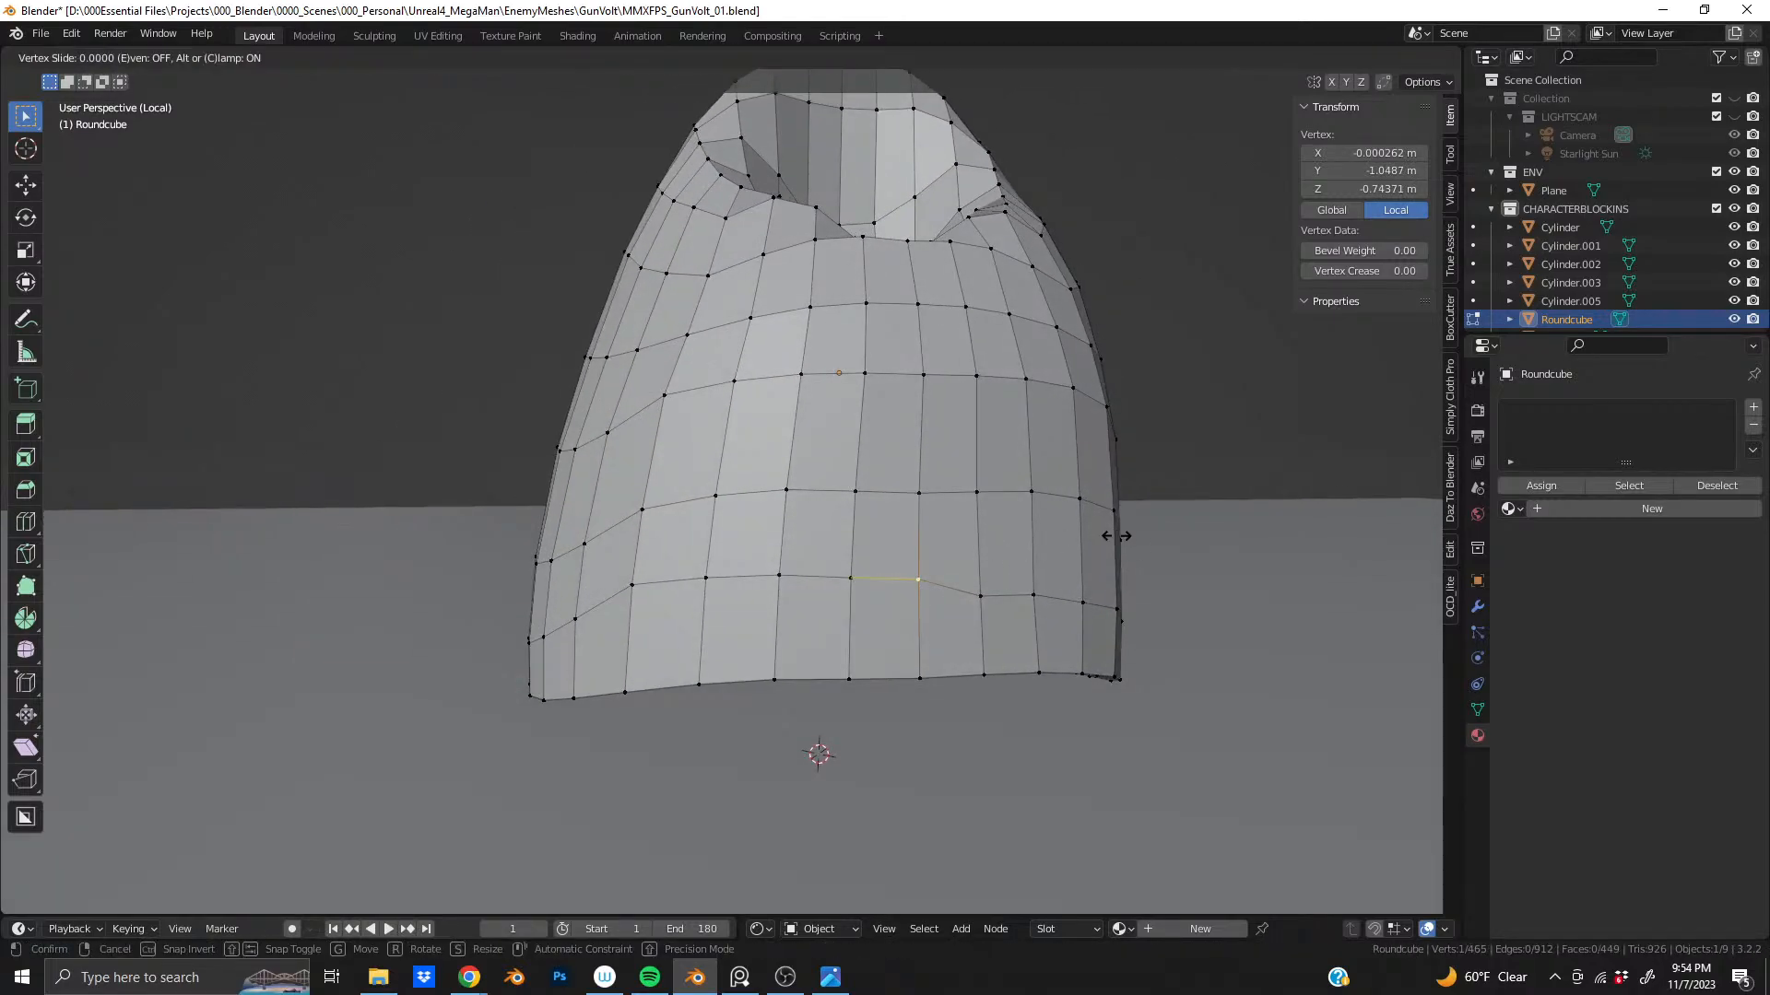
click(1114, 558)
- Slide the next two vertices on the -X side of the wall's centre down toward the rim, the second by factor 0.275
click(851, 578)
key(g)
key(g)
click(1037, 588)
click(730, 567)
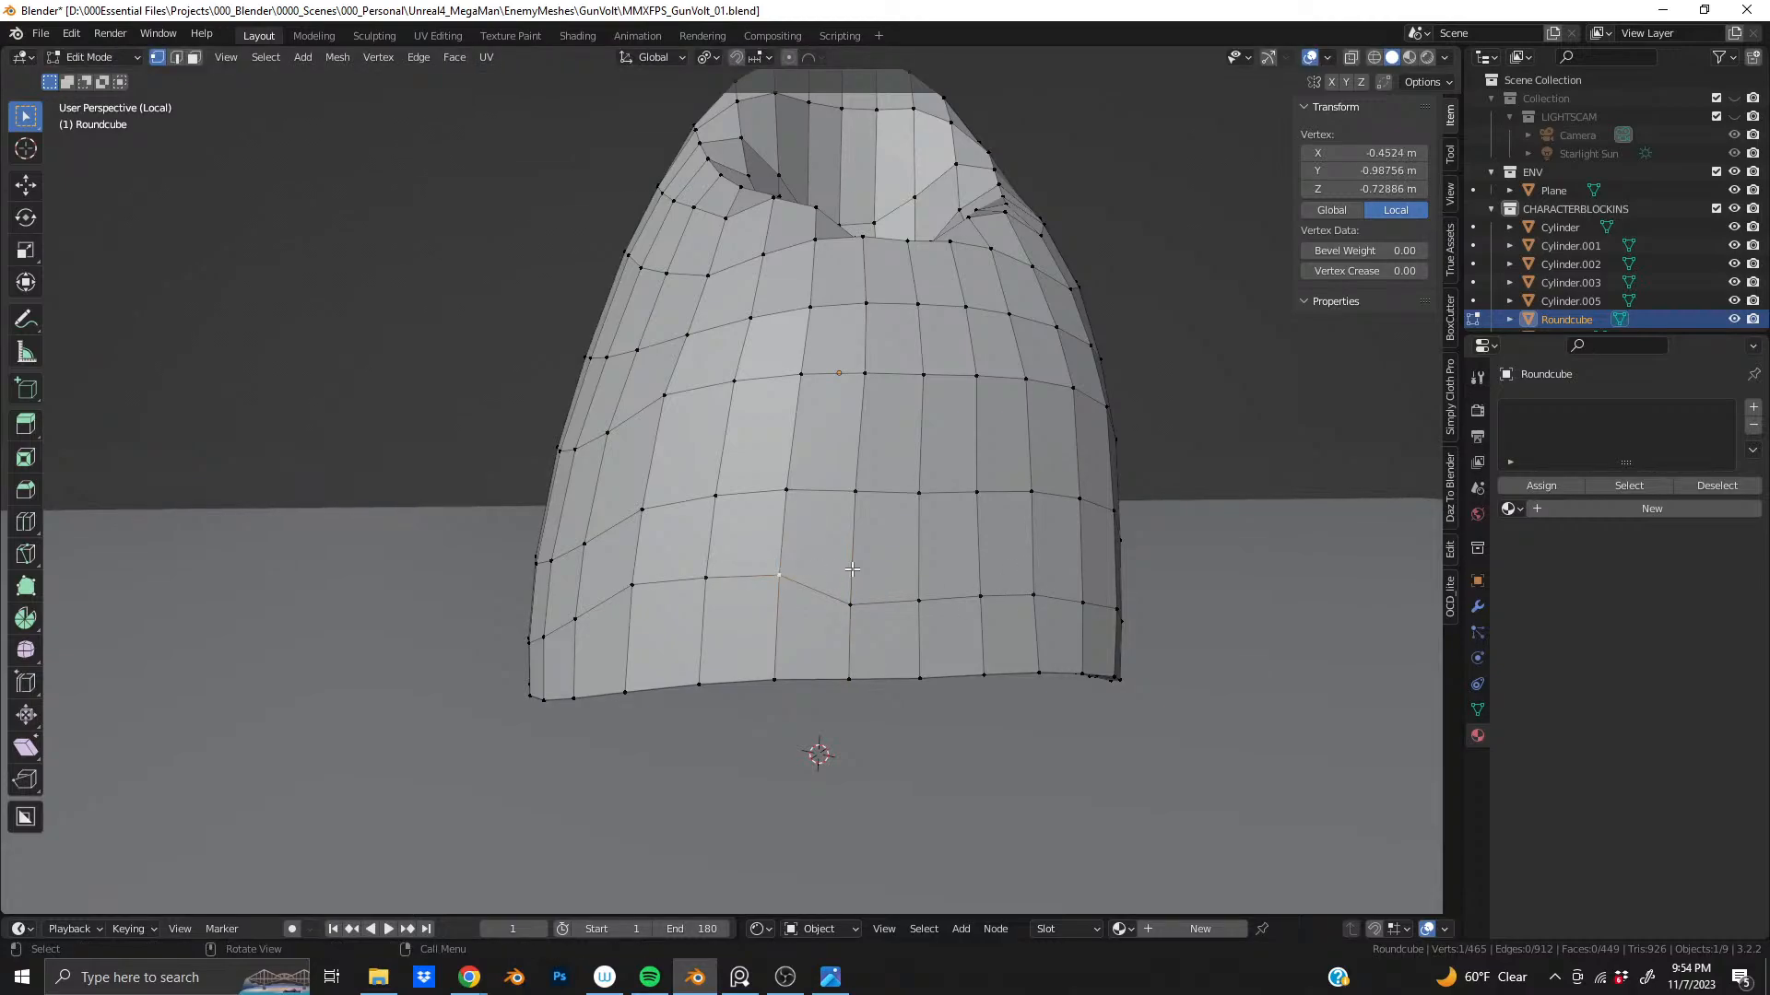
key(g)
key(g)
click(950, 595)
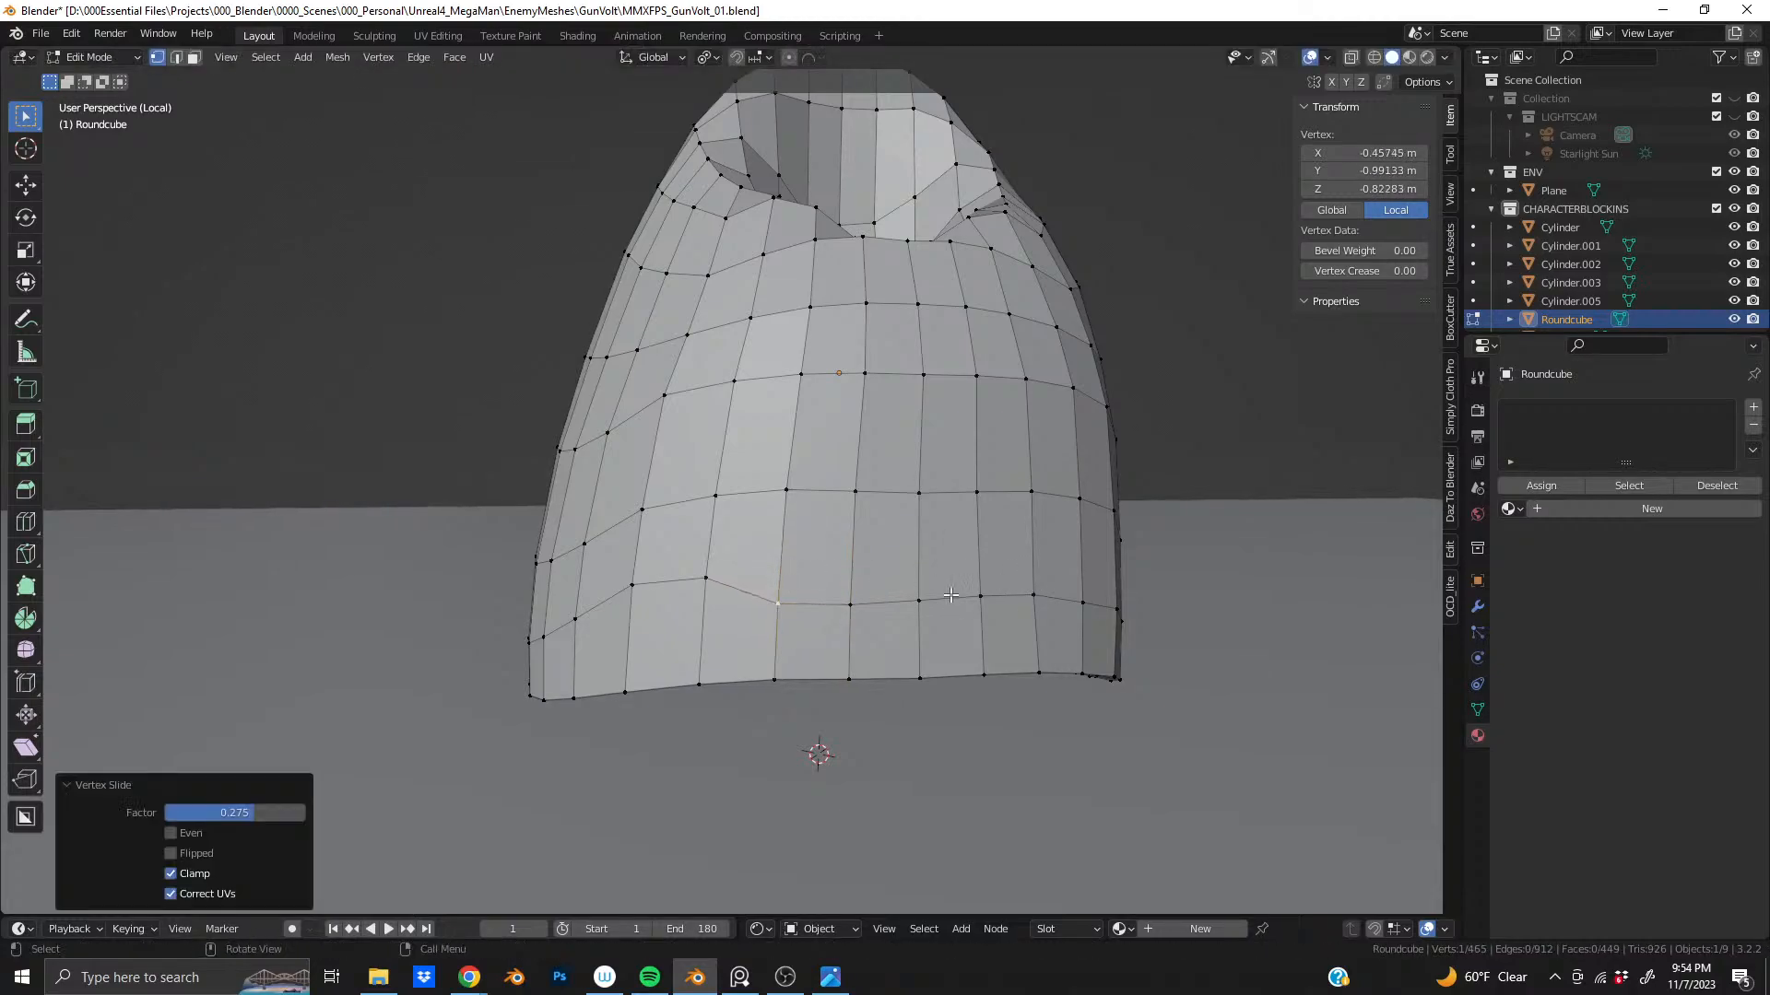
- Select the third -Y wall vertex on the -X side of centre and slide it down level with the lowered row
click(699, 578)
key(g)
key(g)
click(803, 612)
- Slide the vertex just on the -X side of centre slightly up, and select its counterpart on the +X side
shift+middle_drag(802, 612, 920, 592)
click(1005, 590)
key(g)
key(g)
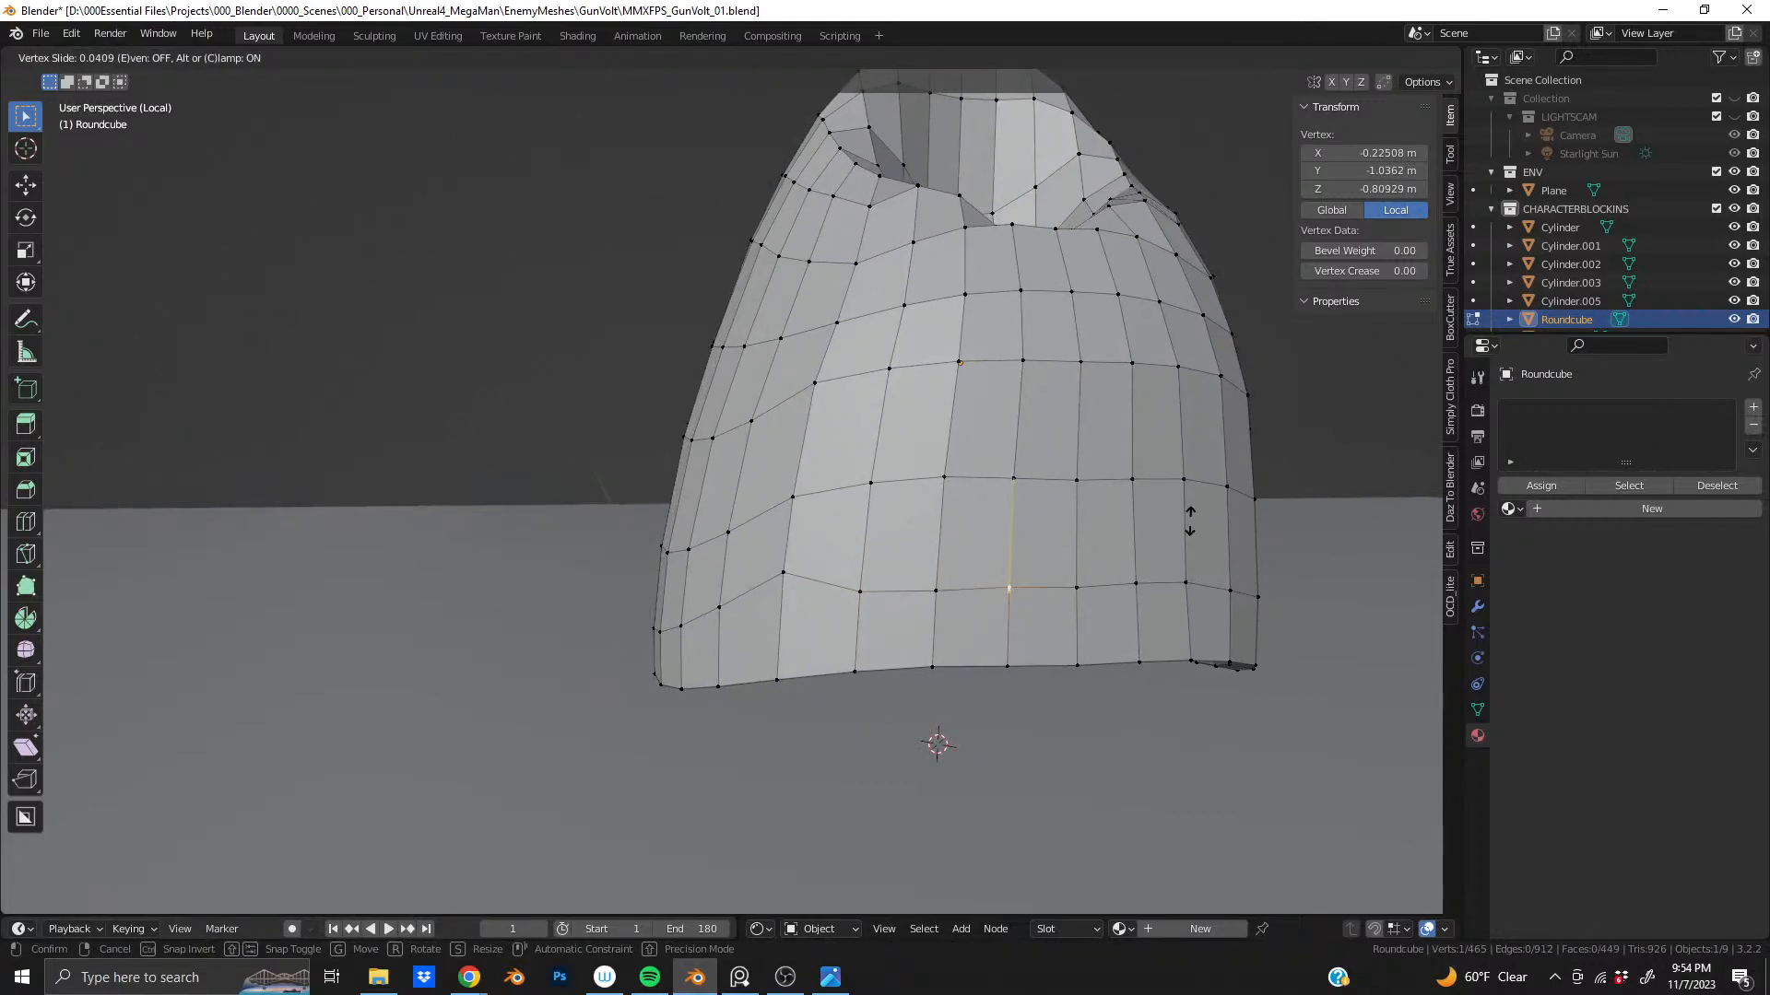
click(1189, 522)
click(1138, 583)
middle_drag(1168, 582, 1175, 540)
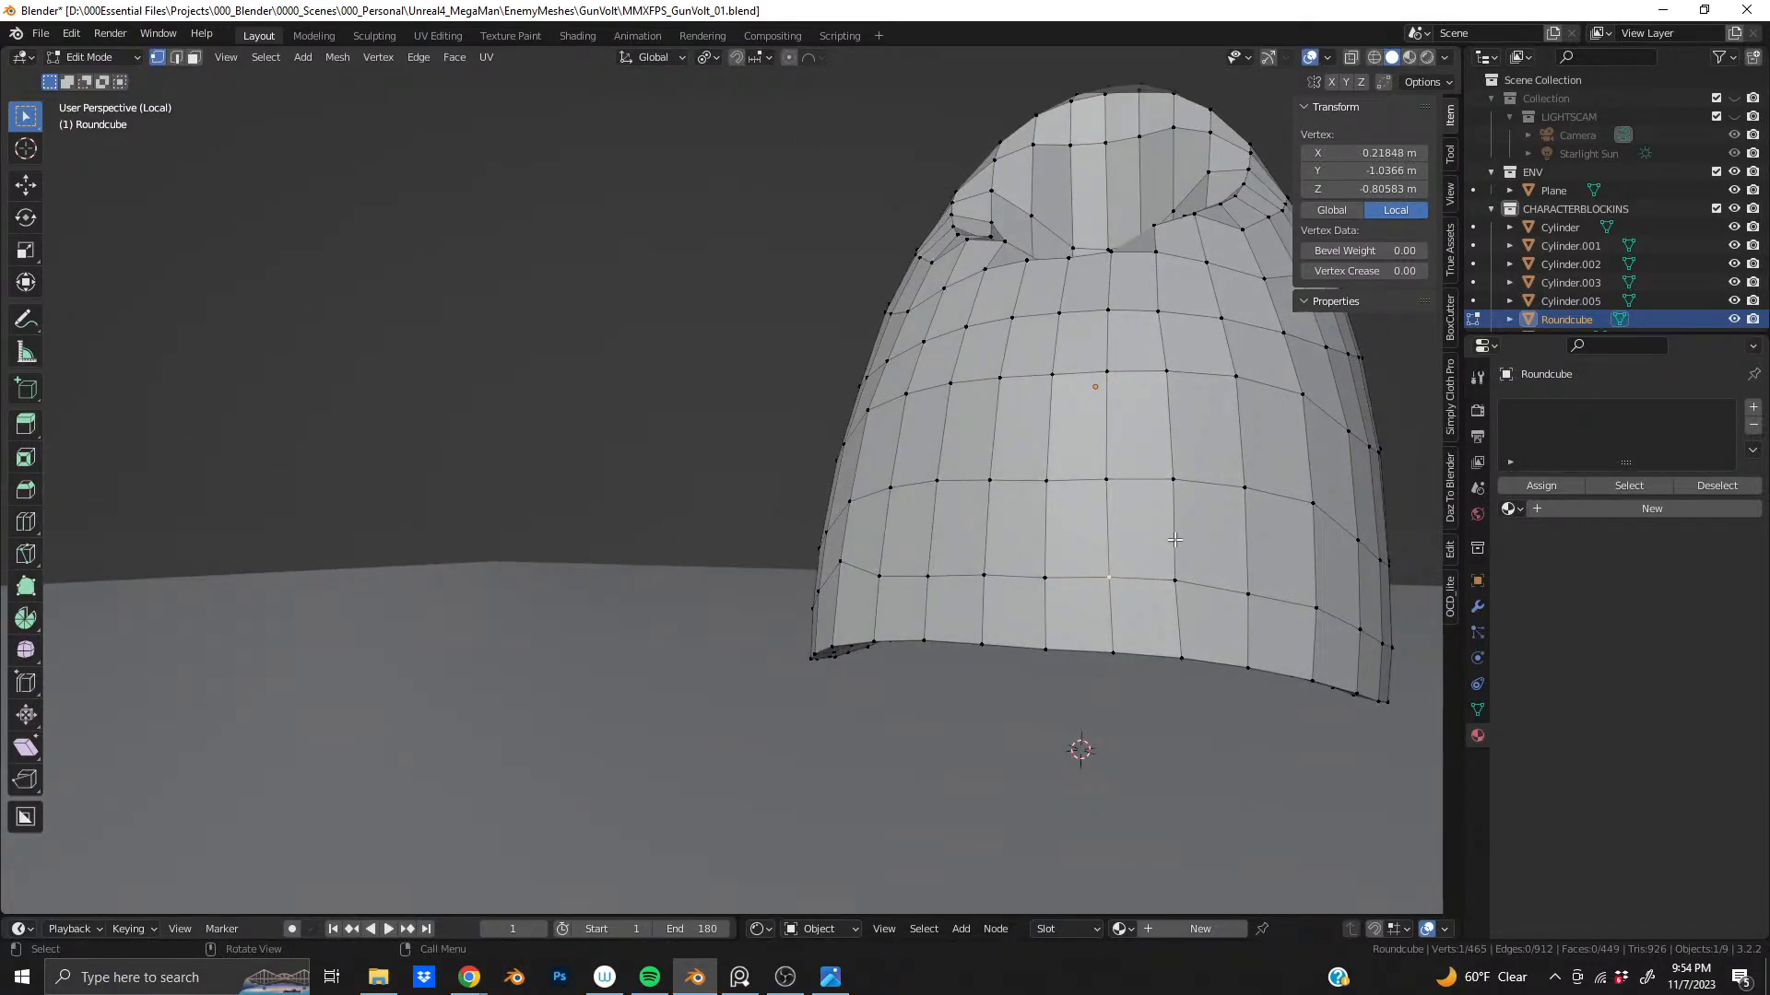
- Slide the -Y wall's centre vertex up by factor 0.057 and its +X neighbour up by factor 0.046 in the row above the rim
key(g)
key(g)
click(1122, 515)
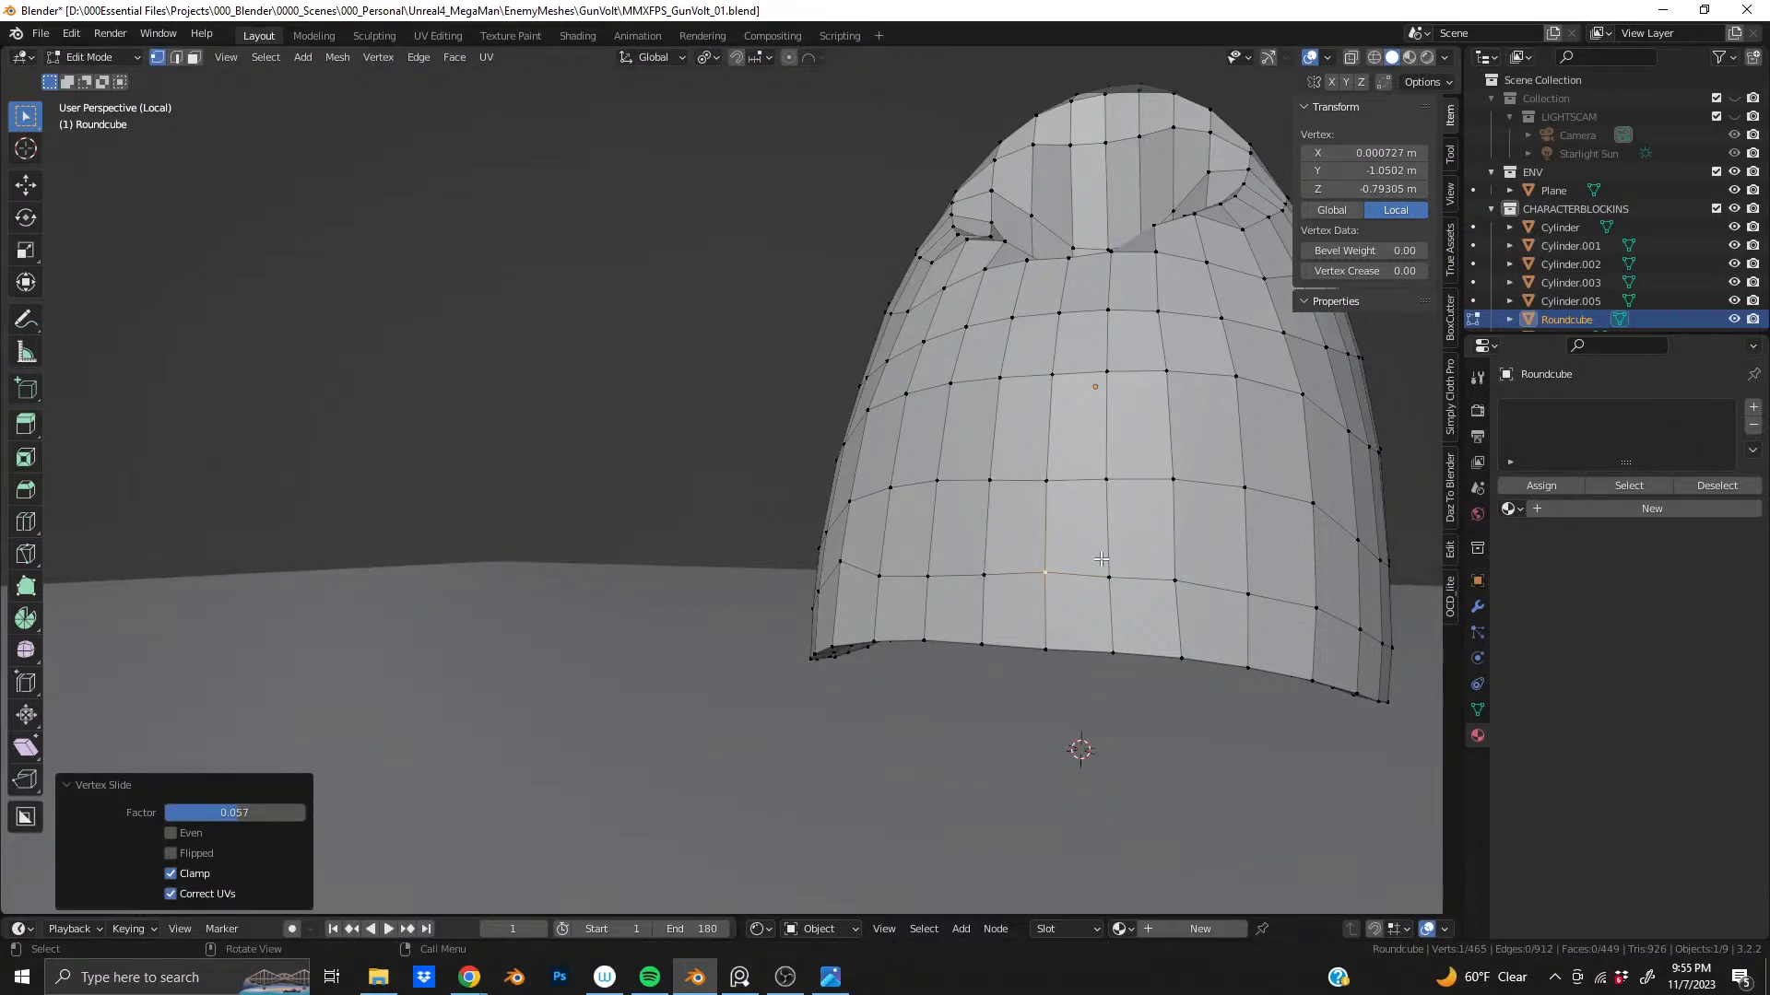
click(1107, 571)
key(g)
key(g)
click(1082, 563)
- Slide the vertex just on the -X side of centre up by factor 0.057, and nudge the centre vertex slightly up to match
middle_drag(1082, 563, 1034, 581)
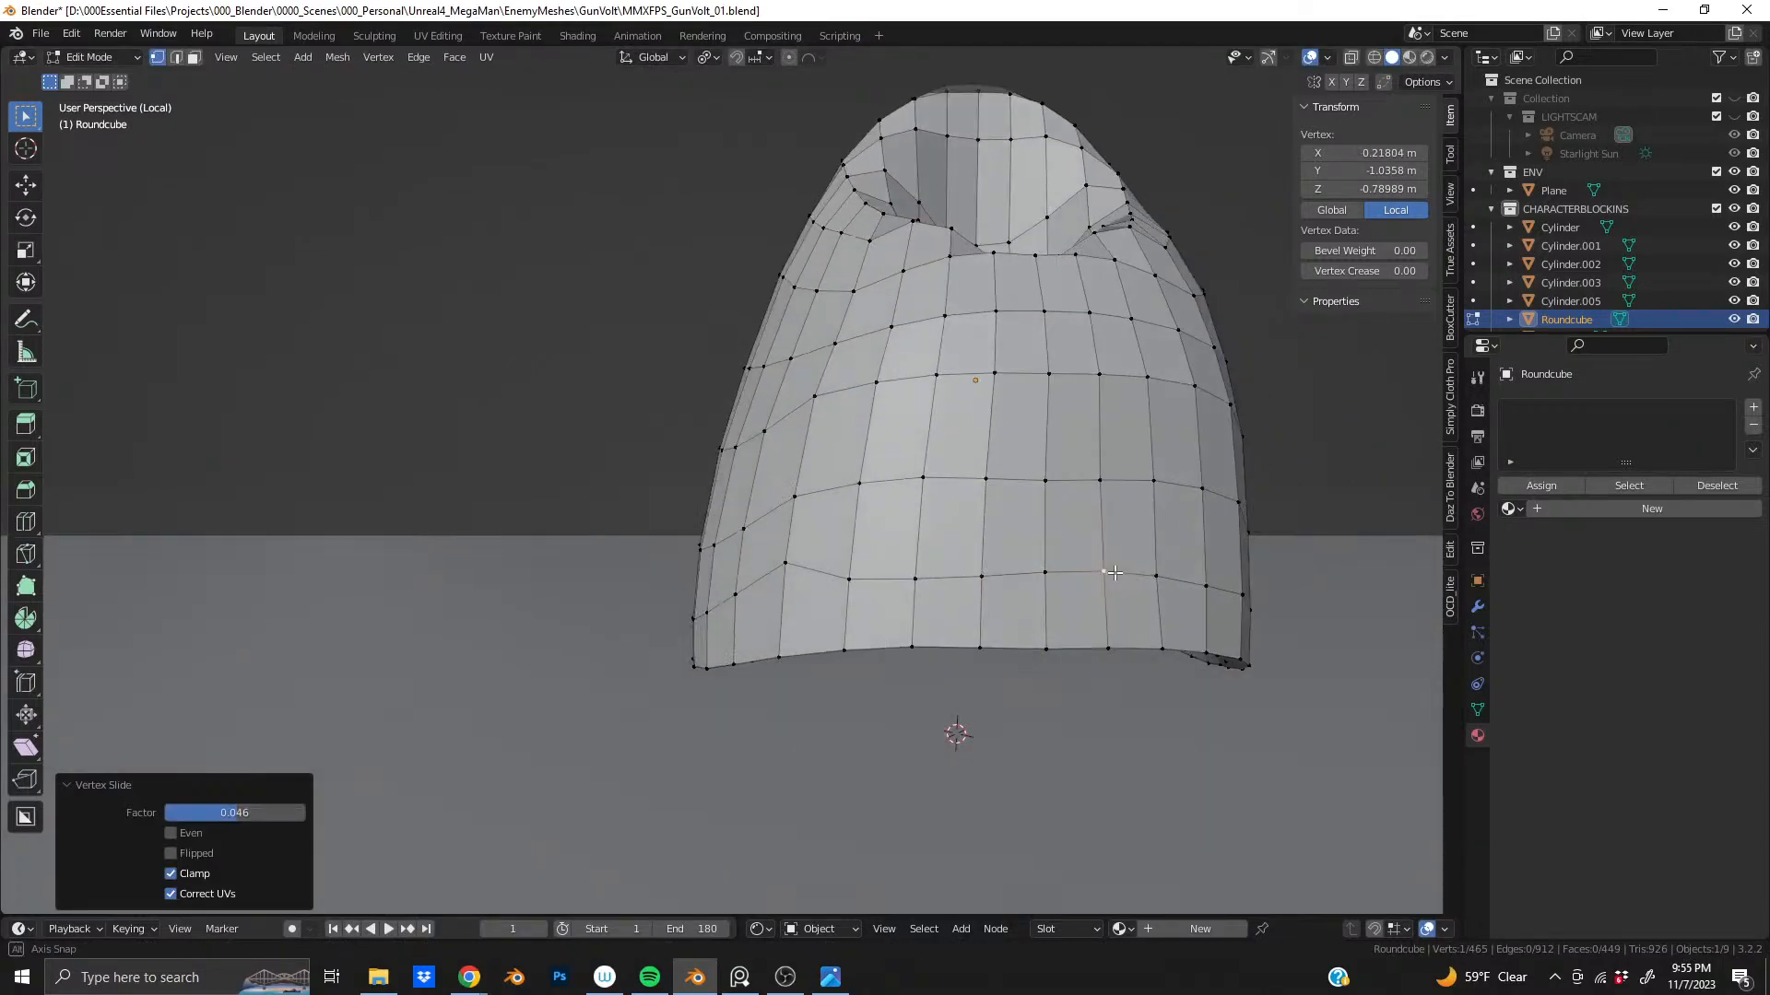
click(981, 573)
key(g)
key(g)
click(1250, 559)
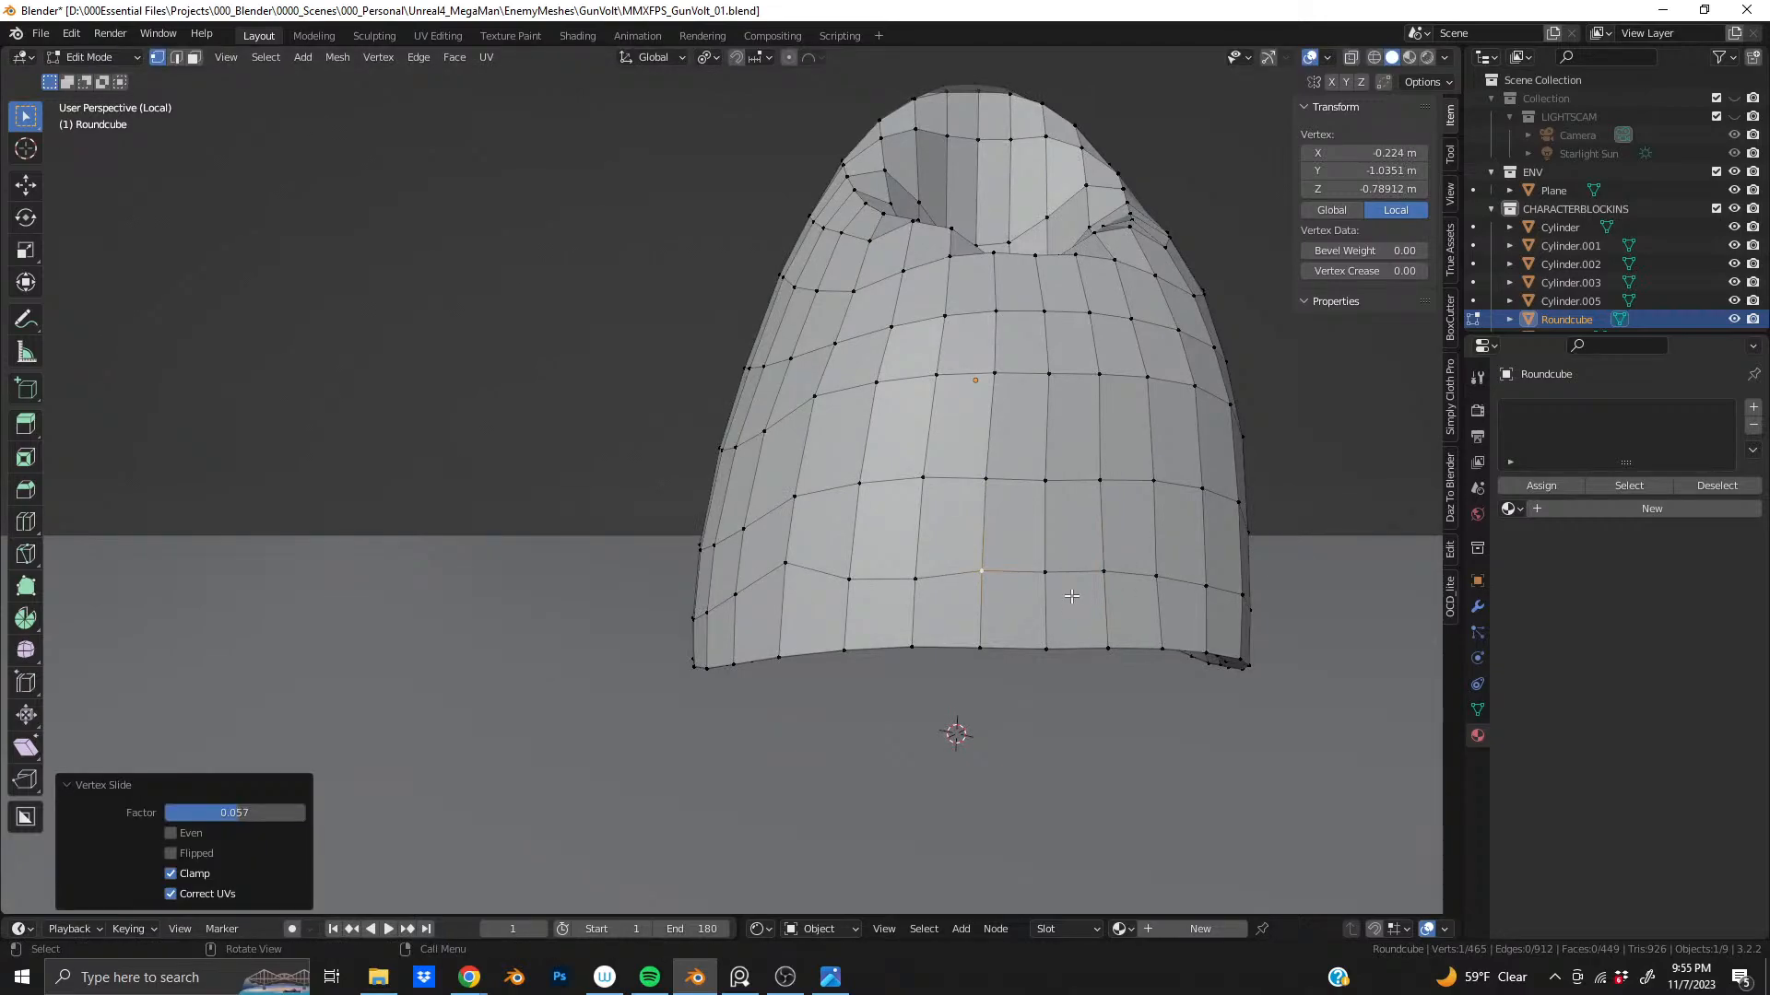
click(1073, 597)
key(g)
key(g)
click(1225, 577)
- Slide the second vertex on the -X side of the -Y wall's centre up, and refine it back down by factor 0.047
click(915, 578)
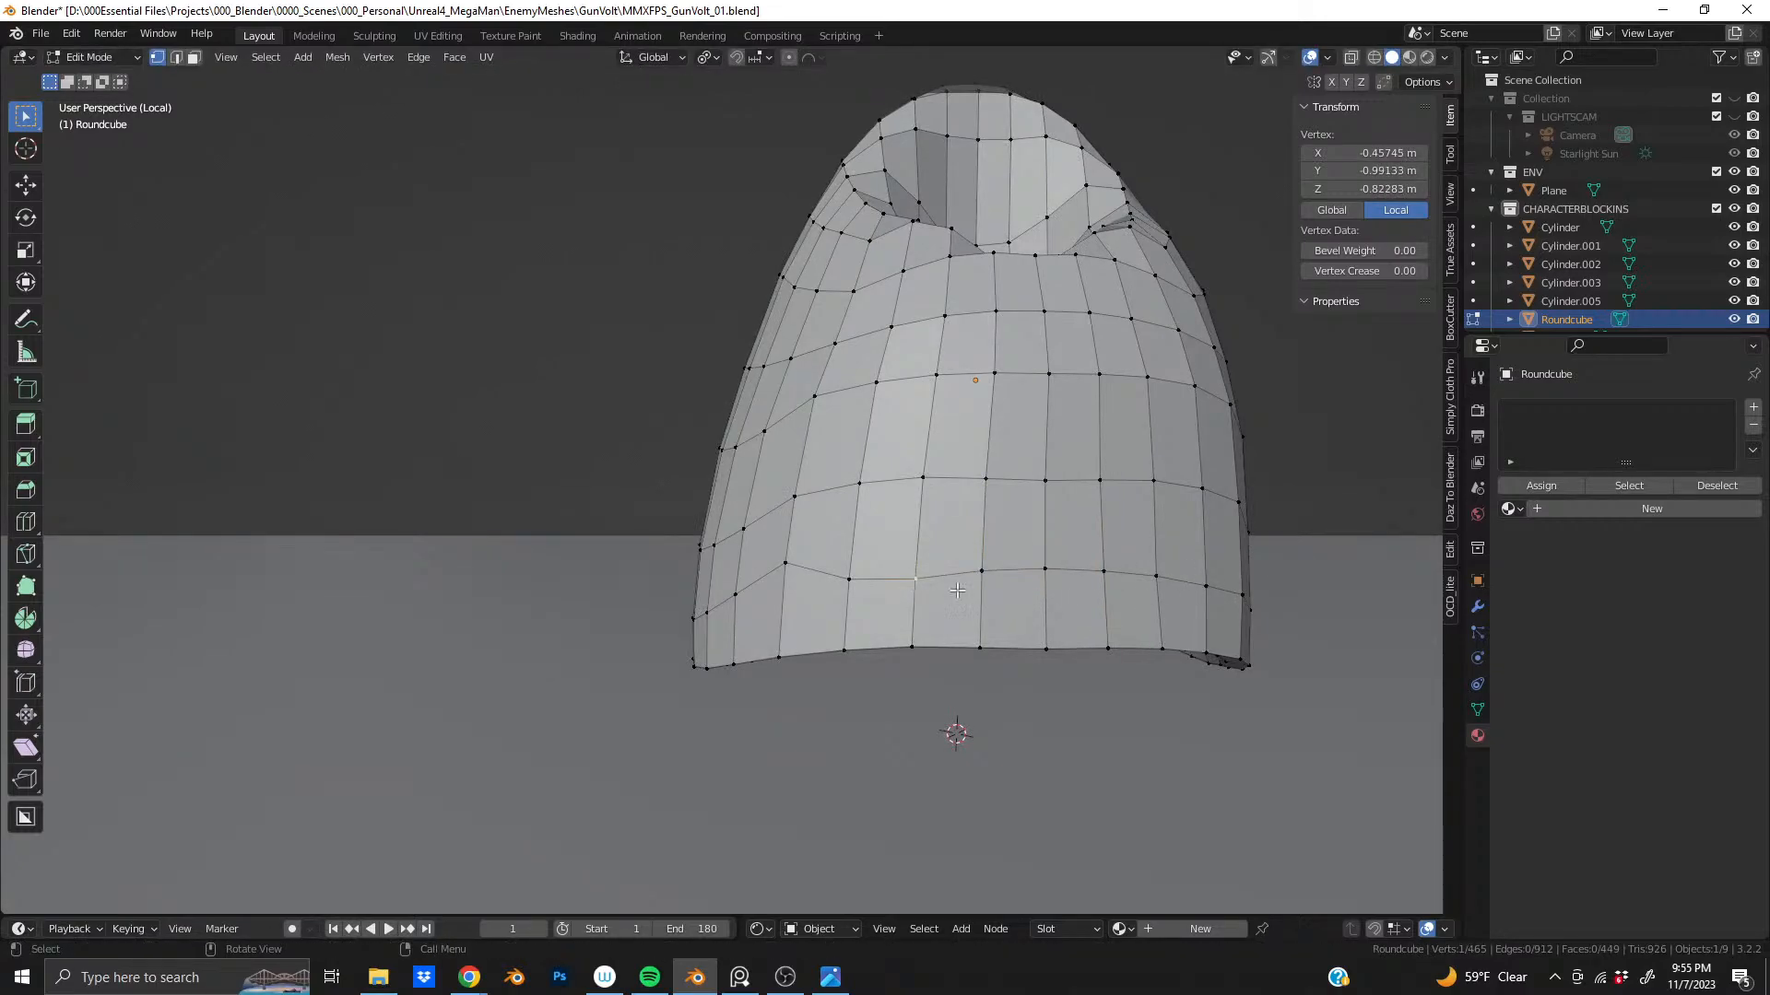
key(g)
key(g)
click(1049, 604)
key(g)
key(g)
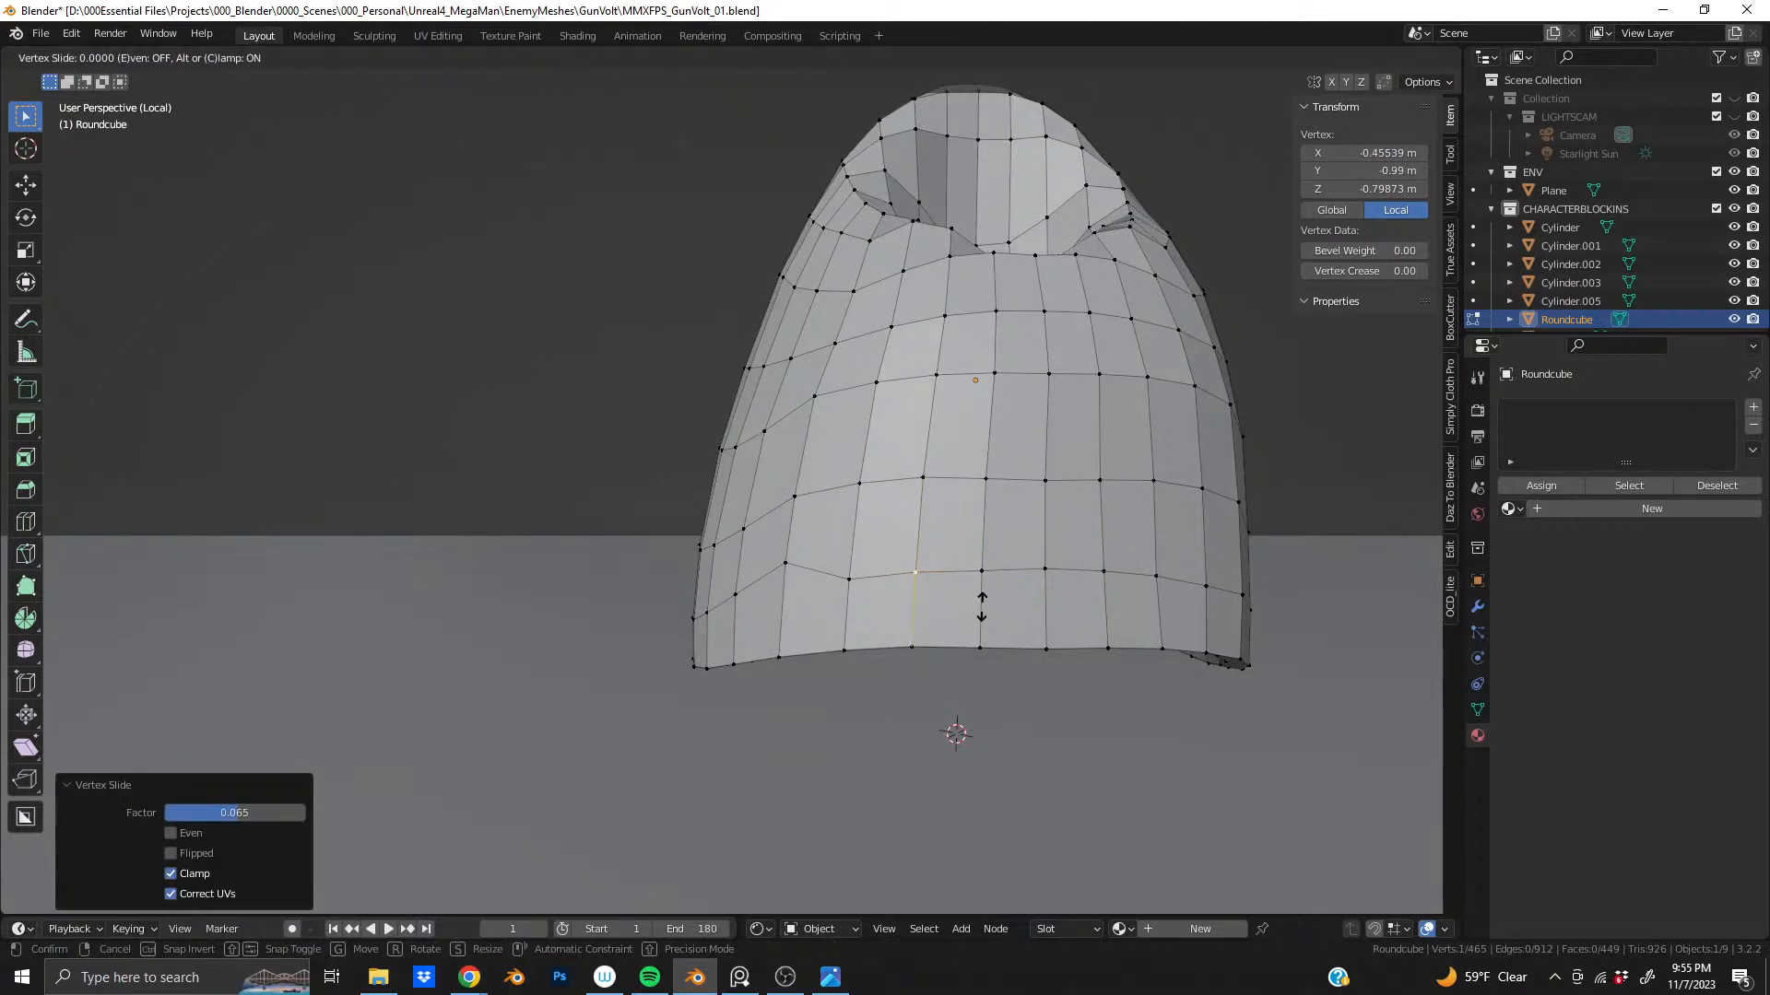
click(970, 612)
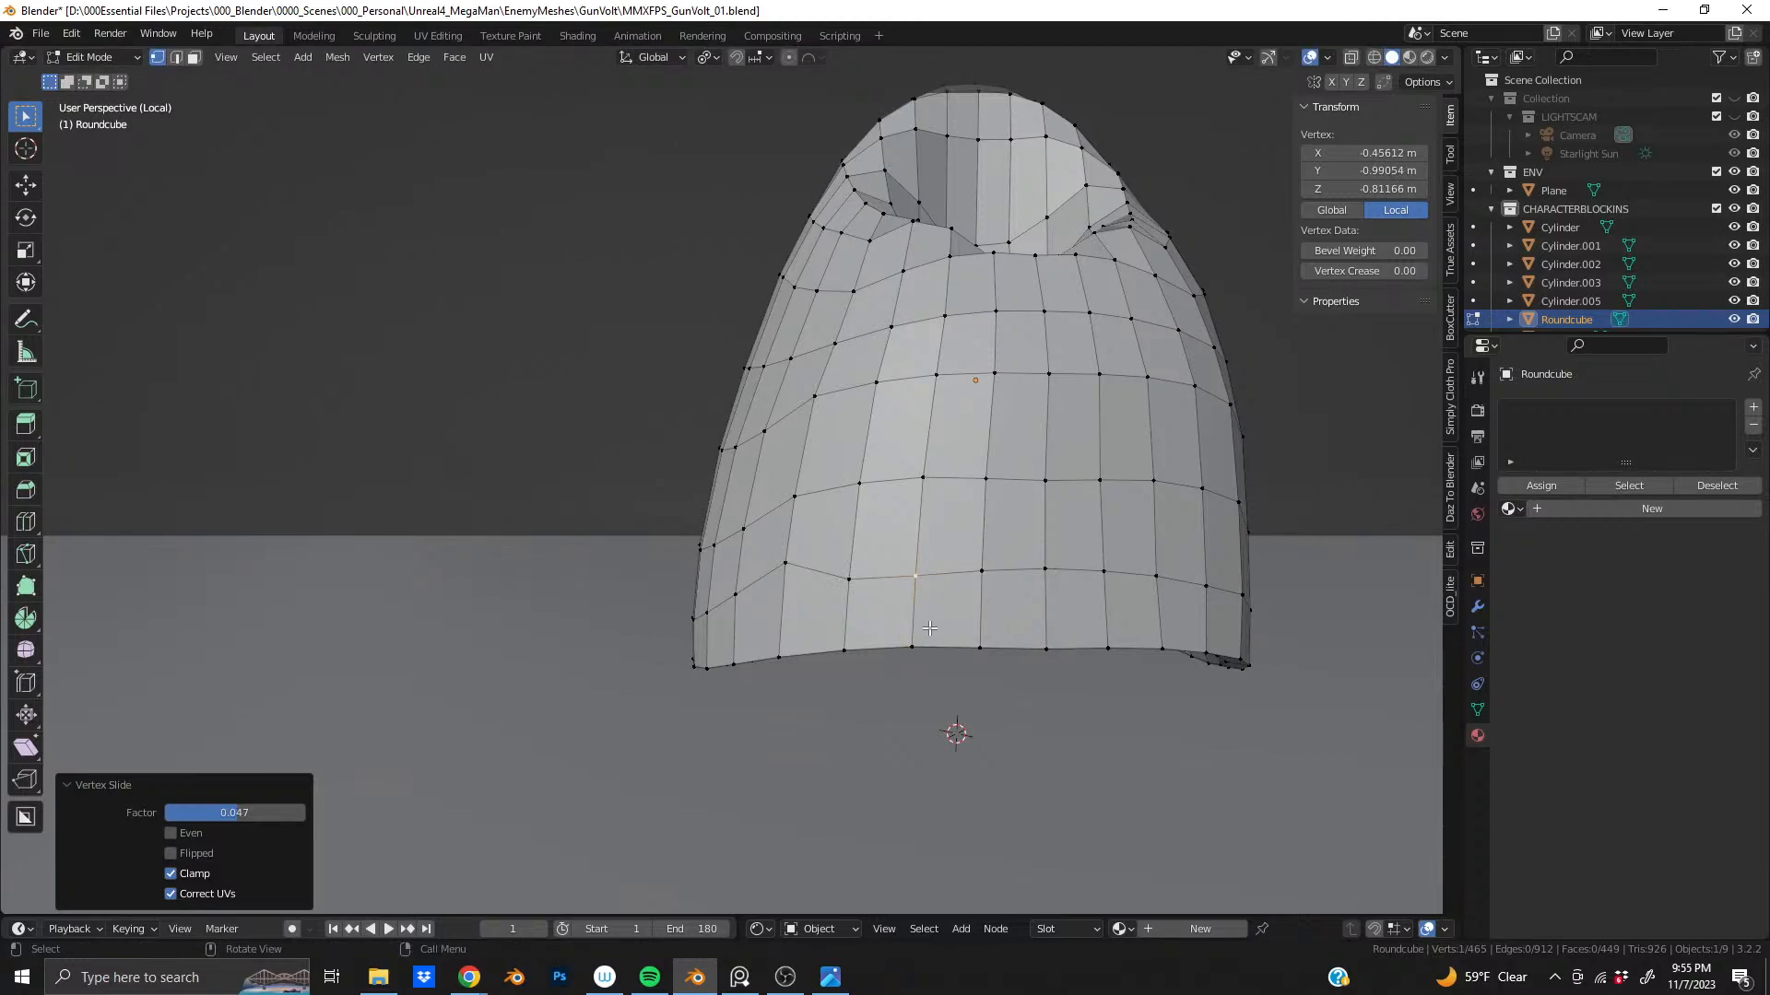
- Select the centre vertex and its two neighbours on the -Y wall's lower row and edge-slide them together slightly down toward the rim
middle_drag(929, 628, 1002, 650)
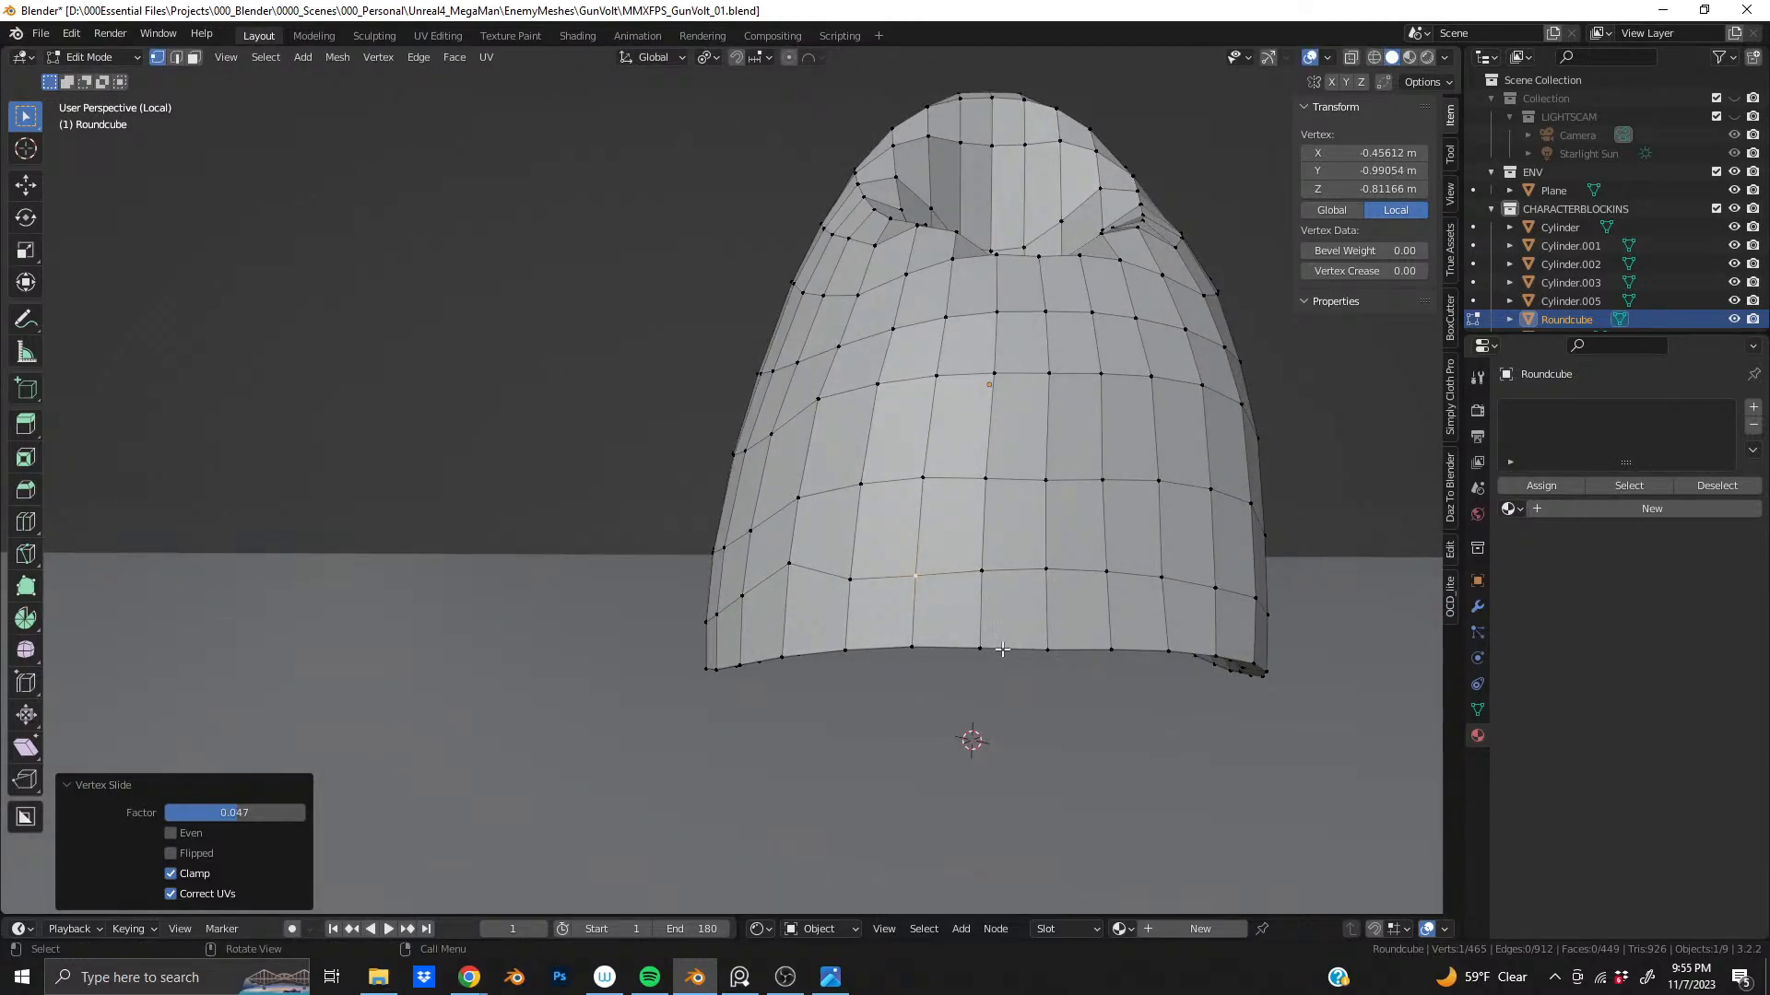
click(991, 572)
shift+click(1045, 569)
shift+click(1106, 571)
key(g)
key(g)
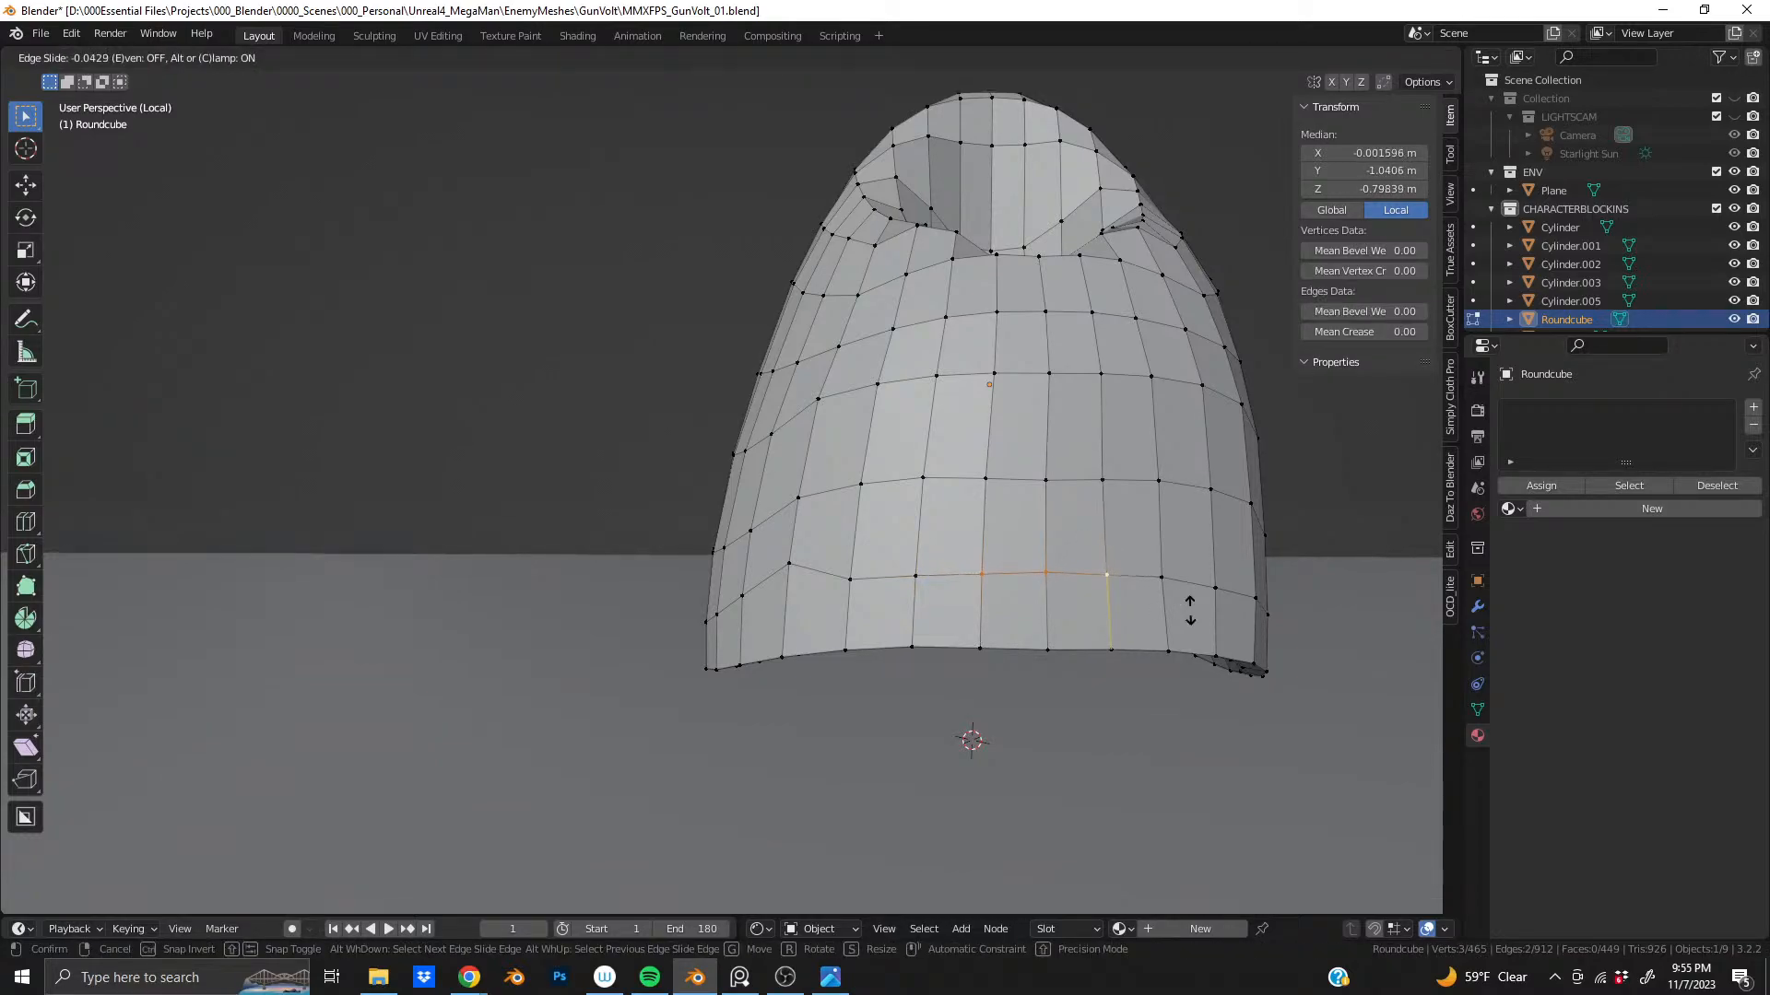
click(1191, 613)
- Slide the -Y wall's centre vertex alone down by factor 0.036, level with its neighbours
click(1045, 573)
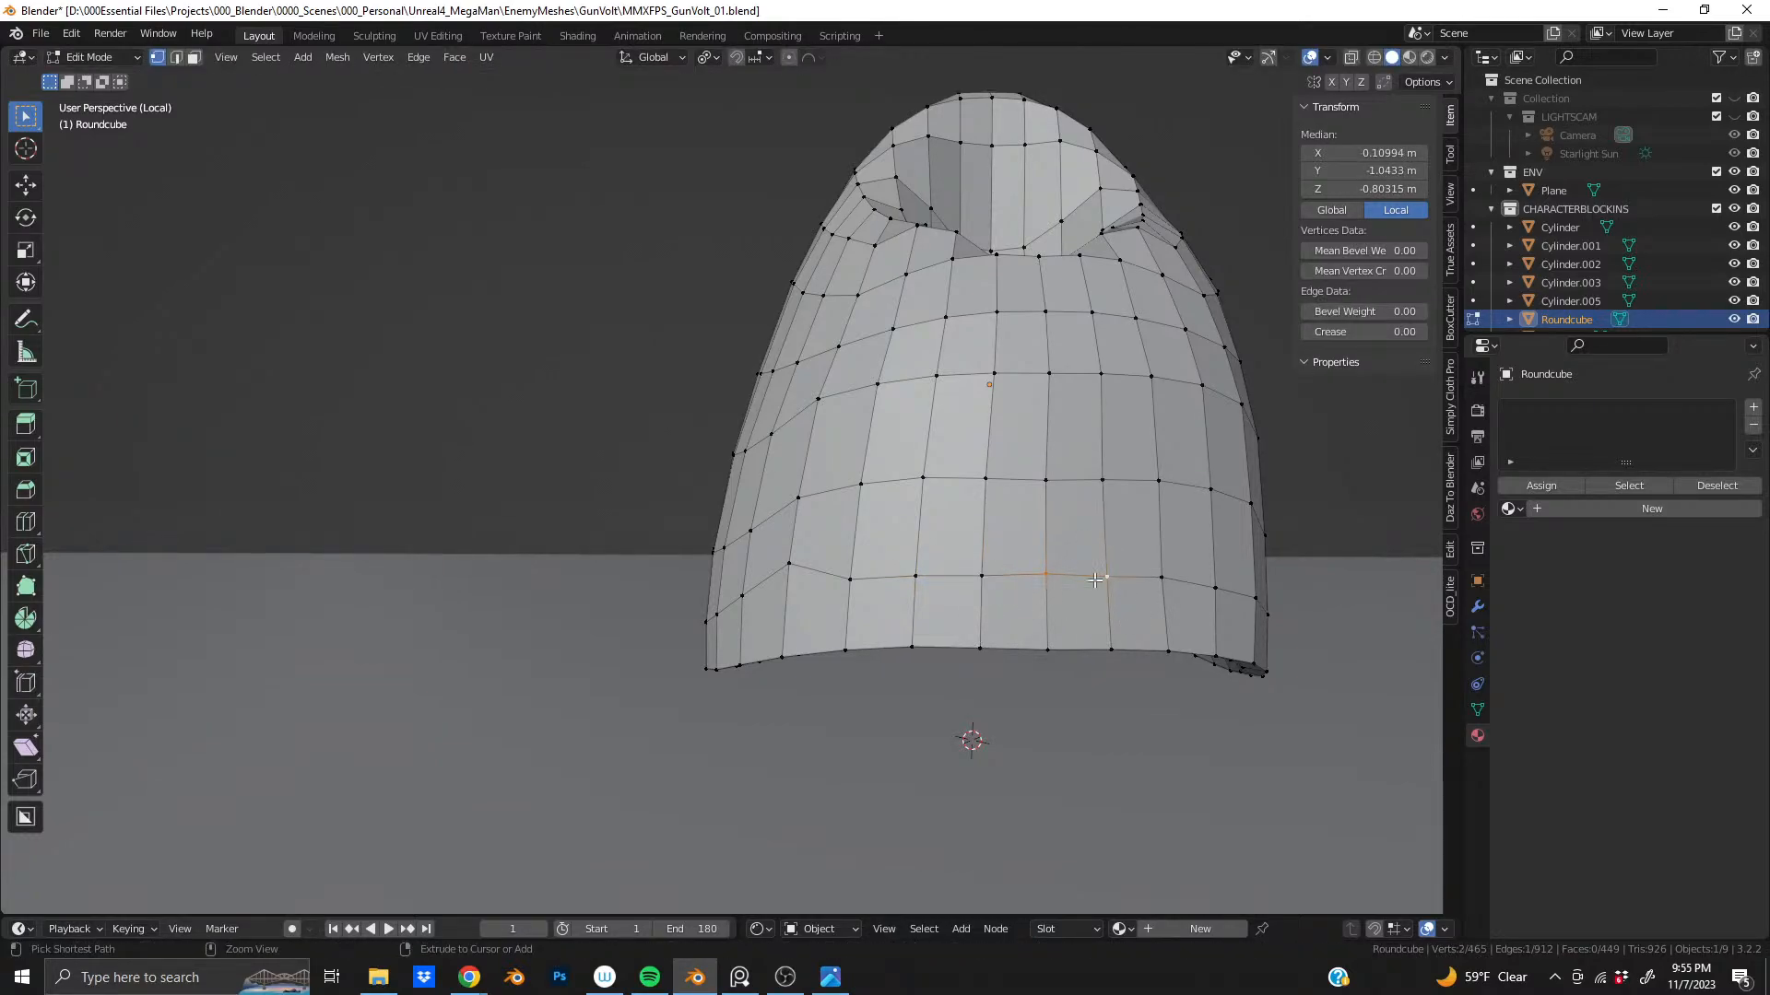
key(g)
key(g)
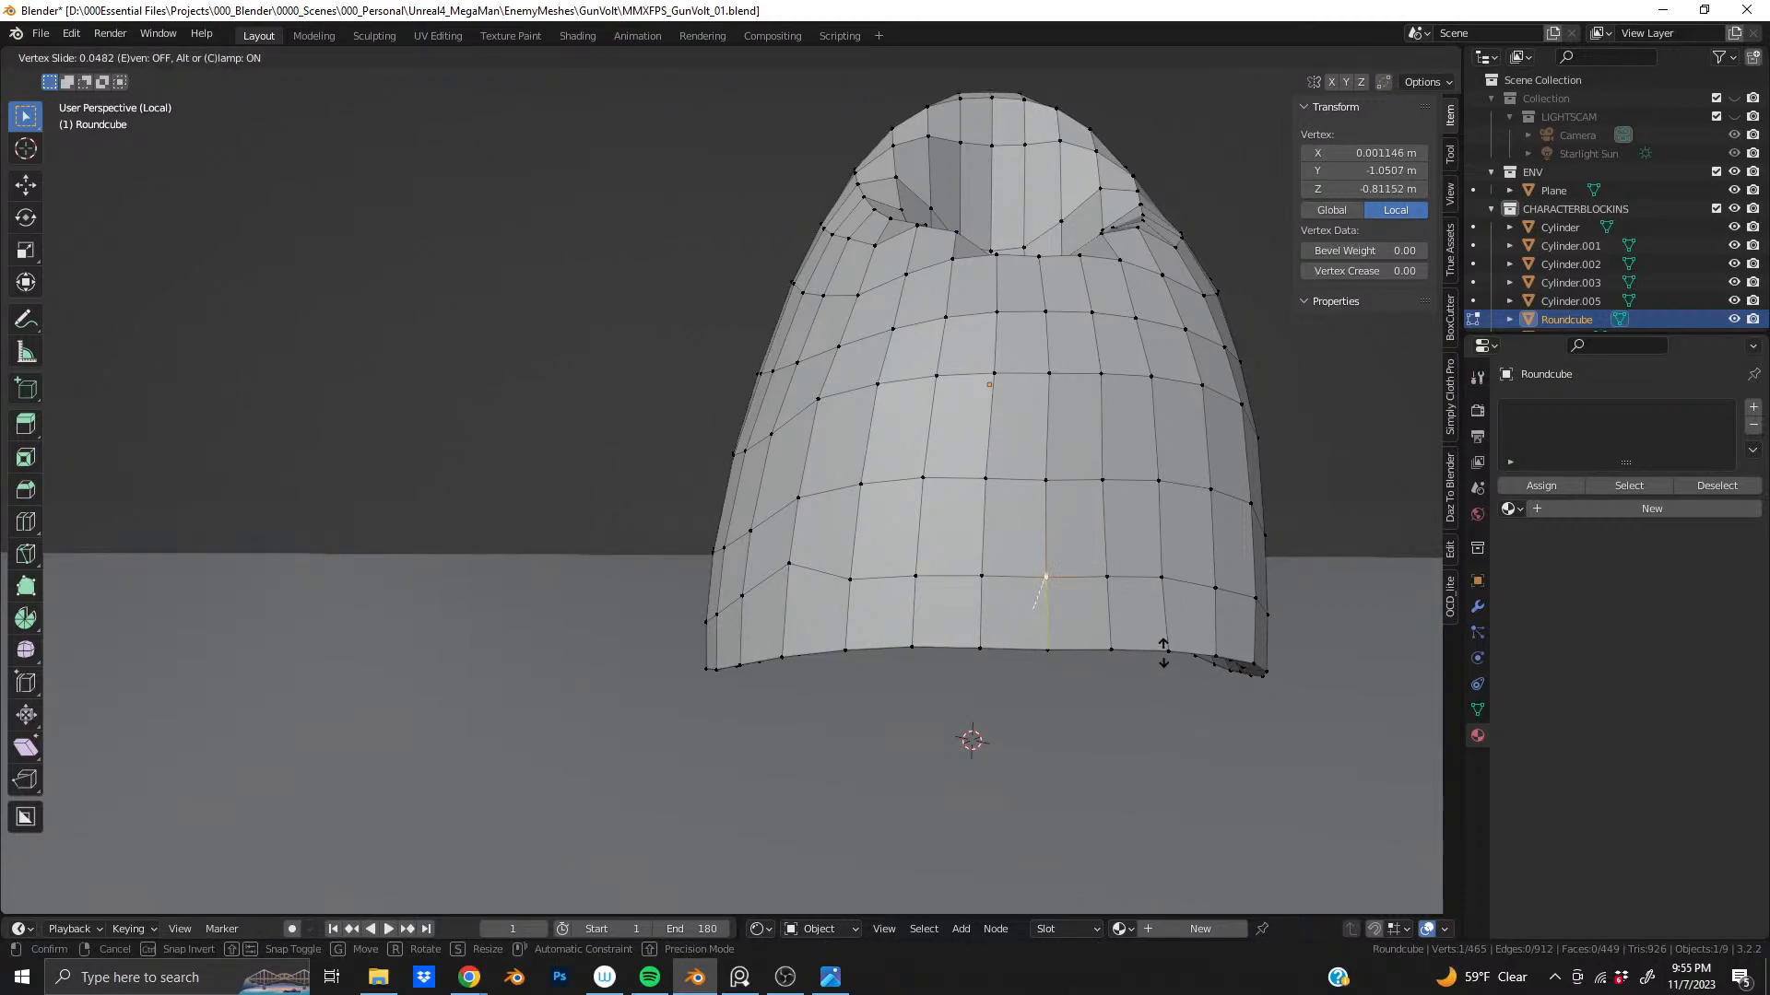
click(1163, 636)
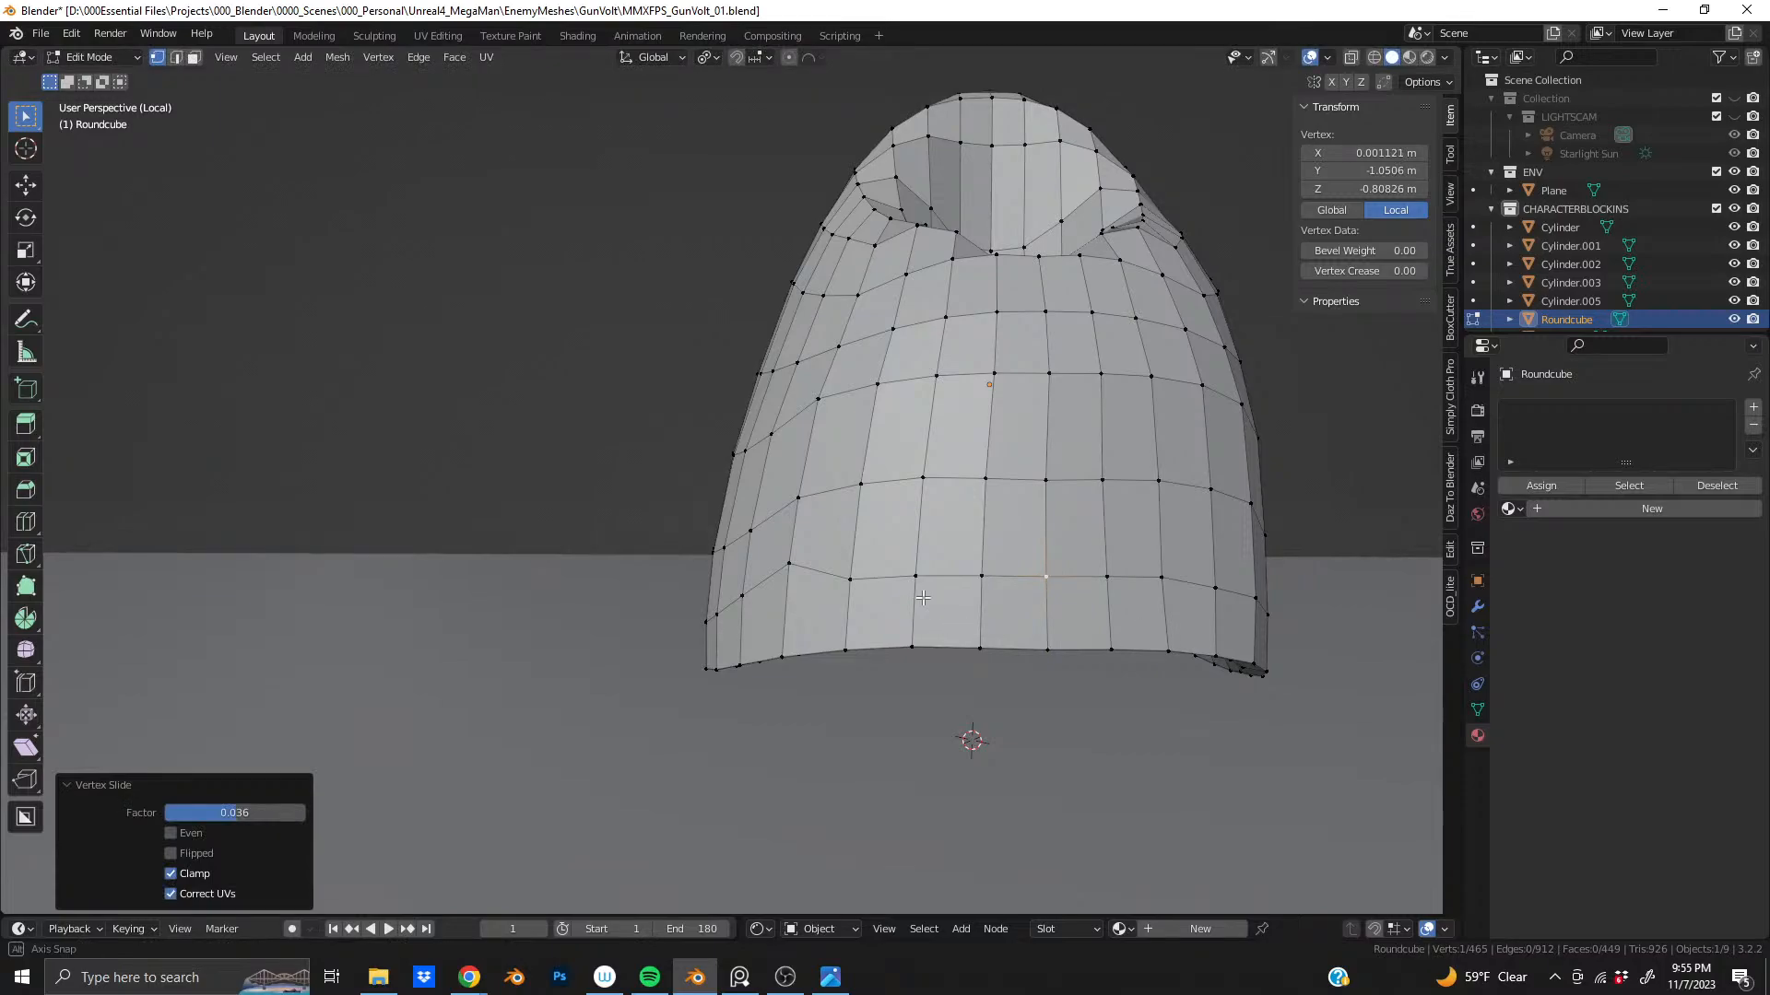
- Adjust the third vertex on the -X side of centre with Vertex Slide, and slide the raised corner vertex beside it down toward the rim
middle_drag(925, 605, 844, 598)
click(858, 577)
key(g)
key(g)
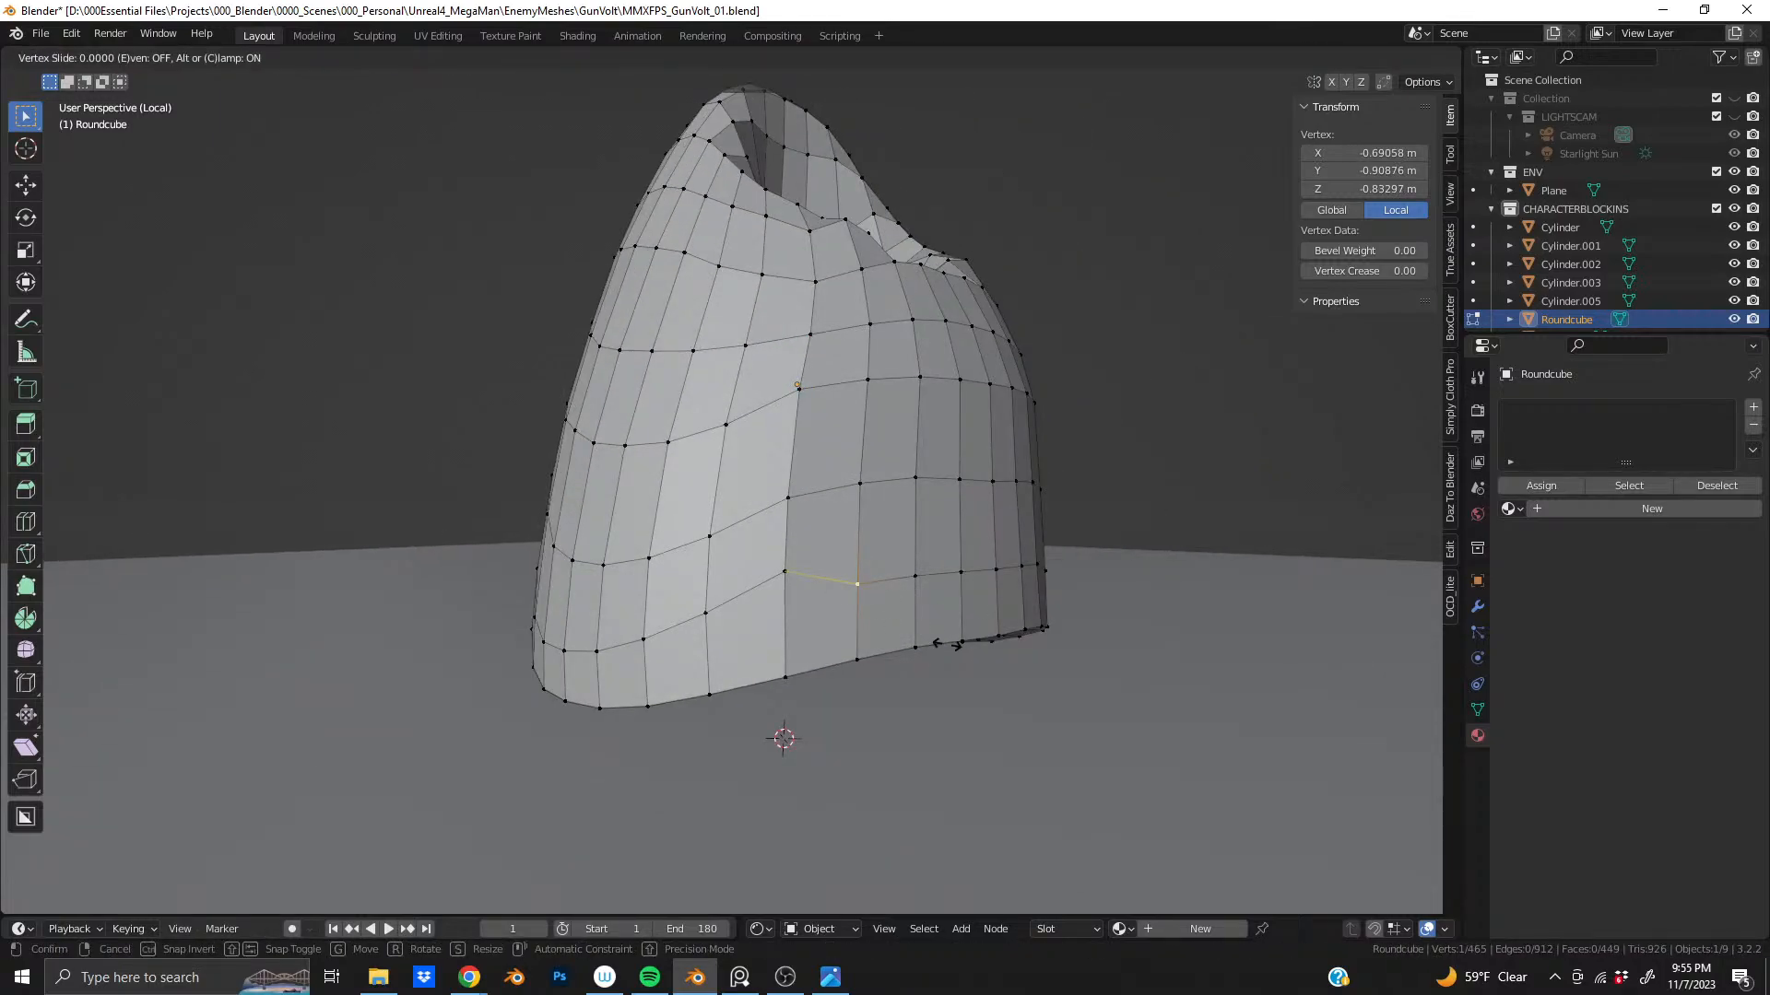
click(945, 654)
click(785, 572)
key(g)
key(g)
click(926, 723)
- Slide the next vertex around the corner toward the -X wall down by factor 0.164
middle_drag(885, 719, 1002, 644)
key(g)
key(g)
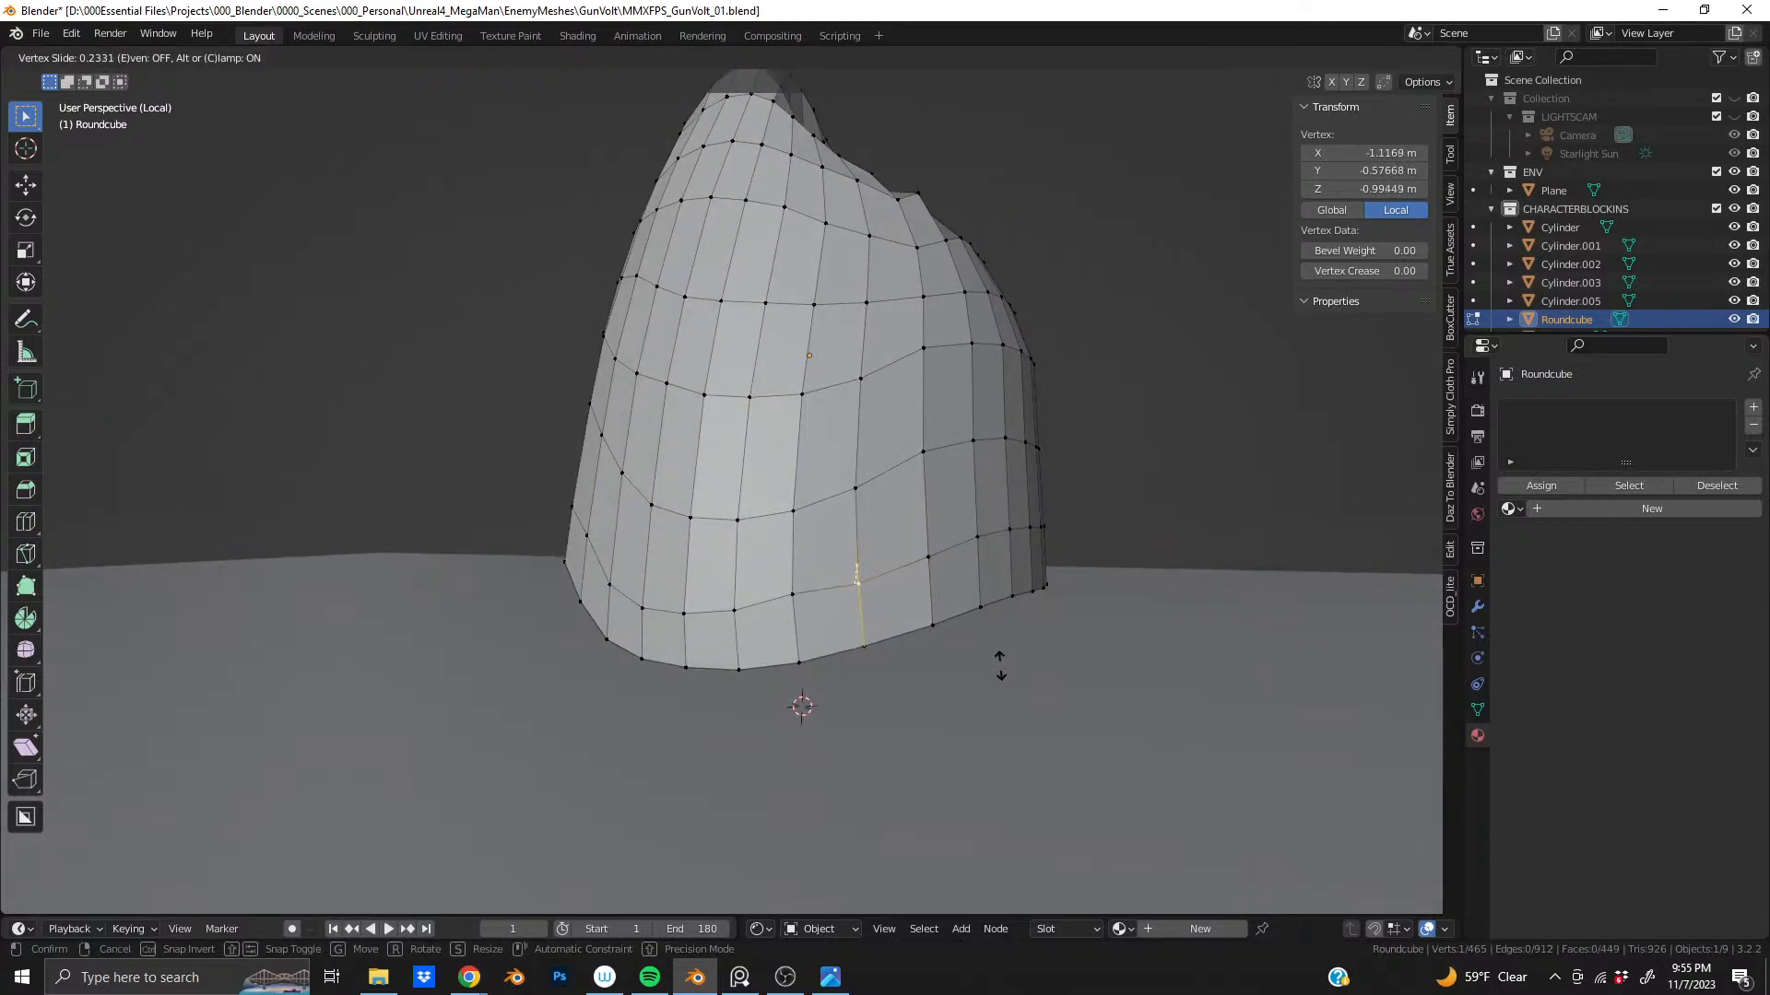
click(996, 660)
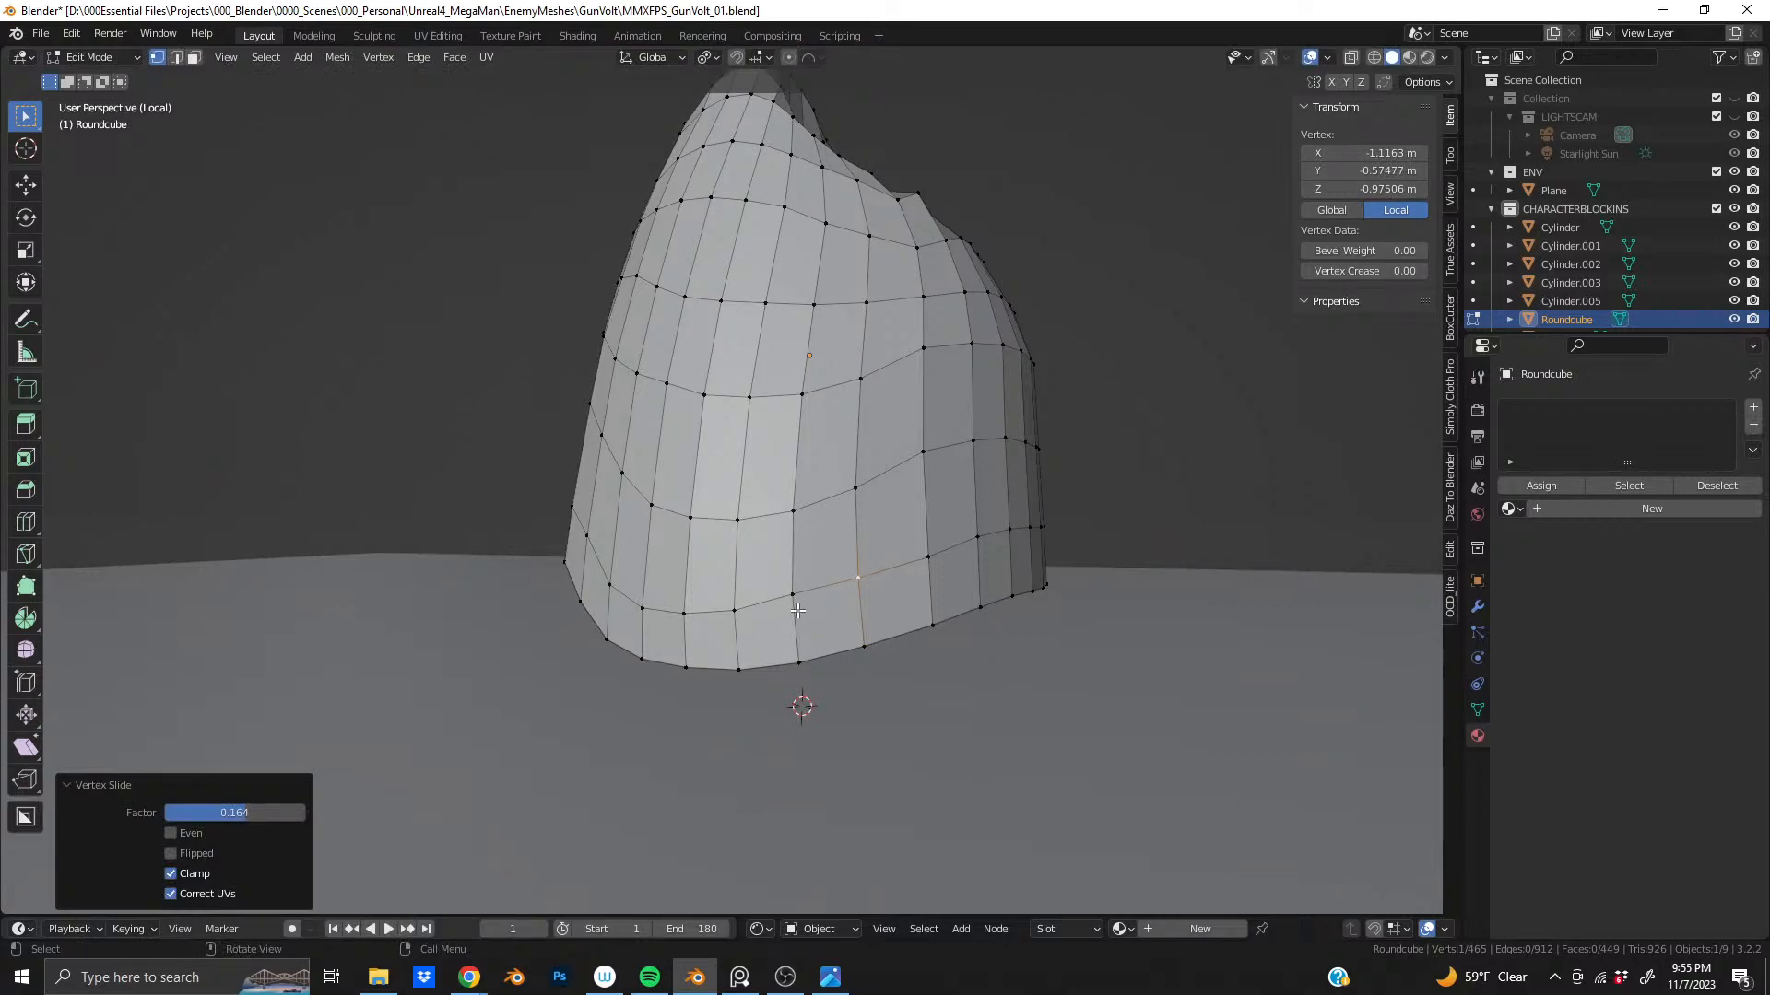
- Slide the following vertex on the -X wall down toward the rim, and readjust the previously slid one to even out the row
key(g)
key(g)
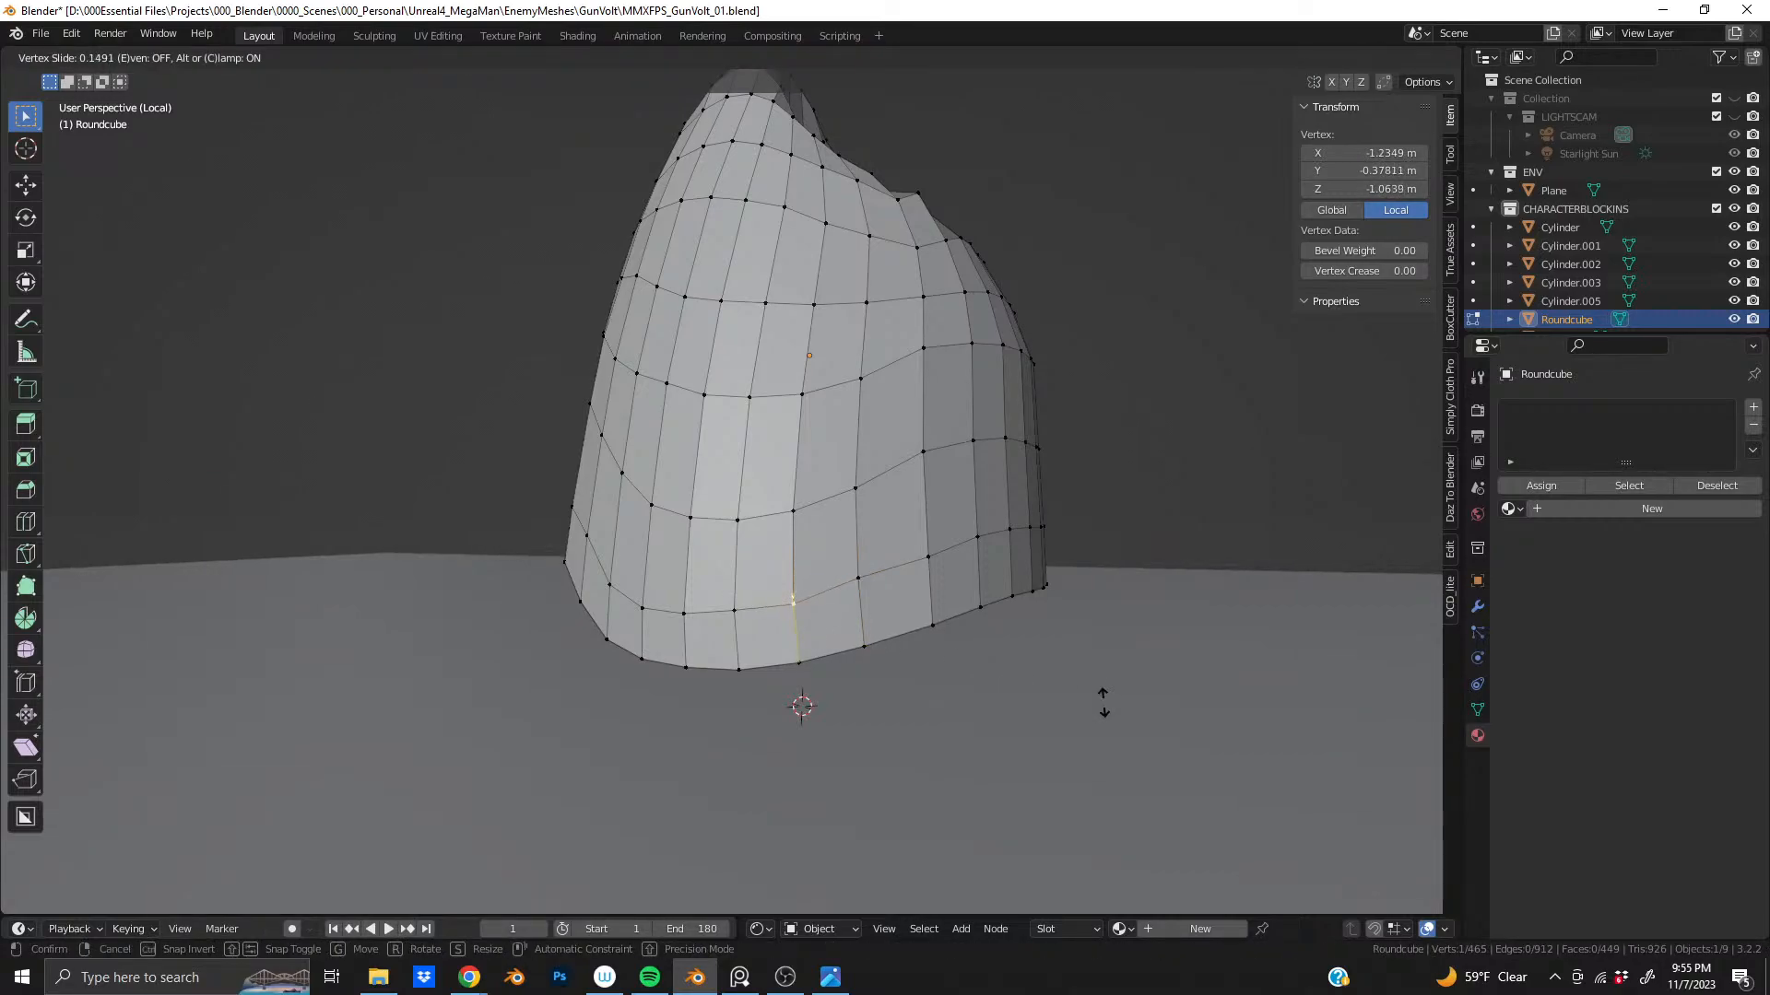
click(1104, 702)
click(858, 578)
key(g)
key(g)
click(1120, 654)
- Slide the -X wall's centre vertex above the rim up by factor 0.035 and its +Y neighbour by factor 0.045
click(734, 613)
middle_drag(734, 614, 891, 613)
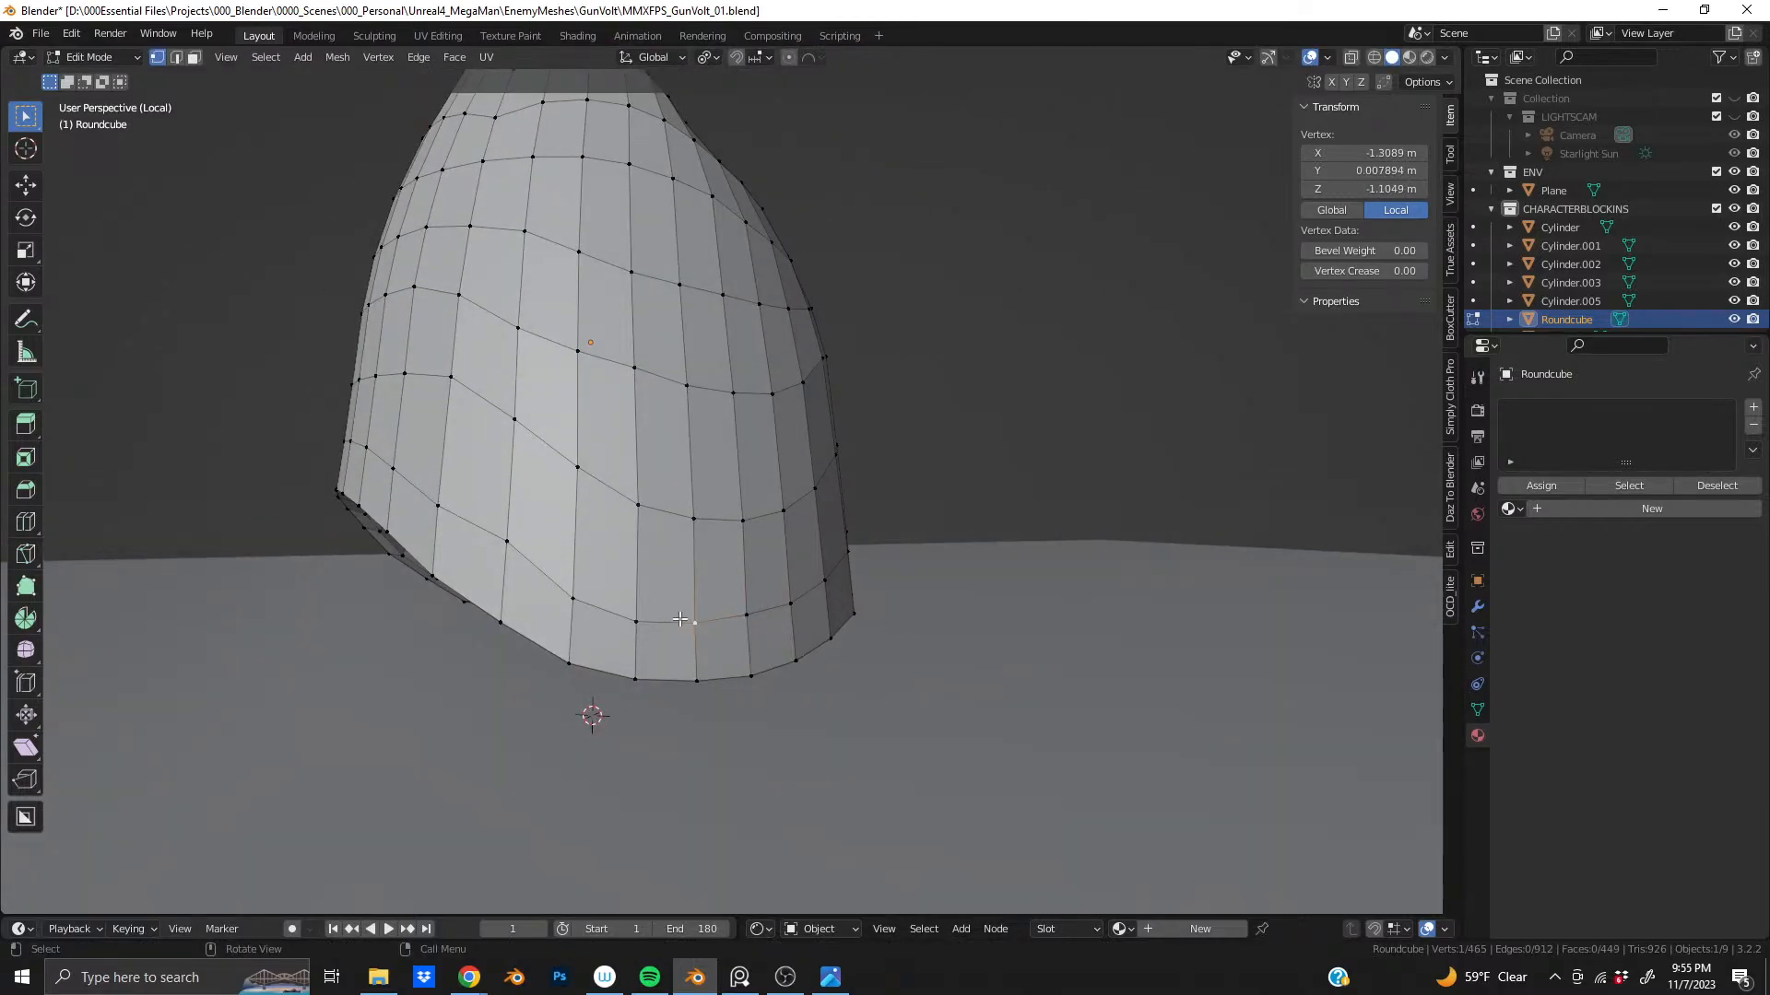
middle_drag(680, 619, 1054, 548)
key(g)
key(g)
click(1062, 515)
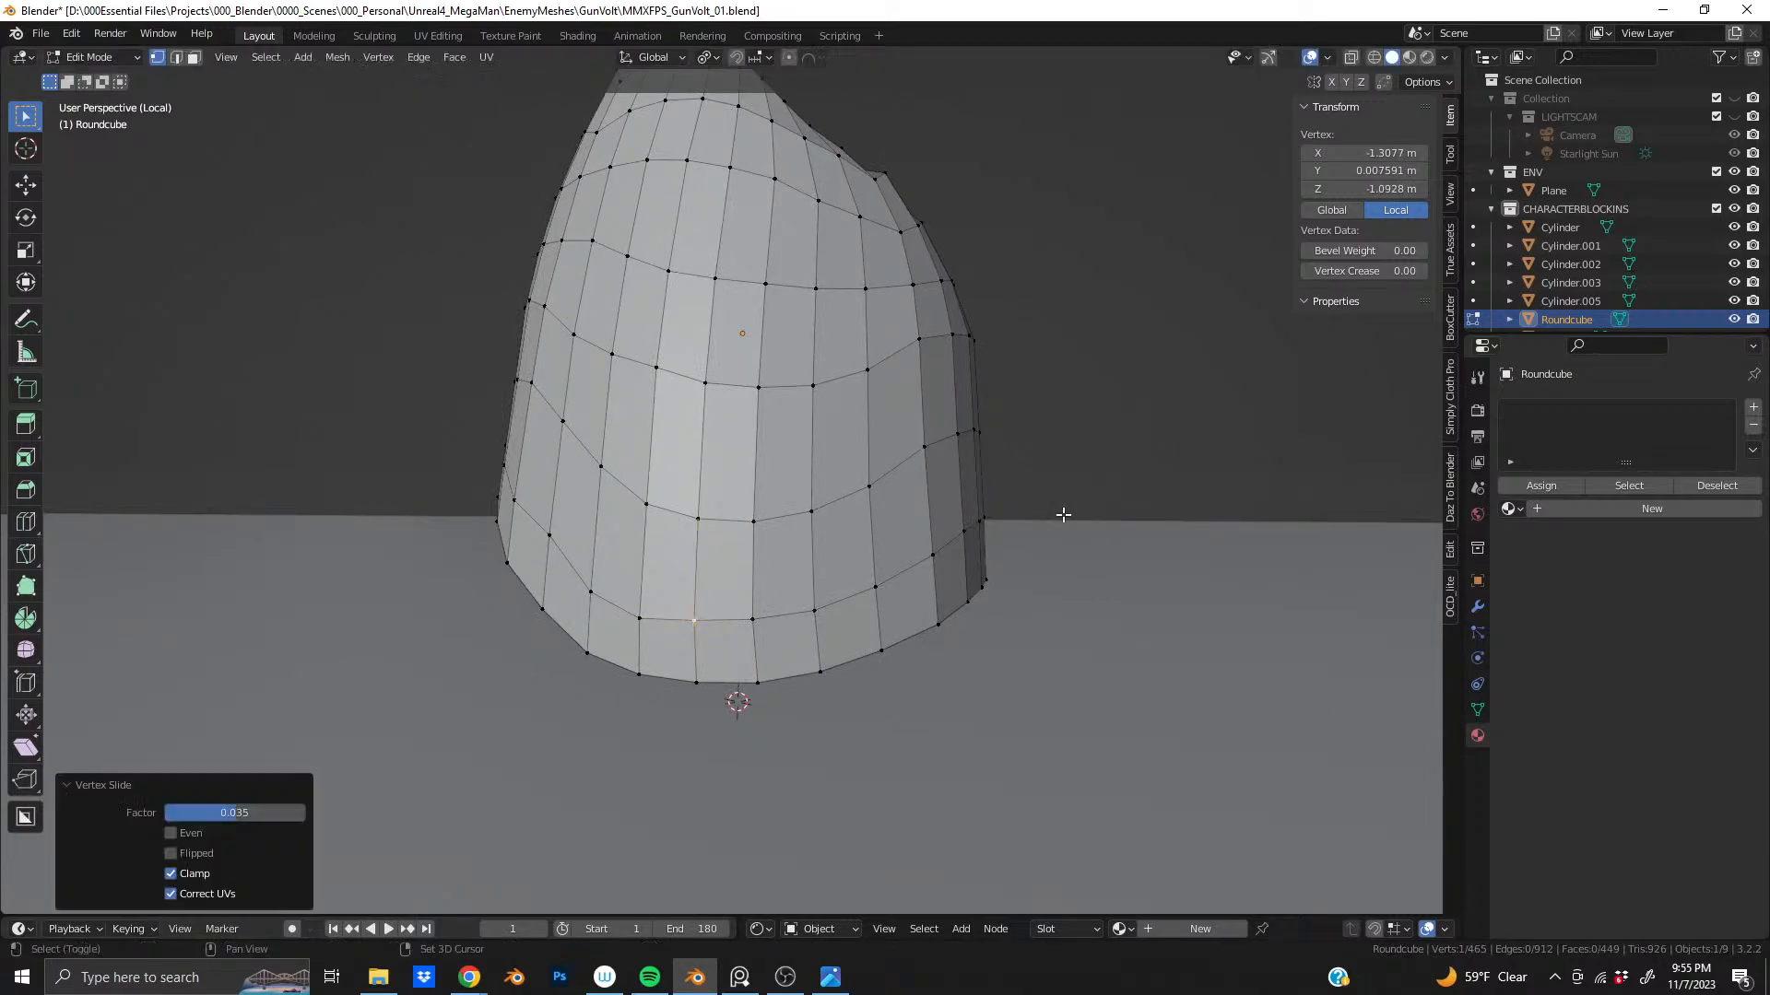
middle_drag(647, 617, 869, 556)
key(g)
key(g)
click(872, 554)
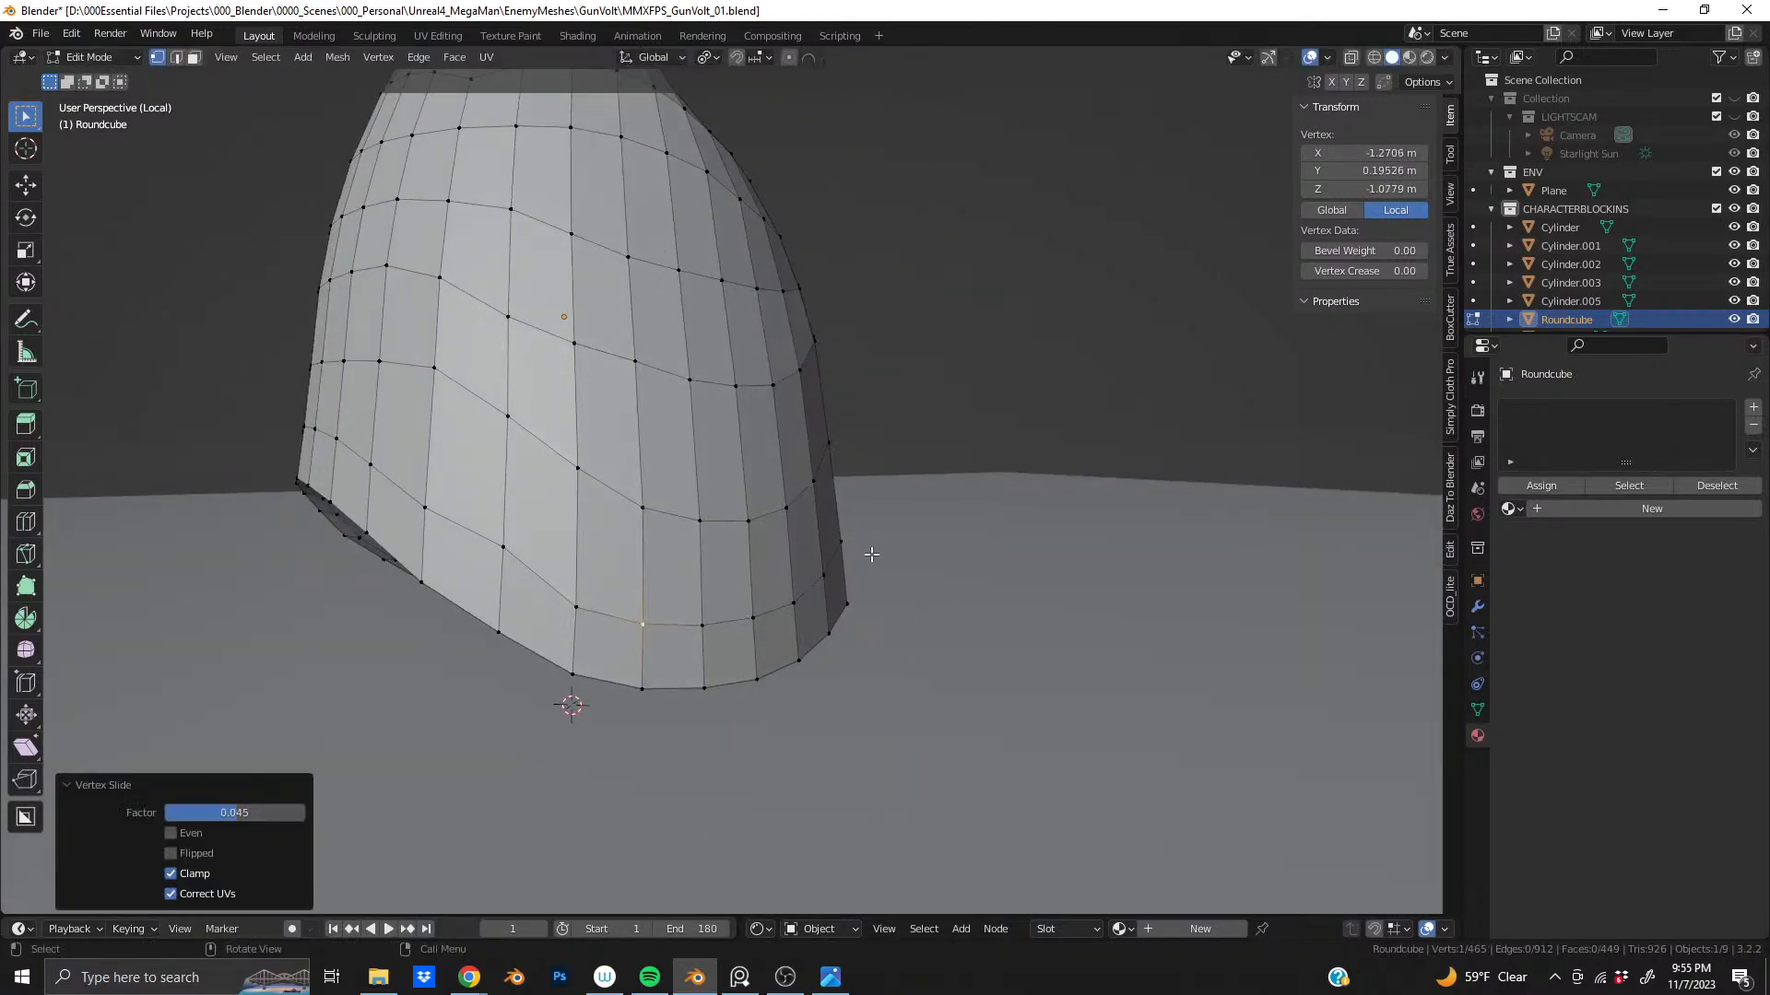
- Slide the second vertex on the +Y side of the -X wall's centre up by factor 0.040 and the third down by factor 0.142
click(575, 604)
key(g)
key(g)
click(841, 594)
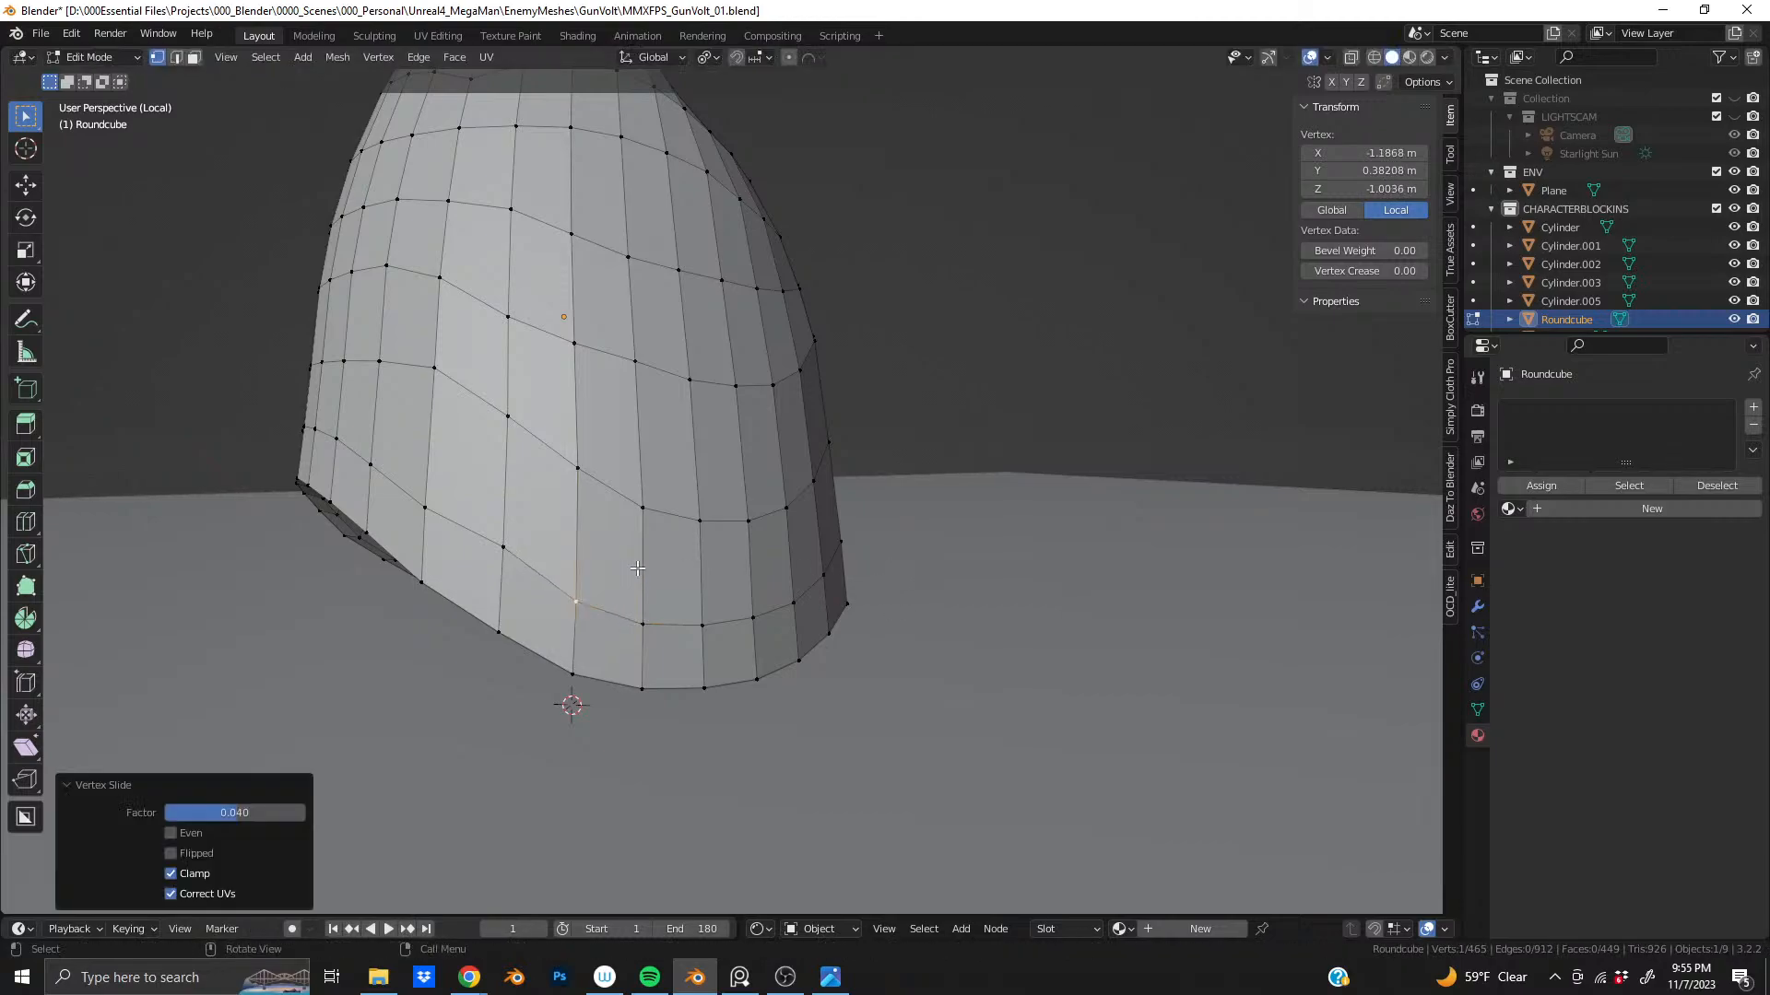
key(g)
key(g)
click(503, 554)
- Select the whole rim edge loop instead of the row above it, with the 3D cursor placed at the rim's -Y end
middle_drag(503, 553, 1034, 520)
middle_drag(617, 529, 367, 541)
scroll(830, 572, down, 4)
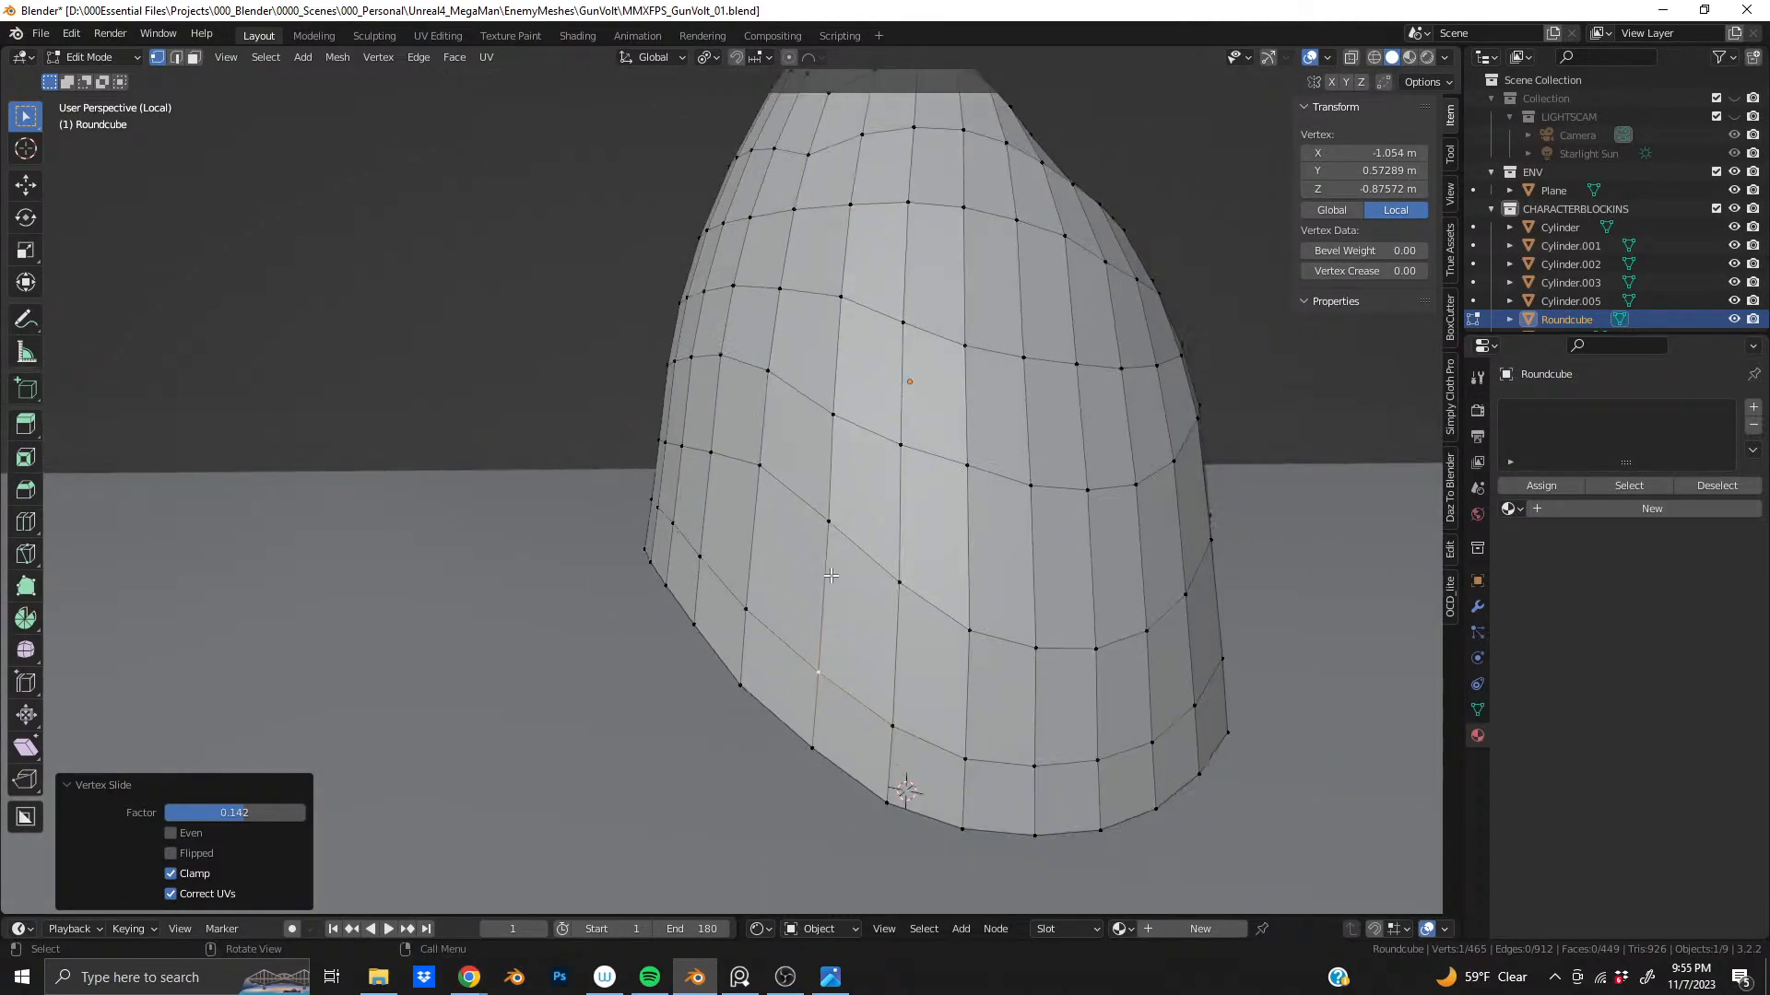
mouse_move(830, 581)
middle_down()
mouse_move(820, 567)
mouse_move(814, 587)
middle_up()
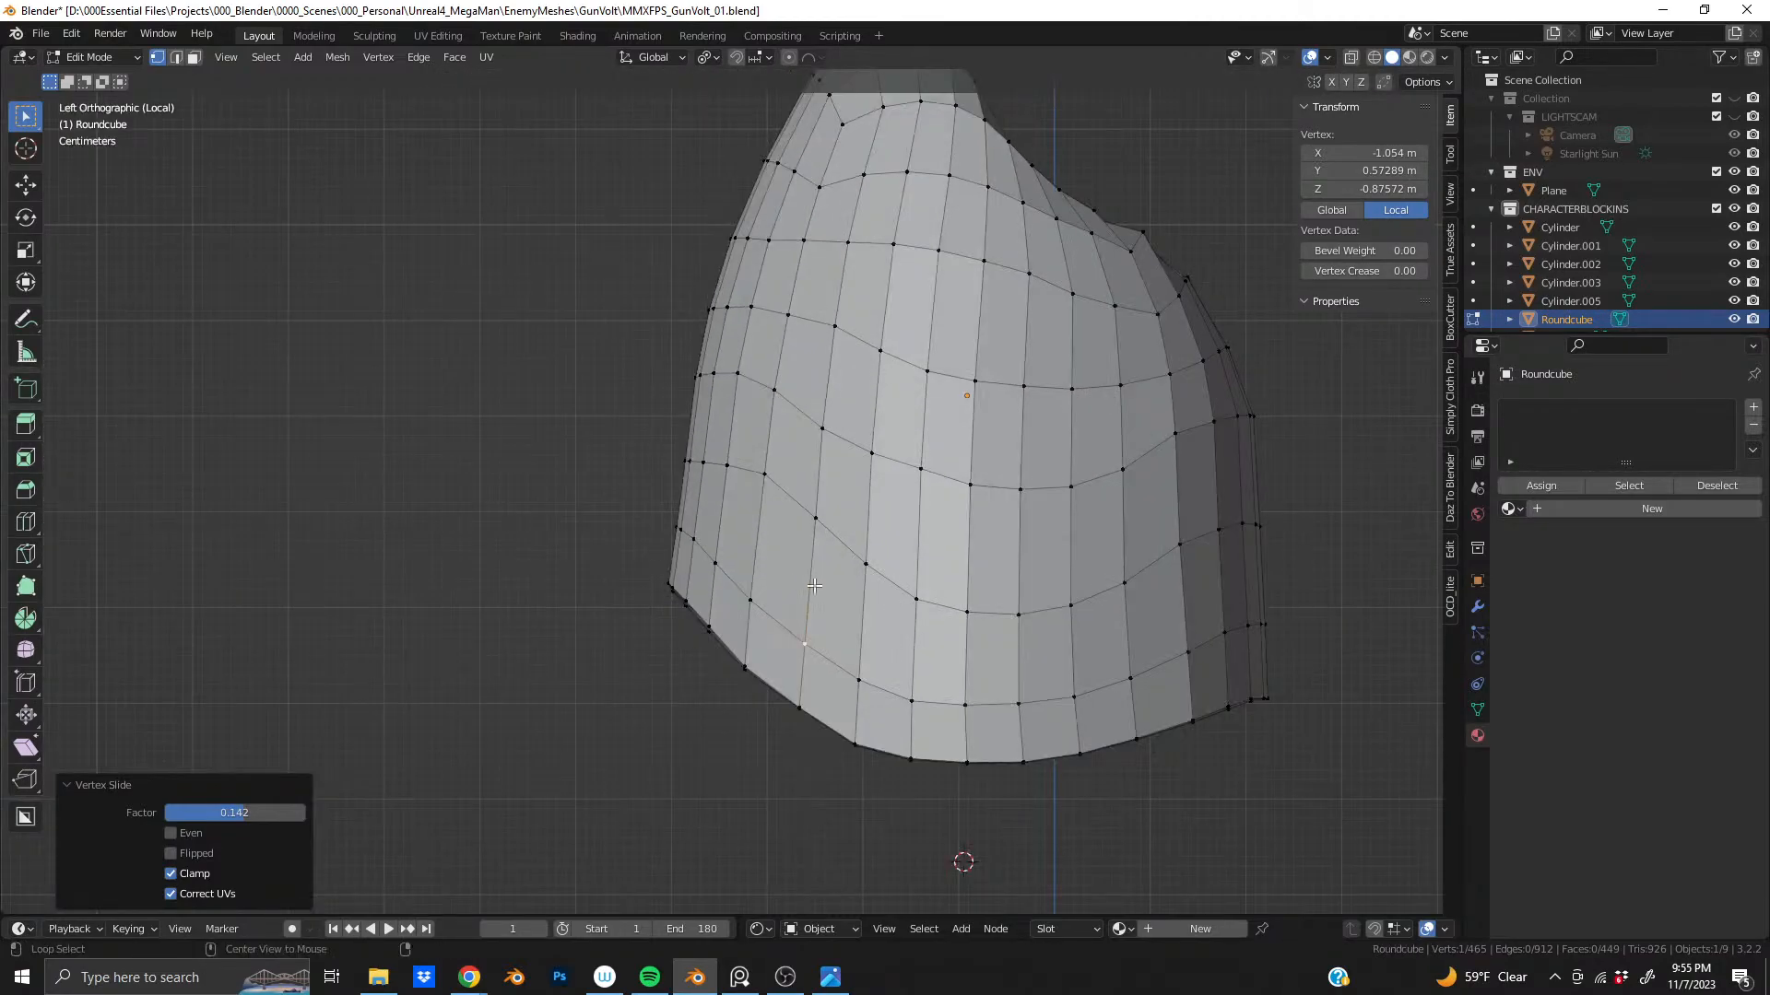
alt+click(1063, 697)
shift+middle_drag(1095, 679, 1074, 667)
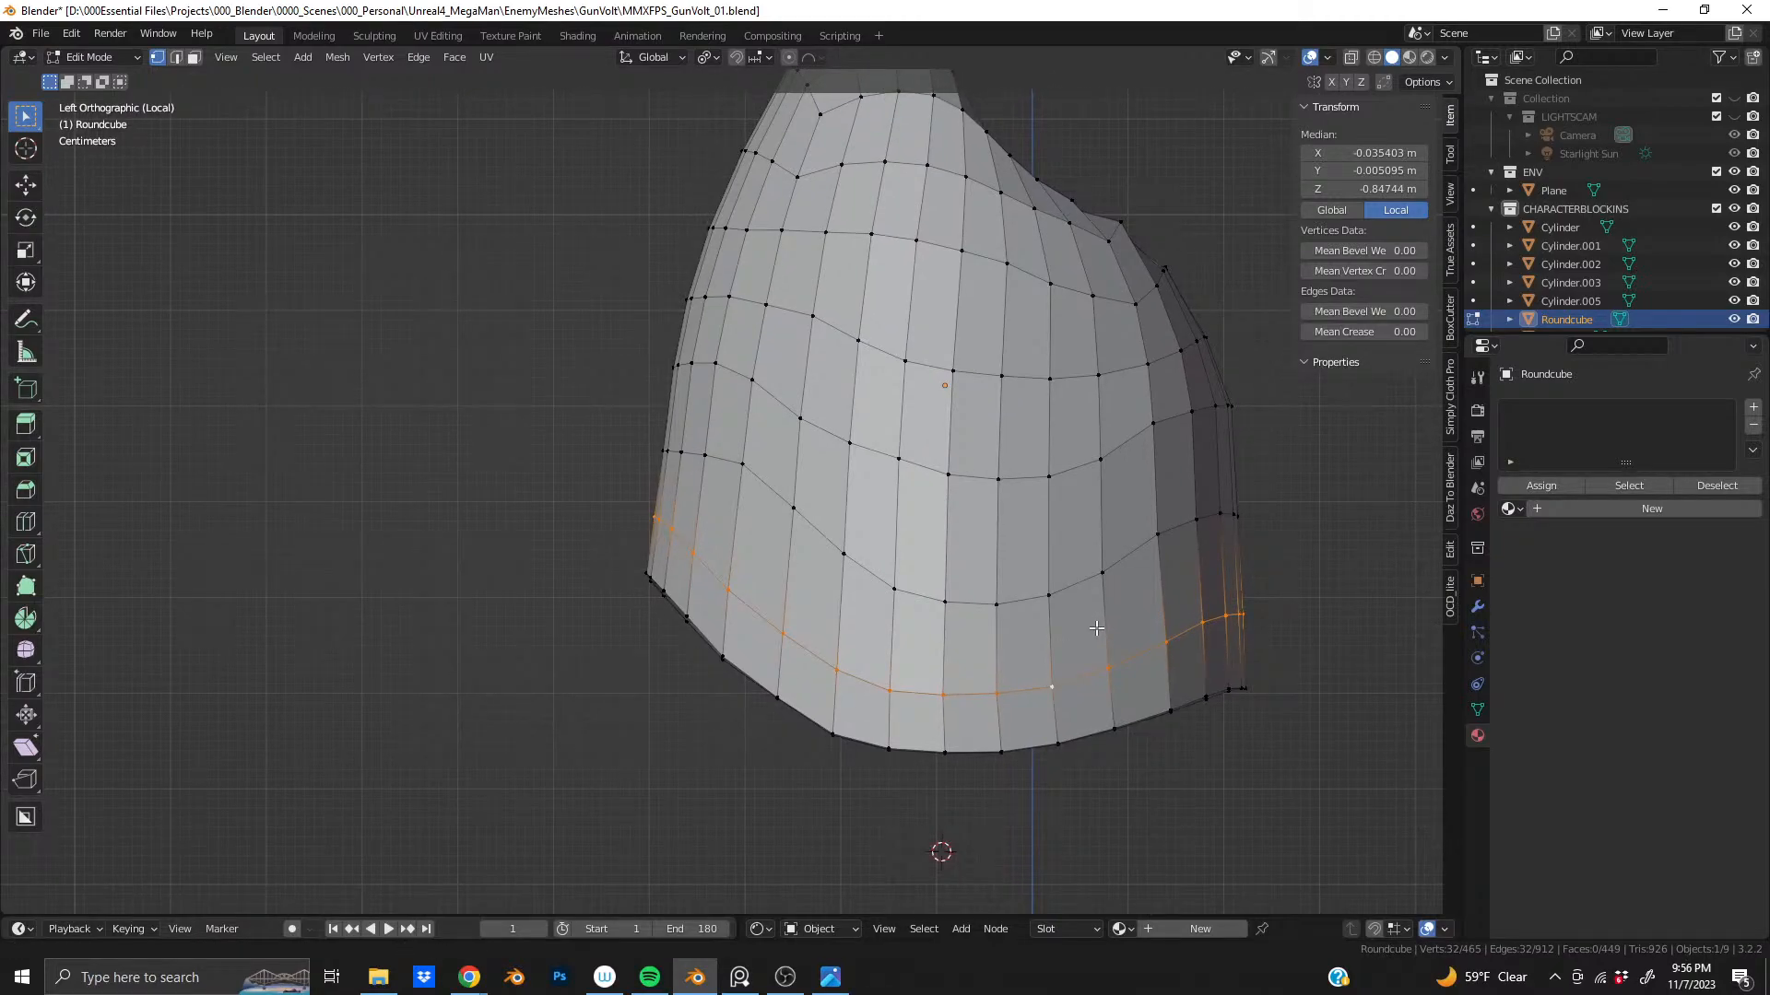
alt+click(699, 626)
shift+middle_drag(1241, 697, 995, 662)
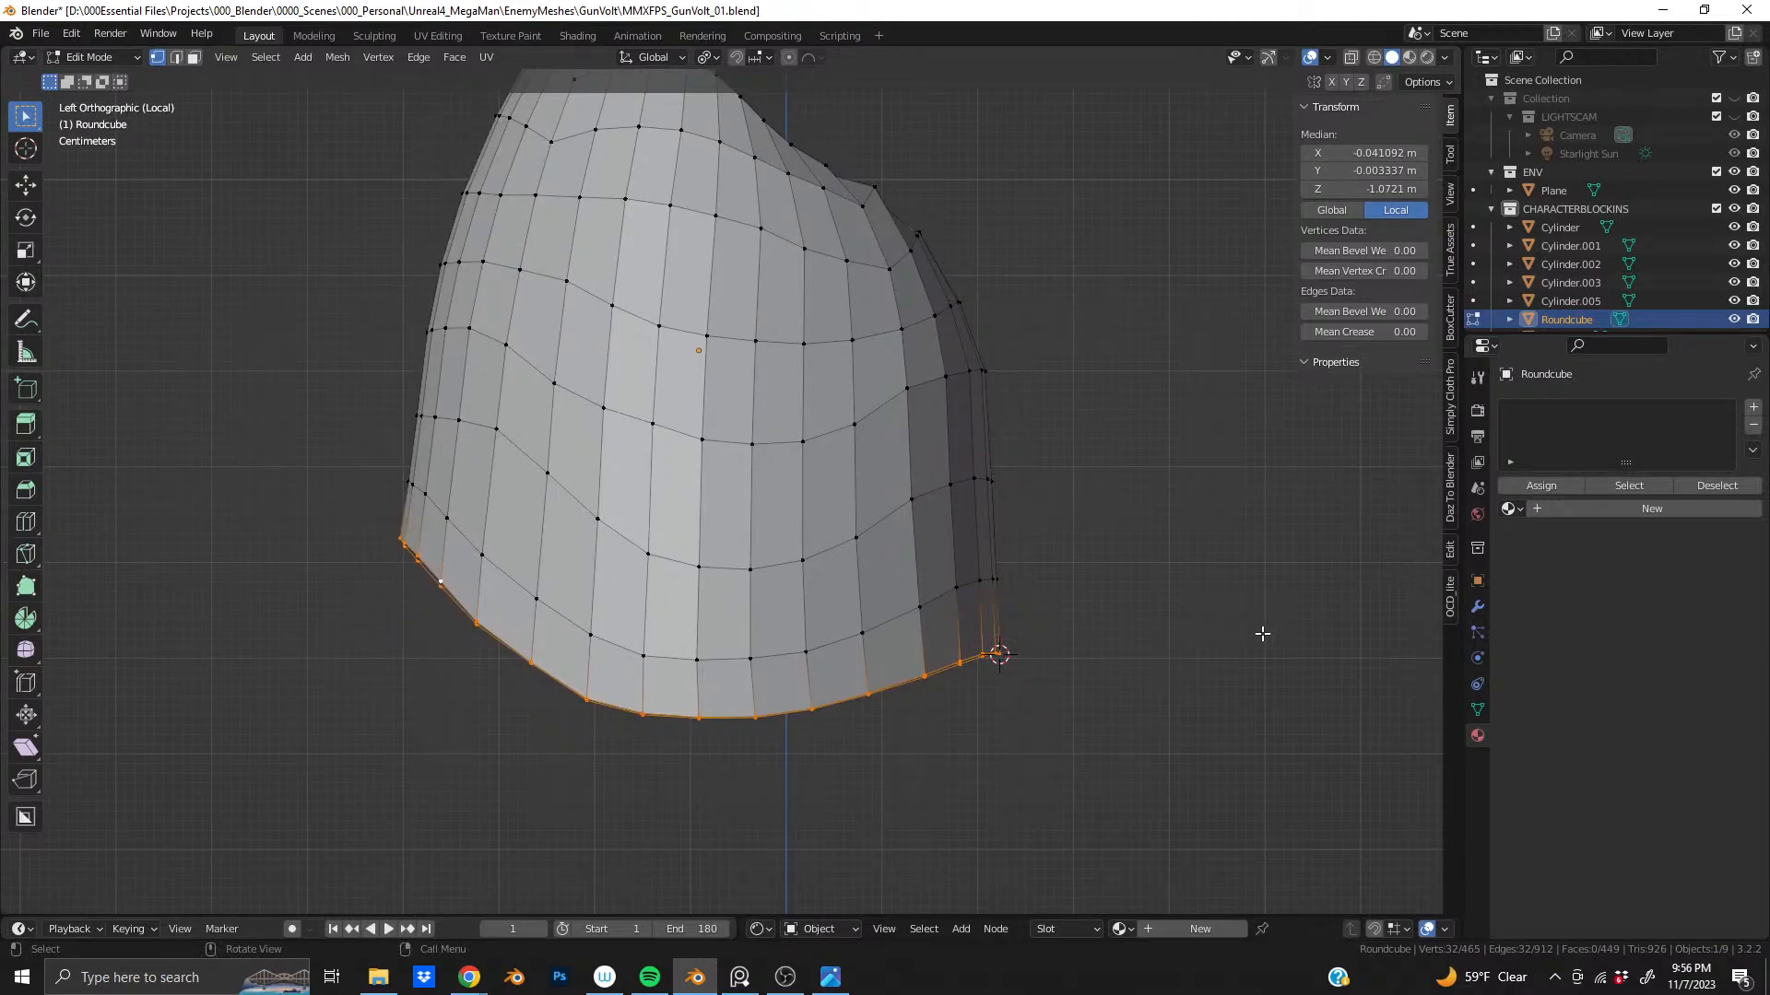
- Set the transform pivot point to 3D Cursor and scale the rim loop slightly inward along the global Y axis
click(707, 57)
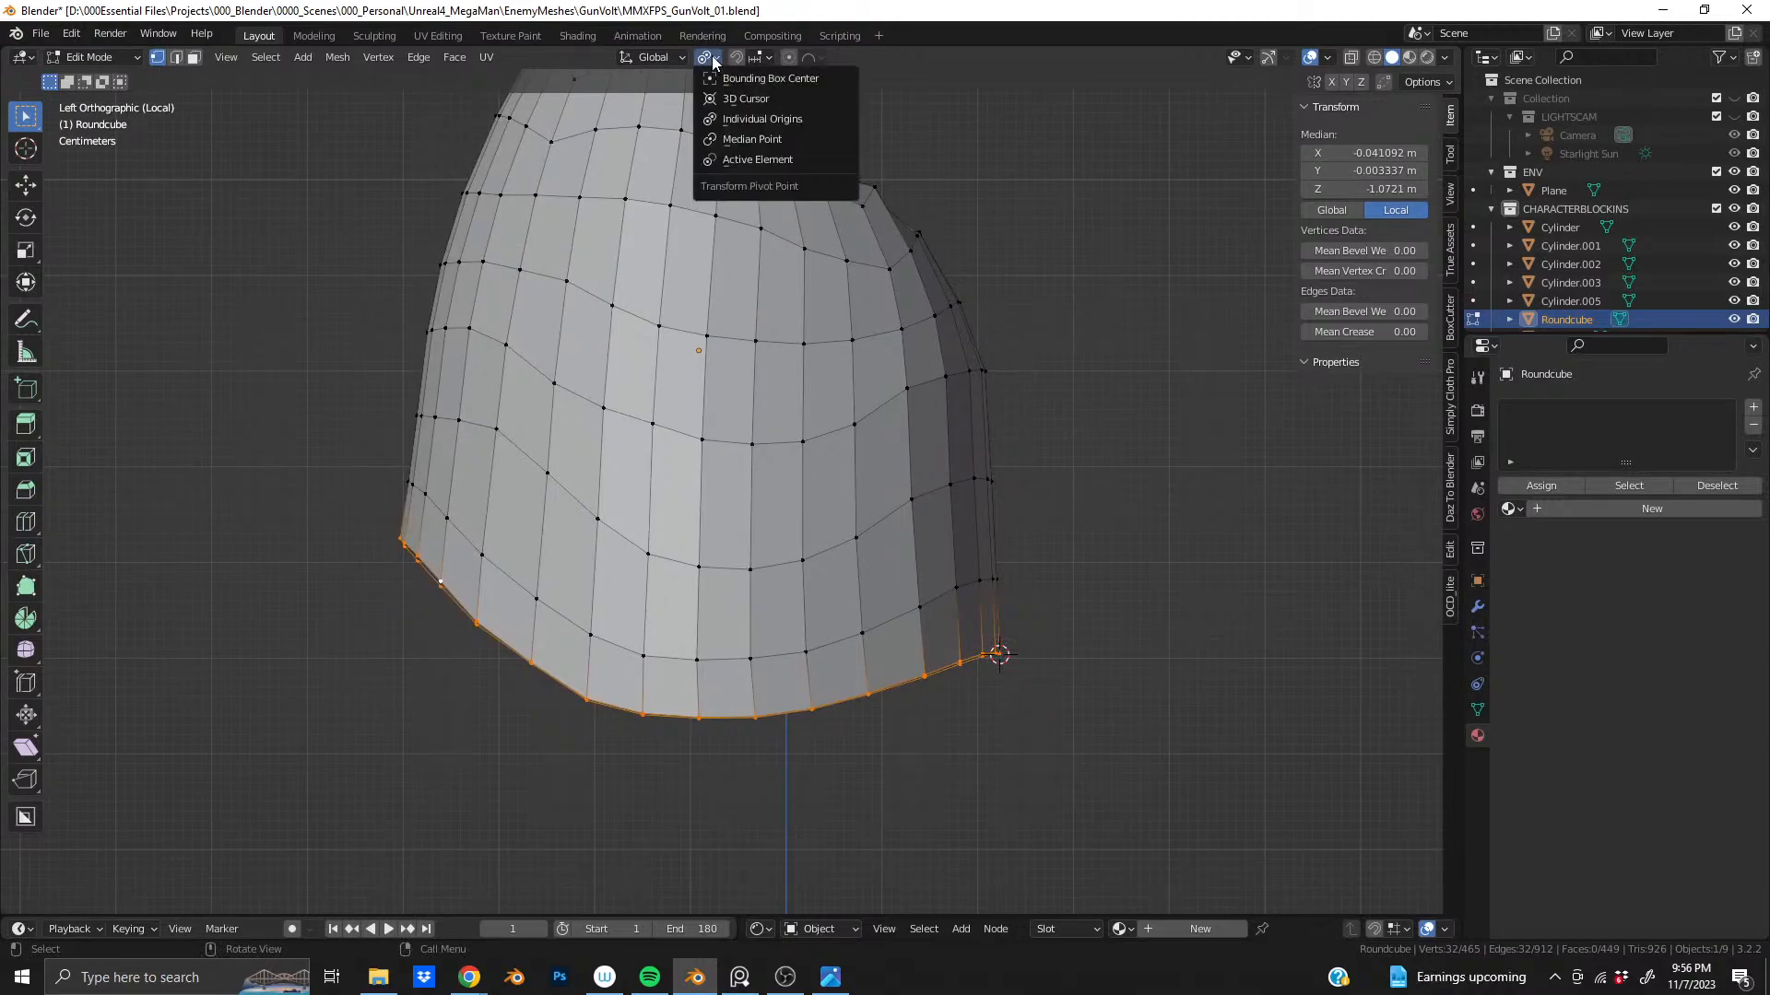
click(734, 99)
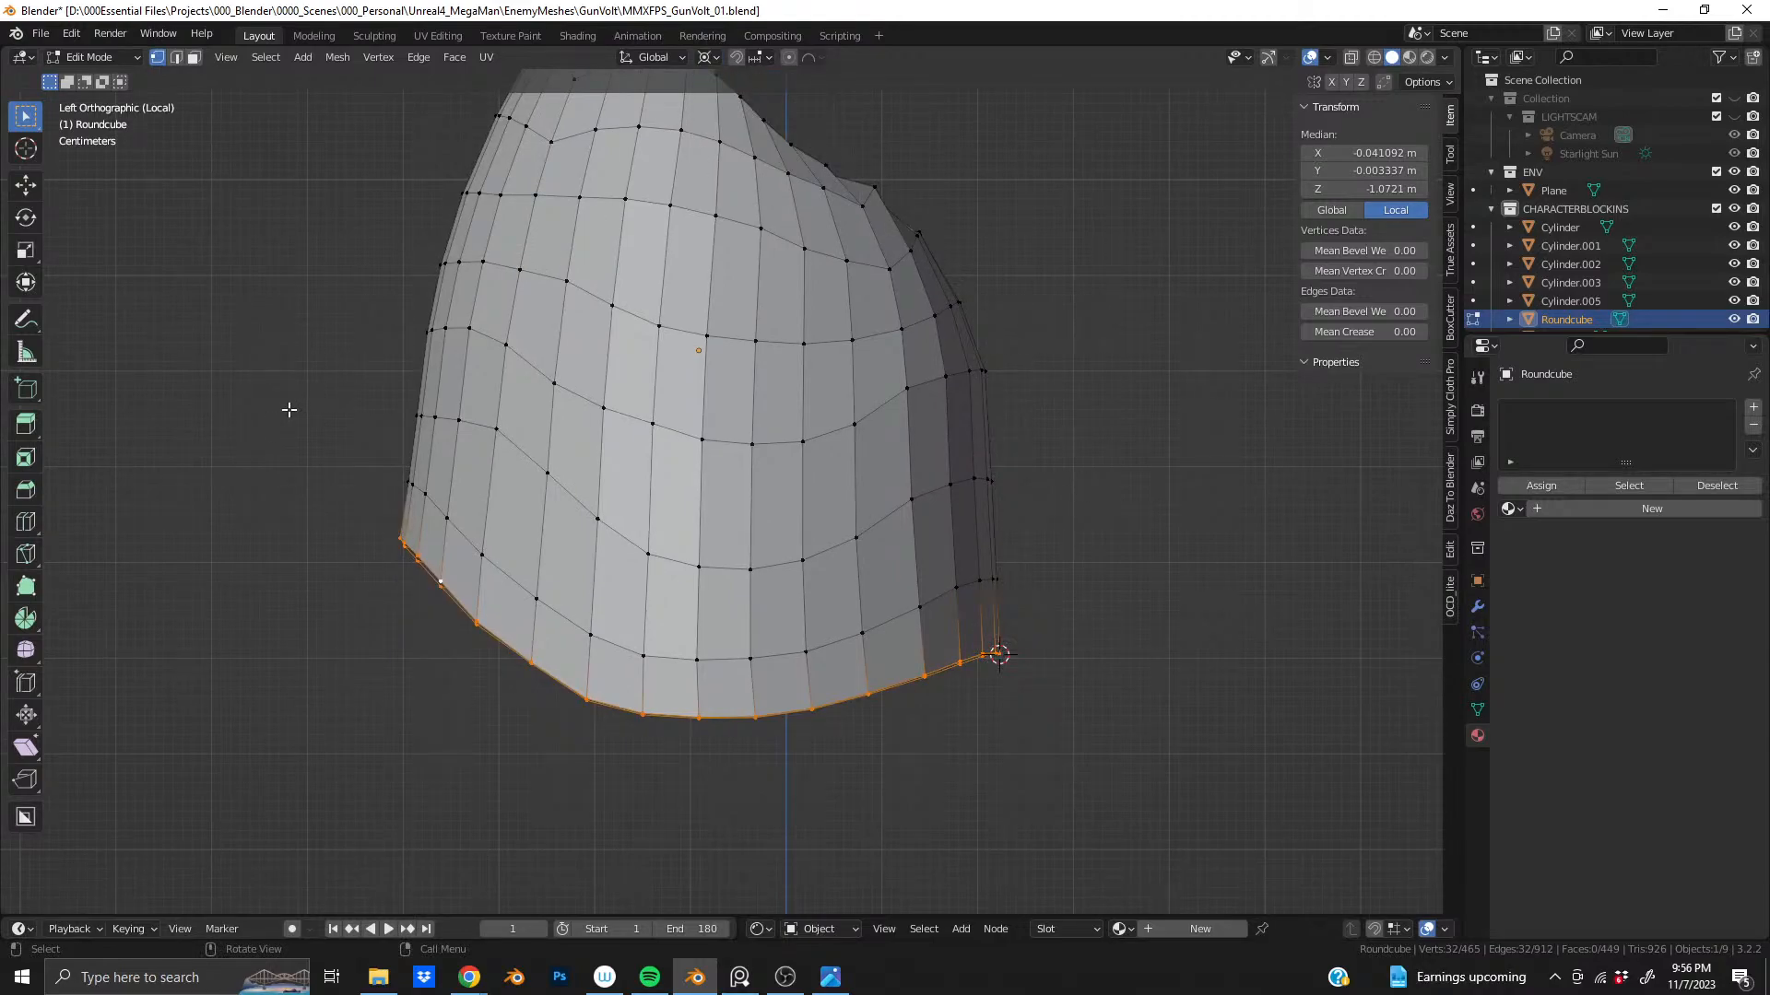
key(s)
key(y)
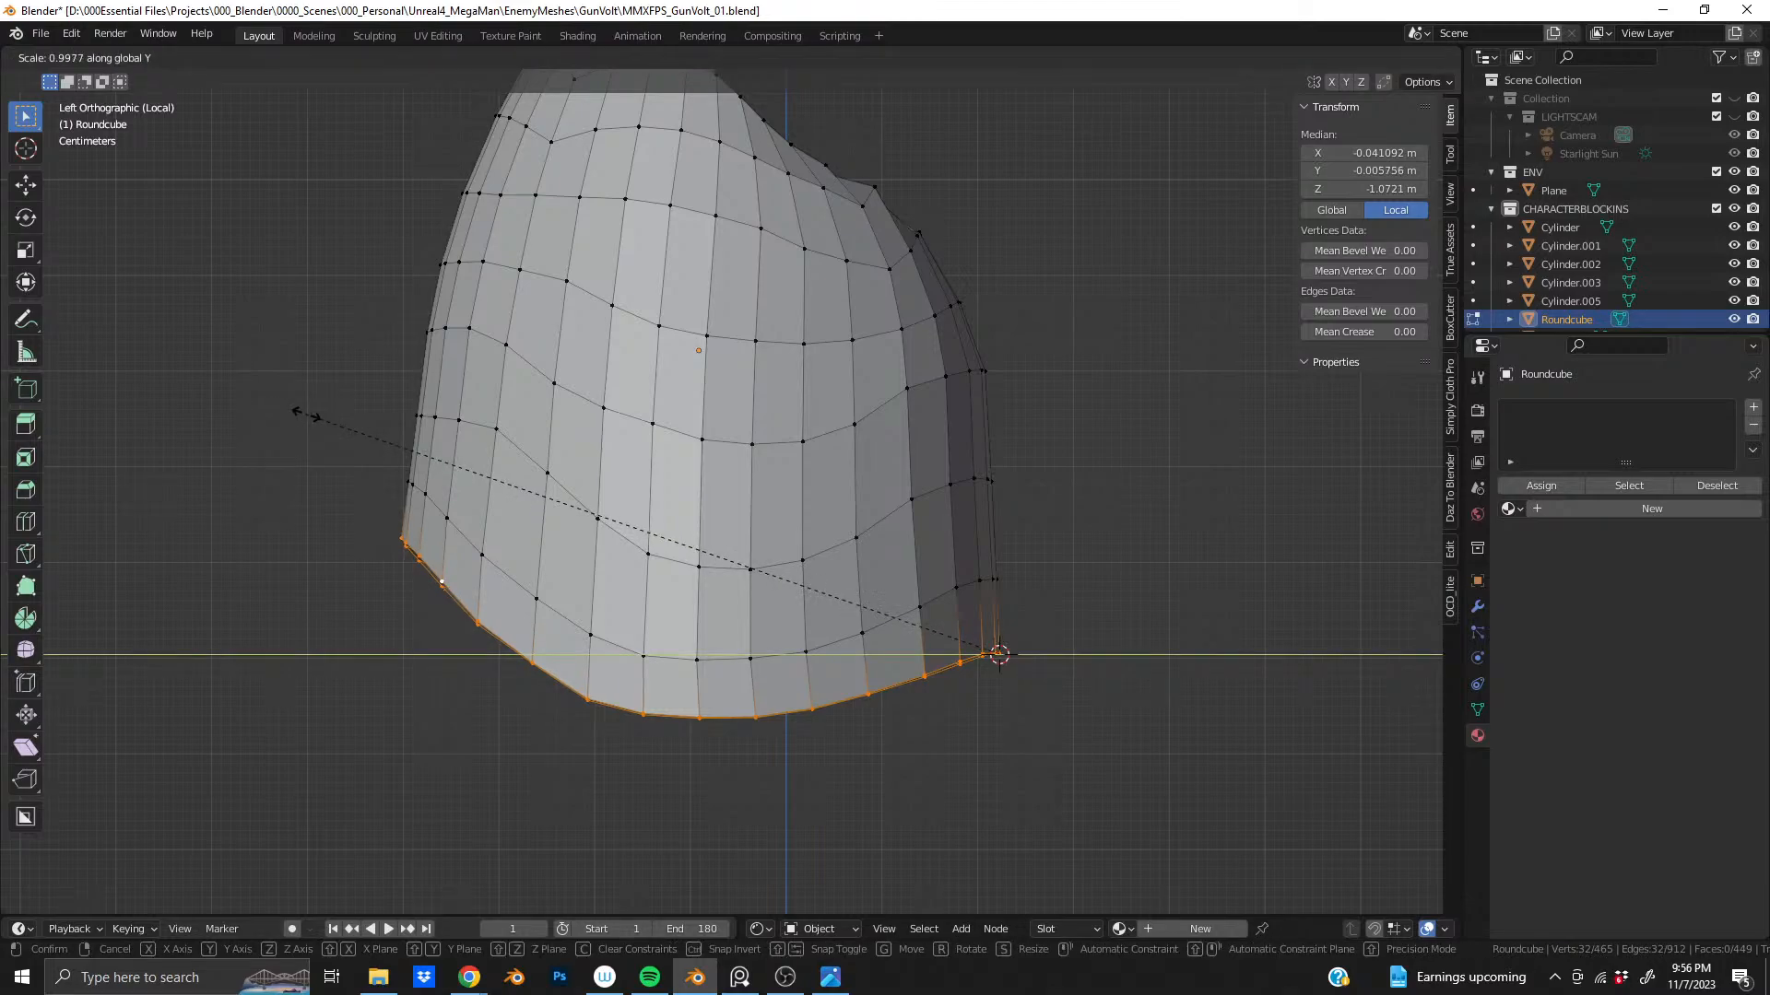
click(345, 416)
- Return to Object Mode and apply Shade Smooth to the Roundcube shell
middle_drag(949, 590, 1039, 497)
scroll(683, 505, down, 5)
middle_drag(683, 505, 683, 476)
key(Tab)
scroll(683, 476, up, 5)
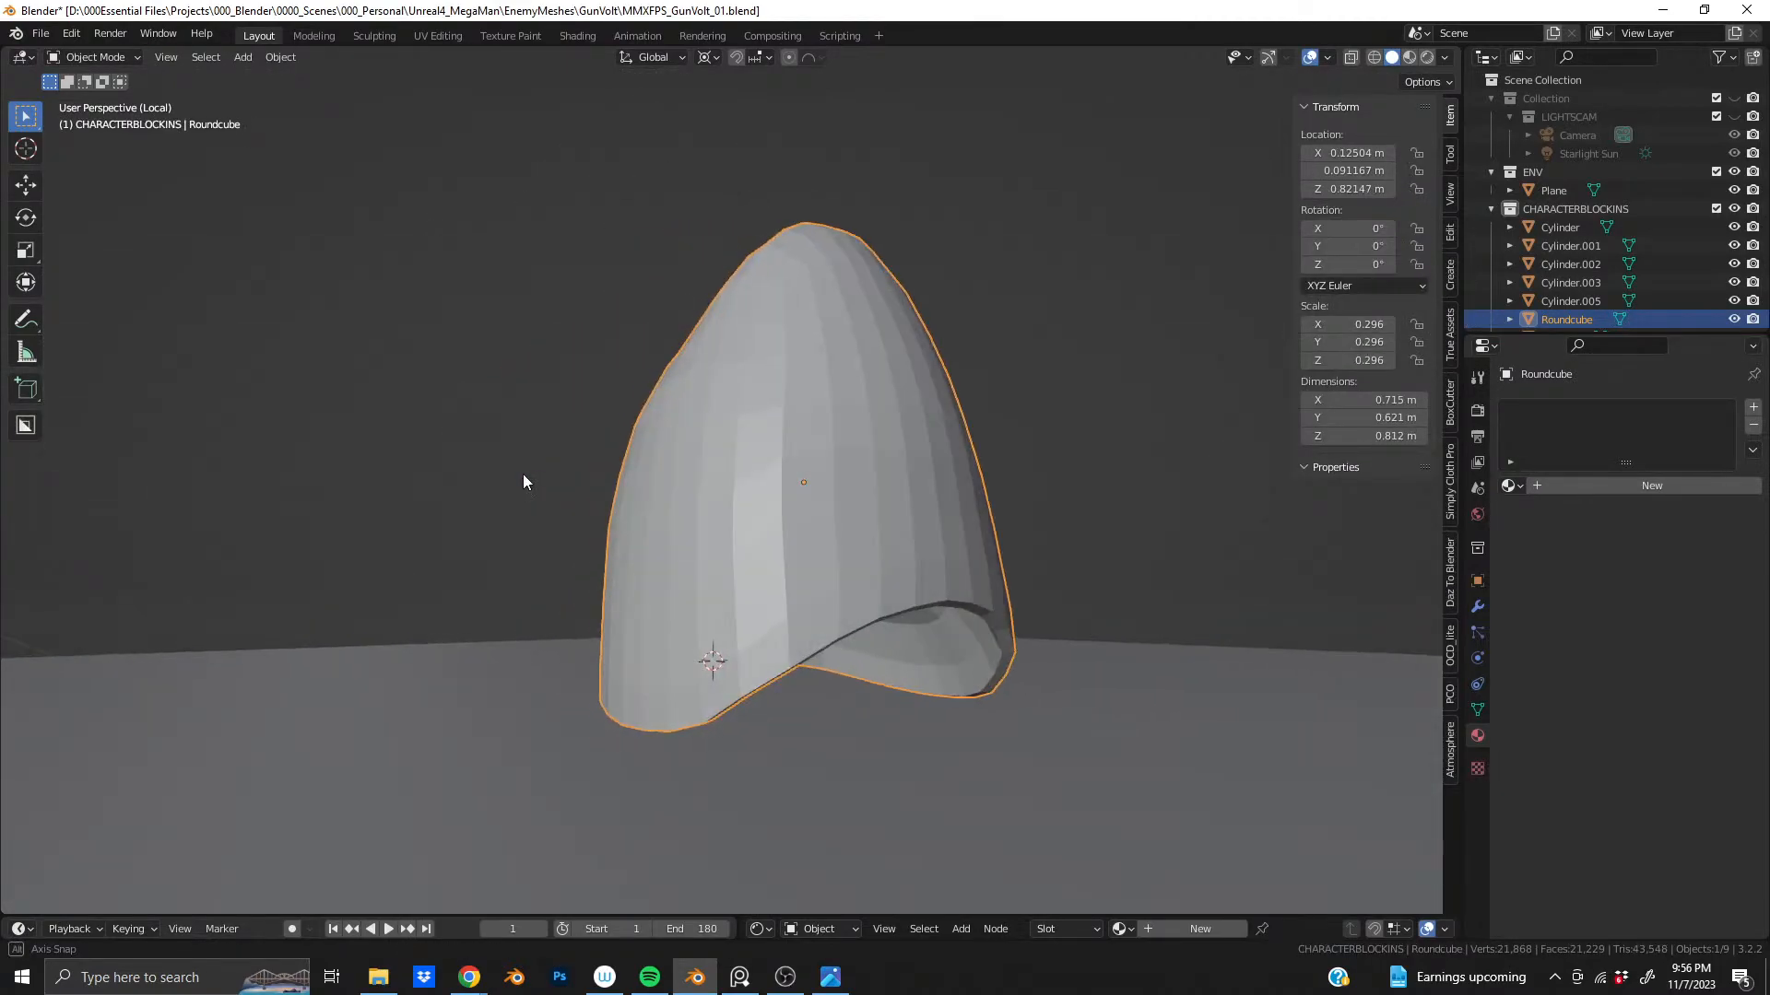
middle_drag(523, 474, 385, 489)
right_click(842, 500)
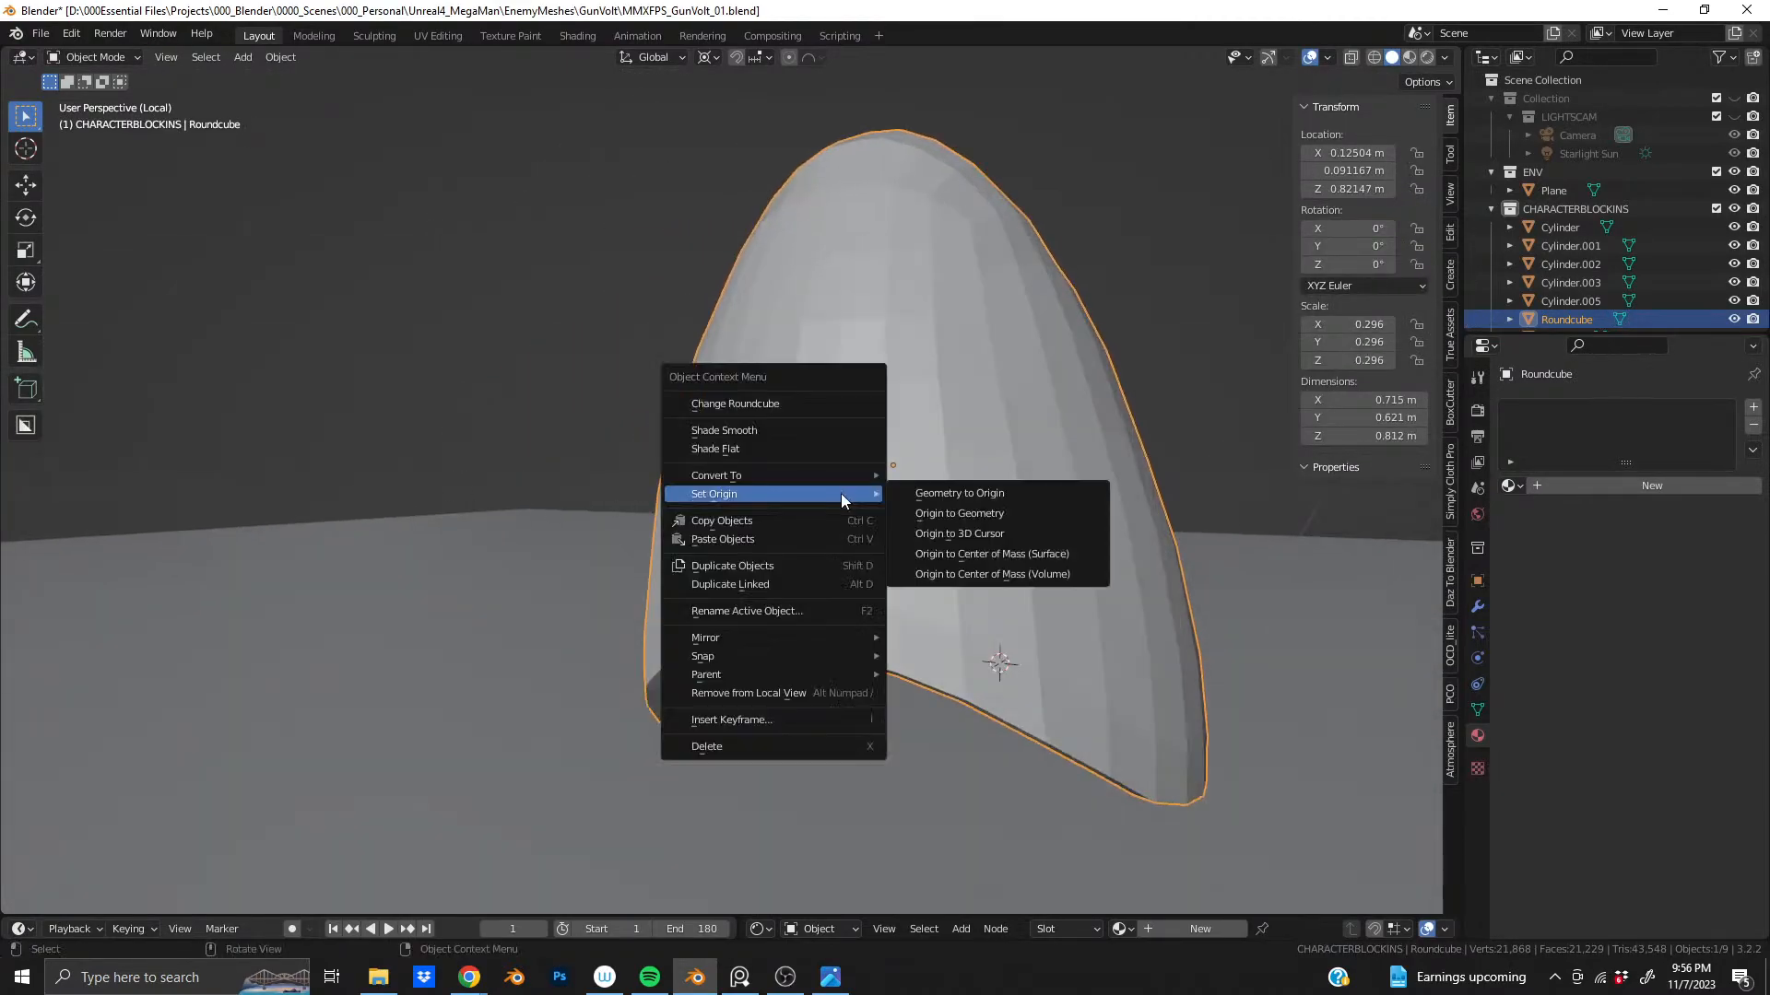
click(808, 434)
- Examine the smooth shading around the shell's upper recess, side walls and lower rim
scroll(824, 461, down, 3)
mouse_move(824, 461)
middle_down()
mouse_move(965, 484)
mouse_move(1351, 459)
mouse_move(1228, 502)
middle_up()
scroll(801, 434, up, 3)
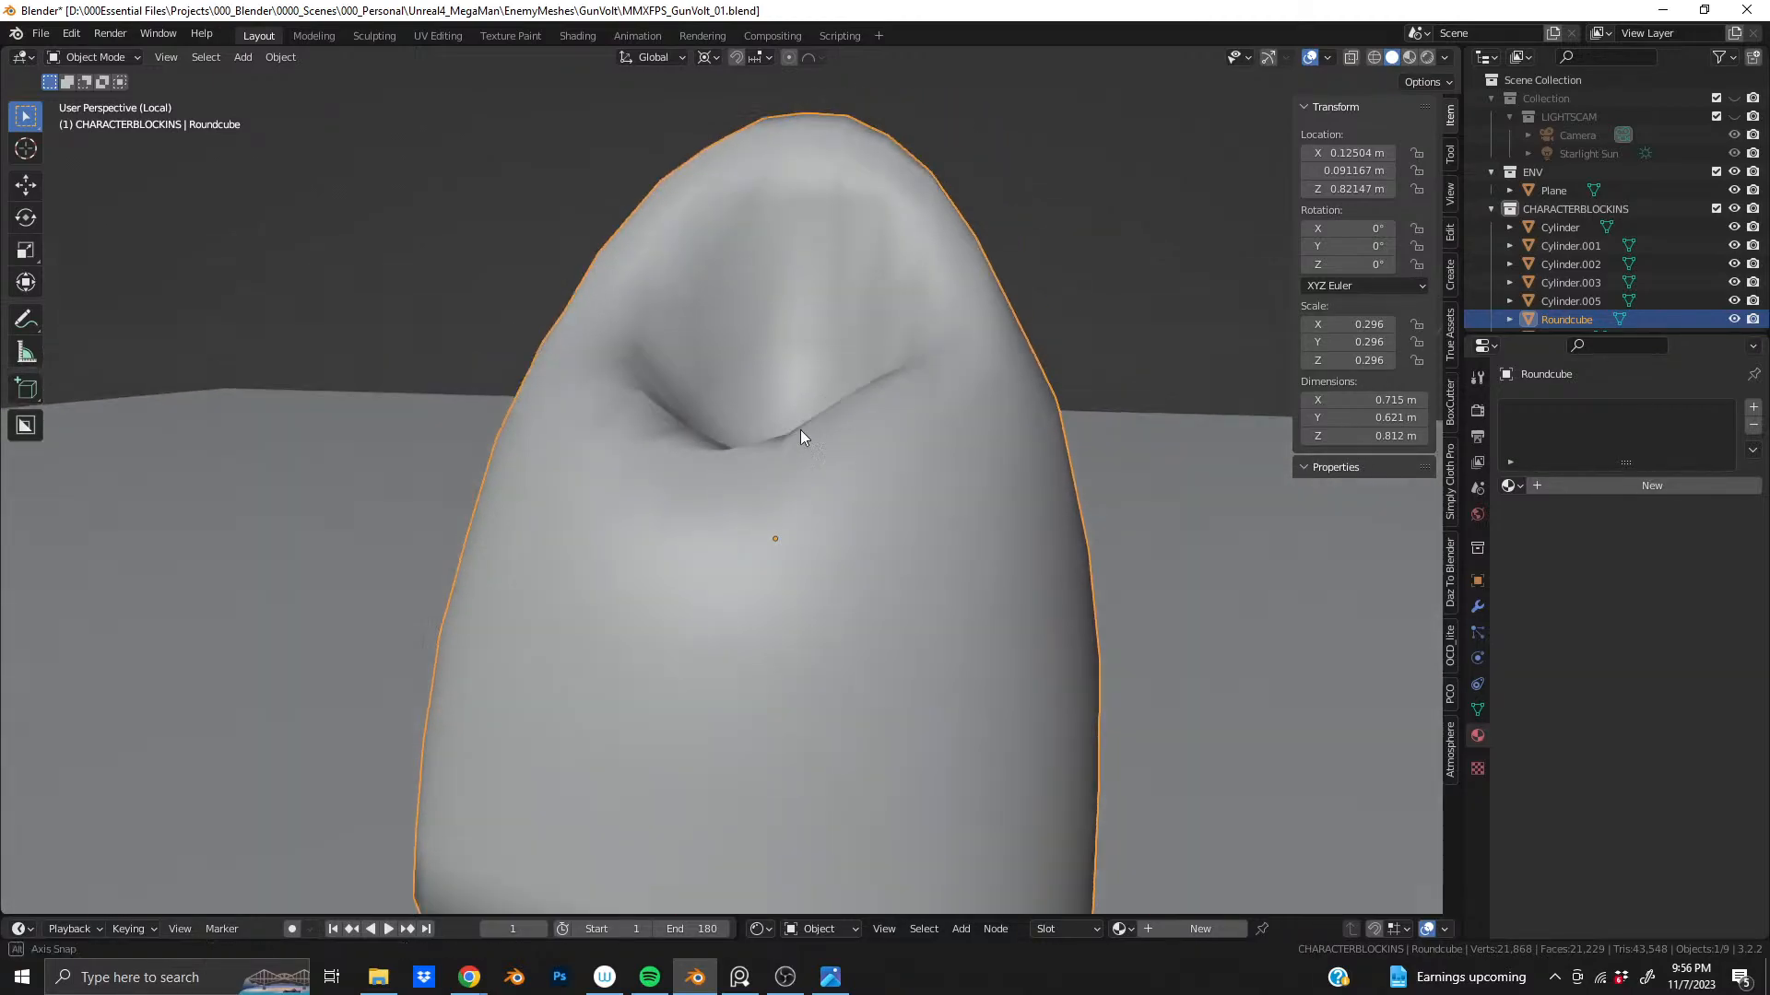
middle_drag(802, 435, 651, 470)
scroll(701, 553, down, 5)
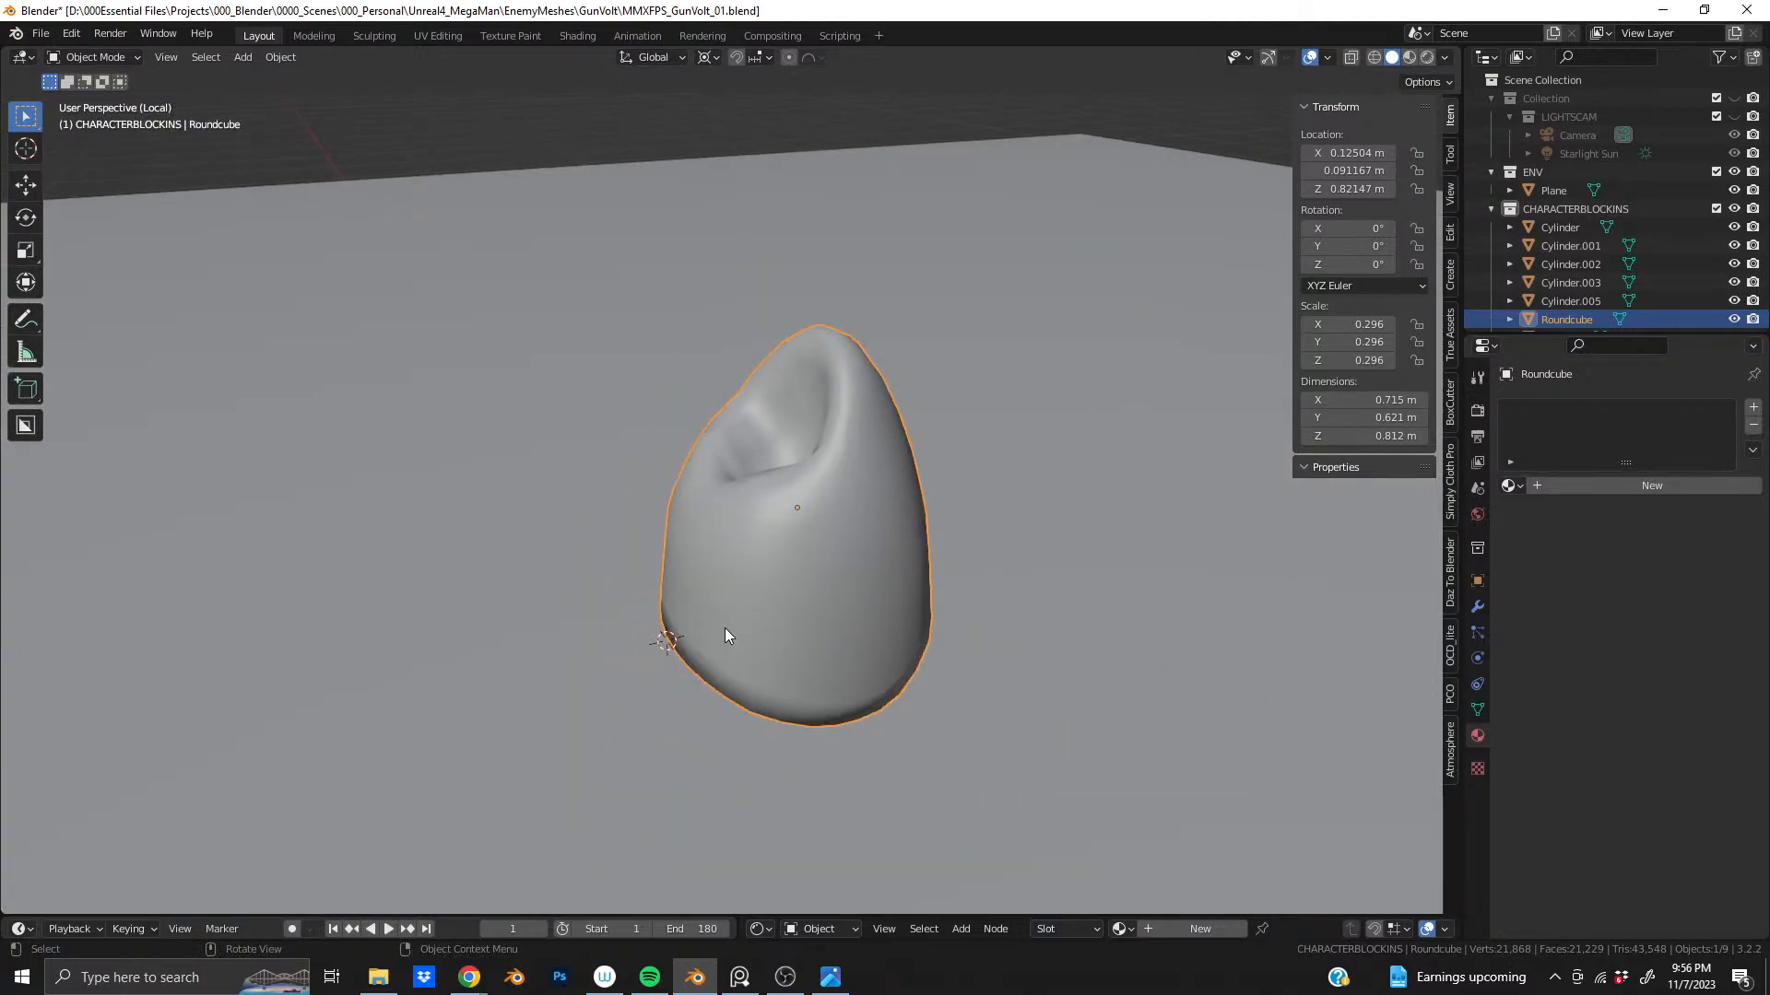
shift+middle_drag(725, 628, 636, 512)
scroll(737, 480, up, 3)
middle_drag(738, 480, 732, 467)
shift+middle_drag(770, 571, 750, 462)
- In Edit Mode, select four neighbouring vertices on the edge row just above the shell's rim and nudge them slightly upward
key(Tab)
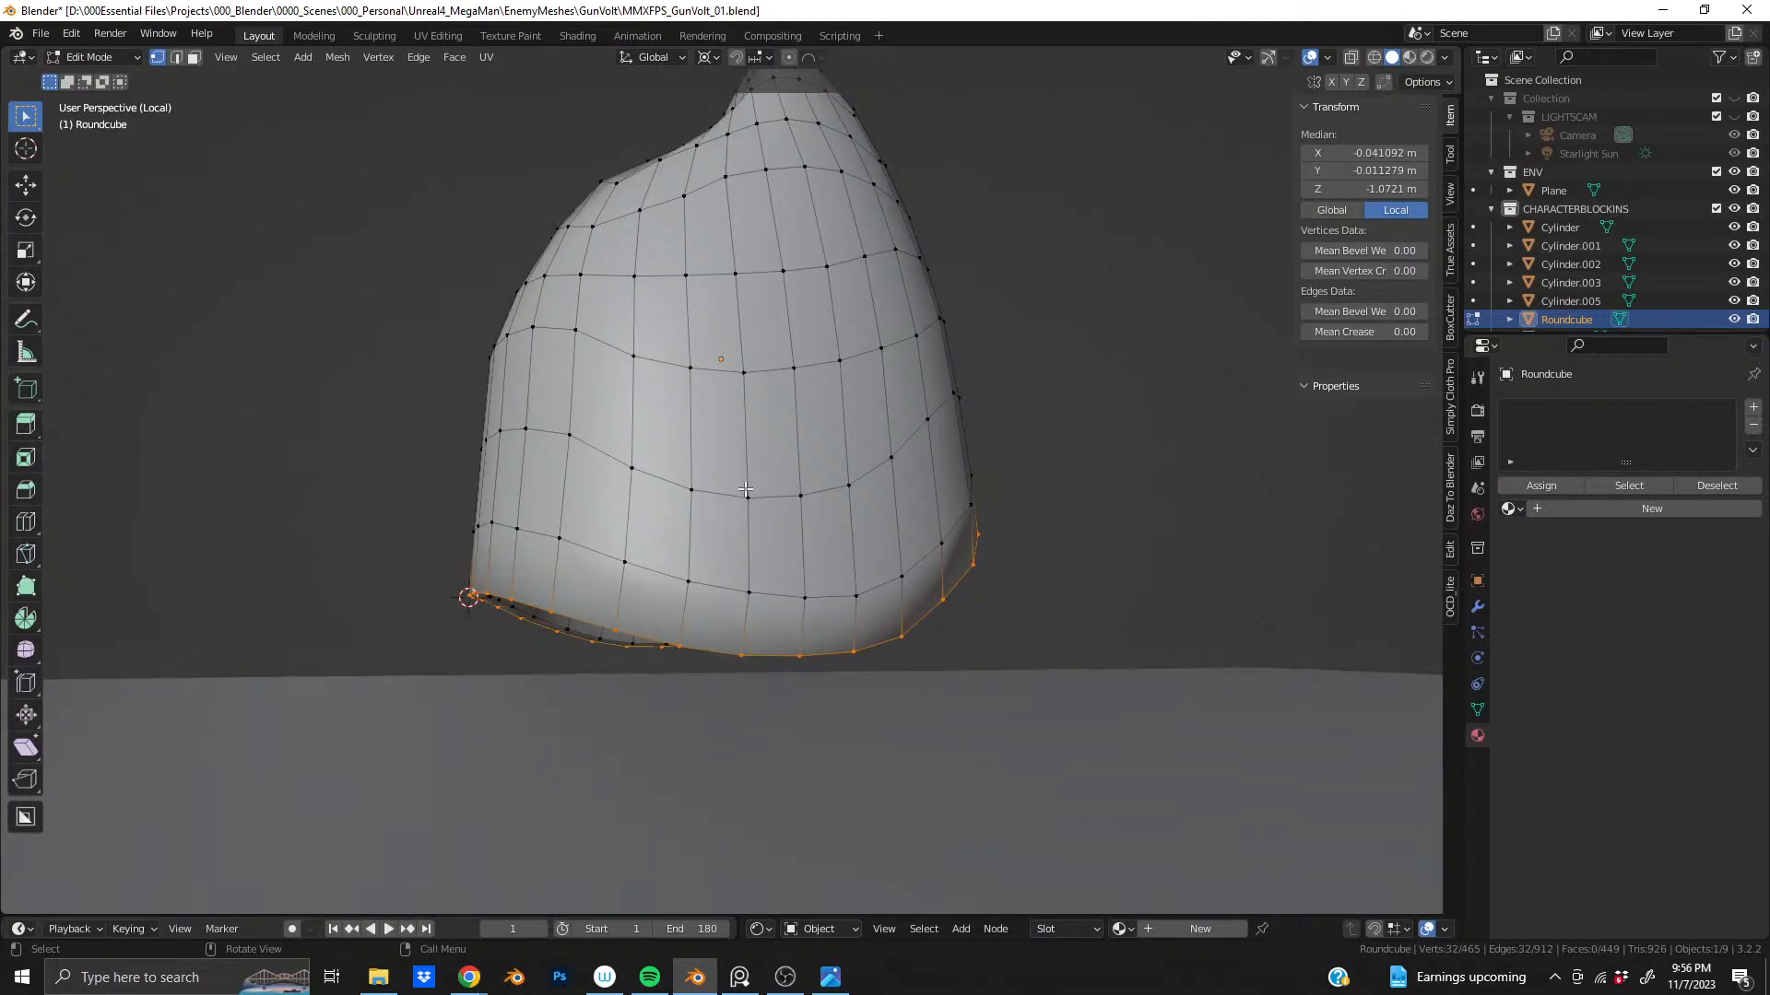
middle_drag(751, 544, 674, 497)
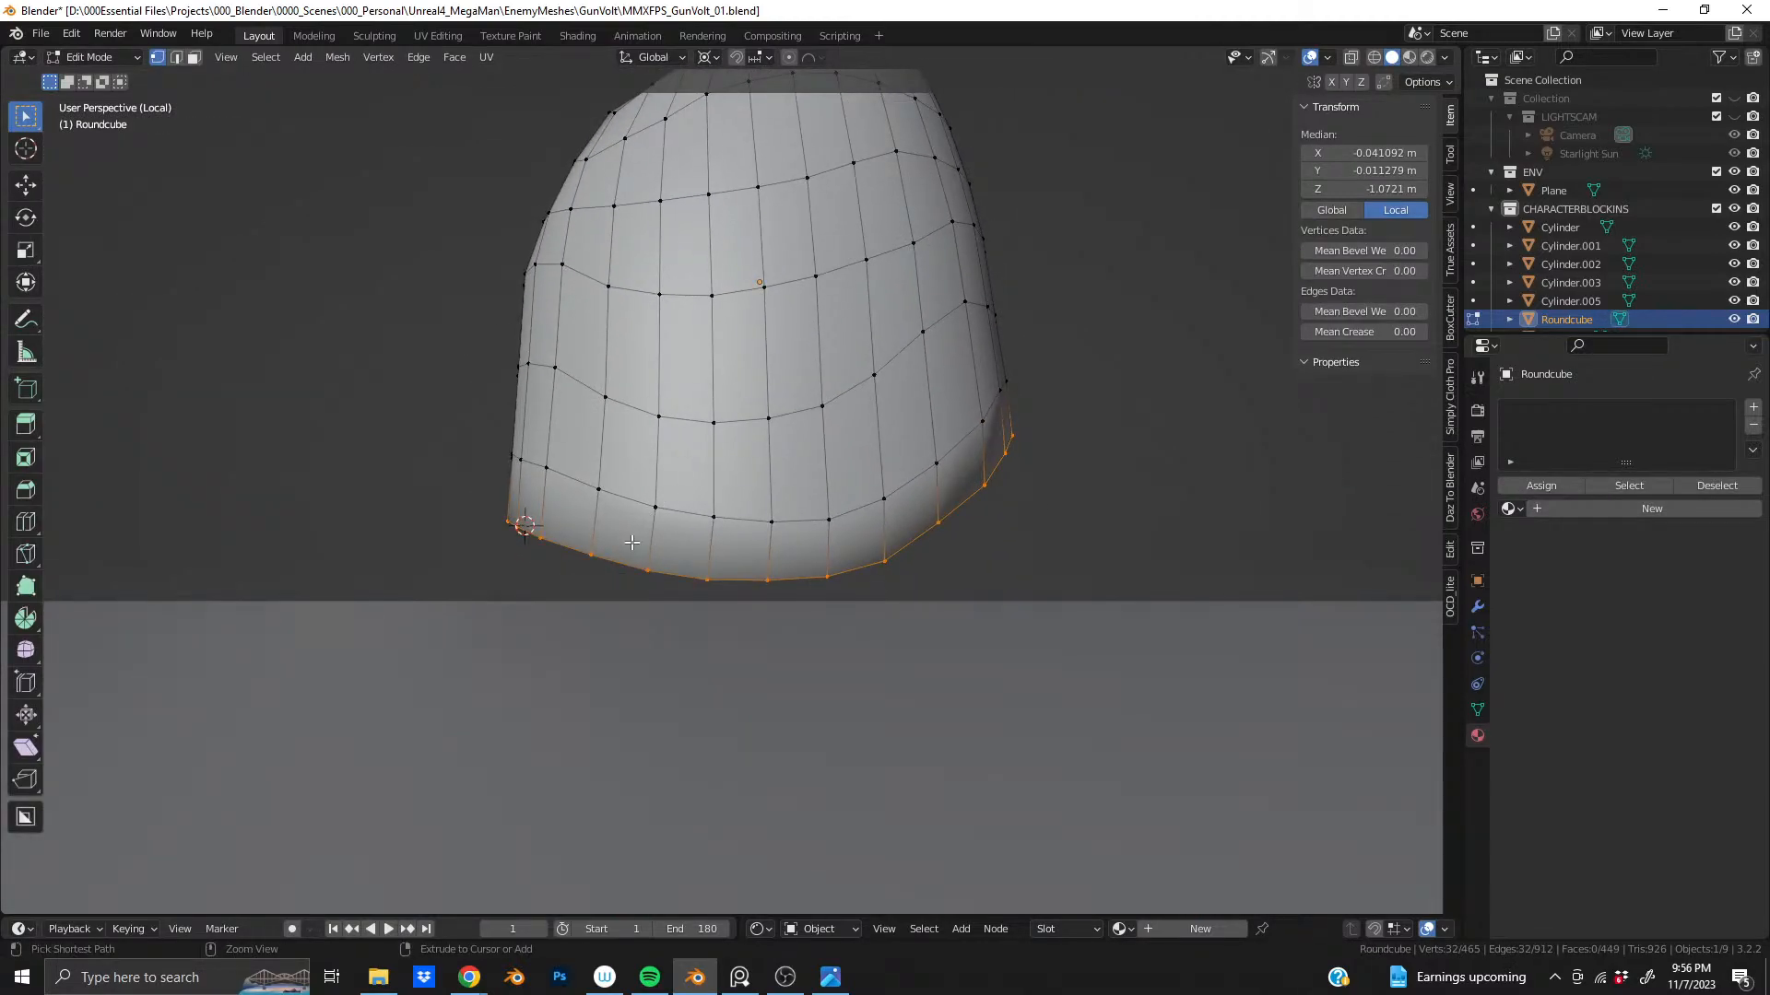
middle_drag(972, 506, 906, 516)
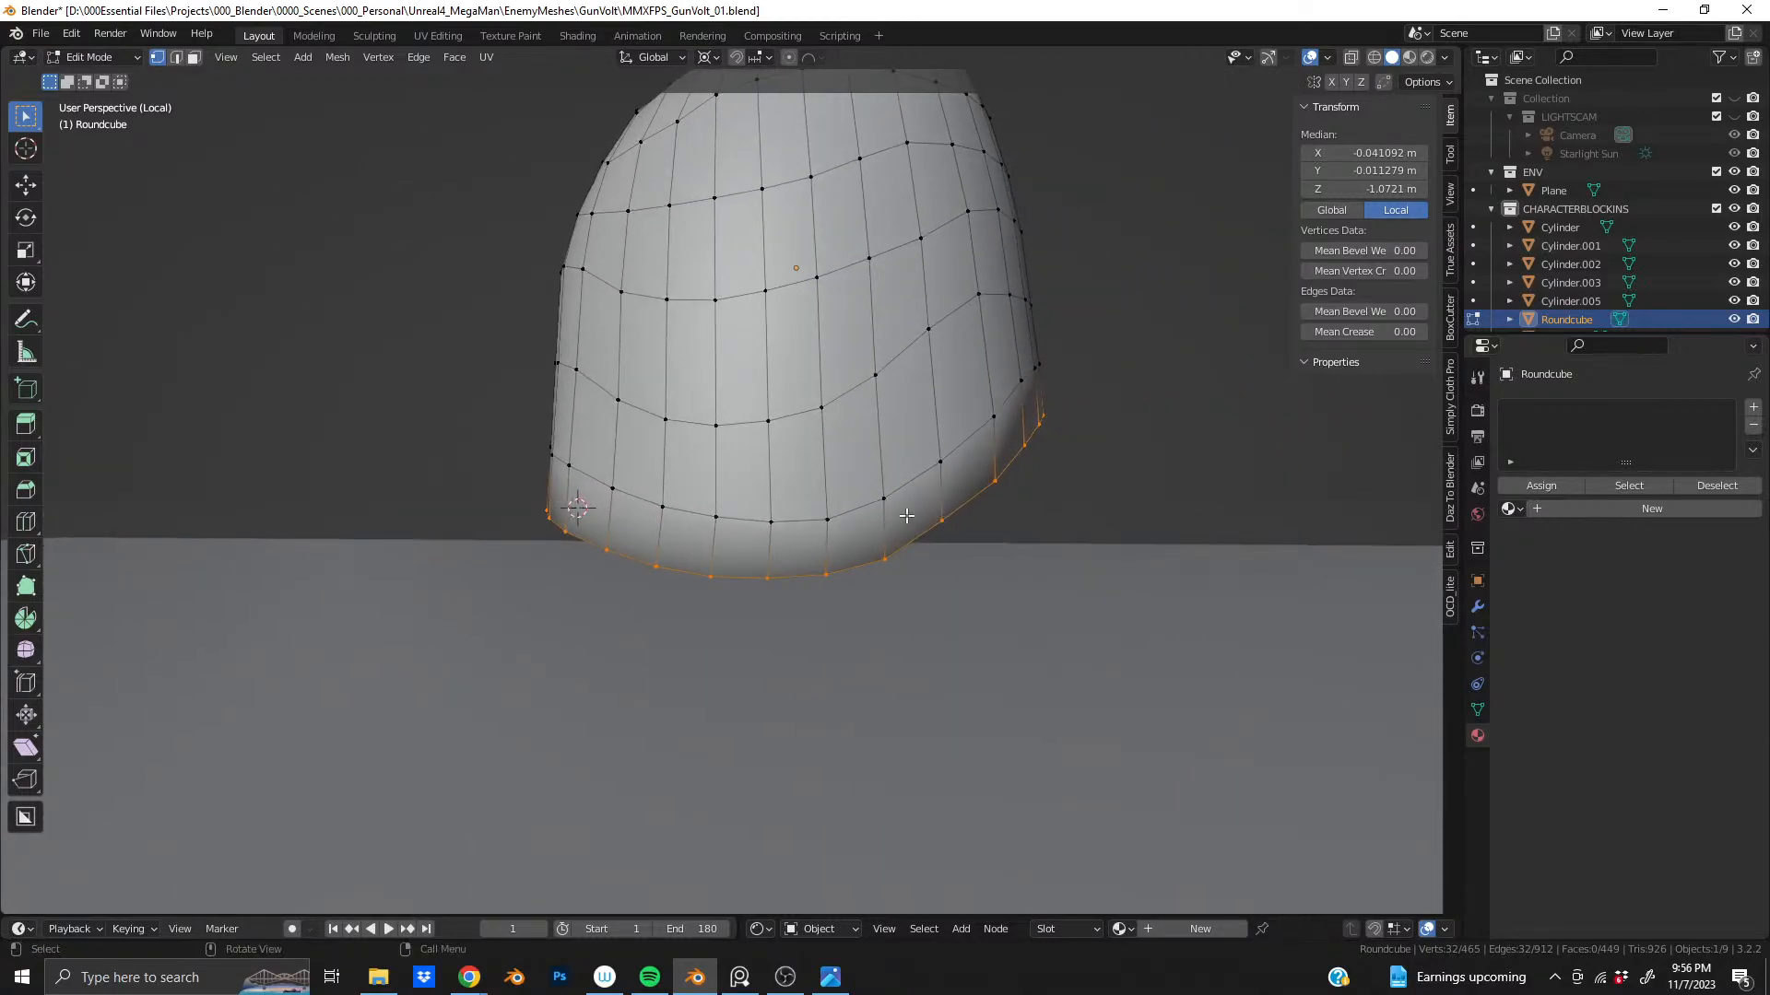
click(729, 519)
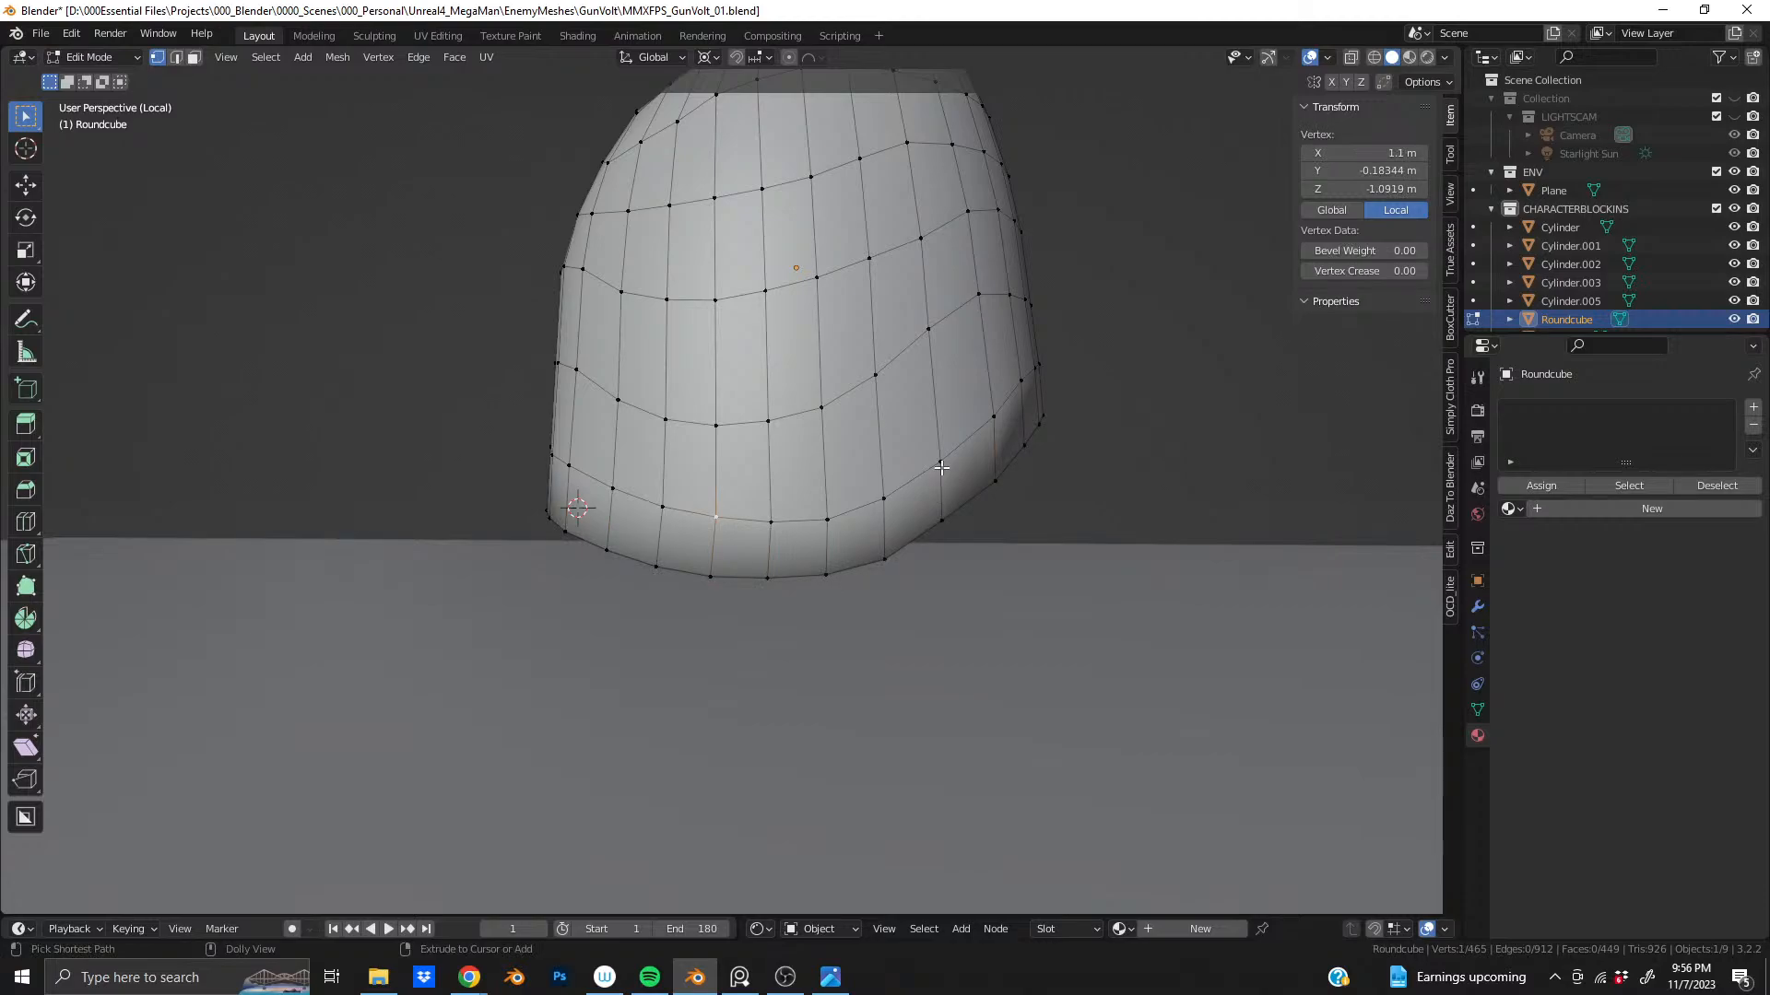
ctrl+click(883, 498)
key(g)
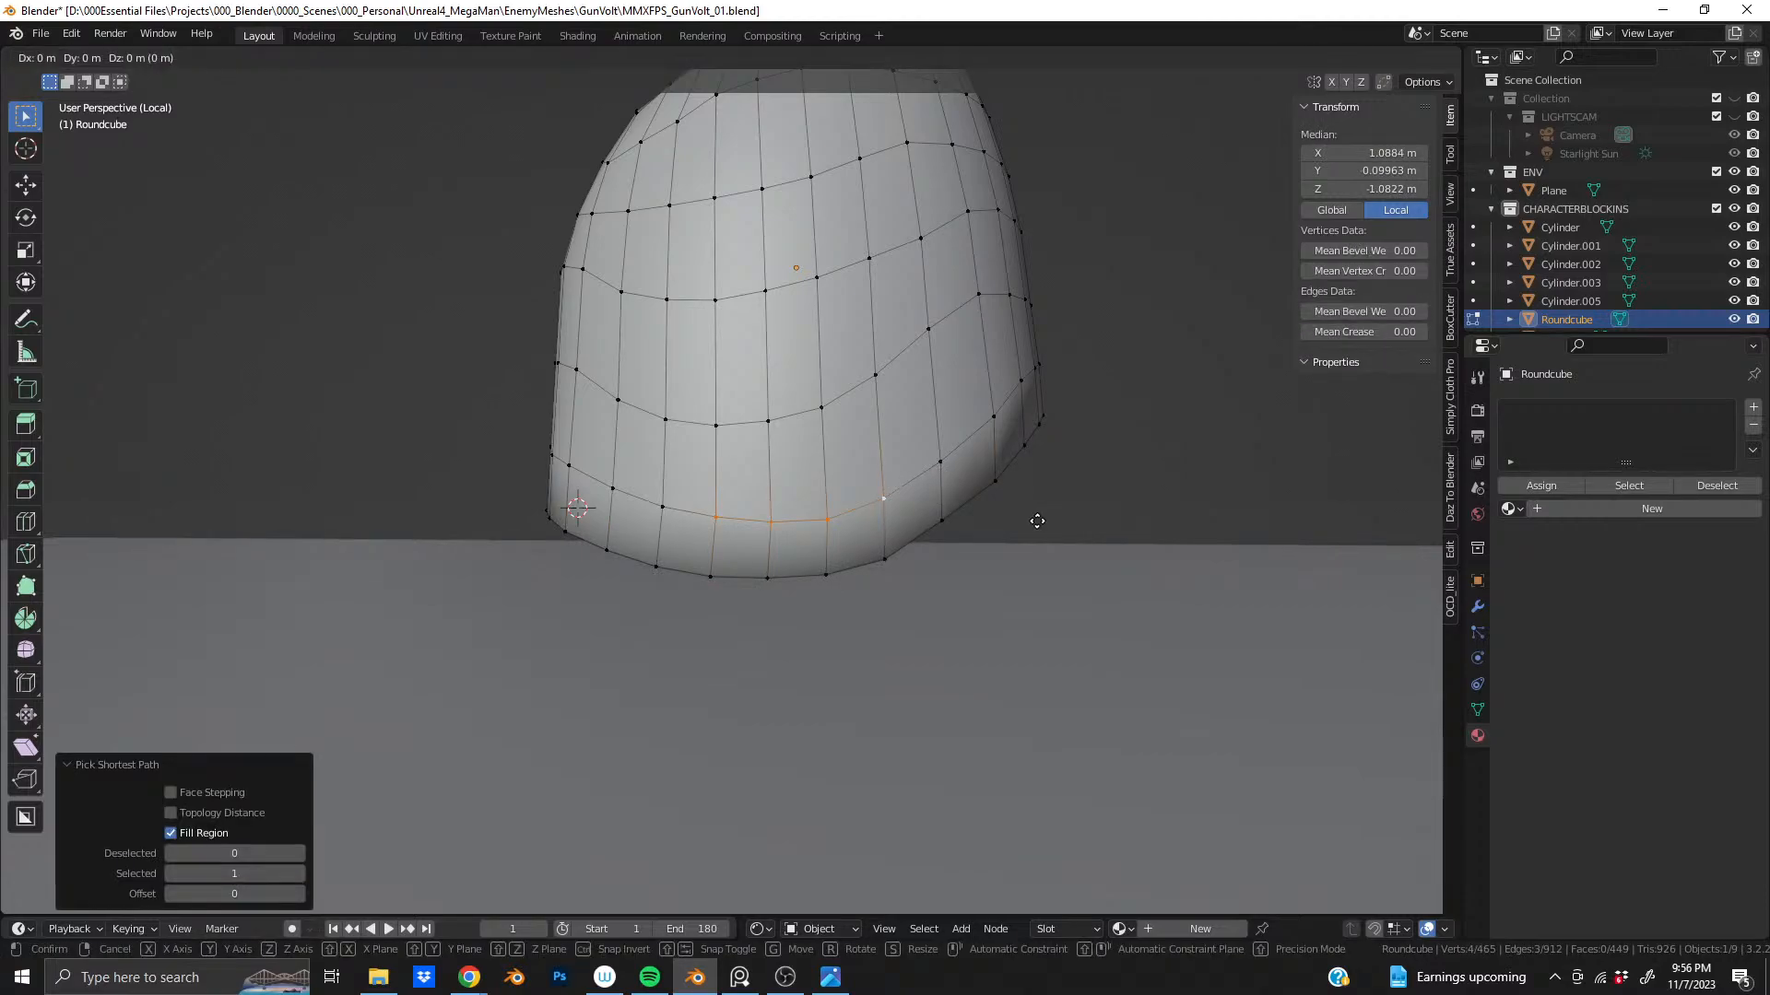
click(1040, 494)
- Drop the end vertex from the selection and edge-slide the remaining three vertices of the row to even out its curve
shift+click(706, 500)
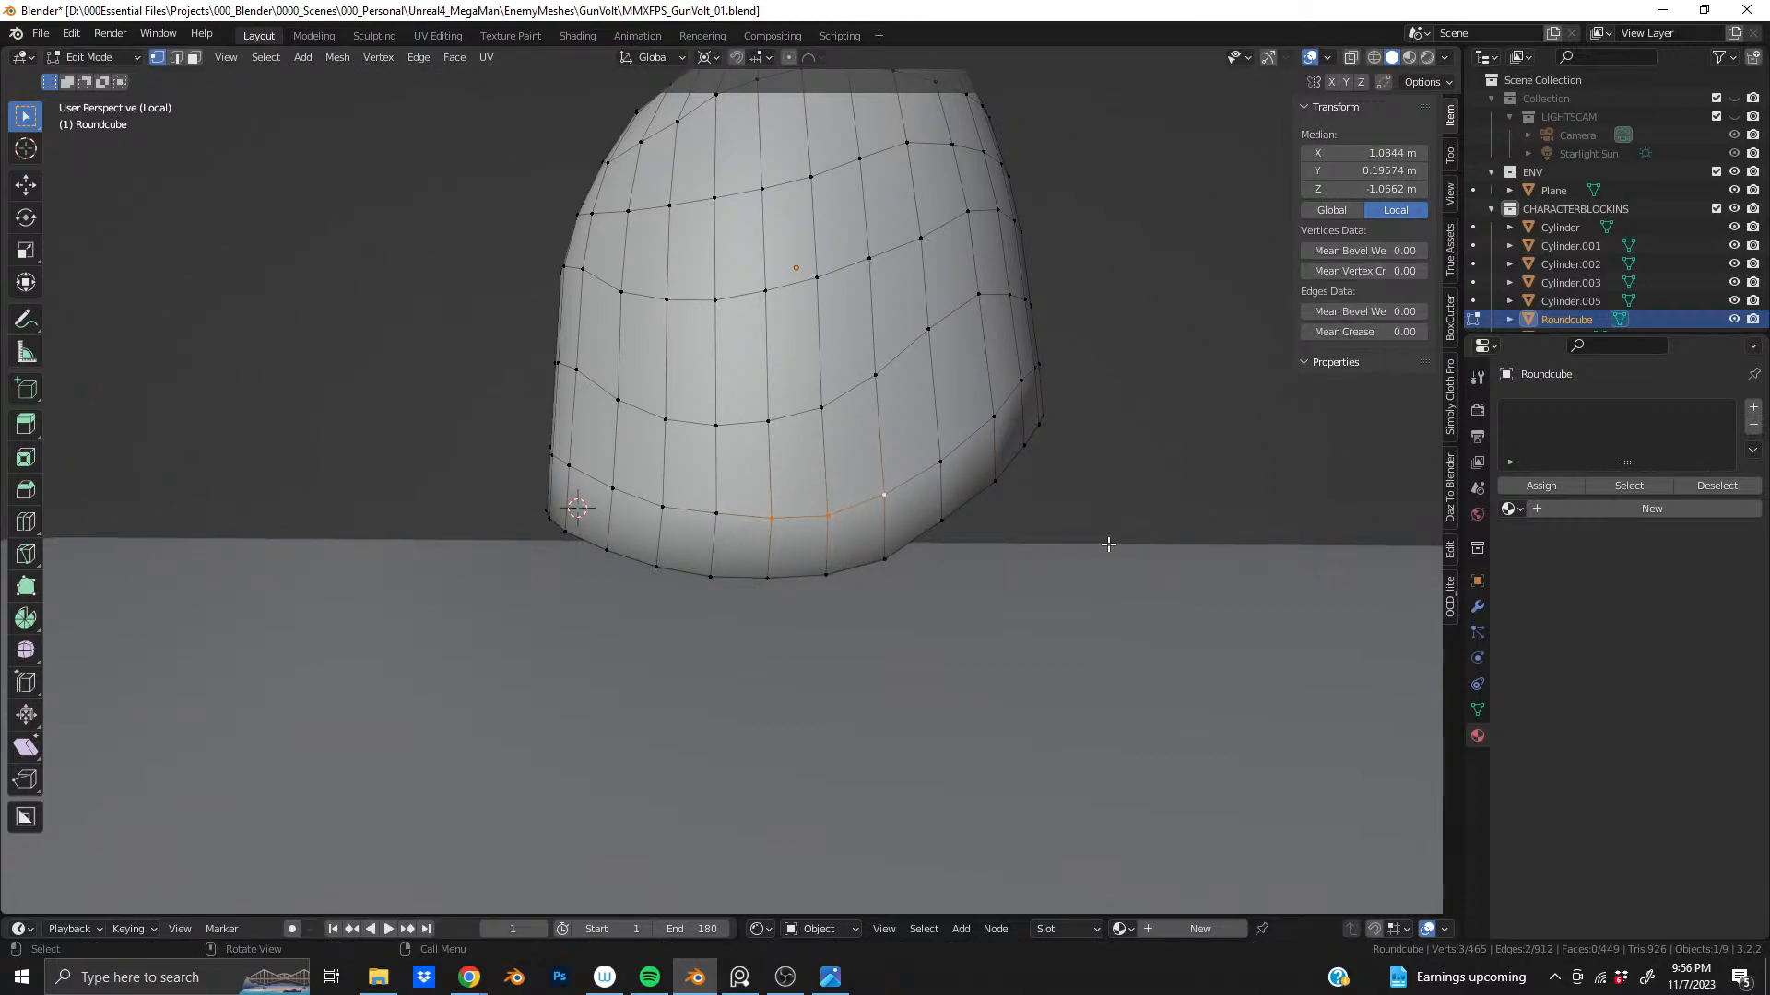
key(g)
key(g)
click(1105, 498)
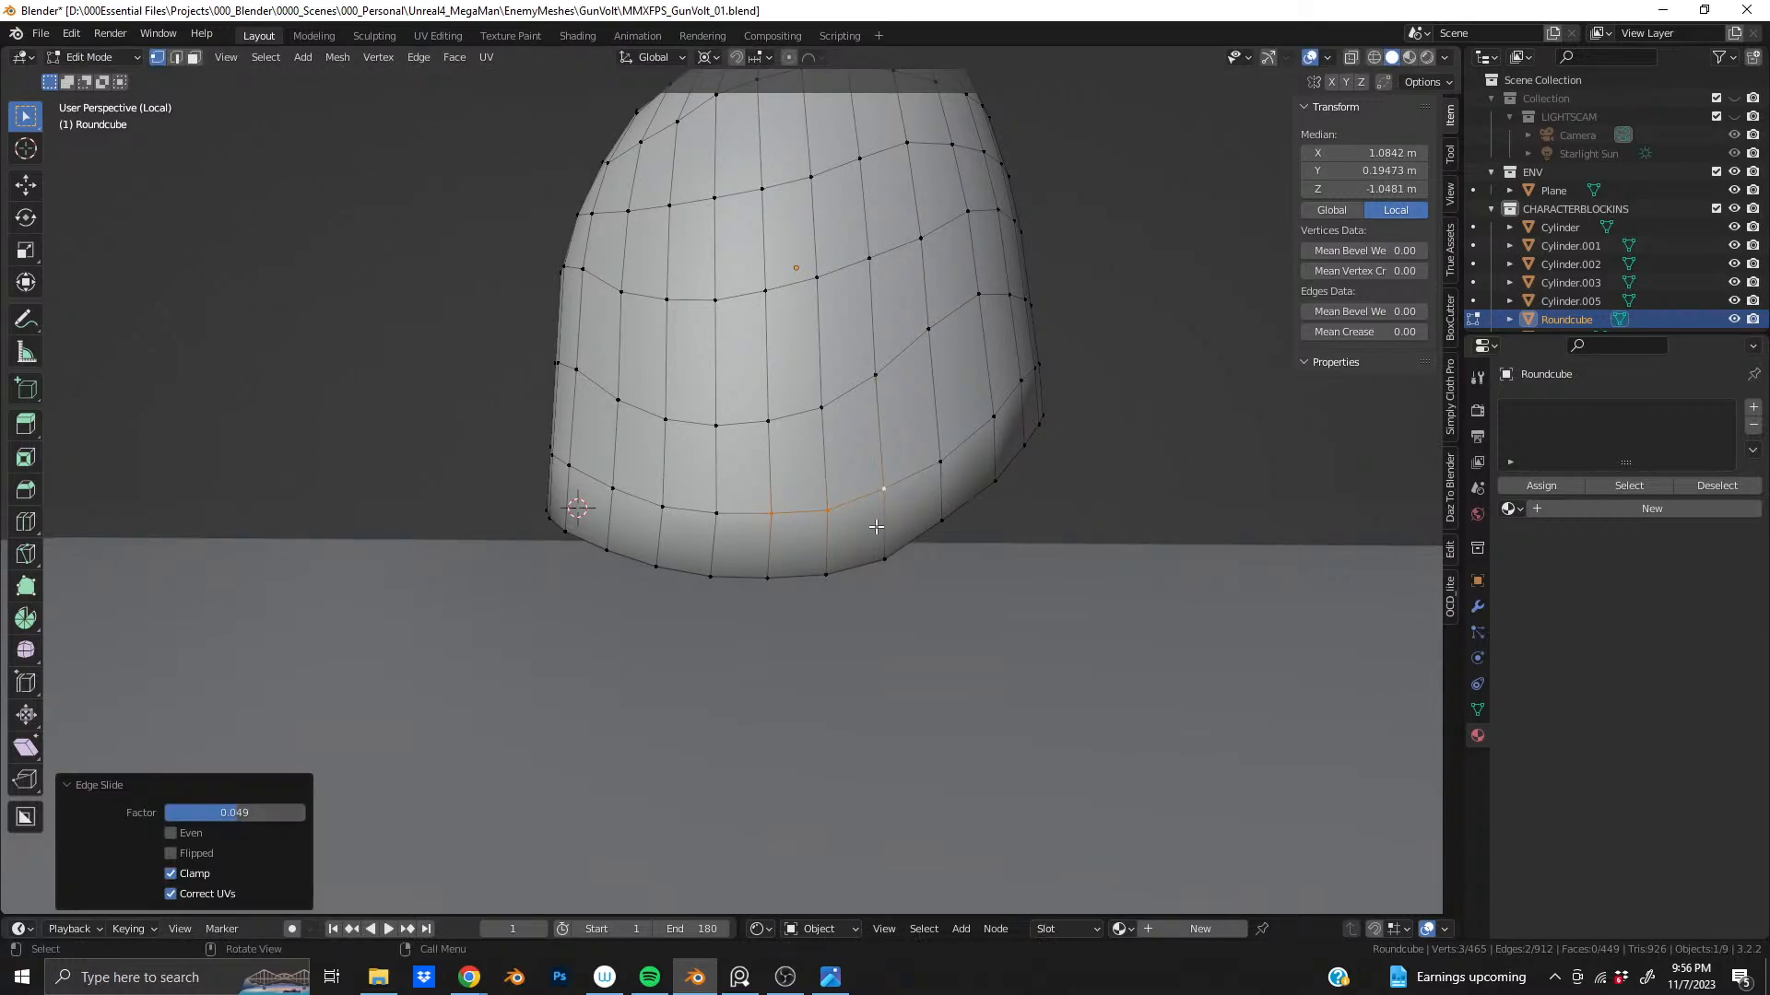
shift+click(811, 536)
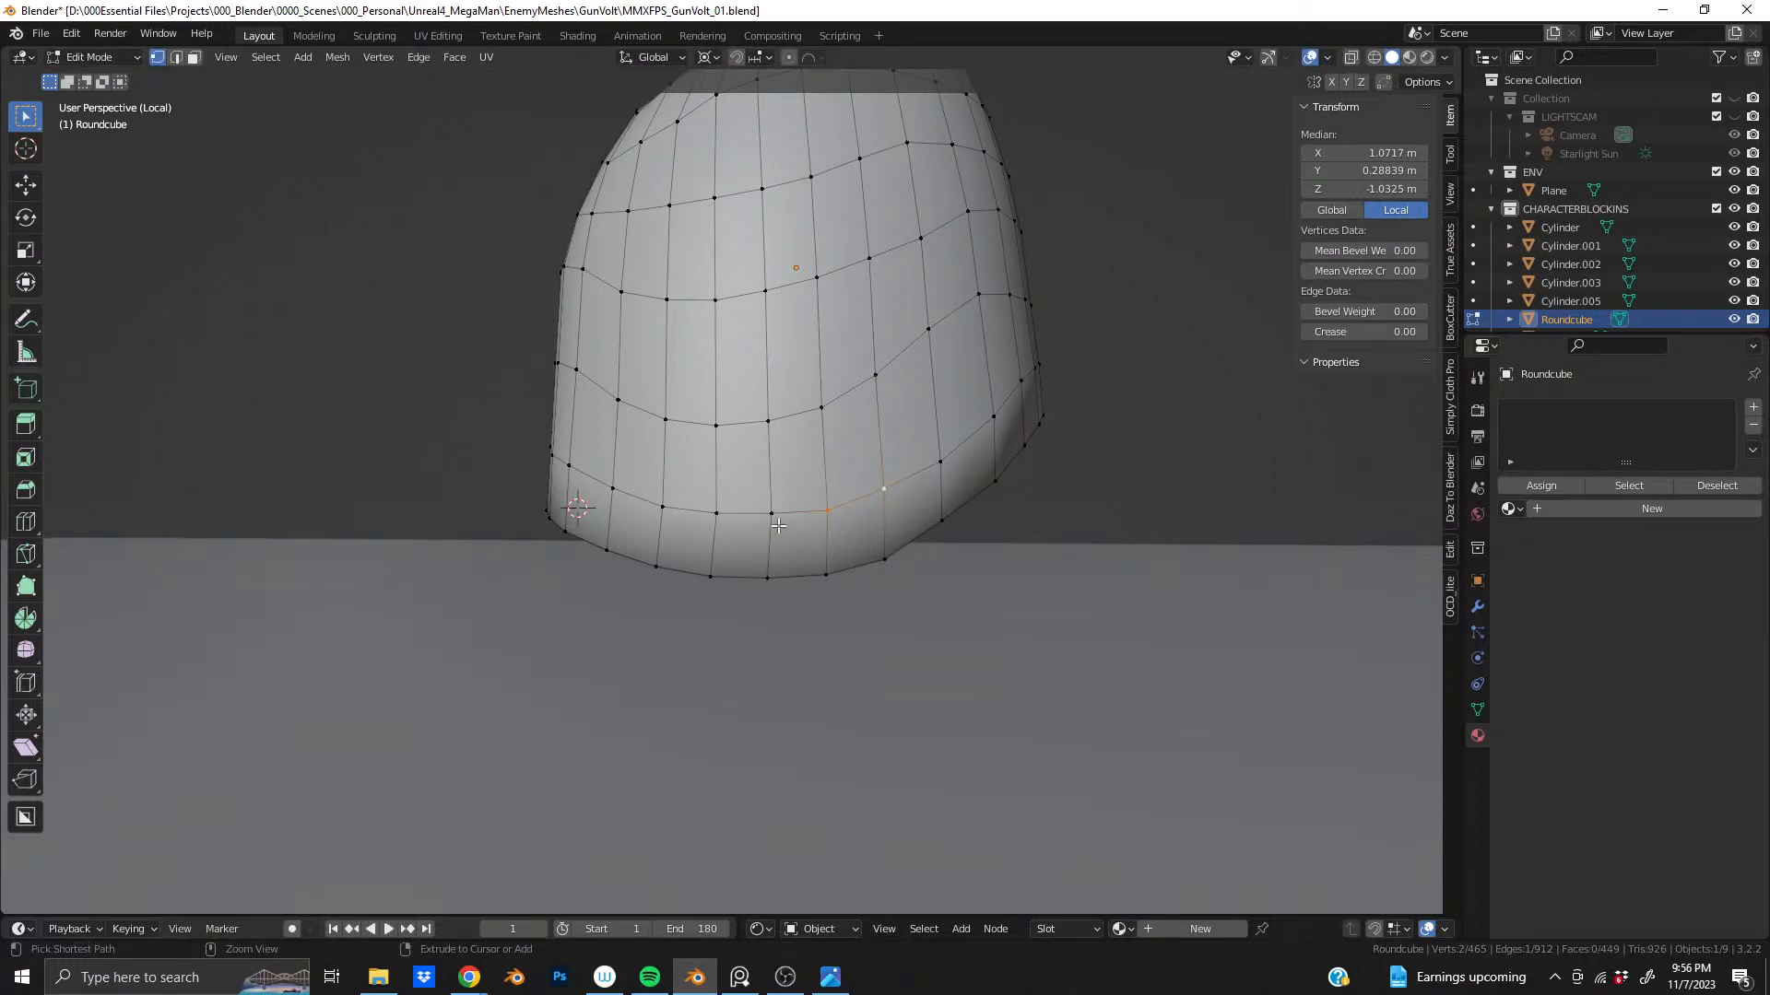
ctrl+click(779, 526)
key(g)
key(g)
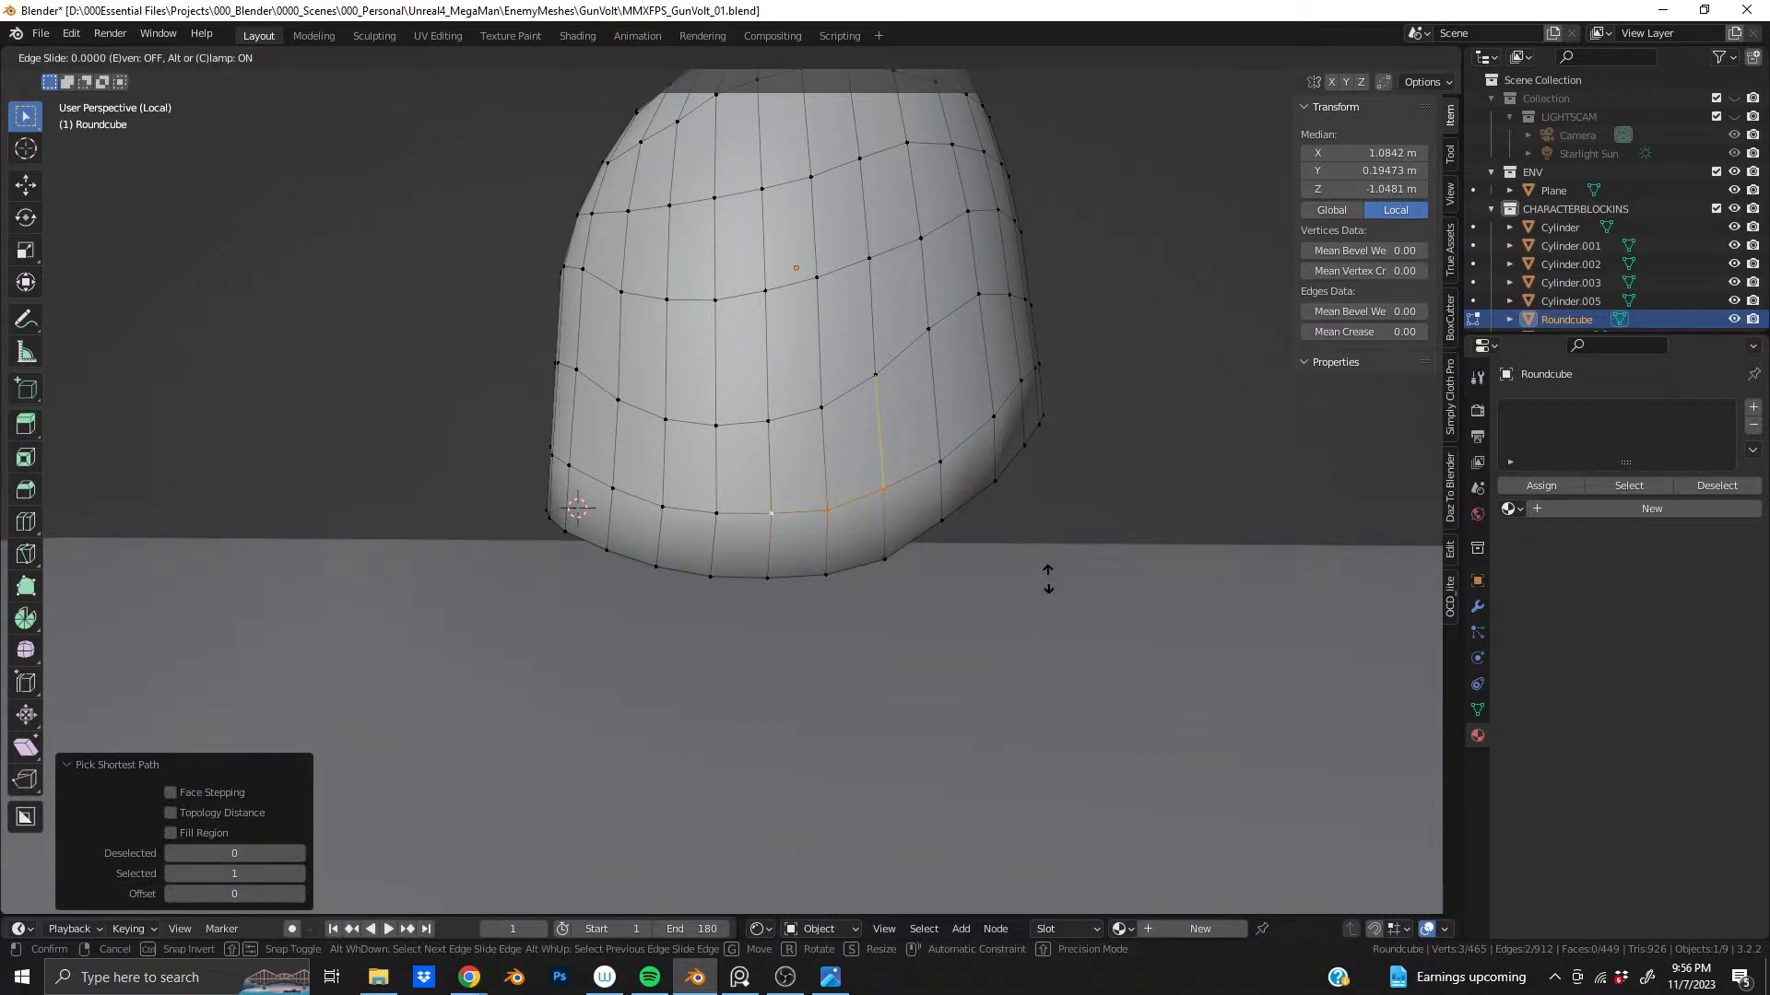
click(990, 598)
- Vertex-slide a single vertex farther along the row above the rim to smooth its rise
click(863, 489)
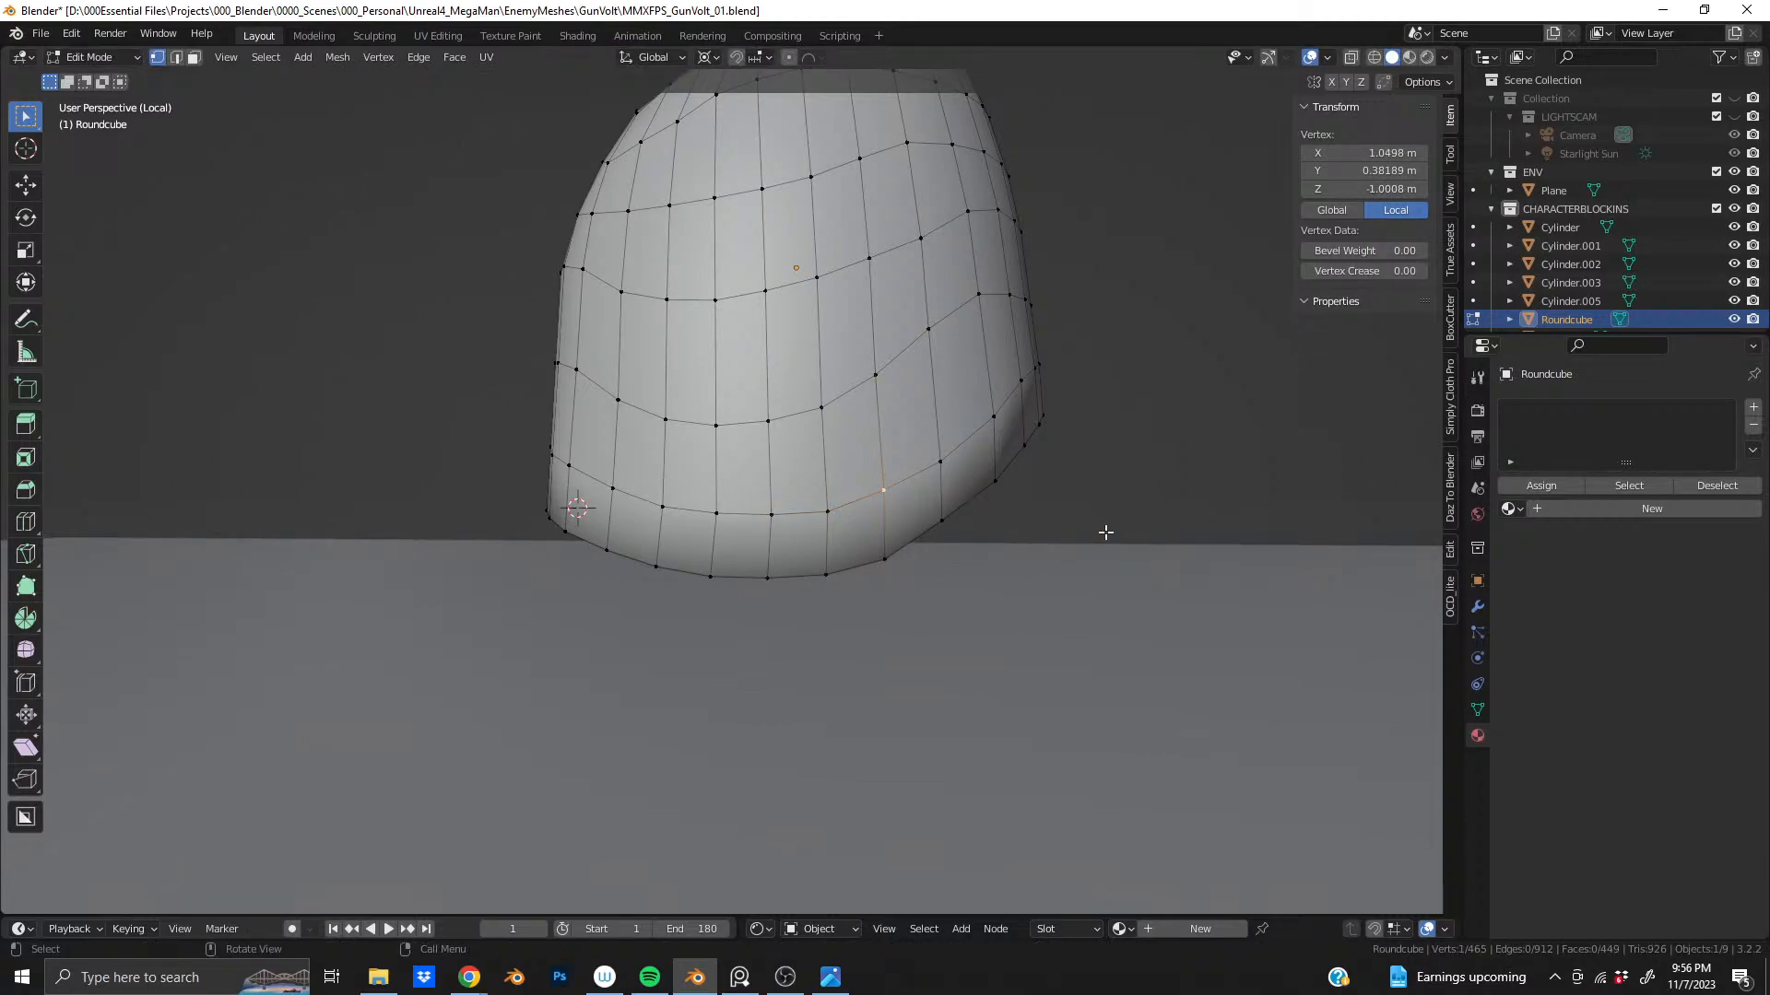
middle_drag(908, 493, 892, 475)
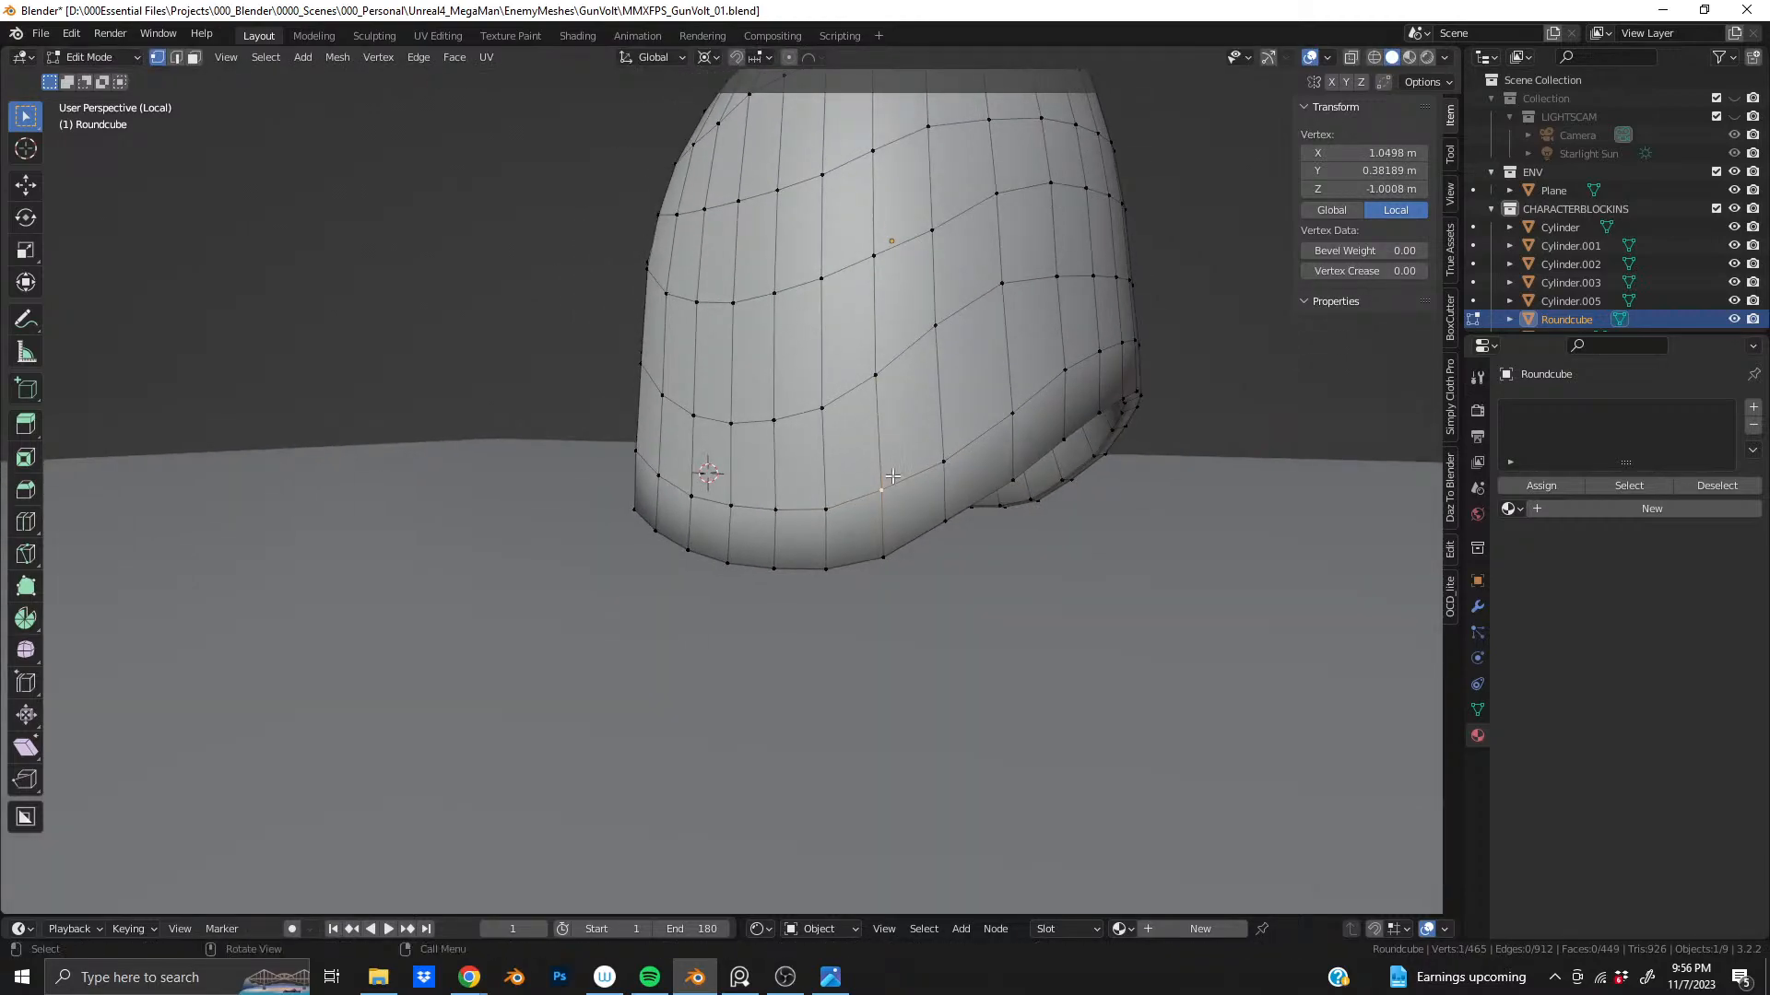
key(g)
key(g)
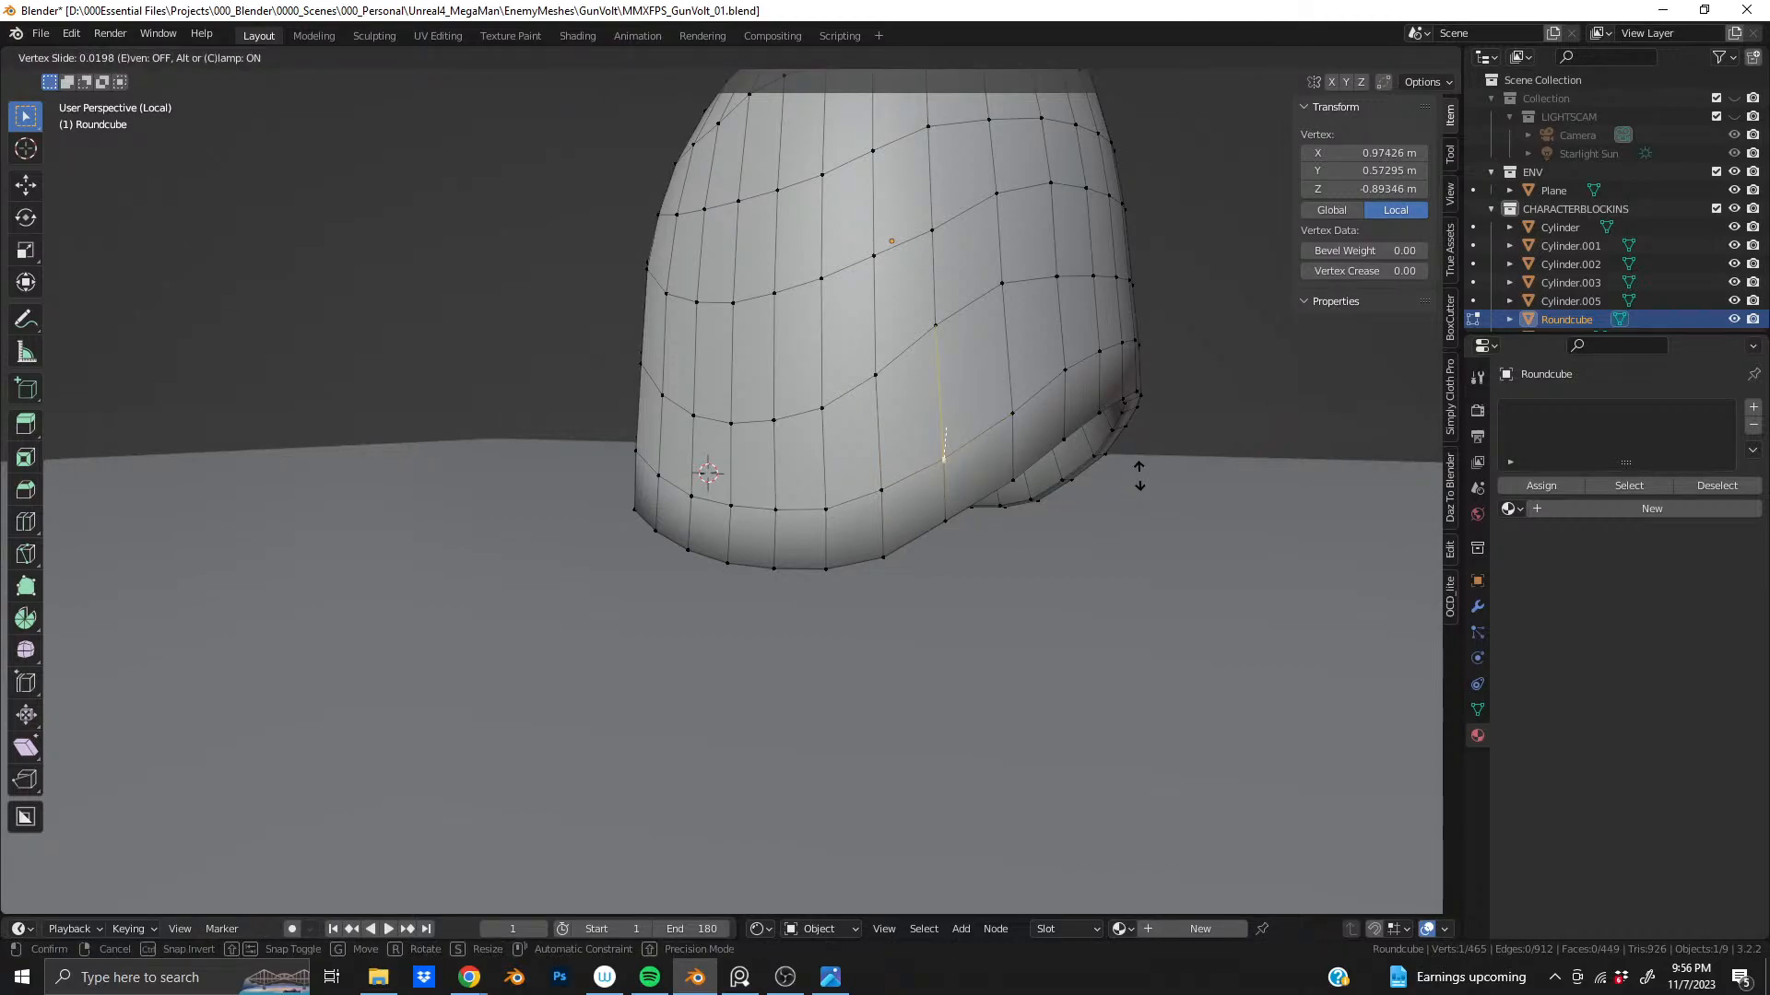
click(885, 442)
- Select the rim's outer face loop, give the shell Material.030, and assign Material.032 from a second slot to that loop
key(3)
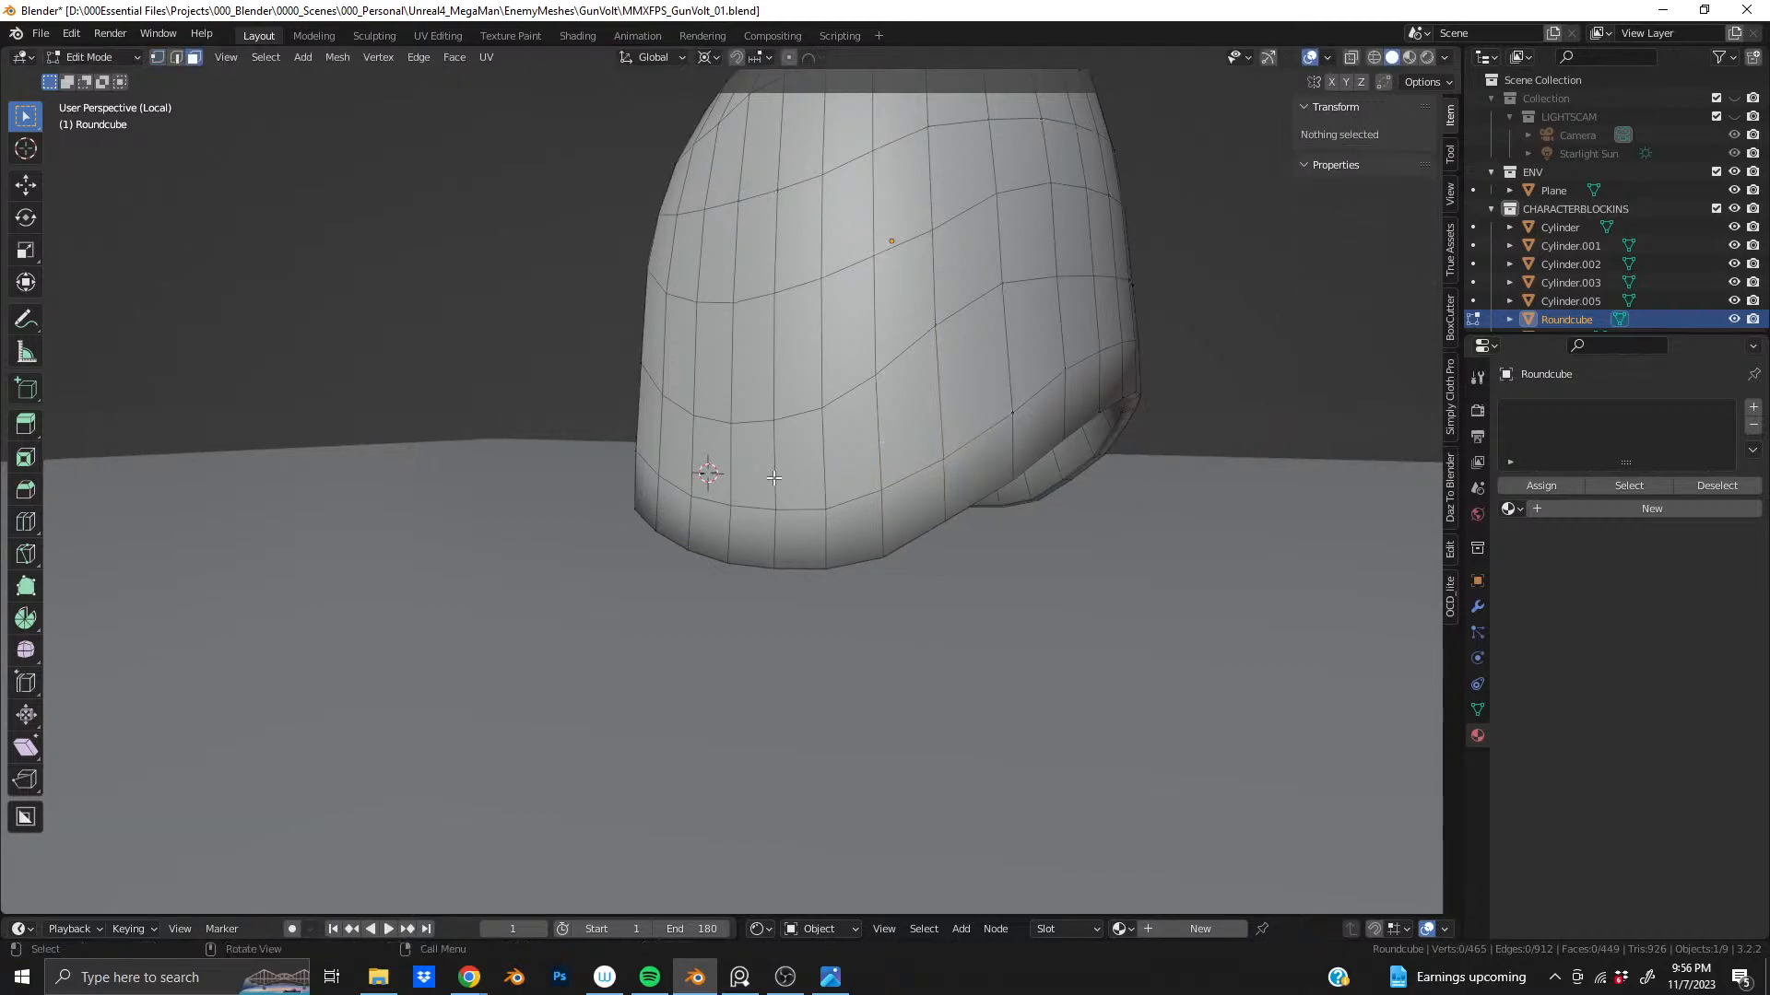
alt+click(817, 531)
middle_drag(816, 531, 946, 471)
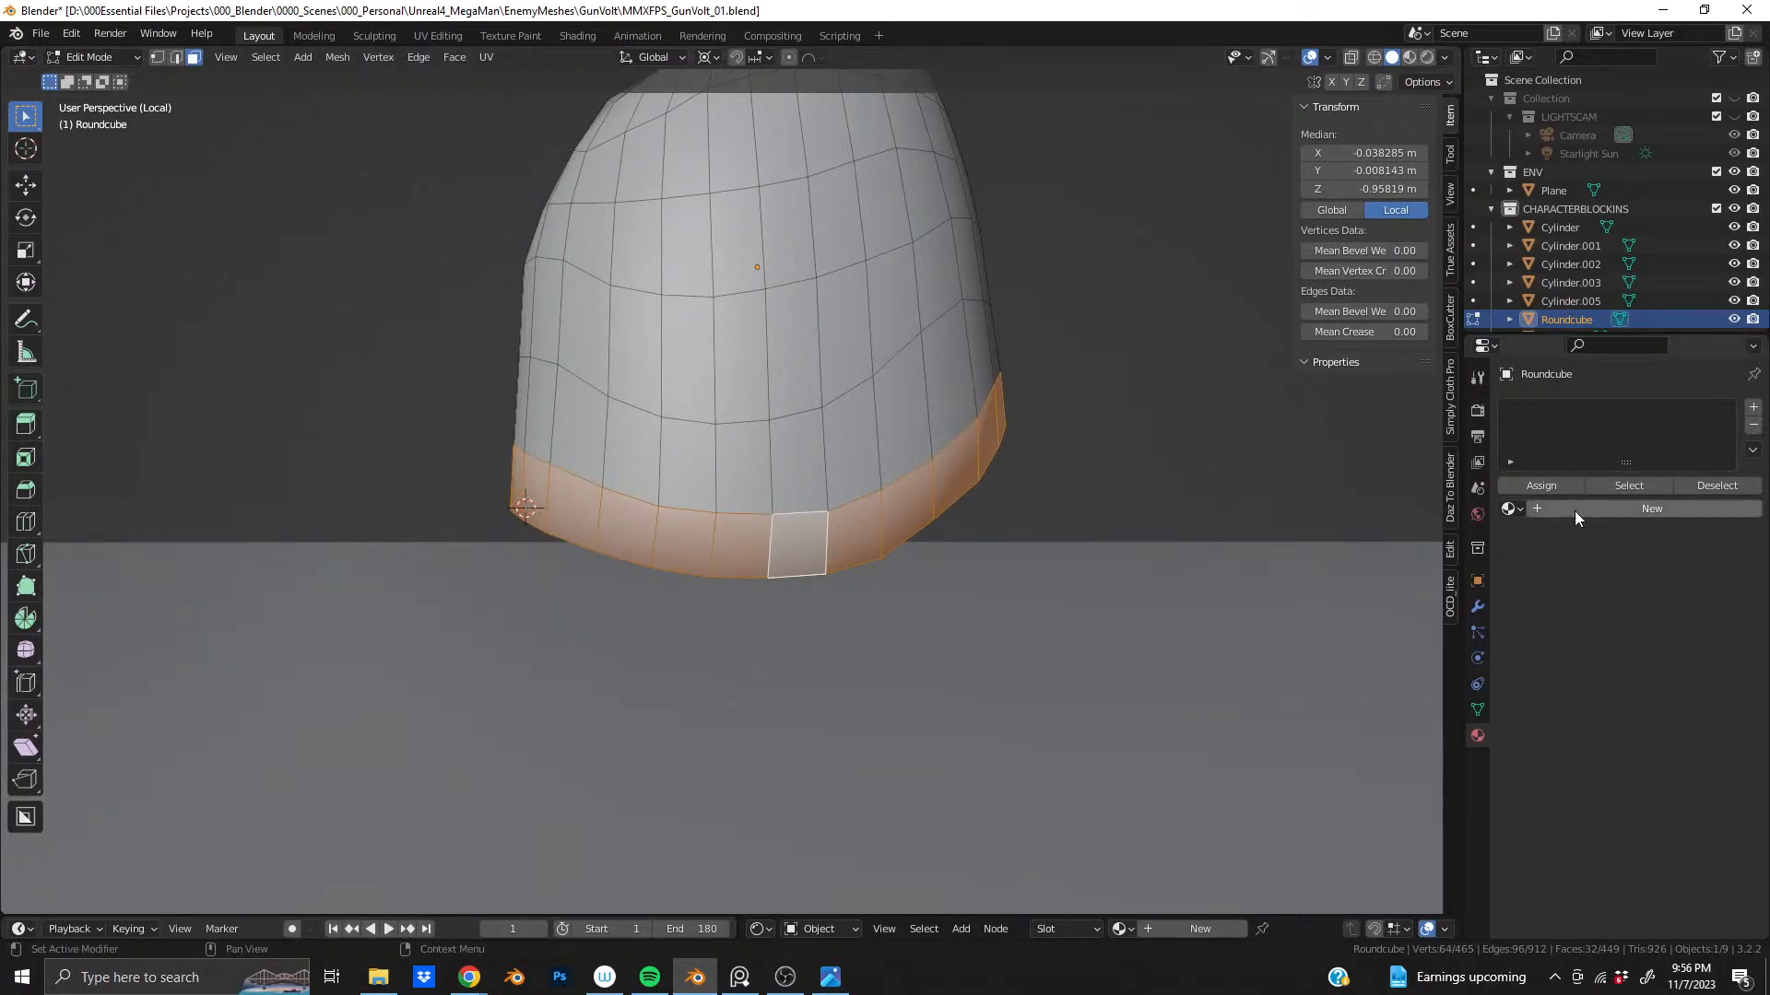
click(1510, 508)
click(1550, 590)
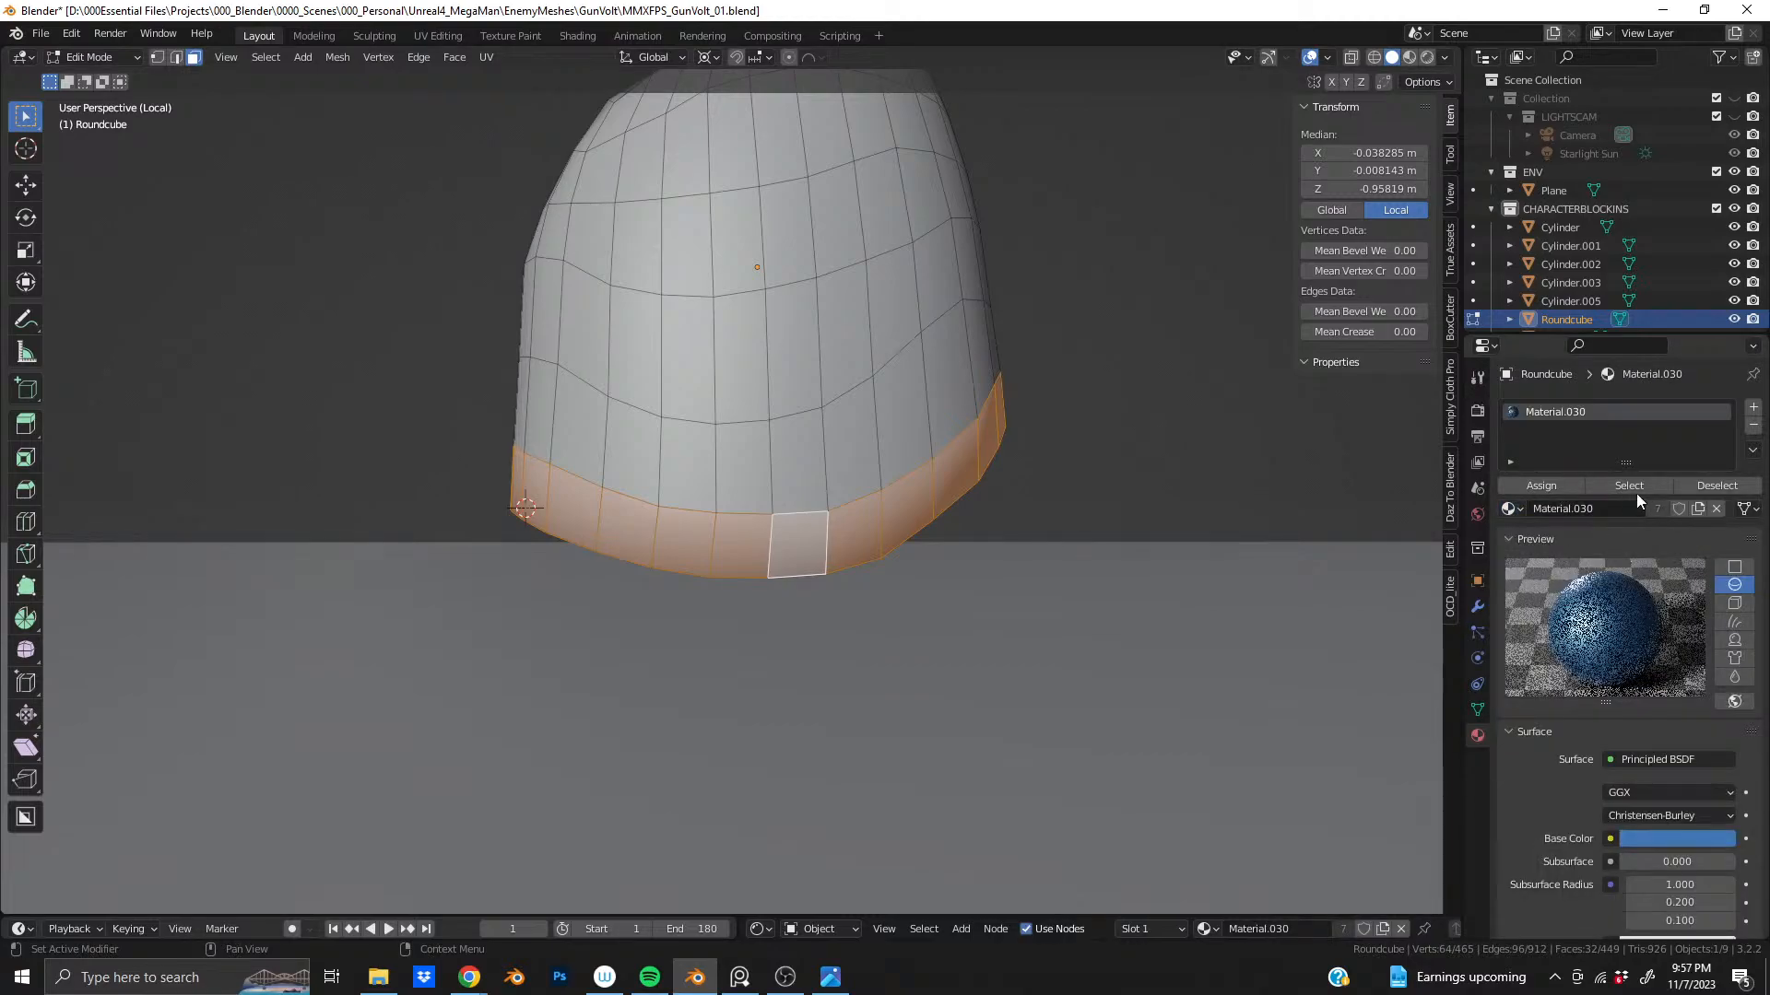
click(1753, 407)
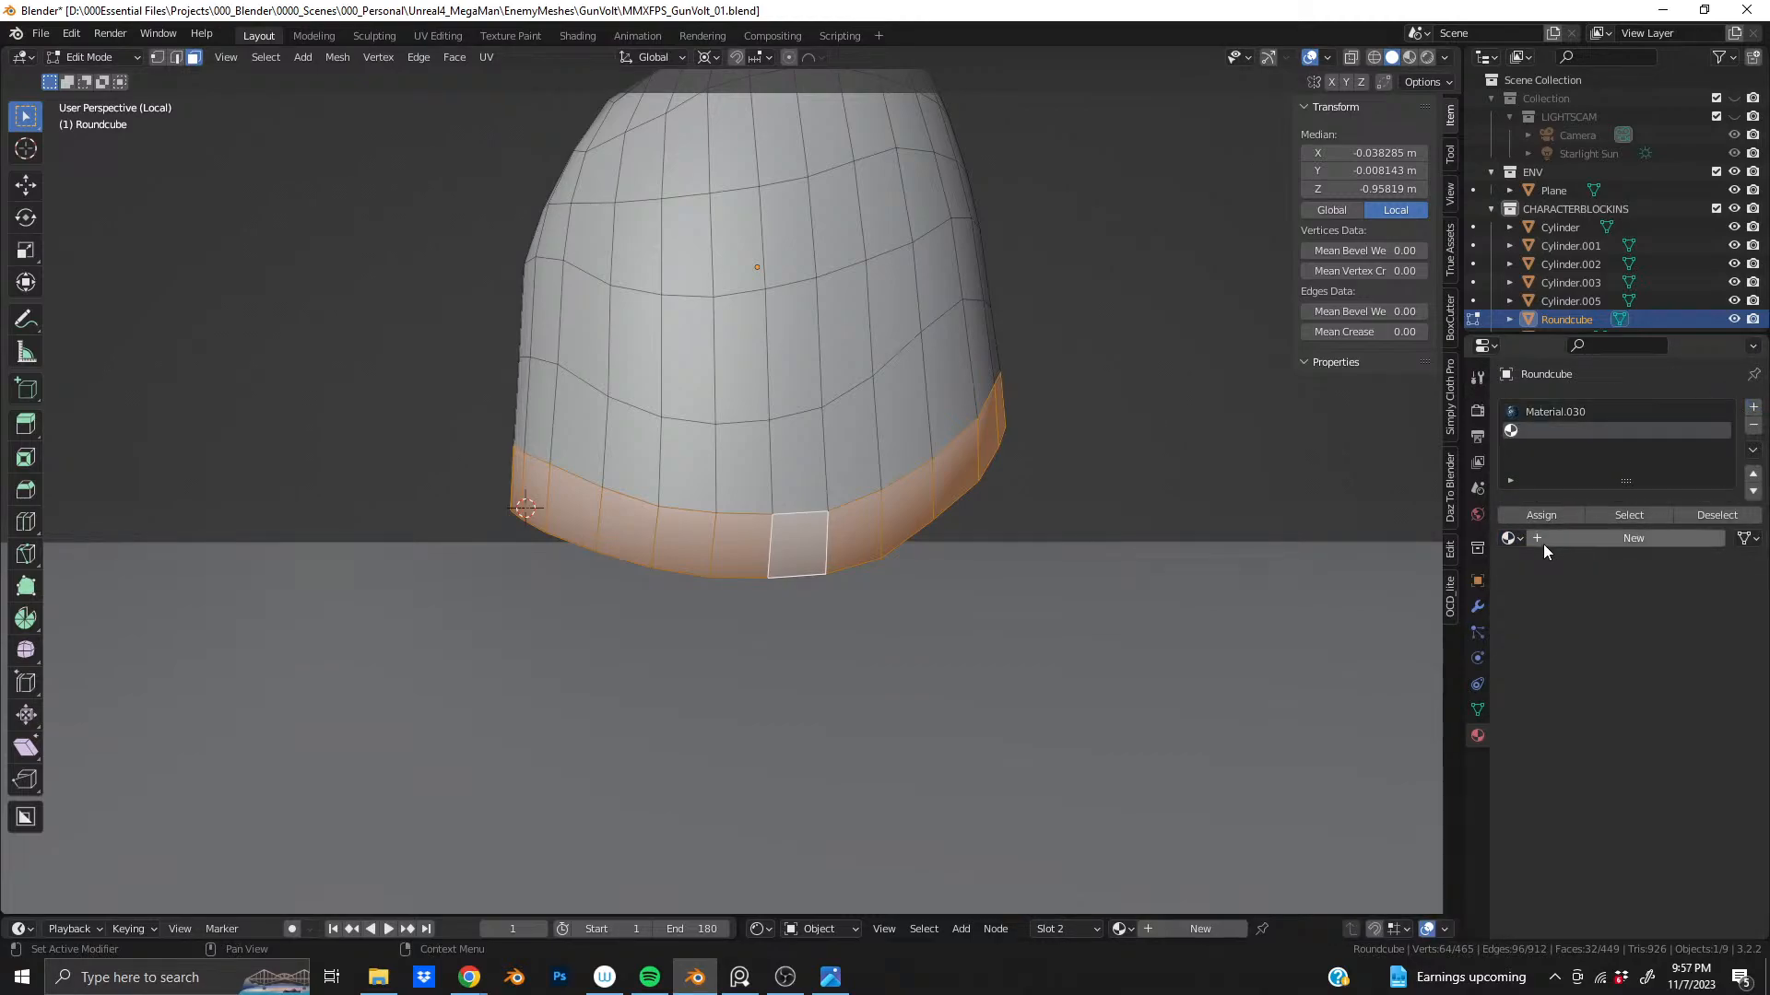
click(1508, 538)
click(1564, 652)
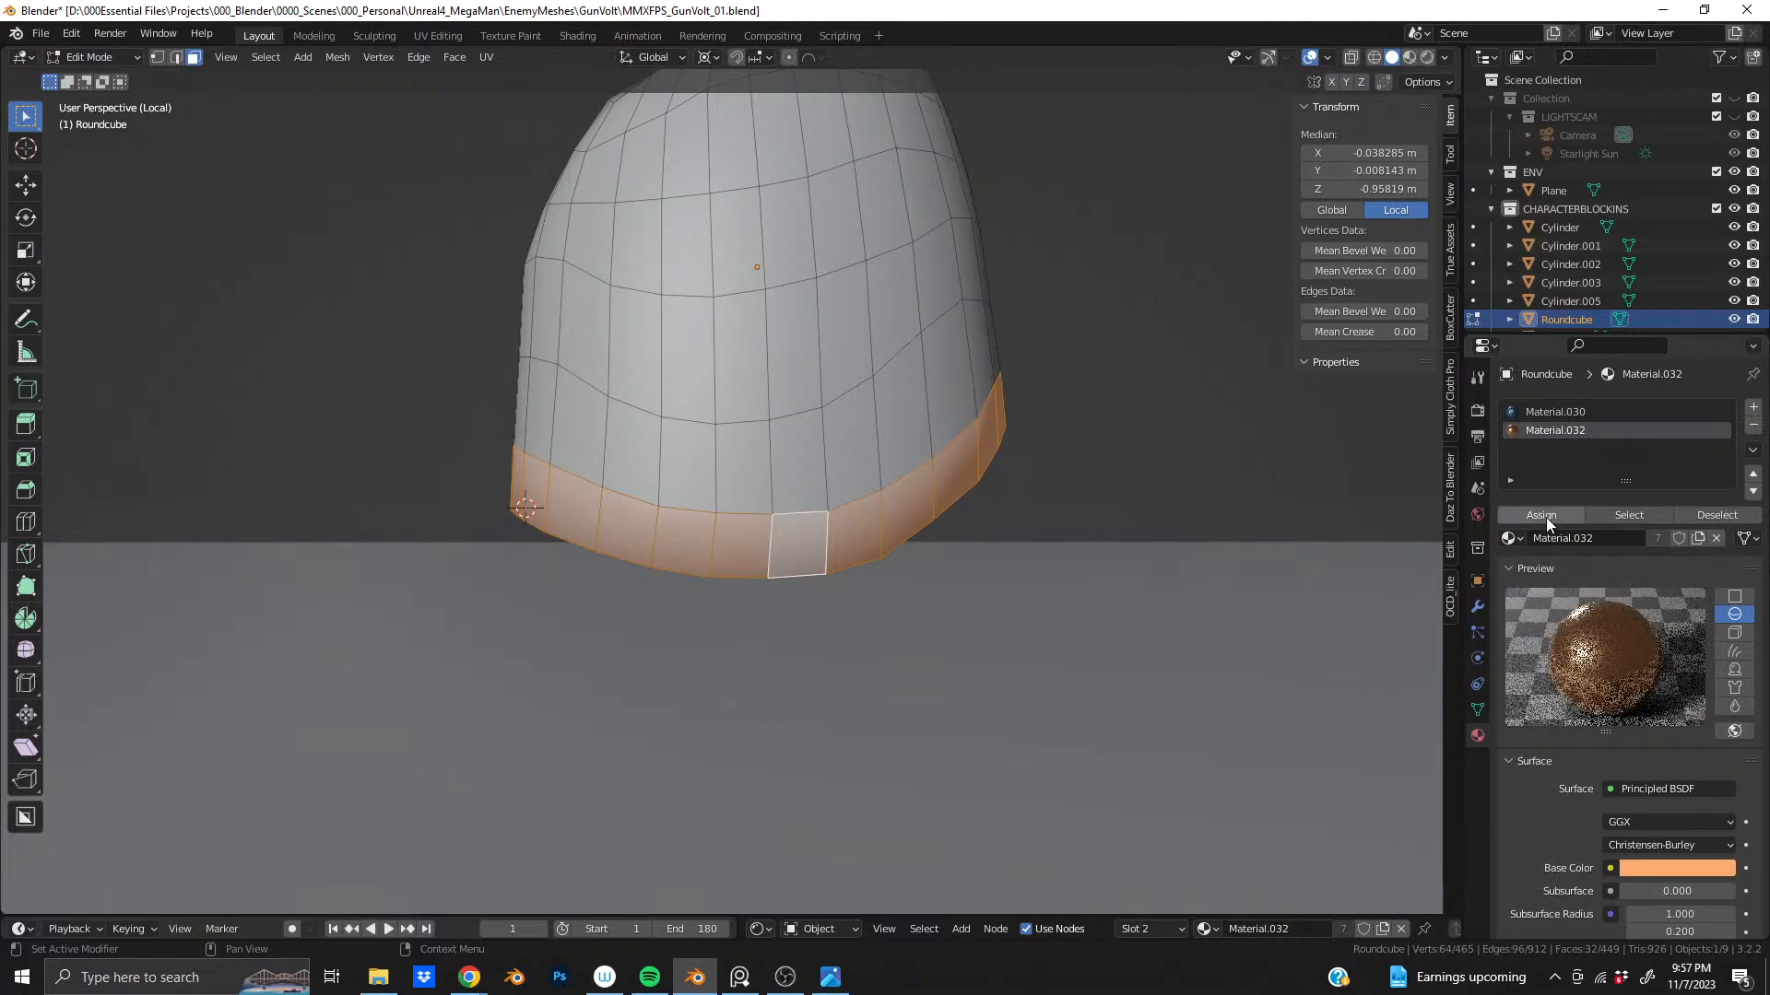
- Extrude the rim face loop outward along its normals by about 0.036 m
key(alt+e)
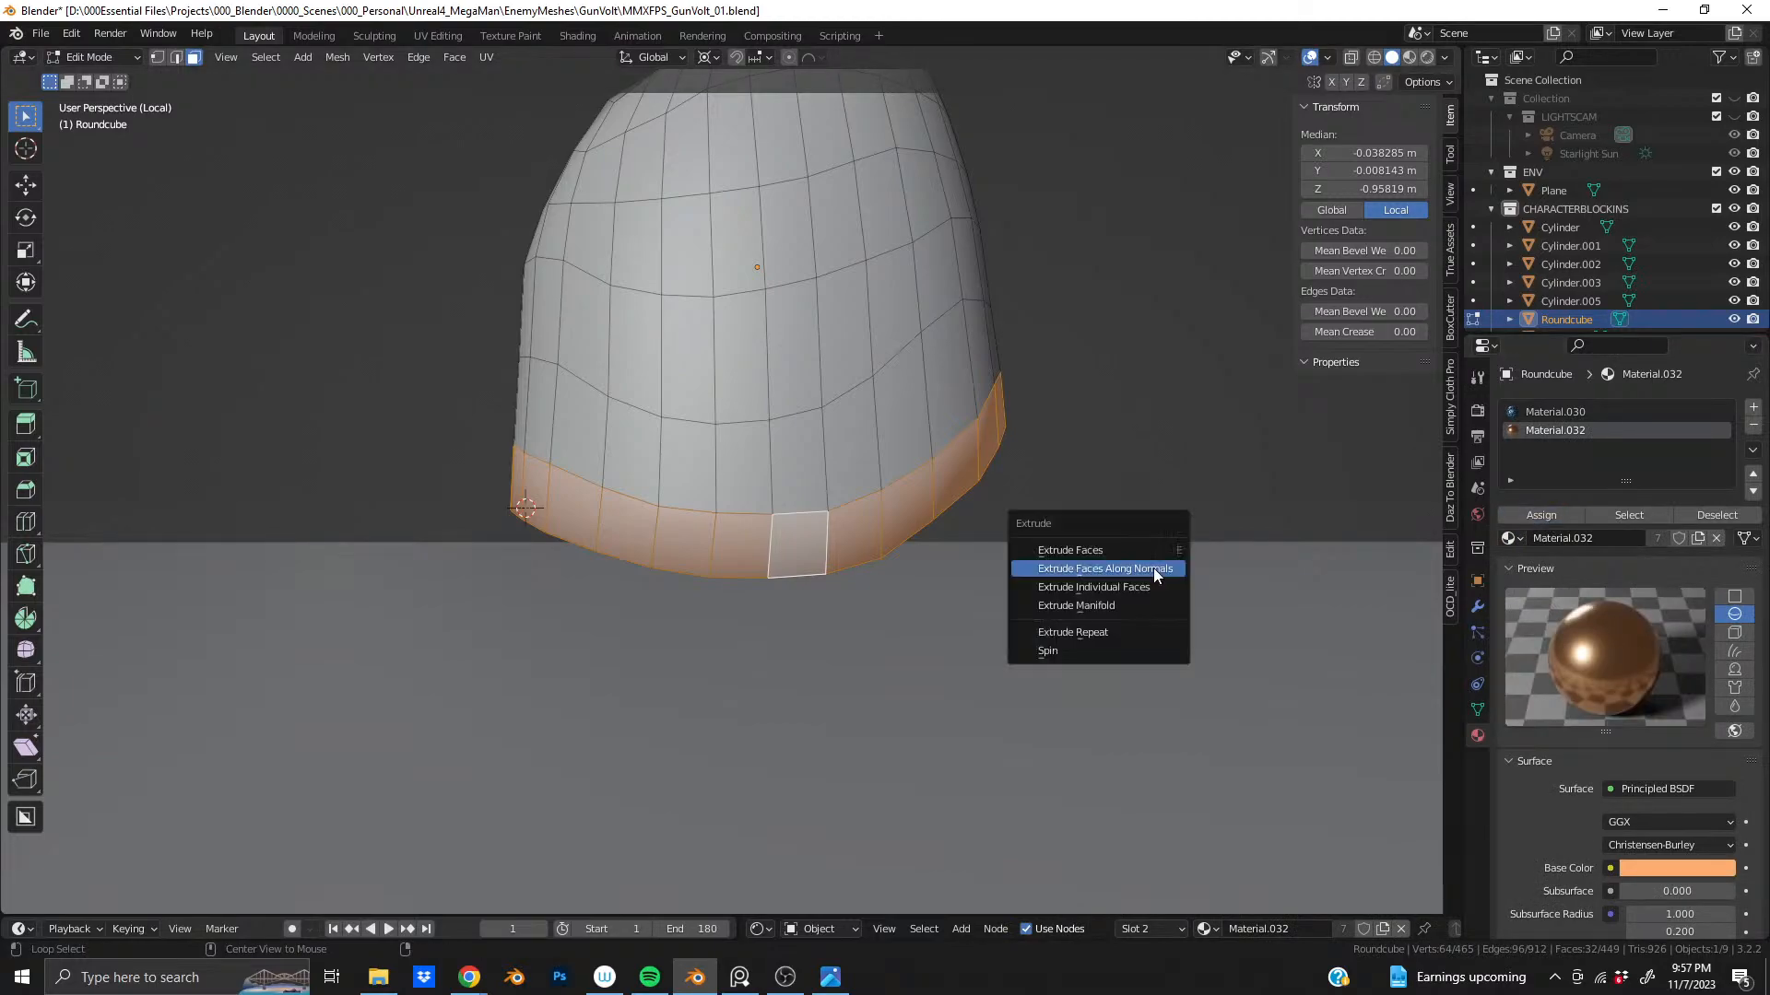
click(1155, 576)
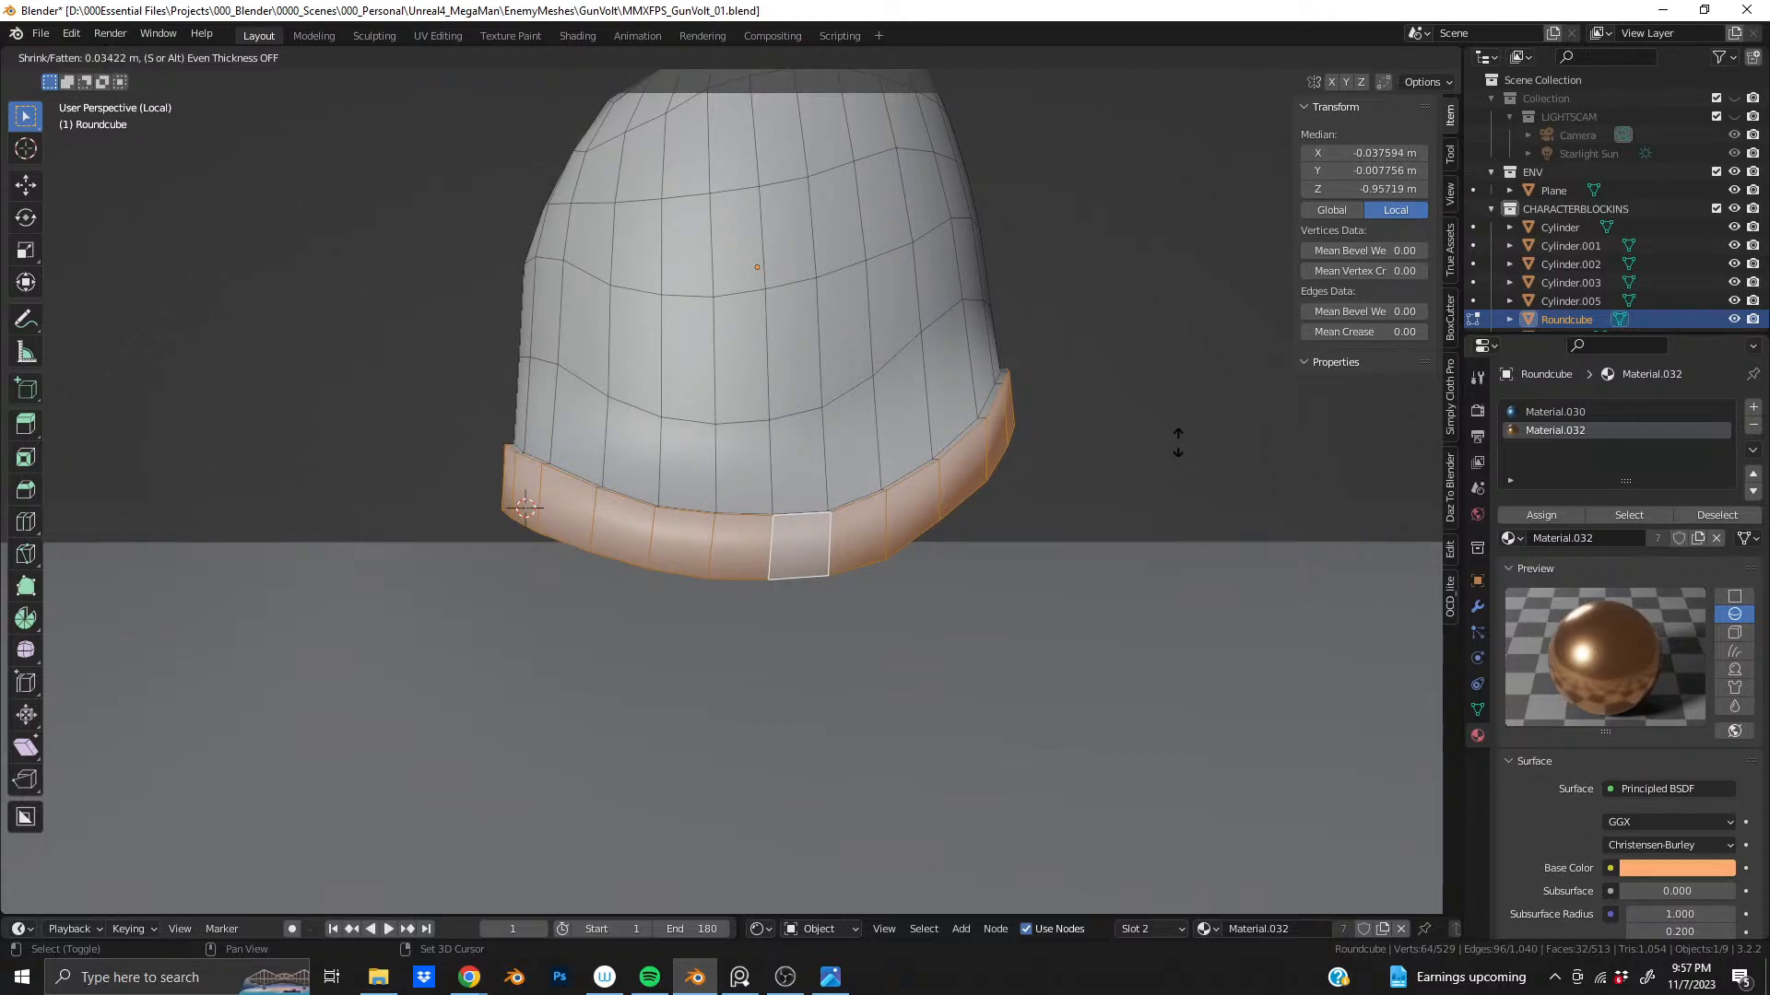
click(1178, 438)
- Inset the extruded rim faces with a thickness of about 0.011 m and a depth of about 0.008 m
scroll(827, 519, up, 1)
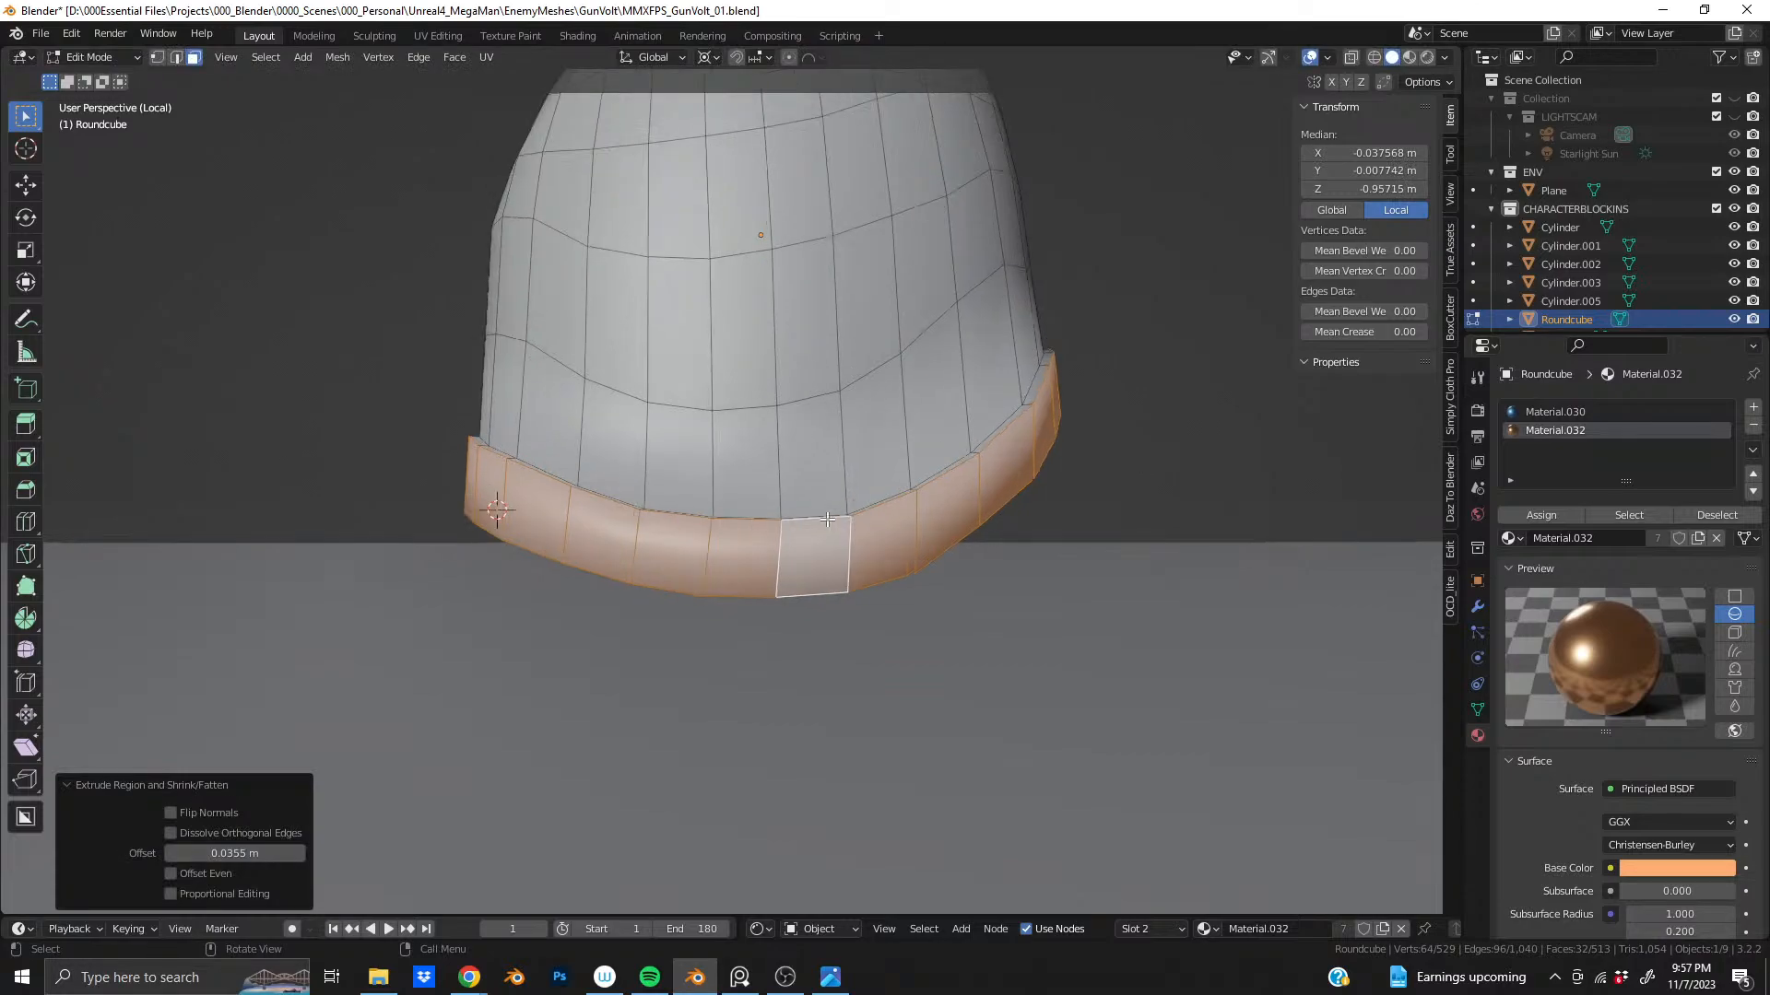
key(i)
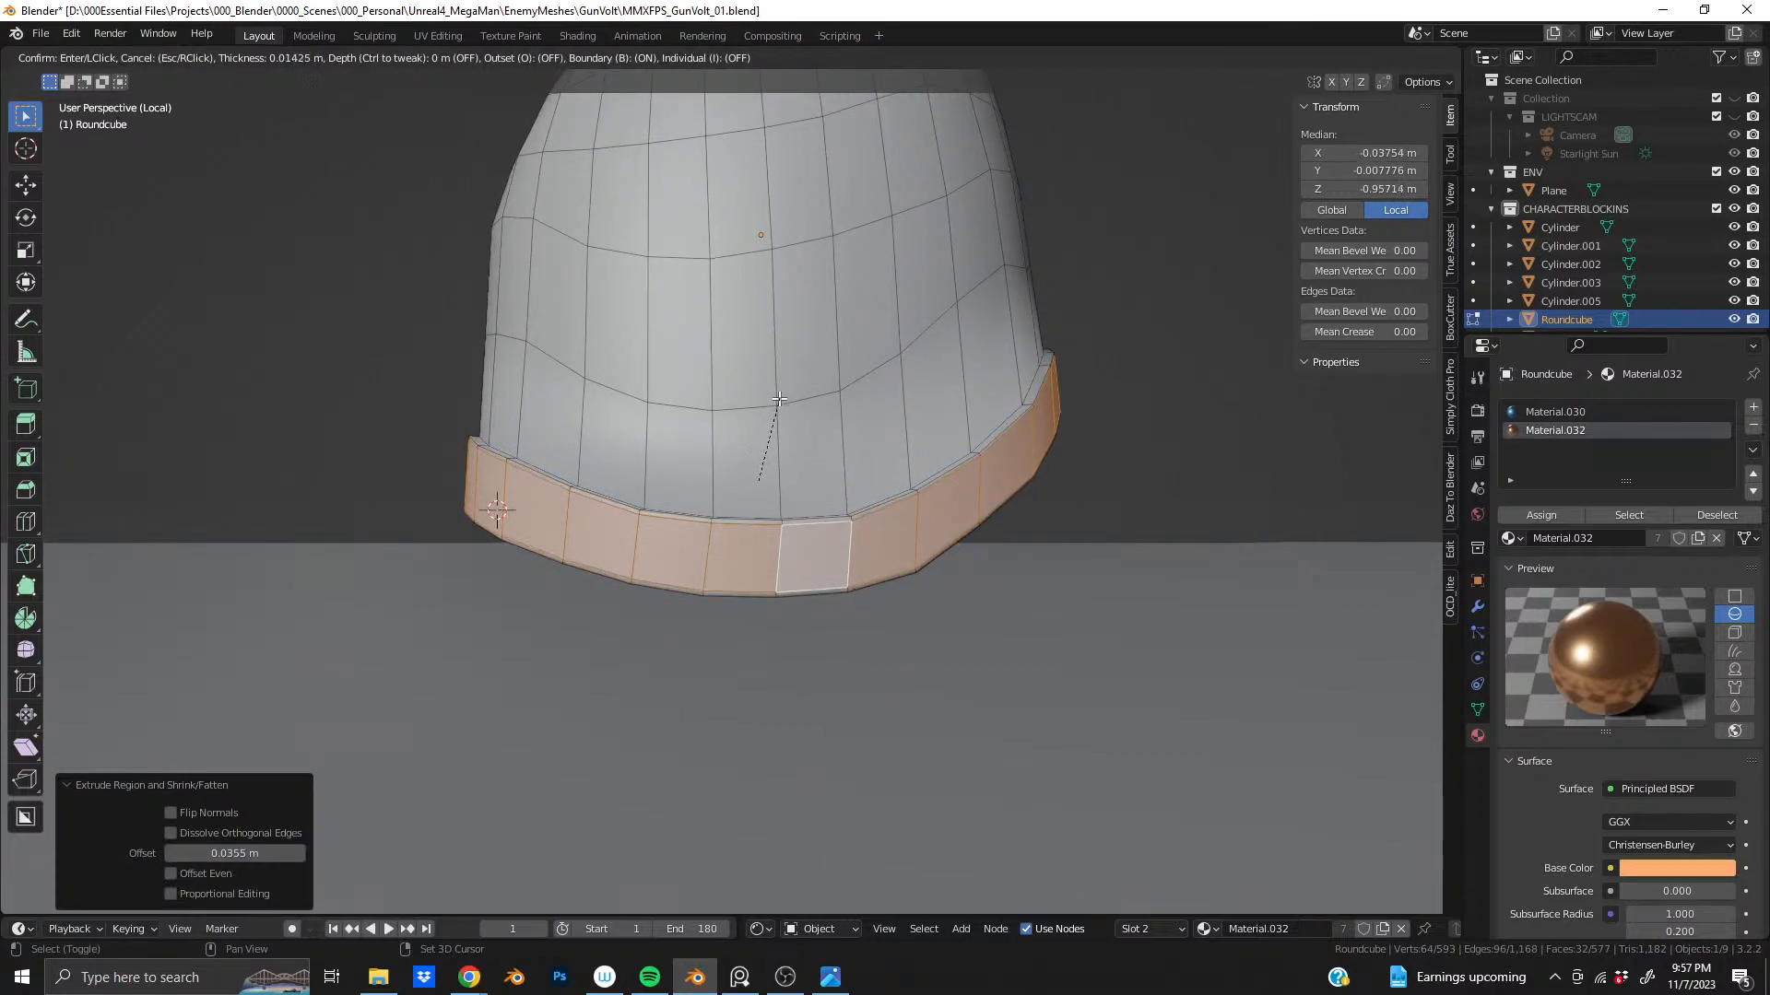
key(ctrl)
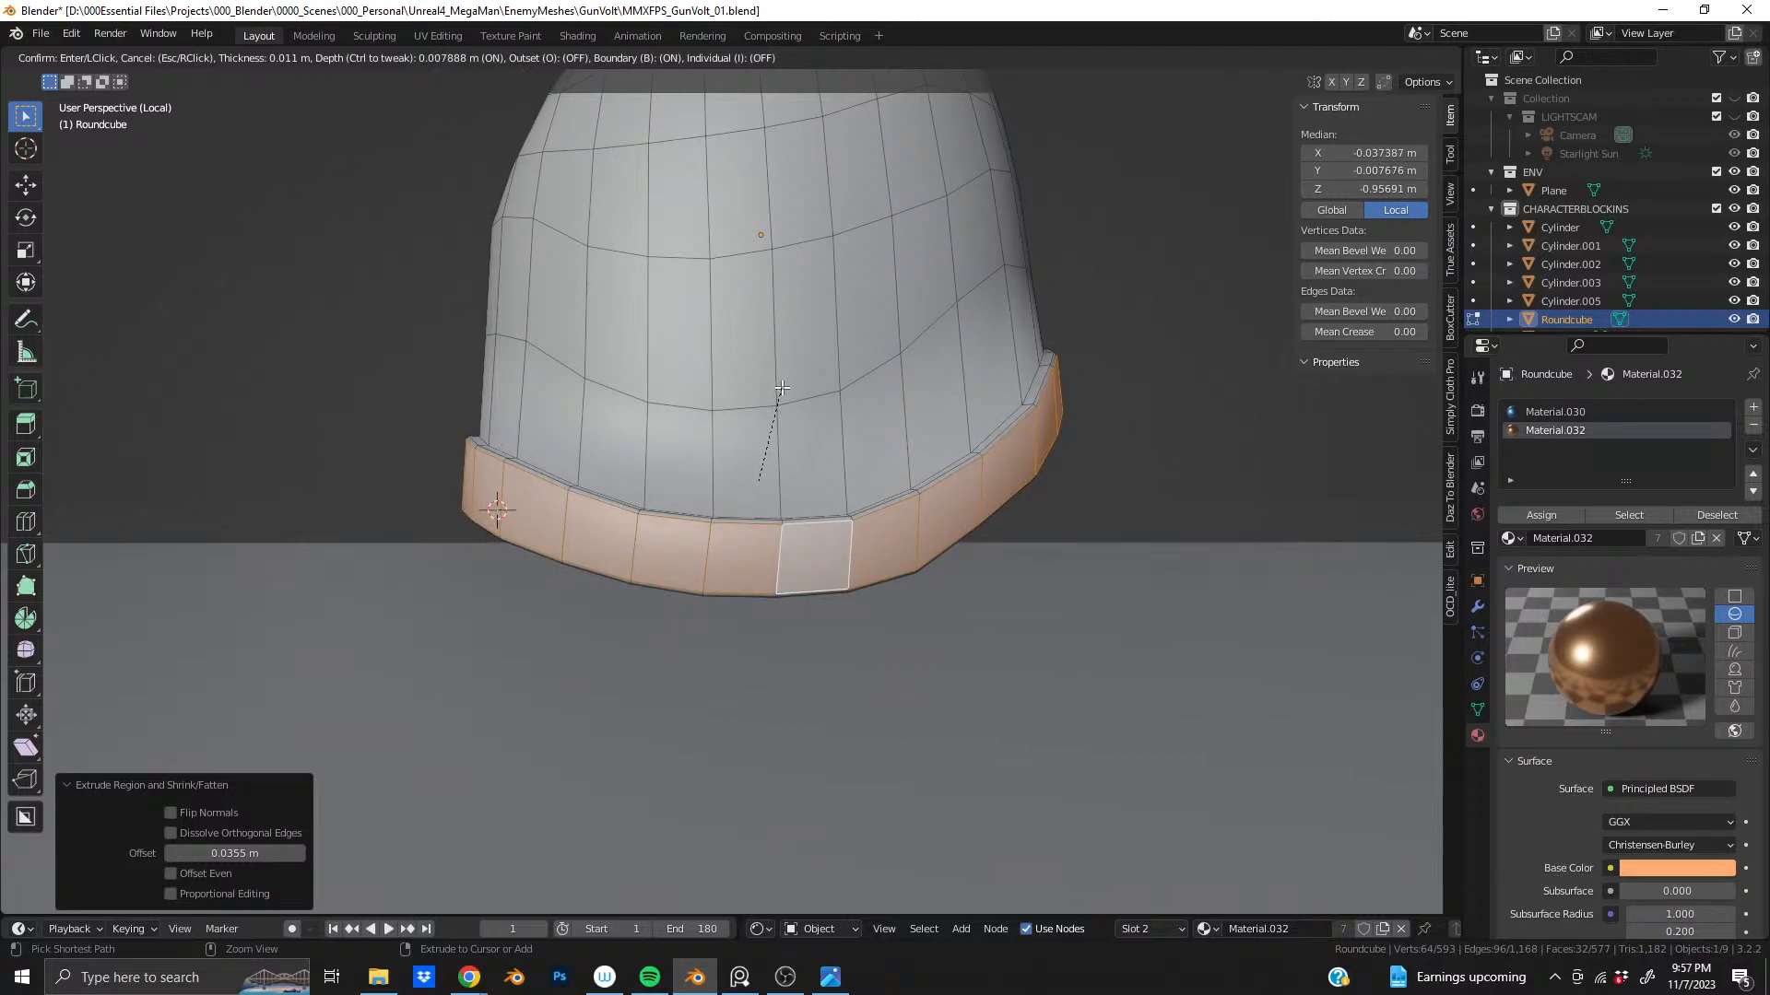
click(702, 493)
- Select the rim band's upper ledge, upper bevel, underside and inner face loops together and assign Material.032 to them
scroll(702, 493, up, 2)
scroll(703, 493, up, 3)
middle_drag(702, 493, 684, 594)
key(Tab)
key(Tab)
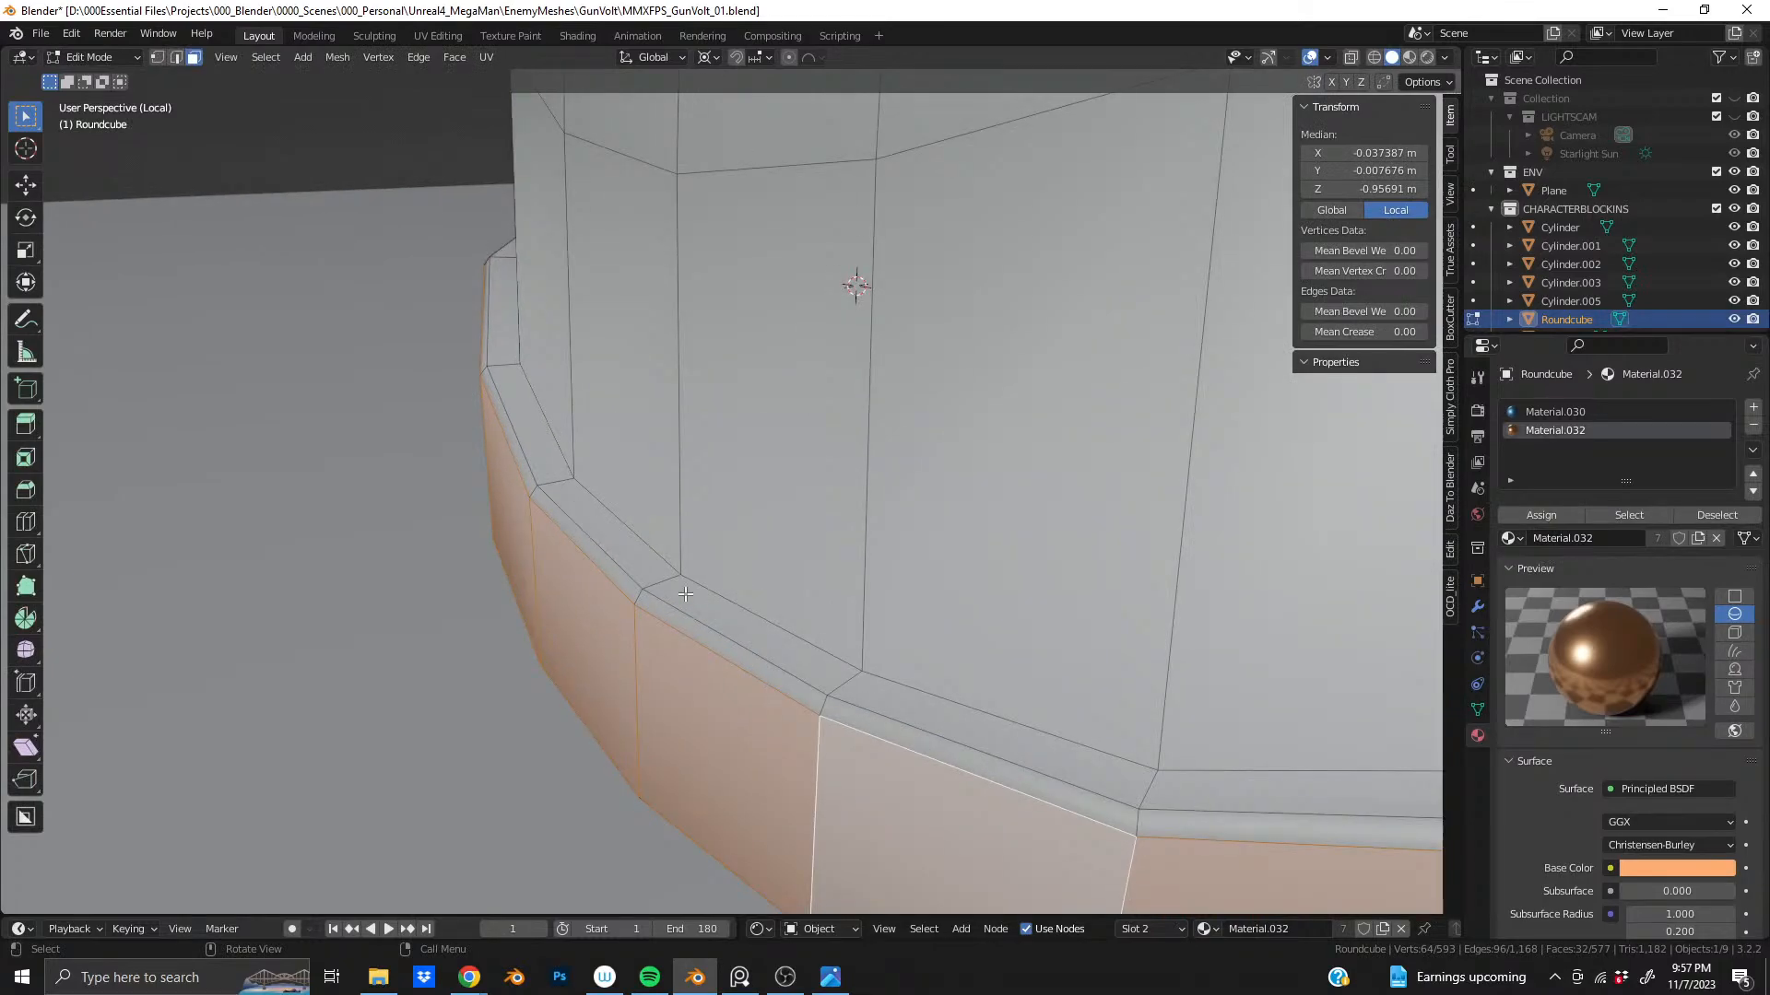
alt+click(670, 582)
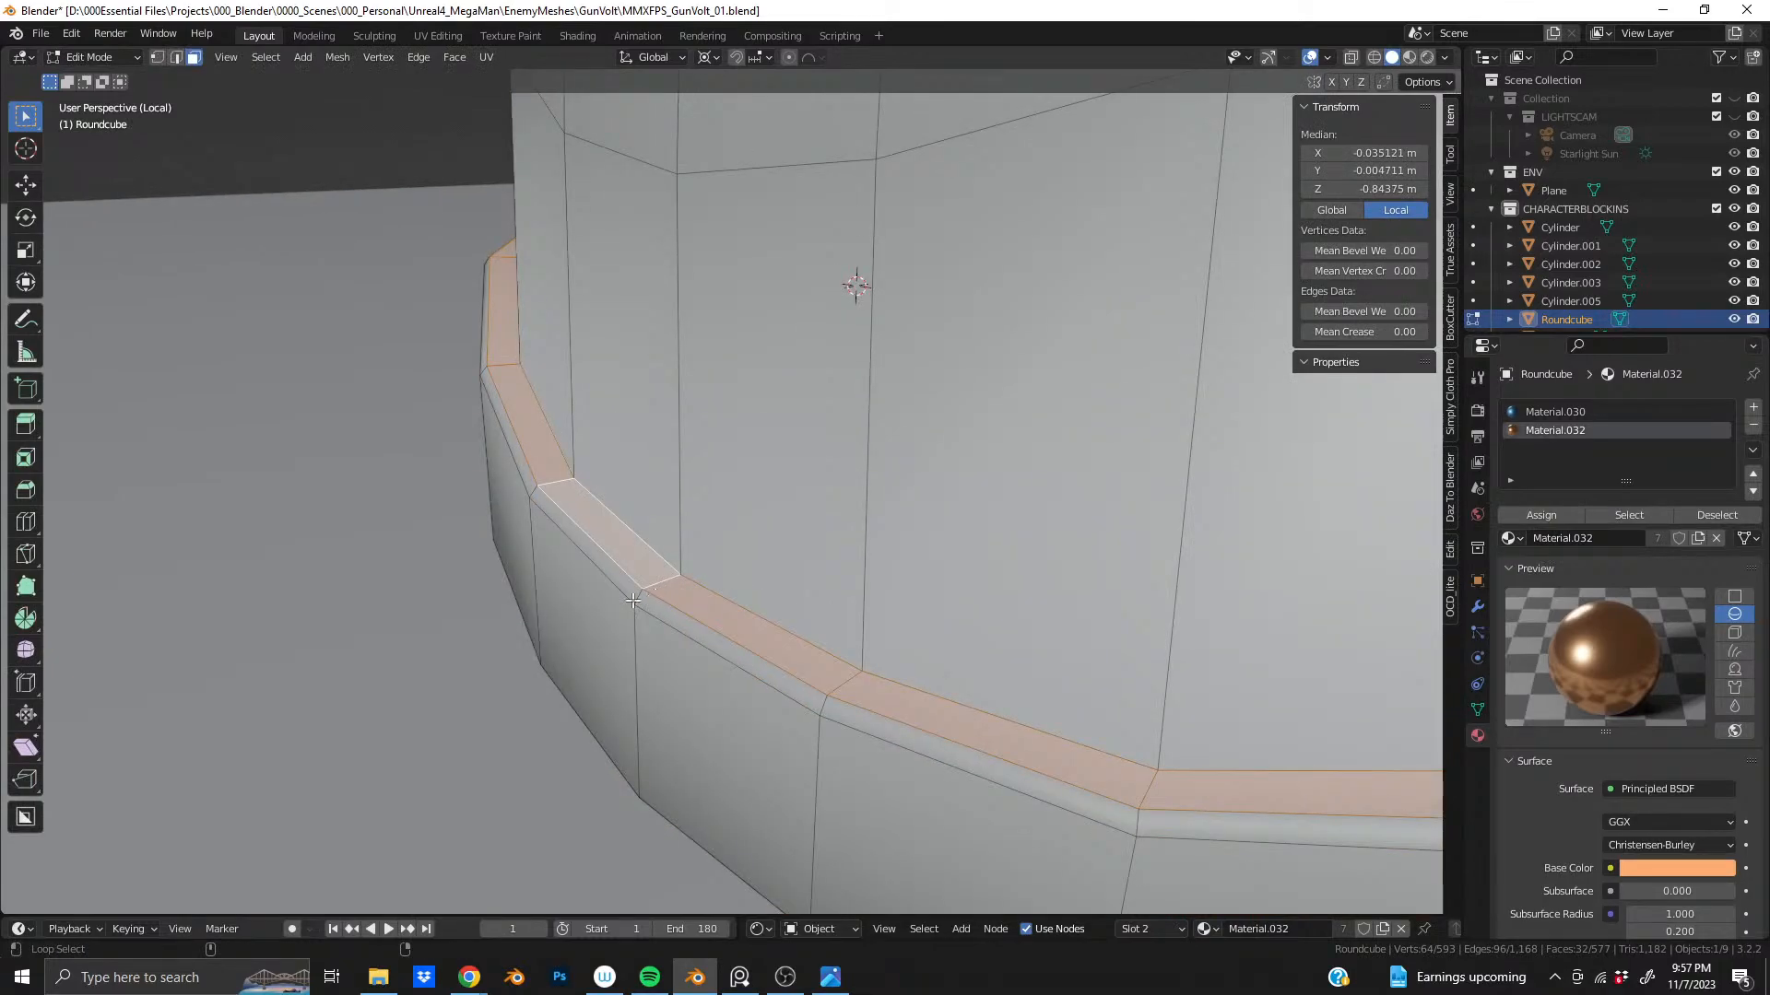
alt+shift+click(636, 595)
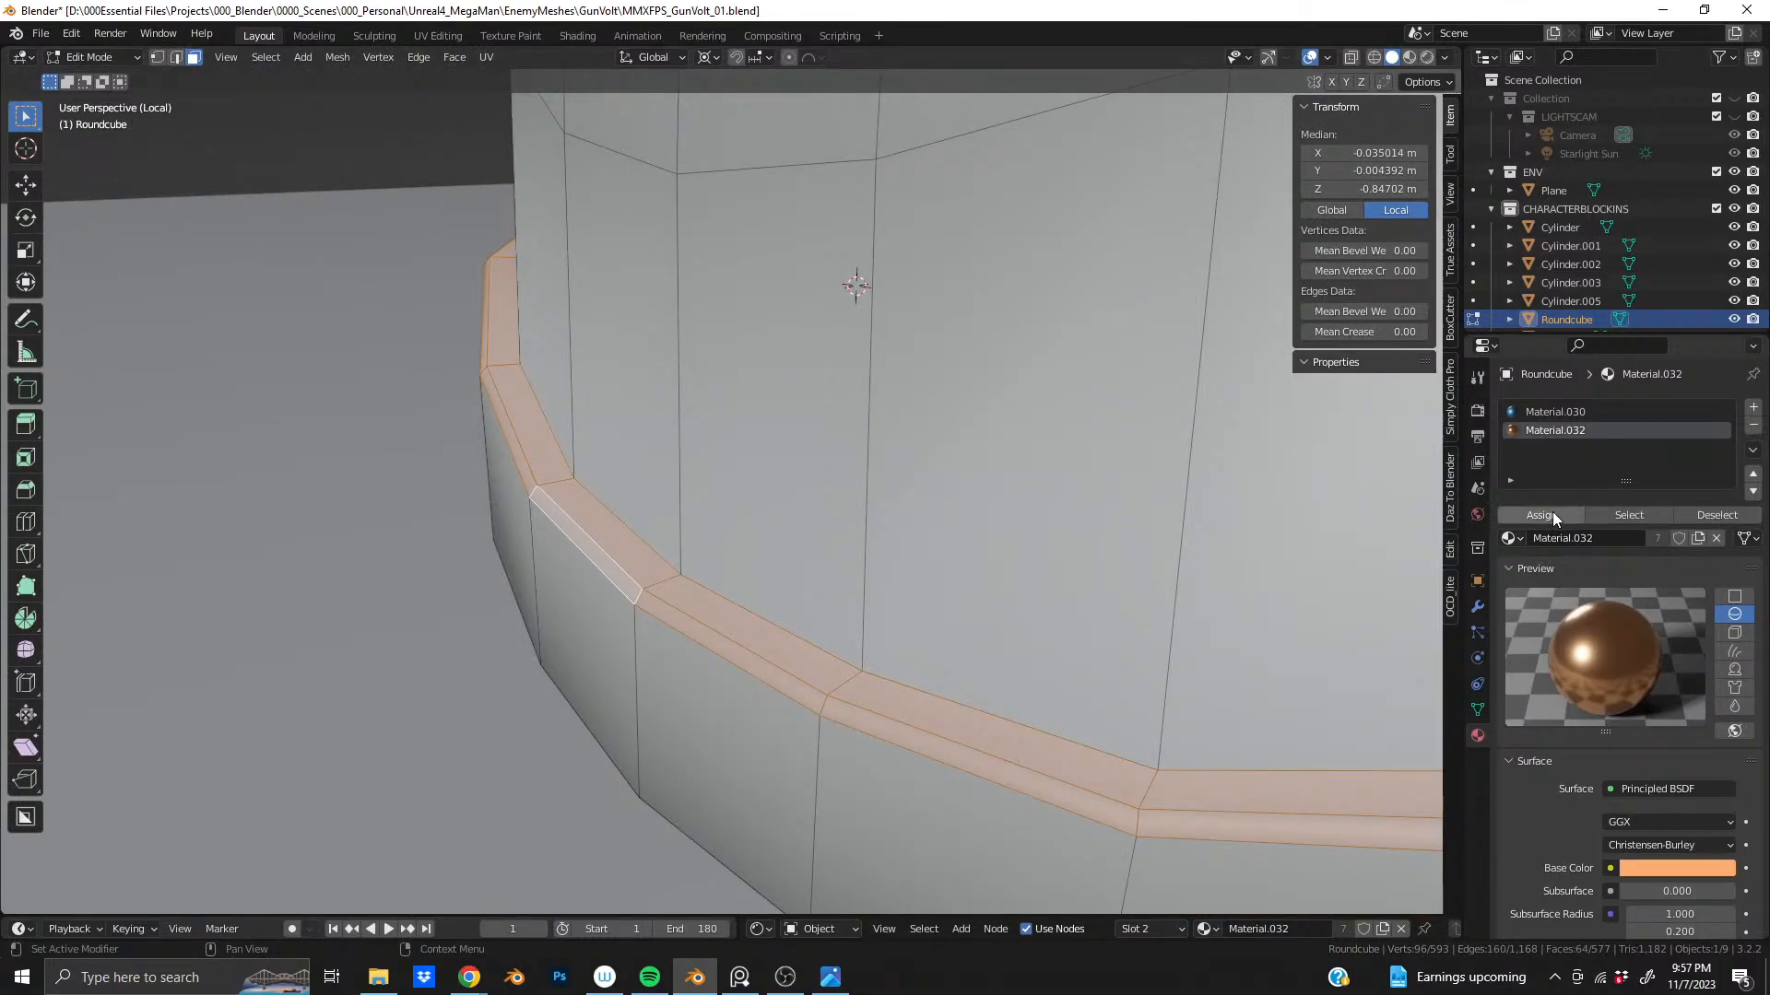
middle_drag(922, 516, 782, 346)
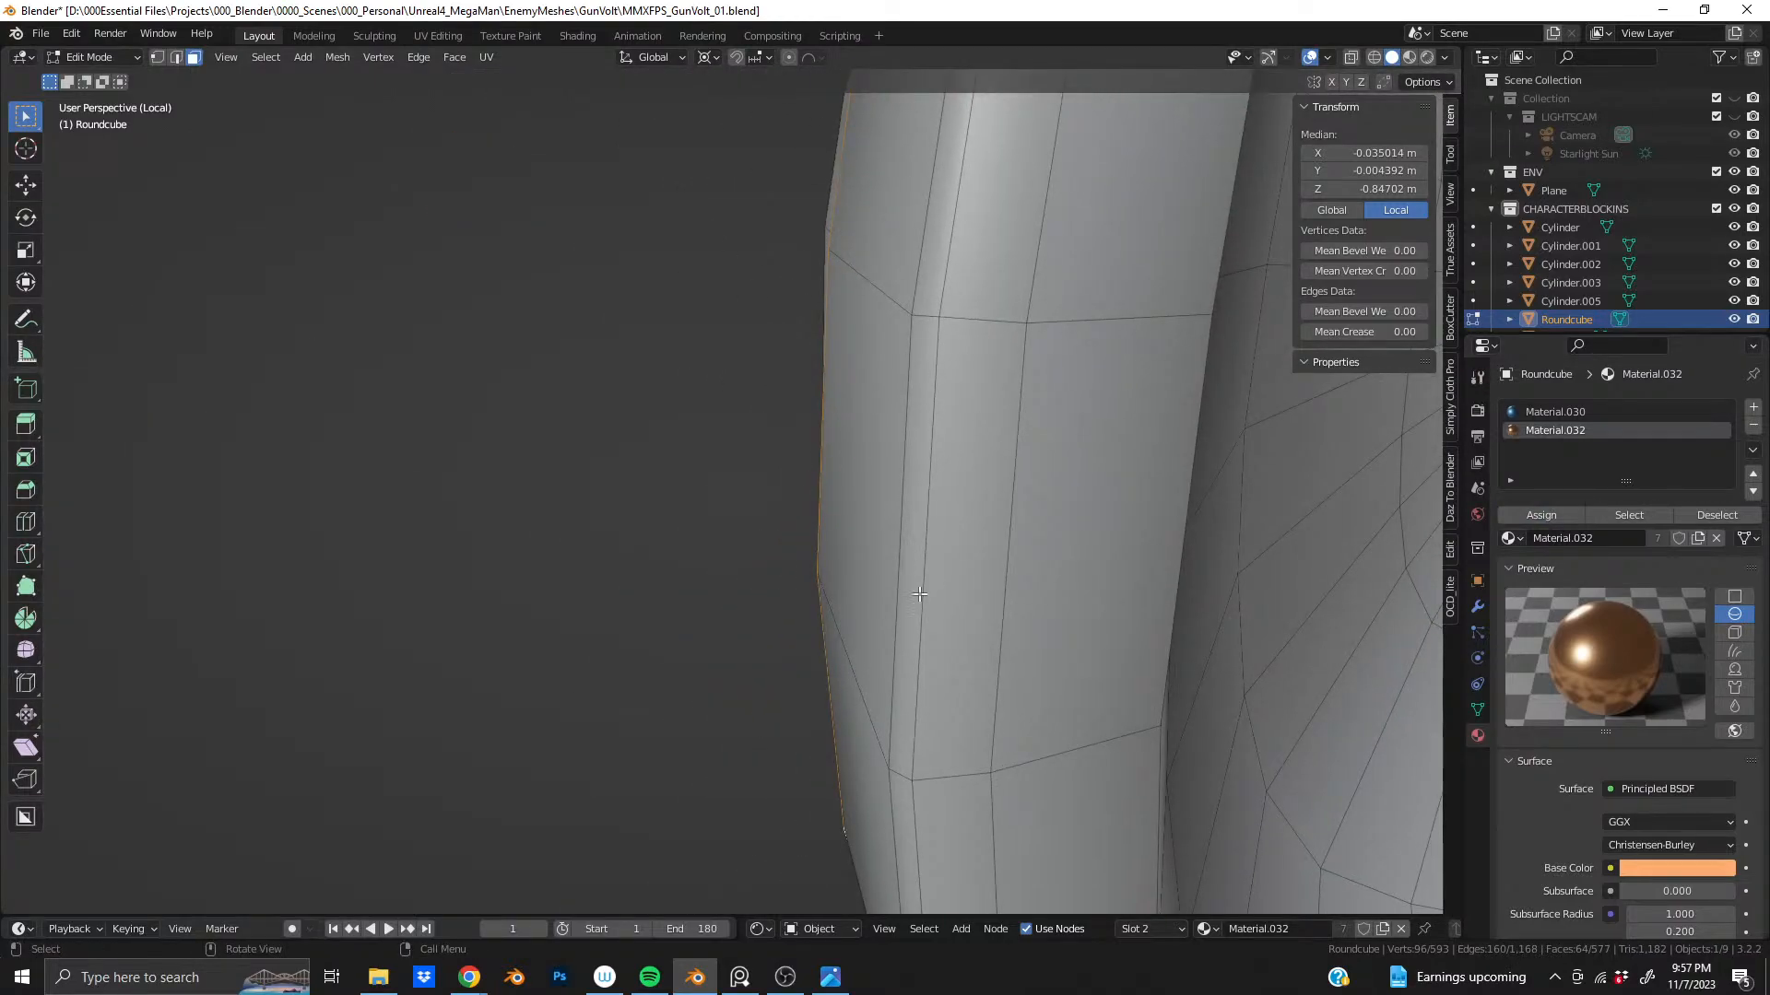
alt+shift+click(901, 777)
middle_drag(902, 777, 811, 641)
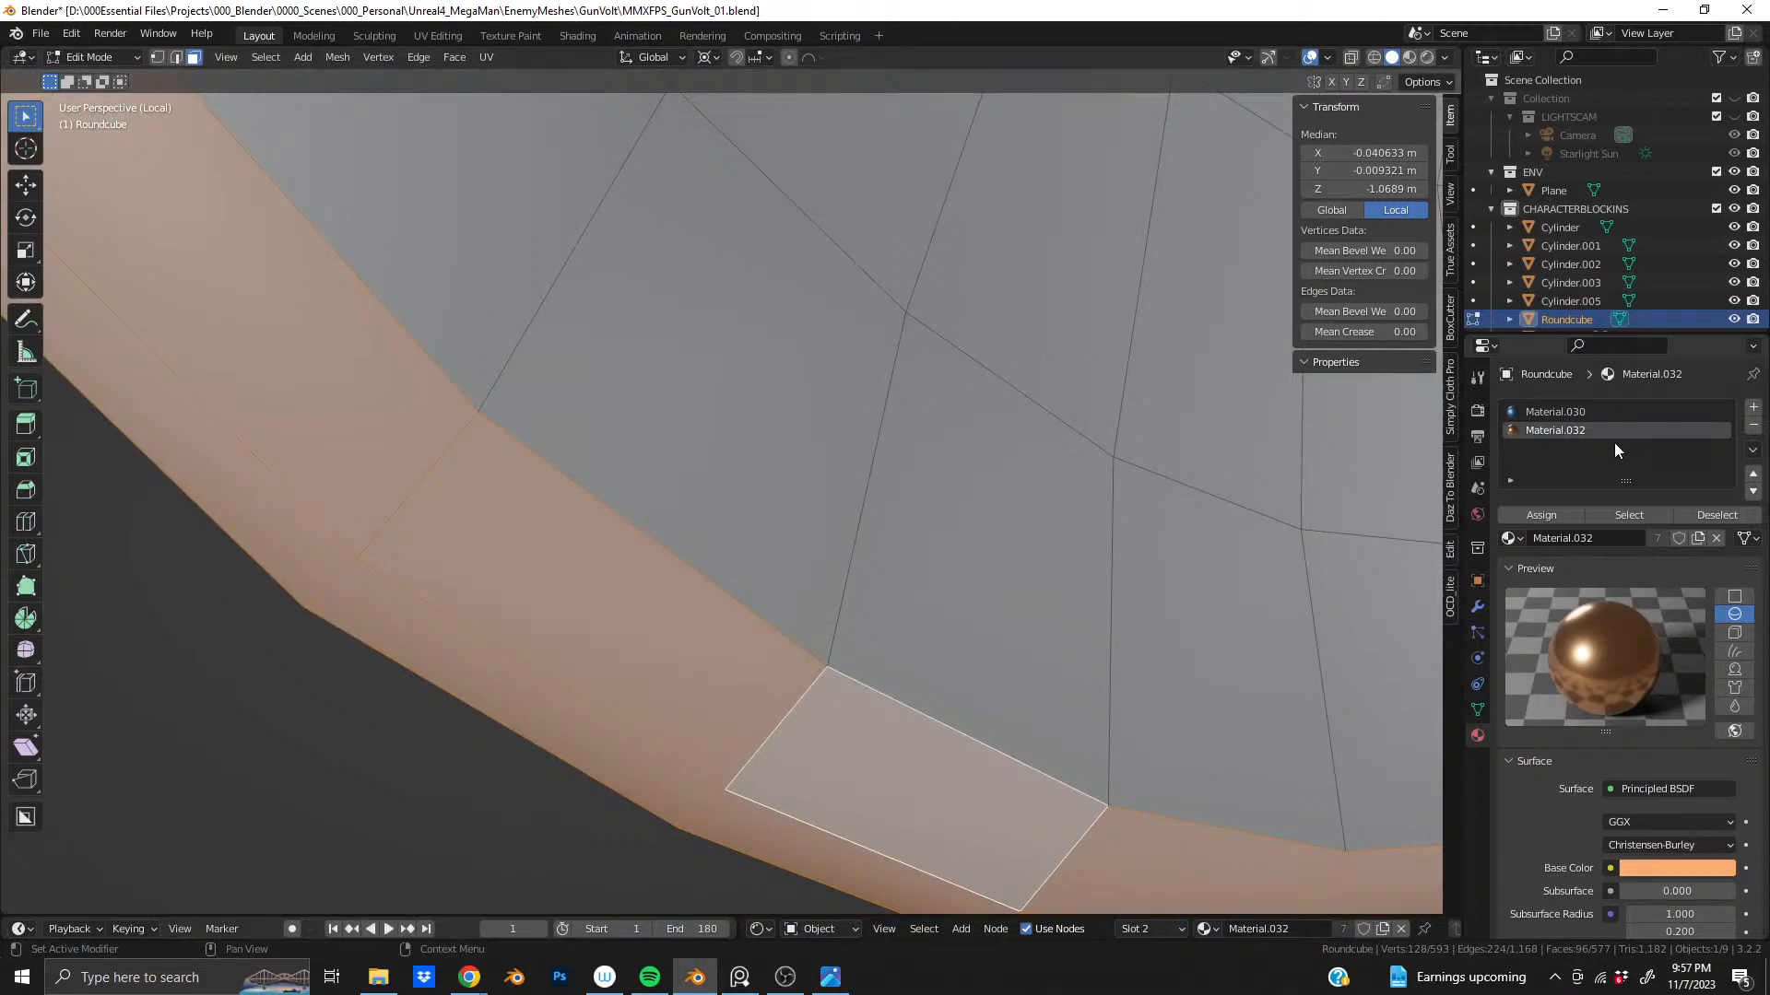
alt+shift+click(845, 583)
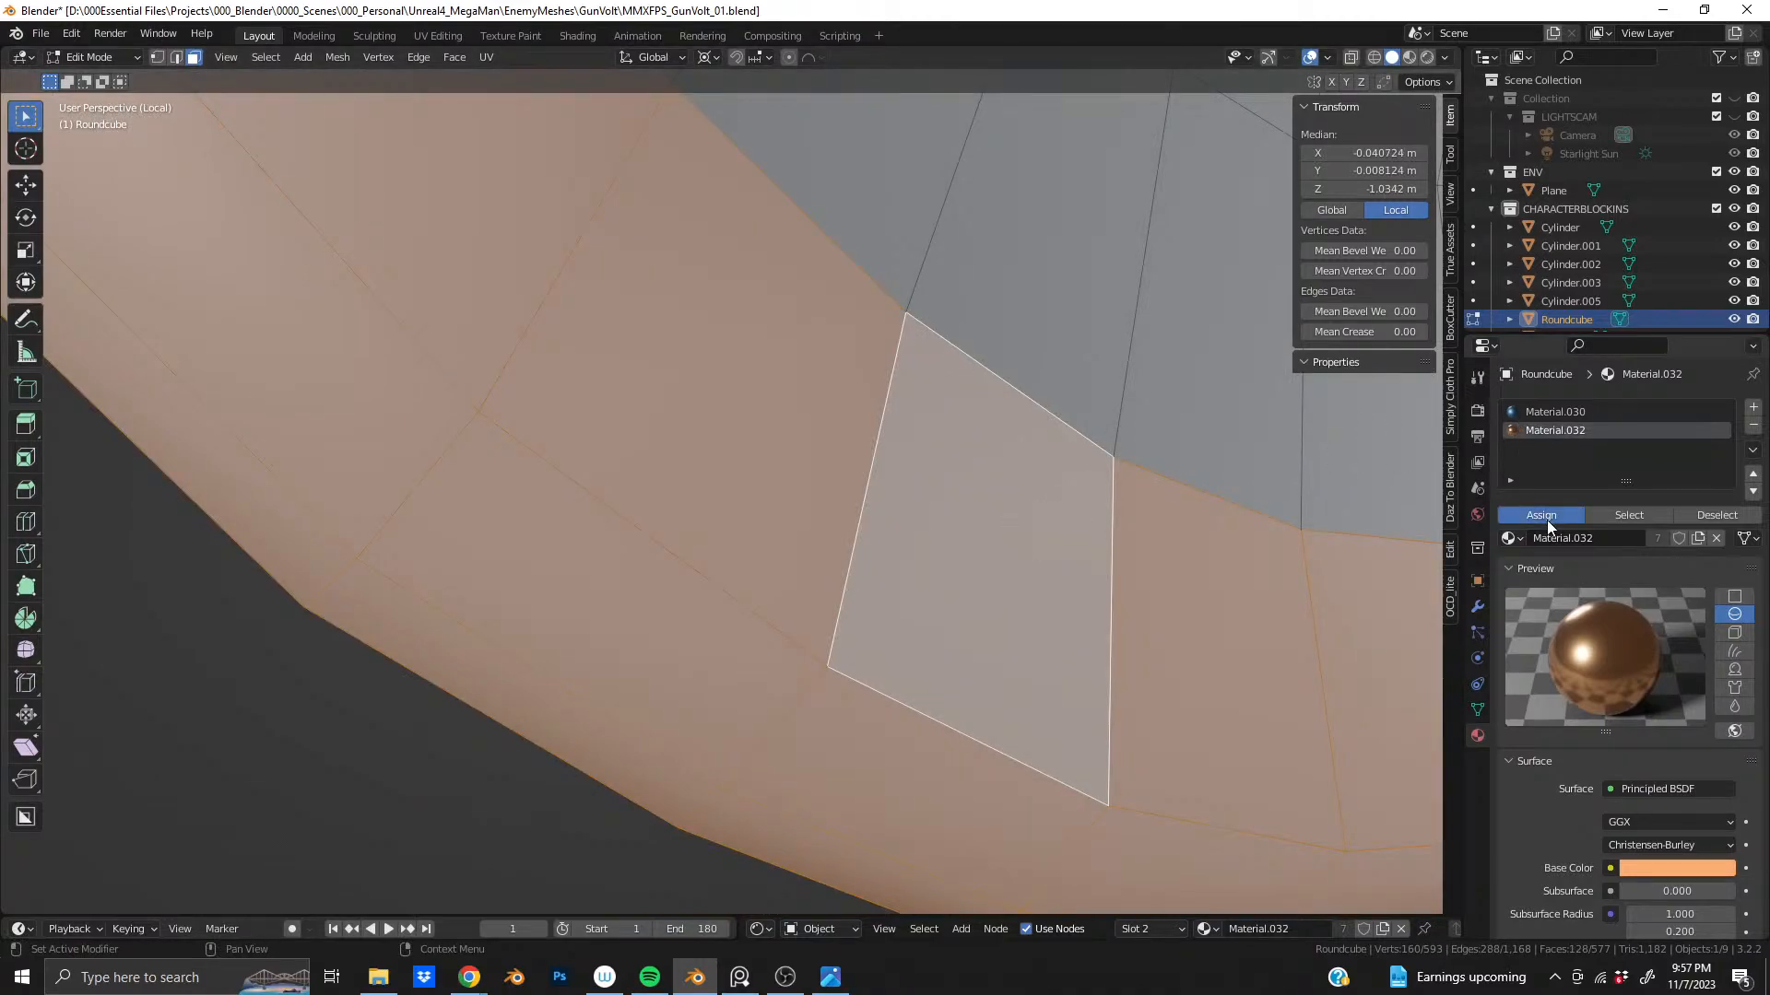
- Add a loop cut around the shell wall above the rim band and slide it down close to the band, factor 0.930
middle_drag(783, 465, 907, 517)
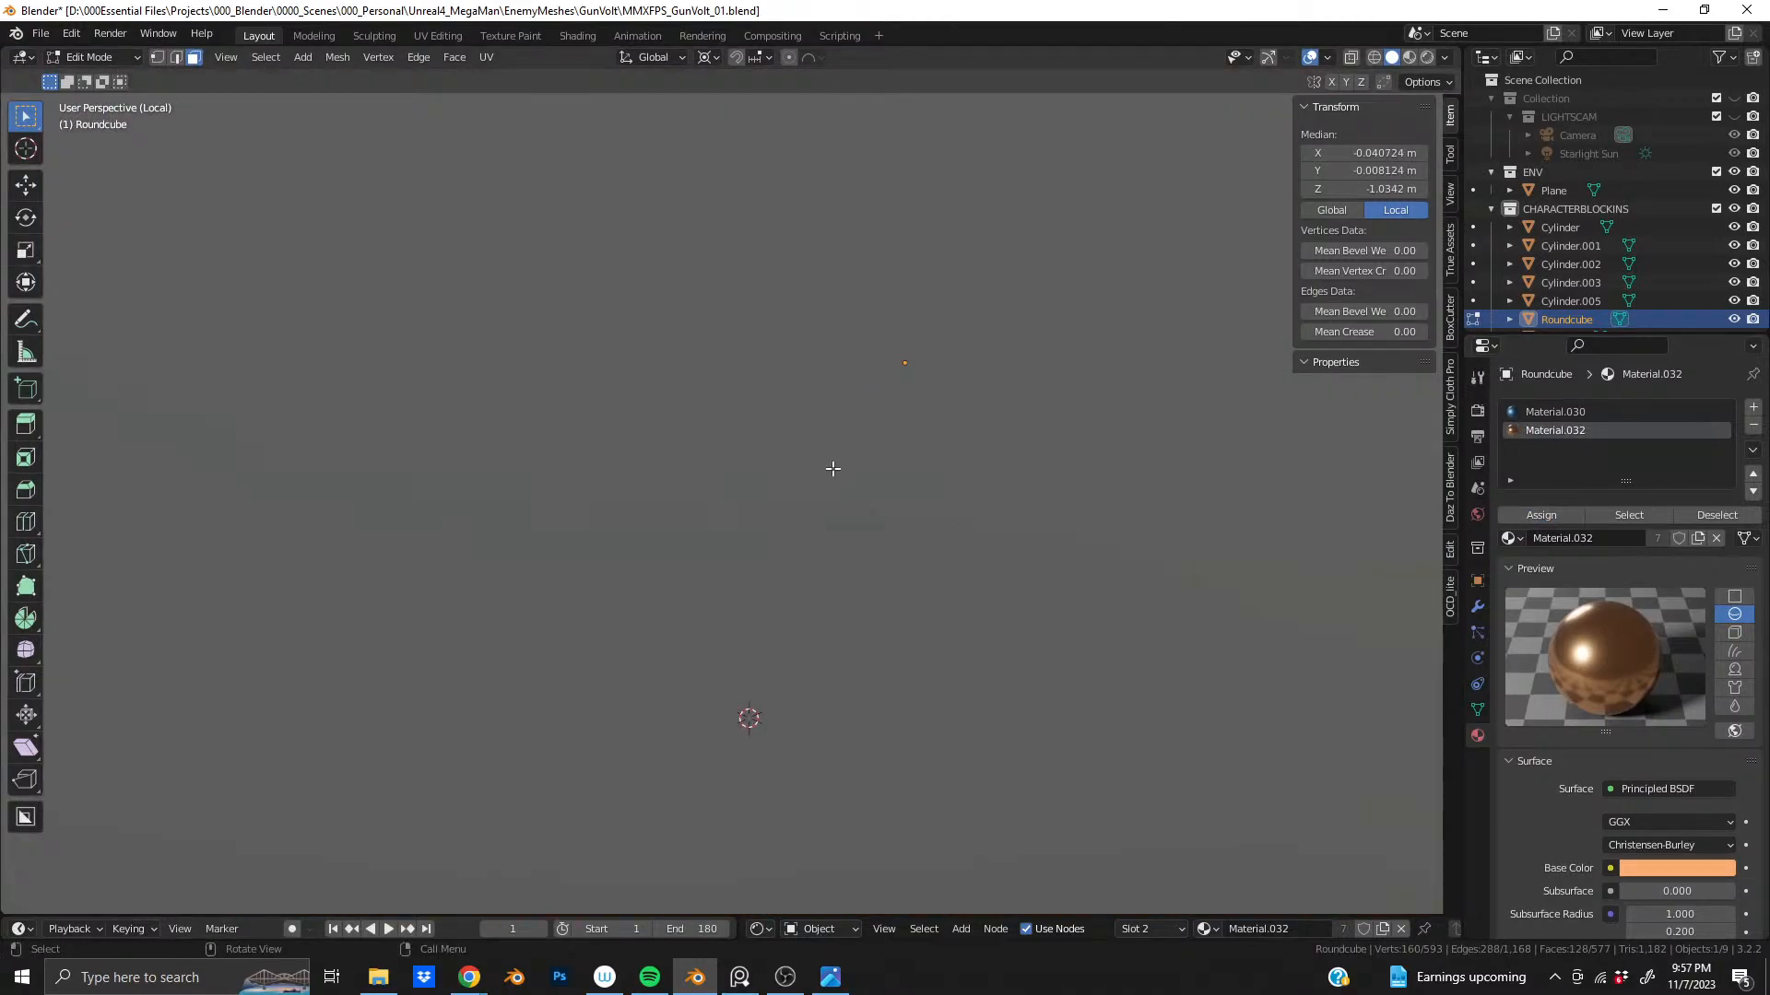
scroll(834, 468, down, 10)
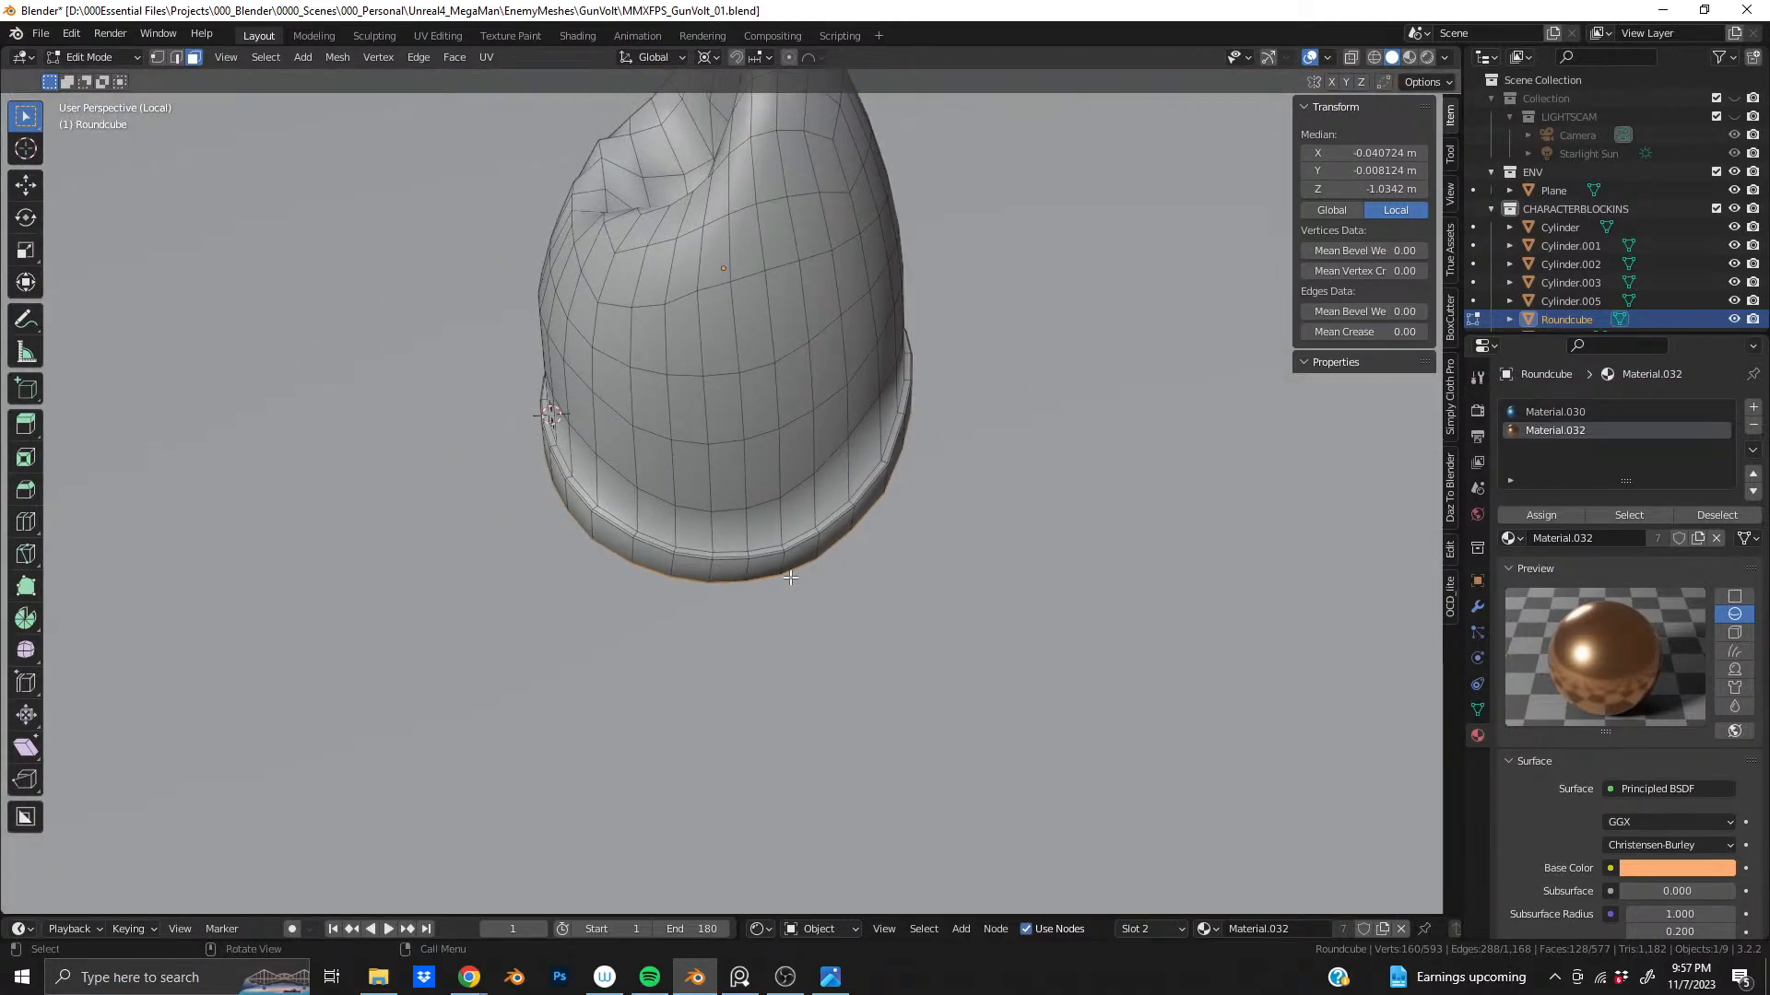
middle_drag(790, 577, 728, 553)
key(ctrl+r)
click(723, 567)
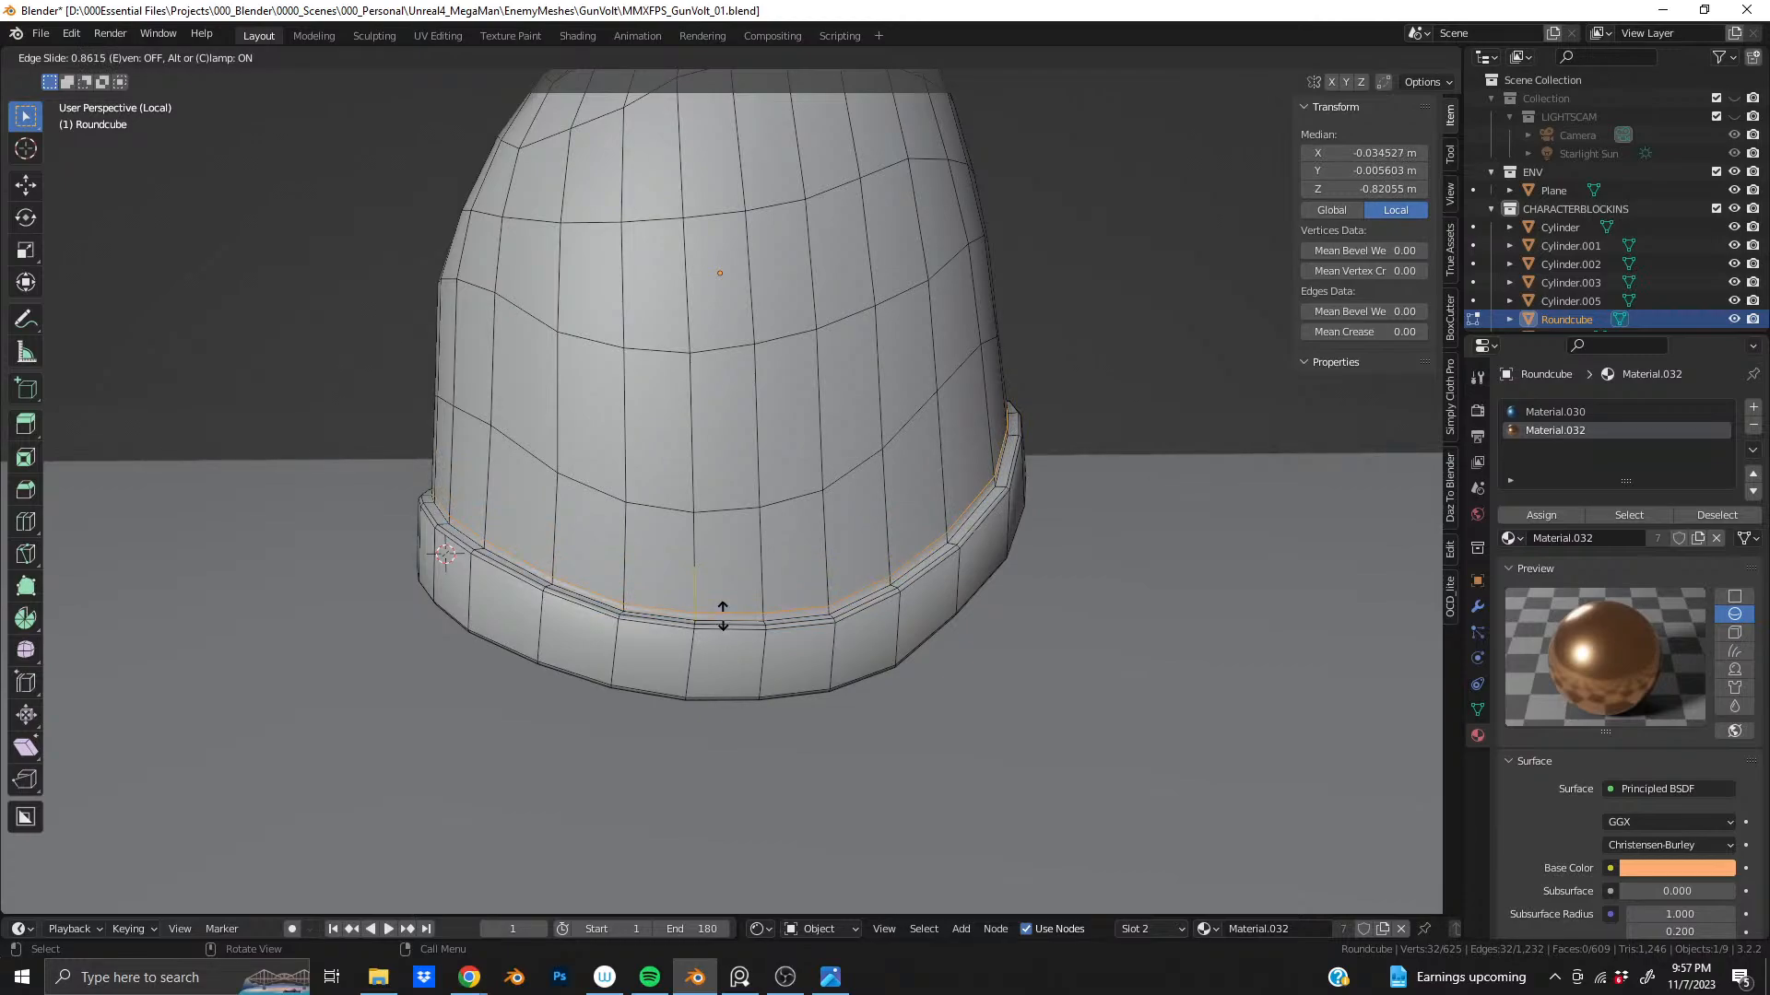
click(723, 620)
- Add a loop cut around the rim band's outer face and slide it close to the lower edge, factor 0.889
middle_drag(722, 620, 647, 484)
scroll(828, 501, up, 3)
scroll(827, 502, down, 4)
scroll(859, 486, up, 3)
scroll(859, 485, up, 5)
key(ctrl+r)
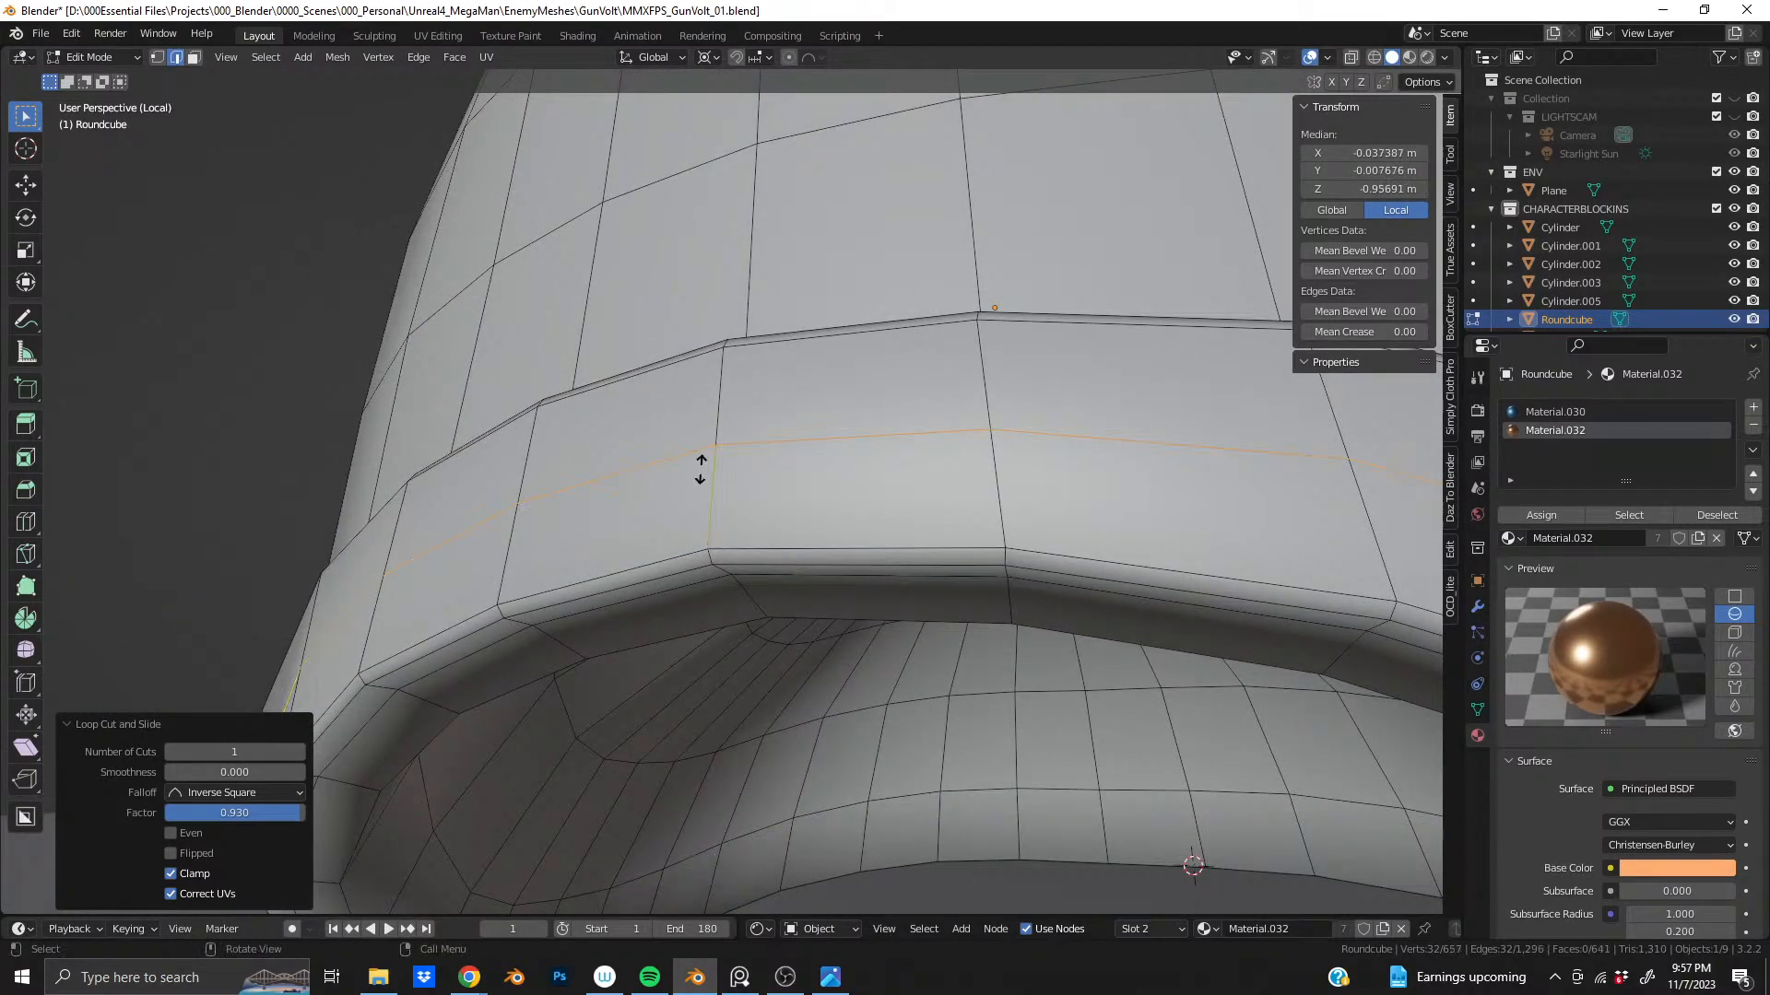
click(702, 488)
click(682, 557)
- Add another loop cut around the rim band's outer face and slide it close to the upper edge
key(ctrl+r)
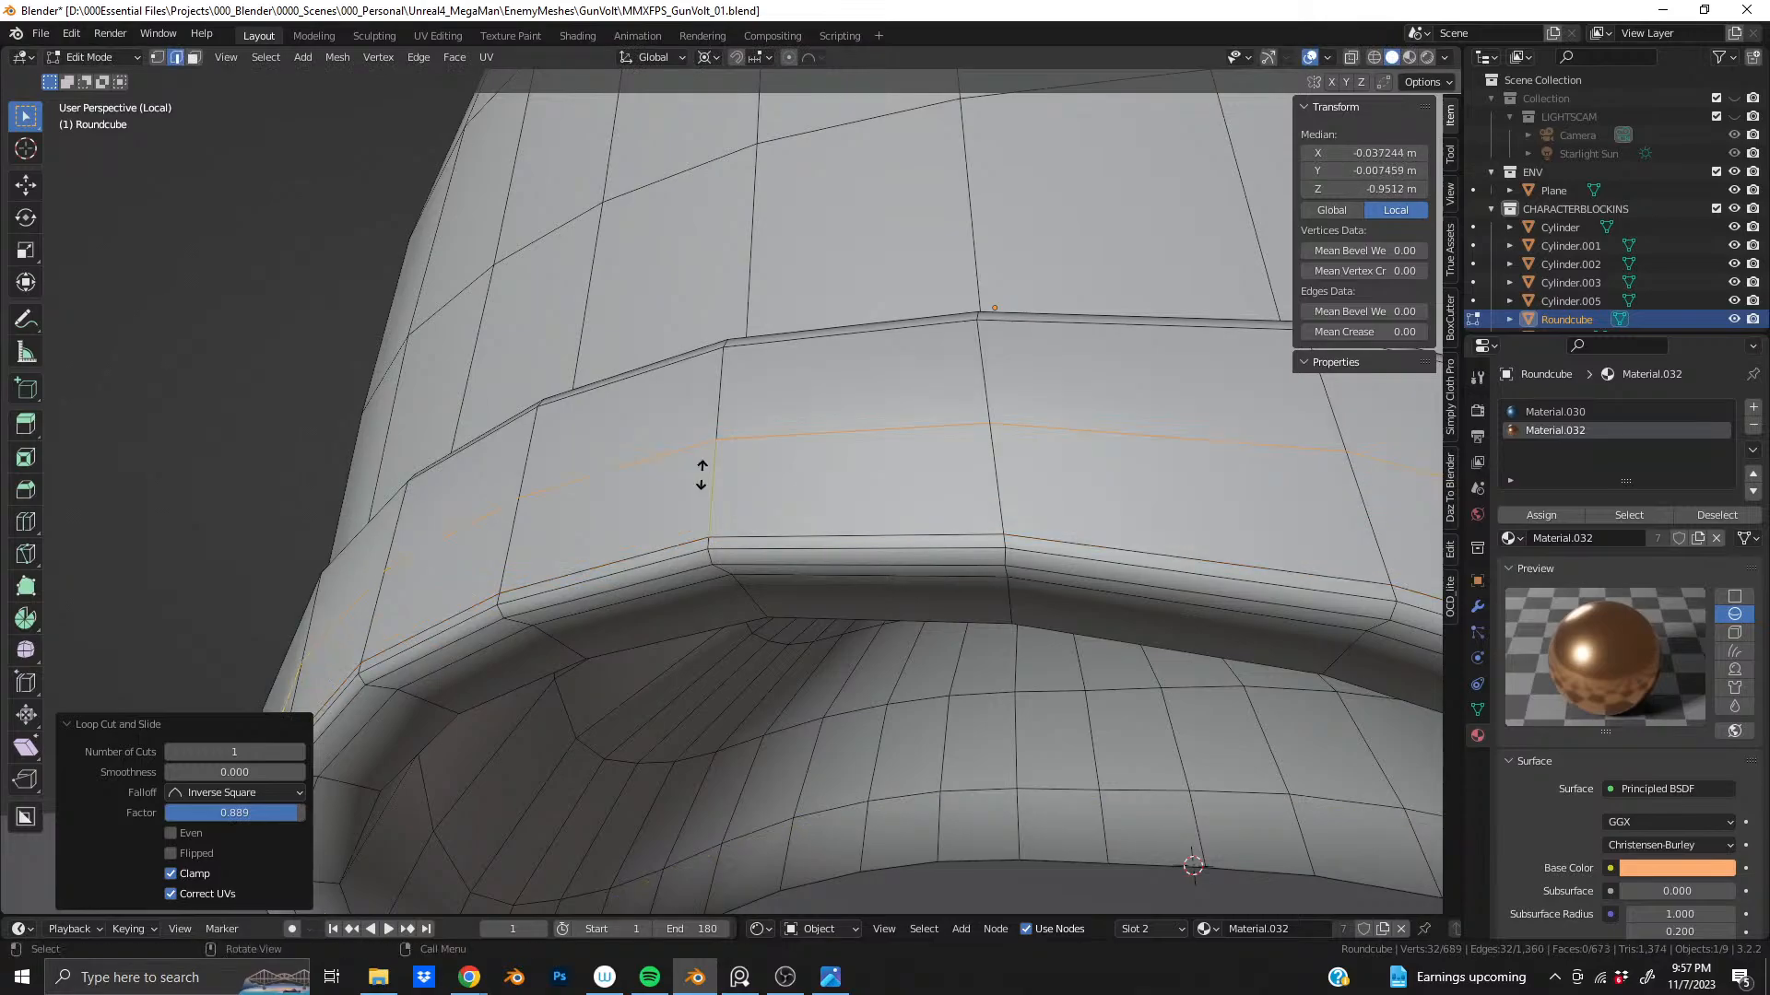
click(702, 465)
click(696, 389)
- Examine the extruded rim band and its supporting edge loops from several sides of the shell
middle_drag(696, 389, 829, 486)
scroll(830, 486, down, 4)
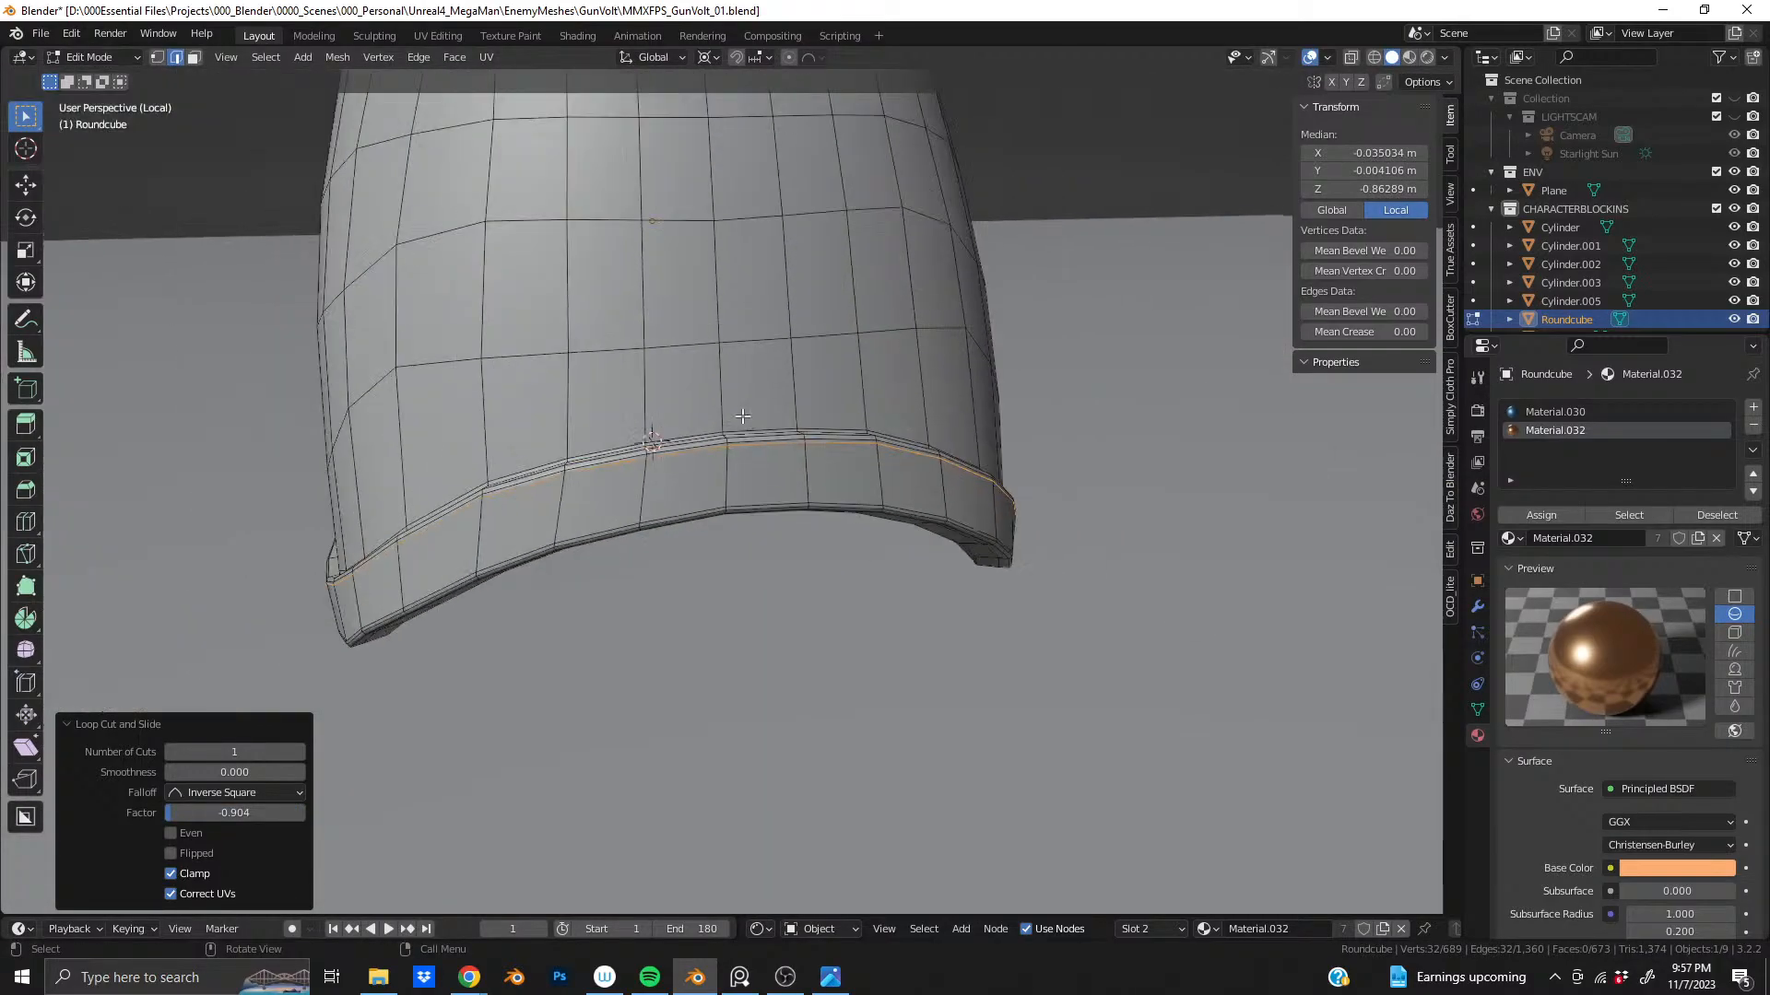
middle_drag(743, 418, 719, 584)
scroll(585, 302, up, 1)
middle_drag(585, 302, 832, 558)
middle_drag(680, 593, 861, 608)
scroll(820, 601, up, 1)
shift+middle_drag(603, 599, 915, 551)
scroll(686, 509, down, 6)
- Return to Object Mode and open the modifier settings of the Roundcube shell
key(Tab)
scroll(814, 567, up, 2)
scroll(915, 550, down, 3)
click(1478, 607)
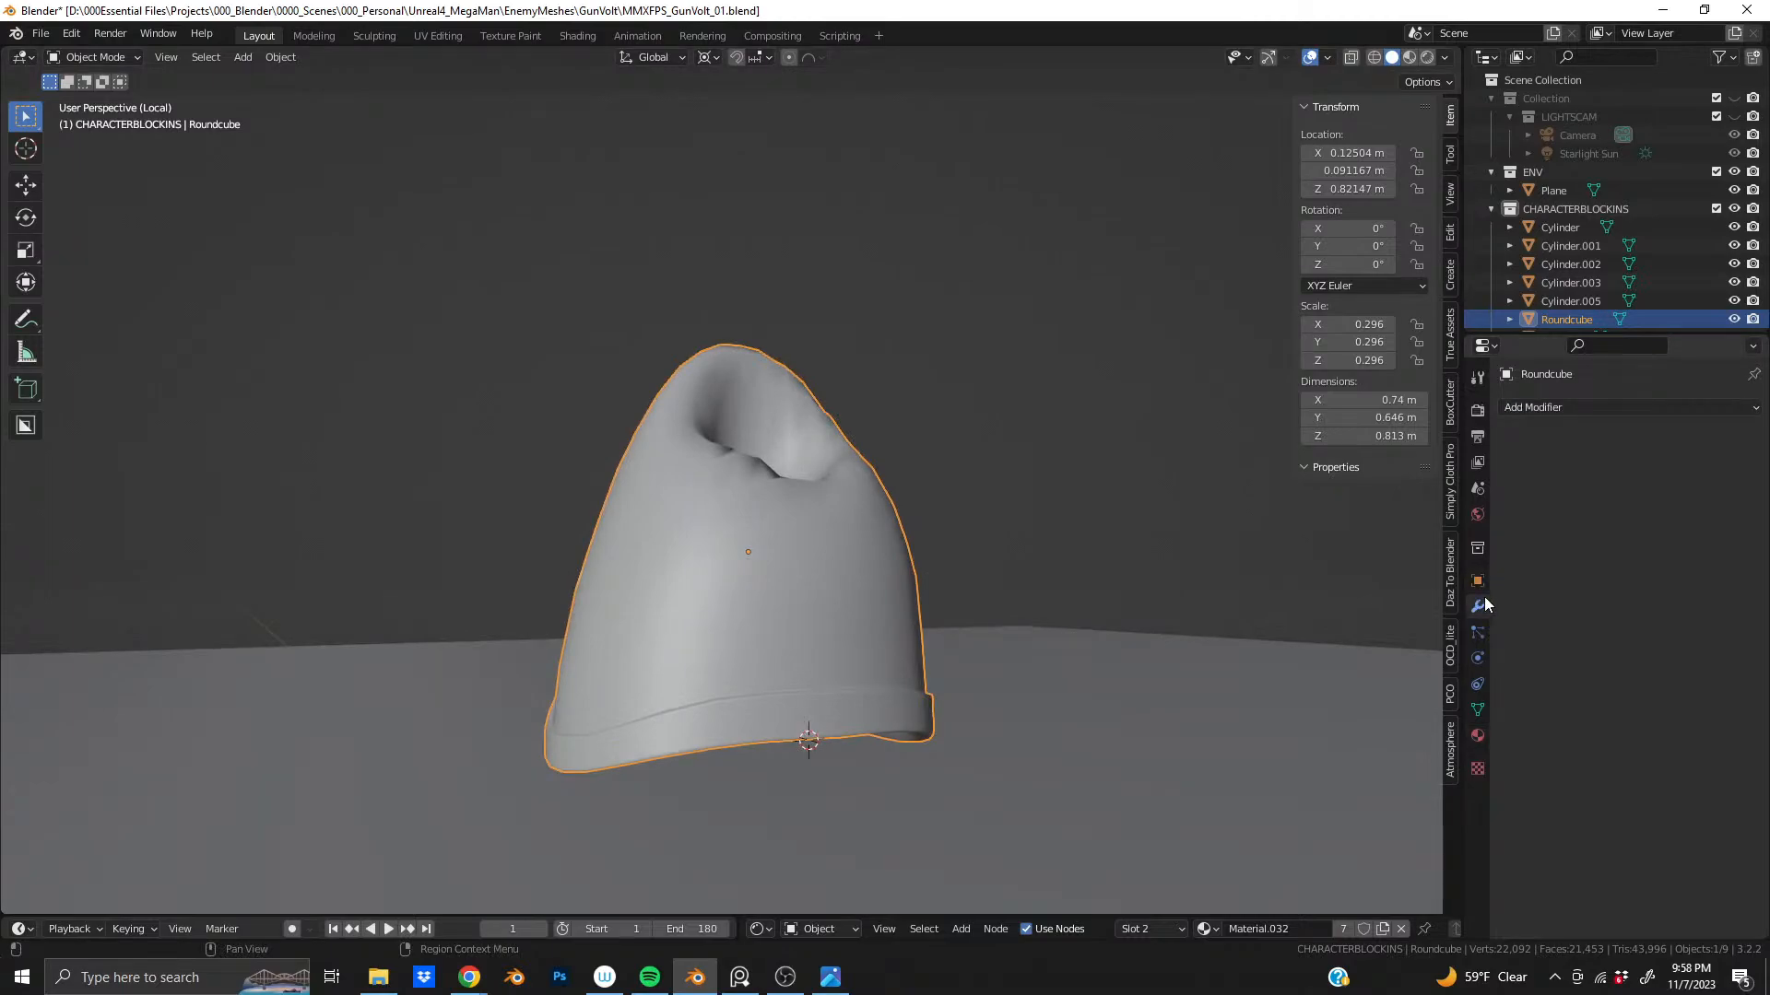
- Add a Subdivision Surface modifier to the Roundcube shell
click(1605, 410)
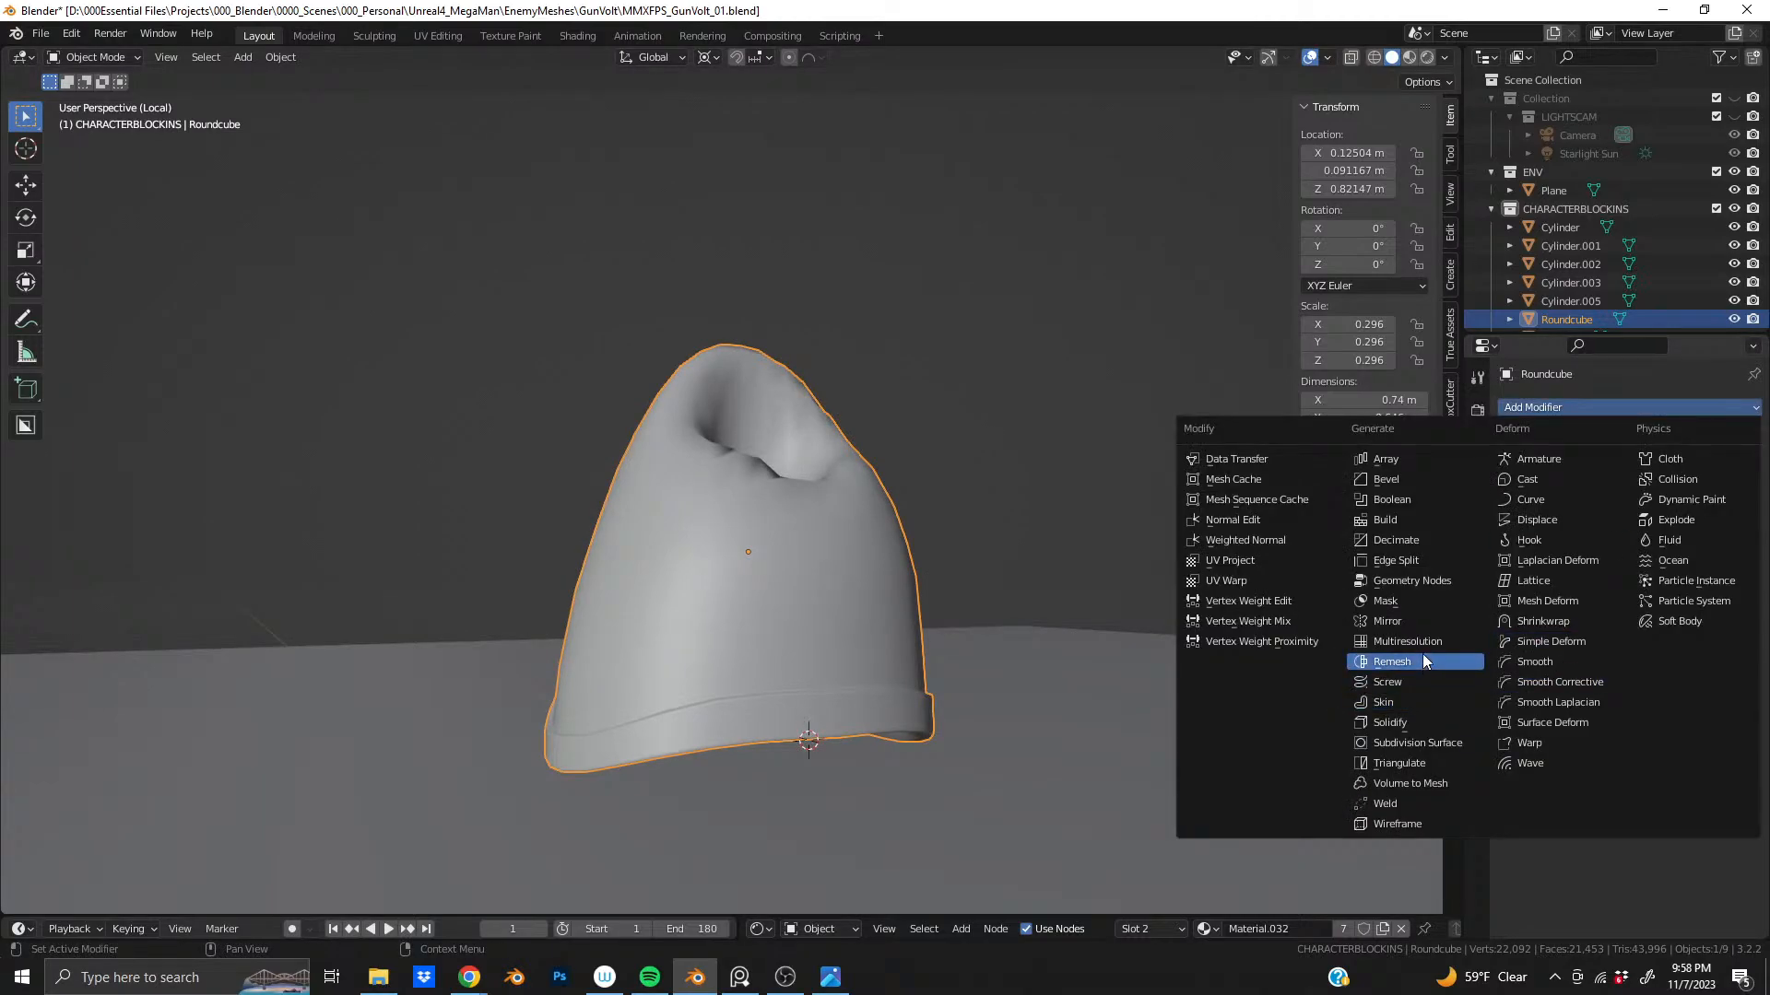
click(1412, 740)
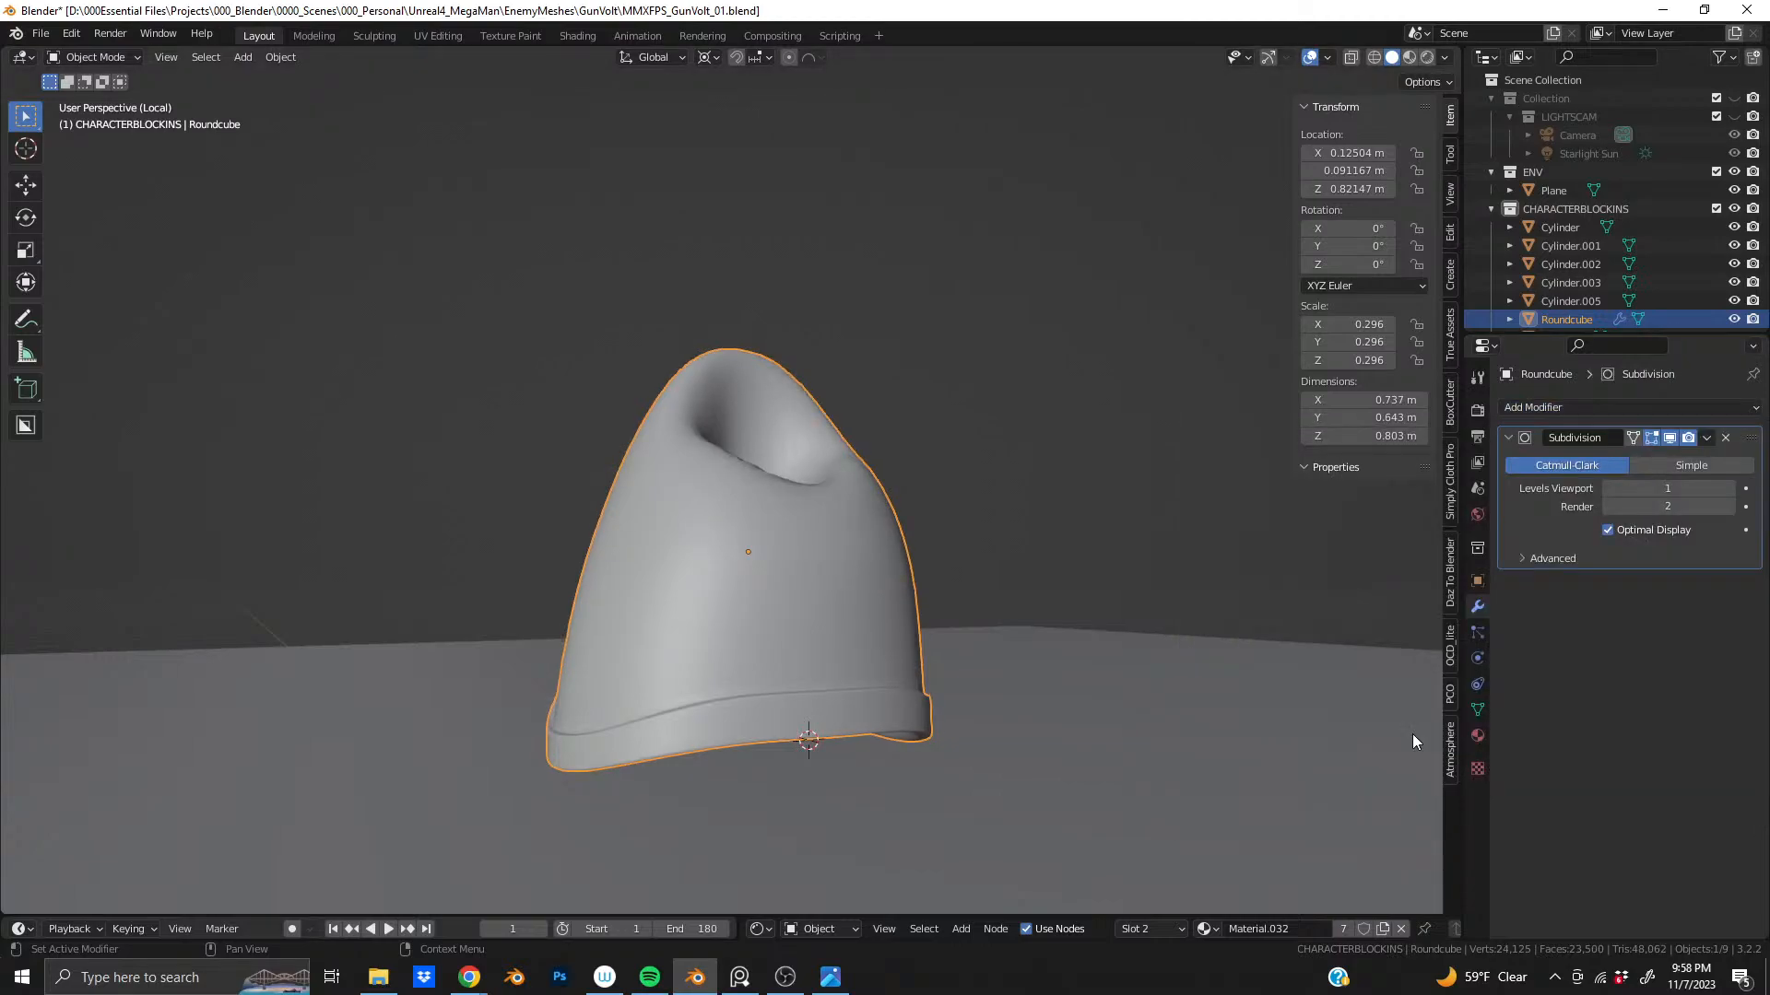
middle_drag(1412, 735, 778, 606)
- In Edit Mode with X-ray on, nudge the single vertex at the hollow's lower point up about 0.0008 m along local Z
key(Tab)
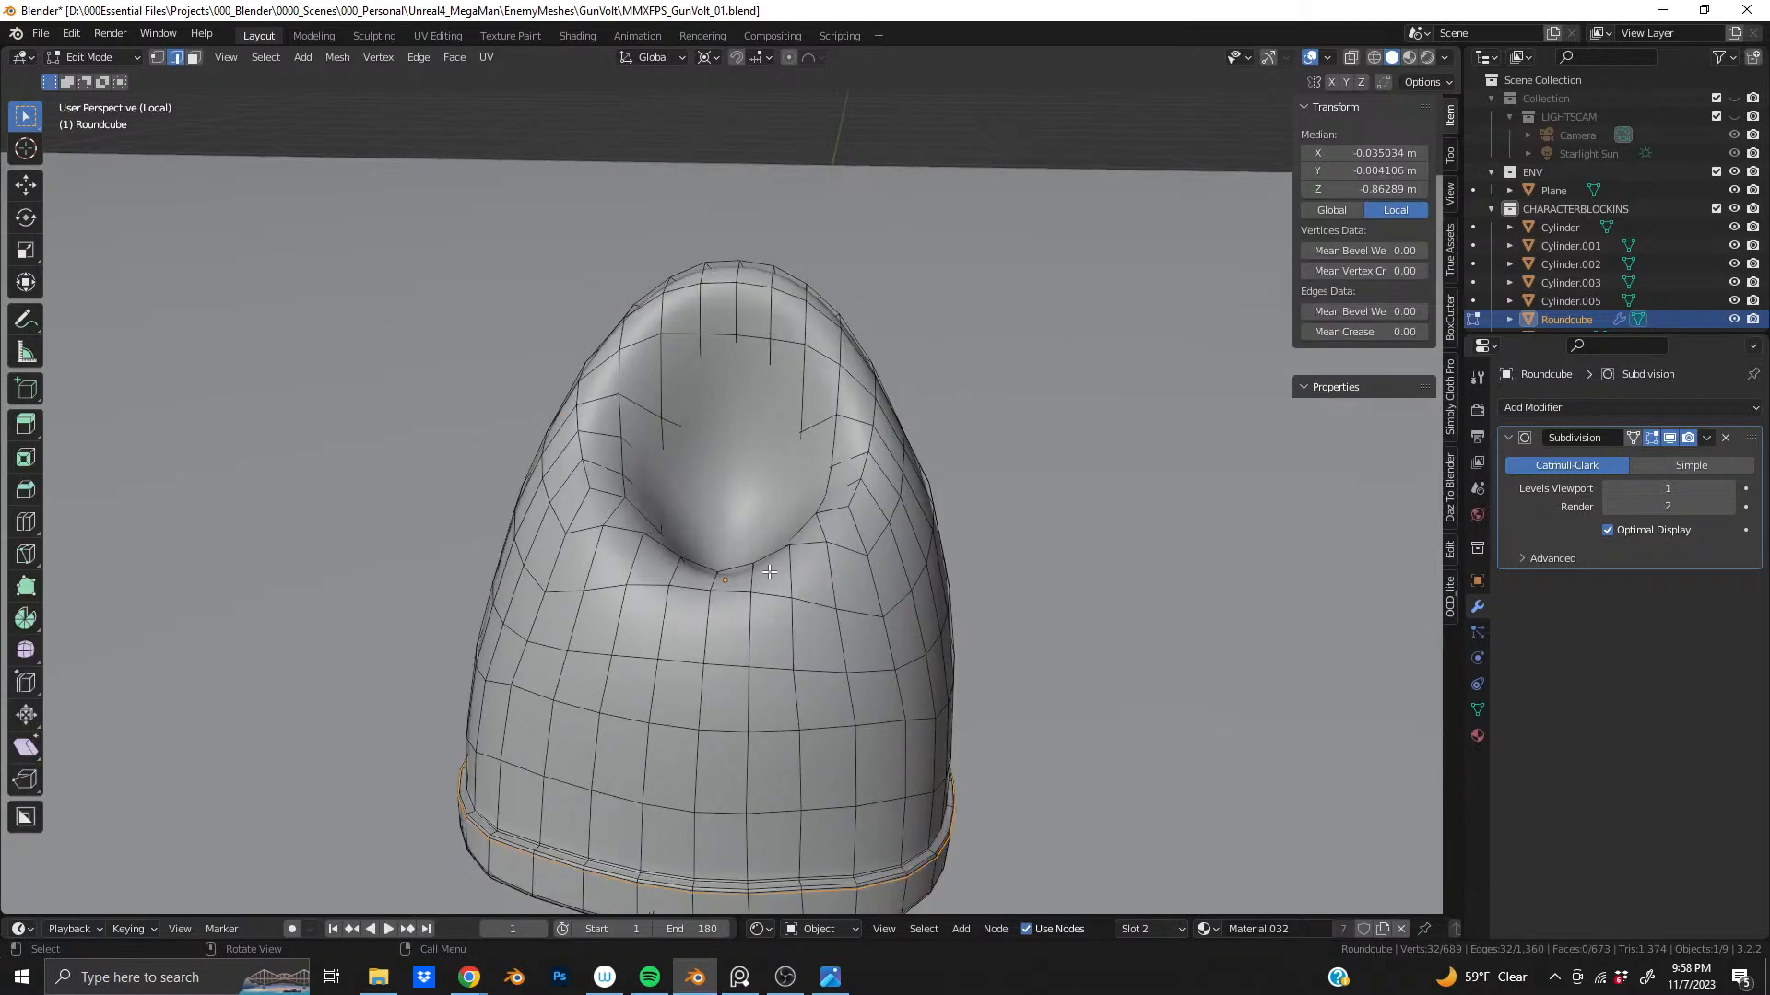
scroll(763, 570, up, 3)
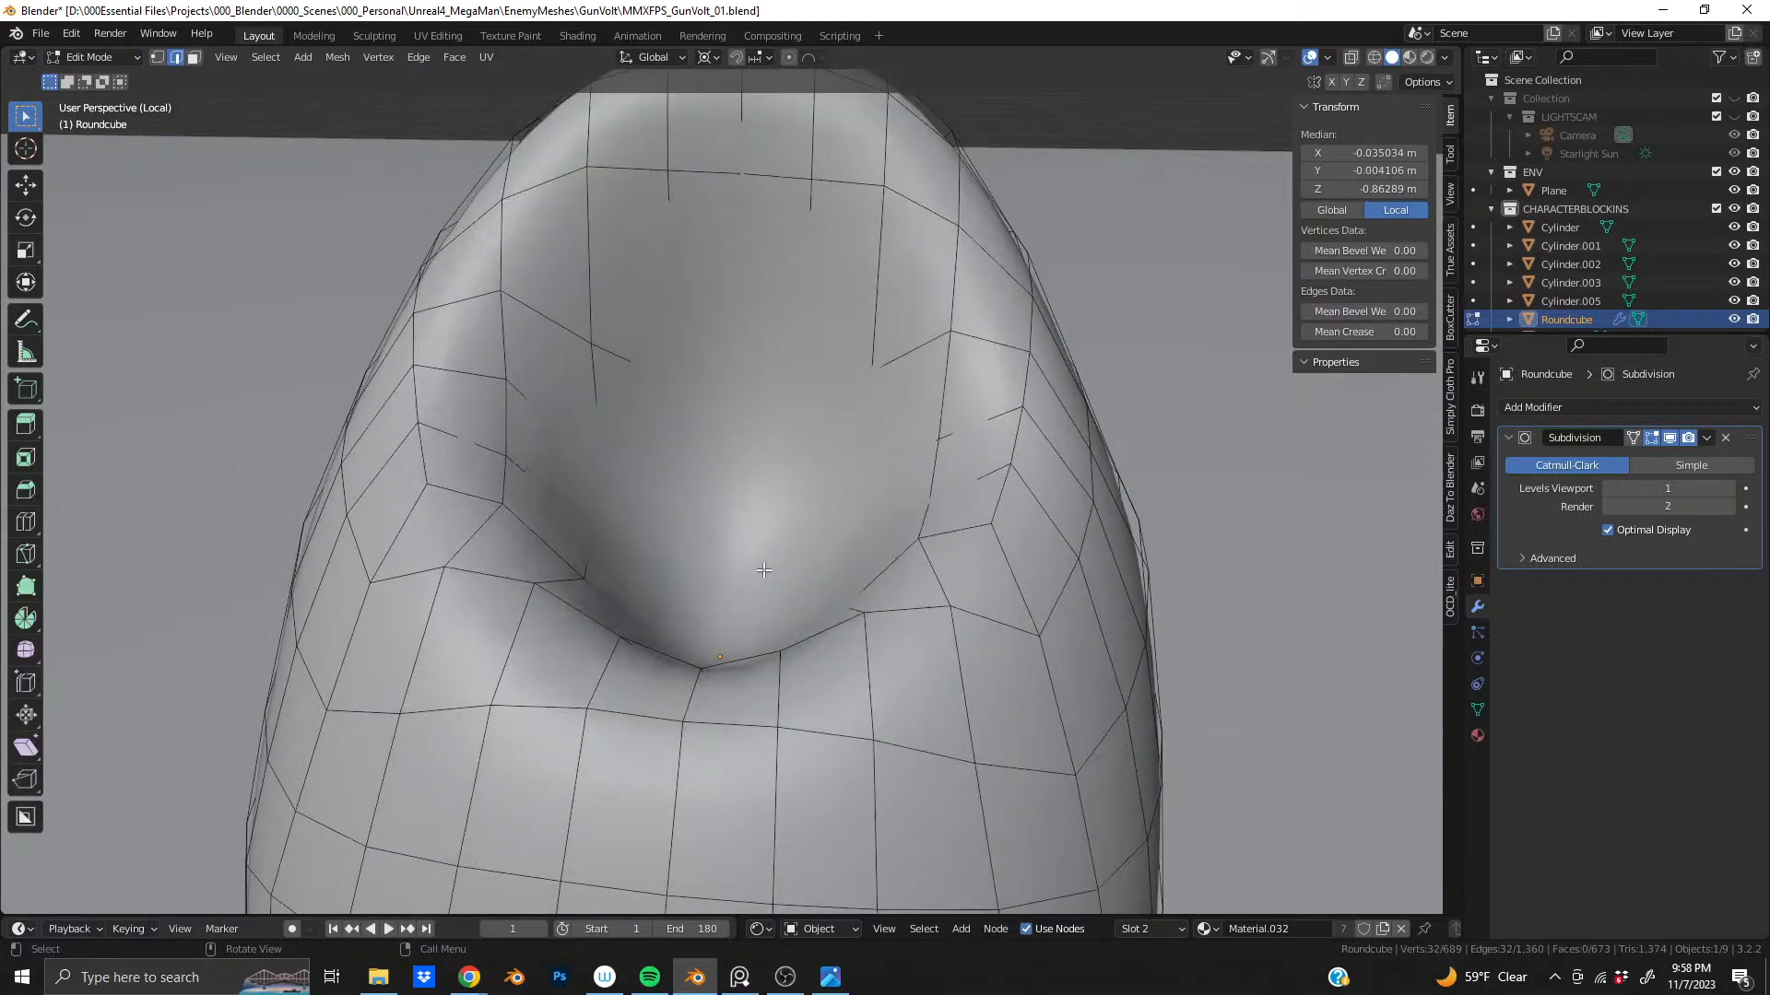
click(1349, 59)
key(1)
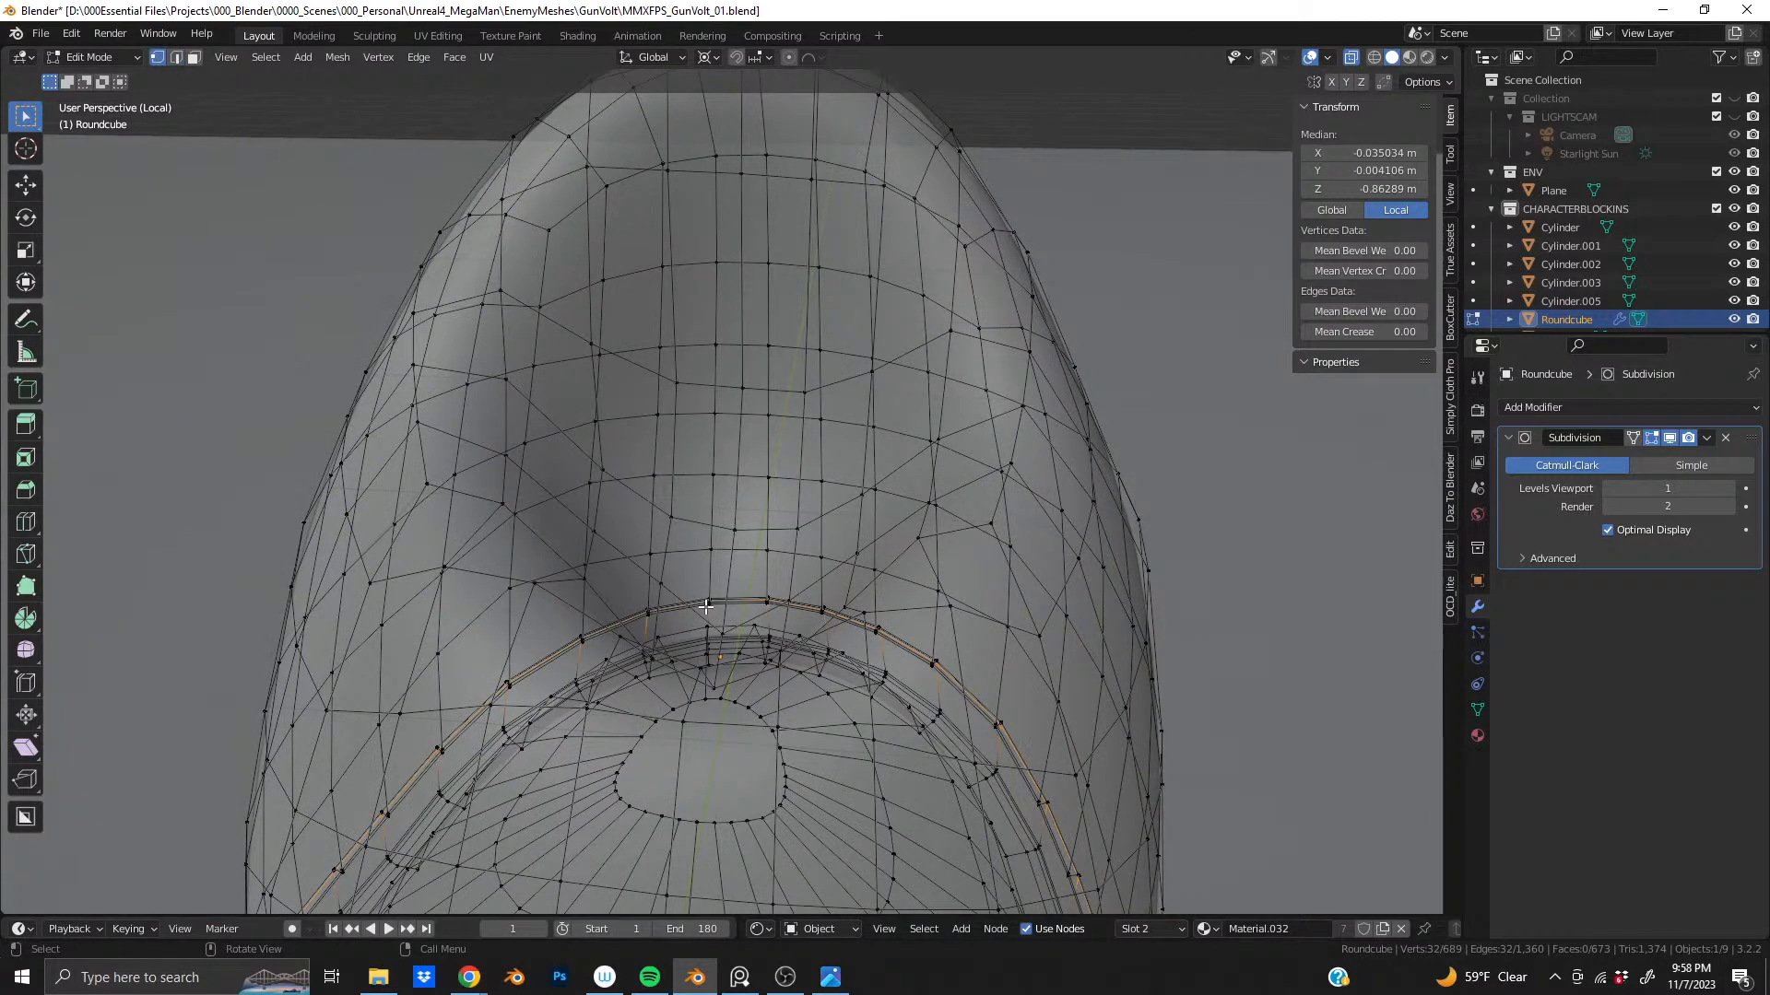
middle_drag(706, 604, 770, 475)
click(725, 633)
middle_drag(726, 634, 851, 570)
key(g)
key(z)
key(z)
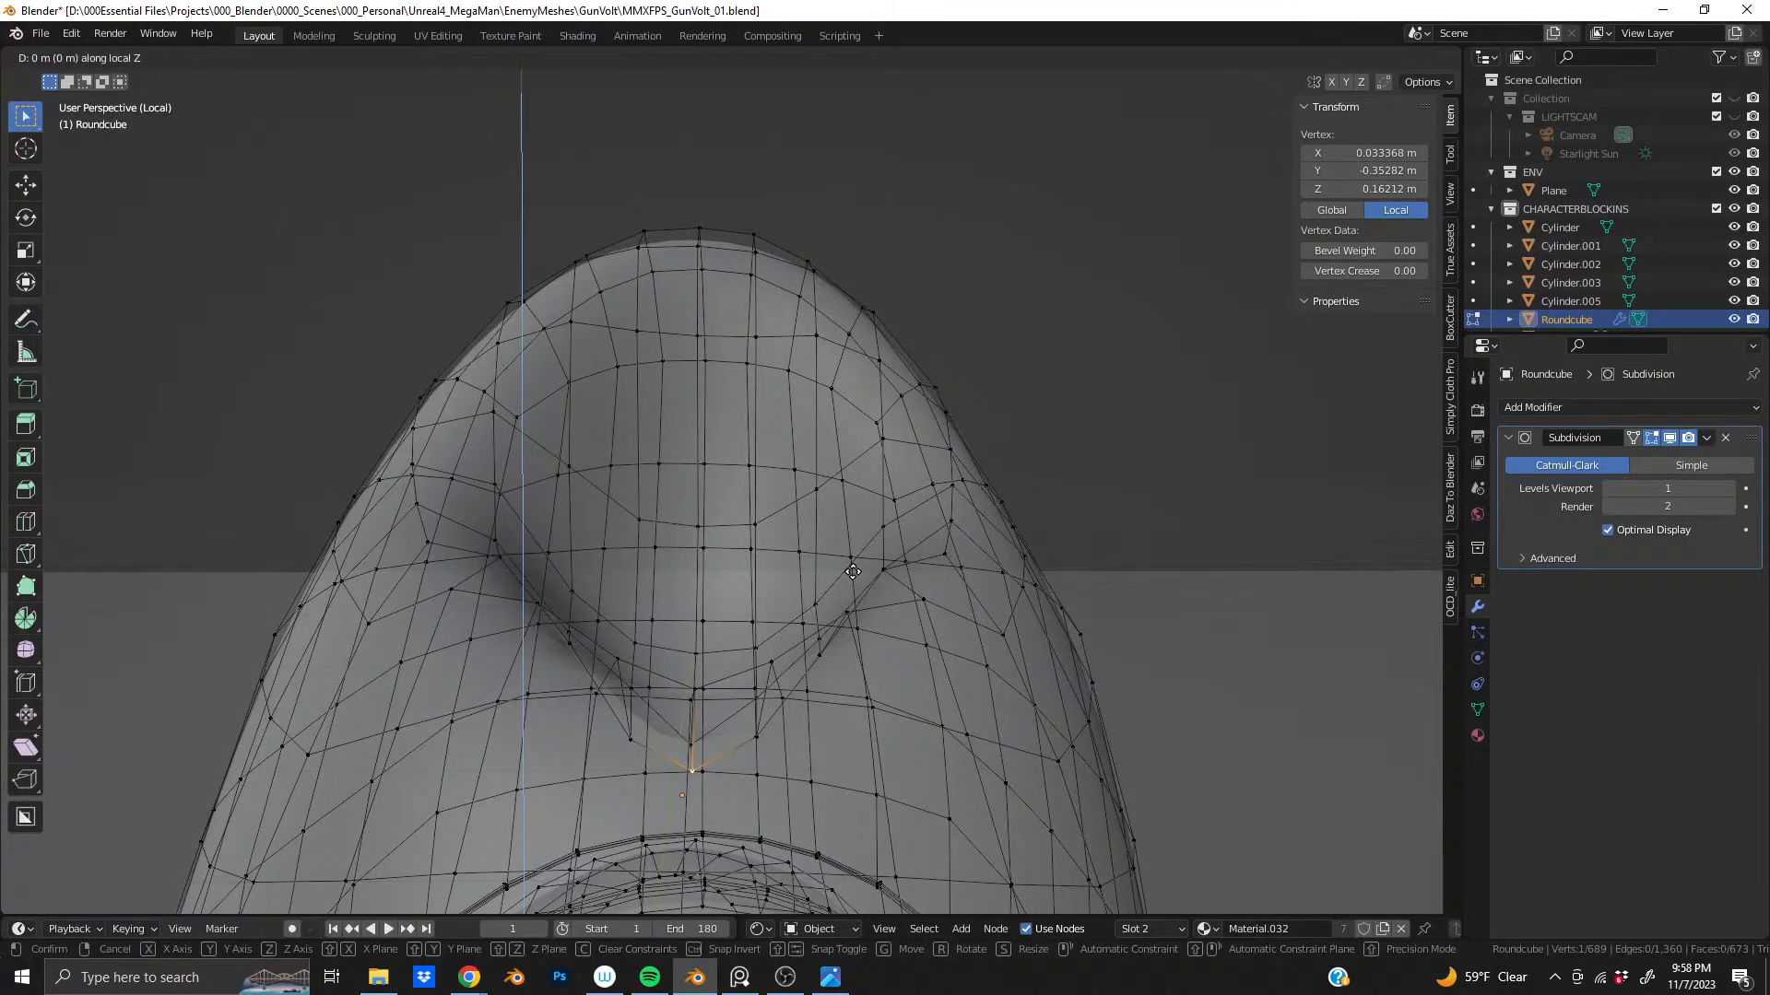
click(853, 569)
- Raise that vertex about 0.025 m along local Z with Smooth proportional editing, size about 0.14 m, and return to Object Mode
click(789, 57)
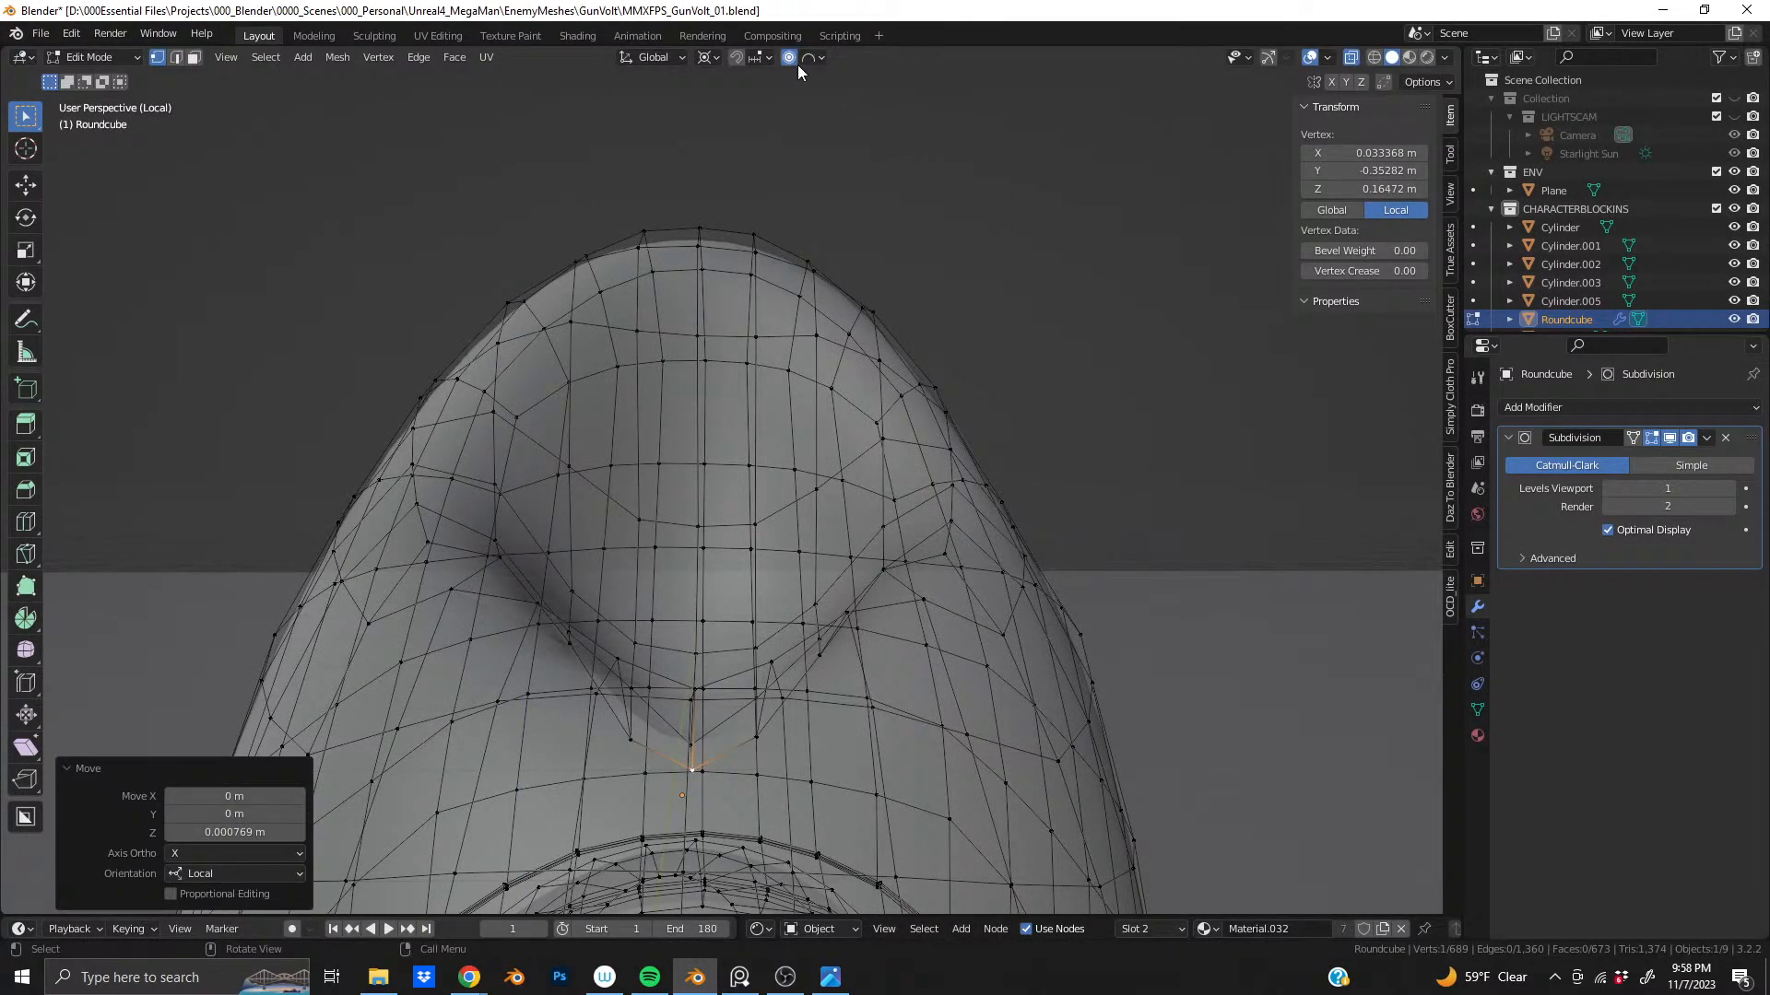
click(811, 57)
key(g)
key(z)
key(z)
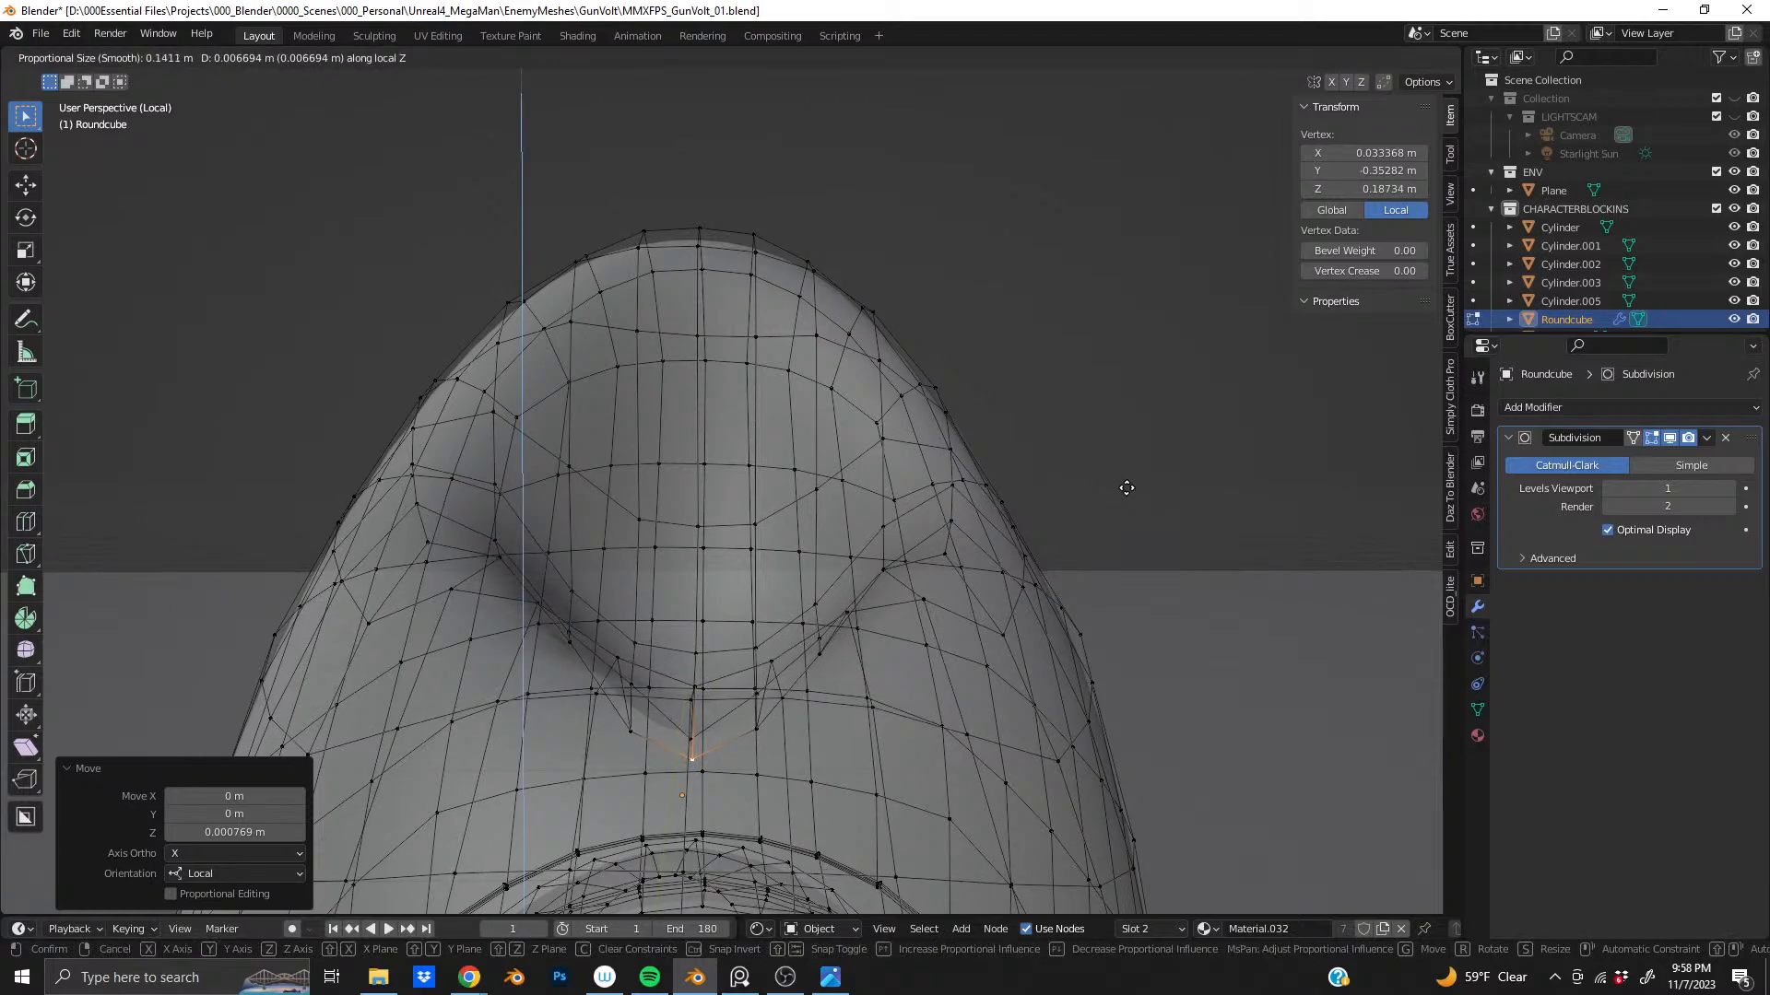
scroll(1127, 488, up, 11)
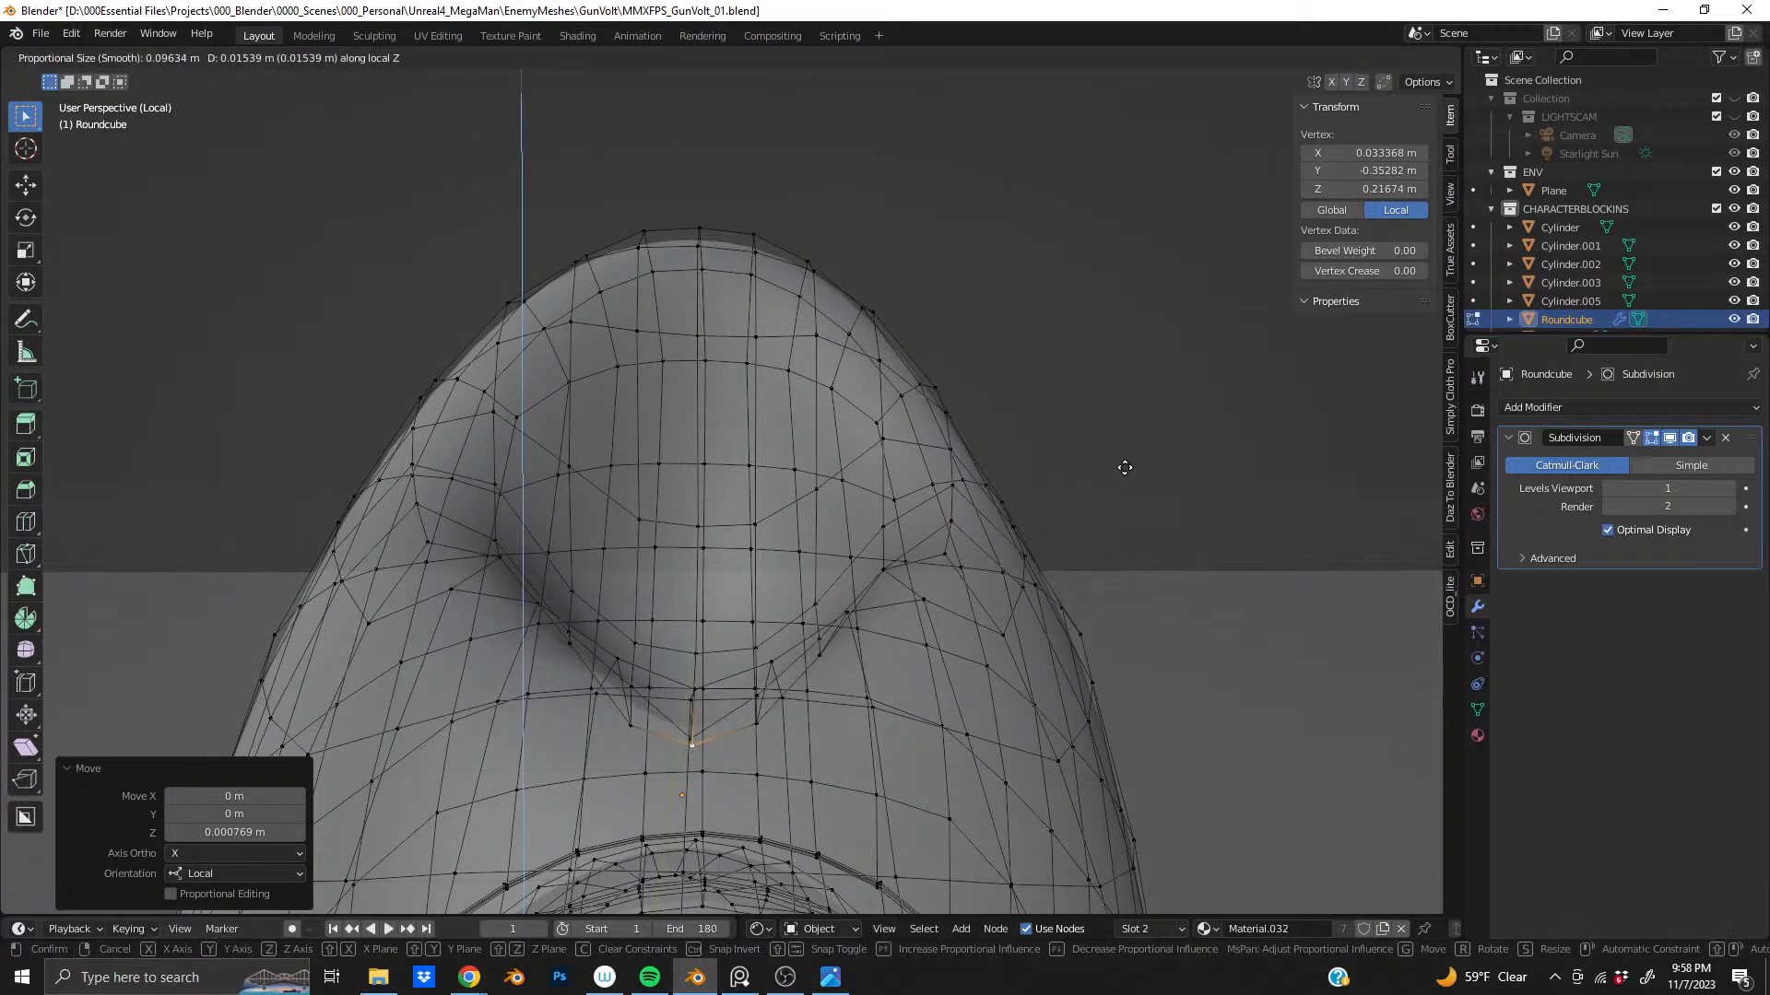
scroll(1124, 452, down, 4)
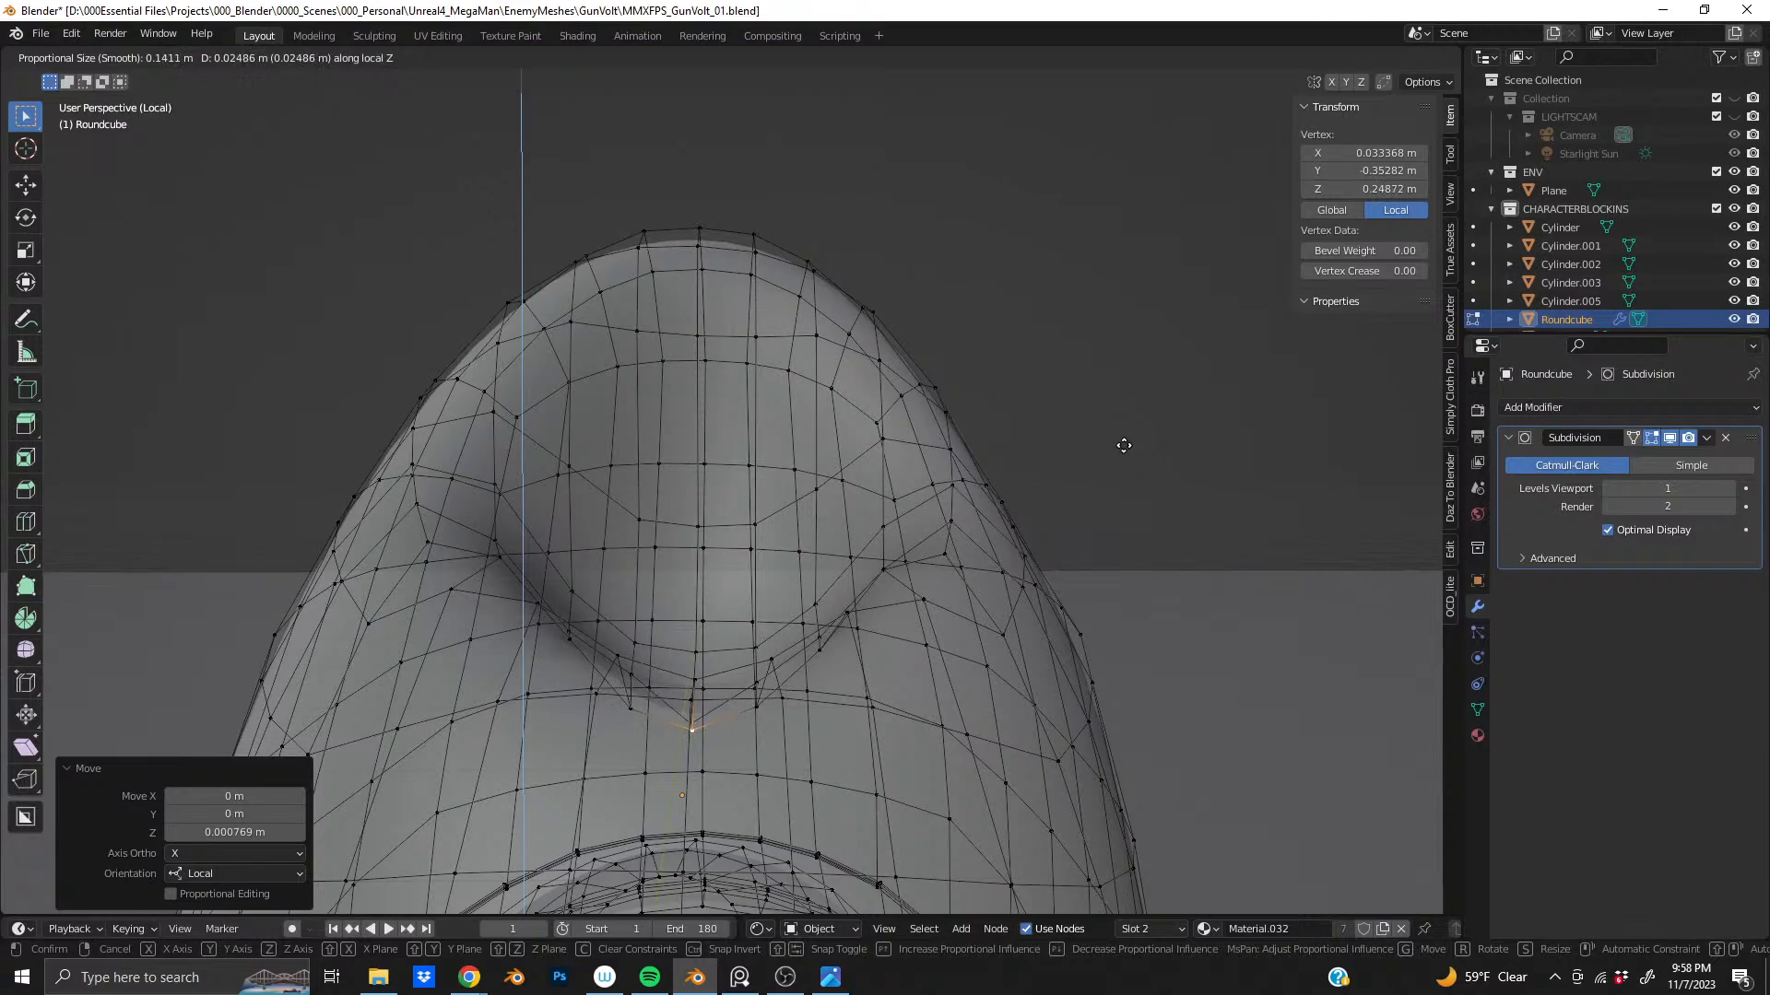
click(1123, 445)
key(Tab)
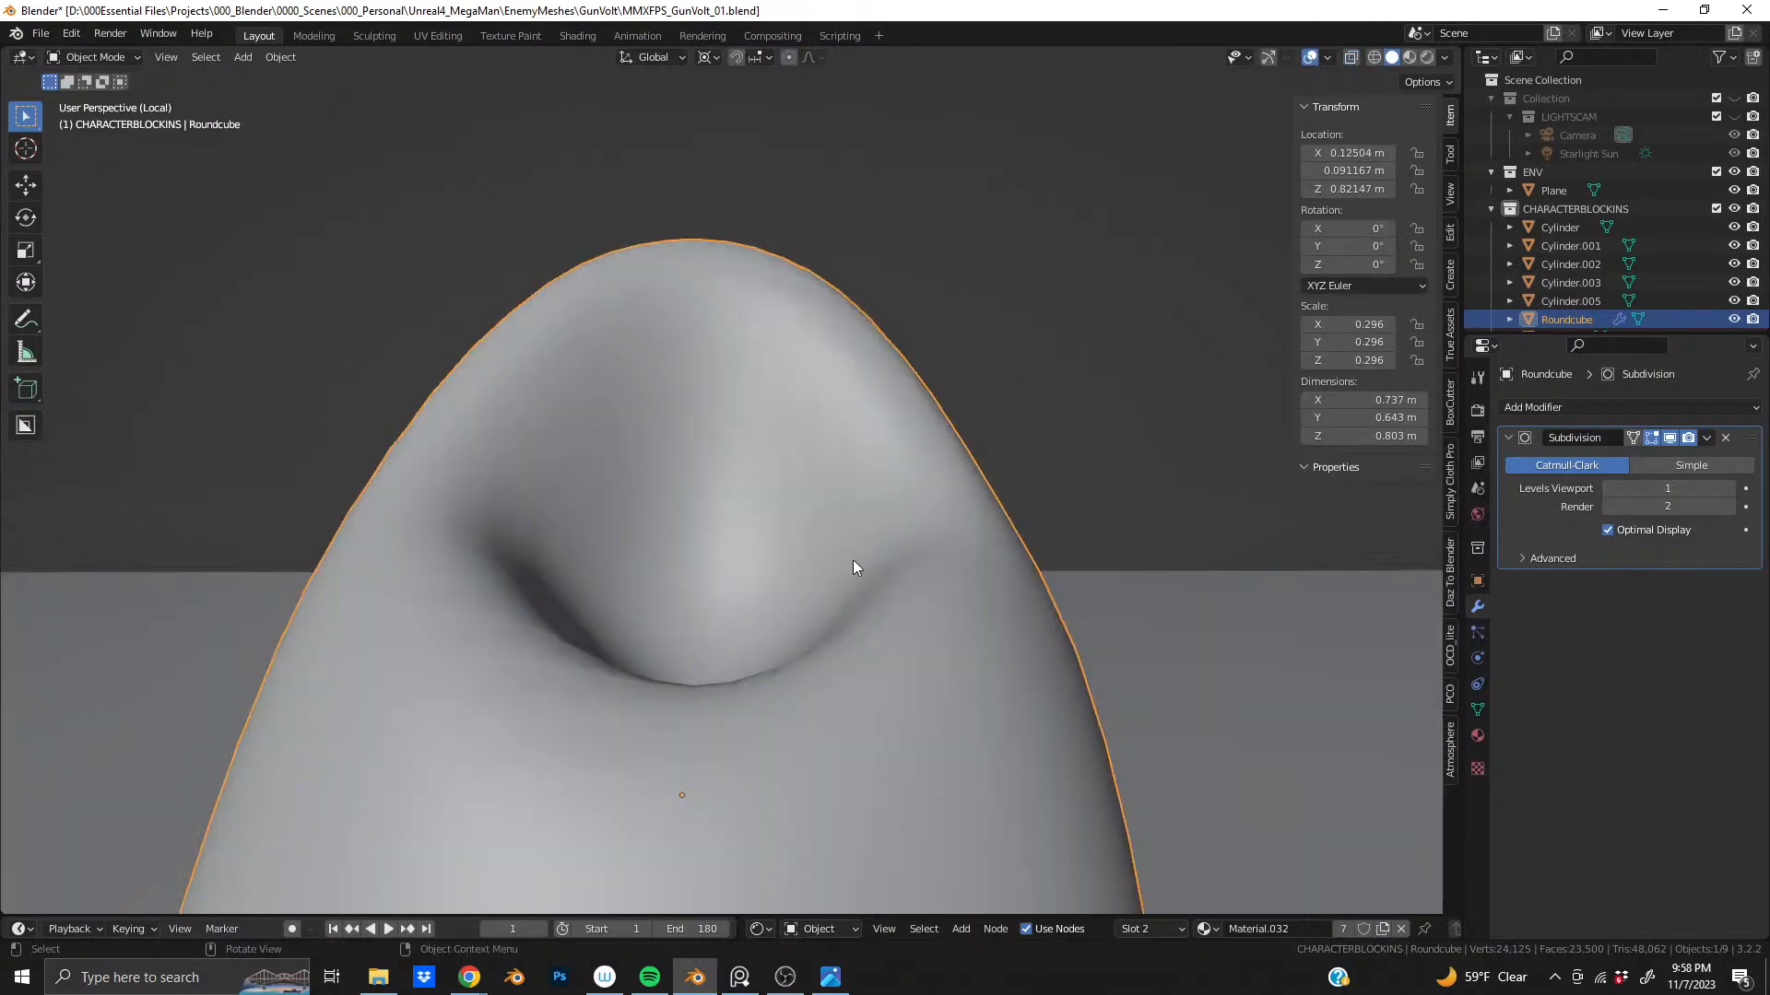
- Put the shell in Sculpt Mode with the Grab brush while viewing it orthographically from the back
middle_drag(853, 561, 570, 564)
scroll(590, 577, down, 3)
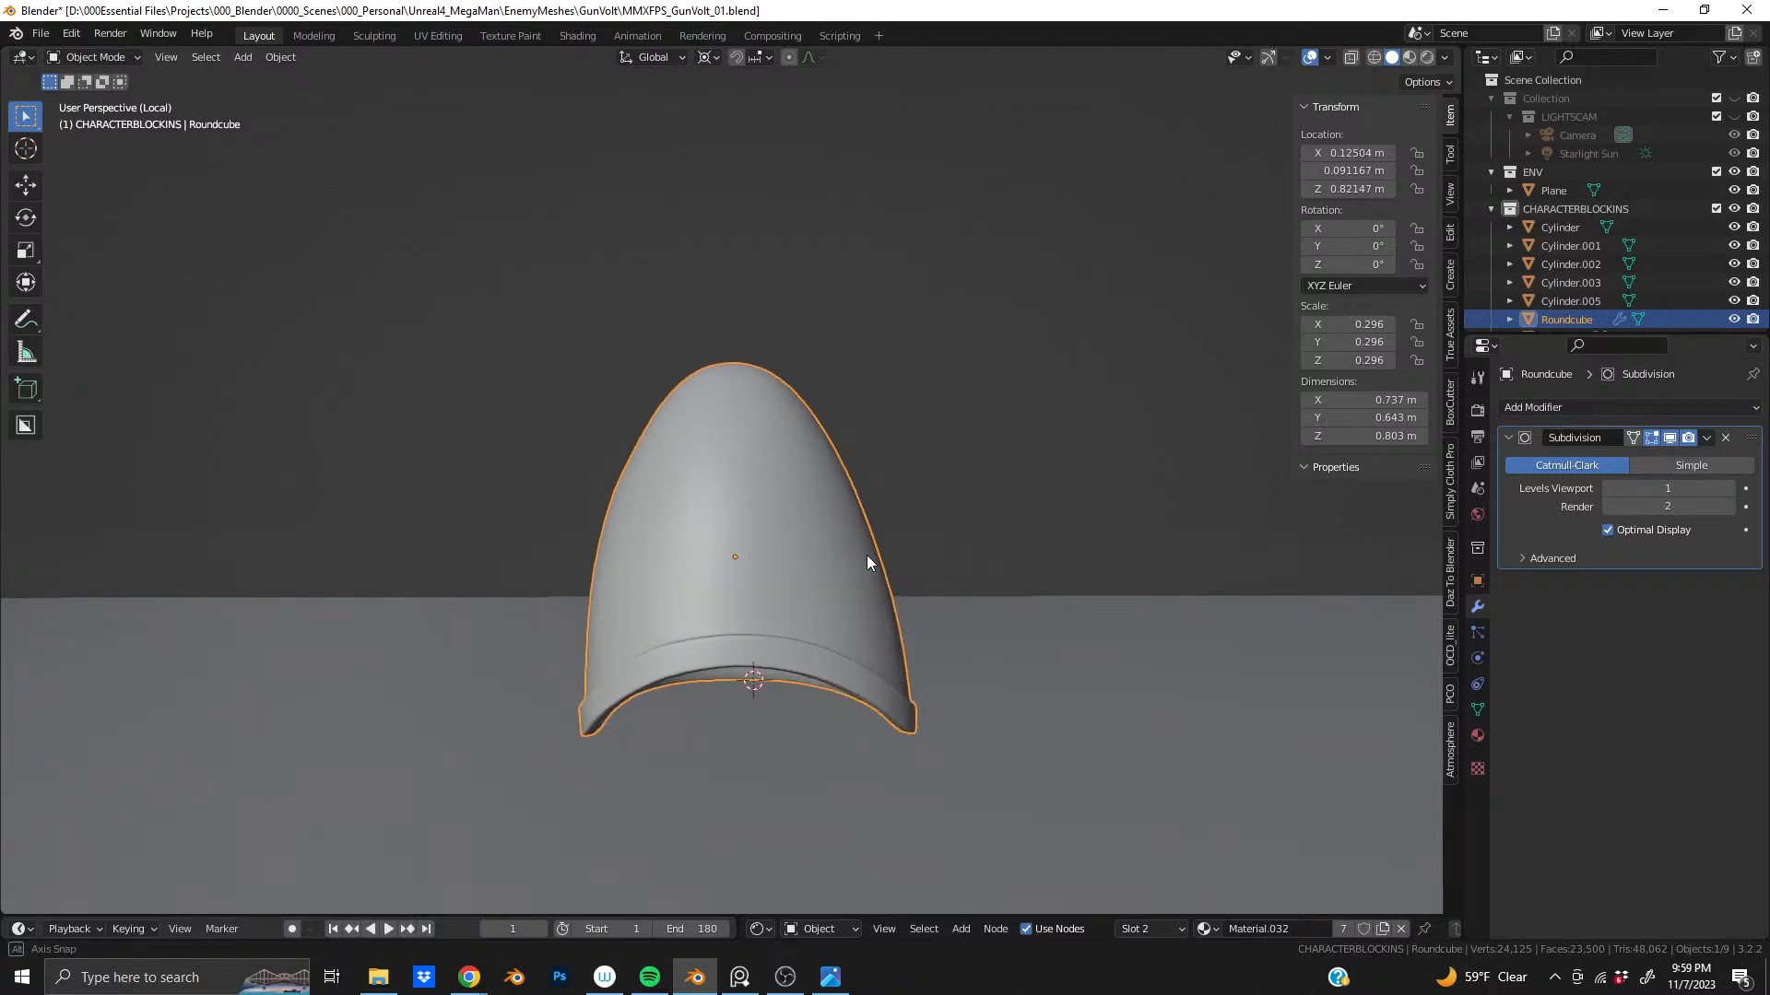
key(ctrl+KP_1)
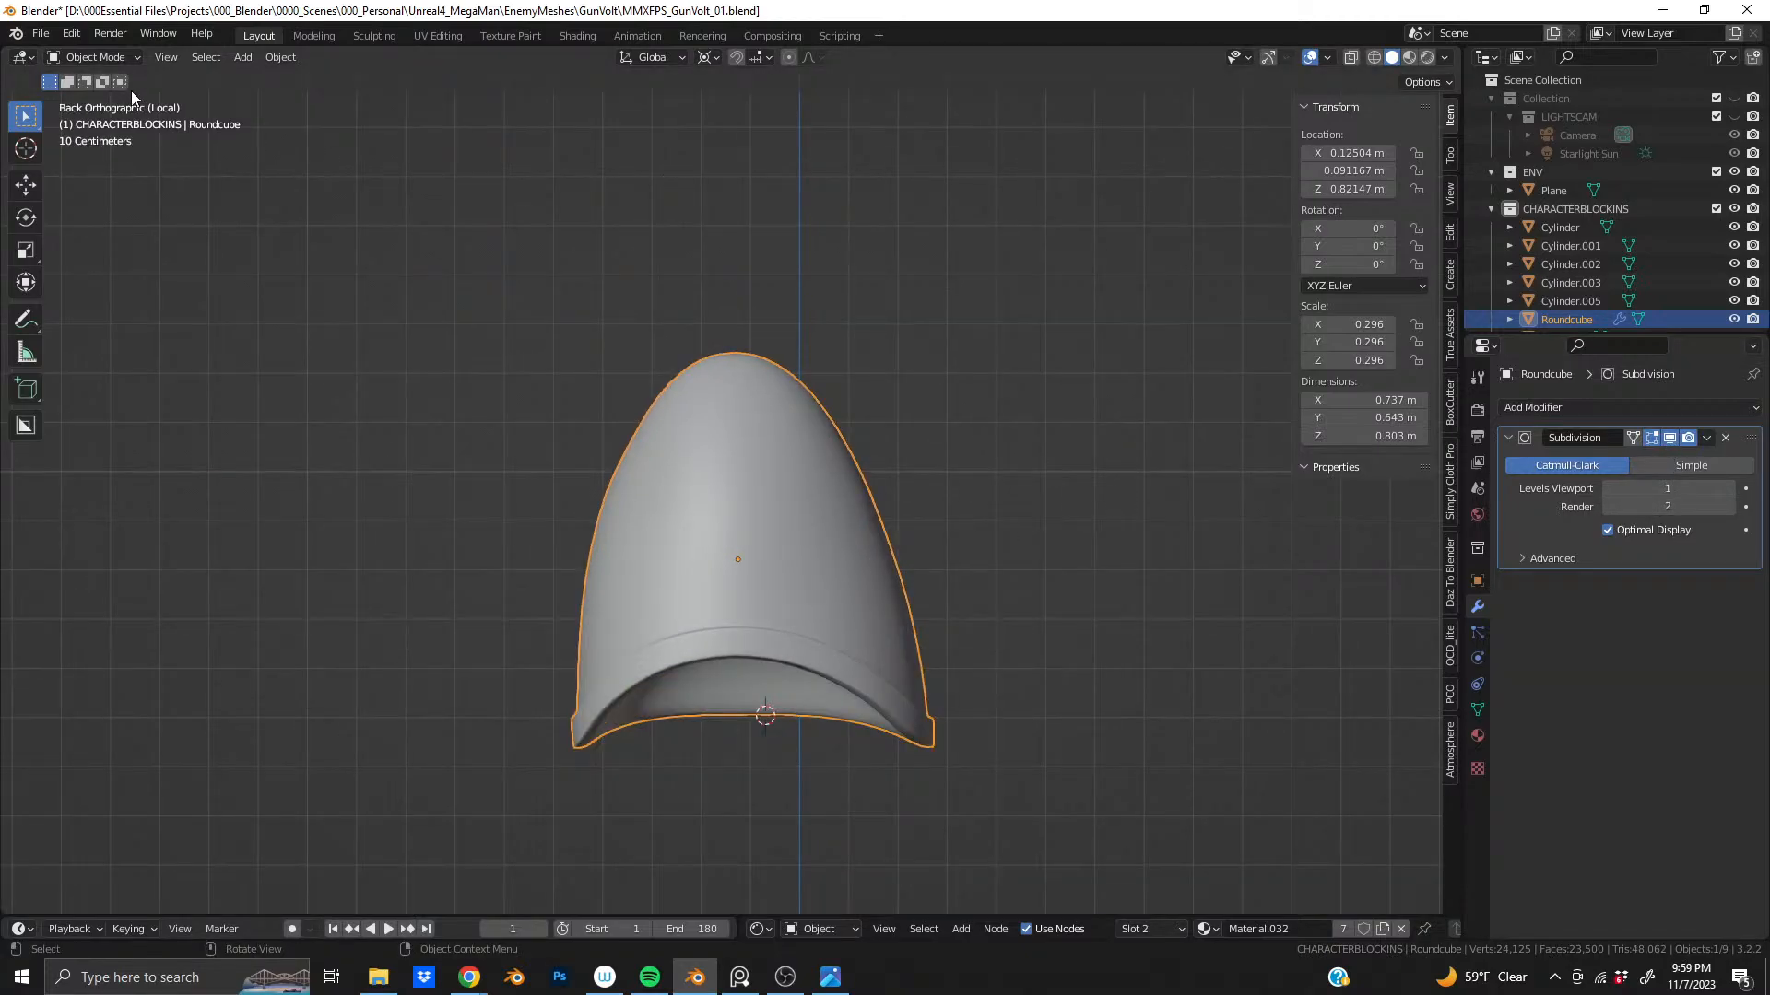
click(118, 59)
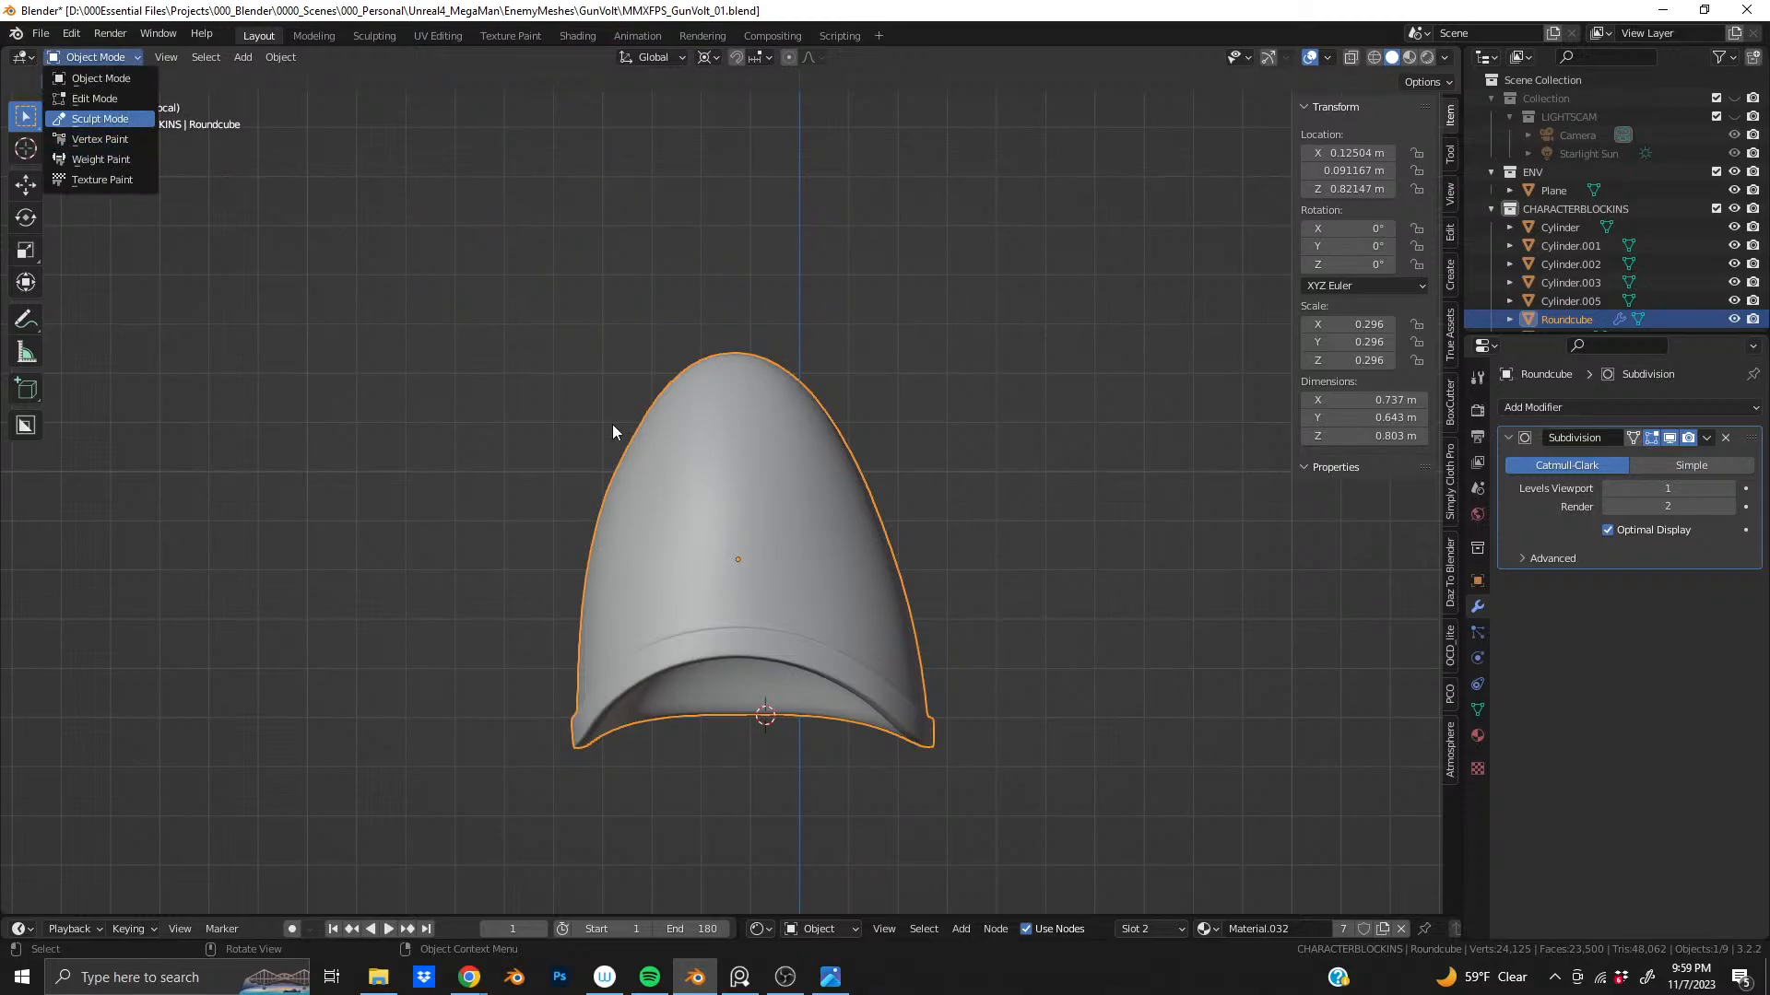
key(Return)
click(26, 600)
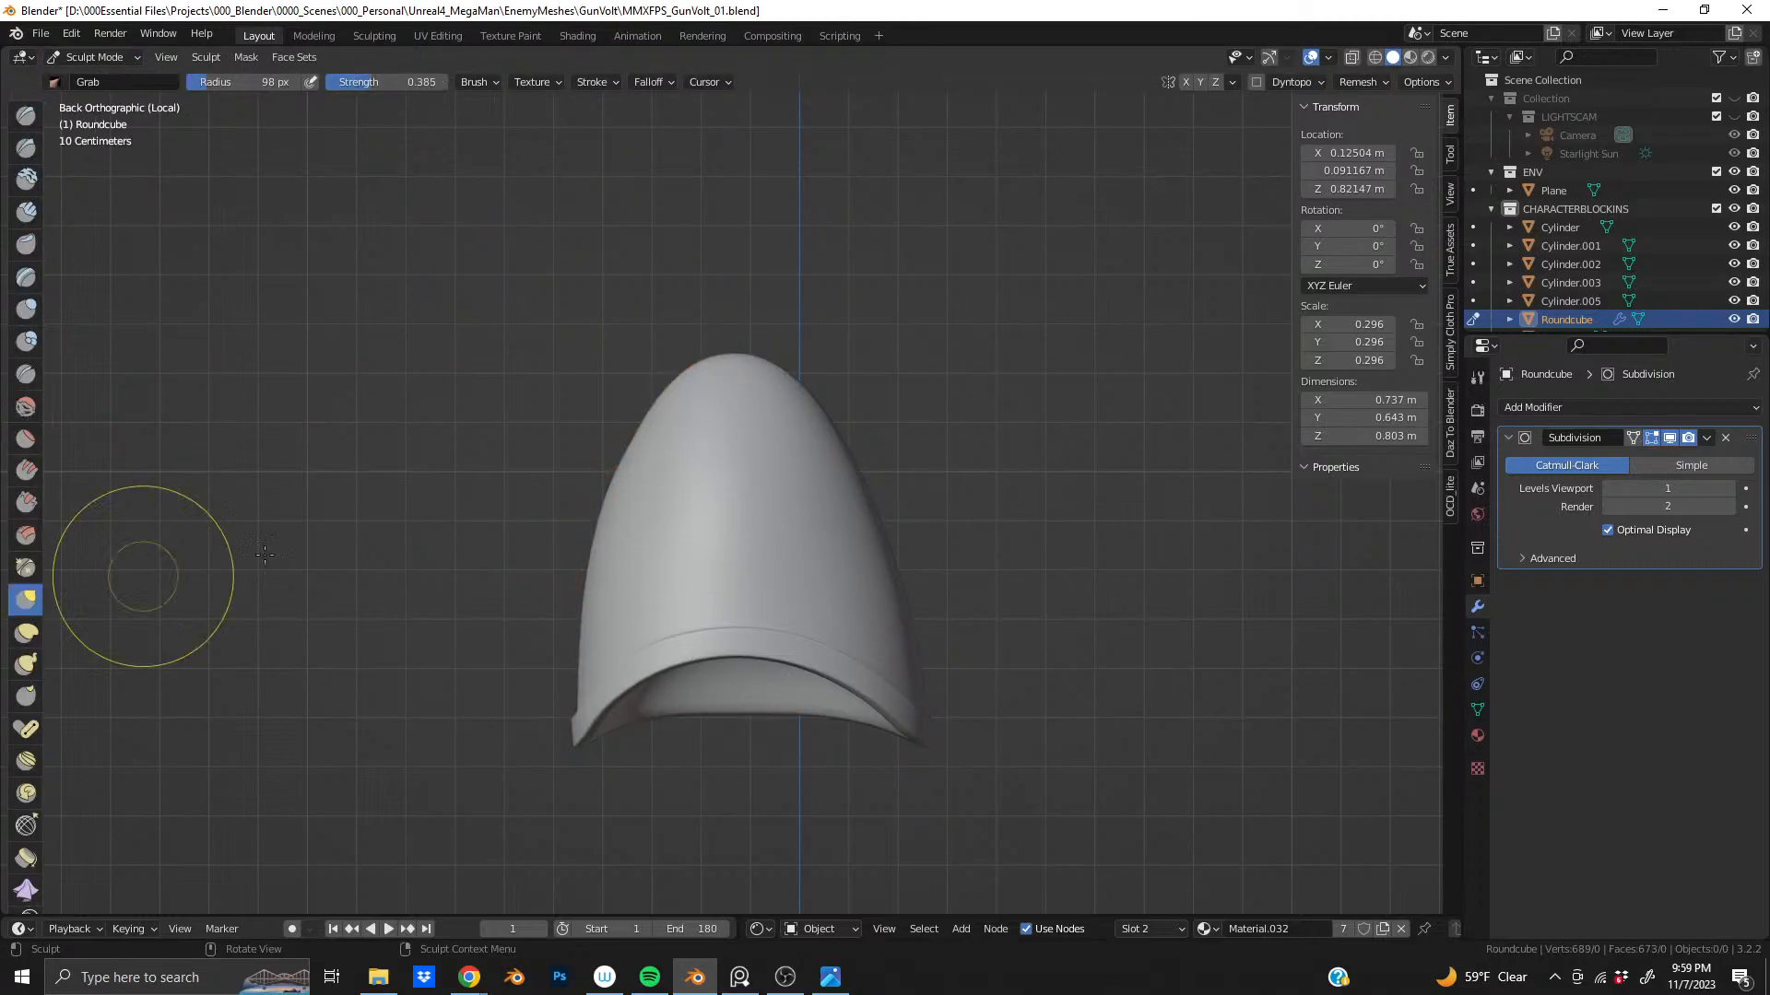
- Adjust the shell's side contours slightly in the back view with the Grab brush
scroll(625, 498, down, 2)
drag(642, 514, 649, 515)
mouse_move(682, 430)
mouse_down()
mouse_move(698, 415)
mouse_move(794, 436)
mouse_up()
scroll(812, 498, down, 2)
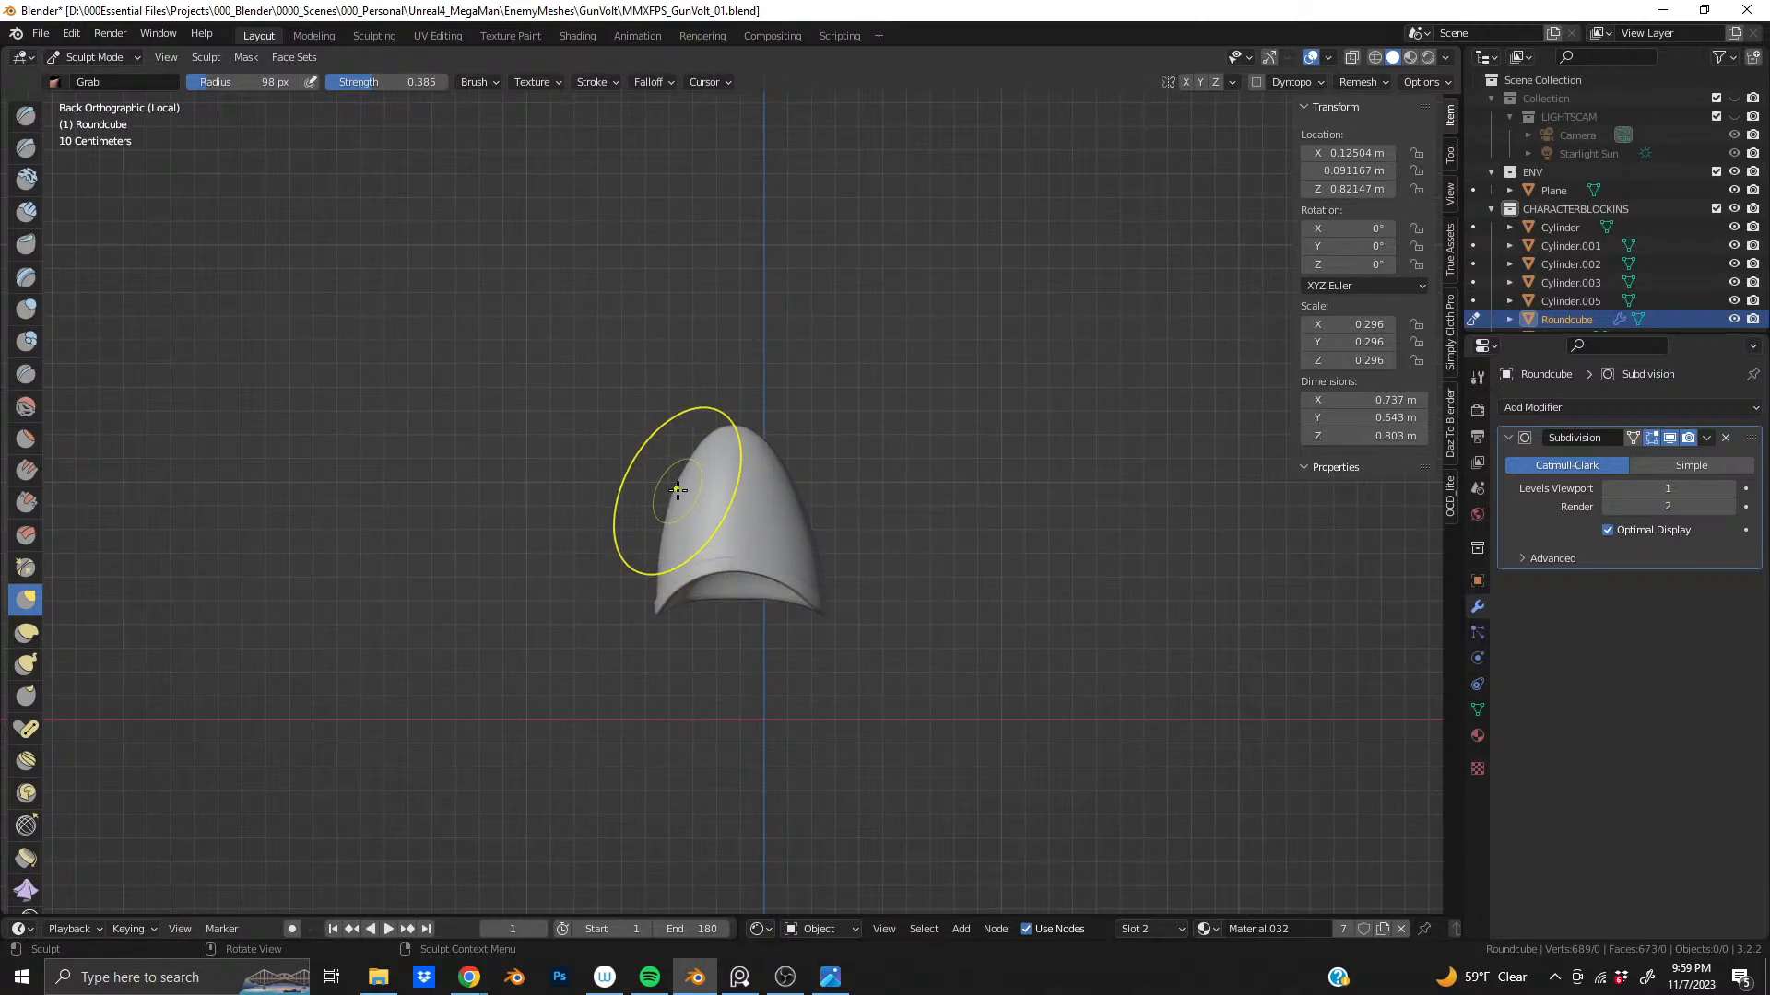
scroll(791, 506, up, 3)
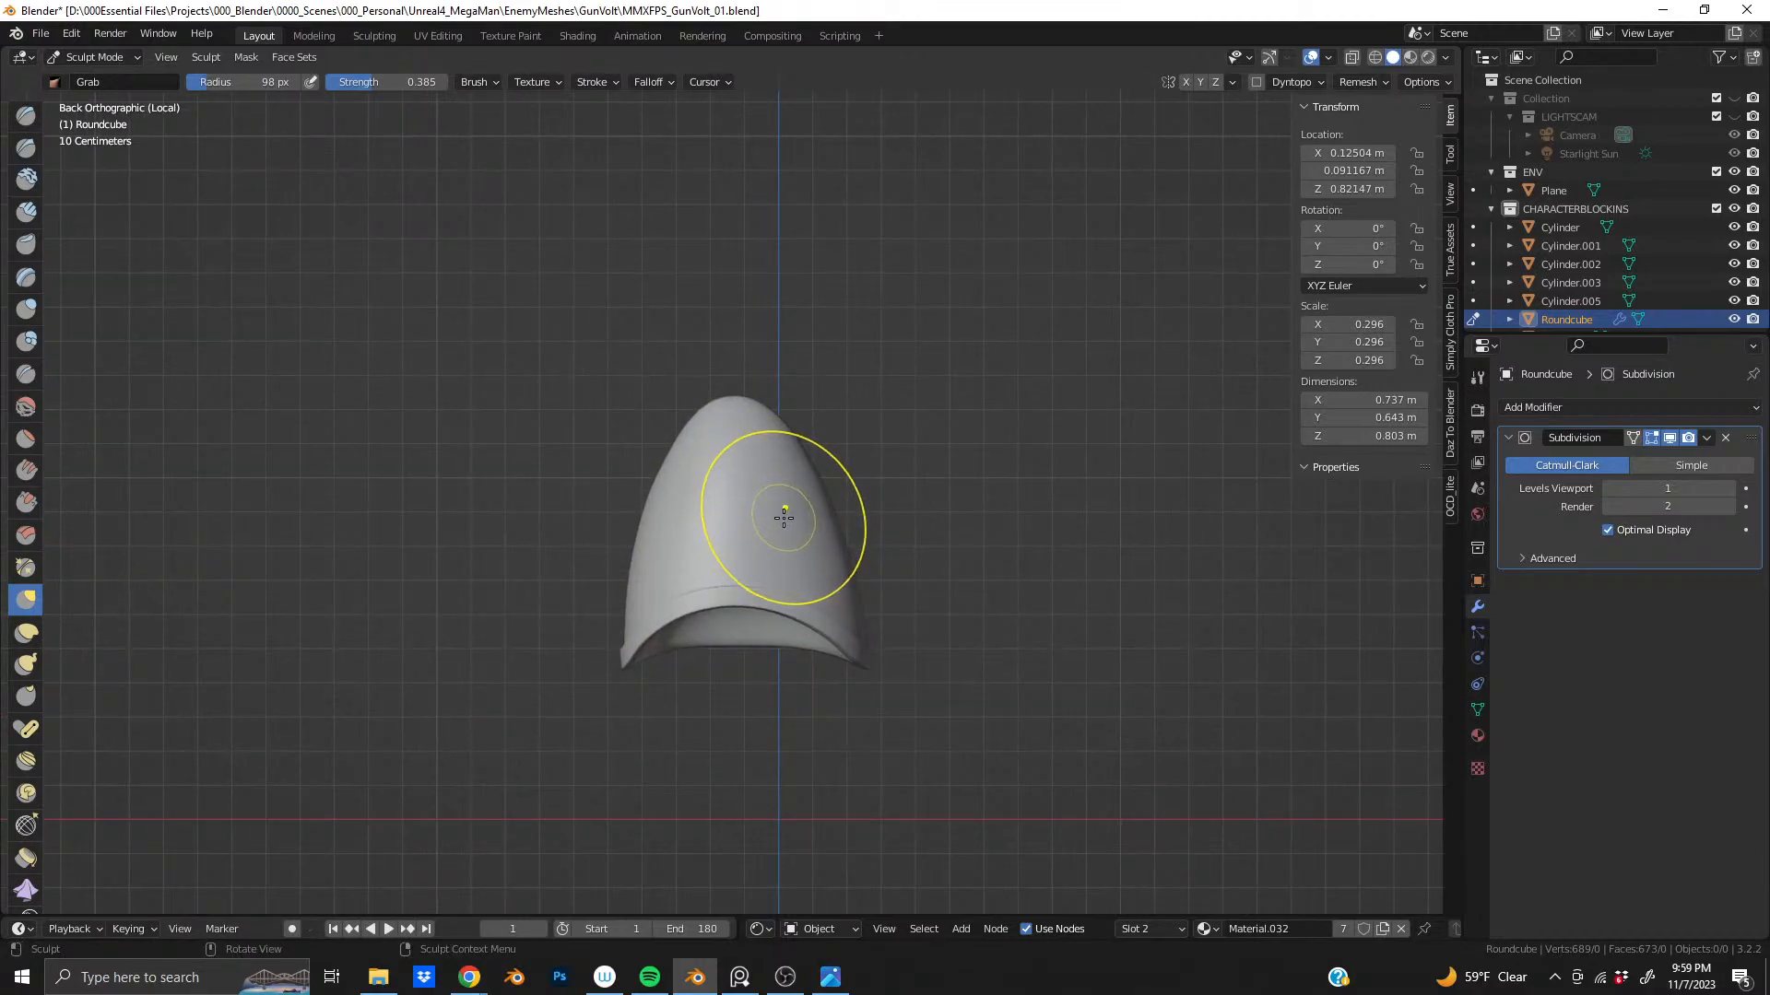
- Pull the middle of the shell's front rim band slightly upward in the front view with the Grab brush
middle_drag(840, 550, 745, 528)
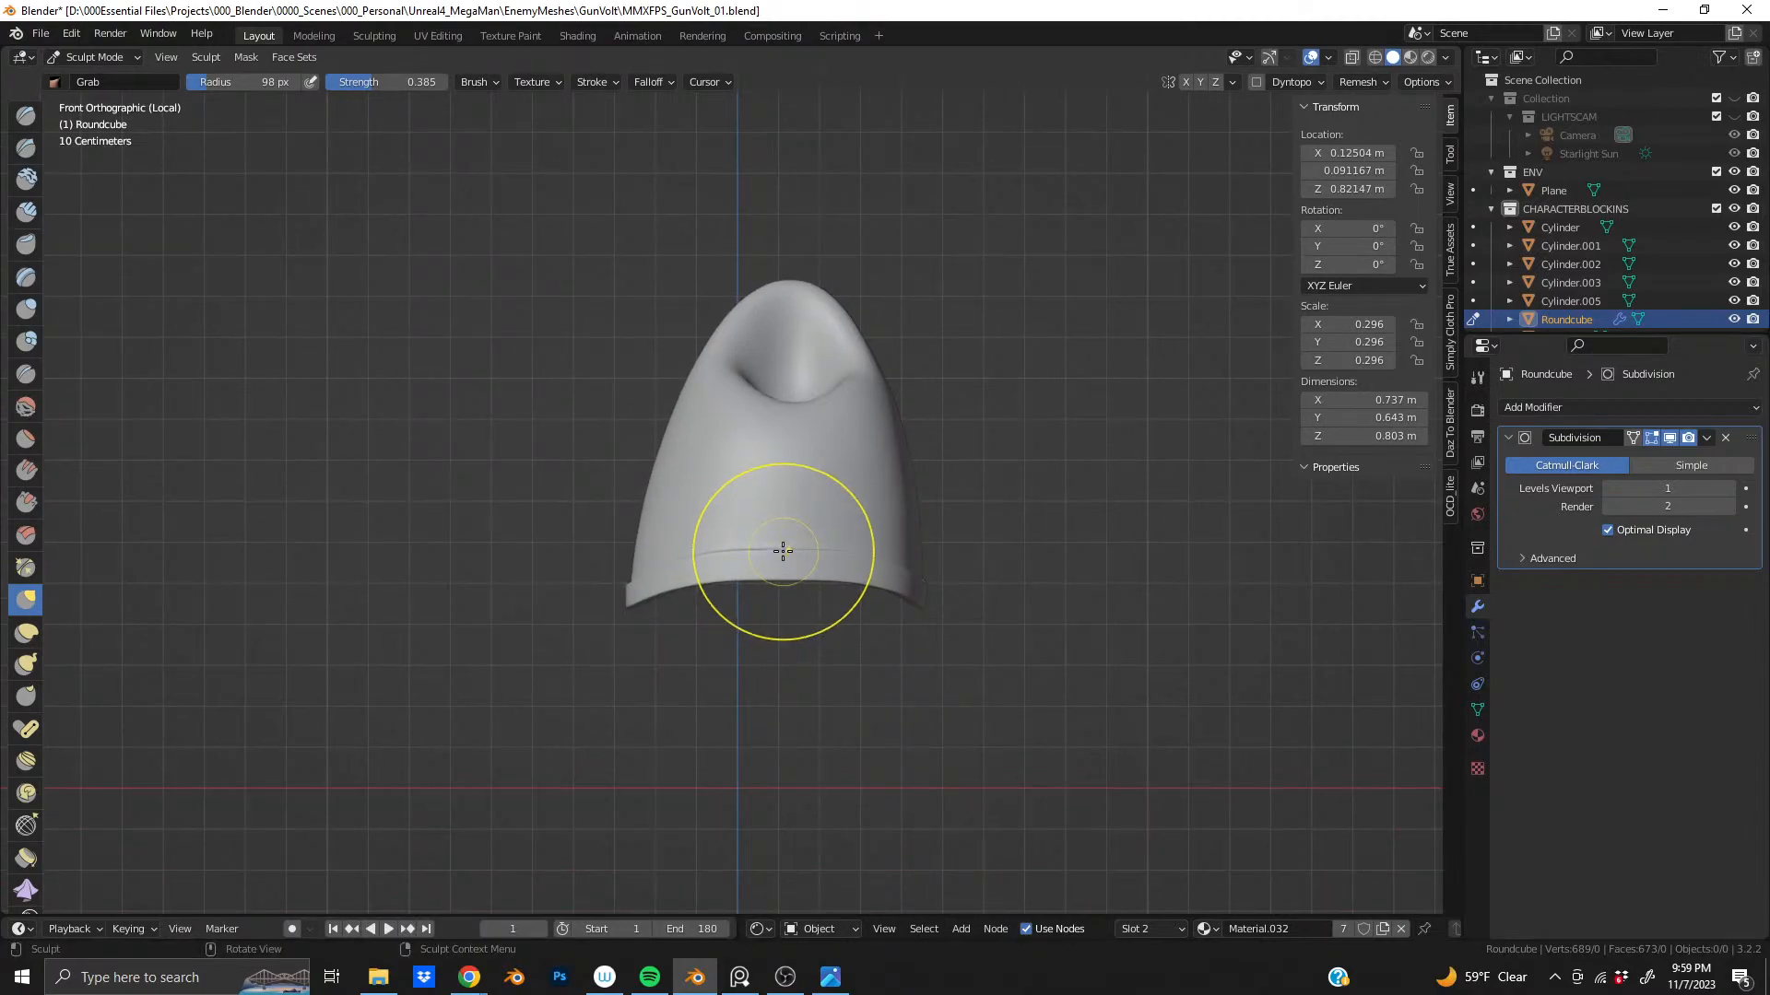
scroll(782, 550, down, 2)
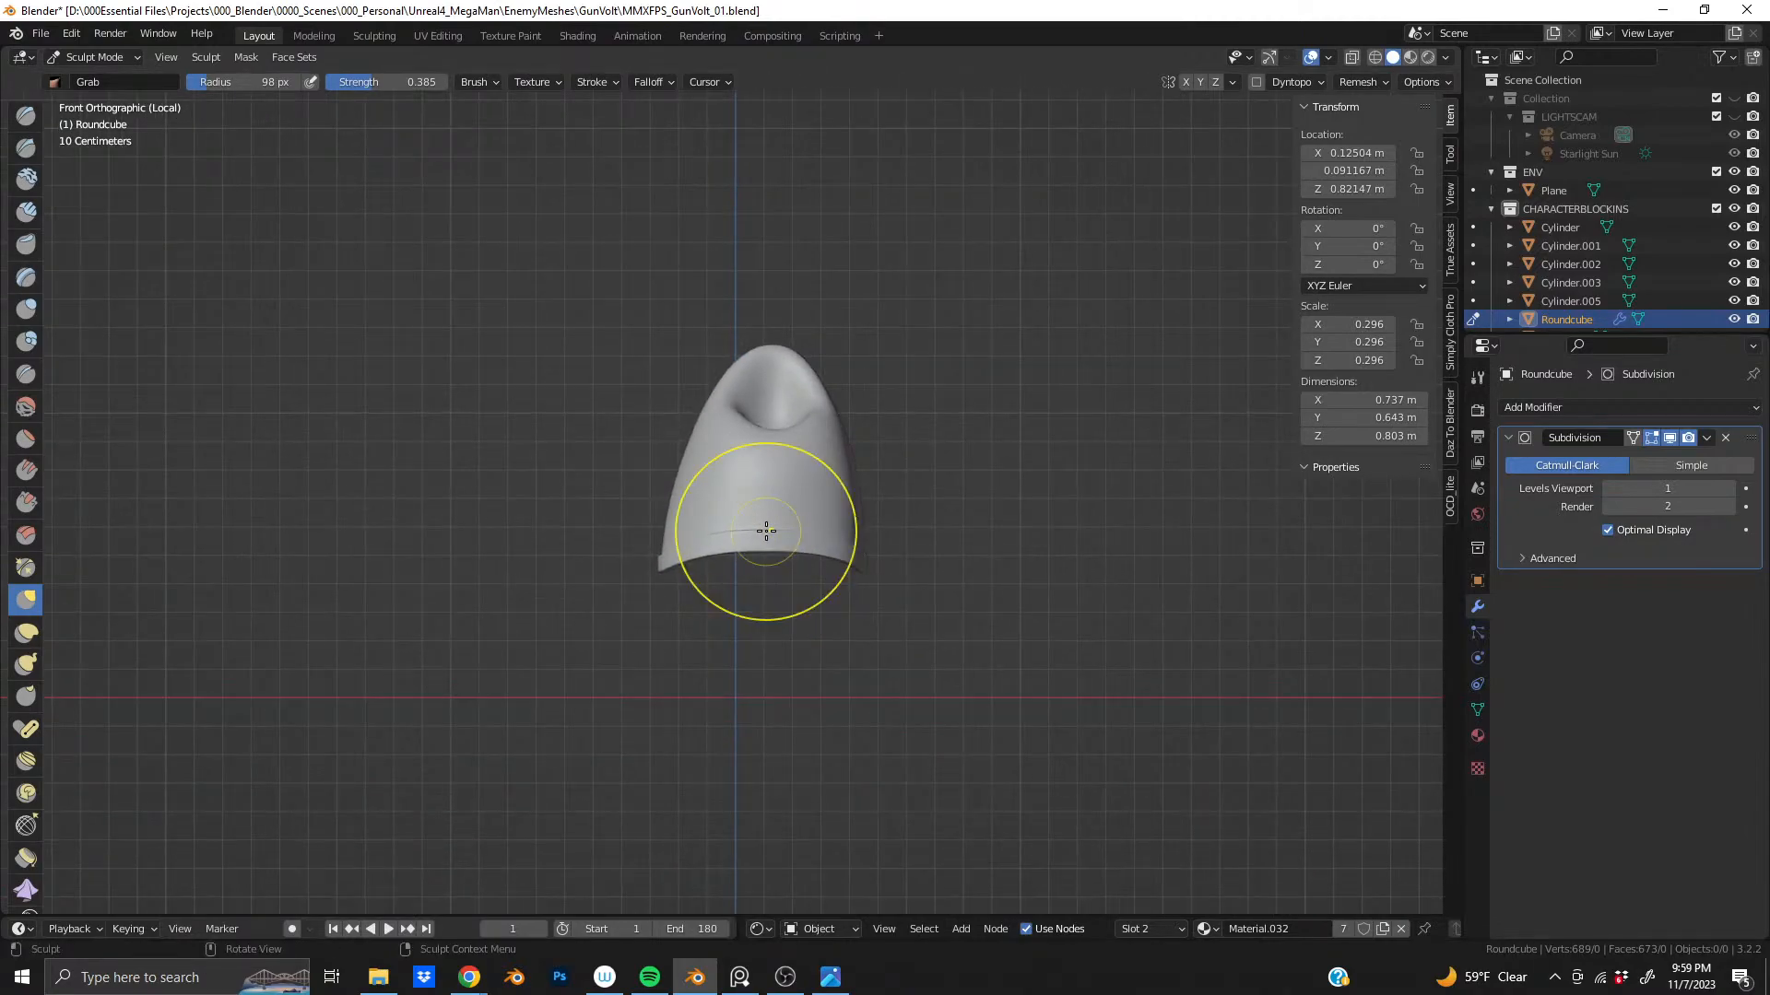
scroll(766, 531, up, 5)
drag(815, 585, 816, 577)
drag(828, 637, 830, 623)
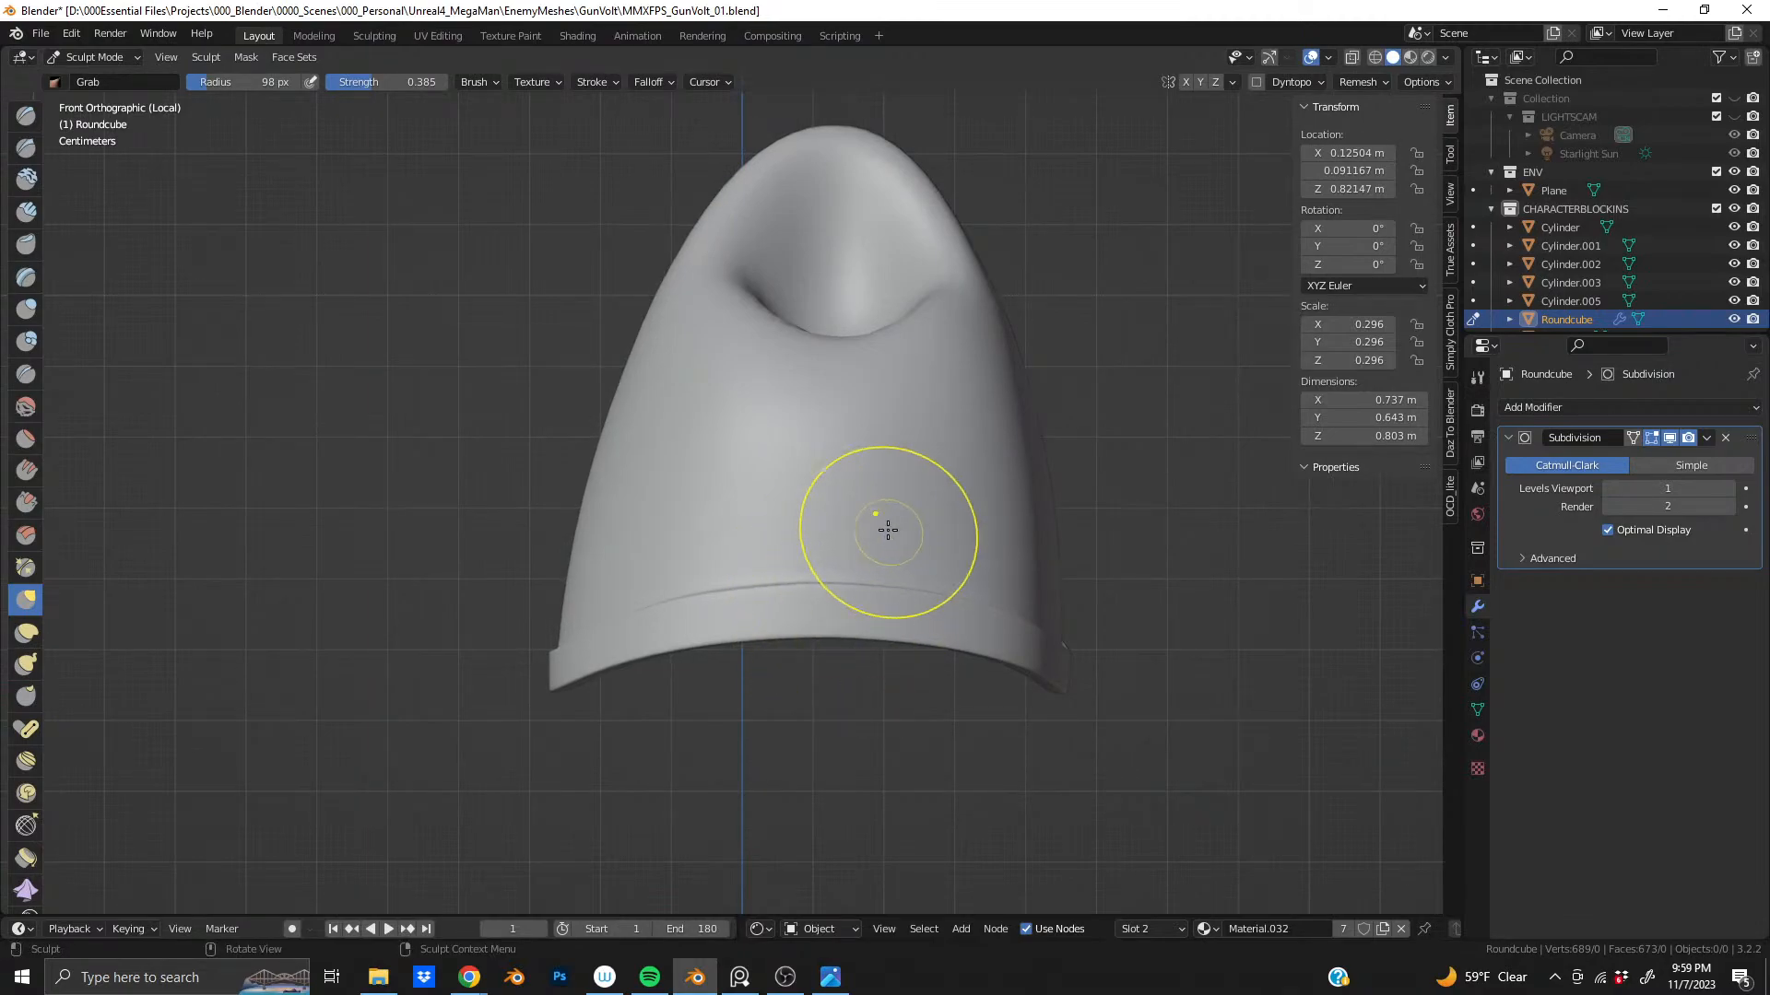
- Pull the shell's apex slightly upward from the back view with the Grab brush
scroll(858, 480, down, 2)
mouse_move(830, 447)
middle_down()
mouse_move(798, 424)
mouse_move(406, 403)
middle_up()
middle_drag(722, 409, 506, 405)
shift+middle_drag(881, 403, 807, 485)
scroll(810, 478, up, 1)
scroll(746, 372, down, 2)
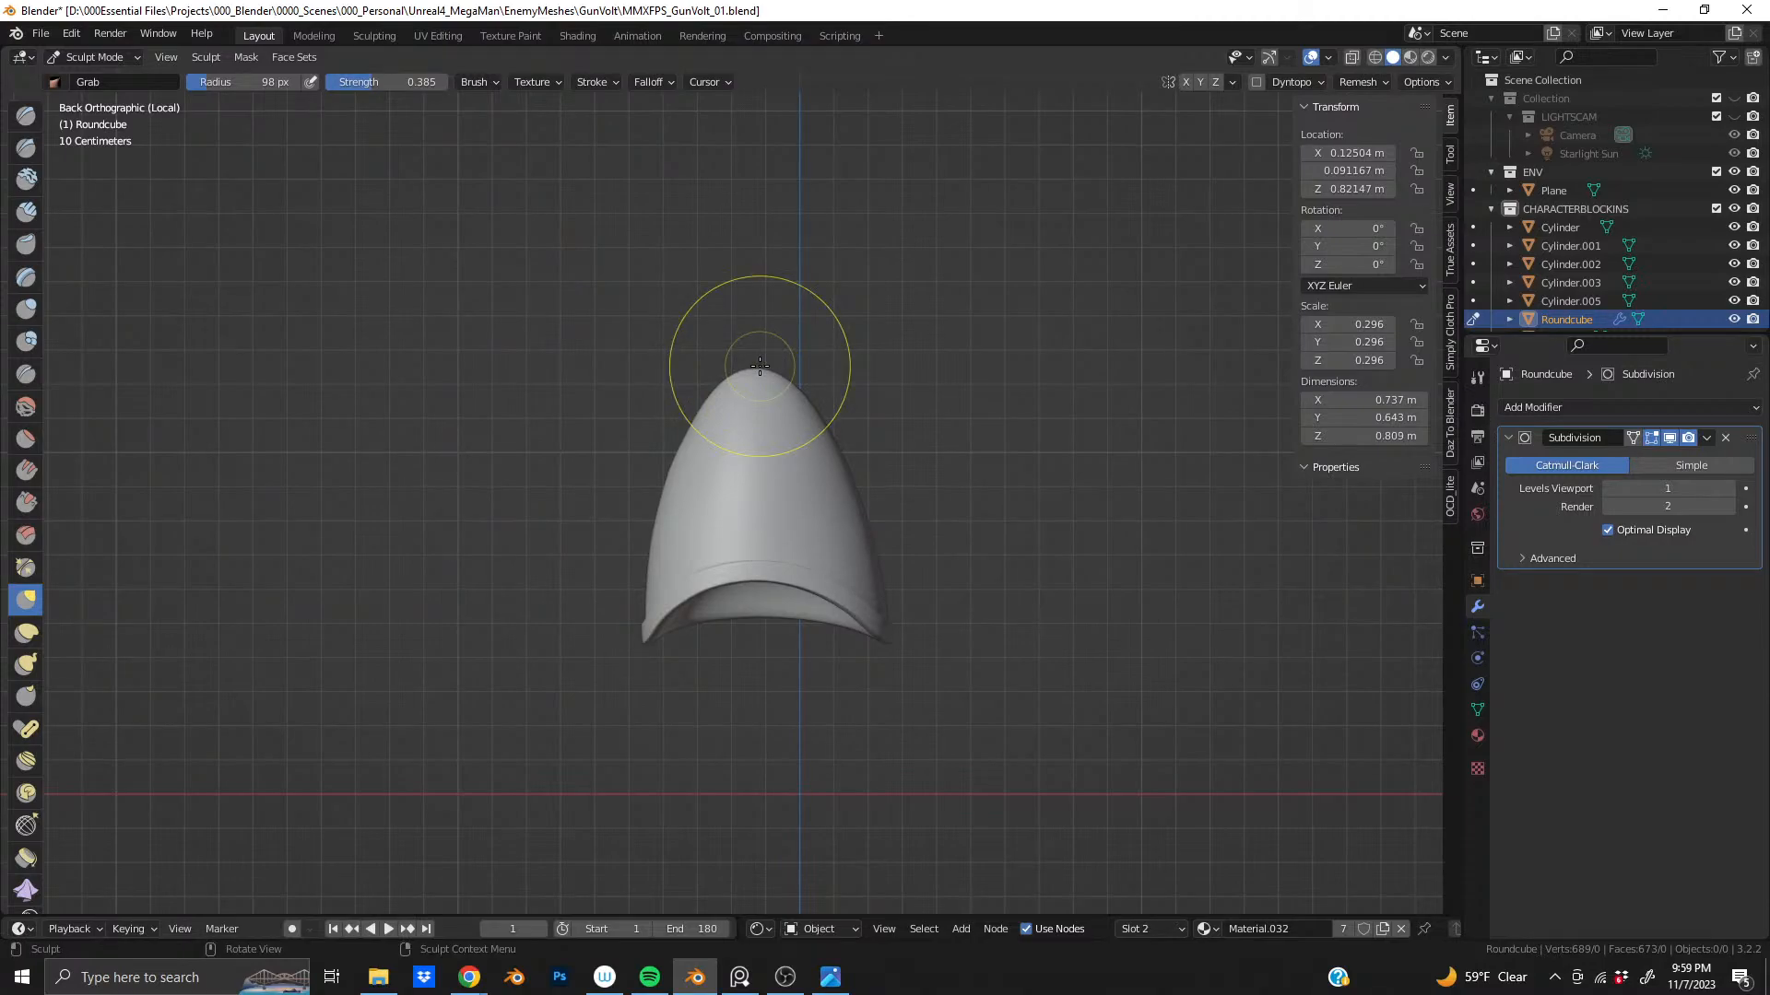
scroll(760, 366, up, 2)
drag(767, 324, 767, 307)
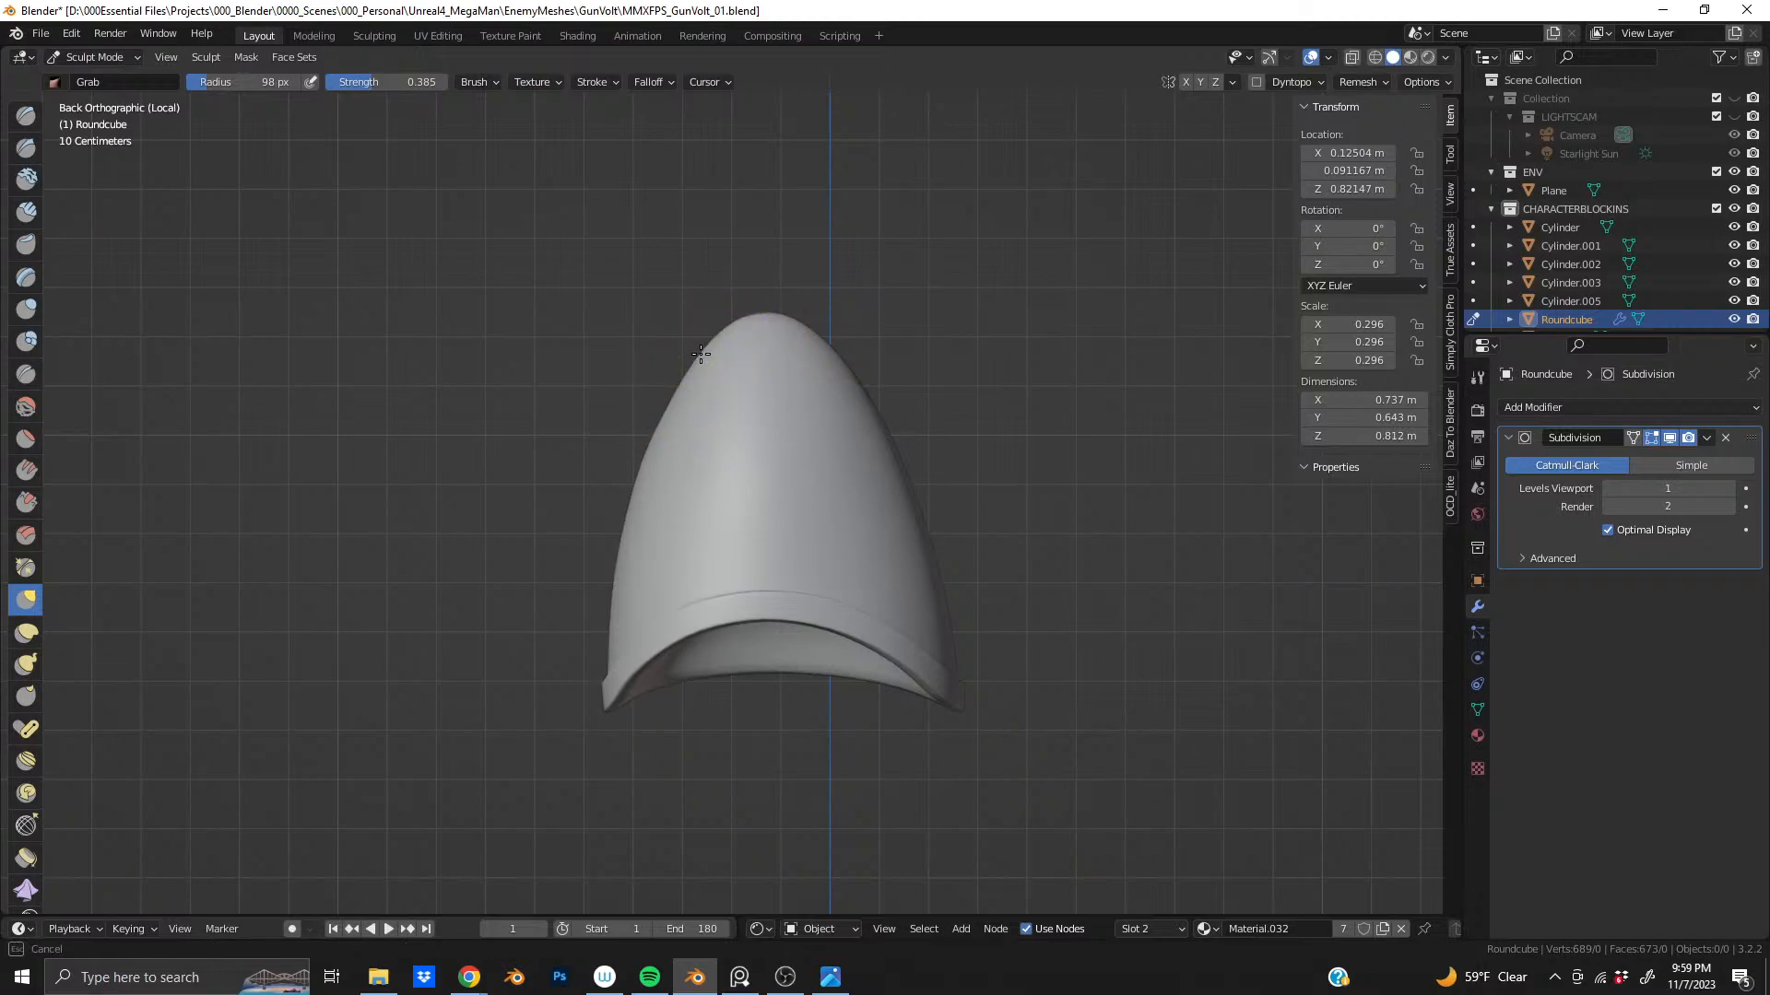
- Push the shell's outline just below the apex slightly inward with small Grab strokes
drag(705, 354, 708, 355)
scroll(876, 454, down, 2)
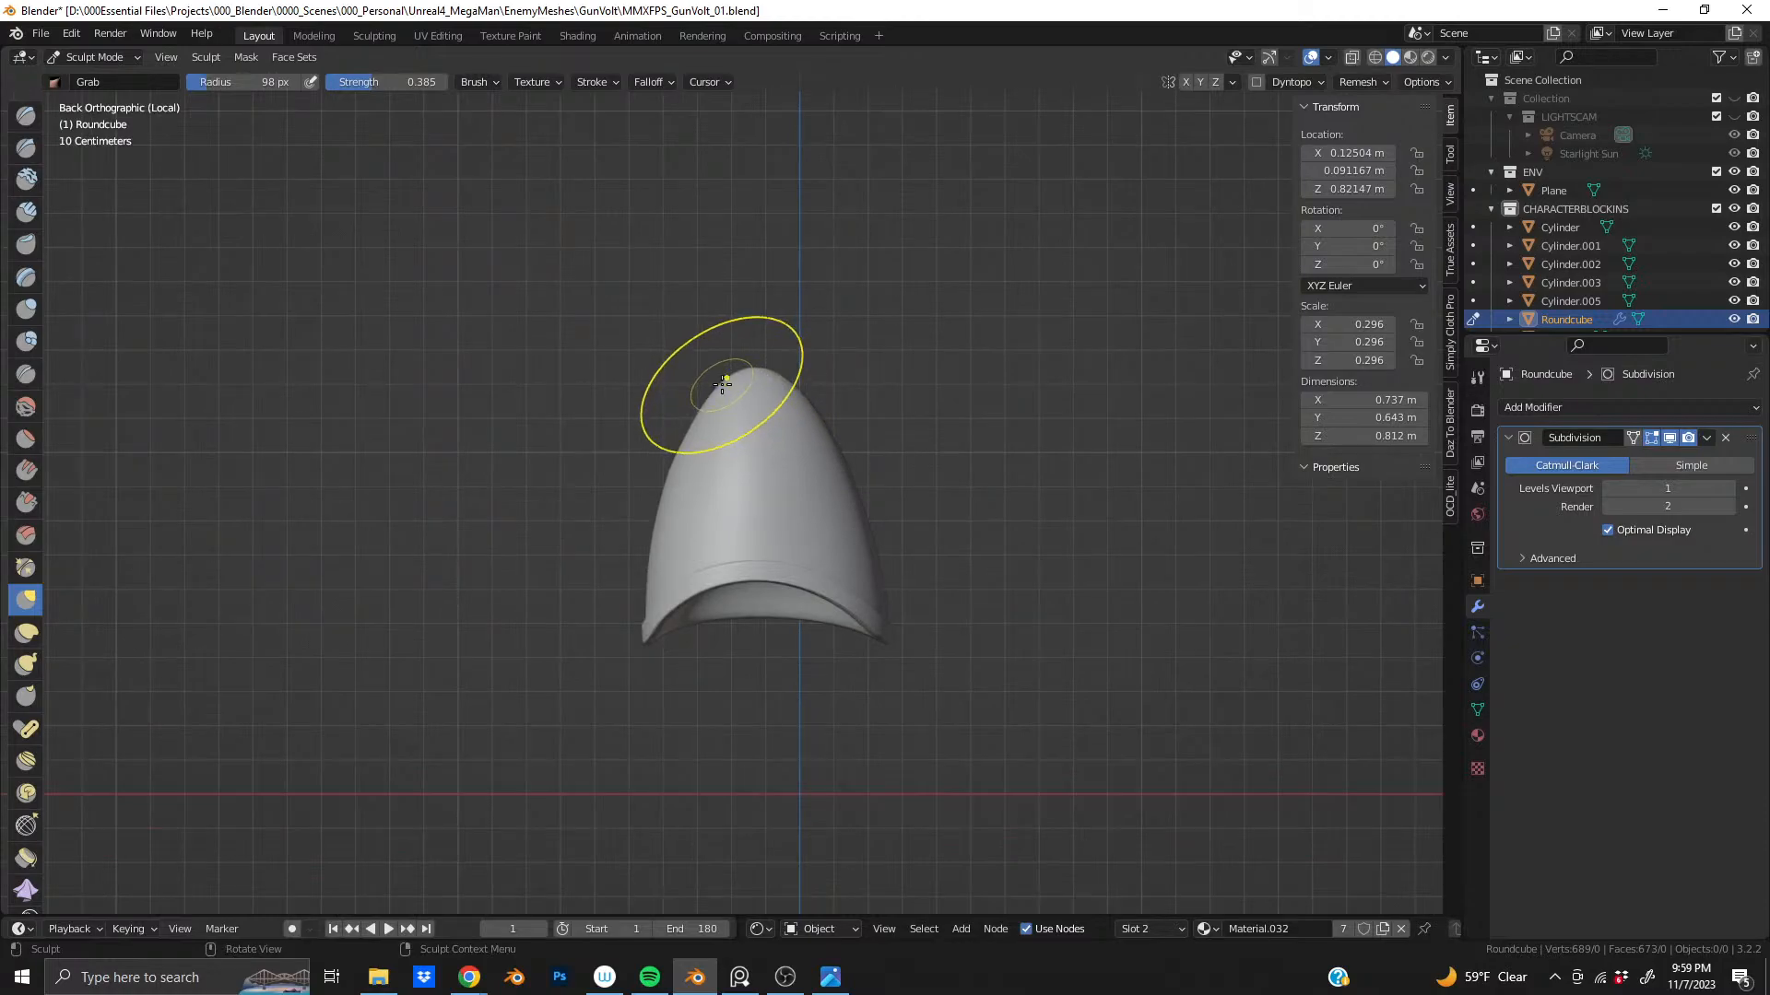
drag(714, 393, 716, 395)
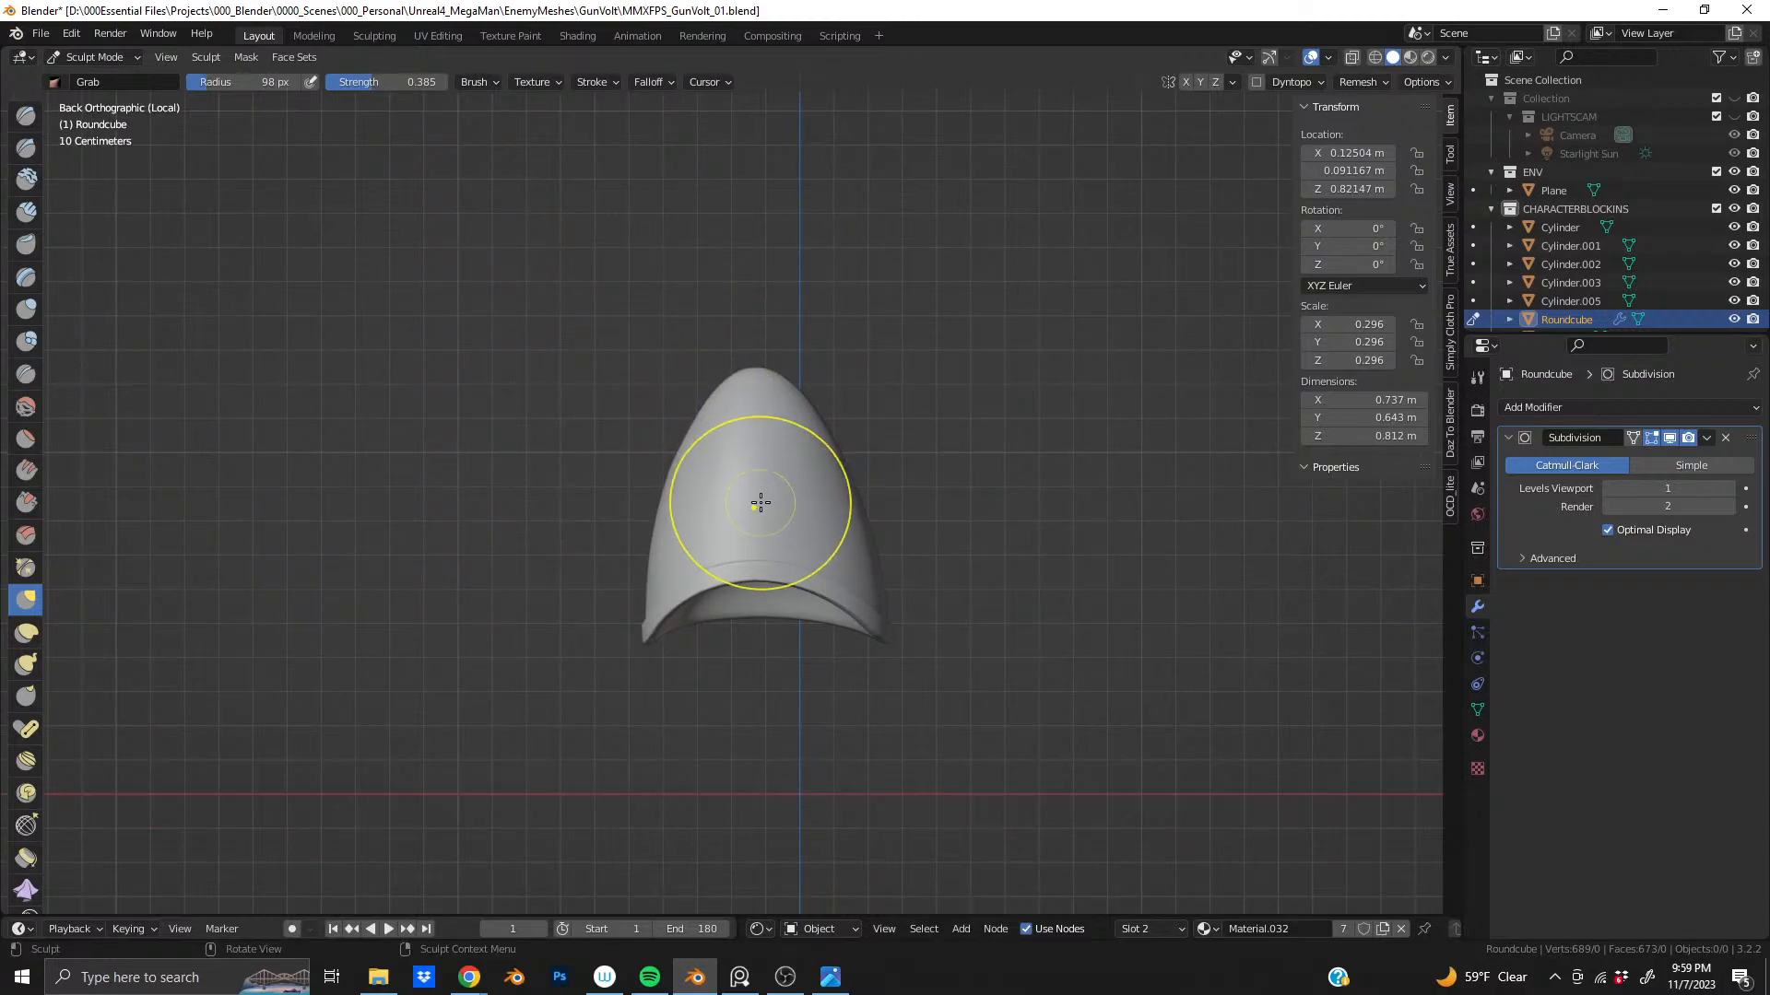
- Lower the Subdivision modifier's render level to 1
scroll(751, 502, up, 2)
middle_drag(759, 501, 978, 503)
scroll(978, 505, down, 5)
shift+middle_drag(735, 545, 721, 519)
scroll(718, 517, up, 3)
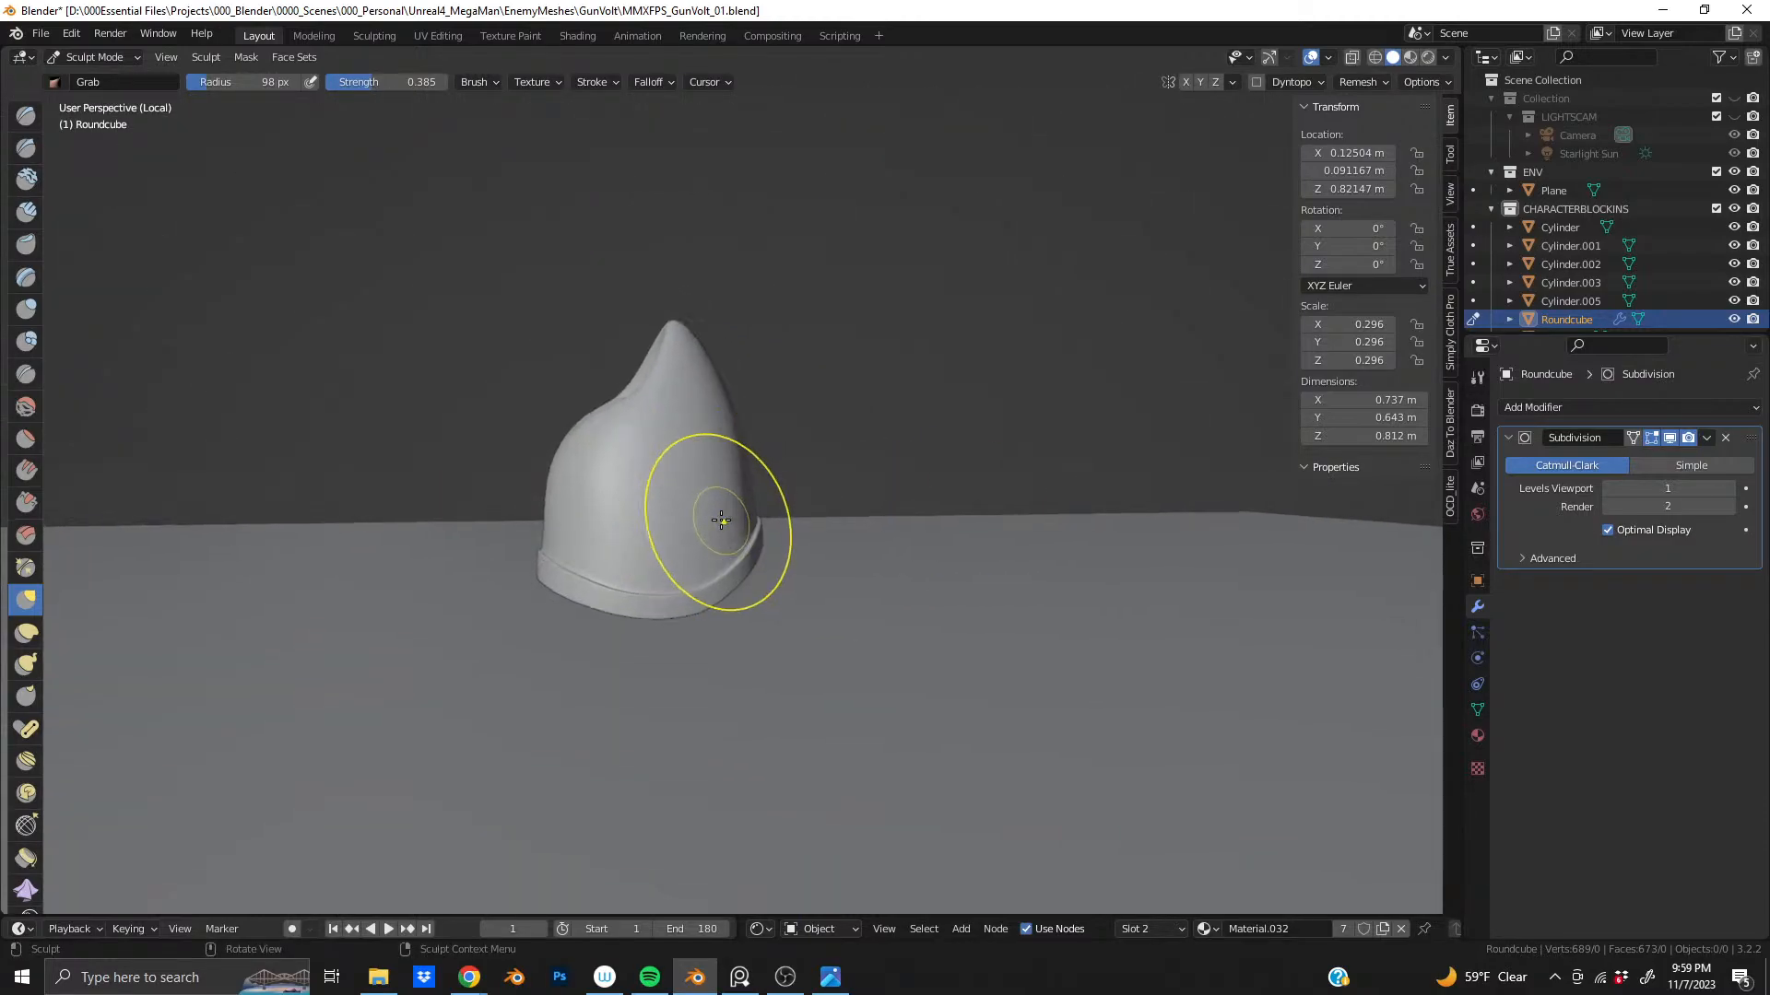
middle_drag(991, 505, 813, 484)
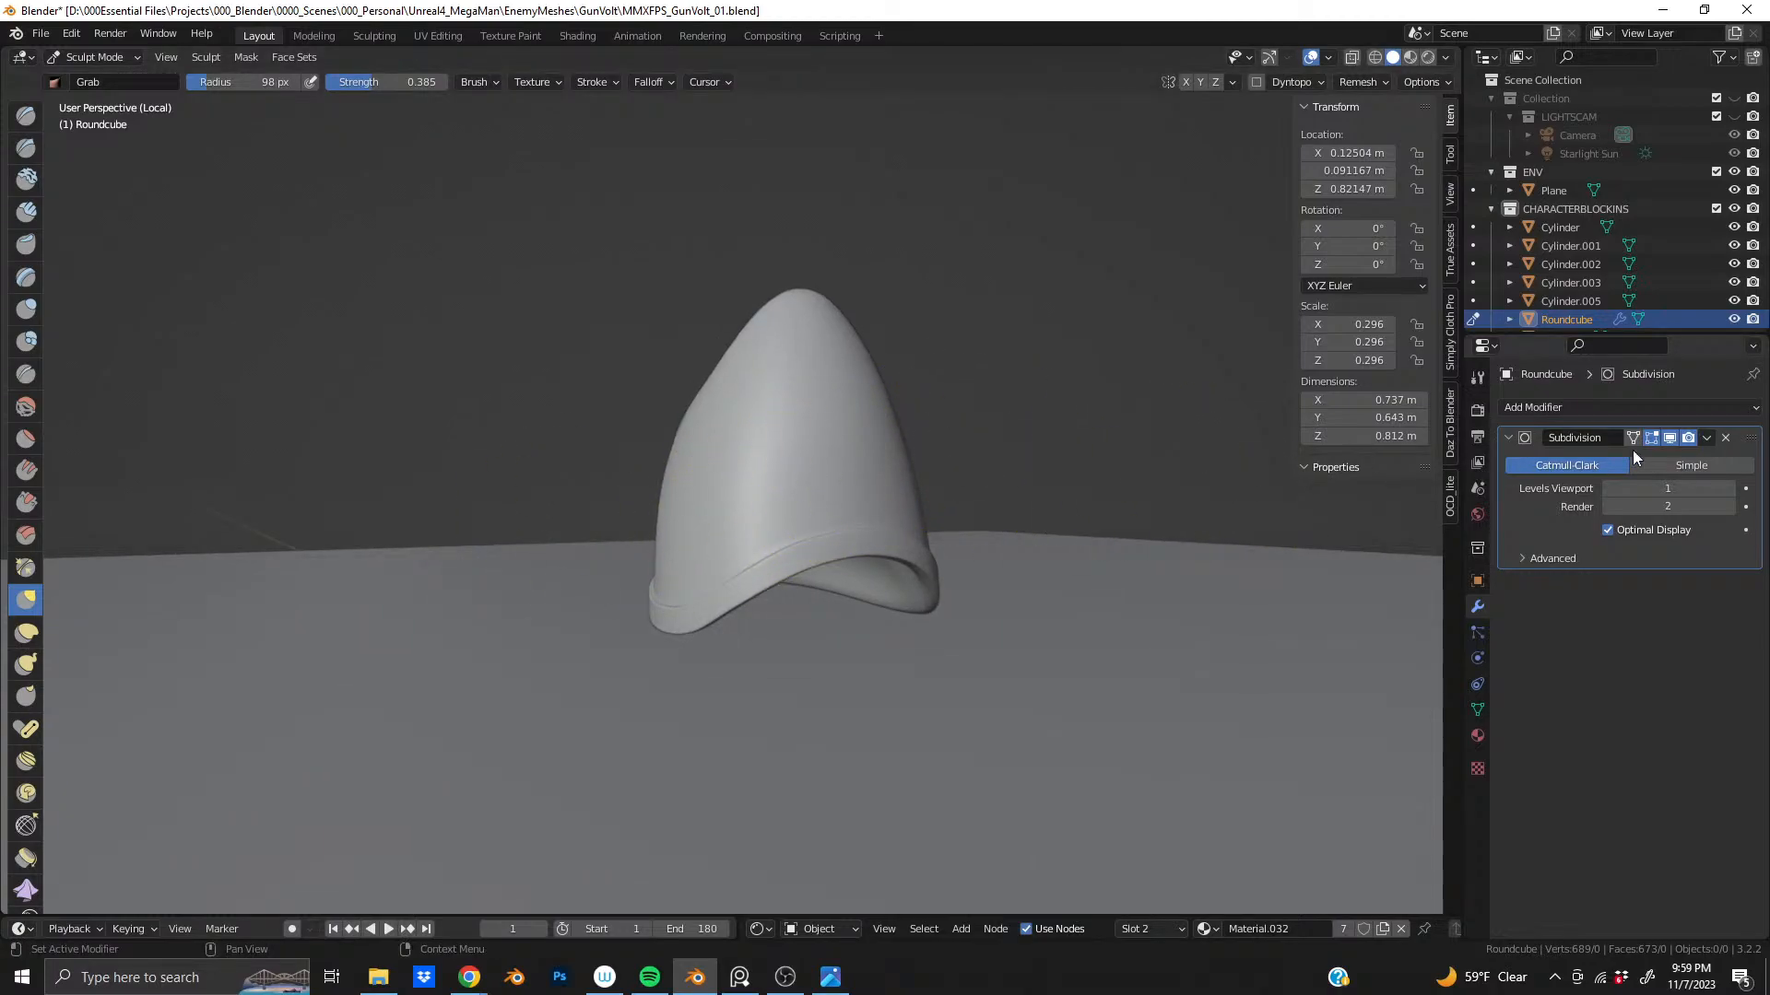
click(1609, 507)
- Add a Smooth modifier to the shell and raise its factor to 6.078
click(1574, 406)
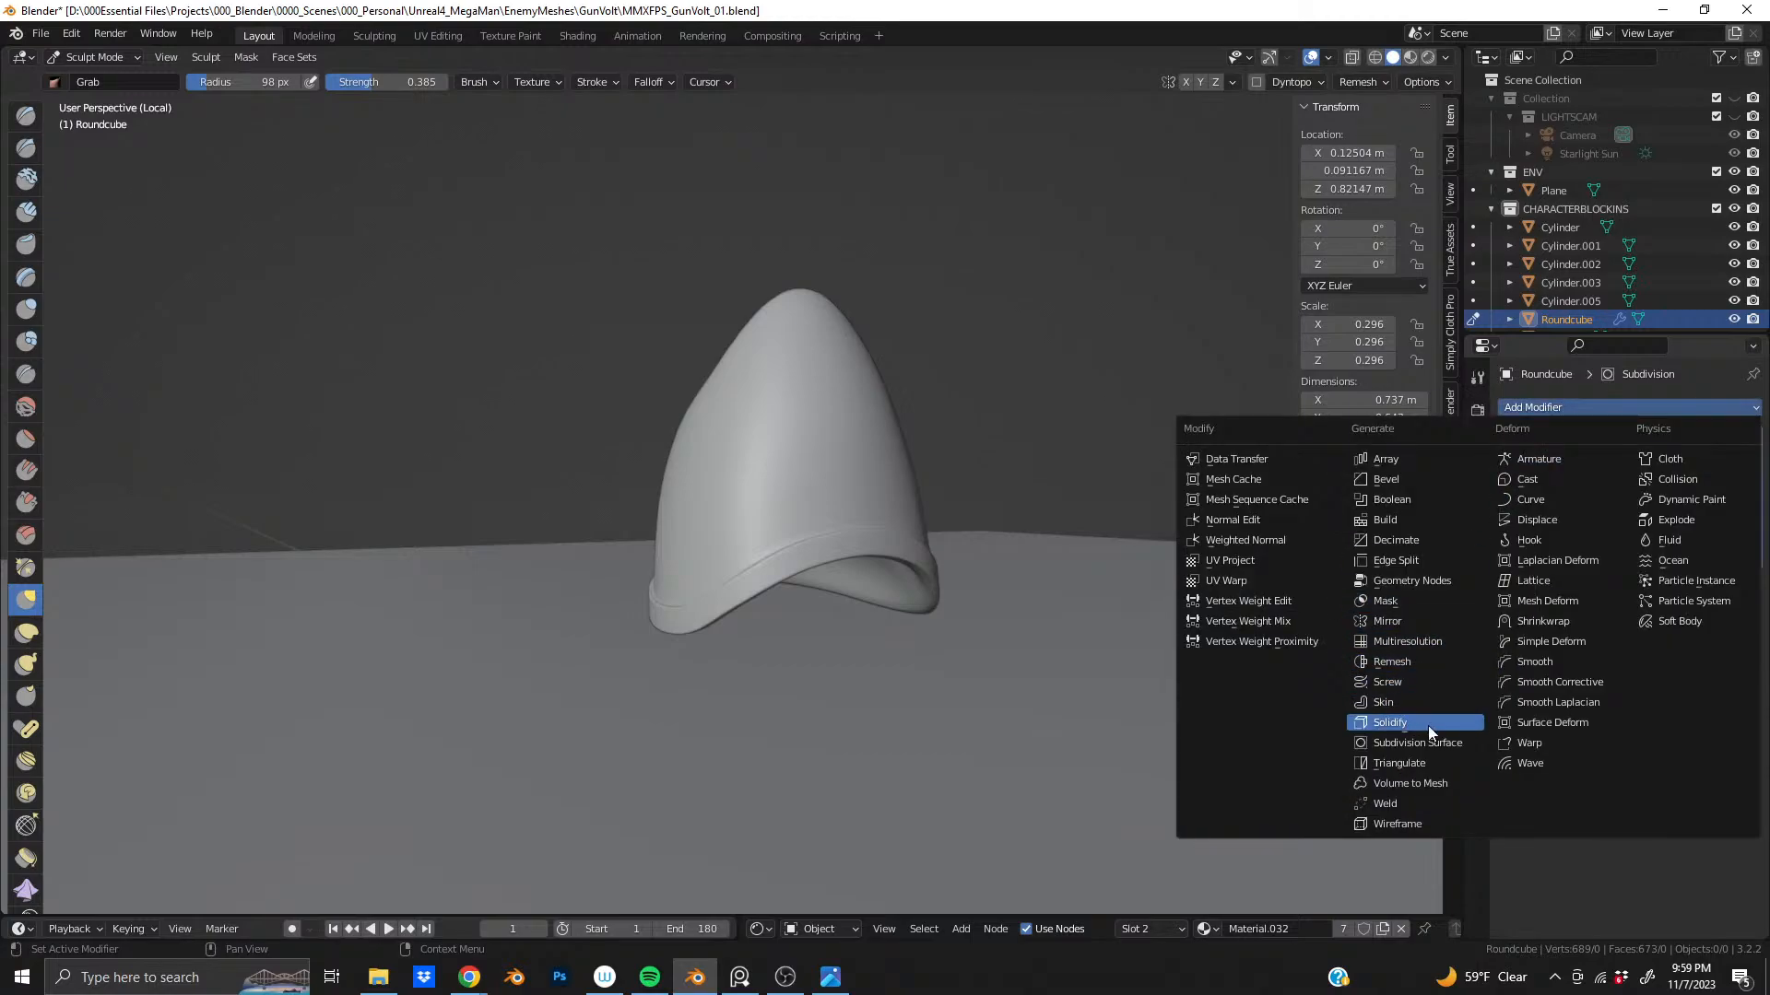
click(1590, 662)
scroll(1066, 612, up, 2)
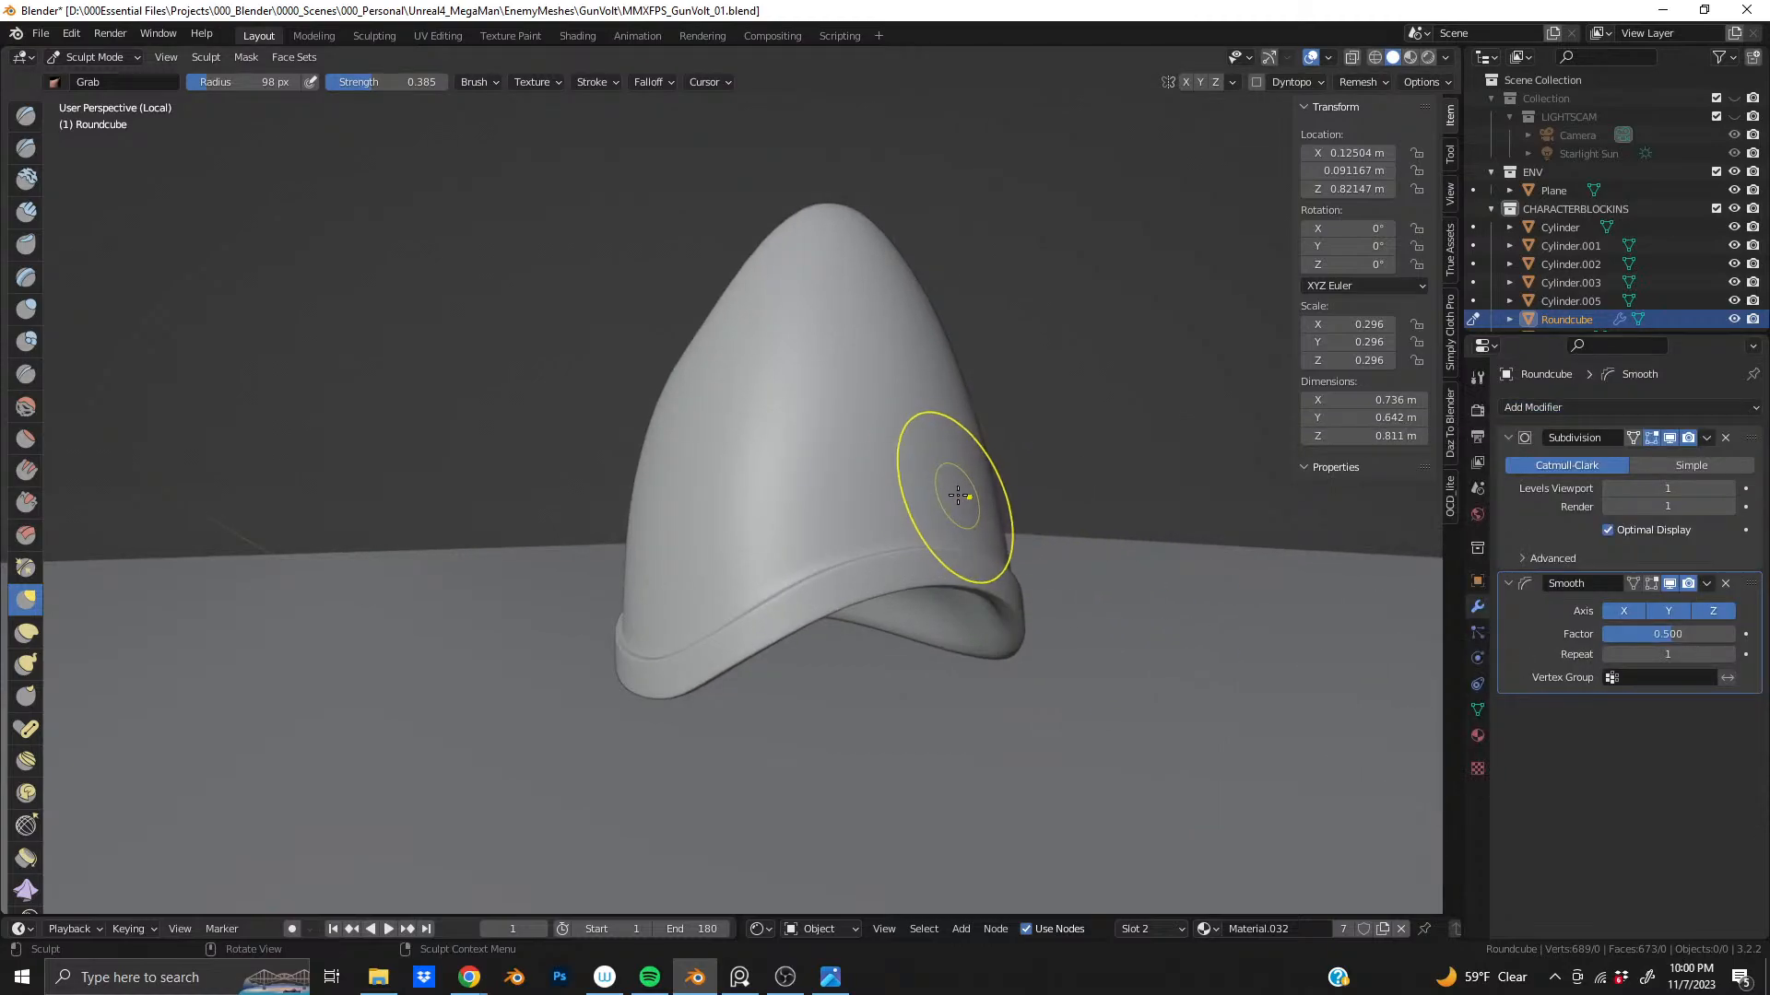
mouse_move(1664, 630)
mouse_down()
mouse_move(1557, 630)
mouse_move(1710, 634)
mouse_up()
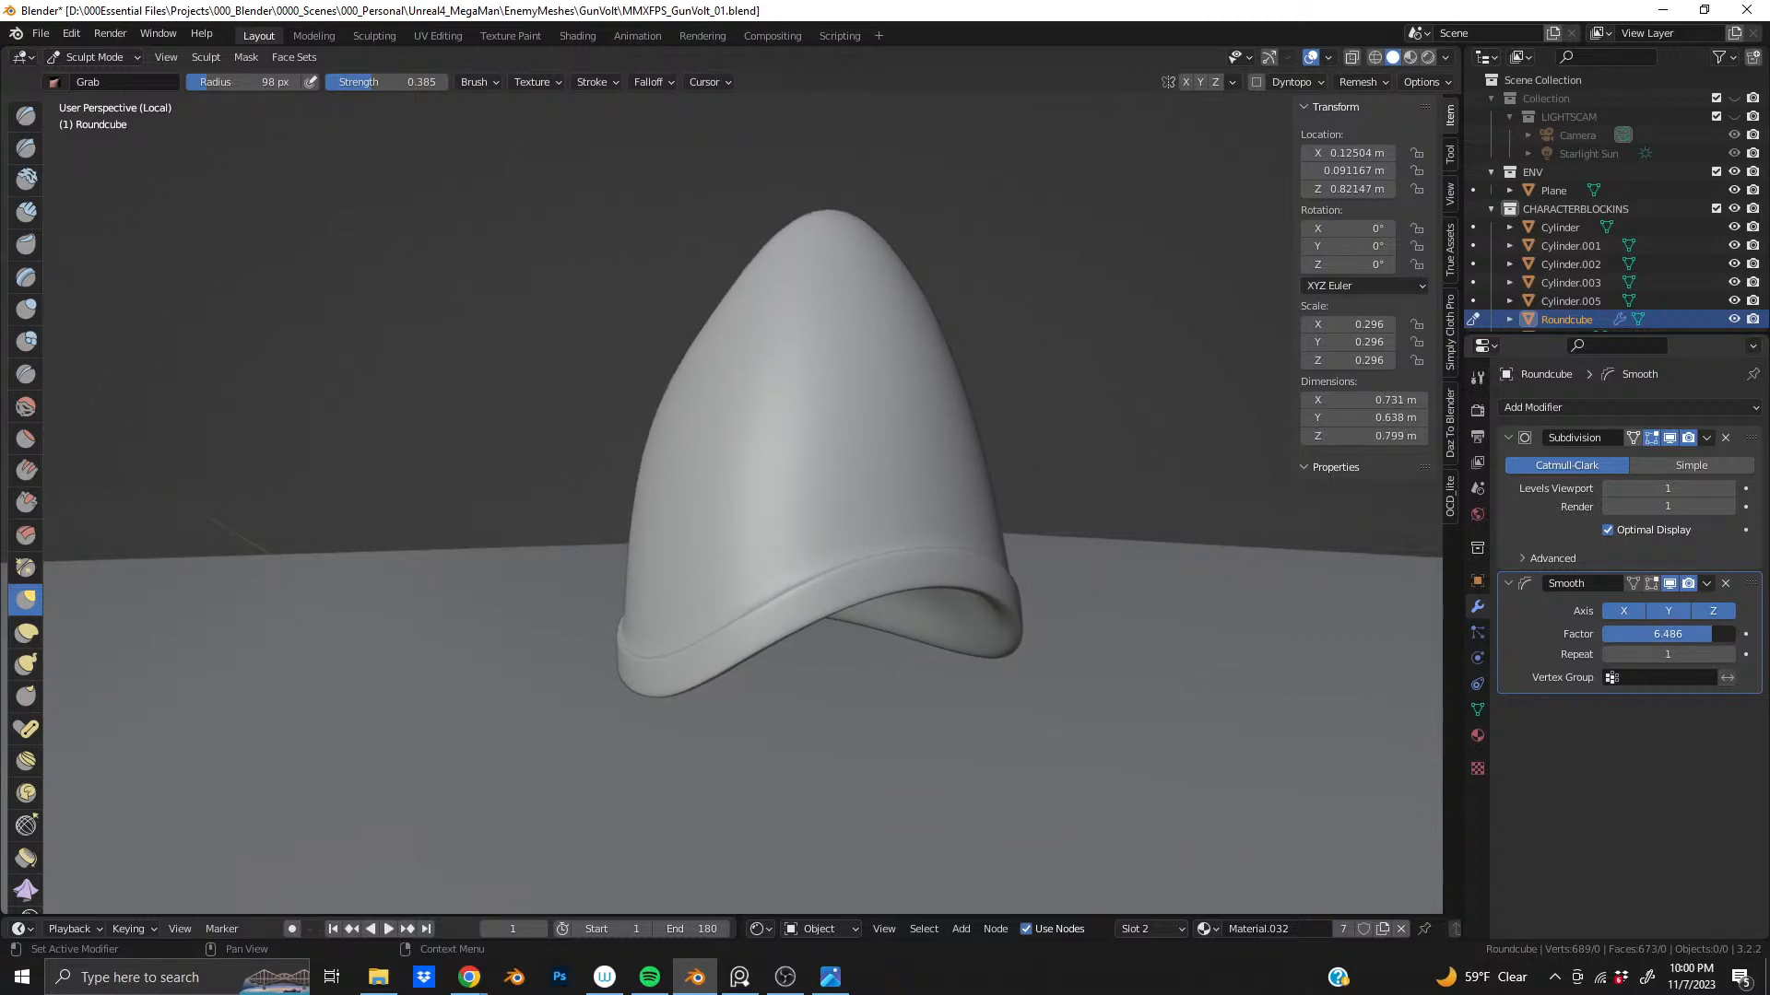
- Smooth the lower lip of the shell's hollow with the Smooth sculpting brush, working from several angles
middle_drag(976, 462, 1201, 450)
mouse_move(888, 453)
middle_down()
mouse_move(824, 524)
mouse_move(739, 483)
mouse_move(968, 462)
mouse_move(1004, 580)
middle_up()
scroll(1003, 580, up, 2)
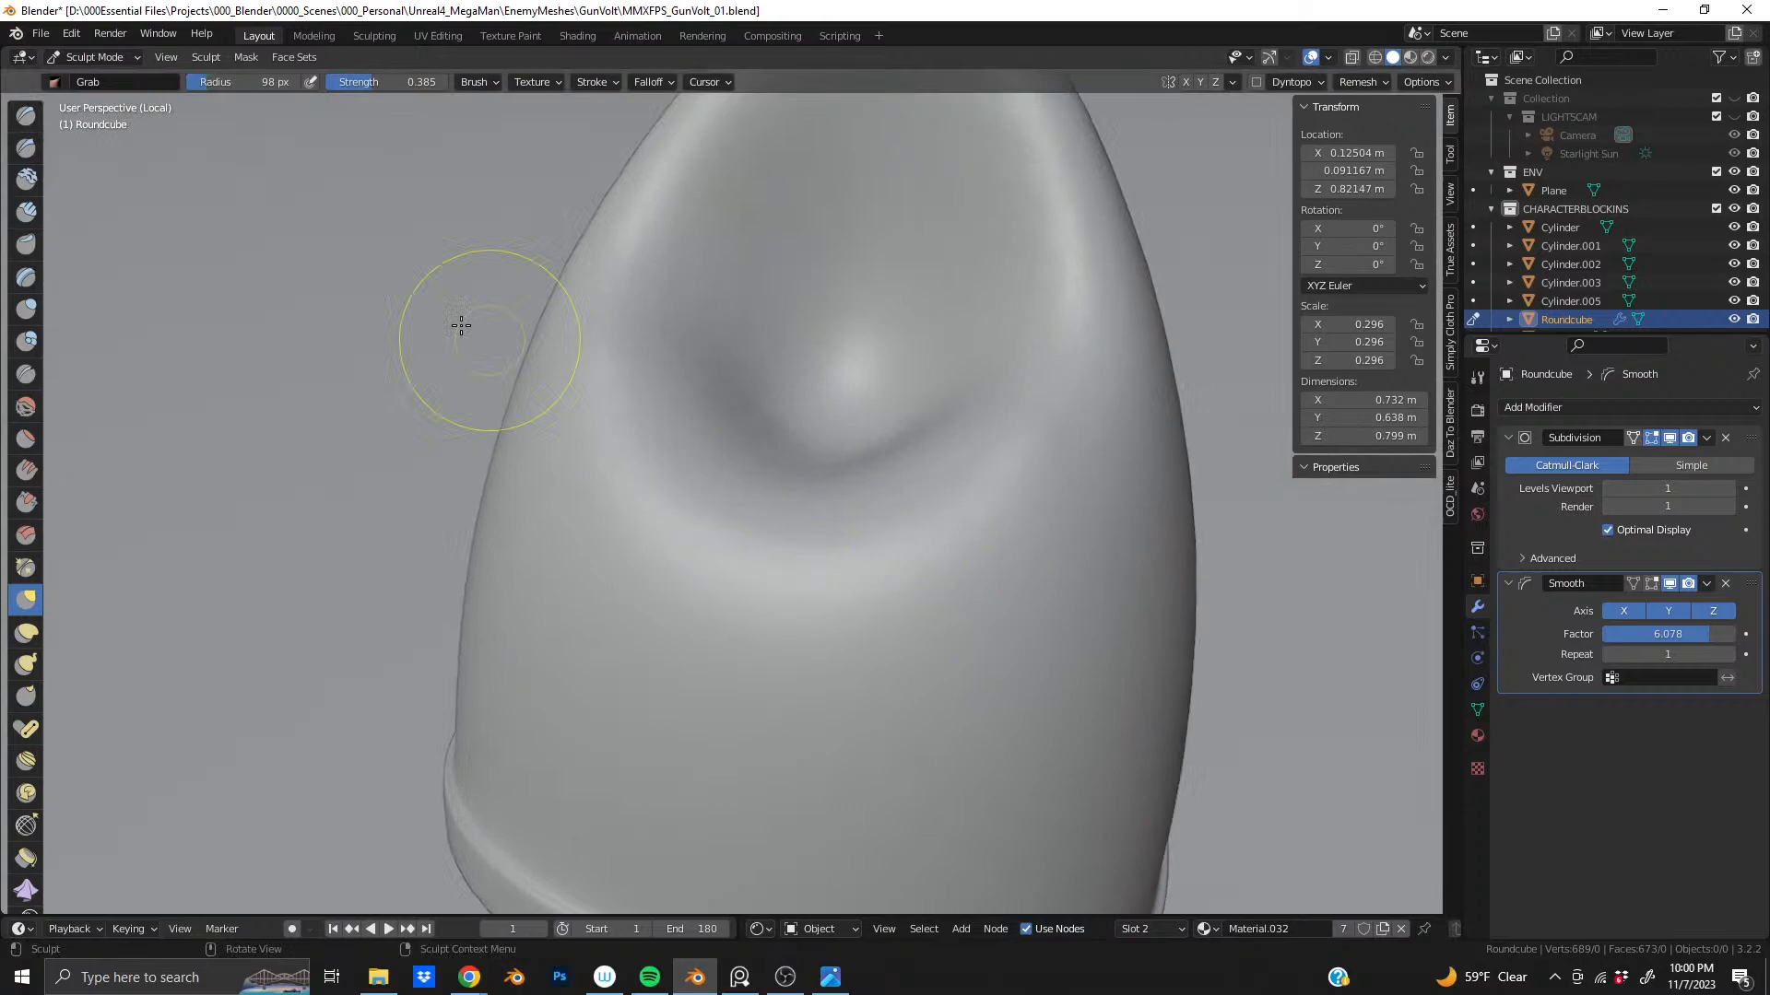
click(26, 407)
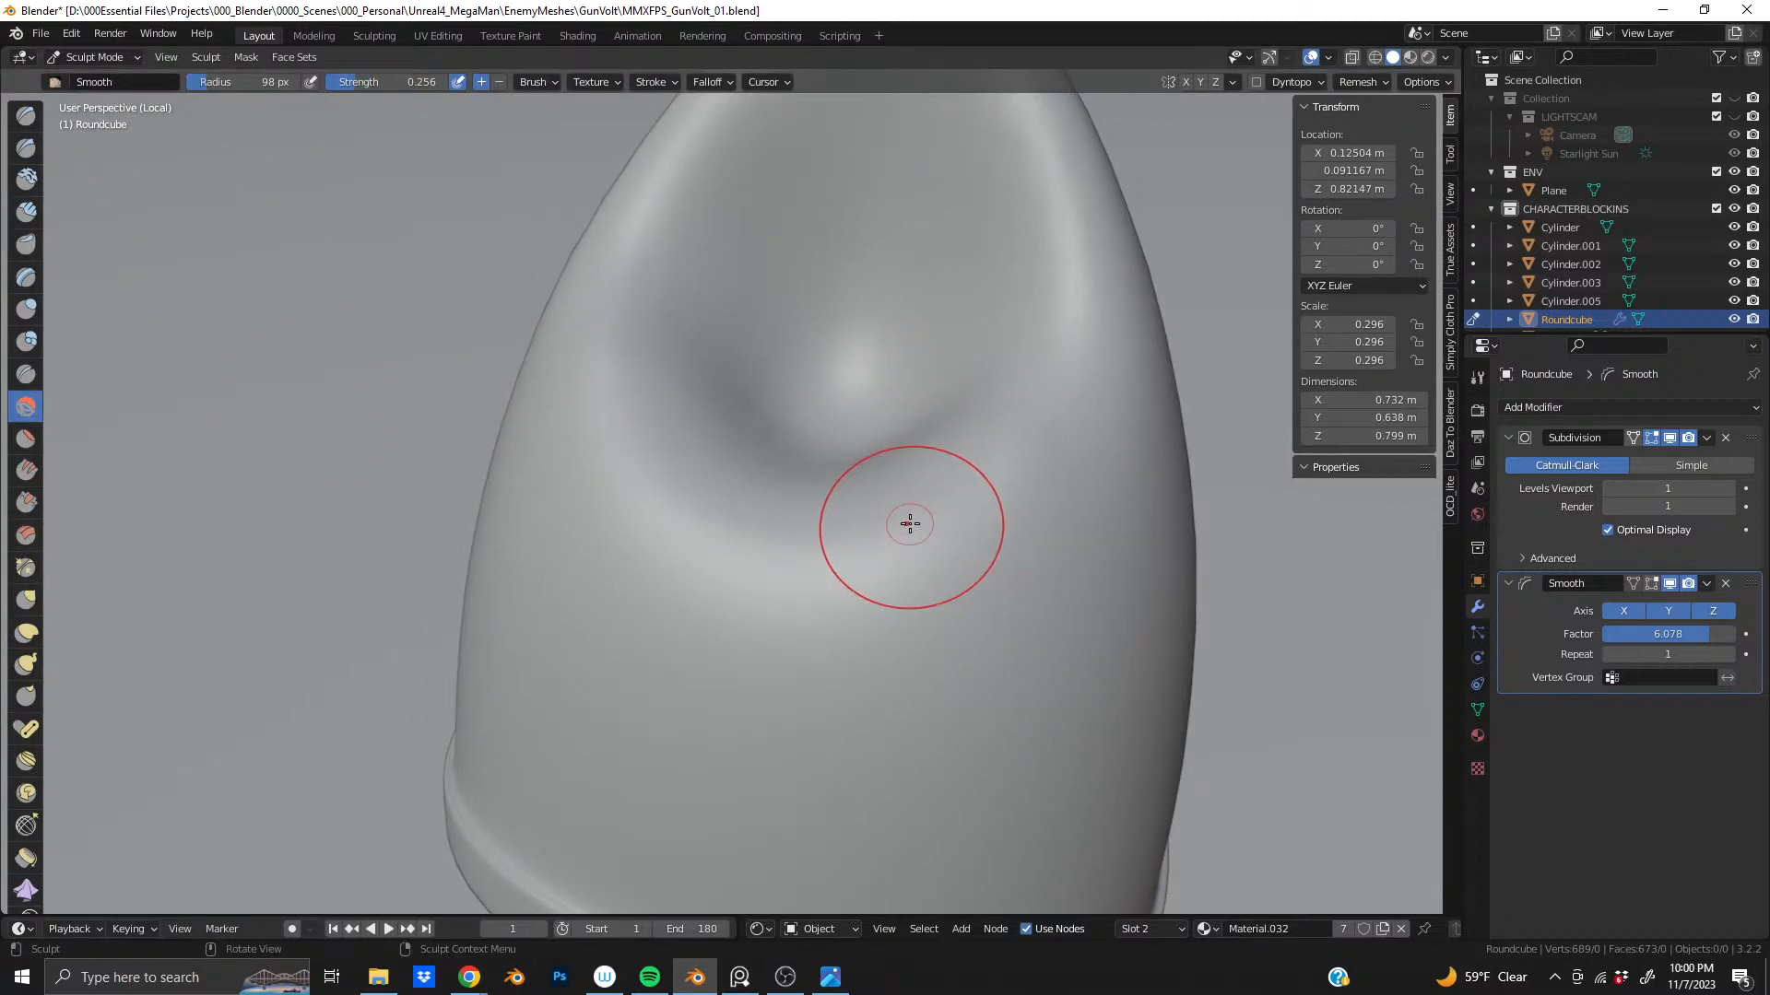
mouse_move(909, 517)
middle_down()
mouse_move(829, 443)
mouse_move(803, 446)
mouse_move(1157, 422)
mouse_move(1040, 433)
middle_up()
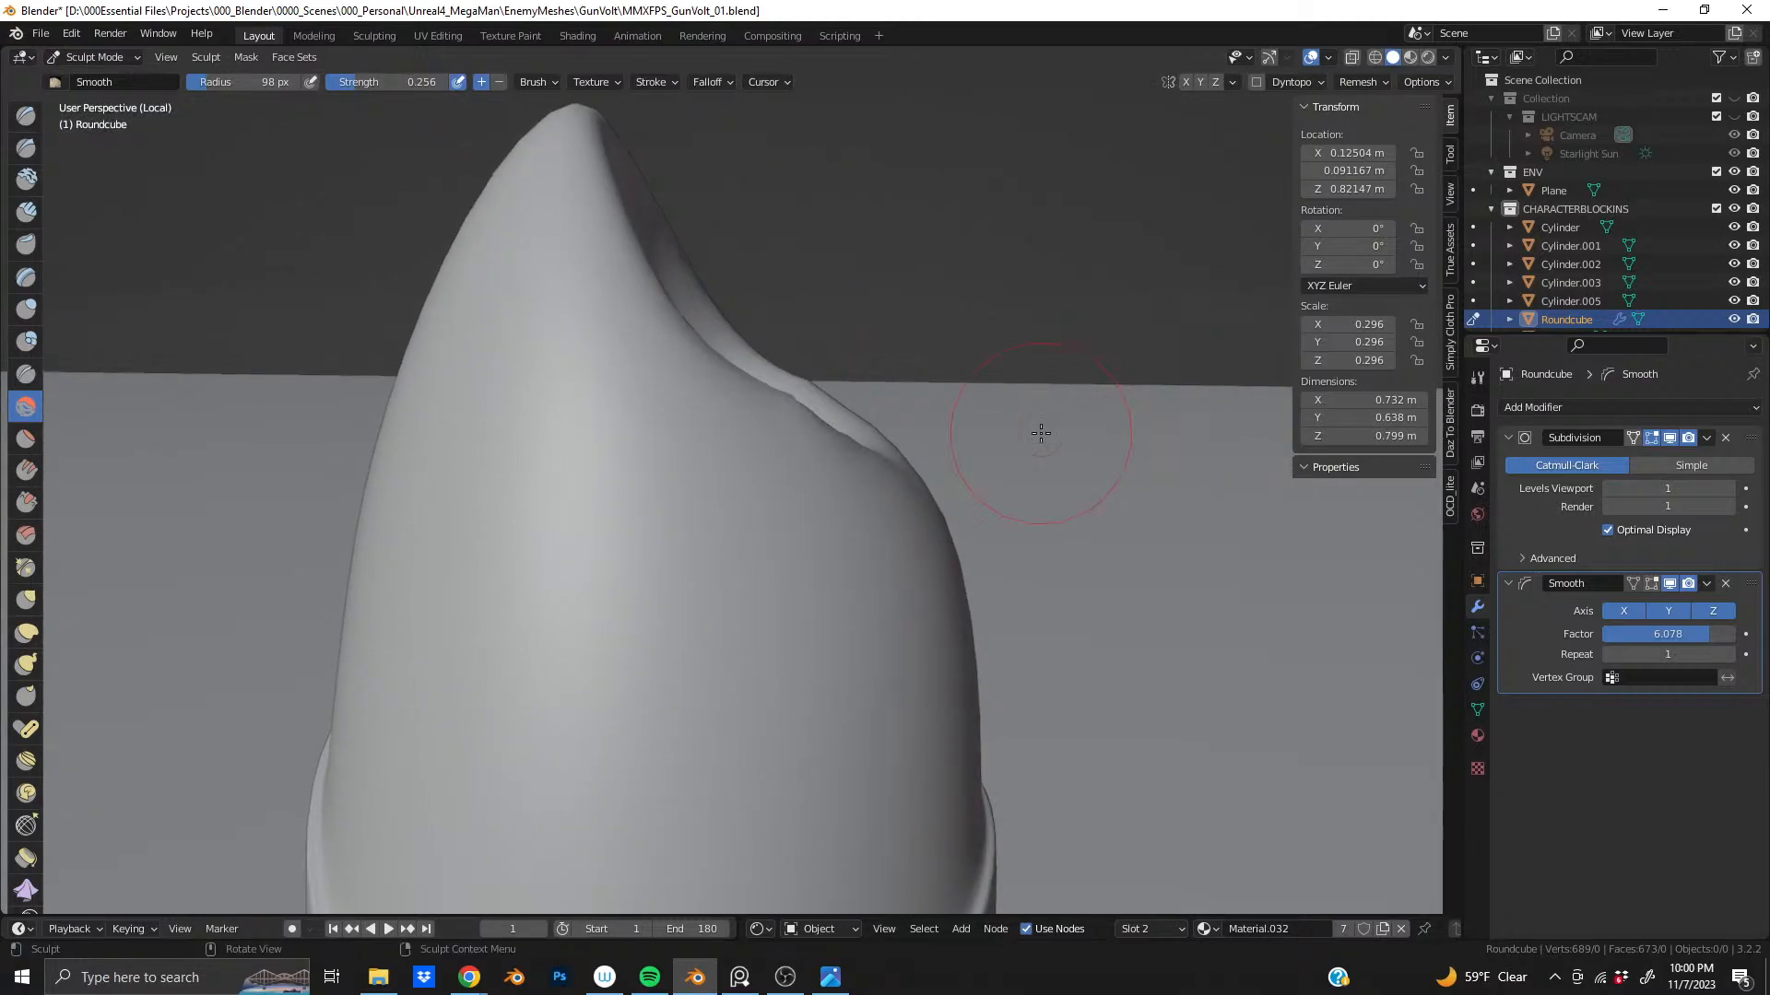
mouse_move(833, 429)
middle_down()
mouse_move(771, 494)
mouse_move(808, 431)
middle_up()
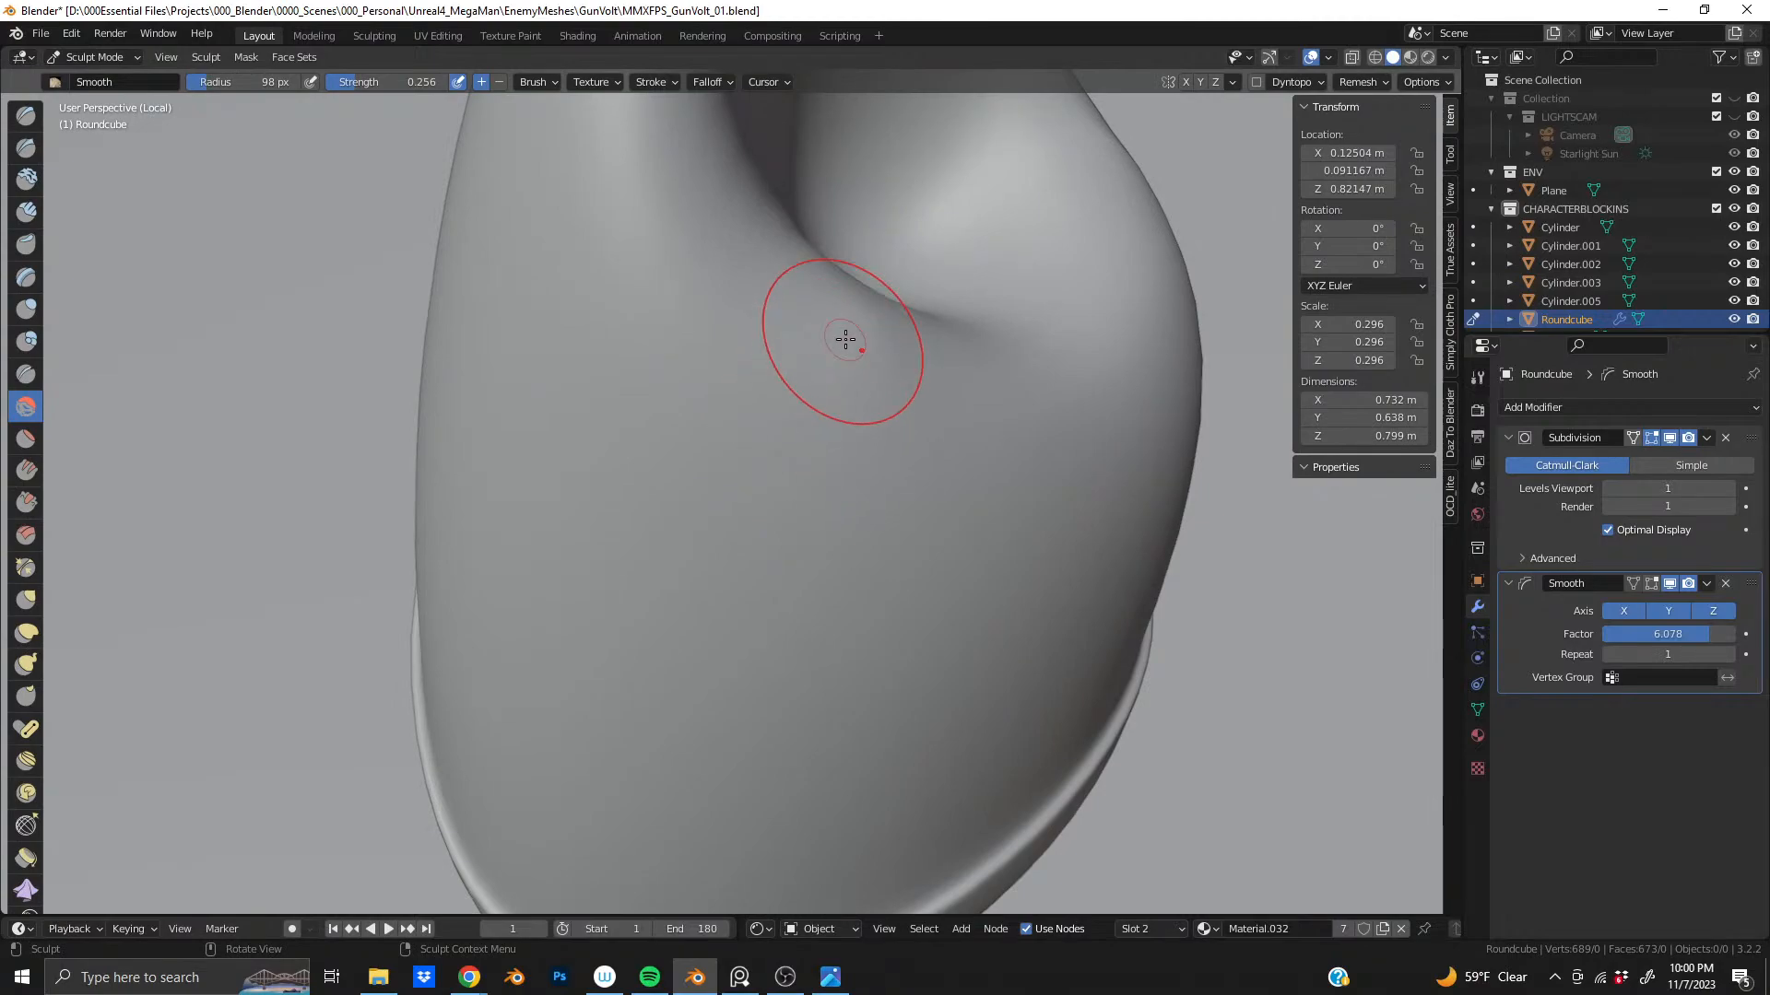
mouse_move(823, 309)
middle_down()
mouse_move(857, 372)
mouse_move(888, 330)
mouse_move(734, 430)
mouse_move(877, 341)
middle_up()
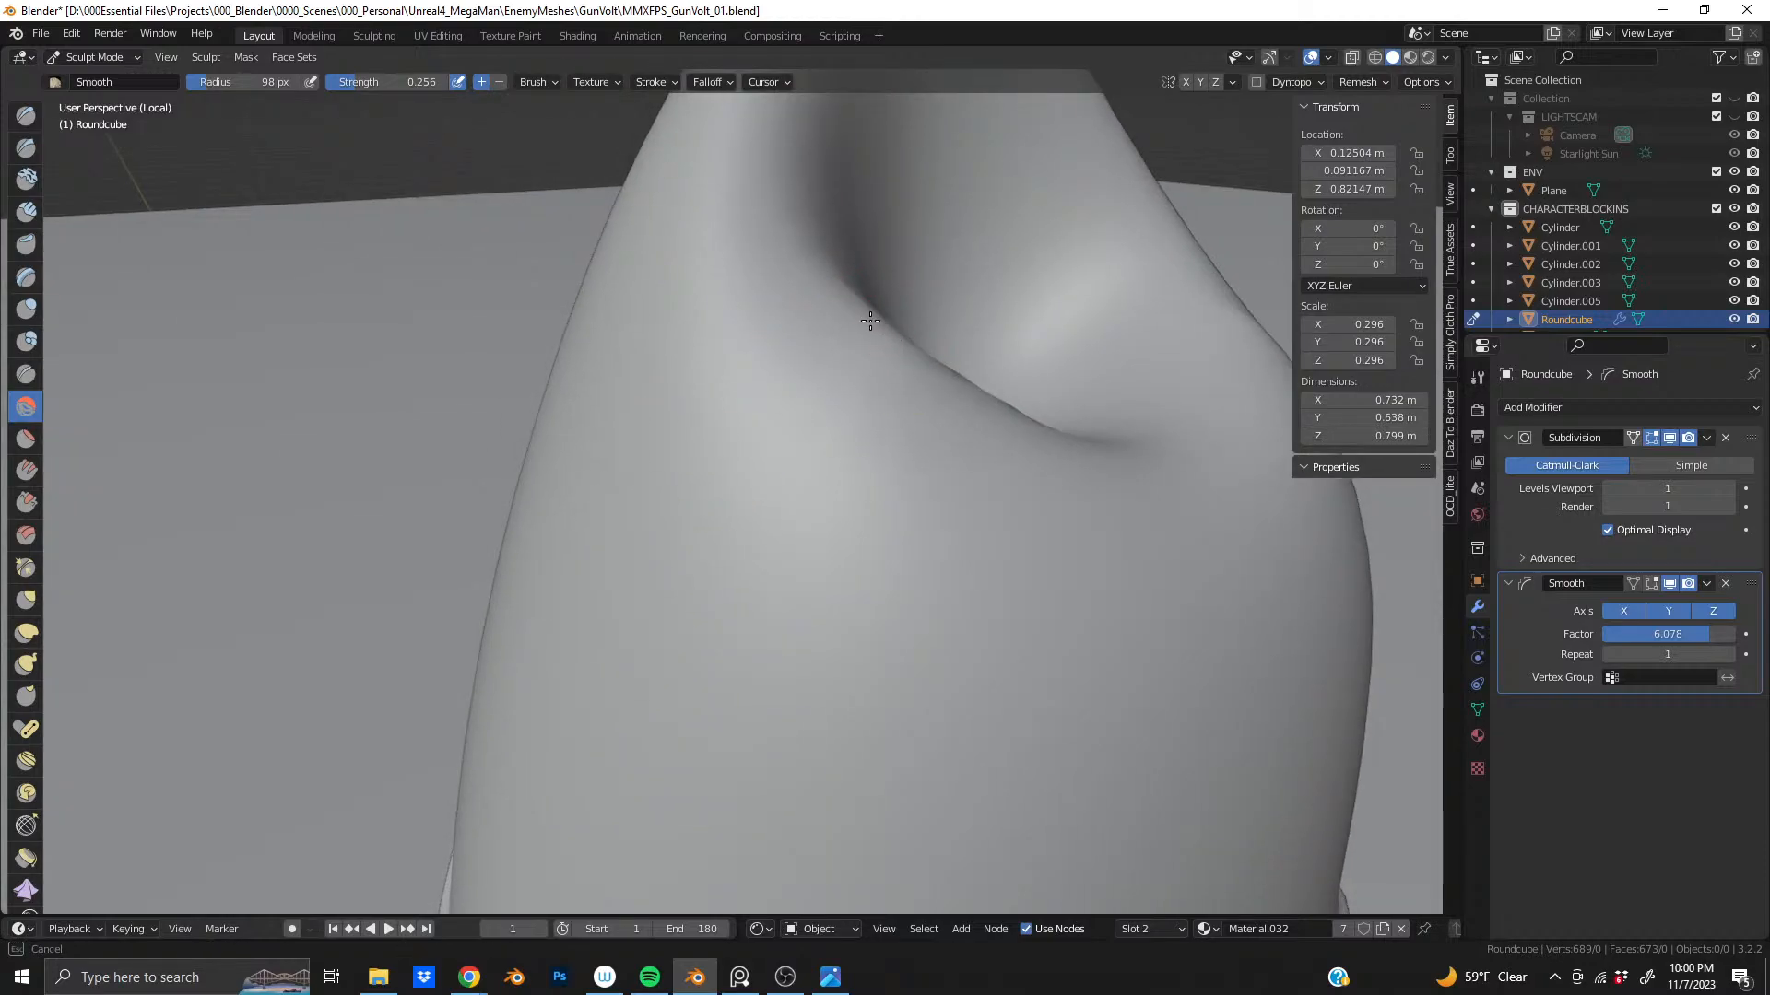
middle_drag(870, 455, 701, 544)
scroll(899, 444, down, 4)
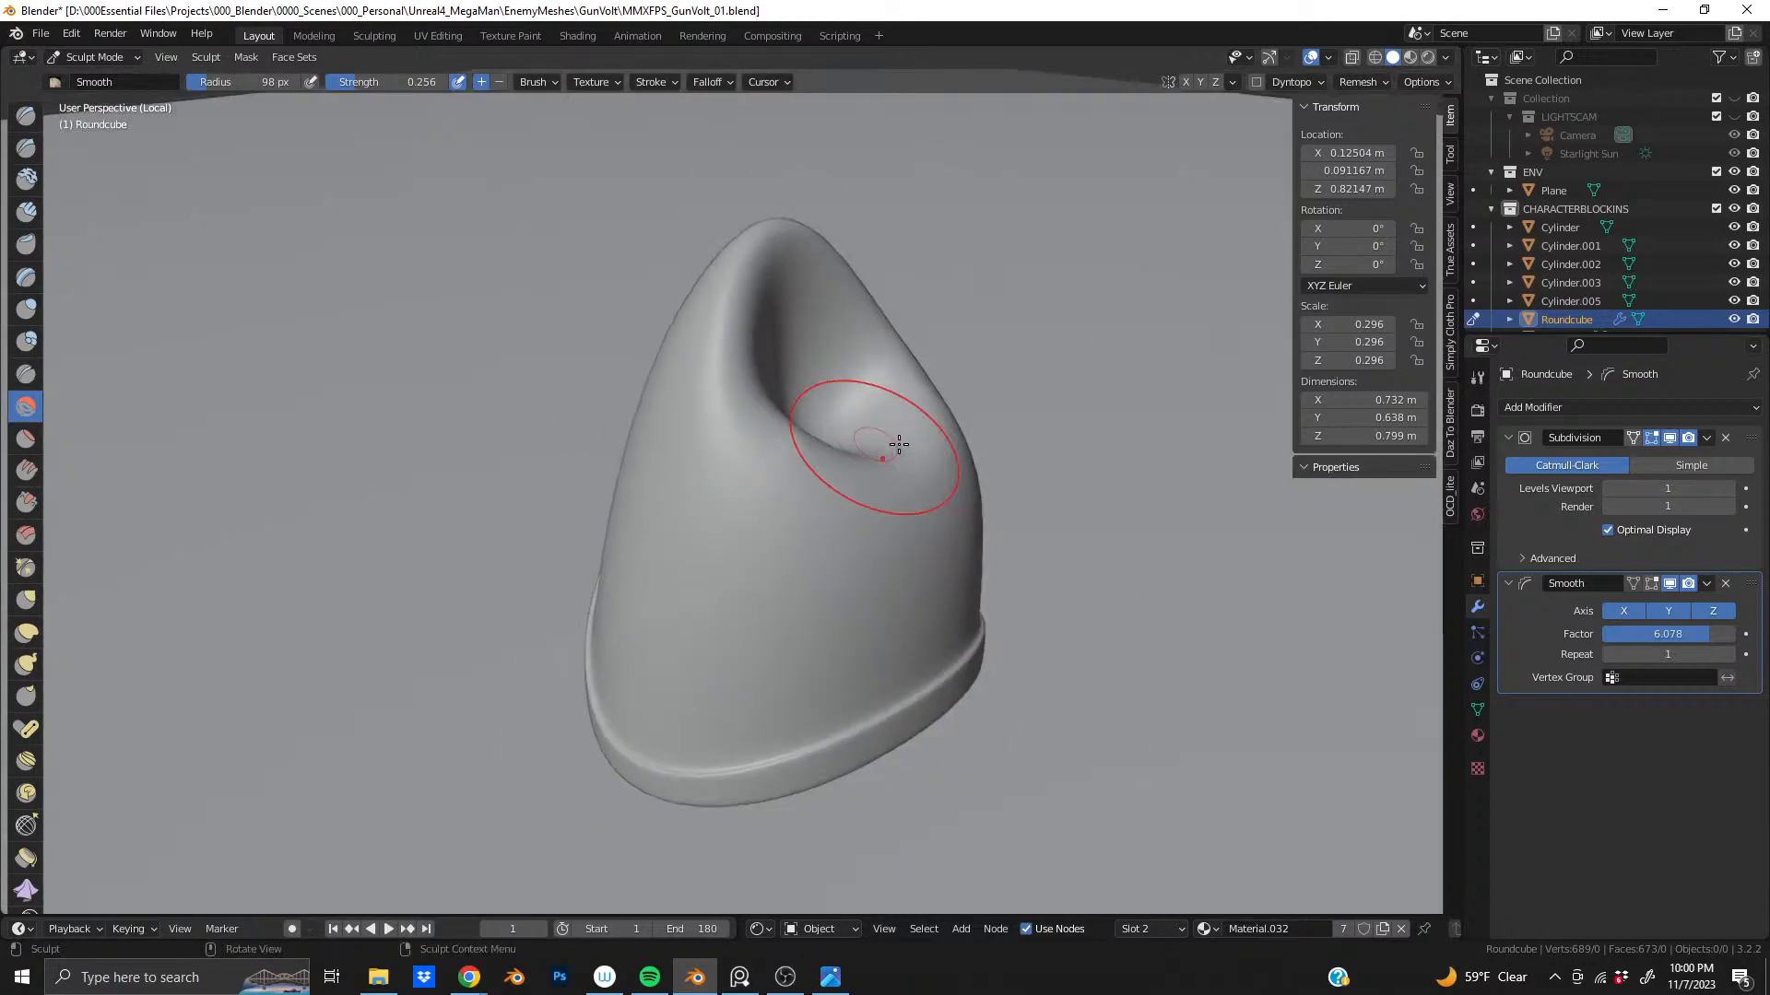
- Apply the shell's Subdivision modifier and its Smooth modifier
click(1707, 438)
click(1683, 461)
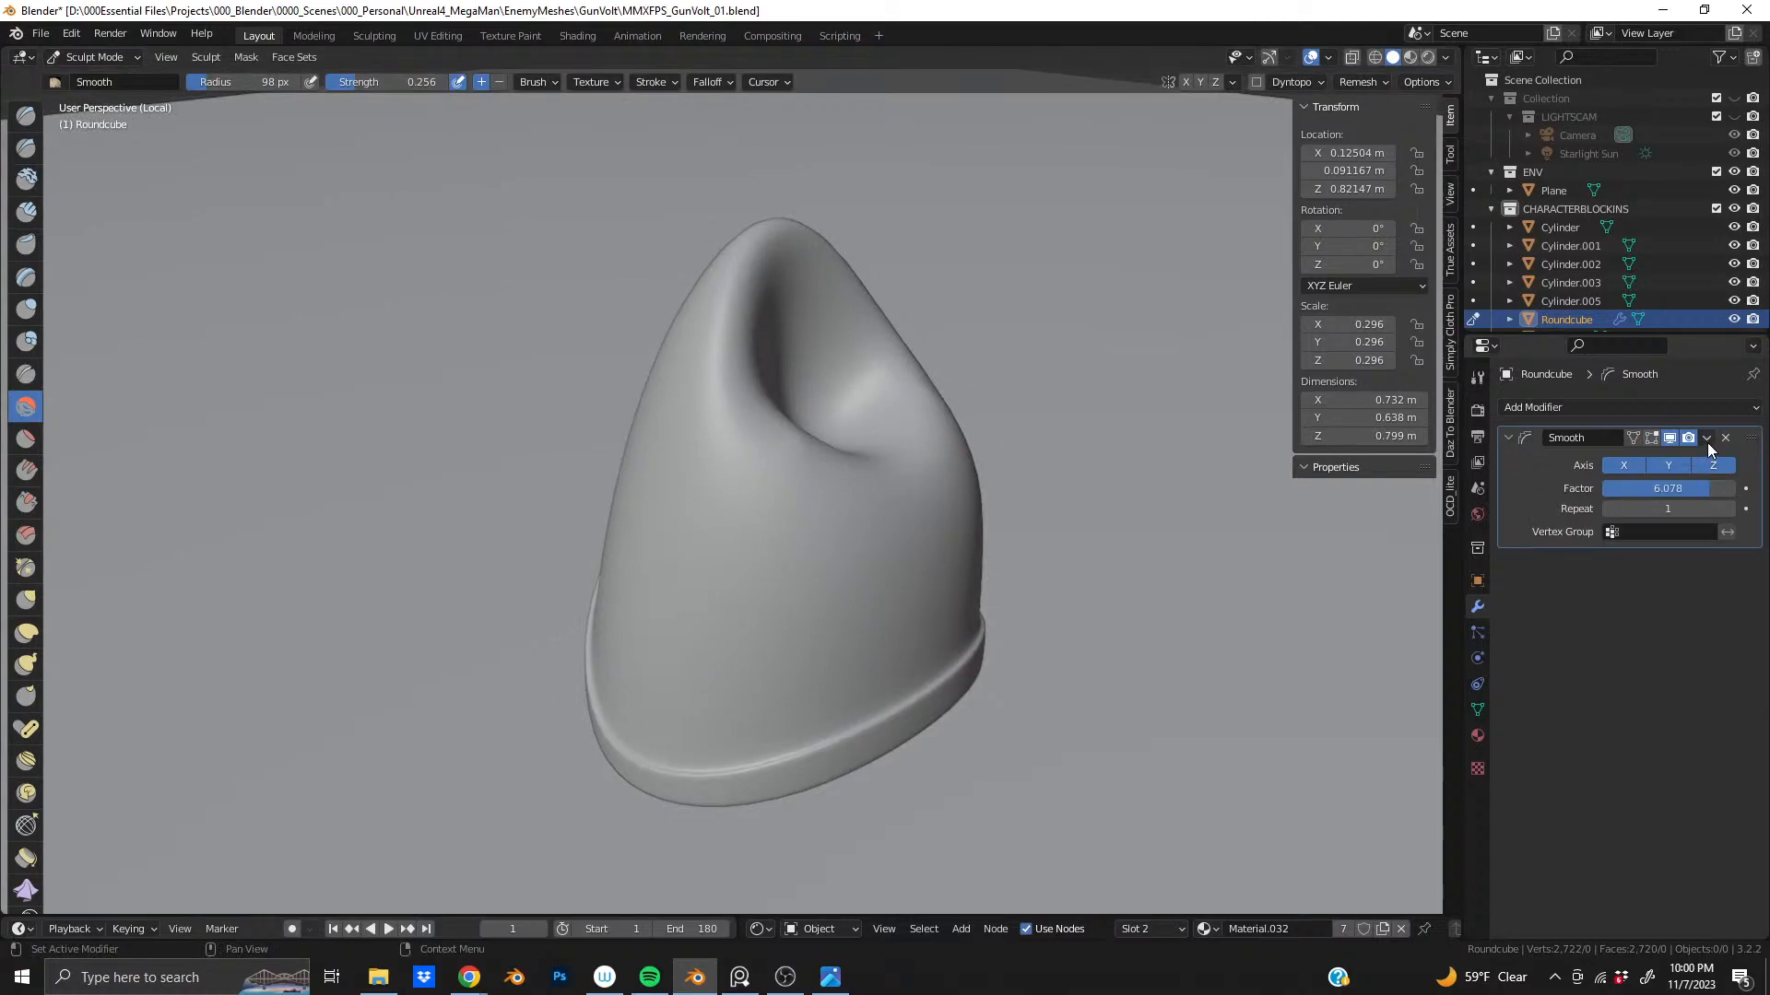
click(1707, 439)
click(1670, 461)
- Examine the shell's hollow, lower lip and outline up close and from several angles
scroll(880, 407, up, 4)
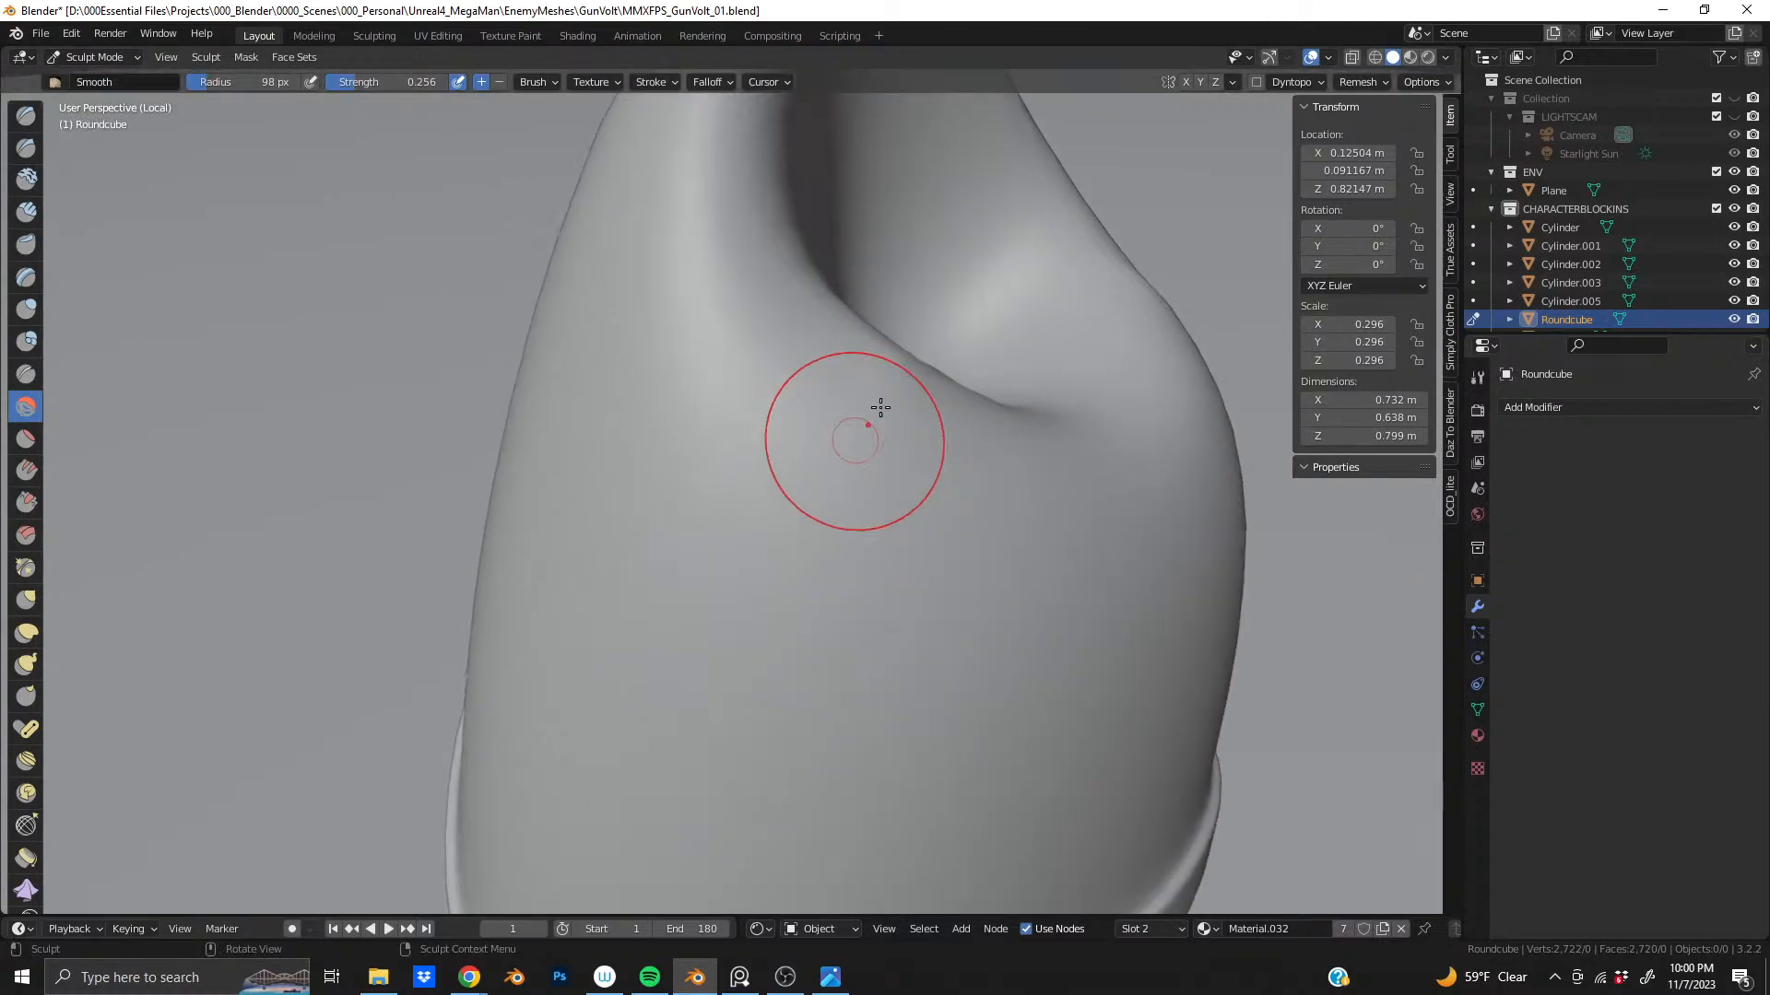
middle_drag(938, 379, 896, 316)
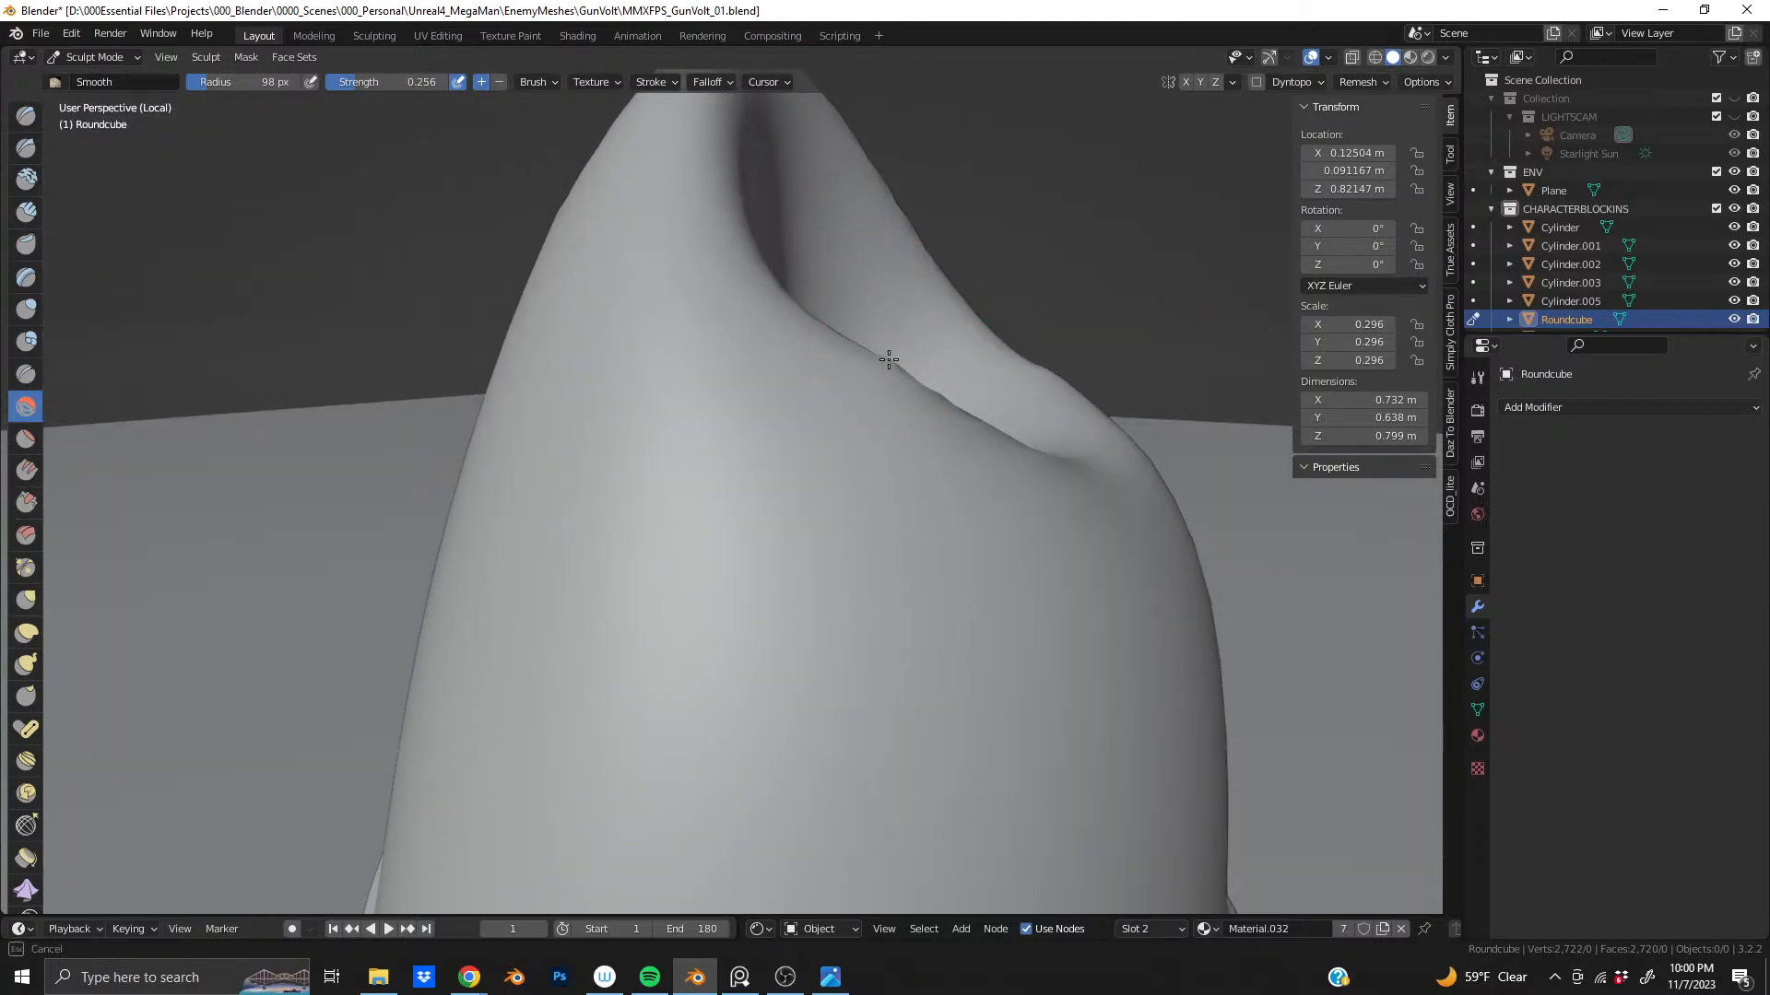
mouse_move(927, 376)
middle_down()
mouse_move(672, 415)
mouse_move(1035, 467)
mouse_move(743, 494)
mouse_move(857, 526)
mouse_move(761, 478)
middle_up()
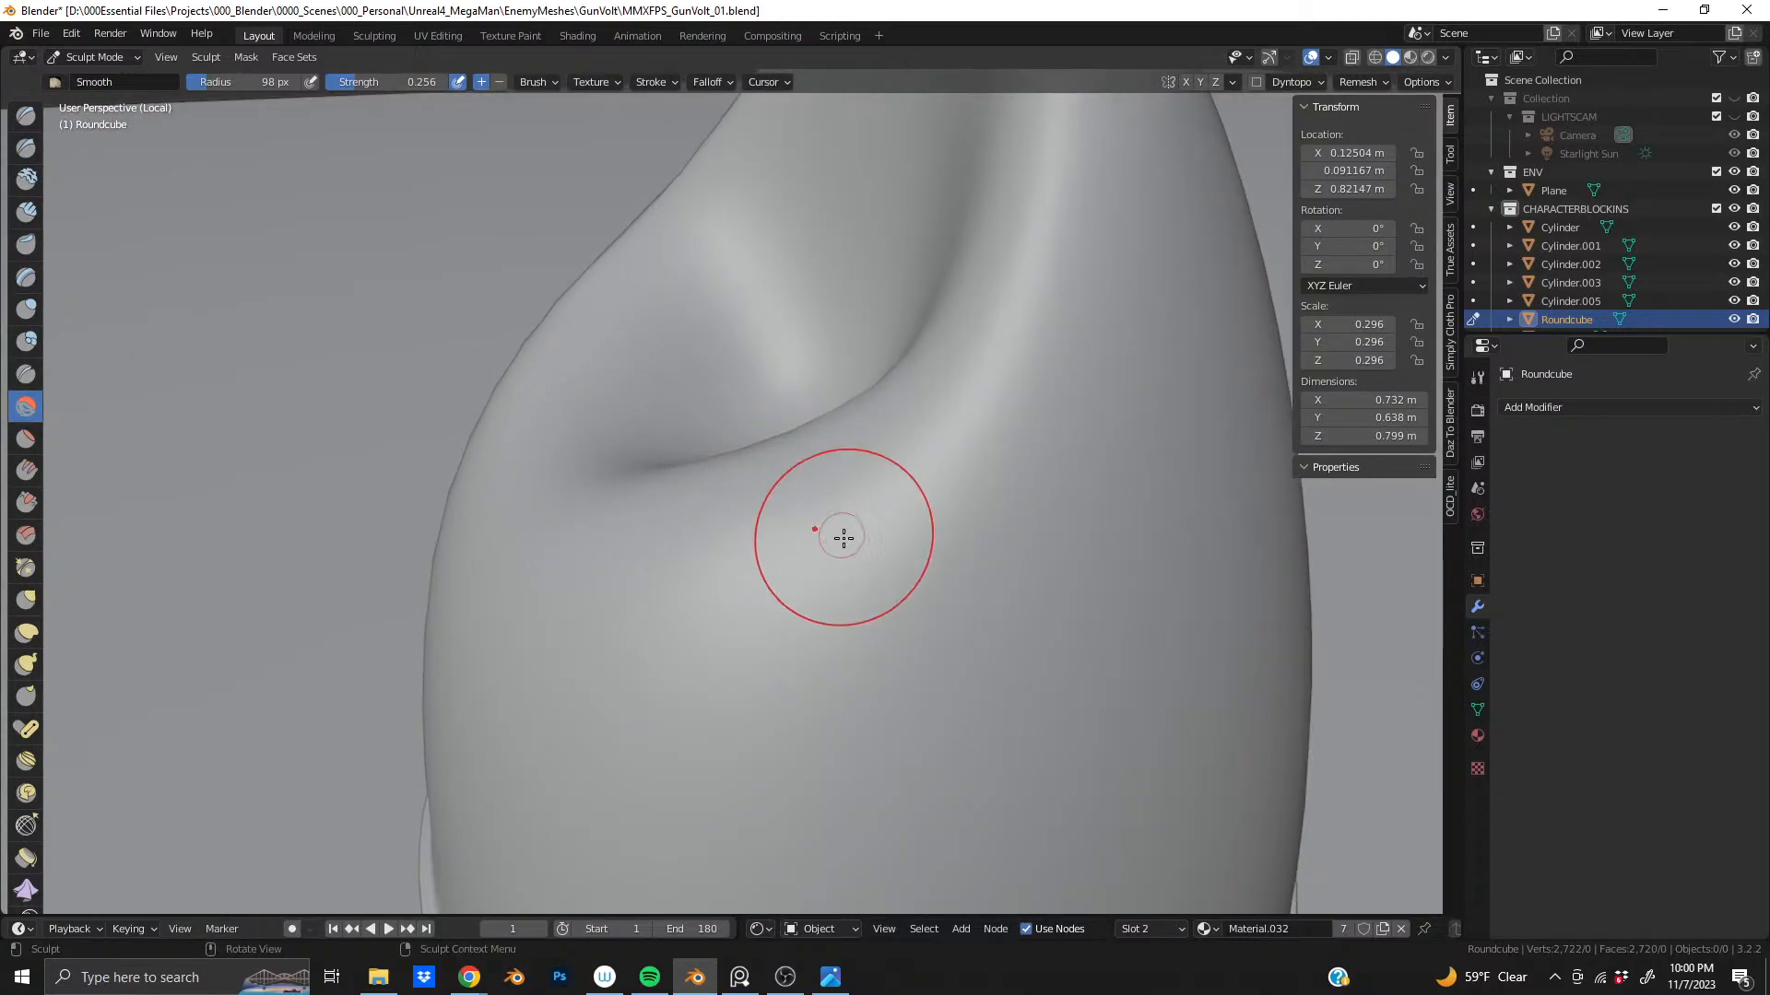
middle_drag(843, 538, 770, 484)
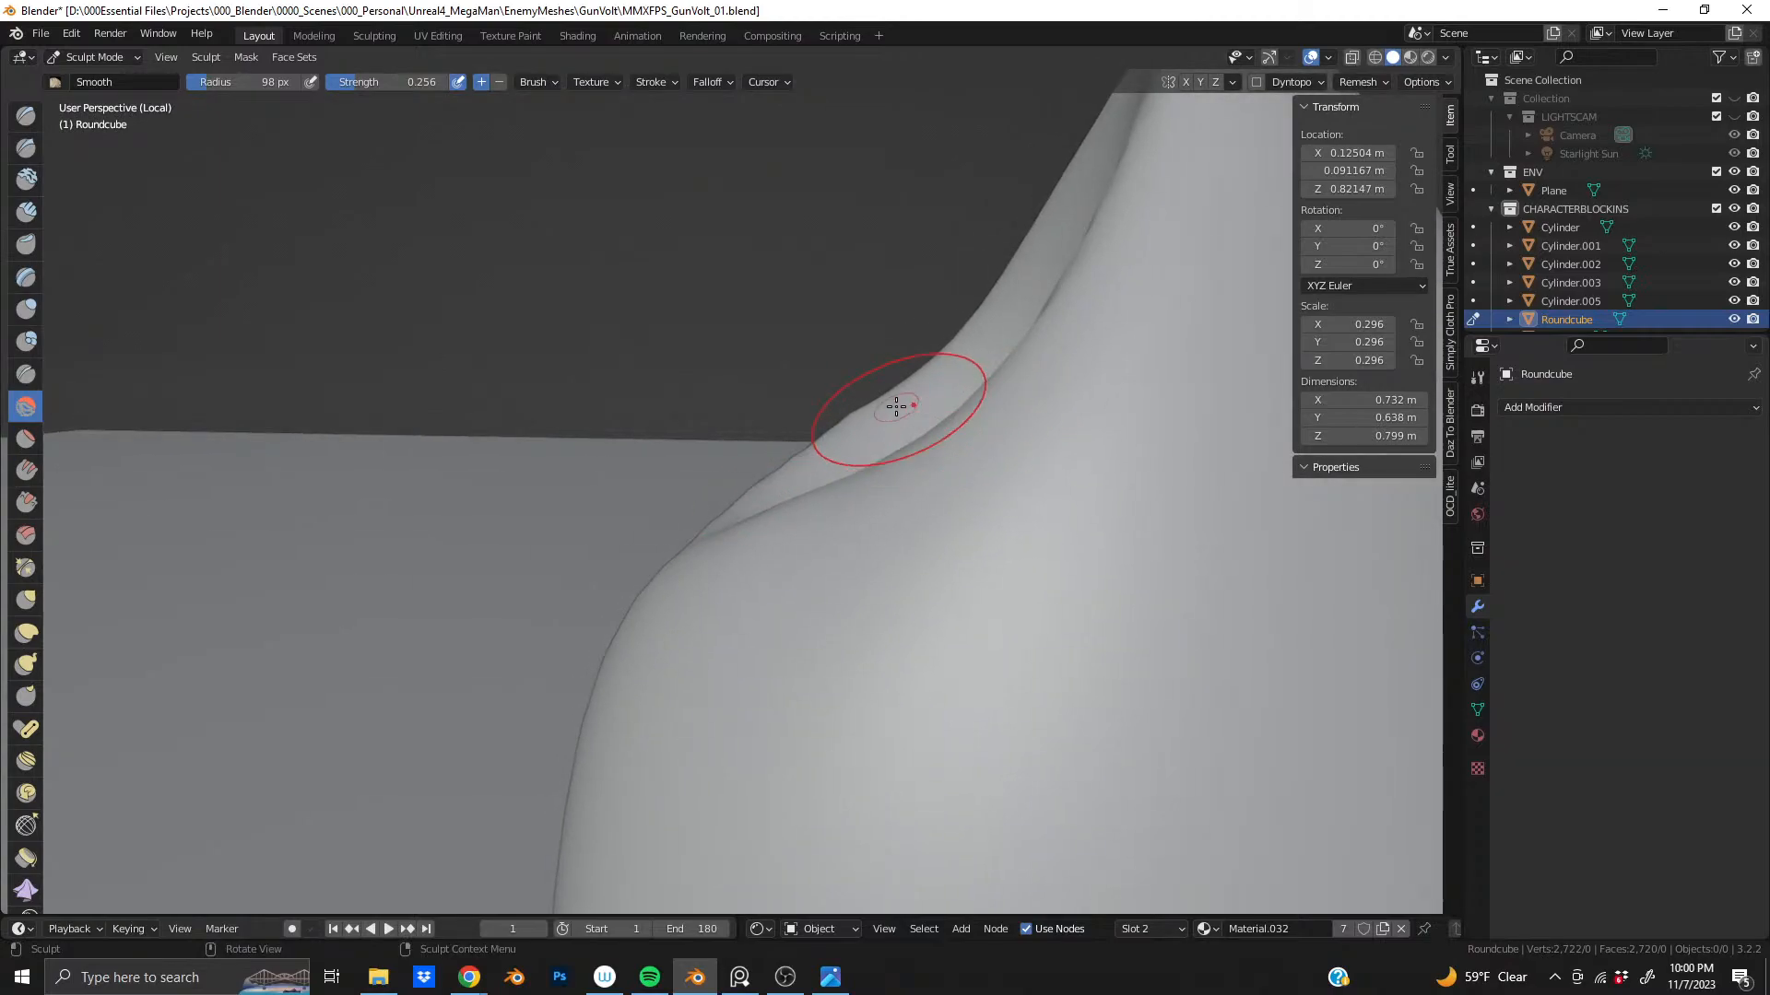
middle_drag(896, 406, 980, 425)
middle_drag(883, 461, 975, 513)
middle_drag(664, 461, 829, 486)
scroll(806, 474, down, 8)
scroll(740, 547, up, 3)
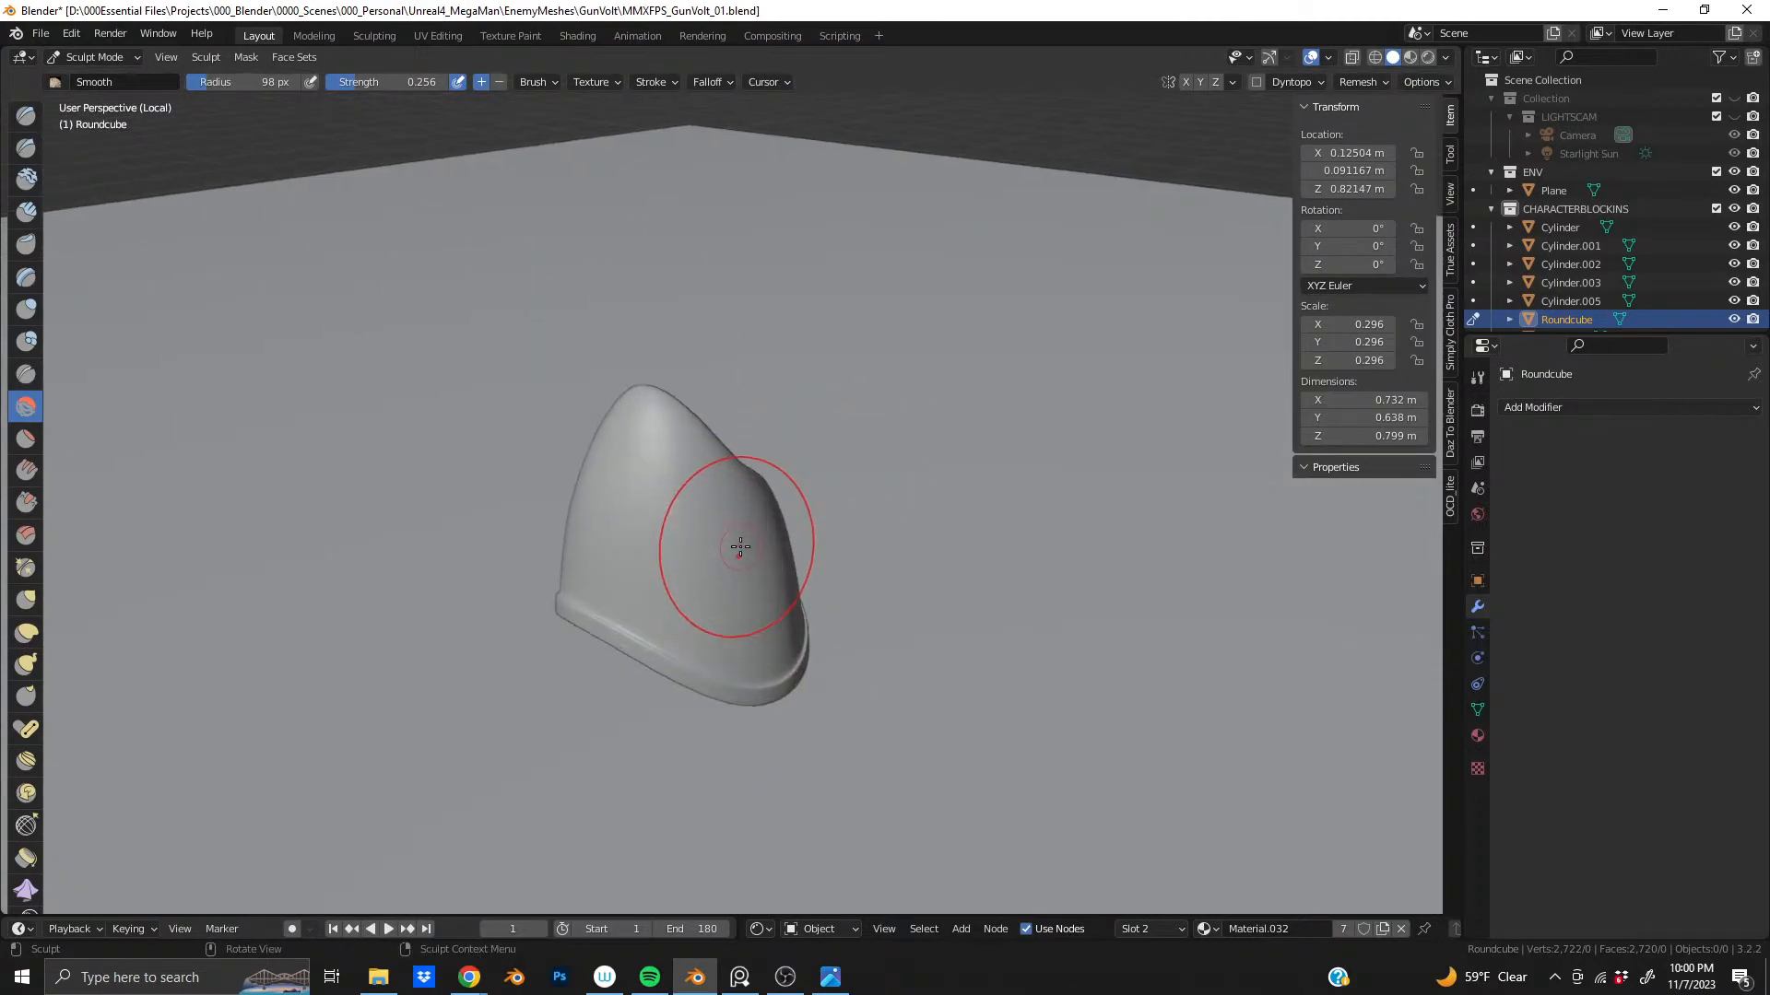
mouse_move(740, 546)
middle_down()
mouse_move(585, 506)
mouse_move(433, 522)
middle_up()
scroll(843, 558, up, 5)
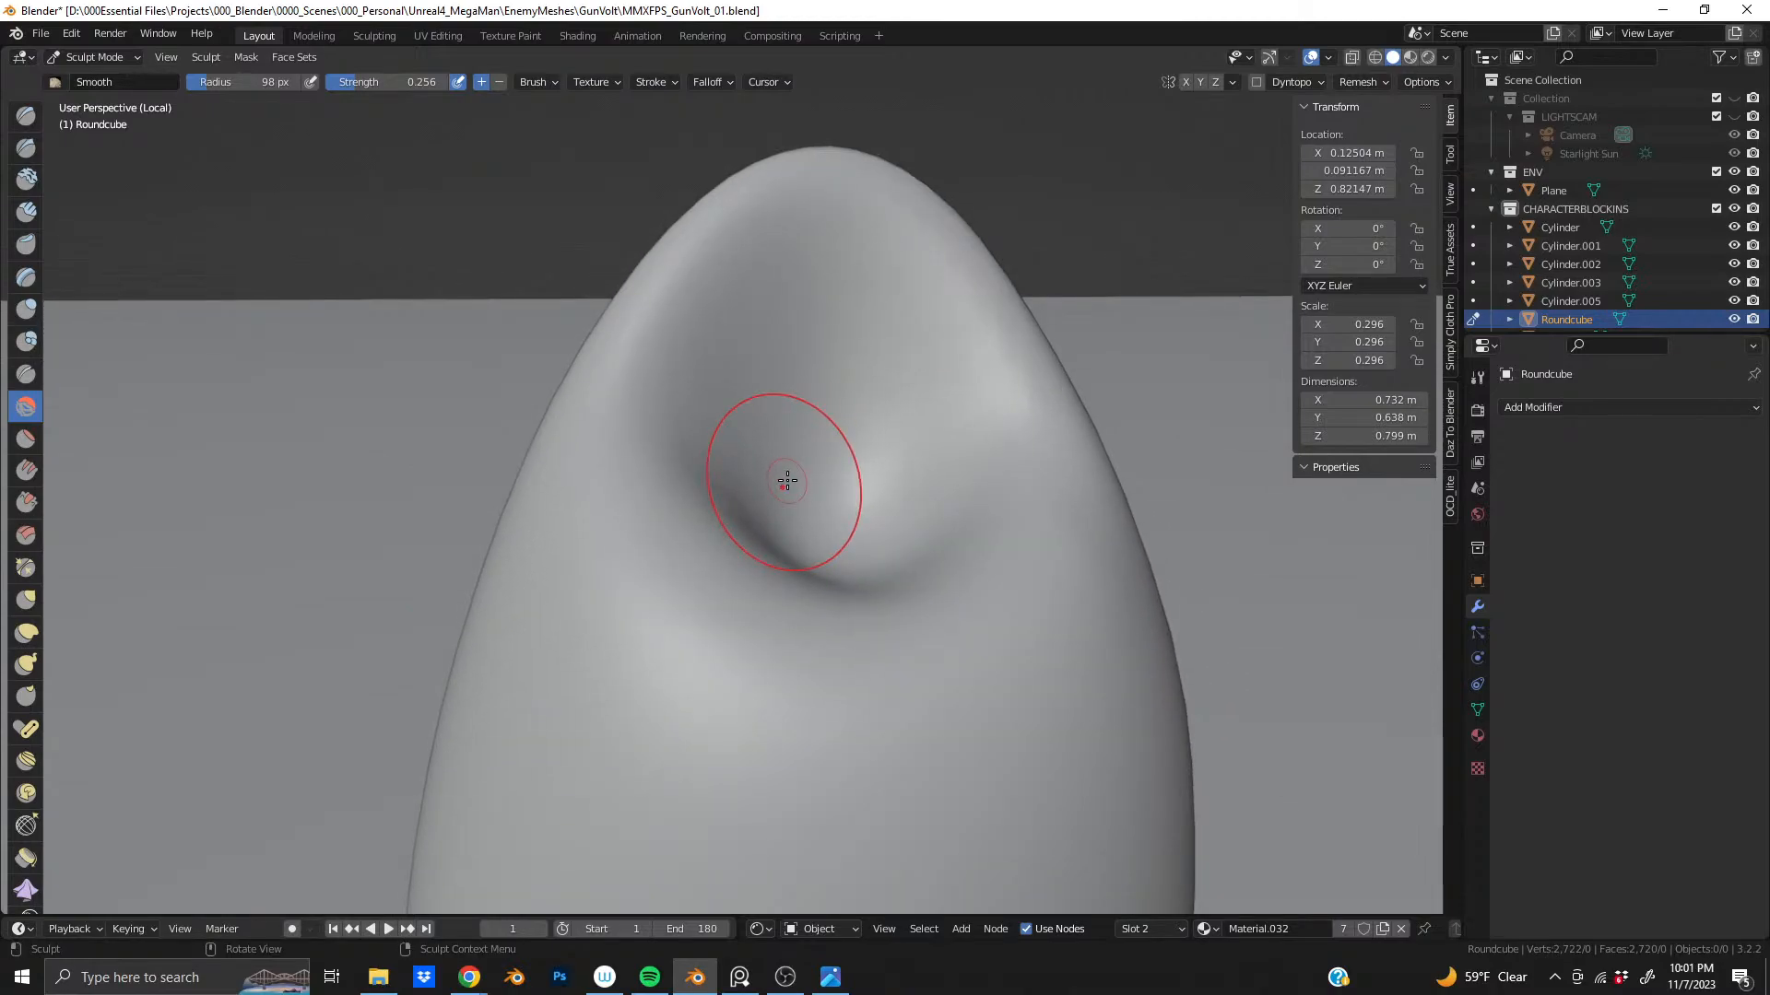
scroll(787, 480, down, 8)
middle_drag(759, 506, 1153, 210)
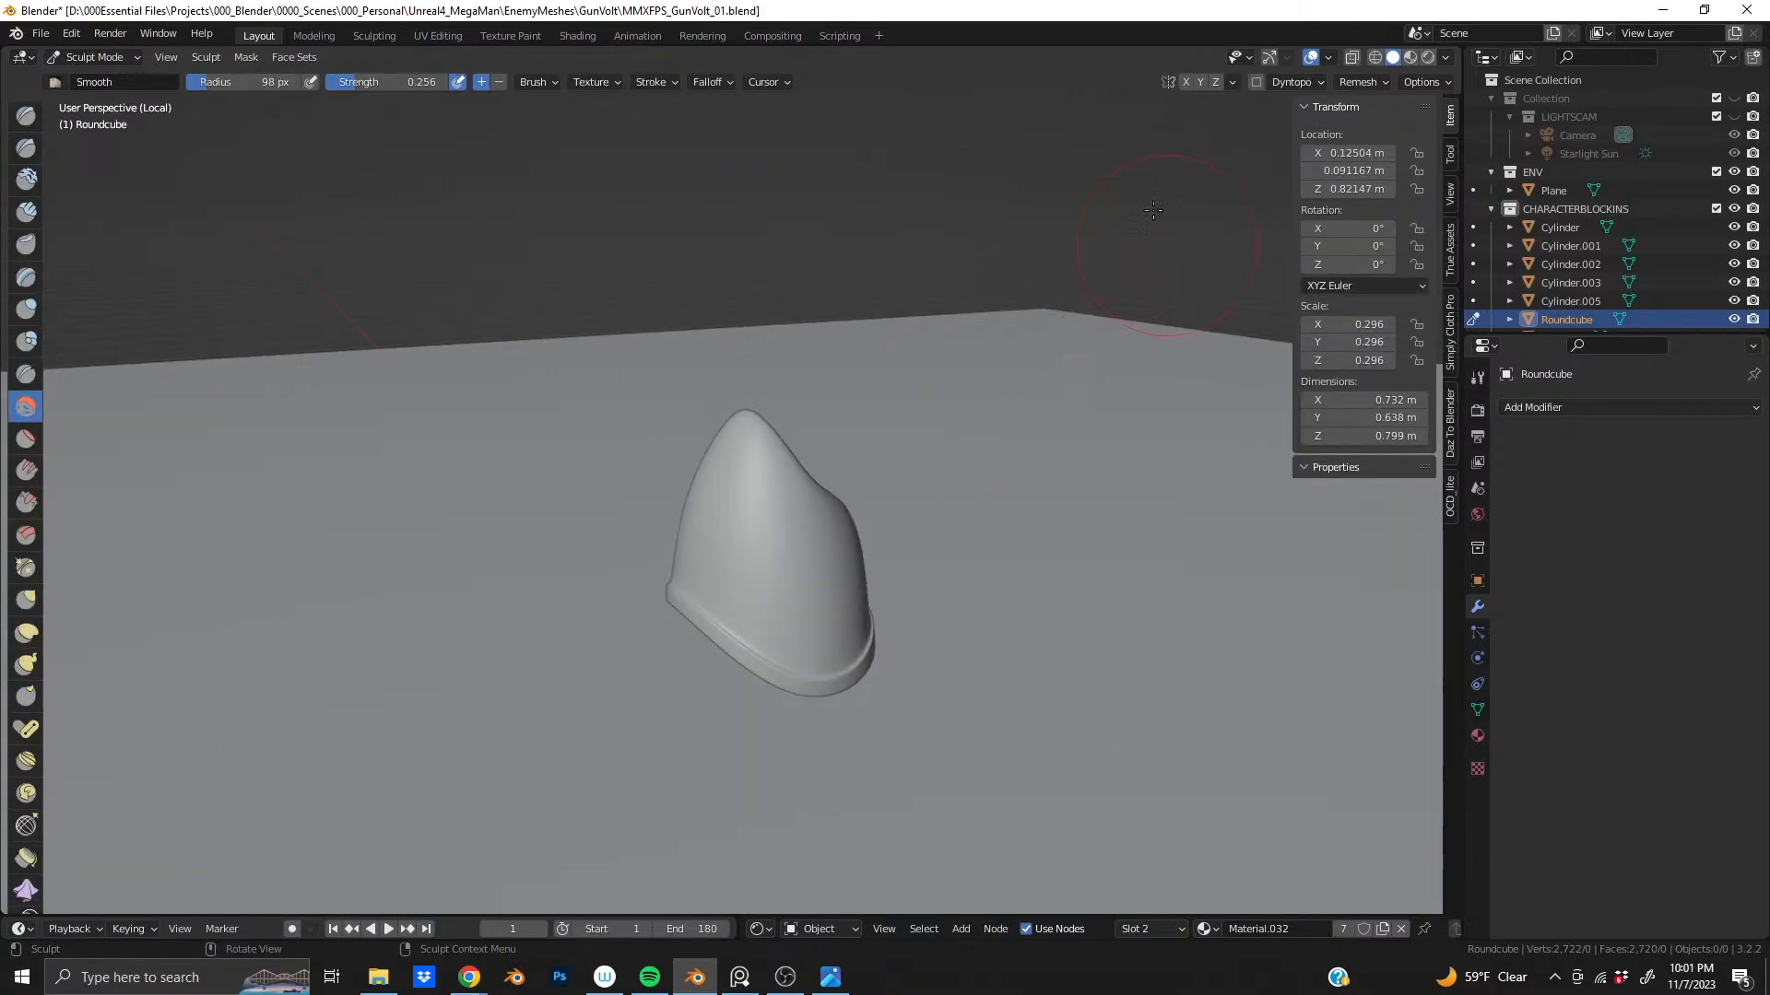
- Return the shell to Object Mode and leave local view to show the whole robot
click(92, 57)
click(90, 76)
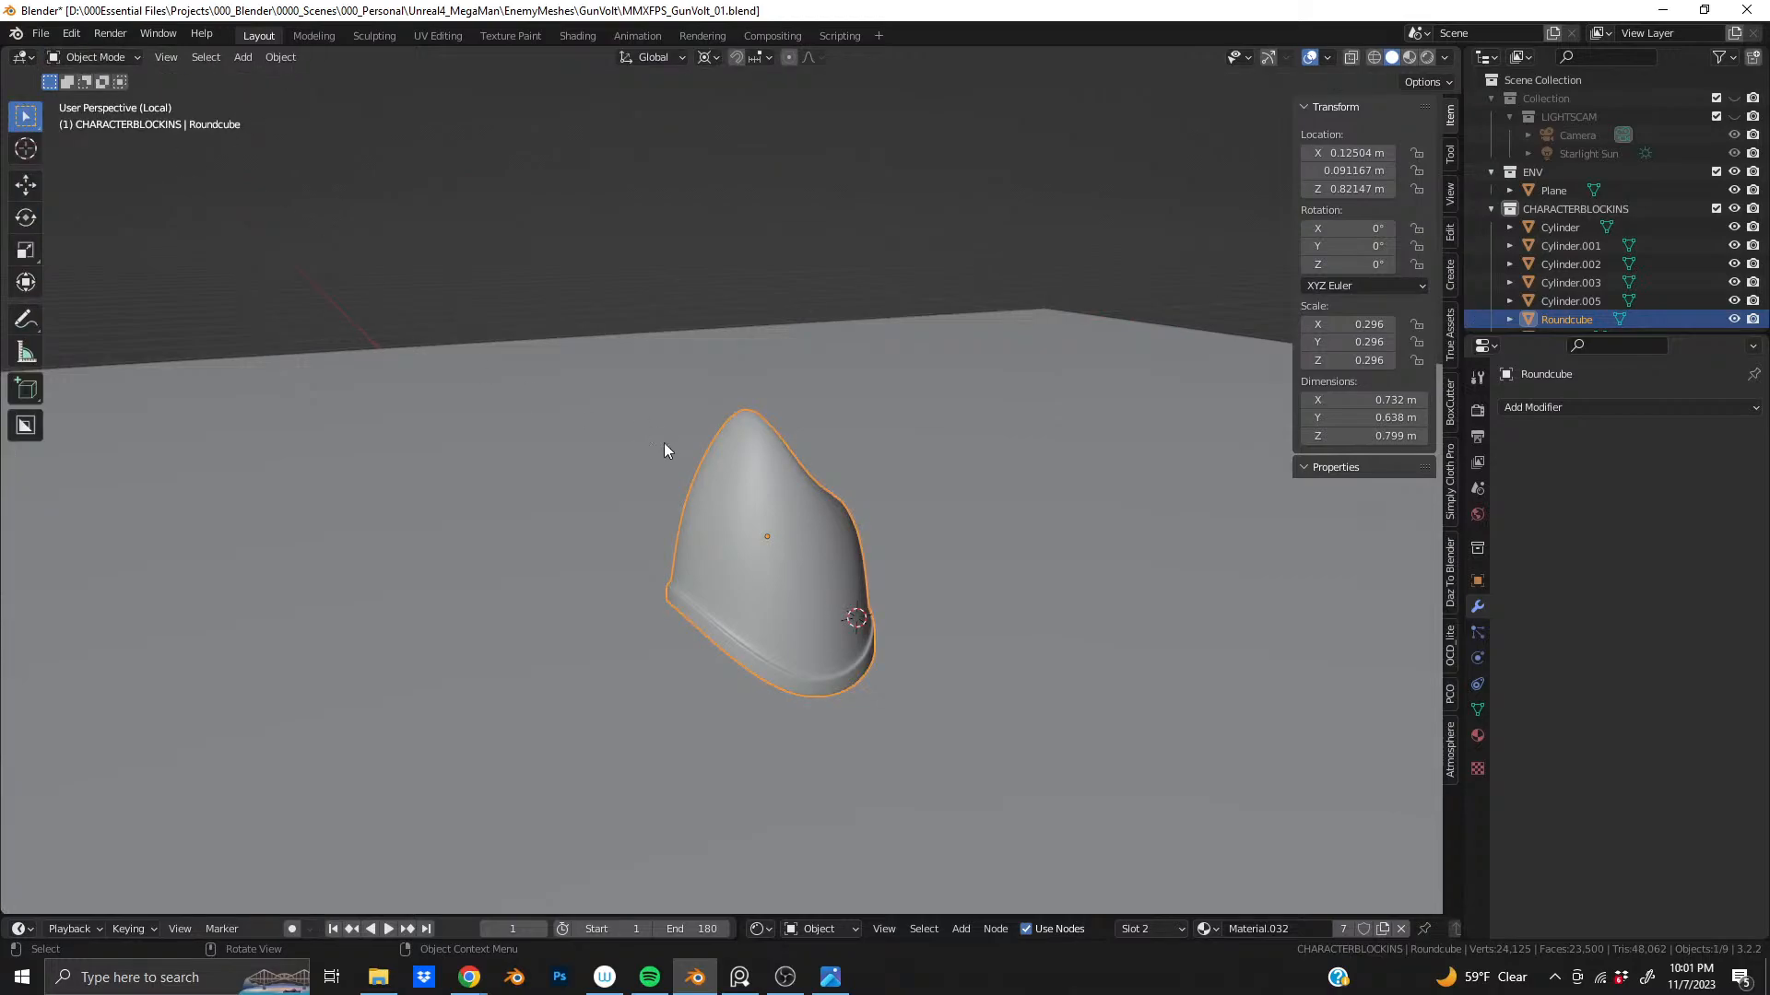
key(KP_Divide)
- Lower the shell 0.70951 m along the global Z axis onto the ball end of the leg
middle_drag(772, 575, 671, 391)
key(g)
key(z)
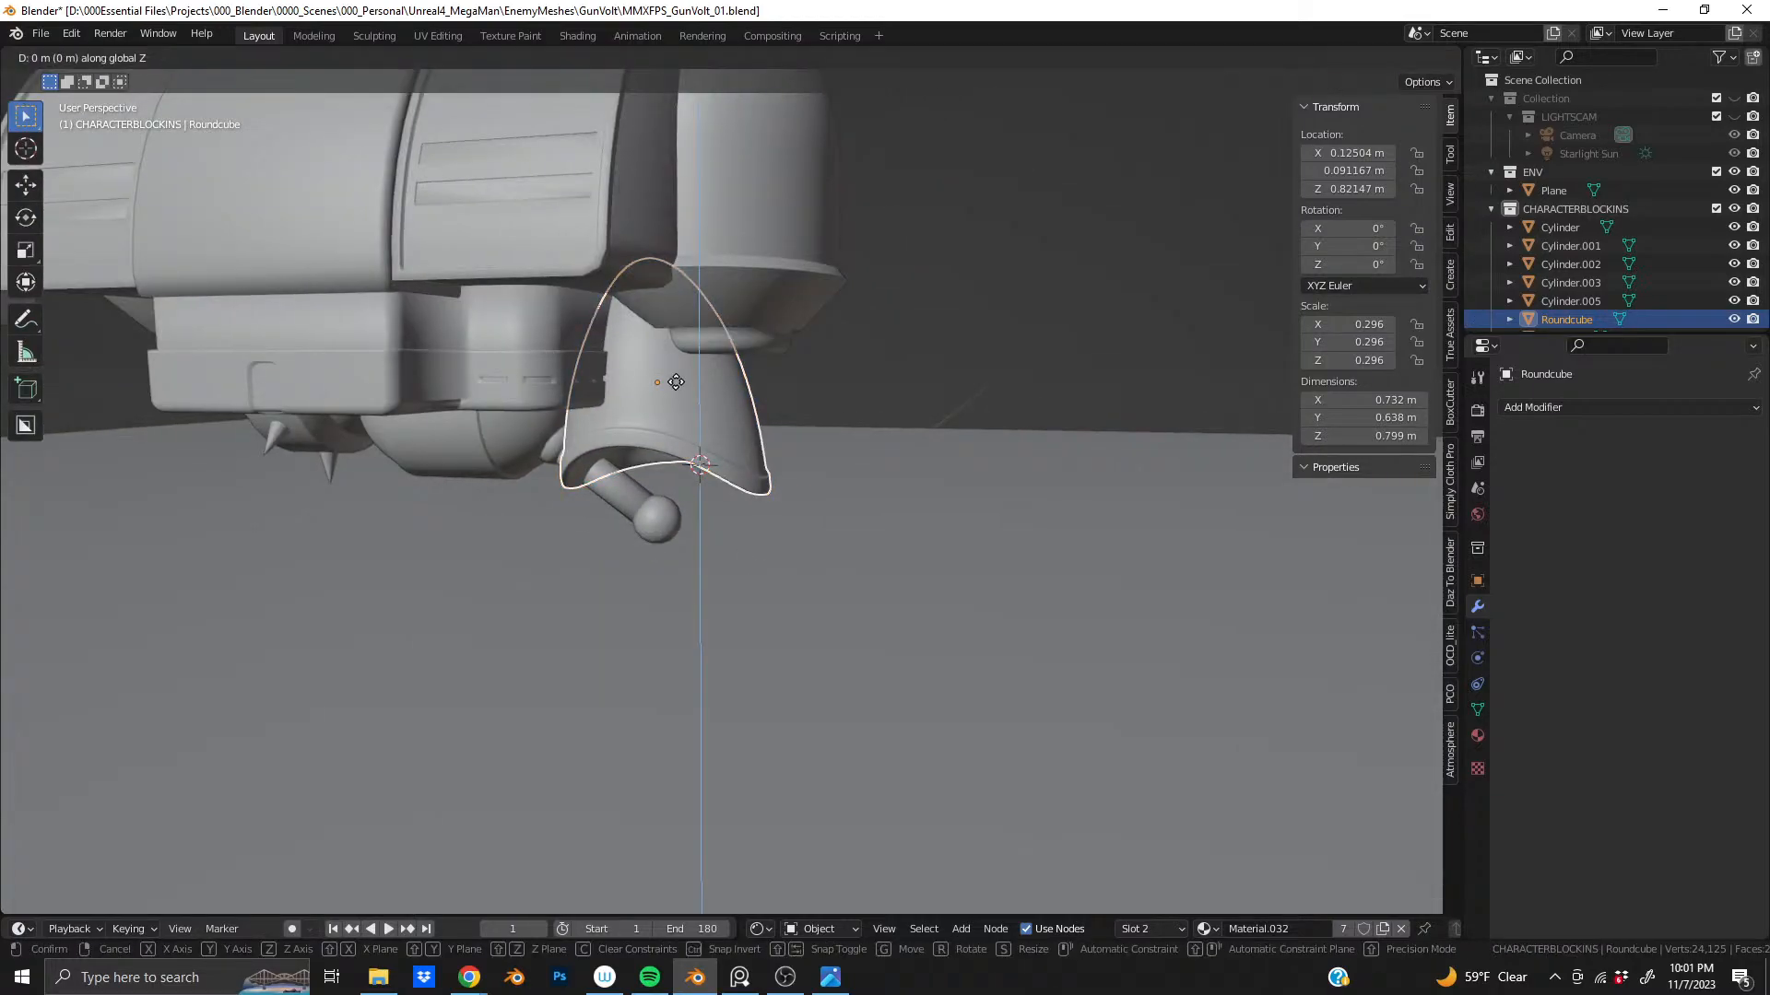
click(682, 564)
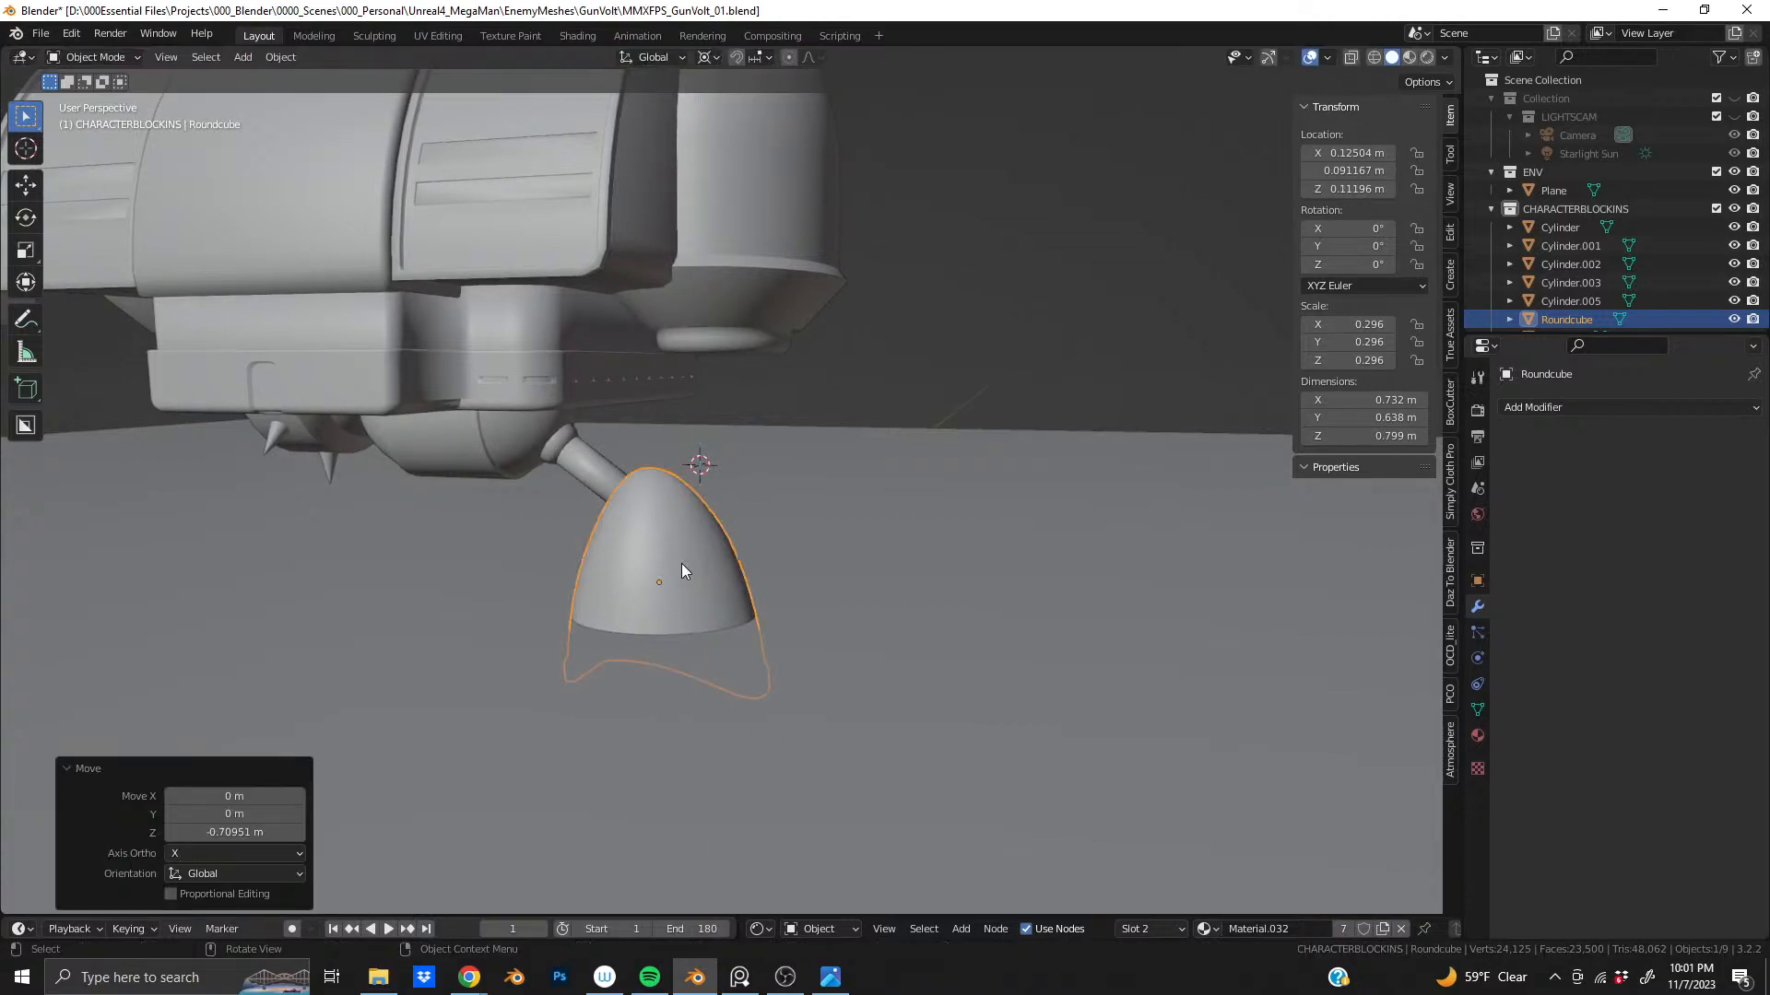
- Select the robot's main body, leg rod and both outer armour bands together
middle_drag(682, 562, 277, 553)
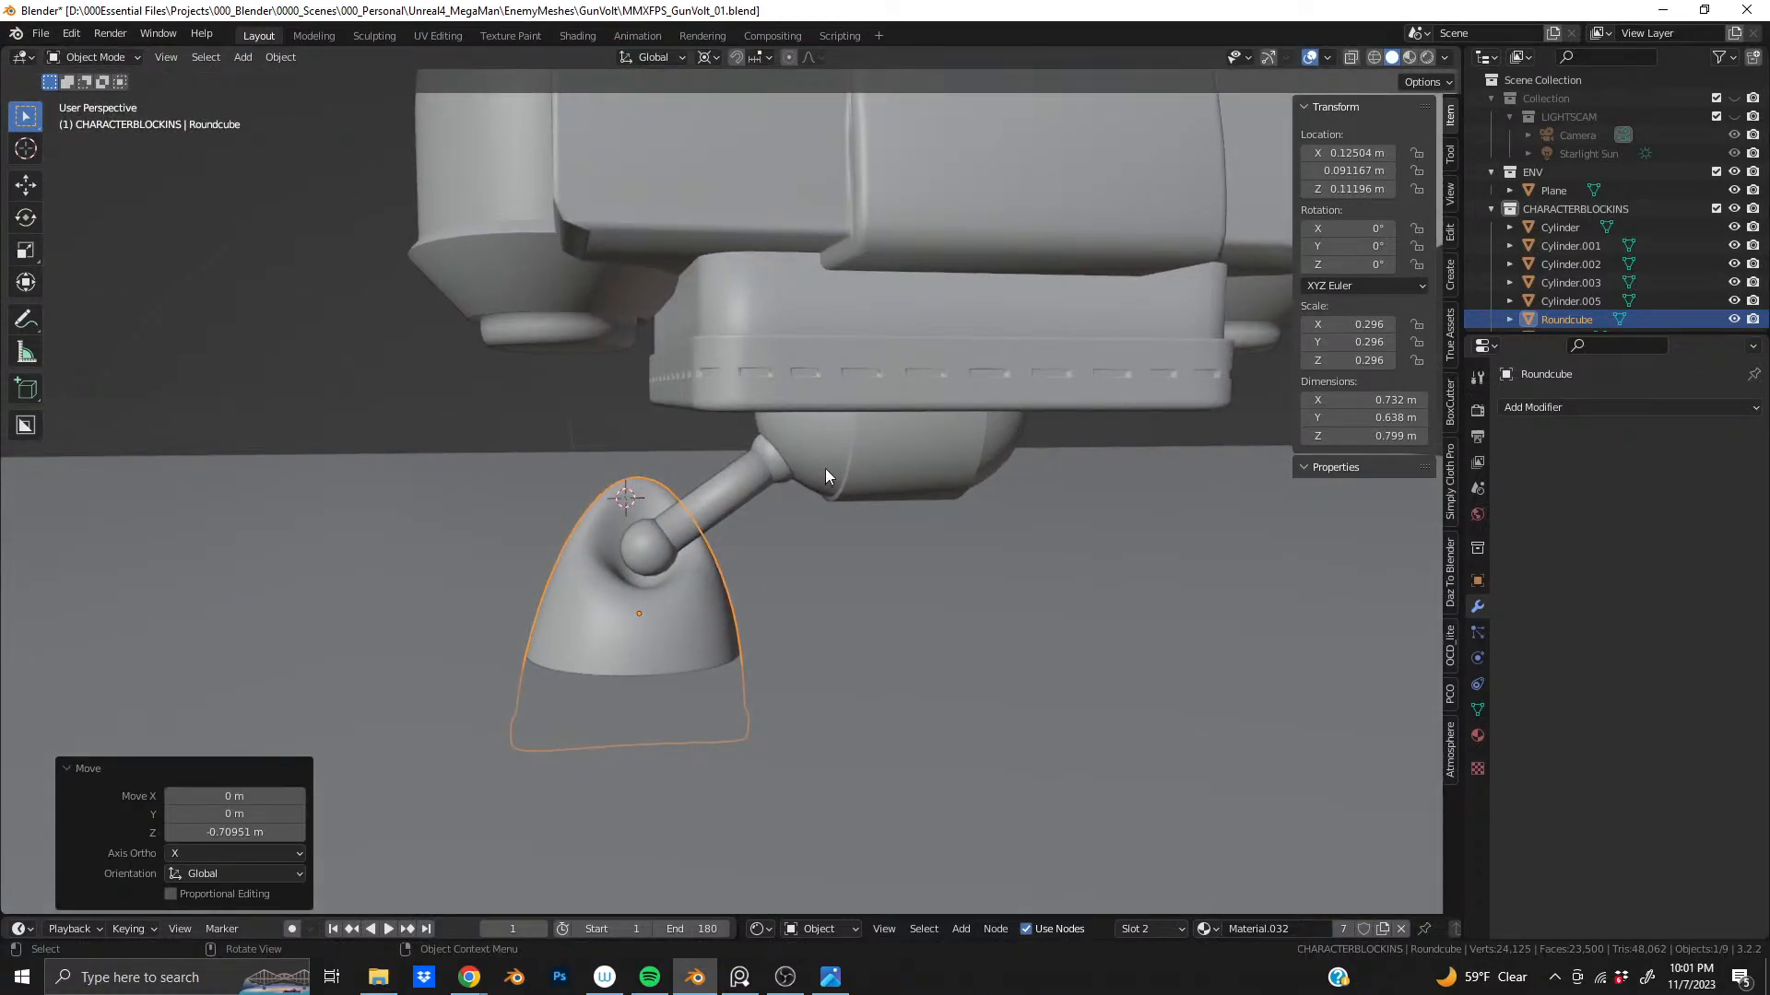
click(787, 472)
shift+click(759, 483)
middle_drag(678, 318, 682, 416)
shift+click(682, 417)
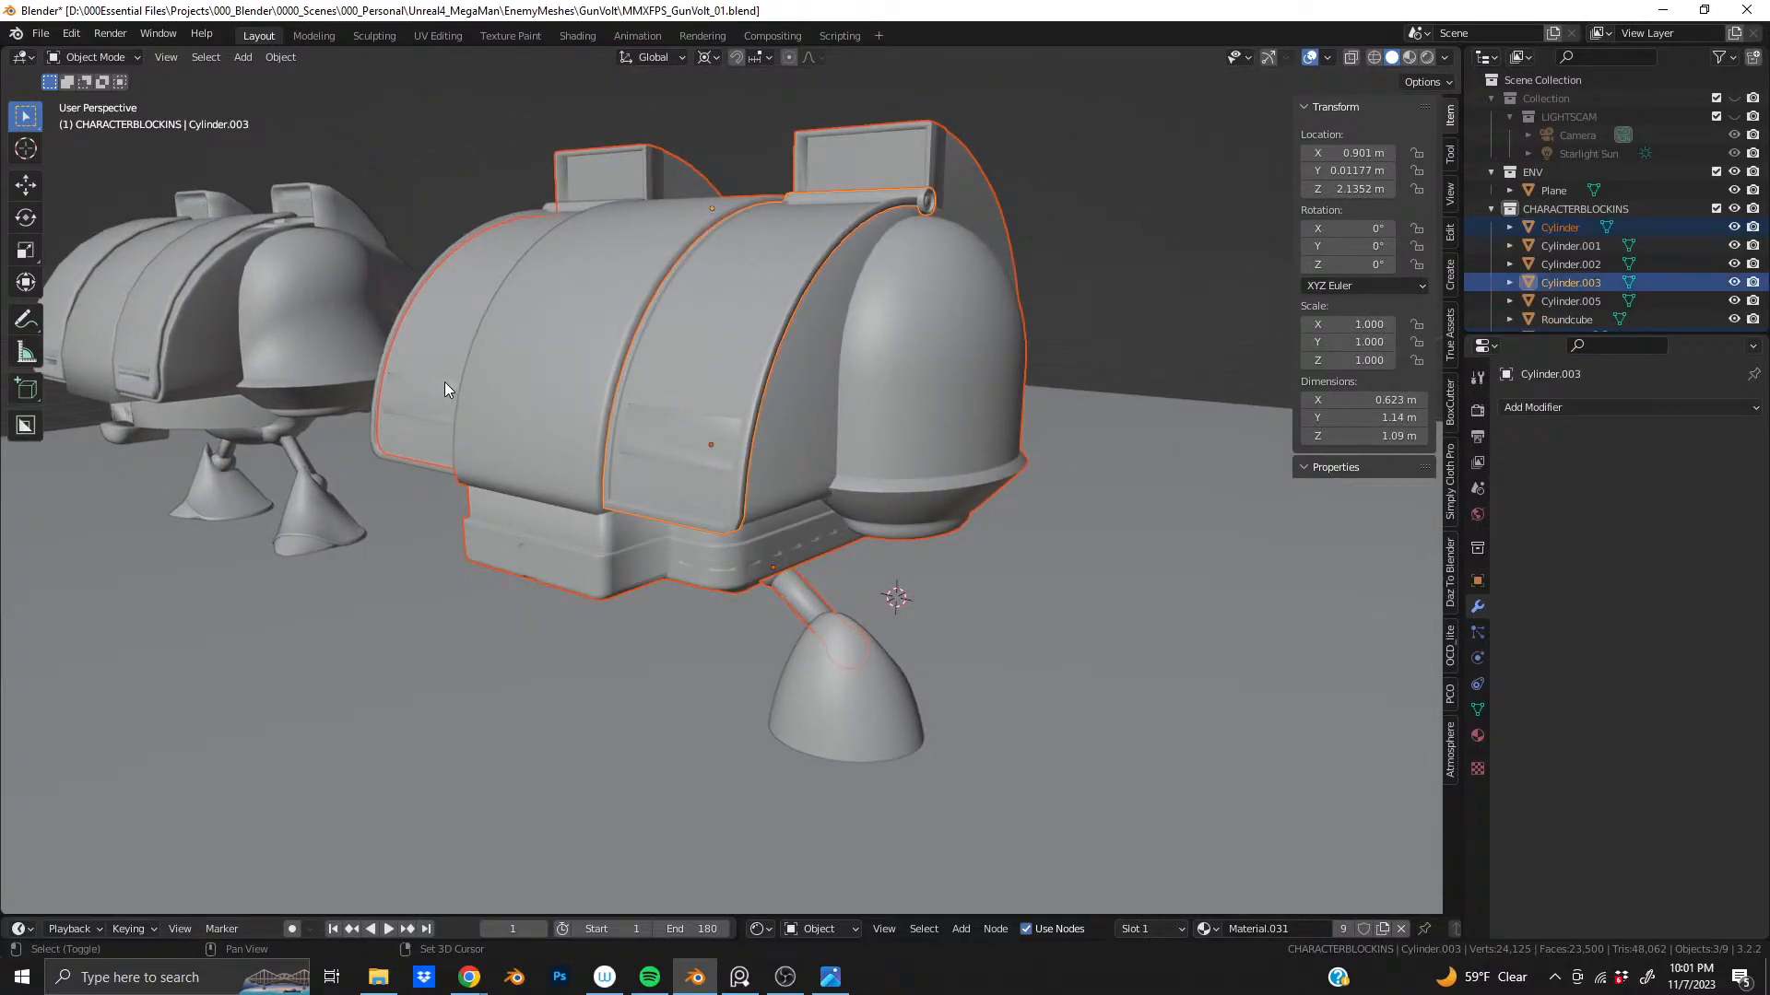
shift+click(445, 381)
middle_drag(446, 389, 937, 667)
key(g)
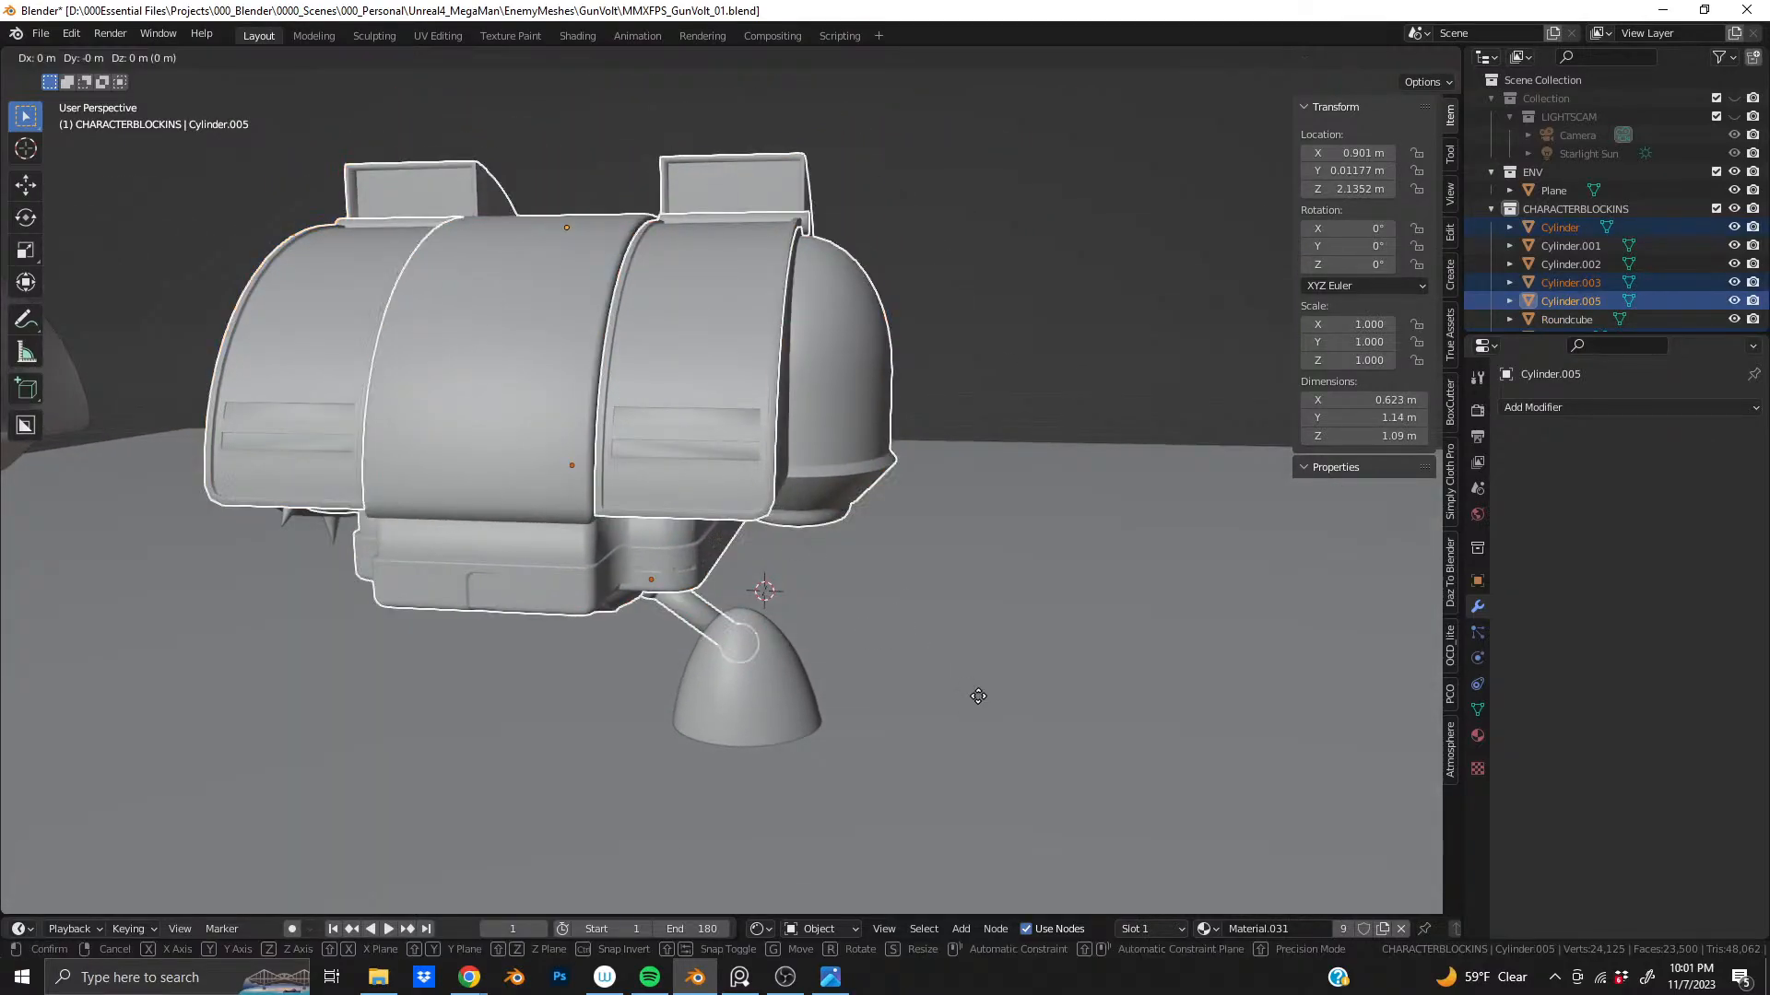
key(z)
right_click(996, 615)
- Add the shell to the selection, raise all parts about 0.51 m along Z, and reselect only the shell
shift+click(738, 682)
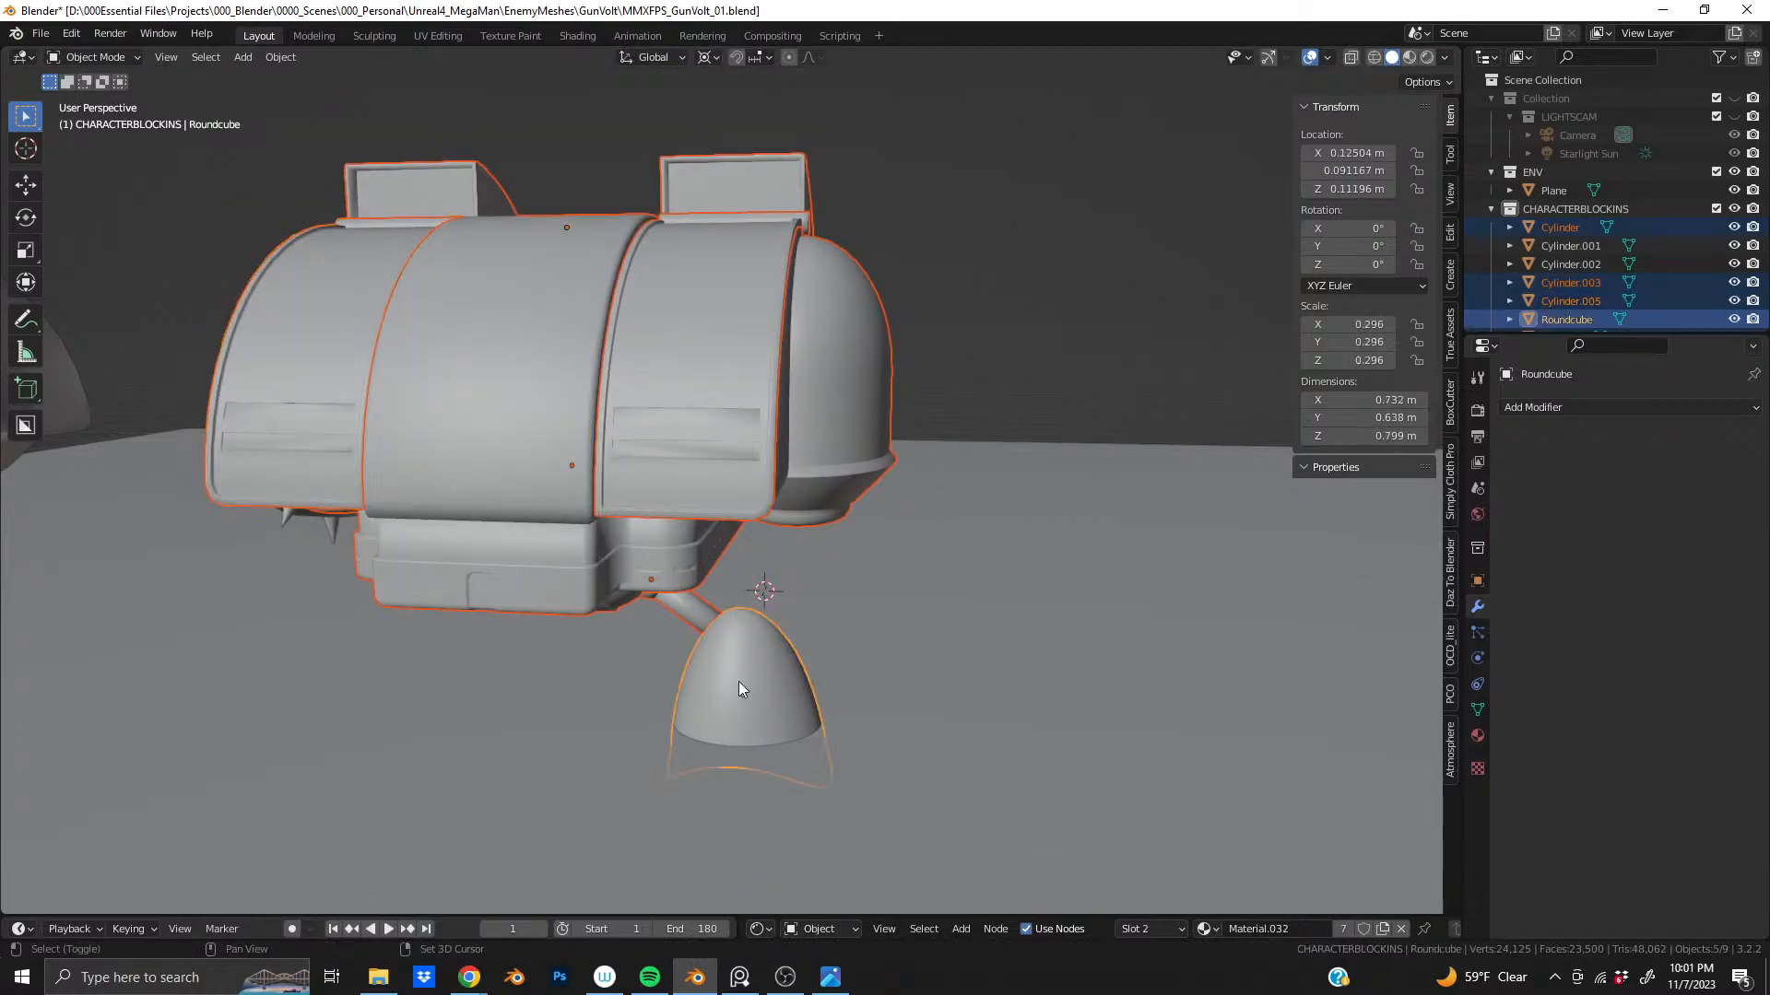
key(g)
key(z)
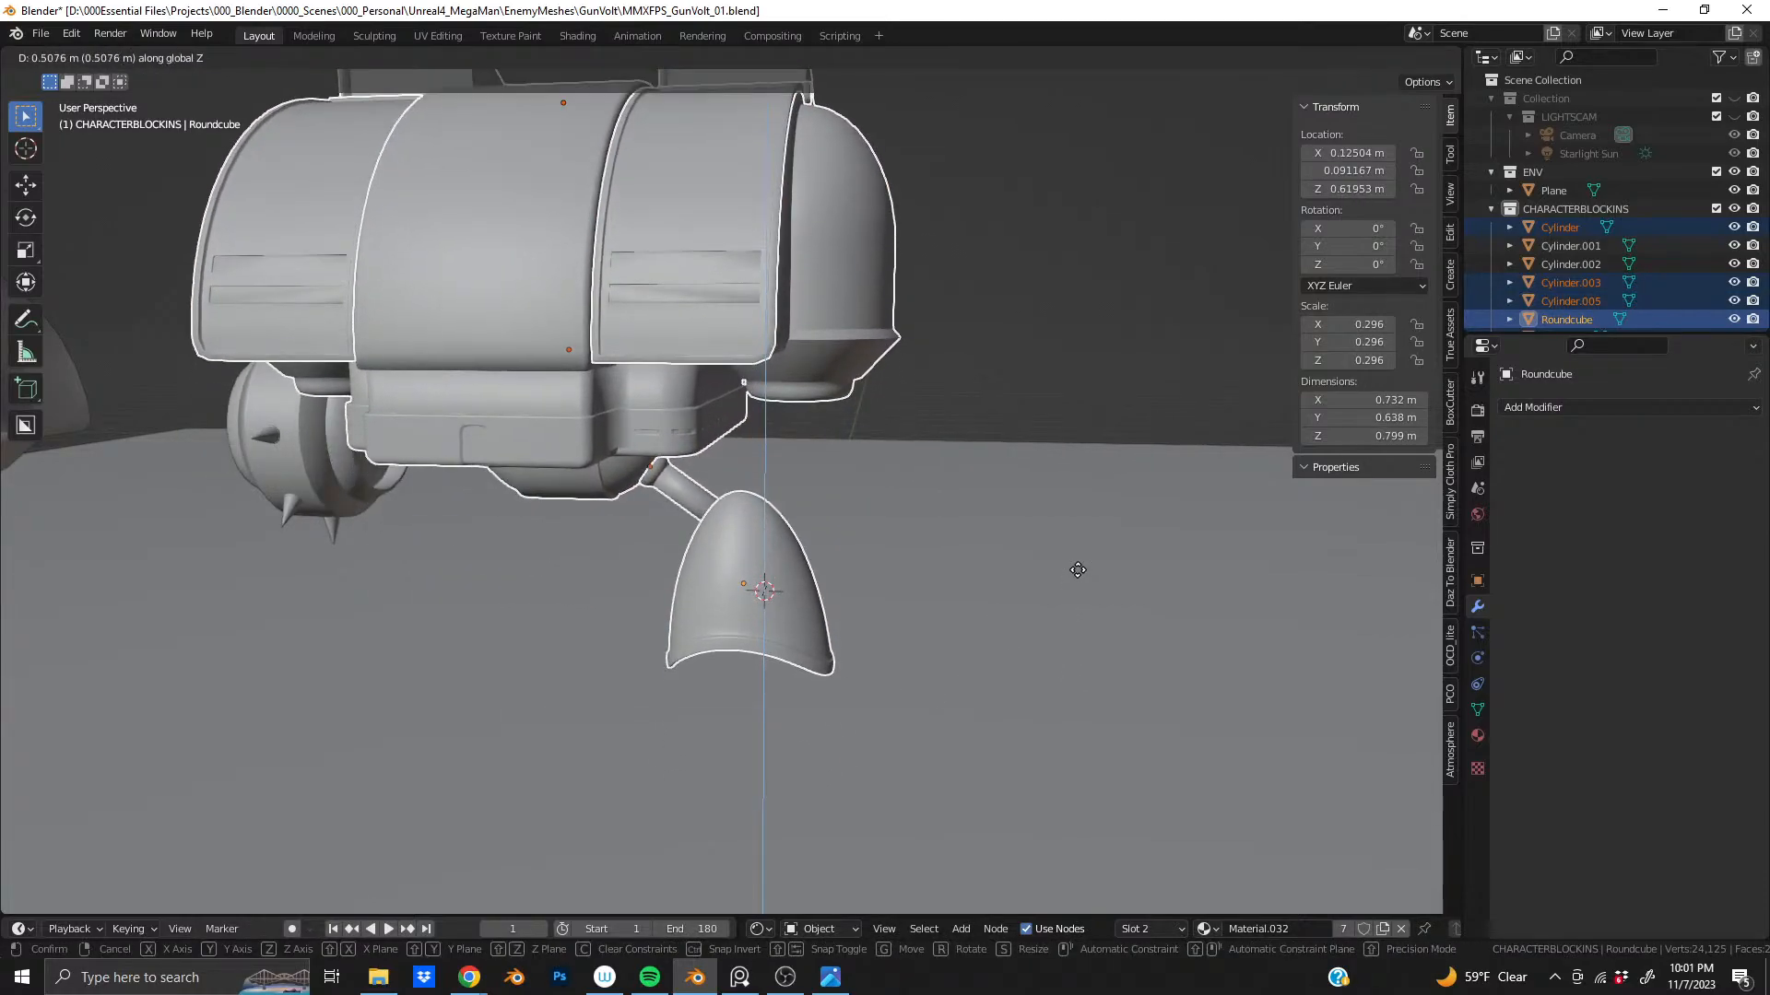
click(1078, 573)
middle_drag(757, 629, 952, 566)
click(755, 636)
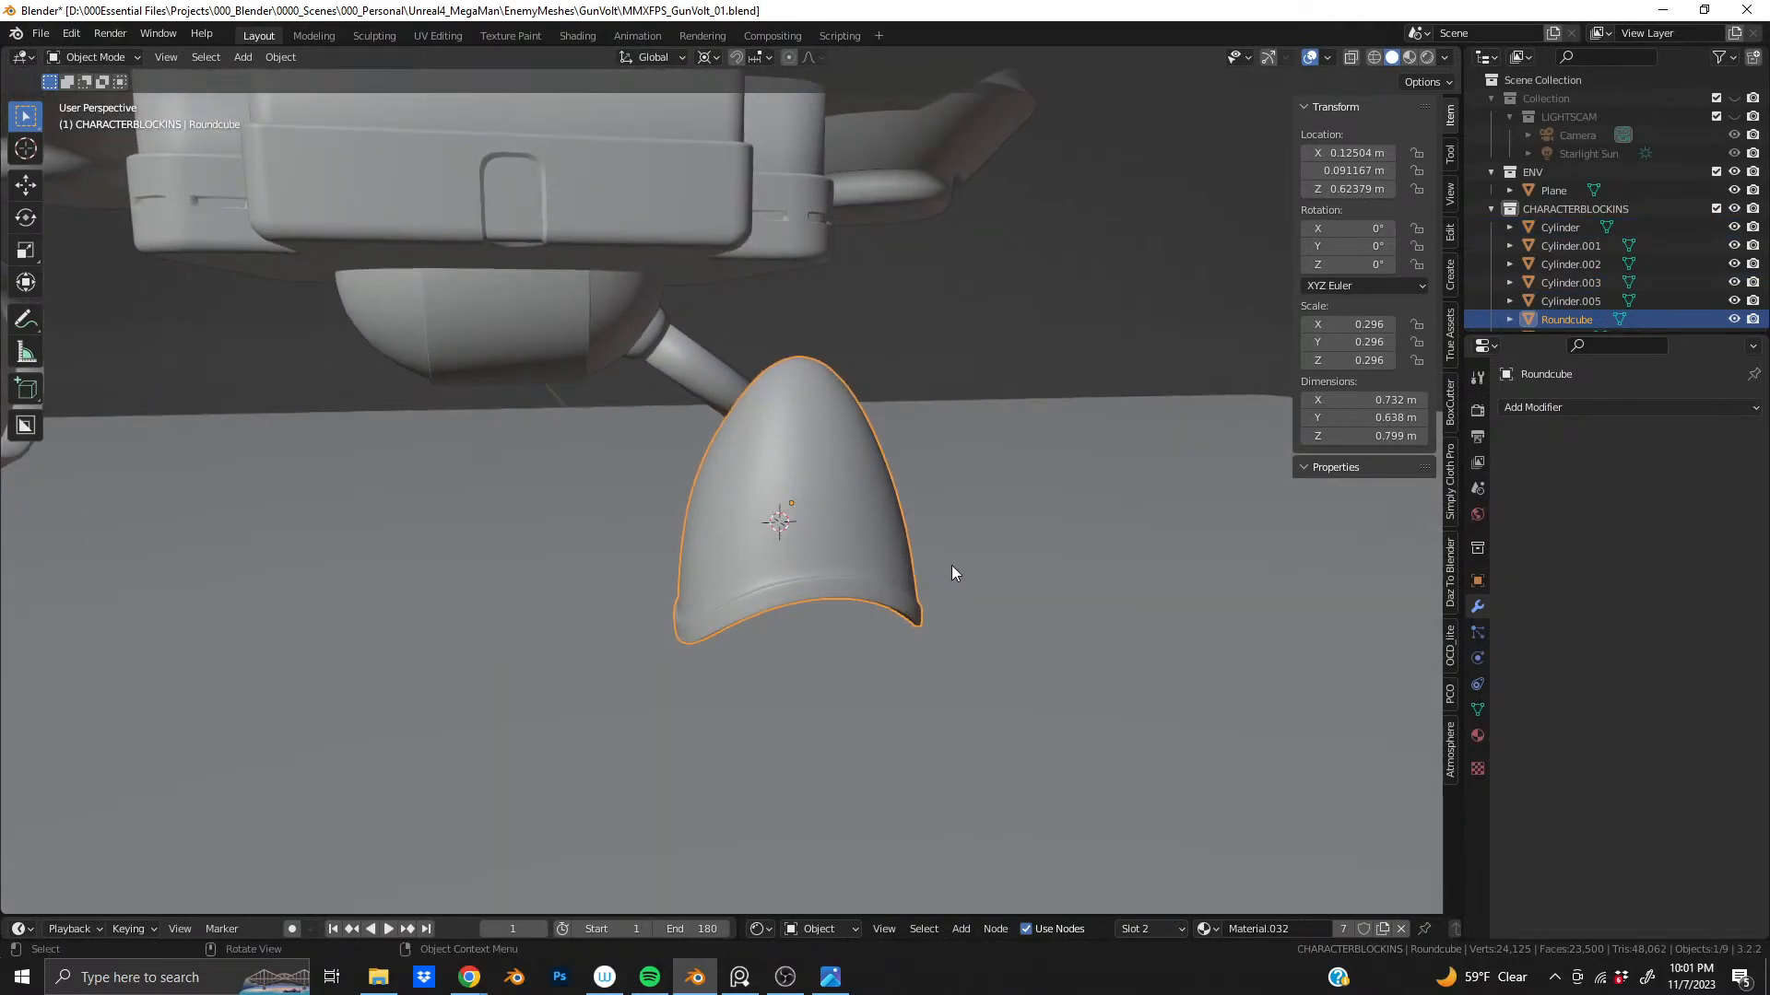
key(r)
key(z)
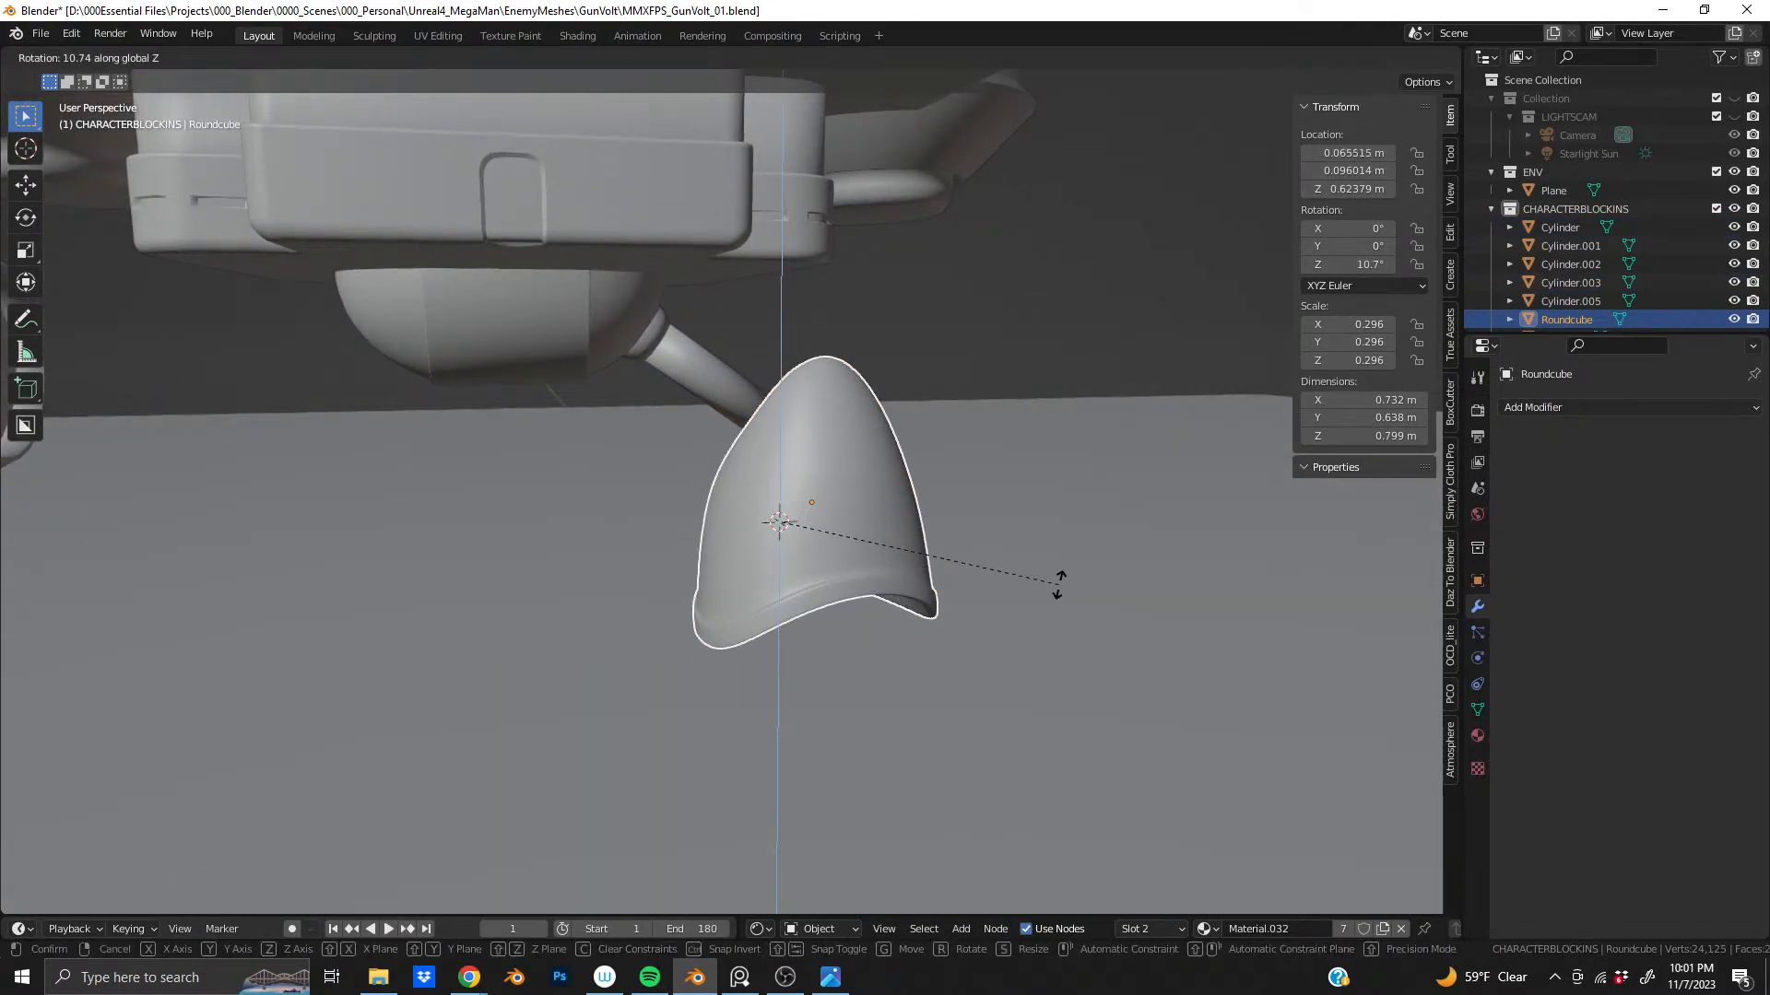
click(1058, 584)
click(706, 37)
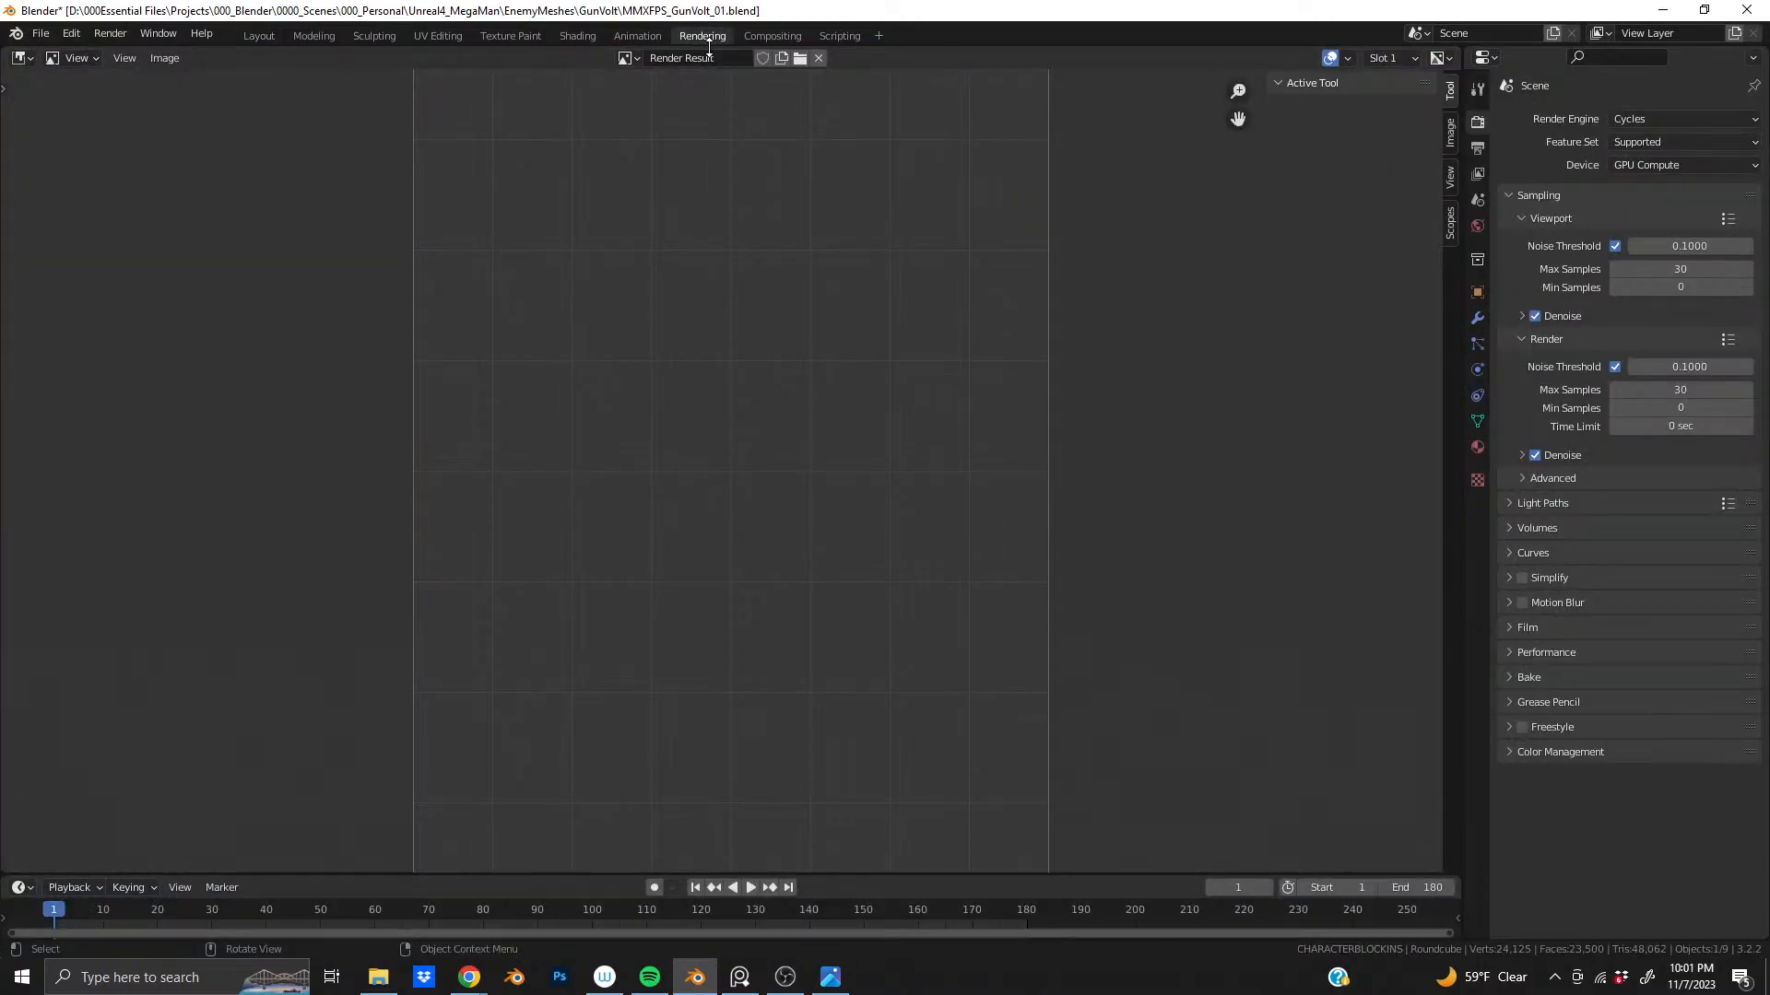
click(259, 36)
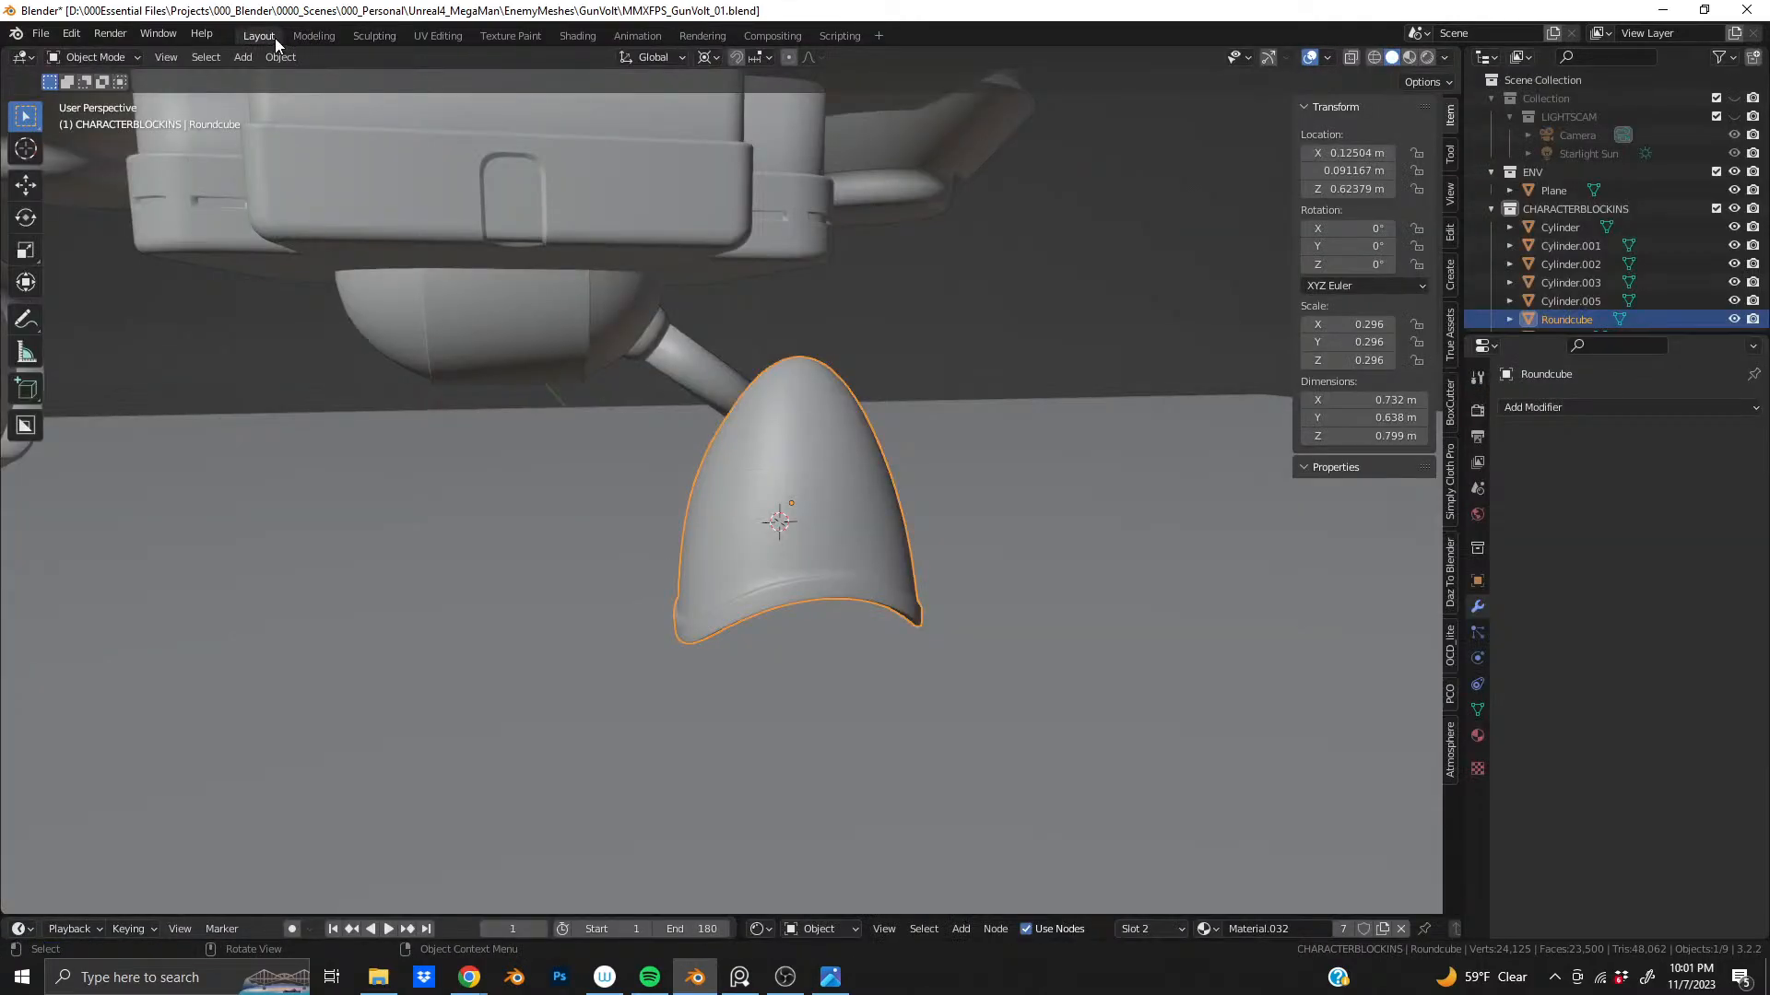
- Set the transform pivot point to Individual Origins and rotate the shell 24.2° around the global Z axis
click(716, 61)
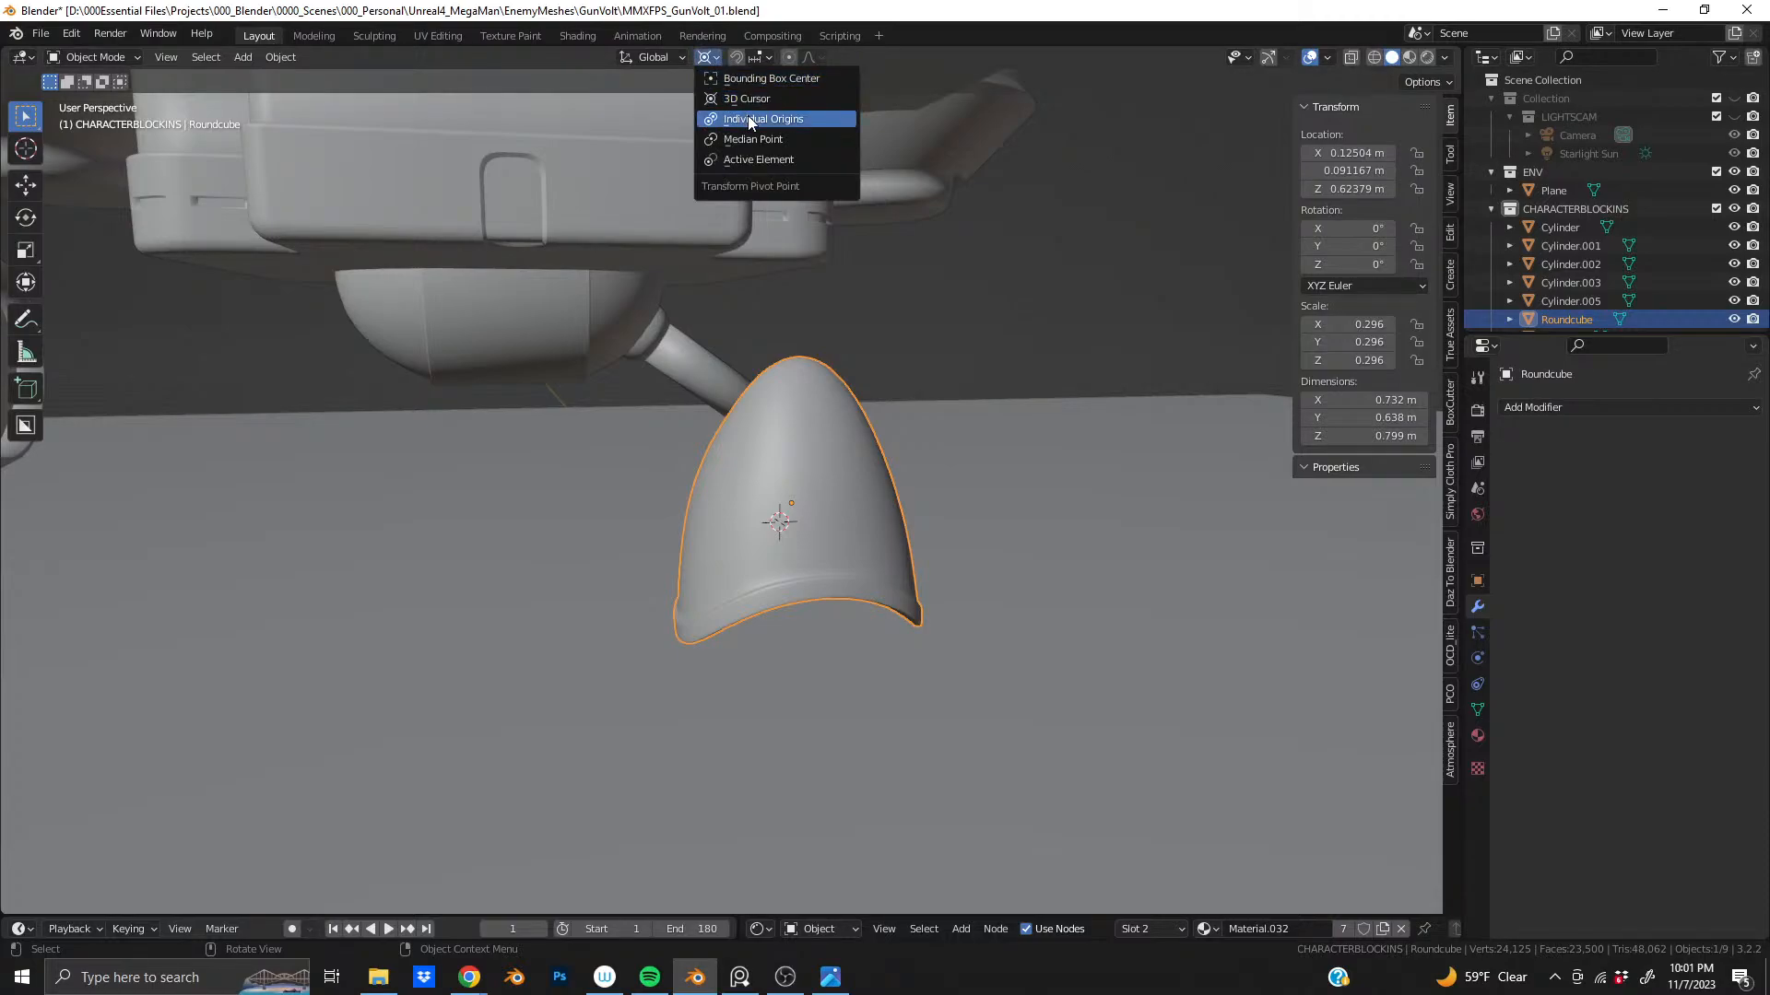
click(748, 114)
key(r)
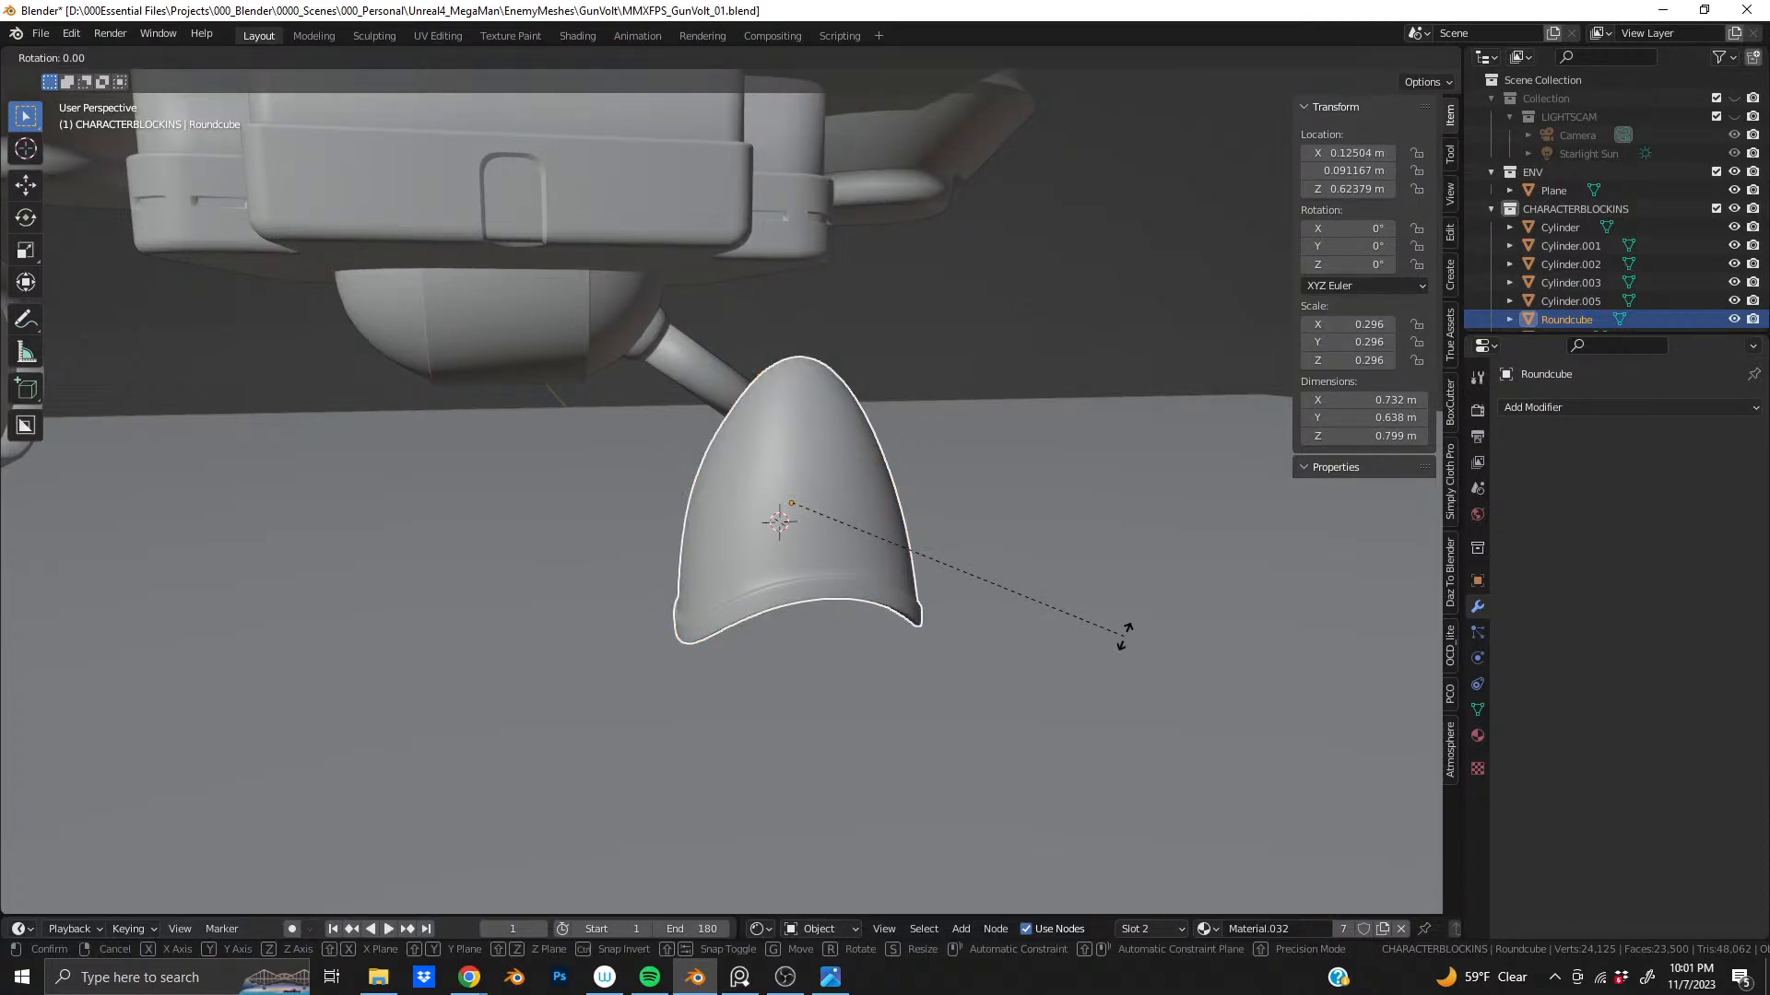
key(z)
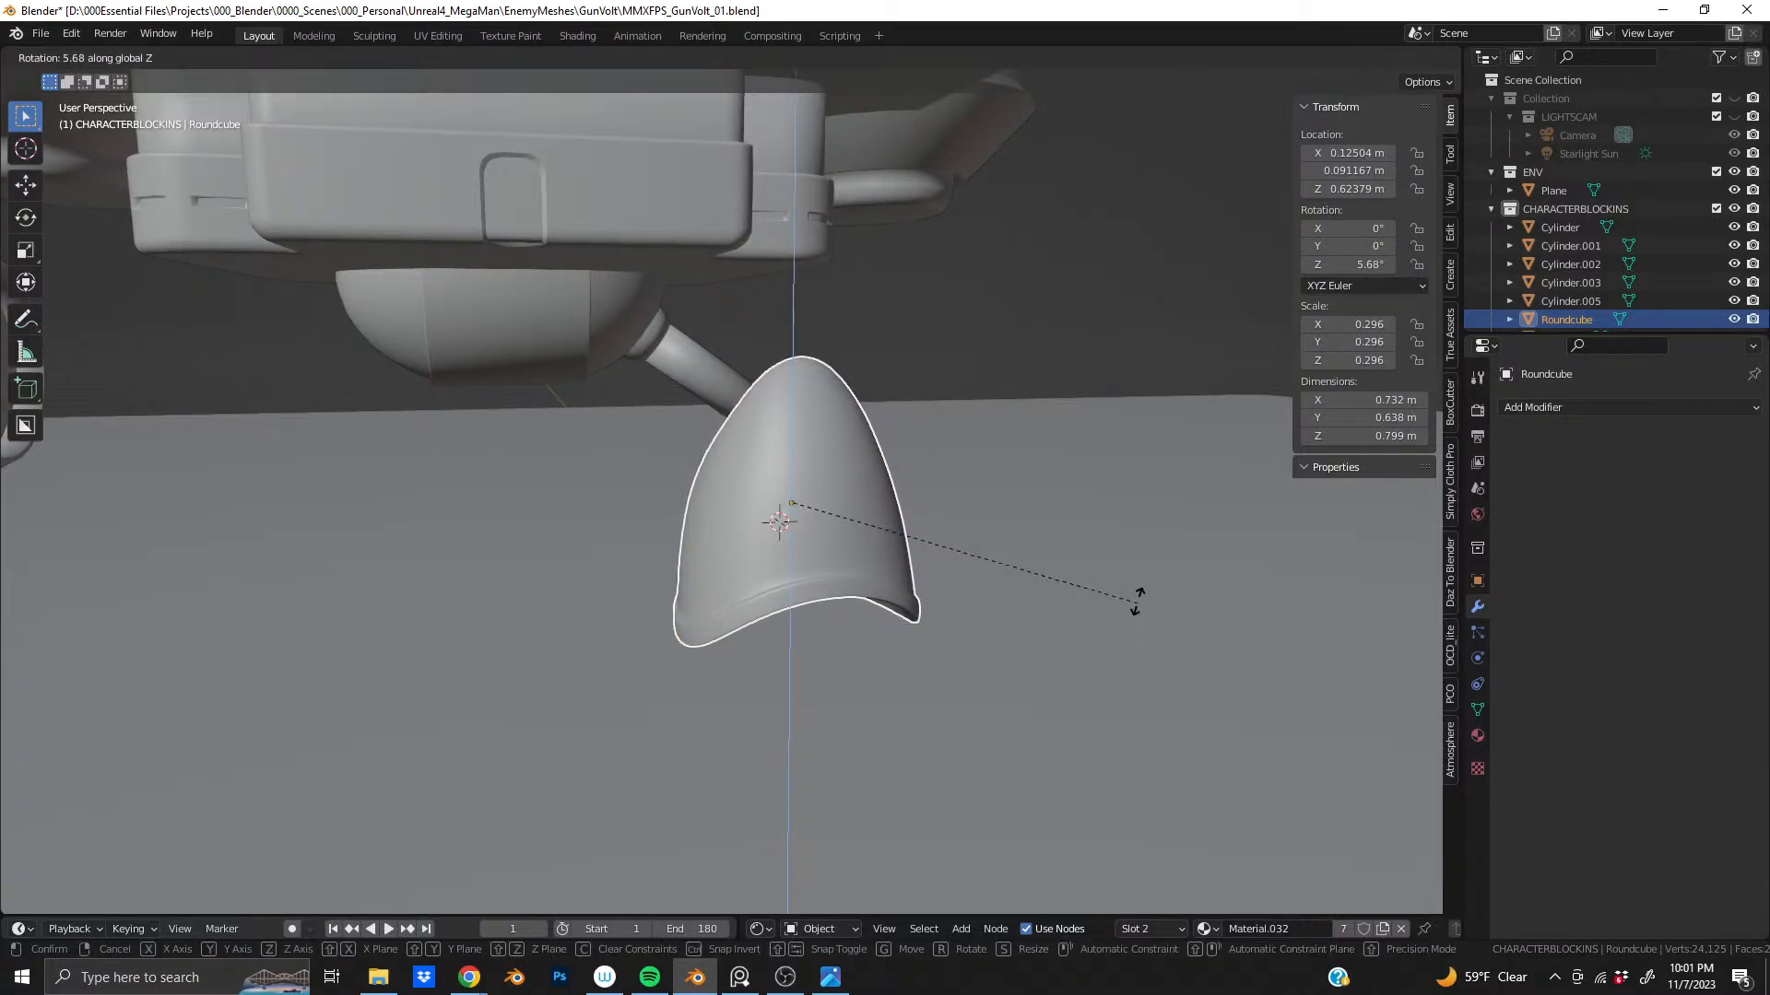
click(1156, 487)
- Move the shell slightly upward in two small adjustments so the leg's ball end sits in its hollow
middle_drag(802, 542, 291, 527)
scroll(780, 533, up, 2)
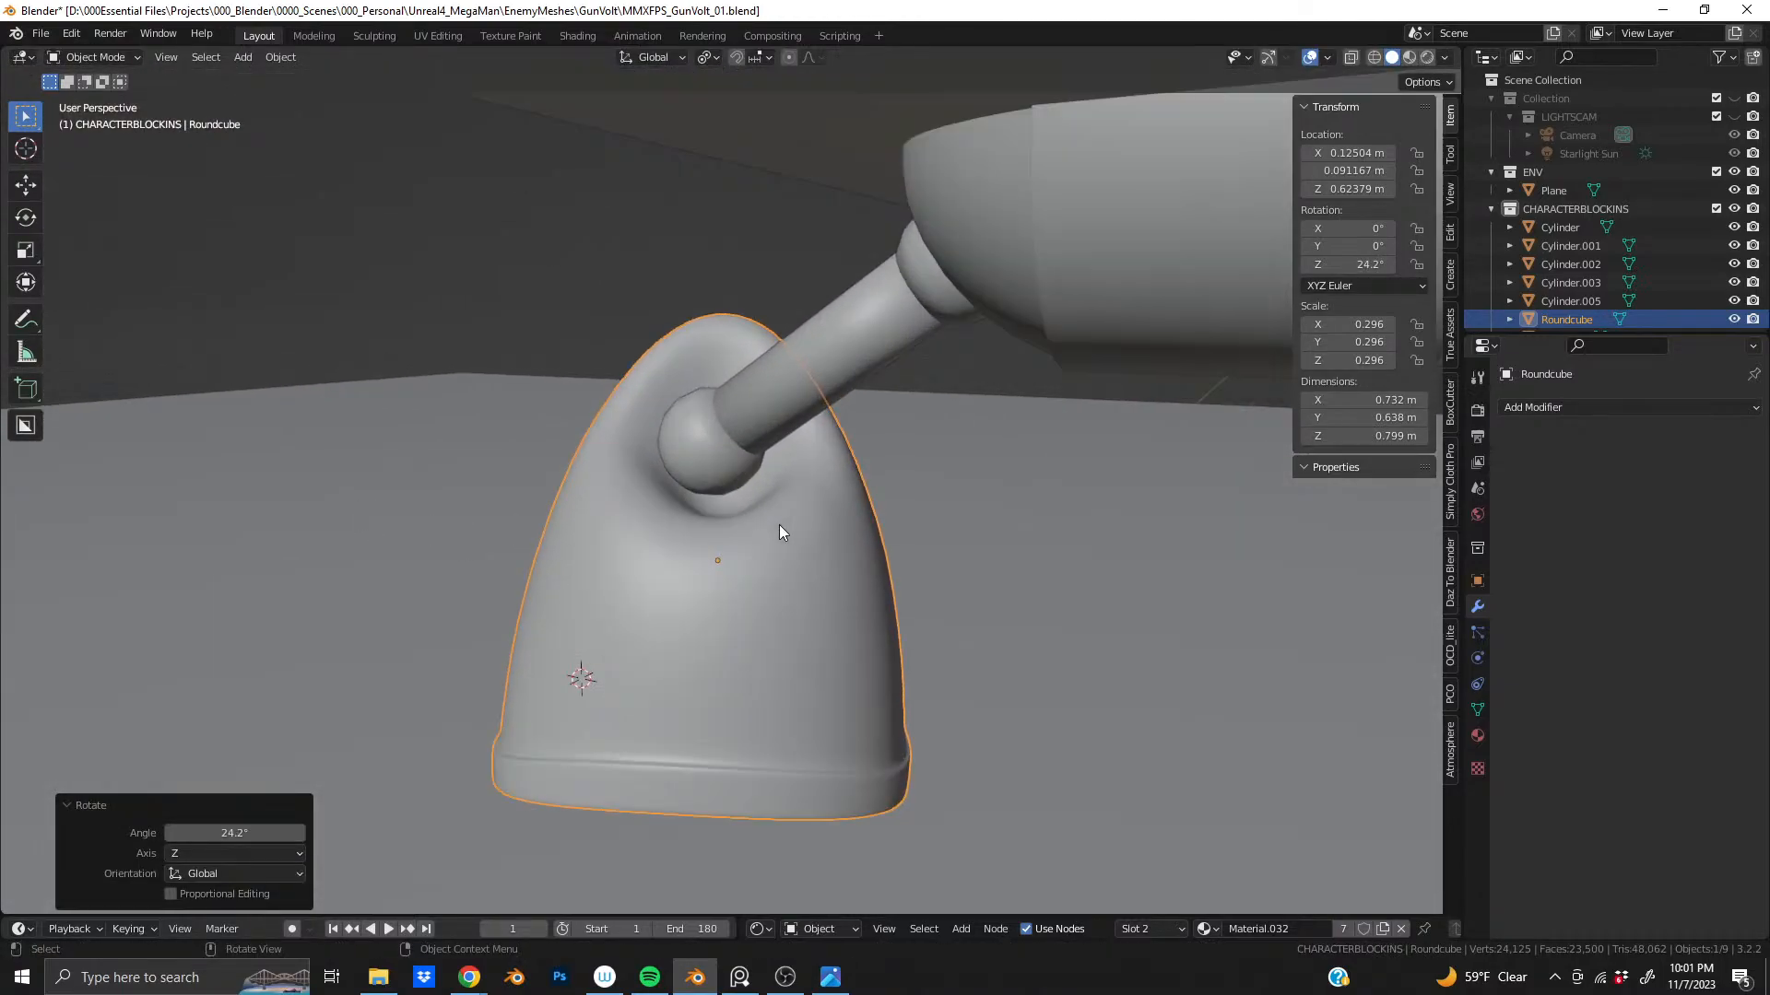
key(g)
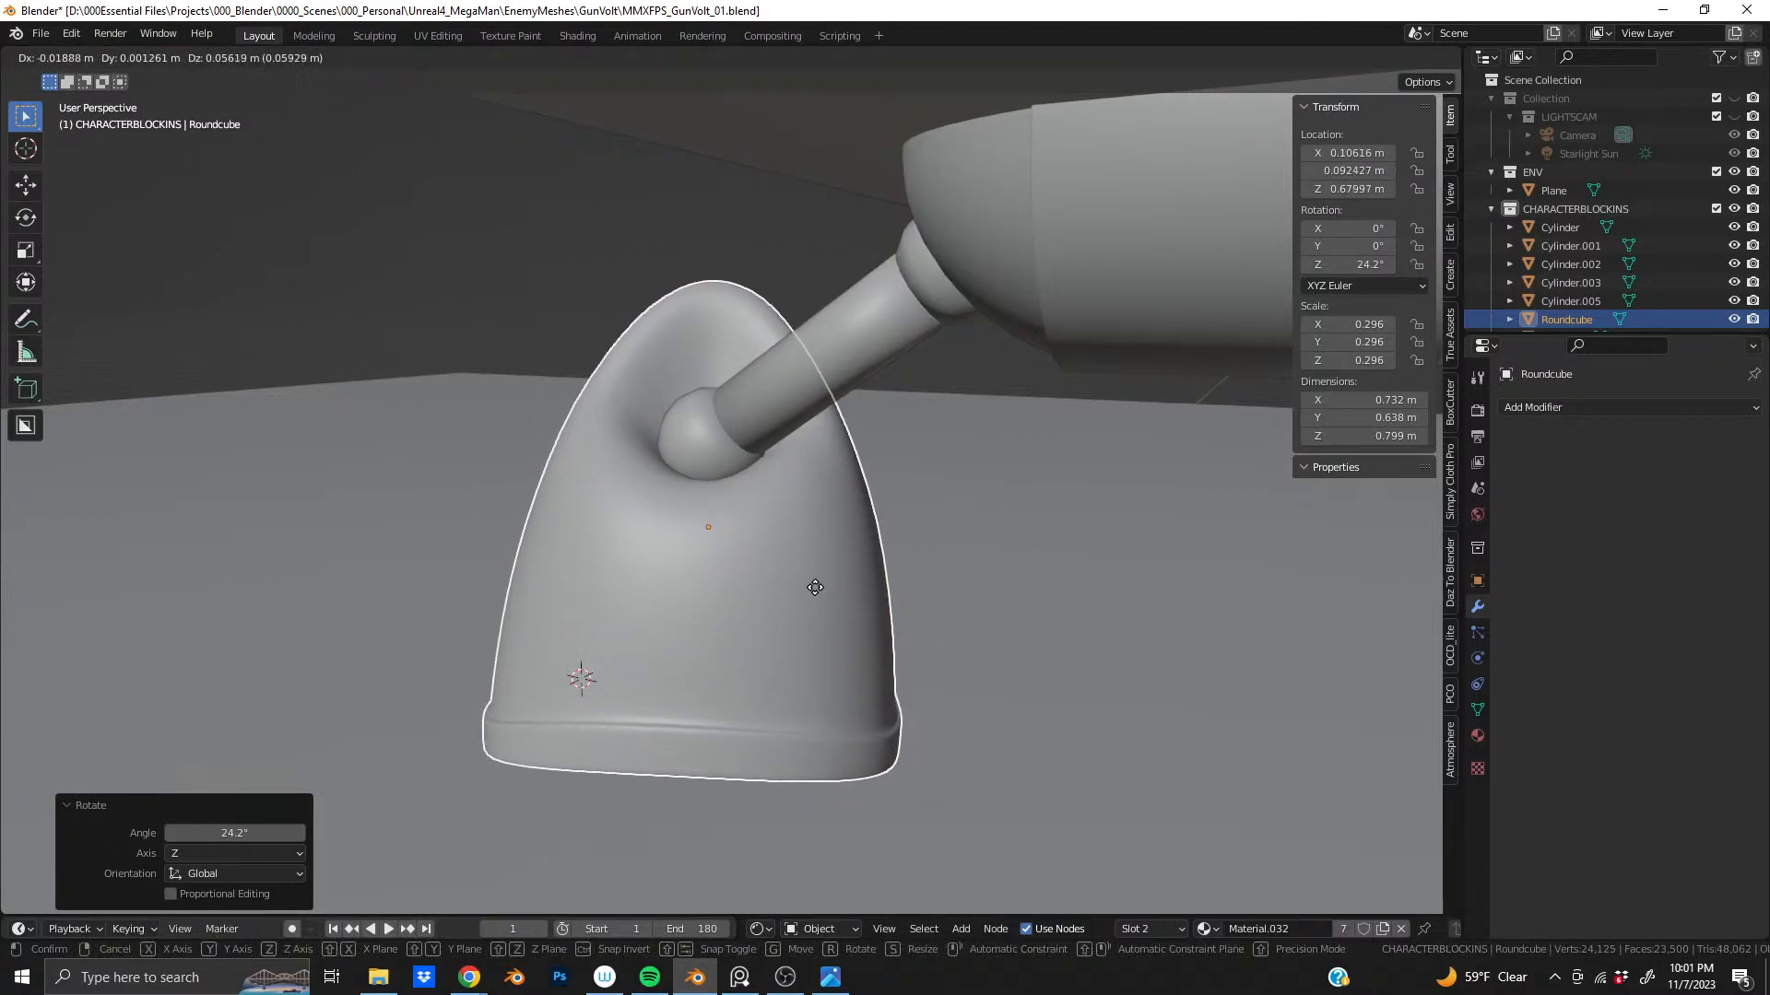
click(815, 577)
key(g)
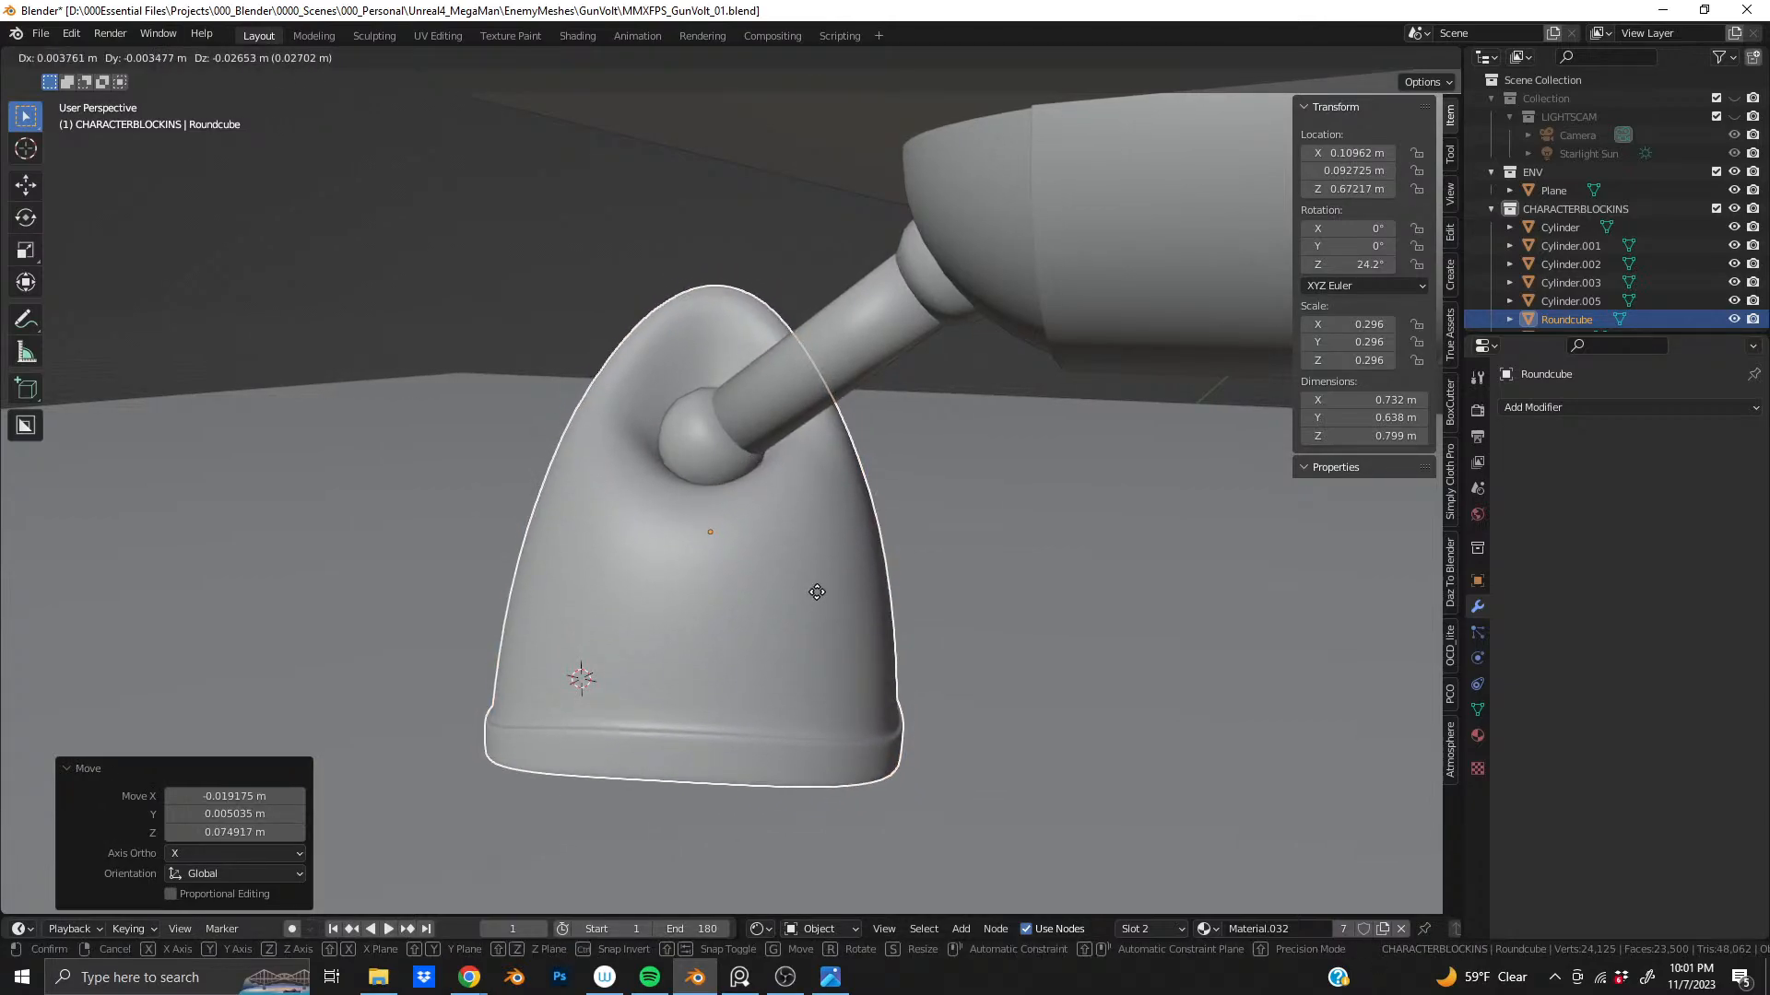
click(817, 582)
middle_drag(737, 506, 815, 487)
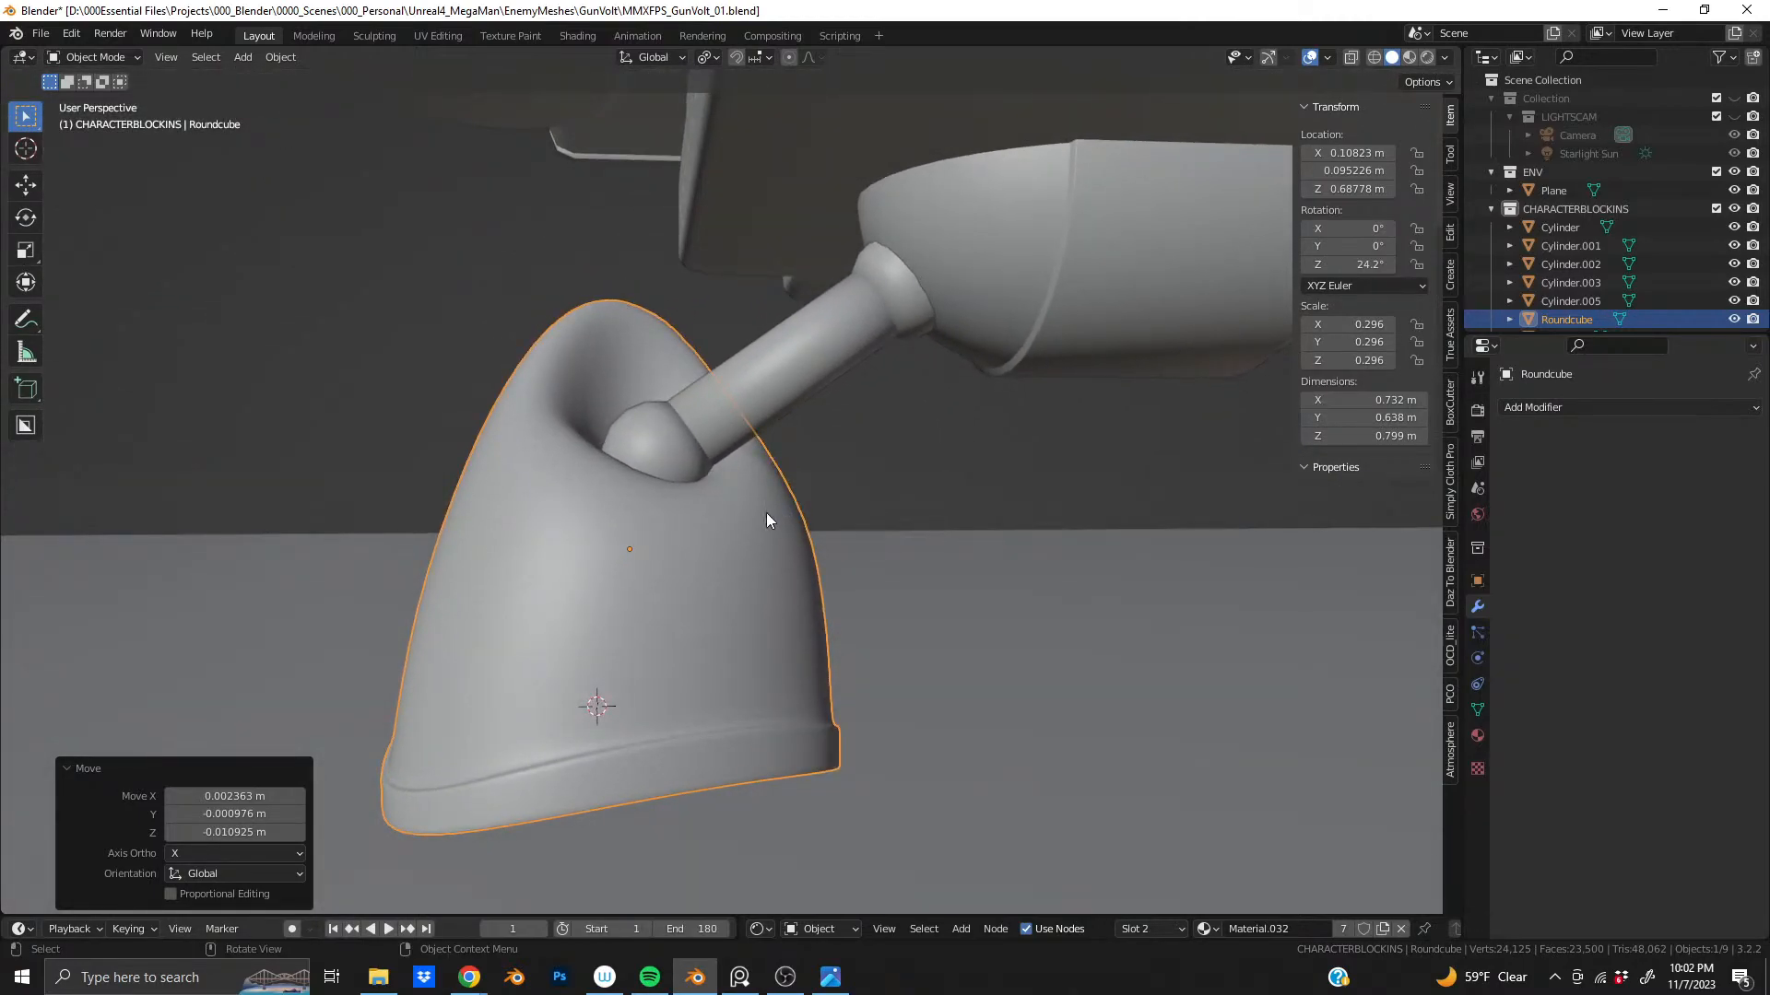
key(r)
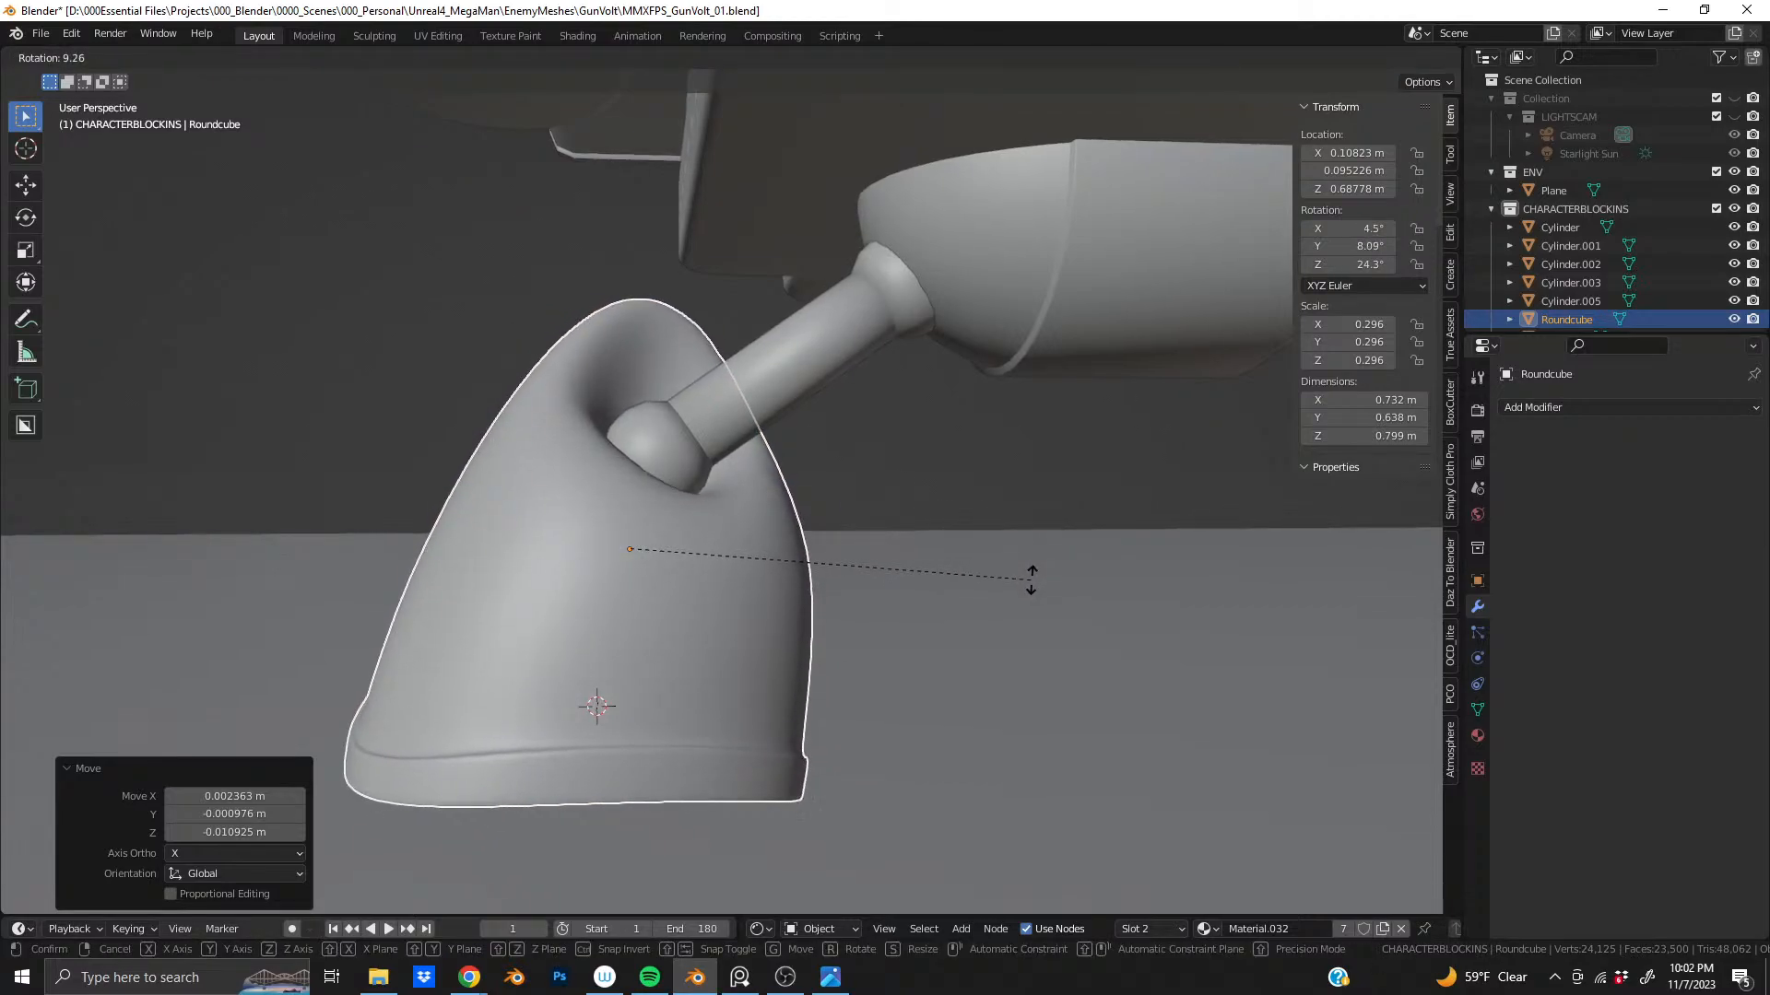
right_click(1034, 571)
- Examine the shell's mesh around the hollow and ball joint in Edit Mode from several angles
middle_drag(650, 550, 1138, 588)
key(Tab)
shift+middle_drag(413, 685, 663, 615)
scroll(682, 571, up, 5)
mouse_move(745, 446)
middle_down()
mouse_move(767, 433)
mouse_move(759, 470)
middle_up()
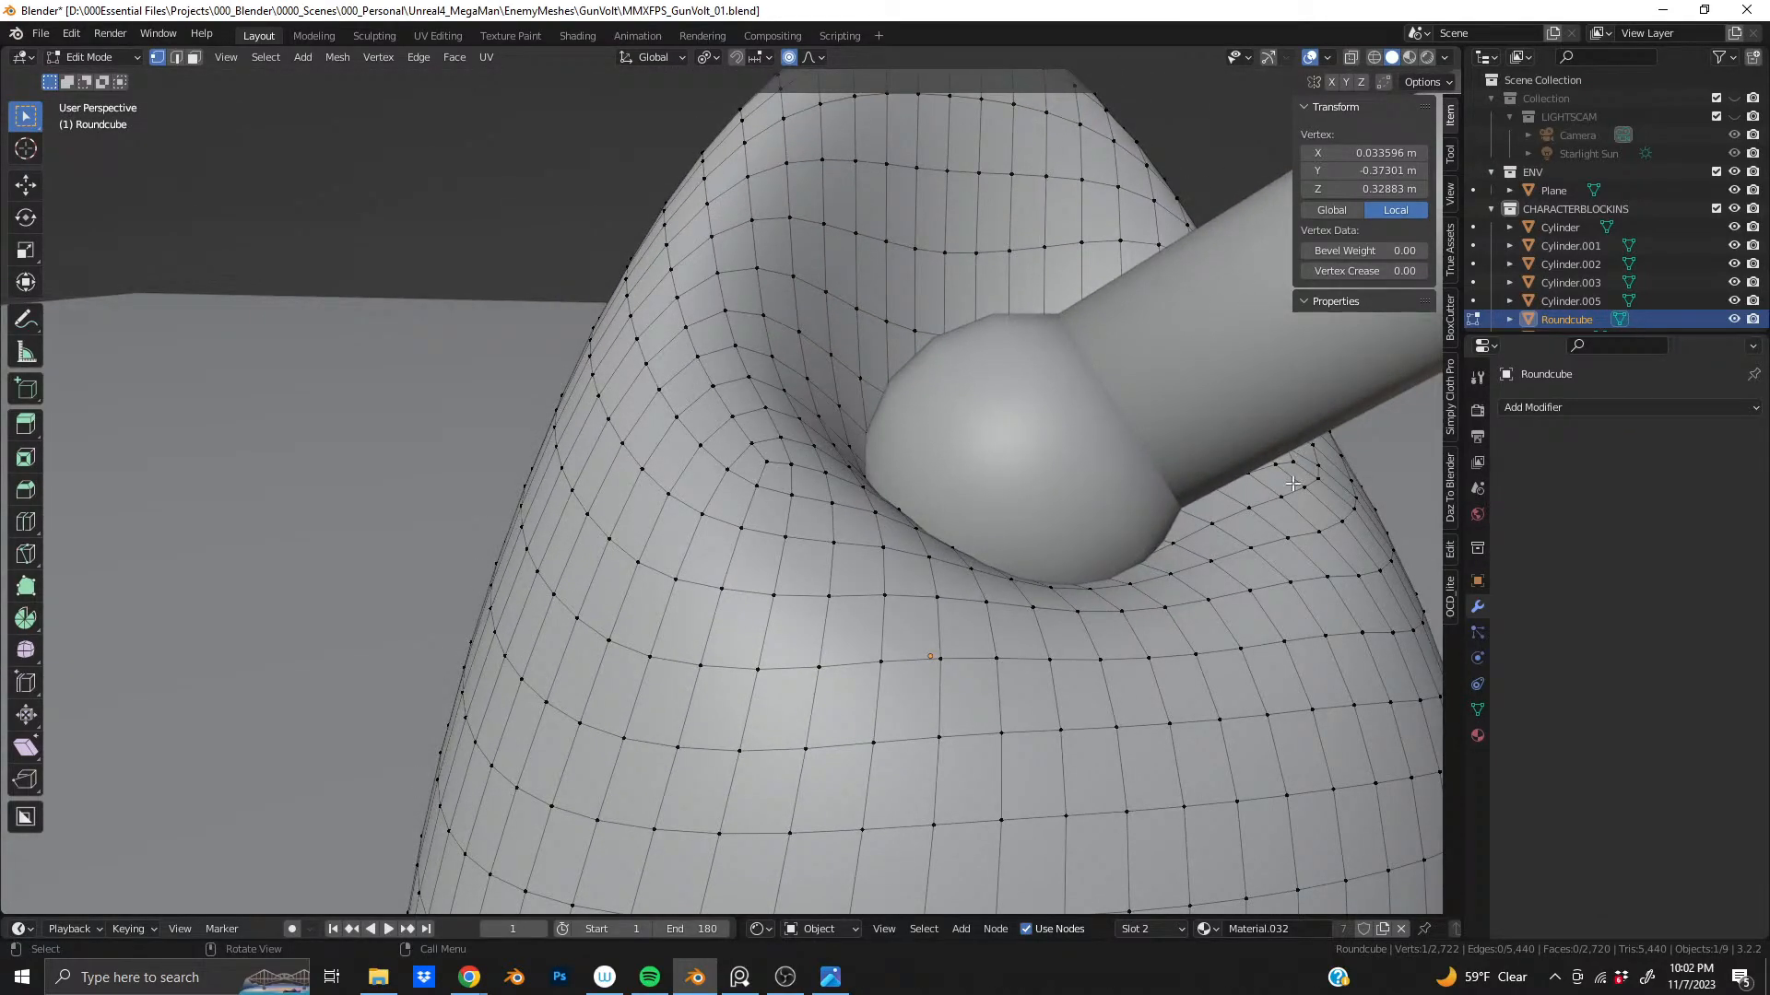
middle_drag(728, 330, 781, 455)
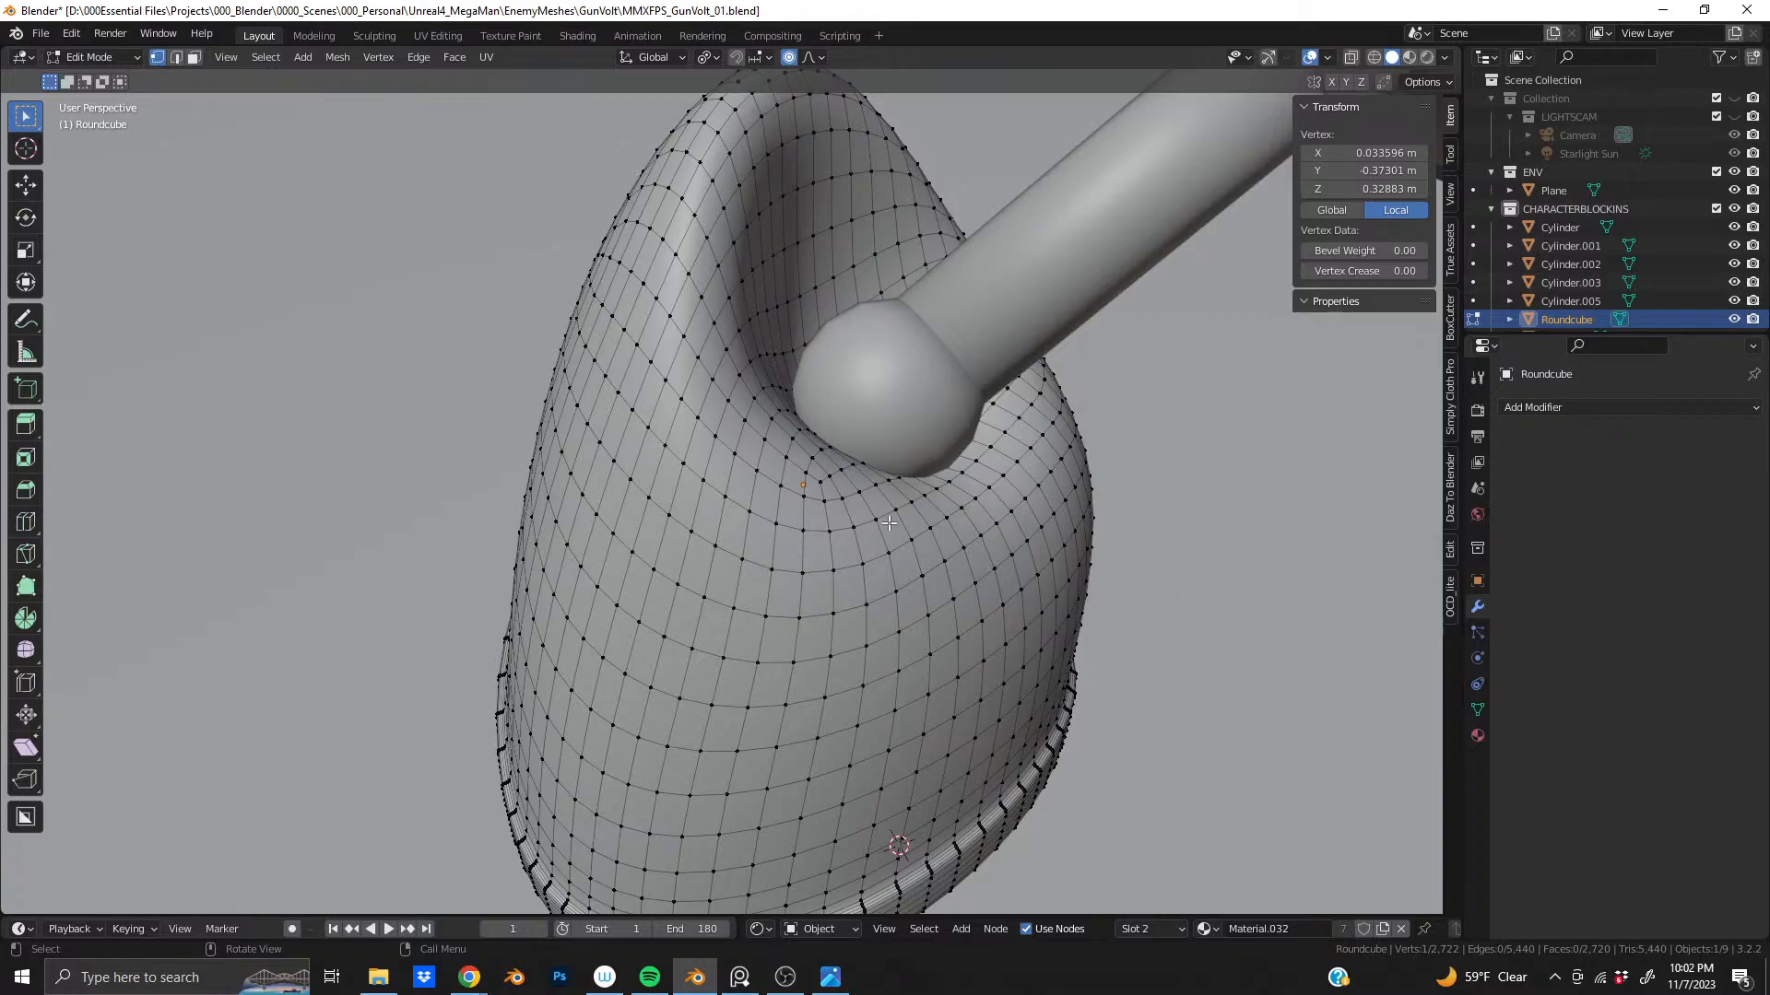
middle_drag(682, 291, 880, 457)
key(Tab)
- Add the robot's main body and leg rod to the shell selection
shift+click(837, 342)
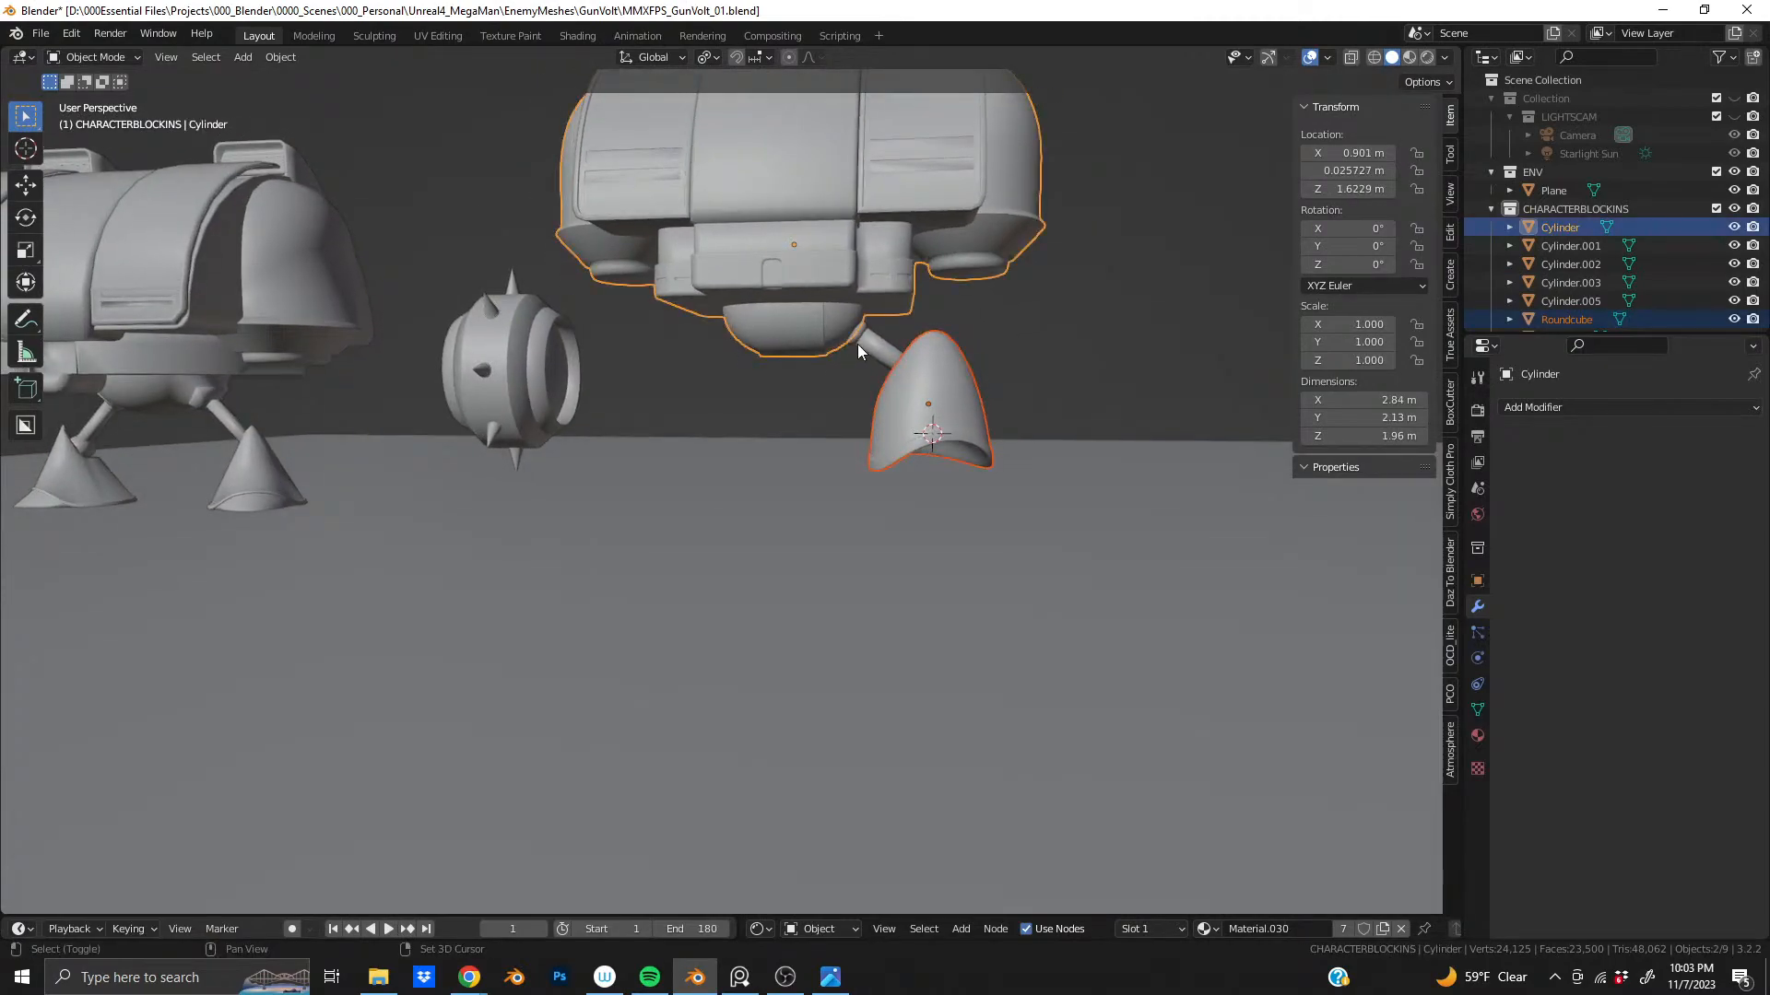
shift+click(871, 351)
key(g)
key(z)
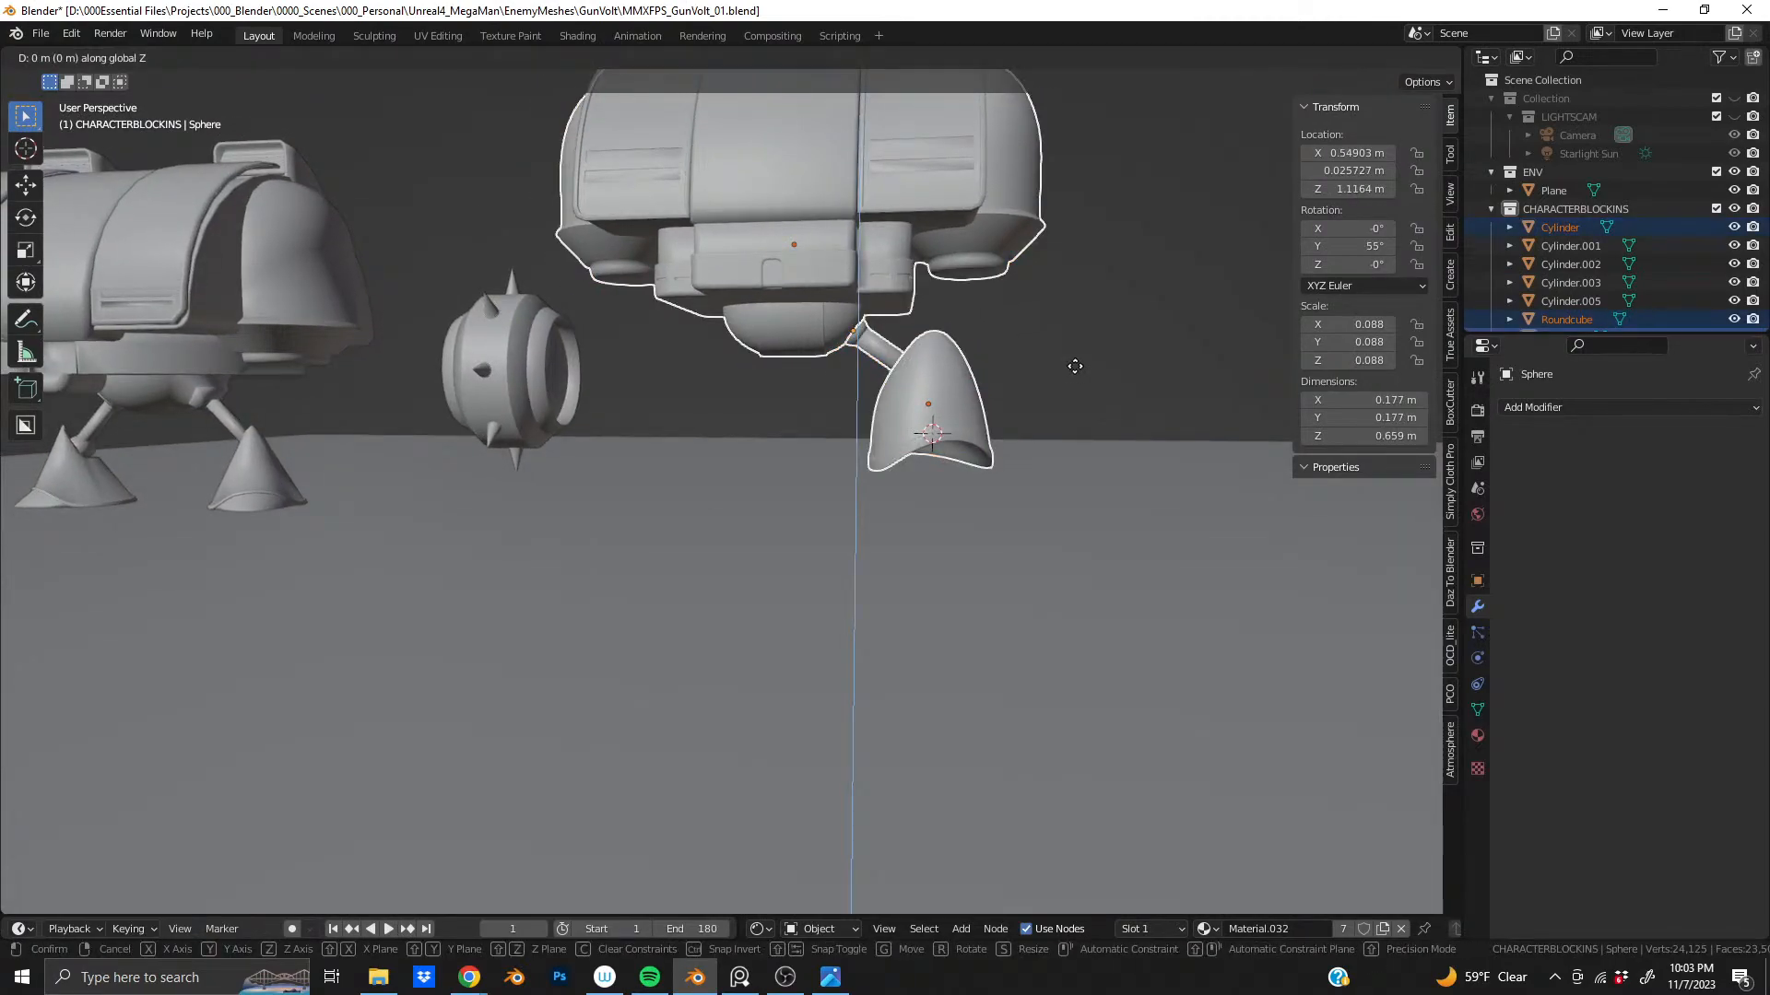
click(1059, 413)
key(ctrl+z)
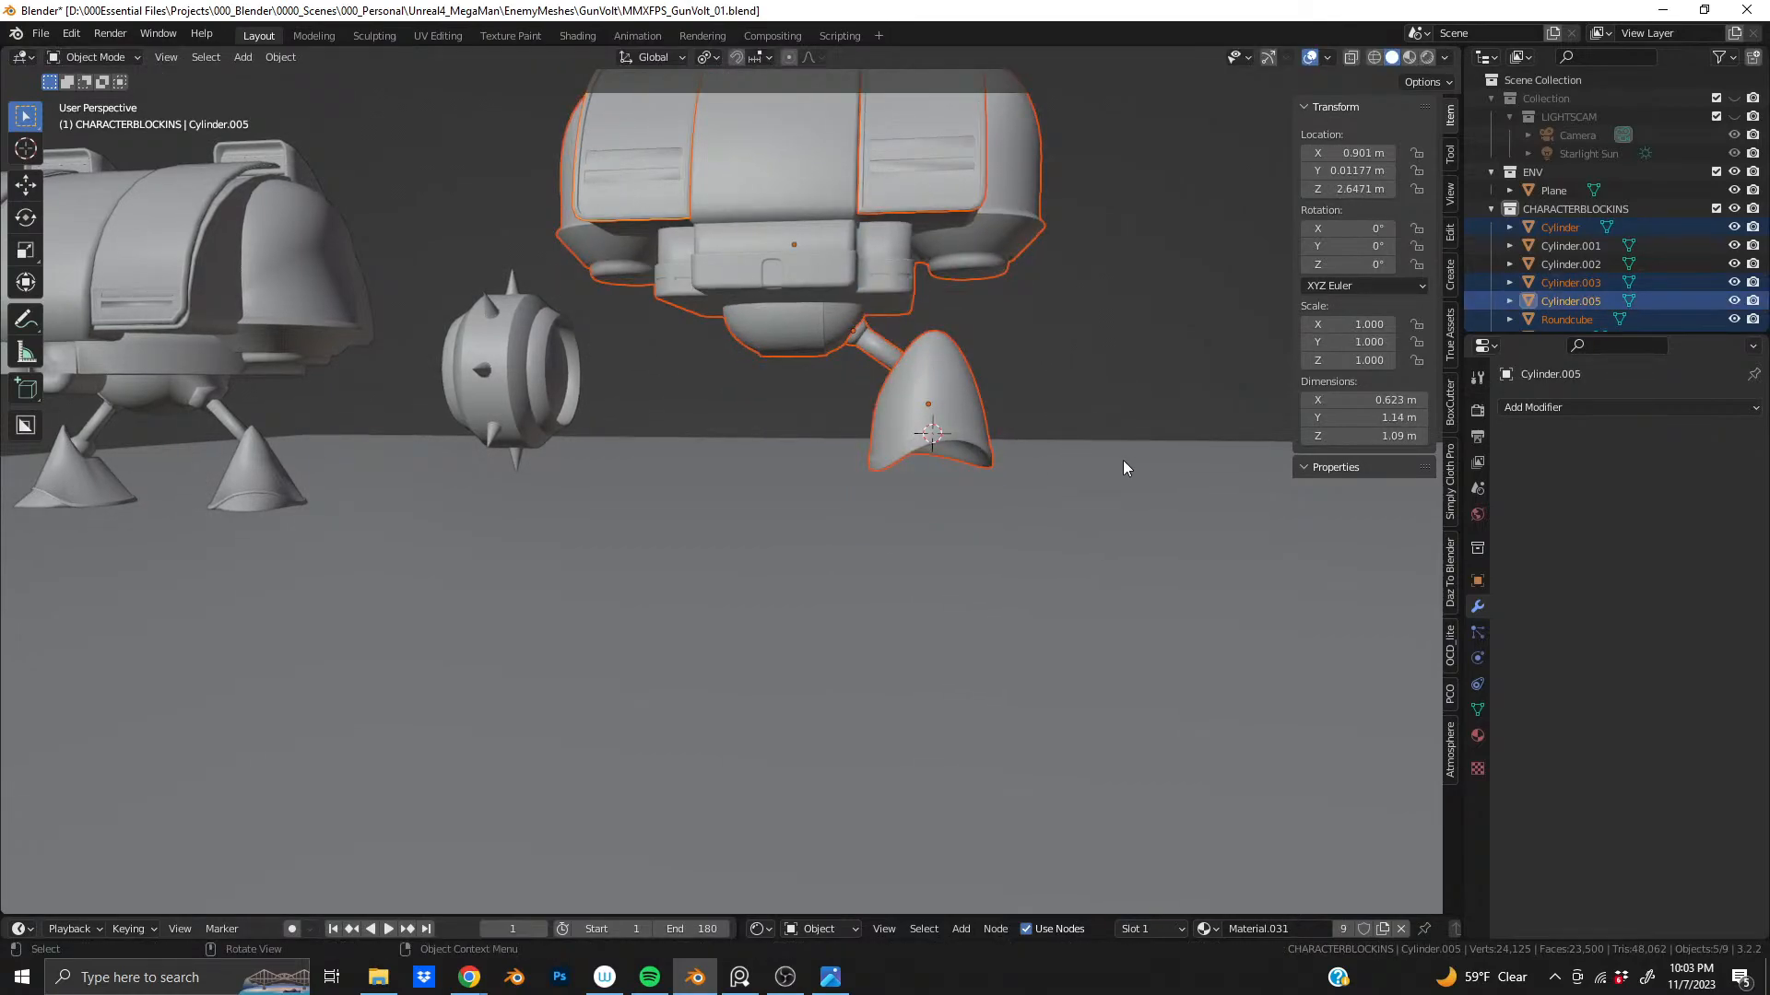
- Lower the selected body, armour bands, leg rod and shell together by 0.2583 m along Z
key(g)
key(z)
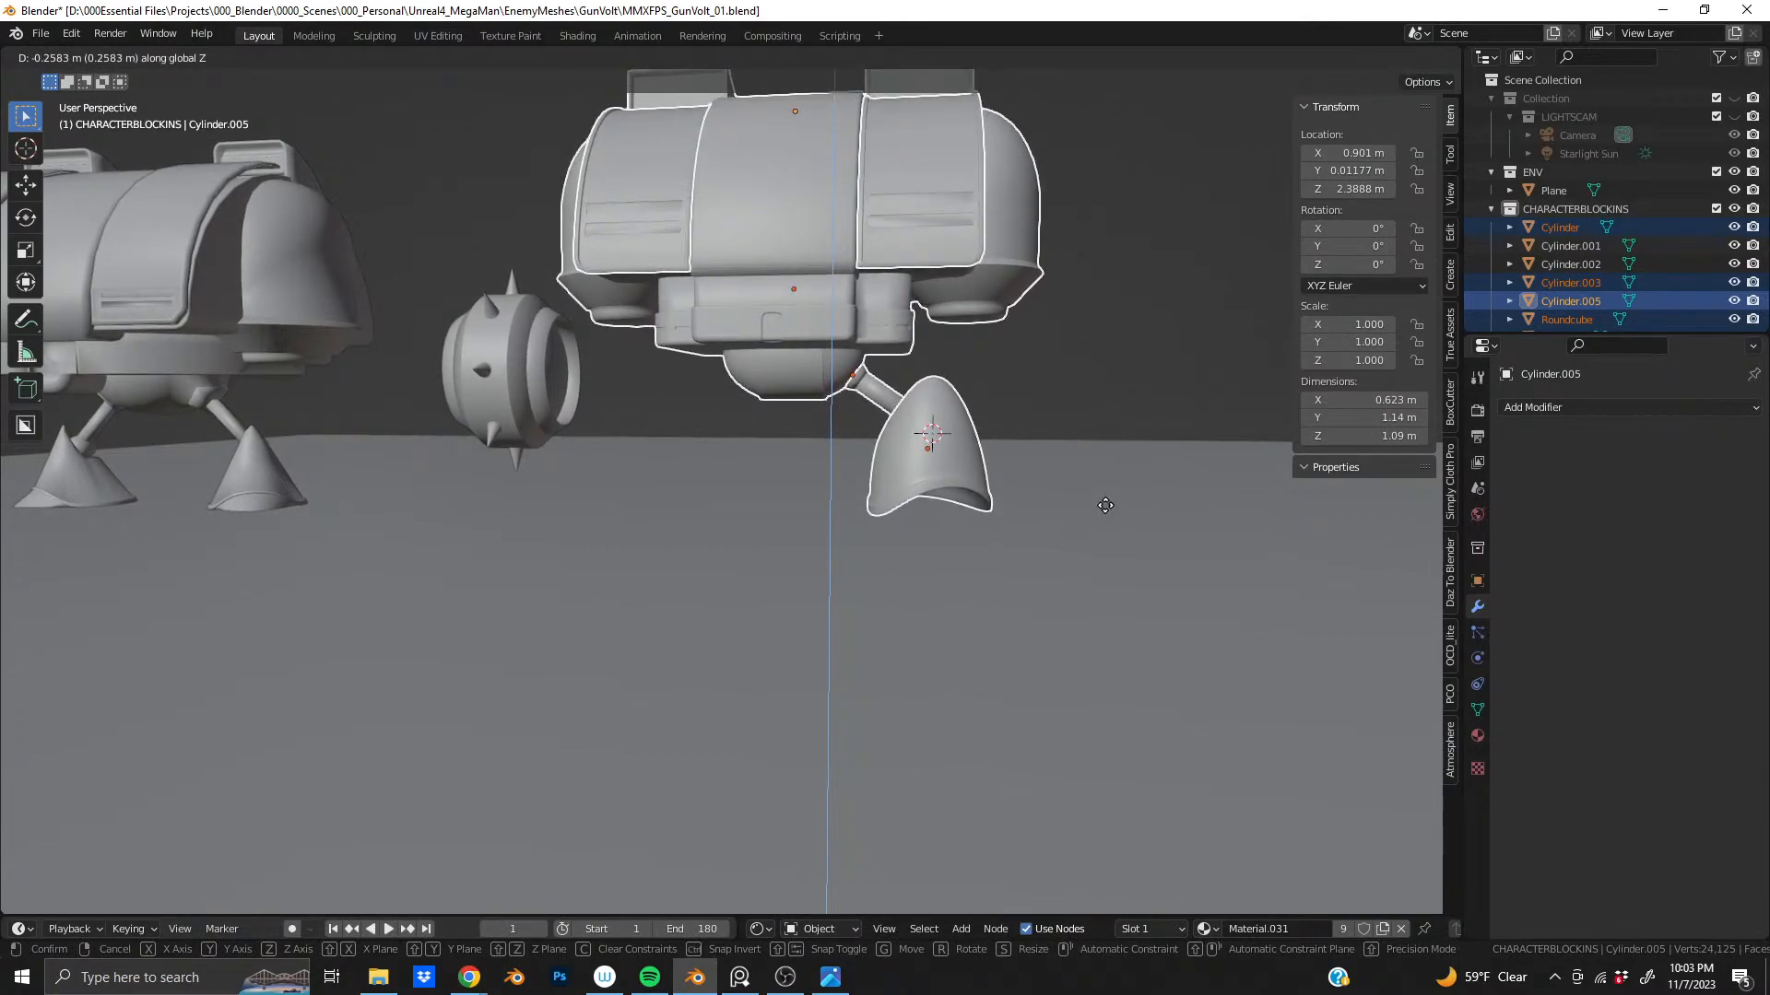
click(1107, 512)
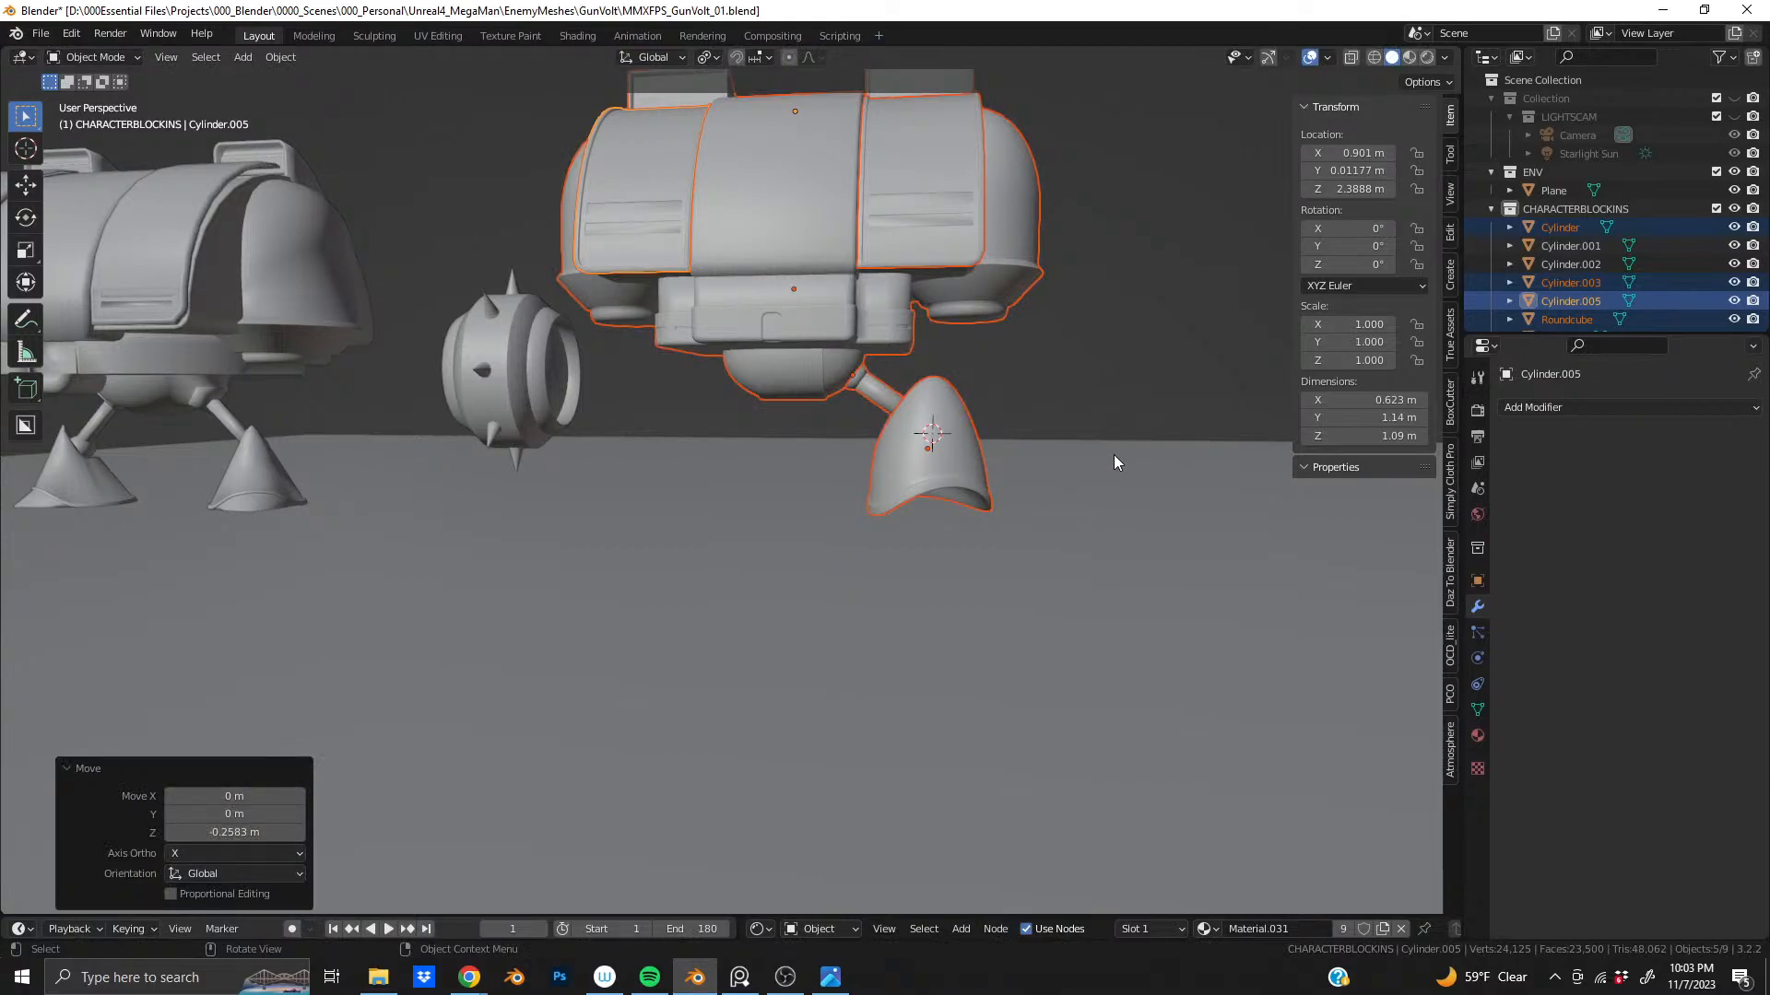
- Lower the selected body, armour bands, leg rod and foot shell together by about 0.085 m along Z
key(g)
key(z)
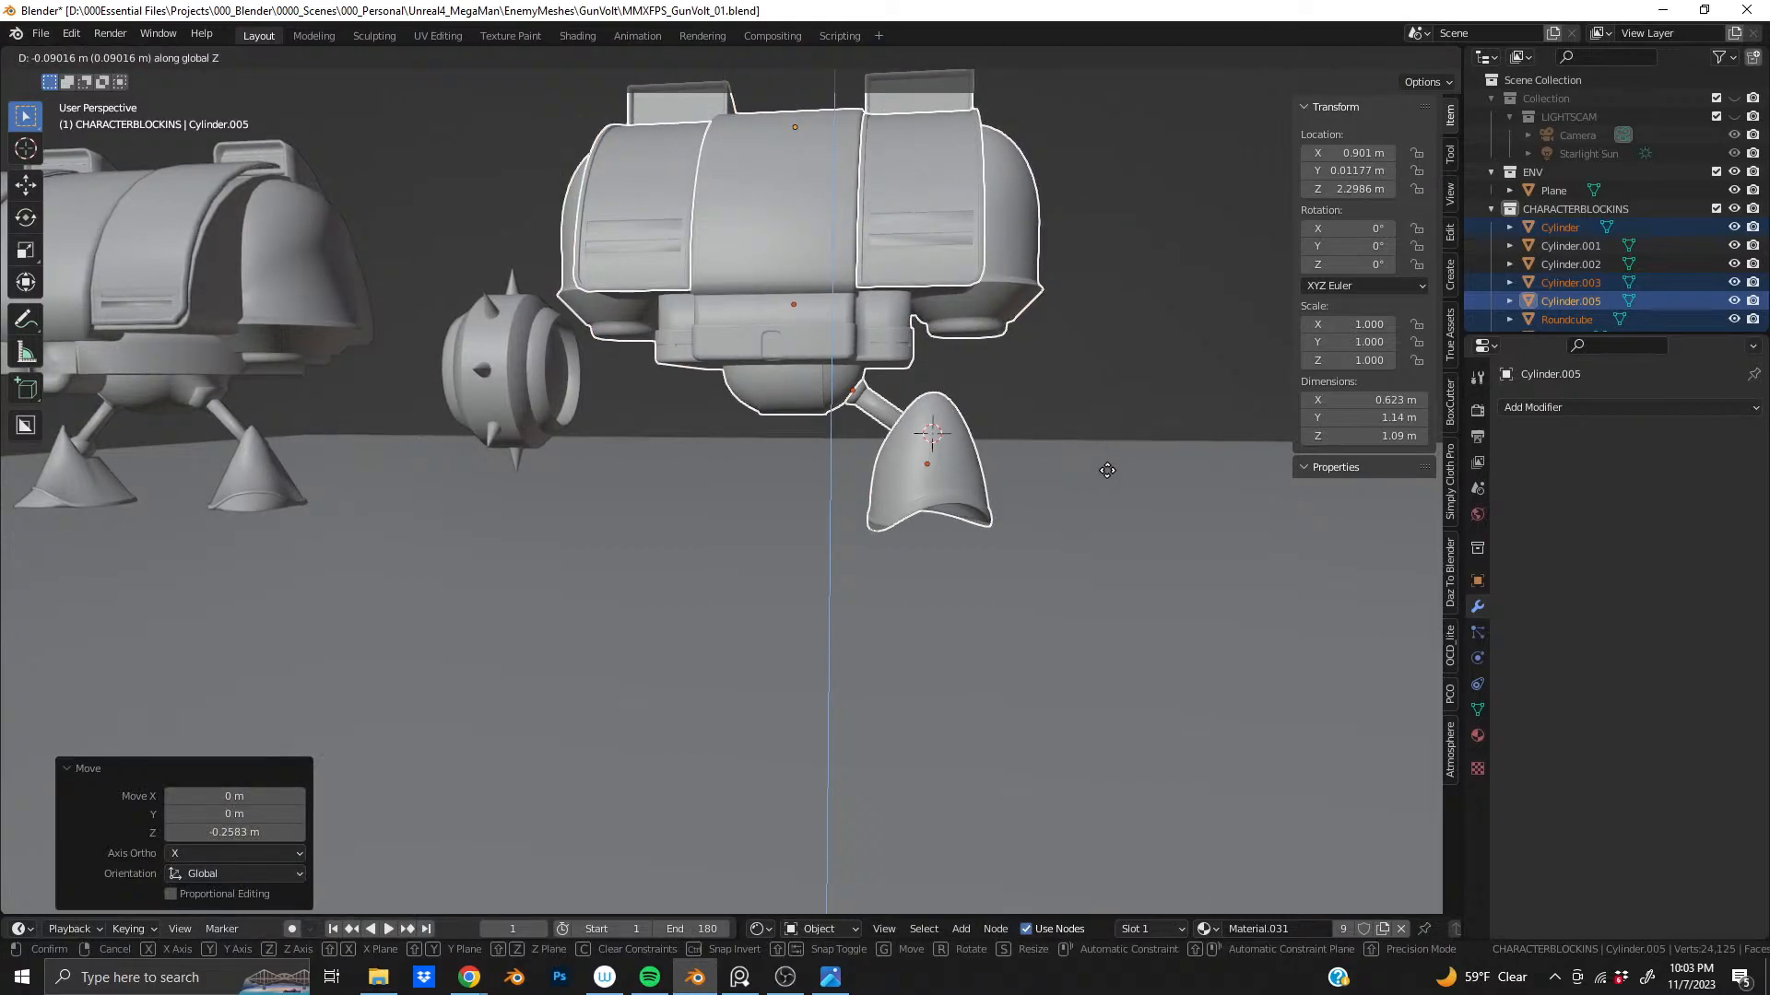
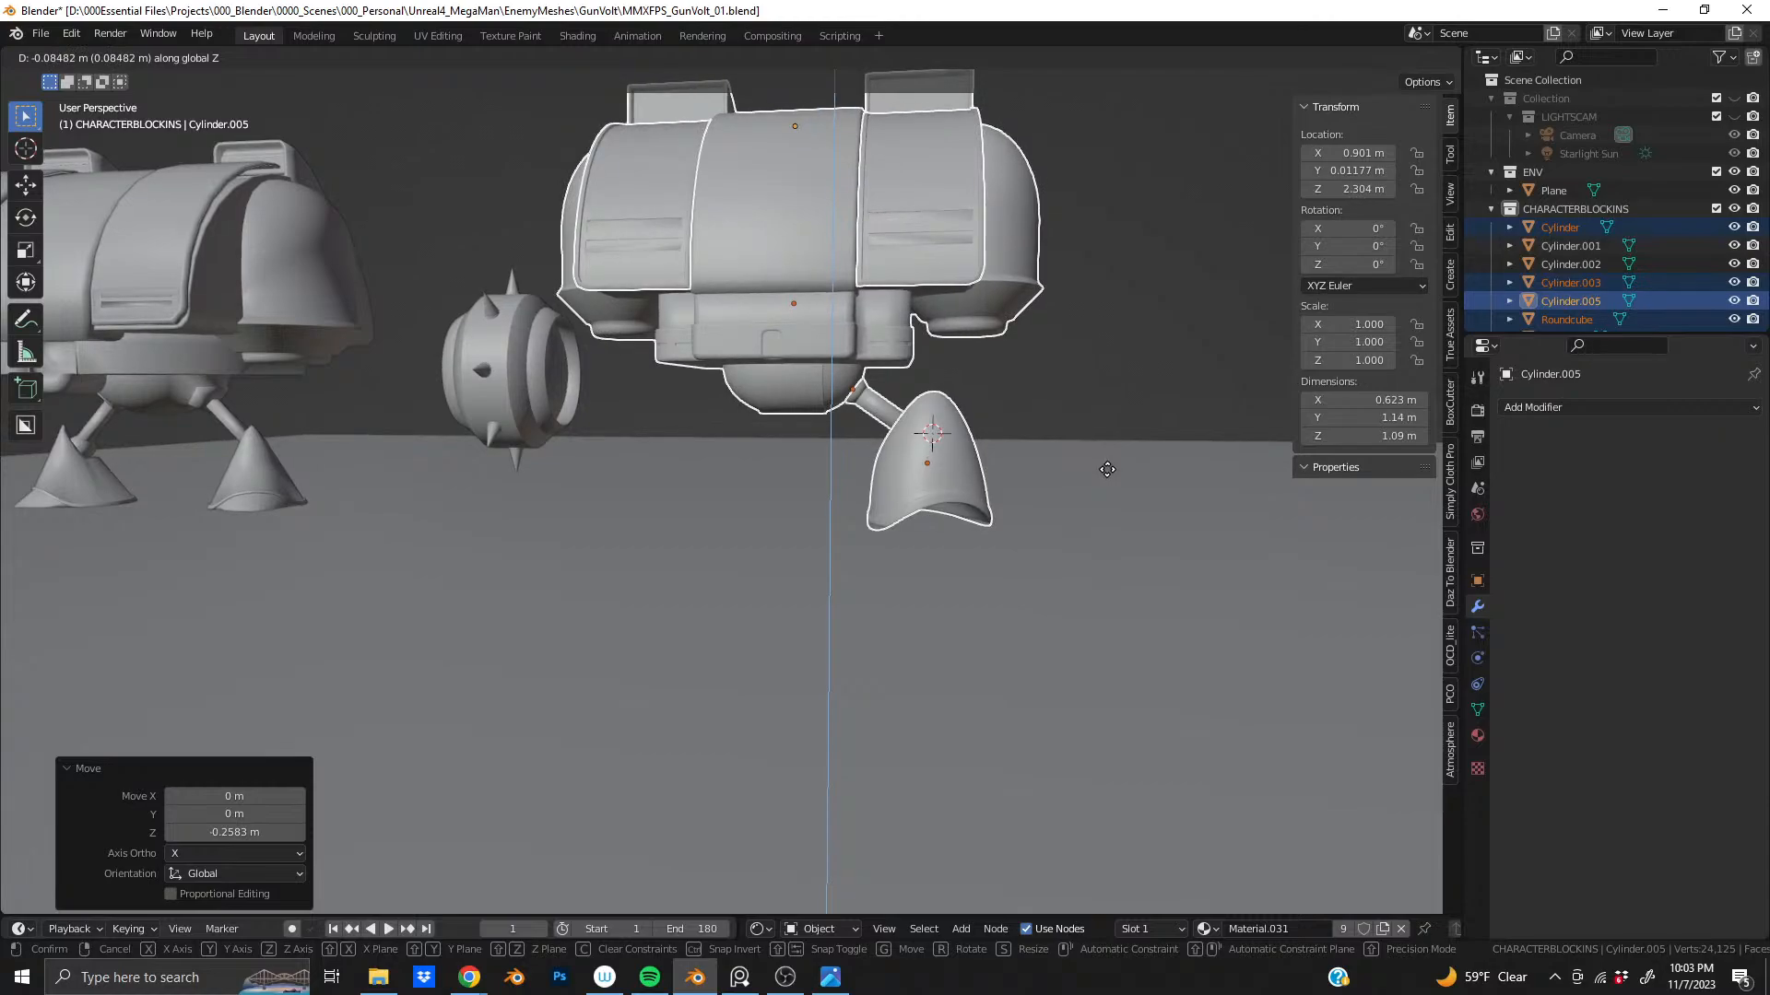
click(1107, 471)
- Select only the foot shell and try scaling it down slightly about its current origin
click(1025, 492)
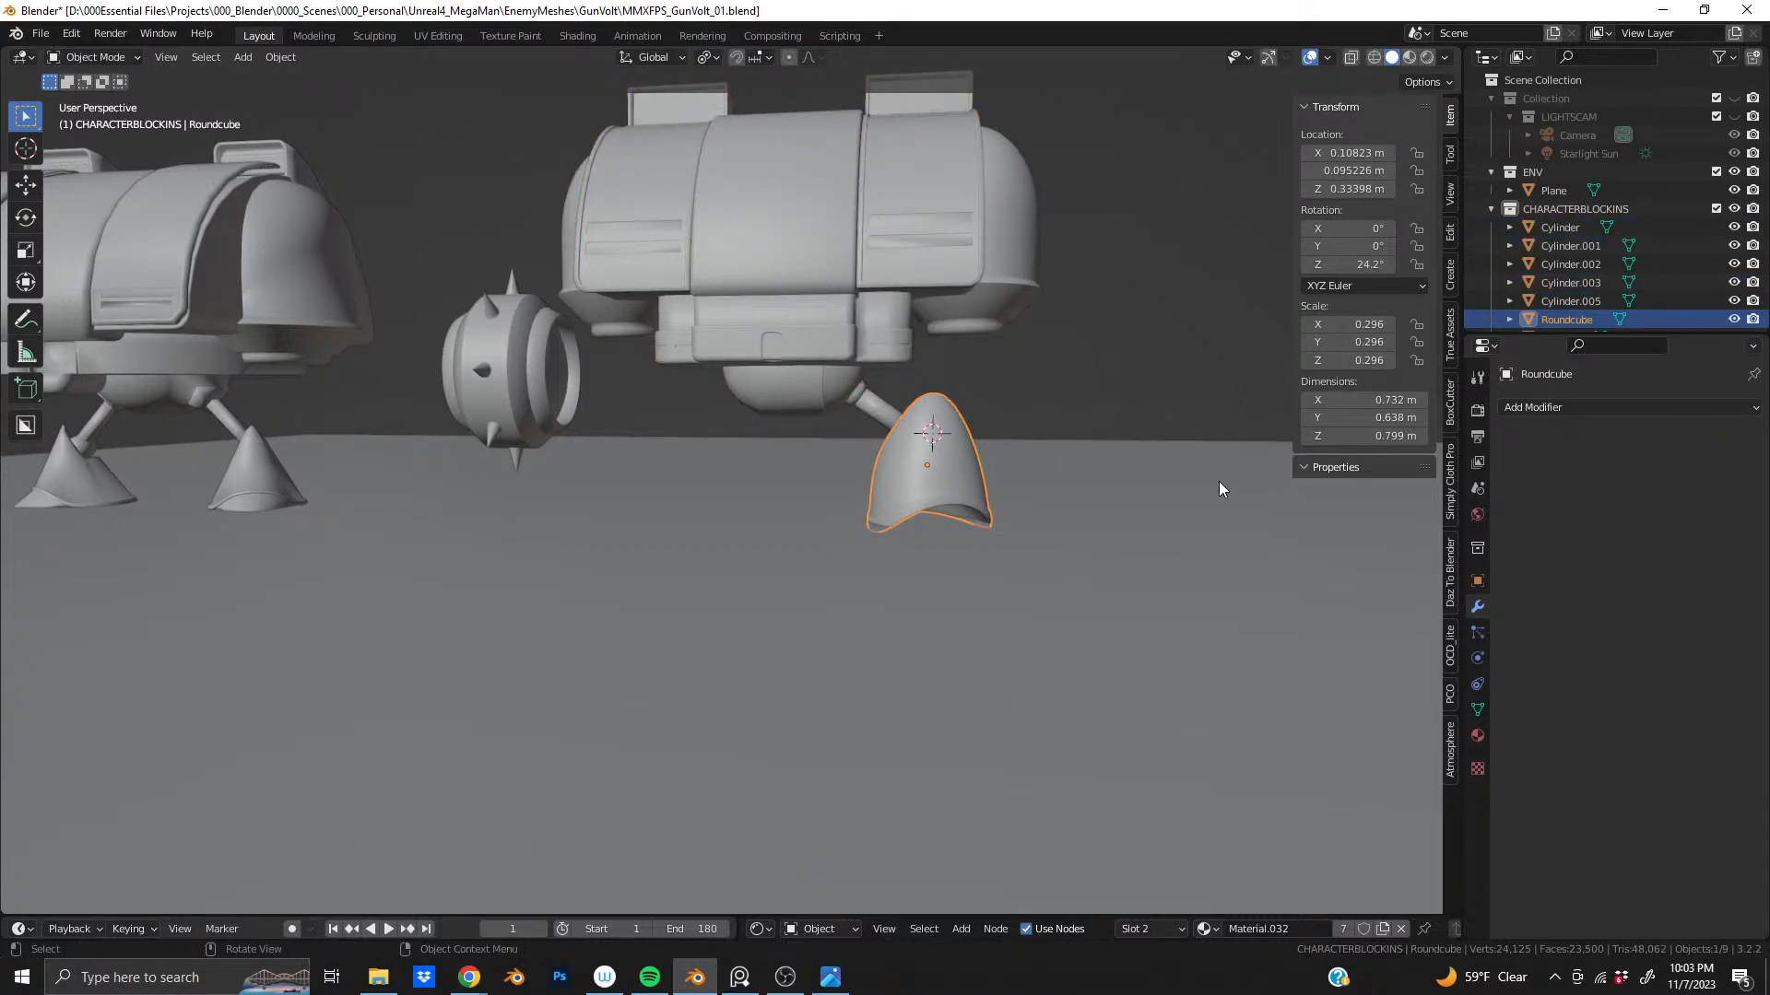
key(s)
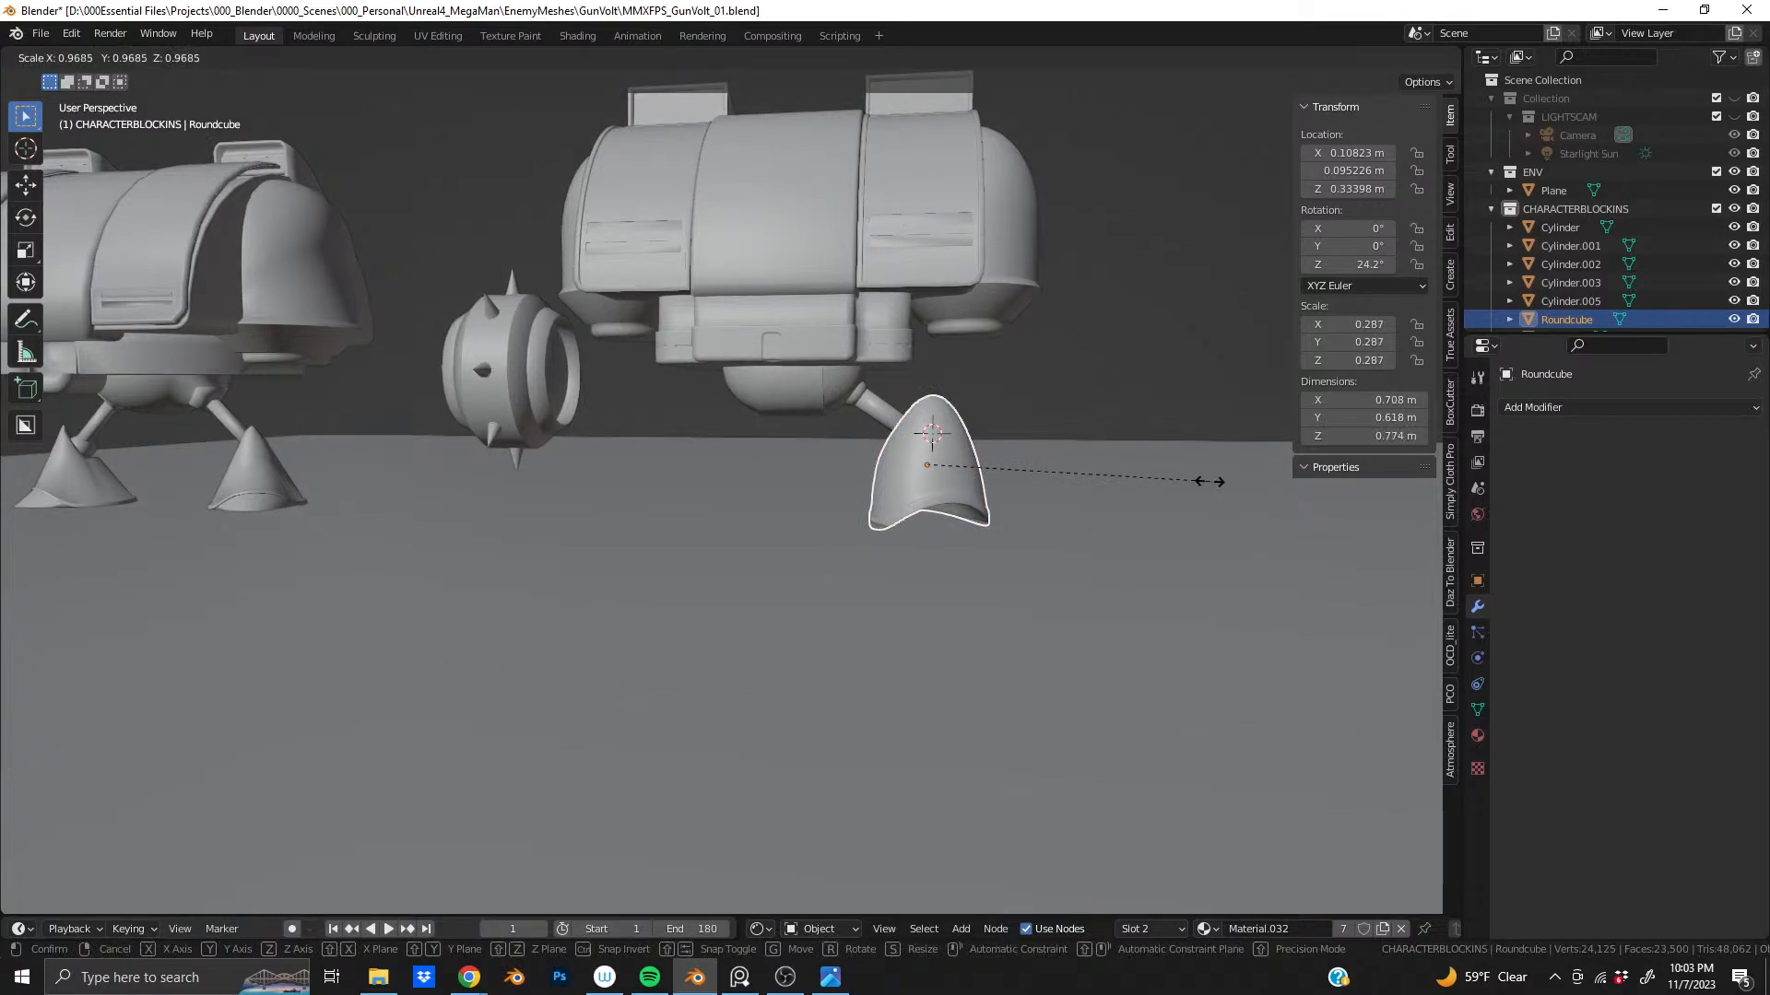
click(1199, 480)
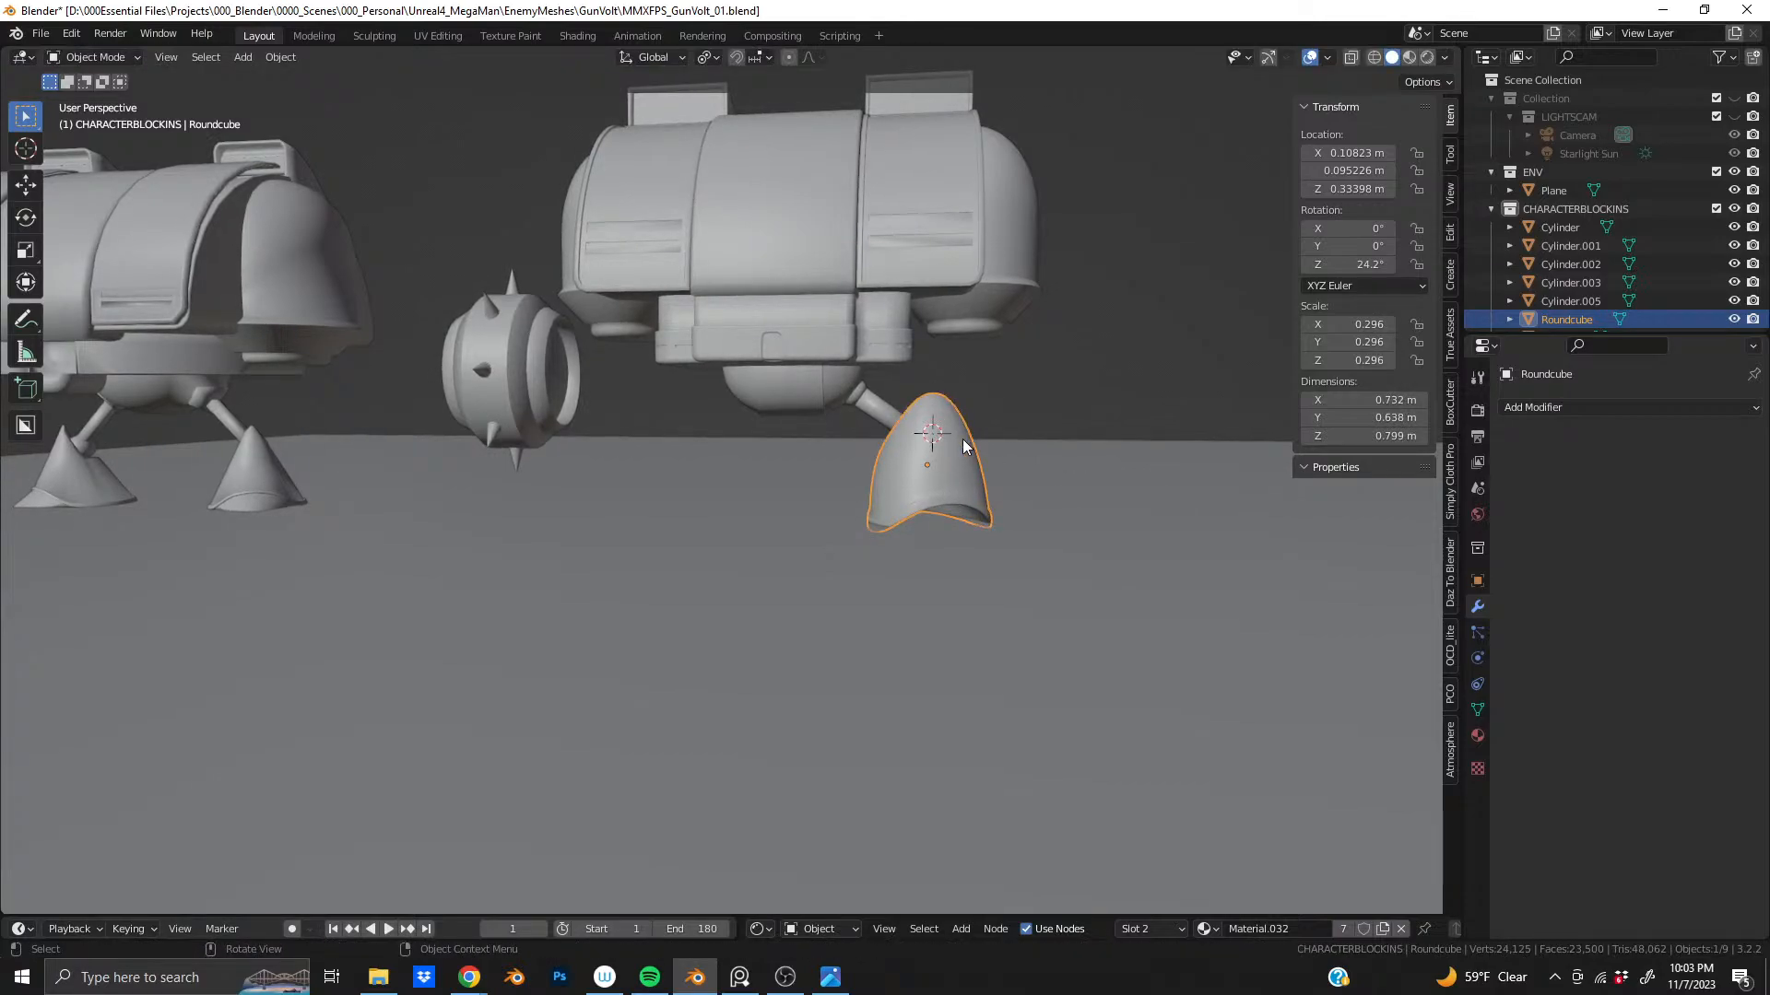
- Isolate the foot shell in local view with its ball-joint hollow facing the viewer
middle_drag(962, 439, 1082, 483)
middle_drag(876, 493, 773, 550)
scroll(903, 533, up, 8)
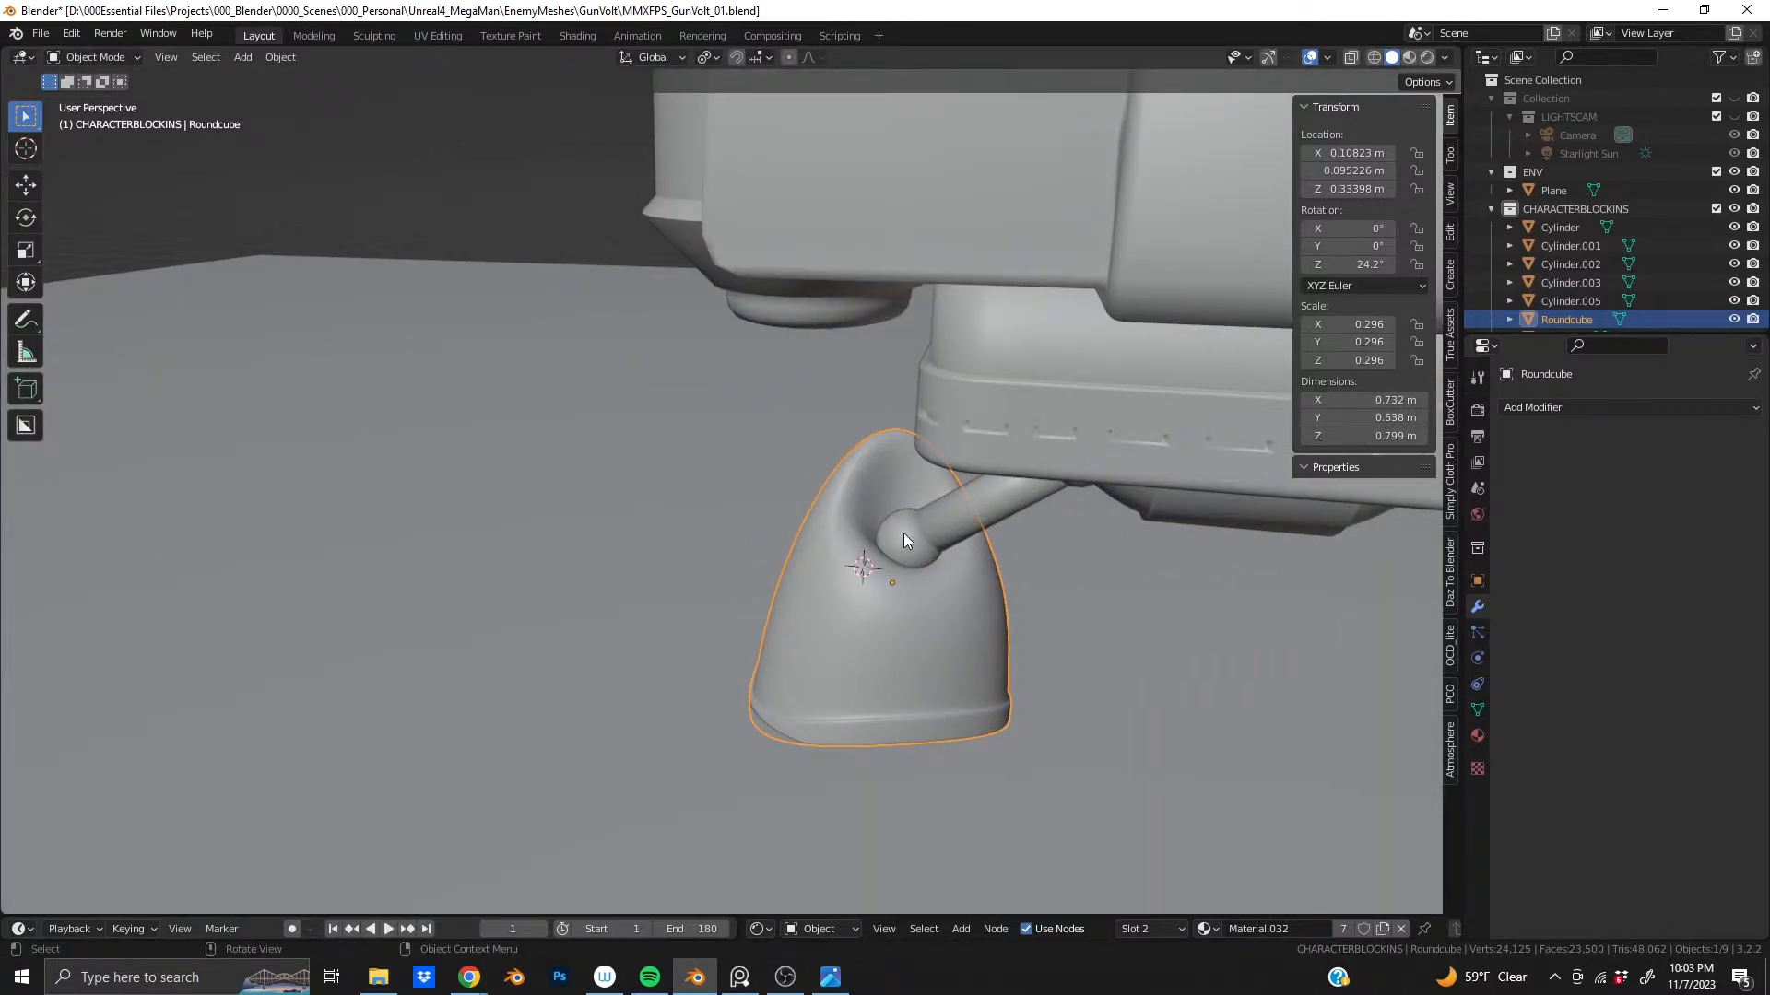
middle_drag(737, 440, 687, 504)
scroll(690, 530, up, 3)
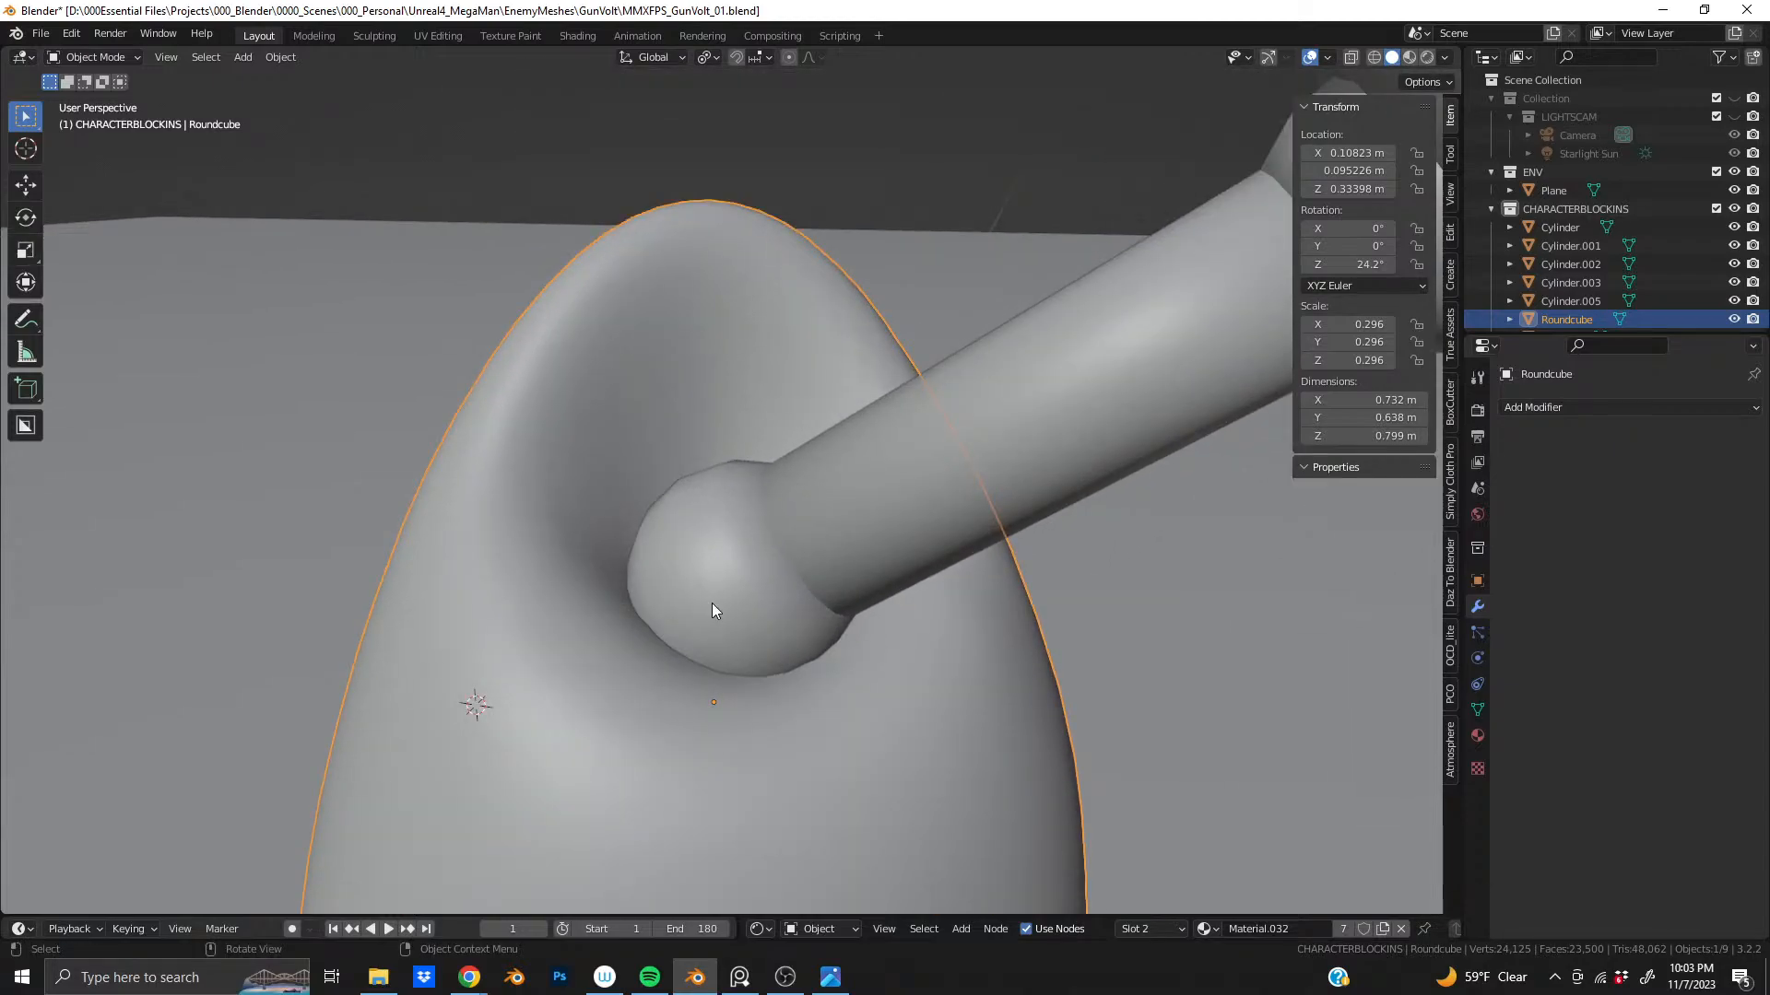
key(slash)
scroll(739, 481, up, 3)
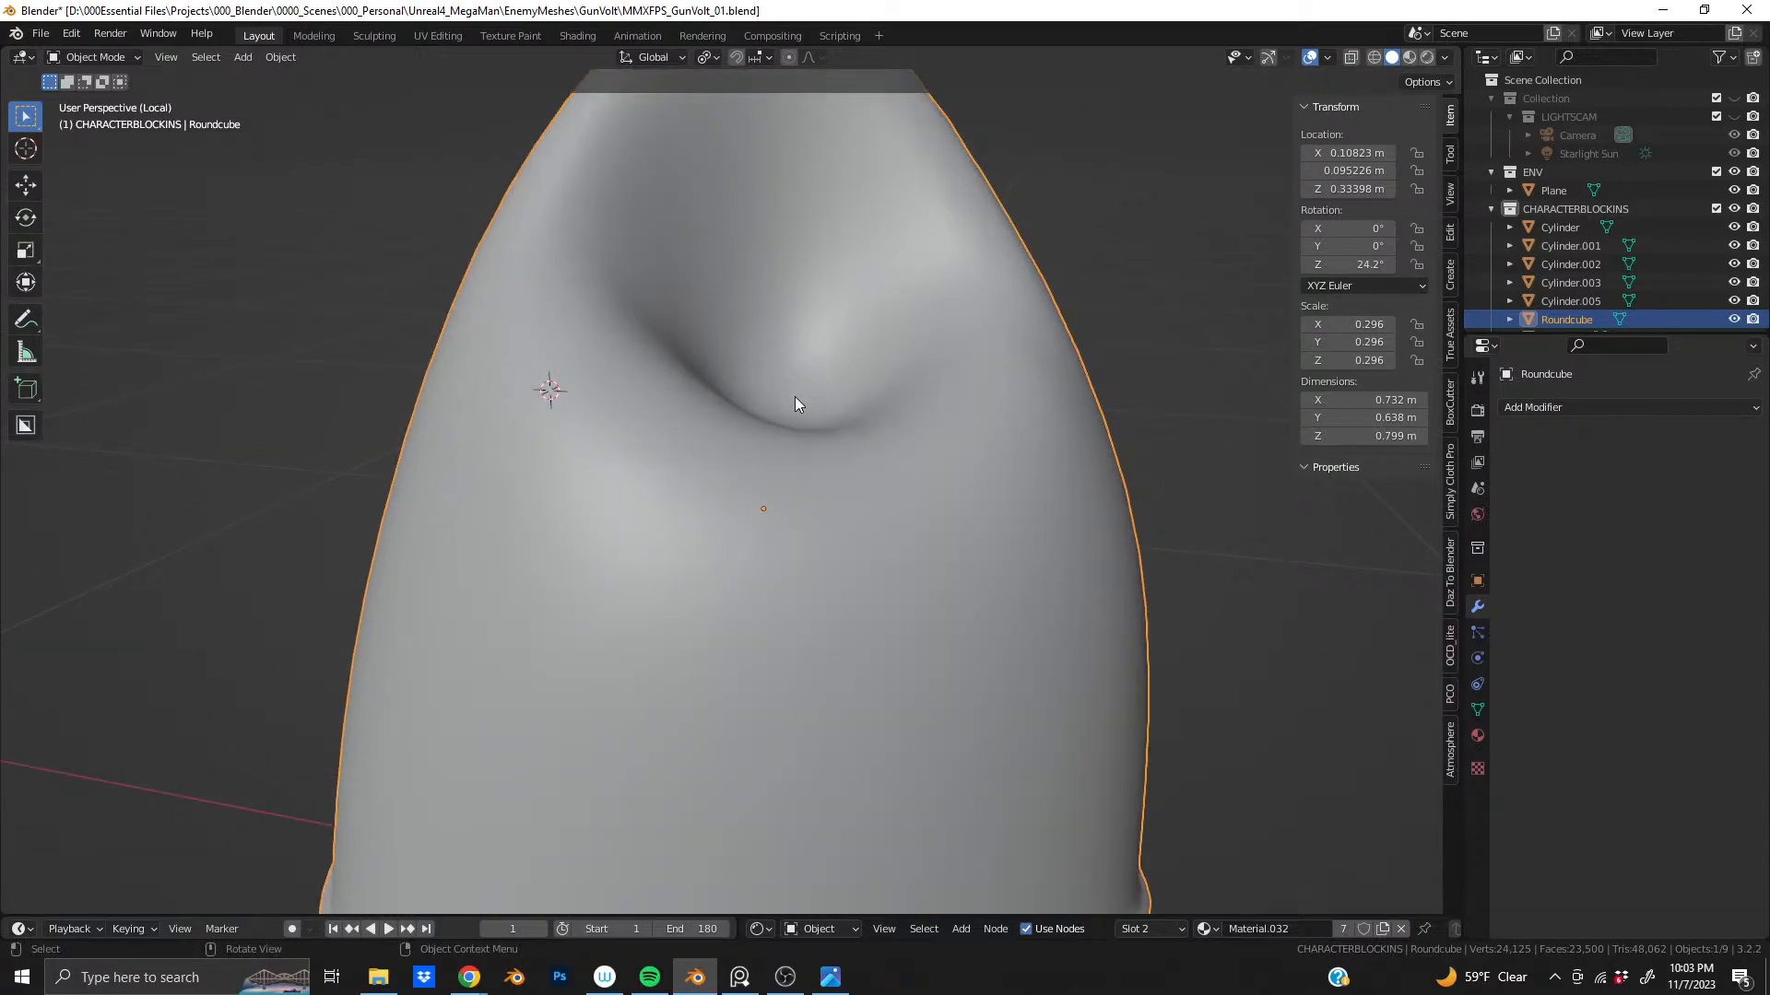
middle_drag(794, 396, 765, 518)
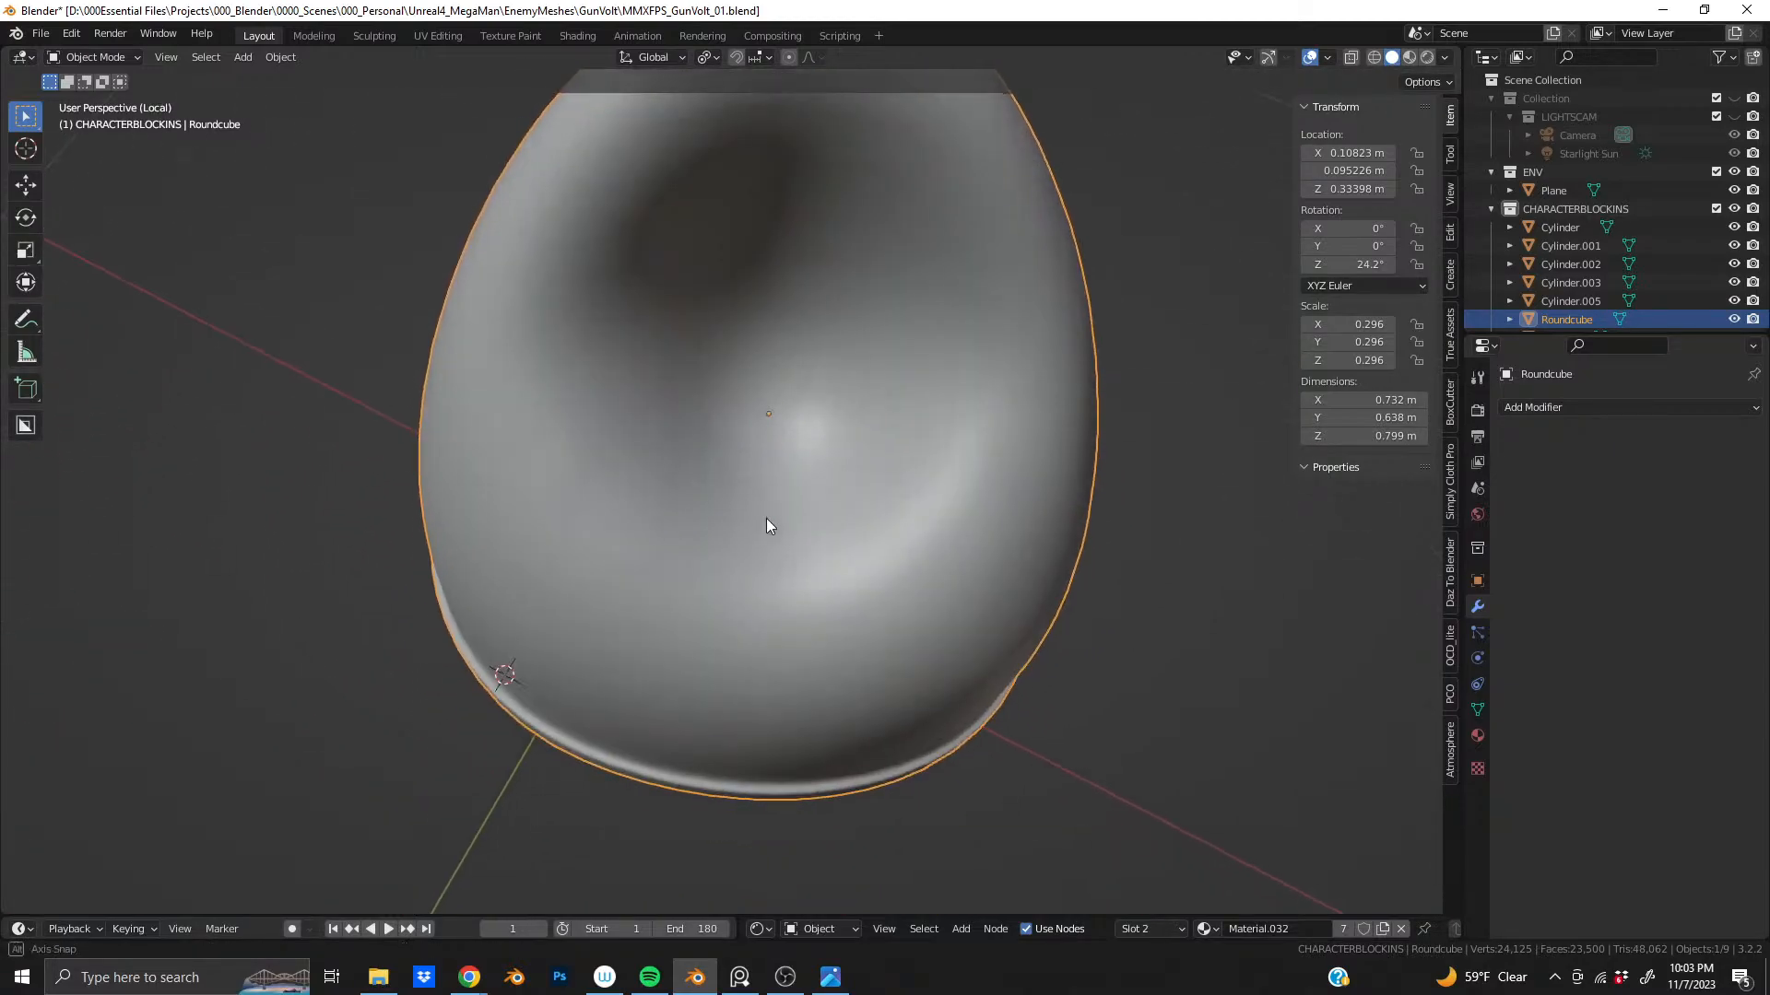
- Place the 3D cursor in the shell's hollow and set the shell's origin to the 3D cursor
right_click(766, 419)
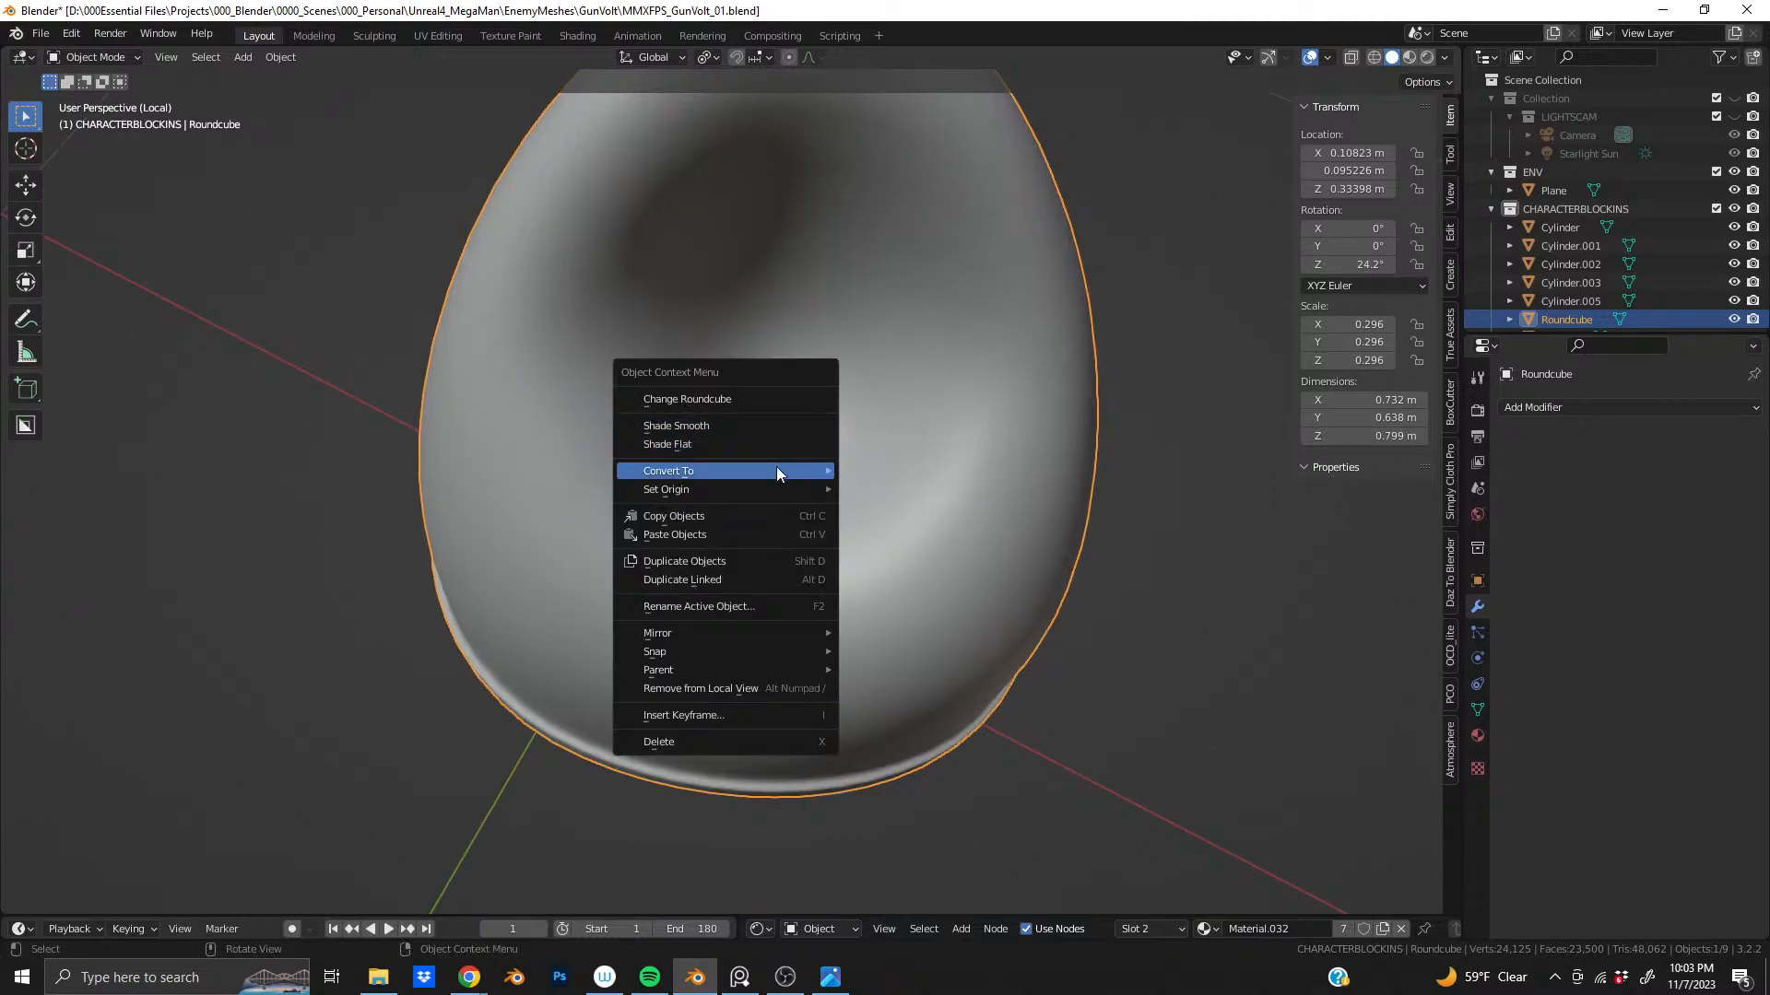
mouse_move(774, 489)
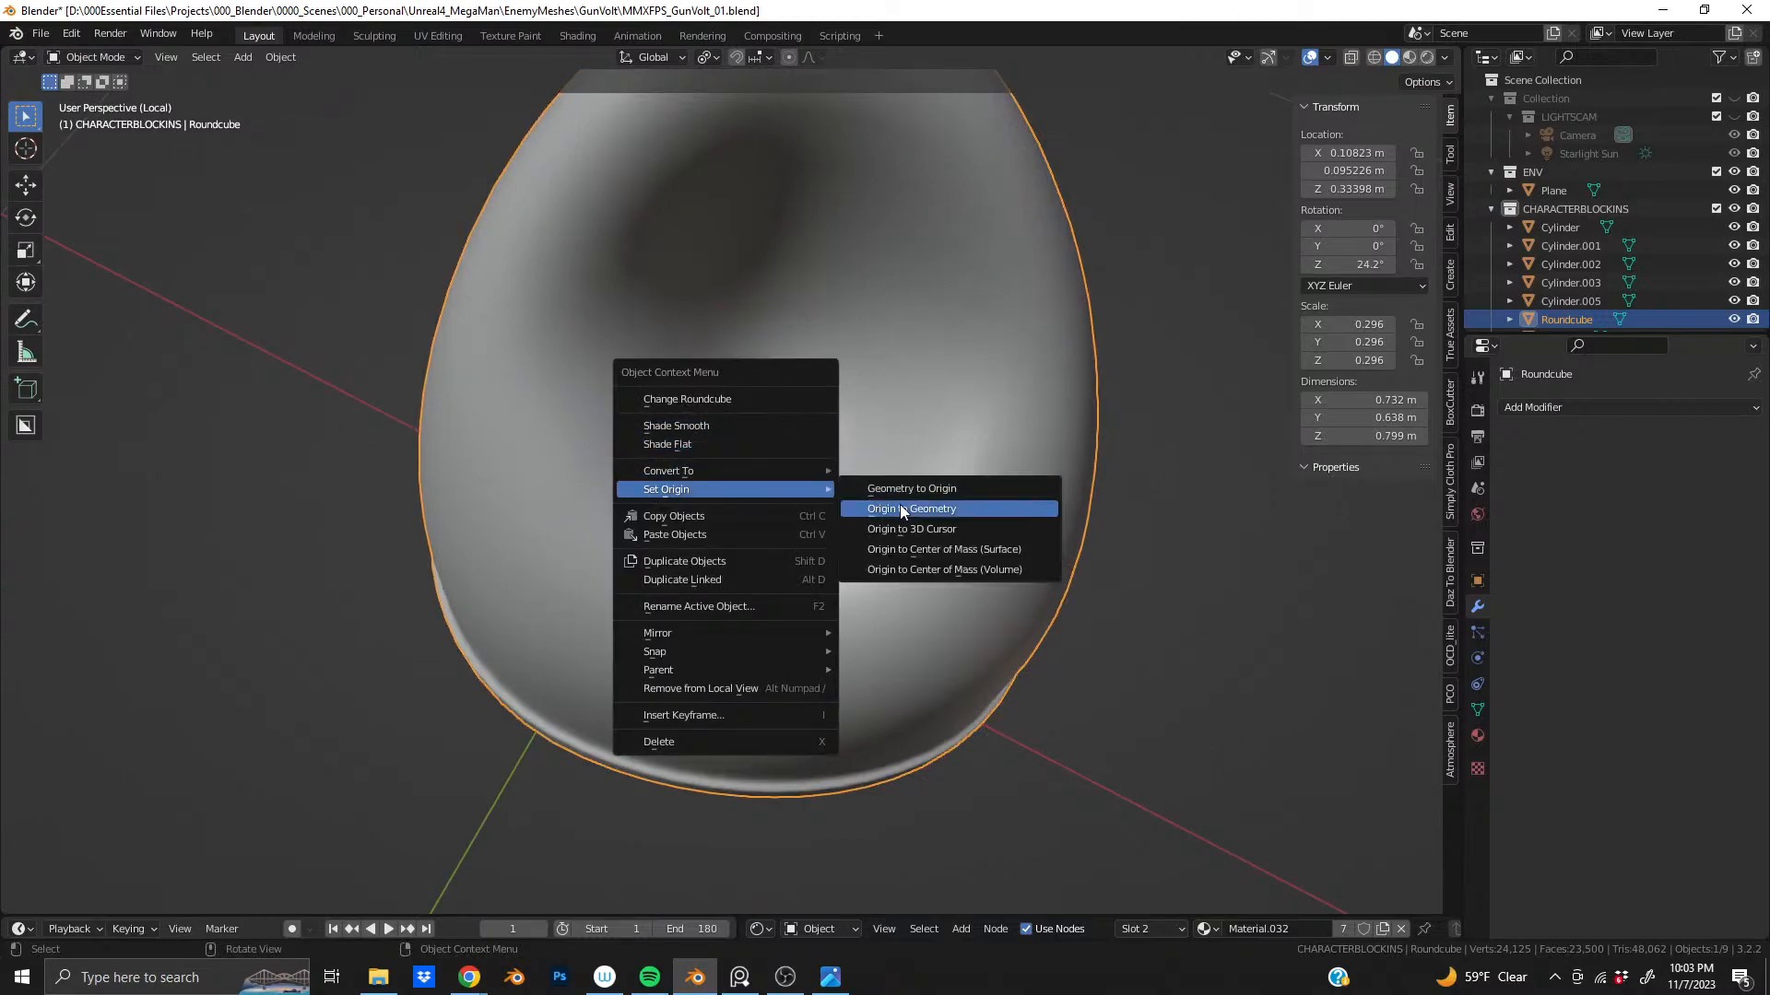
click(960, 529)
middle_drag(655, 446, 694, 438)
scroll(694, 437, down, 4)
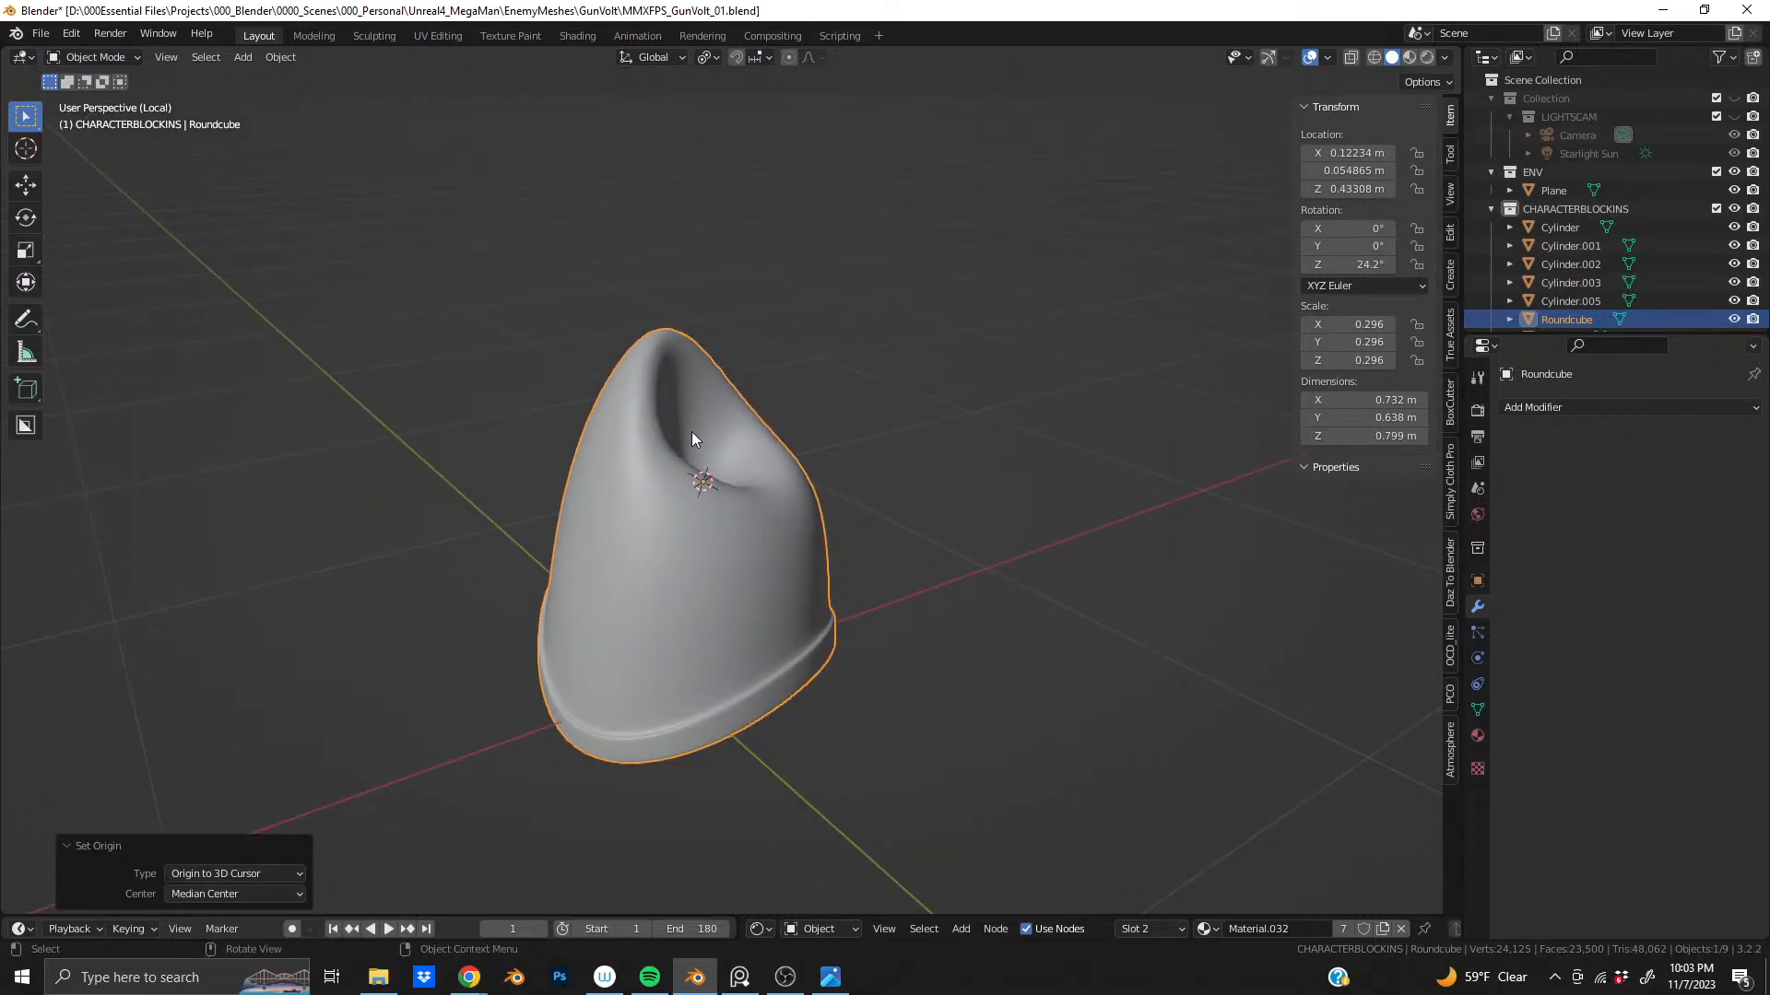
middle_drag(680, 511, 777, 468)
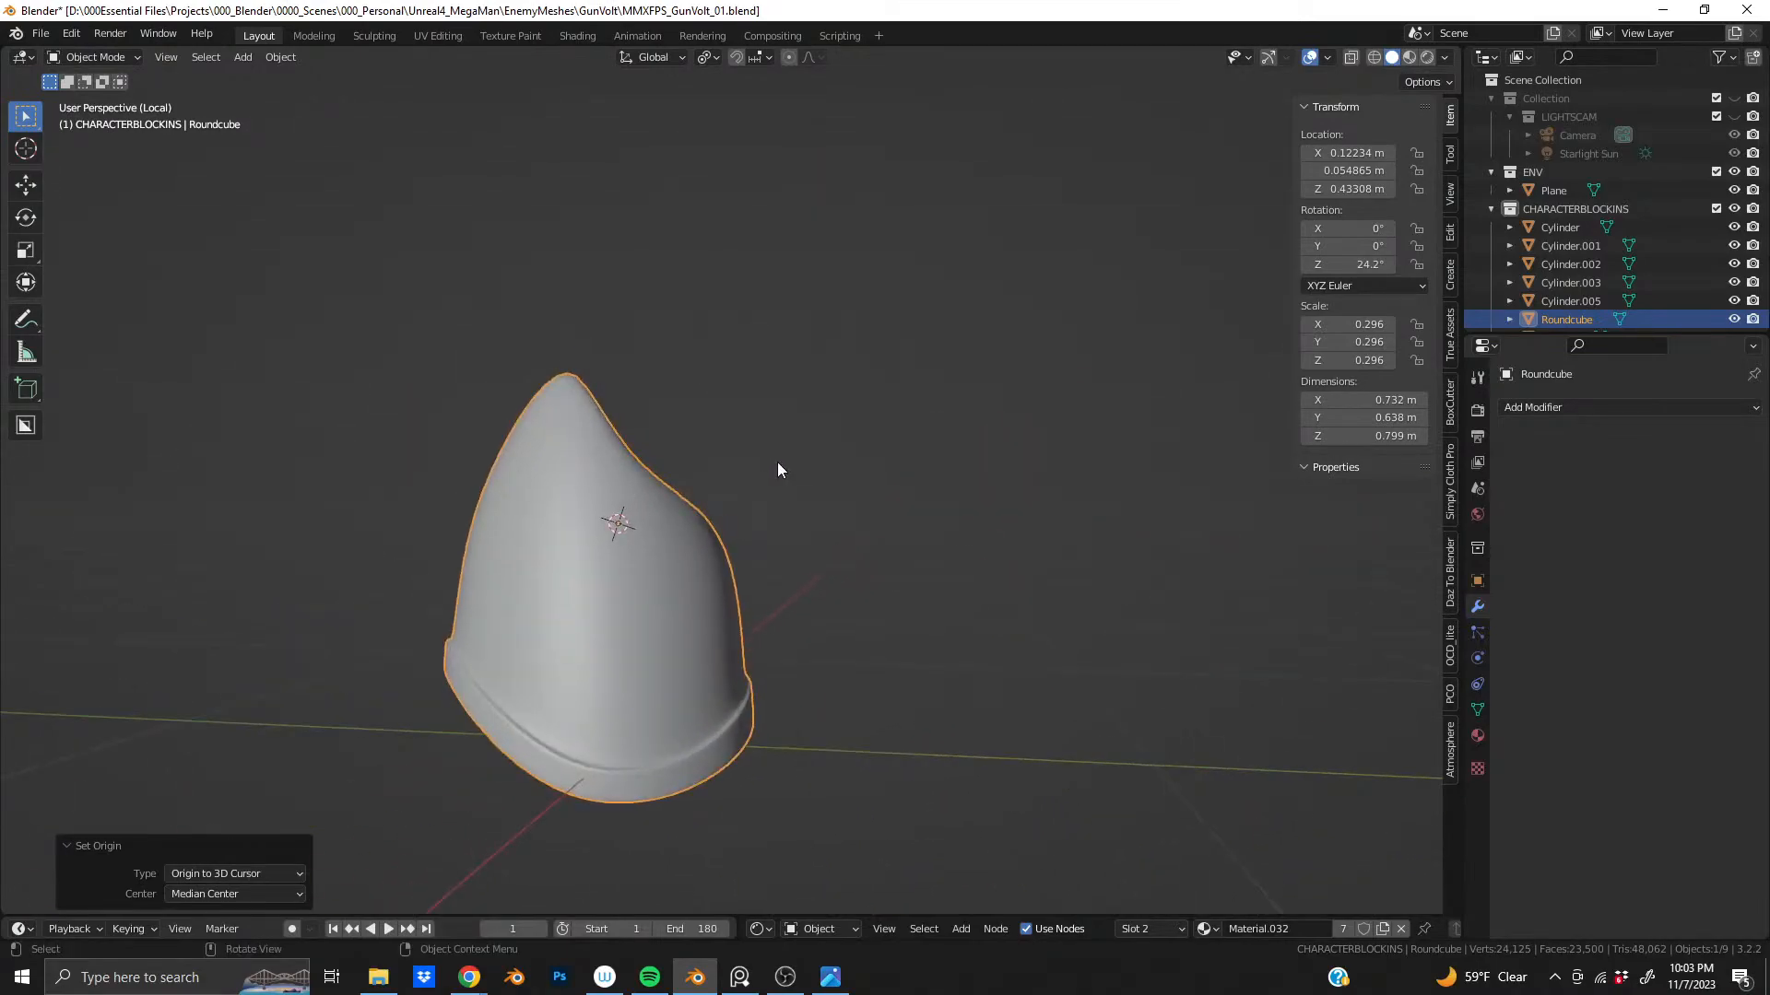
- Leave local view and scale the foot shell uniformly by 0.925 about its new origin
key(KP_Divide)
middle_drag(711, 524, 1111, 524)
middle_drag(735, 589, 837, 559)
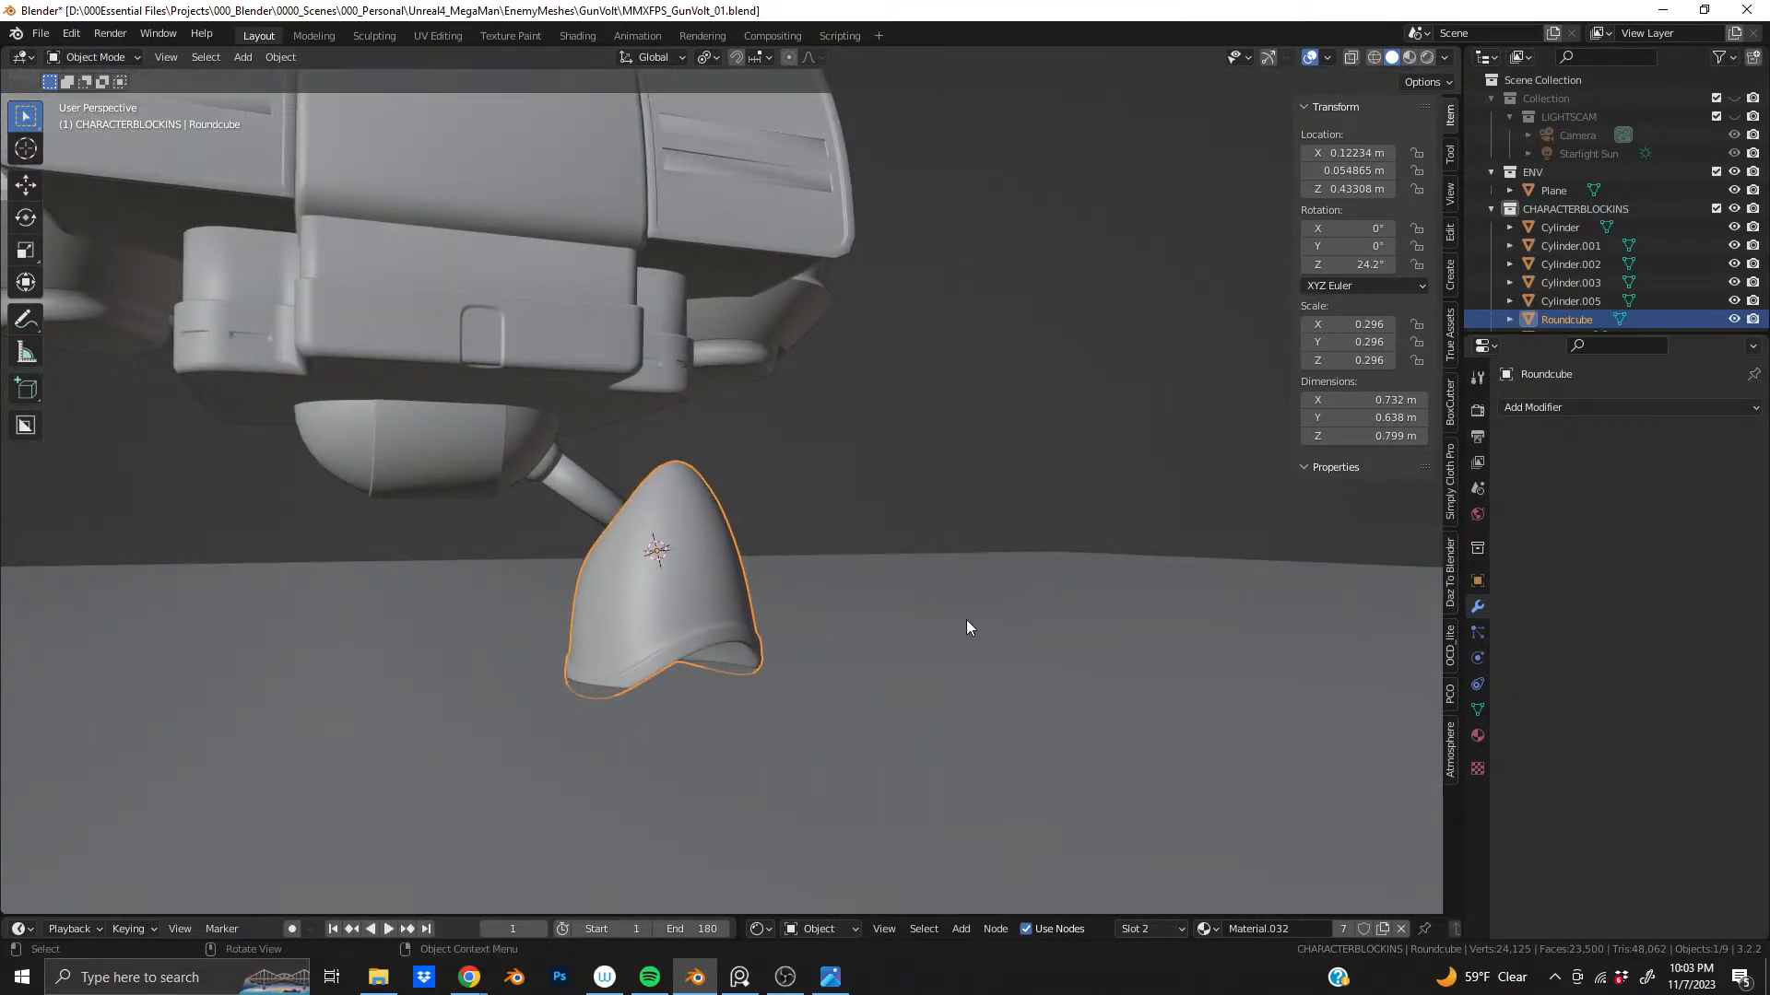
key(s)
click(940, 611)
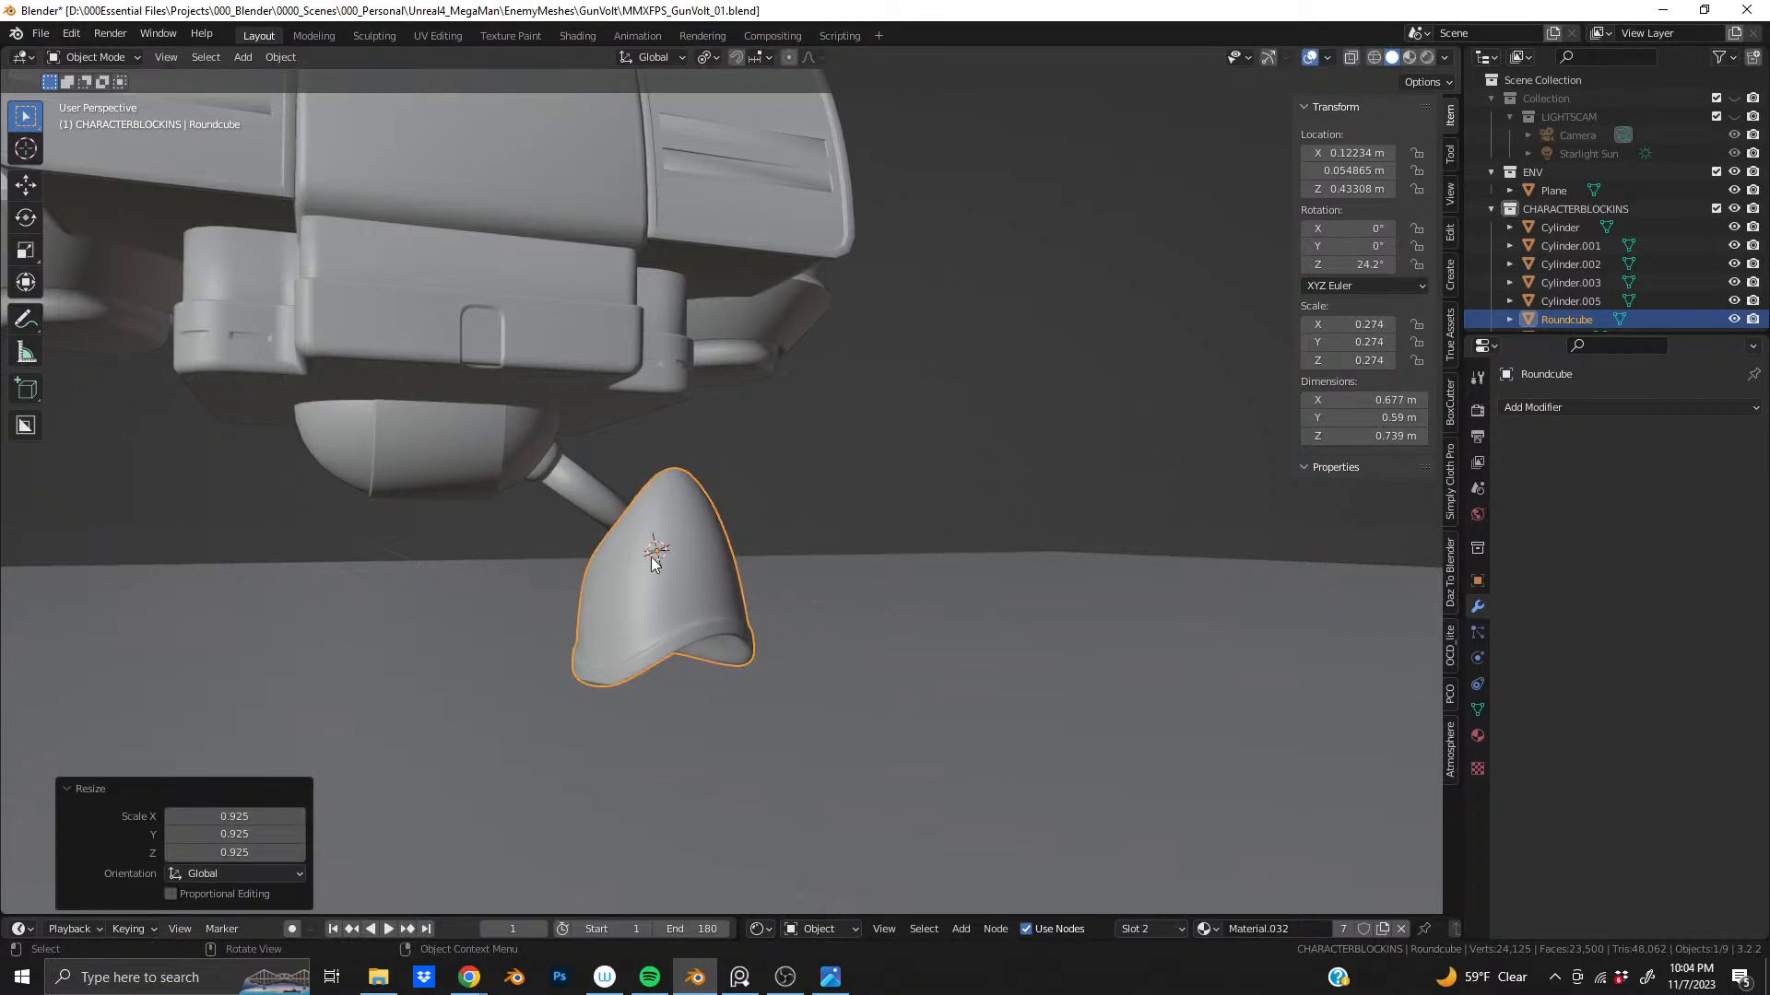
- Scale the foot shell down uniformly twice more, by 0.905 and by 0.957
middle_drag(650, 557, 759, 500)
scroll(523, 484, down, 6)
scroll(760, 499, up, 3)
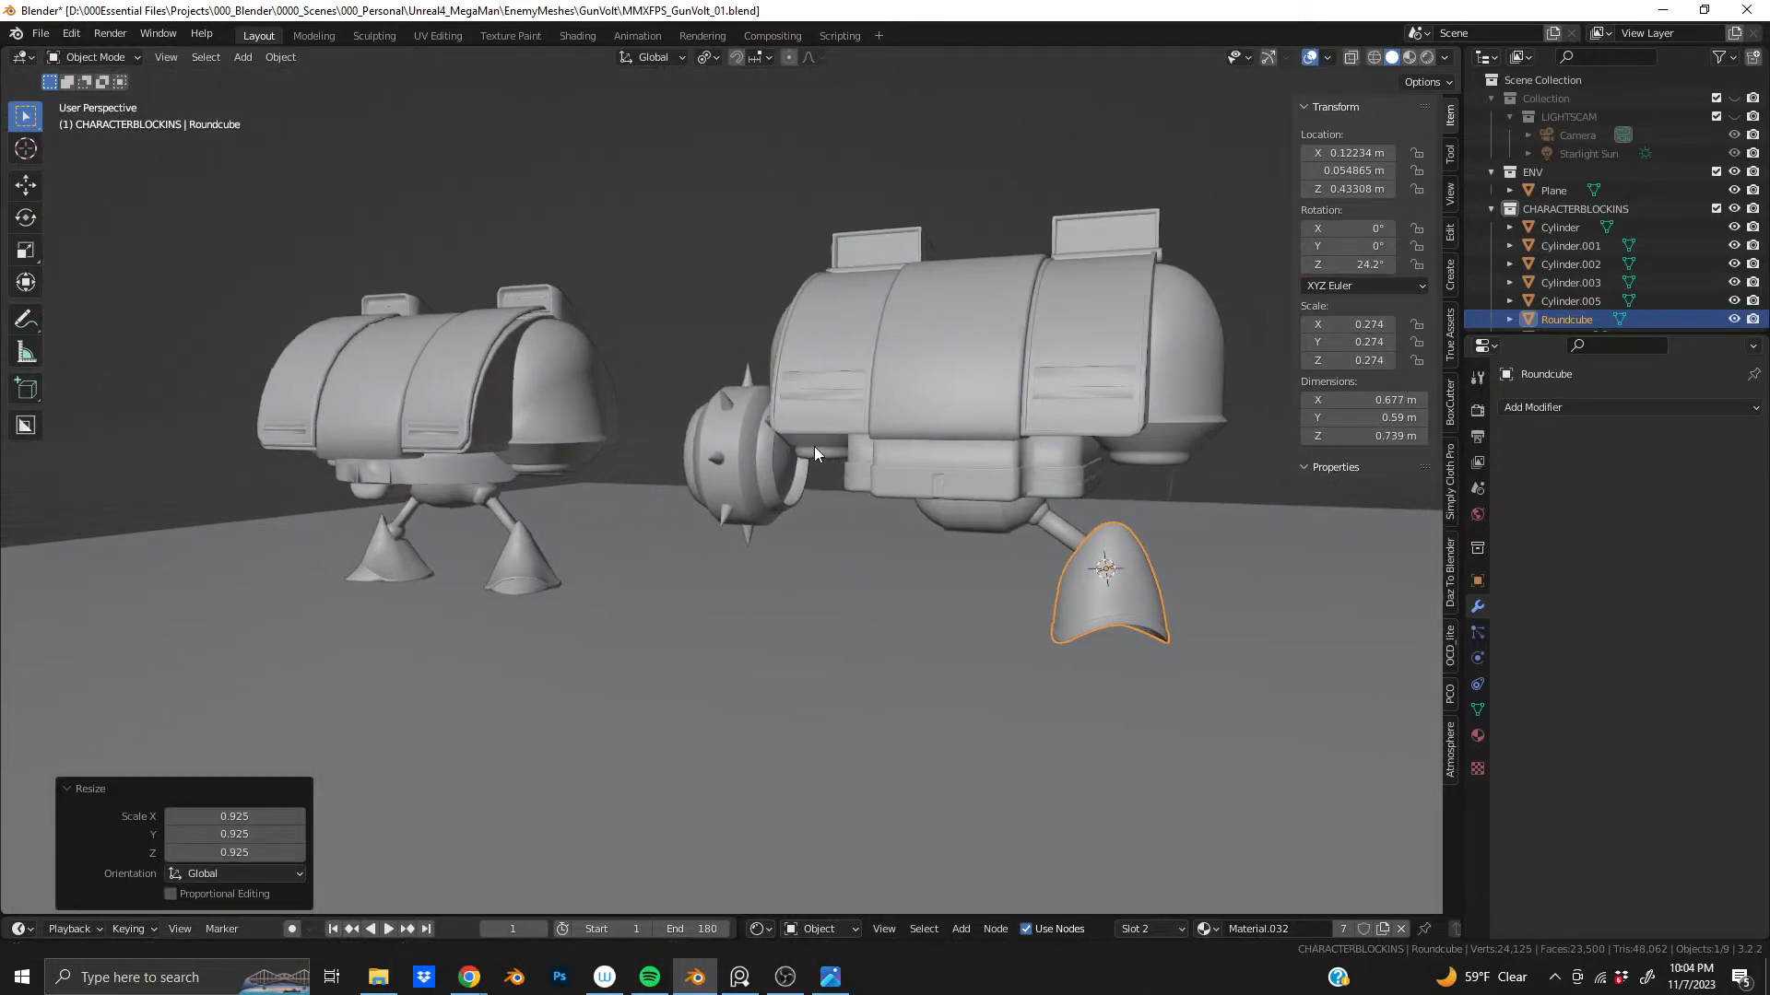
middle_drag(815, 447, 673, 424)
key(s)
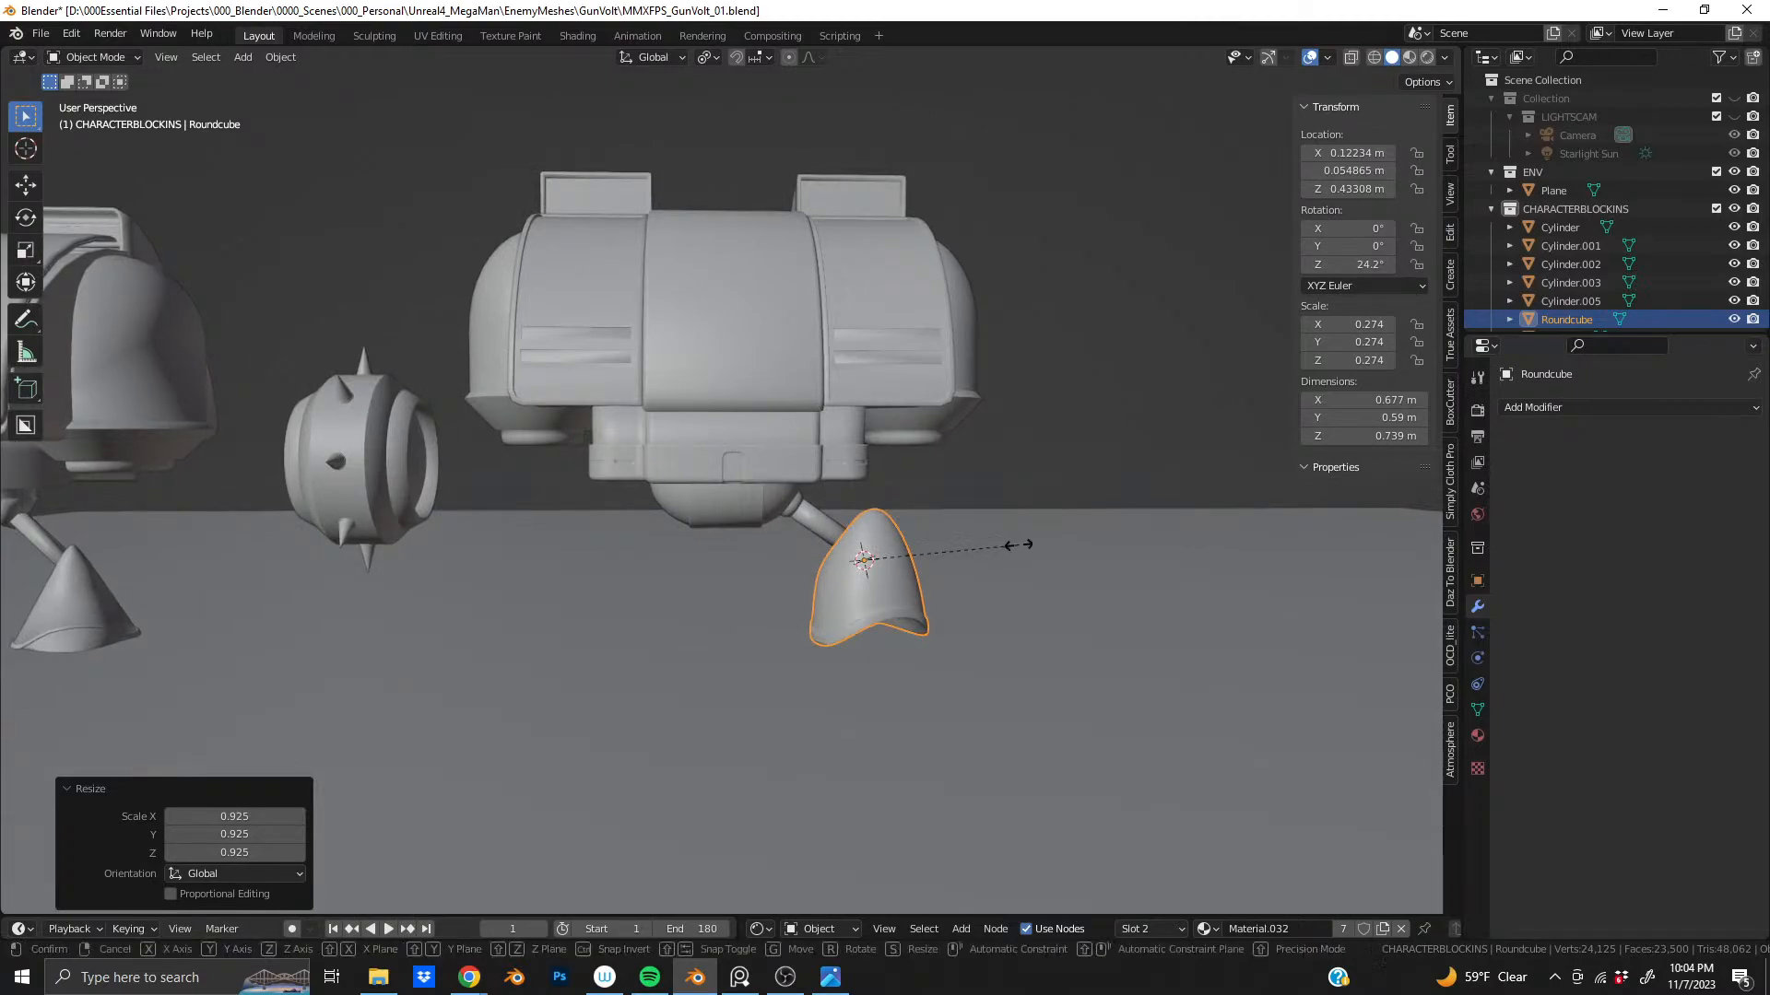
click(1007, 540)
mouse_move(883, 575)
middle_down()
mouse_move(885, 530)
mouse_move(883, 549)
middle_up()
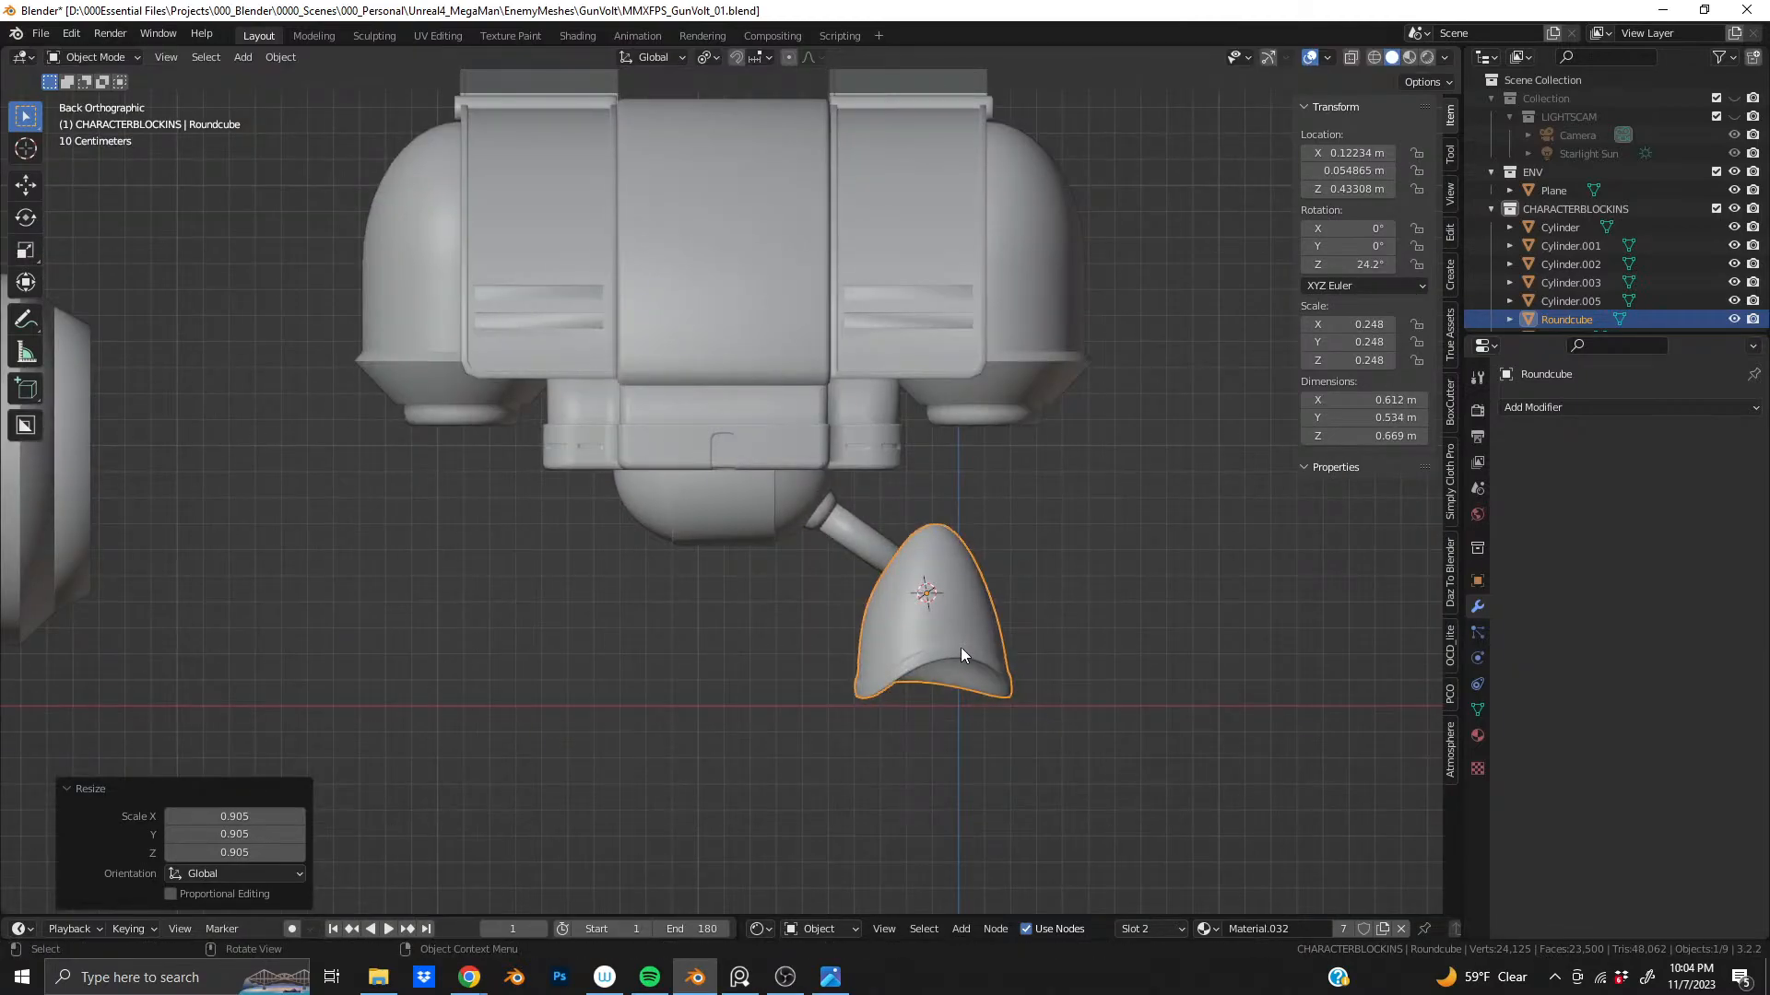
key(s)
click(1095, 696)
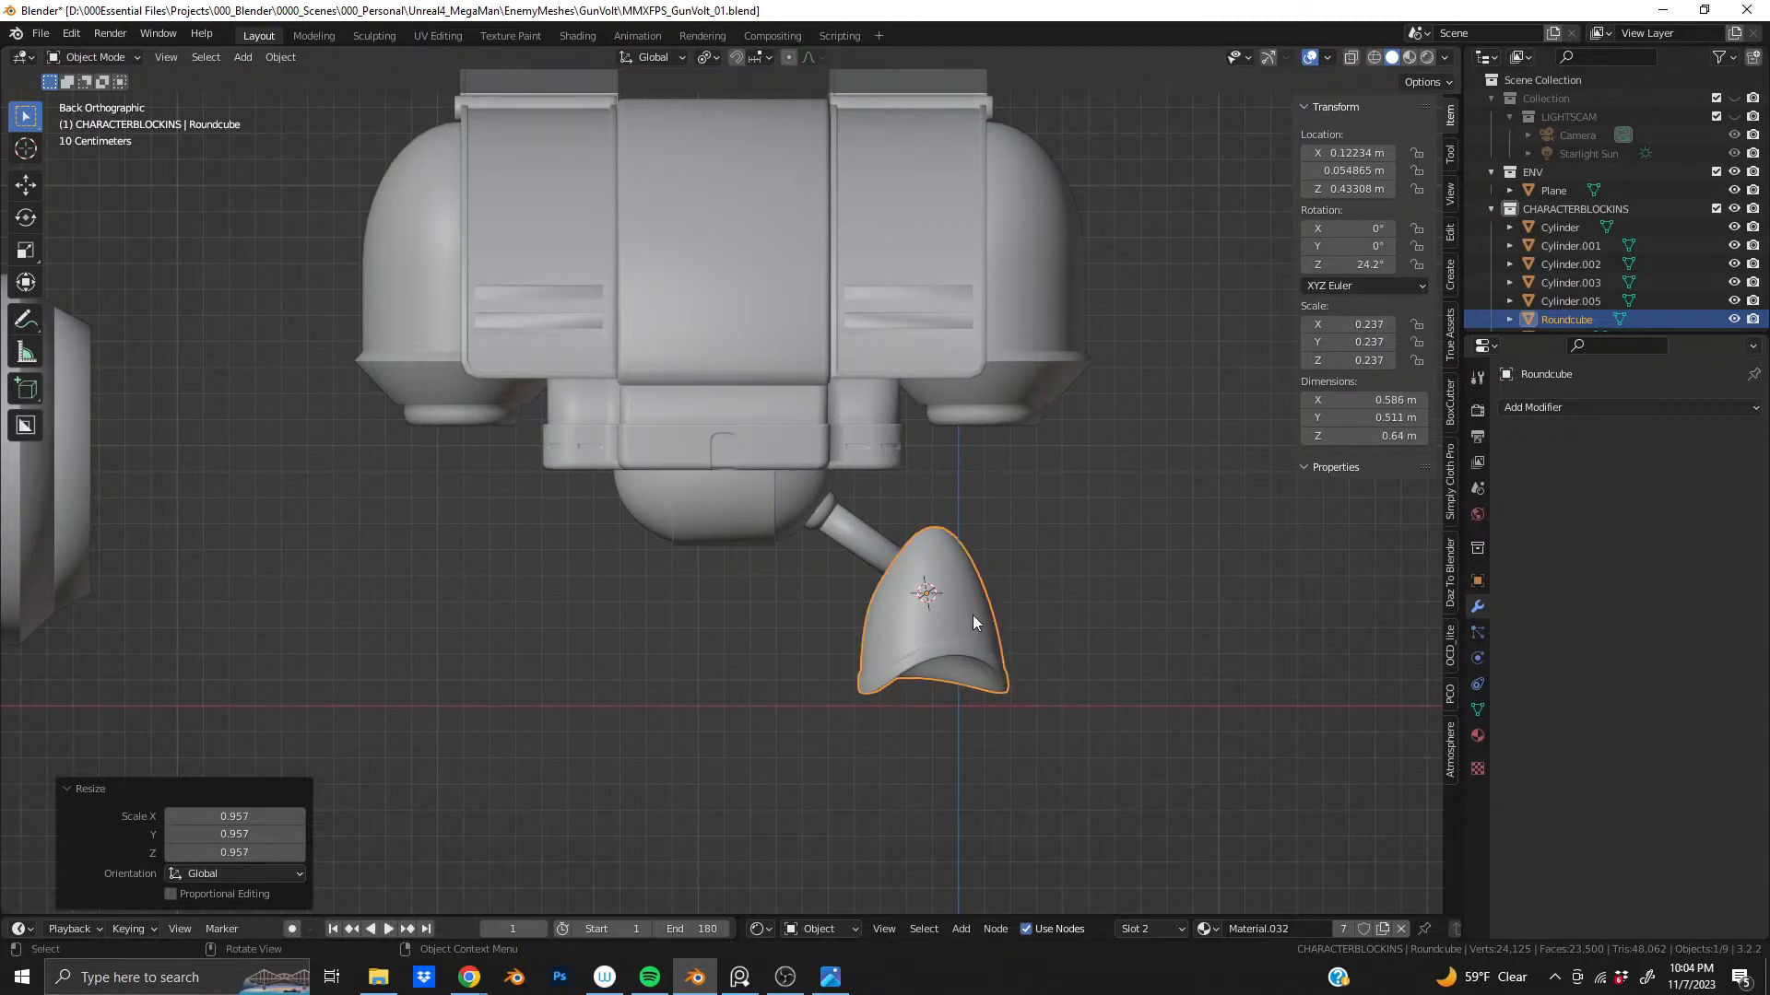
- Examine the foot shell's fit around the leg's ball end and its proportions against the body
middle_drag(972, 616, 397, 577)
scroll(850, 612, up, 2)
click(777, 489)
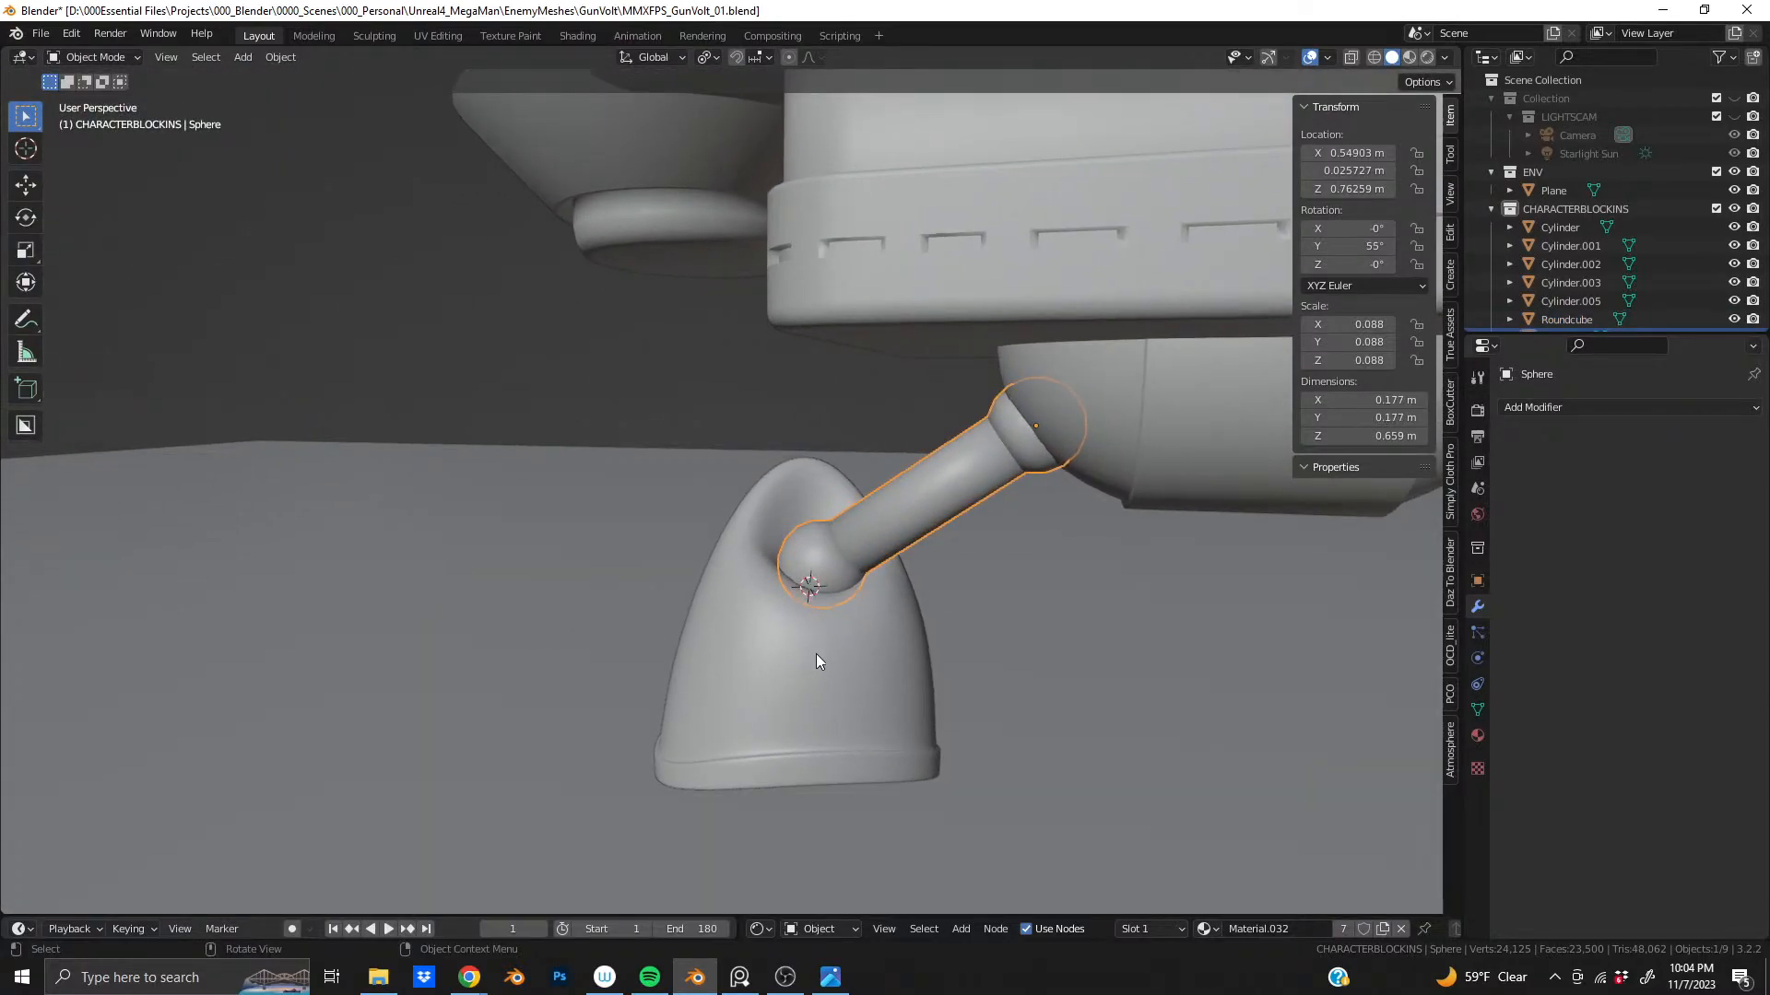
shift+middle_drag(740, 683, 1281, 581)
scroll(1138, 600, down, 8)
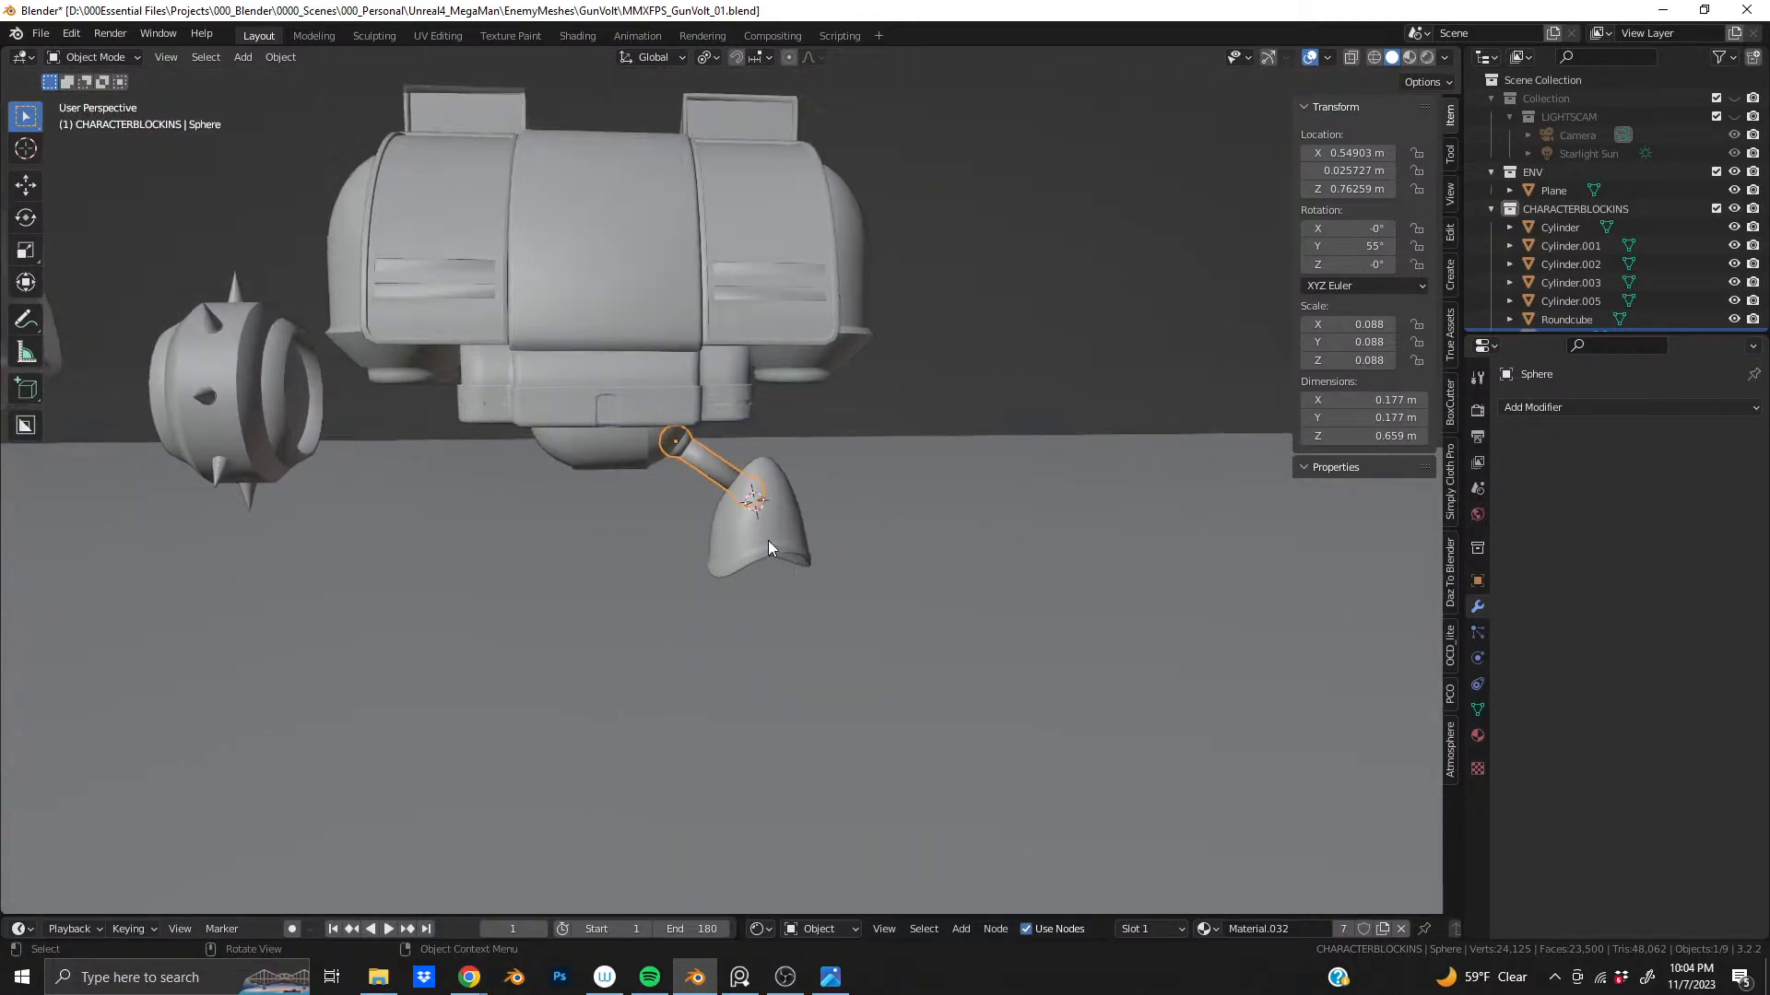
shift+middle_drag(756, 495, 846, 549)
scroll(750, 571, up, 1)
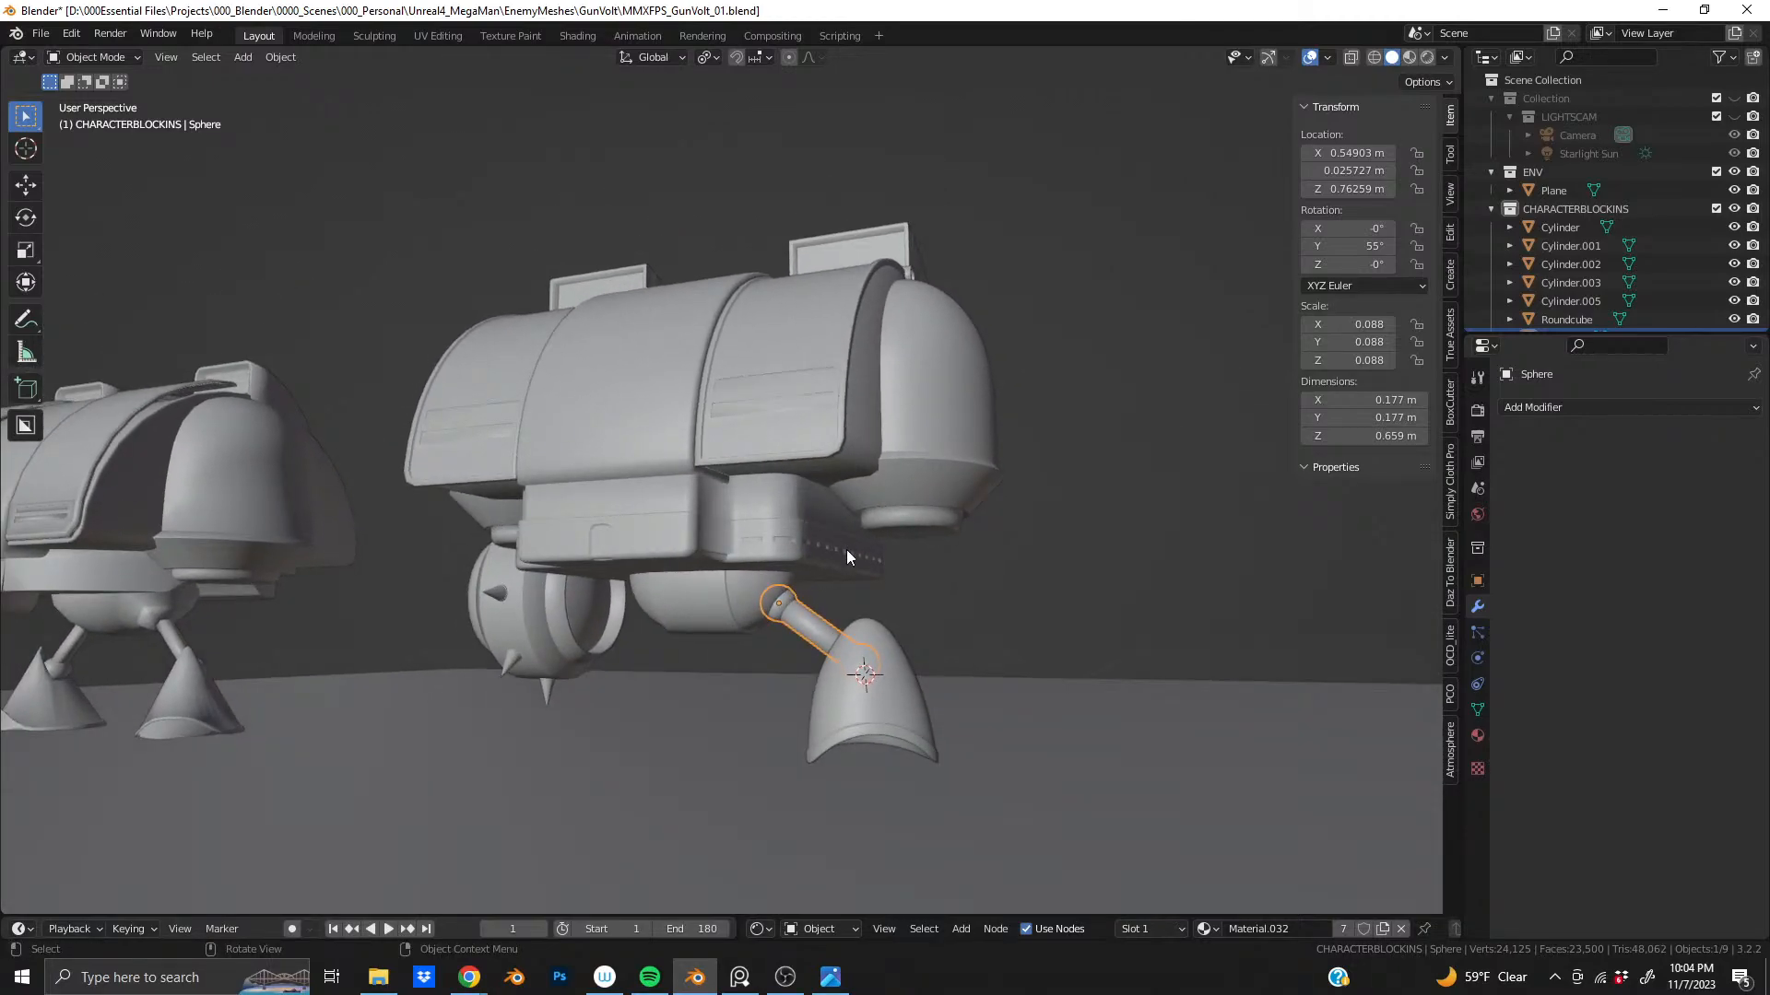
- Deselect everything and save the Blender file
key(alt+a)
middle_drag(712, 459, 661, 446)
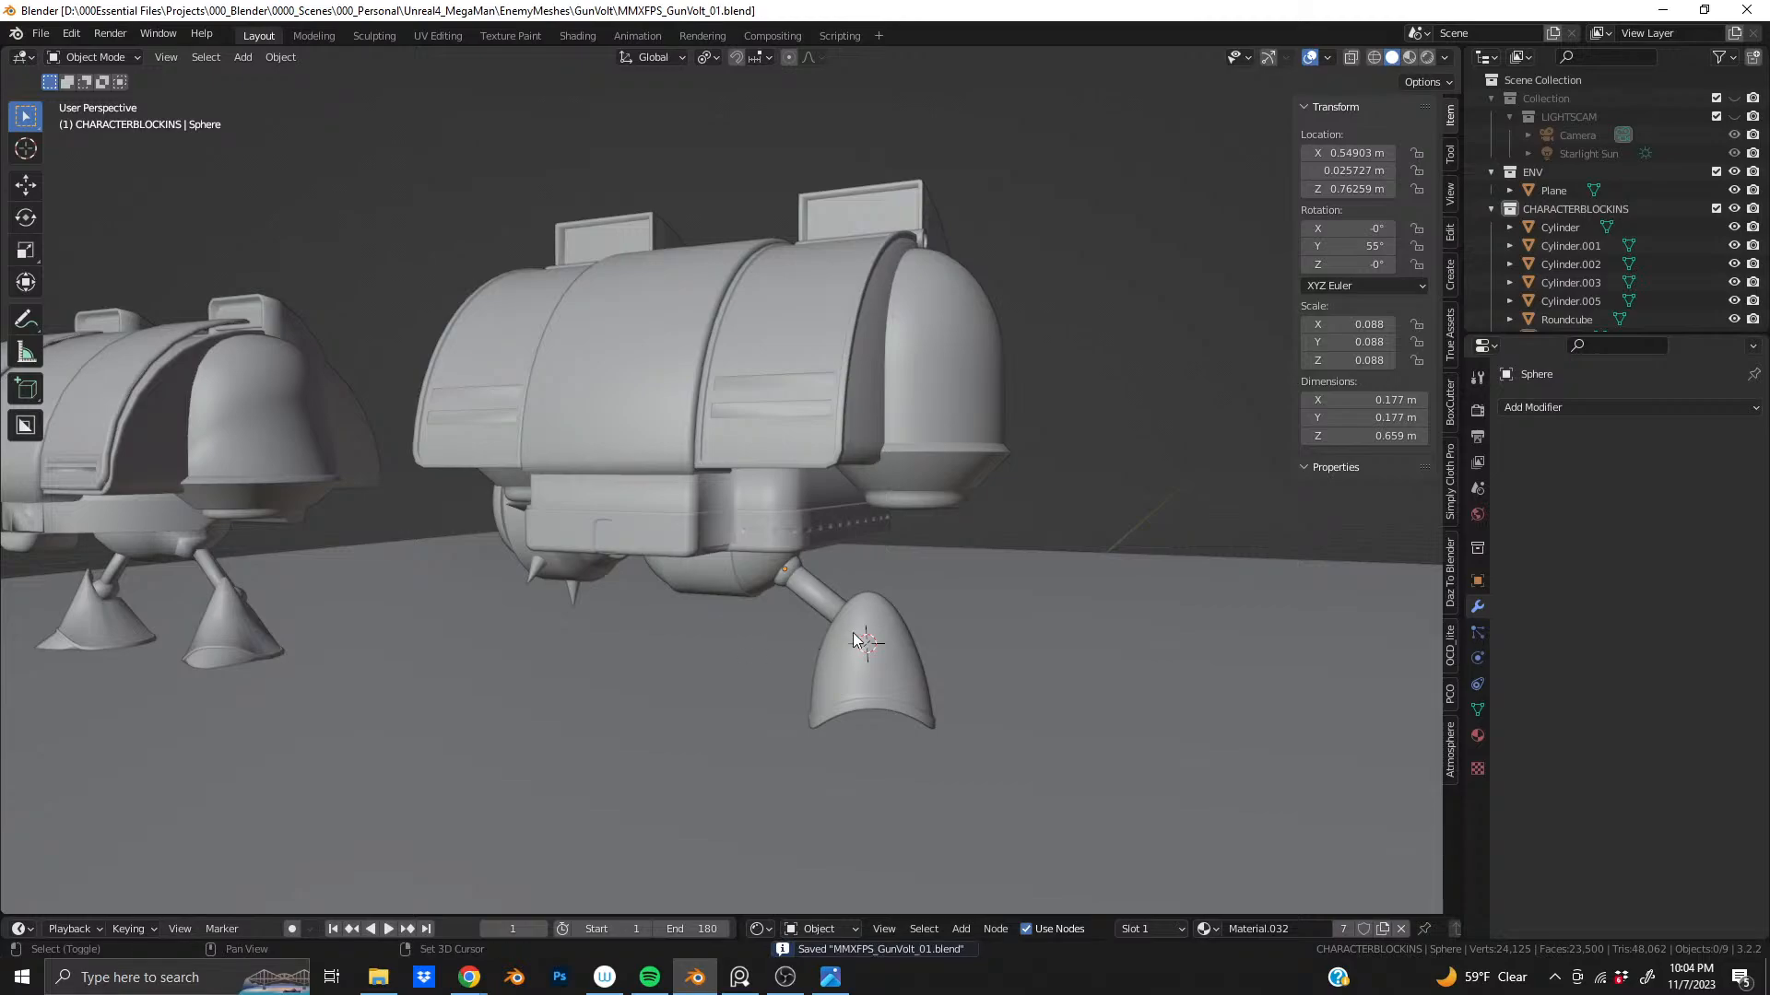
mouse_move(866, 711)
shift+middle_down()
mouse_move(859, 667)
mouse_move(859, 713)
shift+middle_up()
scroll(859, 713, up, 1)
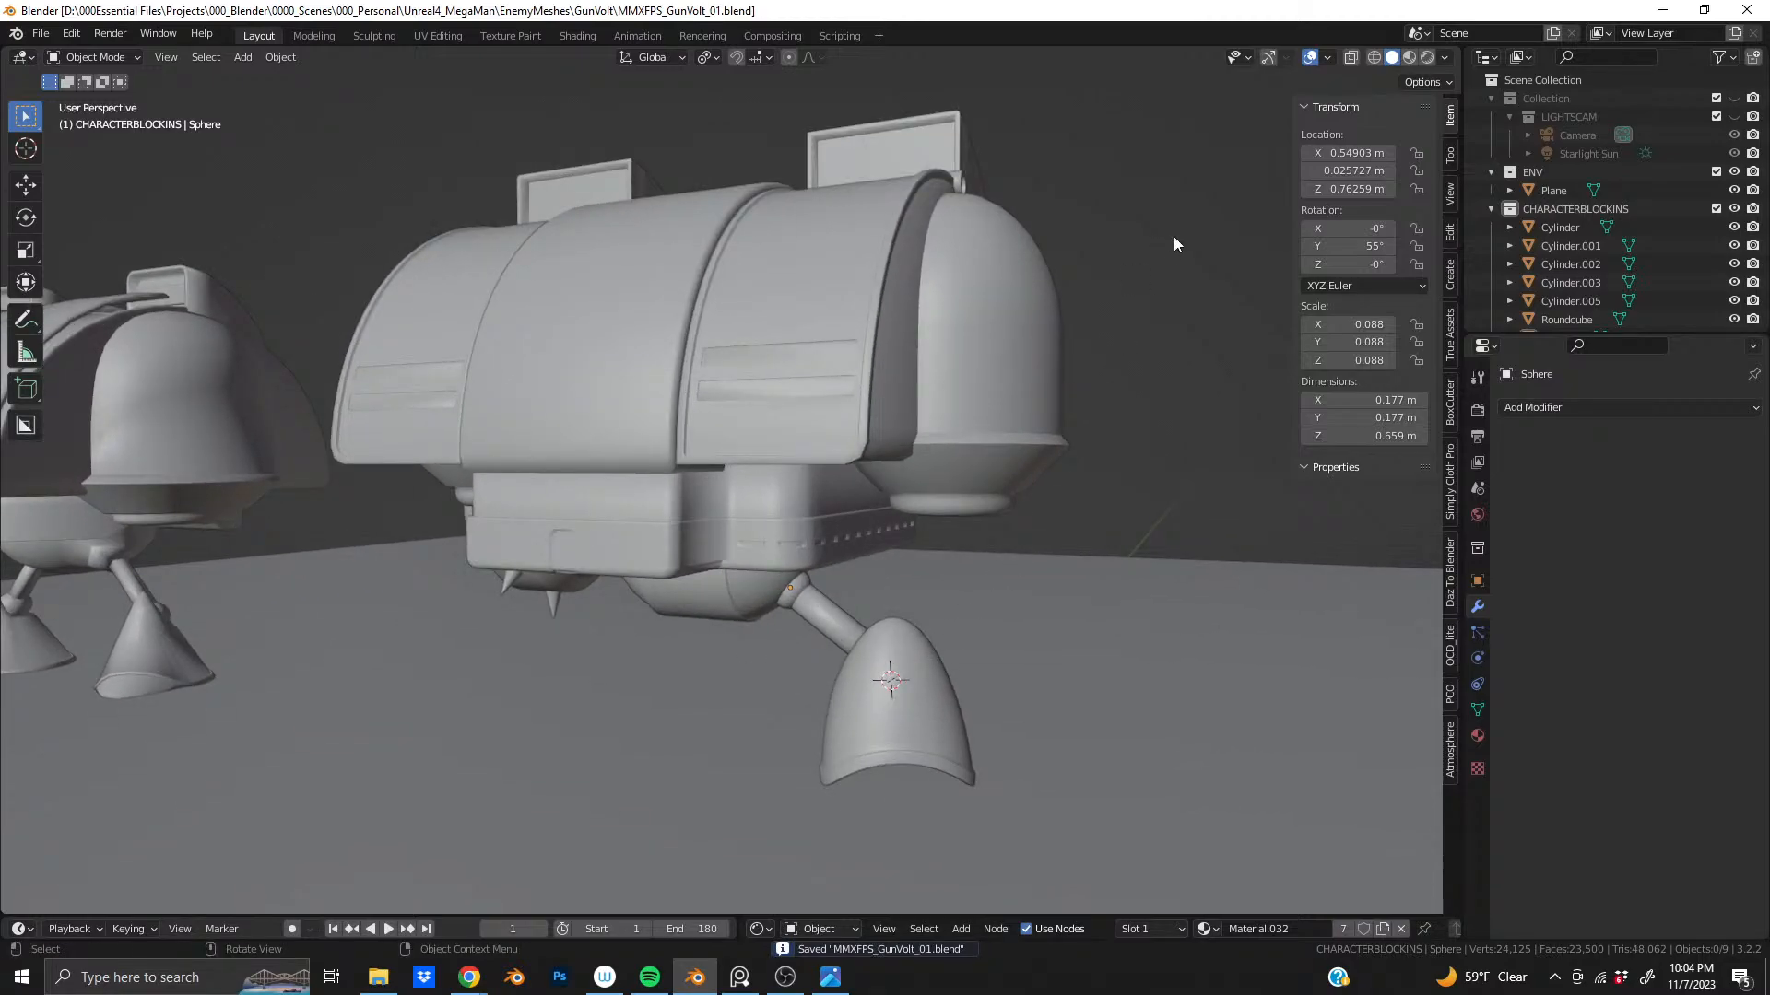
- Switch the viewport to rendered shading and compare the robot's foot and body with the smaller finished robot
click(1428, 57)
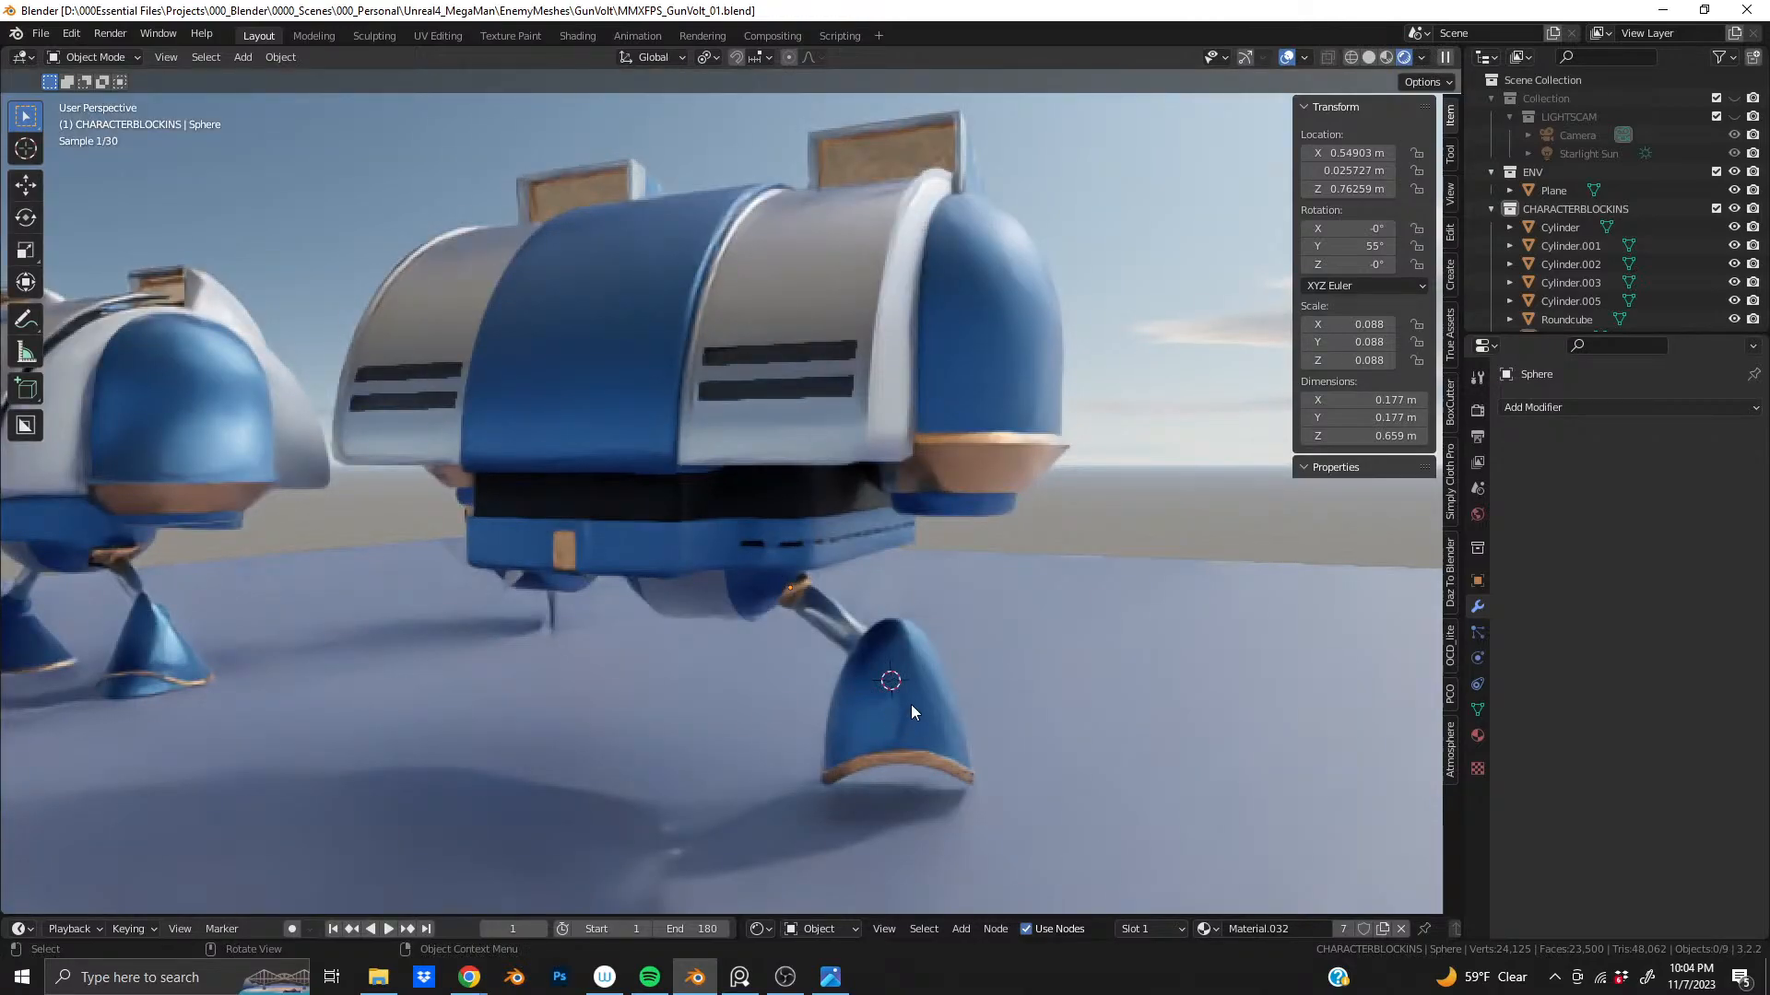
middle_drag(909, 697, 781, 703)
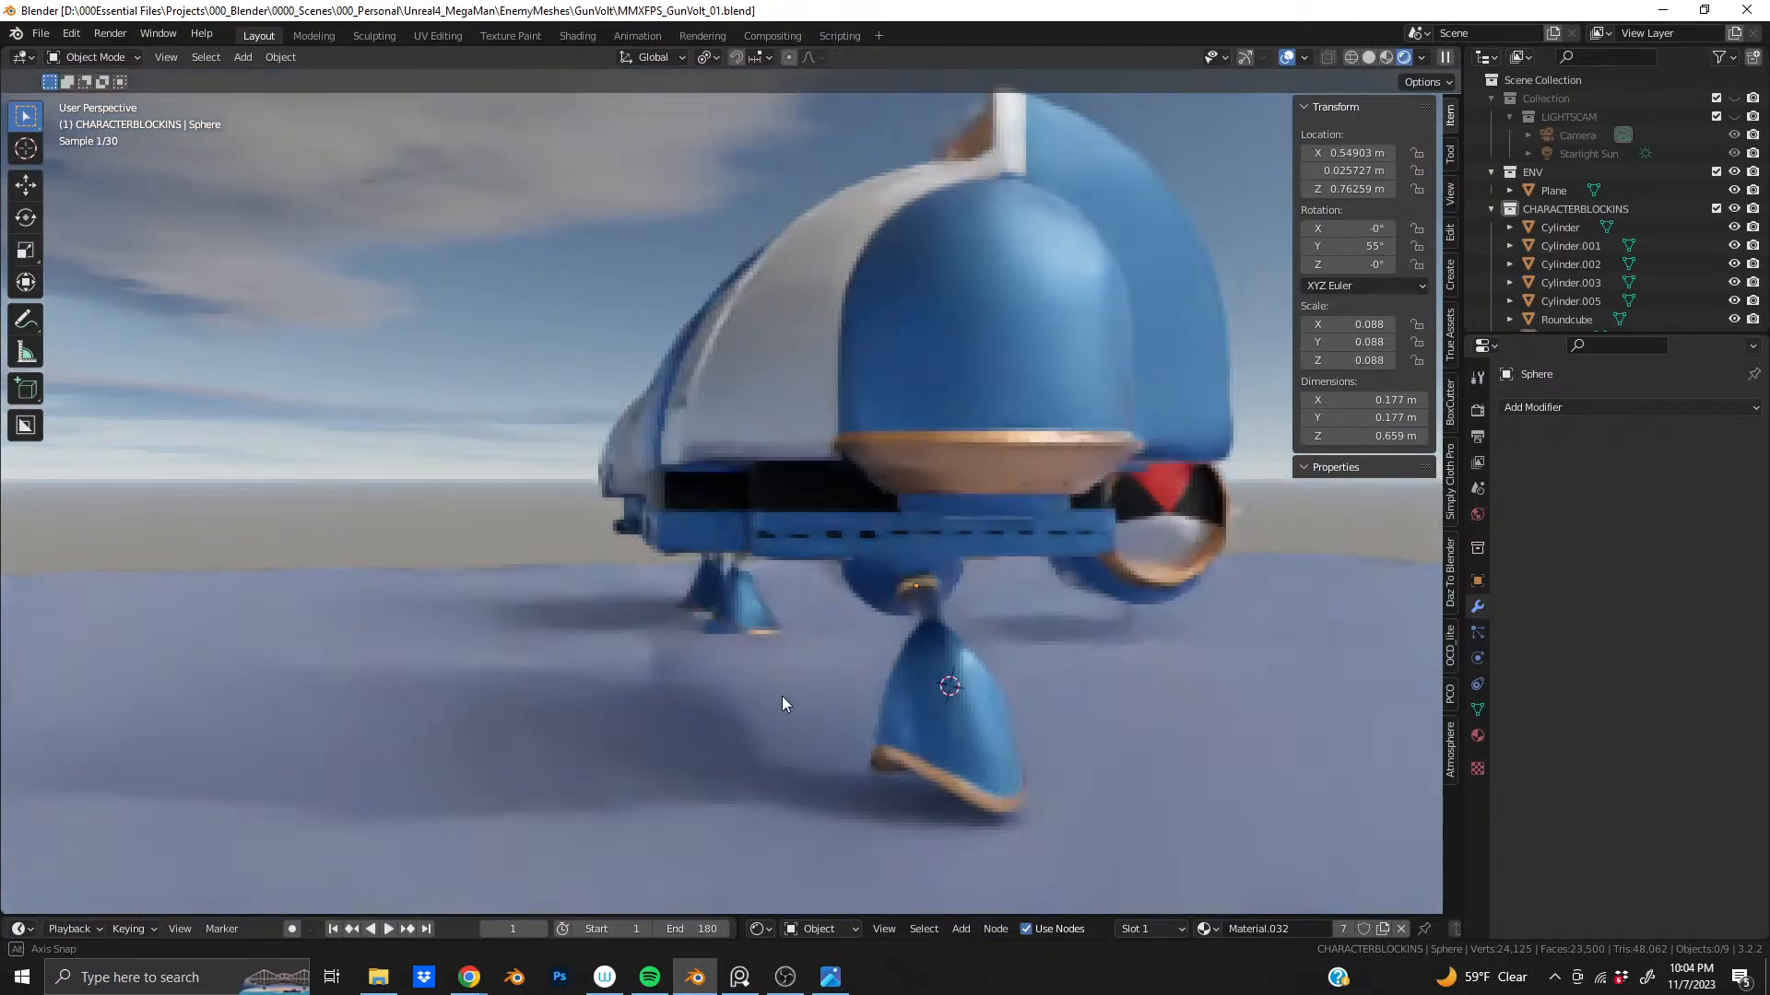
middle_drag(952, 735, 848, 654)
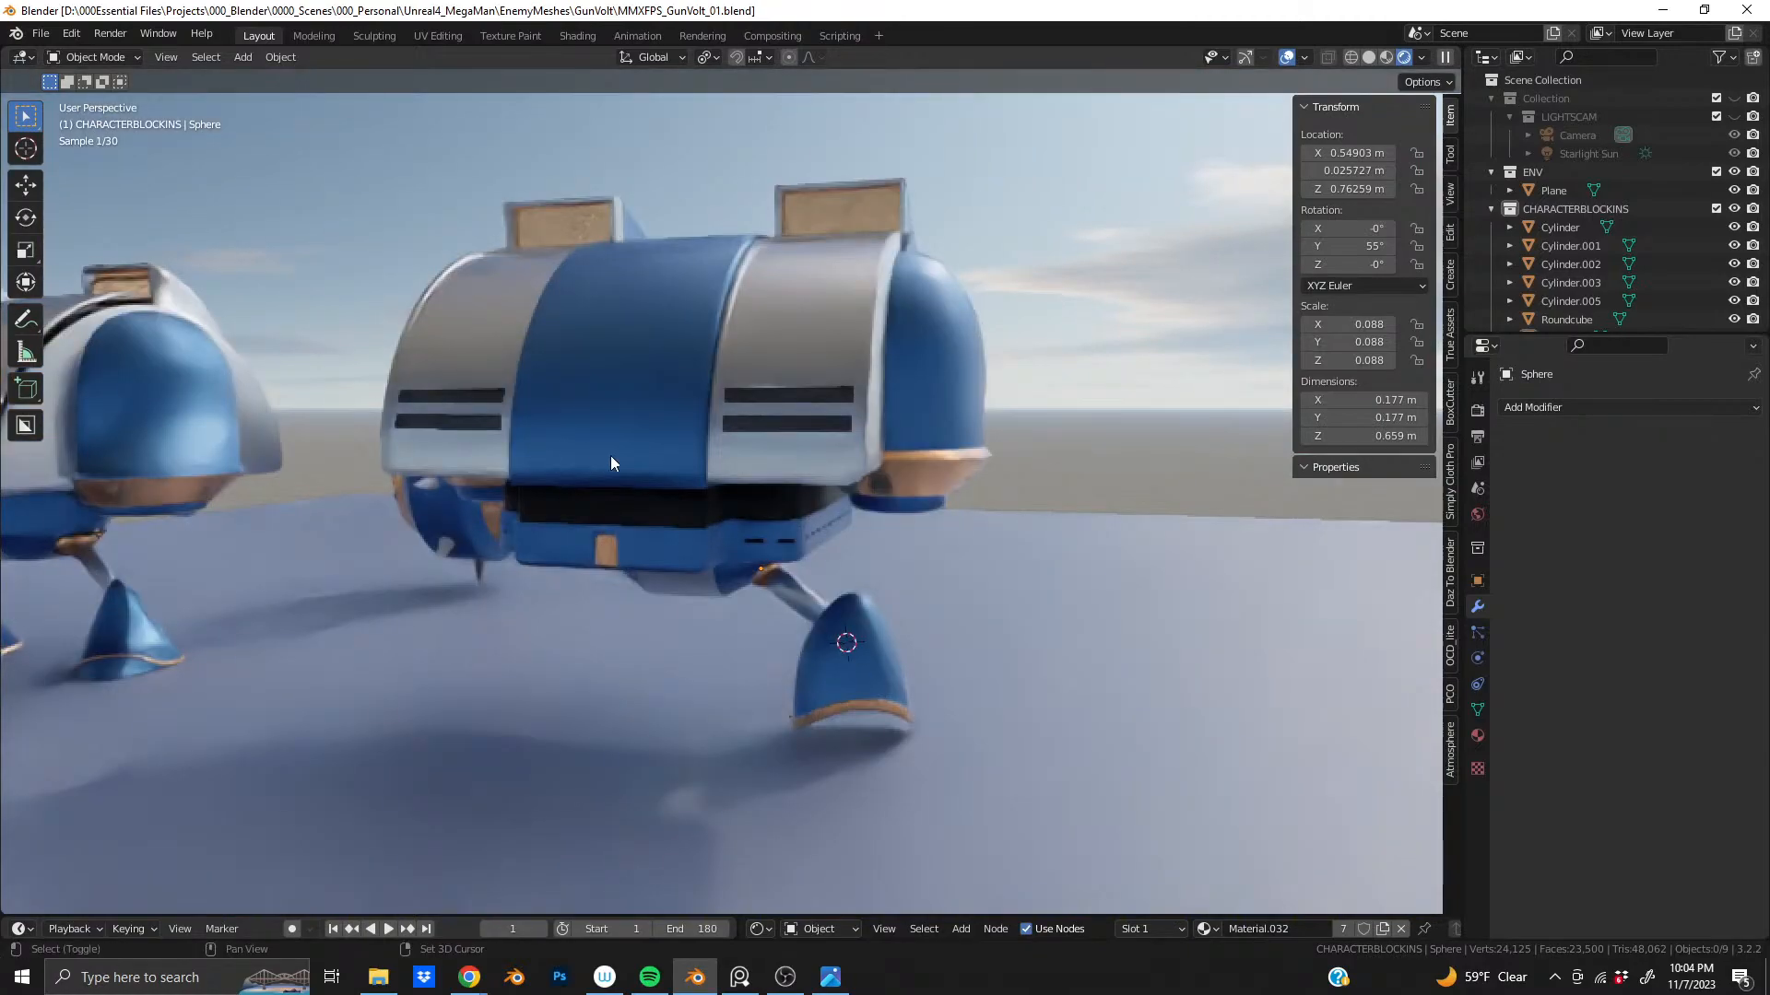
middle_drag(611, 459, 46, 462)
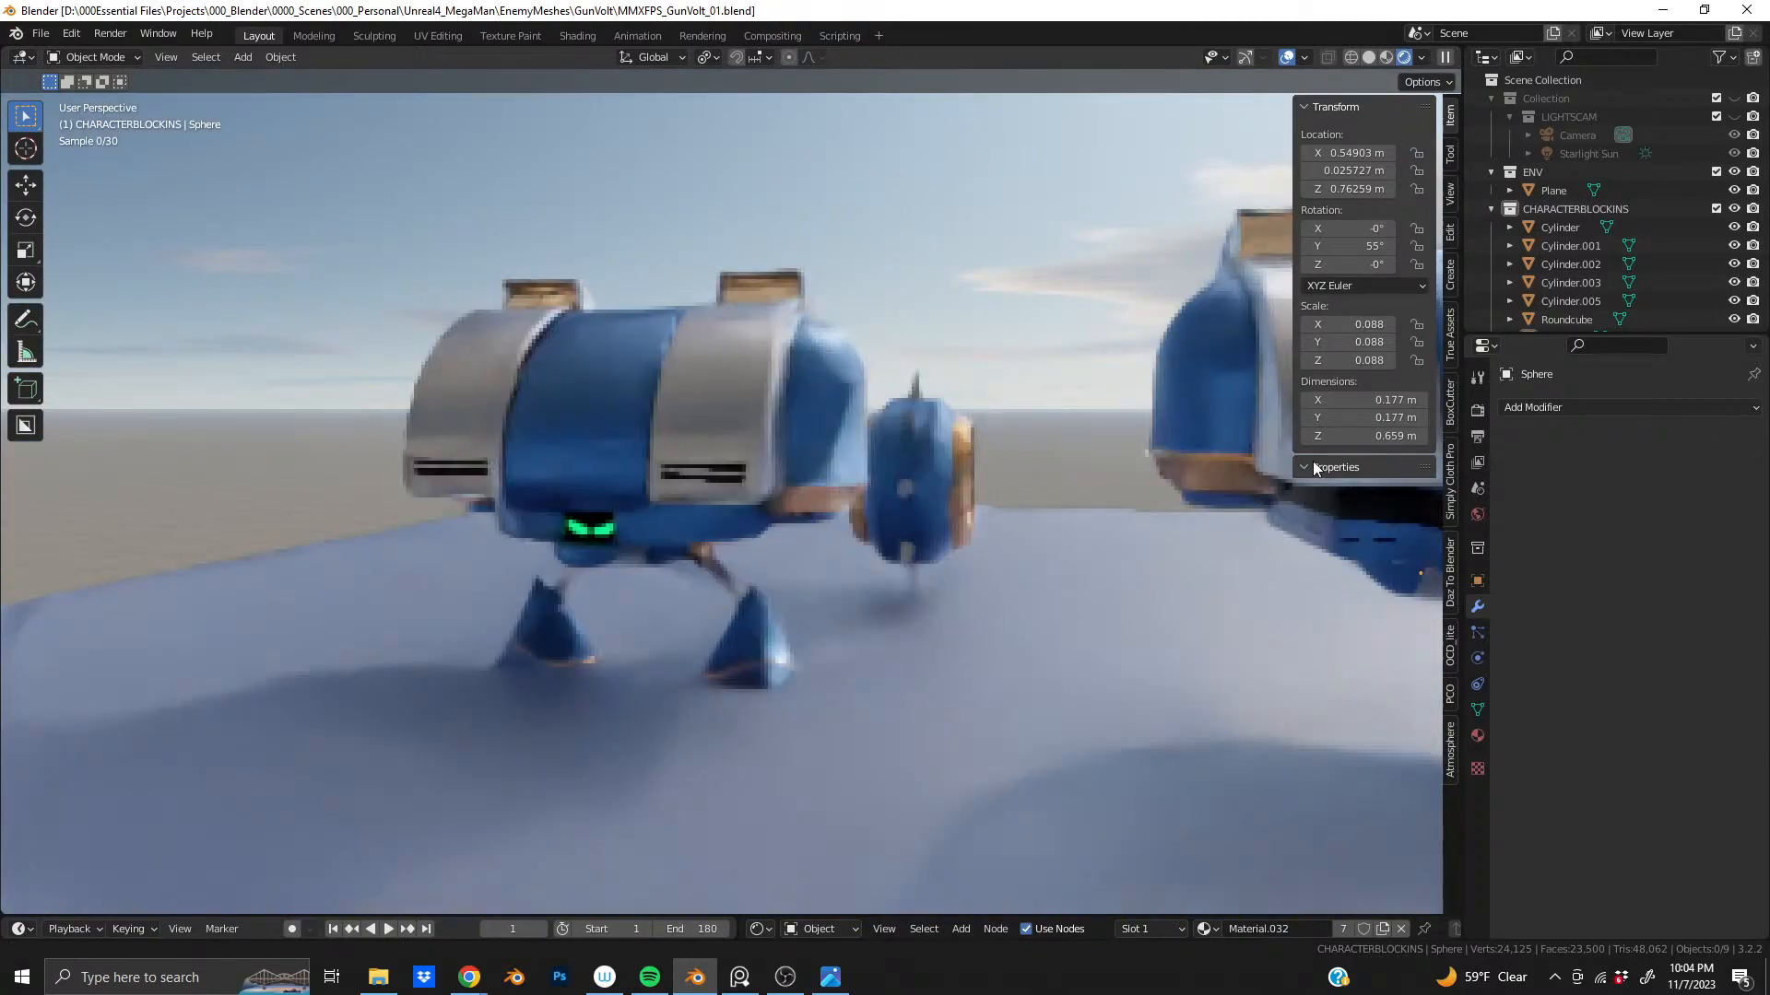
middle_drag(1313, 467, 754, 449)
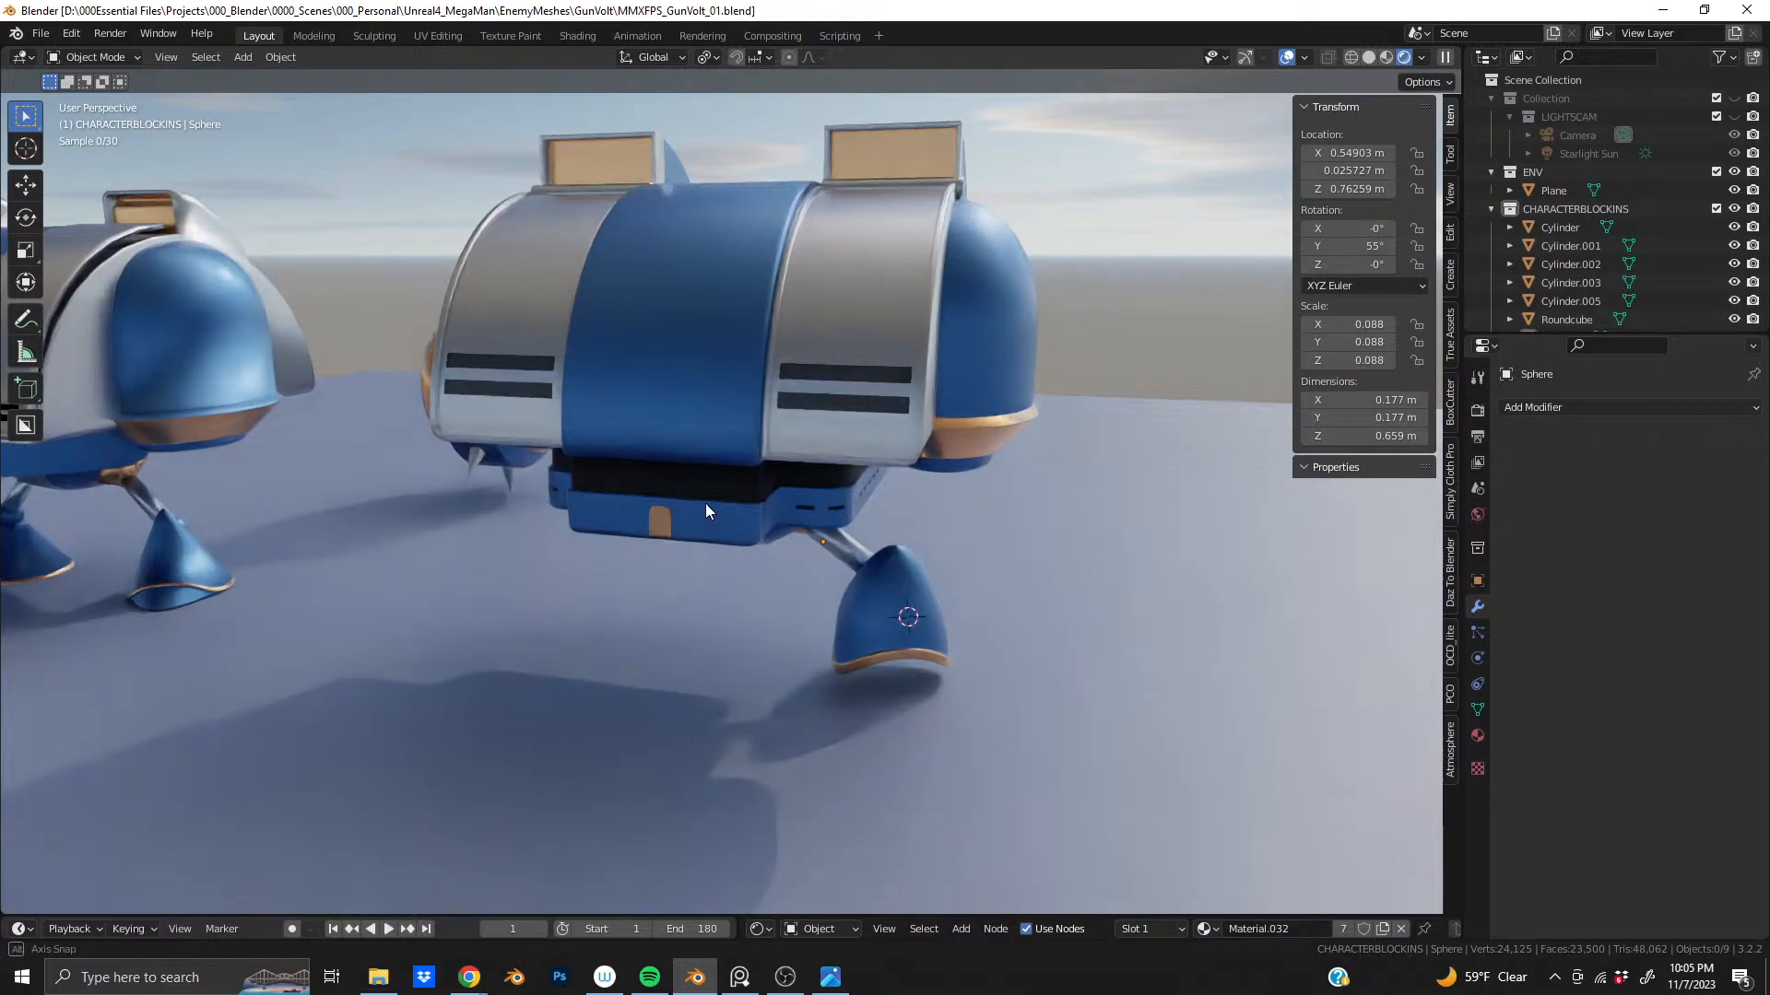
middle_drag(705, 503, 798, 516)
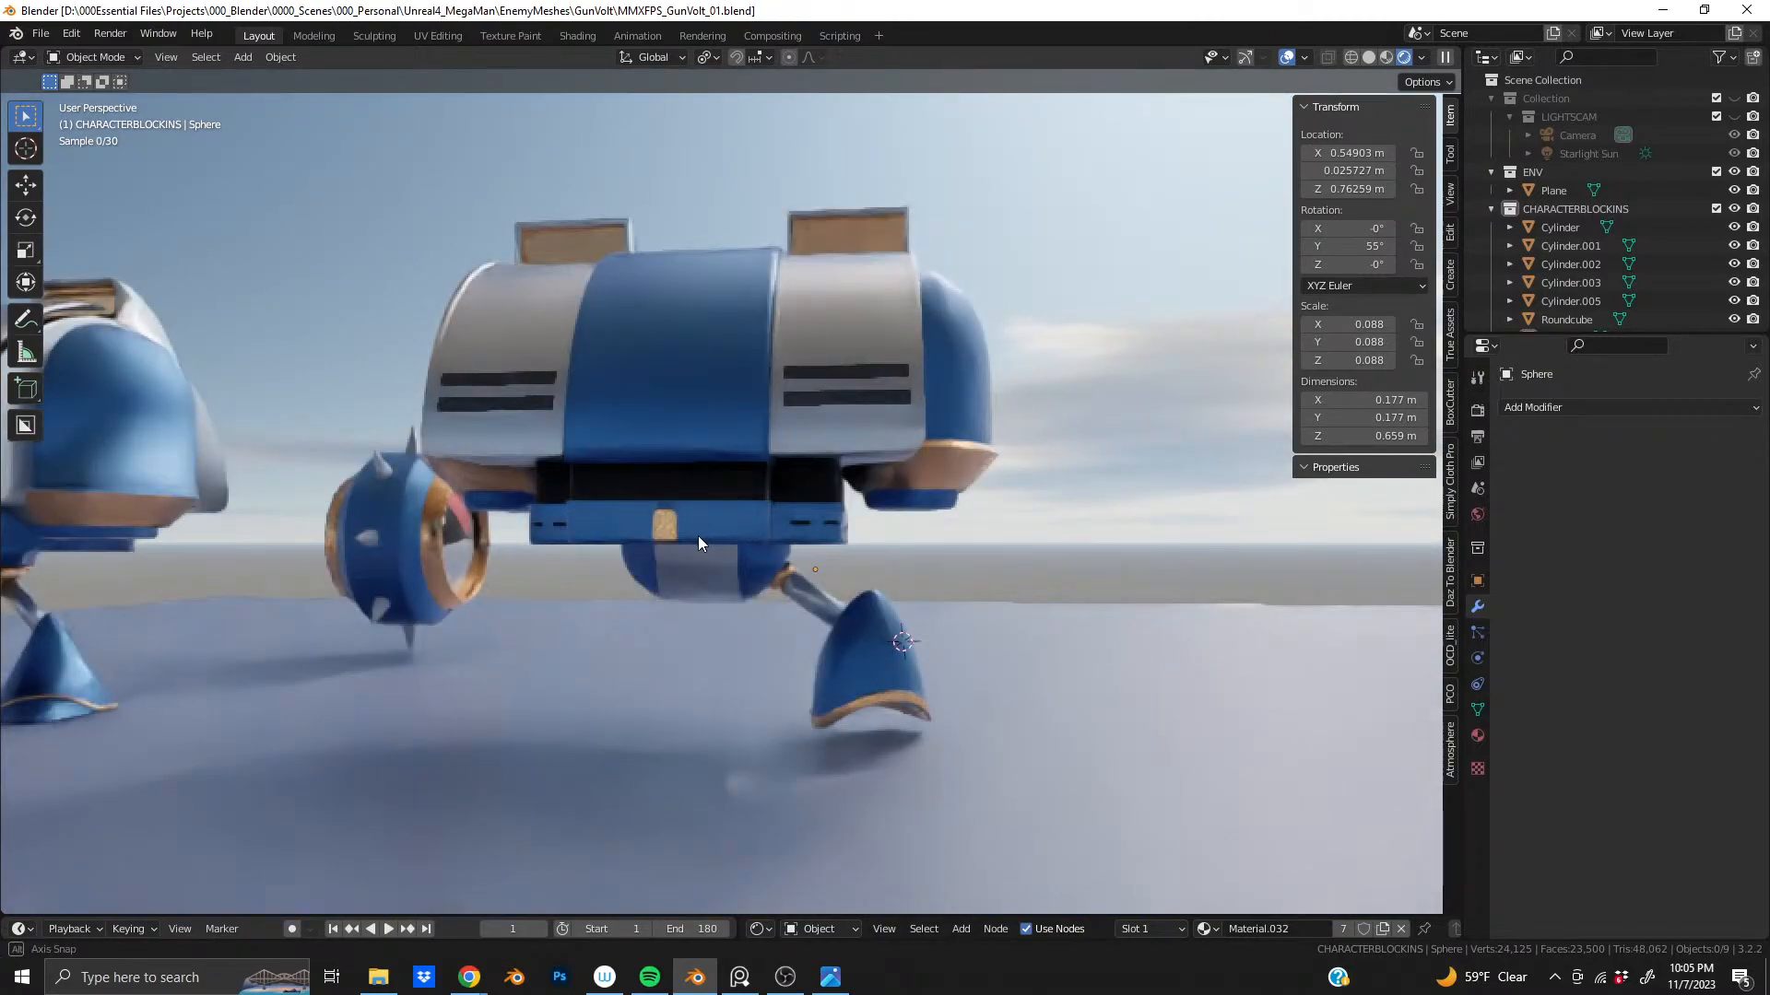
middle_drag(699, 535, 760, 531)
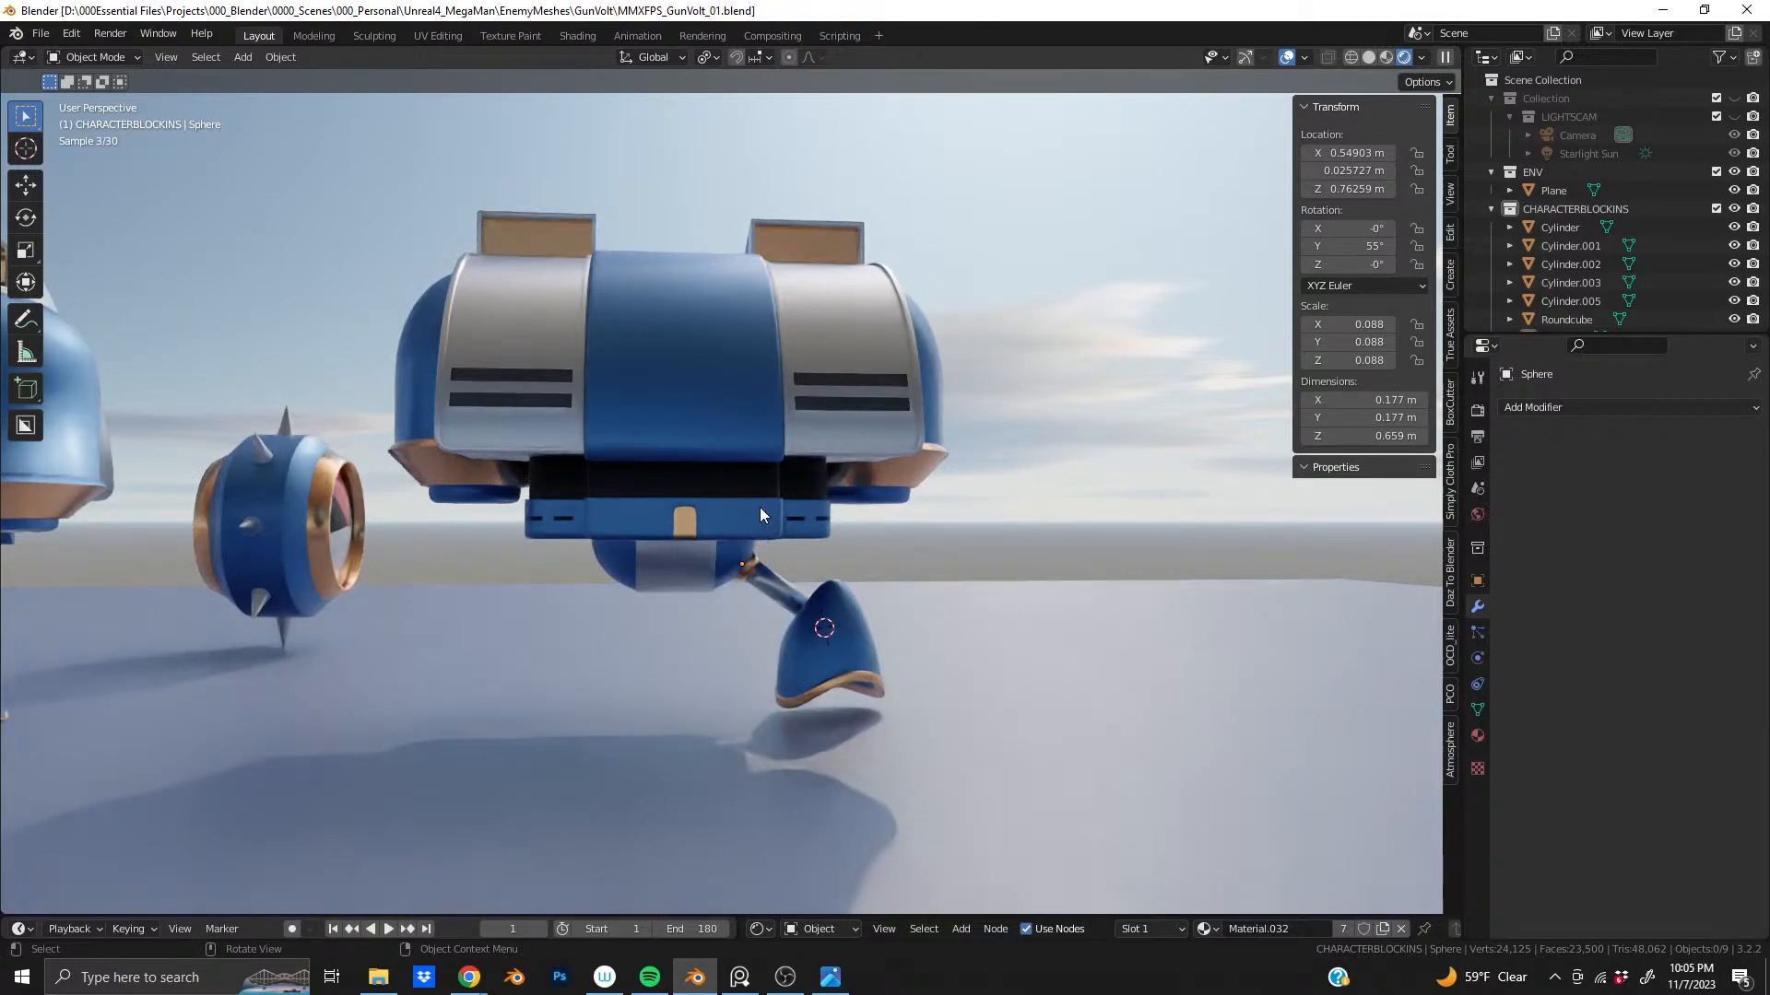
- Save the file and inspect the rendered robot's leg and foot from several angles and distances
key(ctrl+s)
middle_drag(755, 509, 856, 623)
scroll(855, 623, down, 5)
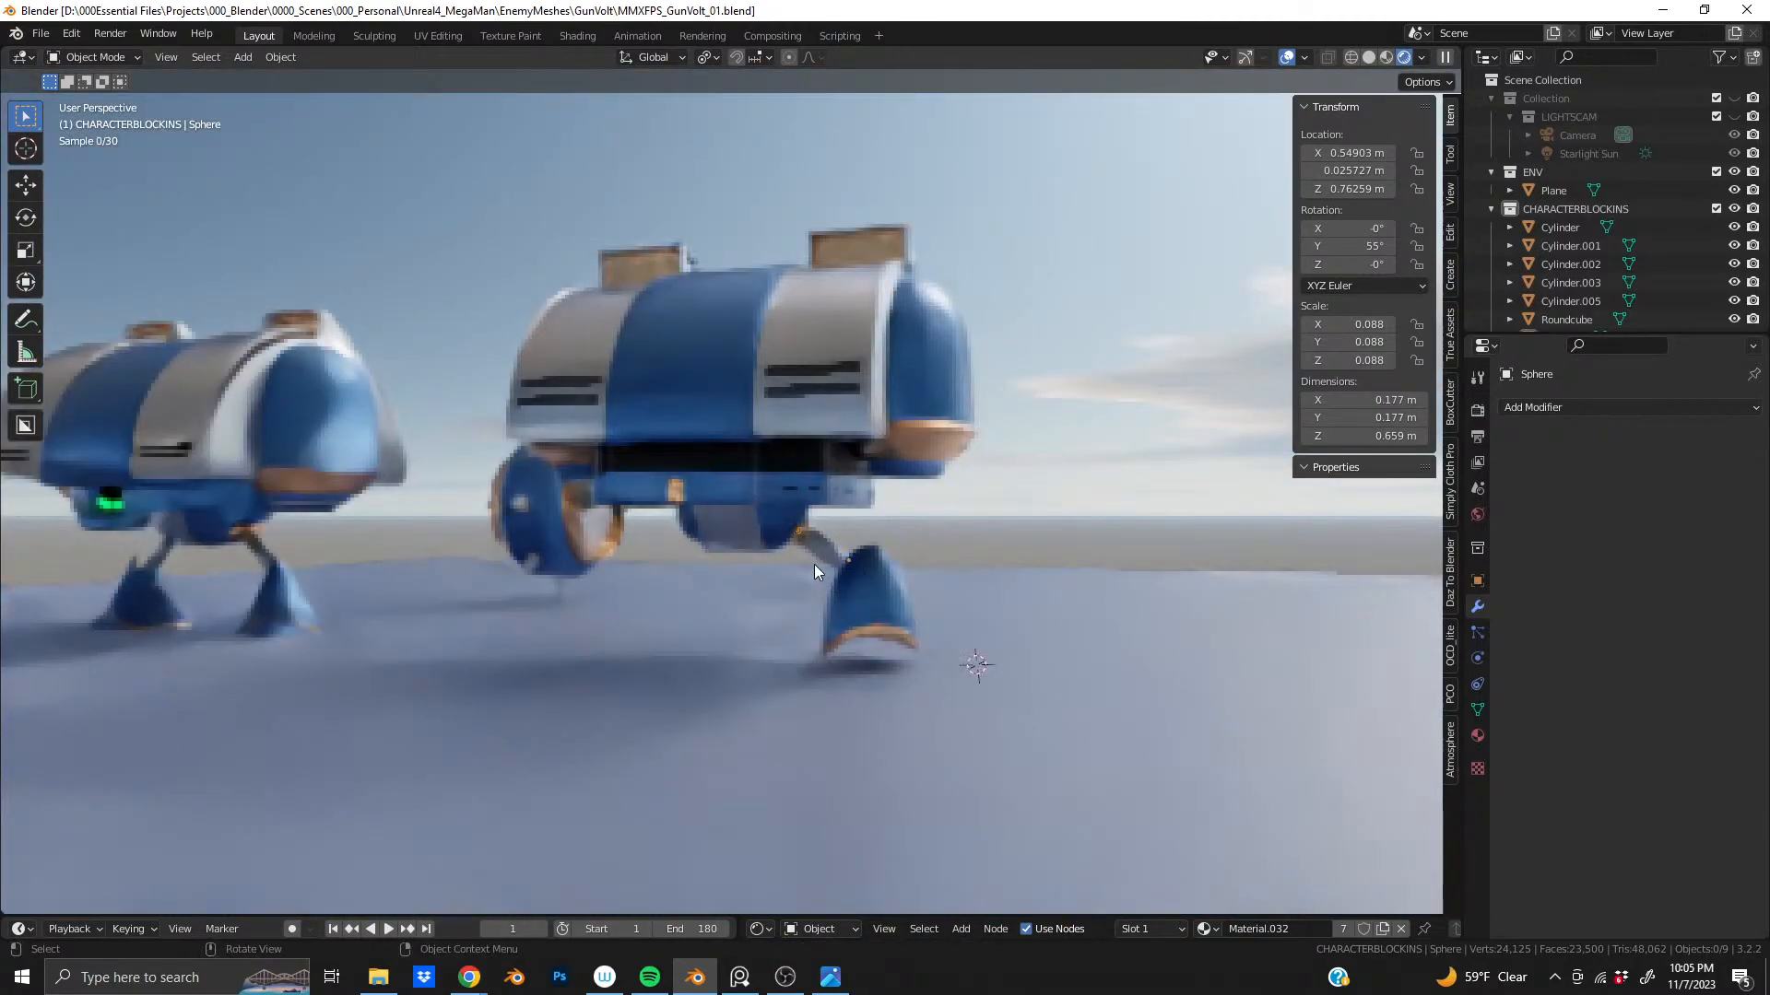
scroll(815, 564, up, 3)
shift+middle_drag(793, 544, 763, 606)
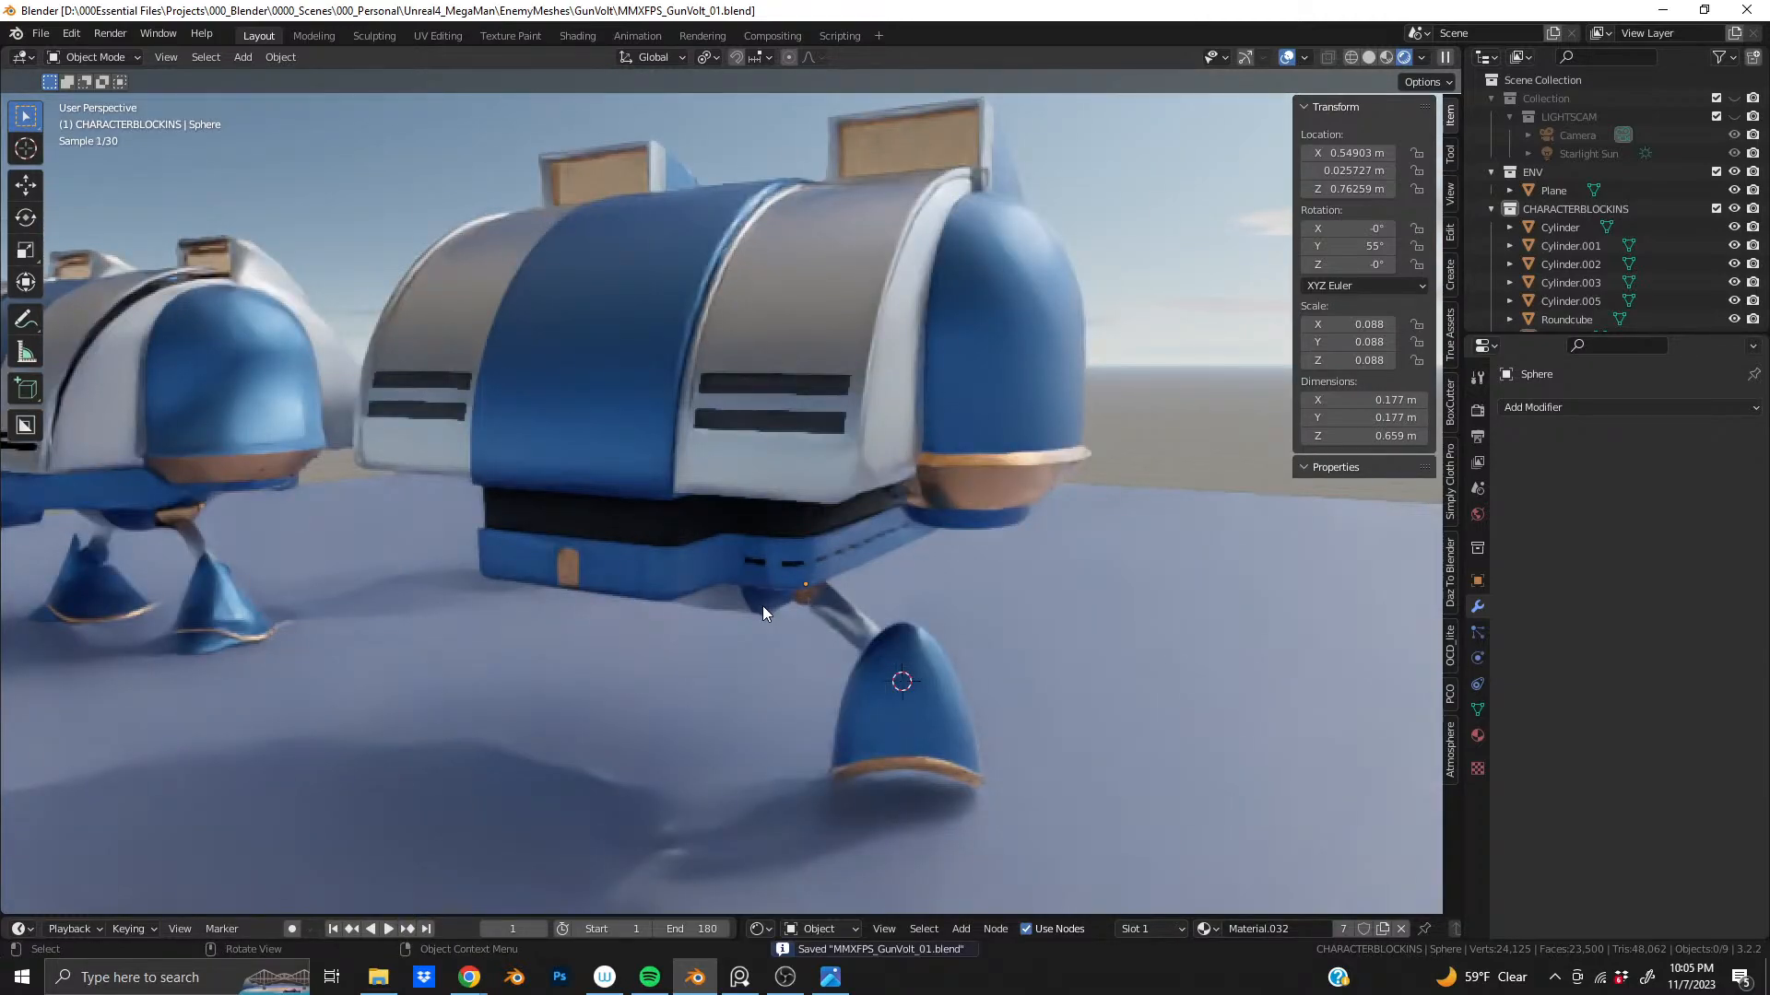
scroll(771, 579, down, 2)
mouse_move(770, 578)
middle_down()
mouse_move(726, 606)
mouse_move(737, 566)
middle_up()
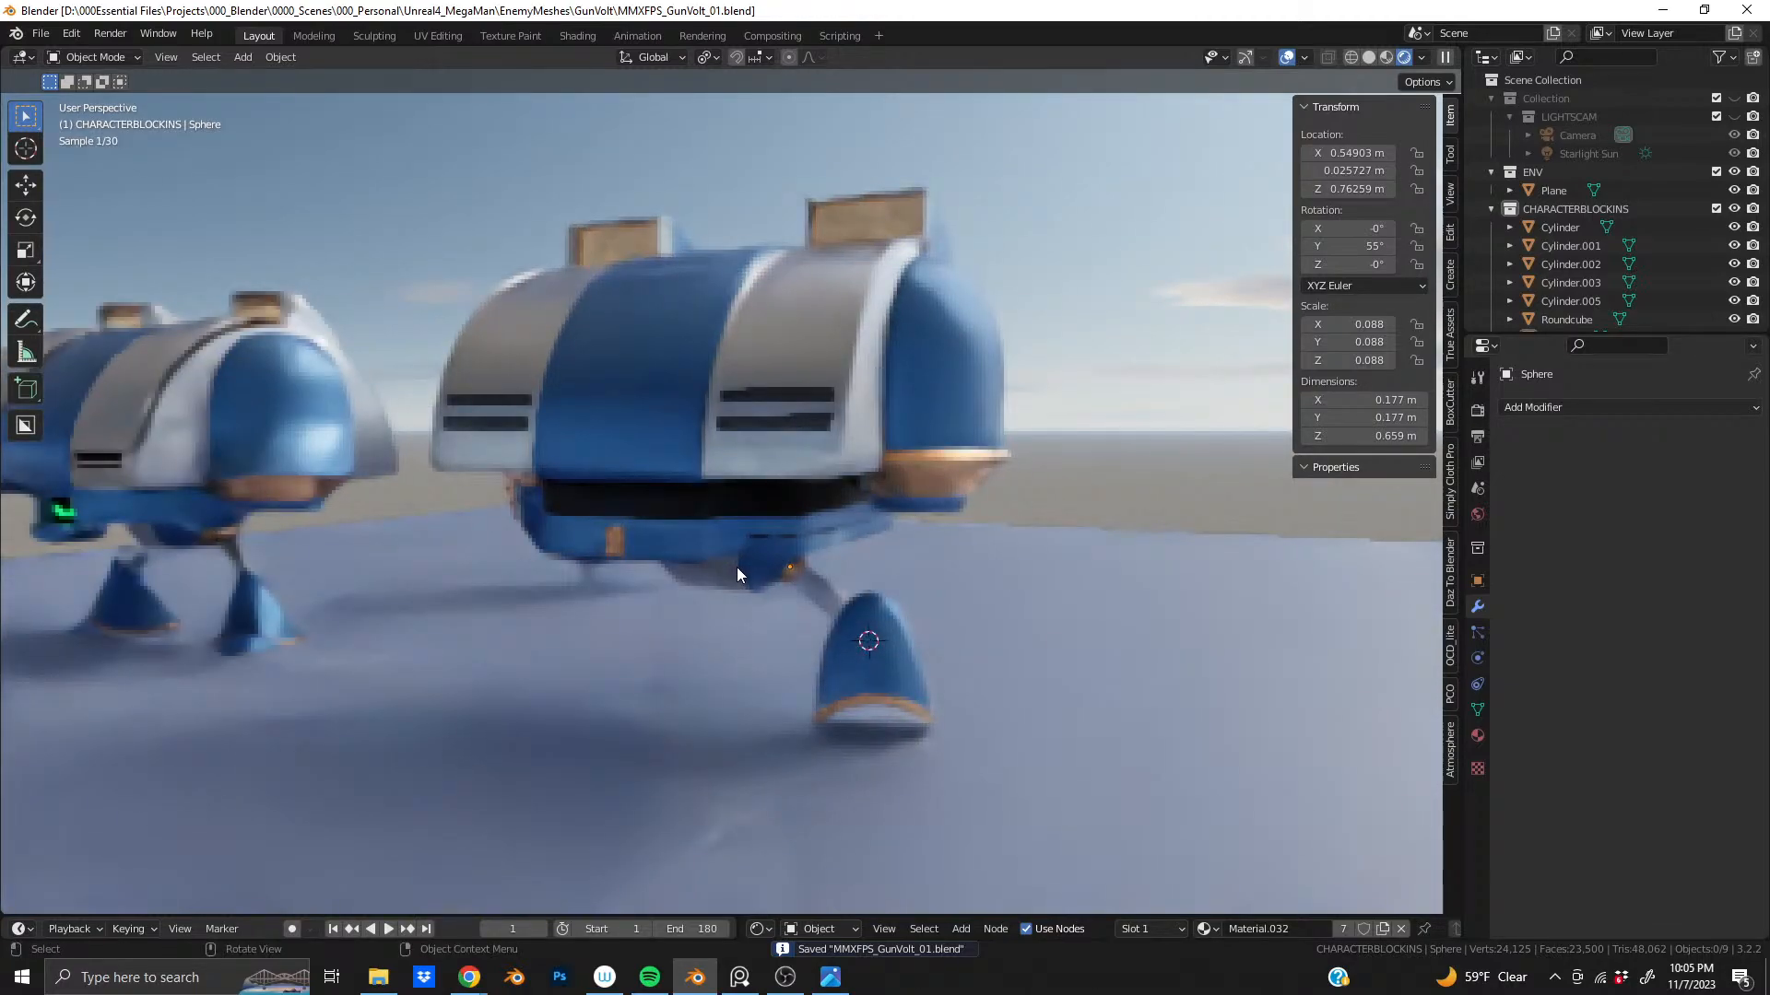